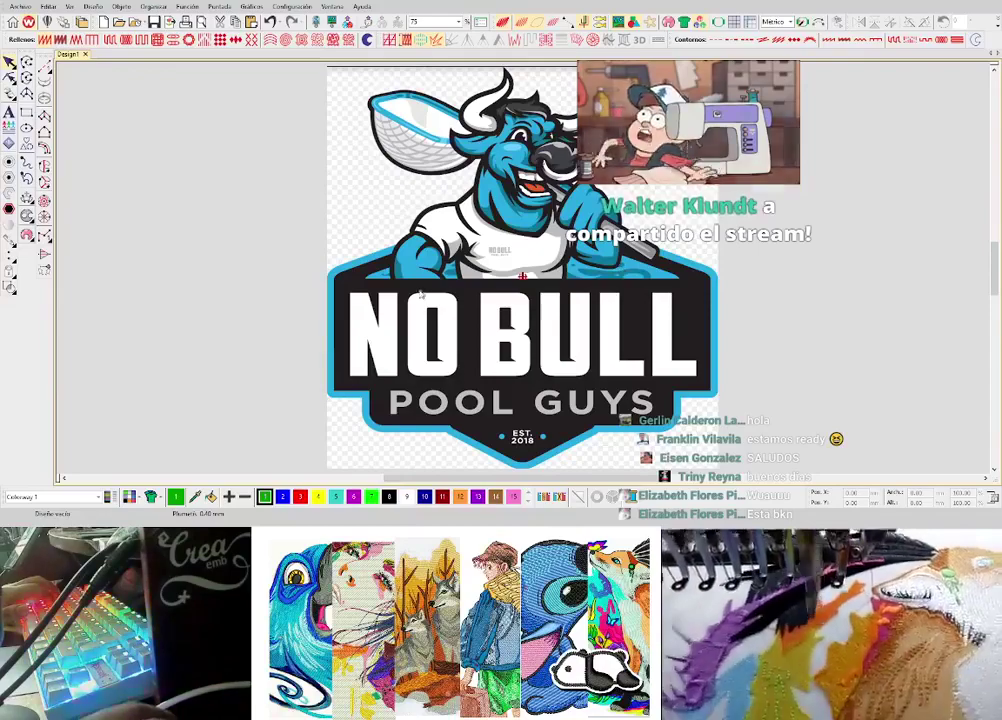
- Examine the edges and proportions of the NO BULL lettering and the surrounding badge in the logo artwork
scroll(418, 290, up, 1)
scroll(516, 249, down, 4)
scroll(520, 260, up, 4)
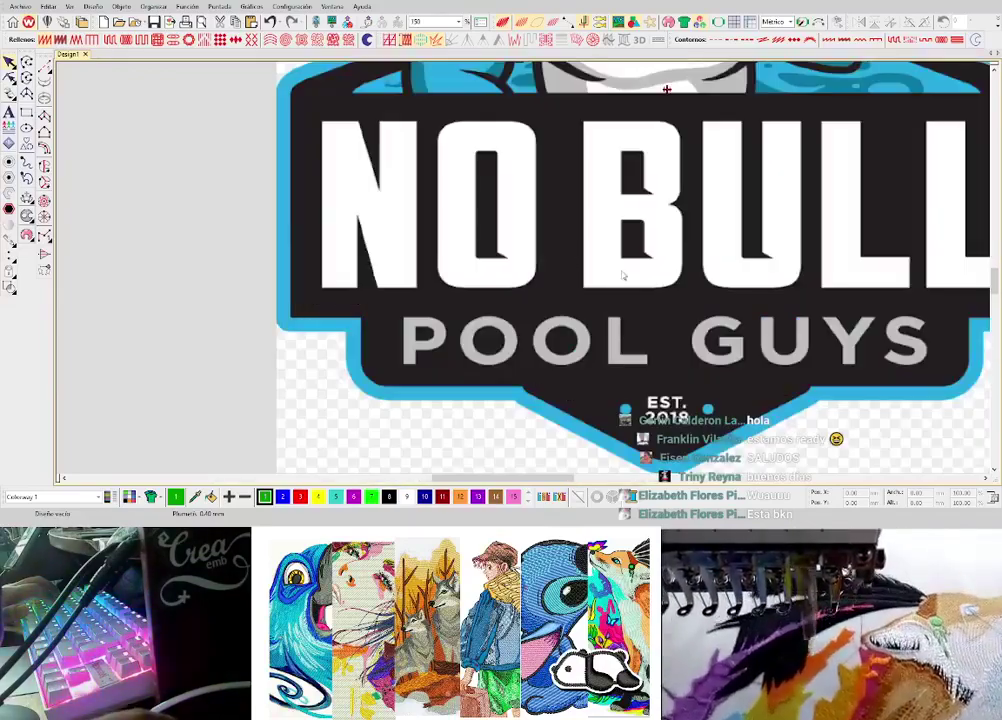
scroll(523, 272, down, 2)
scroll(551, 237, up, 2)
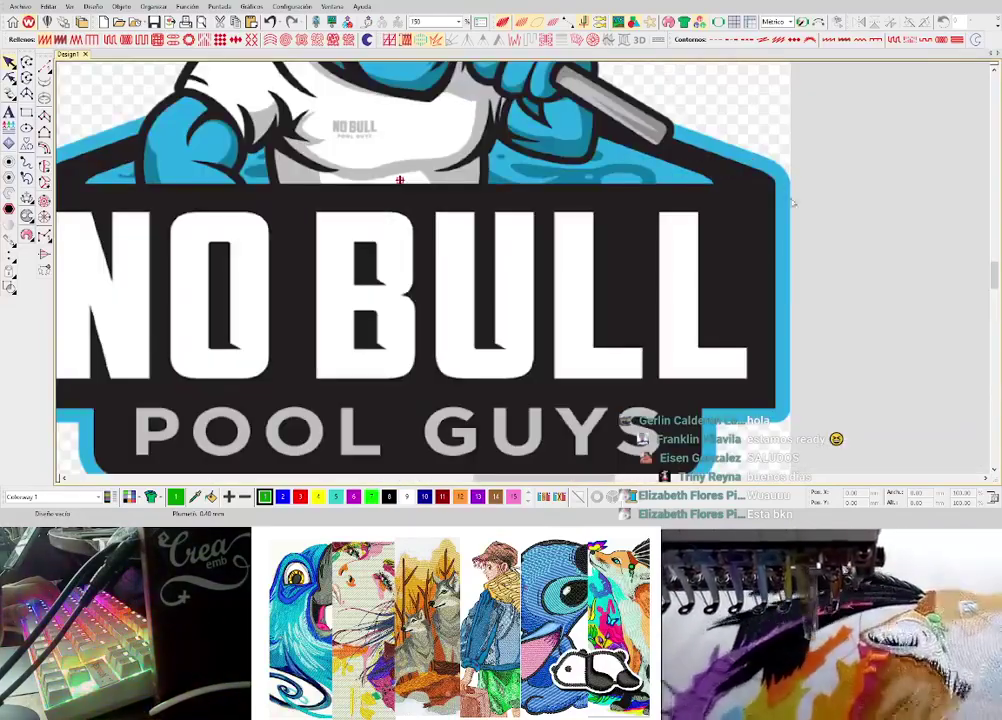
scroll(651, 375, down, 2)
scroll(529, 230, up, 1)
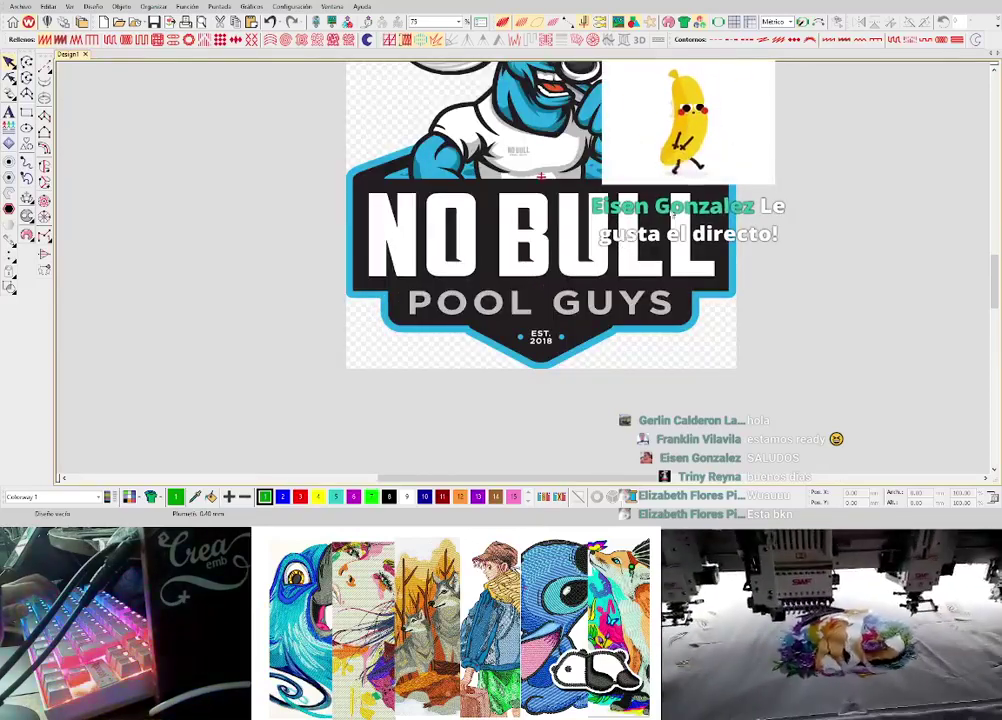
scroll(520, 270, up, 2)
scroll(528, 289, down, 2)
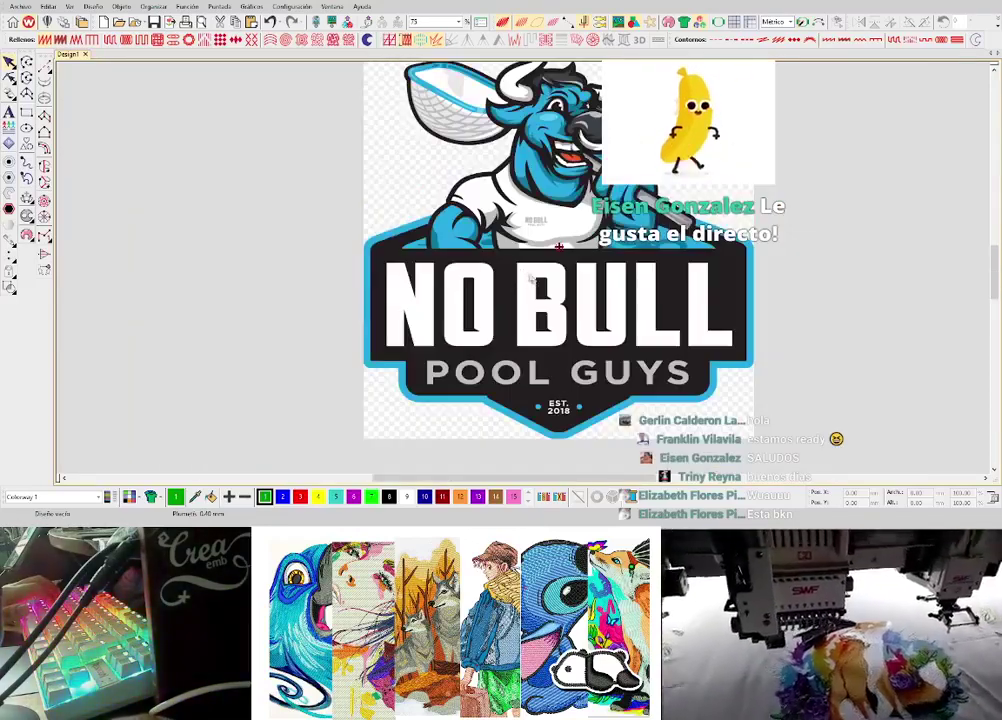
scroll(528, 289, up, 2)
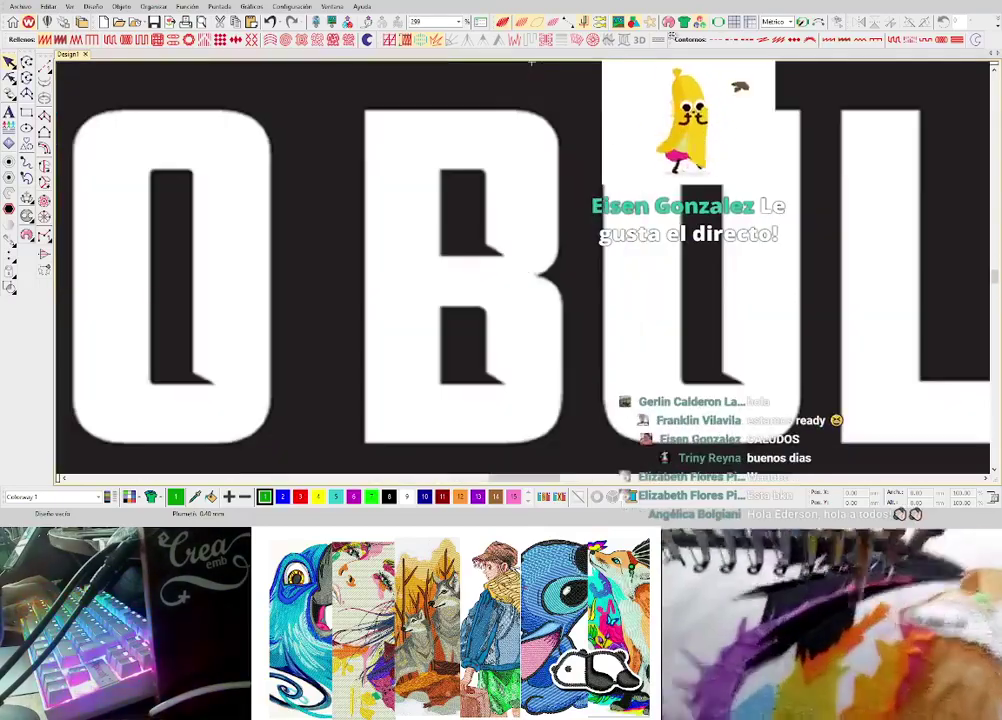
scroll(582, 268, down, 2)
scroll(532, 262, up, 3)
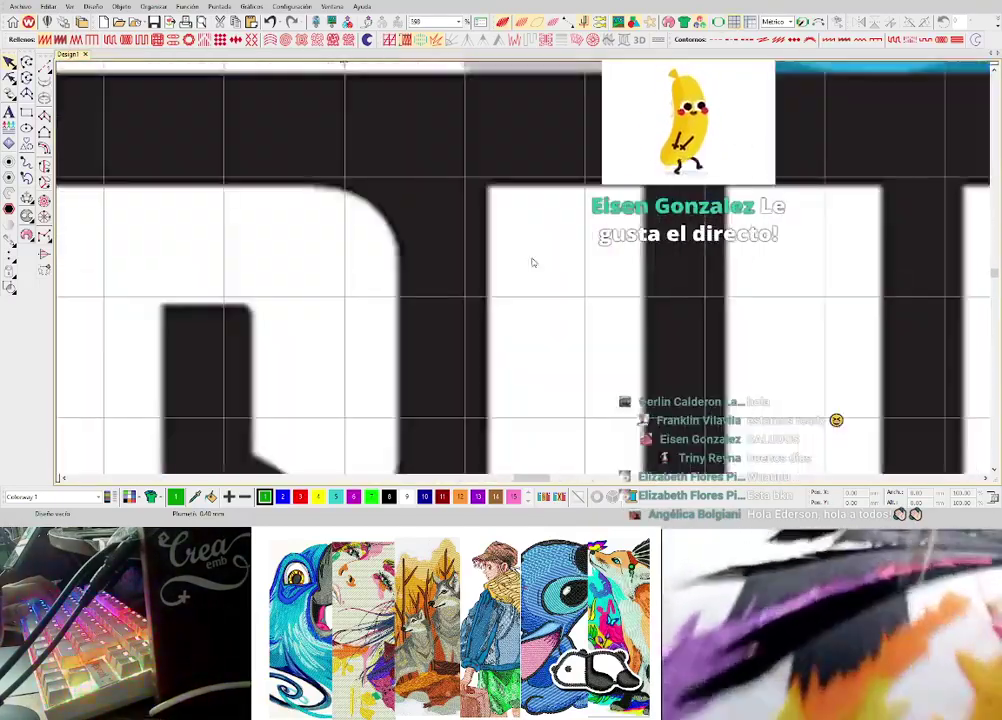
scroll(520, 283, down, 1)
scroll(518, 300, down, 2)
scroll(522, 275, up, 2)
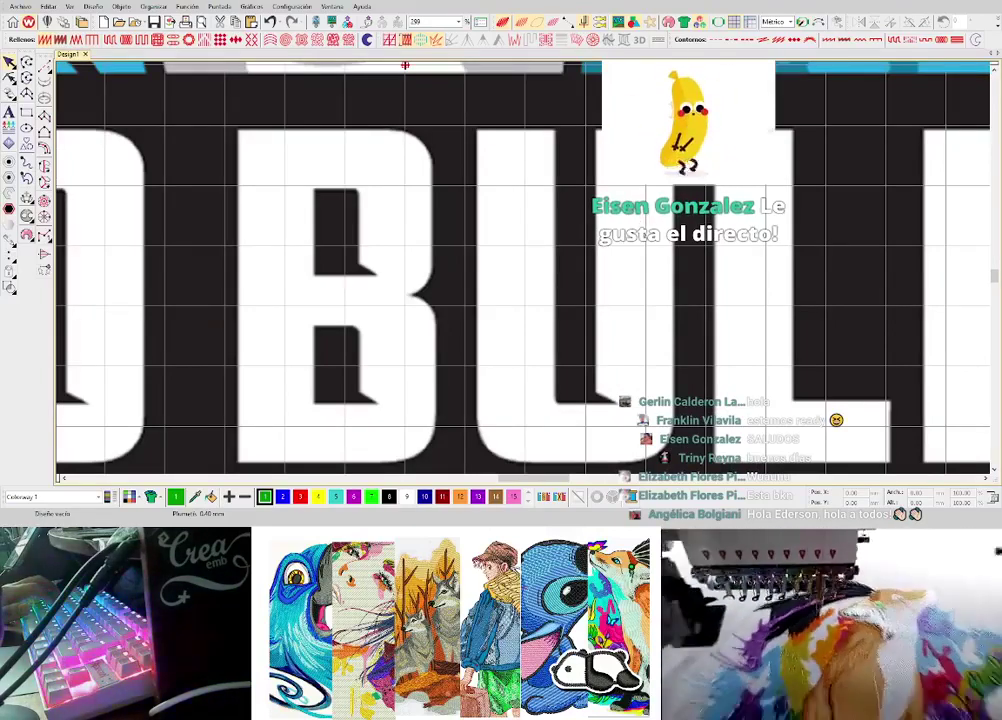
- Try a rectangular Column A satin block across the full width of the upper part of the U's right stem
scroll(570, 250, up, 2)
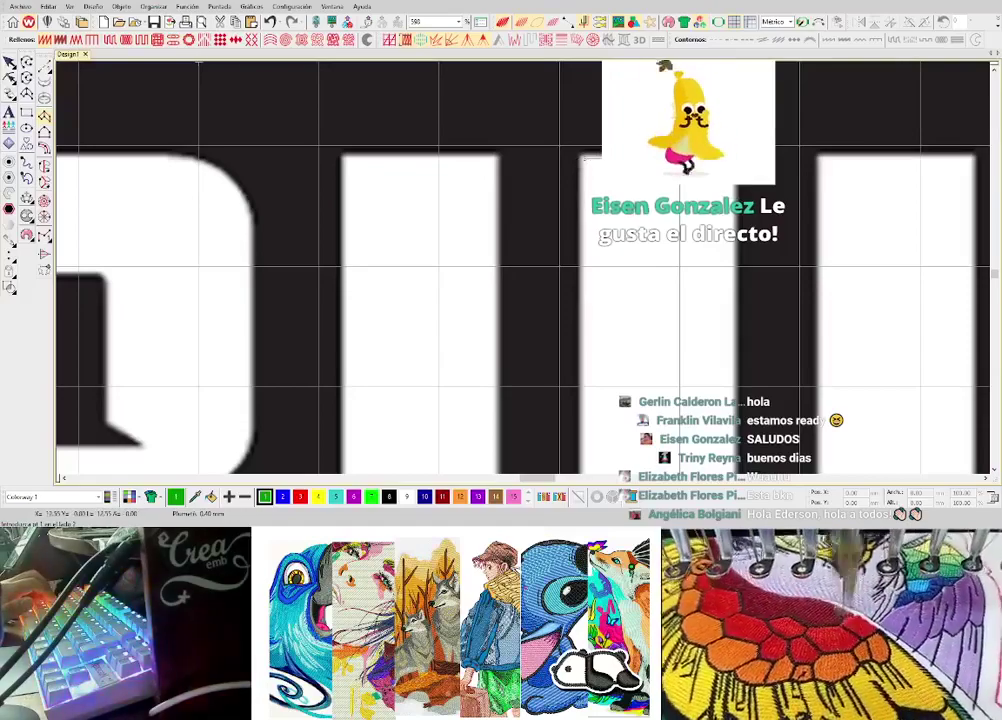
drag(583, 158, 742, 366)
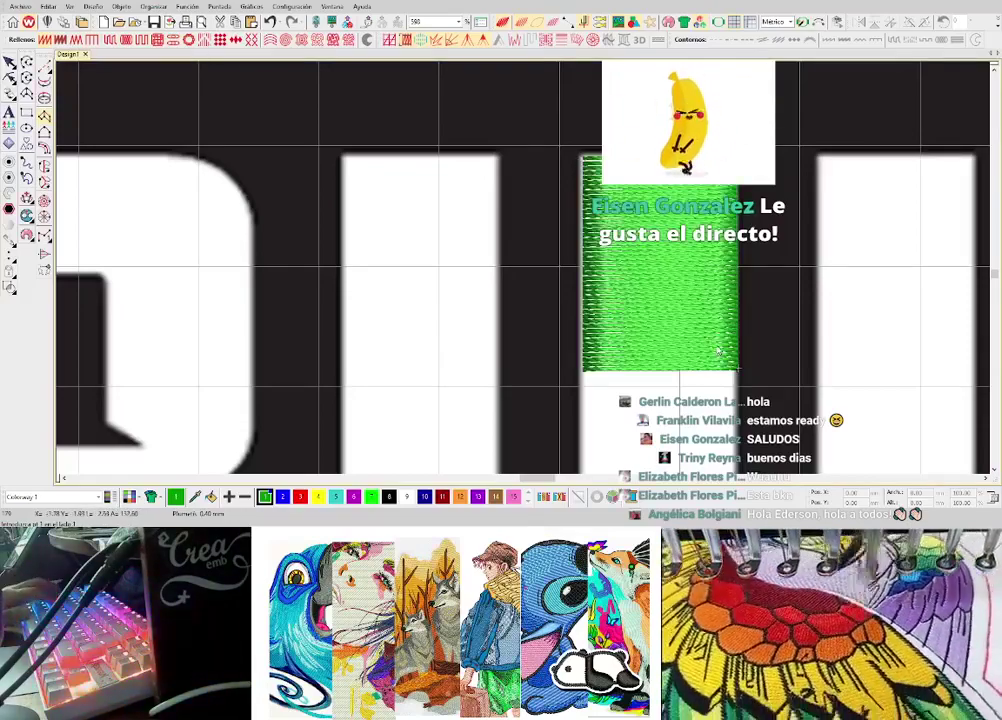
scroll(522, 268, down, 2)
scroll(521, 267, up, 1)
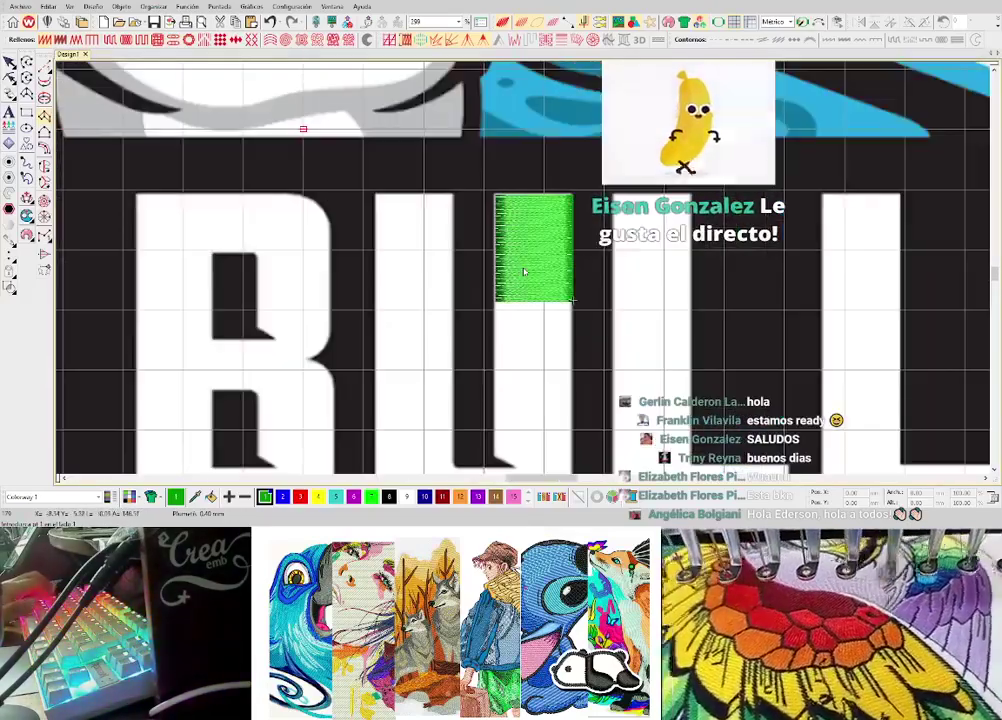
- Digitize a Column A block slightly inside the edges of the U's right stem and change its fill to tatami
scroll(518, 266, down, 1)
scroll(519, 271, up, 2)
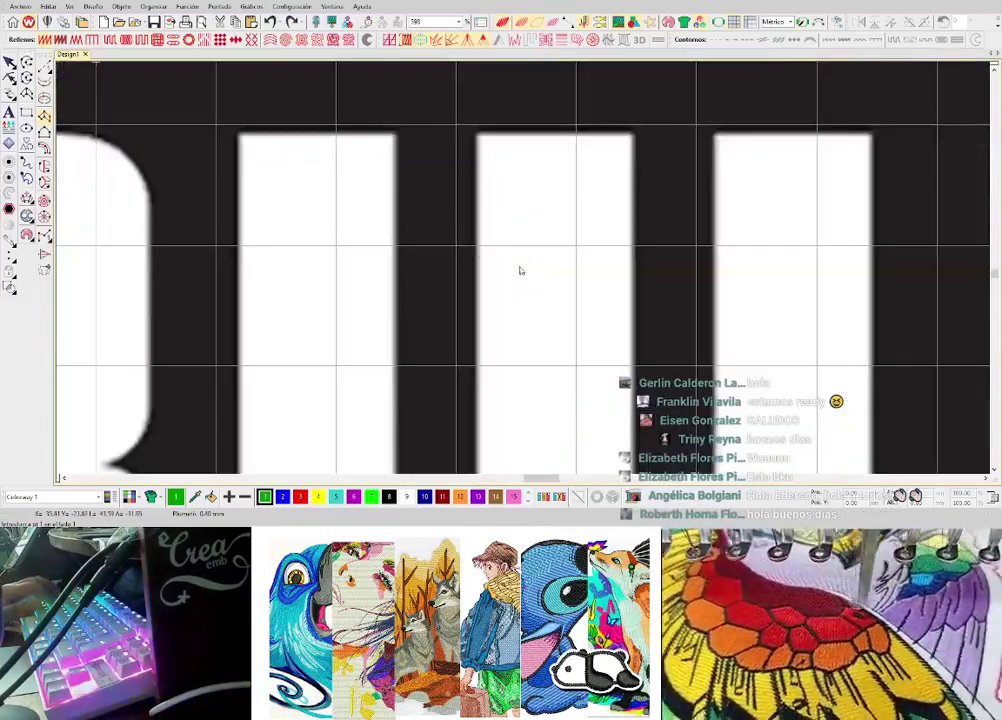
click(488, 148)
click(623, 149)
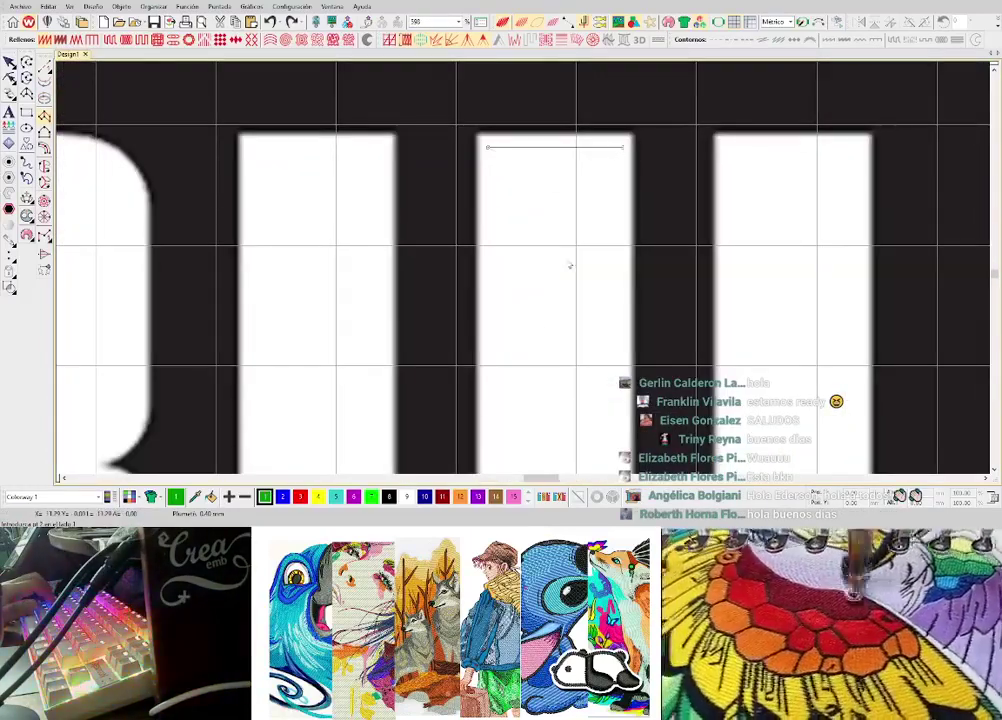
click(487, 431)
key(Return)
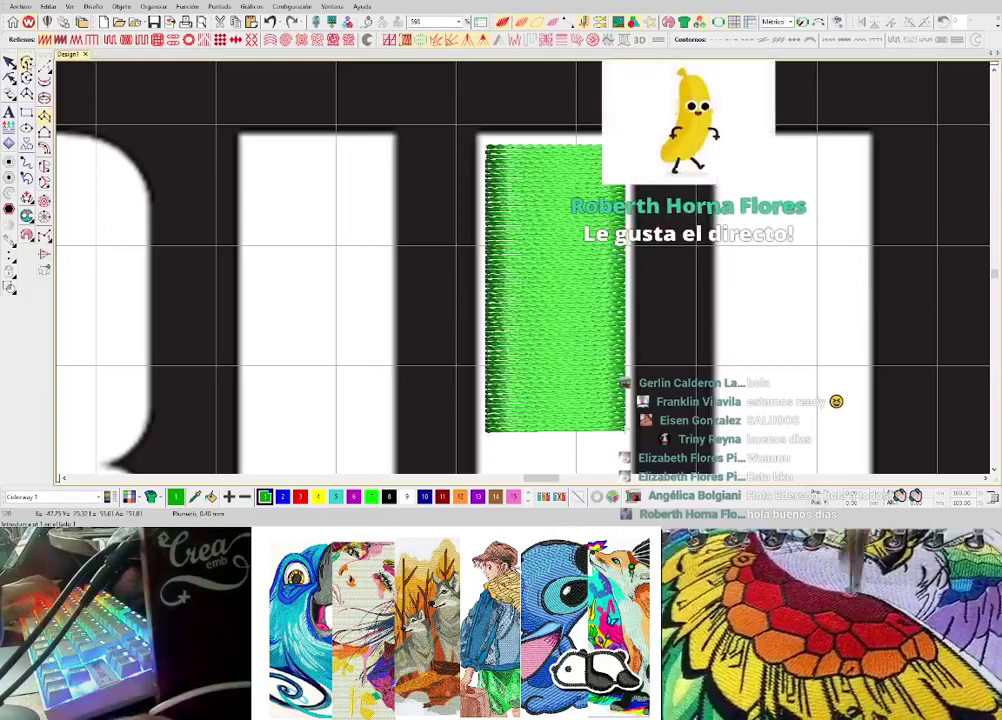
click(108, 41)
- Add a stitched border line along the left edge of the green block, from its lower corner to near the top
click(45, 148)
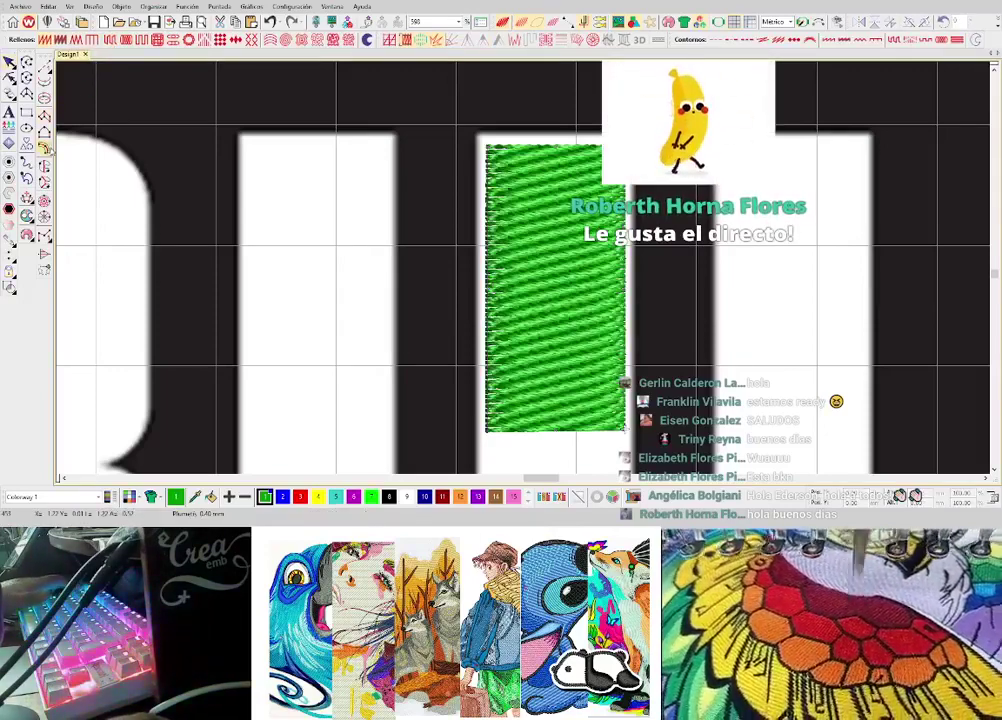
click(487, 430)
click(488, 158)
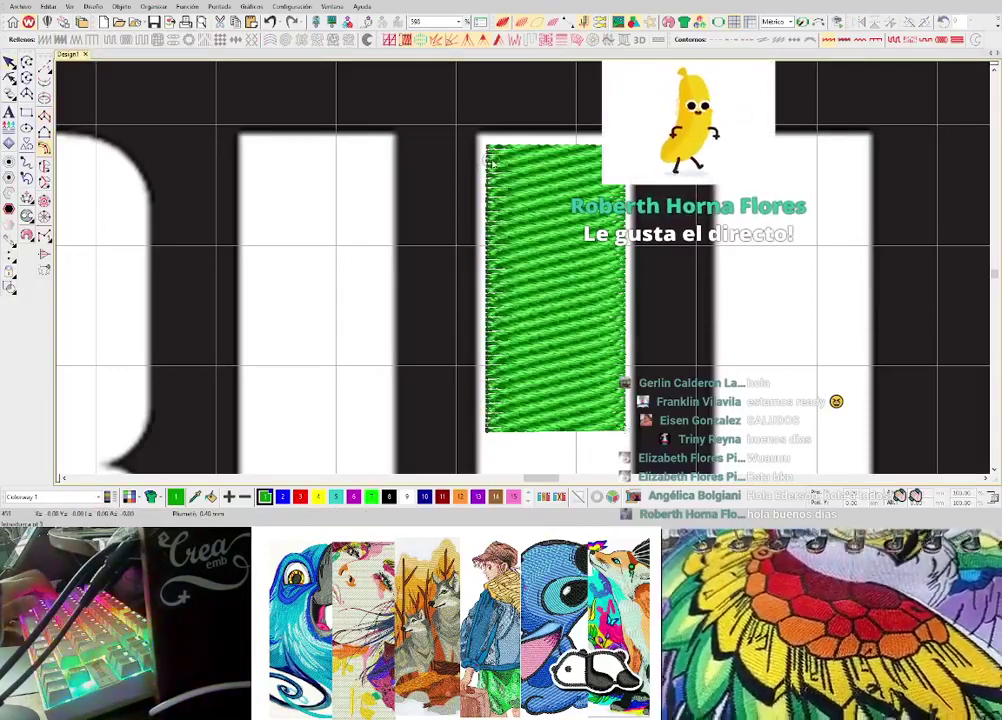
key(Return)
key(Return)
- Delete the test block and its border line from the U
scroll(545, 245, down, 3)
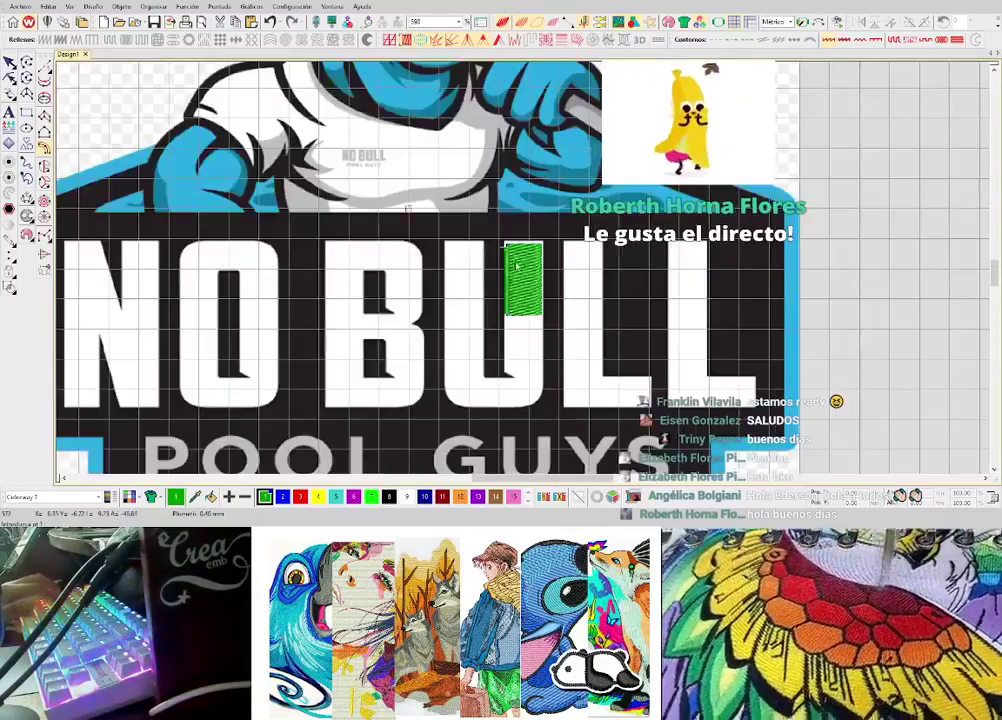
scroll(533, 257, up, 2)
scroll(488, 242, down, 4)
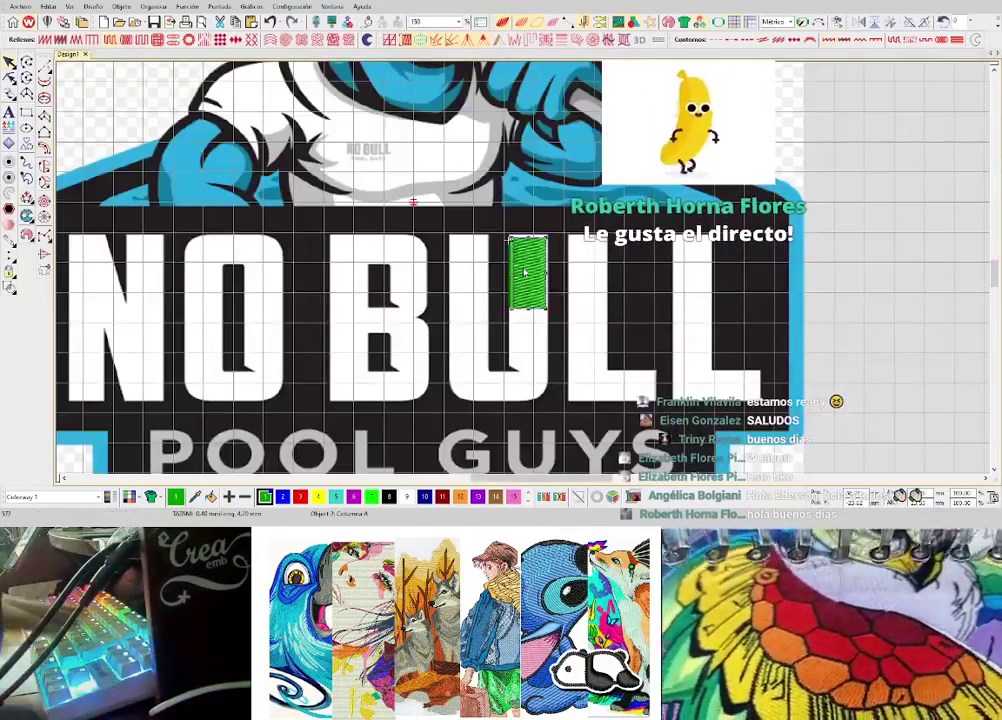
key(Delete)
- Examine the small NO BULL lettering on the bull's shirt and the outlines around its neck
scroll(513, 270, down, 2)
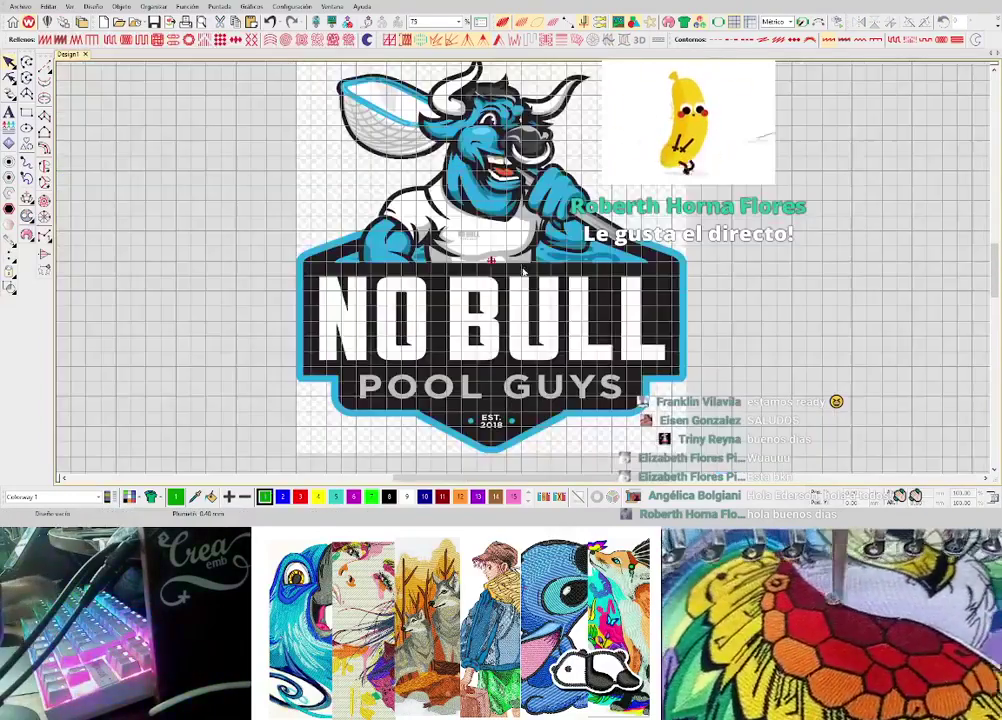
scroll(501, 204, up, 4)
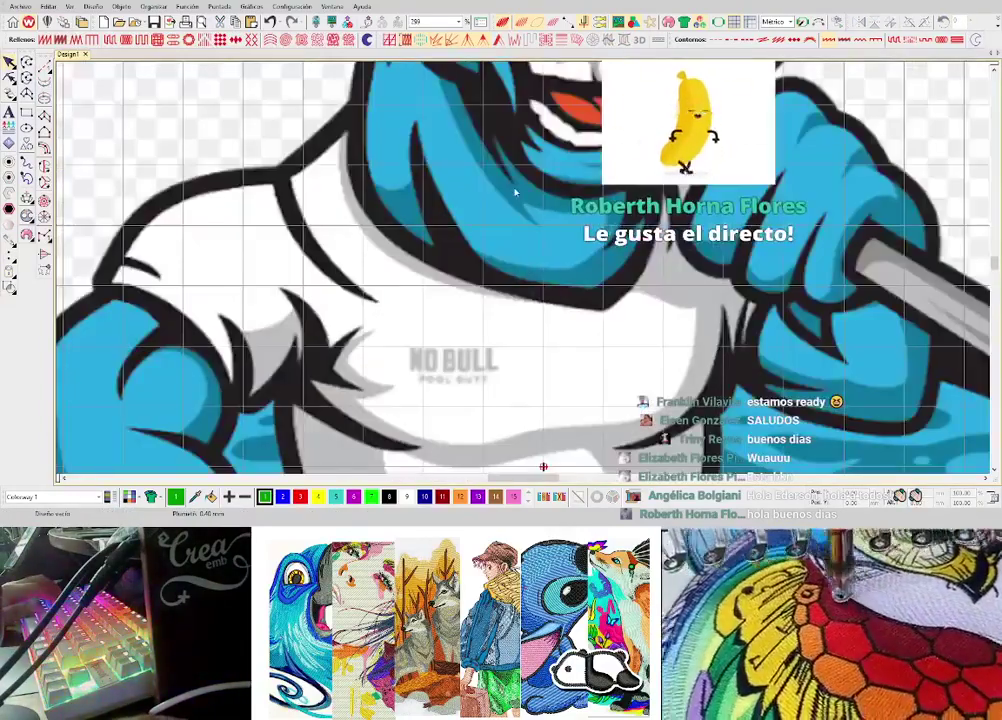
scroll(479, 272, up, 2)
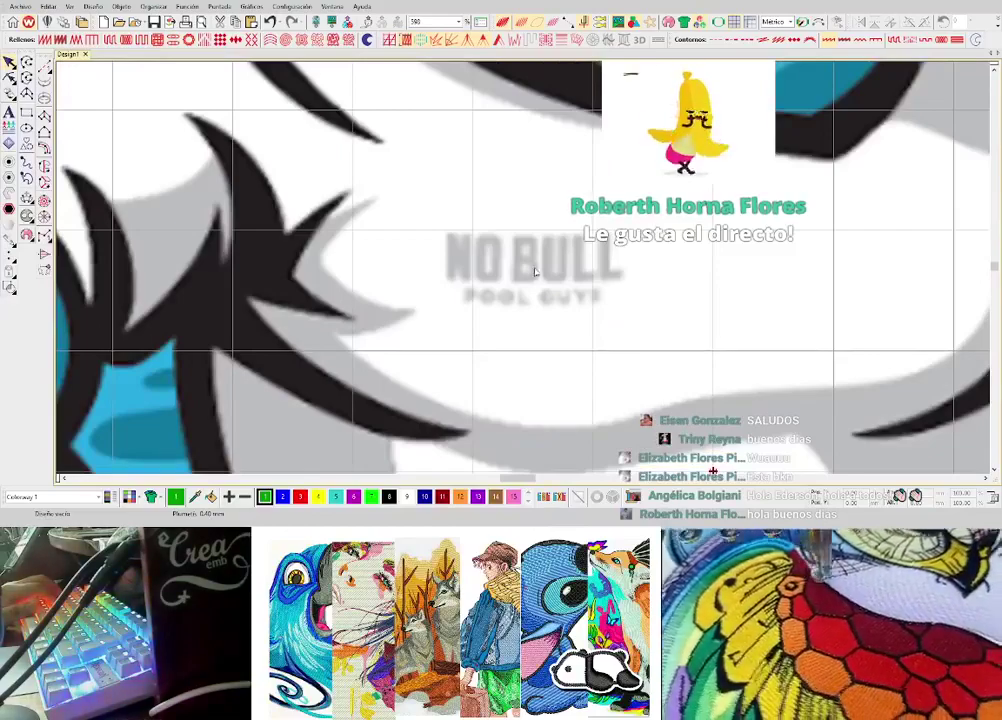
scroll(525, 270, down, 2)
scroll(523, 271, up, 3)
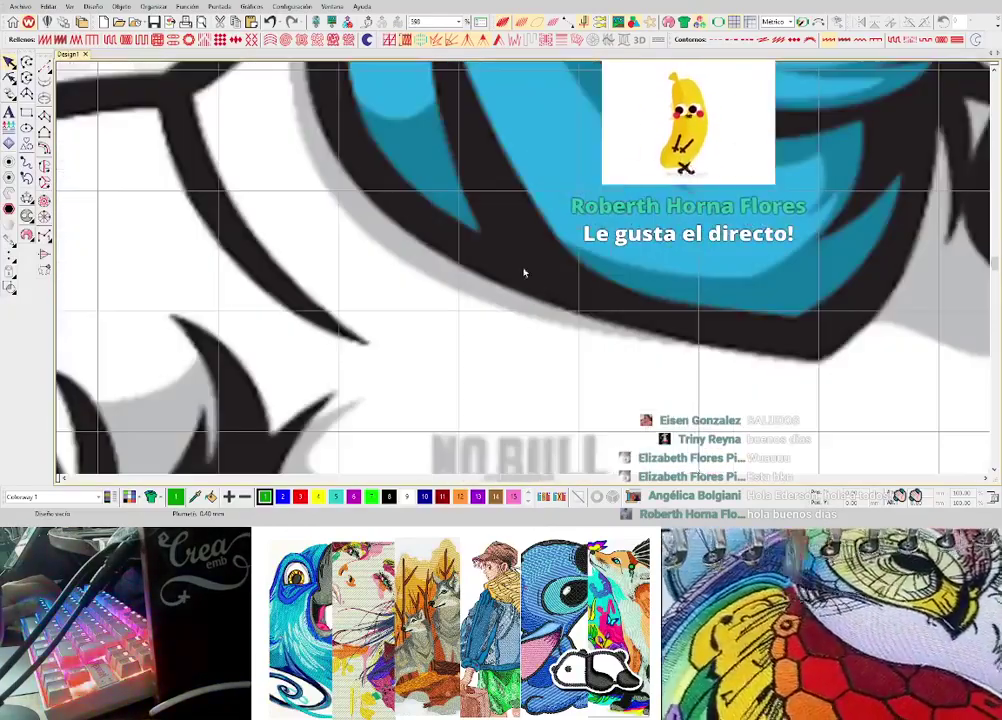
scroll(523, 271, down, 3)
scroll(533, 232, down, 2)
scroll(533, 232, up, 2)
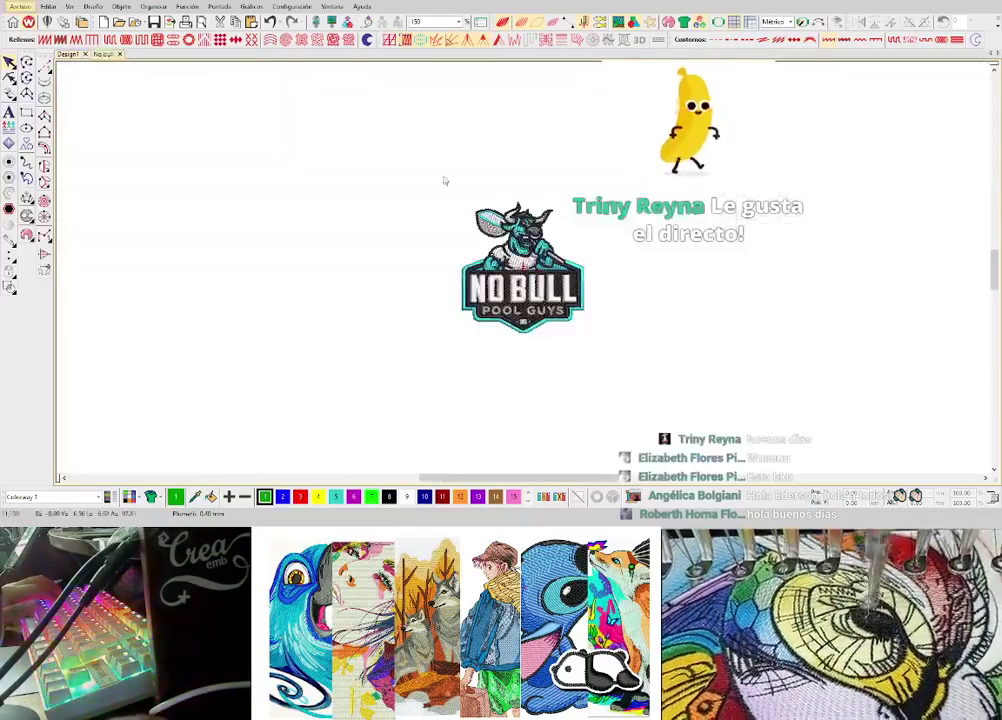
- Compare the pool net's mesh stitching in the No bull design with the net artwork in Design1
scroll(516, 226, up, 4)
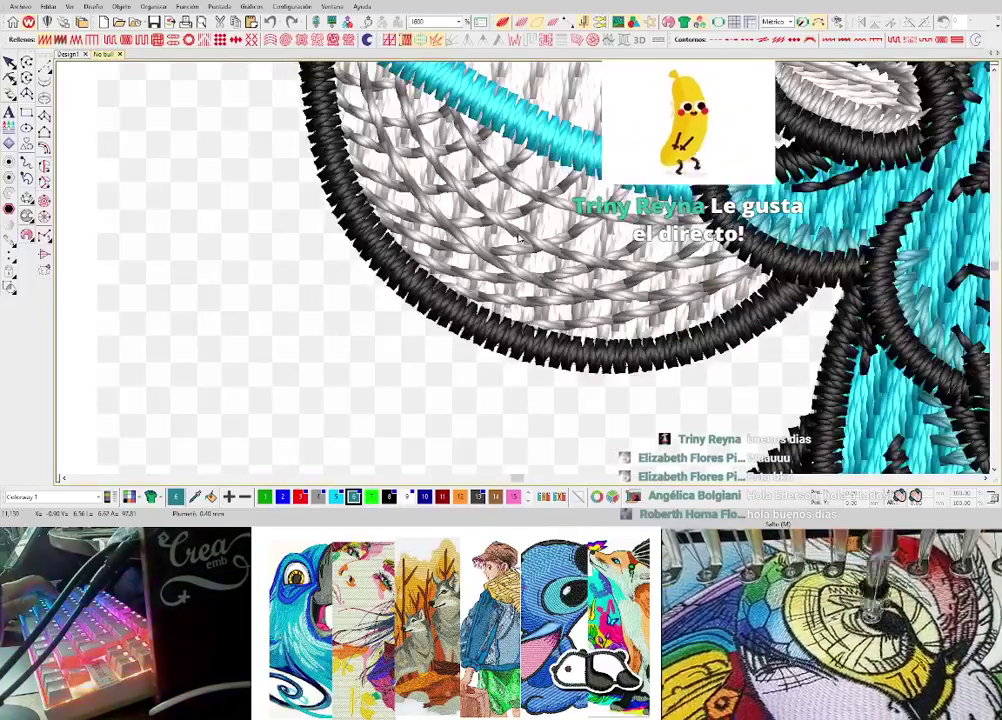
scroll(510, 226, down, 2)
scroll(588, 255, up, 1)
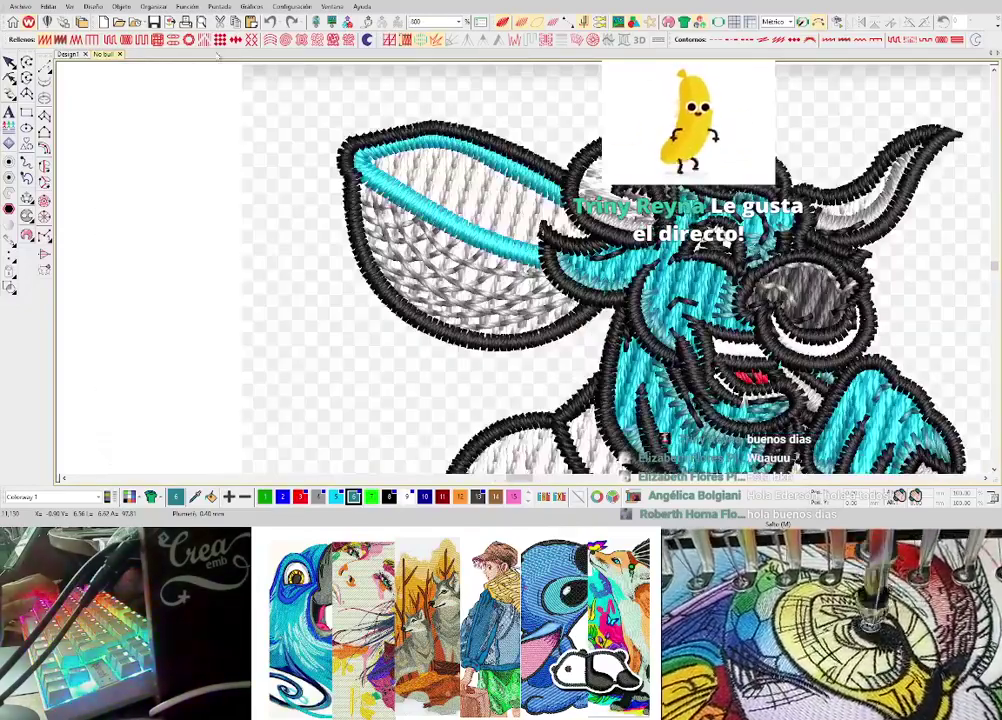
click(70, 54)
scroll(441, 215, up, 4)
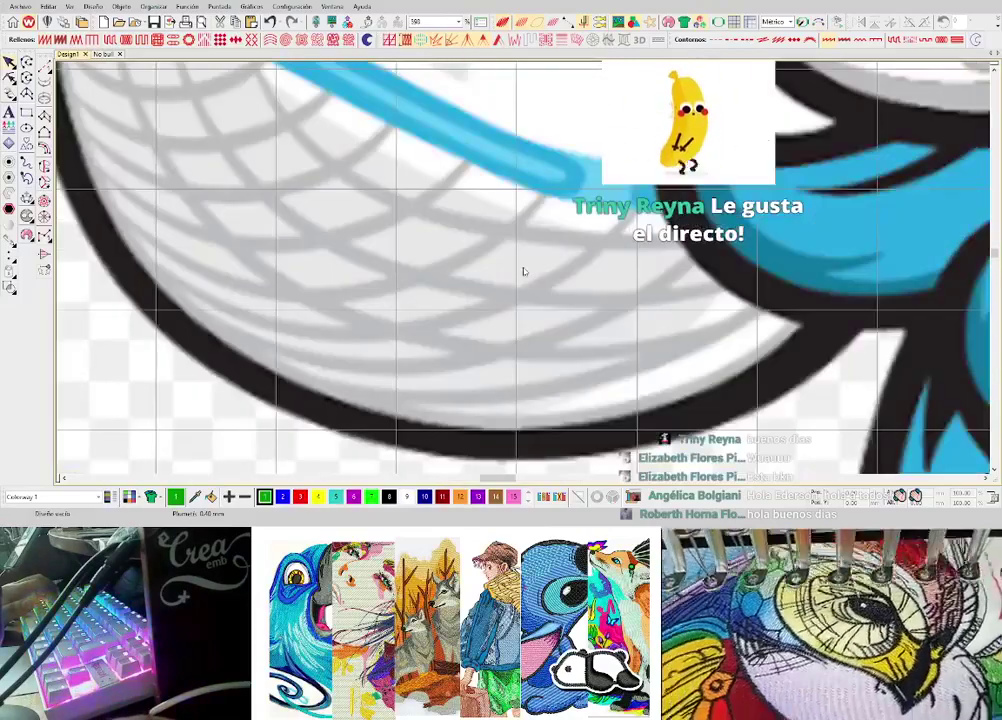
scroll(521, 273, down, 2)
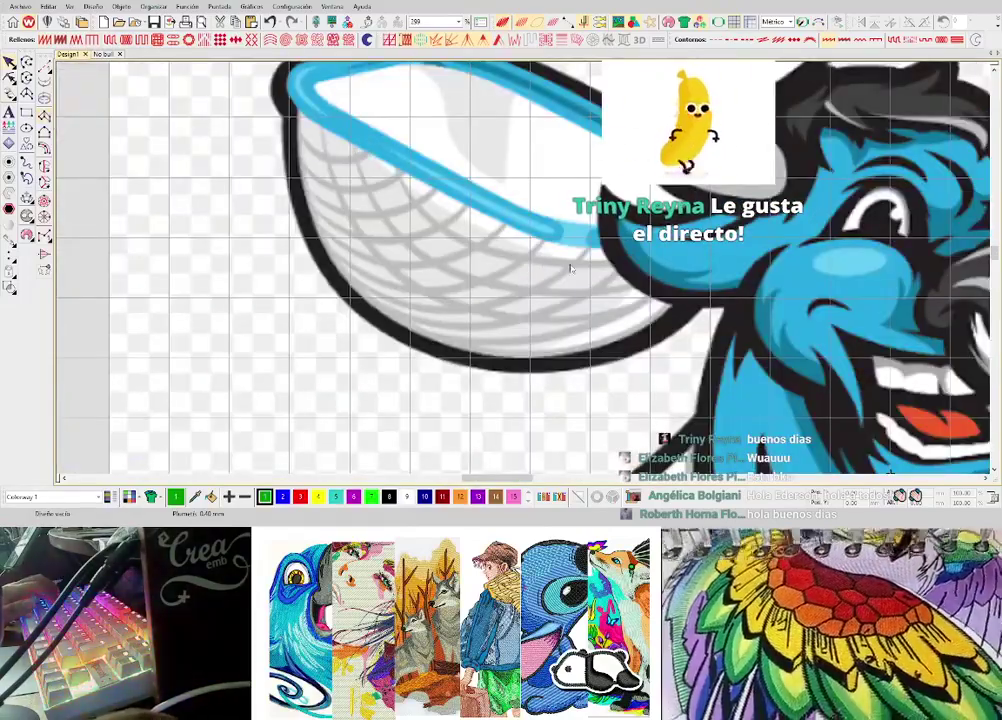
- Try a curved Column A satin band along the lower grey strand of the pool net, starting beside the bull's ear
scroll(570, 268, up, 2)
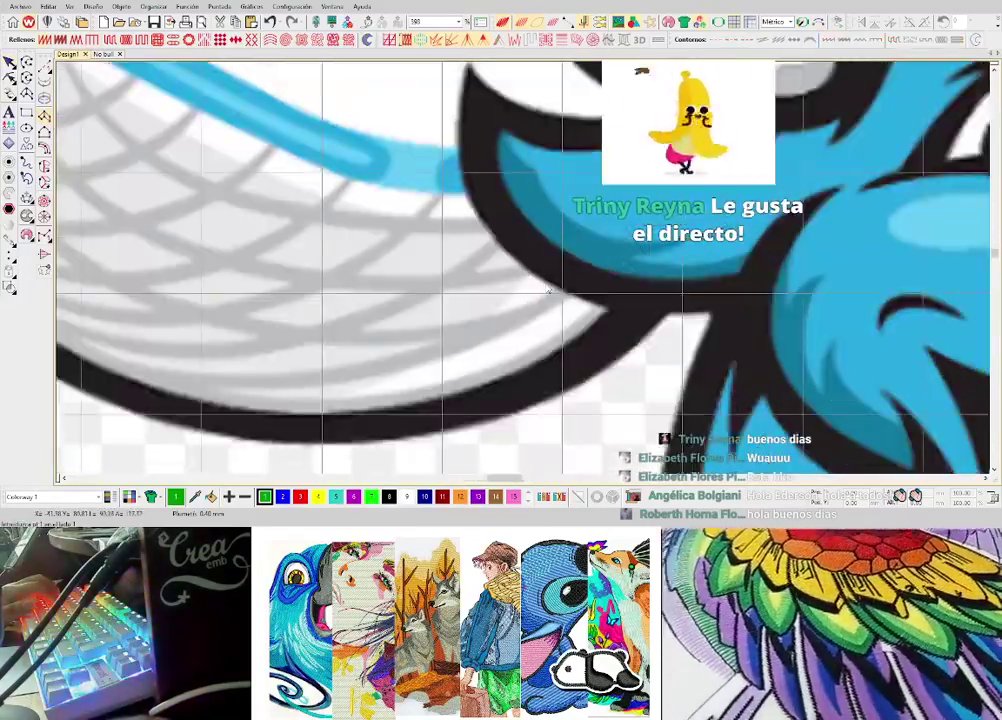
click(553, 287)
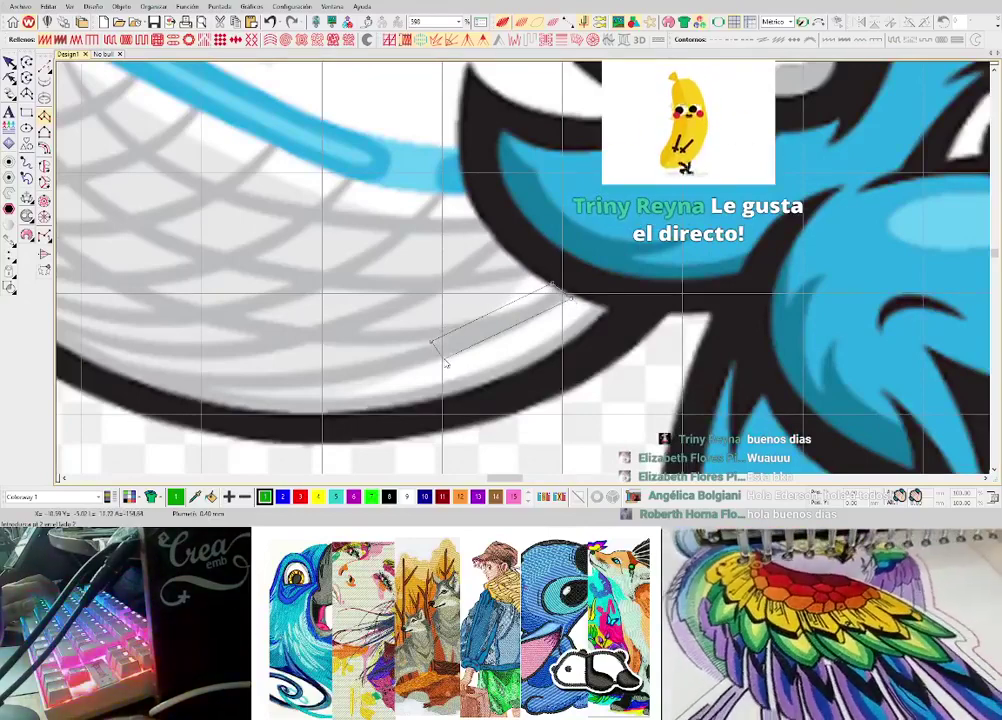
click(432, 345)
right_click(218, 369)
right_click(218, 391)
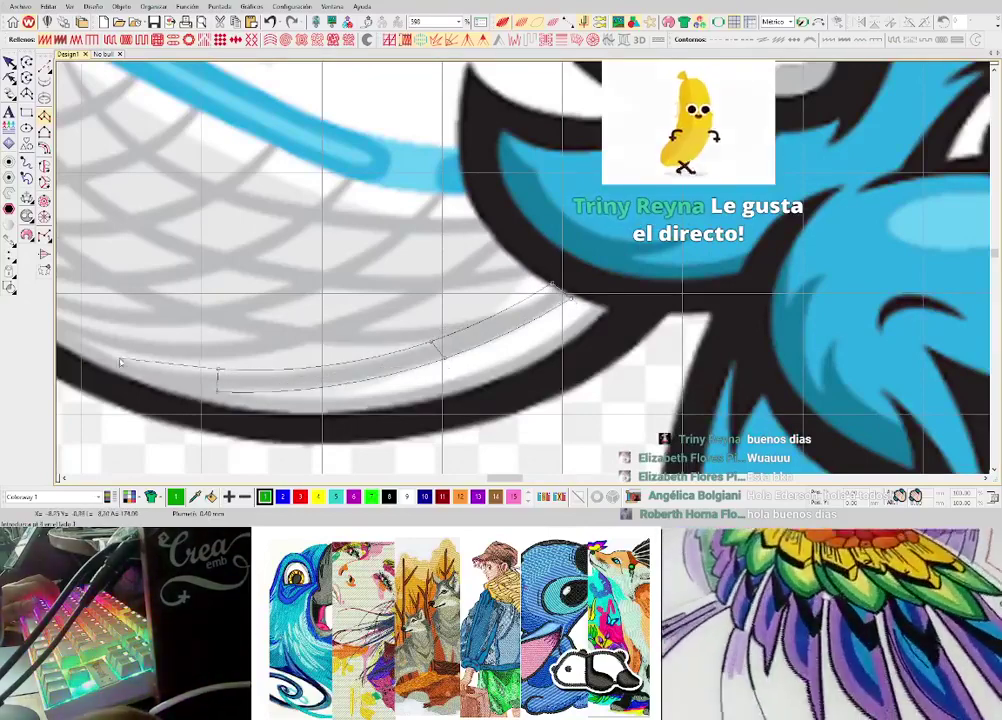
right_click(120, 357)
right_click(116, 372)
click(116, 374)
key(Return)
scroll(537, 271, down, 4)
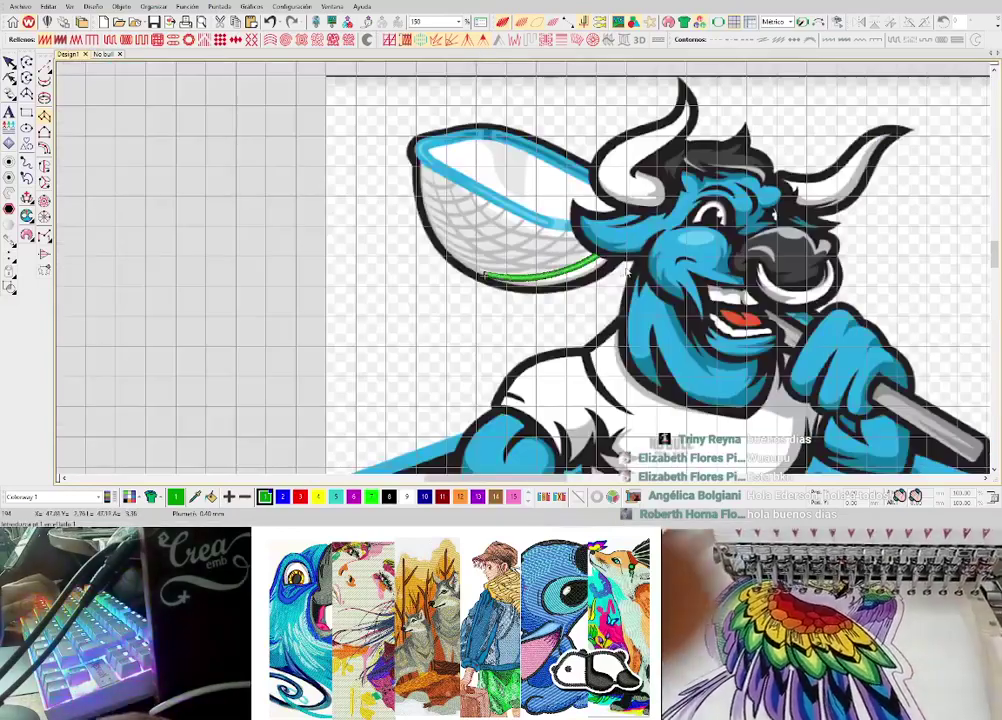
scroll(598, 262, up, 2)
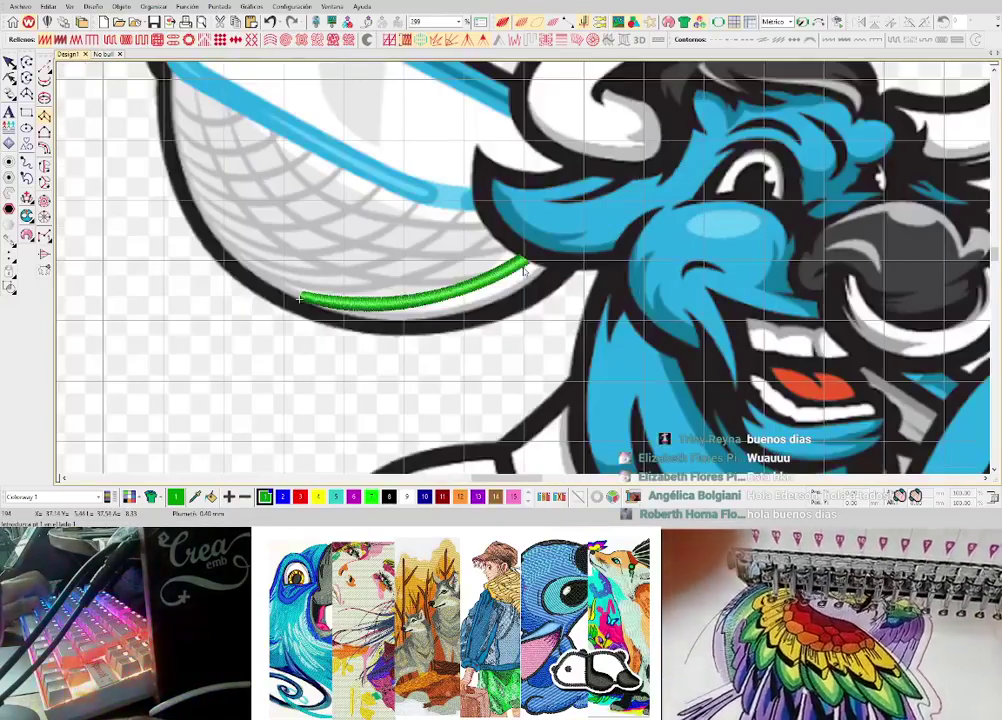
scroll(524, 270, down, 4)
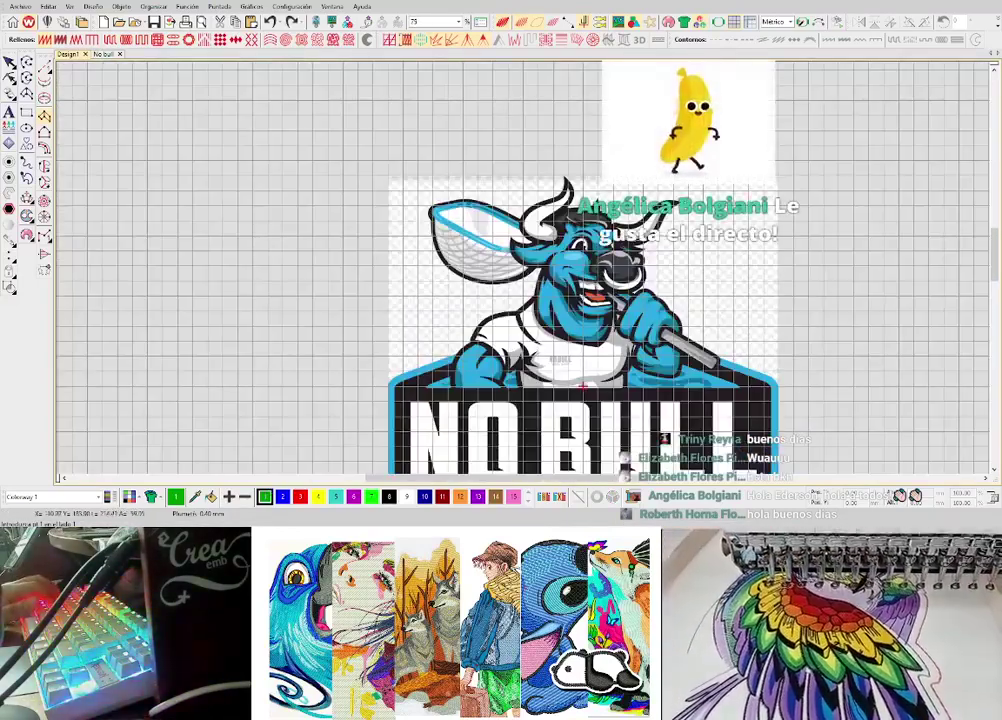
- Hide the grid and fit the entire logo in the view, offset to one side of the work area
click(734, 23)
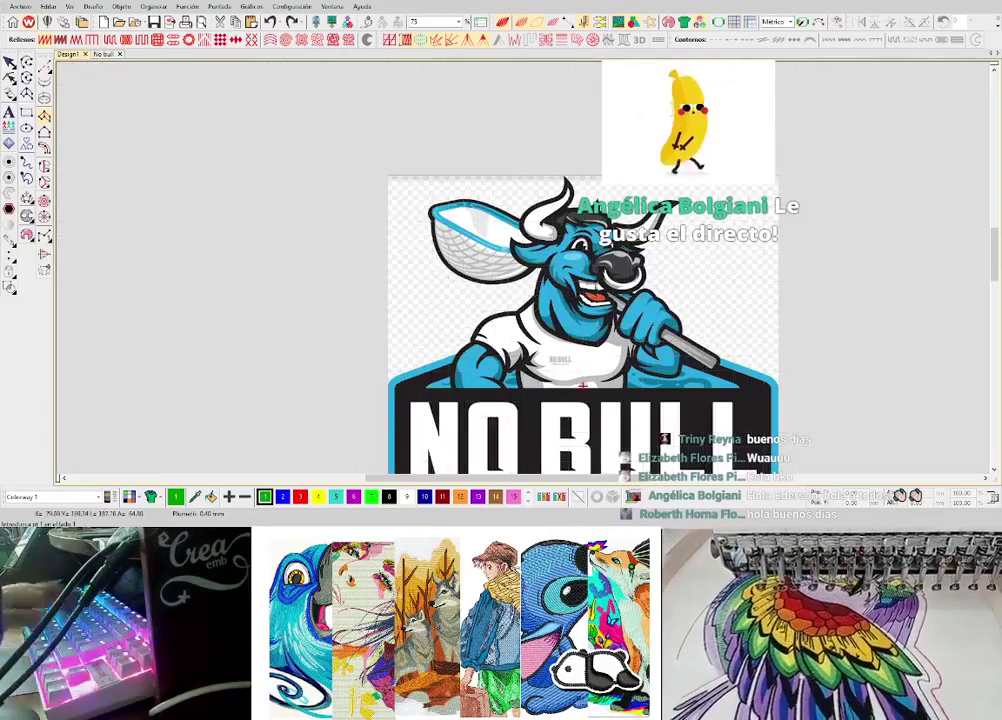
key(0)
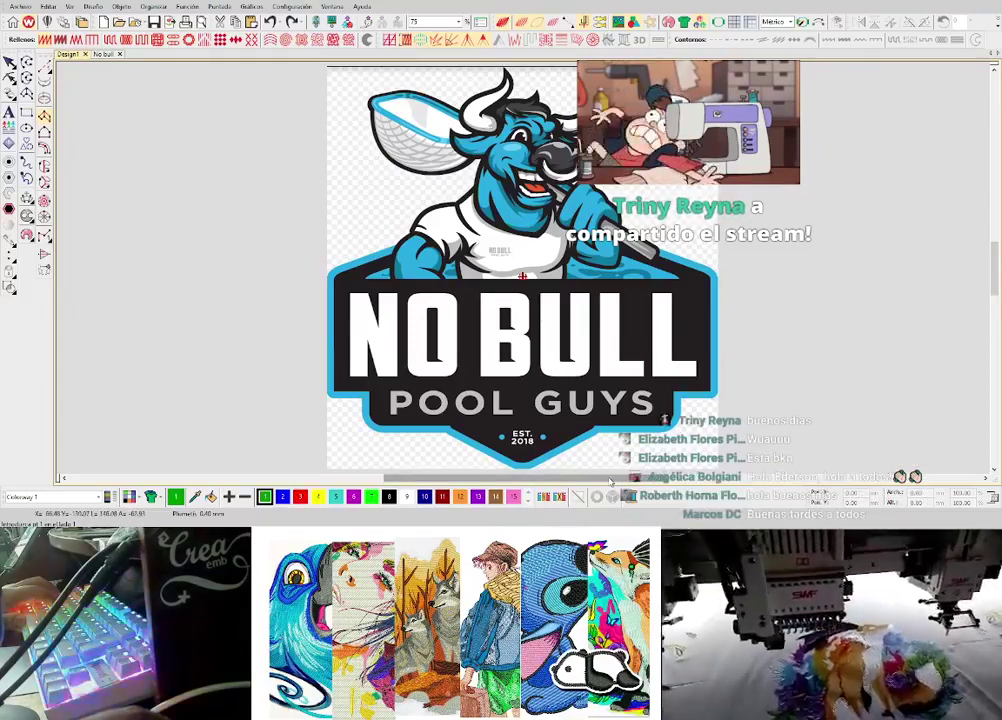
drag(611, 481, 649, 483)
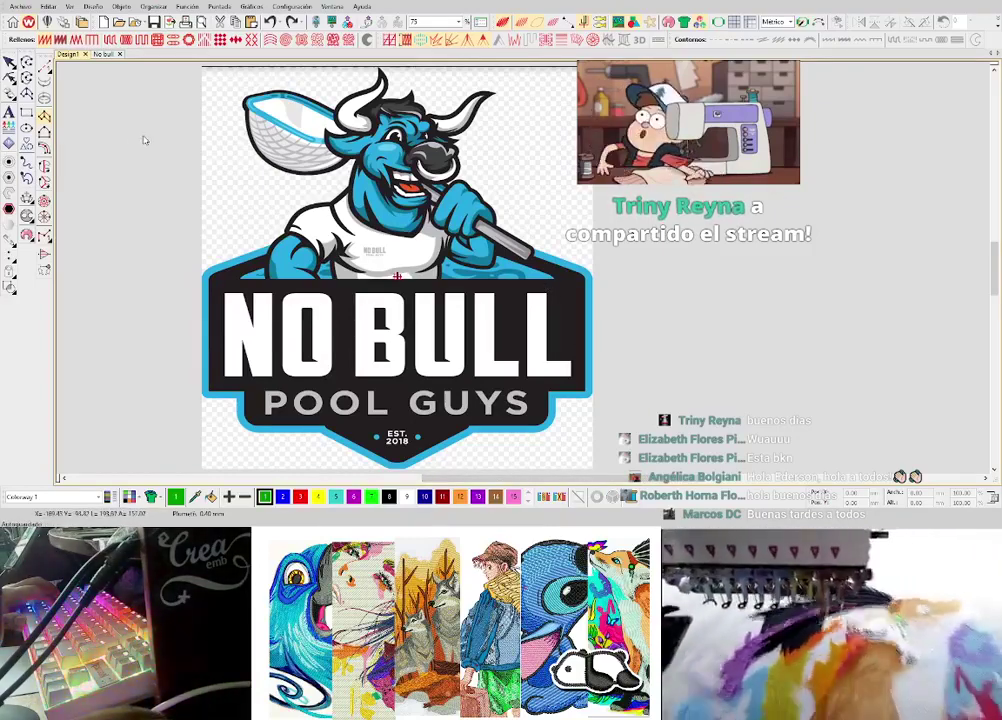
- Open the Column A object properties and review the satin fill's spacing and stitch count settings
right_click(45, 119)
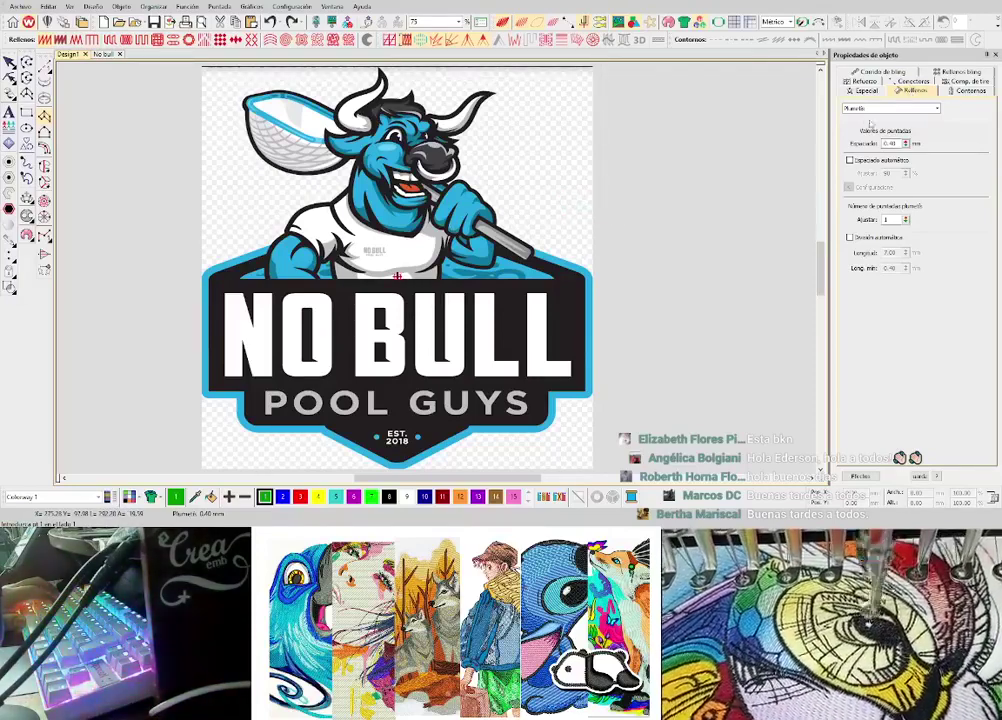
double_click(894, 144)
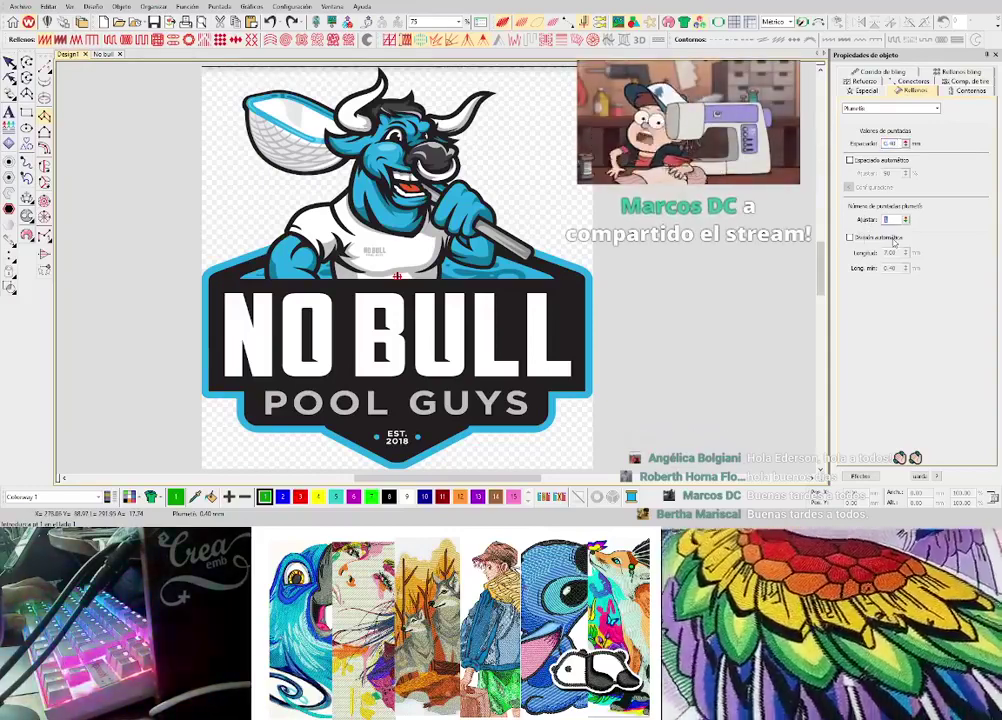
click(800, 225)
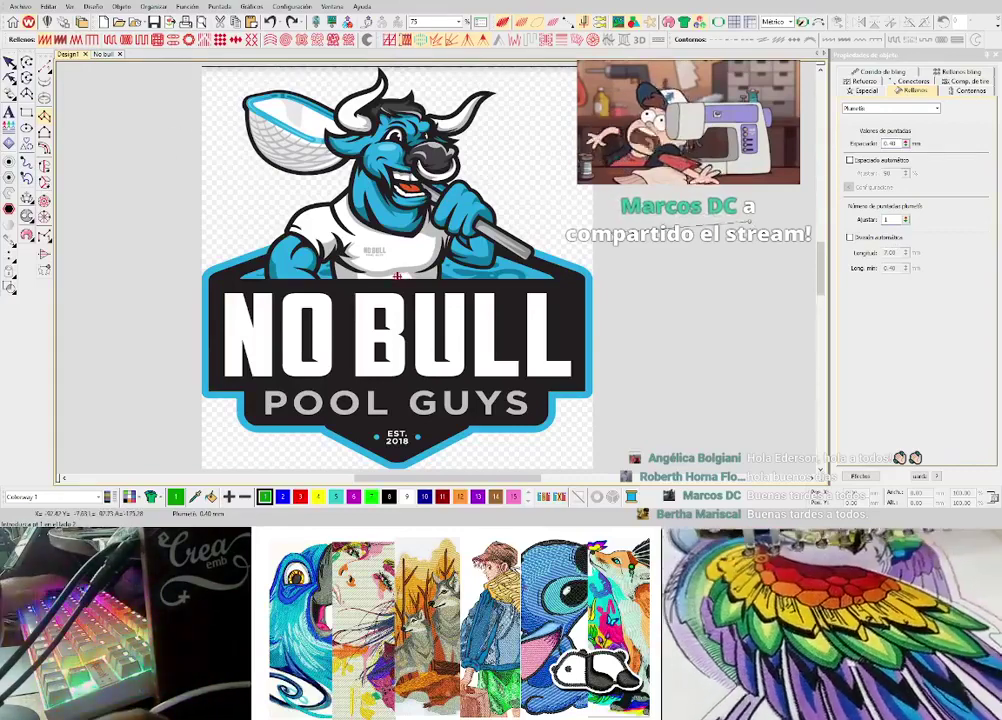
- Digitize a Column A satin block about 12 by 22 mm across the stem of the first L in BULL
scroll(438, 271, up, 1)
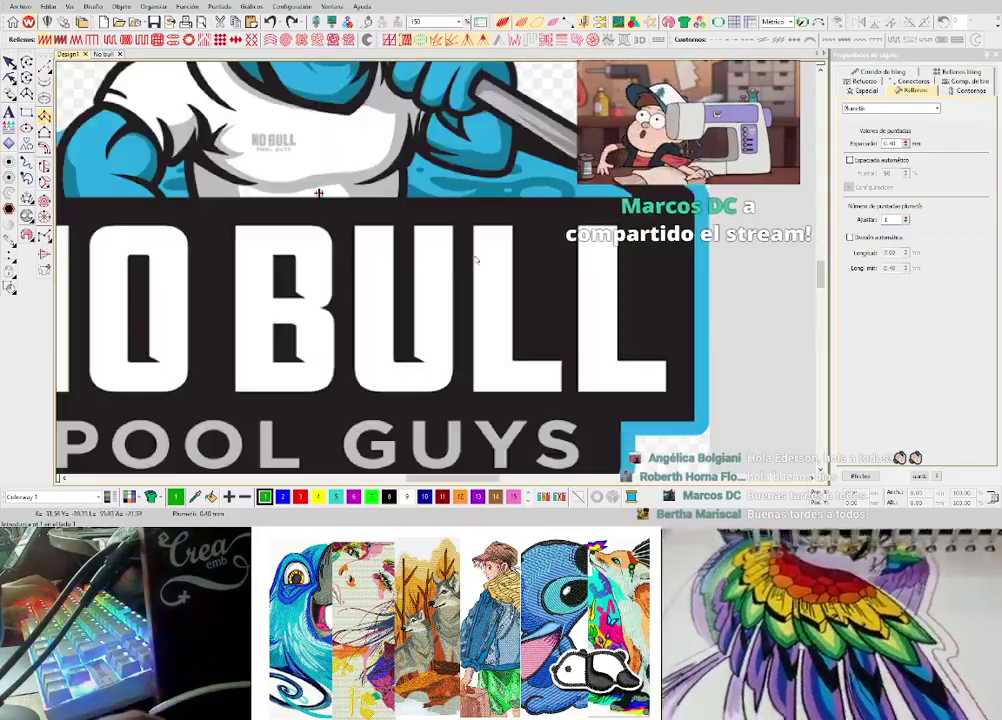
scroll(438, 270, up, 1)
click(511, 247)
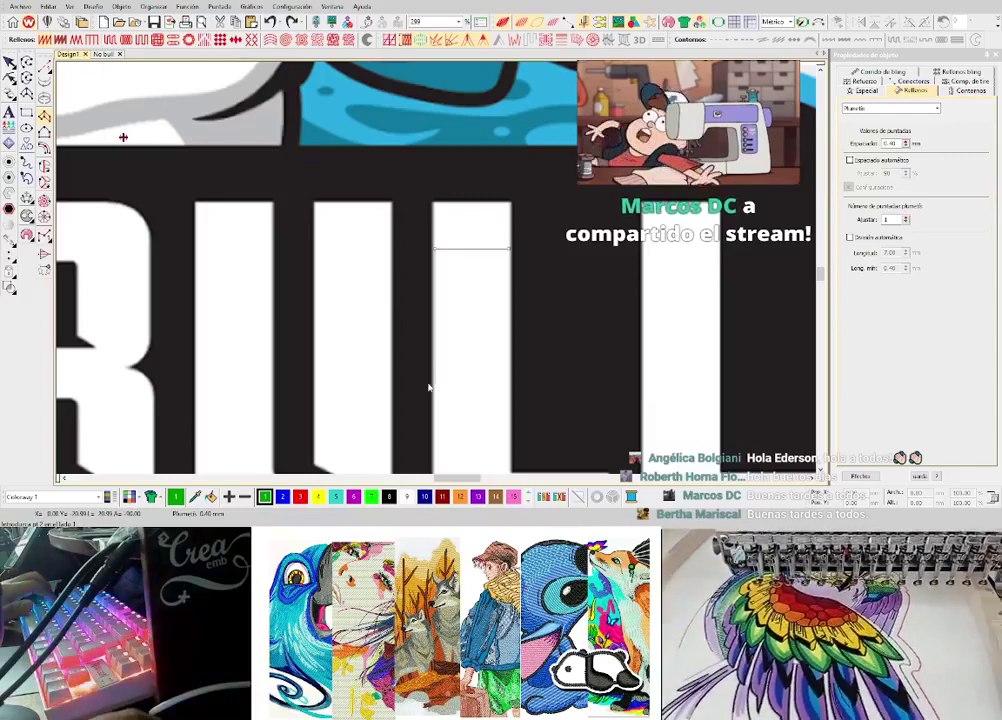
click(432, 384)
click(513, 380)
key(Return)
key(Escape)
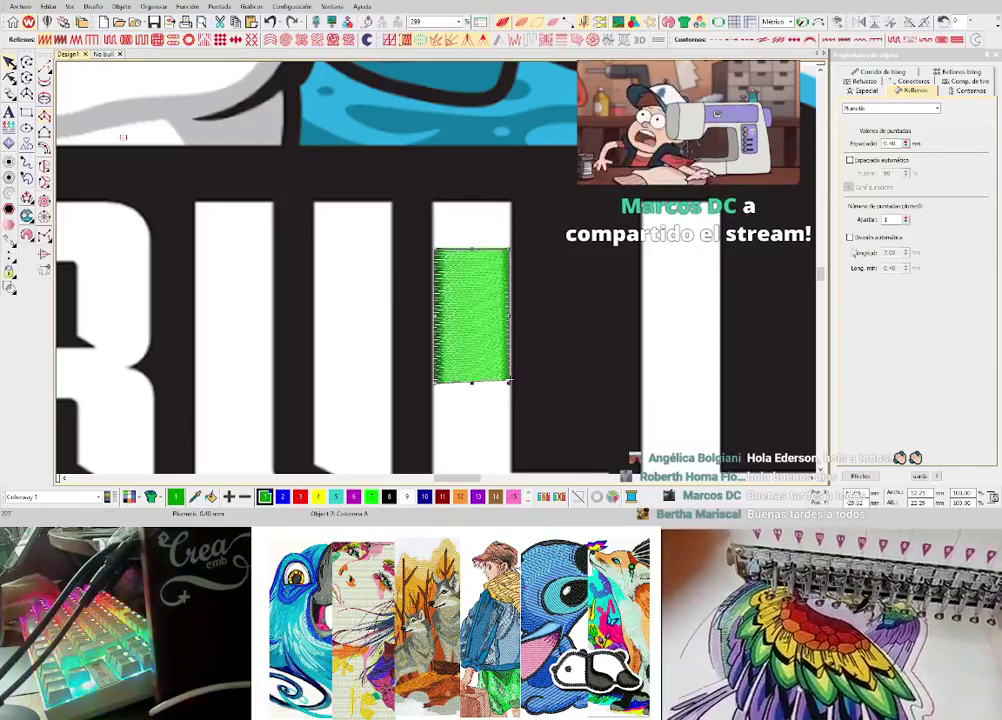
- Try División automática with a 7.00 mm length on the L's satin block, compare the stitches close up, and switch it off again
click(850, 237)
scroll(474, 309, up, 1)
scroll(437, 272, up, 1)
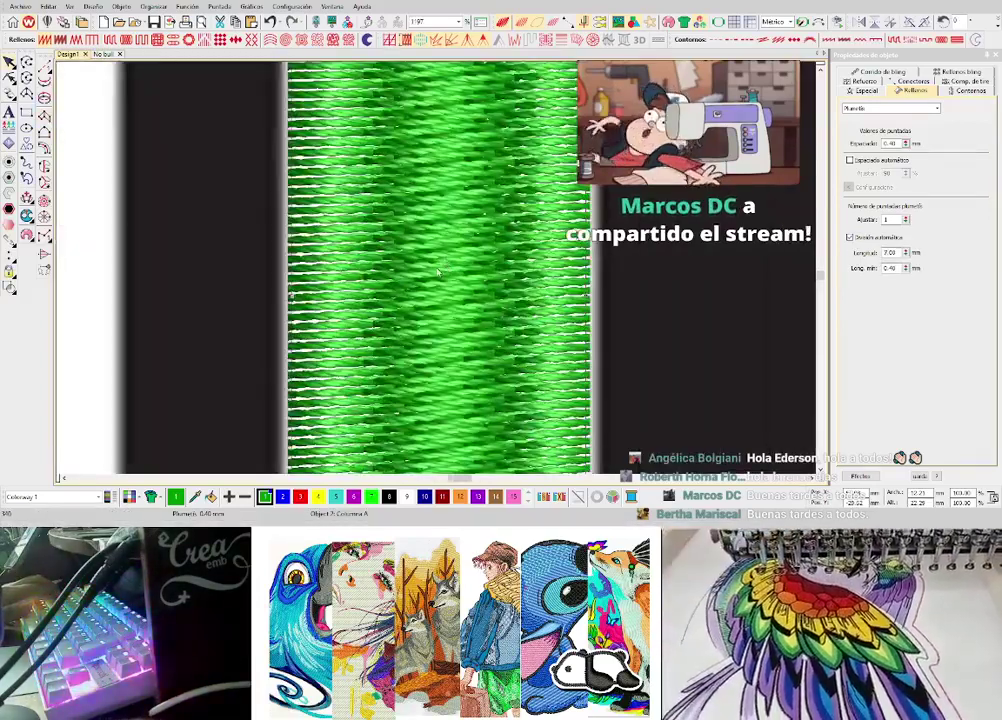
scroll(436, 275, down, 1)
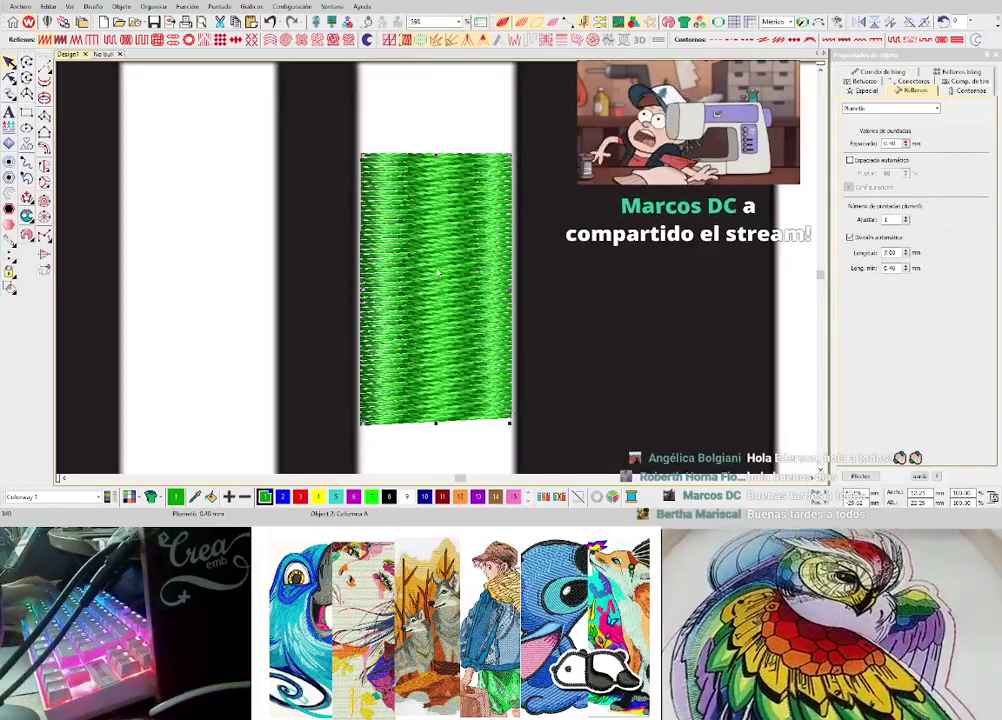
scroll(436, 274, up, 1)
scroll(436, 272, down, 1)
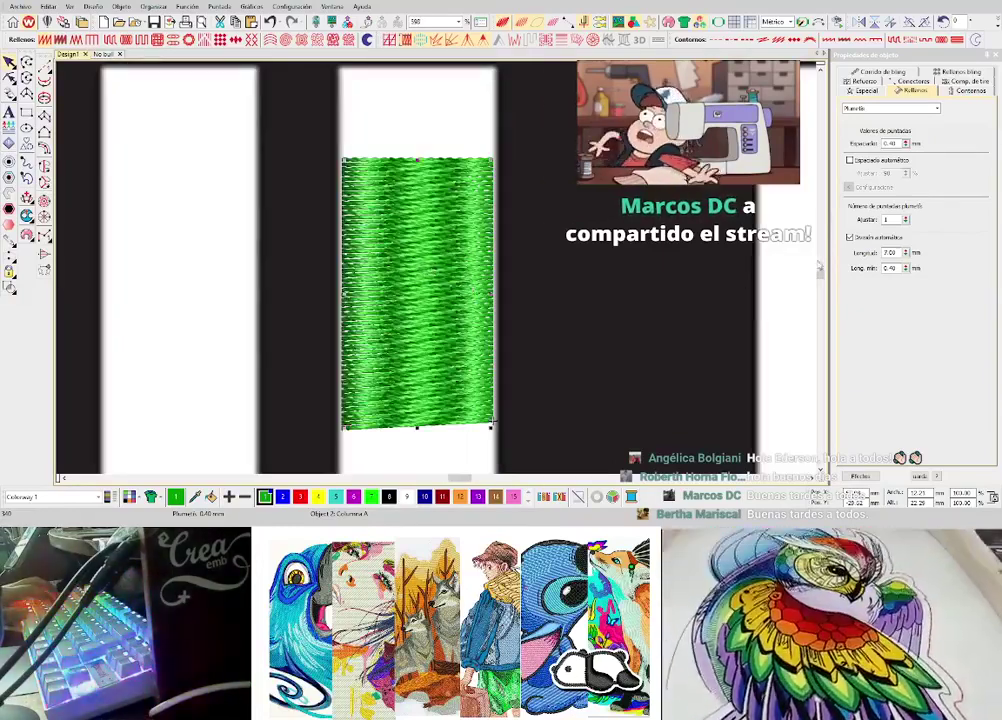
click(850, 238)
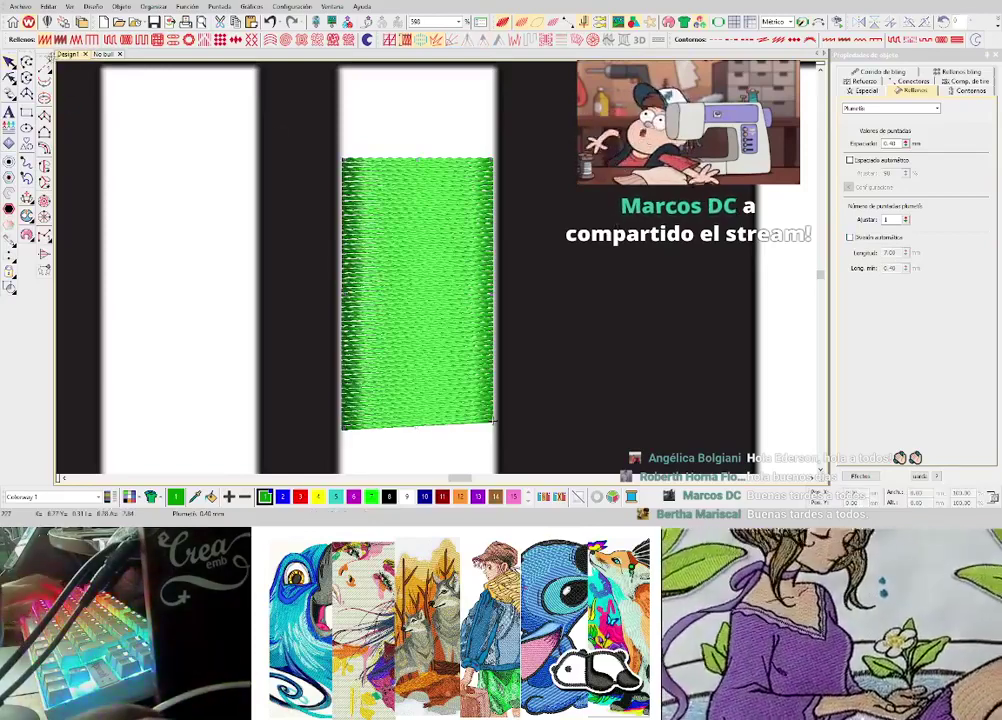
- Digitize connected Corrido run segments from beside the satin block across the gap and over the second L's stem
click(44, 66)
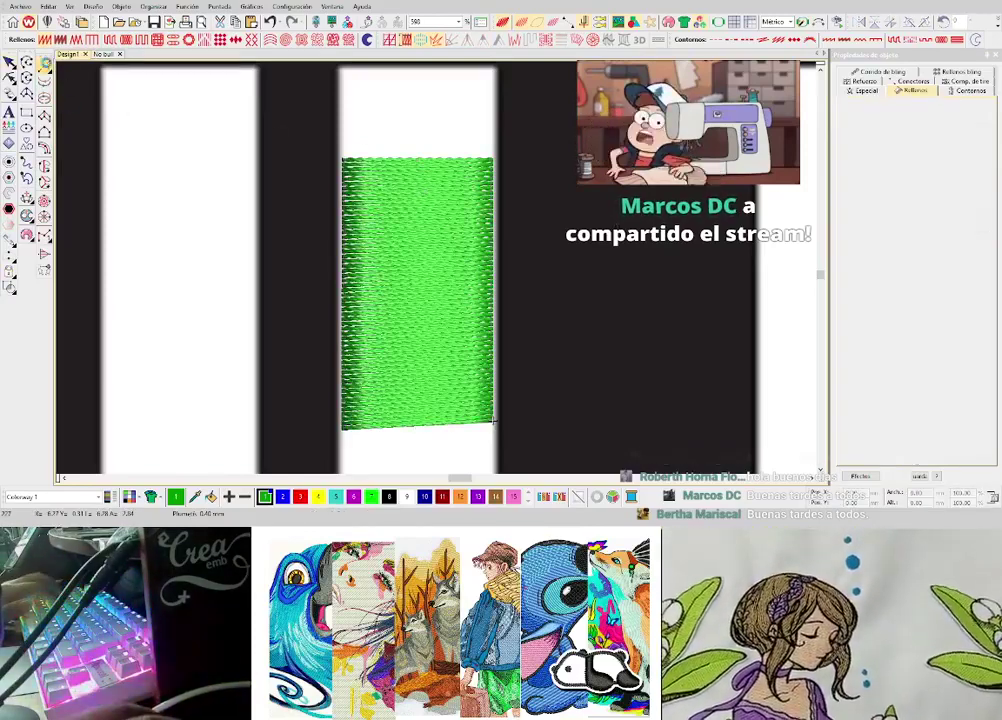
click(556, 145)
click(551, 306)
key(Return)
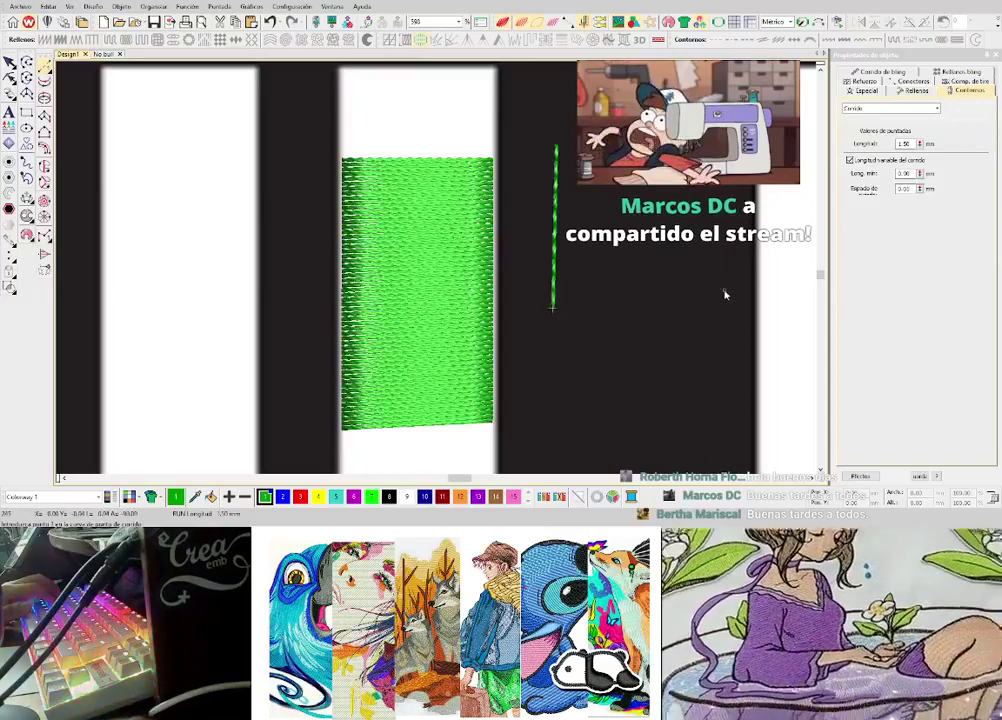
key(shift+c)
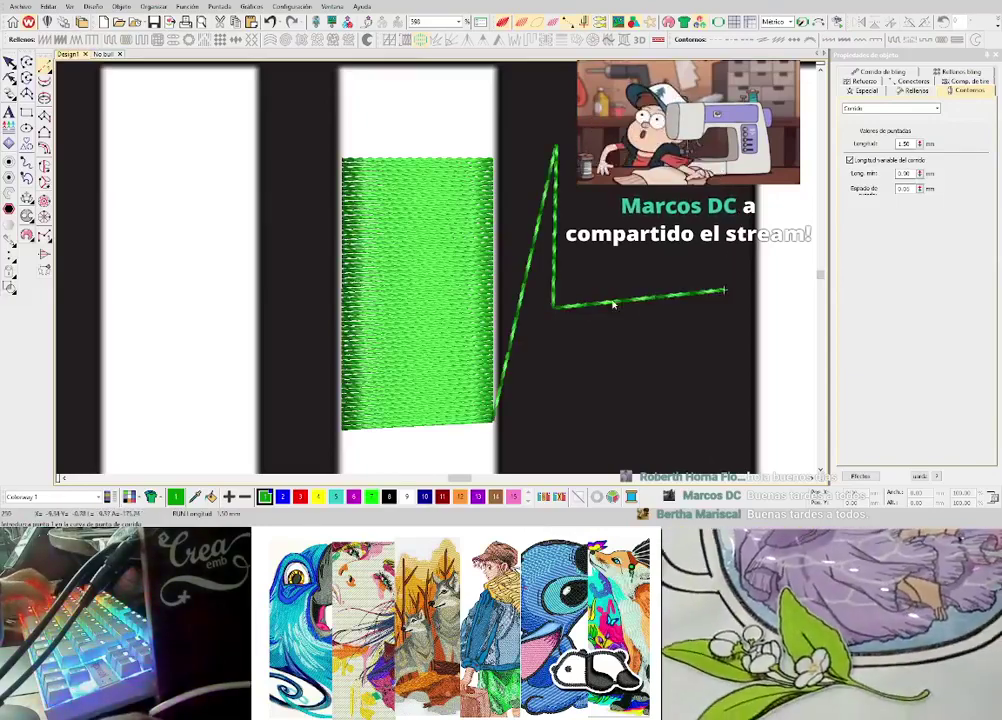
click(728, 239)
click(641, 189)
click(711, 307)
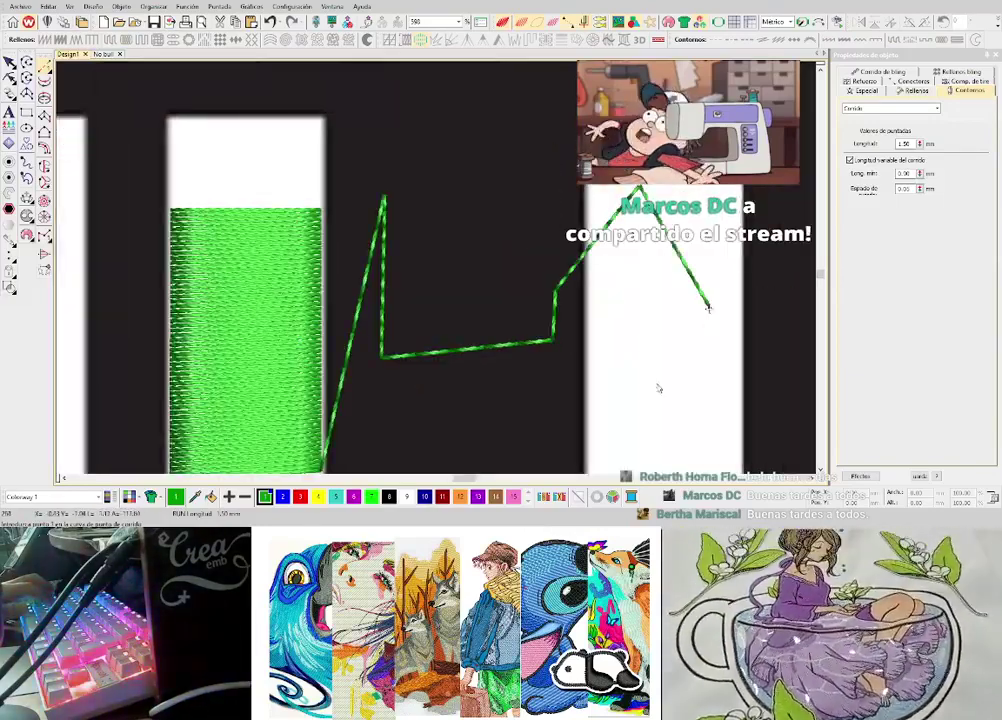
- Continue the run segments down and back into the gap between the two Ls, then up over the second L's stem
click(618, 408)
key(Return)
click(464, 425)
key(Return)
click(492, 268)
key(Return)
click(628, 138)
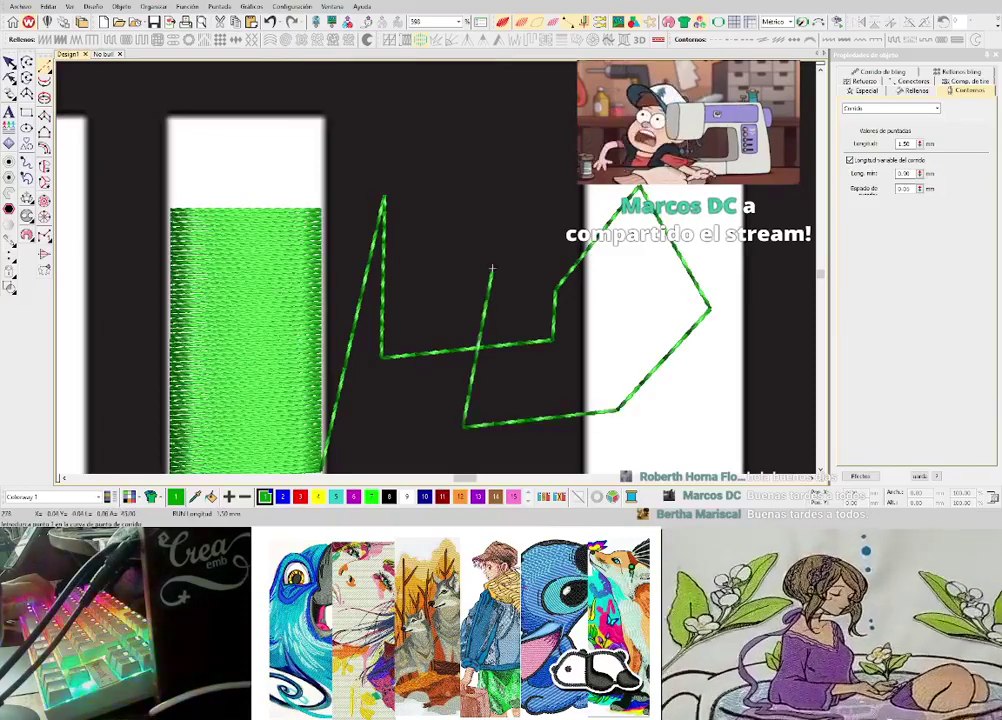
key(Return)
- Review the connector settings for the run, including the Corrido connector length and the tie-in and tie-off options
click(912, 81)
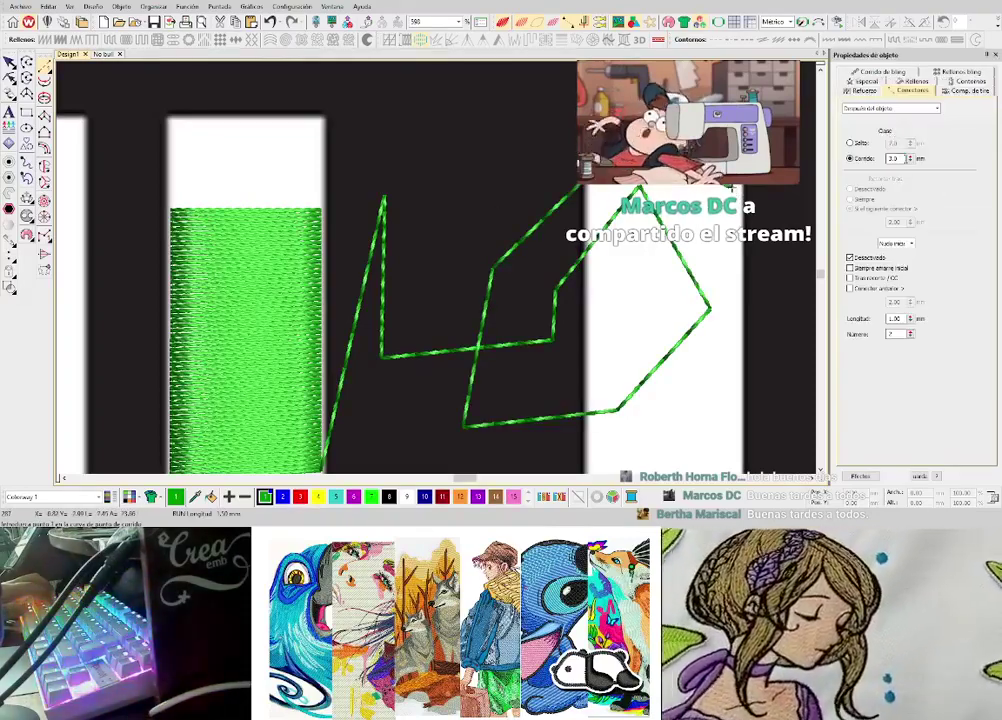
double_click(894, 159)
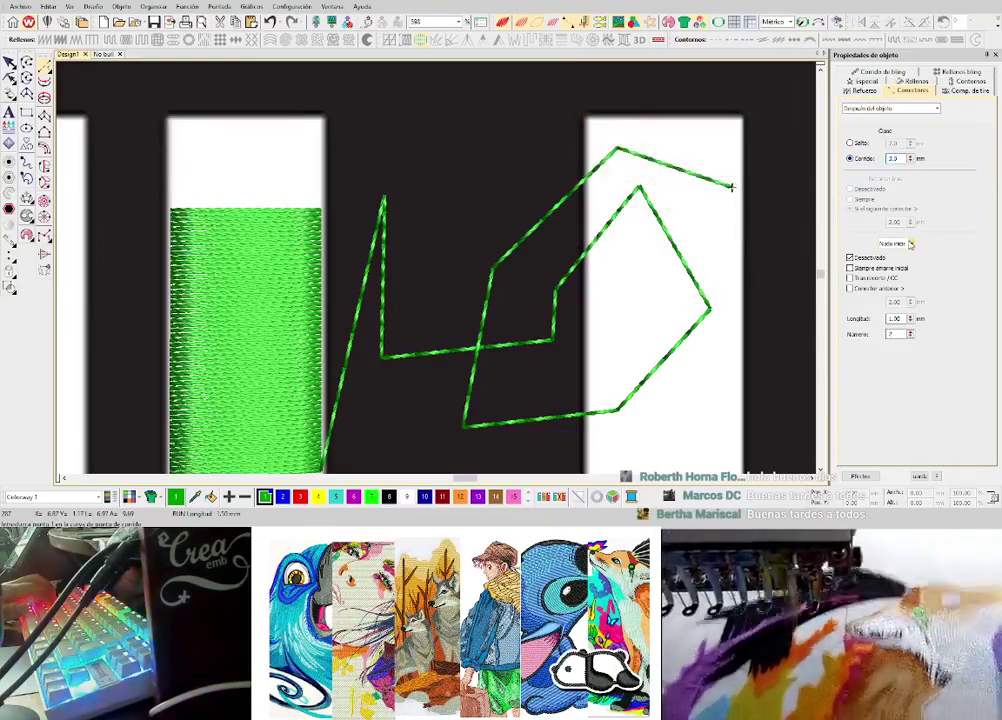
click(910, 243)
click(865, 298)
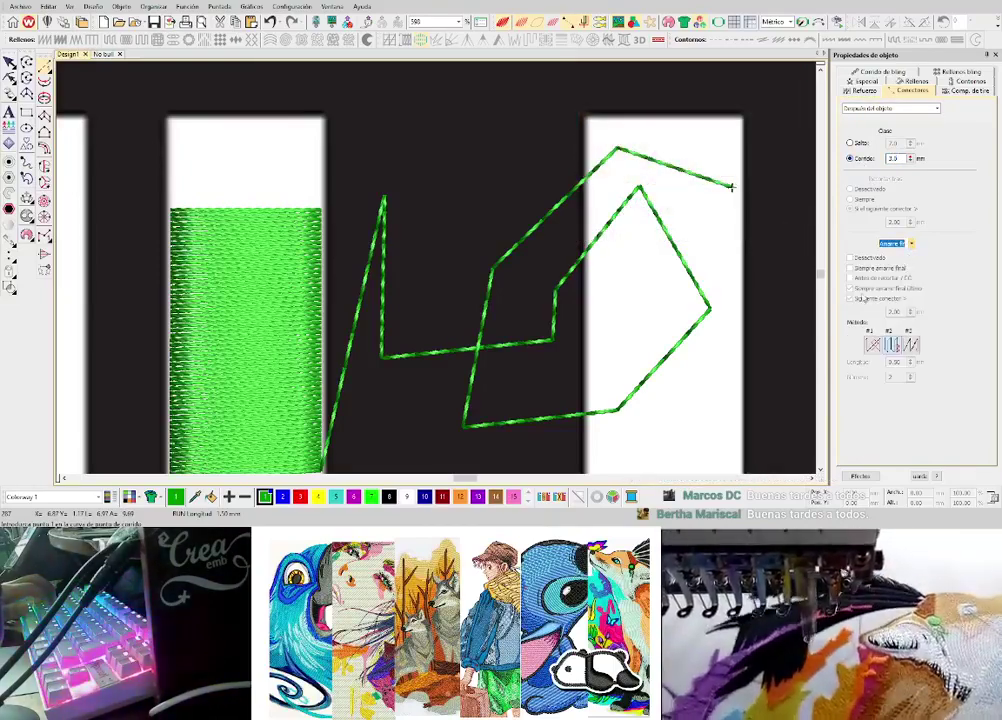
click(911, 244)
click(893, 257)
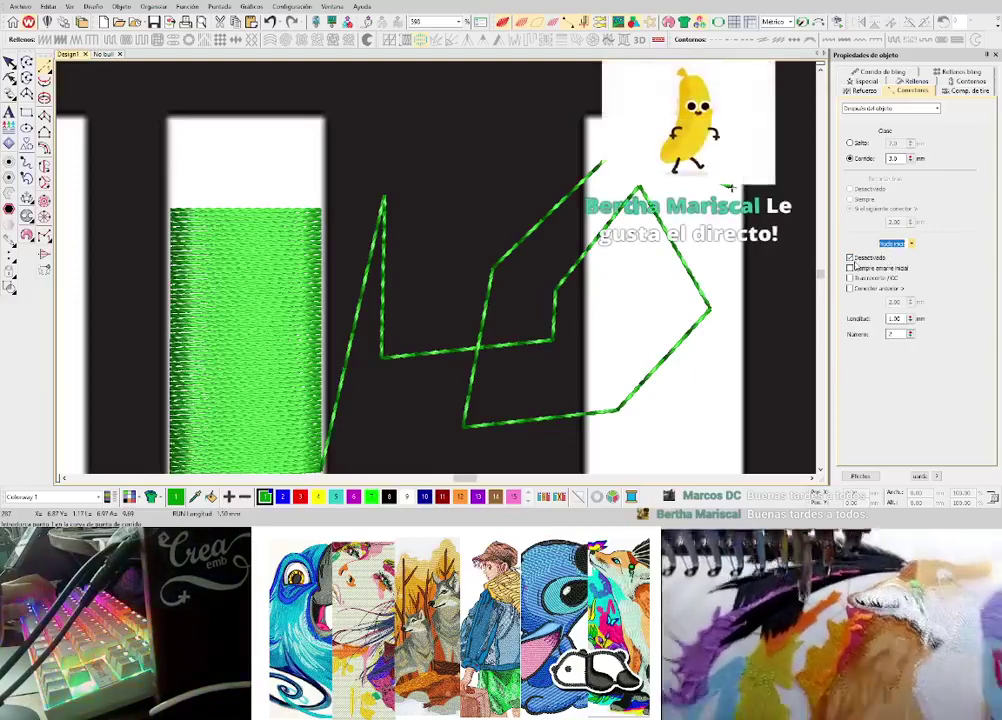
- Examine the chain of run segments around the second L up close and against the whole logo
scroll(441, 268, down, 3)
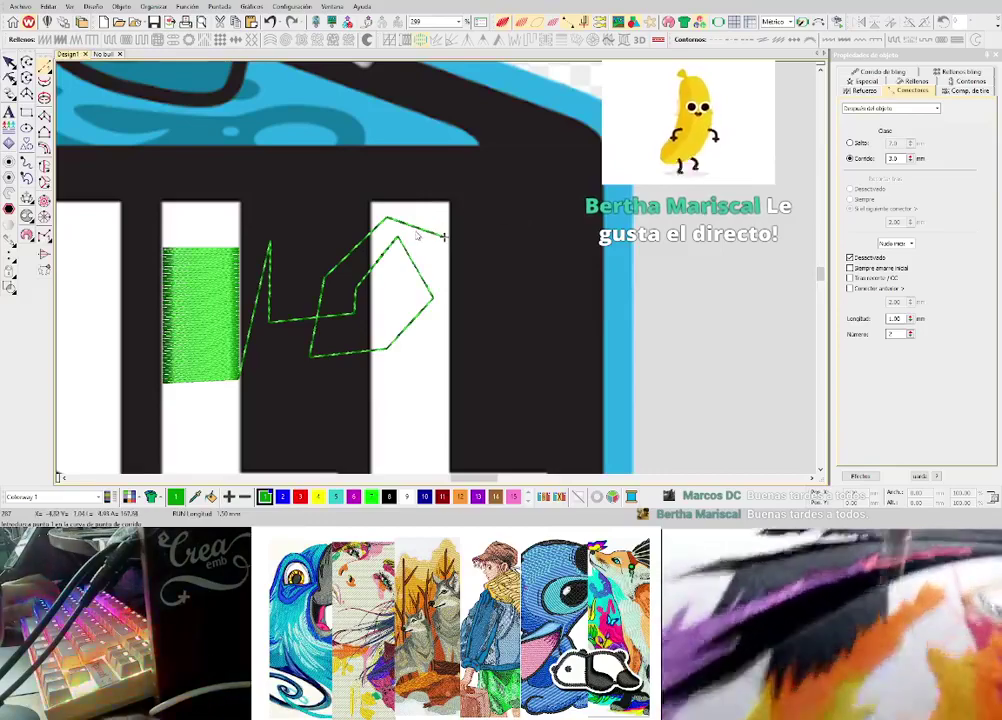
key(z)
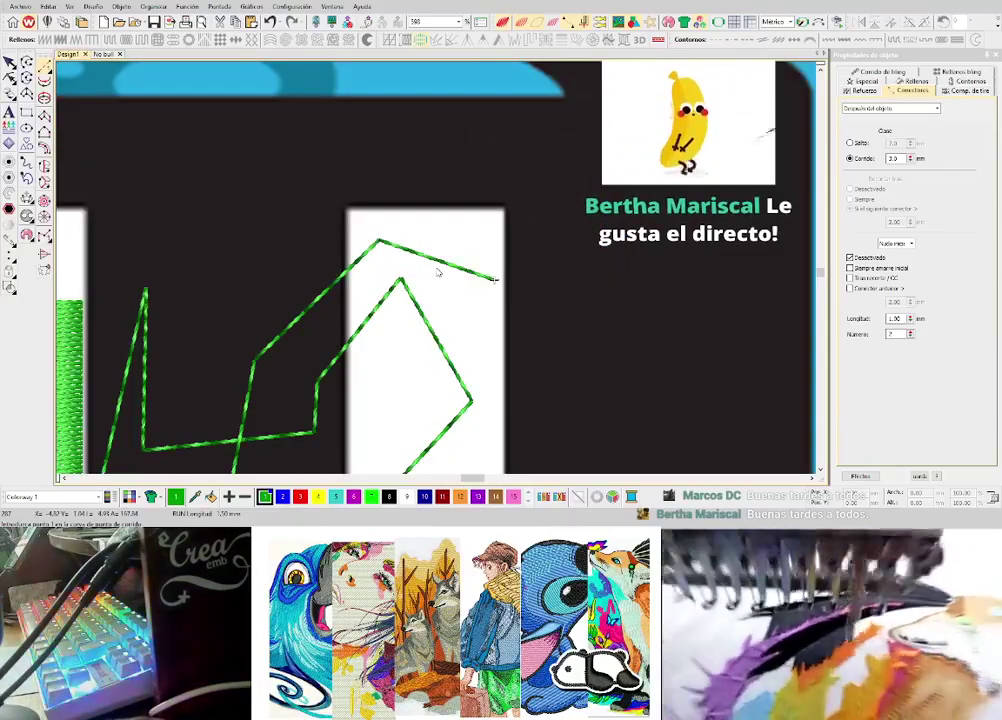
key(shift+z)
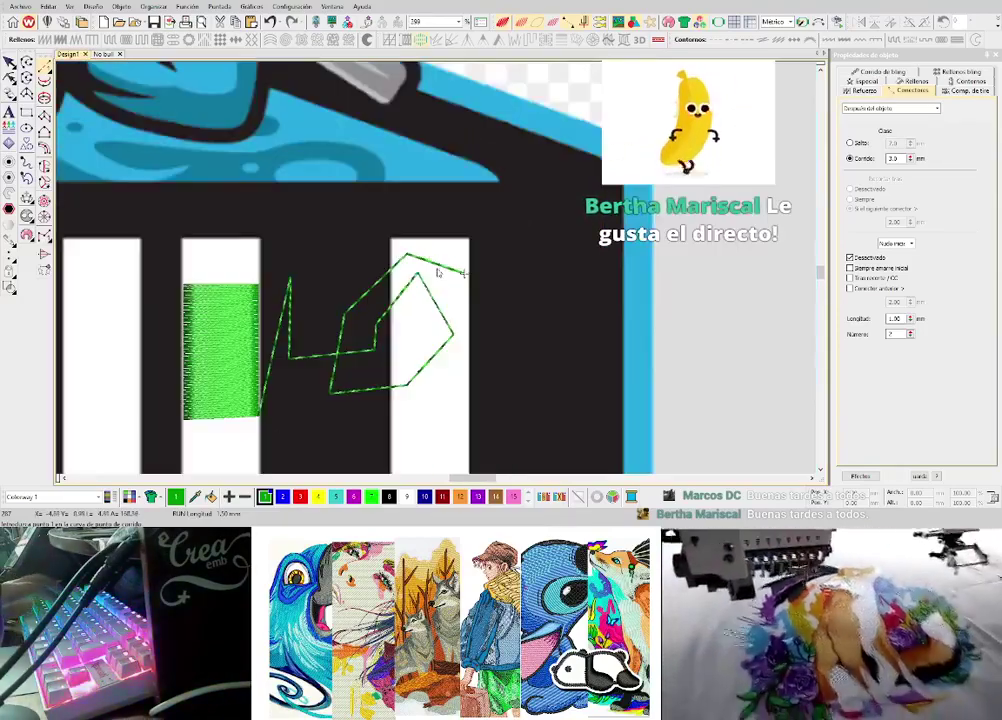
key(z)
key(z)
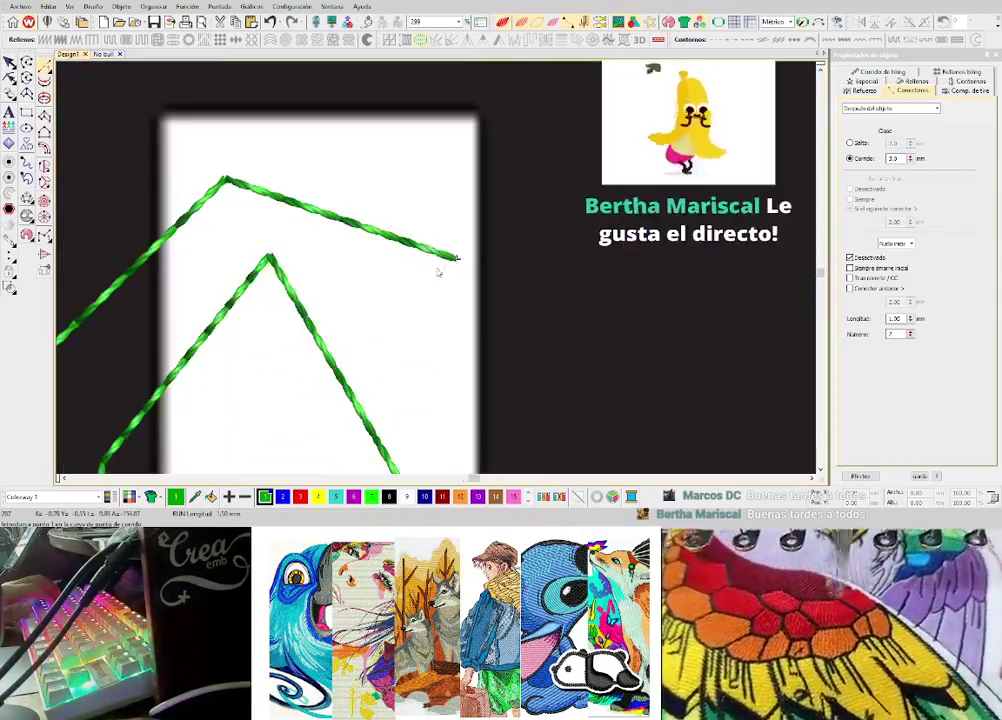
key(shift+z)
key(shift+z)
key(shift+z)
key(shift+z)
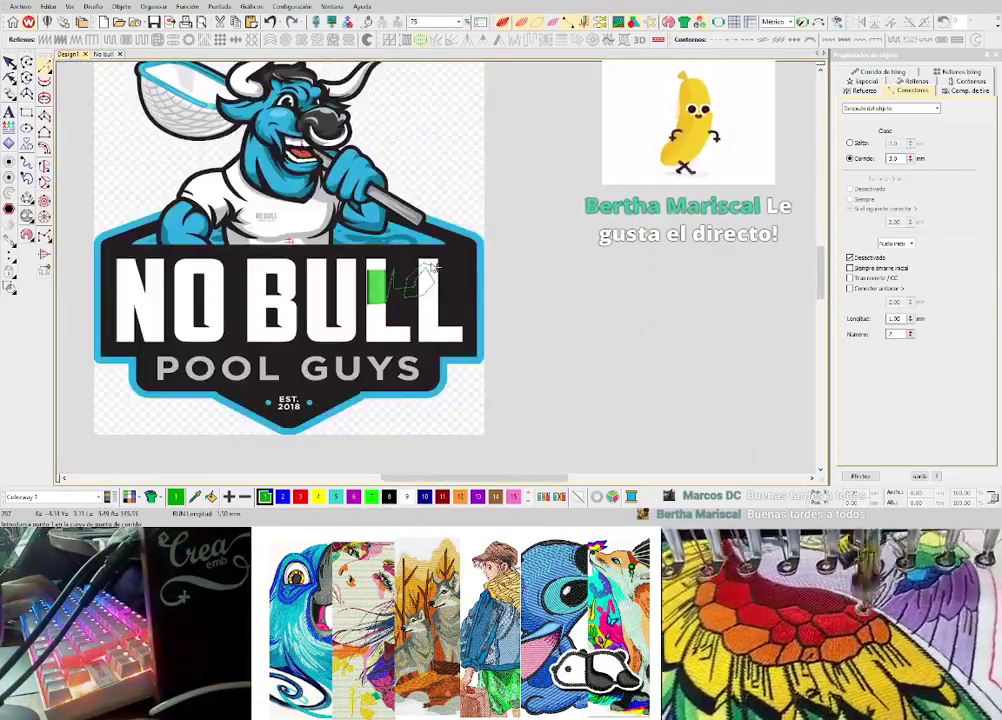
key(z)
key(z)
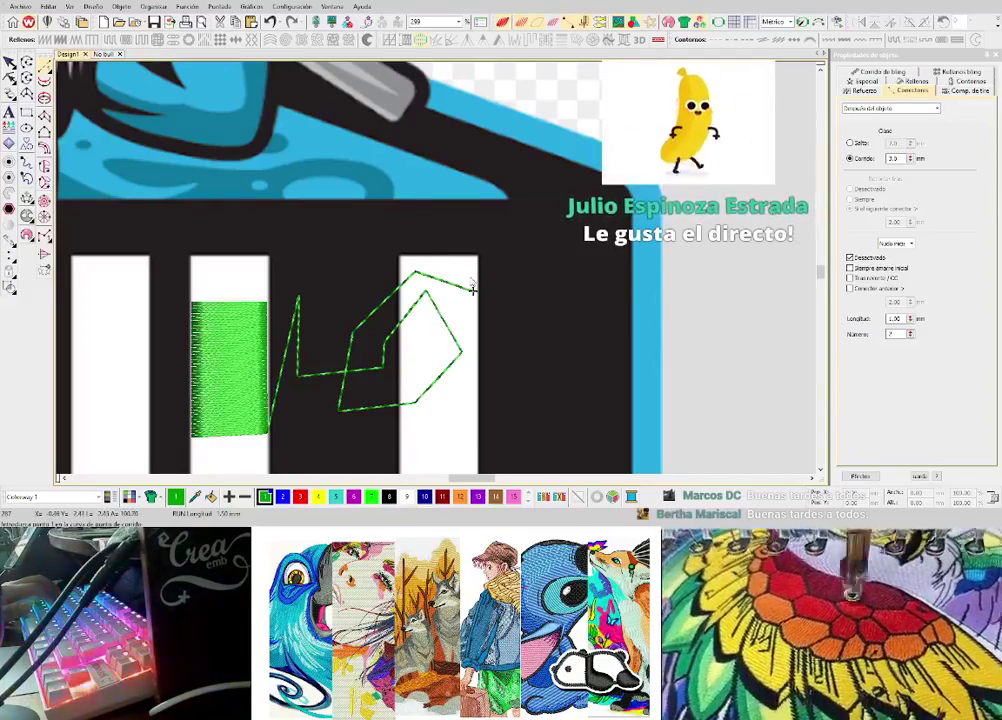
scroll(437, 278, down, 2)
scroll(437, 272, up, 1)
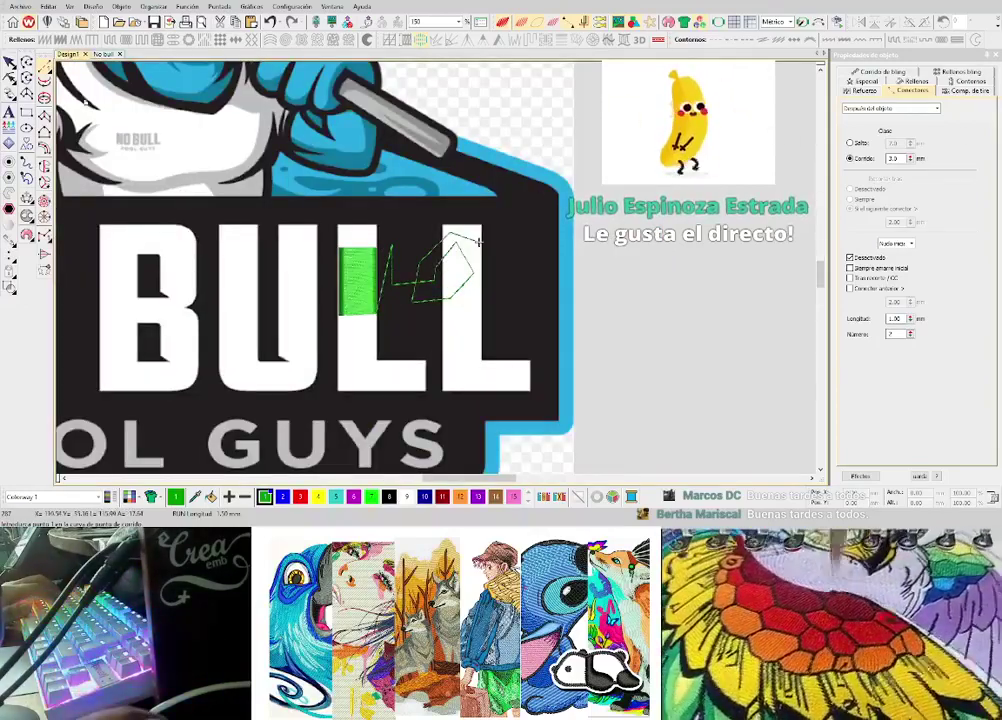
- Set the minimum length of the variable run stitch to 1.00 mm, keeping the stitch length at 1.50 mm
click(969, 81)
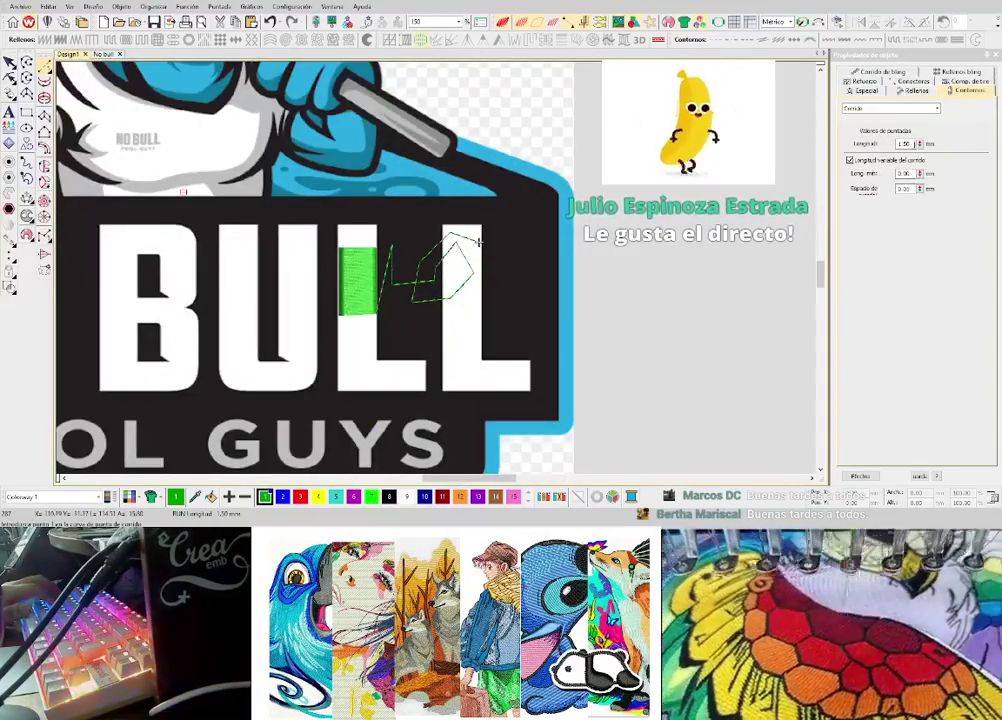
double_click(908, 144)
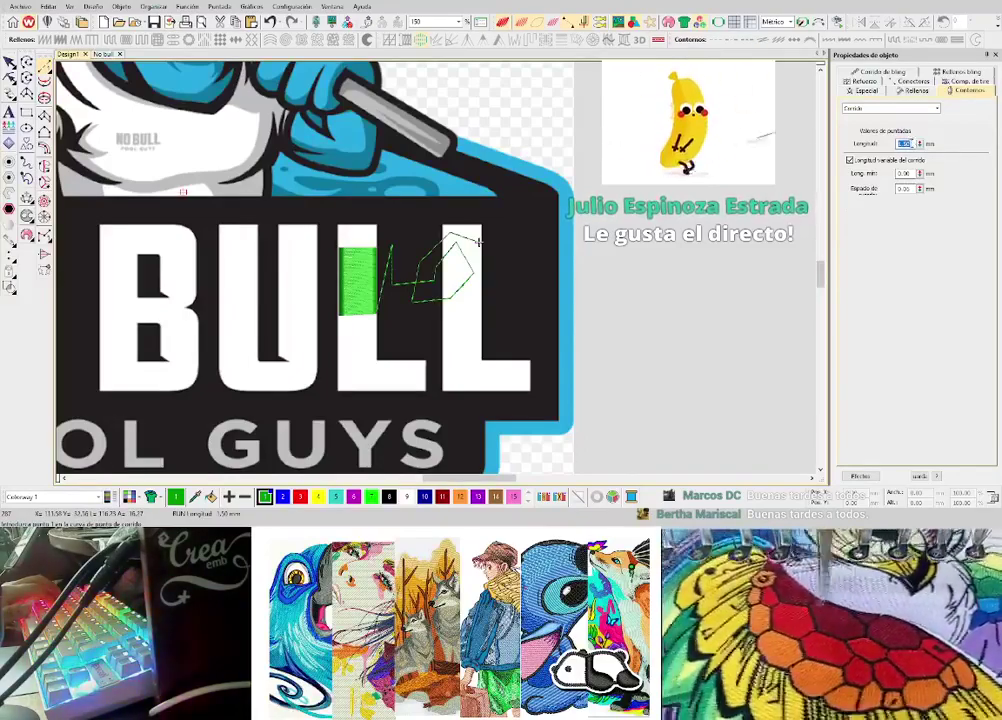
click(911, 145)
click(920, 172)
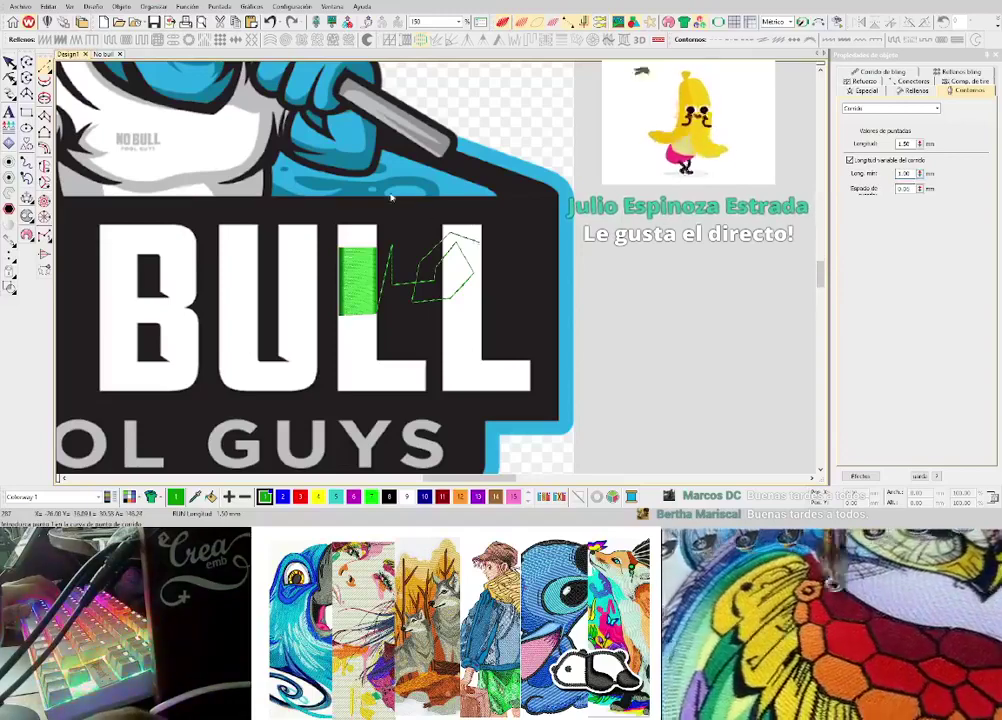
- Digitize a straight horizontal run from the badge's blue border into the empty area, followed by a curved hook at its end
scroll(585, 188, up, 4)
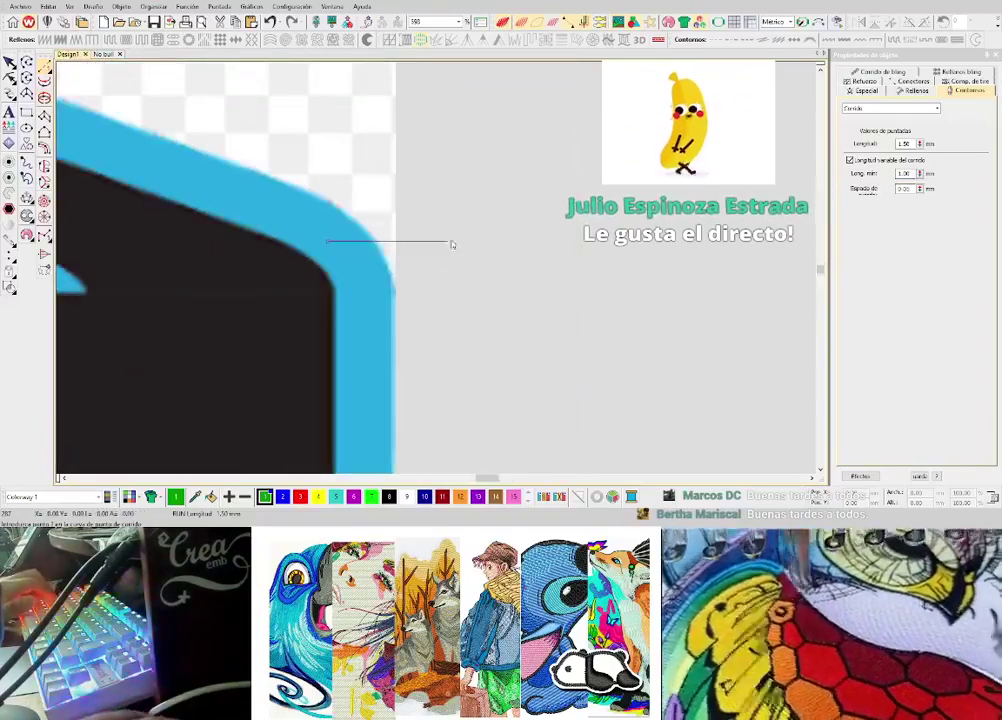
scroll(445, 265, up, 2)
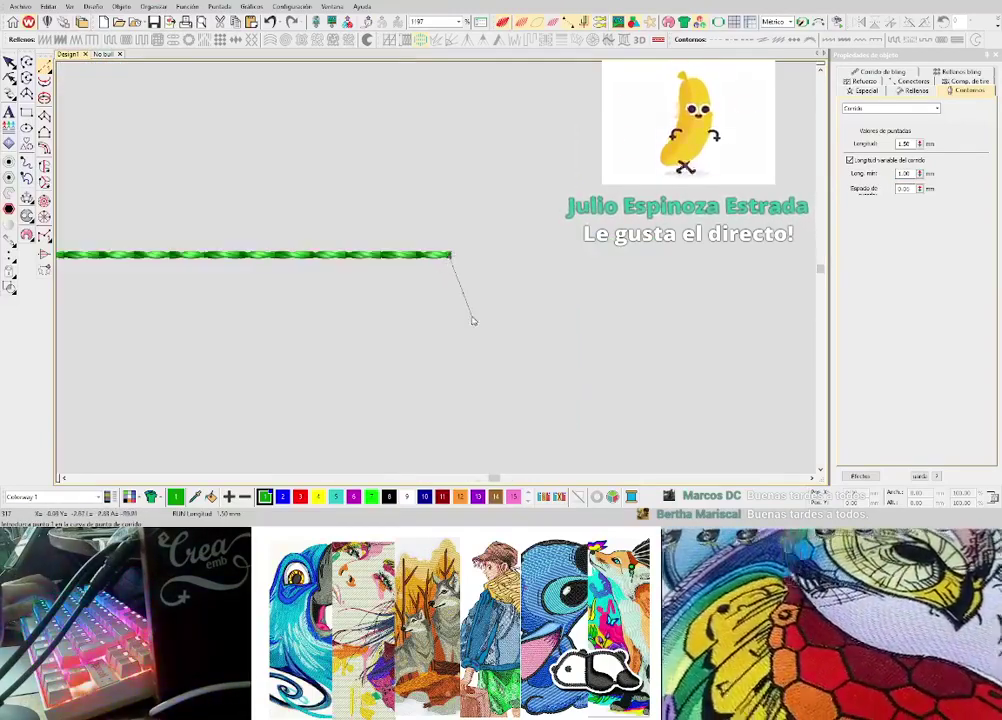
right_click(472, 320)
click(394, 353)
scroll(437, 267, down, 6)
scroll(437, 267, up, 6)
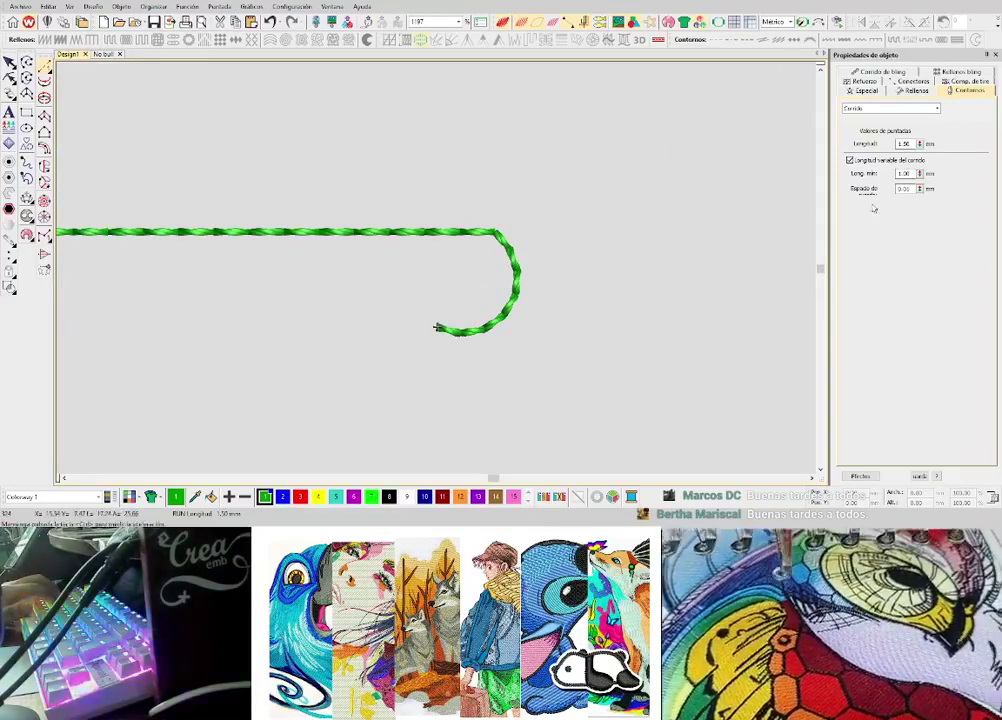
- Digitize a second horizontal run with a 2.50 mm stitch length above the first, ending in a curved hook
click(313, 131)
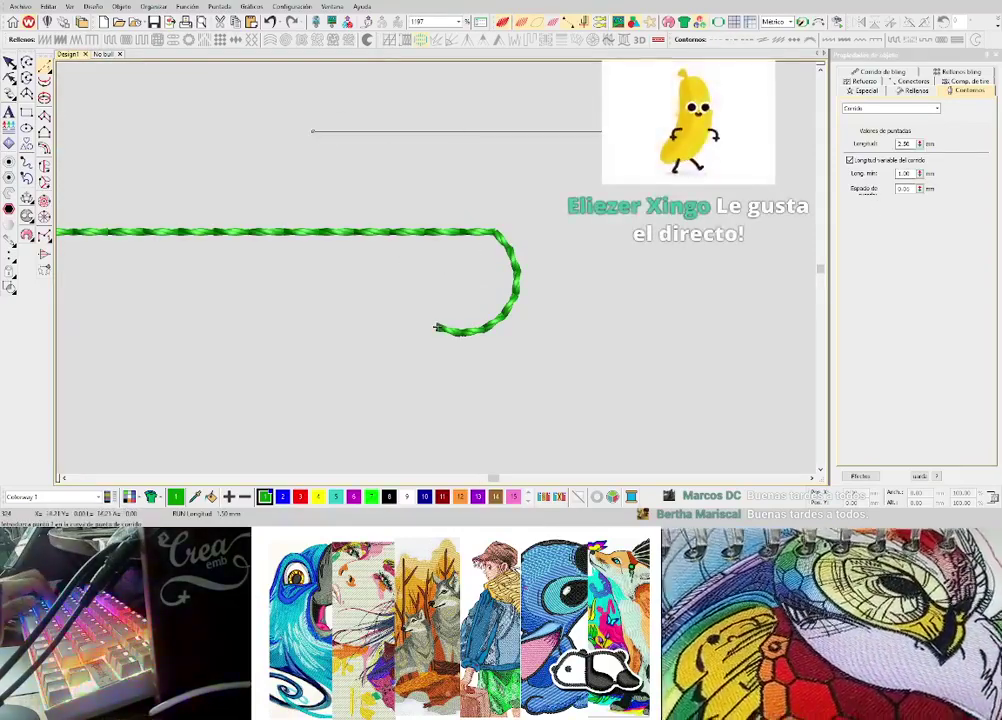
right_click(637, 190)
key(Return)
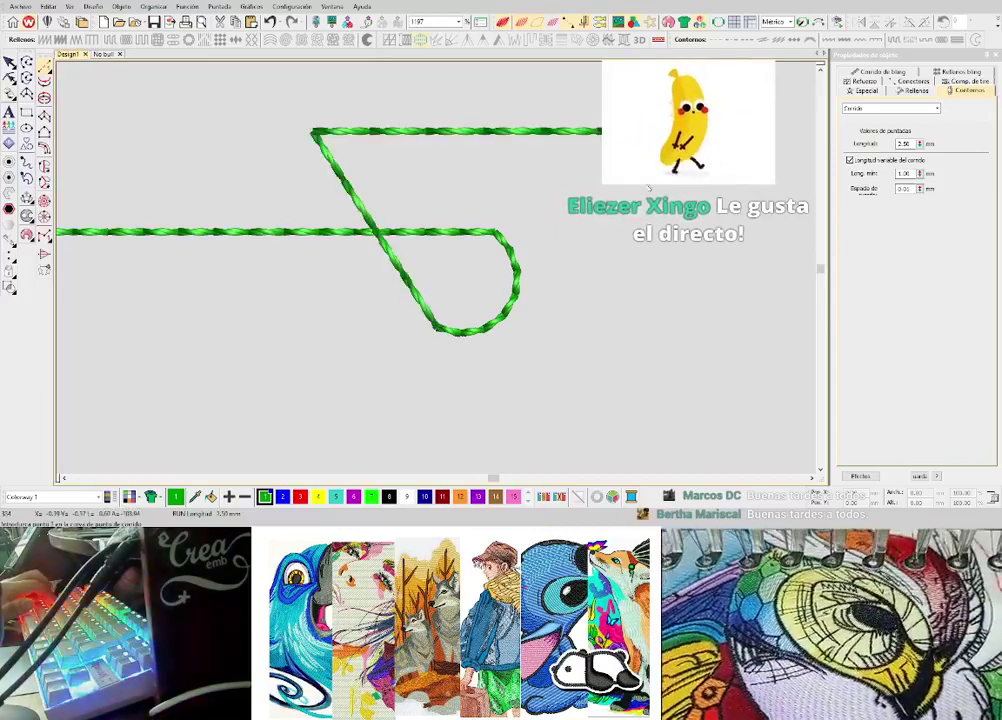
key(Escape)
- Set the minimum length of the new hook's variable run stitch to 0.8 mm
drag(911, 174, 872, 246)
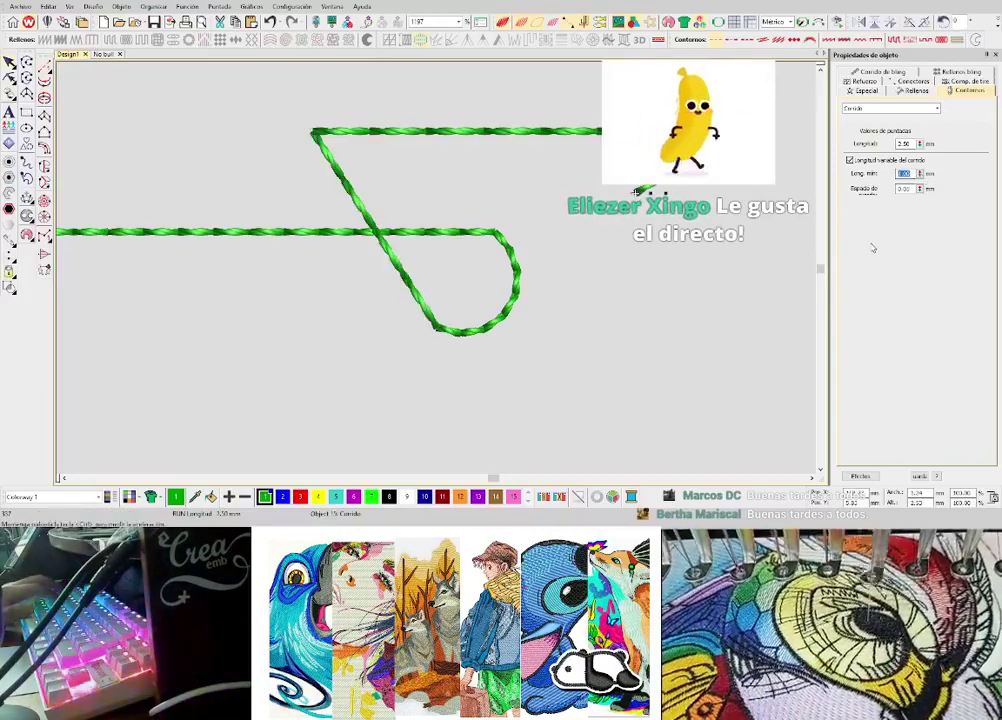
text(0.8)
key(Return)
key(Escape)
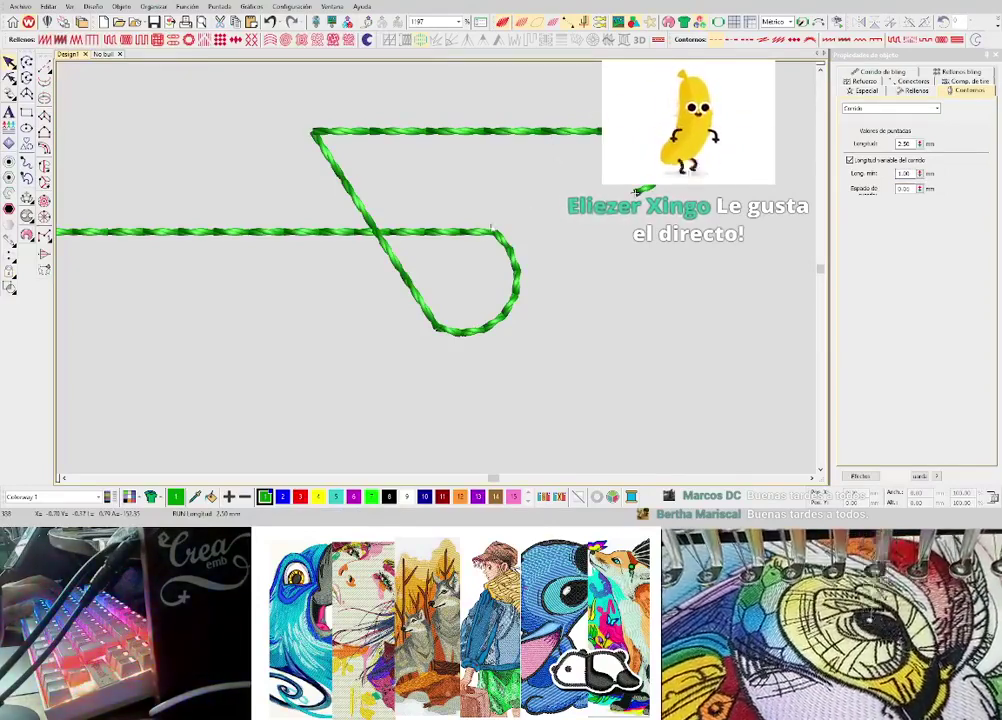
- Delete the horizontal and hooked test runs extending from the badge's blue border into the empty area
drag(196, 173, 549, 377)
scroll(550, 364, down, 1)
drag(472, 304, 290, 178)
scroll(475, 292, down, 2)
scroll(412, 287, up, 2)
scroll(460, 288, down, 1)
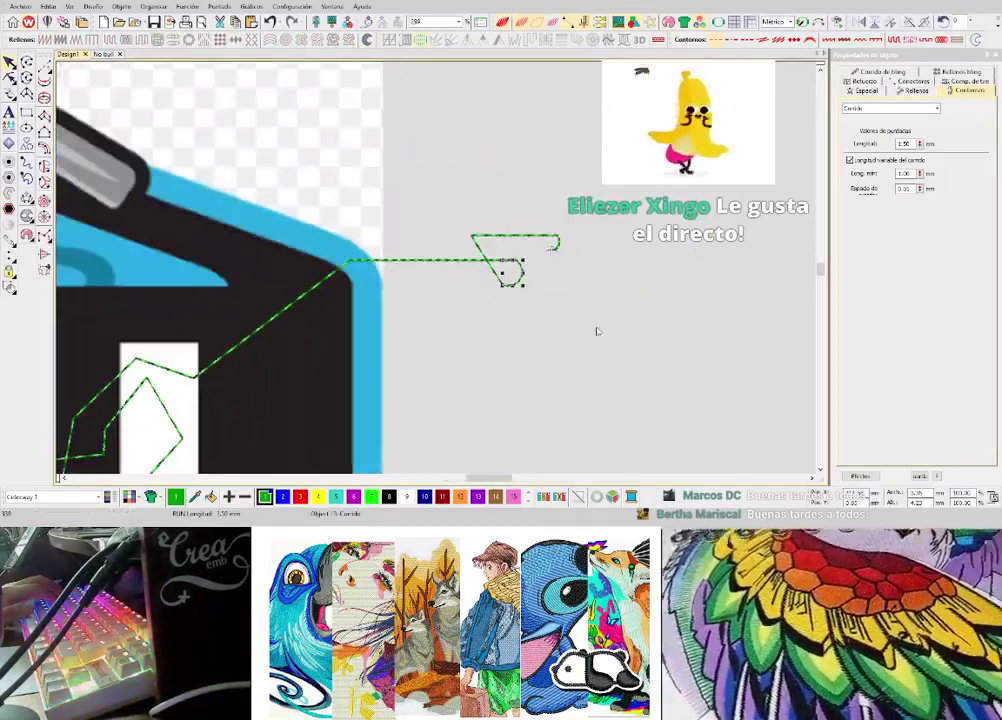
drag(635, 346, 328, 178)
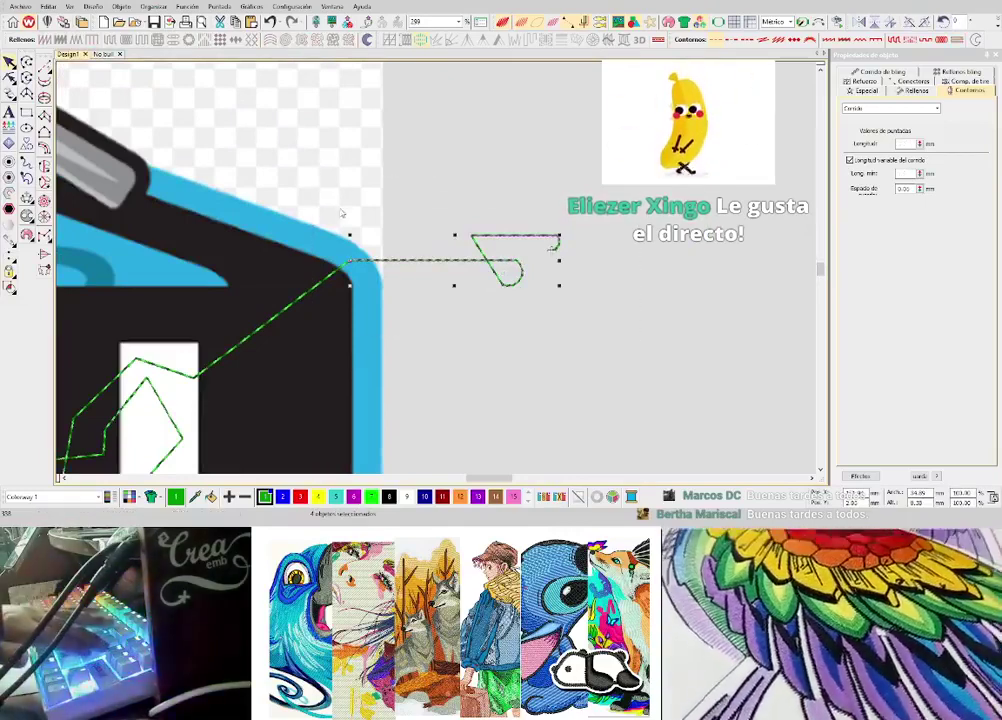
scroll(380, 241, up, 1)
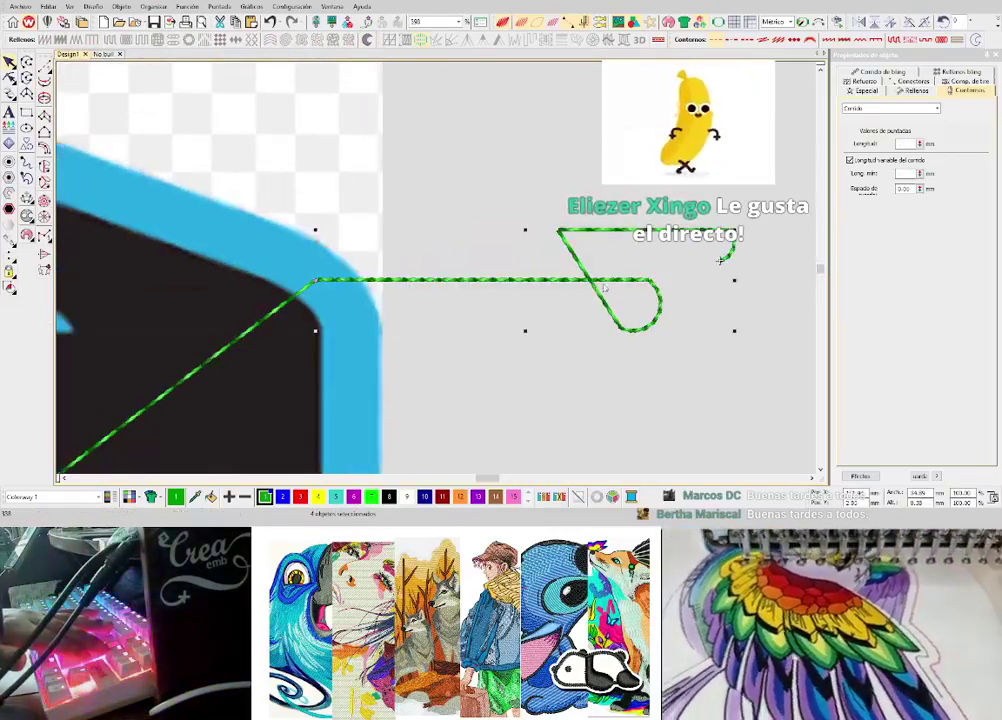
key(Delete)
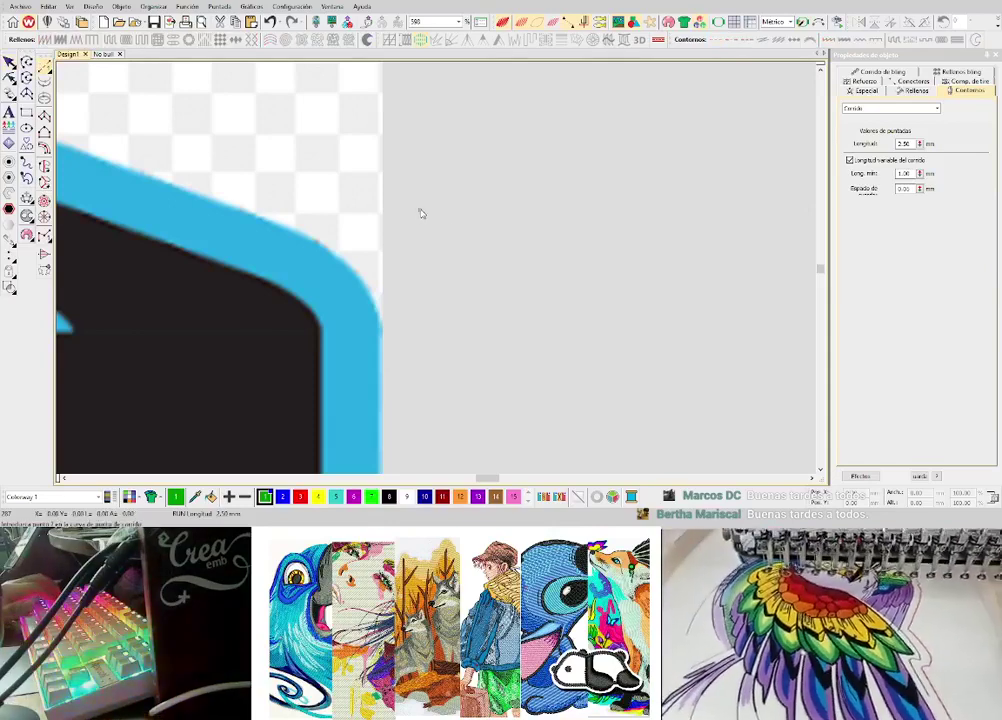
- Digitize a chain of crossing straight run segments with a 2.50 mm stitch length in the empty area beside the badge
click(421, 211)
click(681, 334)
click(700, 188)
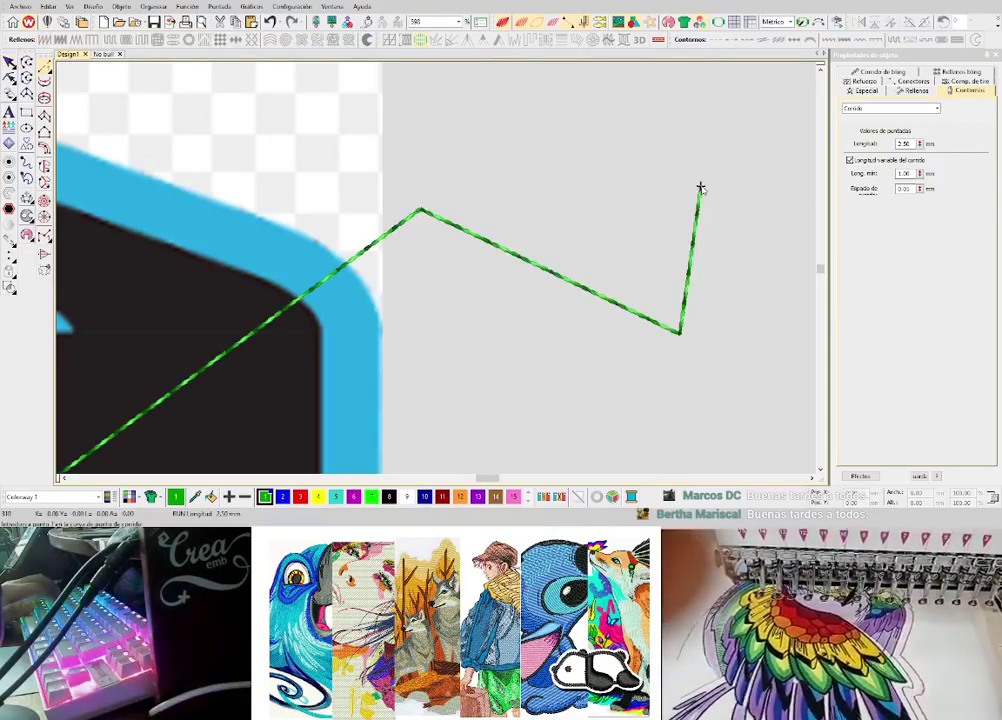
click(541, 123)
click(460, 333)
click(589, 378)
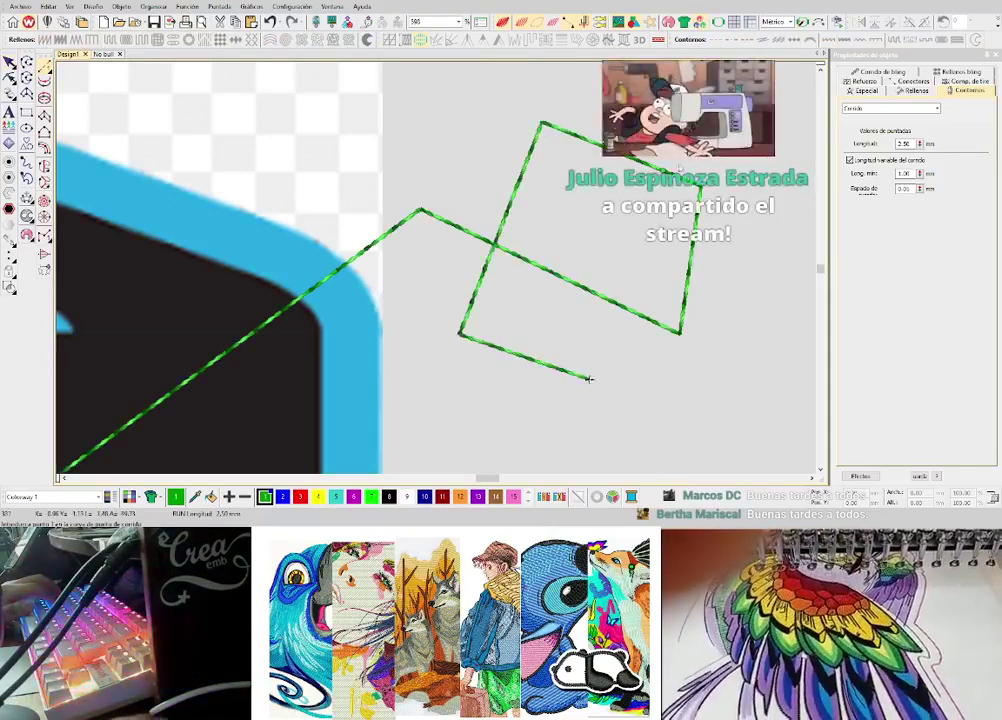
click(655, 114)
click(478, 83)
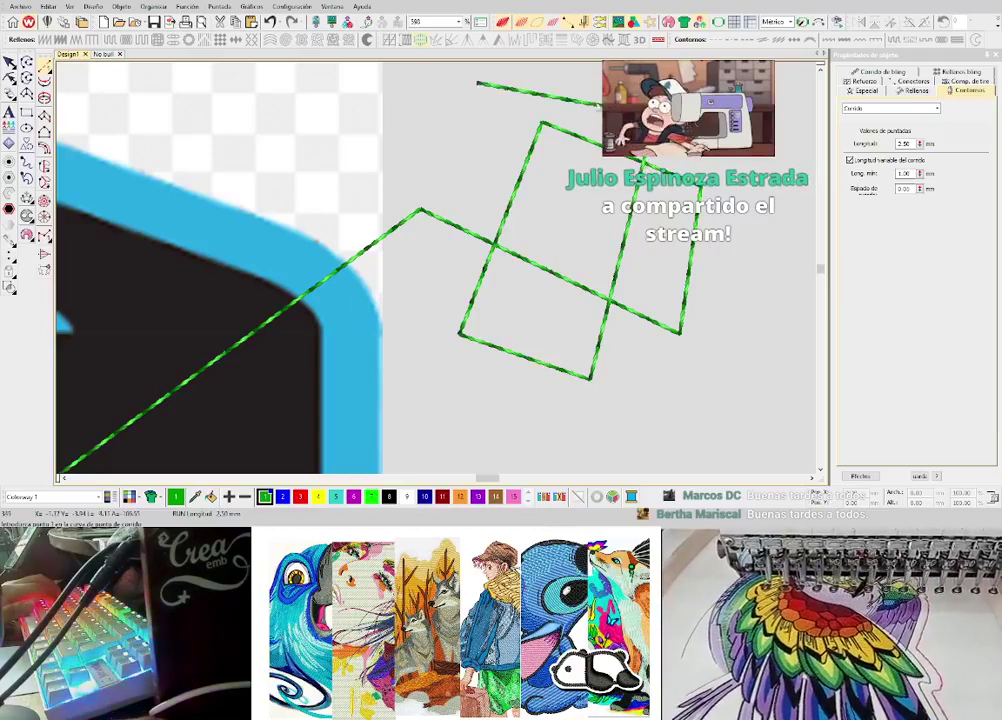
scroll(438, 273, down, 2)
scroll(439, 272, up, 1)
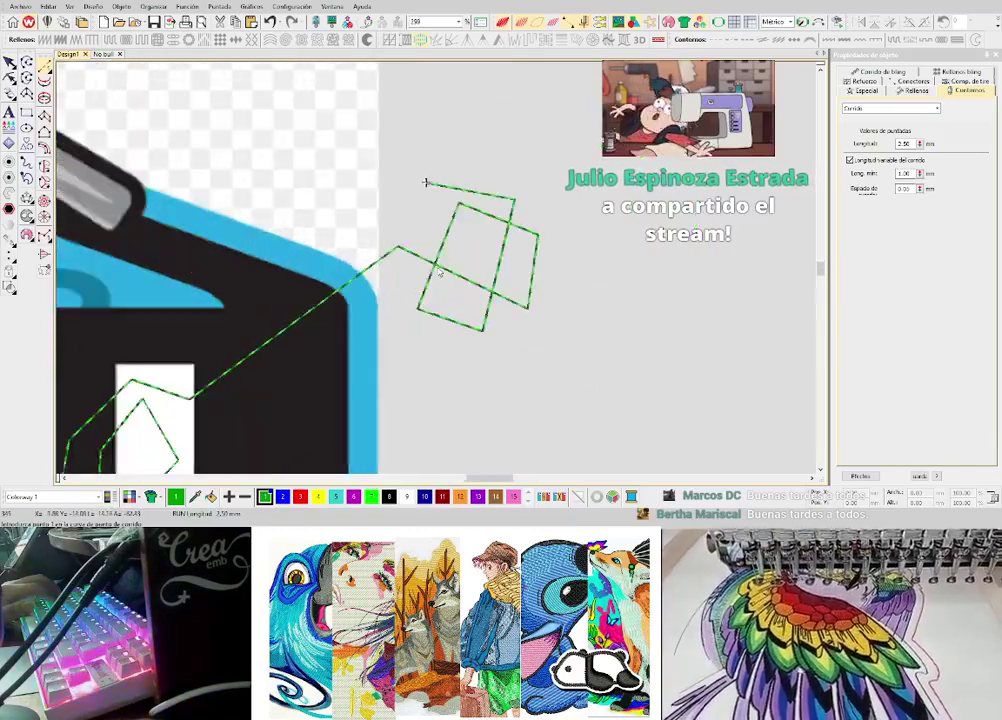
key(Return)
- Delete the crossing runs beside the badge and the remaining satin and run test stitches over the BULL lettering
mouse_move(597, 139)
mouse_down()
mouse_move(380, 291)
mouse_move(306, 369)
mouse_move(333, 364)
mouse_up()
scroll(333, 364, down, 1)
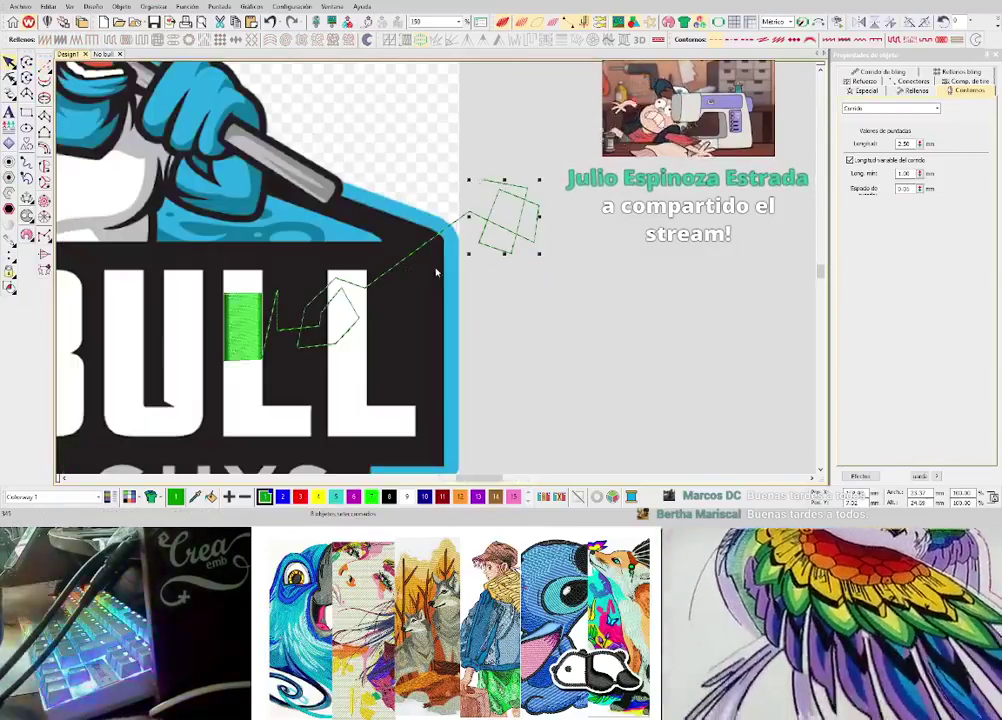
scroll(408, 268, up, 1)
key(Delete)
scroll(437, 272, down, 2)
drag(568, 398, 306, 250)
key(Delete)
- Examine the logo's BULL lettering, the small NO BULL text on the shirt and the bull's arm, close up and as a whole
scroll(362, 273, up, 5)
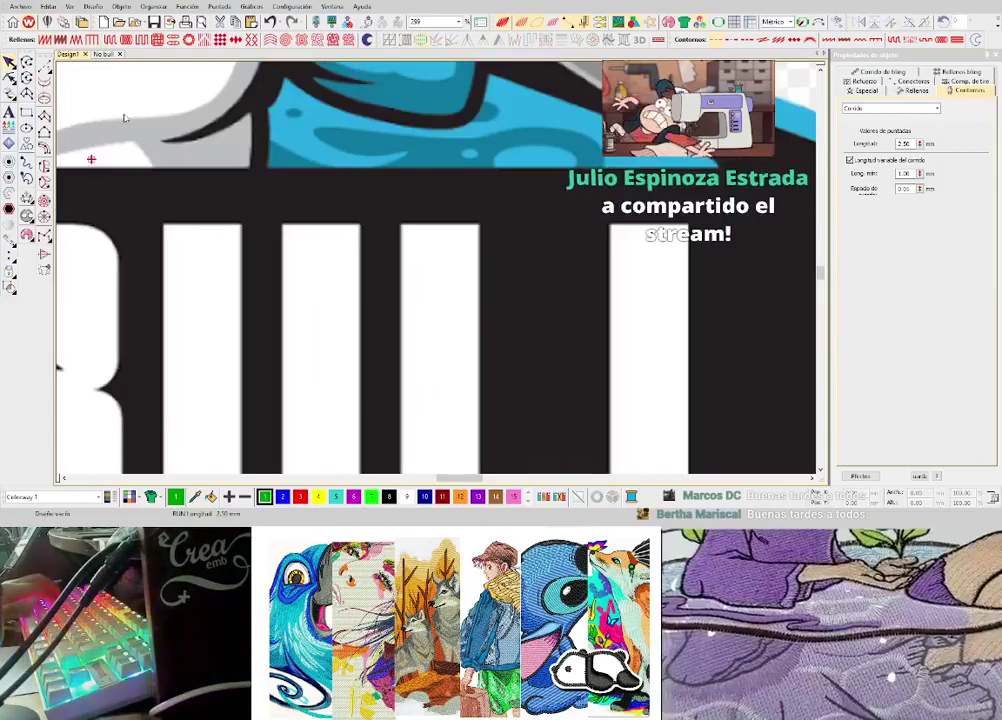
scroll(437, 272, down, 5)
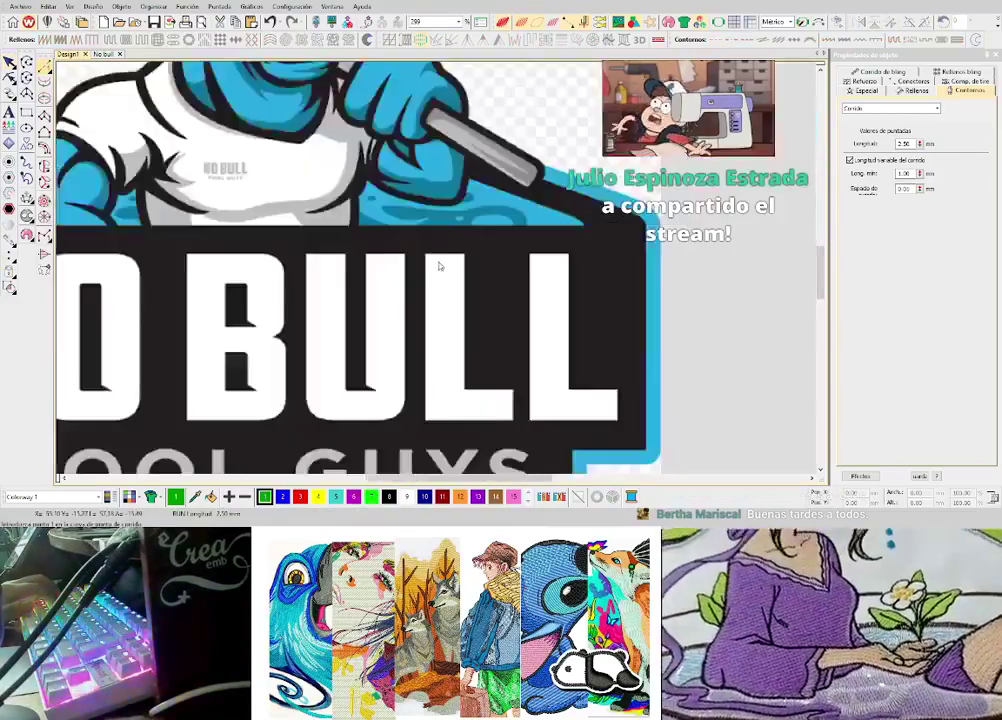
scroll(437, 272, up, 3)
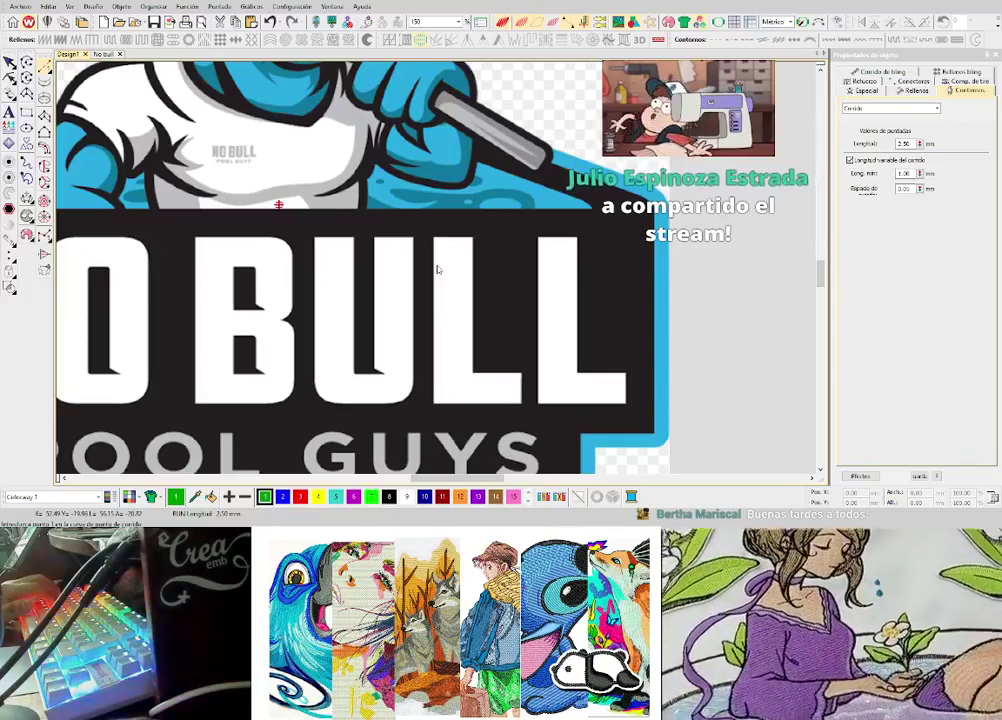
scroll(437, 270, down, 3)
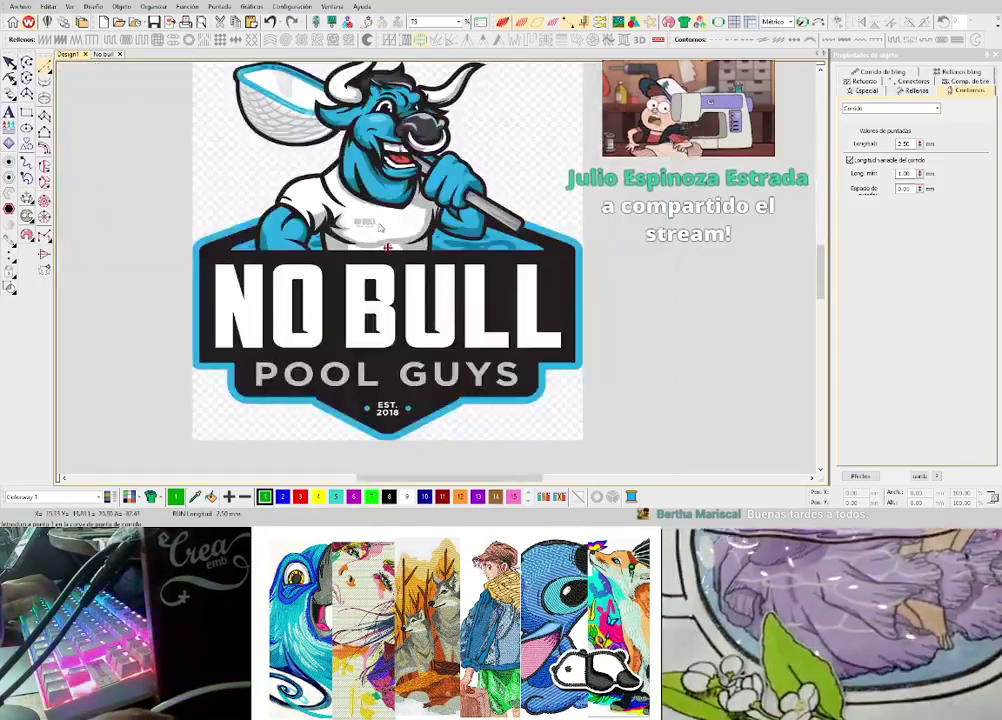
scroll(379, 228, up, 5)
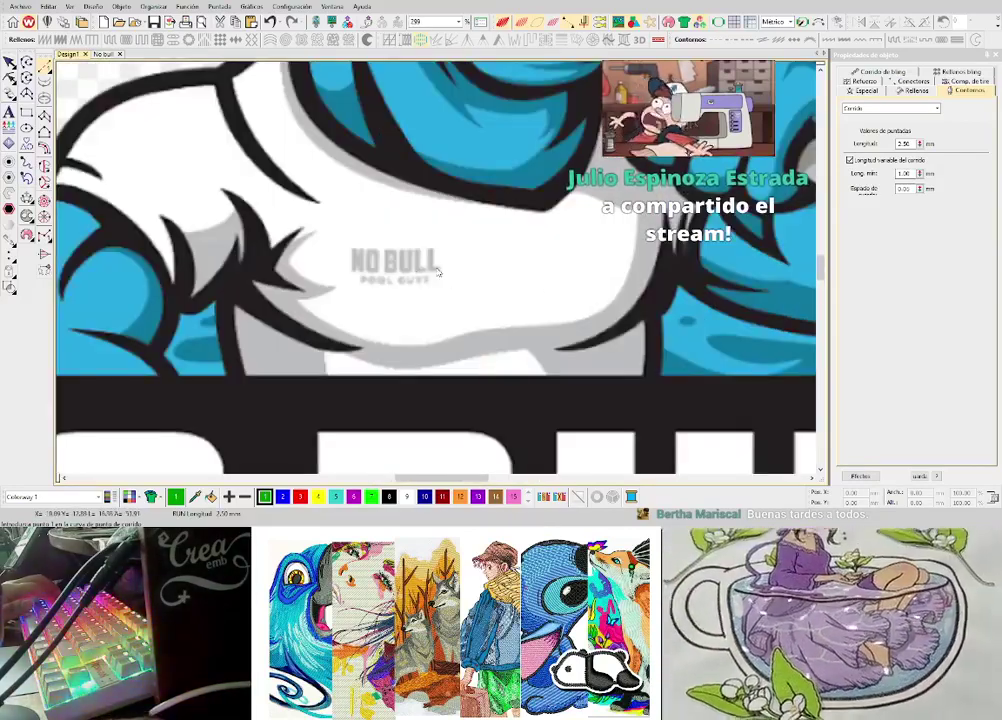
scroll(437, 270, down, 5)
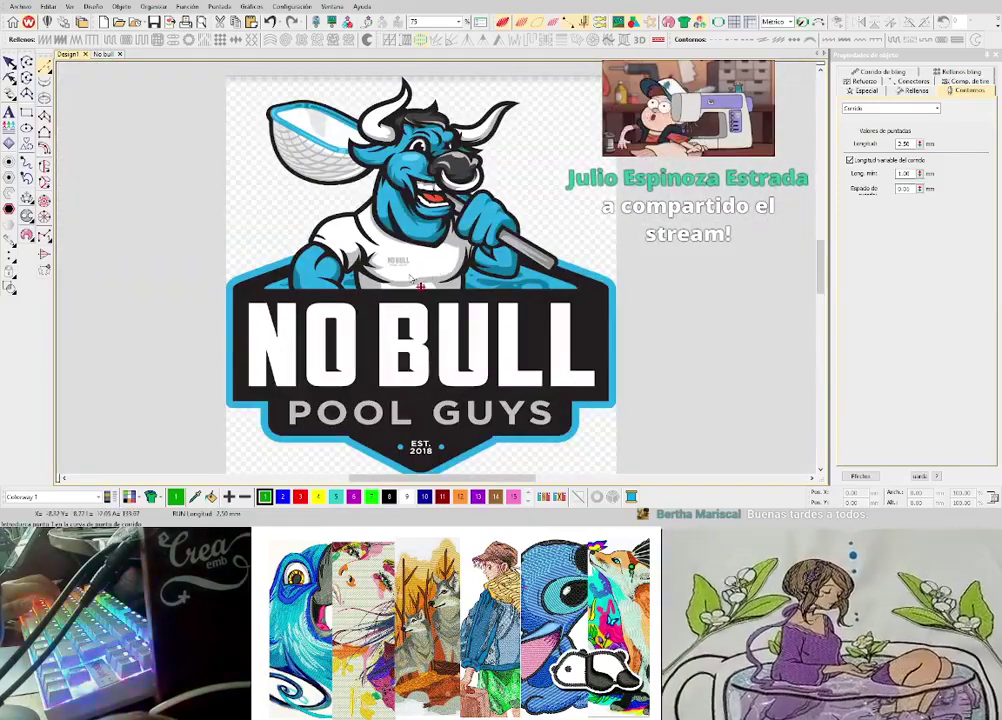
scroll(455, 270, up, 5)
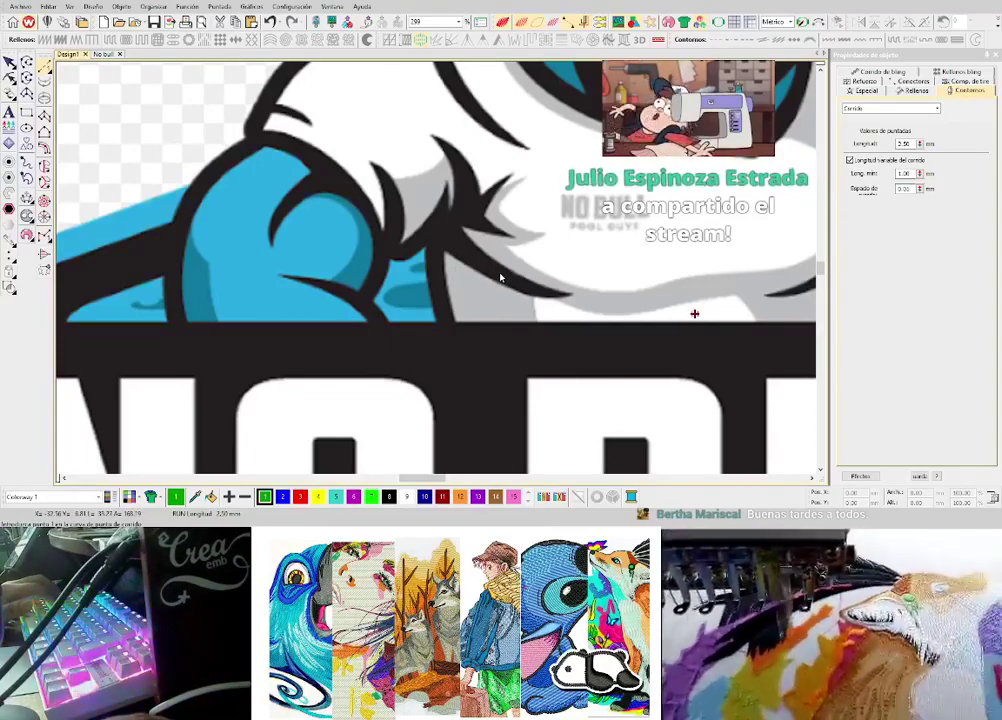
scroll(501, 278, down, 5)
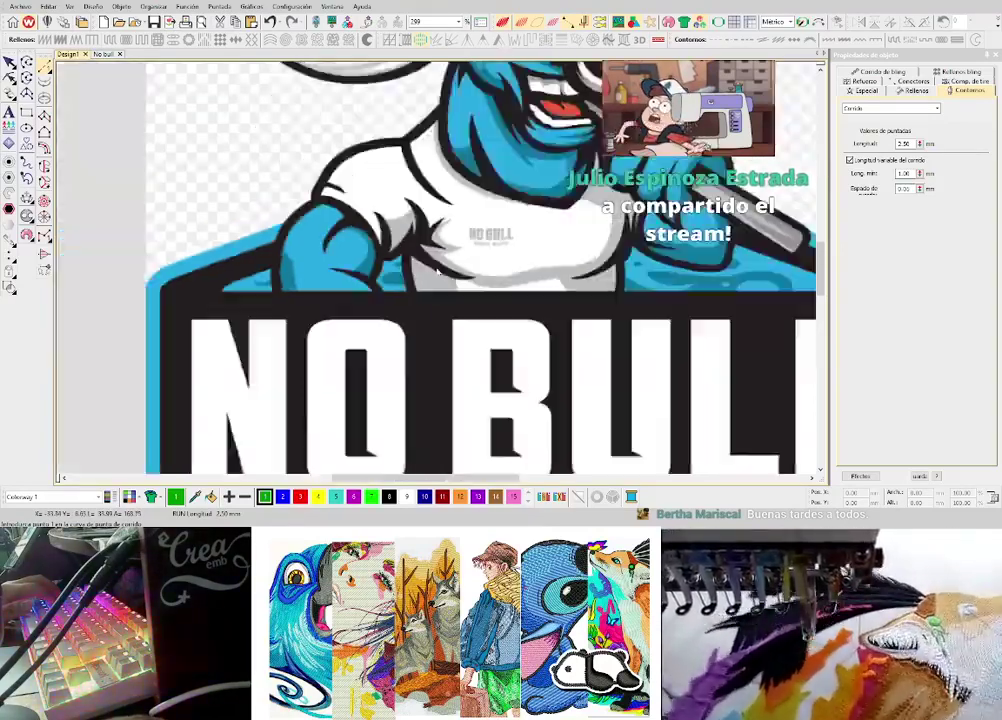
scroll(437, 272, up, 3)
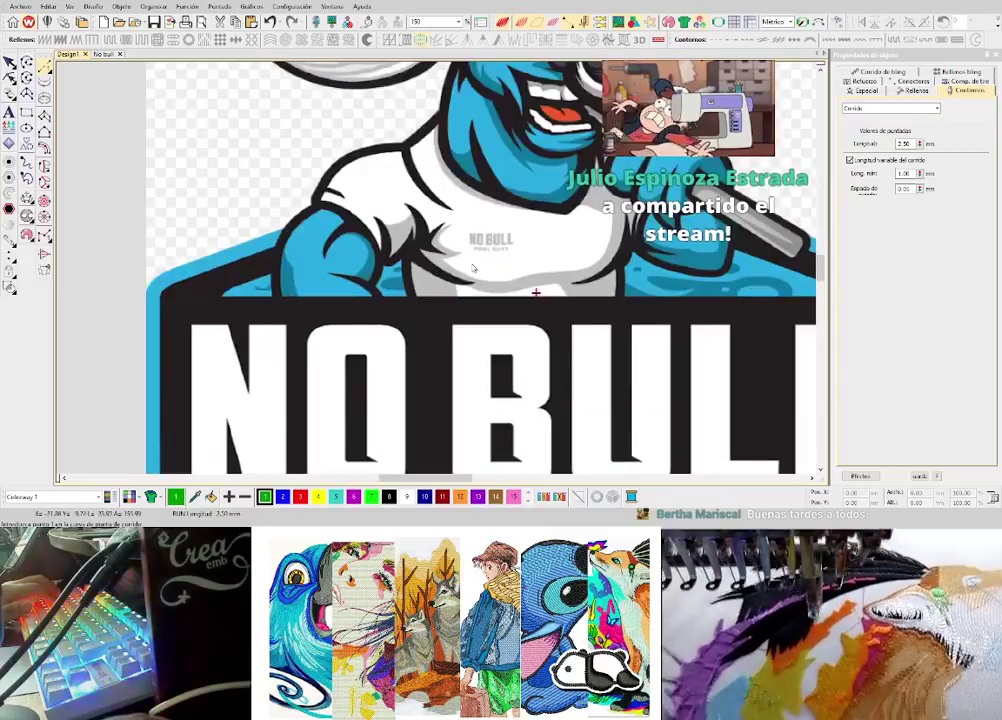
scroll(438, 267, down, 3)
scroll(438, 268, up, 2)
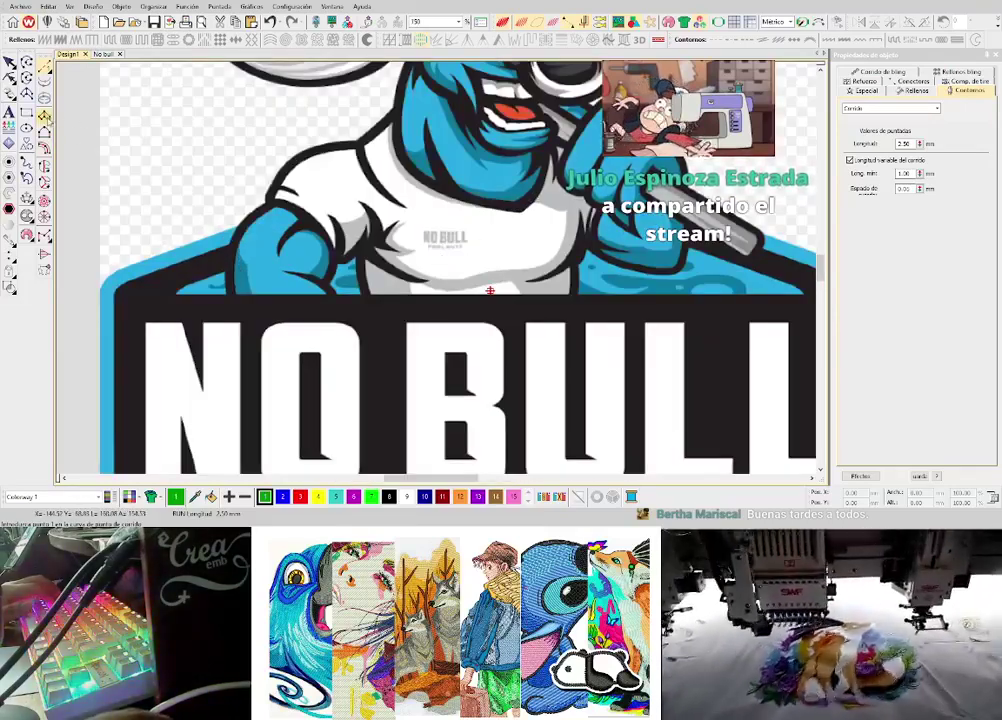
- Prepare Column A with a Tatami fill and a minimum stitch length of 1.00 mm, keeping the partition-line offset option
click(44, 116)
click(78, 39)
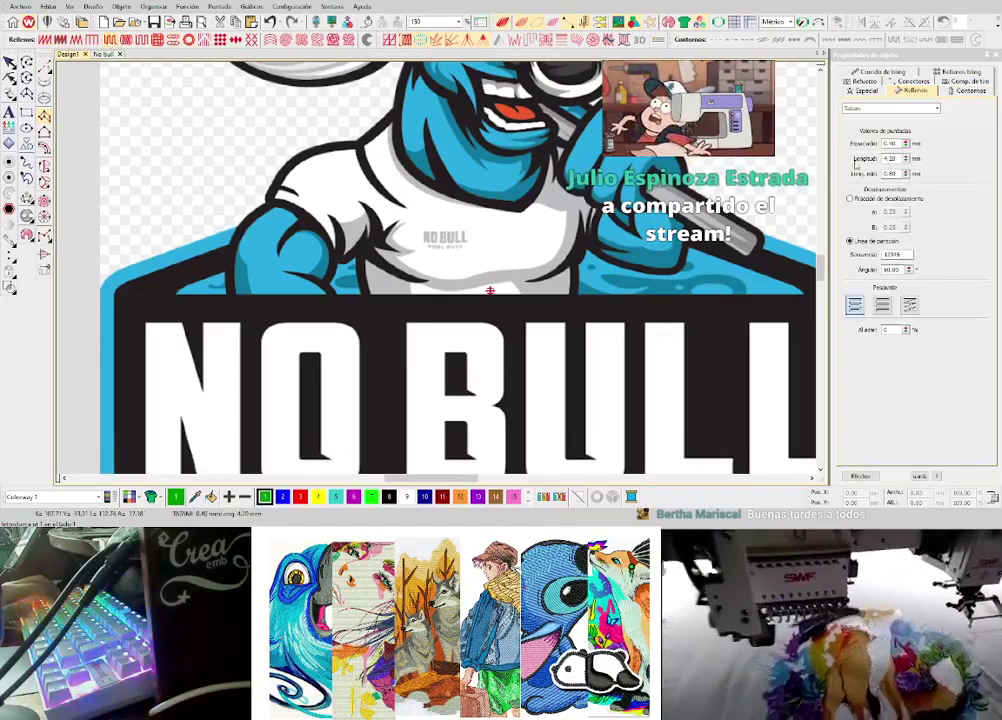
double_click(889, 158)
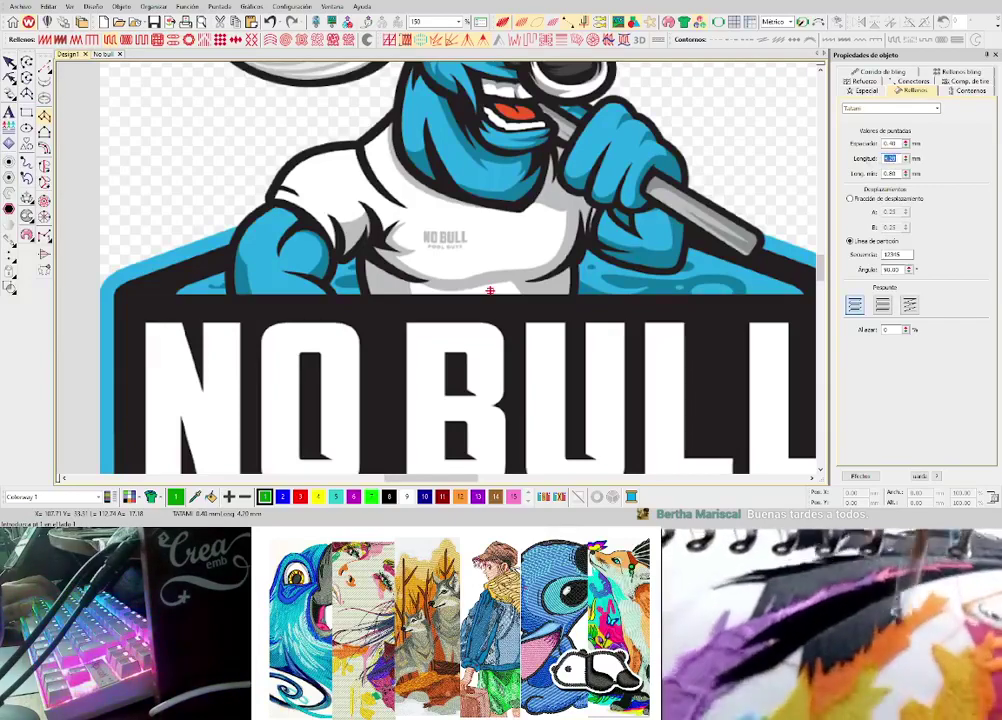
key(Tab)
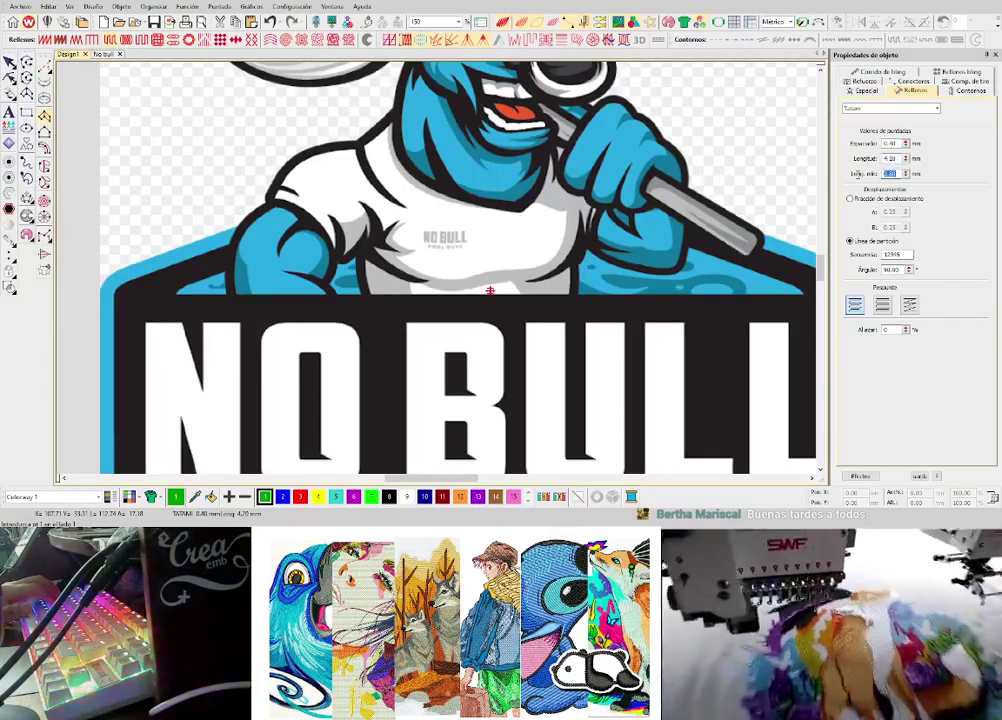
text(1.)
key(Return)
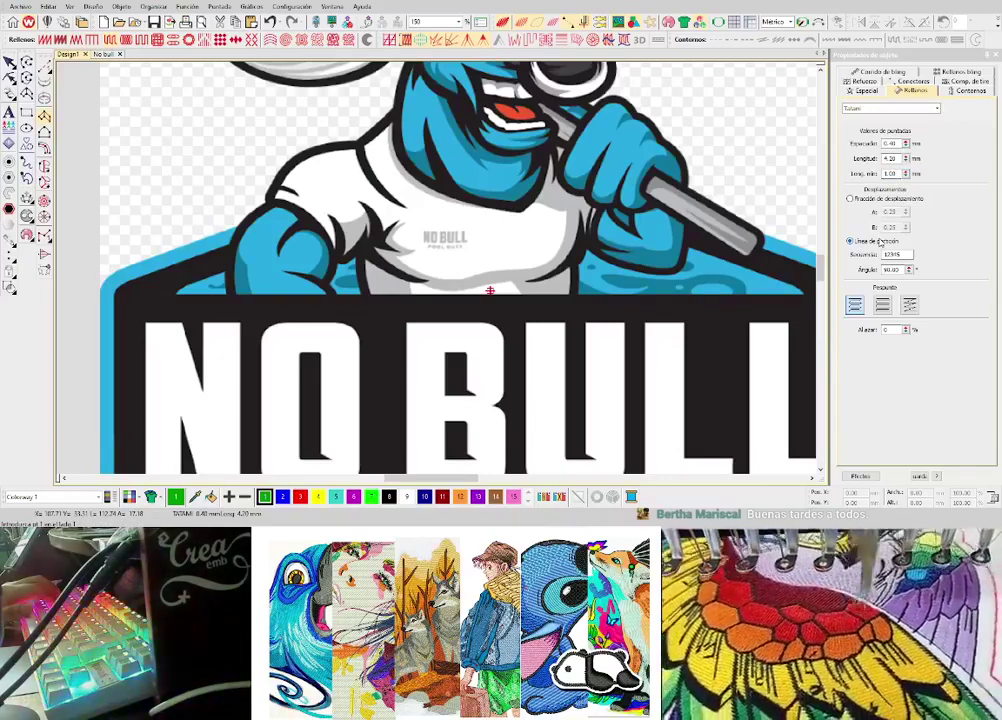
drag(908, 256, 819, 262)
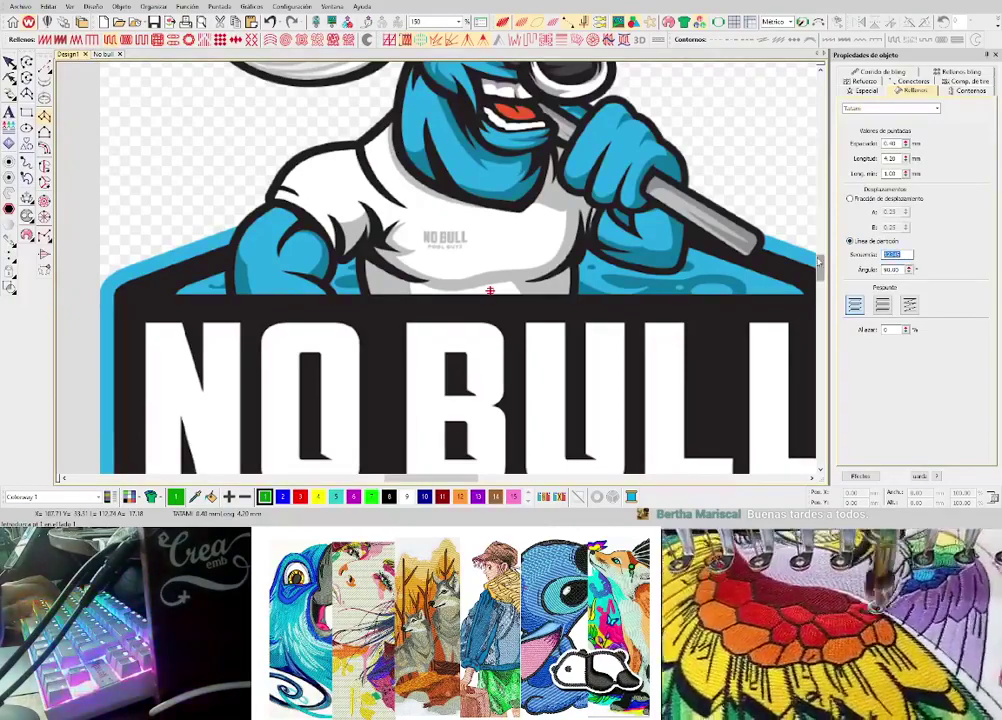
click(902, 253)
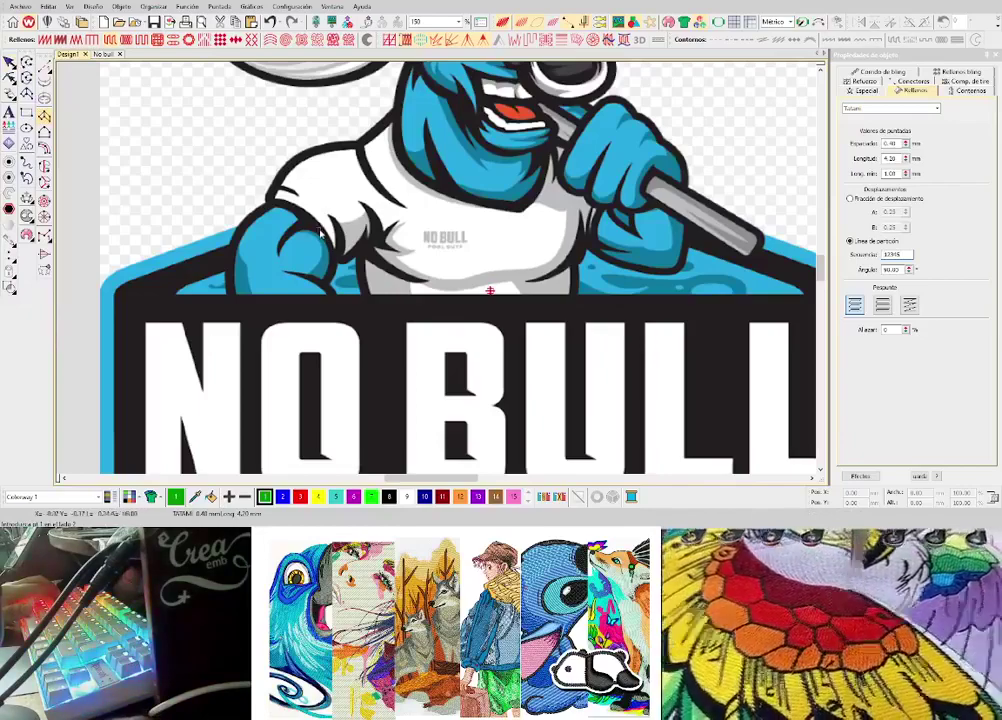
- Digitize a four-point Tatami test column across the bull's shirt and inspect its stitch texture up close
click(322, 230)
click(382, 320)
click(440, 142)
click(475, 222)
scroll(452, 210, up, 3)
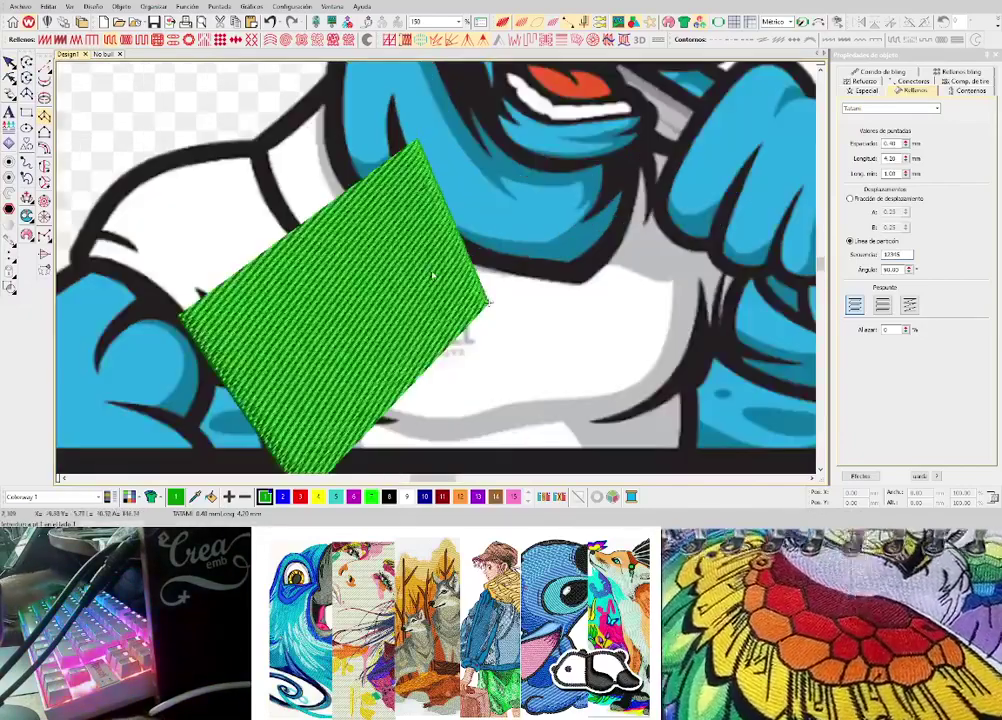
scroll(437, 271, down, 1)
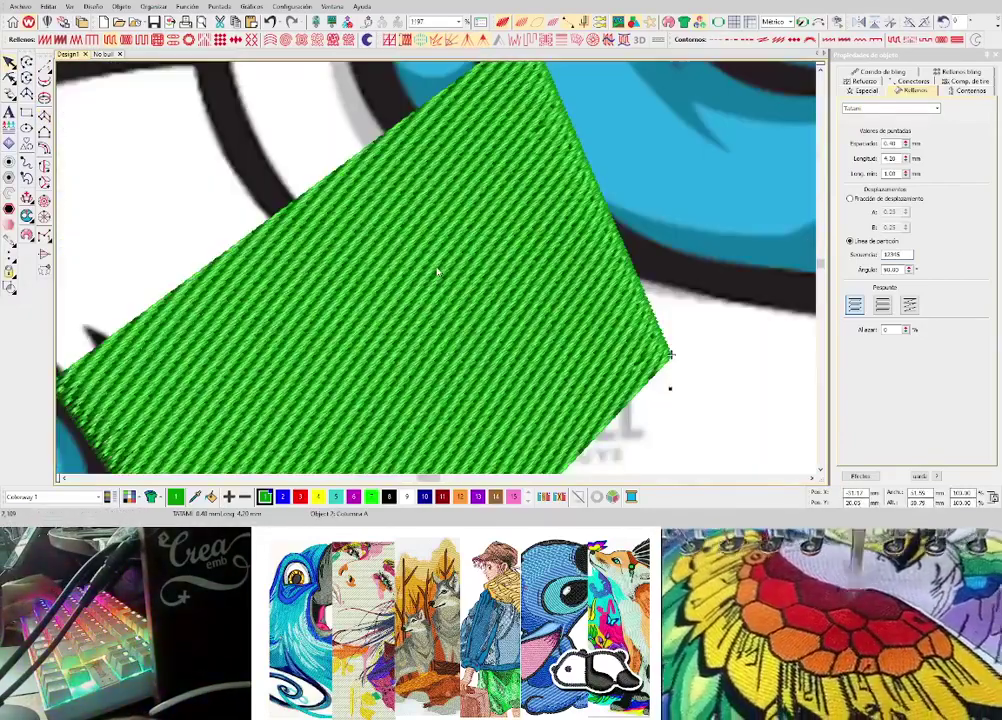
- Try different partition-line sequences on the Tatami column, finishing with the sequence 1234567
click(911, 255)
key(BackSpace)
key(BackSpace)
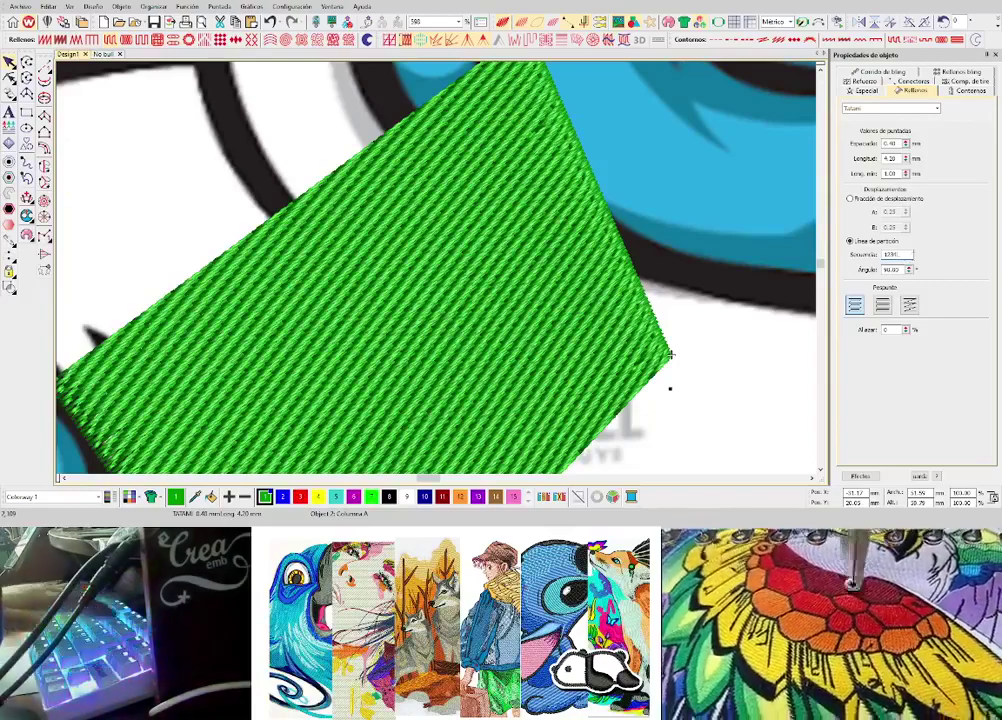
key(Return)
click(911, 255)
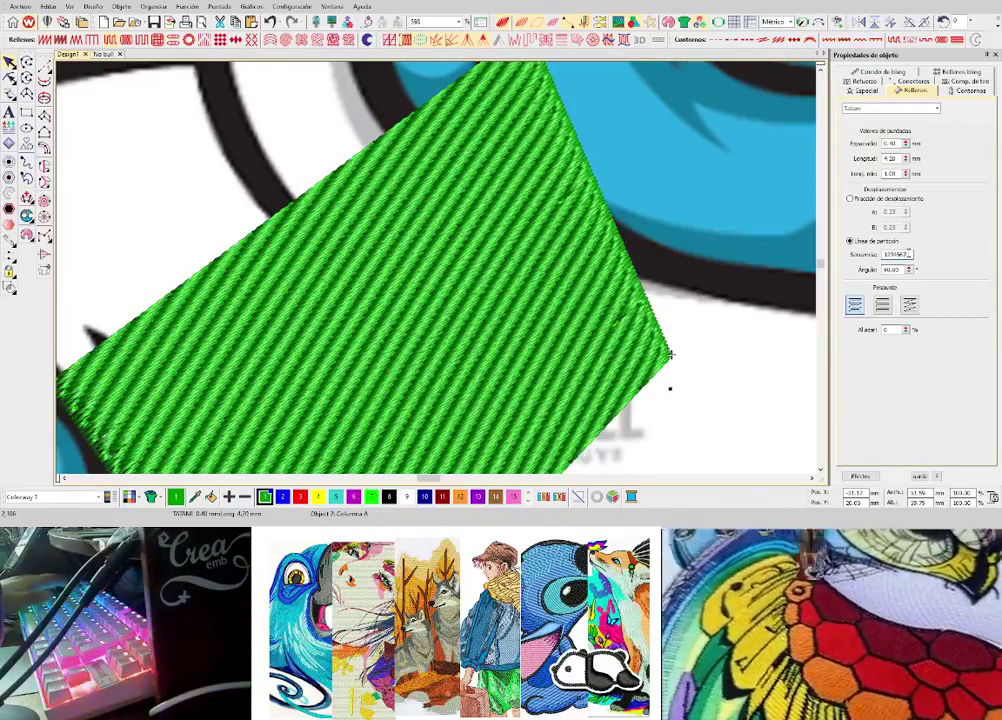
key(BackSpace)
key(BackSpace)
key(Return)
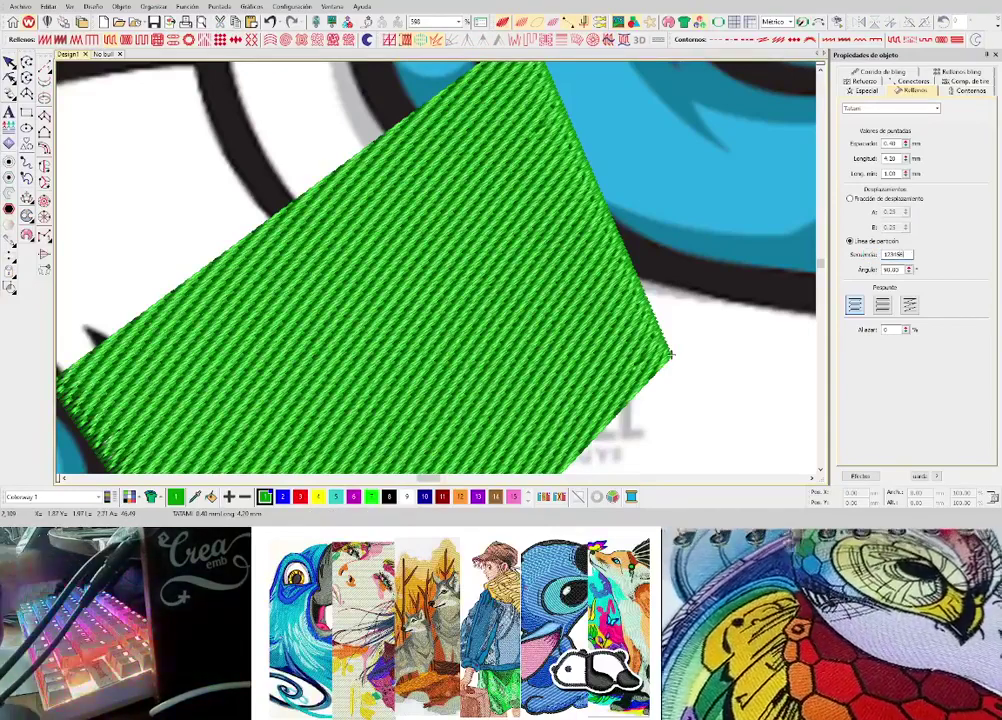
text(67)
key(Return)
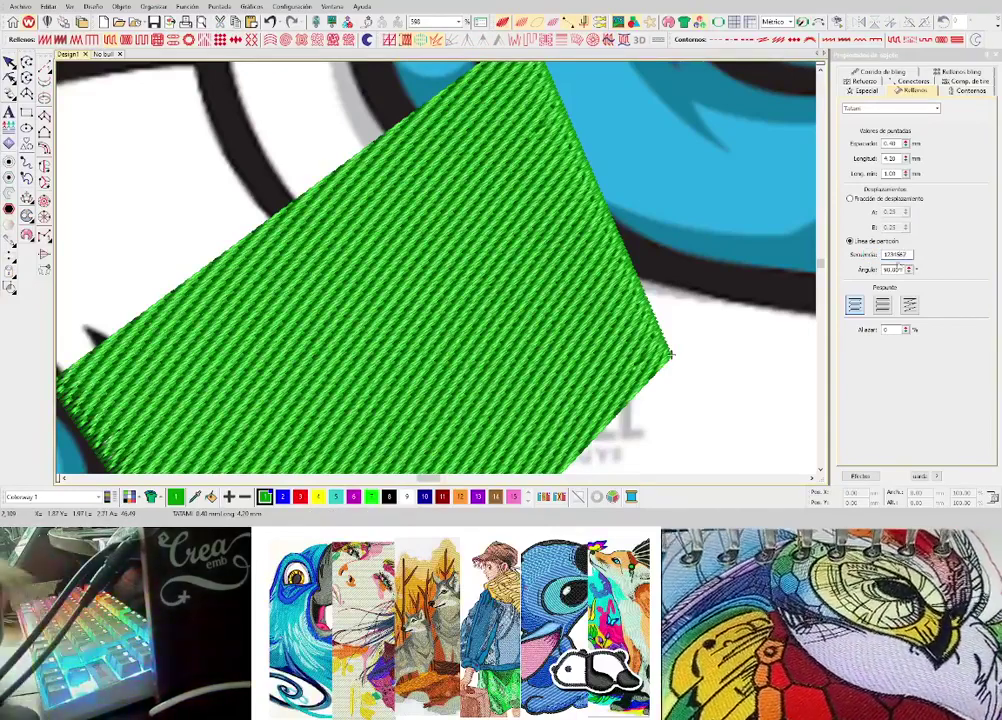
- Select the Tatami test column and review its random-percentage setting and its connector properties
click(498, 235)
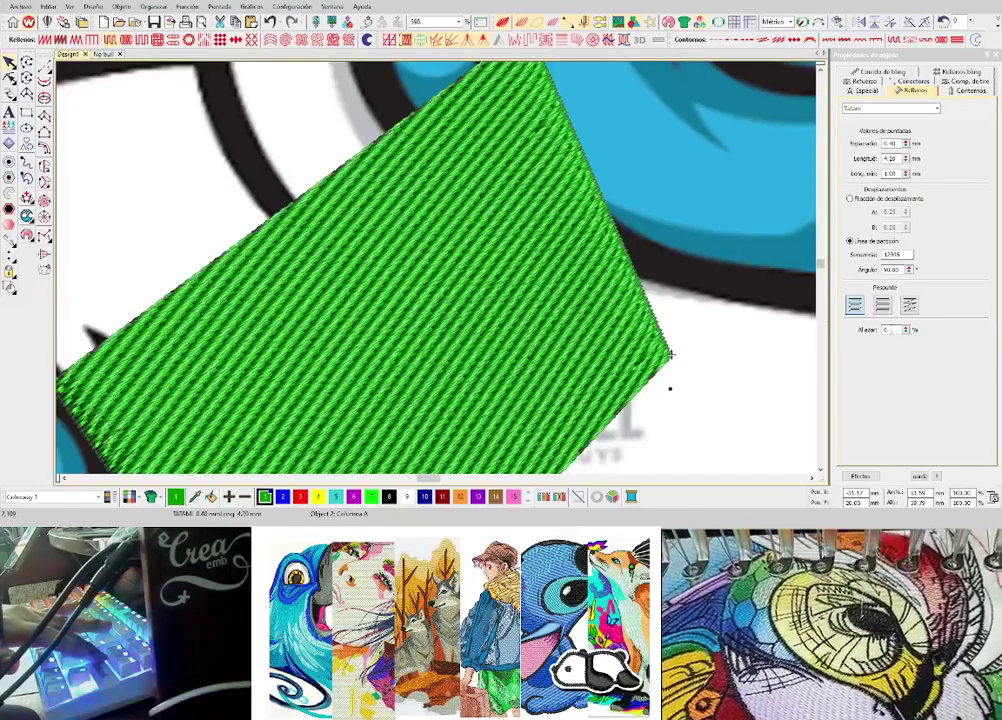
drag(892, 330, 837, 312)
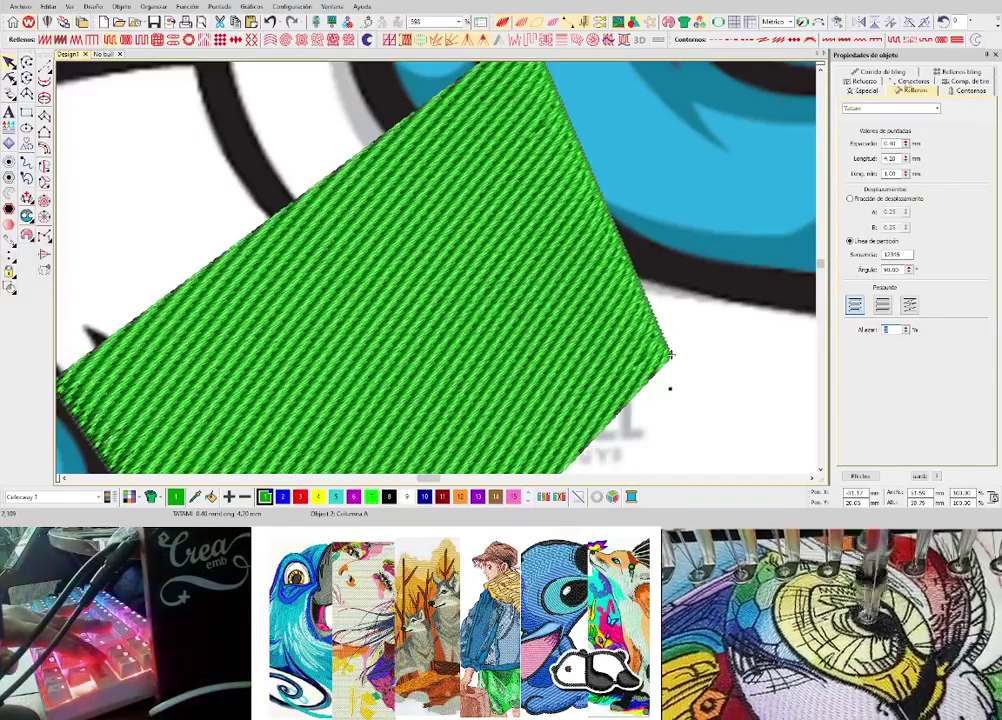
click(909, 83)
click(908, 82)
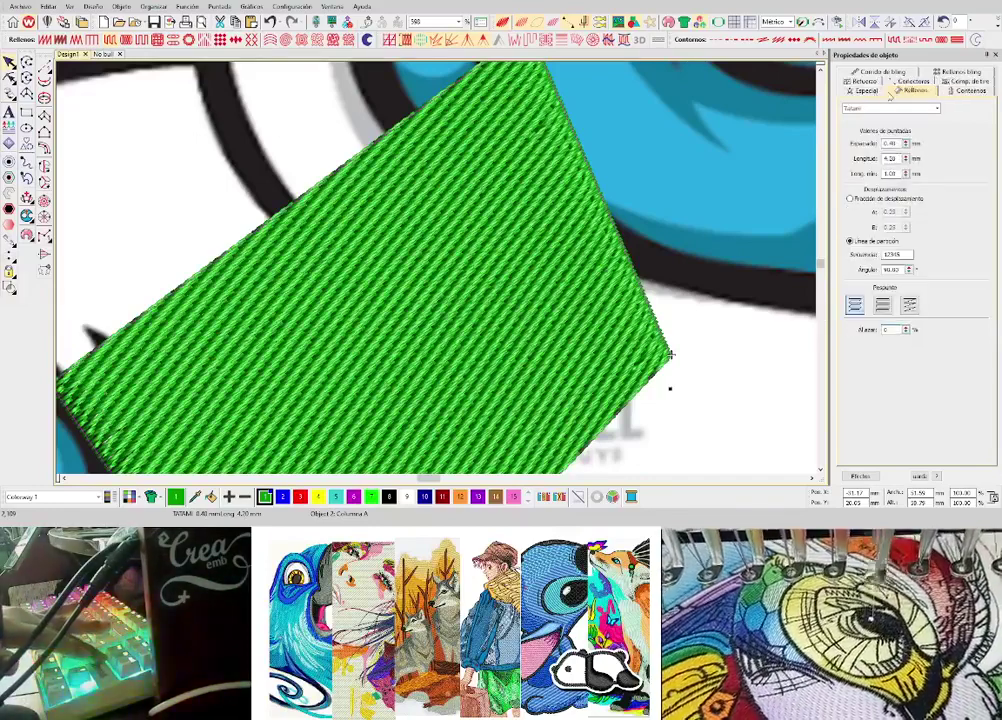
click(972, 91)
click(913, 82)
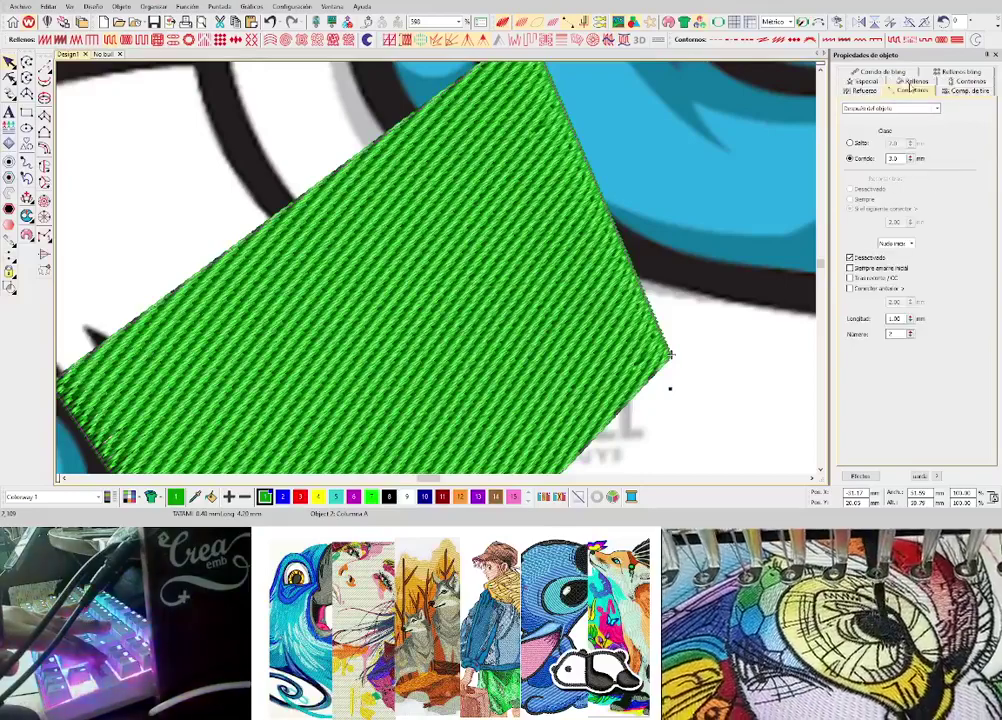
- Delete the Tatami test column from the bull's shirt
scroll(465, 258, down, 5)
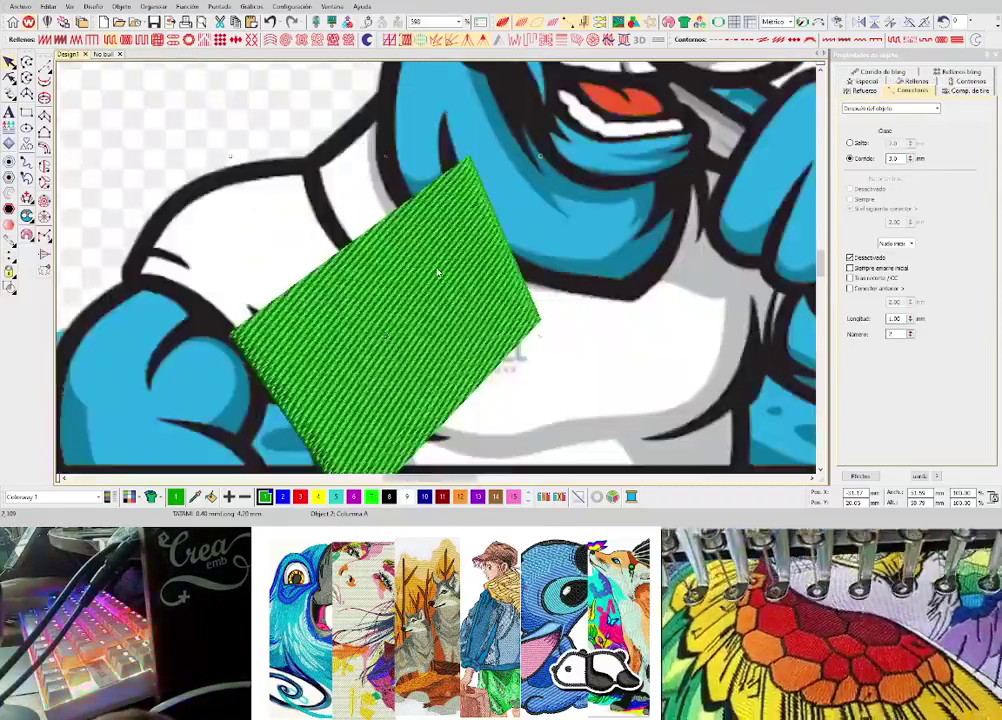
key(Delete)
scroll(437, 271, down, 2)
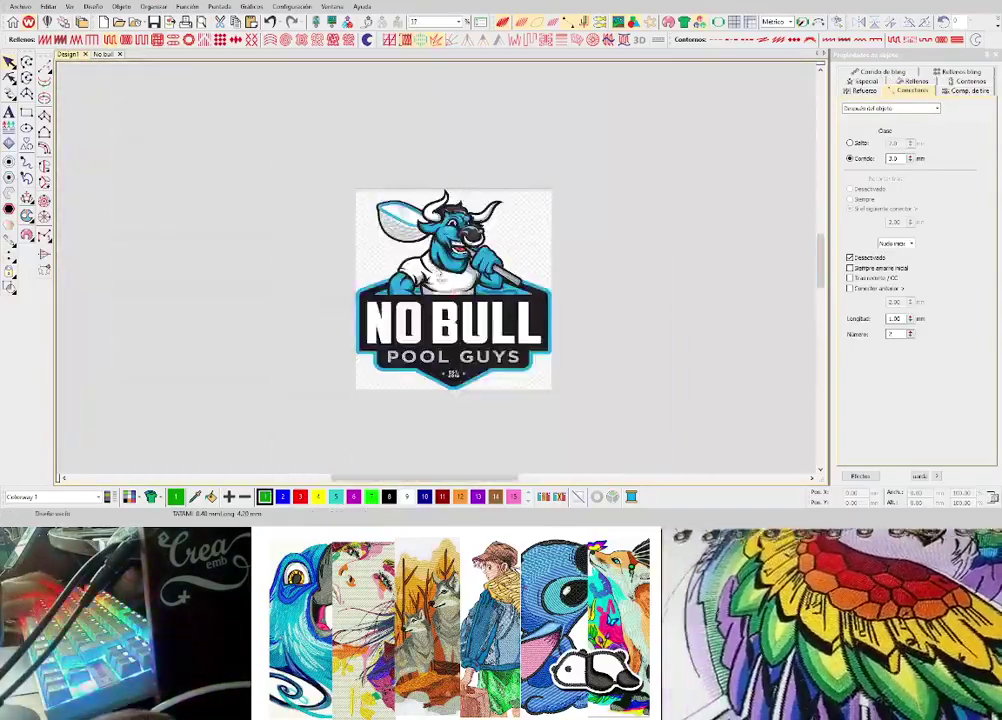
- Remove the unused colours from the design palette and add new colour slots up to number 10
scroll(425, 259, up, 2)
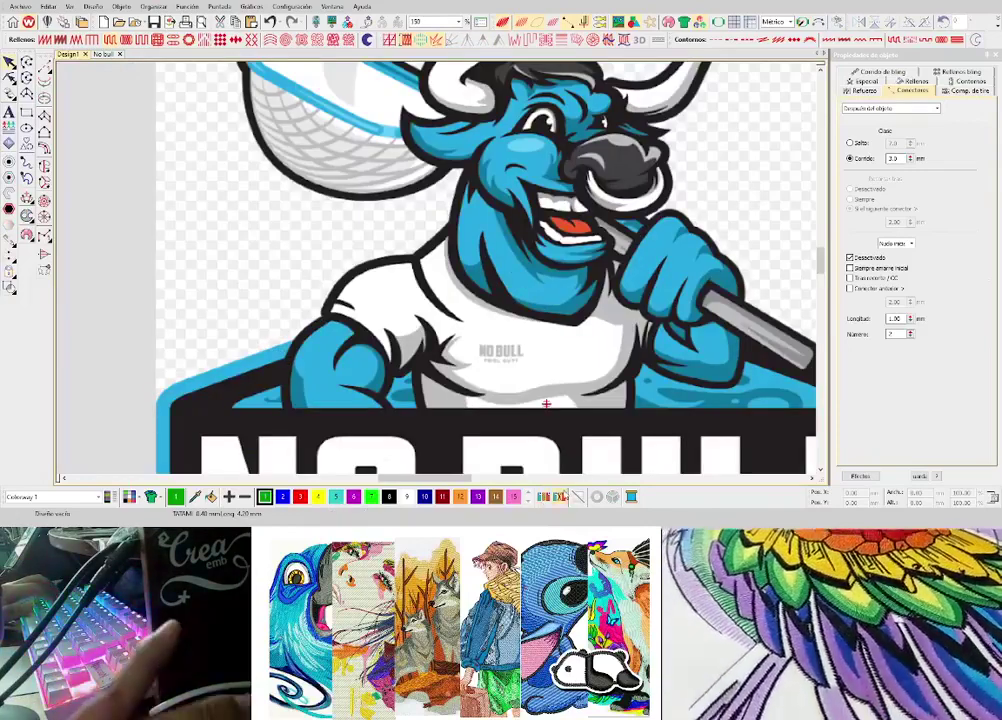
click(560, 497)
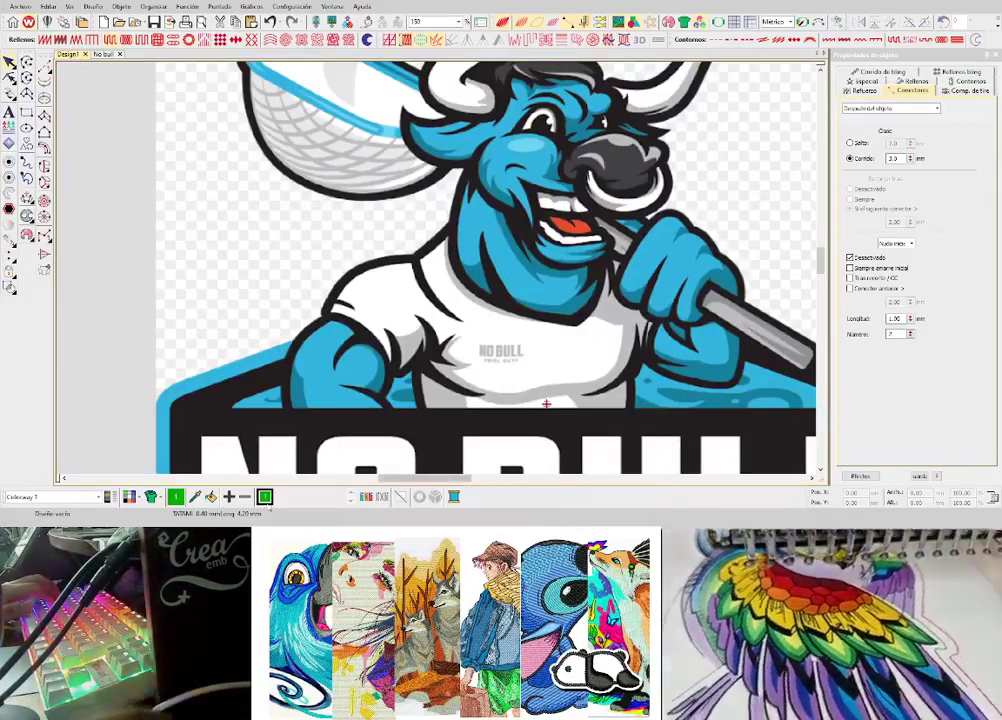
click(229, 498)
click(229, 498)
click(229, 498)
click(229, 498)
double_click(229, 498)
click(229, 498)
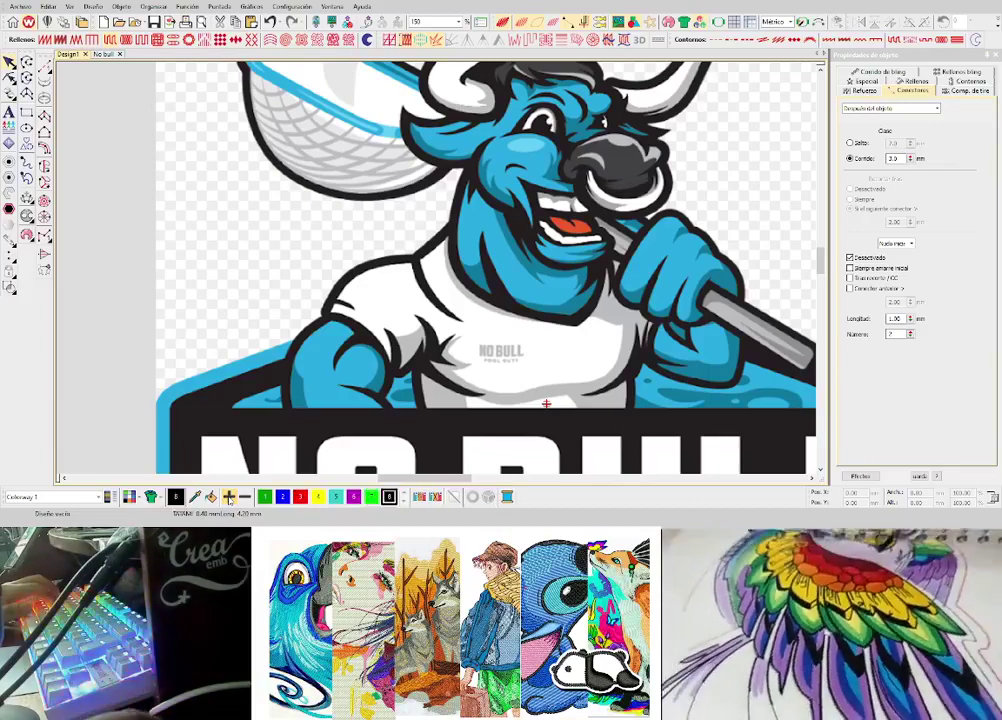
click(229, 498)
click(229, 498)
- Examine the colours of the whole logo, the bull's figure, and the eye and light-blue cheek highlight close up
scroll(422, 470, down, 4)
scroll(353, 236, up, 2)
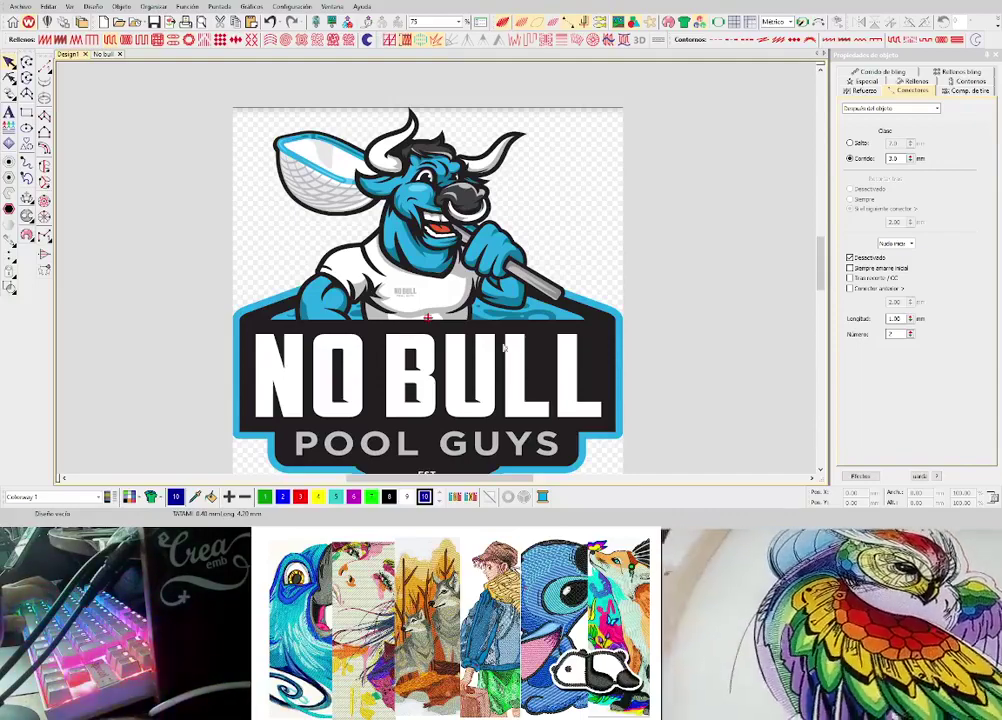
scroll(512, 322, down, 1)
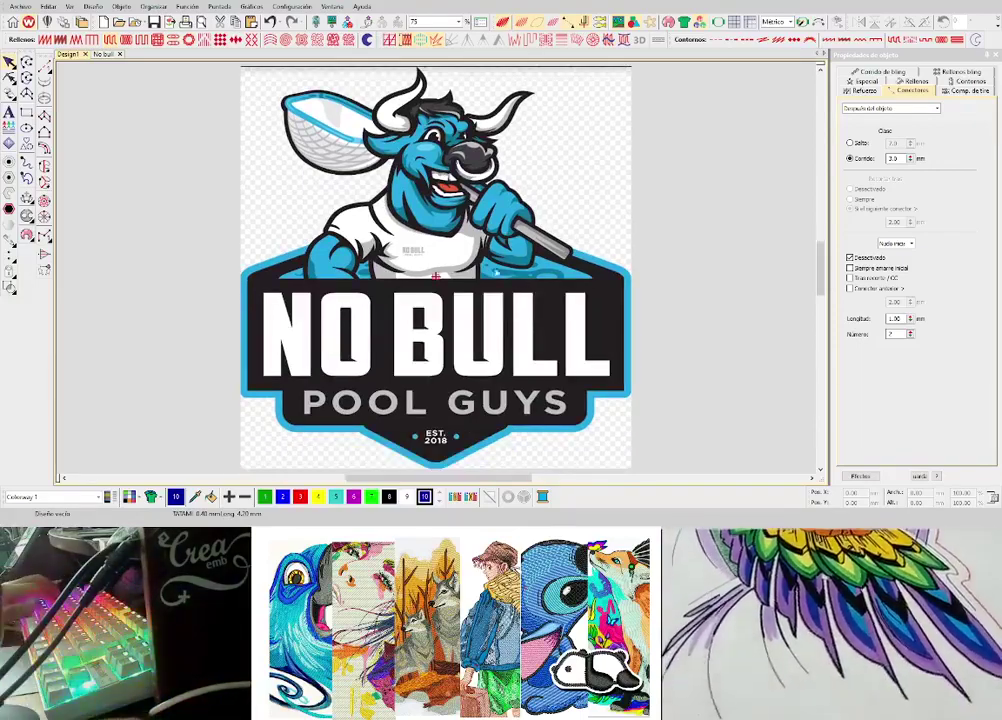
scroll(411, 218, up, 2)
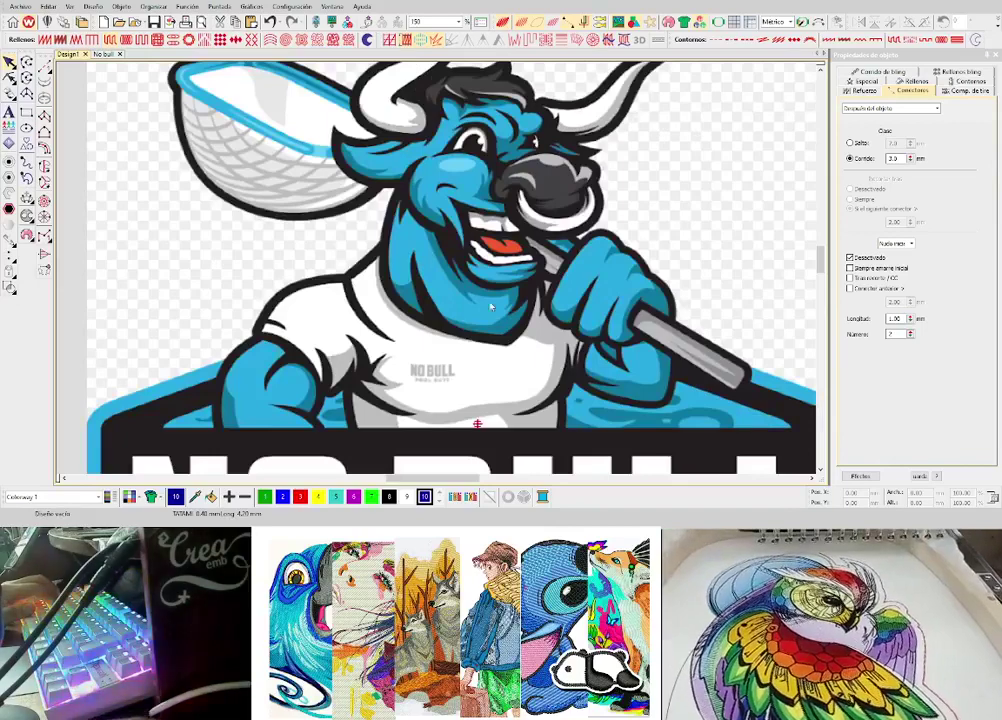
scroll(458, 233, down, 2)
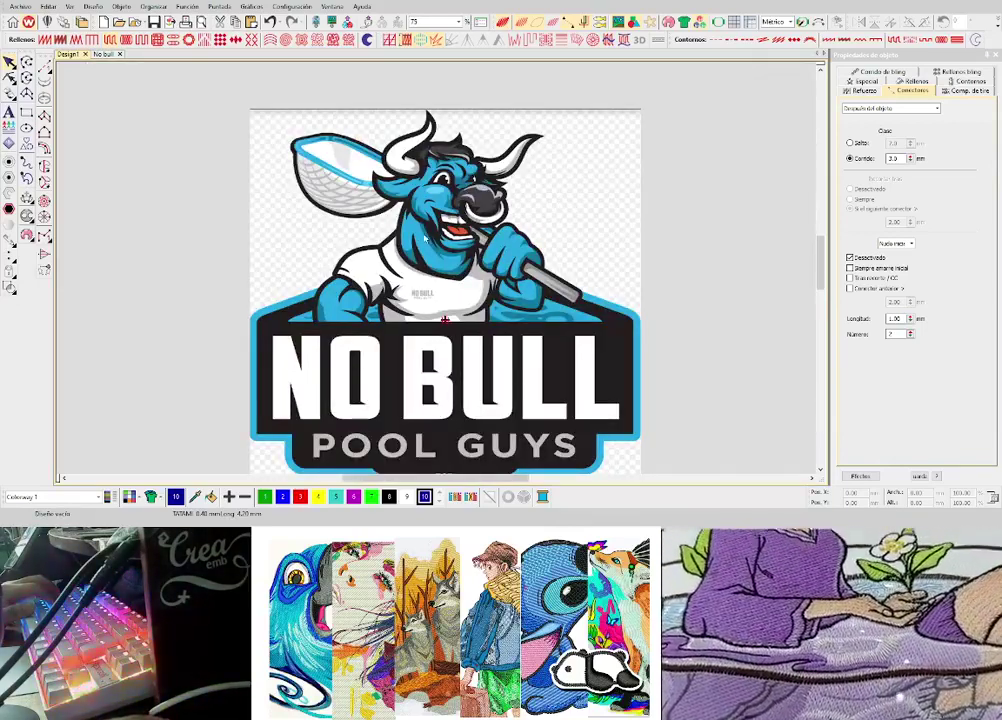
scroll(425, 240, up, 2)
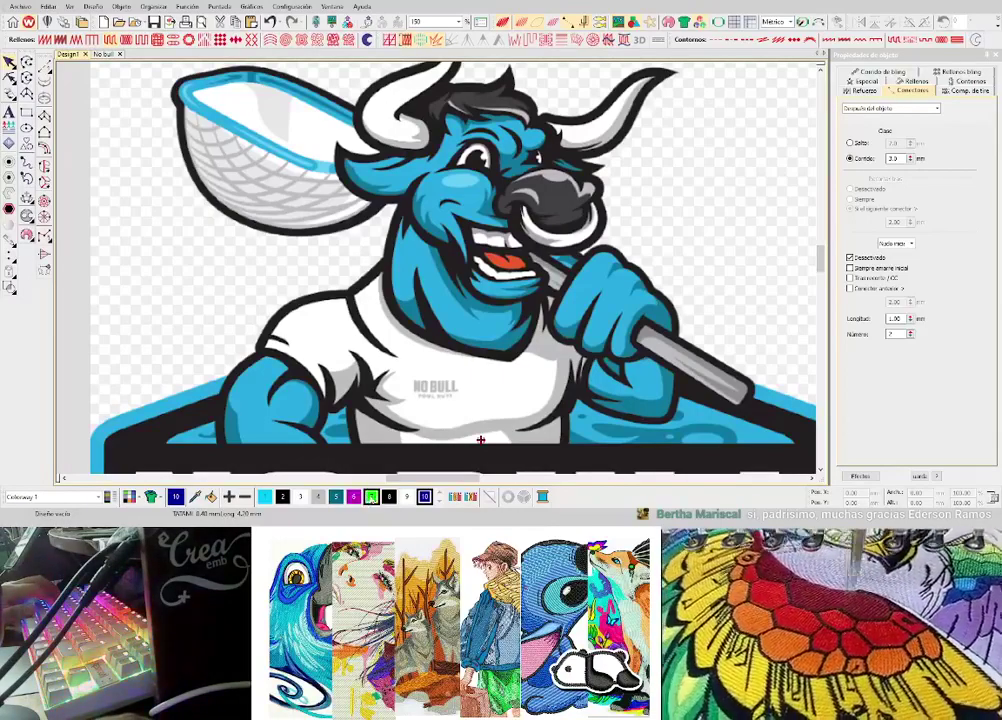
scroll(441, 218, up, 3)
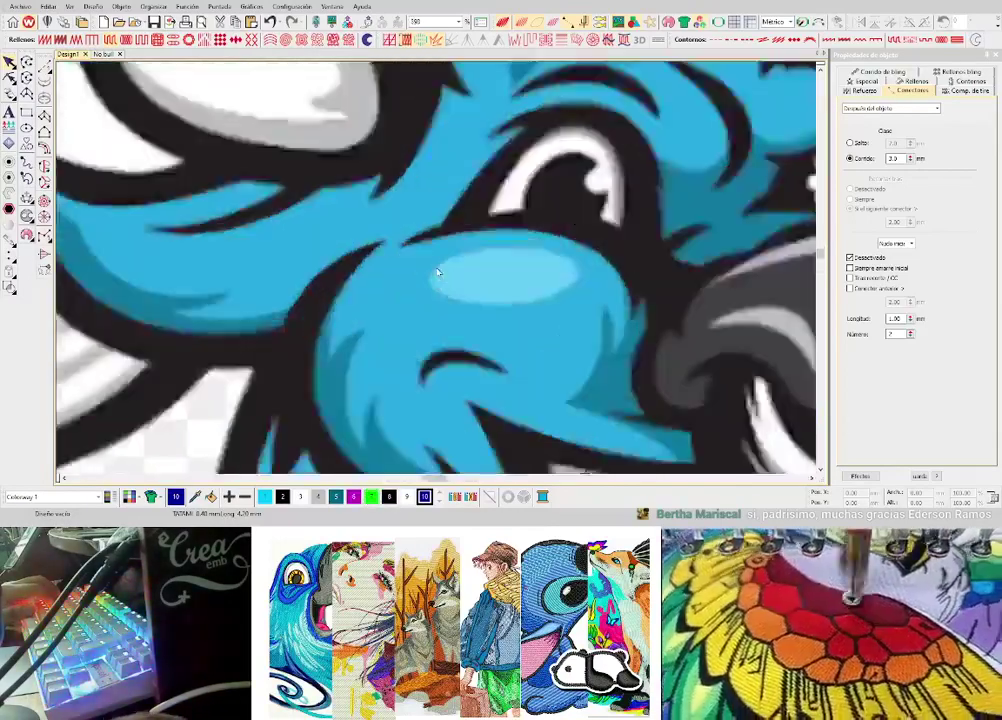
scroll(441, 270, down, 4)
scroll(446, 258, up, 5)
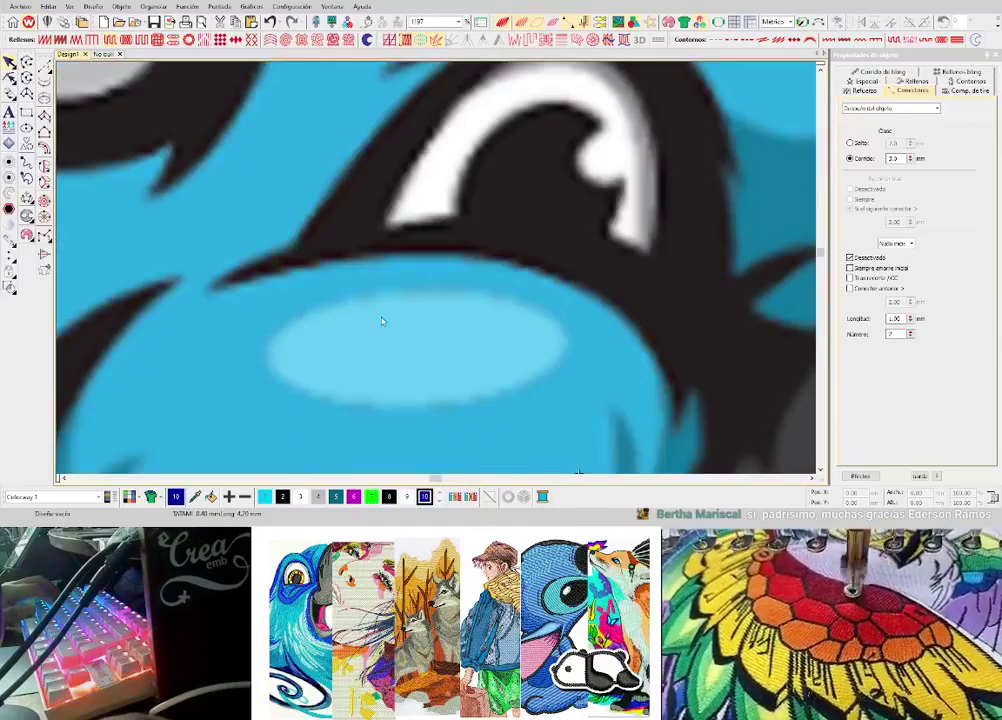
scroll(437, 272, down, 3)
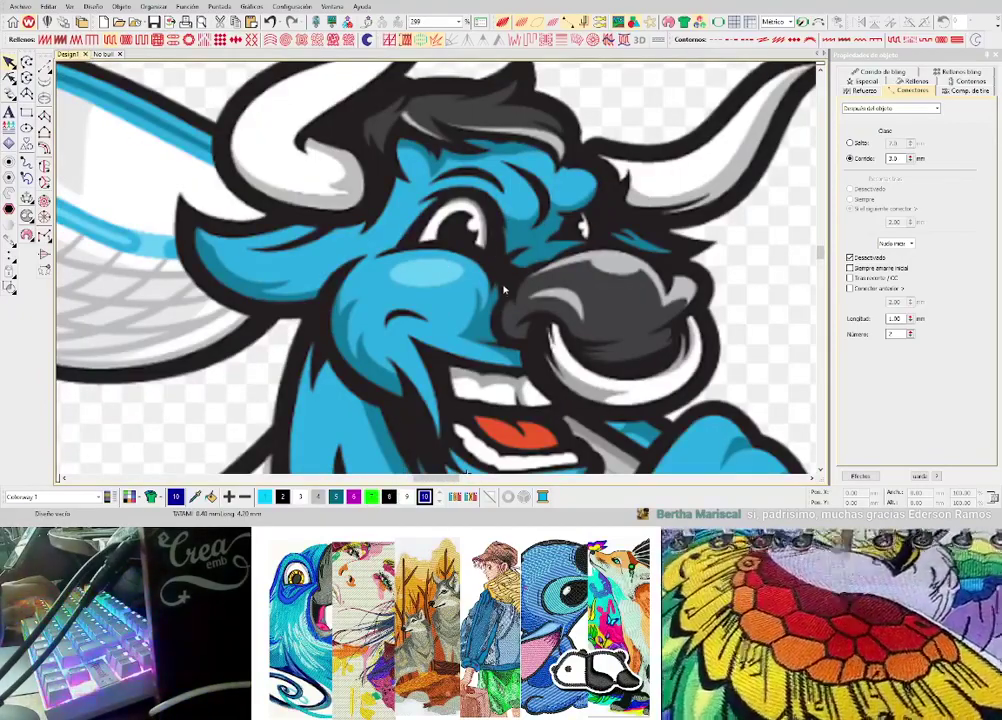
- Examine the bull's shirt with its small NO BULL text, the large lettering and the badge as a whole
scroll(408, 376, down, 4)
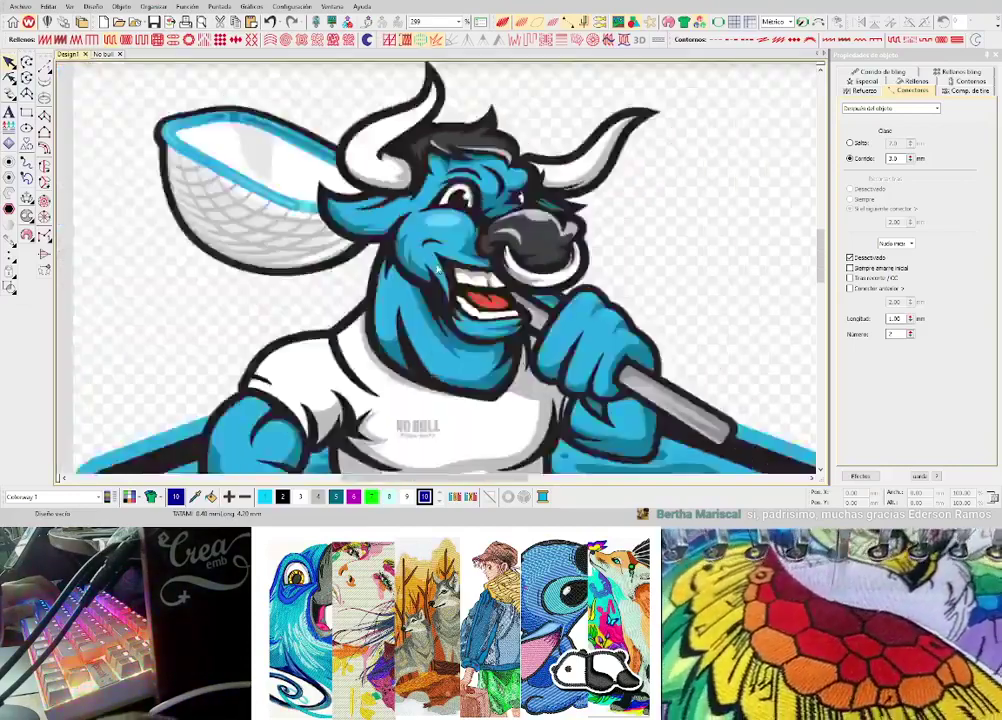
scroll(454, 312, down, 1)
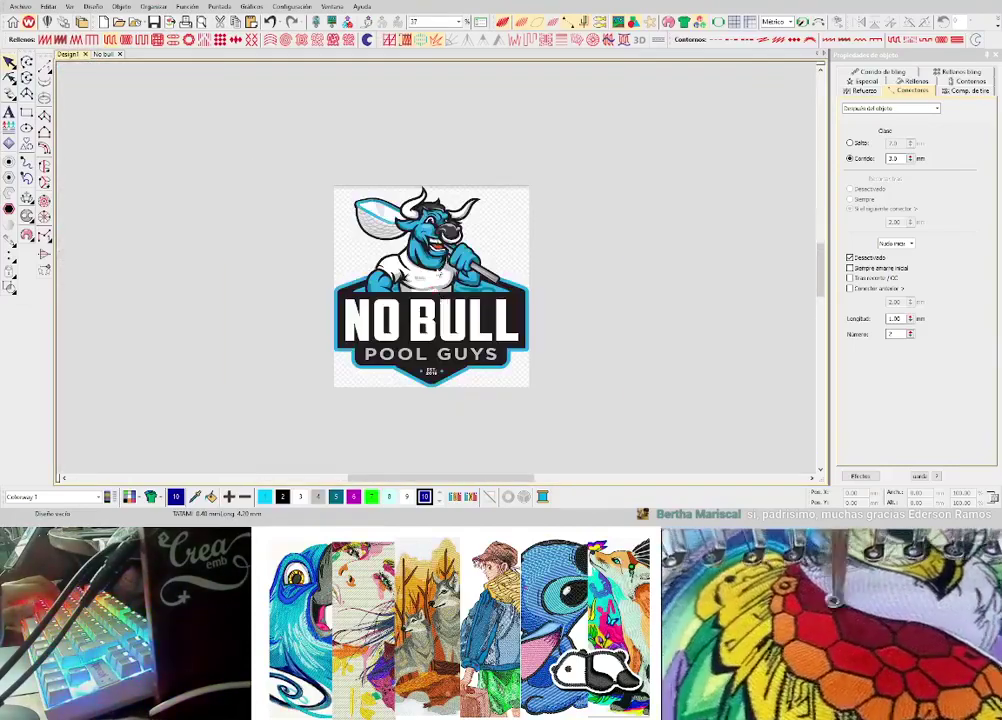
scroll(447, 289, up, 1)
scroll(424, 263, up, 4)
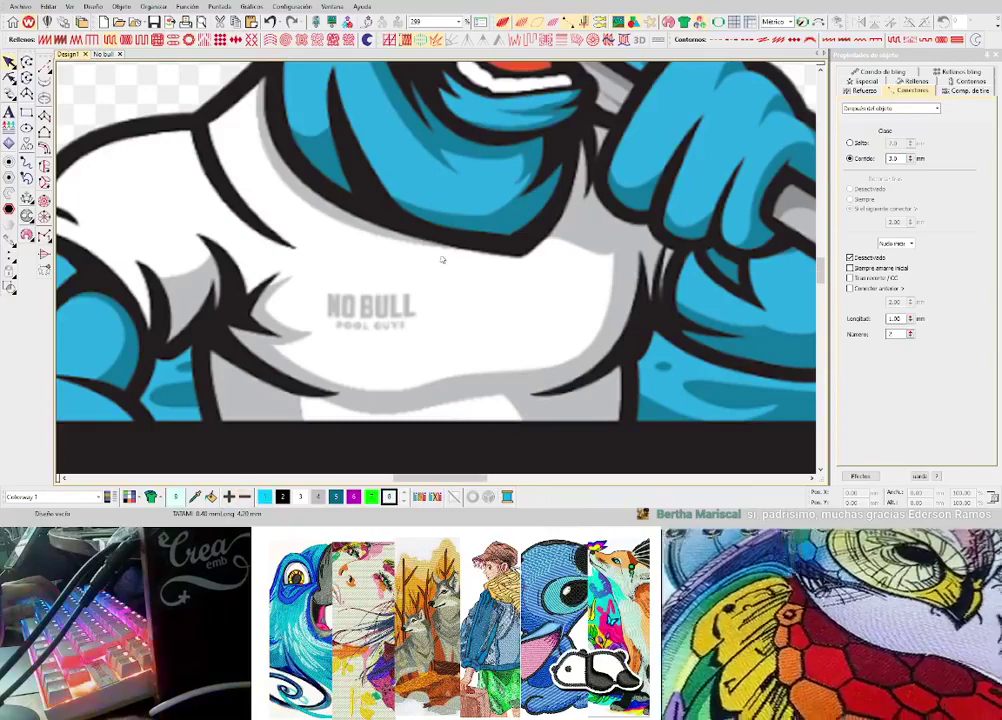
scroll(443, 260, down, 6)
scroll(434, 270, up, 2)
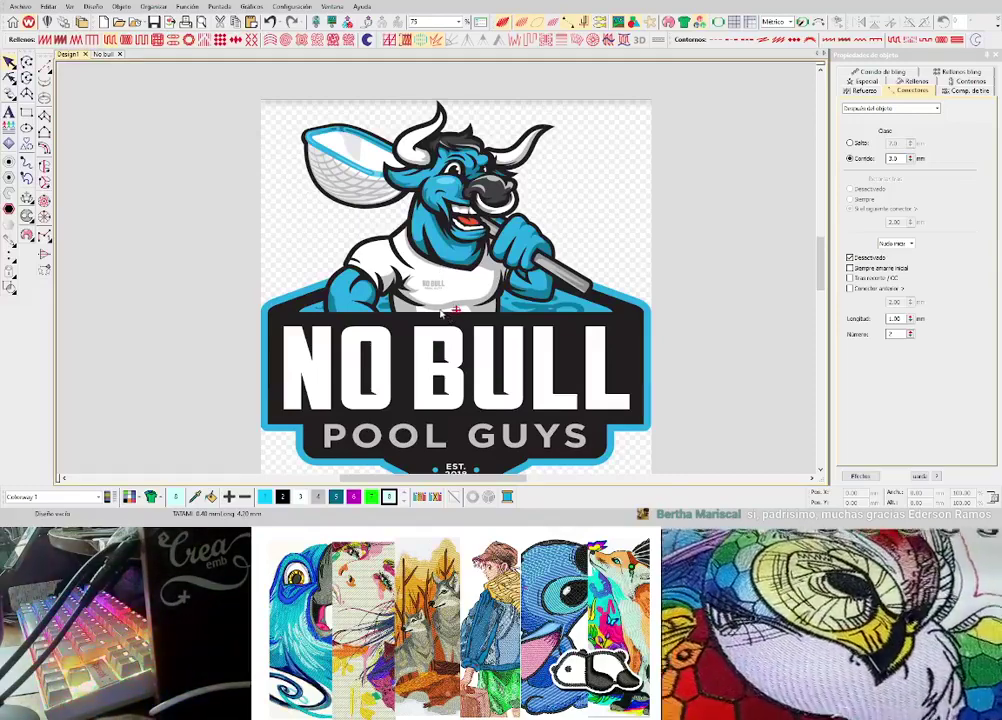
scroll(437, 271, up, 2)
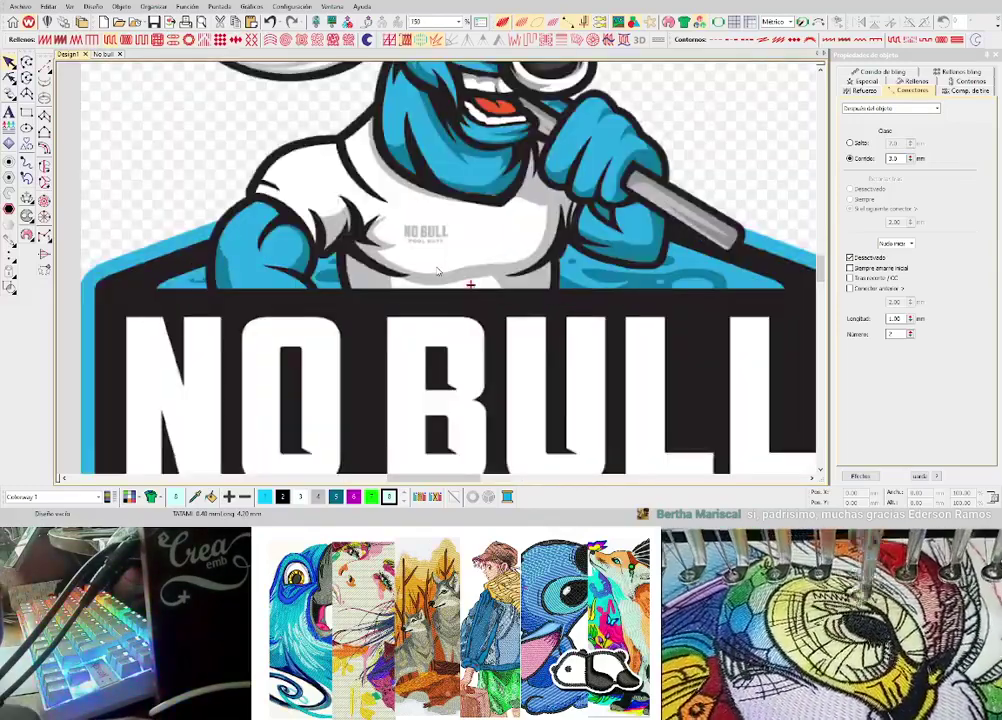
scroll(437, 271, down, 2)
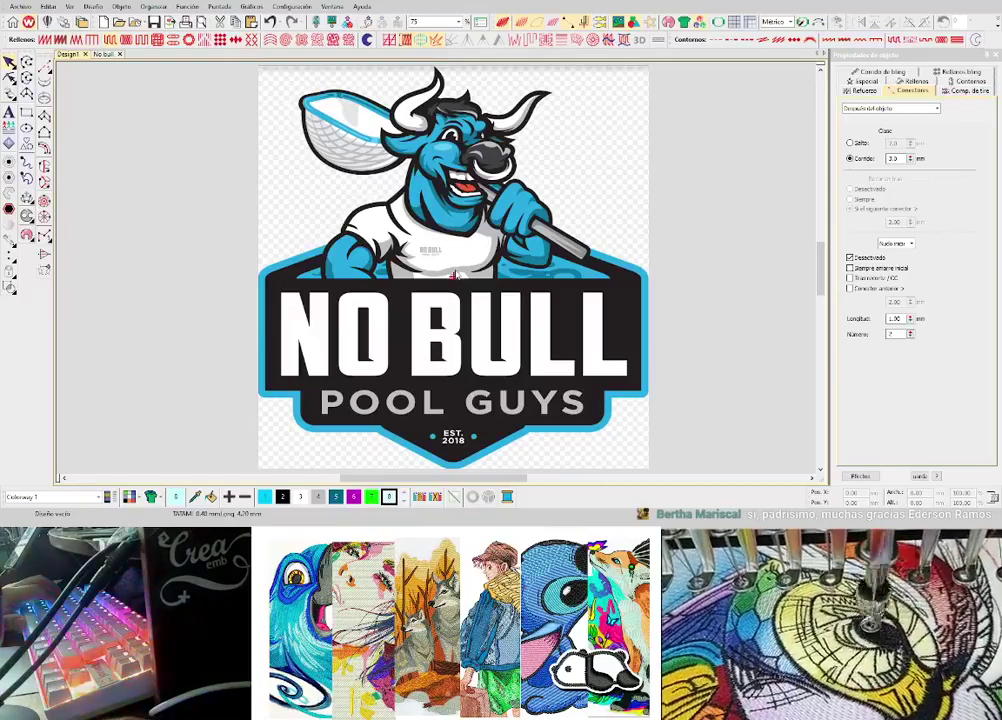
- Digitize a run-stitch line in colour 7 along the badge's blue border, from beside the bull's arm to the lower rounded corner
click(45, 66)
click(372, 498)
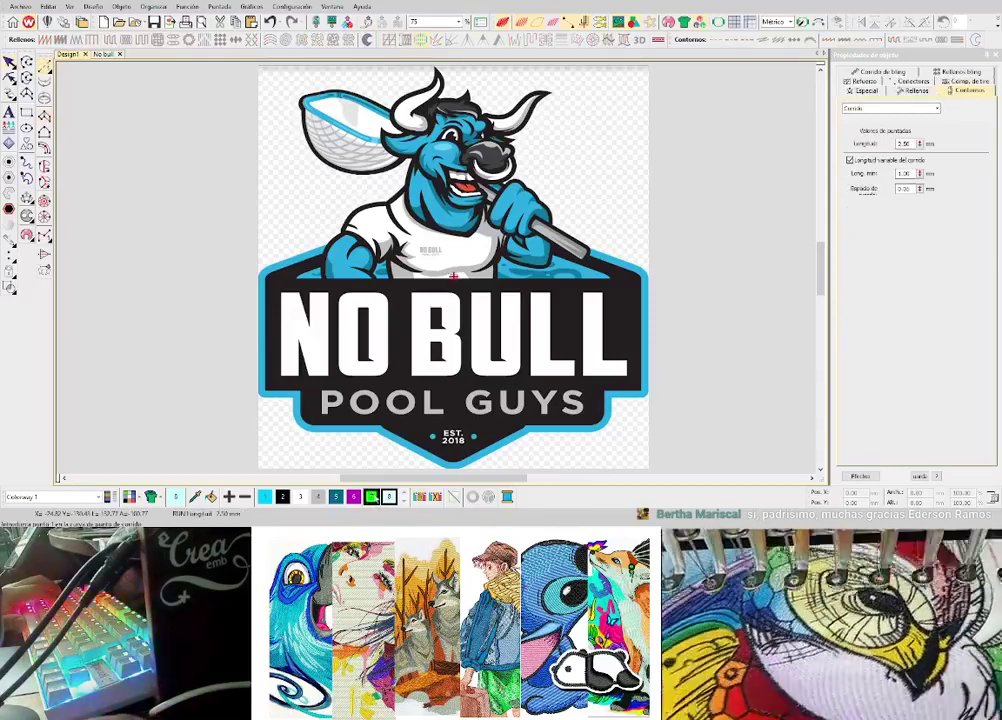
scroll(302, 256, up, 1)
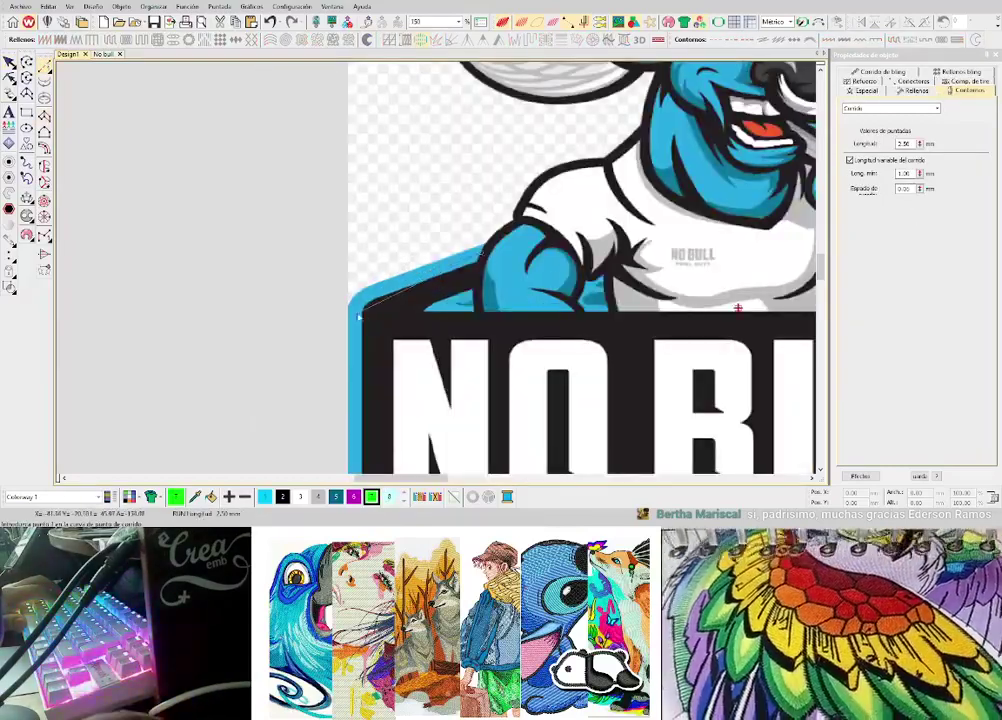
click(356, 304)
click(357, 315)
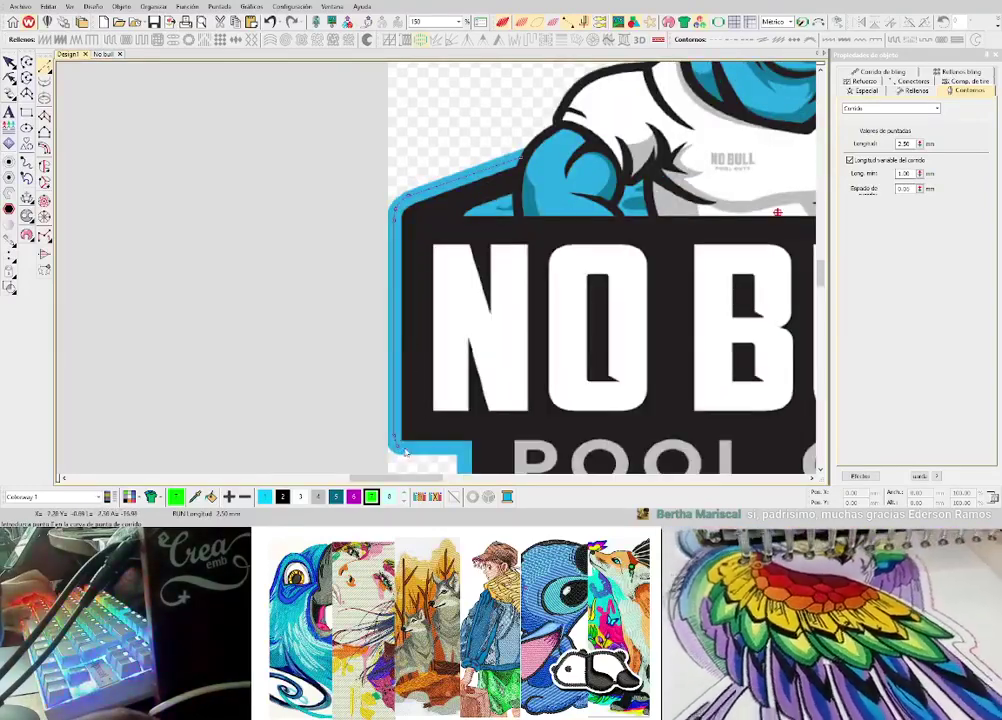
key(c)
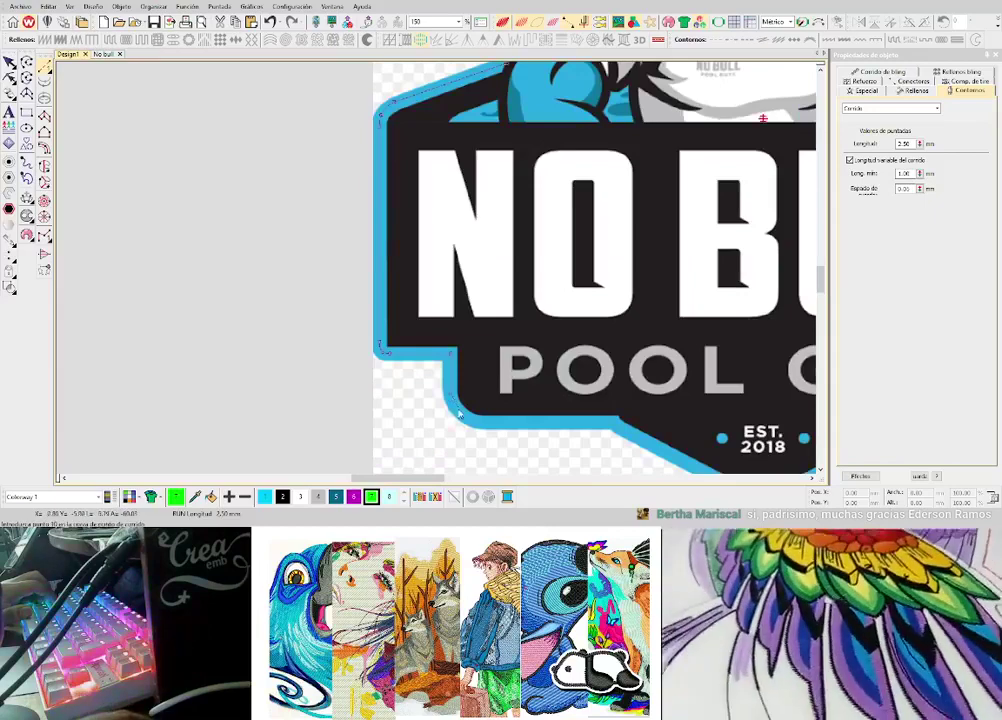
key(shift+z)
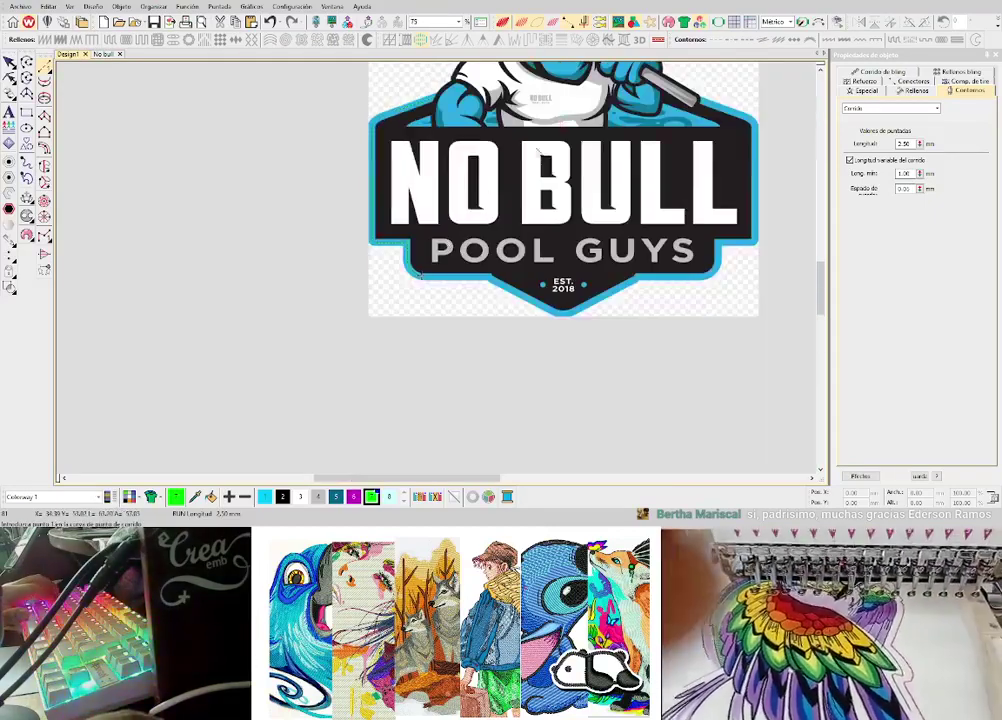
scroll(418, 150, up, 1)
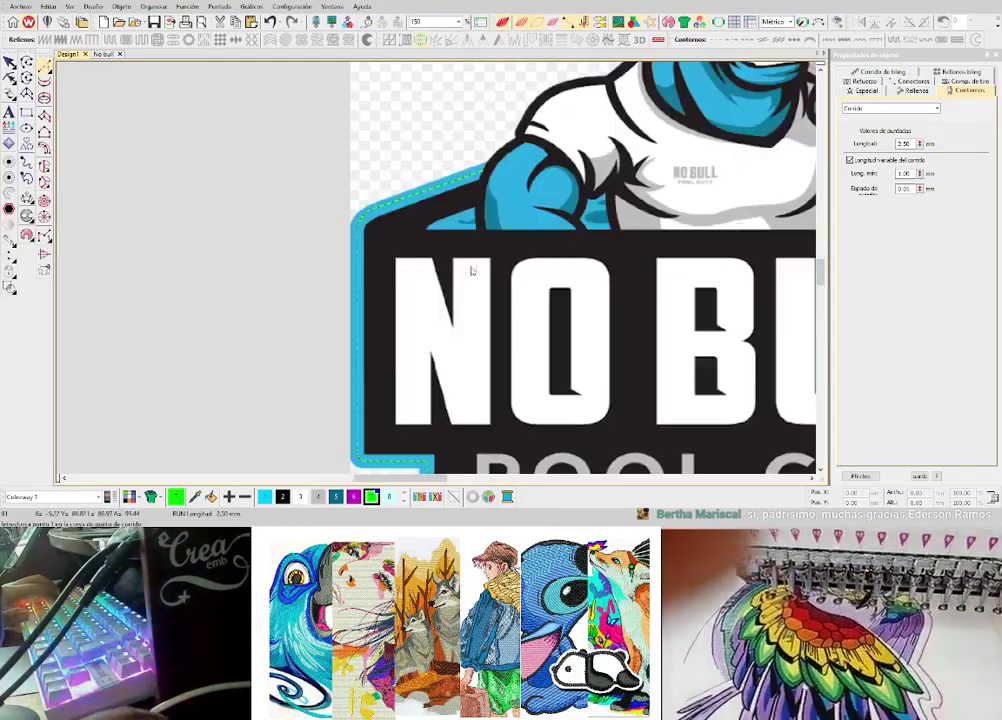
- Delete the run-stitch test line from the badge's blue border
scroll(445, 269, down, 3)
key(z)
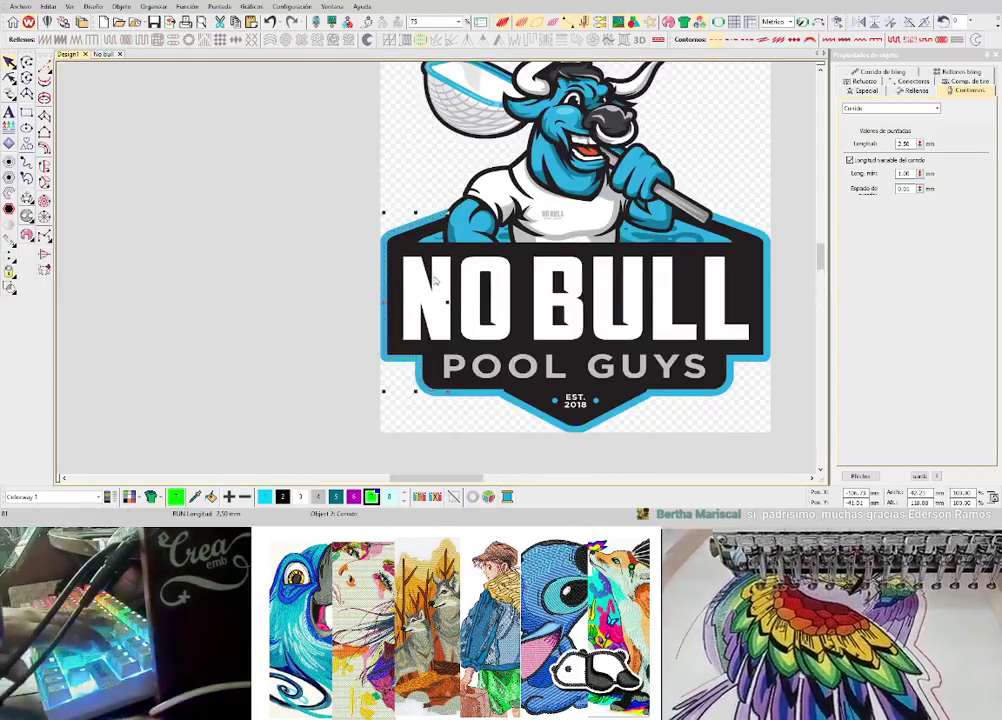
key(Delete)
- Examine the badge's blue border where it meets the bull's arm, and the full badge with its lettering
scroll(578, 156, up, 2)
scroll(436, 270, down, 2)
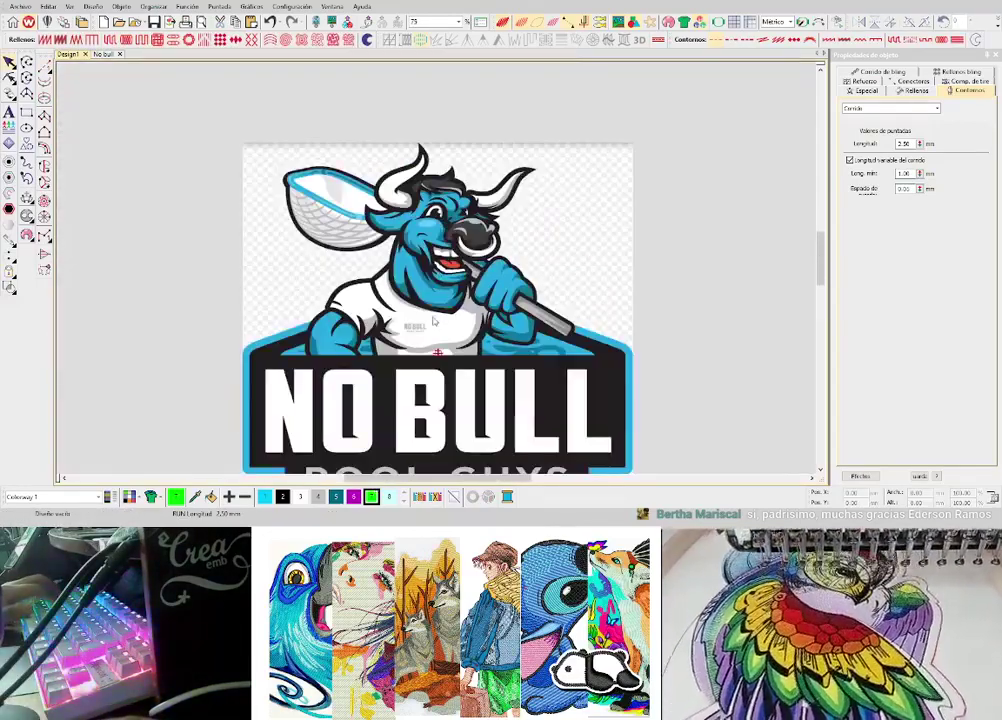
key(z)
key(shift+z)
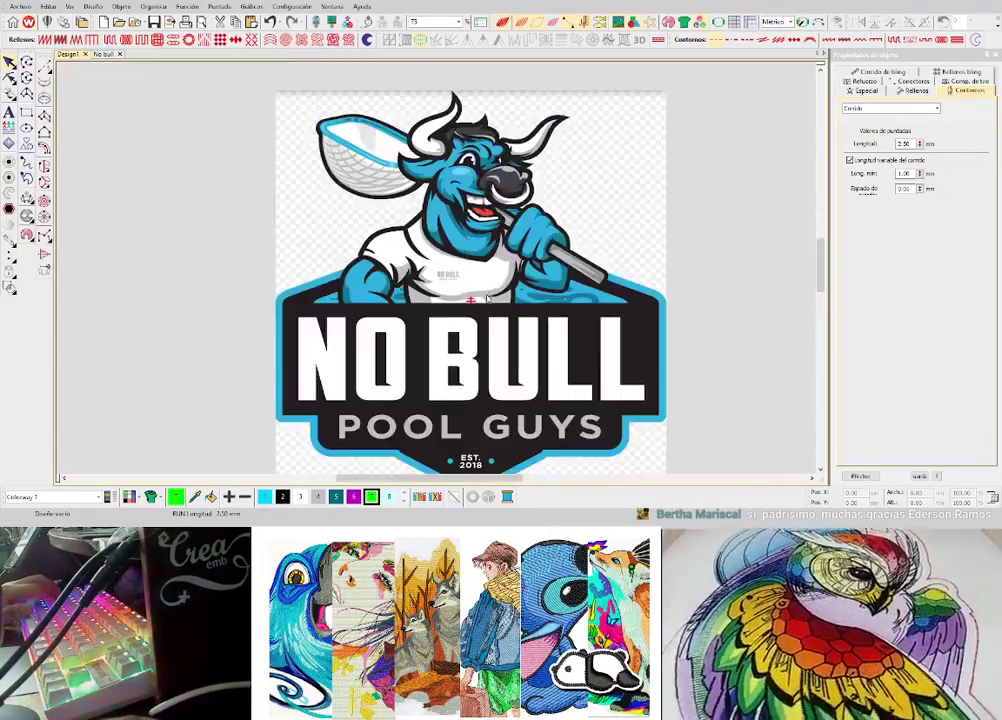
key(z)
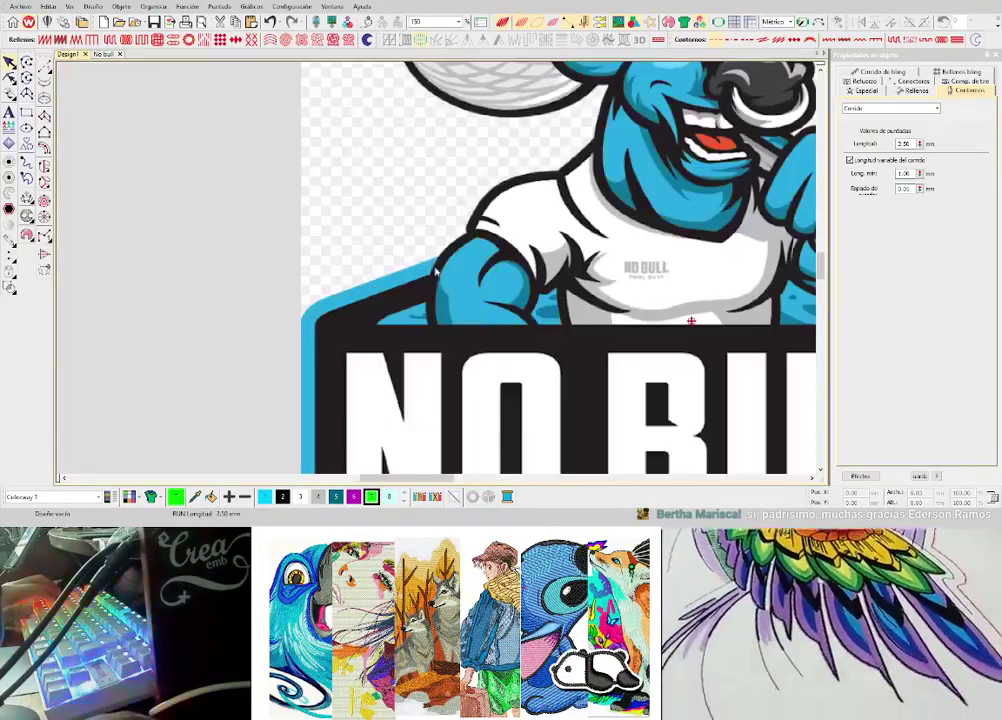
key(shift+z)
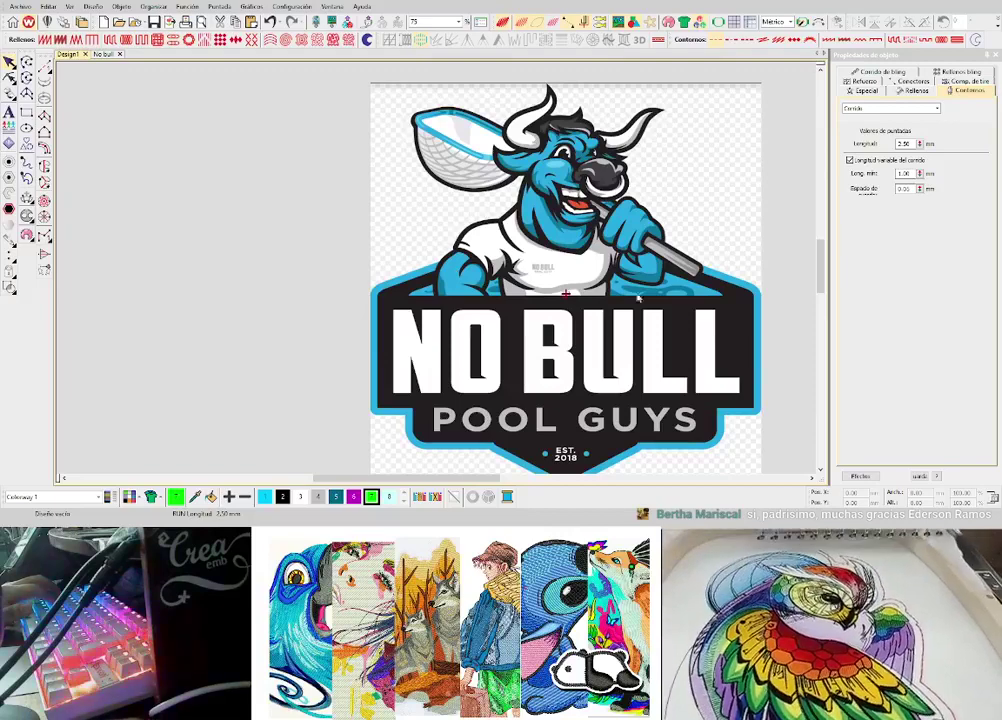
key(shift+z)
key(z)
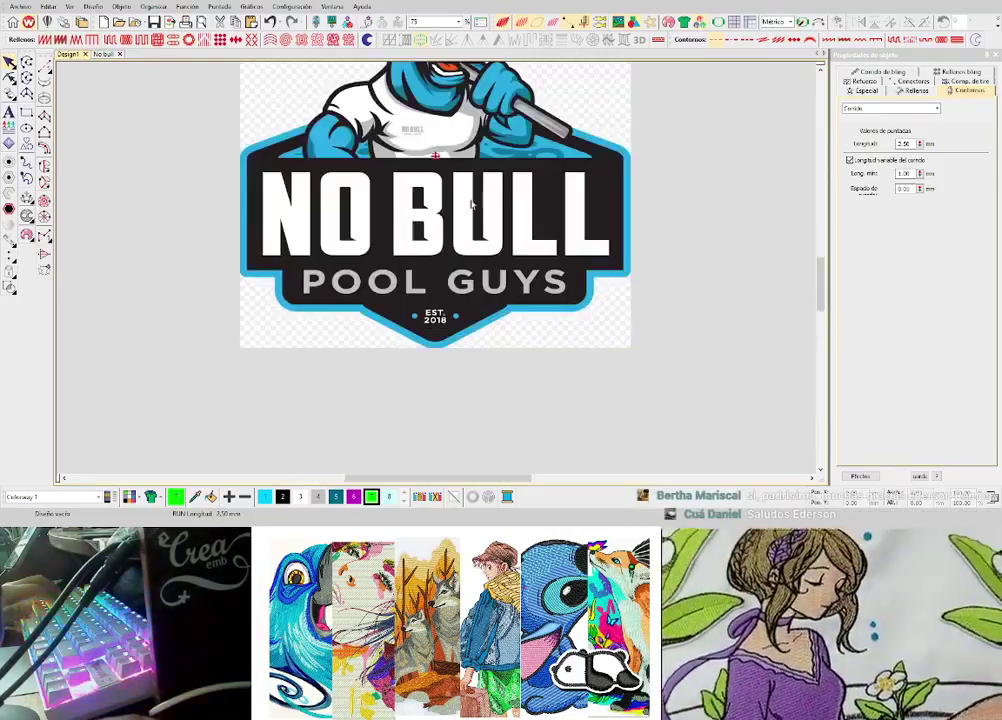
key(z)
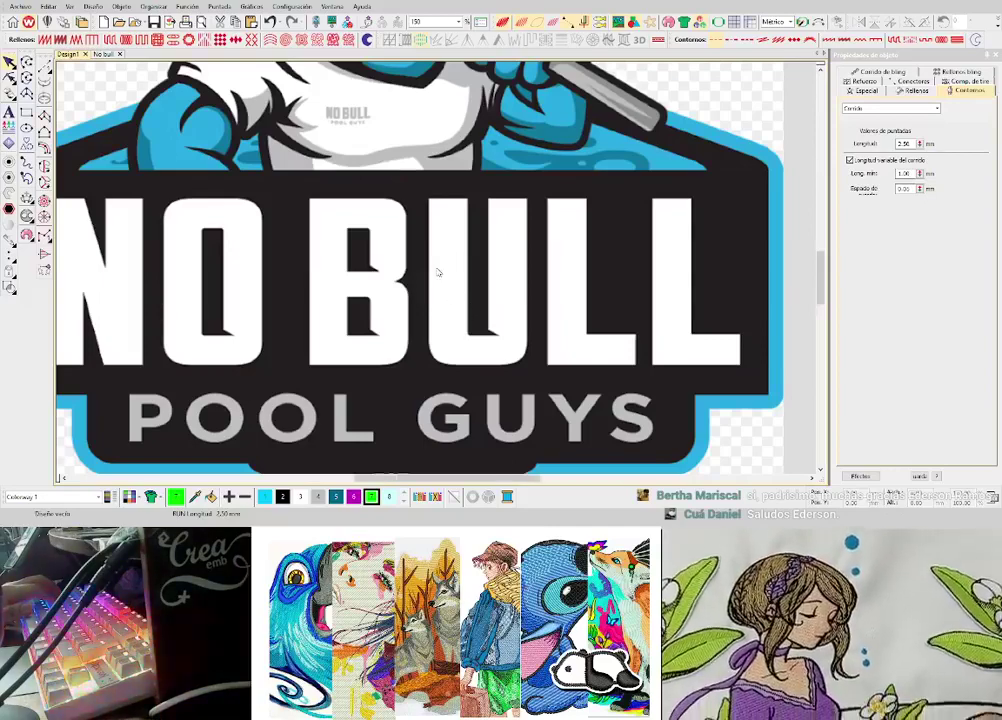
key(shift+z)
key(z)
key(shift+z)
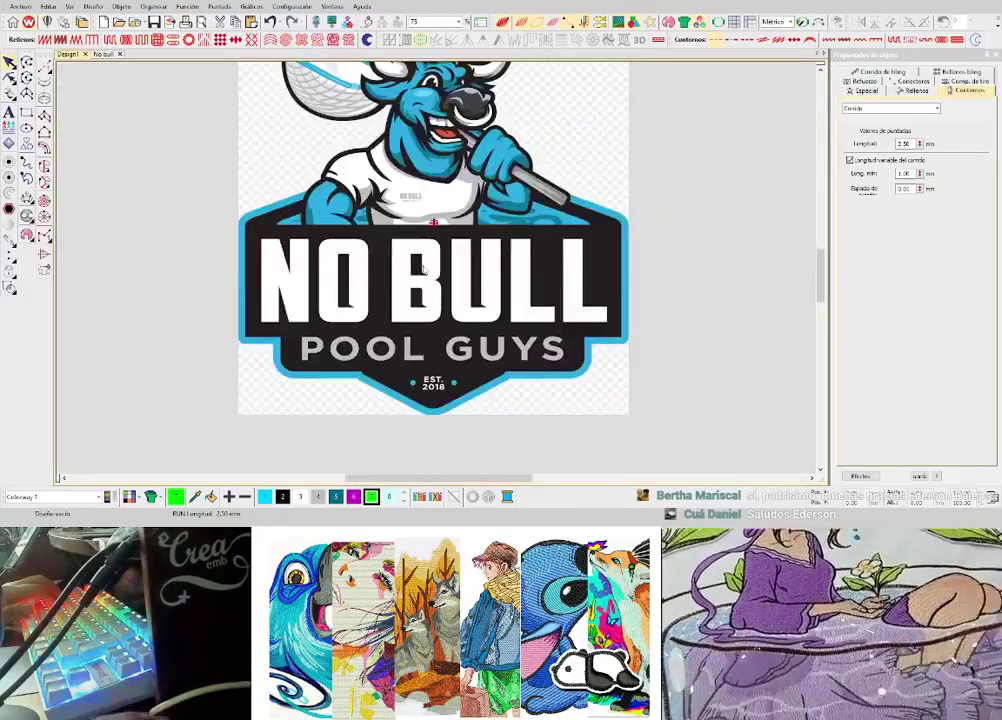
key(shift+z)
key(z)
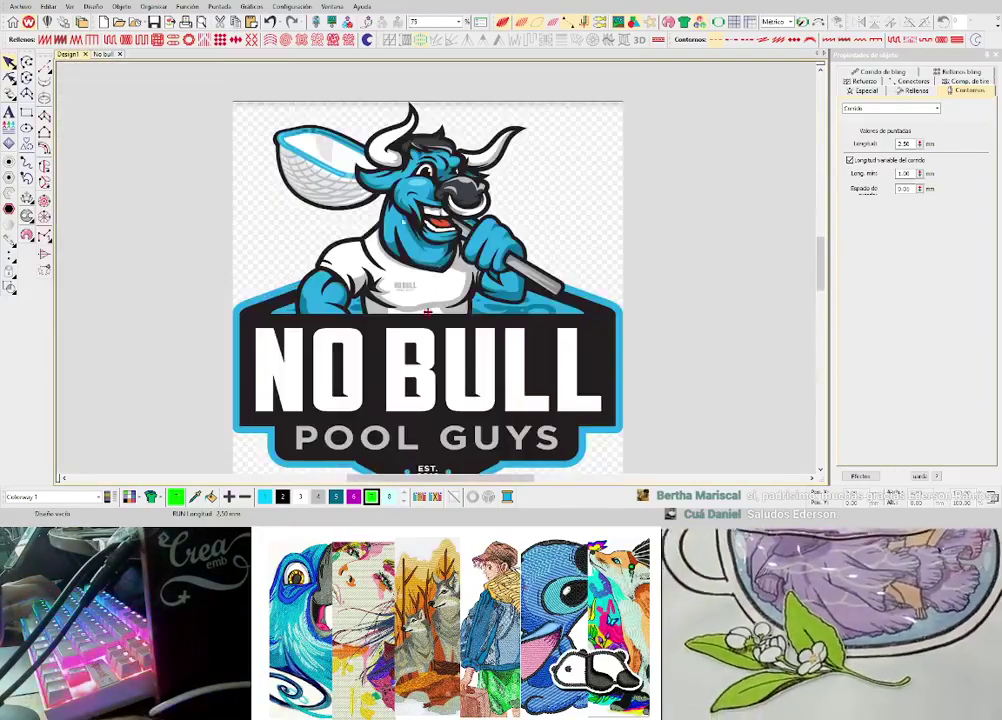
- Start an open vector outline around the bull, from above the shirt shoulder down past the arm to the pool's corner at the lettering panel
click(28, 63)
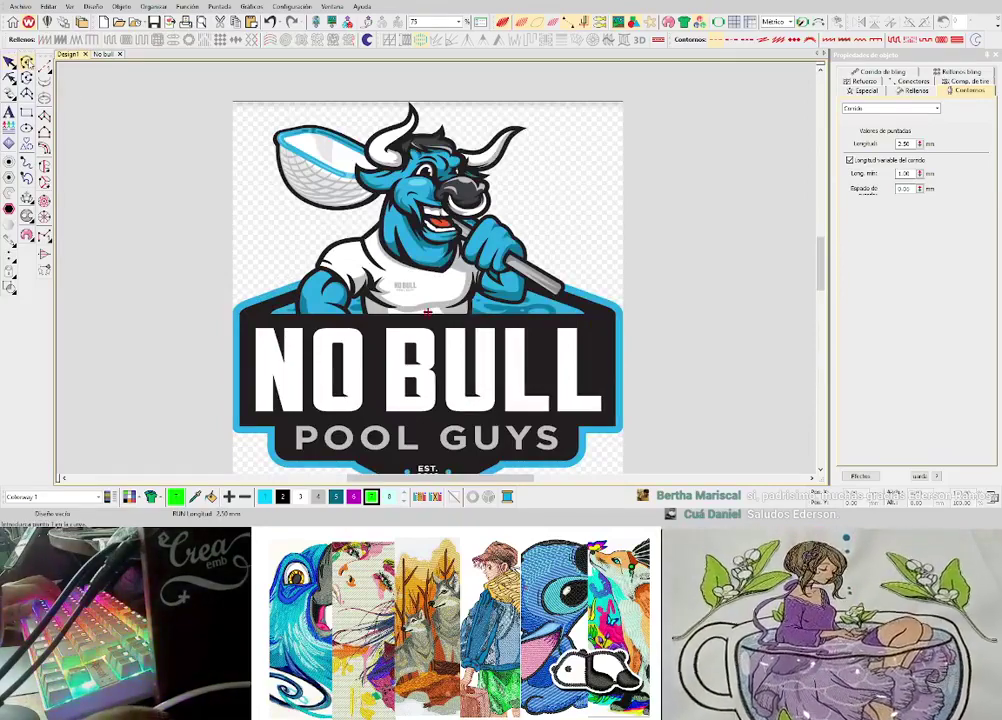
click(977, 41)
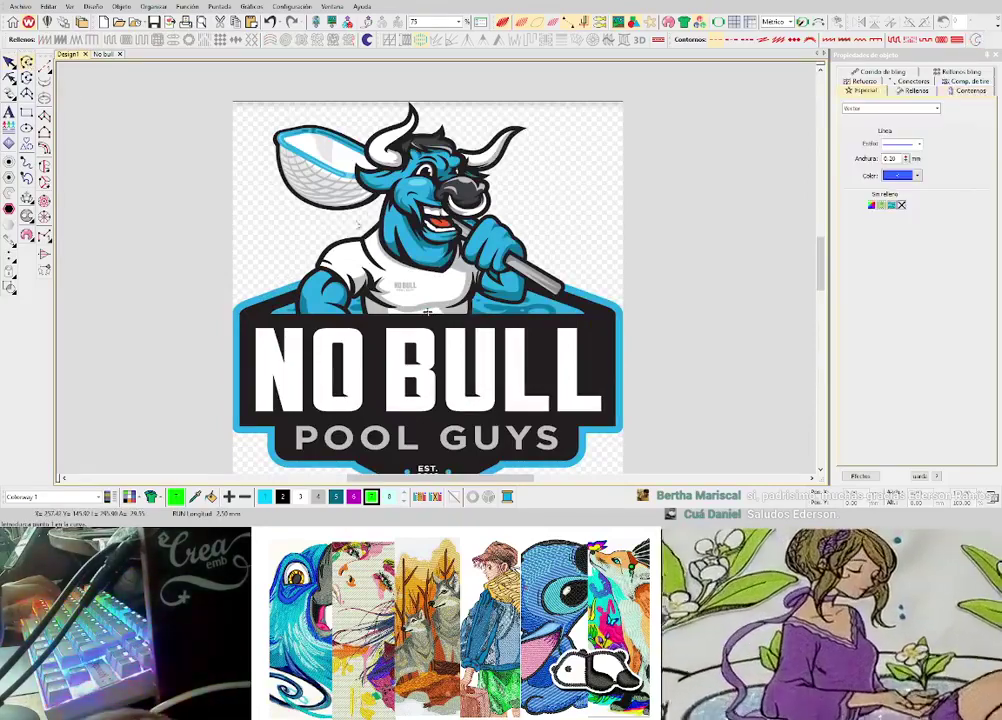
key(z)
right_click(404, 321)
right_click(393, 363)
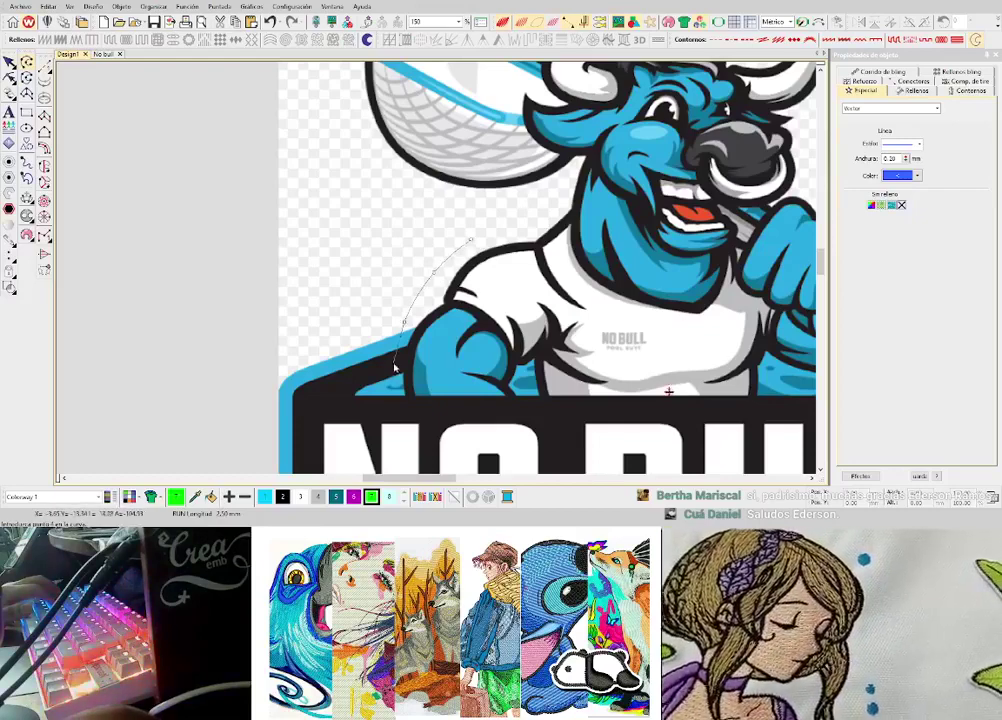
right_click(363, 377)
right_click(342, 397)
right_click(363, 404)
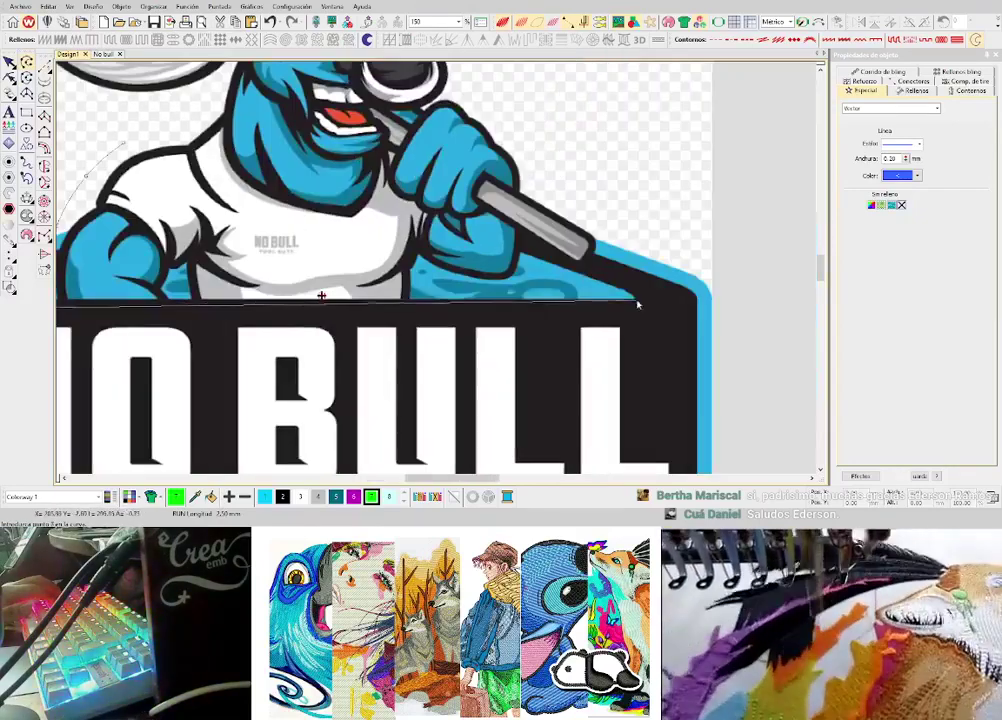
- Continue the vector outline along the lettering panel's upper edge, around the net pole's end and up past the bull's hand
right_click(634, 310)
right_click(649, 294)
right_click(618, 273)
right_click(596, 254)
right_click(606, 215)
right_click(533, 159)
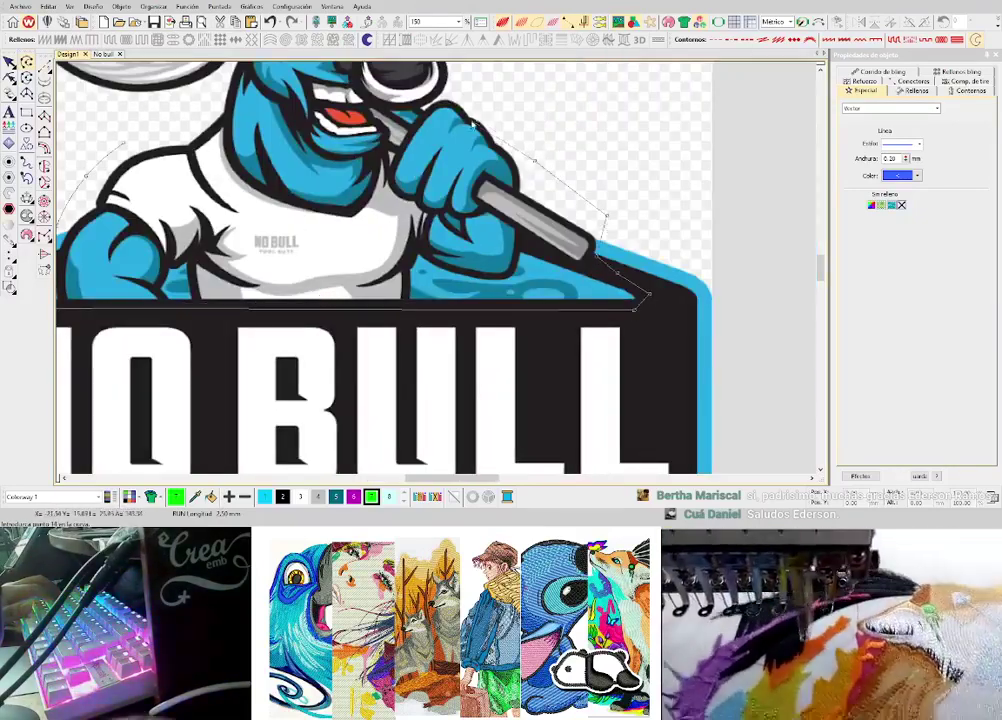
right_click(475, 88)
right_click(453, 123)
- Continue the vector outline up past the bull's nose and loosely around both horns
scroll(499, 118, down, 1)
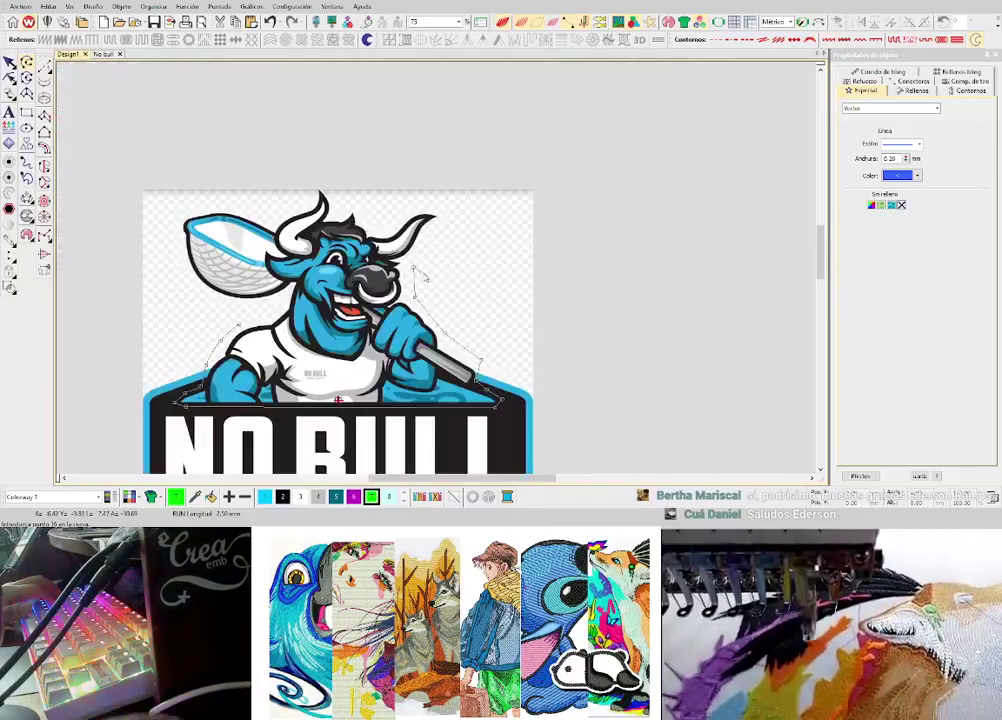
right_click(446, 244)
right_click(446, 203)
right_click(400, 191)
right_click(367, 203)
right_click(312, 170)
right_click(286, 193)
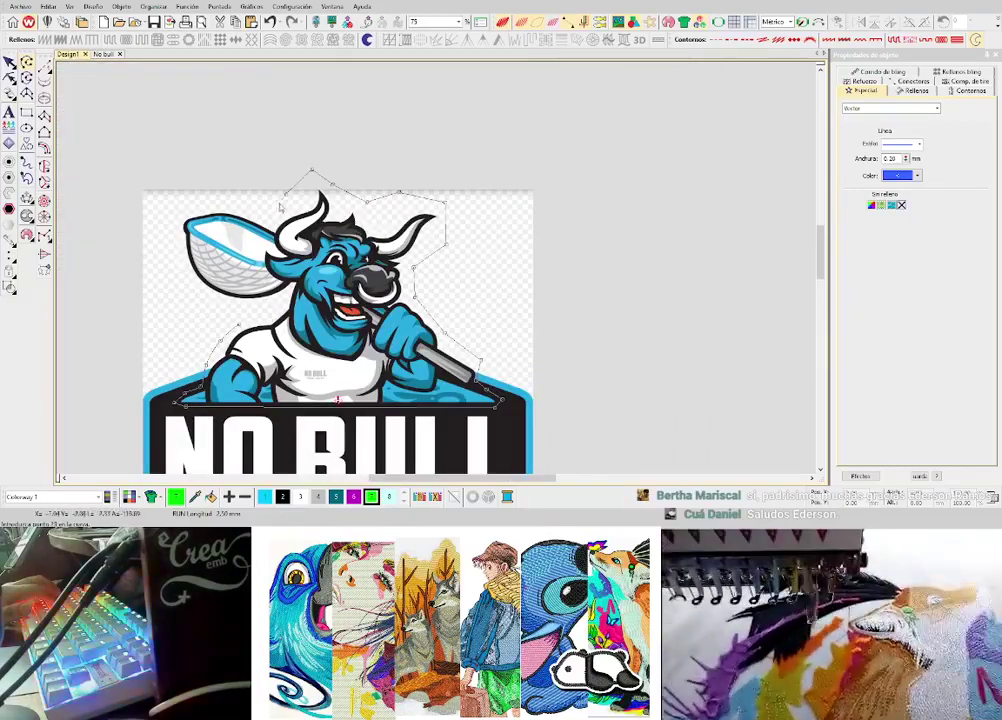
- Carry the vector outline around the pool net back to the shirt shoulder and finish it
right_click(277, 207)
right_click(243, 205)
right_click(210, 203)
right_click(177, 215)
right_click(155, 243)
right_click(178, 295)
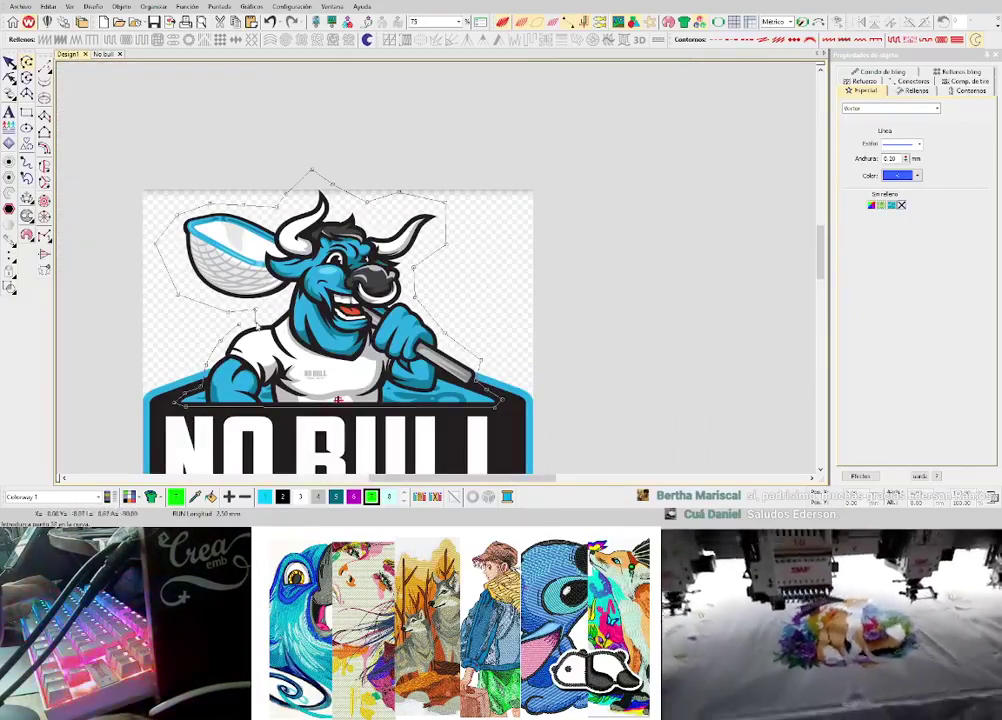
right_click(256, 324)
right_click(223, 325)
key(Return)
scroll(223, 323, down, 1)
scroll(454, 264, up, 1)
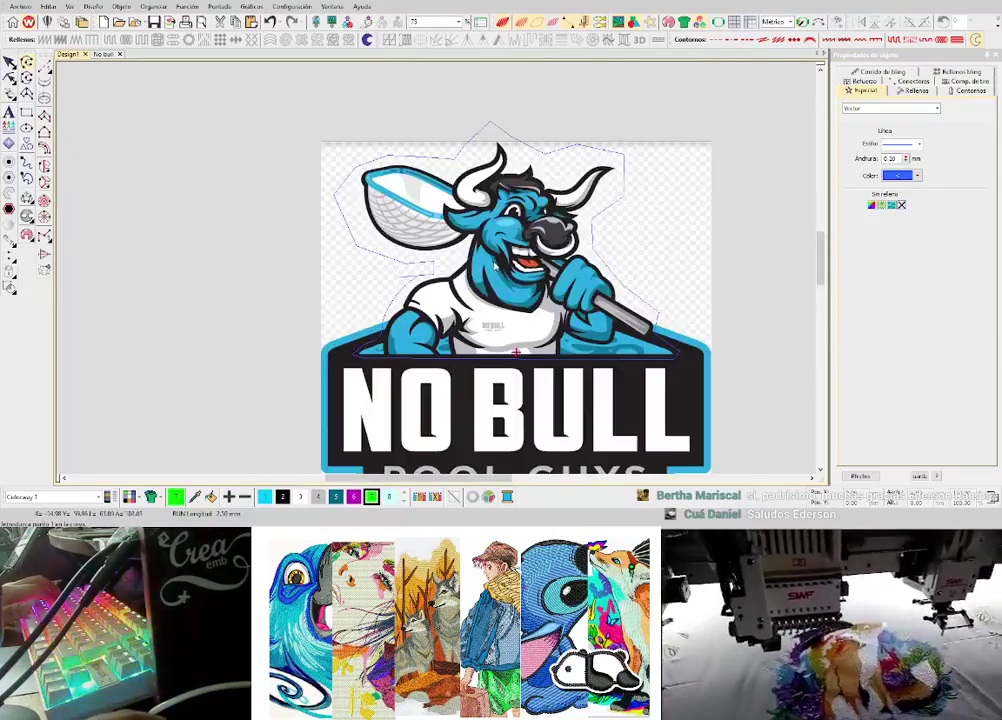
key(d)
key(d)
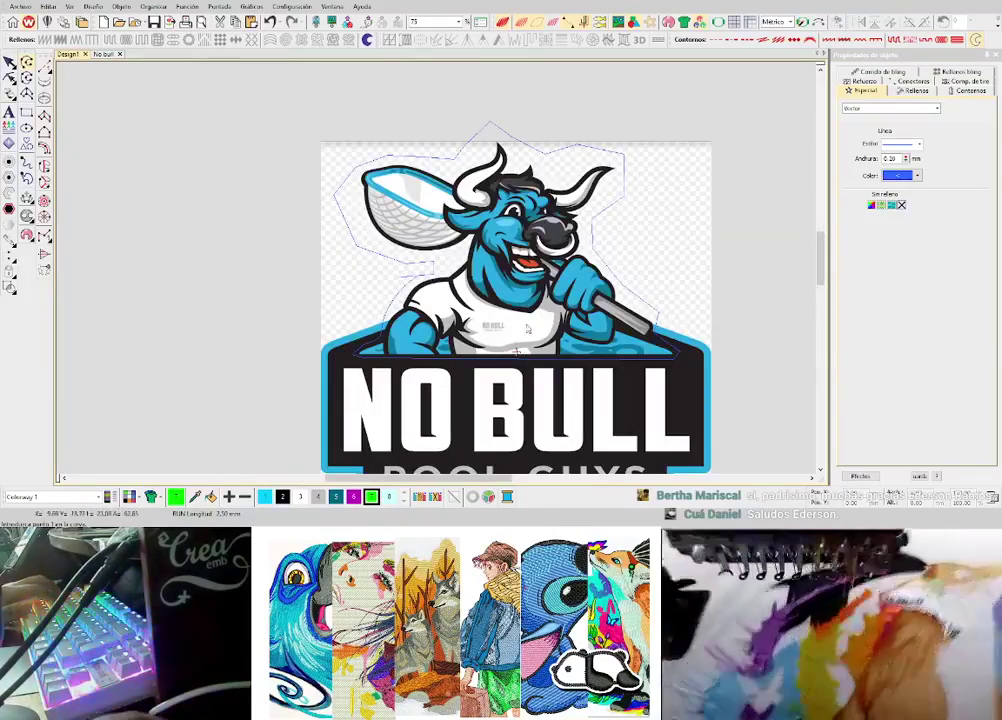
scroll(615, 367, up, 2)
scroll(436, 247, down, 2)
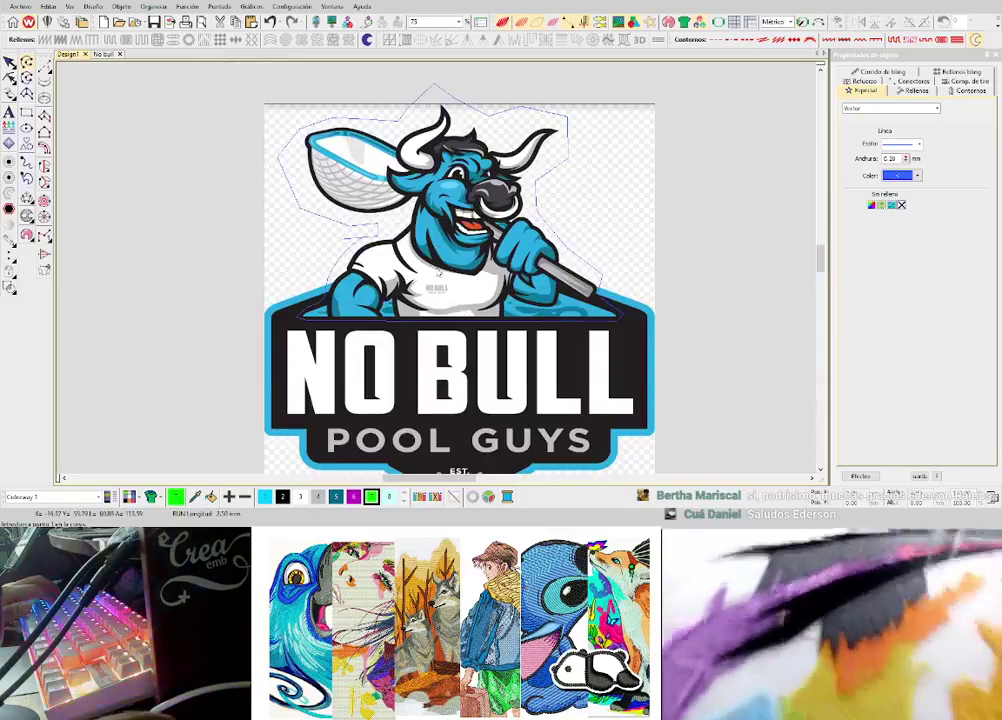
- Digitize a short run-stitch line in colour 6 inside the net's black outline, just below where it meets the bull's ear
scroll(436, 250, up, 2)
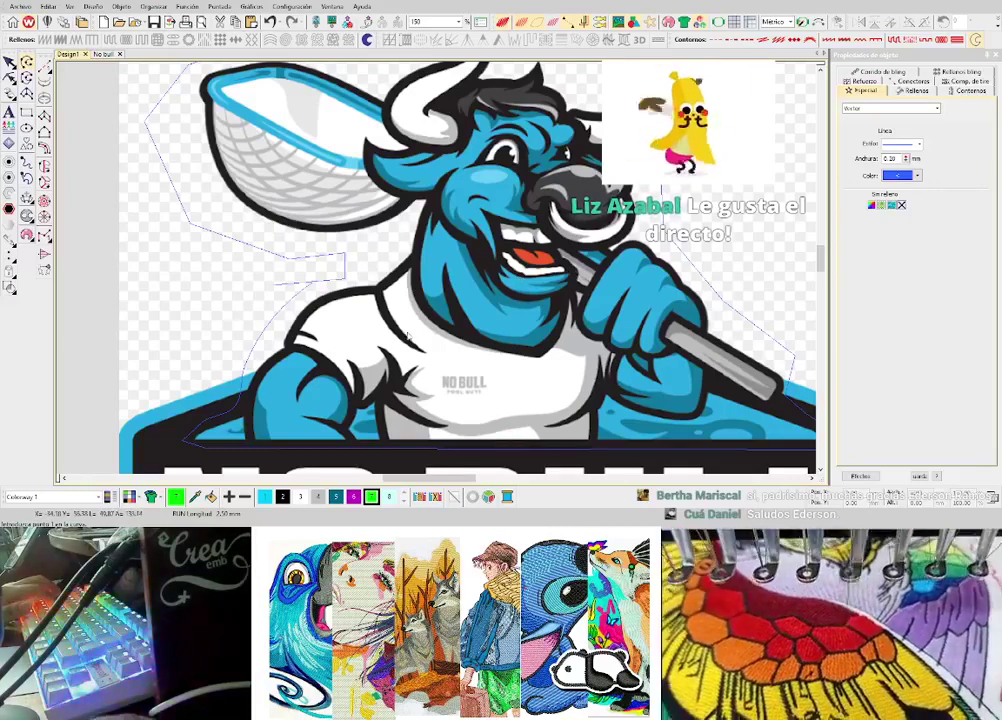
click(354, 497)
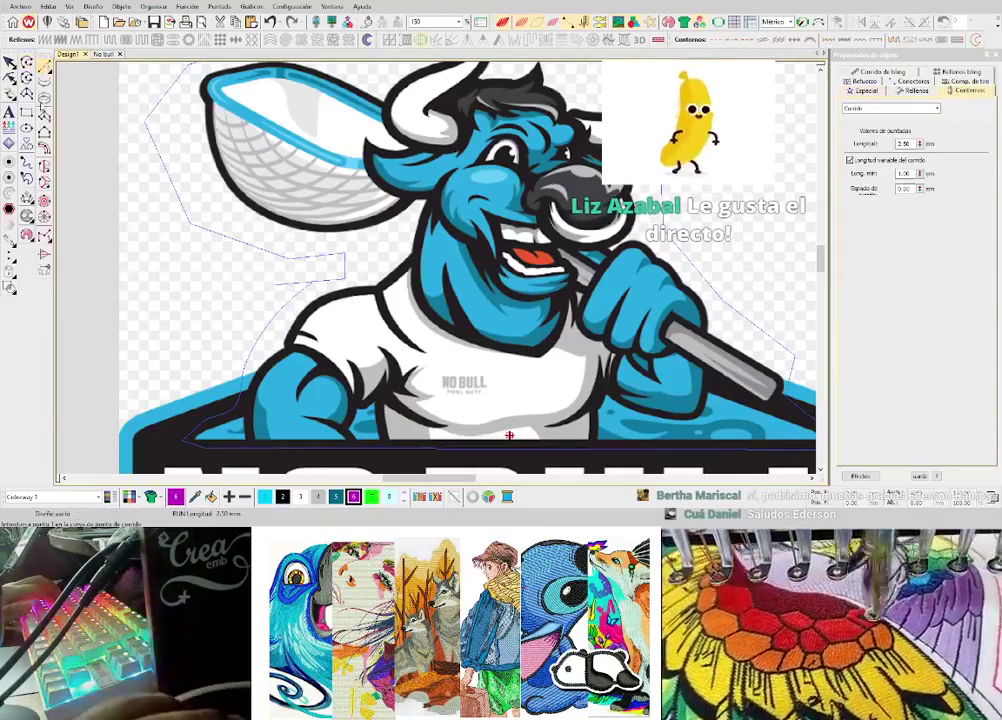
click(45, 116)
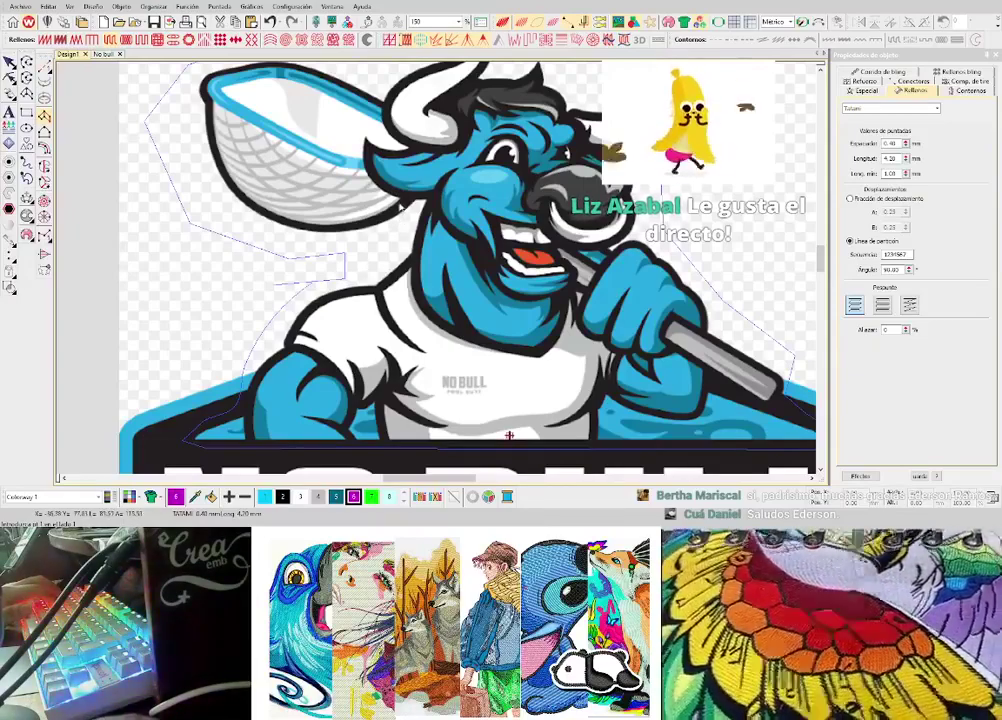
scroll(437, 272, up, 3)
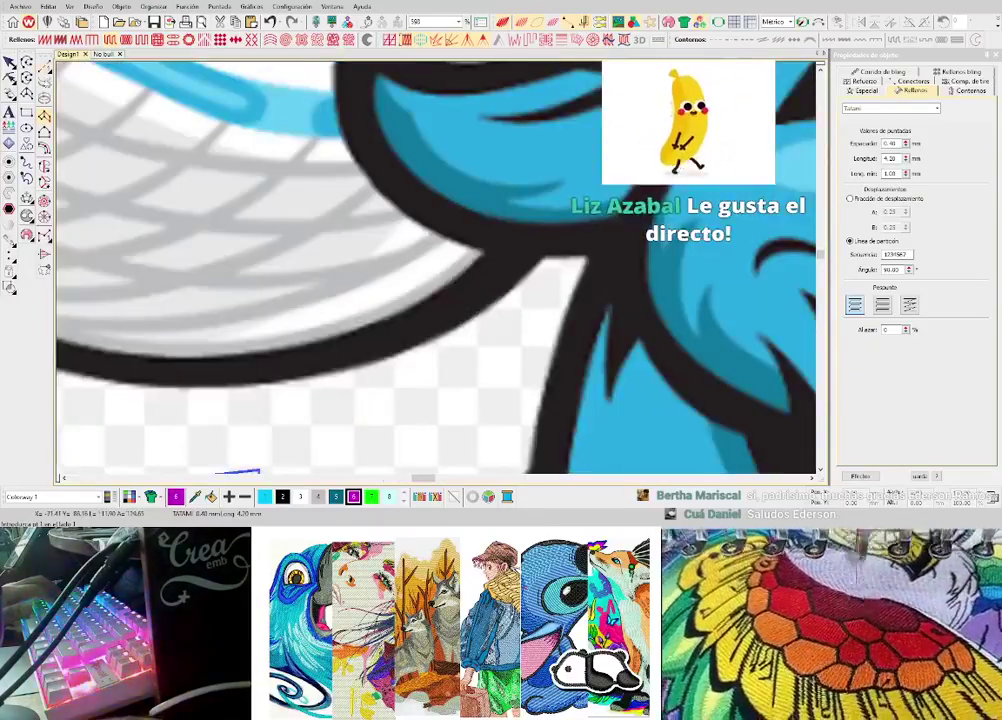
click(45, 68)
click(470, 293)
click(503, 268)
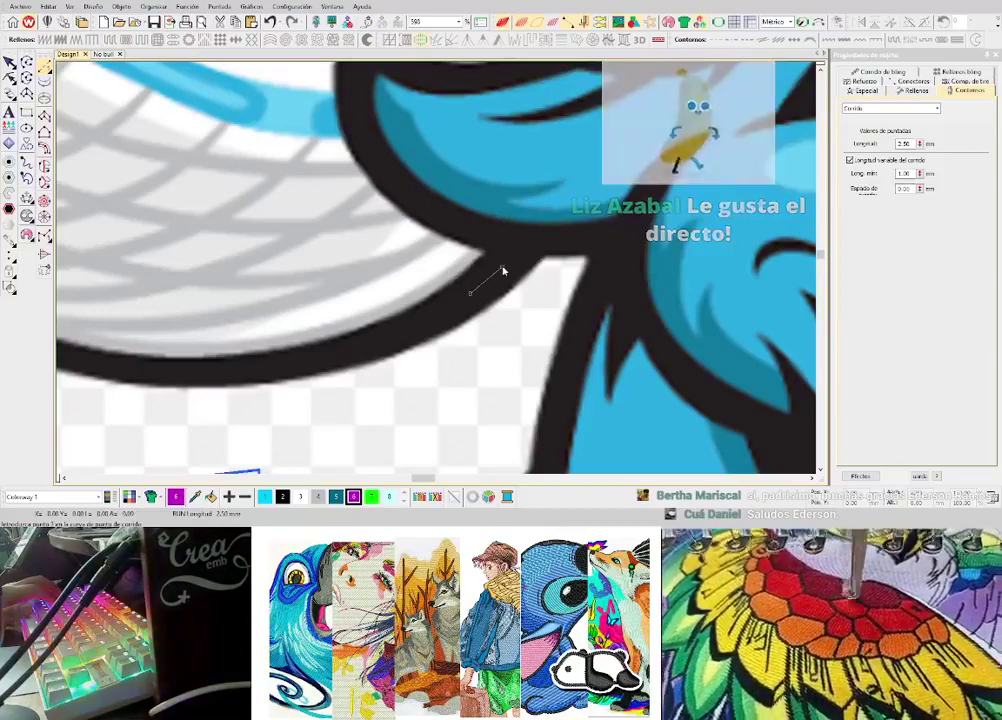
click(503, 270)
key(Return)
scroll(500, 272, up, 3)
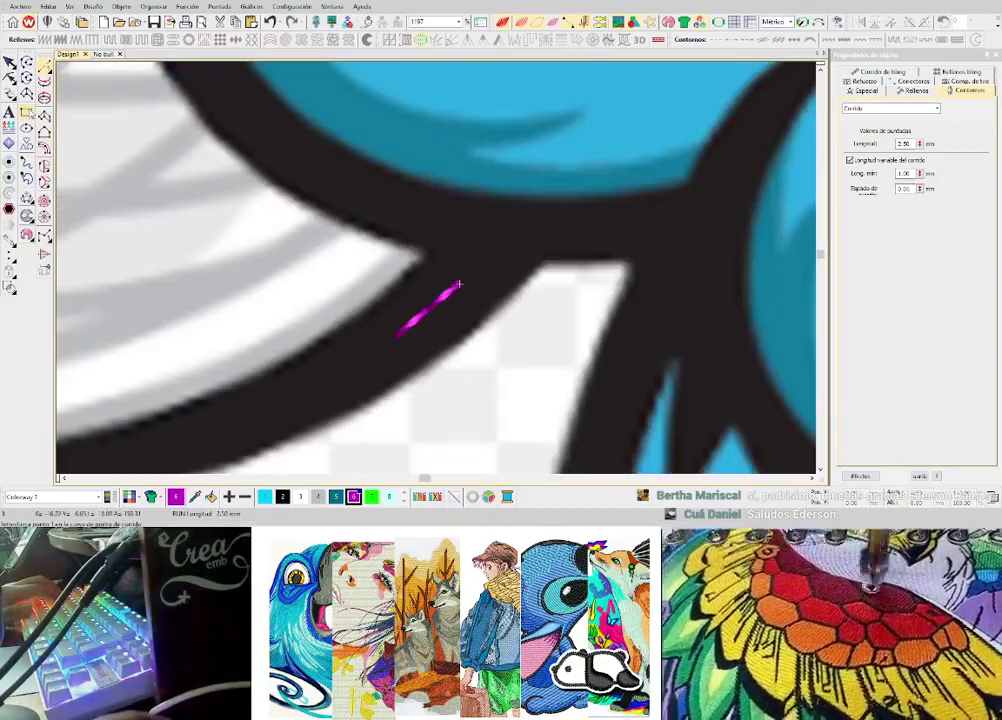
- Start a two-sided tatami column in colour 6 over the net's black outline, from its junction with the bull's ear along the underside
click(45, 116)
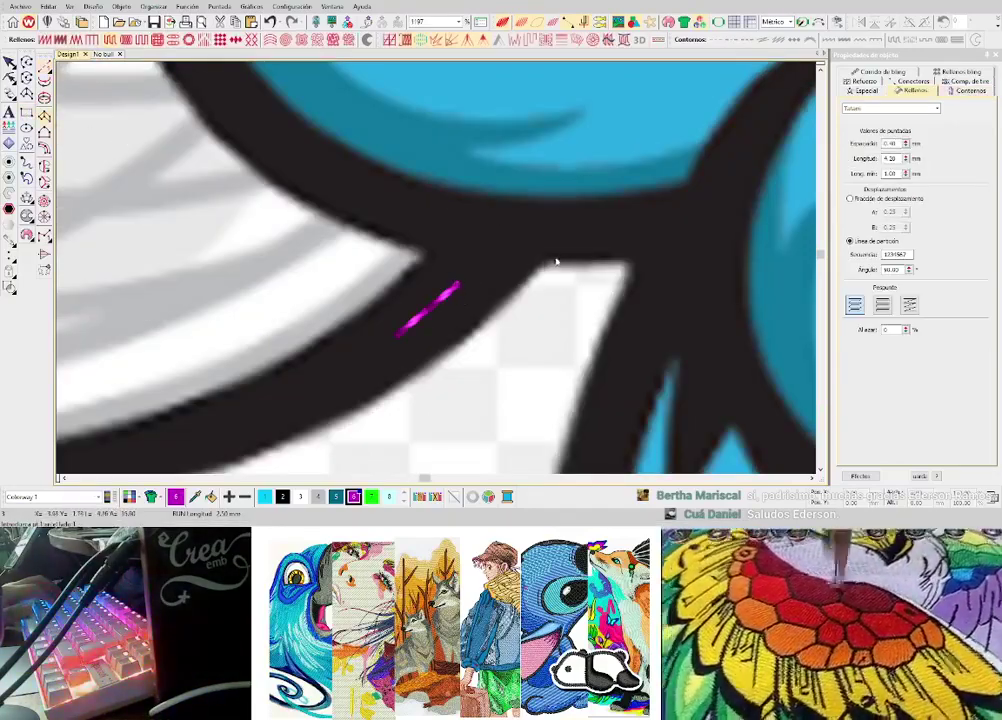
scroll(438, 273, down, 2)
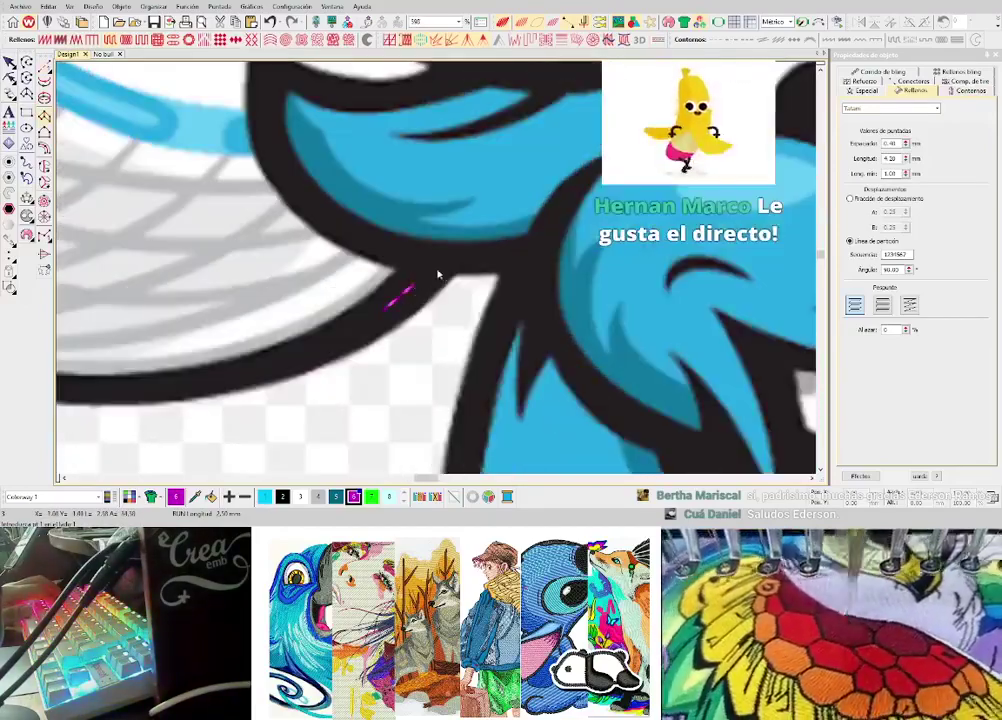
click(454, 275)
click(439, 261)
click(435, 295)
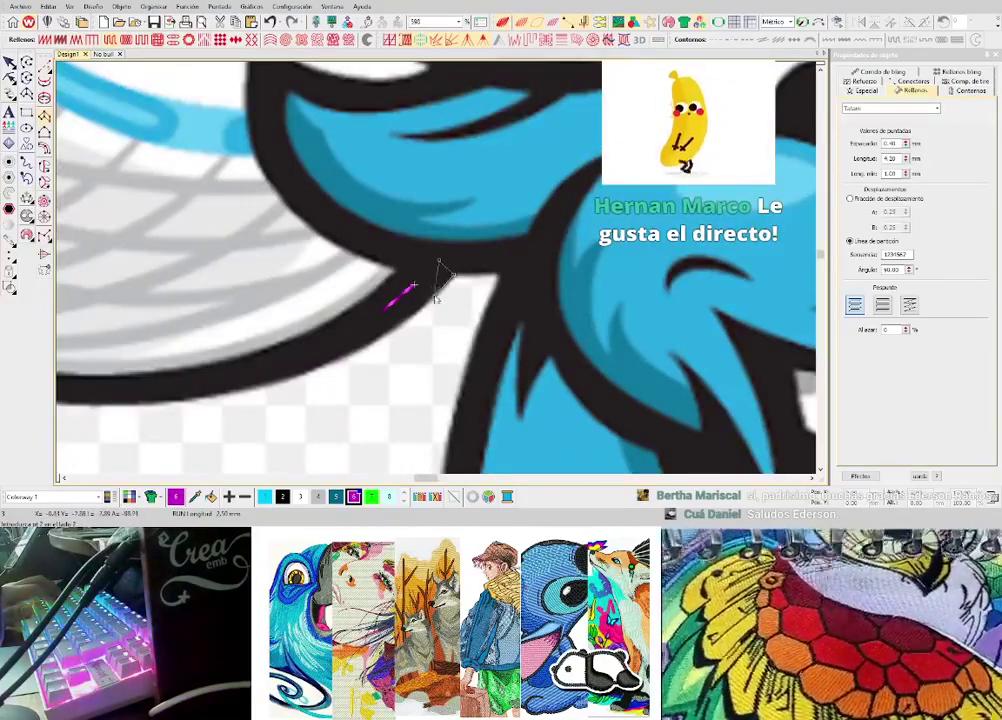
click(403, 269)
click(318, 368)
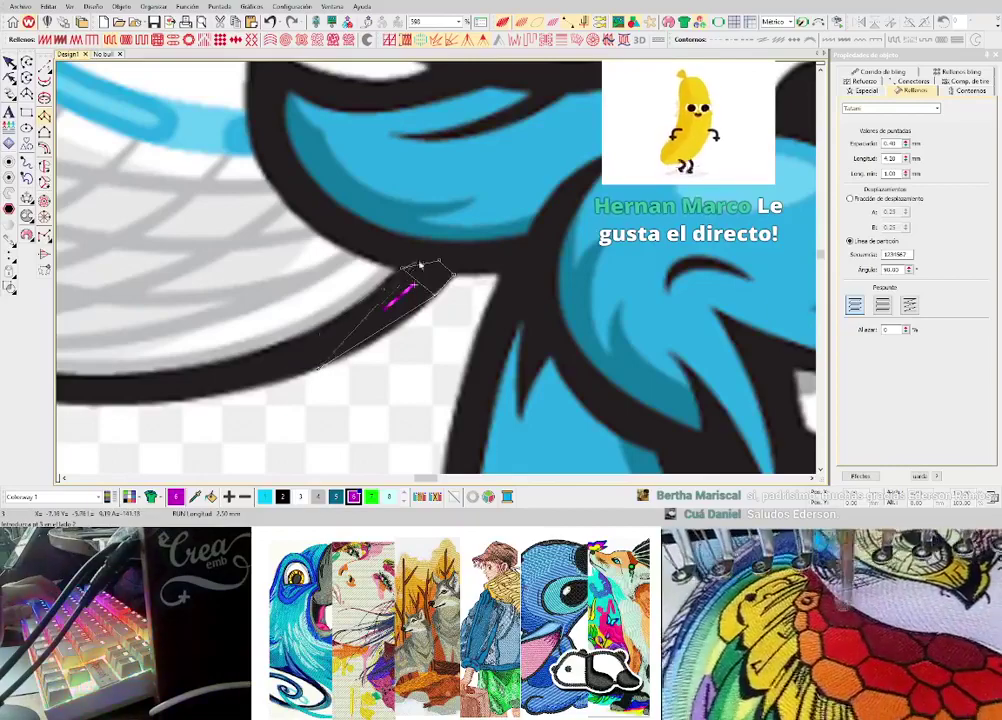
right_click(307, 332)
key(c)
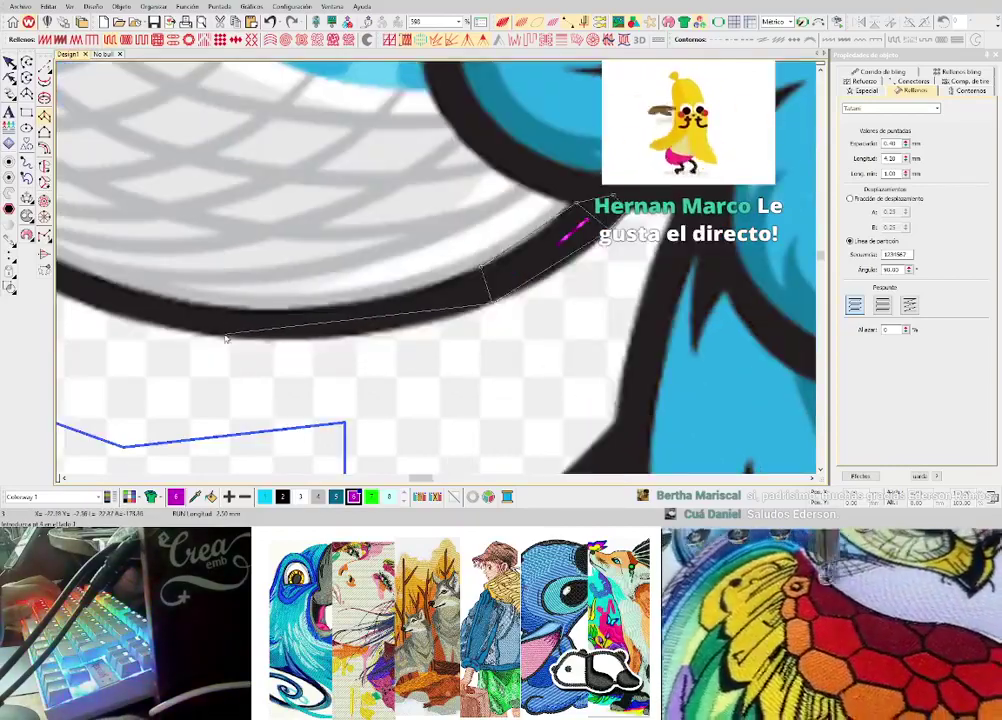
- Extend the tatami column with paired edge points around the lower curve of the net's black outline
right_click(219, 337)
right_click(227, 308)
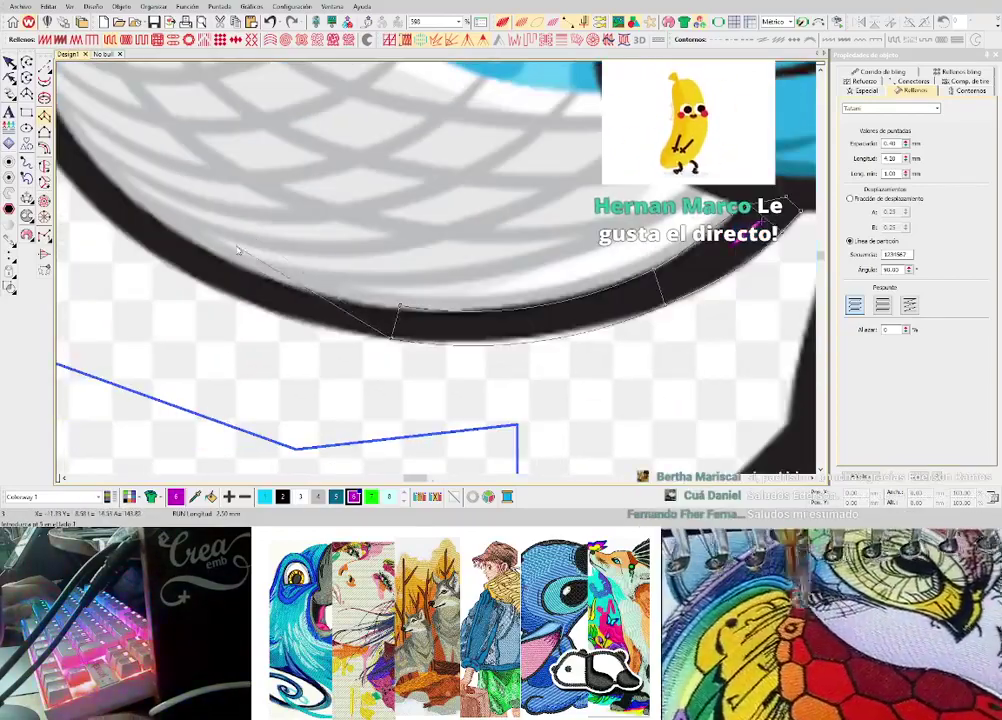
right_click(183, 270)
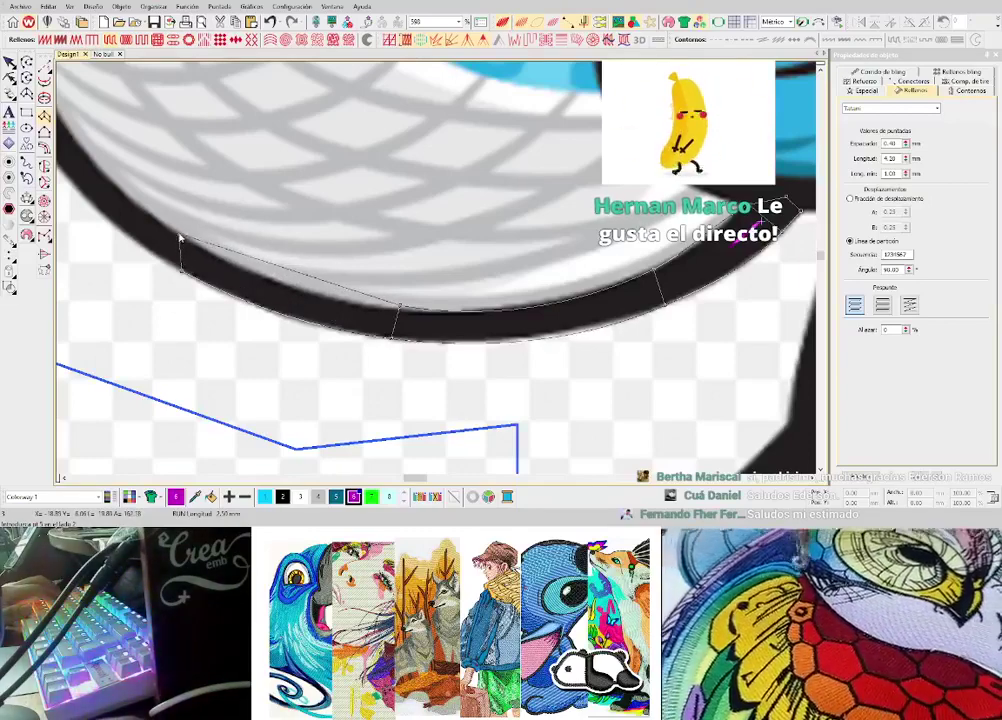
key(c)
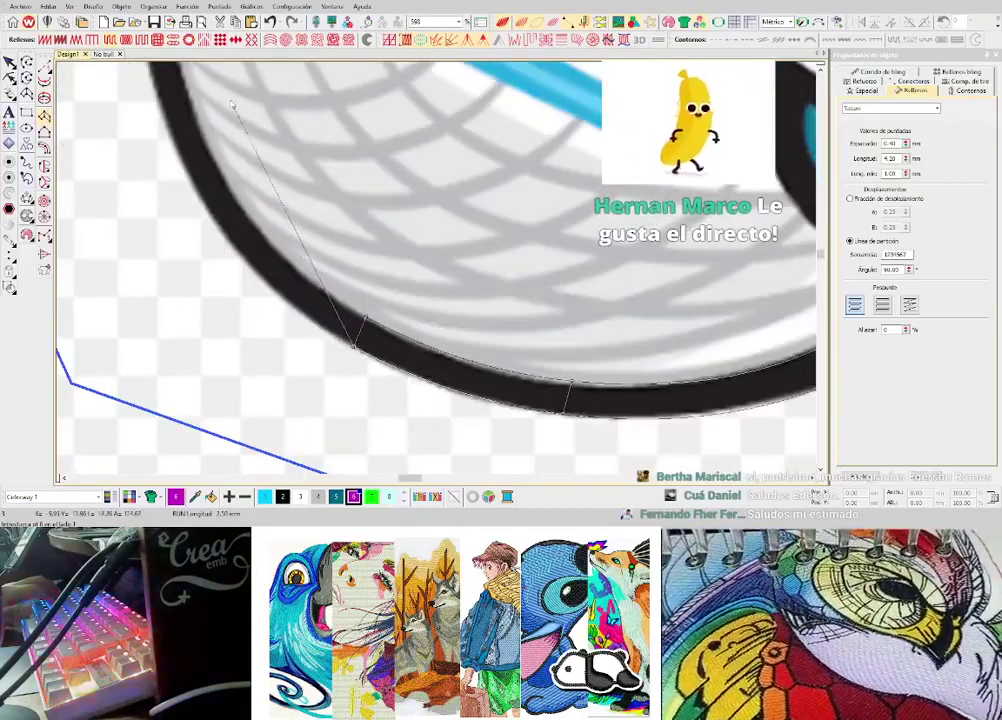
right_click(189, 178)
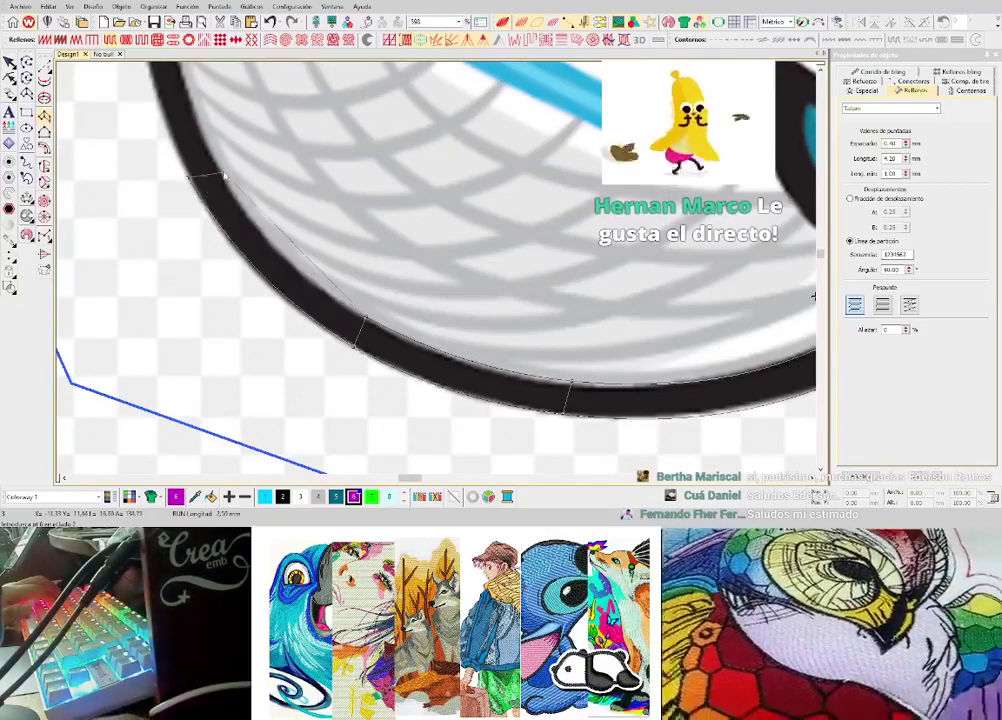
right_click(217, 165)
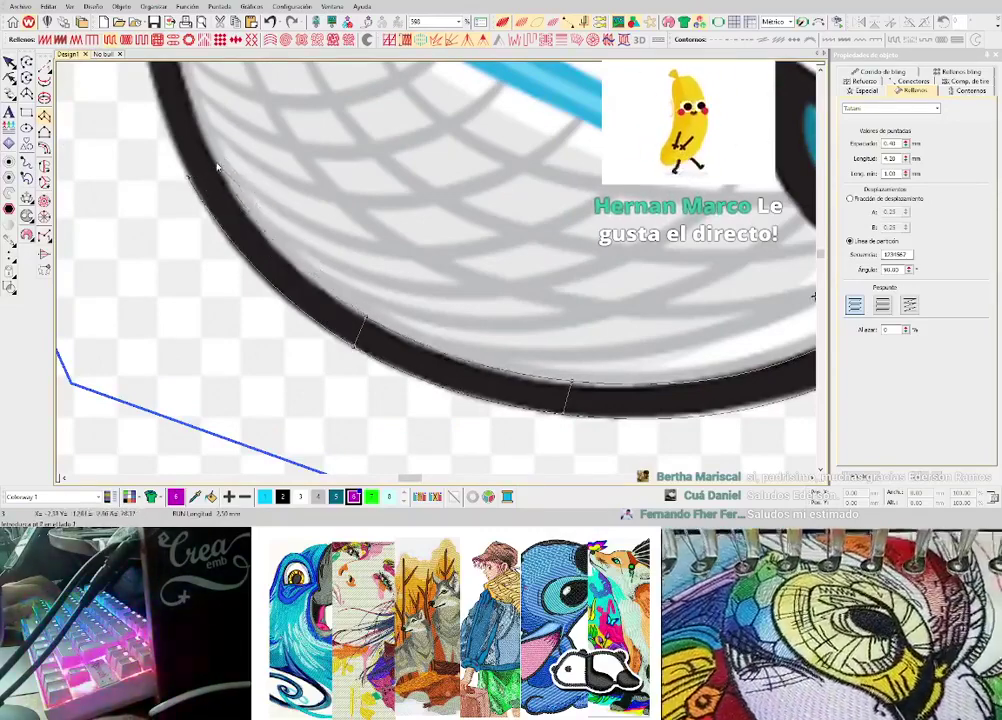
- Extend the tatami column with paired edge points up the net's outer side and around the rounded corner of its black outline
key(c)
key(c)
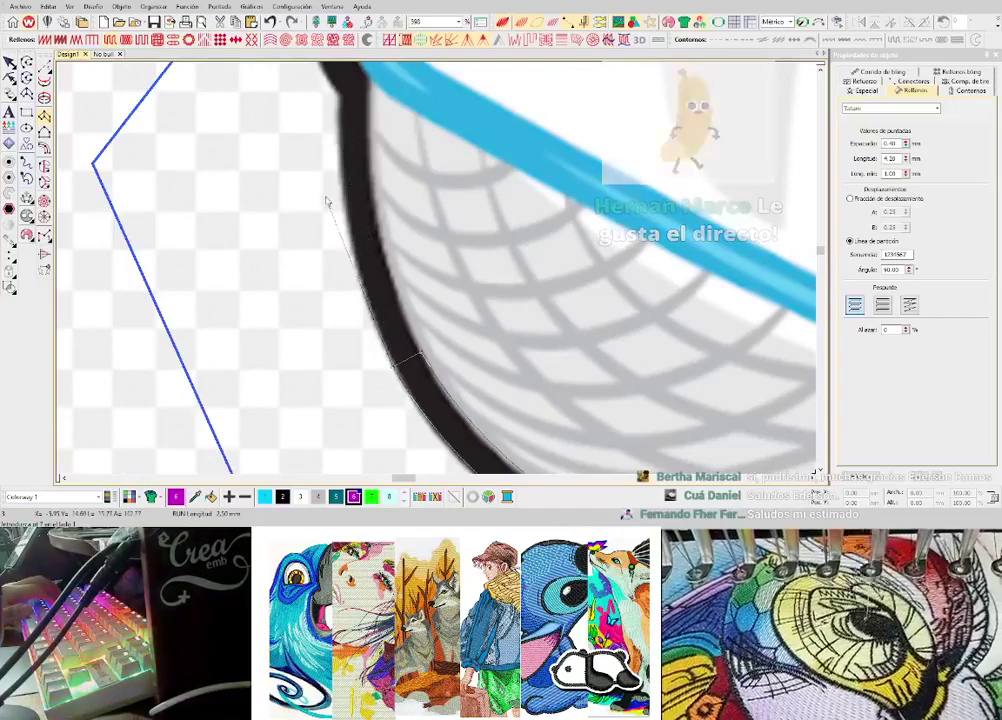
key(c)
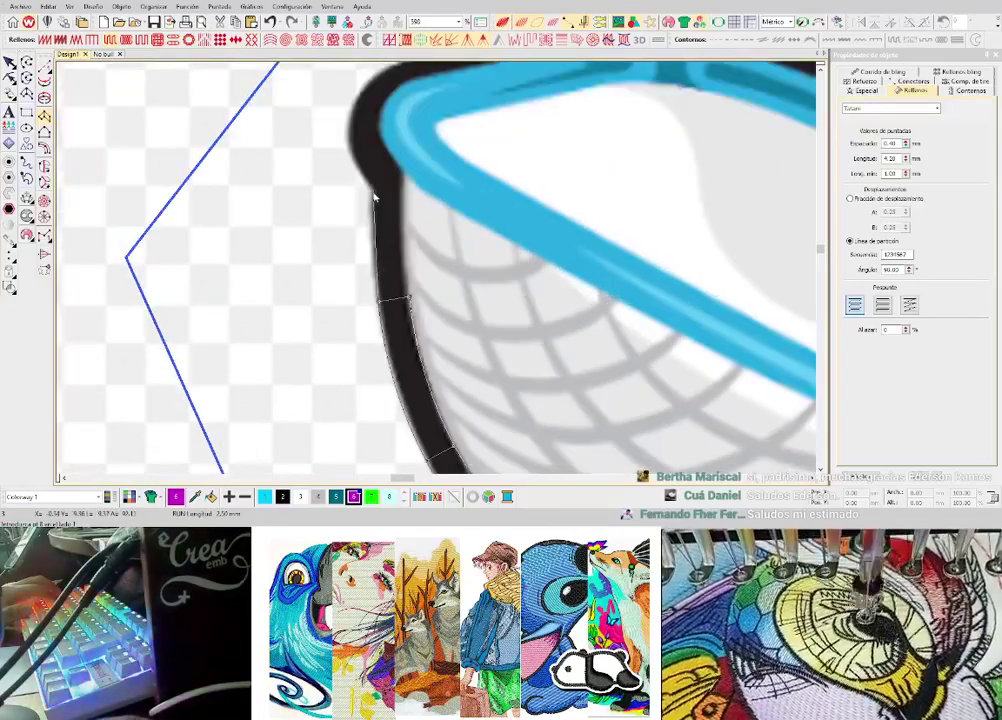
key(c)
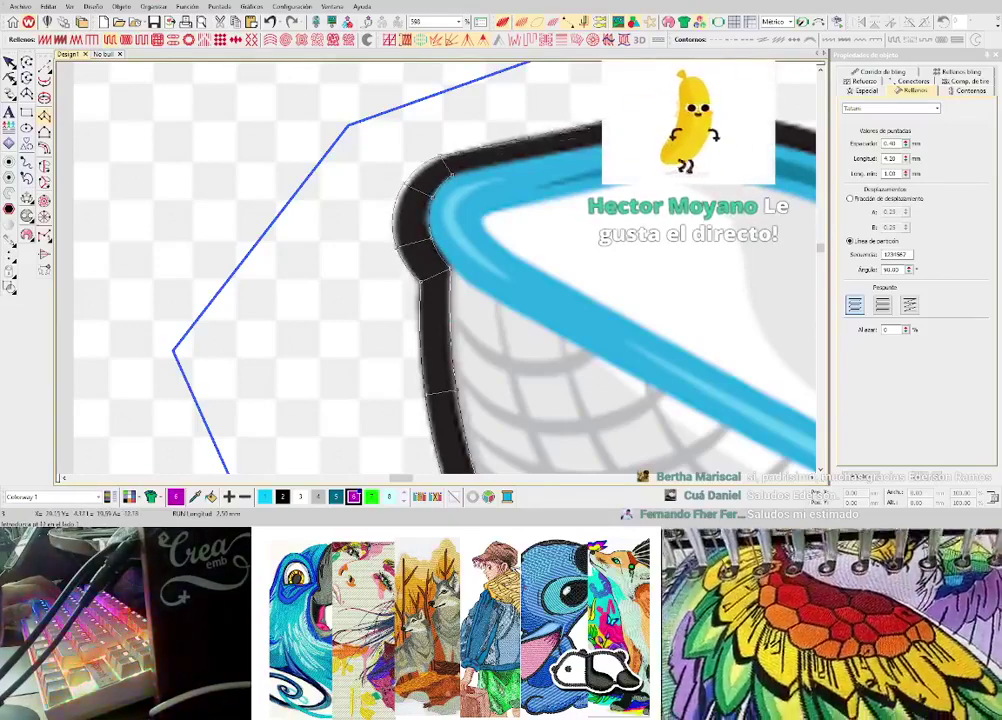
key(c)
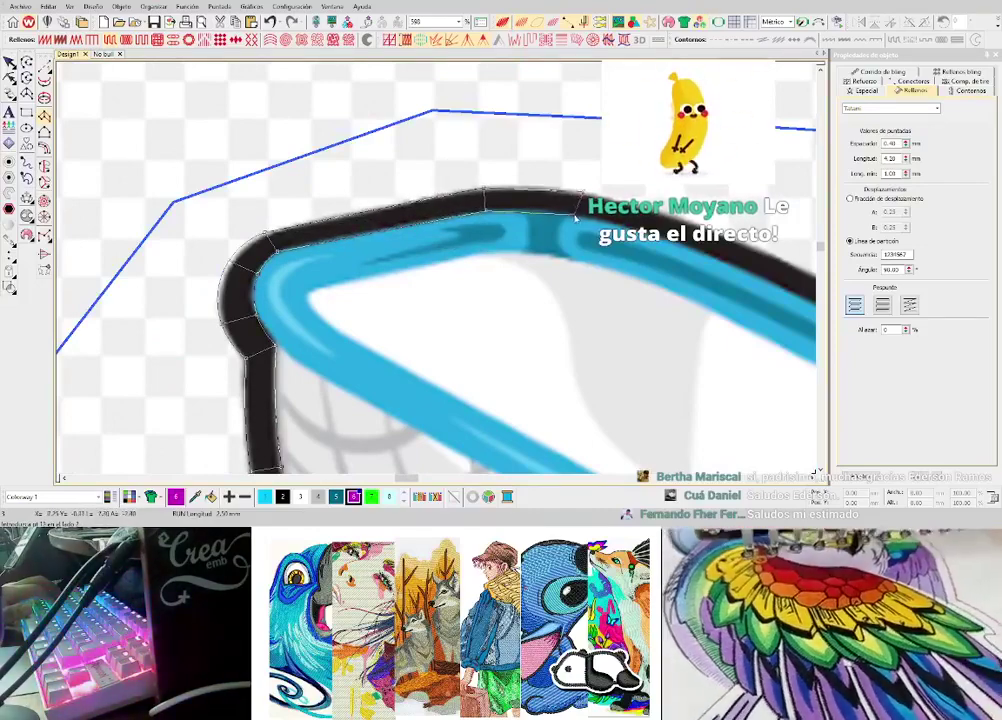
- Carry the tatami column along the net's upper black outline to the bull's horn and generate its stitches
click(485, 197)
right_click(676, 239)
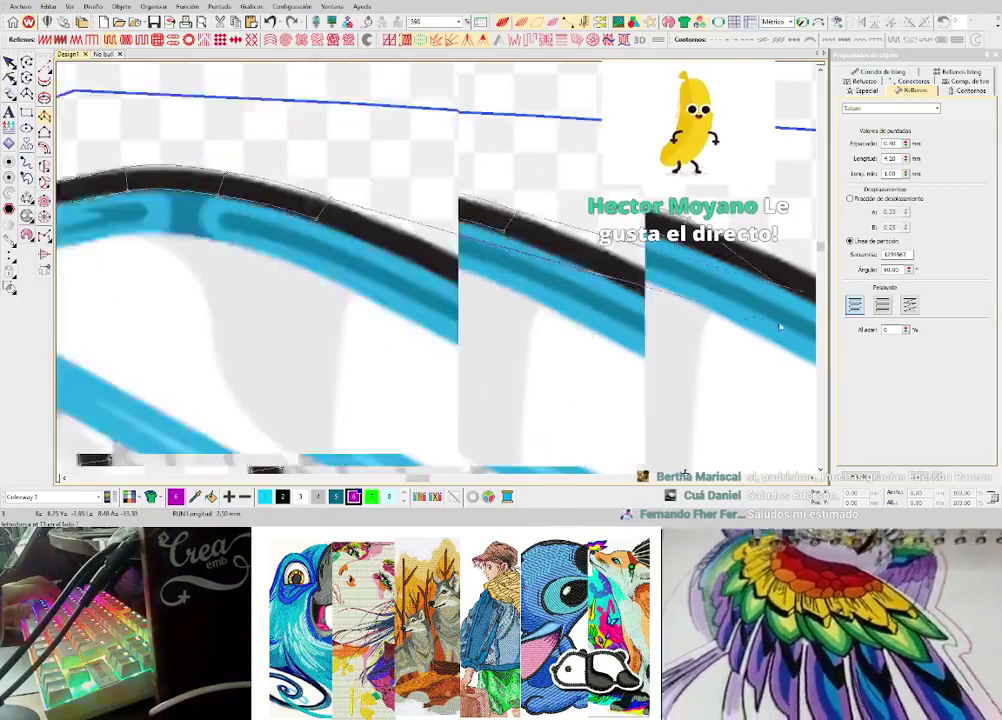
right_click(353, 260)
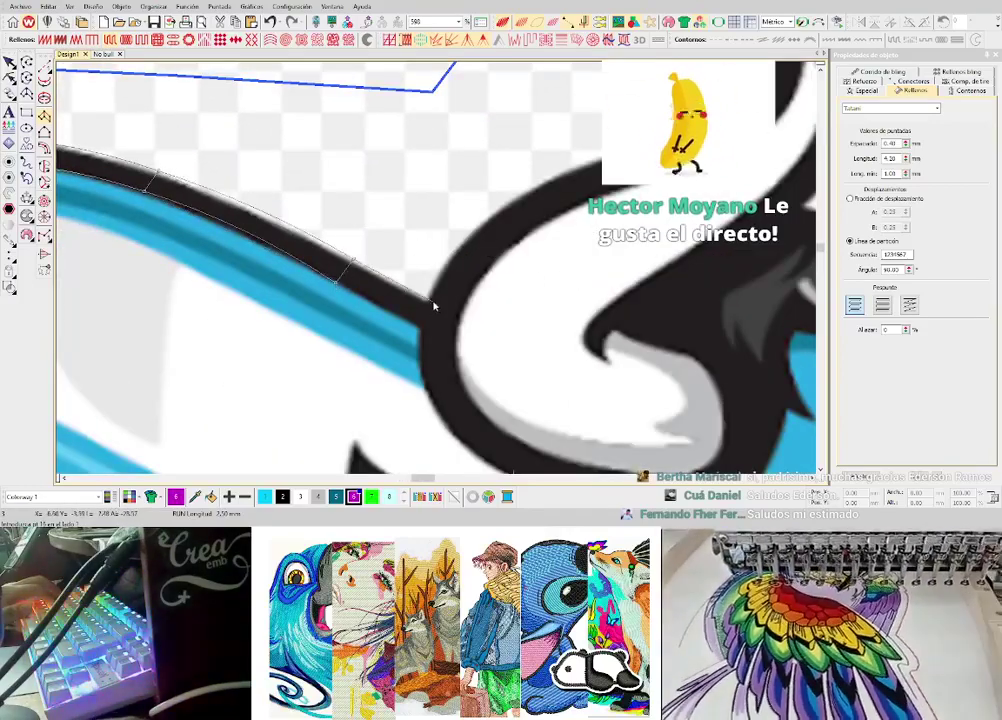
scroll(437, 270, down, 2)
scroll(437, 270, down, 2)
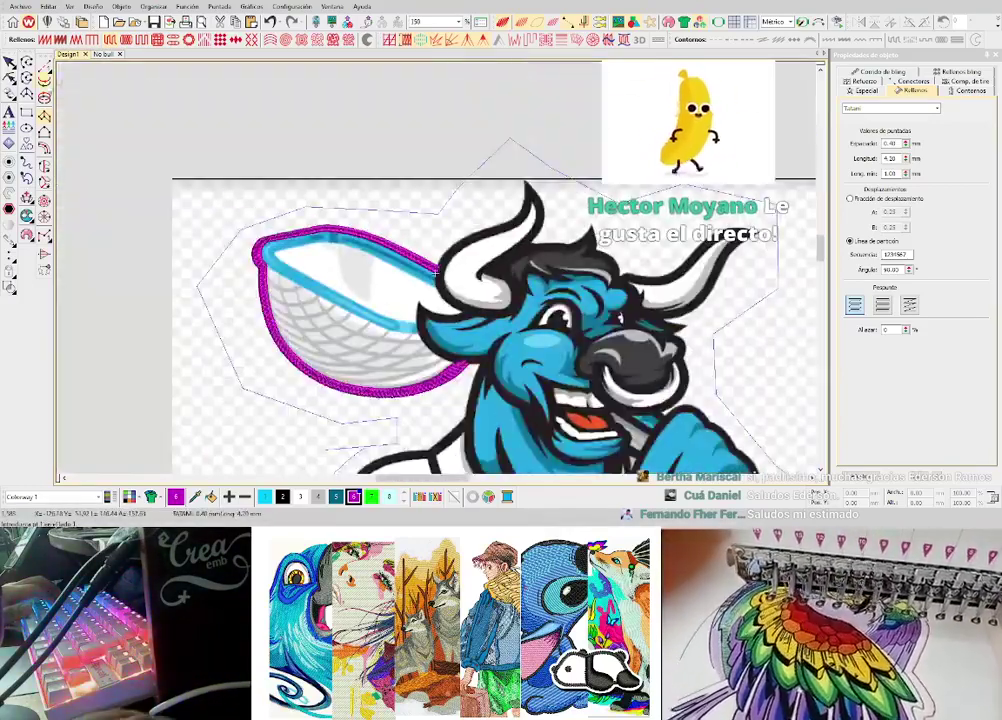
- Convert the net outline column from tatami to satin (Plumetis) and make satin the current fill for new objects
key(Escape)
click(44, 40)
key(Escape)
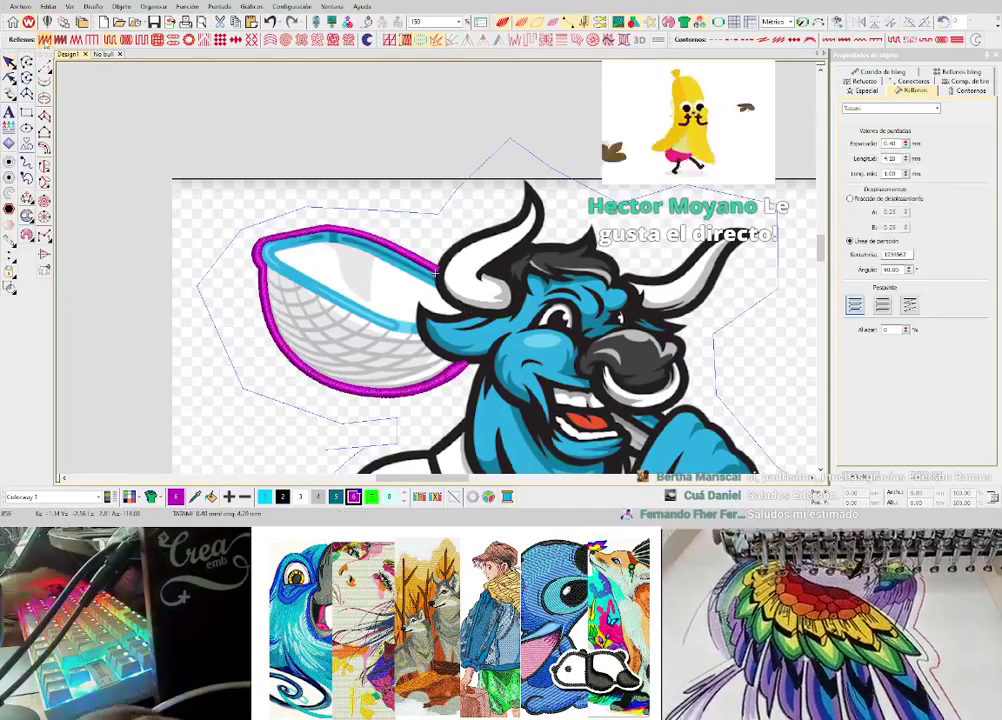
click(44, 40)
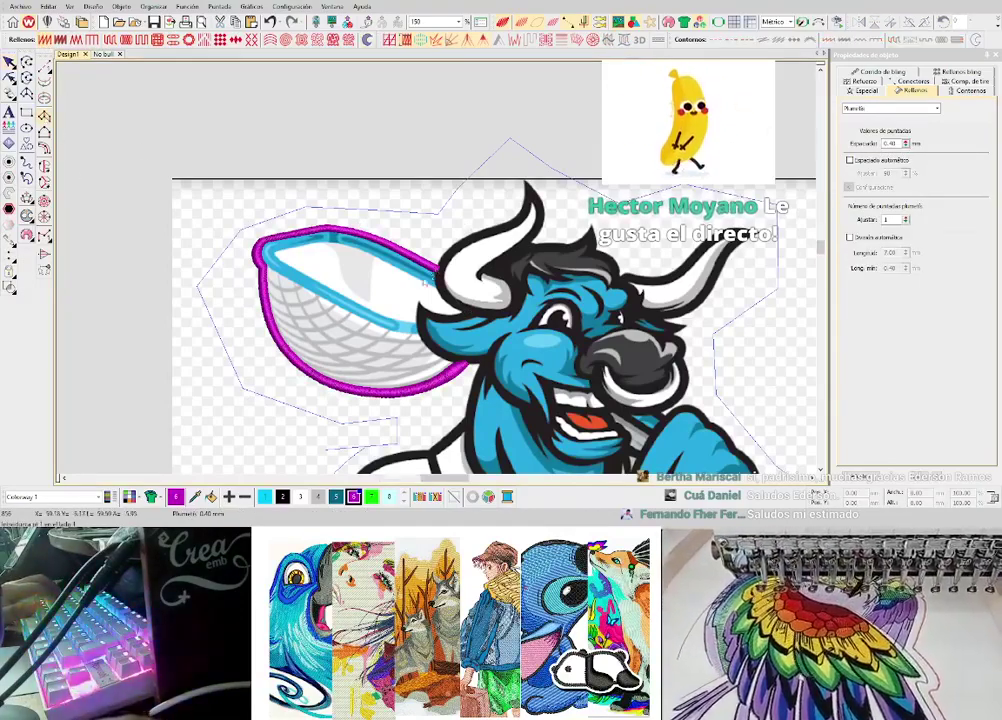
- Examine the satin net outline and the black outlines of the bull's horns, hair and ear
scroll(437, 270, up, 2)
scroll(449, 268, up, 2)
scroll(453, 272, down, 2)
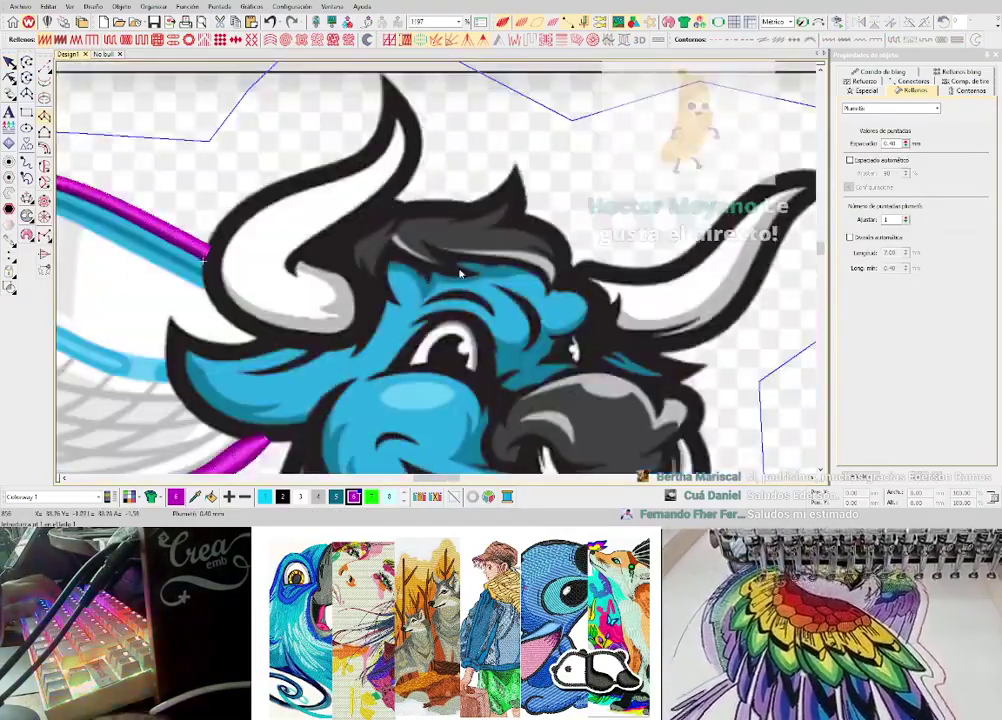
scroll(314, 276, down, 1)
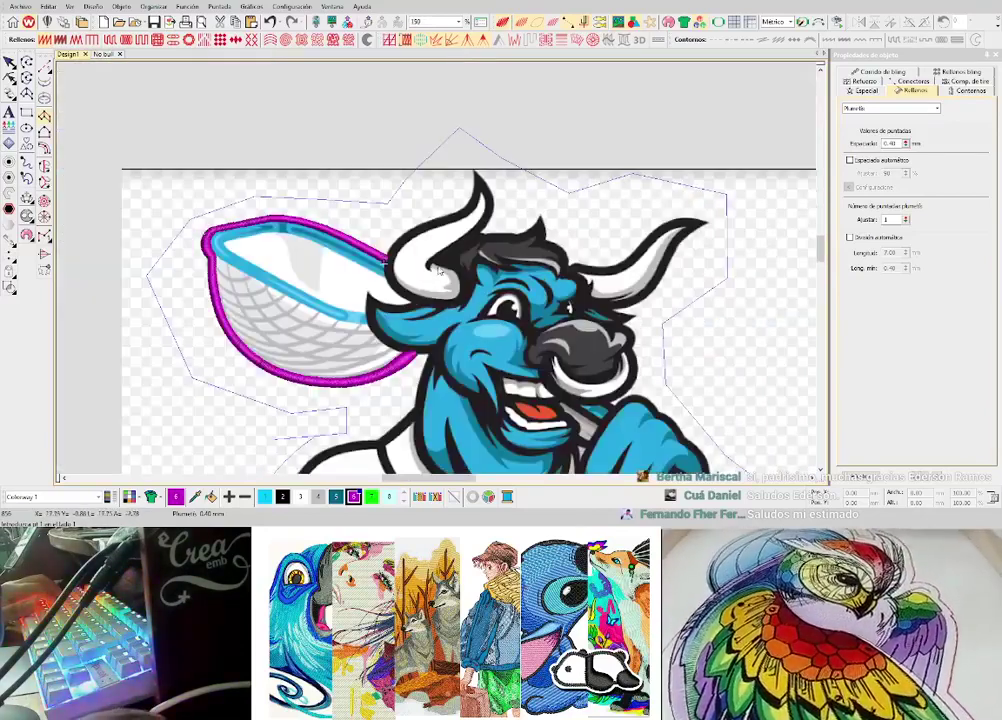
scroll(390, 265, up, 1)
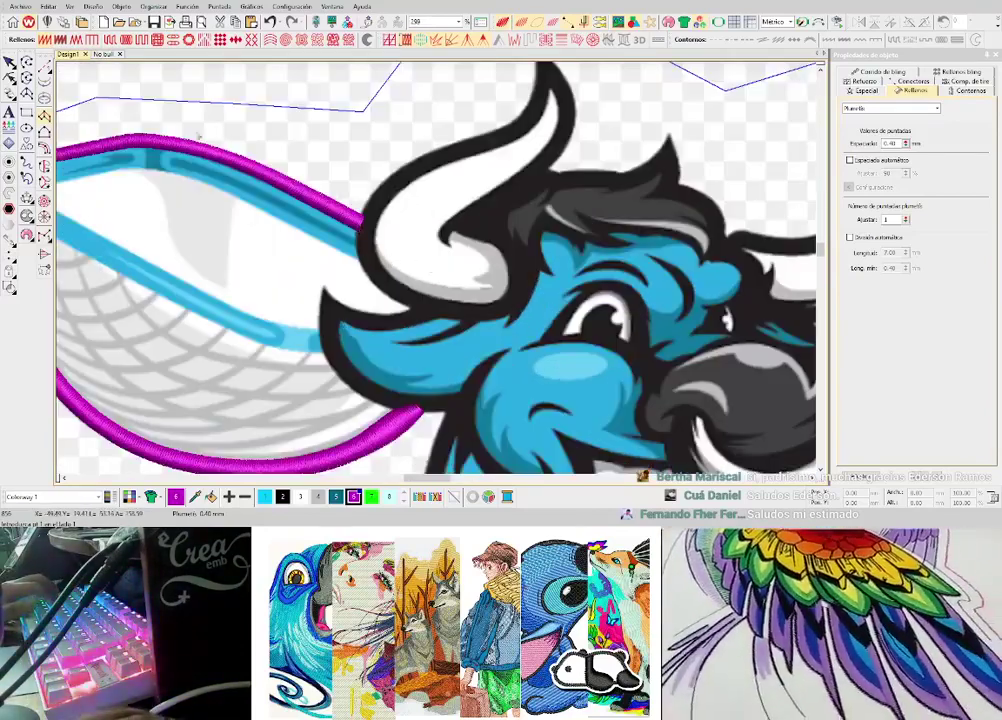
scroll(345, 197, down, 2)
scroll(443, 274, up, 2)
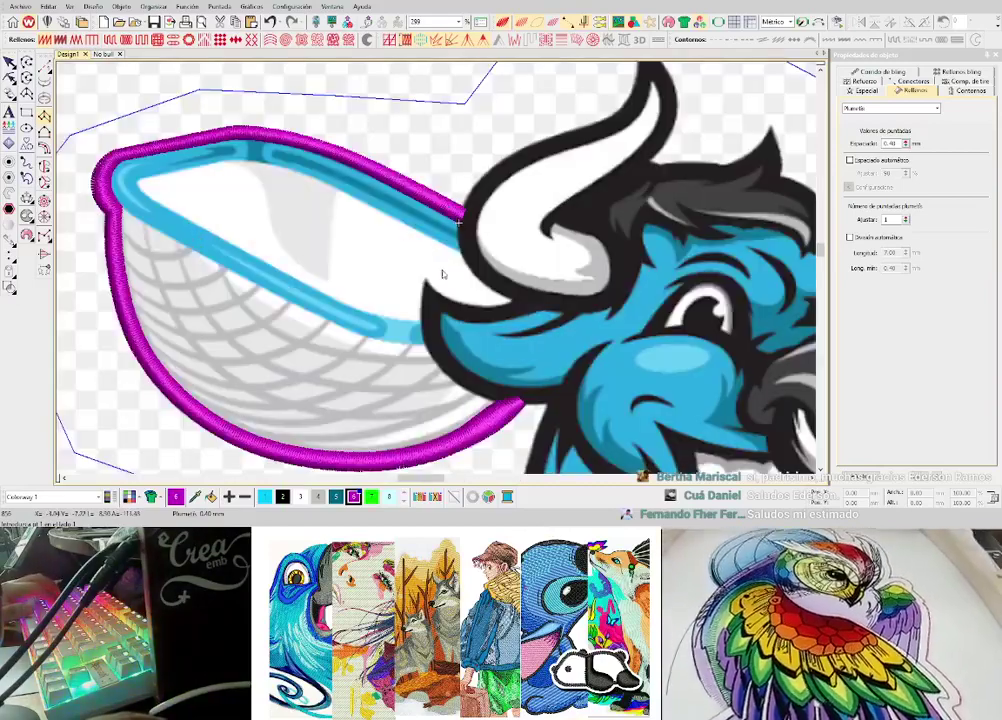
scroll(659, 297, up, 2)
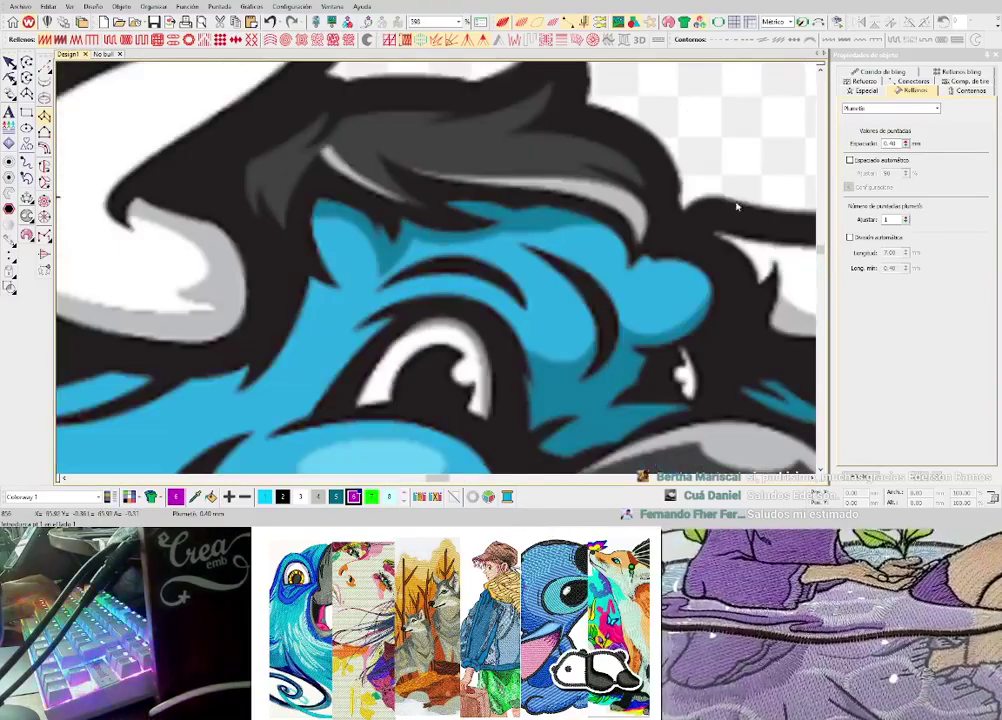
scroll(380, 265, down, 3)
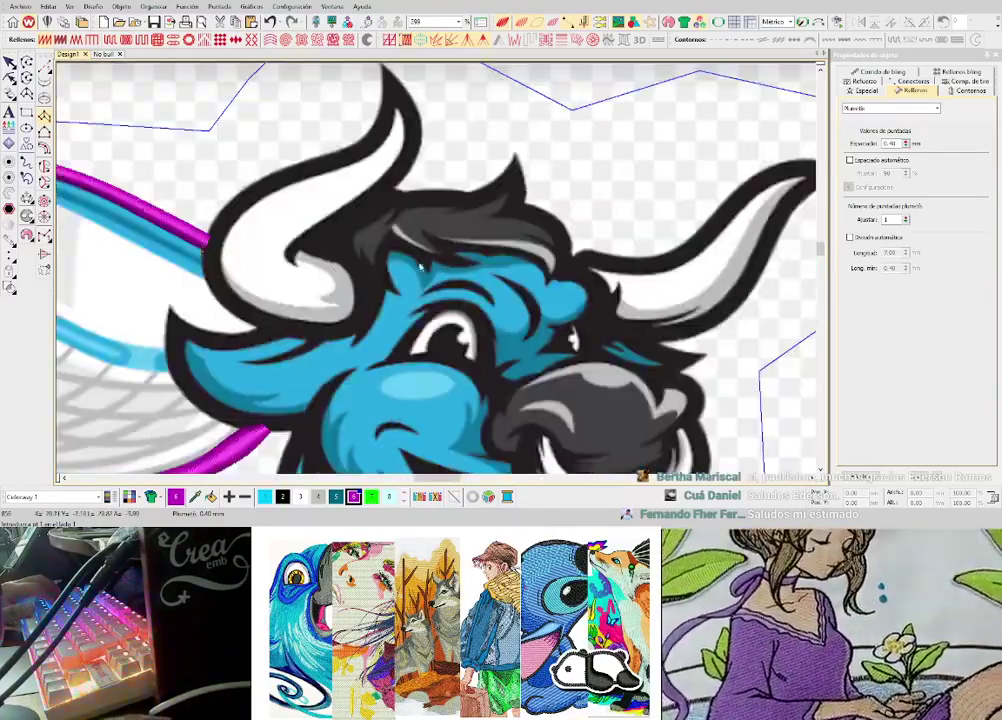
- Digitize a run-stitch line in colour 6 from the net column's upper end, inside the horn's black outline, to the horn's underside
scroll(401, 283, up, 3)
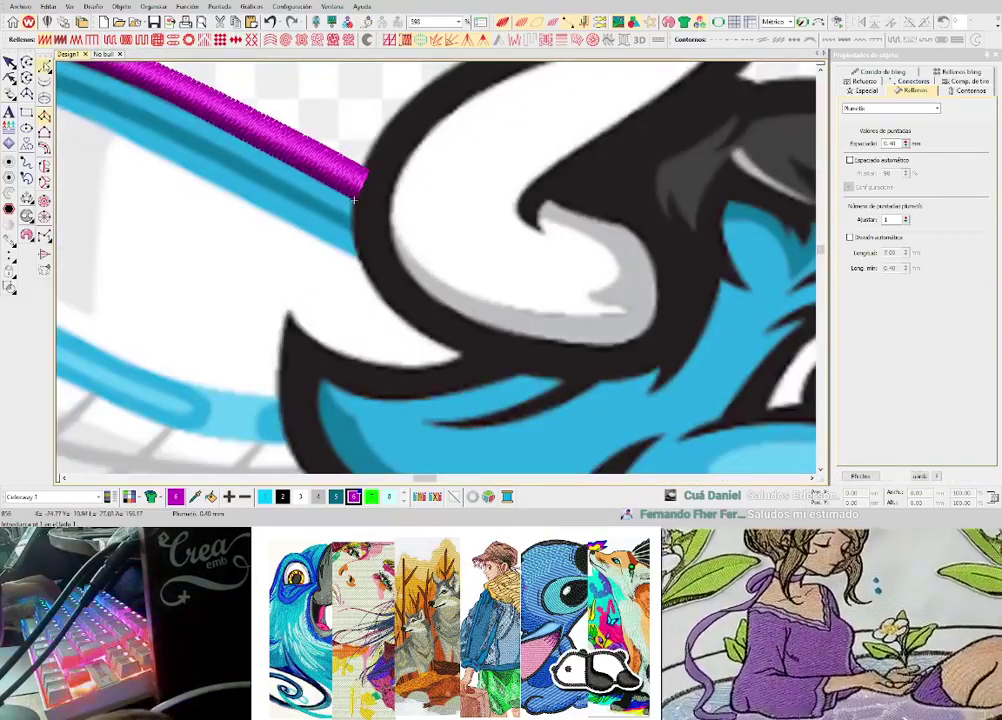
click(45, 67)
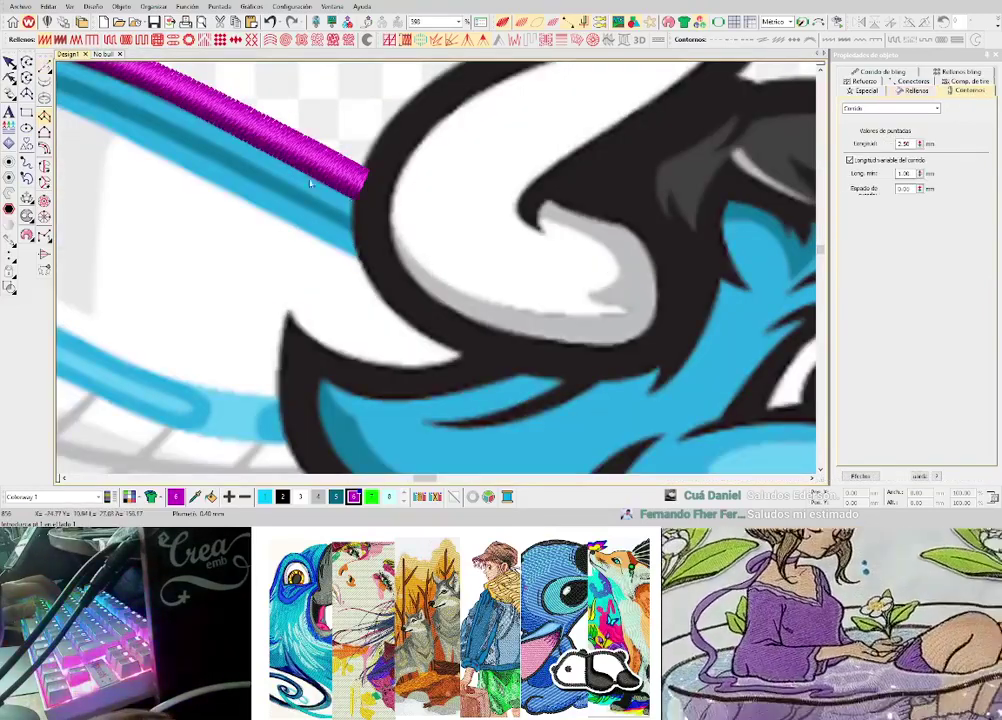
click(380, 256)
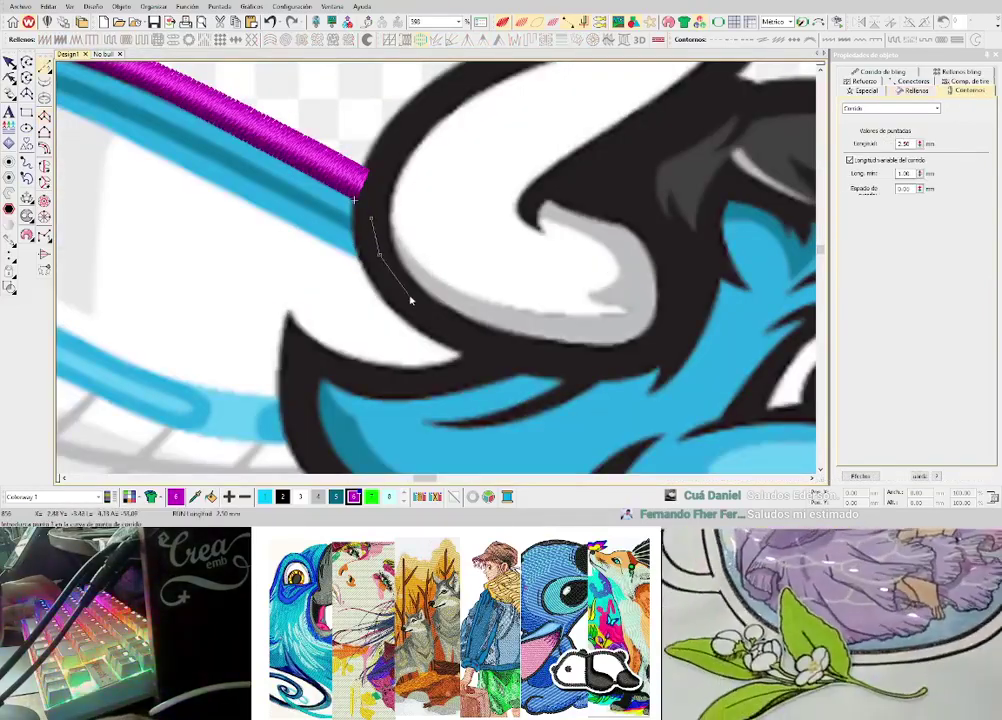
click(409, 298)
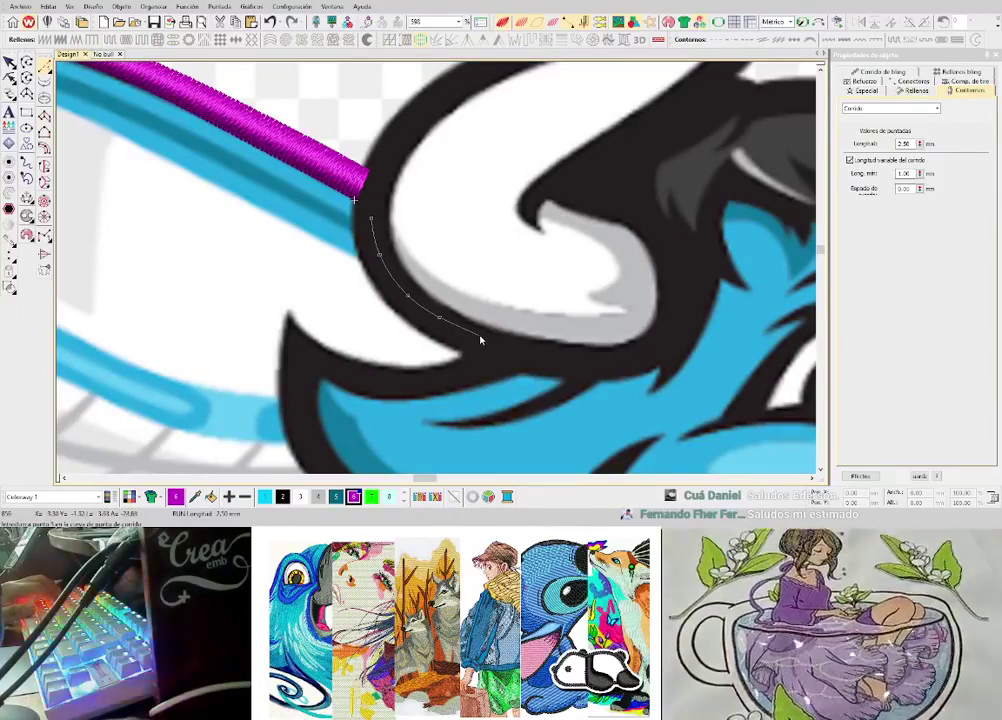
click(480, 337)
key(Return)
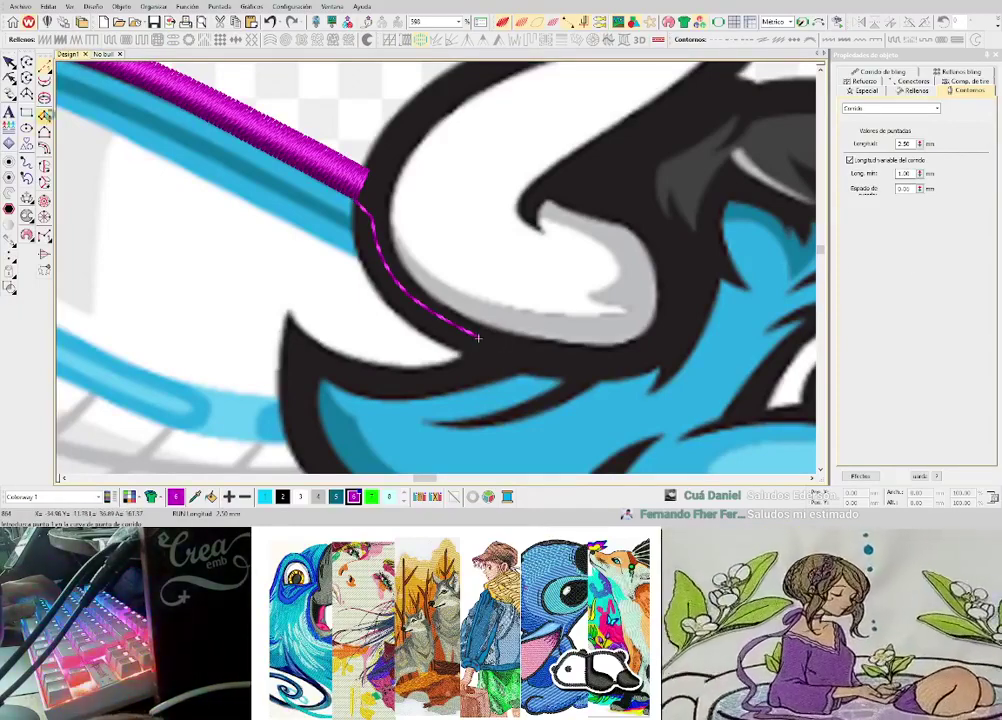
- Continue with a run-stitch line beneath the horn and back along the black crease to its pointed tip in the ear
key(space)
scroll(493, 364, up, 1)
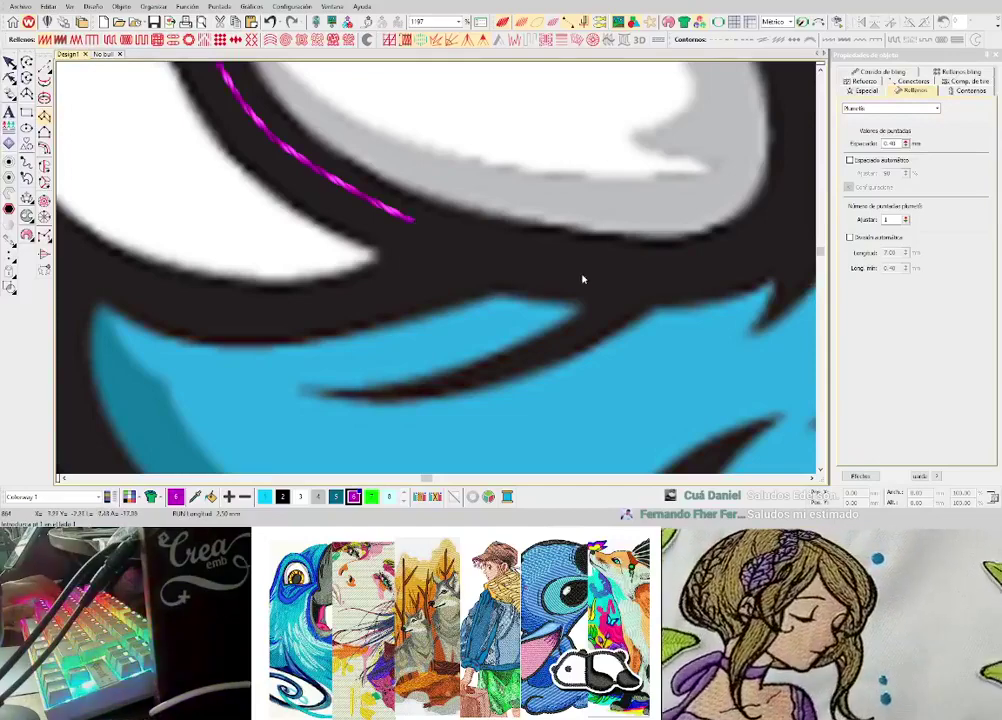
click(502, 258)
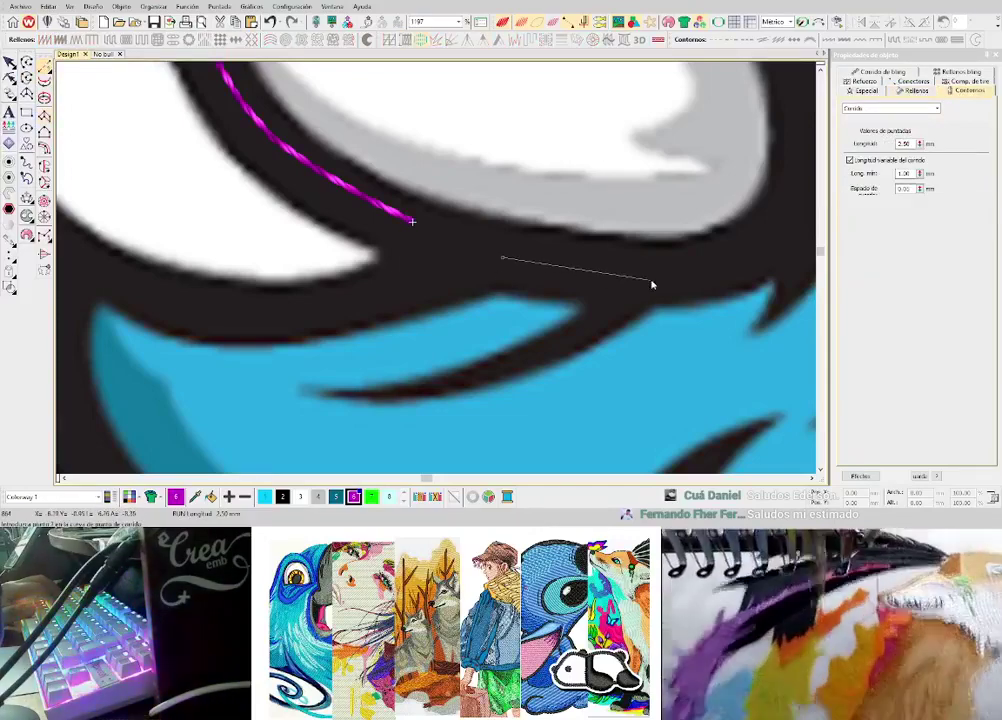
click(637, 277)
click(539, 352)
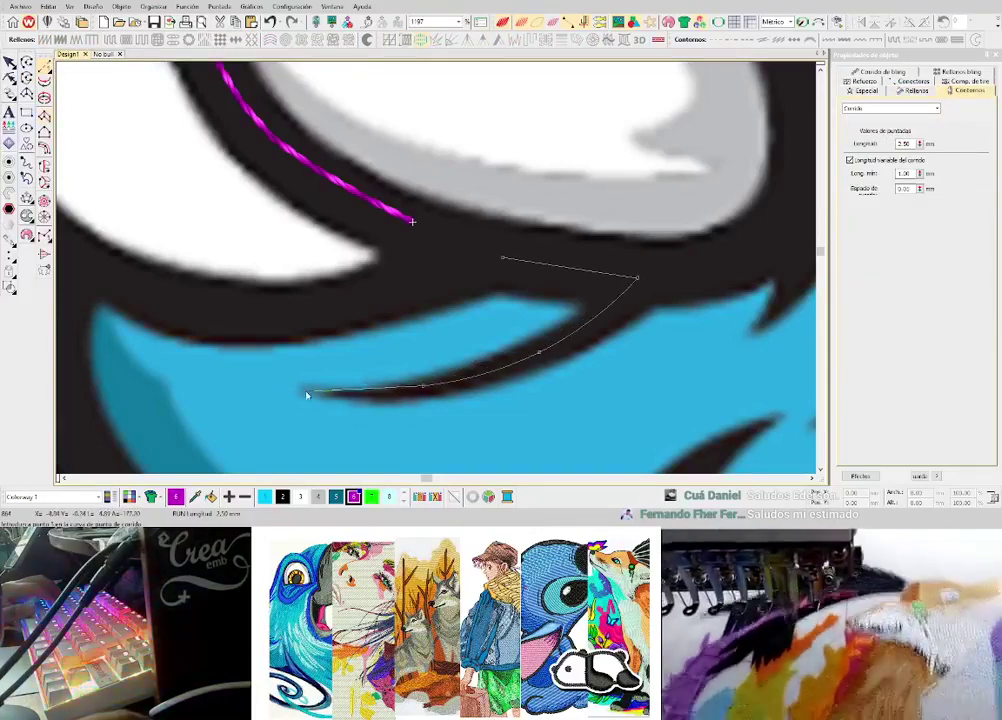
click(311, 391)
key(Return)
- Digitize a satin column with paired edge points over the ear's black crease, from its thin tip to the outline under the horn
click(46, 119)
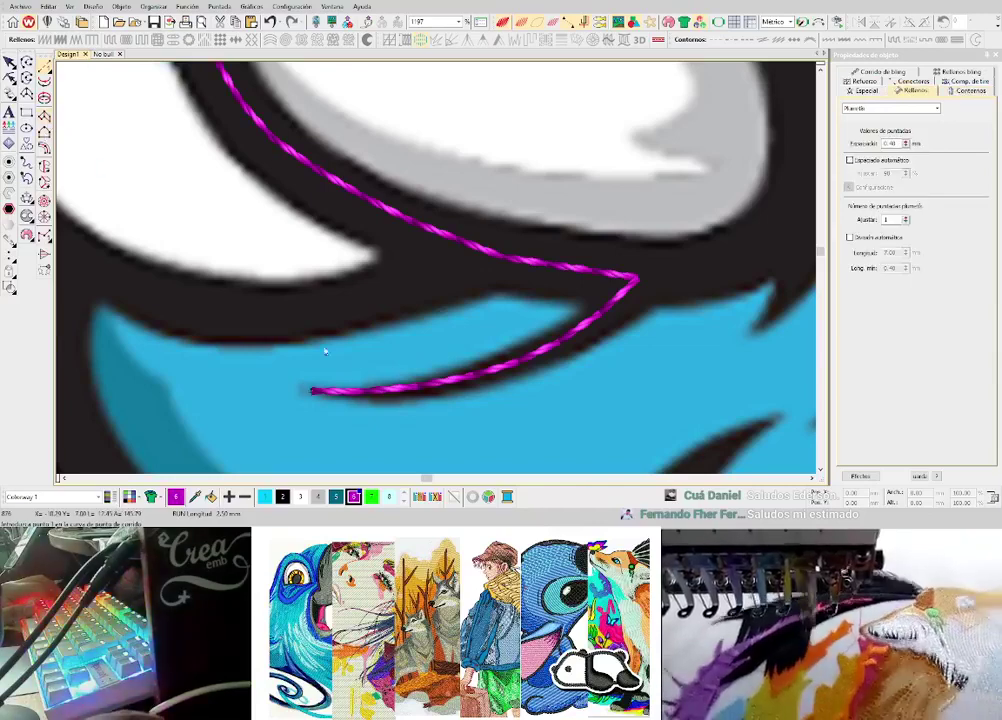
click(354, 400)
click(346, 390)
click(473, 387)
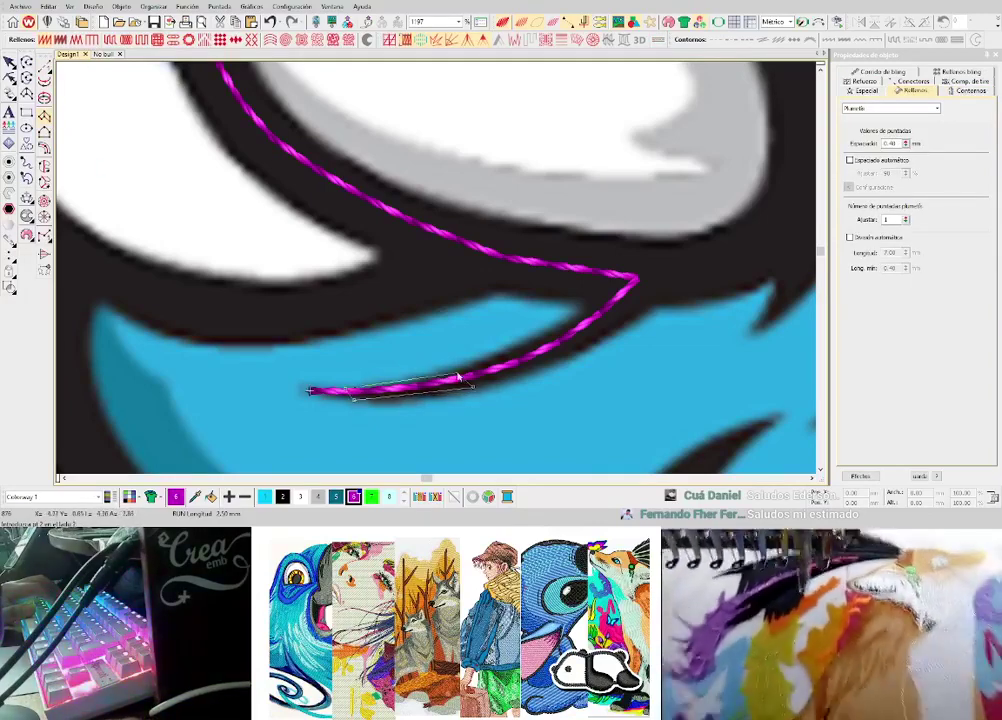
click(453, 371)
click(607, 340)
click(575, 318)
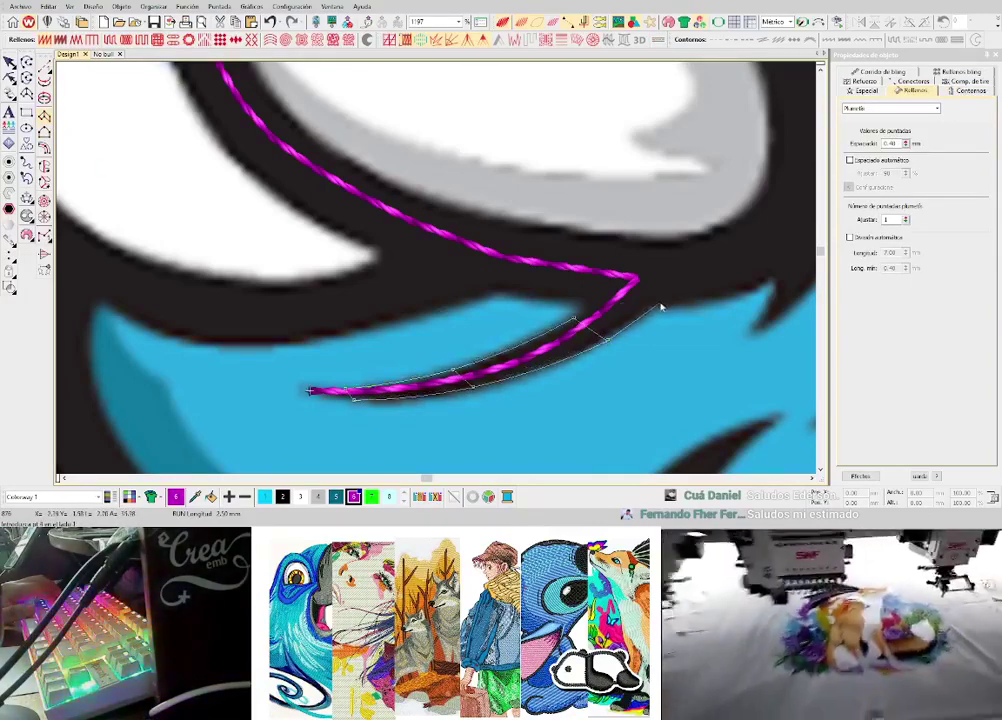
click(660, 306)
click(616, 285)
key(Return)
- Reshape the thin end of the crease's satin column so its edge follows the pointed tip
scroll(320, 396, up, 1)
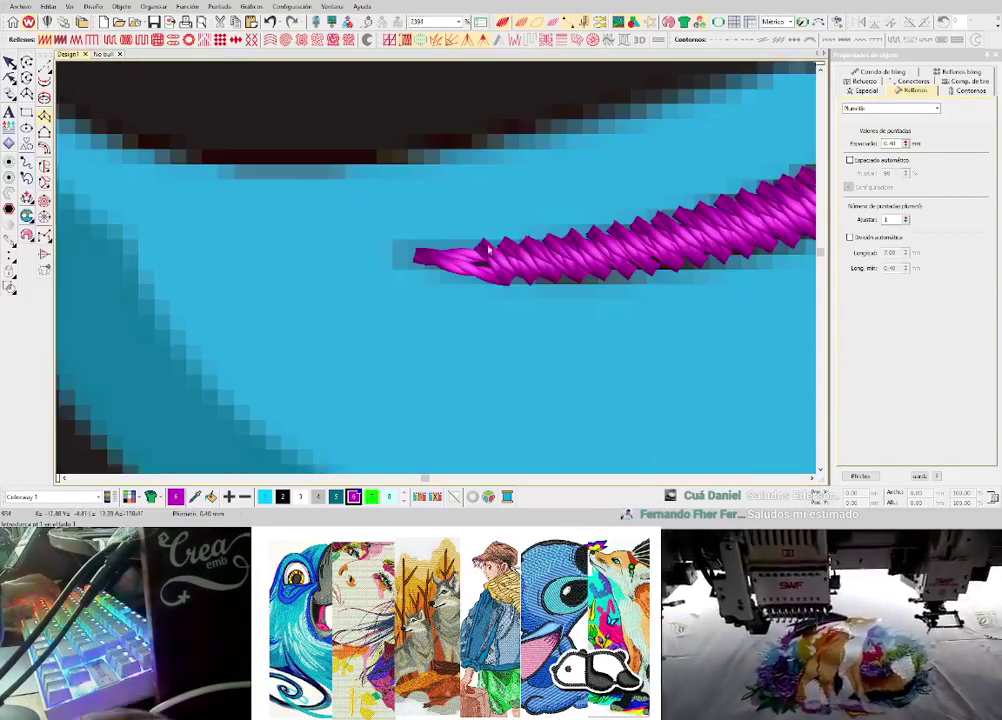
key(h)
drag(486, 251, 496, 274)
scroll(507, 267, down, 1)
key(Escape)
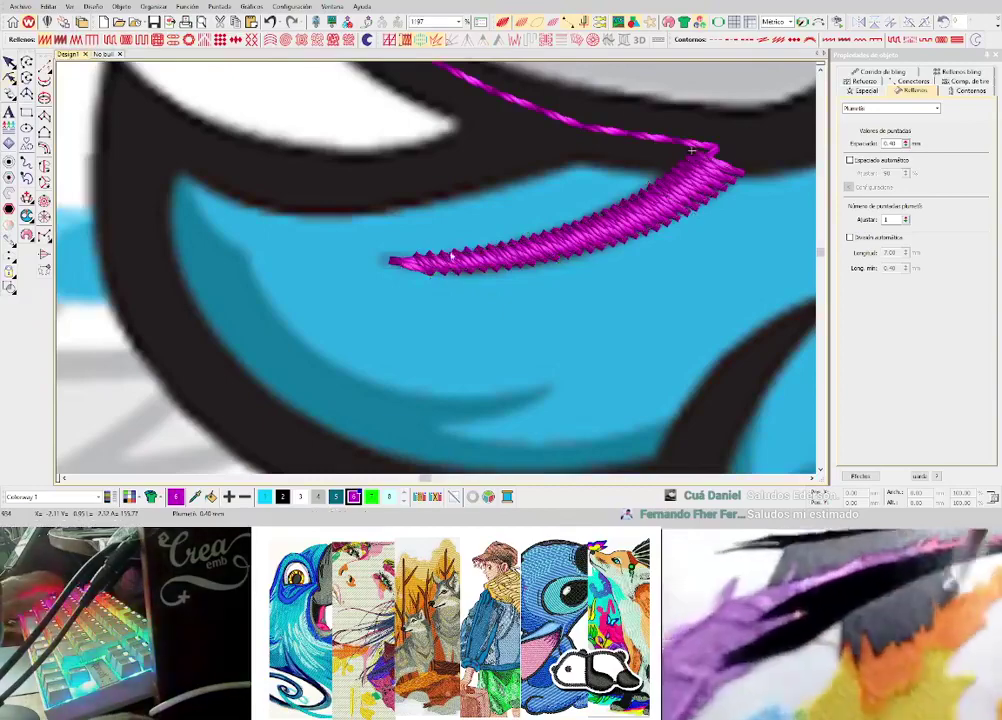
- Digitize a short run-stitch line from the crease column's end back along the black outline beneath the horn
scroll(451, 255, down, 1)
scroll(498, 219, up, 1)
key(r)
click(481, 253)
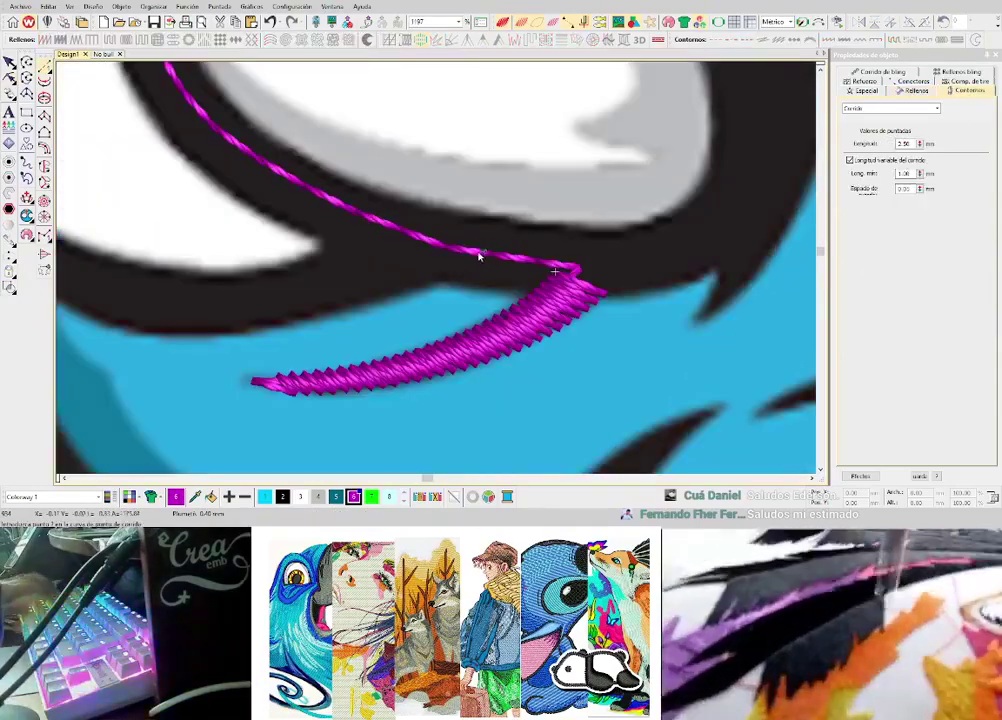
key(Return)
- Digitize a satin column over the ear's upper black outline, from beneath the horn to just short of the ear tip
key(space)
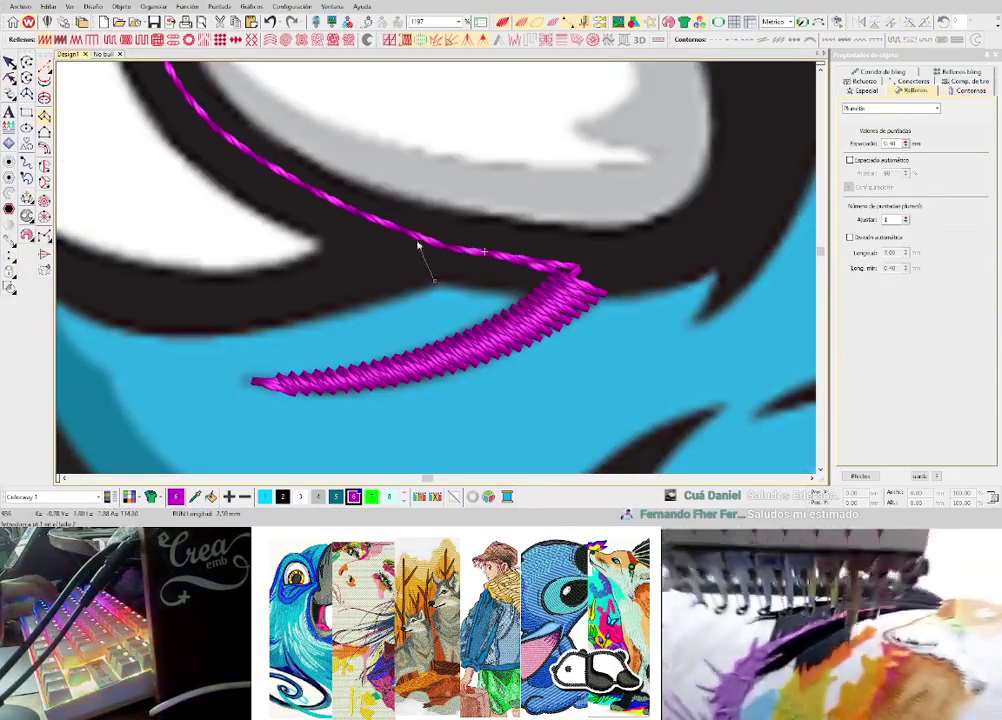
click(418, 244)
click(360, 306)
click(340, 245)
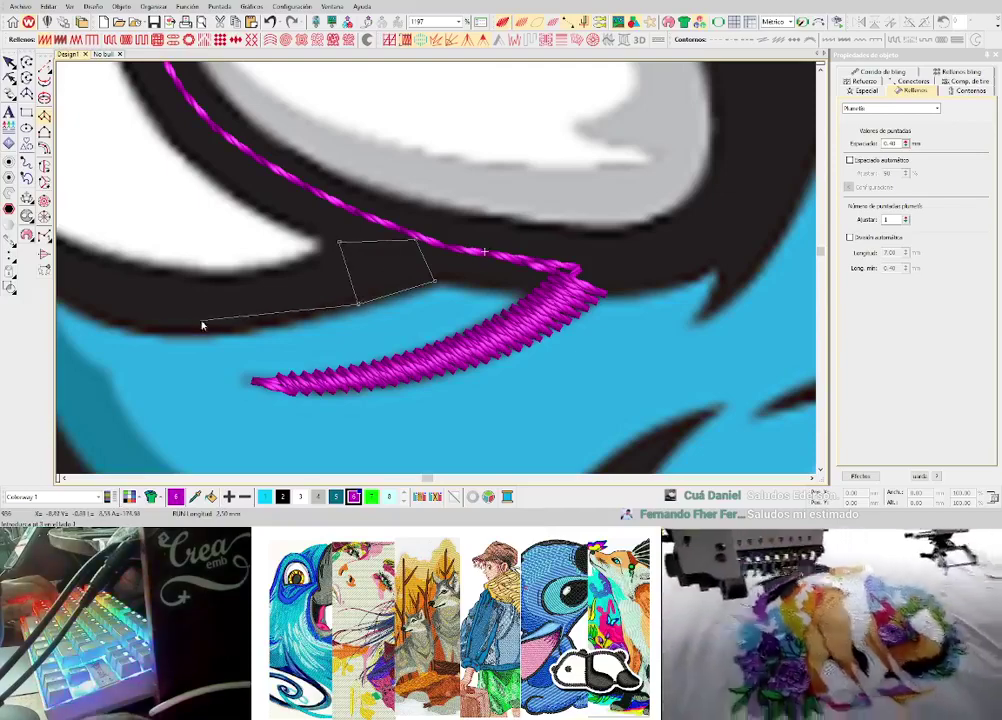
click(186, 338)
click(194, 281)
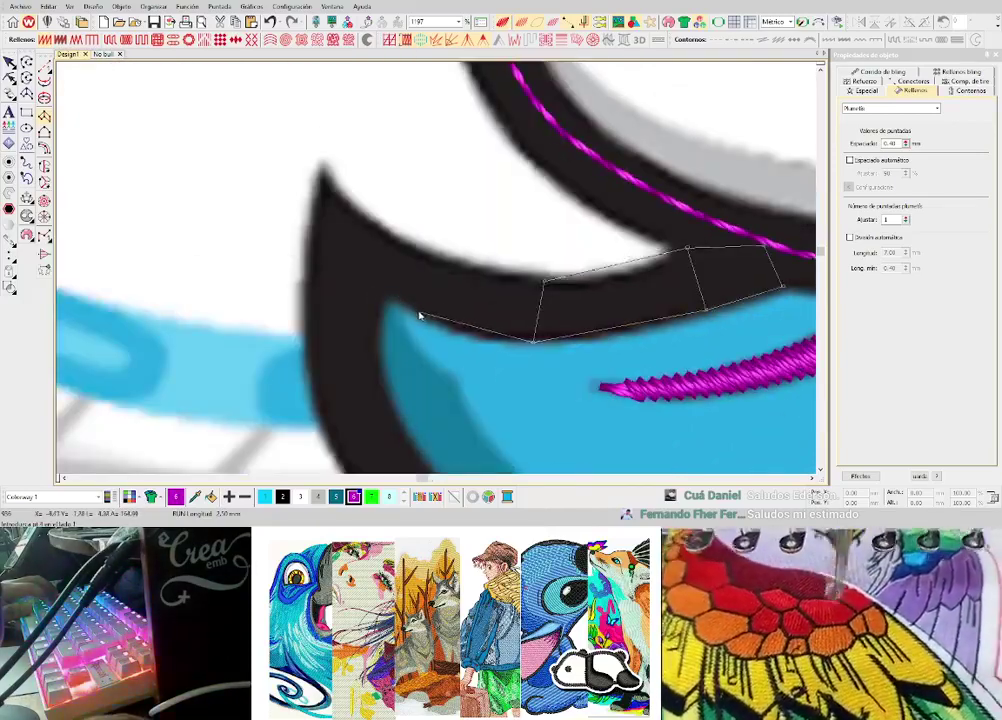
click(65, 307)
click(86, 253)
click(353, 265)
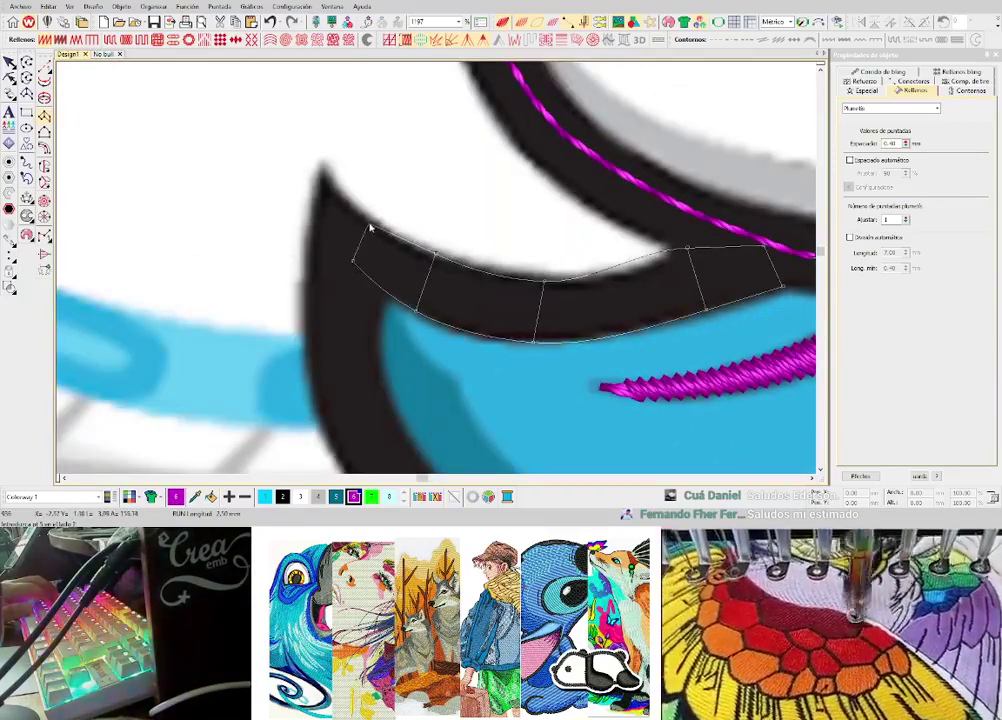
click(369, 222)
key(Return)
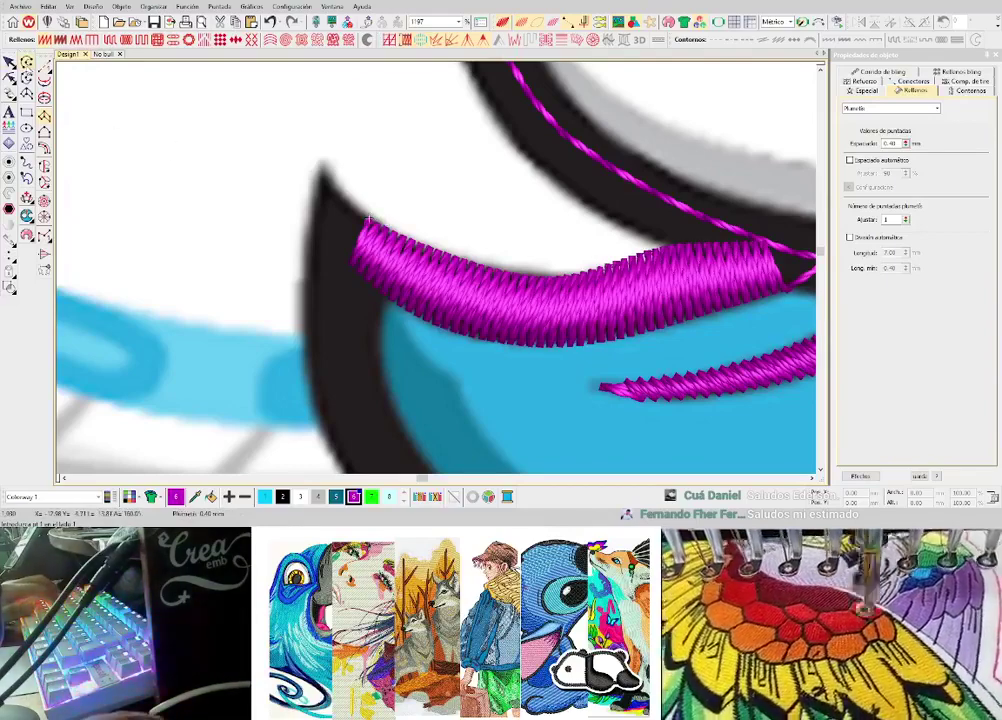
- Digitize a short run-stitch connection from the satin column's end into the black tip of the ear
click(44, 63)
click(334, 219)
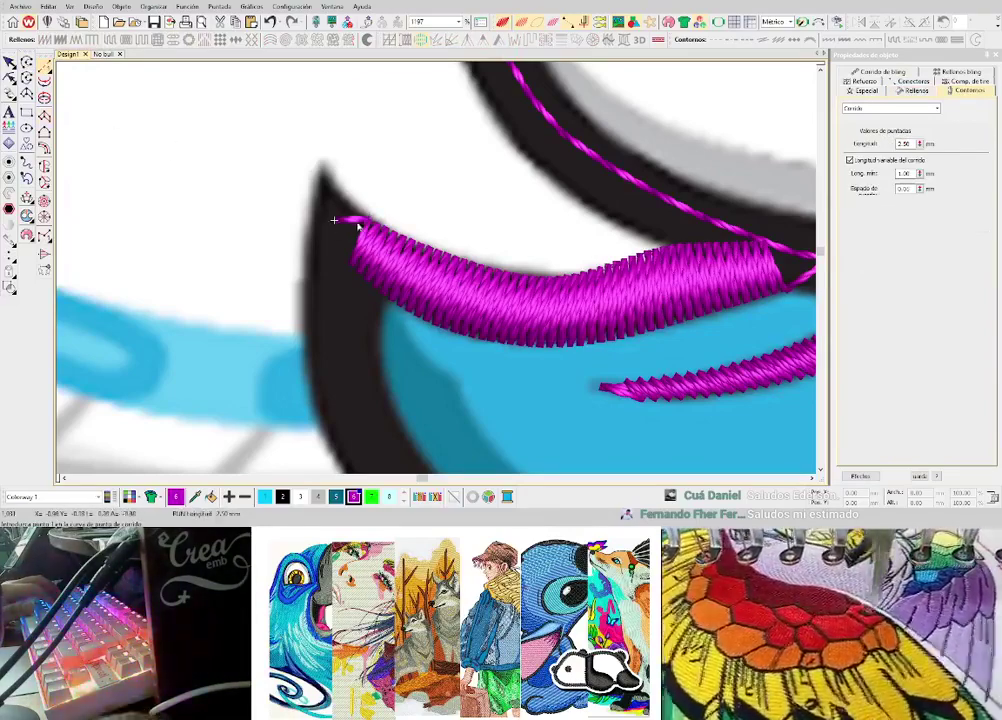
- Digitize a satin column from the ear tip around the ear's lower black outline to the dark outline beside the cheek
click(45, 118)
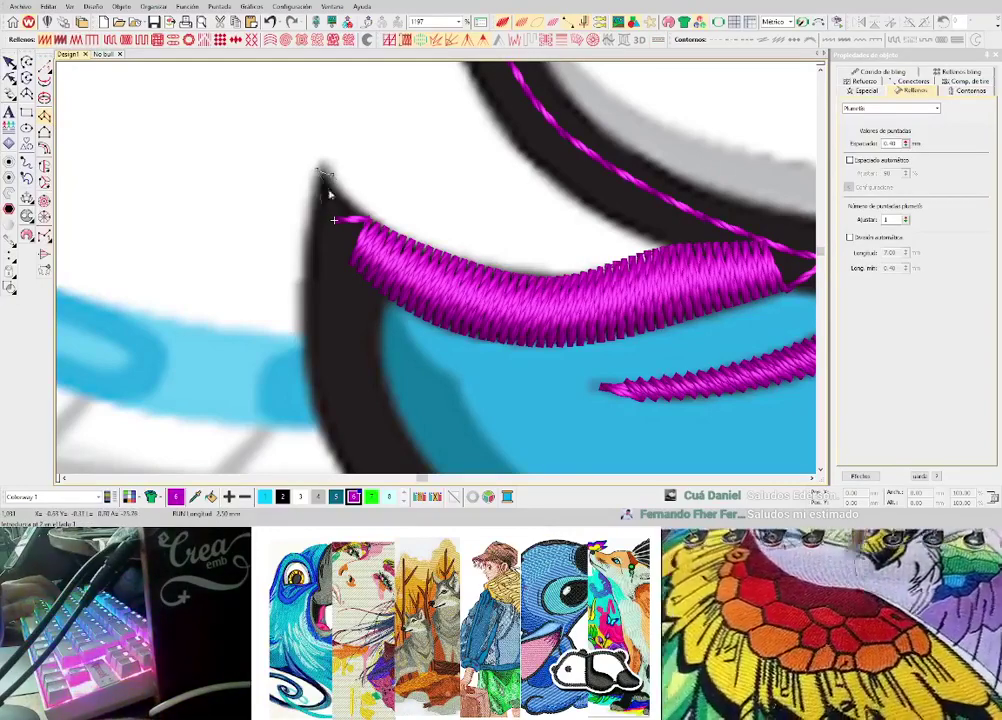
click(385, 244)
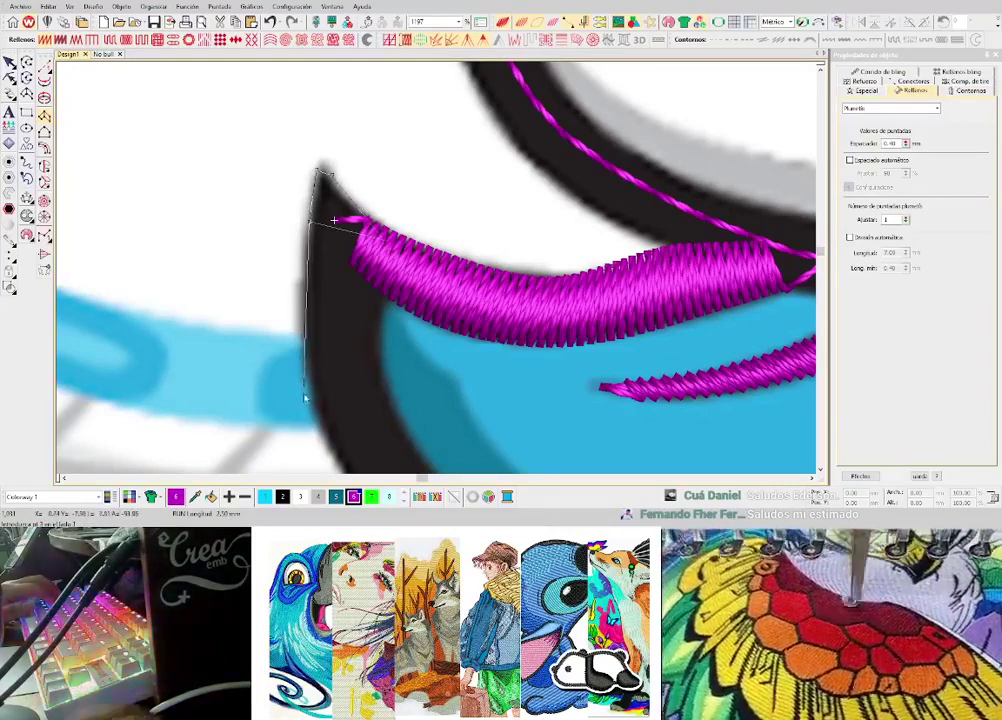
click(310, 394)
click(381, 375)
scroll(475, 377, down, 2)
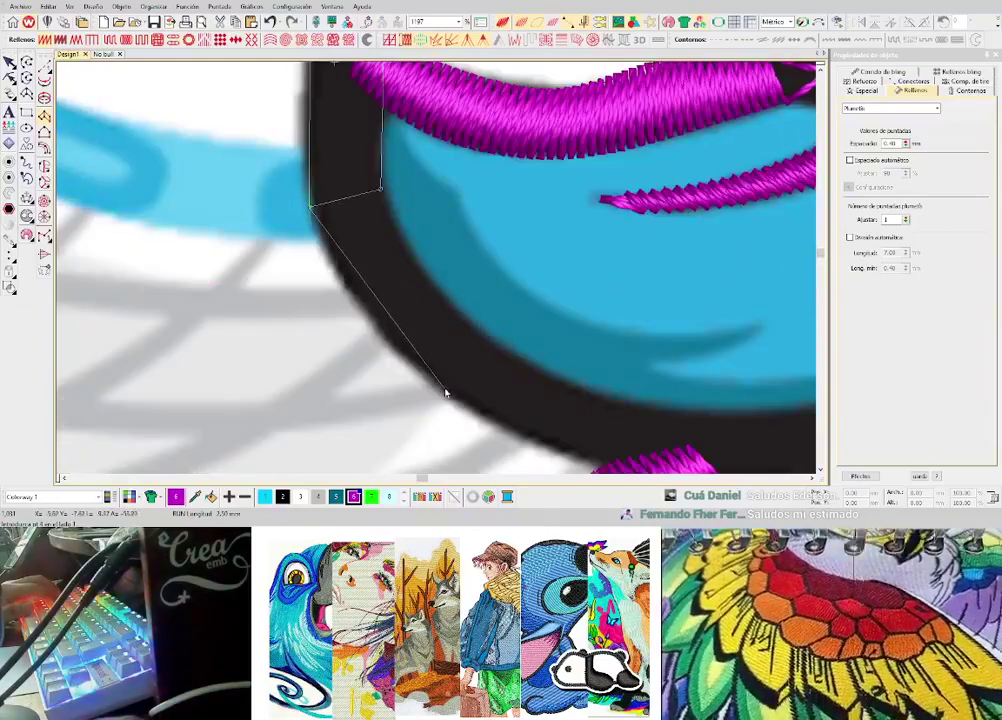
right_click(445, 390)
right_click(485, 333)
drag(727, 443, 580, 347)
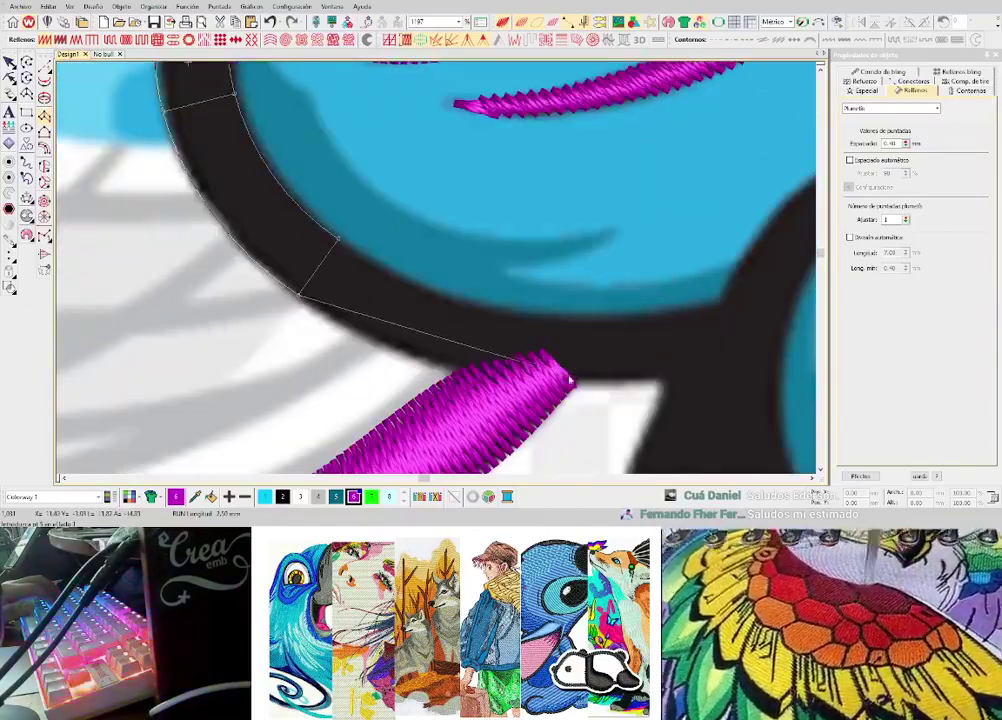
right_click(570, 377)
right_click(576, 316)
right_click(703, 371)
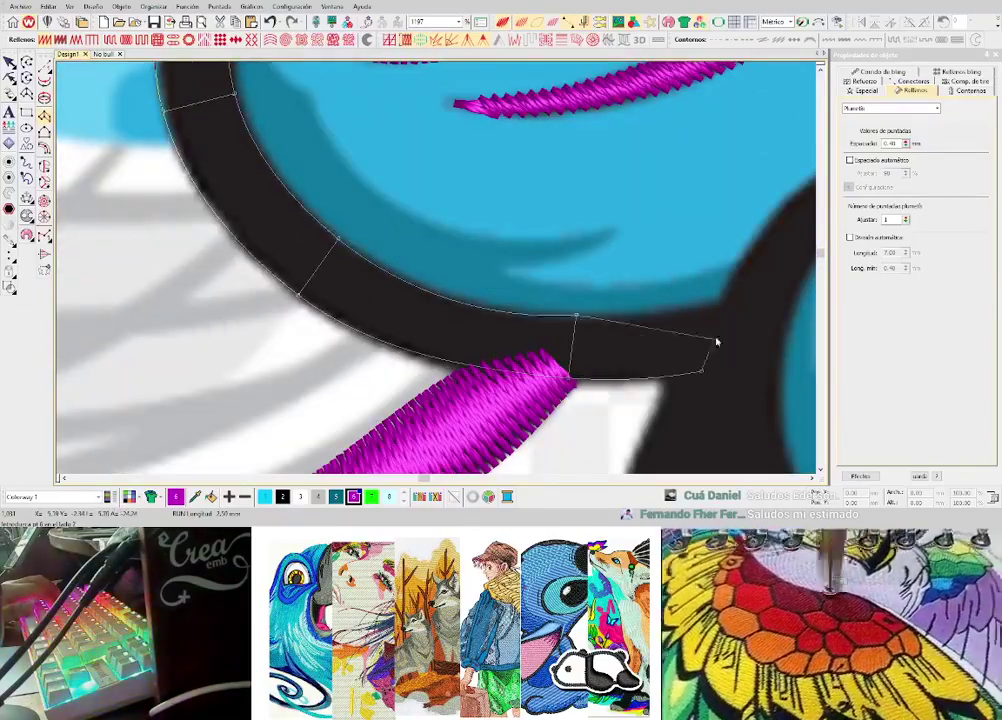
right_click(722, 307)
key(Return)
- Reshape the upper edge of the ear's upper satin column near its end beneath the horn
scroll(722, 307, down, 1)
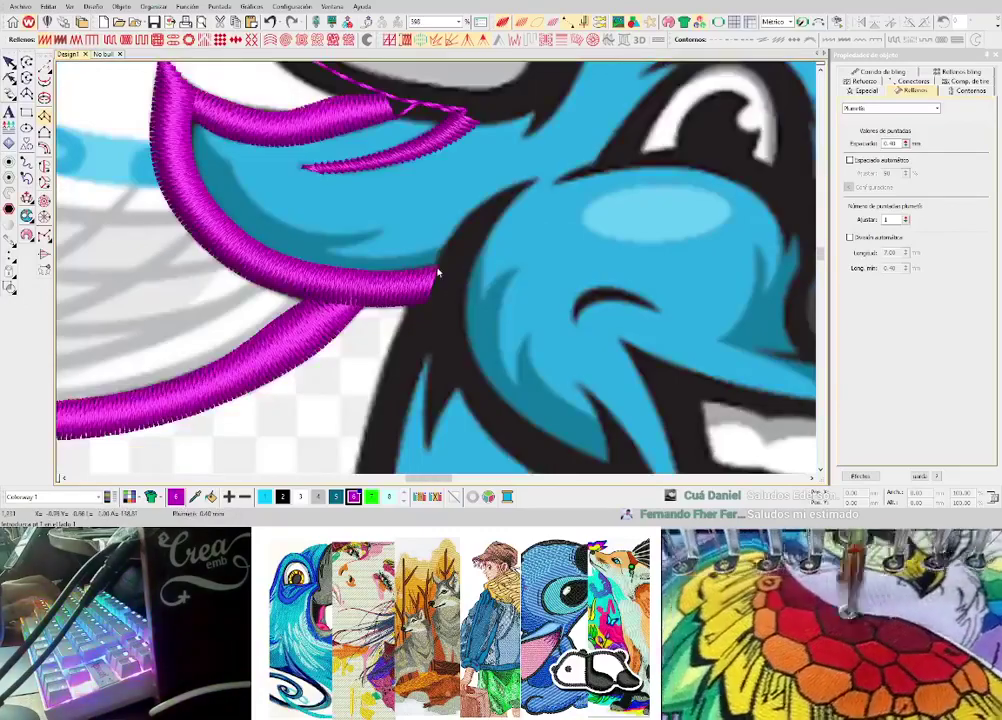
scroll(430, 265, down, 1)
scroll(436, 262, down, 1)
scroll(436, 265, up, 2)
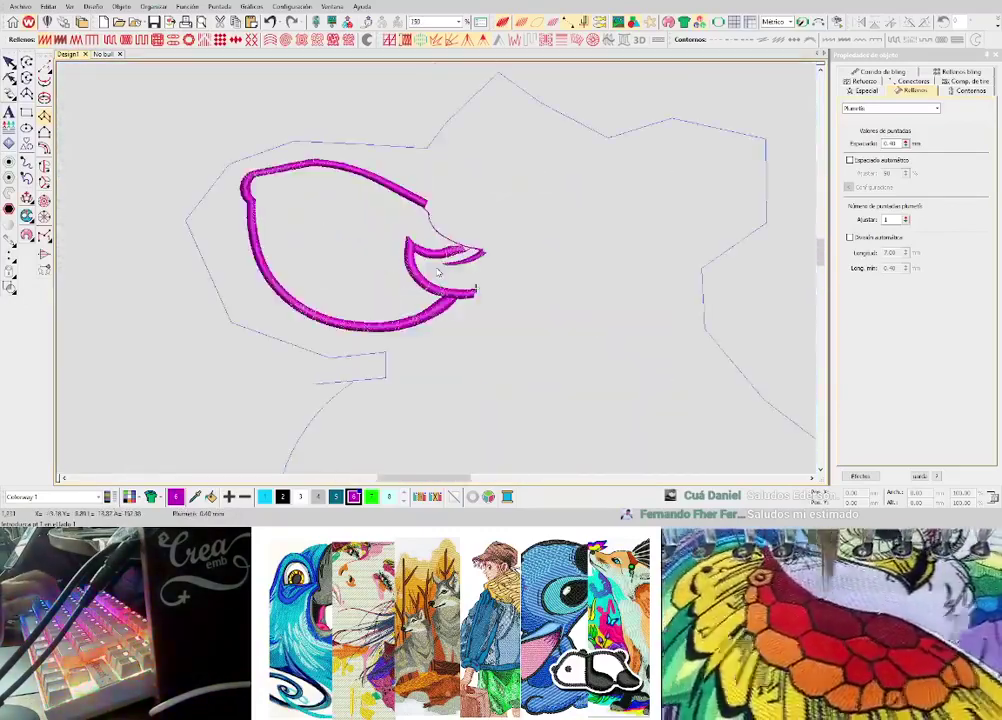
key(h)
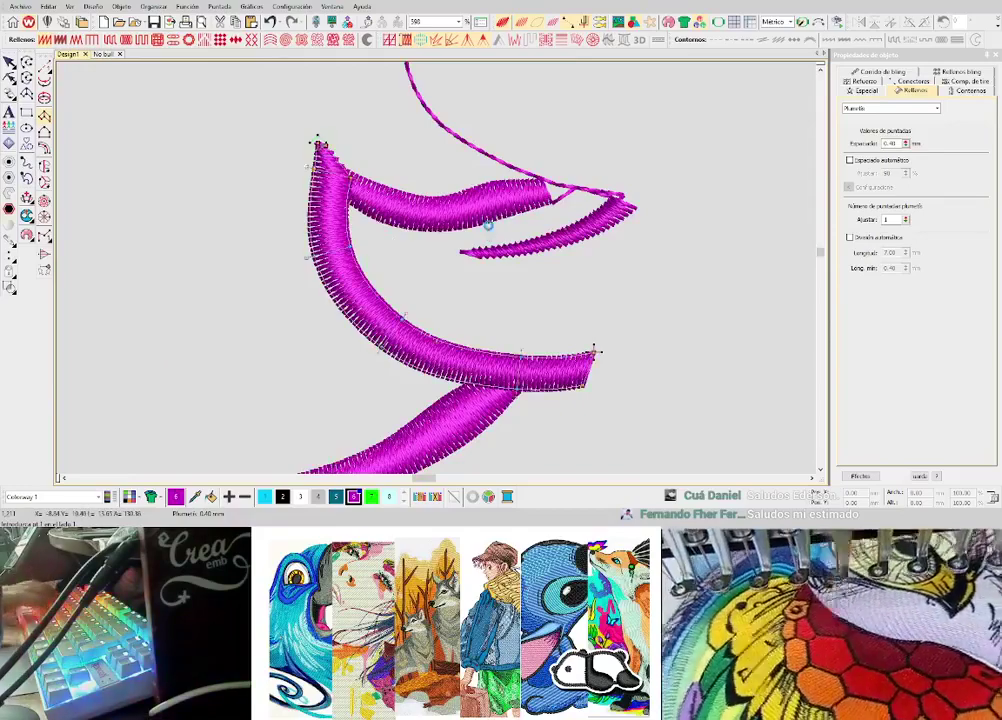
key(s)
key(d)
key(s)
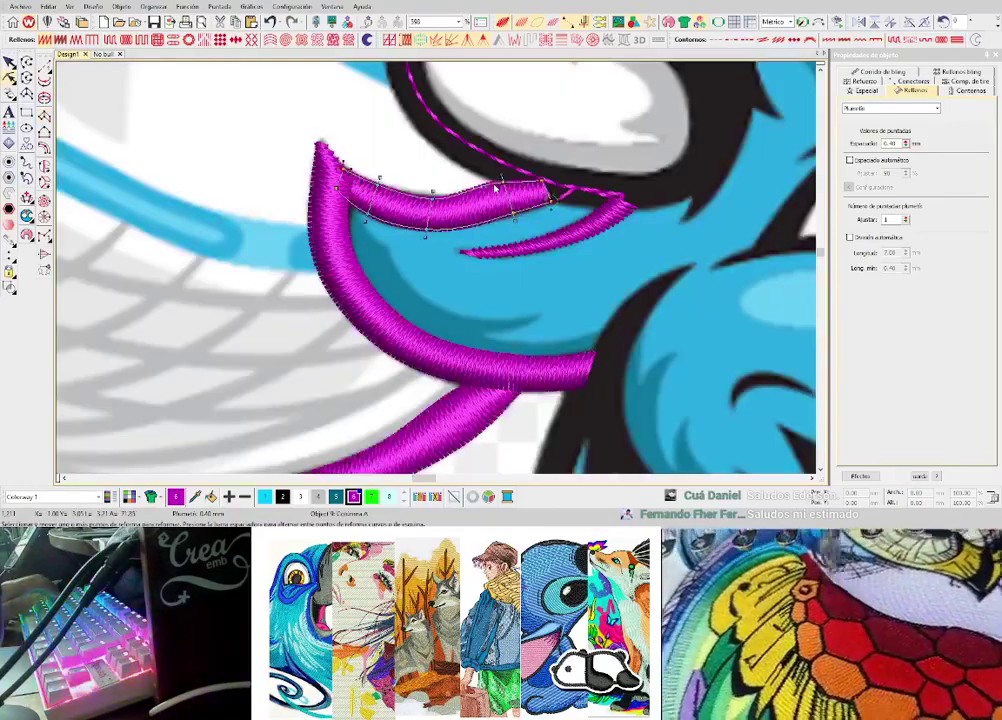
scroll(423, 275, up, 2)
right_click(423, 275)
drag(423, 274, 446, 262)
scroll(446, 262, down, 3)
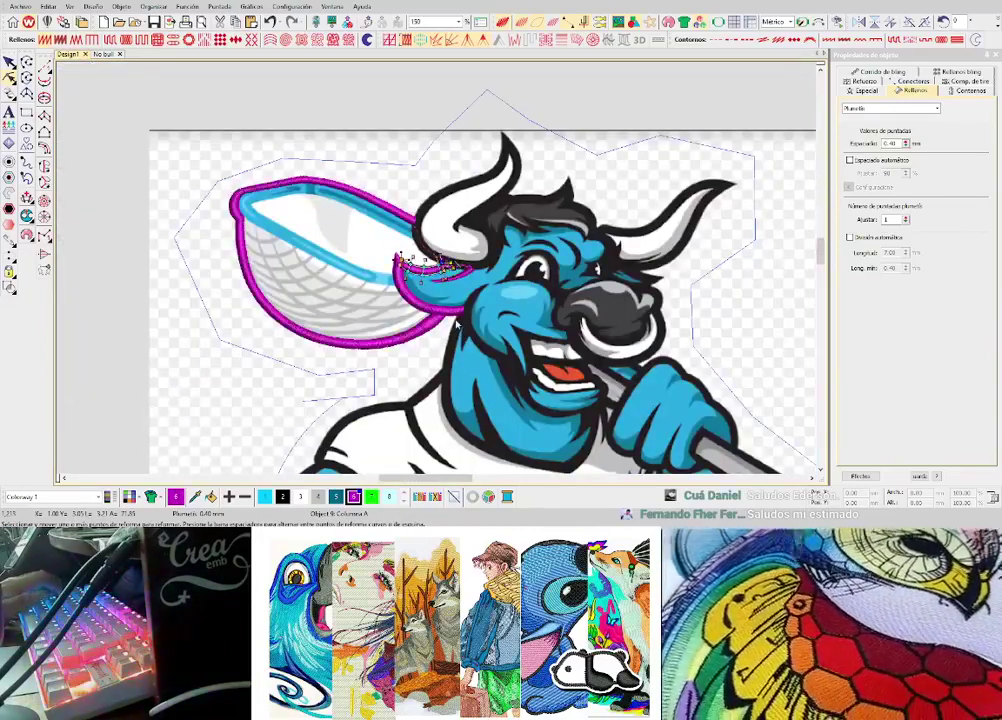
- Reshape the end of the net's lower satin column so it tucks under the ear's lower column
scroll(437, 272, up, 2)
scroll(424, 283, down, 2)
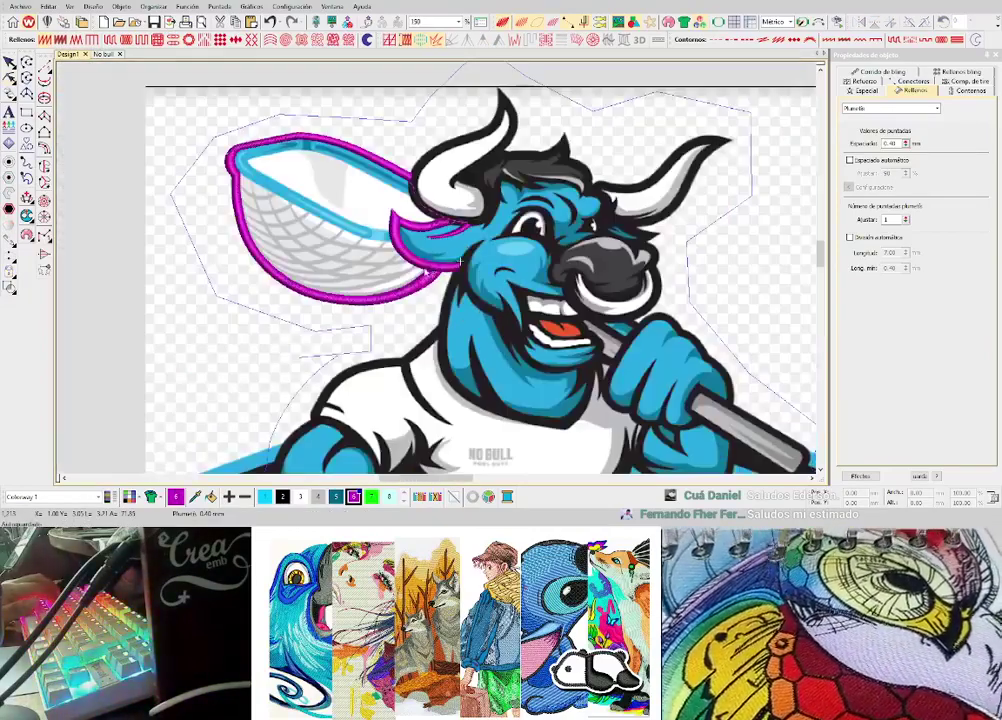
scroll(430, 278, up, 2)
scroll(437, 272, up, 1)
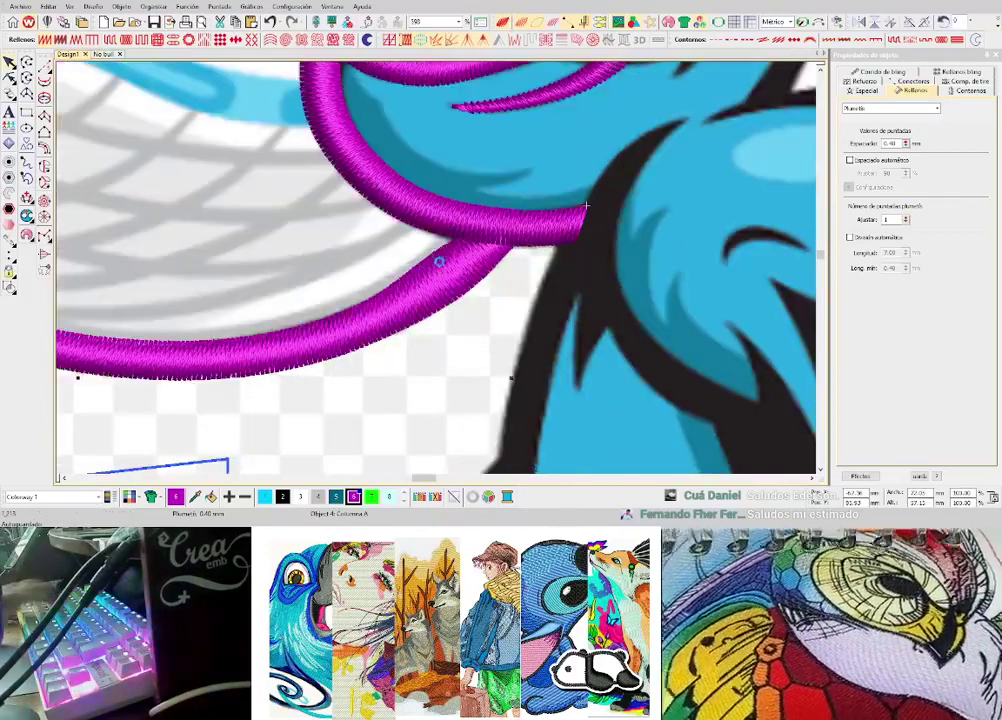
click(438, 262)
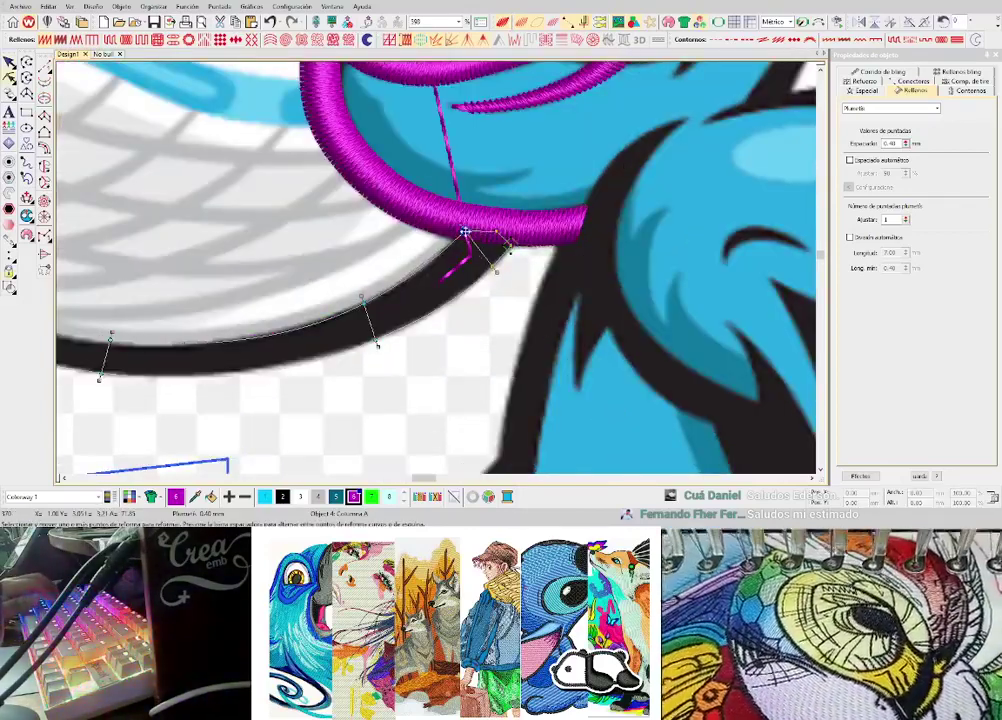
key(s)
key(s)
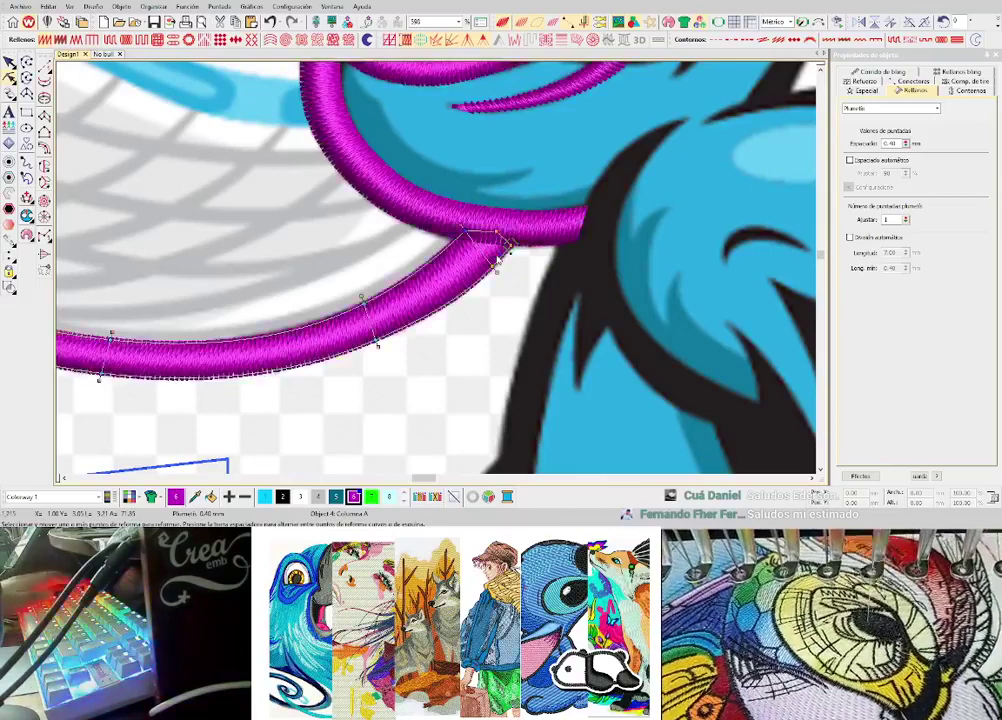
key(Escape)
- Try to move the ear's lower satin column up off the end of the net's column, and undo the move
scroll(496, 258, down, 1)
scroll(438, 268, up, 1)
click(463, 246)
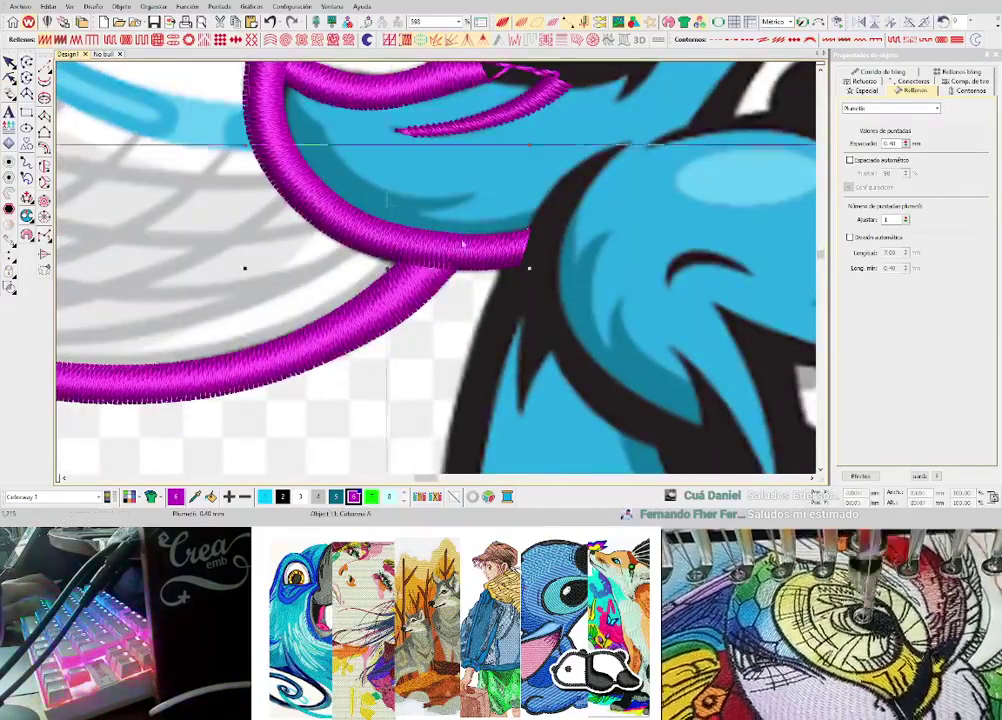
drag(463, 245, 469, 210)
click(439, 283)
key(ctrl+z)
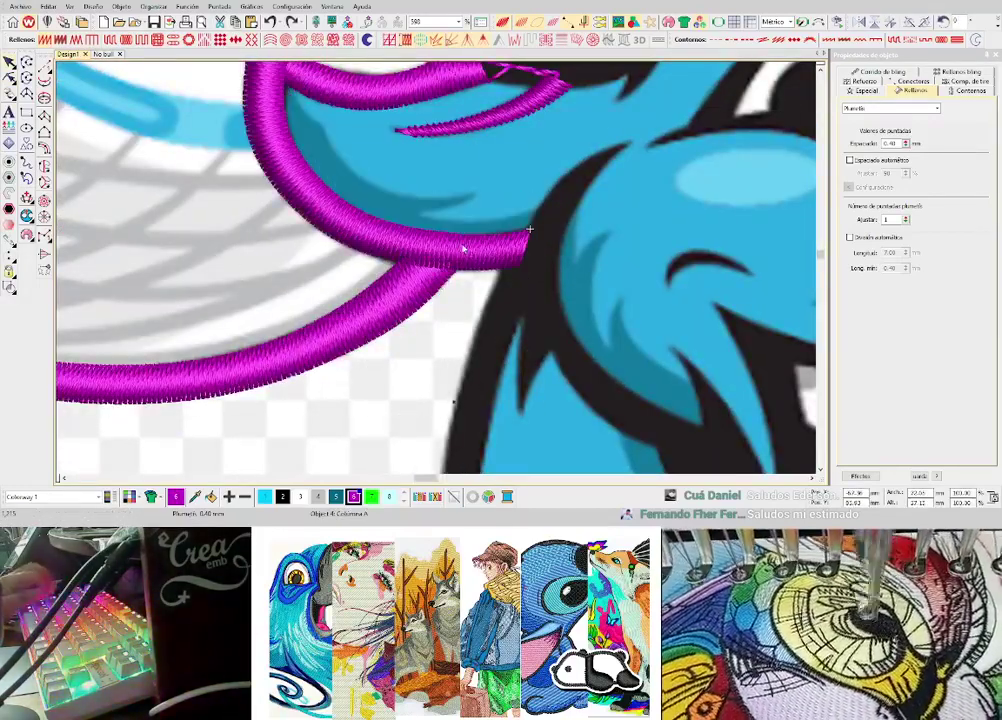
- Examine the black outlines of the bull's cheek, neck and shoulder beyond the end of the ear's lower column
scroll(470, 257, down, 1)
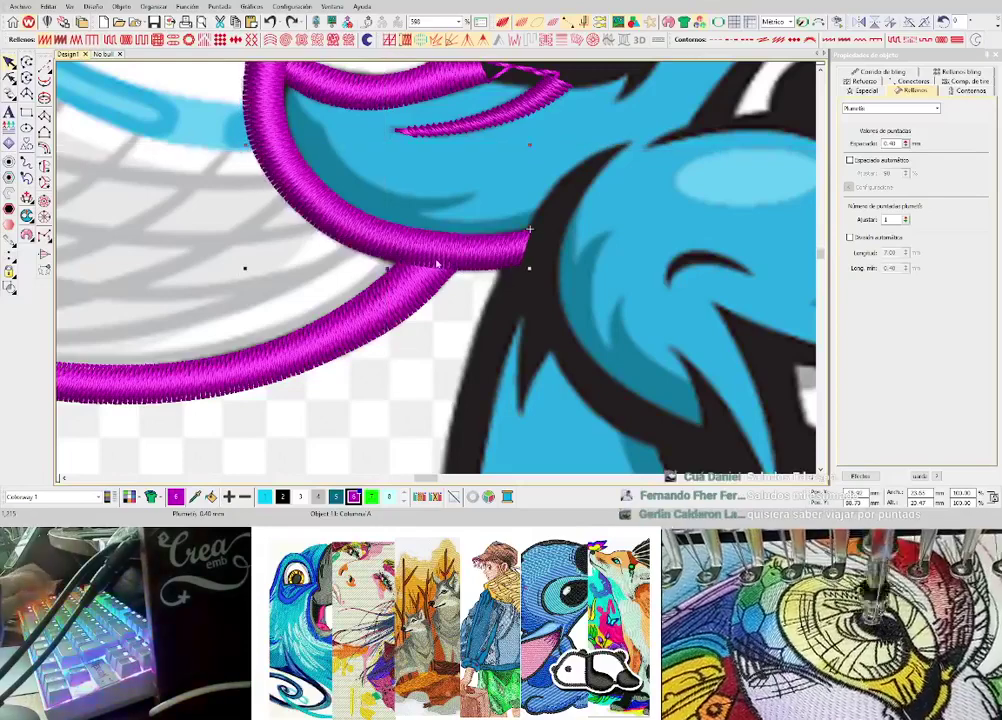
scroll(472, 274, down, 1)
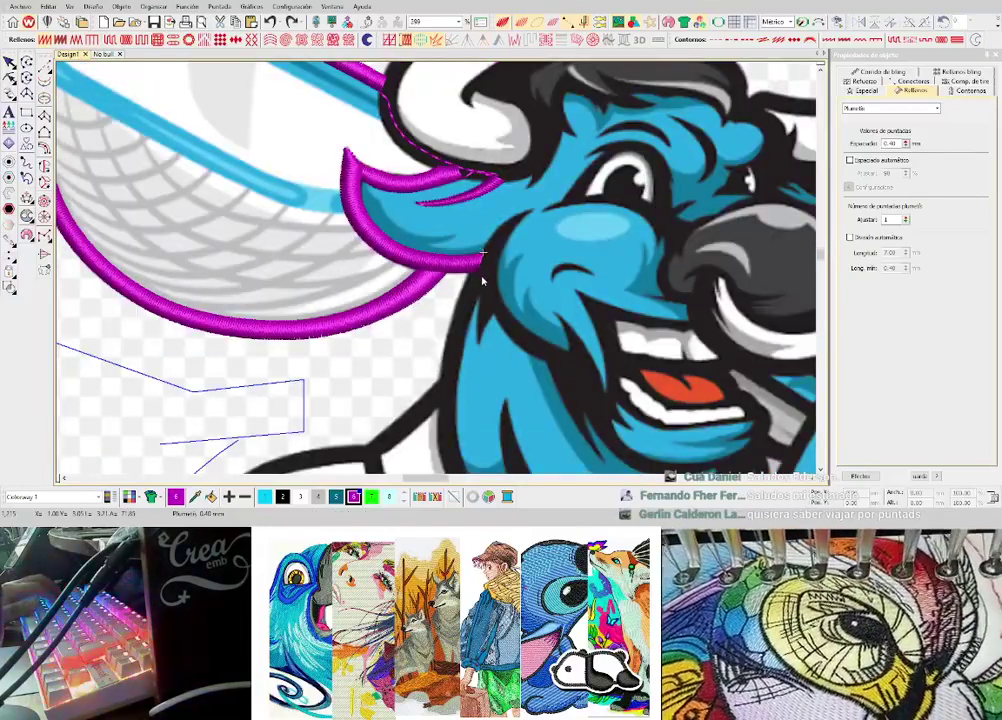
scroll(481, 281, up, 2)
scroll(441, 323, down, 2)
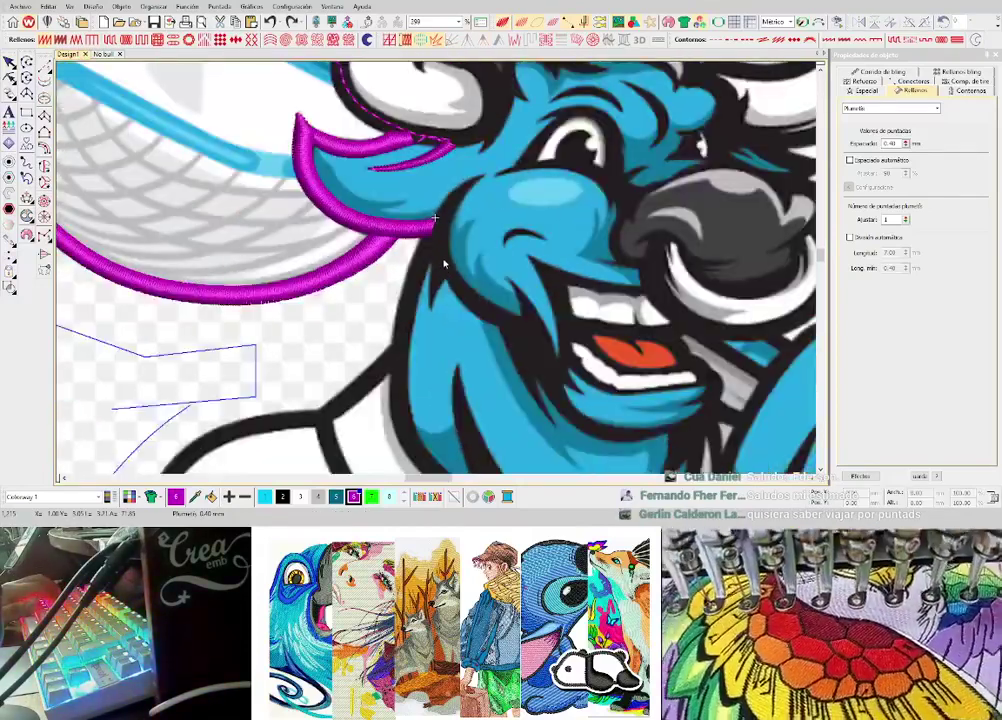
scroll(428, 303, down, 2)
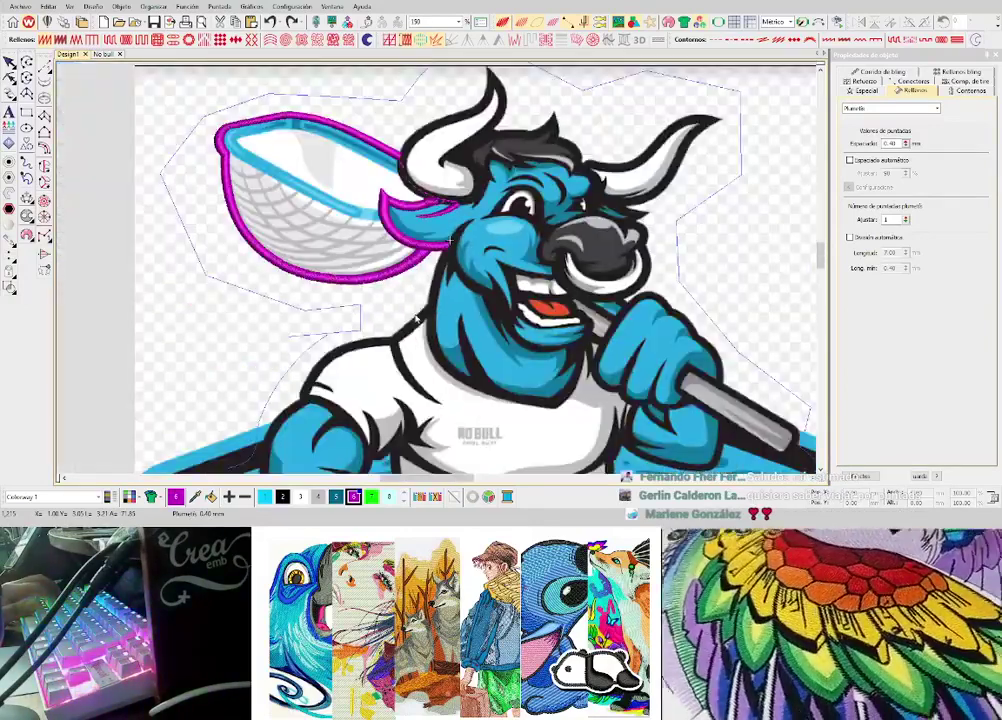
scroll(438, 267, down, 4)
scroll(438, 267, up, 4)
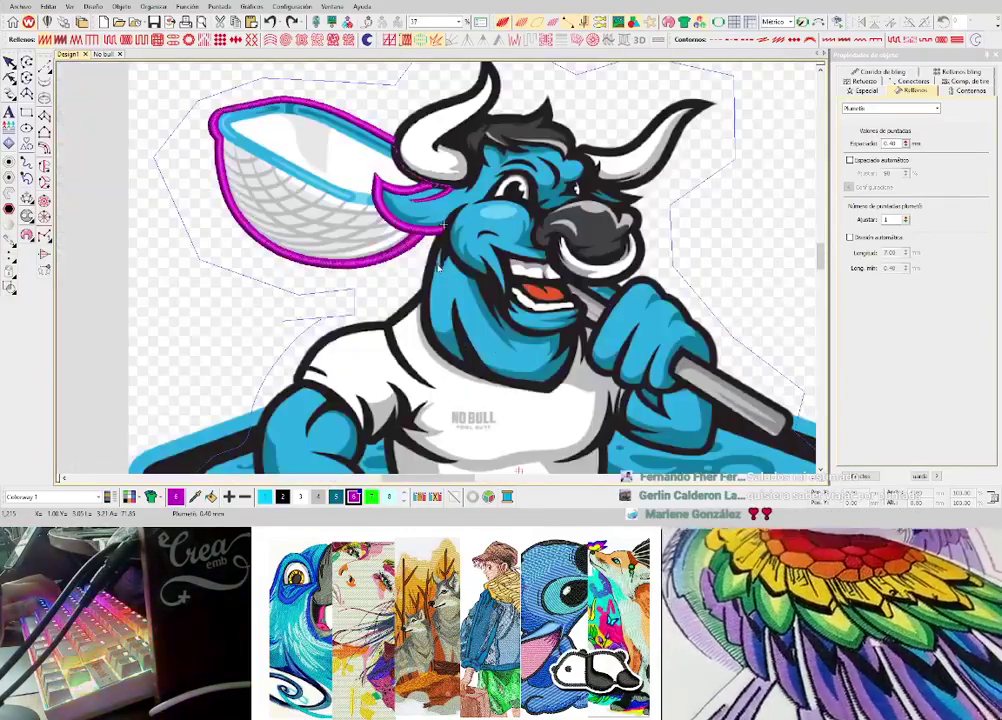
- Try a run-stitch line from the ear column's end down the black outline into the fur tip, and remove it
scroll(446, 236, up, 3)
key(space)
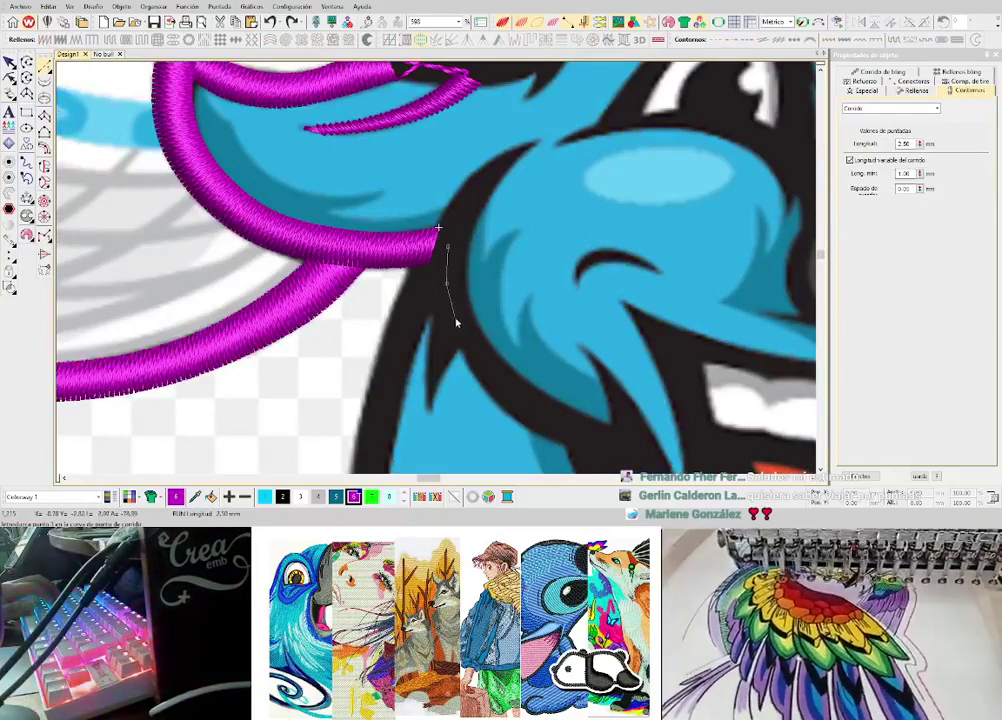
scroll(437, 271, up, 4)
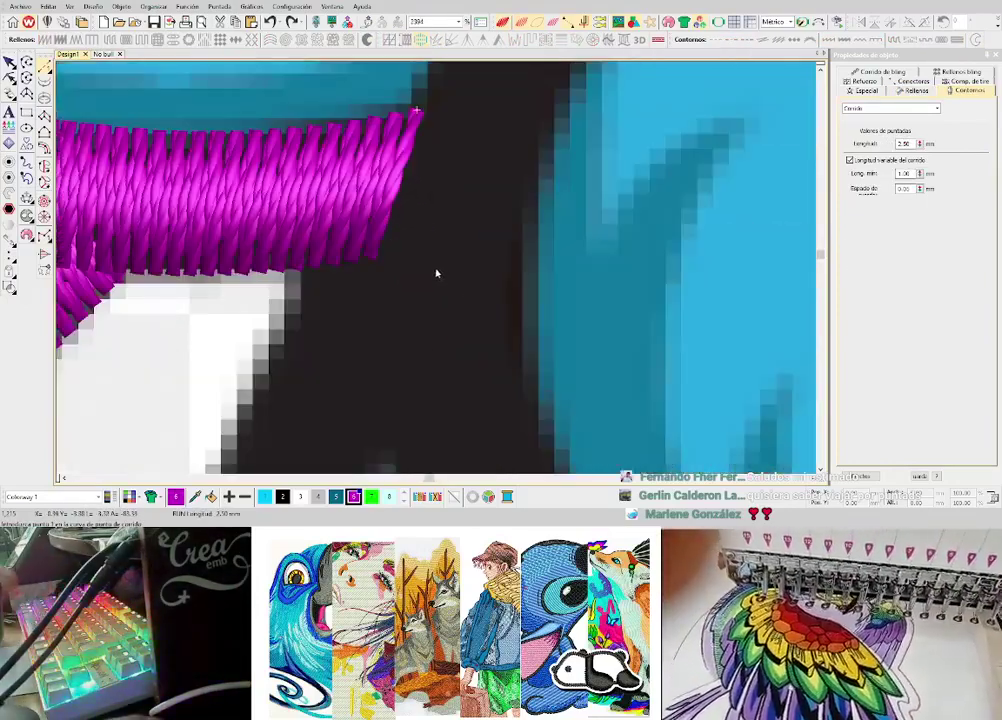
scroll(445, 270, down, 4)
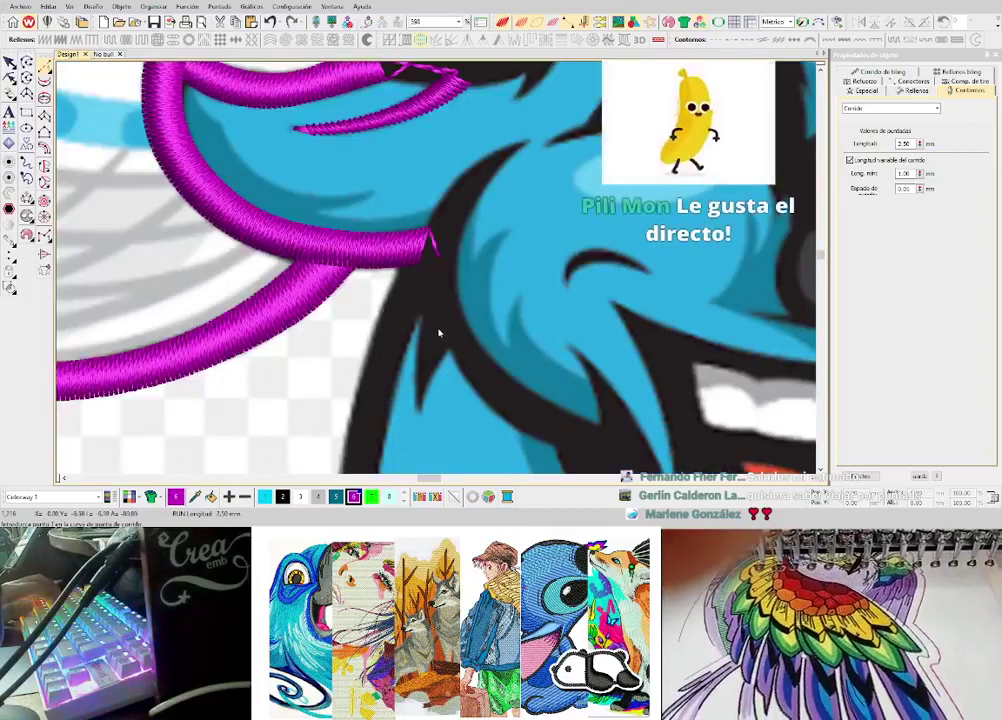
scroll(438, 268, up, 2)
click(452, 258)
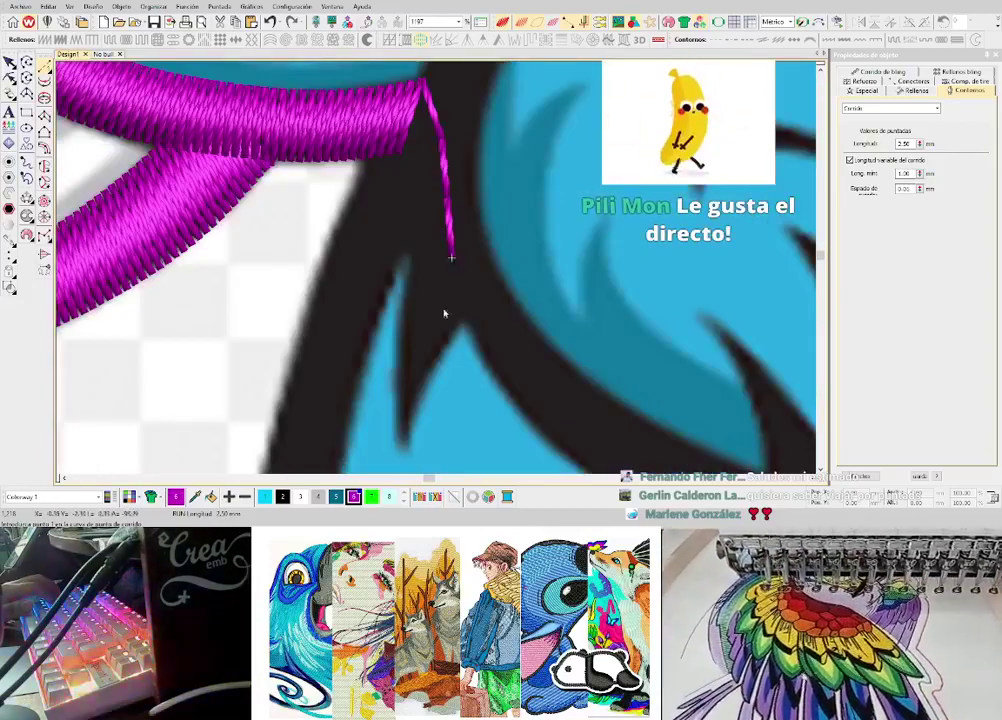
scroll(436, 275, down, 4)
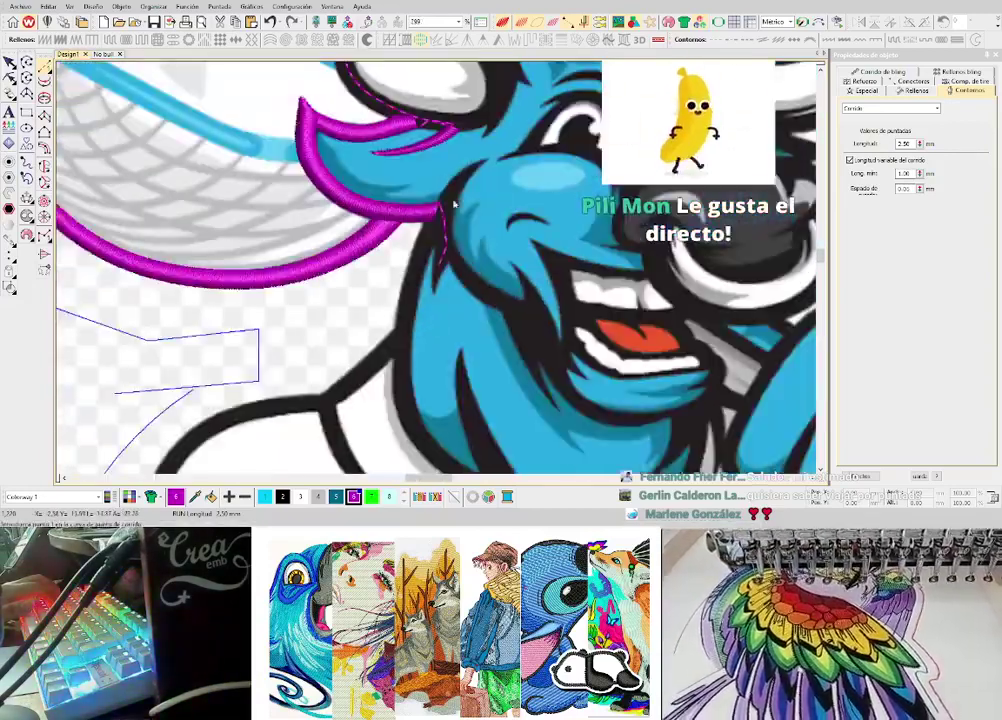
scroll(436, 270, up, 1)
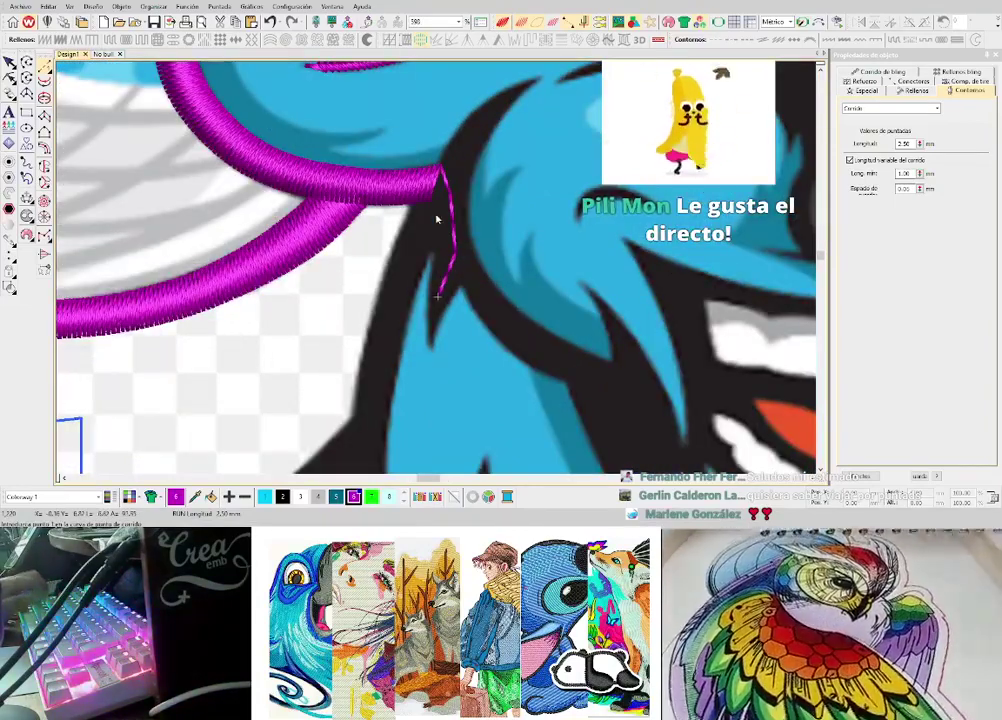
key(BackSpace)
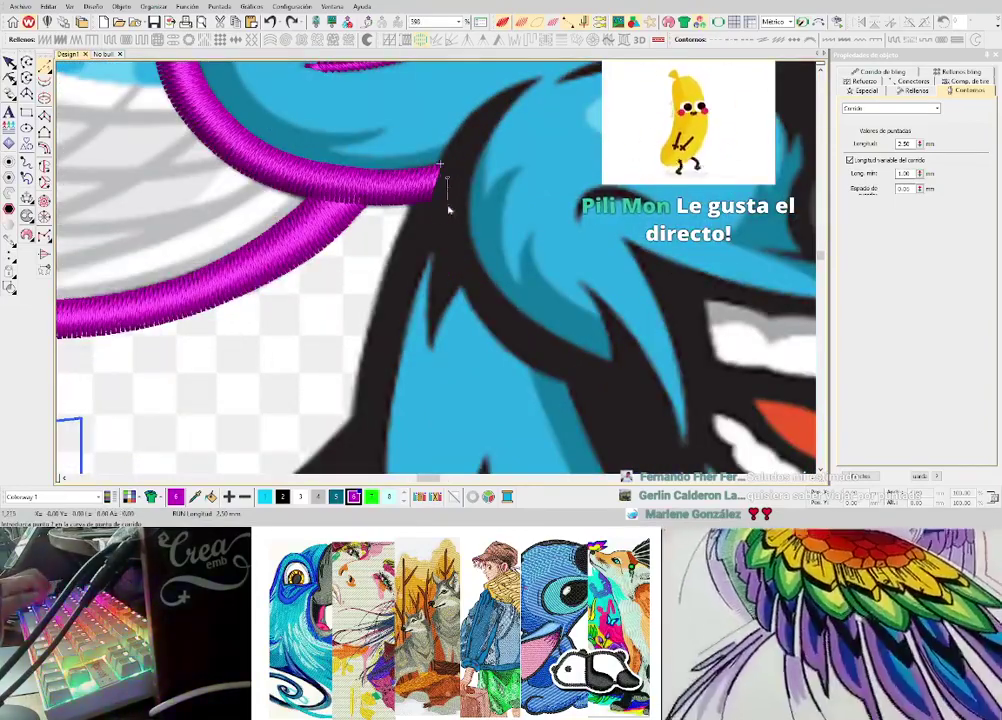
- Try a redrawn run-stitch line reaching deeper into the black fur tip below the ear, and undo it
click(434, 313)
key(Return)
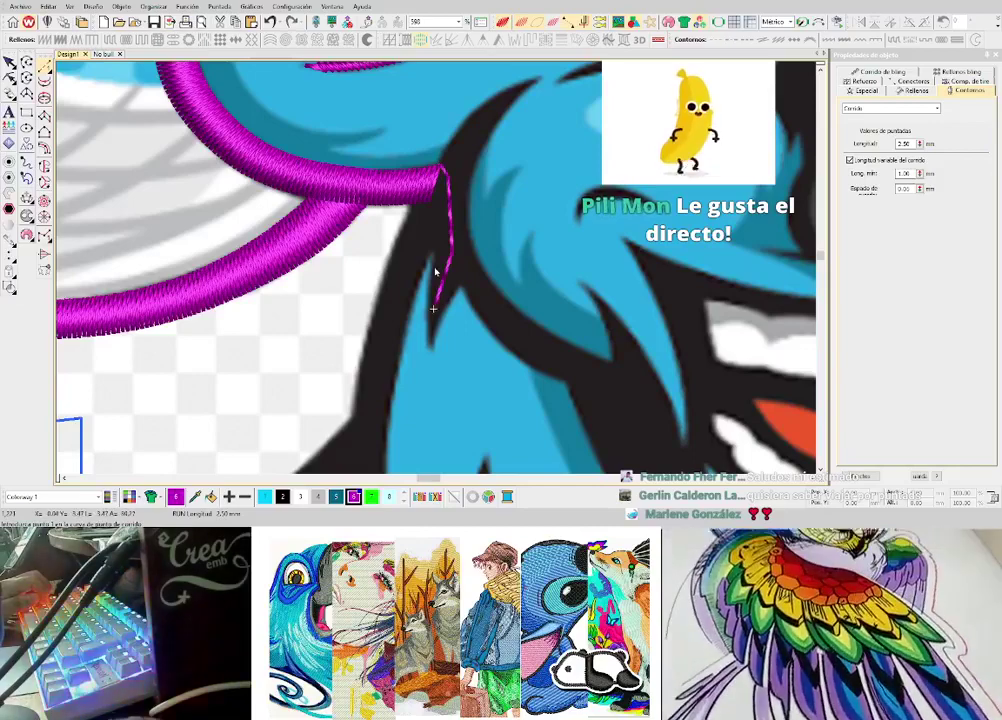
scroll(447, 268, up, 5)
key(ctrl+z)
- Digitize a short run-stitch line from the ear column's end down the black outline beside the cheek, stopping above the fur notch
click(461, 204)
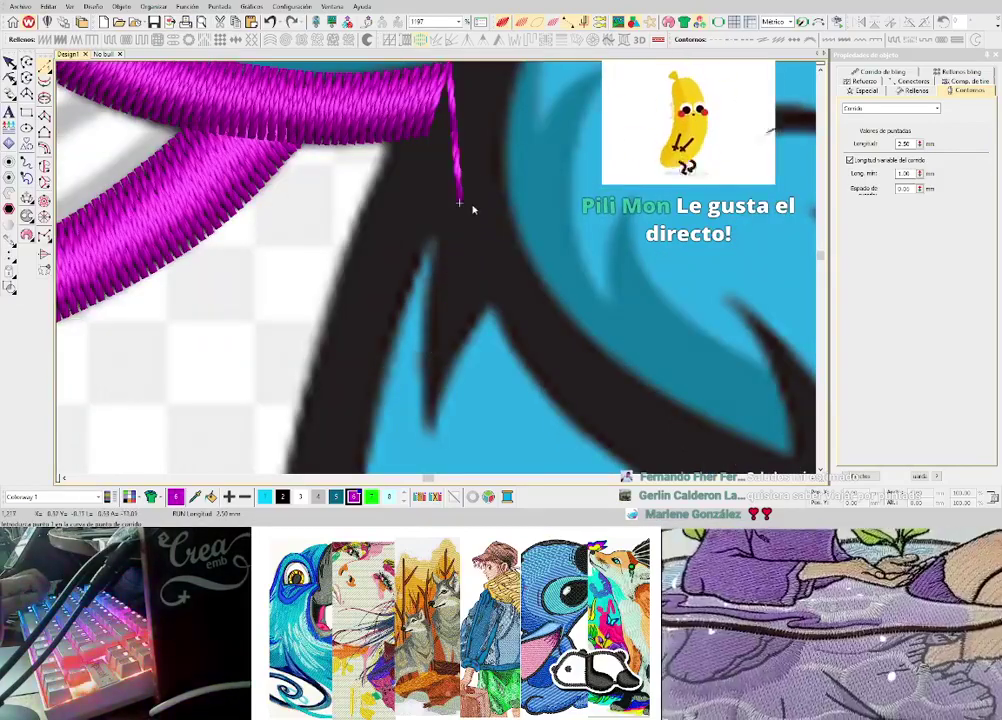
key(ctrl+z)
click(470, 136)
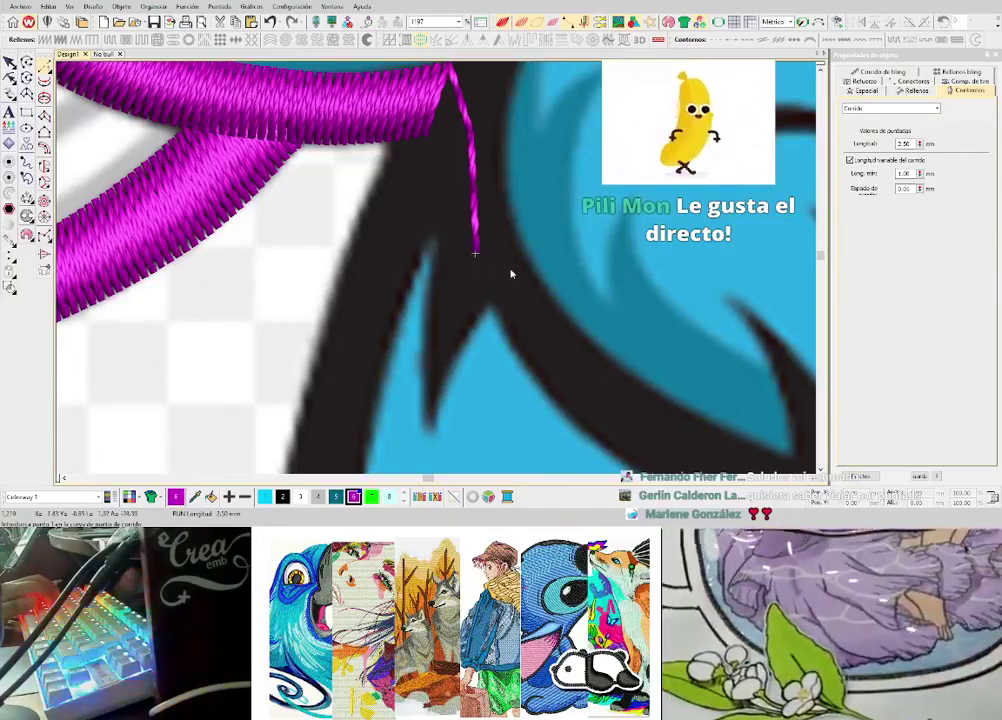
scroll(437, 270, down, 1)
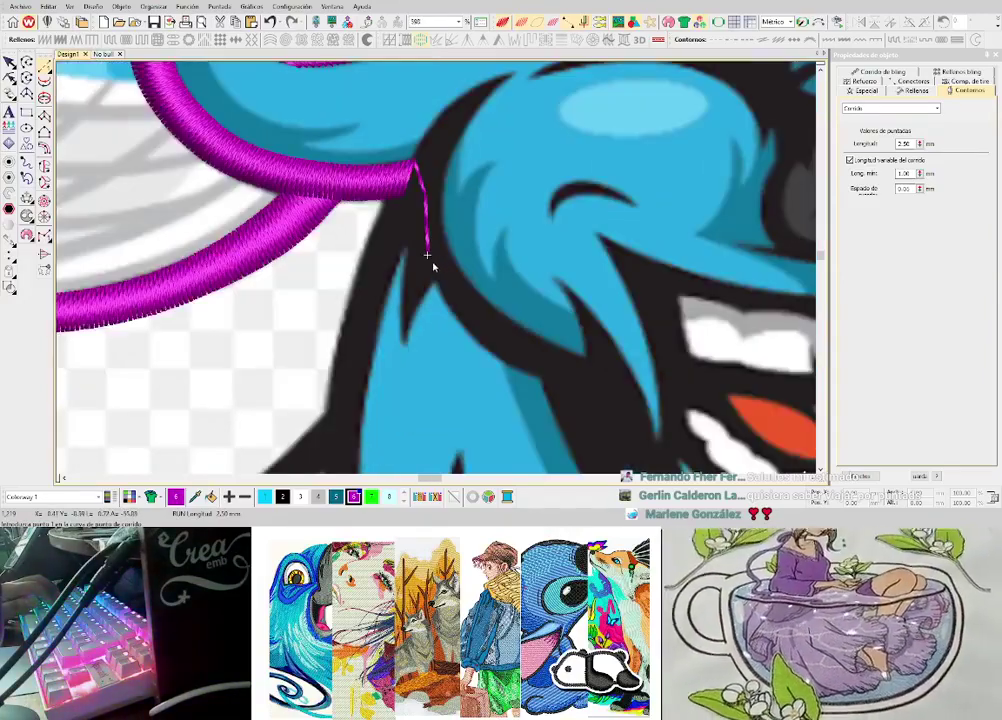
scroll(431, 263, down, 2)
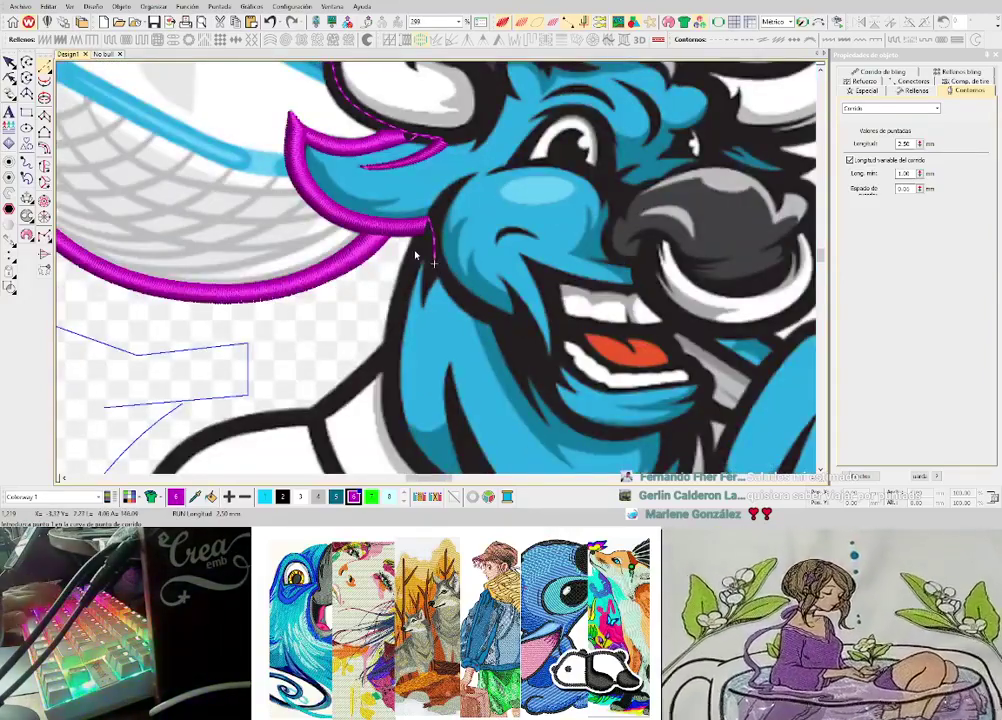
- Hide the background artwork and turn off the realistic stitch rendering to inspect the digitized columns and connecting runs
key(d)
scroll(412, 253, down, 1)
scroll(400, 257, up, 1)
scroll(430, 265, down, 1)
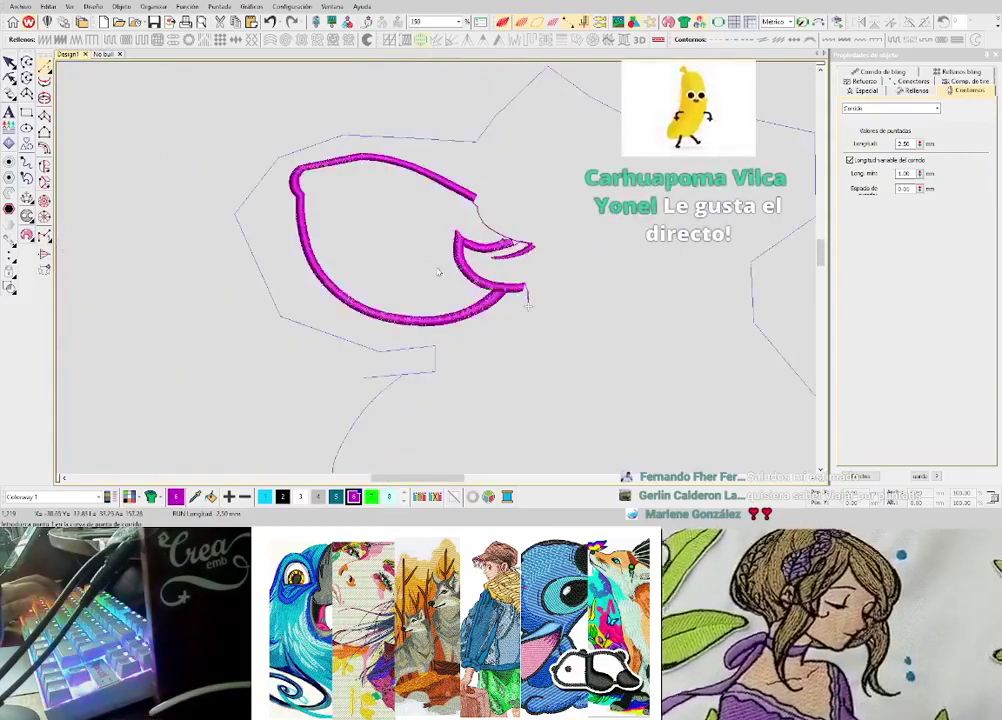
scroll(428, 262, up, 1)
key(t)
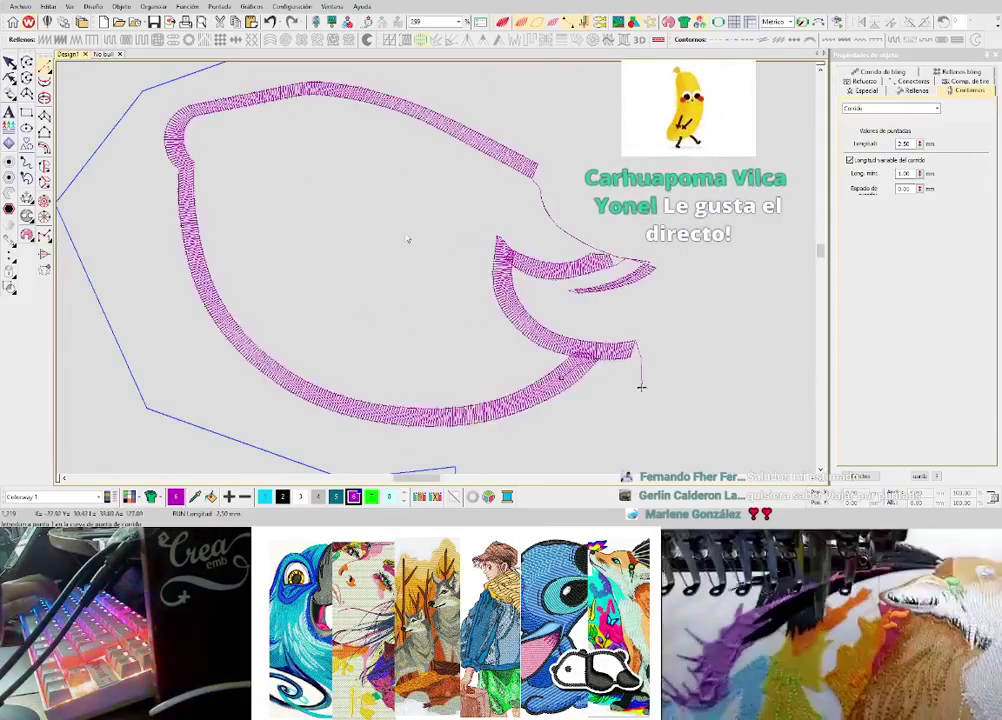
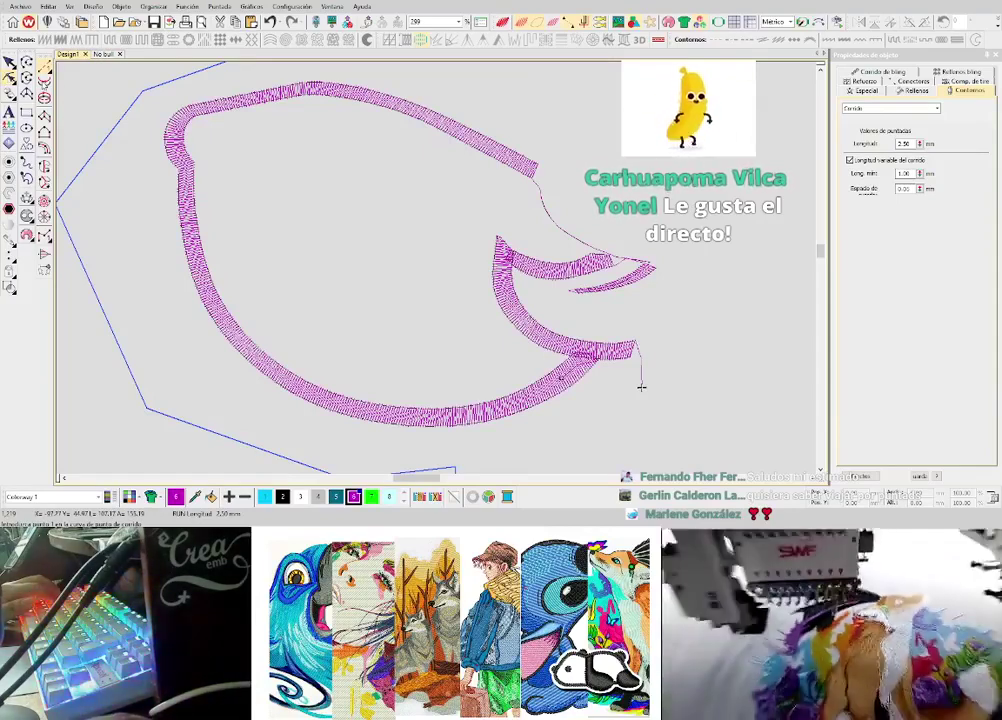
- Travel through the stitch sequence to a point along the lower part of the net's outline column
key(e)
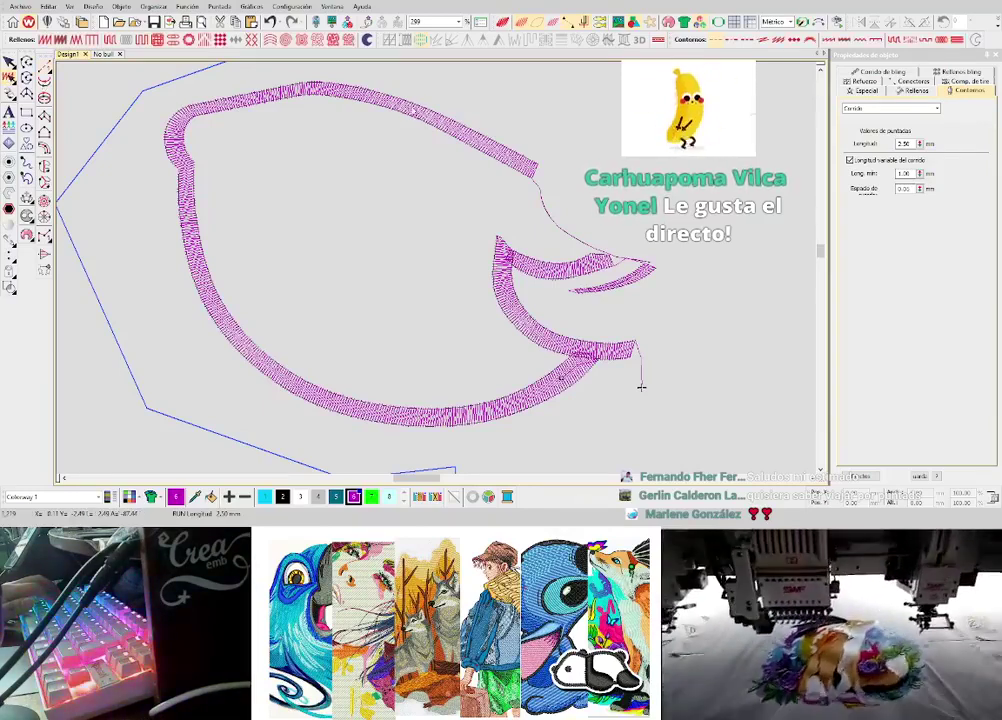
click(404, 103)
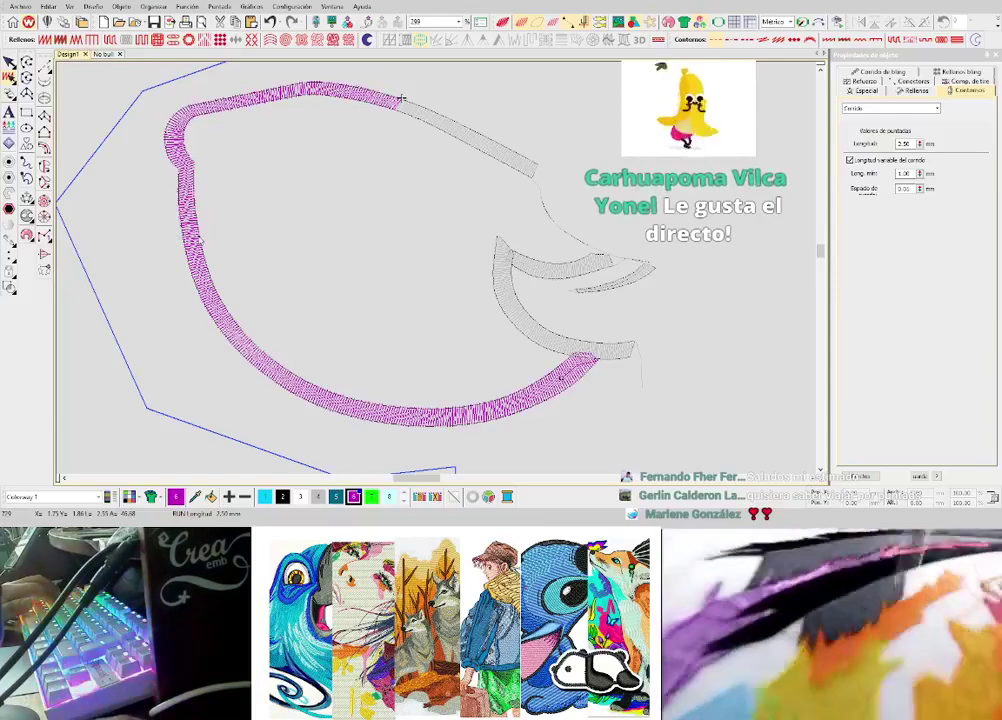
click(199, 239)
click(456, 406)
scroll(457, 405, up, 2)
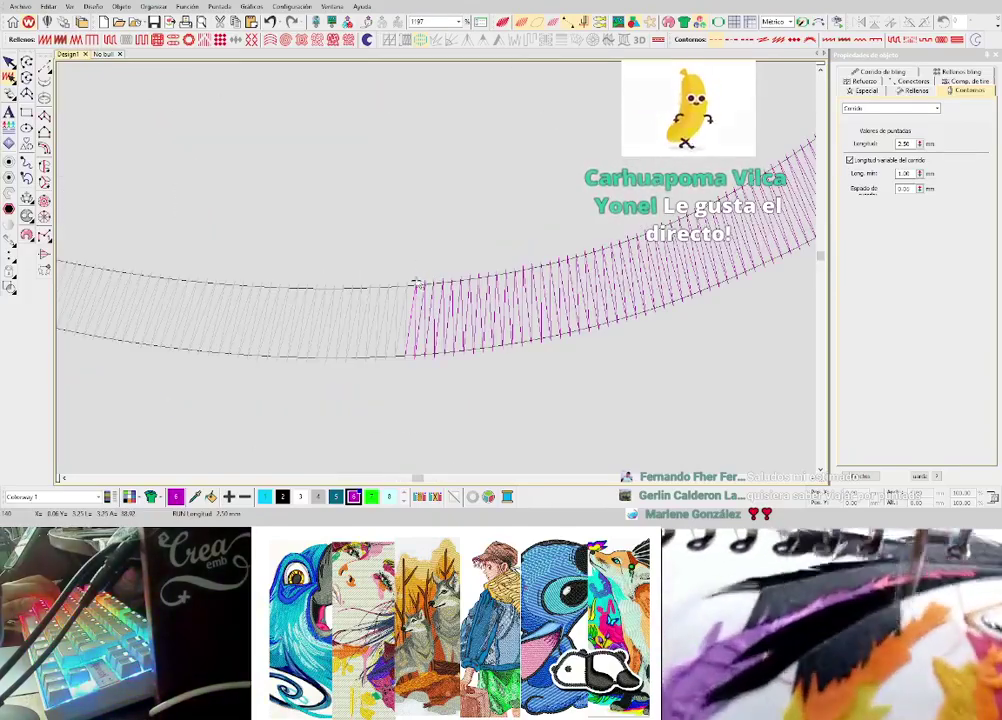
scroll(415, 283, down, 4)
scroll(436, 273, up, 4)
scroll(438, 278, down, 4)
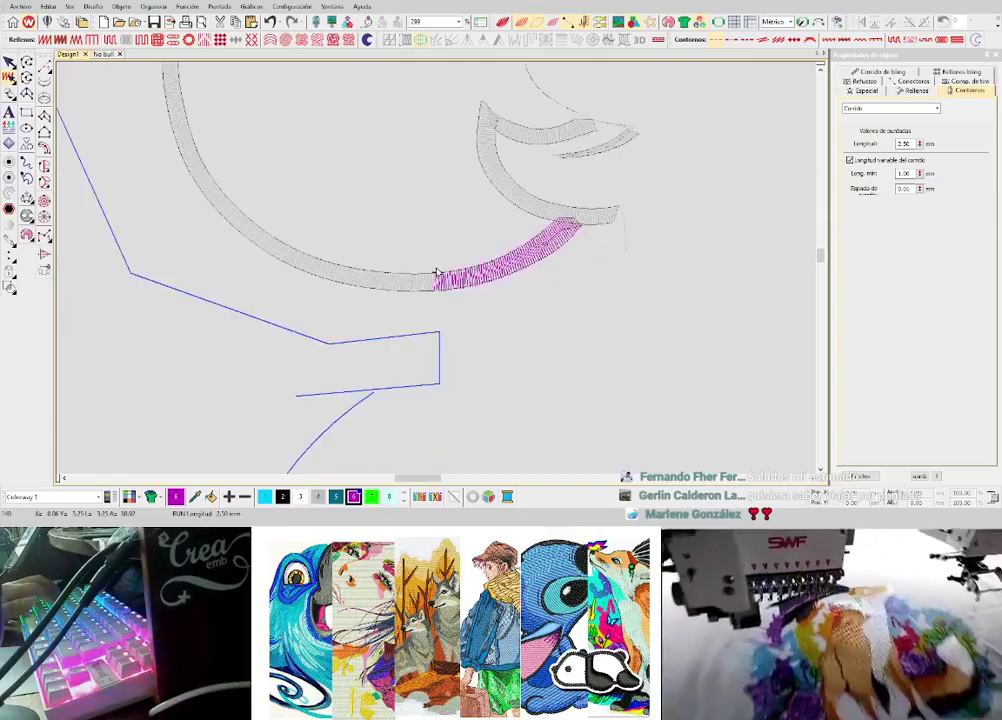
scroll(436, 272, up, 4)
- Try inserting a closed leaf-shaped run-stitch loop rising from that point on the net's lower column
click(437, 286)
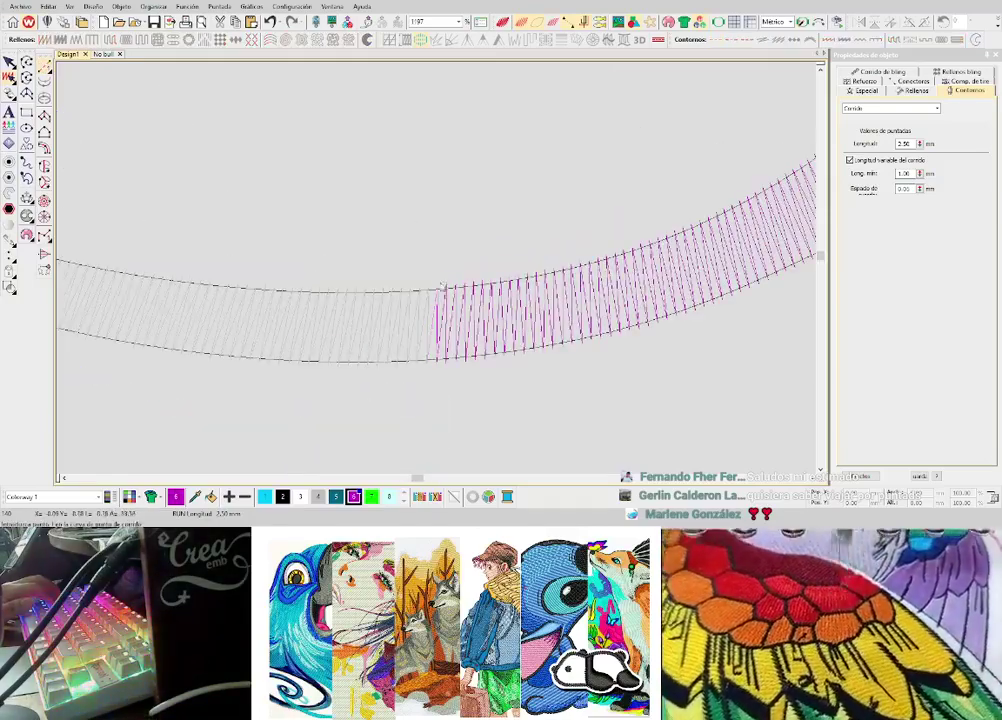
right_click(462, 204)
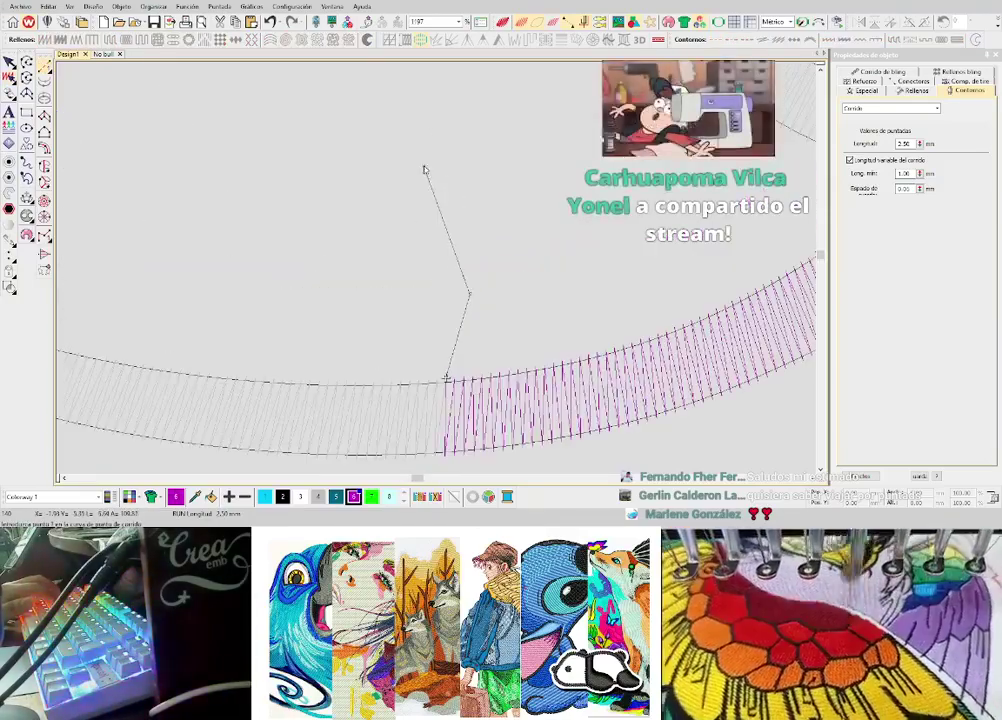
click(424, 166)
right_click(402, 236)
click(446, 377)
scroll(446, 372, down, 4)
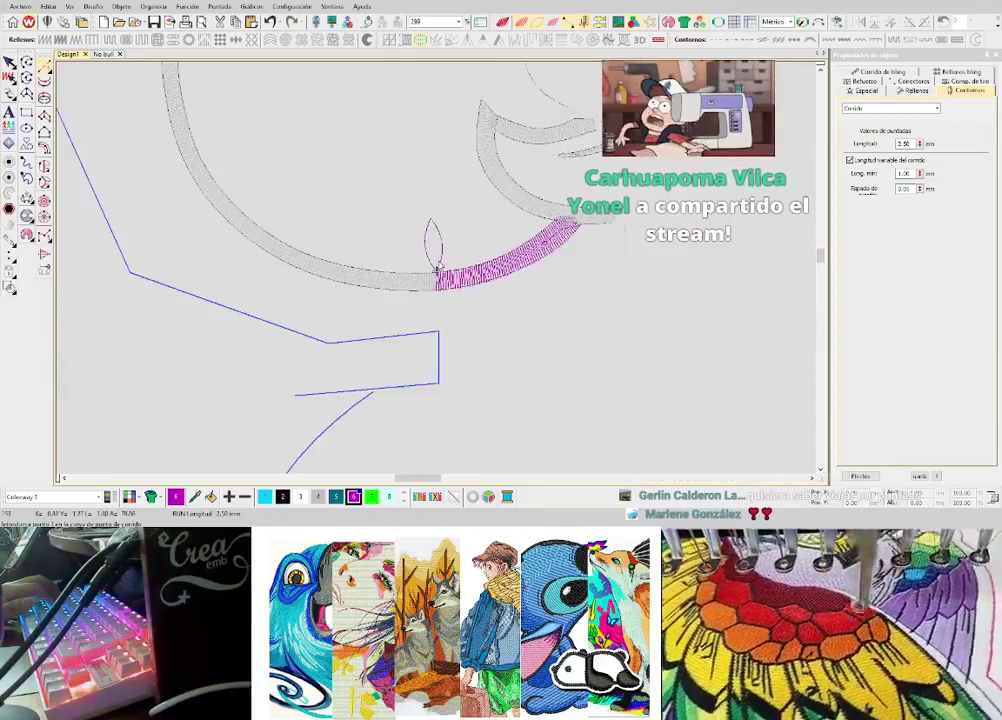
- Check where the leaf-shaped loop falls in the stitching, delete it, and show the background artwork again
scroll(436, 270, up, 2)
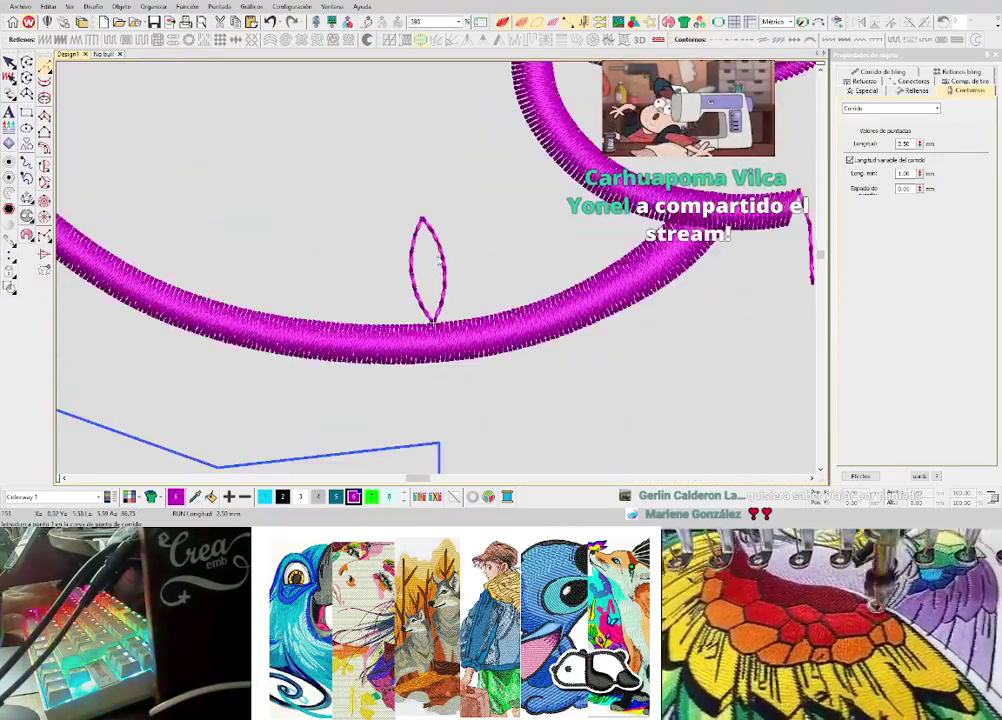
scroll(437, 262, down, 3)
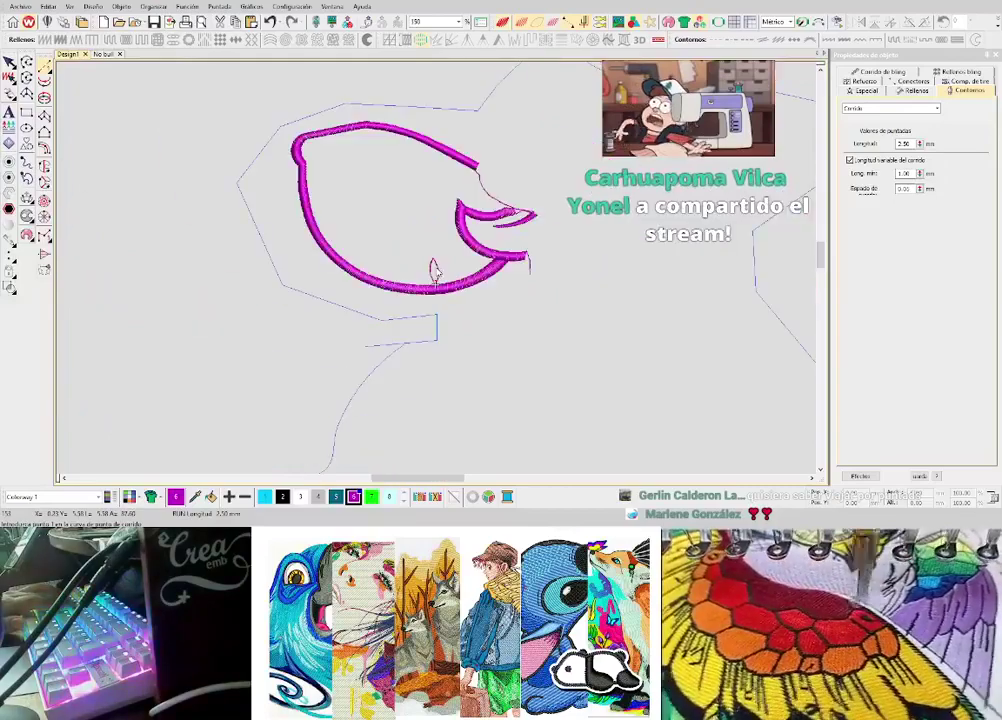
scroll(437, 285, up, 3)
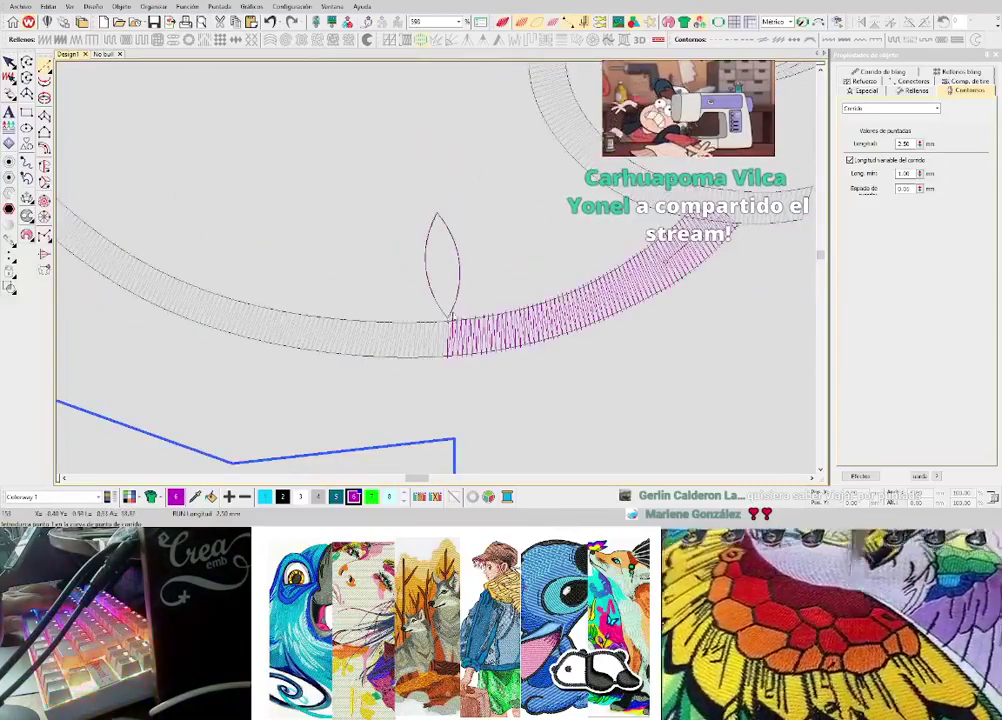
scroll(451, 318, down, 3)
scroll(438, 273, up, 2)
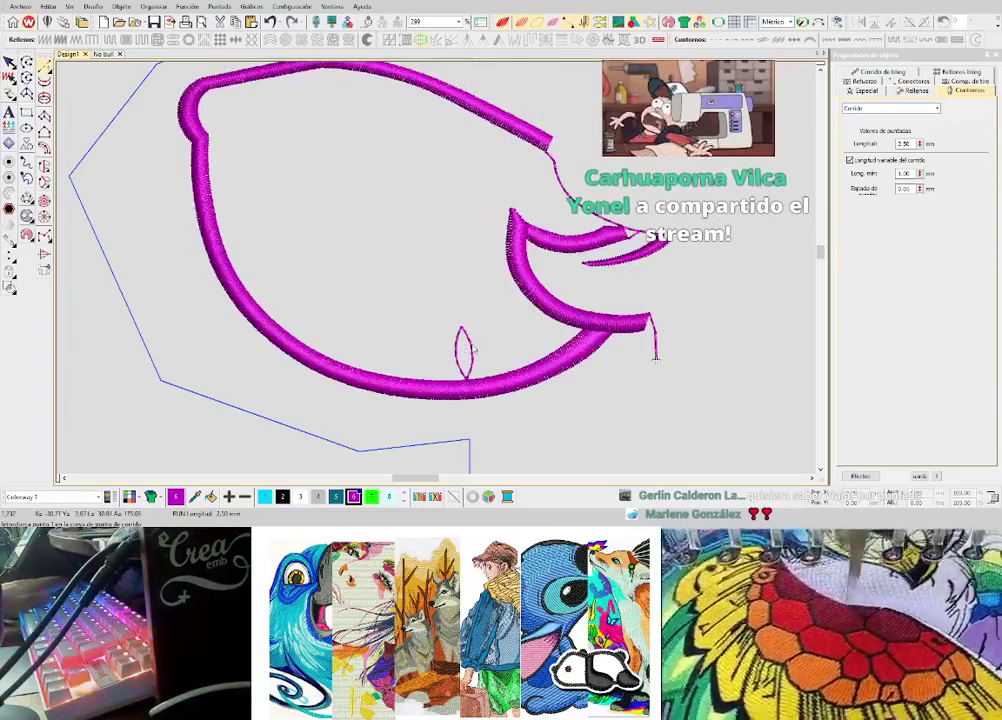
key(Delete)
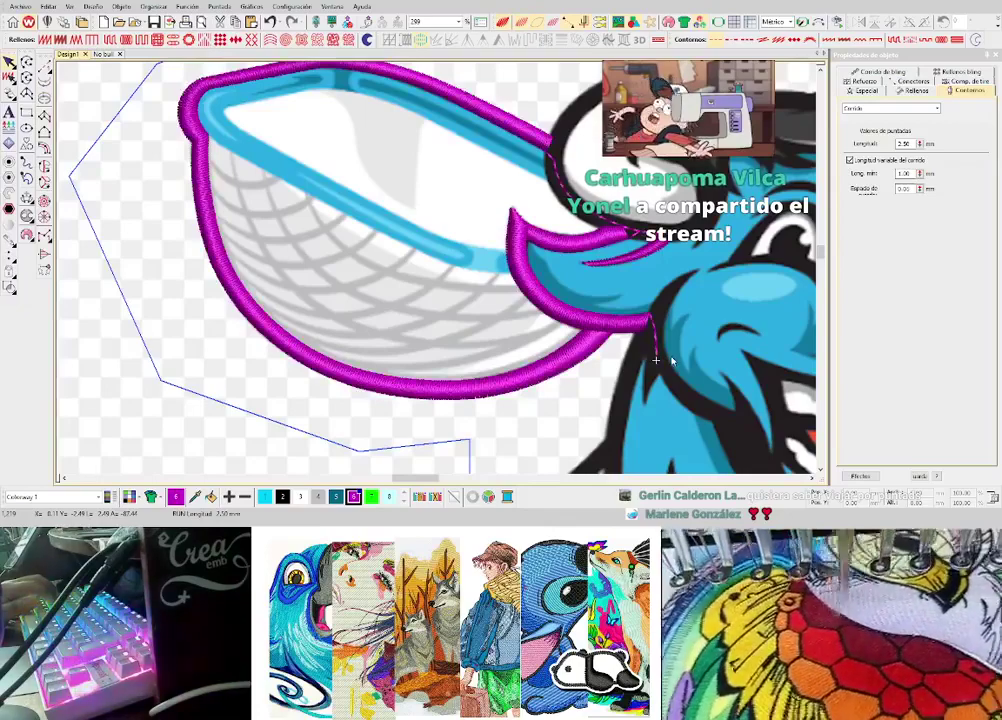
- Digitize a run-stitch line from the end of the cheek-side run down through the black fur spike to its tip
scroll(655, 360, up, 1)
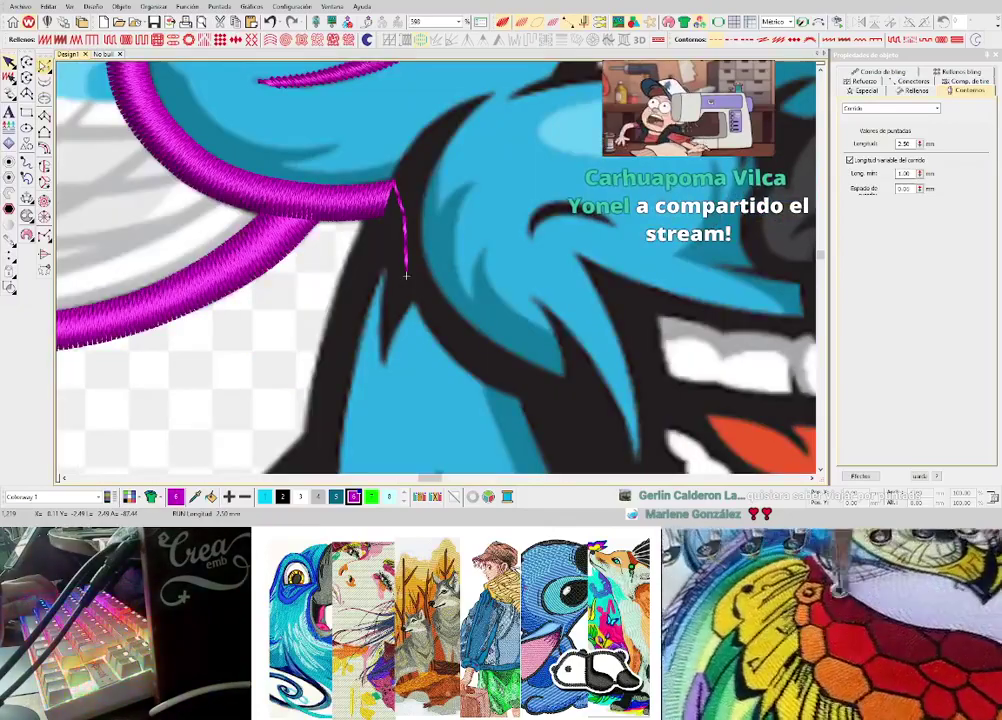
scroll(385, 290, up, 4)
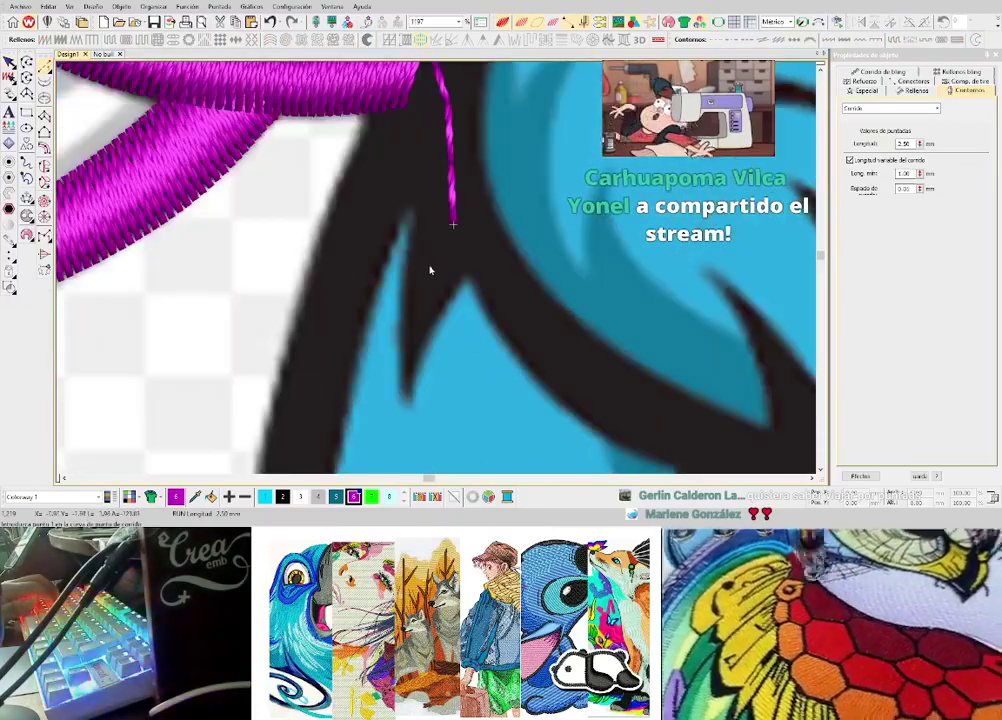
click(429, 267)
click(414, 316)
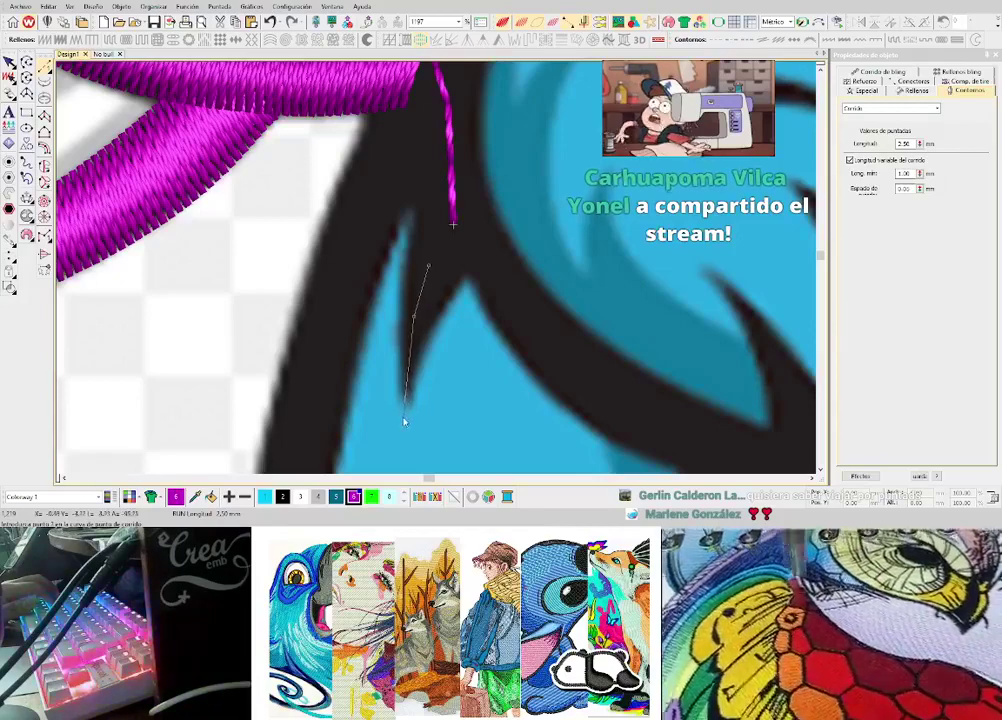
click(404, 418)
key(Return)
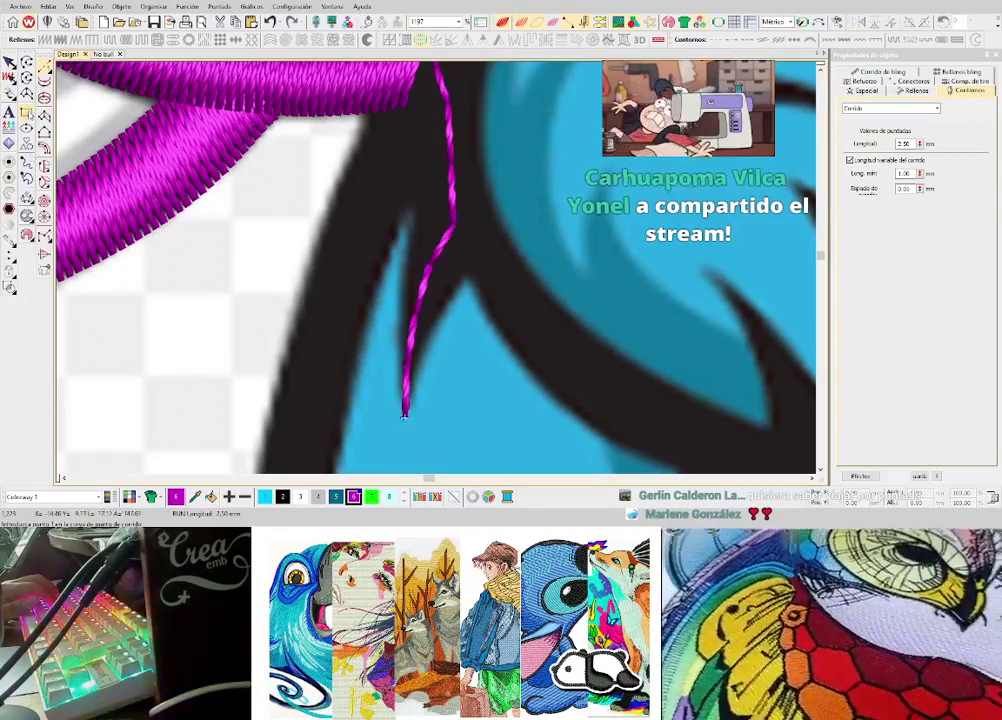
- Cover the black fur spike below the ear with a satin column widening from its lower tip up to the cheek outline
click(44, 116)
scroll(404, 388, up, 3)
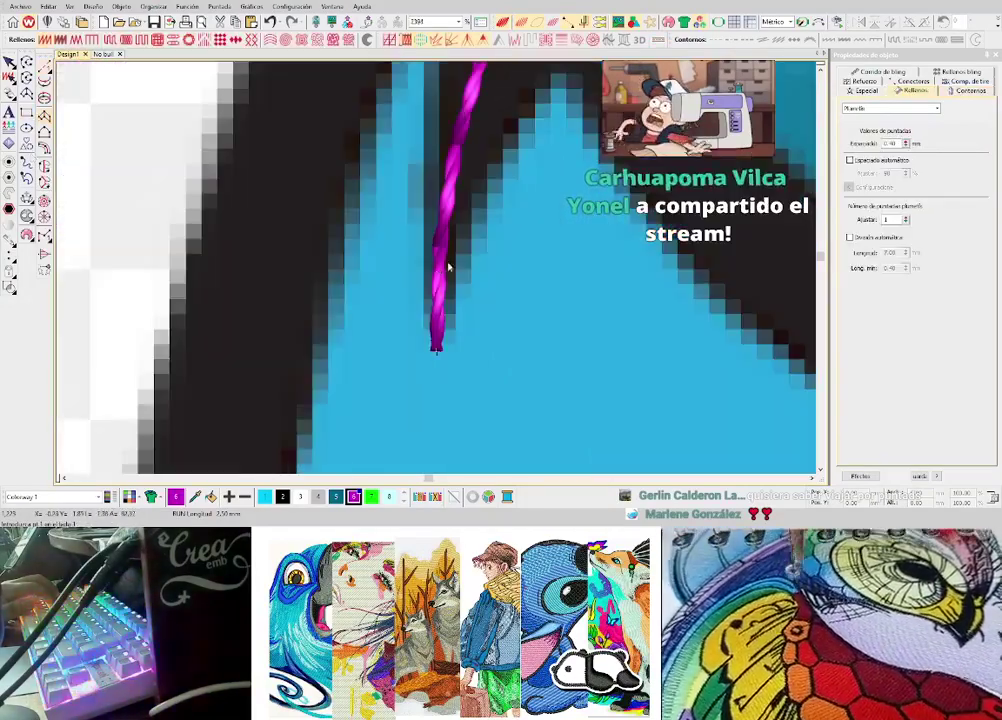
click(426, 282)
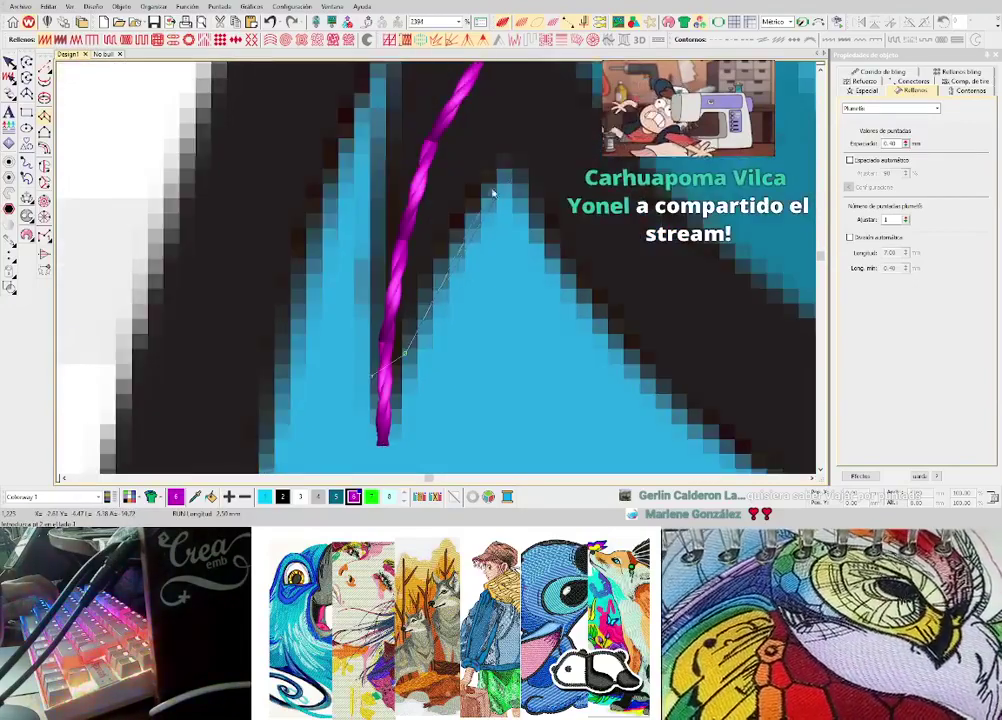
click(459, 217)
click(382, 212)
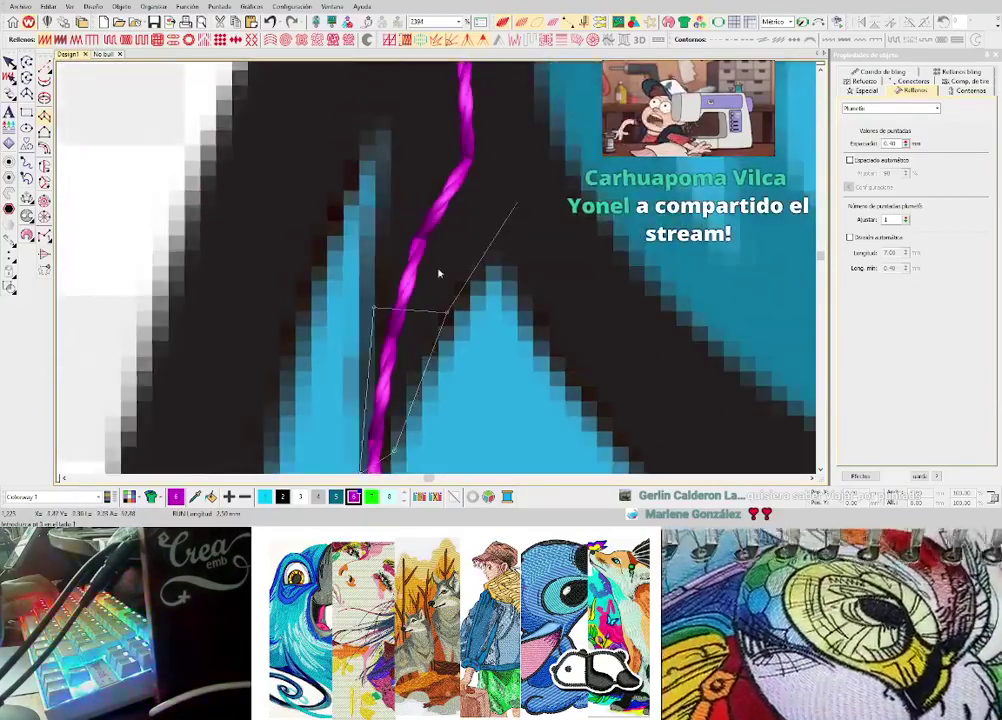
scroll(430, 273, down, 3)
click(433, 271)
key(Return)
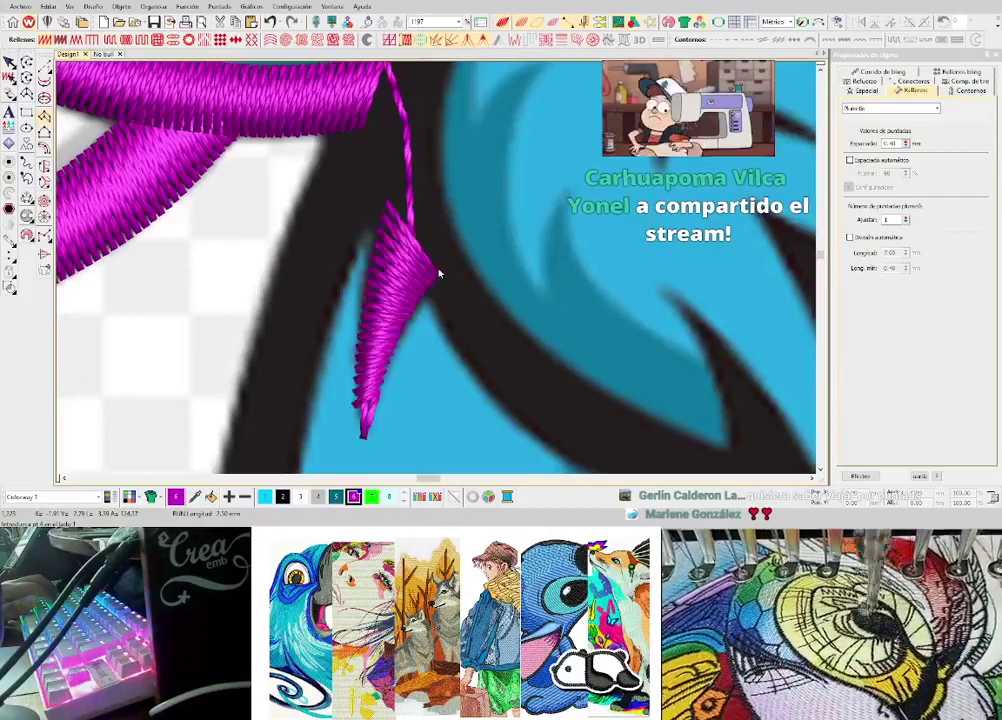
- Digitize a short run-stitch line from the top of the fur spike's satin column across to the black neck outline
scroll(440, 262, down, 3)
scroll(436, 270, up, 2)
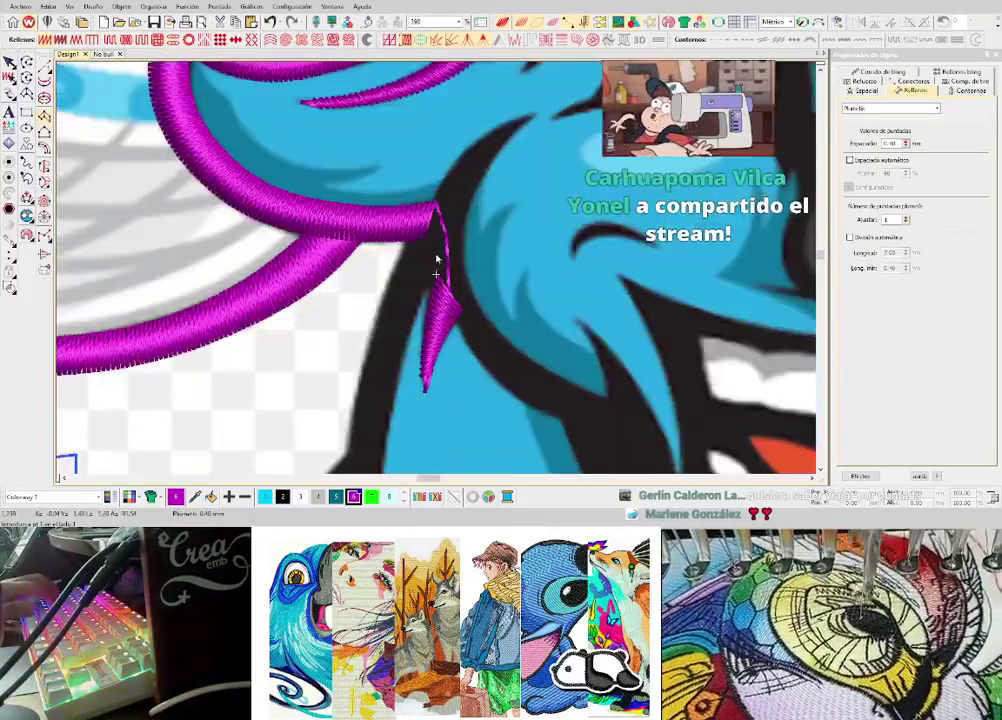
scroll(437, 272, down, 3)
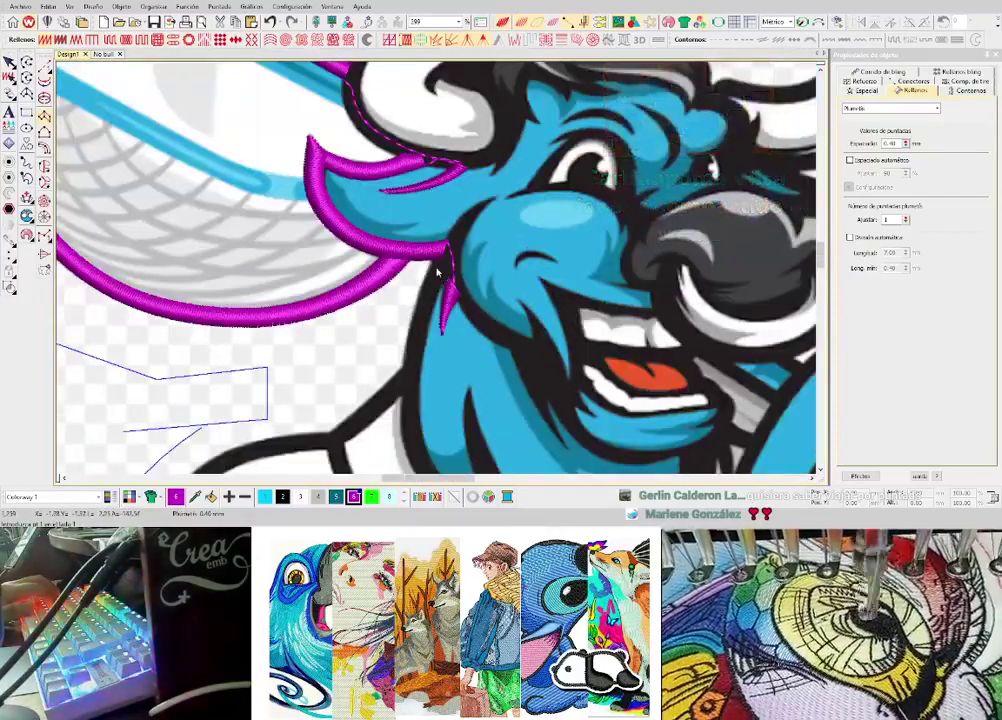
scroll(450, 255, down, 1)
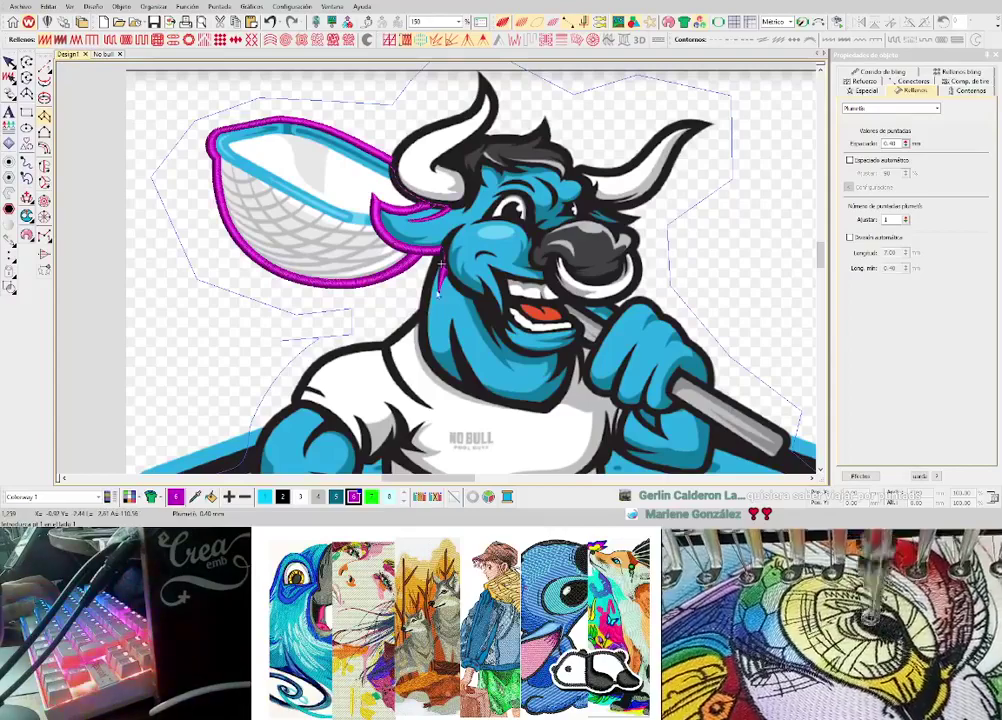
scroll(438, 288, down, 2)
scroll(445, 260, up, 4)
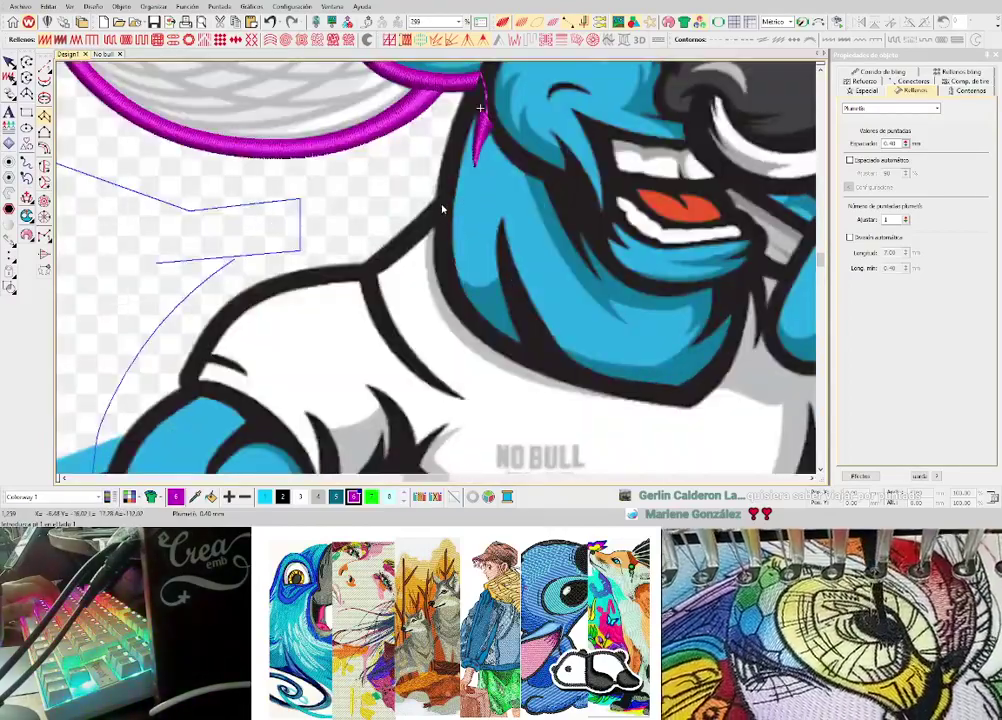
scroll(441, 209, up, 2)
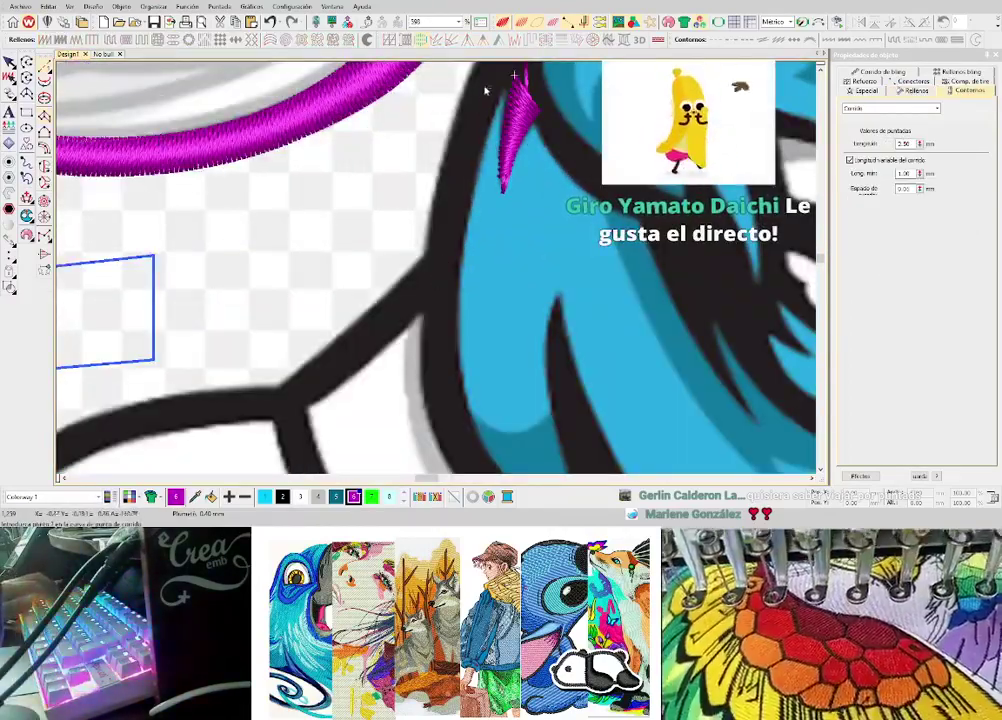
scroll(438, 266, up, 3)
click(449, 254)
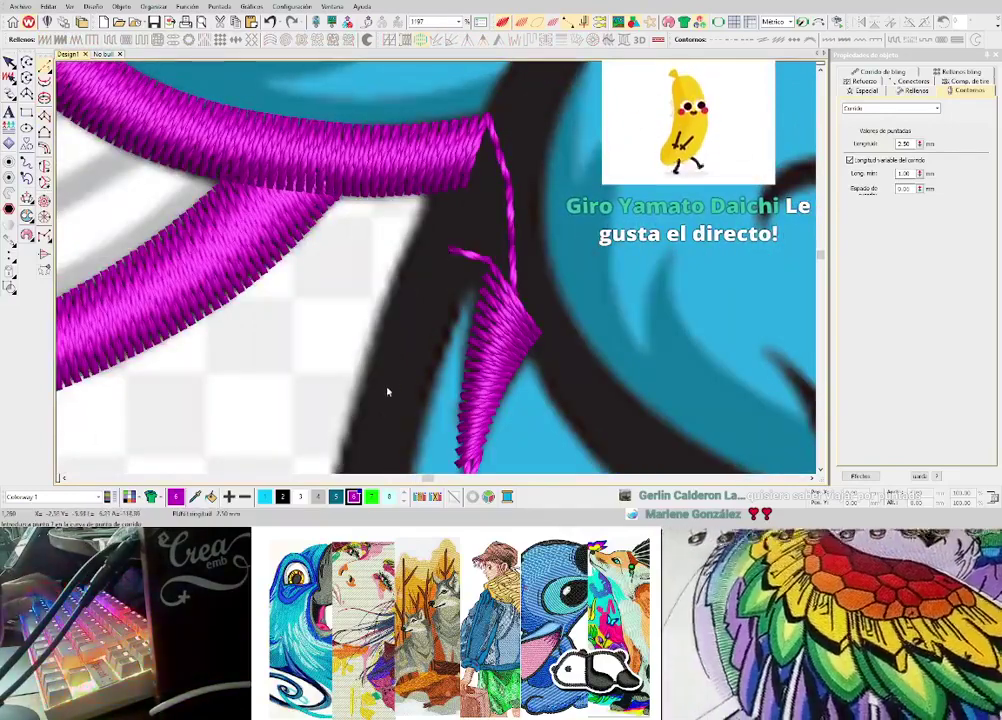
- Continue the run-stitch line down the middle of the black neck outline to where it meets the shoulder line
scroll(430, 290, down, 3)
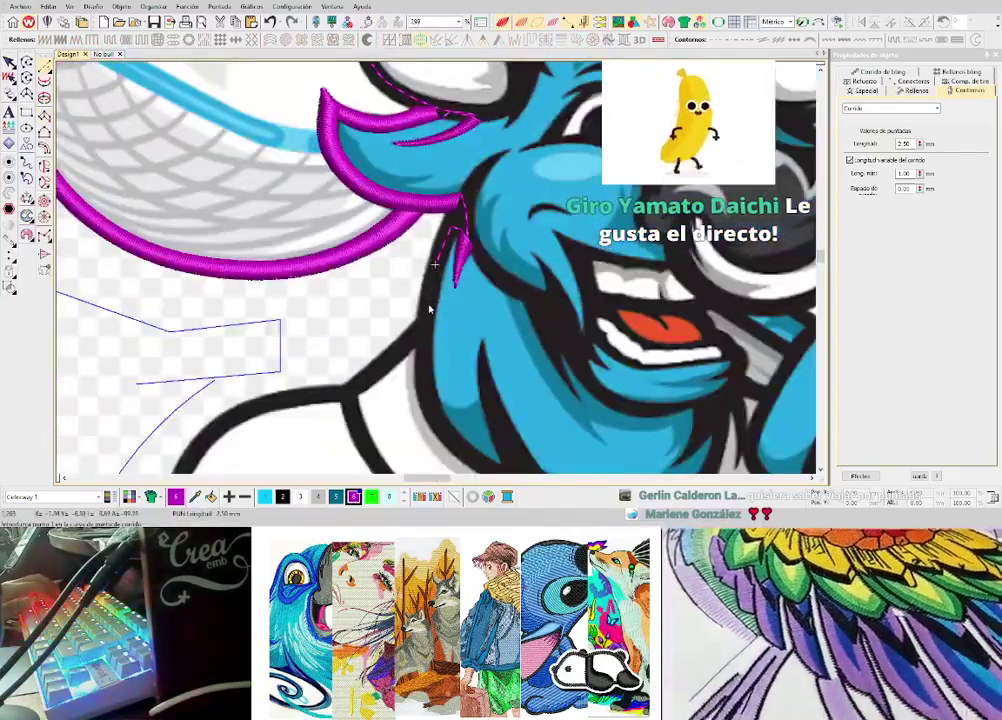
scroll(428, 307, up, 1)
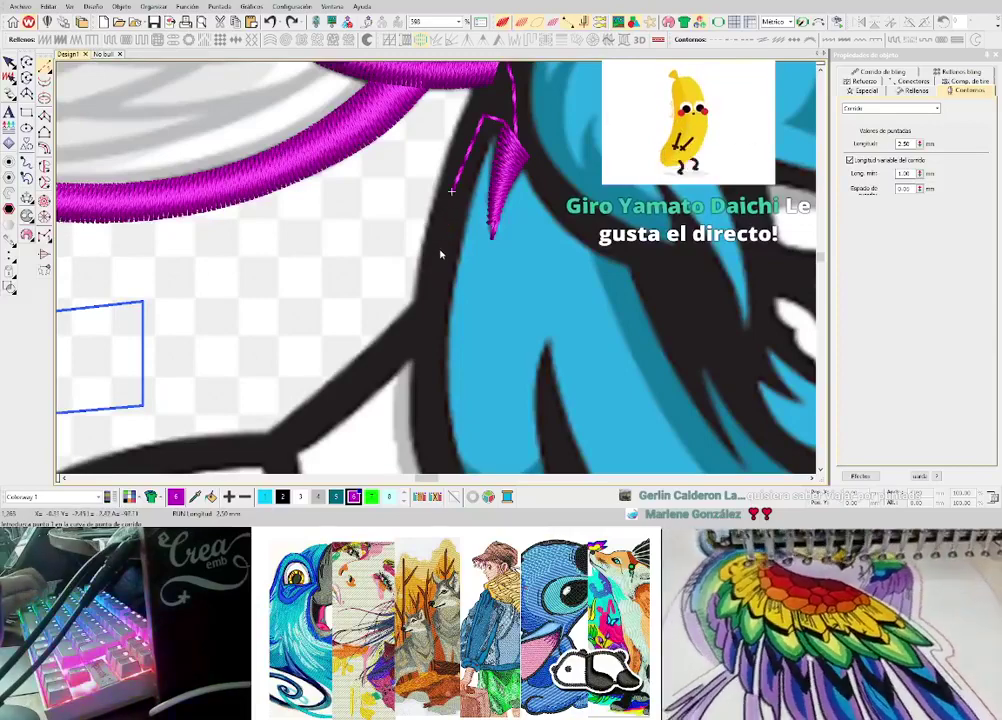
click(428, 328)
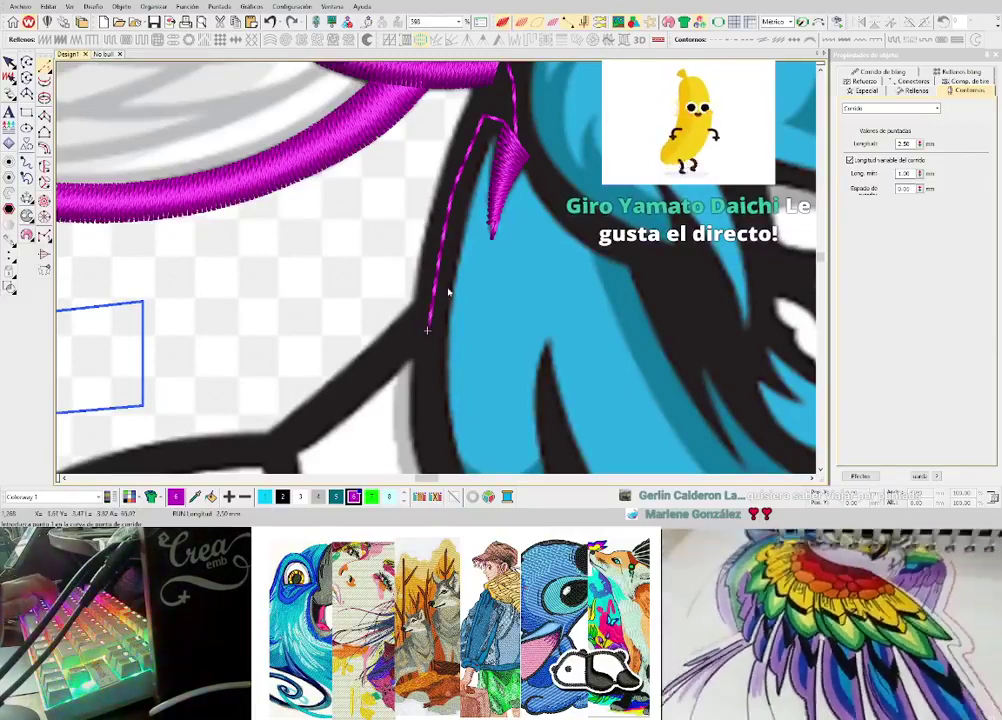
key(Return)
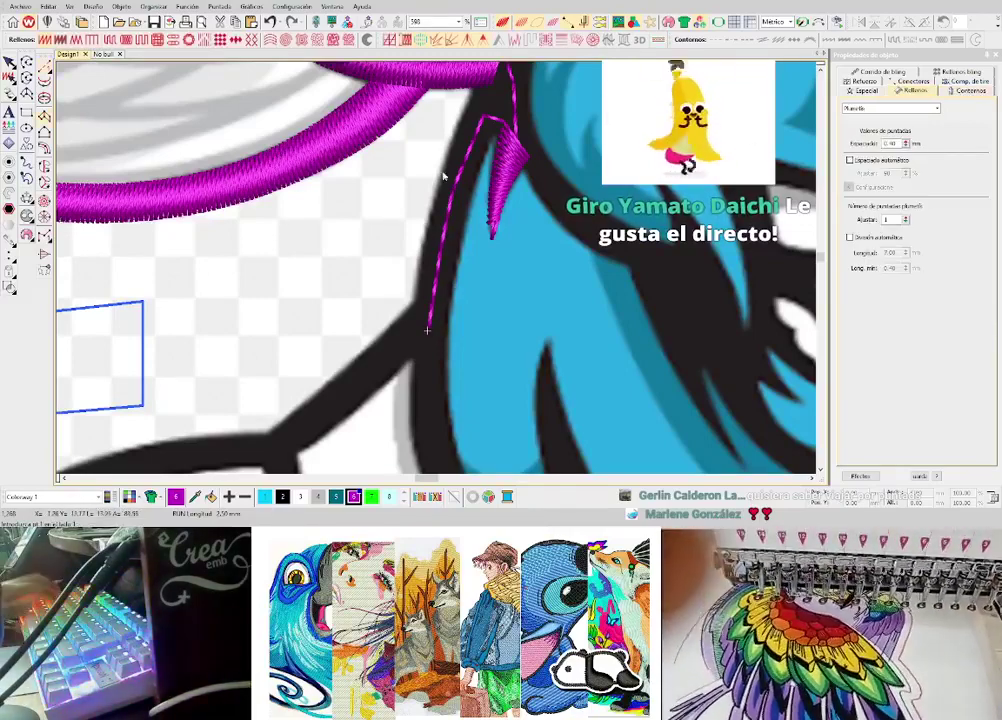
- Try a satin column over the neck outline from below the net to the shoulder junction, and undo it
click(477, 179)
click(424, 243)
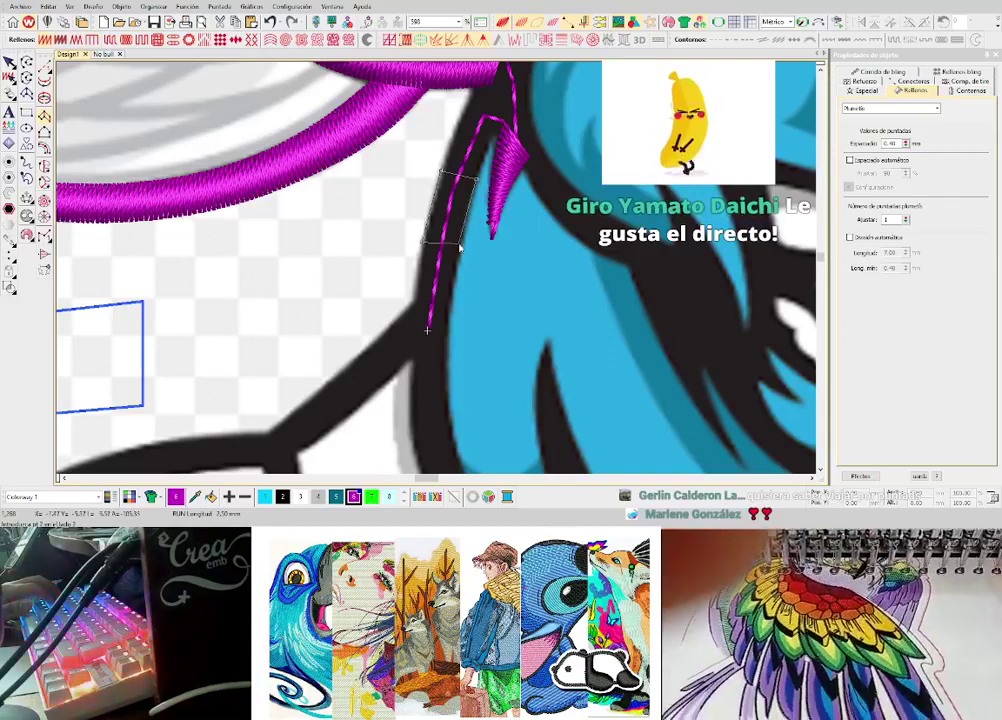
click(462, 245)
click(419, 303)
click(453, 304)
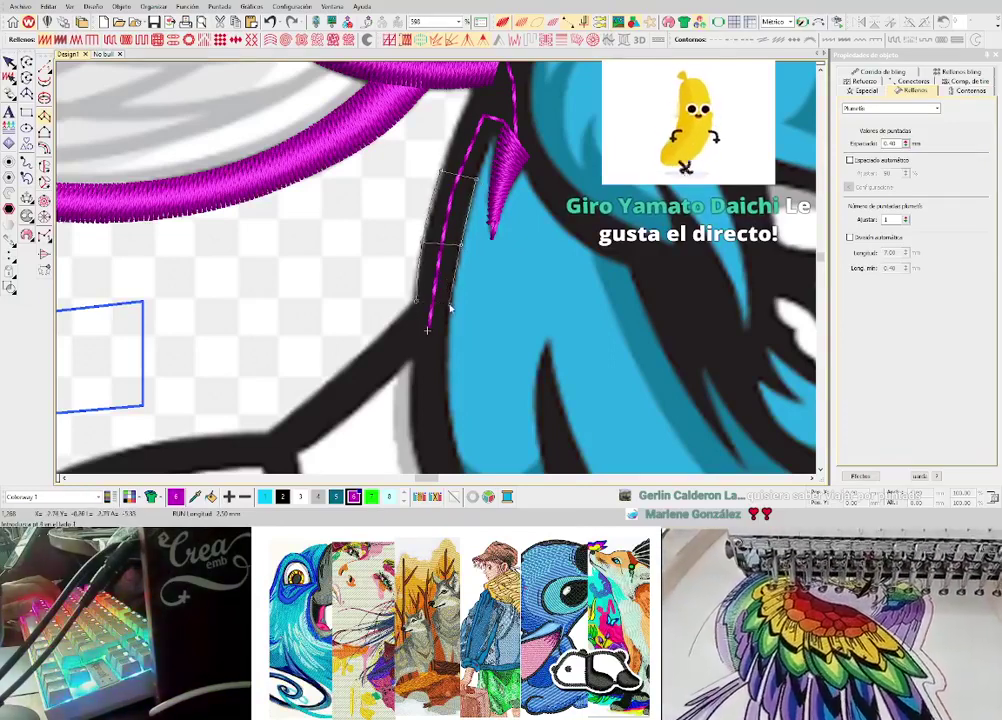
key(Return)
scroll(437, 271, up, 1)
key(ctrl+z)
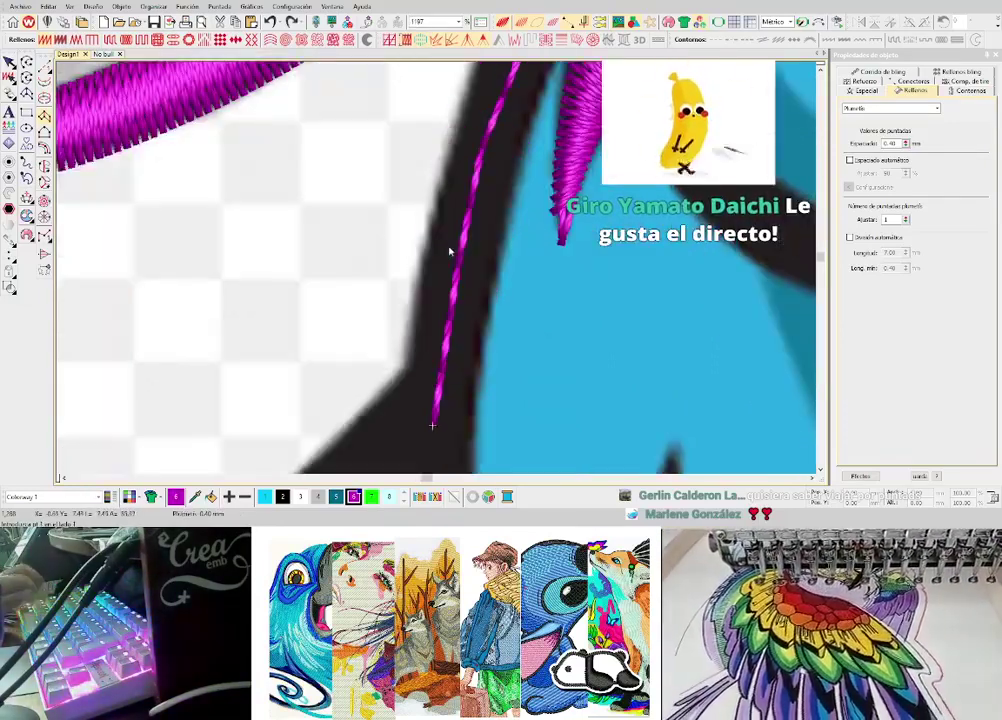
scroll(431, 273, down, 1)
scroll(418, 303, down, 5)
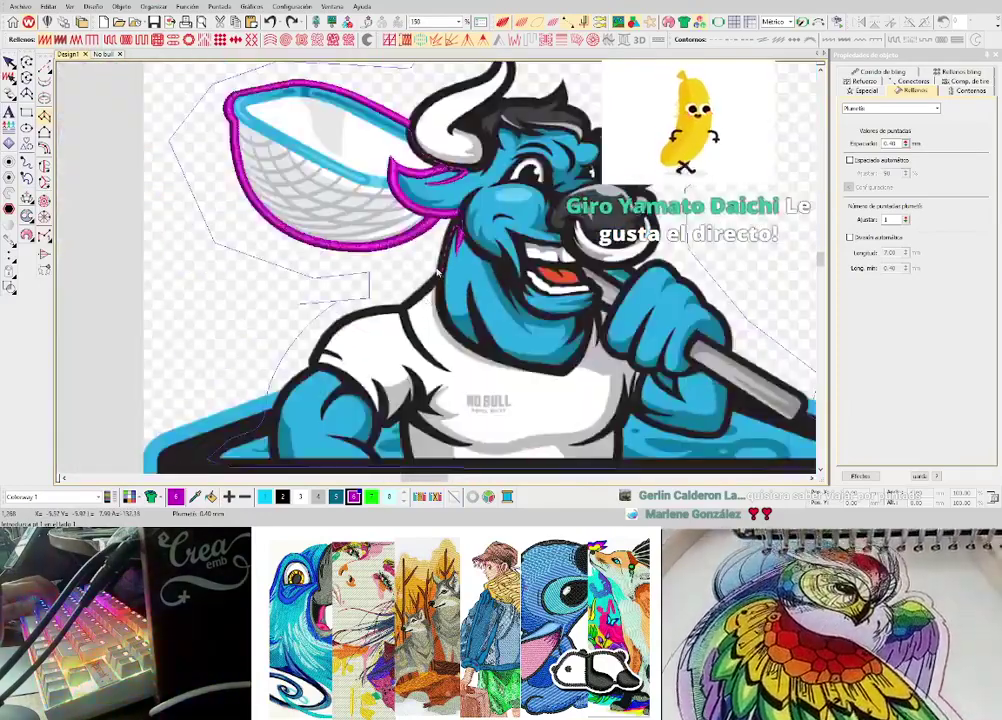
- Cover the black shoulder line with a satin column from the neck outline junction down to where the shirt seam branches off
scroll(443, 275, up, 3)
scroll(438, 272, up, 2)
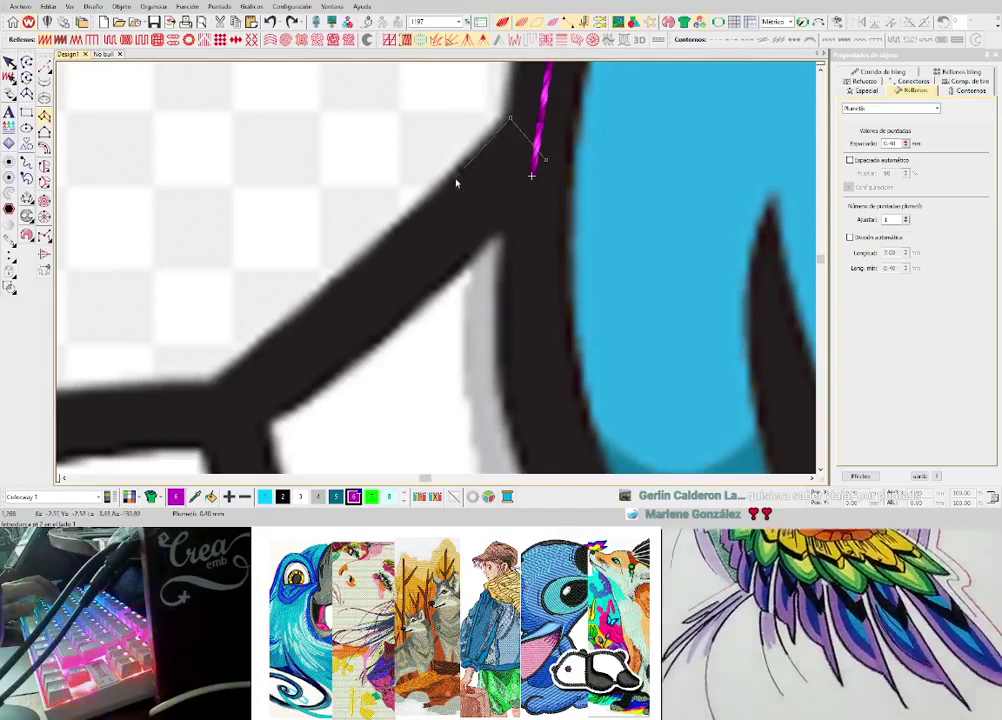
click(451, 178)
click(501, 227)
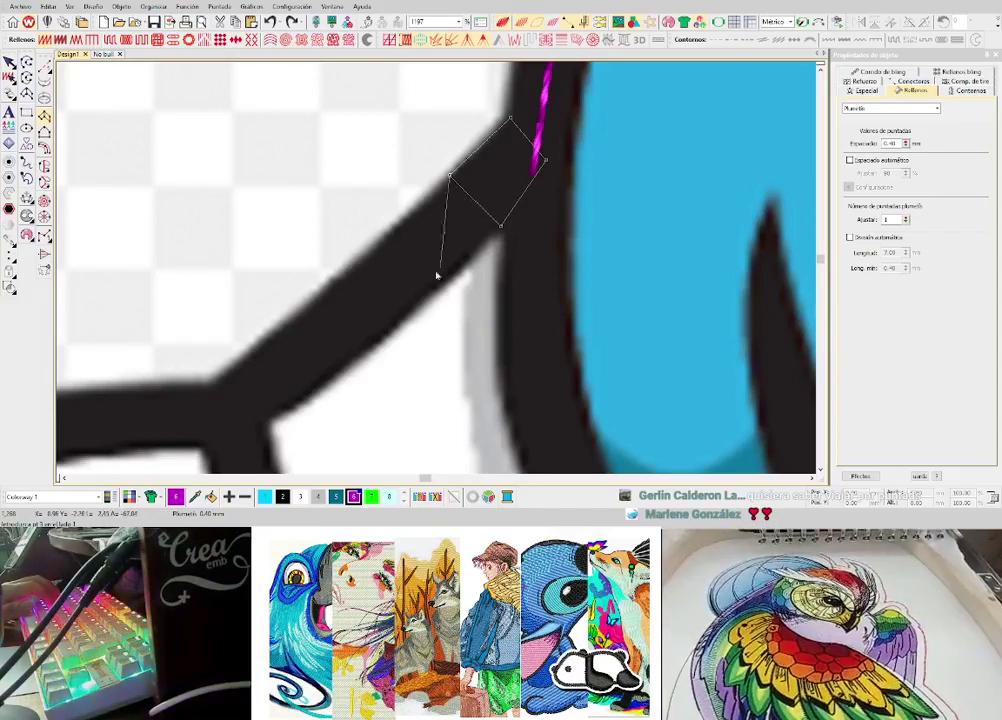
click(357, 256)
click(407, 318)
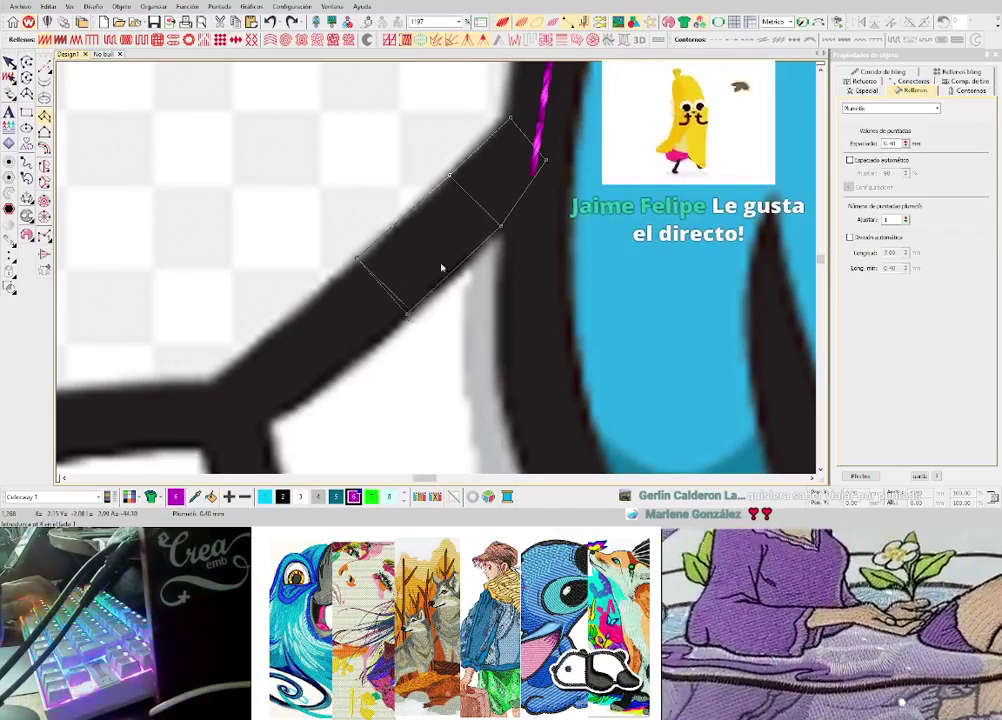
scroll(441, 268, down, 1)
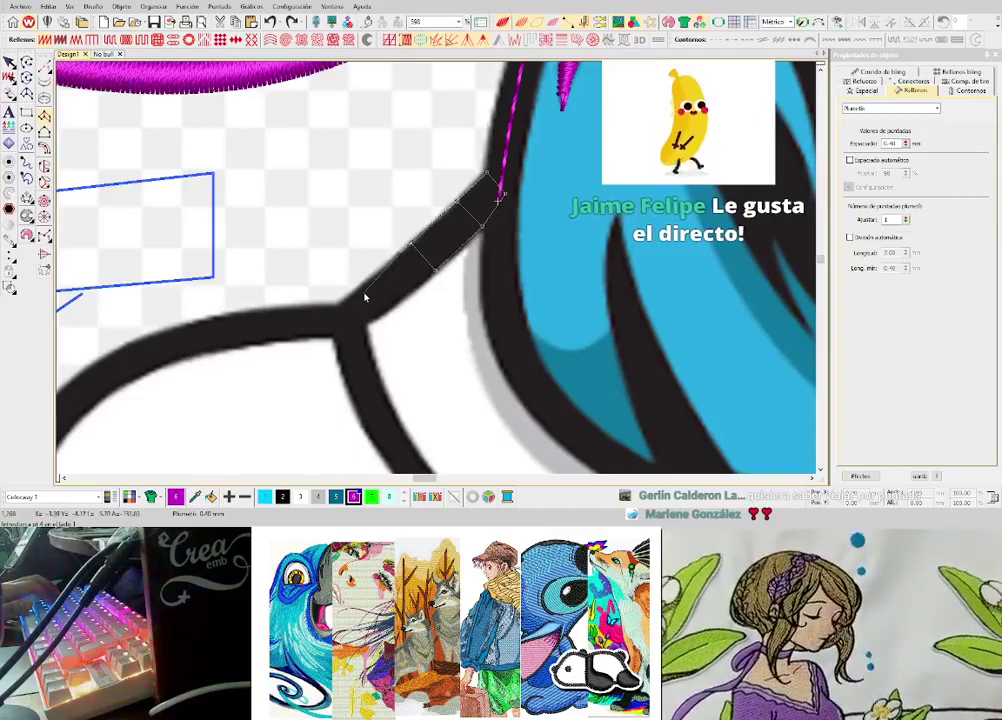
scroll(362, 304, up, 1)
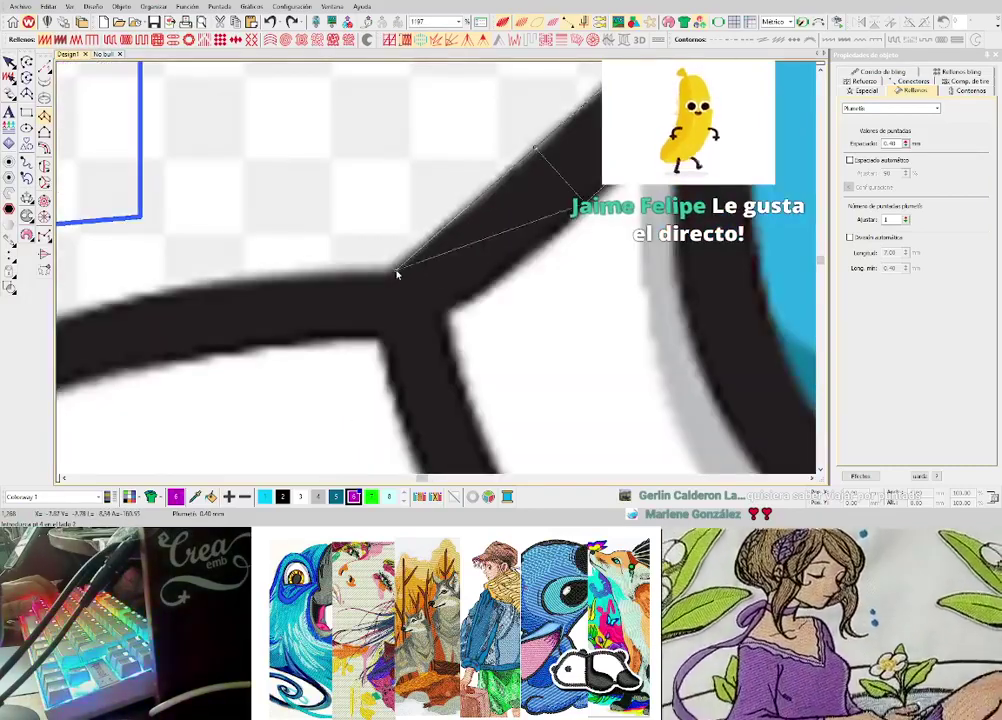
click(397, 271)
click(434, 315)
key(Return)
scroll(434, 226, down, 1)
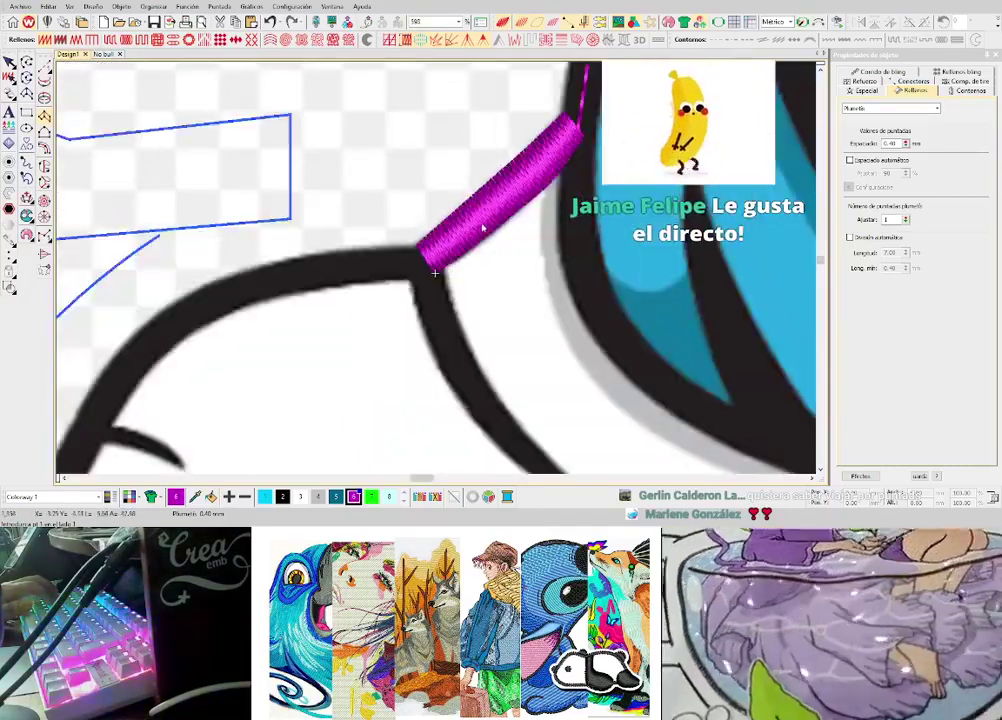
- Reshape the shoulder line's satin column by adjusting the nodes along its upper edge to follow the black outline
key(Escape)
scroll(509, 131, up, 1)
key(h)
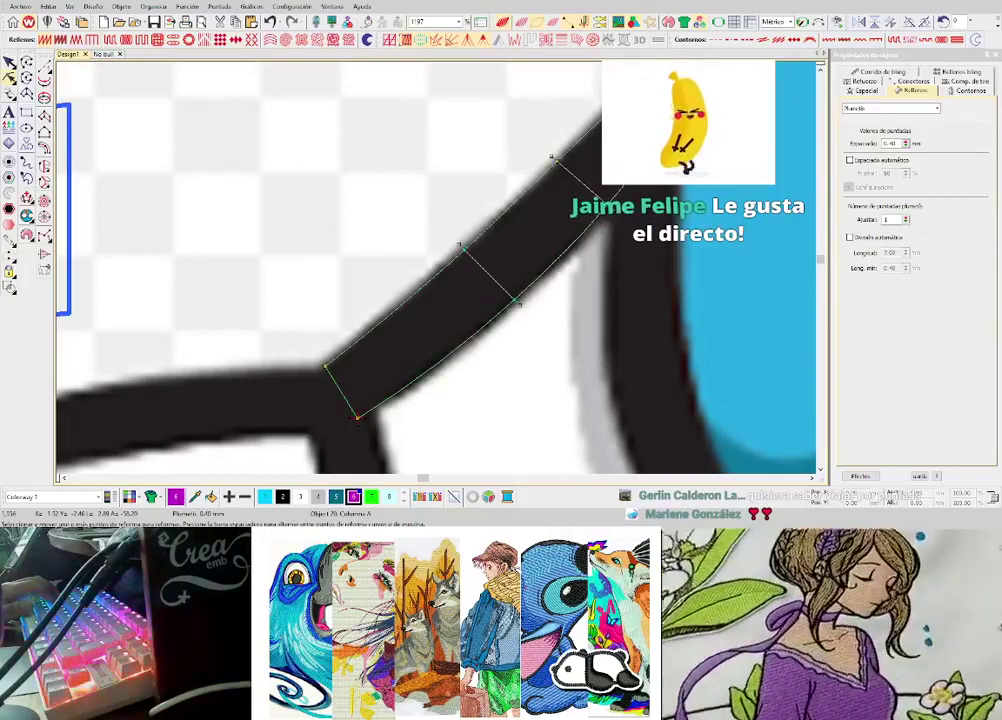
key(Escape)
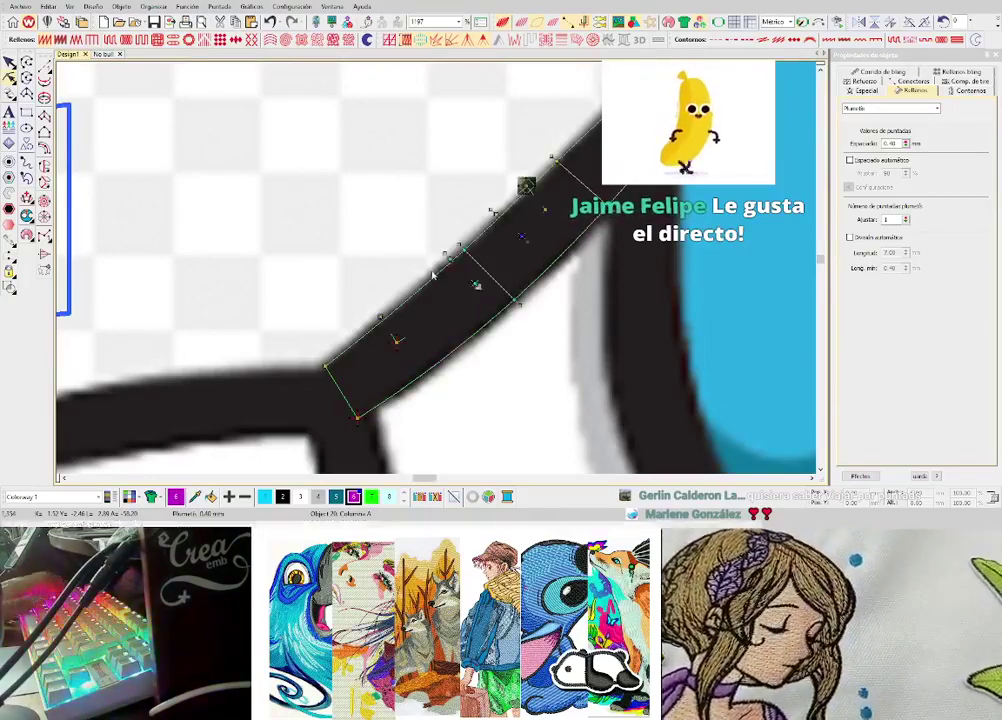
scroll(507, 284, down, 1)
key(Escape)
scroll(370, 316, down, 1)
scroll(434, 266, down, 1)
scroll(432, 280, up, 2)
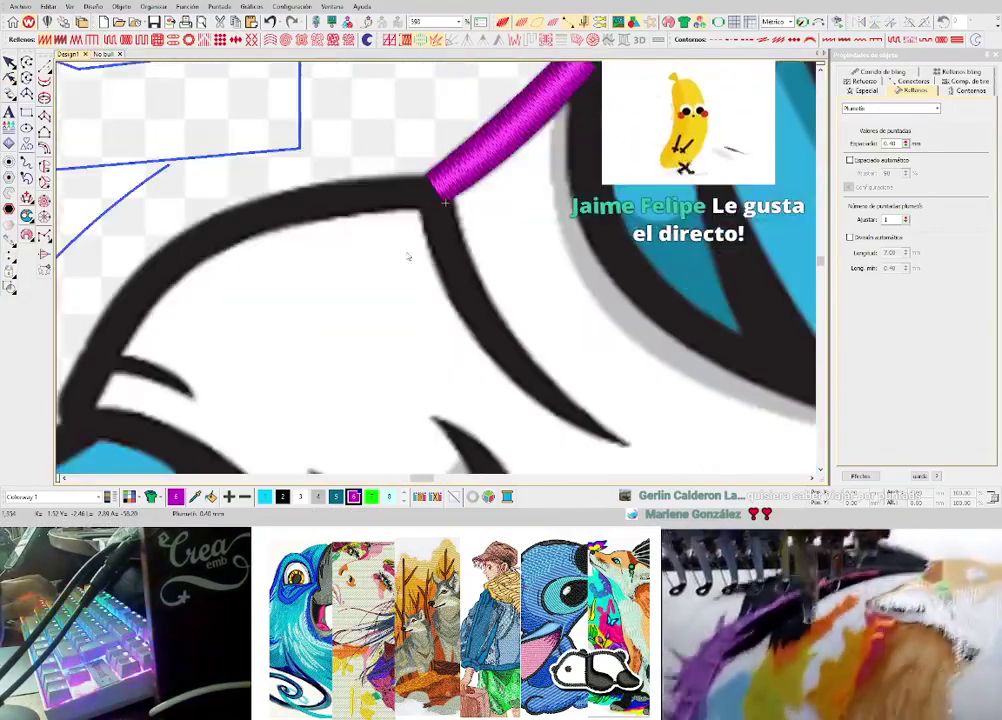
- Digitize a run-stitch line from the shoulder column's lower end down the middle of the curved shirt seam to its tip
click(445, 203)
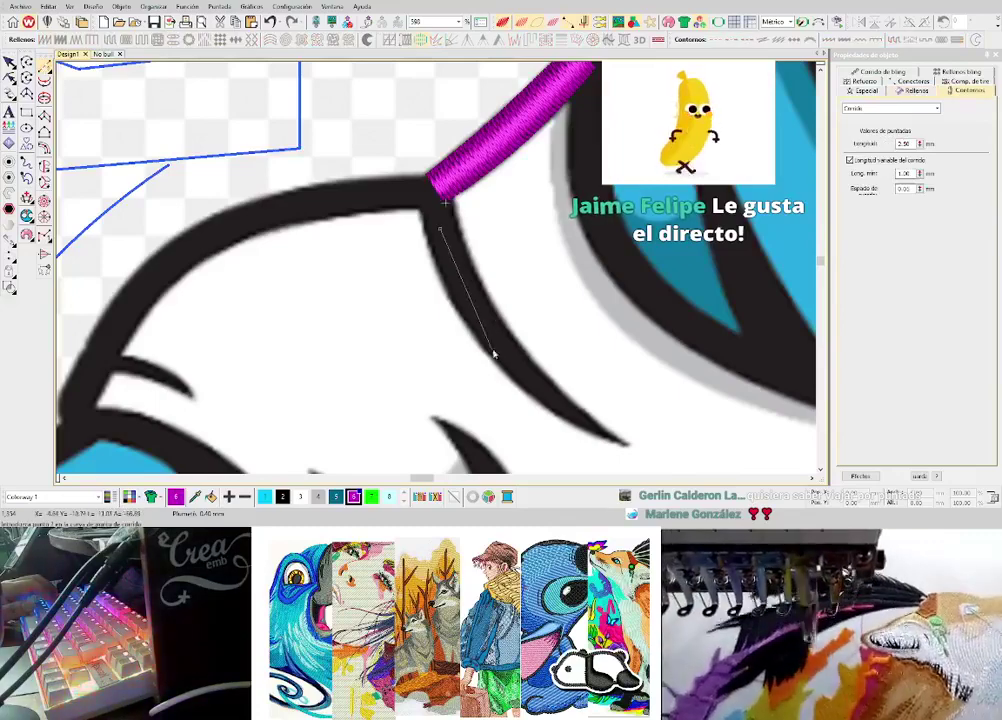
click(632, 445)
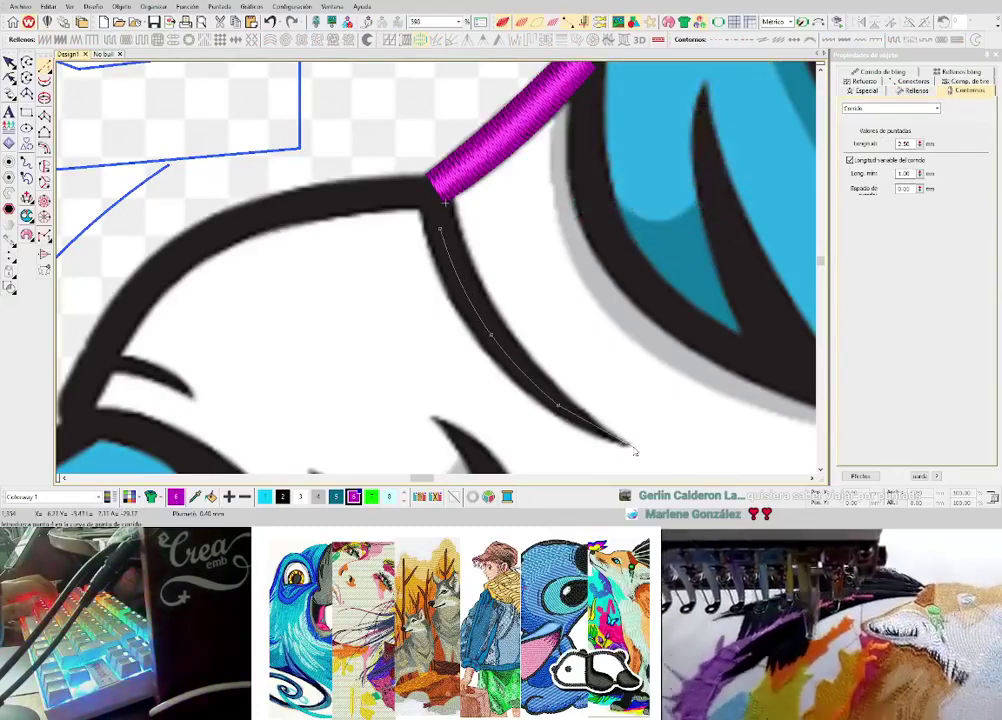
key(Return)
- Place satin column point pairs along both edges of the curved shirt seam, from its pointed tip up to just below the shoulder junction
scroll(436, 270, up, 3)
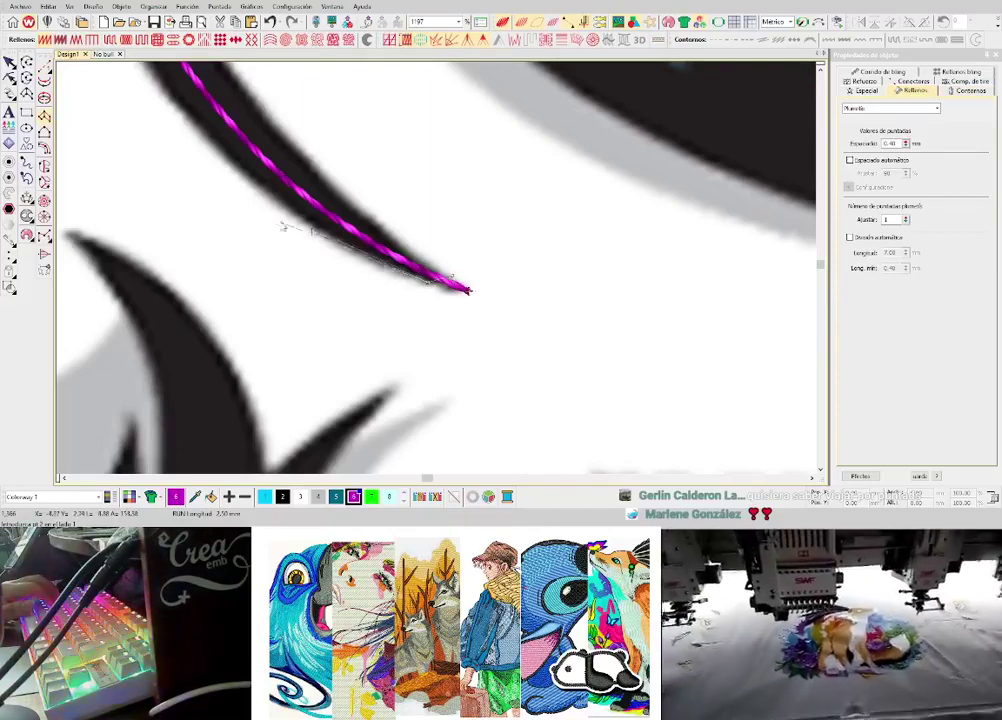
click(326, 236)
click(371, 217)
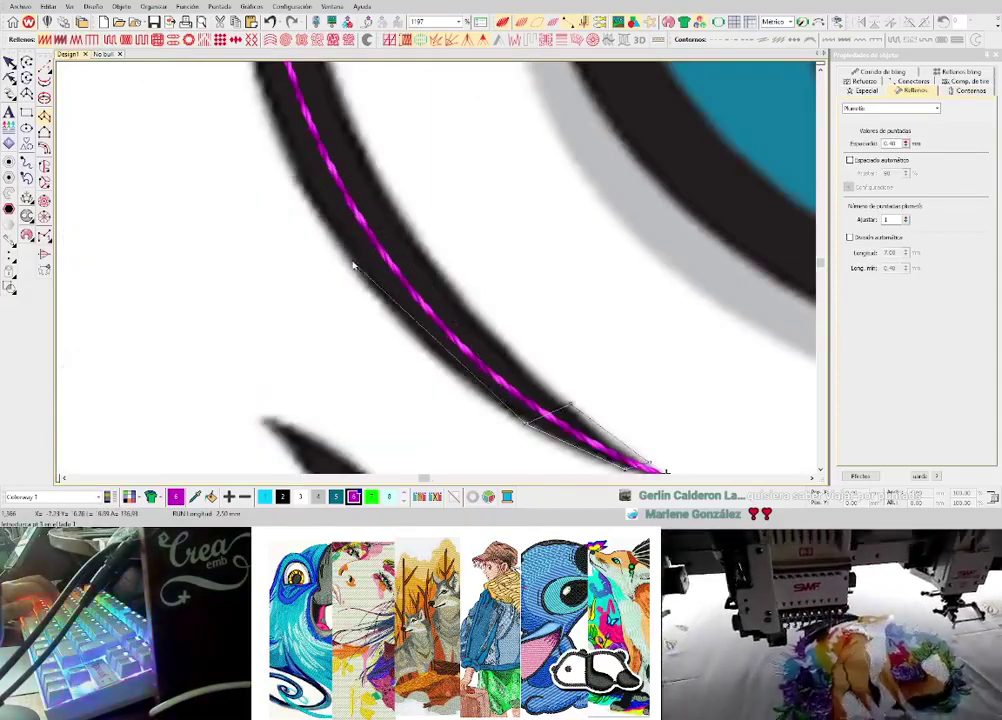
click(352, 265)
click(413, 237)
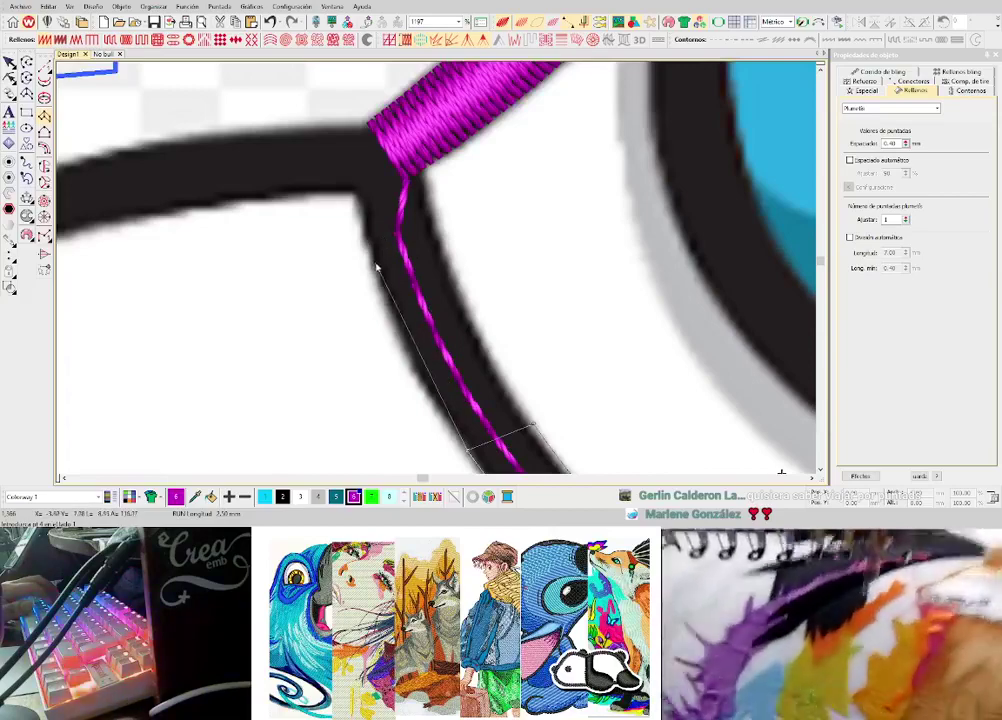
right_click(376, 263)
right_click(436, 238)
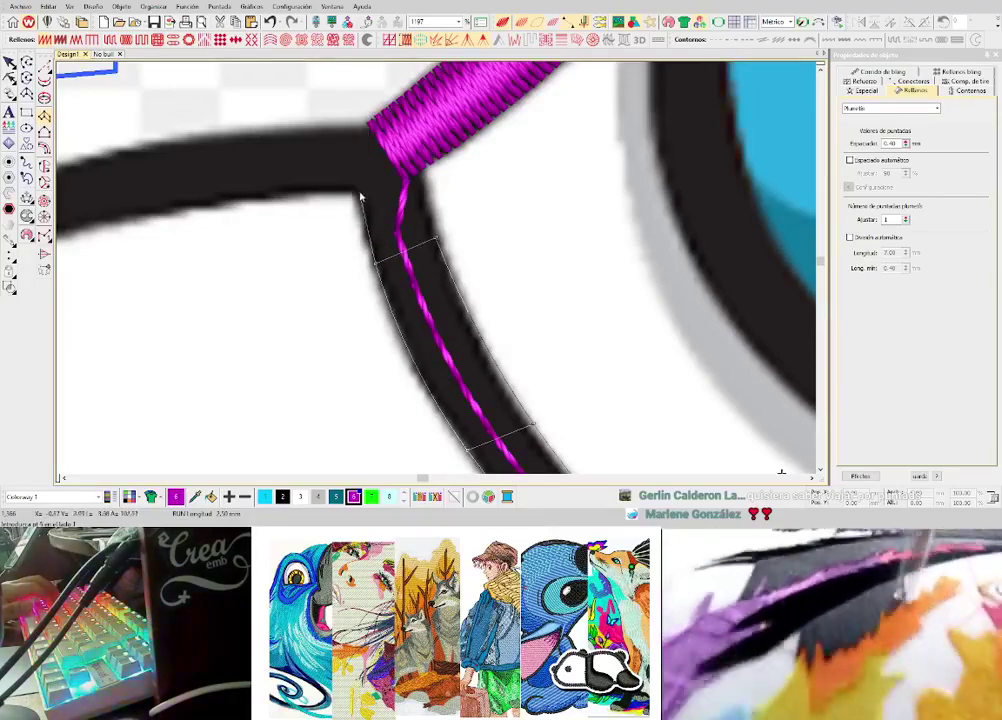
- Carry the seam's satin column around the shoulder junction and along the sleeve's black outline to the small fold spike, and finish it
click(358, 193)
click(193, 205)
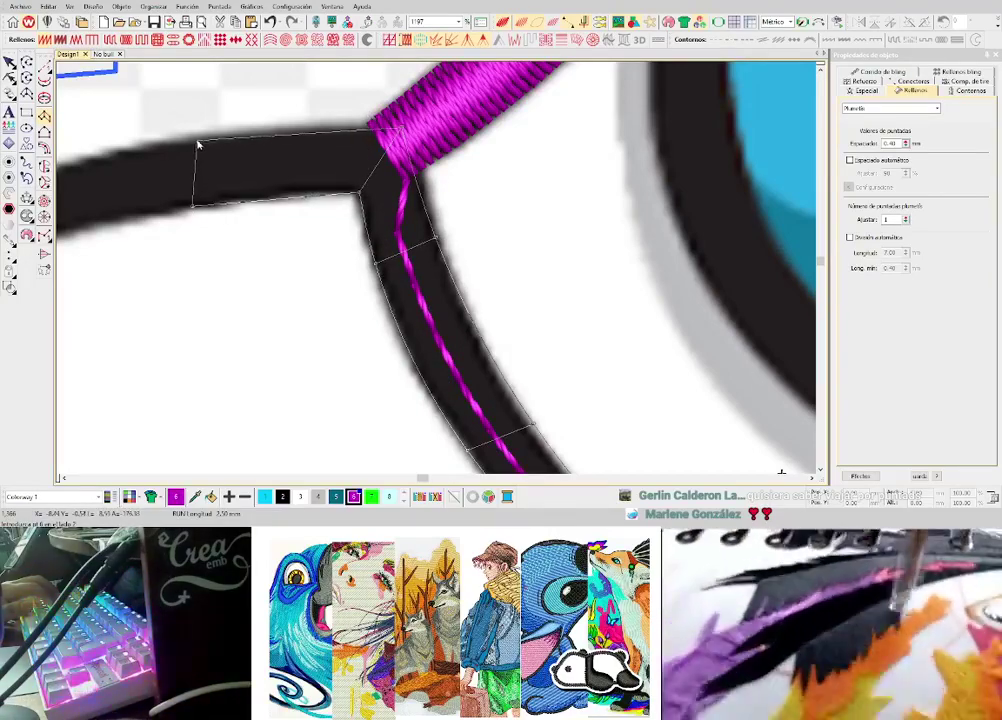
right_click(194, 139)
scroll(226, 259, down, 1)
scroll(333, 300, up, 1)
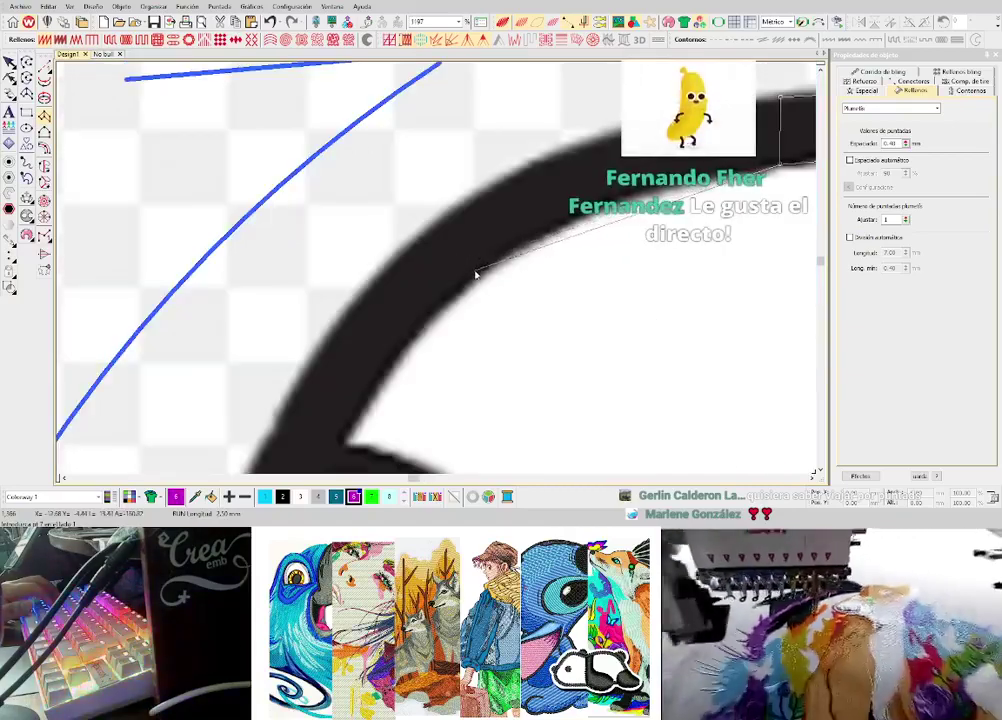
right_click(471, 275)
right_click(434, 238)
scroll(310, 415, down, 1)
scroll(370, 402, up, 1)
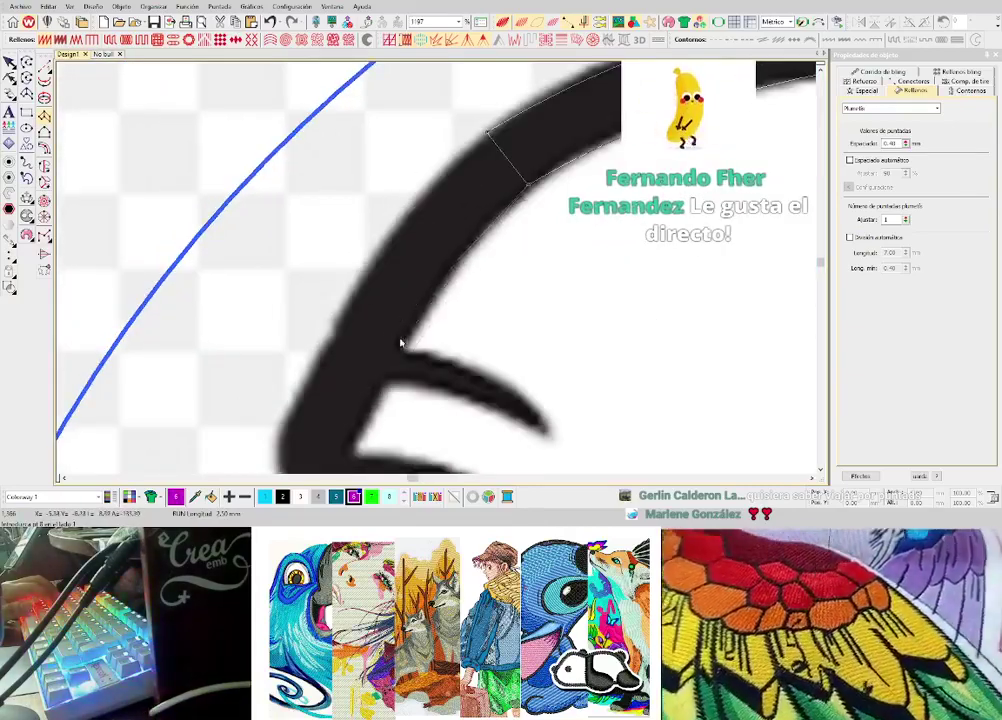
click(403, 351)
click(340, 325)
key(Return)
scroll(403, 343, down, 4)
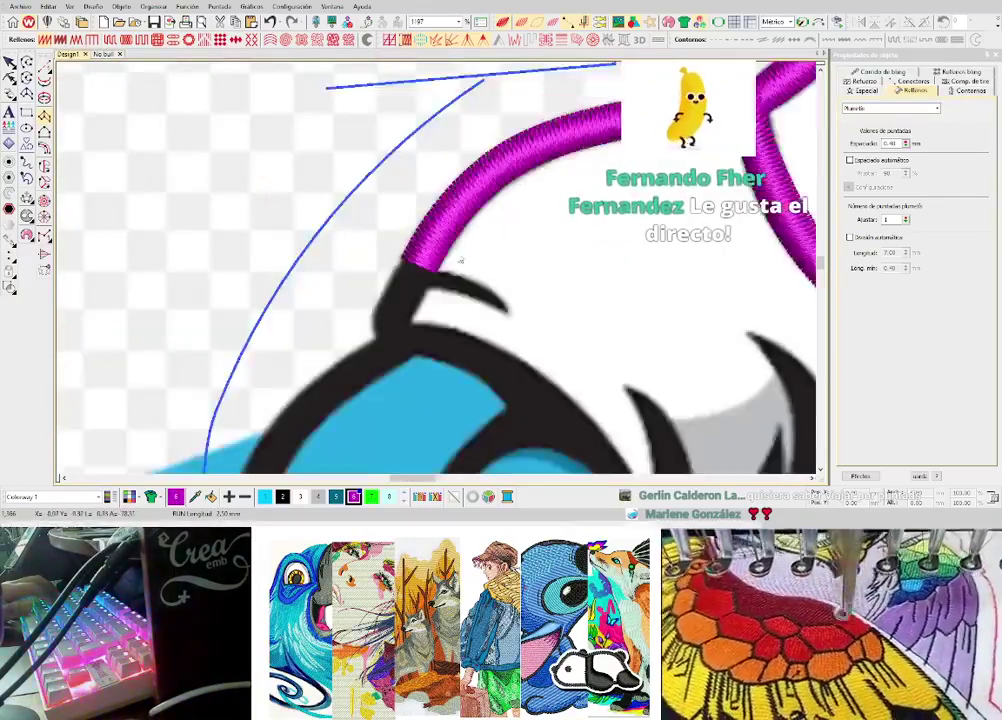
- Digitize a run-stitch line from the end of the sleeve outline's satin column along the small fold spike to its tip
scroll(436, 275, up, 1)
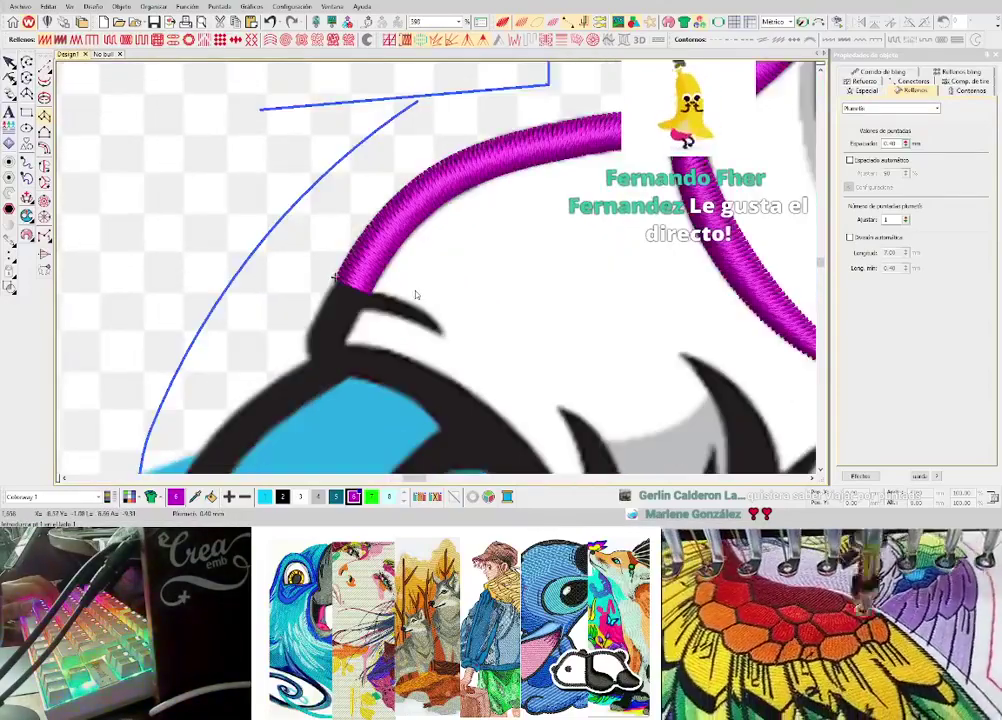
key(t)
scroll(437, 272, up, 3)
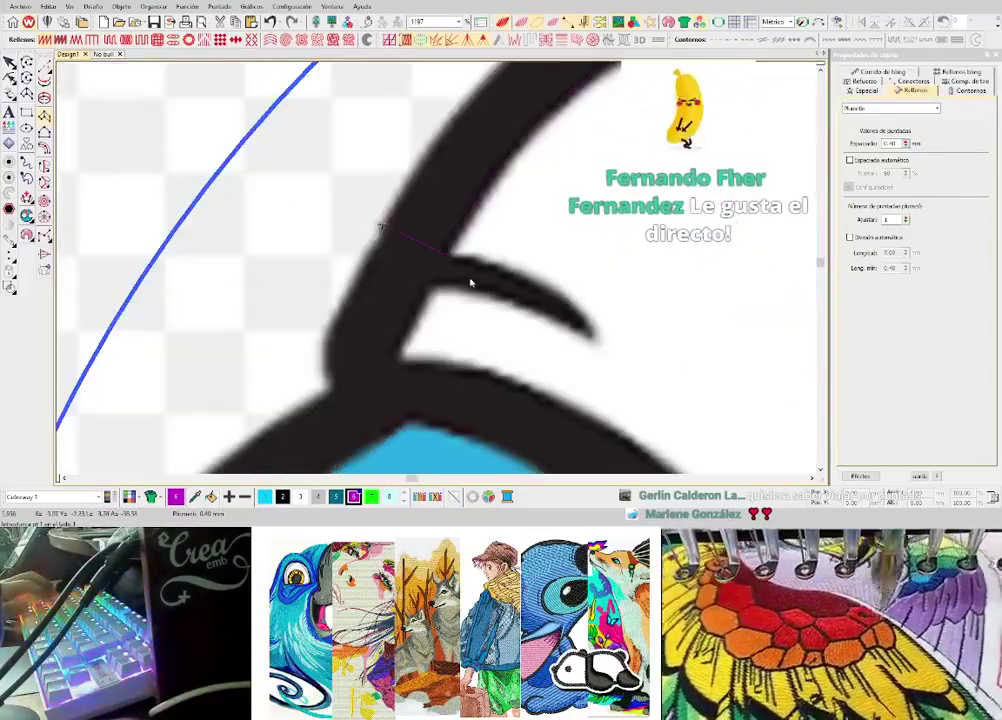
key(ctrl+z)
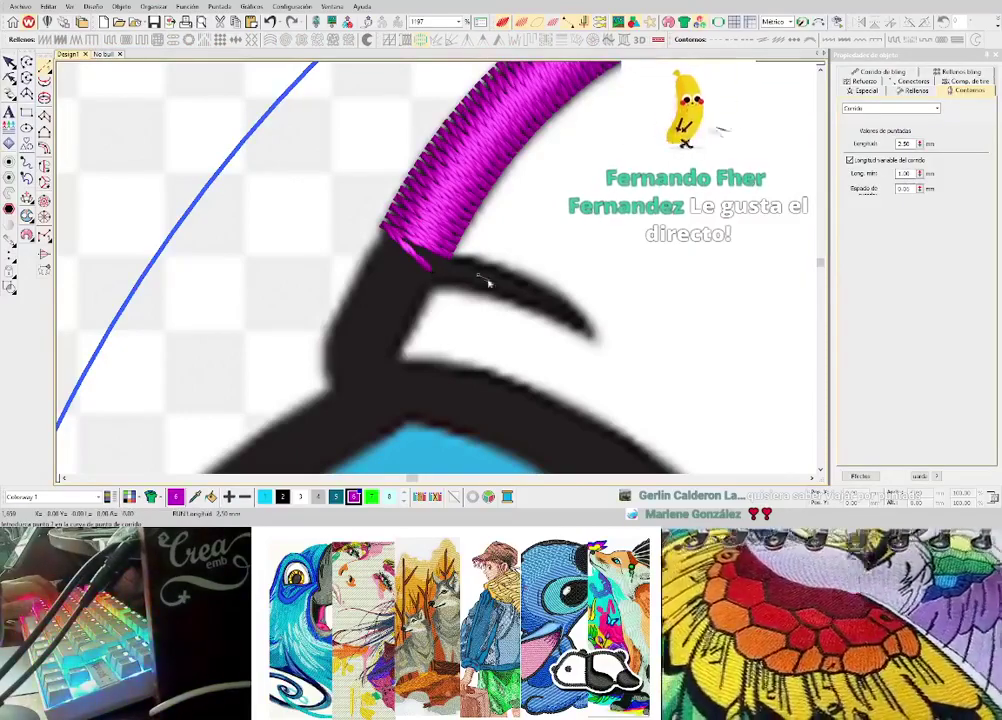
click(595, 342)
key(Return)
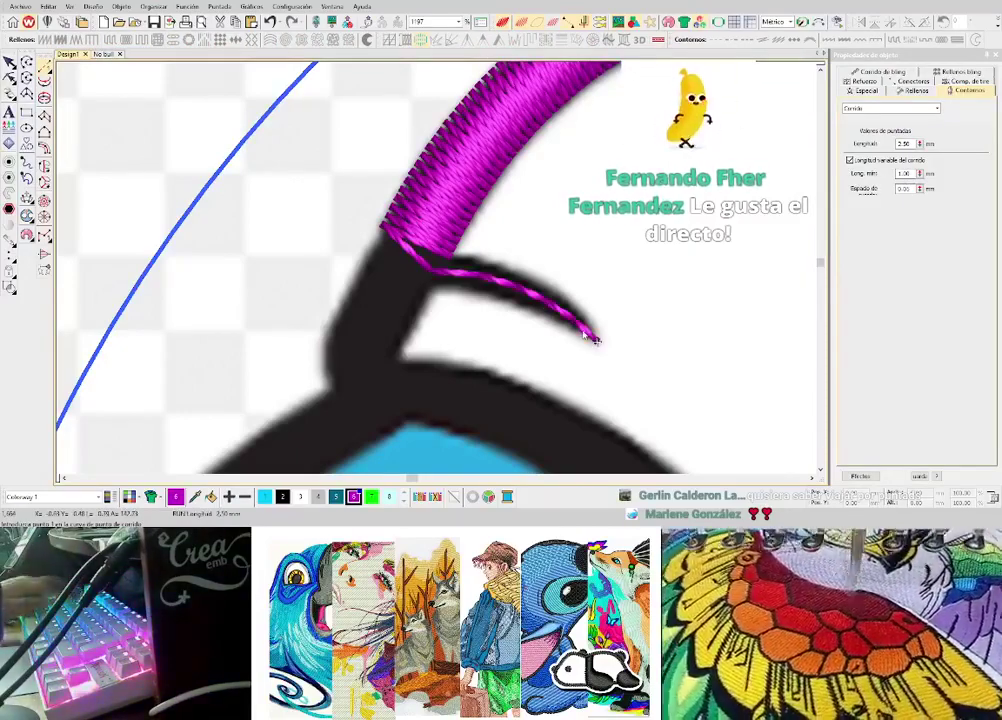
- Cover the small sleeve fold spike with a satin column from its tip back to the sleeve outline
key(space)
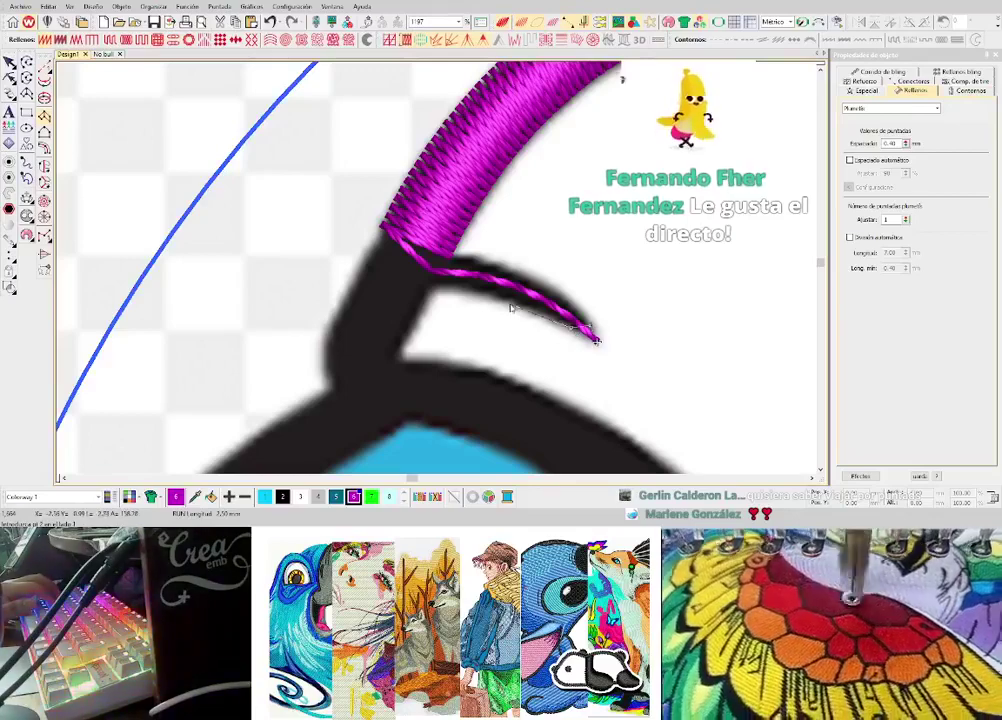
click(421, 287)
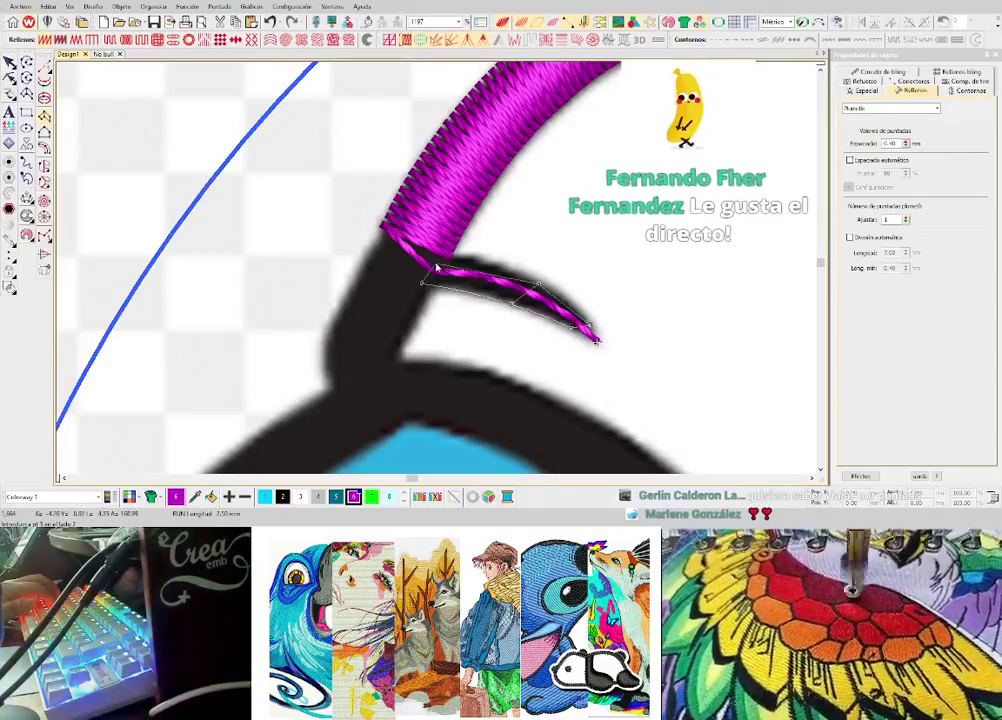
click(438, 256)
key(Return)
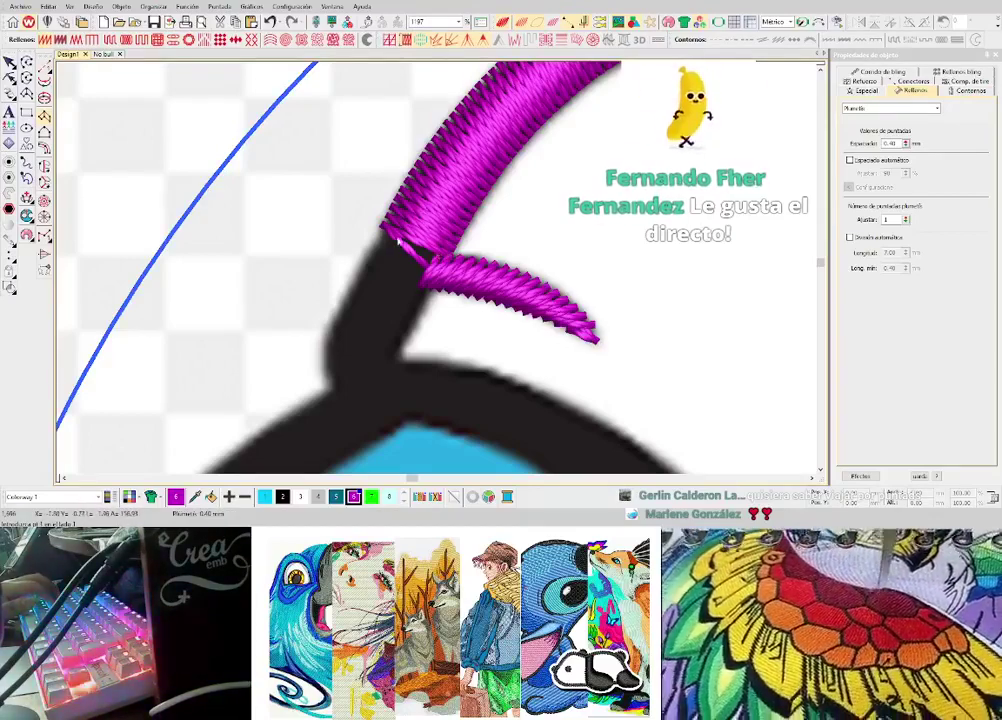
- Cover the sleeve's outer outline with a satin column from the fold spike down to the black outline at the sleeve hem
key(s)
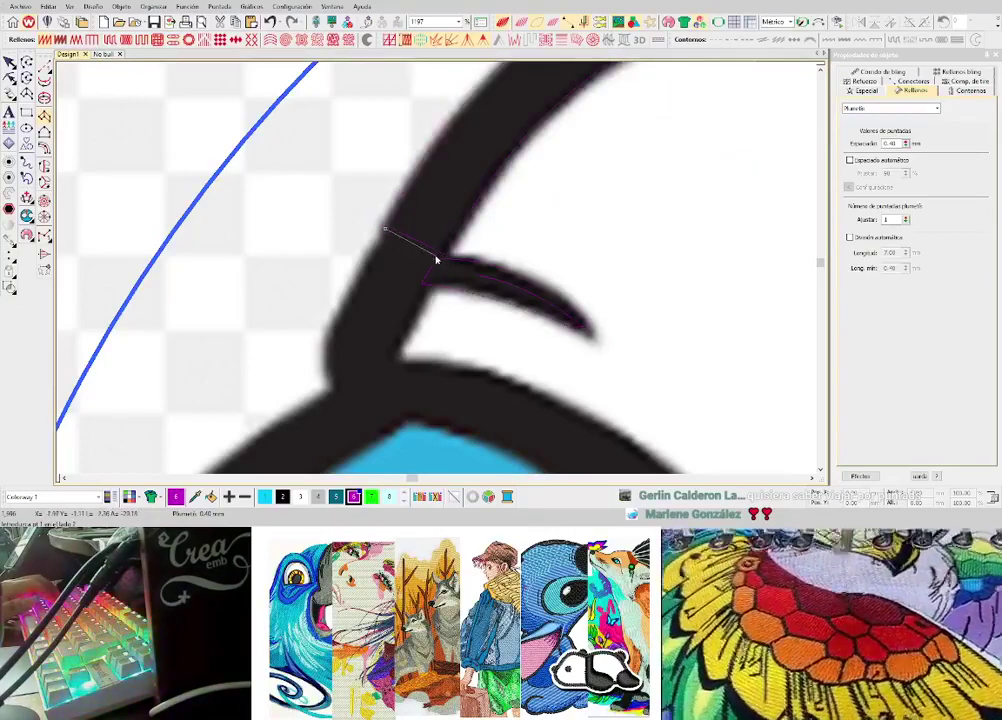
click(340, 319)
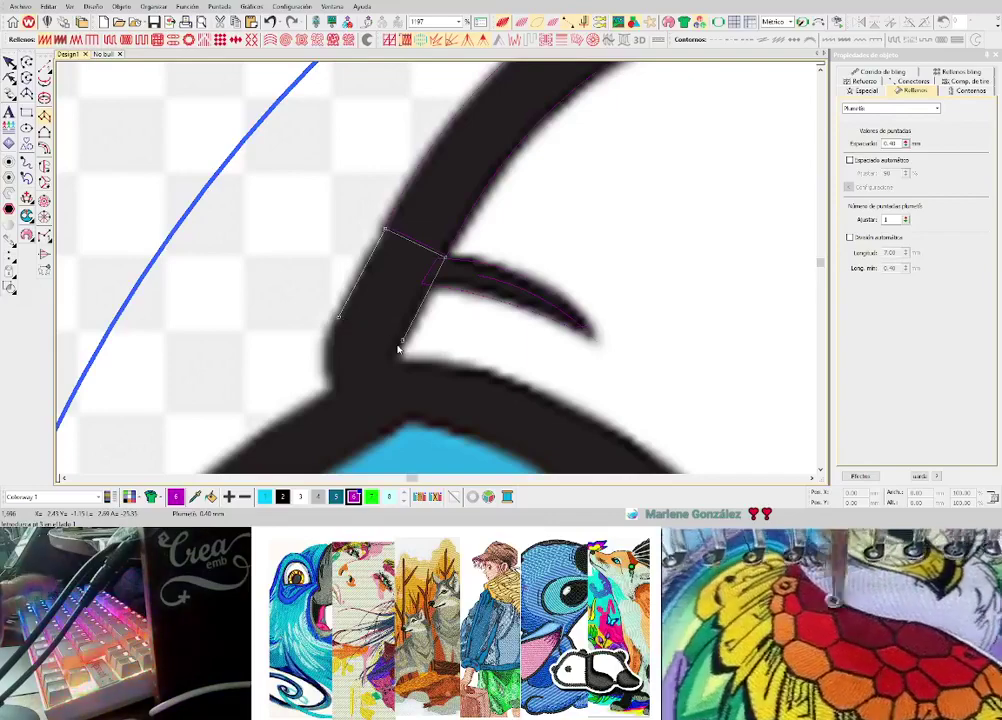
key(s)
key(s)
key(s)
key(s)
key(s)
key(s)
key(s)
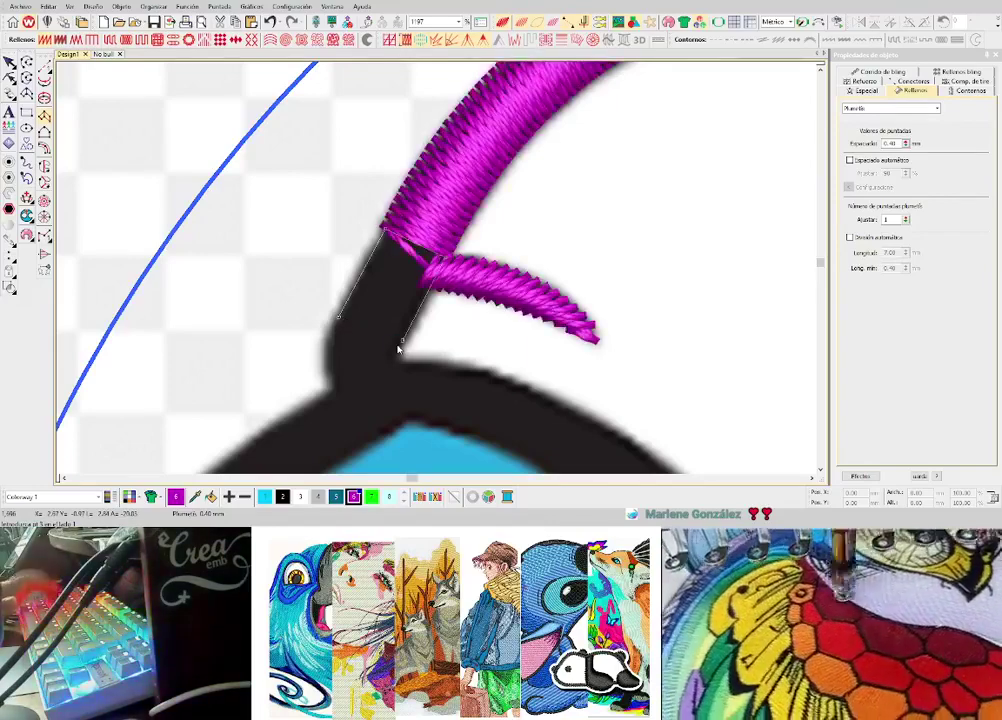
key(s)
key(s)
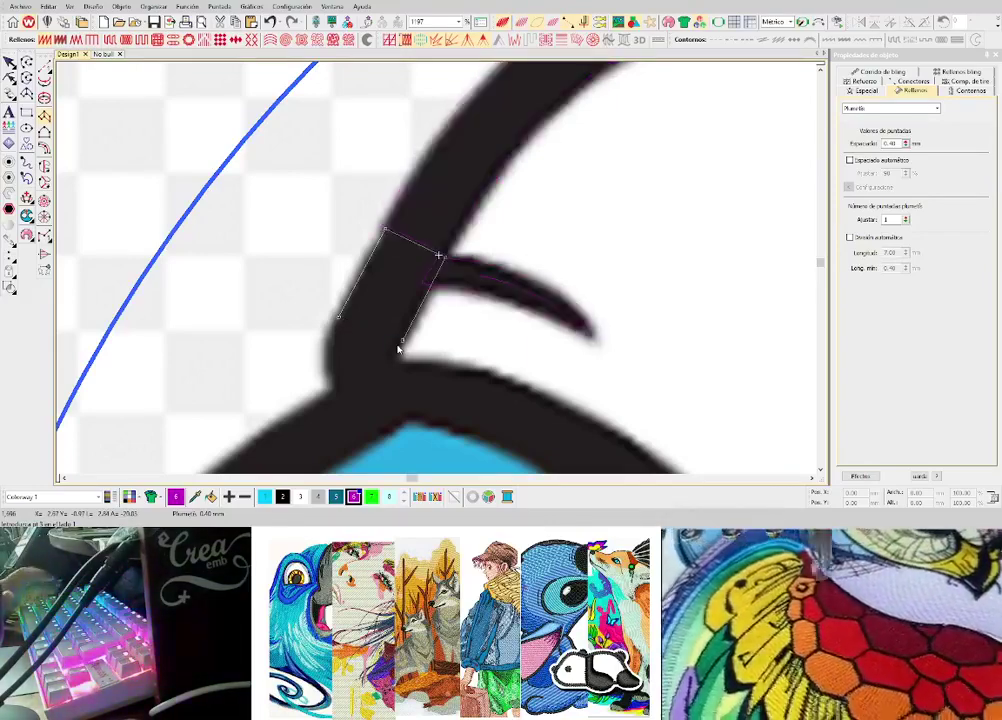
right_click(328, 353)
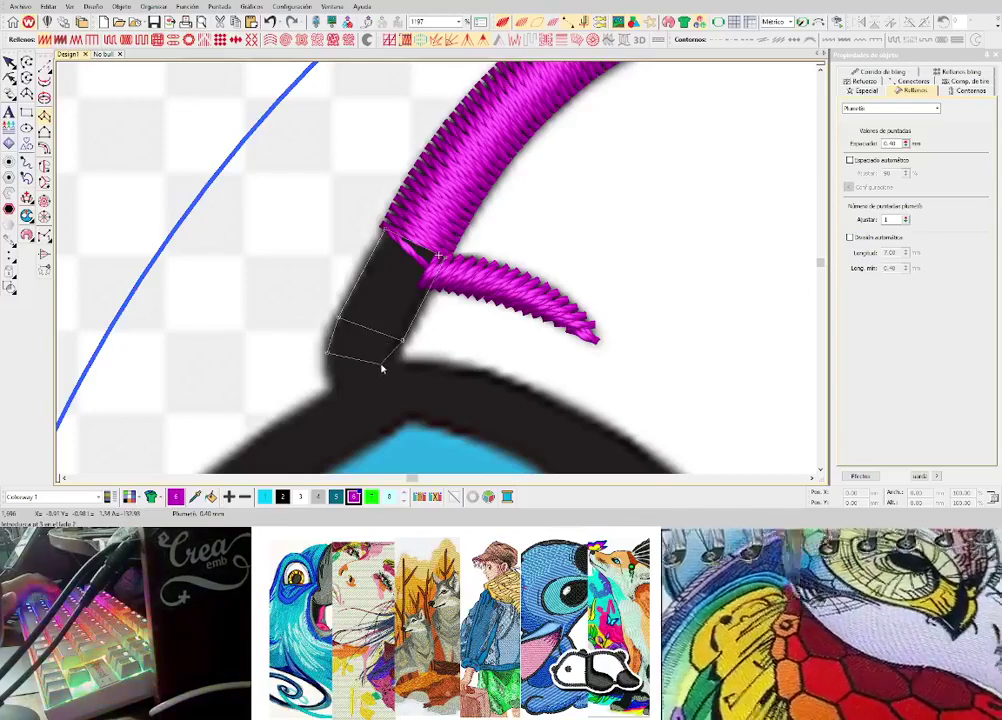
right_click(391, 368)
right_click(337, 386)
click(381, 400)
key(Return)
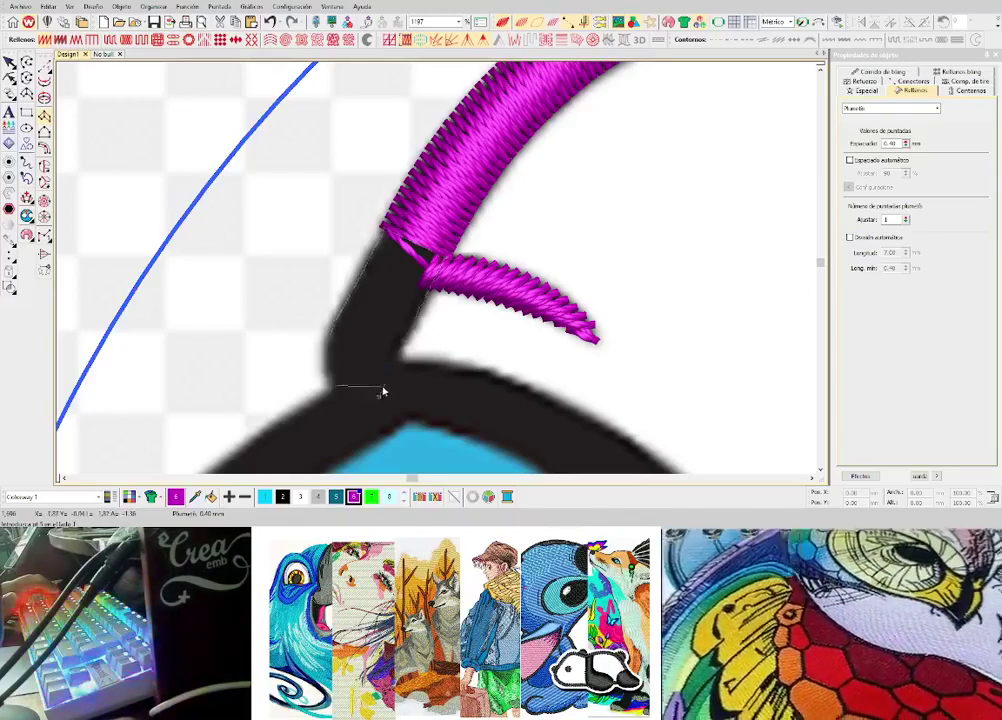
- Reshape the lower sleeve outline's satin column by moving its side nodes slightly outward near the upper end
key(h)
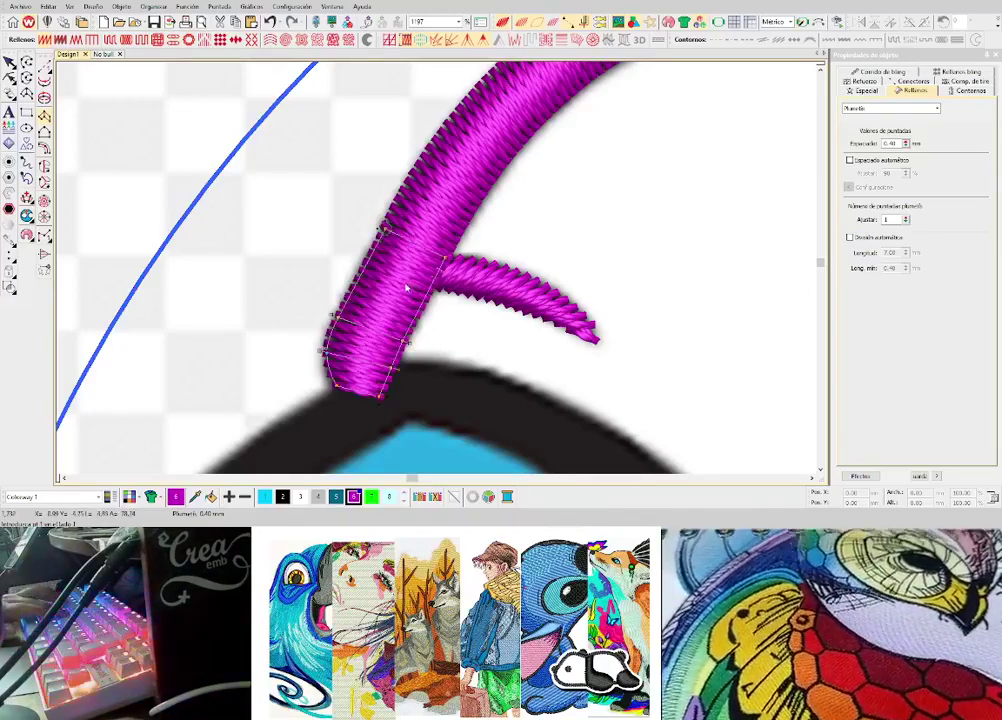
click(336, 318)
key(space)
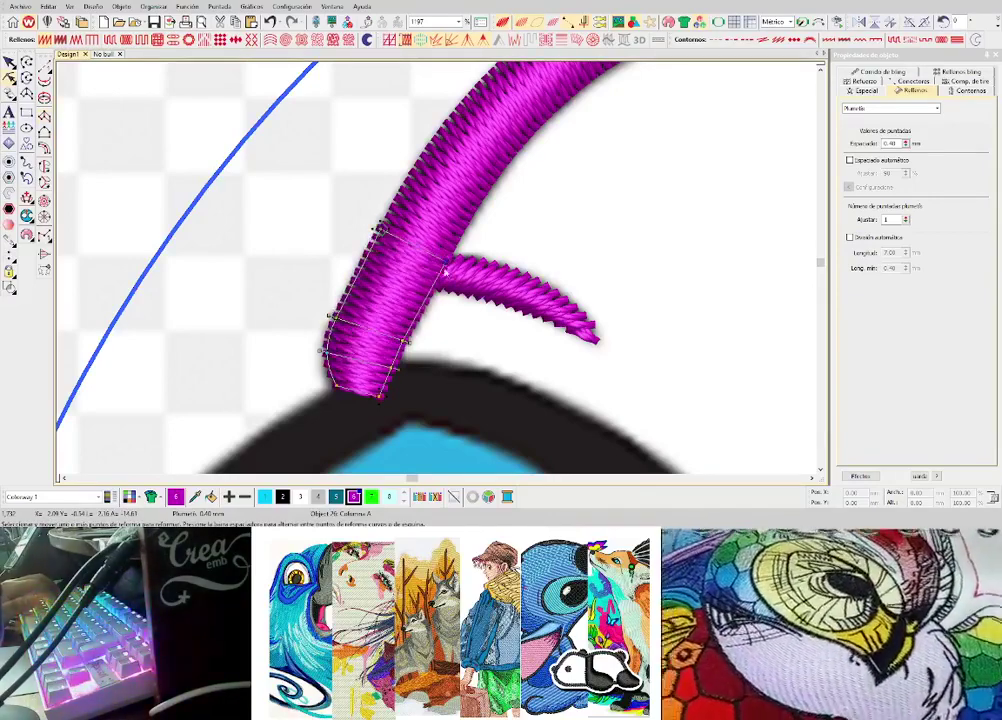
key(Escape)
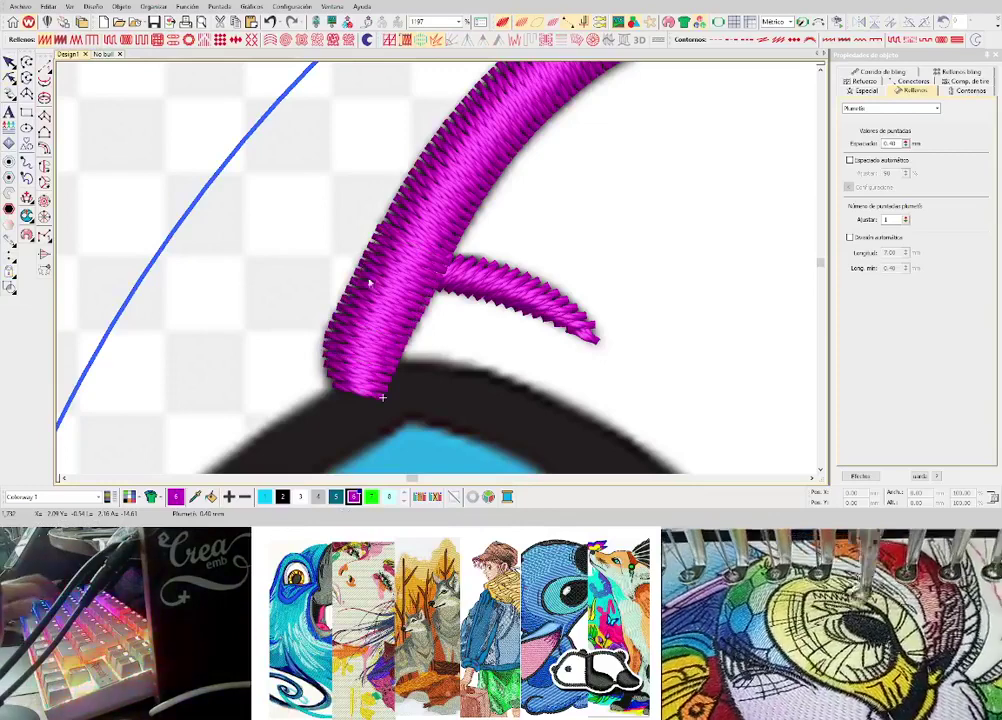
- Reshape the lower sleeve outline's satin column by pulling its two upper end nodes slightly down and outward near the fold spike
click(371, 300)
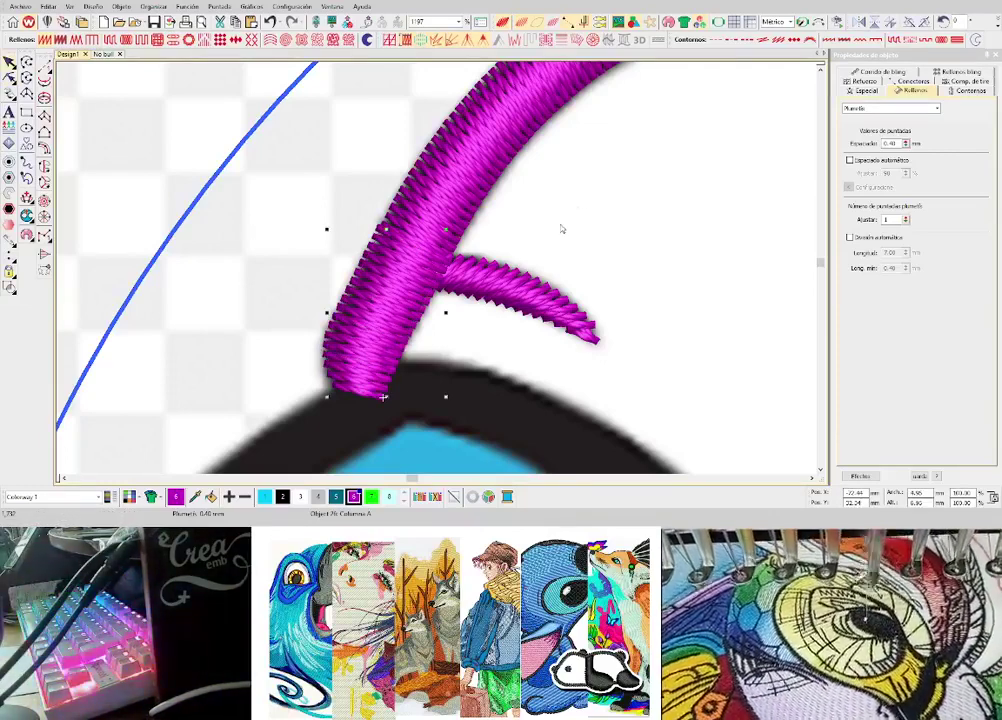
click(506, 25)
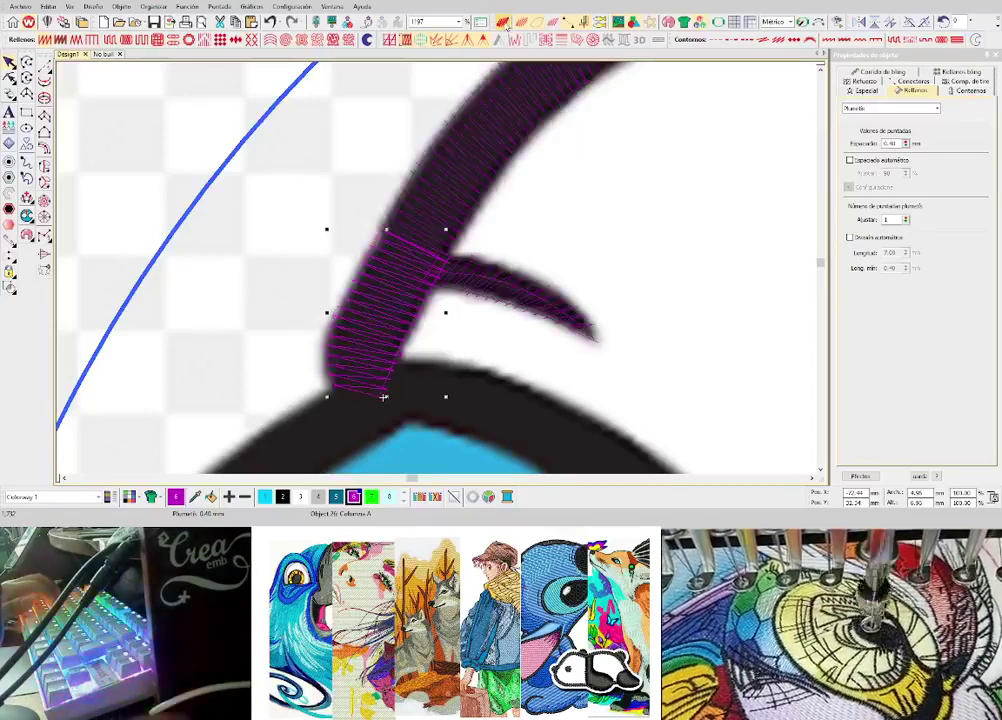
click(506, 25)
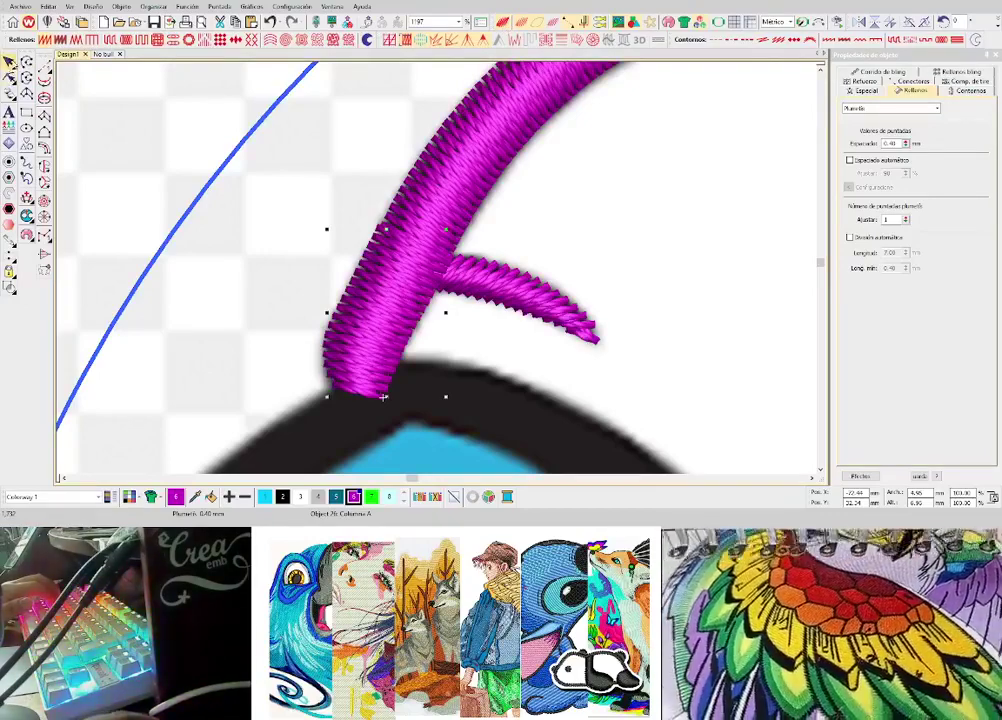
key(h)
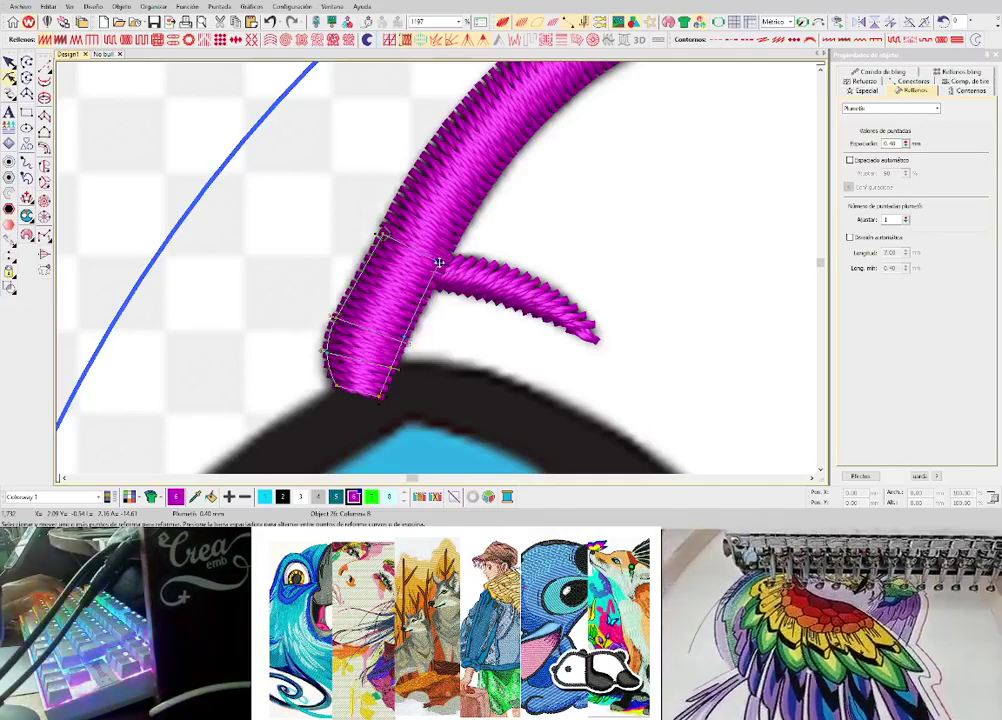
key(Escape)
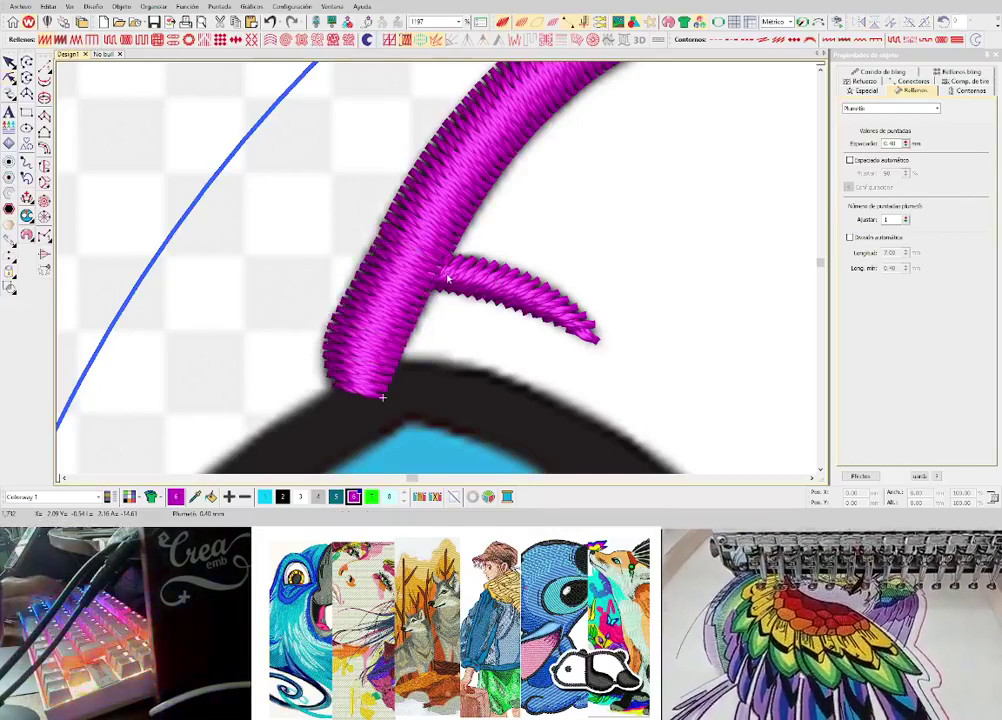
- Move the small fold spike's satin column slightly toward the sleeve outline so that its base overlaps the outline
scroll(437, 272, up, 5)
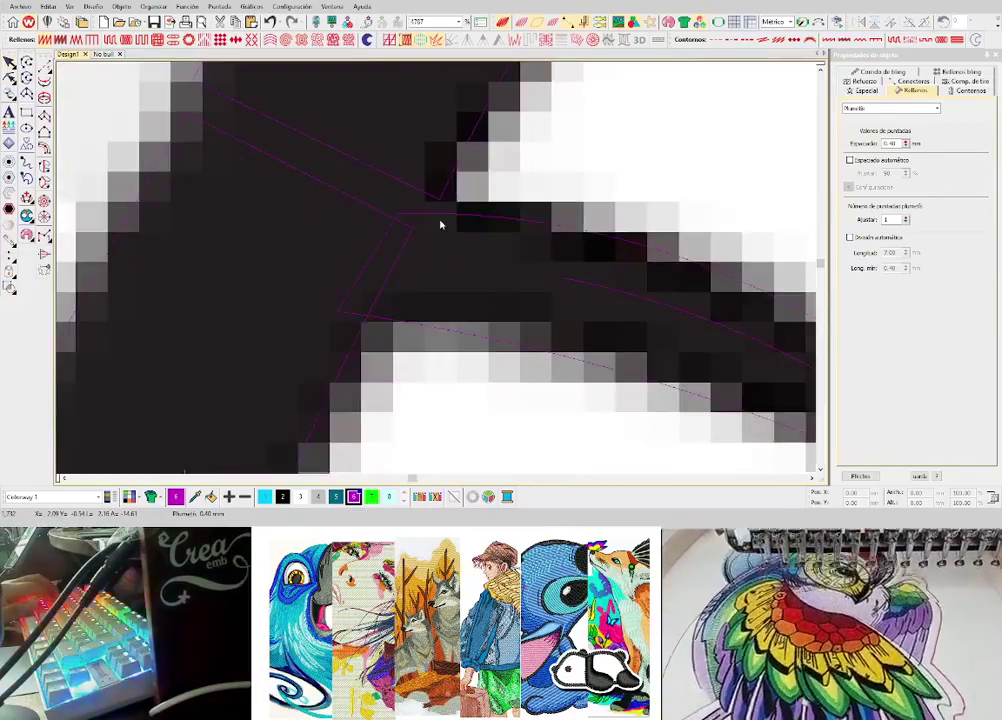
click(373, 240)
scroll(437, 272, up, 5)
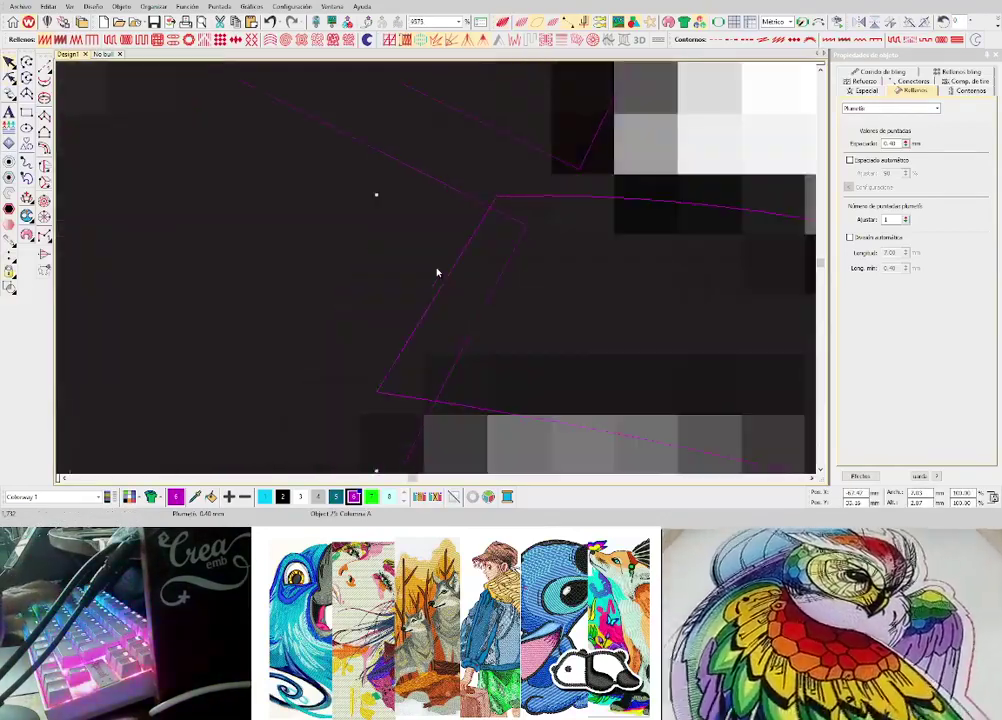
scroll(437, 272, down, 3)
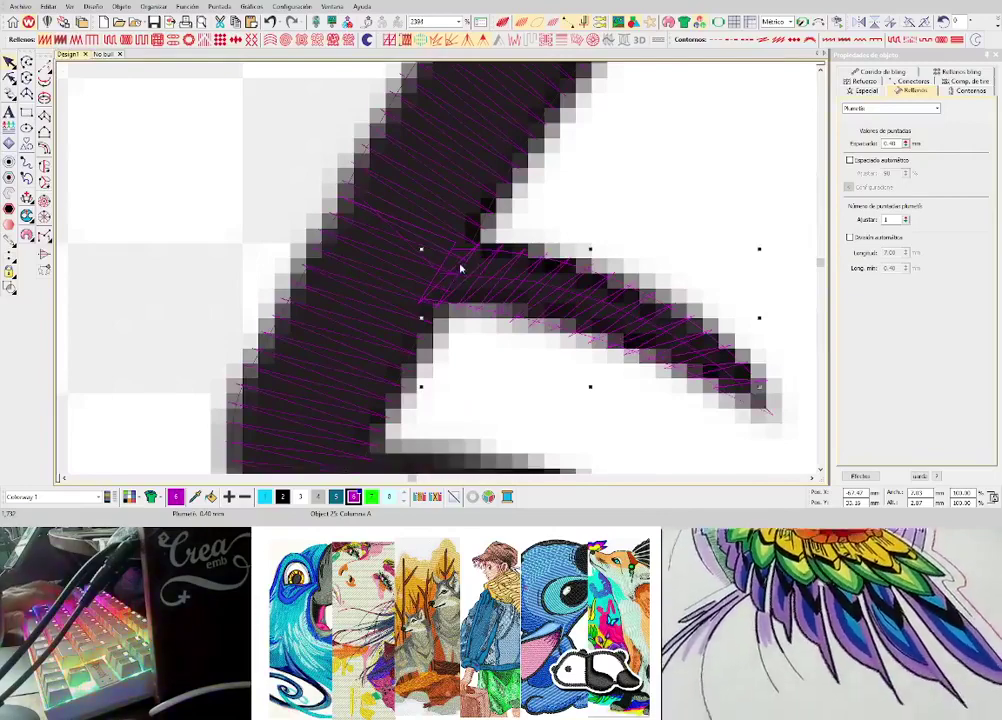
scroll(461, 268, down, 3)
scroll(435, 274, down, 6)
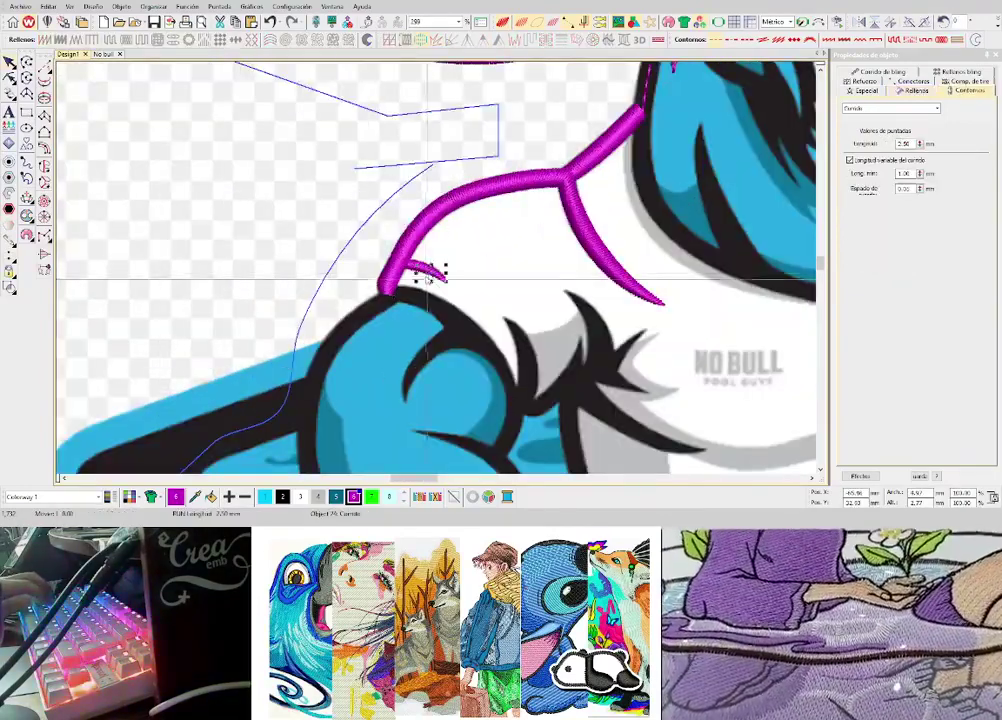
click(420, 268)
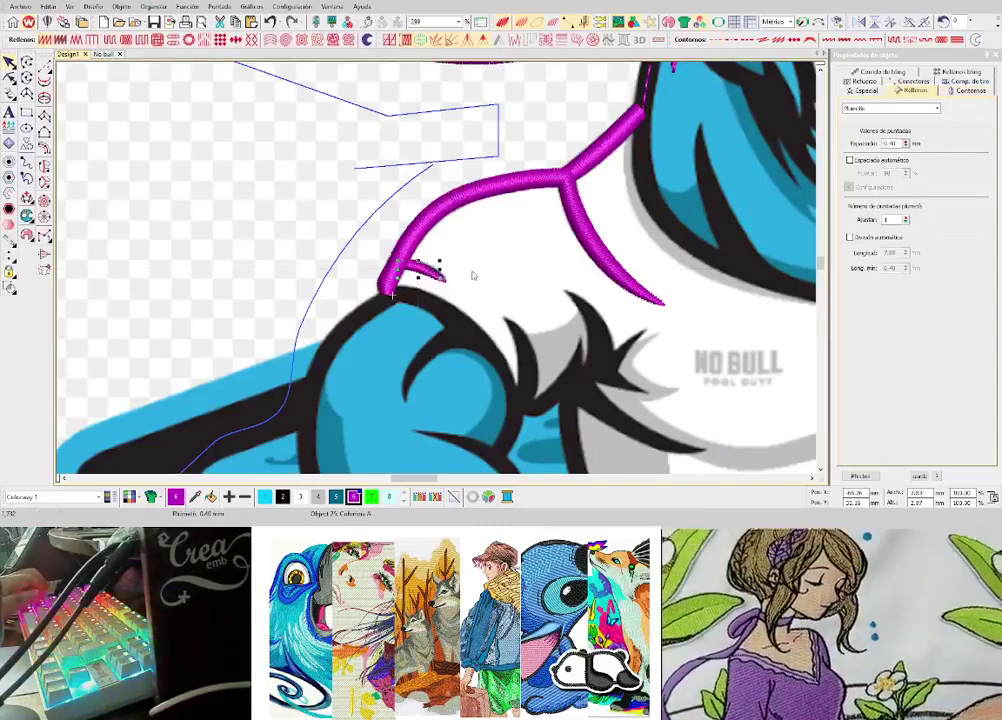
- Show the rulers and place a horizontal guide along the top edge of the black banner beneath the bull
scroll(430, 285, down, 3)
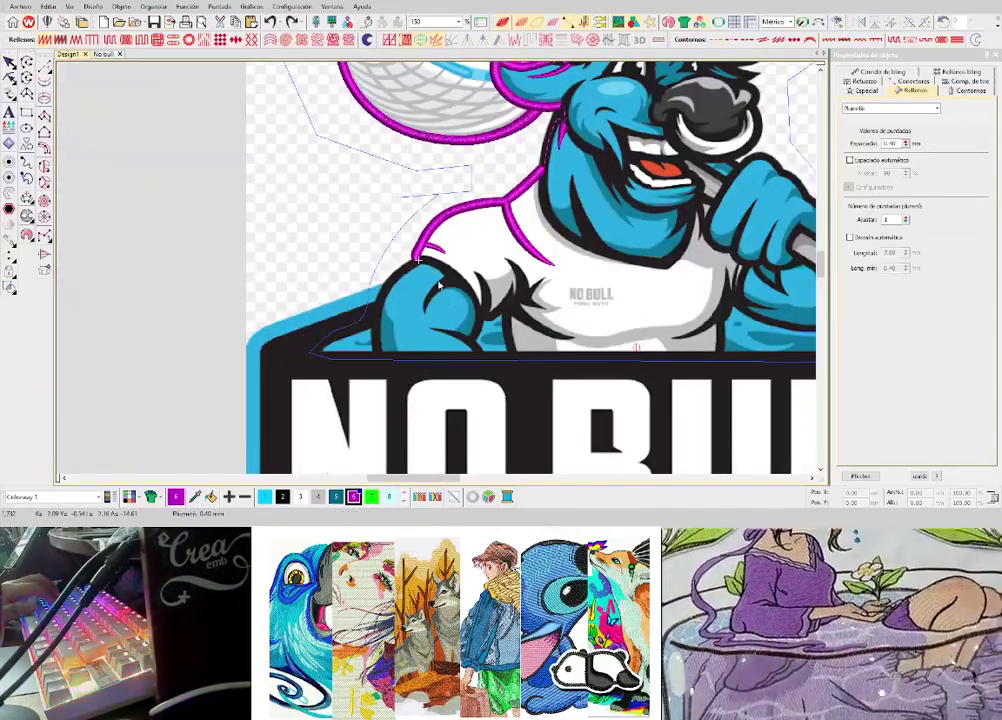
scroll(438, 286, up, 3)
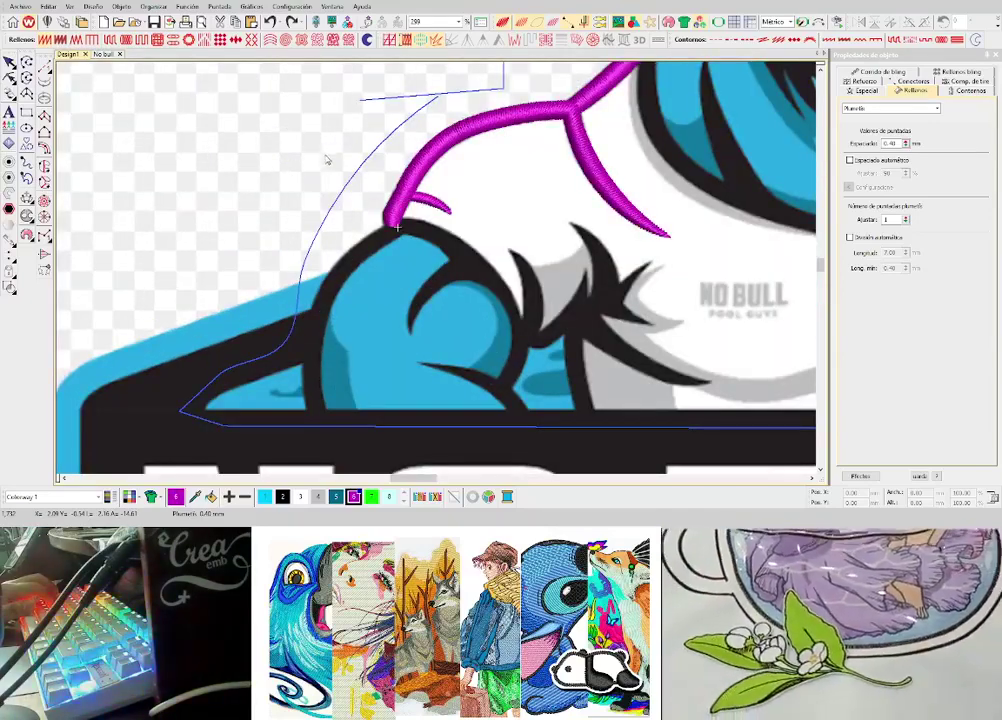
key(r)
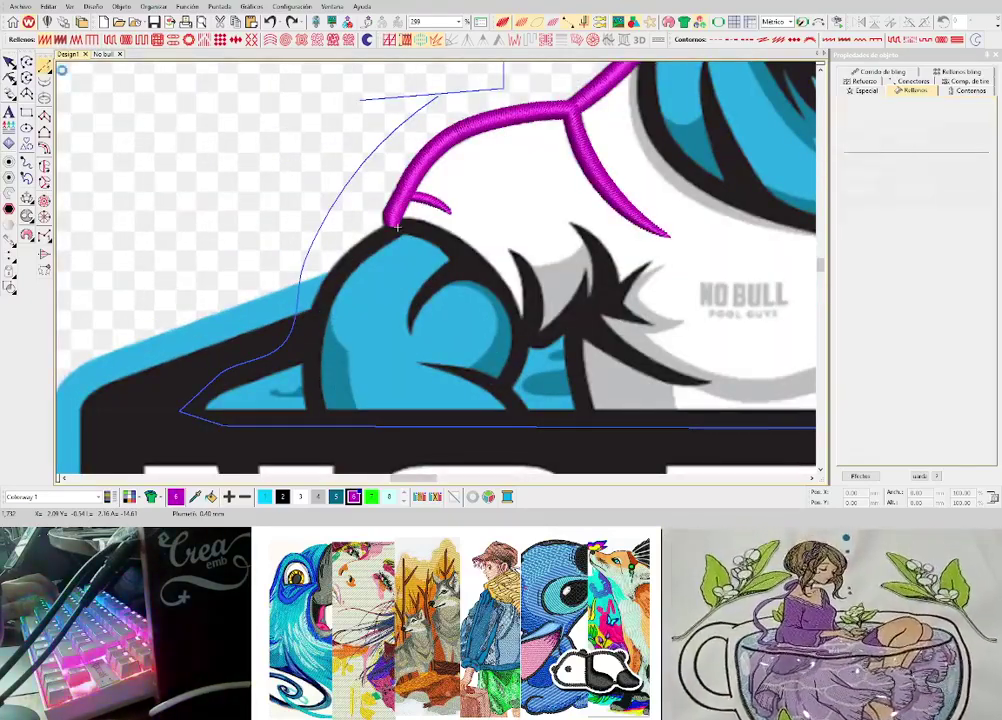
scroll(438, 270, up, 1)
scroll(441, 278, down, 2)
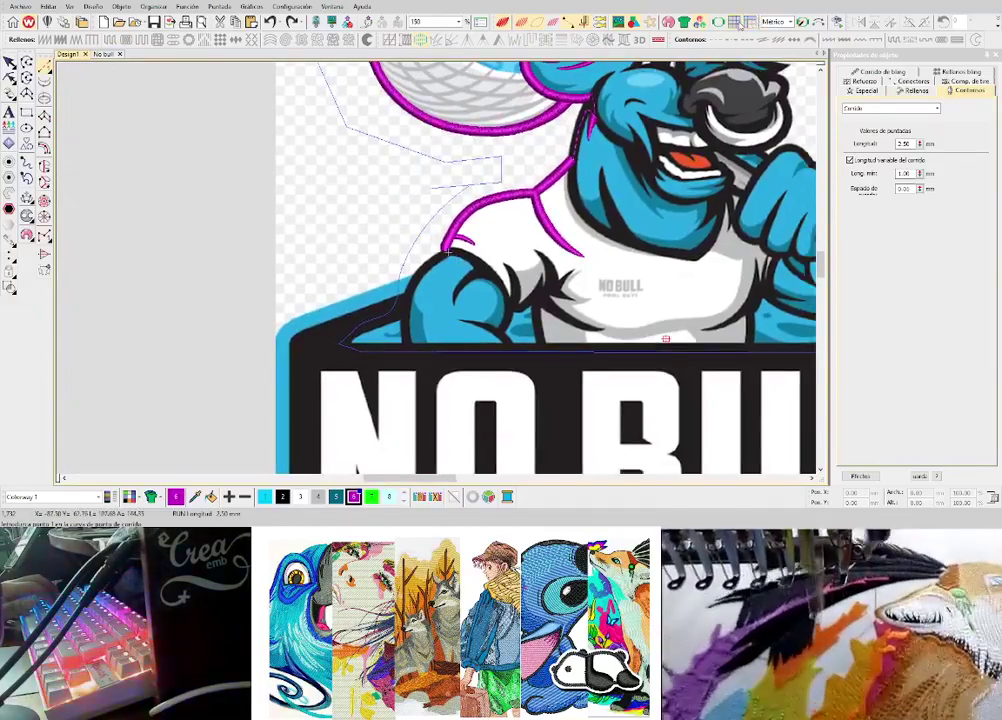
click(750, 23)
drag(60, 384, 92, 355)
scroll(406, 232, down, 2)
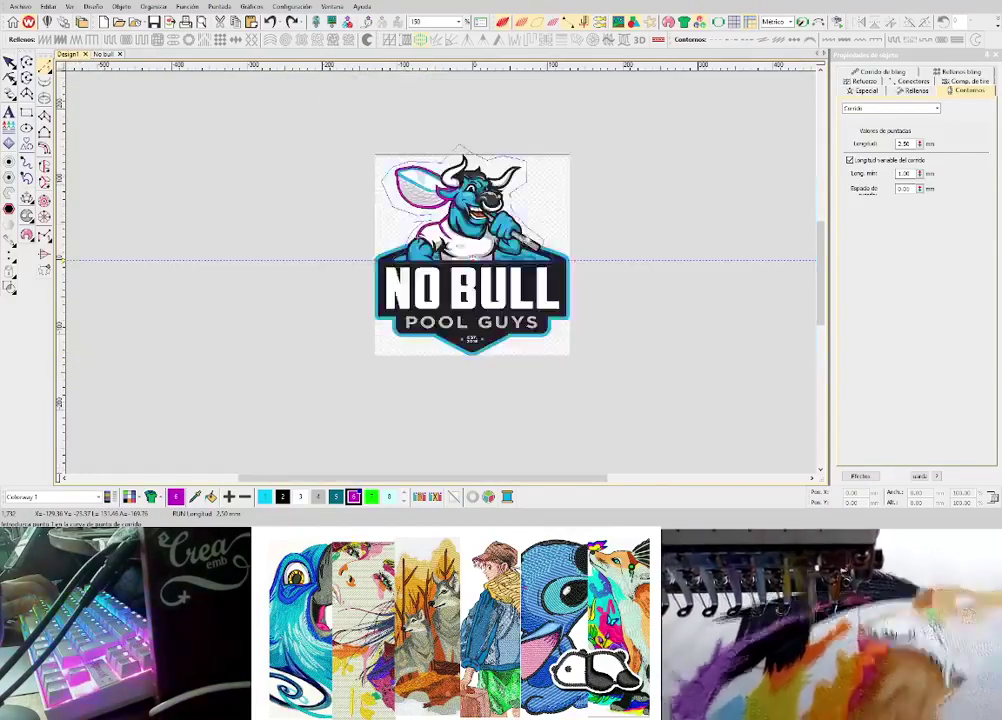
key(d)
scroll(500, 257, up, 4)
scroll(564, 297, up, 3)
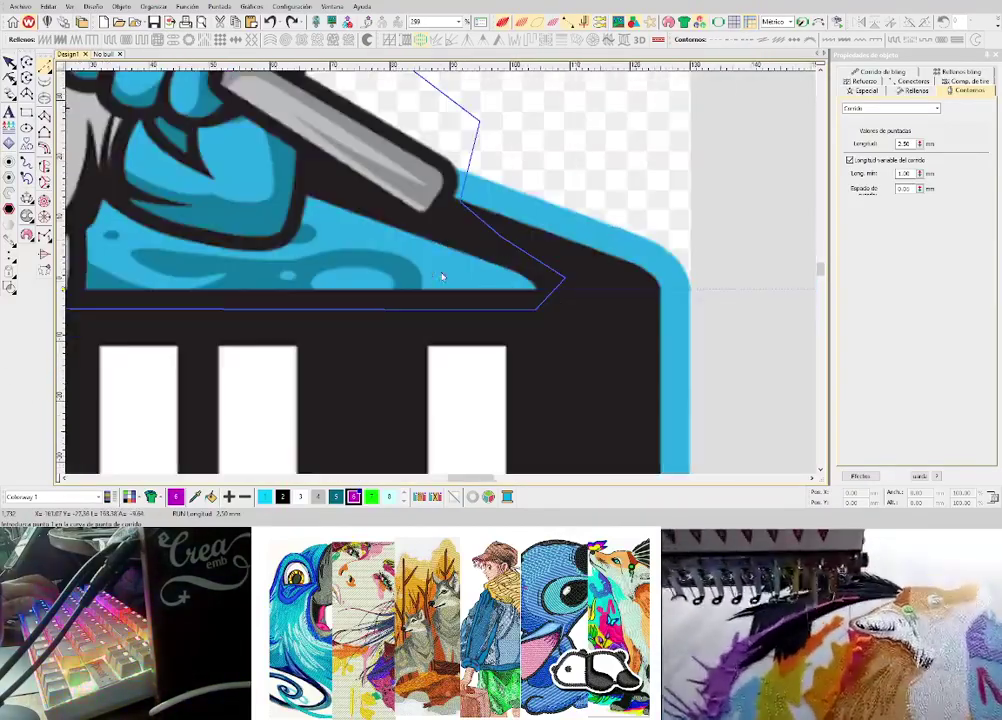
scroll(533, 295, down, 4)
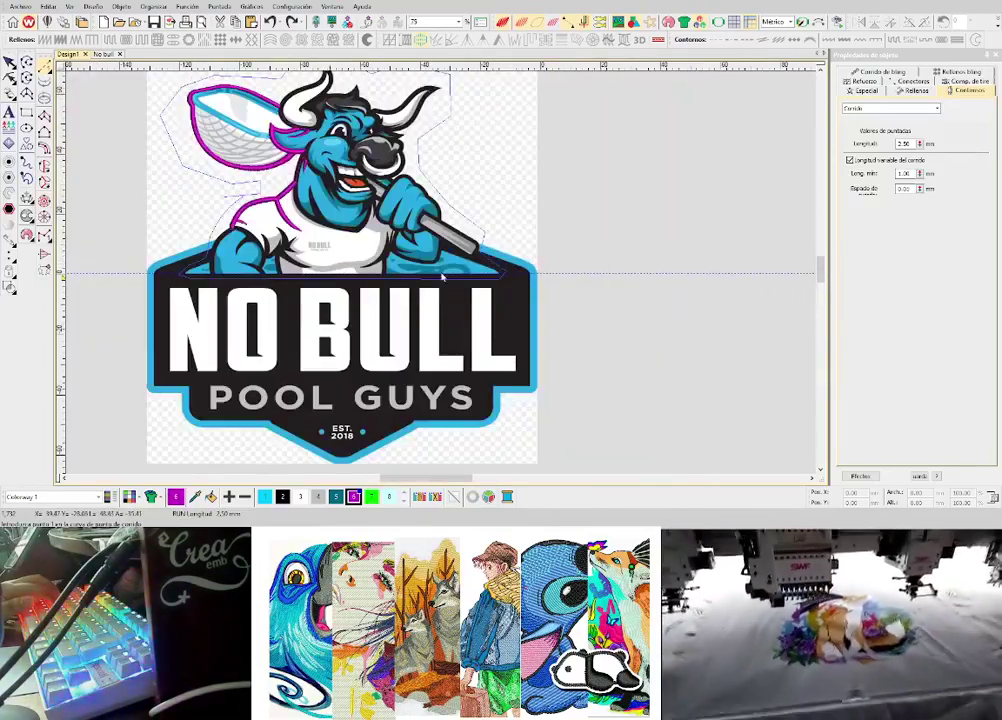
- Digitize a curved run-stitch line from the sleeve outline's end down the middle of the arm's outer outline to just above the guide
scroll(360, 281, up, 3)
scroll(441, 277, up, 5)
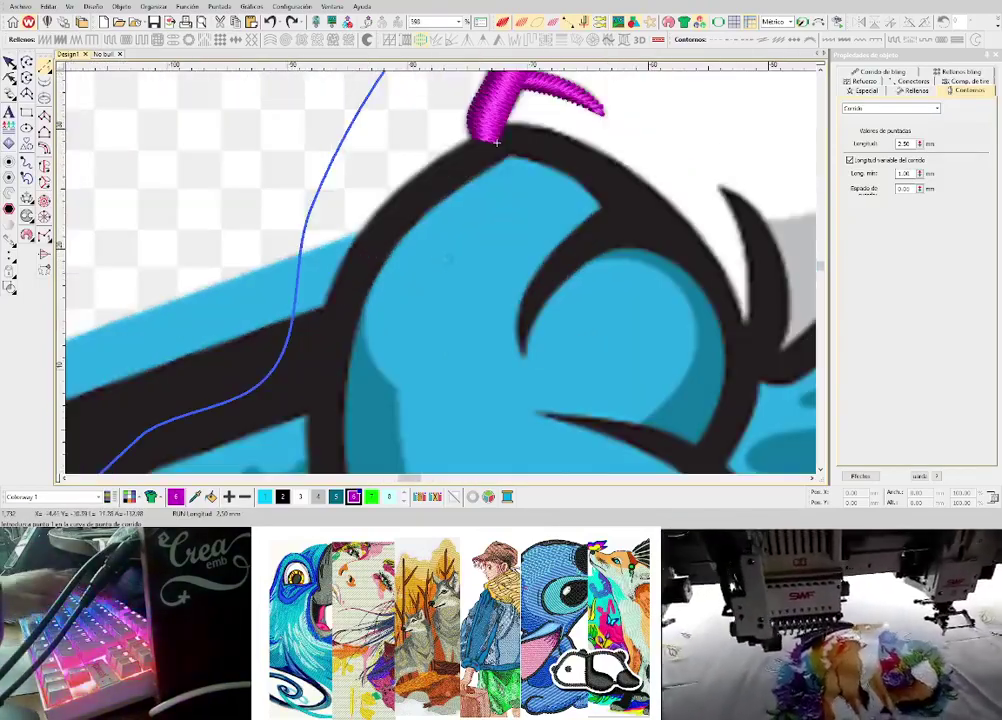
click(463, 166)
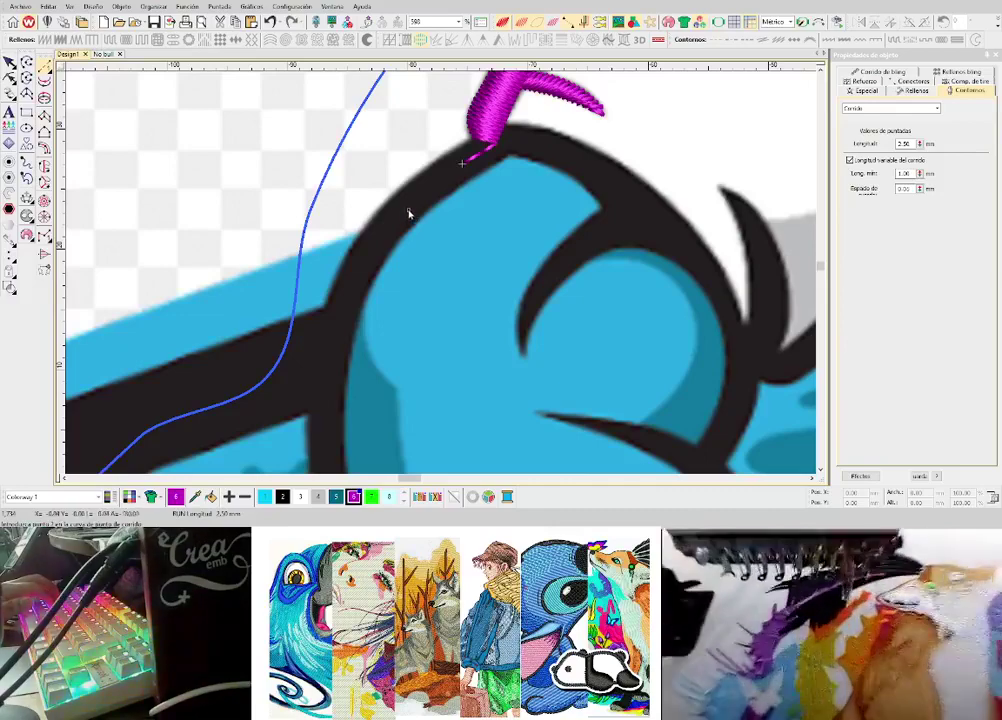
click(408, 211)
click(366, 255)
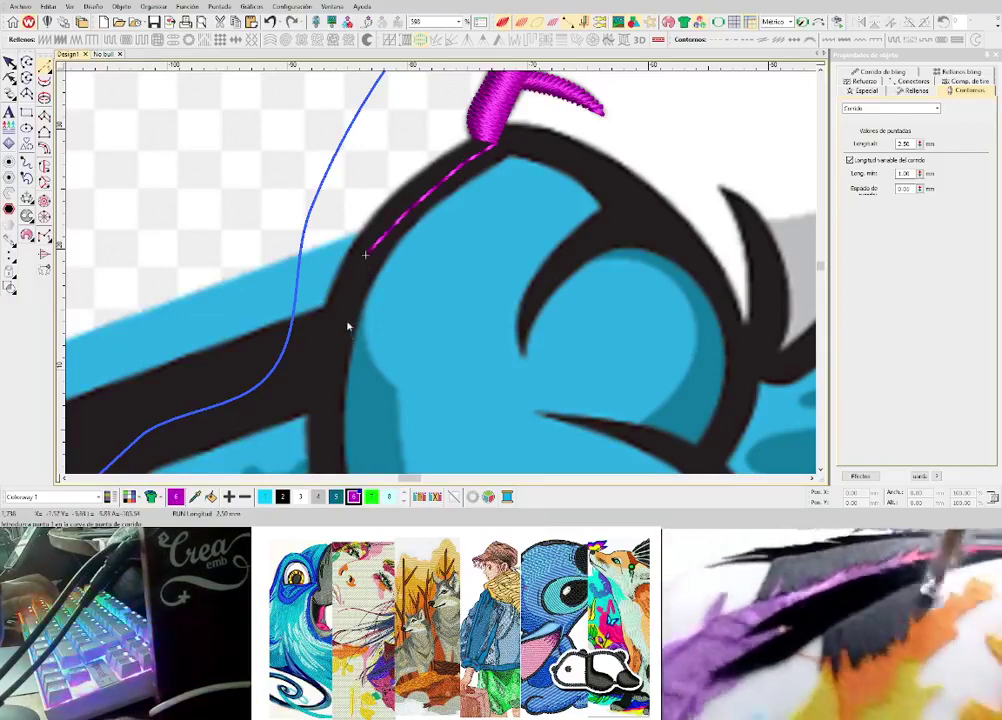
click(348, 313)
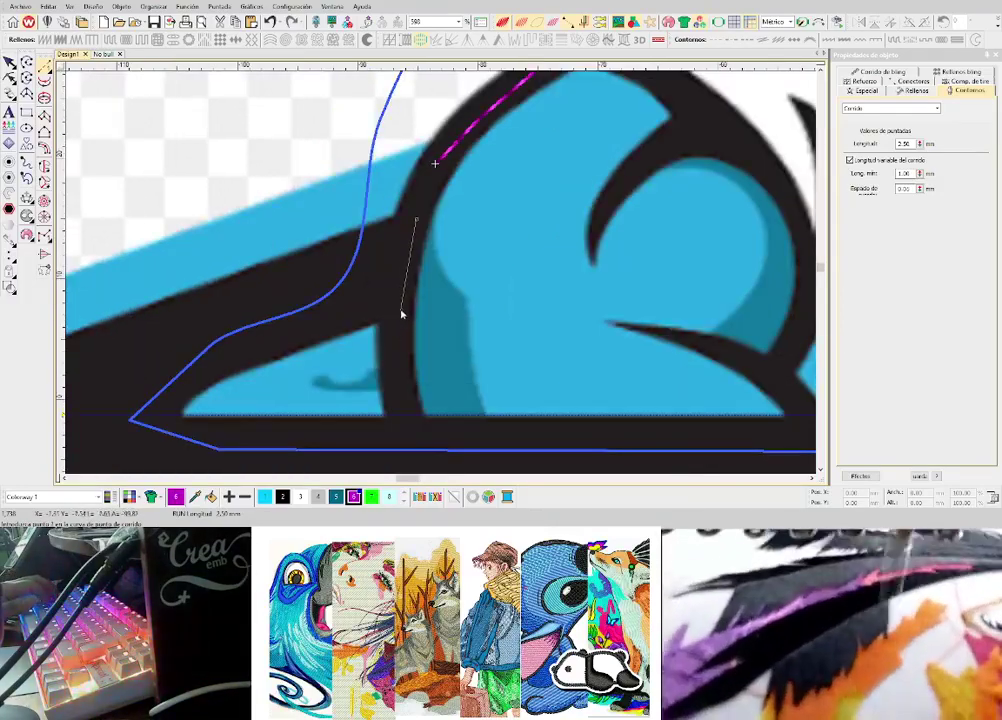
click(401, 310)
click(401, 402)
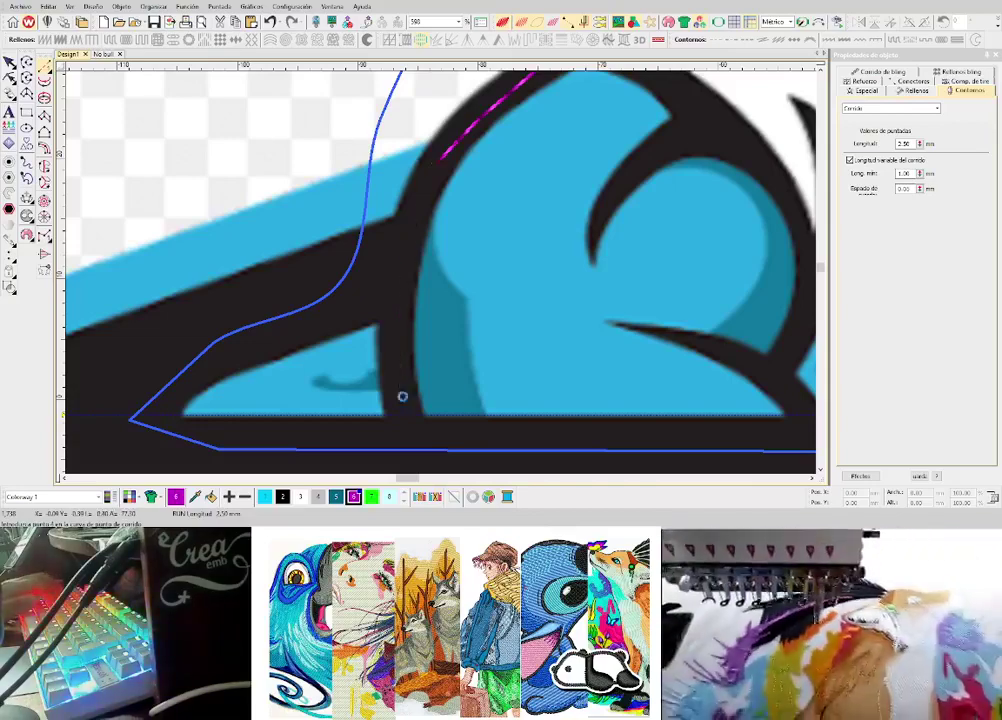
key(Return)
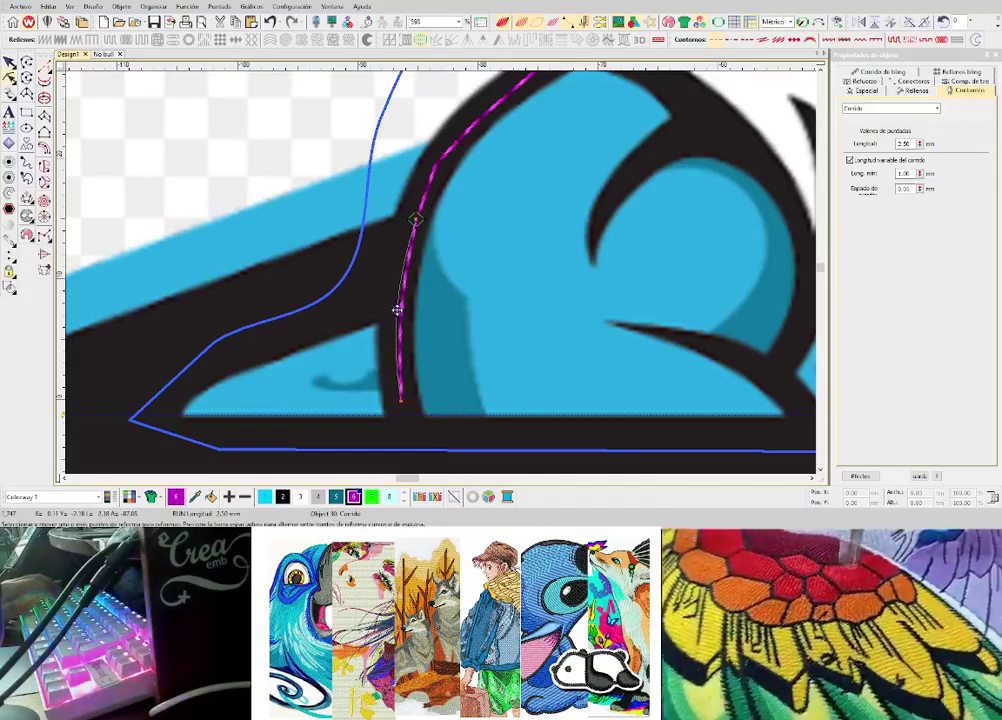
- Set the arm outline run's stitch length to 3 mm and the default run-stitch length to 1.50 mm
double_click(904, 145)
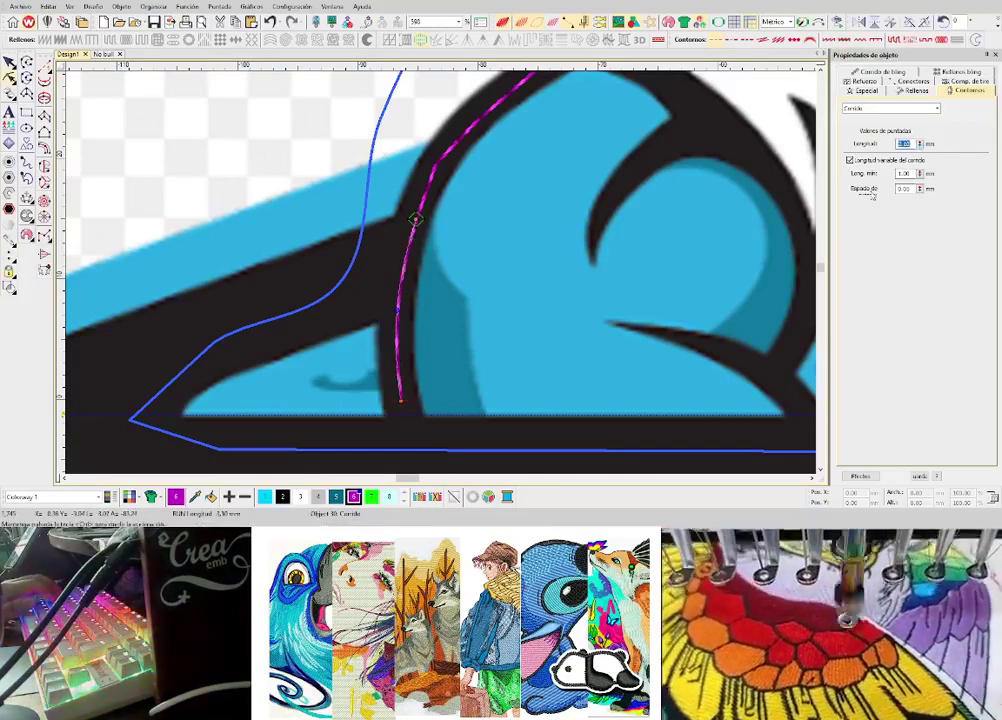
text(3)
key(Return)
key(Escape)
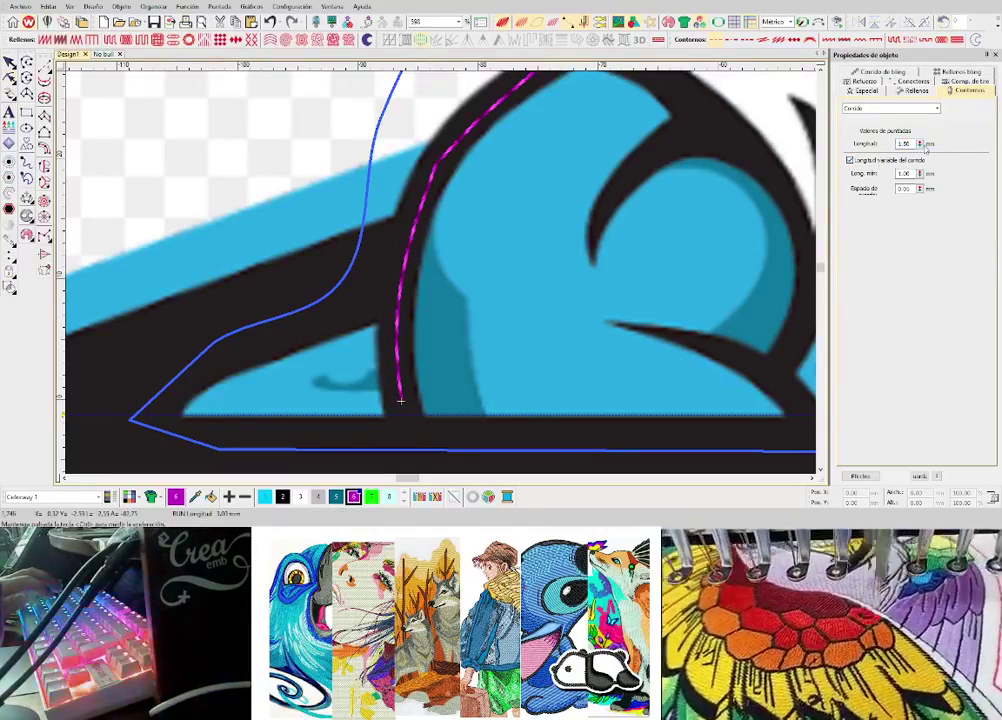
- Cover the arm's outer outline with a satin column from the guide up over the shoulder to the start of the muscle crease
scroll(413, 388, up, 2)
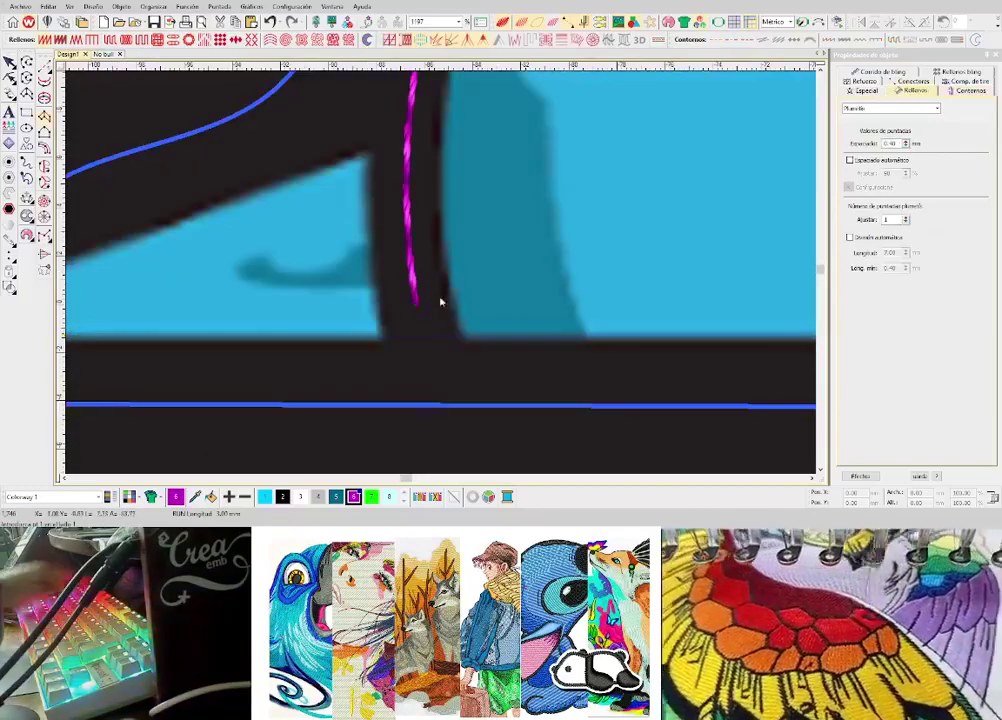
click(379, 338)
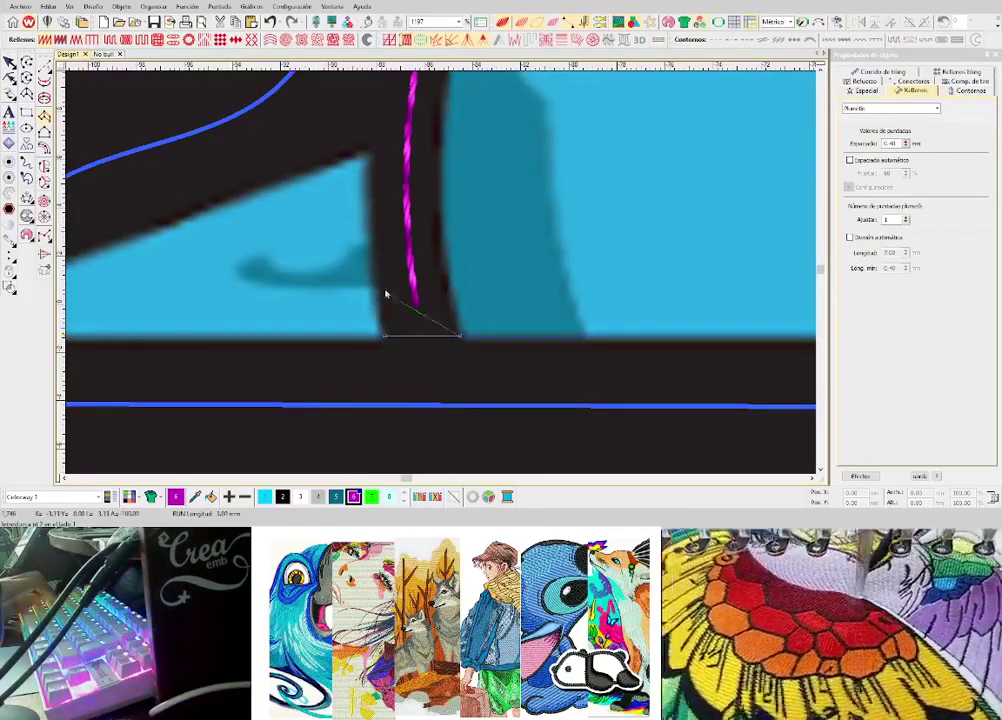
drag(433, 114, 461, 297)
click(468, 321)
click(398, 322)
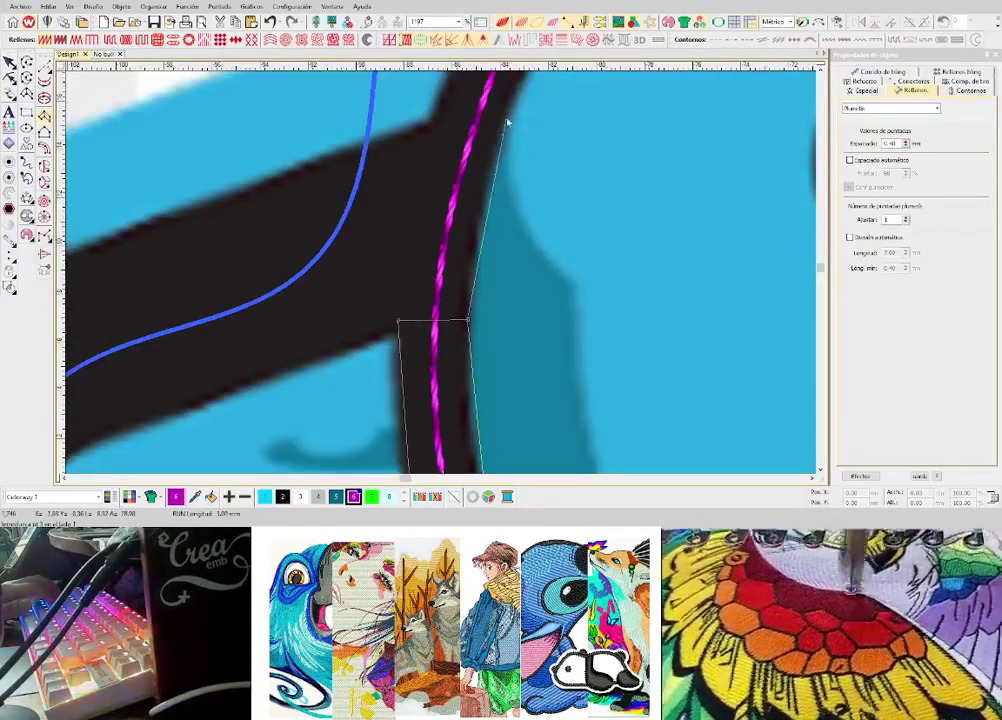
drag(507, 119, 465, 209)
click(495, 141)
click(438, 190)
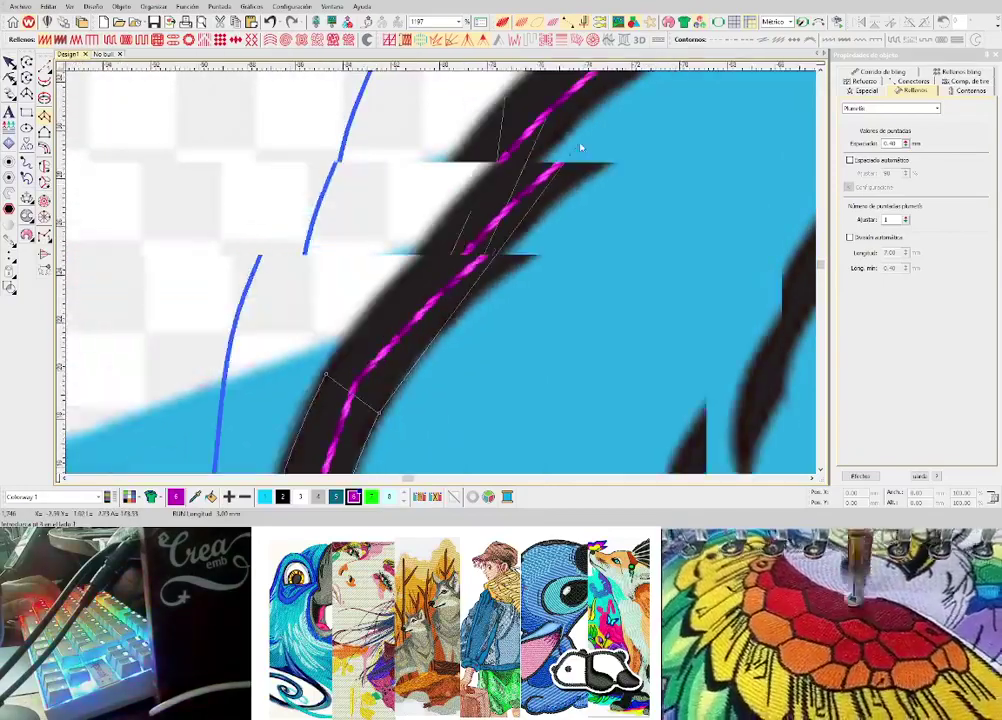
click(542, 245)
click(507, 190)
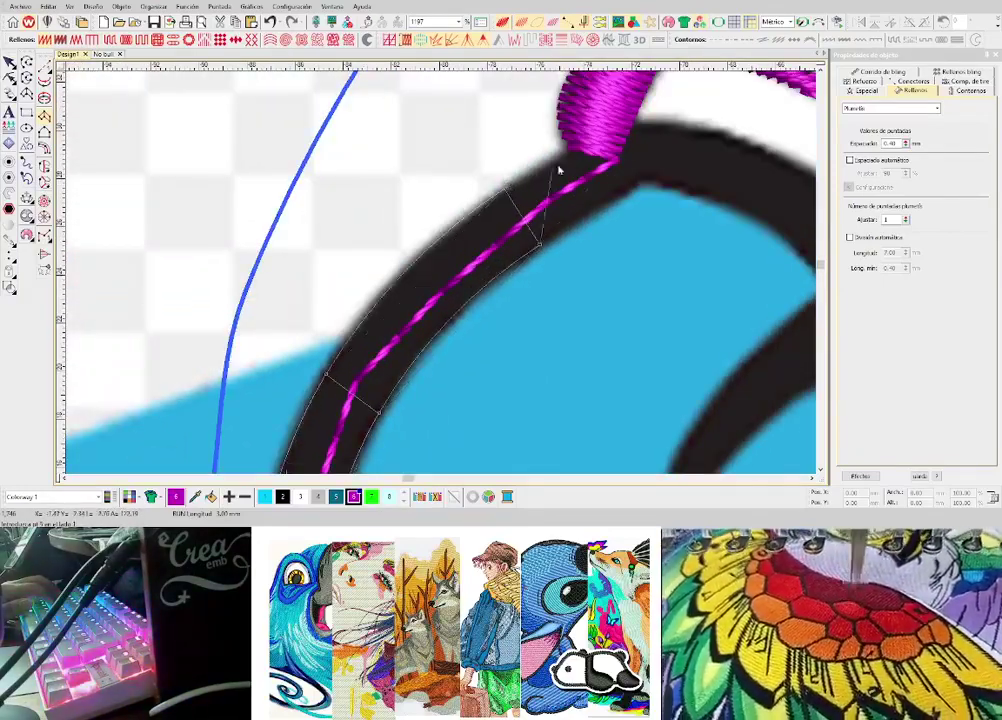
click(632, 186)
click(620, 121)
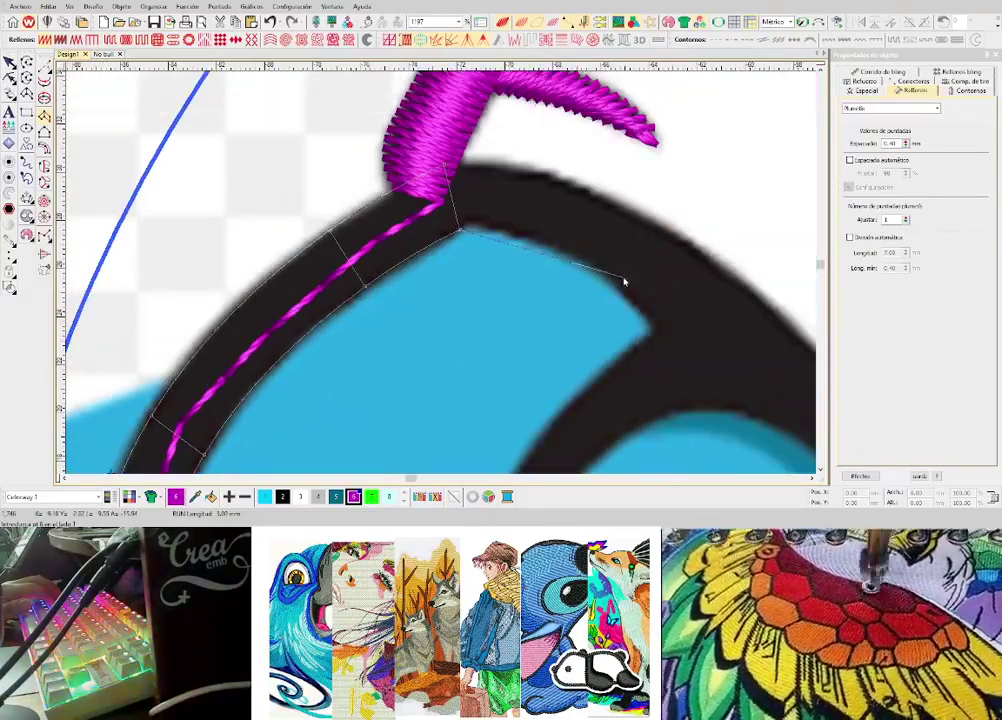
click(581, 264)
click(621, 202)
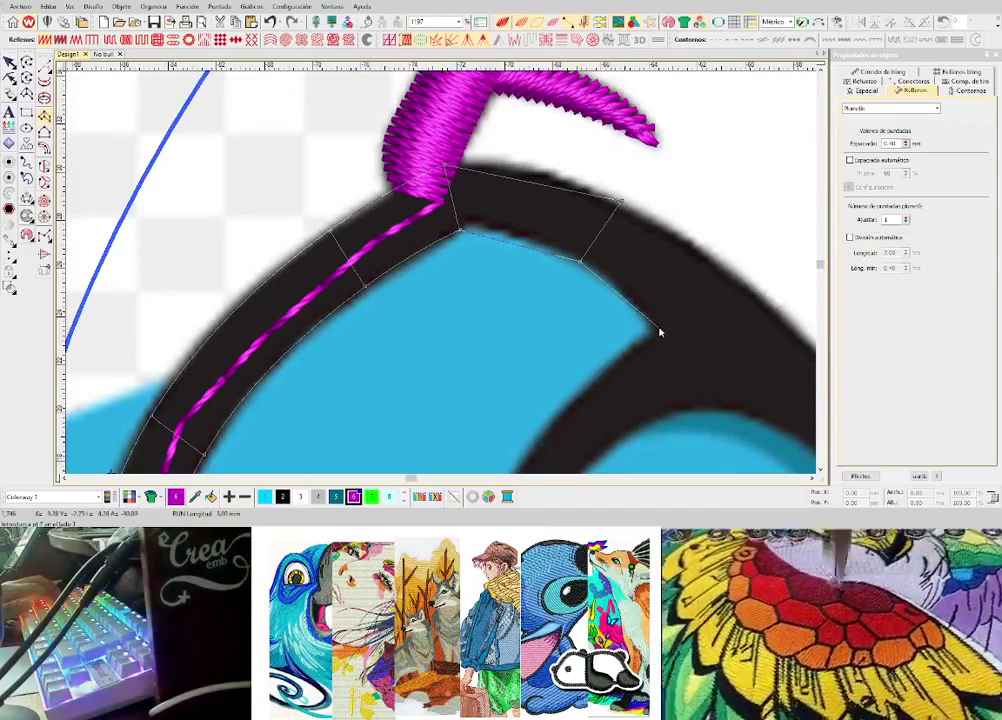
click(658, 328)
click(716, 279)
key(Return)
- Digitize a curved run-stitch line from the arm outline satin's end down the middle of the muscle crease to its tip
scroll(414, 285, down, 2)
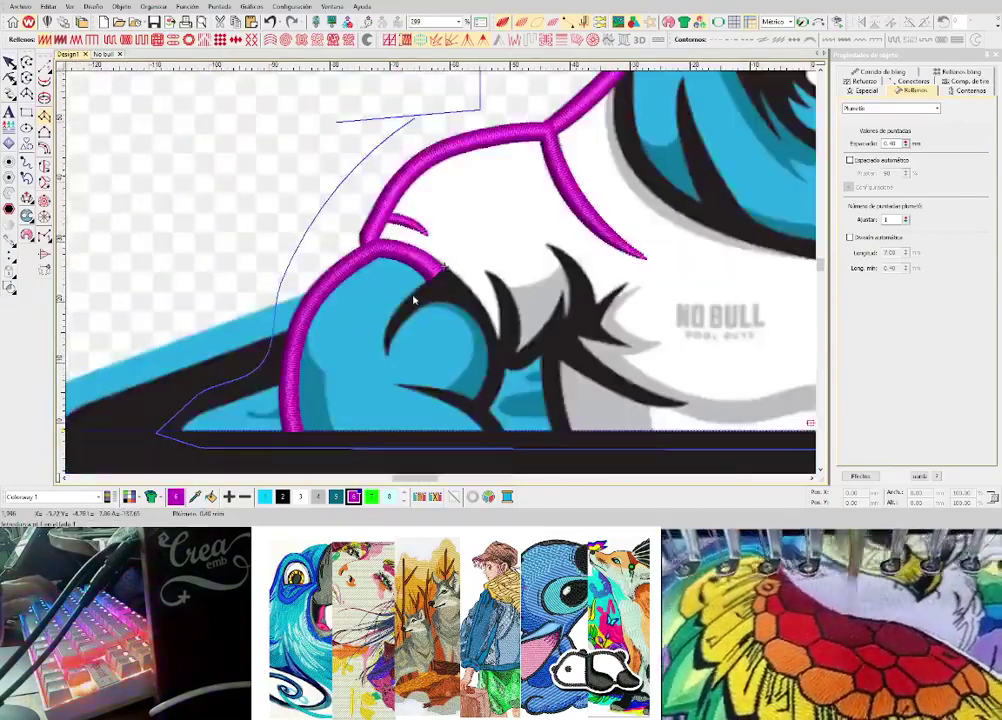
scroll(443, 291, up, 1)
key(space)
click(434, 265)
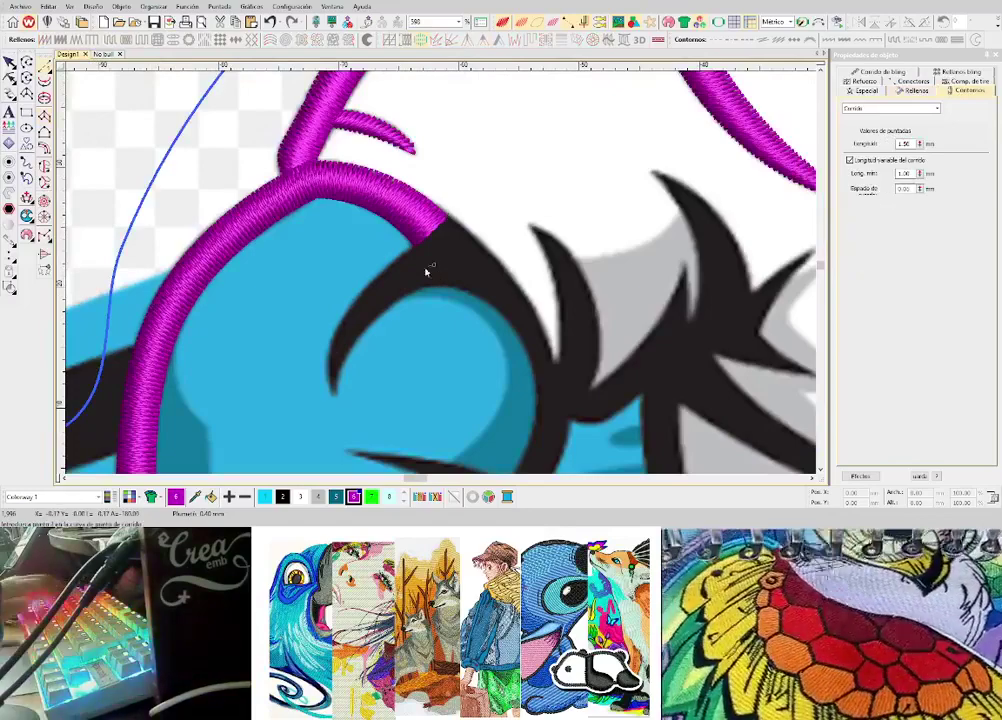
right_click(338, 348)
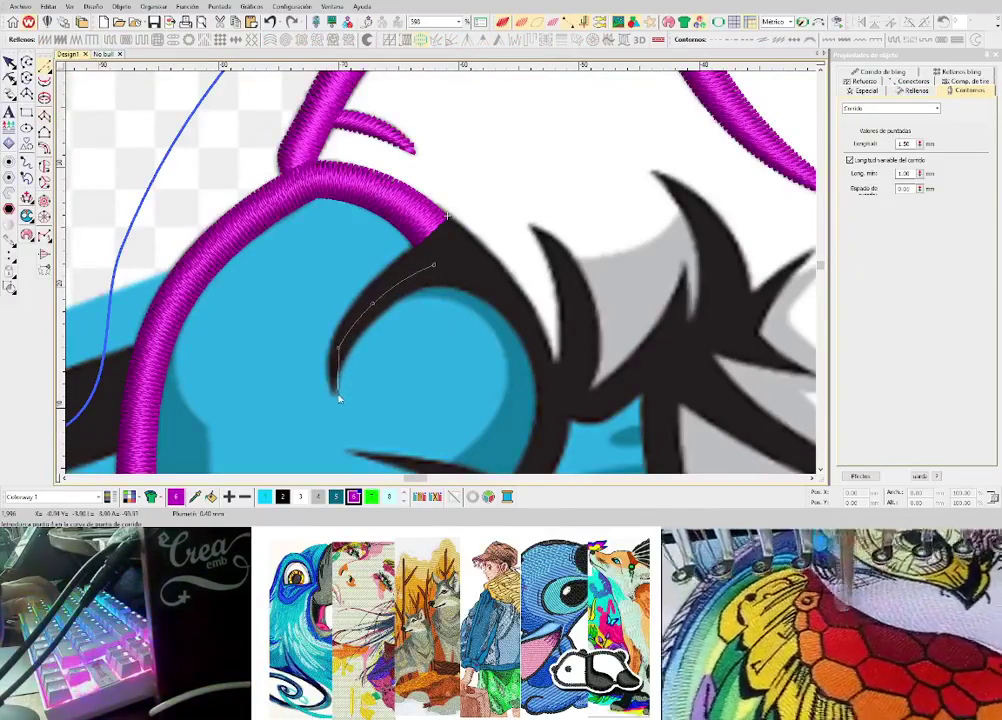
click(339, 398)
key(Return)
scroll(347, 363, up, 2)
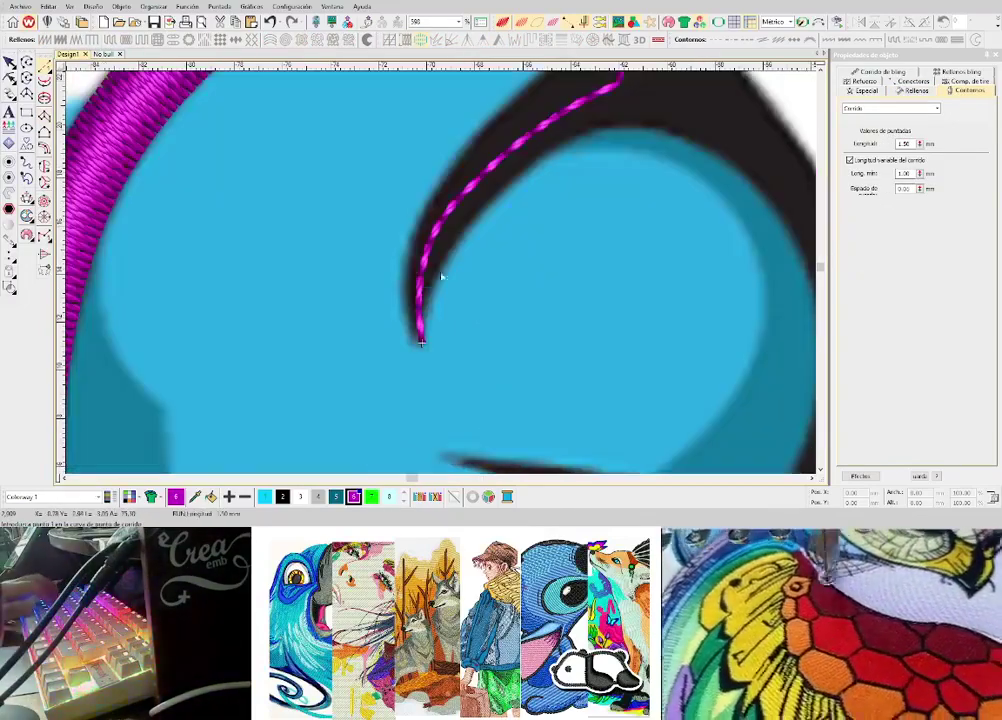
key(h)
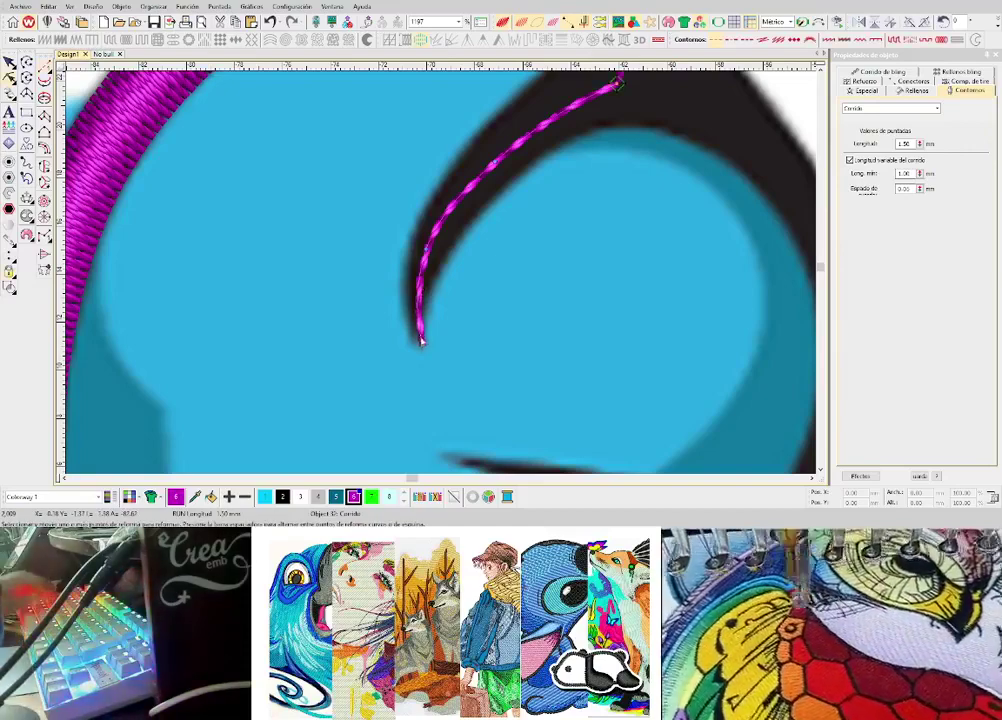
key(Escape)
- Cover the muscle crease with a curved satin column from its pointed tip up to the junction with the arm's outer outline
key(space)
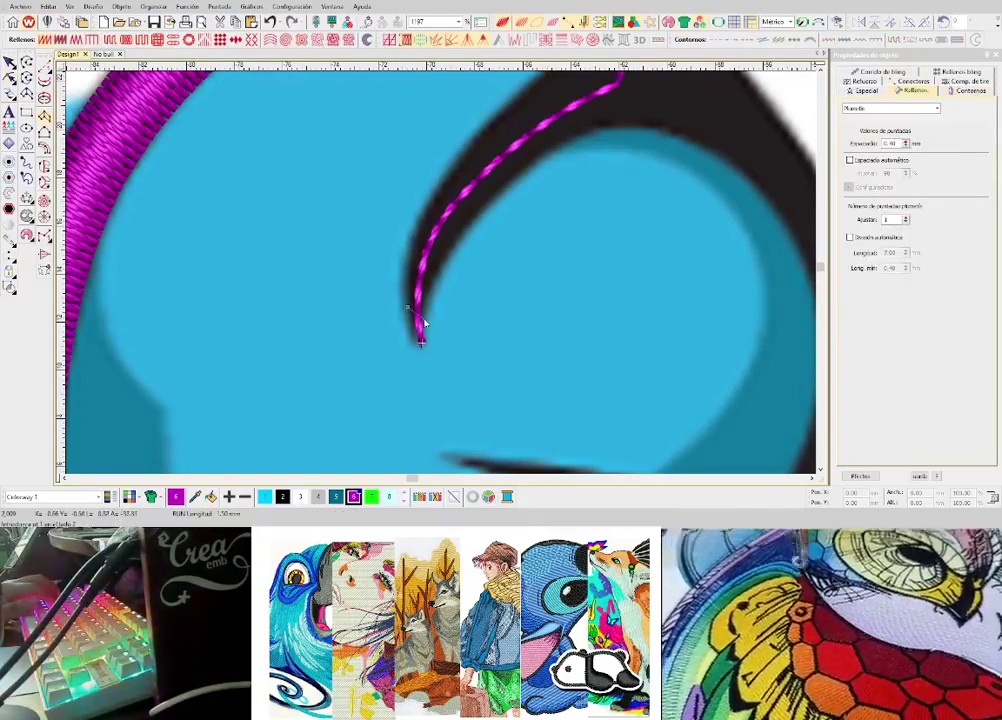
click(409, 308)
right_click(418, 234)
right_click(446, 257)
key(c)
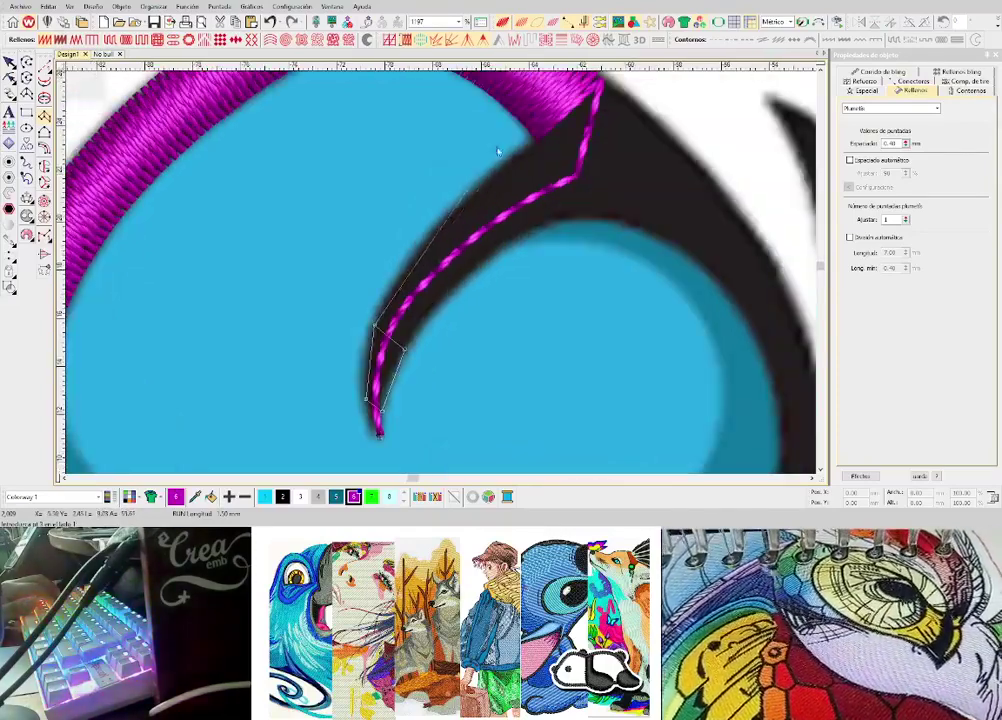
right_click(455, 210)
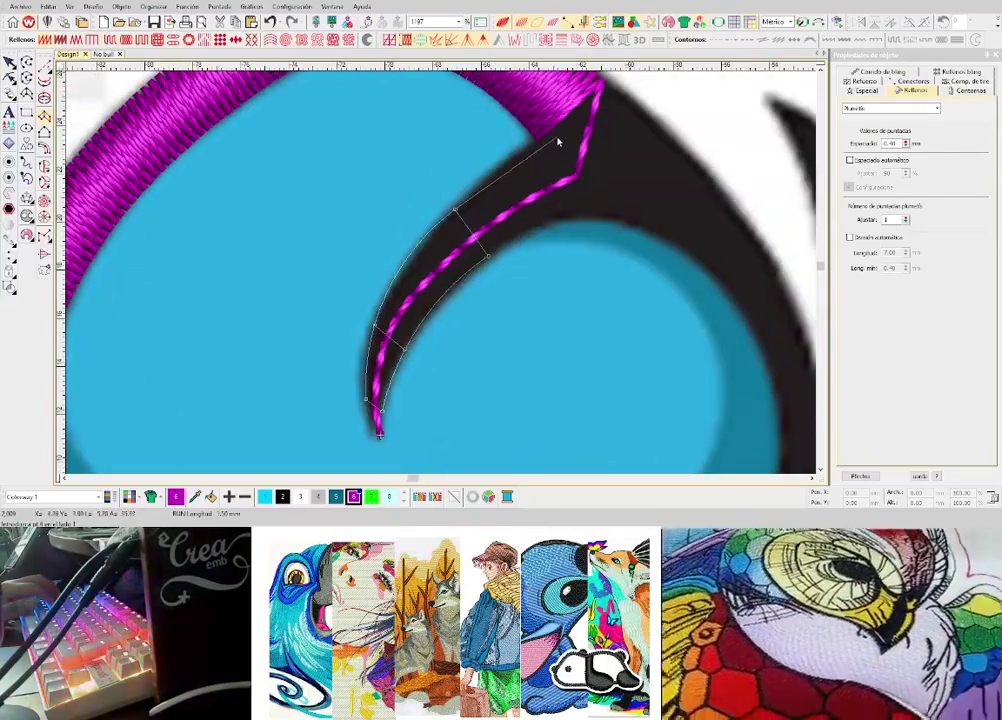
click(556, 135)
key(Return)
scroll(432, 276, down, 2)
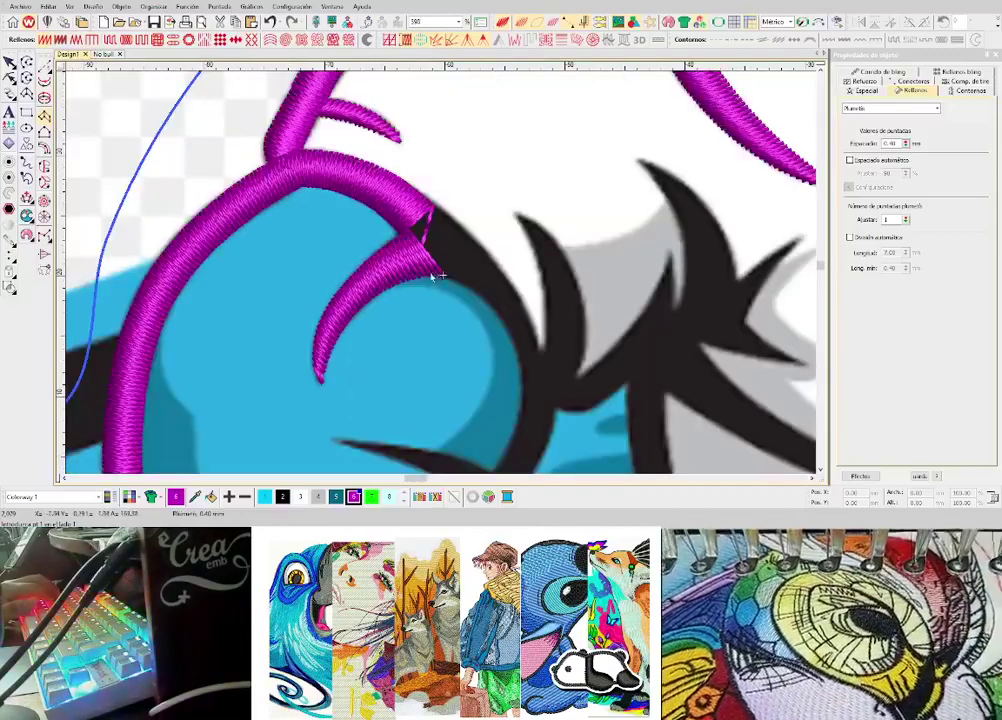
- Digitize a short run-stitch connection from the crease satin's end up into the uncovered junction of the arm outline
key(space)
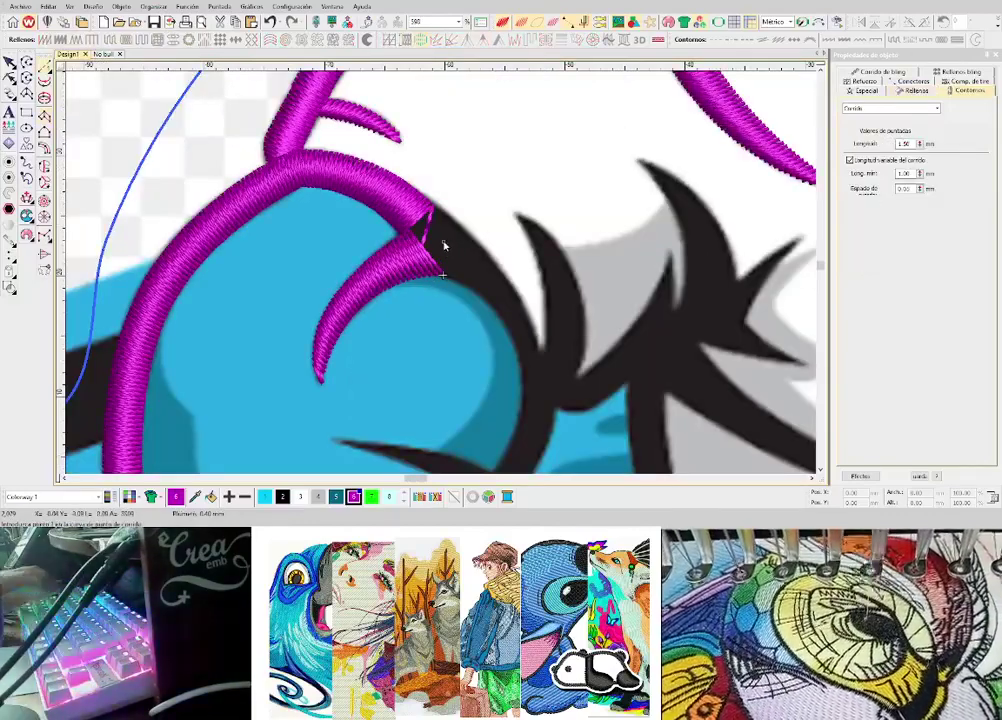
click(442, 243)
key(Return)
scroll(442, 275, up, 1)
scroll(441, 277, up, 3)
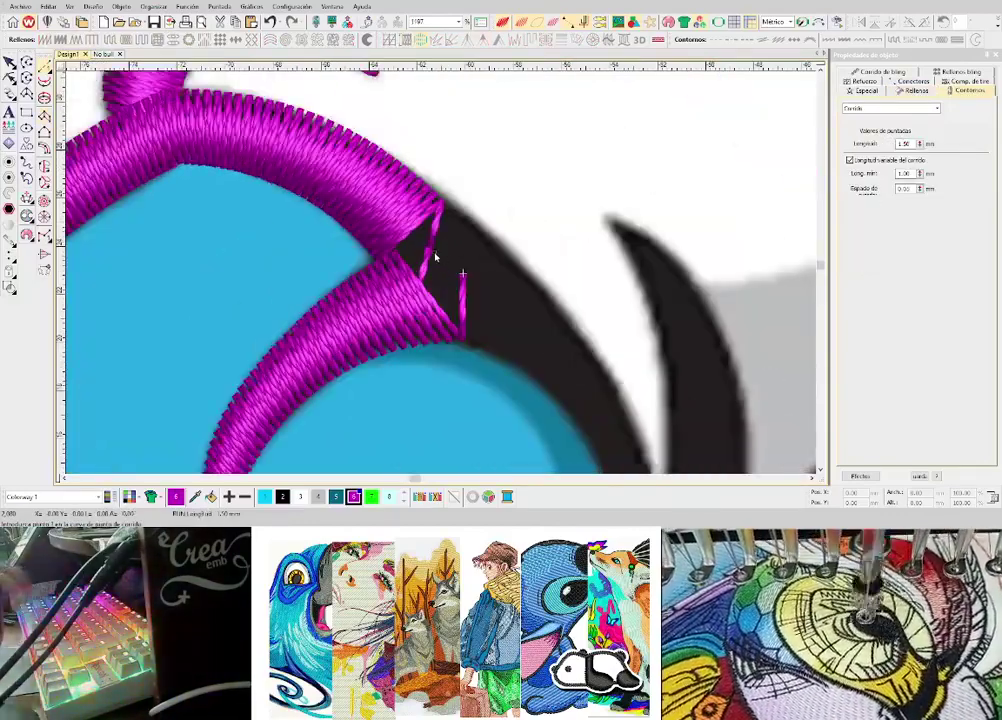
- Continue the arm outline with a curved satin column from the crease junction down to the base of the first fur spike
key(space)
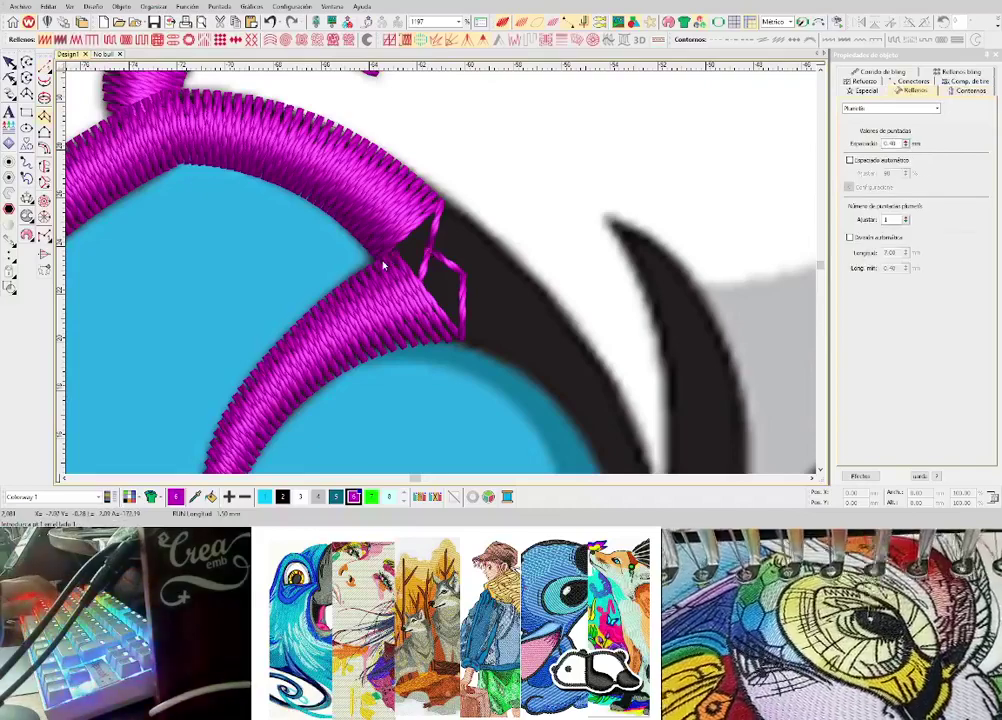
click(383, 264)
click(437, 210)
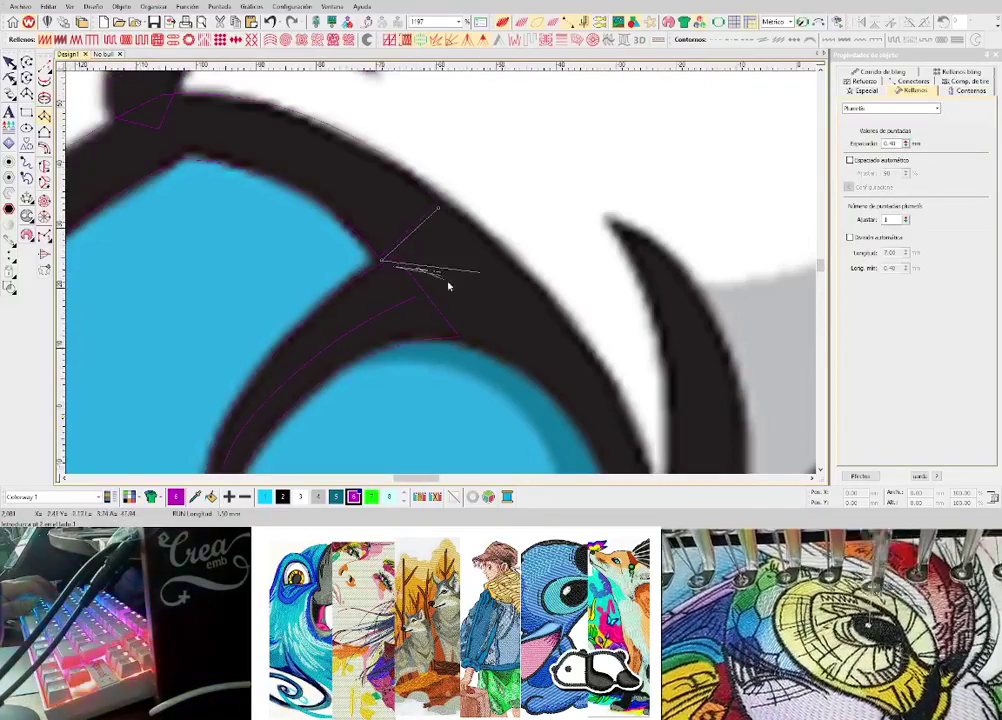
scroll(448, 287, down, 10)
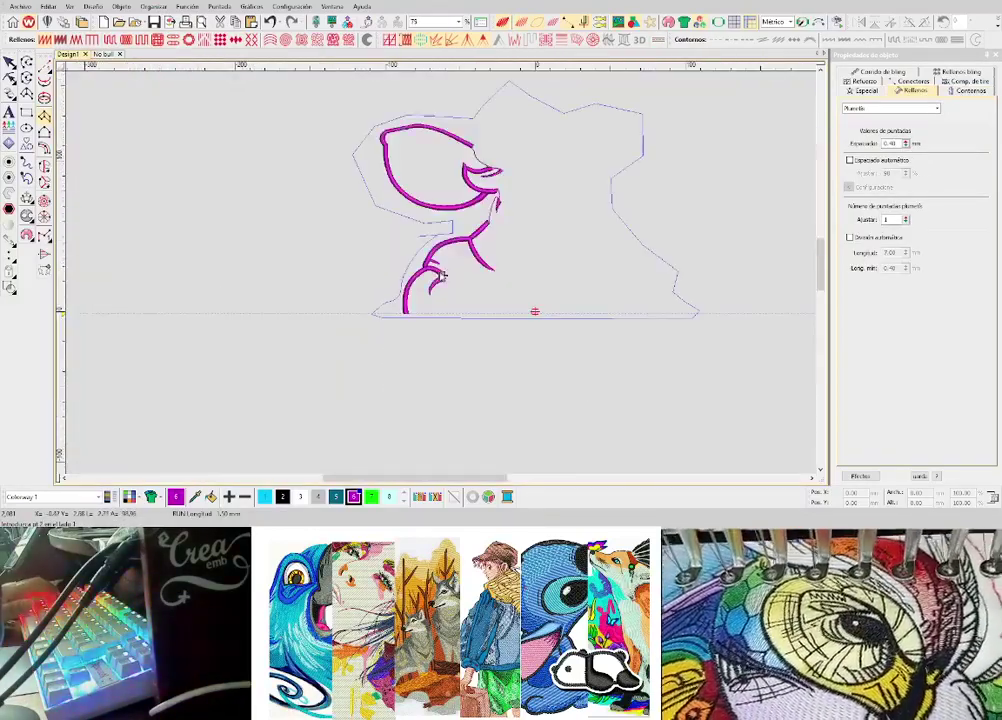
scroll(474, 266, up, 5)
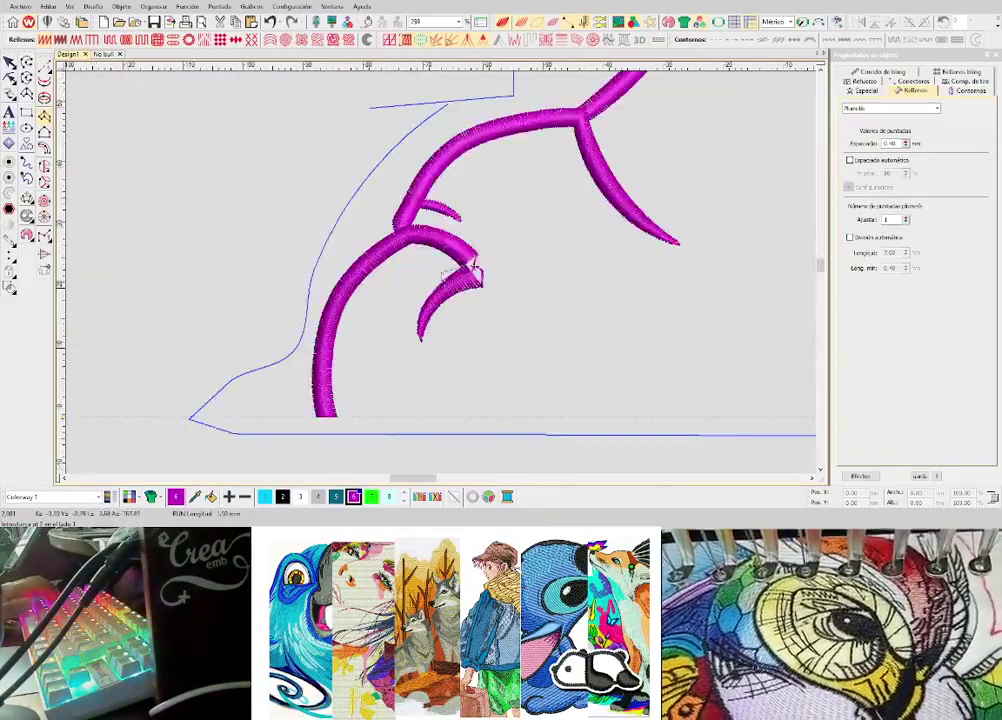
key(d)
key(s)
scroll(485, 288, up, 1)
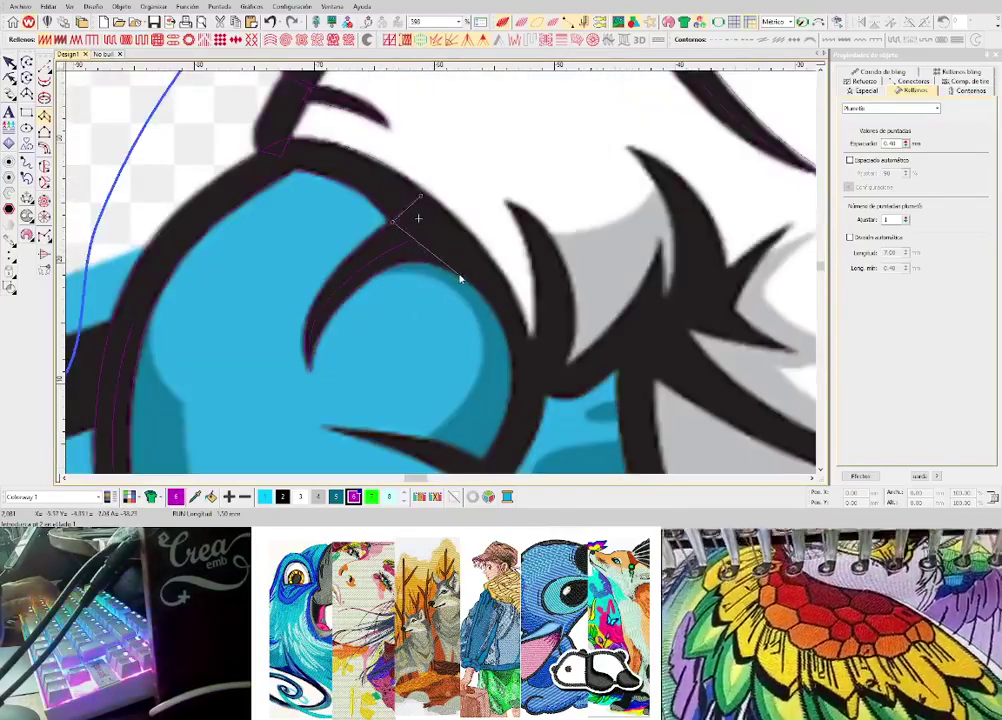
click(459, 272)
click(482, 249)
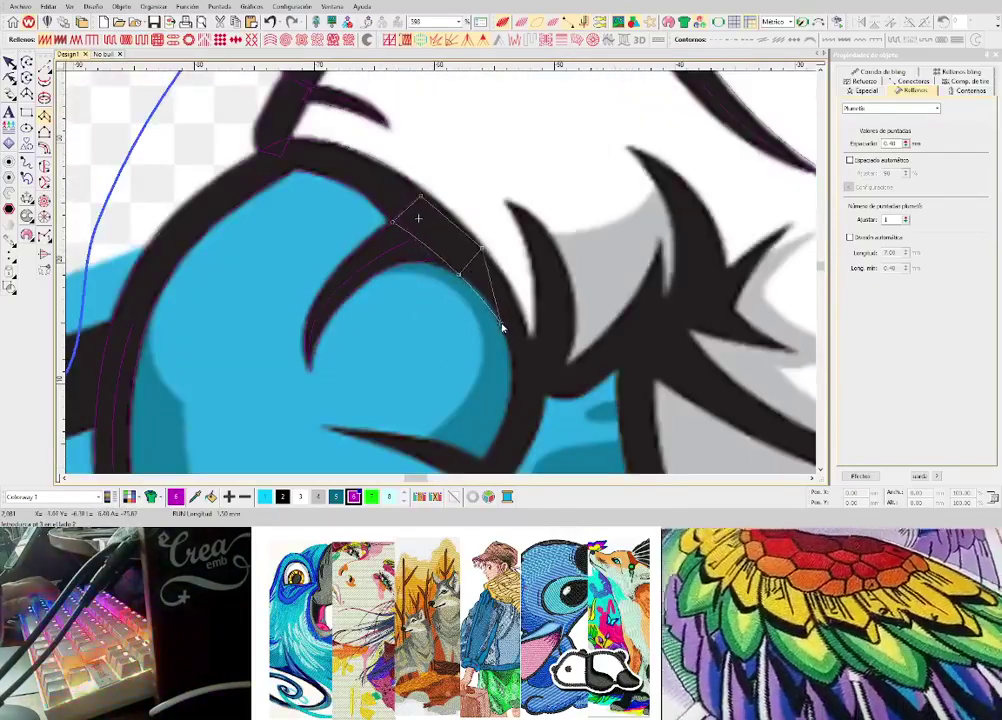
click(502, 324)
click(515, 381)
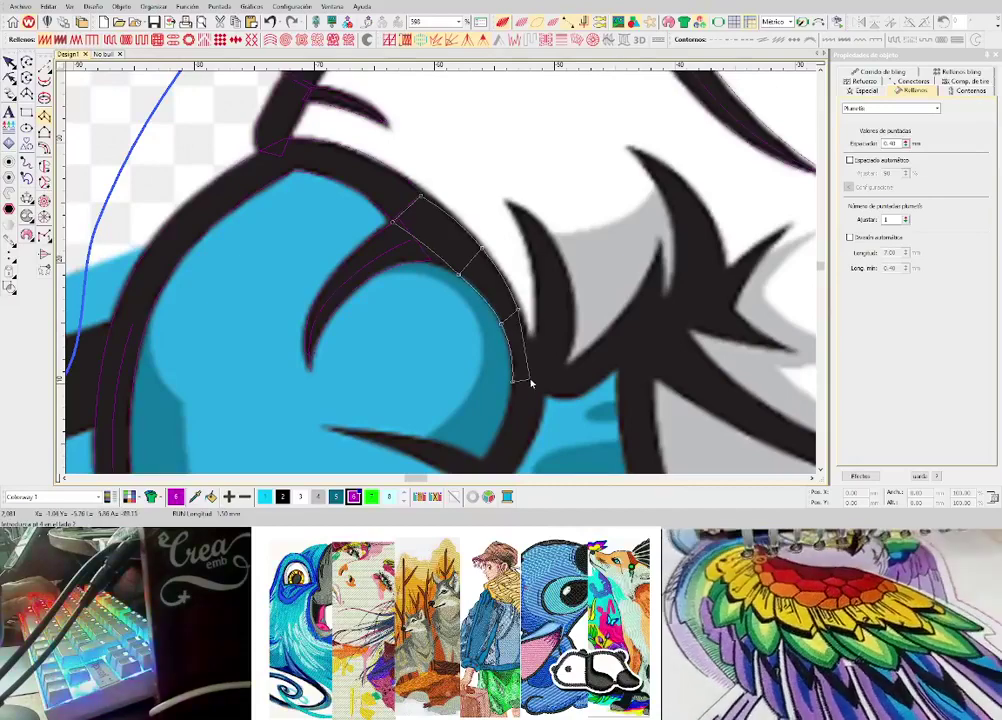
key(Return)
- Reshape the new column's outer starting corner to meet the outline's edge and select the preceding shoulder column for reshaping
scroll(443, 273, up, 2)
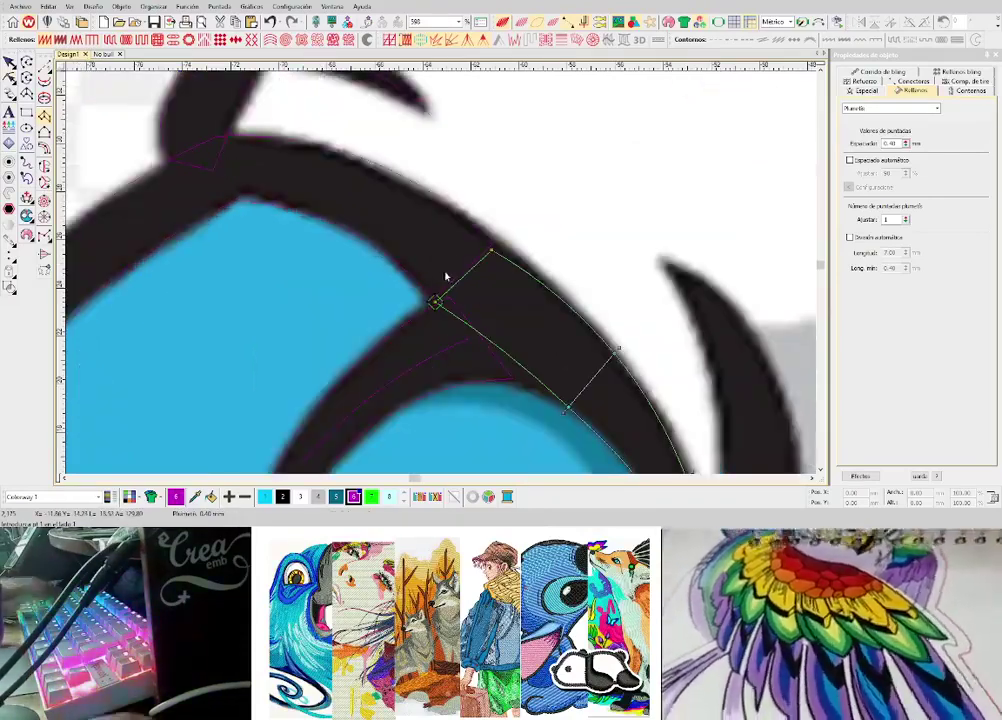
drag(491, 250, 501, 246)
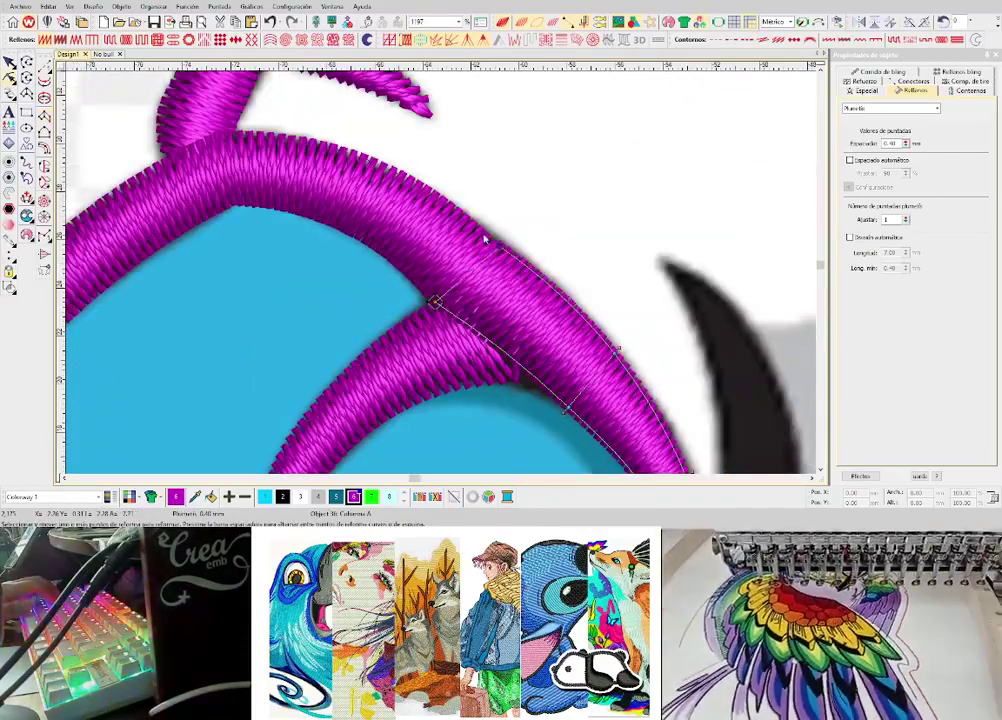
click(484, 238)
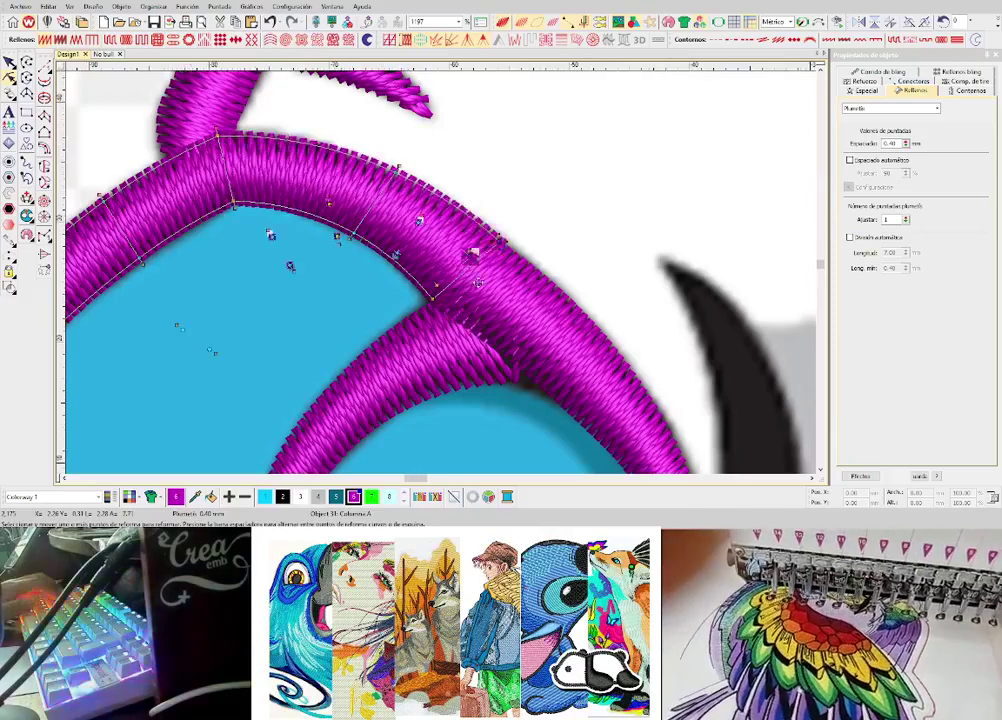
- Digitize a curved run-stitch line from the arm outline satin's end up through the middle of the first fur spike to its tip
scroll(480, 265, down, 2)
scroll(516, 324, down, 1)
scroll(450, 327, up, 1)
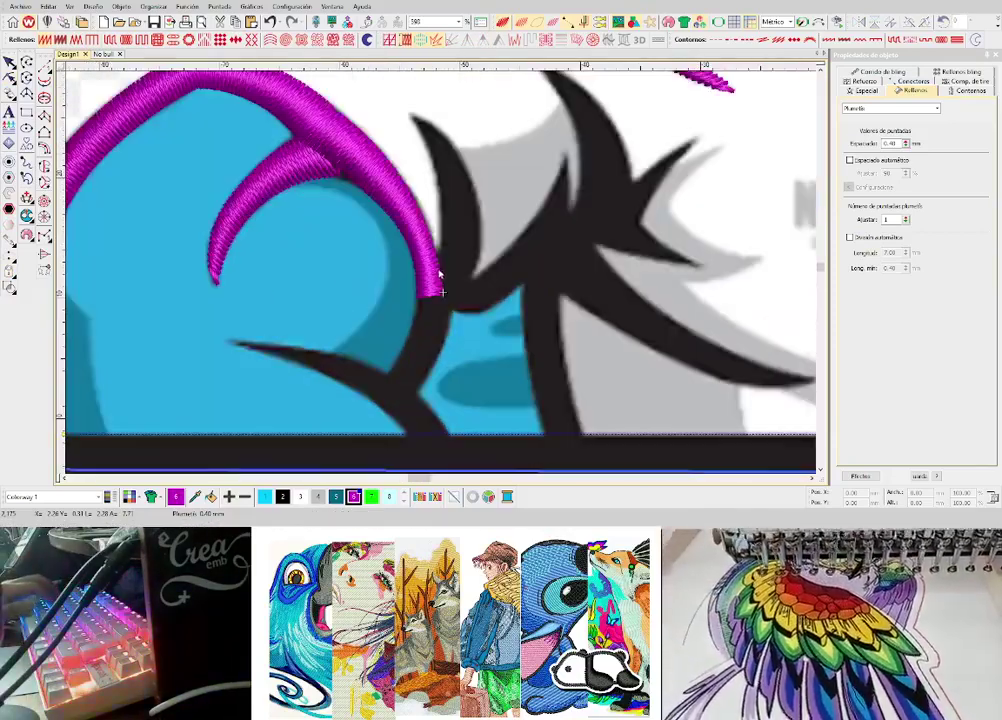
key(space)
click(457, 260)
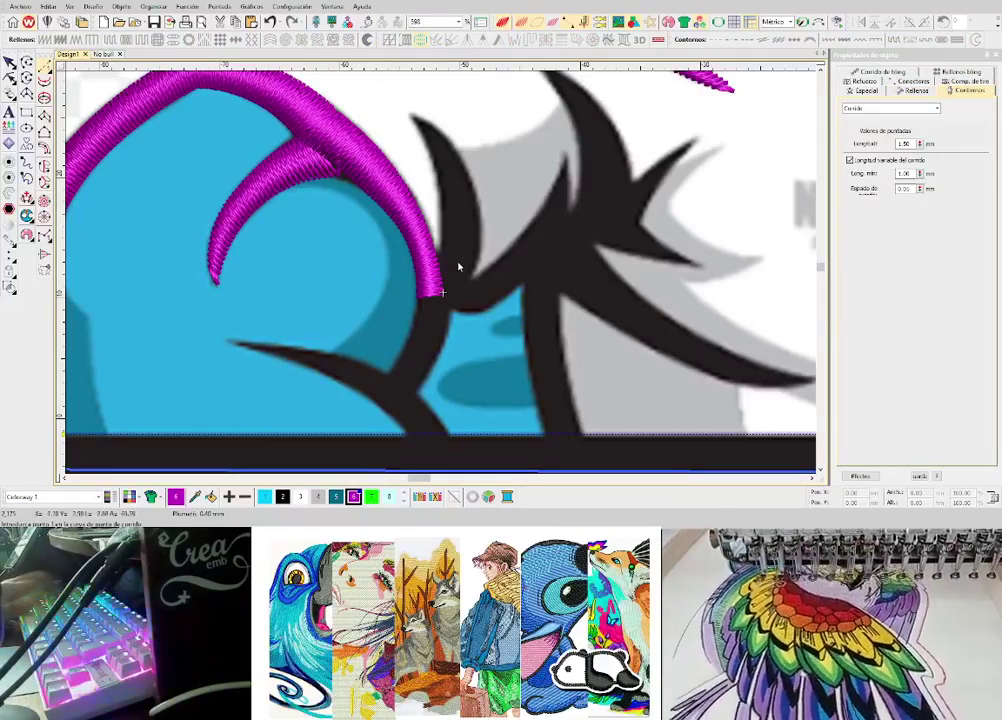
click(458, 264)
right_click(453, 190)
click(450, 222)
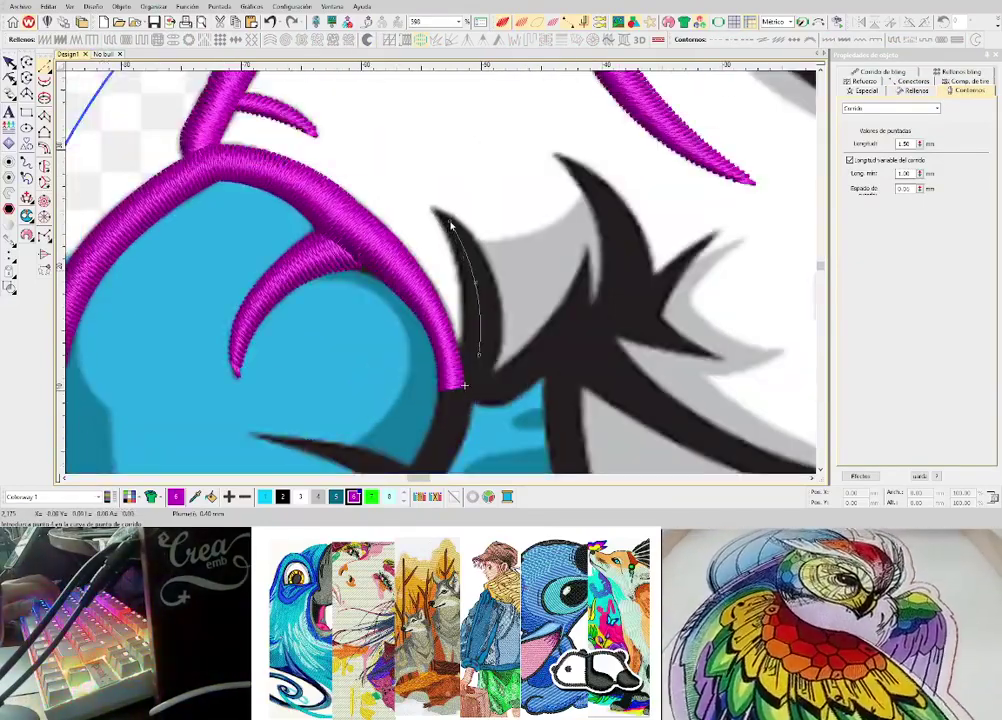
click(451, 224)
key(Return)
- Cover the first fur spike with a curved satin column from its tip down to the end of the arm outline's satin
scroll(426, 263, up, 3)
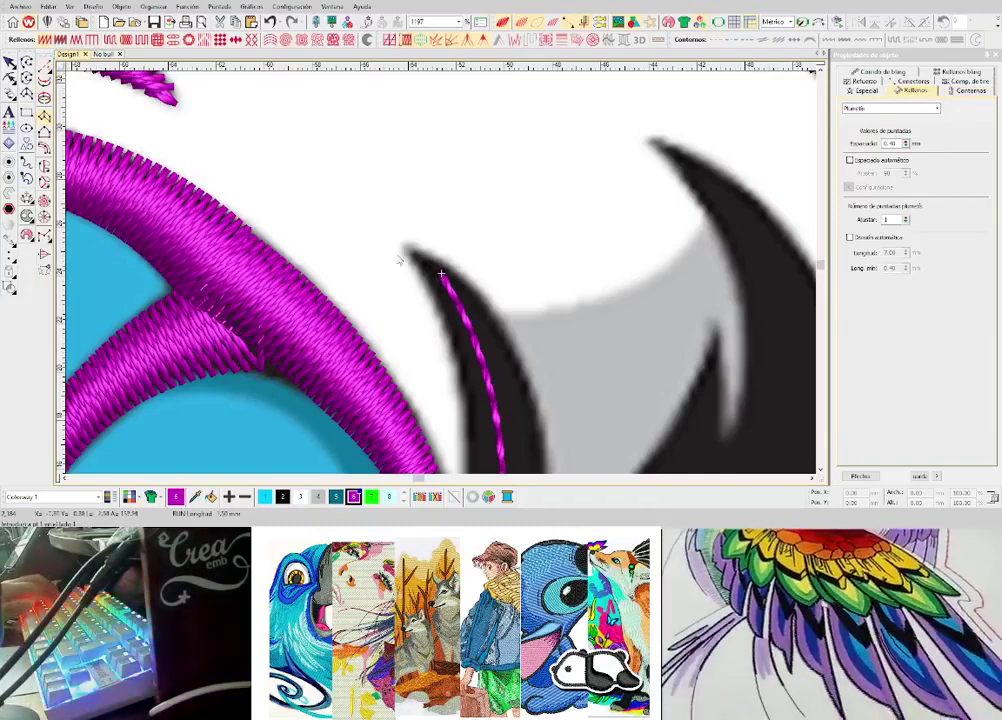
right_click(440, 303)
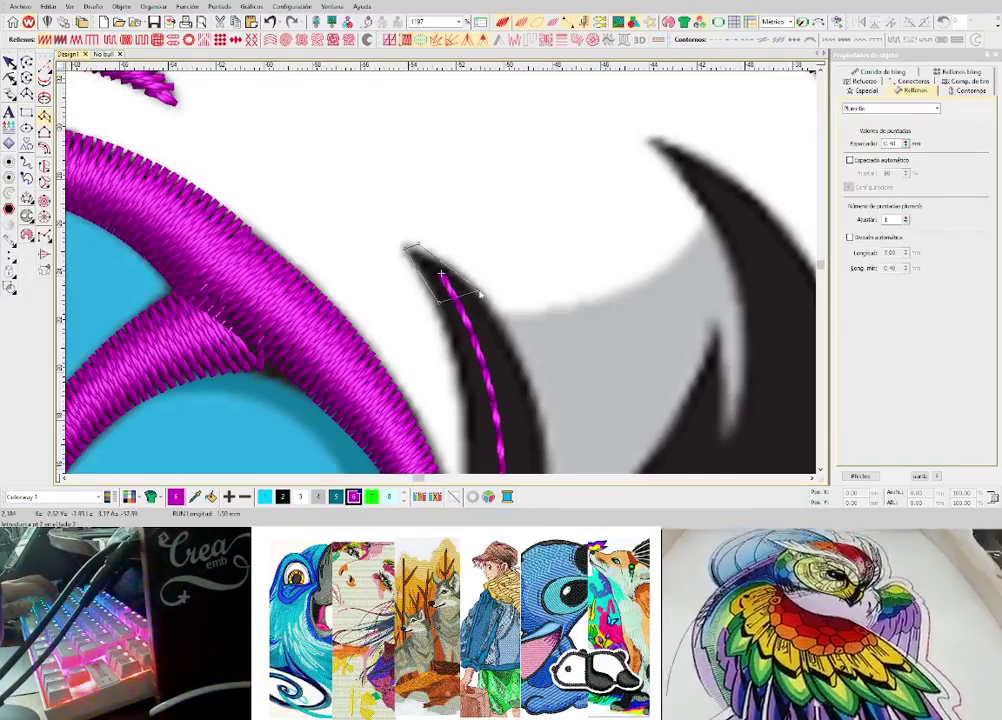
right_click(480, 291)
right_click(432, 381)
click(505, 381)
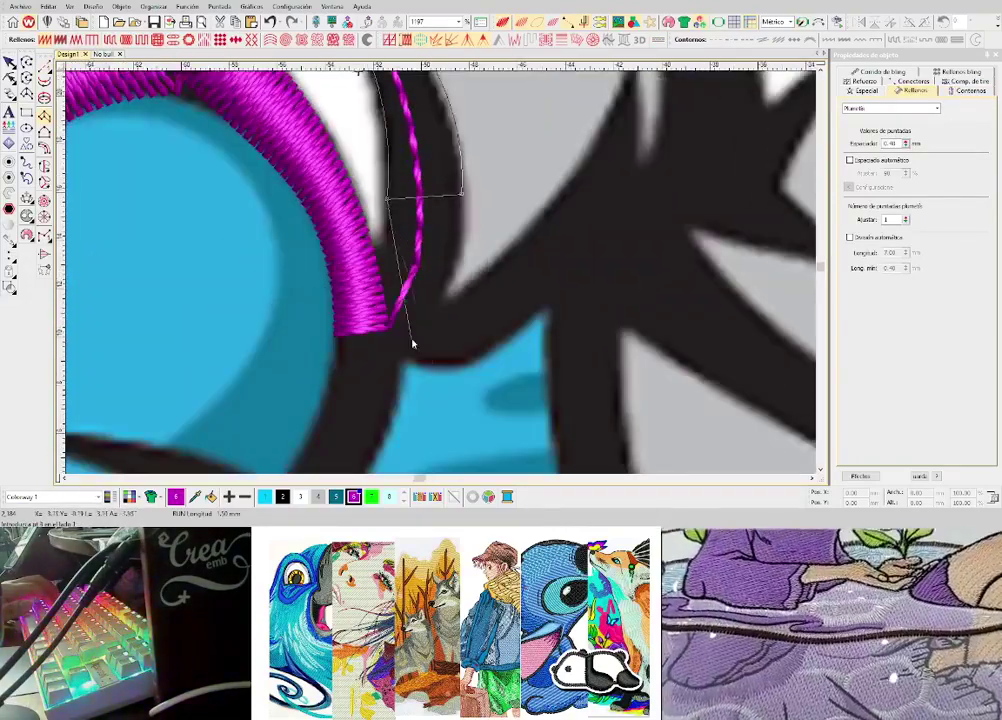
right_click(442, 293)
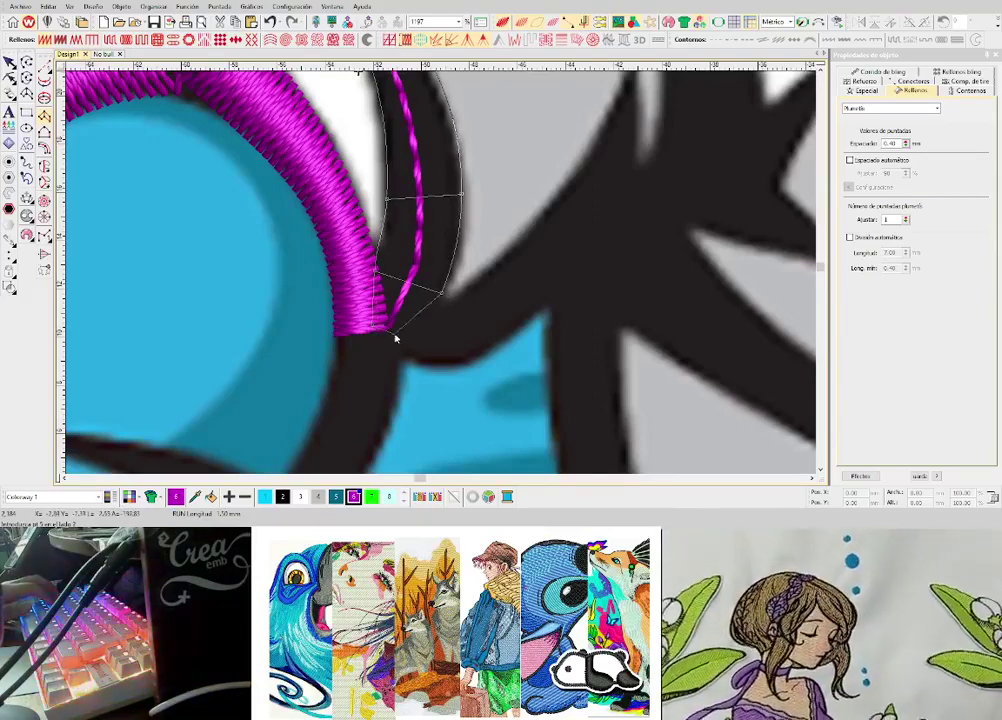
key(Return)
- Try to cover the lower end of the arm's inner outline with a short satin column at the forearm crease
scroll(440, 276, down, 1)
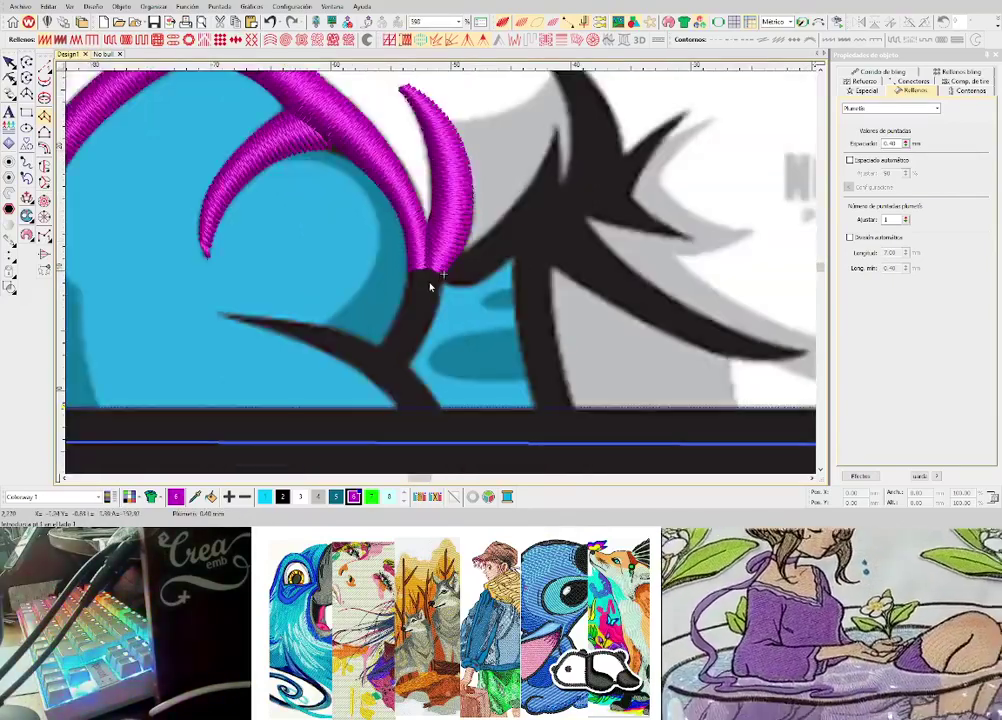
scroll(438, 285, down, 2)
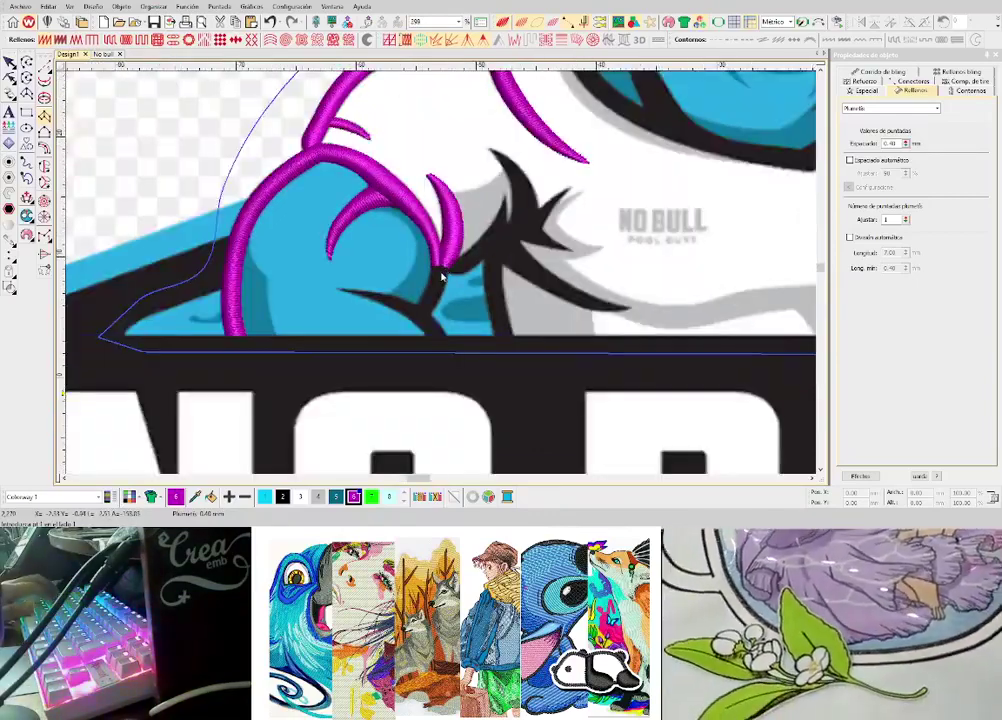
scroll(440, 288, up, 2)
key(space)
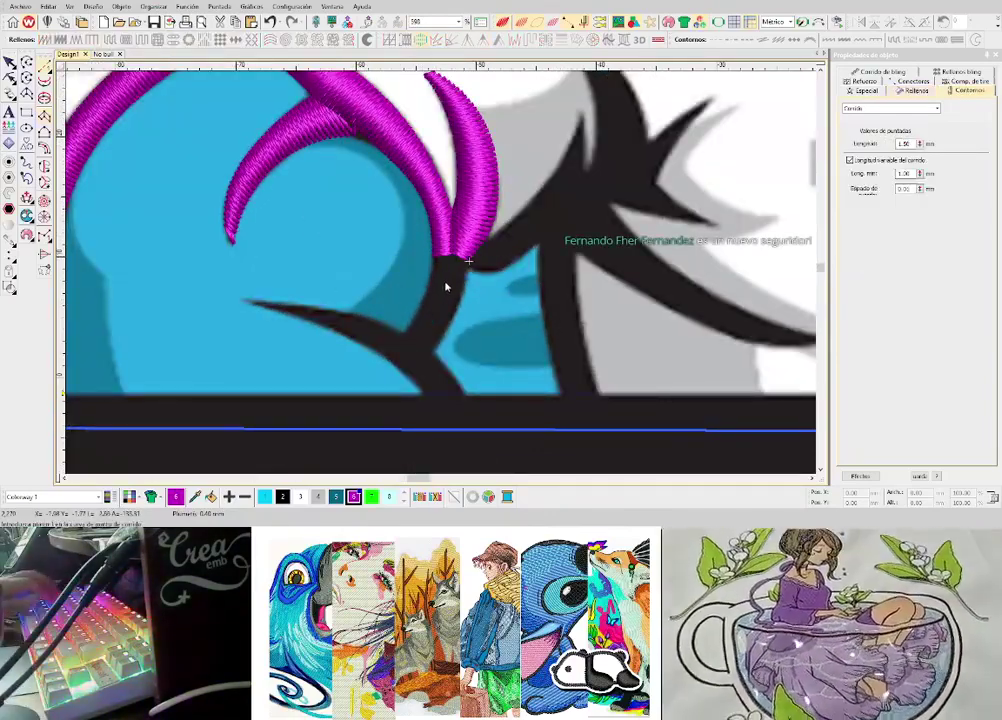
click(44, 117)
scroll(412, 346, up, 1)
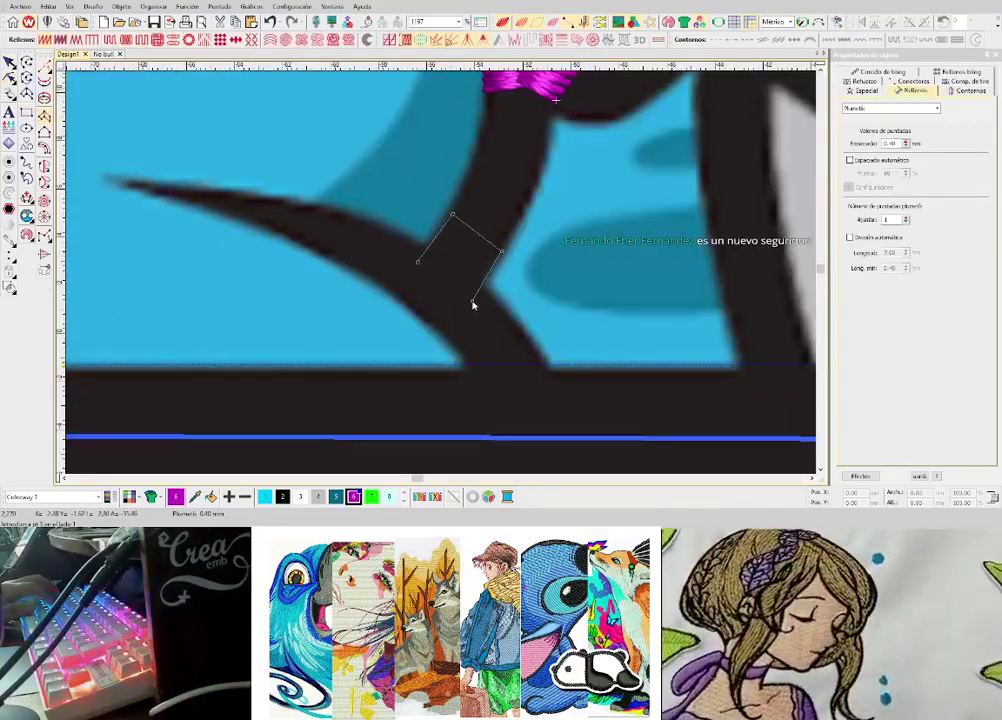
- Try to cover the wide part of the forearm crease with a satin column running from near the banner guide toward its tip
scroll(454, 339, up, 2)
click(505, 293)
click(321, 295)
click(373, 209)
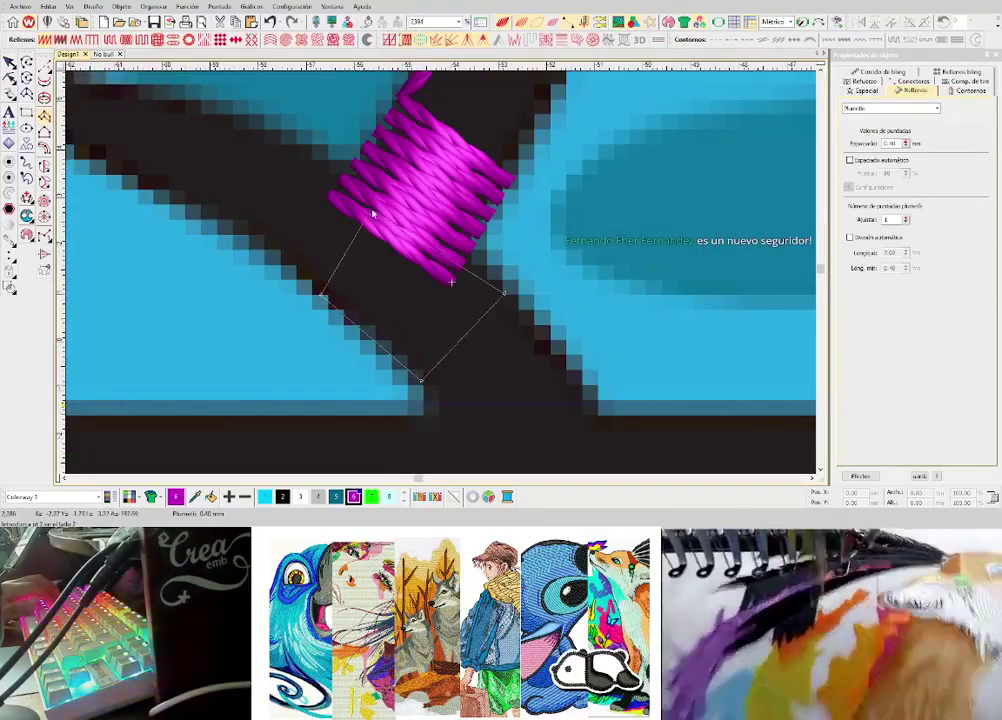
click(181, 188)
click(223, 123)
key(Return)
scroll(224, 125, down, 1)
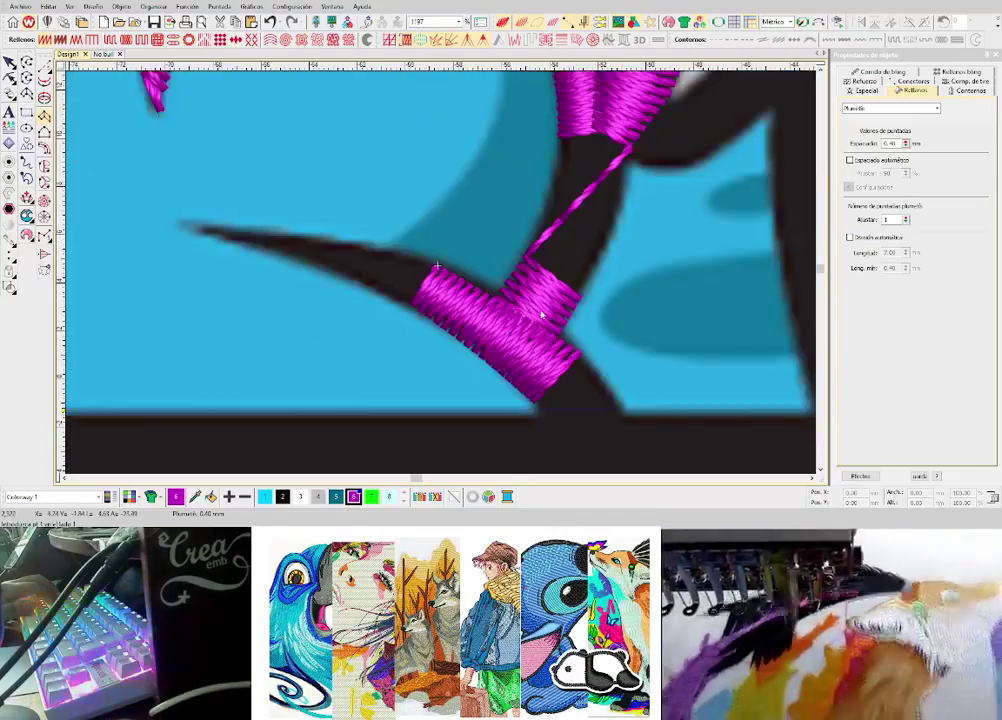
scroll(541, 314, down, 3)
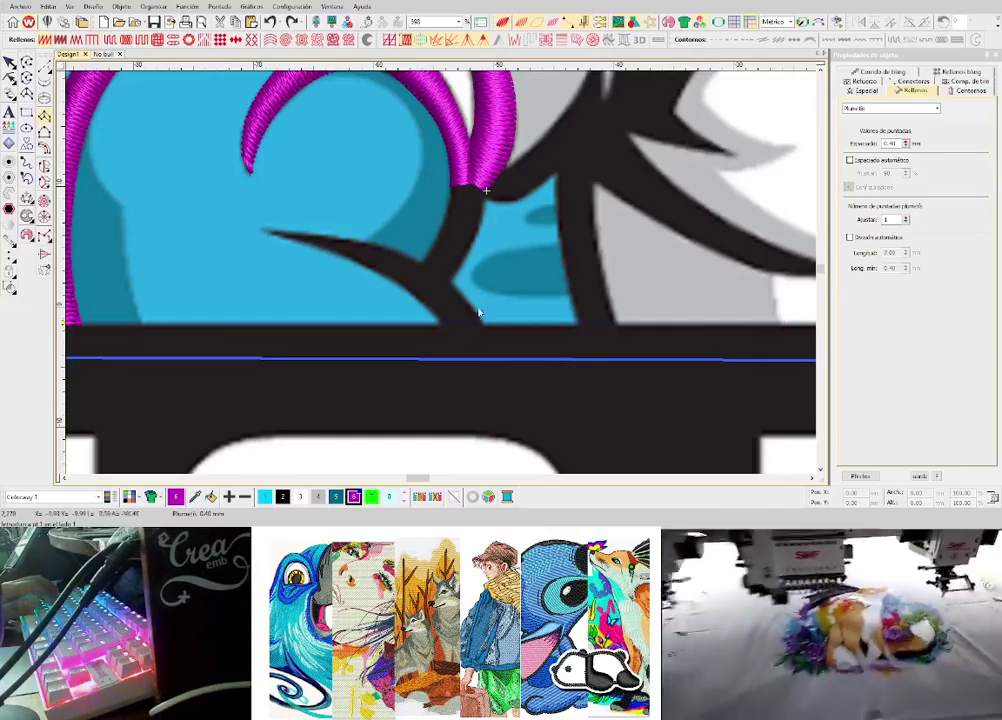
scroll(460, 290, down, 3)
scroll(473, 268, up, 4)
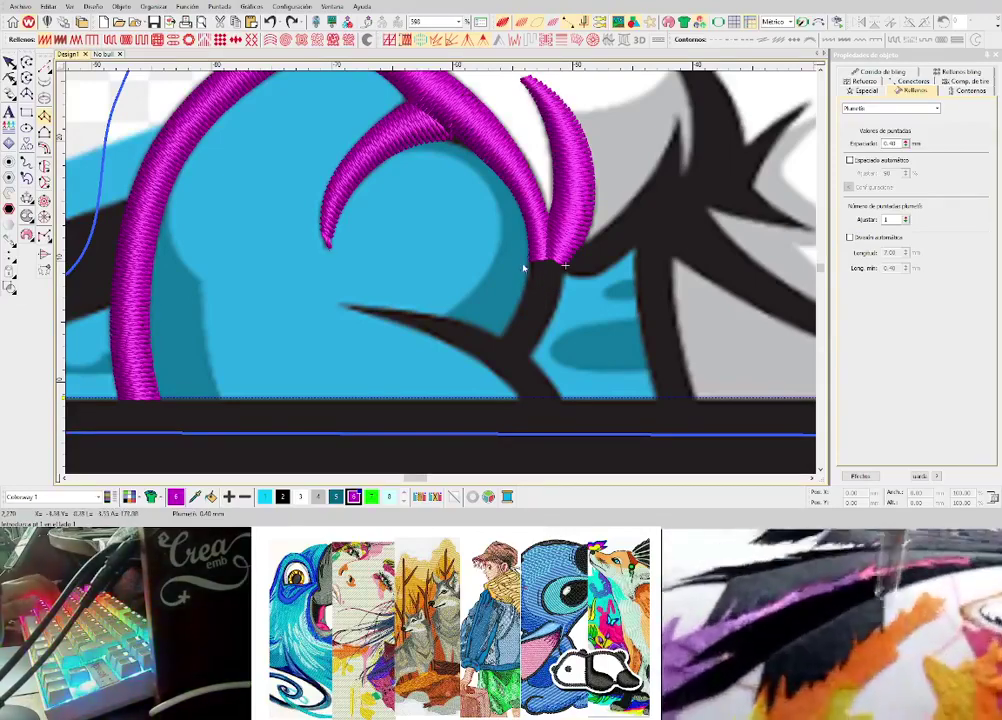
scroll(523, 268, down, 3)
scroll(454, 274, up, 3)
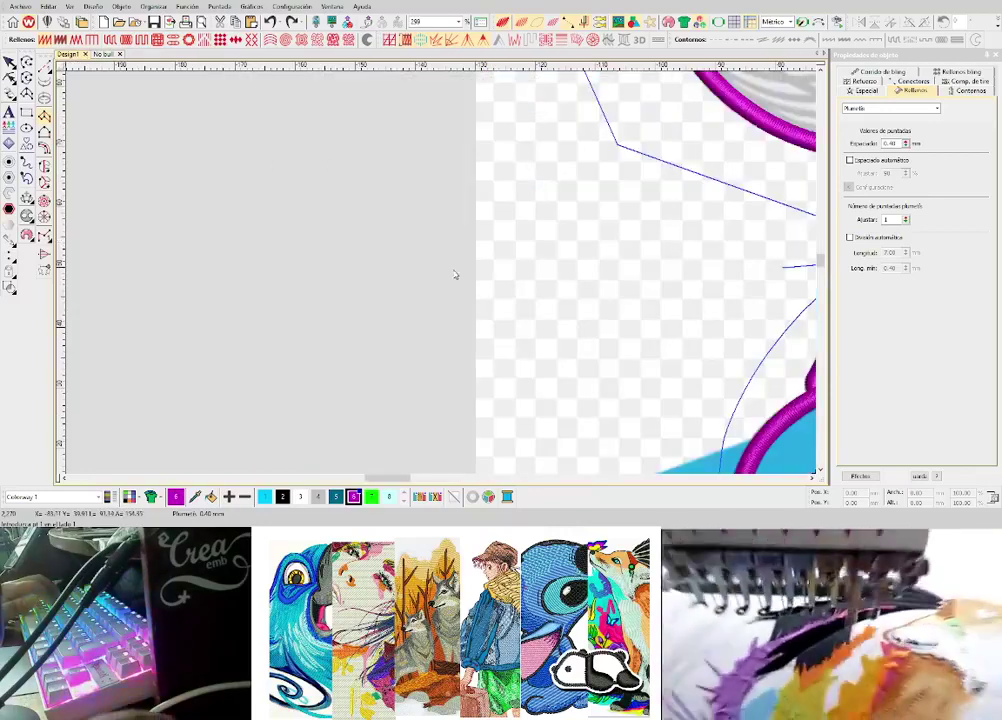
- Digitize a narrow vertical satin column about 4.75 mm tall in the empty area outside the artwork
scroll(443, 277, up, 2)
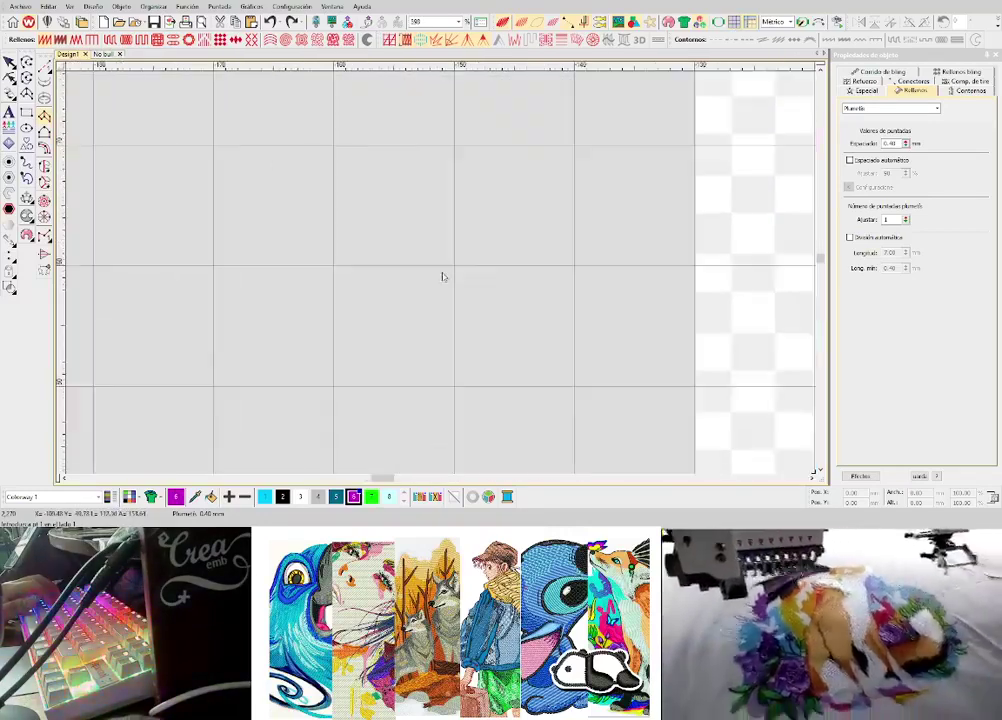
scroll(397, 249, up, 3)
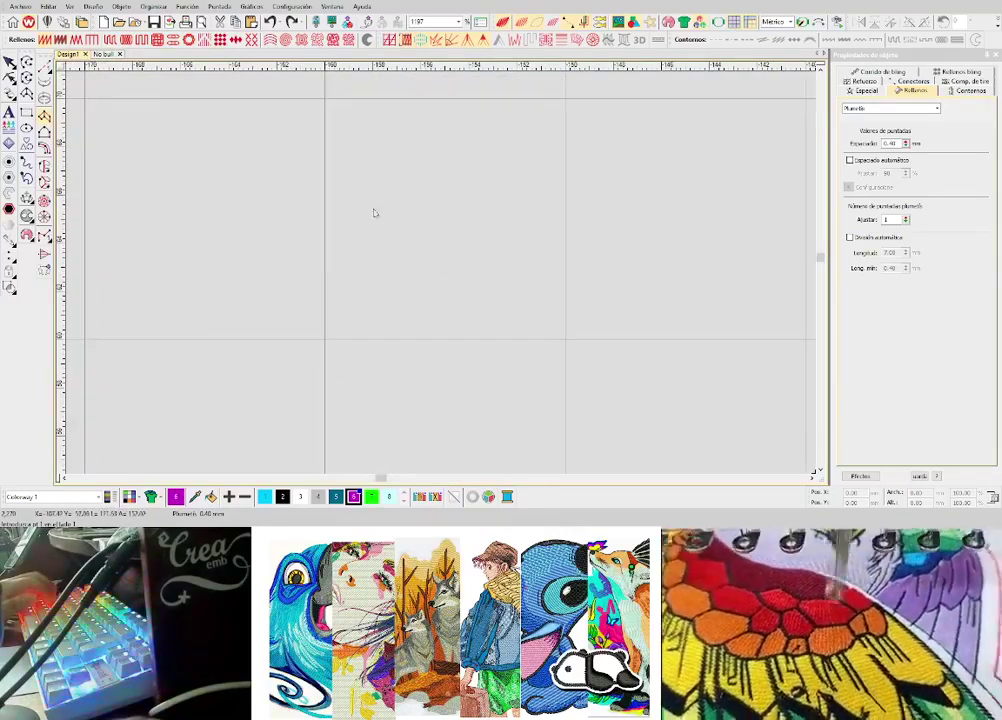
click(424, 305)
click(391, 190)
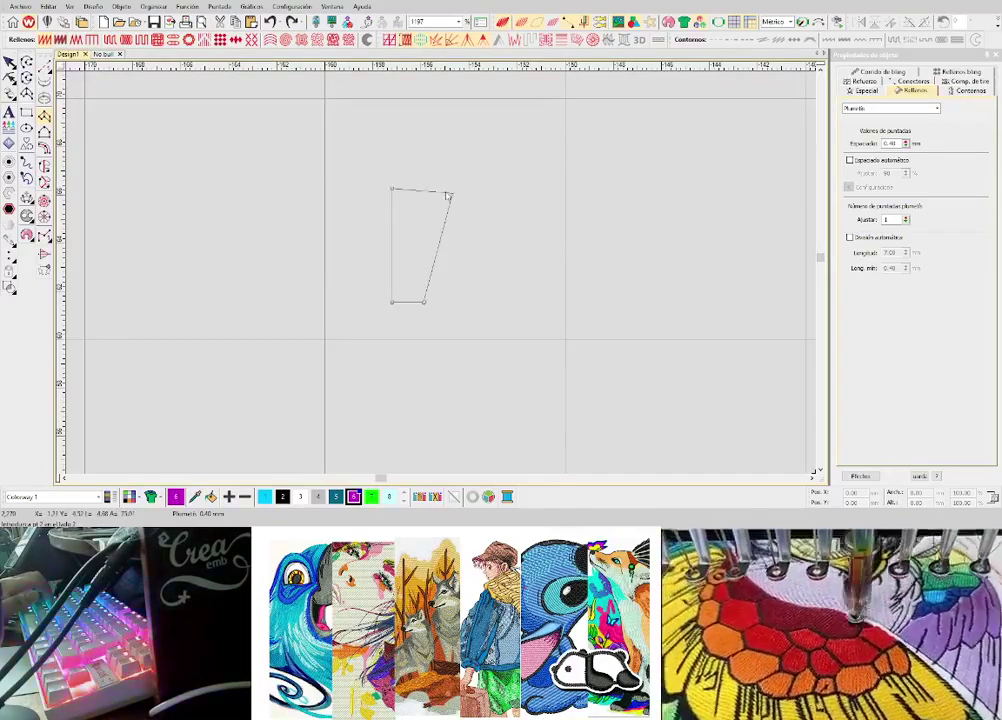
click(426, 189)
key(Return)
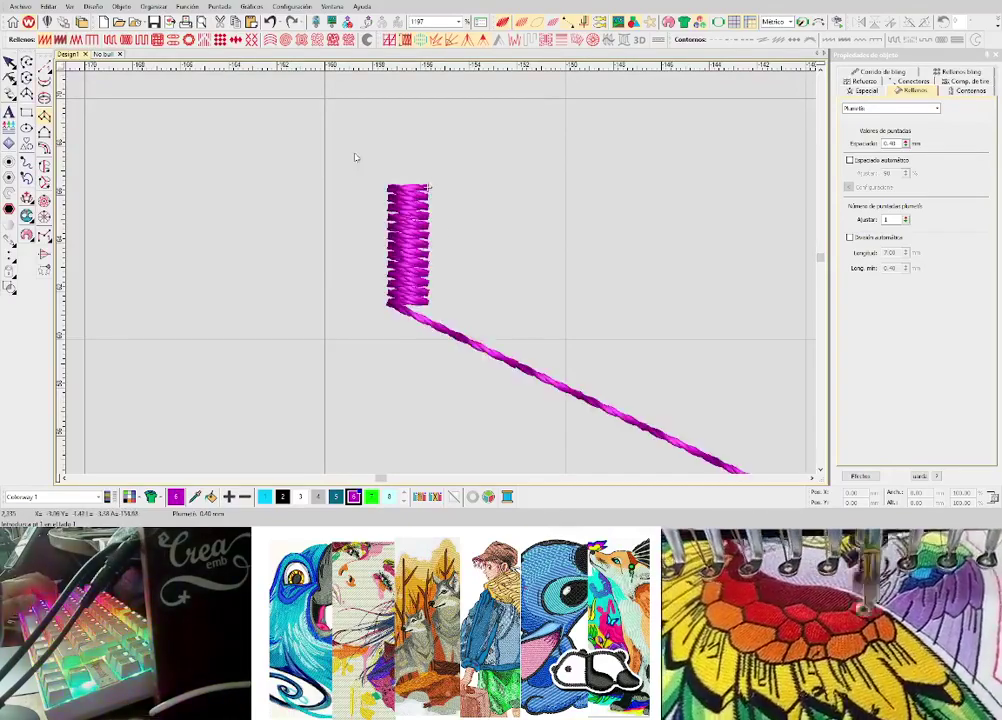
- Digitize a horizontal satin bar about 6 mm wide across the column's upper end and shift it to centre the T shape
click(491, 153)
click(489, 201)
key(Return)
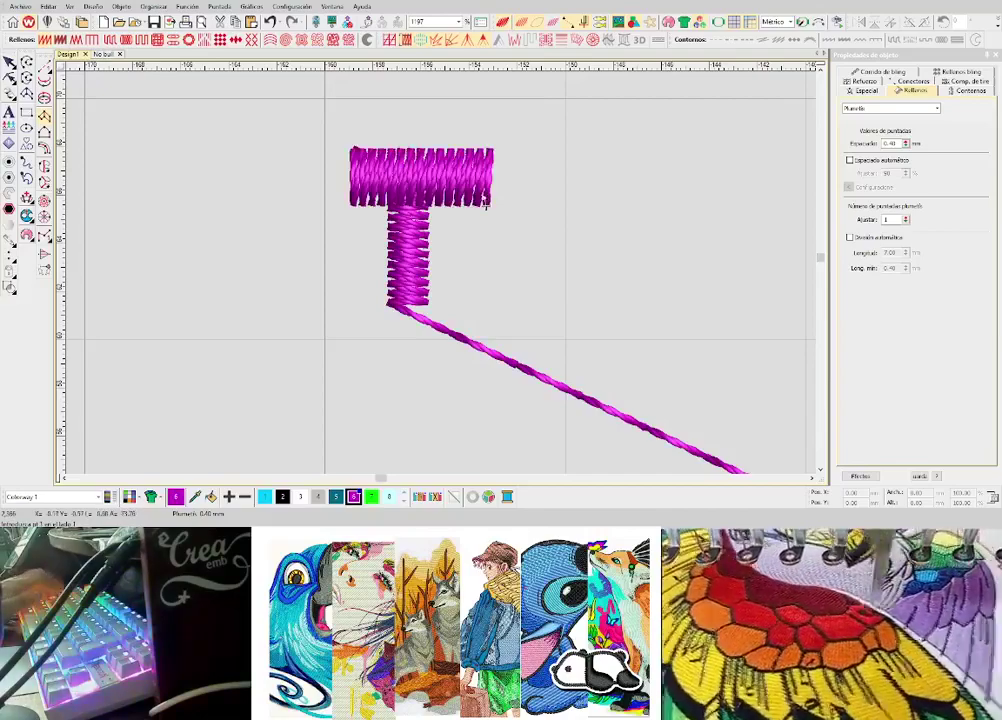
key(Escape)
drag(474, 198, 460, 195)
click(474, 235)
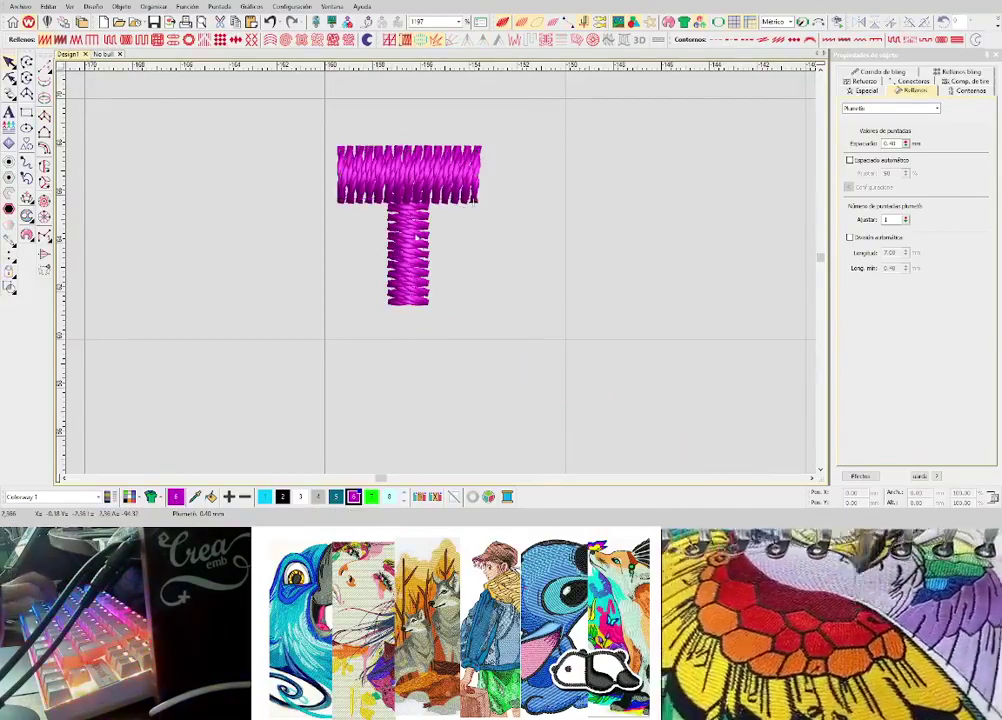
- Cut and paste the vertical column so it stitches after the horizontal bar
click(406, 231)
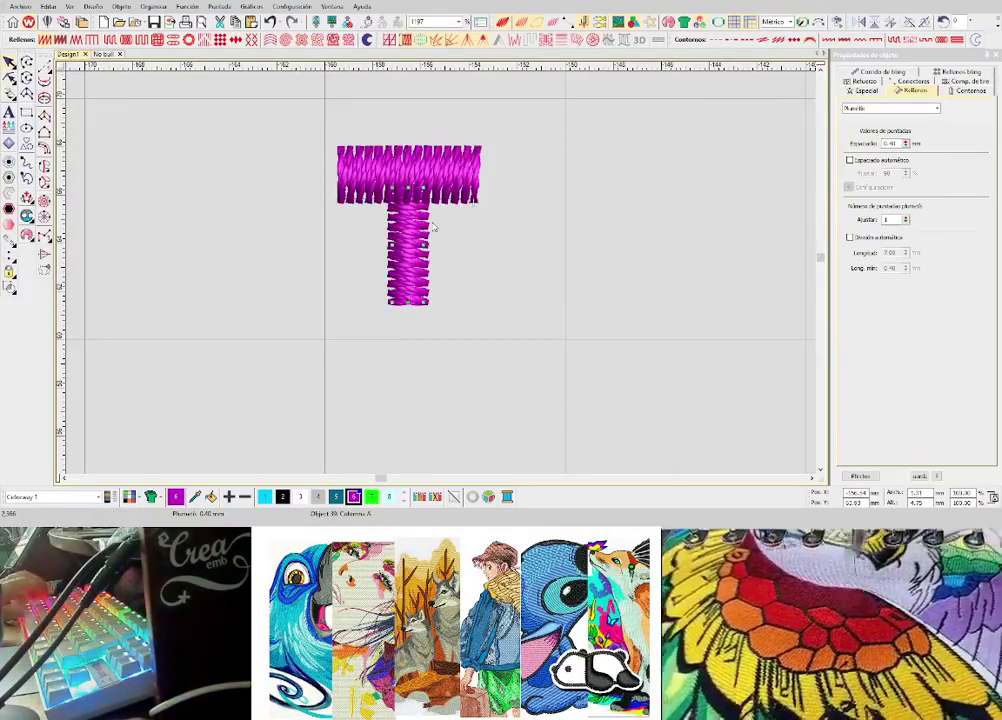
key(ctrl+x)
key(ctrl+v)
click(458, 240)
- Recolor the T's horizontal bar with green thread color 7
click(426, 188)
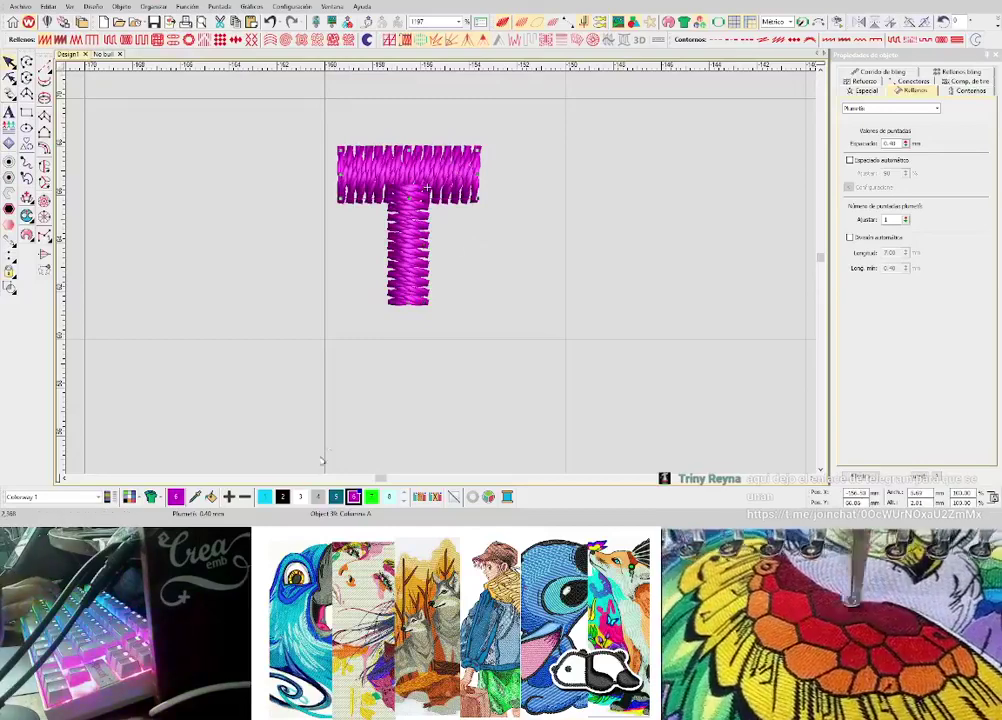
click(371, 496)
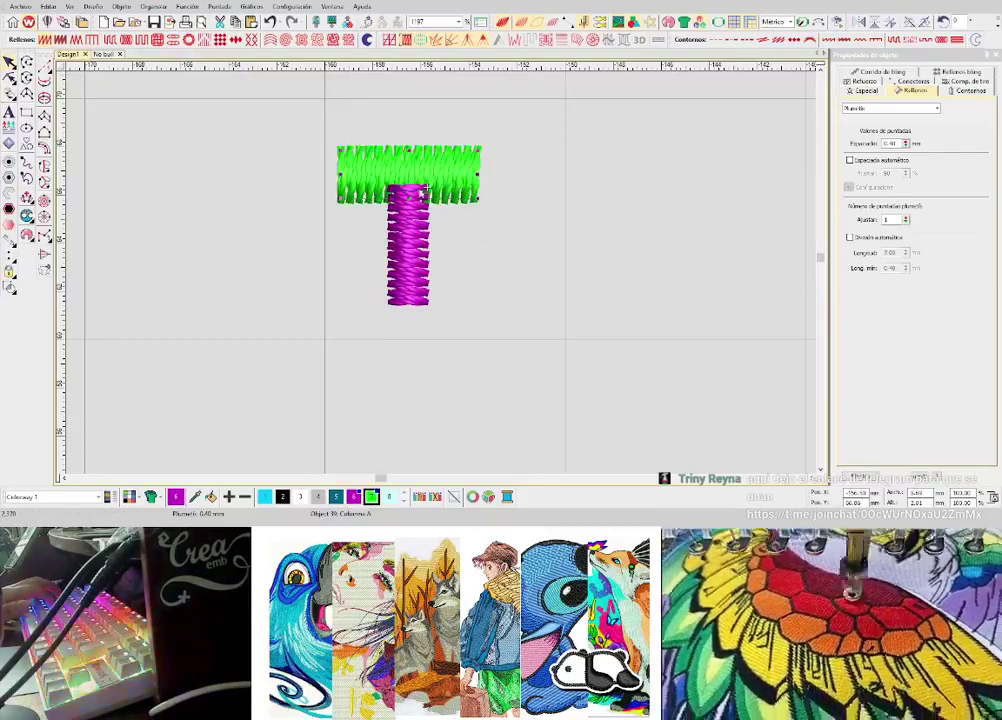
click(480, 245)
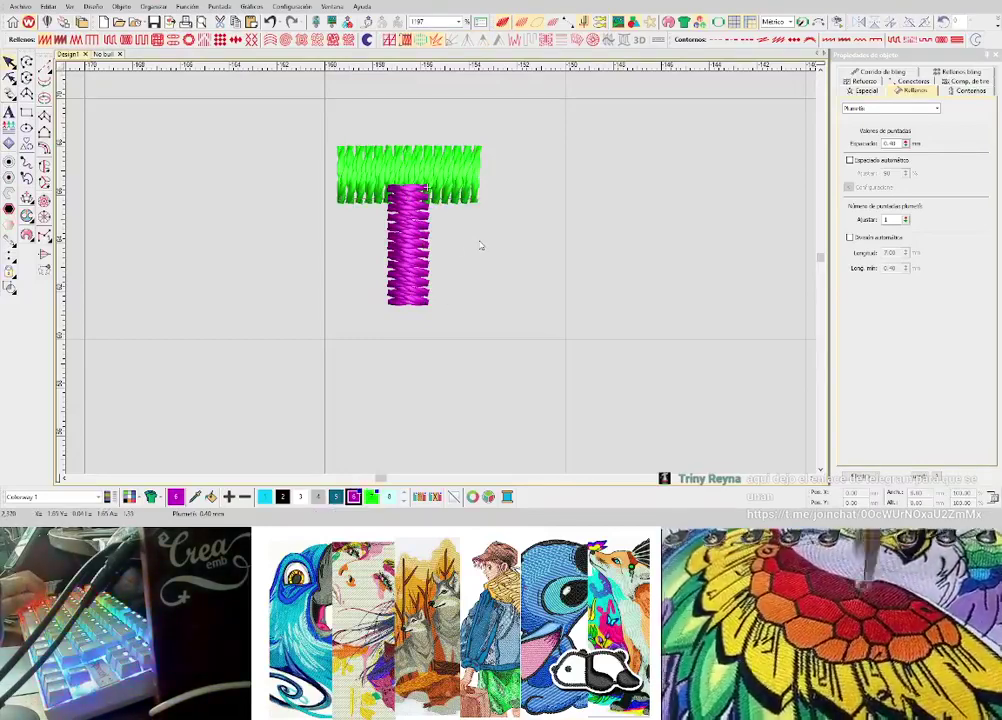
- Undo the bar's green recolor and the cut-and-paste reordering of the vertical column
key(ctrl+z)
key(ctrl+z)
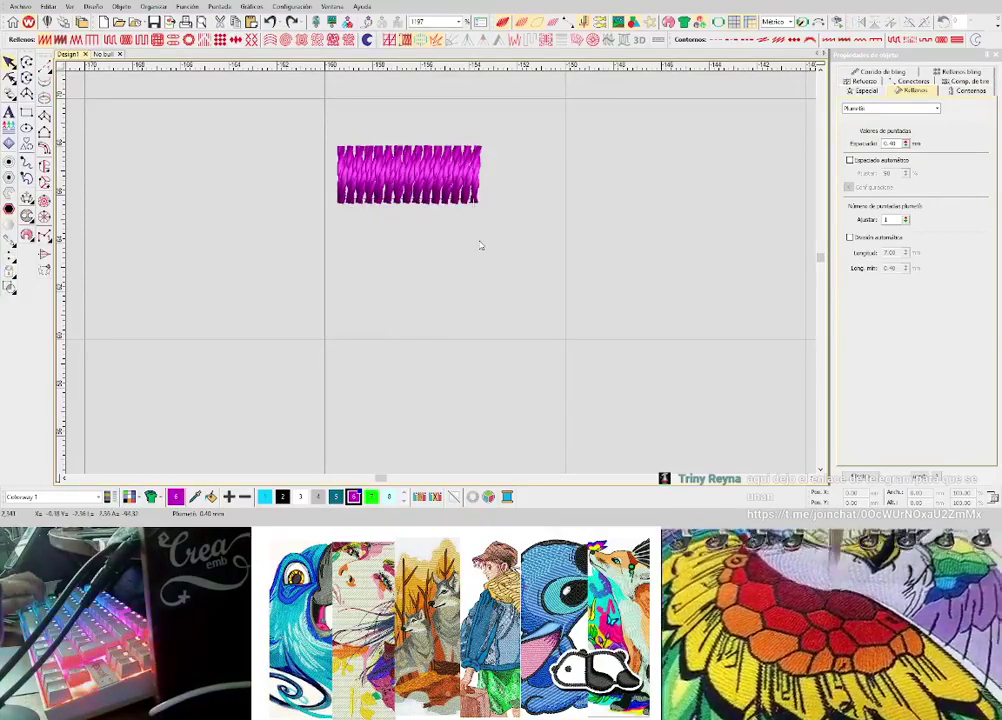
key(ctrl+y)
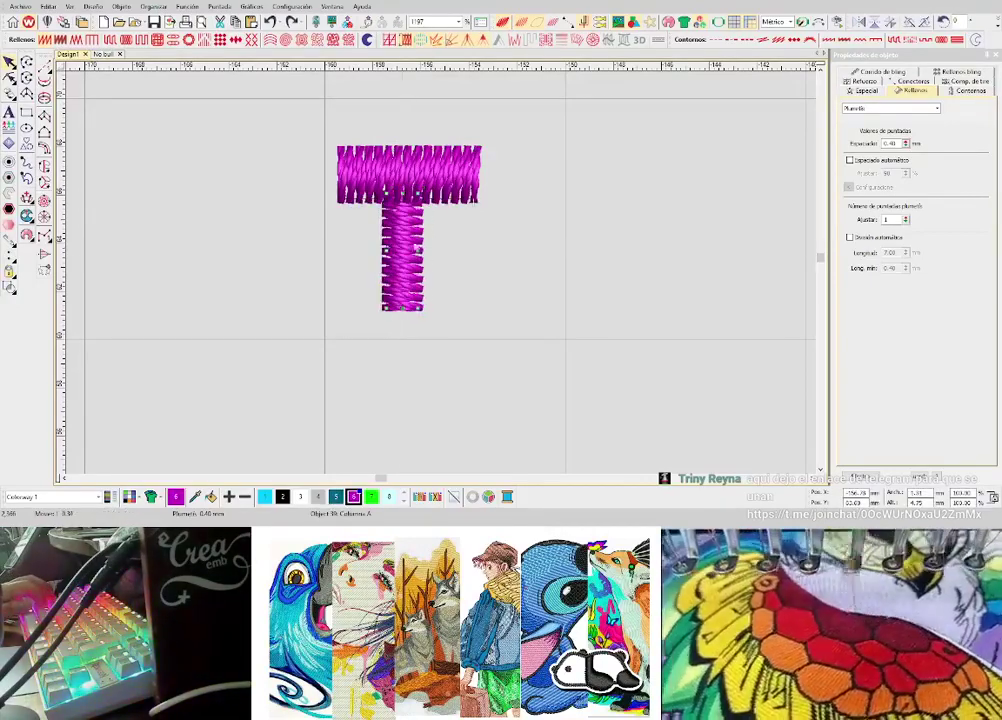
- Select both T pieces and move the T about 5 mm to the right and 2 mm down
drag(291, 101, 544, 336)
drag(397, 199, 521, 244)
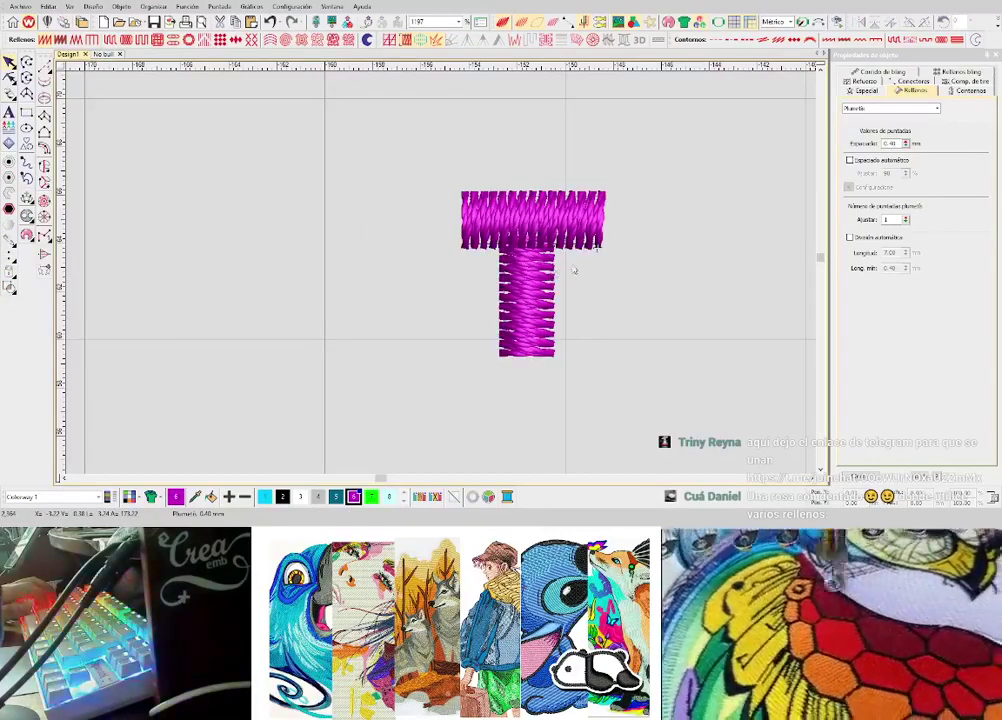
drag(581, 234, 581, 224)
click(677, 325)
- Delete the T-shaped sample drawn beside the artwork
scroll(463, 289, down, 3)
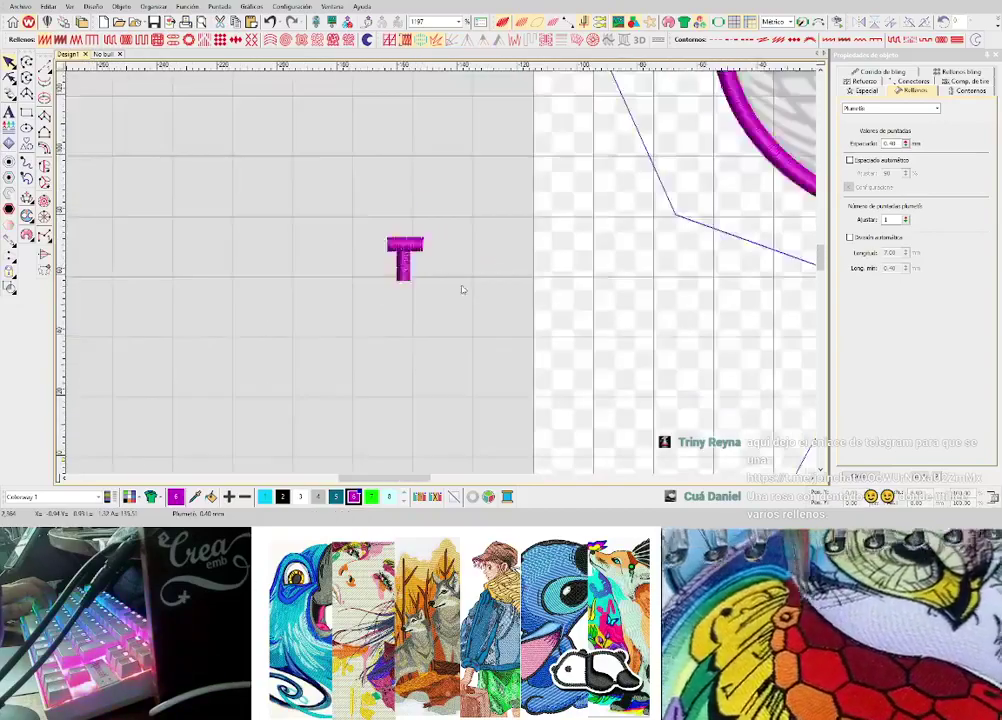
scroll(462, 290, down, 1)
scroll(440, 268, up, 4)
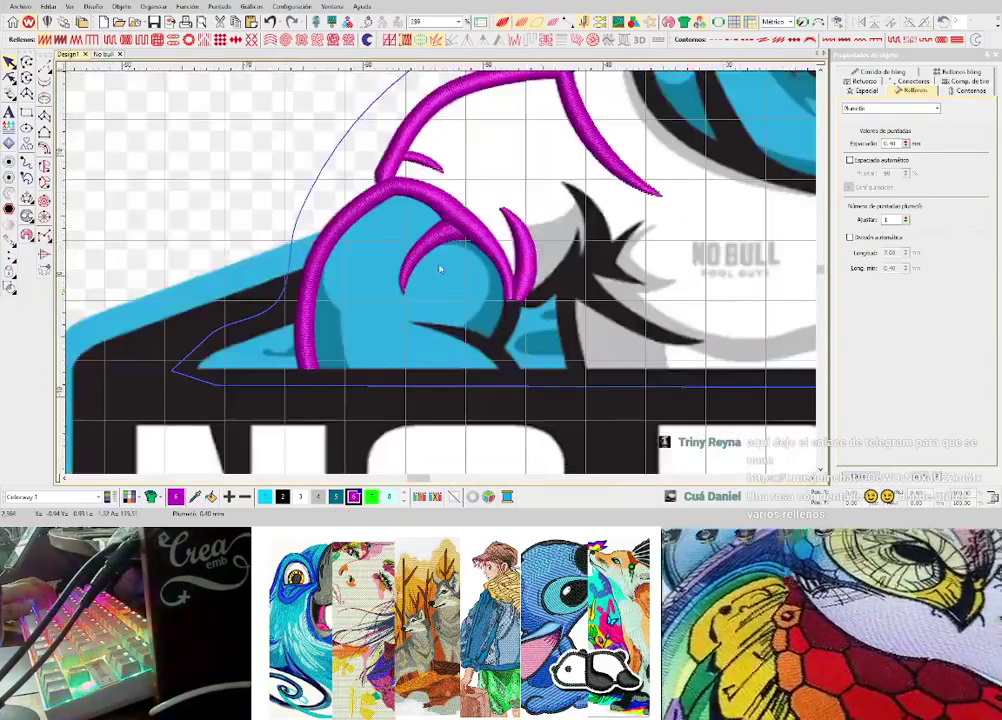
scroll(440, 268, up, 1)
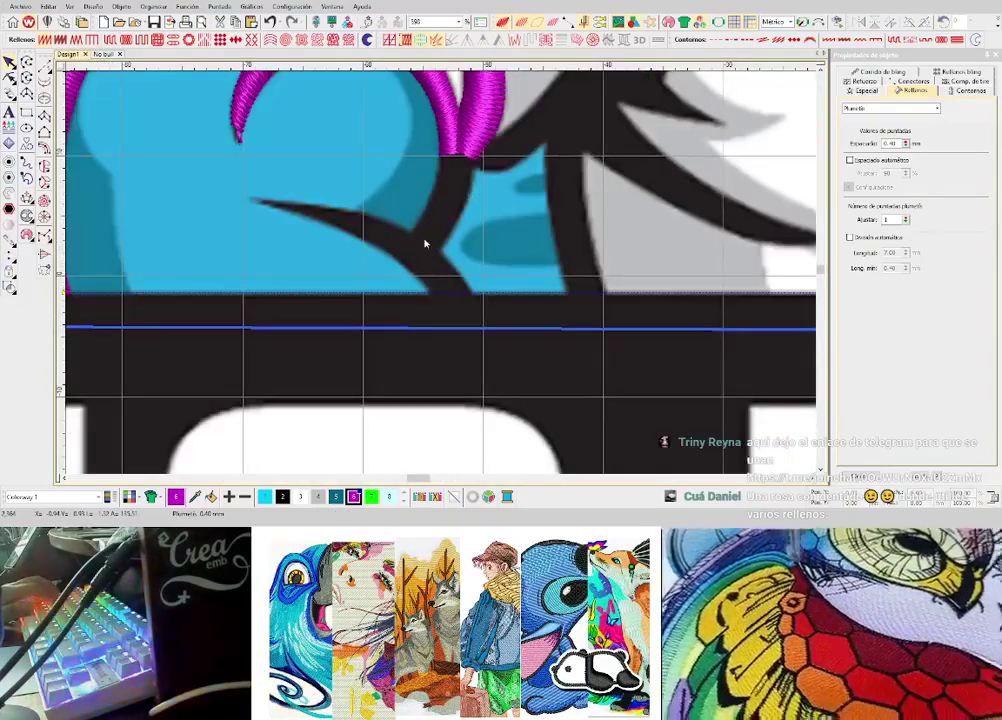
scroll(476, 257, up, 3)
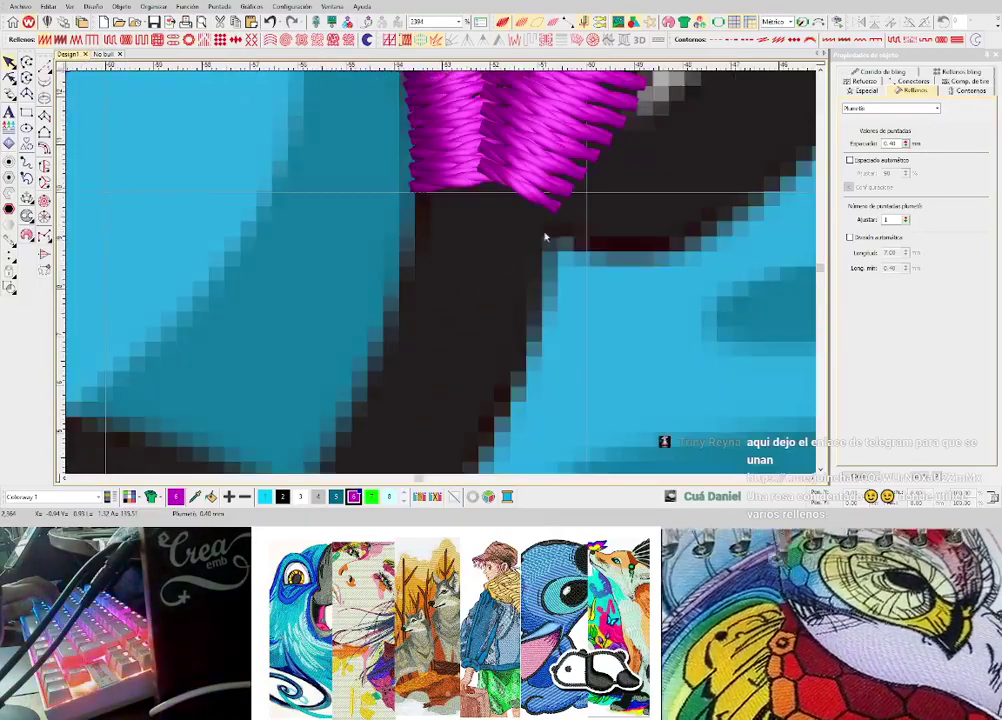
scroll(436, 280, down, 2)
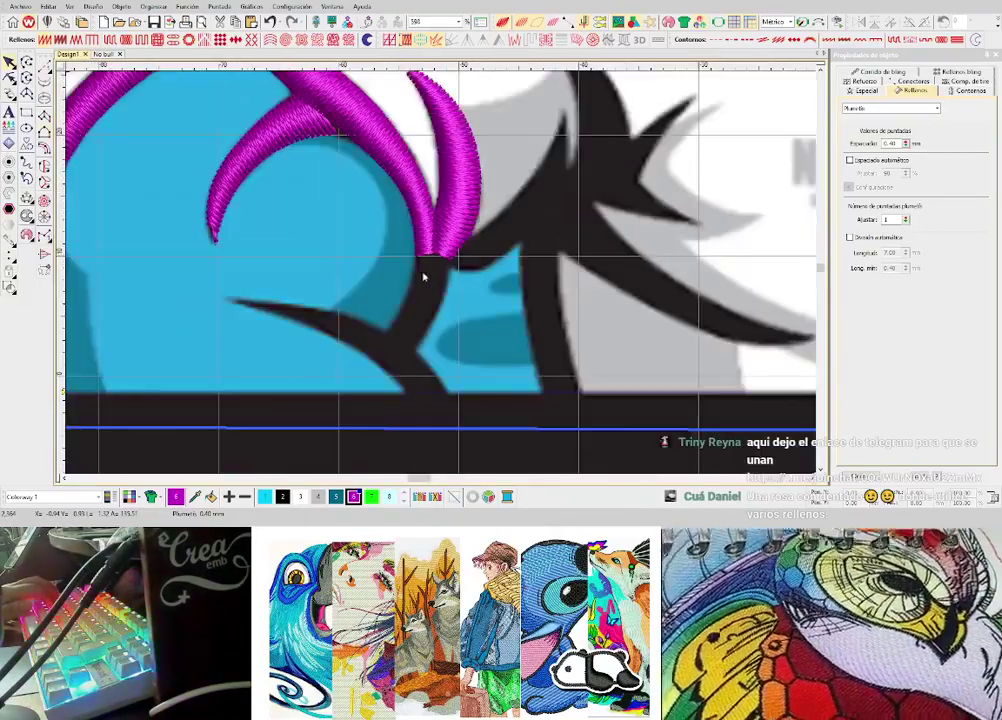
click(45, 67)
scroll(353, 285, up, 1)
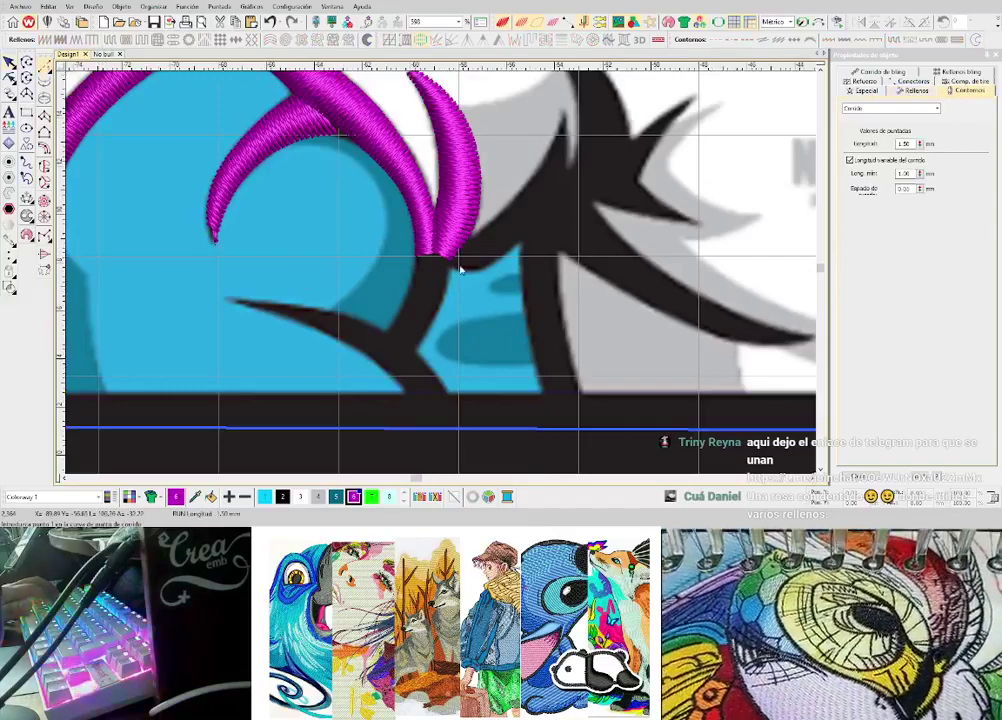
scroll(438, 270, down, 3)
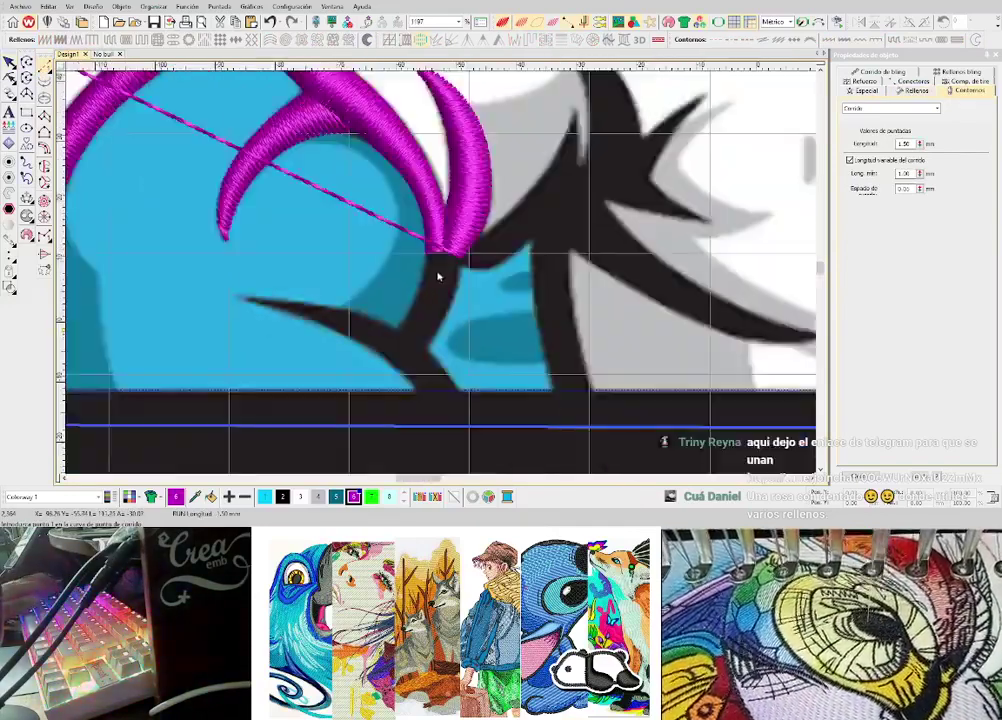
drag(124, 79, 160, 134)
key(Delete)
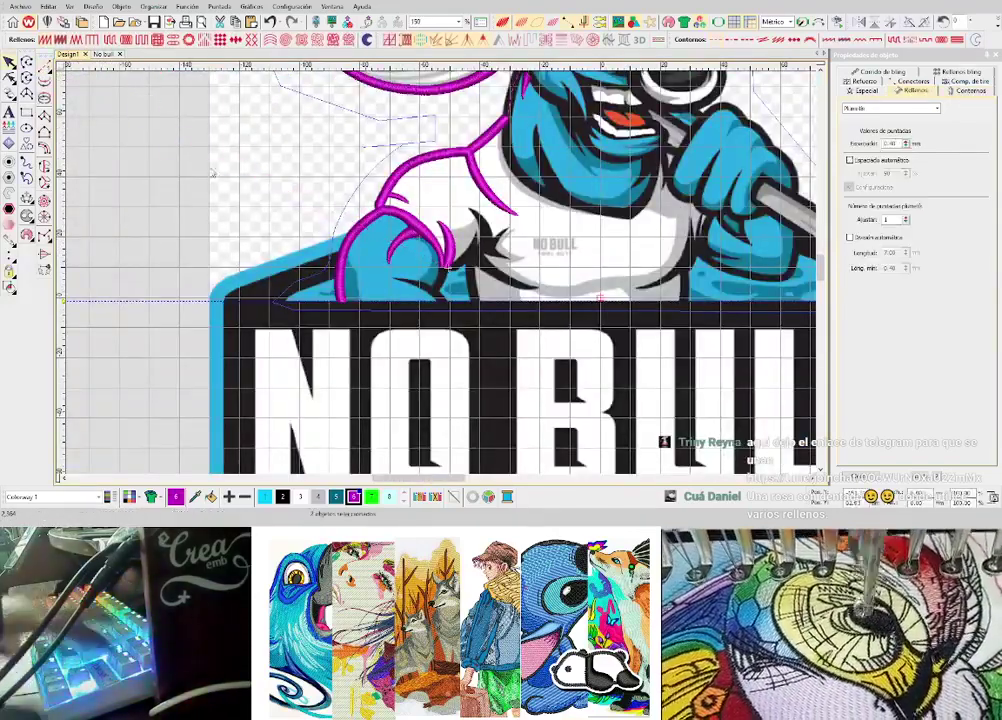
- Digitize a run-stitch path from the arm outline's lower end down the black line and out to the tip of the lower crease
click(46, 69)
scroll(389, 257, up, 3)
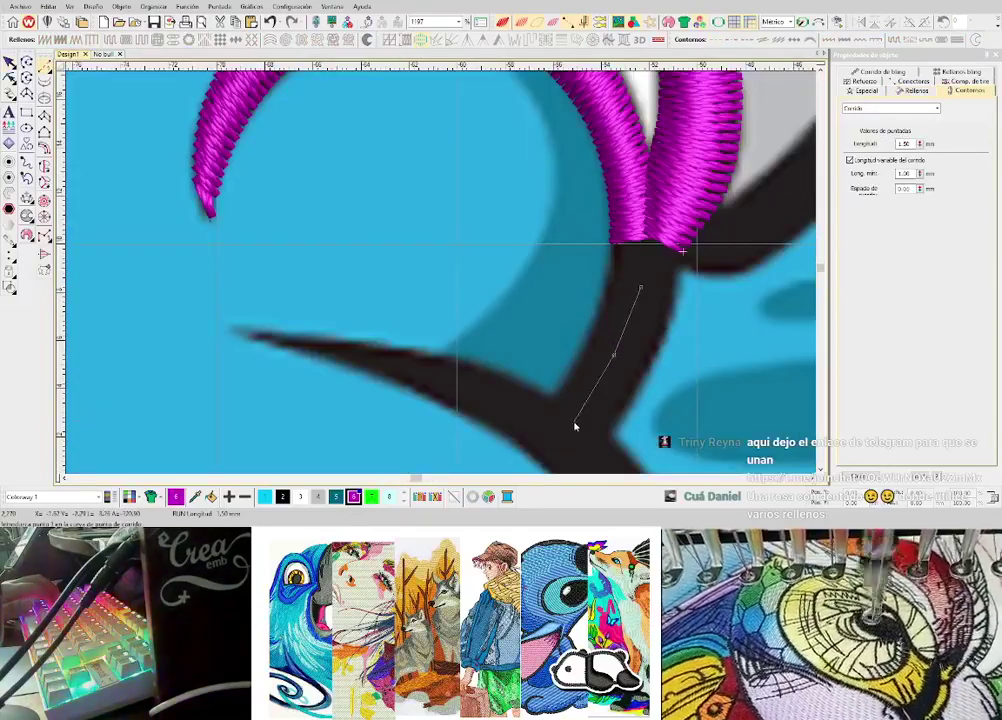
click(564, 427)
scroll(459, 280, down, 2)
scroll(442, 277, up, 2)
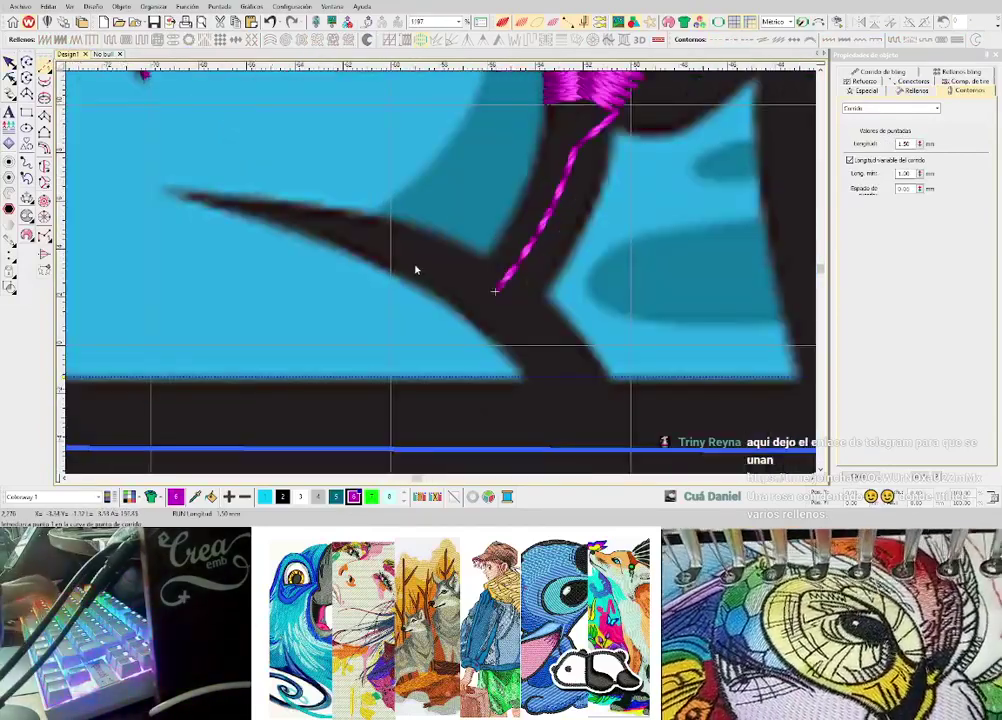
click(411, 252)
click(289, 213)
click(160, 196)
key(Return)
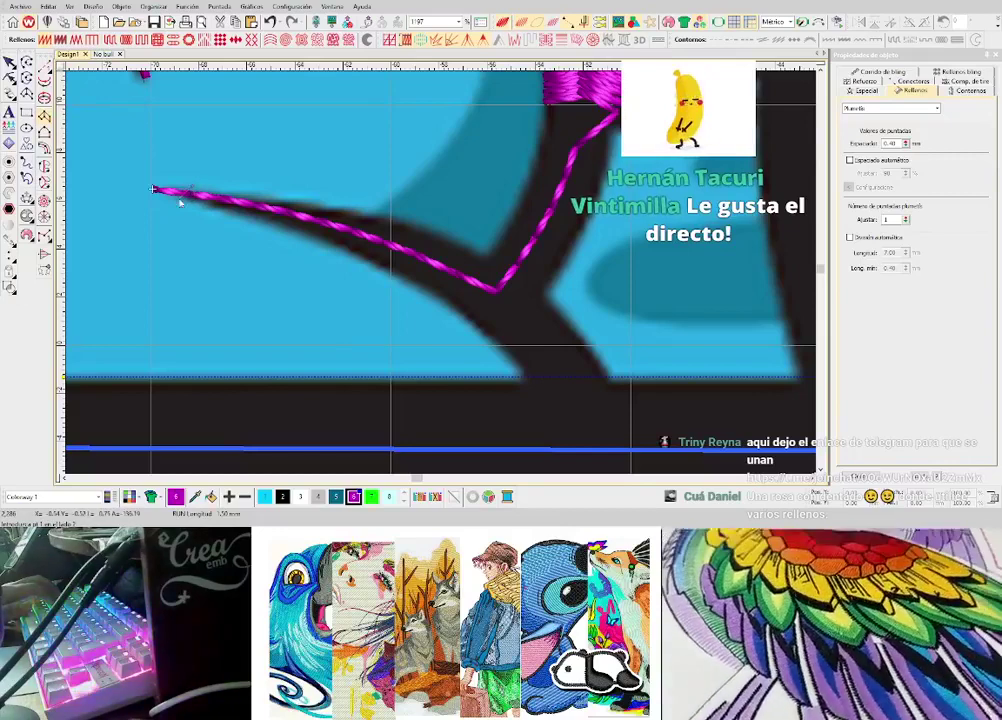
- Digitize a tapered satin column over the arm's lower black crease, from its pointed tip to the sign's upper edge
click(180, 198)
click(390, 218)
click(350, 254)
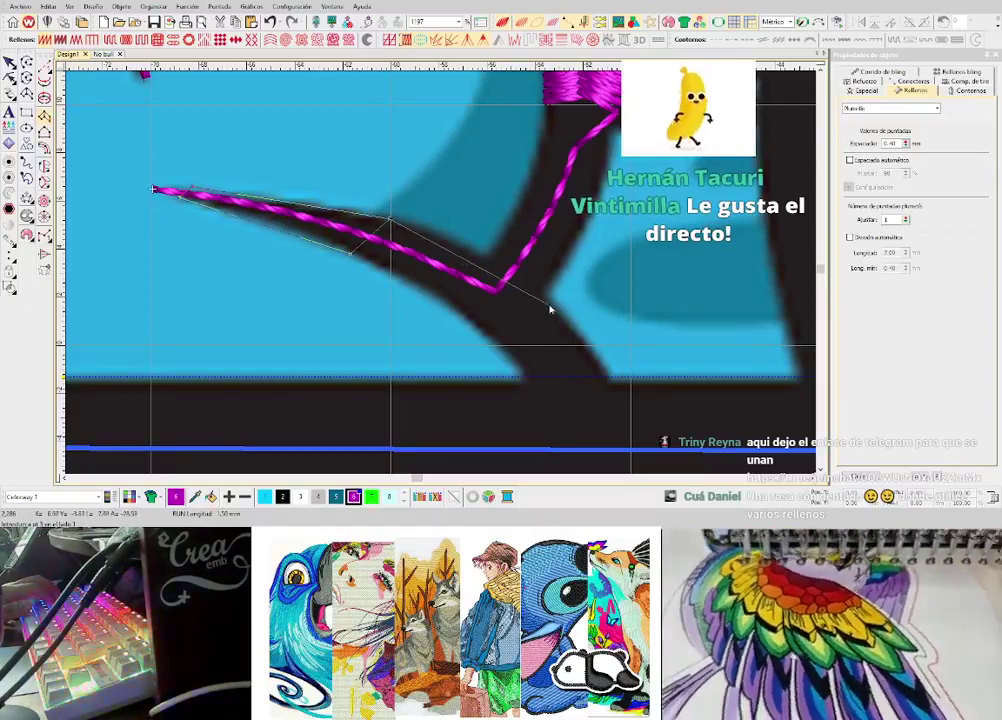
click(550, 305)
click(496, 339)
click(609, 376)
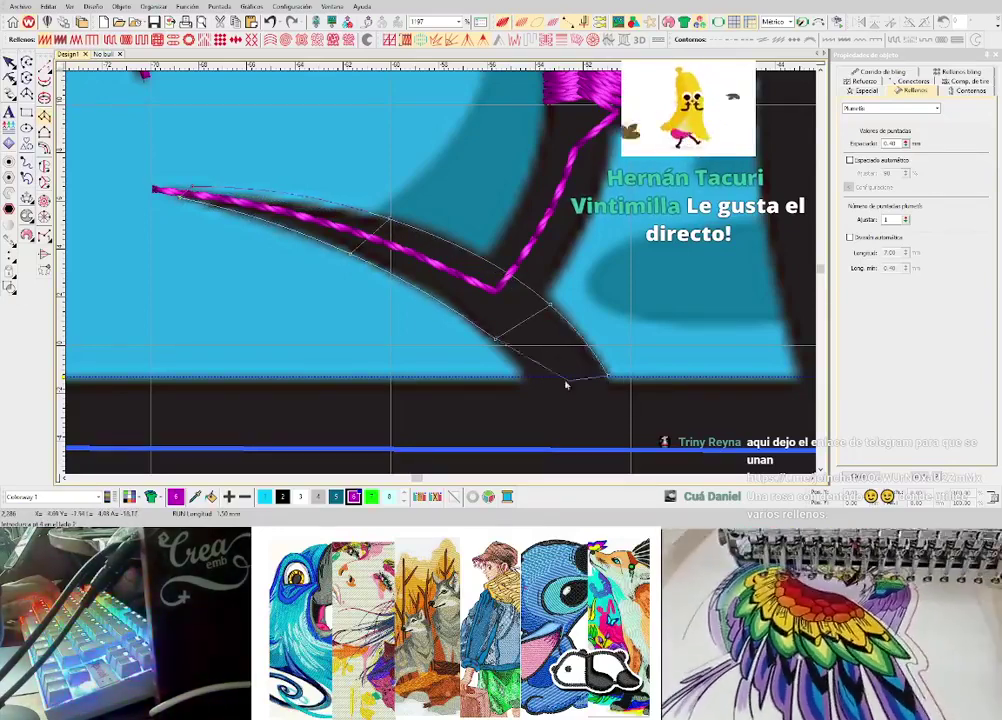
click(530, 379)
key(Return)
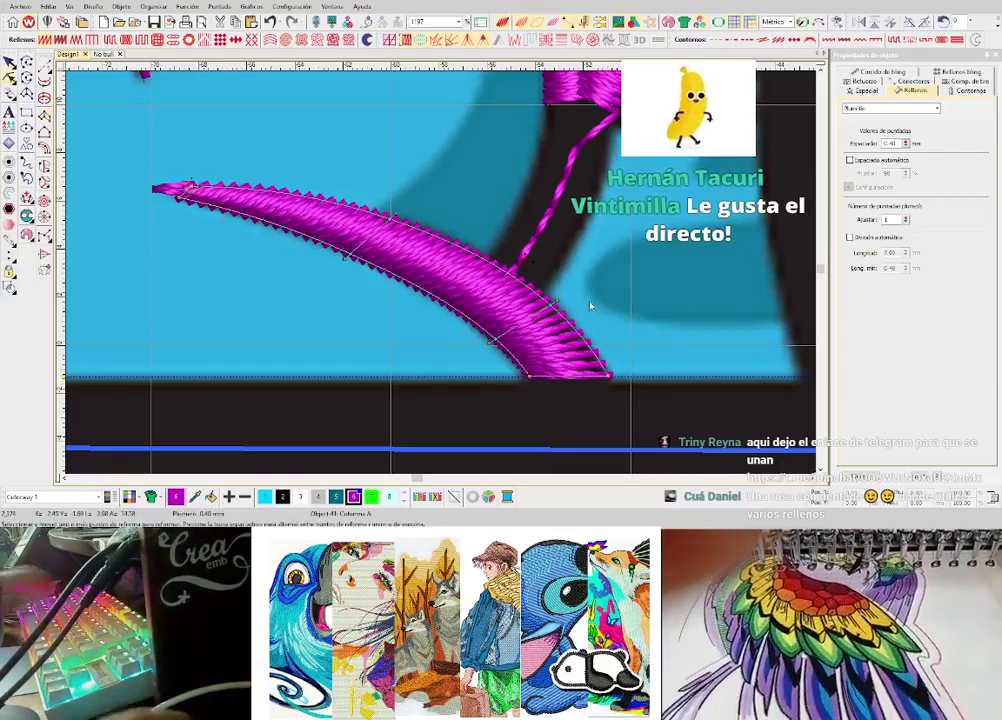
- Digitize a curved satin column over the black arm line joining the lower crease to the outline above it
scroll(438, 279, up, 2)
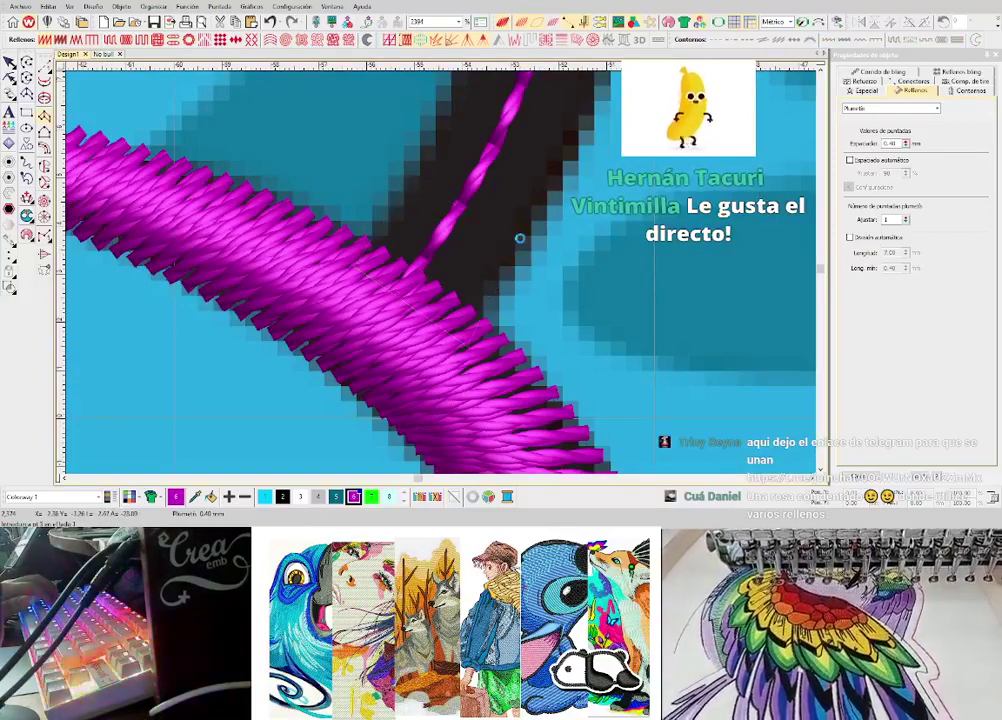
scroll(450, 275, down, 2)
scroll(444, 275, up, 2)
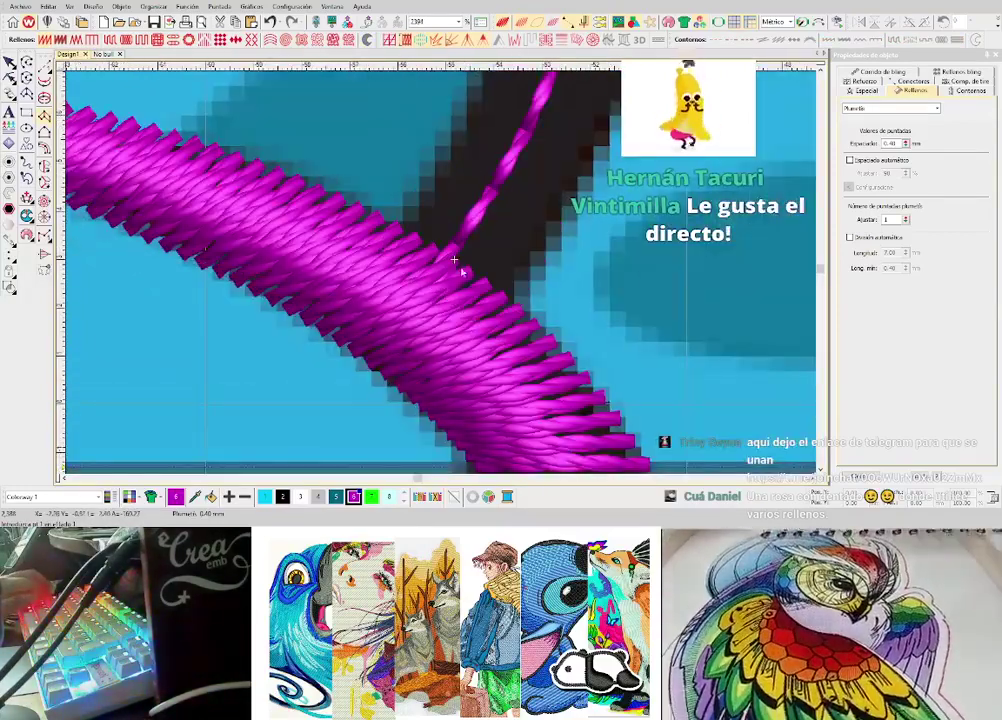
click(406, 227)
click(508, 295)
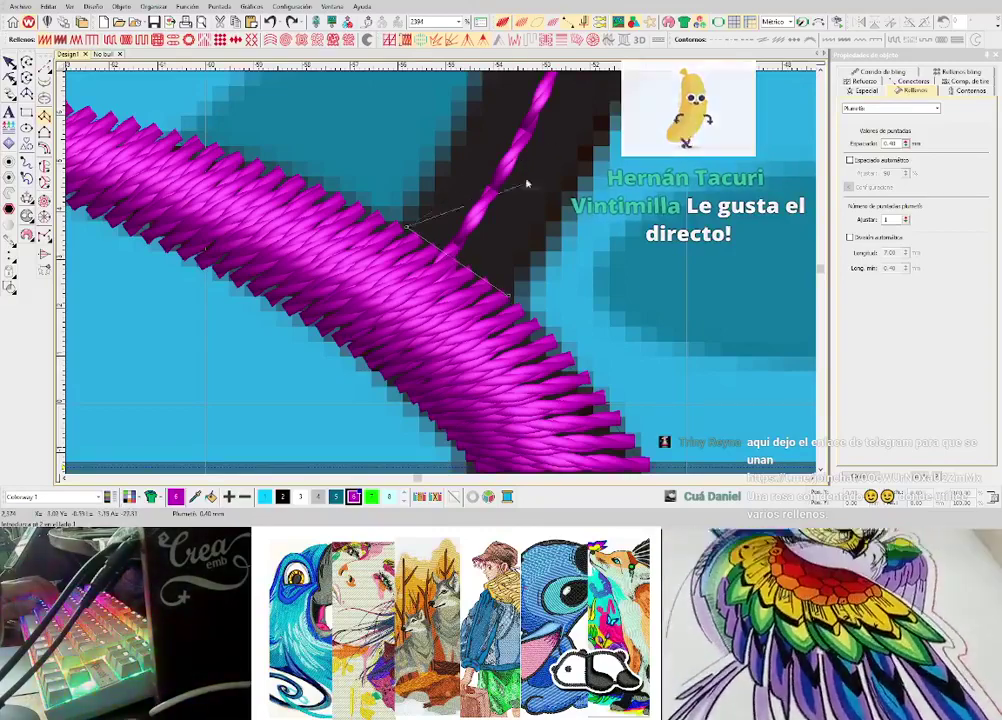
scroll(527, 183, down, 2)
click(428, 247)
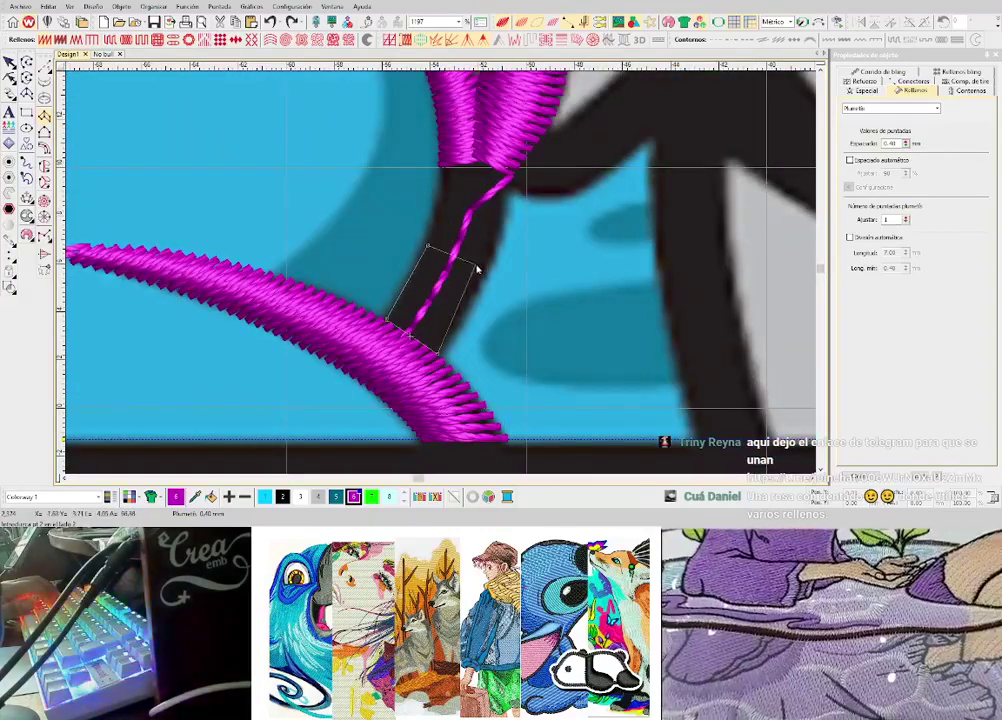
right_click(487, 270)
click(446, 164)
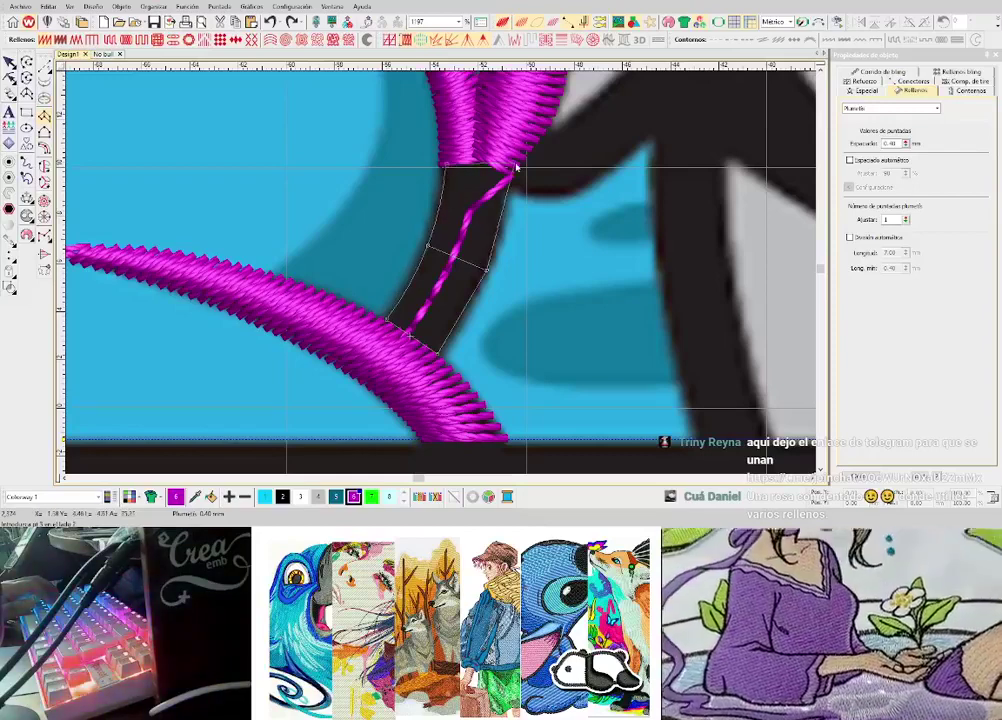
key(Return)
scroll(450, 260, down, 2)
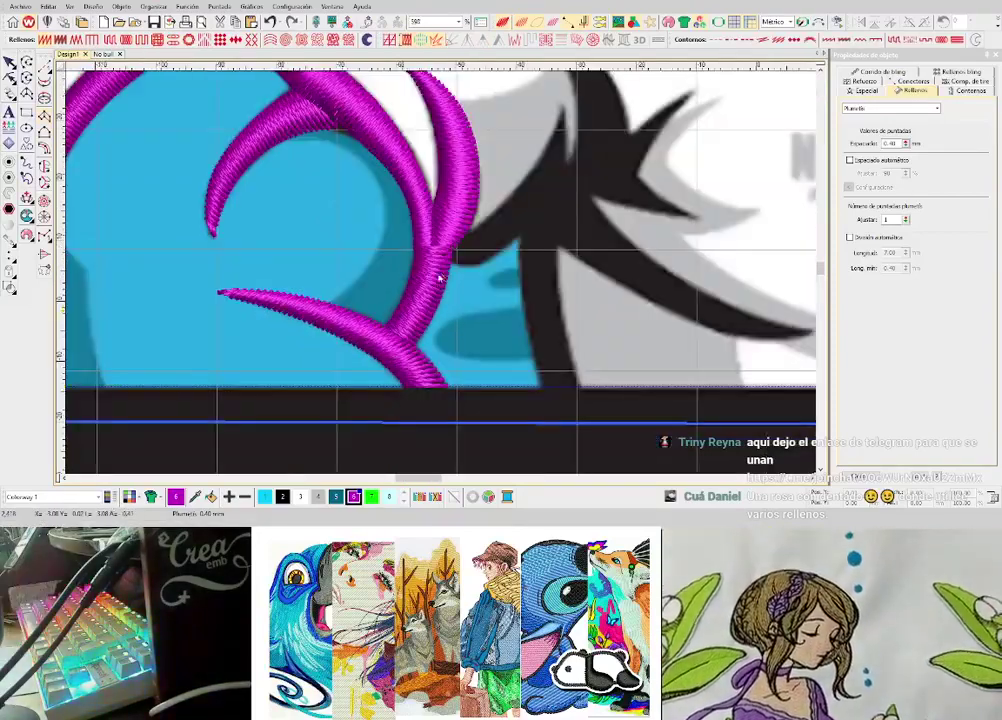
scroll(440, 278, up, 1)
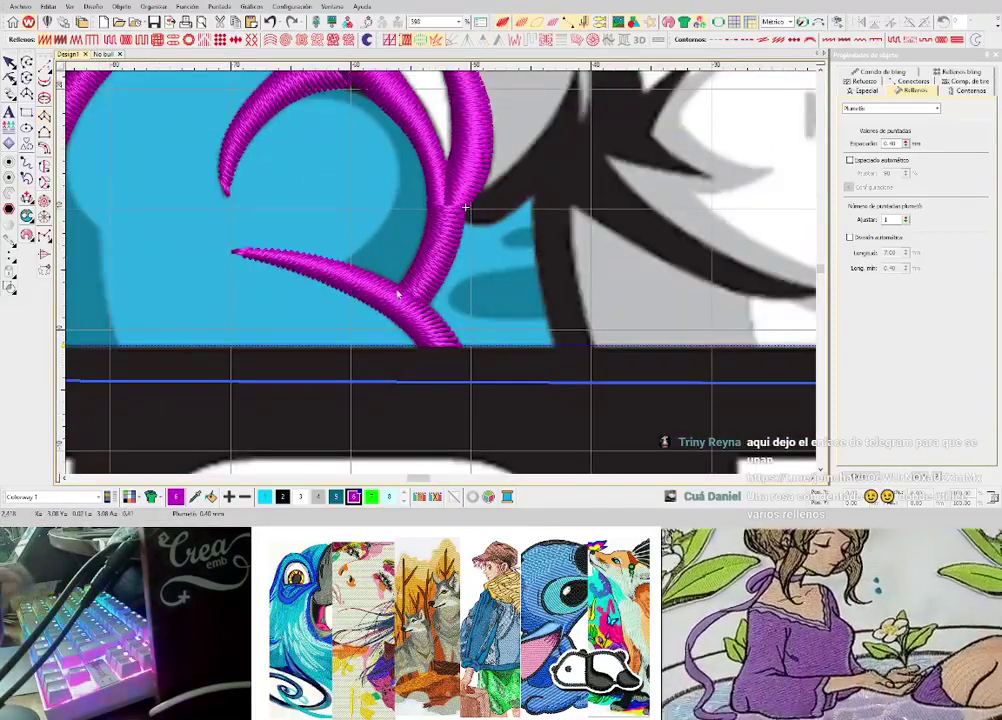
scroll(398, 294, up, 2)
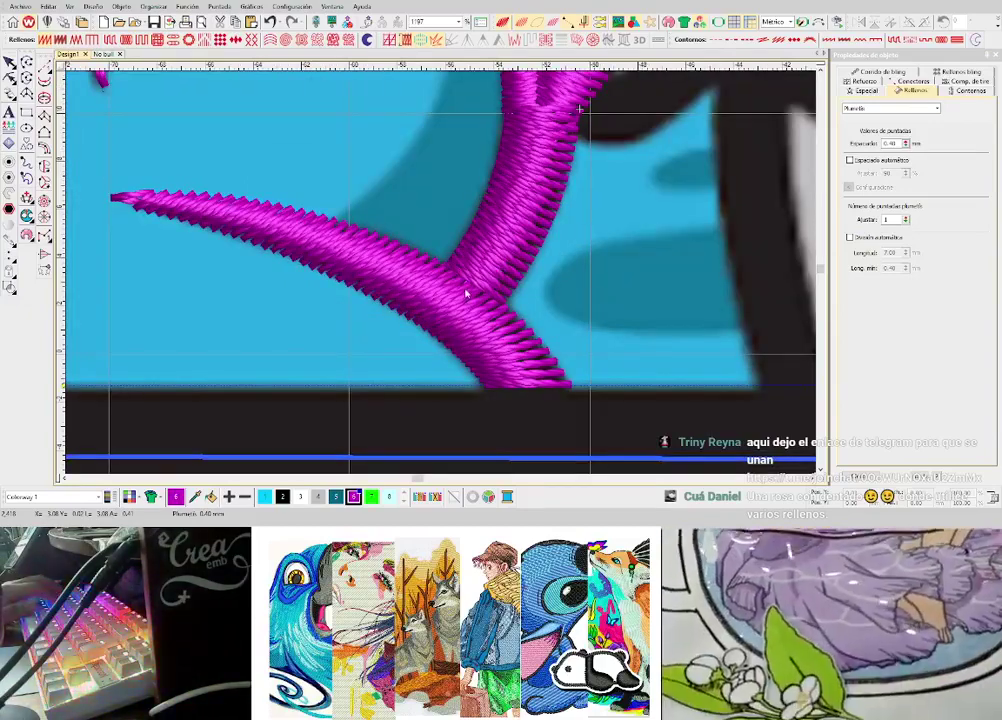
- Examine the junction where the curved arm column meets the tapered lower crease column, including reshape points and stitch overlap
scroll(443, 280, down, 1)
scroll(443, 280, up, 1)
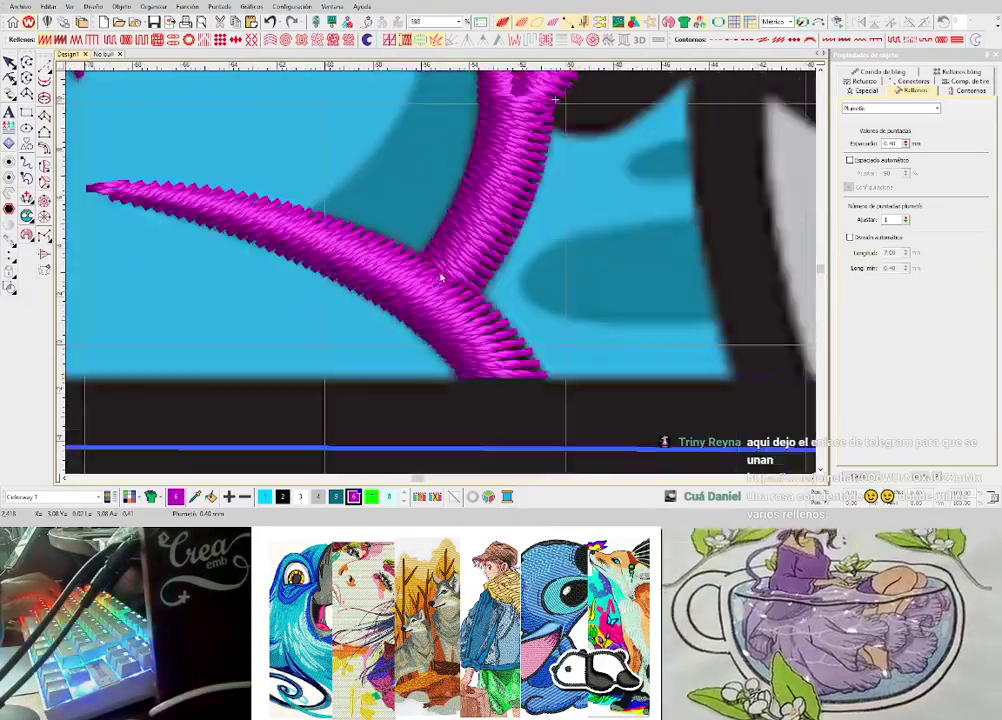
click(435, 281)
key(h)
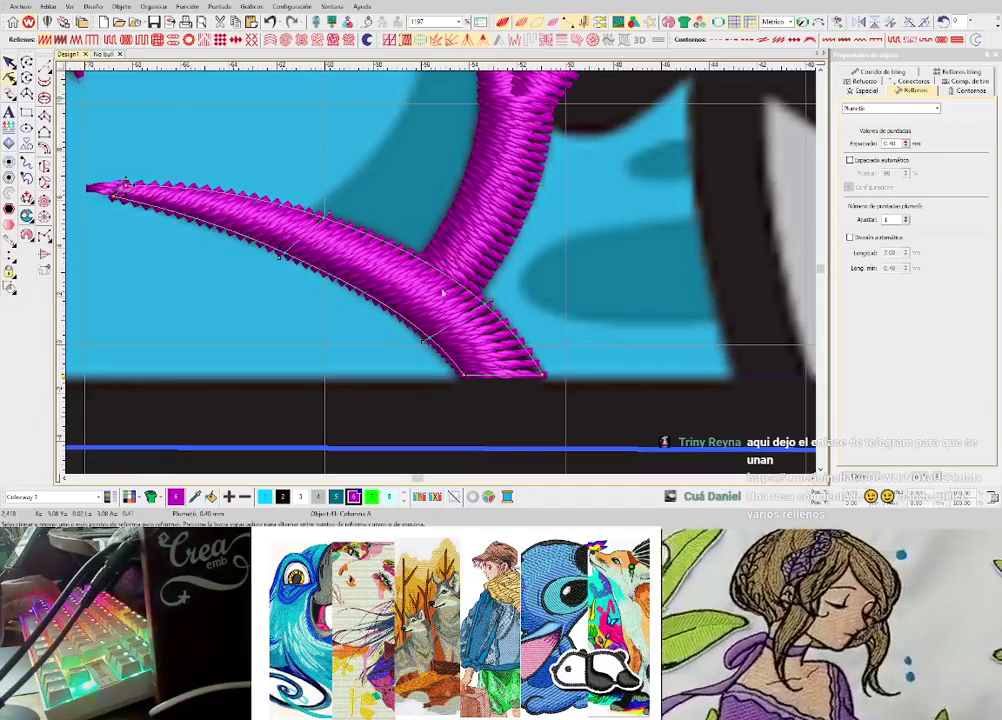
click(487, 265)
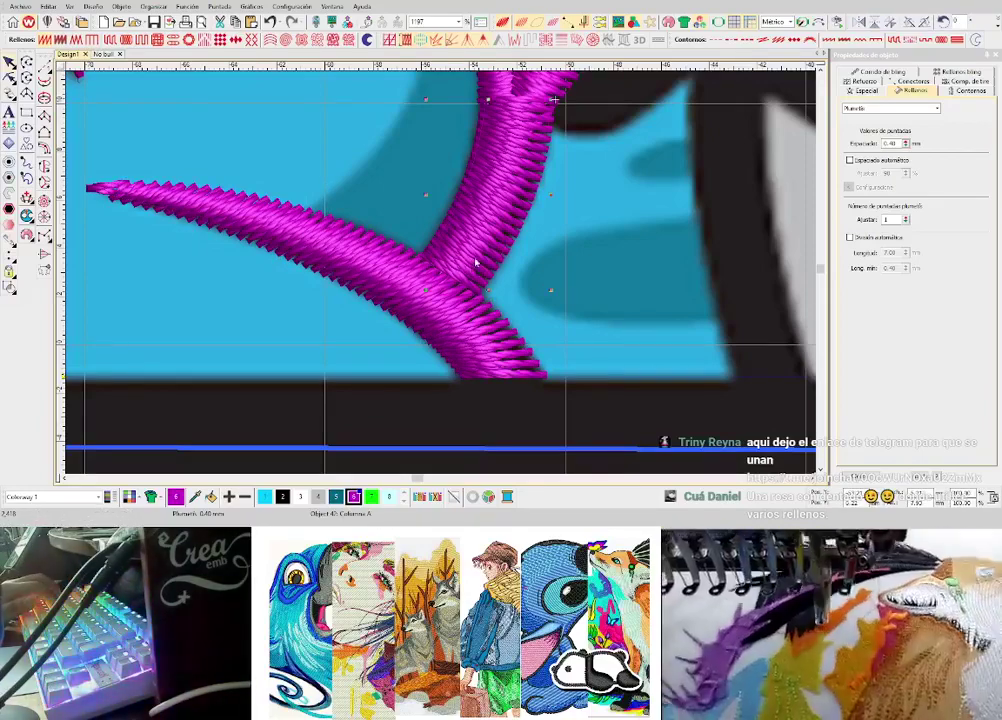
scroll(432, 265, up, 4)
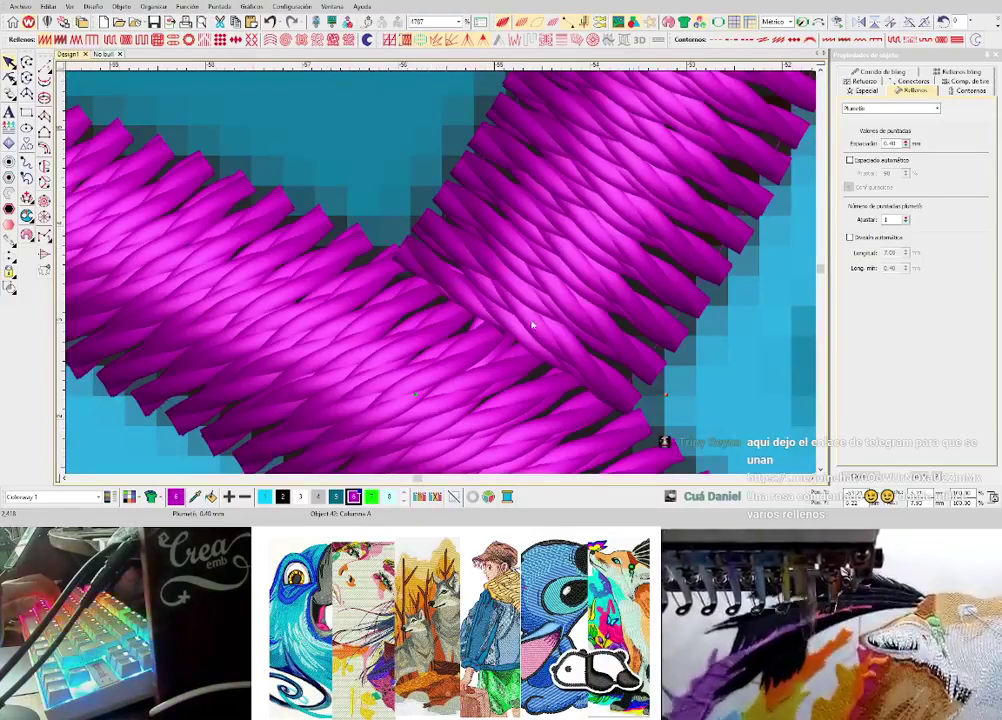
scroll(532, 324, down, 4)
click(315, 212)
scroll(315, 212, down, 2)
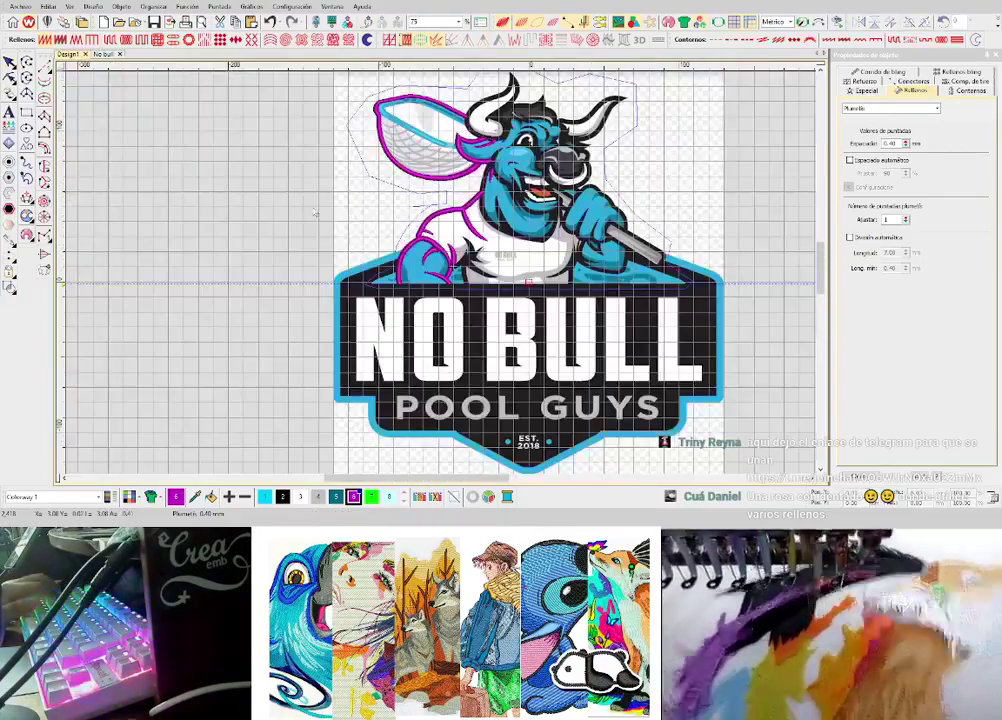
- Digitize a straight sample satin column about 17 mm long and 7.5 mm wide in the empty area beside the artwork
click(44, 117)
scroll(256, 209, up, 3)
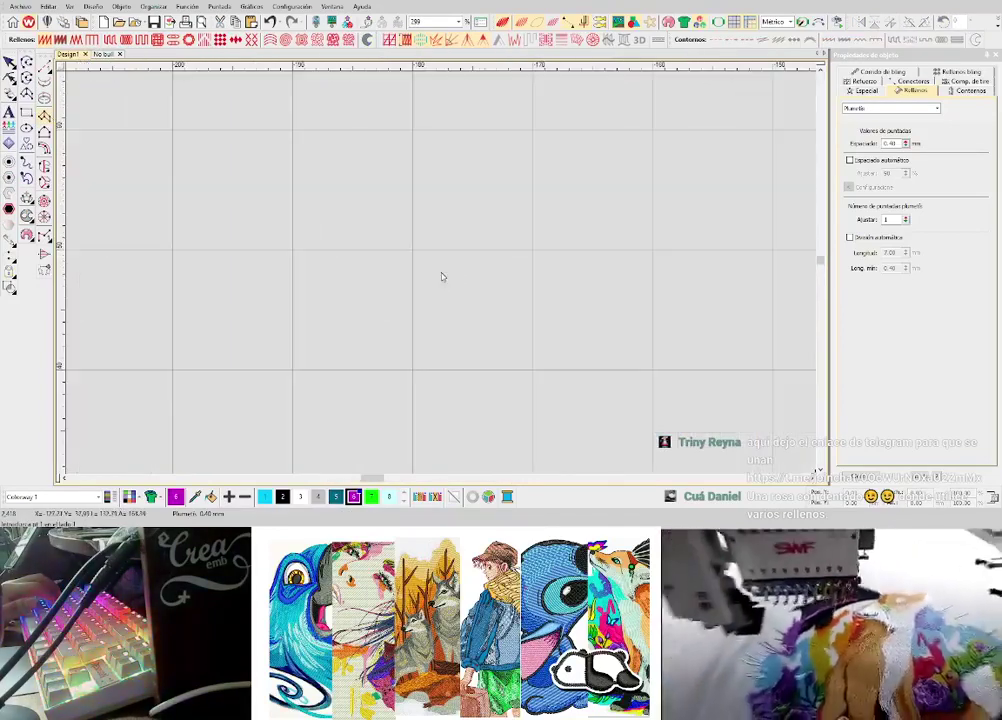
click(349, 210)
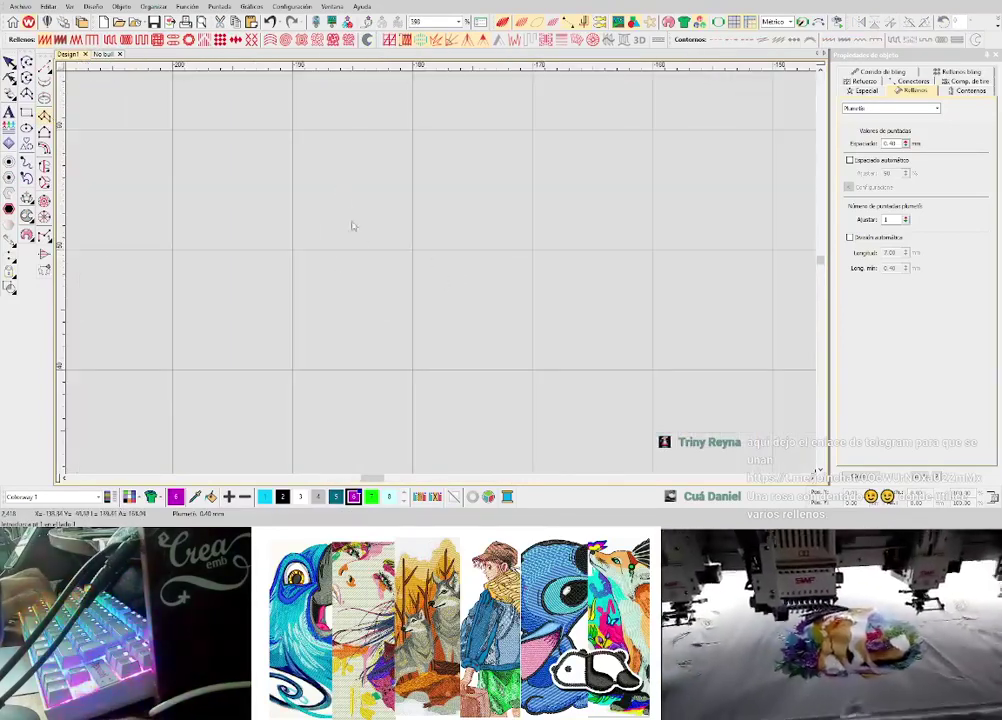
click(349, 296)
click(550, 210)
click(550, 296)
key(Return)
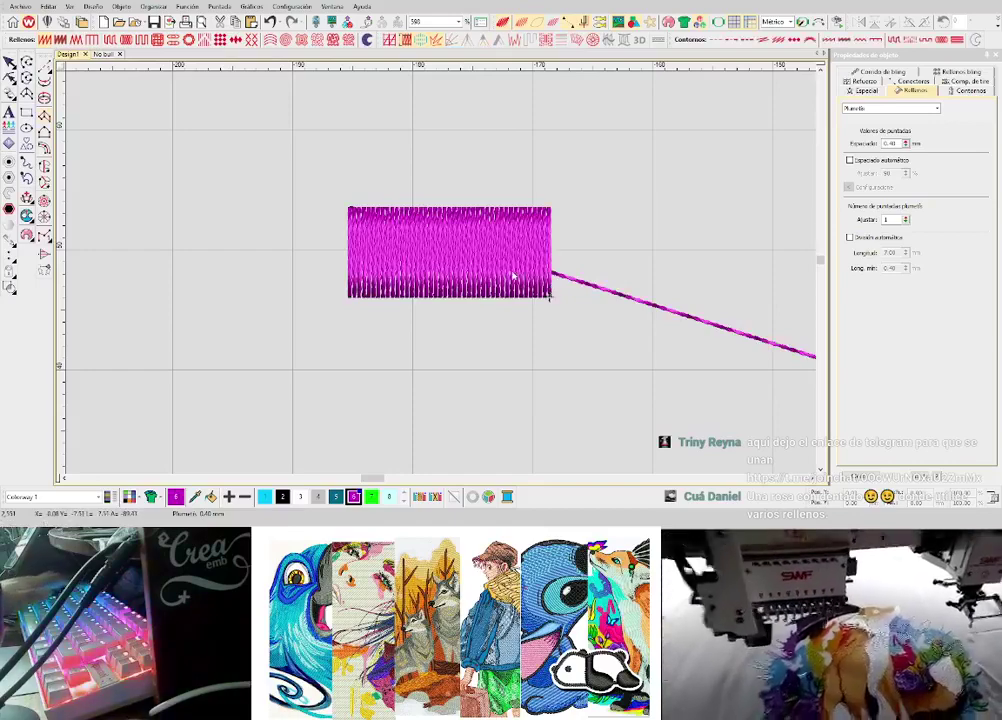
key(Escape)
- Duplicate the sample column so the copy overlaps the original's upper edge, and recolour the copy with green colour 7
drag(513, 275, 510, 208)
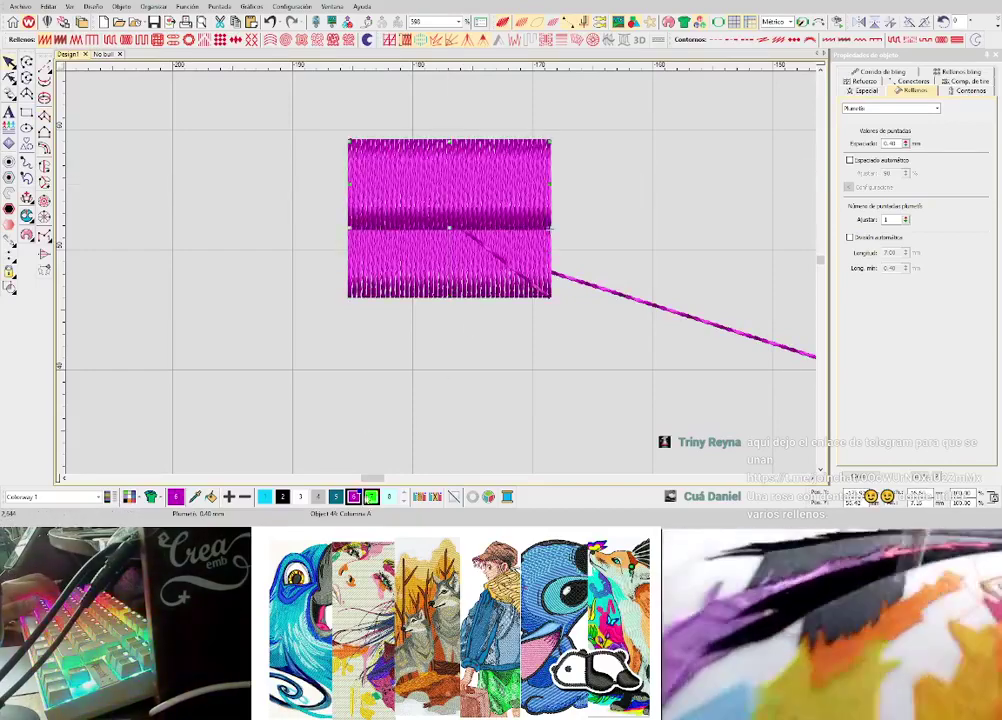
click(370, 498)
click(463, 420)
- Inspect the overlap between the green and magenta sample columns in both plain stitch-line and realistic thread views
key(t)
scroll(458, 218, up, 2)
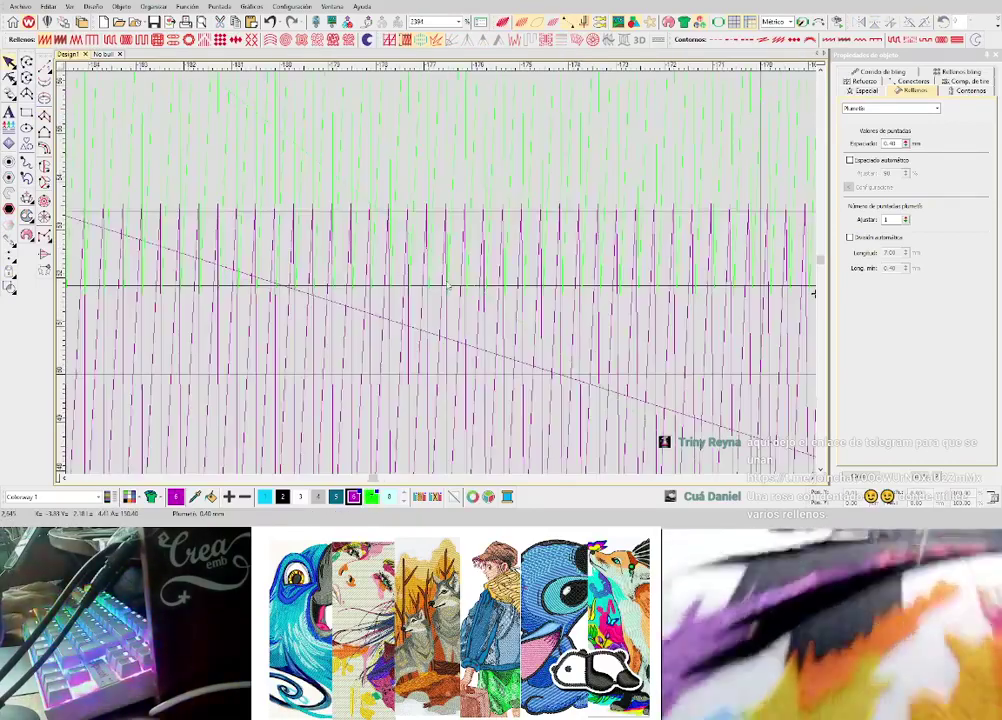
scroll(448, 286, down, 2)
key(t)
scroll(452, 280, up, 1)
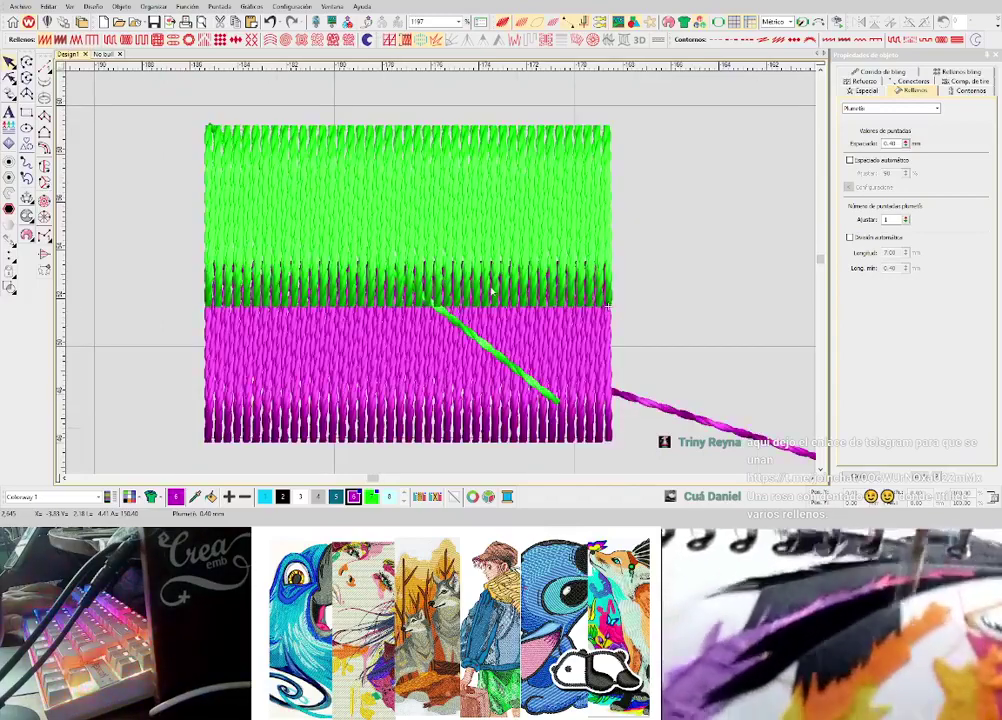
- Try separating the green sample column from the magenta one, and undo the move
drag(498, 260, 497, 199)
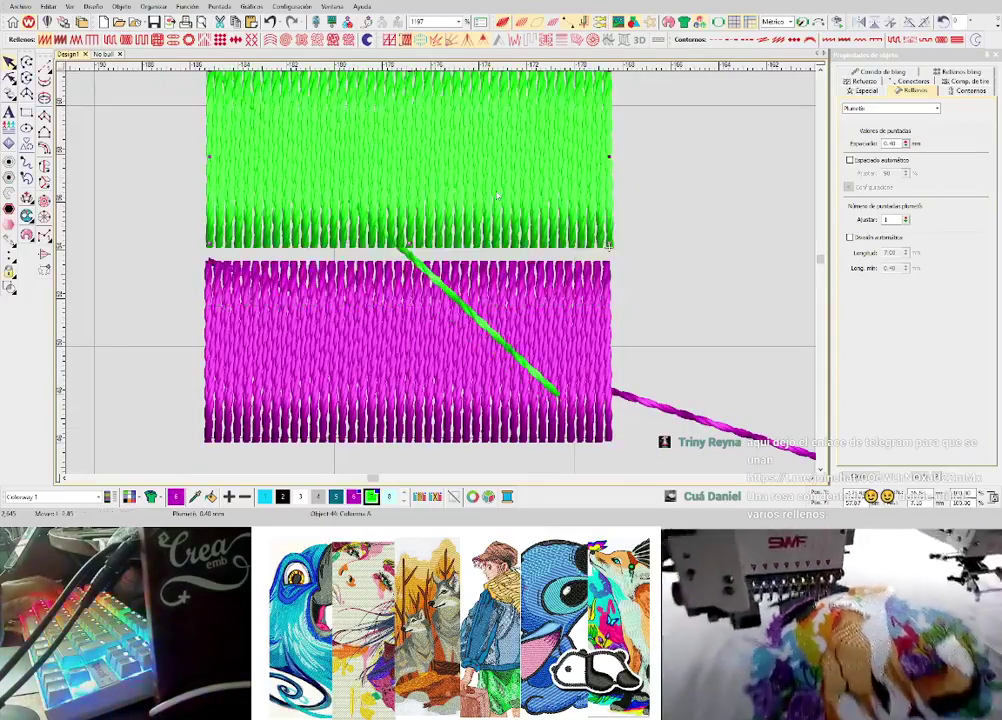
key(ctrl+z)
scroll(607, 323, down, 1)
scroll(498, 262, down, 1)
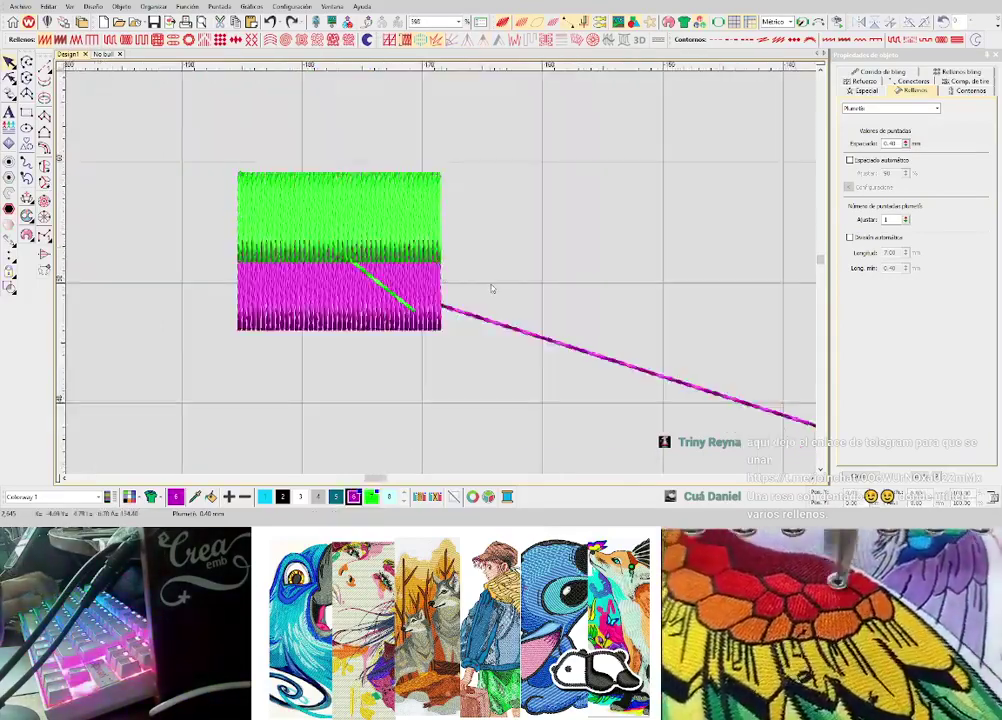
- Mirror the magenta sample column horizontally and rotate it 90° counterclockwise so it stands upright beside the green one
drag(357, 302, 623, 277)
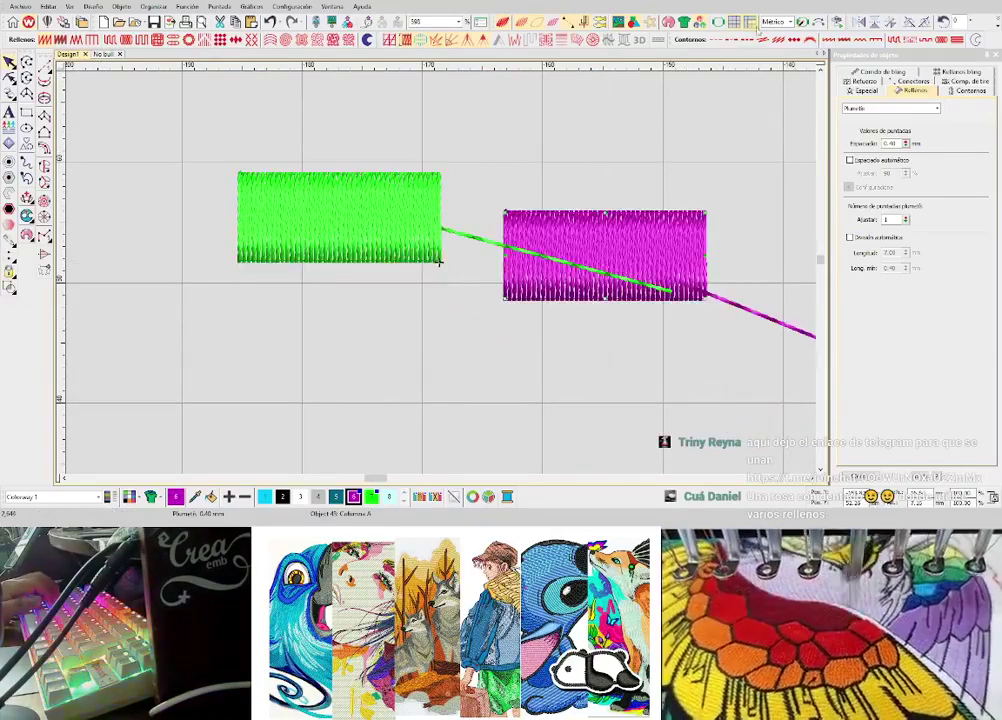
click(858, 22)
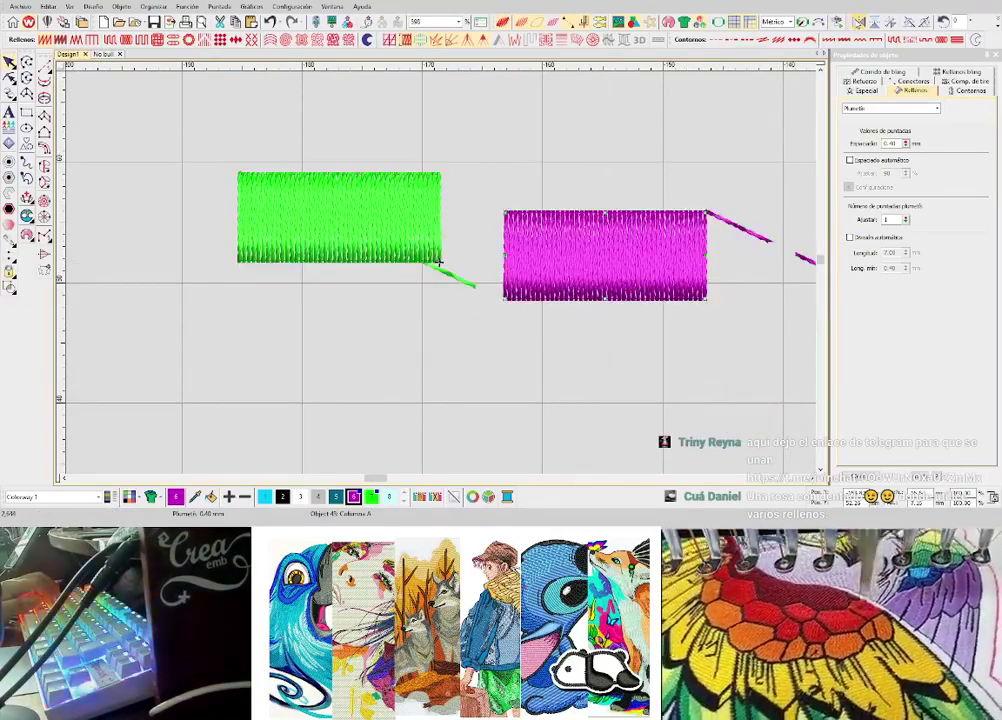
click(908, 22)
click(908, 22)
click(908, 22)
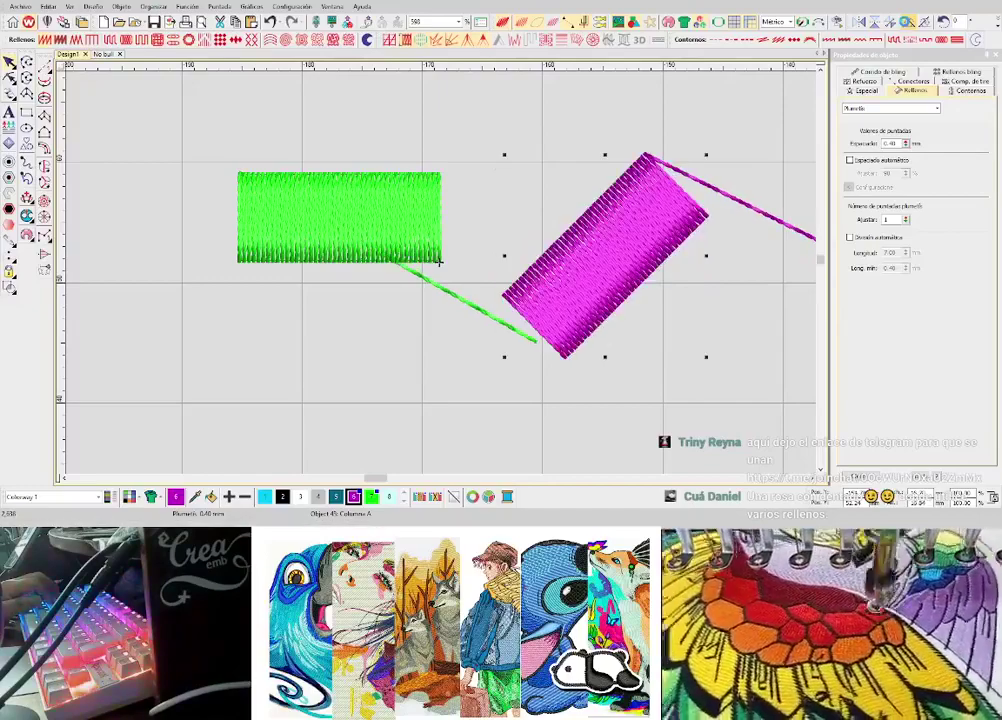
click(908, 22)
click(908, 22)
click(908, 22)
click(710, 273)
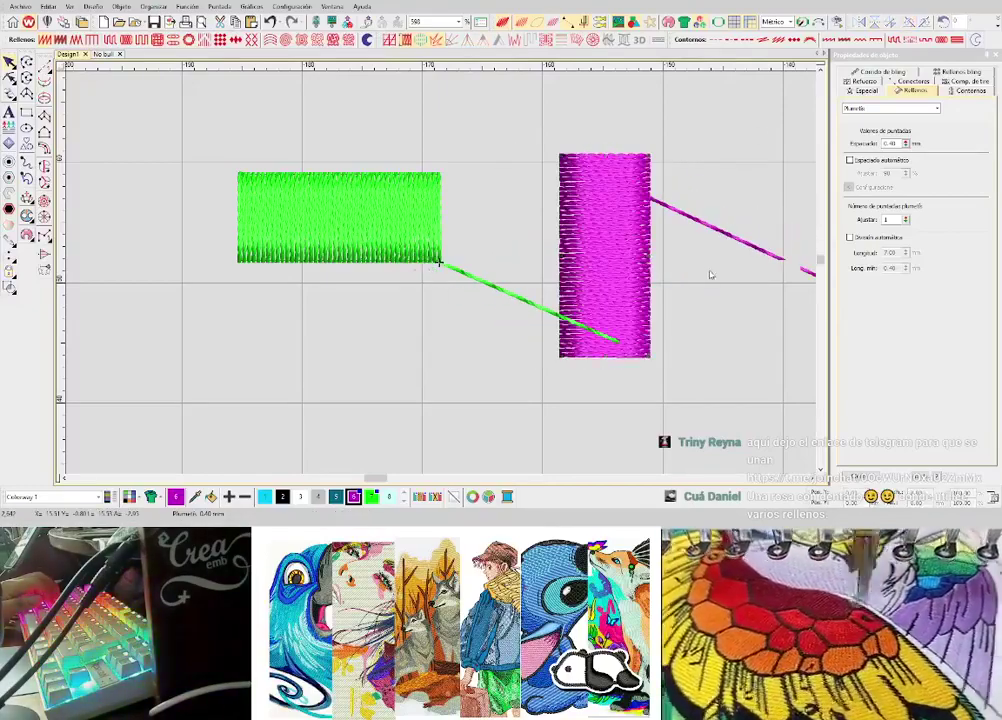
- Arrange the two sample columns in a T shape, with the green column's end butting against the upright magenta column's side
drag(631, 277, 487, 247)
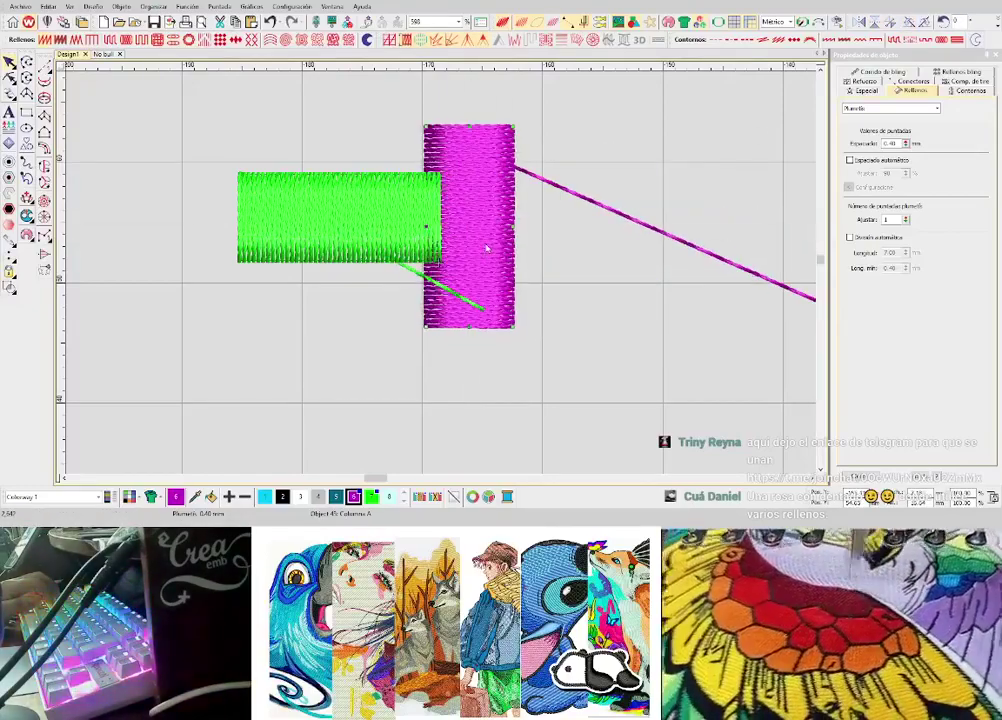
scroll(390, 165, up, 2)
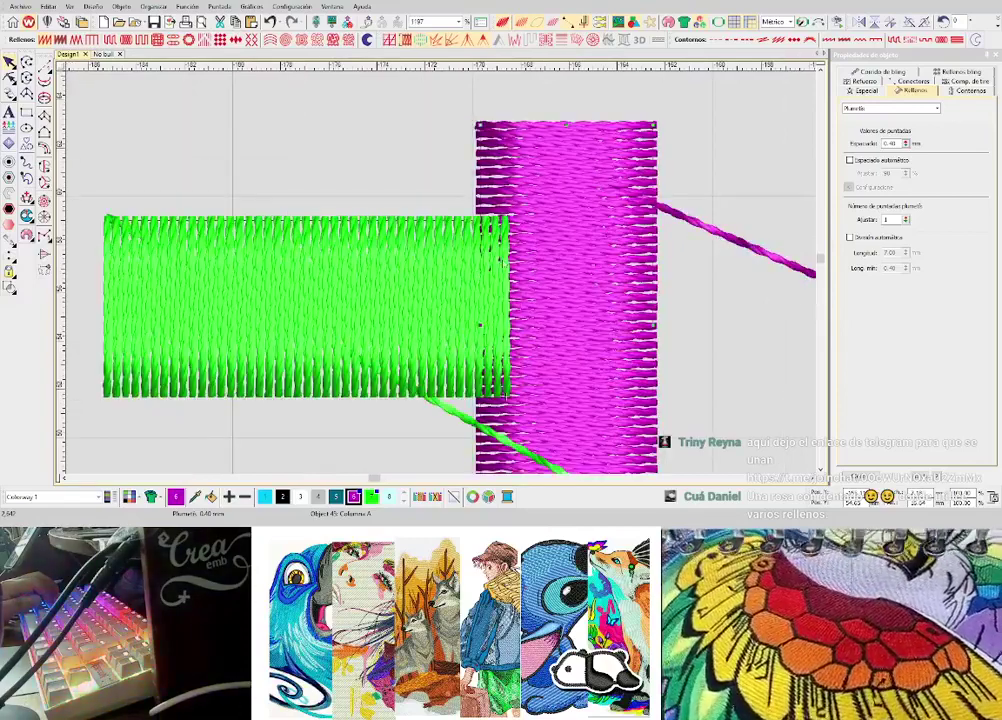
drag(480, 325, 485, 304)
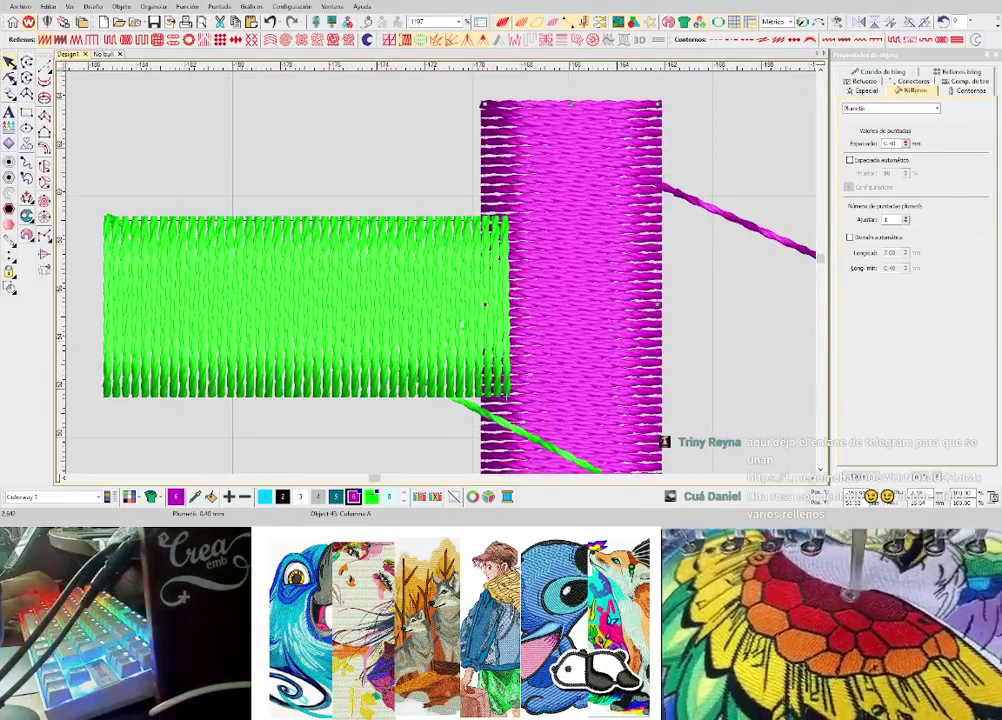
drag(421, 322, 393, 323)
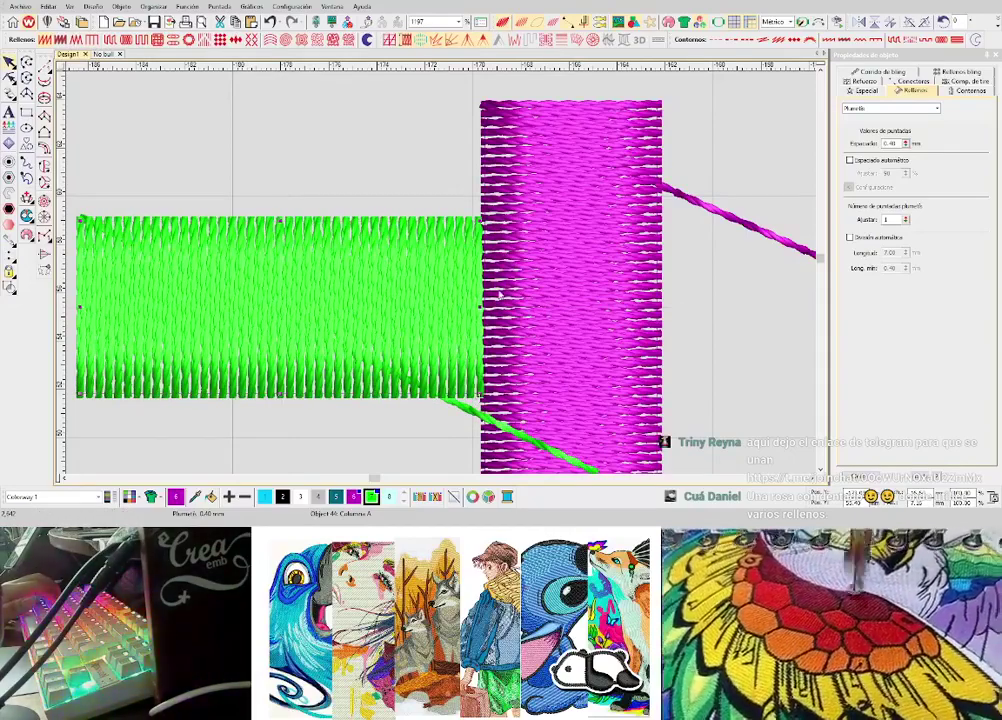
scroll(443, 277, down, 3)
scroll(443, 277, up, 3)
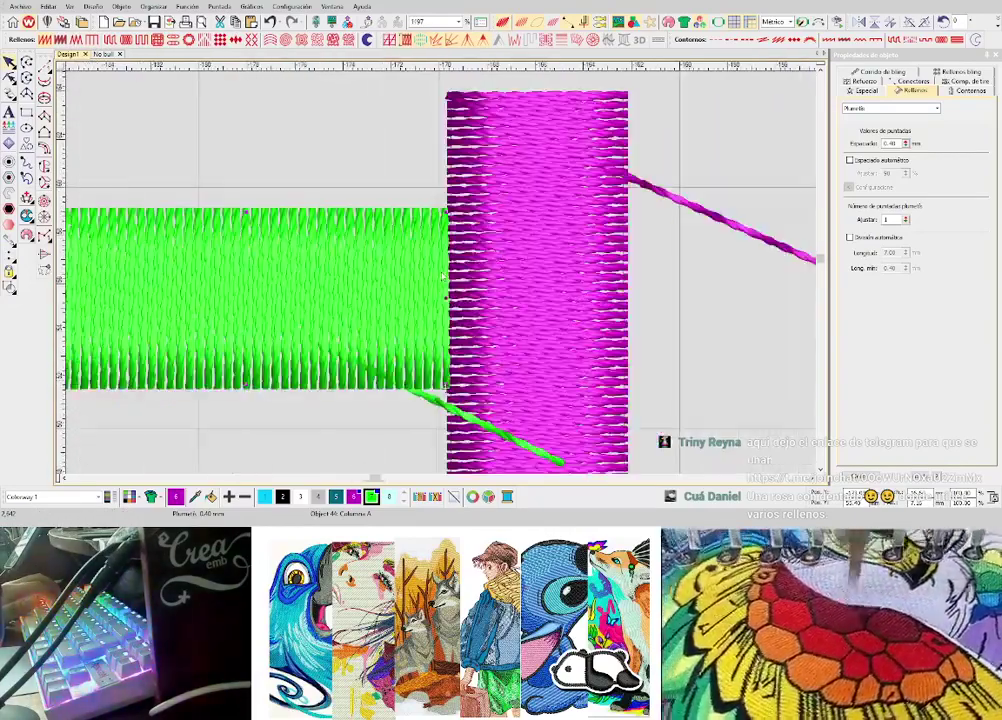
- Narrow the upright magenta column slightly from its green-facing side, and lengthen the green column to reach it
click(479, 266)
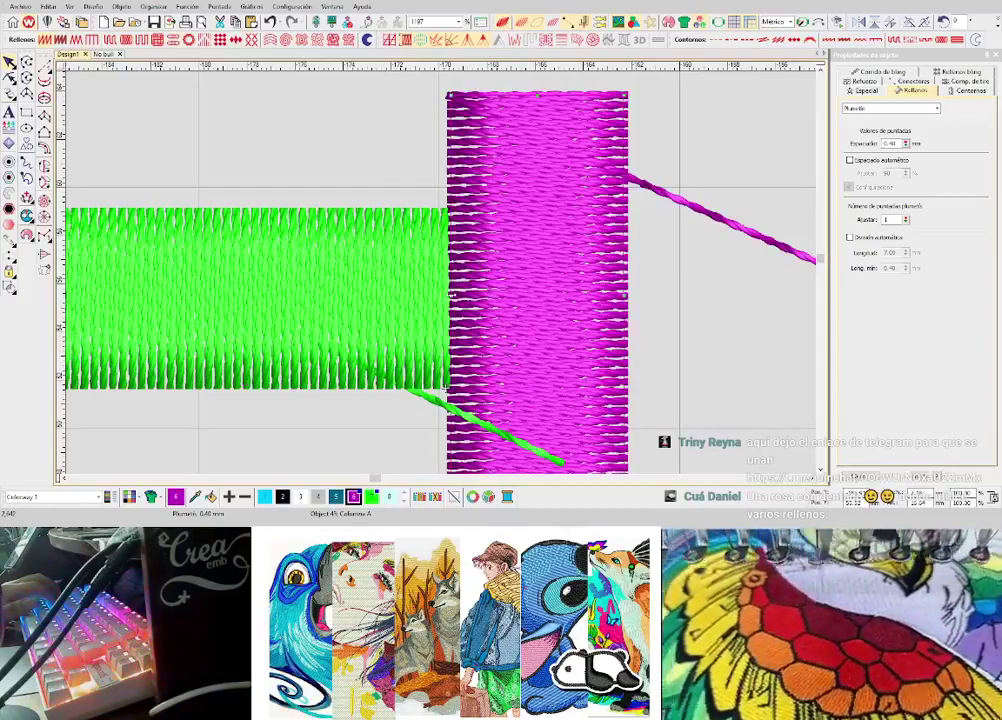
drag(451, 295, 460, 294)
click(421, 275)
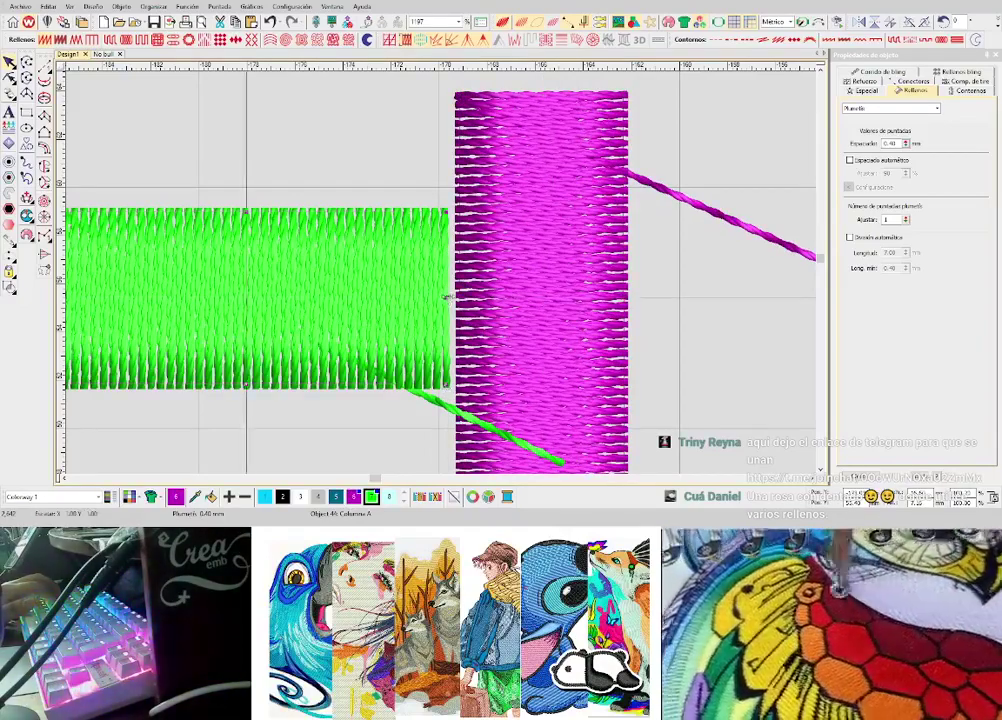
drag(448, 297, 459, 298)
scroll(477, 307, down, 4)
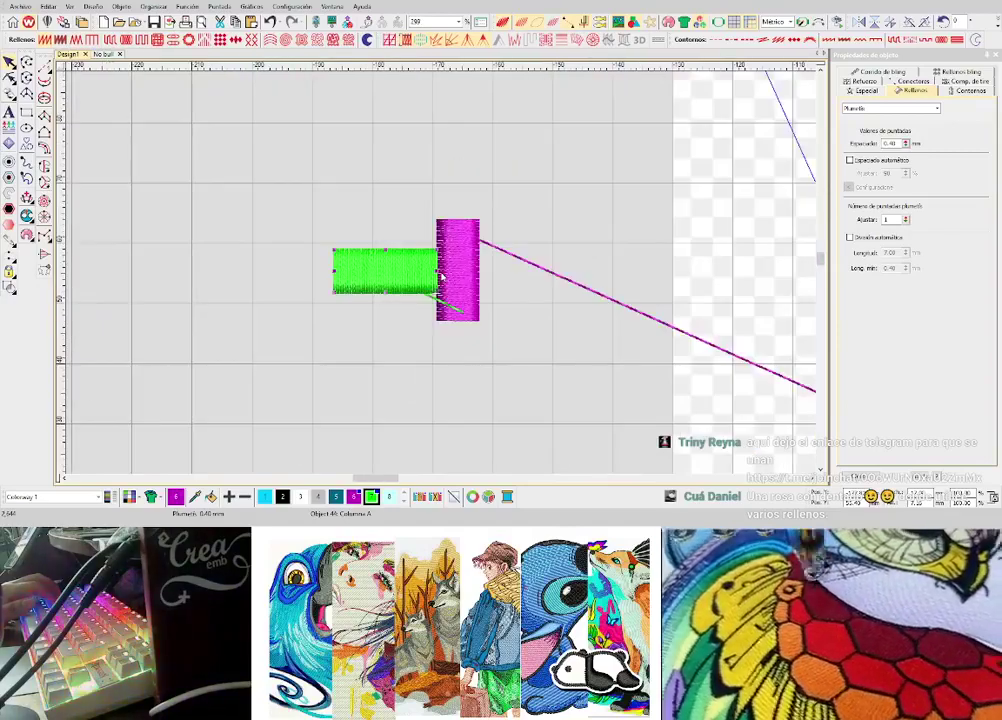
- Delete both sample columns beside the artwork
drag(269, 170, 530, 382)
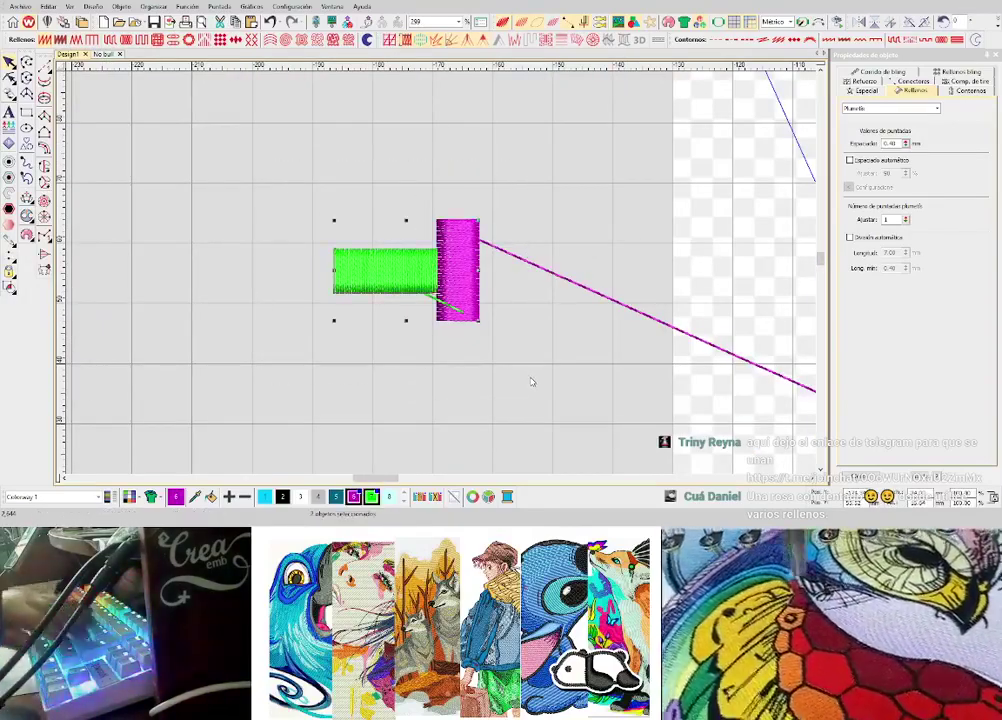
key(Delete)
scroll(441, 280, down, 2)
- Try pulling the curved arm column and the lower crease column away from their junction, undoing each move
scroll(440, 300, up, 5)
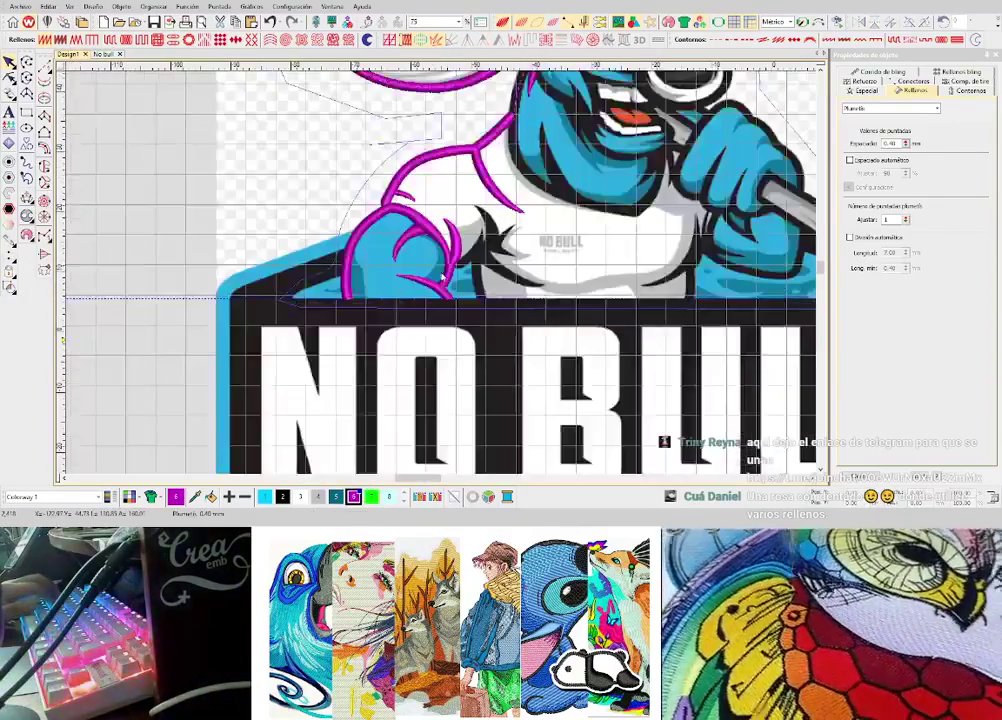
scroll(440, 303, up, 2)
scroll(465, 283, up, 2)
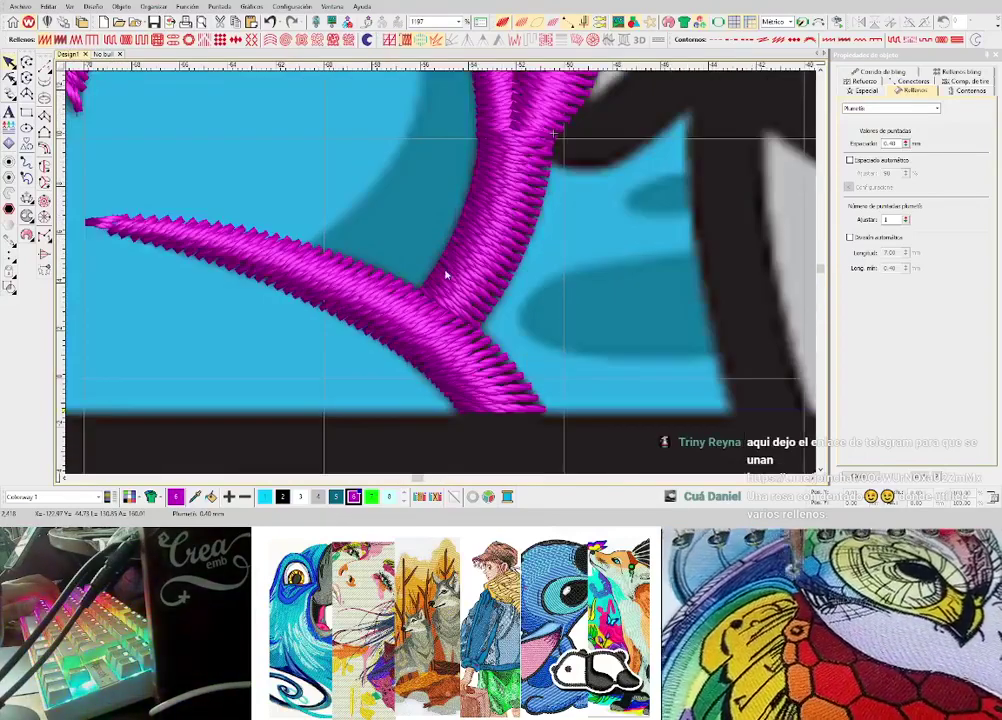
drag(503, 276, 574, 299)
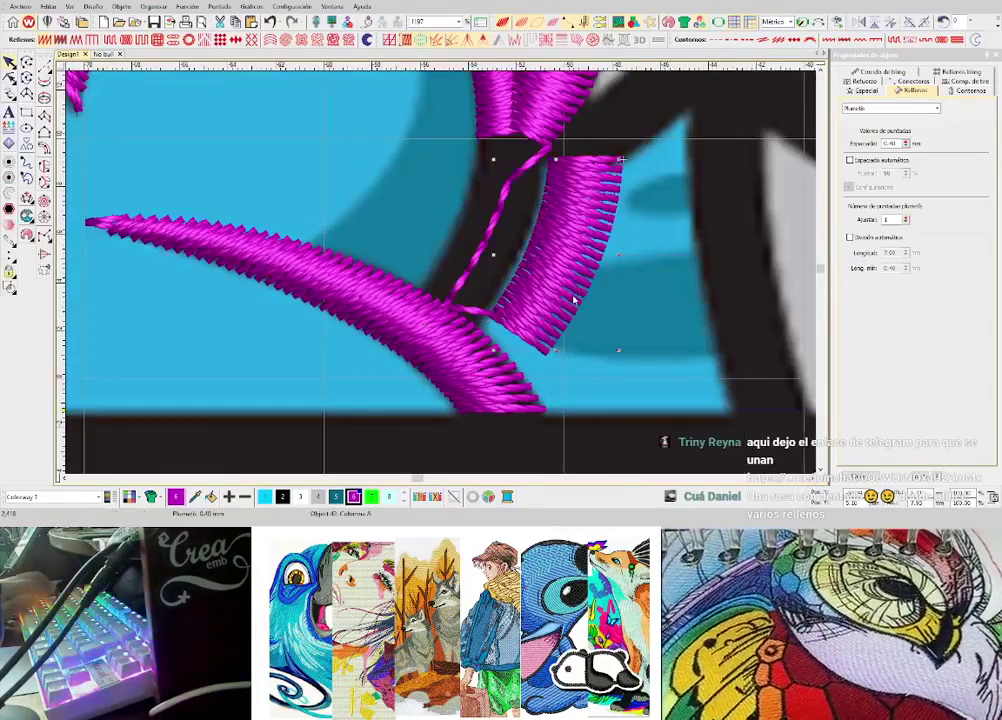
key(ctrl+z)
drag(475, 347, 393, 403)
key(ctrl+z)
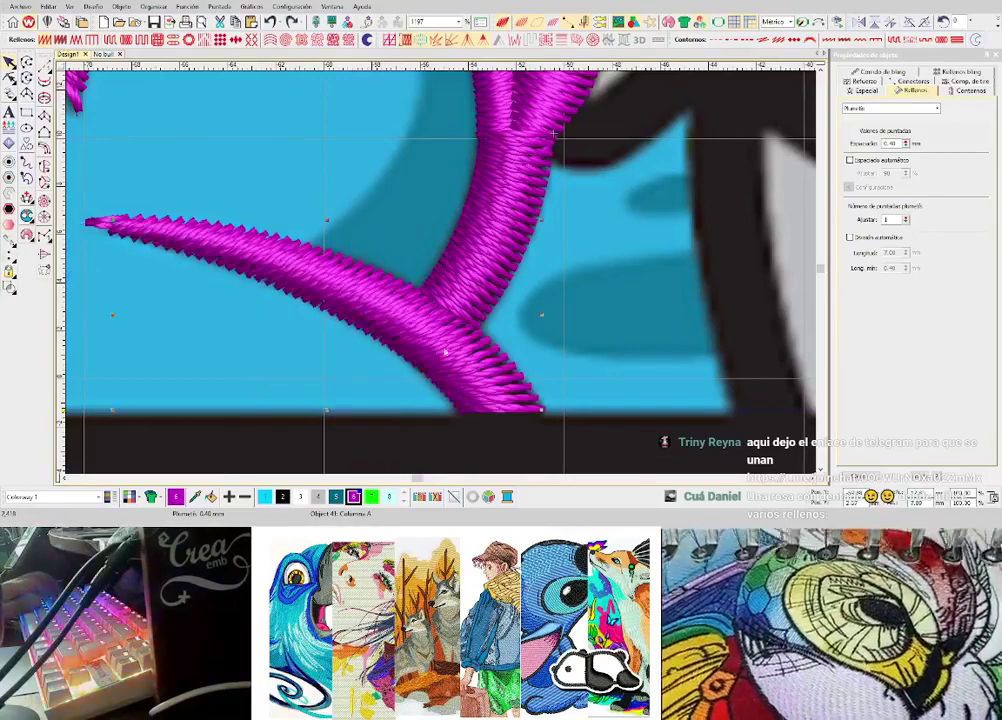
- Lay a connecting run stitch from the arm columns' junction through the black tuft to the tip of its short upward-pointing spike
scroll(447, 276, down, 3)
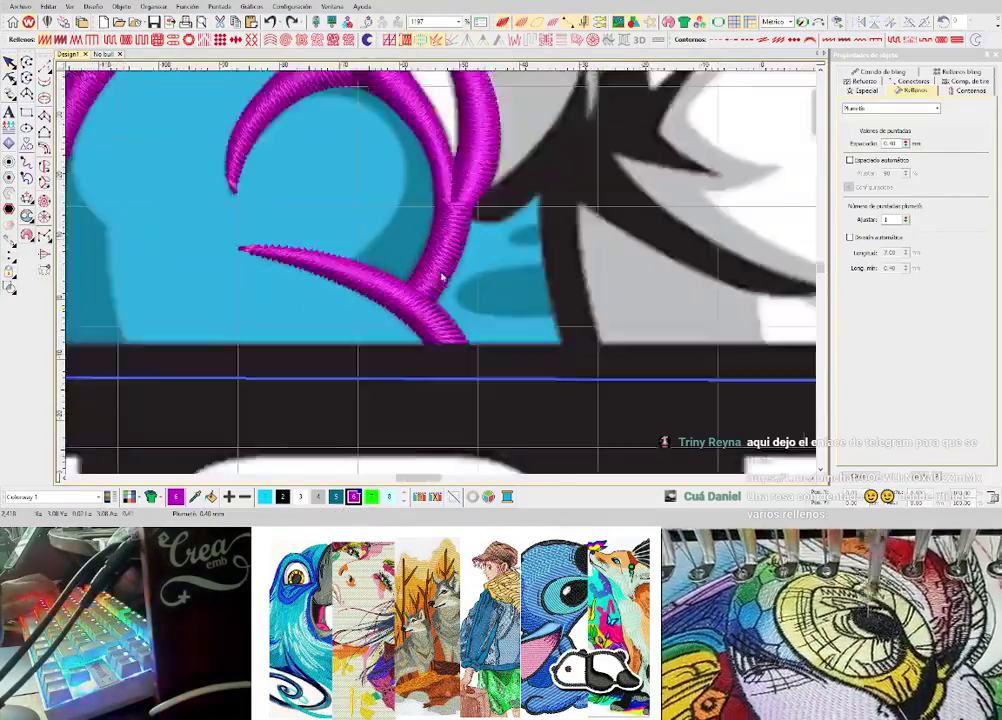
scroll(454, 275, up, 1)
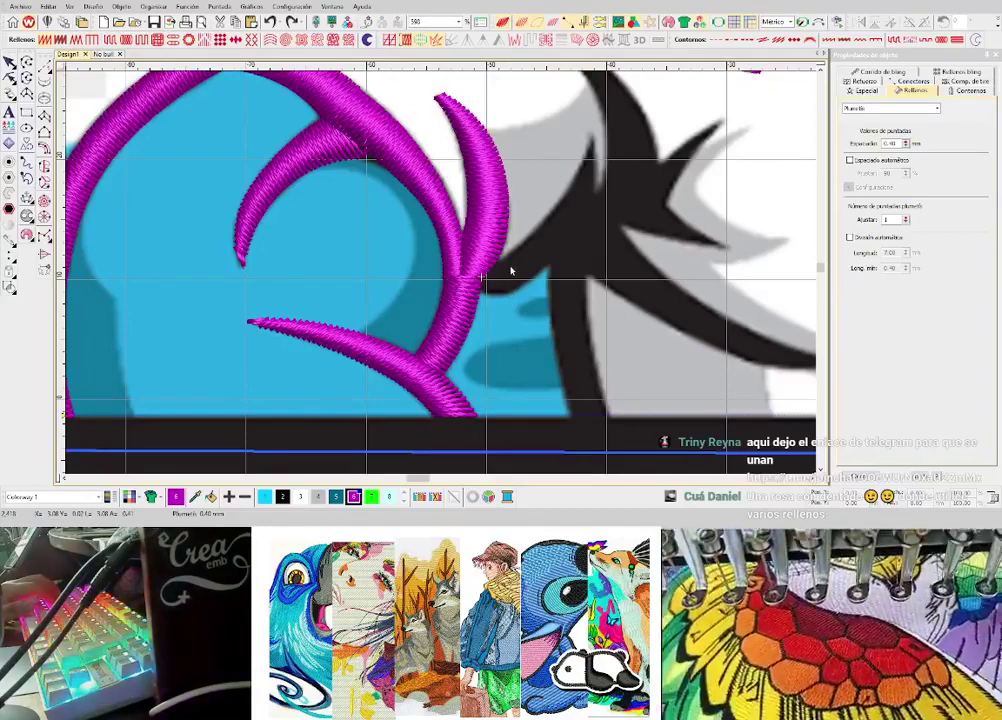
scroll(510, 270, down, 3)
scroll(441, 278, up, 2)
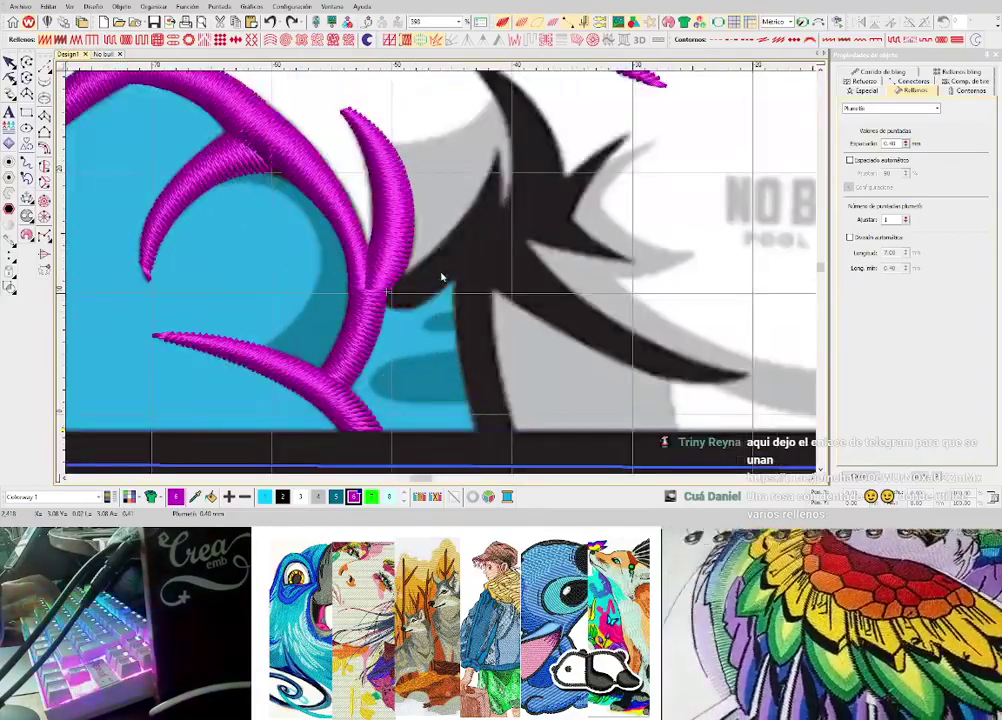
key(space)
click(415, 289)
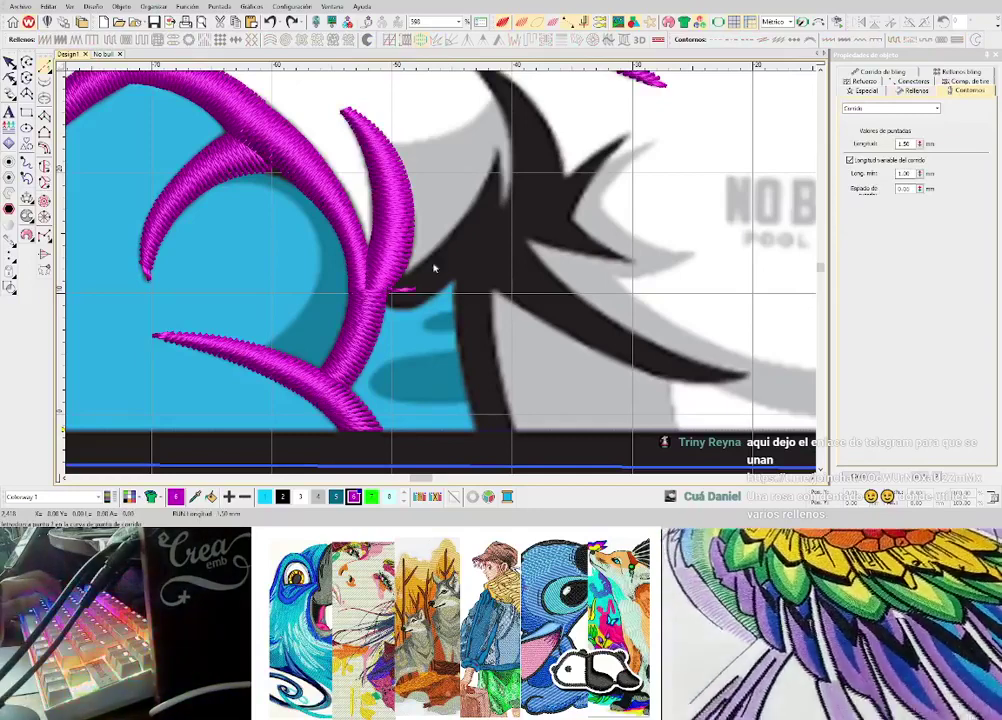
click(500, 230)
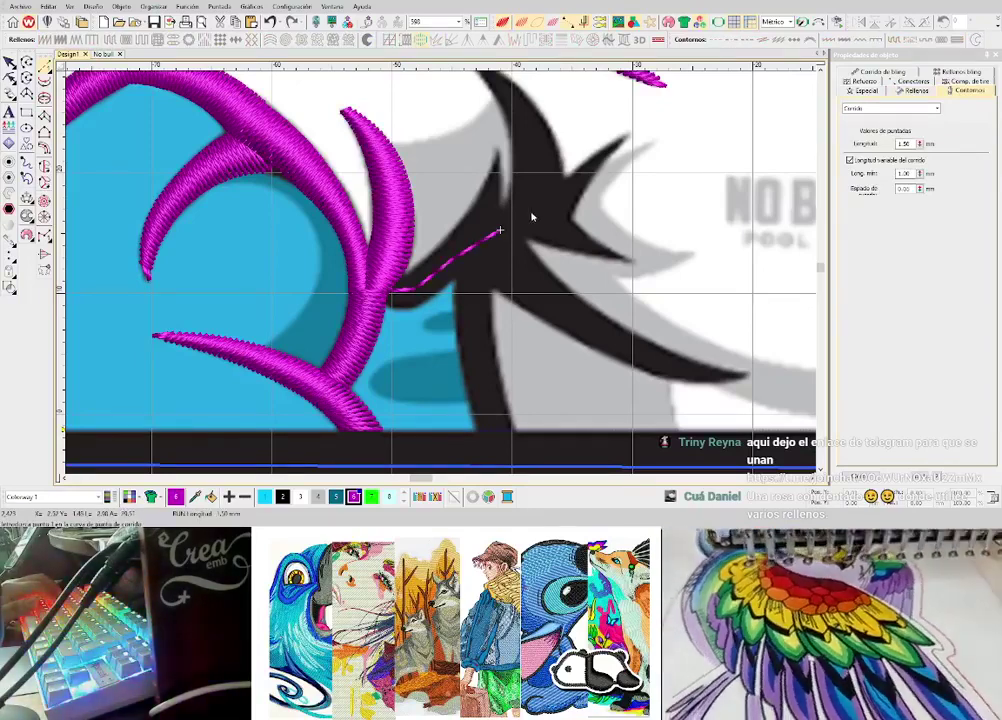
scroll(541, 208, up, 3)
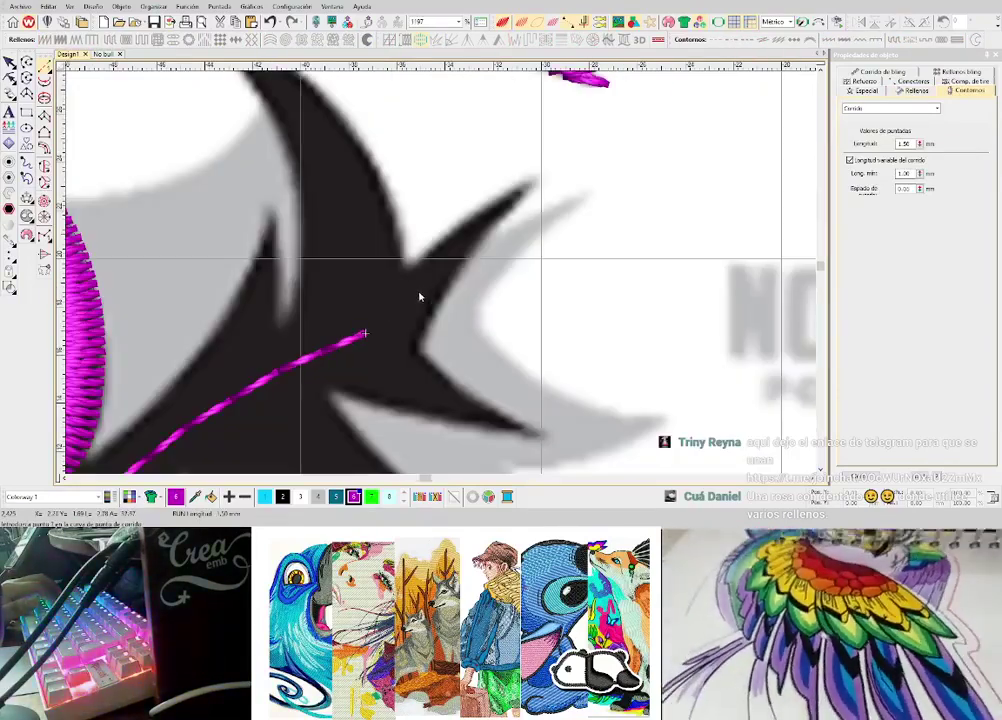
click(416, 292)
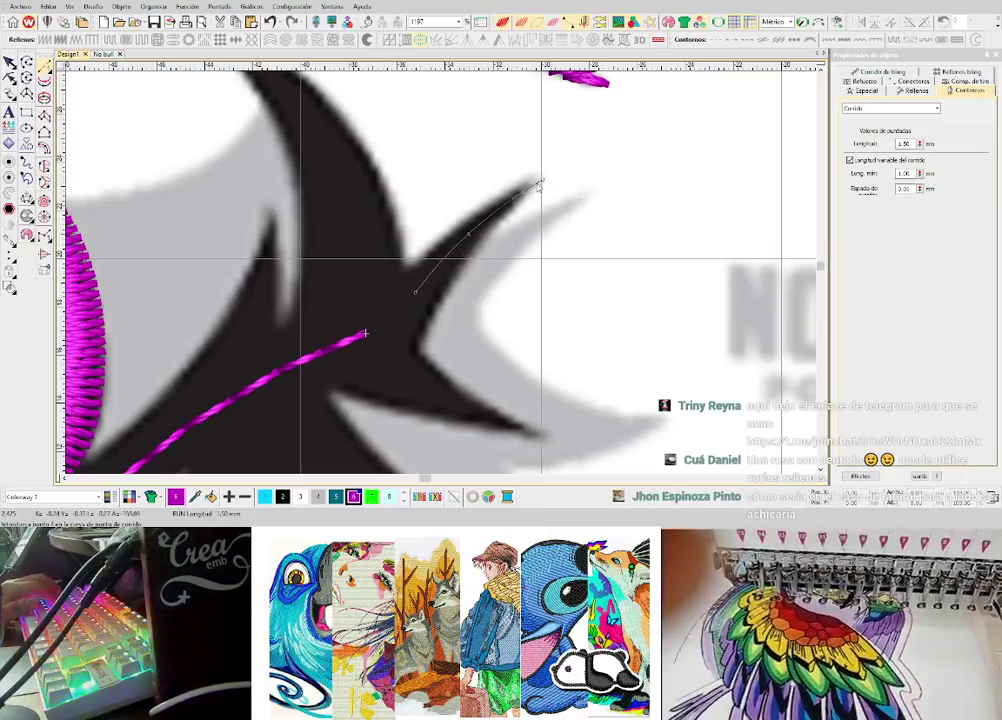
click(539, 184)
- Cover the short upward-pointing spike with a Column A satin, tapering from its wide base to its tip
key(space)
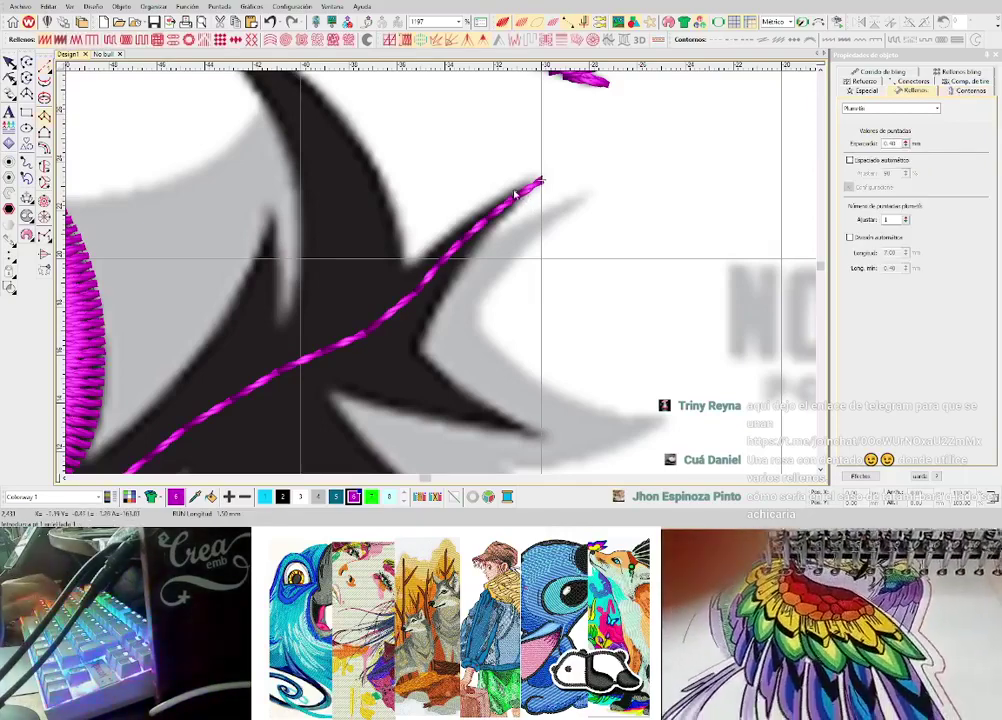
click(511, 193)
click(527, 196)
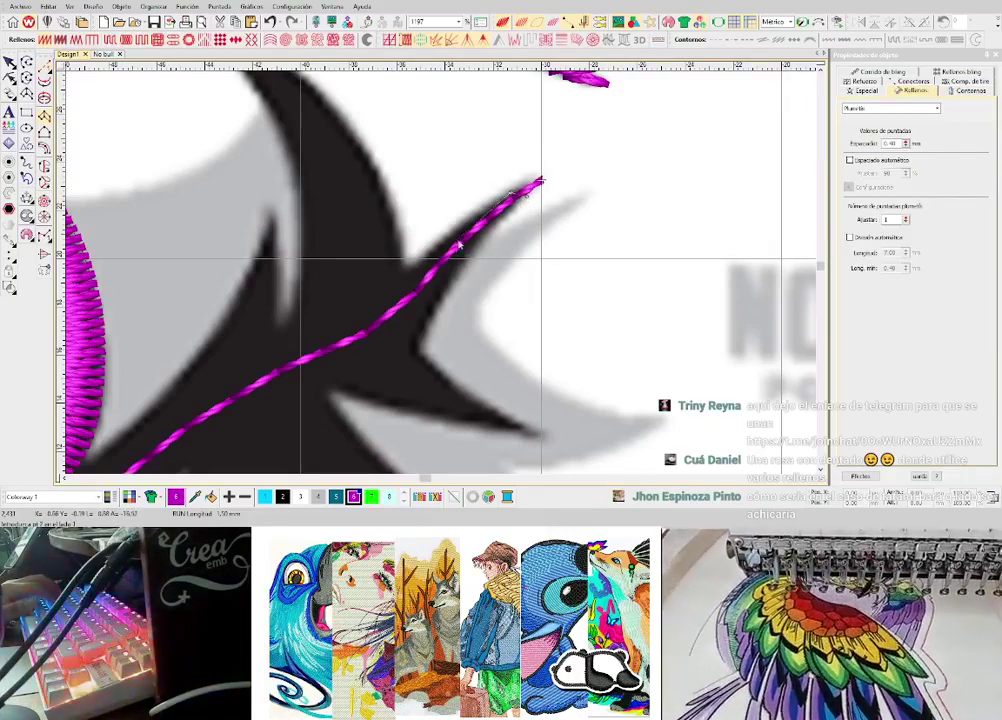
click(443, 240)
right_click(467, 260)
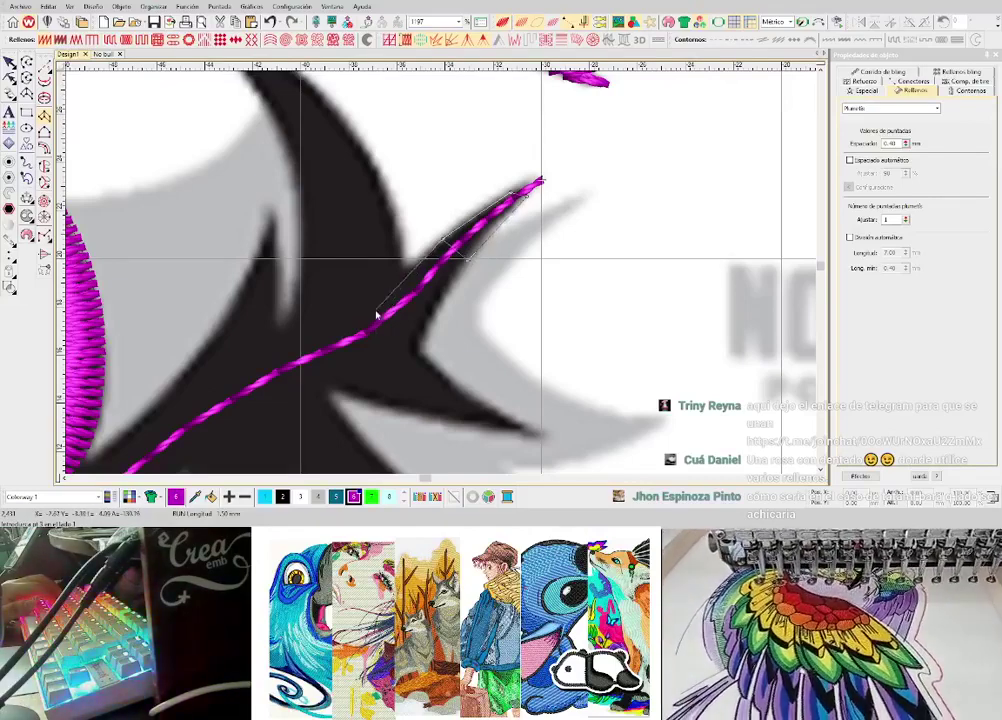
right_click(369, 306)
right_click(404, 354)
key(Return)
key(shift+z)
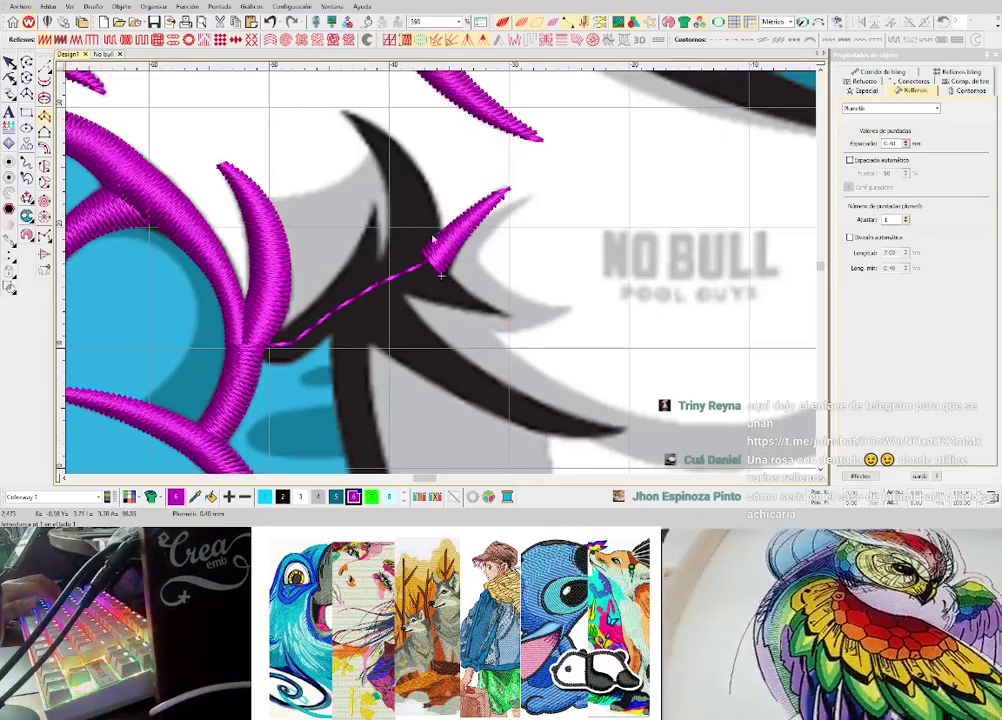
- Lay a run stitch from the finished spike's base to the tip of the short spike just below it
scroll(422, 260, up, 1)
key(space)
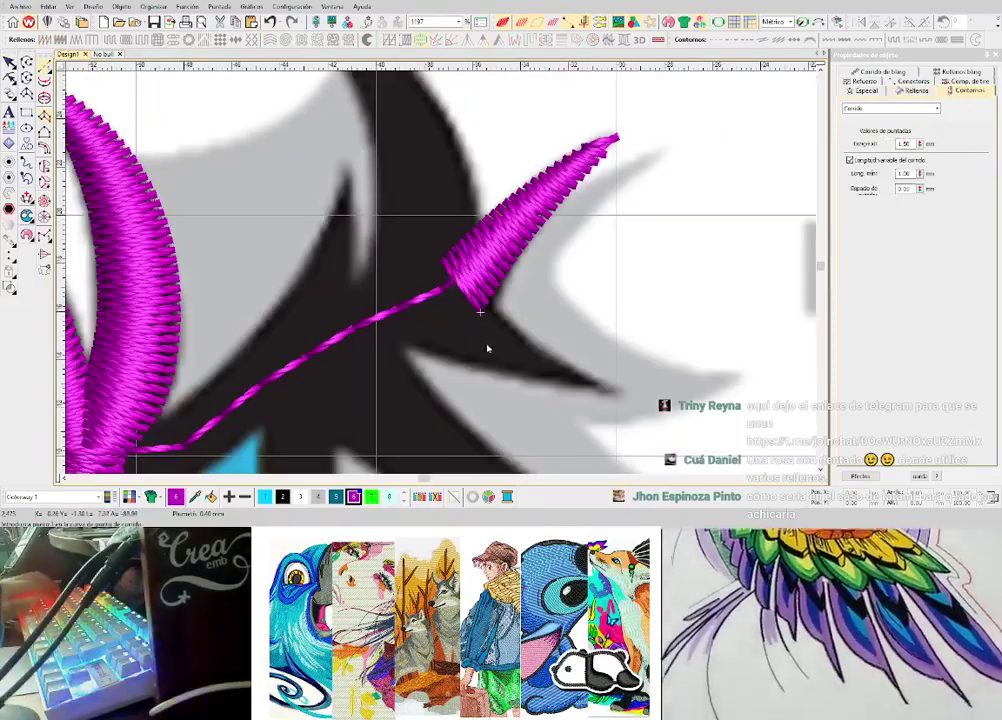
right_click(488, 343)
click(615, 389)
key(Return)
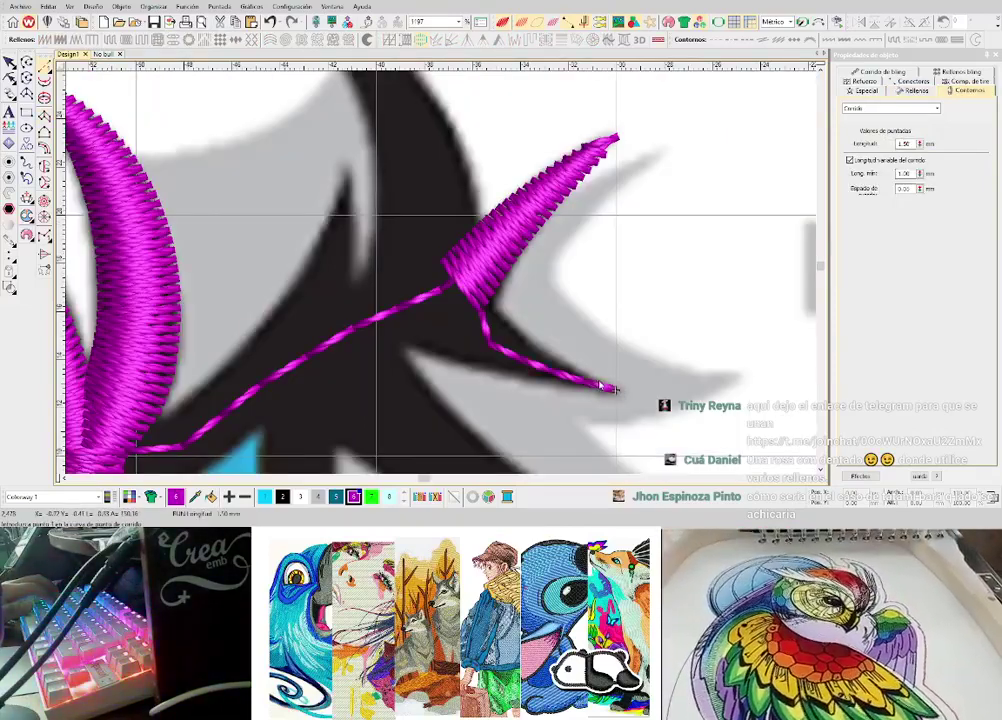
- Cover the short lower spike with a Column A satin that meets the base of the spike above it
key(space)
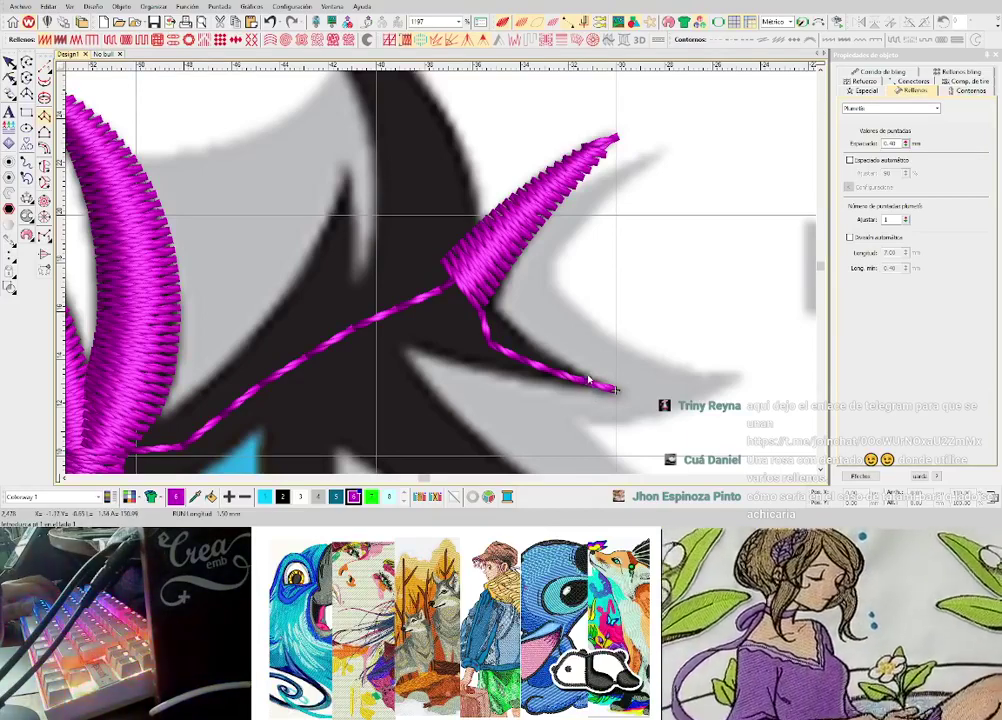
click(528, 338)
click(513, 373)
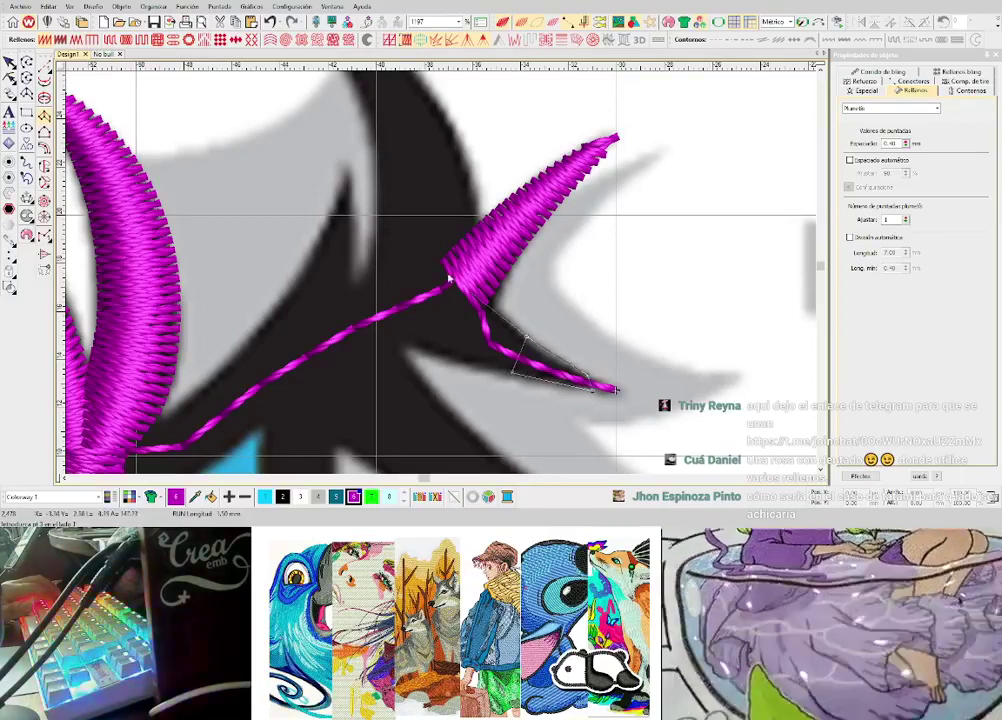
scroll(454, 262, down, 2)
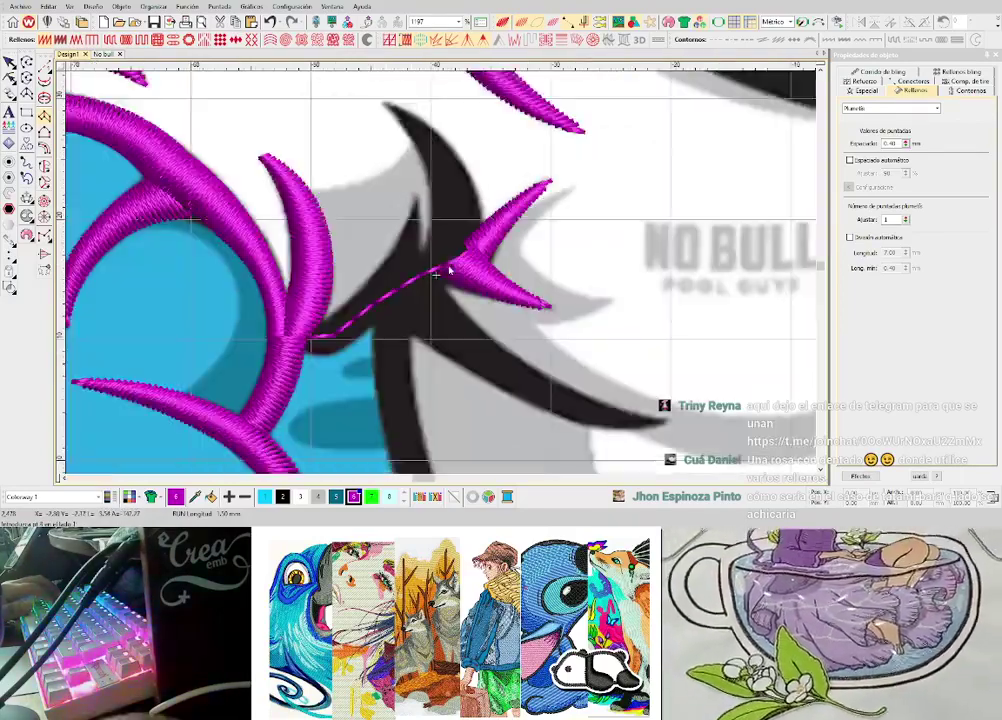
- Lay a curved run stitch from the short spikes' junction up through the tall curved spike to its tip
key(space)
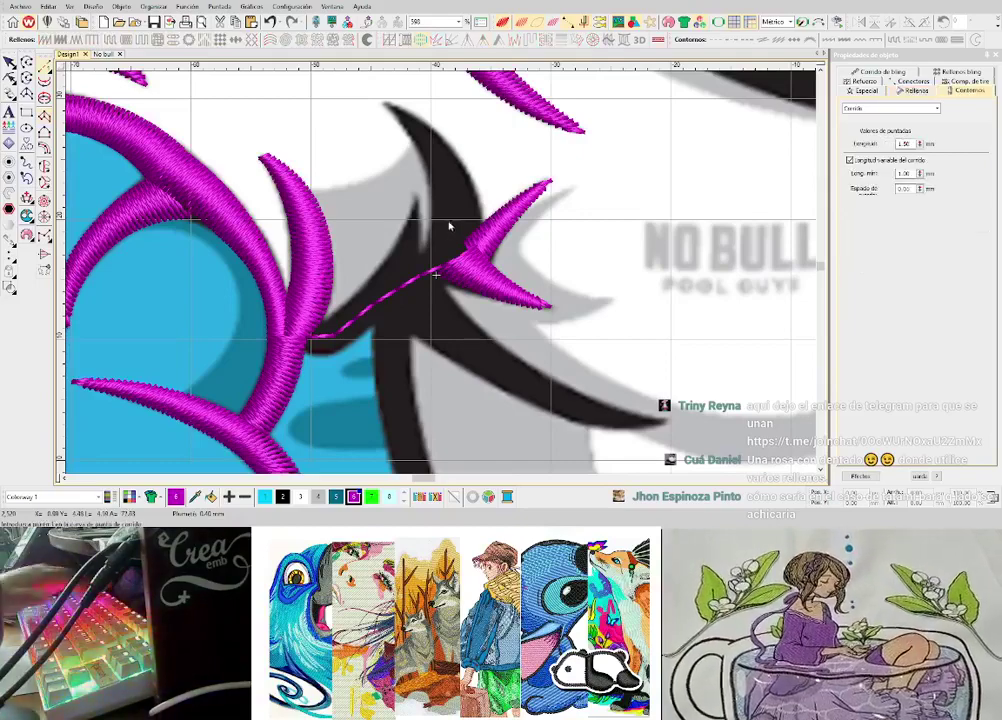
click(450, 242)
scroll(432, 159, up, 2)
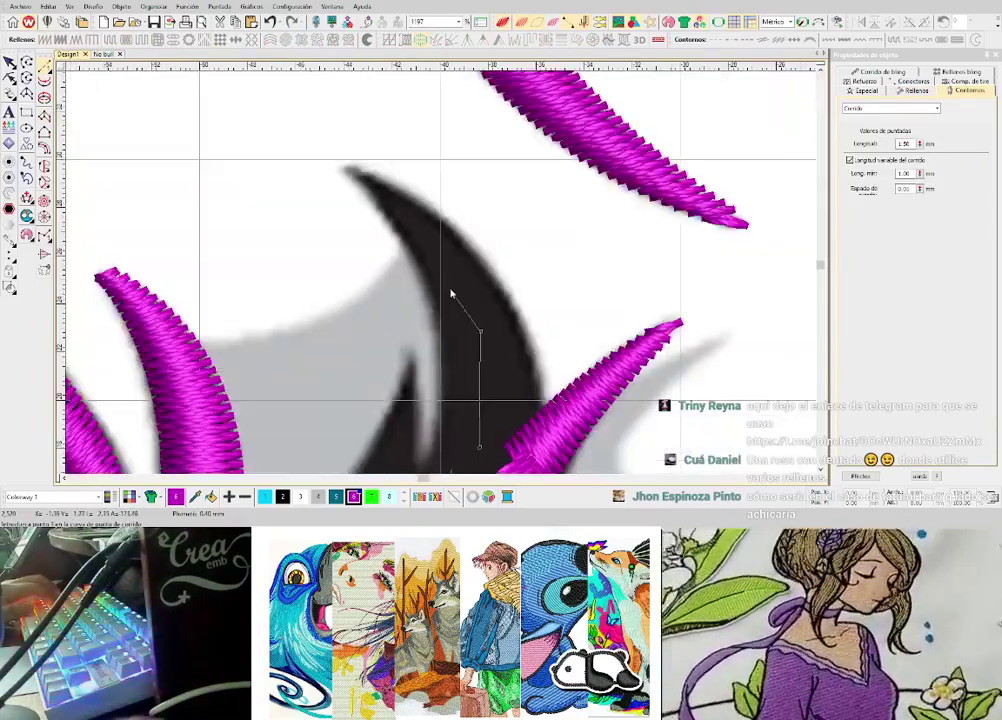
click(340, 165)
key(Return)
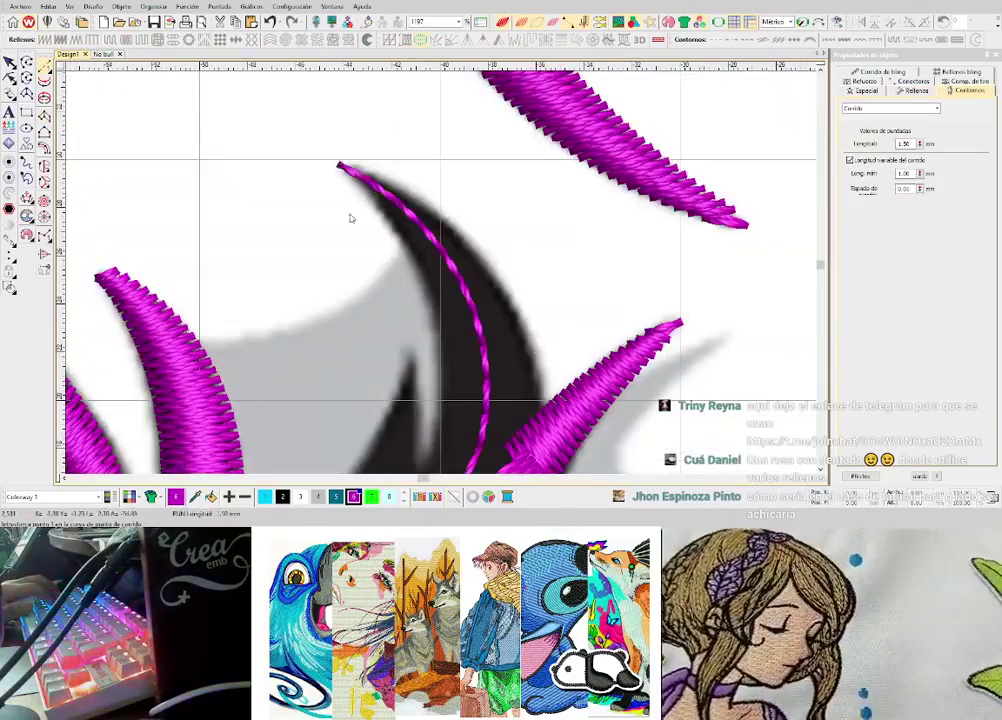
key(space)
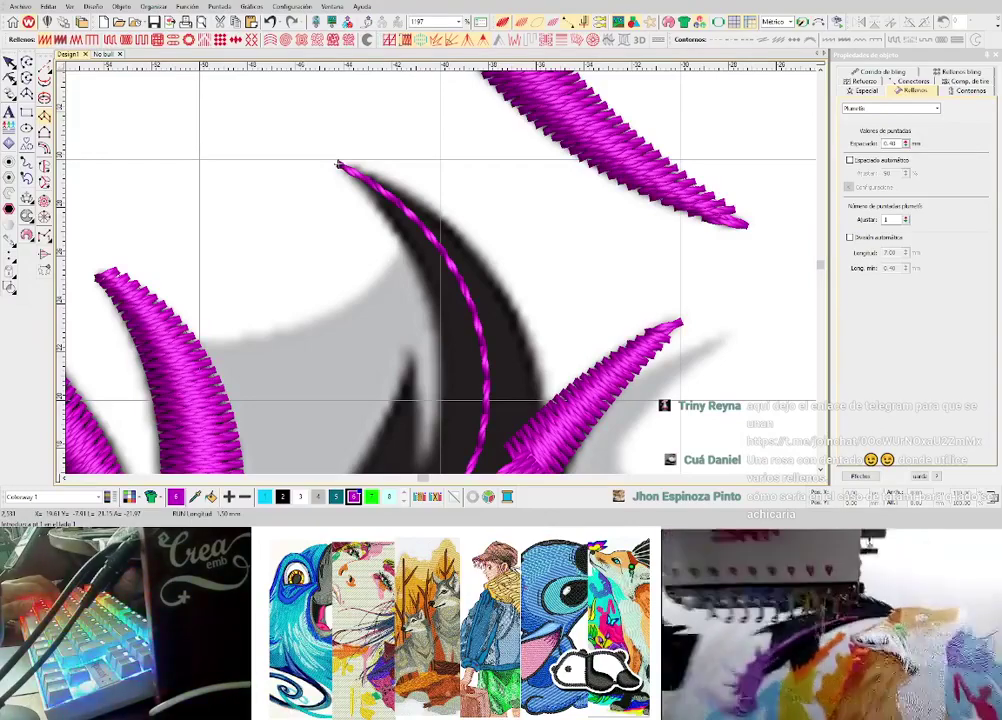
- Examine how the hippo design's fill edges meet the black outline along its back, rump, feet and muzzle
scroll(385, 268, down, 8)
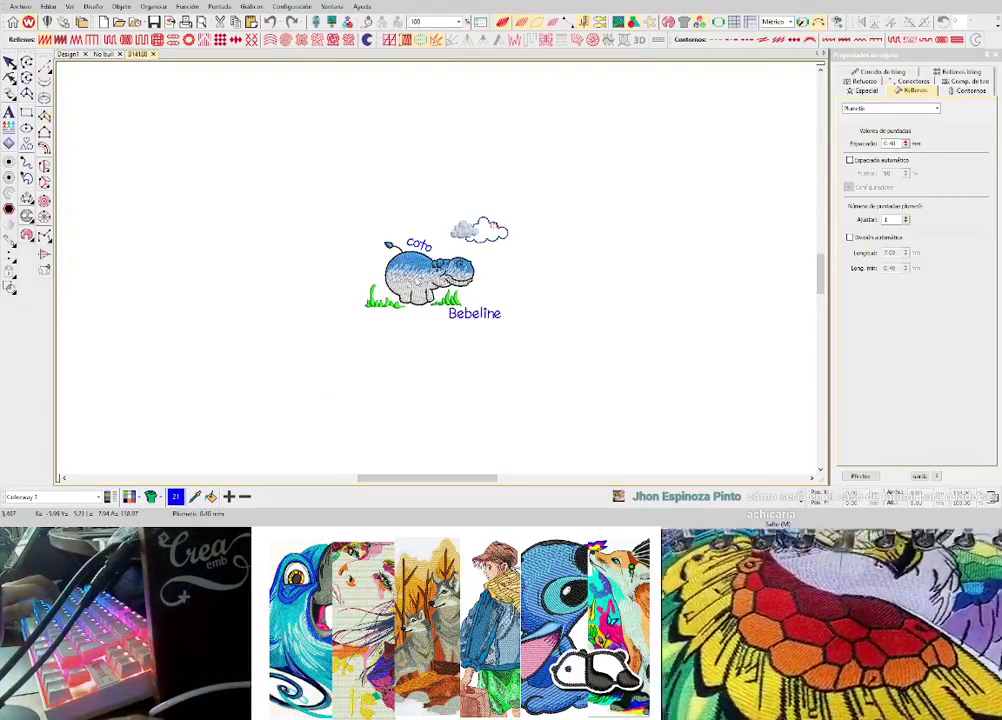
scroll(415, 278, up, 2)
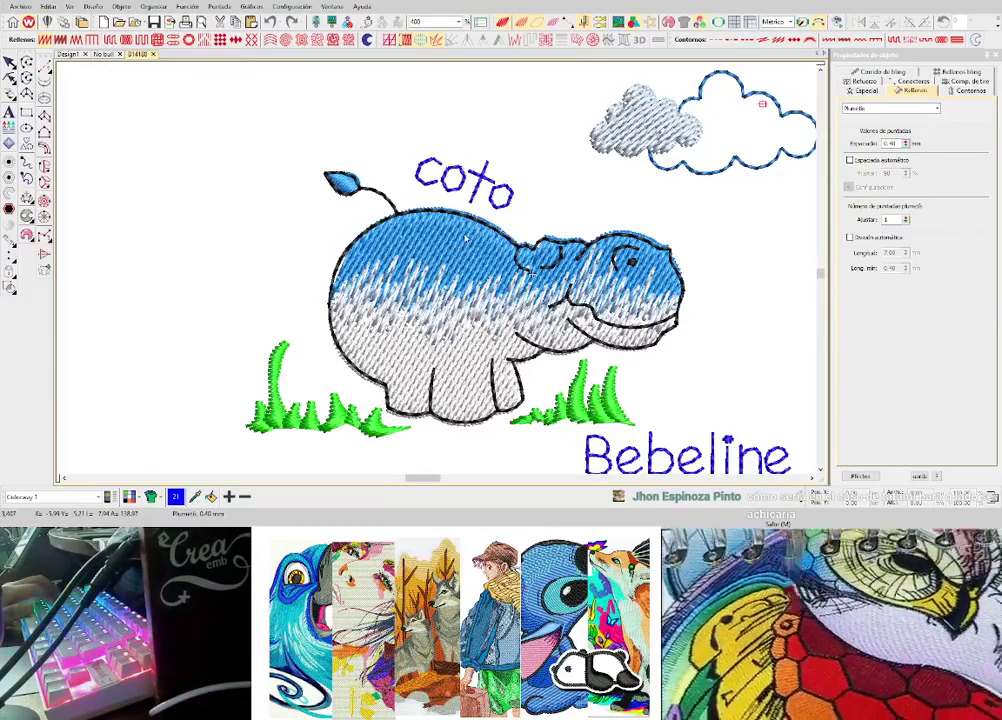
scroll(465, 237, up, 4)
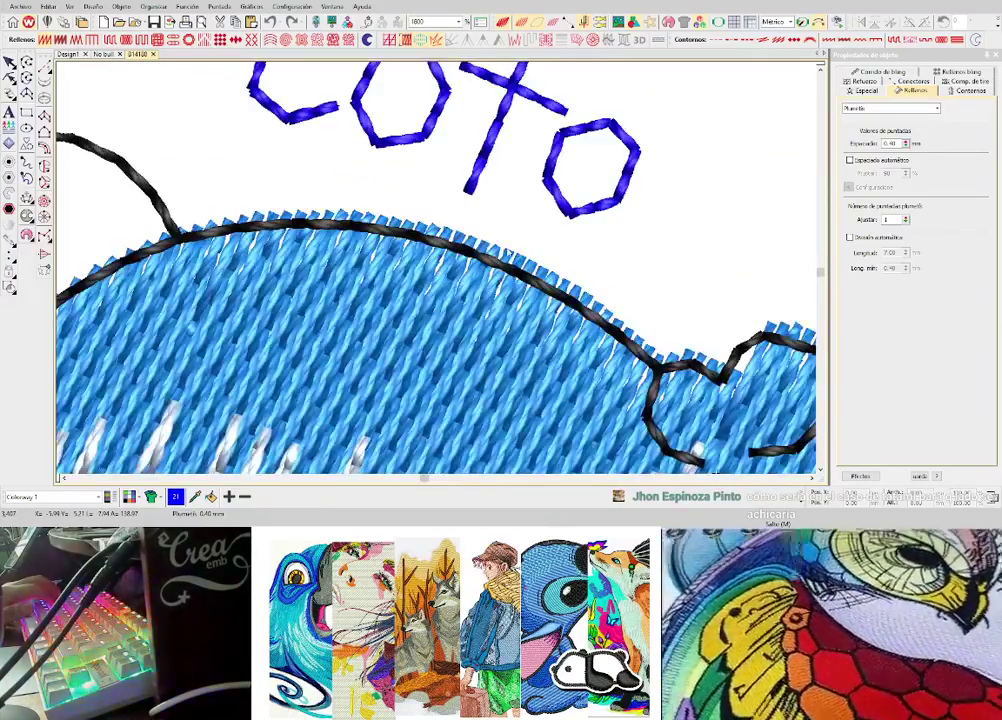
scroll(437, 276, up, 2)
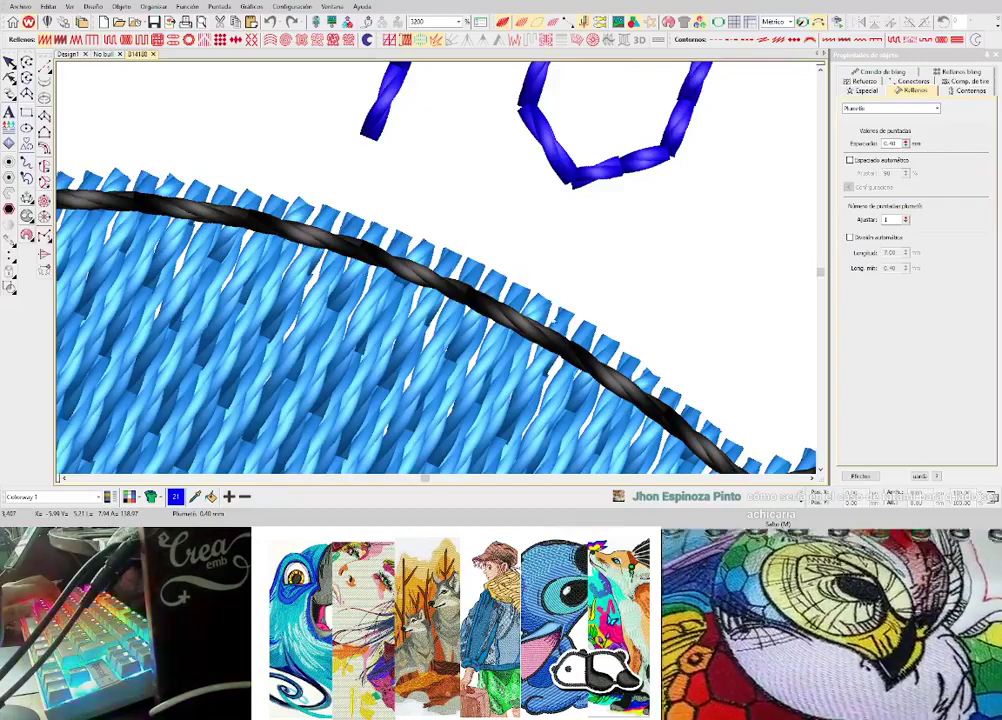
scroll(485, 301, down, 2)
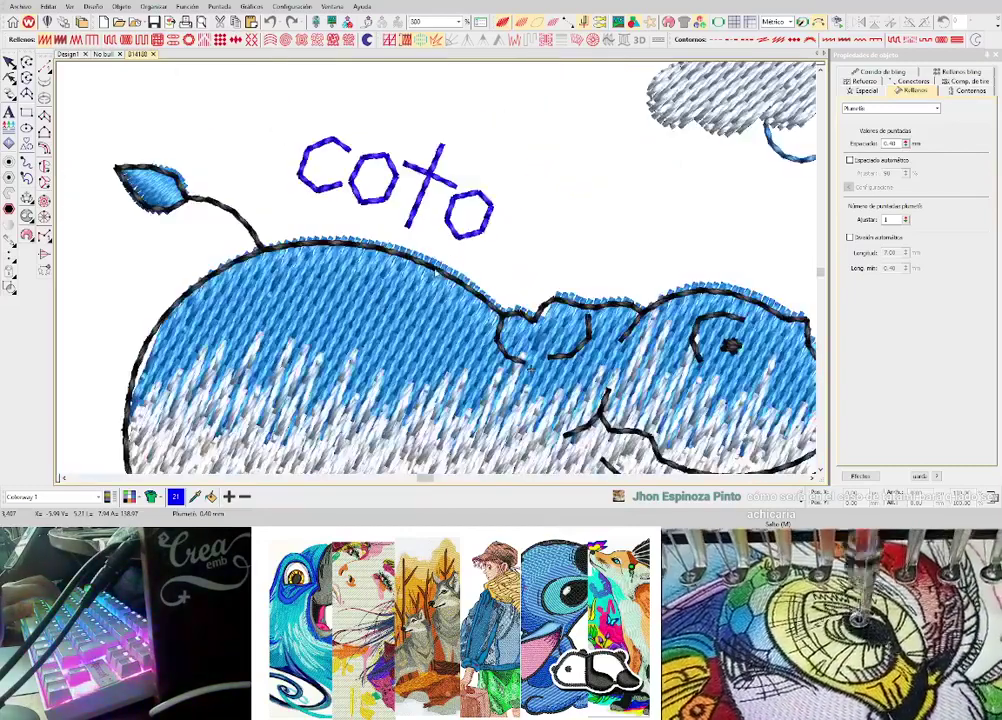
scroll(147, 368, up, 1)
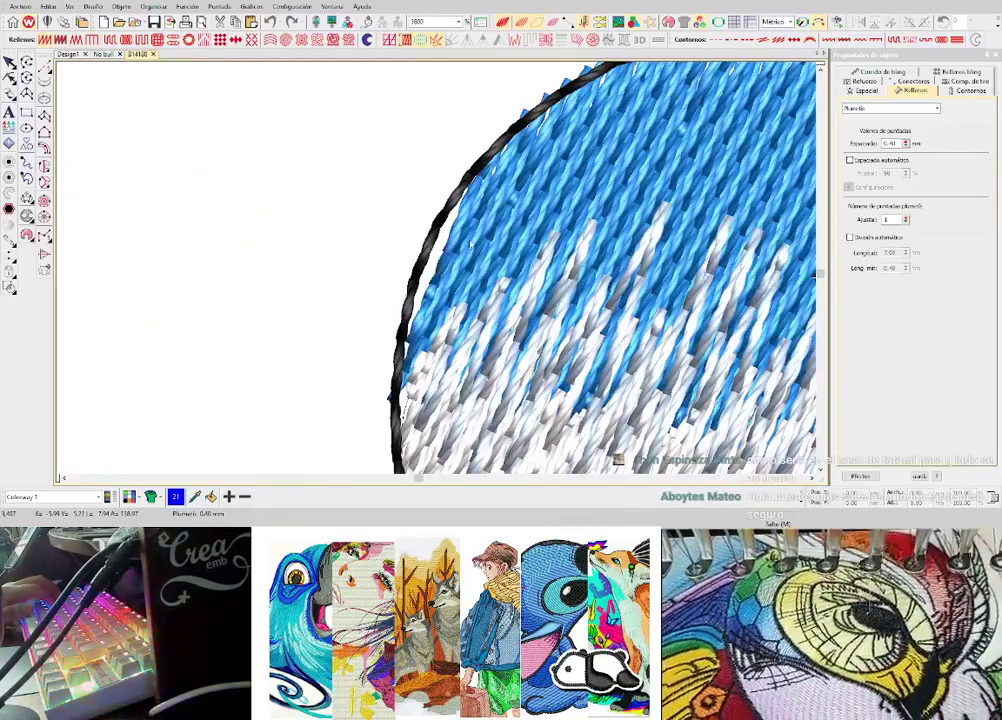
scroll(390, 397, up, 1)
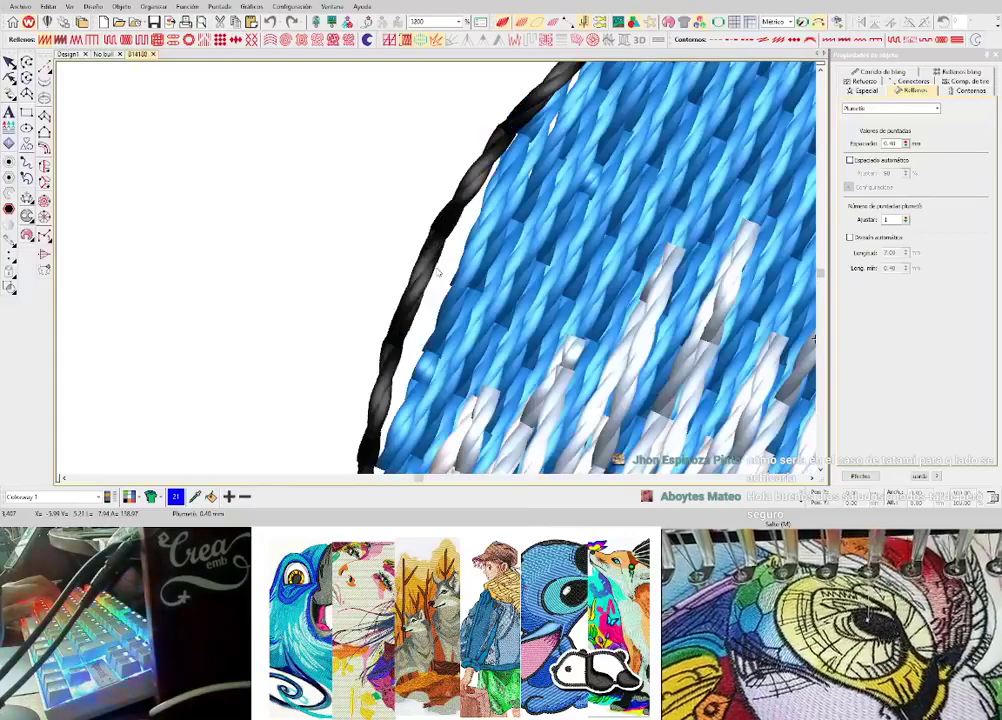
scroll(443, 275, down, 5)
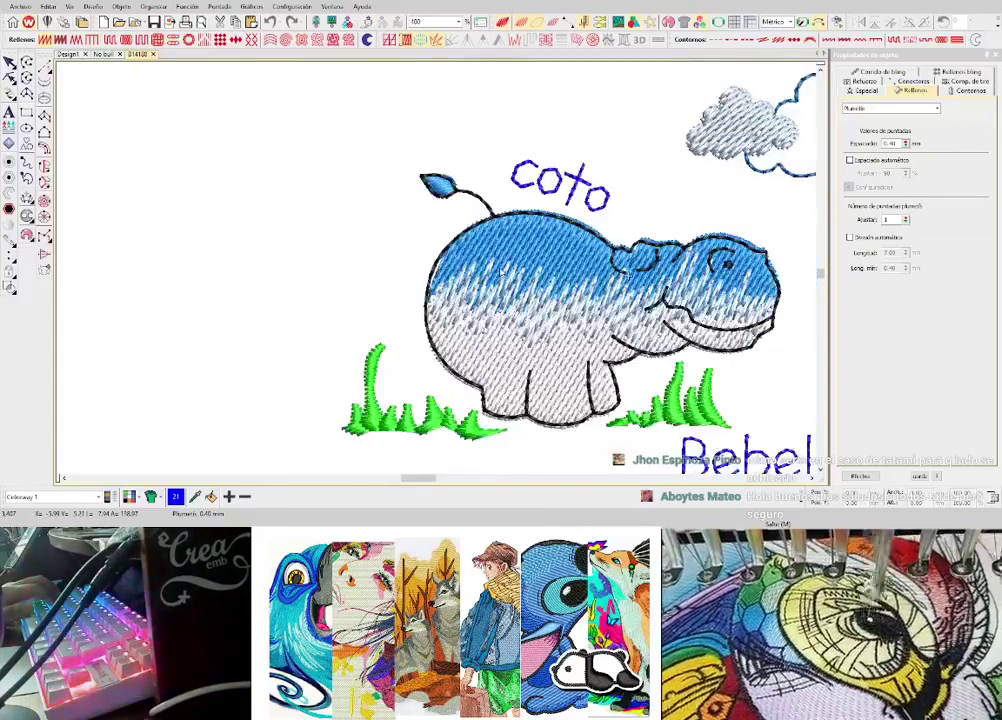
scroll(437, 272, up, 4)
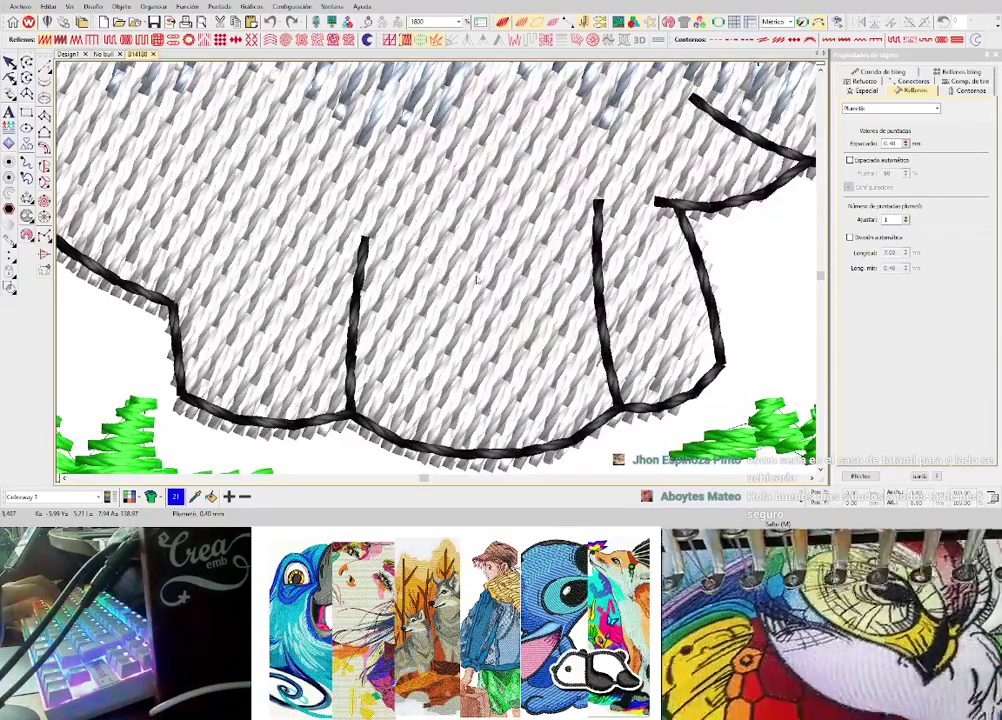
scroll(440, 272, up, 1)
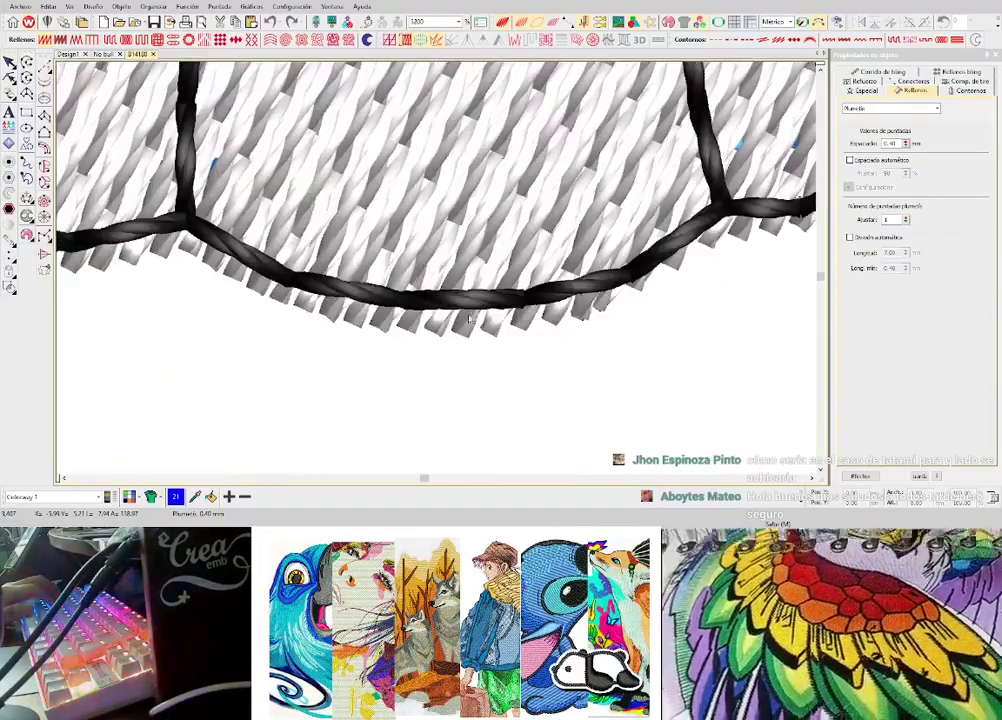
scroll(365, 252, down, 5)
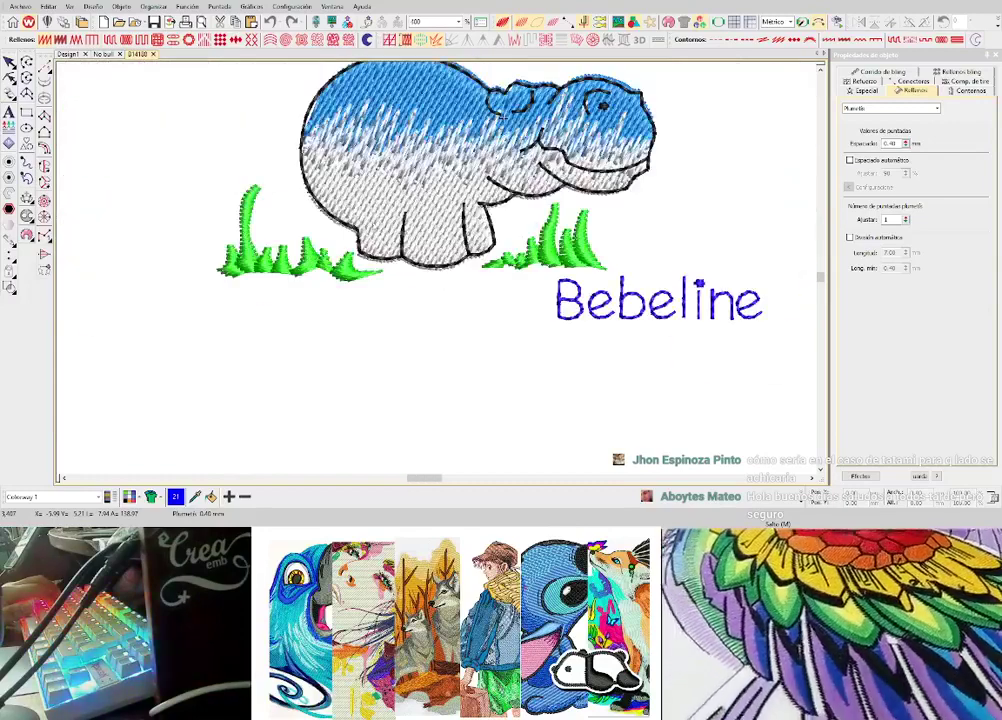
scroll(423, 271, up, 5)
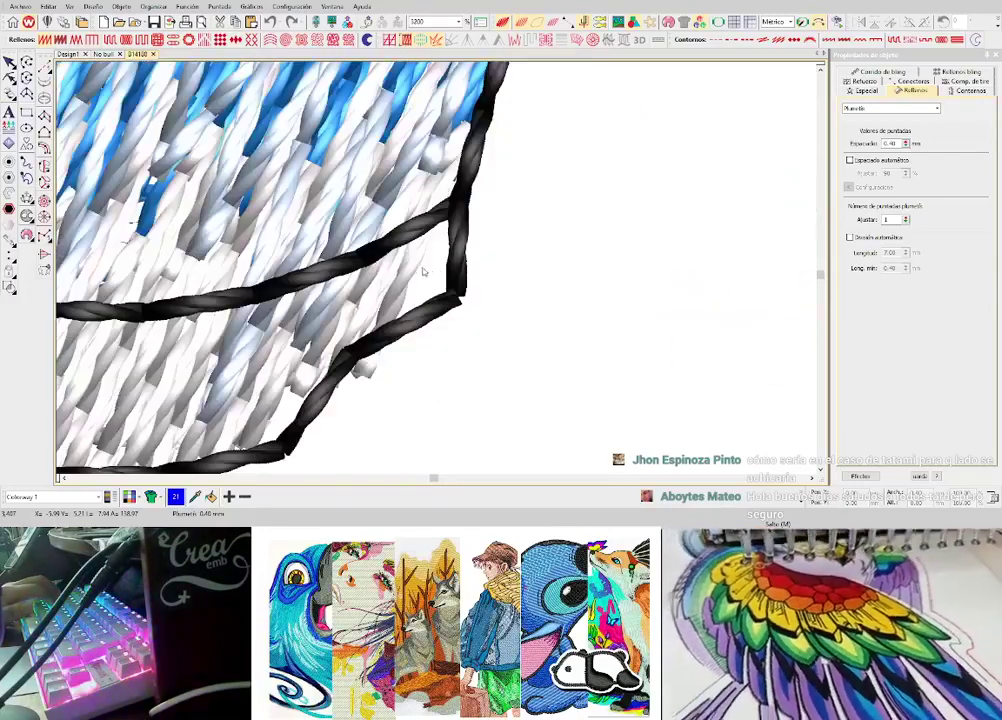
- Switch the hippo design's background to purple and inspect its outlines and fill edges against it
click(152, 497)
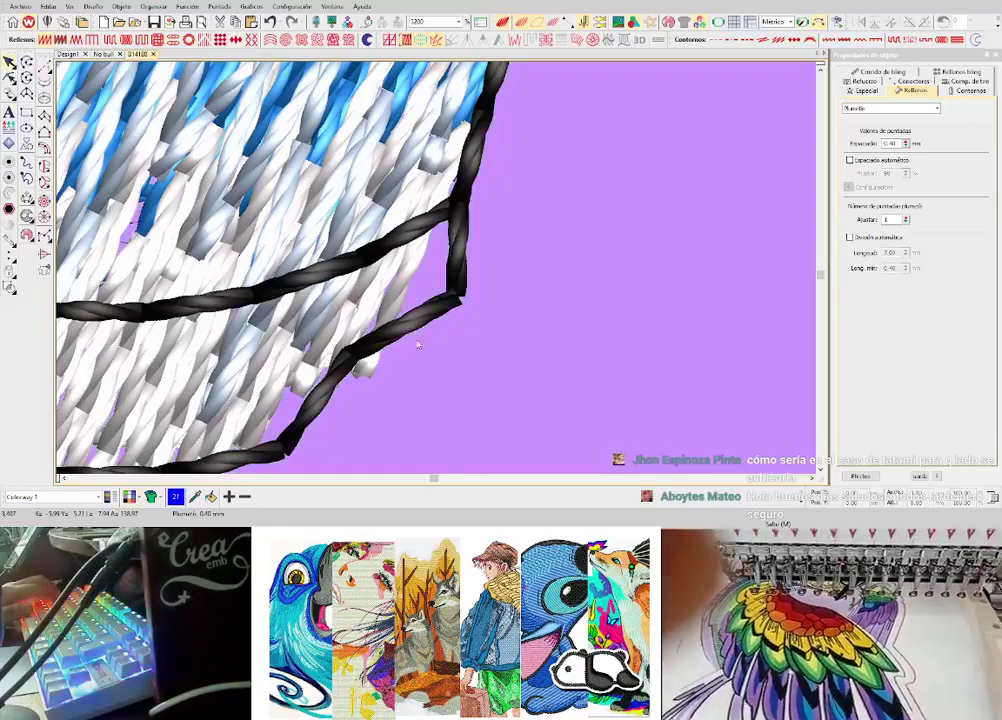
scroll(406, 280, down, 5)
scroll(439, 273, up, 2)
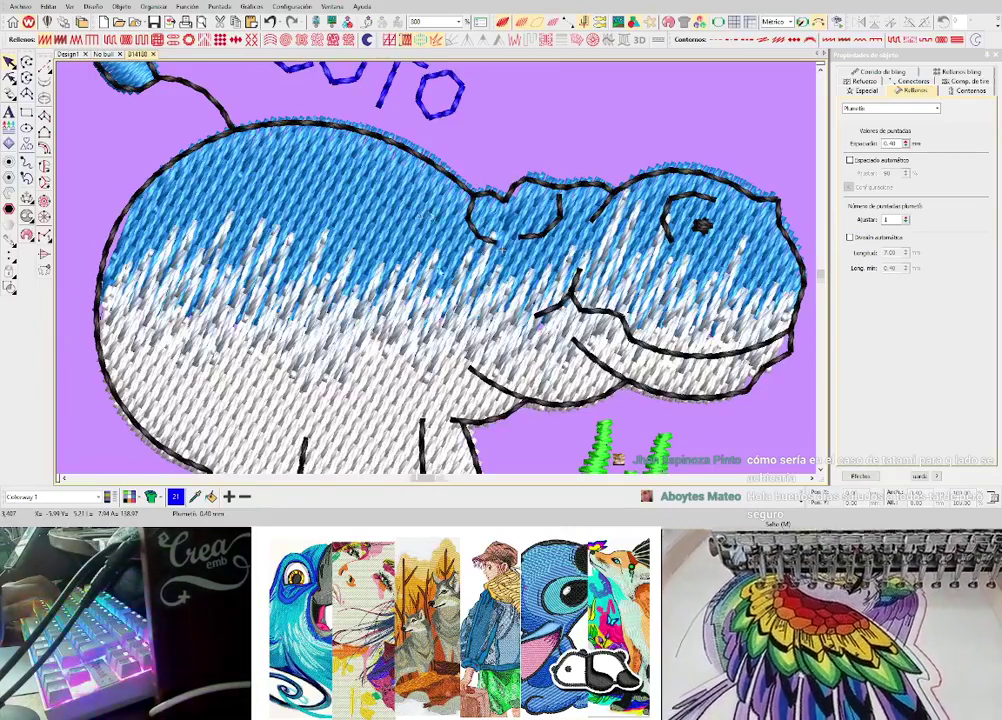
scroll(419, 216, down, 2)
scroll(598, 242, up, 2)
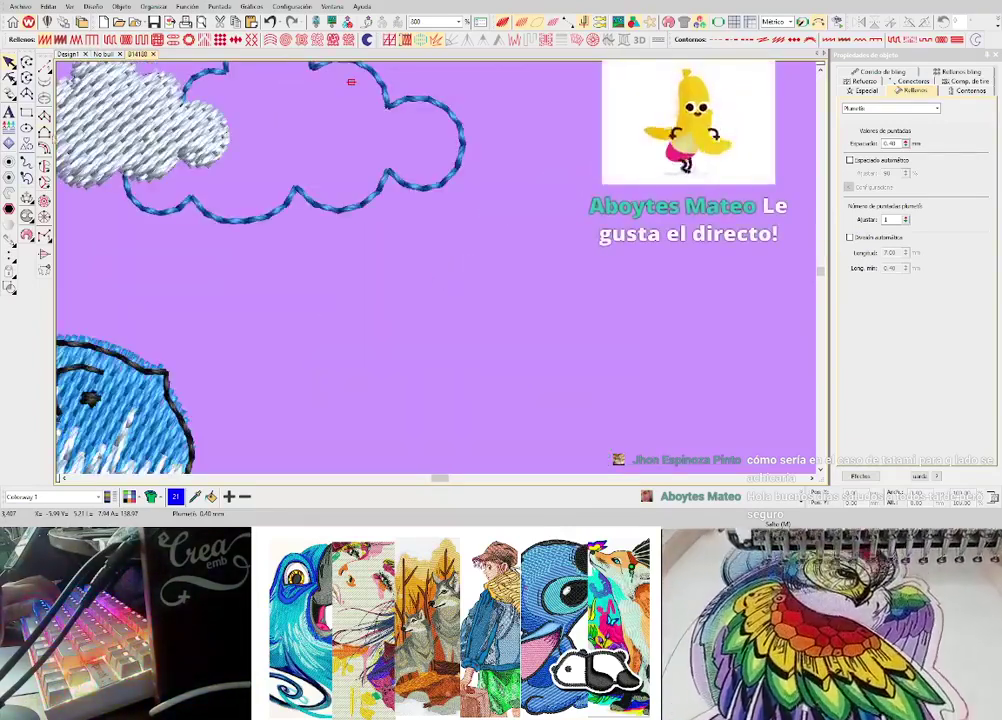
- Draw a small four-point Column A satin block in the empty area below the hippo design's cloud outline
click(404, 314)
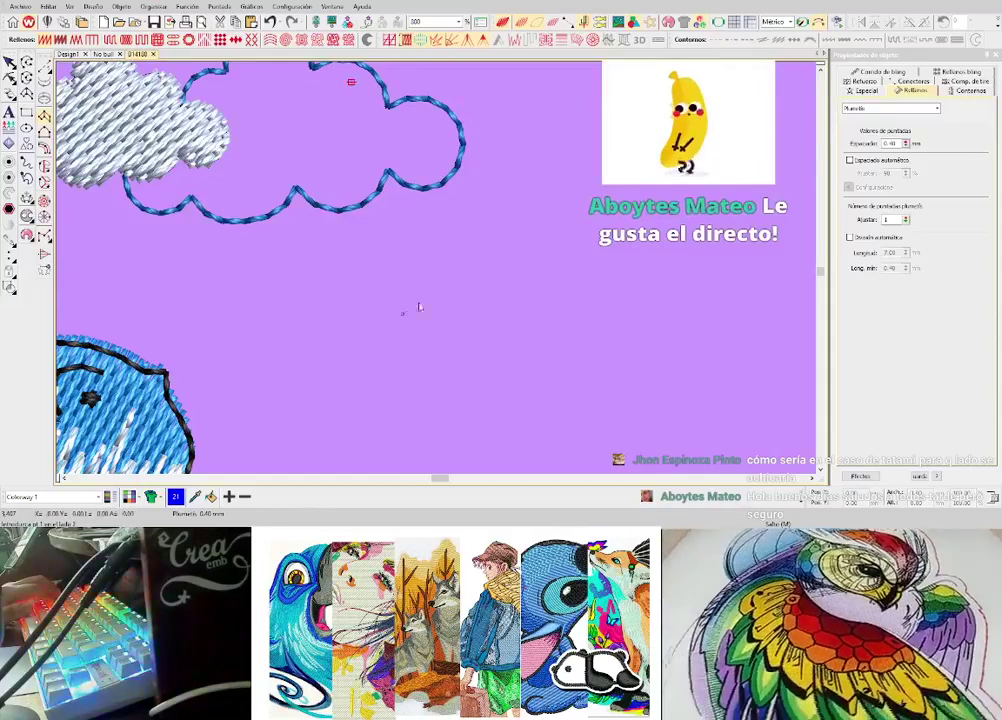
click(456, 277)
click(428, 384)
click(473, 344)
key(Return)
scroll(458, 352, up, 2)
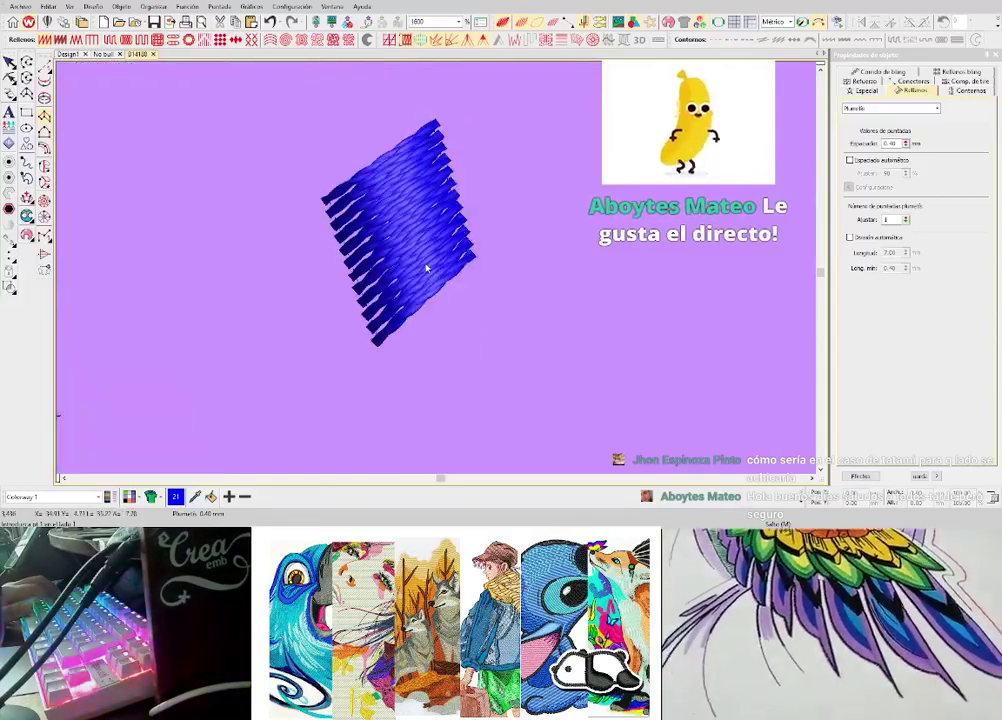
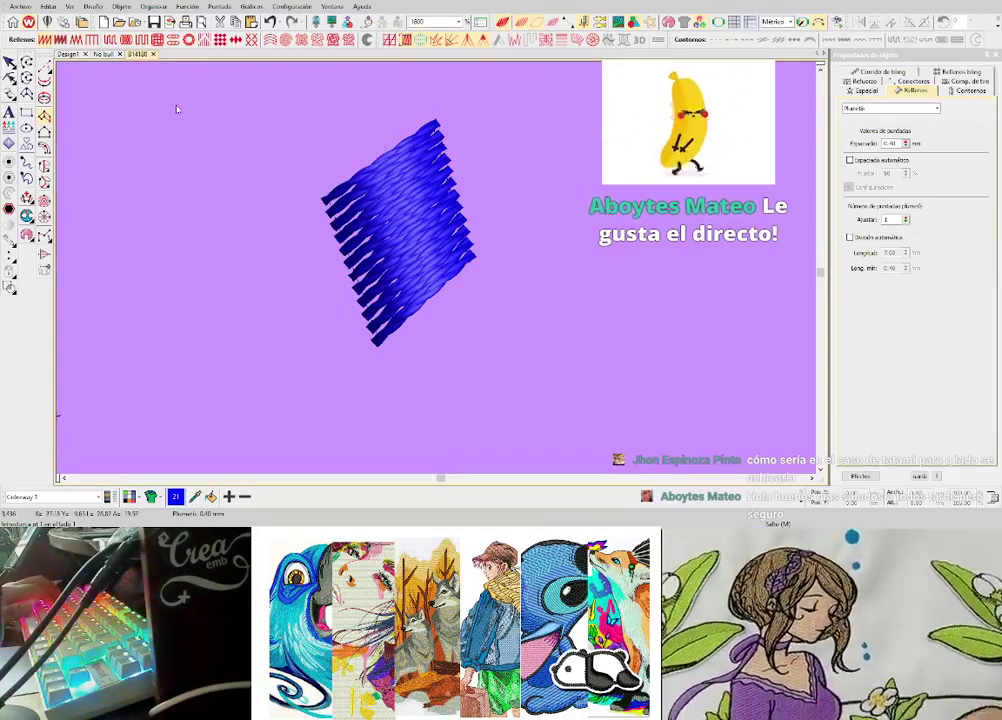
- Lay a straight run stitch just outside each open end of the blue satin block, parallel to its stitches
click(378, 170)
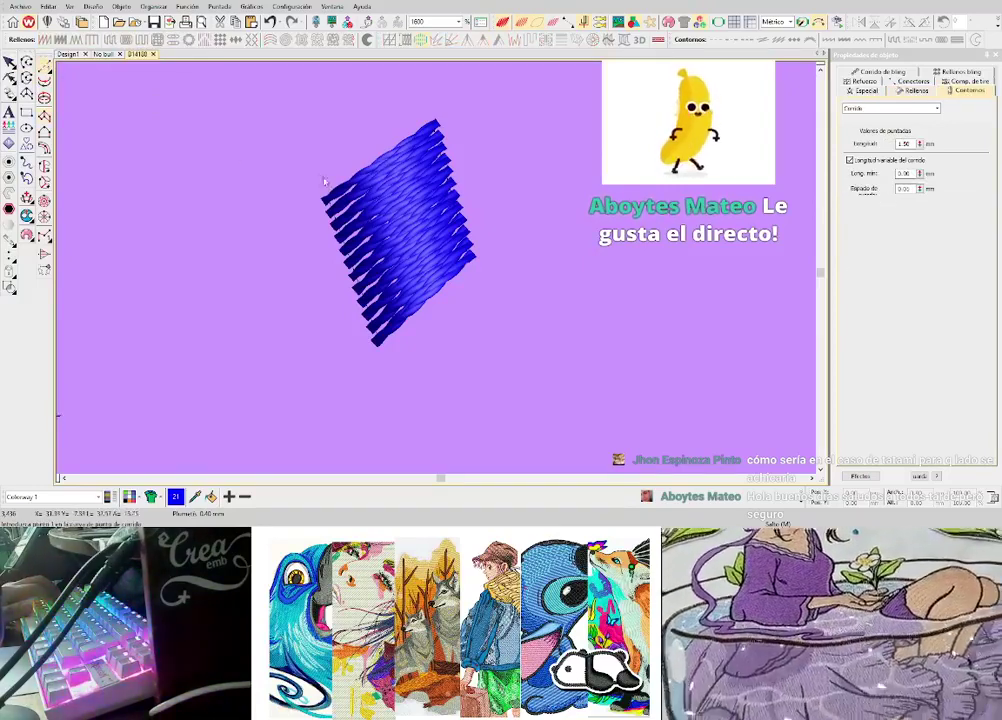
click(325, 188)
click(425, 114)
key(Return)
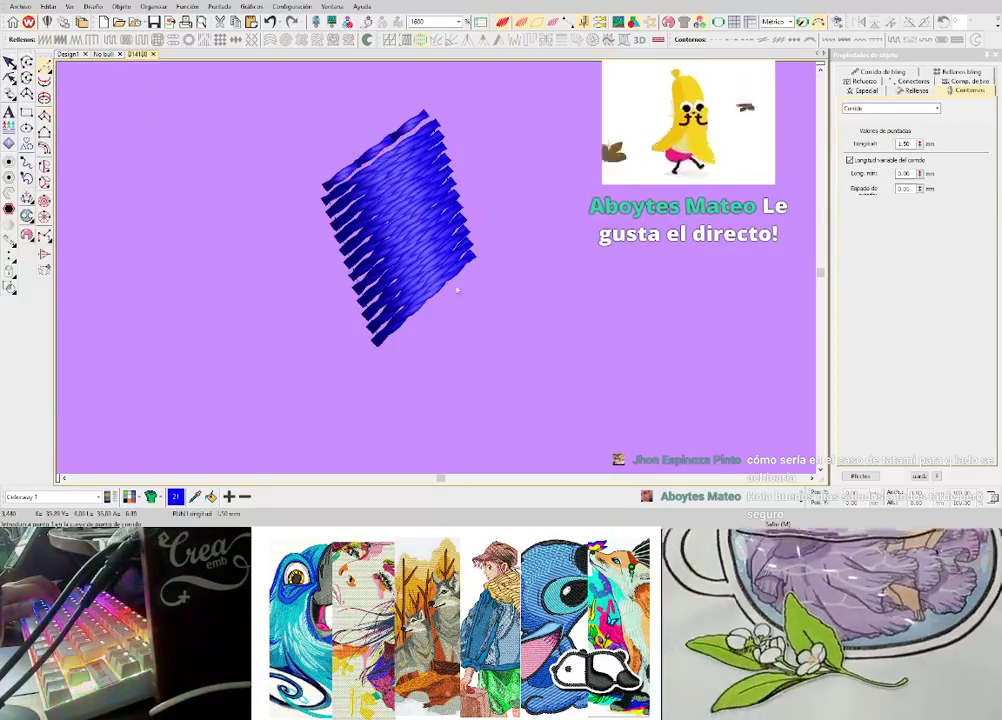
click(478, 271)
click(390, 348)
key(Return)
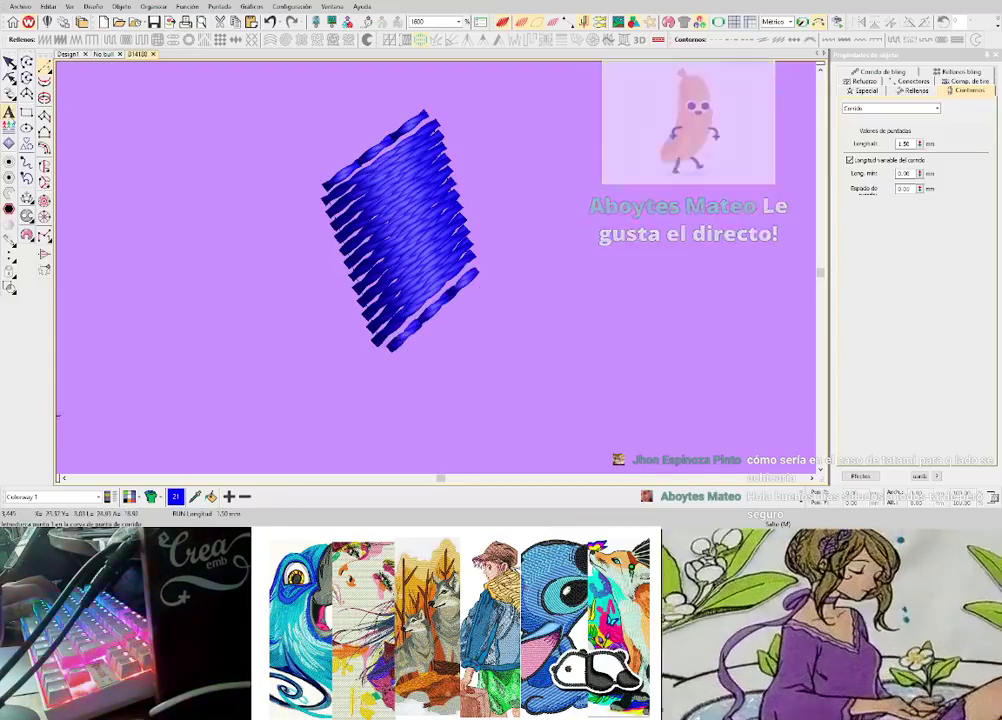
- Delete the satin block and its two run stitches below the cloud outline
click(9, 62)
click(229, 140)
key(1)
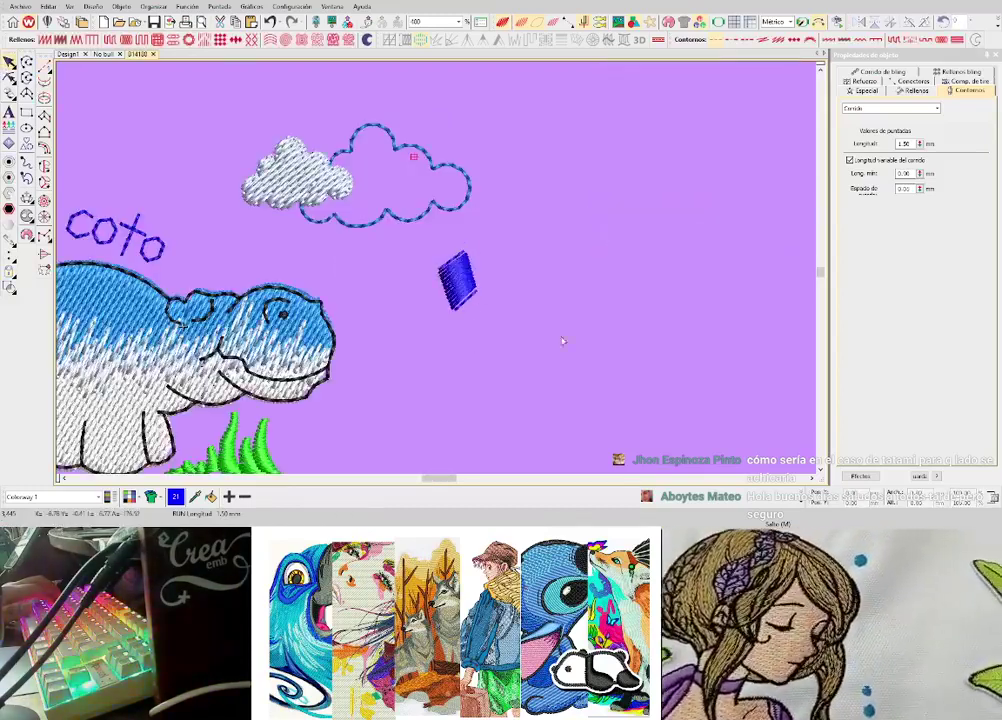
drag(415, 241, 411, 245)
key(Delete)
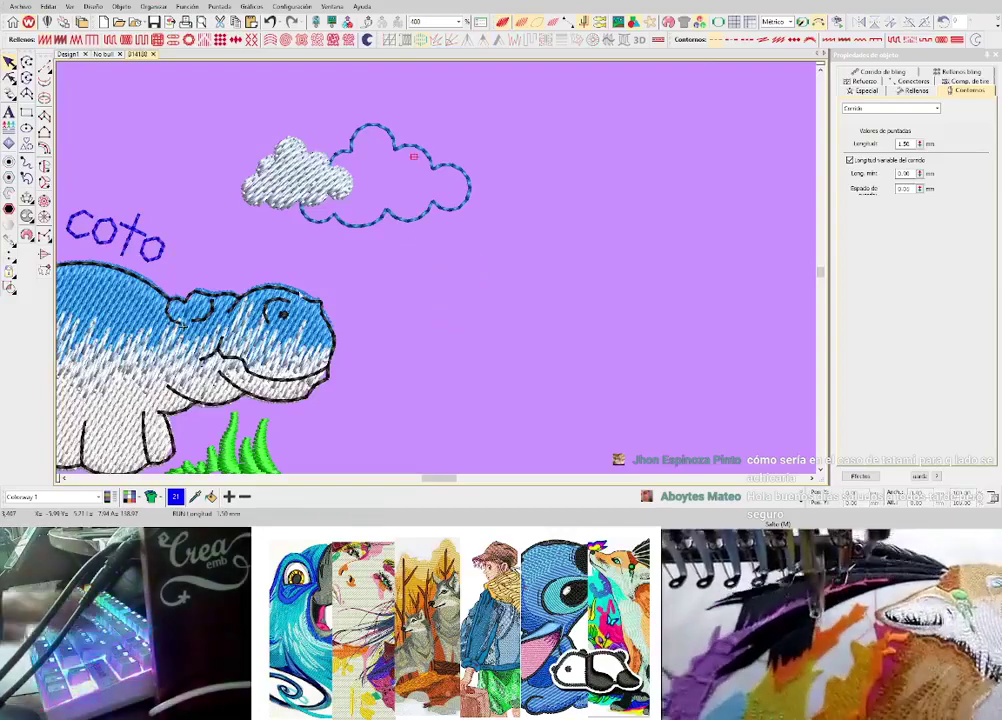
- Reshape the hippo's blue tatami fill at the rump, moving its edge nodes outward past the black outline
scroll(177, 317, up, 2)
scroll(434, 270, down, 1)
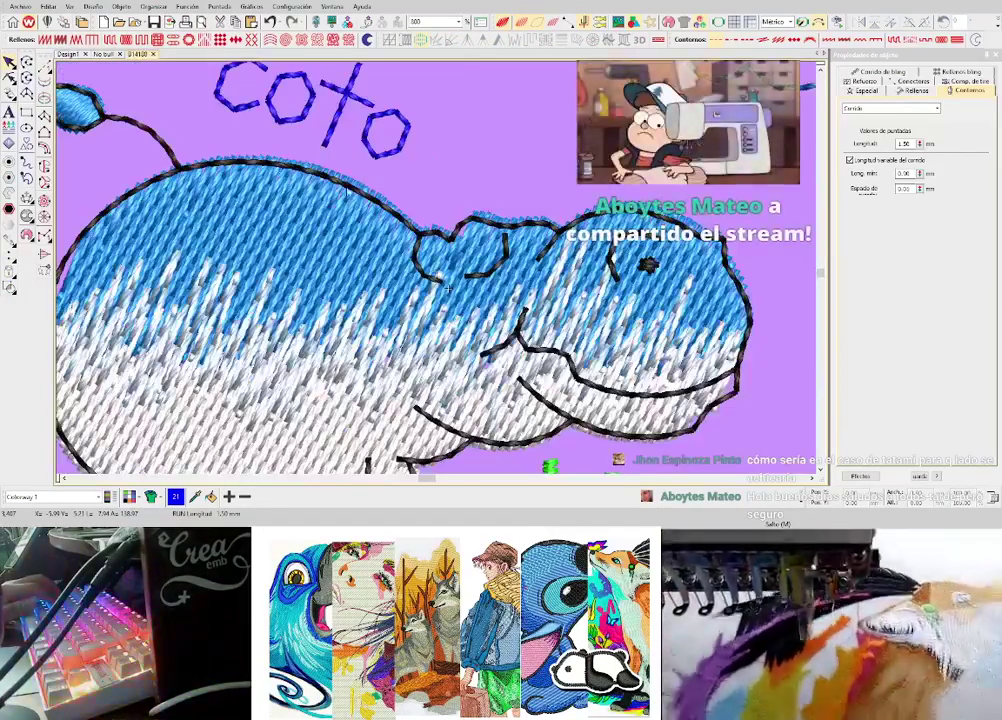
scroll(315, 262, down, 3)
scroll(352, 195, up, 1)
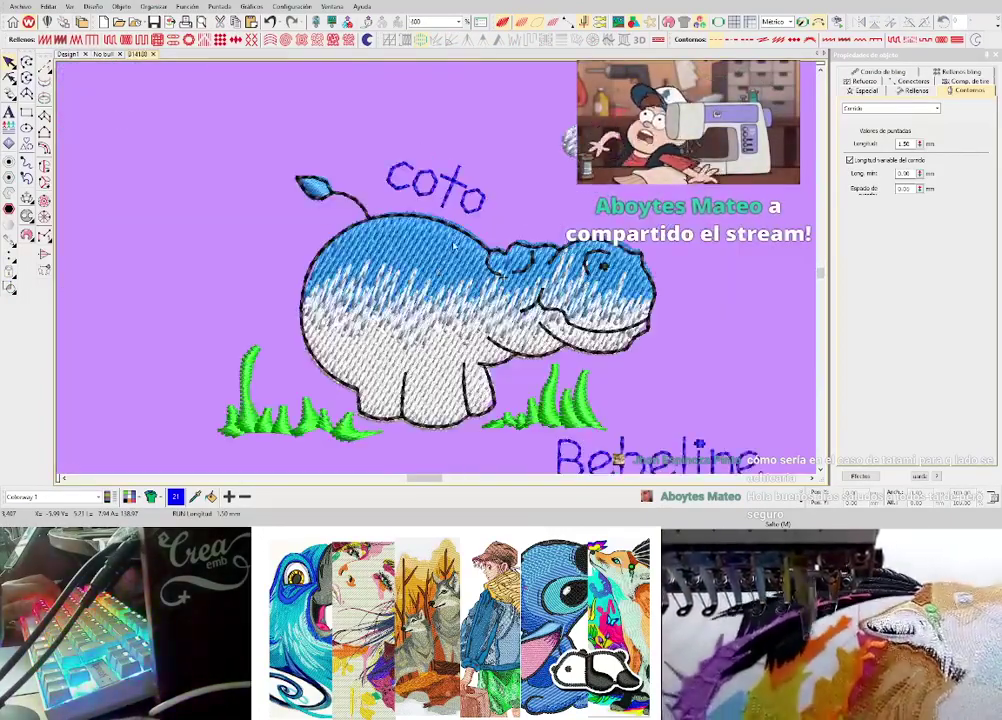
scroll(409, 269, up, 2)
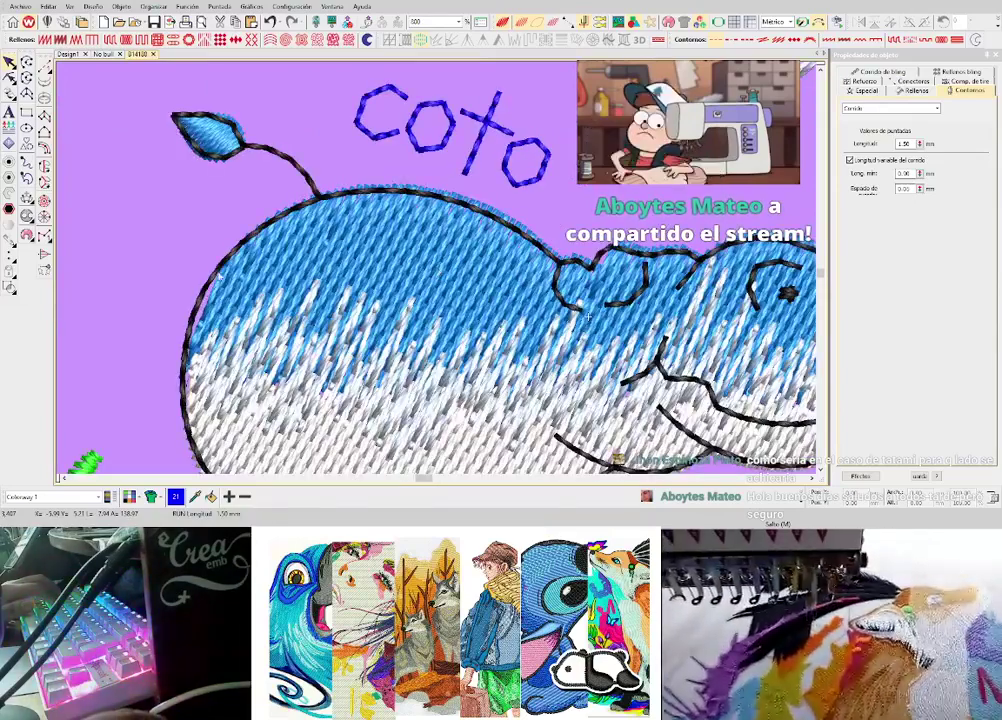
scroll(207, 301, up, 1)
click(504, 265)
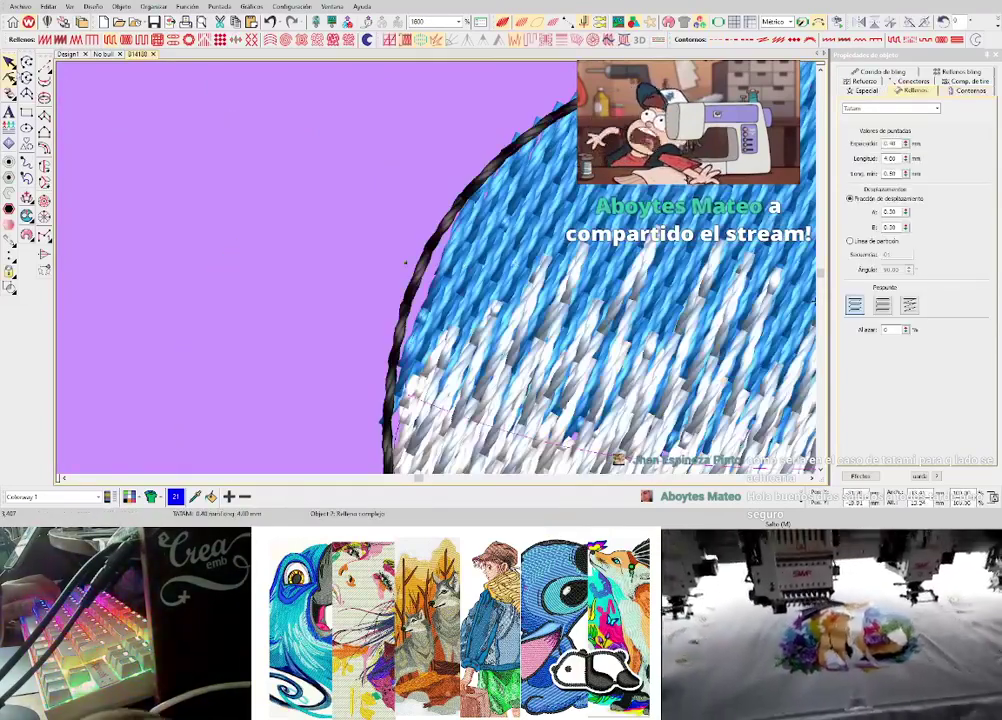
click(10, 78)
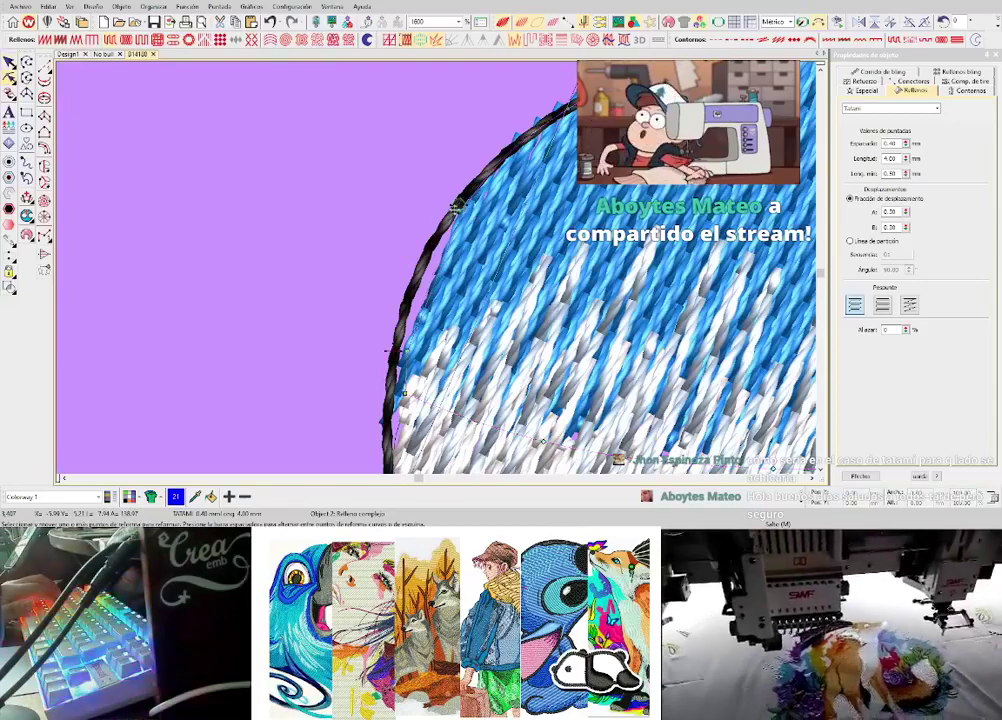
drag(459, 208, 454, 208)
drag(411, 356, 397, 358)
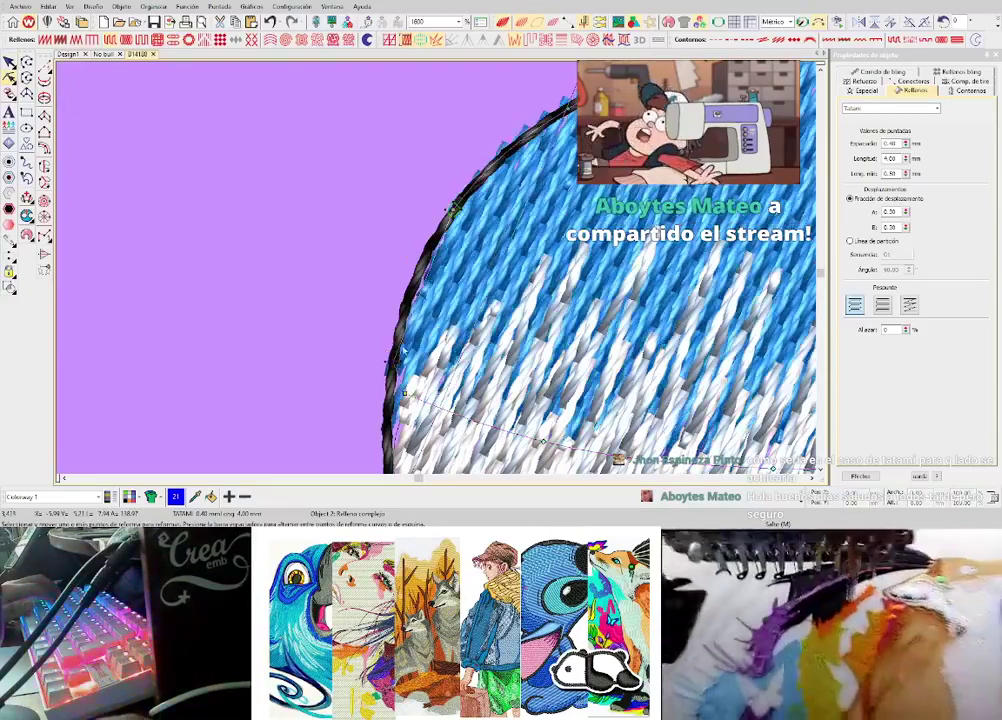
drag(453, 210, 422, 212)
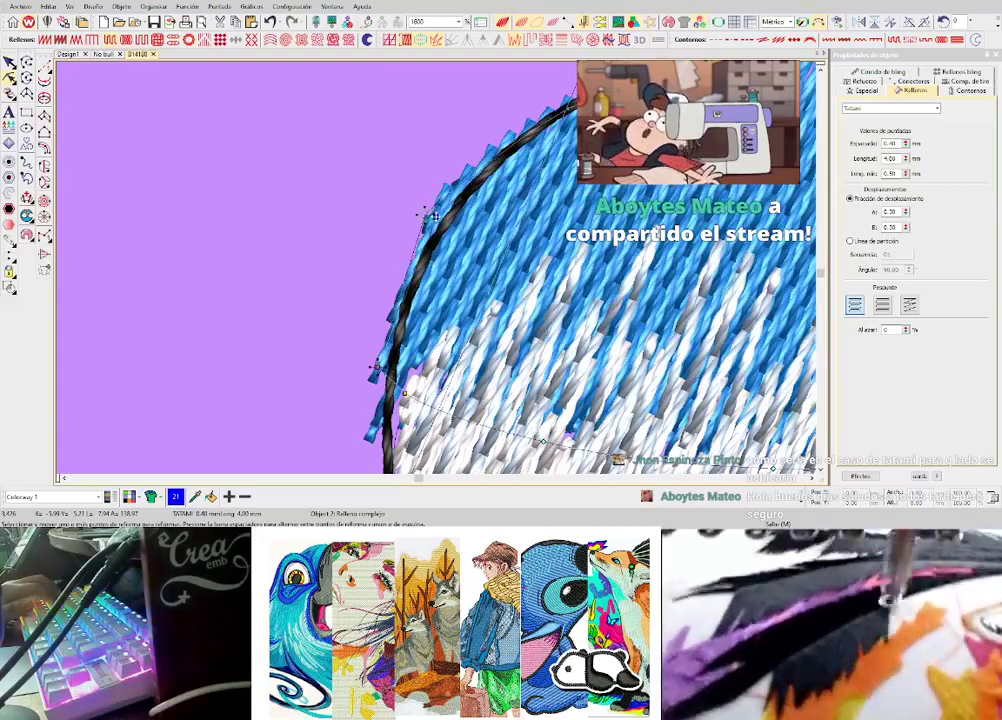
- Nudge the blue fill's edge node on the hippo's back slightly along the black outline
scroll(433, 215, down, 3)
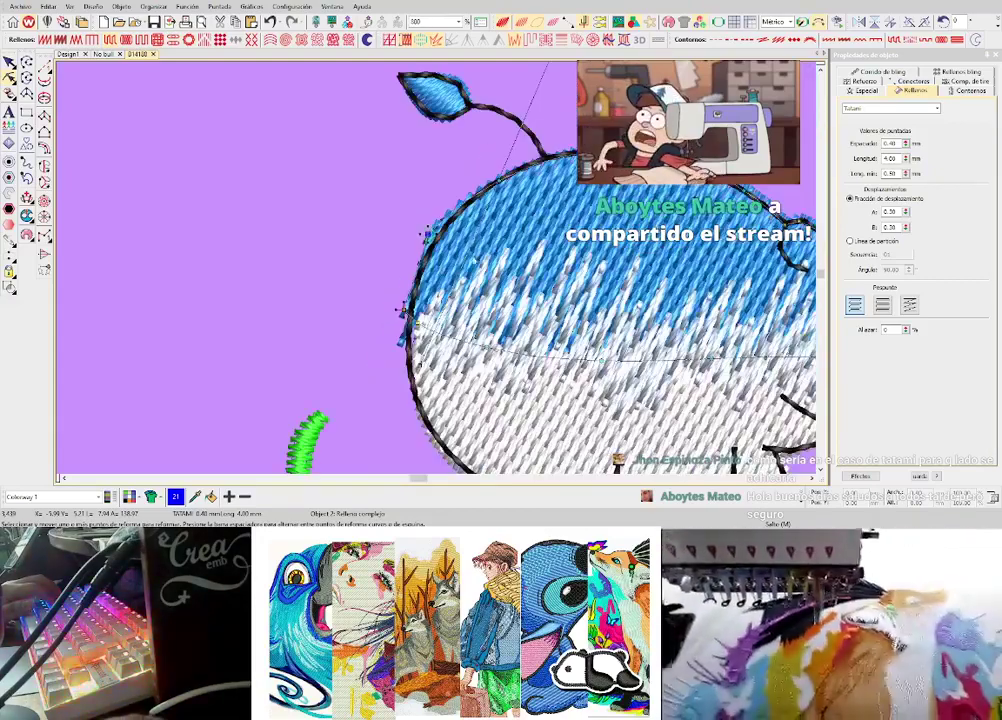
scroll(401, 309, up, 3)
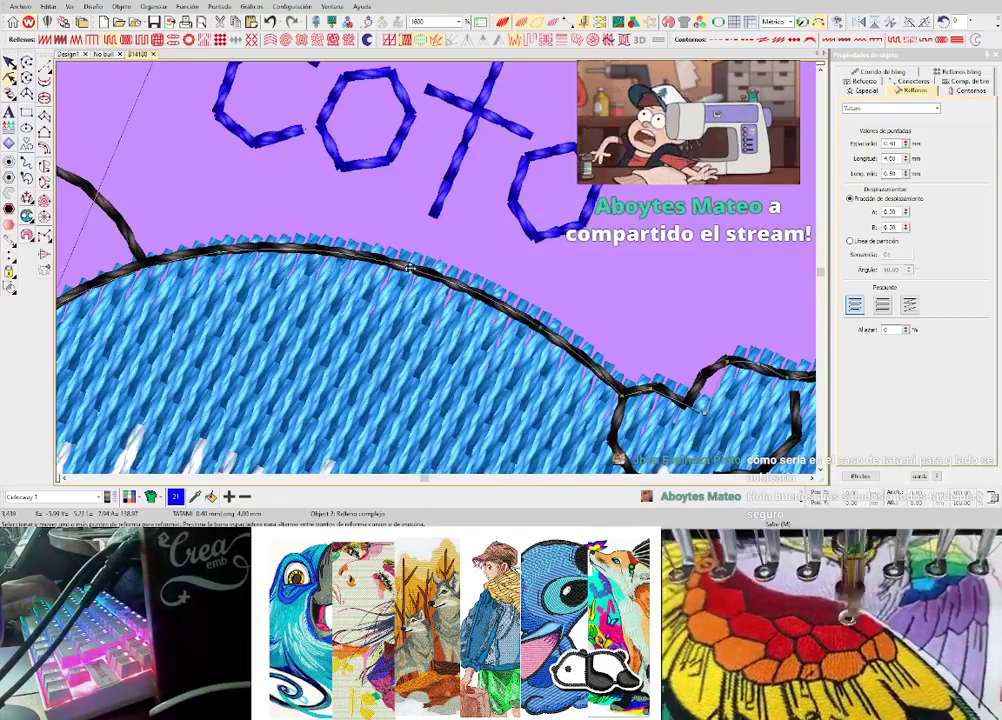
mouse_move(410, 268)
mouse_down()
mouse_move(398, 293)
mouse_move(402, 267)
mouse_up()
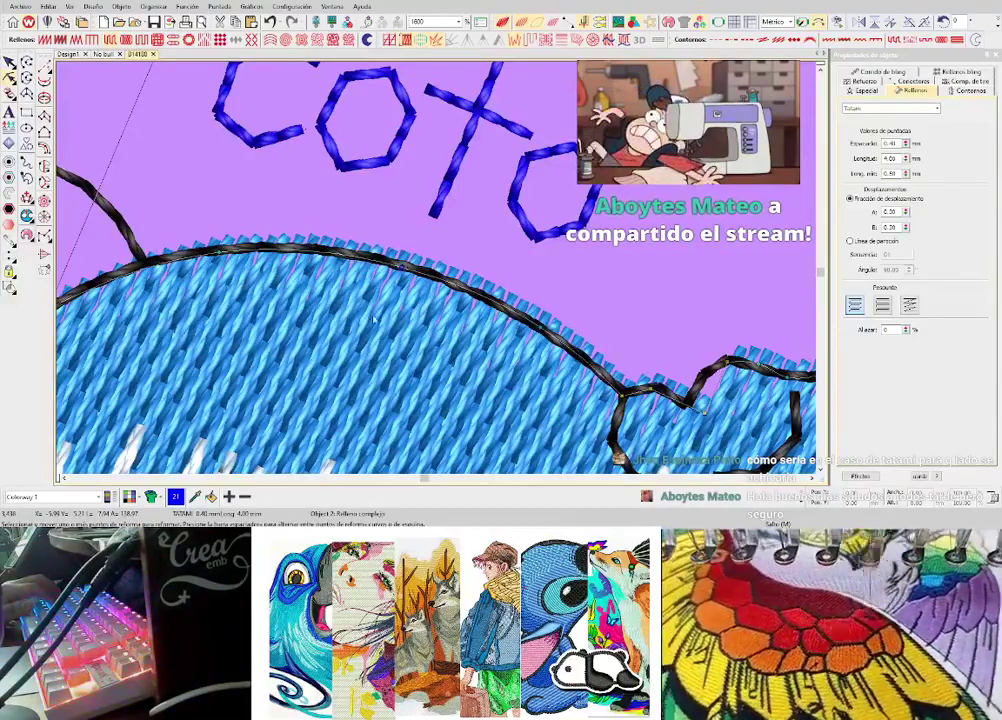
key(Escape)
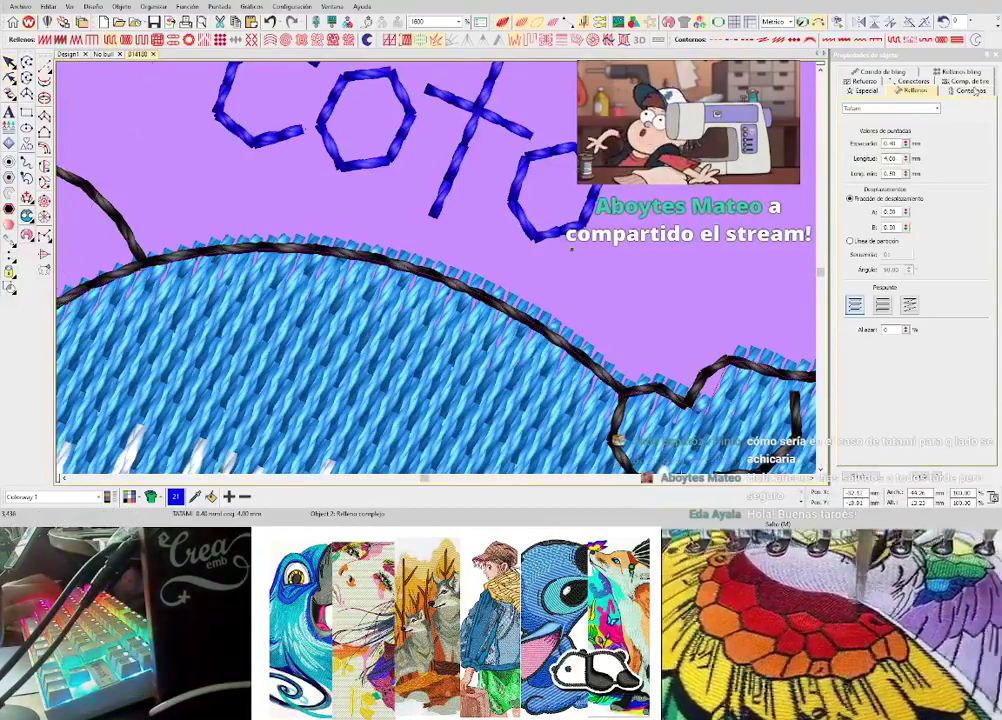
- Set the pull compensation of the hippo's blue tatami fill to 0.67 mm
click(970, 90)
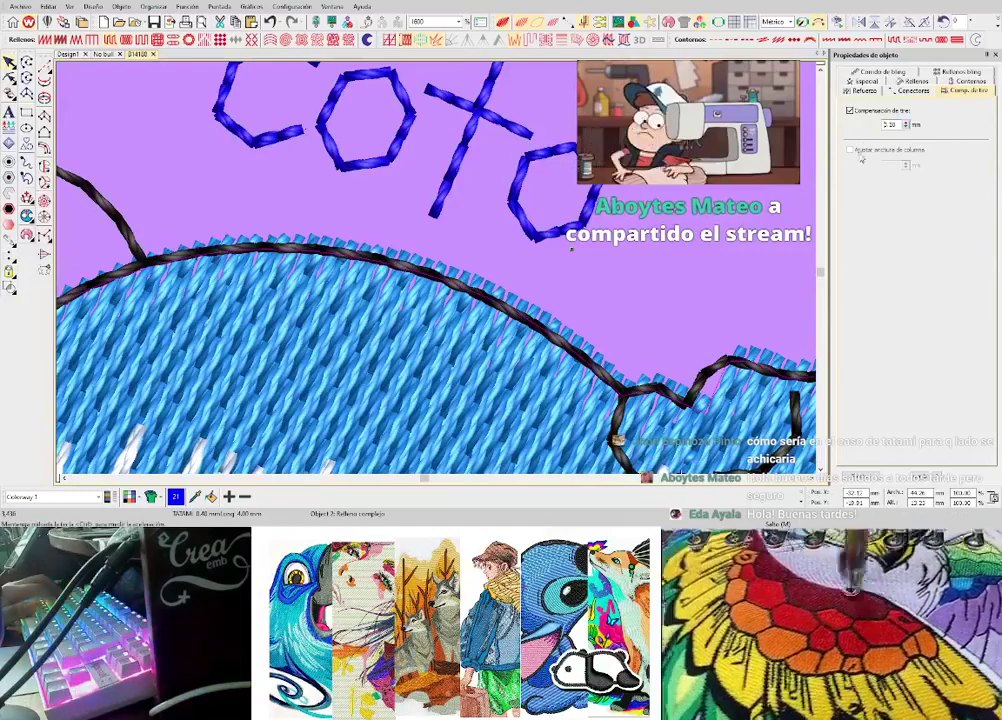
click(906, 127)
click(906, 123)
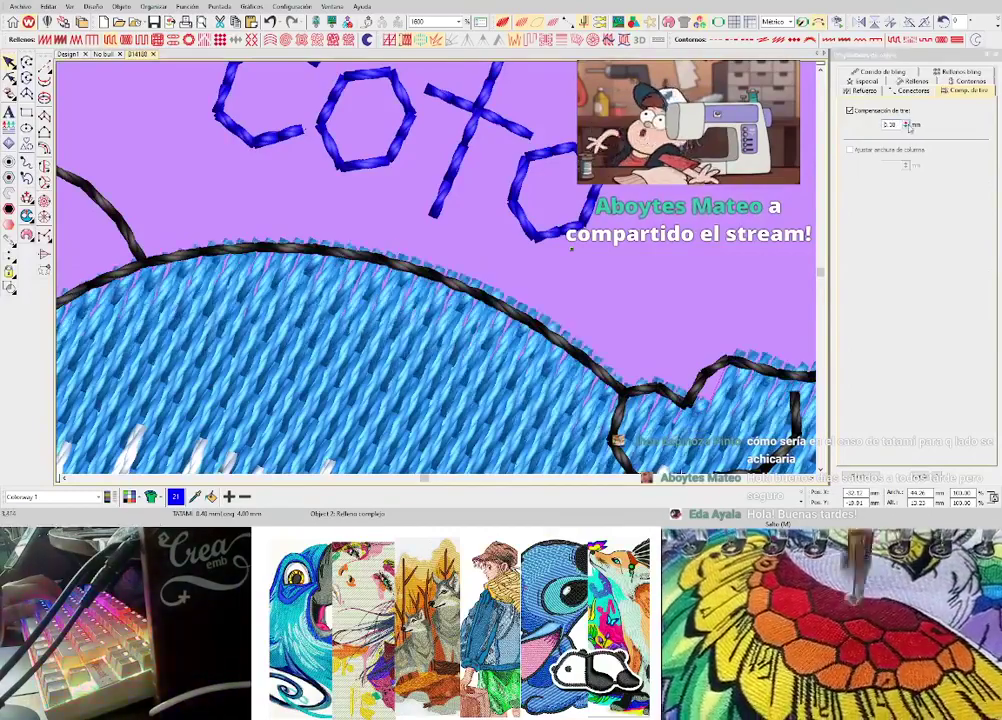
click(906, 123)
click(906, 123)
click(906, 127)
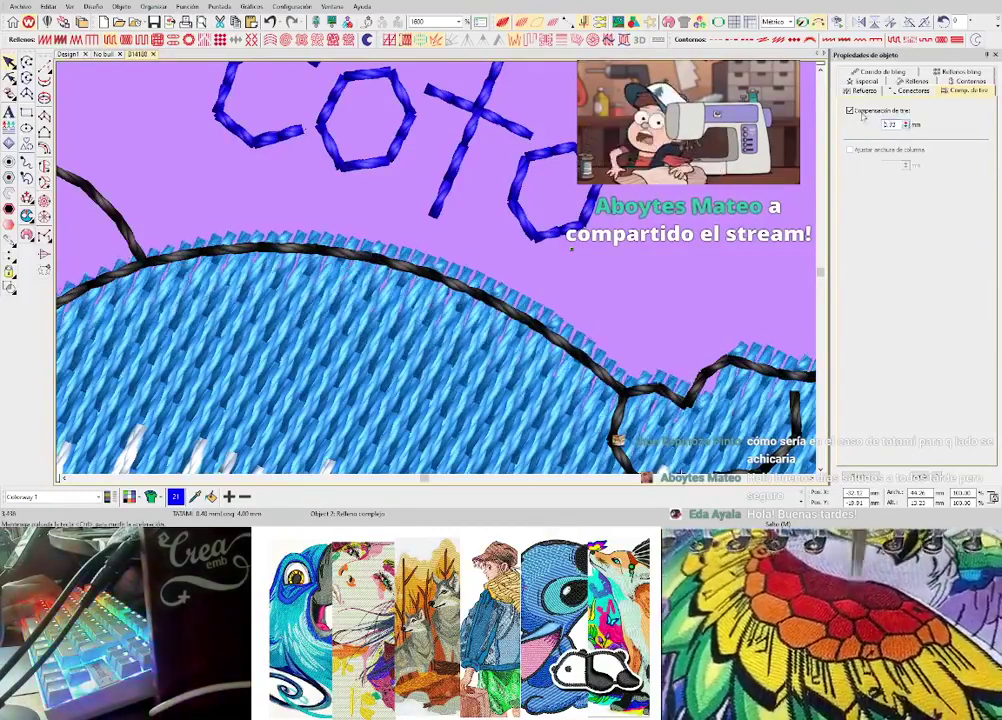
click(906, 127)
click(906, 127)
- Examine how the blue fill's edge overlaps the black outline along the hippo's back, ears and head
scroll(687, 229, down, 1)
scroll(443, 296, up, 3)
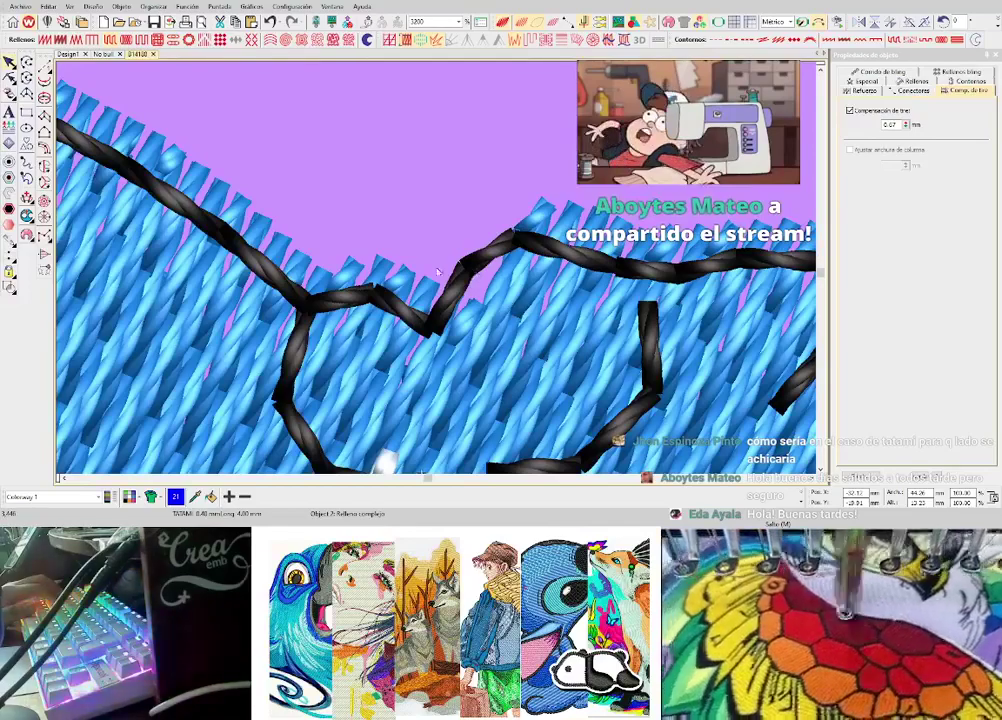
scroll(437, 271, down, 2)
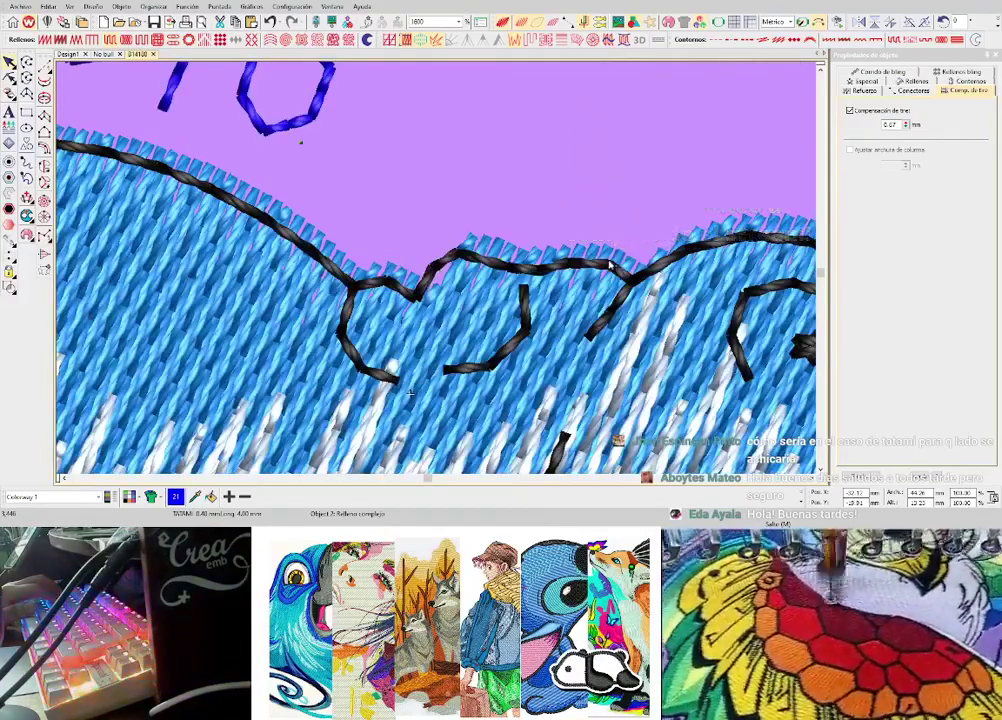
scroll(611, 265, down, 2)
scroll(380, 271, up, 1)
scroll(439, 270, down, 2)
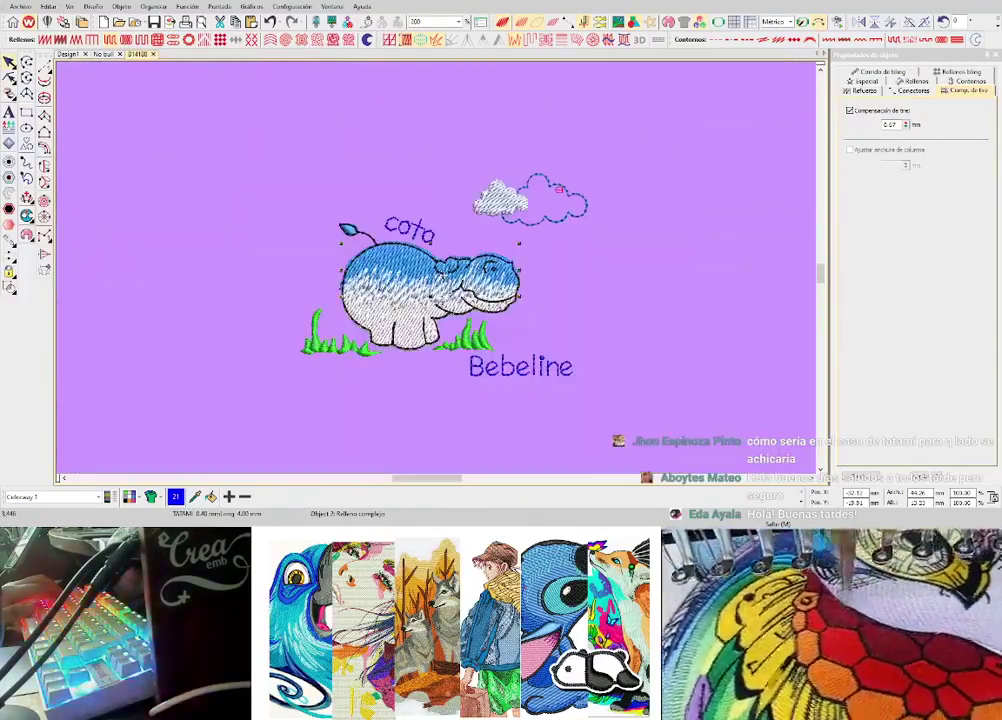
scroll(432, 274, up, 3)
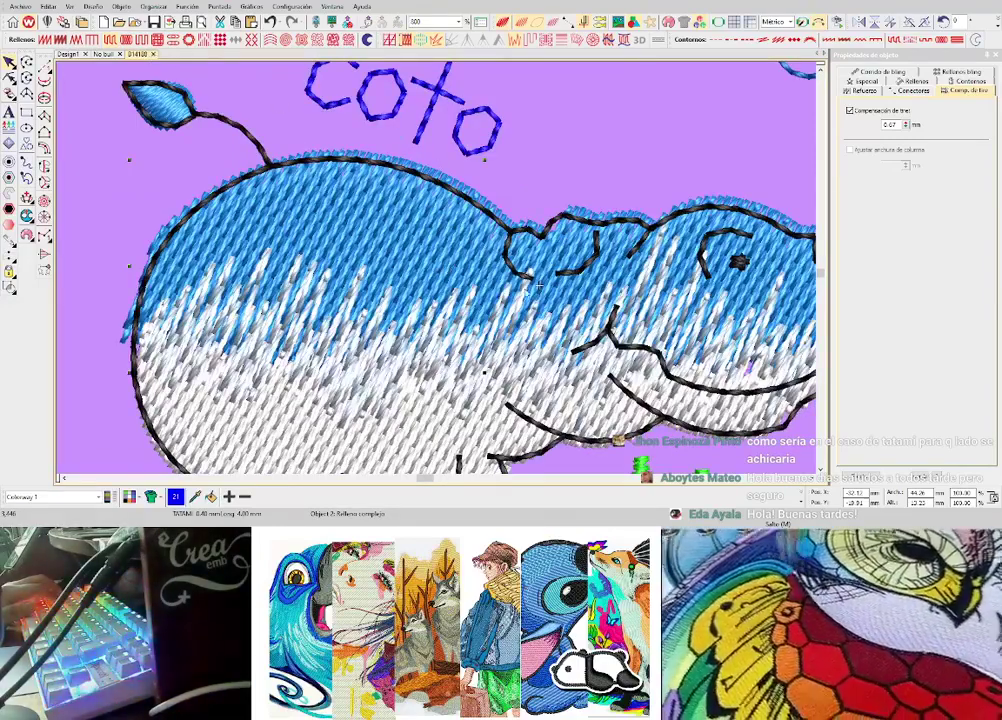
- Close the hippo design and cover the mascot's tall curved spike with Column A satin from its tip to the short spikes' junction
key(ctrl+F4)
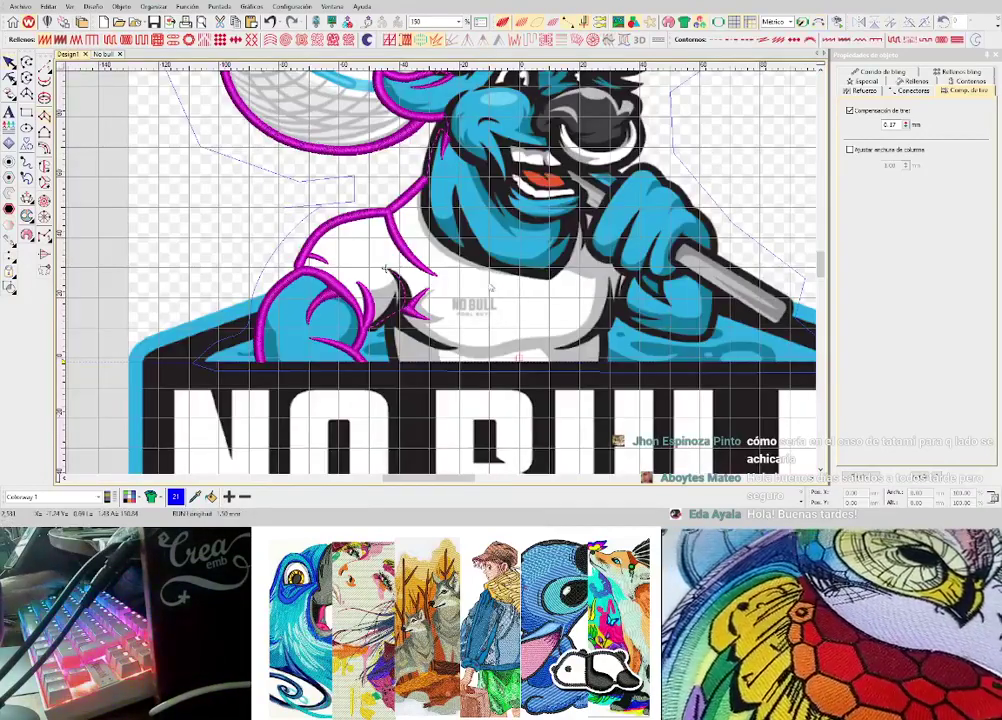
scroll(385, 284, up, 2)
scroll(392, 272, down, 2)
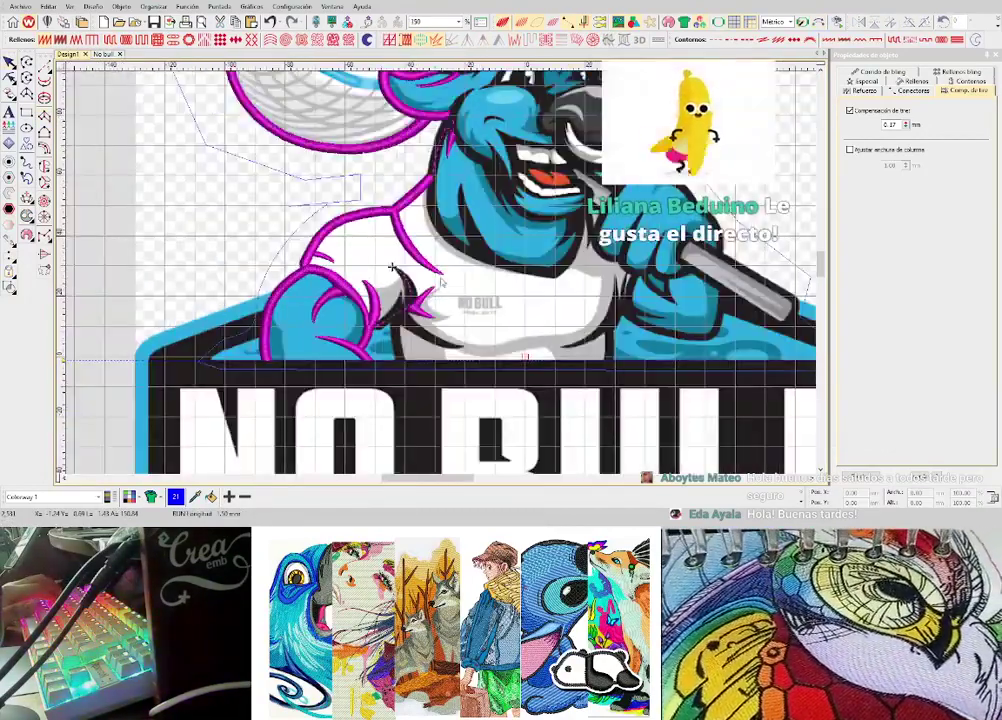
scroll(441, 281, up, 2)
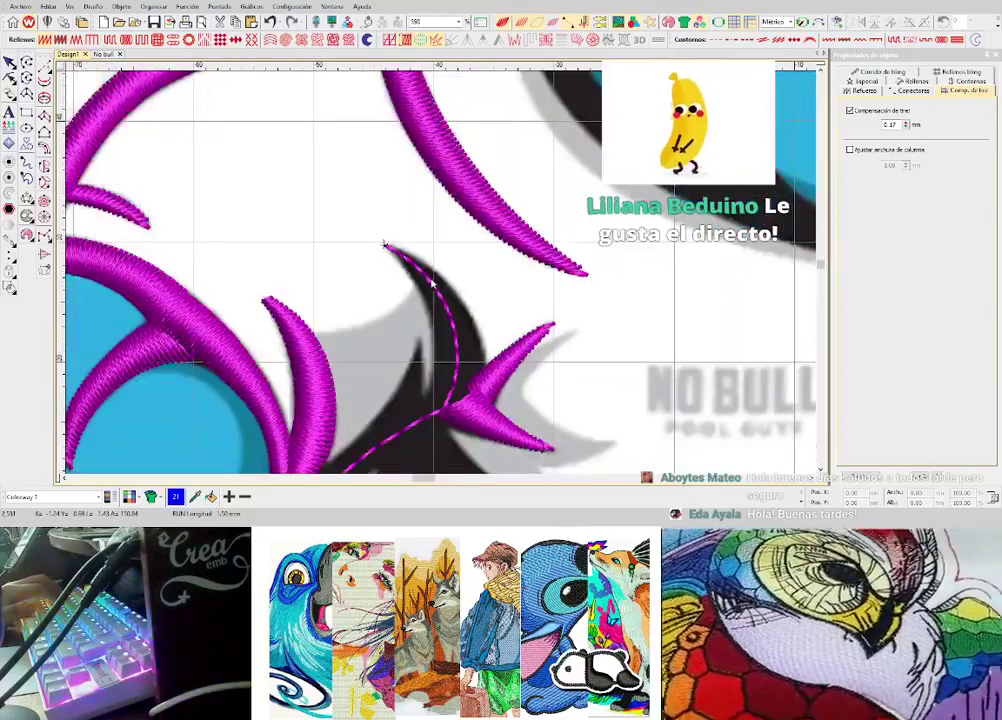
scroll(396, 250, up, 1)
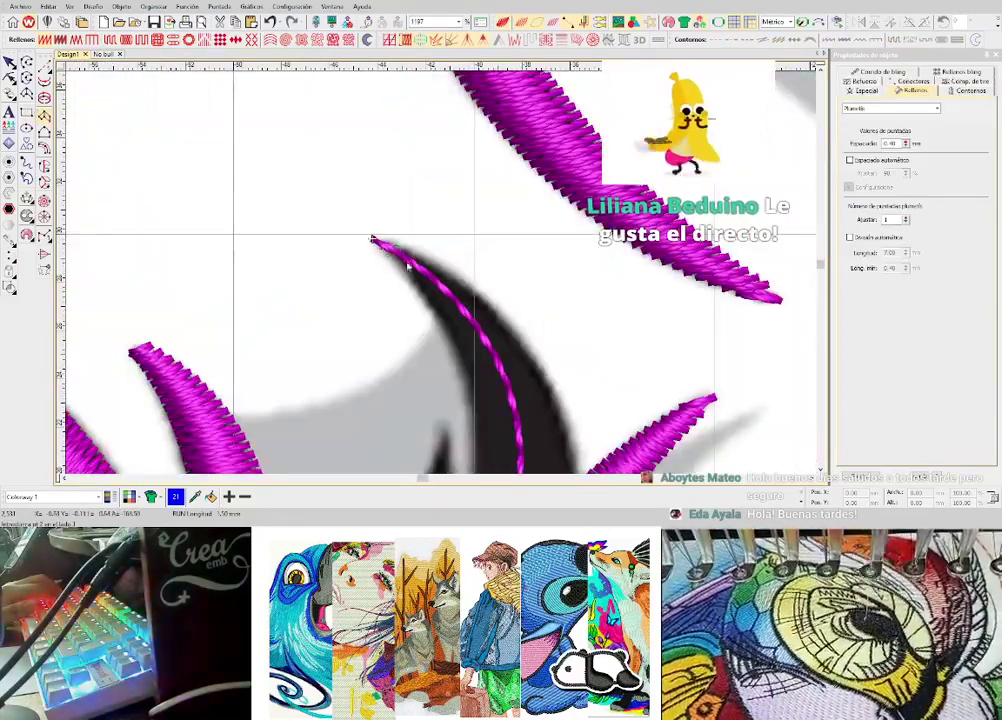
right_click(456, 276)
right_click(419, 285)
key(c)
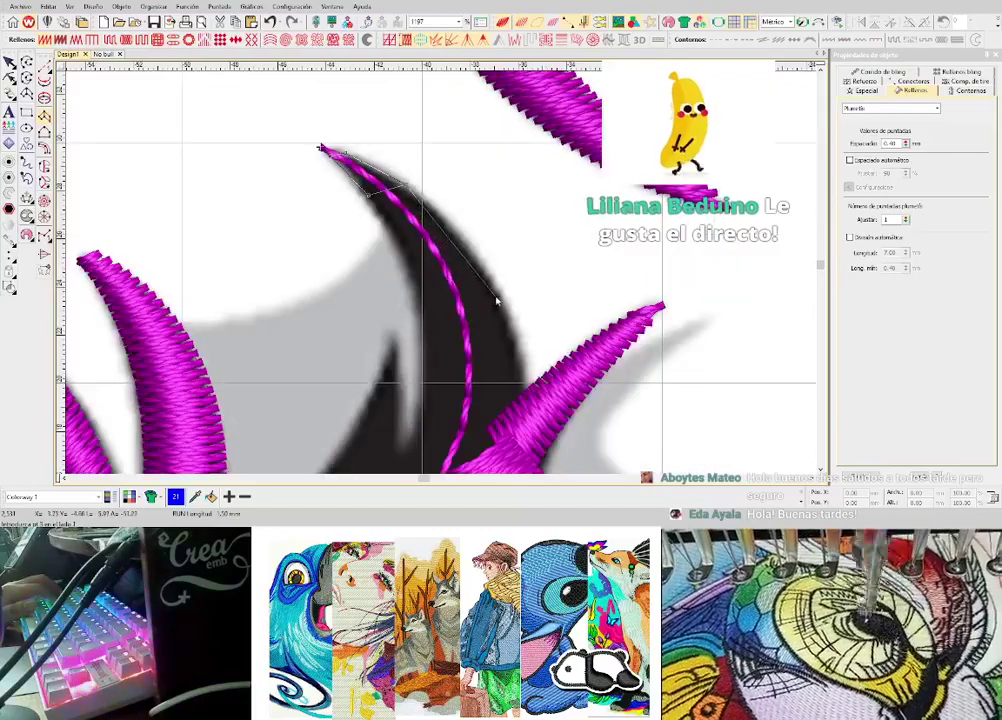
right_click(498, 297)
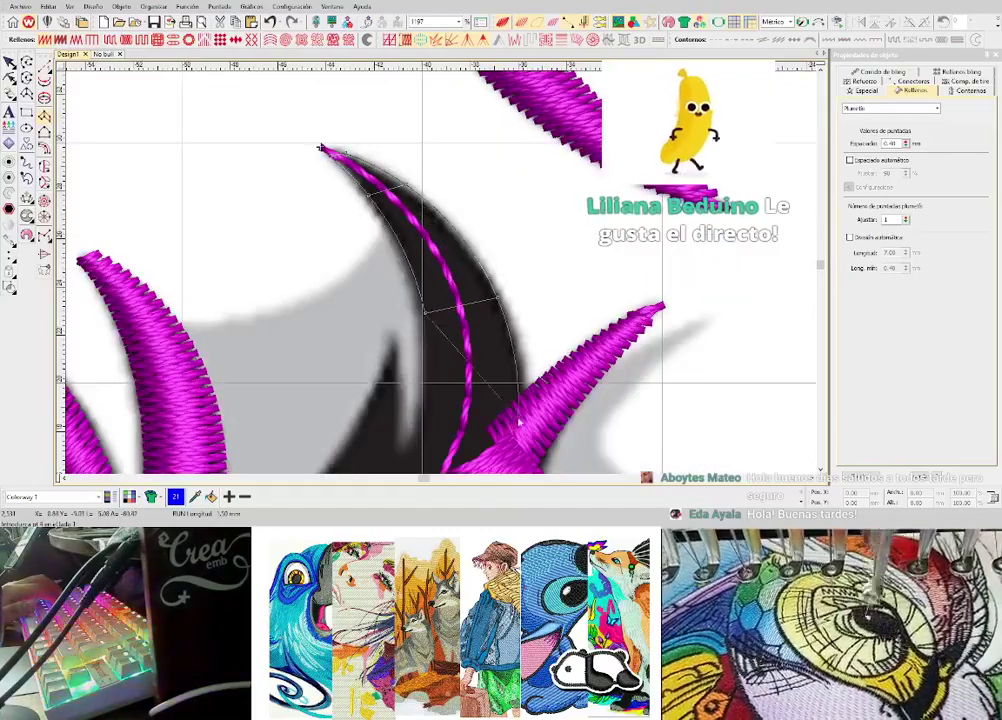
click(420, 428)
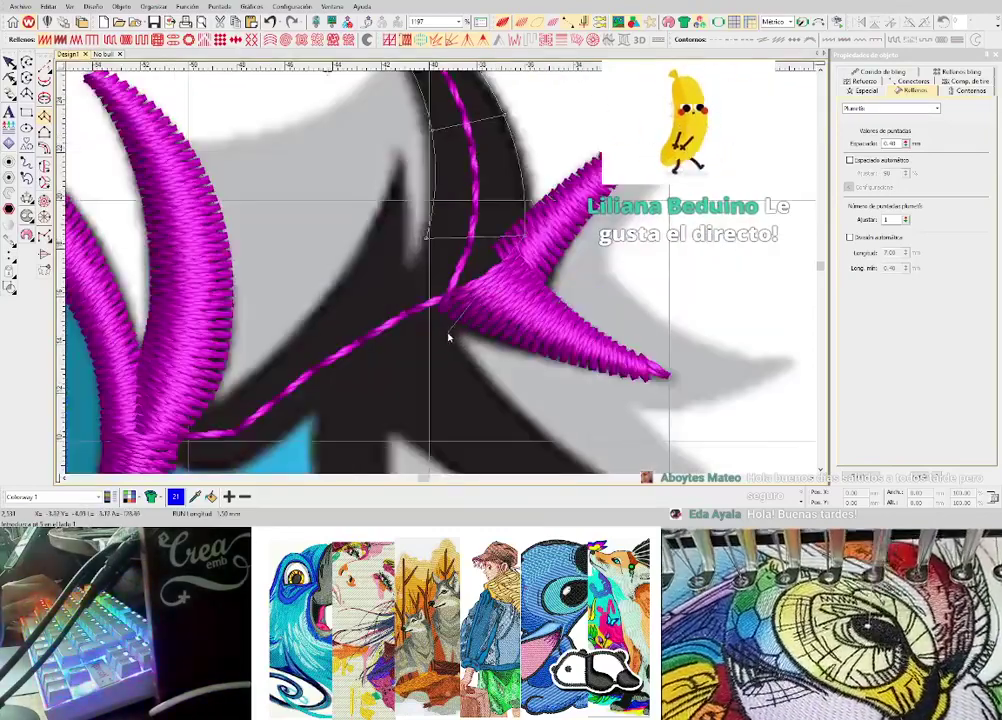
click(395, 311)
key(Return)
scroll(490, 238, down, 1)
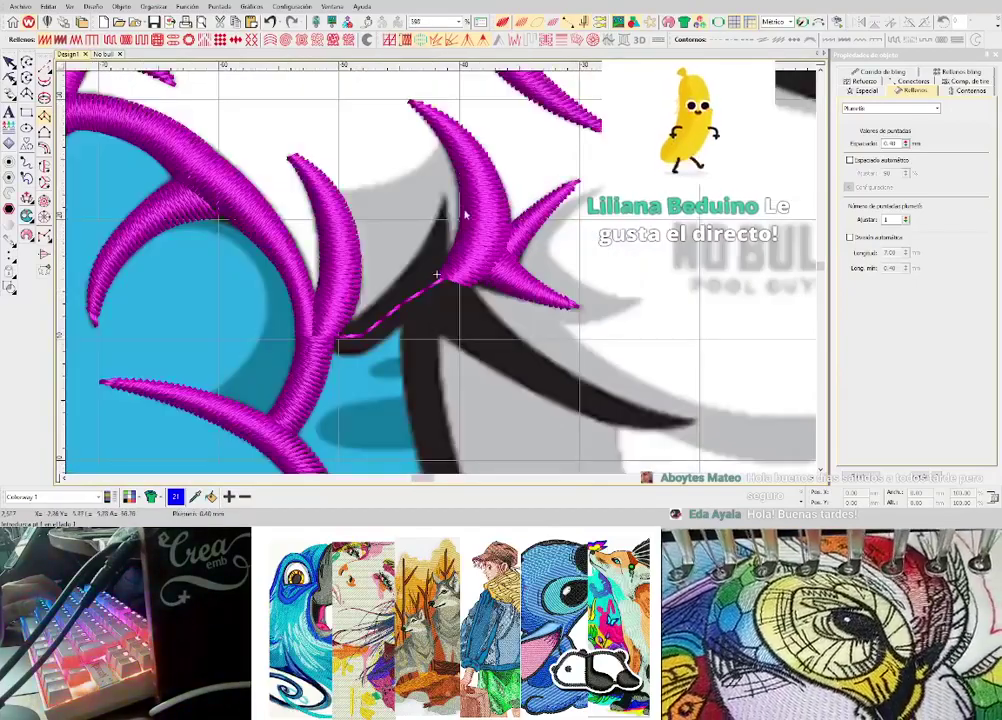
scroll(455, 212, up, 3)
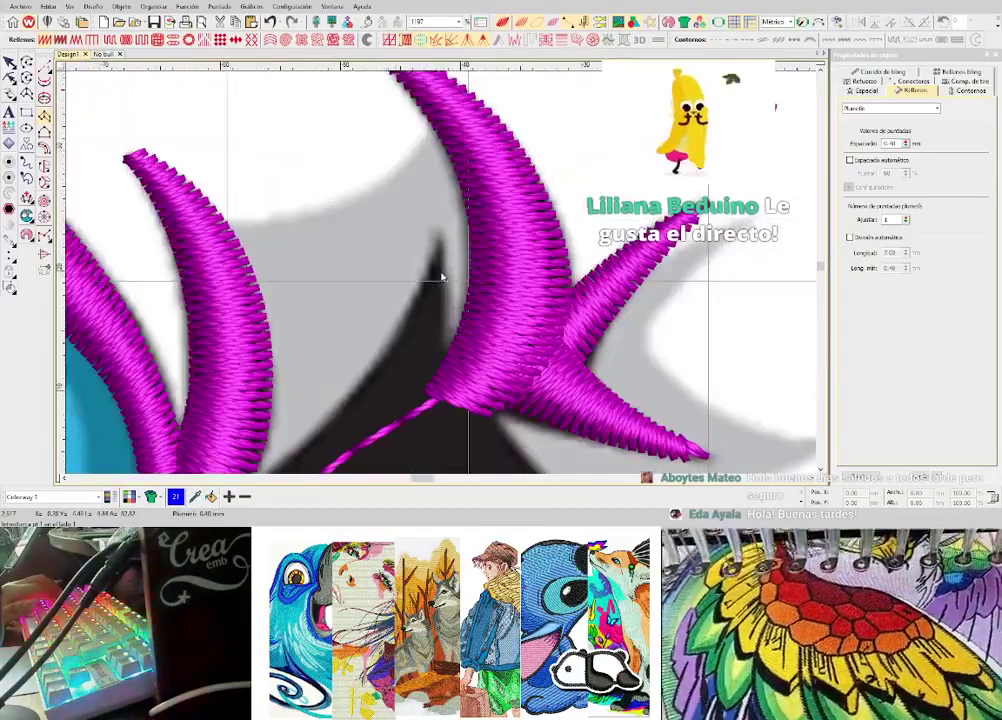
- Draw a circular complex fill about 10 mm wide over the mascot's NO BULL lettering
scroll(441, 268, down, 3)
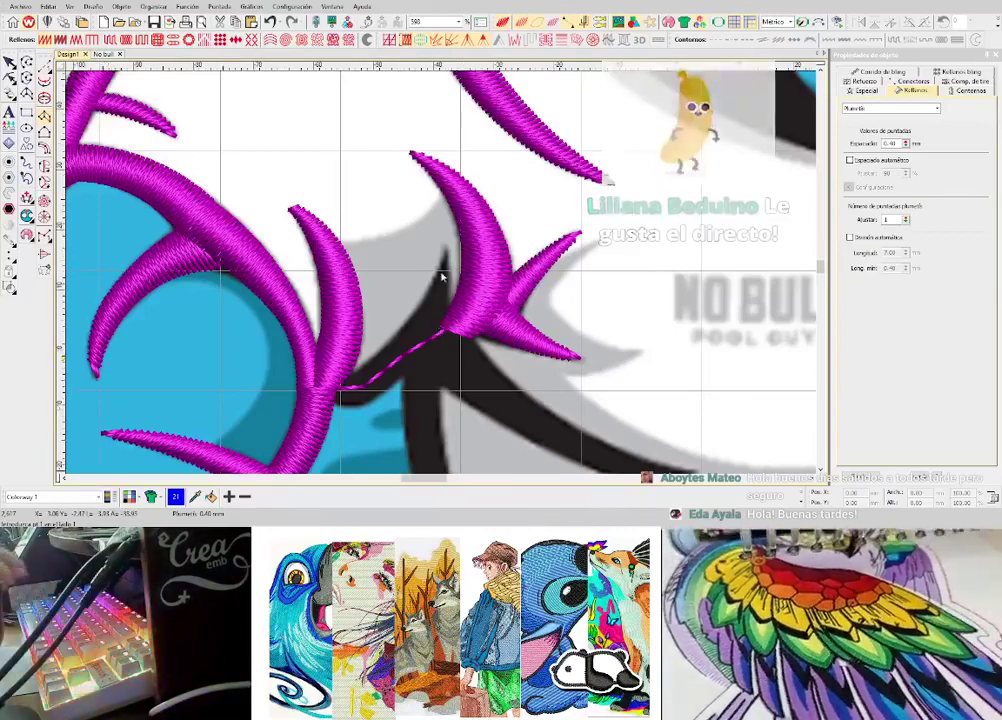
scroll(425, 333, down, 3)
scroll(442, 283, up, 3)
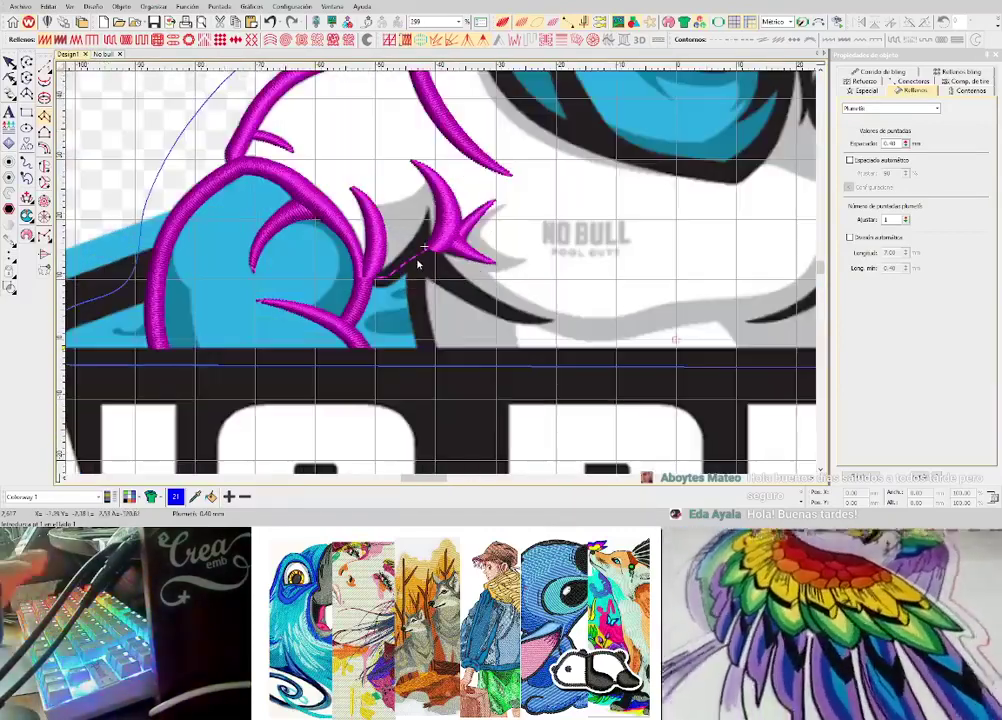
scroll(441, 277, down, 3)
scroll(443, 277, up, 3)
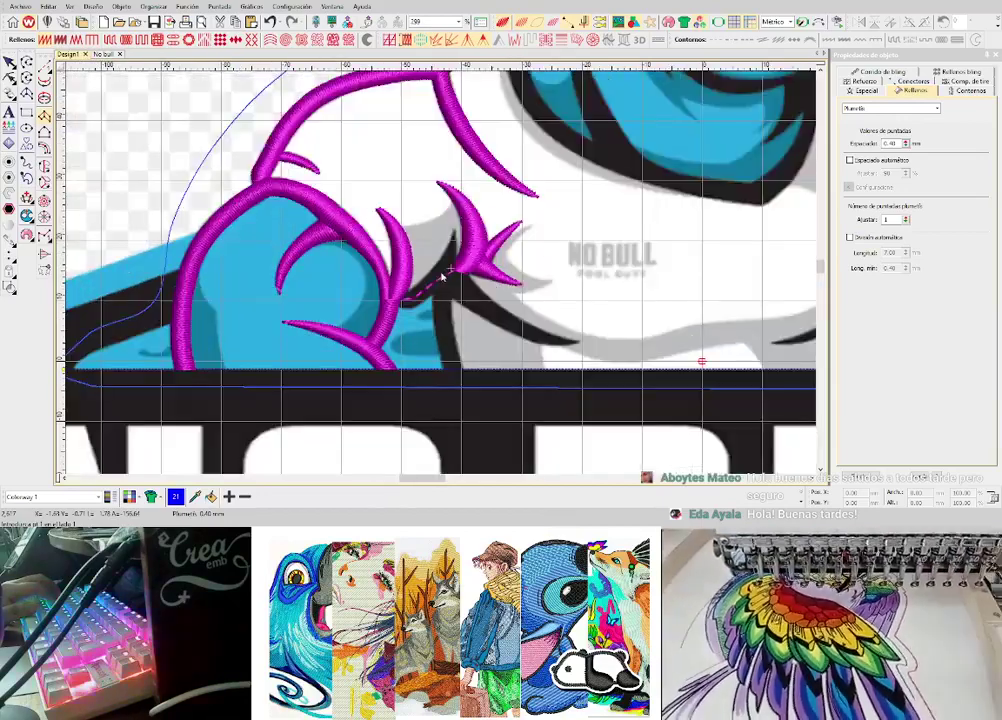
scroll(441, 278, up, 1)
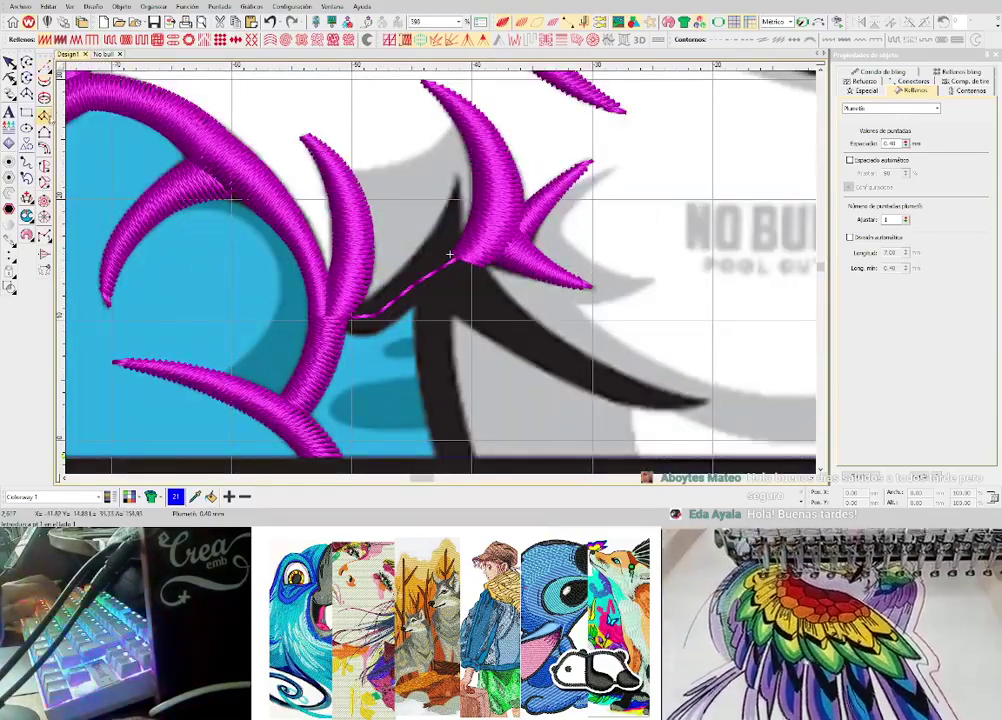
scroll(788, 231, up, 1)
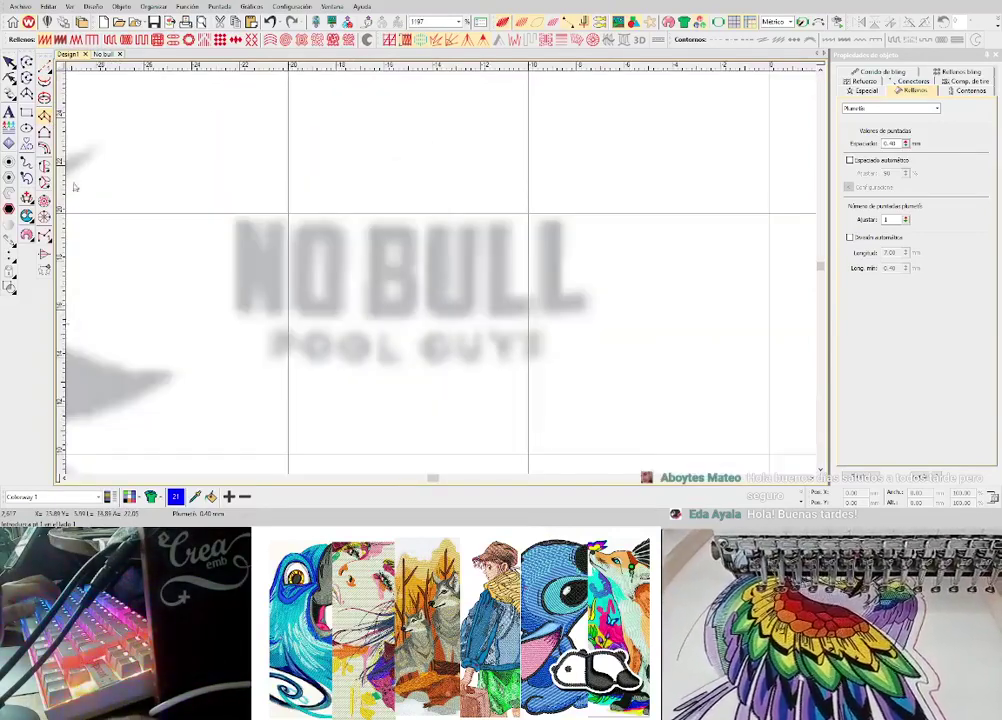
click(44, 165)
click(423, 214)
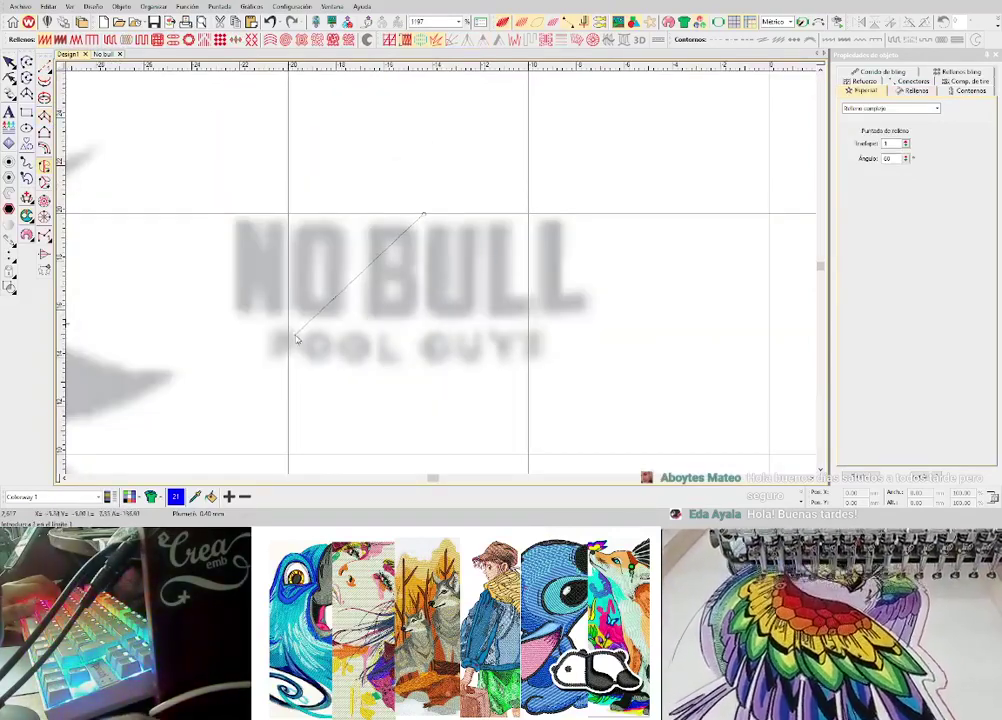
right_click(289, 337)
click(410, 452)
right_click(530, 320)
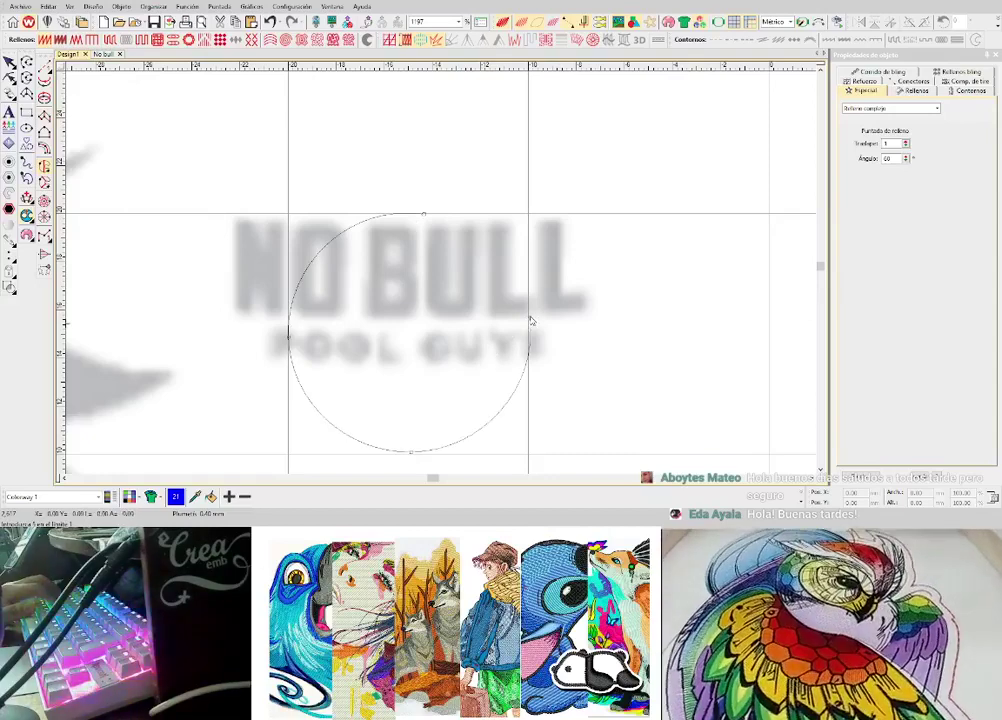
key(Return)
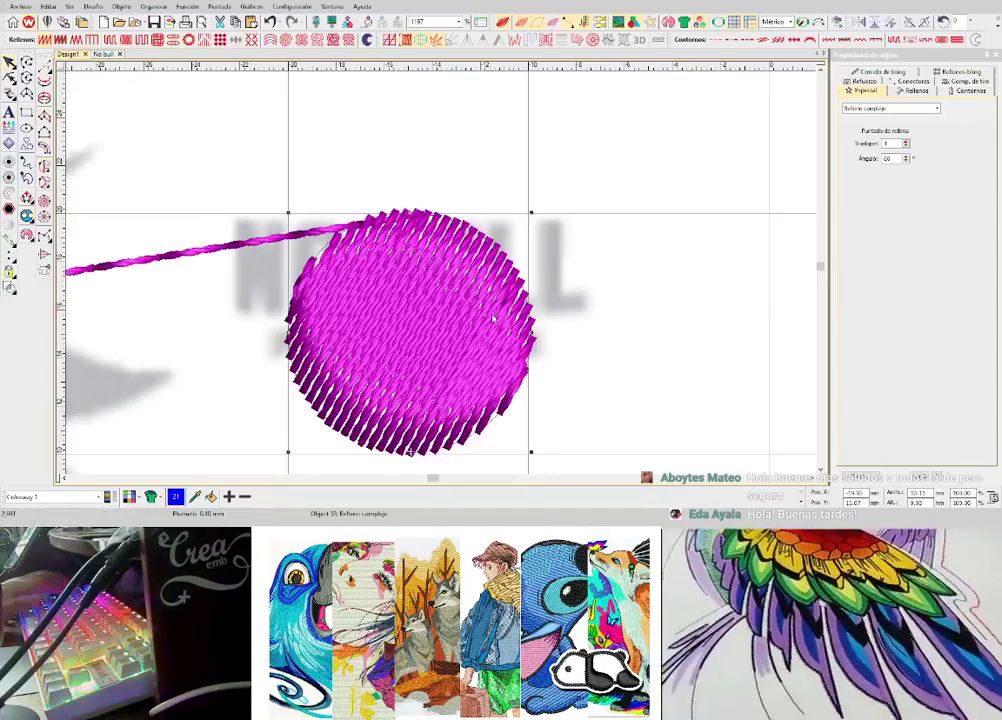
- Resize the circular fill to 10 mm wide and 10 mm high without keeping its proportions
double_click(918, 494)
text(1)
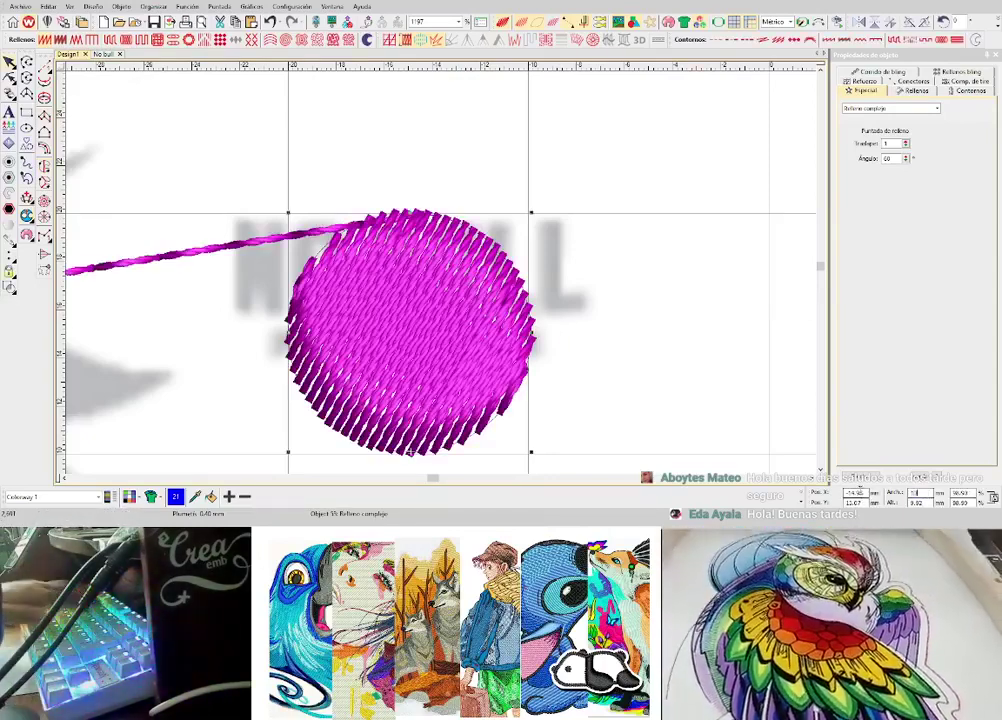
key(Tab)
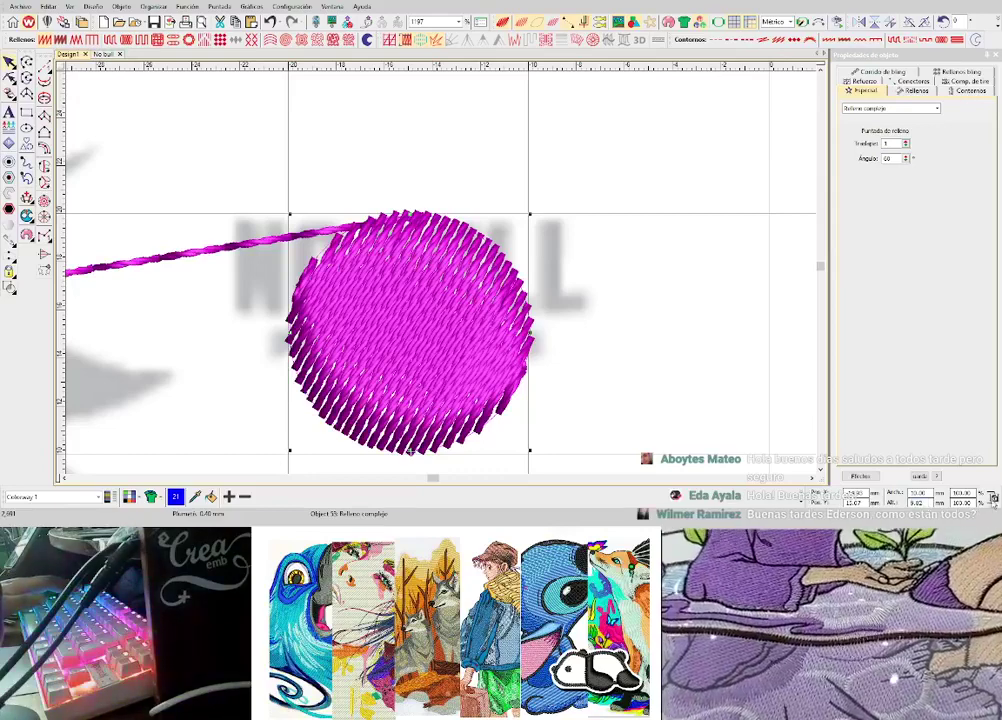
key(Return)
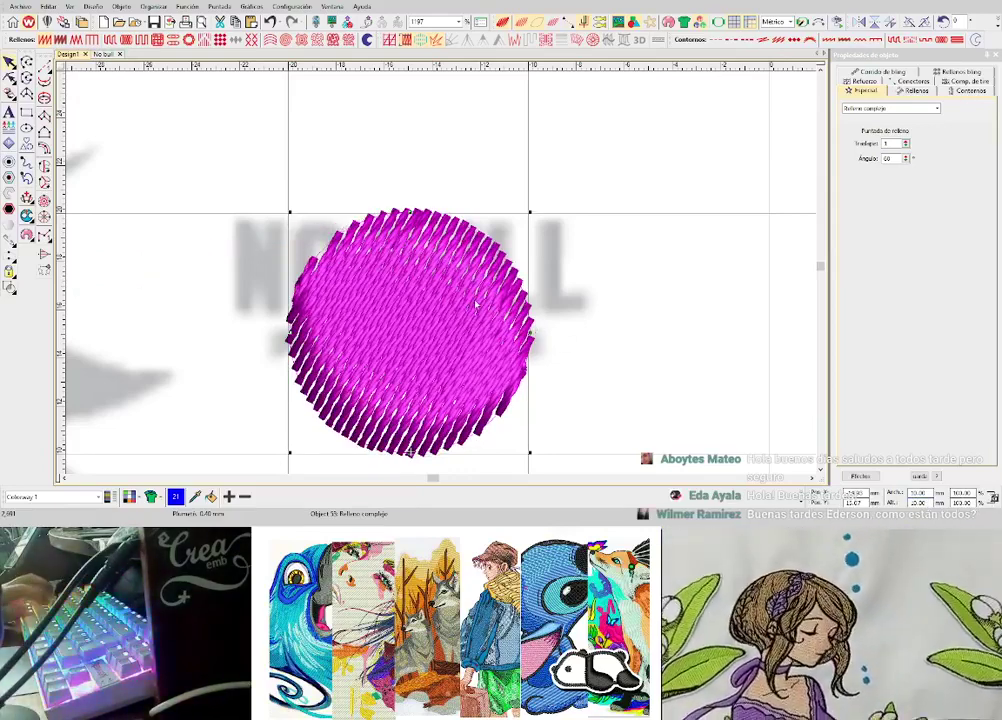
- Vary the circular fill's pull compensation down below zero and back up to 0.96 mm
click(966, 81)
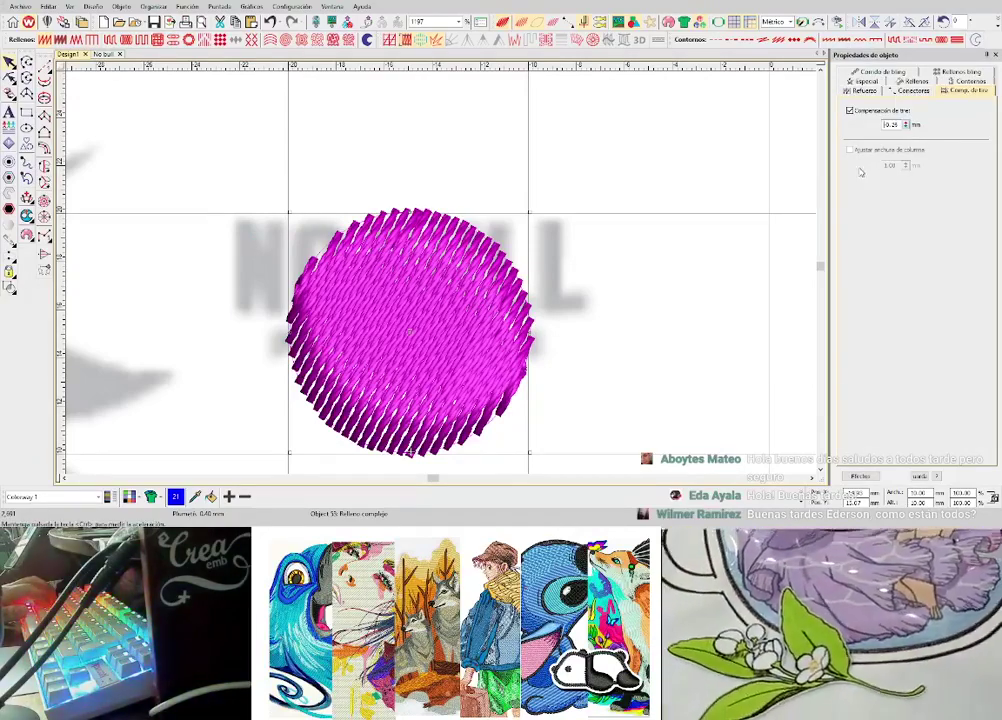
click(907, 128)
click(907, 128)
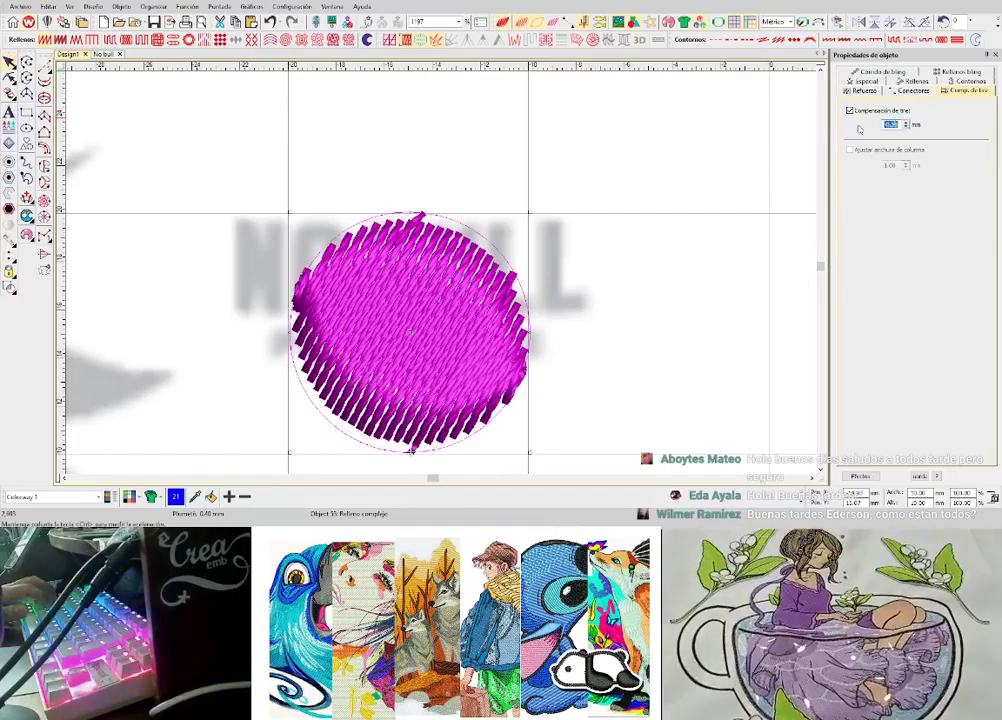
click(906, 124)
click(906, 124)
click(906, 123)
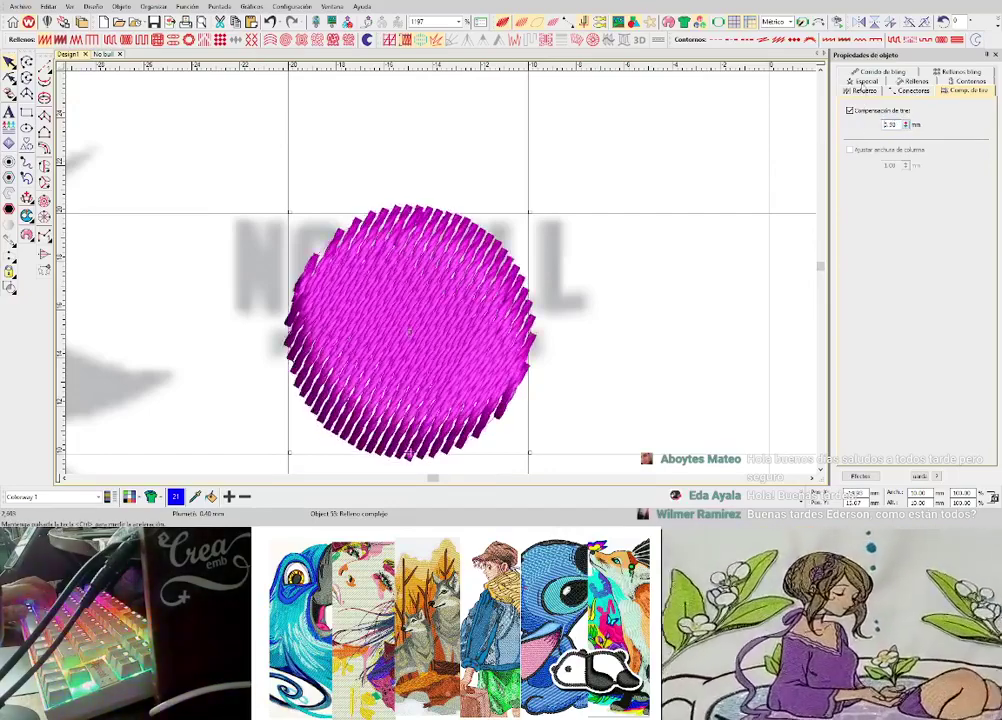
click(906, 123)
click(906, 123)
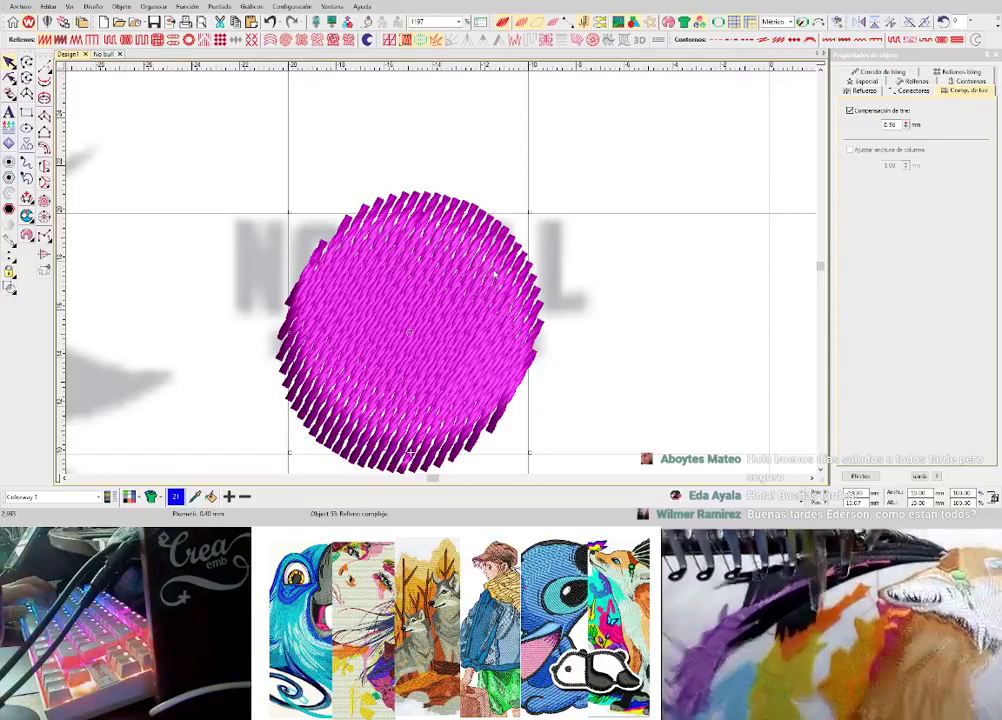
- Reset the circular fill's pull compensation to 0.17 mm and delete the fill
drag(899, 126, 762, 143)
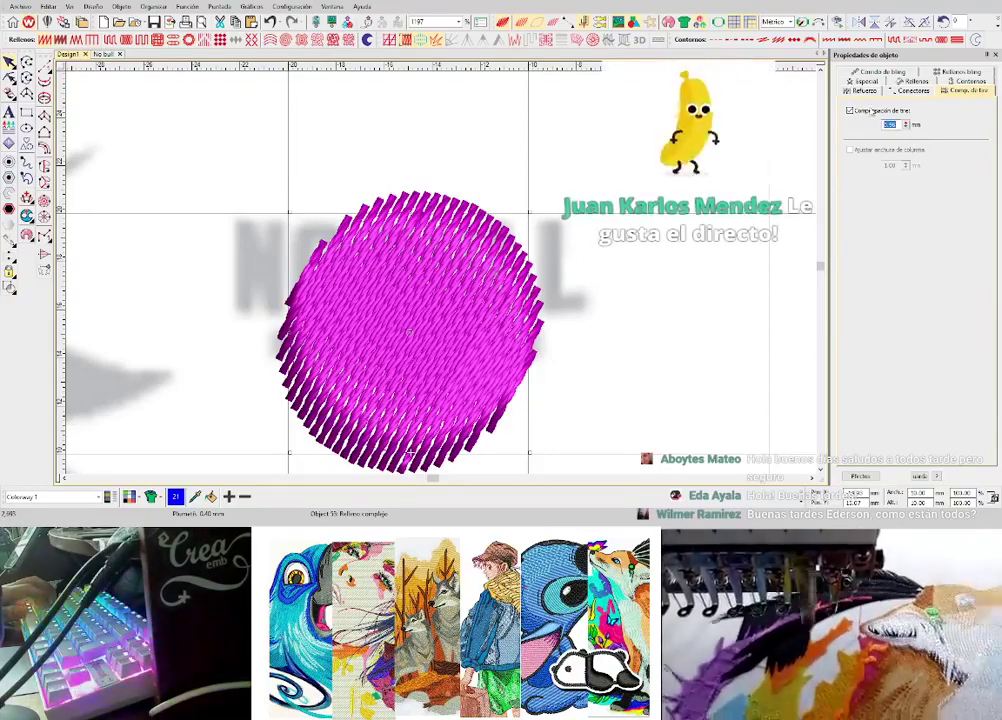
click(859, 114)
click(859, 114)
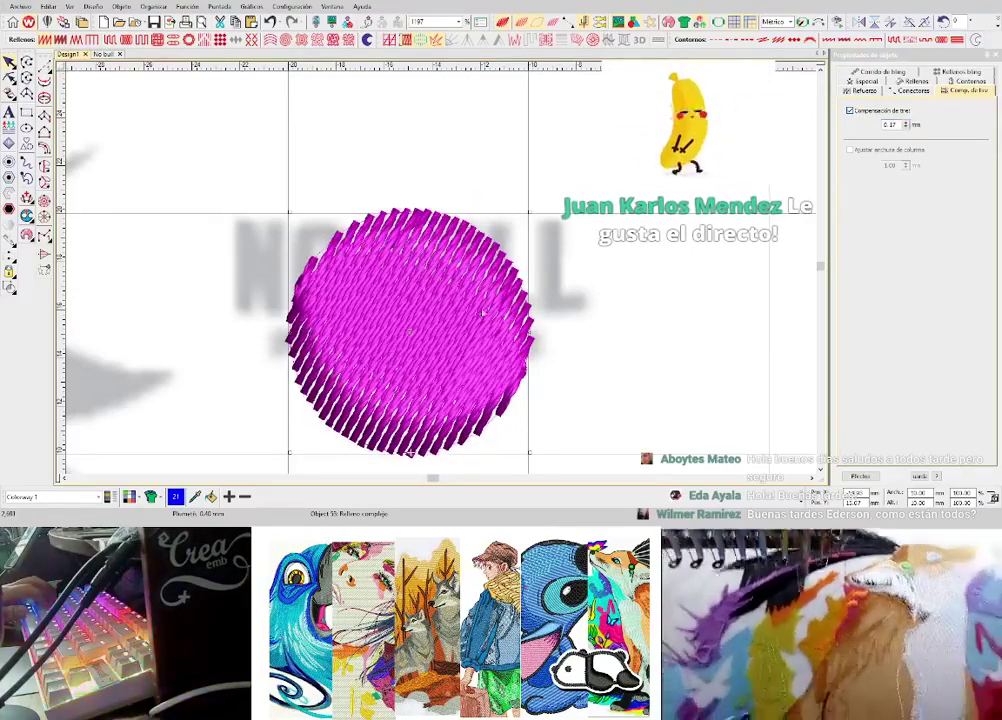
key(Delete)
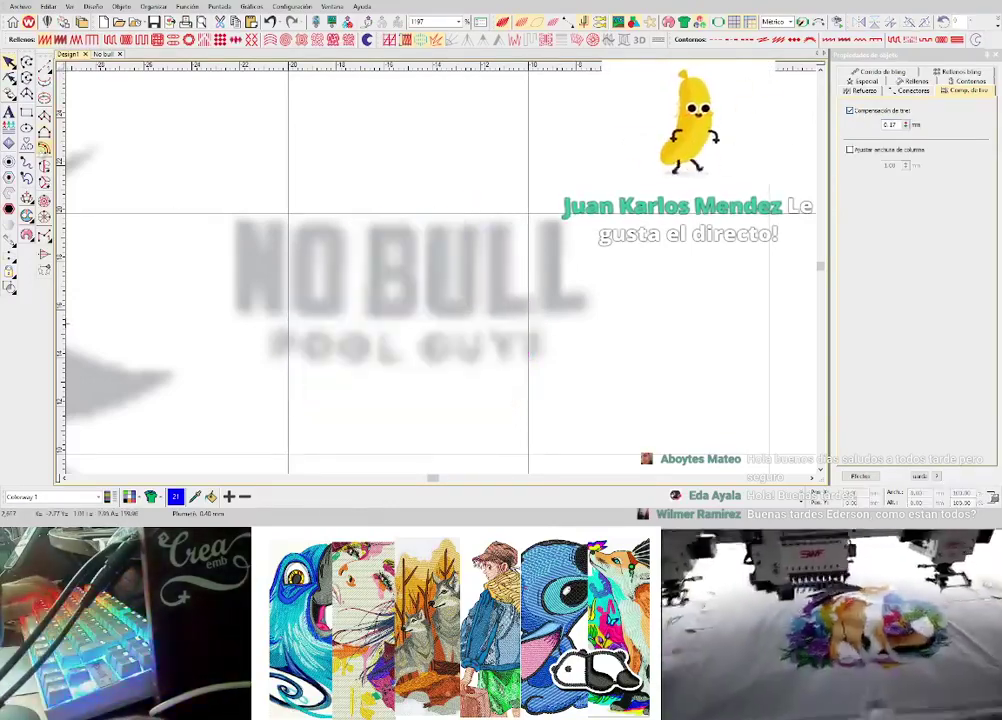
- Draw a smaller oval complex fill with curved edges beside the end of the NO BULL lettering
click(45, 168)
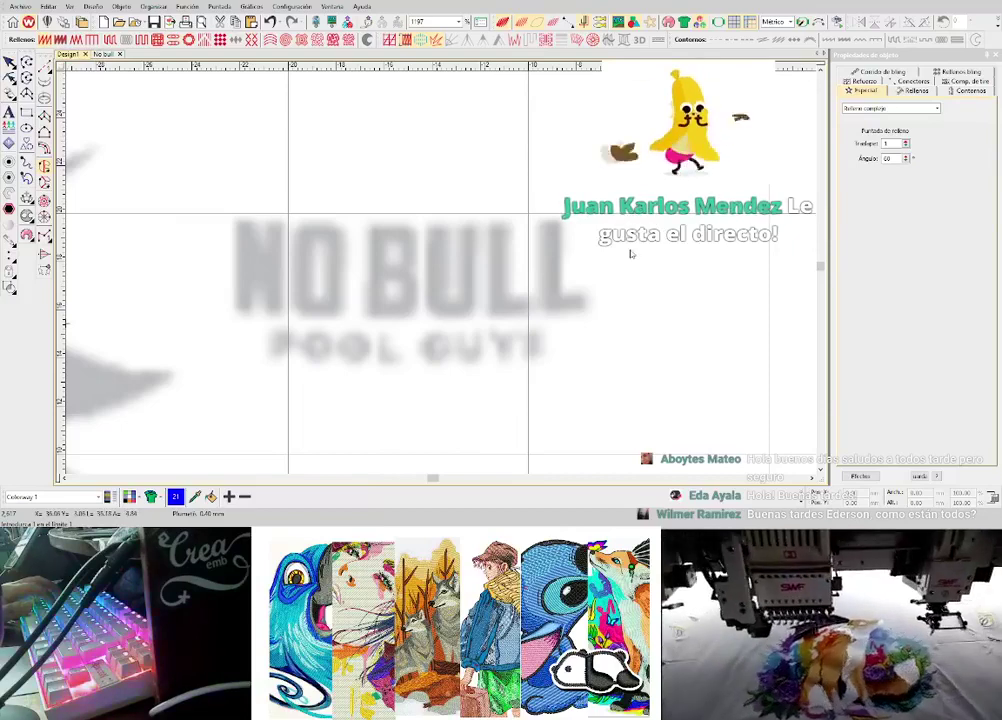
click(638, 243)
click(584, 268)
right_click(566, 320)
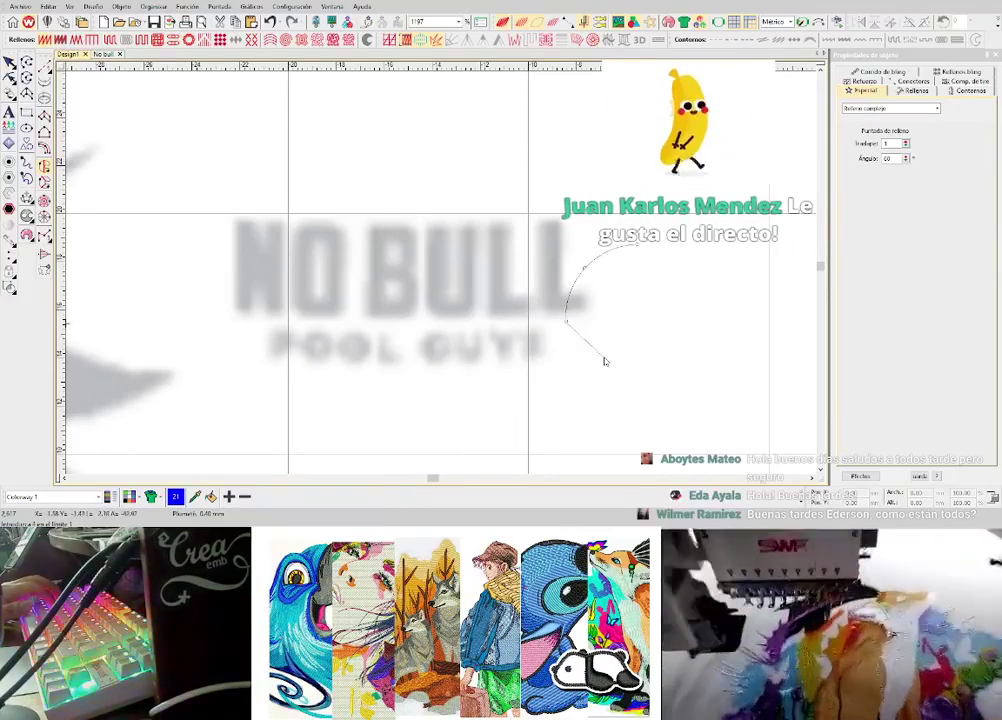
right_click(606, 360)
right_click(664, 360)
right_click(718, 325)
right_click(680, 263)
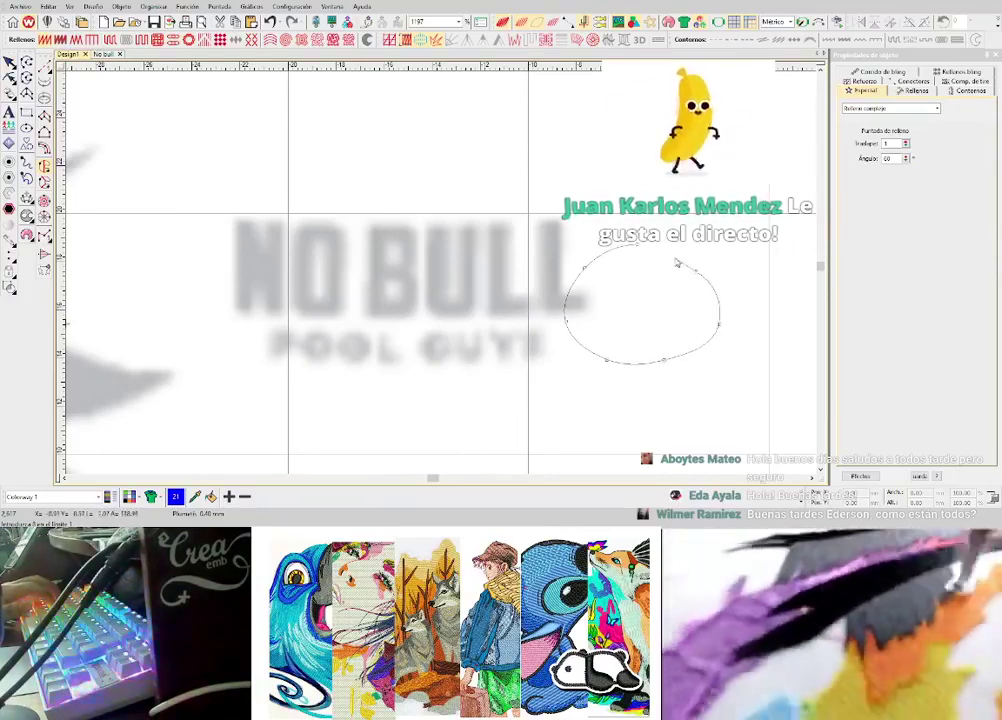
key(Return)
key(Return)
key(Return)
key(Return)
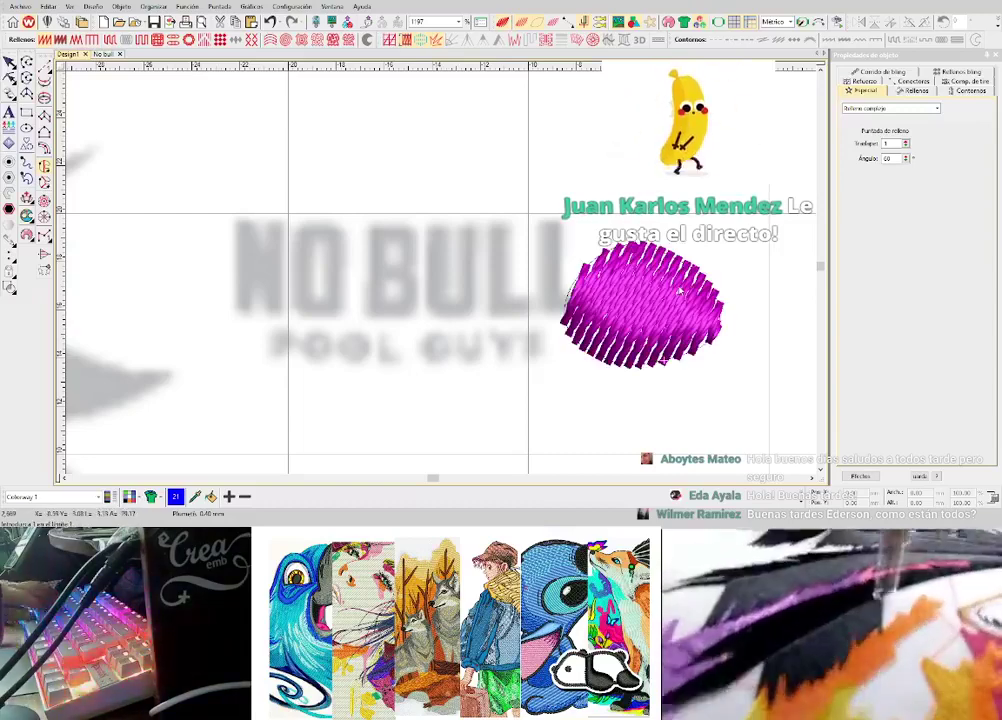
- Round the oval fill's outline and turn its stitch angle nearly horizontal, about 3°
drag(649, 224, 726, 357)
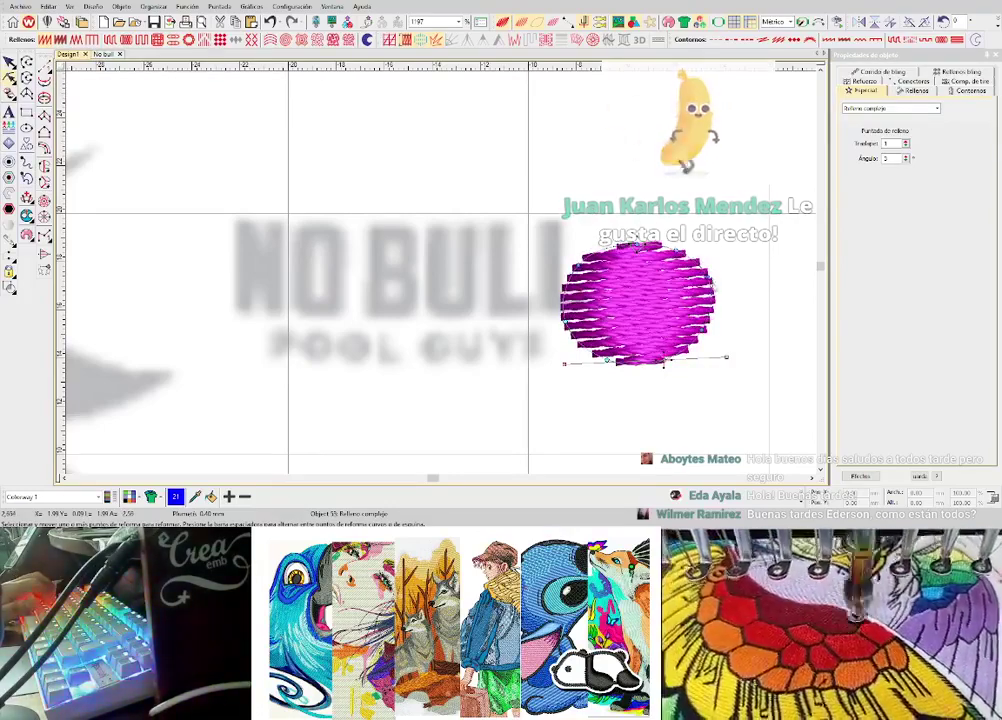
click(721, 298)
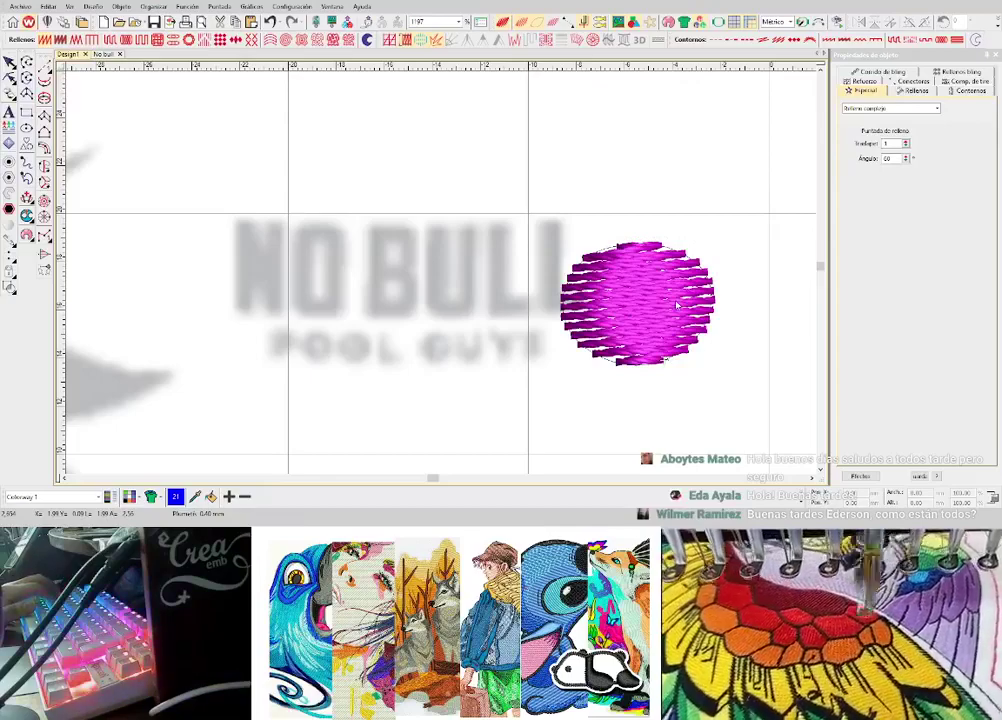
click(680, 303)
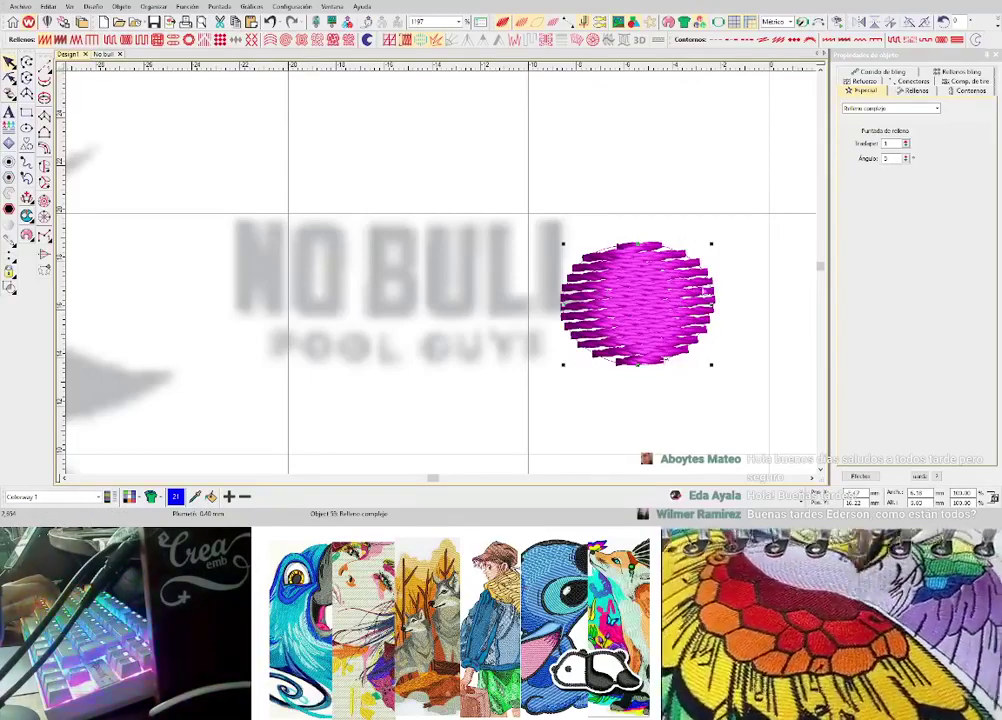
- Duplicate the round fill directly below the original and narrow the copy to about 5.2 mm wide
drag(682, 307, 684, 443)
scroll(667, 303, down, 2)
scroll(443, 295, up, 2)
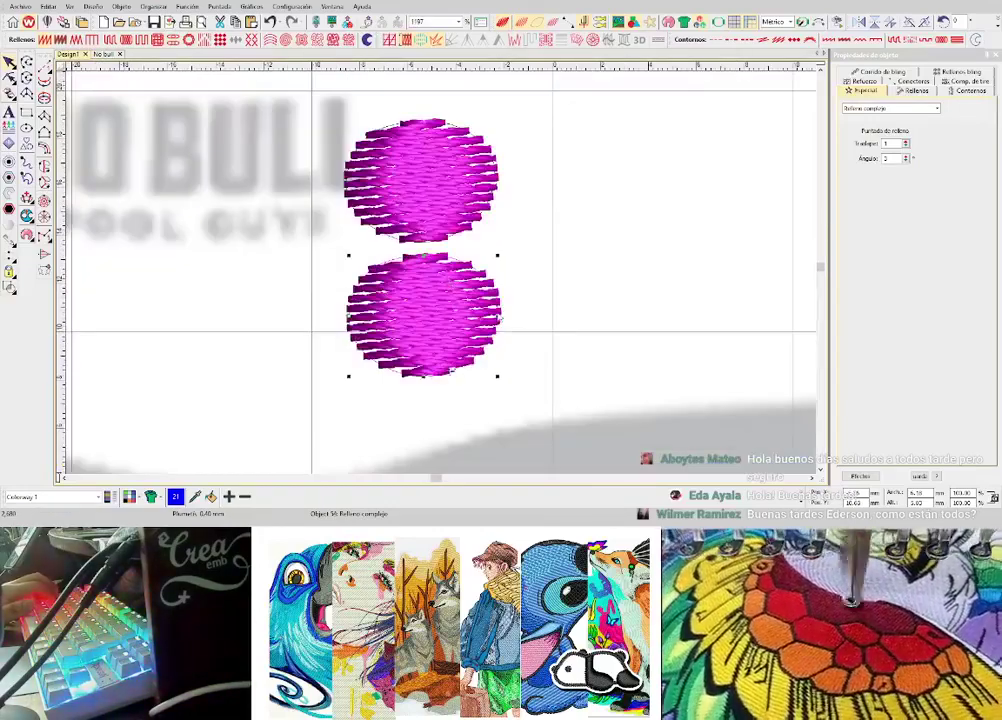
scroll(460, 245, down, 2)
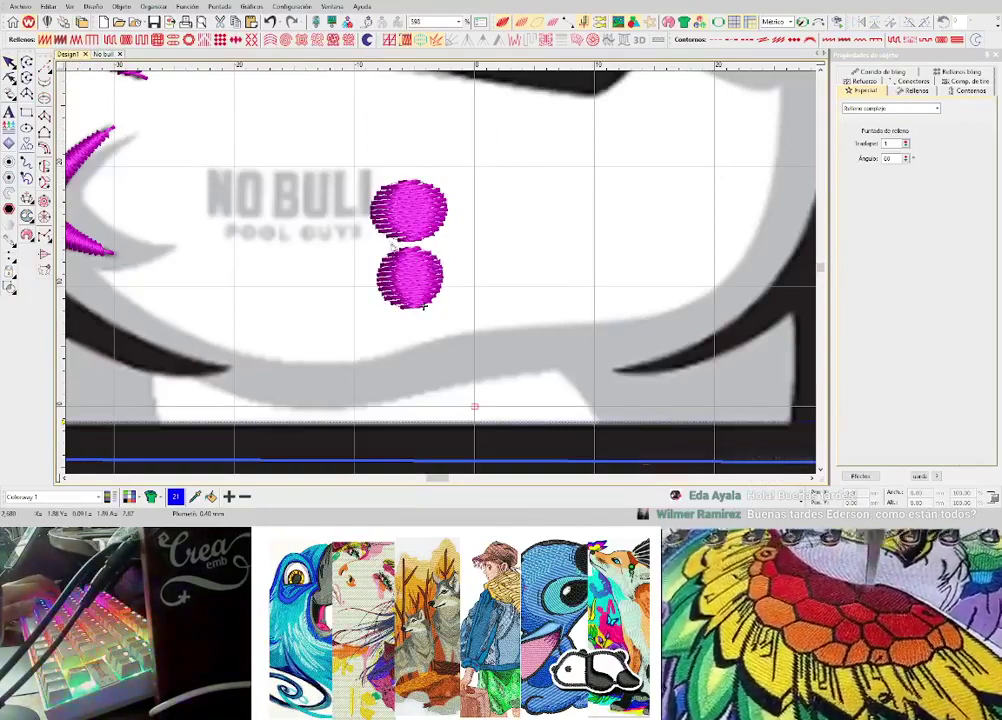
- Delete the wider original fill and move the narrowed copy up beside the lettering
click(413, 215)
scroll(421, 270, up, 2)
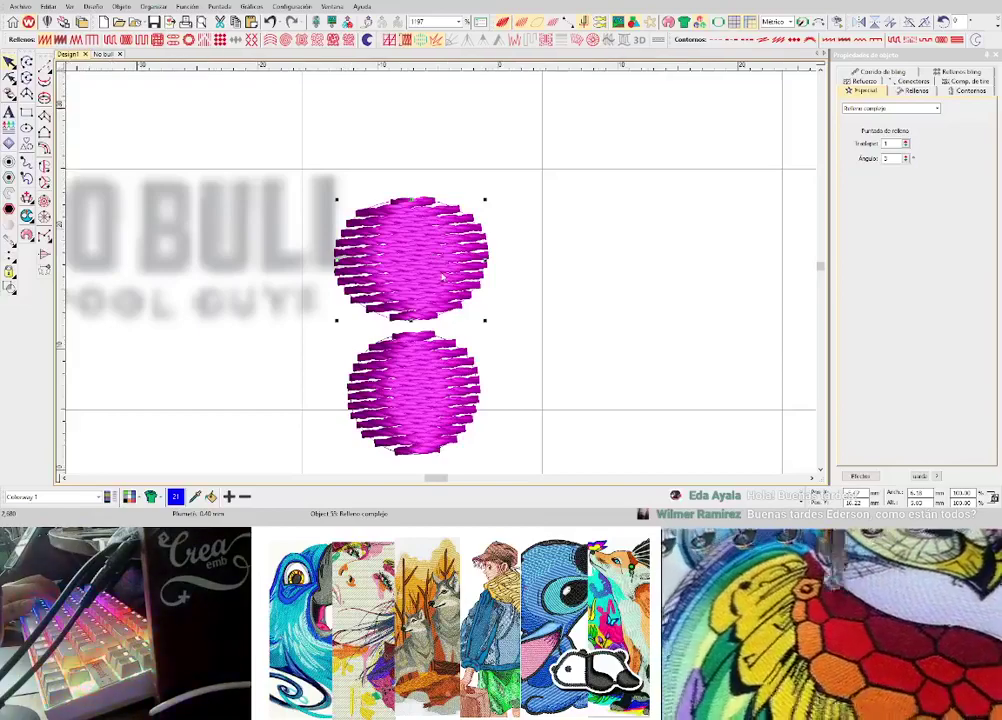
scroll(432, 257, down, 2)
scroll(452, 366, up, 2)
key(Delete)
drag(450, 374, 474, 273)
- Raise the narrowed fill's pull compensation to 0.72 mm, and bring it back down to 0.17 mm
click(968, 81)
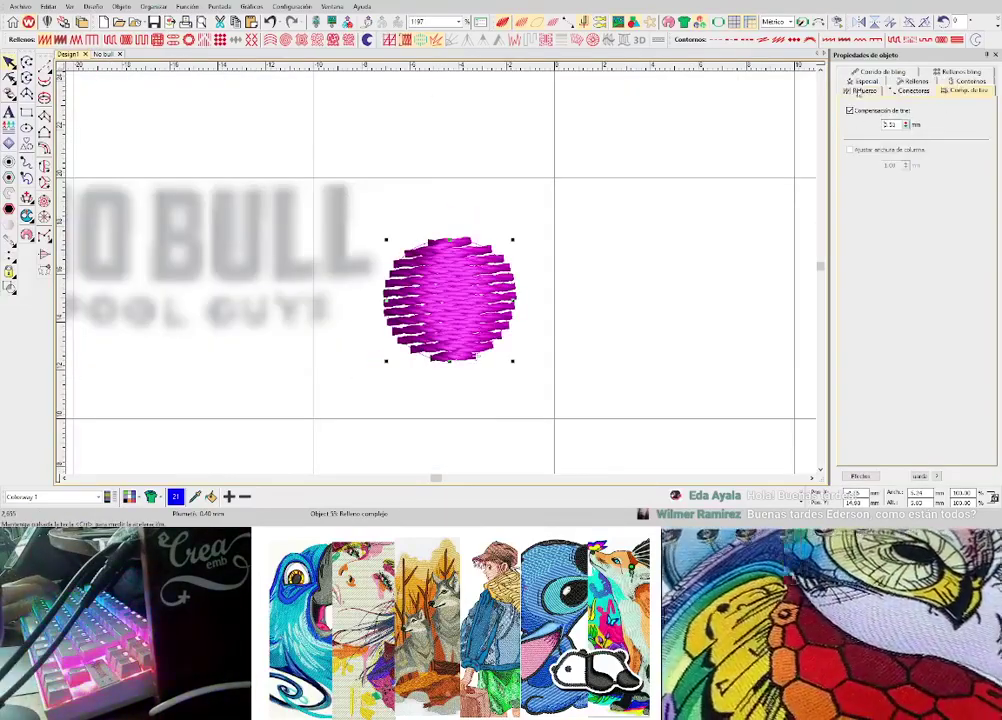
click(906, 122)
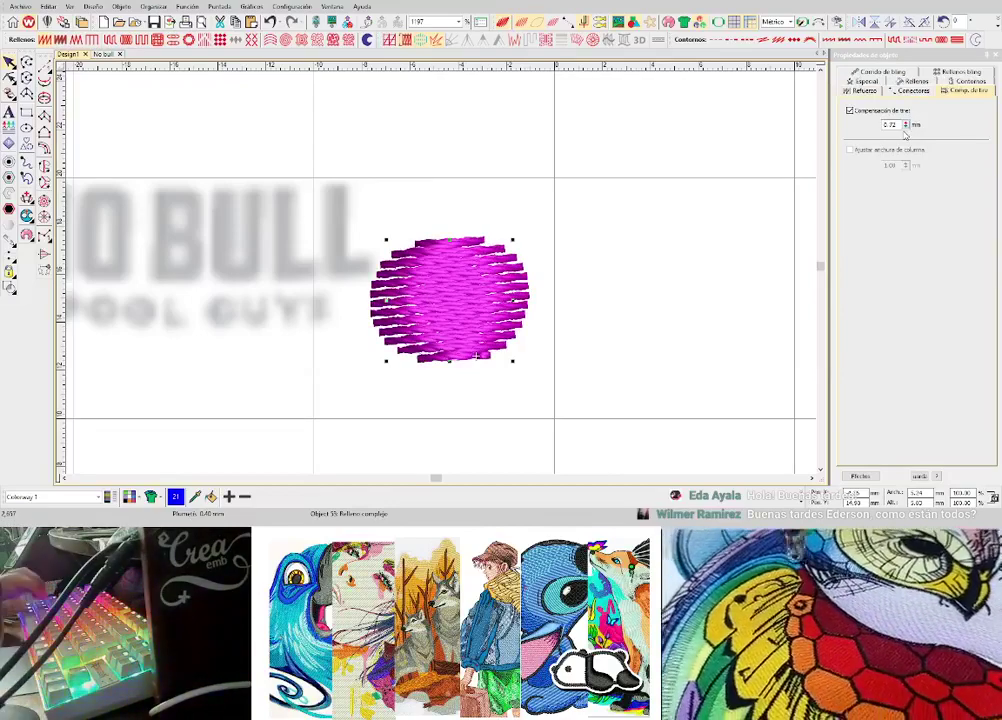
drag(905, 126, 864, 151)
click(903, 126)
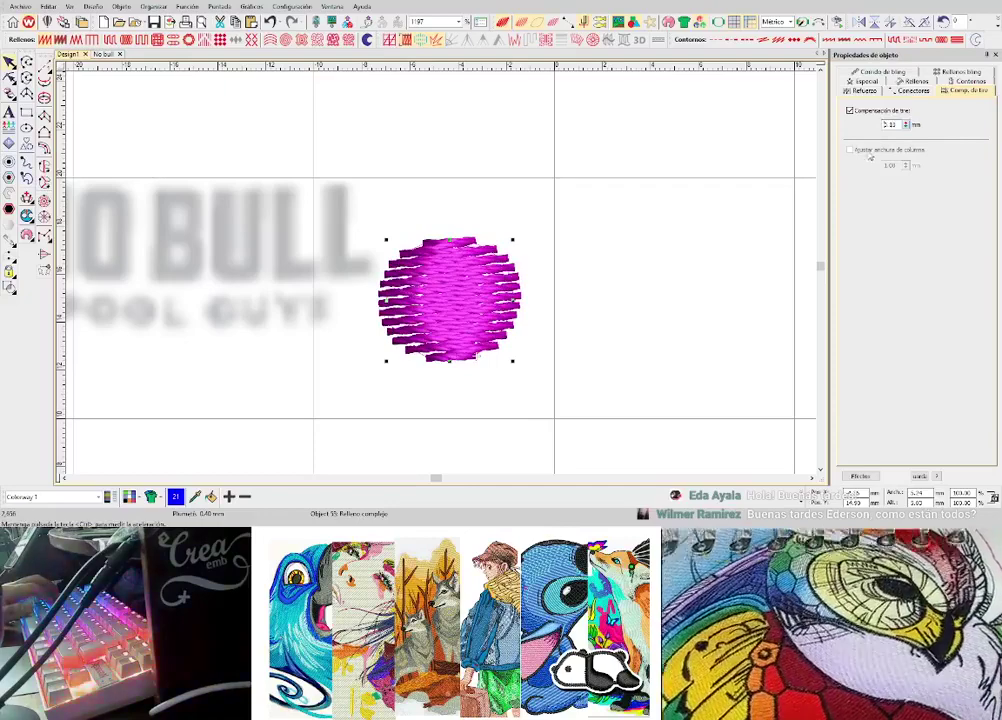
drag(871, 149, 872, 152)
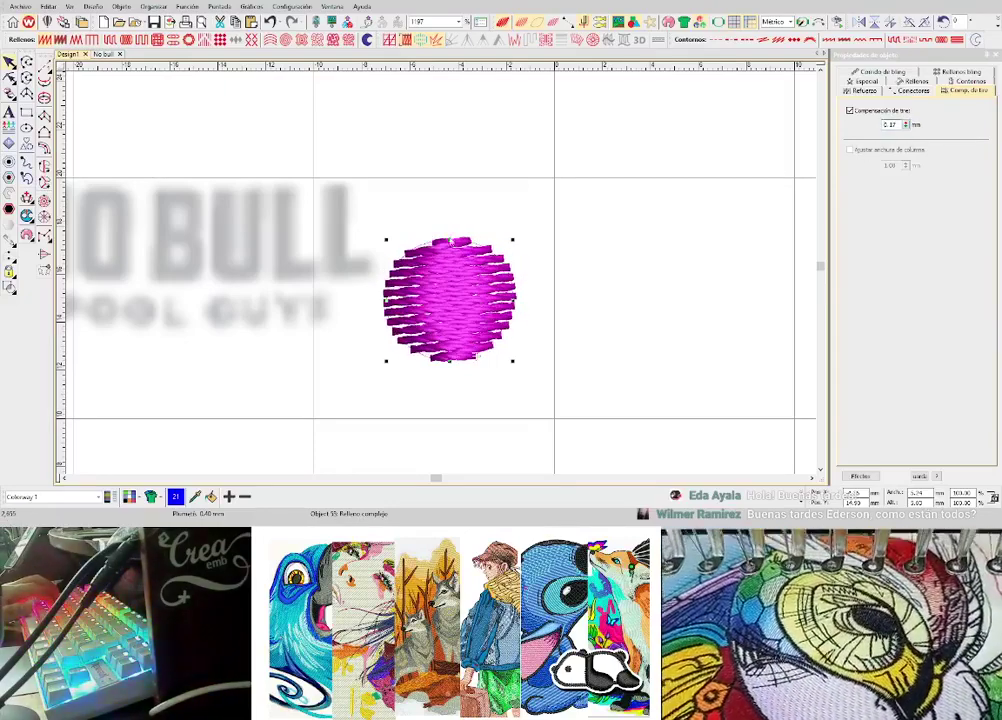
- Clear the sample fill and digitize a run stitch along the curved outline below the NO BULL lettering, ending at its pointed tip
scroll(432, 276, down, 6)
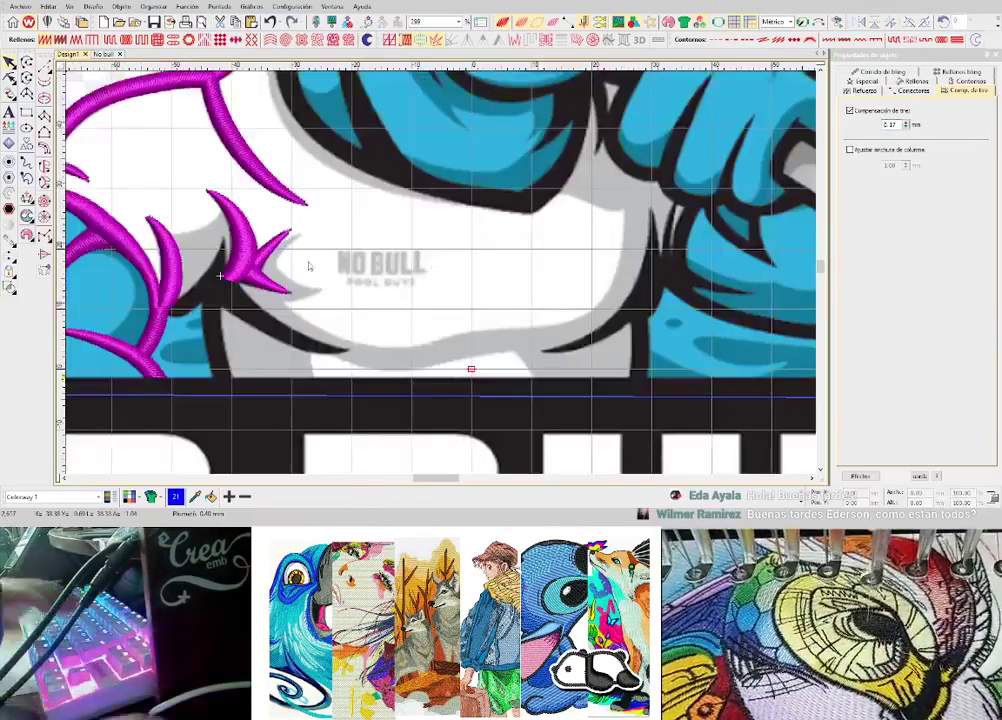
scroll(240, 323, up, 1)
key(shift+n)
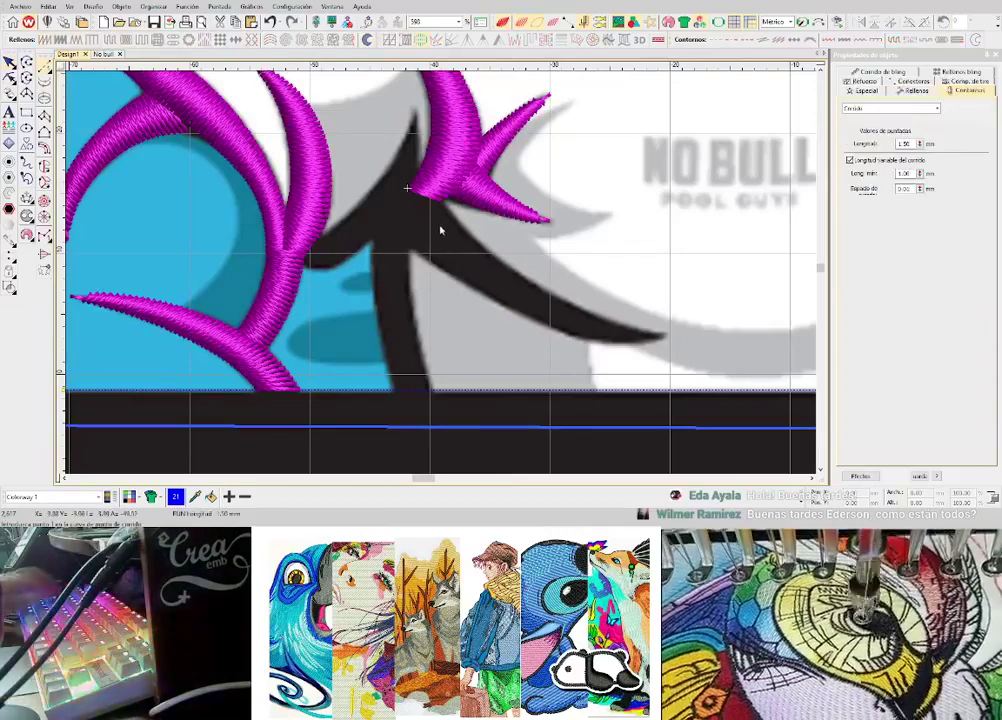
click(426, 223)
click(578, 323)
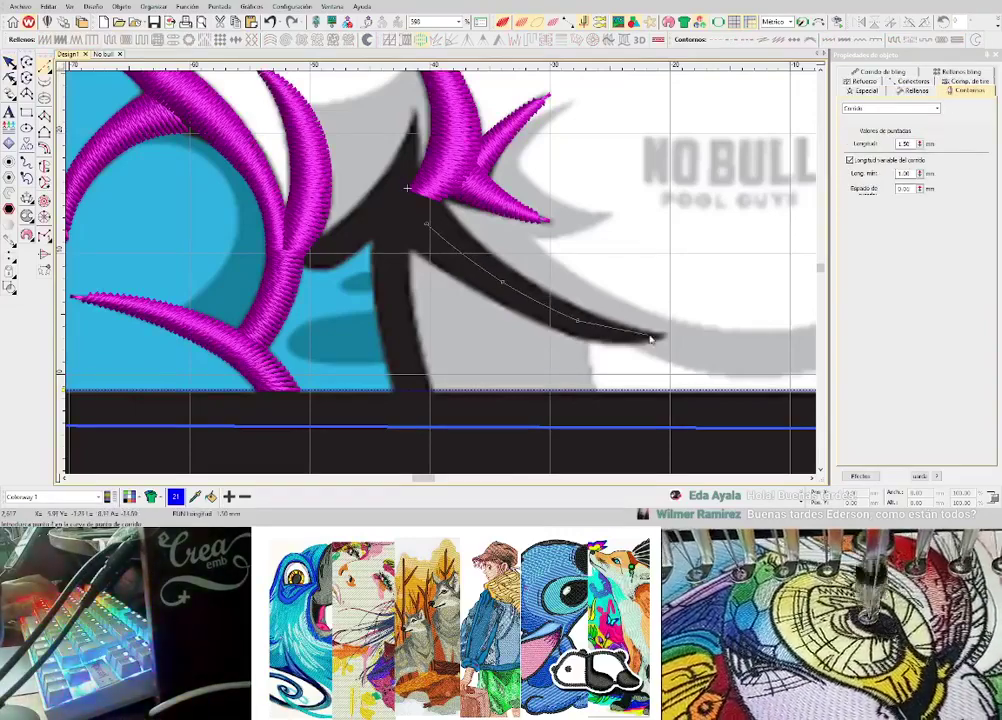
click(624, 335)
click(669, 337)
key(Return)
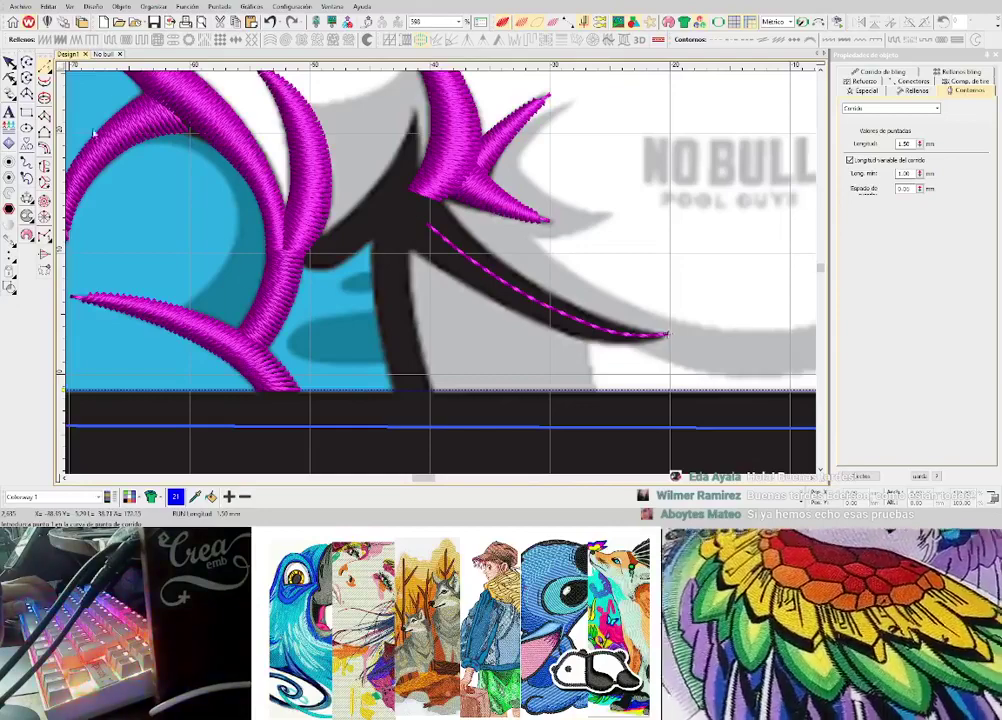
- Reshape the new run stitch by extending its end point slightly beyond the outline's pointed tip
click(44, 116)
scroll(678, 320, up, 2)
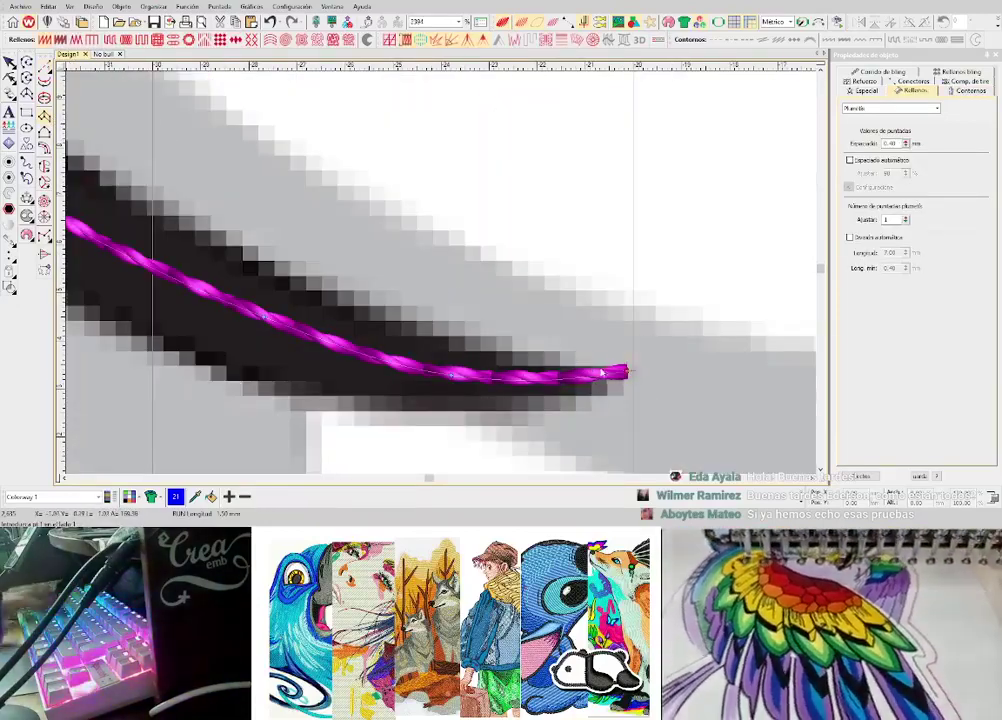
key(h)
drag(627, 372, 644, 368)
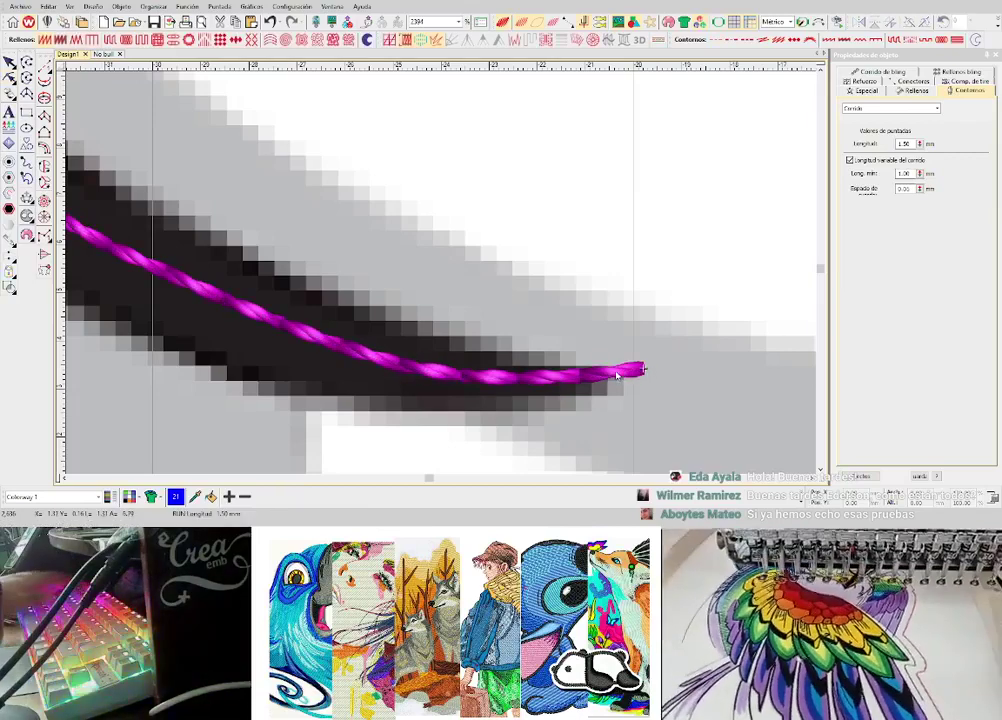
- Digitize a satin column over that run, from the pointed tip along both outline edges up to the existing columns at the junction
click(603, 369)
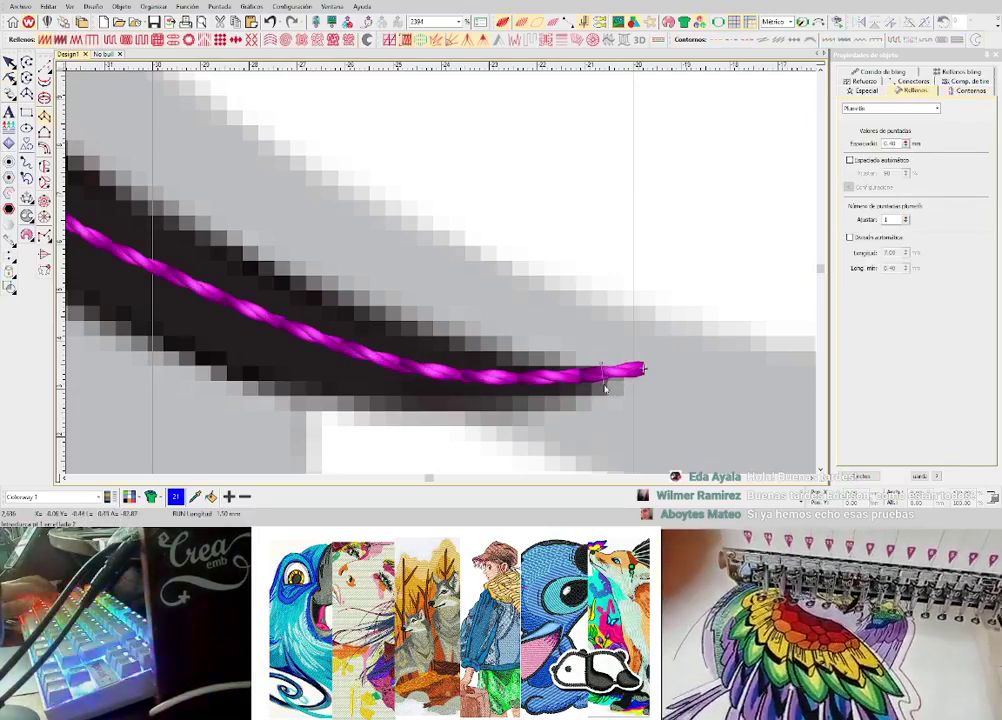
click(612, 389)
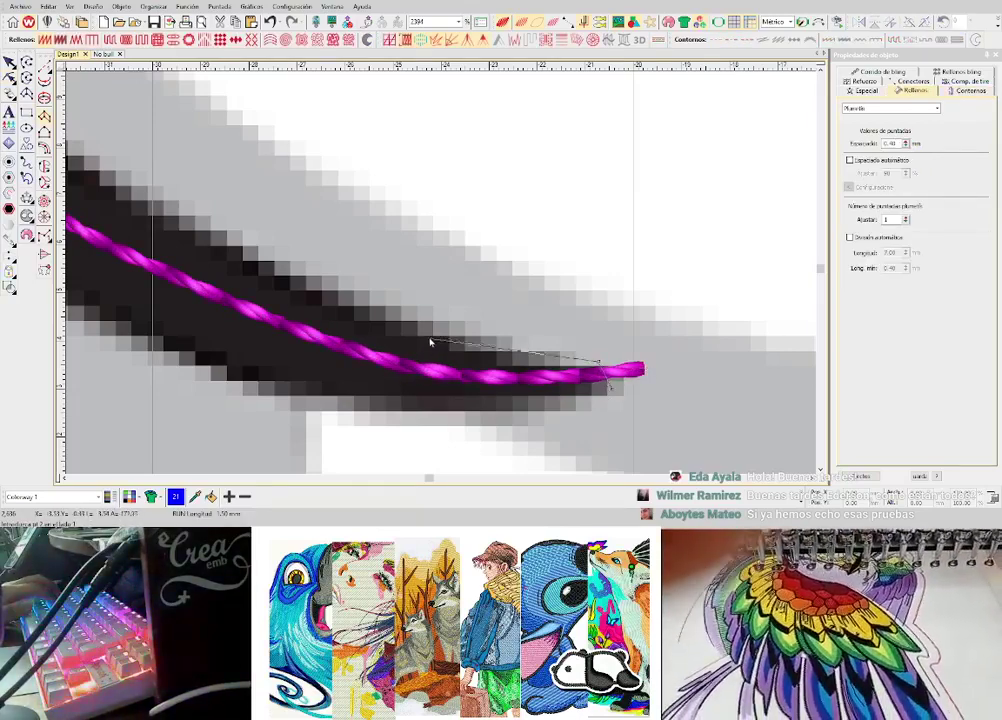
click(428, 335)
click(403, 399)
scroll(142, 308, down, 1)
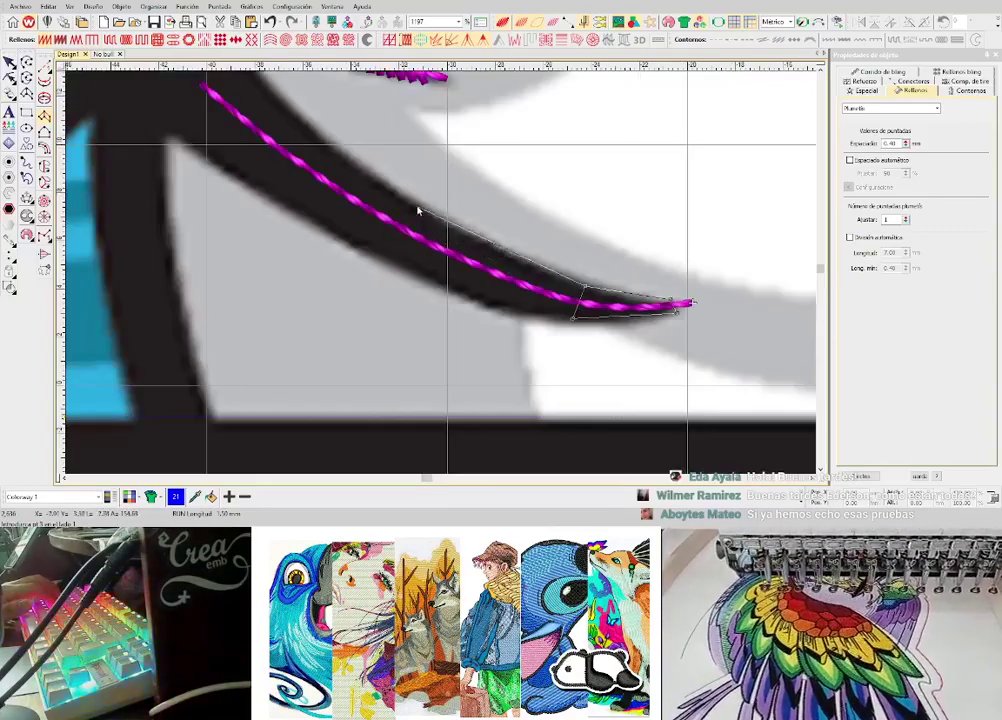
right_click(416, 205)
right_click(375, 253)
middle_click(334, 178)
right_click(389, 190)
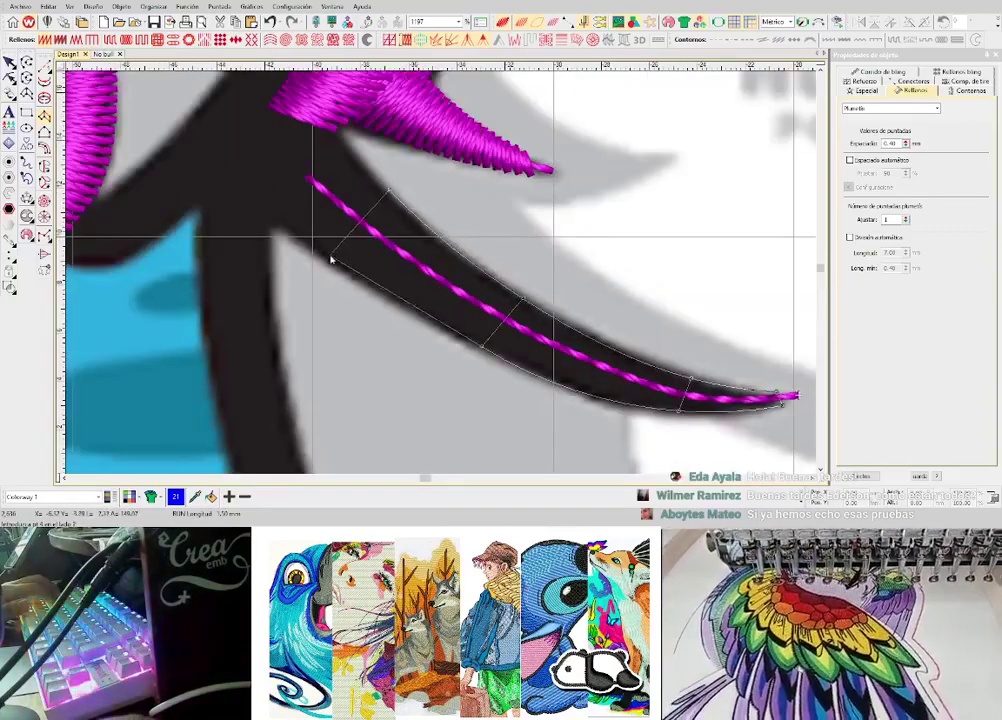
right_click(325, 256)
right_click(316, 110)
right_click(253, 198)
middle_click(340, 177)
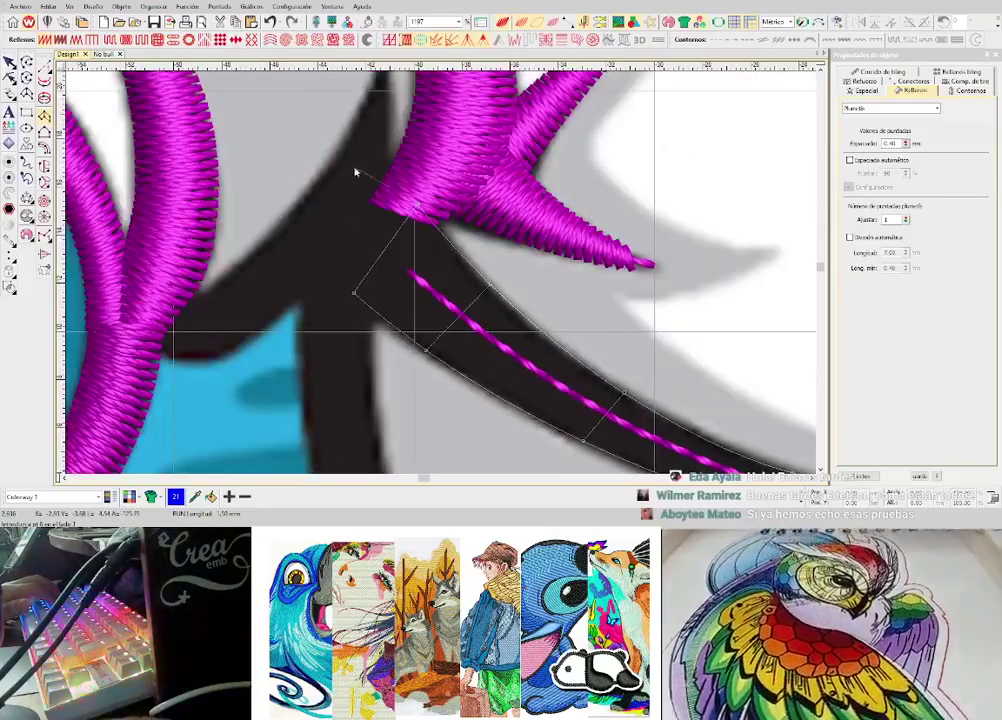
right_click(388, 172)
right_click(347, 219)
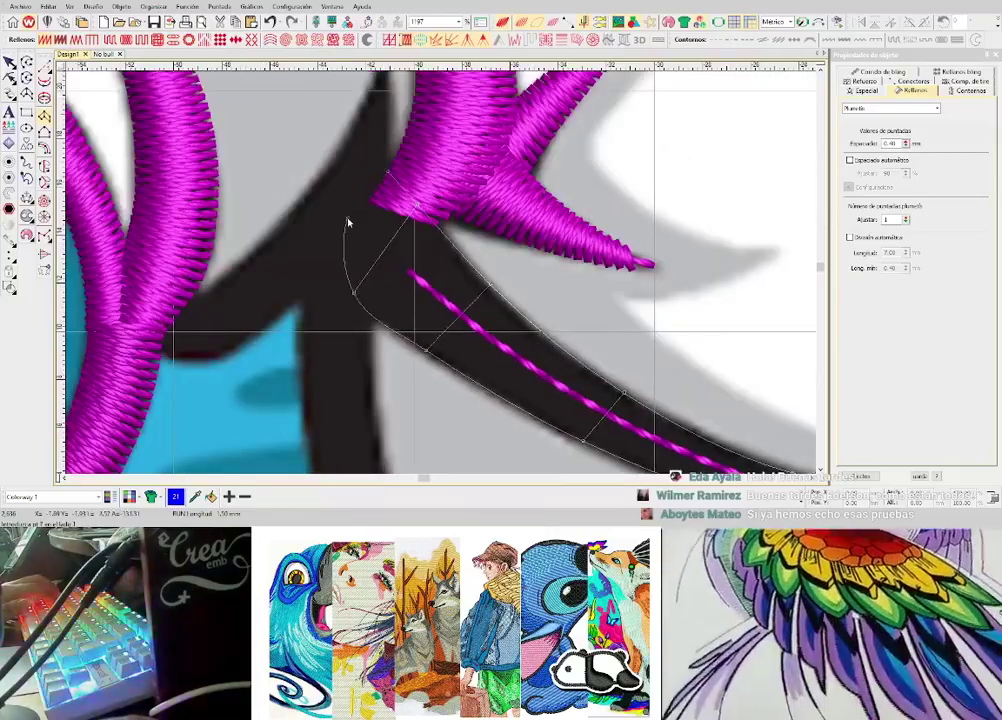
key(Return)
scroll(347, 219, down, 2)
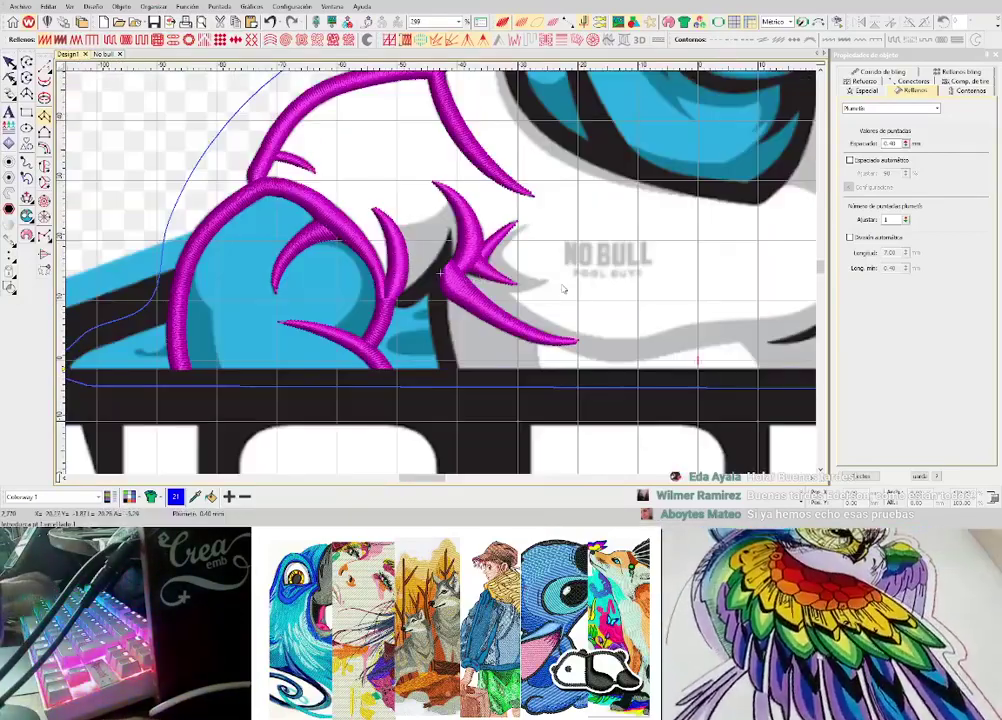
- Digitize a run stitch down the centre of the torso's vertical black outline, ending just above the black banner edge
scroll(440, 272, down, 1)
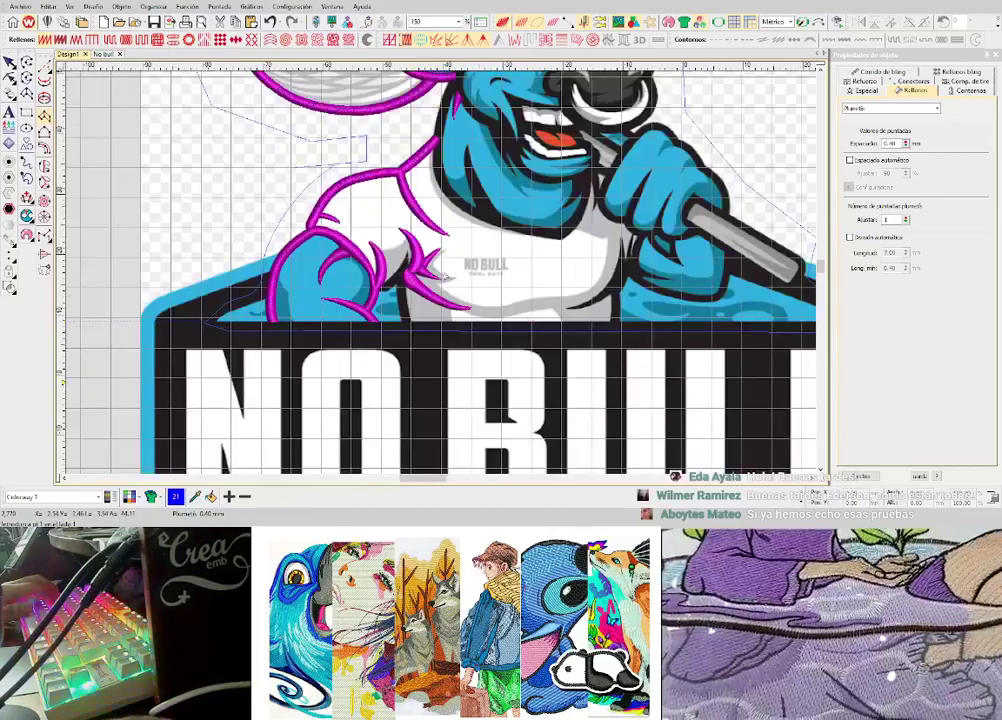
scroll(404, 272, up, 1)
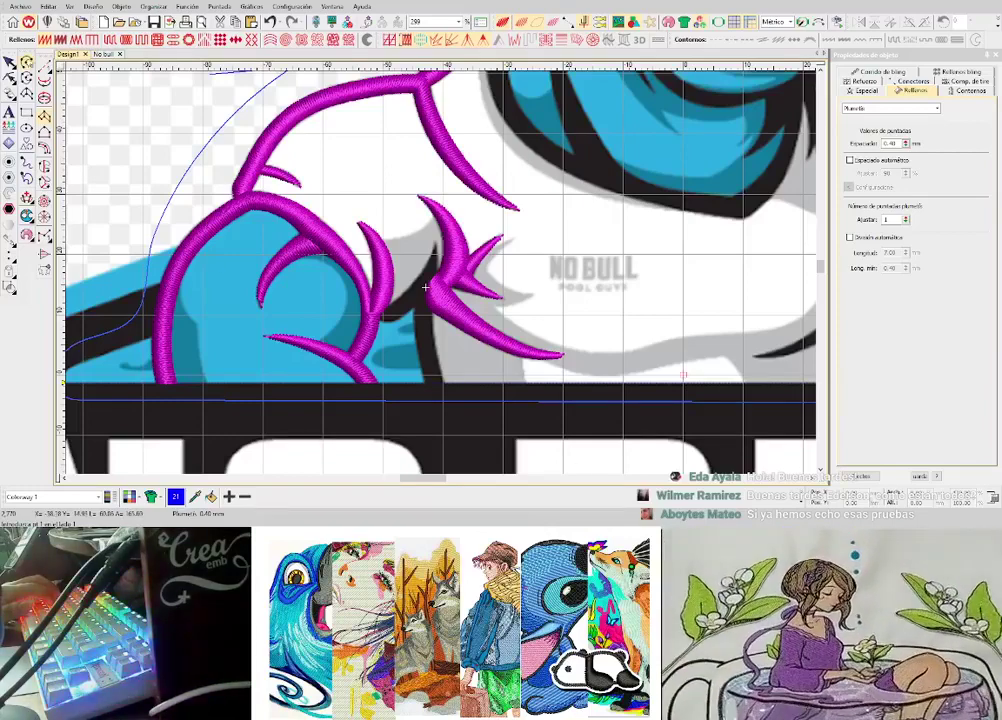
click(43, 66)
scroll(441, 276, up, 1)
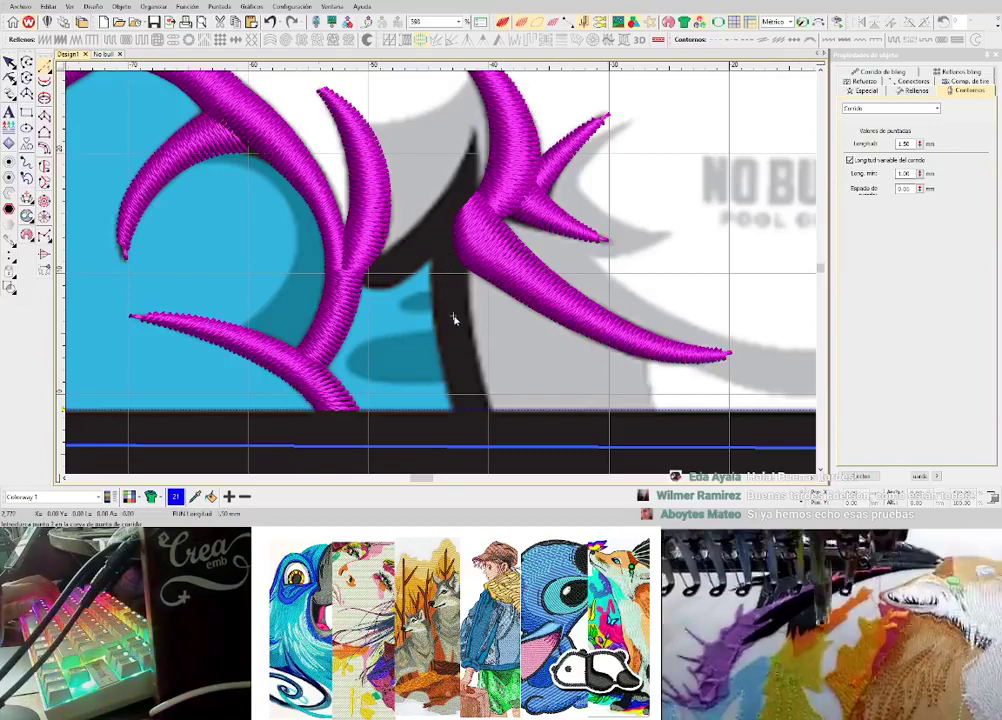
scroll(453, 318, up, 2)
scroll(467, 342, down, 2)
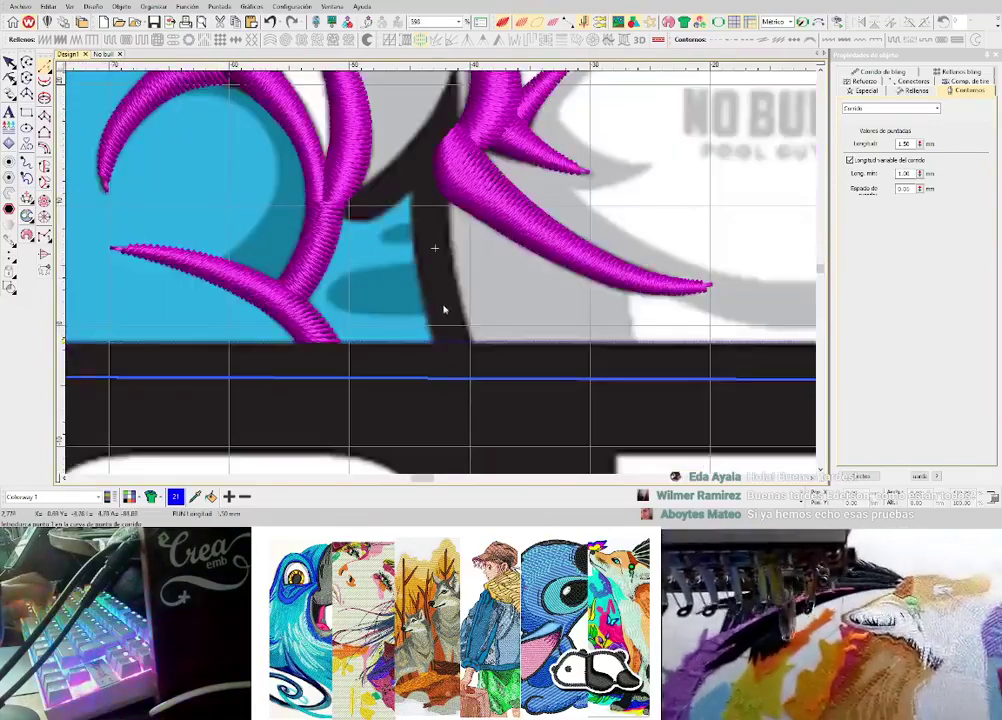
scroll(446, 300, up, 4)
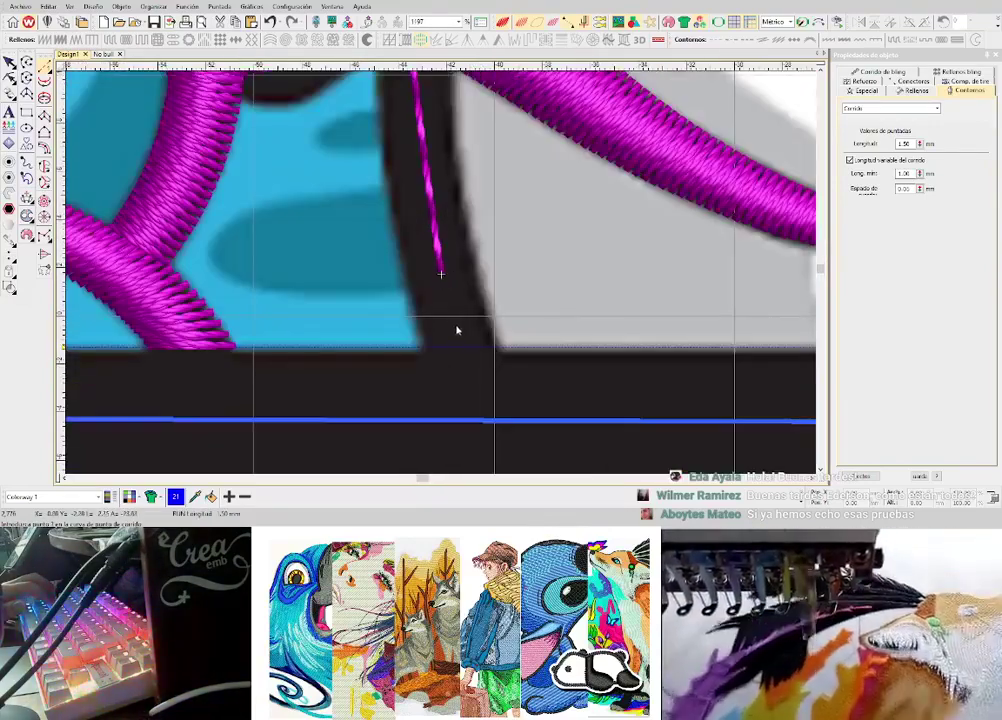
click(453, 321)
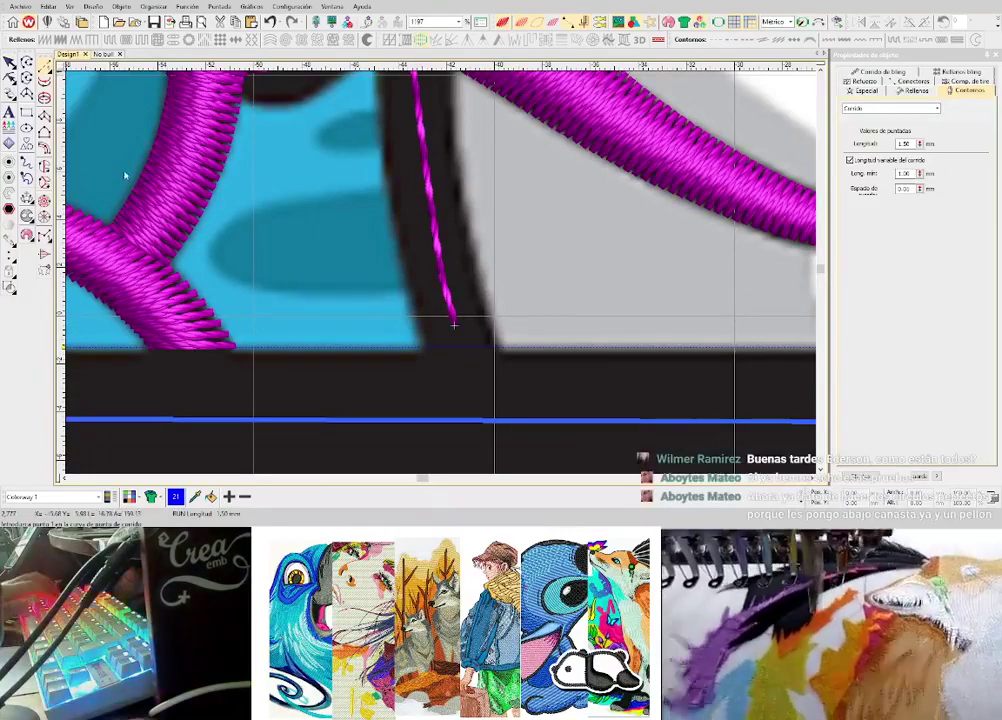
- Cover the vertical outline with a satin column running from the banner edge up to the junction with the neighbouring columns
click(44, 117)
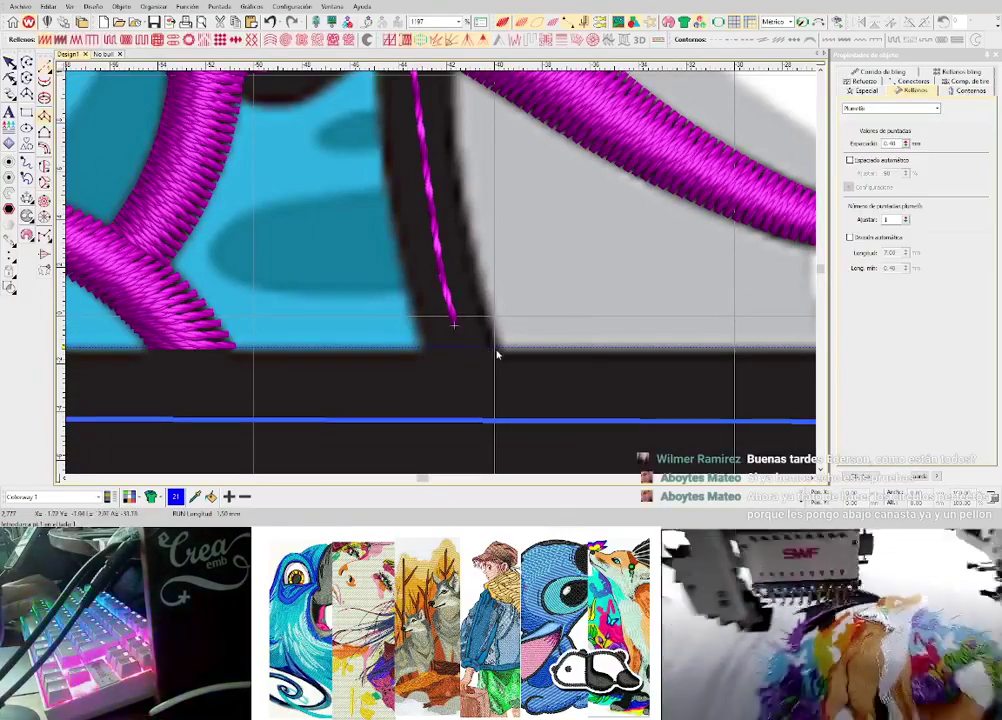
click(497, 350)
click(426, 352)
drag(427, 353, 463, 443)
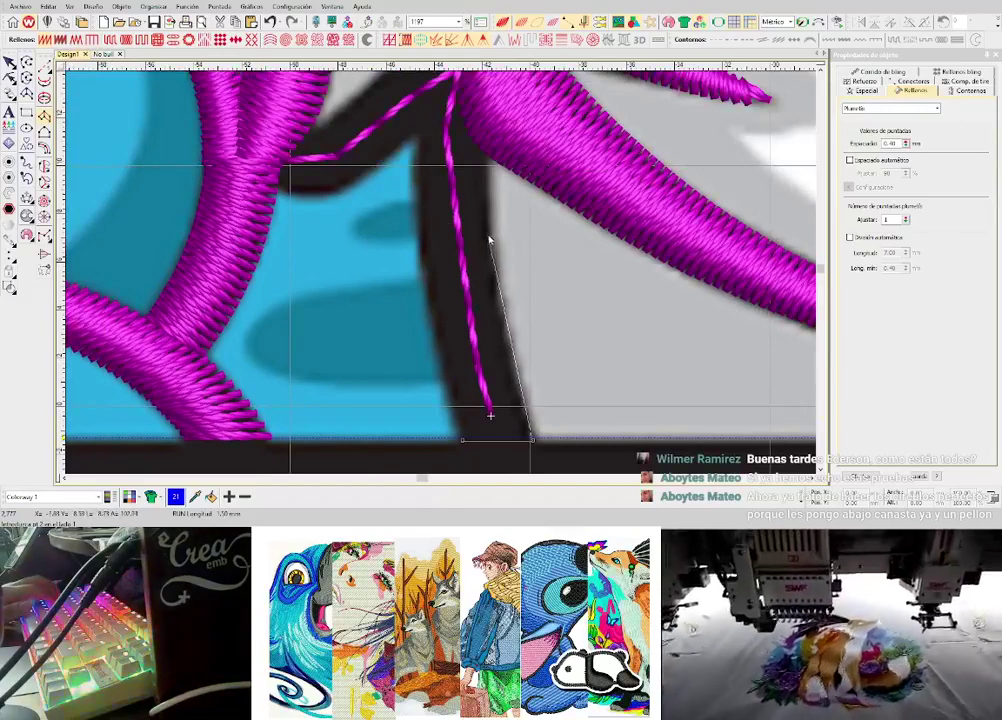
click(489, 236)
click(422, 247)
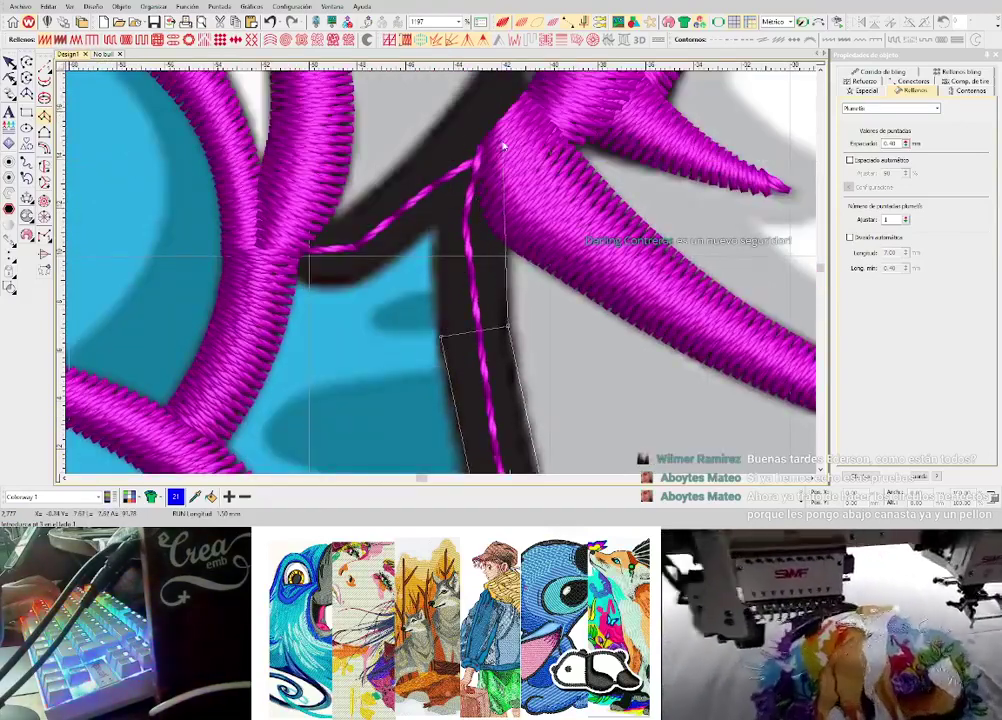
key(Return)
scroll(447, 284, down, 2)
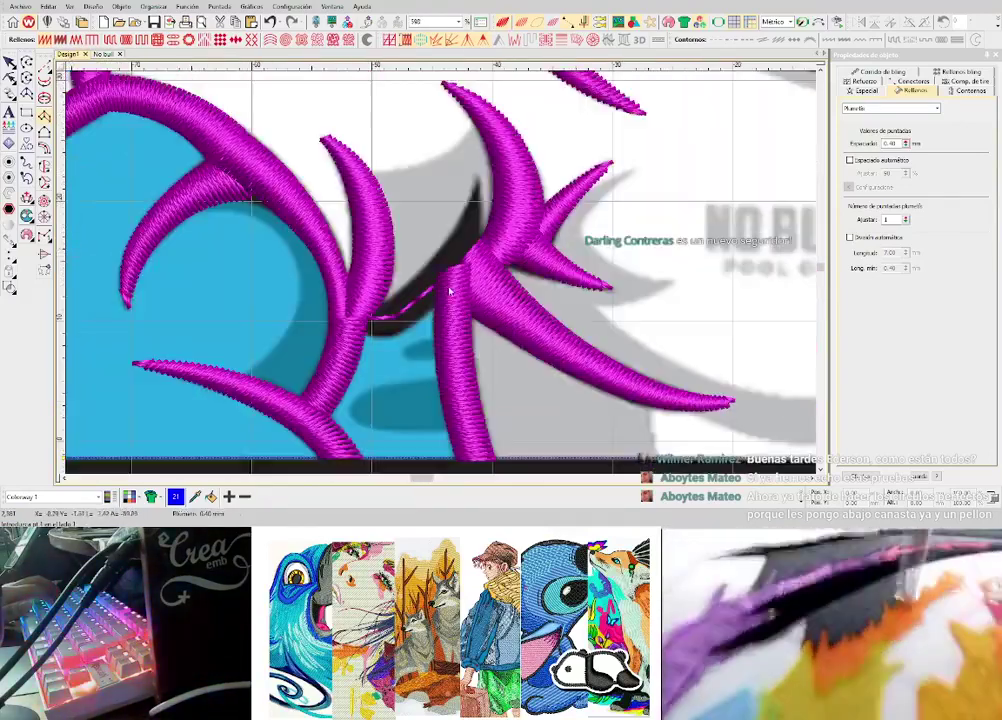
- Digitize a run stitch from the top of the vertical column up the curved armpit outline to its pointed tip
scroll(444, 268, up, 2)
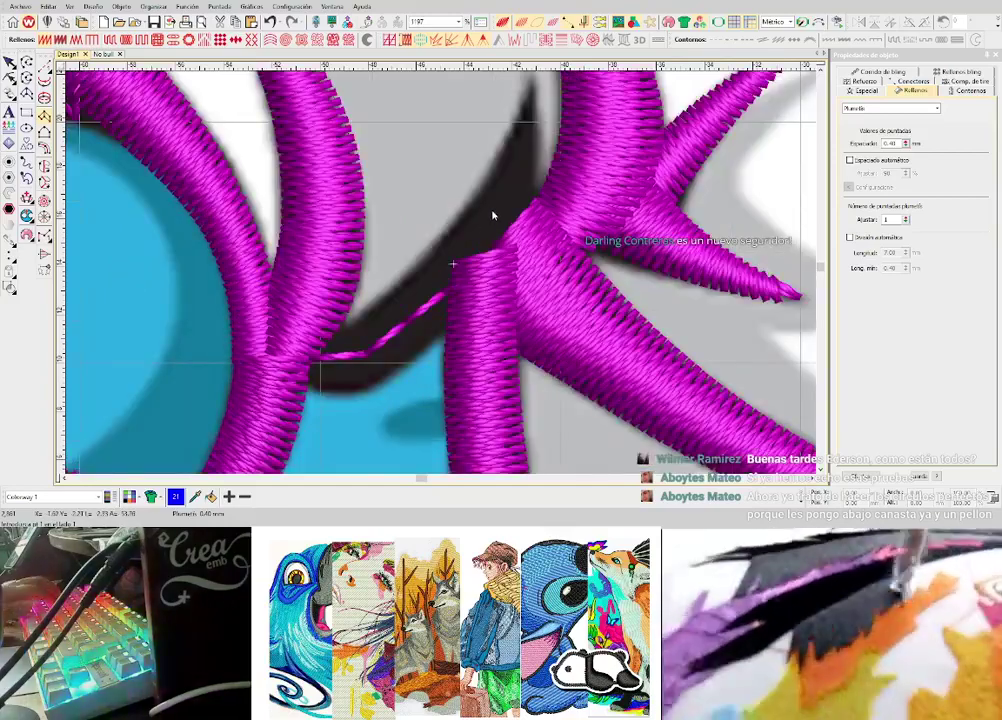
key(space)
click(492, 218)
click(521, 152)
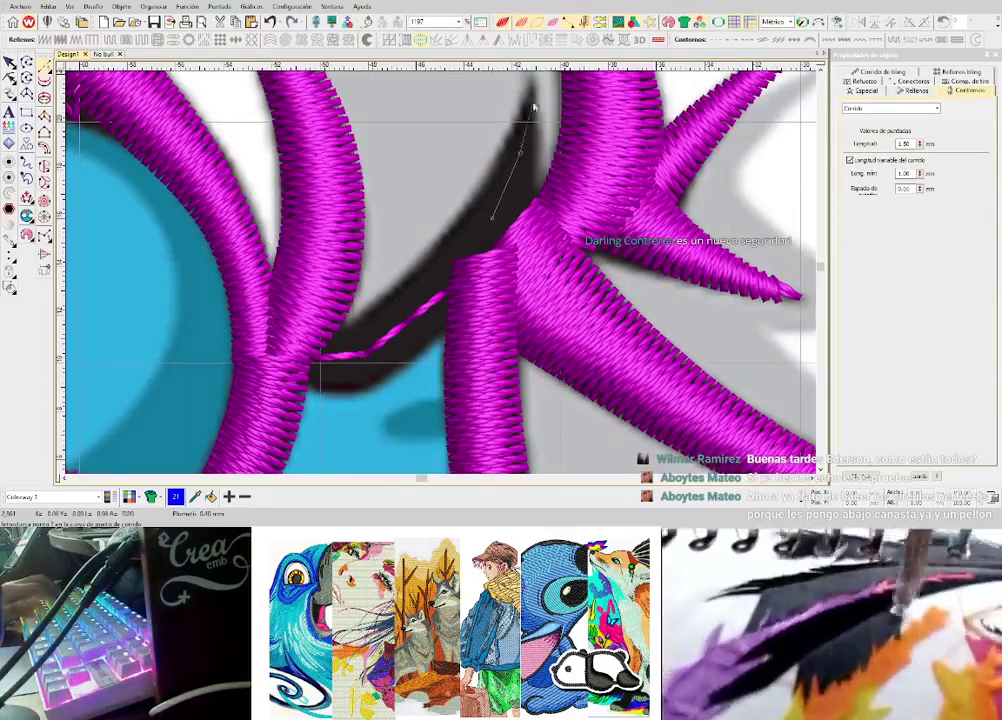
click(486, 168)
key(Return)
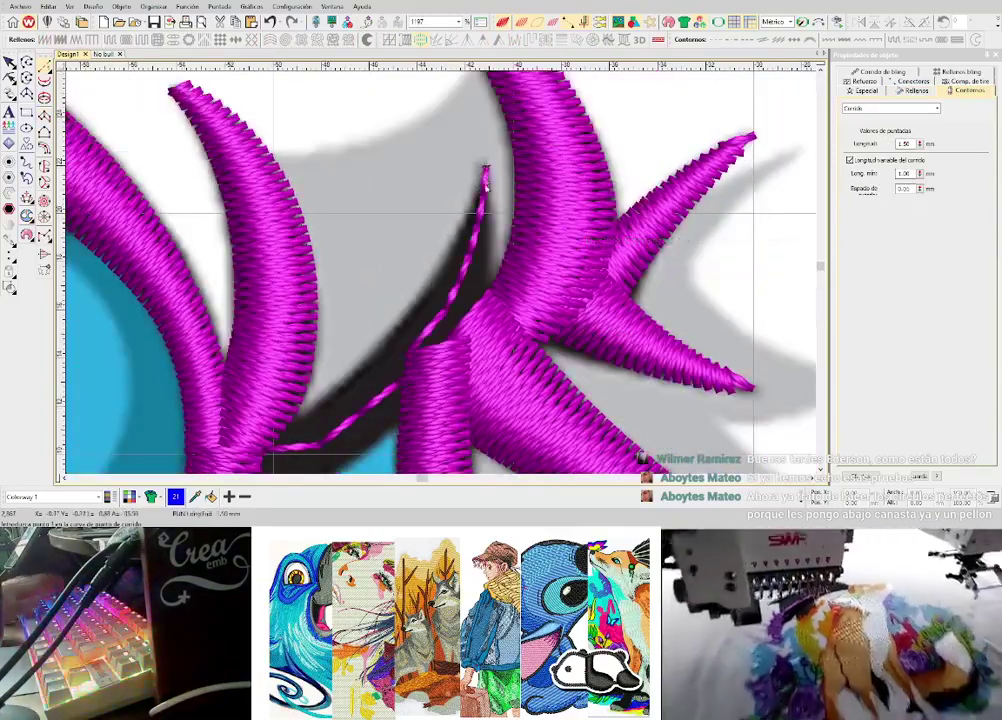
- Digitize a satin column over the armpit outline, from its pointed tip down the curve to the arm's existing columns
key(space)
click(484, 187)
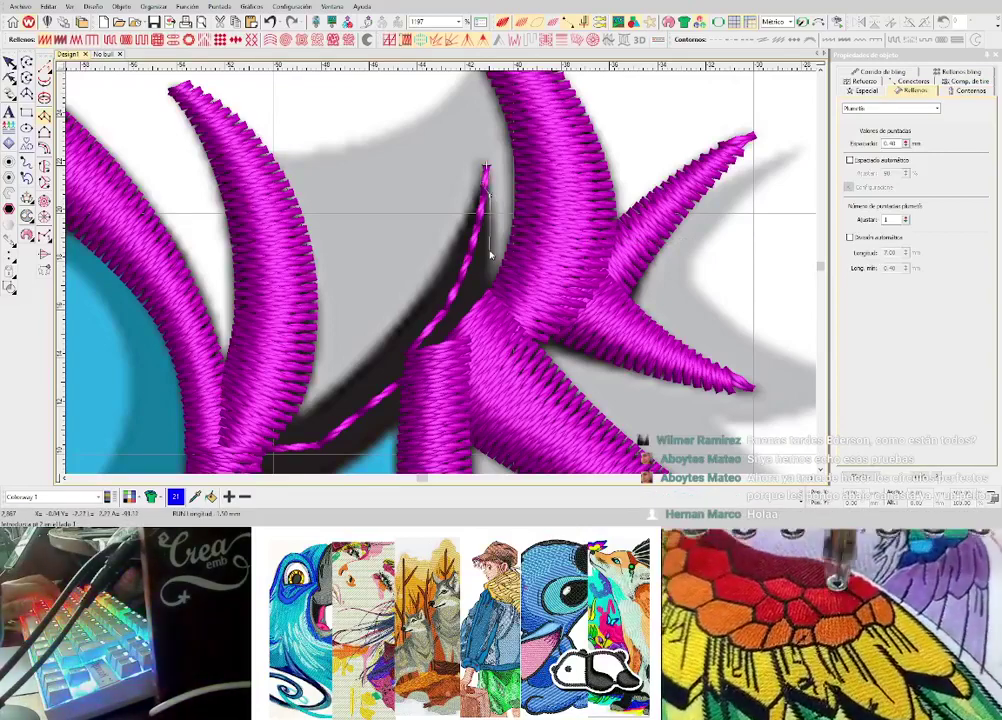
click(489, 252)
click(465, 229)
click(468, 344)
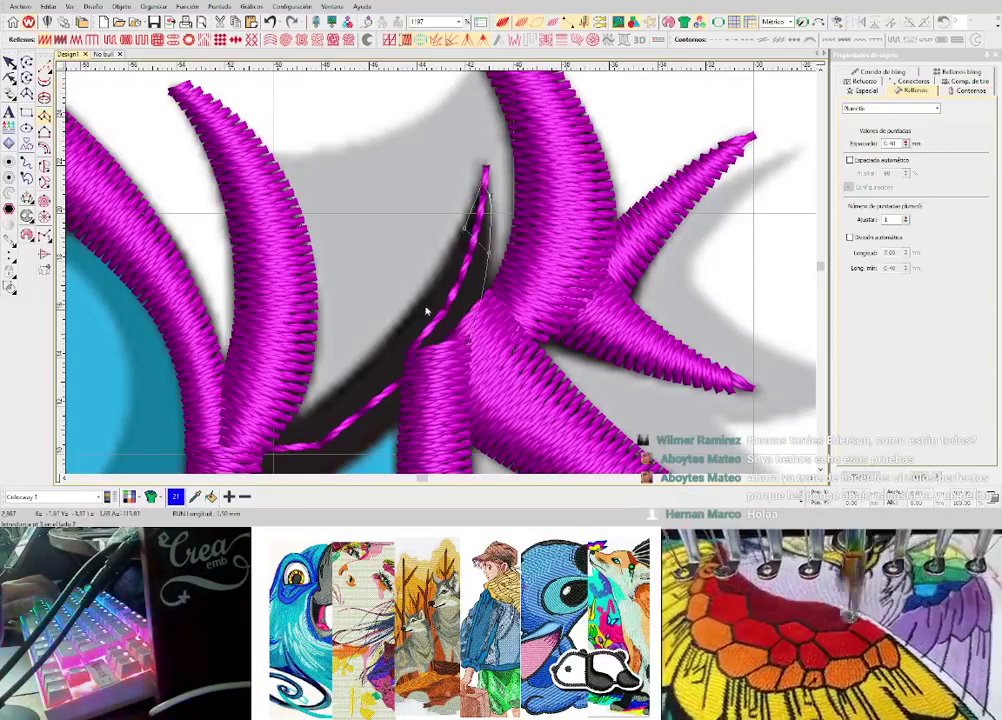
click(421, 292)
click(398, 350)
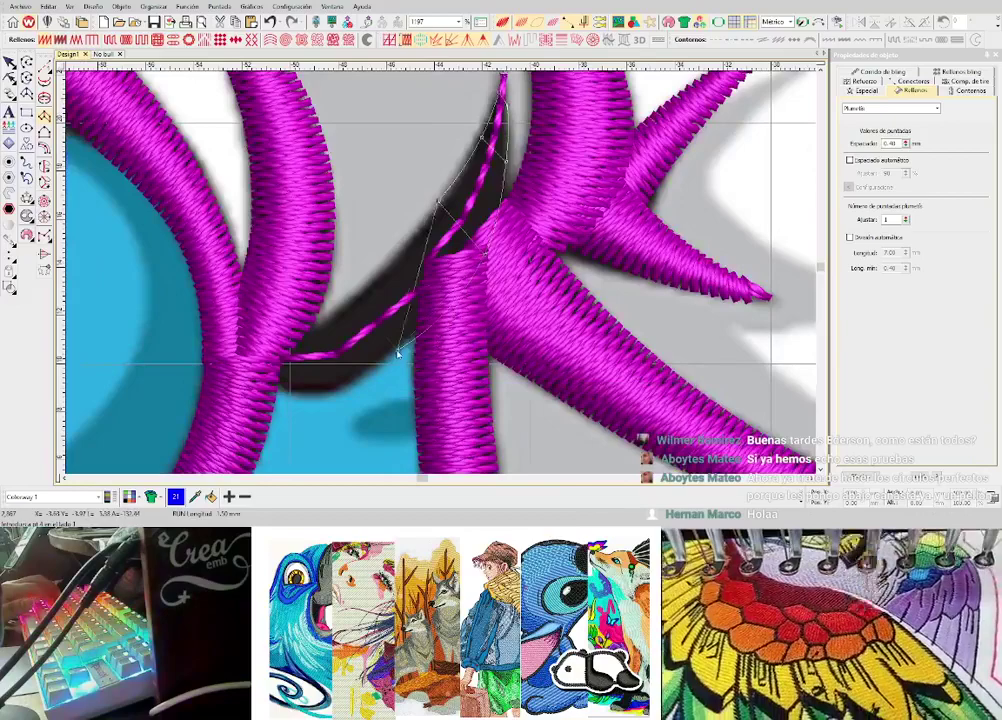
click(362, 293)
click(333, 390)
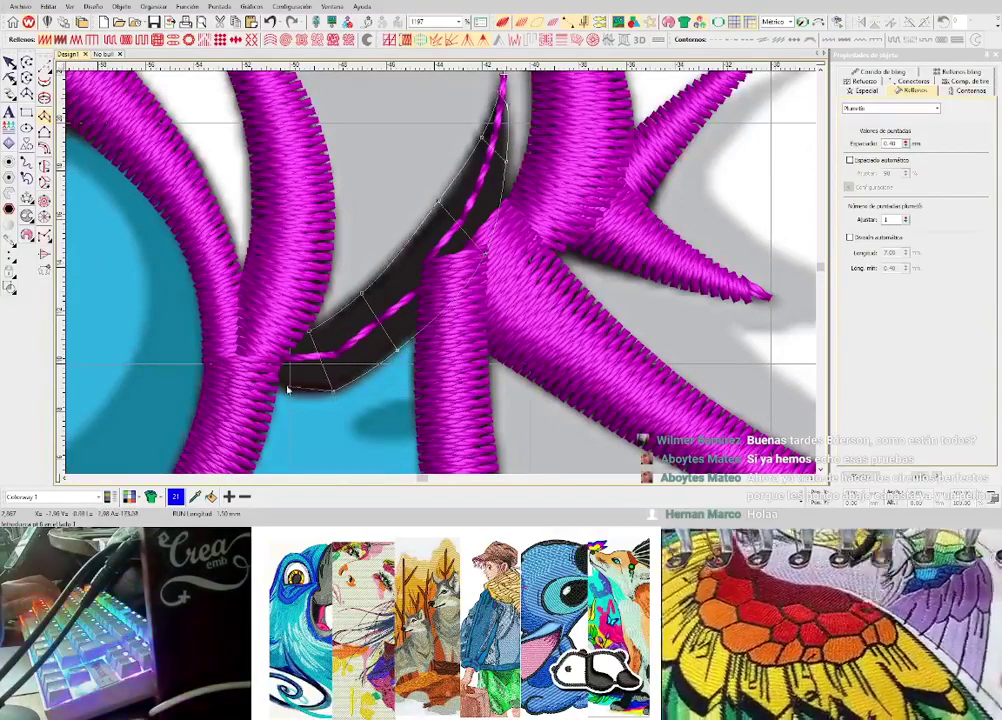
click(284, 352)
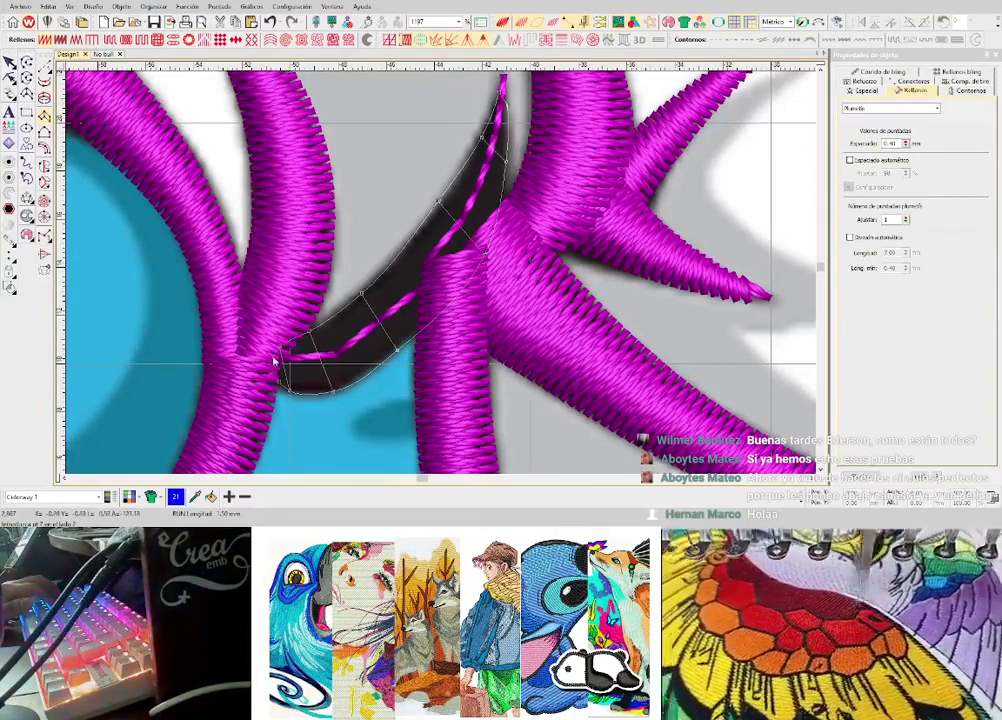
key(Return)
- Reshape the armpit satin column by moving its right edge slightly outward near the pointed tip
key(h)
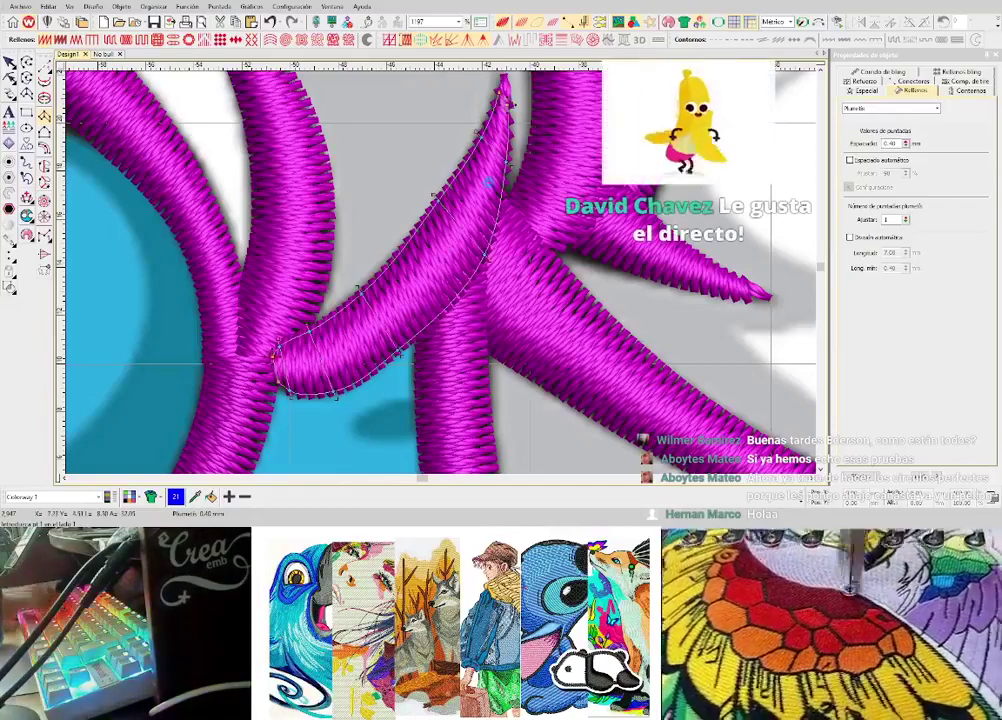
drag(509, 104, 512, 107)
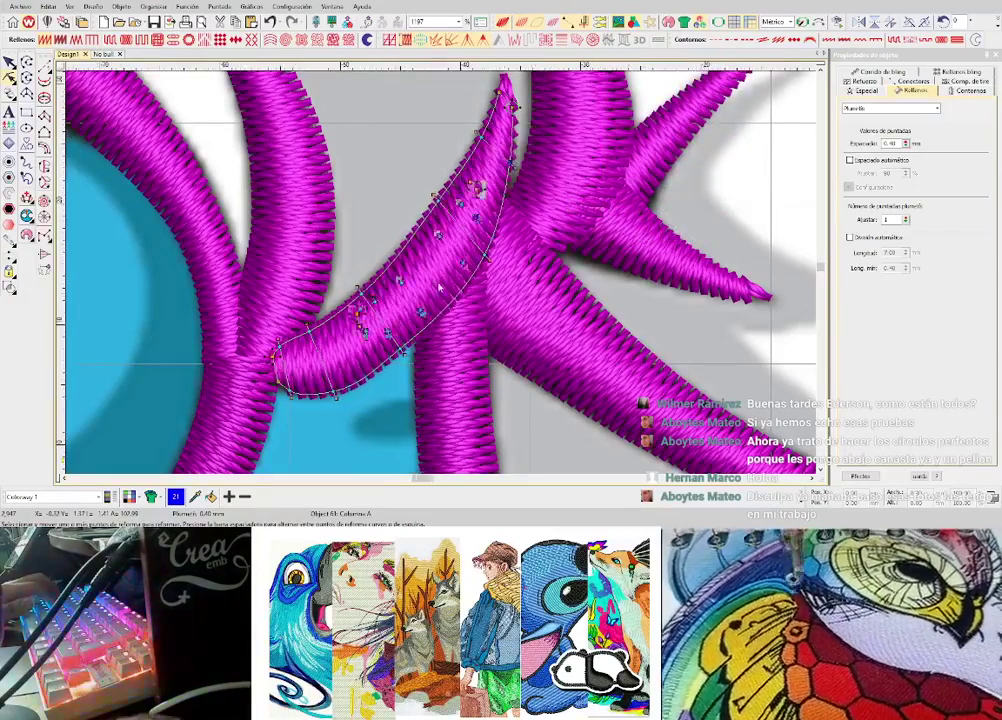
scroll(433, 316, down, 4)
scroll(433, 316, down, 2)
scroll(441, 278, up, 4)
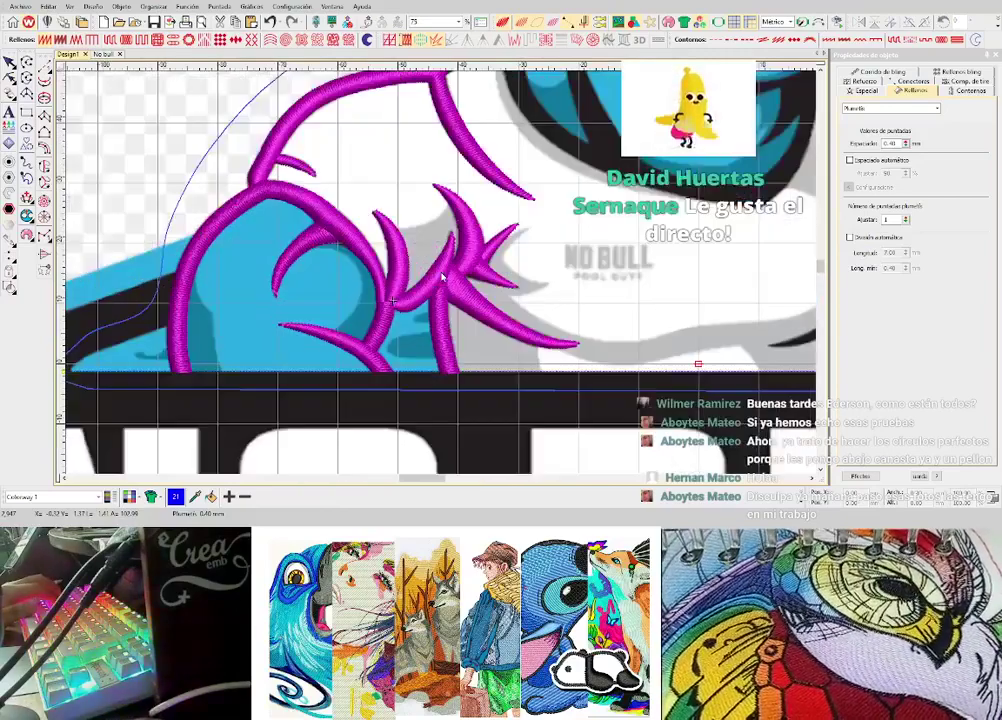
scroll(437, 272, down, 1)
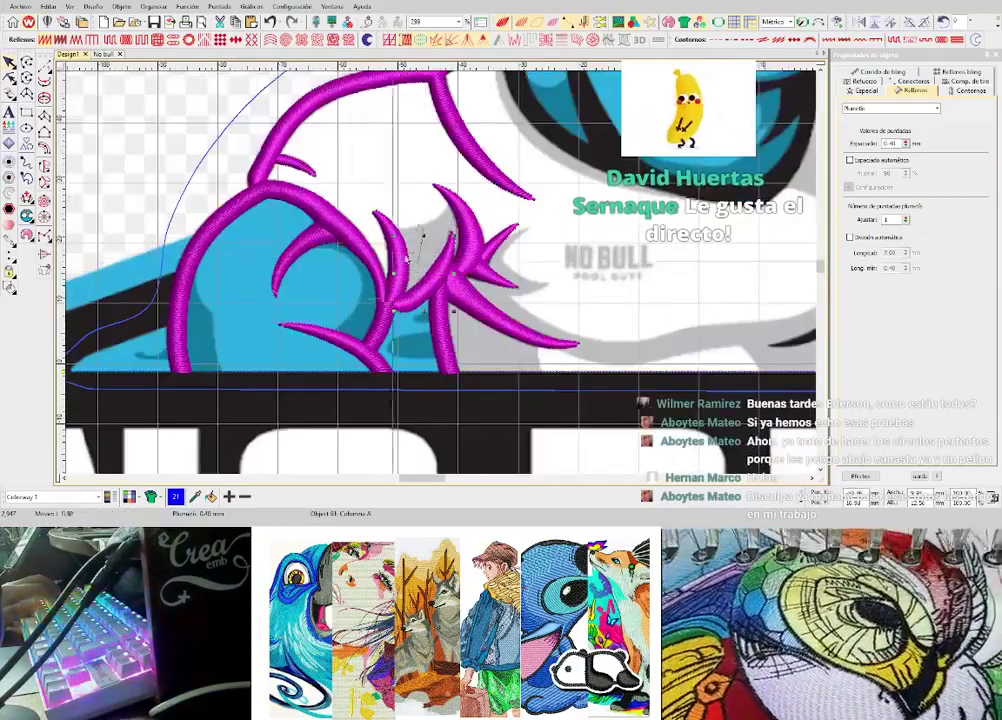
- Set the armpit column's connector after the object to Salto at 7.0, trimming when the next connector exceeds 2.00 mm
scroll(460, 273, down, 3)
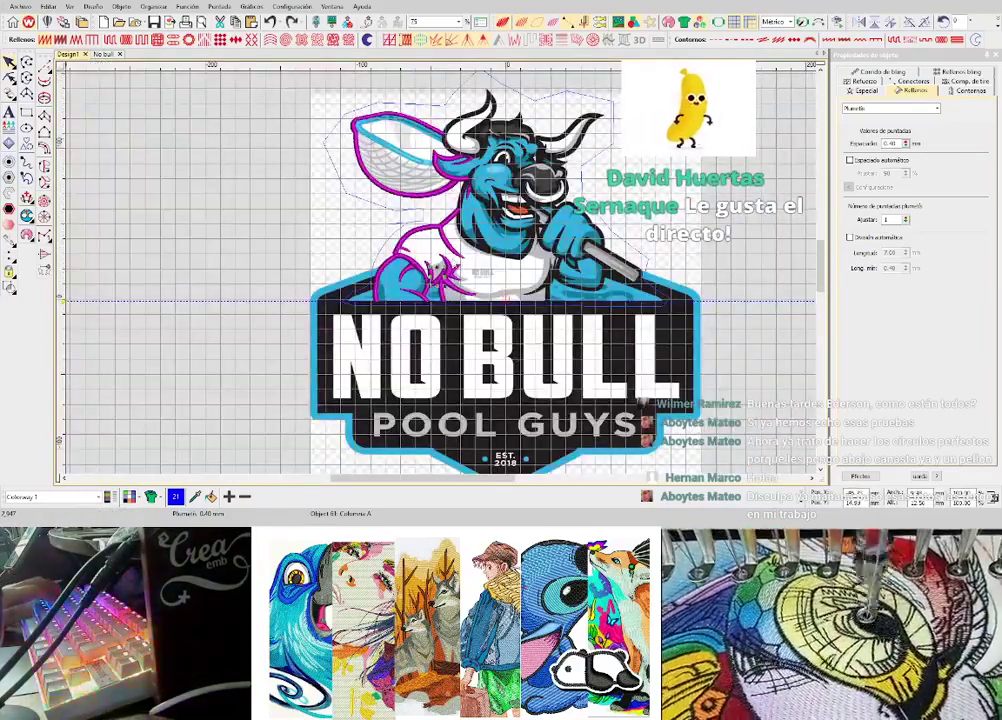
scroll(460, 260, up, 2)
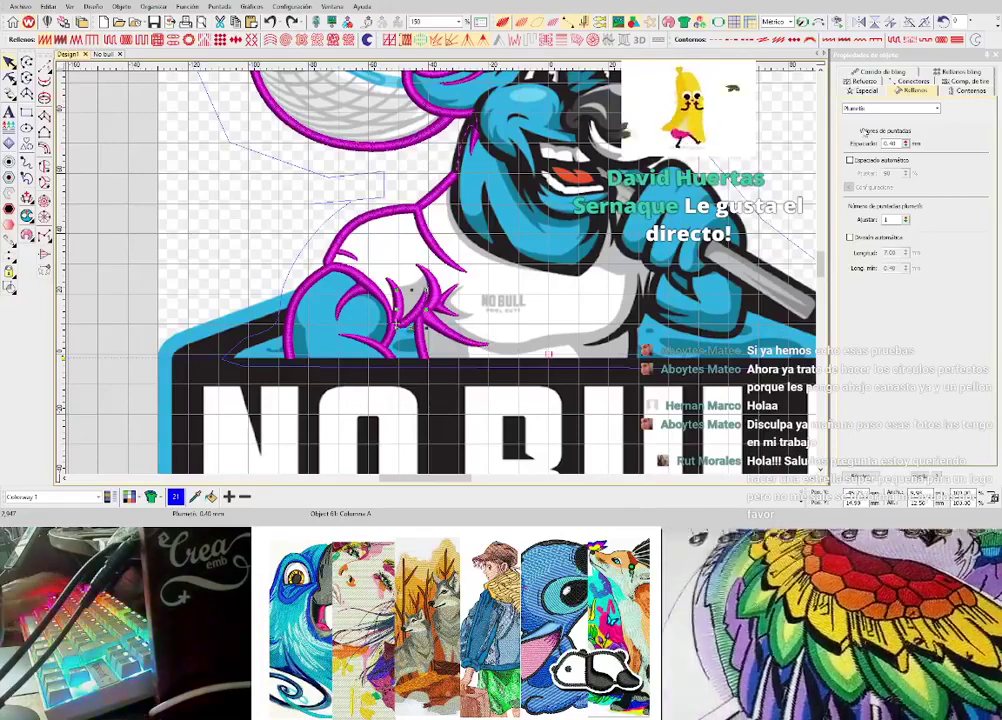
click(912, 81)
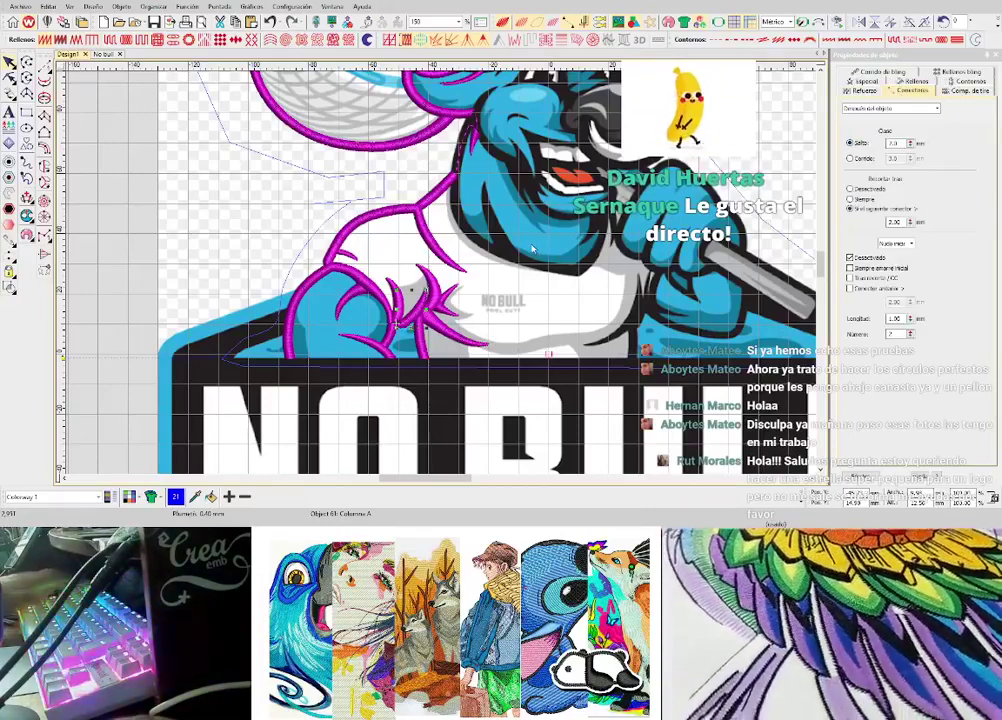
click(532, 249)
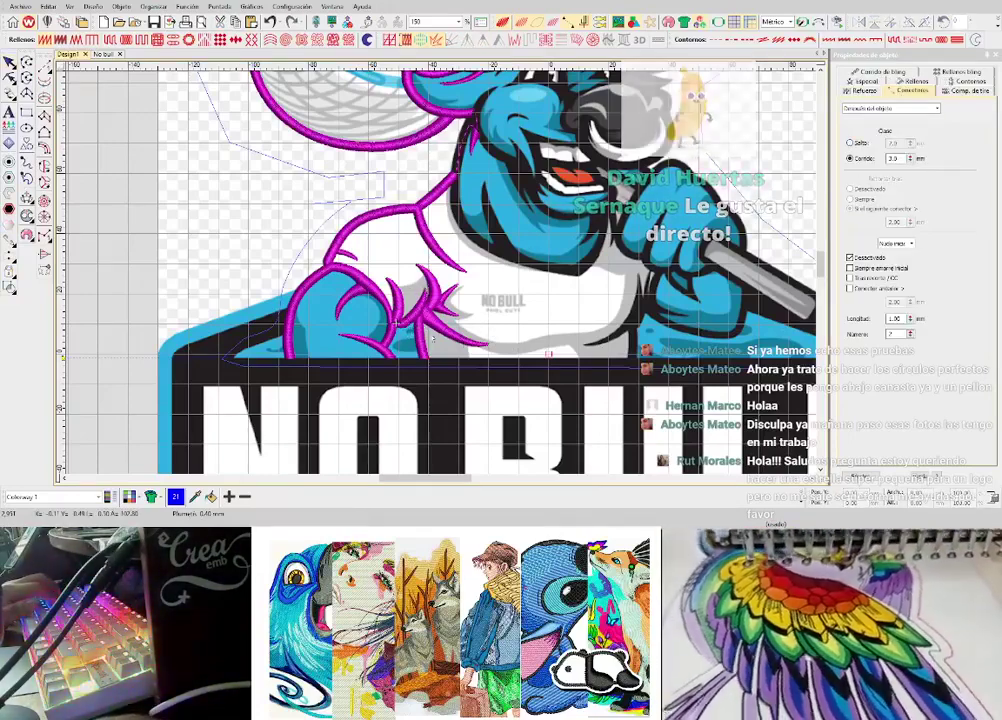
- Digitize a satin column about 3 mm wide over the vertical outline beside the shirt's far edge, from the banner up to the outline junction
scroll(432, 277, up, 5)
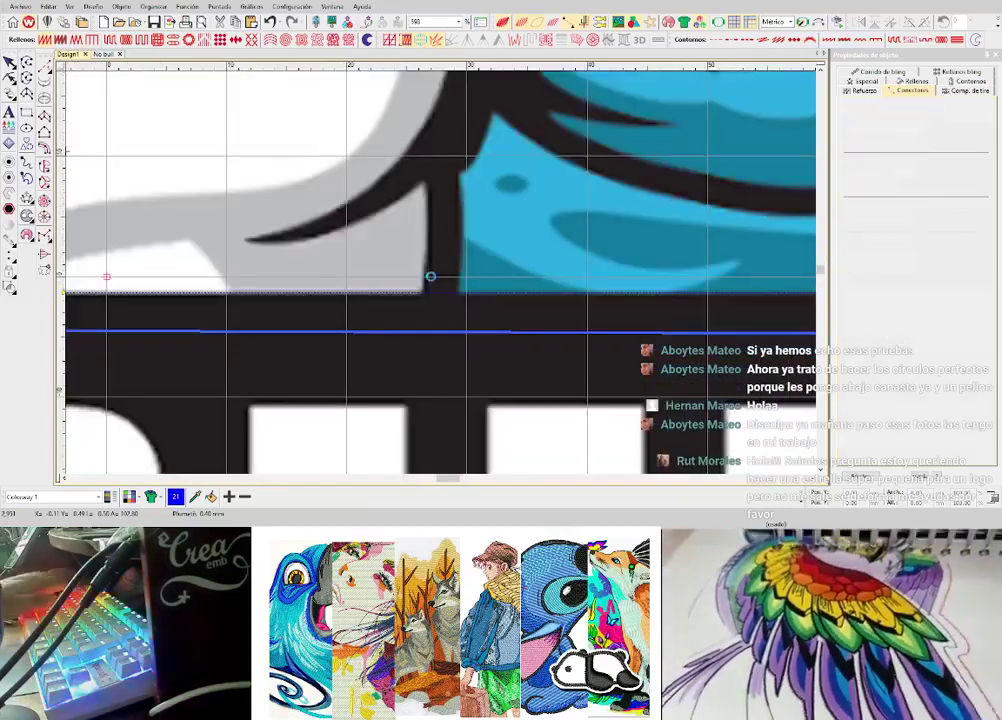
click(430, 280)
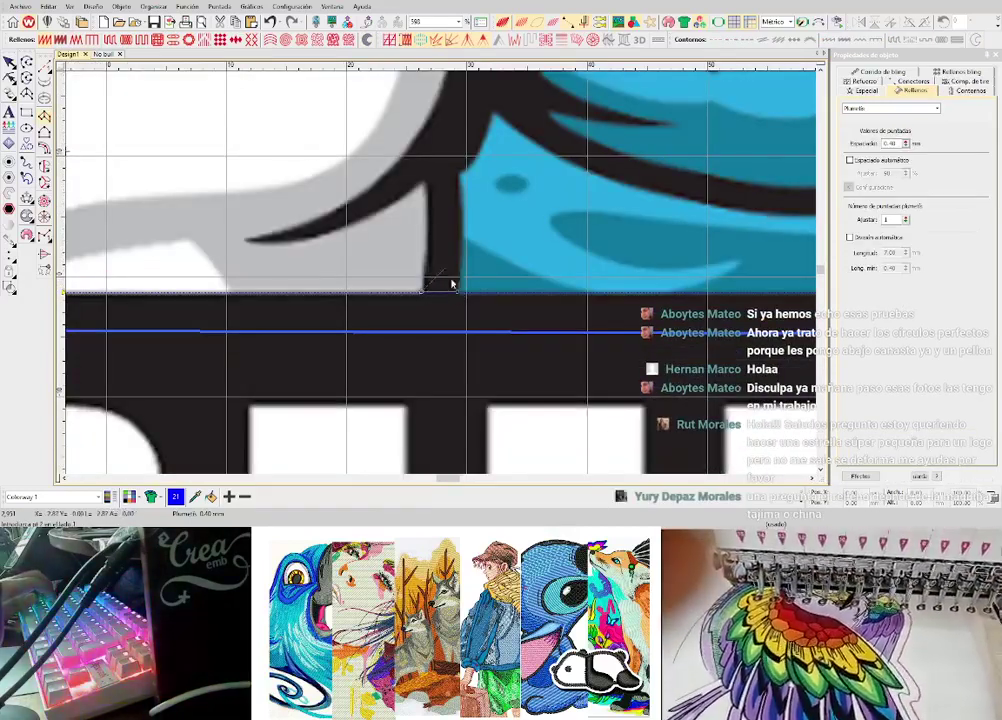
click(426, 224)
click(462, 223)
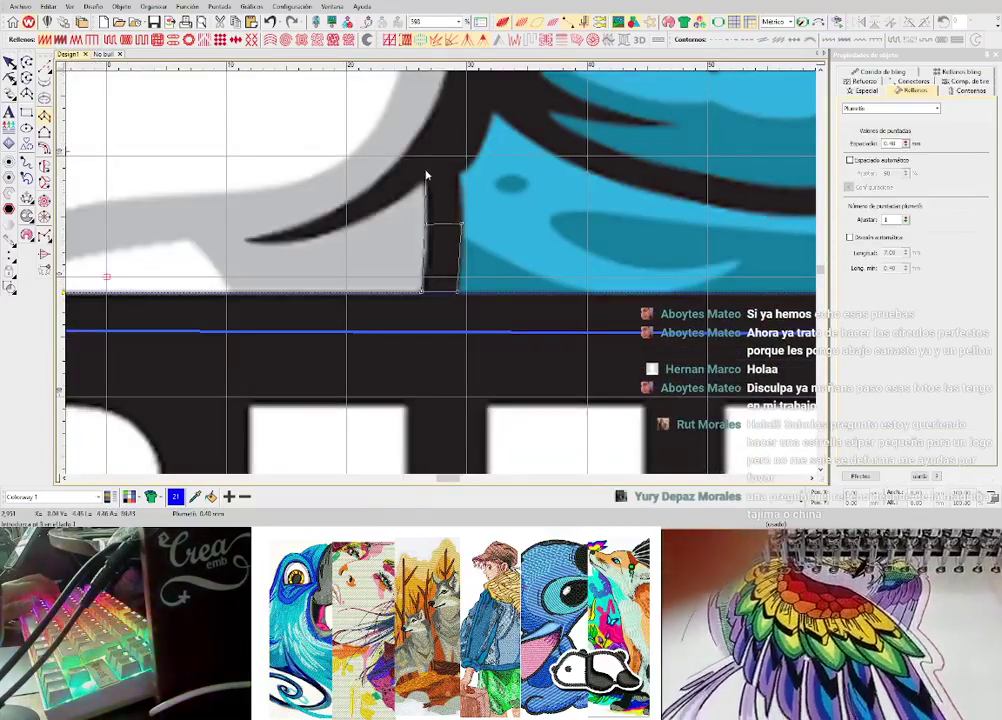
click(426, 171)
click(456, 162)
key(Return)
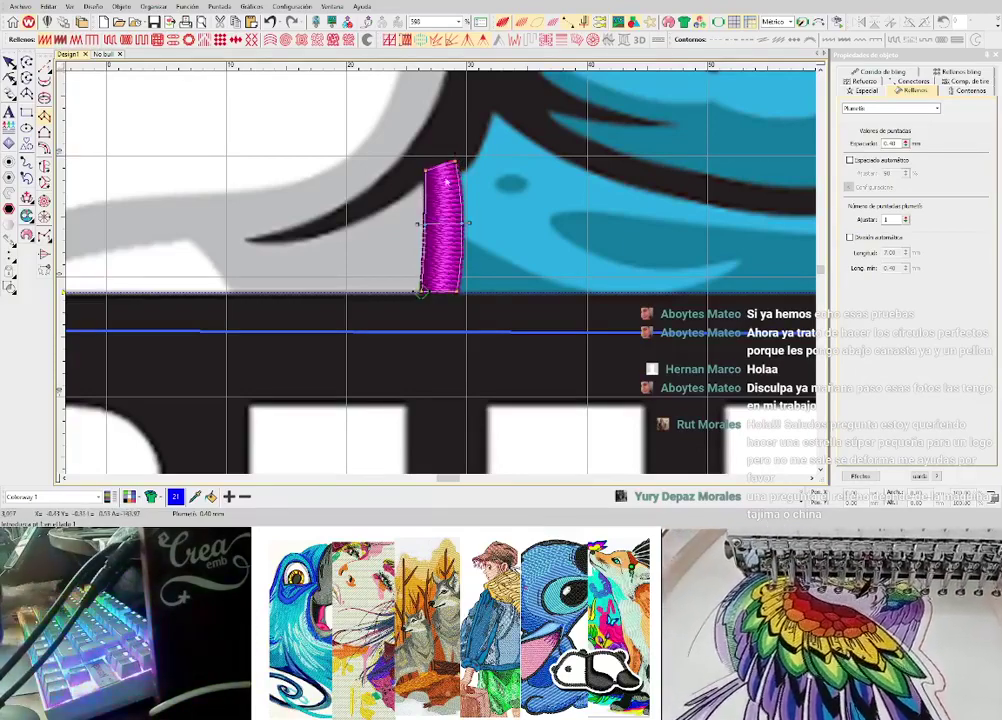
- Reshape the new vertical satin column by moving the middle of its shirt-side edge slightly inward
key(h)
drag(425, 223, 429, 223)
key(Return)
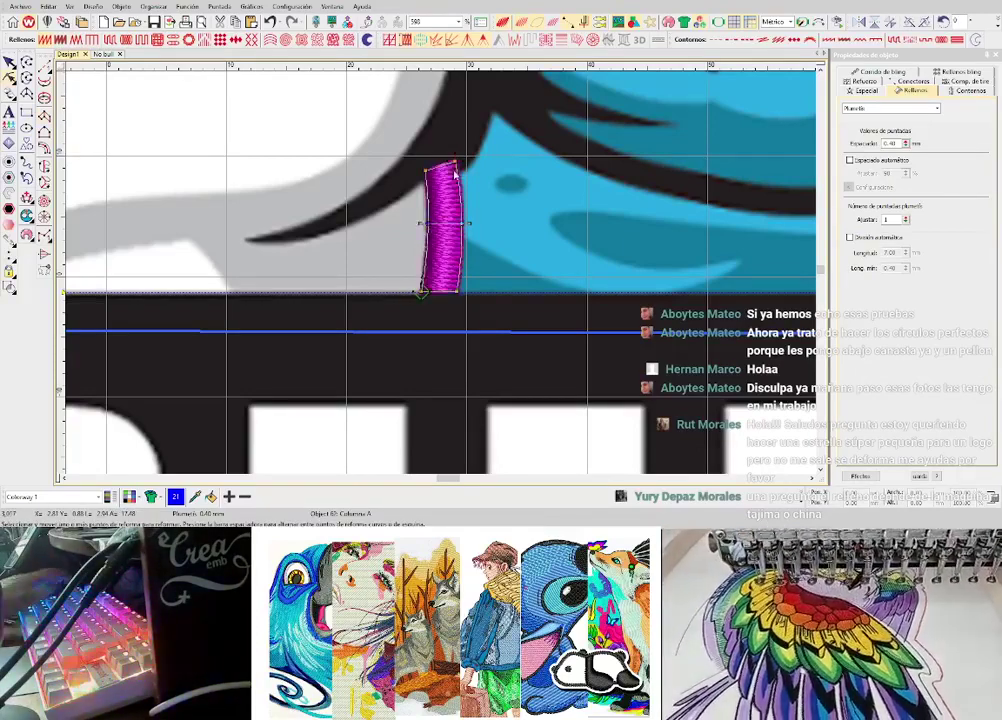
key(Escape)
scroll(441, 268, down, 2)
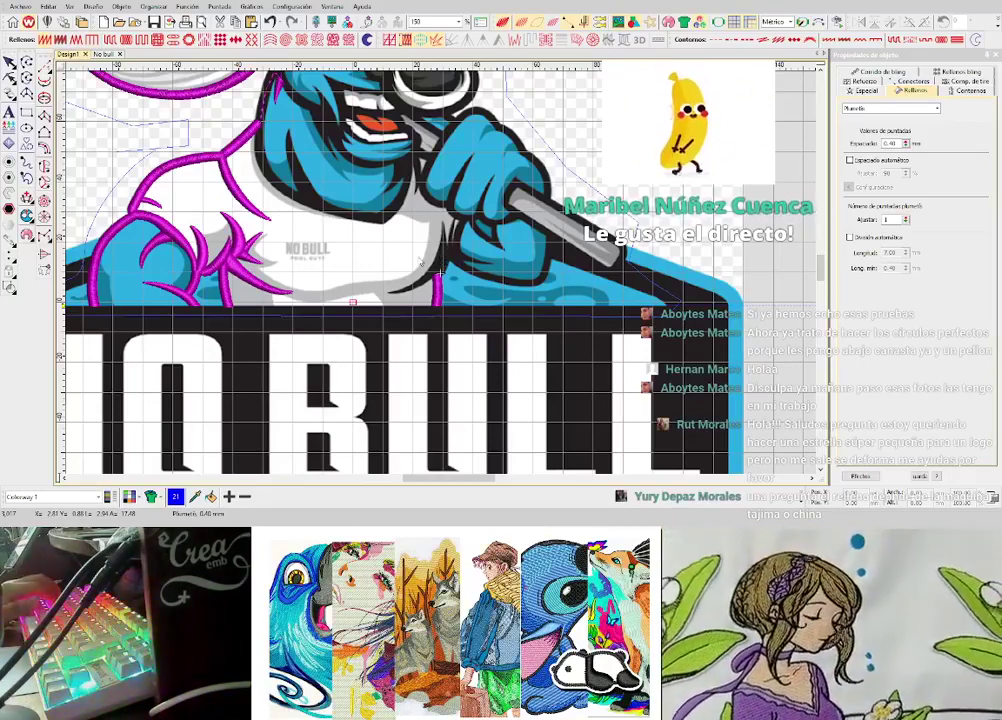
scroll(420, 250, up, 3)
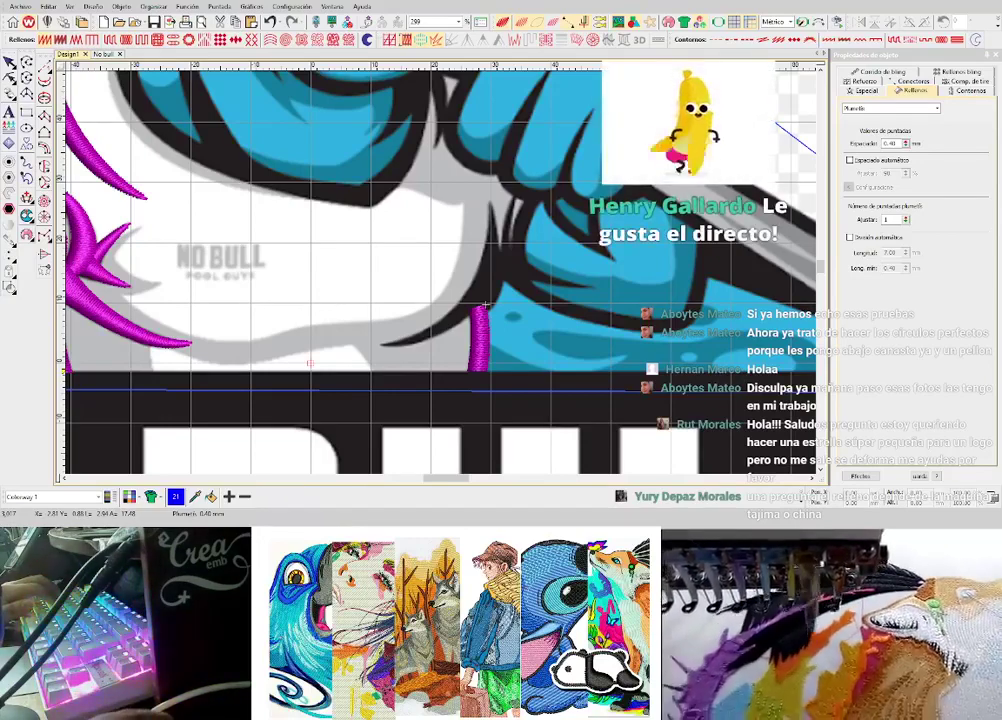
- Open the Elementos CreaEMB design and examine the embroidered baseball player
double_click(347, 200)
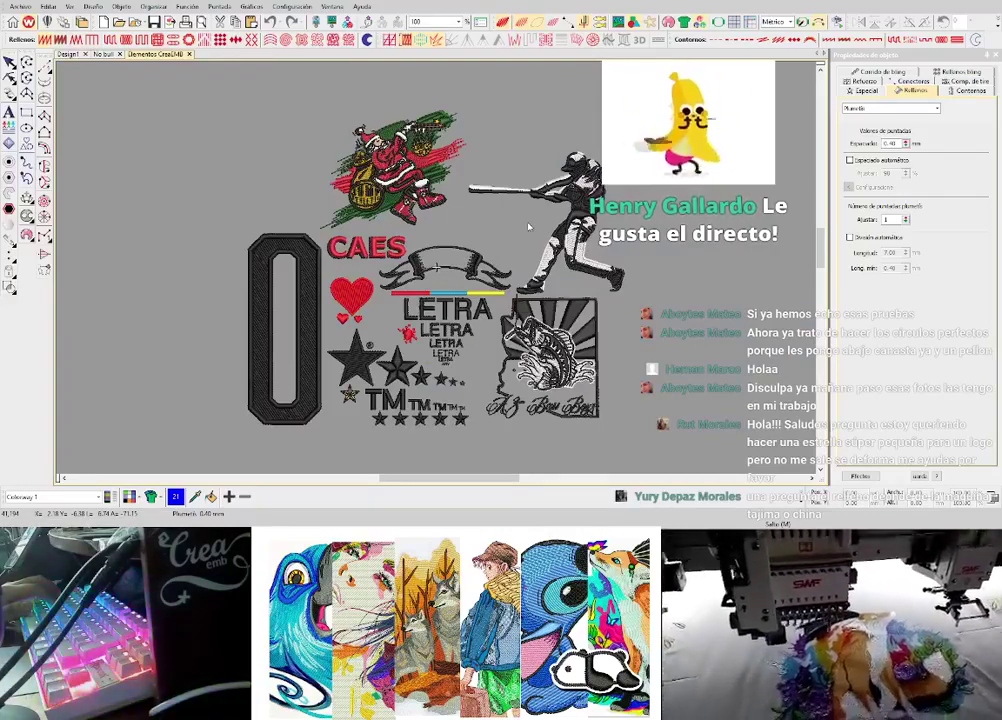
scroll(572, 192, up, 2)
scroll(438, 270, down, 2)
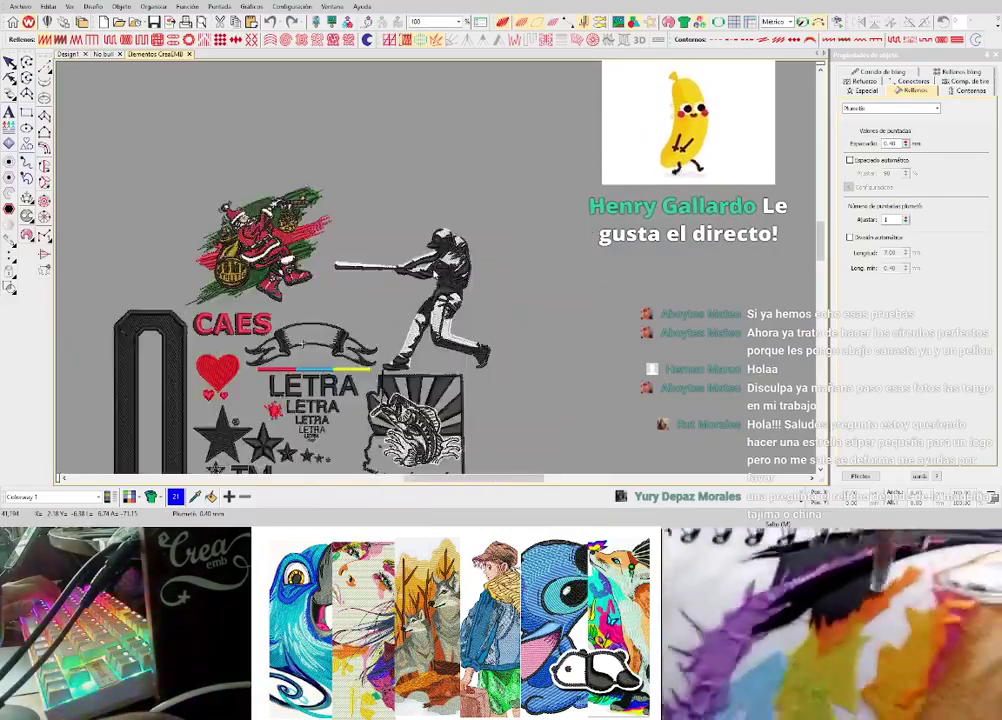
scroll(425, 269, up, 2)
scroll(475, 255, down, 1)
scroll(480, 348, up, 2)
scroll(430, 232, down, 2)
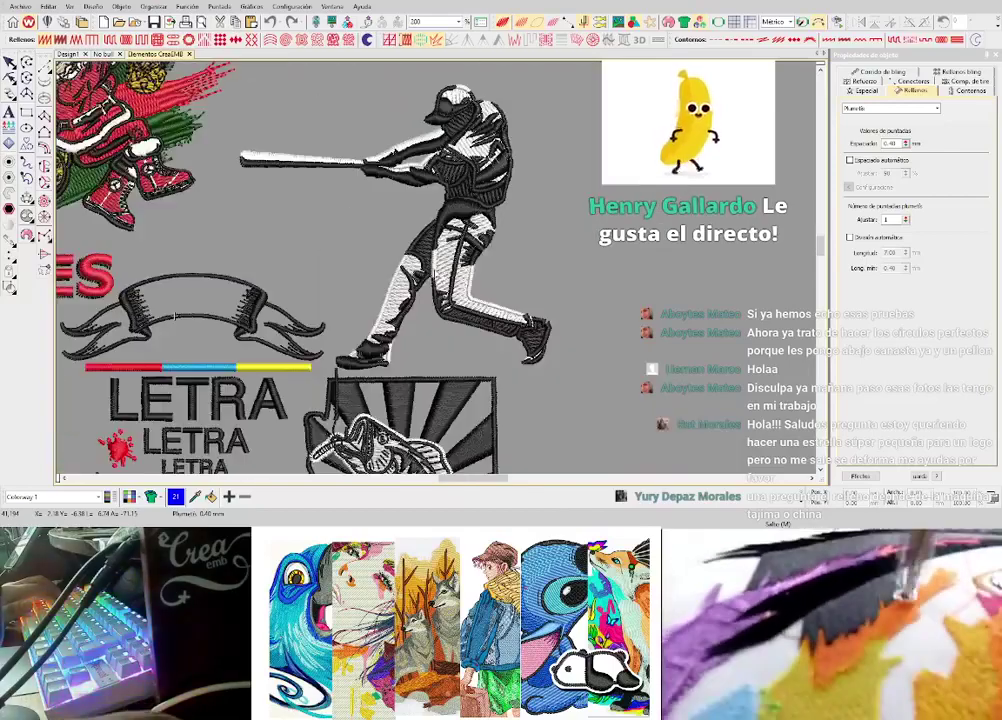
- Examine the ribbon banner's satin outlines and the spiky shading stitches at its folds
scroll(450, 268, up, 3)
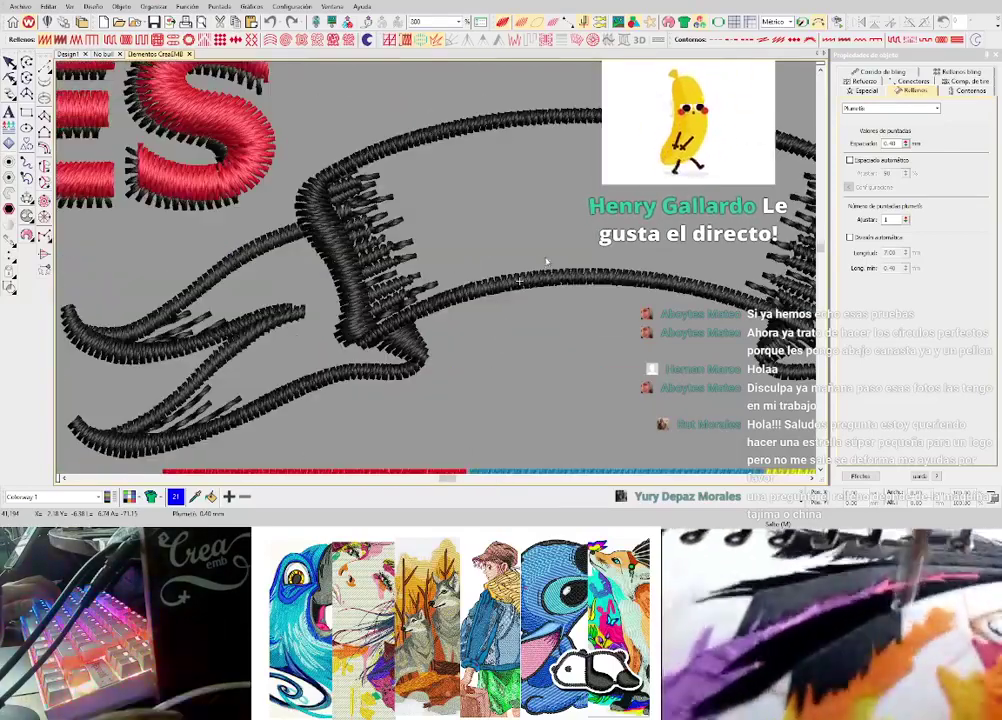
scroll(443, 272, down, 3)
scroll(443, 272, up, 3)
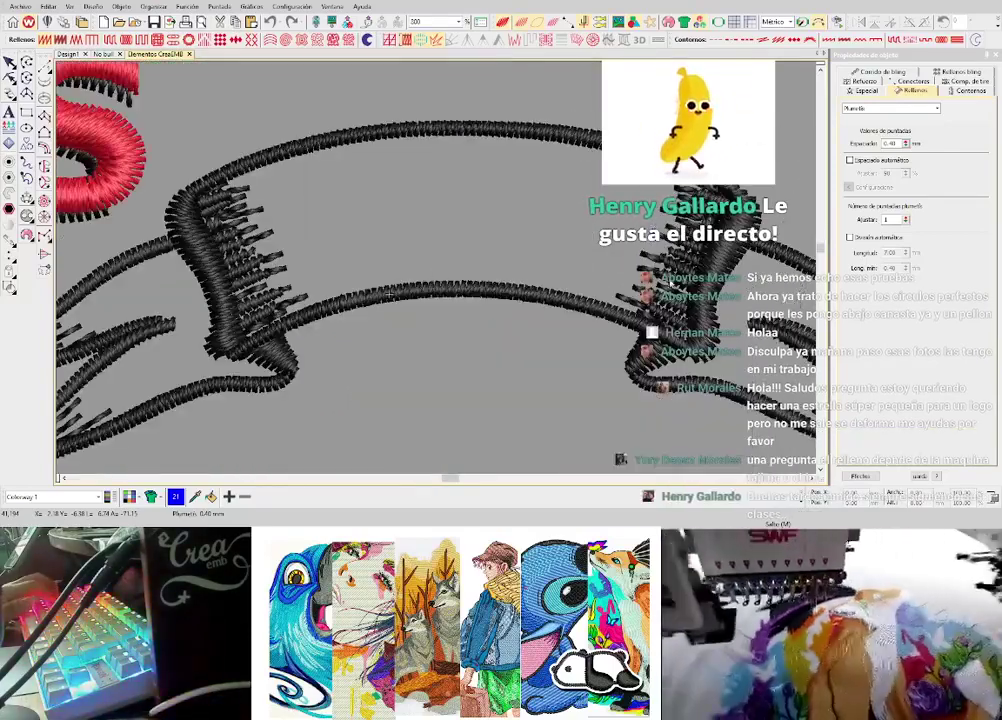
scroll(432, 270, up, 3)
scroll(472, 275, down, 3)
scroll(468, 271, up, 4)
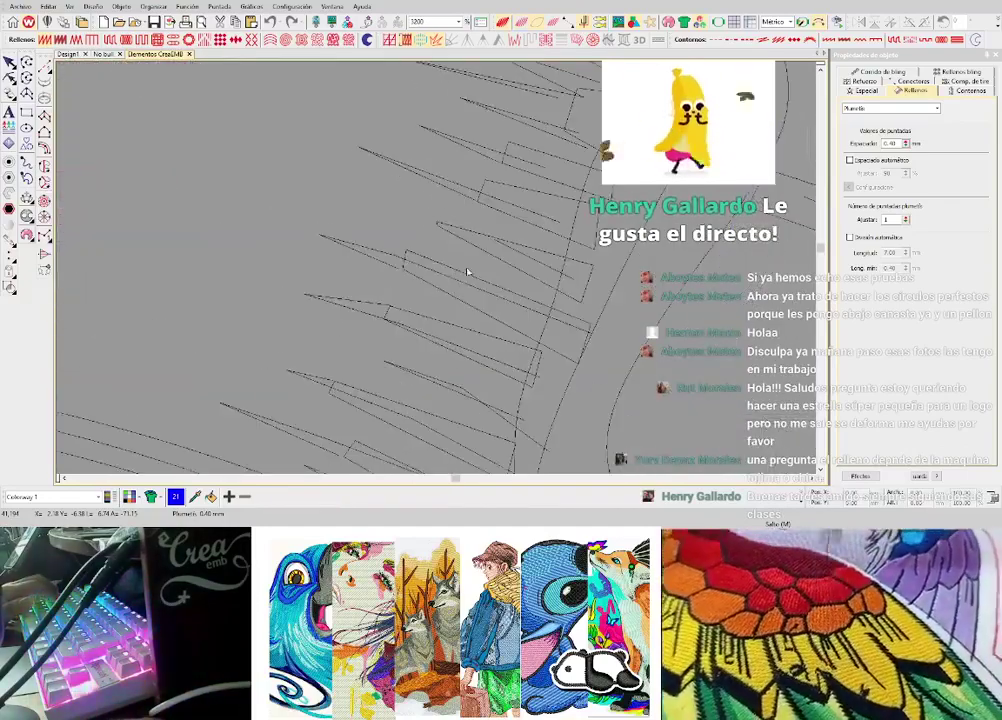
click(468, 271)
scroll(406, 182, down, 4)
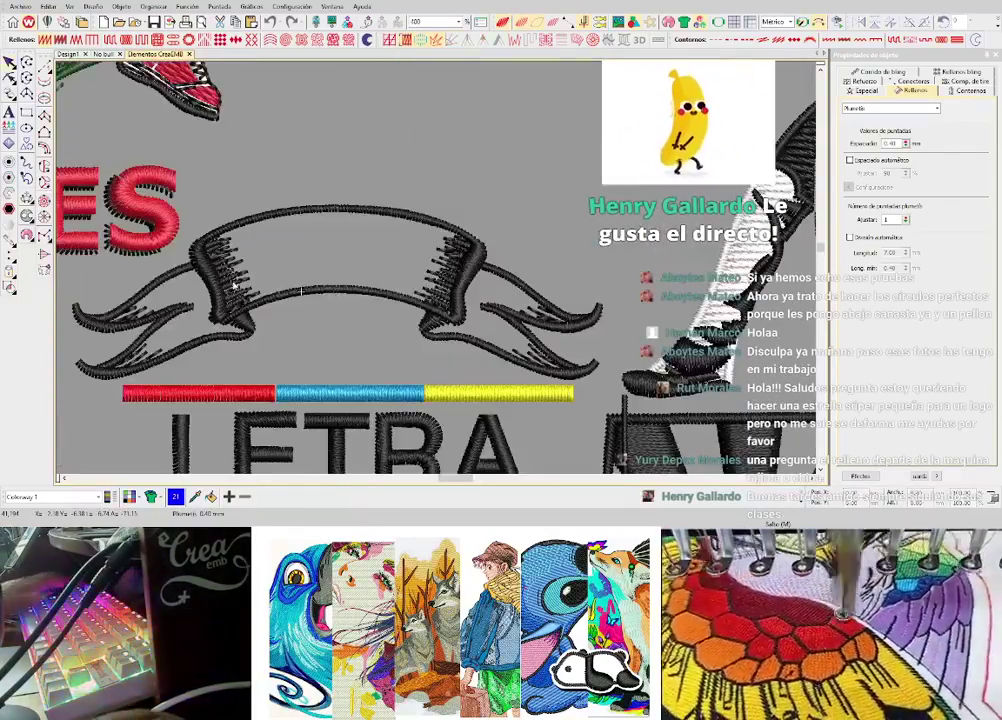
- Examine the Santa design's fills and outlines, including the JUMP ATHLETIC lettering on the sack
scroll(224, 278, down, 2)
scroll(432, 156, up, 3)
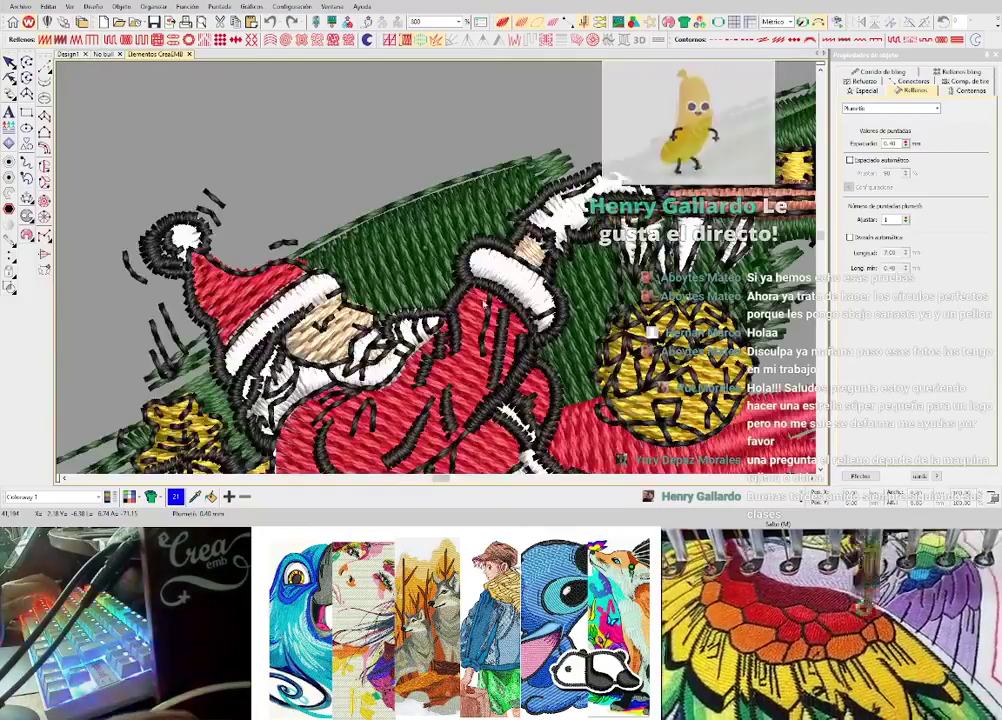
scroll(435, 267, down, 2)
scroll(428, 338, up, 2)
scroll(454, 215, down, 2)
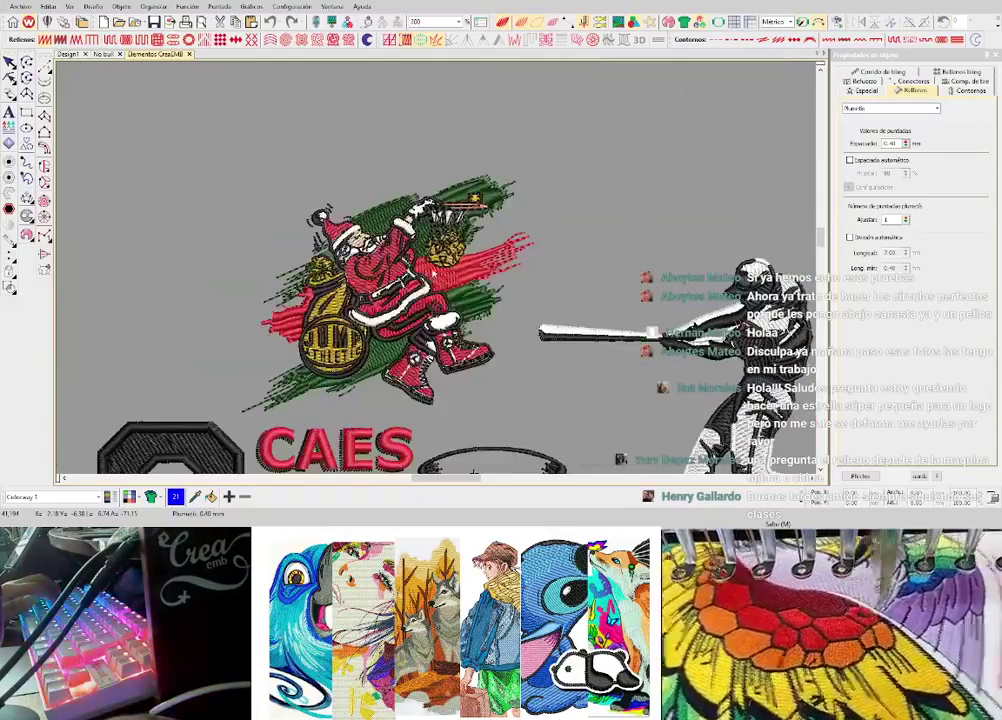
scroll(342, 215, up, 2)
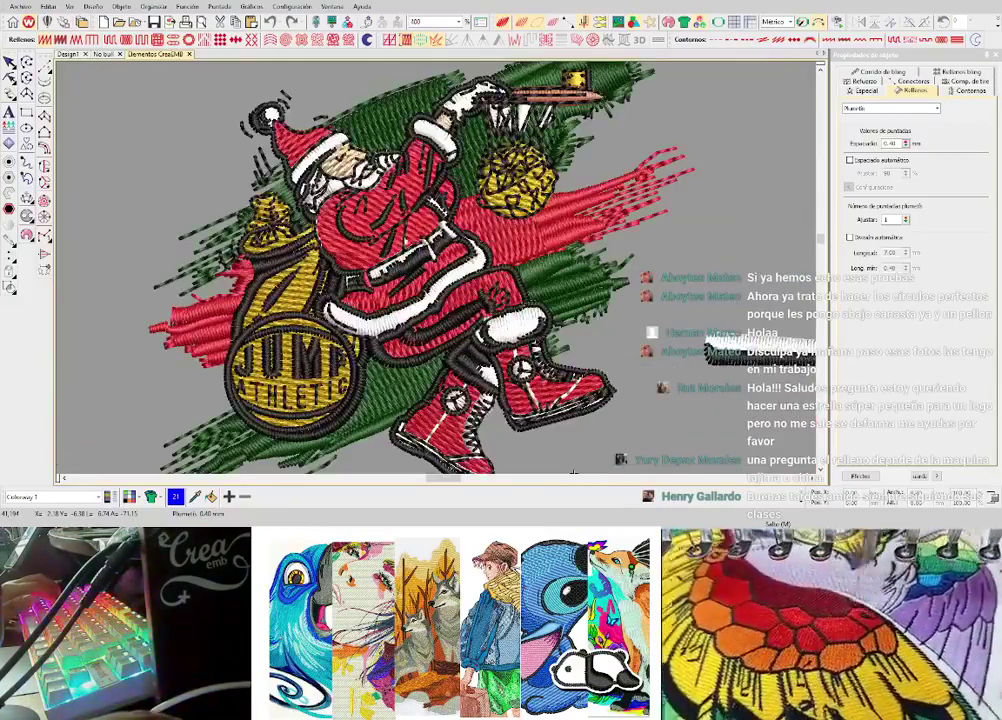
scroll(230, 285, up, 4)
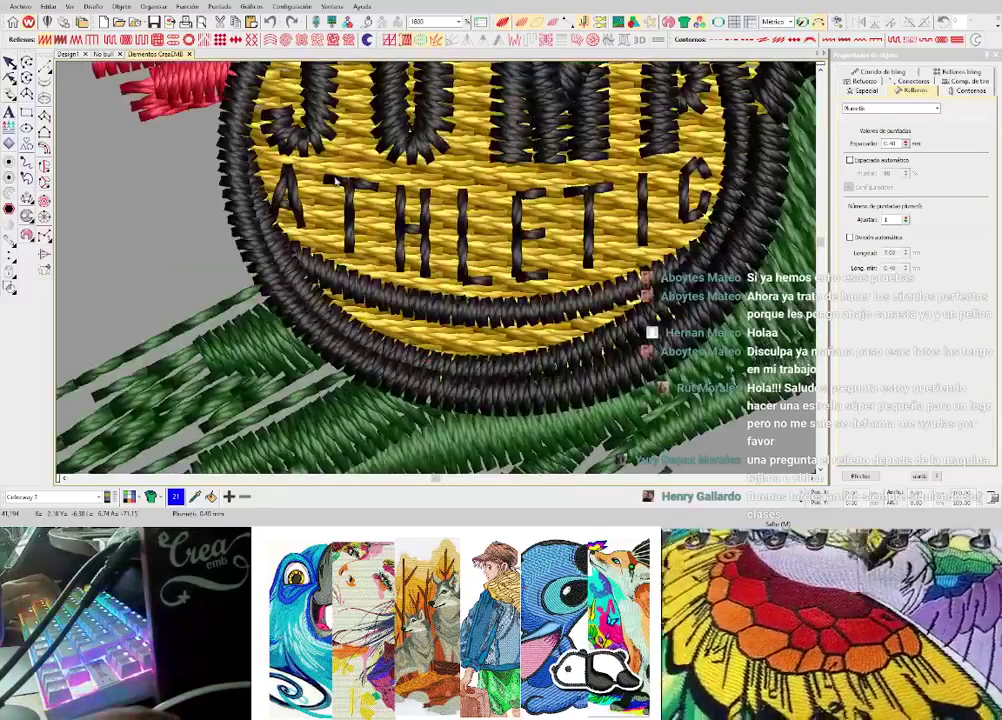
scroll(263, 144, down, 4)
scroll(370, 230, up, 4)
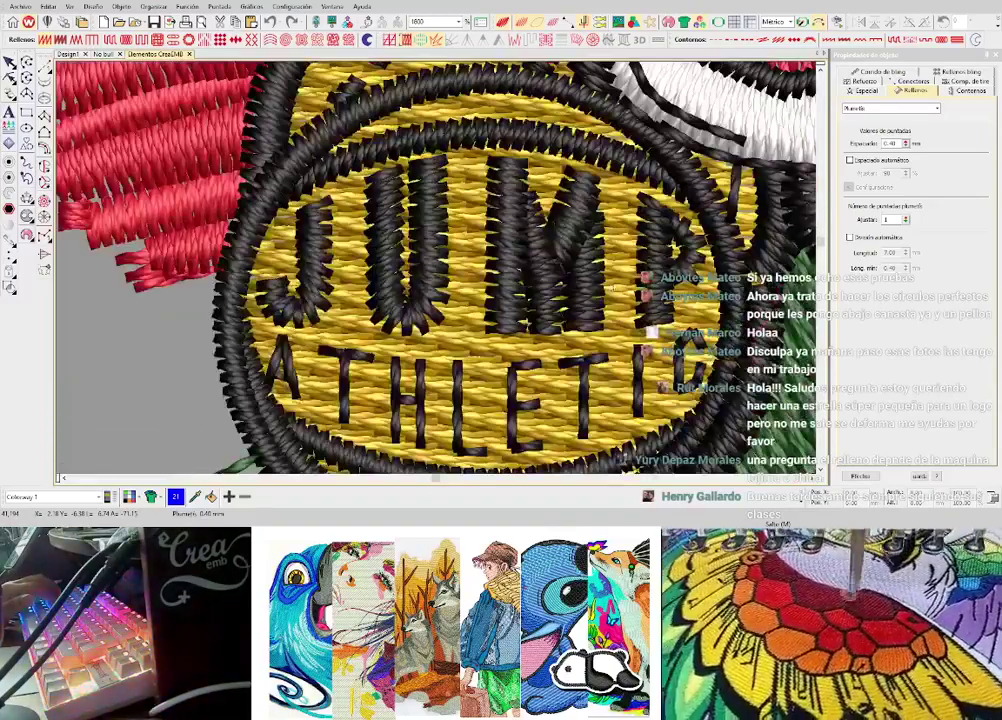
scroll(344, 213, down, 3)
scroll(563, 455, down, 1)
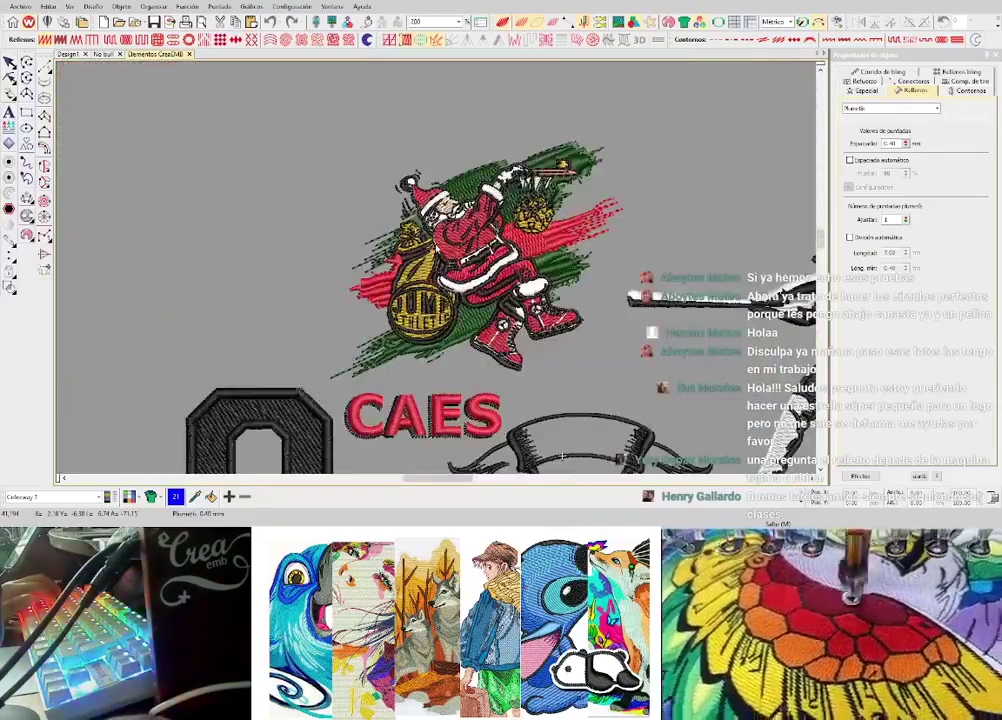
scroll(430, 250, up, 4)
scroll(440, 265, down, 4)
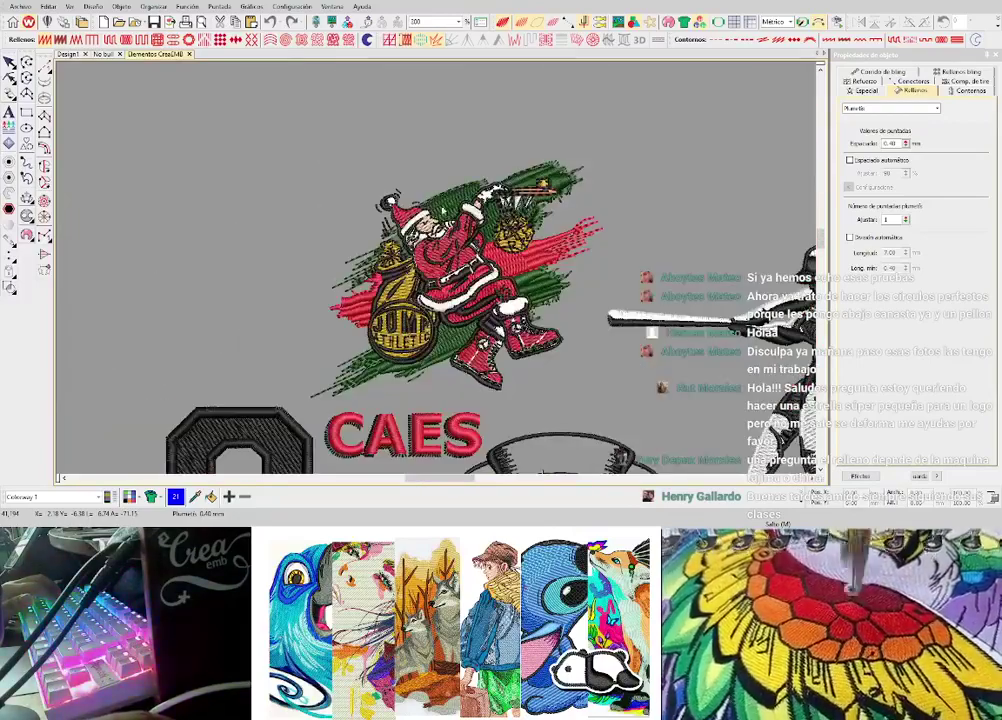
scroll(505, 413, up, 4)
scroll(505, 413, down, 4)
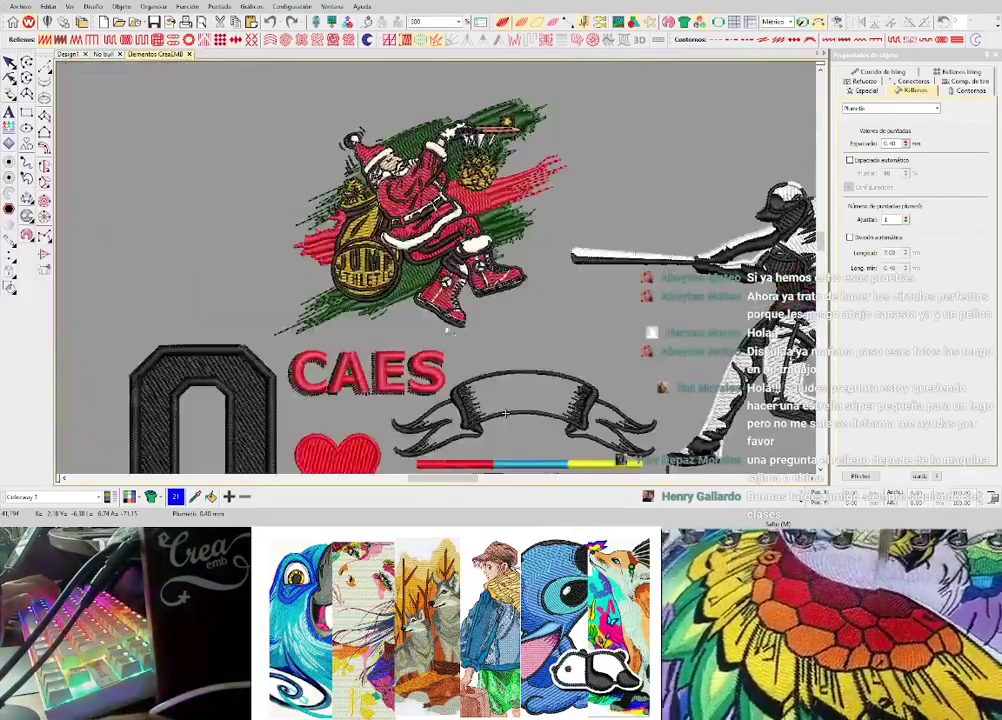
- Examine the stitching of the stars and the large number 0 with its satin borders
scroll(505, 413, down, 3)
scroll(440, 273, up, 3)
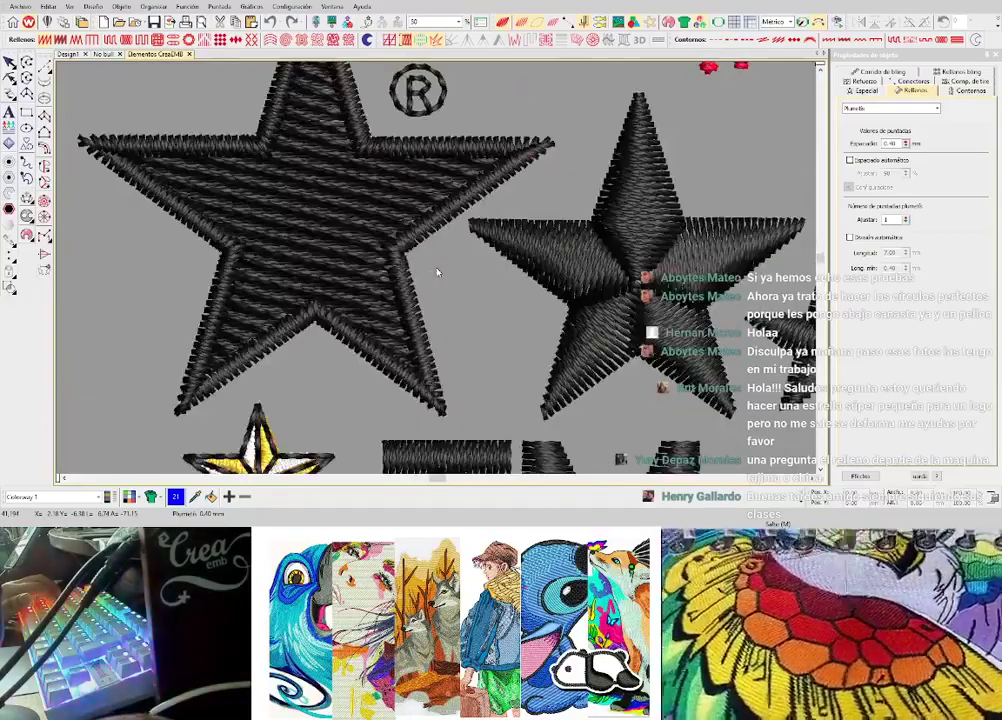
scroll(438, 273, down, 4)
scroll(378, 215, up, 3)
scroll(378, 215, down, 1)
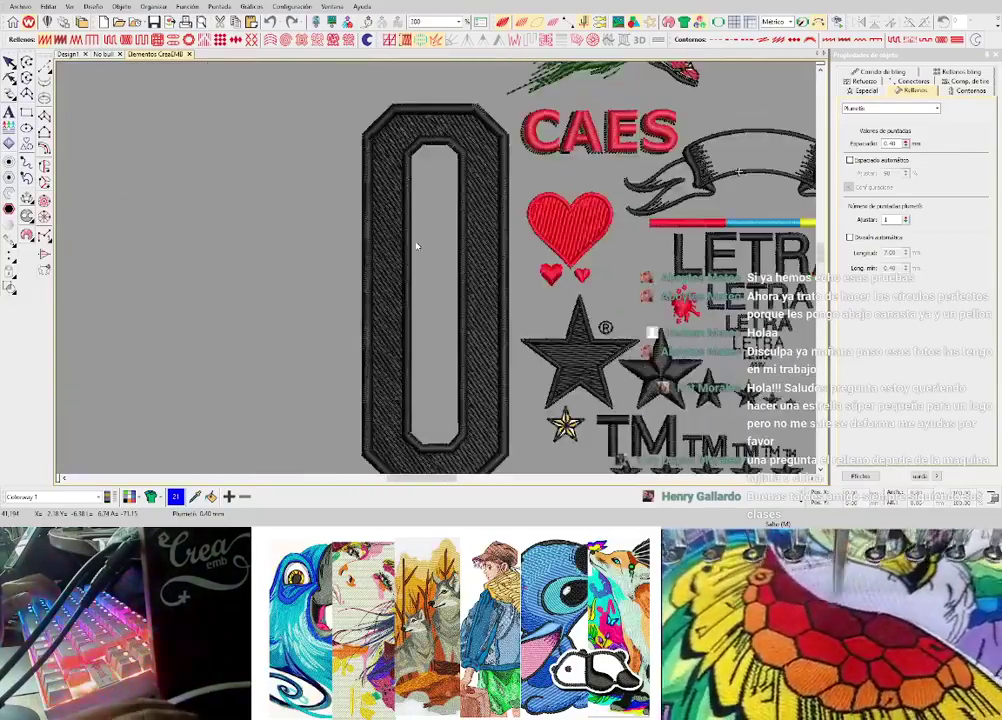
scroll(416, 246, up, 1)
scroll(438, 271, down, 1)
scroll(446, 200, up, 1)
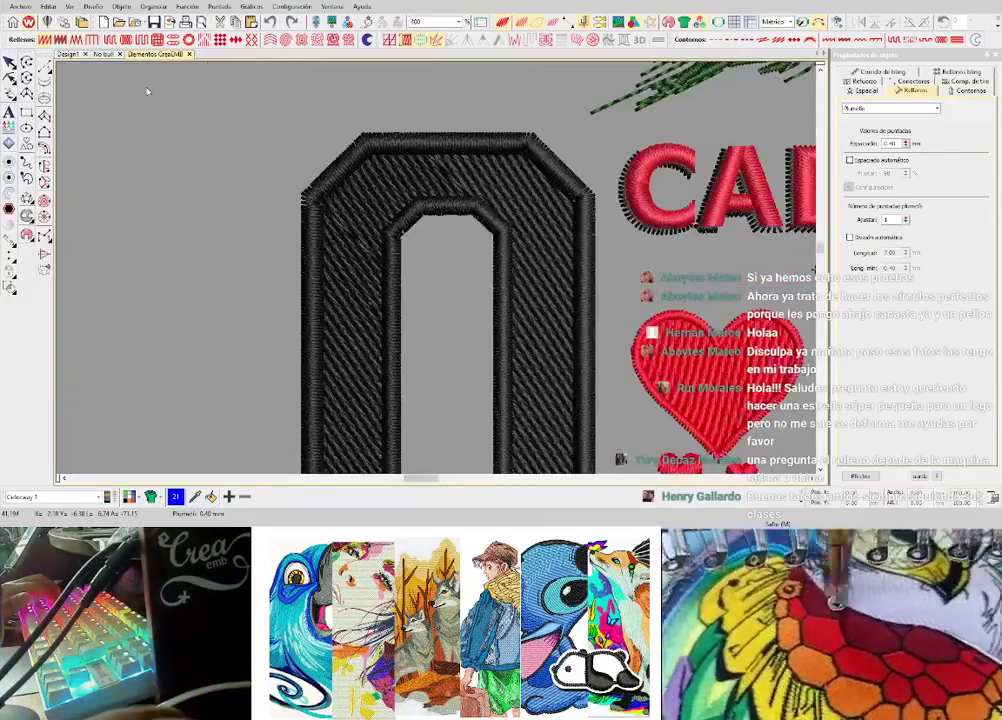
- Close the No bull design and return to Design1, framing the BULL lettering on the banner
click(100, 54)
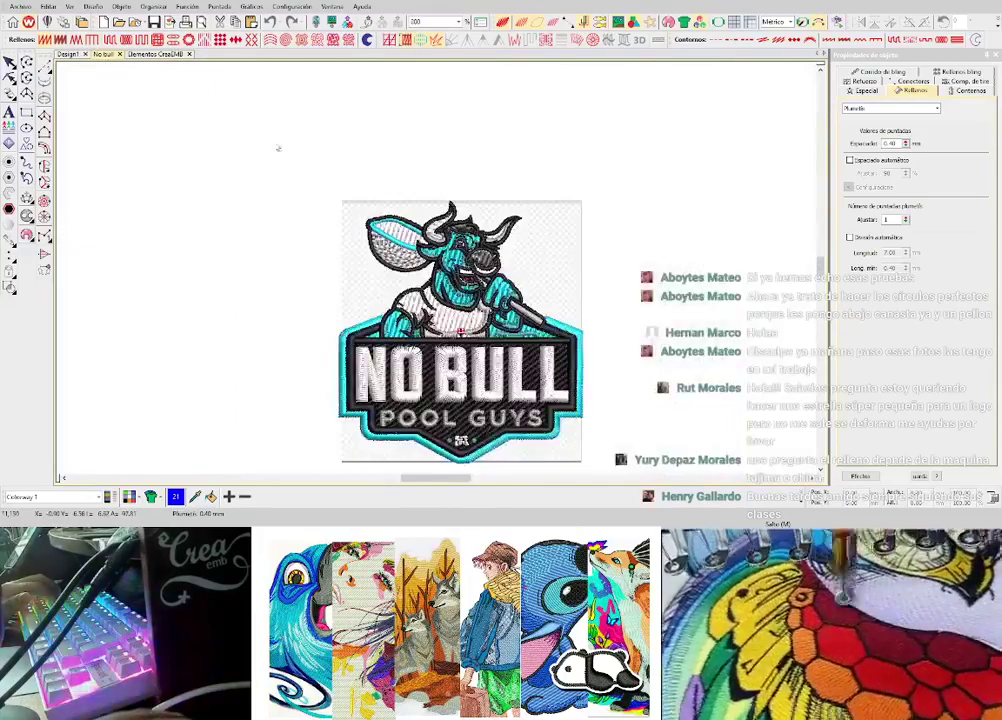
click(119, 54)
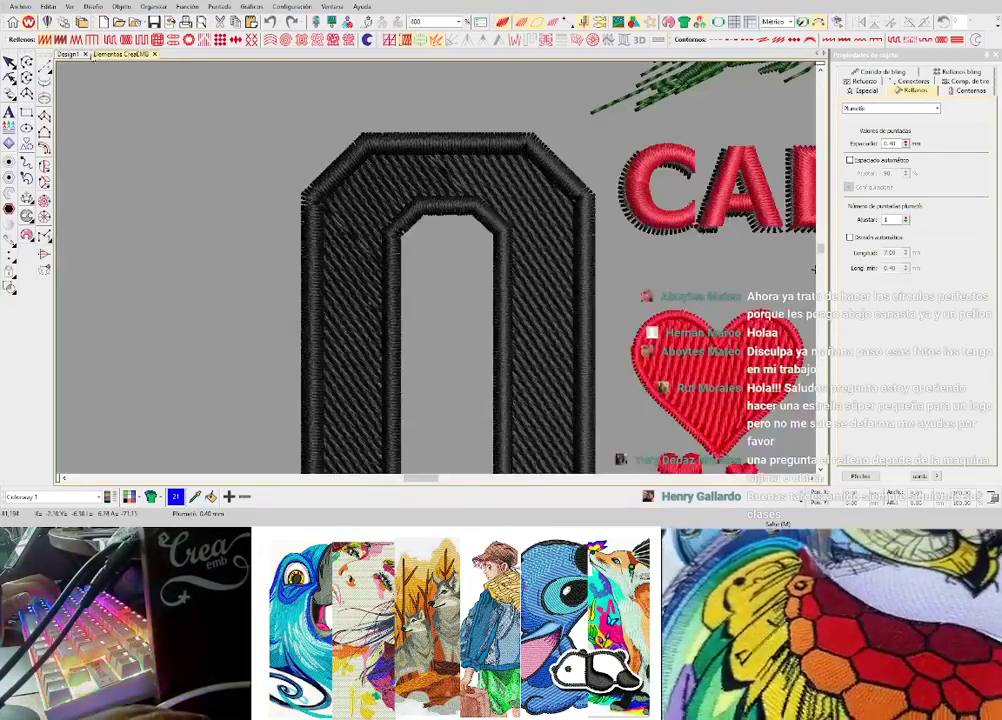
click(74, 54)
scroll(437, 280, down, 2)
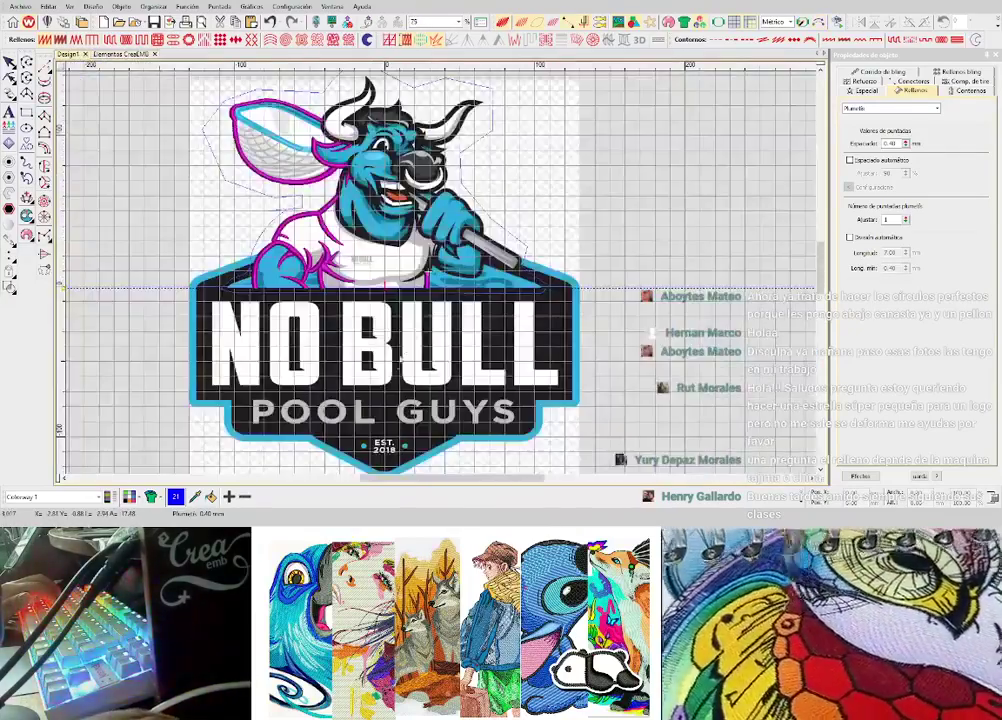
scroll(441, 275, up, 1)
scroll(452, 239, up, 2)
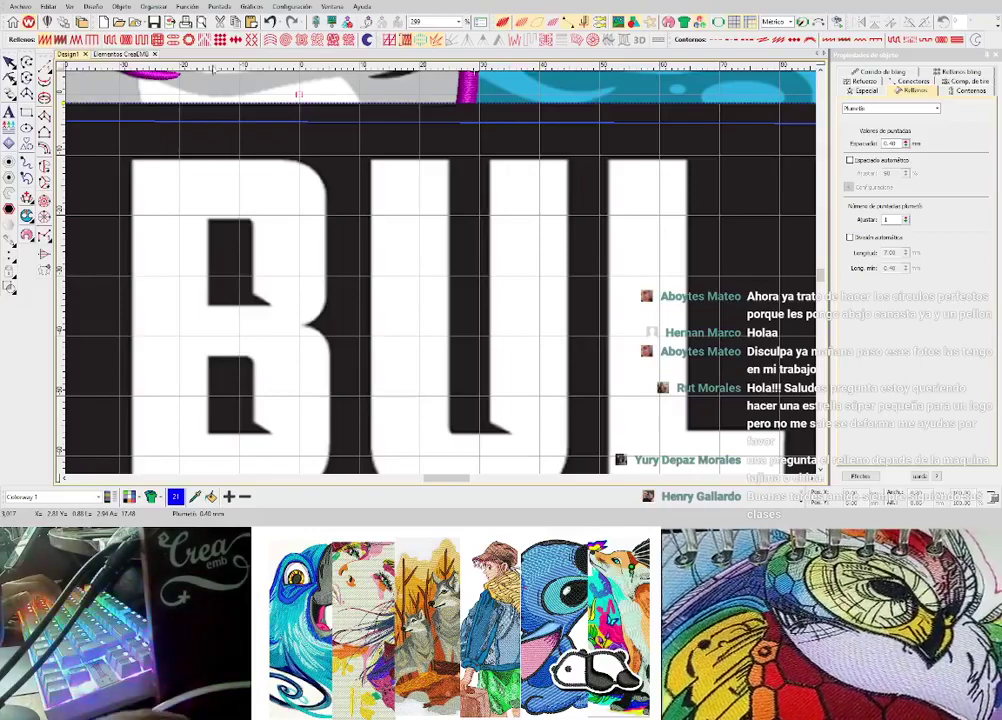
- Switch to the Elementos CreaEMB design and examine the CAES lettering and the stitch angles of the large and small red hearts
click(120, 53)
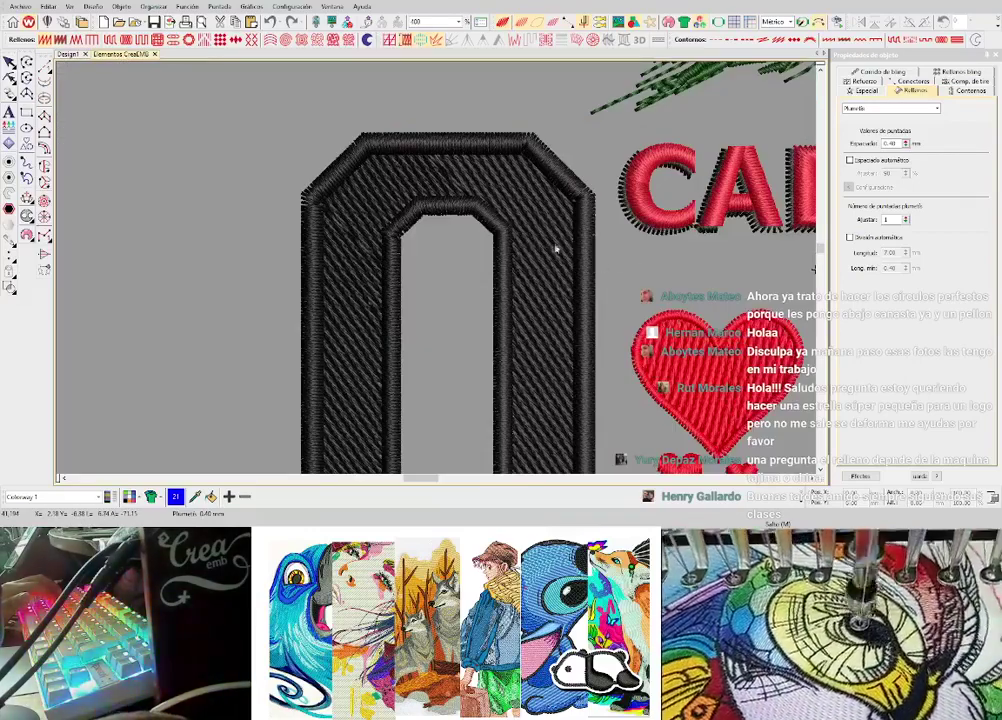
middle_click(758, 220)
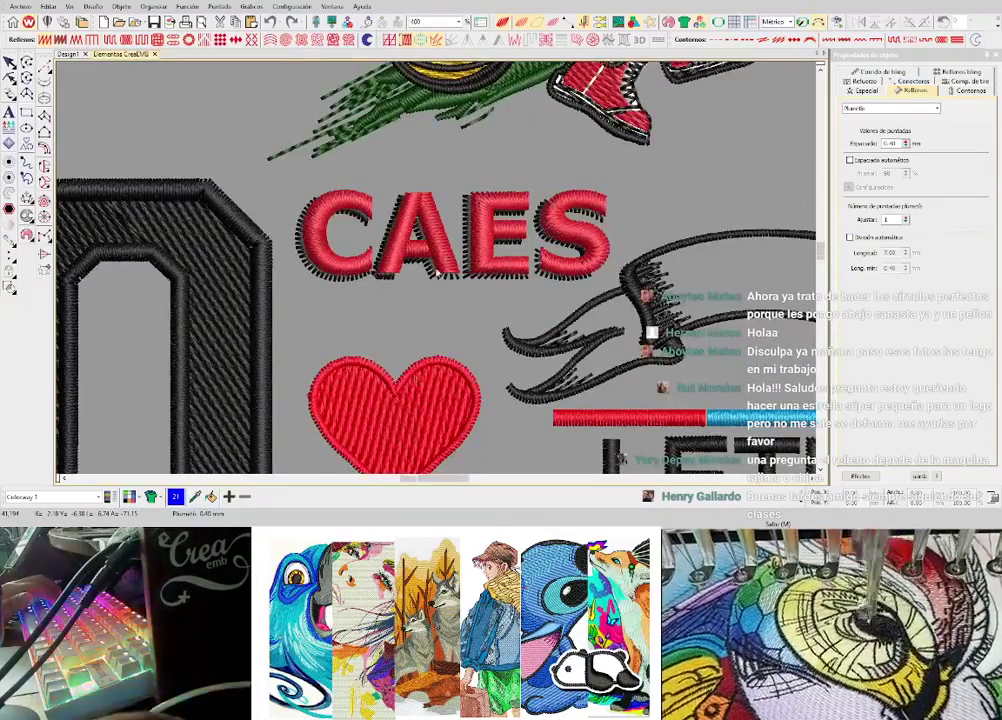
scroll(430, 380, up, 2)
scroll(440, 280, down, 2)
scroll(451, 279, up, 2)
scroll(451, 279, up, 2)
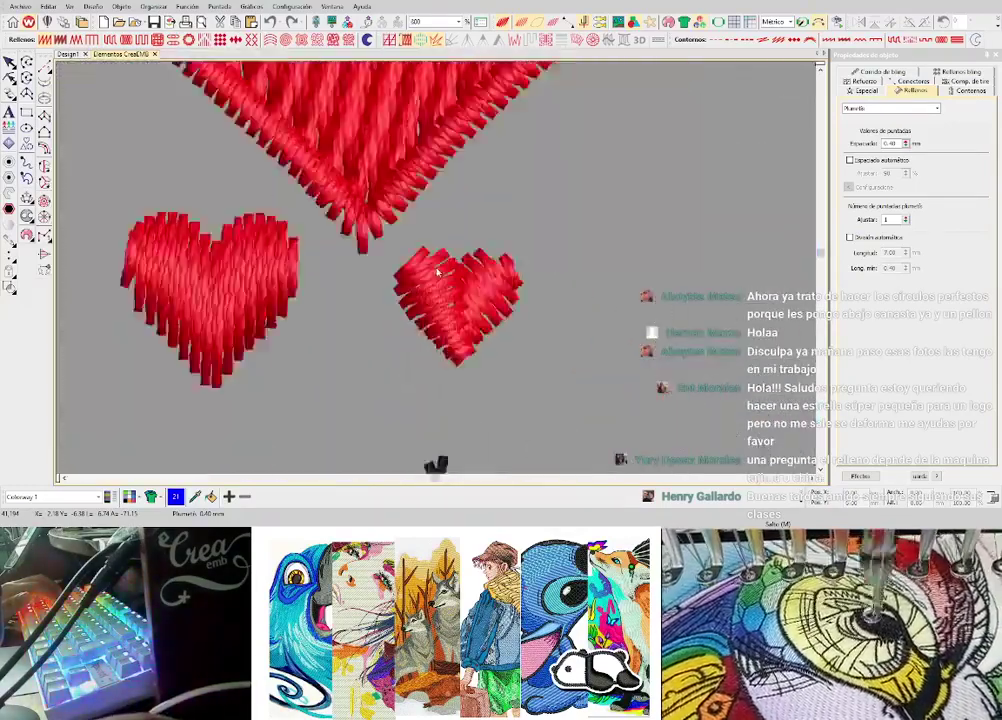
scroll(463, 275, down, 2)
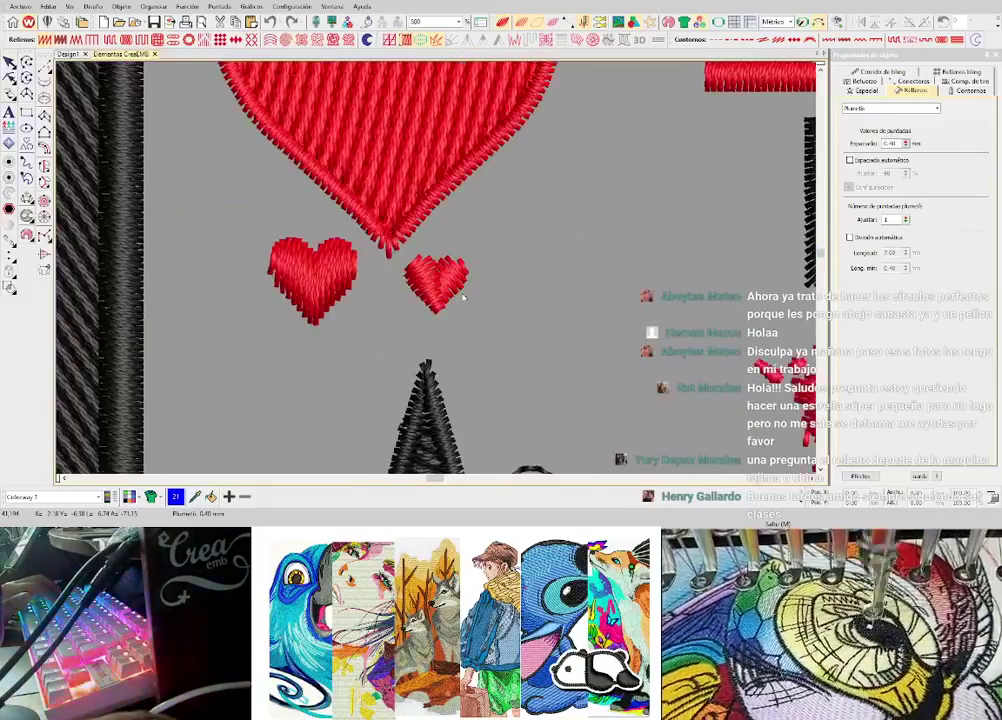
scroll(452, 280, down, 2)
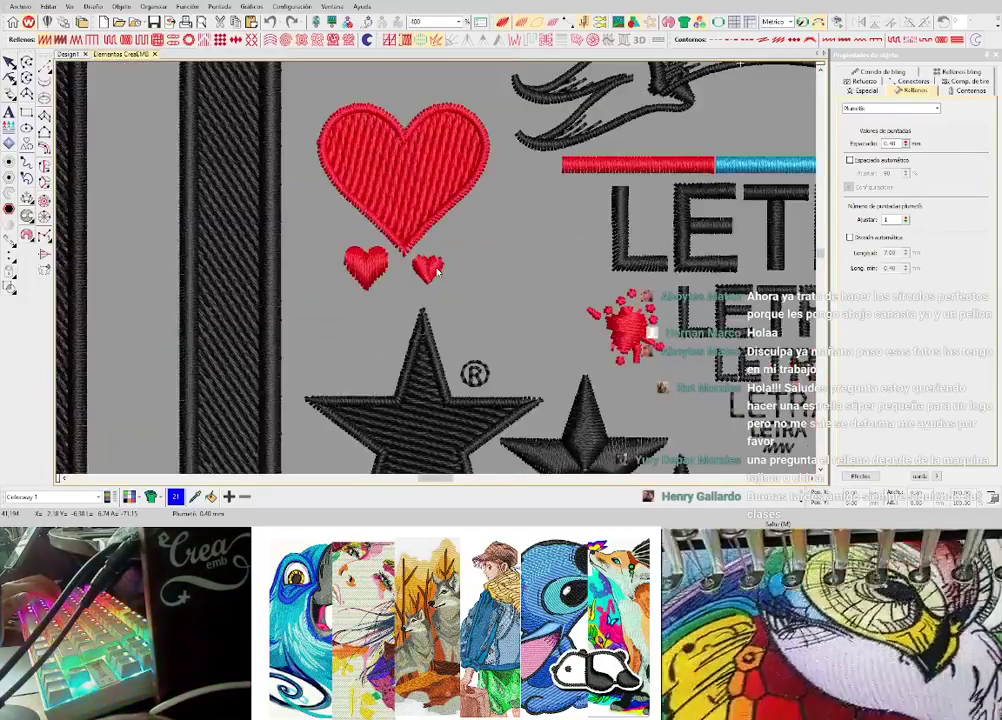
scroll(438, 253, up, 2)
scroll(436, 291, down, 2)
scroll(430, 268, up, 2)
scroll(433, 280, down, 2)
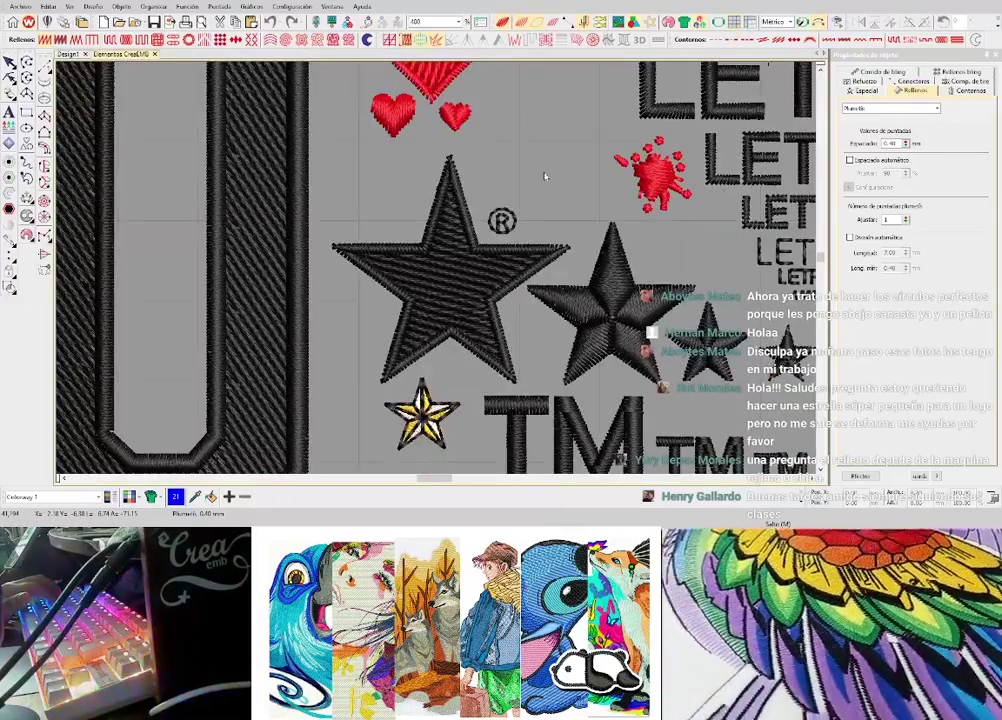
- Examine the small yellow and white star's satin segments and its black run-stitch outlines
scroll(450, 275, up, 2)
scroll(450, 275, down, 2)
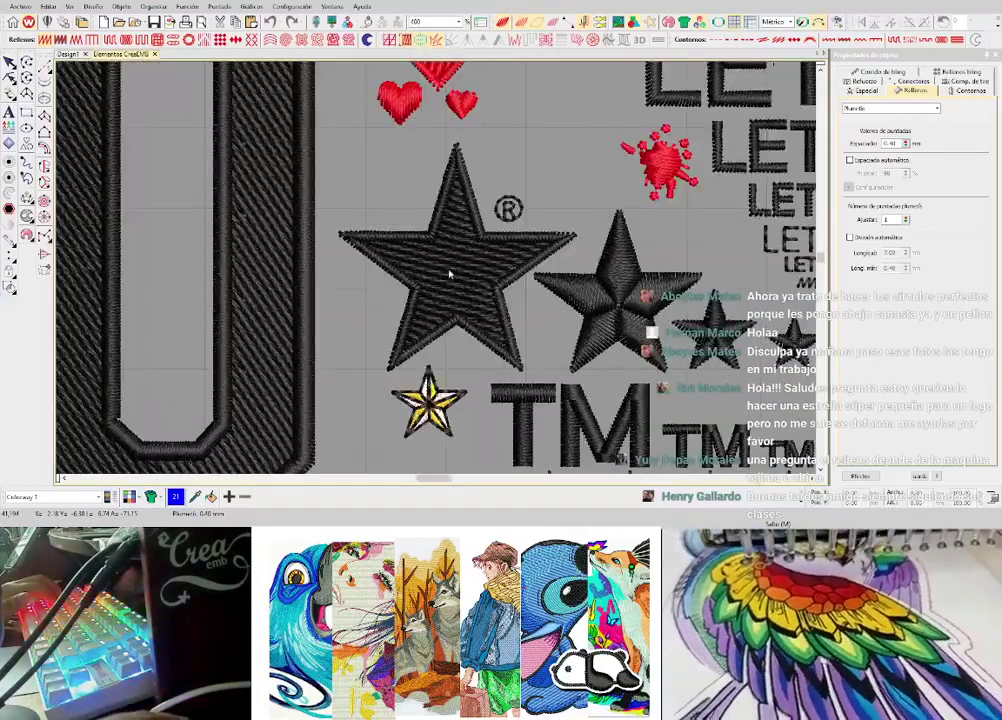
scroll(438, 271, up, 2)
scroll(437, 271, down, 2)
scroll(425, 400, up, 2)
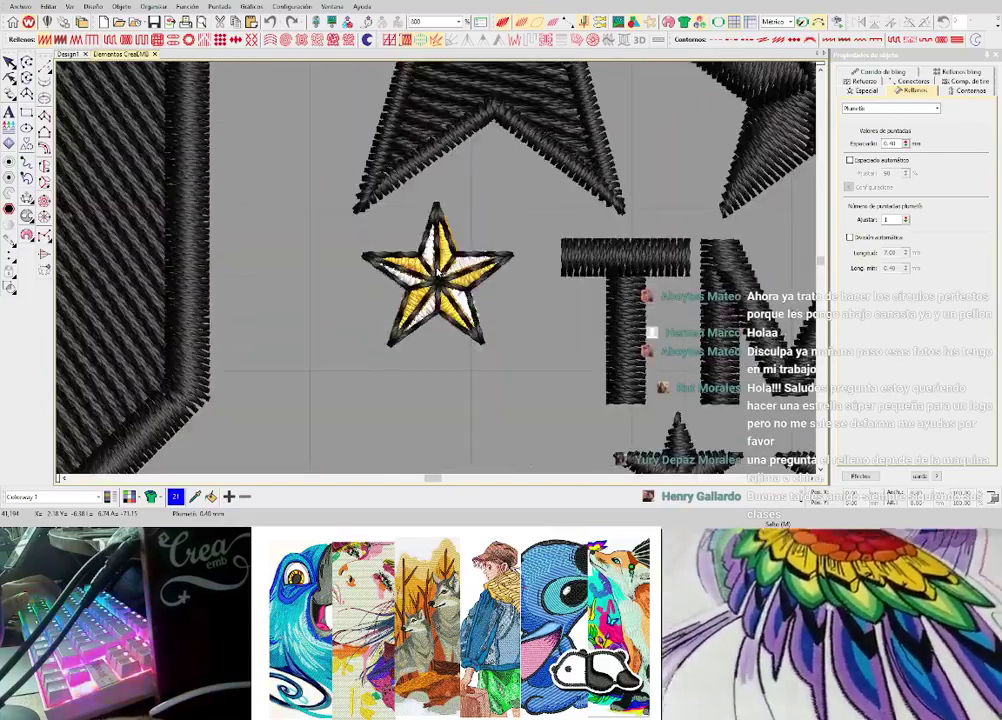
scroll(437, 271, down, 2)
scroll(436, 157, up, 2)
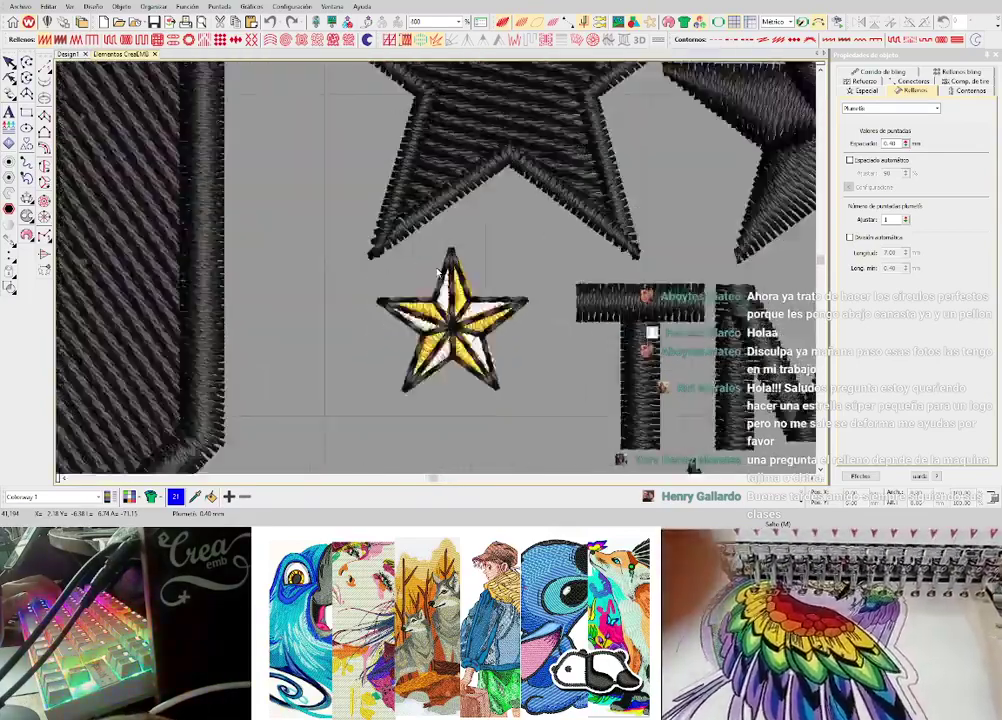
scroll(425, 240, up, 1)
scroll(434, 271, up, 2)
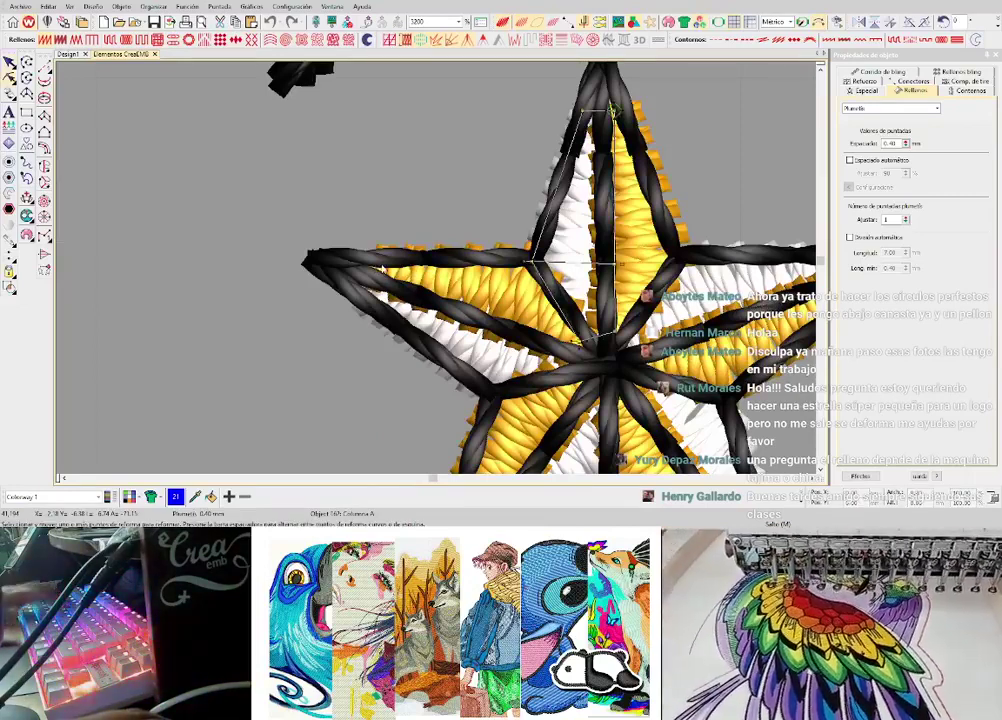
- Move the white satin segment of the yellow and white star's upper point out to the empty area beside the star
click(566, 250)
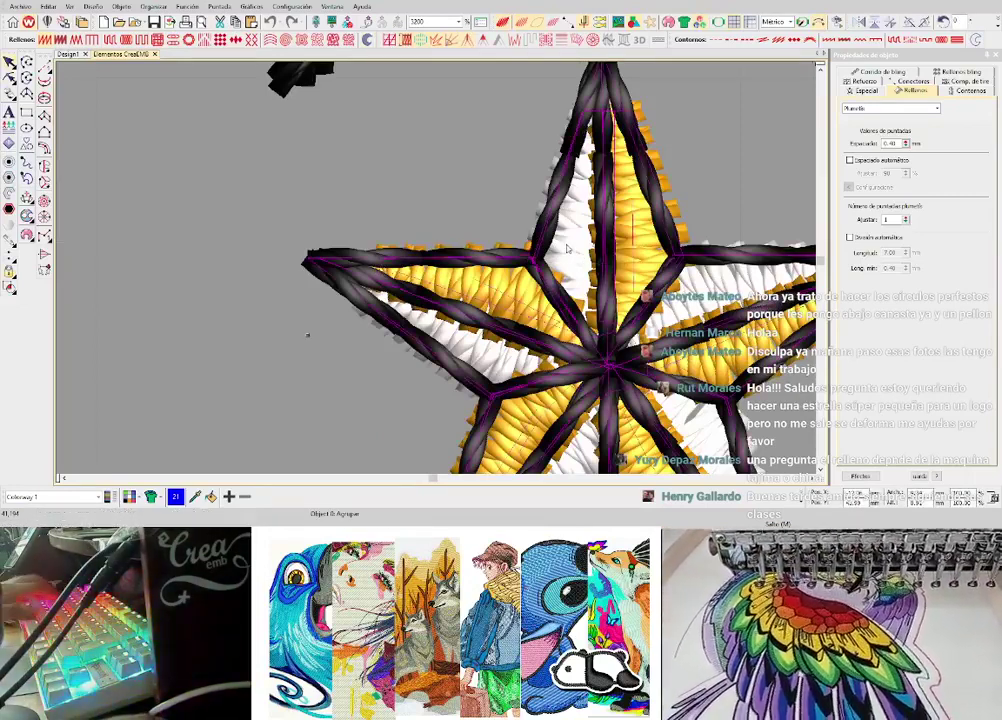
drag(575, 240, 172, 264)
click(241, 140)
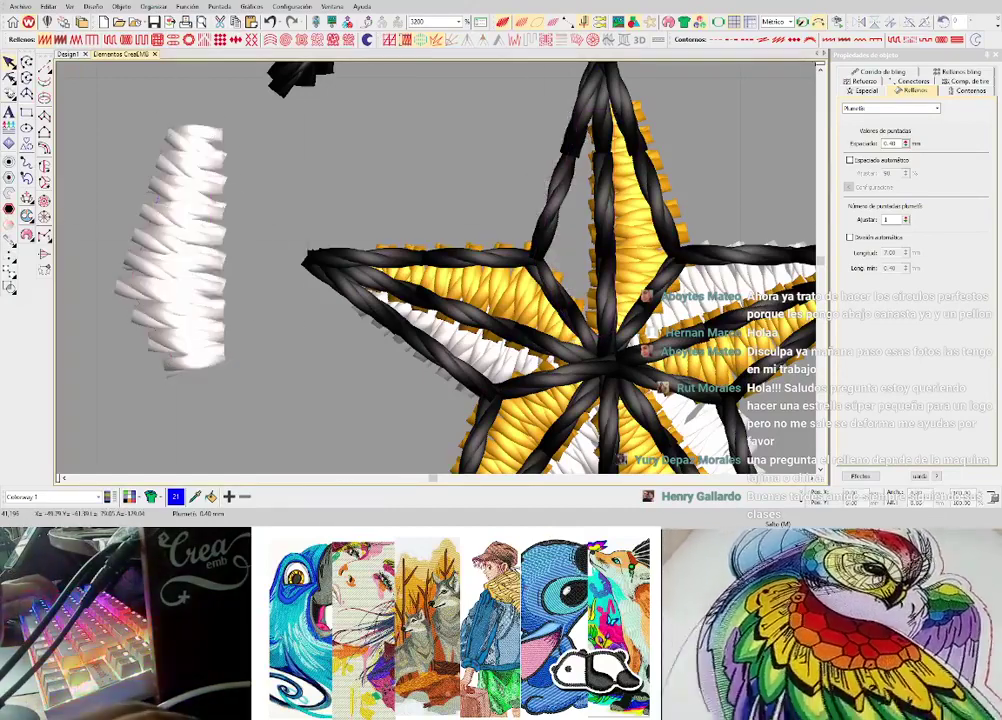
- Trace a pointed two-sided run-stitch outline with 1.50 mm stitch length over the separated white segment
click(44, 66)
click(130, 290)
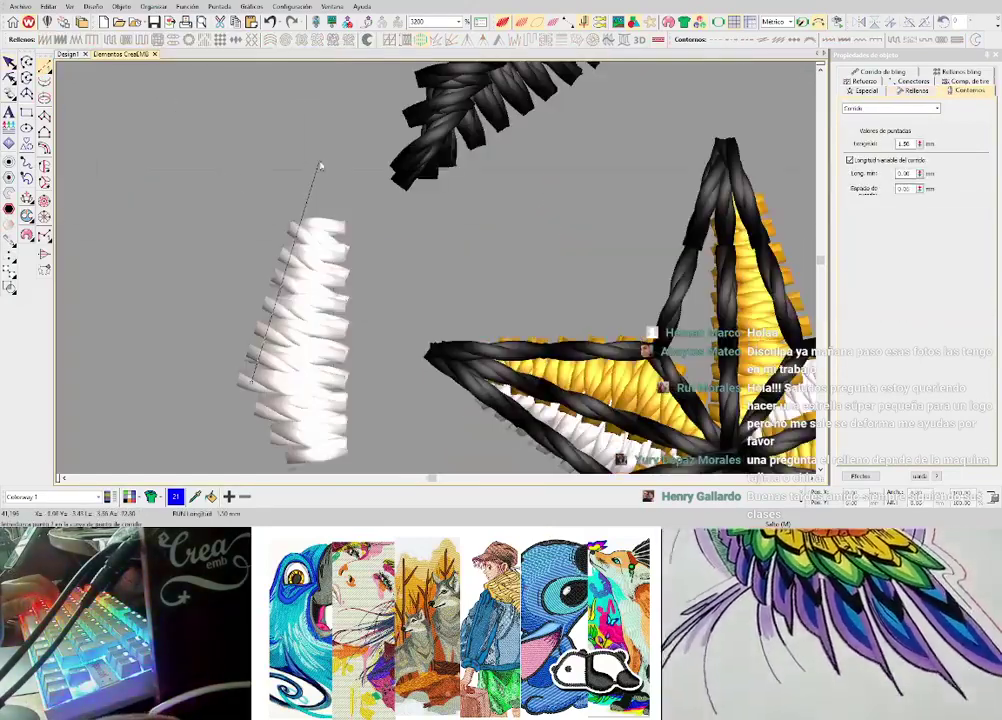
click(323, 157)
click(401, 376)
key(Return)
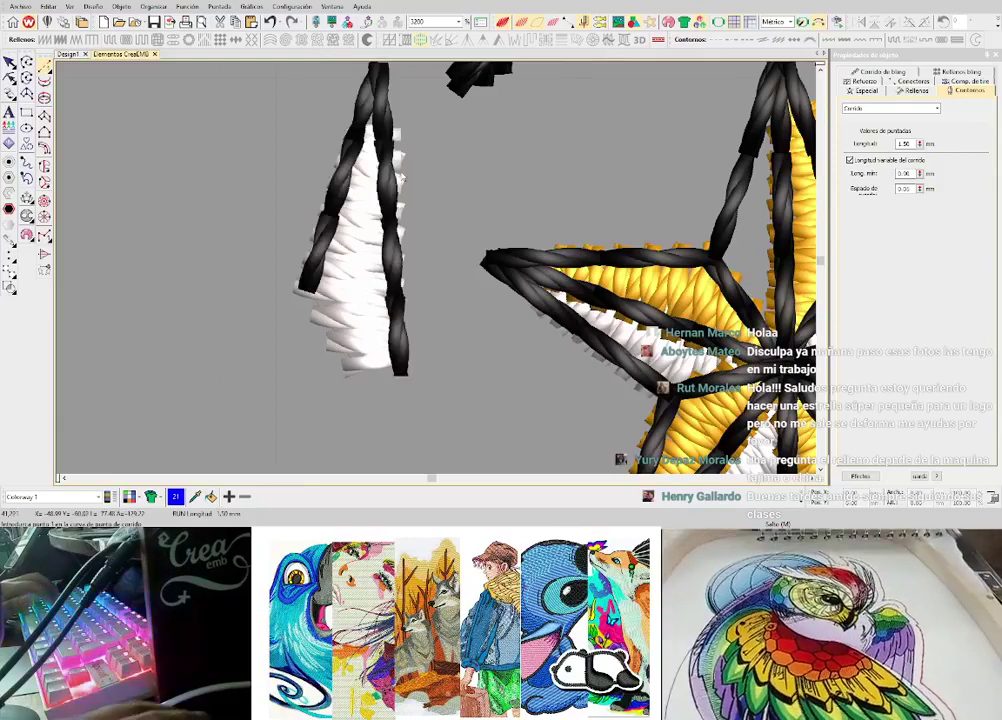
- Compare the run outline with the white segment's contour without stitch rendering, and undo the outline and the segment's move
scroll(372, 124, up, 2)
key(t)
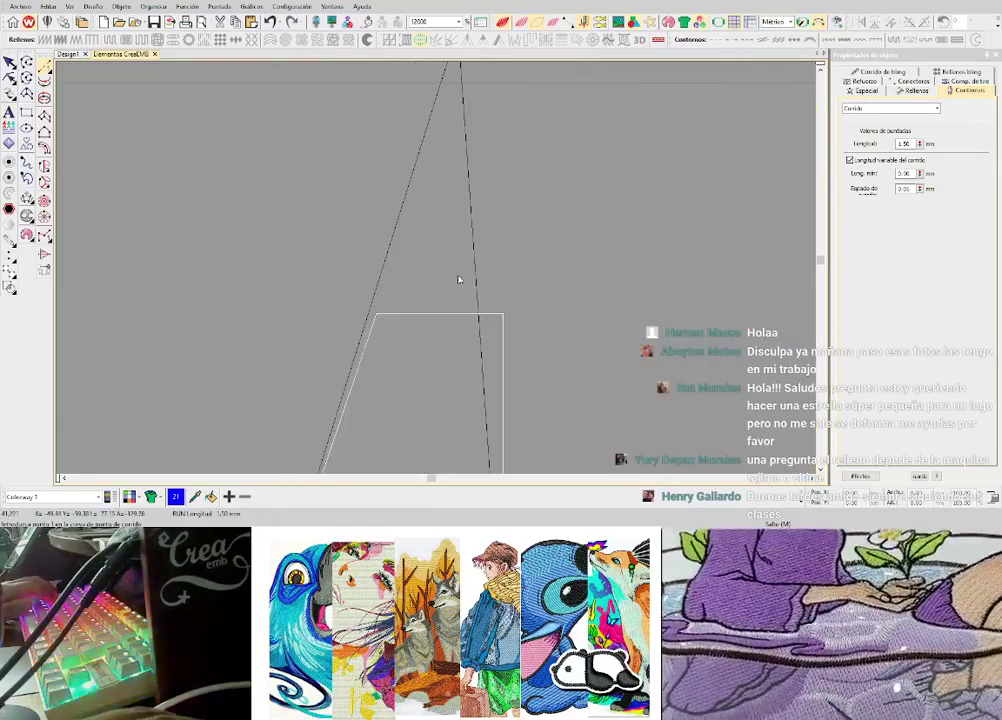
key(t)
scroll(459, 280, down, 2)
key(ctrl+z)
scroll(600, 296, down, 1)
scroll(556, 256, up, 1)
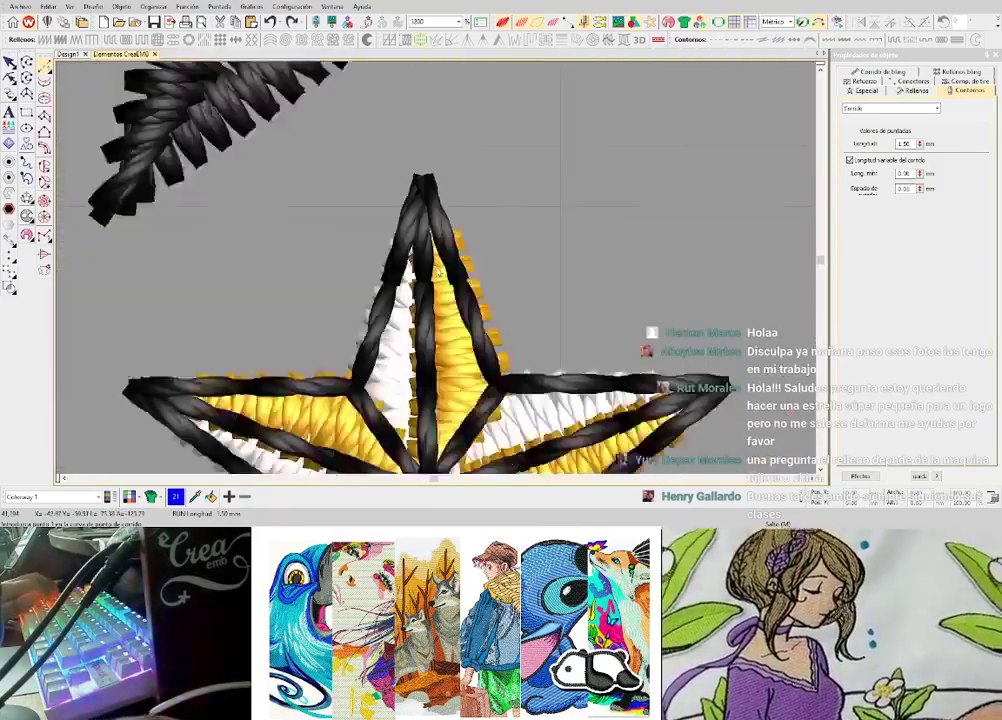
- Shift the large black star with the satin border slightly left, away from the ® symbol, and deselect it
scroll(438, 272, up, 1)
scroll(460, 240, down, 4)
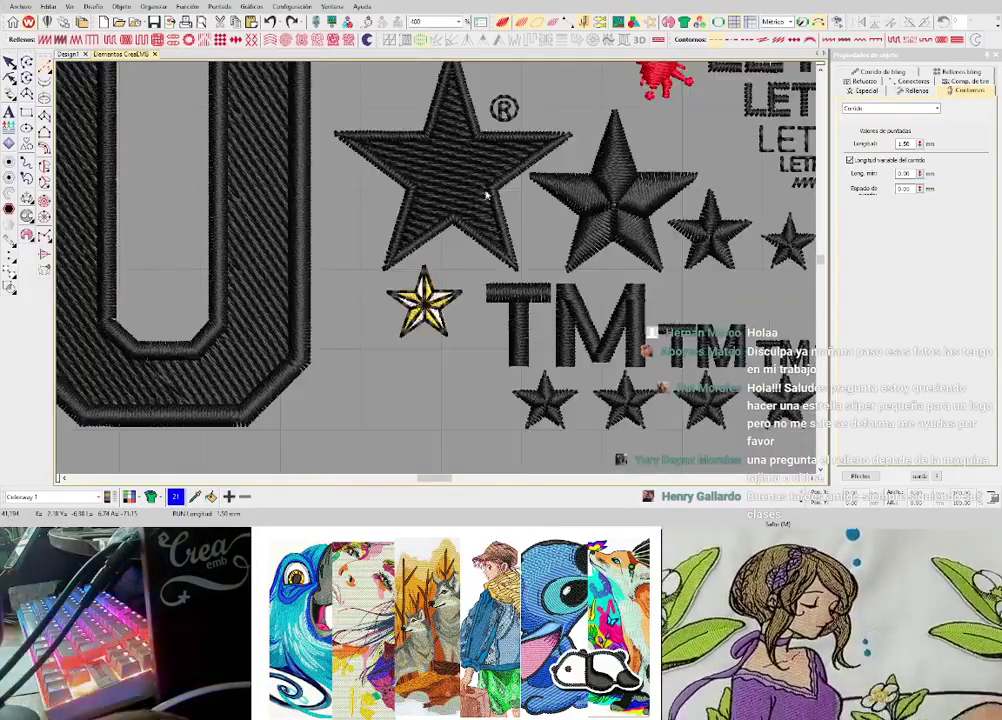
scroll(497, 179, up, 1)
scroll(425, 273, down, 1)
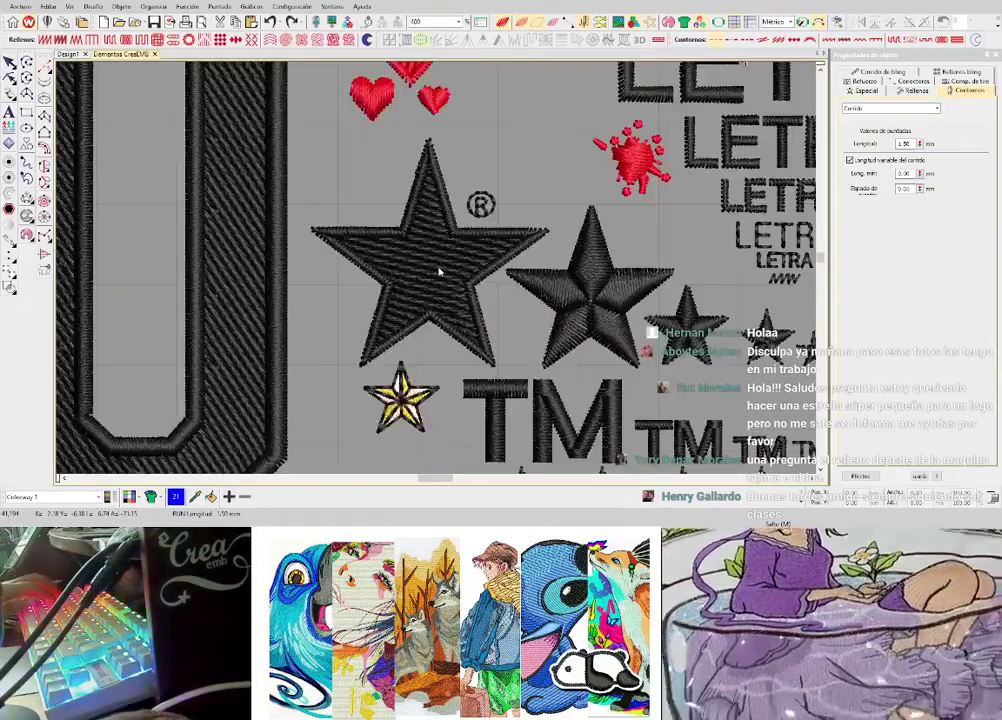
scroll(438, 272, up, 1)
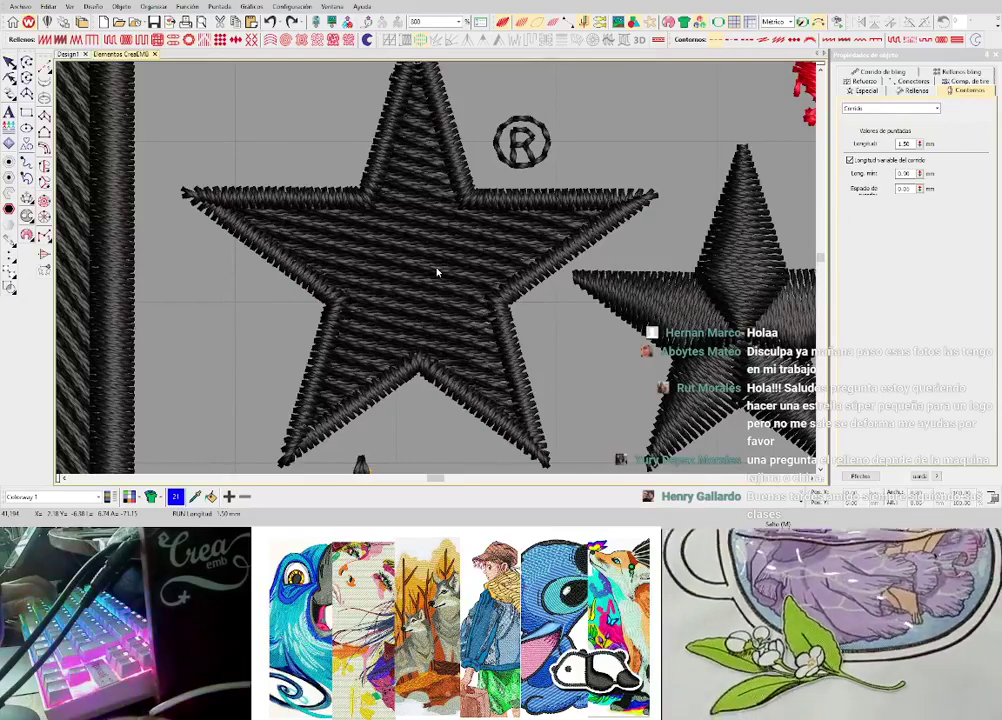
click(437, 272)
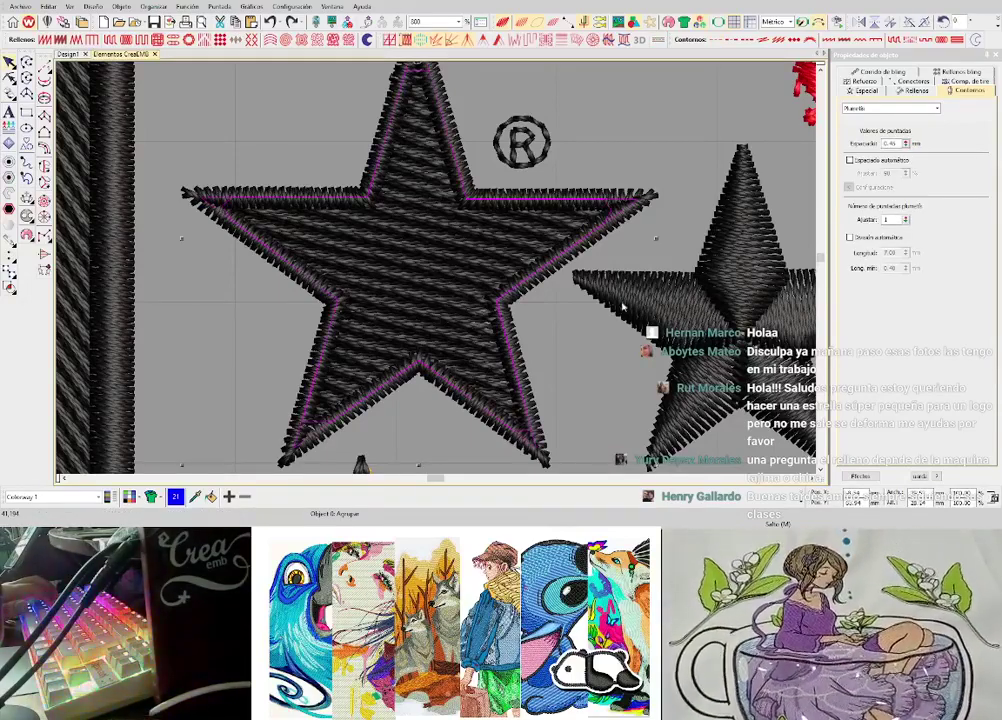
scroll(438, 273, down, 1)
scroll(437, 272, up, 1)
scroll(437, 272, down, 1)
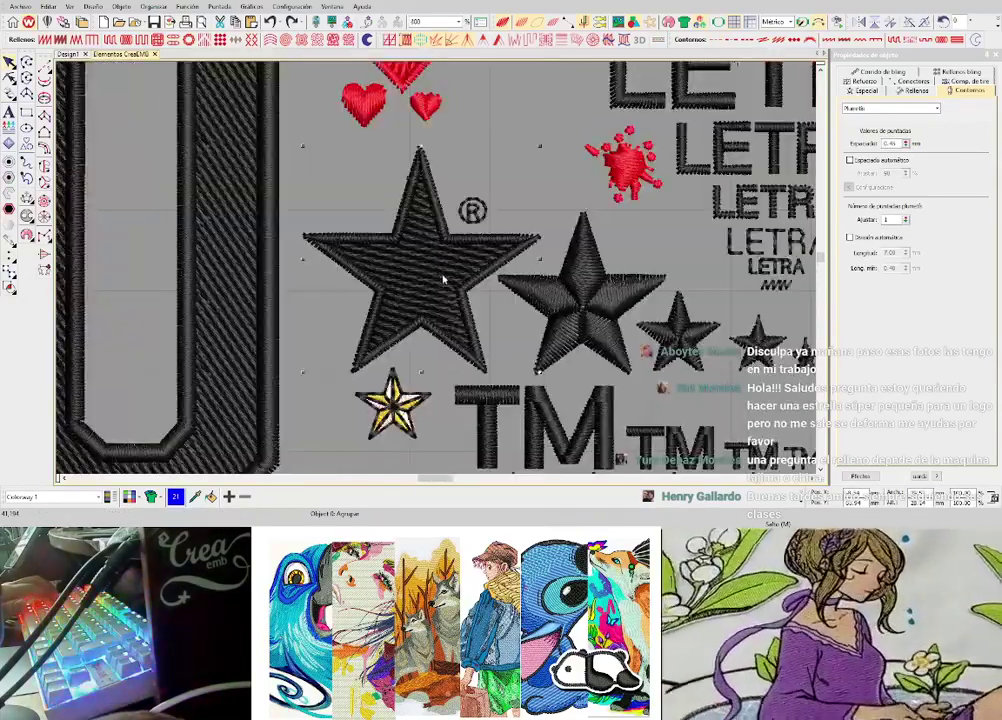
scroll(437, 272, up, 1)
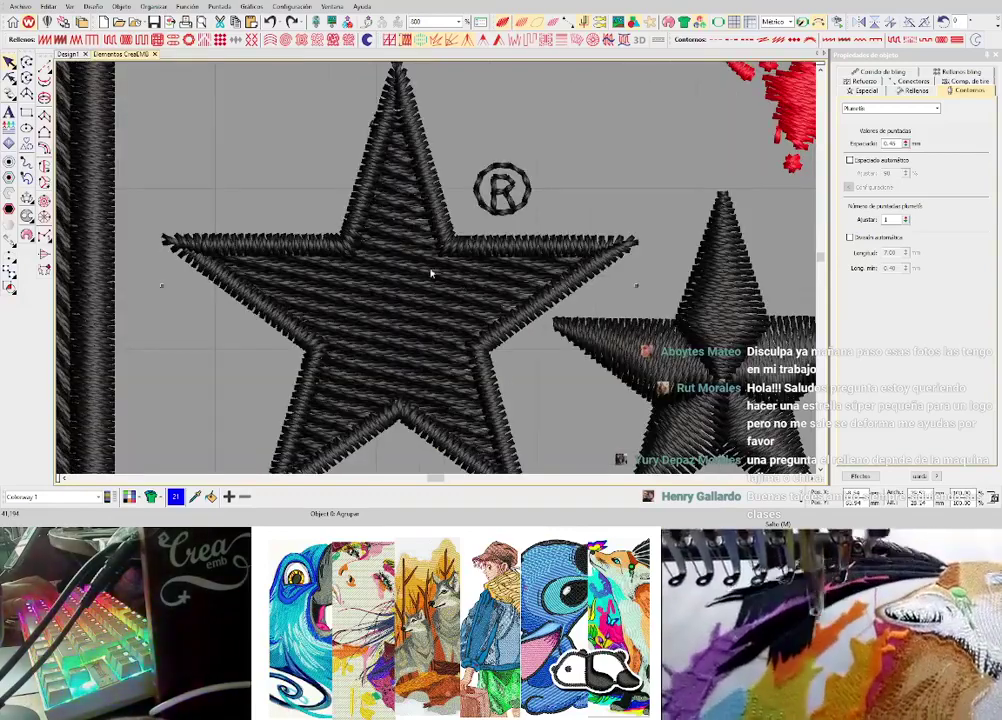
drag(462, 280, 415, 274)
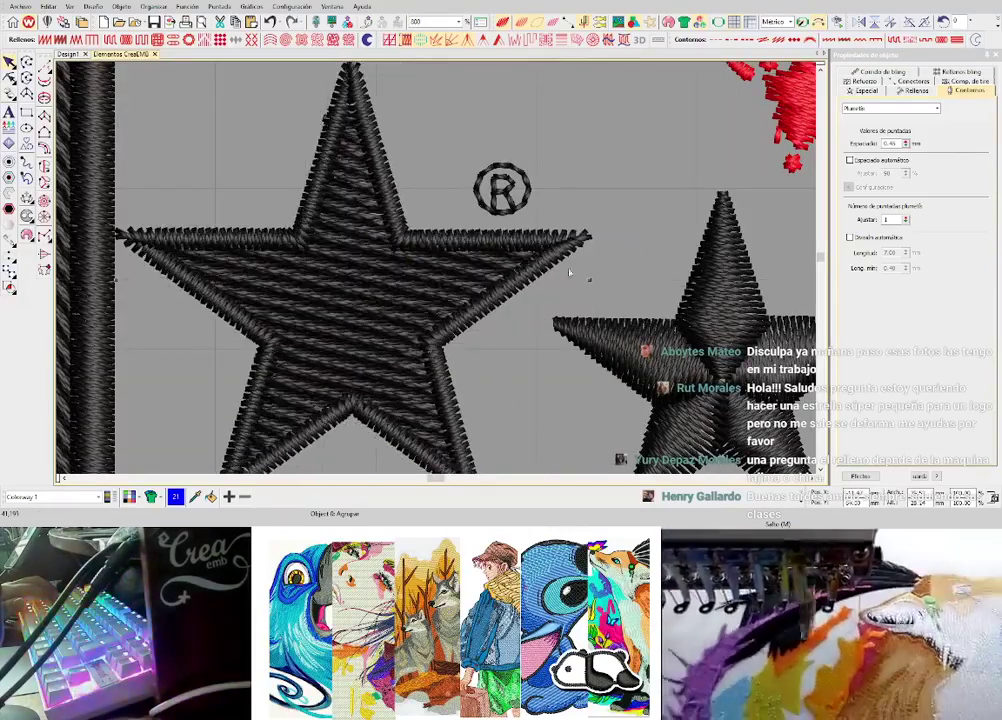
click(581, 234)
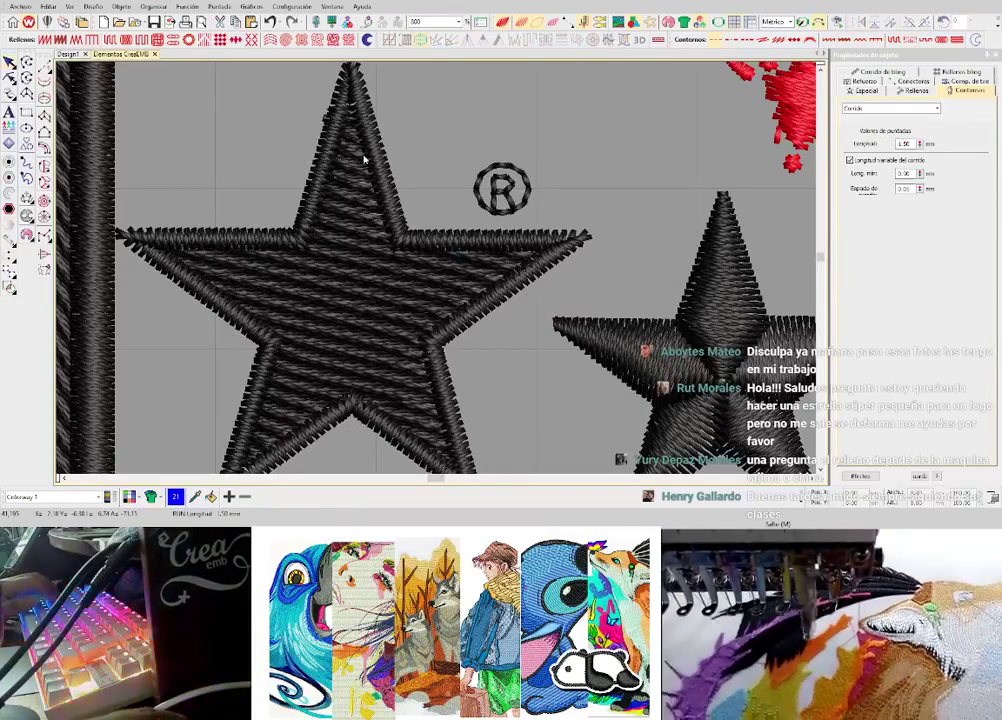
- Examine the fill and border contours at the large star's upper and side points with the stitches hidden, then show the stitches again
scroll(365, 160, up, 3)
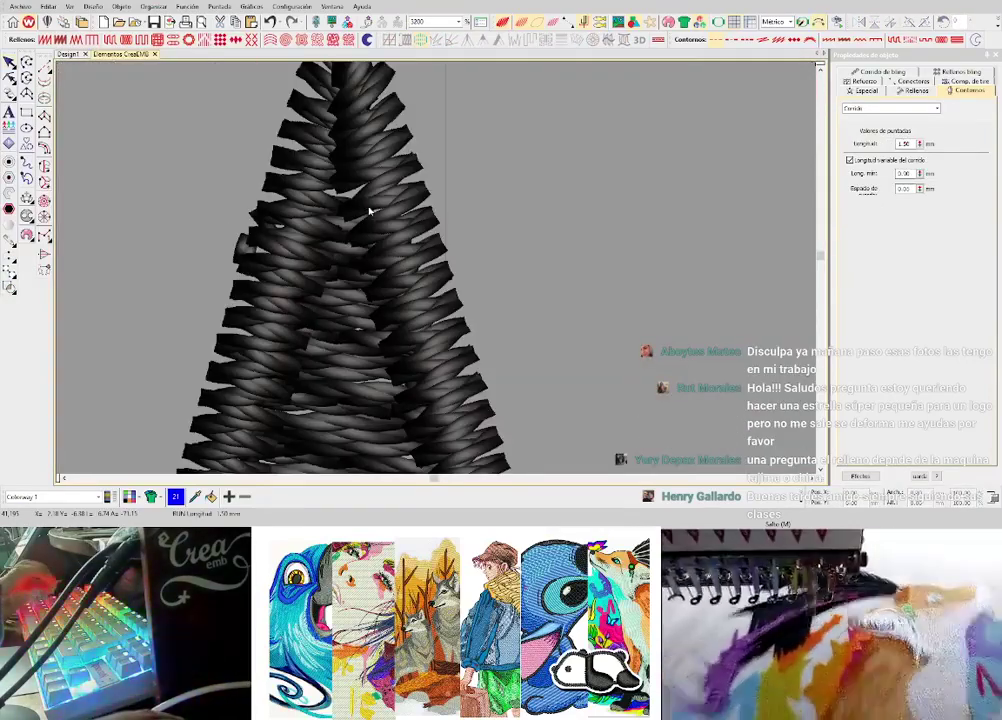
key(s)
scroll(384, 273, up, 1)
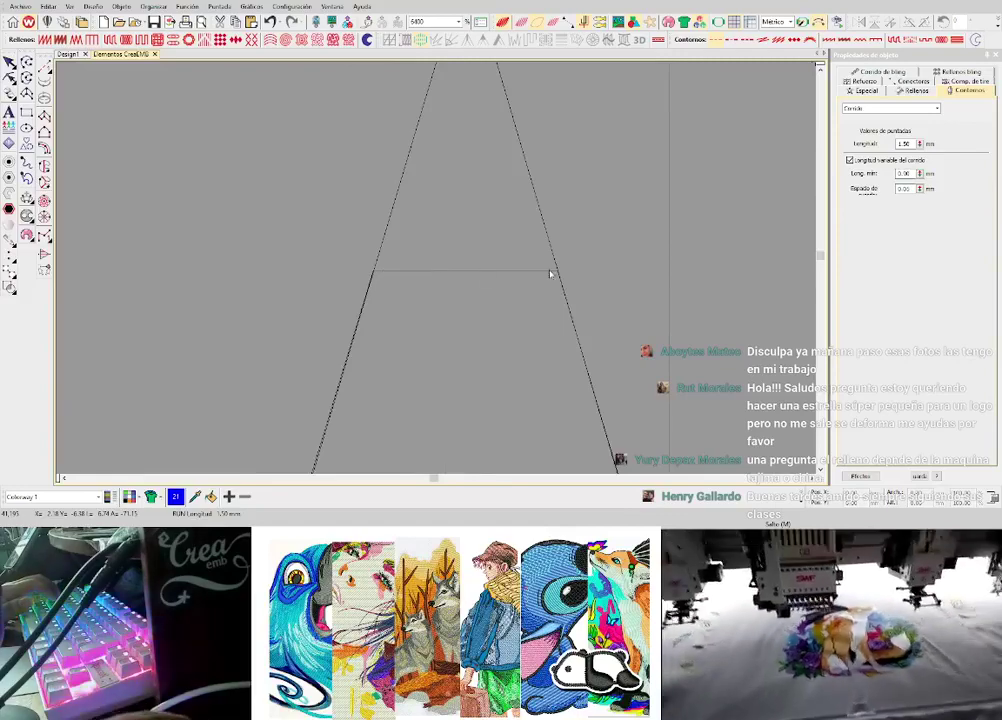
scroll(482, 281, down, 3)
scroll(524, 332, up, 2)
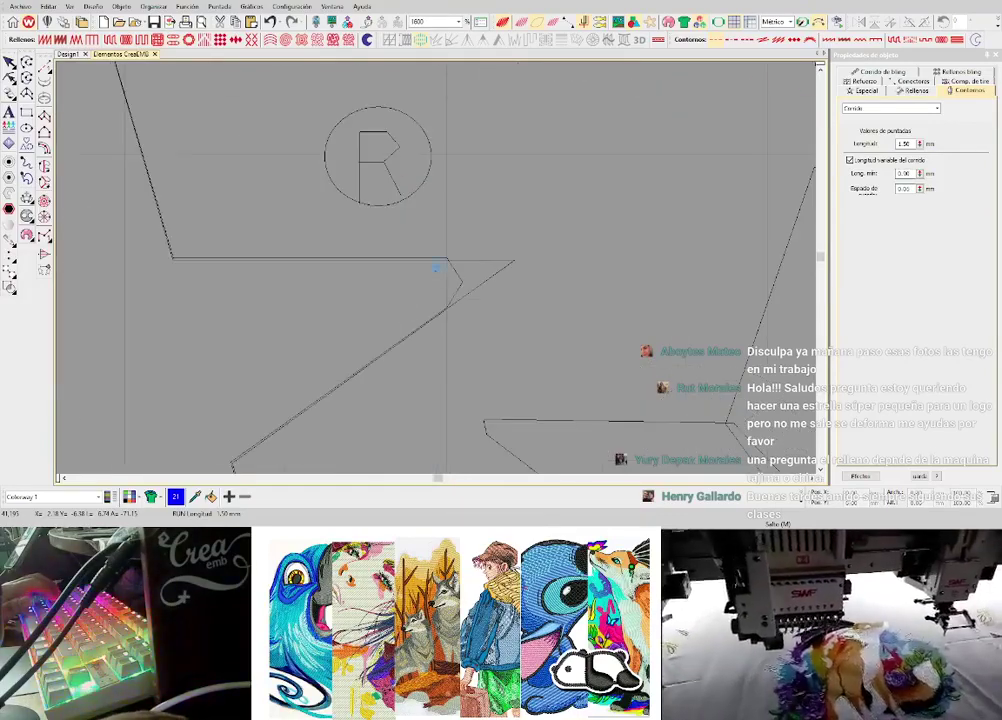
key(s)
scroll(478, 283, down, 4)
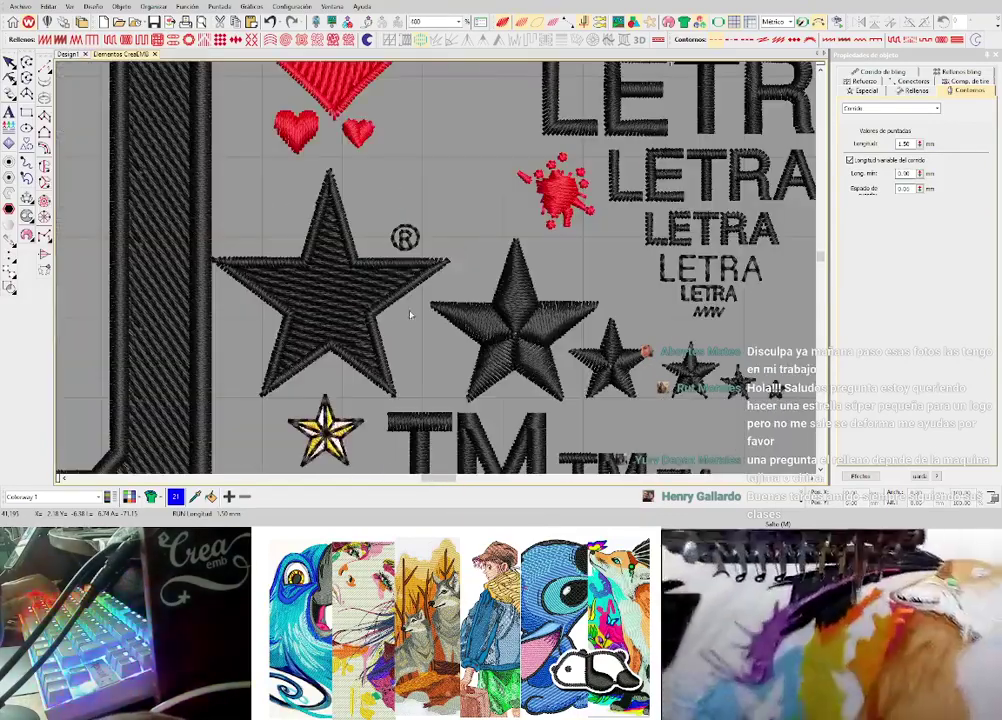
- Shift the medium star made of five satin segments slightly left and deselect it
scroll(500, 316, up, 2)
click(463, 290)
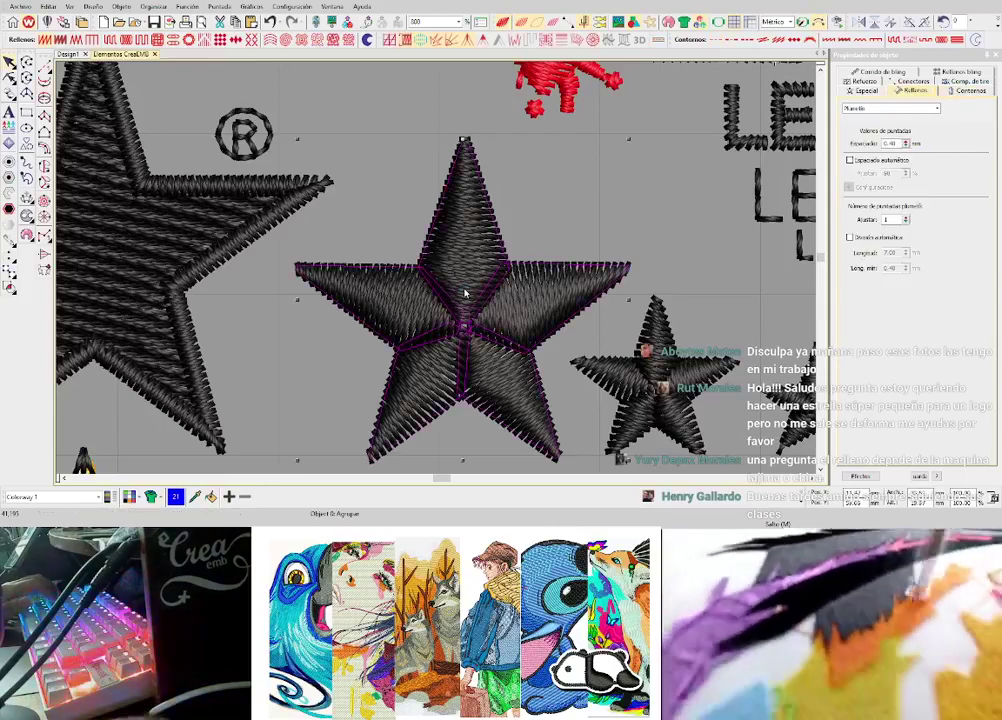
drag(531, 297, 507, 294)
click(723, 276)
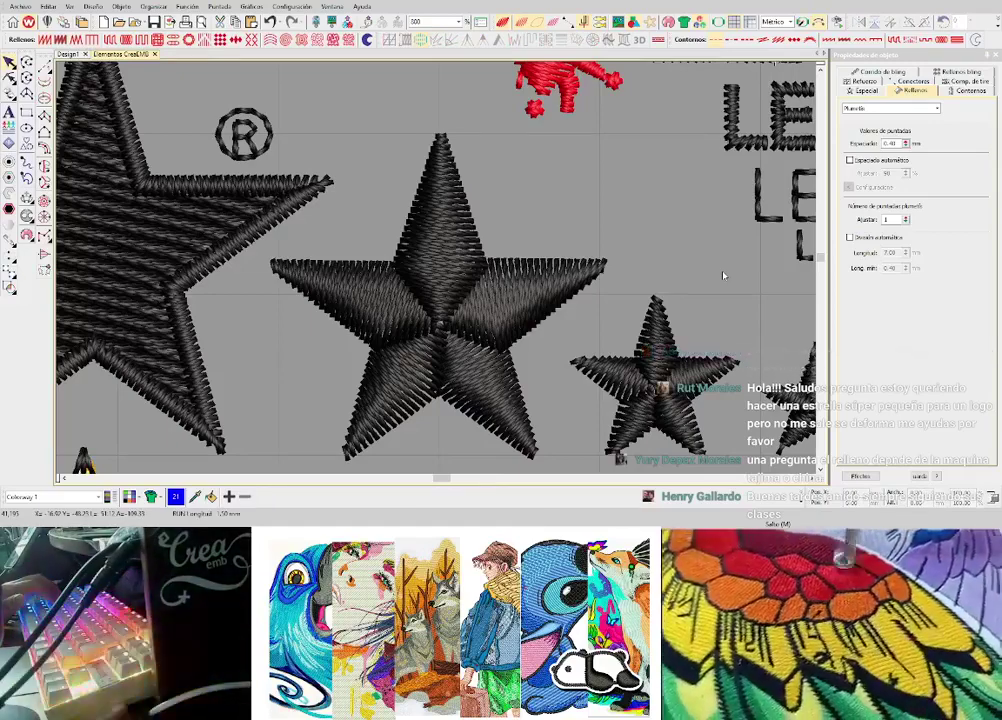
- Shift the next smaller satin star slightly right, towards the row of tiny stars
click(655, 378)
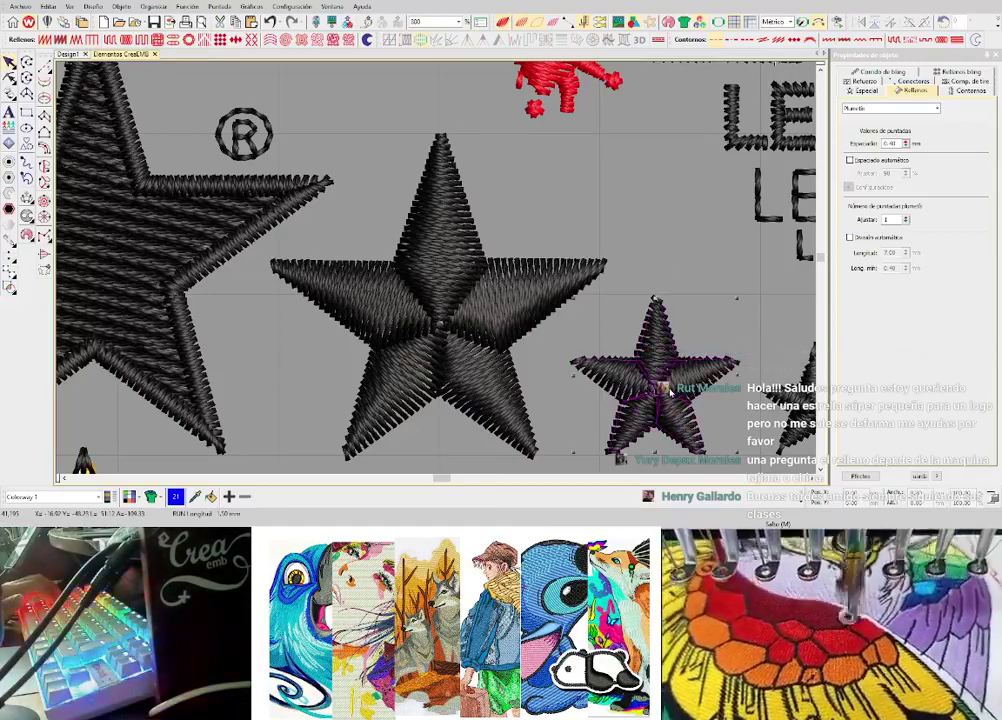
drag(655, 378, 668, 378)
scroll(717, 392, down, 1)
scroll(428, 270, up, 1)
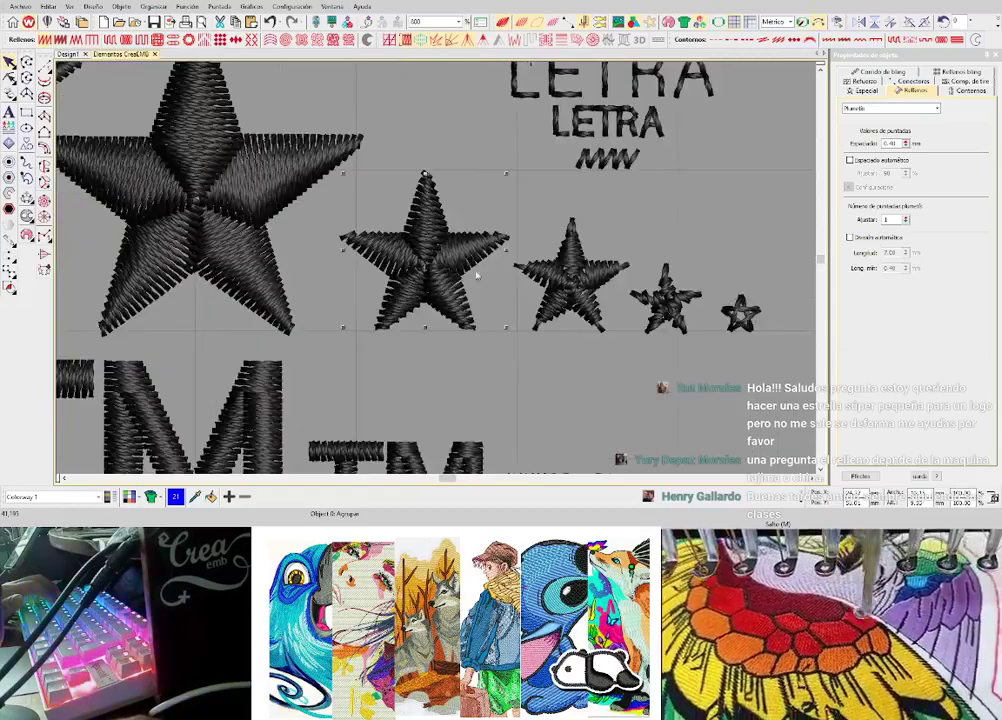
- Examine the stitching of the three smallest stars, selecting them to compare their construction
click(586, 246)
click(591, 280)
scroll(421, 270, up, 3)
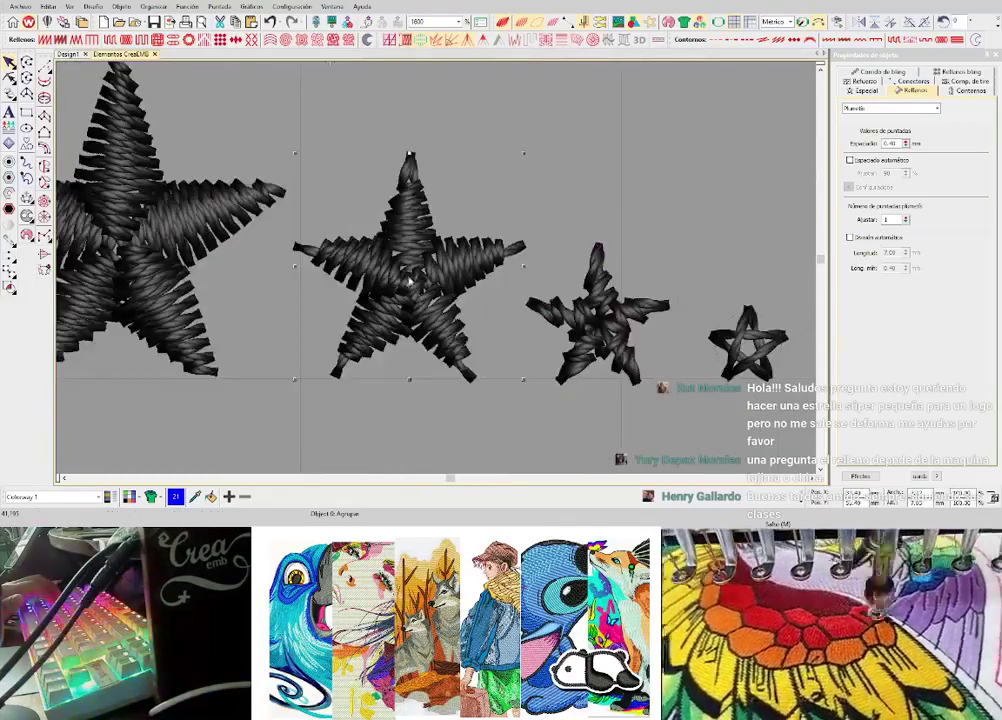
scroll(421, 270, down, 2)
scroll(421, 270, up, 2)
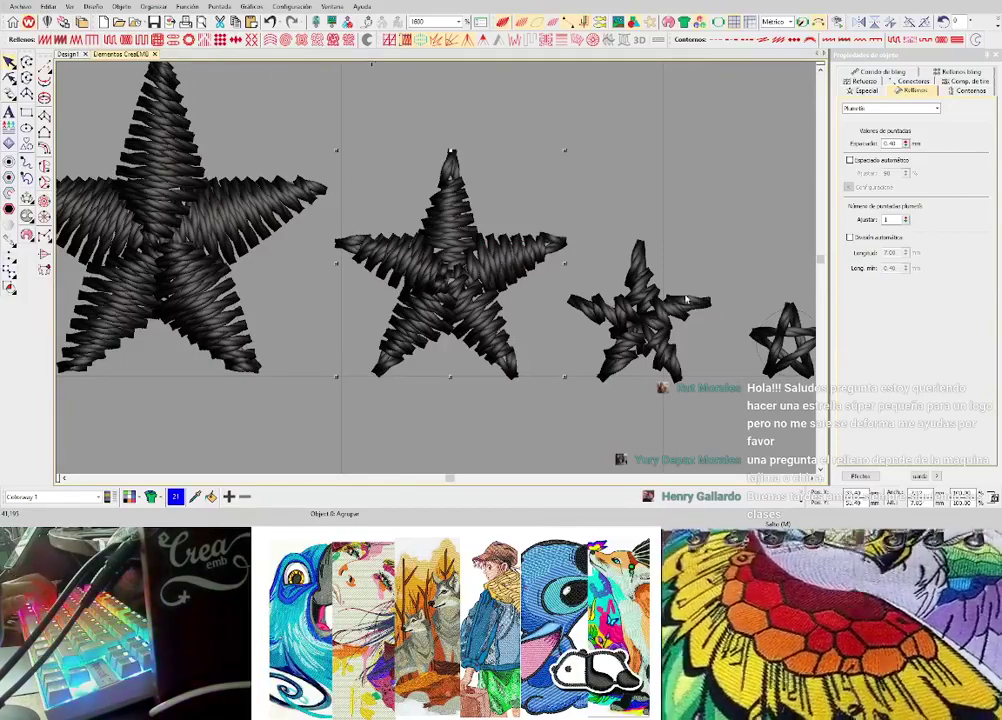
scroll(686, 298, up, 2)
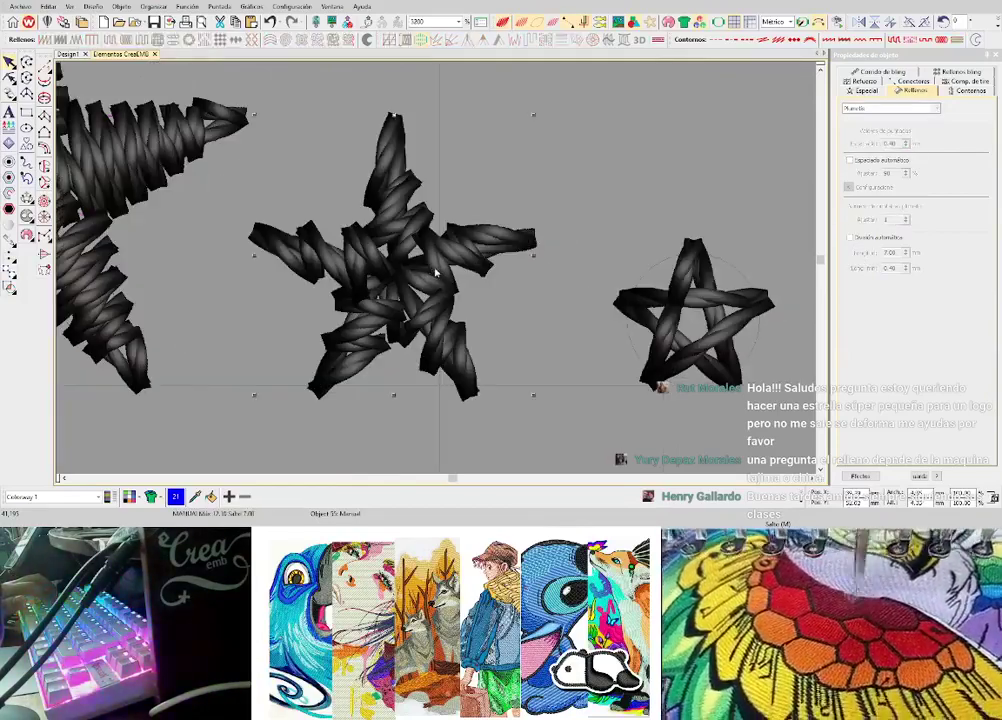
- Stitch a five-armed star about 1.7 mm wide with manual stitches from the centre of the small zigzag star out towards its points
scroll(708, 302, up, 1)
click(437, 271)
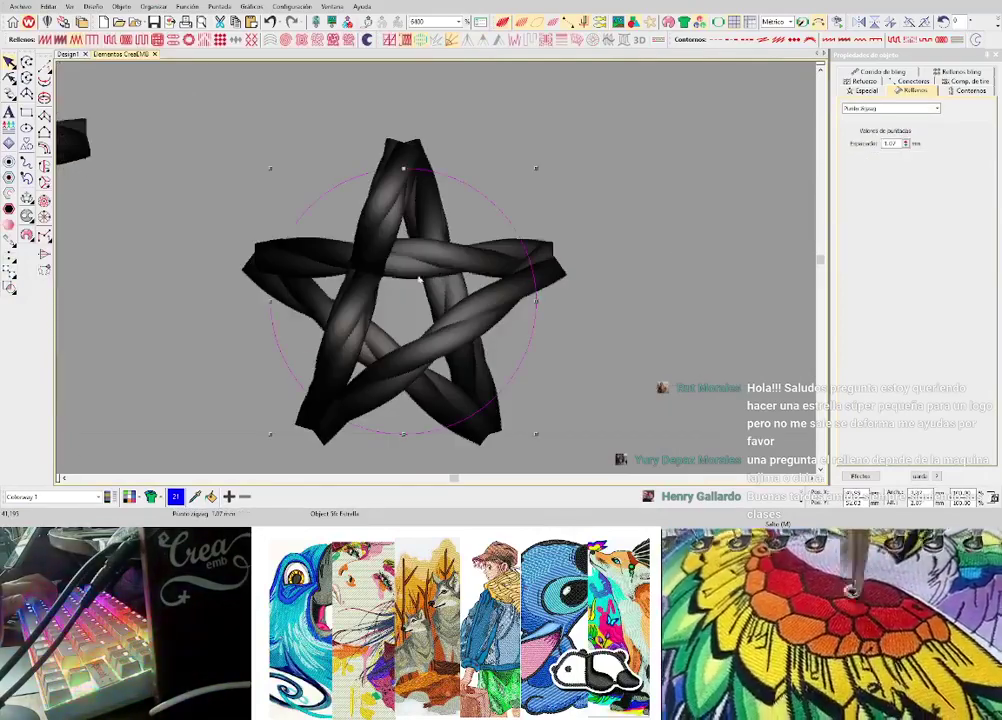
click(634, 283)
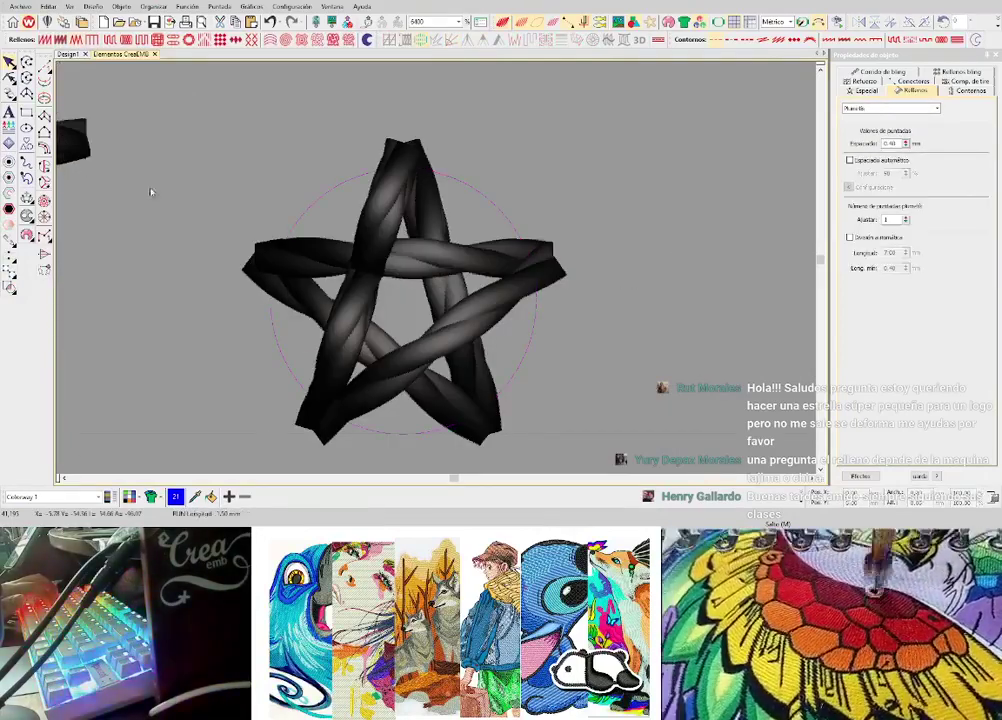
click(45, 235)
click(404, 309)
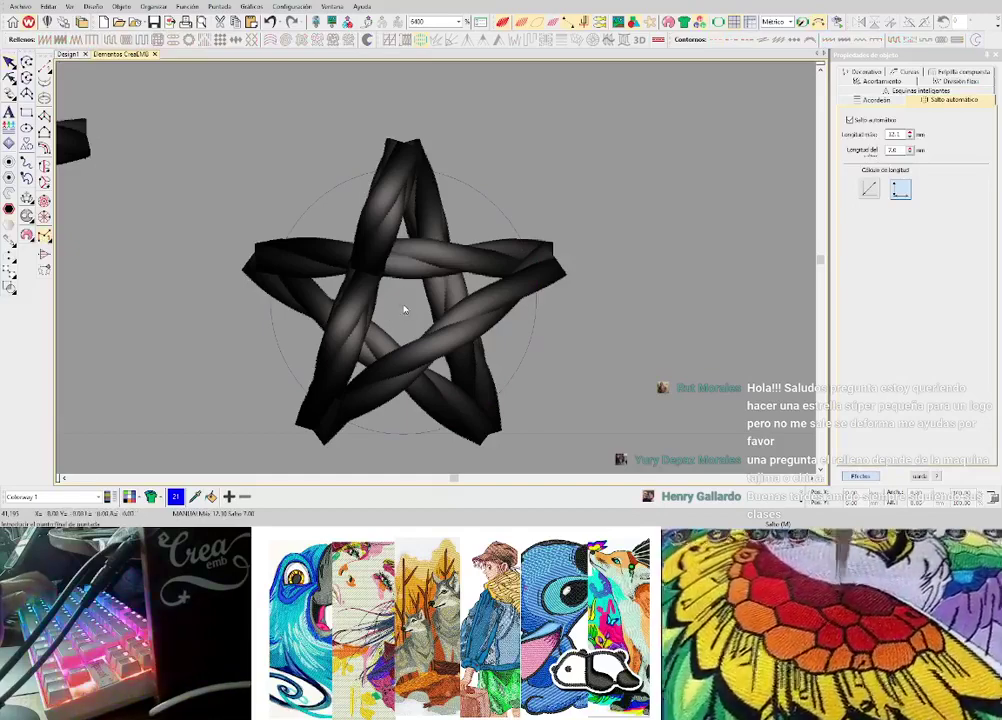
click(512, 268)
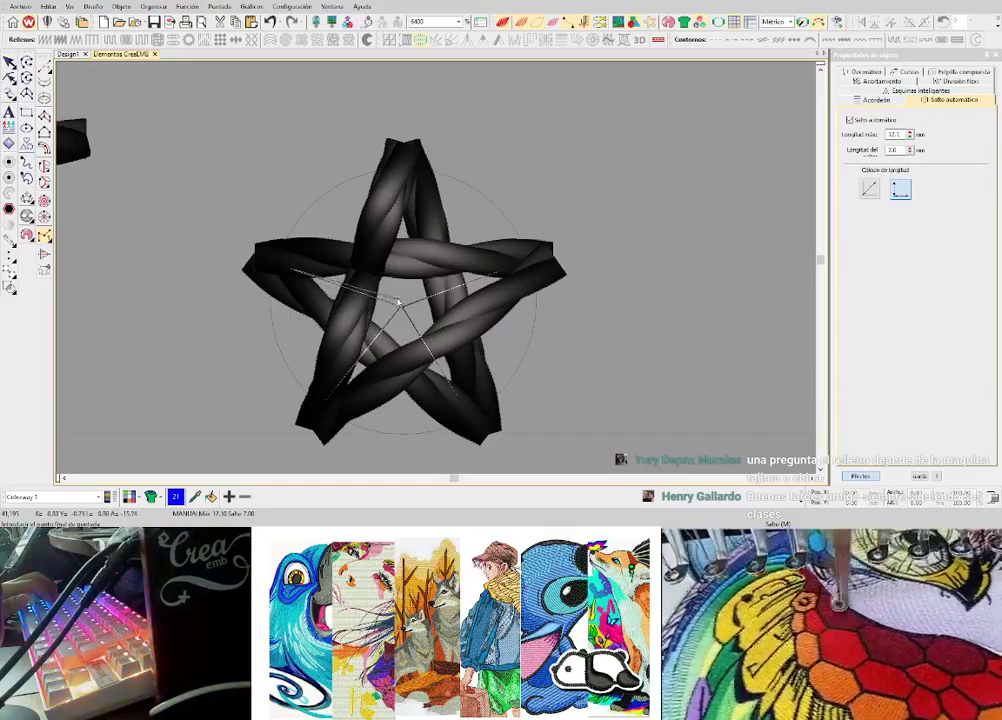
click(402, 307)
key(Return)
- Move the five-armed manual star to the empty space right of the zigzag star and deselect it
scroll(403, 309, down, 1)
key(Escape)
drag(438, 264, 622, 258)
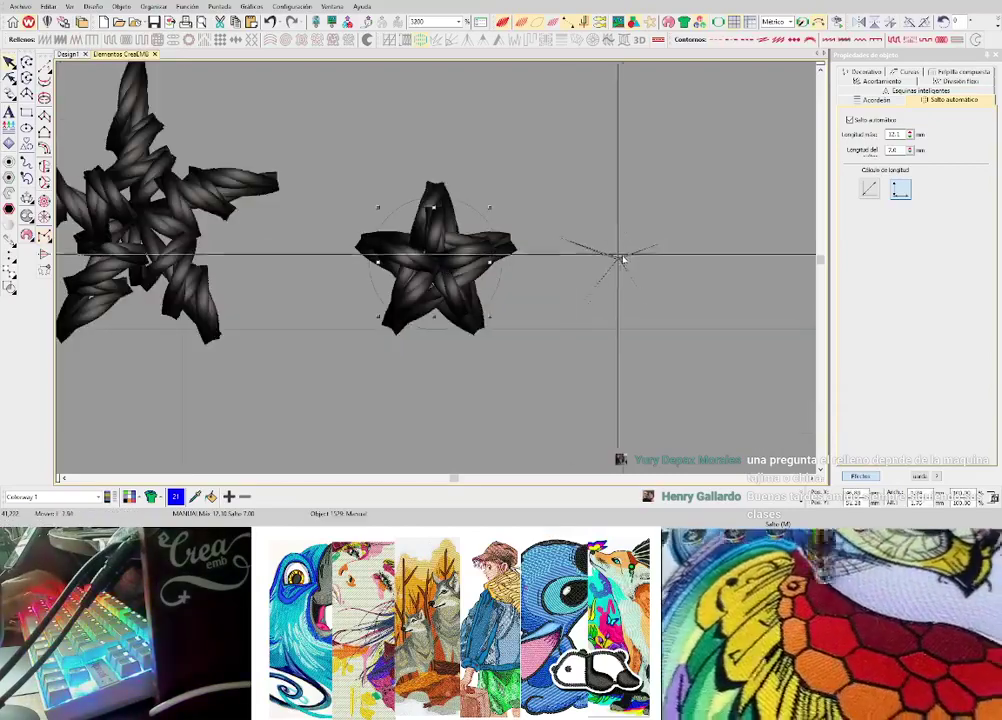
click(622, 258)
scroll(483, 295, up, 1)
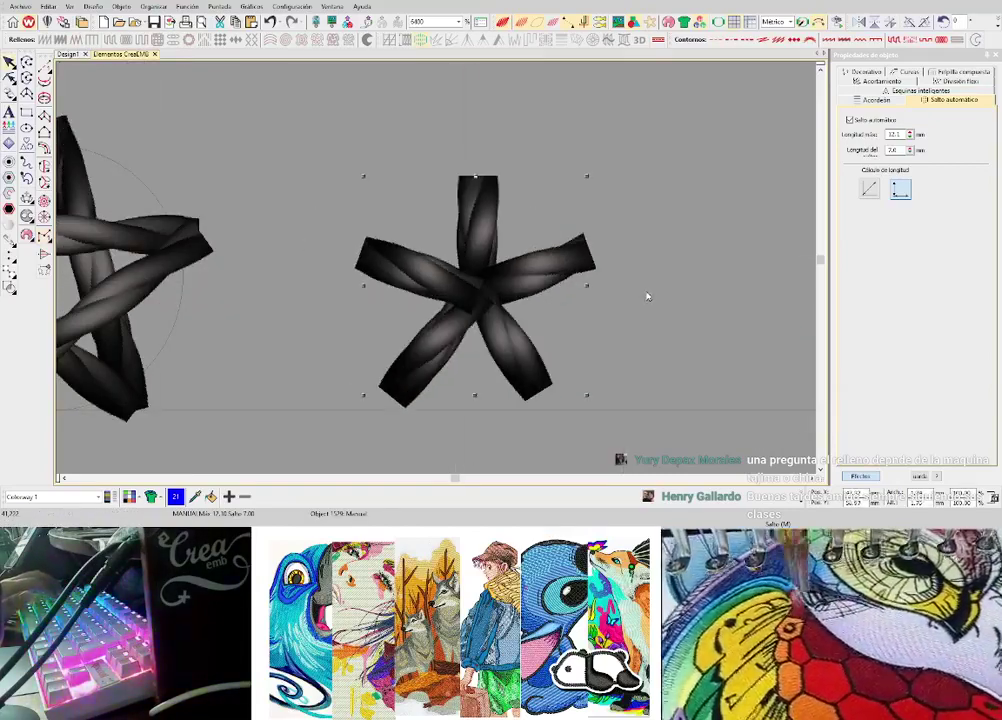
key(Escape)
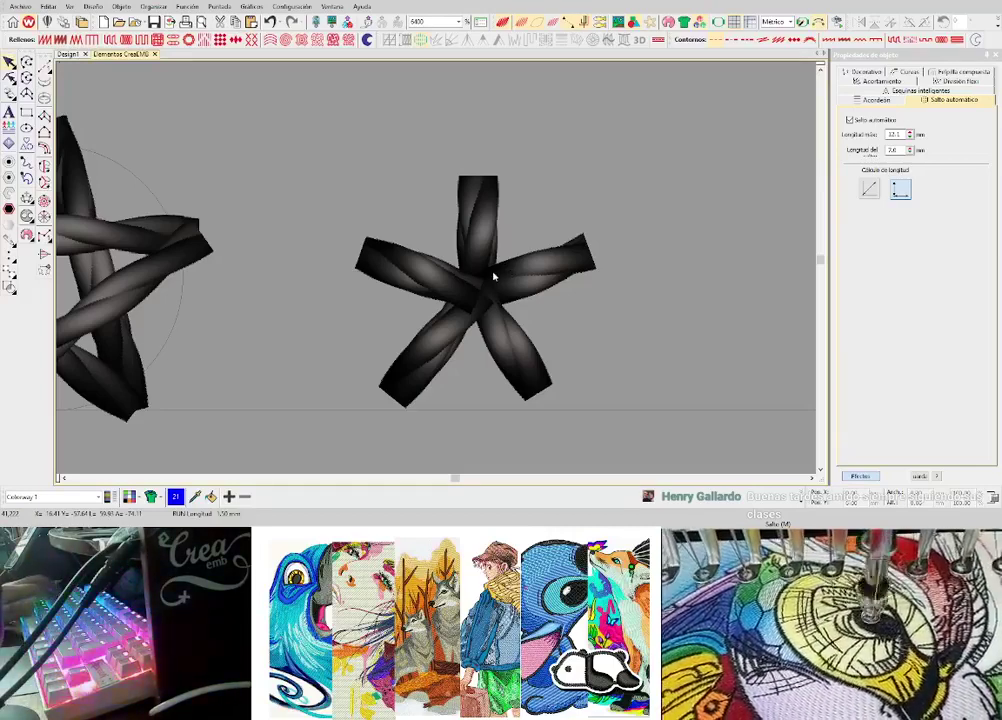
- In the Design1 document, digitize a curved run line along the black fold, from above the magenta satin column to the fold's thin tip
scroll(478, 281, down, 2)
scroll(437, 272, down, 3)
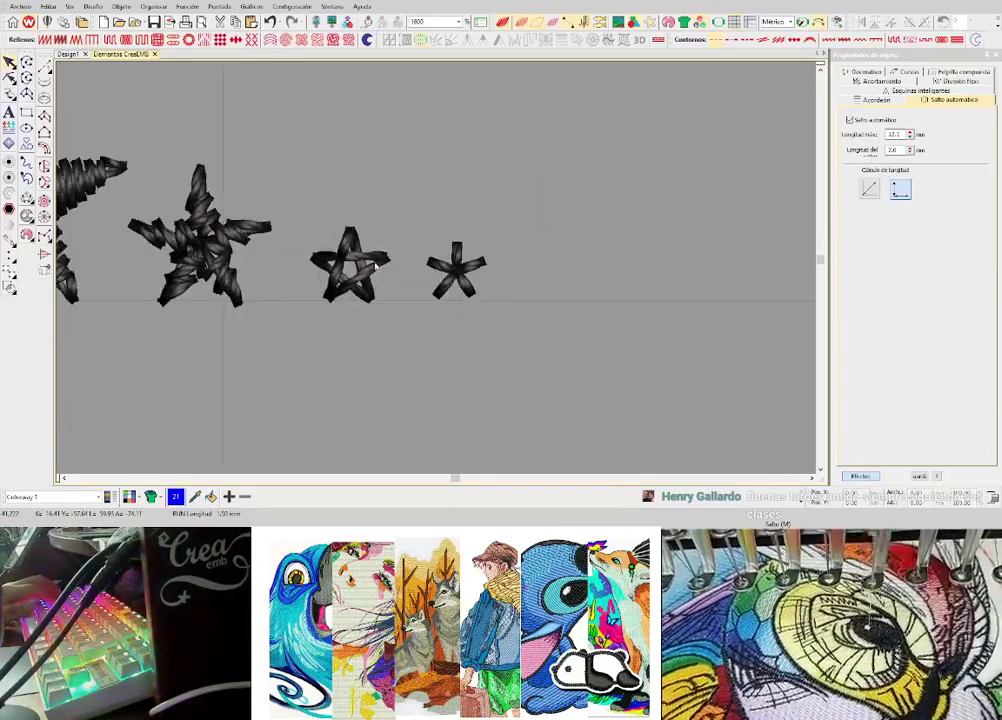
scroll(382, 268, down, 5)
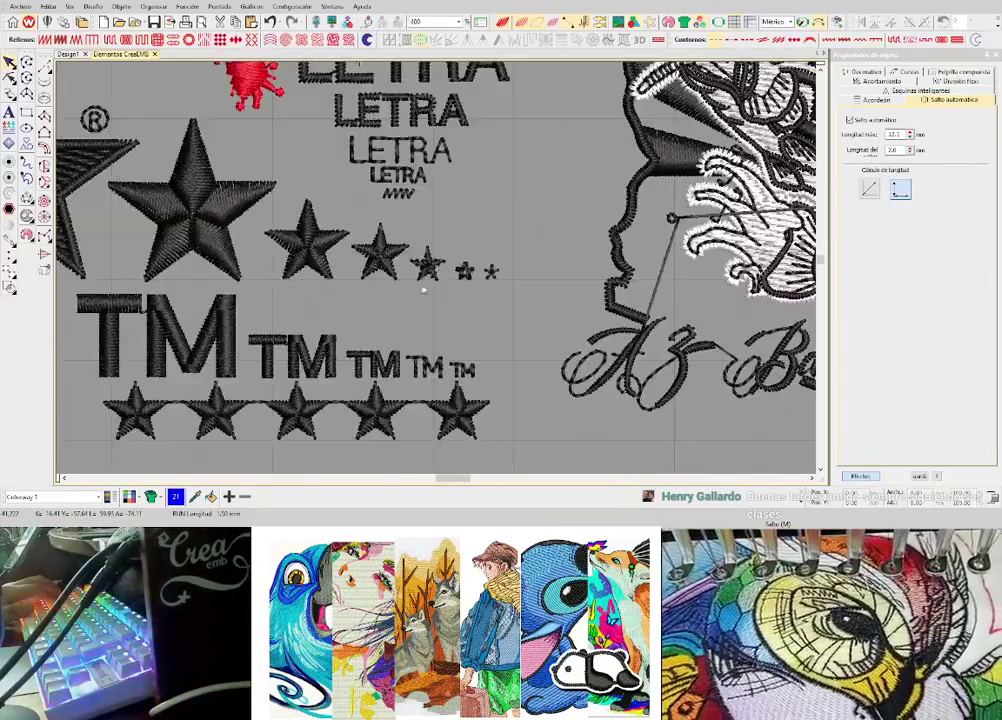
scroll(414, 190, up, 2)
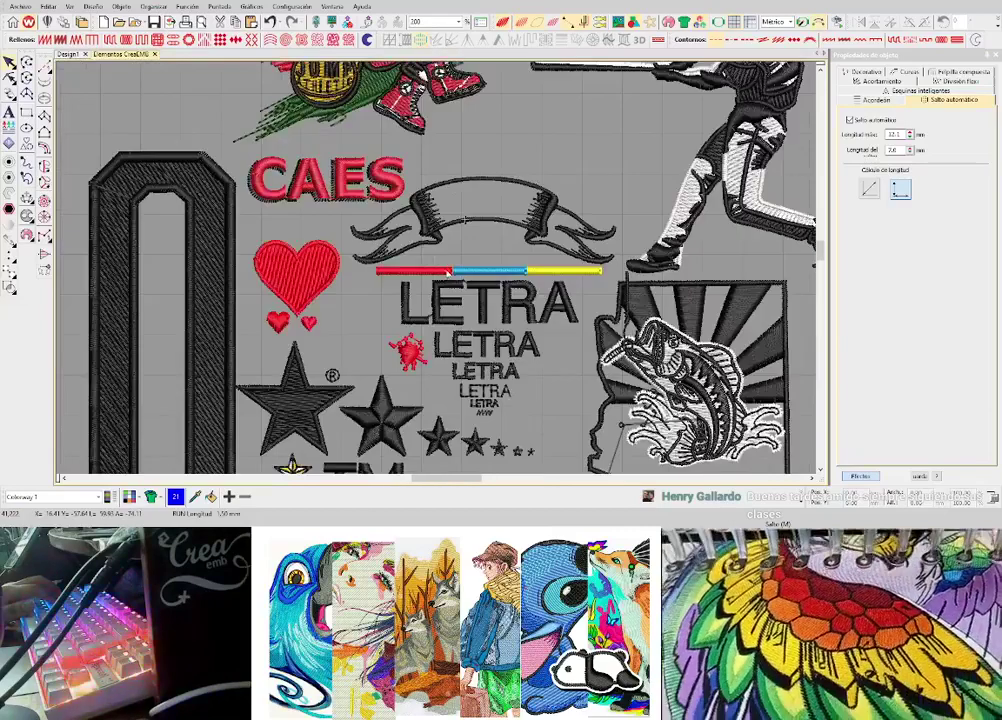
click(67, 54)
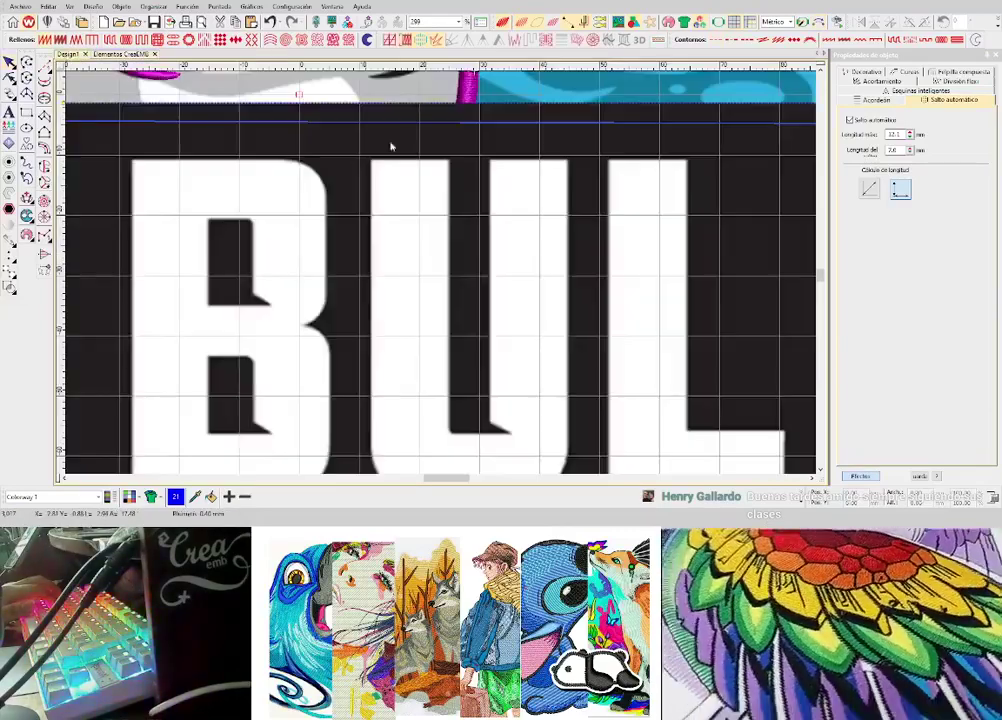
scroll(447, 264, down, 2)
scroll(477, 216, up, 3)
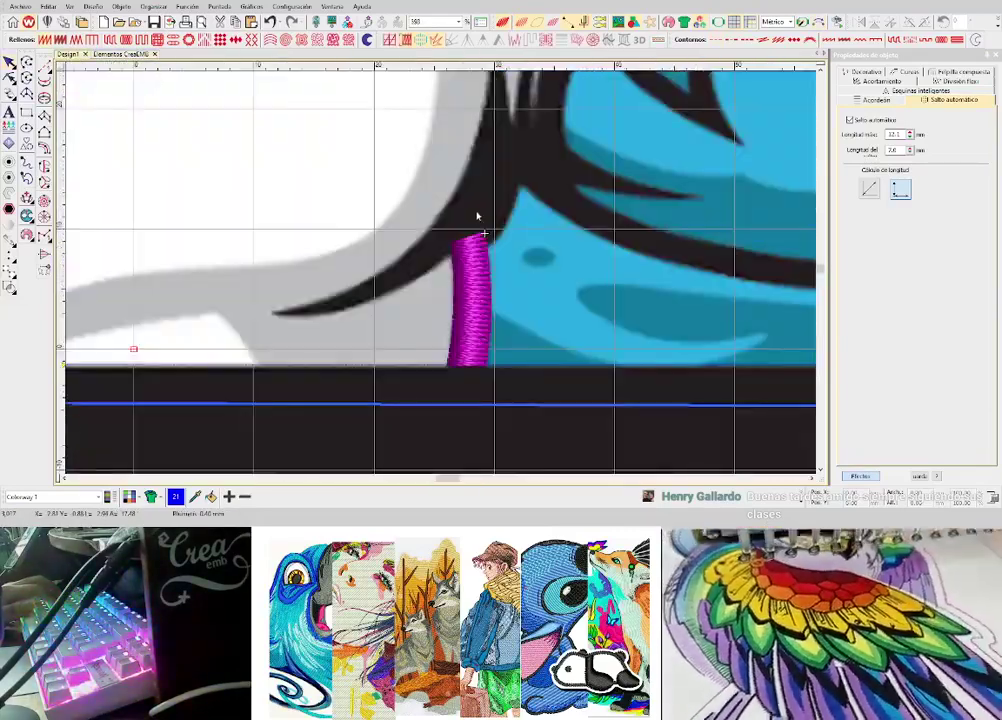
key(space)
click(481, 202)
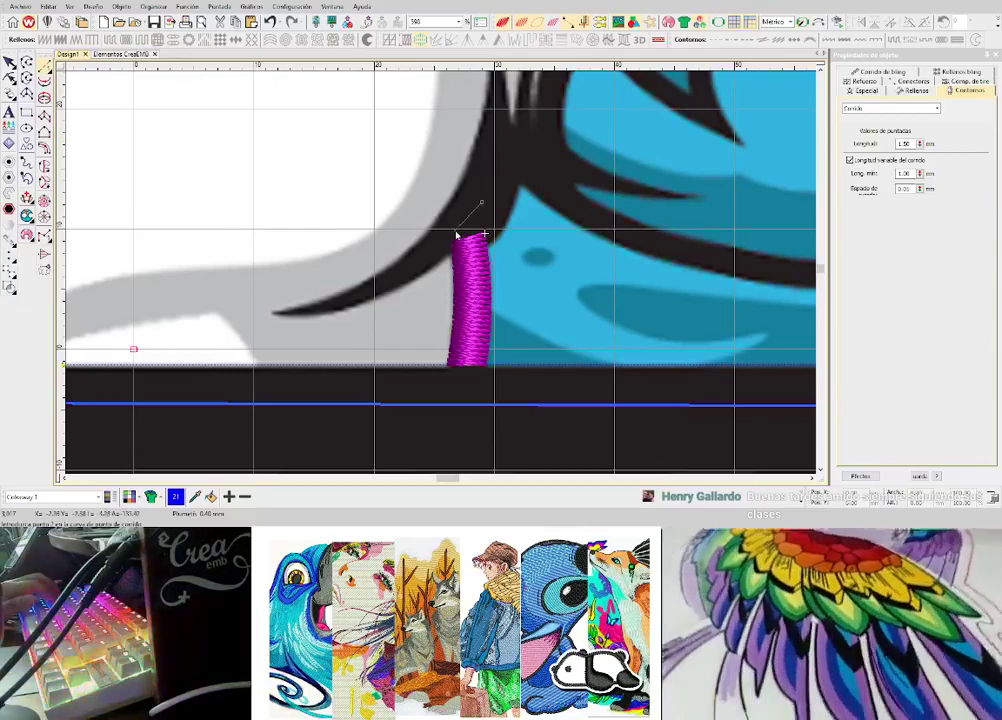
right_click(421, 259)
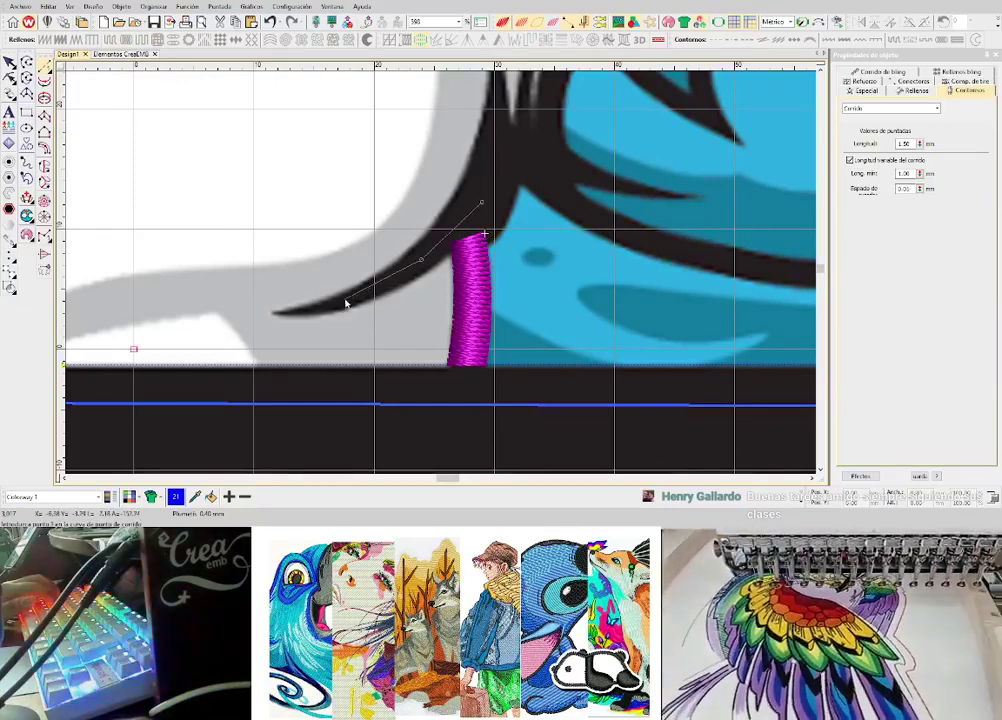
right_click(343, 299)
click(272, 313)
key(Return)
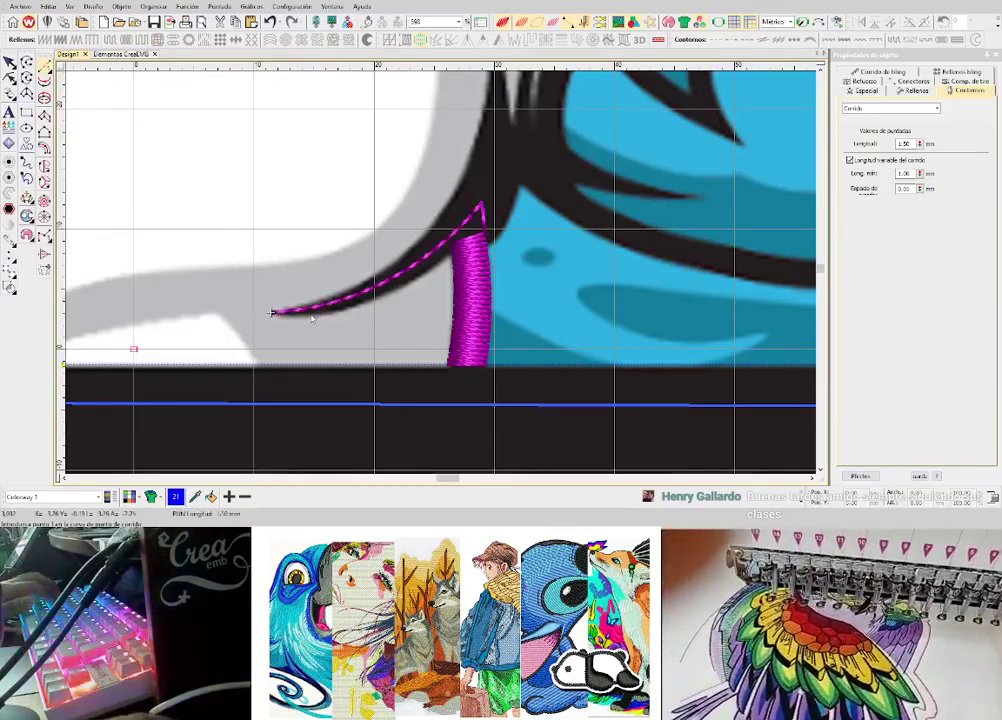
- Digitize a satin column over the black fold, widening from its thin tip to the upper end of the existing magenta column
scroll(311, 319, up, 2)
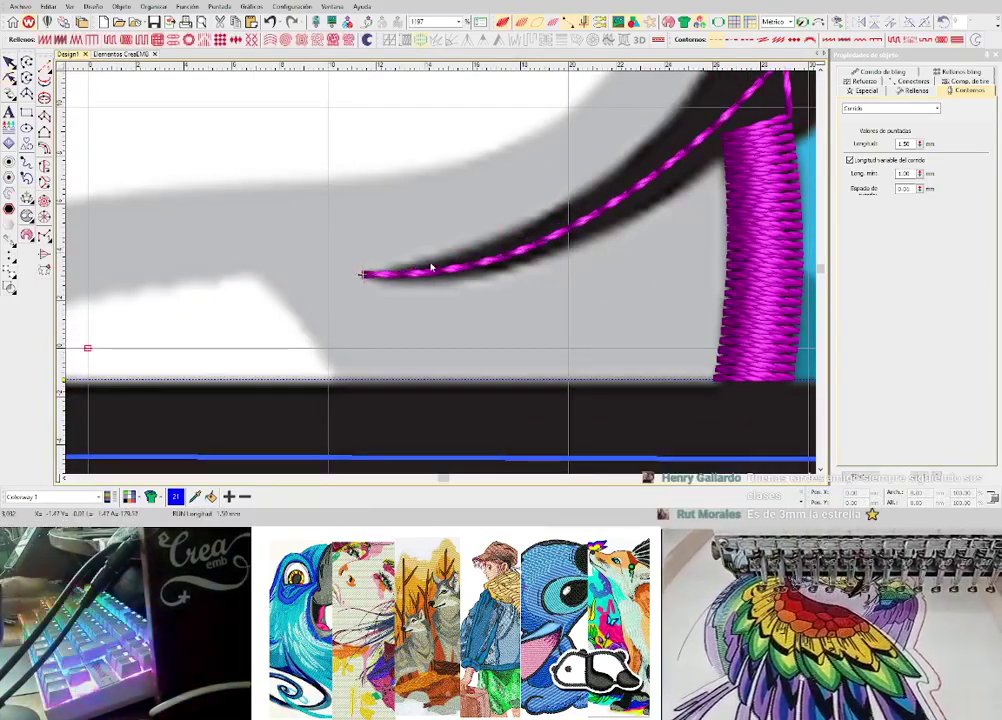
key(space)
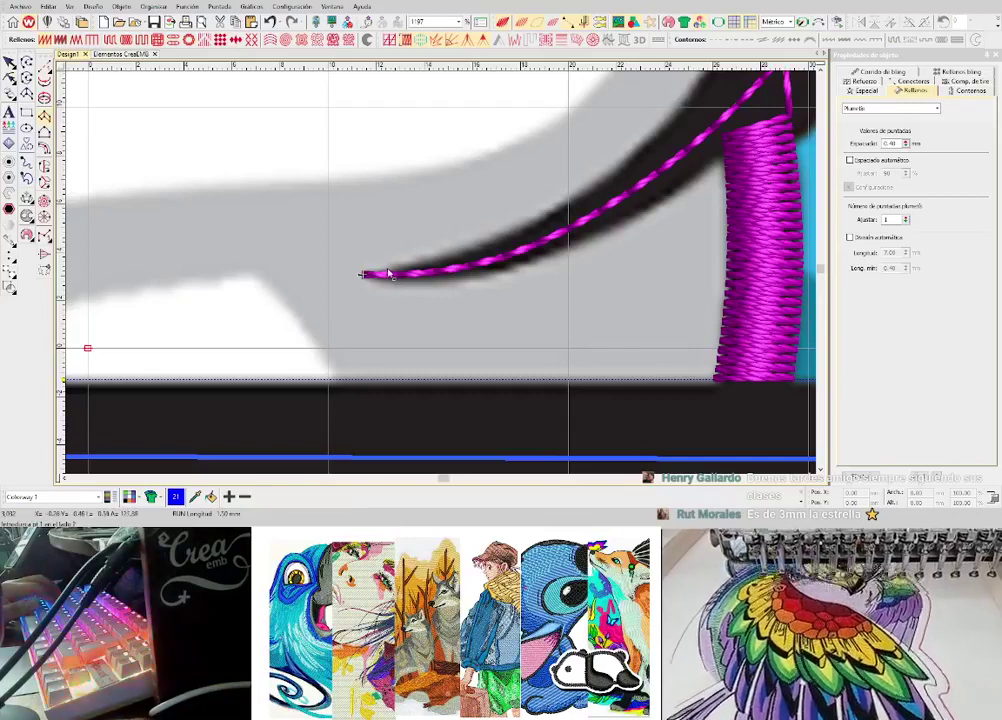
click(394, 278)
right_click(511, 264)
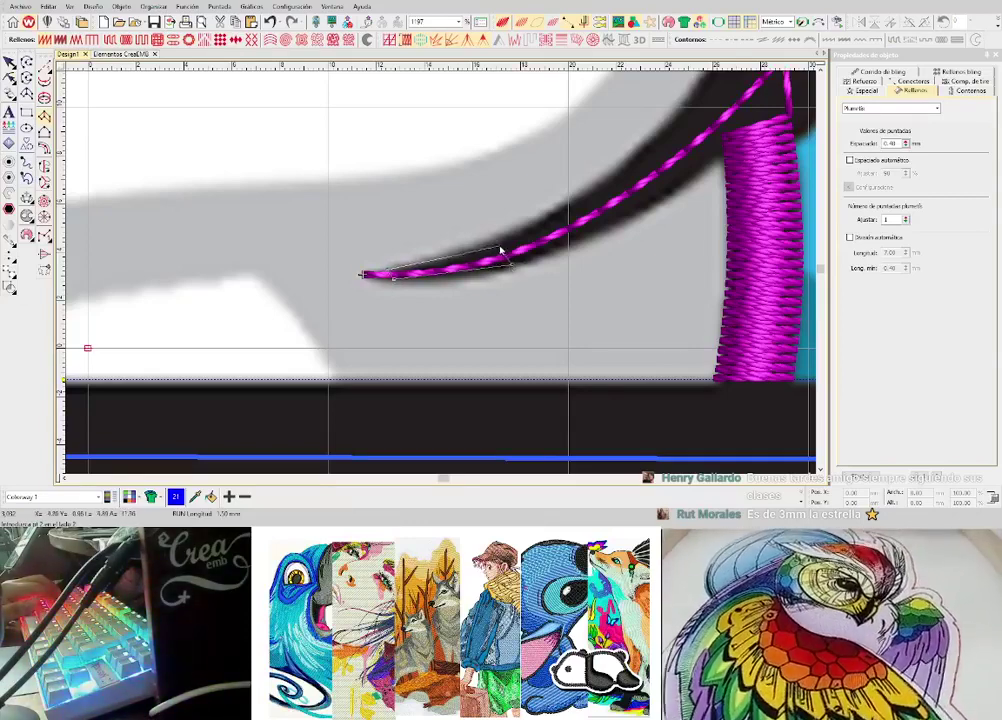
right_click(495, 245)
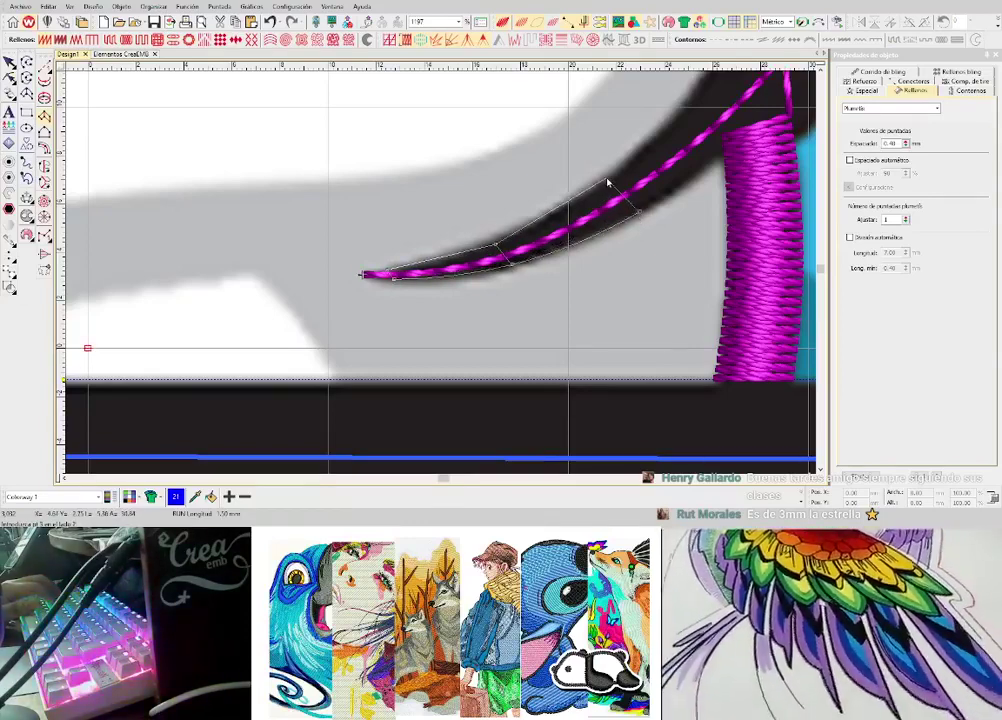
key(c)
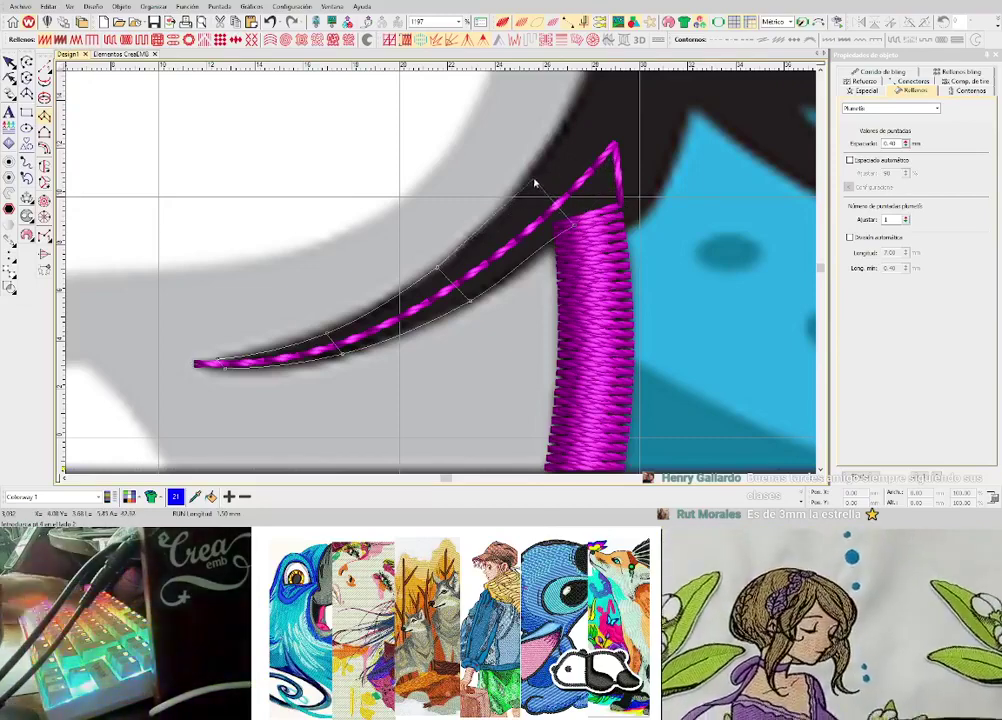
key(Return)
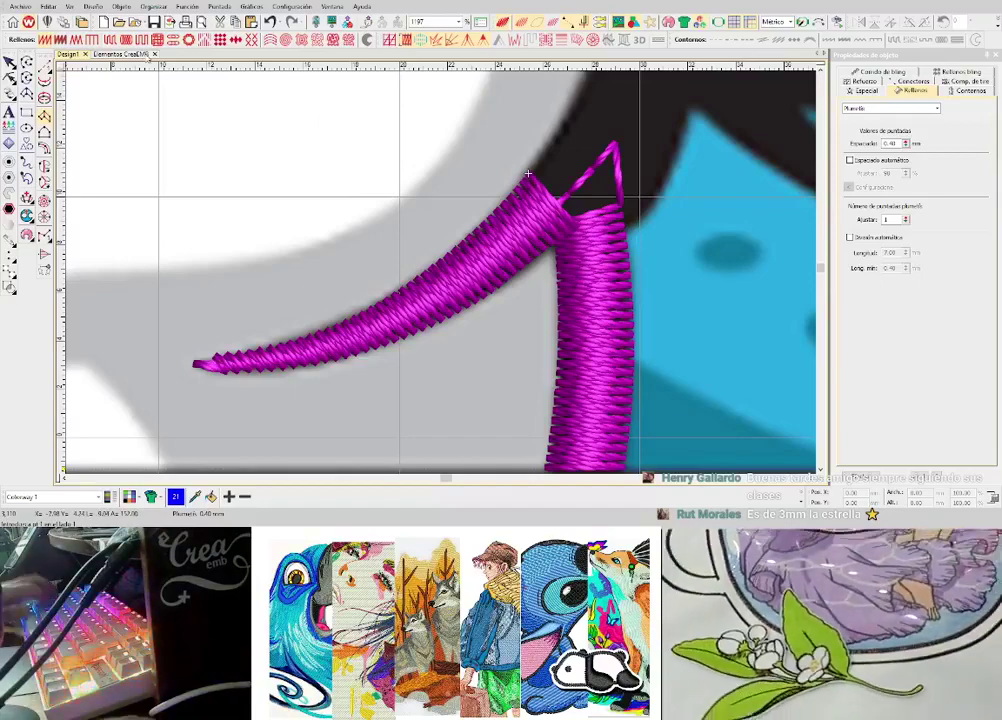
- Return to the Elementos CreaEMB document and start manual stitching in the empty area above the smallest stars
click(114, 53)
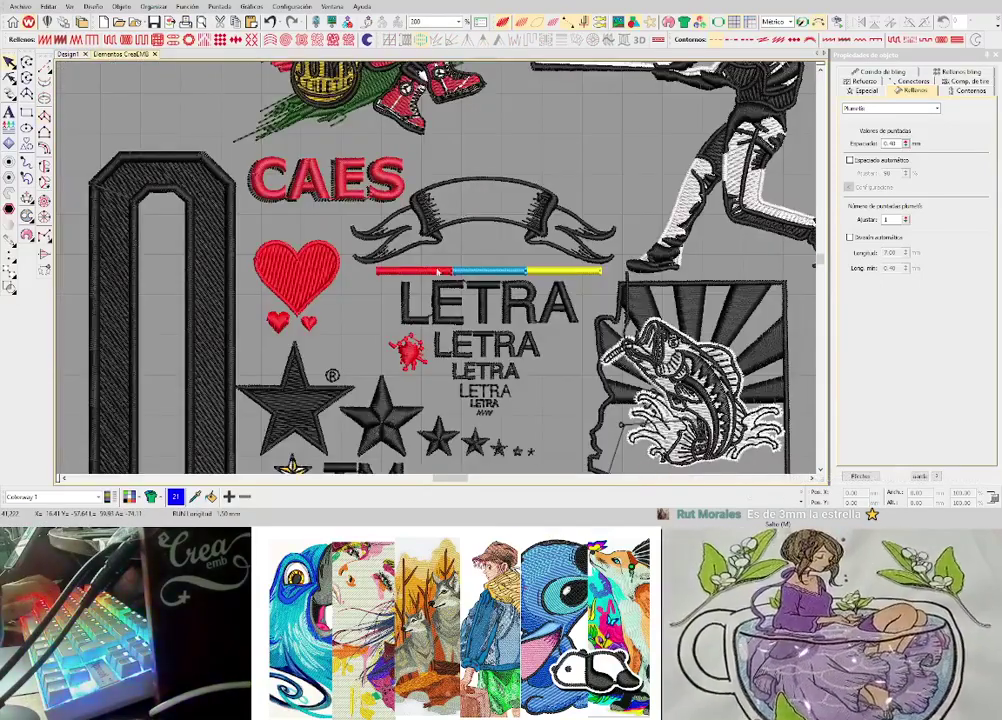
scroll(508, 423, up, 3)
click(510, 292)
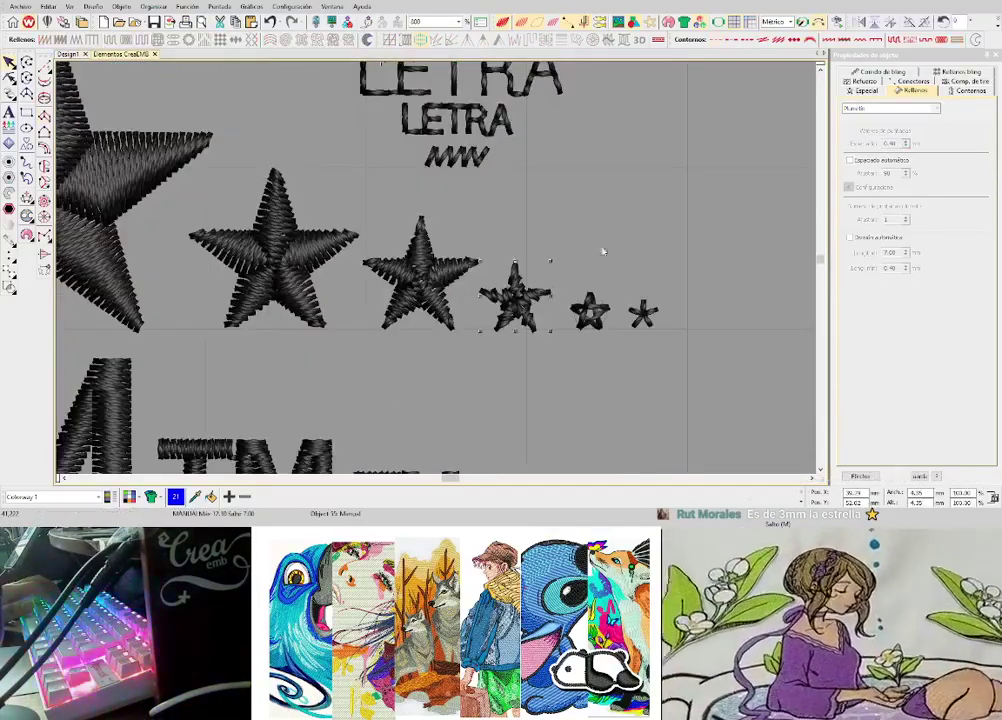
click(648, 238)
scroll(632, 246, up, 1)
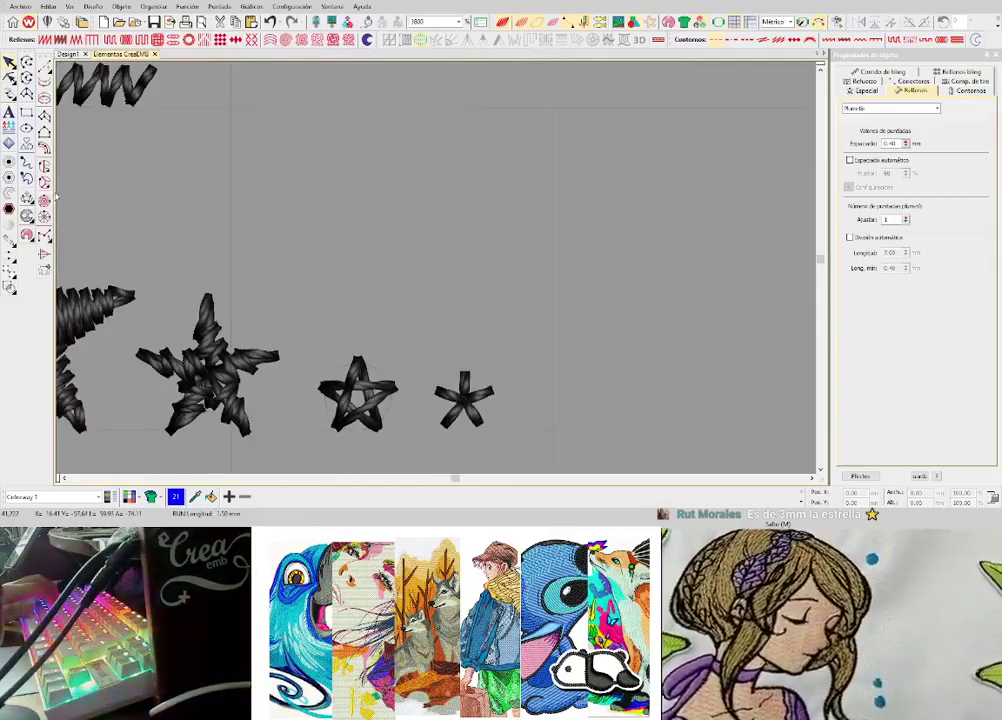
click(45, 237)
scroll(383, 212, up, 1)
click(443, 317)
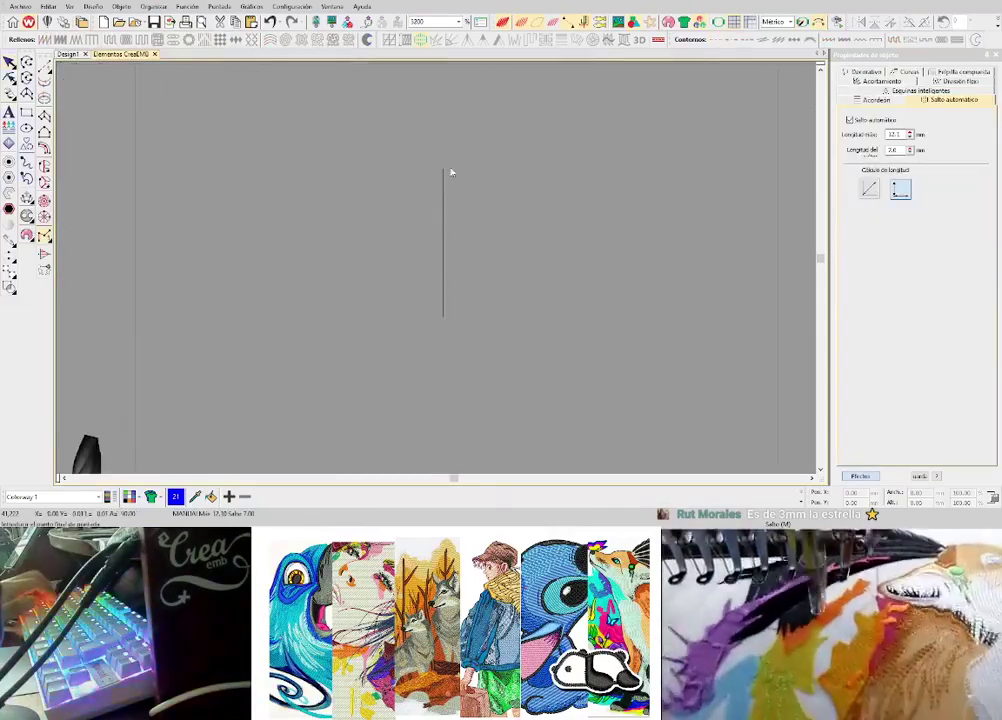
click(415, 263)
click(471, 228)
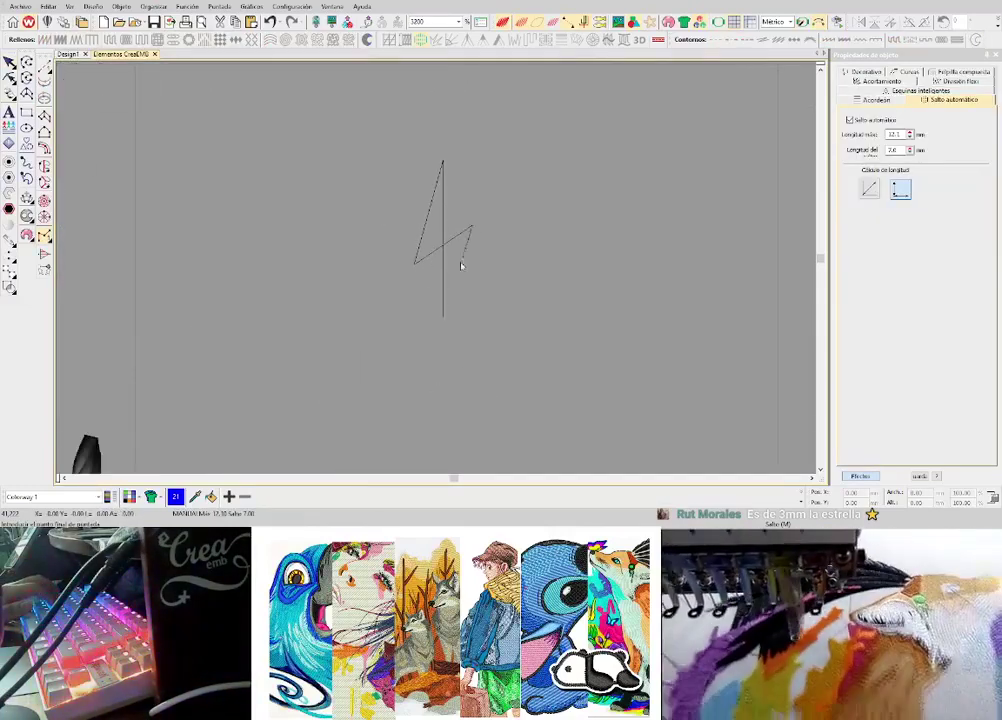
click(424, 310)
key(Return)
key(ctrl+z)
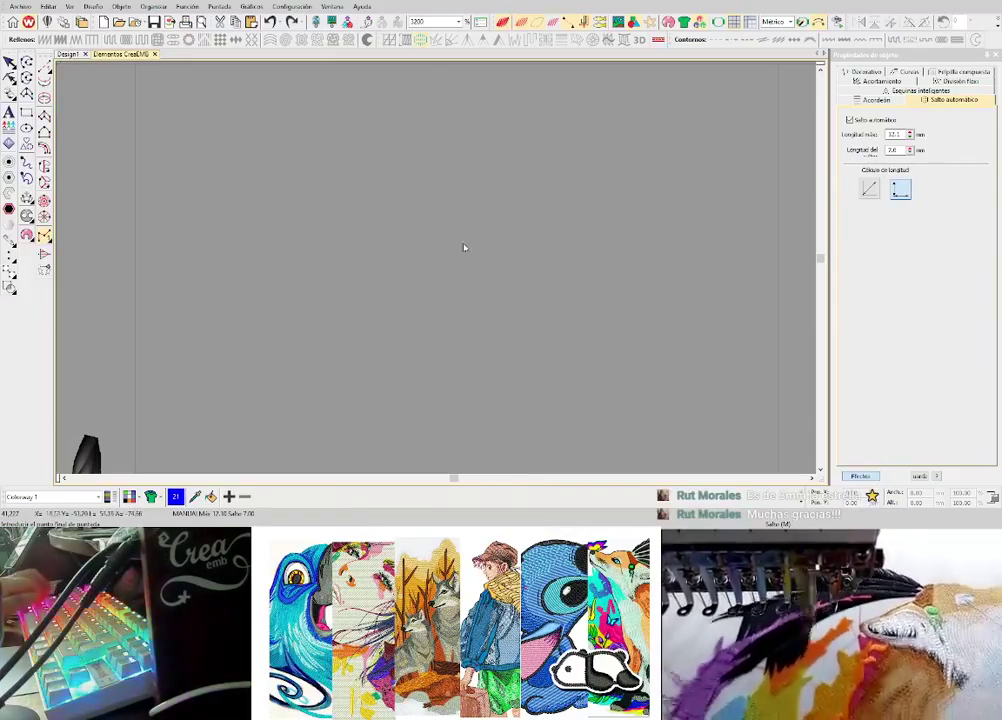
- Place manual zigzag stitches forming the upper arm and right-hand arm of a tiny star above the row of small stars
click(456, 288)
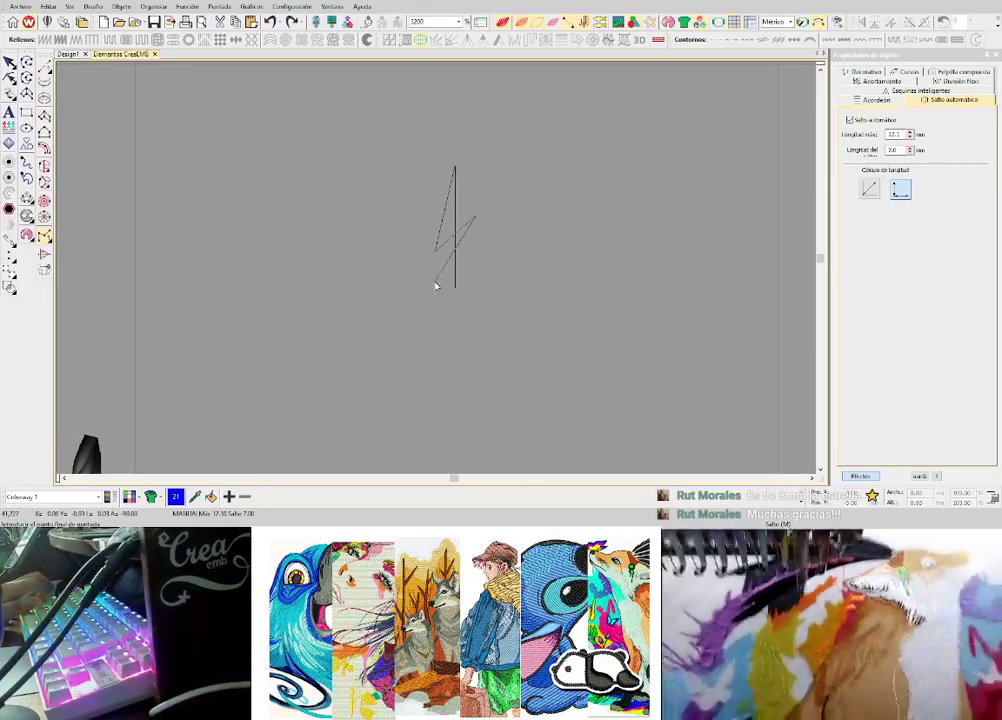
click(437, 288)
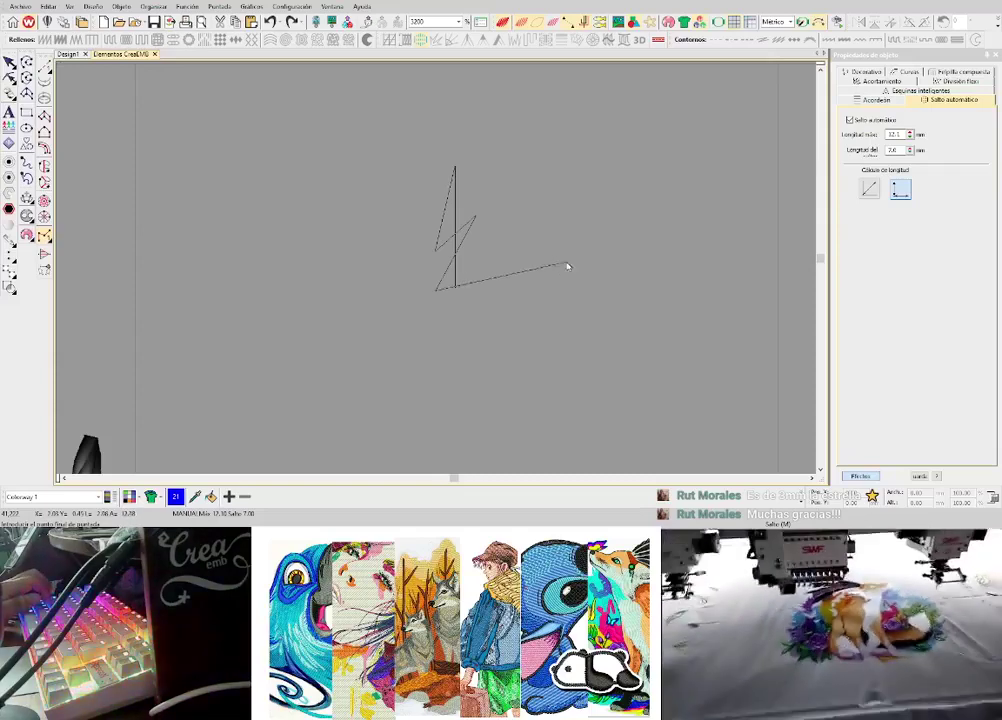
click(566, 290)
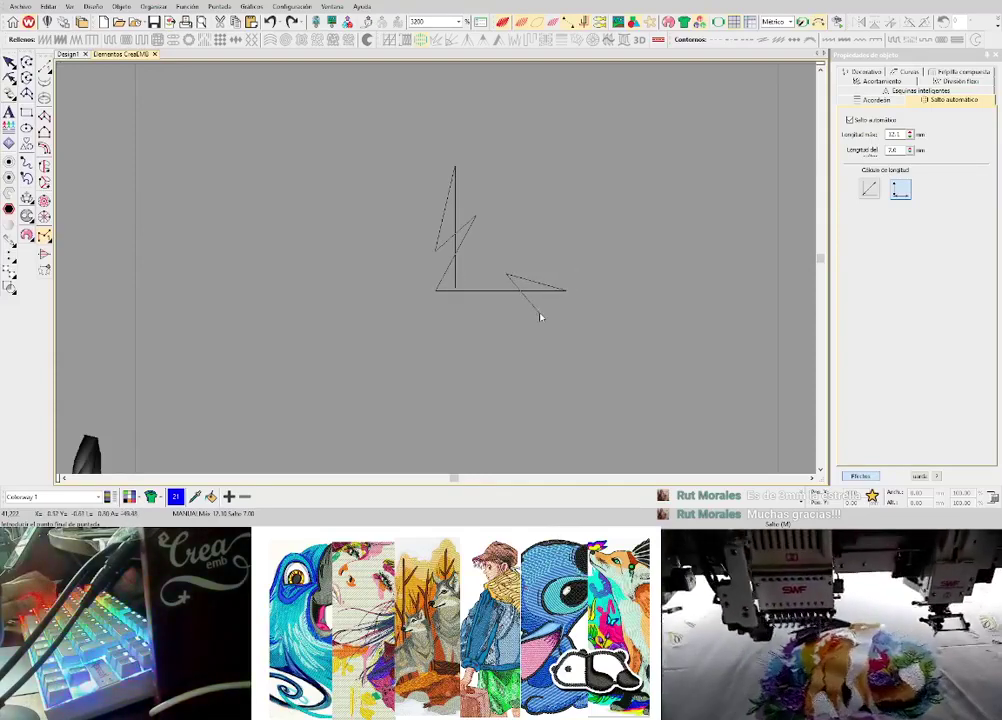
click(540, 314)
click(461, 280)
key(Return)
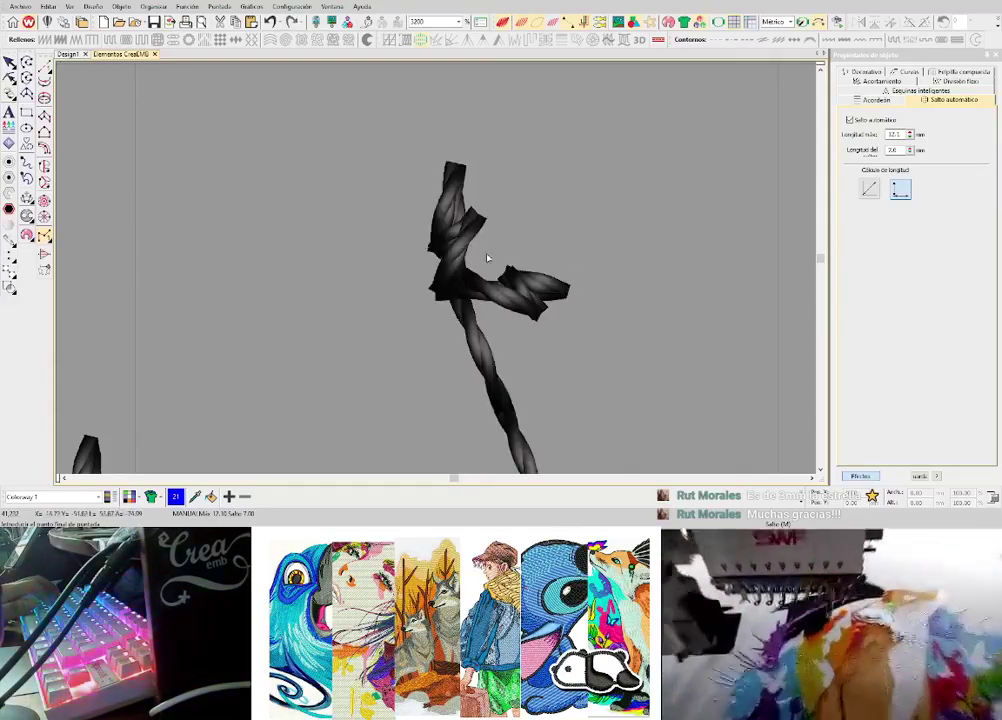
- Reshape the manual stitches by shifting the upper arm's side points and the points near the centre to tighten the star's form
key(h)
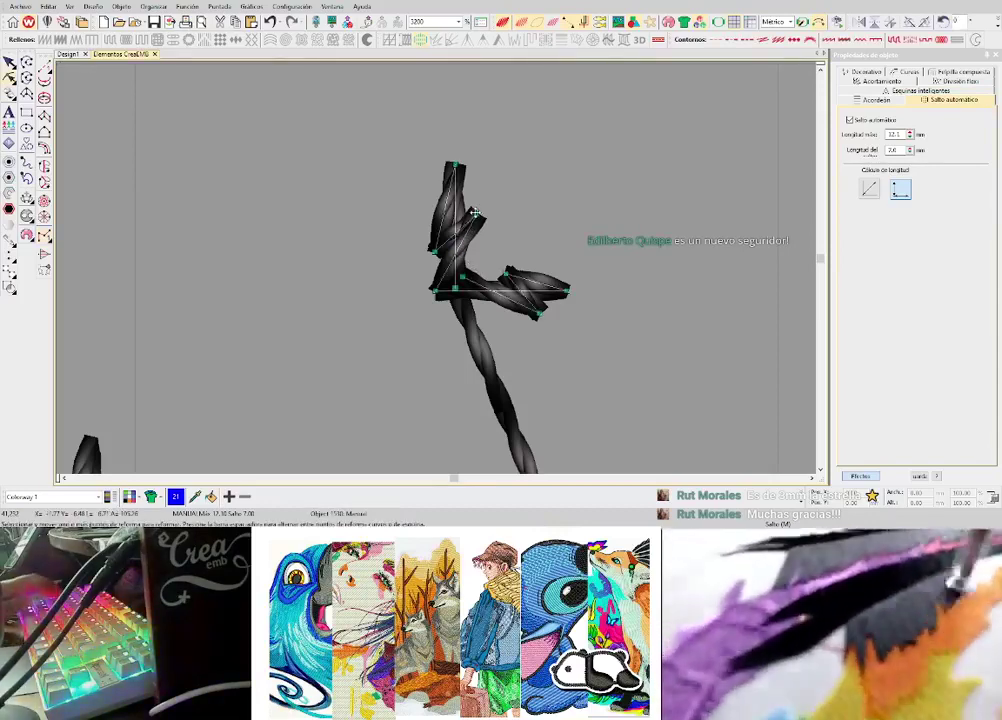
drag(477, 213, 474, 226)
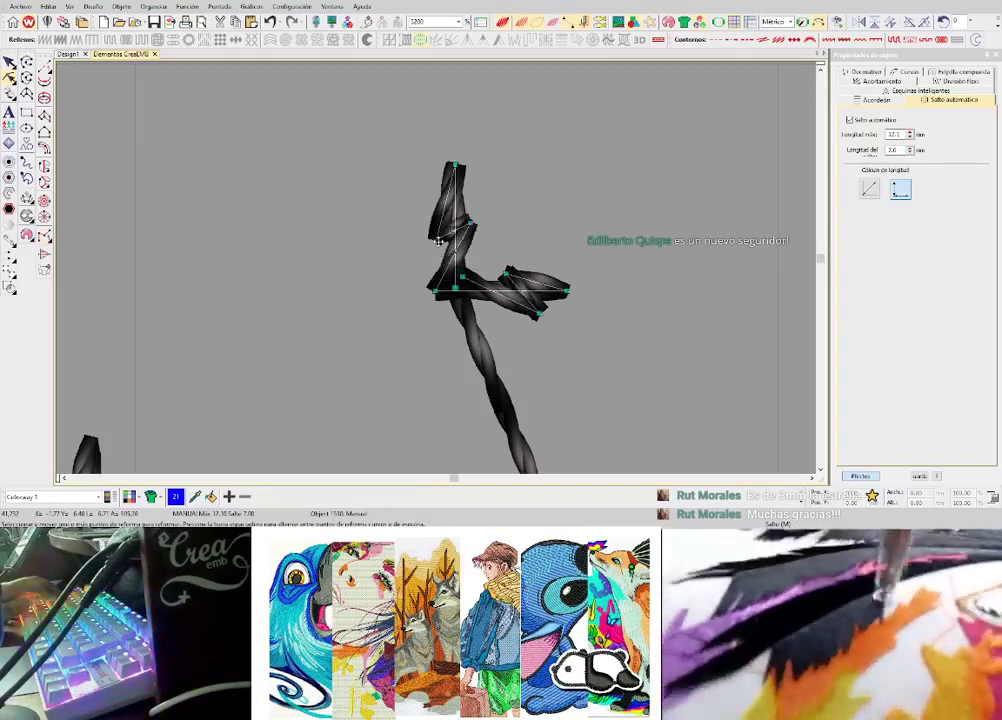
mouse_move(436, 290)
mouse_down()
mouse_move(435, 273)
mouse_move(452, 283)
mouse_up()
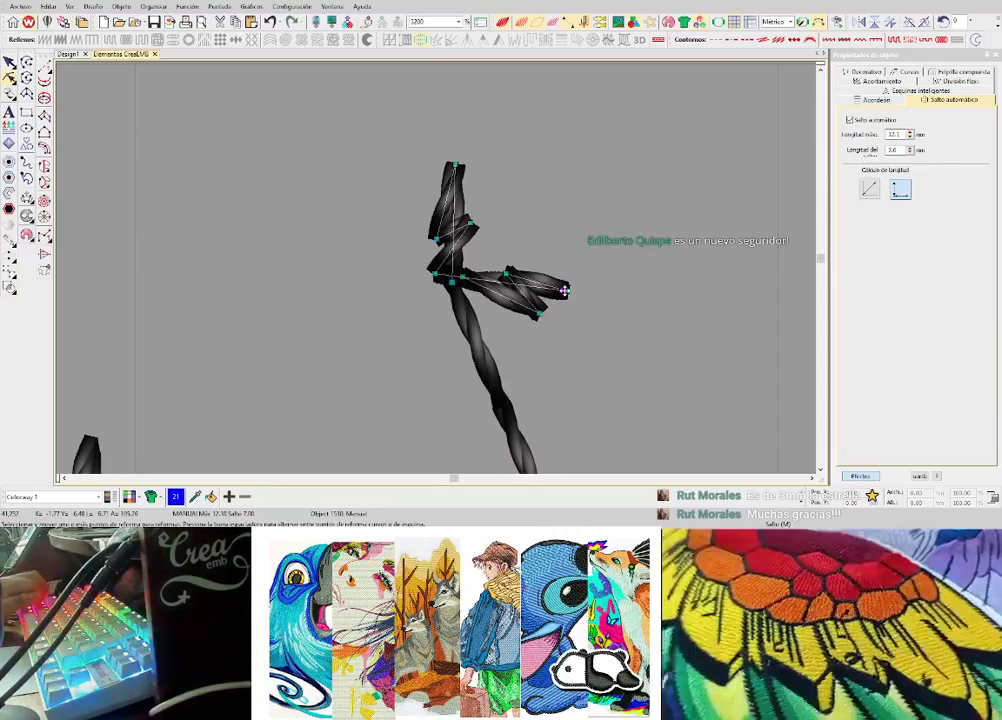
scroll(438, 266, down, 3)
scroll(437, 270, up, 3)
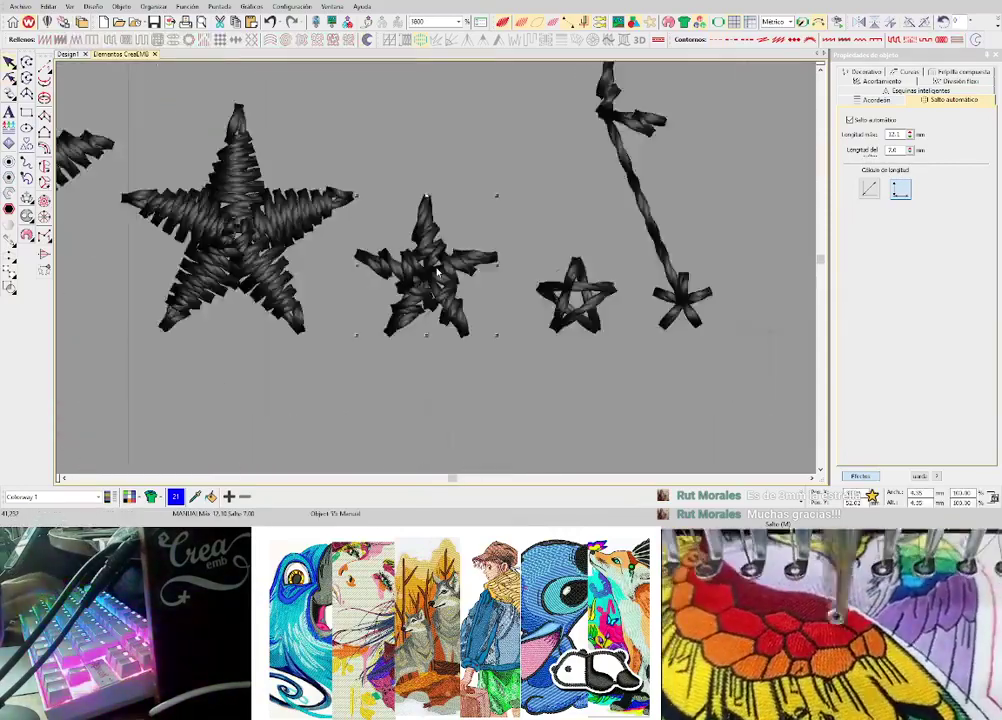
- Show the reshape points of the small manually stitched star to examine how its stitches are laid out
scroll(437, 271, up, 1)
key(h)
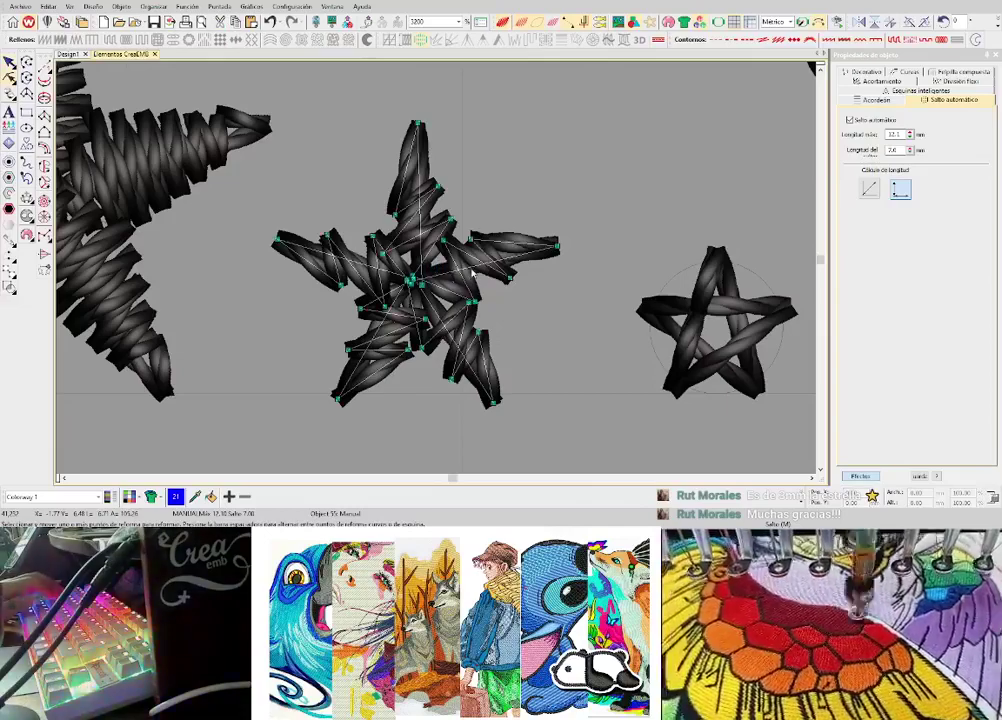
scroll(418, 264, down, 2)
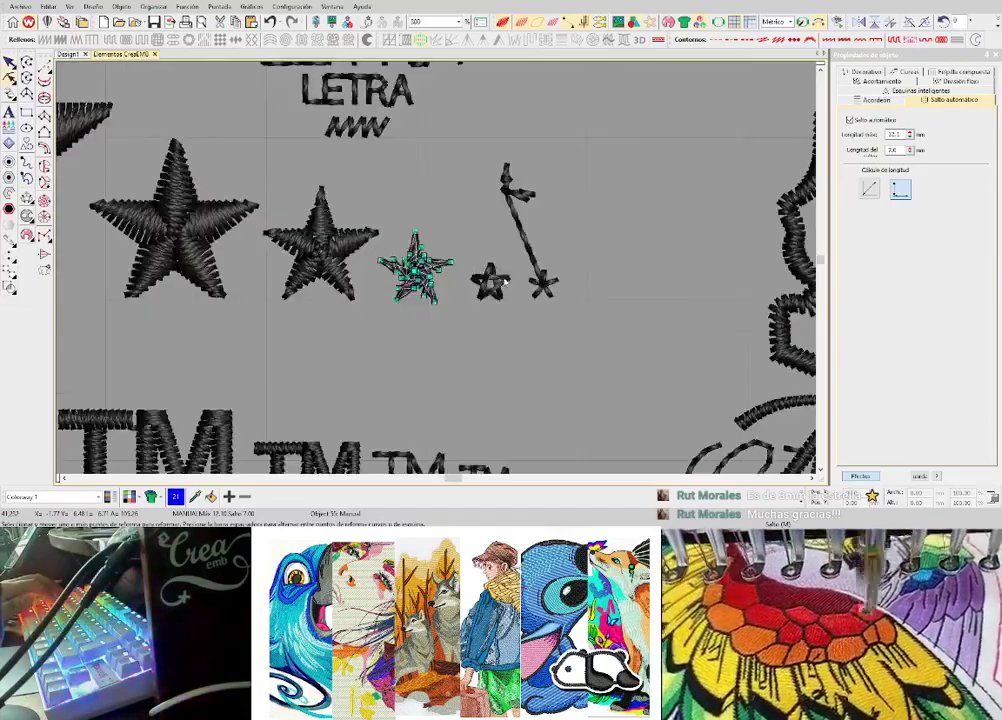
scroll(524, 276, up, 2)
key(Escape)
- Set the pull compensation of the small zigzag star object to 0.65 mm
click(420, 233)
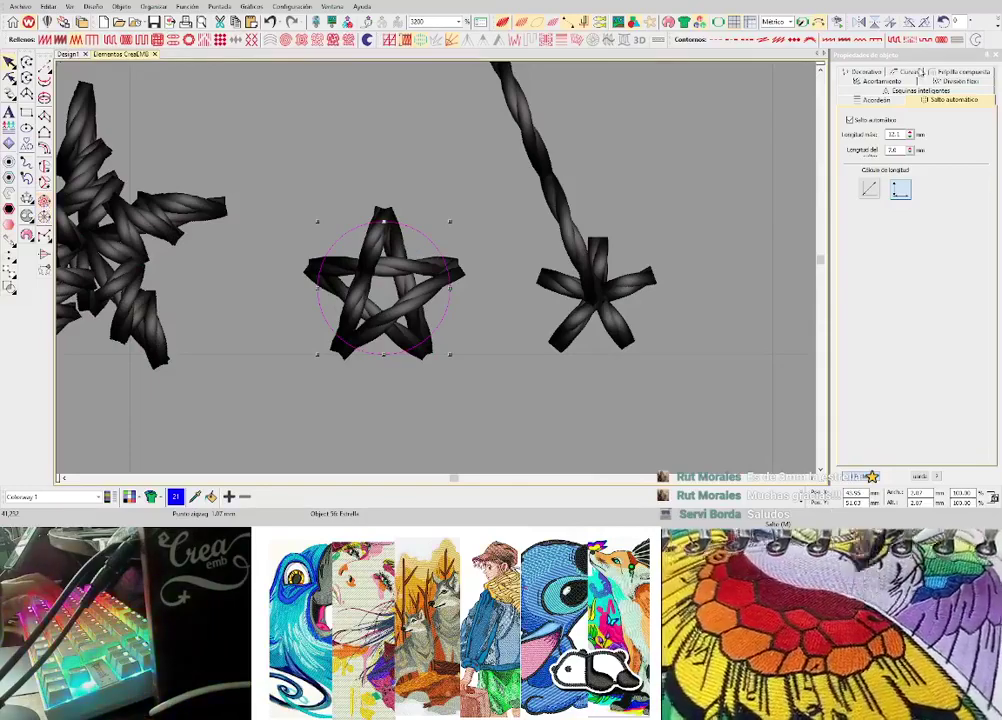
click(858, 475)
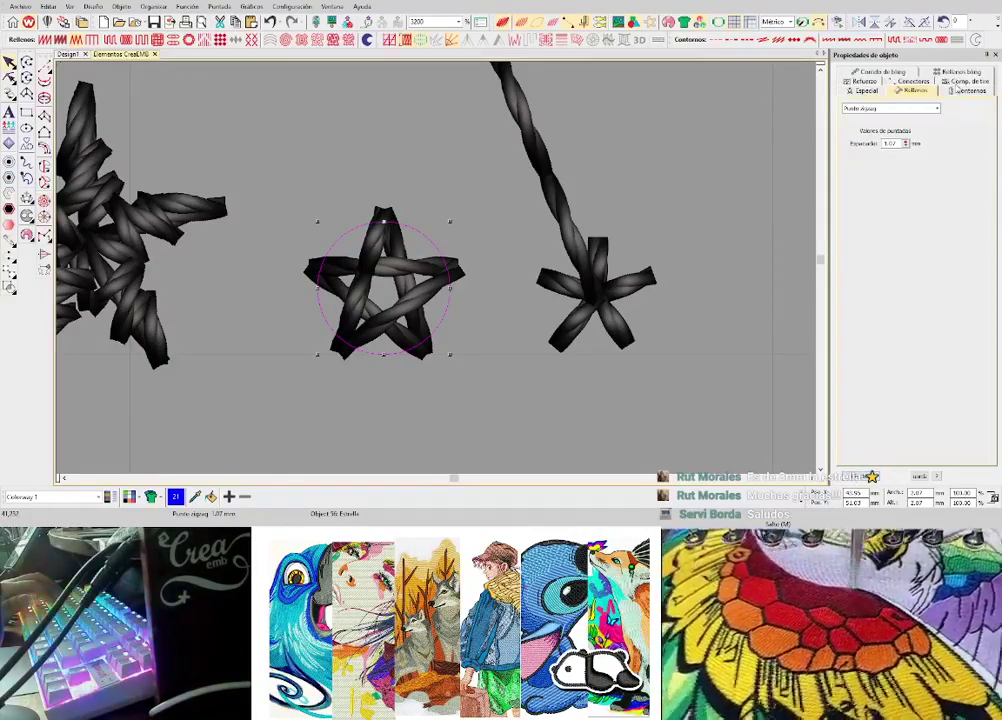
click(966, 83)
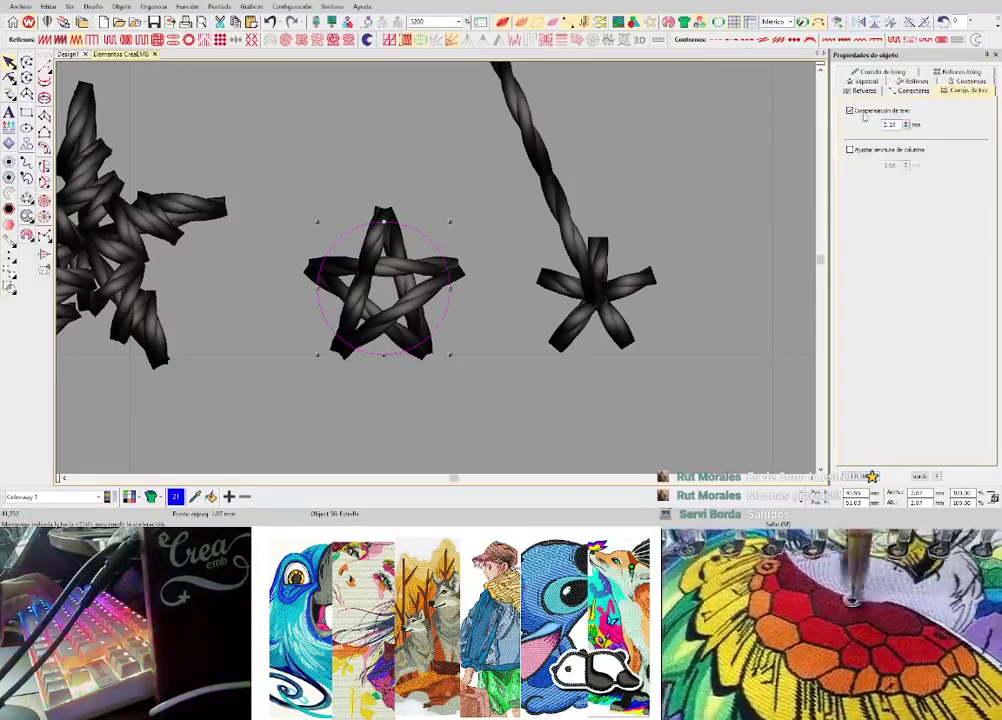
click(906, 123)
click(906, 123)
click(906, 123)
click(906, 127)
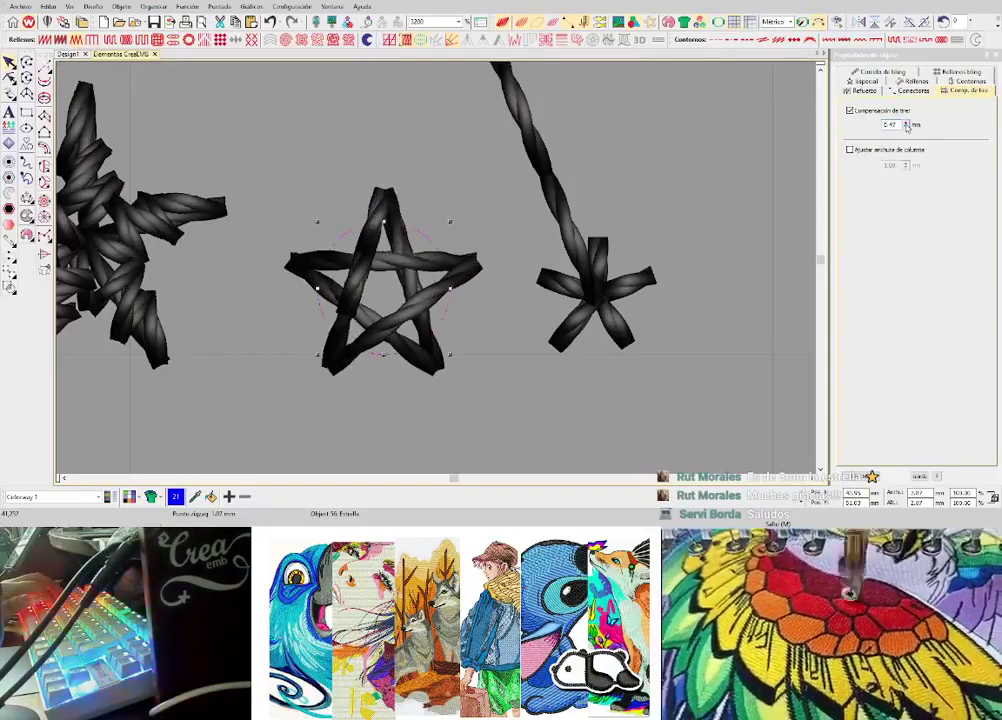
text(0.8)
drag(898, 125, 860, 127)
key(Return)
text(0.65)
key(Return)
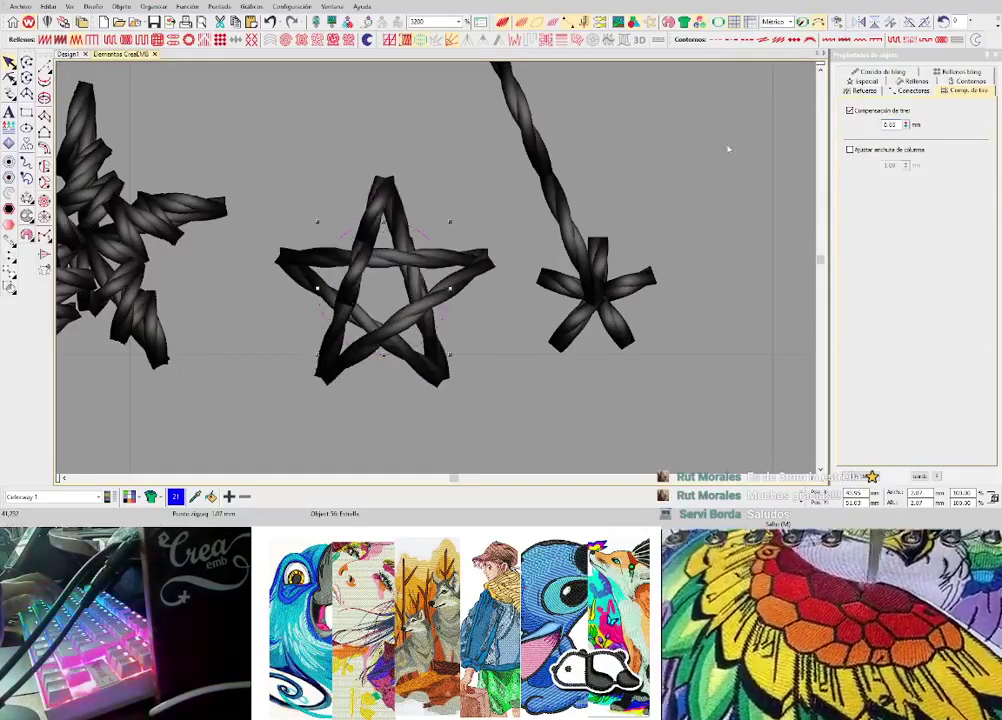
- Place manual stitches over the zigzag star, running from its centre out to each of the five tips and back
click(308, 296)
click(394, 304)
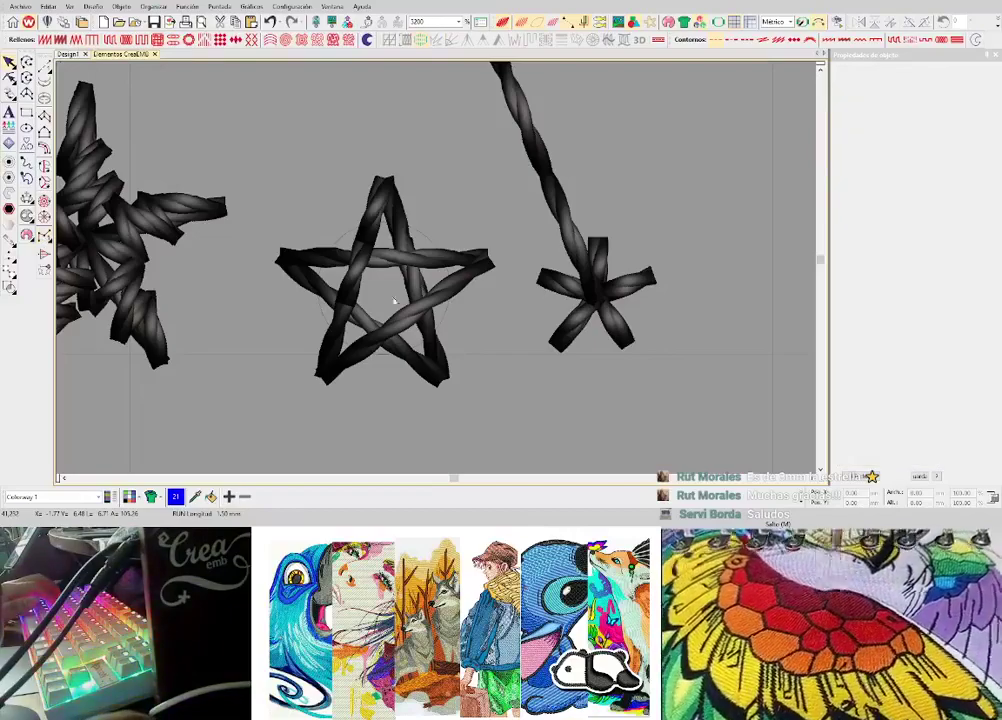
click(384, 195)
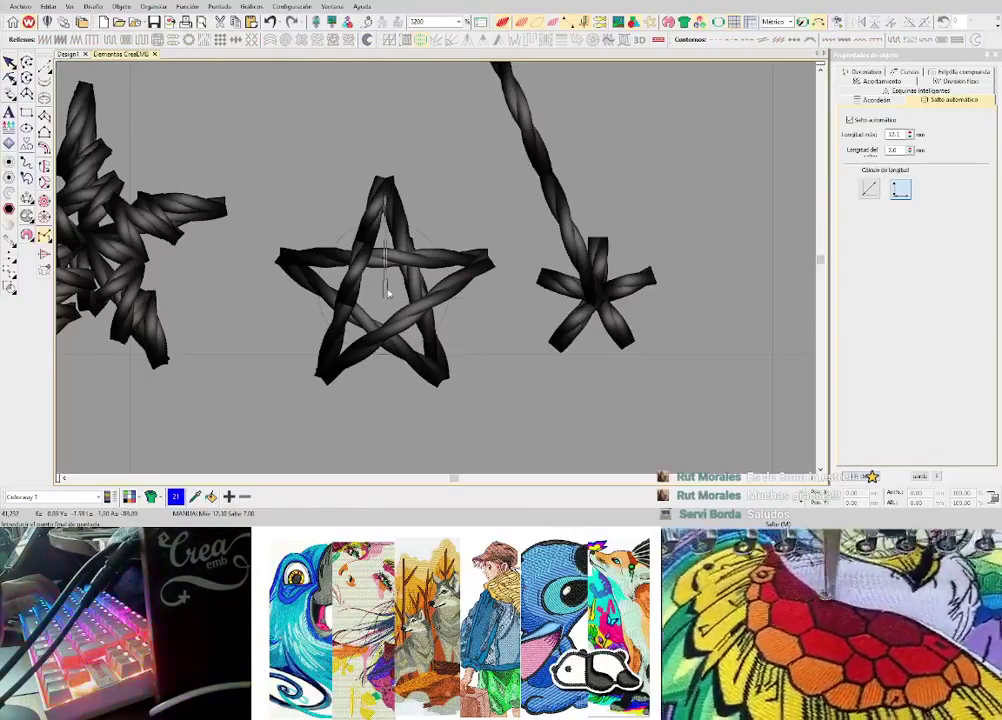
click(384, 296)
click(467, 265)
click(382, 296)
click(434, 370)
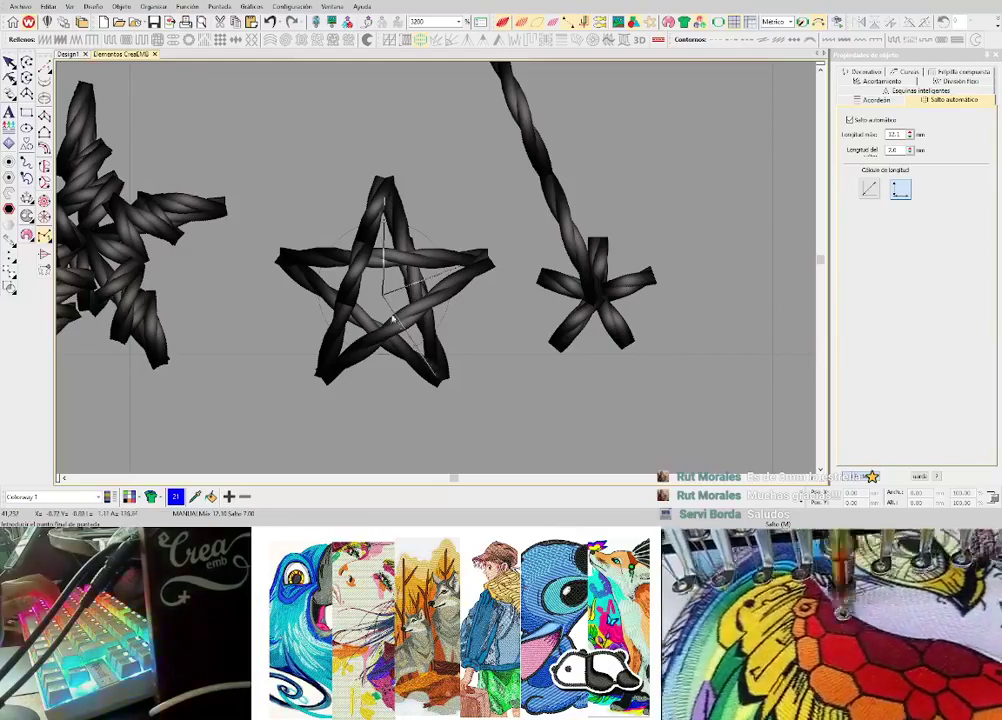
click(383, 296)
click(330, 369)
click(343, 357)
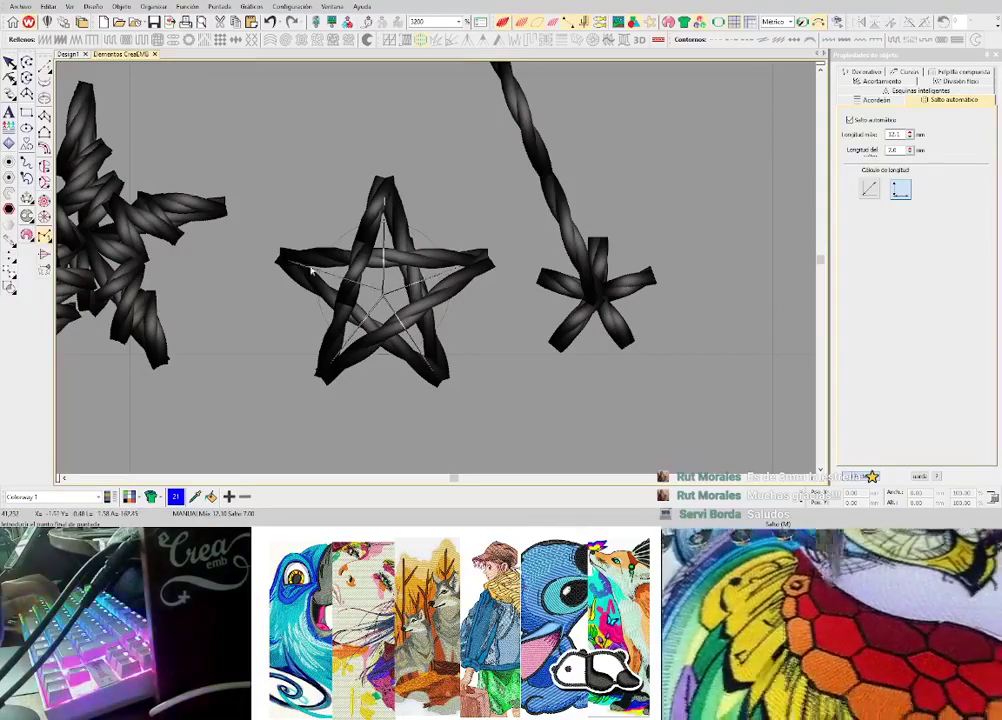
click(386, 297)
key(Return)
key(Escape)
- Delete the zigzag star beneath the manual stitches and undo the deletion
click(436, 258)
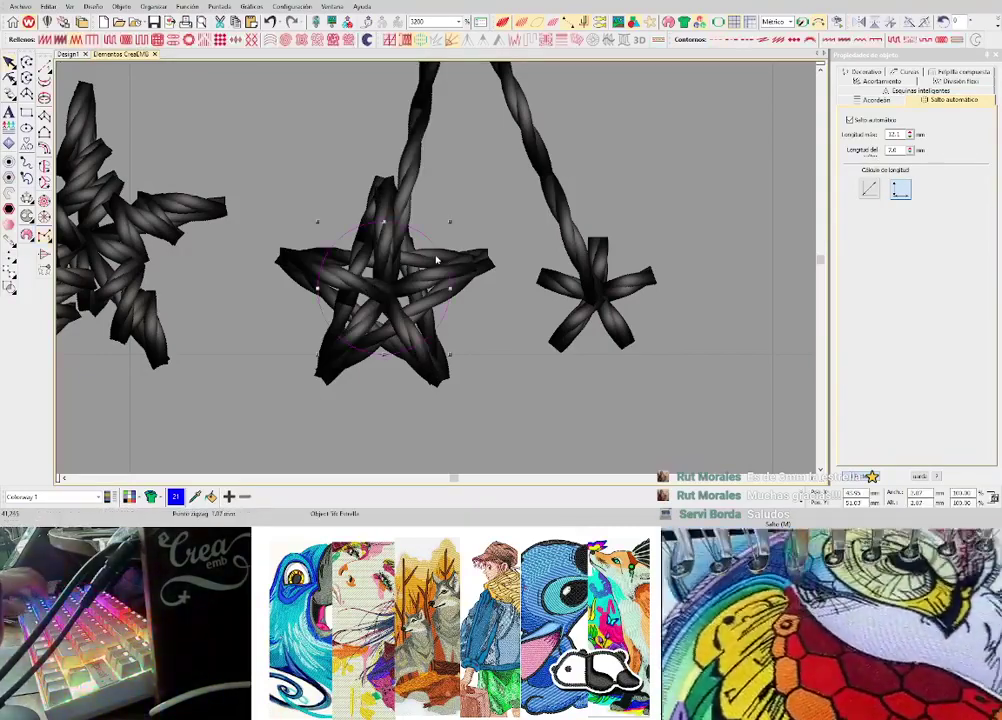
key(Delete)
key(ctrl+z)
click(472, 337)
- Examine the zigzag star with its added manual stitches against the neighbouring stars in the row
scroll(472, 337, down, 2)
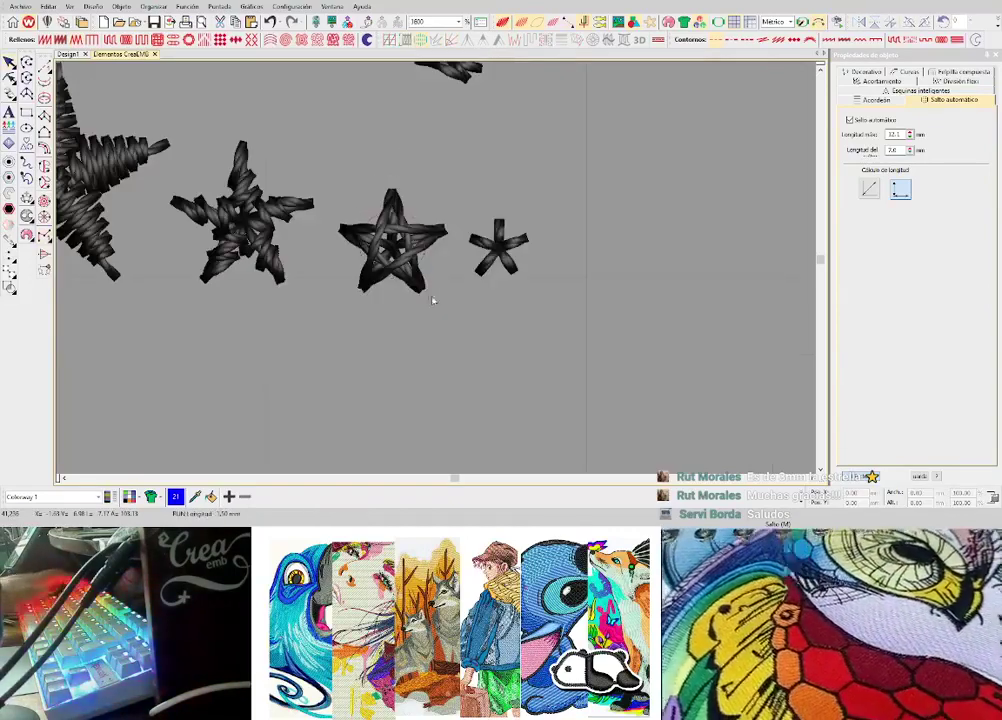
scroll(437, 270, up, 3)
scroll(440, 272, down, 3)
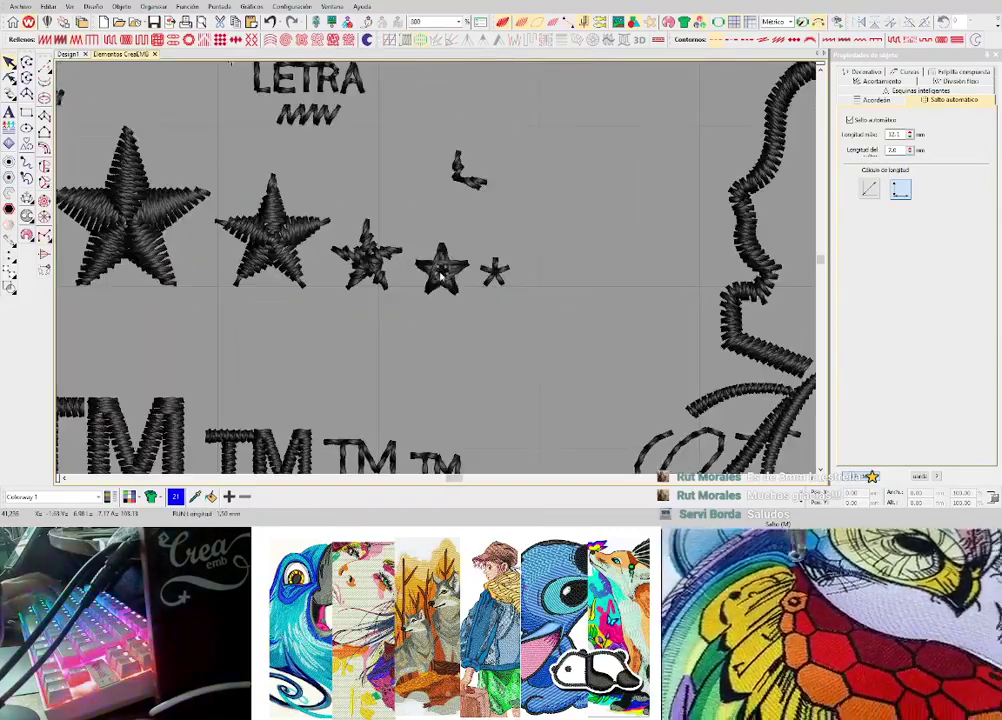
scroll(440, 268, up, 3)
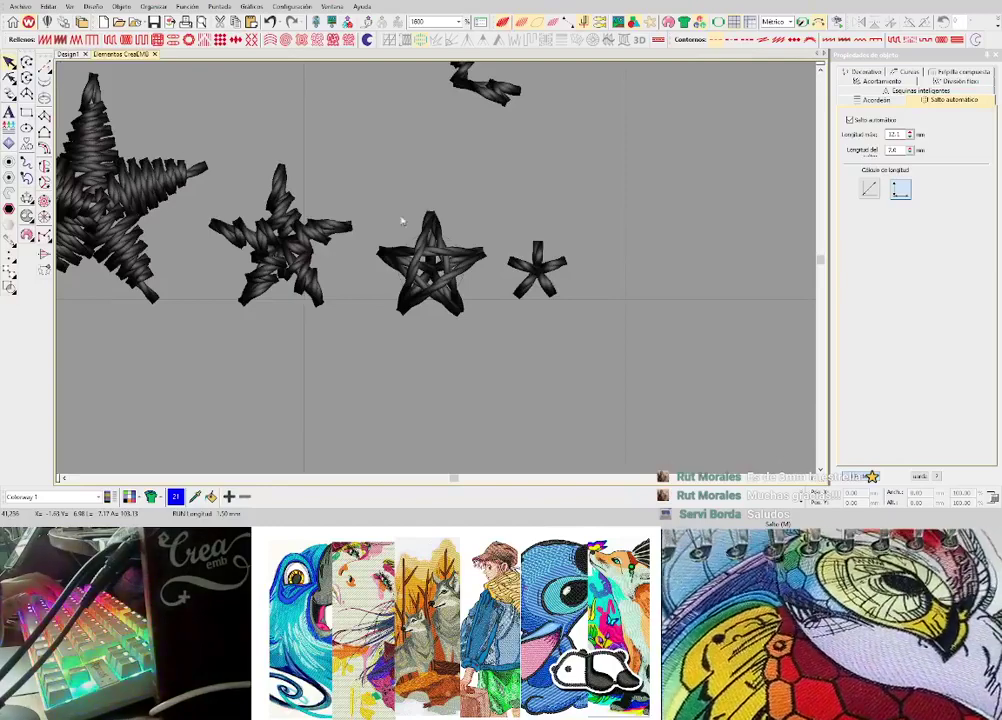
click(507, 345)
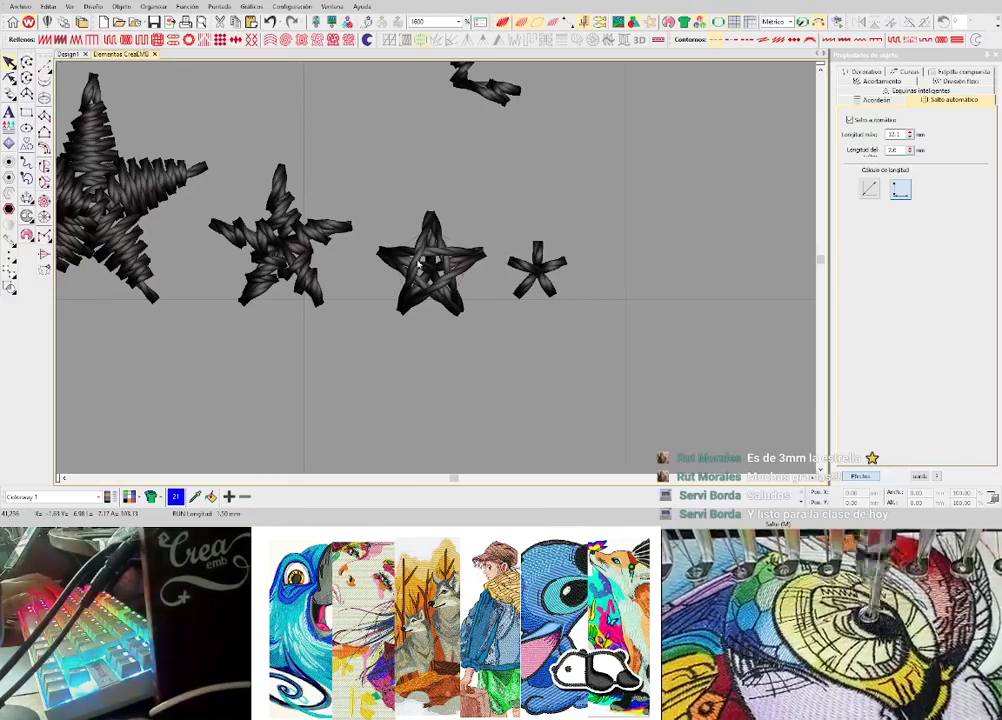
scroll(434, 268, down, 4)
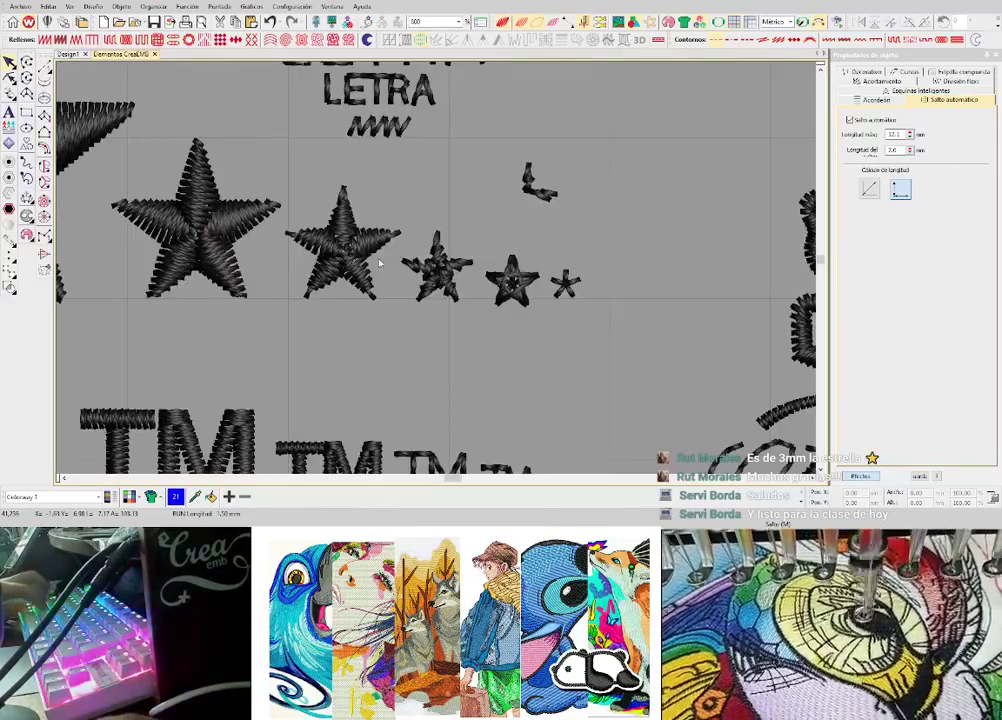
scroll(379, 263, up, 4)
- Reshape the right-hand and lower-right satin arms of the smallest satin-column star by moving the column points near their tips
click(520, 274)
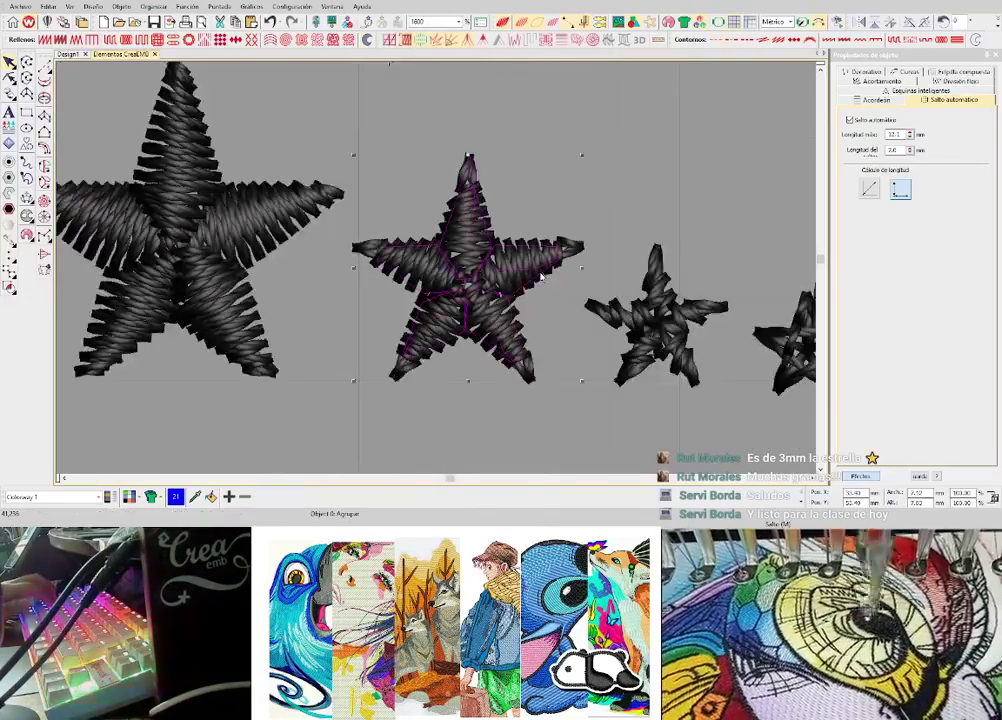
scroll(425, 217, up, 1)
click(463, 263)
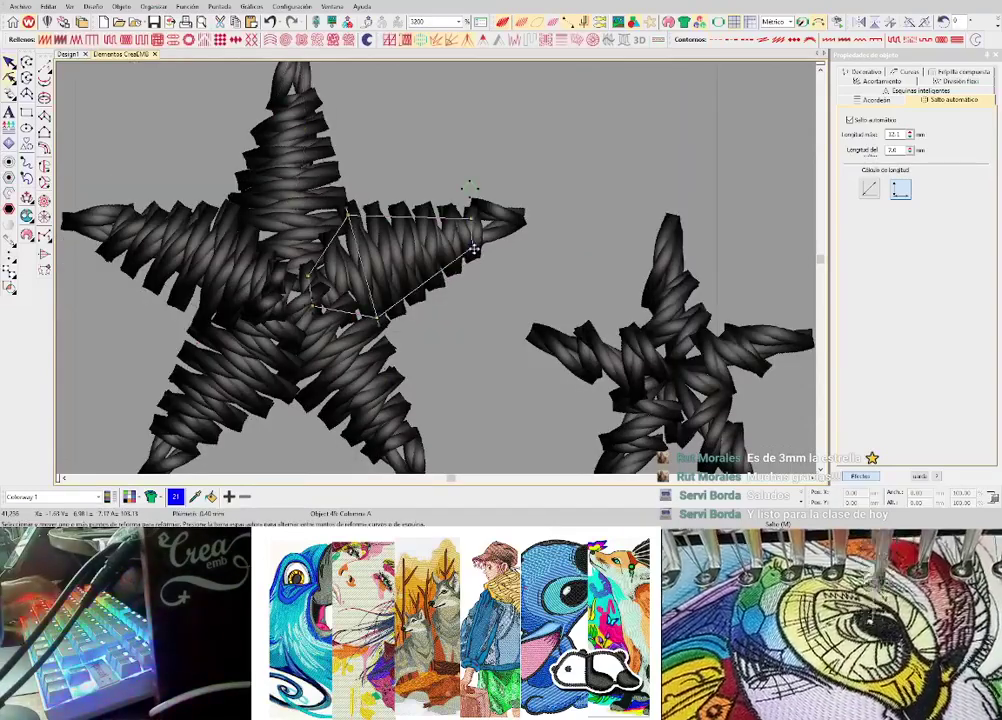
drag(475, 248, 465, 216)
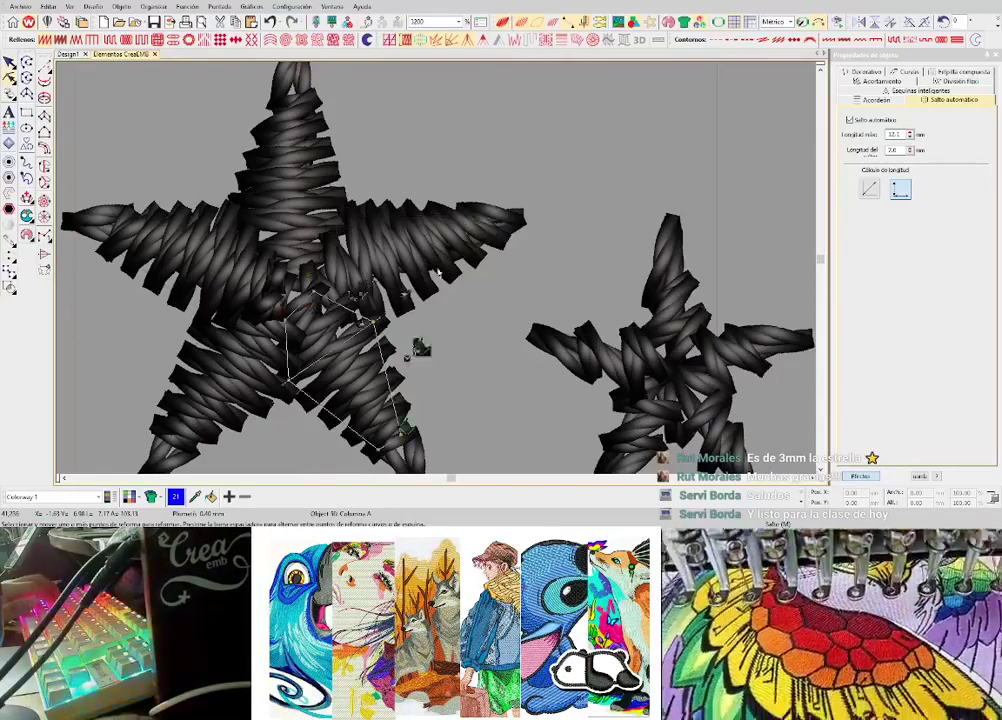
scroll(418, 347, down, 2)
scroll(436, 280, up, 2)
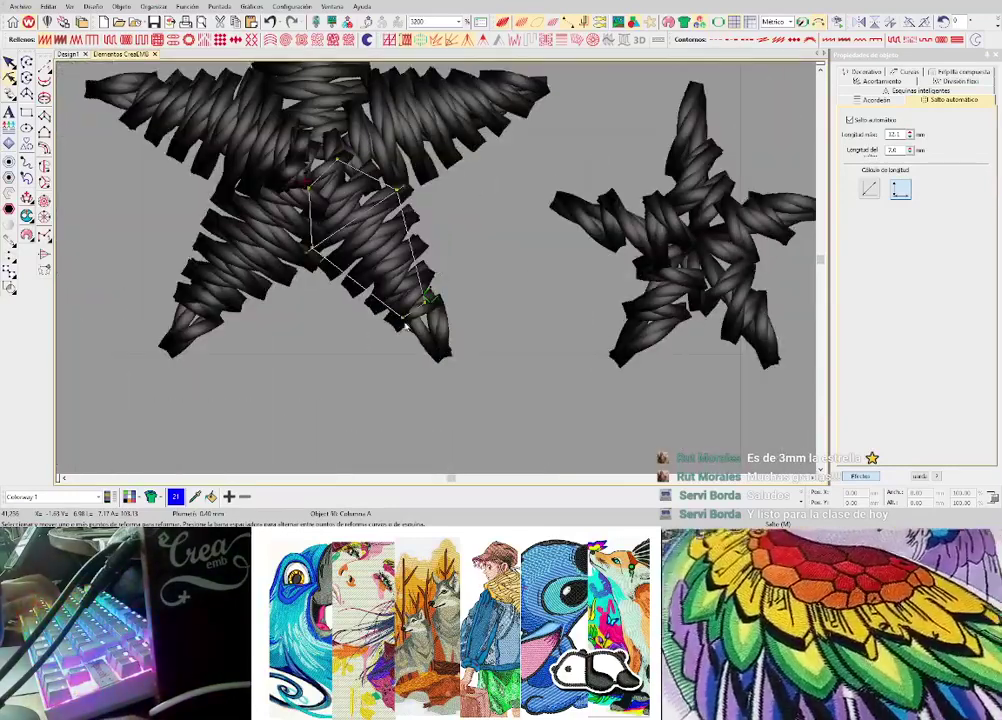
drag(403, 318, 423, 294)
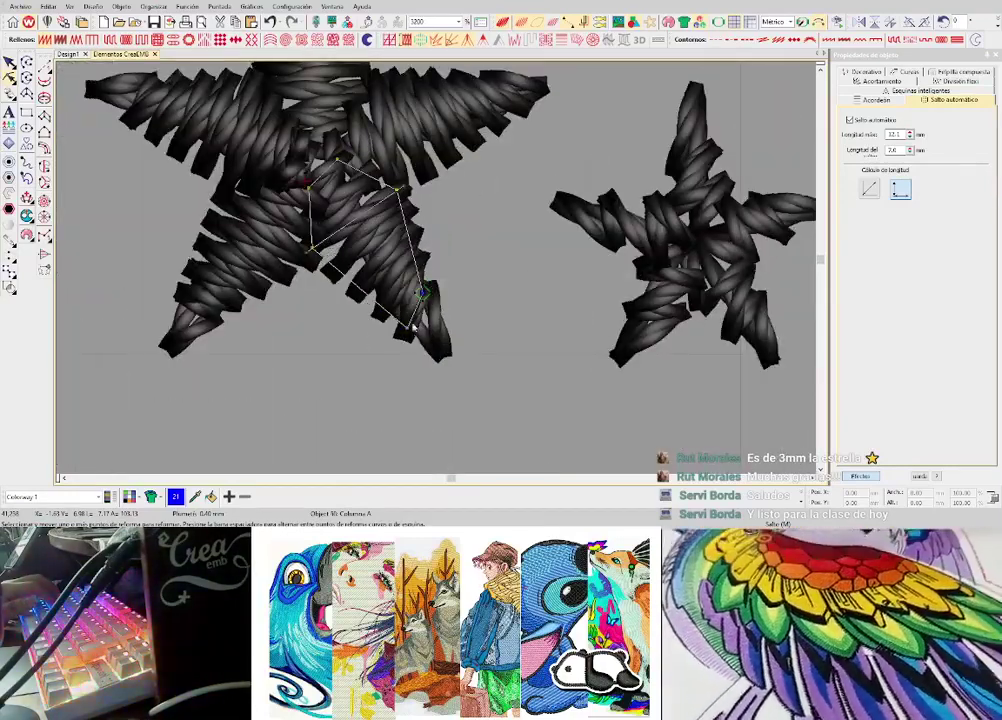
- Adjust the tip points of the same star's lower-left, left-hand and upper satin arms
click(222, 313)
drag(210, 311, 185, 305)
scroll(185, 305, down, 2)
scroll(424, 204, up, 3)
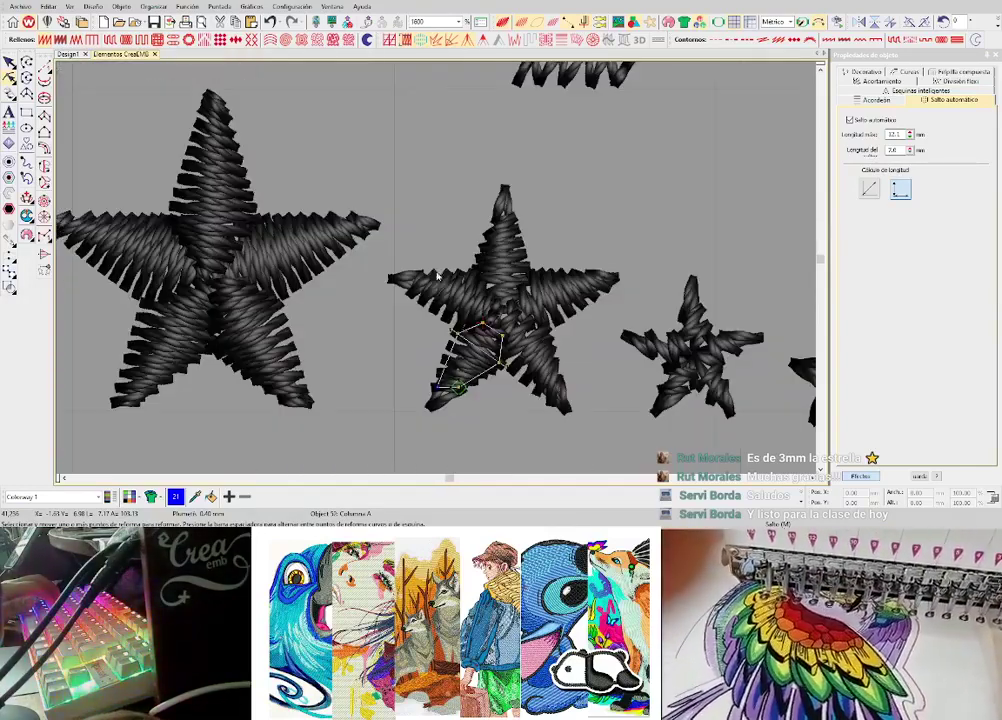
click(425, 285)
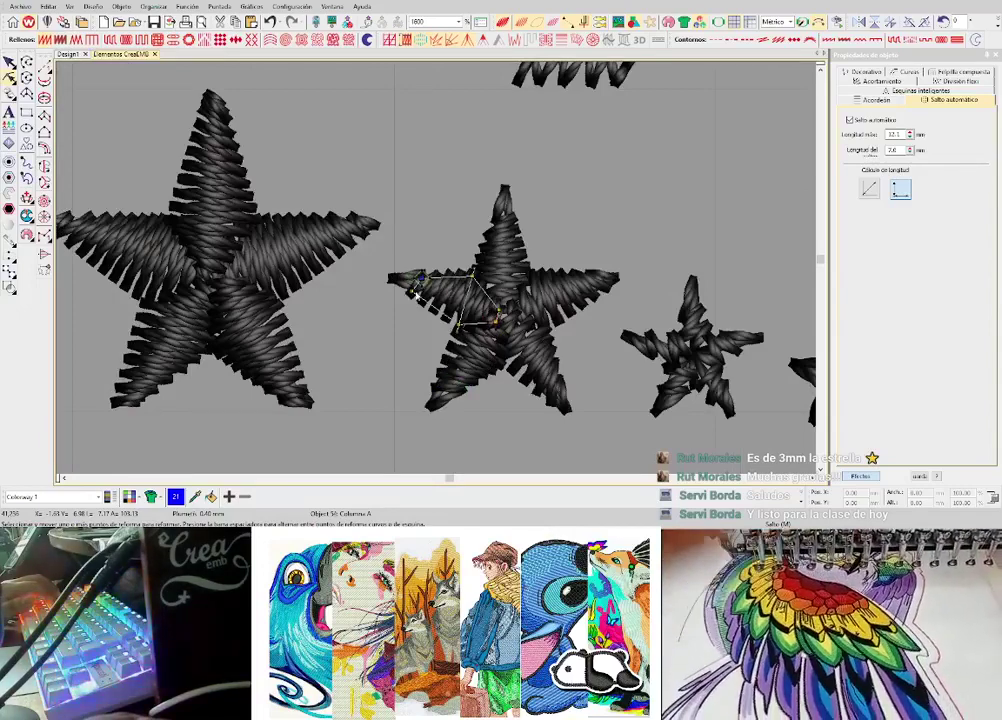
click(512, 227)
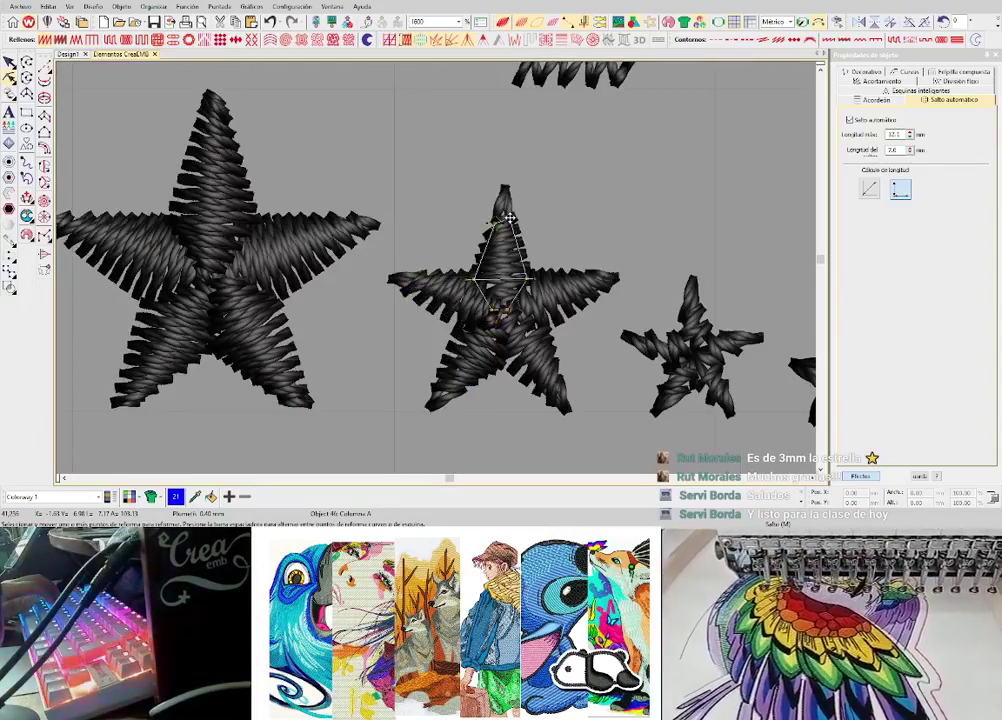
- Delete the unfinished manual star above the row and move the five-ray manual stitches off the zigzag star into the empty space above it
scroll(438, 273, down, 4)
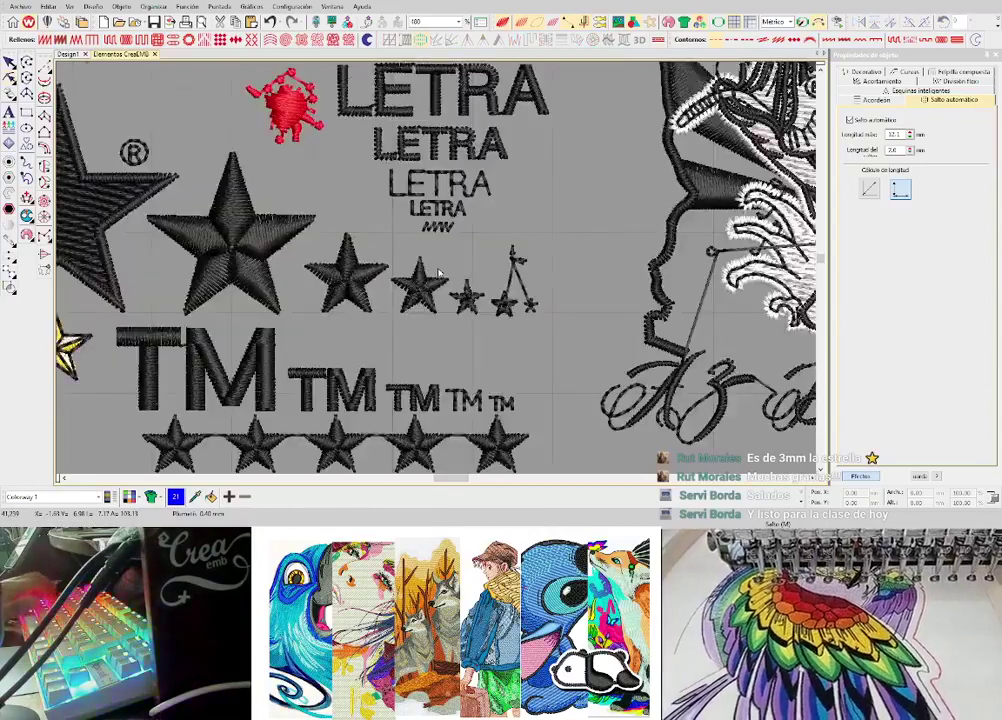
scroll(457, 270, up, 3)
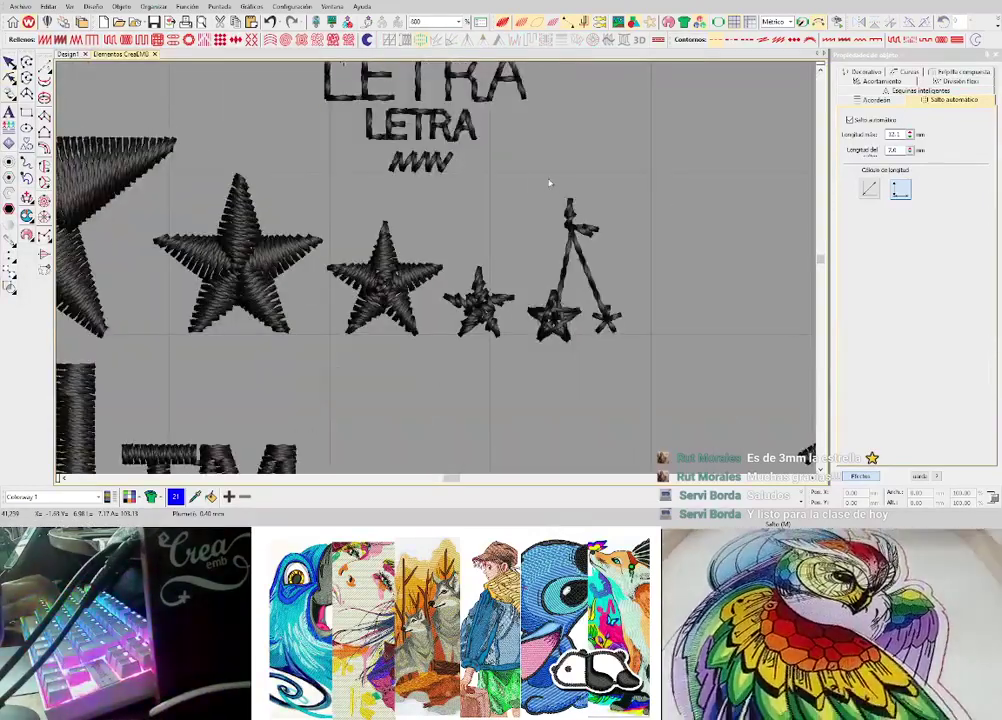
drag(549, 183, 660, 265)
key(Delete)
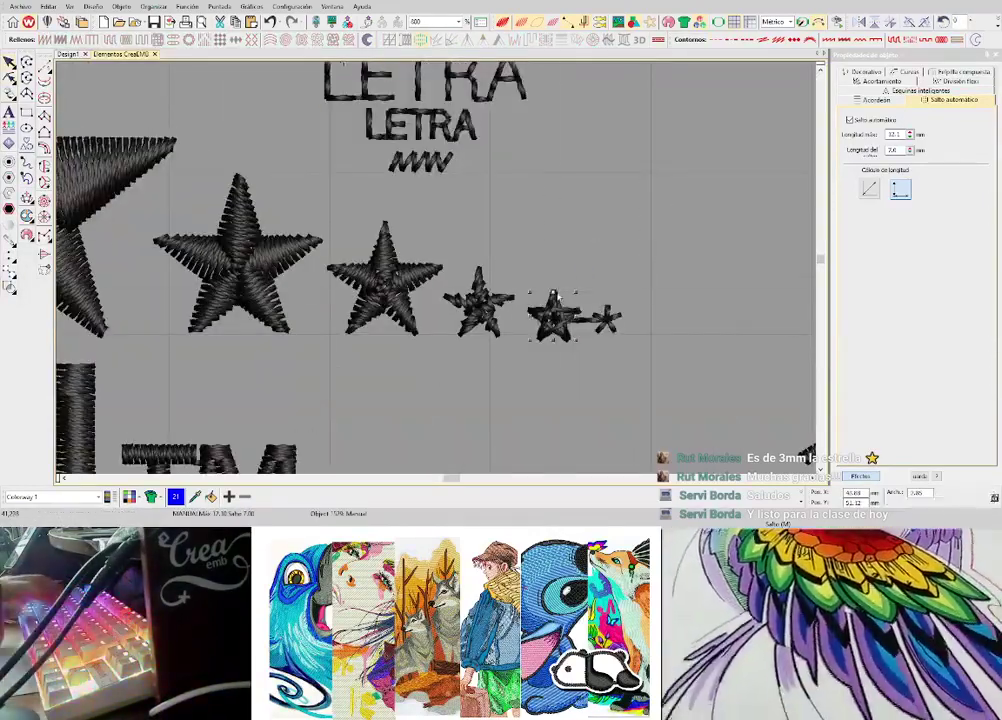
drag(559, 298, 562, 218)
click(678, 362)
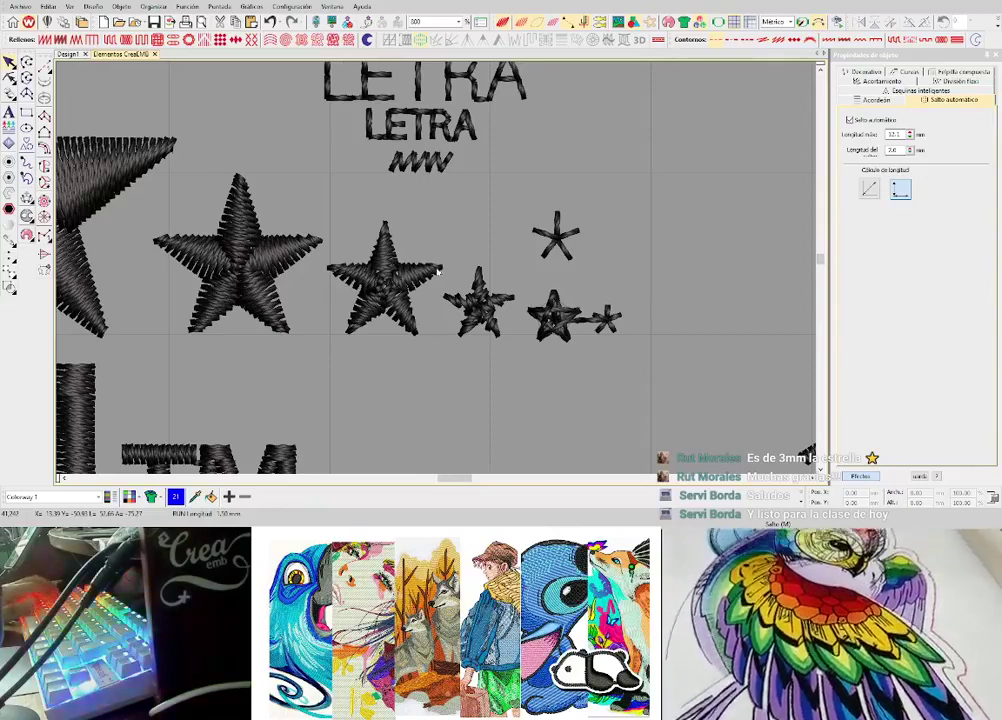
- Return to the Design1 document and locate the black outline above the junction of the two magenta fold columns
scroll(437, 272, down, 2)
click(68, 54)
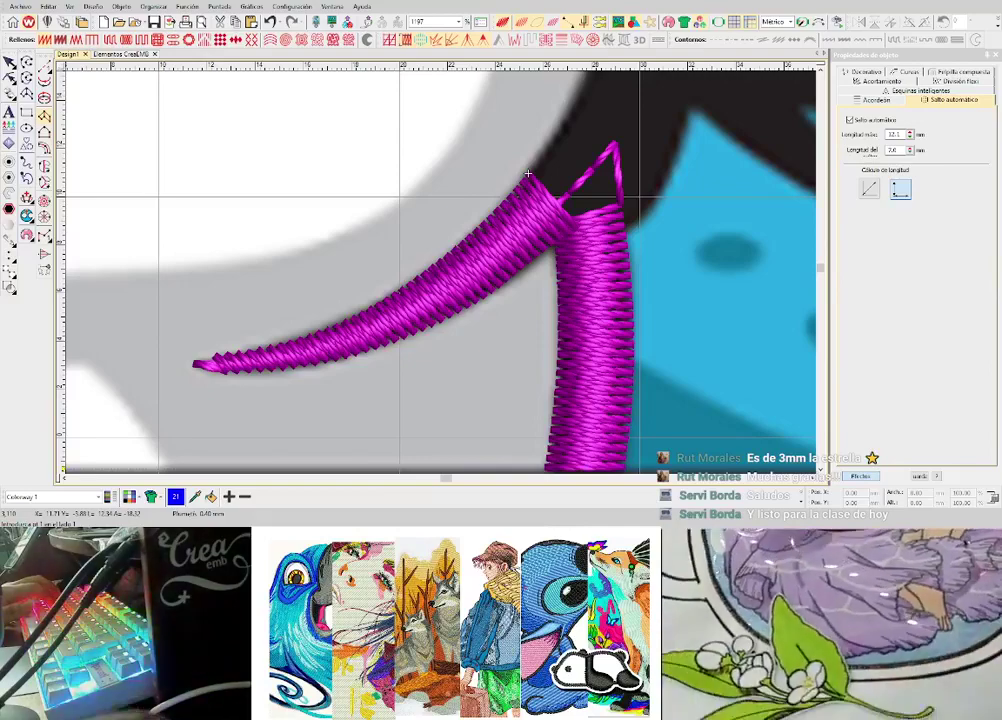
scroll(528, 174, down, 10)
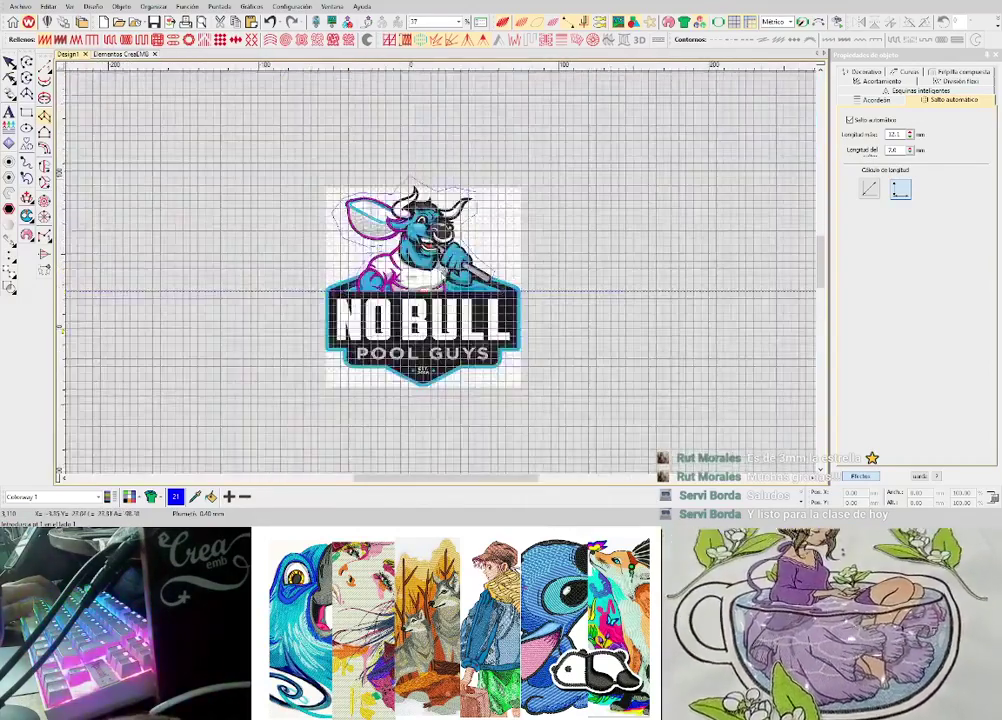
scroll(442, 277, up, 3)
scroll(442, 277, up, 3)
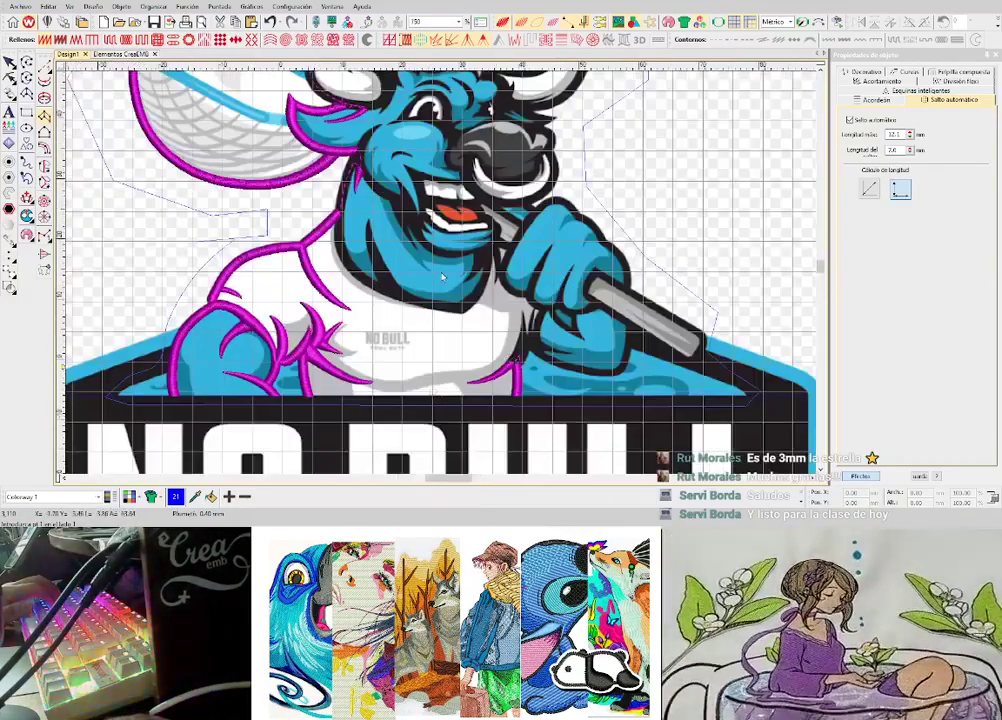
scroll(445, 288, up, 9)
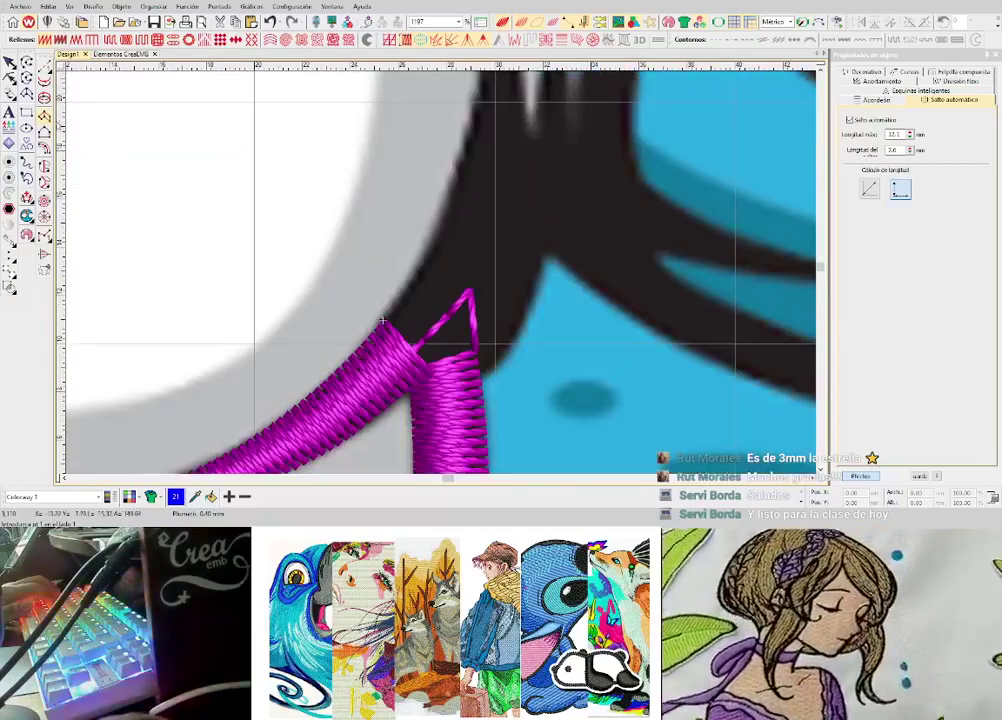
- Digitize a tapering satin column from the junction of the two fold columns up the black outline beside the grey area
click(44, 116)
click(384, 321)
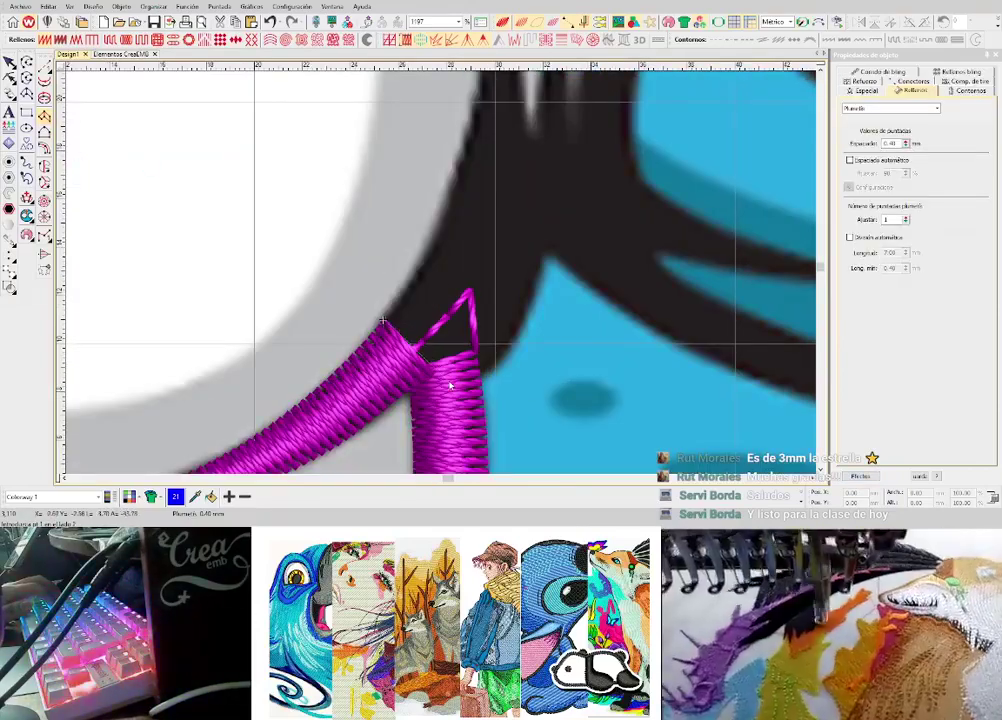
click(450, 385)
click(419, 265)
click(516, 317)
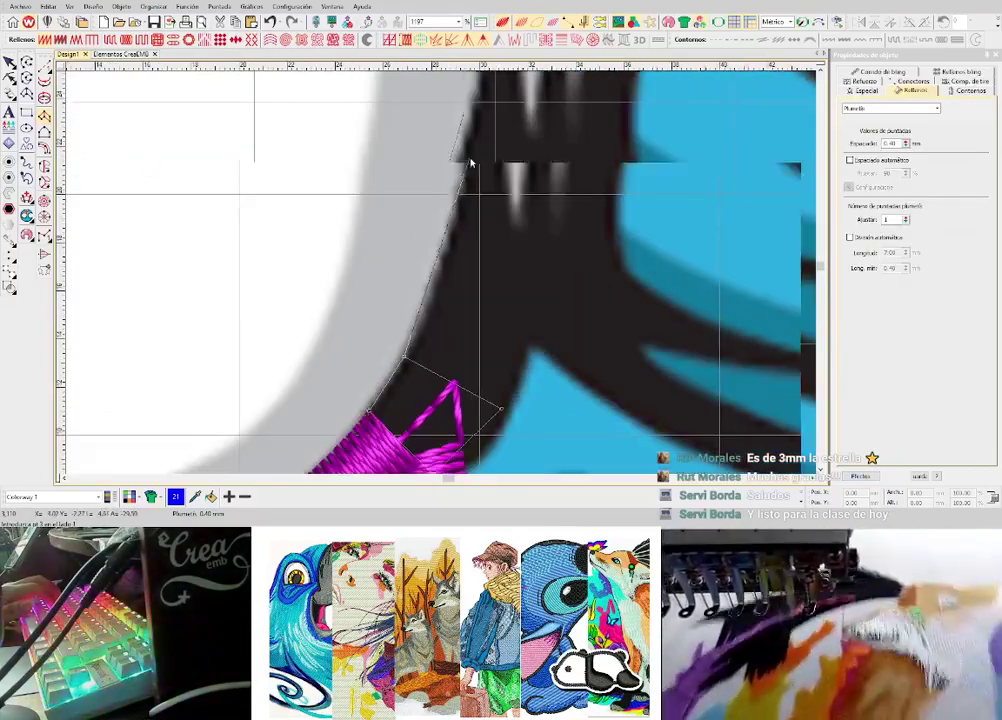
right_click(451, 242)
right_click(520, 272)
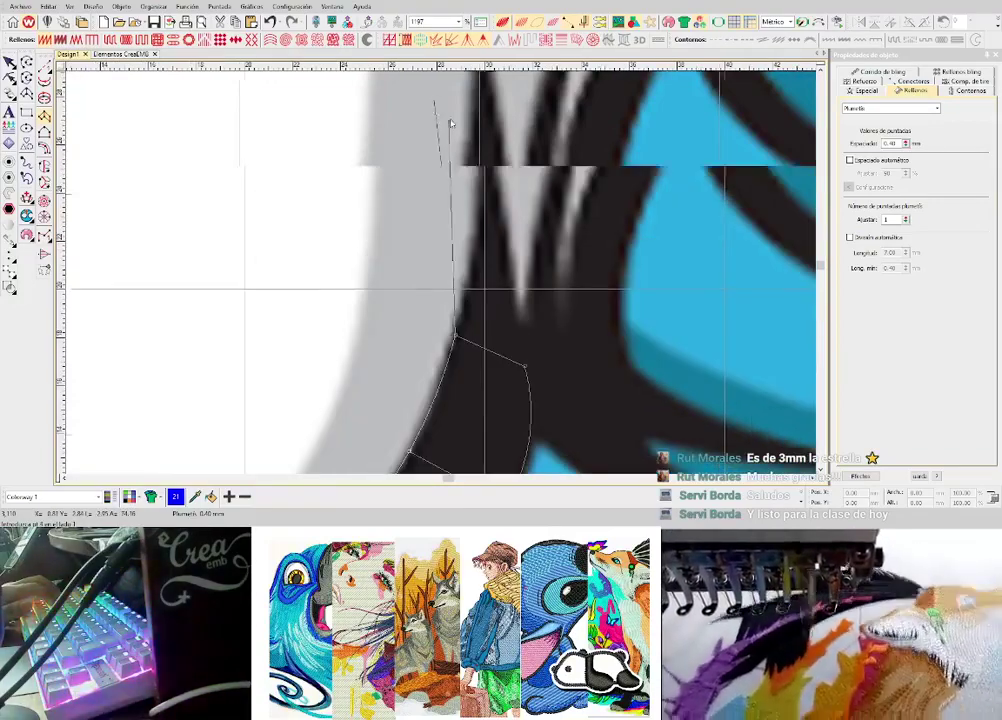
click(482, 131)
click(491, 131)
key(Return)
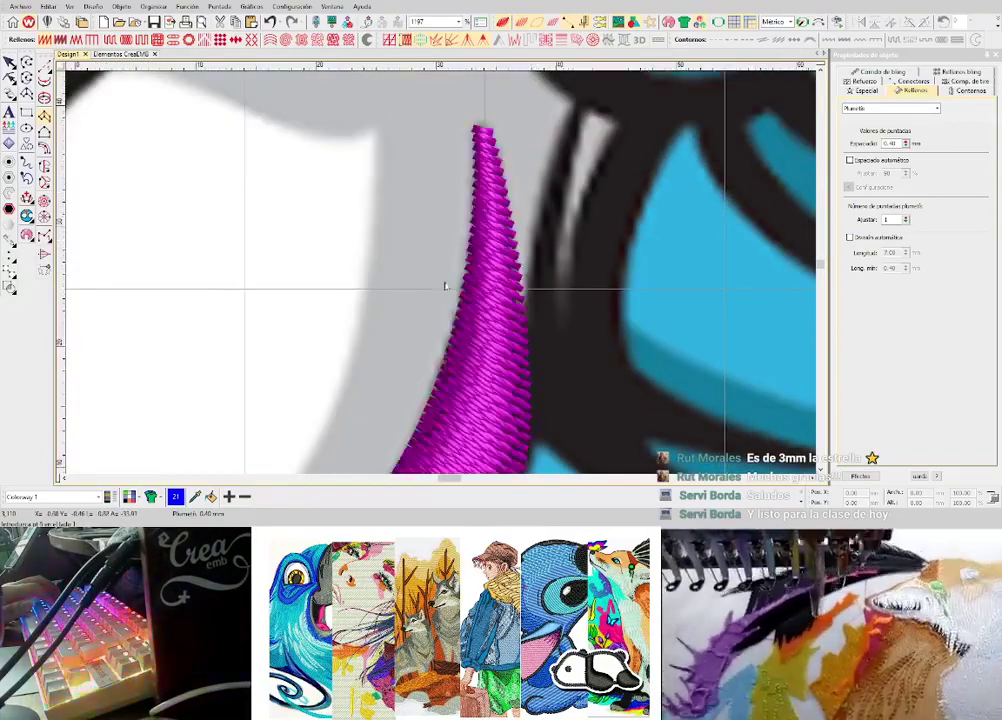
- Reshape the lower right edge of the new tapering column so it follows the curved black outline
scroll(446, 288, down, 2)
scroll(445, 296, up, 1)
key(h)
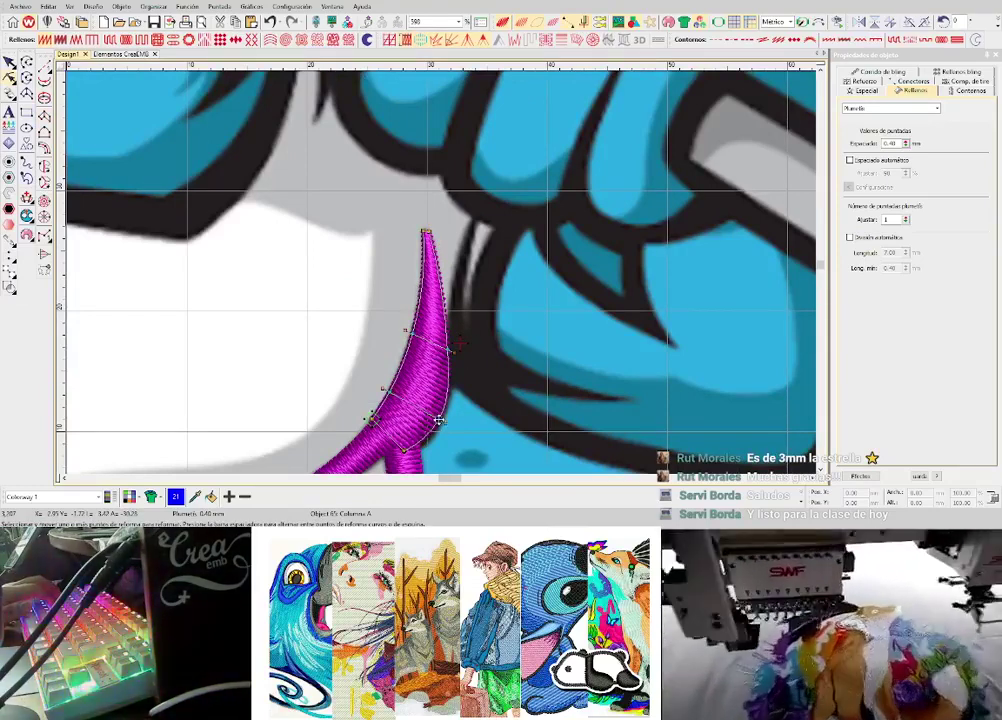
key(Escape)
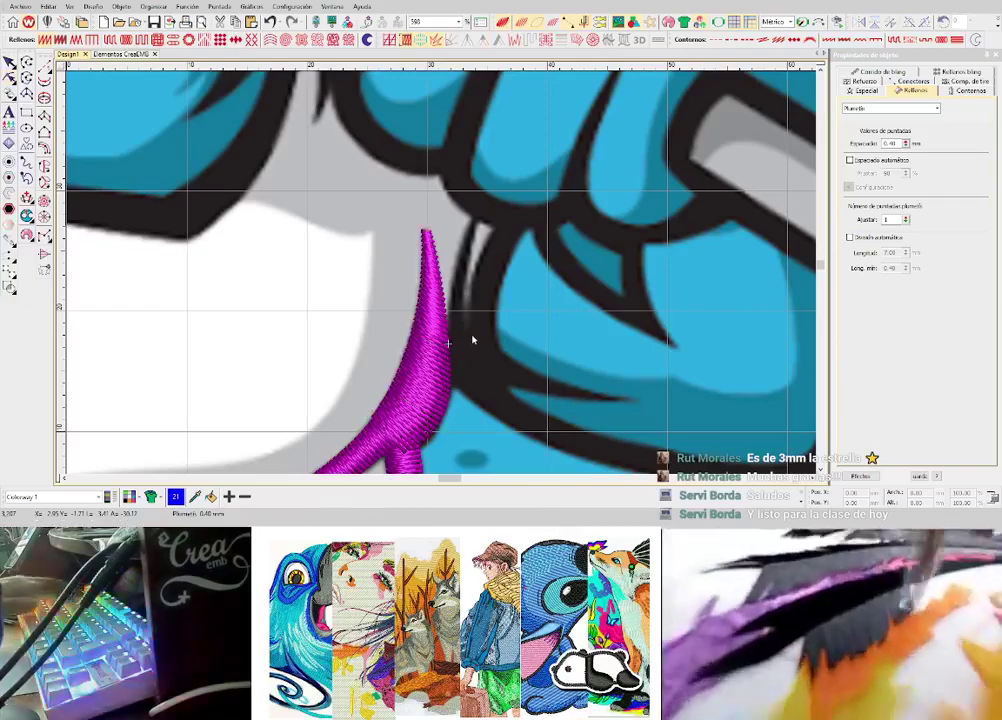
- Digitize a curved running-stitch line from the tapering column's right edge up the thin black line beside it
key(space)
click(455, 322)
scroll(459, 289, up, 1)
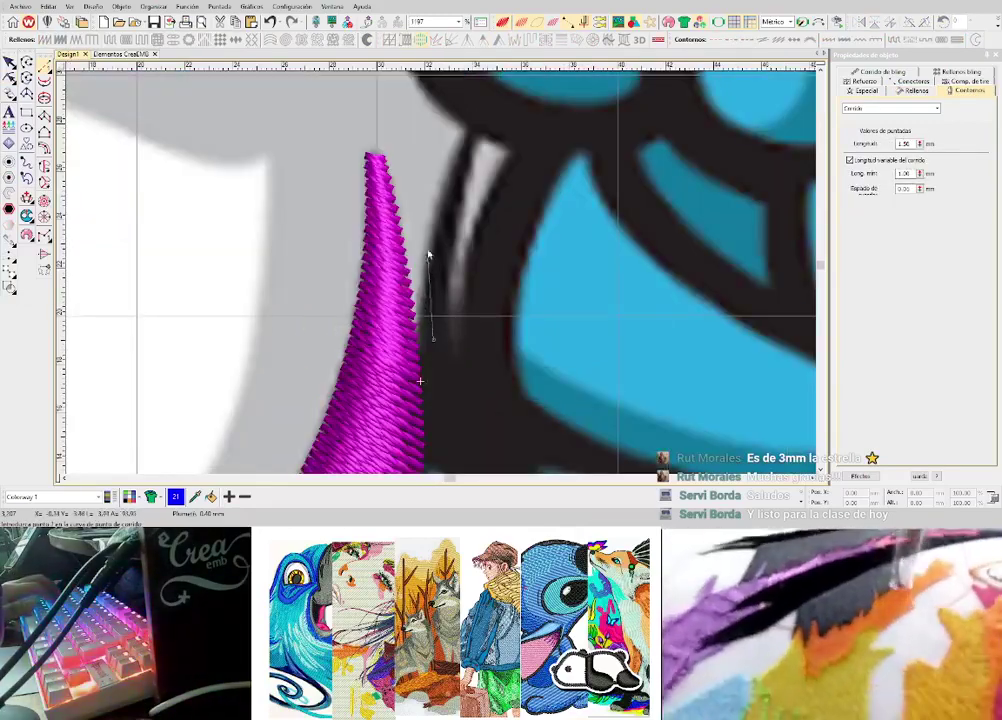
right_click(440, 245)
right_click(463, 157)
key(Return)
- Cover the running-stitch line with a narrow satin column traced from its upper tip down to the black outline's bend
key(space)
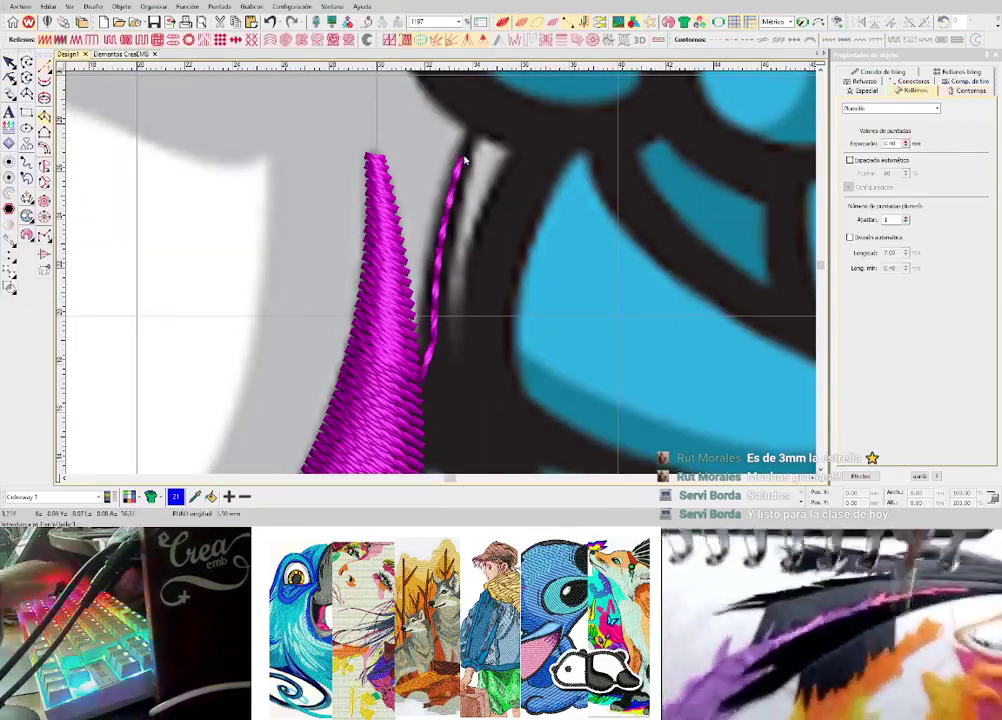
right_click(458, 215)
right_click(437, 208)
click(445, 376)
click(415, 374)
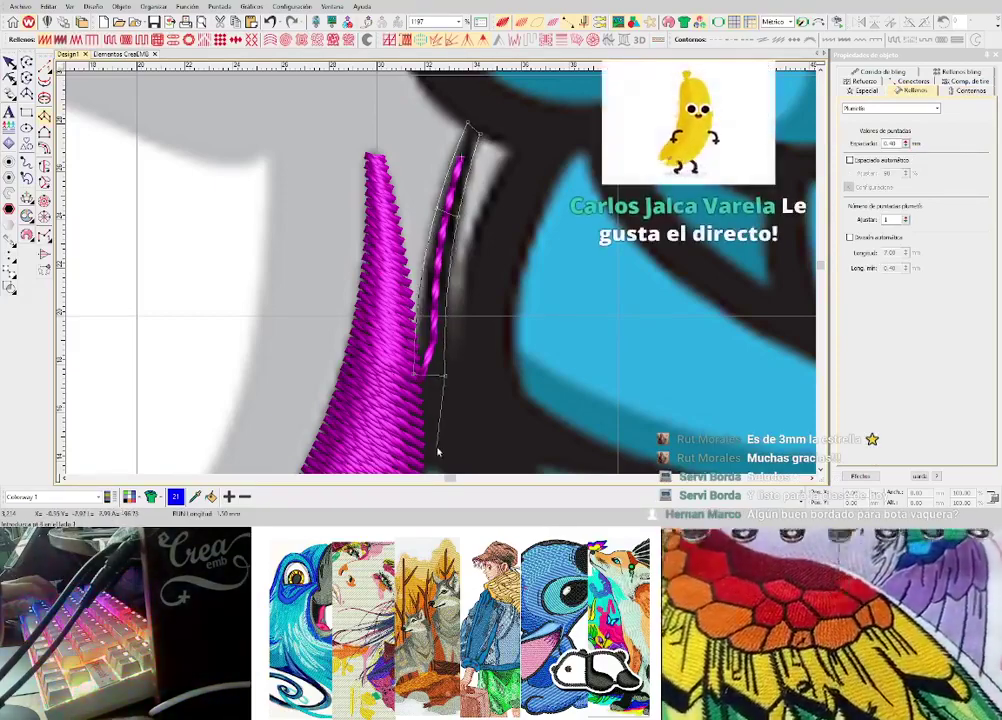
drag(437, 452, 433, 362)
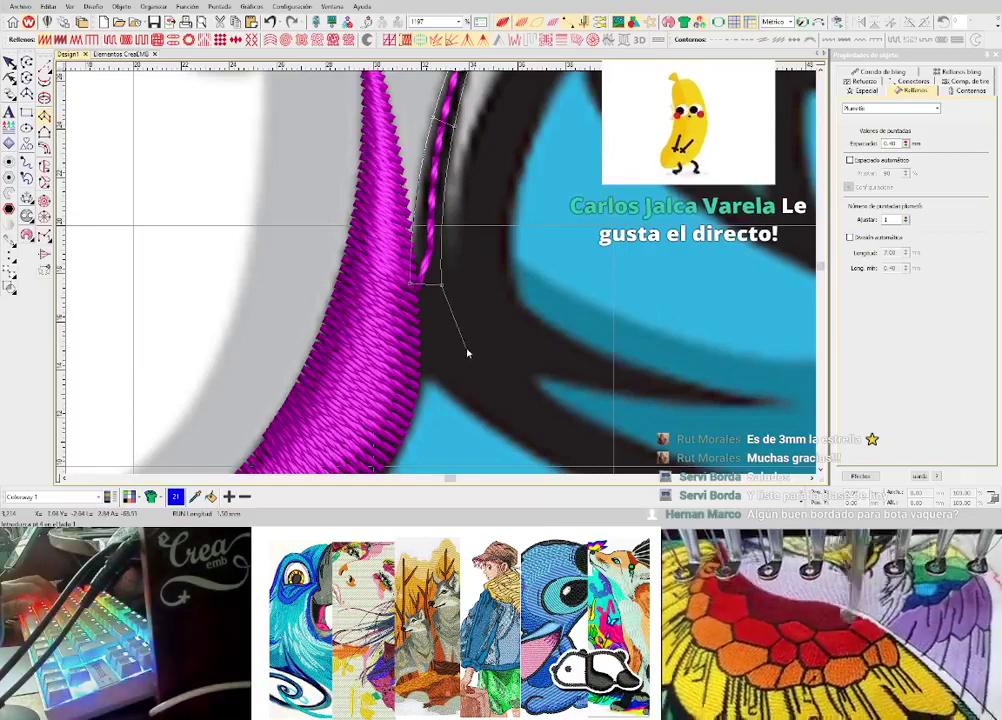
click(463, 352)
click(429, 376)
key(Return)
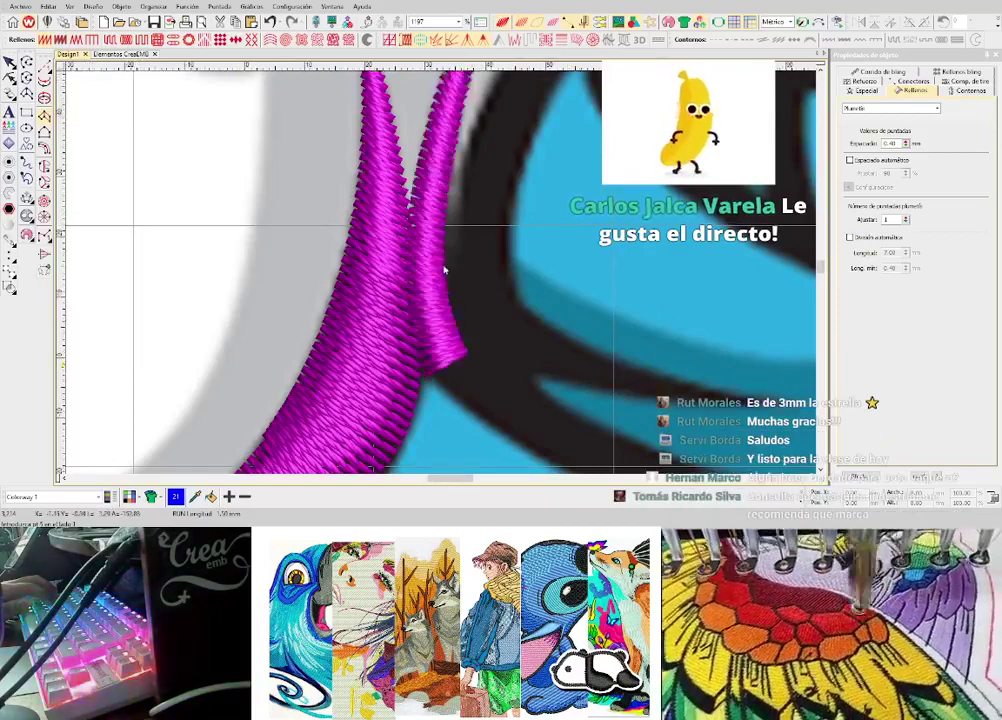
- Reshape the narrow column's lower end, adding a point pair so it curves further along the black outline
scroll(444, 250, down, 2)
scroll(450, 270, up, 2)
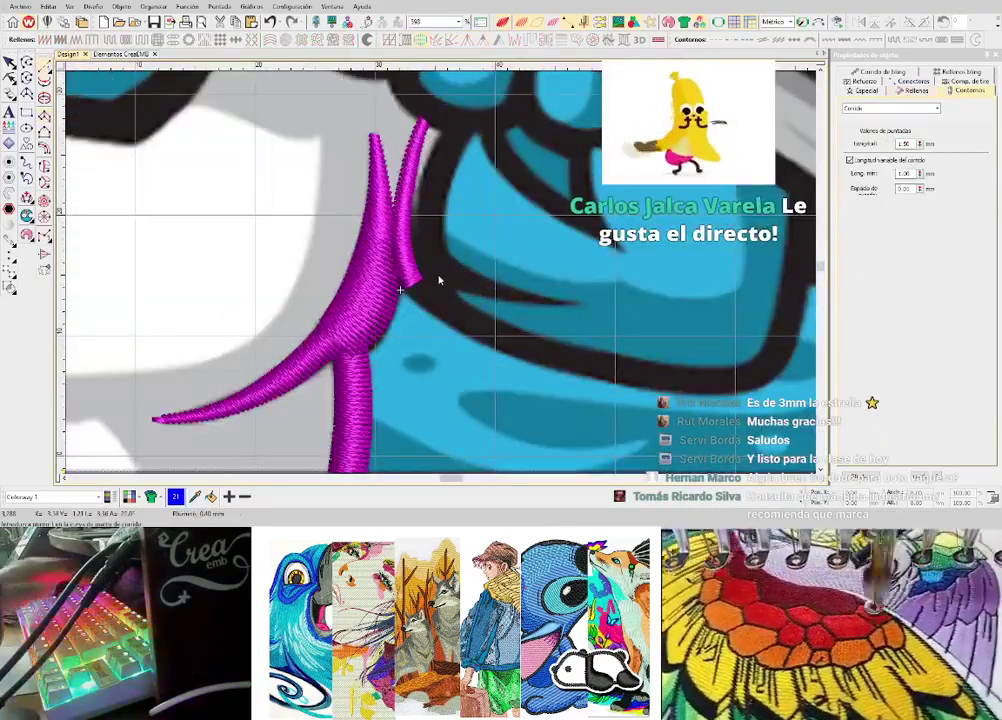
scroll(430, 284, up, 2)
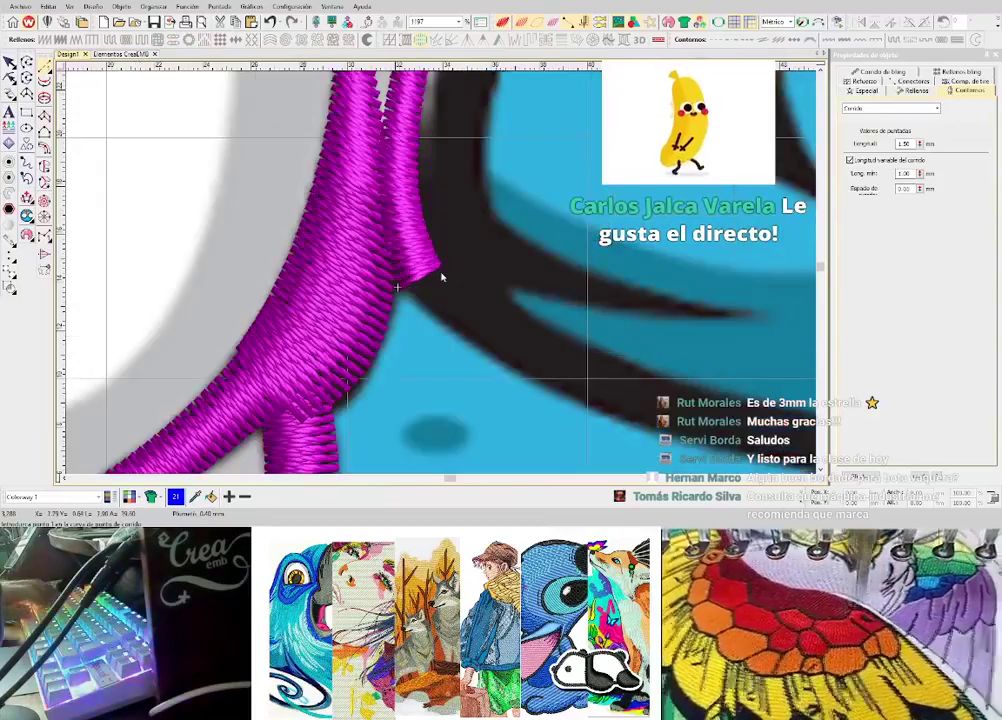
click(441, 277)
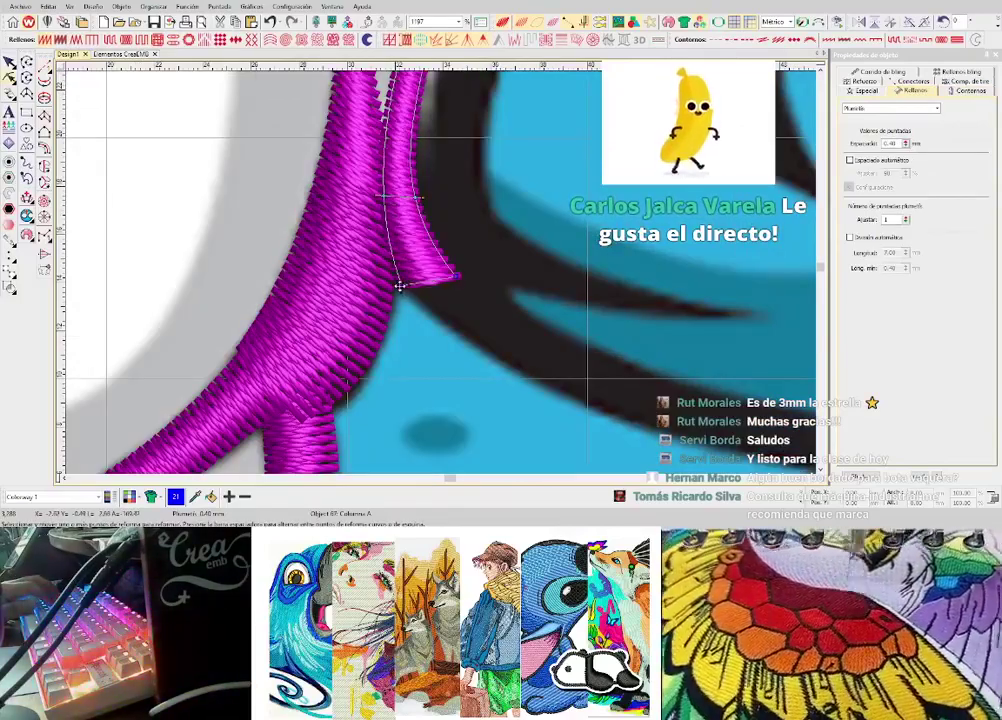
mouse_move(400, 286)
mouse_down()
mouse_move(450, 324)
mouse_move(400, 284)
mouse_up()
right_click(419, 292)
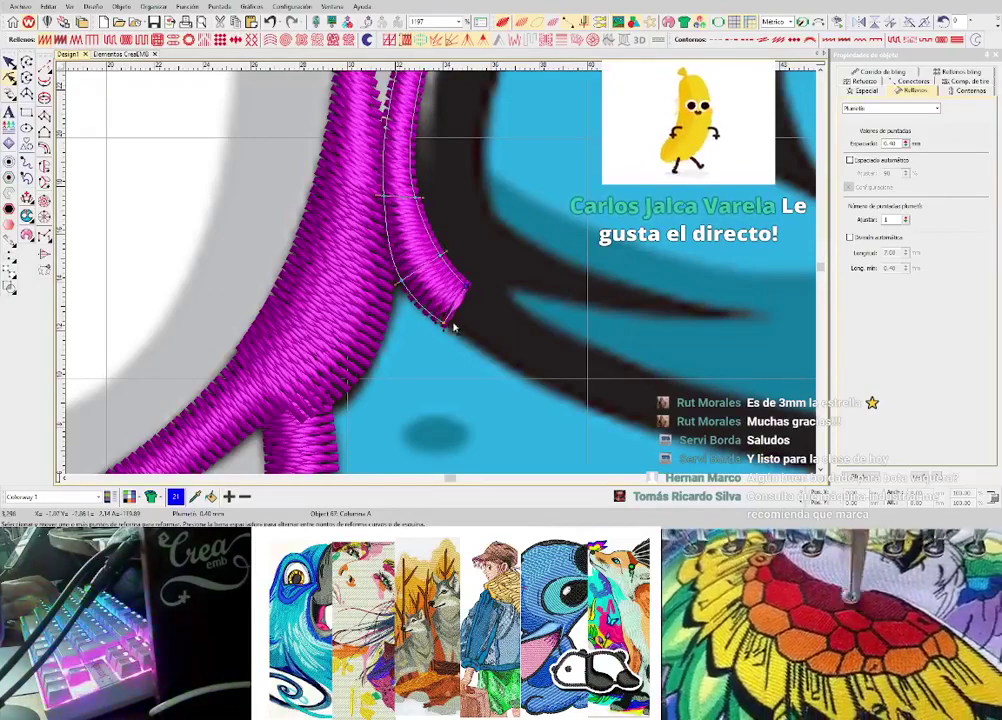
key(Escape)
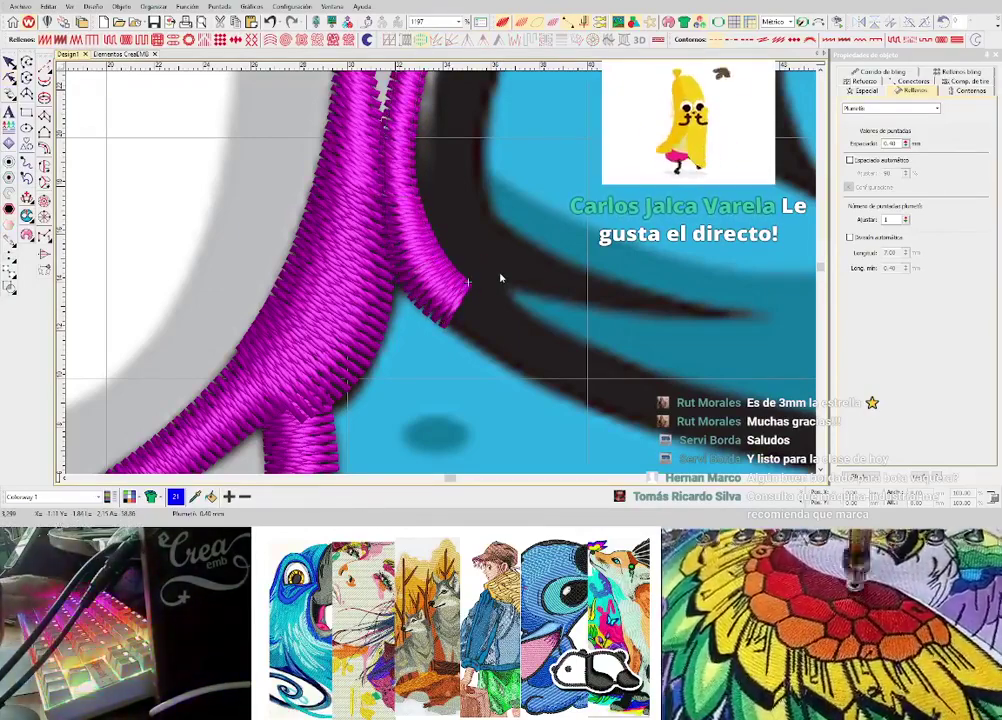
- Digitize a running-stitch line from the narrow column's lower end along the pointed black stroke to its tip
key(space)
click(486, 249)
click(592, 289)
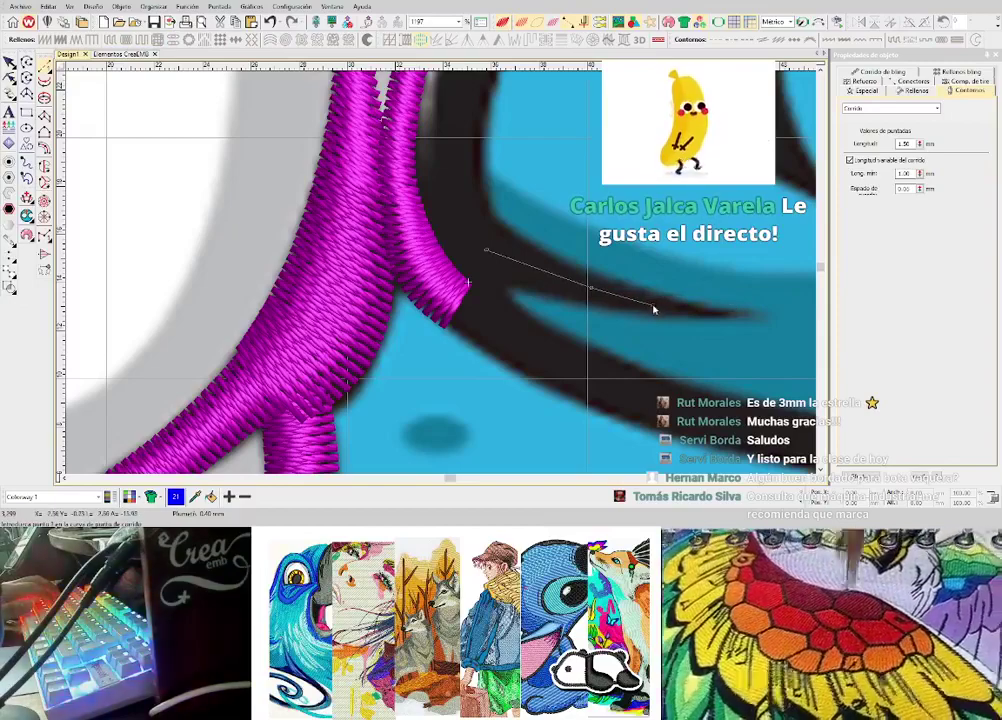
click(652, 306)
click(750, 318)
key(Return)
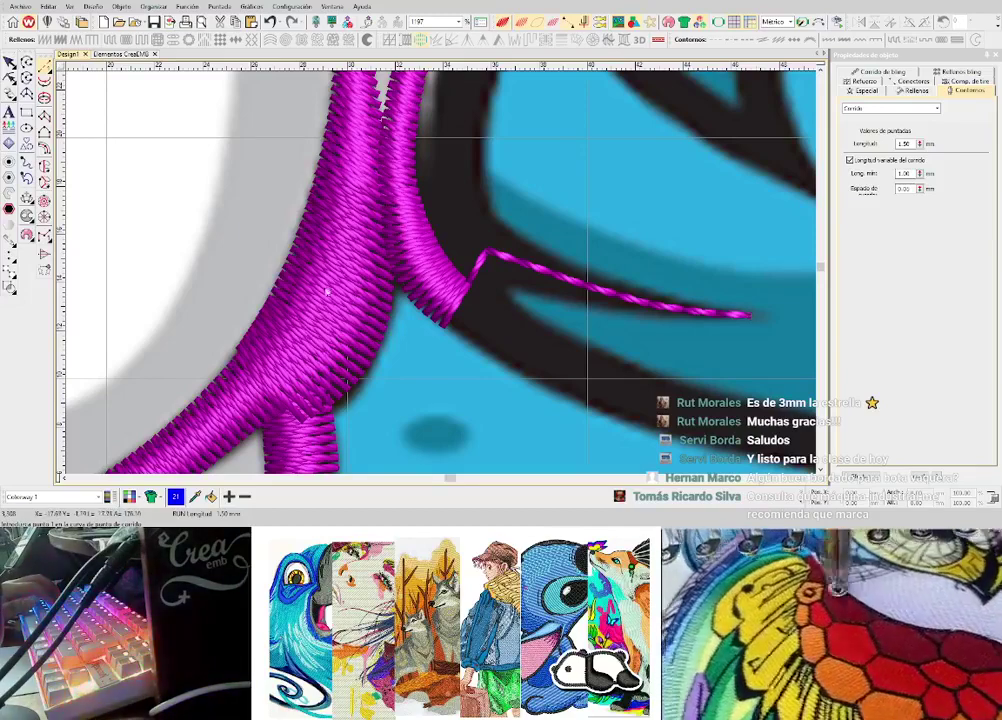
- Digitize a satin column over the pointed black stroke, widening from its tip back to the narrow column's lower end
click(44, 119)
scroll(702, 305, up, 1)
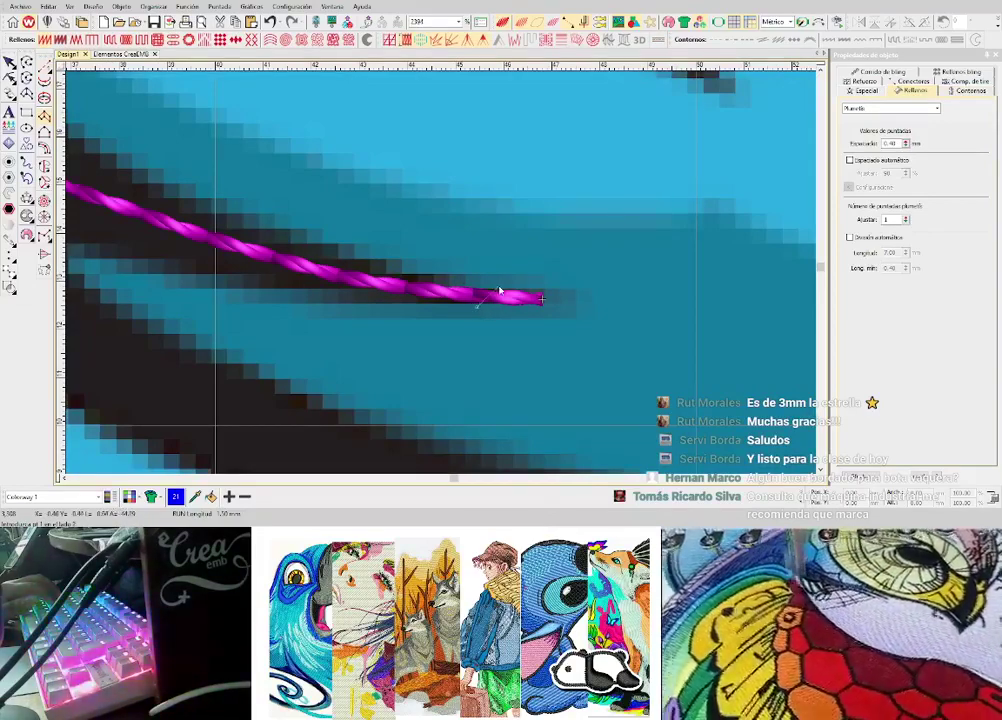
click(498, 287)
click(284, 291)
click(320, 245)
scroll(141, 241, down, 1)
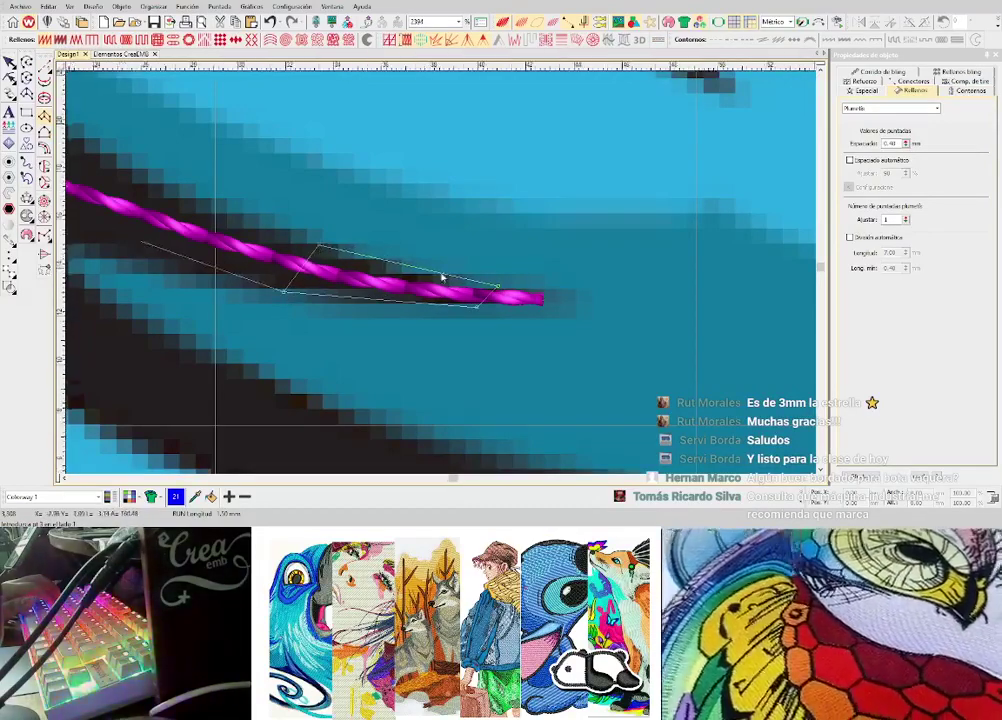
scroll(441, 277, down, 2)
scroll(447, 313, up, 1)
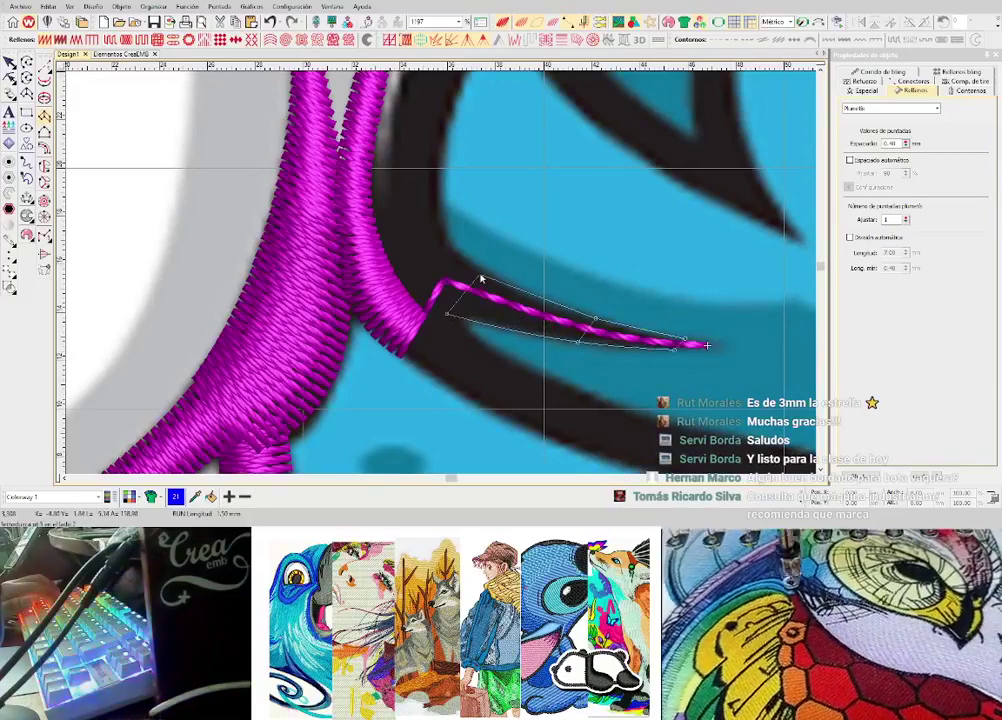
click(480, 273)
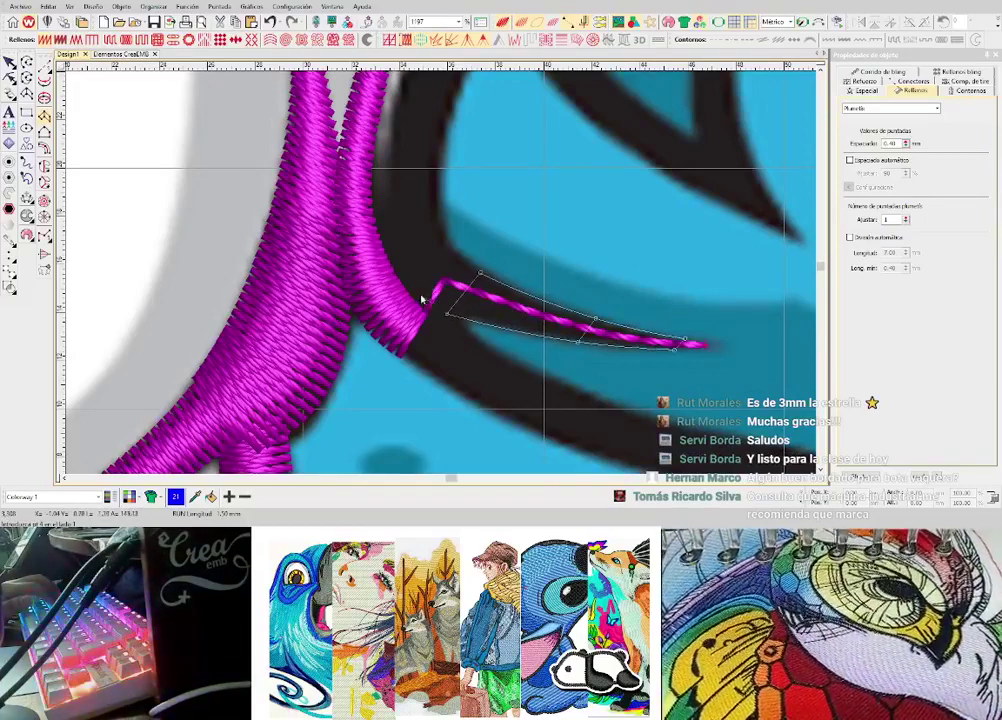
click(419, 306)
click(443, 245)
key(Return)
- Digitize a running-stitch line from the wide end of the pointed column up the black outline beneath the fist
scroll(443, 246, down, 1)
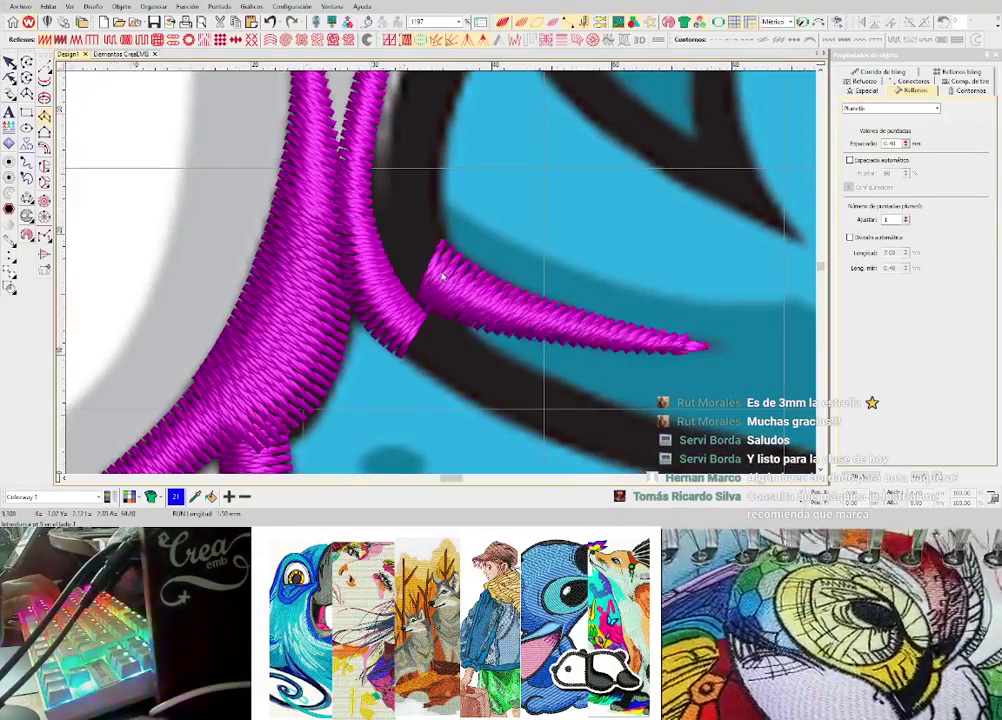
scroll(443, 277, down, 1)
scroll(444, 272, down, 1)
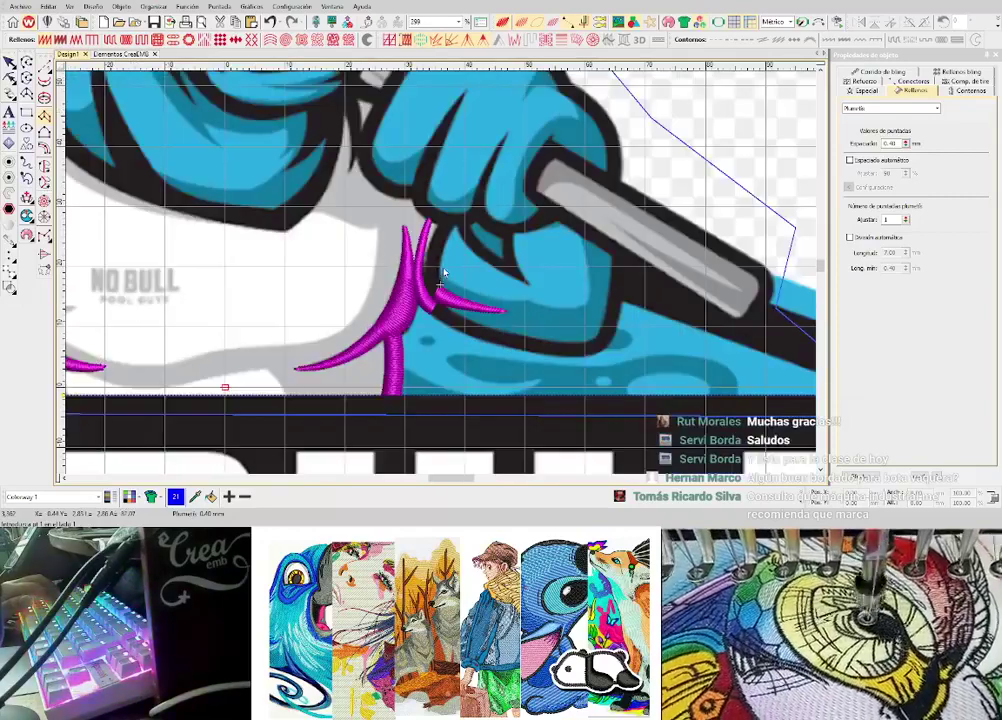
scroll(444, 272, up, 1)
key(space)
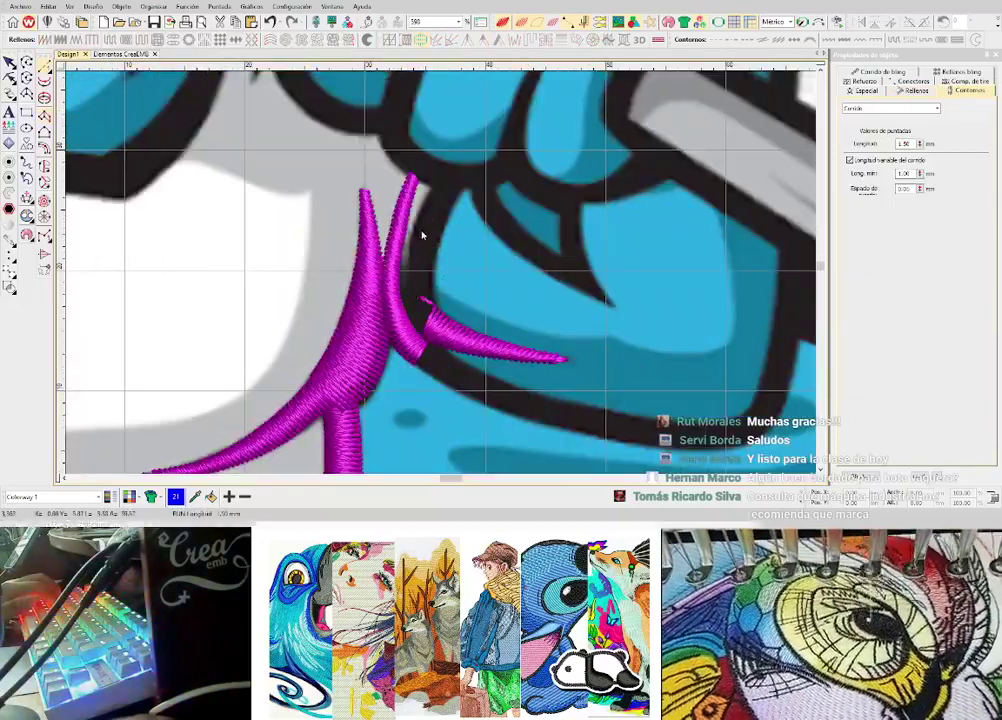
scroll(435, 265, up, 3)
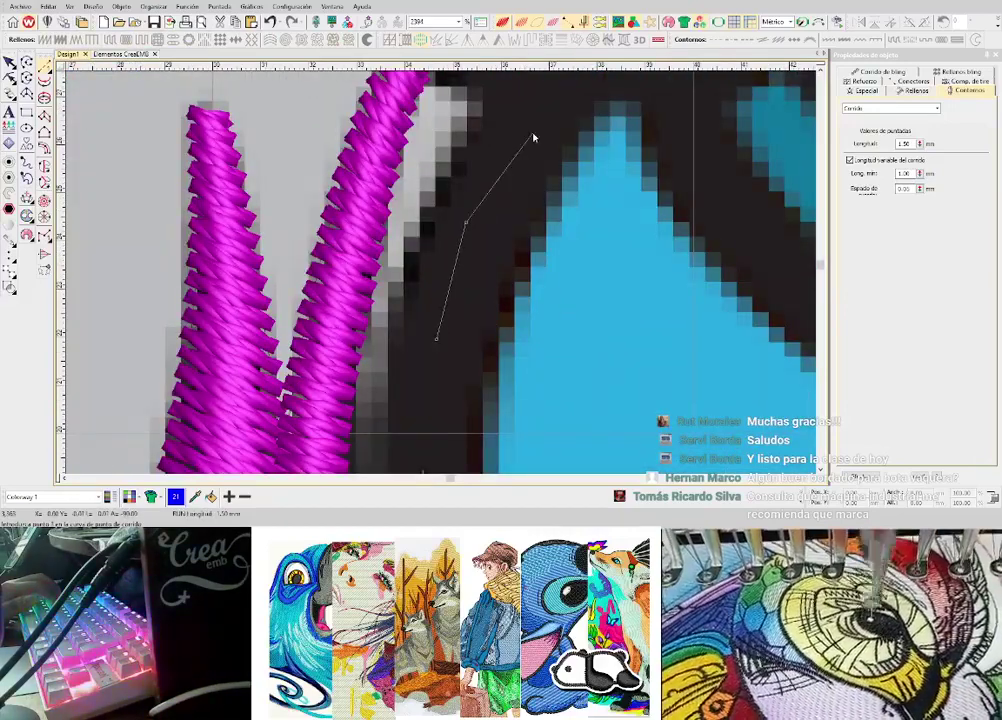
scroll(440, 275, down, 2)
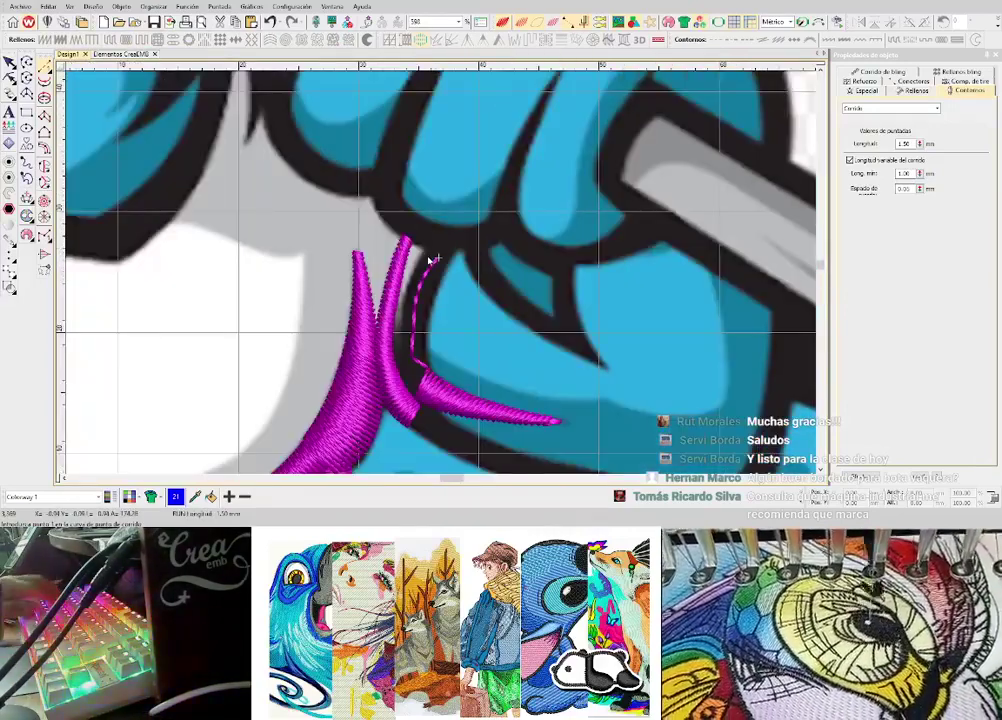
click(432, 259)
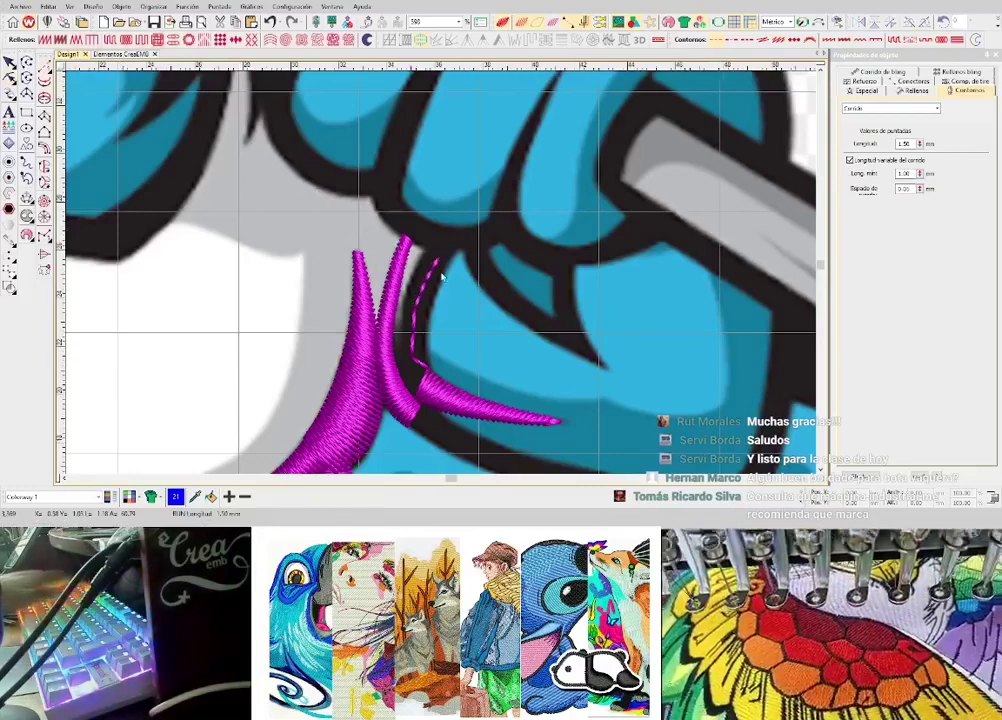
- Start a satin column beneath the fist and trace it down the black outline, past the pointed column's wide end
scroll(459, 224, up, 1)
click(431, 215)
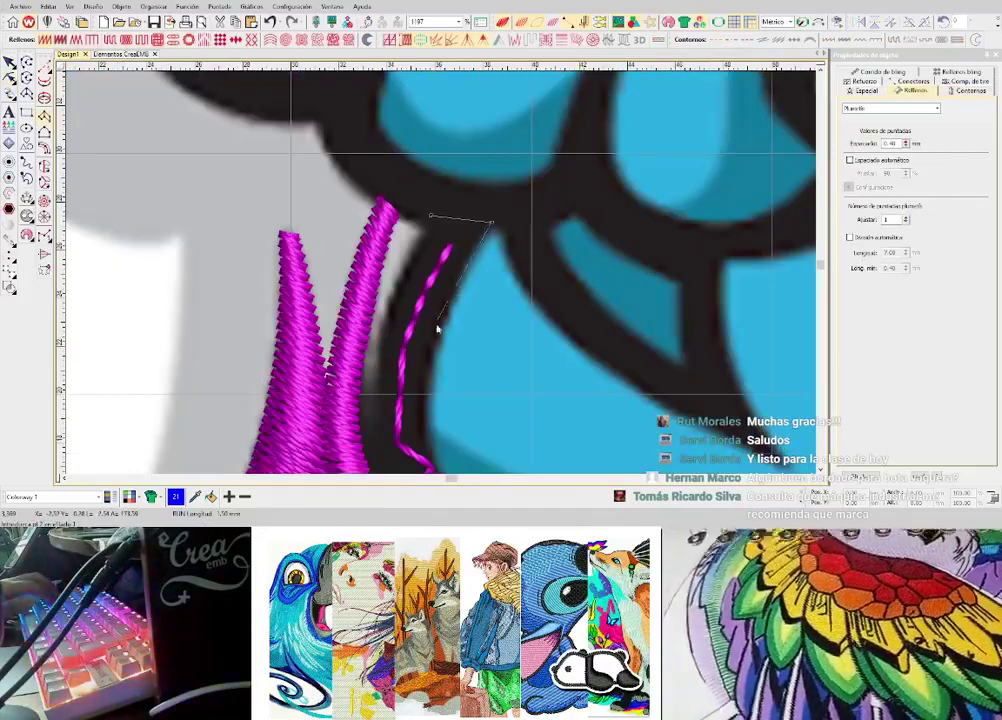
click(436, 344)
click(383, 332)
scroll(446, 410, down, 1)
scroll(446, 410, down, 1)
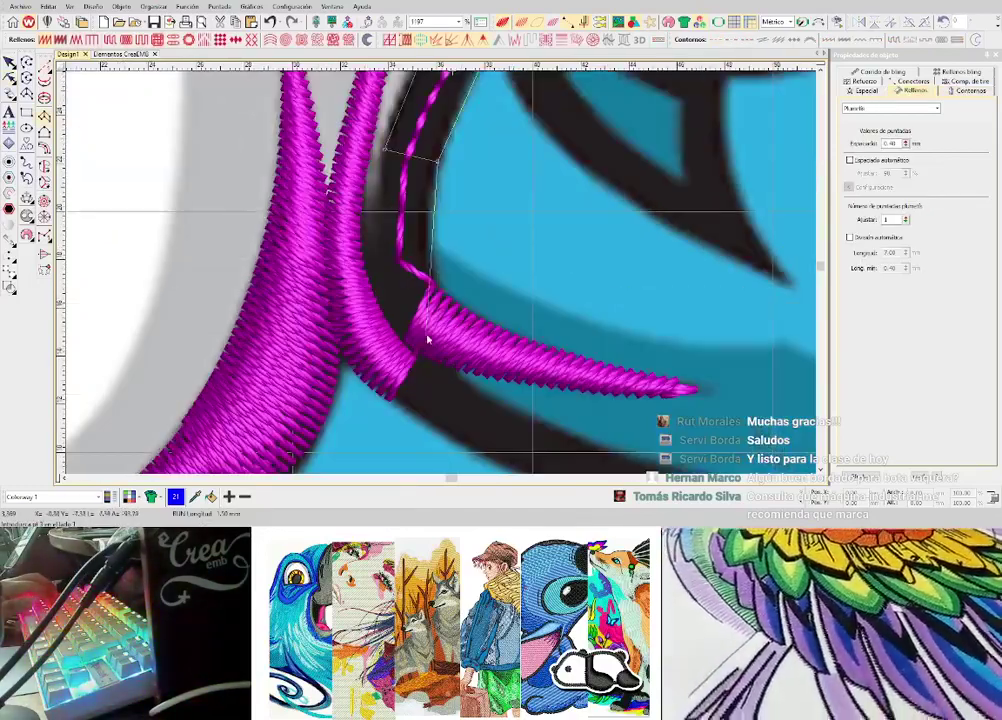
click(428, 290)
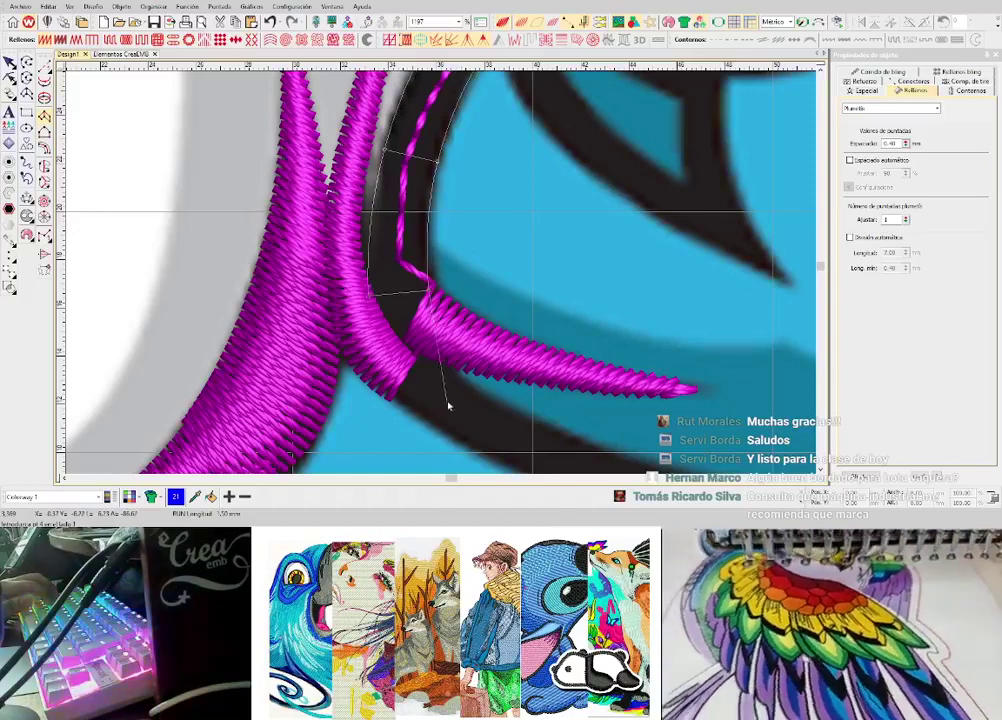
click(399, 396)
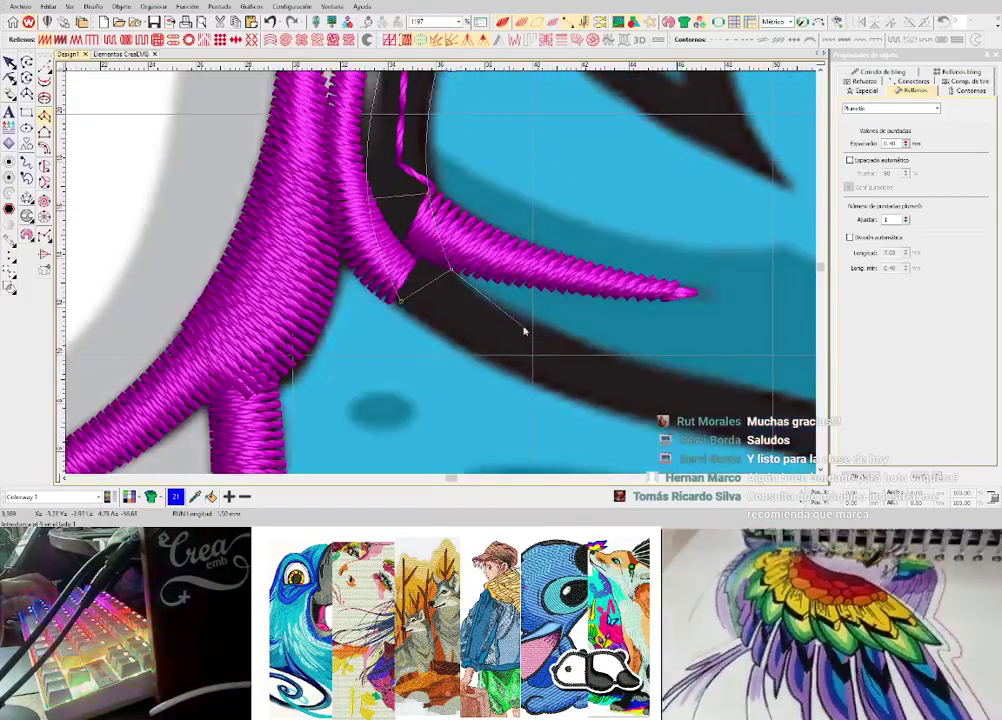
- Continue the satin column with curved point pairs along the lower black outline of the blue shape below the fist
right_click(514, 314)
right_click(478, 356)
right_click(684, 379)
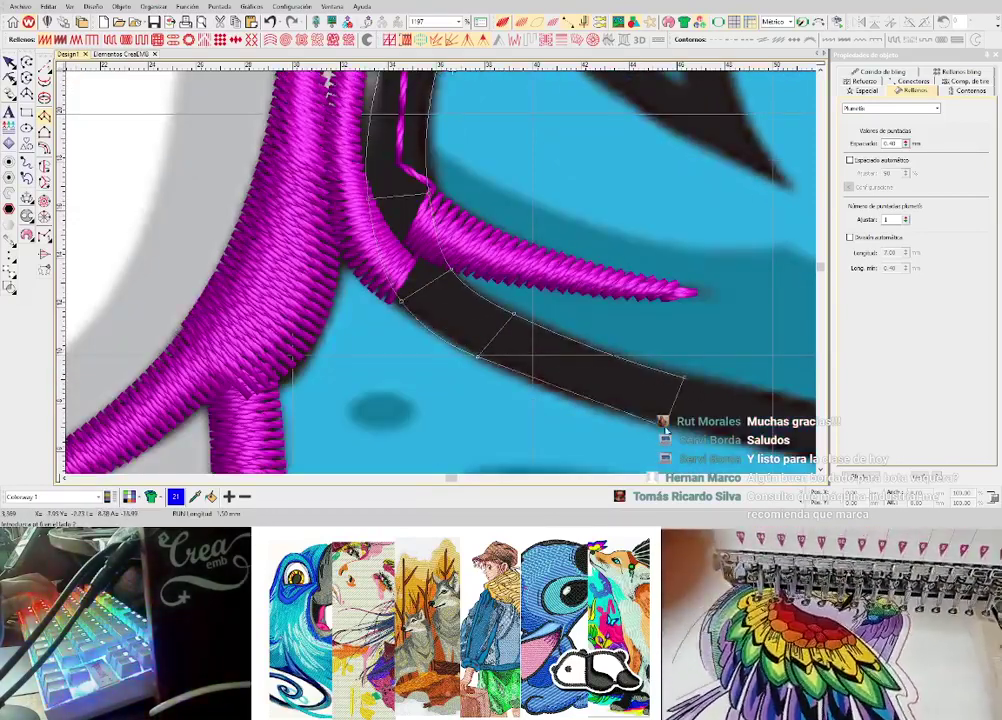
right_click(664, 428)
right_click(764, 335)
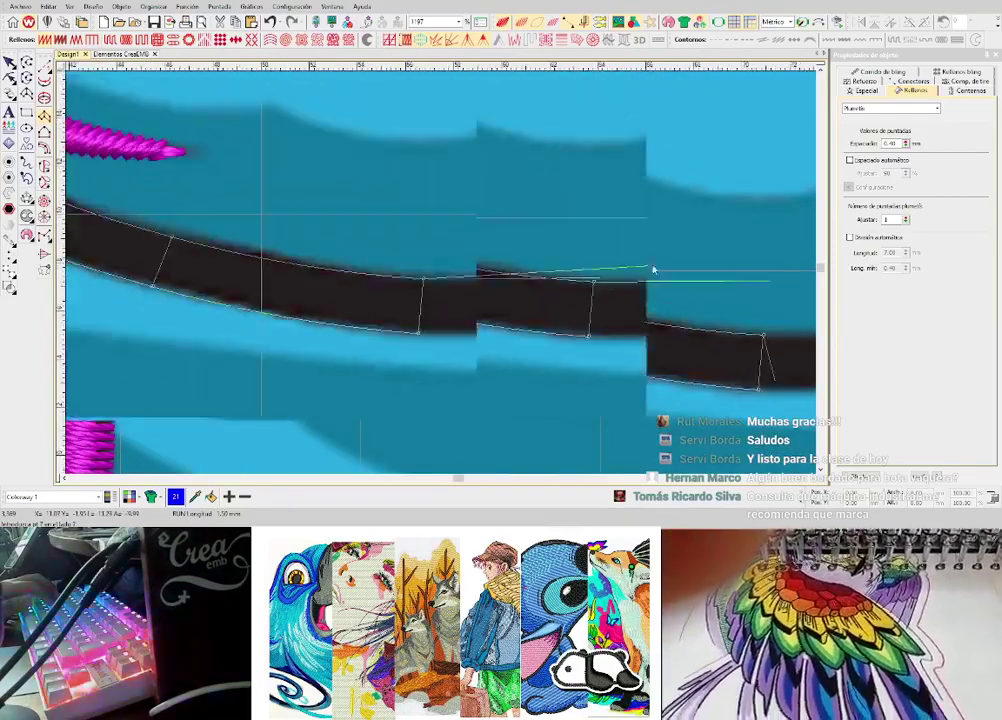
- Carry the satin column around the blue shape's lower right corner and up its right-hand outline toward the grey bar
click(506, 272)
click(524, 325)
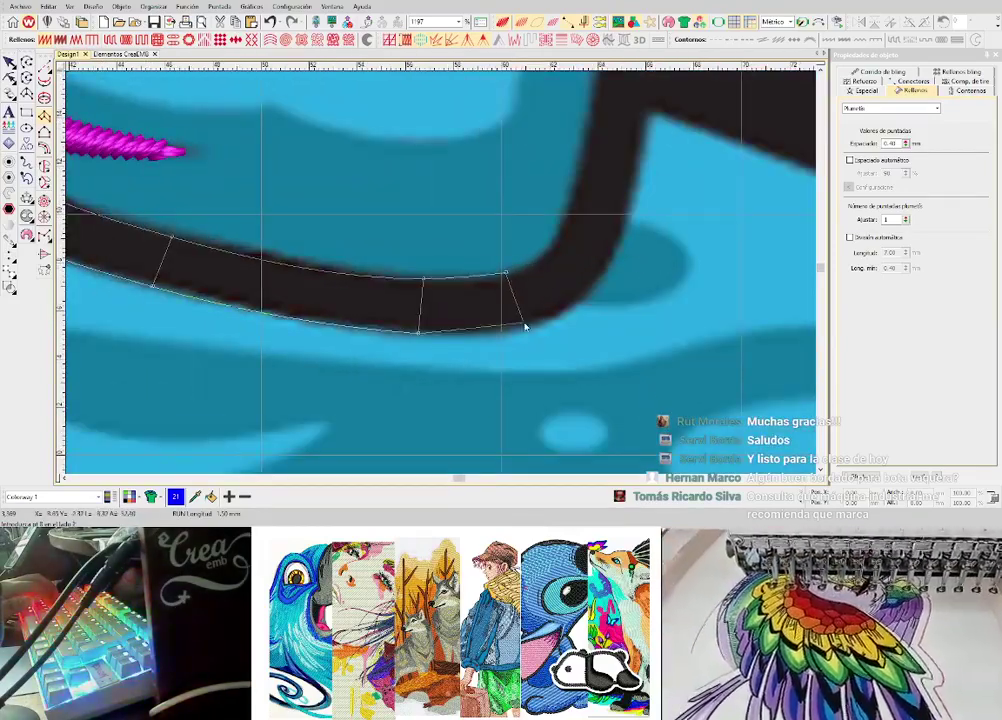
click(557, 234)
click(603, 271)
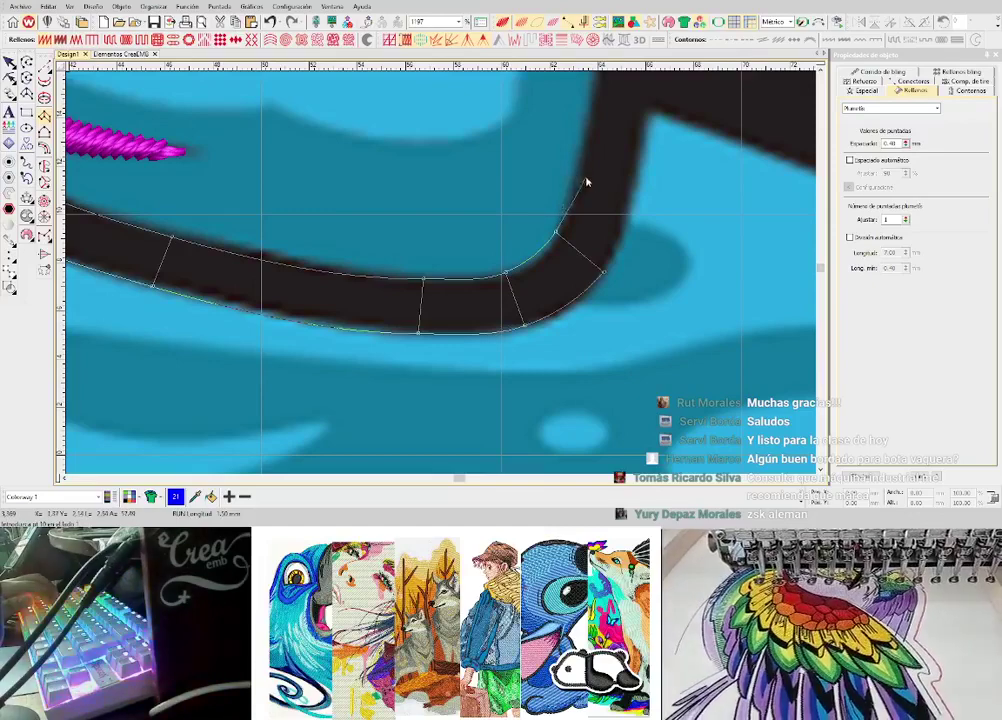
click(583, 171)
click(634, 188)
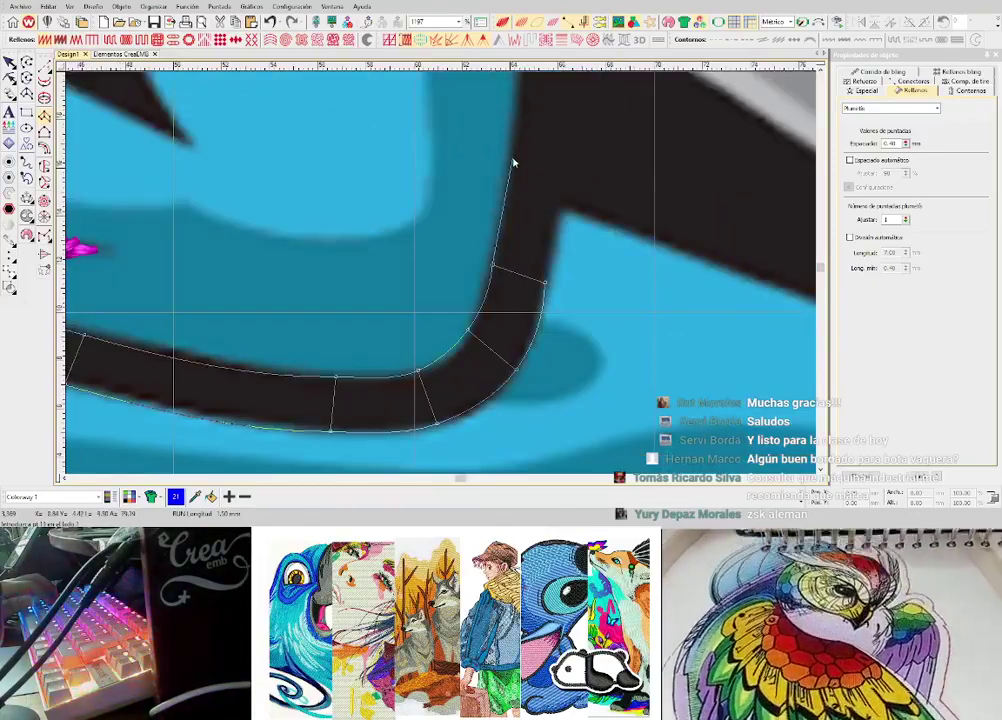
click(514, 159)
scroll(569, 187, down, 2)
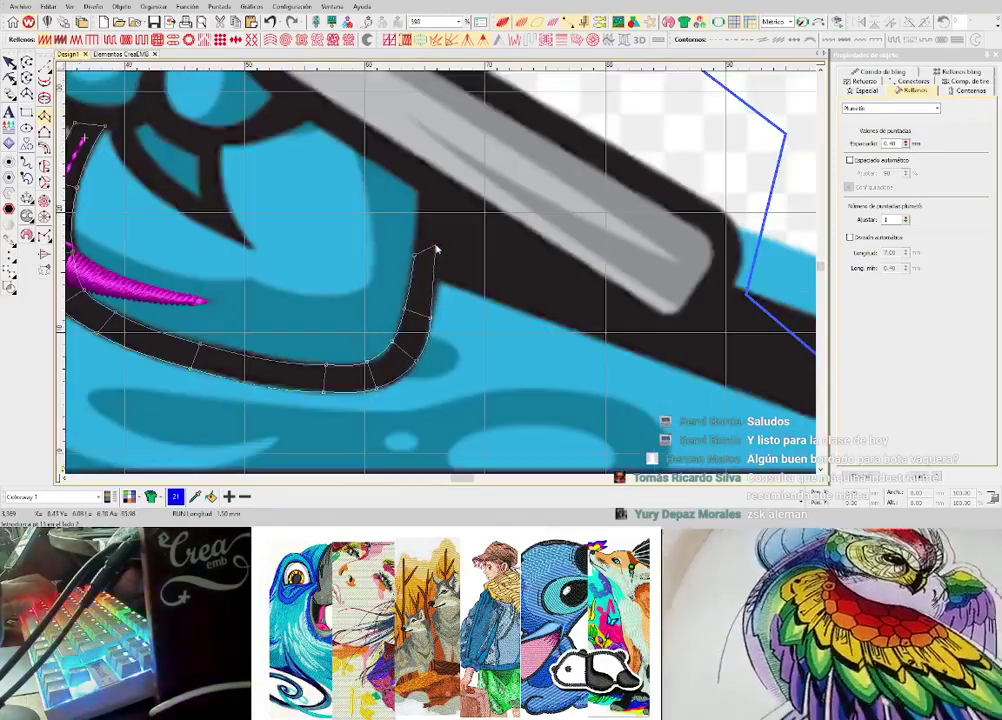
- Finish the satin column along the forearm's lower outline up to the microphone handle and adjust a node on its inner curve
click(418, 192)
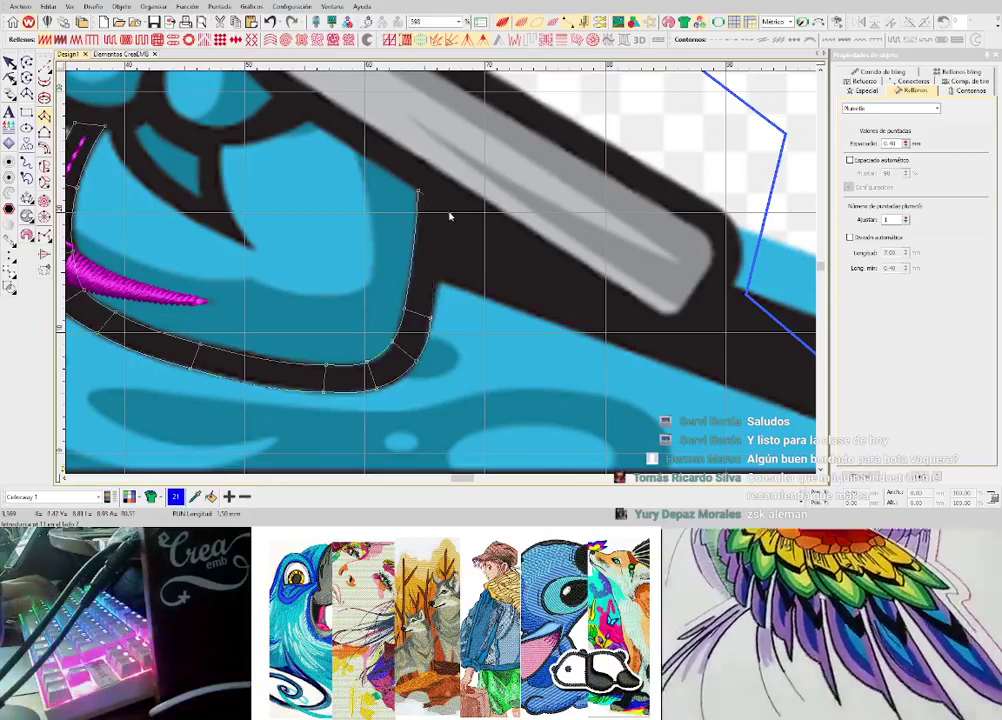
key(Return)
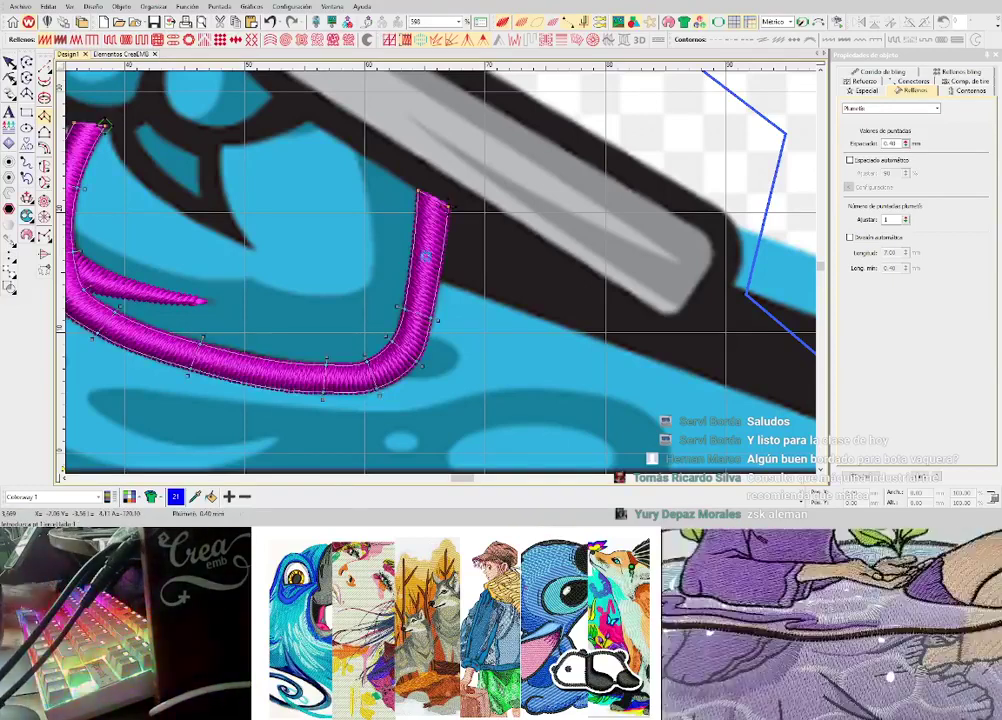
drag(396, 291, 400, 296)
key(s)
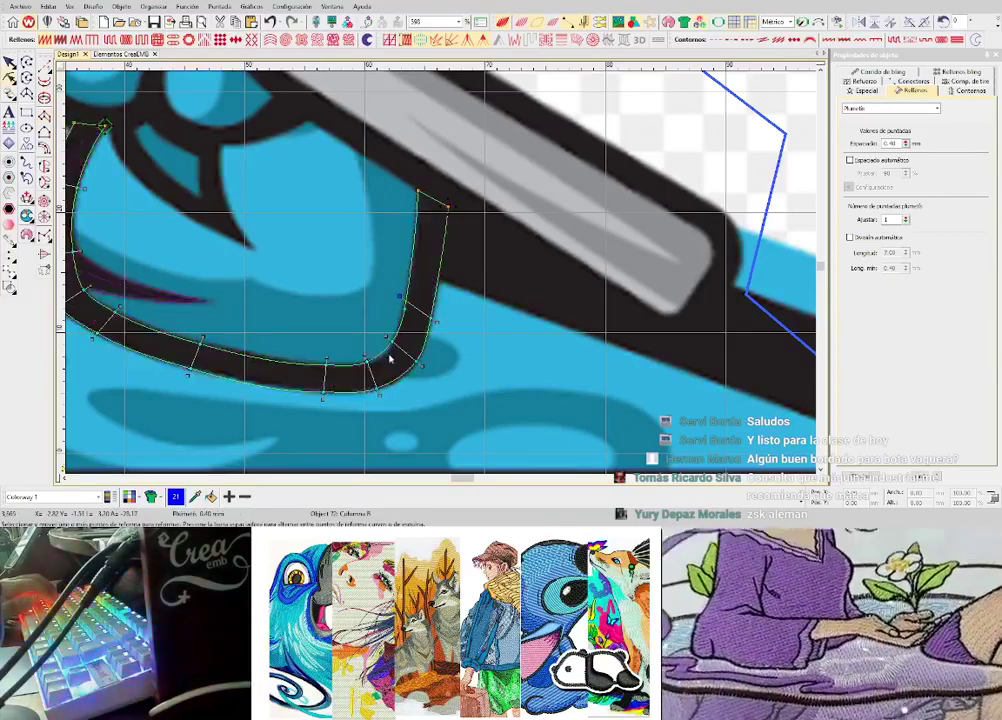
key(s)
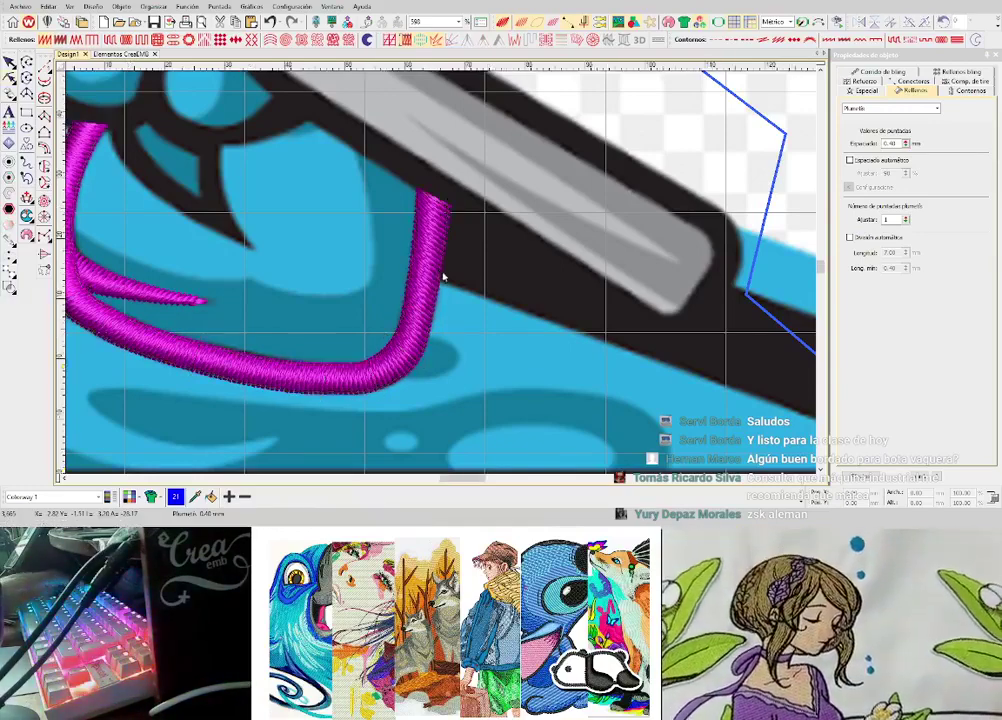
- Digitize running stitches from the forearm column's upper end along the microphone handle's lower edge, continuing under the fingers to the small arm fold
scroll(441, 274, down, 5)
scroll(442, 277, up, 2)
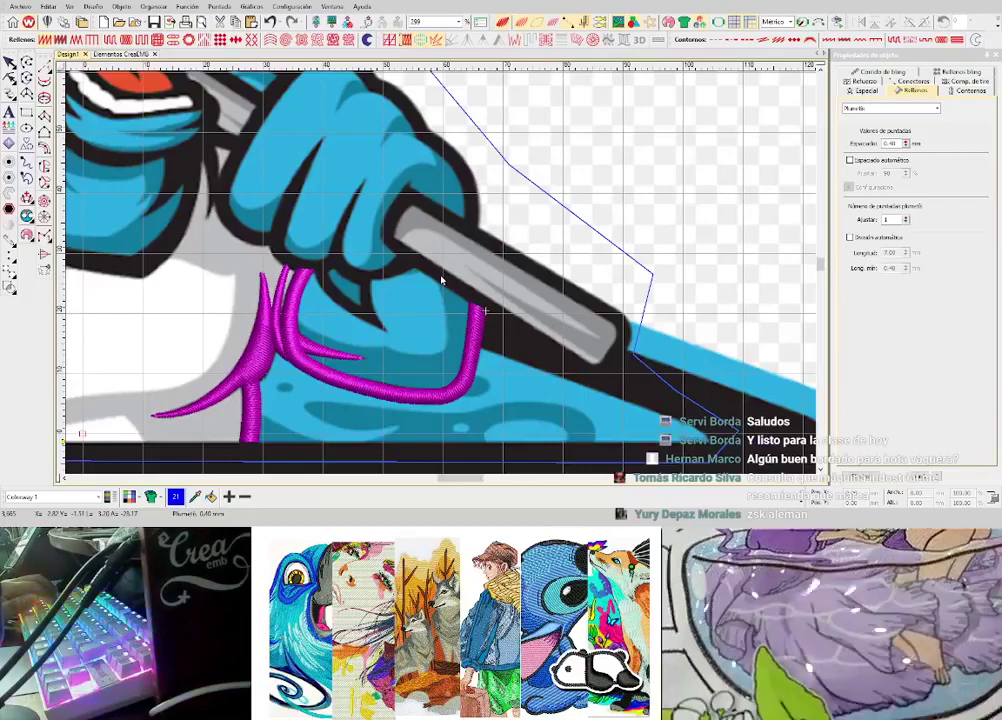
scroll(441, 279, up, 1)
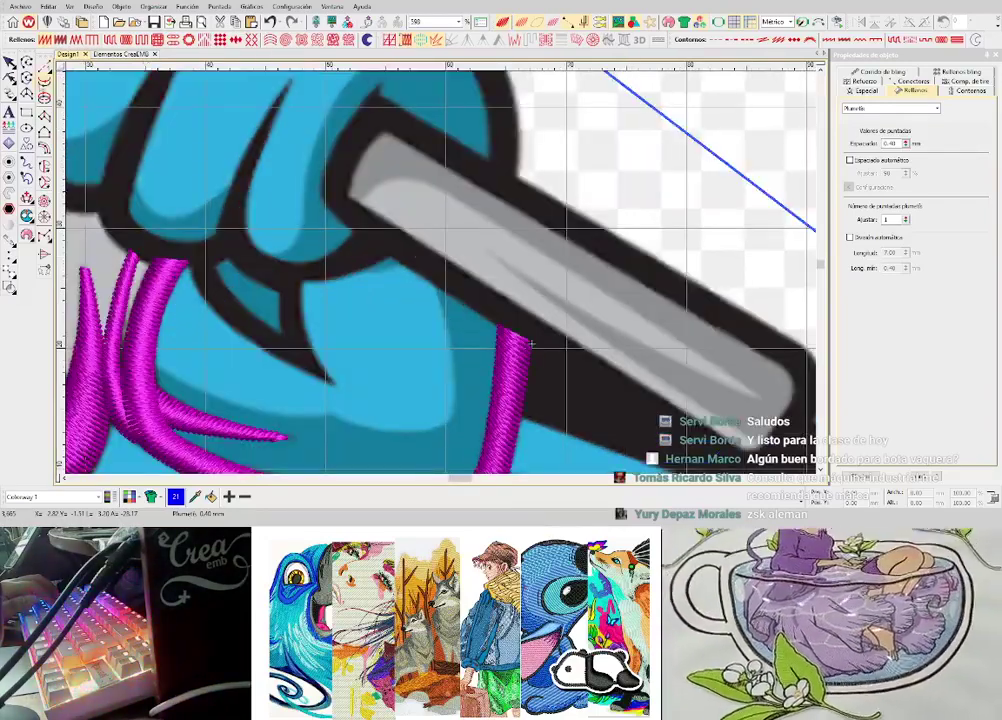
click(44, 66)
click(494, 309)
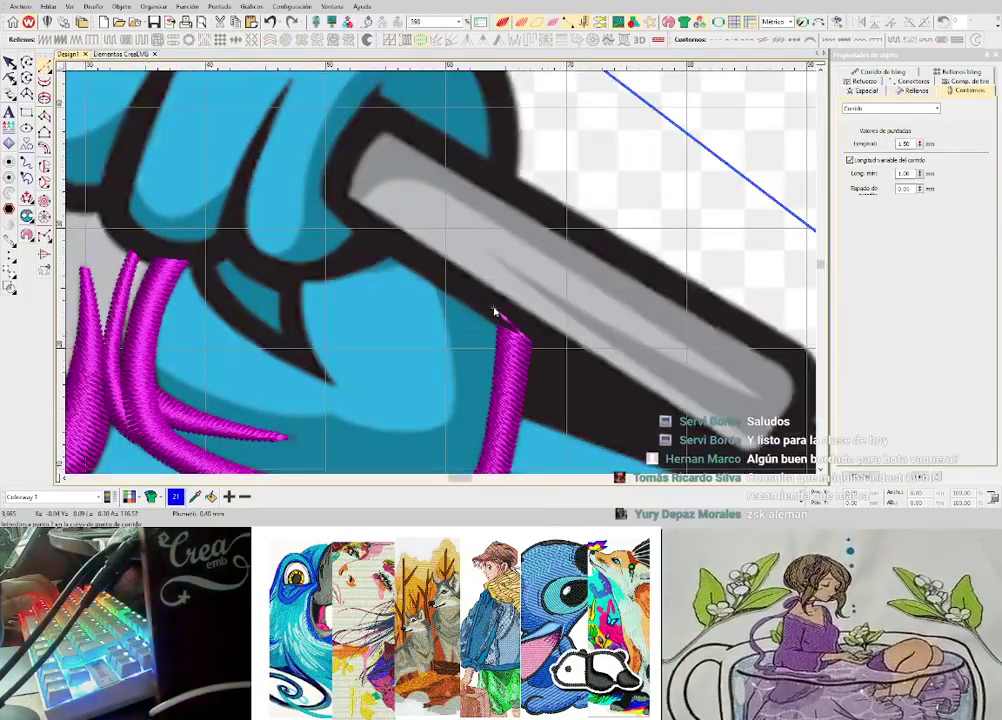
click(496, 314)
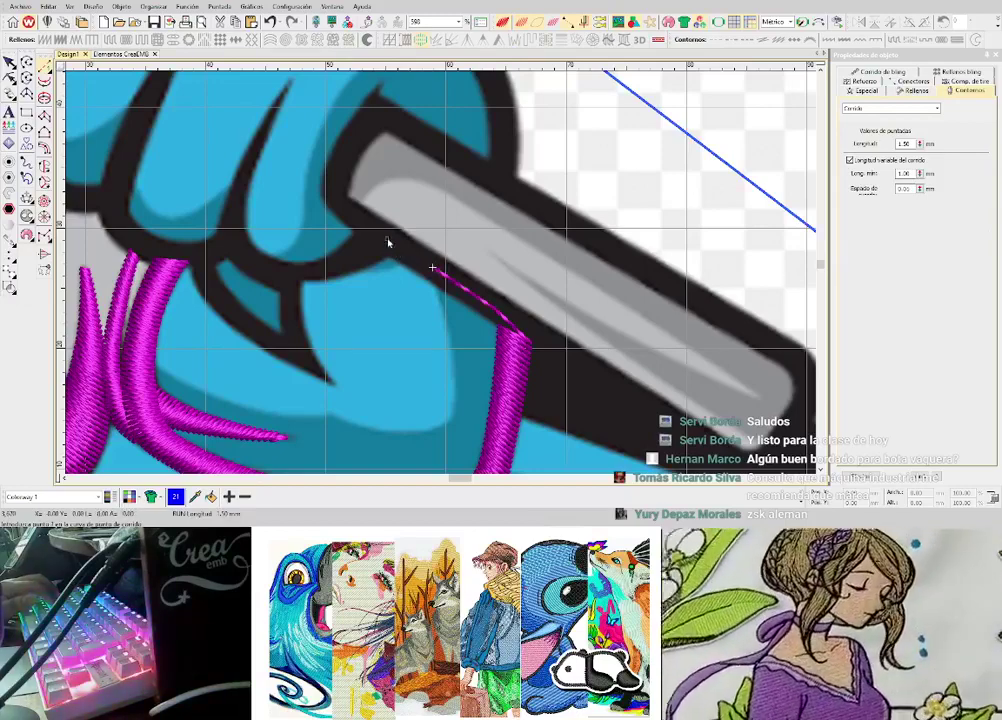
click(441, 273)
key(Return)
scroll(441, 273, down, 2)
scroll(459, 274, up, 2)
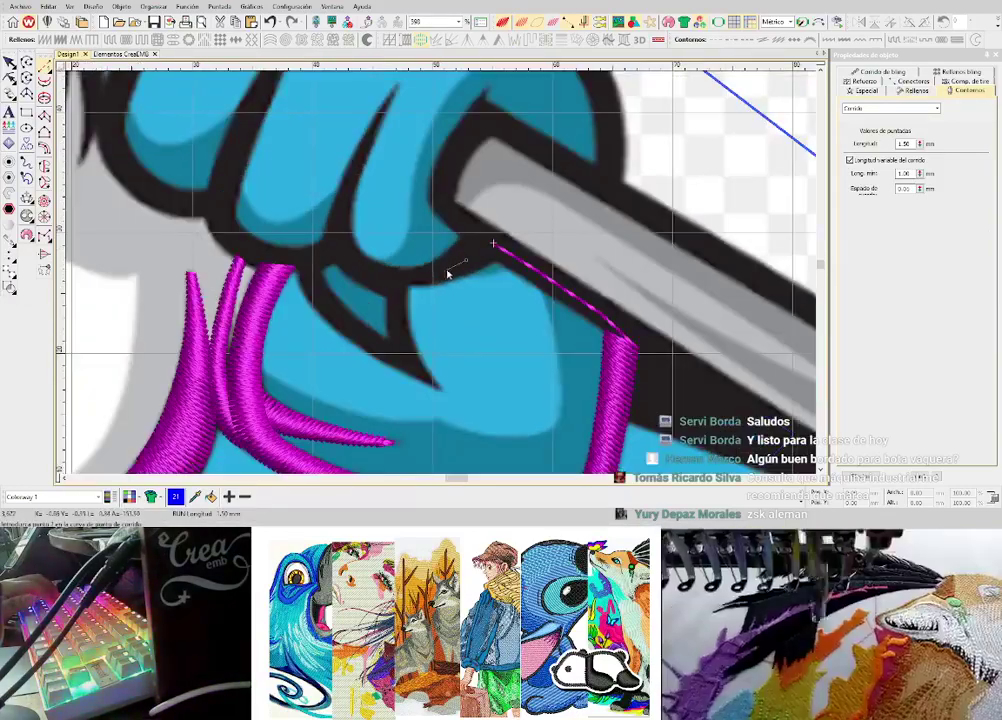
click(425, 278)
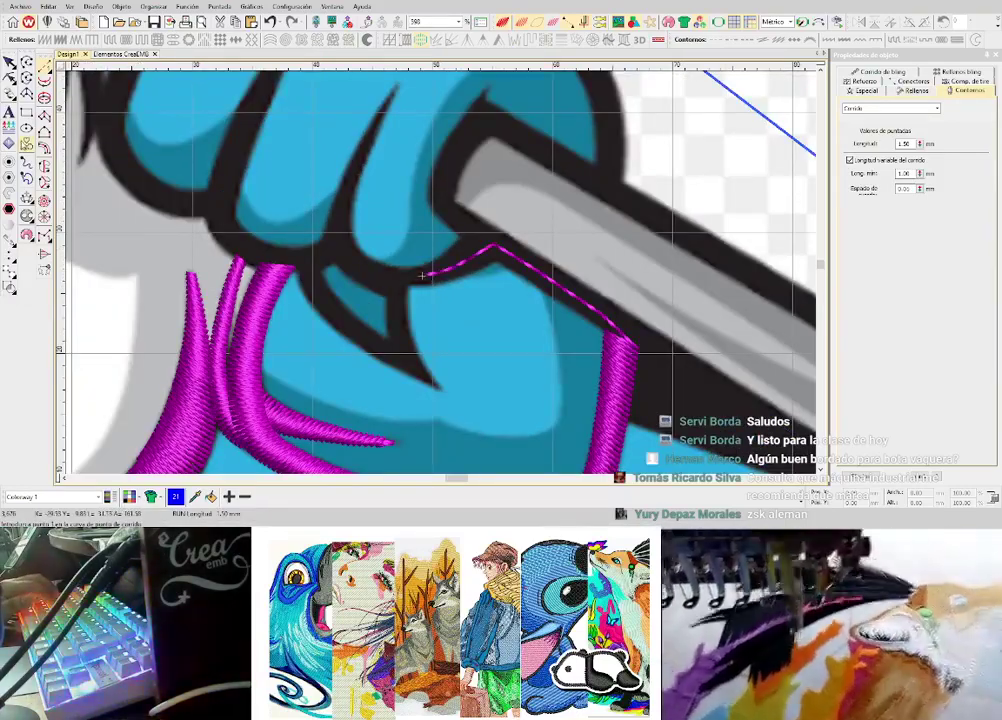
- Digitize a short satin column over the black line descending from beneath the fingers towards the fold's pointed tip
click(46, 119)
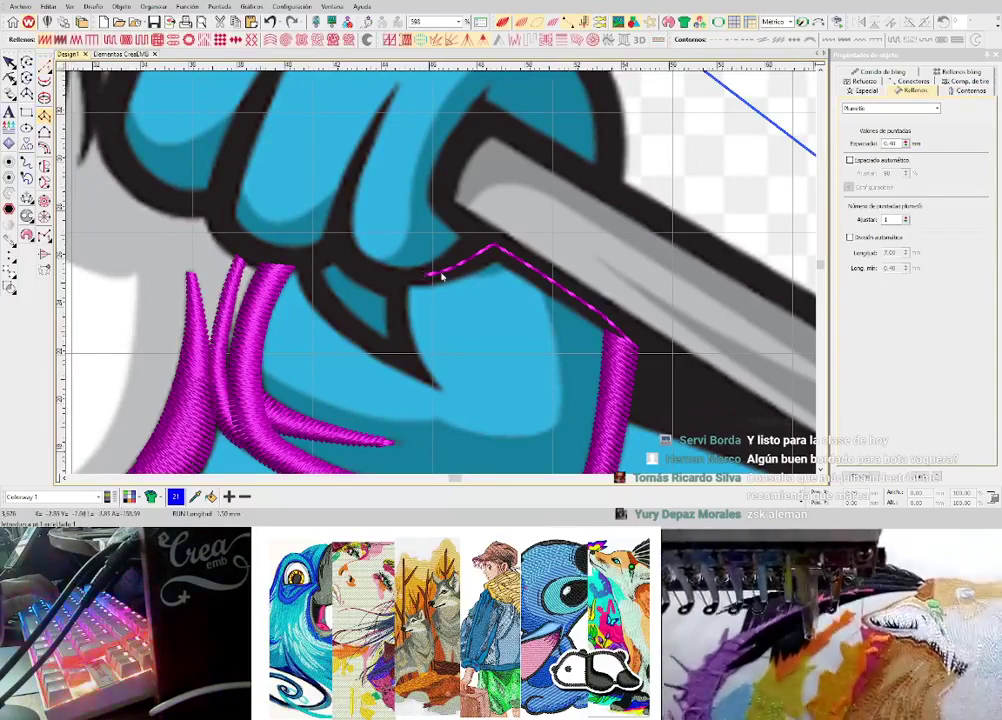
scroll(441, 275, up, 1)
click(476, 267)
click(434, 275)
click(473, 332)
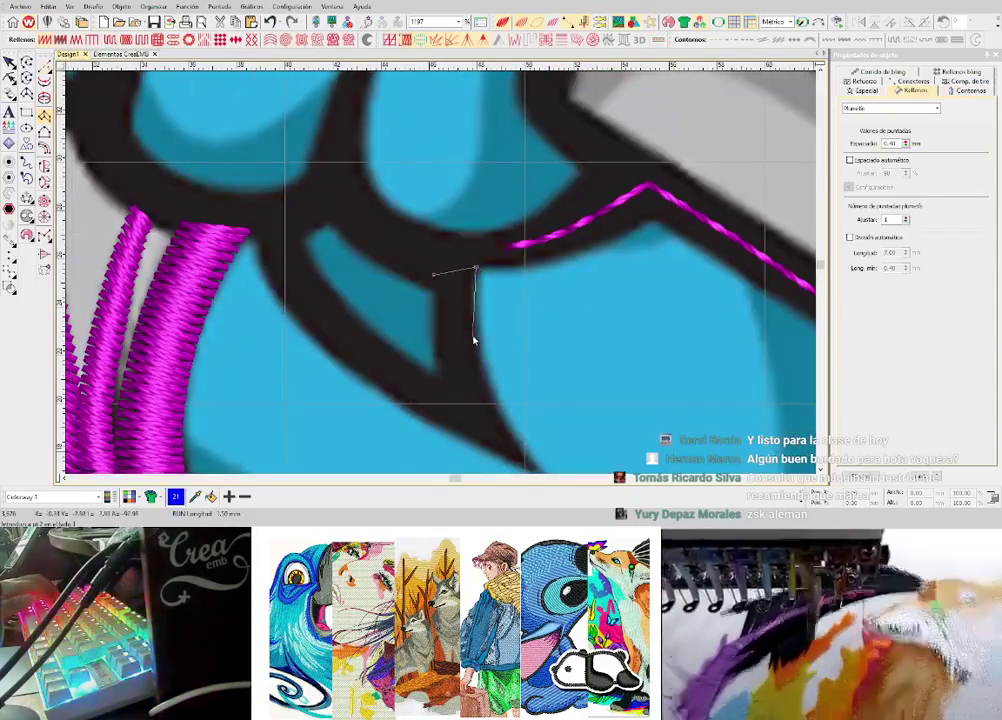
click(437, 338)
click(489, 403)
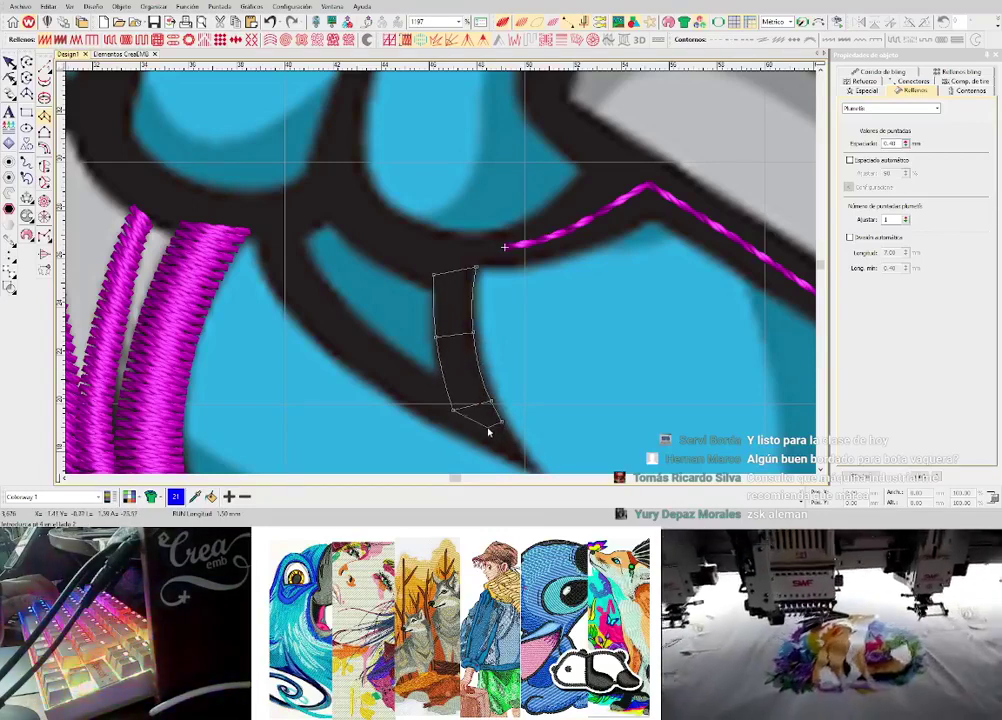
key(Return)
scroll(488, 428, down, 1)
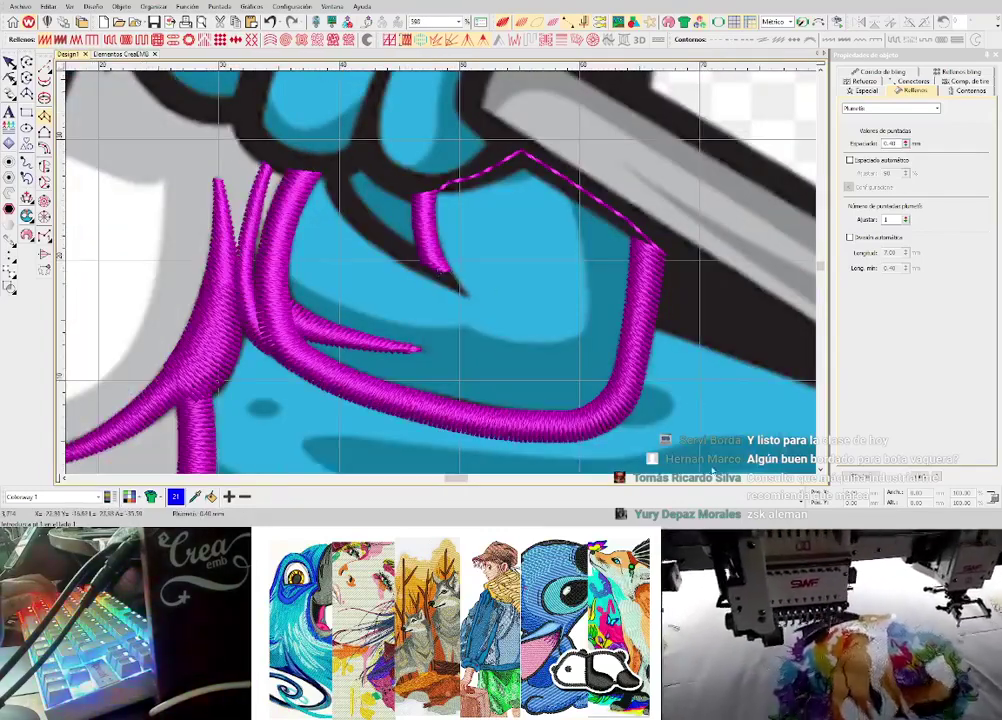
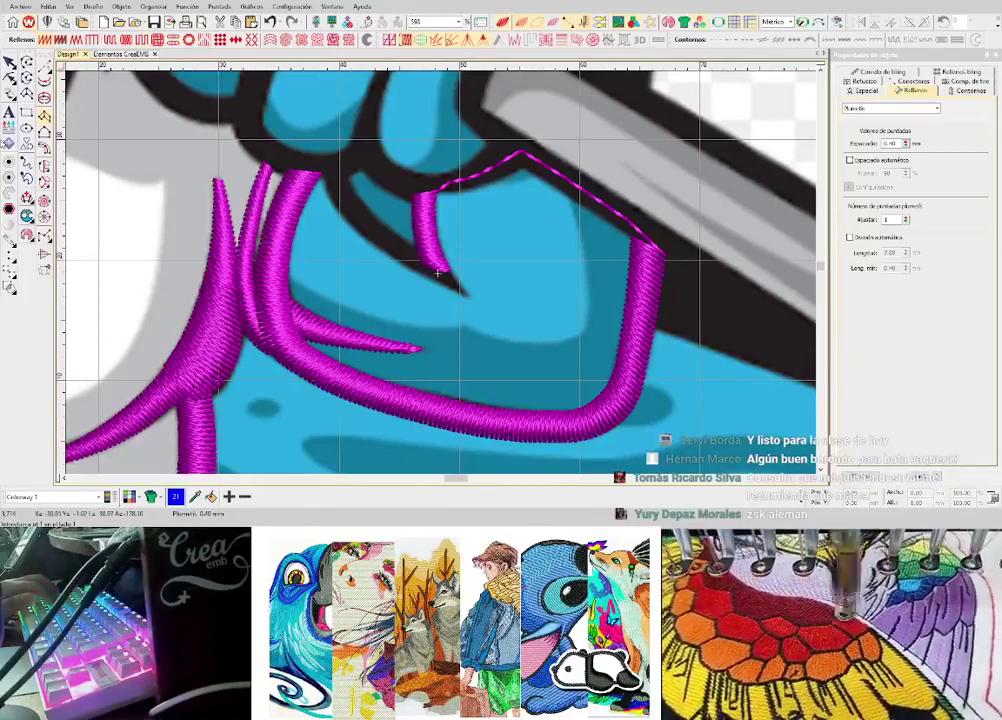
- Add a short running stitch from the end of the short satin column towards the fold's pointed tip
click(44, 66)
scroll(441, 276, up, 2)
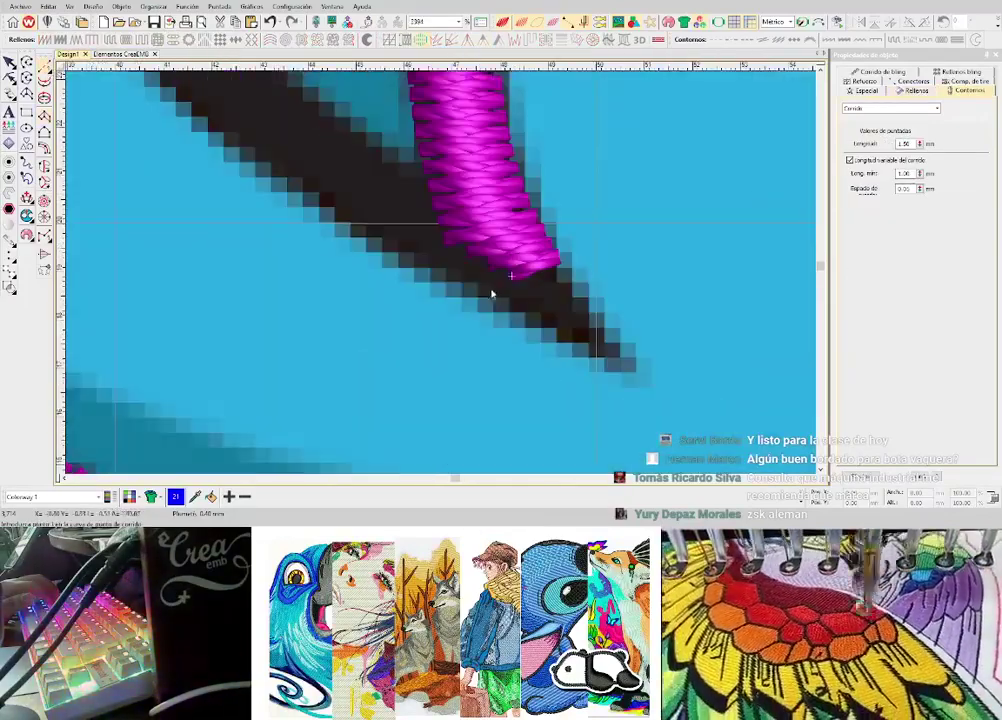
scroll(438, 271, down, 4)
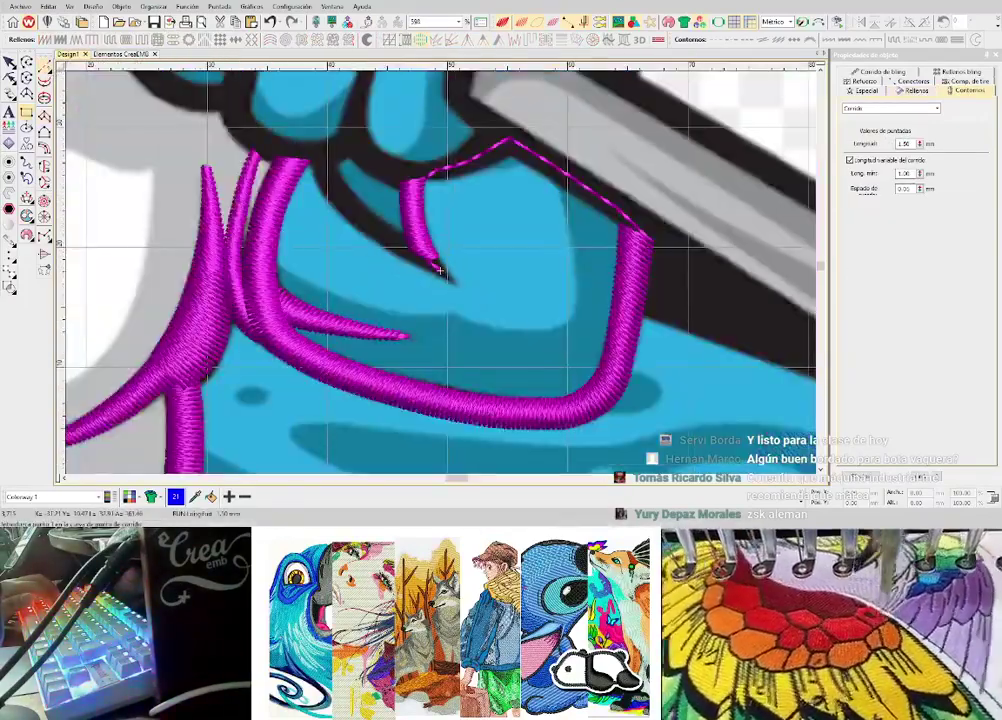
- Digitize a curved satin column over the fold's long black line, from its pointed tip up to the outline beneath the fingers
click(44, 117)
scroll(362, 228, up, 2)
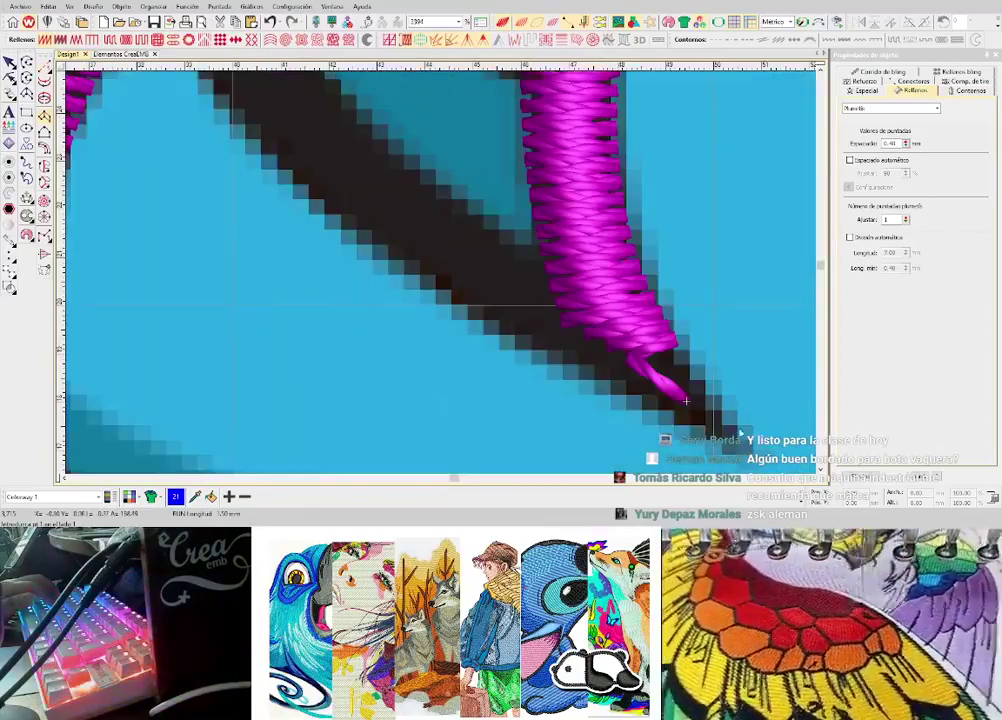
click(747, 437)
click(737, 448)
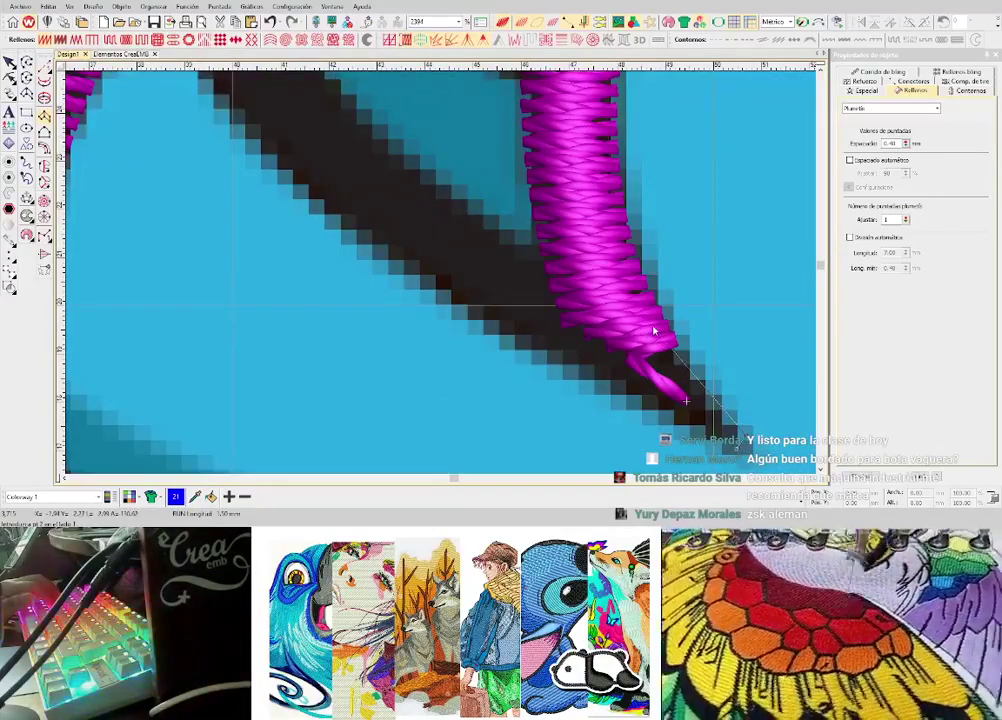
click(654, 327)
click(617, 388)
scroll(438, 275, down, 2)
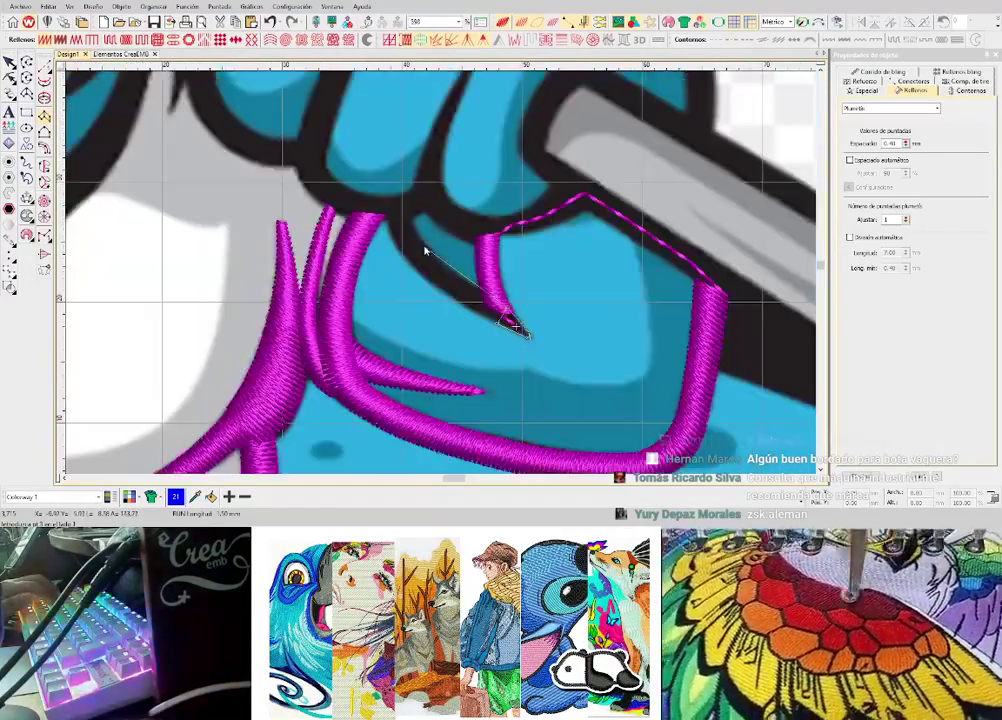
scroll(425, 250, up, 1)
scroll(446, 279, up, 4)
click(466, 290)
click(405, 357)
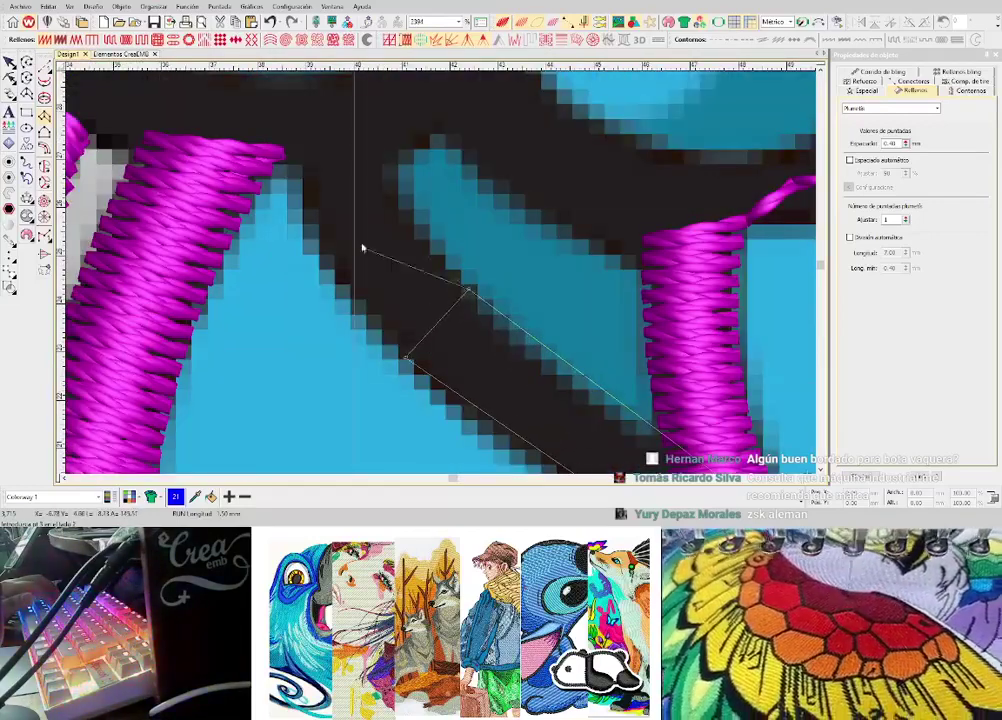
click(402, 200)
click(330, 262)
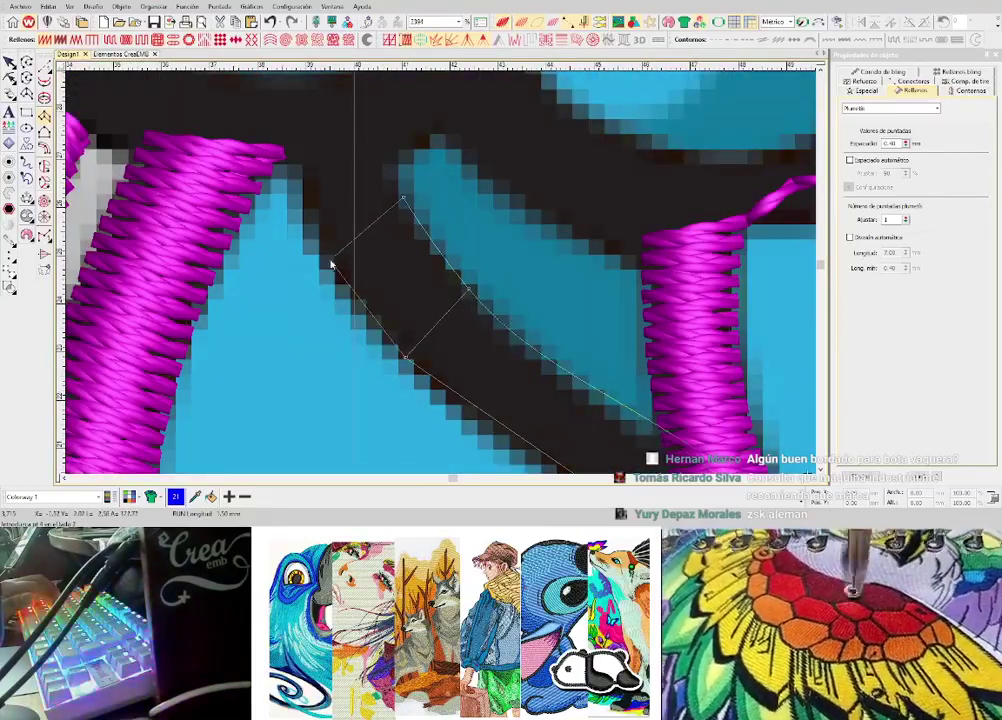
click(388, 133)
key(Return)
scroll(443, 277, down, 2)
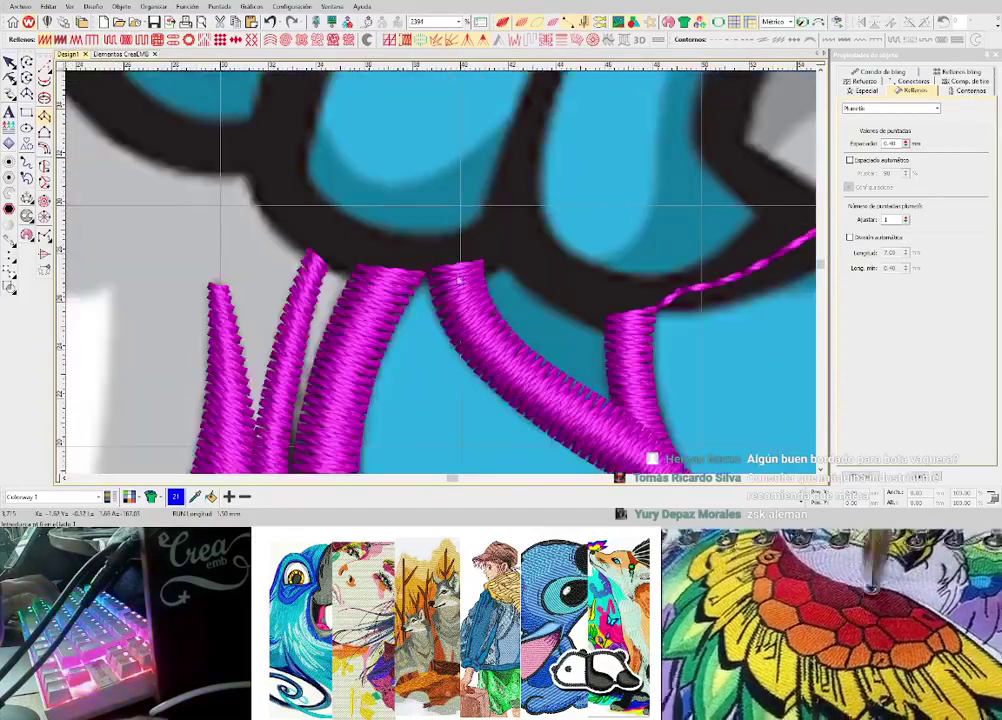
- Digitize running stitches from the top of the fold column along the outline under the fingers to the gap between the first two fingers
scroll(441, 277, down, 2)
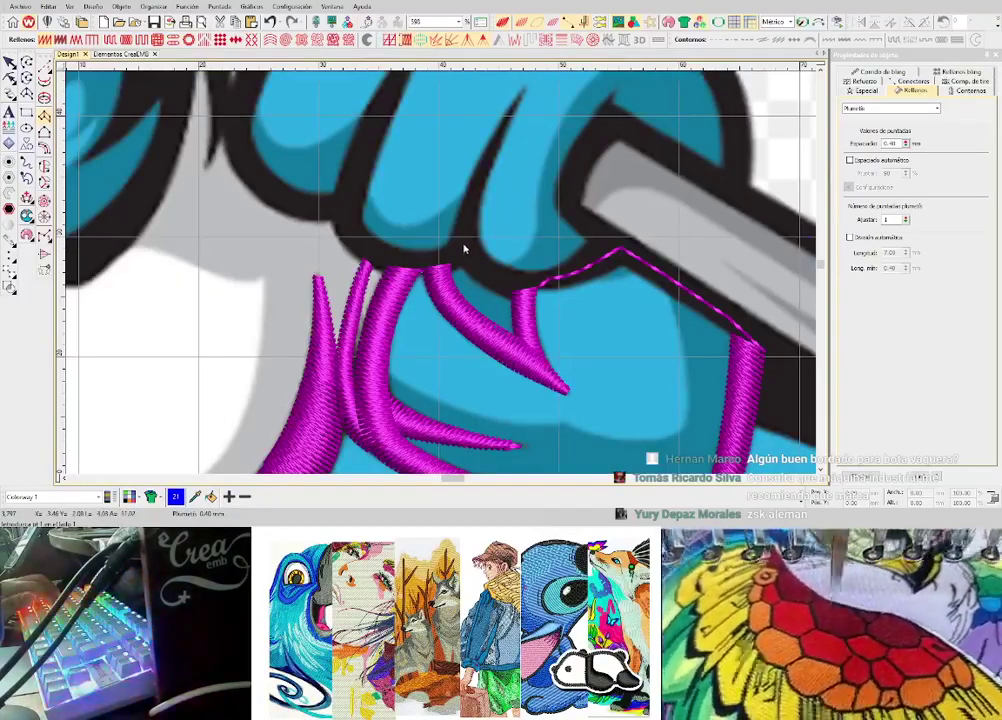
scroll(443, 282, down, 2)
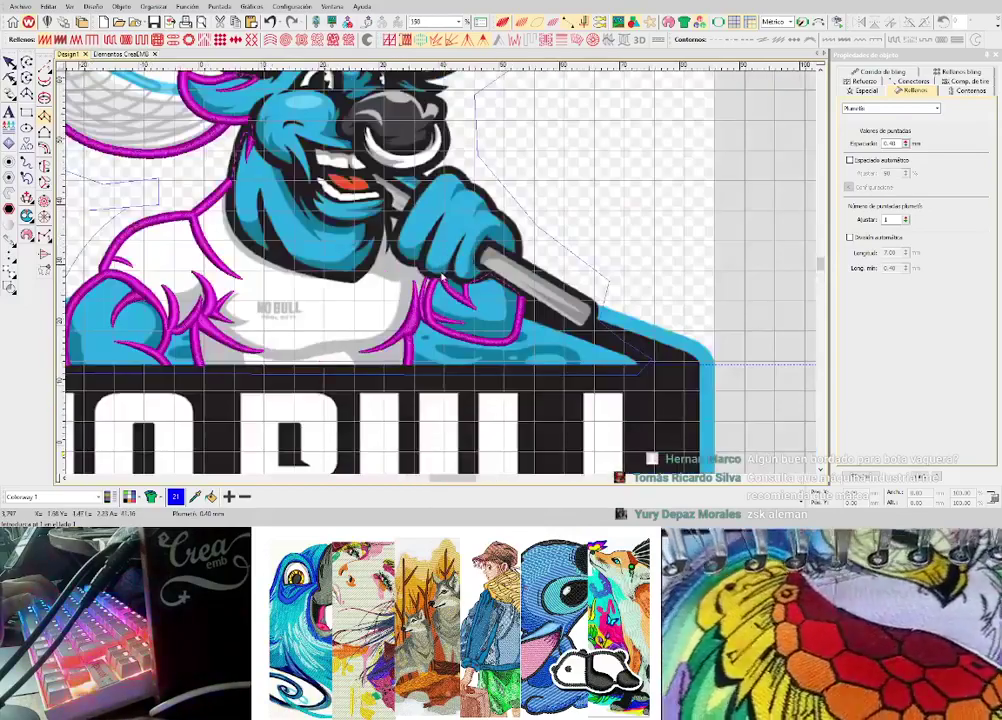
scroll(443, 280, up, 2)
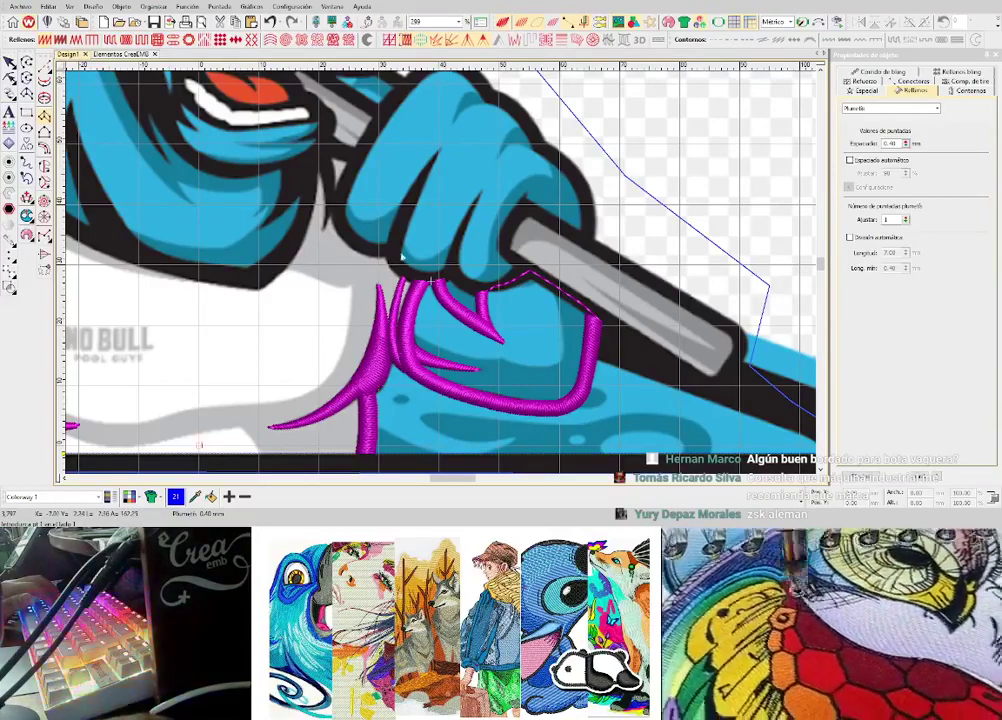
scroll(315, 238, up, 2)
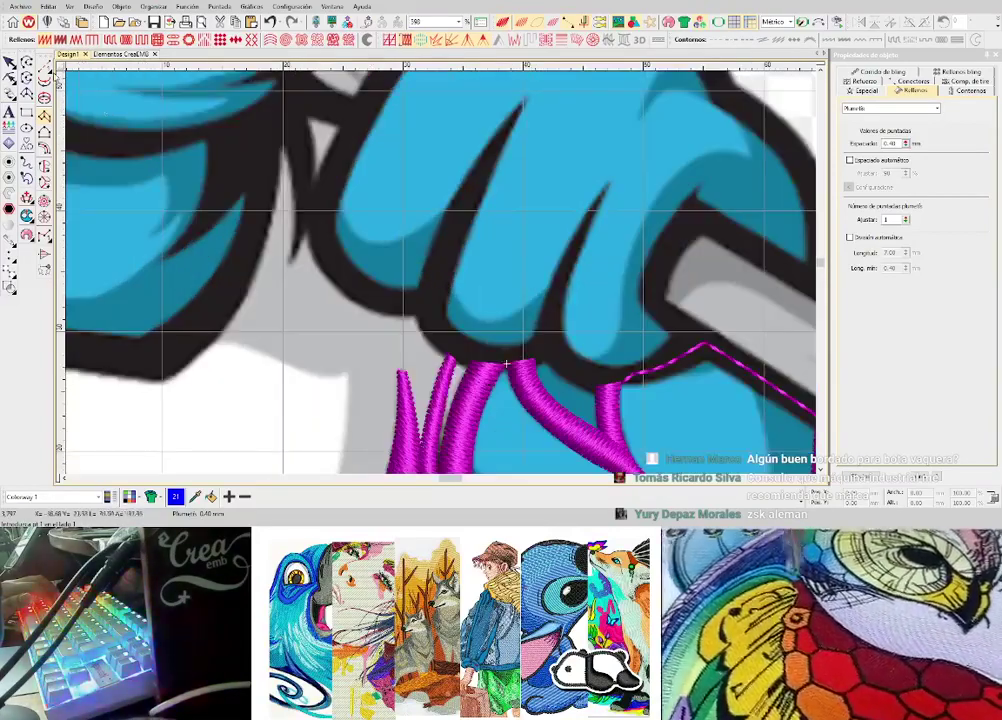
click(45, 66)
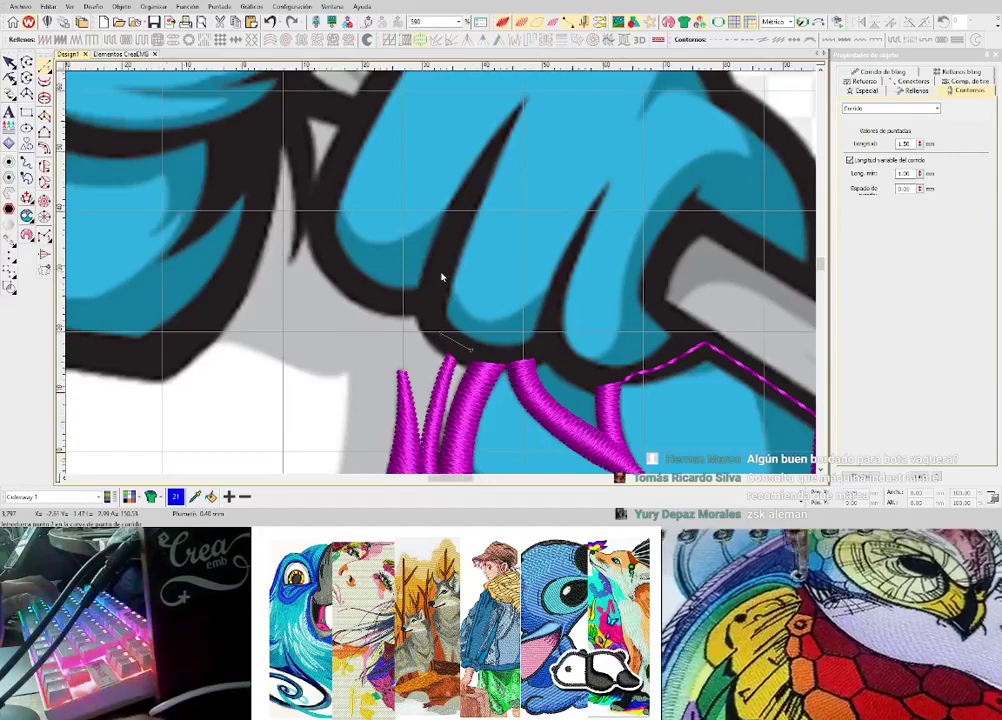
scroll(443, 273, down, 6)
scroll(443, 273, up, 8)
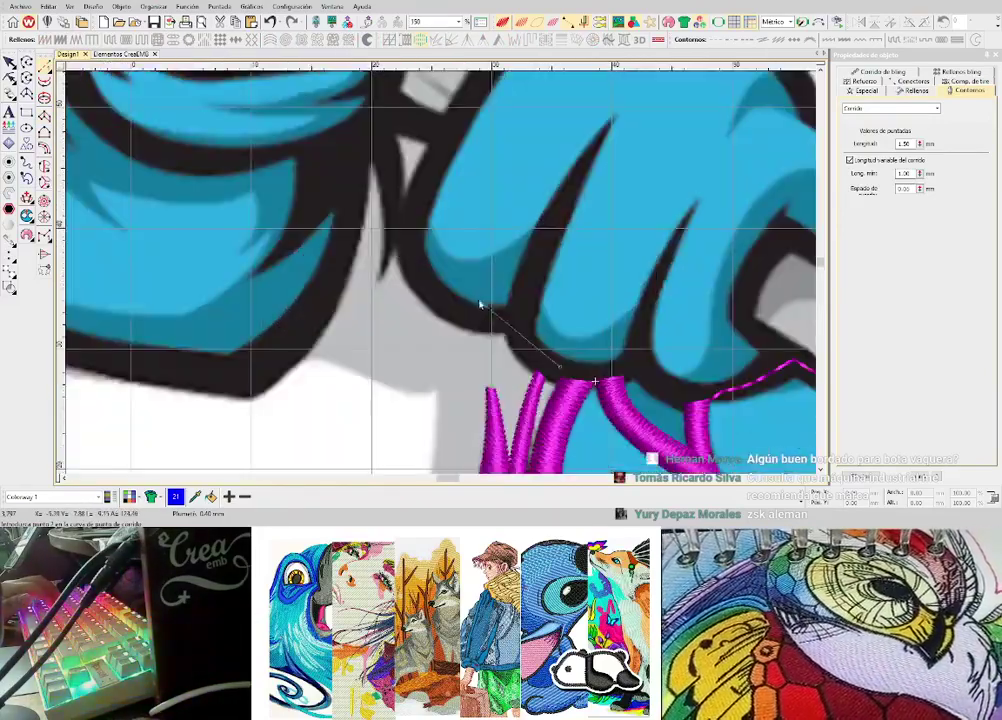
scroll(441, 277, up, 4)
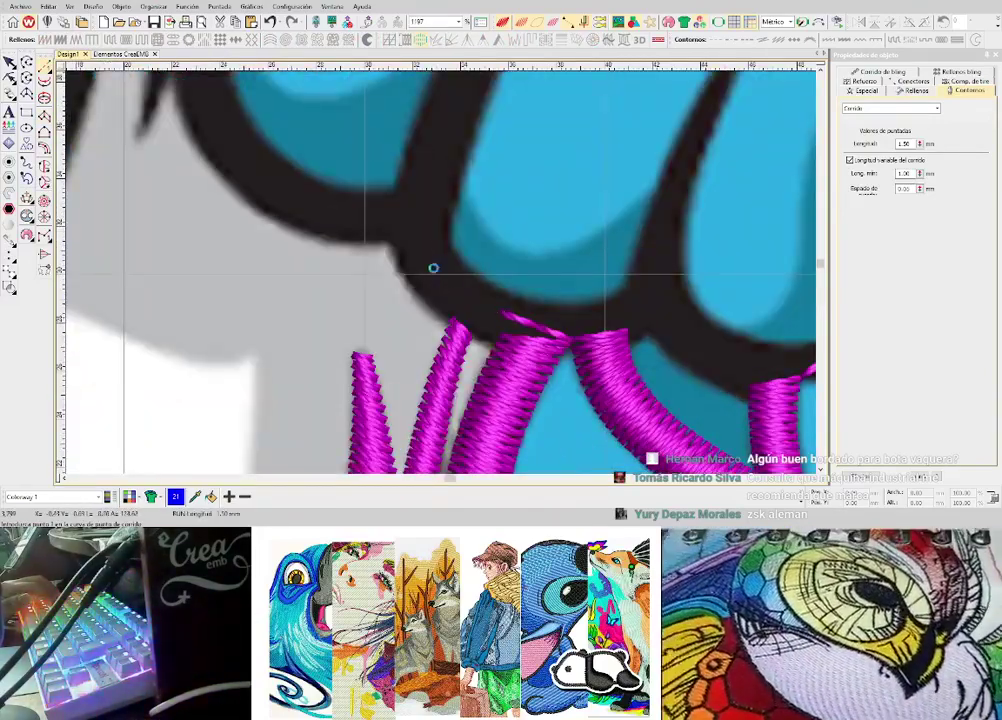
scroll(468, 265, down, 6)
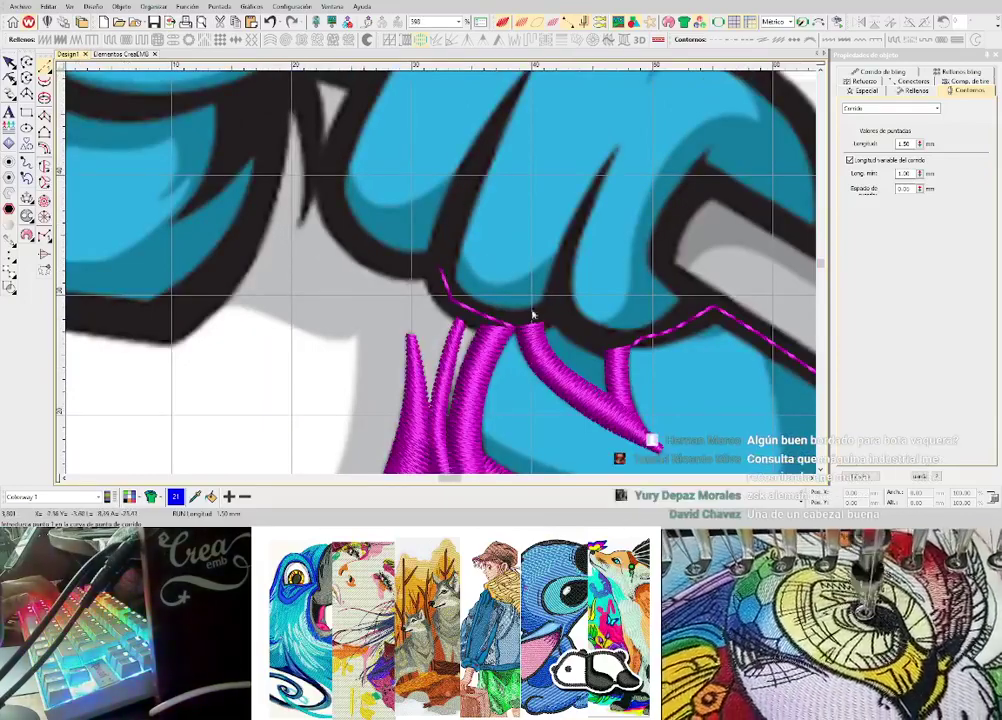
scroll(619, 341, down, 5)
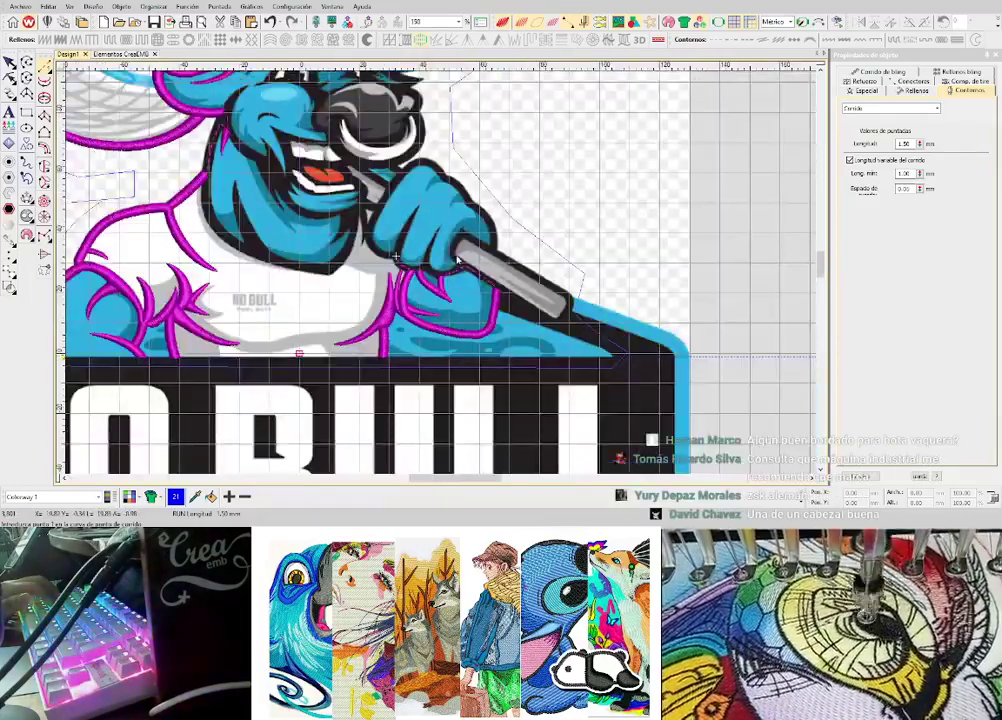
scroll(440, 270, up, 4)
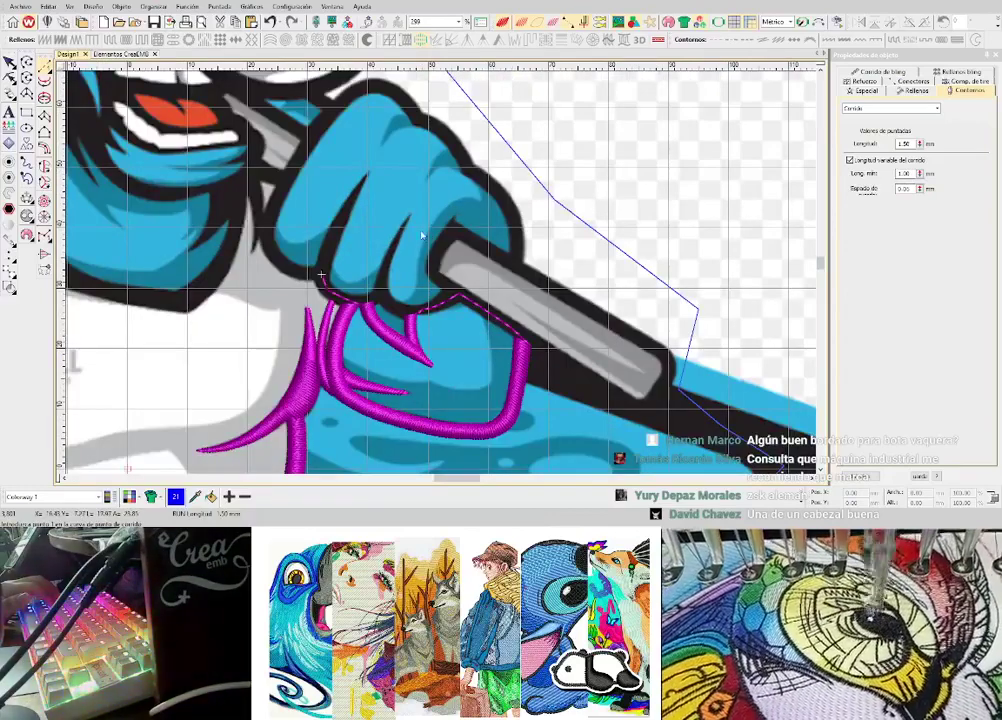
scroll(663, 349, down, 5)
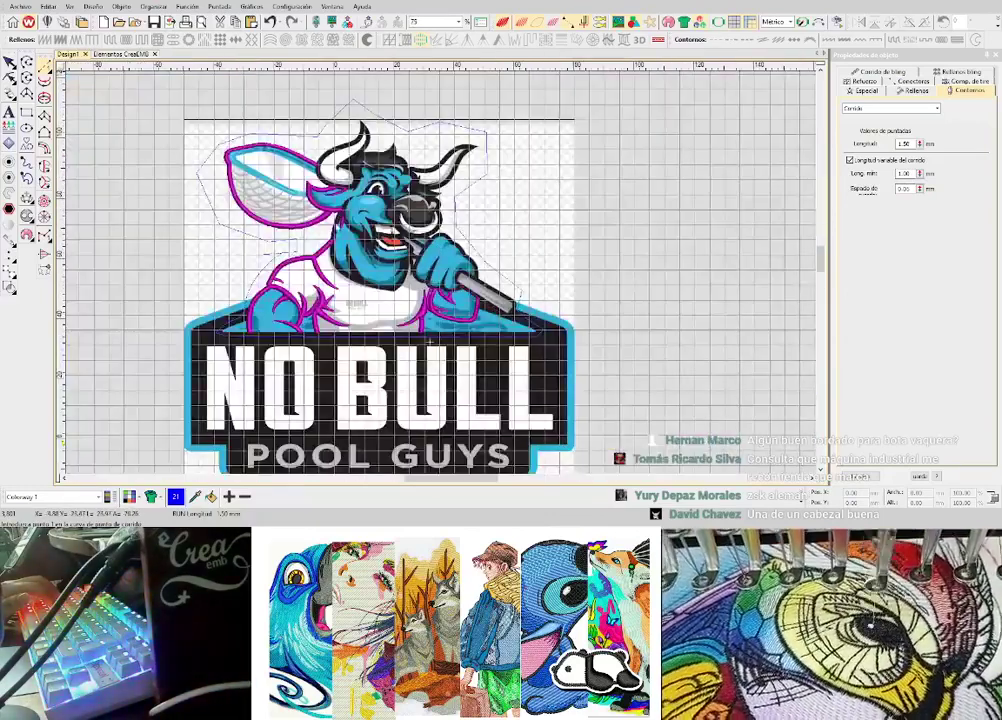
scroll(598, 330, up, 3)
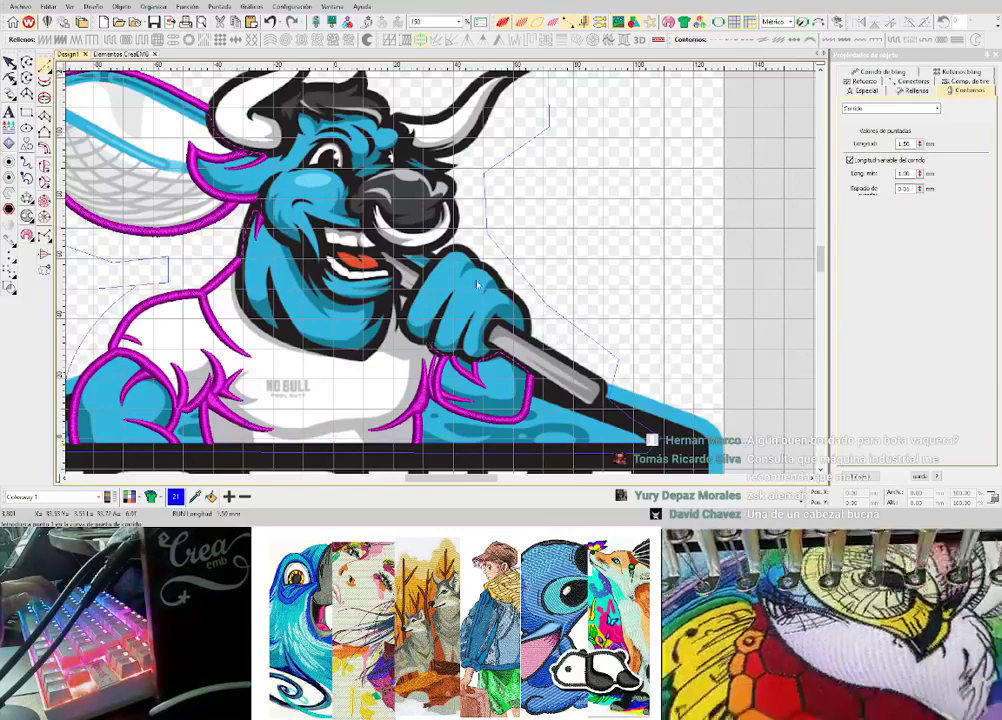
- Digitize running stitches up the first finger's outer outline and across to the pointed tip of the black spike between jaw and hand
scroll(477, 285, up, 2)
scroll(440, 270, up, 2)
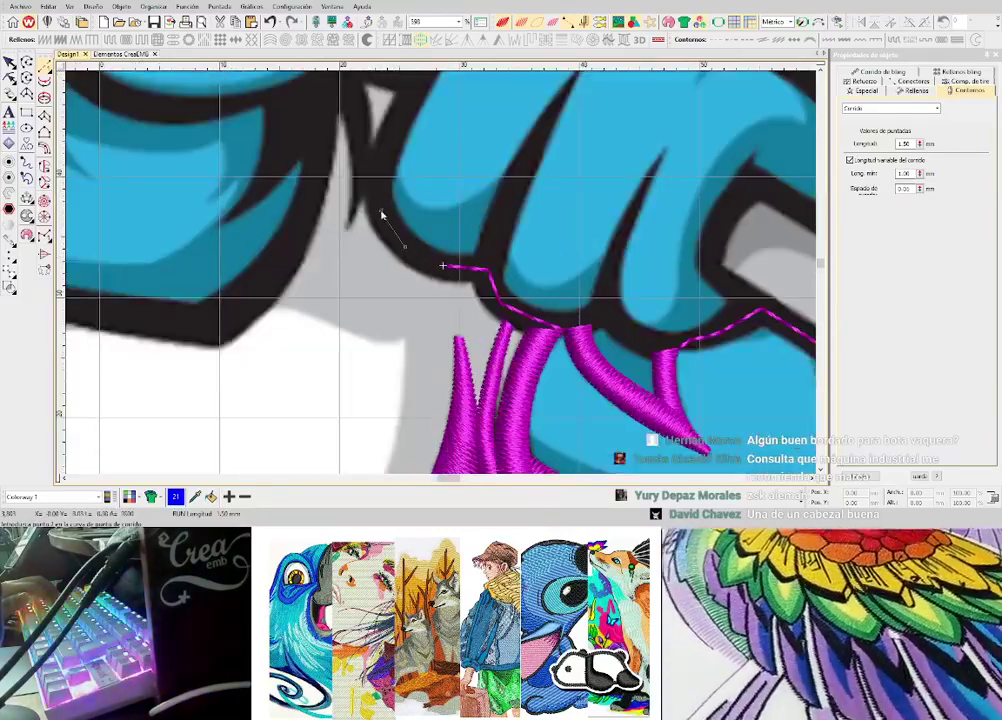
scroll(446, 304, up, 2)
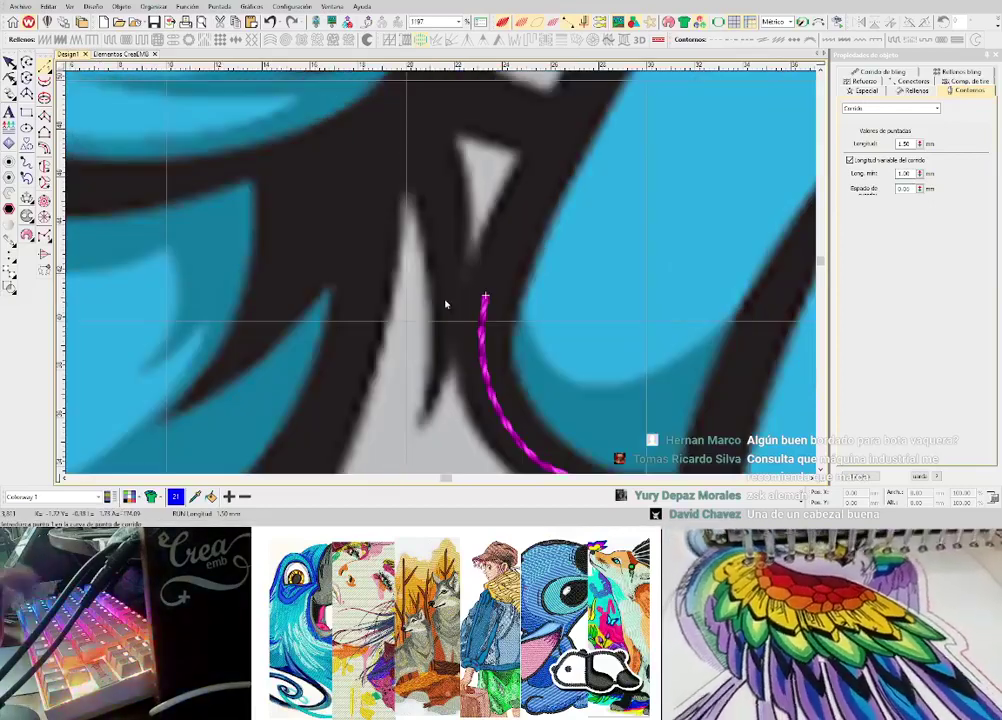
click(450, 318)
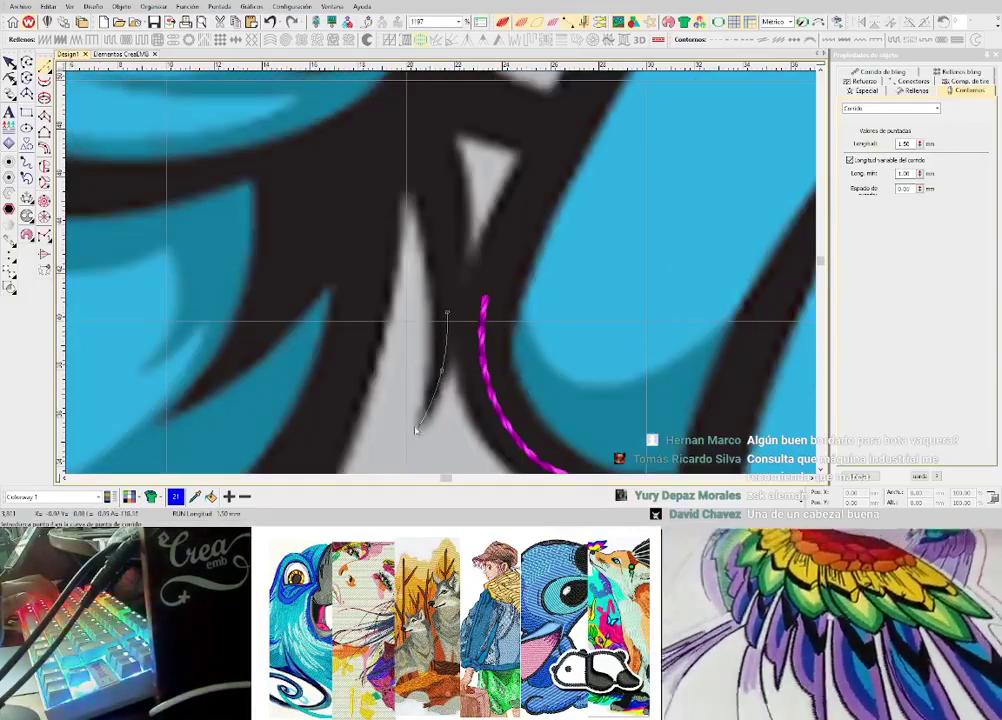
click(418, 420)
key(space)
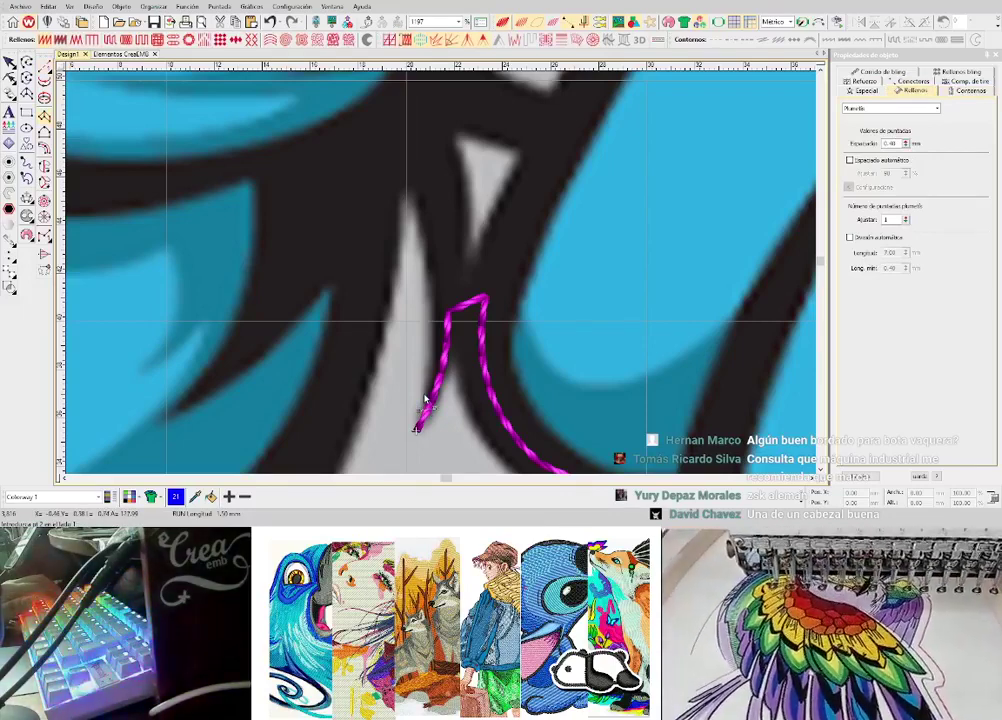
- Digitize a curved satin column over the black spike between jaw and hand, from its pointed tip up to below the microphone
click(457, 356)
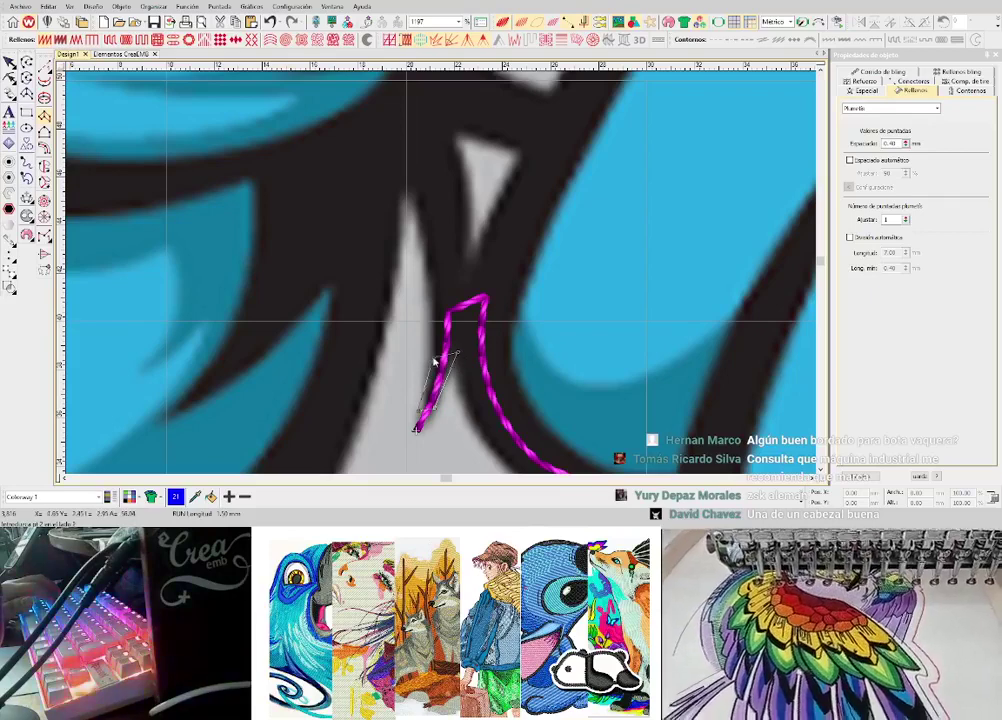
right_click(470, 217)
right_click(421, 238)
click(454, 123)
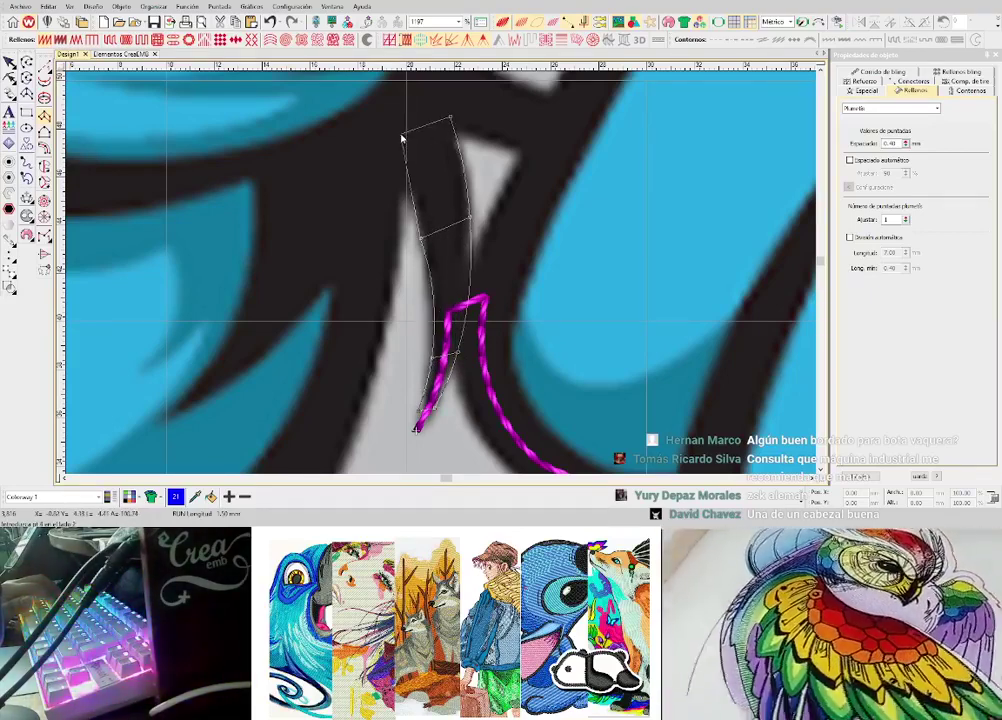
click(400, 140)
key(Return)
scroll(443, 278, down, 3)
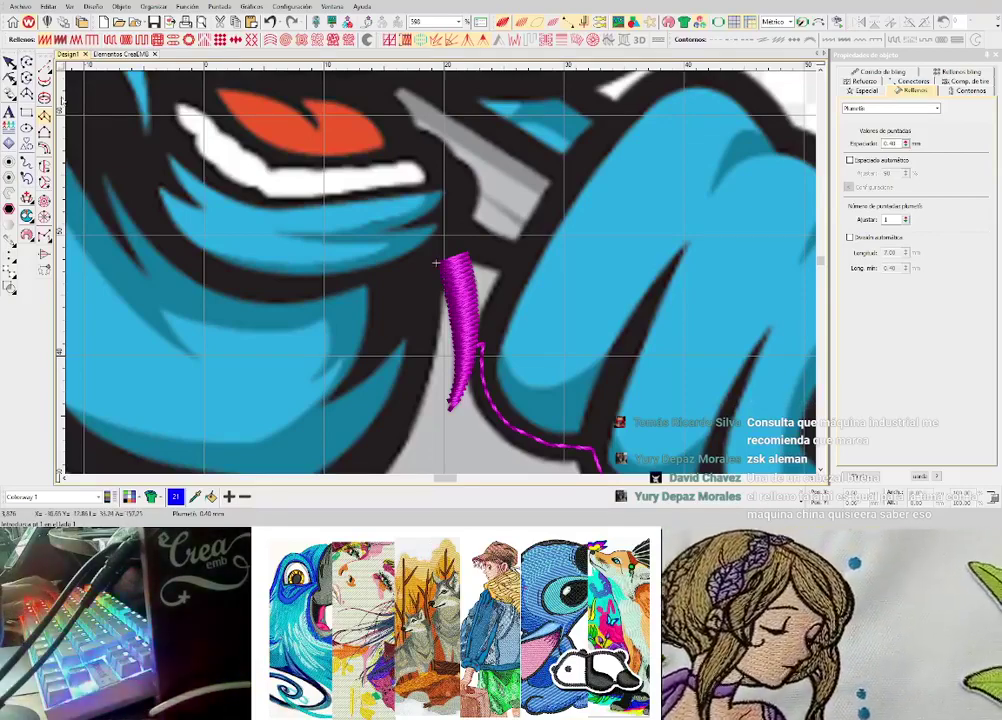
- Digitize running stitches from the top of the spike column across and down the neighbouring black jaw spike to its pointed tip
click(45, 67)
click(392, 293)
right_click(381, 338)
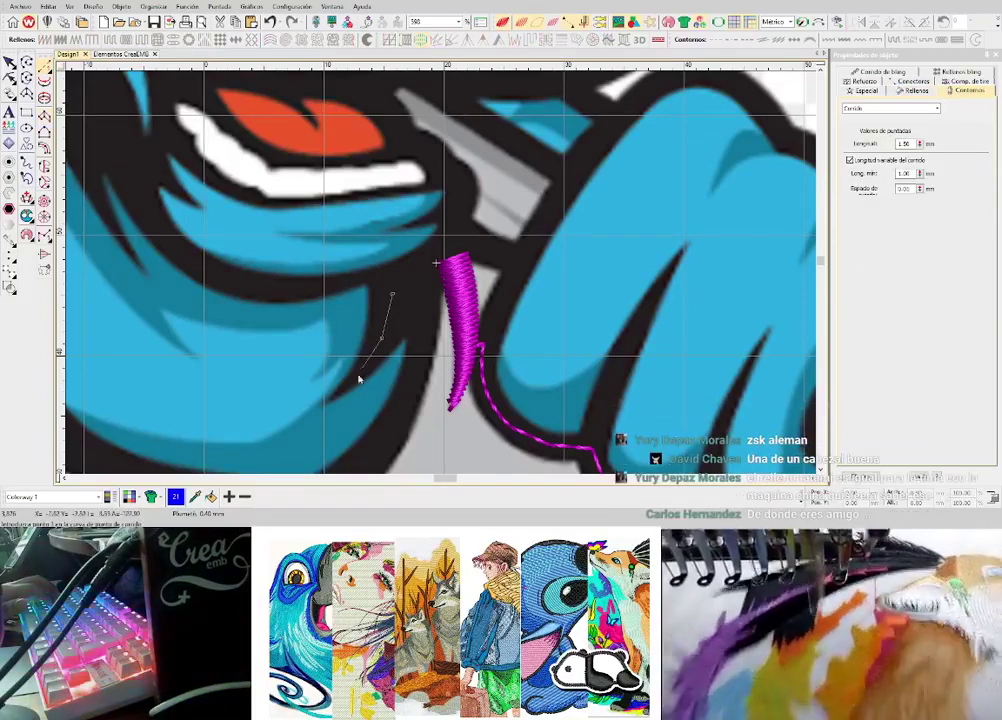
right_click(355, 377)
right_click(325, 406)
key(Return)
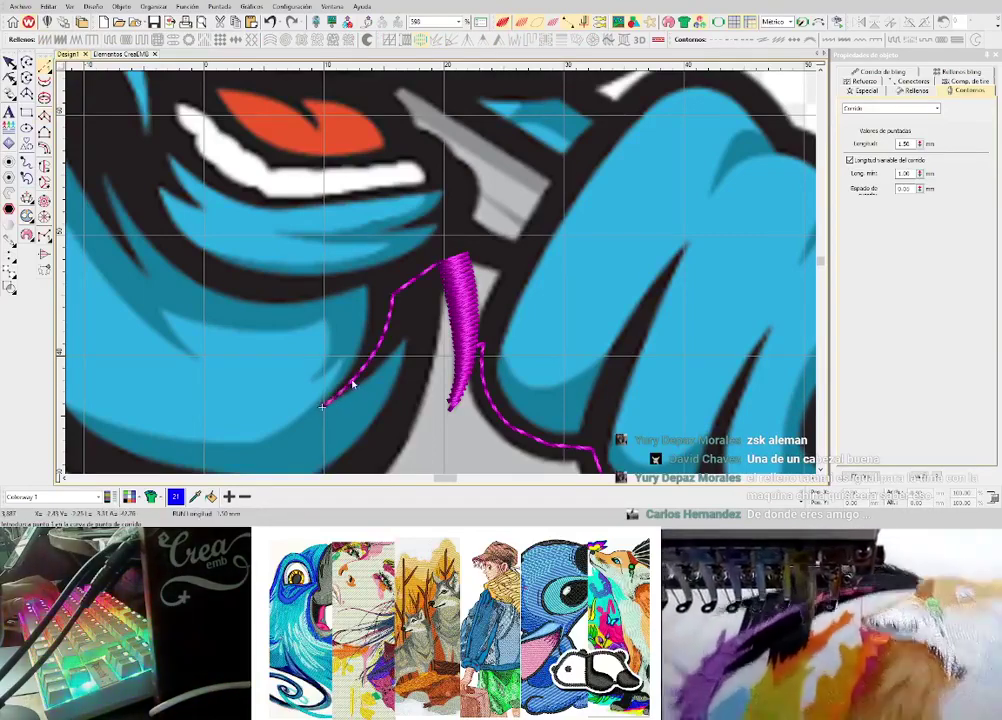
- Increase the stitch length of the running stitch along the black jaw spike
scroll(353, 380, up, 1)
click(382, 326)
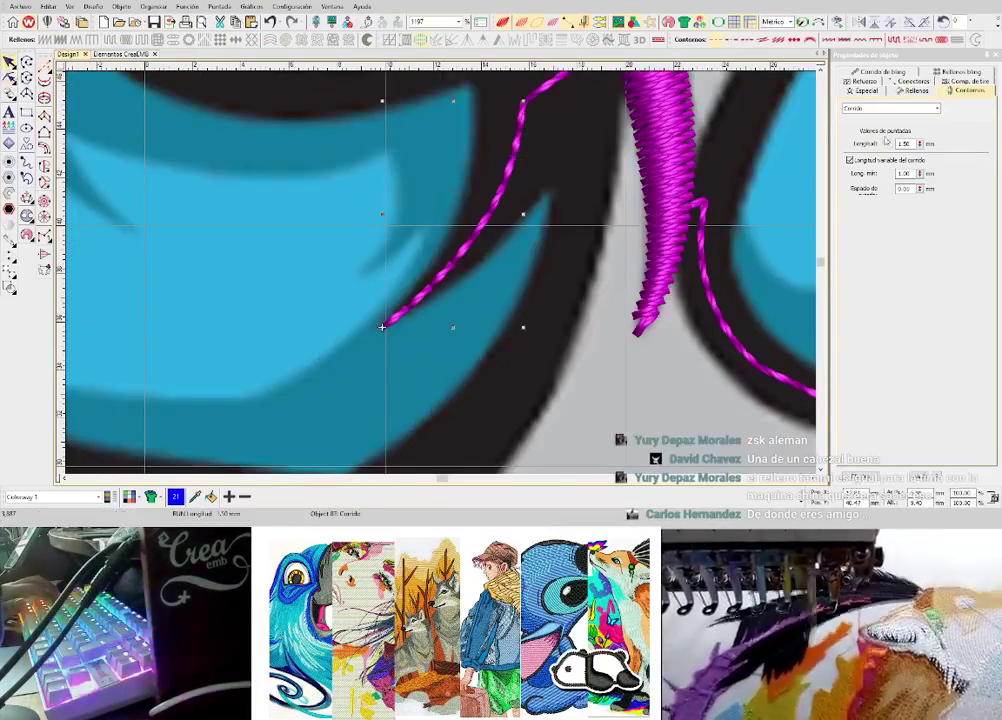
click(921, 142)
key(Escape)
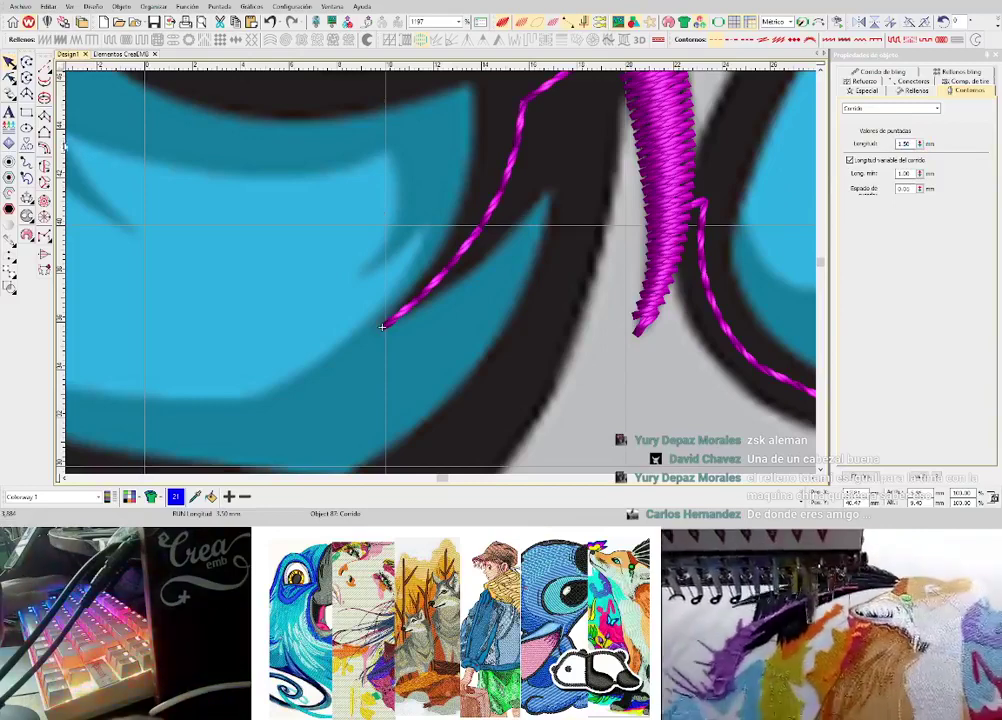
- Digitize a curved satin column over the black jaw spike, from its pointed tip up to the line beneath the lower lip
click(45, 118)
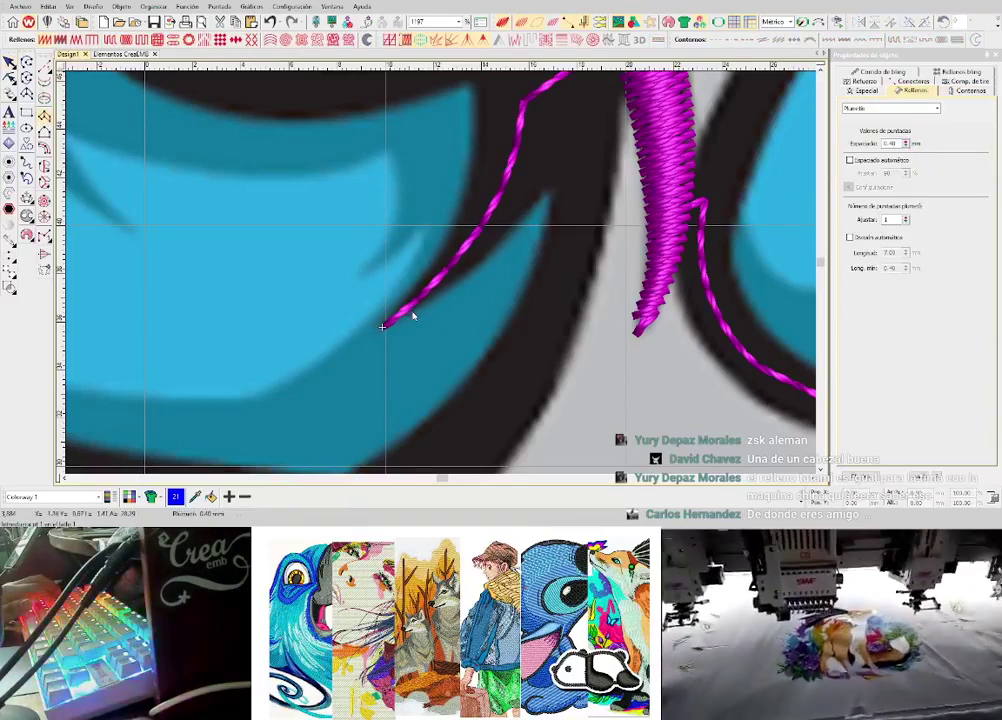
click(500, 242)
click(445, 238)
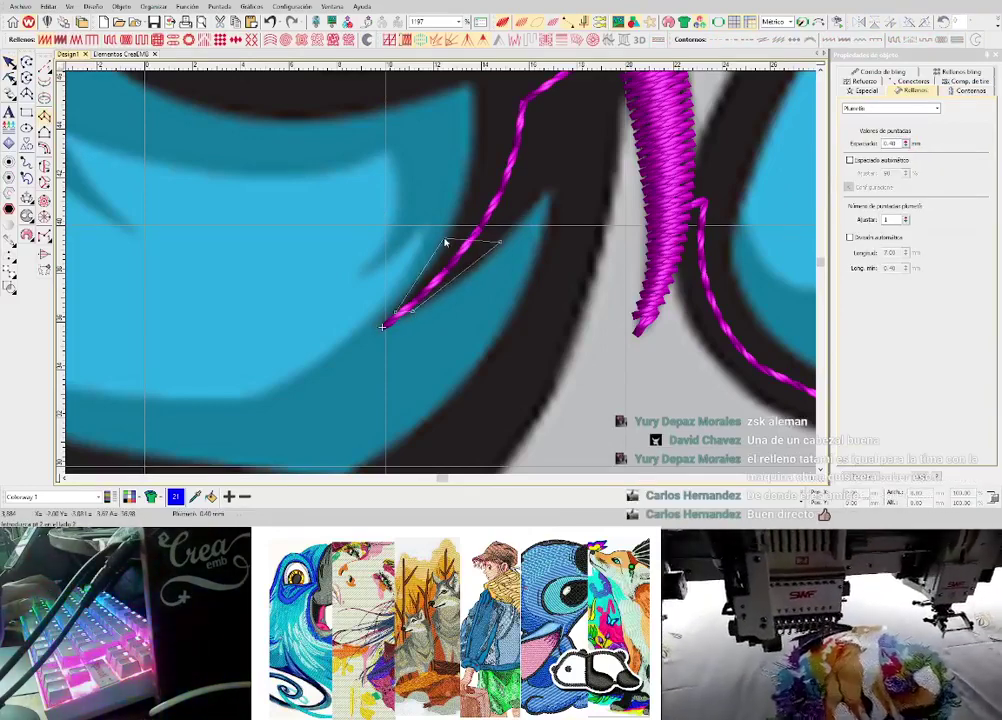
middle_click(498, 181)
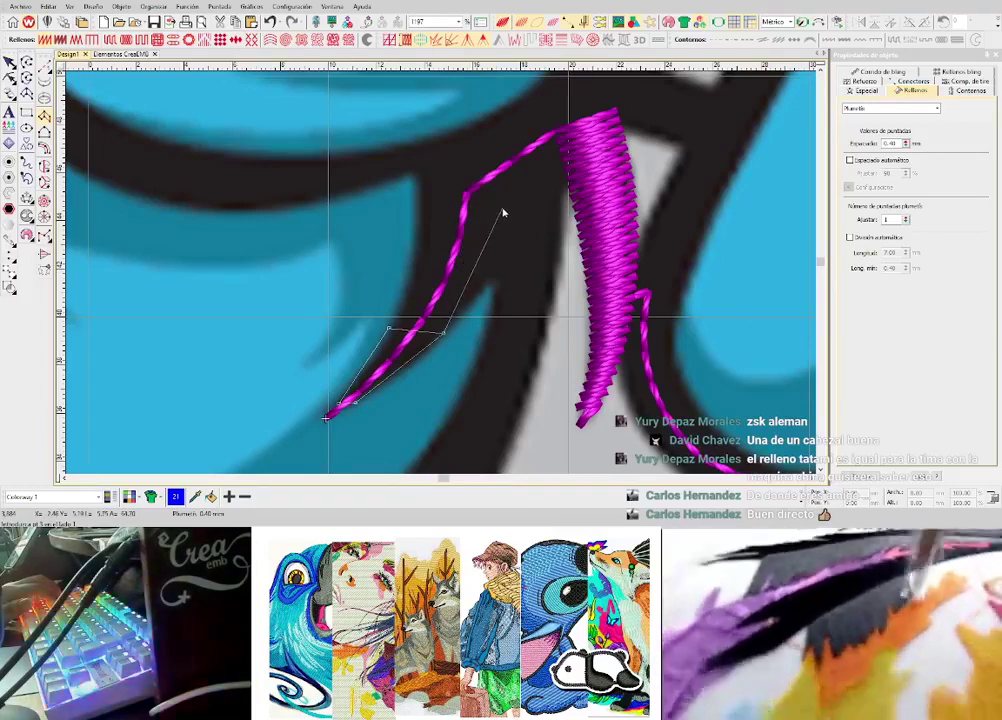
right_click(513, 208)
right_click(421, 218)
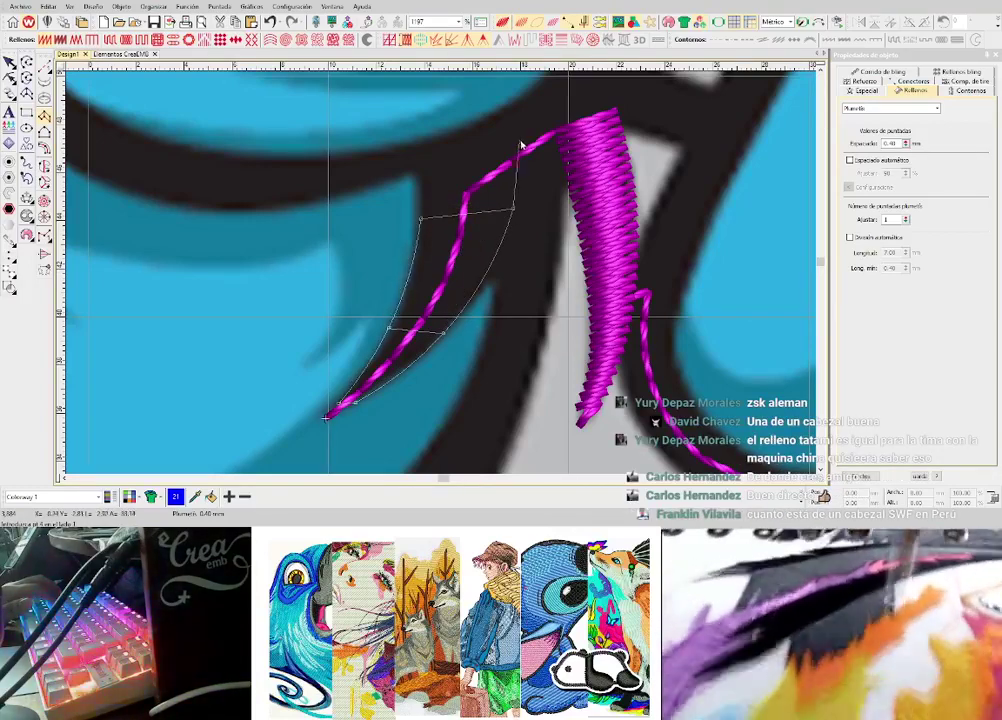
right_click(521, 139)
key(Return)
- Digitize running stitches from the top of the jaw spike column over to the short black line at the base of the microphone
scroll(444, 290, down, 4)
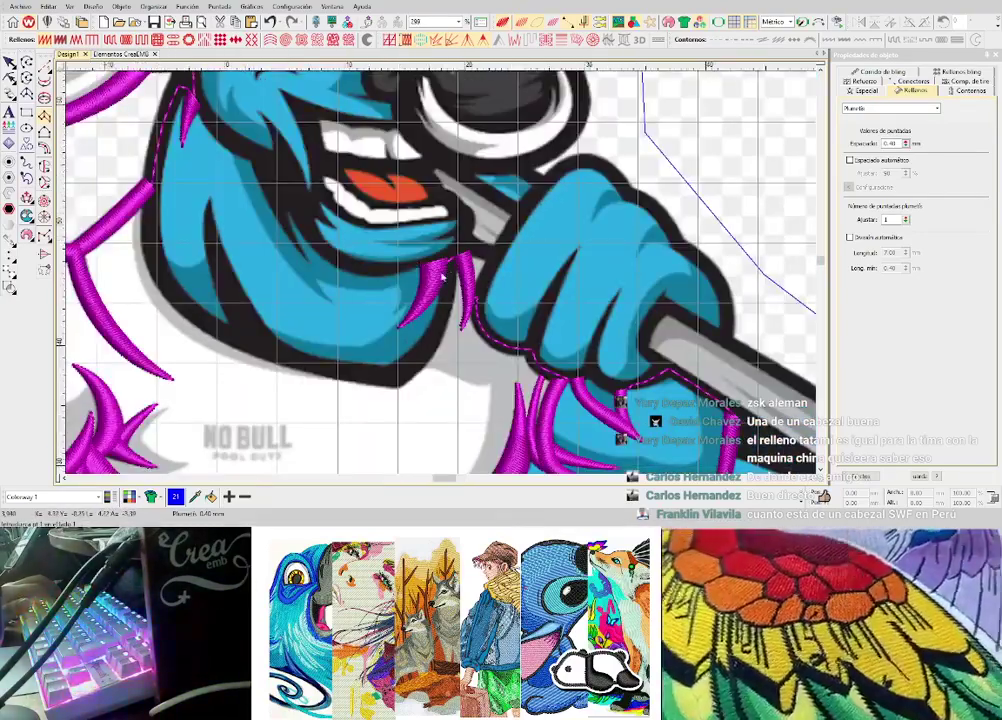
scroll(448, 270, up, 2)
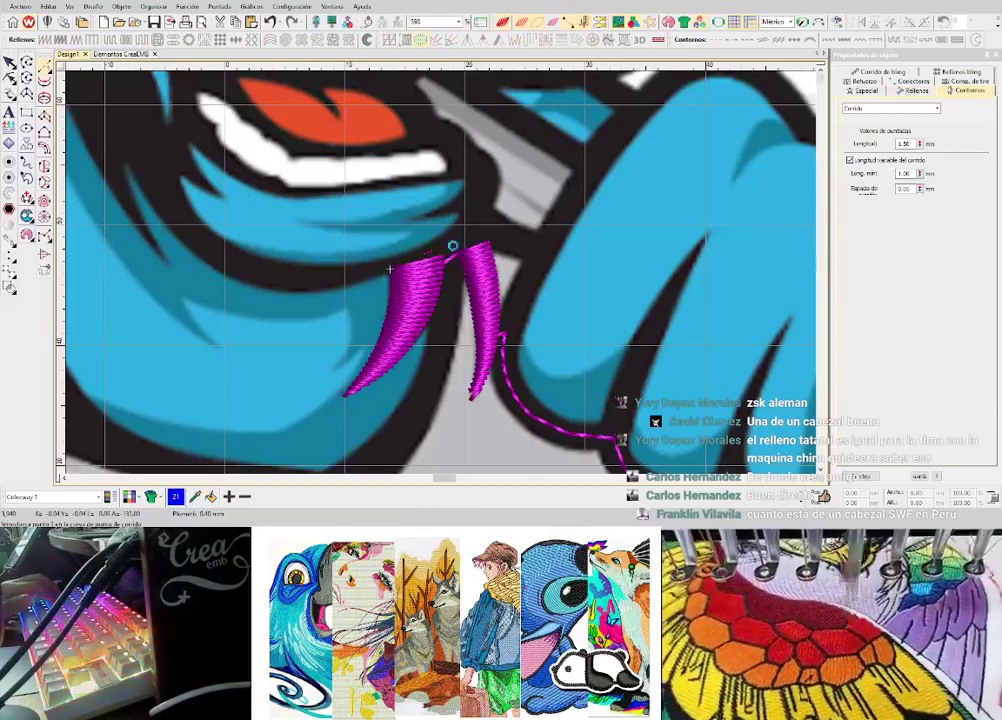
scroll(450, 248, down, 3)
scroll(380, 252, up, 1)
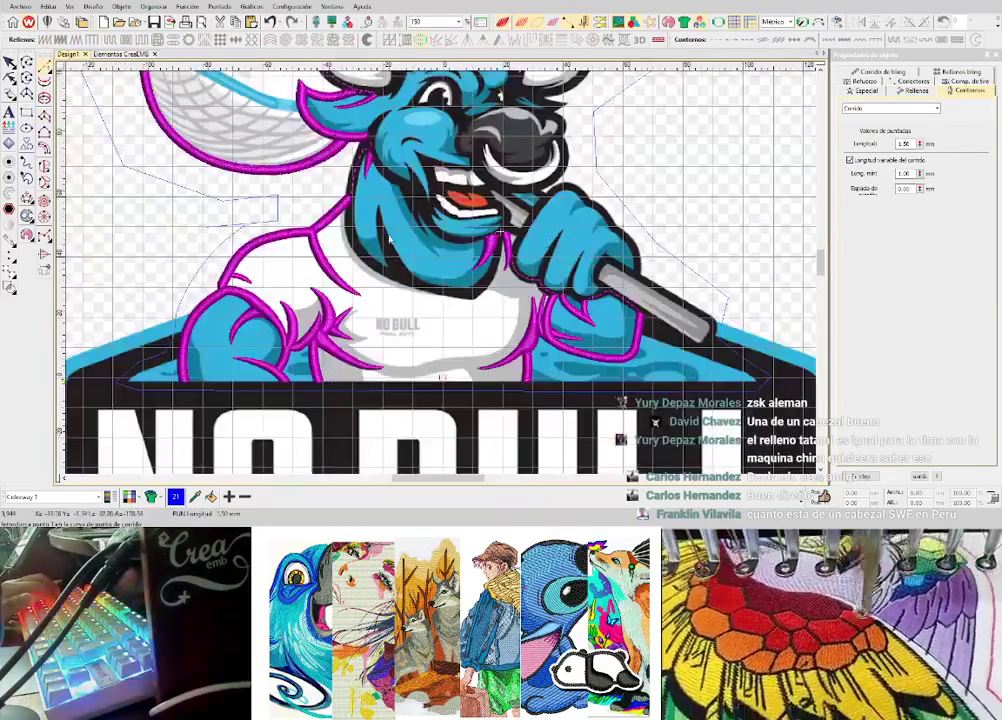
scroll(472, 269, up, 2)
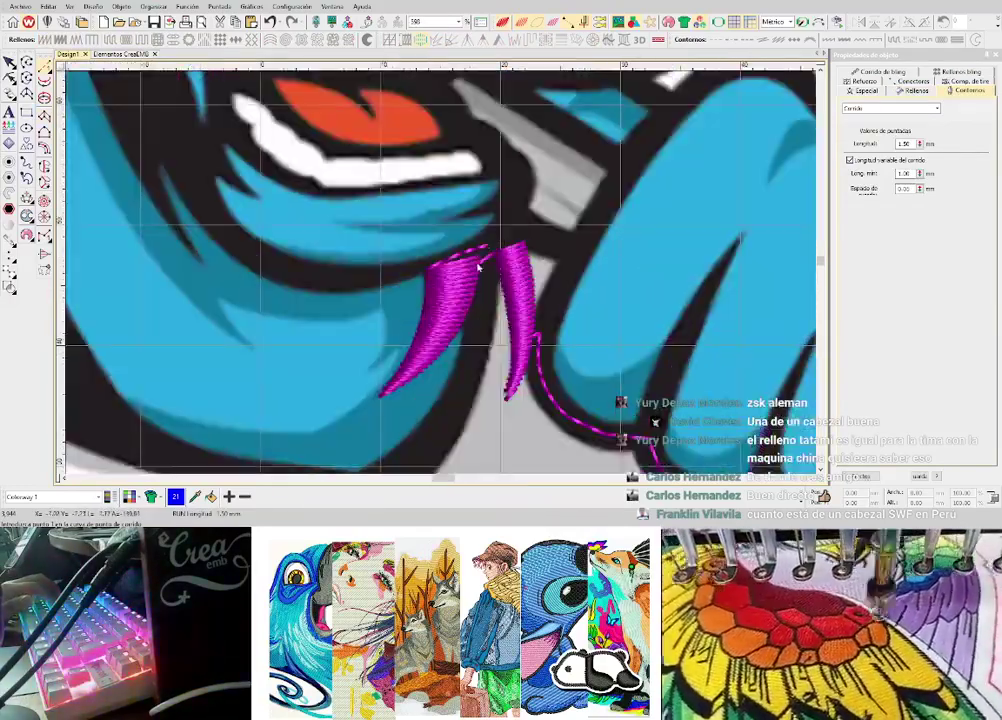
click(442, 276)
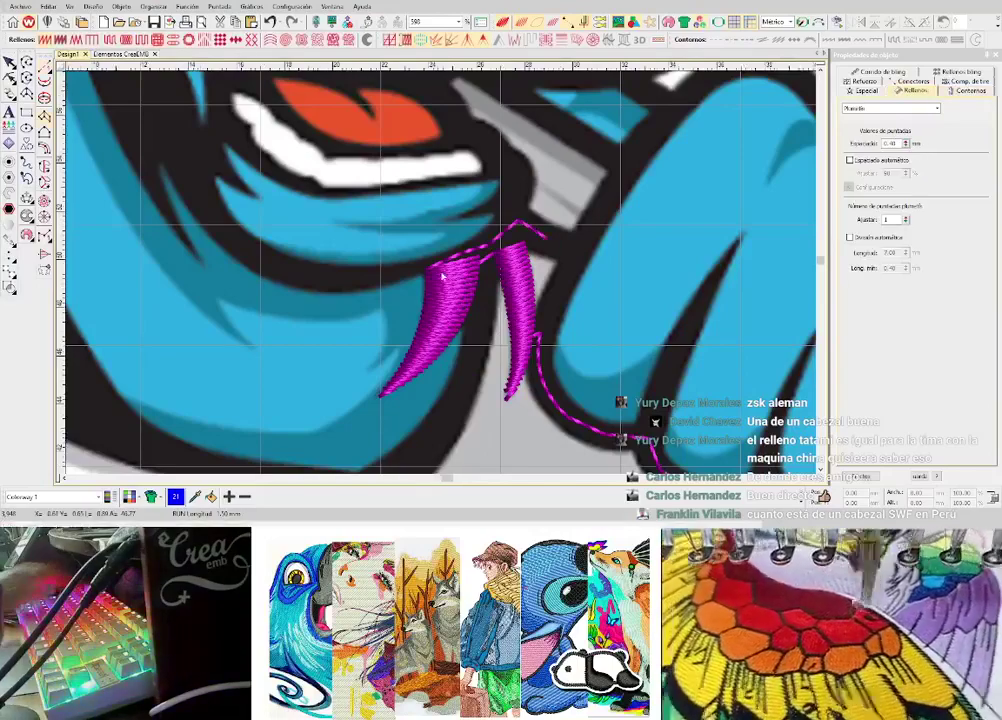
- Digitize a short straight satin column over the black line beneath the microphone, from the hand's outline back to the mouth outline
scroll(460, 281, up, 2)
click(457, 331)
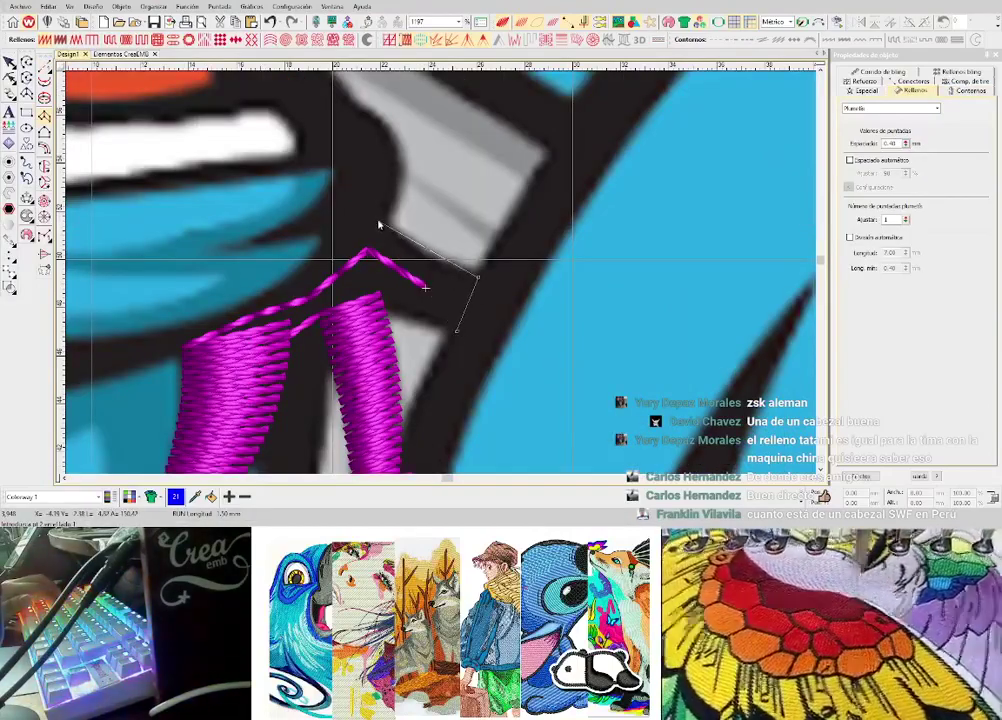
click(378, 220)
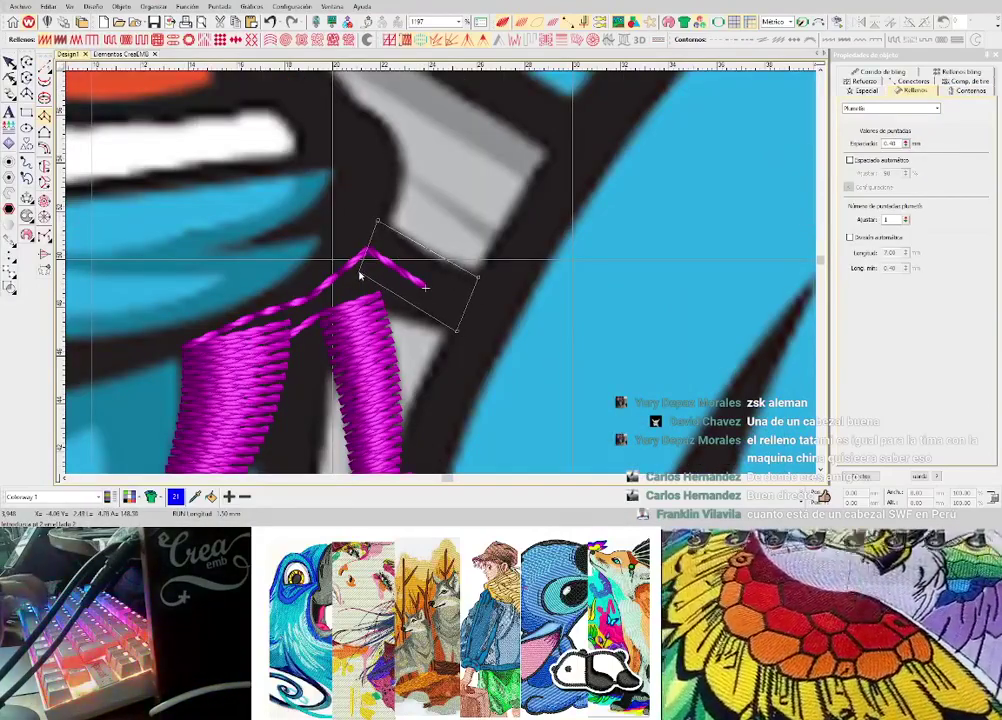
click(360, 274)
key(Return)
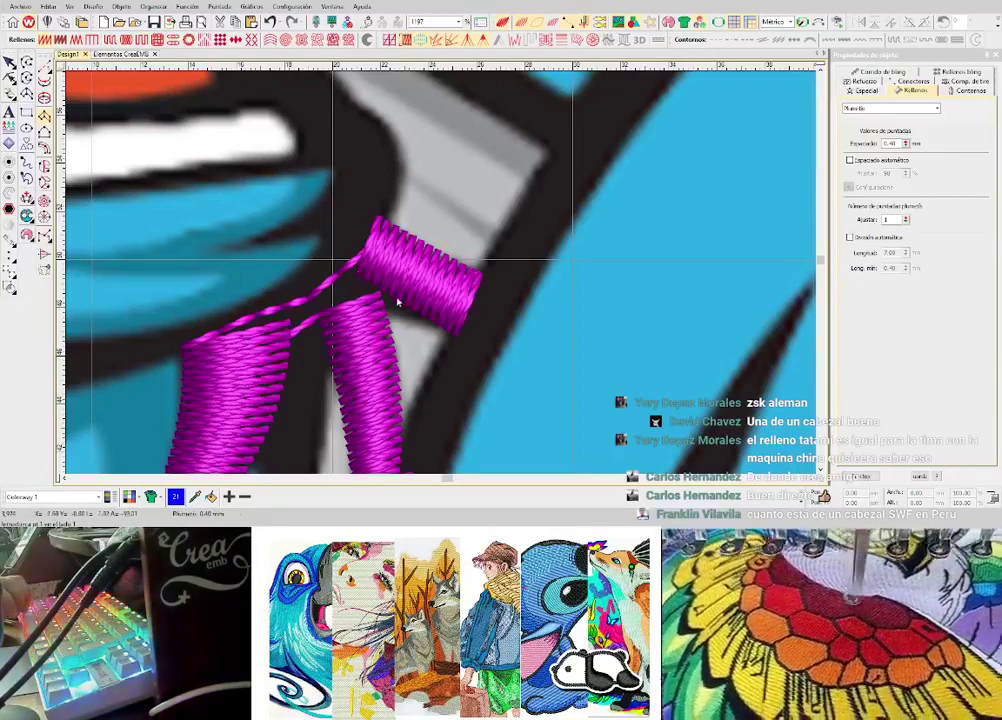
- Hide the stitches to examine the artwork's black outlines around the jaw, hand and shoulder, and show the stitches again
scroll(485, 249, down, 2)
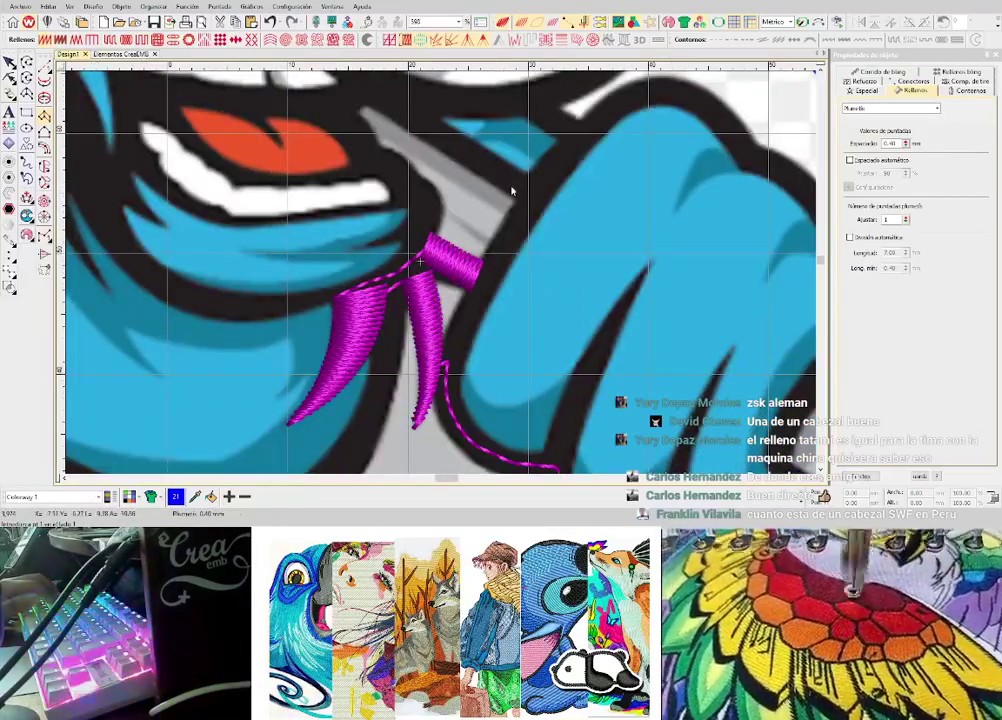
key(s)
scroll(441, 279, down, 1)
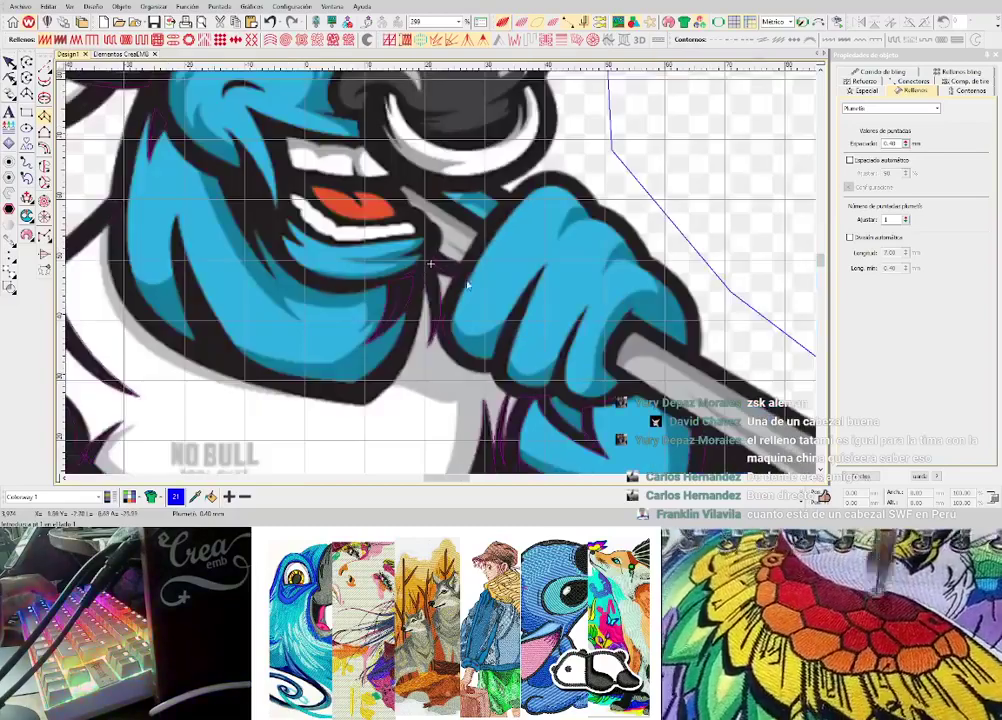
scroll(636, 337, down, 2)
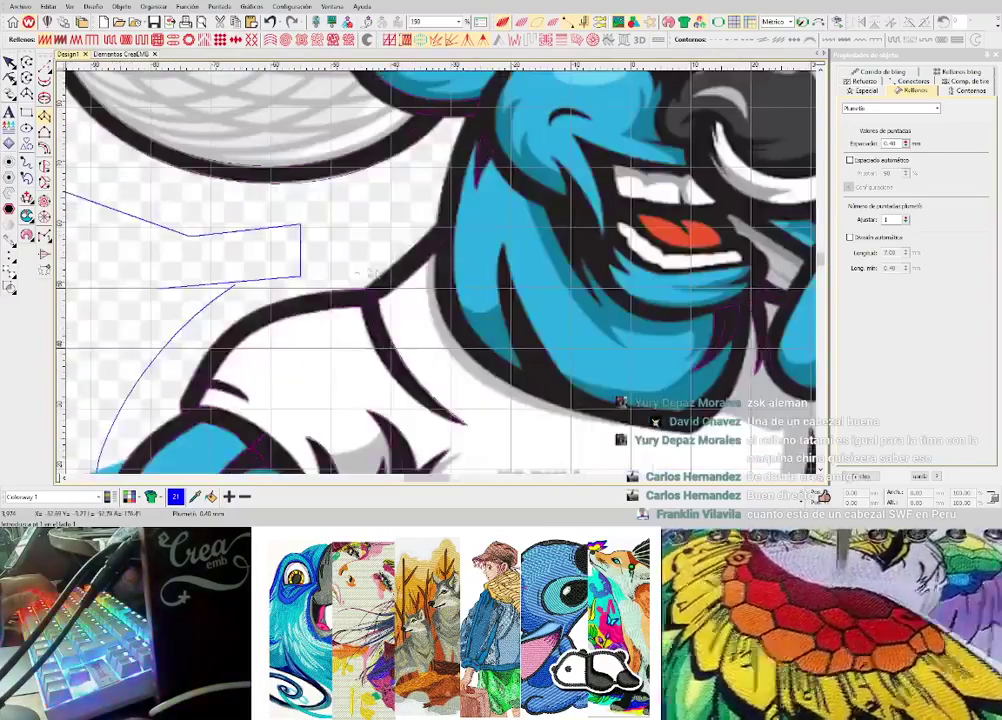
key(s)
scroll(736, 288, up, 2)
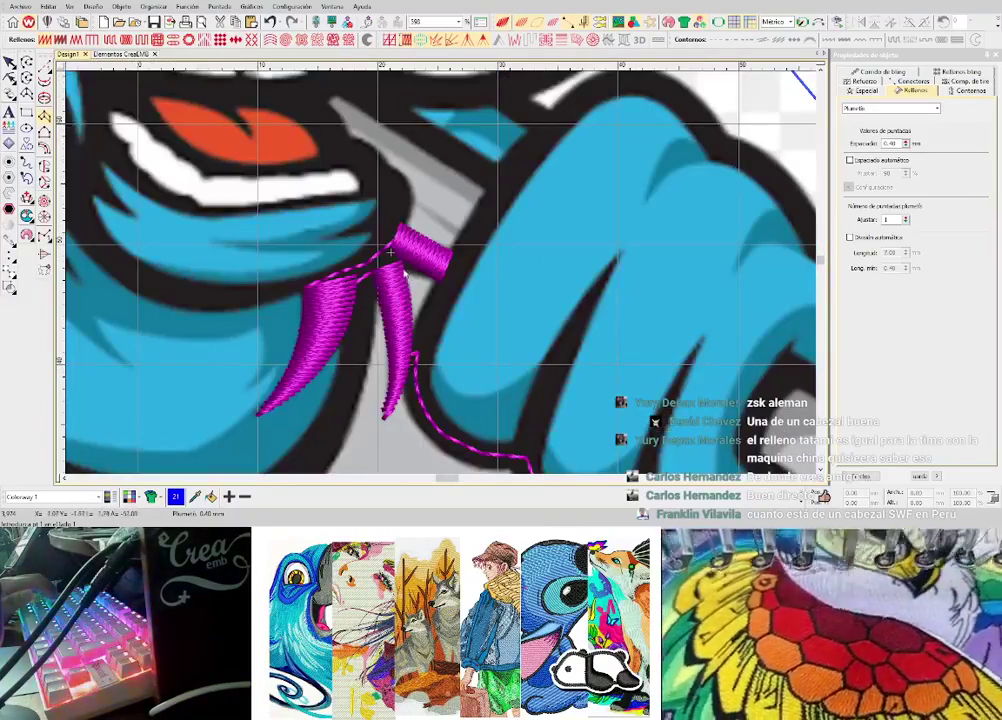
key(s)
key(s)
- Reshape the short satin column under the microphone, extending its lower corner nearest the mouth to meet the adjoining spike column
key(h)
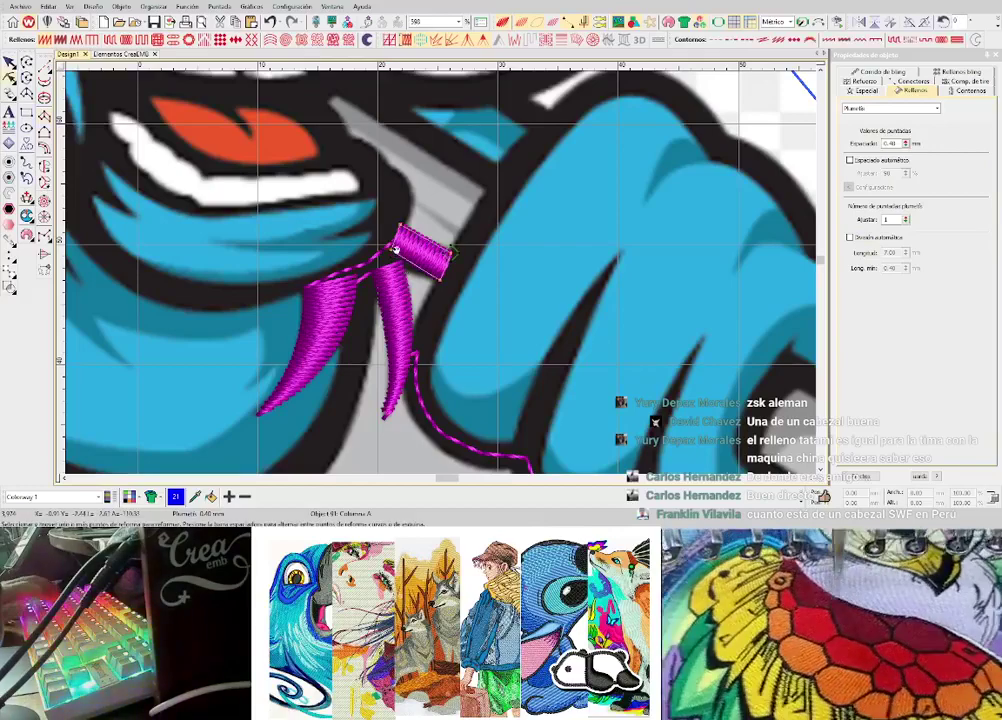
drag(394, 250, 385, 260)
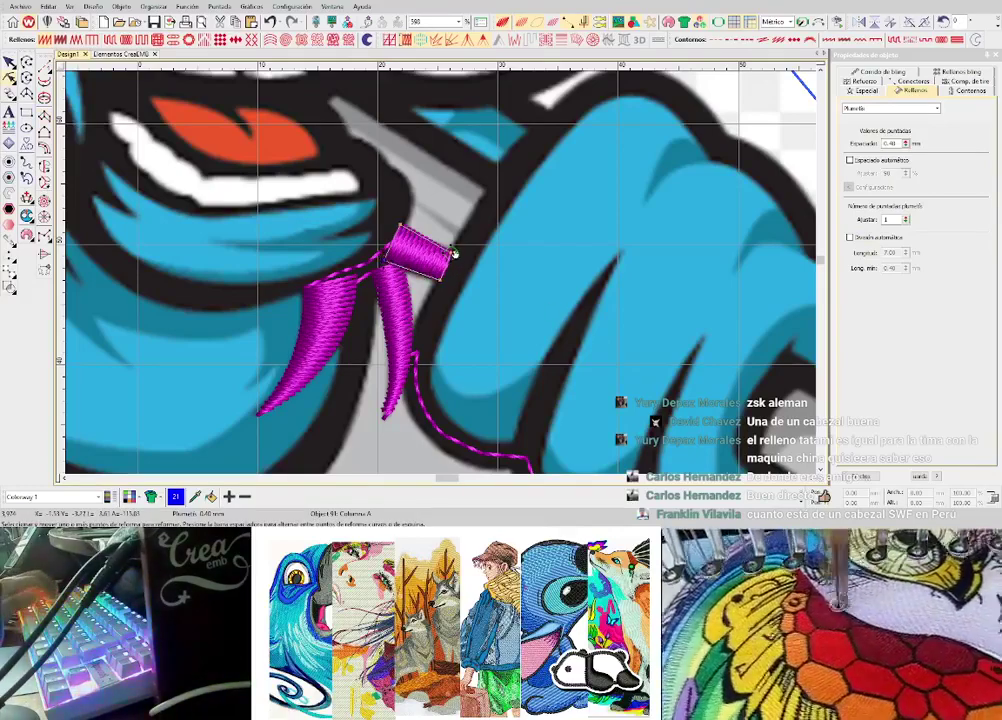
scroll(402, 271, up, 1)
click(440, 278)
drag(436, 253, 427, 238)
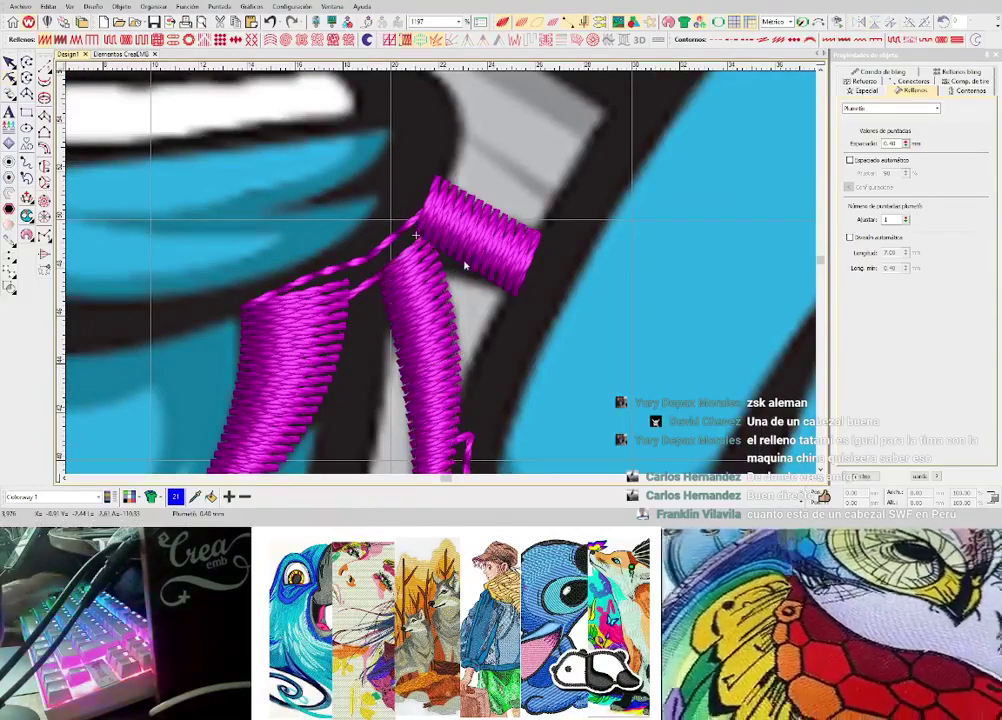
- Start a satin column at the mouth outline beside the microphone and trace it down the front curve of the jaw's black outline
scroll(441, 268, down, 4)
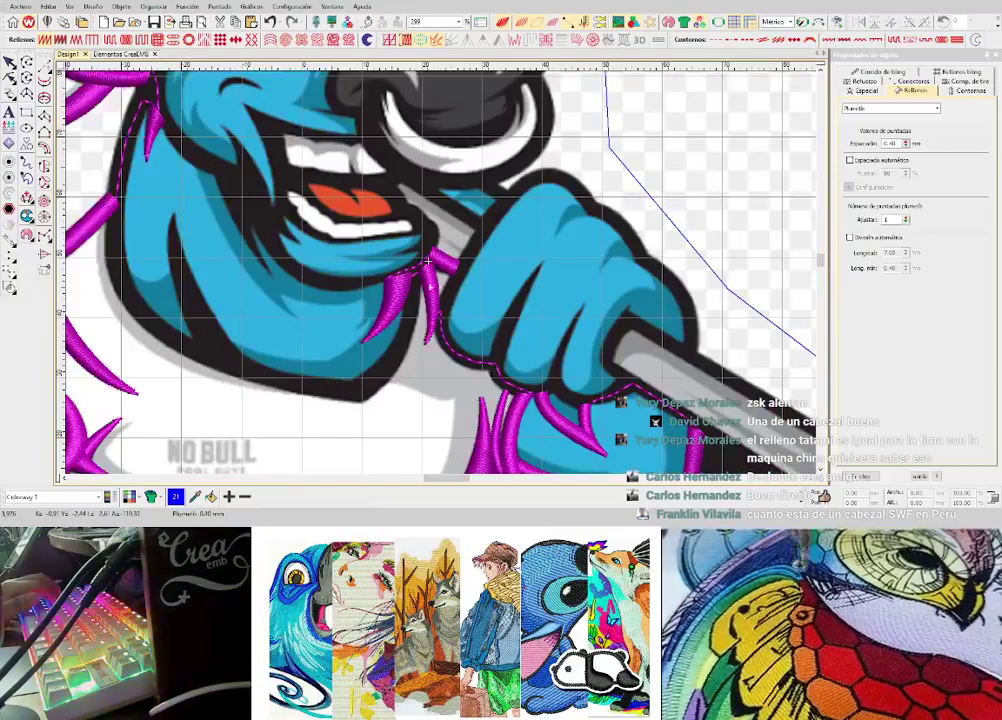
scroll(427, 262, up, 2)
key(space)
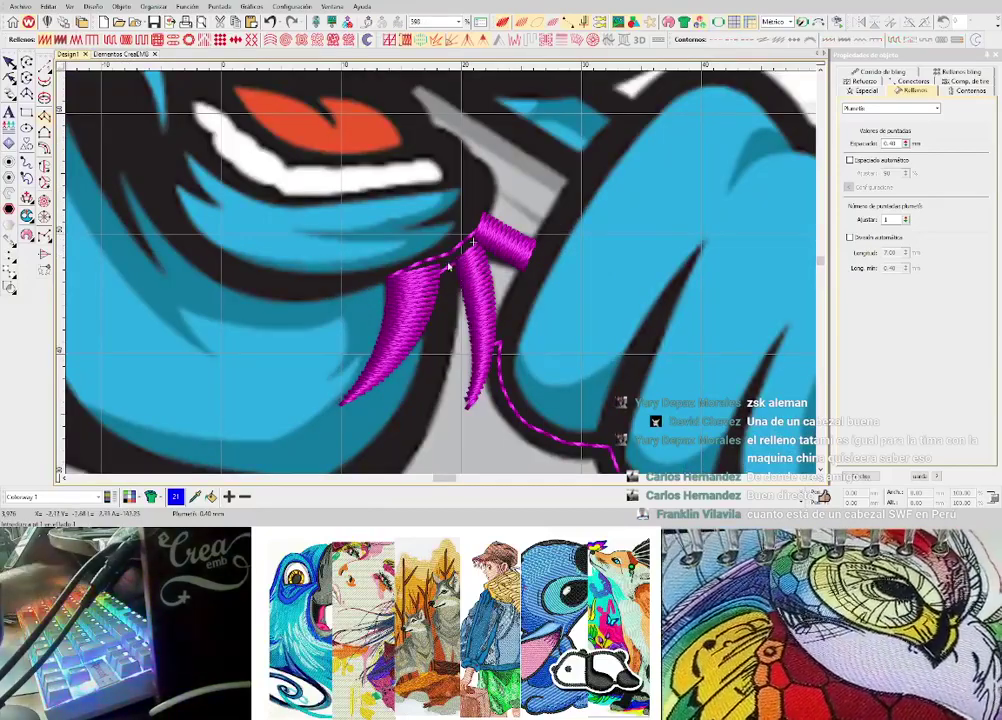
key(s)
click(430, 270)
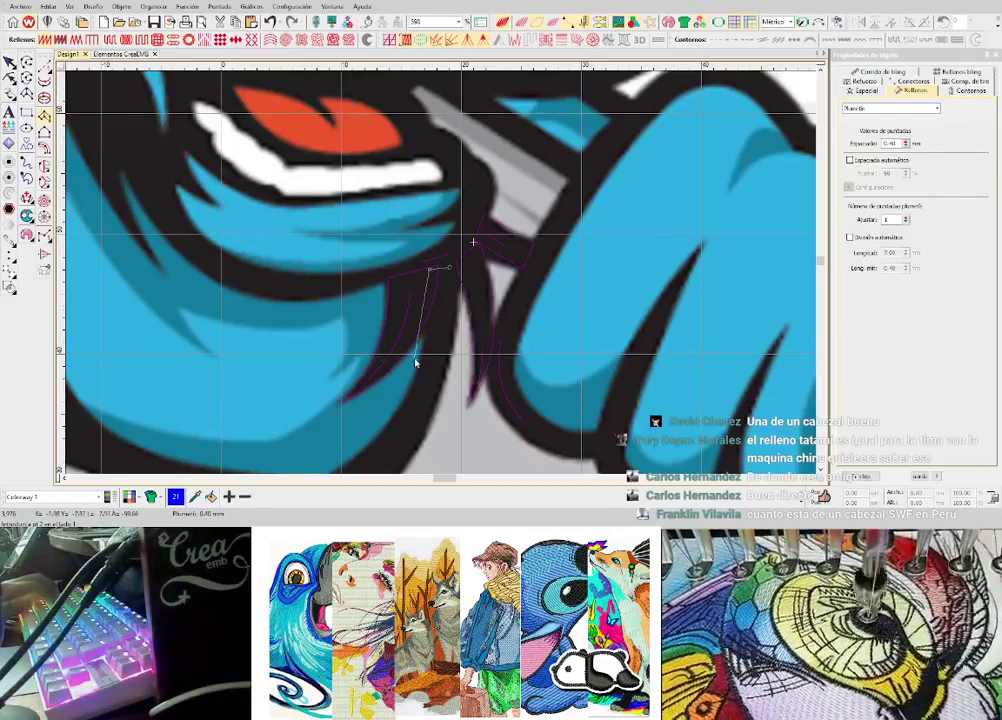
click(422, 351)
right_click(450, 350)
scroll(425, 396, down, 2)
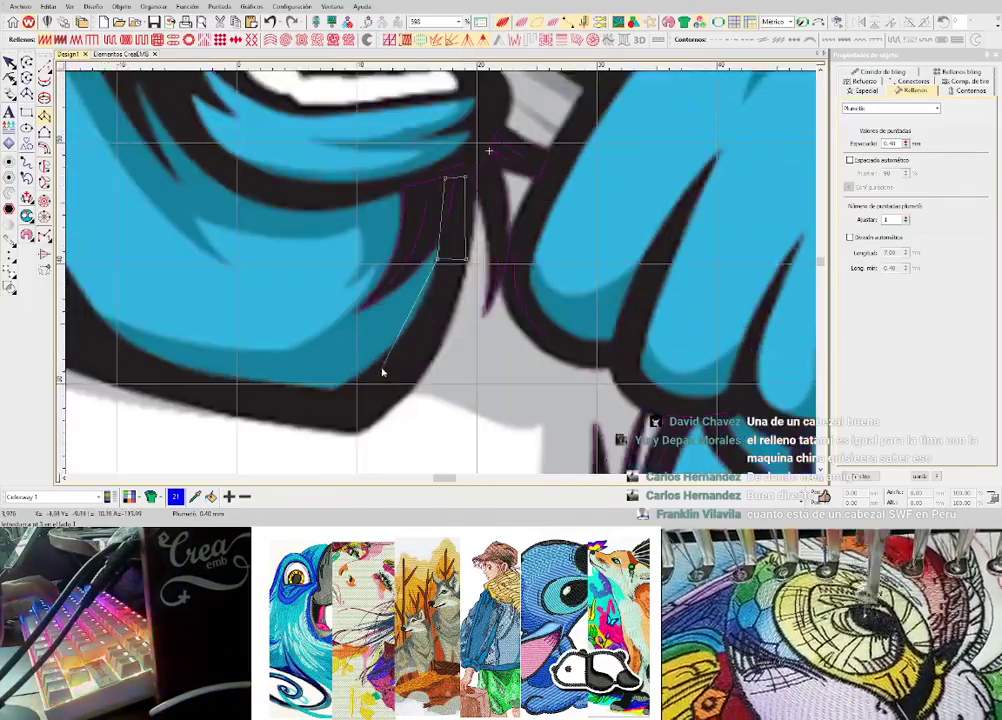
right_click(386, 354)
click(410, 385)
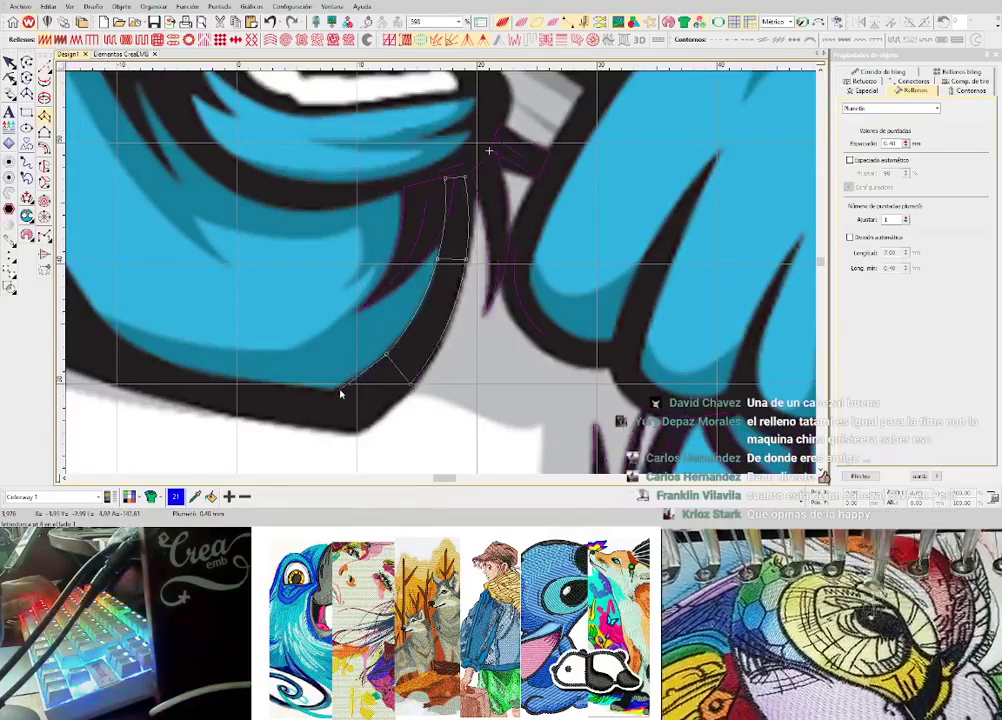
- Continue the jaw column around the chin corner and along the bottom outline to the base of the long cheek spike
click(340, 389)
click(351, 430)
right_click(182, 369)
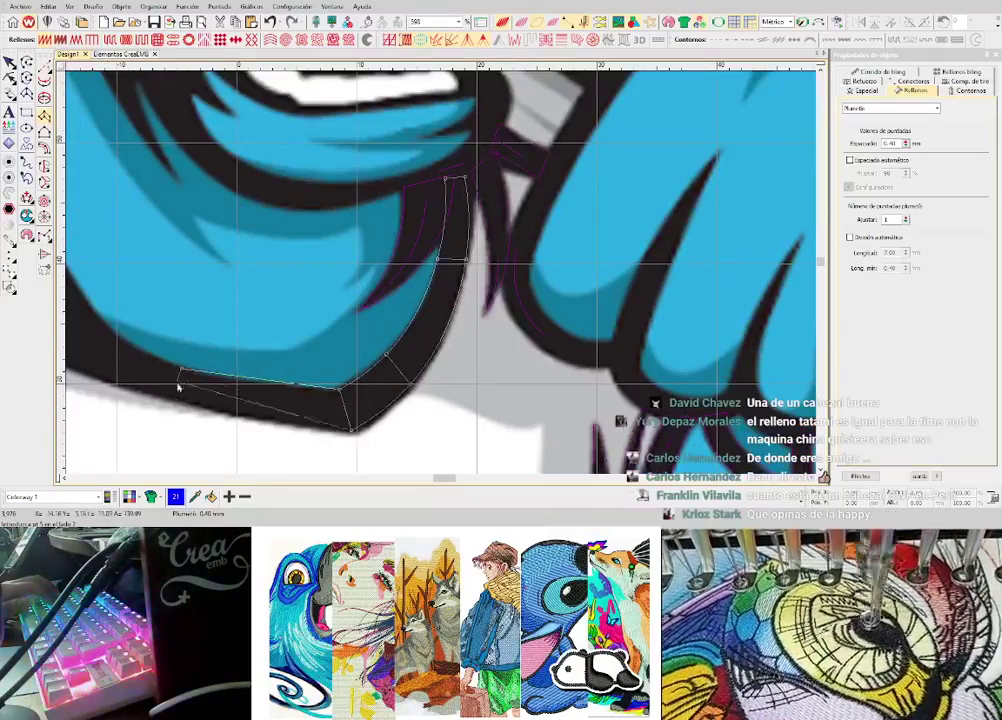
right_click(169, 400)
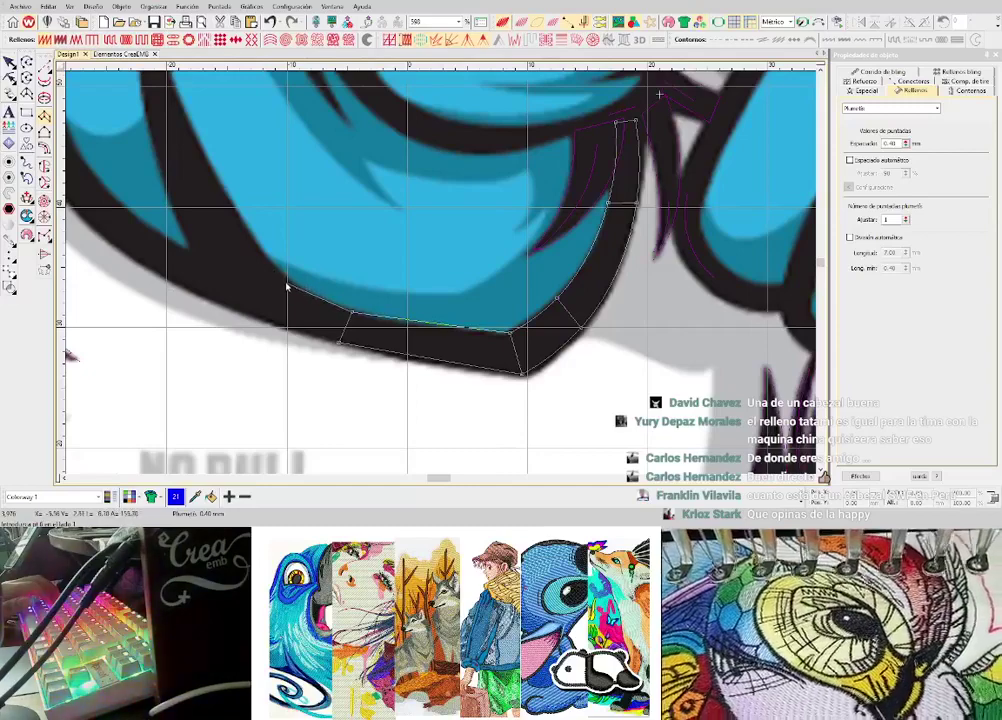
right_click(286, 284)
right_click(265, 320)
- Digitize running stitches from the end of the chin column up through the long black cheek spike to near its tip
scroll(264, 313, down, 1)
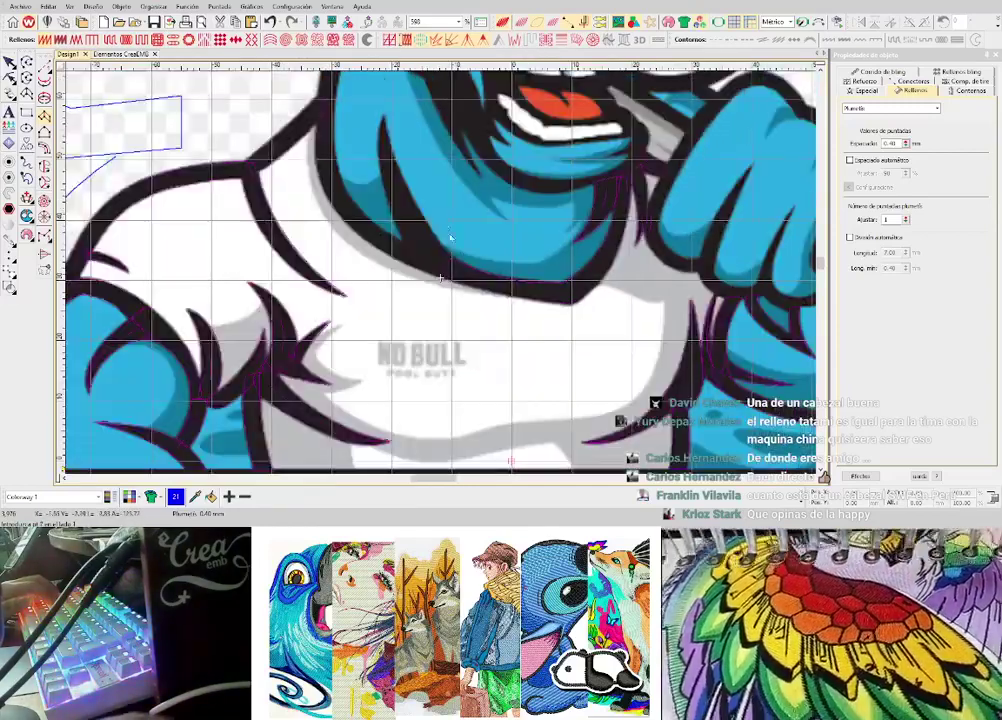
scroll(430, 224, up, 1)
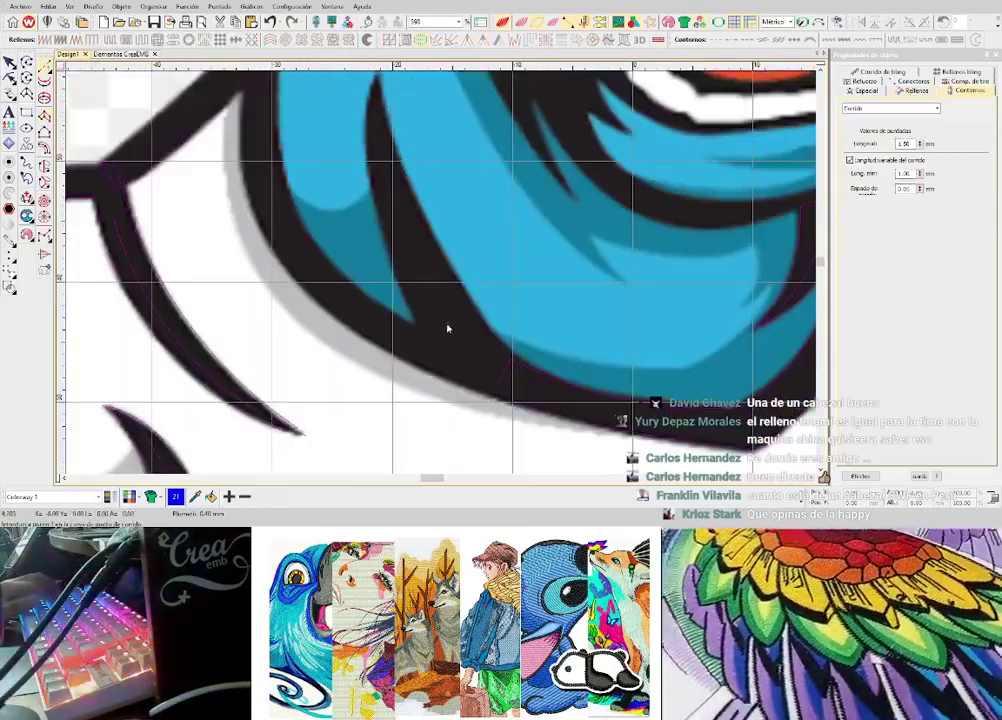
right_click(404, 221)
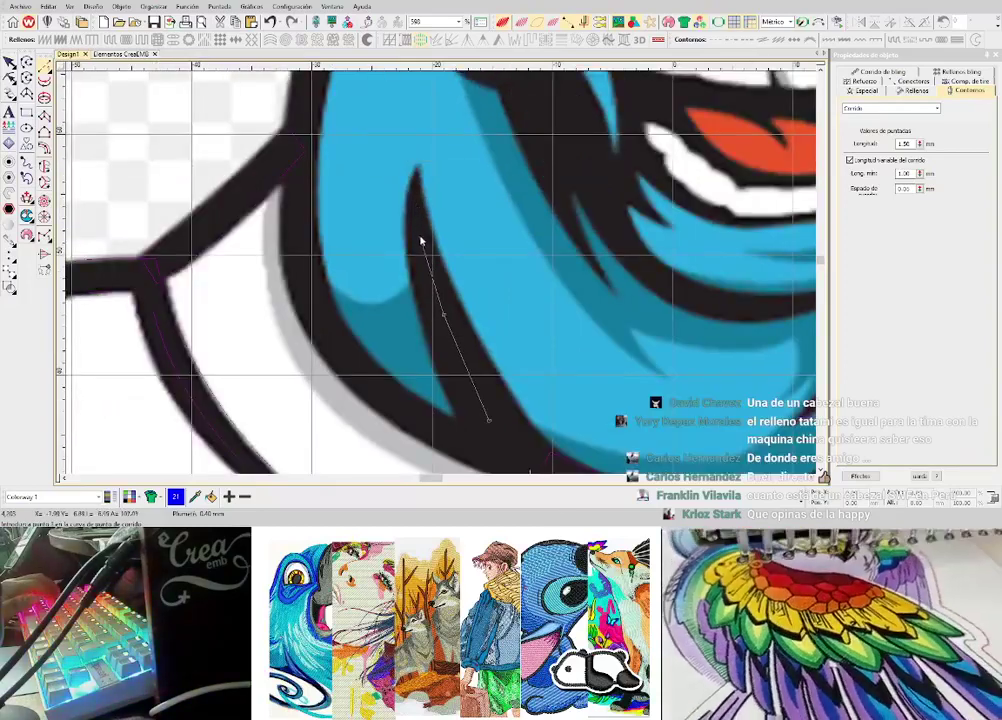
click(420, 237)
click(420, 195)
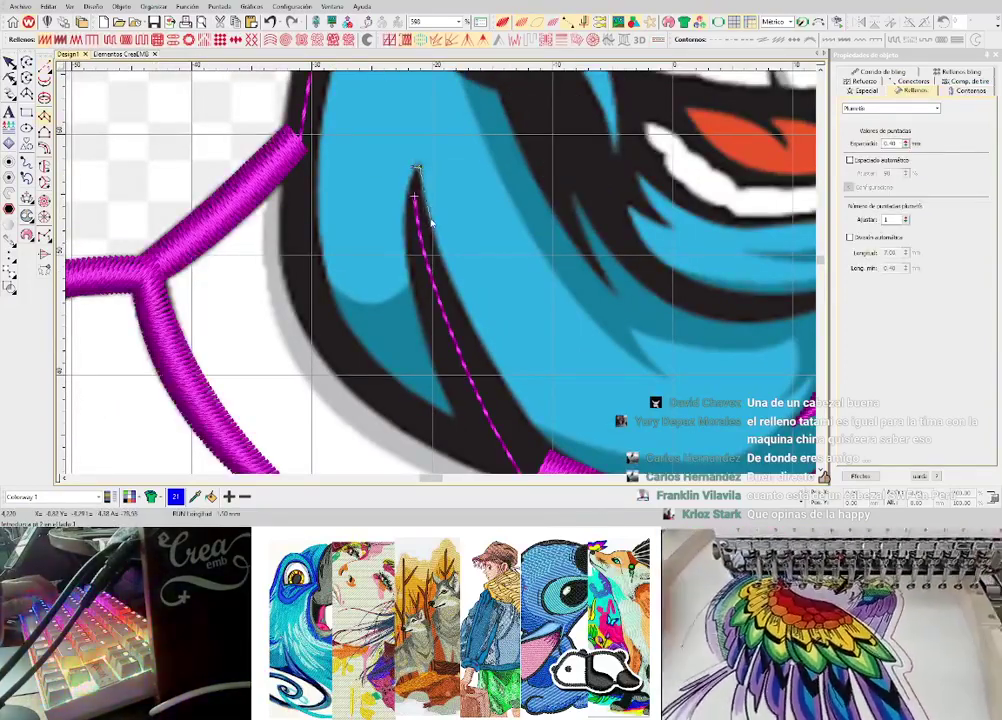
- Digitize a satin column over the long cheek spike from its tip to the chin column, and widen its outer edge at the base
click(485, 352)
right_click(440, 372)
right_click(522, 354)
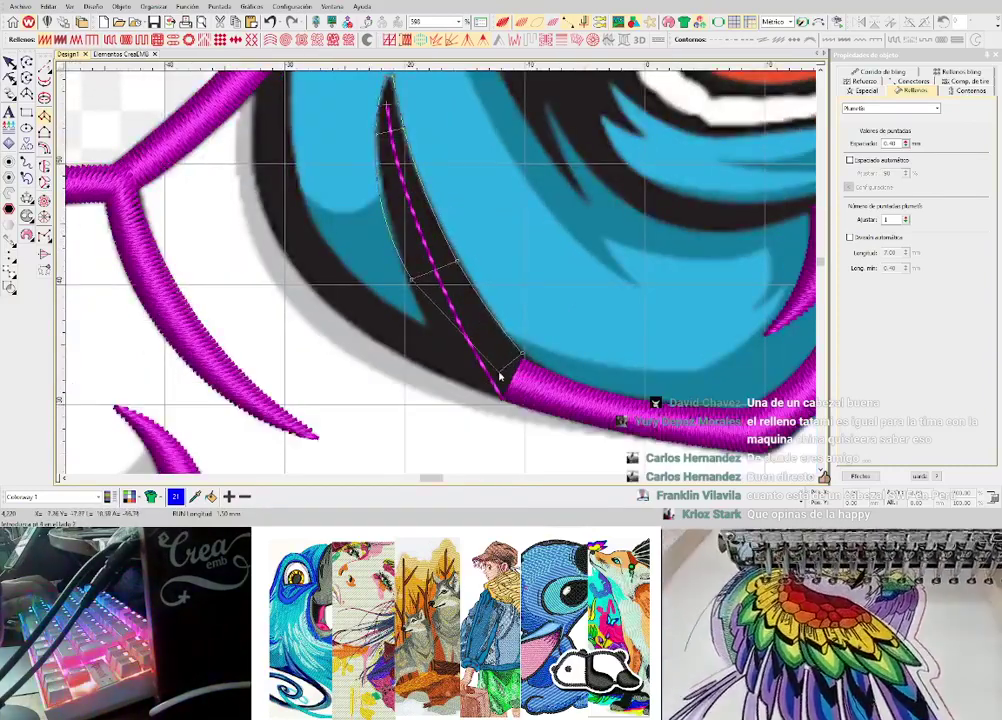
key(Return)
key(h)
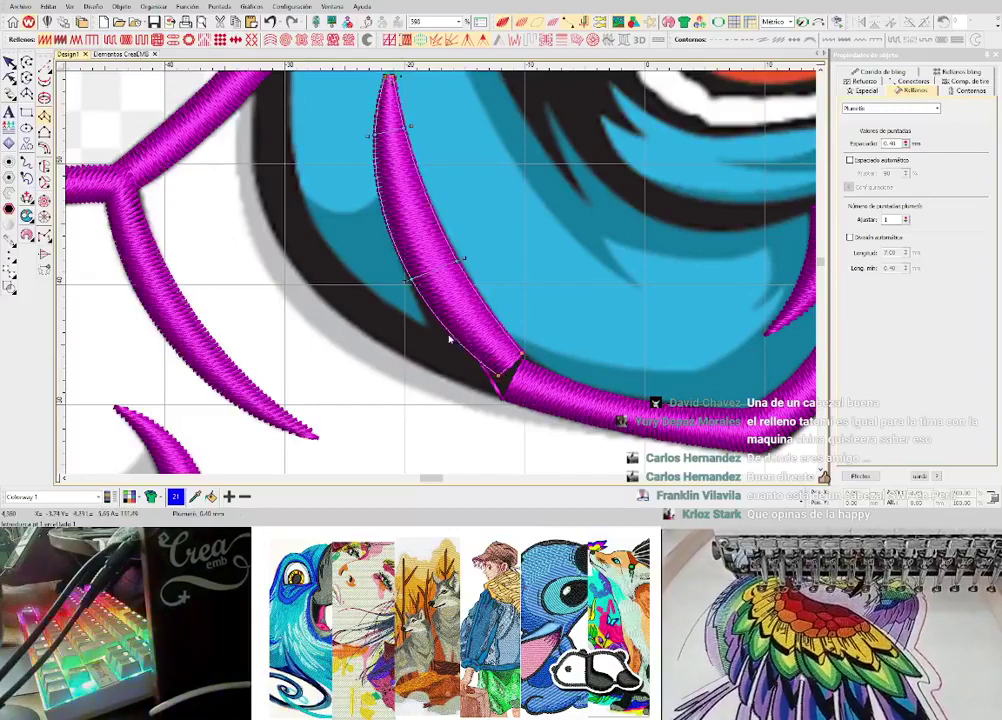
drag(462, 343, 446, 345)
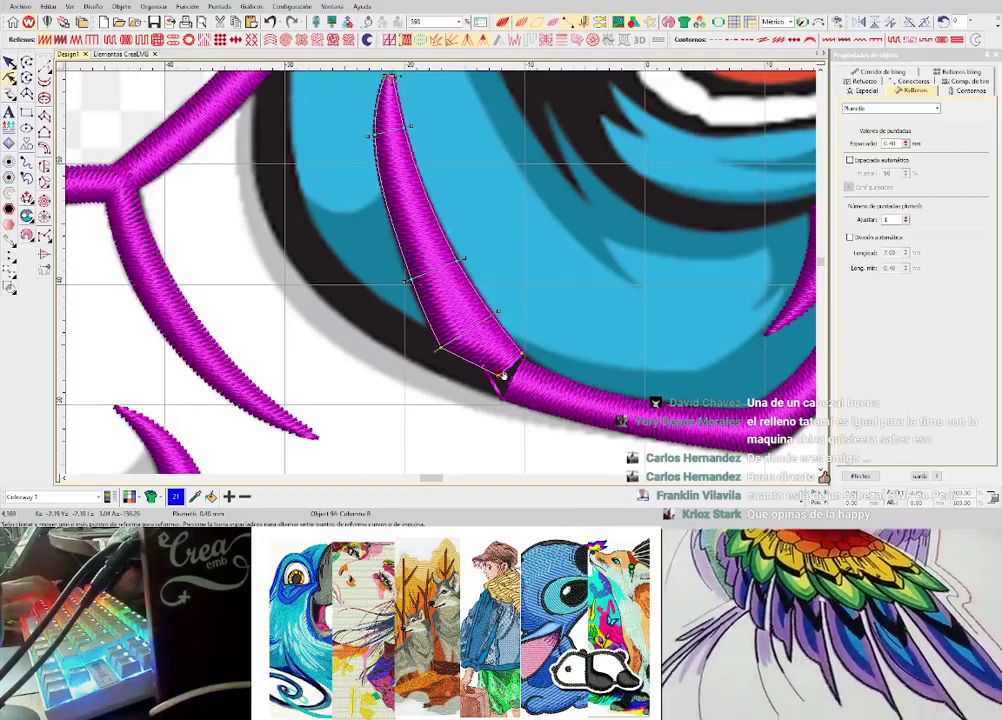
- Start a satin column at the end of the chin column and trace it along the lower jaw outline past the cheek spike's base
scroll(503, 376, up, 4)
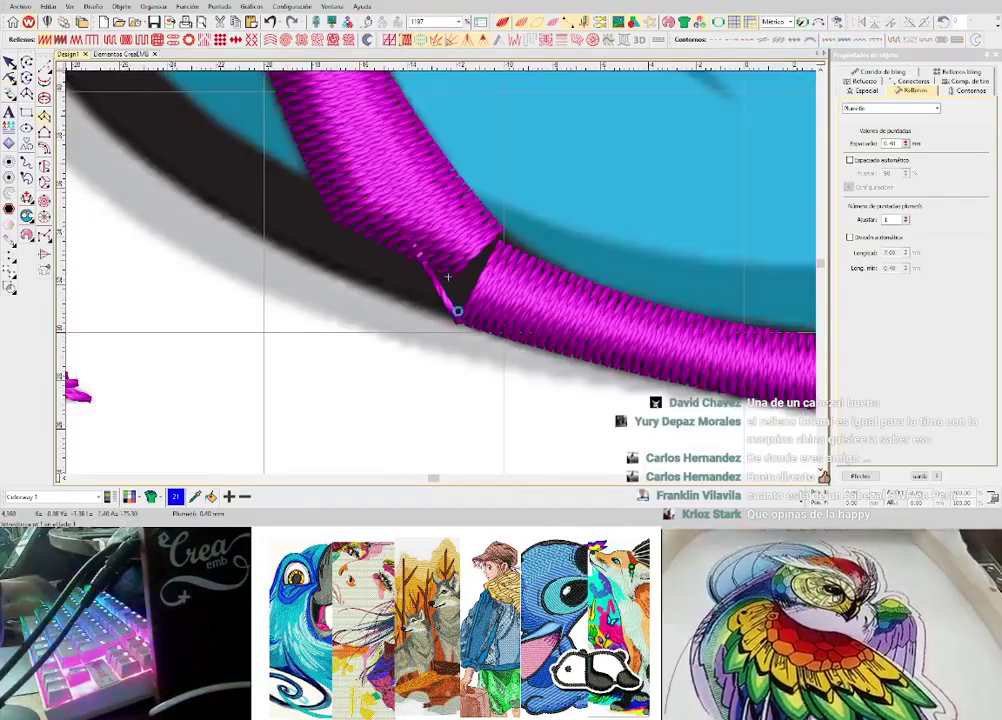
key(t)
click(460, 319)
click(492, 242)
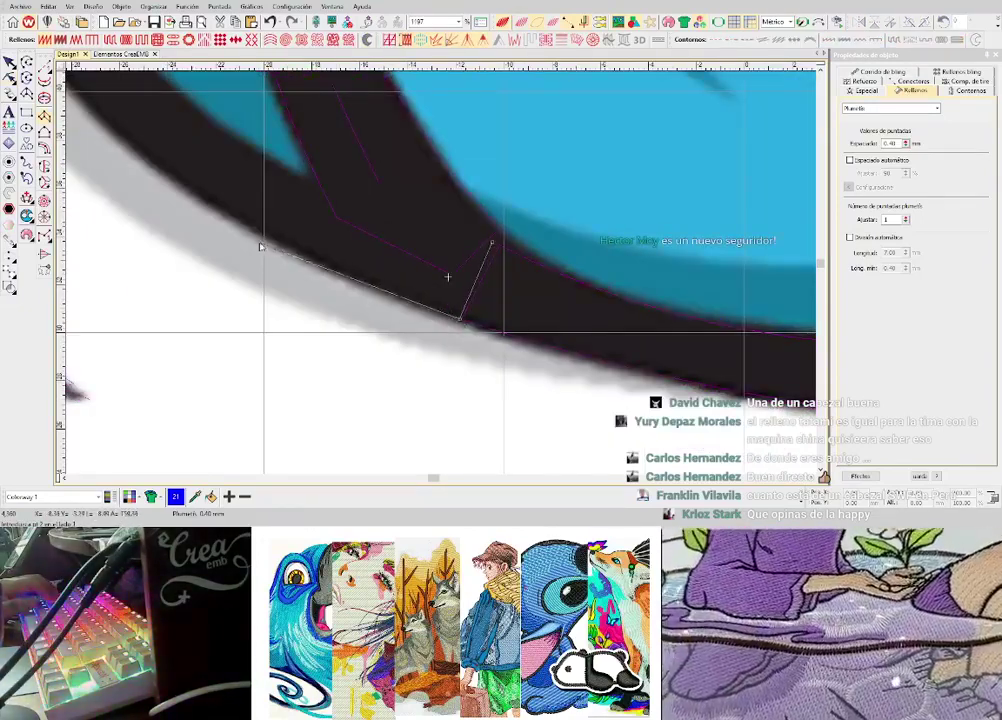
click(261, 246)
click(308, 182)
scroll(235, 195, down, 2)
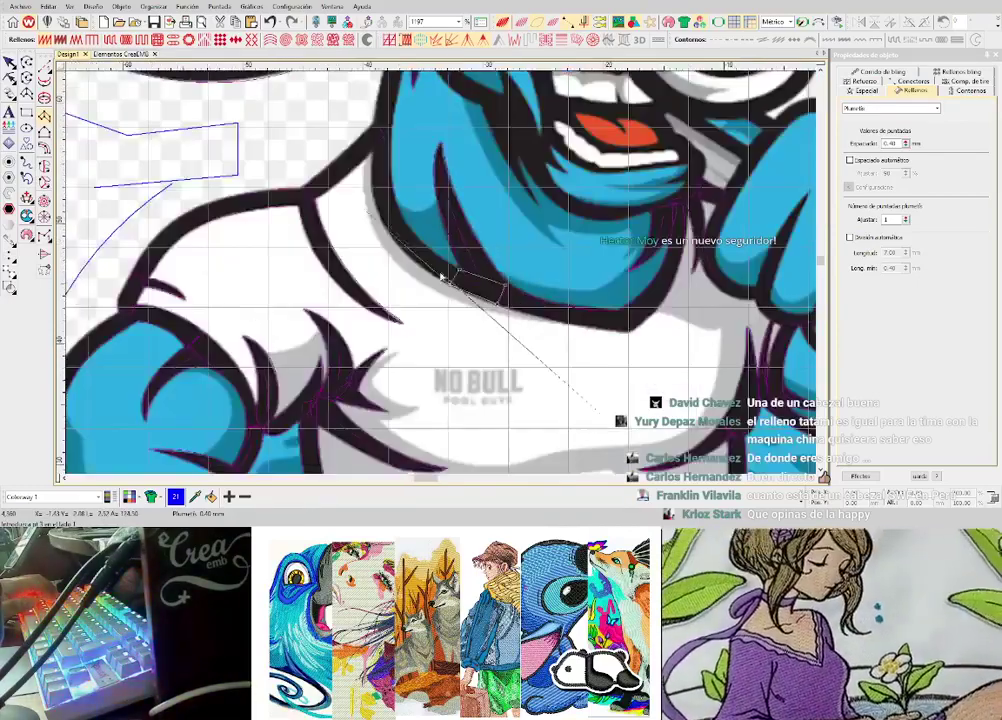
scroll(440, 277, up, 1)
click(522, 360)
click(550, 339)
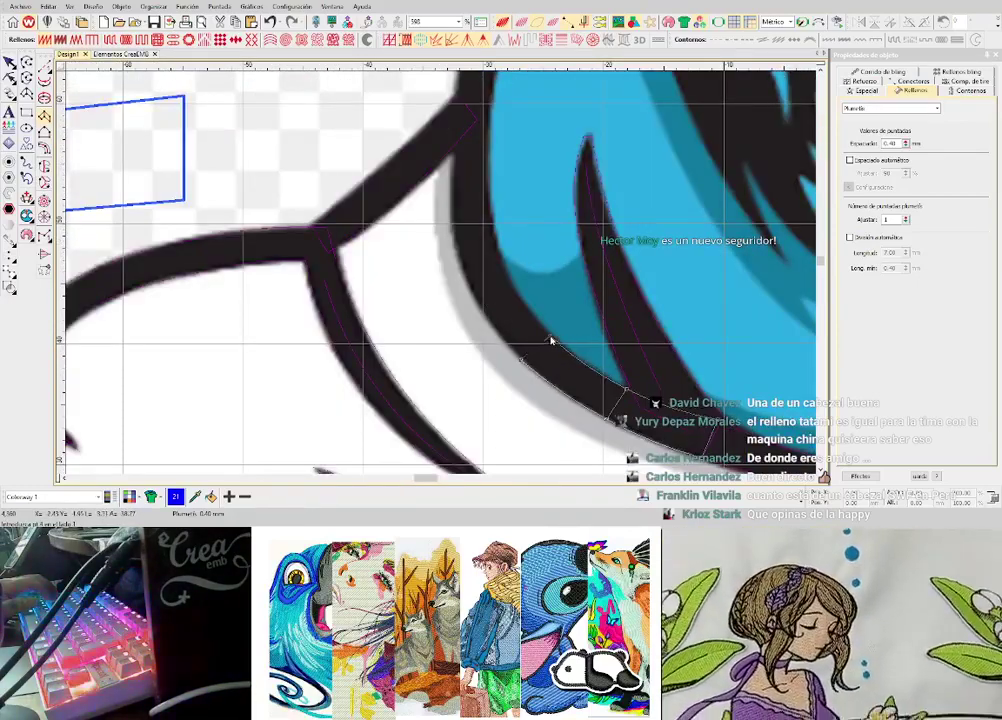
- Continue the jaw column up the back of the face outline, past the shoulder line, to the base of the ear
click(460, 260)
click(500, 252)
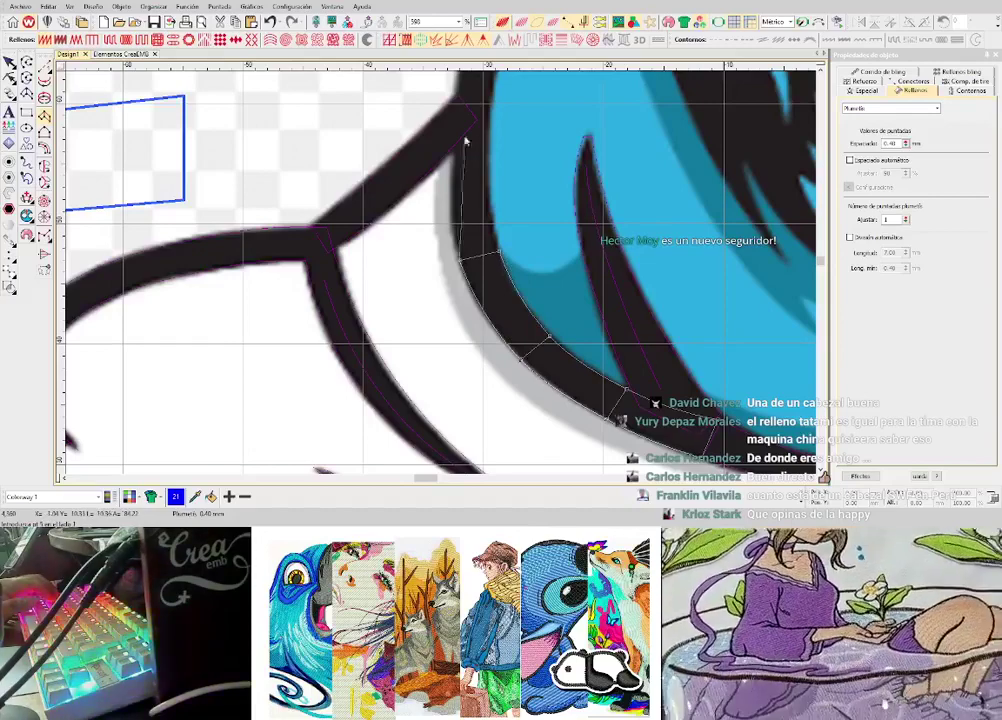
right_click(452, 179)
right_click(488, 179)
key(c)
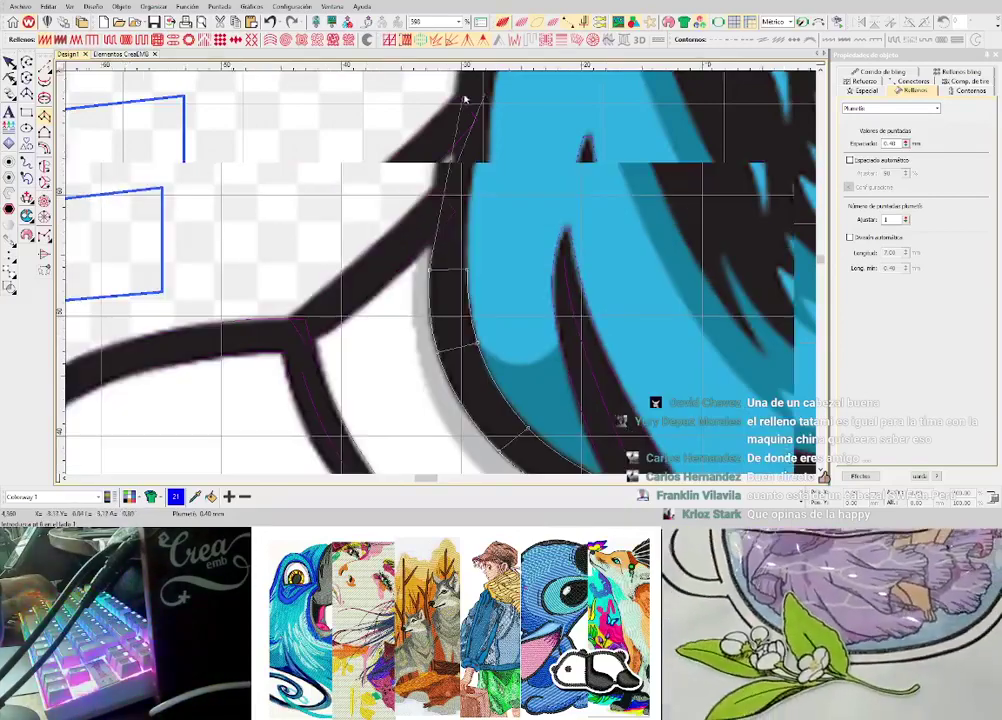
drag(465, 99, 472, 151)
scroll(476, 139, up, 2)
right_click(471, 145)
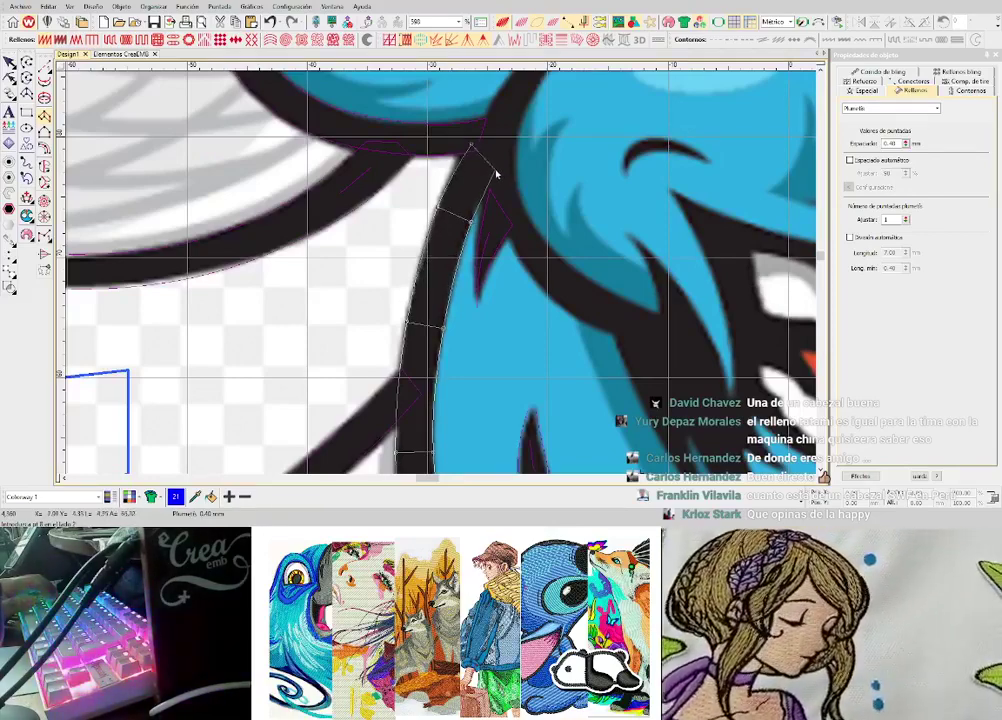
- Digitize running stitches from the ear's base up through the curved black line behind the muzzle to its pointed tip
scroll(440, 274, down, 3)
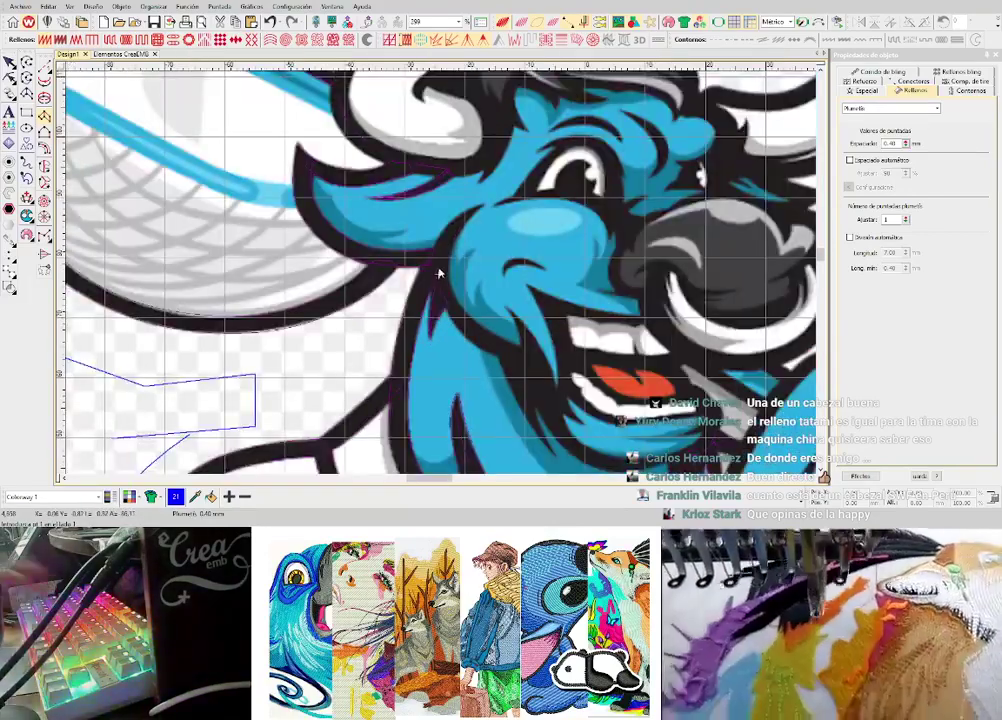
click(433, 252)
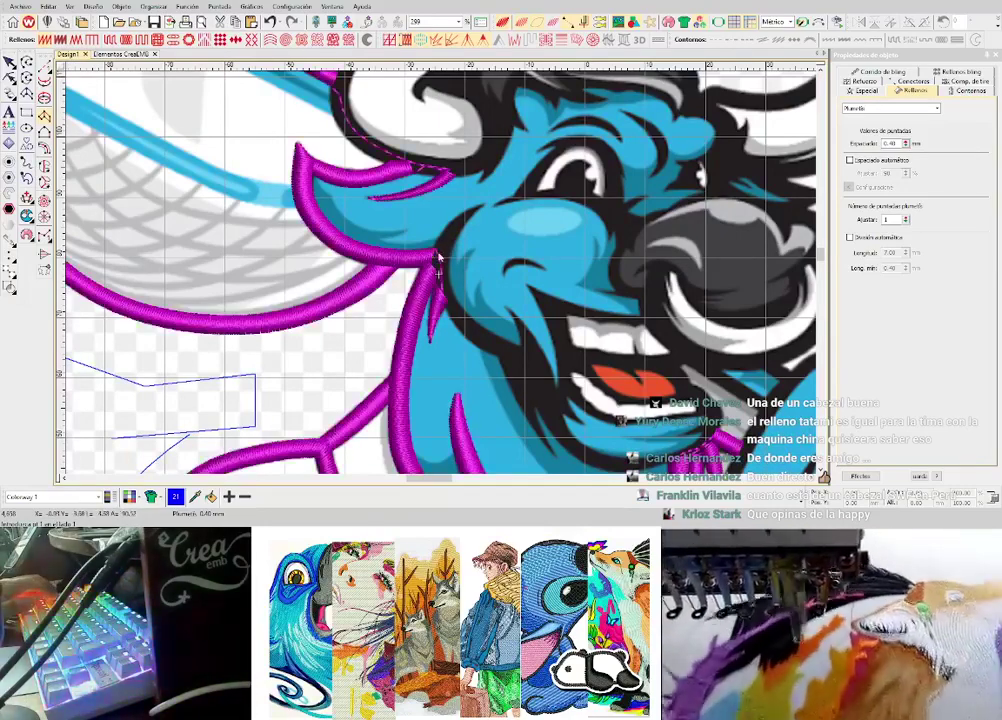
scroll(439, 259, up, 3)
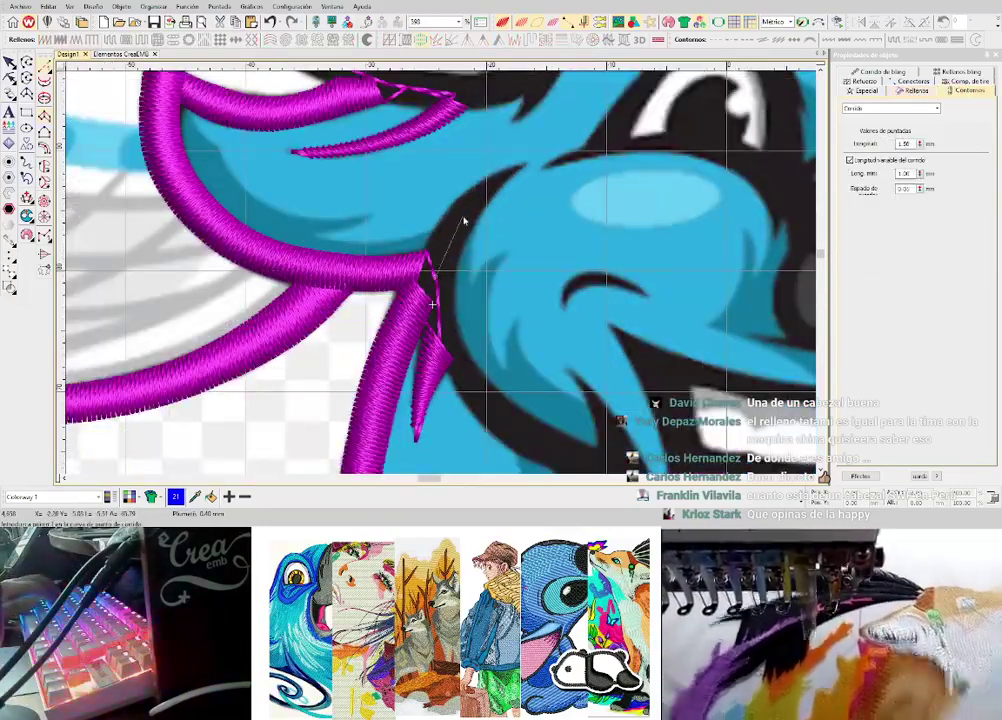
scroll(470, 212, up, 3)
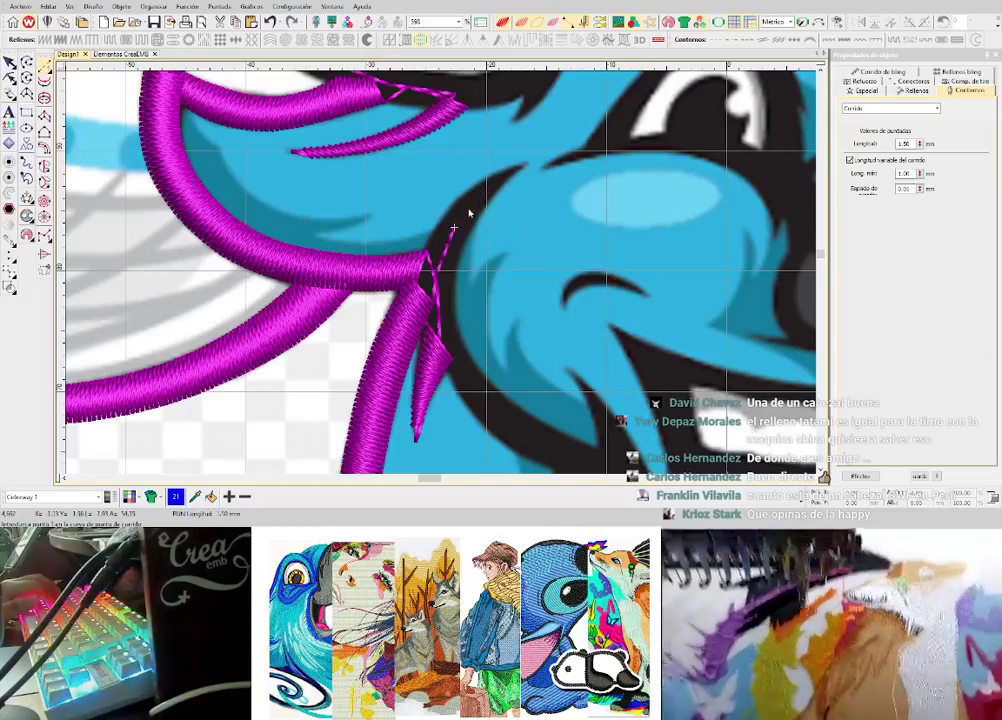
click(391, 369)
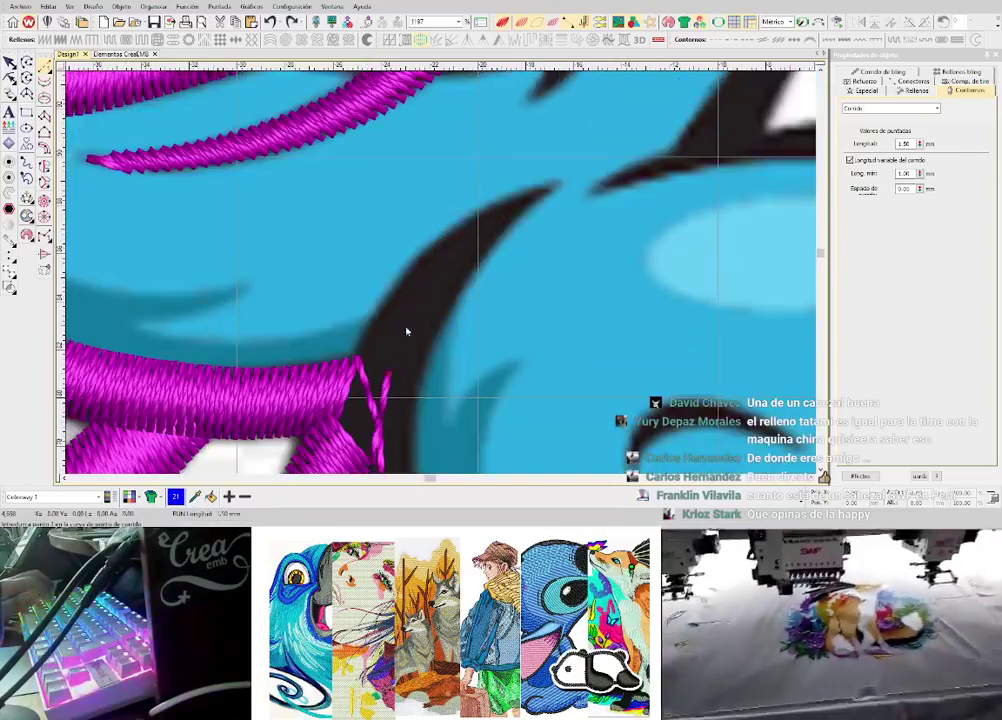
click(414, 304)
click(472, 239)
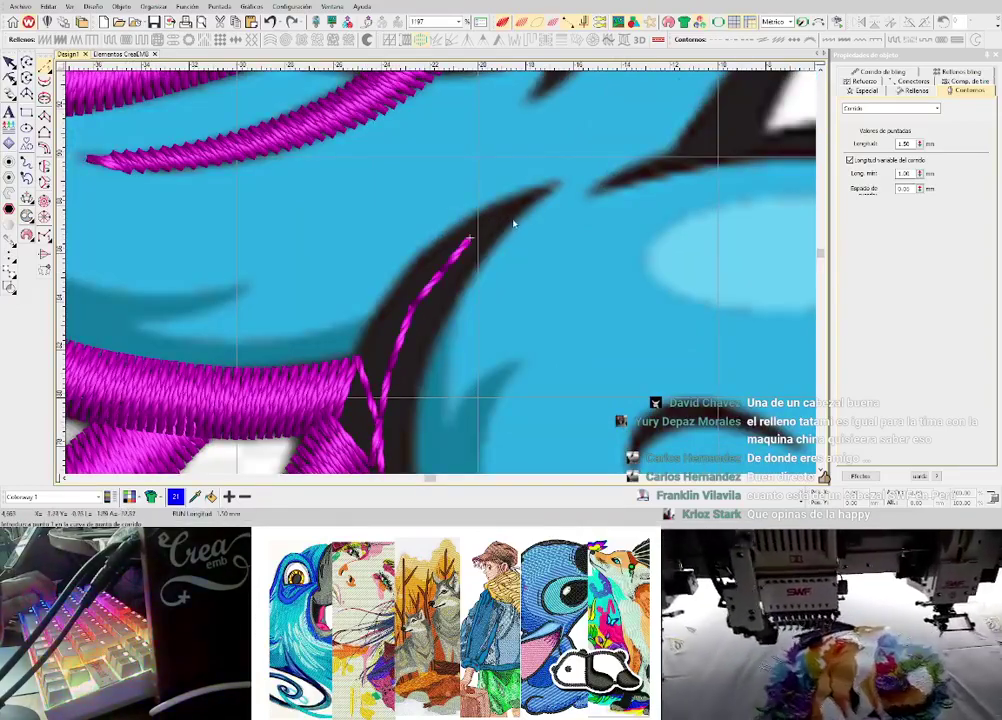
scroll(519, 206, up, 3)
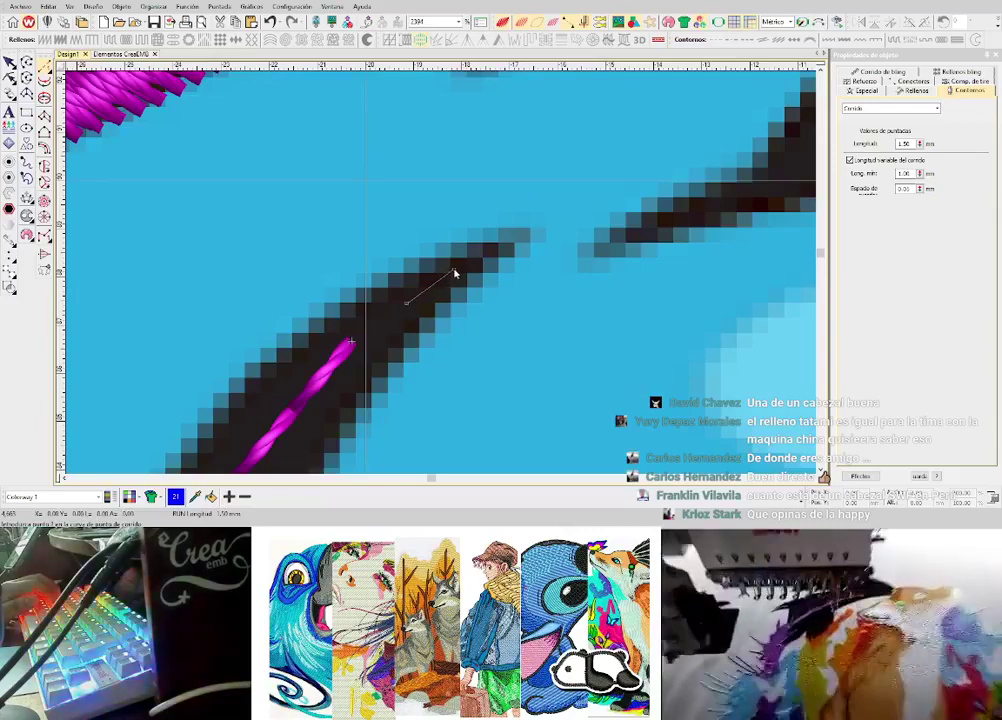
click(536, 229)
key(Return)
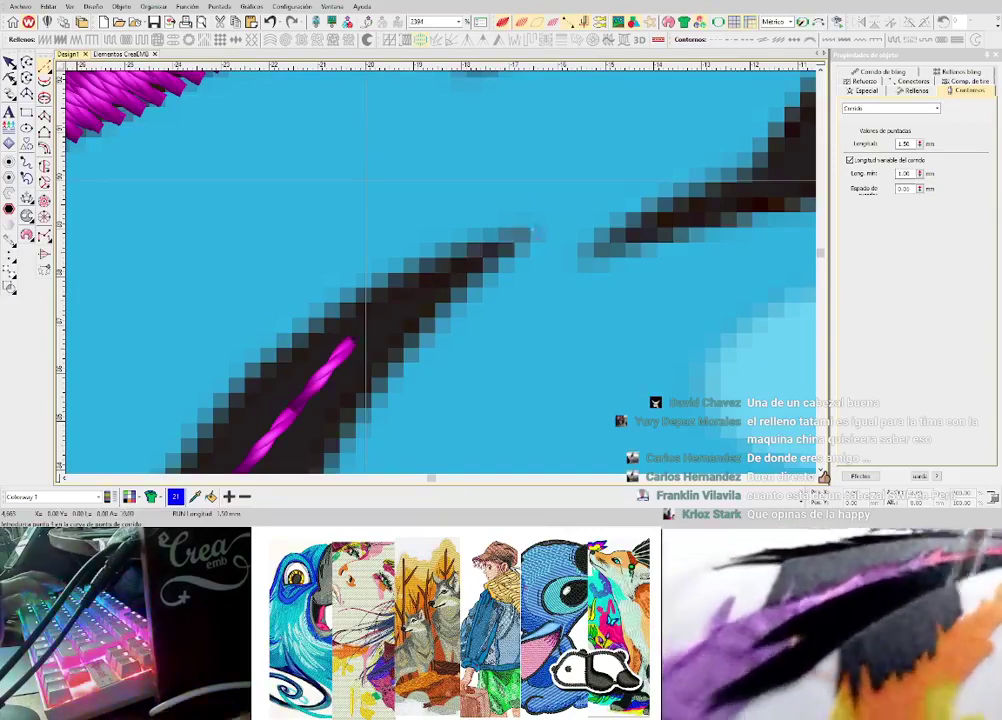
- Digitize a satin column over the curved black line behind the muzzle, from its pointed tip down to the ear column's end
key(shift+a)
click(484, 239)
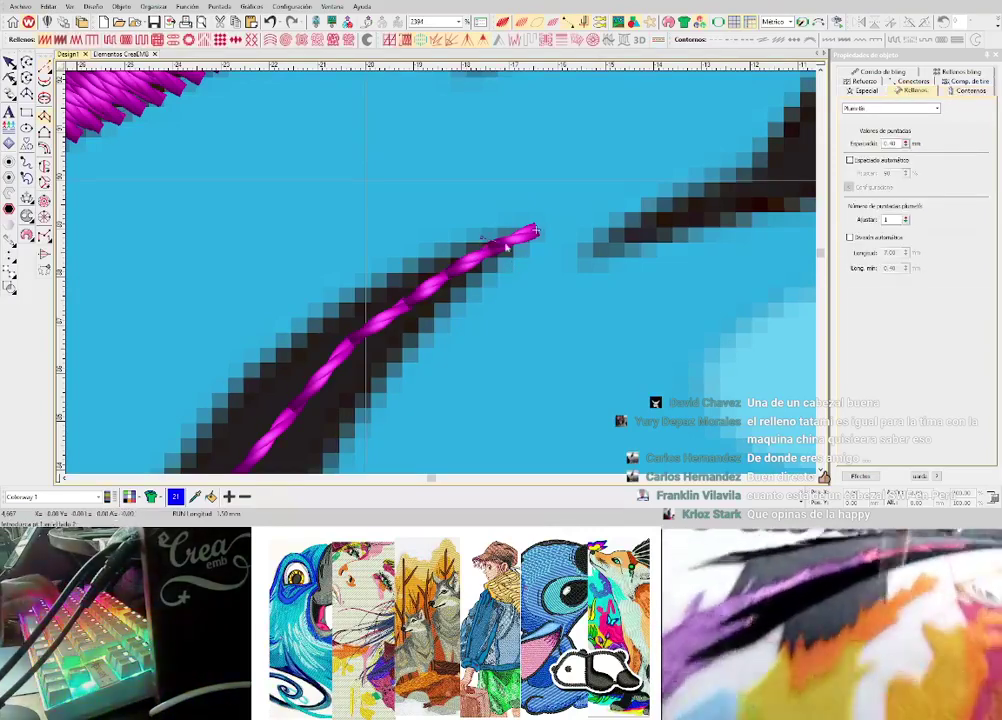
scroll(383, 301, down, 3)
click(397, 295)
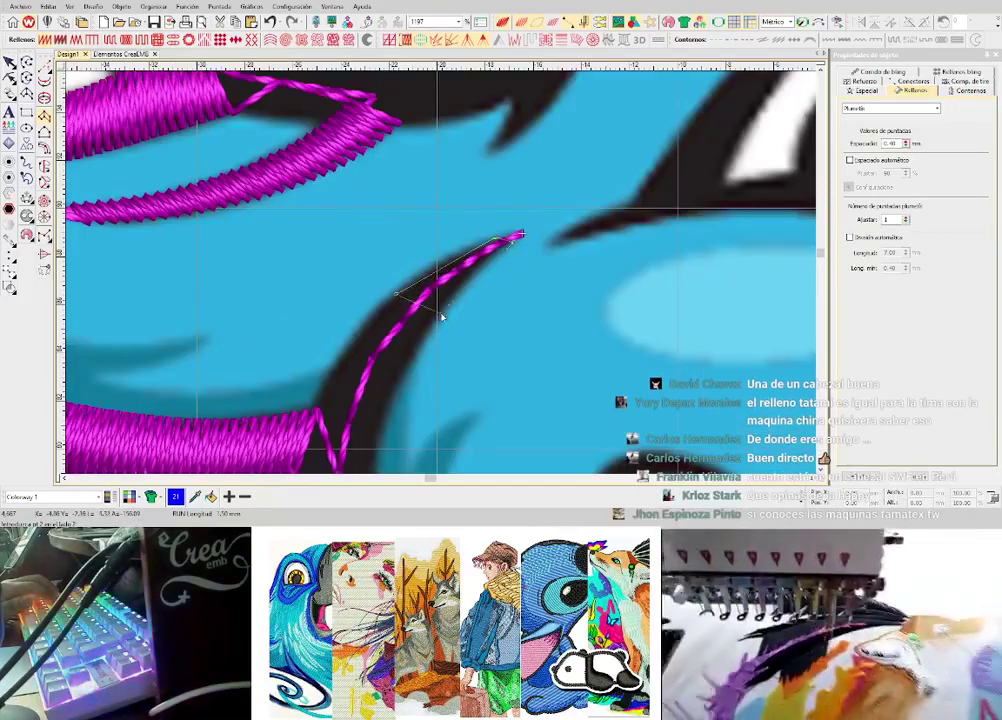
click(312, 420)
click(376, 434)
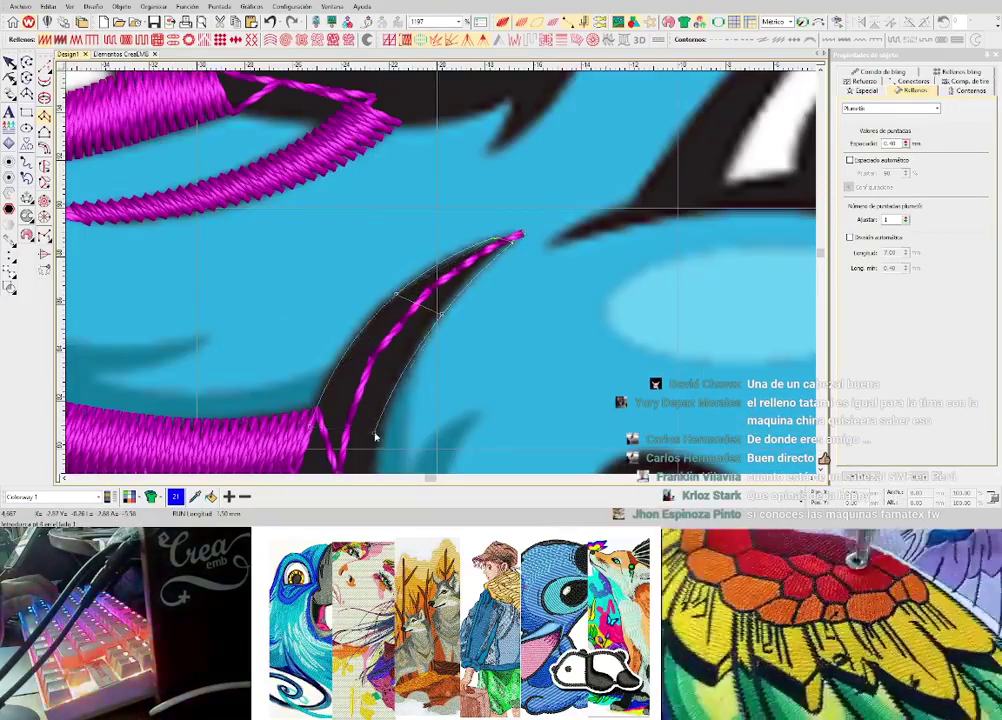
key(Return)
- Digitize a short satin column over the thin black point above the muzzle, from its tip to the start of the eye outline
scroll(376, 434, down, 1)
scroll(558, 187, up, 3)
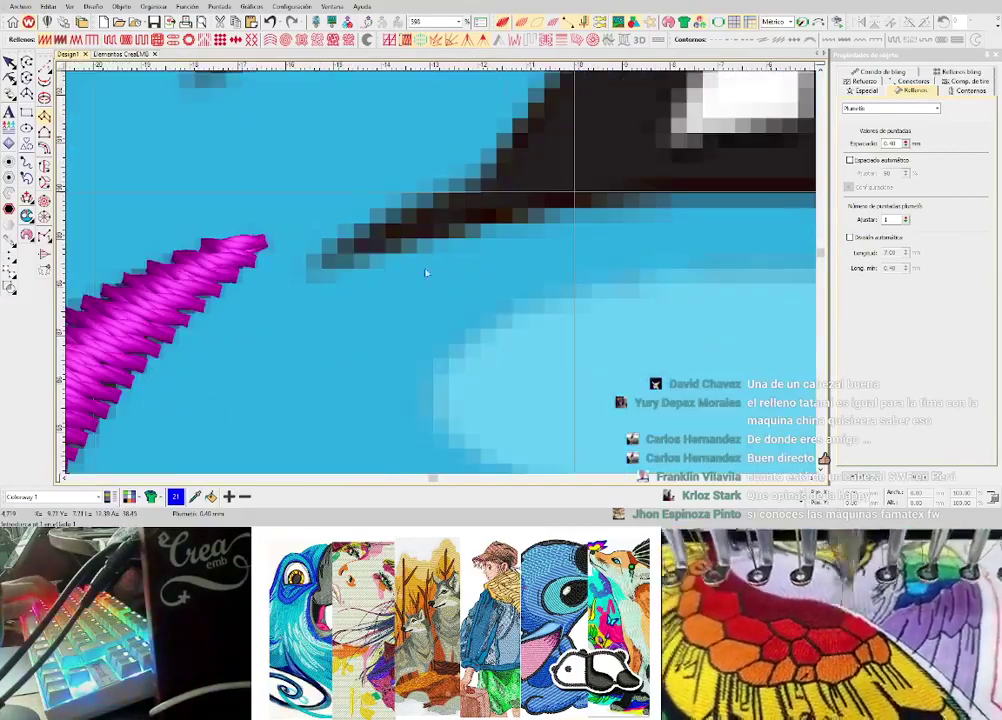
click(327, 280)
click(499, 158)
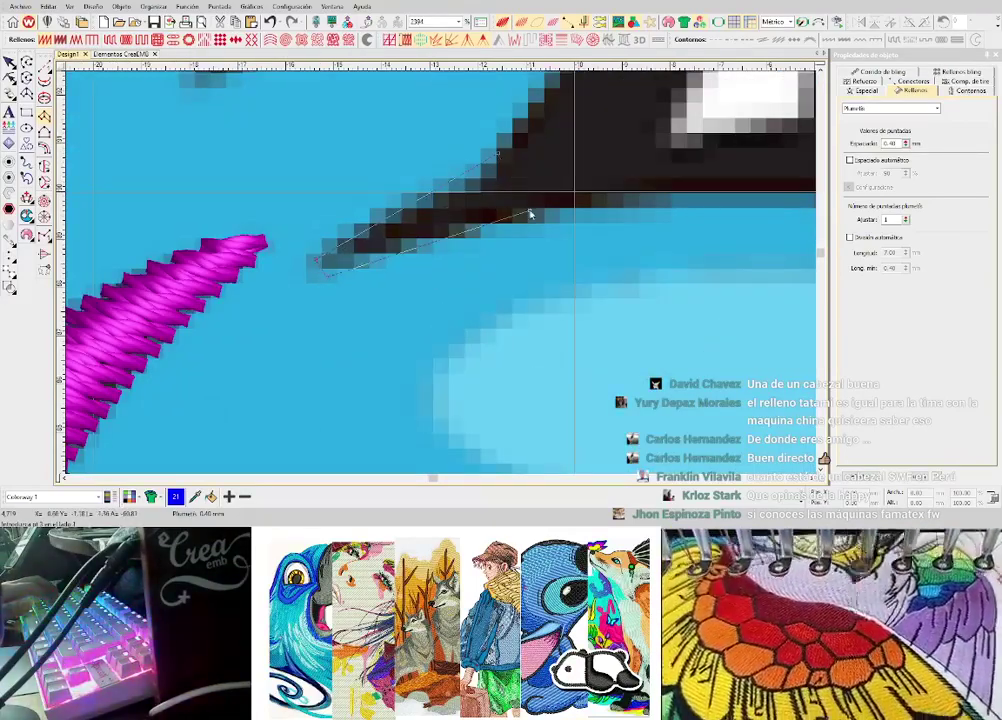
click(531, 214)
key(Return)
scroll(402, 283, down, 1)
scroll(463, 265, up, 3)
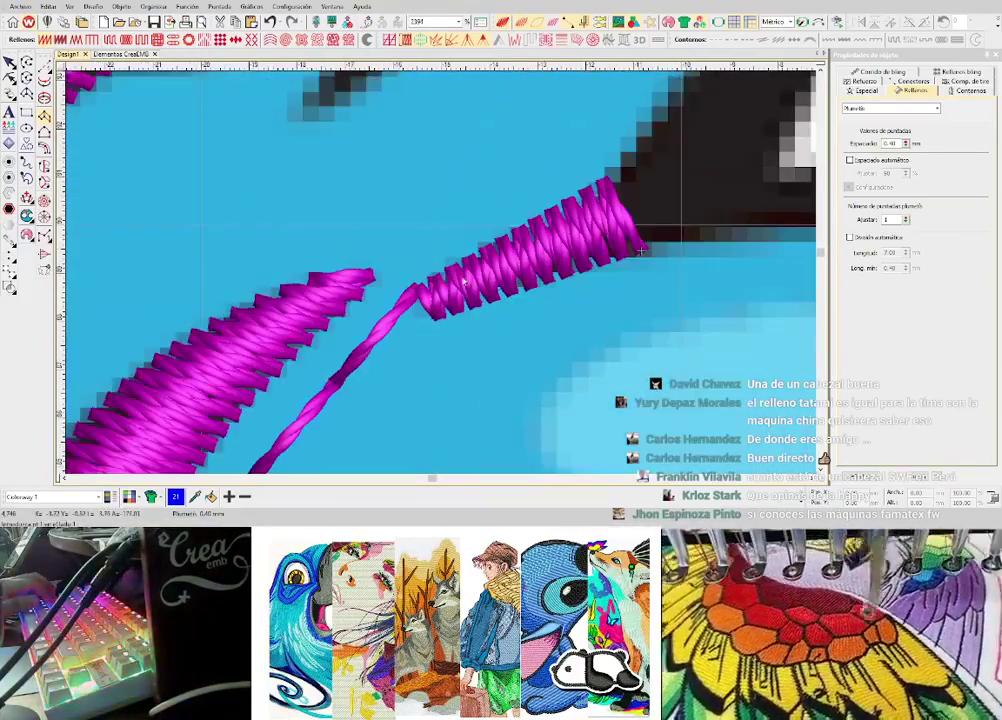
- Undo the last column over the thin black point above the muzzle and redraw it from the eye outline to the tip
key(ctrl+z)
click(623, 177)
click(655, 234)
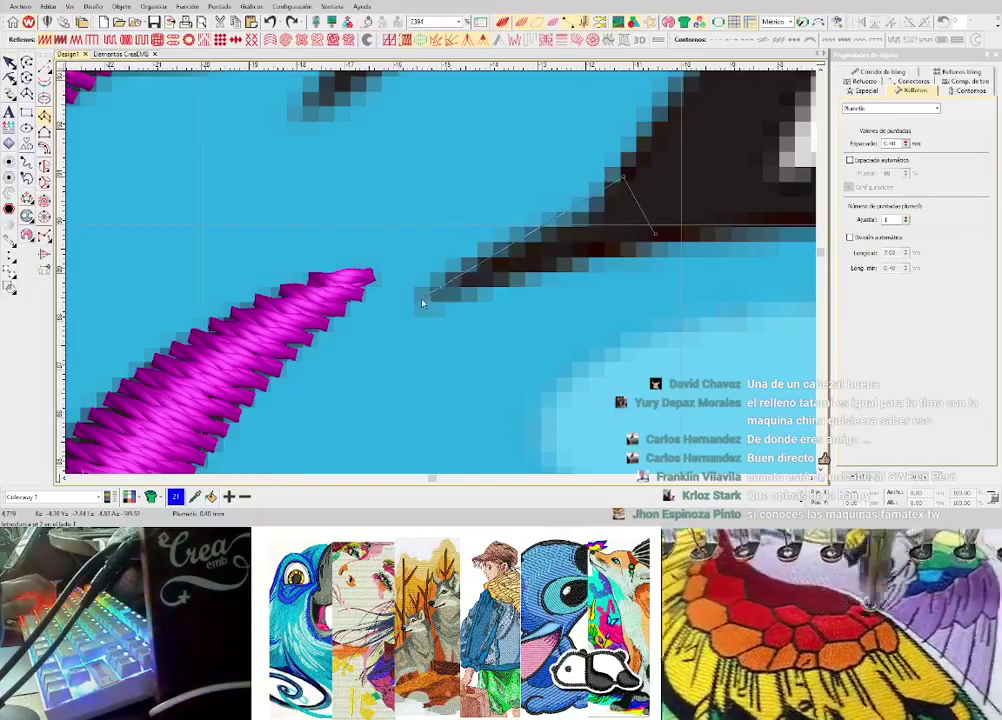
click(424, 296)
click(426, 304)
key(Return)
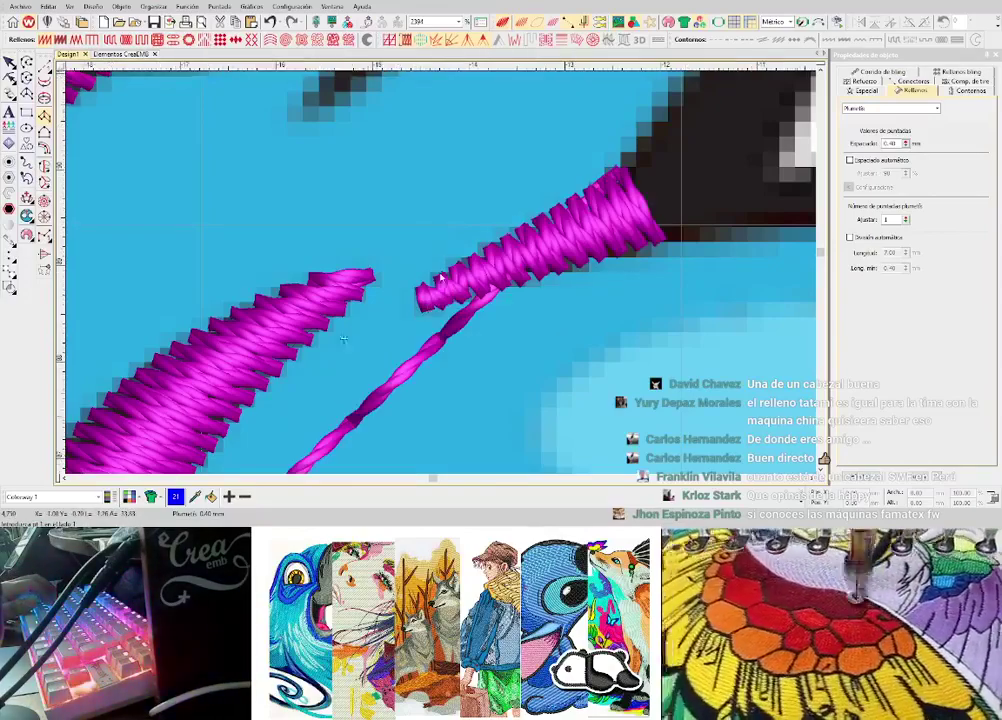
- Try a running stitch between the thin point's tip and the eye outline, covered by a satin column from the tip
scroll(439, 271, up, 2)
scroll(395, 289, down, 4)
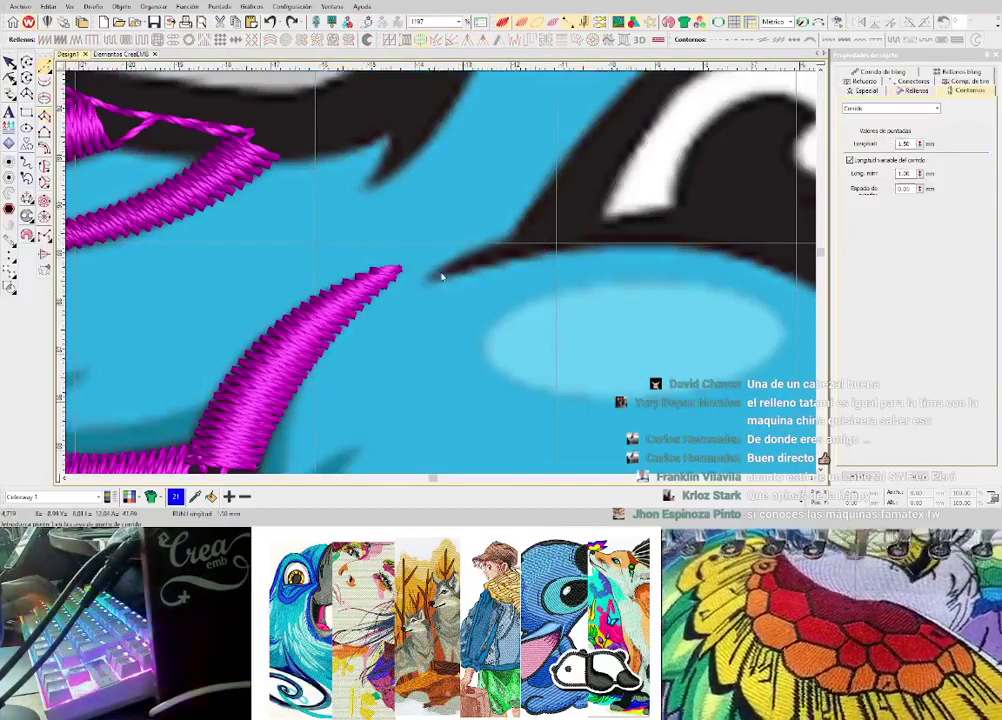
scroll(500, 255, up, 2)
click(323, 297)
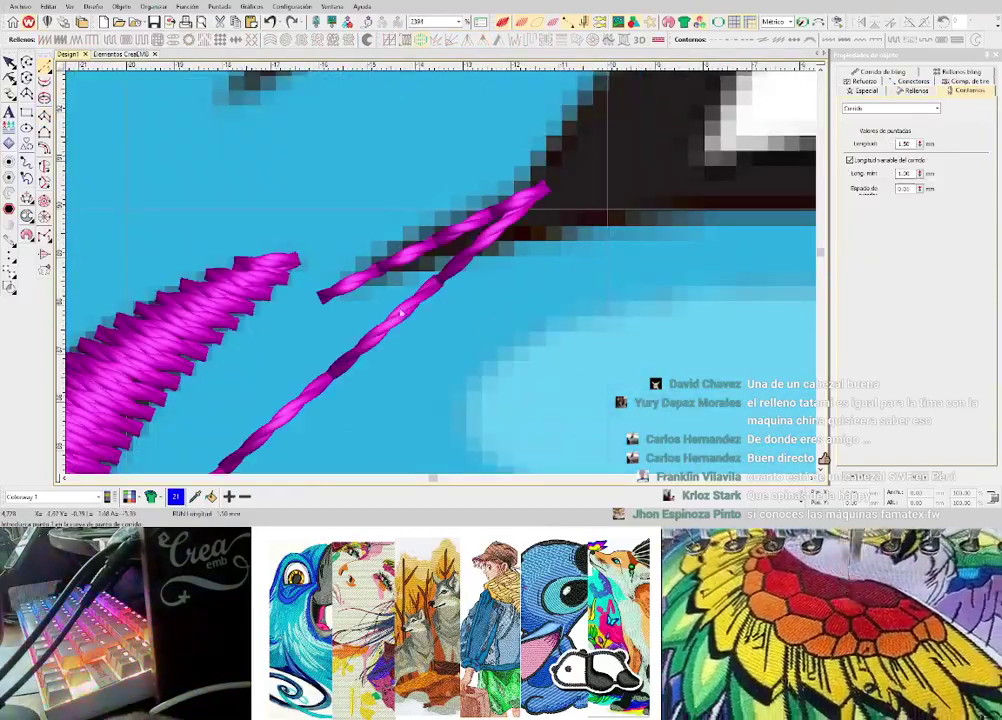
click(384, 270)
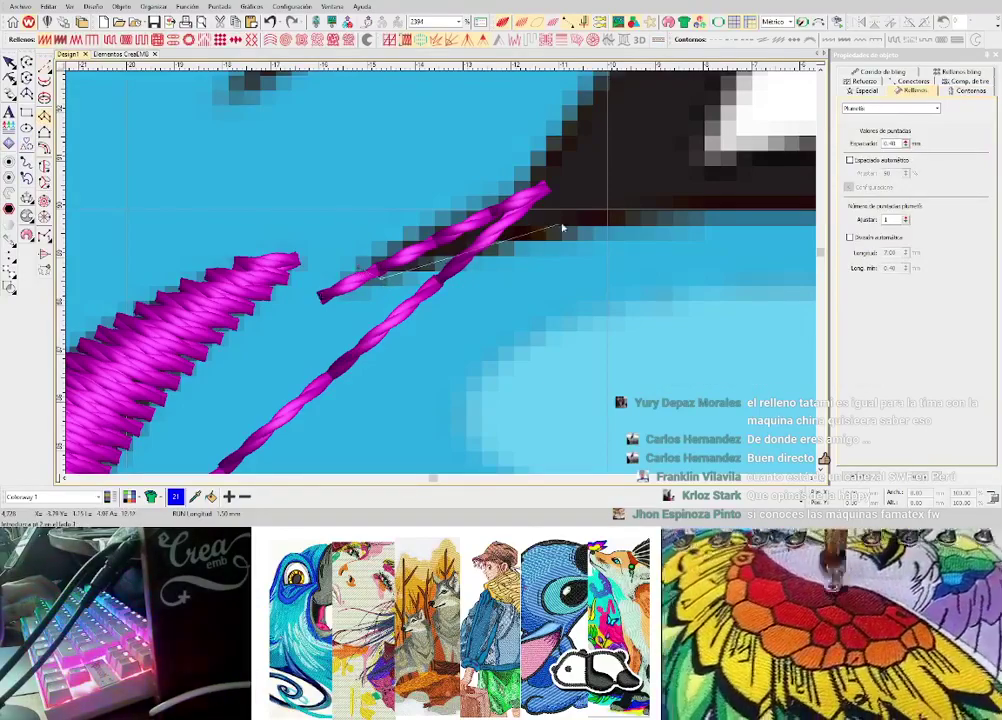
scroll(354, 306, down, 2)
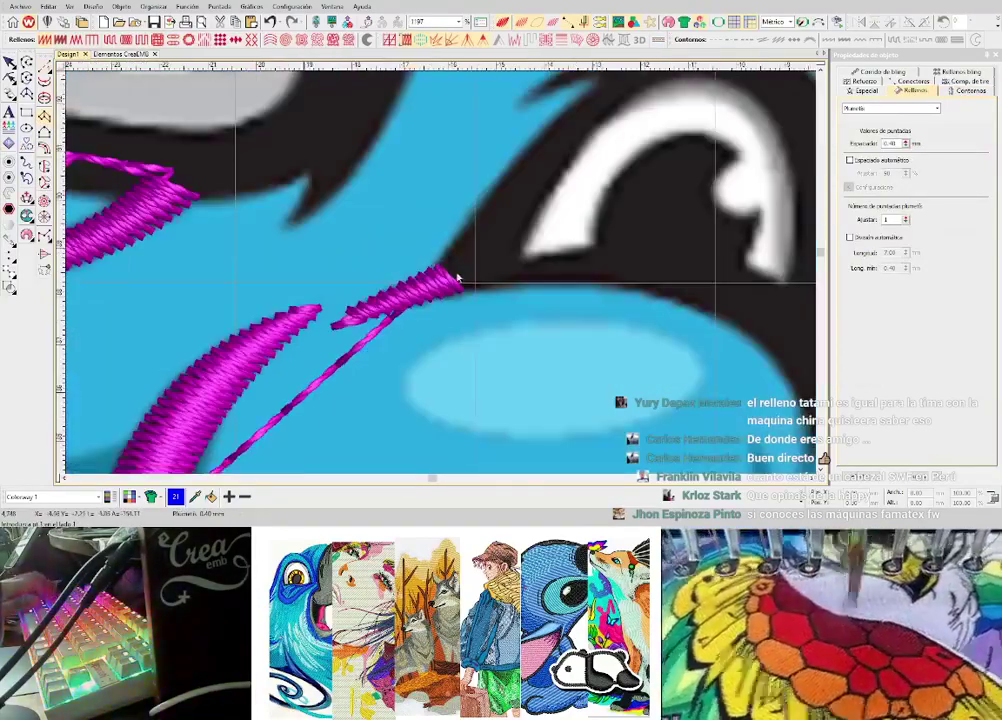
- Try to reshape the running stitch at the thin point's tip, and remove the stitches over that point
scroll(356, 308, up, 2)
click(458, 287)
key(h)
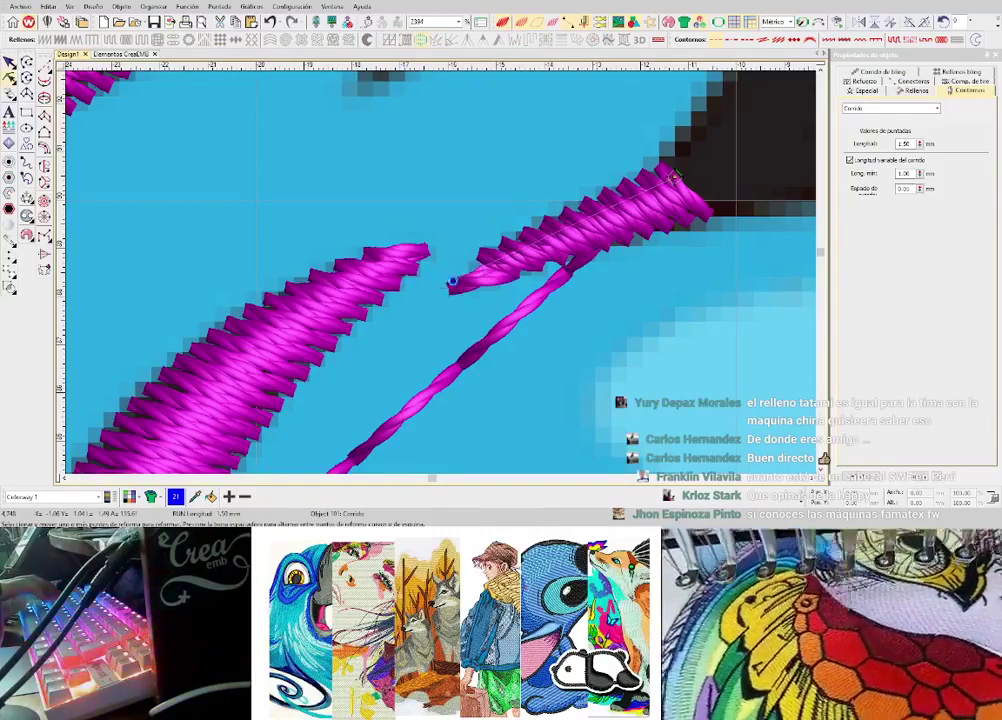
drag(444, 284, 414, 219)
scroll(491, 278, down, 2)
key(Escape)
scroll(432, 235, down, 2)
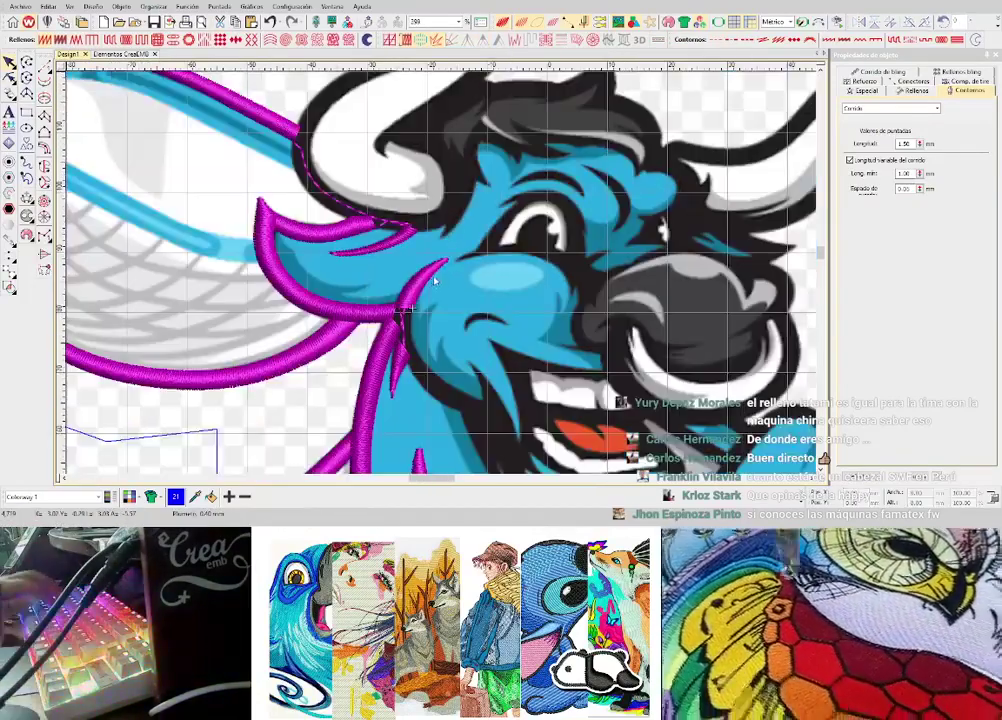
- Reshape the short spike column below the ear by moving its lower end node further down toward the tip
scroll(376, 338, down, 2)
scroll(400, 300, up, 6)
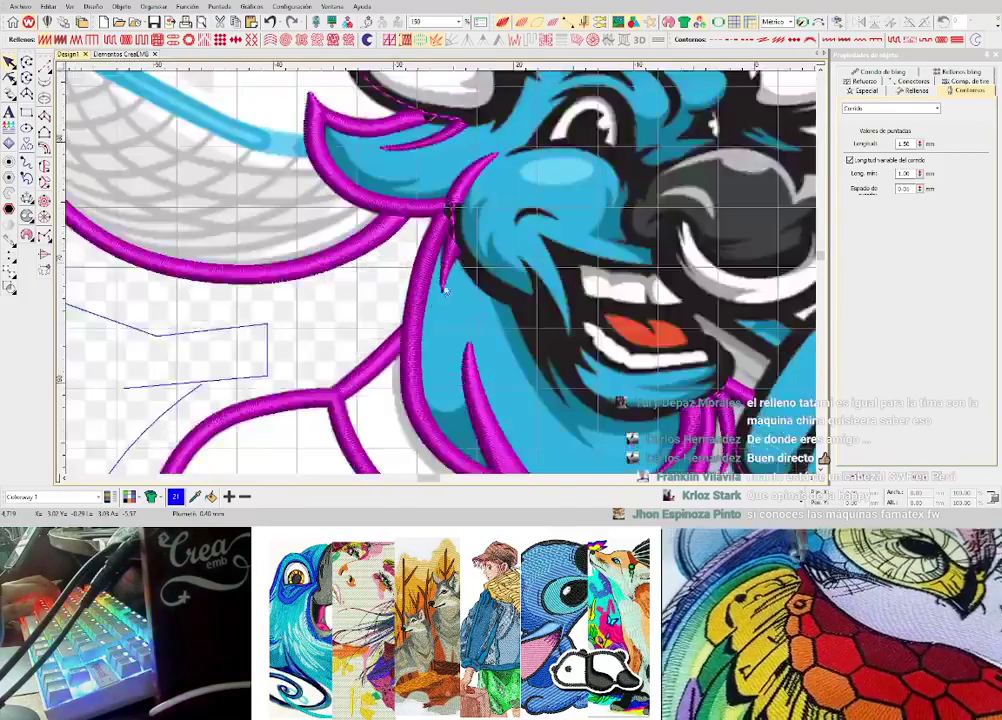
scroll(445, 310, up, 1)
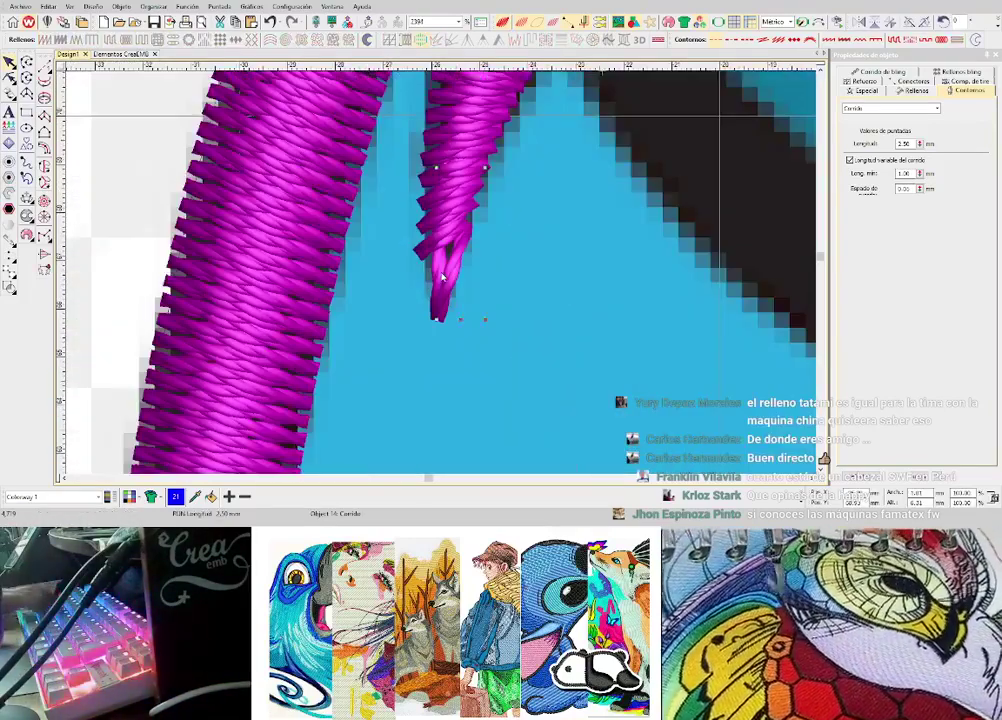
click(424, 252)
drag(424, 252, 429, 266)
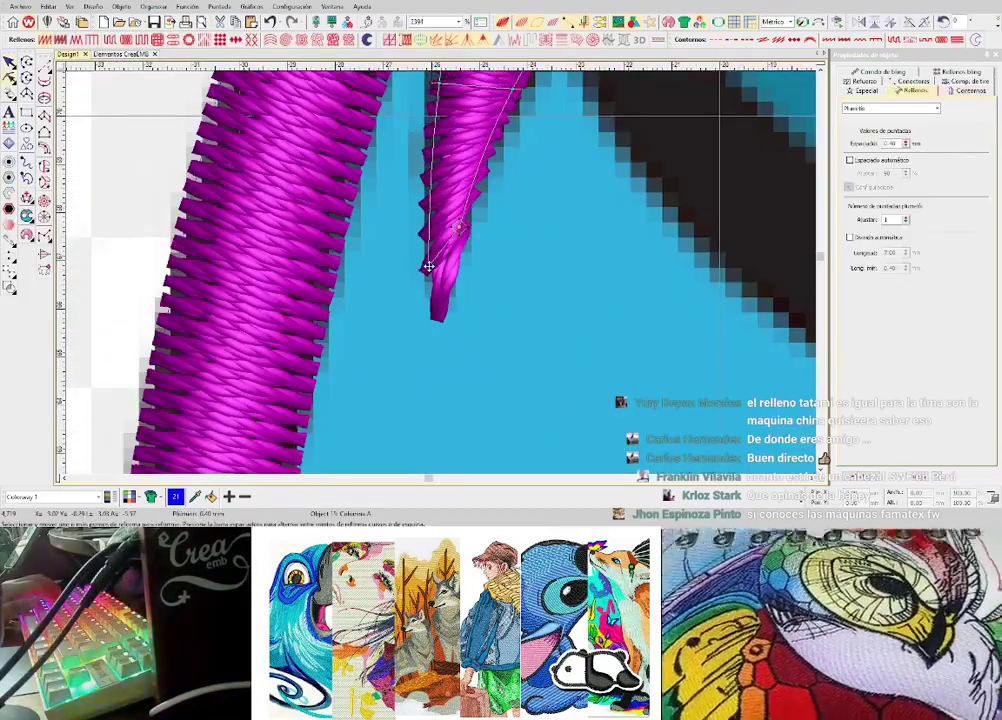
- Reshape the neck crease column's upper end by raising its end node to form a pointed tip
scroll(458, 284, down, 3)
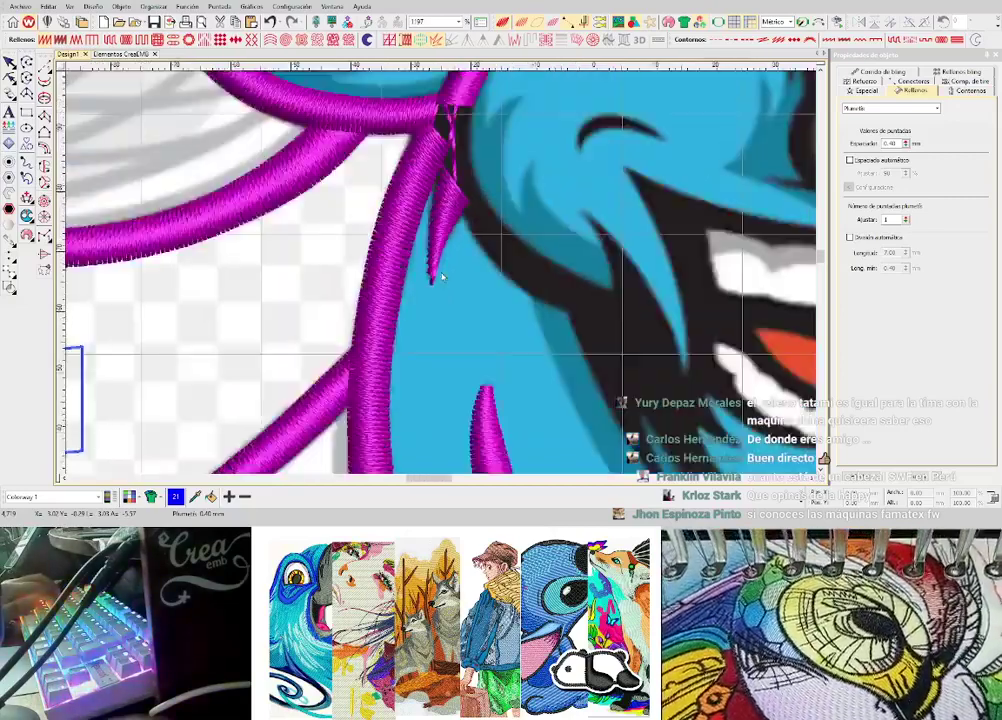
scroll(464, 376, up, 2)
scroll(462, 229, up, 1)
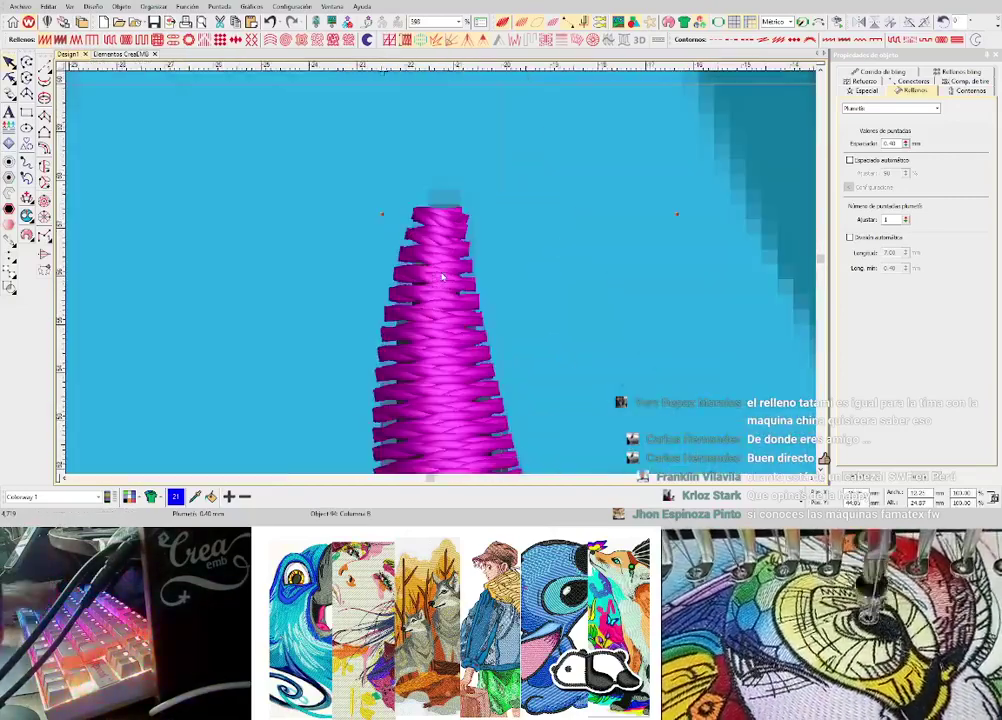
drag(455, 212, 456, 194)
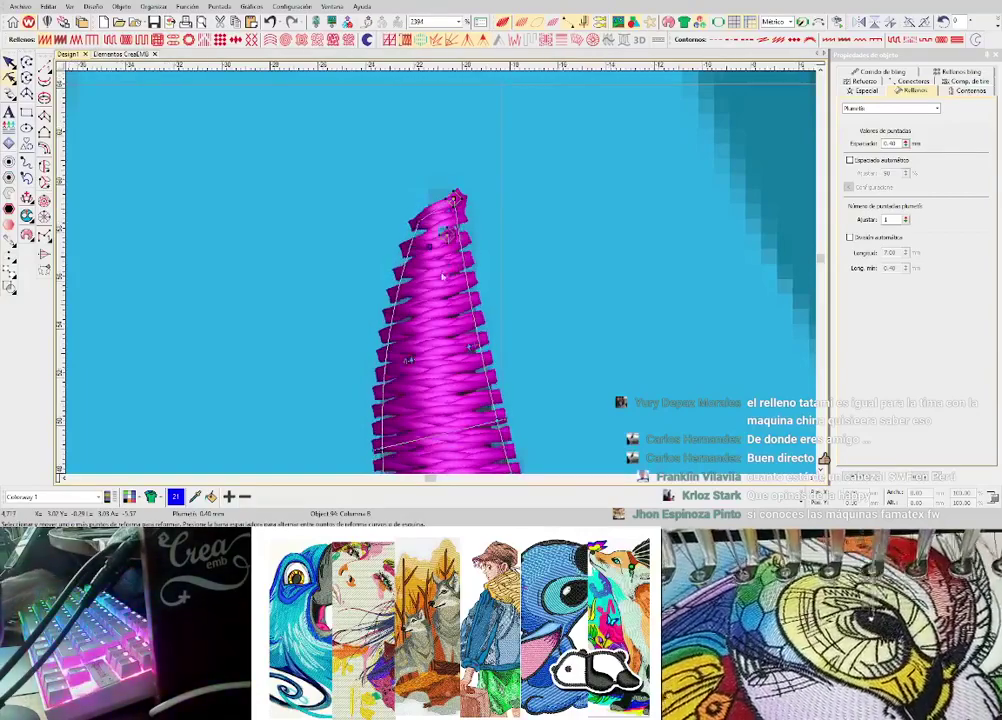
- Inspect the pointed ends of the satin columns on the shirt folds
scroll(425, 240, down, 1)
scroll(438, 279, down, 2)
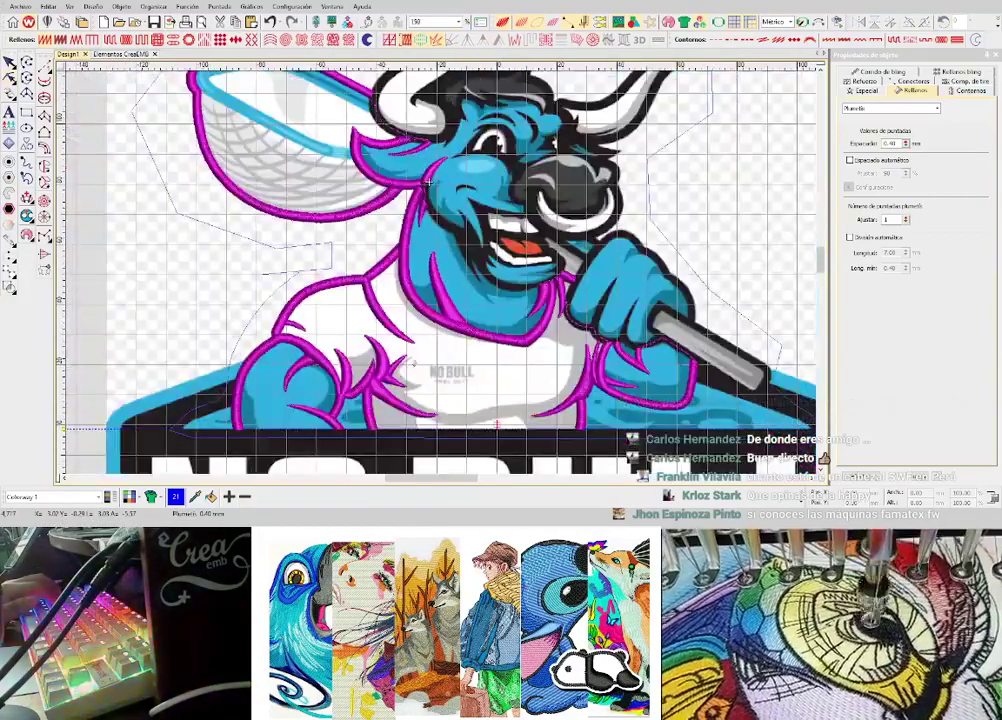
scroll(391, 372, up, 1)
scroll(401, 220, up, 1)
scroll(441, 276, up, 1)
drag(290, 193, 402, 279)
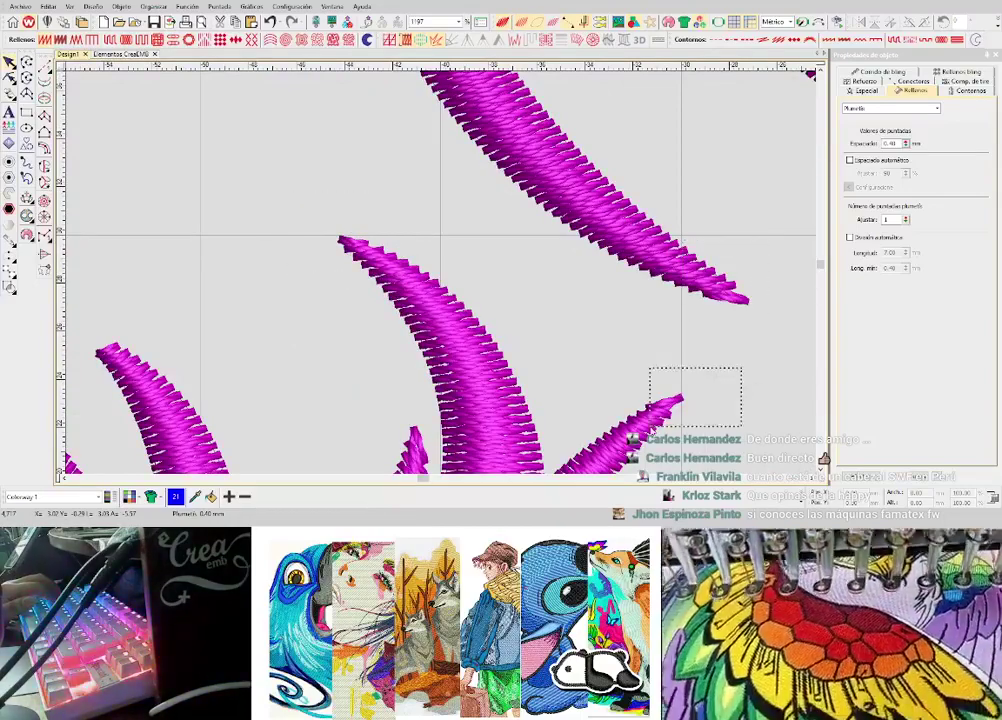
scroll(442, 278, down, 3)
scroll(535, 233, down, 3)
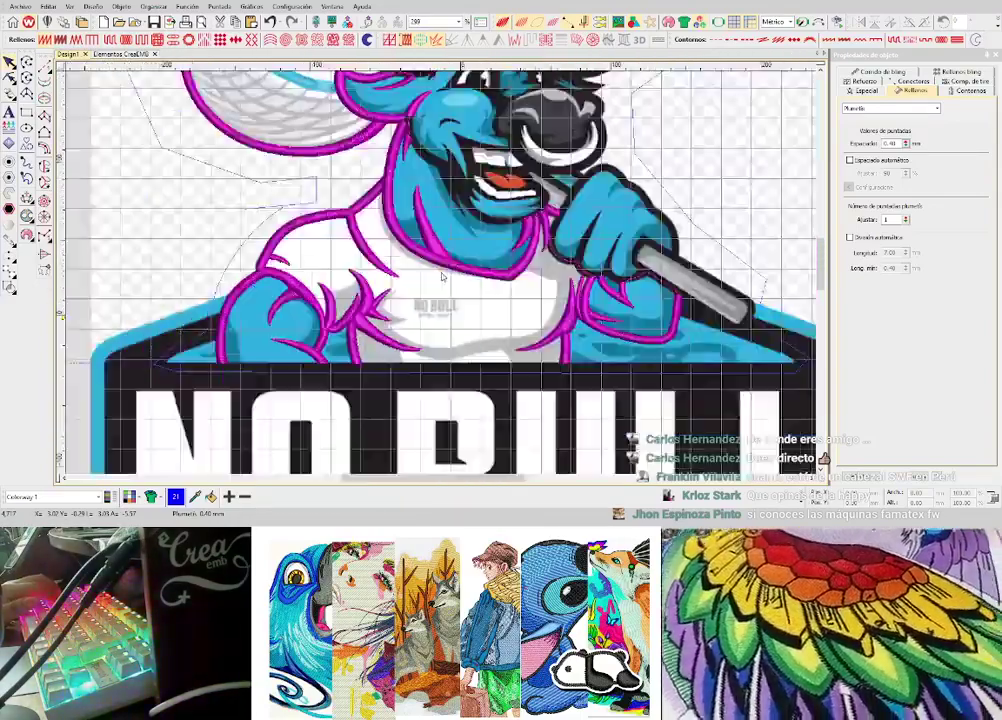
- Start a satin column at the lower end of the curved line behind the muzzle and outline it down past the short spike
scroll(446, 276, up, 3)
scroll(444, 277, up, 1)
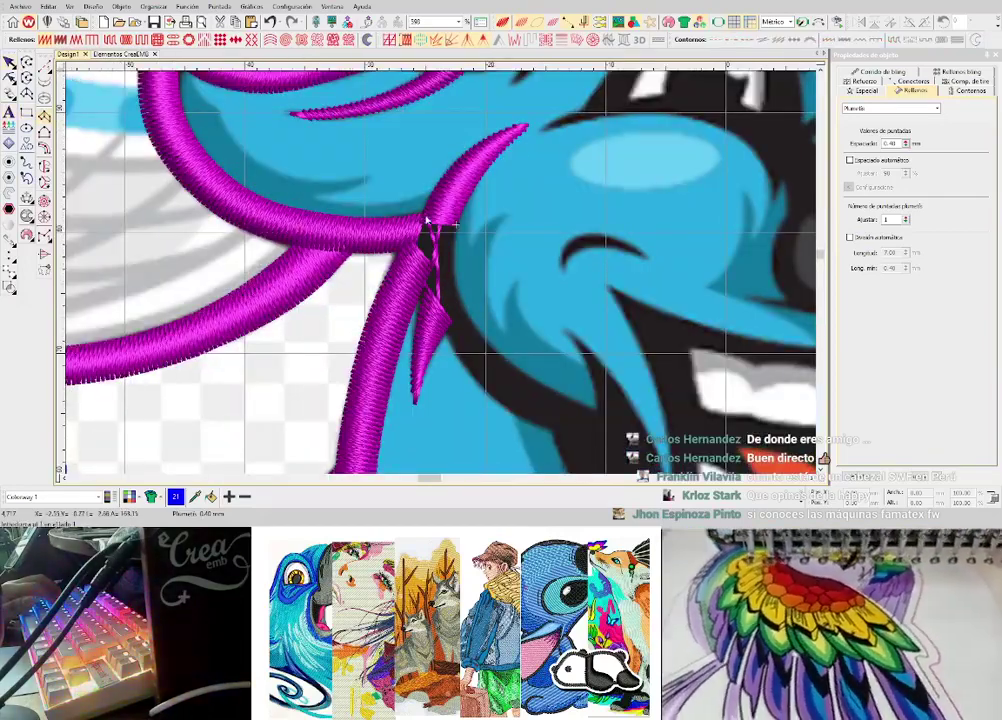
scroll(453, 226, up, 3)
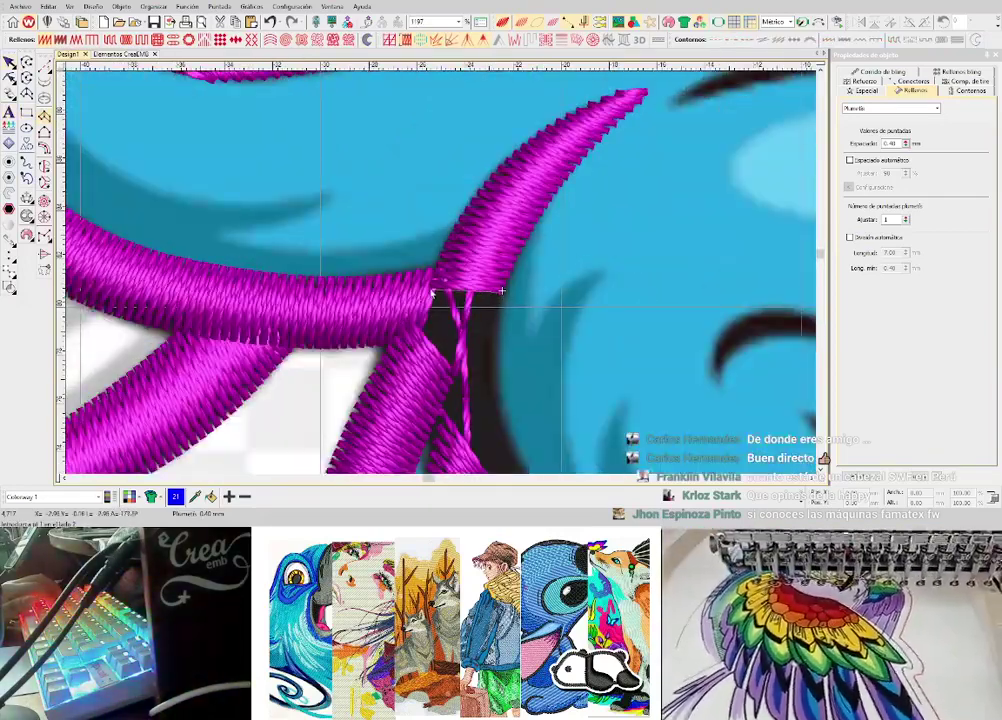
click(432, 292)
click(468, 322)
click(401, 322)
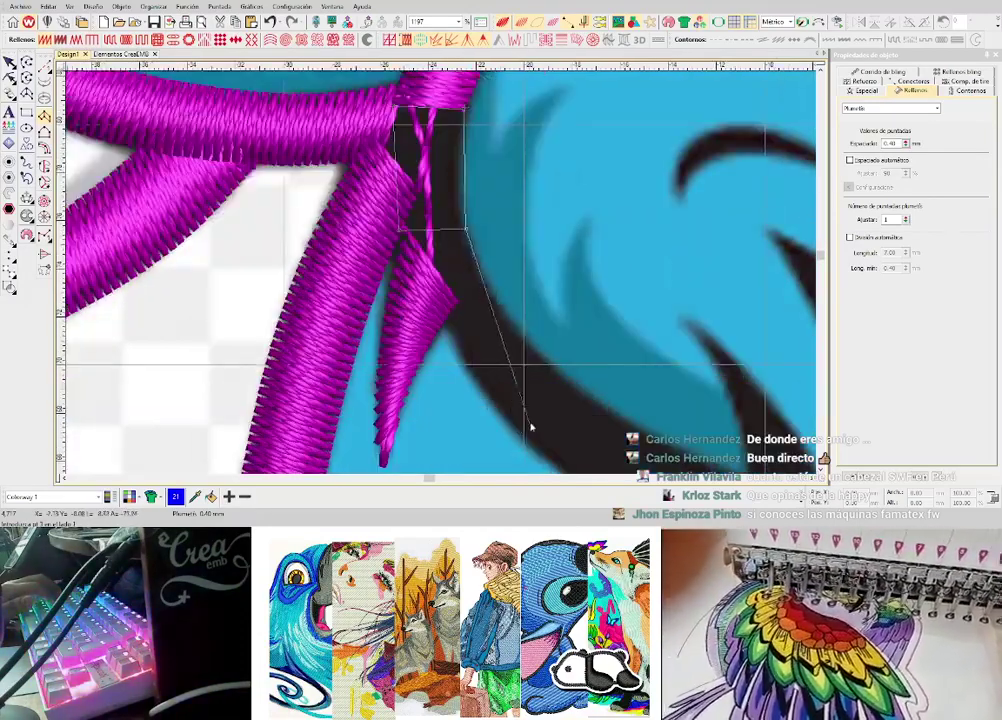
right_click(549, 376)
right_click(505, 415)
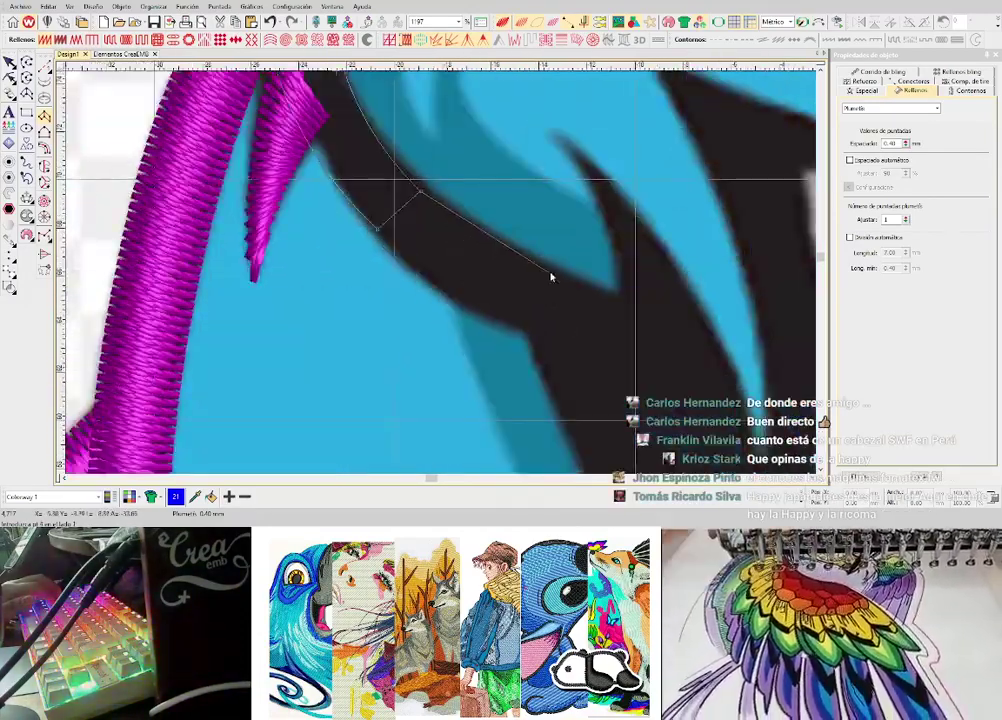
- Continue the satin column along the lower cheek outline and finish it at the edge of the black area beside the mouth
click(538, 264)
click(508, 322)
click(625, 295)
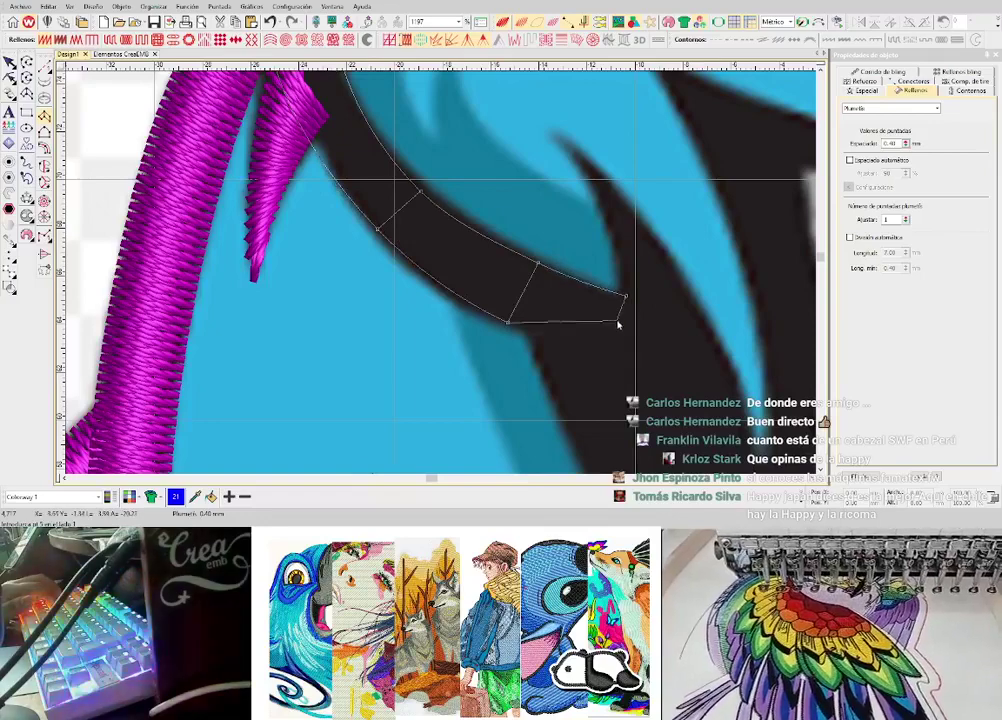
scroll(618, 322, down, 2)
scroll(441, 277, up, 1)
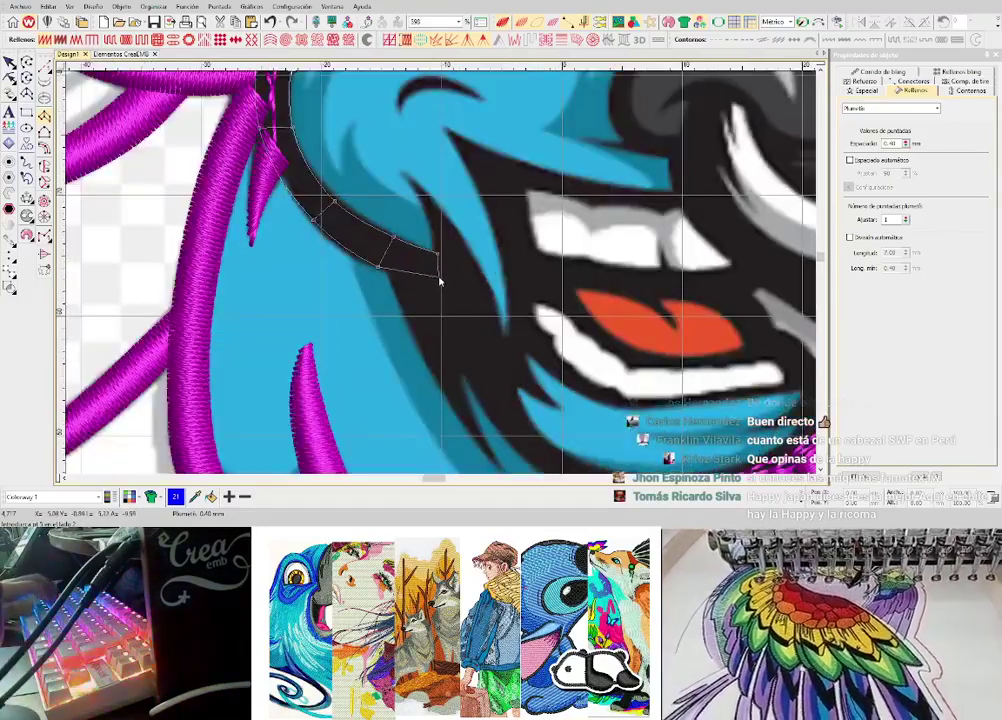
key(BackSpace)
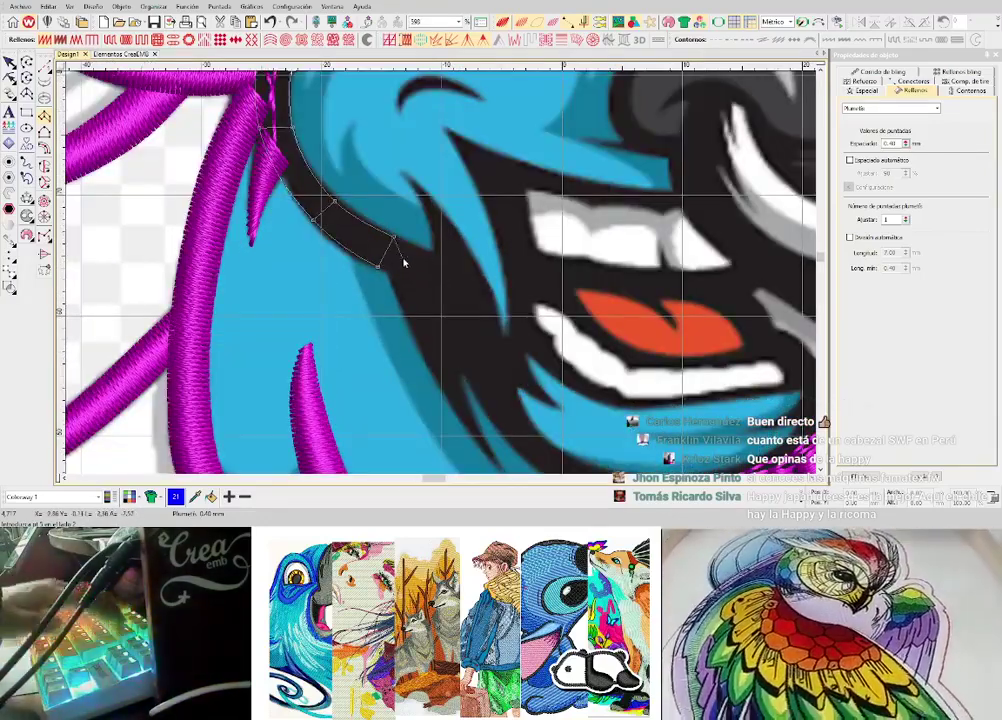
key(BackSpace)
key(Return)
- Digitize running stitches from the cheek column's end down through the black area beside the mouth into the thin point below it
scroll(384, 272, down, 1)
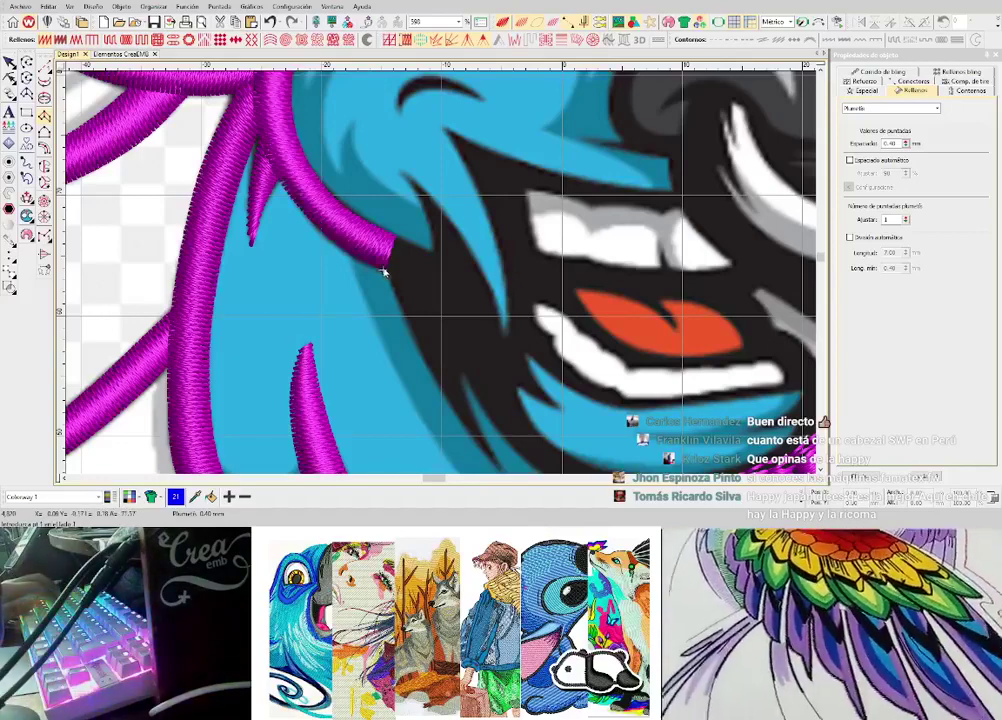
scroll(450, 281, up, 1)
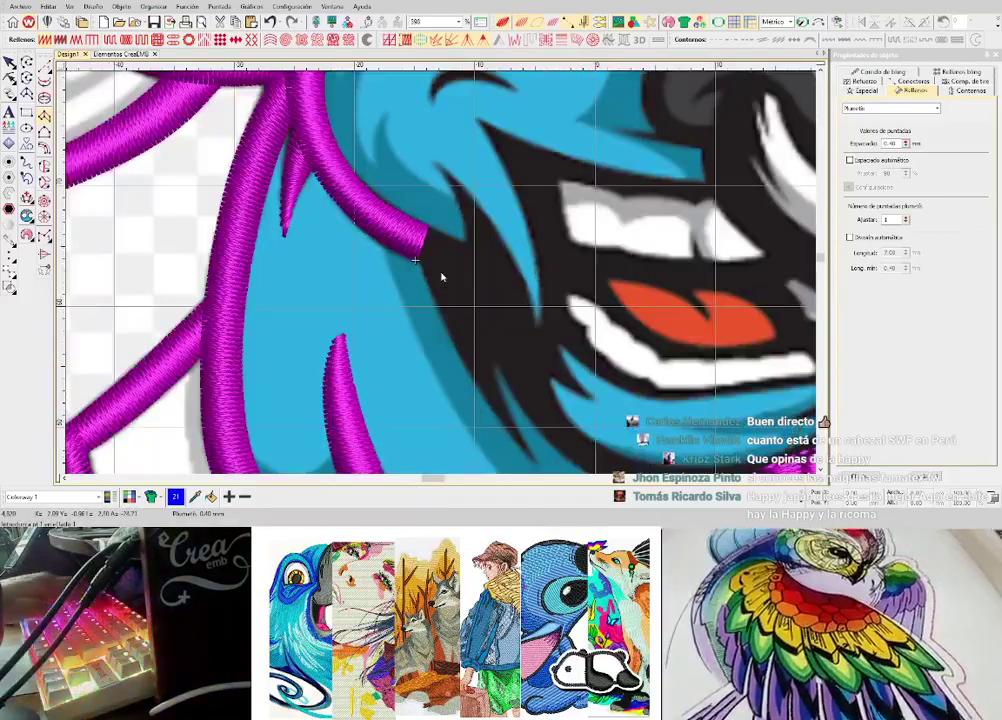
key(r)
click(441, 271)
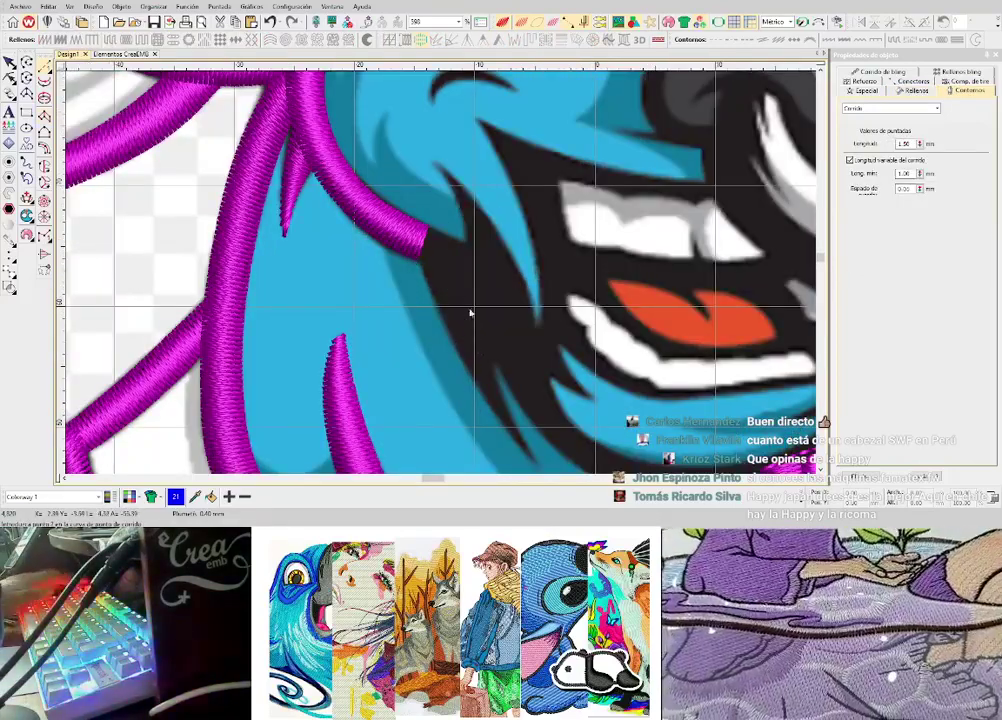
click(463, 275)
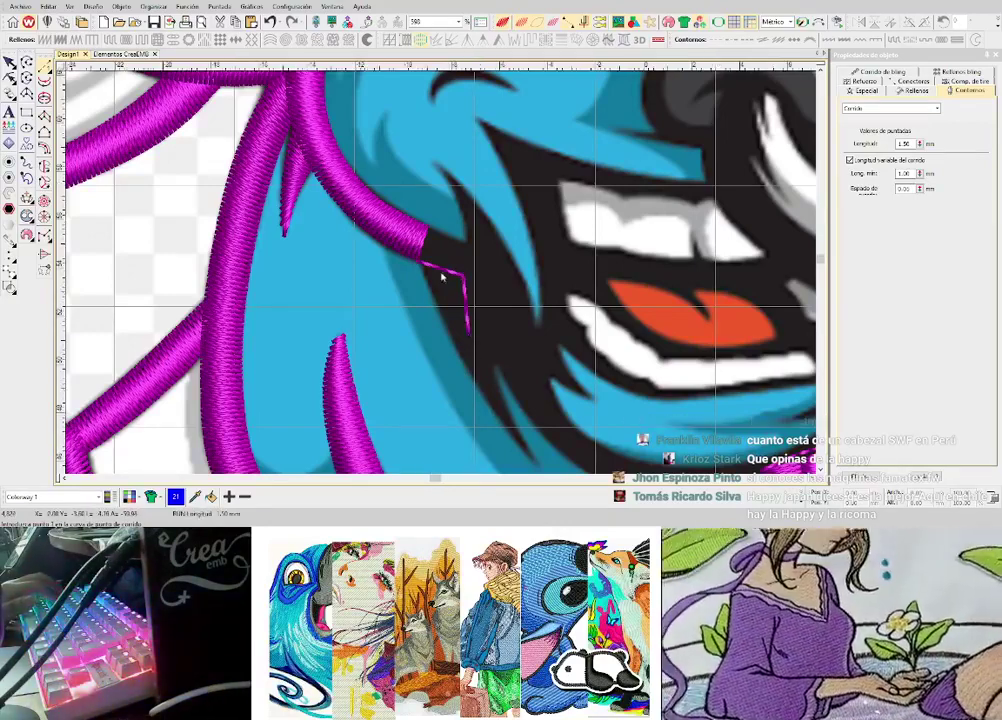
scroll(435, 297, up, 2)
click(433, 283)
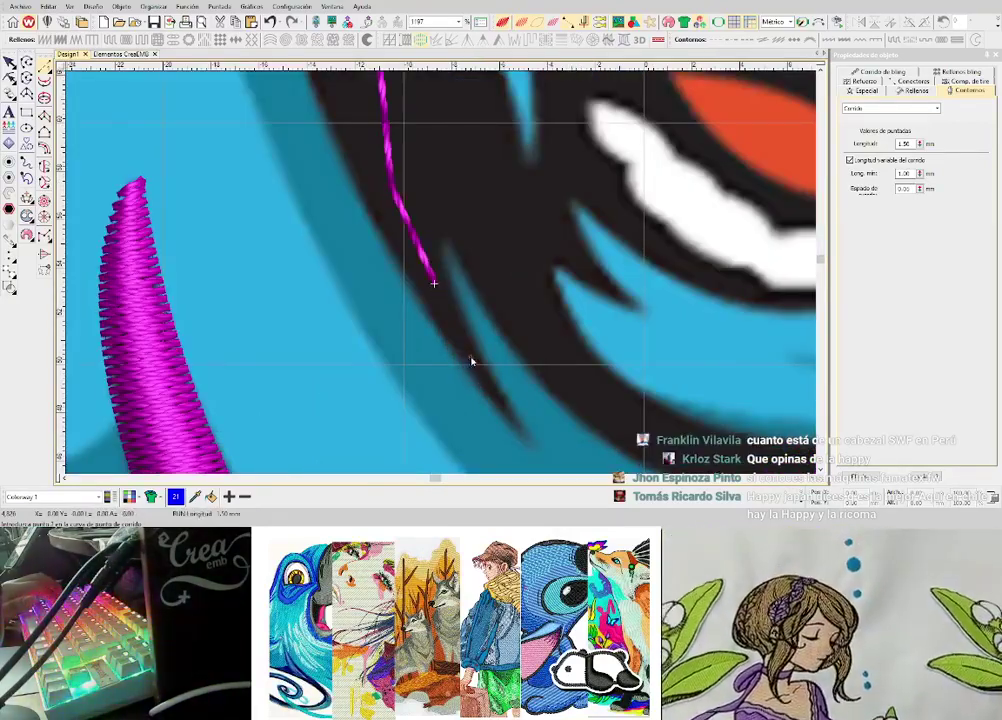
scroll(410, 245, up, 3)
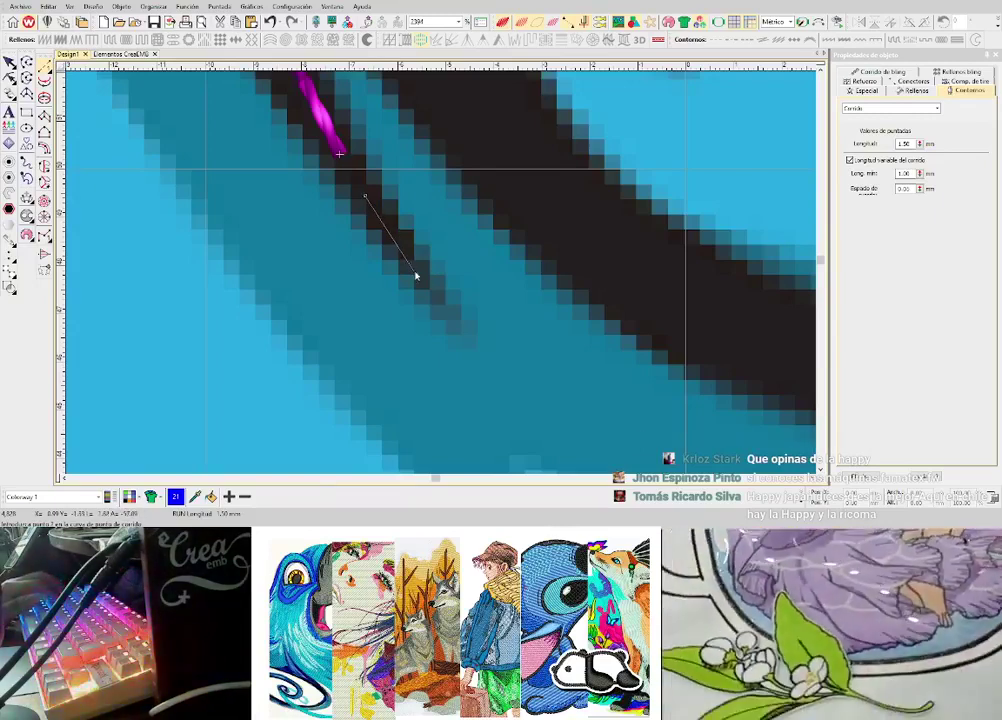
click(445, 315)
key(Return)
- Try a satin column over the thin point beneath the mouth corner, and undo it together with the last running stitch segment
key(space)
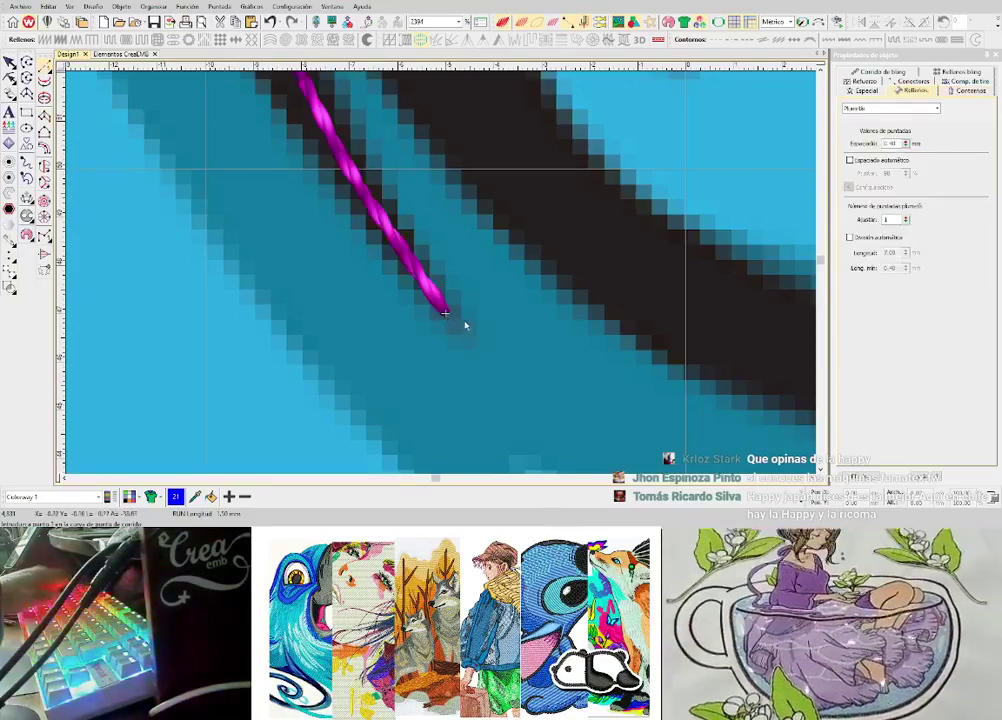
click(463, 316)
click(451, 330)
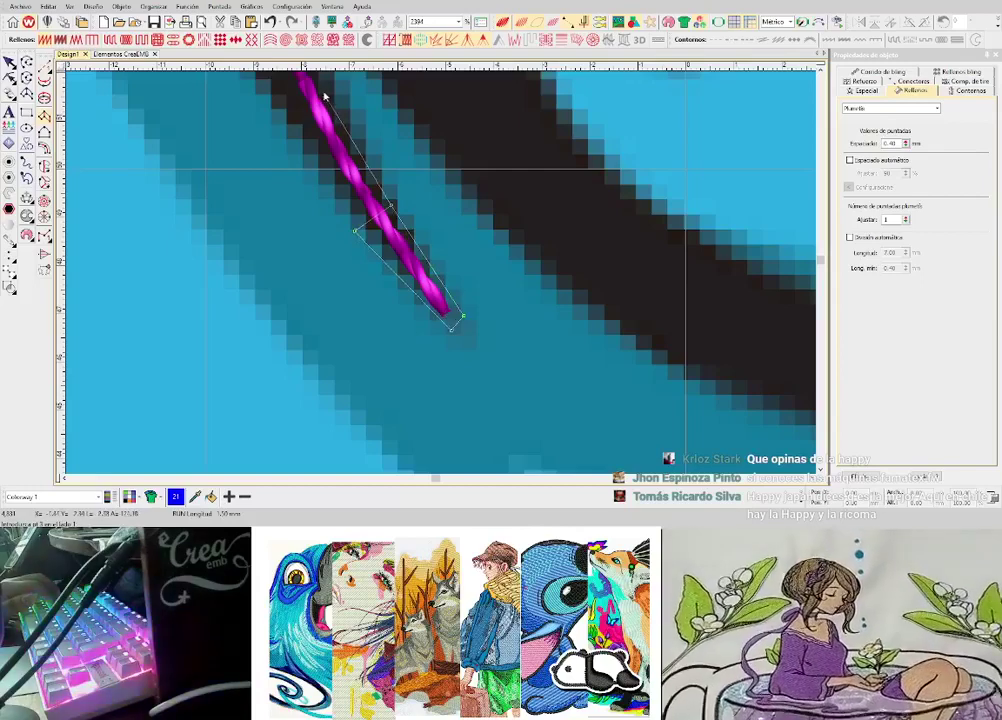
scroll(443, 278, down, 2)
scroll(443, 278, down, 2)
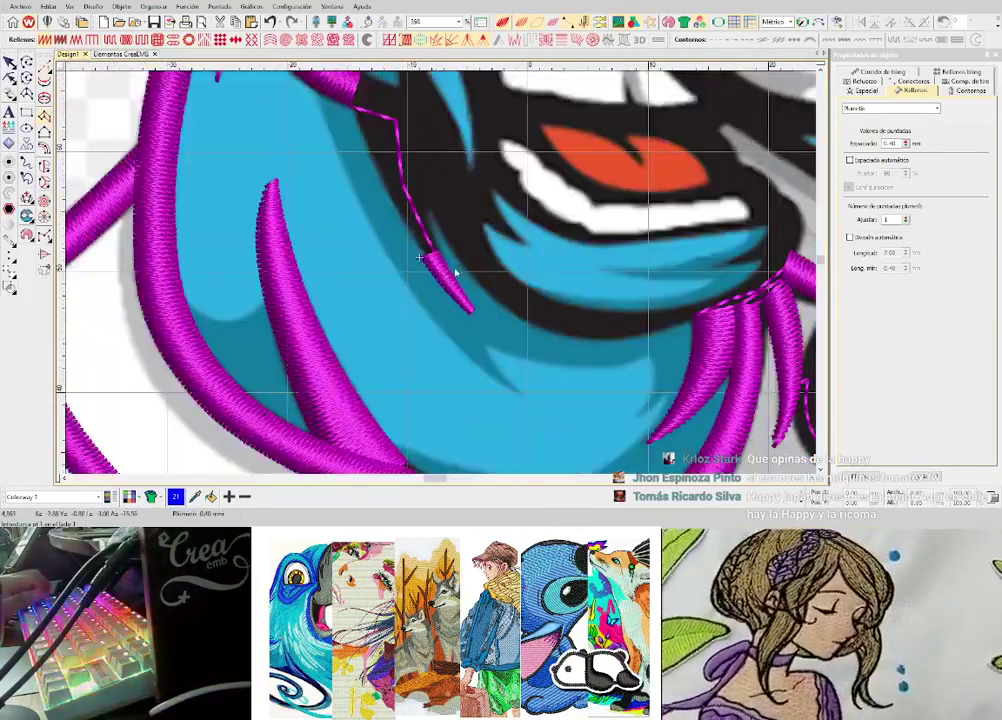
scroll(441, 280, up, 3)
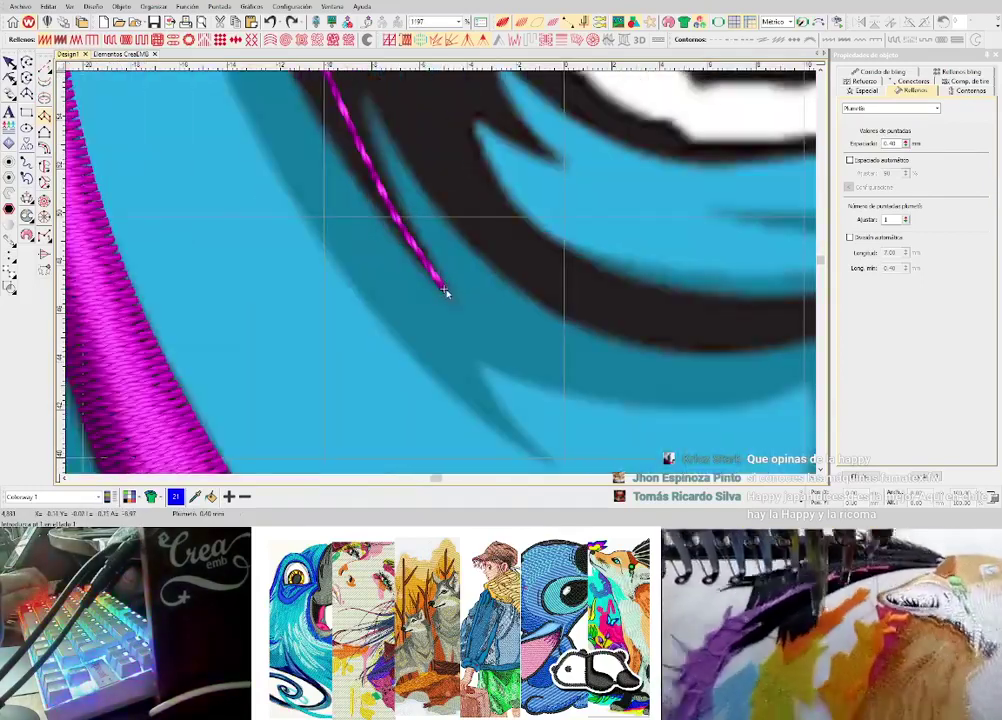
key(ctrl+z)
key(space)
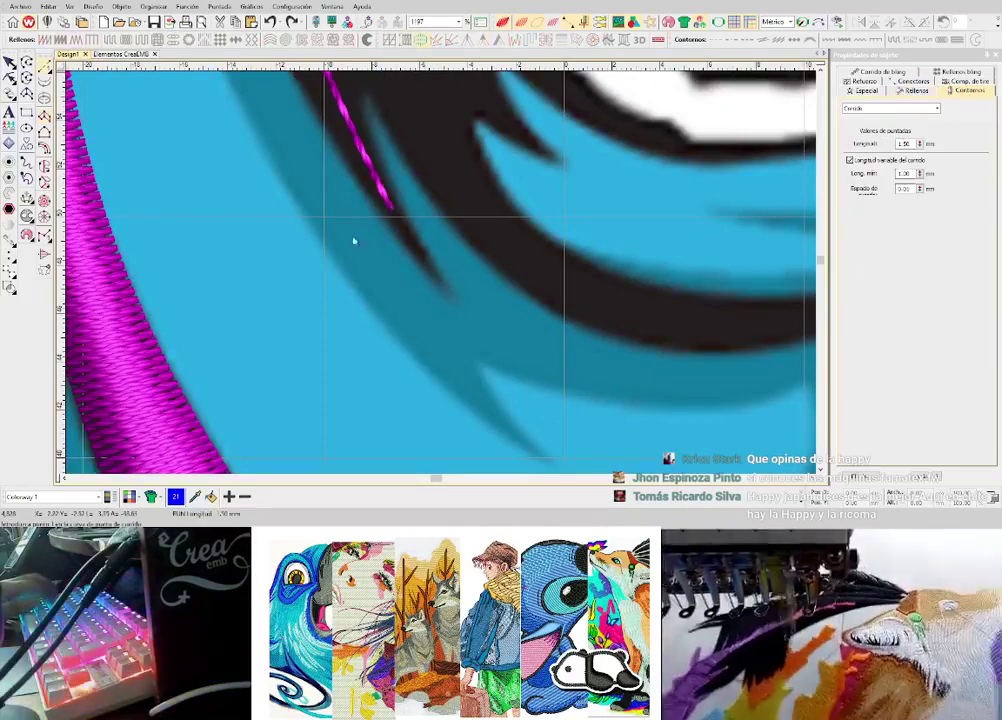
click(44, 116)
click(447, 296)
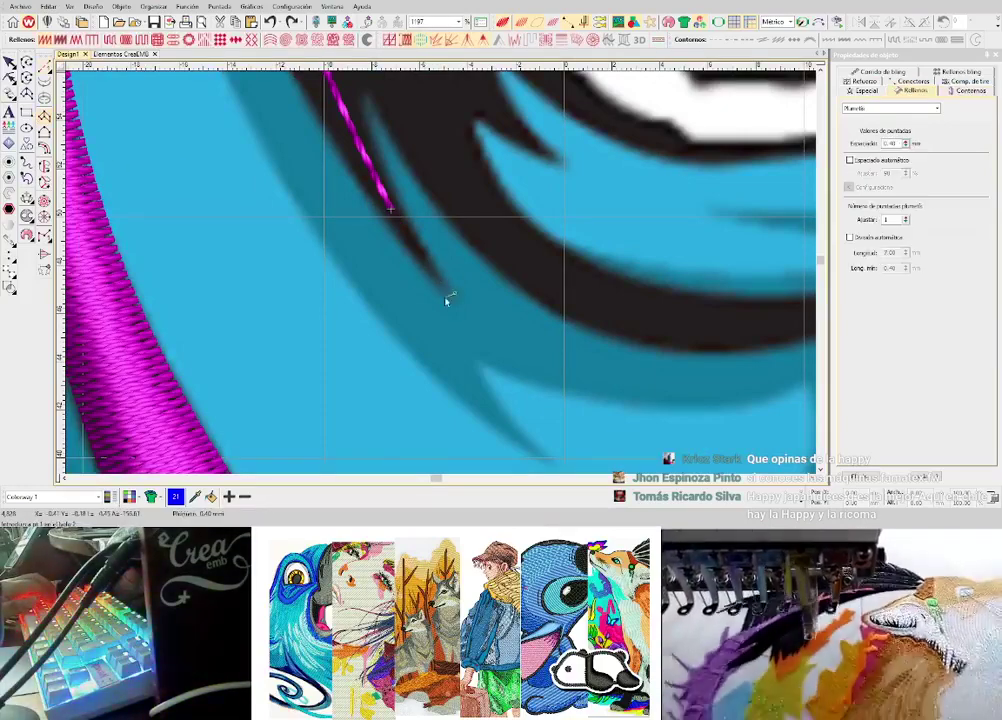
click(414, 216)
scroll(397, 232, up, 3)
key(ctrl+z)
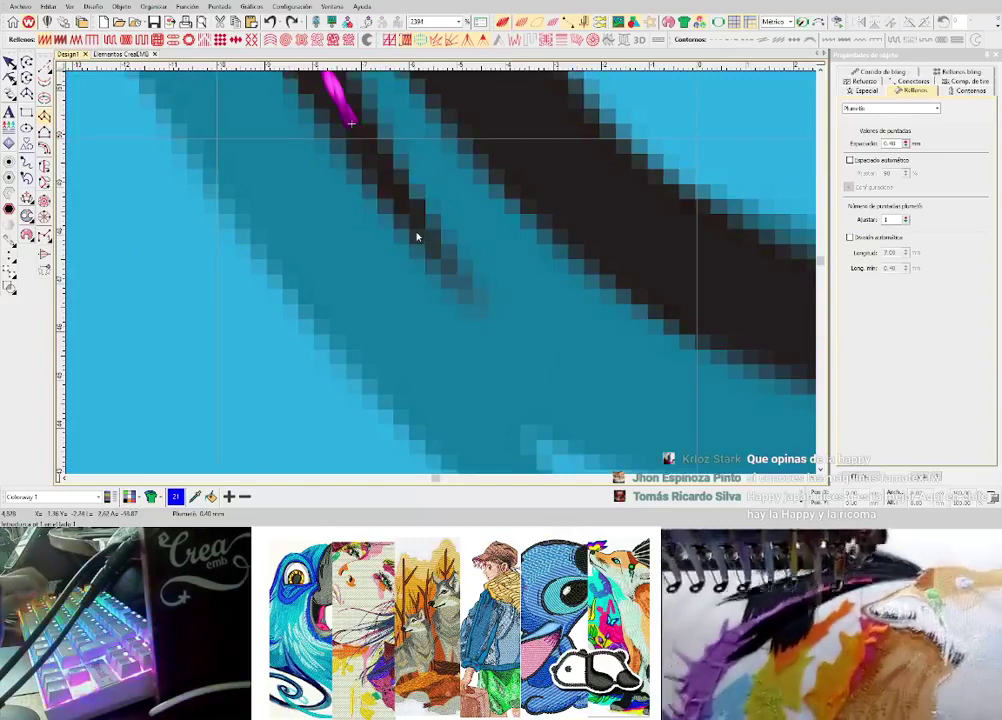
- Digitize a running stitch from the existing run's end down through the thin point beneath the mouth corner to its tip
key(space)
click(396, 192)
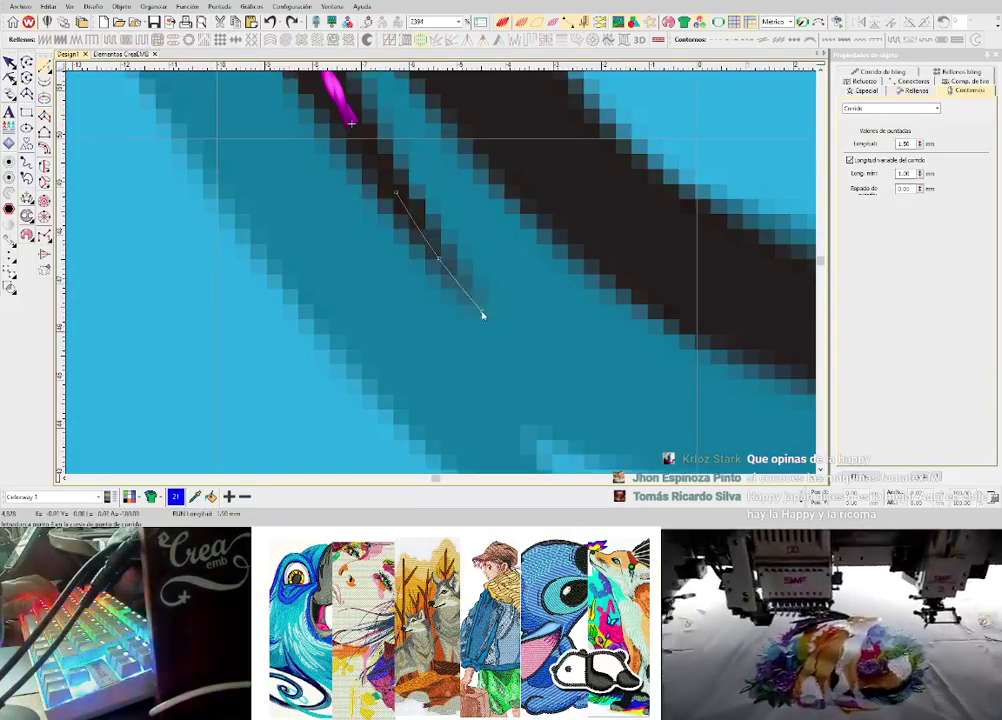
key(Return)
- Try a very short satin column over the tip of the thin point, and undo it
key(space)
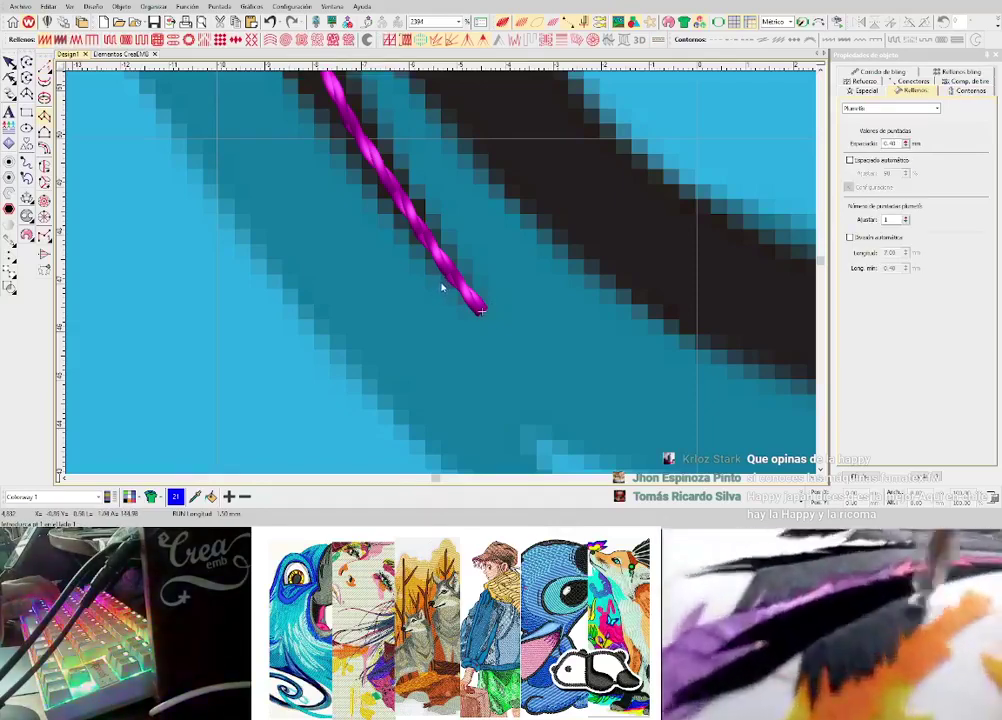
click(401, 235)
click(436, 216)
key(Return)
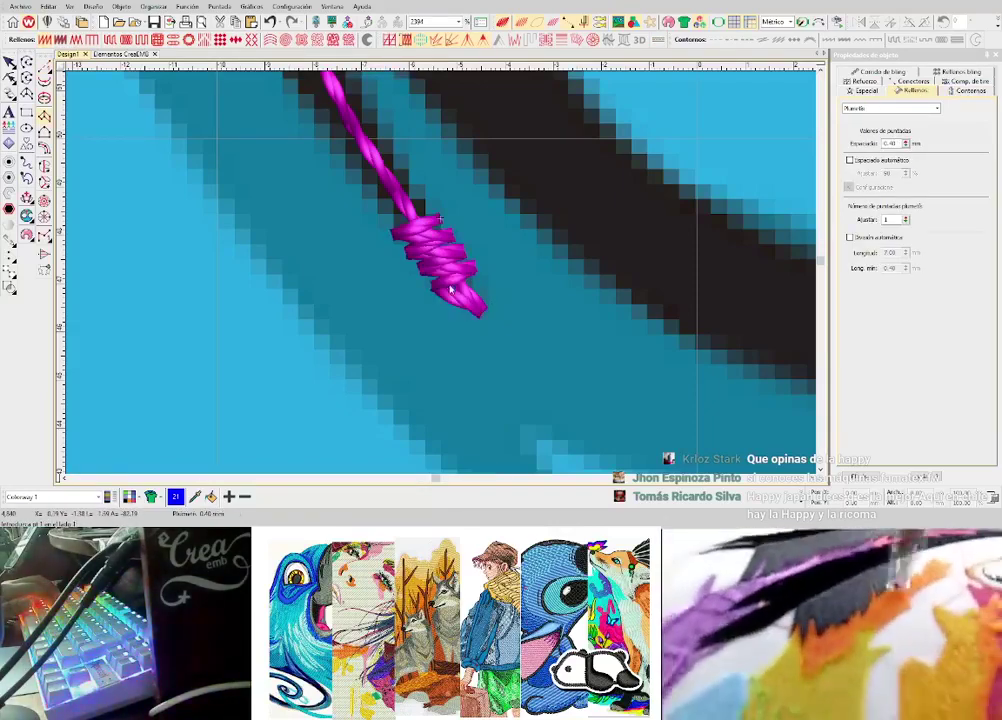
scroll(454, 293, up, 1)
scroll(443, 277, down, 2)
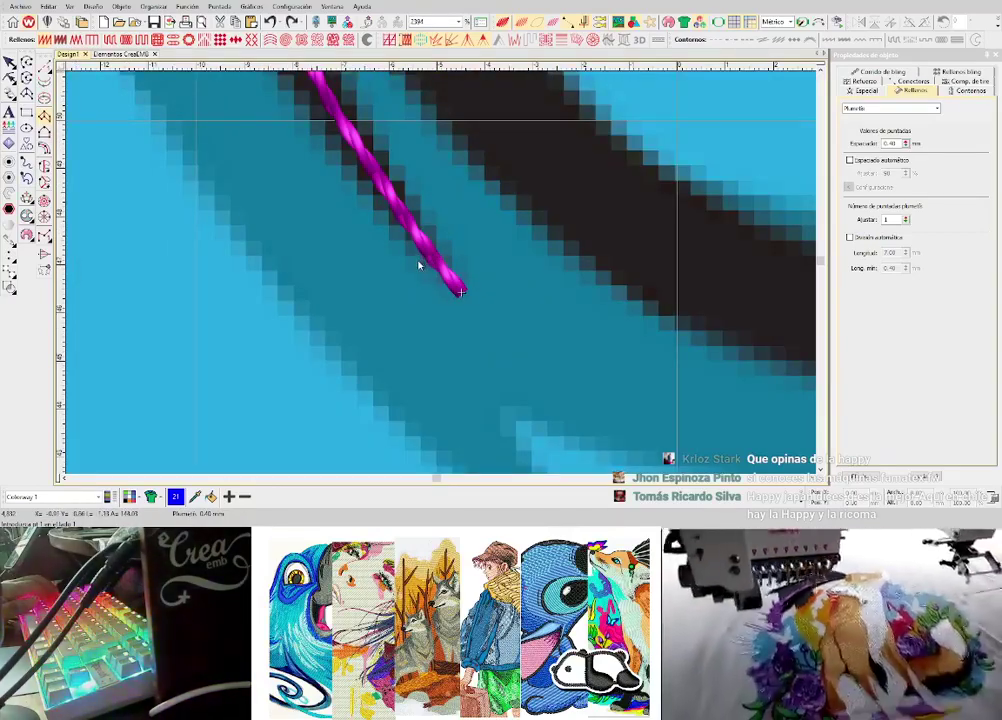
- Try a longer satin column over the lower part of the thin point, and undo it
click(455, 265)
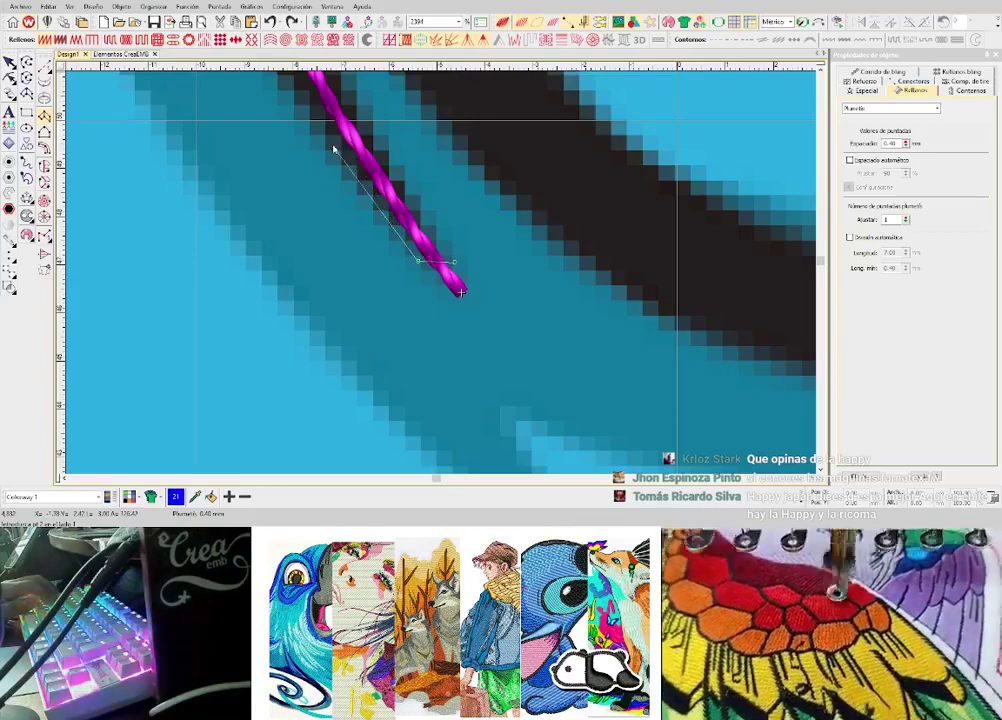
click(378, 145)
scroll(445, 280, down, 2)
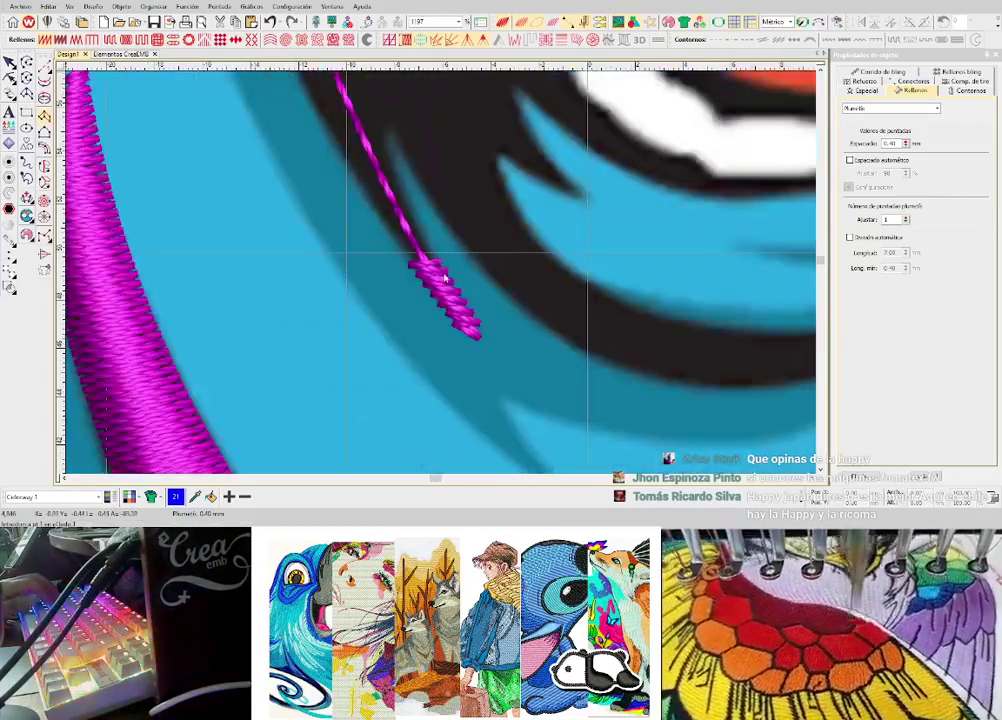
scroll(448, 280, up, 2)
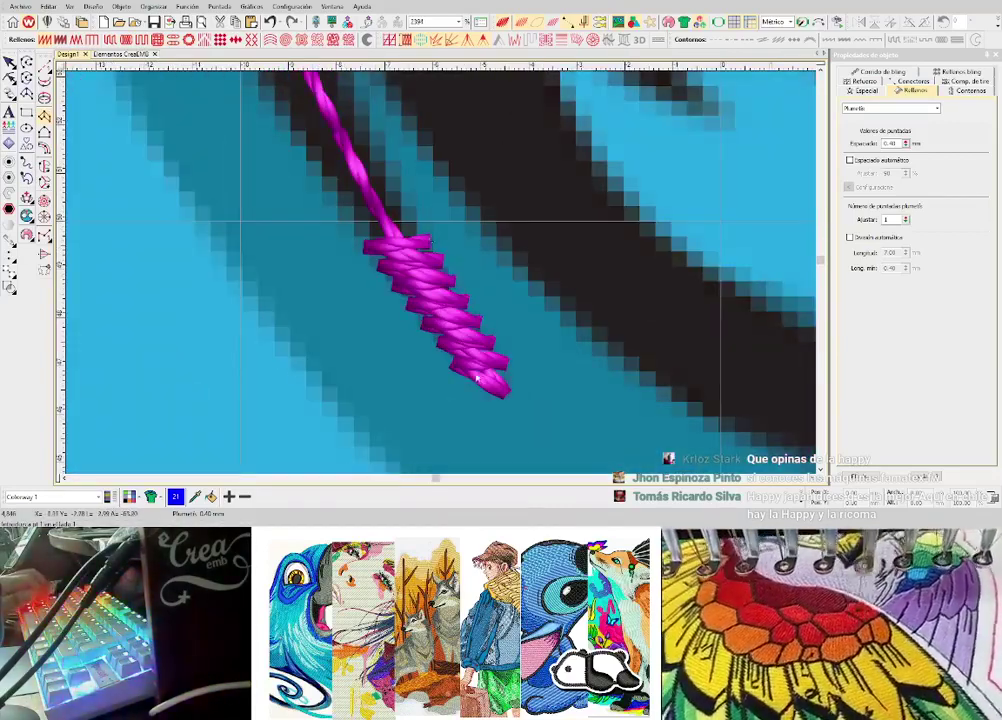
key(ctrl+z)
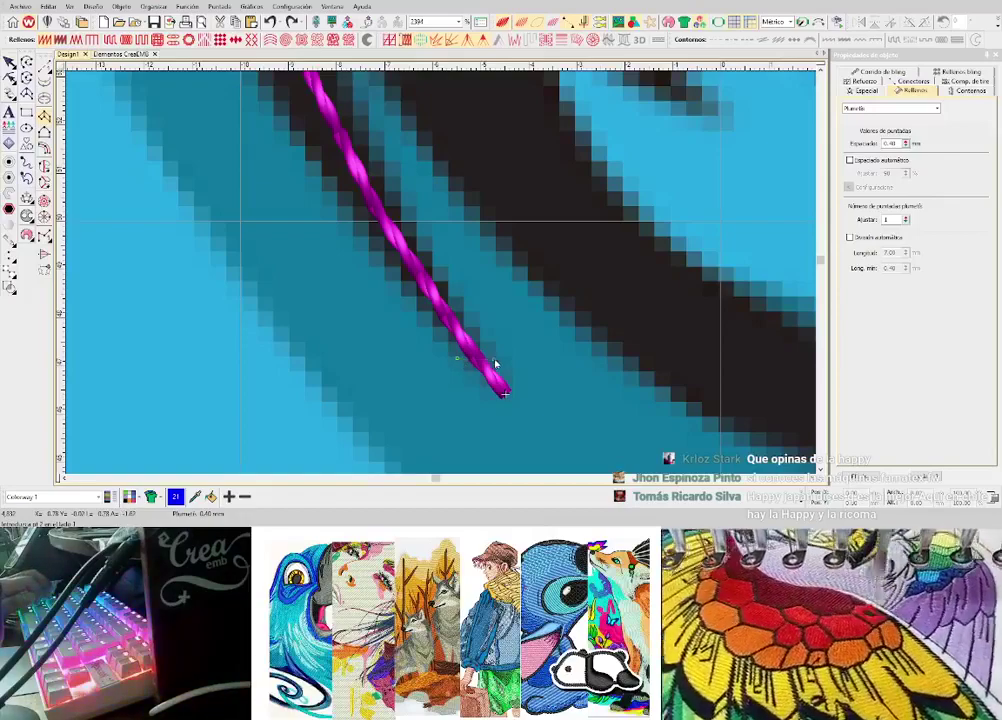
- Digitize a tapered satin column from the thin point's tip up through the black area to the lower corner of the cheek column's end
scroll(495, 365, down, 3)
scroll(440, 335, up, 1)
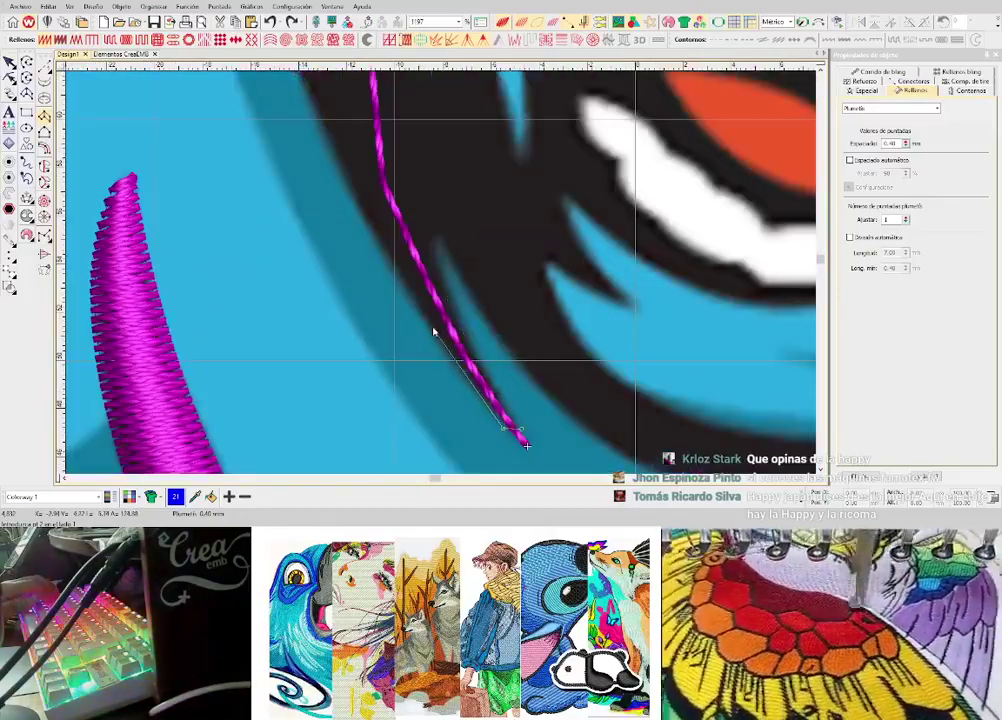
click(433, 330)
click(458, 325)
click(360, 203)
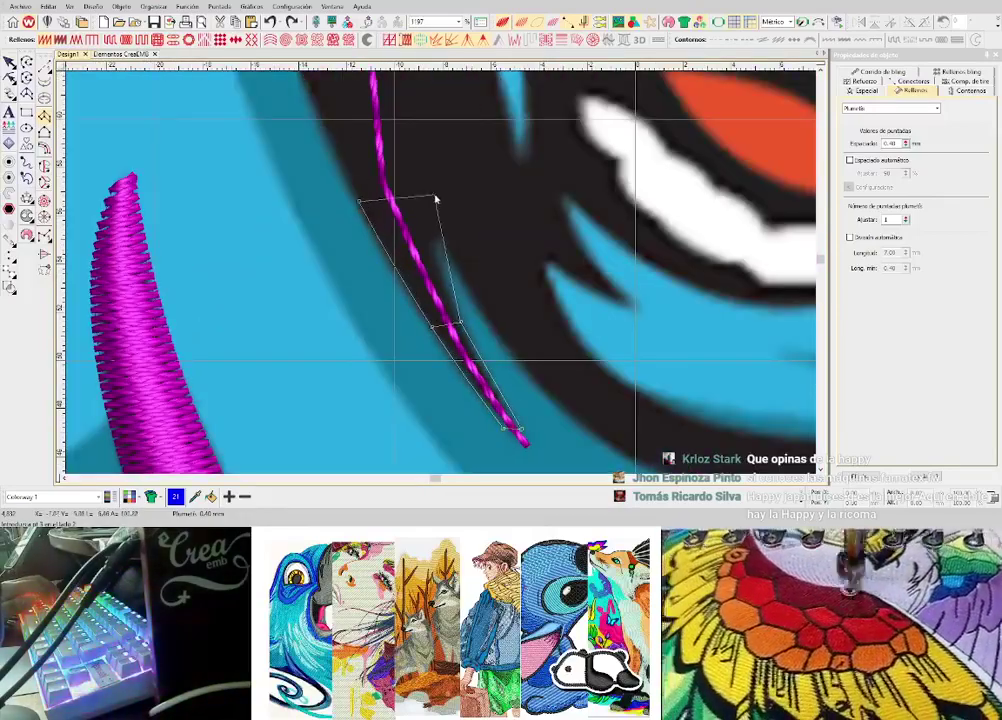
scroll(441, 273, down, 3)
scroll(442, 281, up, 1)
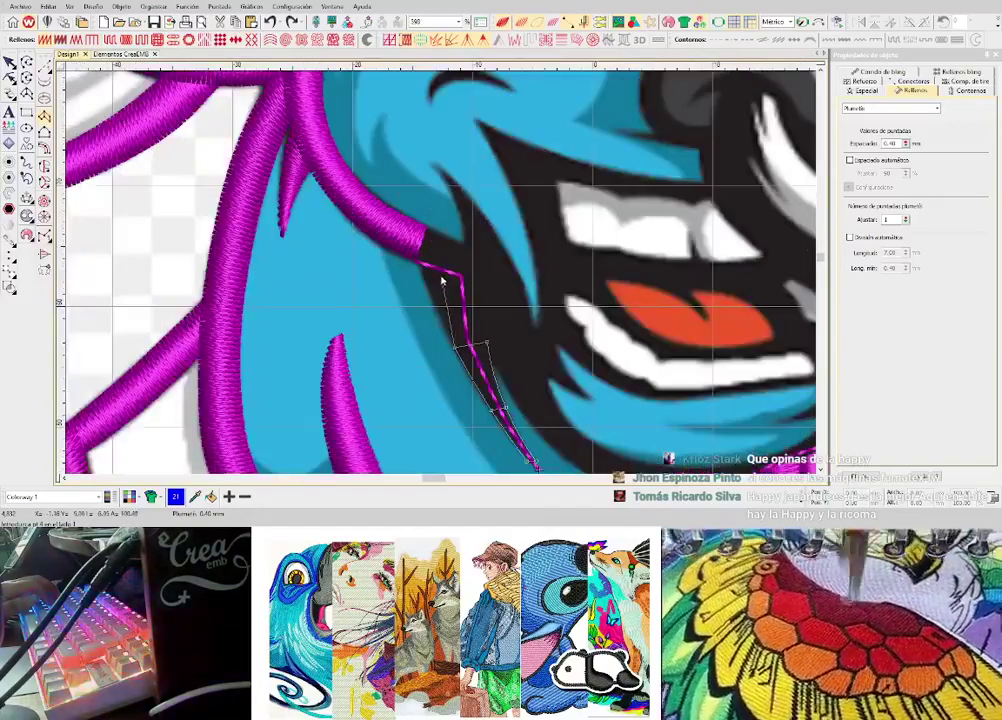
click(418, 260)
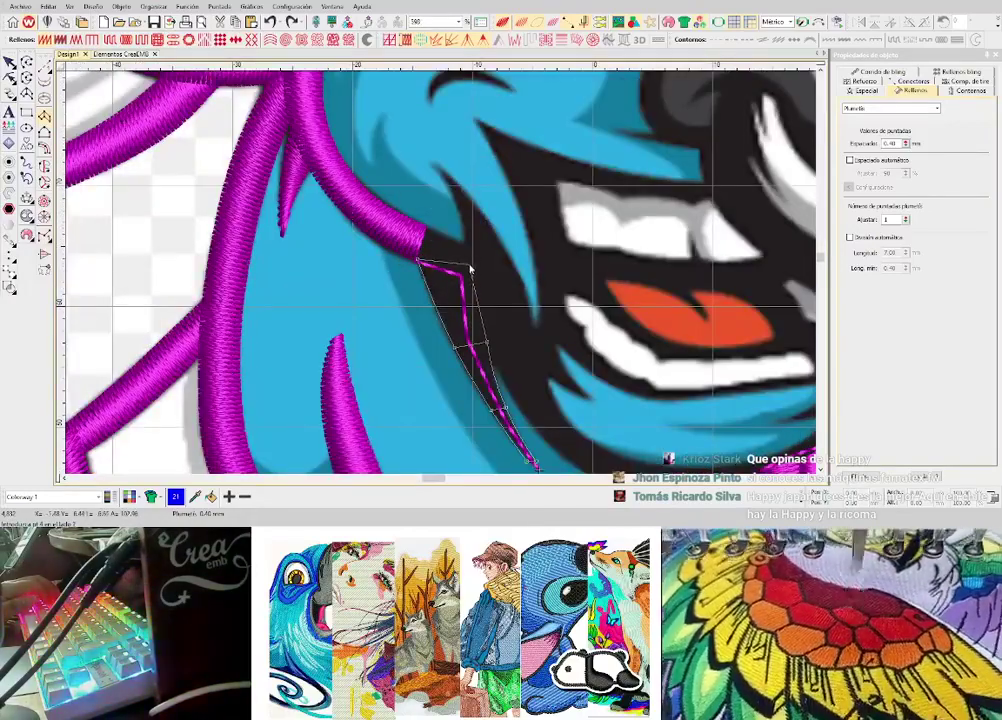
click(471, 266)
scroll(471, 266, up, 1)
scroll(442, 273, down, 1)
key(Return)
- Reshape the running stitch under the thin point so its end extends slightly past the satin column's tip
key(h)
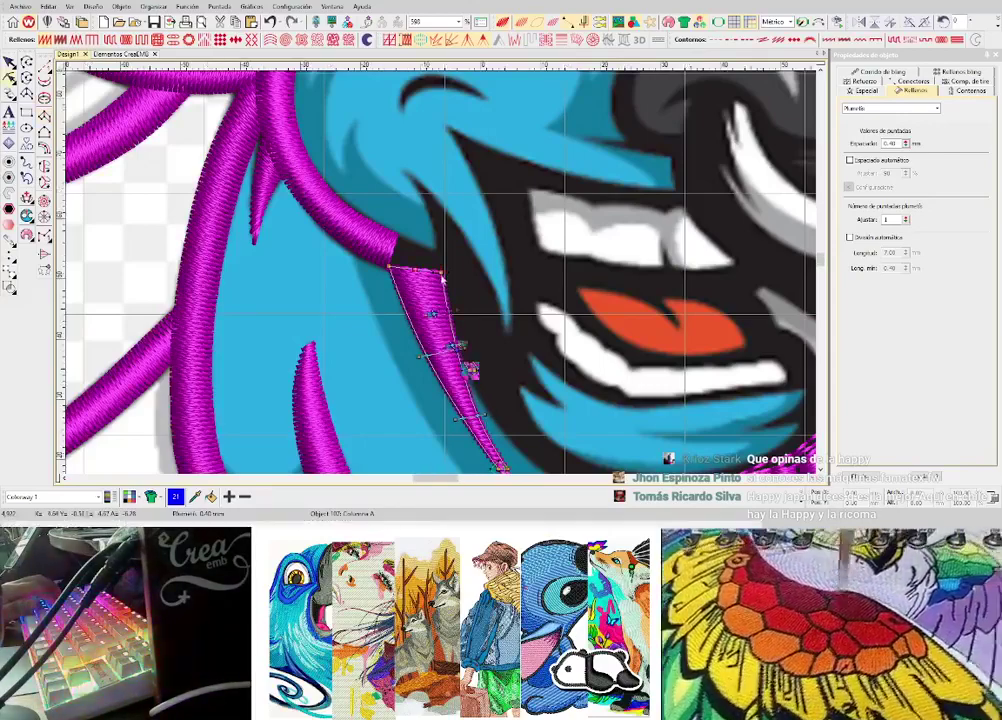
scroll(450, 300, down, 5)
scroll(443, 278, up, 4)
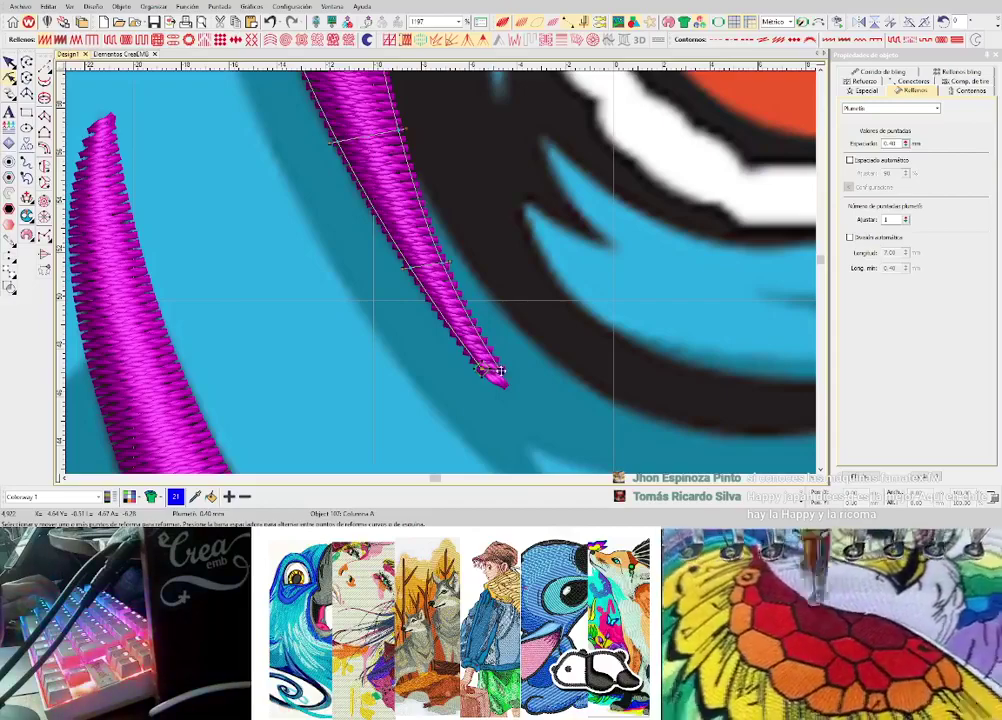
scroll(445, 272, up, 1)
scroll(420, 255, down, 2)
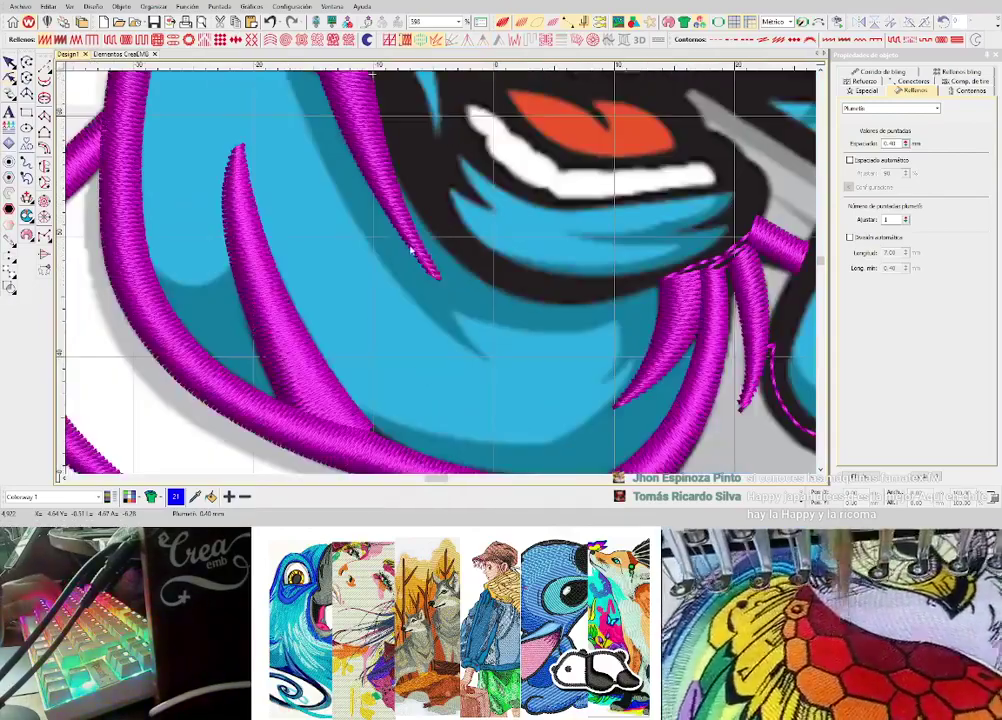
scroll(396, 243, up, 1)
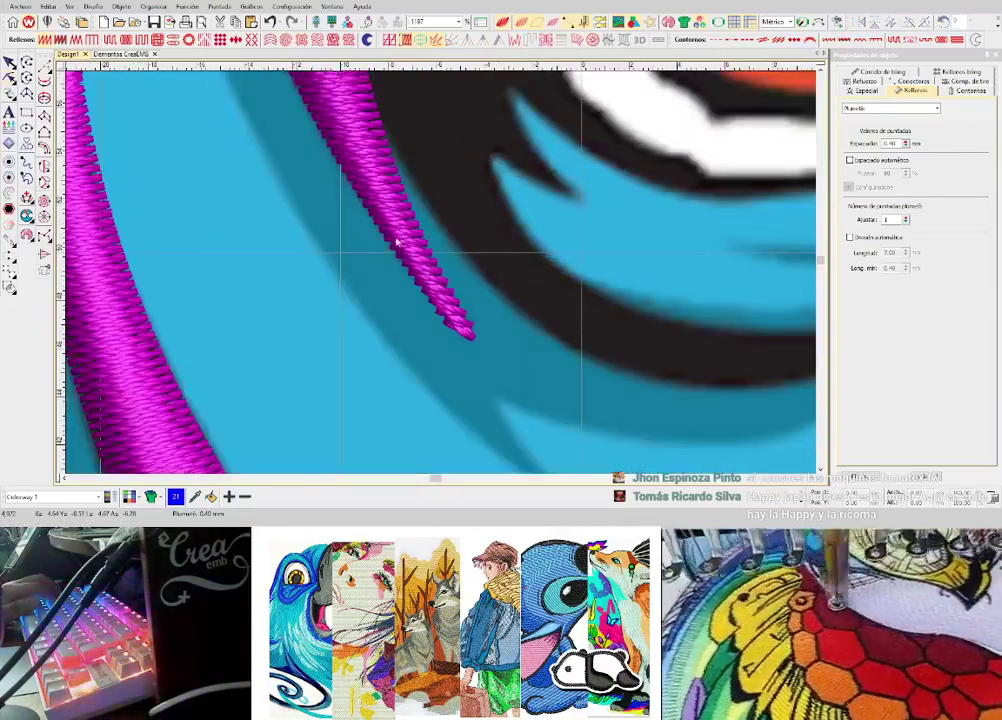
click(474, 341)
scroll(467, 342, up, 1)
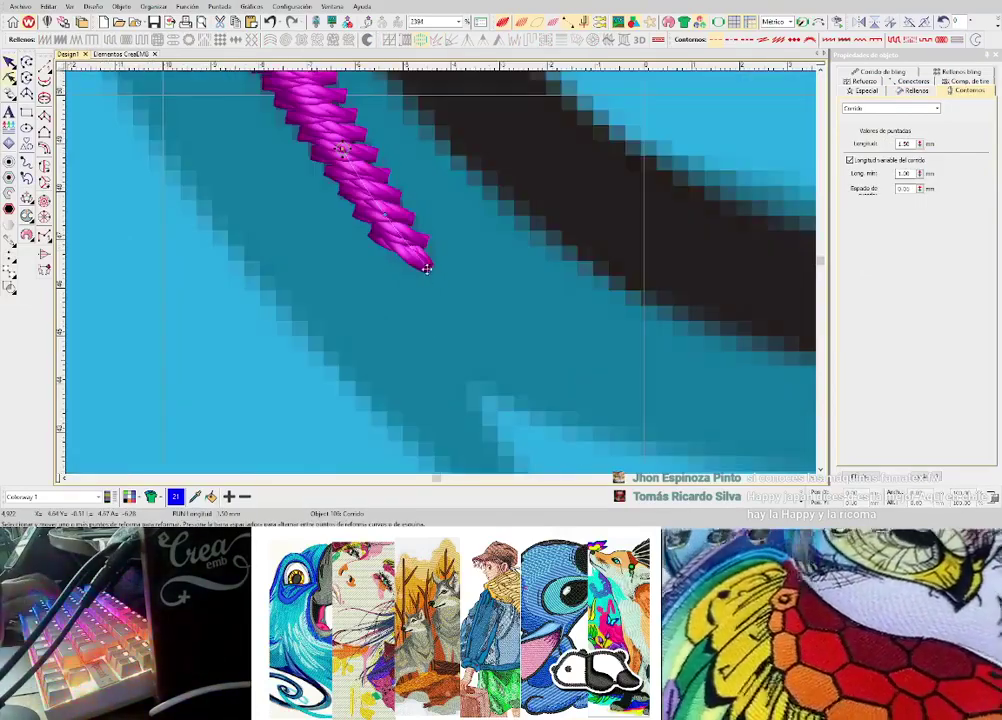
drag(433, 281, 455, 295)
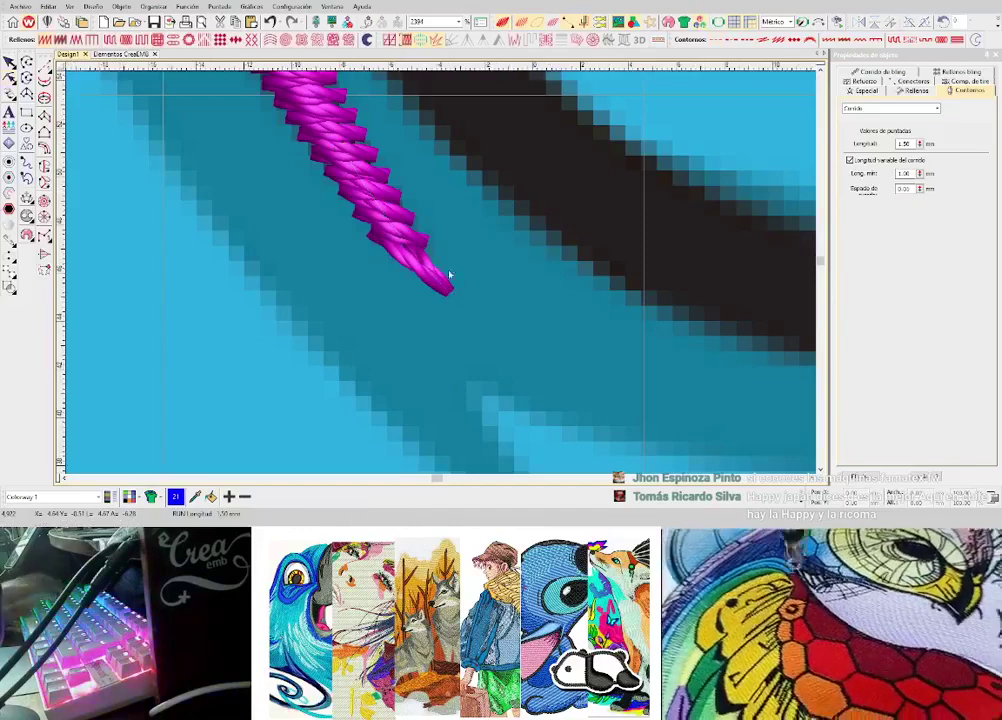
- Reshape the tall satin spike on the lower cheek by moving the outer node at its tip slightly outward
scroll(455, 285, down, 3)
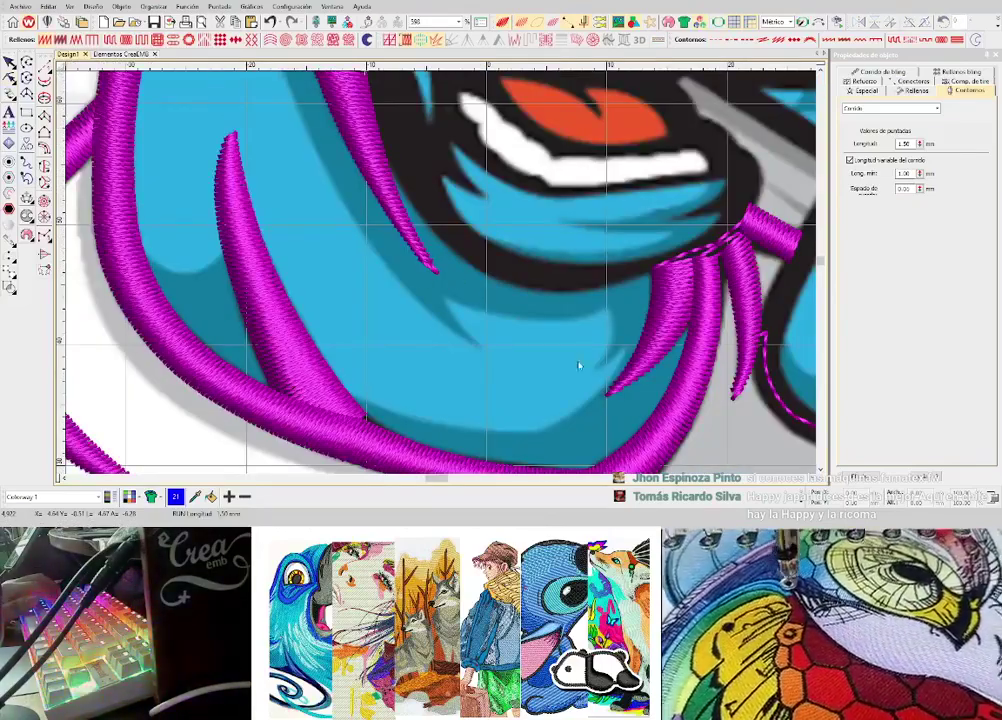
click(236, 157)
scroll(235, 158, up, 1)
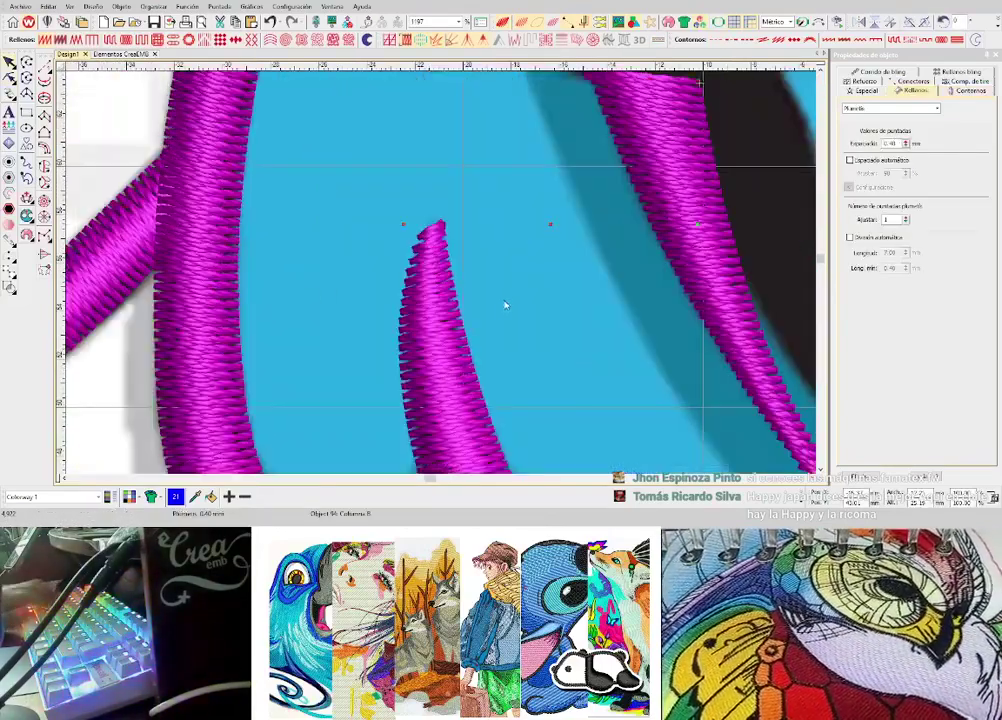
key(h)
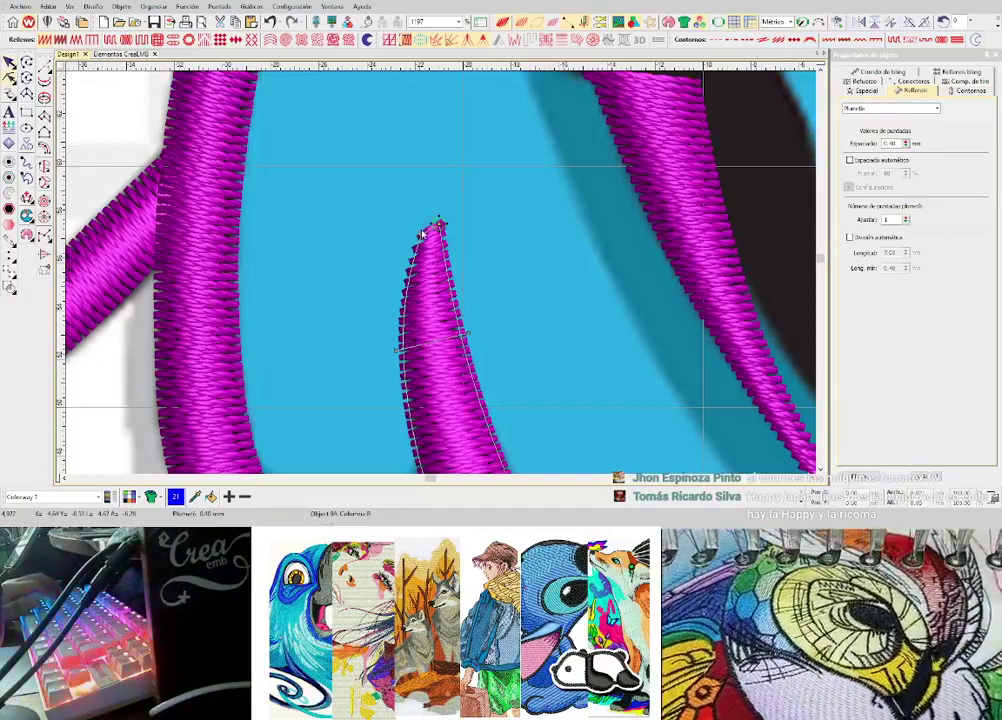
drag(435, 222, 421, 226)
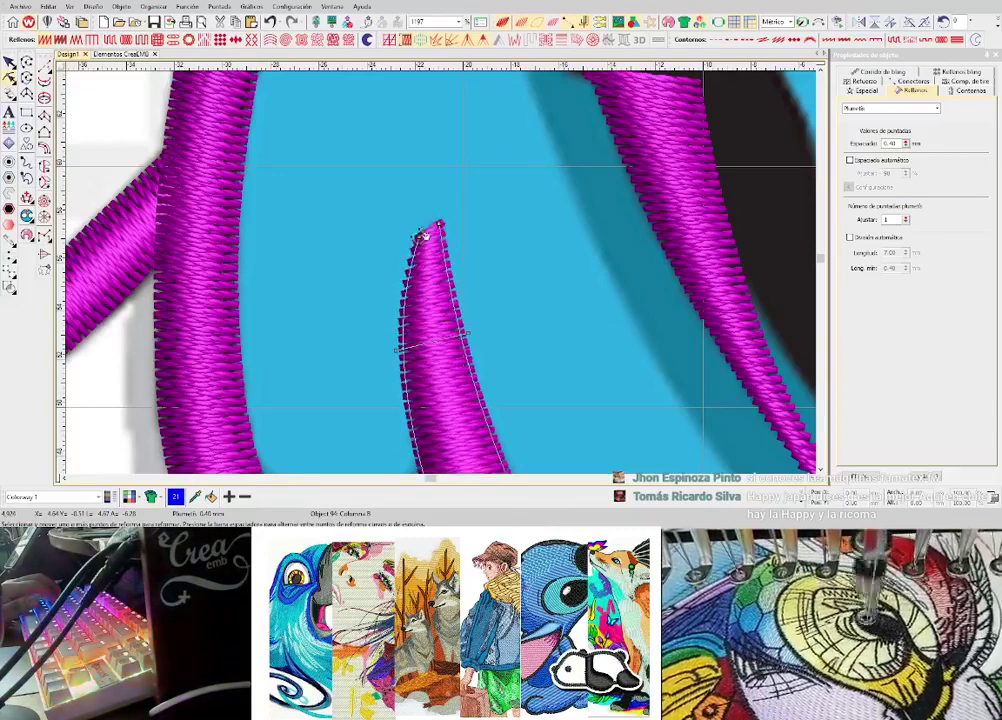
key(Escape)
- Digitize a short running stitch from the top of the tapered column into the black gap beside the cheek column's end
scroll(469, 240, down, 1)
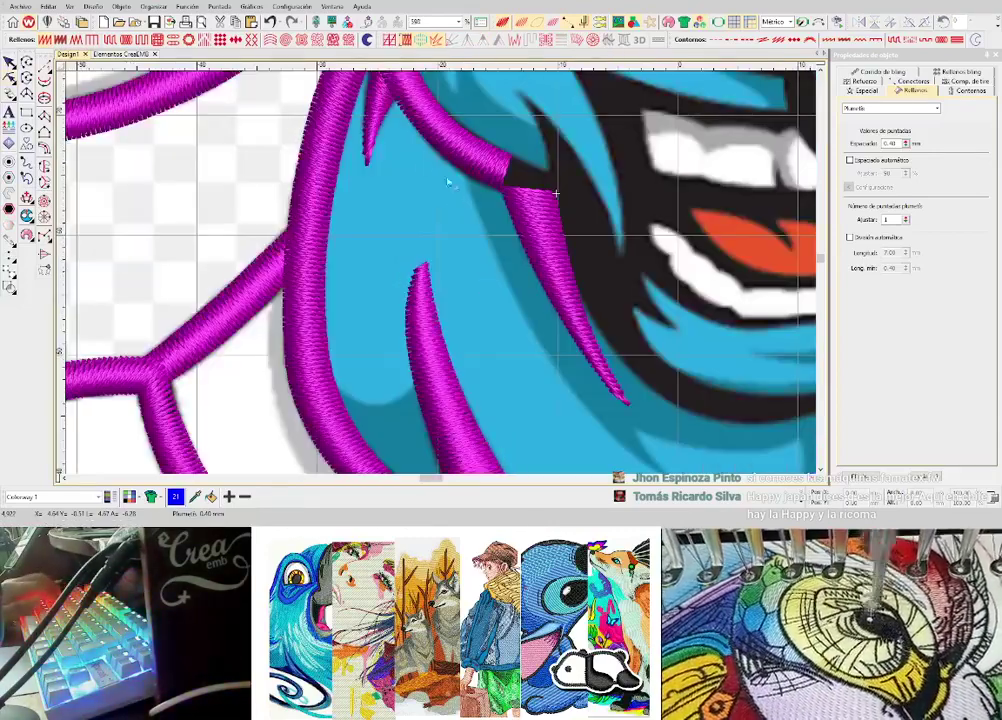
scroll(409, 157, up, 1)
scroll(441, 277, up, 3)
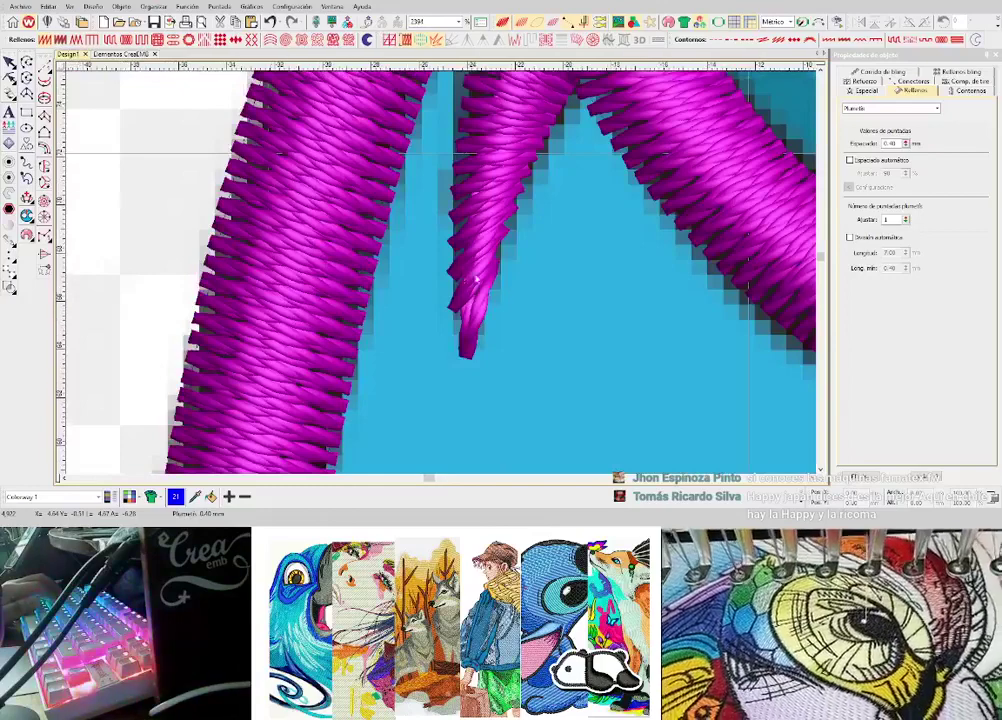
scroll(441, 277, down, 2)
scroll(716, 320, down, 1)
scroll(447, 275, down, 2)
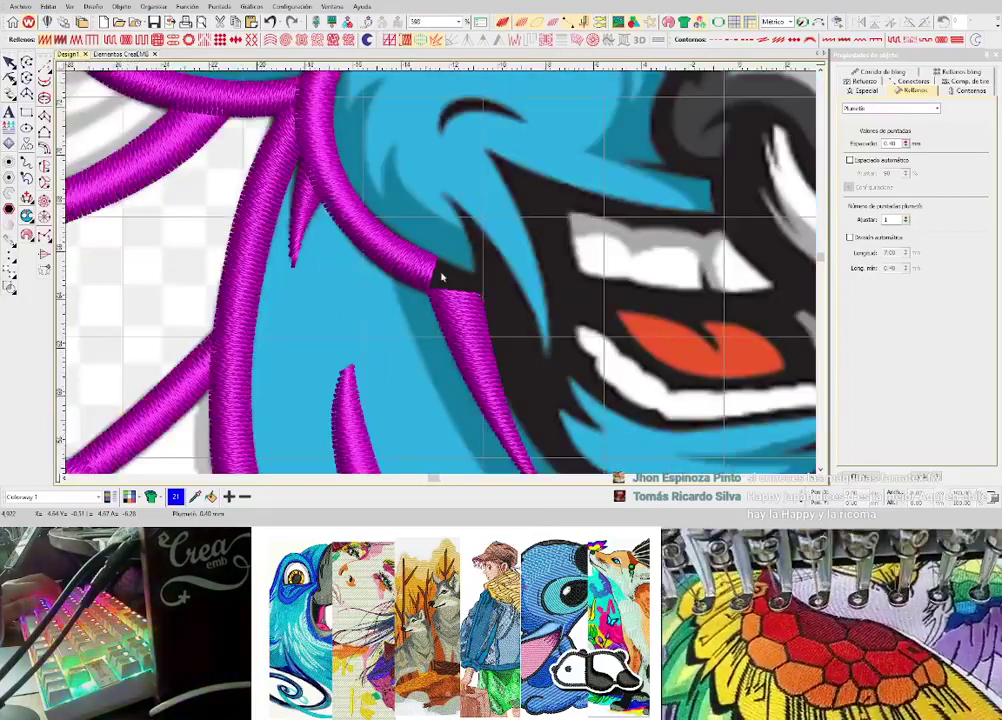
scroll(441, 277, up, 3)
key(space)
click(423, 288)
key(Return)
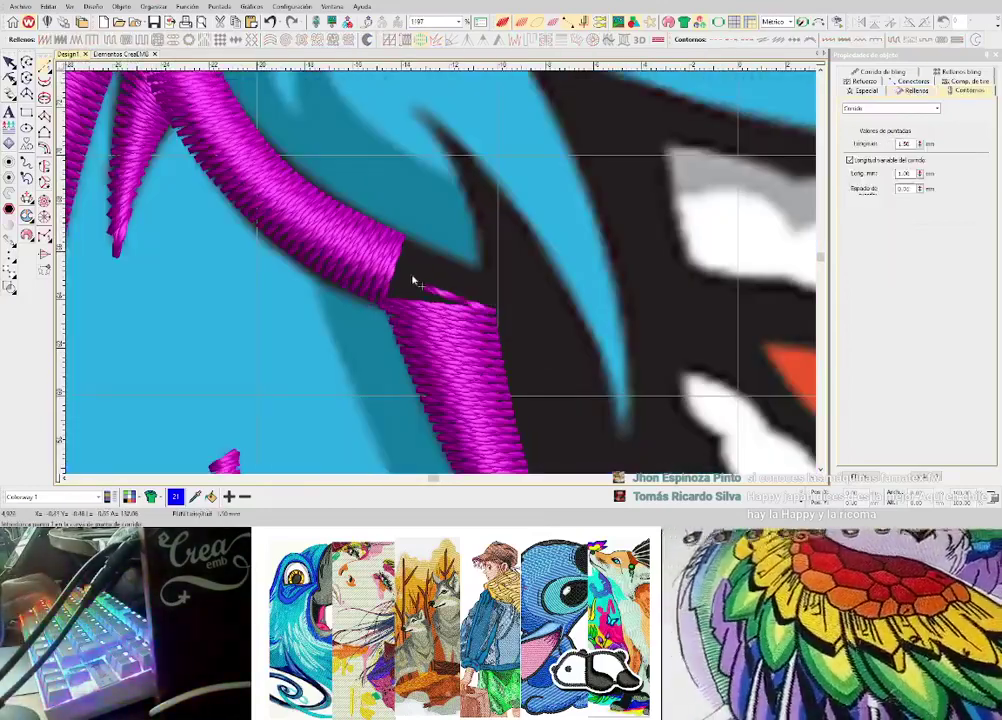
- Fill the black gap with a short satin column that continues the cheek column over the top of the tapered column
click(397, 278)
key(t)
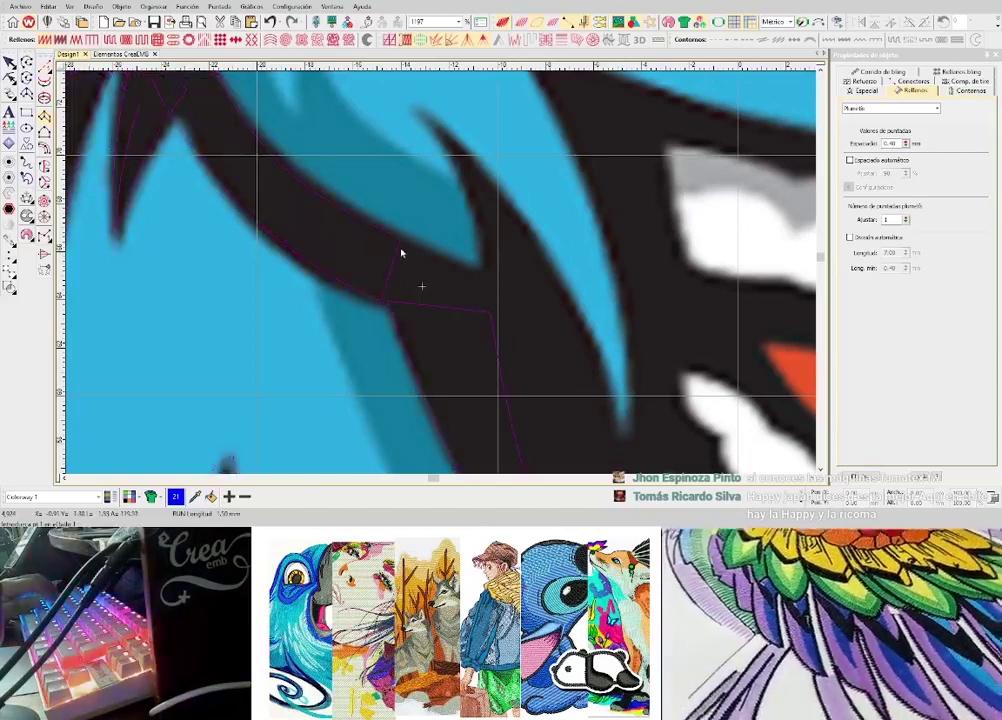
click(403, 244)
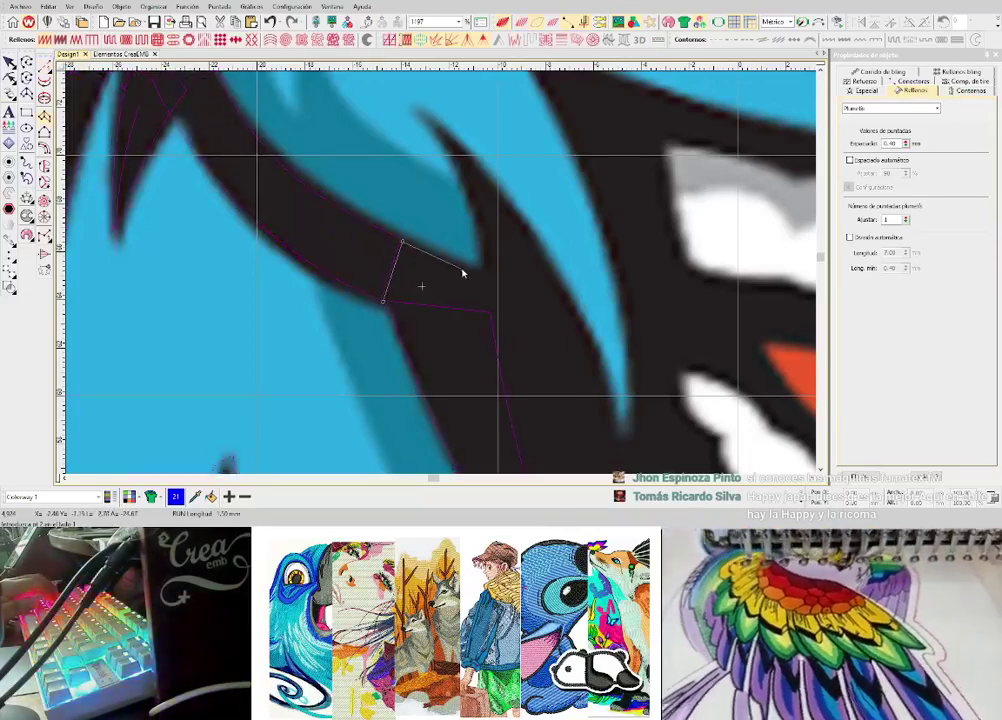
click(462, 268)
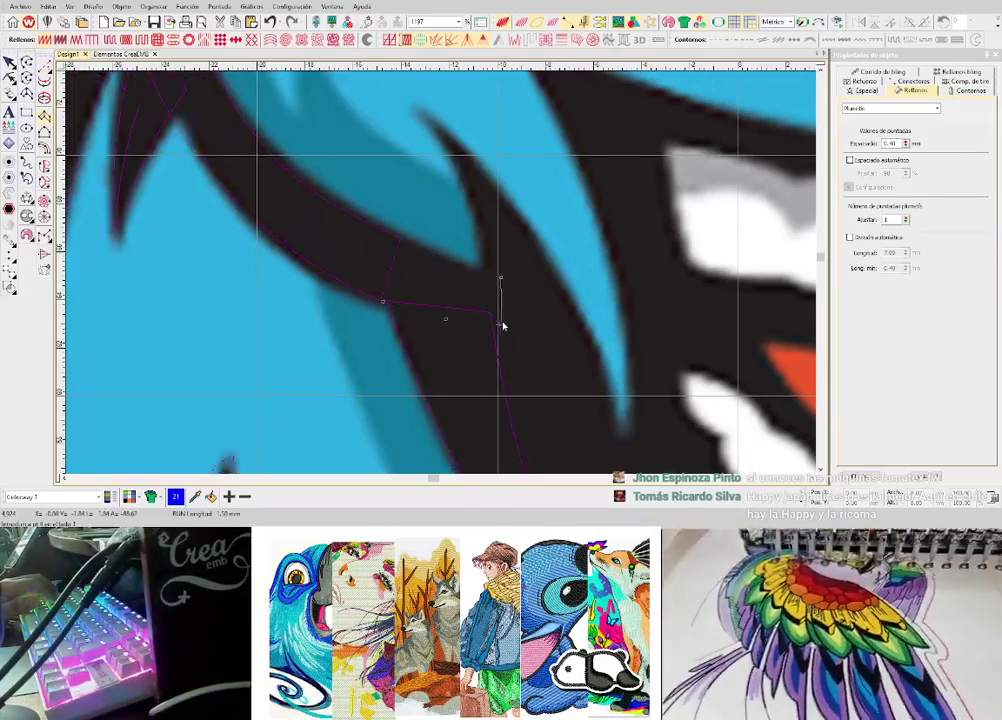
scroll(444, 265, down, 5)
click(444, 265)
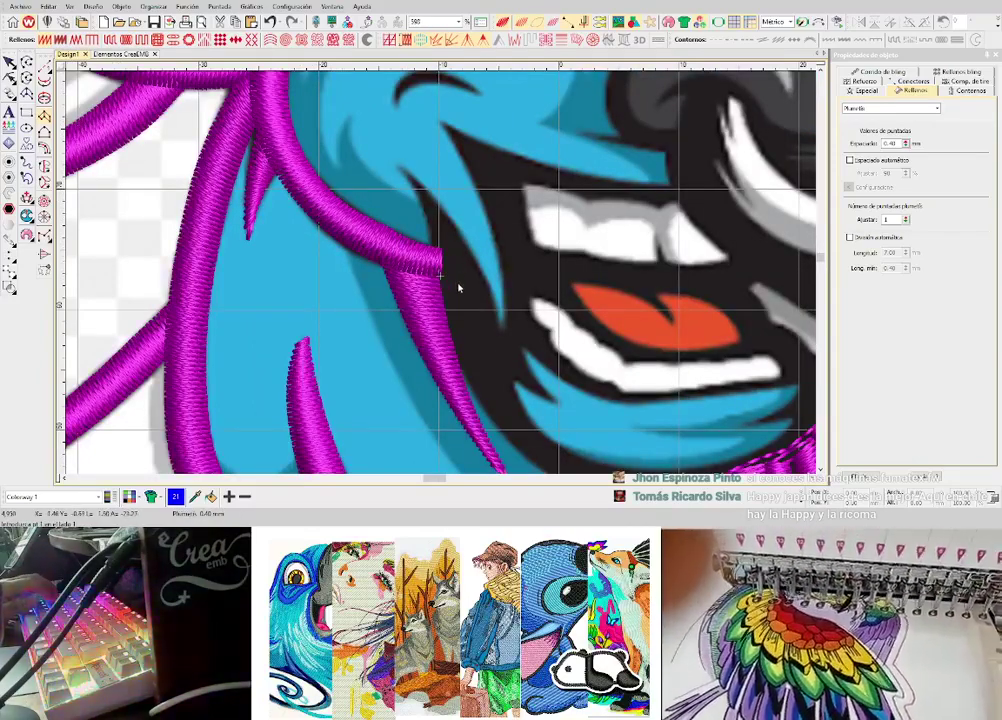
- Digitize a running stitch from the new column's end up through the thin curved spike behind the mouth to its tip
key(space)
click(472, 305)
click(444, 233)
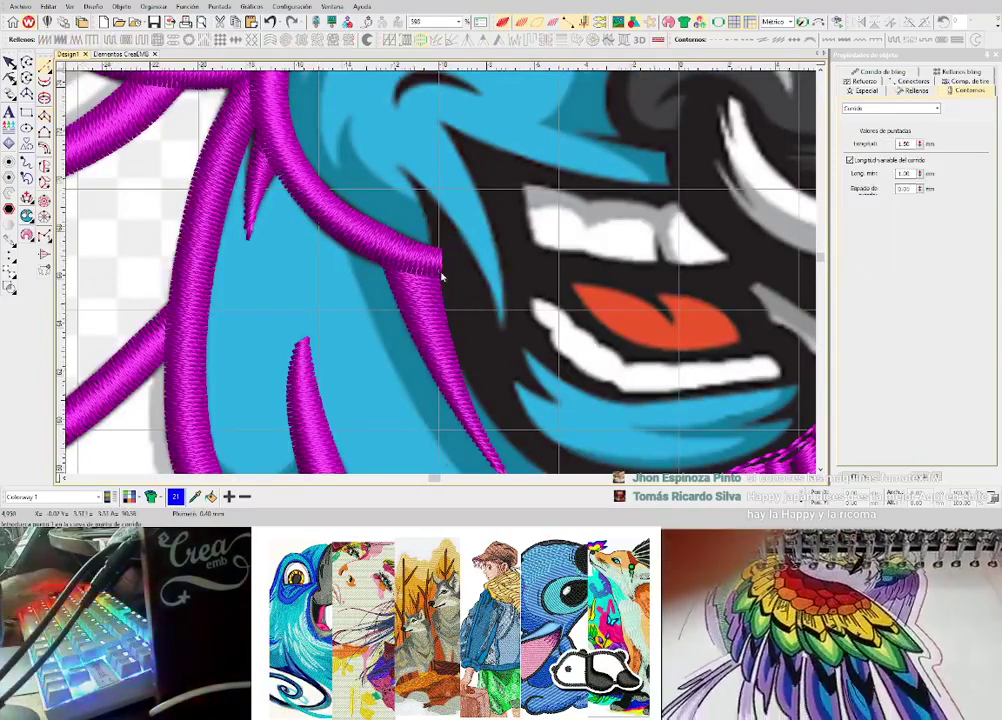
scroll(442, 276, up, 5)
click(457, 297)
click(423, 220)
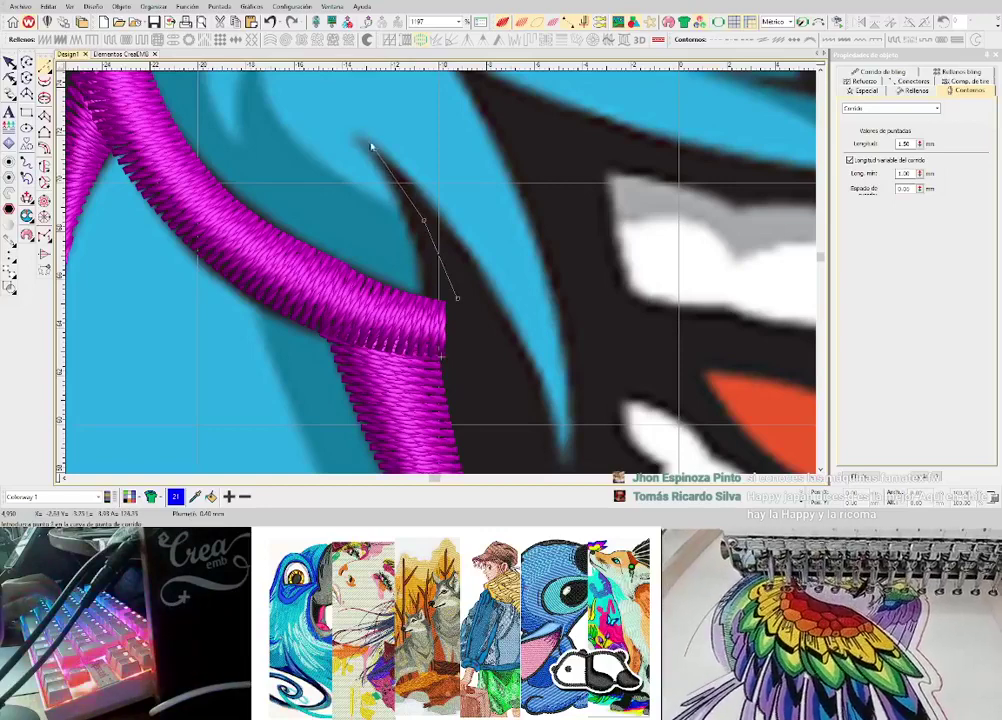
click(358, 136)
key(Return)
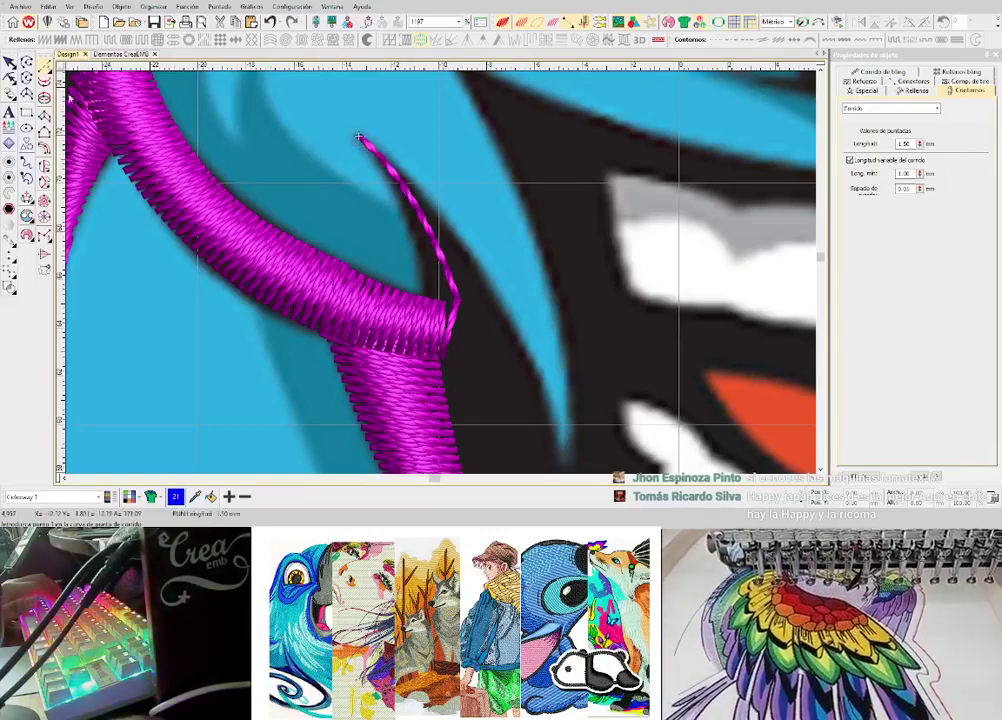
- Digitize a satin column over the curved black spike behind the mouth, from its tip down beside the tapered column toward the jaw
click(47, 118)
click(383, 152)
click(377, 158)
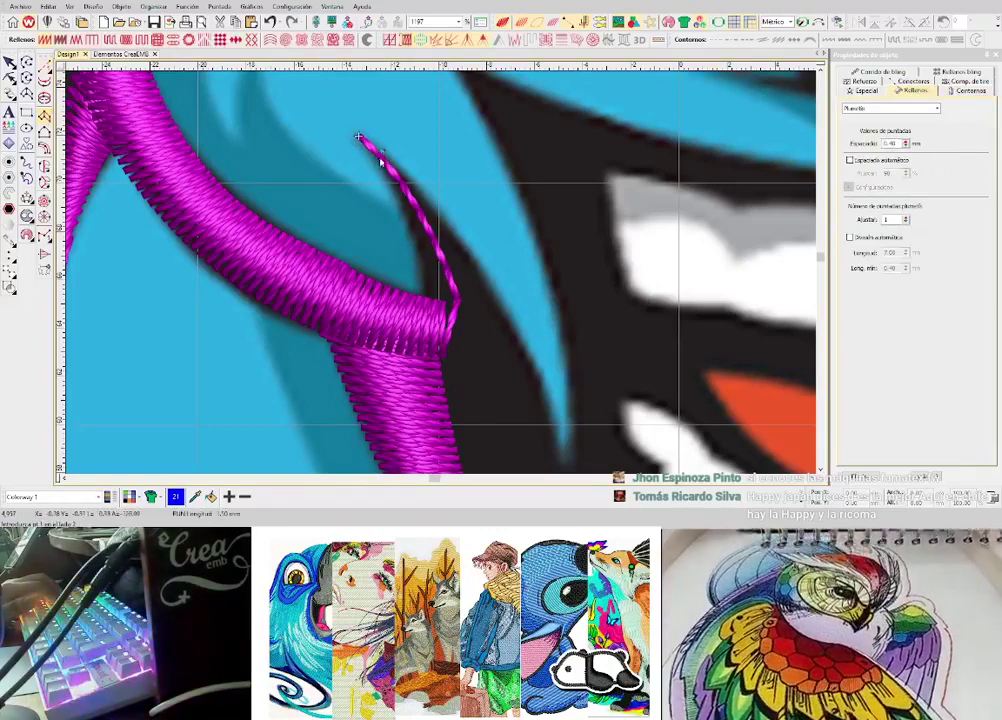
click(439, 211)
click(408, 226)
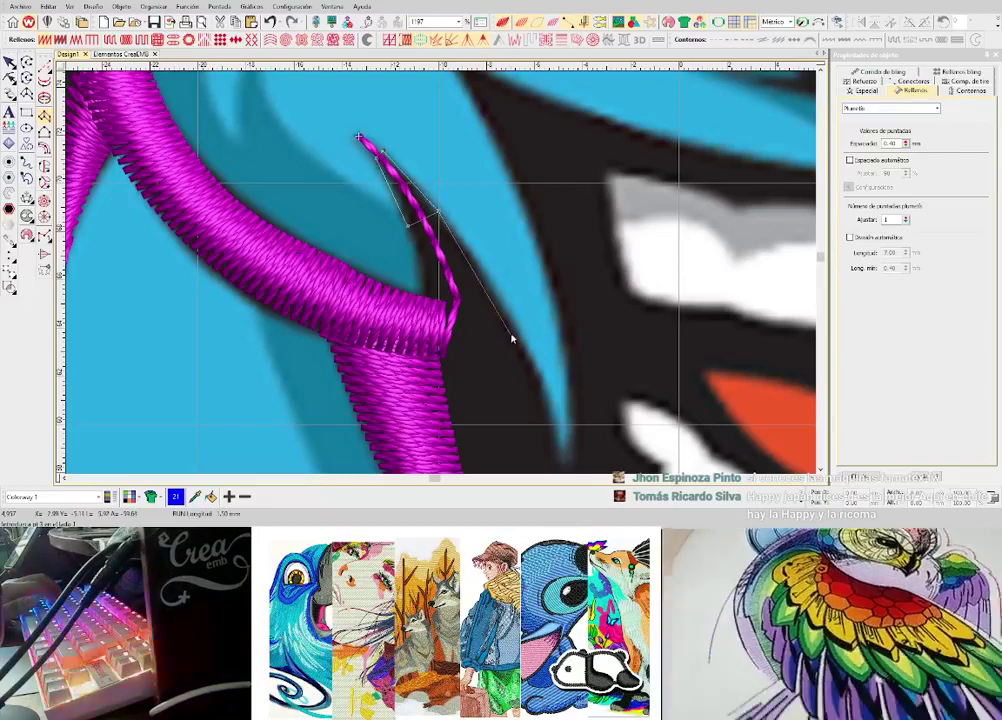
click(510, 328)
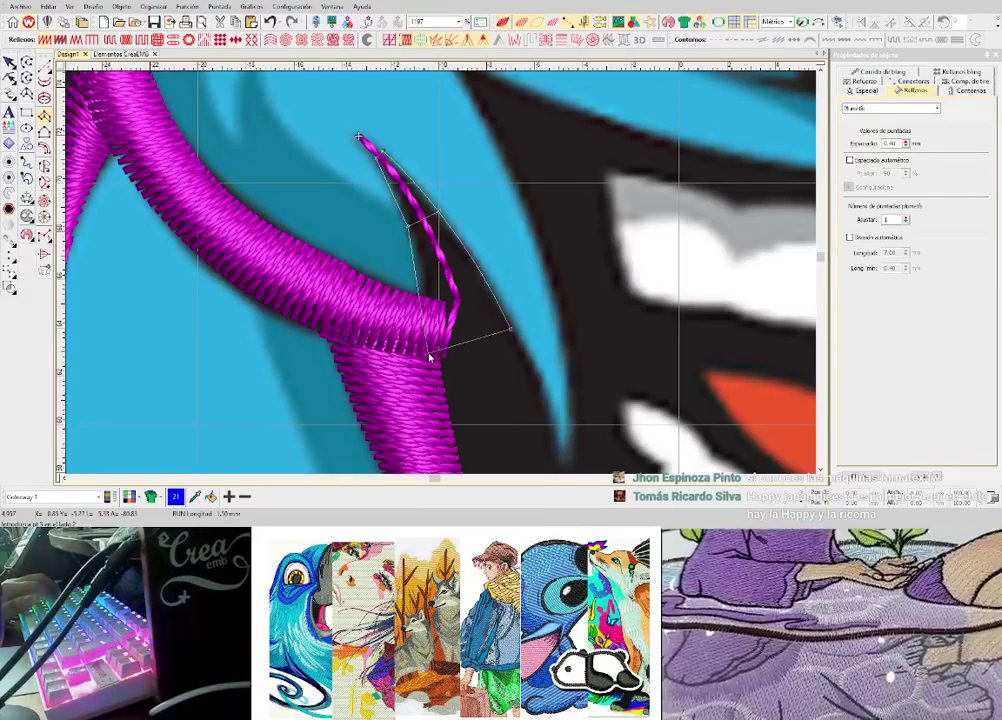
click(437, 347)
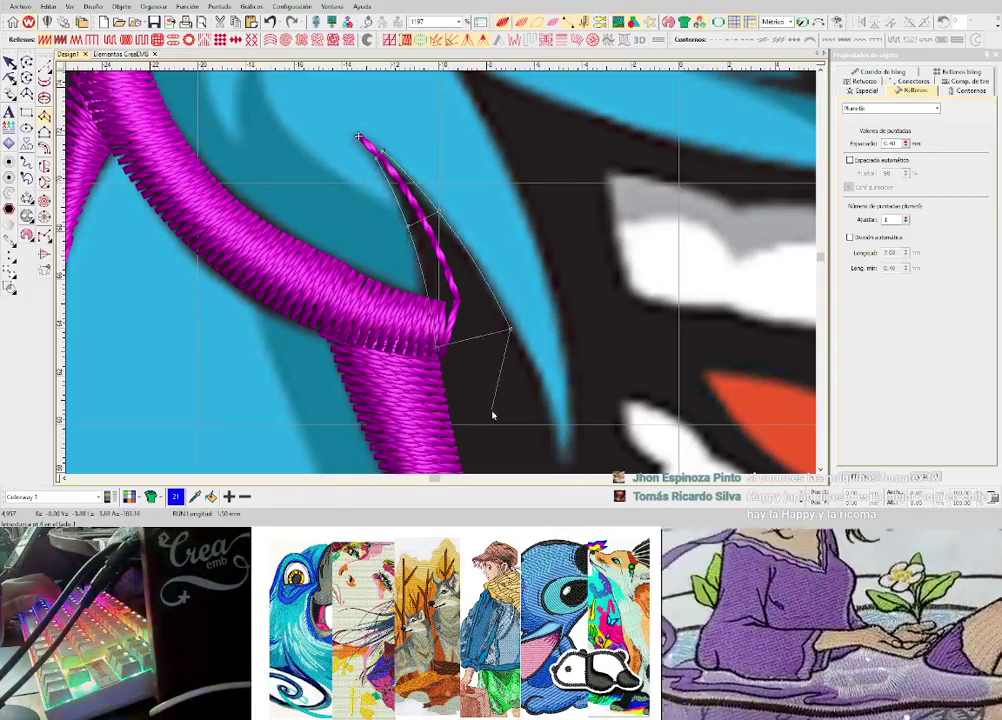
scroll(449, 284, down, 2)
click(449, 272)
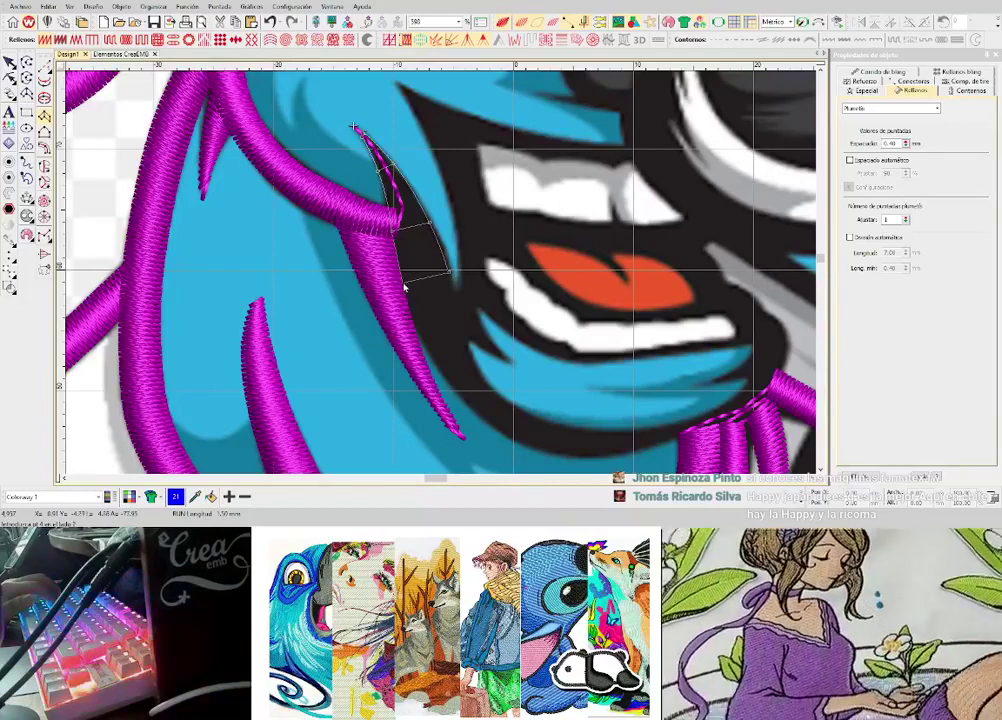
click(403, 283)
click(457, 311)
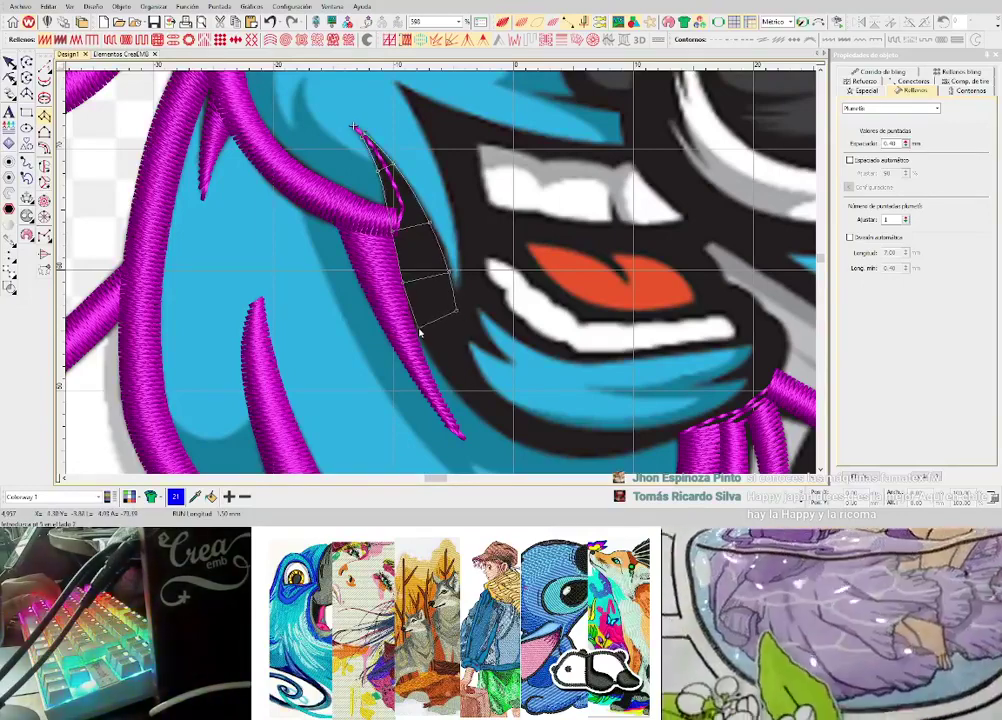
key(Return)
scroll(395, 203, up, 2)
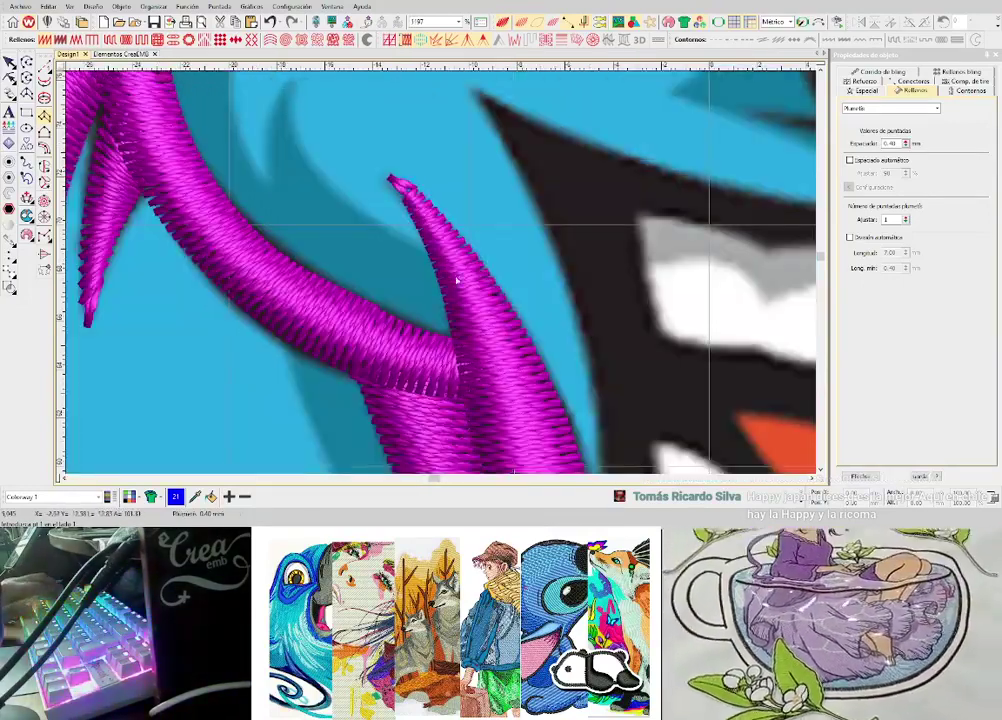
- Reshape the new spike column by moving its two upper outer-edge nodes to fit the artwork's tip
key(h)
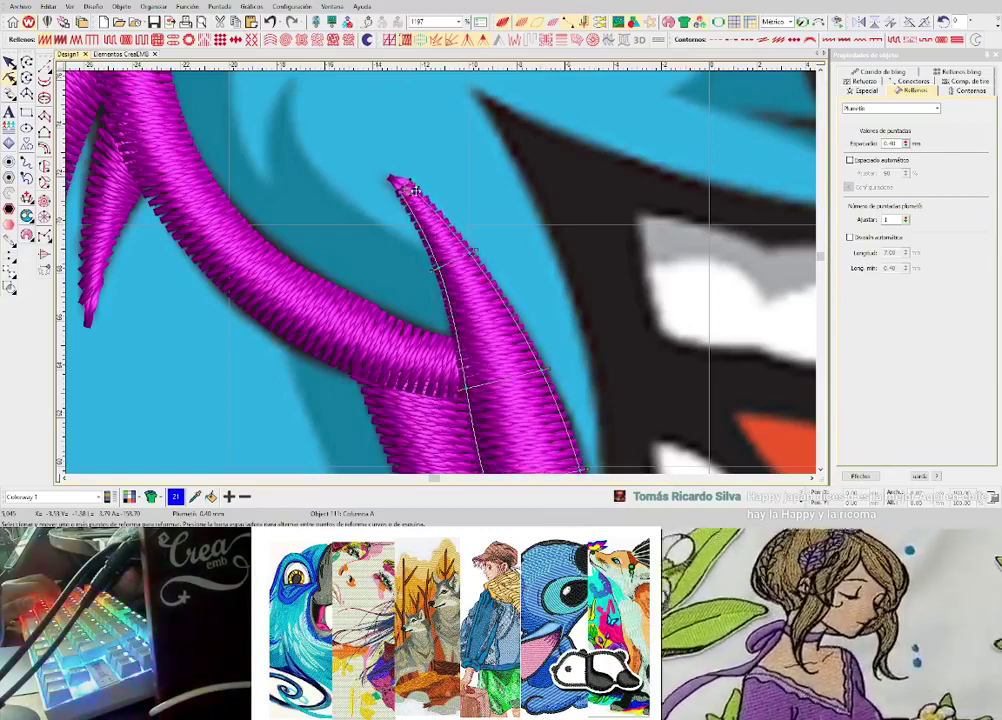
scroll(468, 252, down, 2)
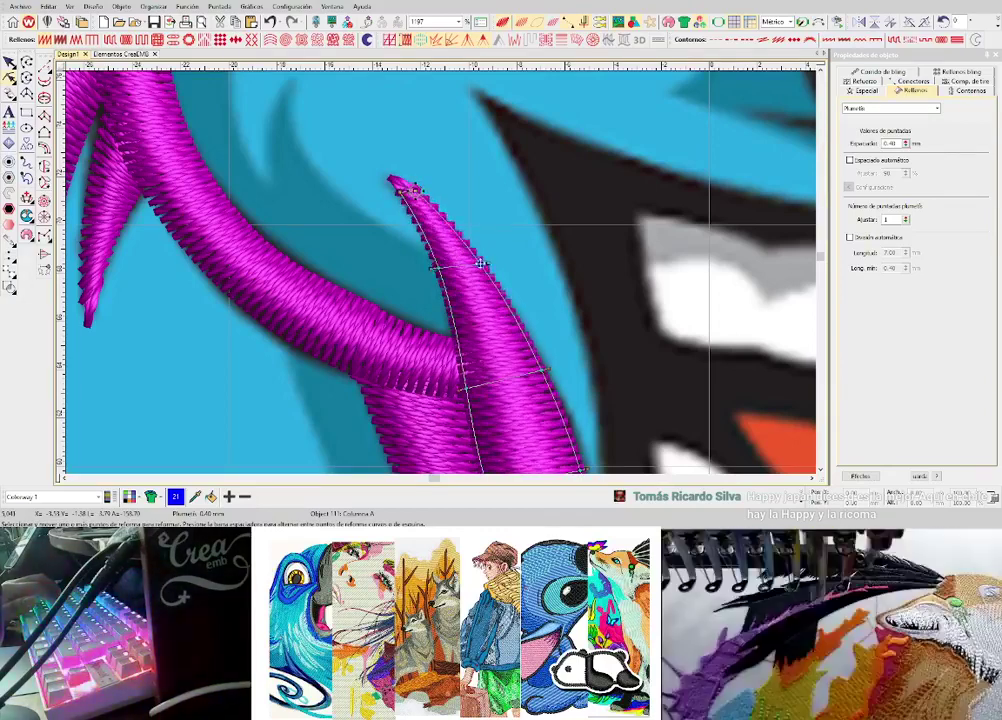
scroll(474, 325, down, 2)
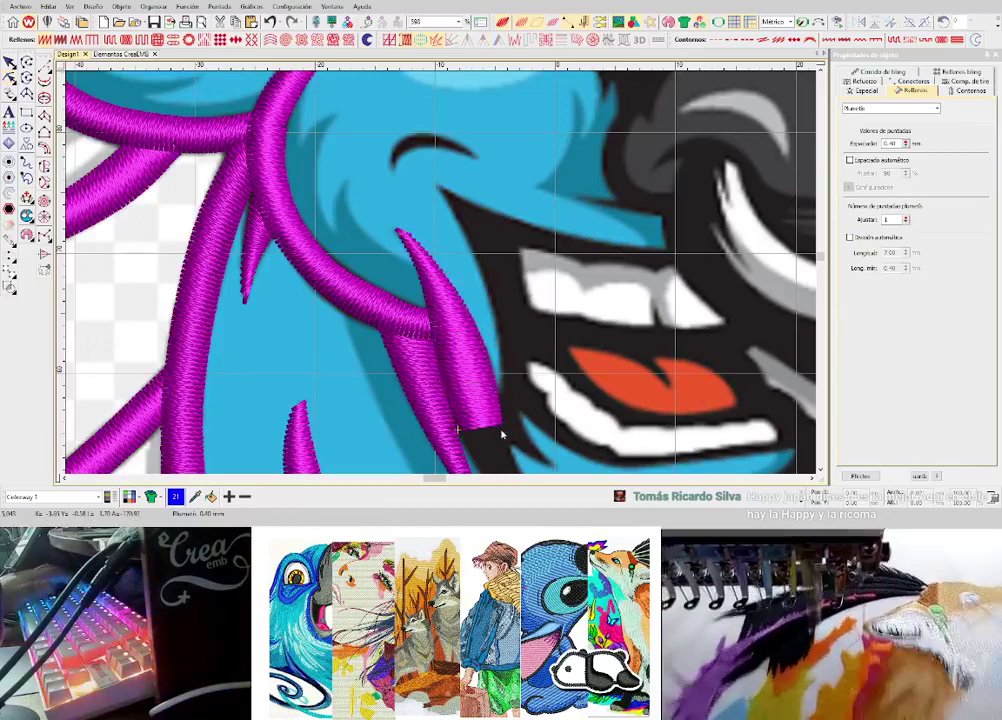
- Digitize a running stitch from the spike column's lower end across the black gap to the tip of the small spike beside the lower lip
scroll(497, 414, up, 2)
key(space)
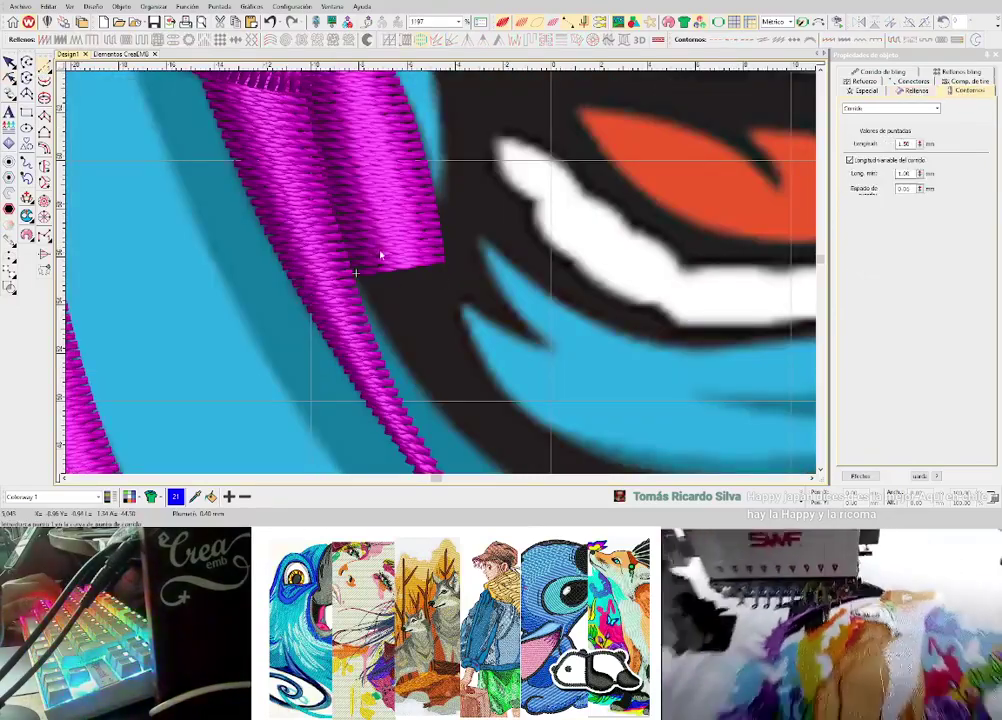
click(415, 283)
click(464, 275)
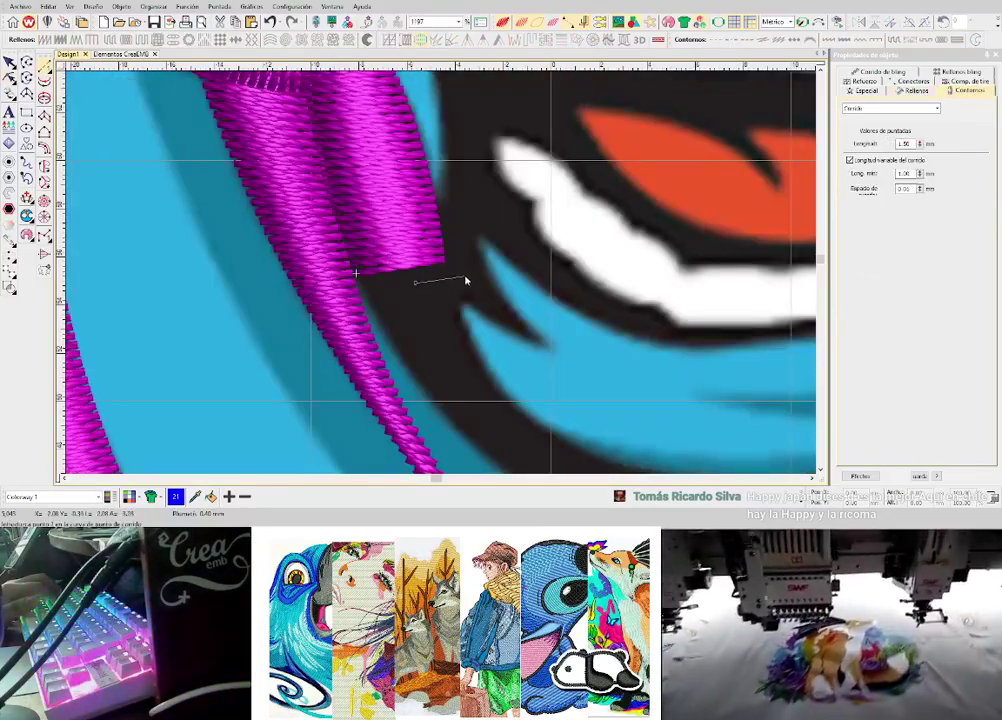
click(500, 310)
click(552, 350)
key(Return)
scroll(552, 350, up, 1)
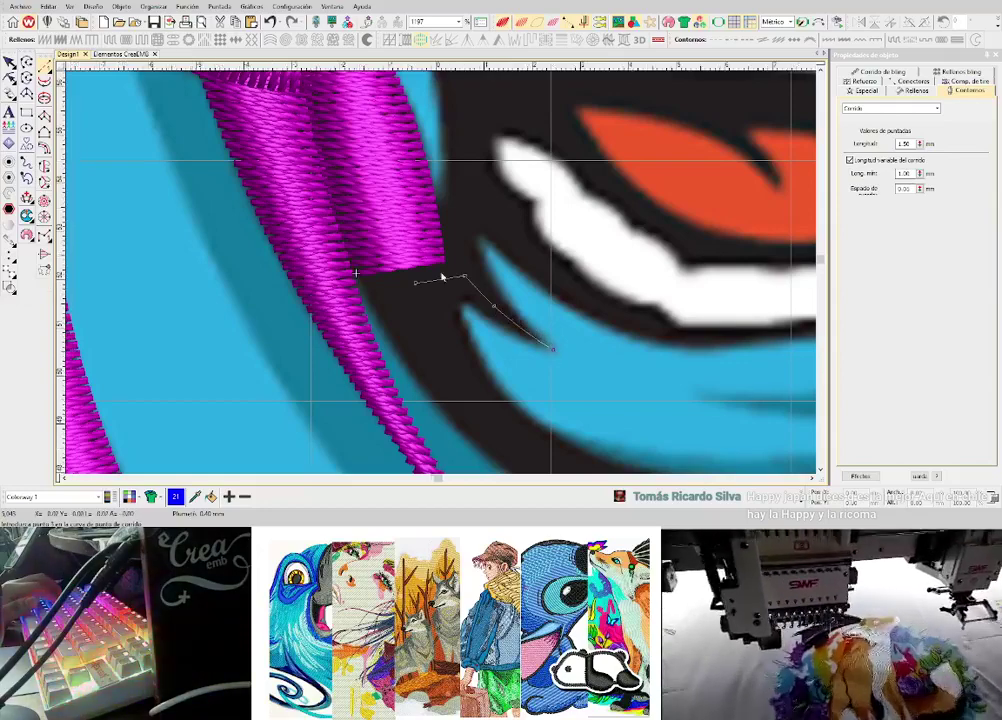
- Cover the small spike beside the lower lip with a satin column running from its tip up along the large spike column's edge
key(space)
scroll(443, 275, down, 2)
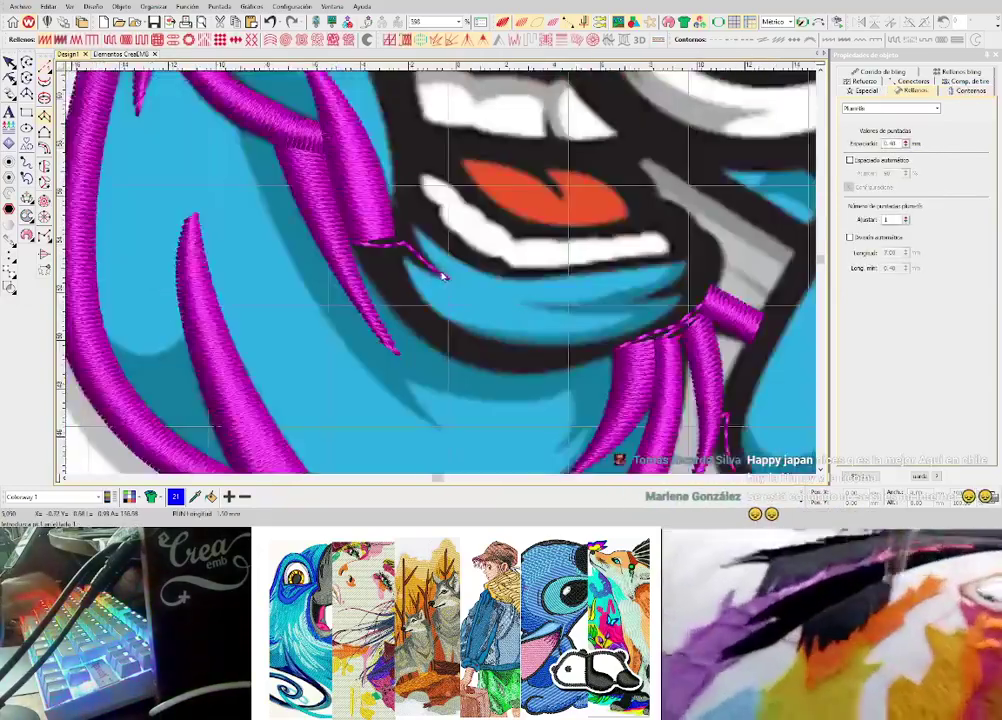
scroll(442, 275, up, 1)
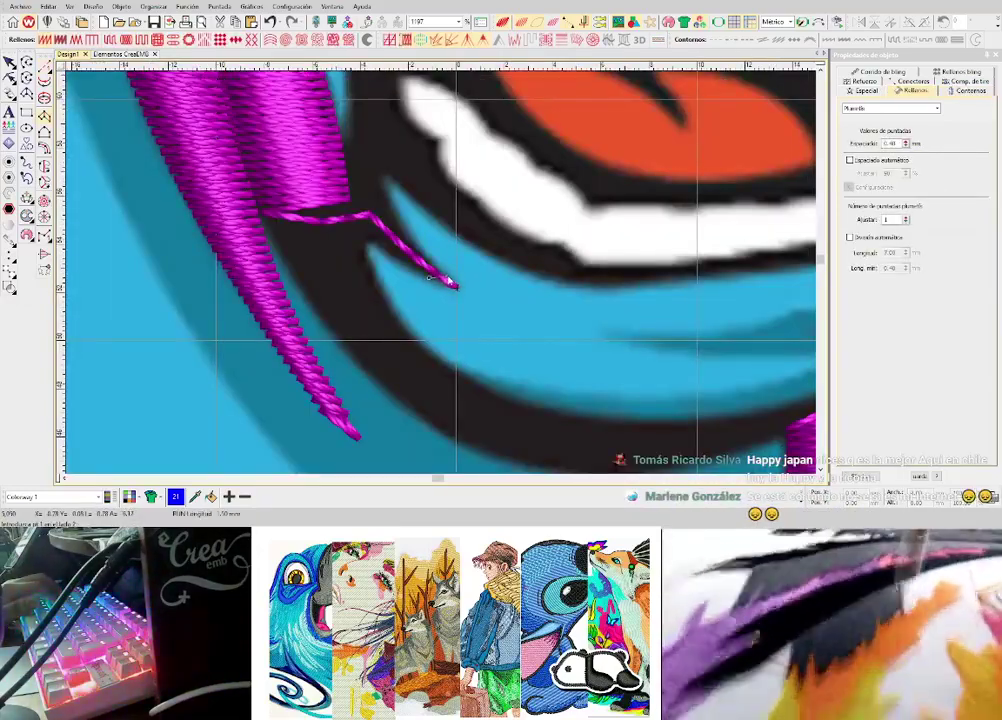
click(448, 277)
click(371, 241)
click(404, 230)
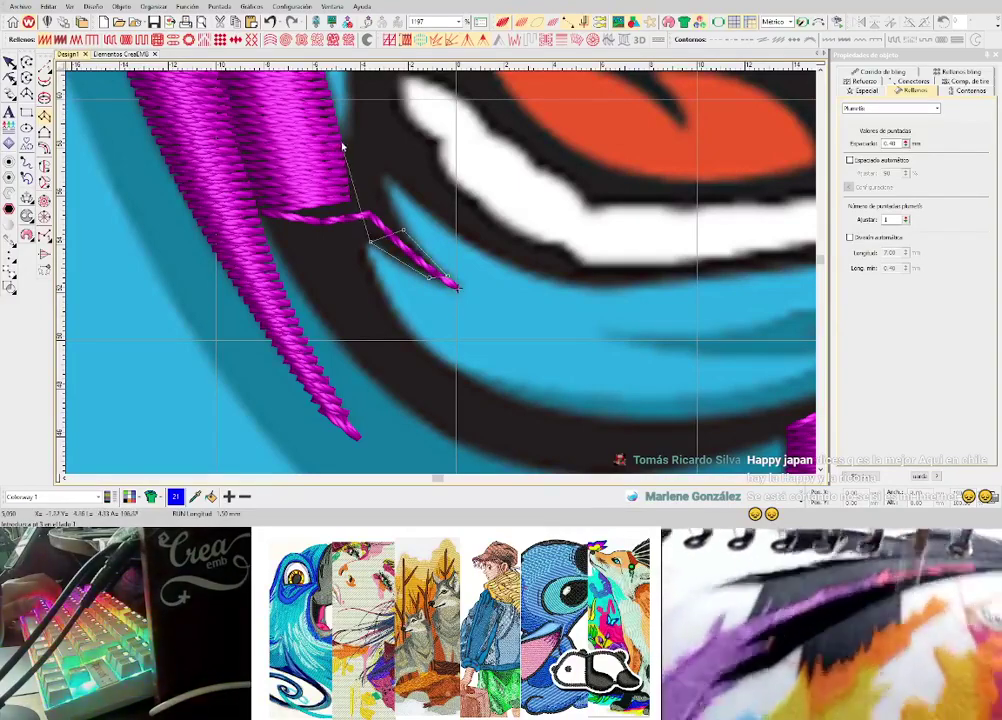
click(342, 147)
click(377, 130)
key(Return)
scroll(378, 130, down, 2)
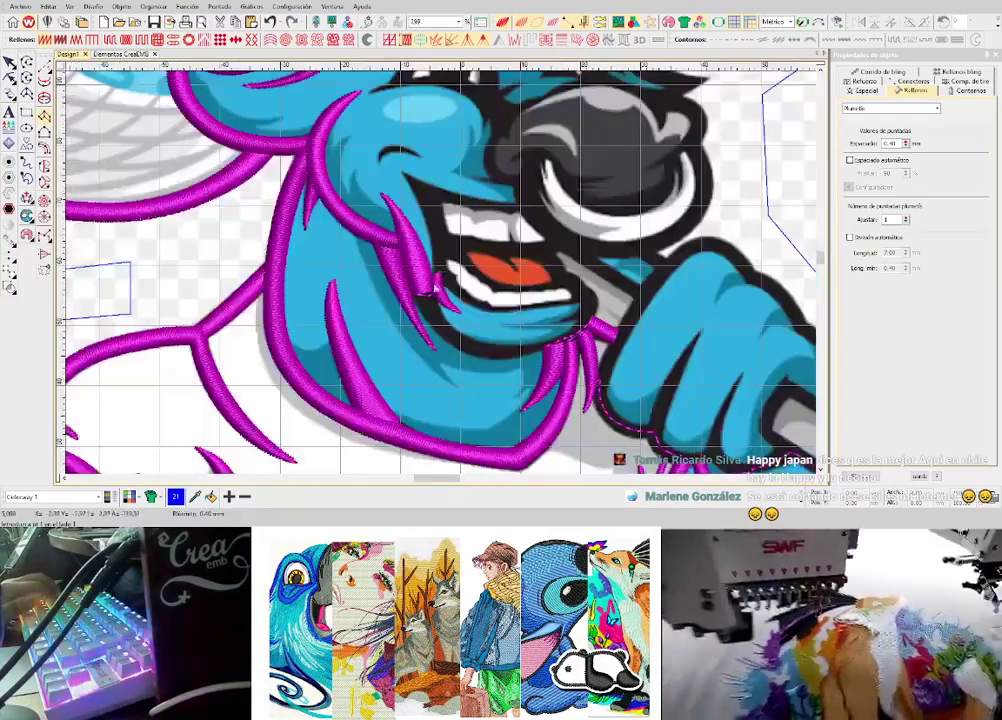
- Reshape the small spike column's wide upper end by moving its inner corner node up to level the end
key(z)
key(z)
click(478, 252)
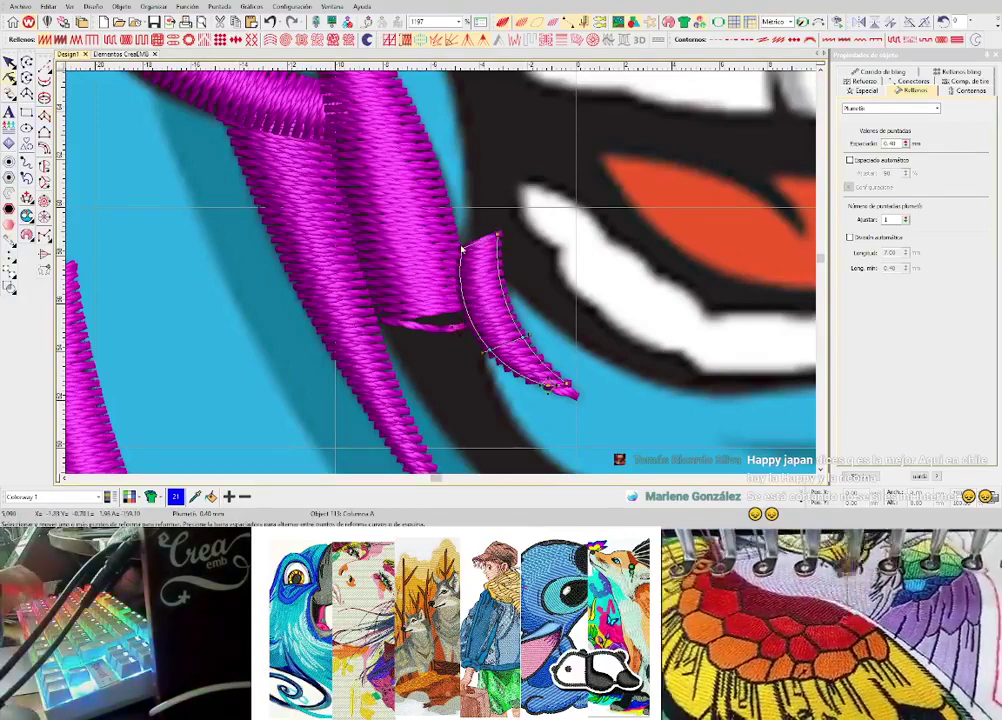
key(Escape)
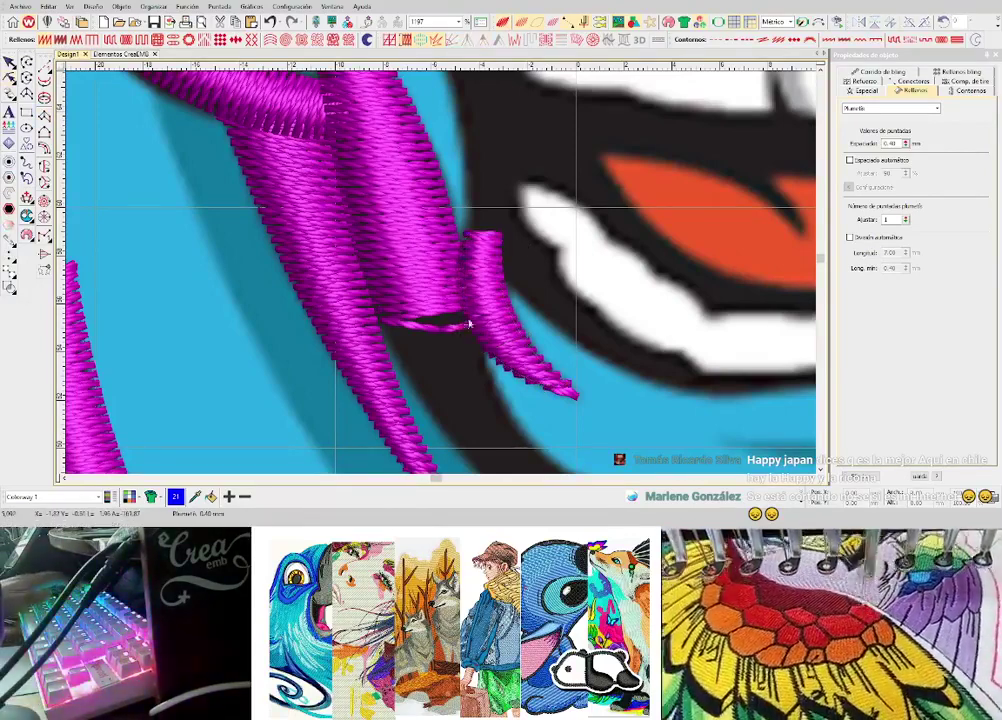
- Digitize a long curved satin column from the large spike column's lower end along the black outline under the lower lip to the staff's satin column
key(space)
key(s)
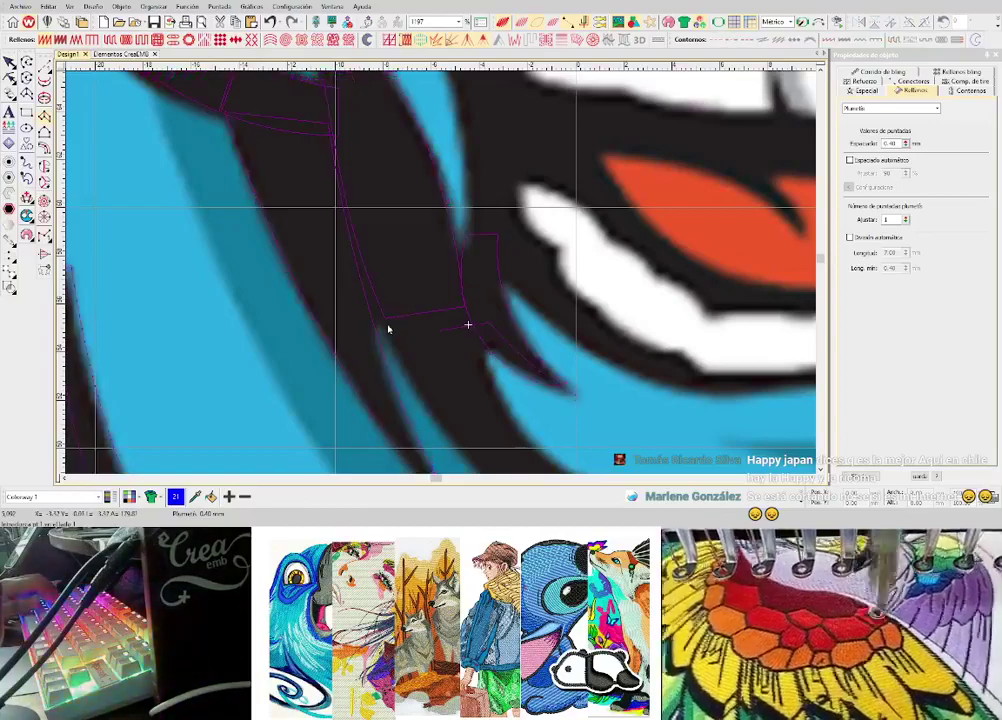
click(387, 325)
click(468, 311)
key(s)
key(c)
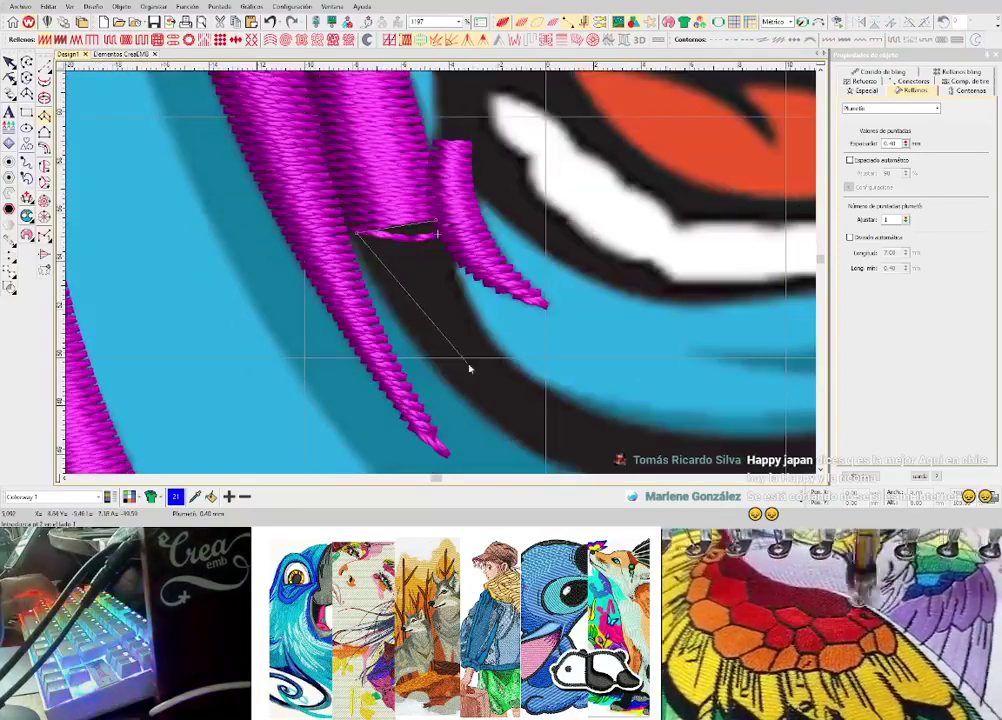
right_click(443, 382)
right_click(493, 341)
key(c)
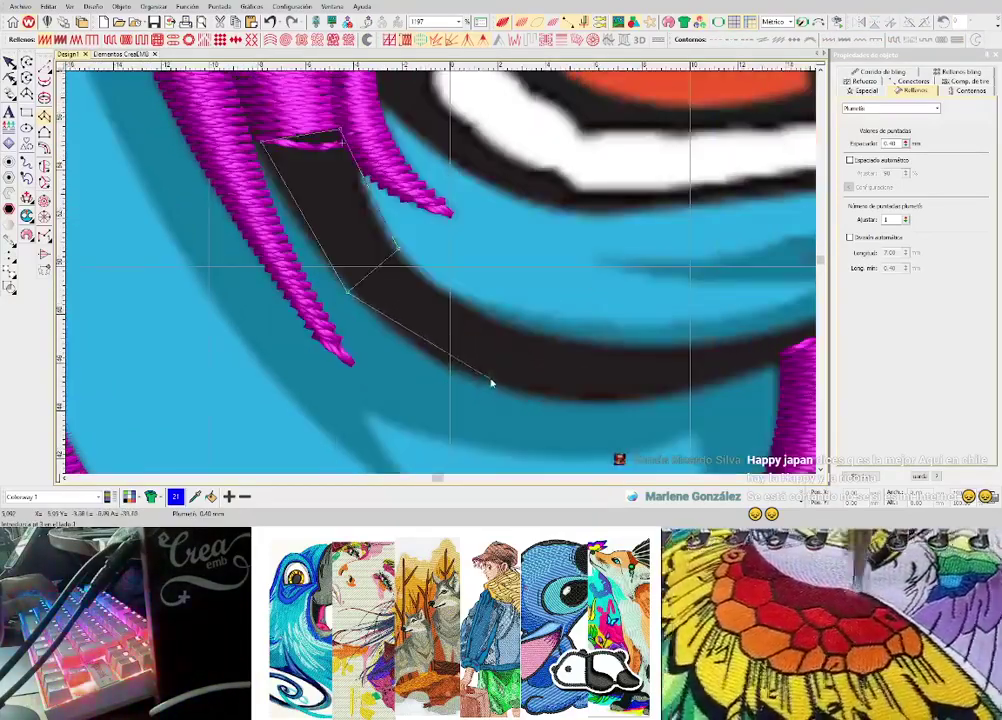
right_click(490, 381)
right_click(500, 322)
right_click(667, 396)
right_click(667, 343)
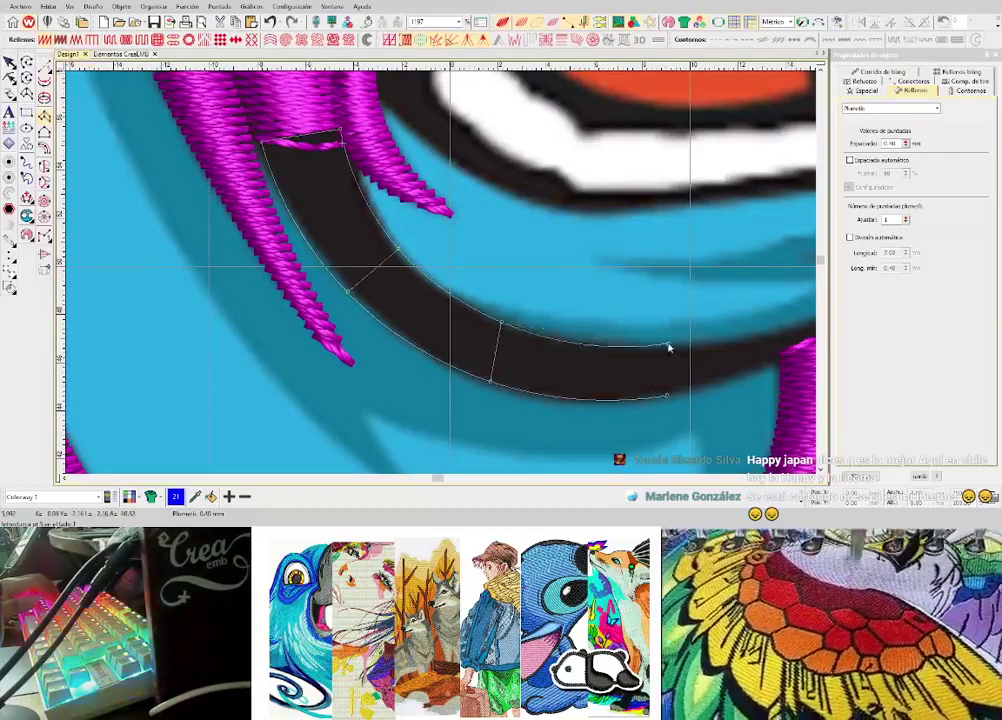
key(c)
right_click(731, 305)
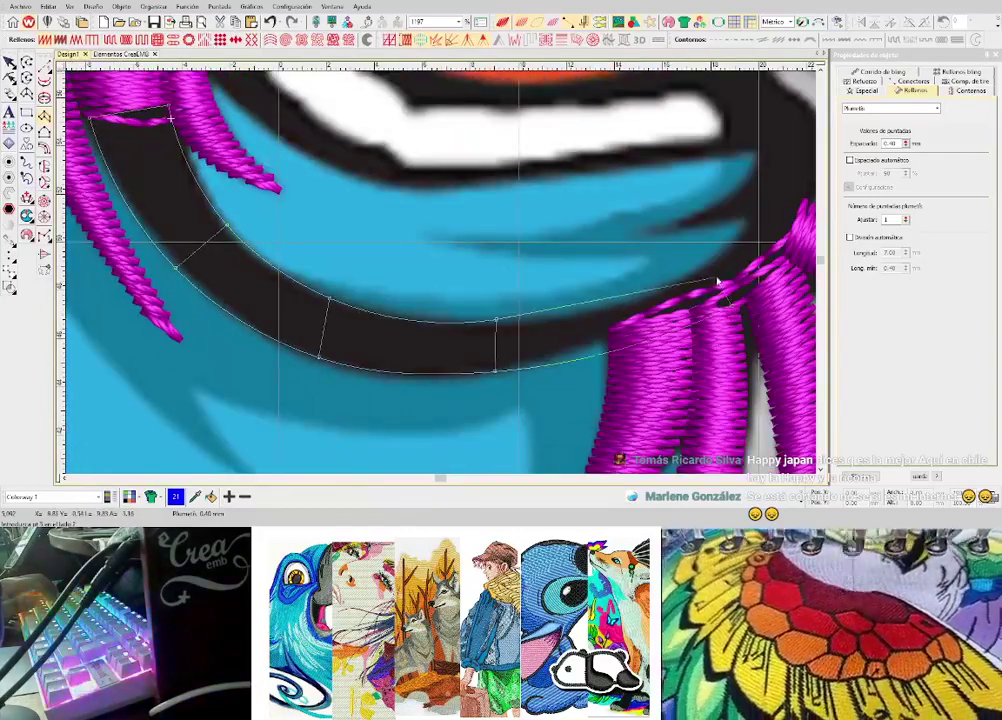
click(704, 272)
key(c)
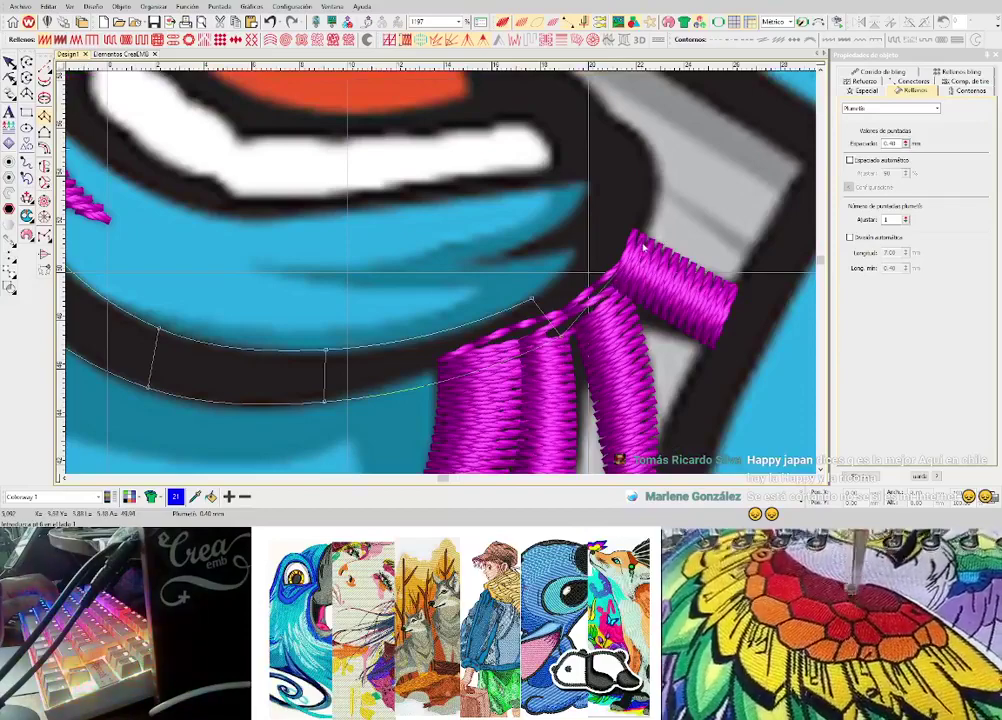
click(625, 223)
click(623, 223)
key(Return)
scroll(623, 223, down, 1)
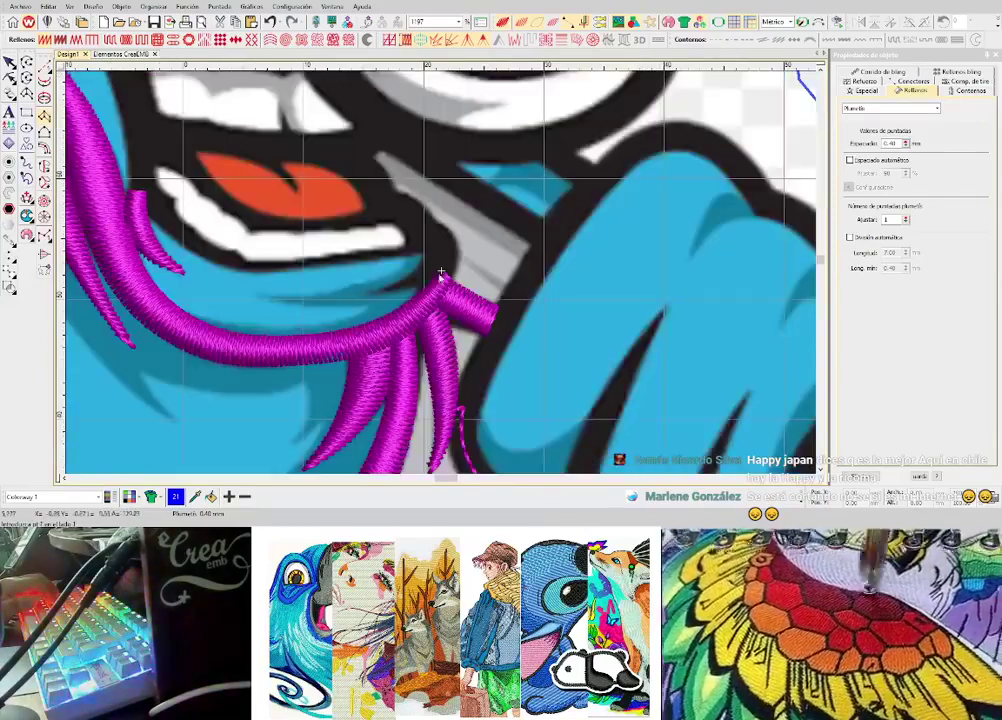
- Digitize a running stitch from the lip column's end to the tip of the small black spike below the mouth's far corner
scroll(446, 270, up, 2)
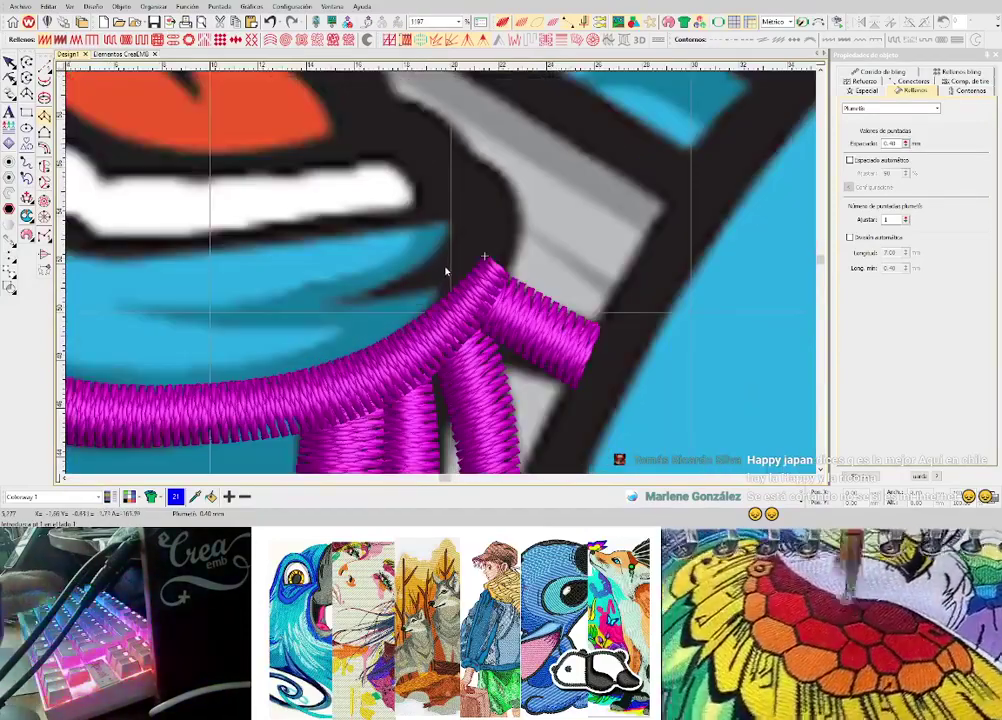
key(space)
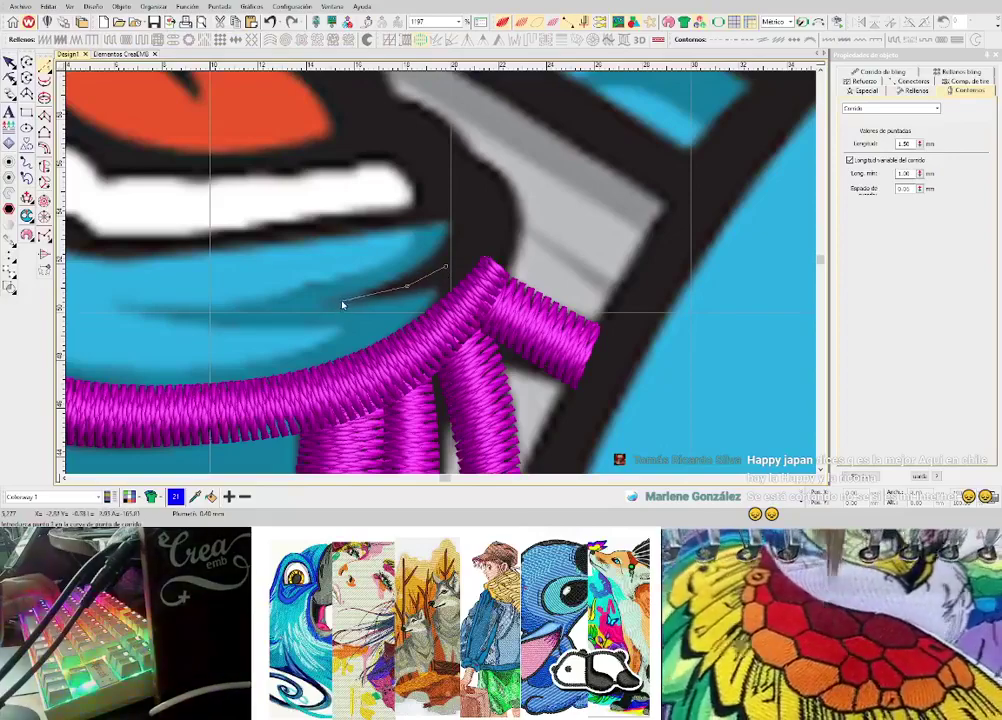
click(343, 298)
key(Return)
- Digitize a satin column from that spike's tip, widening and curving up around the black mouth corner beside the staff
key(space)
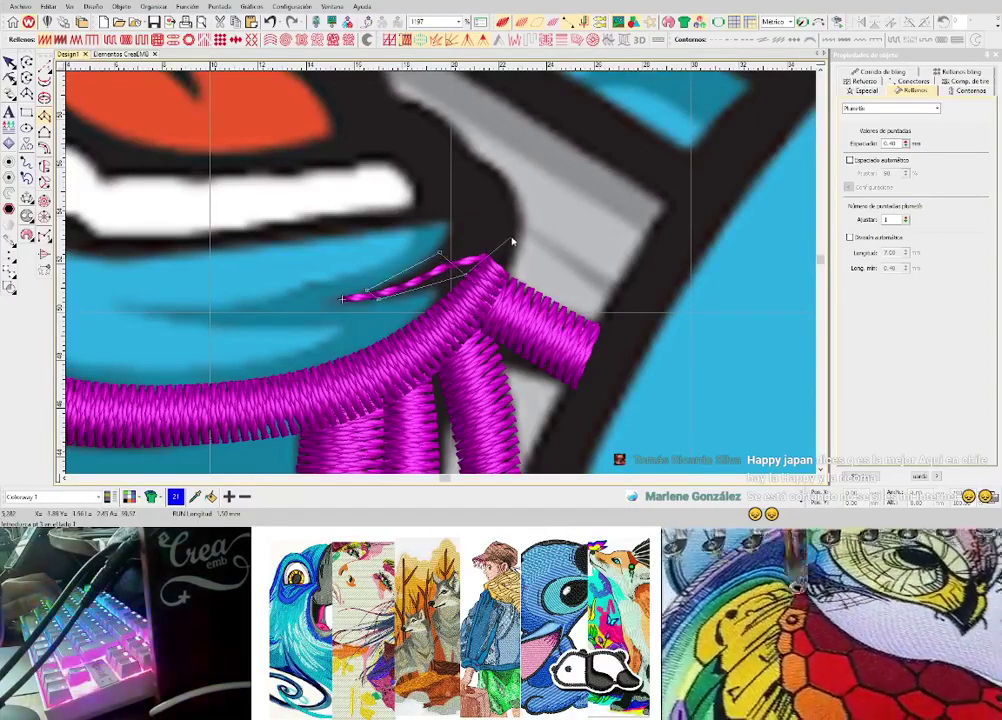
click(459, 221)
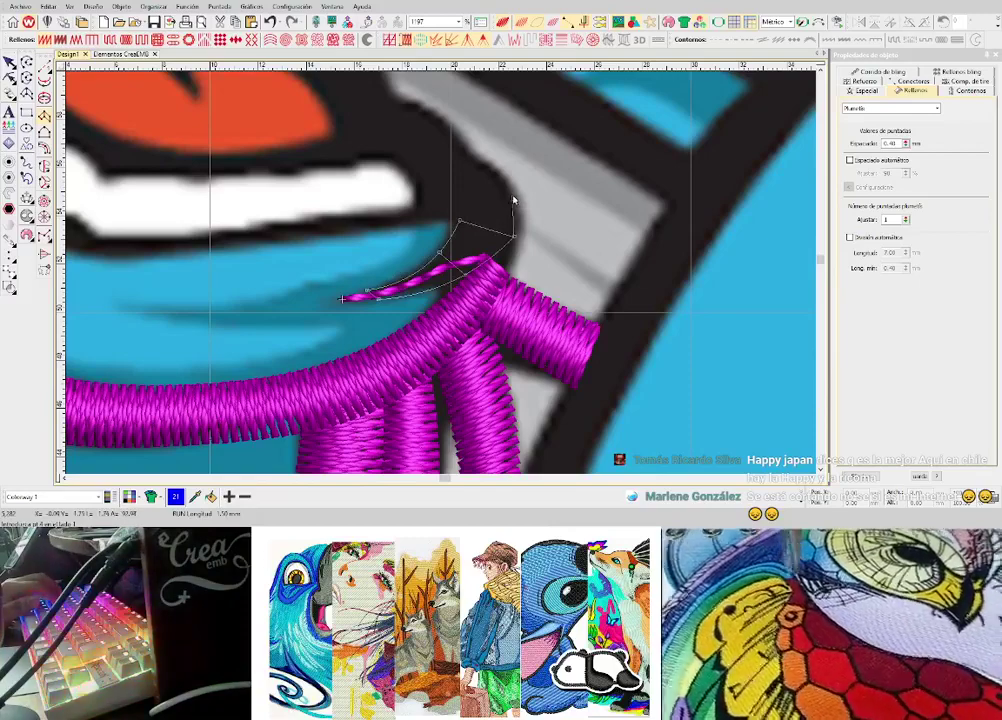
right_click(513, 196)
click(467, 196)
key(Return)
scroll(467, 196, up, 1)
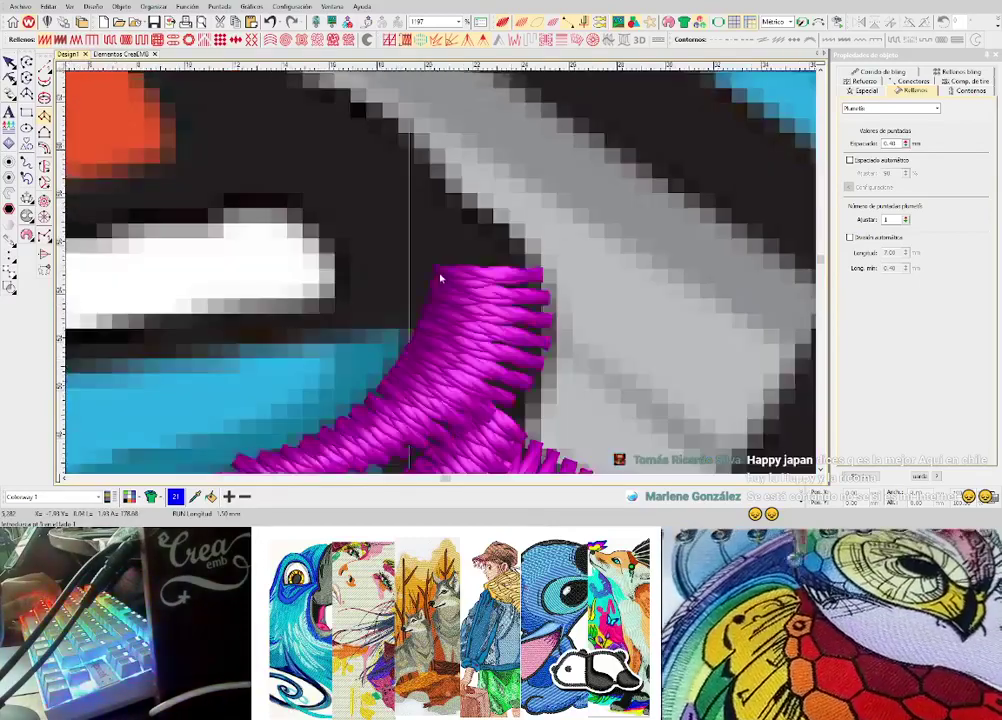
scroll(442, 277, down, 2)
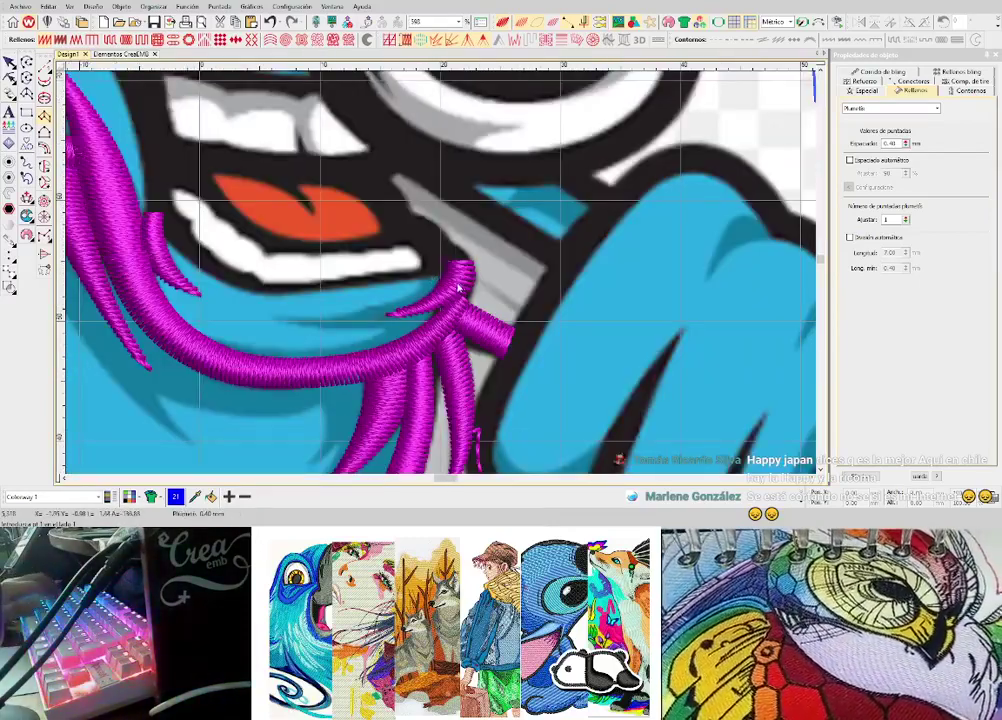
- Reshape the long lip column's end by moving both end nodes so it overlaps the mouth-corner column
scroll(459, 289, up, 2)
click(456, 311)
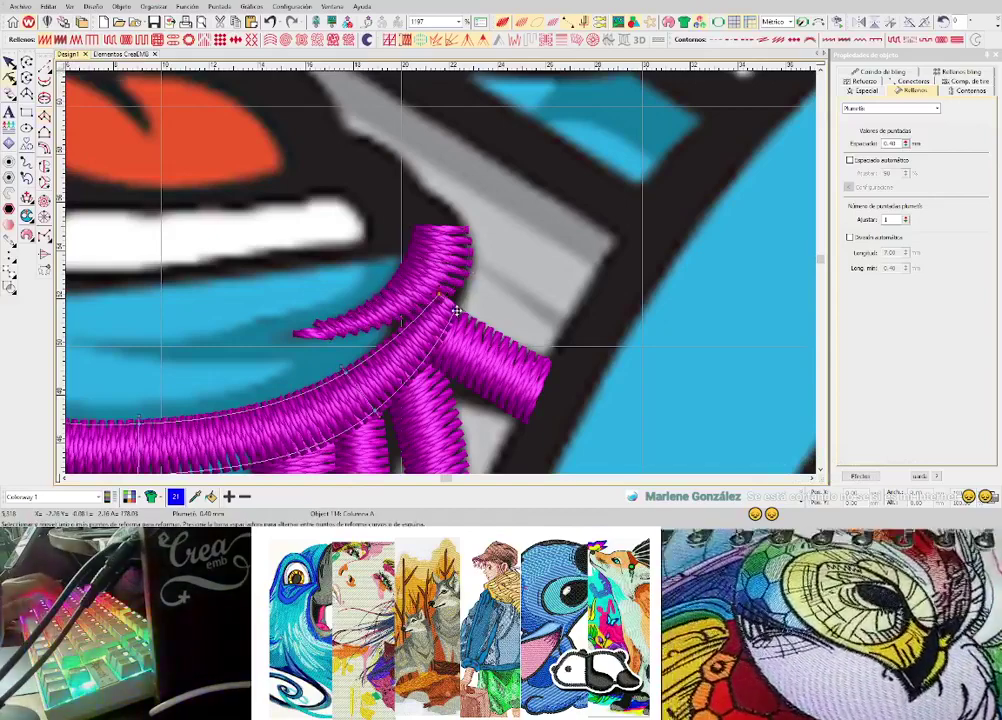
drag(456, 311, 424, 287)
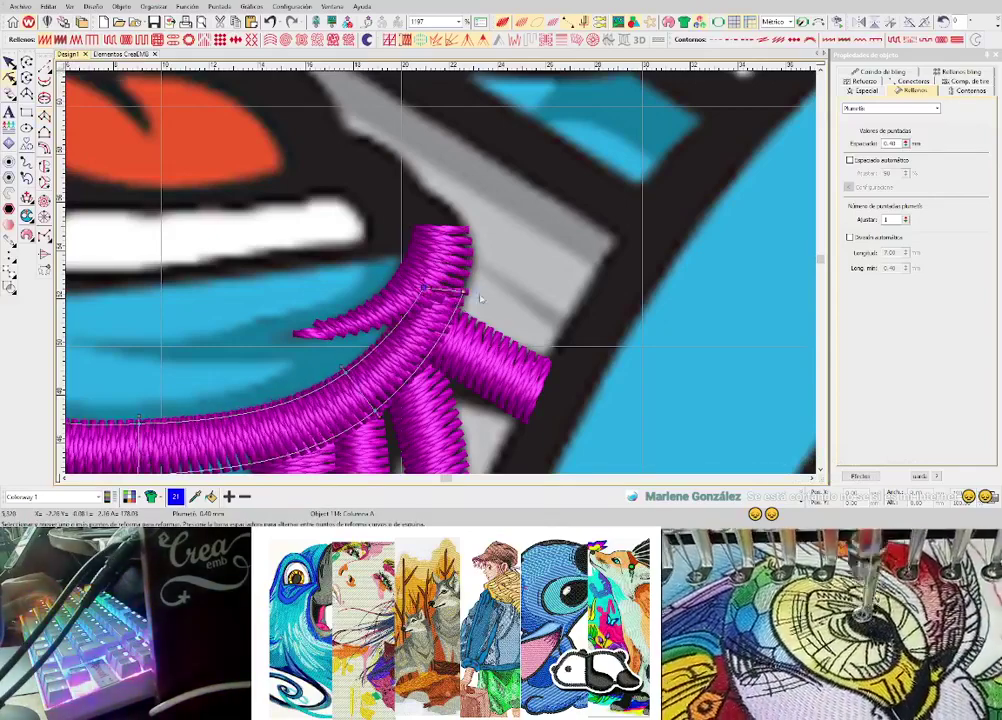
scroll(470, 290, down, 4)
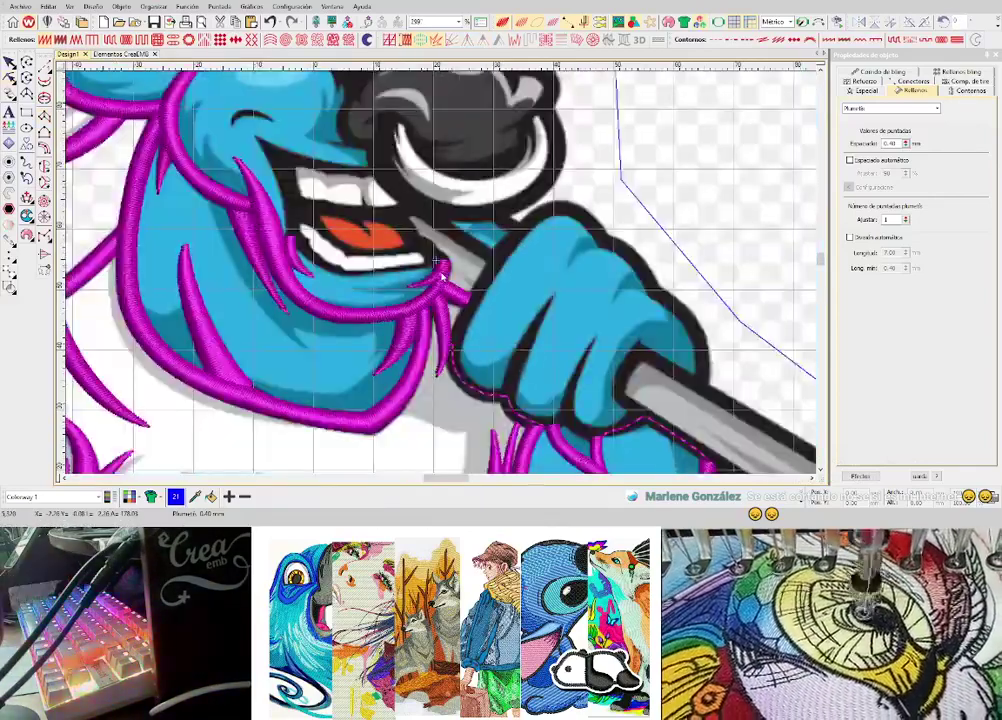
- Switch the outline type to vector and draw a curved guide from the upper teeth's outer corner down to the lower teeth's tip
scroll(441, 274, up, 1)
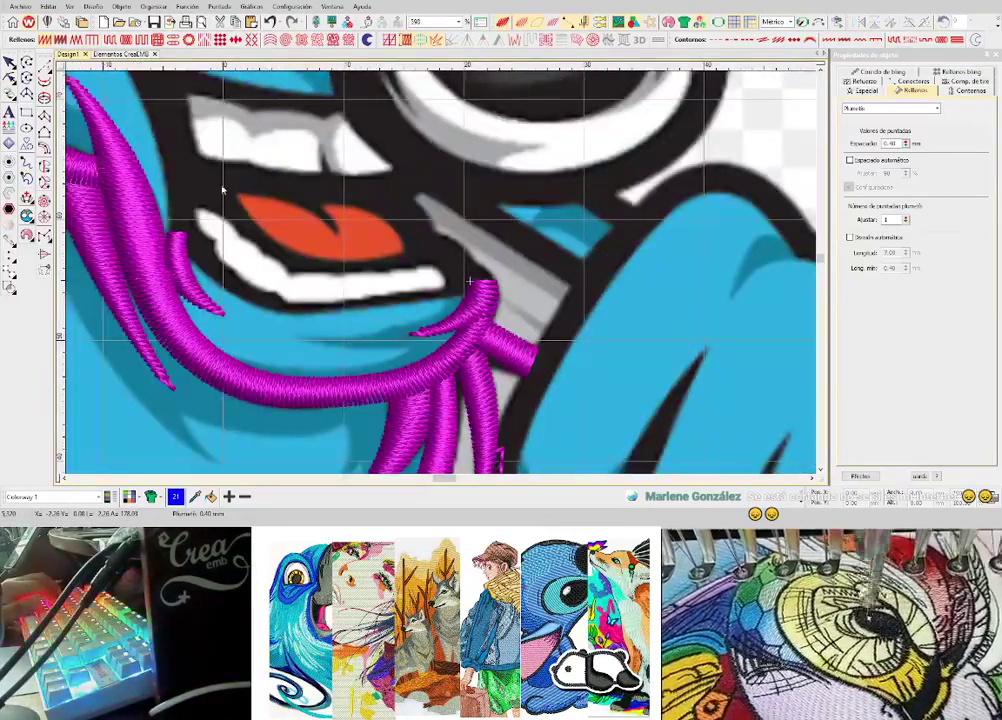
click(47, 69)
scroll(453, 286, down, 3)
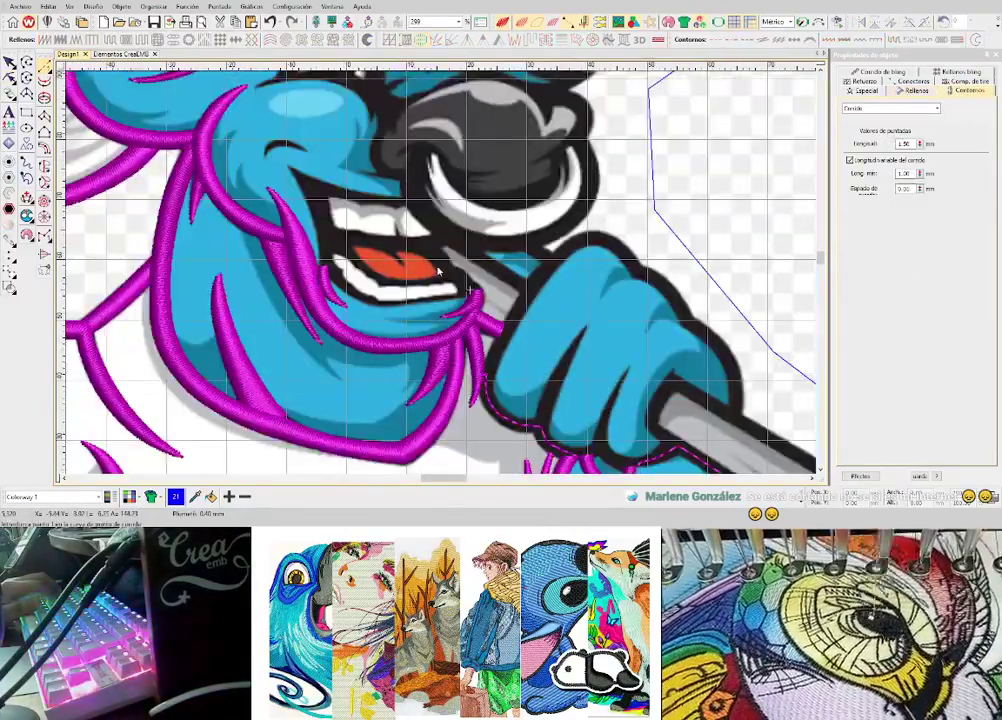
scroll(436, 265, up, 3)
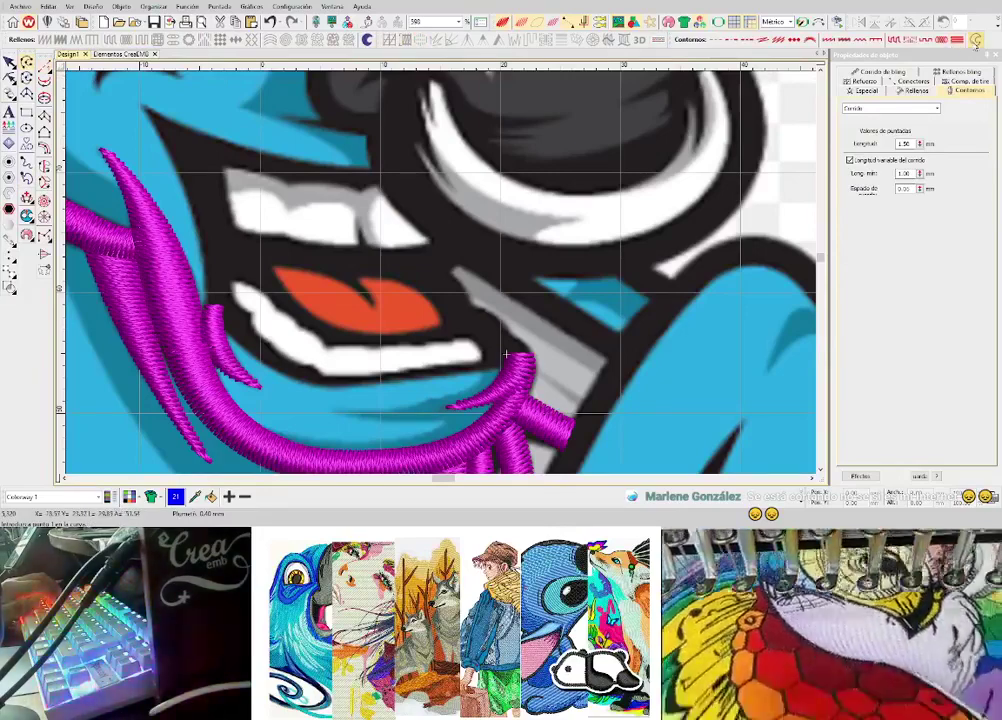
click(975, 41)
scroll(443, 270, up, 1)
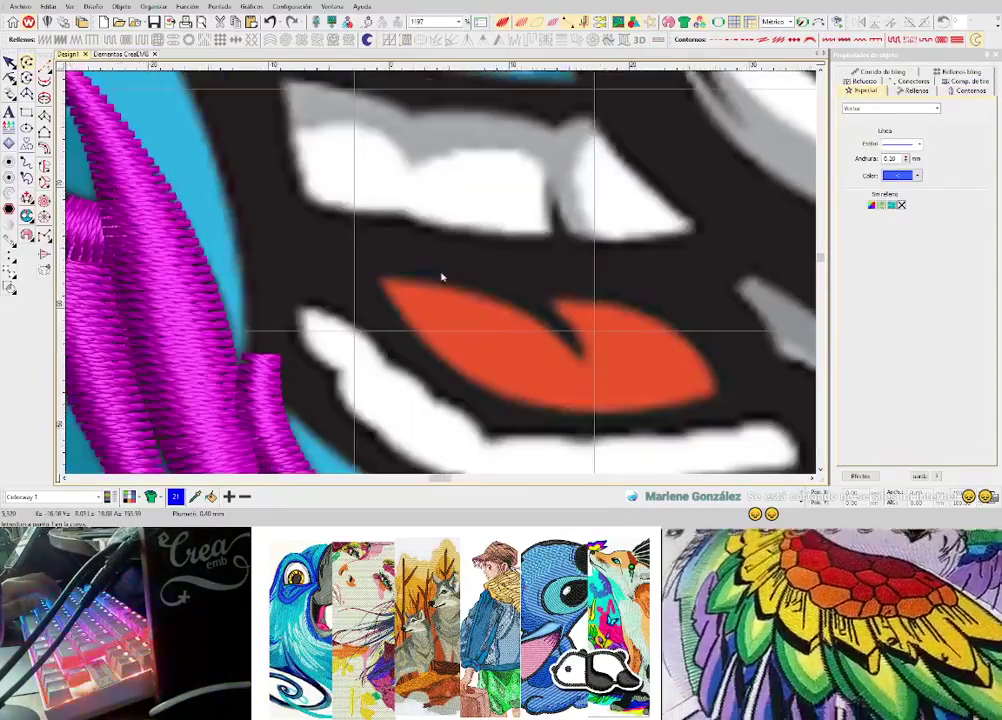
scroll(441, 275, down, 3)
scroll(433, 215, up, 1)
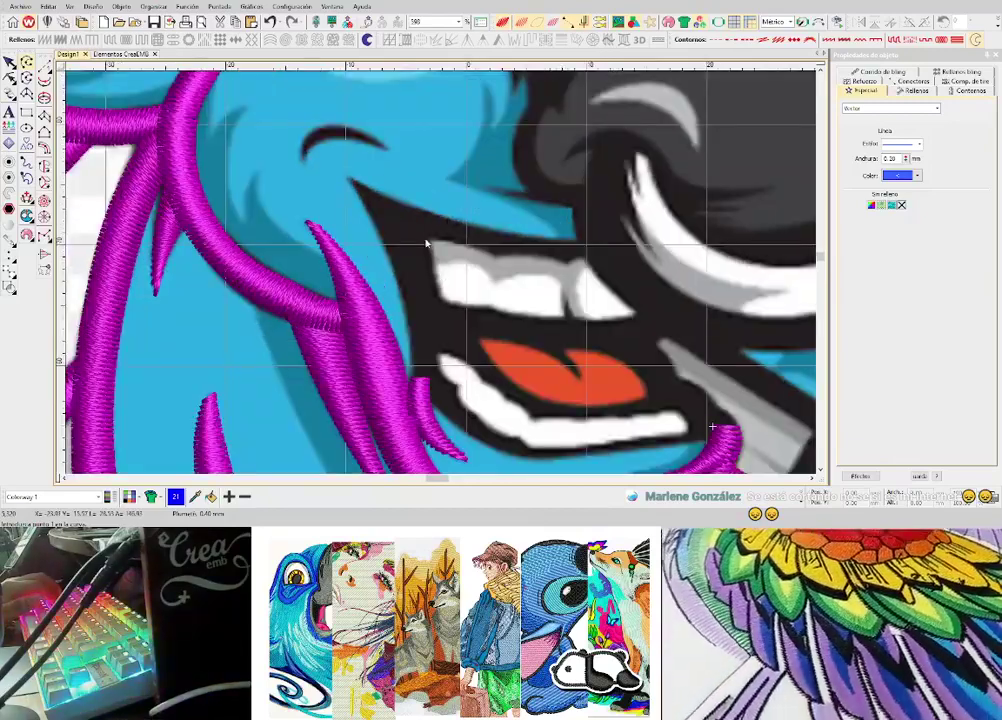
click(430, 240)
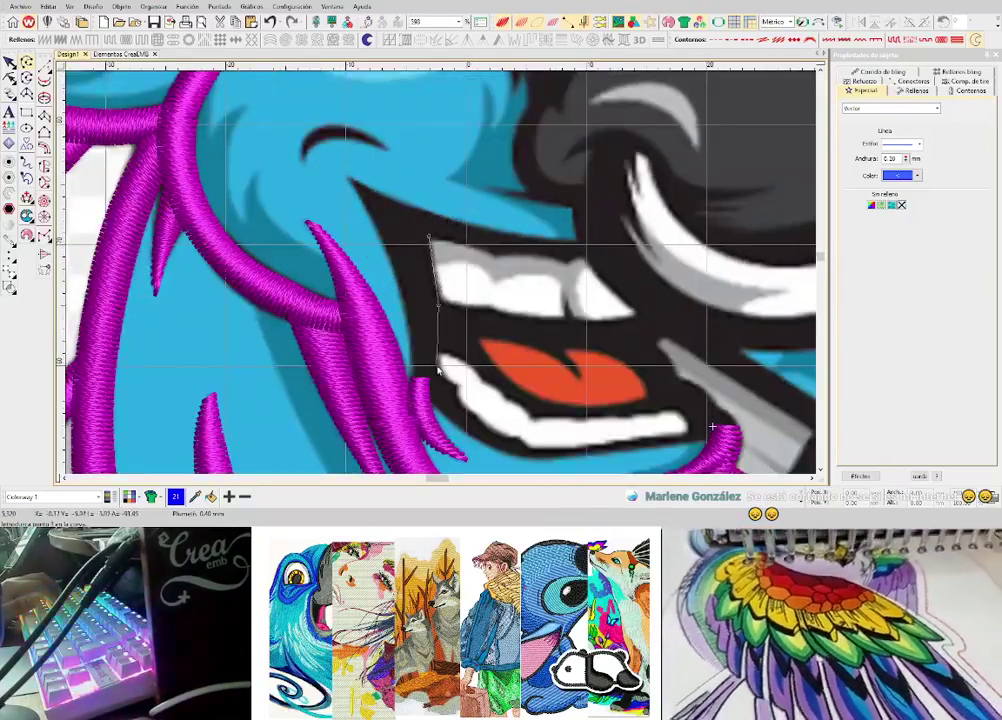
scroll(437, 370, up, 1)
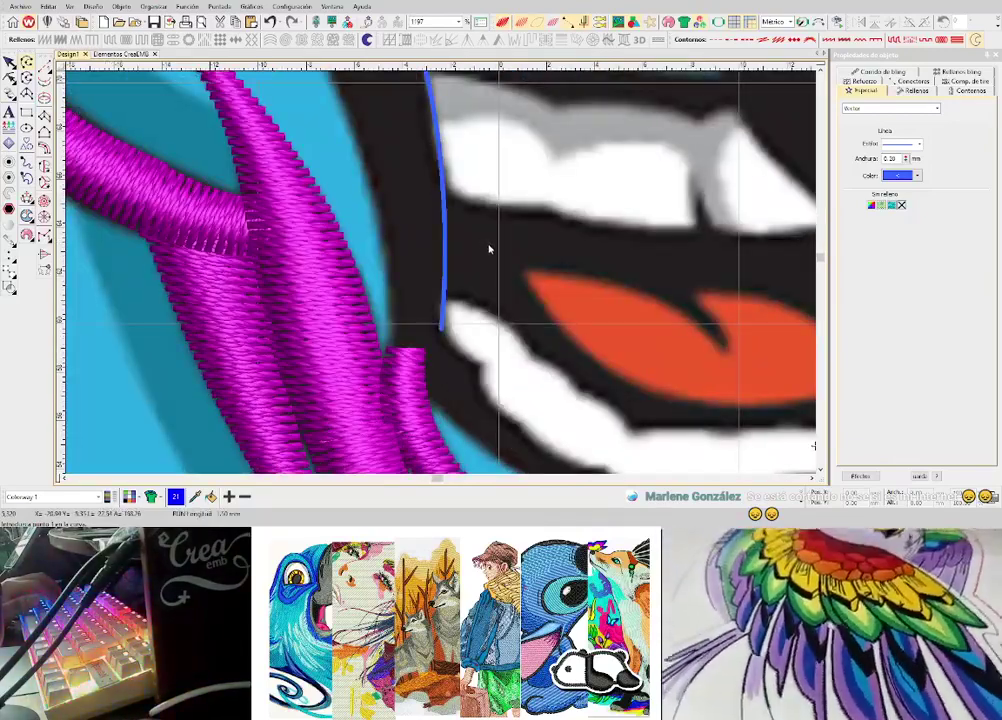
- Draw a curved vector guide from the notch in the tongue up and over its larger lobe to just beyond the pointed end
scroll(488, 249, down, 1)
scroll(447, 275, up, 1)
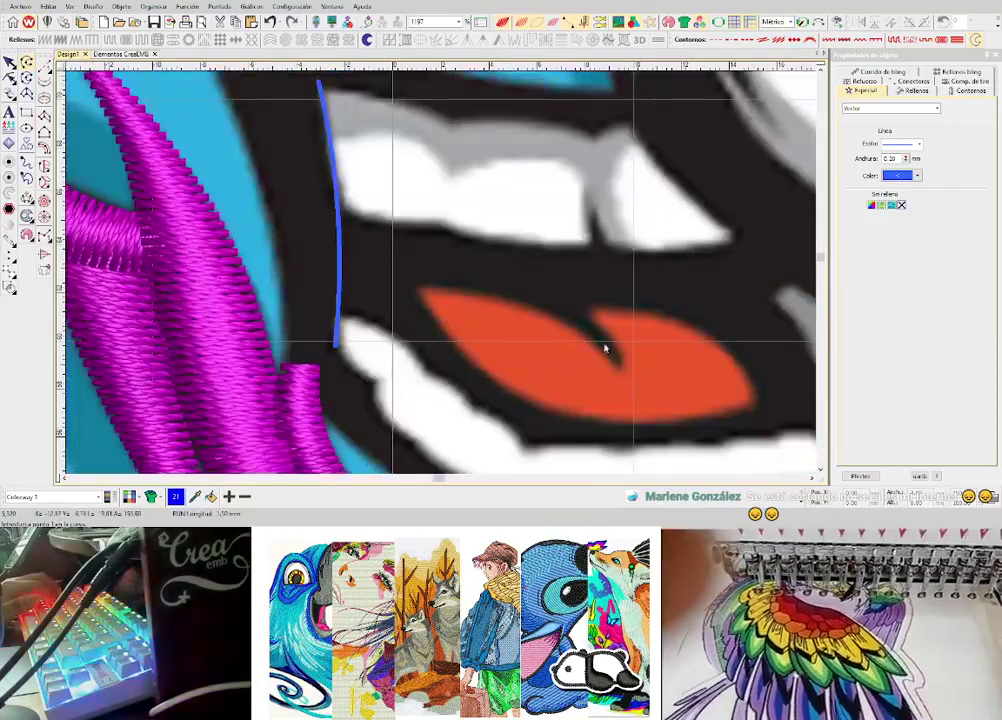
click(621, 365)
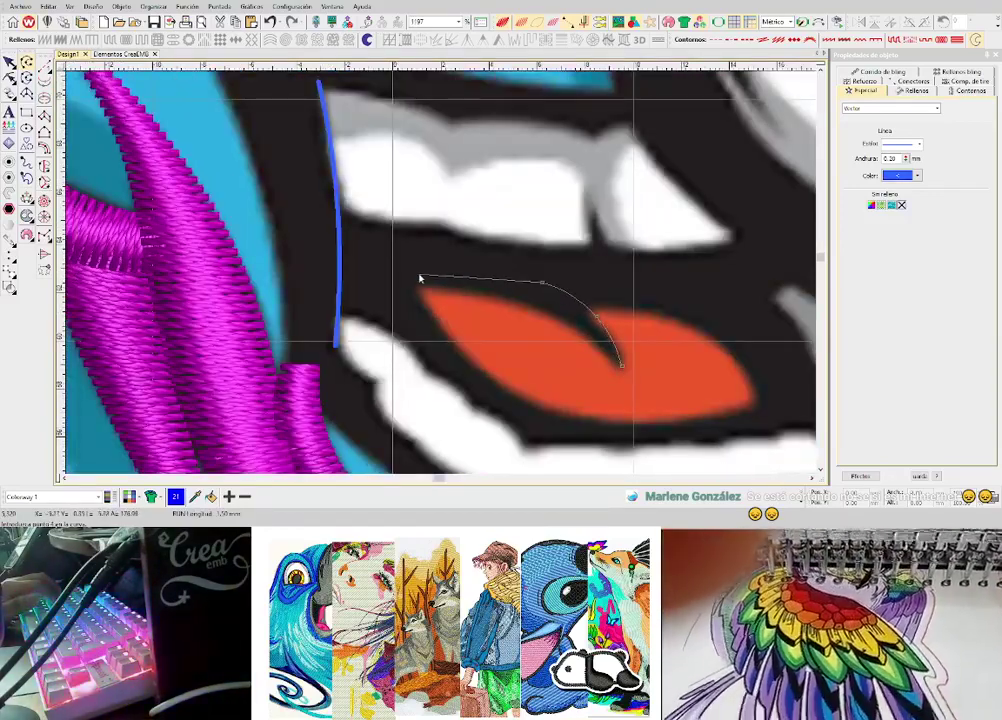
click(412, 273)
key(Return)
- Draw a second curved vector guide from the first tongue curve over the smaller lobe in the black area
click(567, 287)
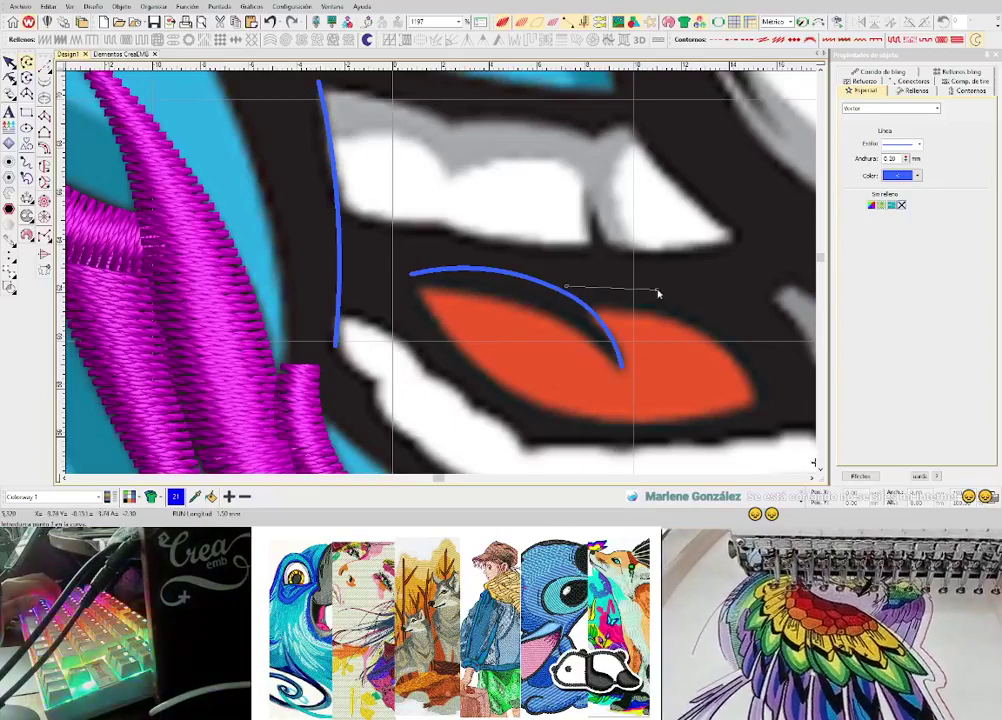
click(656, 290)
click(740, 328)
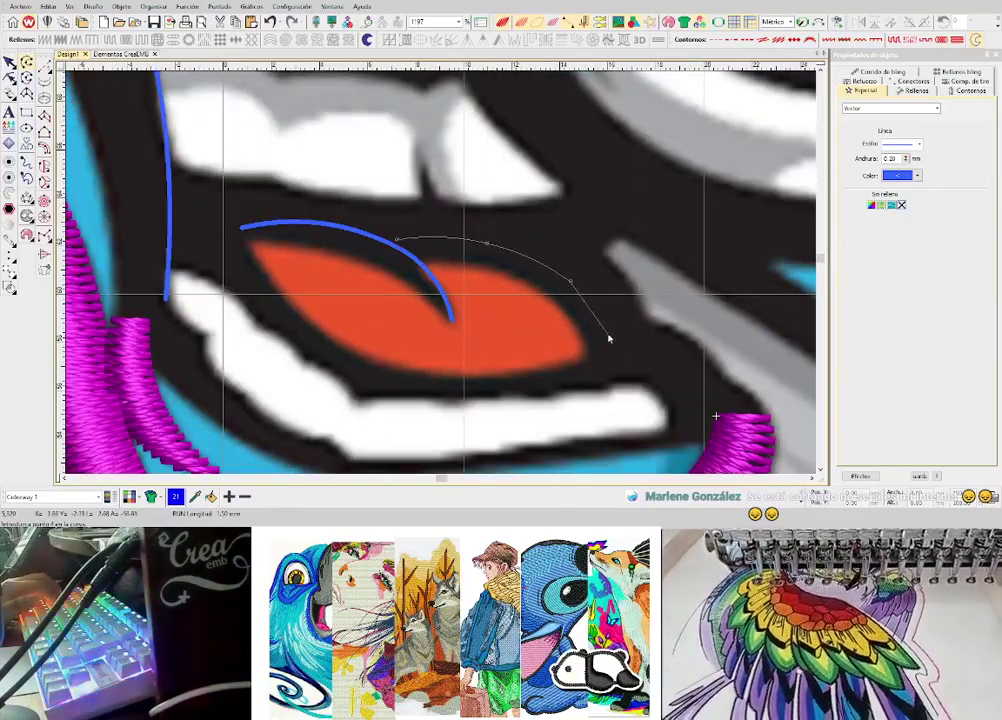
key(Return)
- Draw a long vector guide curve from the blue cheek's corner past the last upper tooth to the blue patch beside the staff
scroll(611, 335, down, 2)
scroll(360, 247, up, 1)
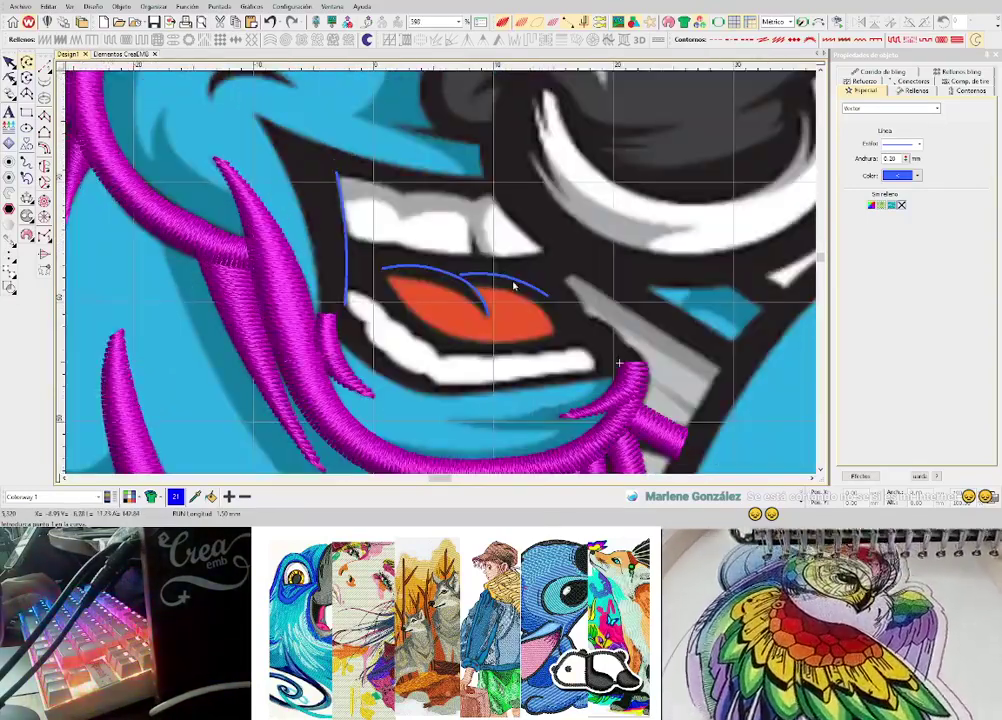
scroll(528, 217, down, 3)
scroll(438, 259, up, 3)
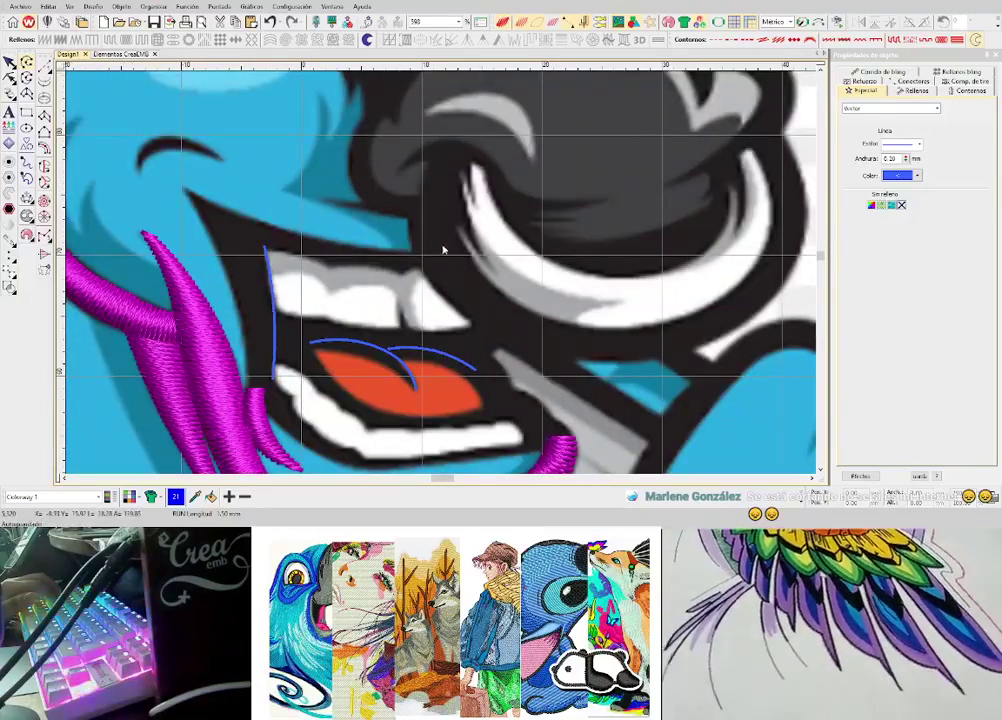
click(407, 220)
click(428, 282)
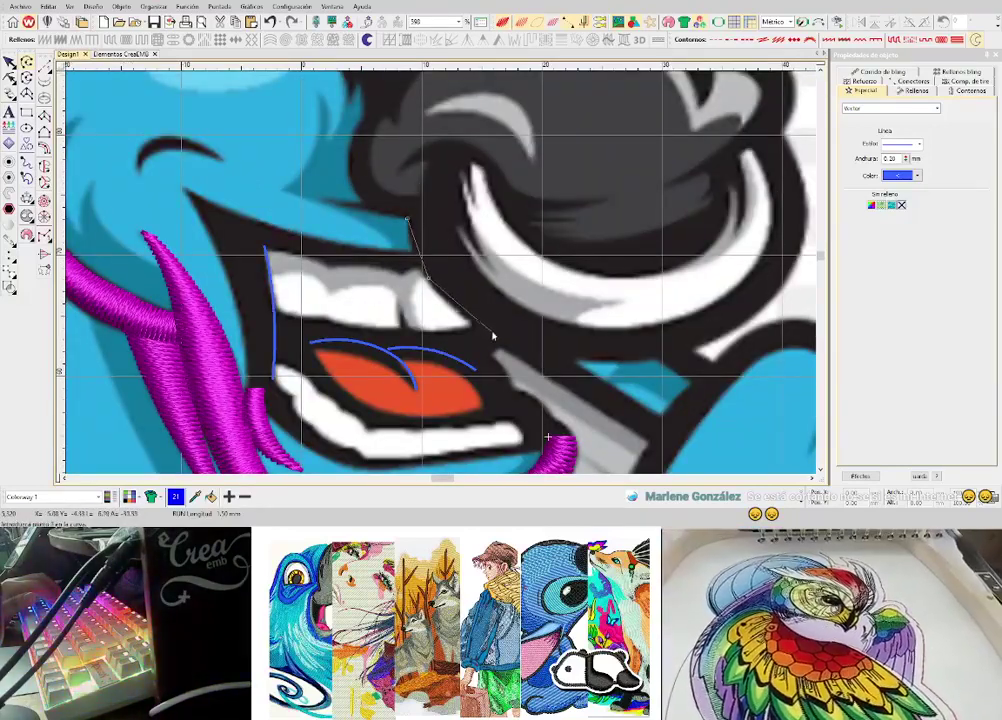
click(495, 338)
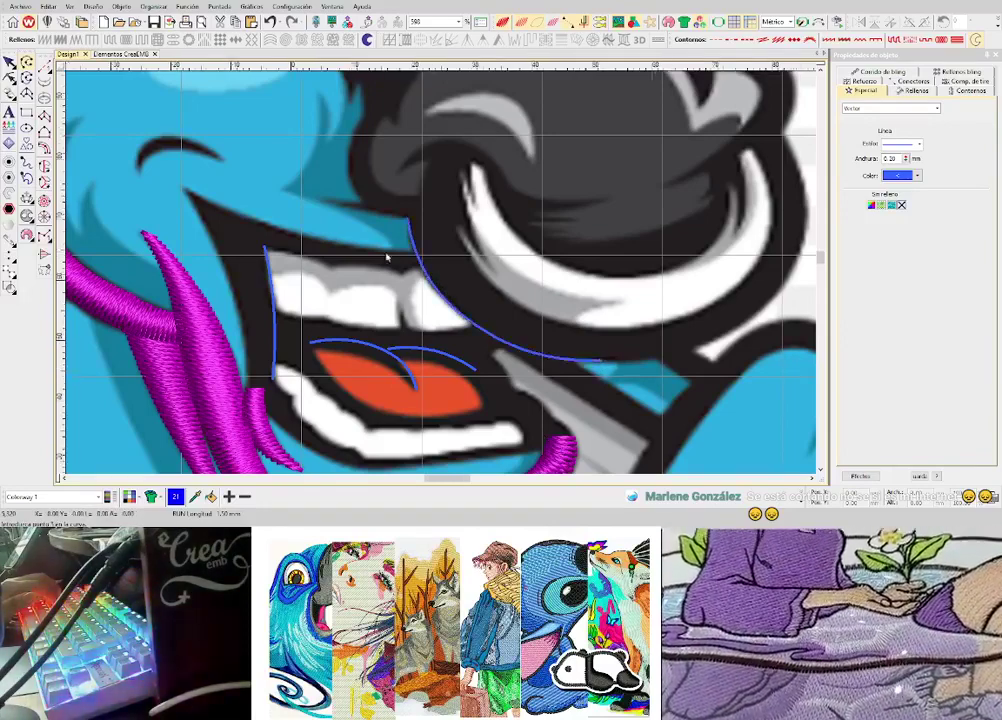
scroll(366, 233, down, 1)
- Draw an angular vector guide from the staff's tip, peaking in the black area and descending toward the blue patch
scroll(358, 229, up, 1)
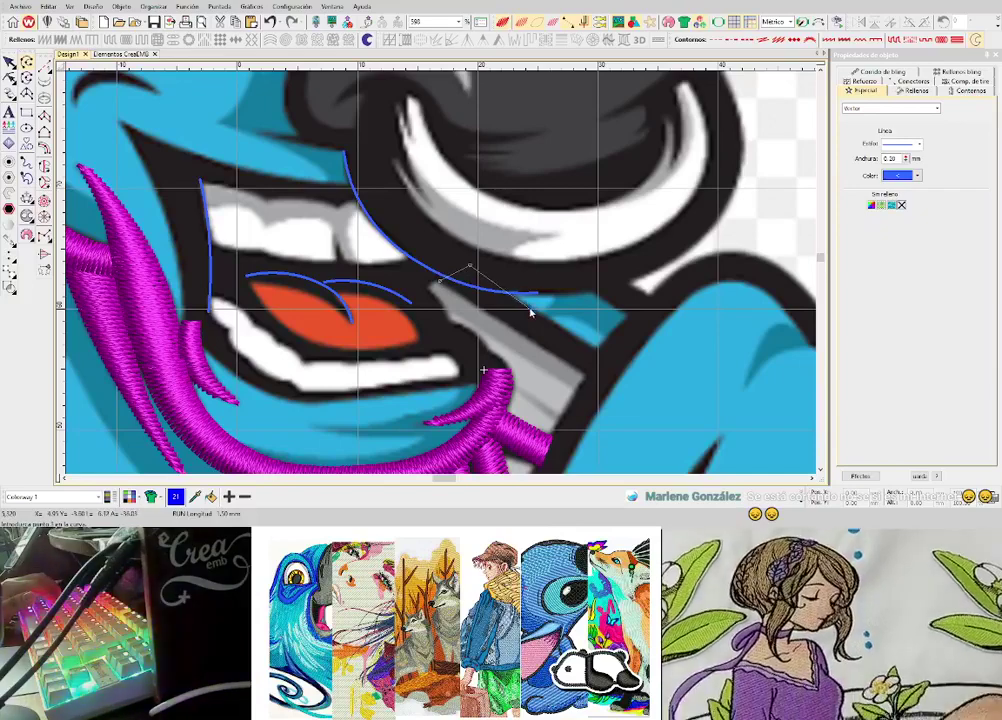
scroll(420, 271, up, 1)
scroll(409, 268, down, 2)
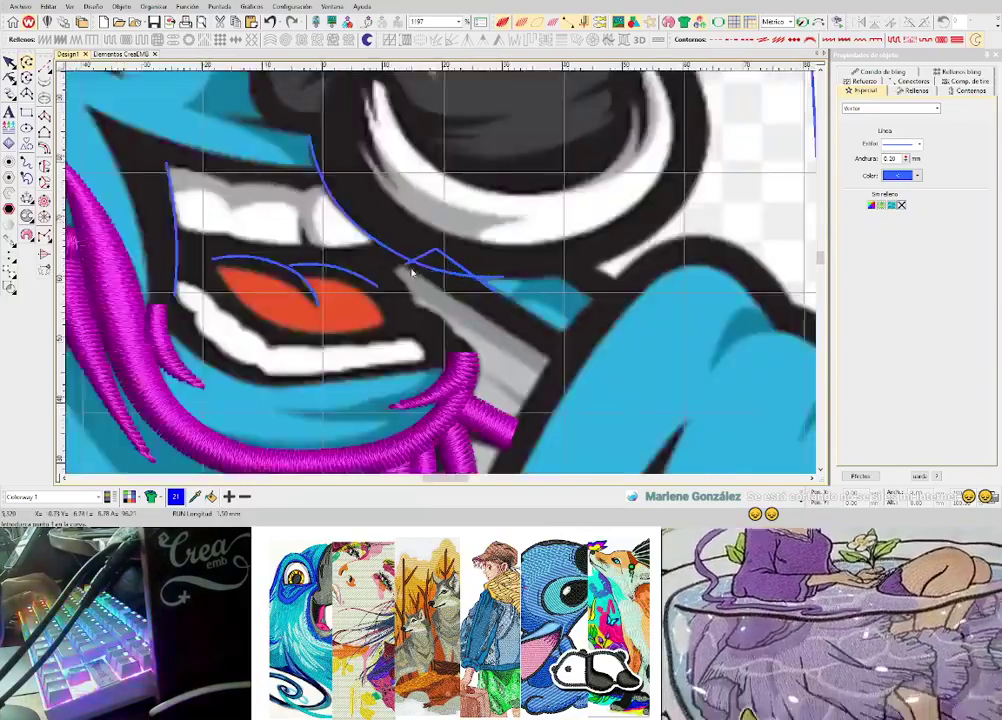
- Examine the vector guides around the teeth, tongue and staff against the mouth artwork
scroll(357, 254, up, 1)
scroll(480, 278, up, 1)
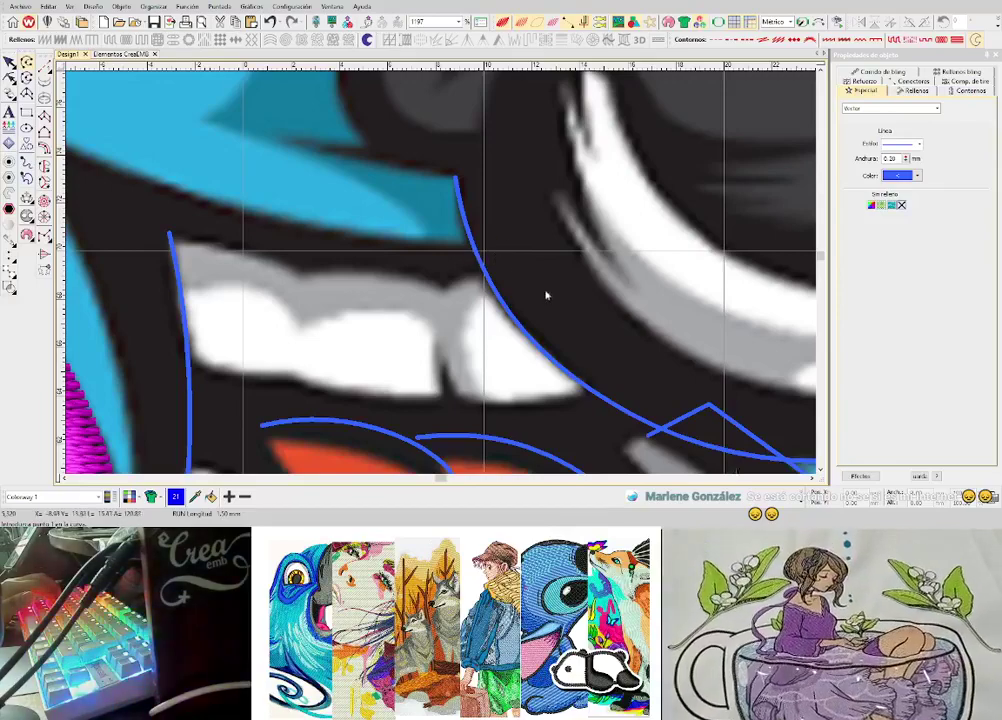
scroll(546, 295, down, 5)
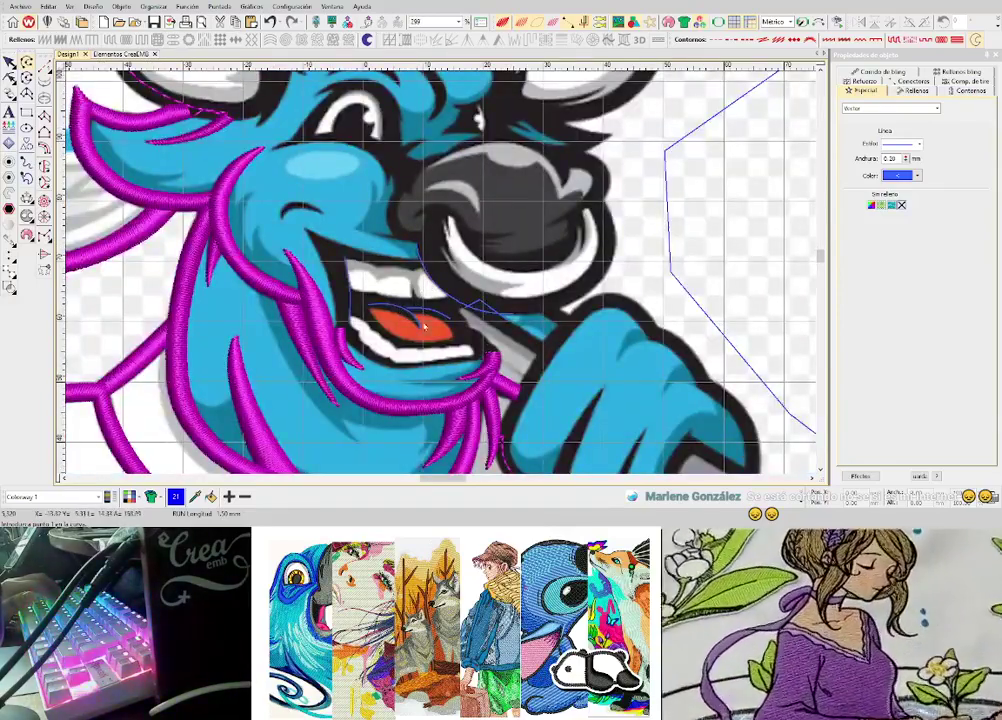
scroll(430, 305, up, 3)
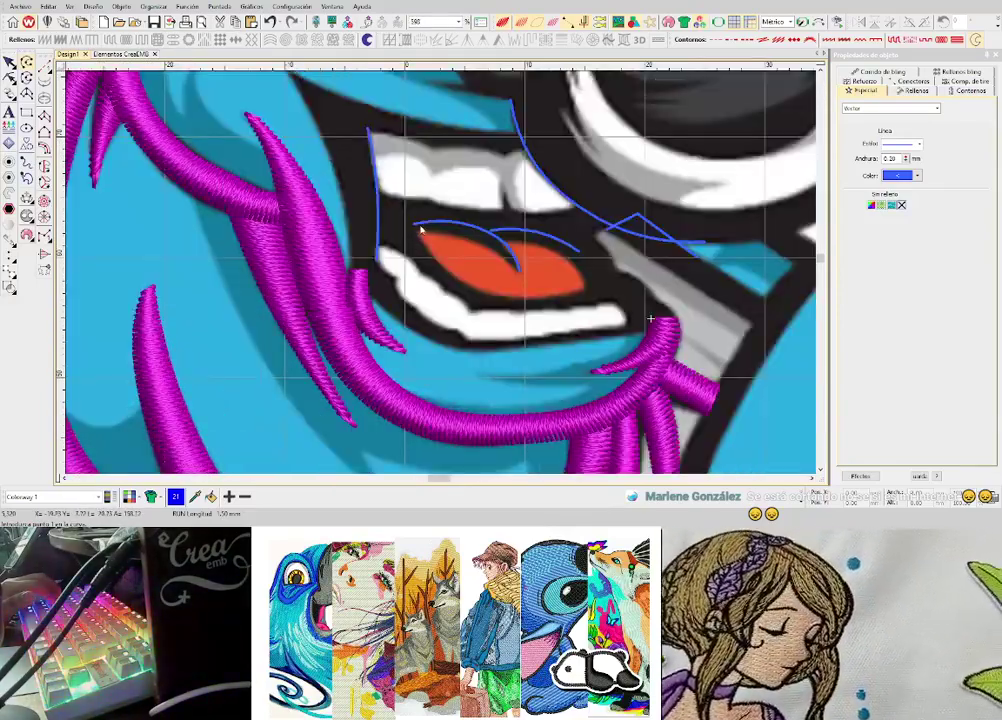
scroll(406, 266, up, 3)
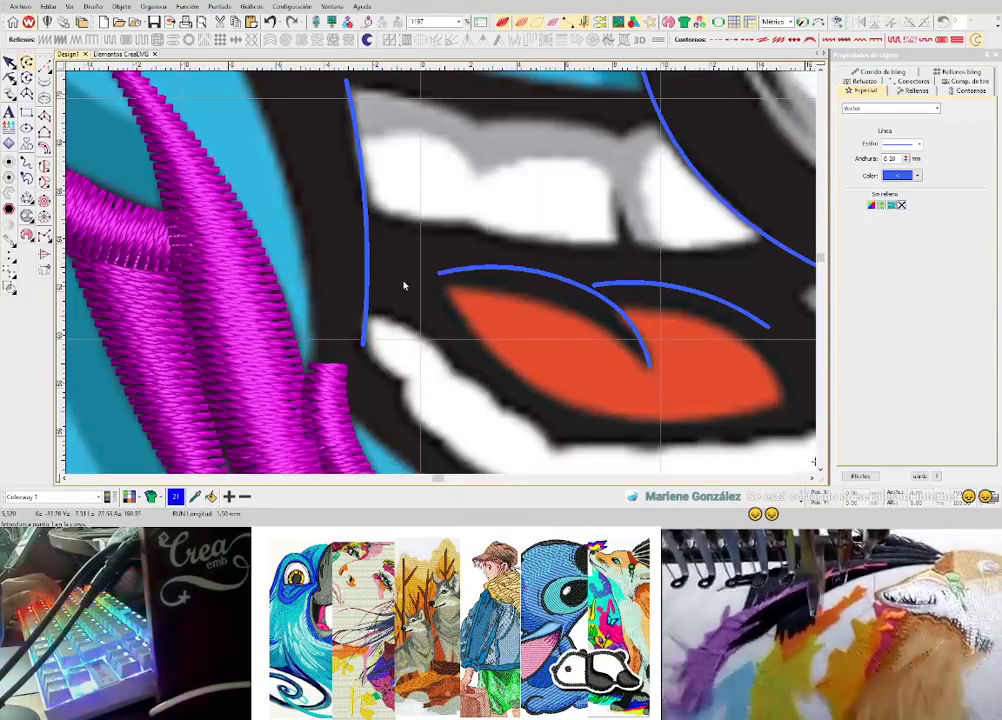
scroll(417, 314, down, 2)
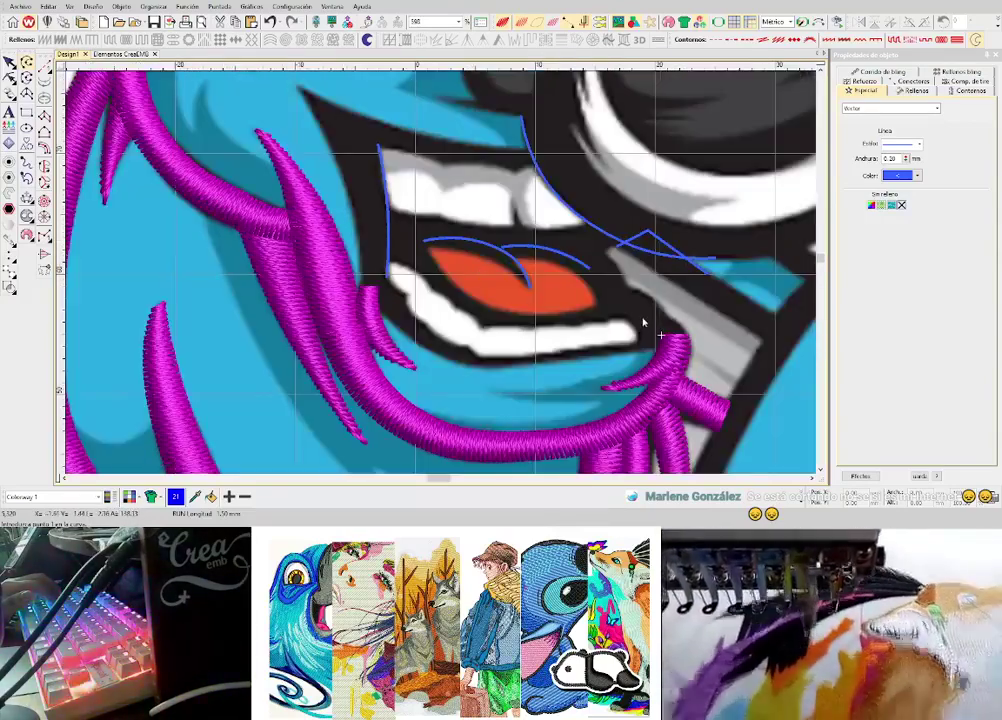
scroll(414, 262, up, 2)
scroll(456, 284, down, 2)
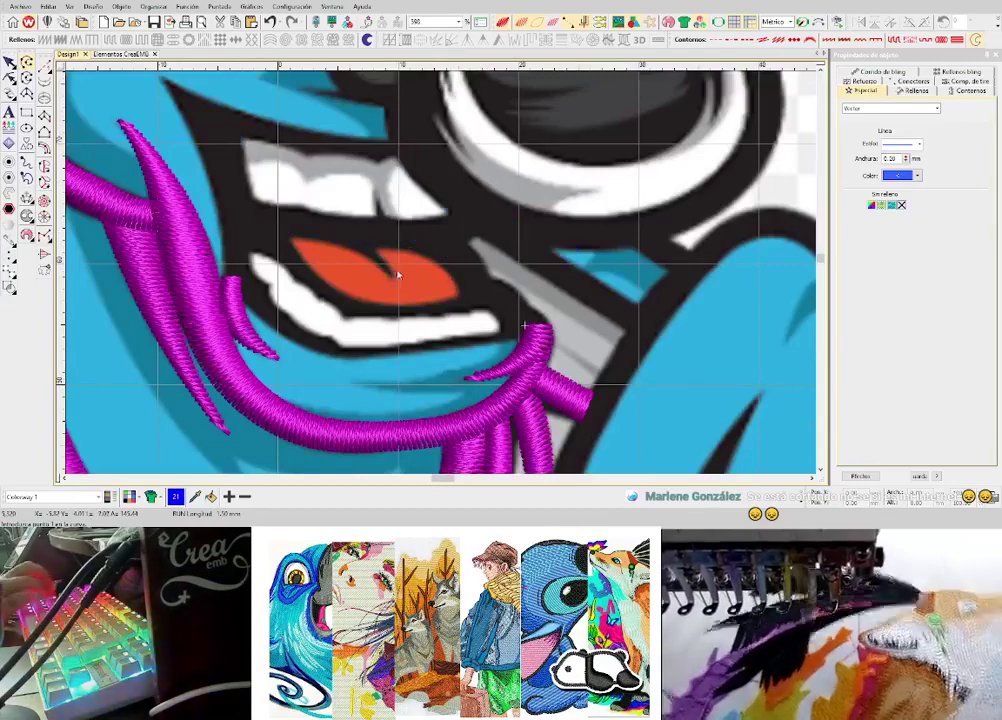
scroll(440, 274, up, 2)
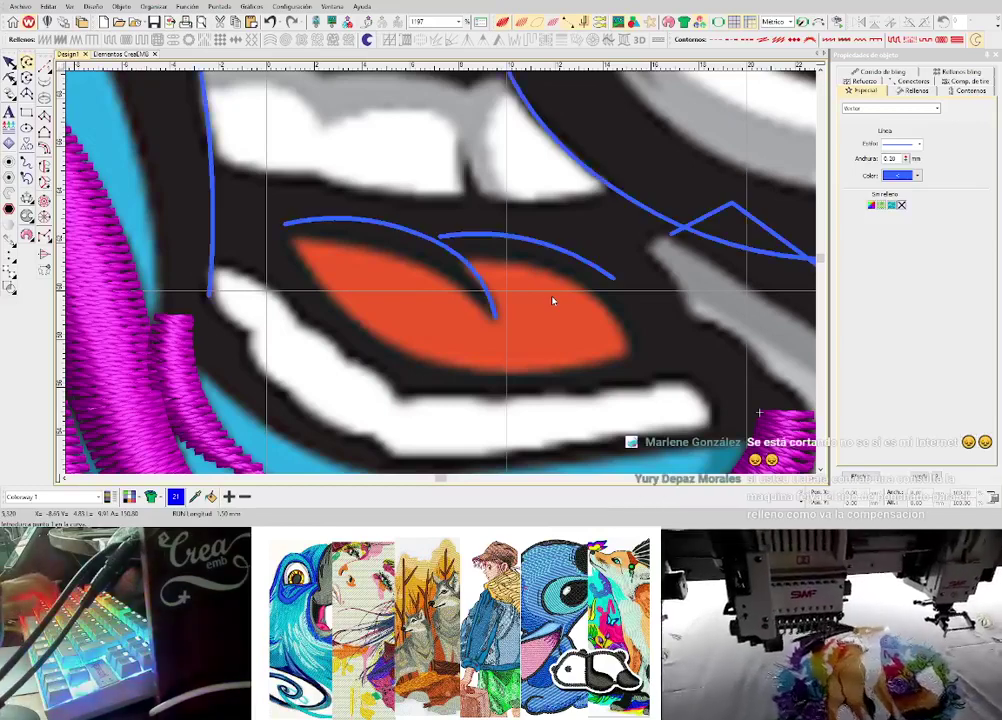
- Draw a short vector guide from the tongue's lower far corner through the black gap to the staff's edge
click(611, 362)
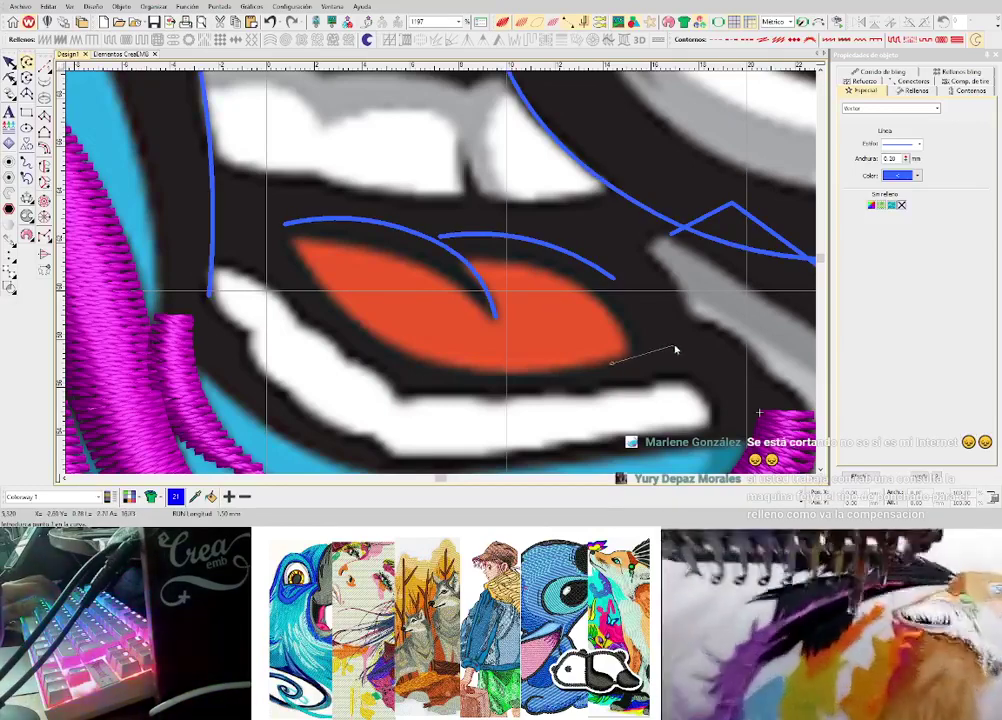
click(673, 342)
click(705, 327)
click(731, 336)
key(Return)
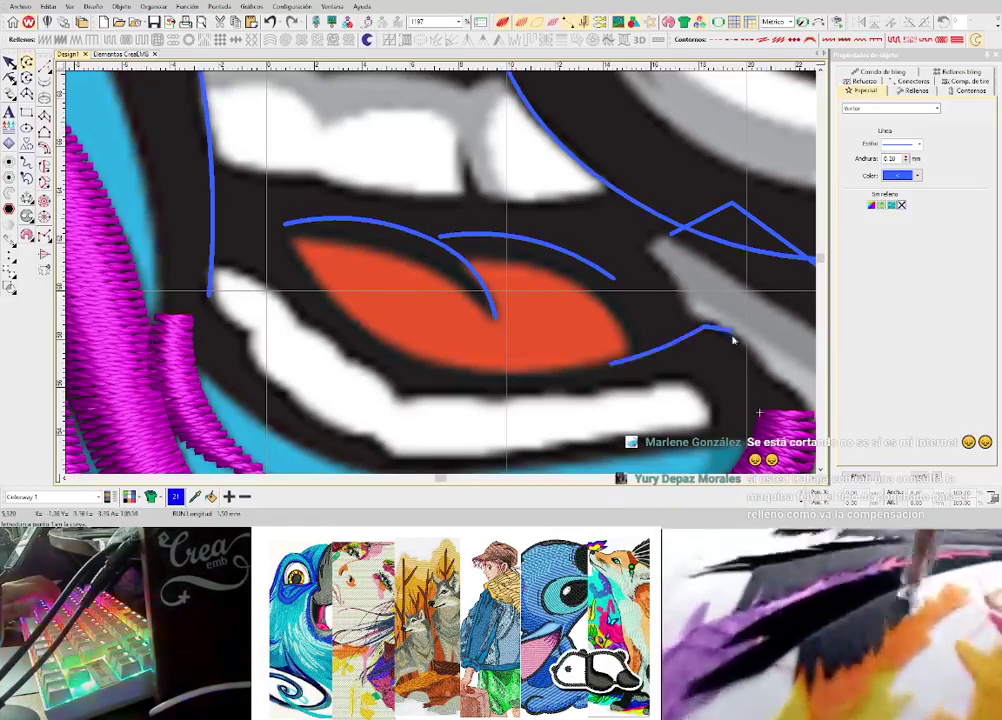
- Review the satin columns and mouth guides across the whole design, hiding and showing the reference artwork for comparison
scroll(438, 281, down, 2)
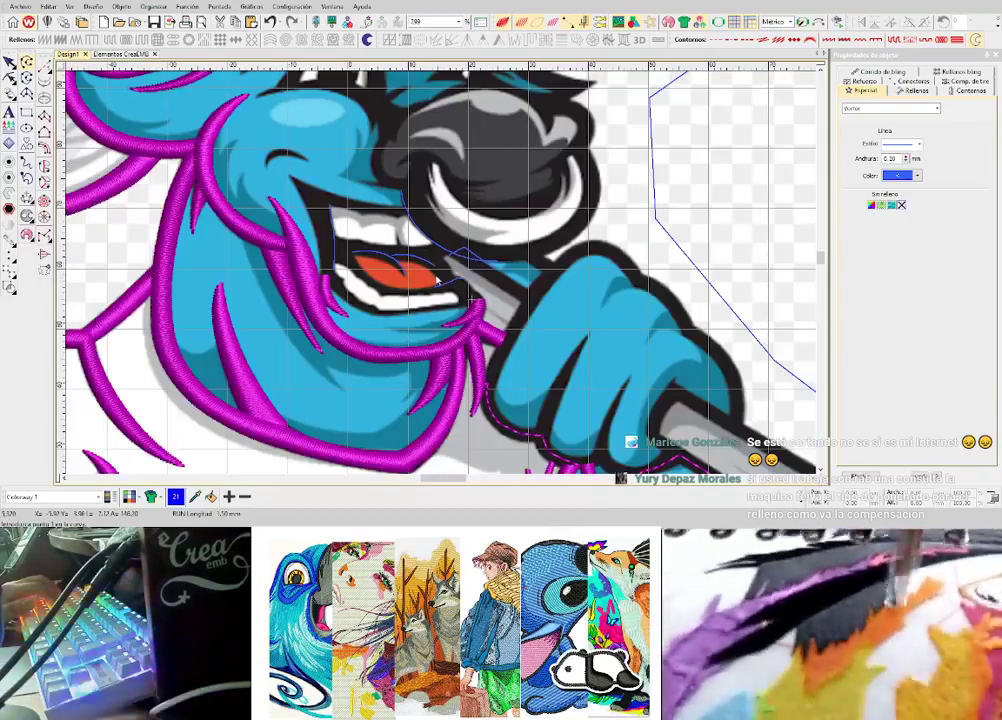
scroll(438, 279, up, 2)
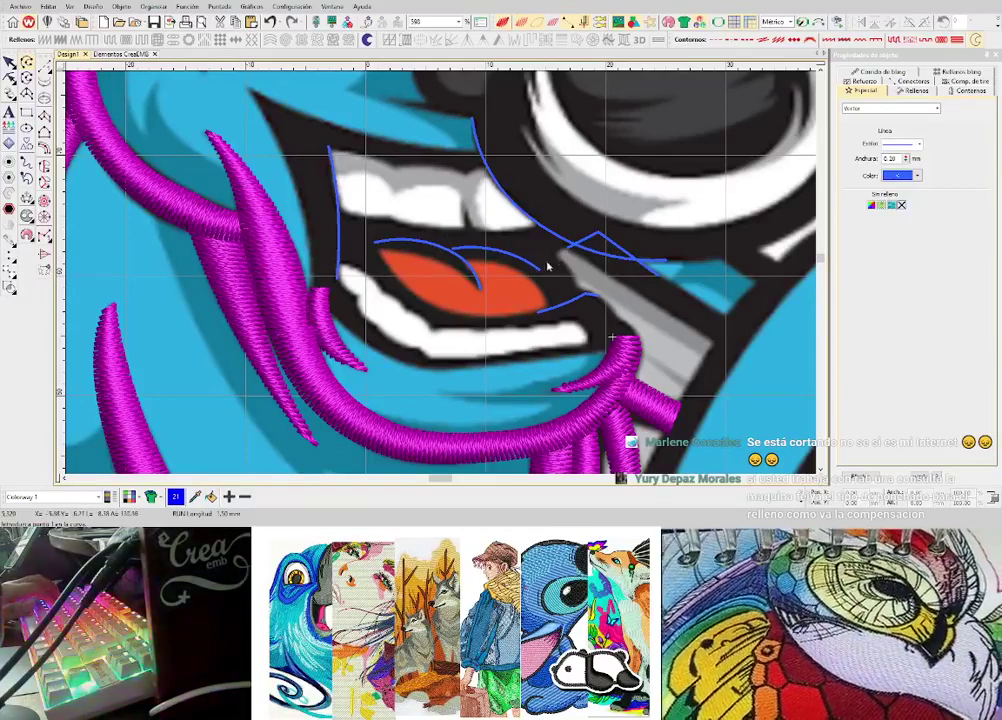
scroll(450, 271, up, 3)
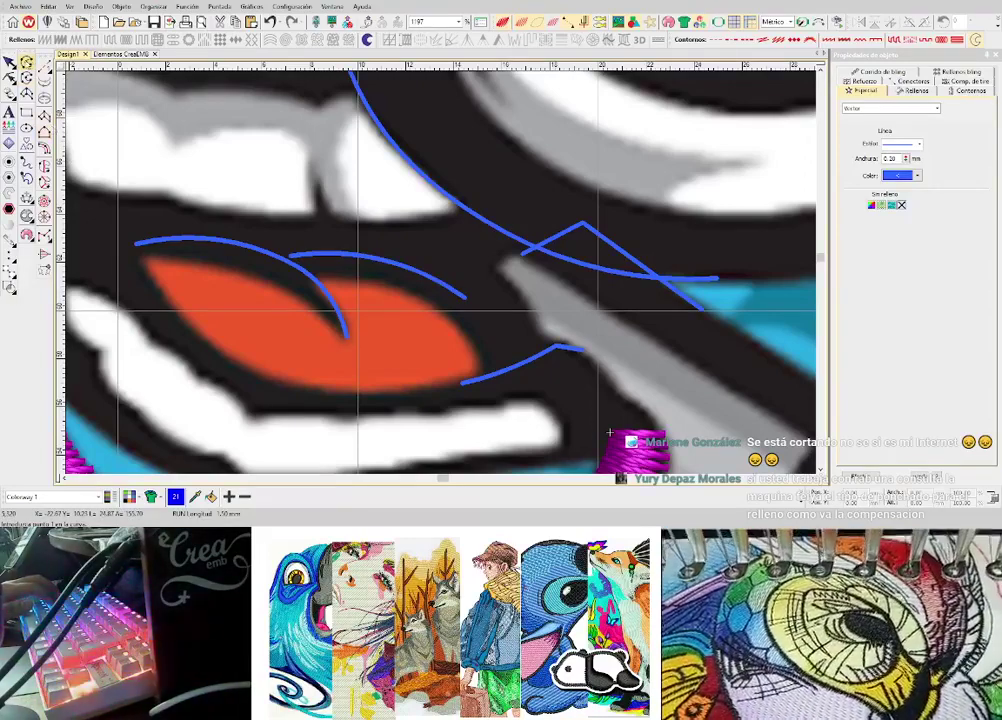
scroll(438, 280, down, 9)
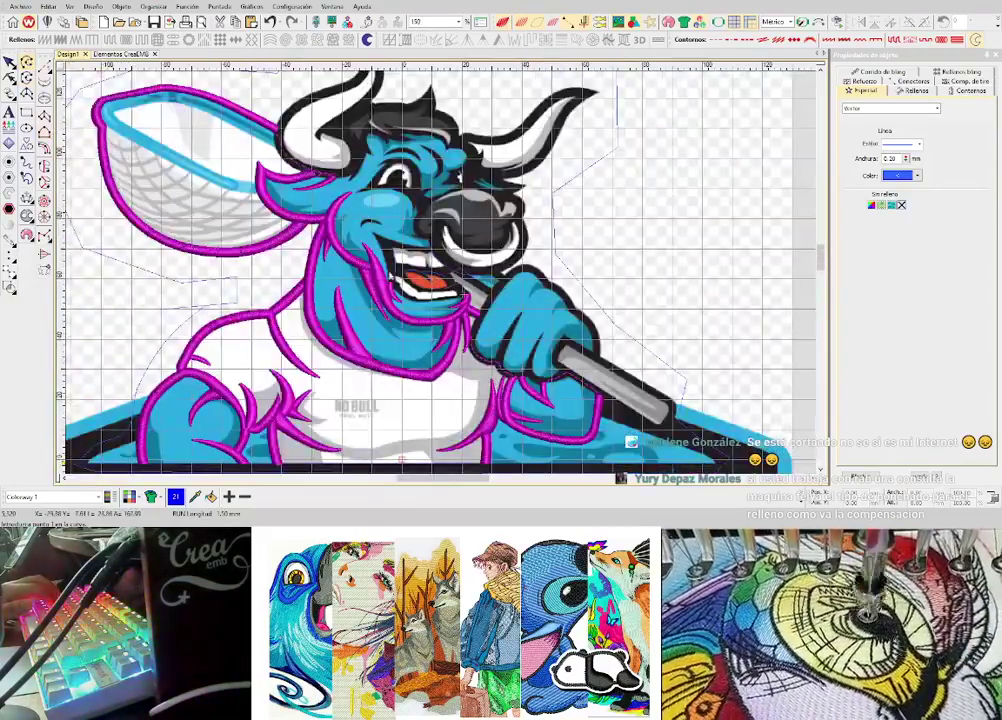
scroll(428, 284, up, 5)
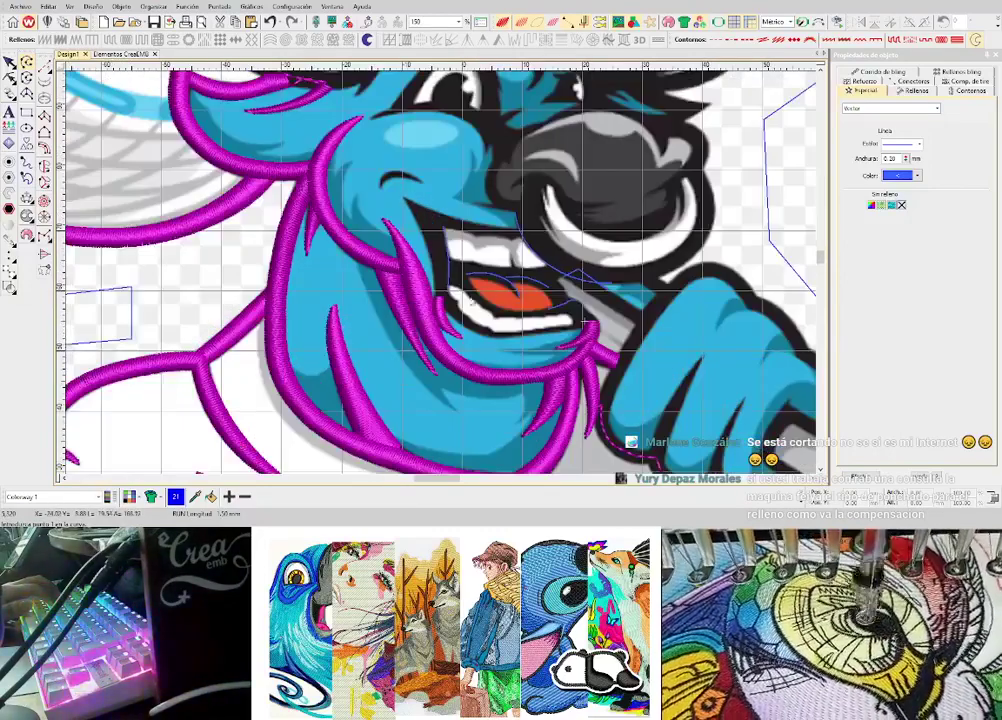
scroll(446, 294, down, 5)
key(d)
scroll(430, 288, up, 1)
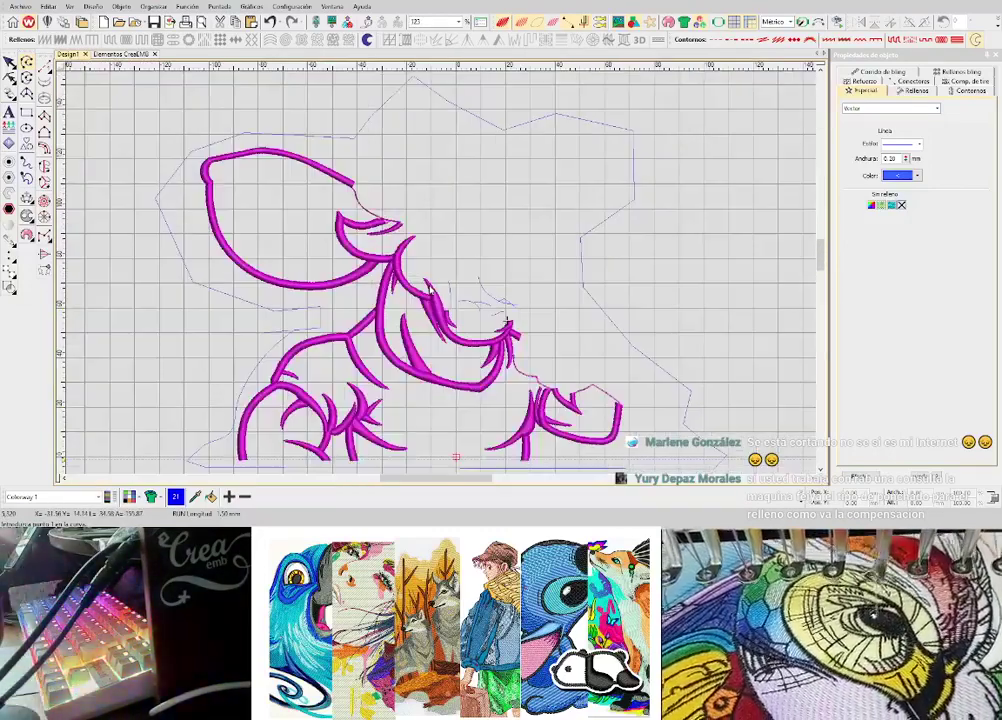
scroll(429, 288, up, 2)
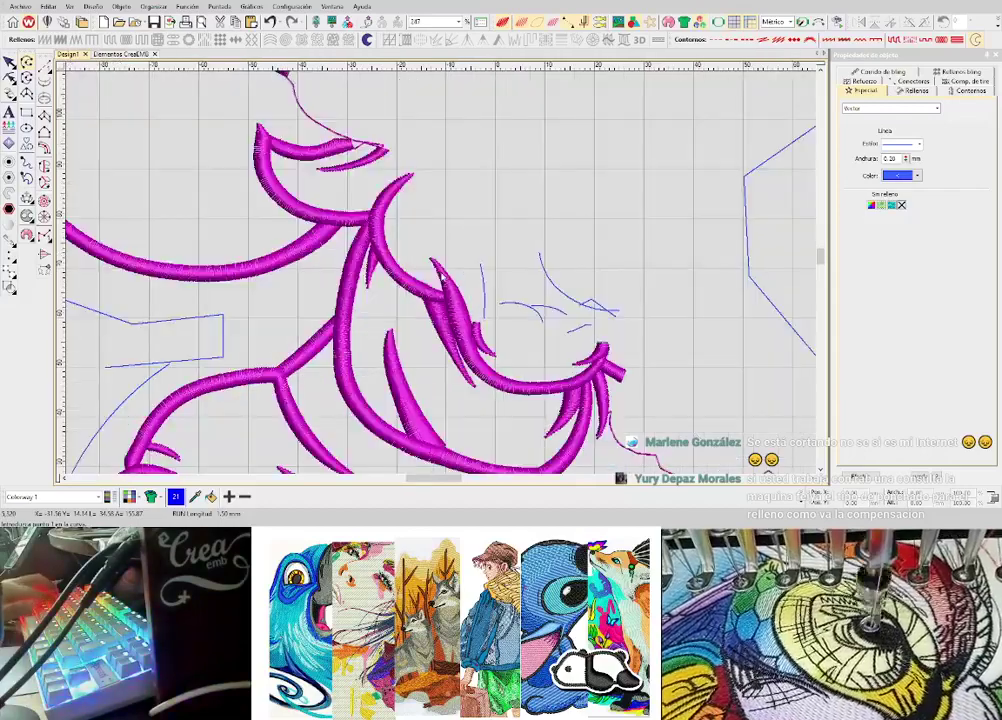
key(d)
scroll(442, 275, down, 4)
scroll(468, 284, up, 3)
key(d)
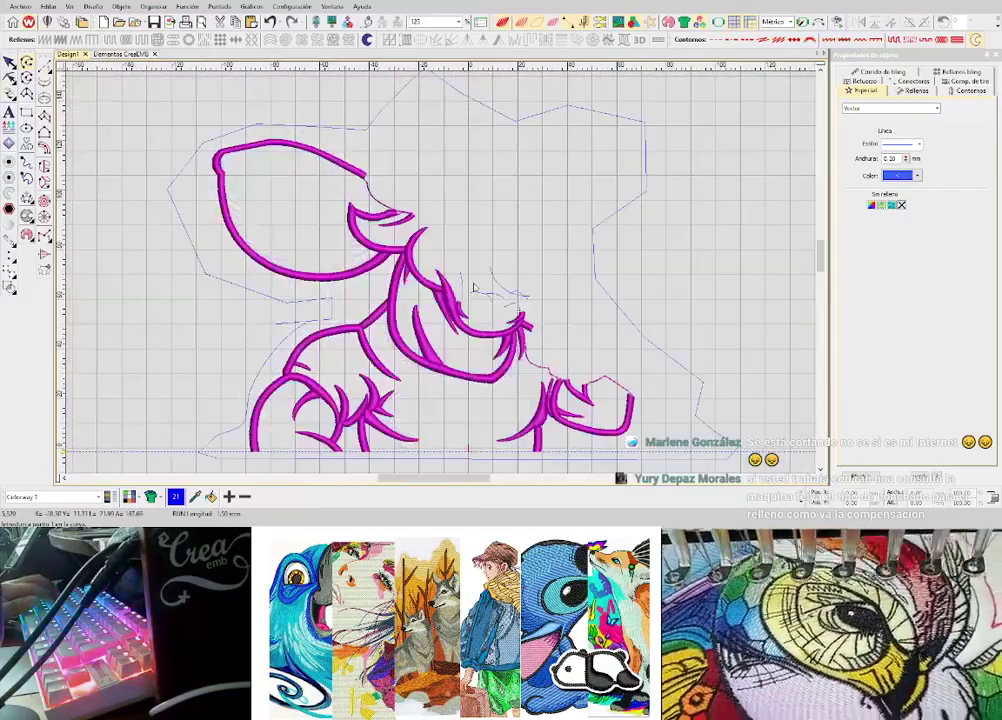
key(d)
scroll(443, 278, up, 2)
scroll(450, 283, up, 3)
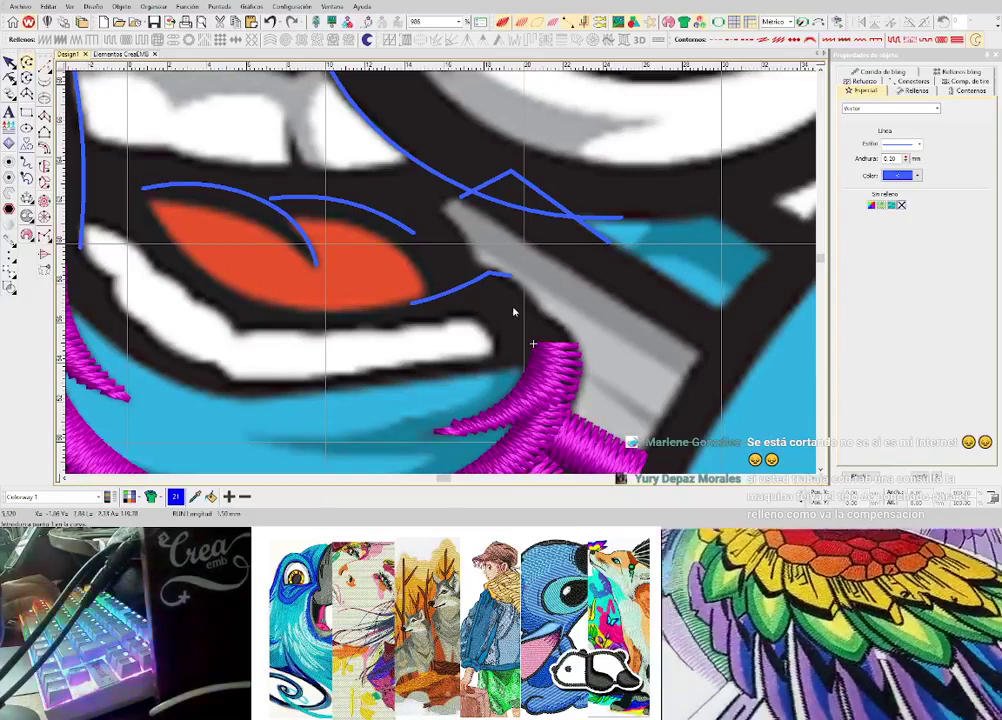
- Reshape the satin column at the mouth's lower far corner, extending its blunt end upward into the black gap beside the staff
key(h)
click(578, 348)
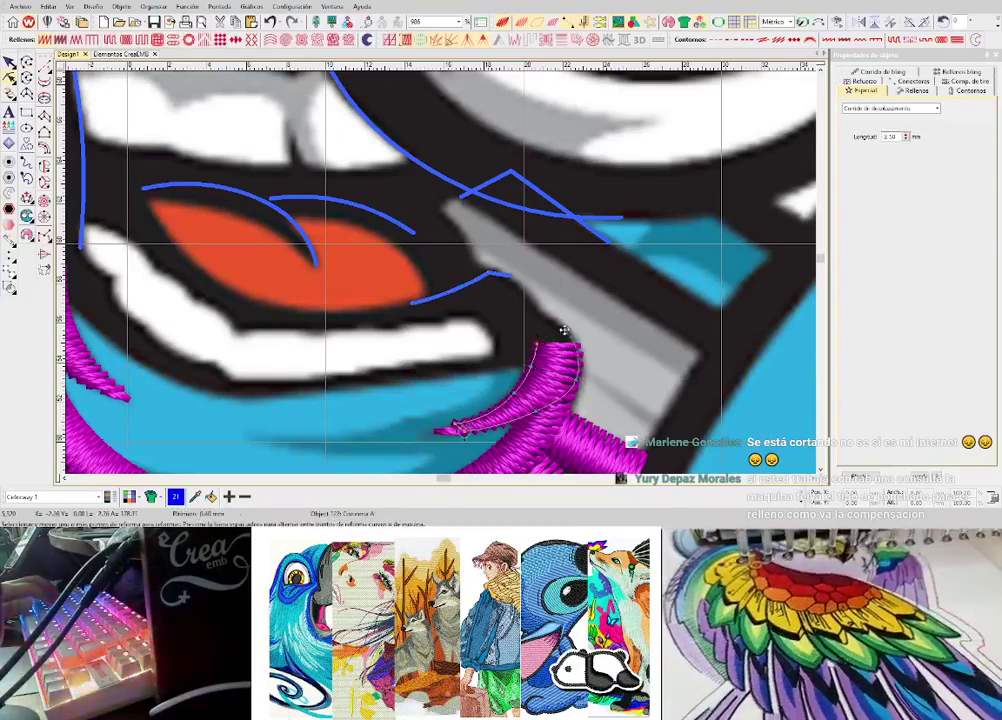
drag(564, 330, 531, 318)
key(Escape)
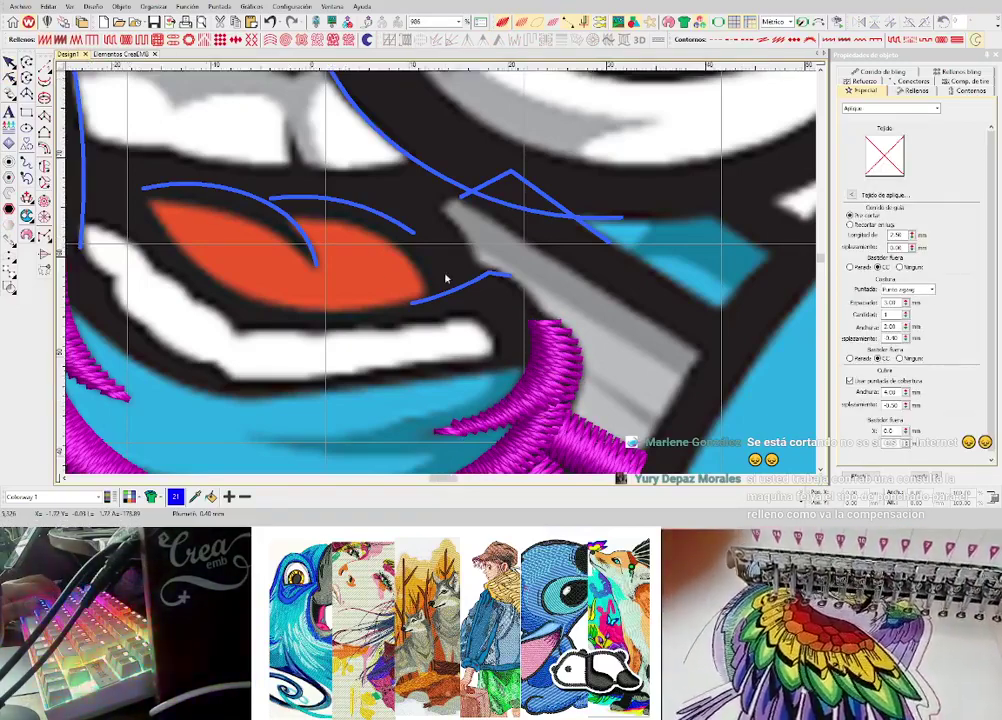
- Digitize a short Column A satin between the tongue's far edge and the staff, from the short lower guide up to the tongue's upper guide
scroll(445, 279, down, 3)
scroll(445, 279, up, 3)
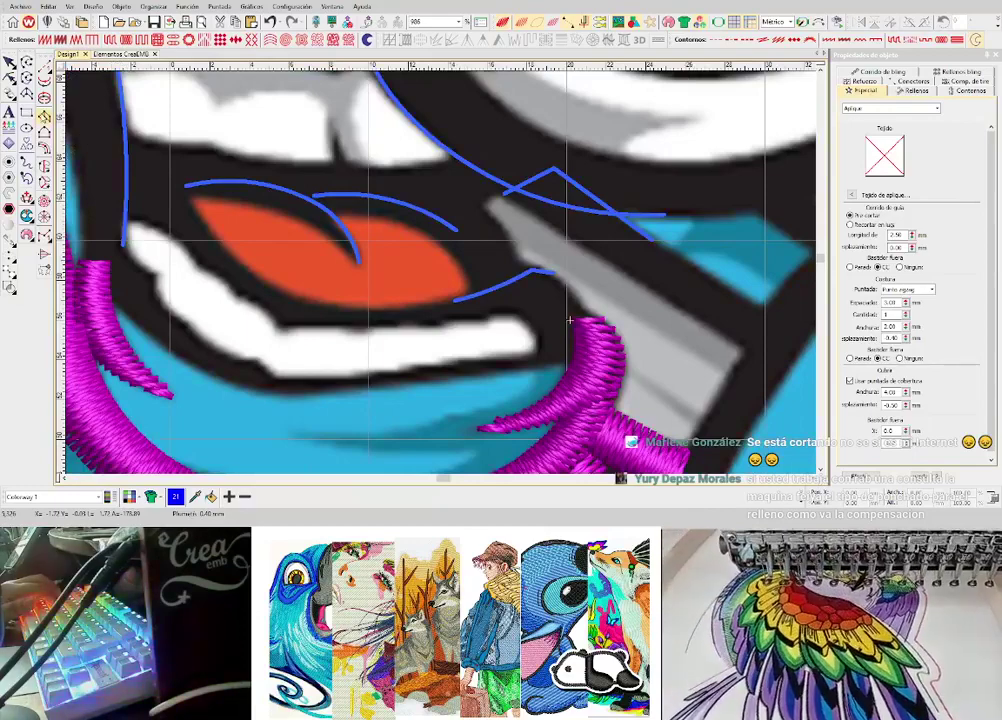
click(44, 117)
scroll(449, 273, down, 1)
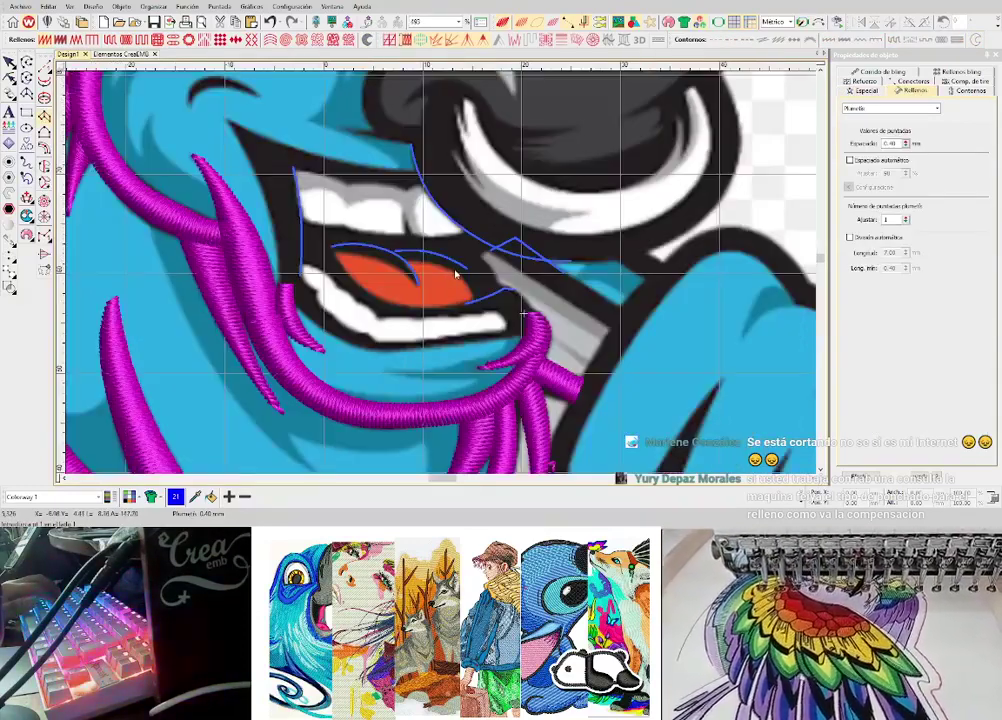
scroll(475, 281, up, 3)
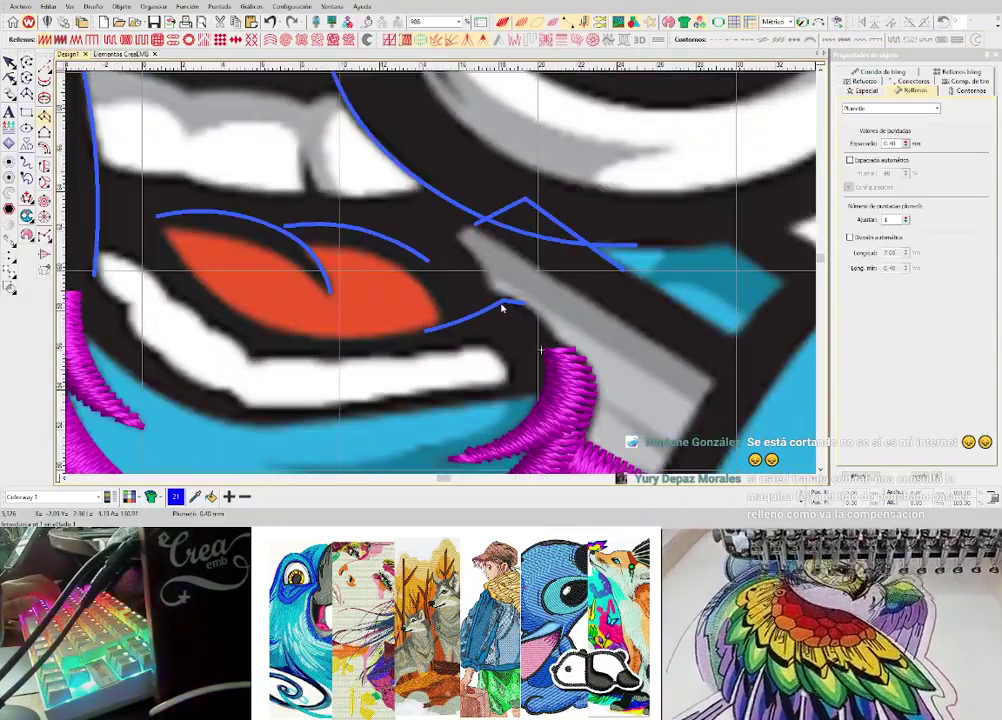
scroll(478, 318, down, 2)
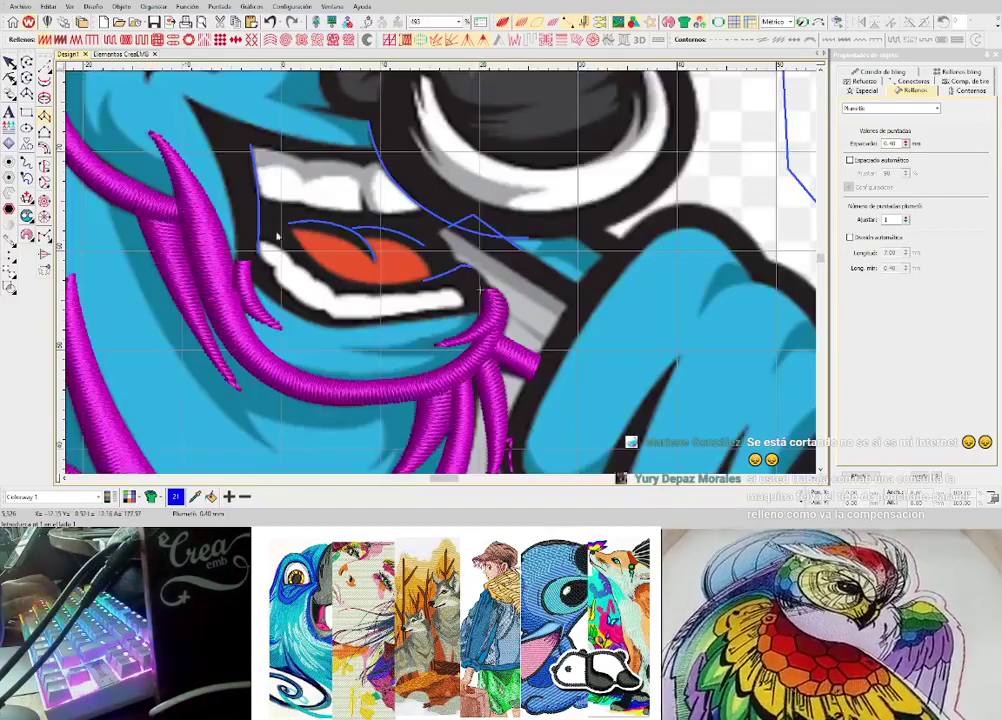
scroll(511, 290, up, 2)
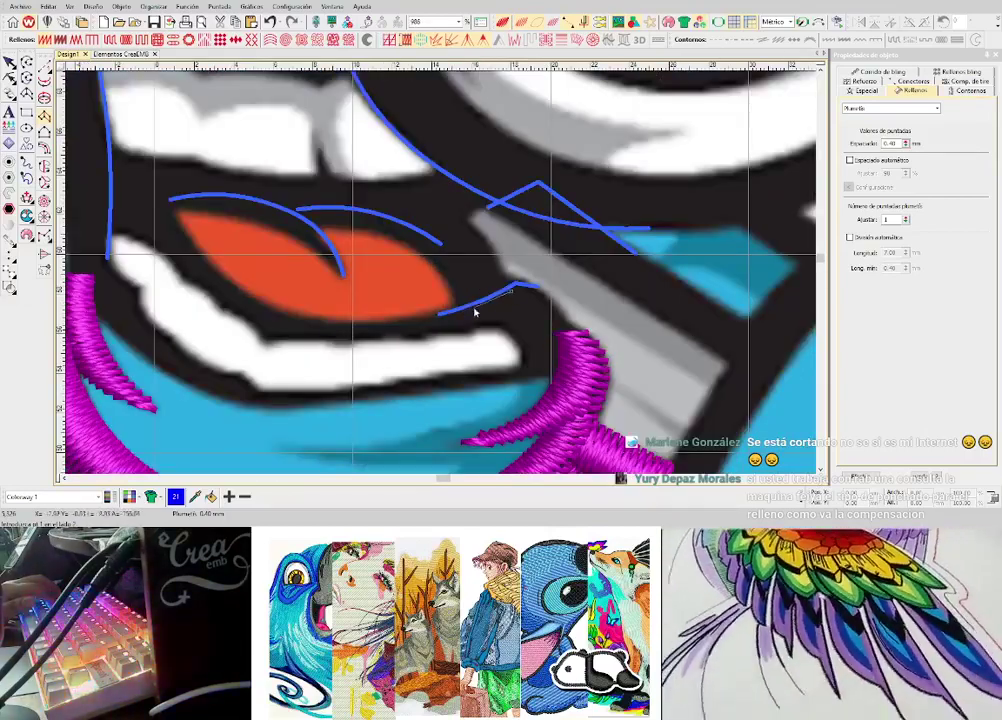
click(495, 255)
click(454, 272)
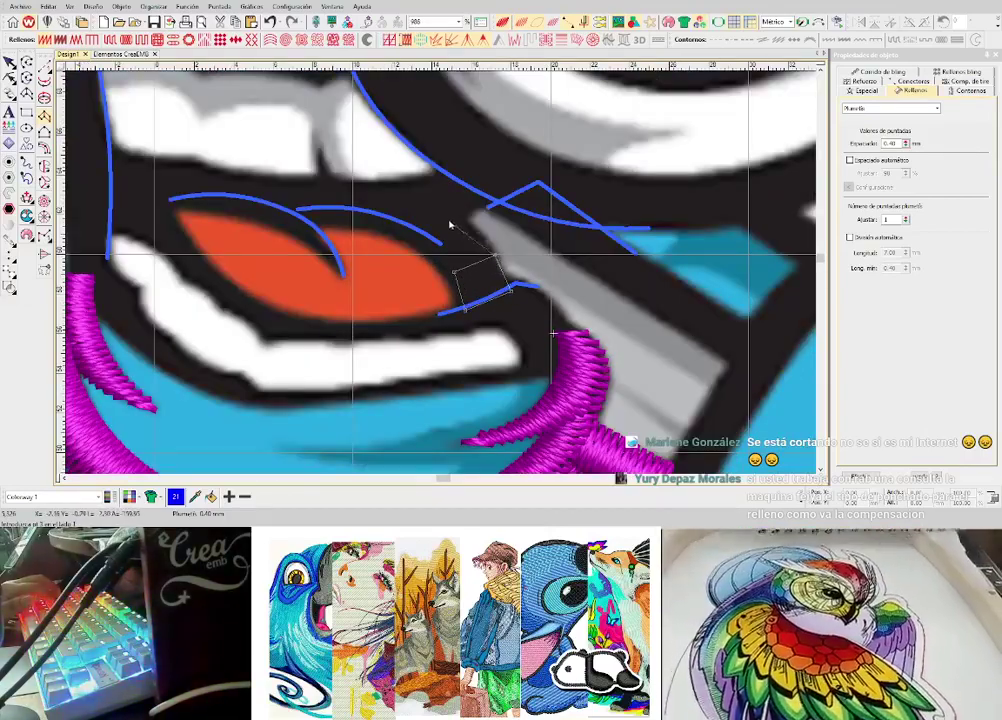
click(461, 208)
click(405, 223)
key(Return)
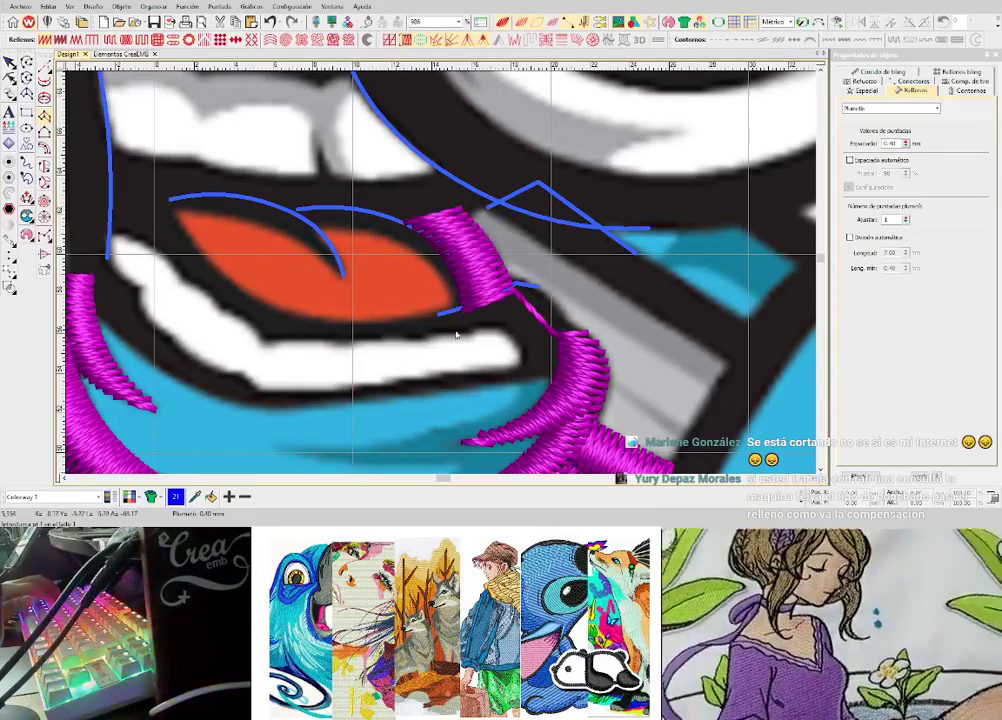
- Set the exit point of the satin column beside the tongue at its upper corner next to the tongue guide
click(413, 240)
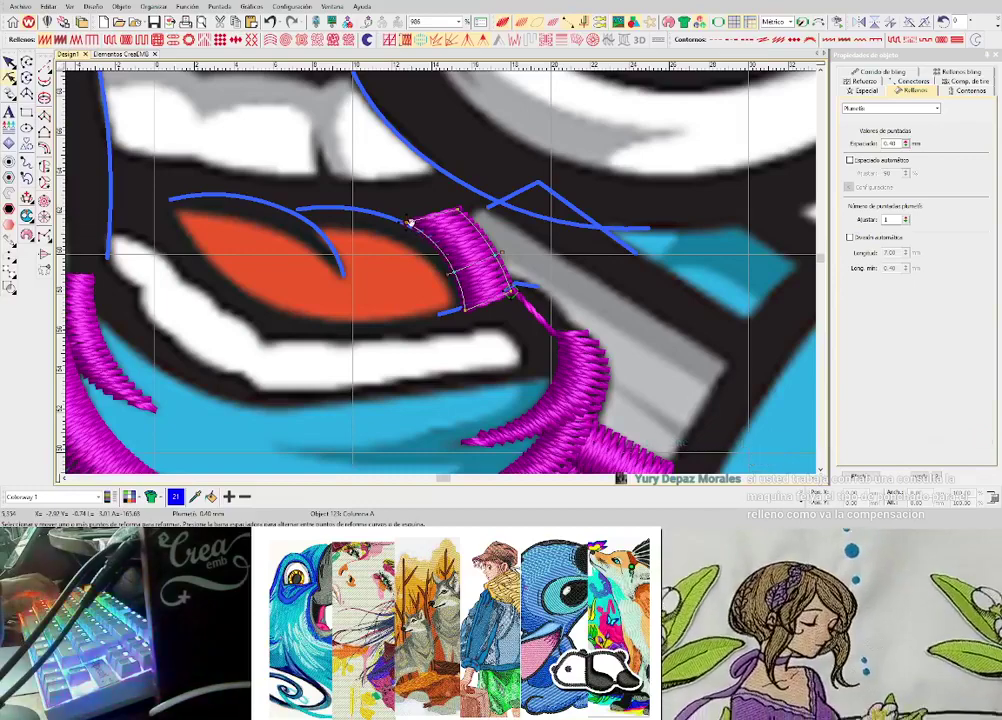
scroll(450, 267, down, 3)
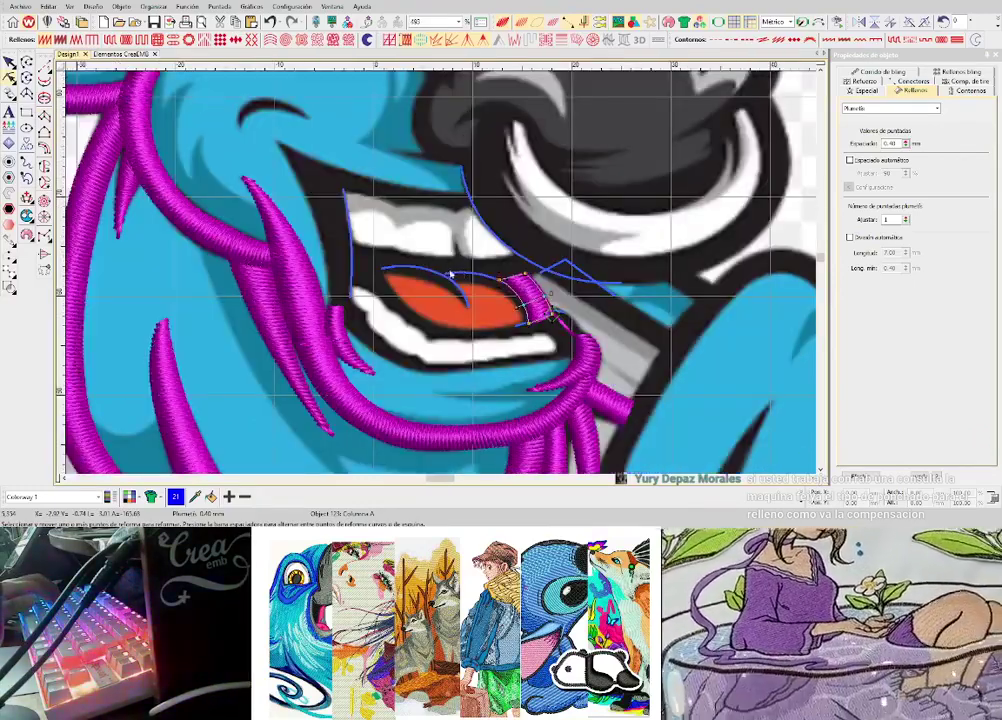
scroll(460, 267, up, 2)
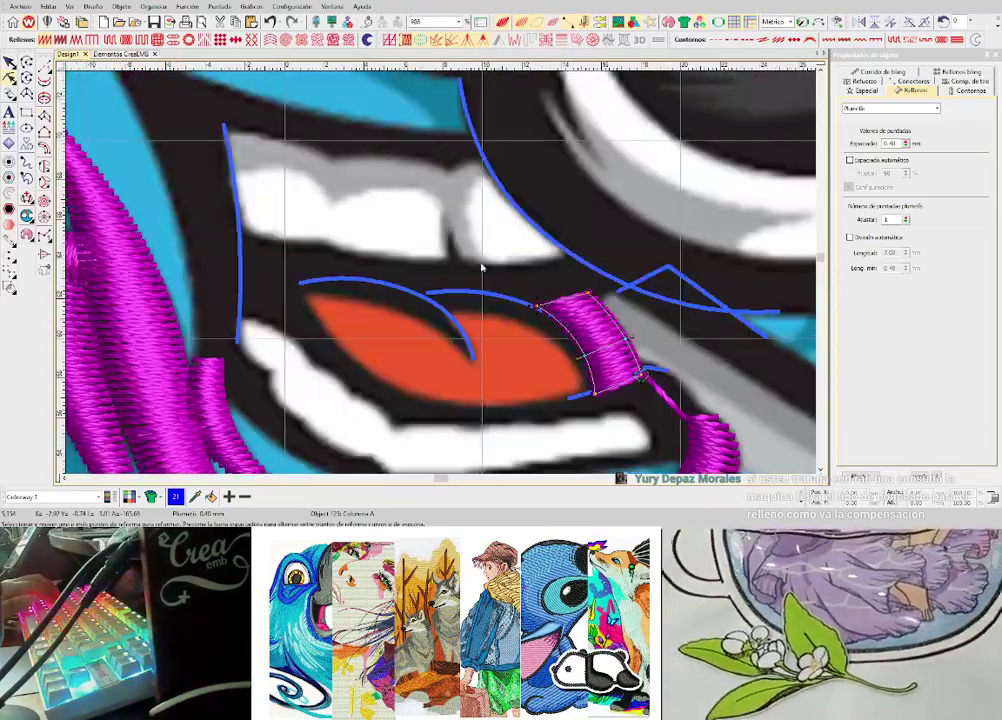
key(Escape)
- Try a running stitch from the column beside the tongue up into the black gap between the upper teeth
key(space)
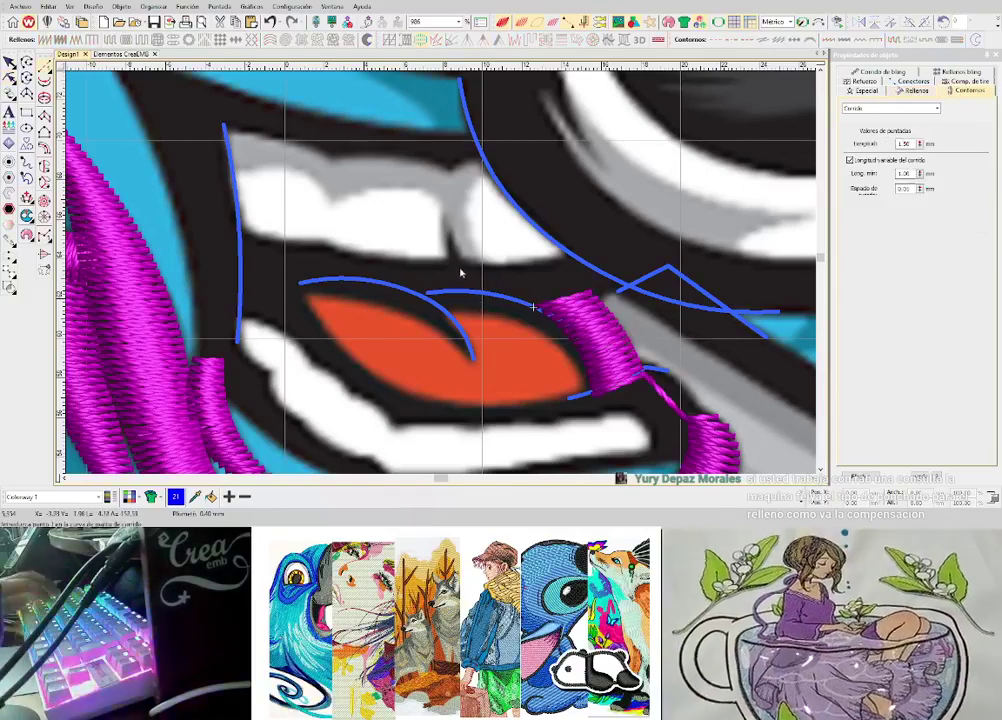
click(457, 268)
click(447, 232)
key(Return)
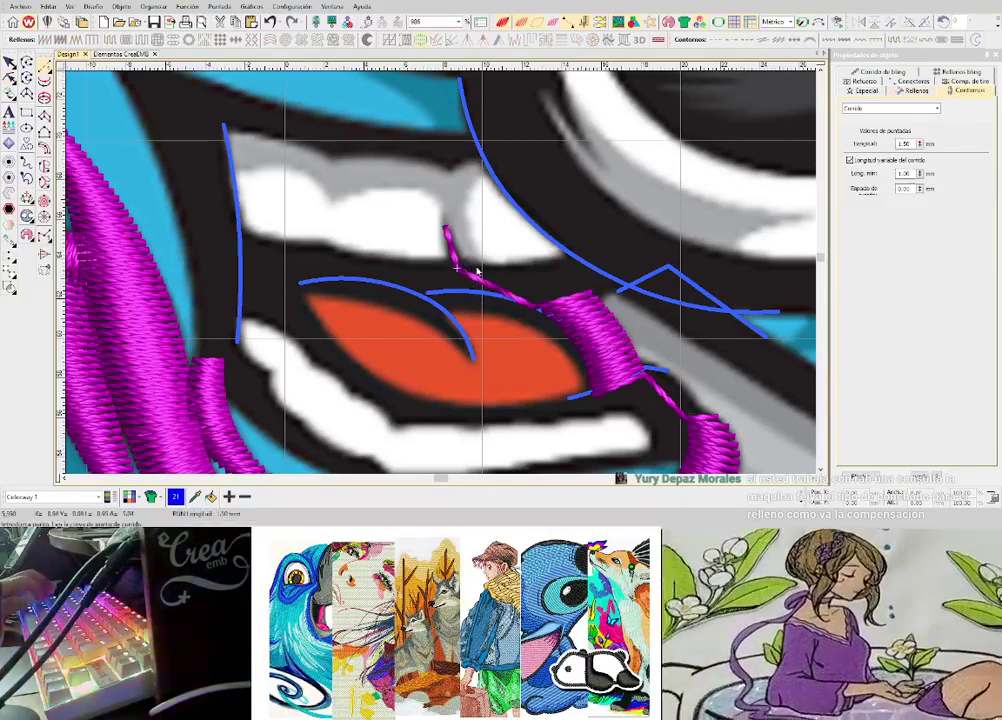
scroll(420, 244, up, 1)
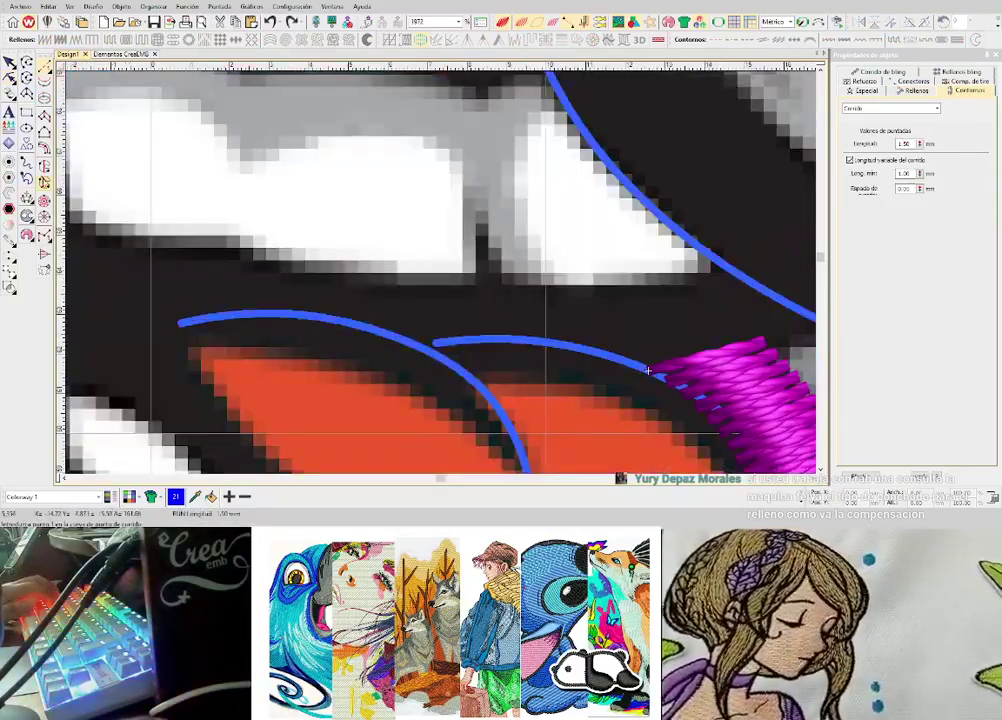
- Place manual stitches from the column beside the tongue up into the black gap between the upper teeth and back
key(Escape)
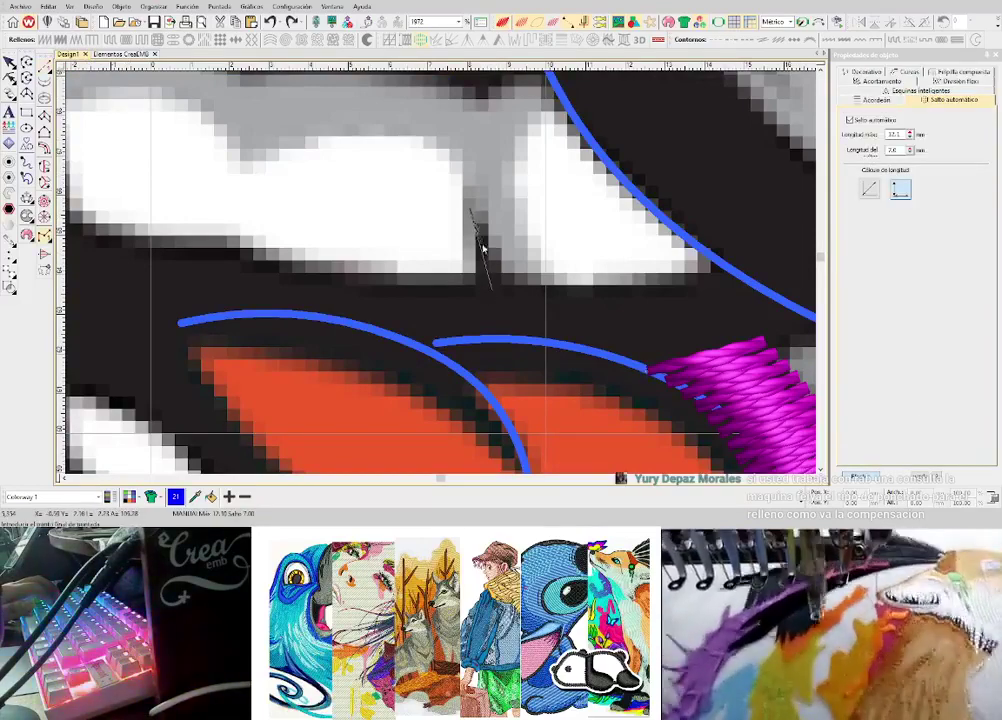
scroll(443, 275, down, 3)
scroll(441, 276, up, 2)
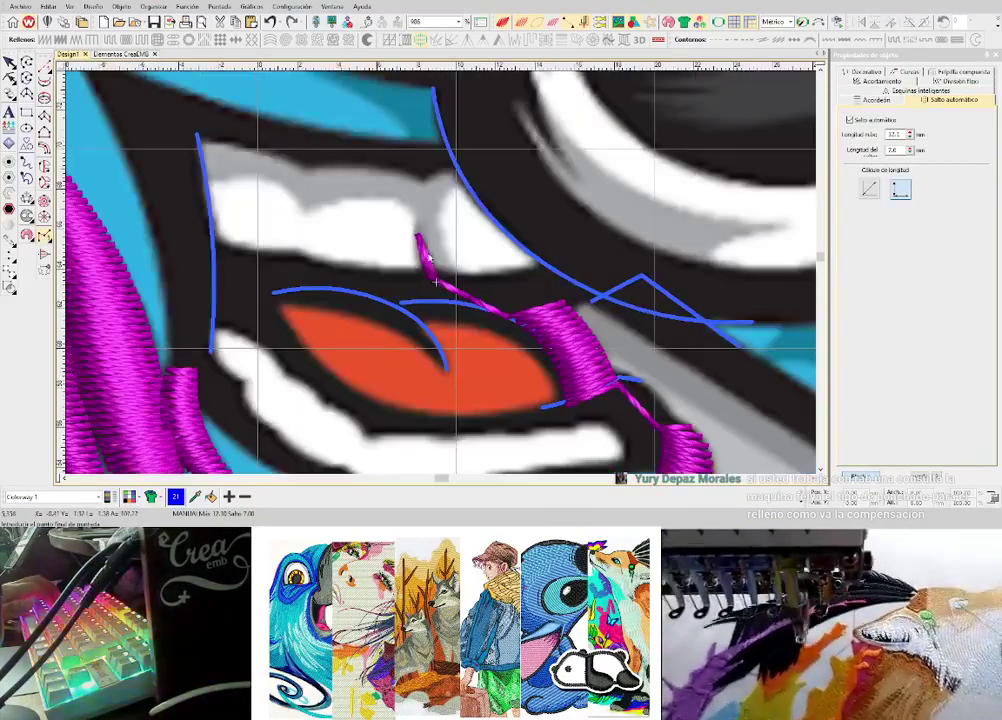
- Add a short running stitch with 1.50 mm length from below the tooth gap through the black band toward the staff
key(space)
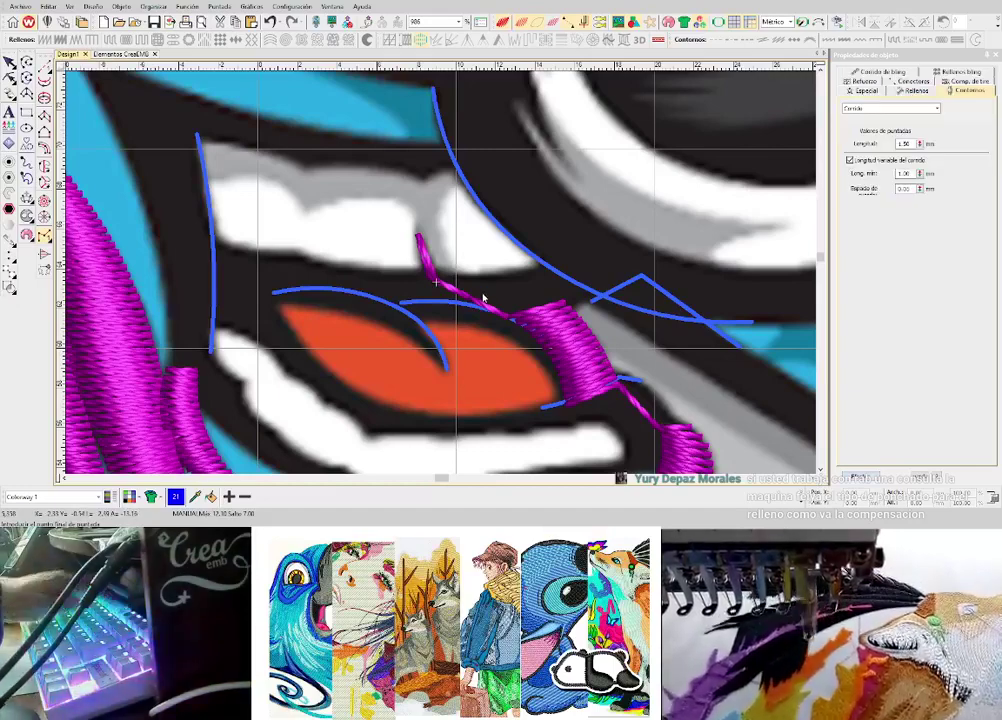
click(475, 296)
click(523, 291)
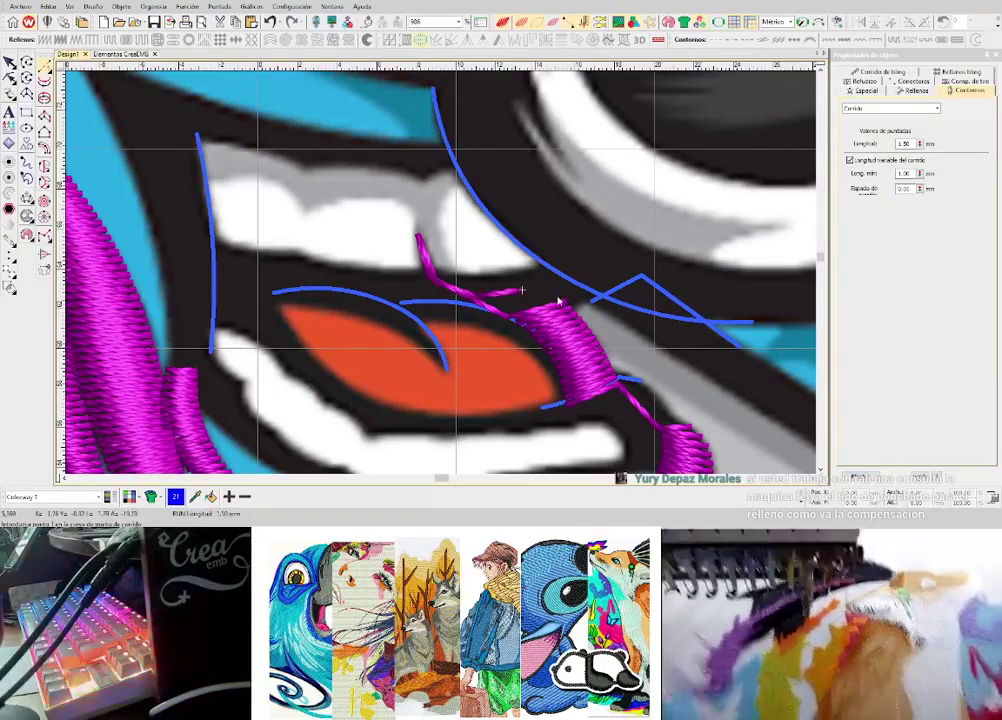
double_click(904, 144)
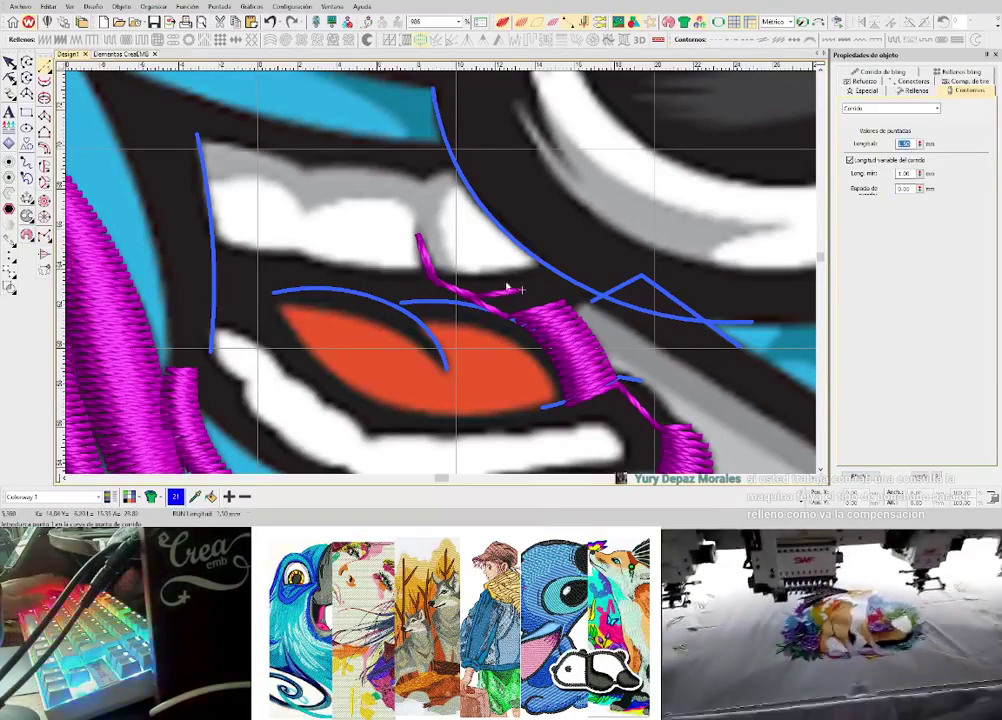
key(Return)
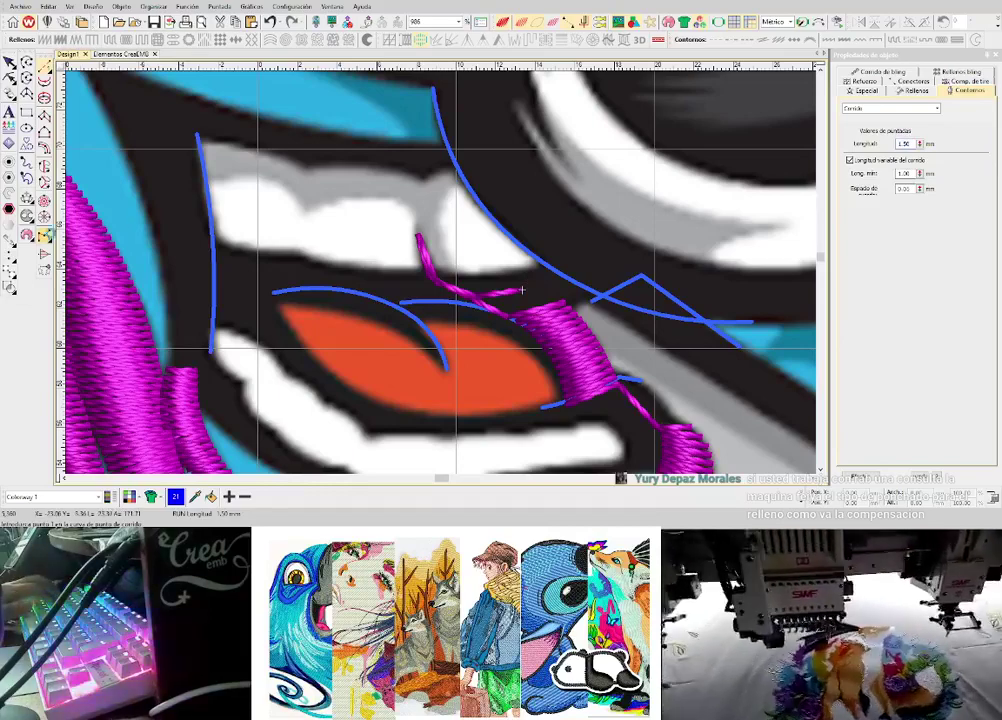
- Try a manual zigzag across the black area above the staff's tip, then undo it
key(space)
click(538, 276)
click(577, 208)
click(550, 287)
click(591, 246)
click(574, 289)
click(600, 262)
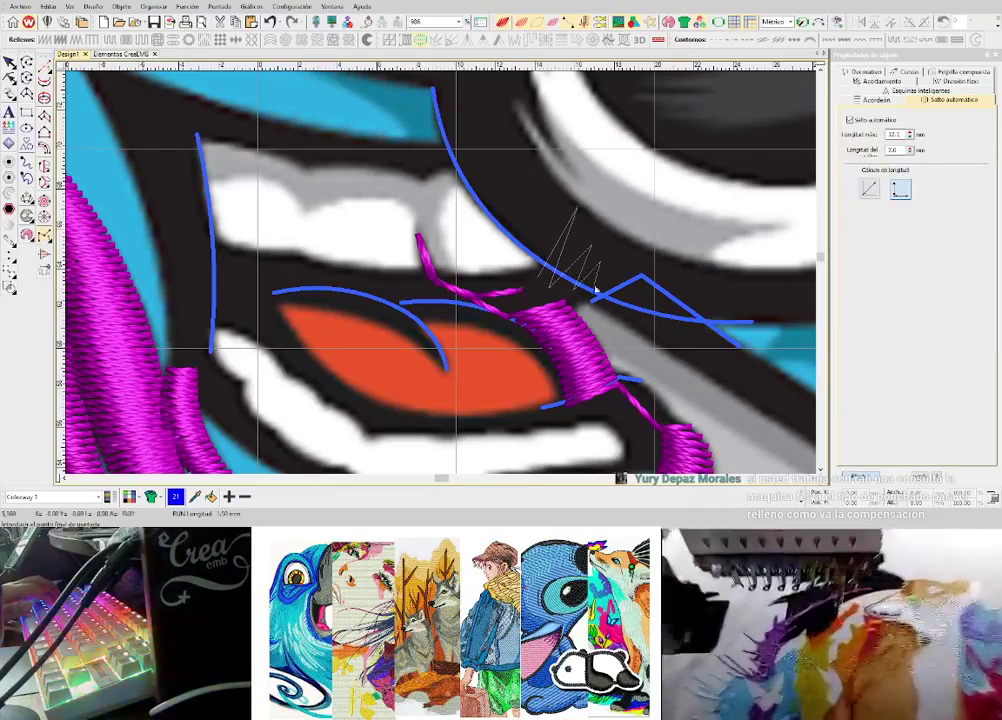
click(628, 298)
key(Return)
key(ctrl+z)
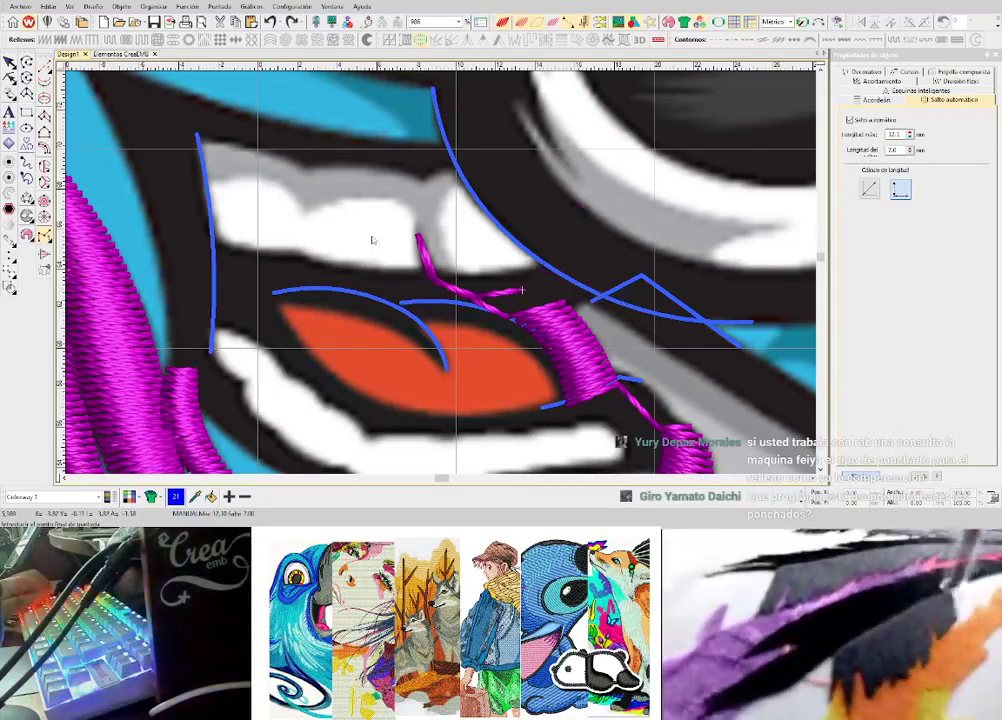
key(Escape)
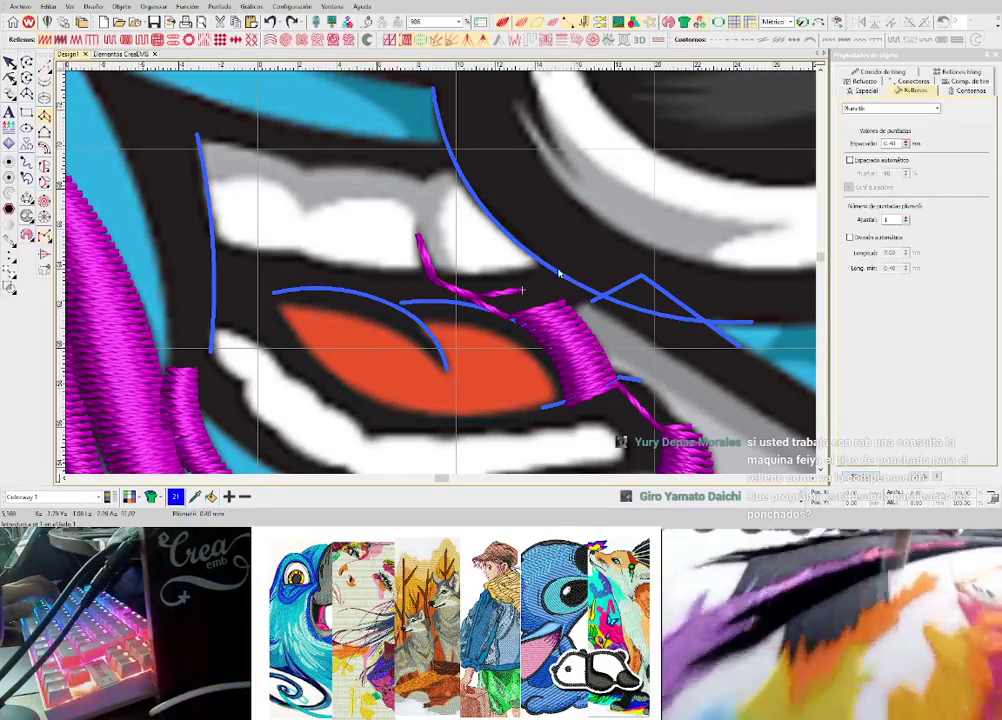
- Digitize a curved Column A satin along the black band under the upper teeth, from the staff's tip to the mouth's side guide
click(563, 259)
click(587, 298)
click(508, 271)
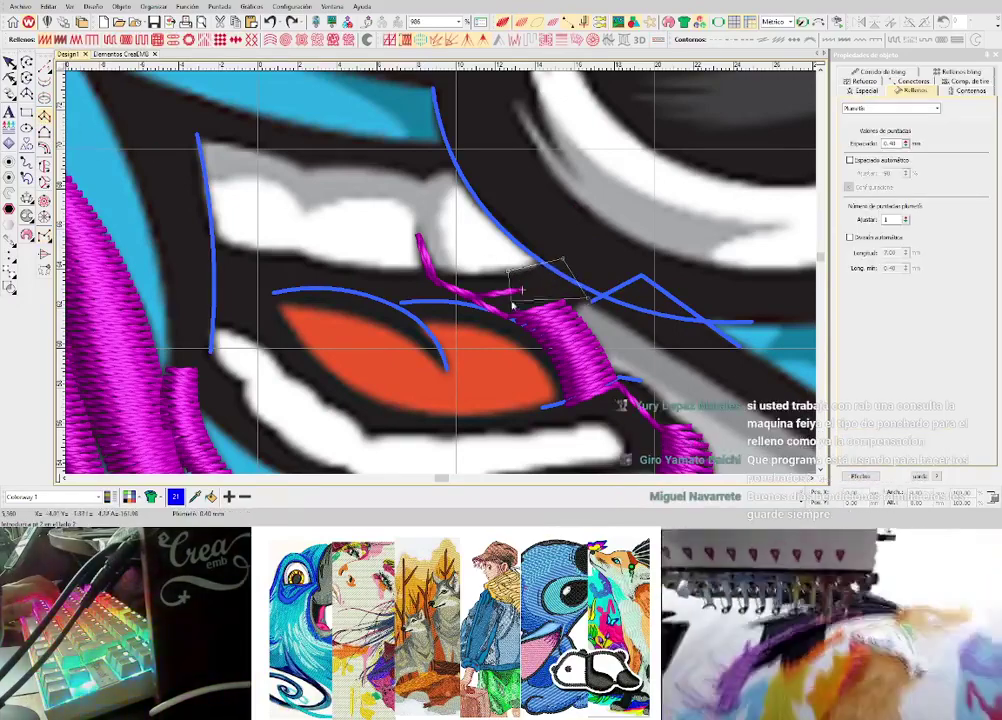
click(512, 315)
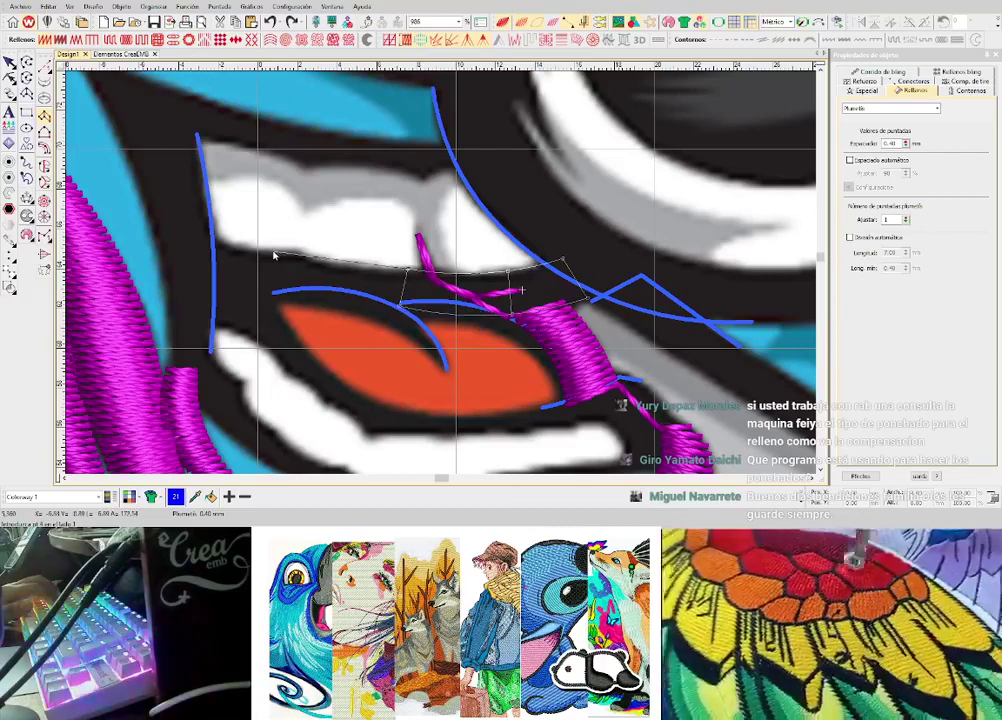
ctrl+click(268, 295)
click(268, 295)
click(214, 241)
click(213, 286)
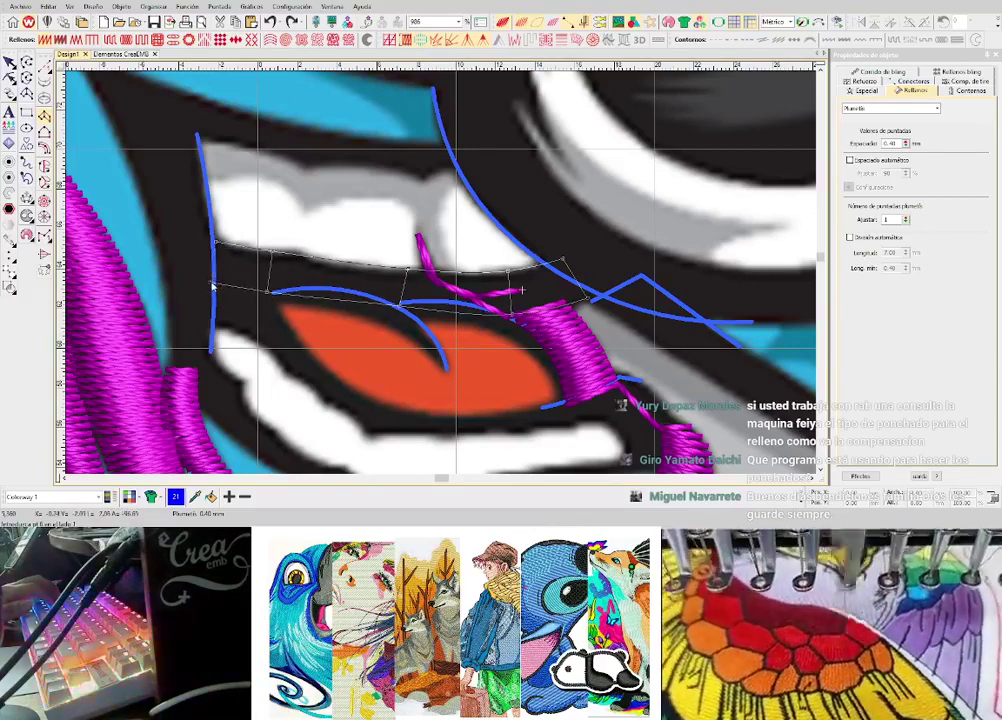
key(Return)
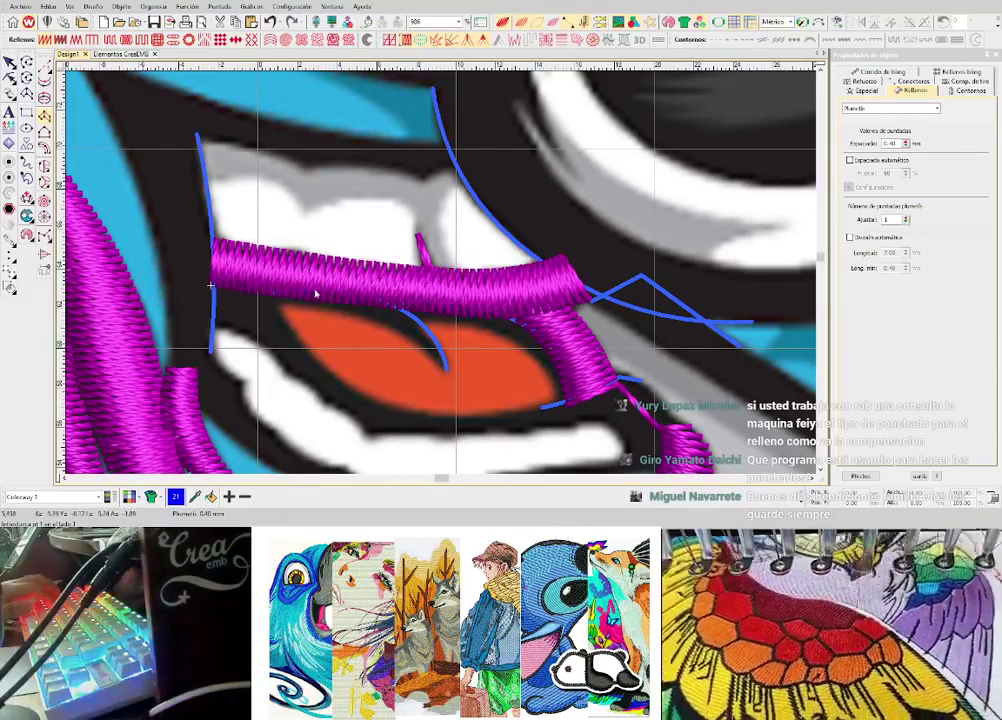
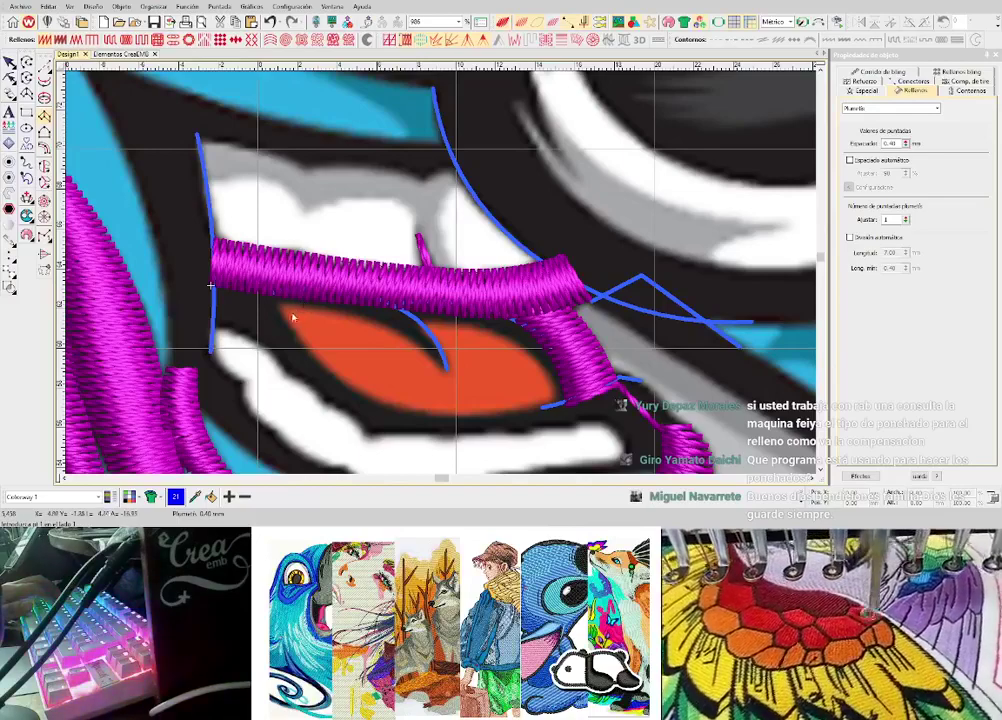
- Move the exit point of the satin column under the upper teeth to its lower edge, beside the column next to the tongue
click(210, 286)
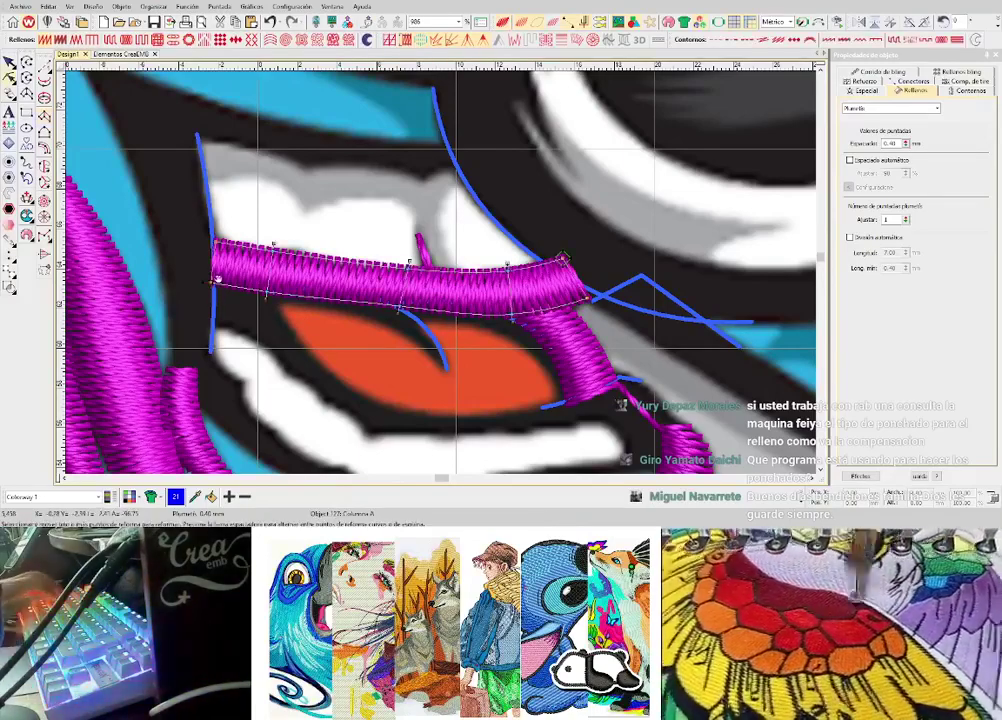
key(Return)
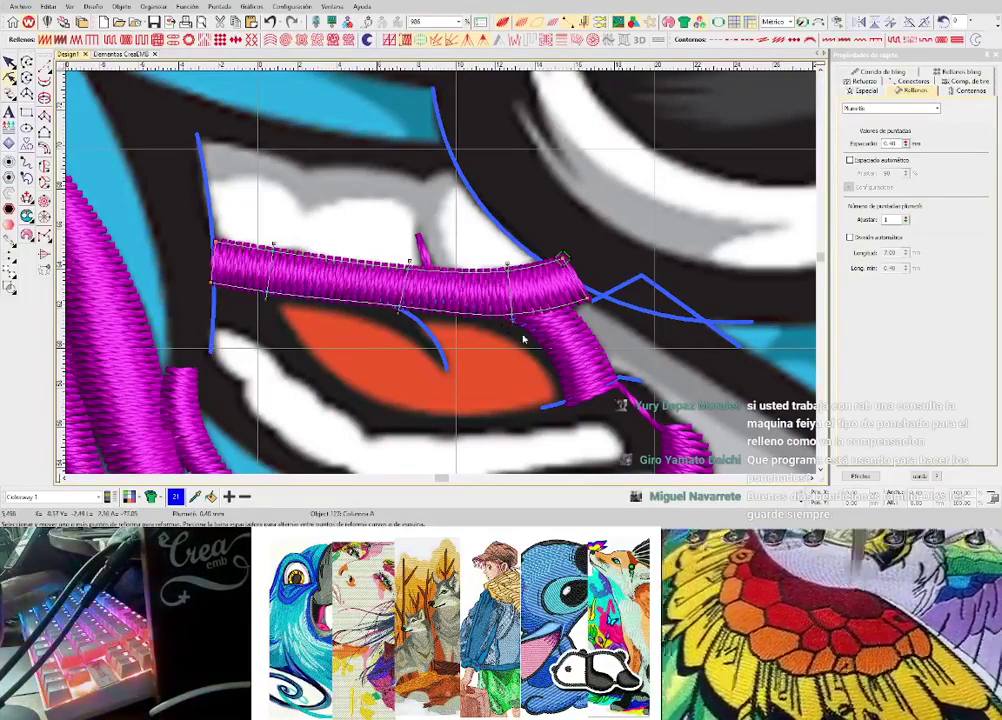
key(Escape)
- Add a running stitch from that exit point down the tongue's far edge toward the short lower guide
scroll(523, 338, up, 1)
key(r)
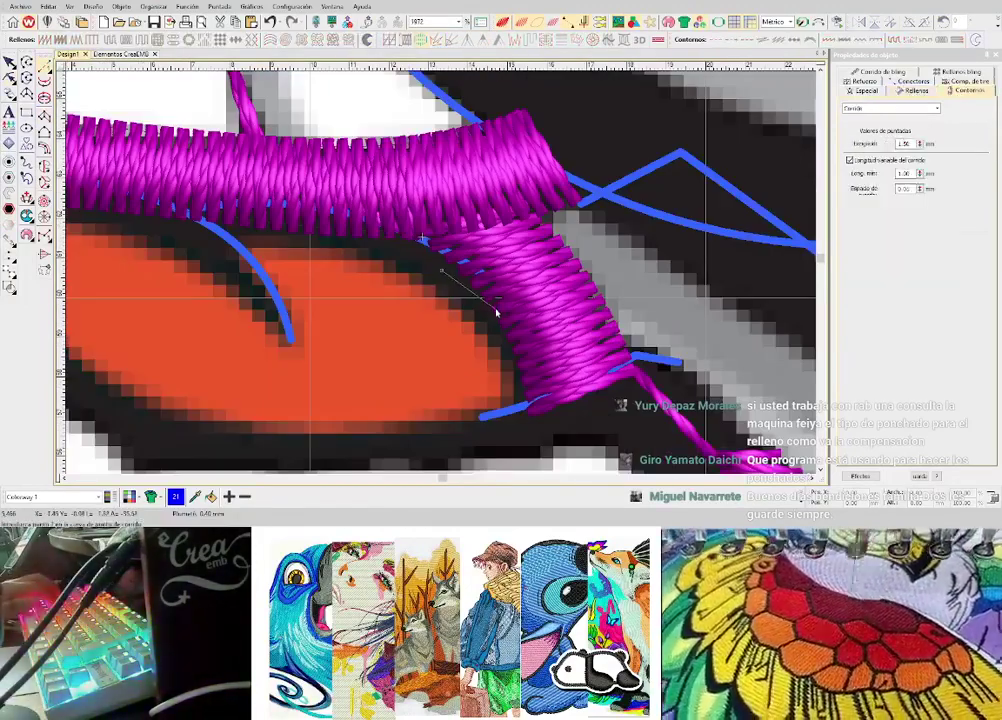
click(513, 362)
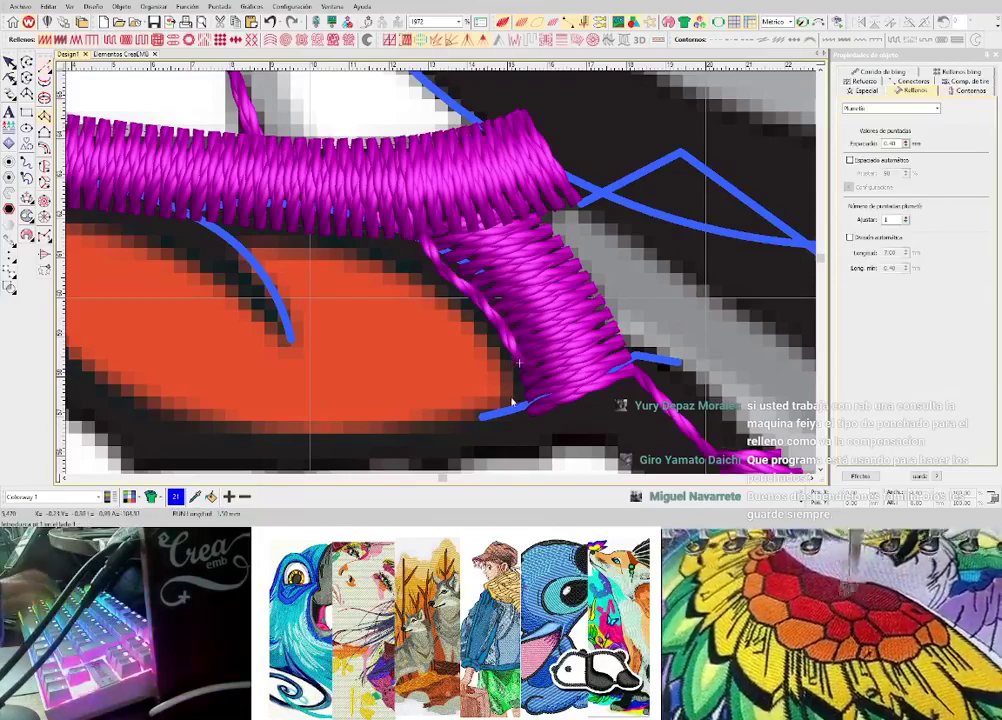
- Digitize a curved Column A satin around the tongue's far upper edge, from the short lower guide to the top of the crease guide
click(551, 386)
click(451, 302)
click(478, 267)
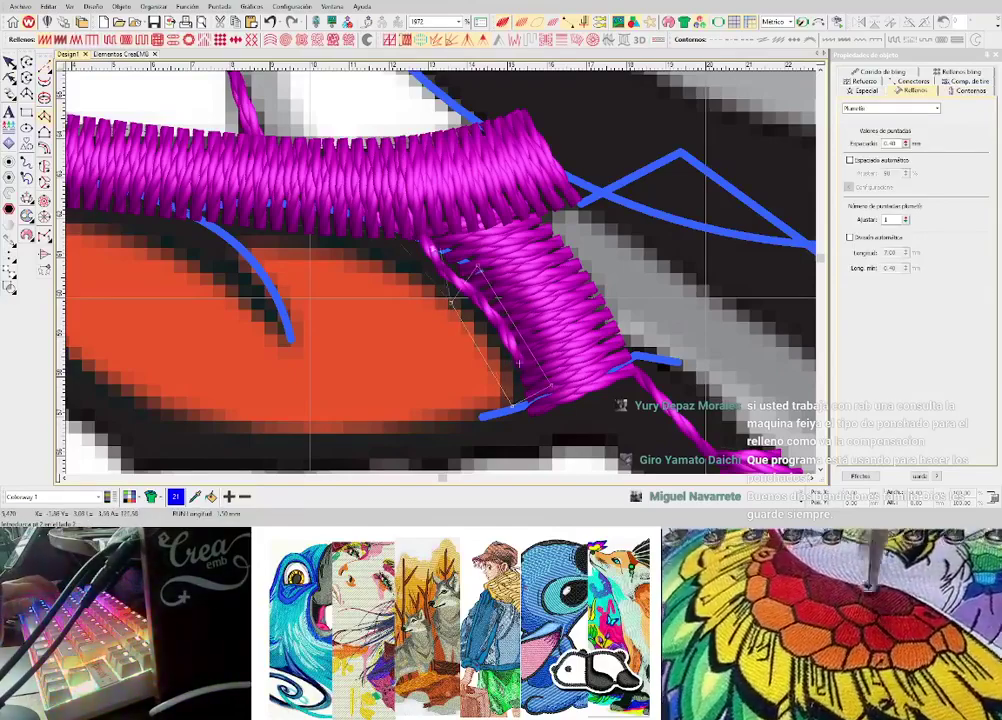
right_click(310, 240)
right_click(317, 202)
click(219, 233)
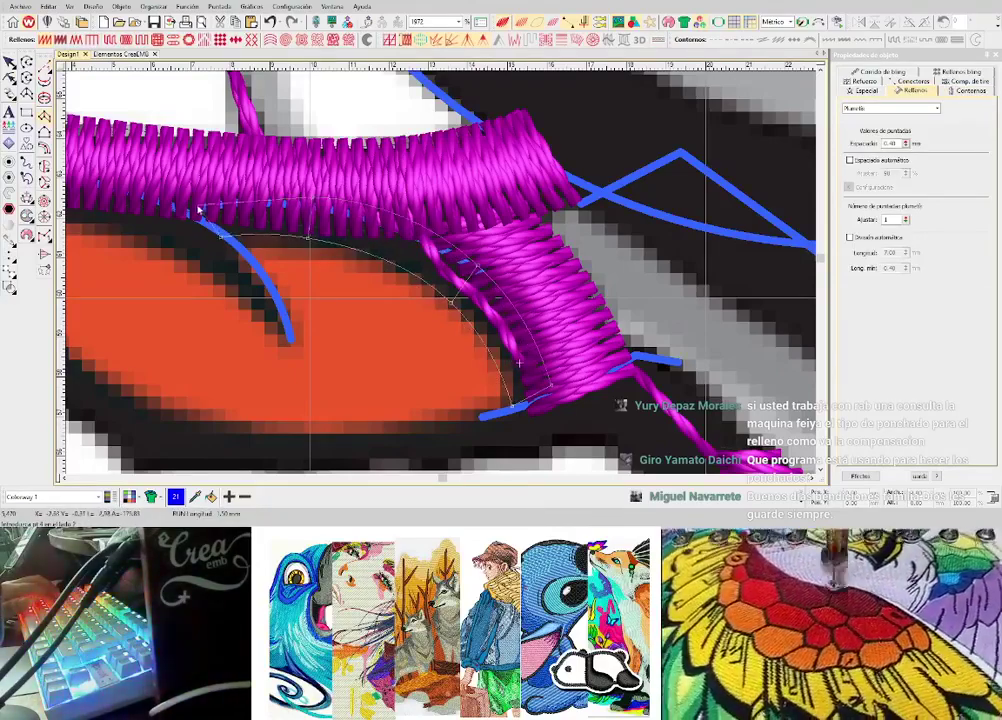
click(198, 207)
key(Return)
- Try a curved running stitch down the tongue's crease guide, then undo it
scroll(441, 282, down, 5)
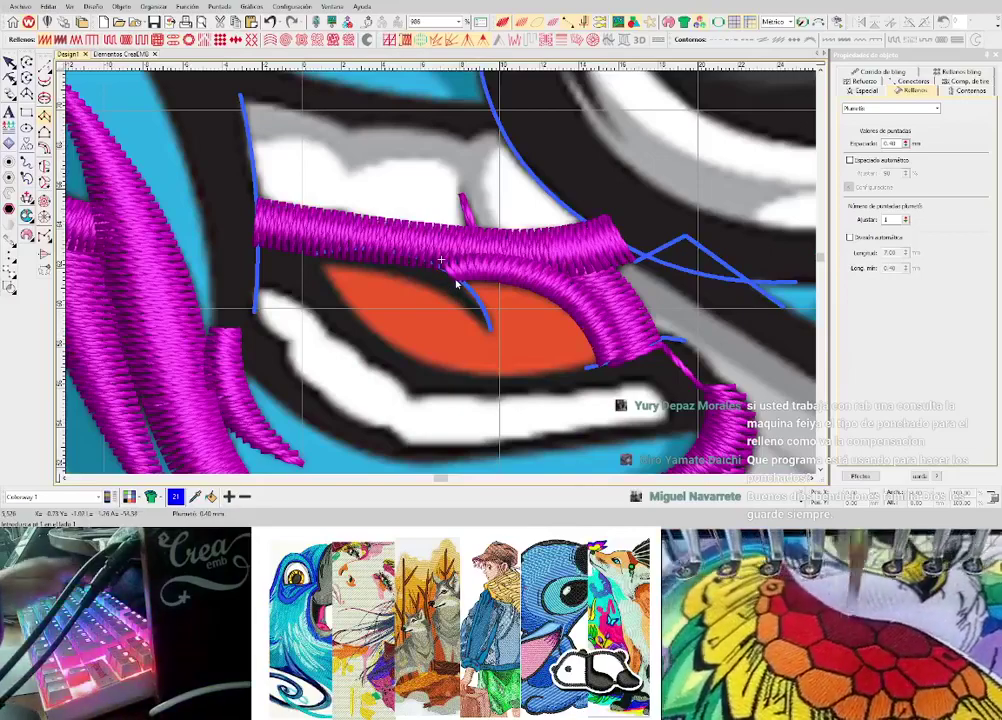
key(r)
right_click(459, 298)
click(481, 314)
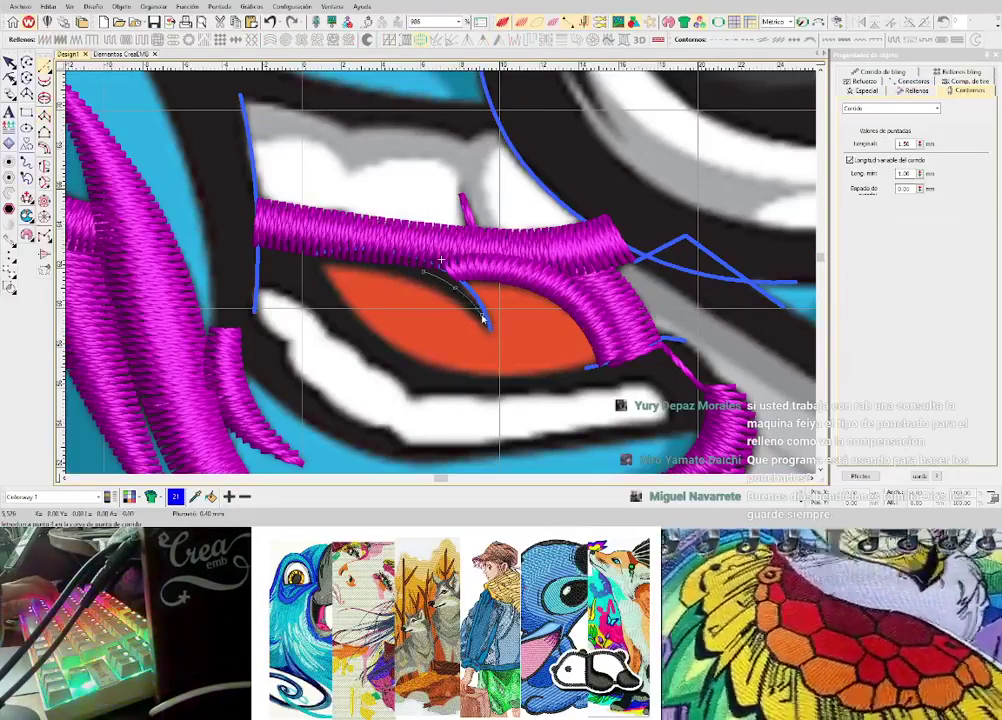
key(Return)
key(ctrl+z)
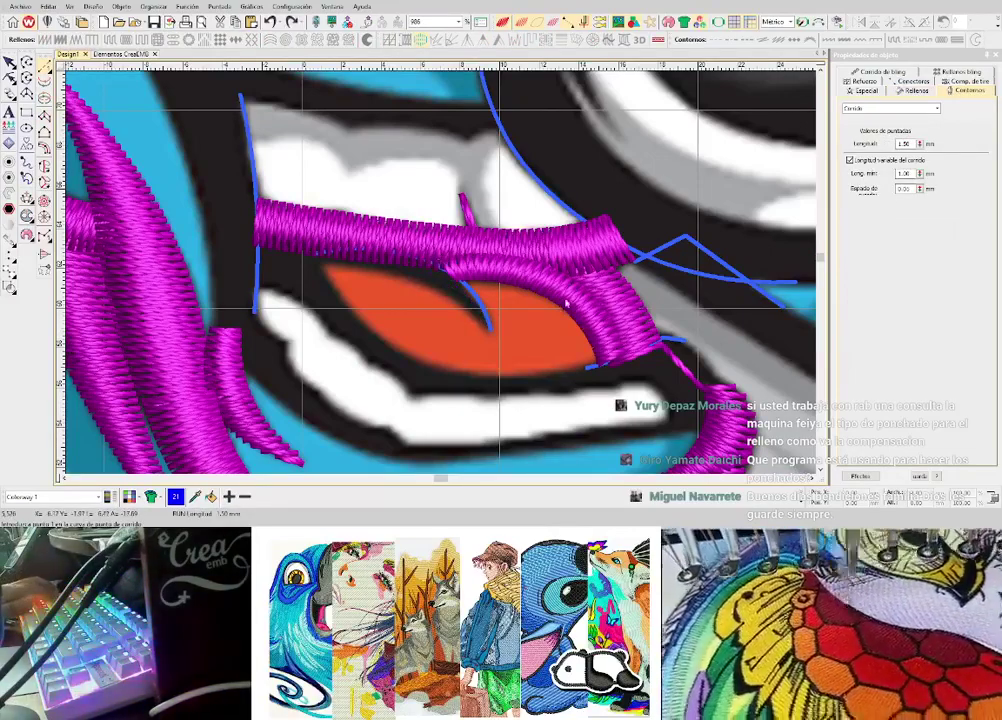
- Add a running stitch from the end of the tongue-edge column down the crease to the guide's lower tip
scroll(460, 287, up, 1)
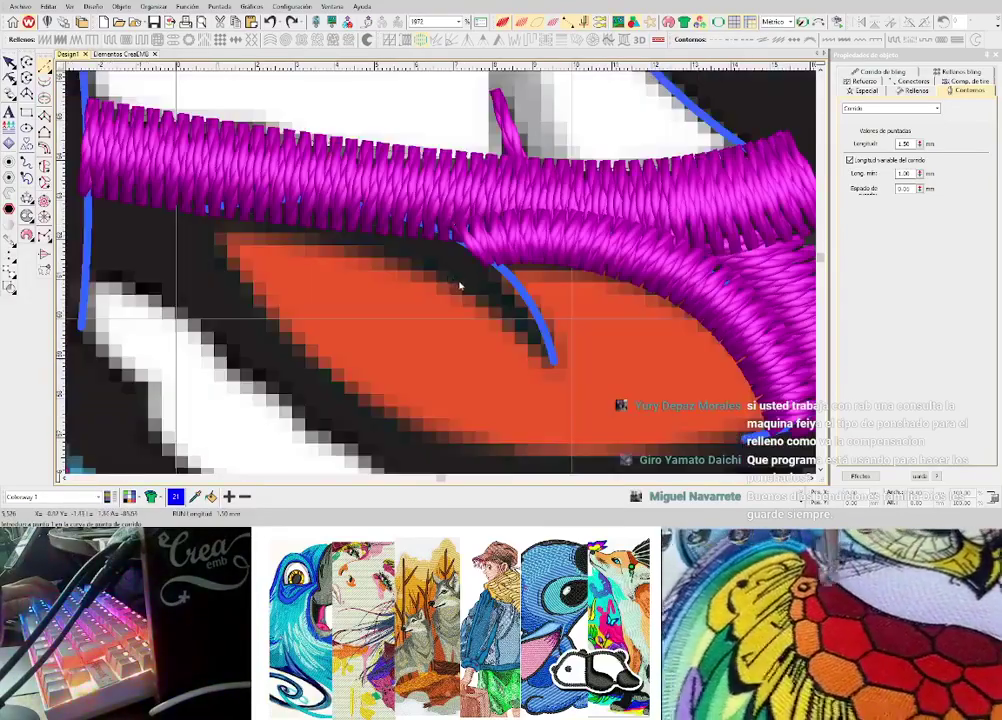
key(Return)
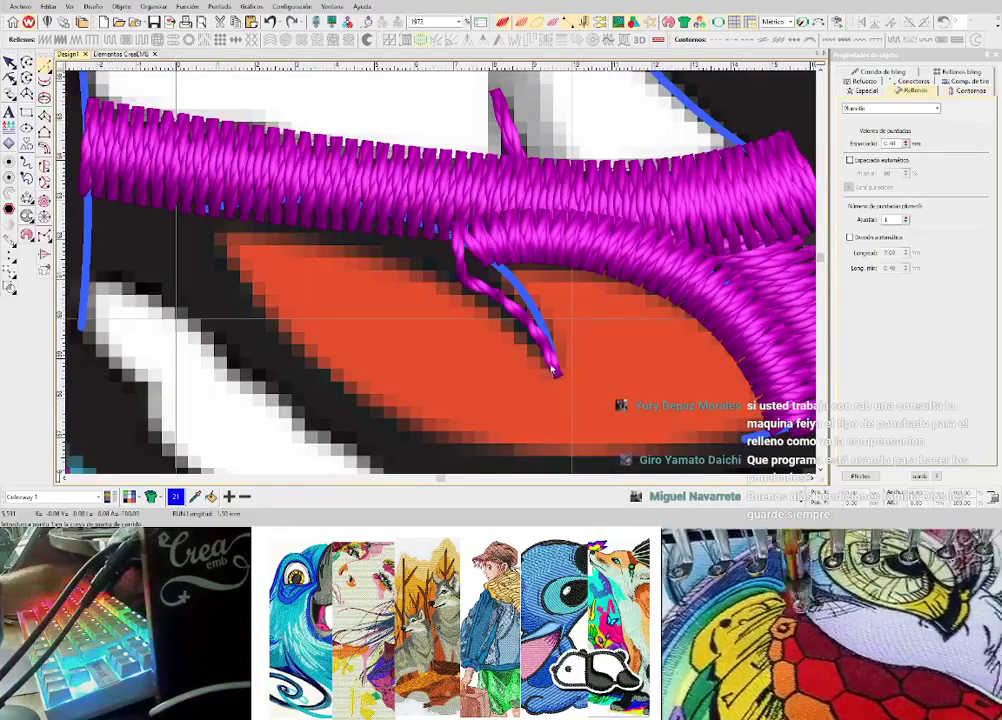
- Digitize a curved Column A satin from the crease's tip up along the tongue's upper edge to its pointed near corner
click(555, 347)
click(450, 284)
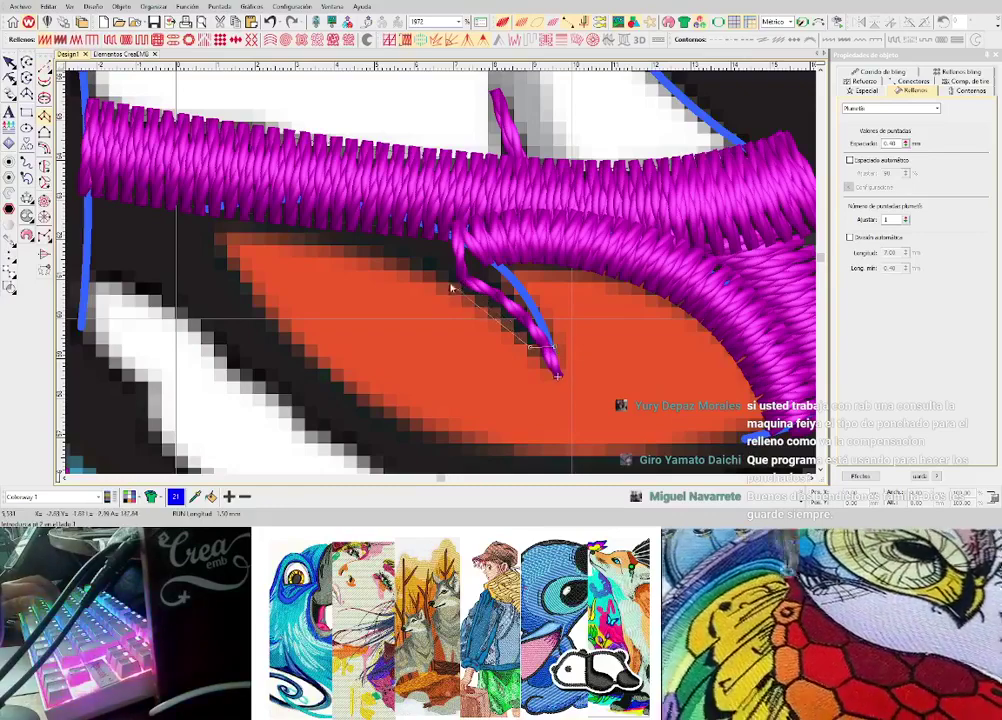
click(489, 254)
right_click(293, 240)
right_click(297, 200)
right_click(197, 240)
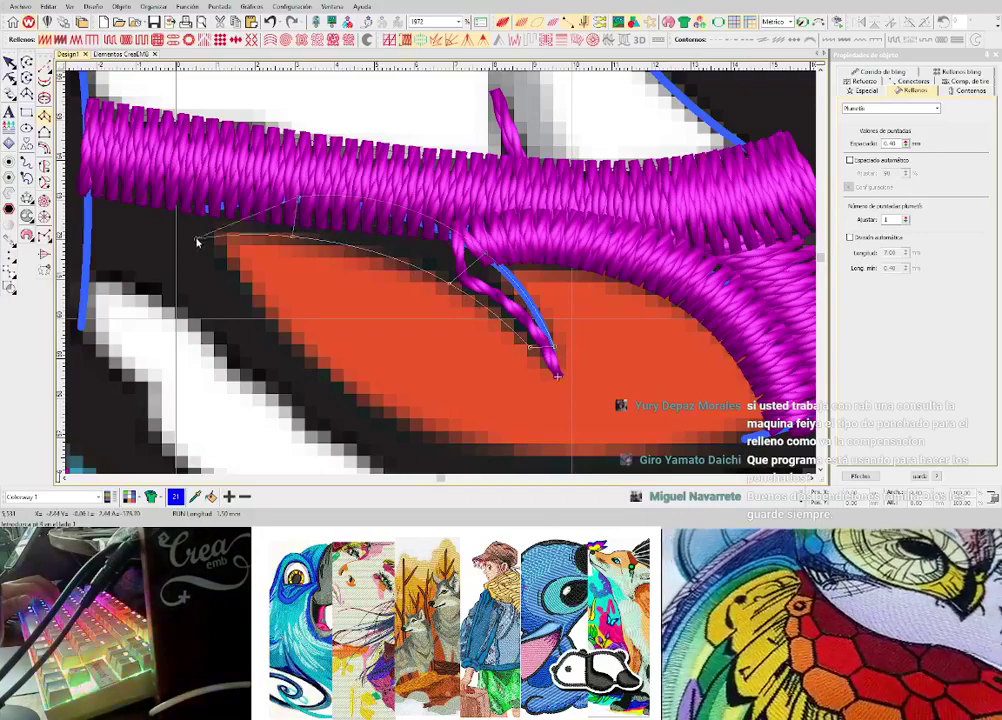
right_click(180, 209)
- Digitize a Column A satin along the black band between tongue and lower teeth, from the mouth's side guide around the teeth's far end
scroll(182, 215, down, 2)
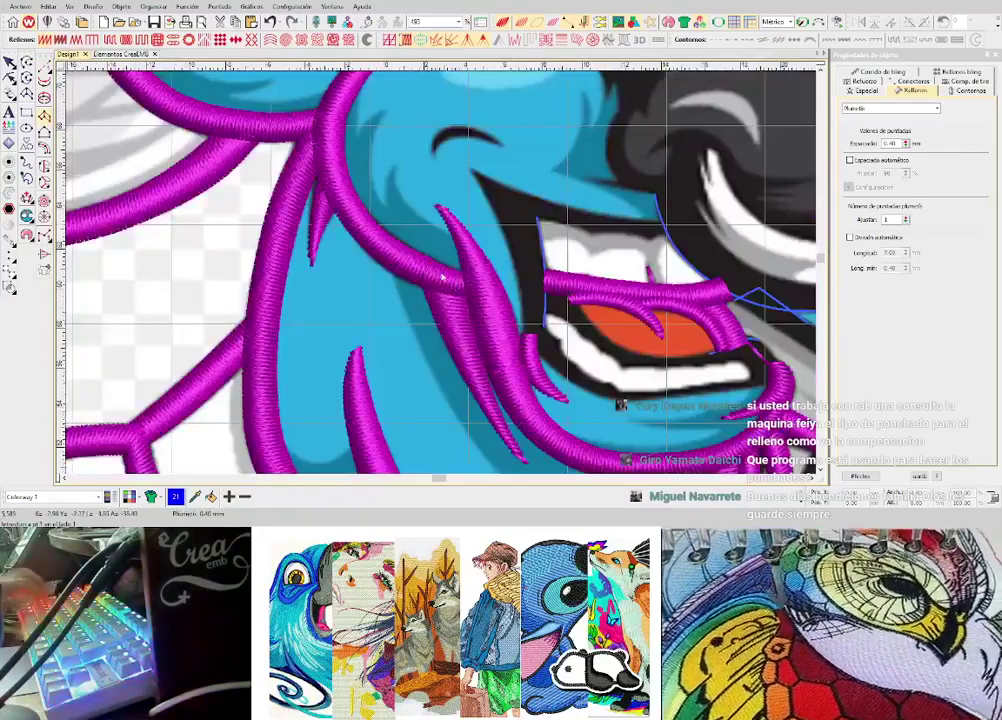
scroll(419, 262, up, 3)
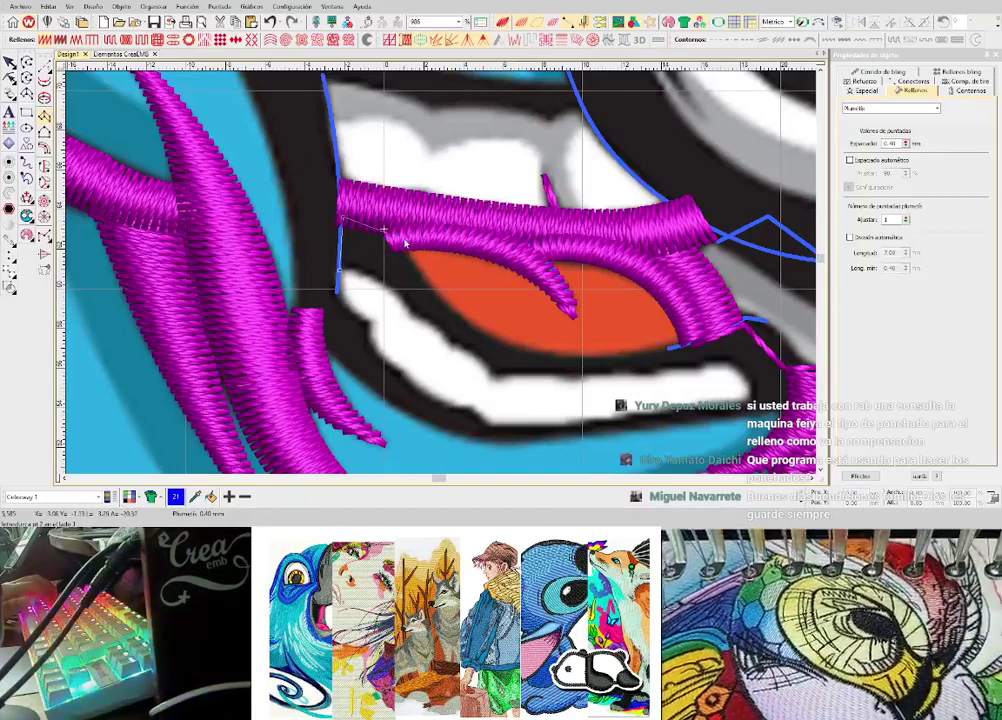
right_click(376, 276)
right_click(433, 286)
right_click(410, 314)
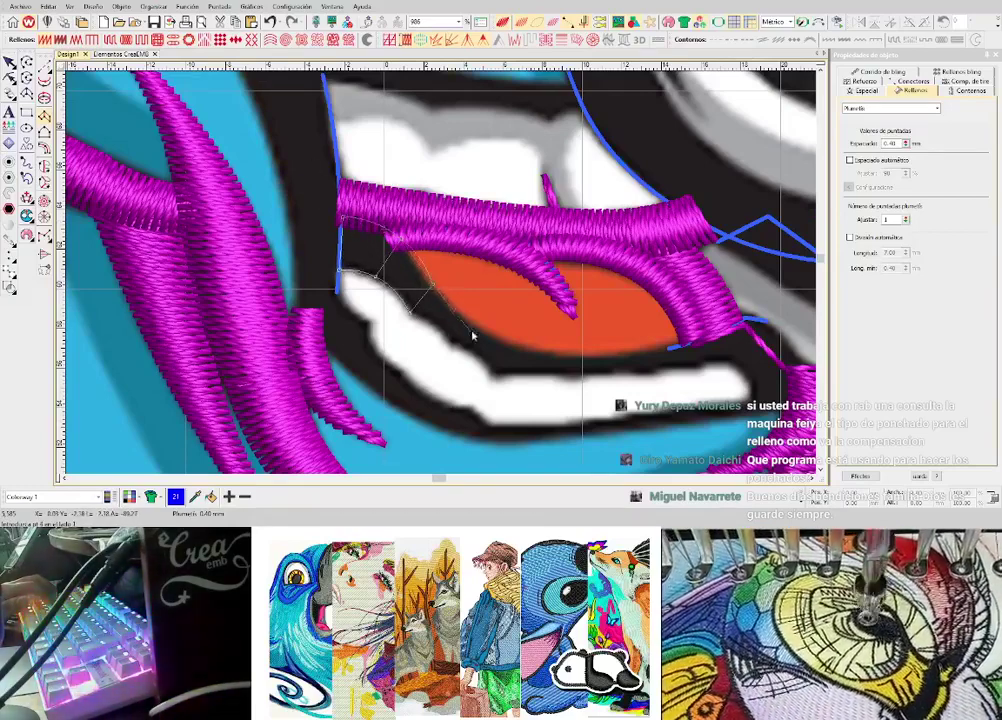
right_click(470, 321)
right_click(449, 345)
right_click(504, 341)
right_click(494, 376)
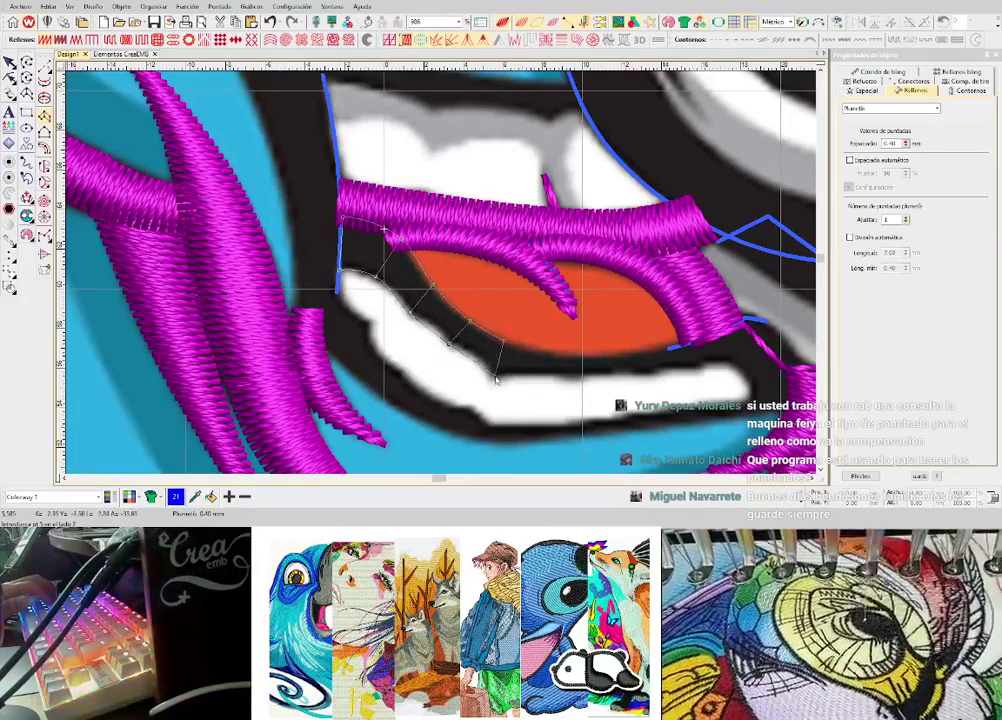
click(544, 376)
click(601, 371)
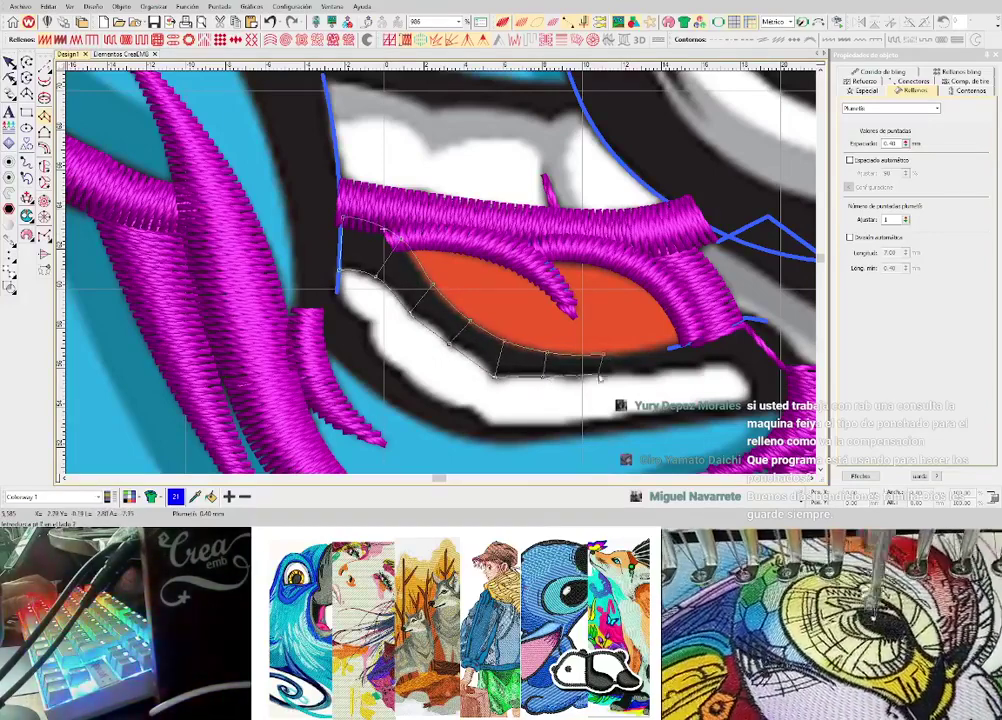
right_click(676, 345)
right_click(672, 372)
middle_click(614, 299)
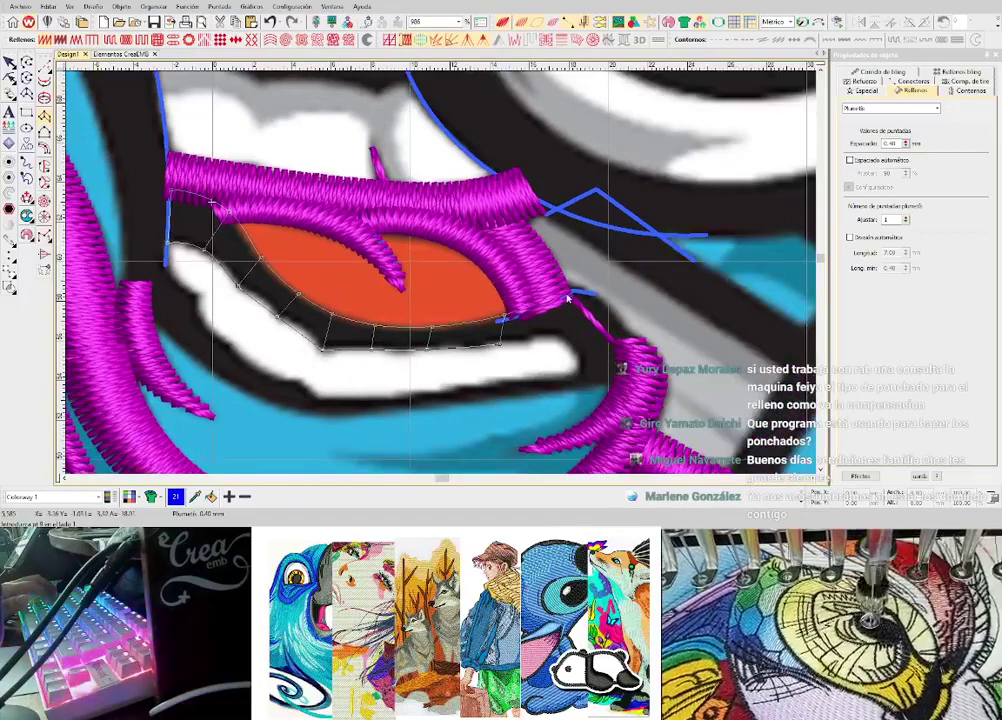
right_click(570, 291)
right_click(552, 337)
right_click(609, 311)
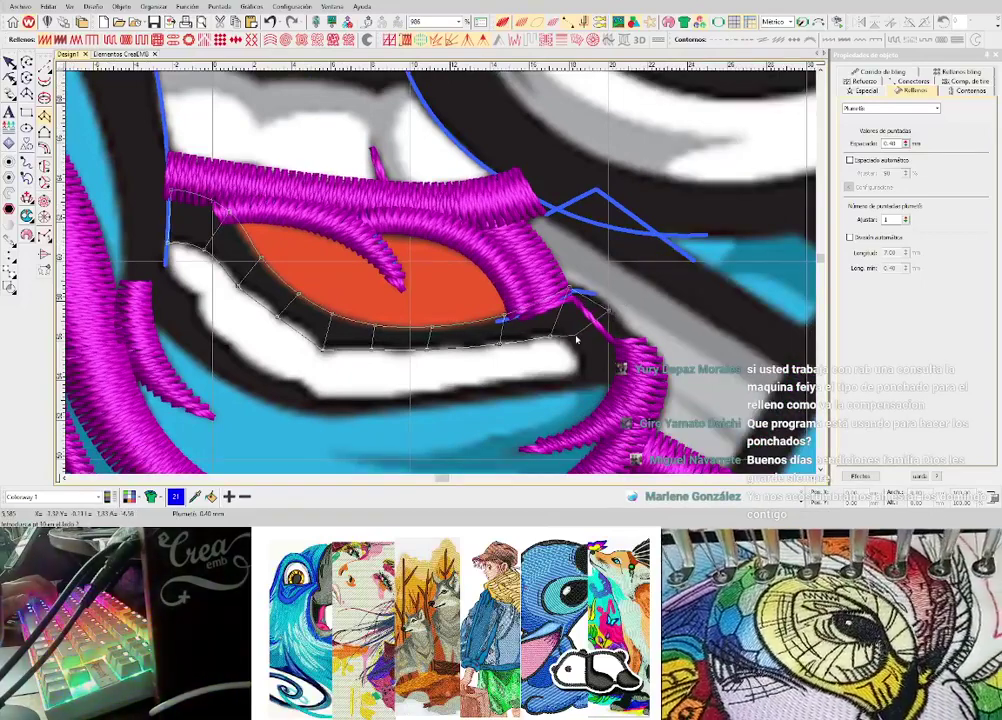
right_click(572, 342)
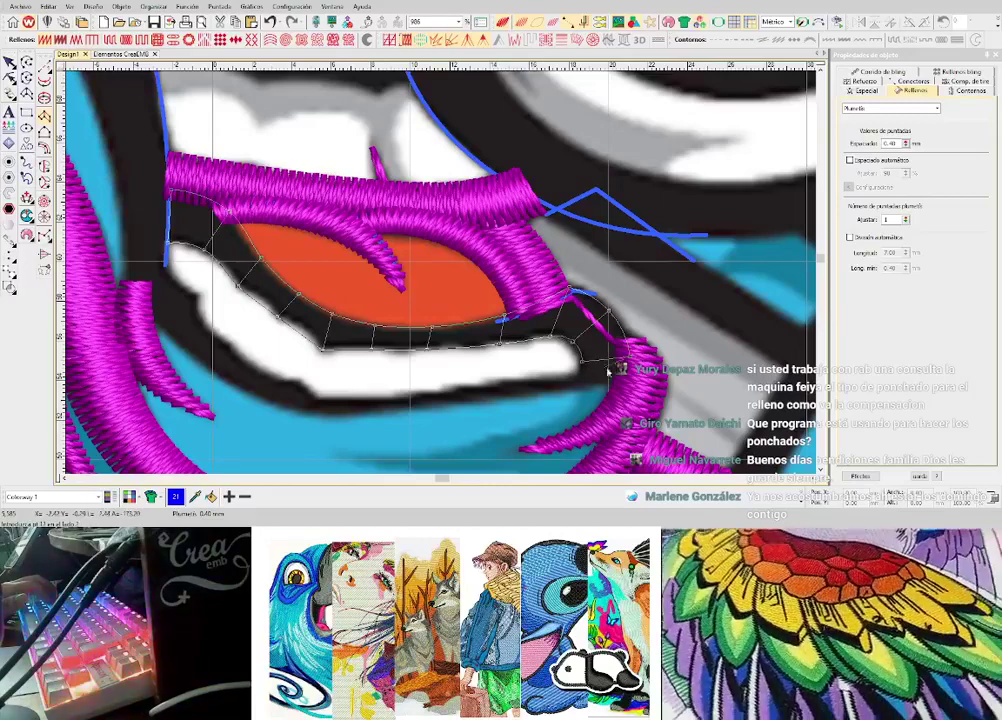
key(Return)
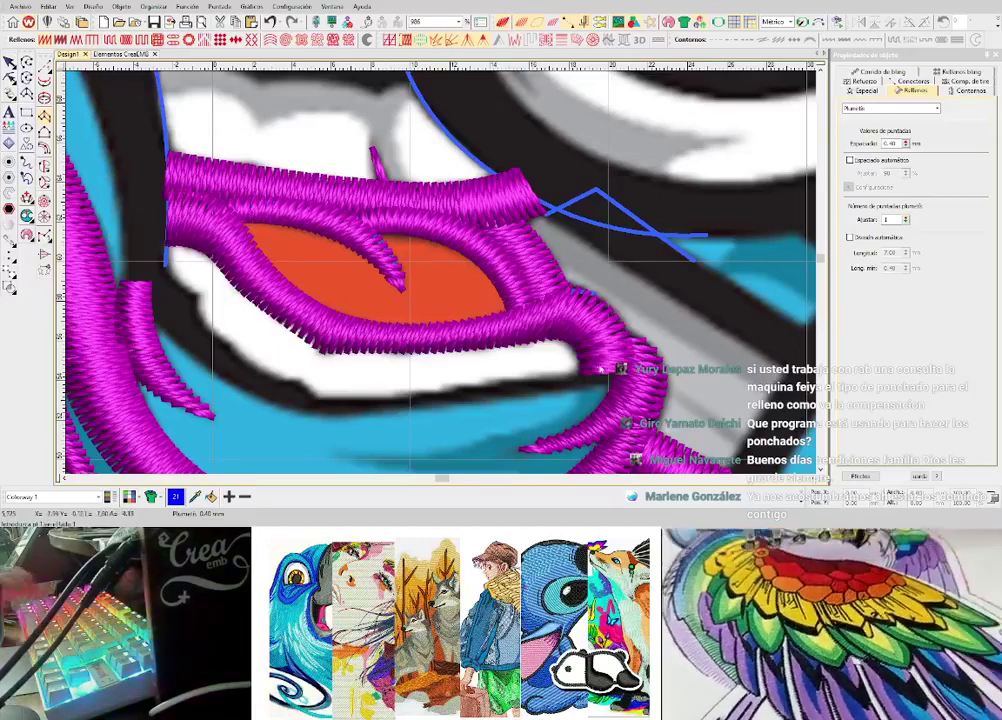
- Move the exit point of the satin column under the tongue to its end corner beside the lower teeth
key(h)
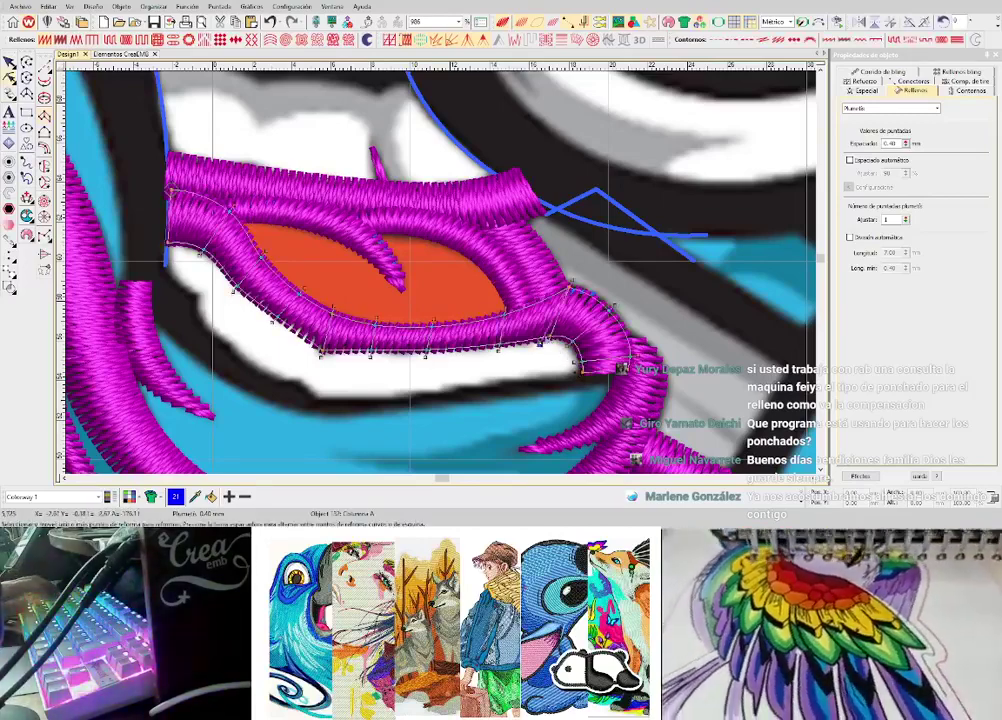
scroll(579, 368, up, 1)
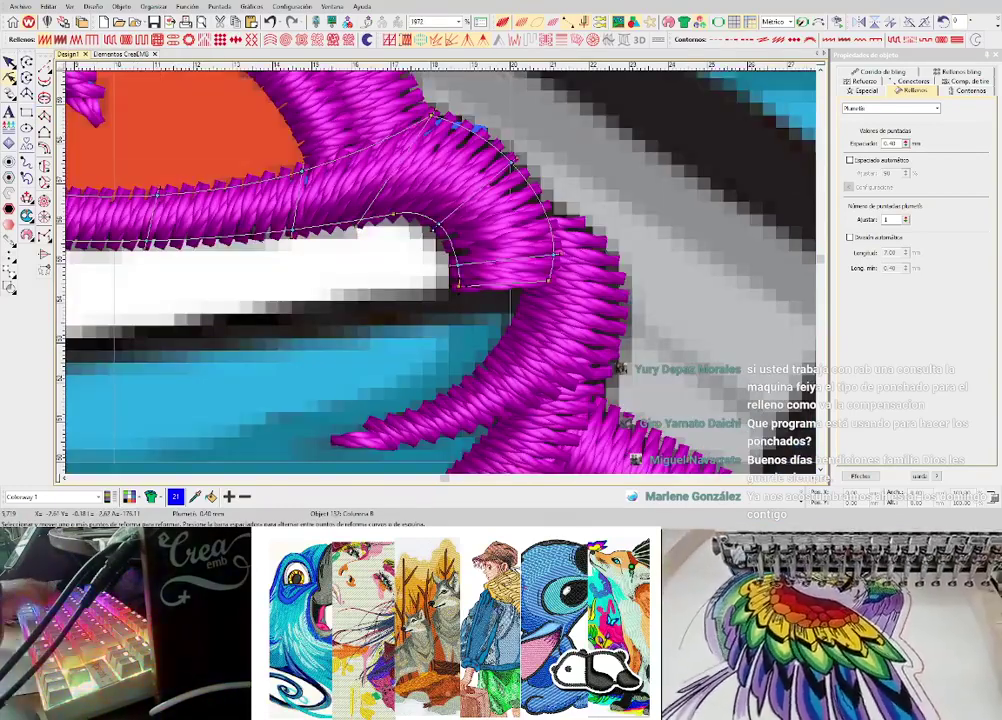
scroll(455, 302, up, 2)
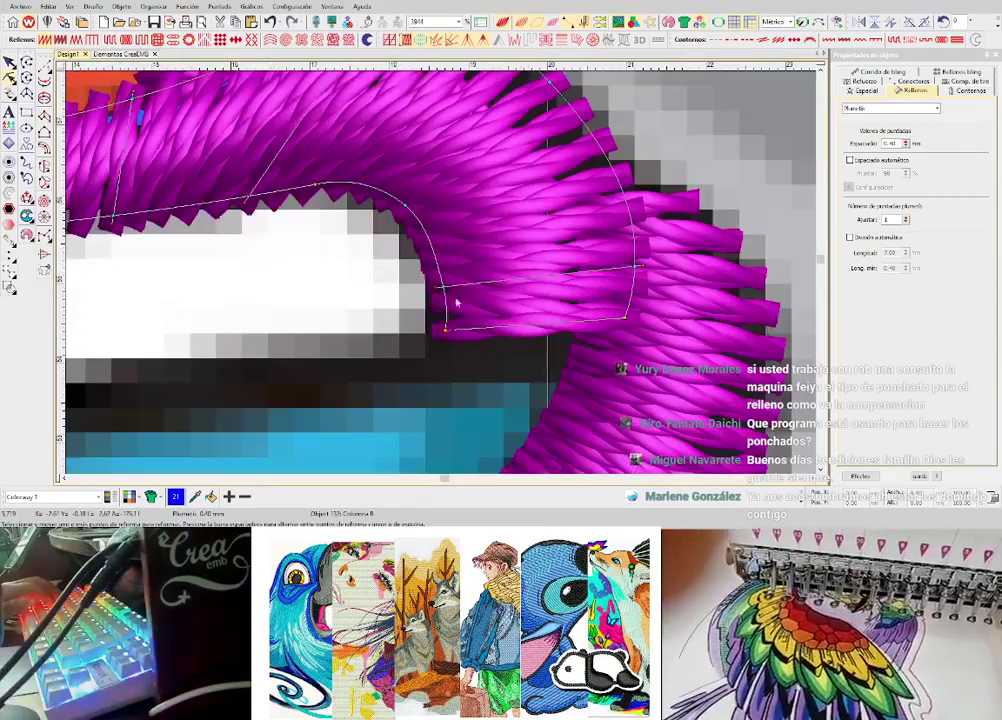
scroll(452, 285, down, 2)
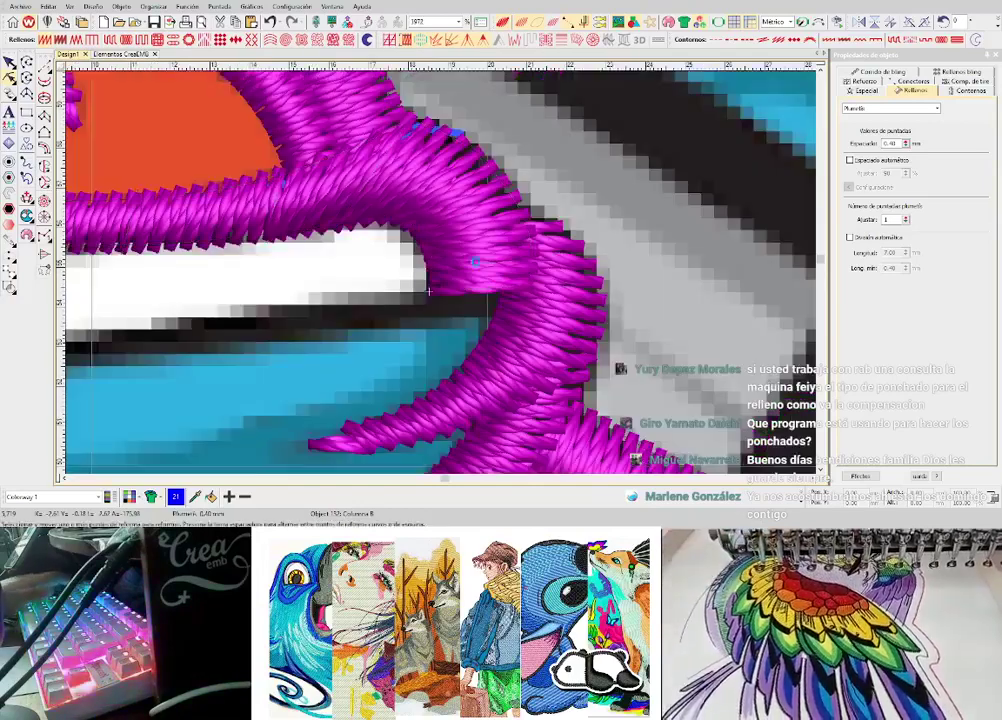
- Digitize a wide, strongly curved Column A satin as a test in the empty area beside the mascot
scroll(430, 282, down, 2)
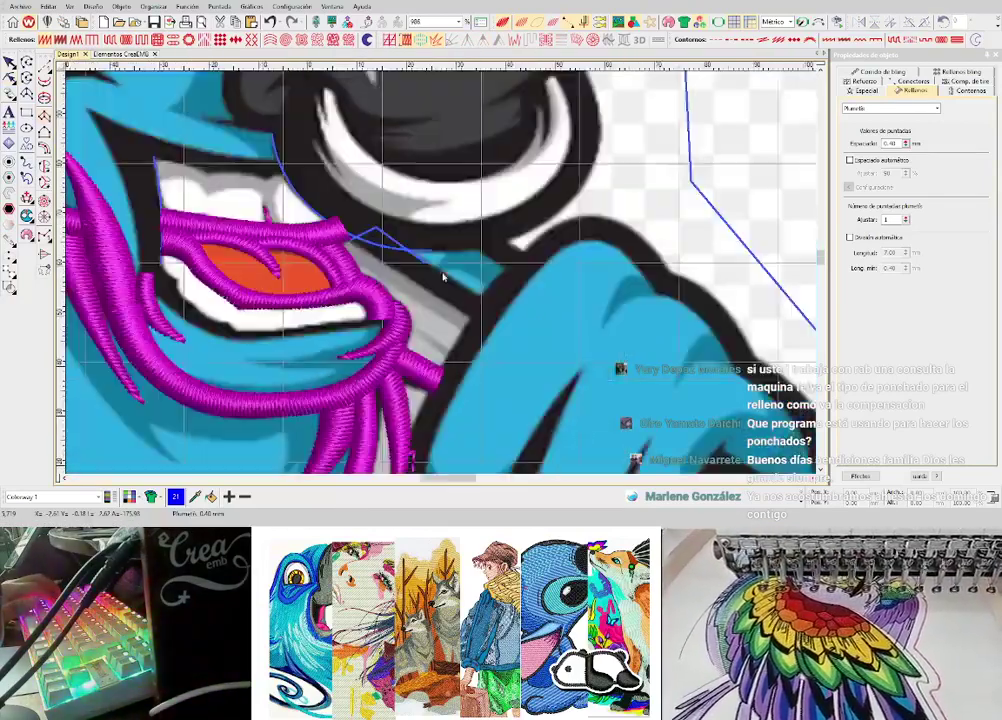
scroll(636, 224, up, 3)
click(446, 282)
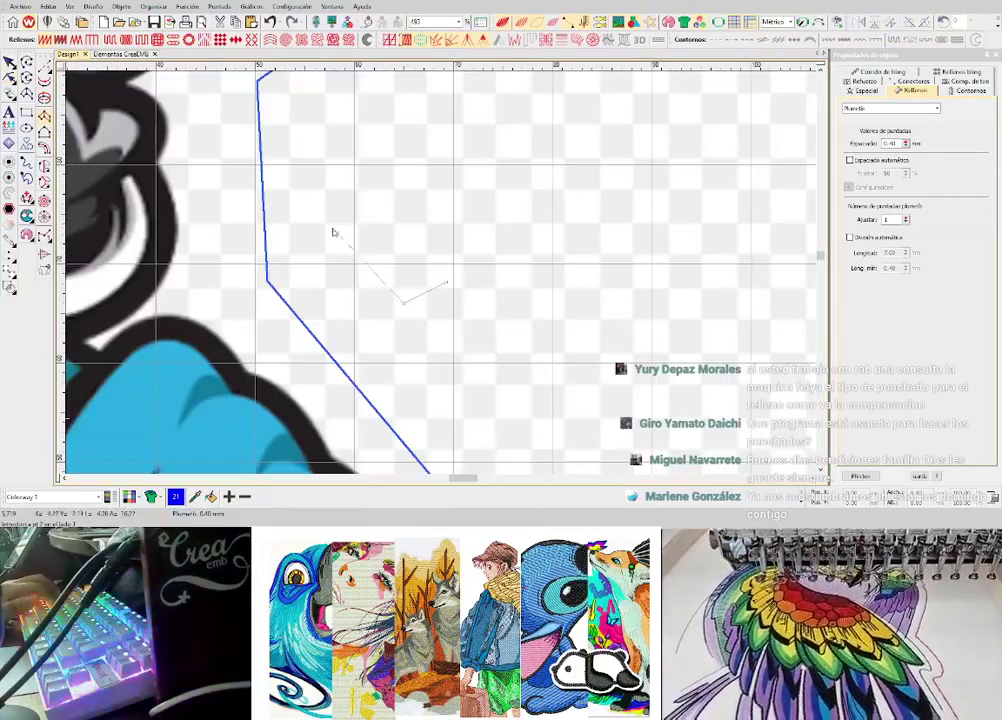
right_click(335, 223)
right_click(425, 233)
click(415, 130)
key(Return)
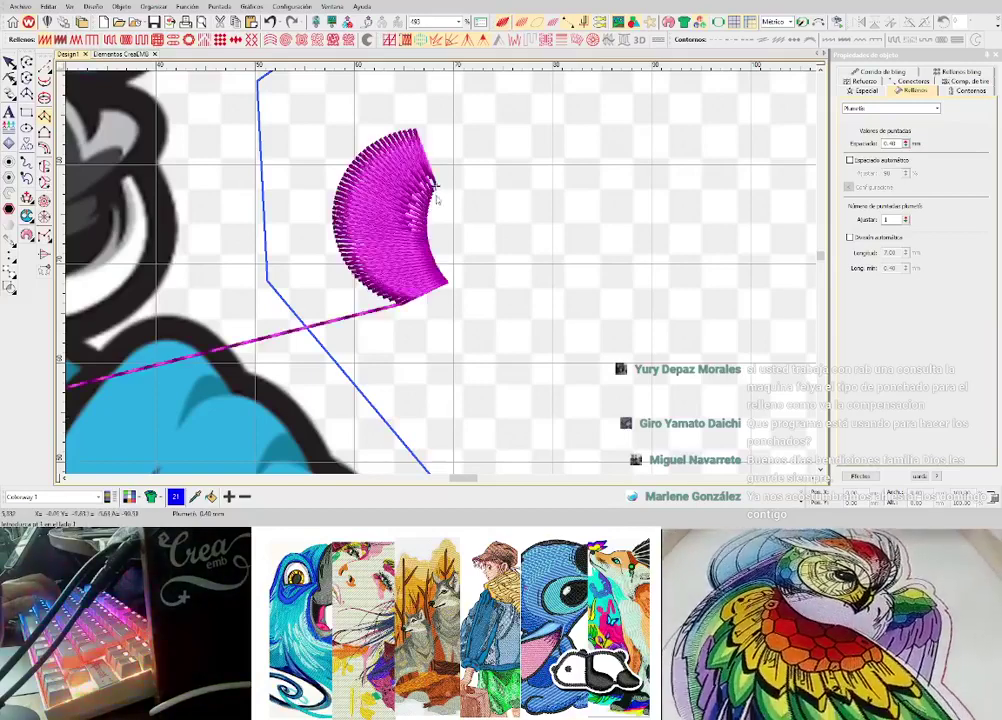
- Inspect the test column's inner curve and its stitch shortening (Acortamiento) settings, then delete the column
scroll(440, 205, up, 2)
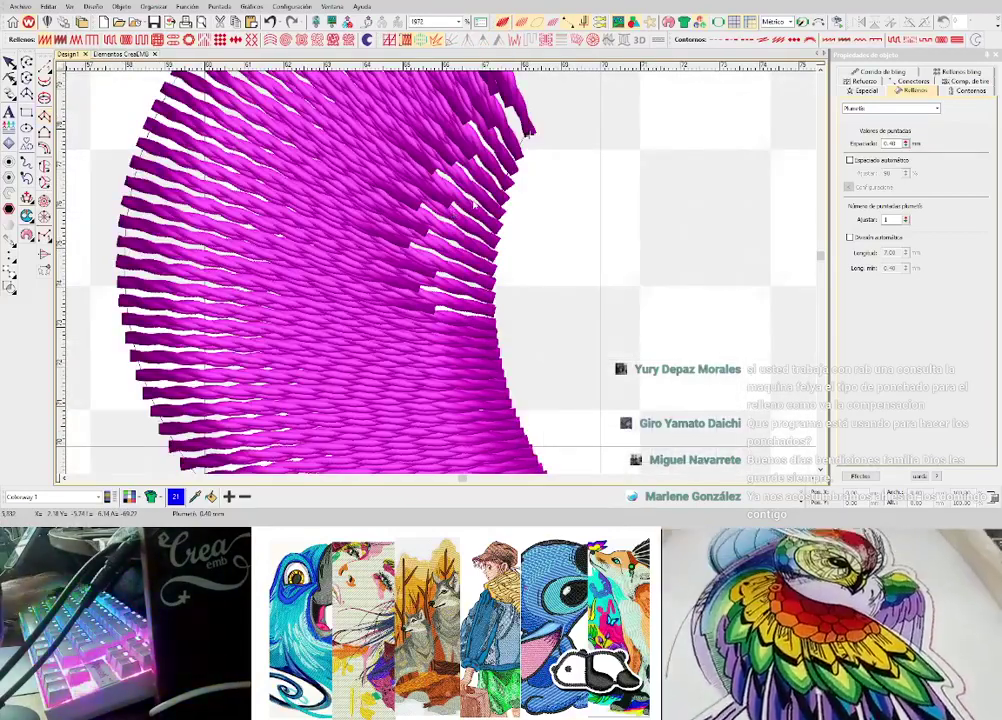
key(Escape)
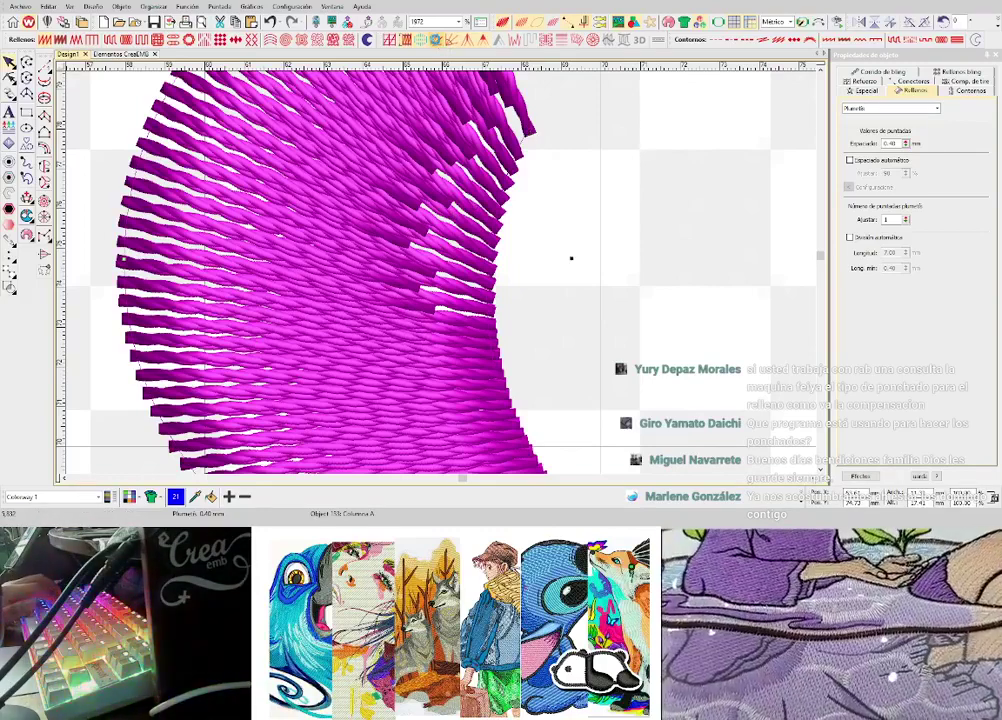
click(436, 40)
click(436, 40)
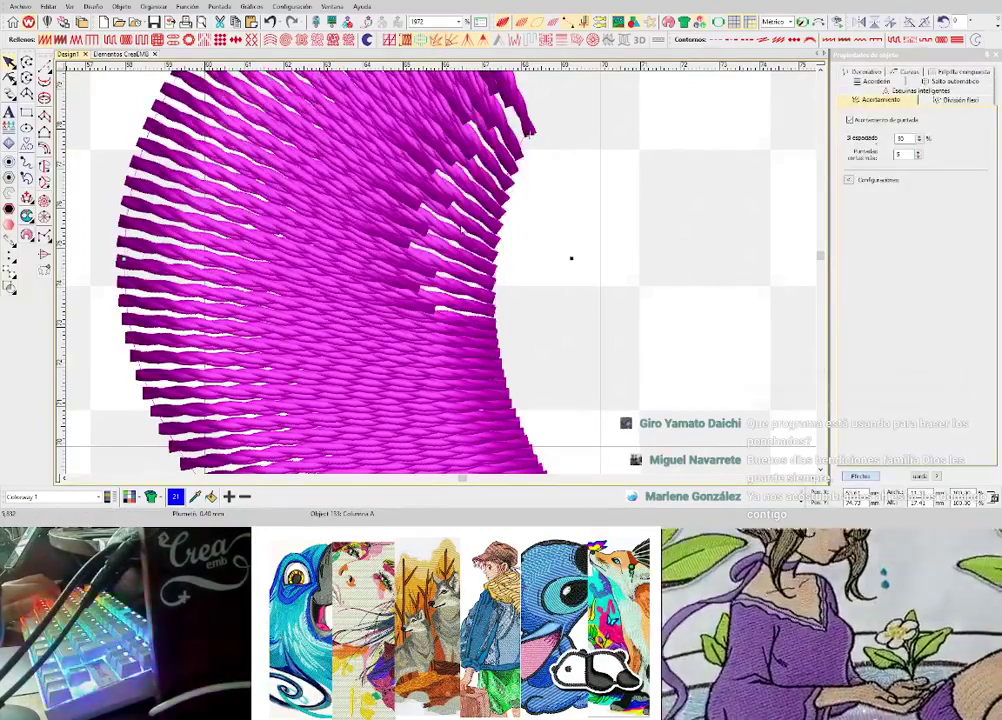
scroll(454, 235, down, 1)
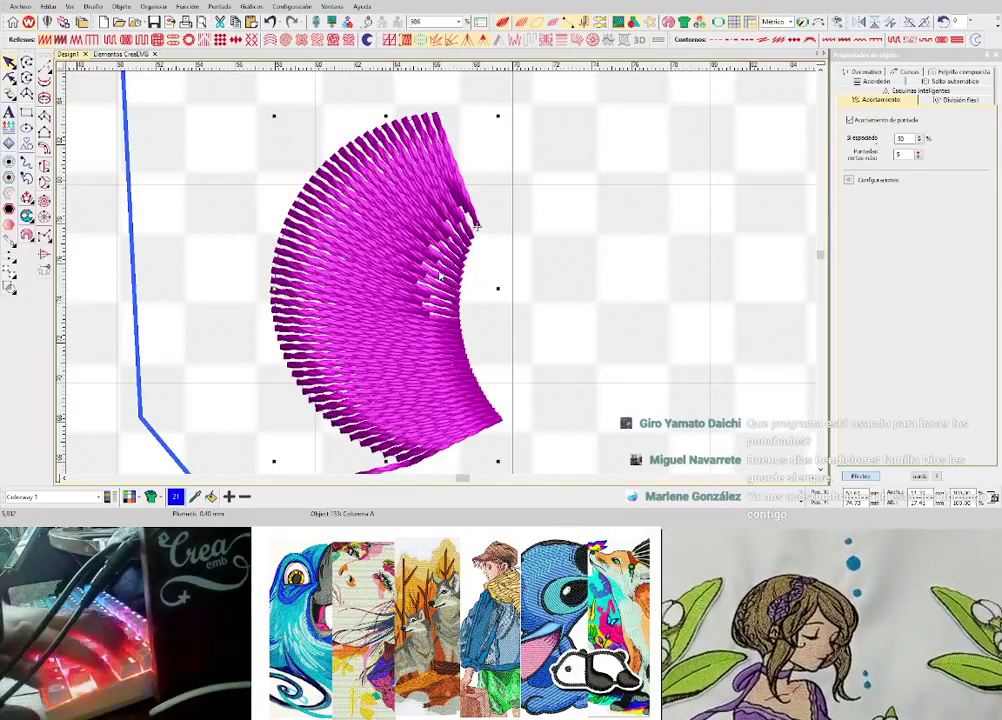
key(Delete)
- Reshape the column under the tongue by shifting a lower-edge point slightly away from the lower teeth's far end
scroll(443, 277, down, 3)
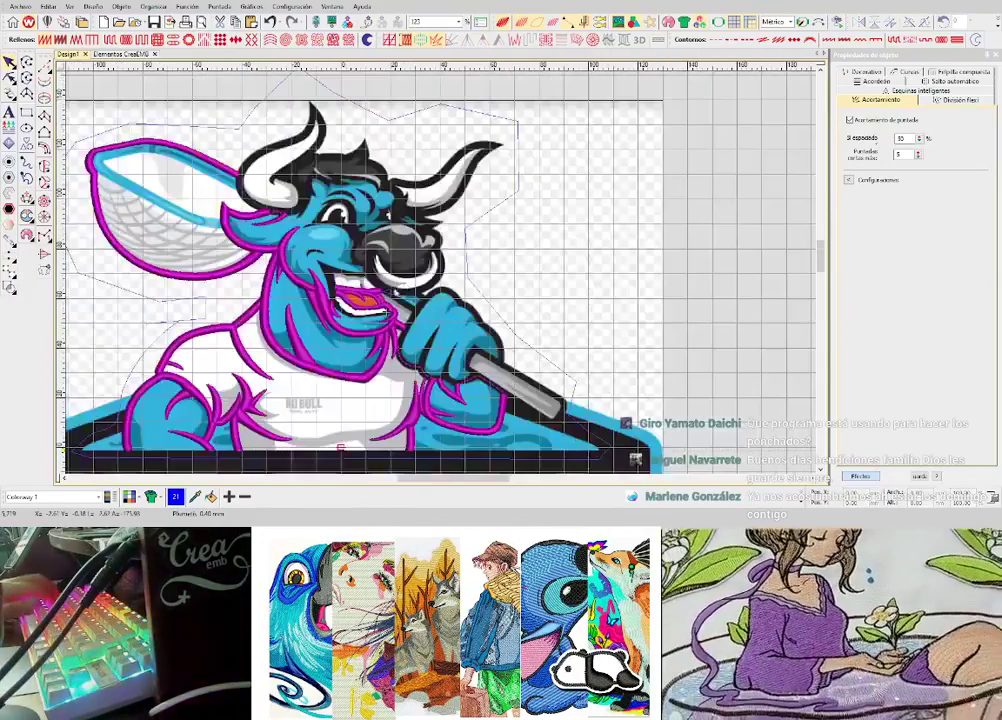
key(d)
scroll(443, 277, up, 1)
scroll(443, 277, up, 2)
scroll(580, 292, up, 2)
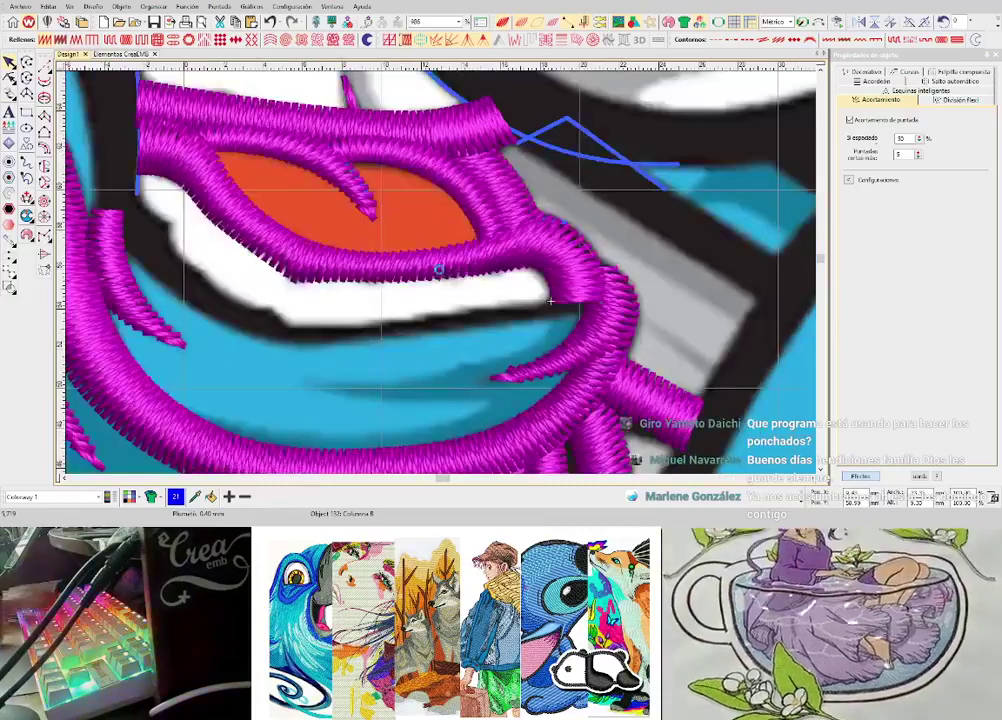
click(549, 299)
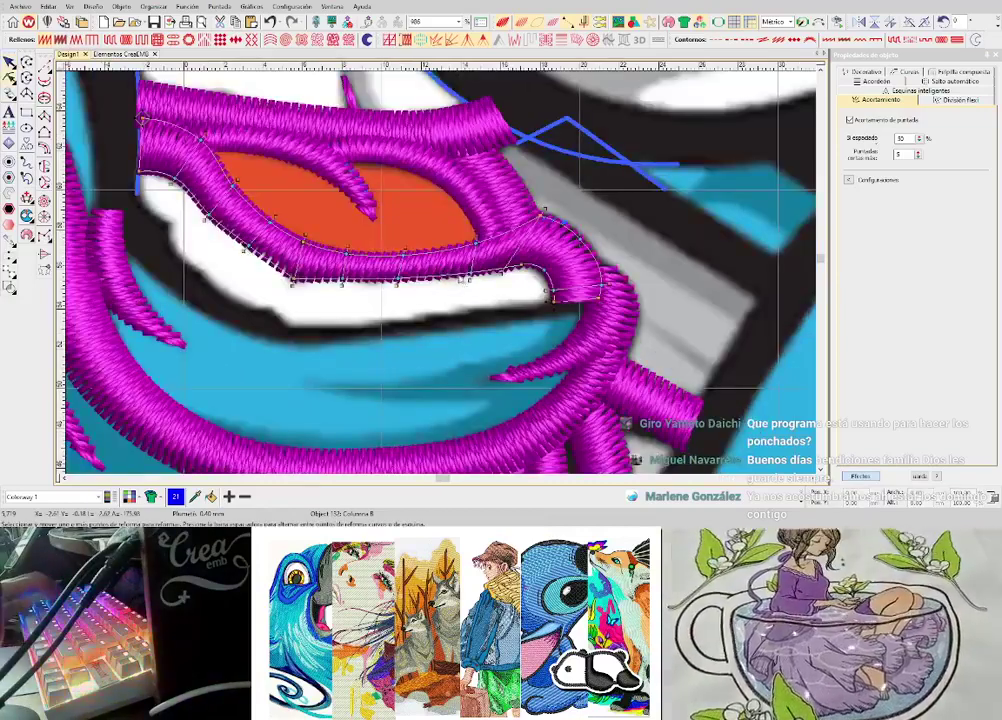
drag(470, 279, 456, 282)
key(Escape)
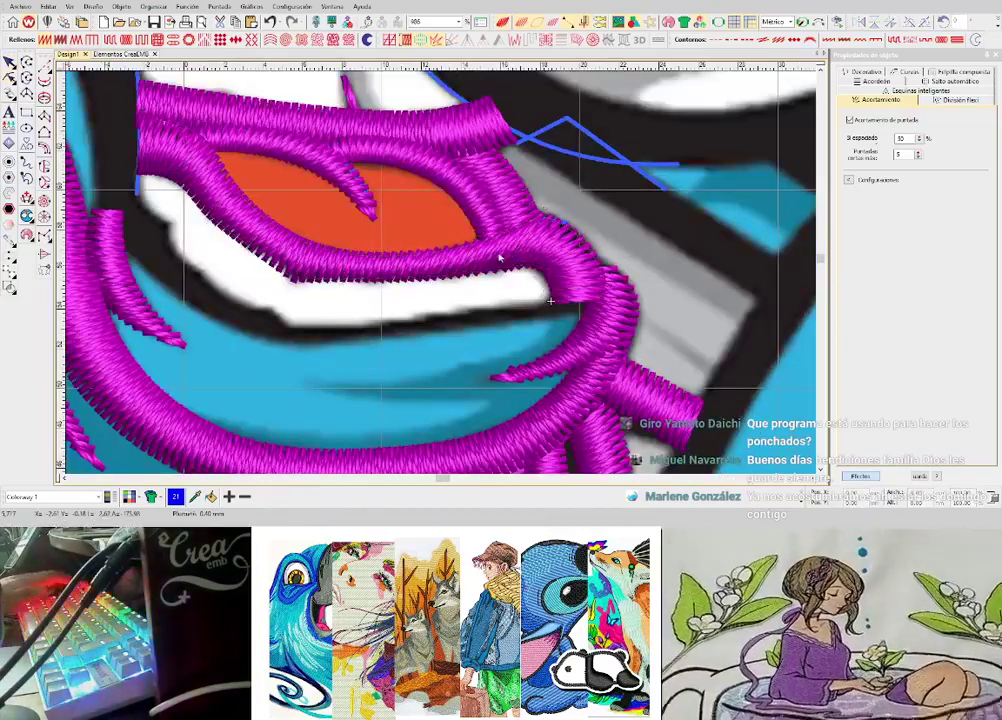
- Digitize the first part of a Column A satin along the black outline below the lower teeth, starting beneath the under-tongue column's end
key(d)
key(d)
key(t)
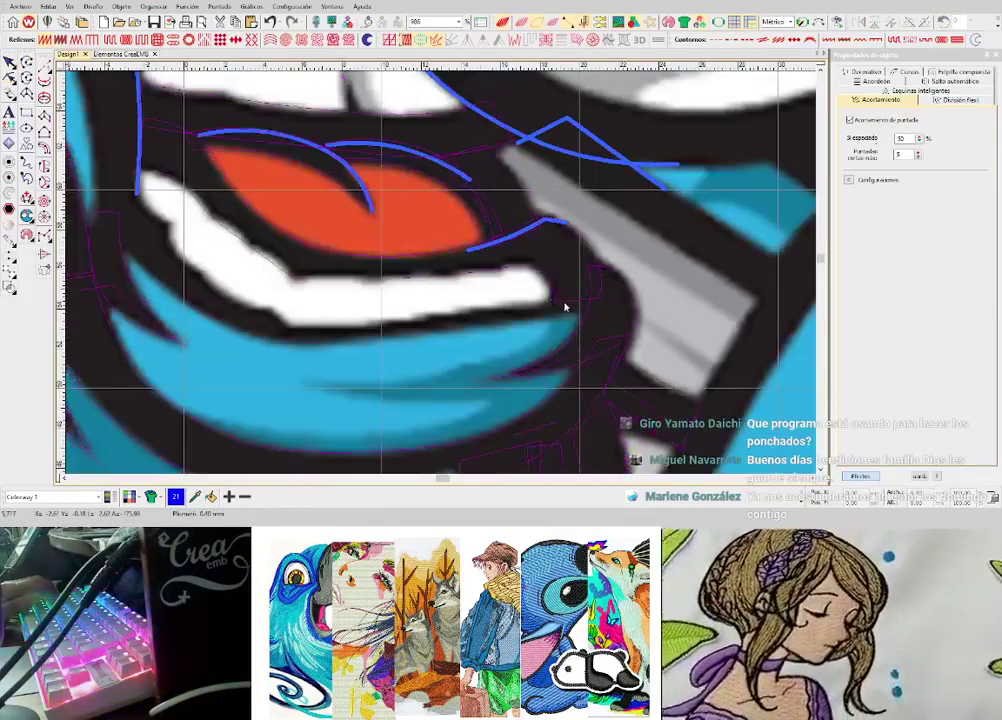
key(t)
key(space)
scroll(564, 304, up, 1)
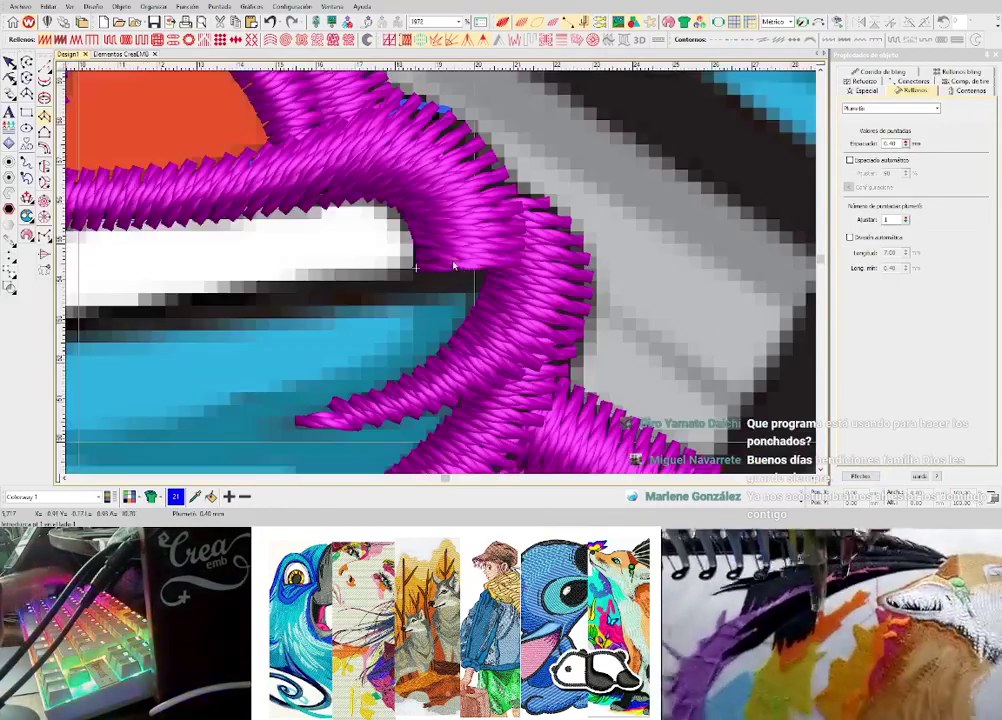
key(space)
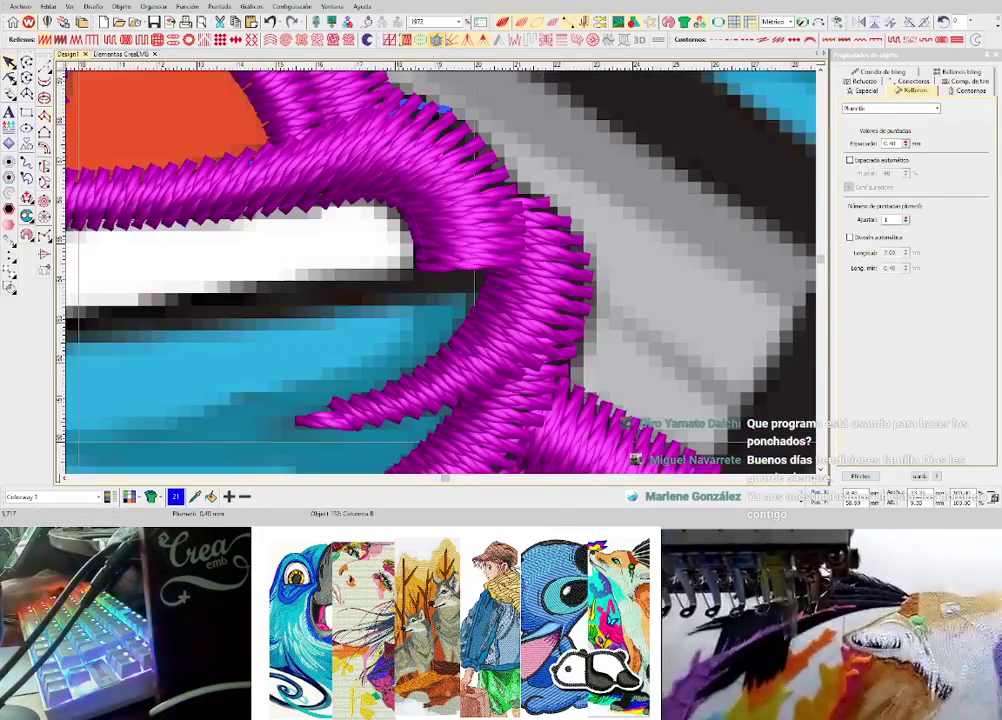
key(space)
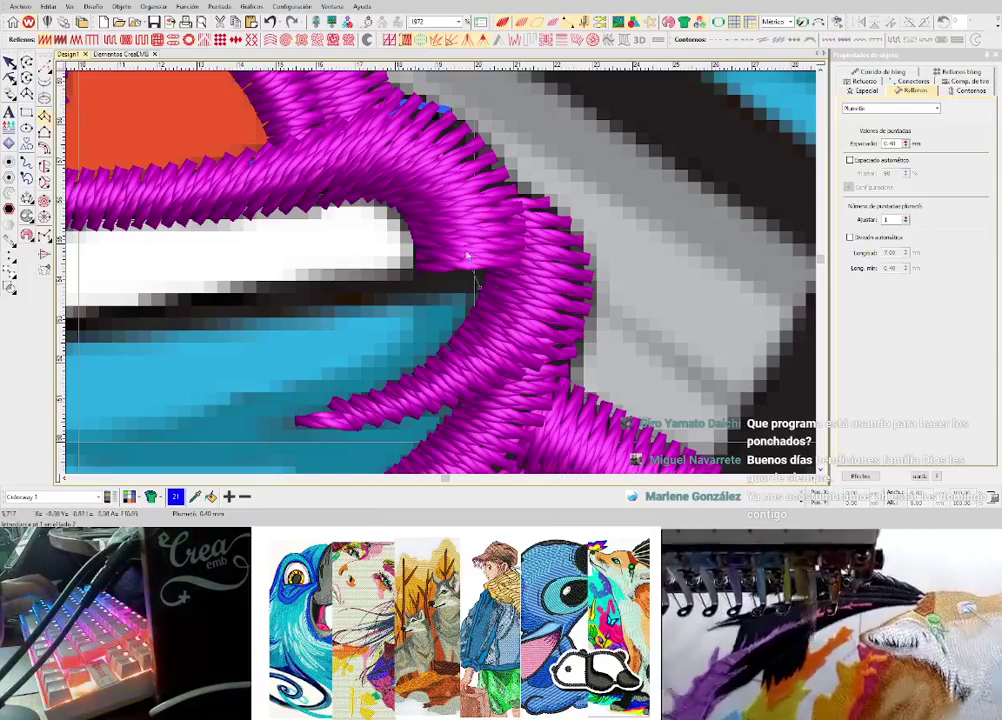
click(474, 250)
click(138, 345)
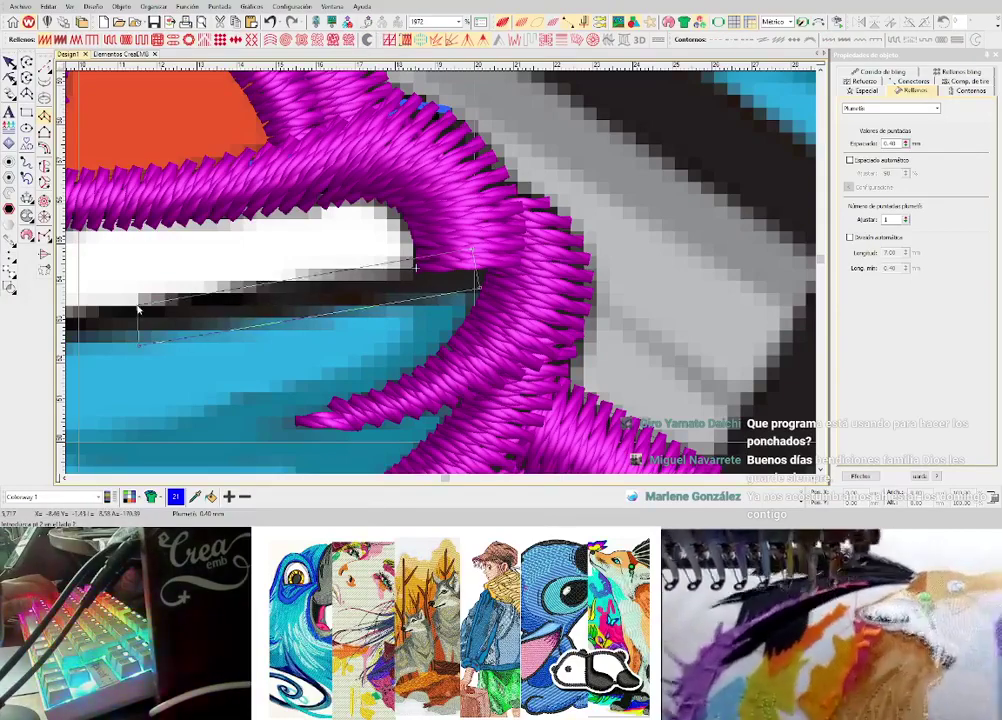
click(138, 306)
scroll(82, 325, down, 1)
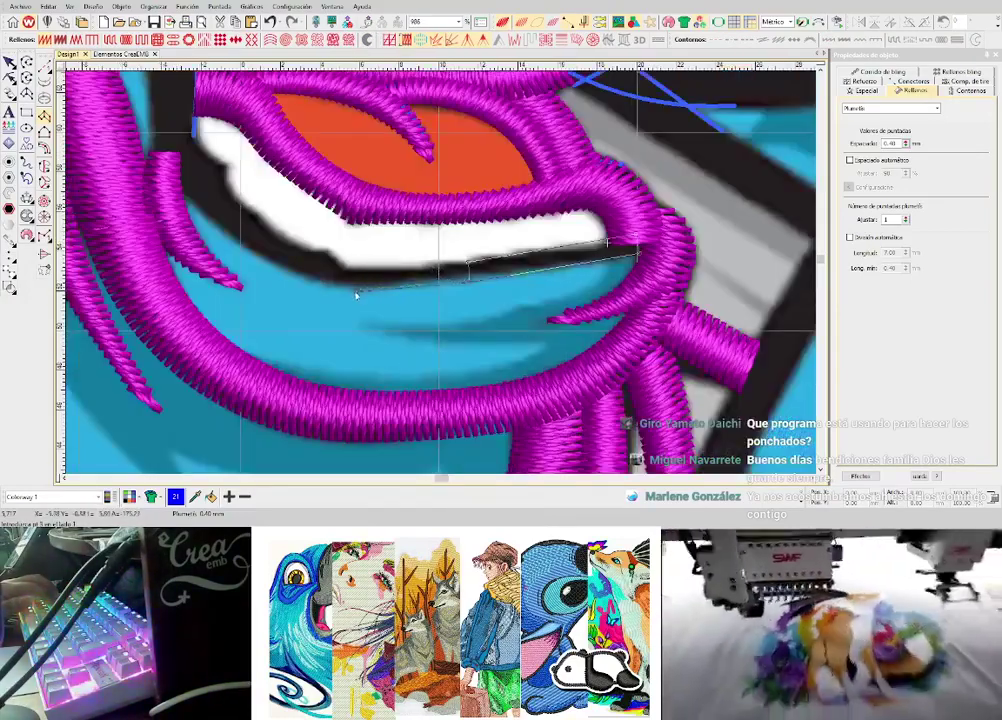
scroll(358, 290, up, 2)
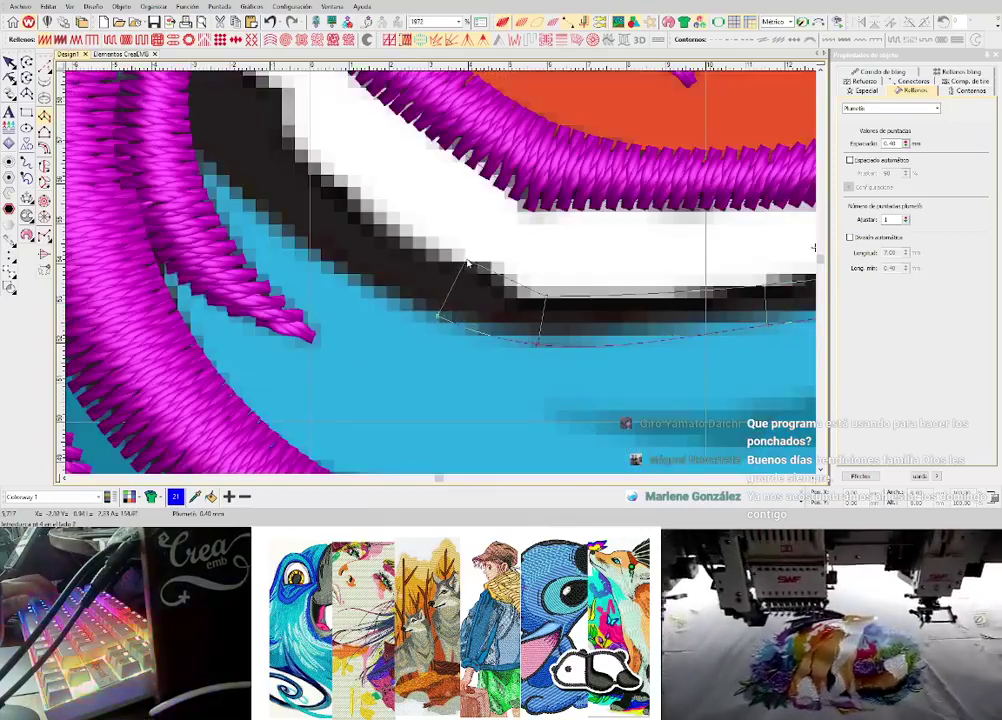
scroll(448, 271, down, 2)
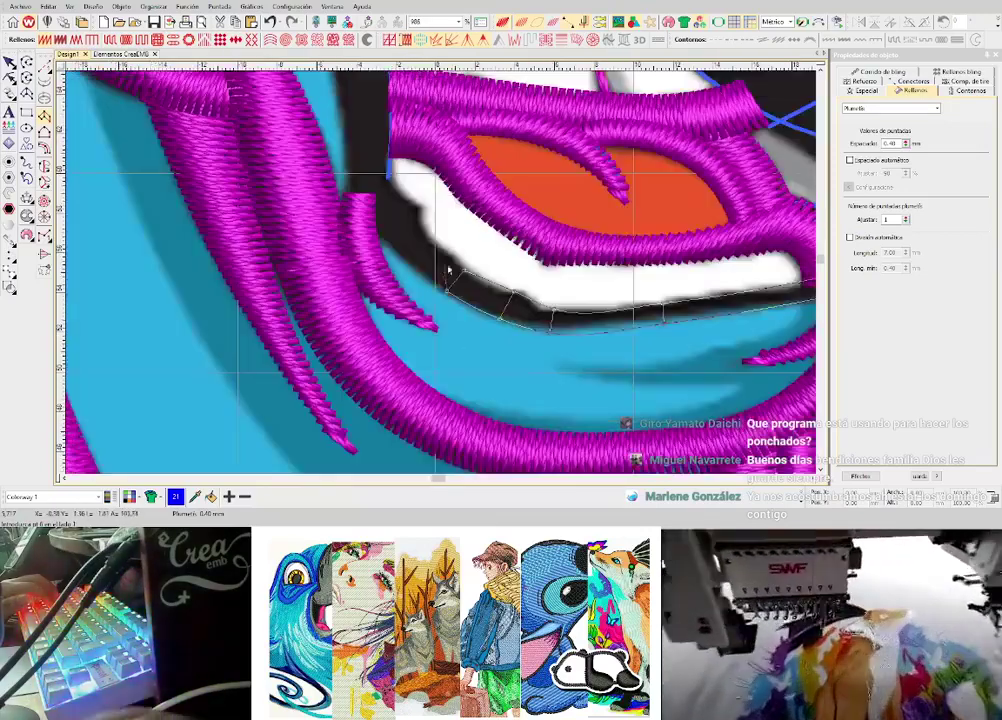
- Continue the column up the mouth's inner side toward the cheek corner, finish it there and check its reshape points
scroll(447, 276, up, 2)
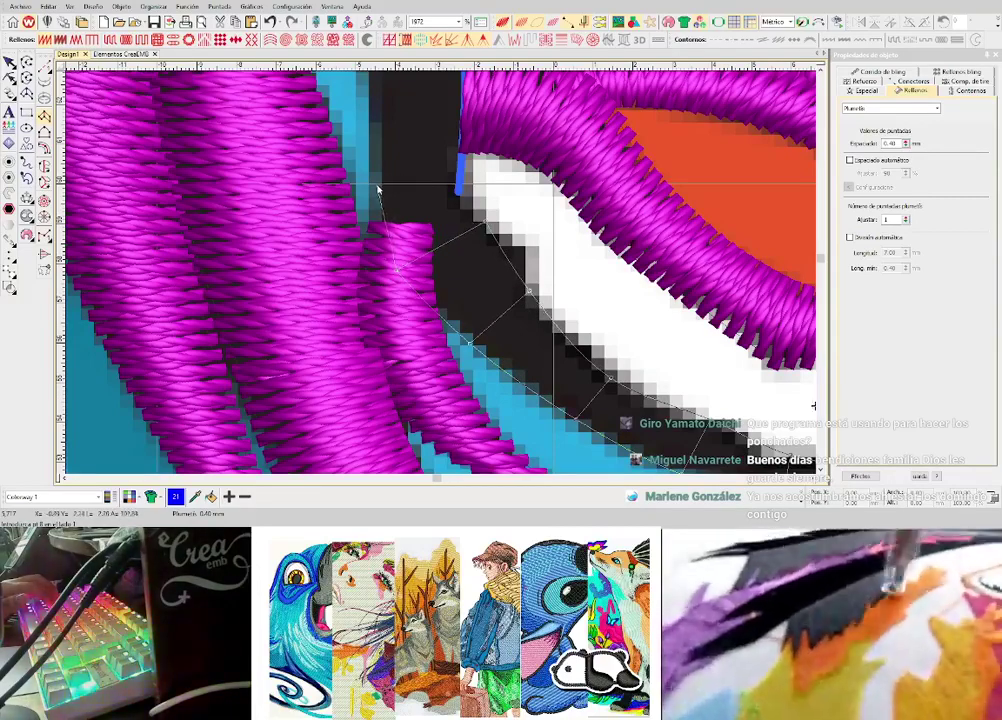
scroll(380, 190, down, 6)
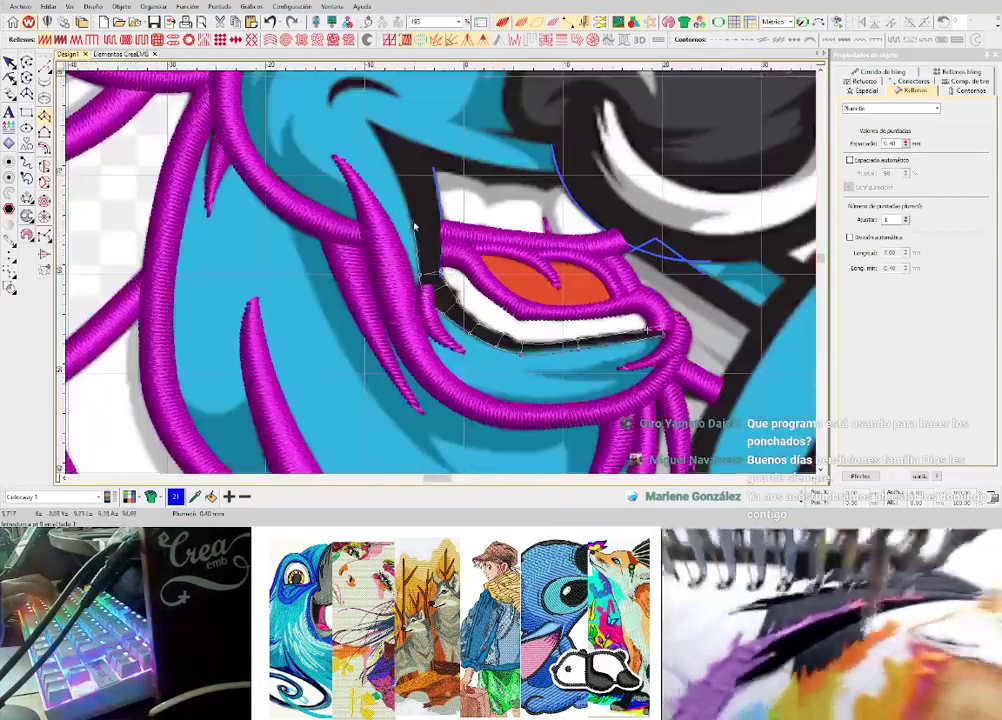
scroll(415, 228, up, 3)
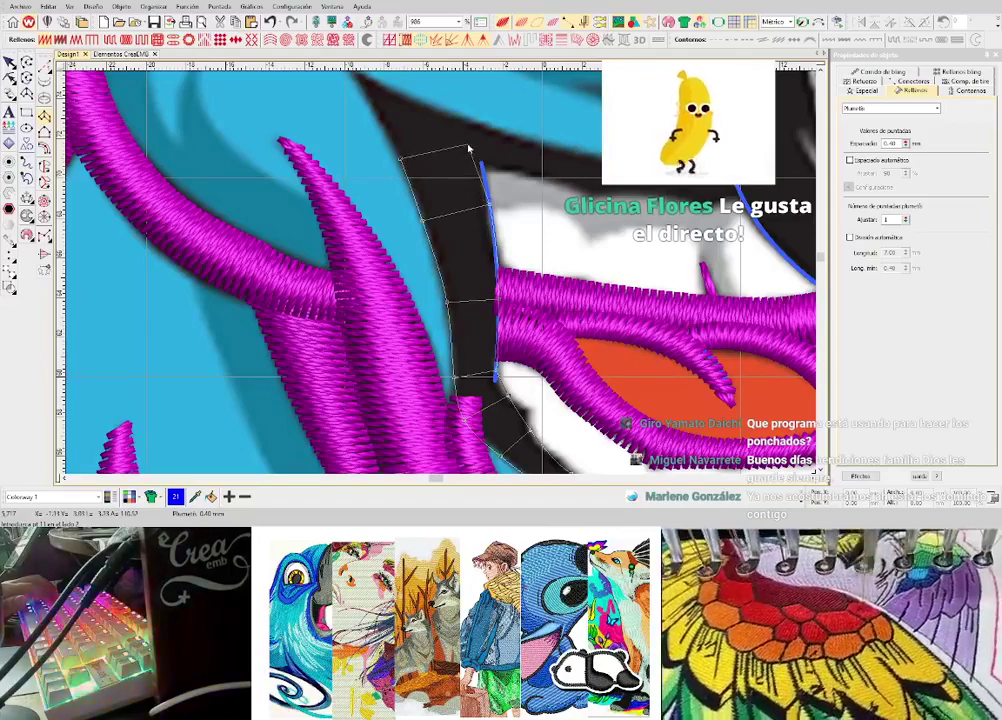
click(399, 113)
key(Return)
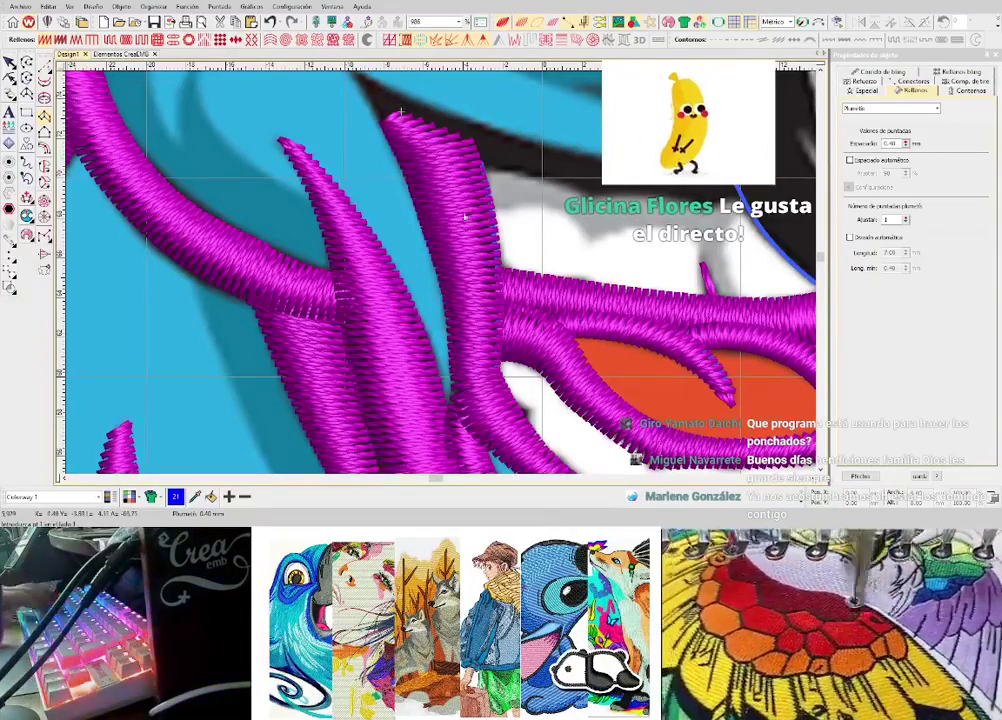
key(h)
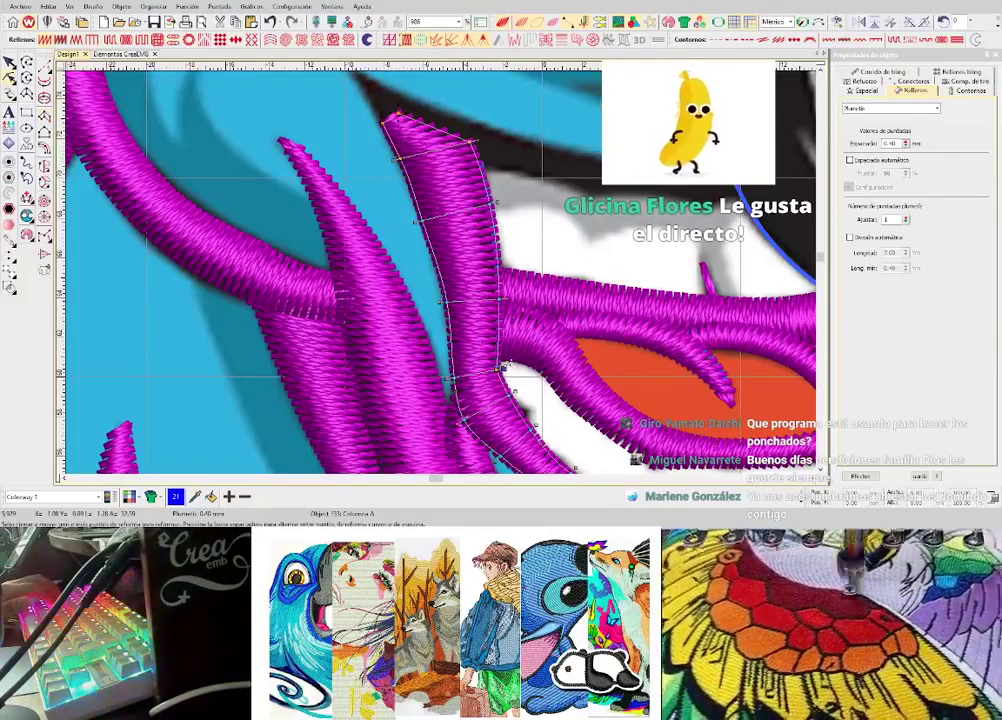
key(Escape)
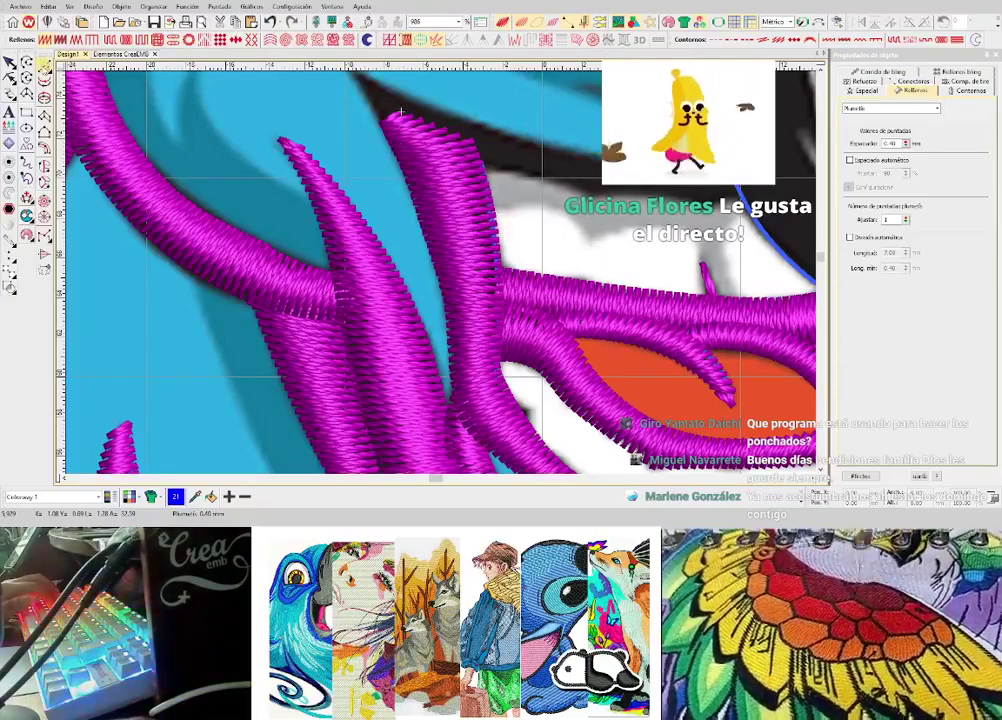
- Digitize a short running stitch from the new column's tip to the pointed corner of the mouth
click(44, 66)
scroll(364, 87, up, 1)
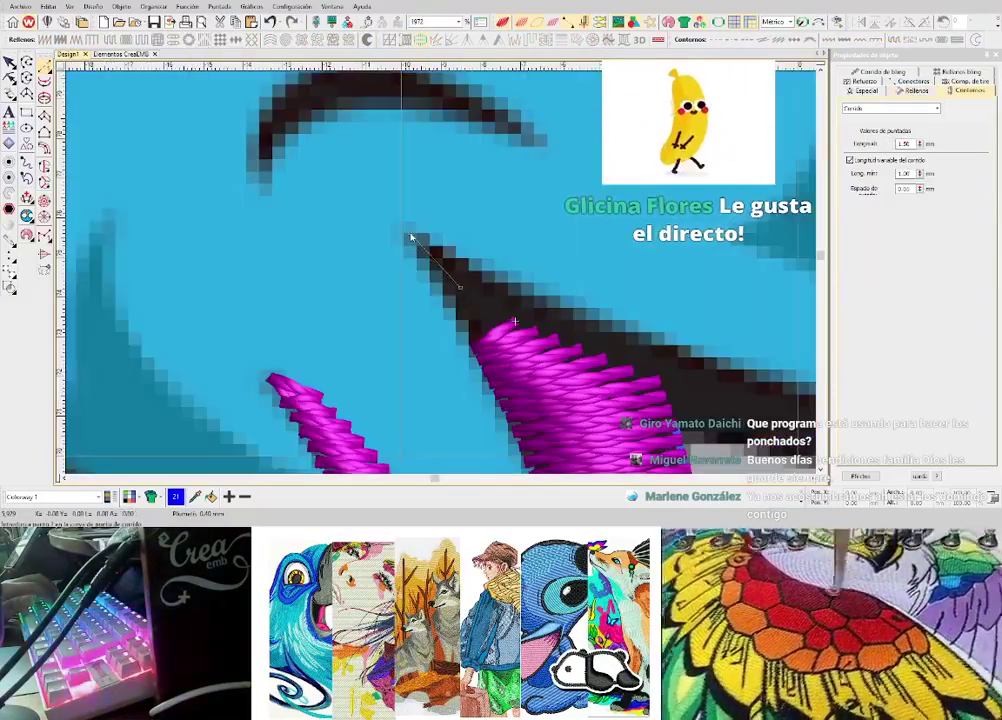
scroll(450, 282, down, 2)
scroll(443, 277, up, 2)
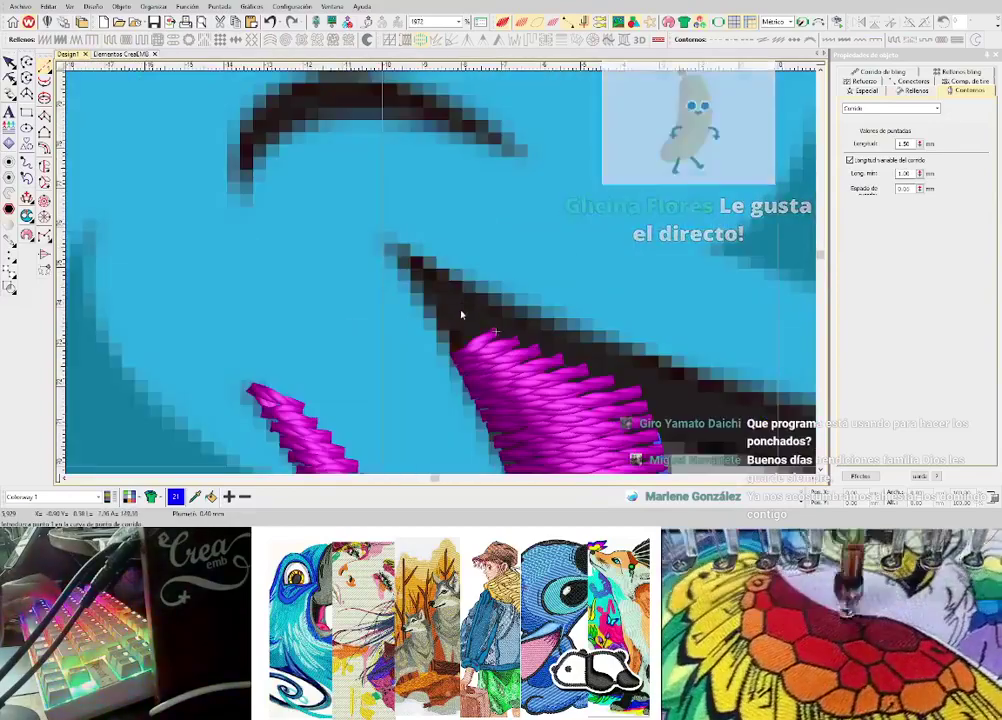
click(459, 311)
click(392, 245)
key(Return)
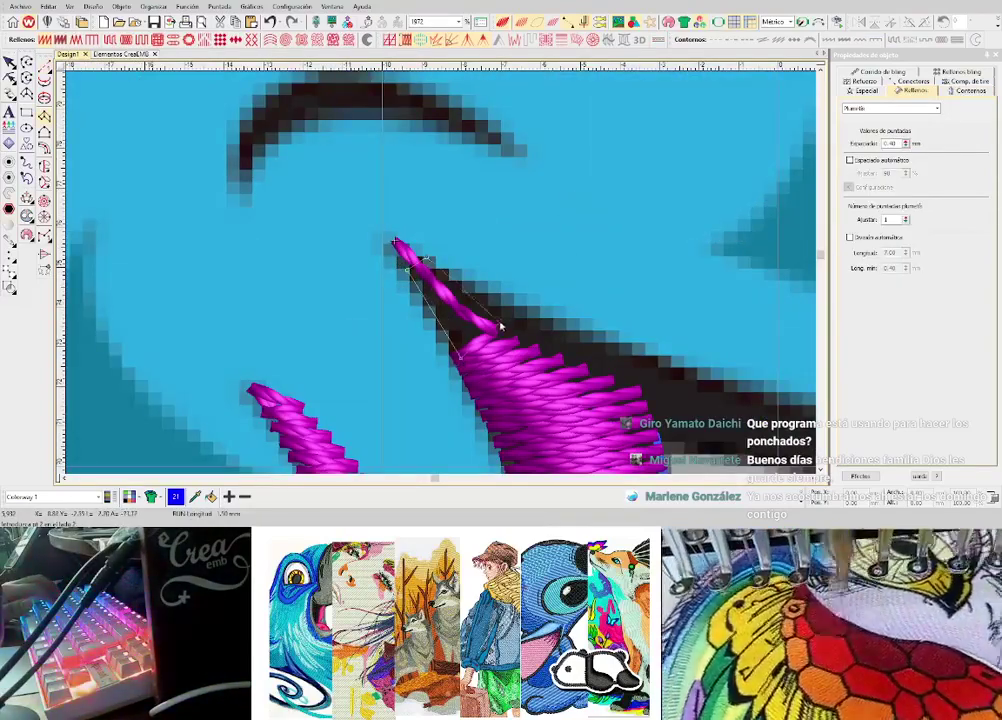
- Digitize a Column A satin from the mouth corner along the black outline above the upper teeth, ending at the blue guide line
click(635, 432)
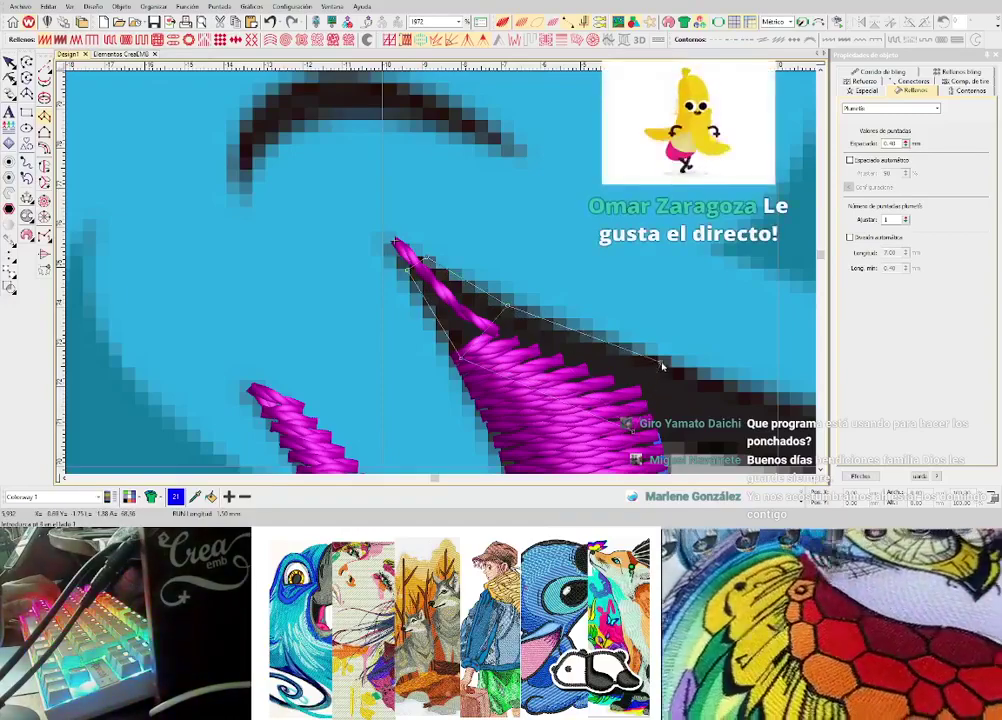
click(662, 363)
scroll(745, 409, down, 1)
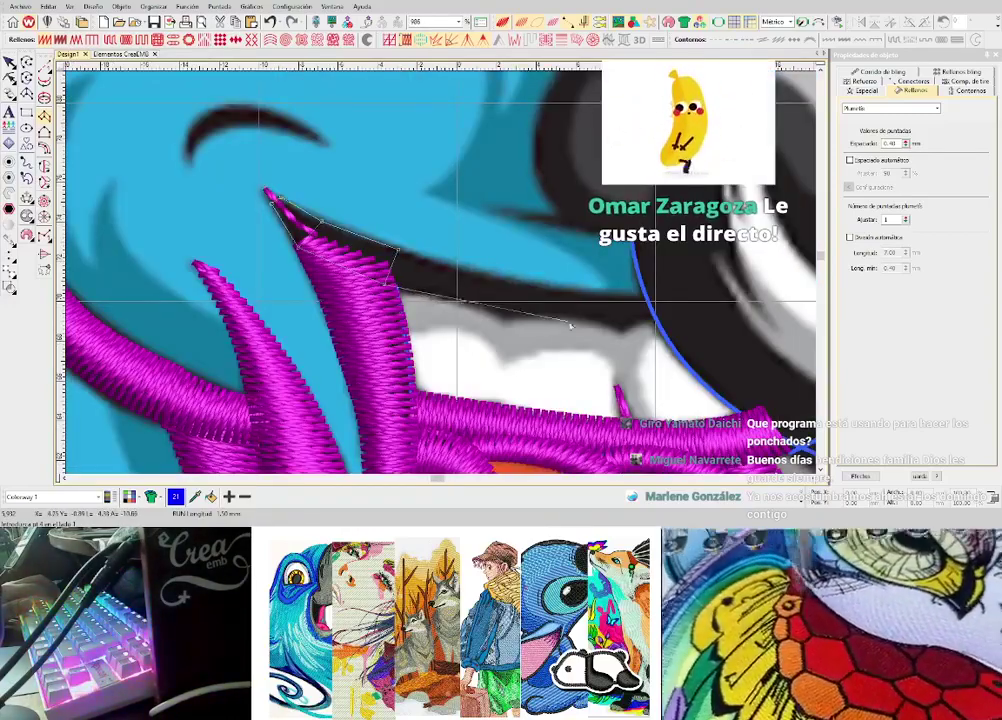
scroll(453, 303, up, 2)
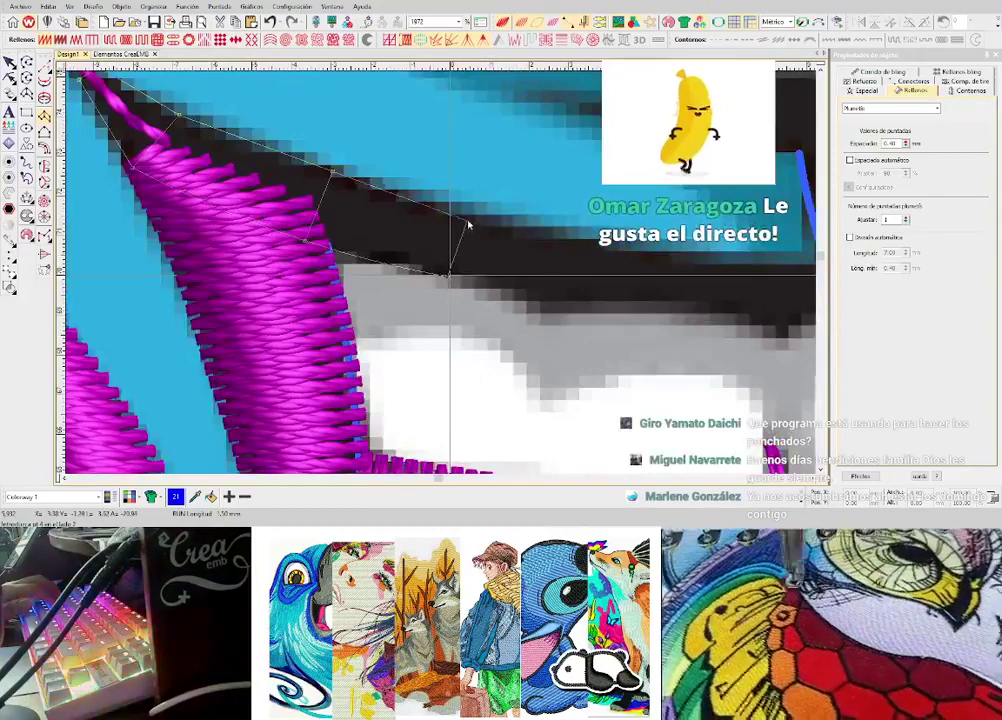
click(541, 325)
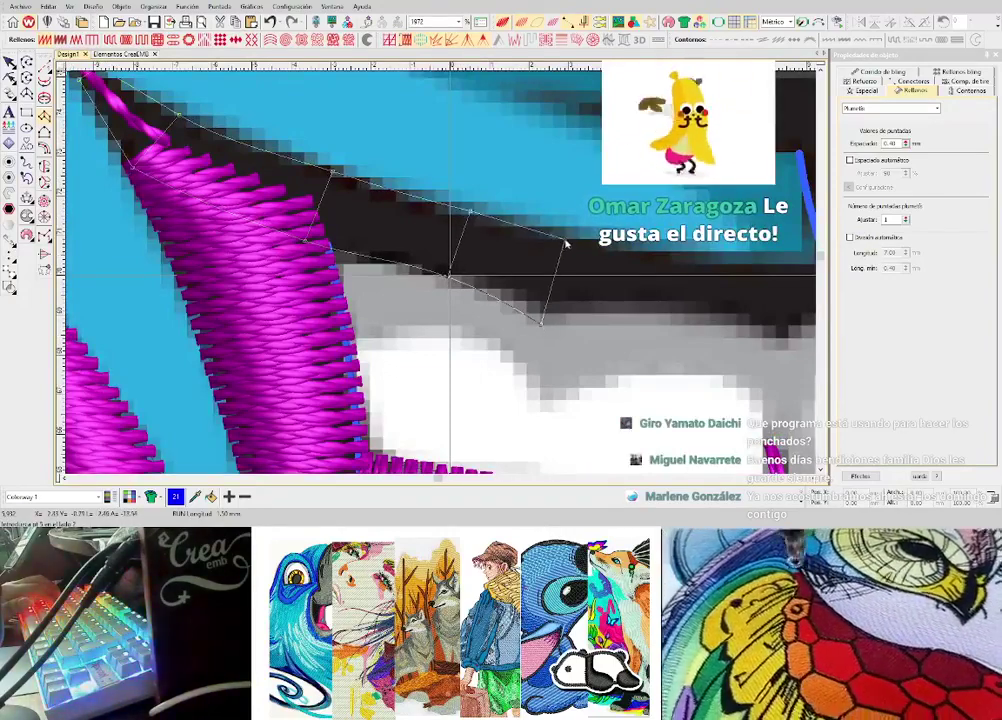
right_click(683, 250)
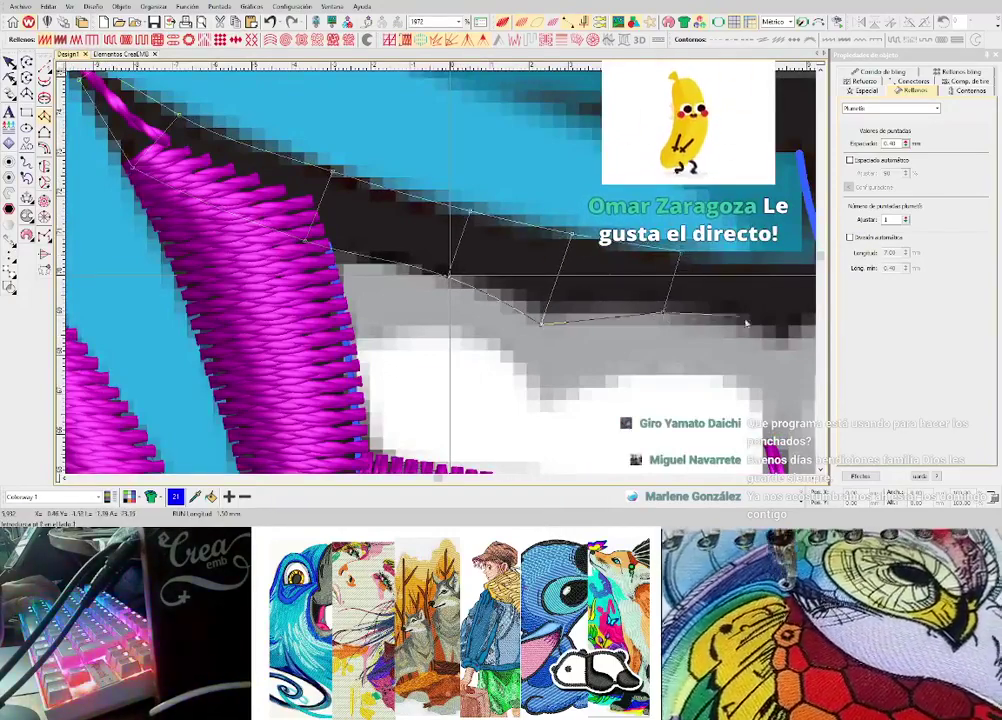
click(600, 318)
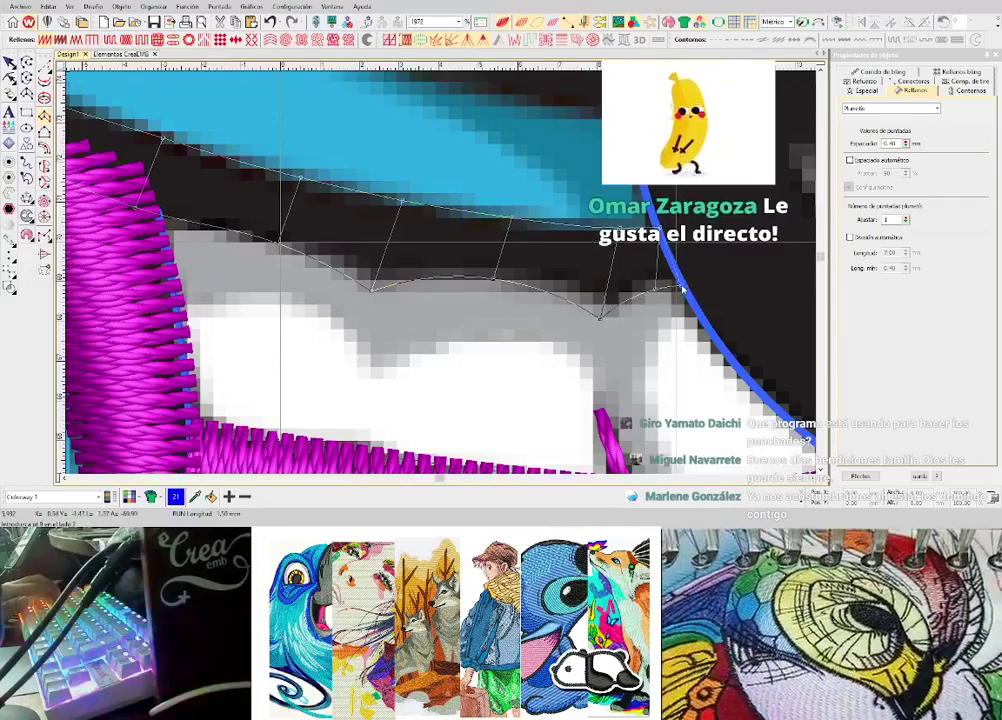
scroll(681, 285, down, 4)
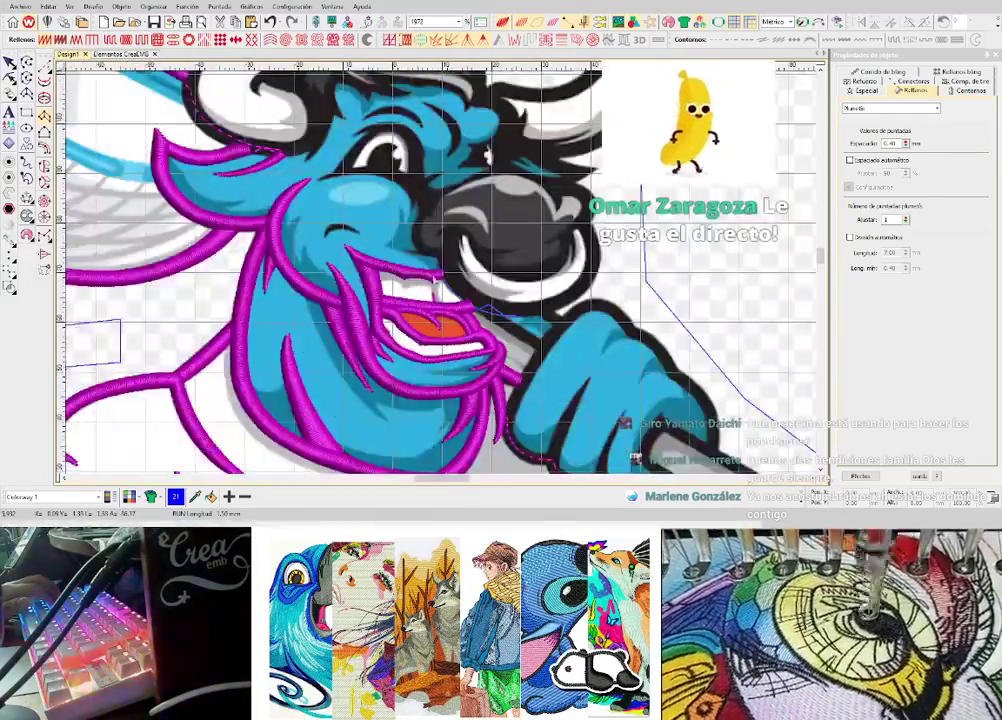
- Reshape the upper edge of the column above the upper teeth by shifting its points slightly to follow the outline
scroll(441, 277, up, 2)
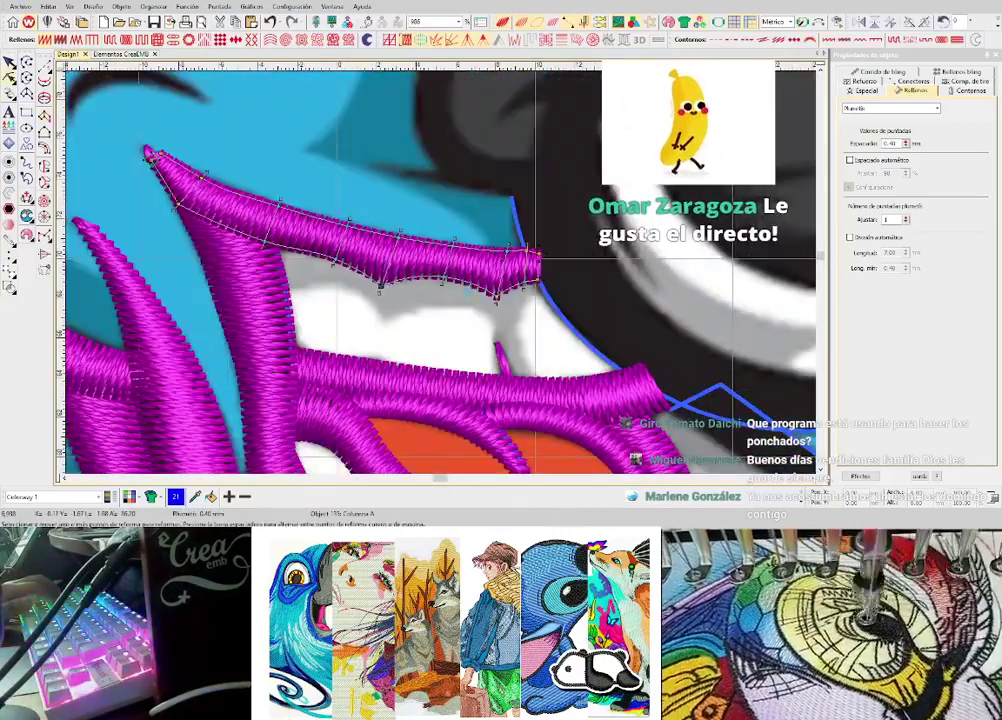
drag(294, 212, 280, 203)
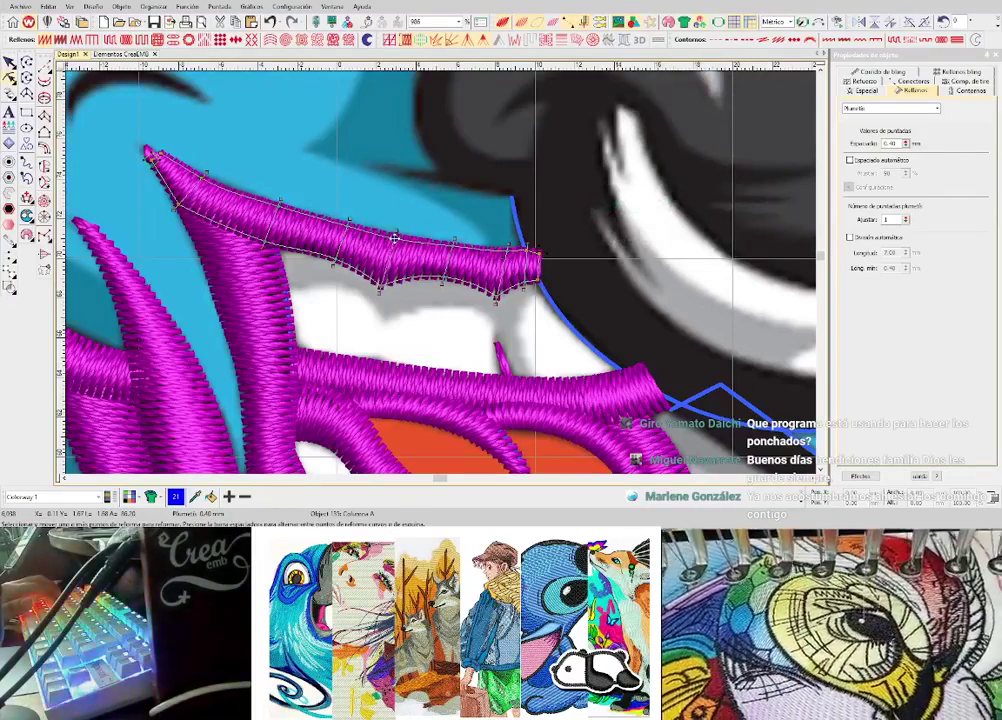
key(Escape)
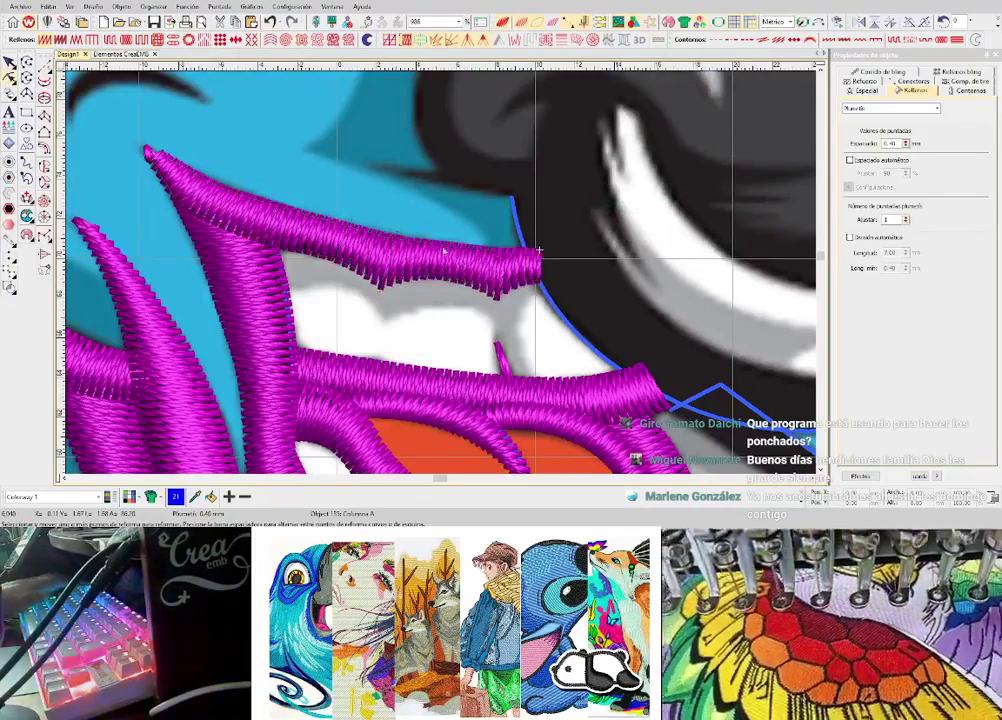
- Try a small curved Column A satin in the empty area beside the mascot and undo it
scroll(482, 300, down, 2)
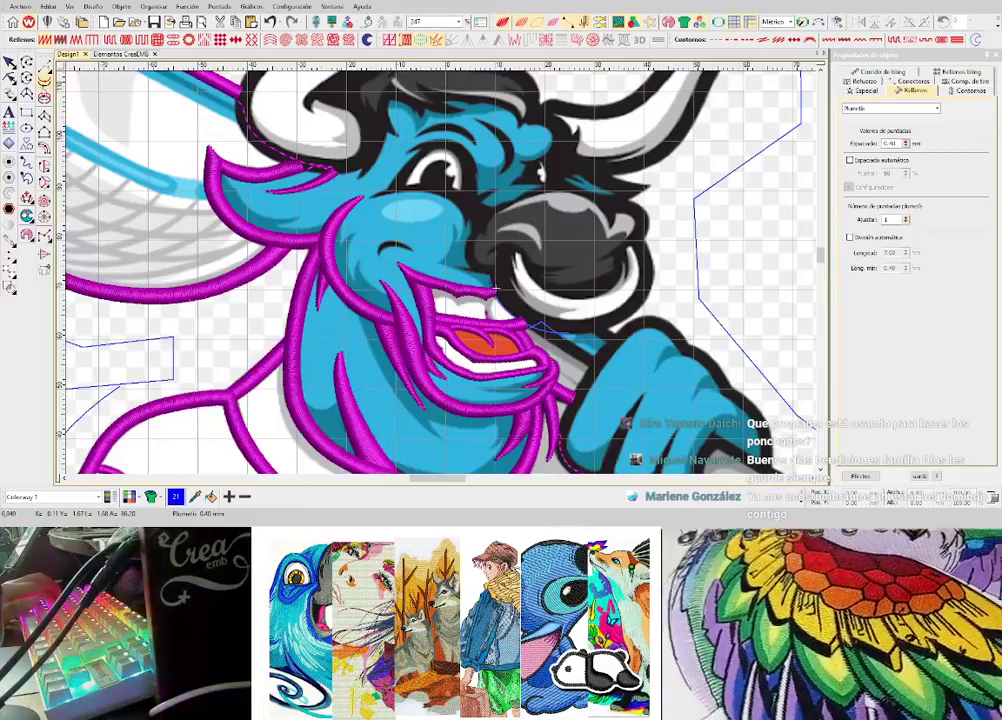
click(44, 116)
scroll(147, 330, down, 1)
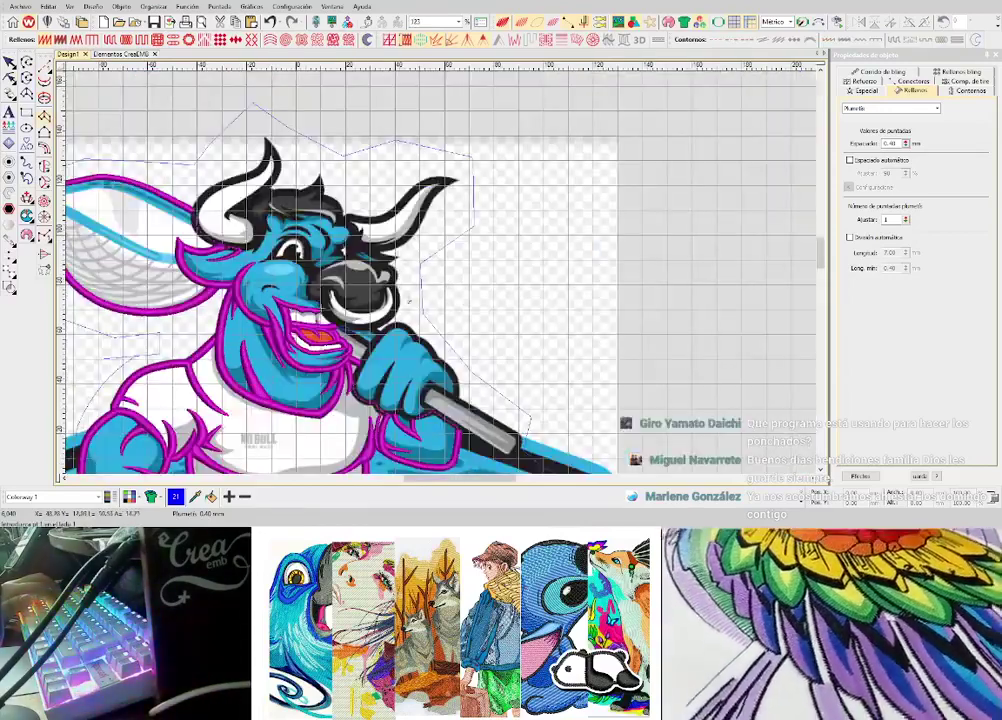
scroll(408, 301, up, 4)
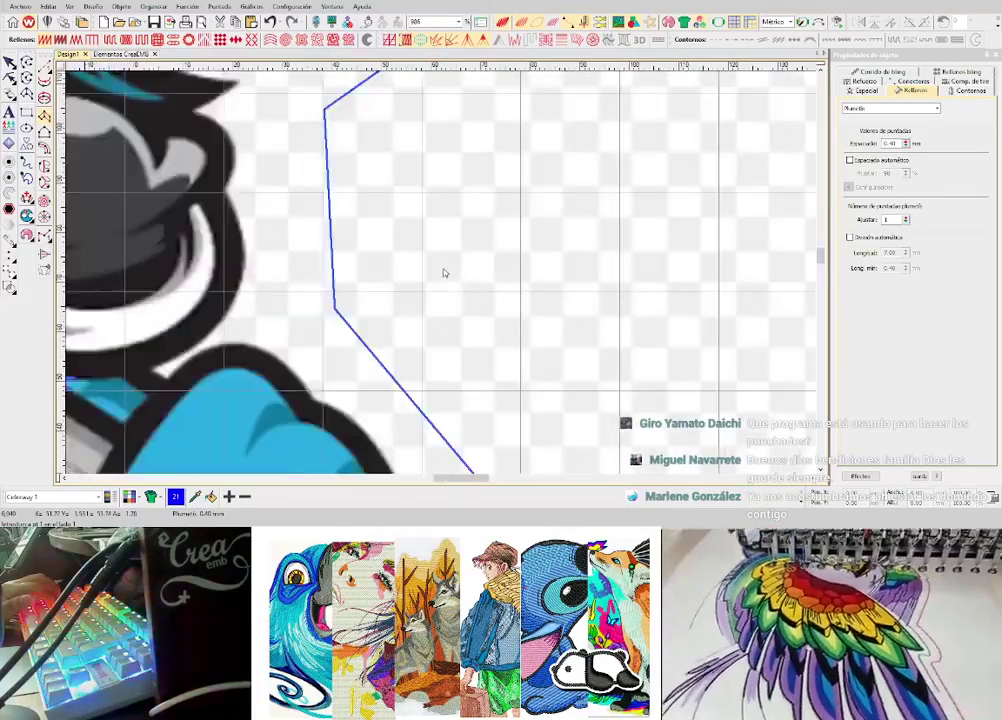
scroll(445, 273, down, 2)
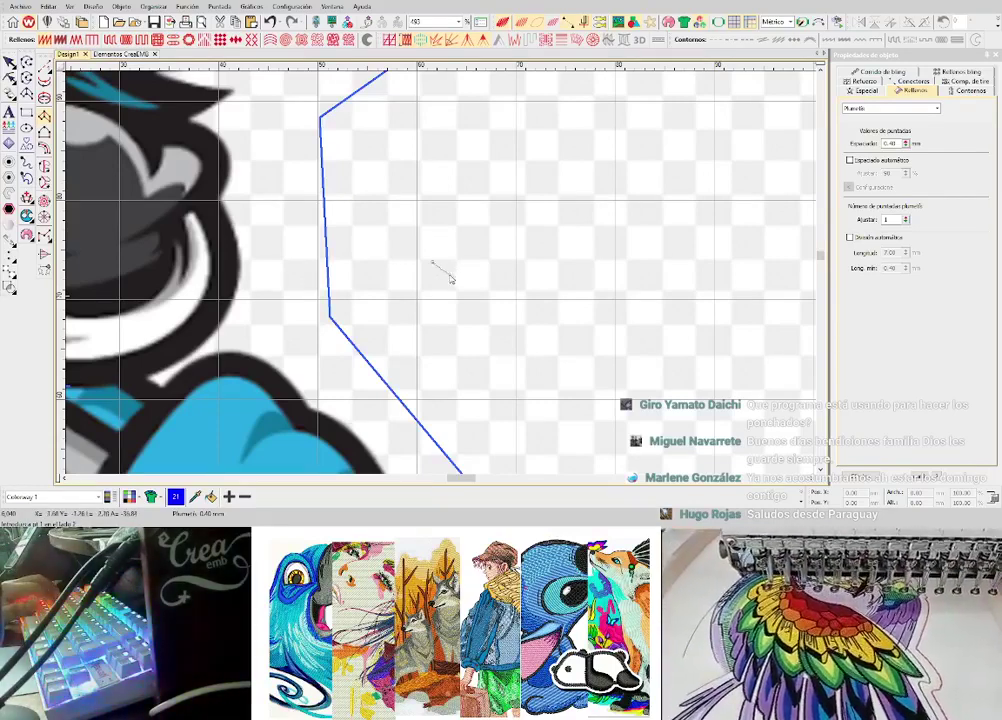
right_click(431, 210)
right_click(443, 221)
click(472, 180)
click(472, 209)
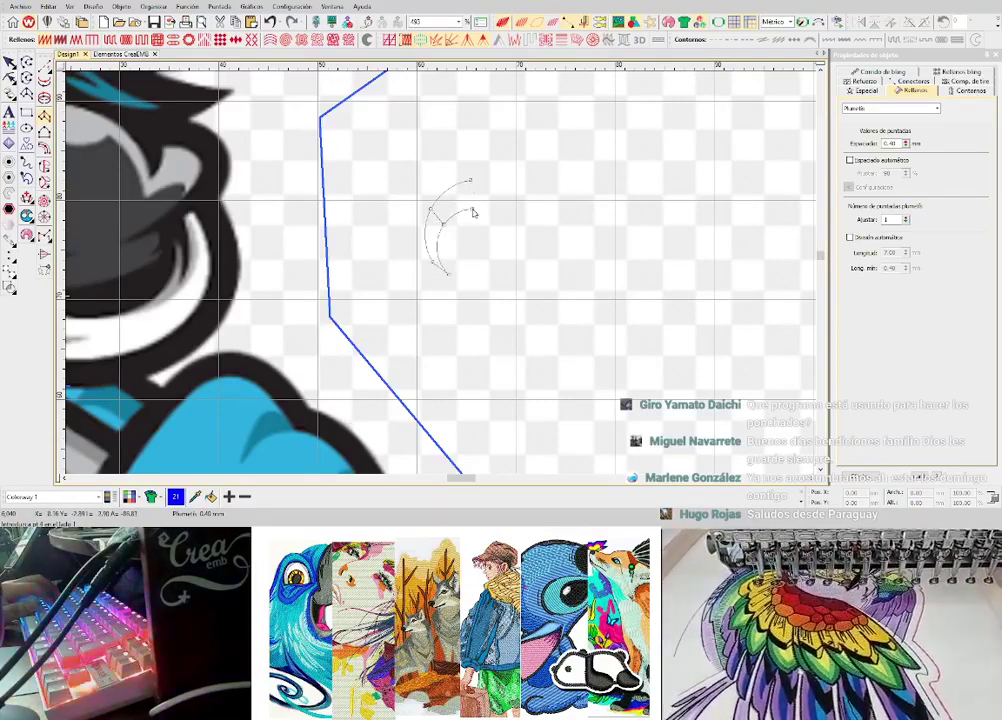
key(Return)
scroll(495, 222, up, 1)
key(ctrl+z)
- Digitize a short, curved Column A satin as a test in the empty area beside the mascot
click(345, 281)
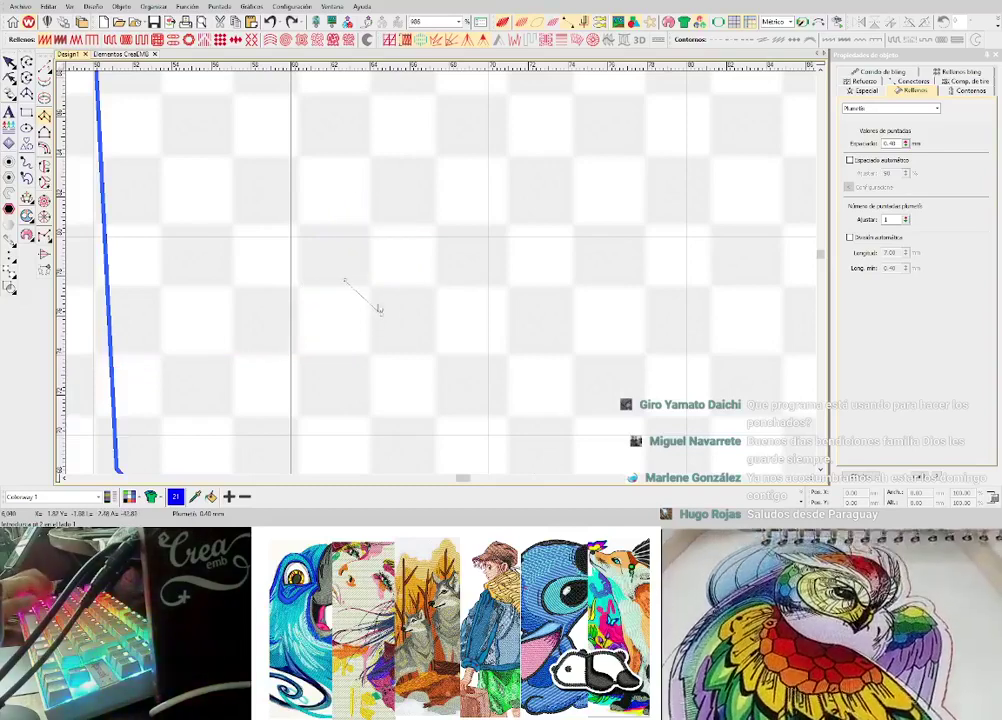
click(425, 152)
click(438, 201)
key(Return)
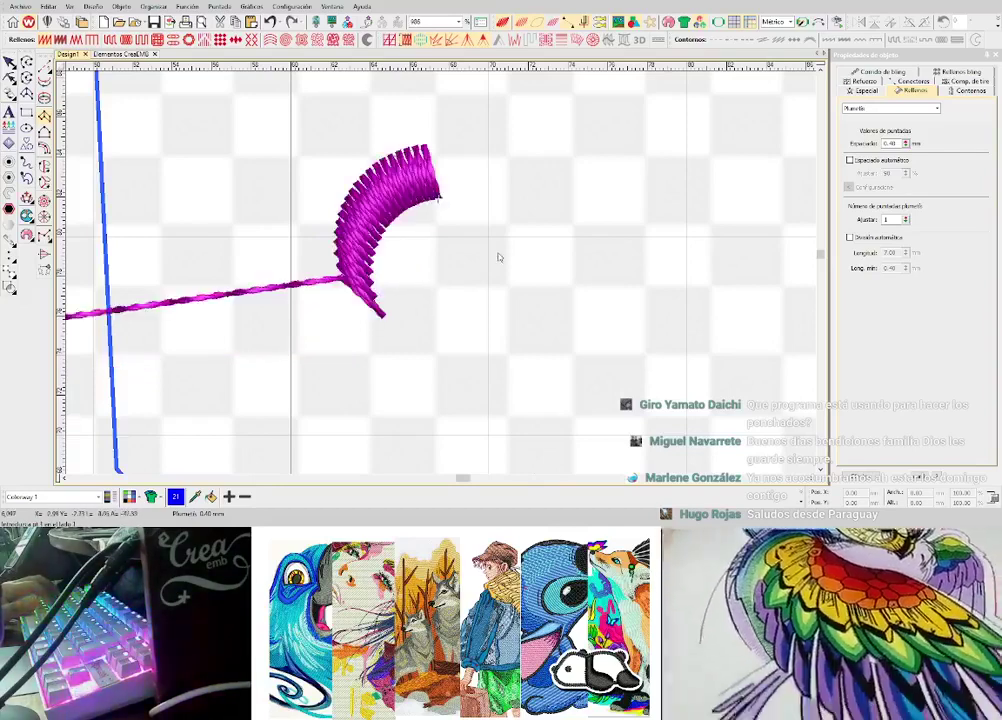
- Digitize an L-shaped Column A satin as a test beside the short curved column
click(539, 125)
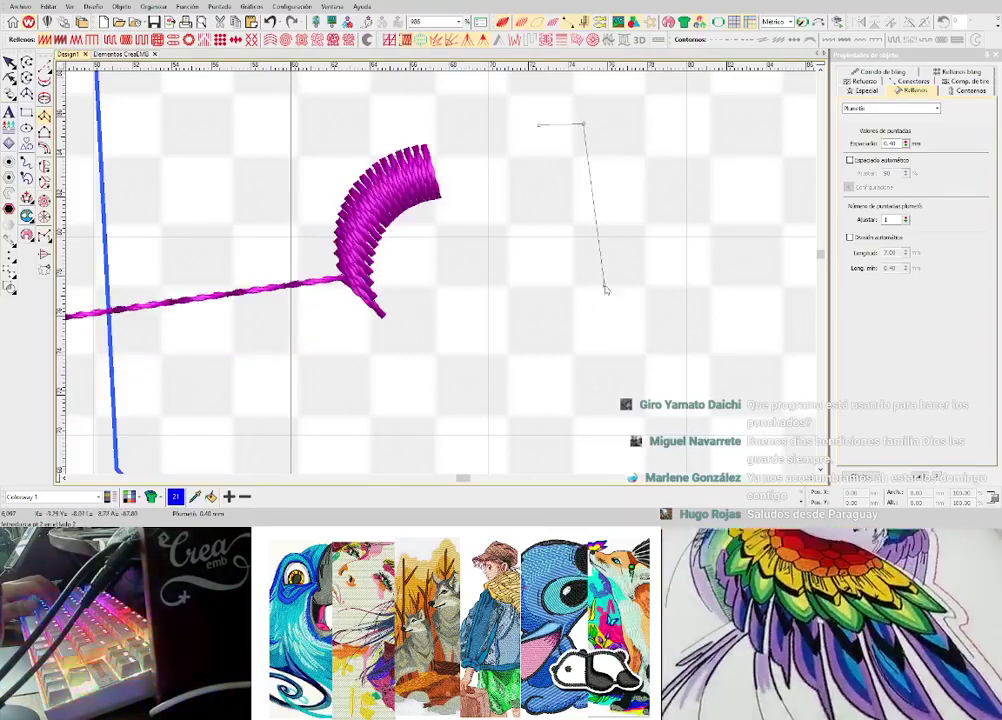
click(605, 285)
click(558, 337)
click(686, 239)
click(698, 291)
key(Return)
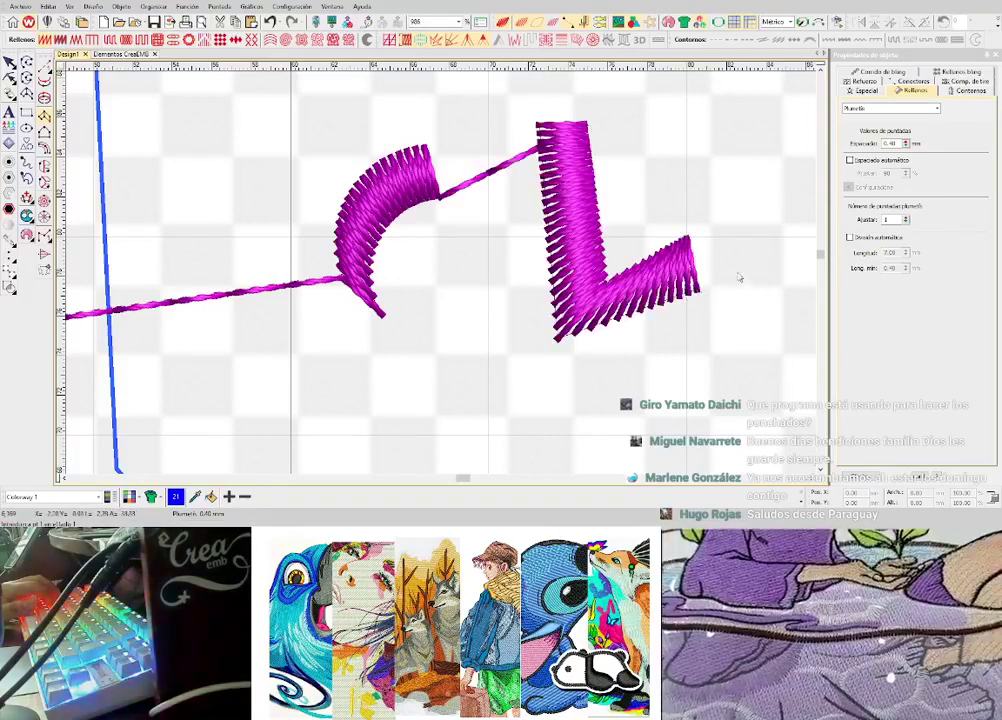
- Digitize a Column A test in the shape of an inverted V beside the L-shaped column
scroll(445, 273, down, 2)
scroll(438, 279, up, 2)
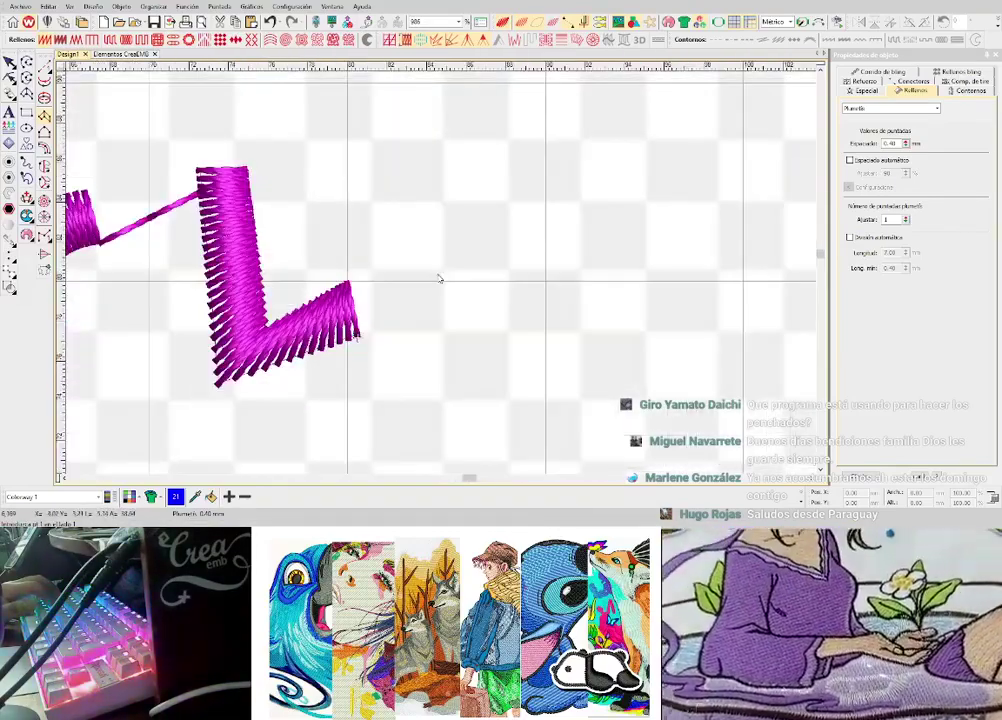
click(432, 311)
click(472, 315)
click(454, 190)
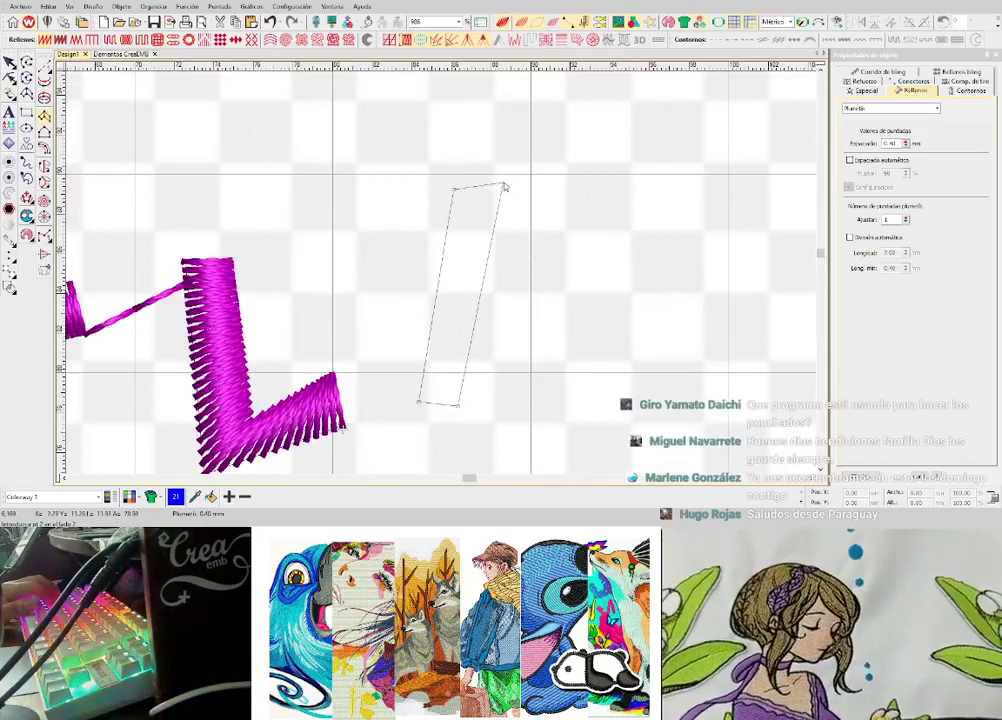
click(503, 183)
click(521, 411)
key(Return)
- Digitize a wide Column A test beside the inverted V, with a wavy two-arched upper edge and a zigzag lower edge
scroll(570, 394, down, 3)
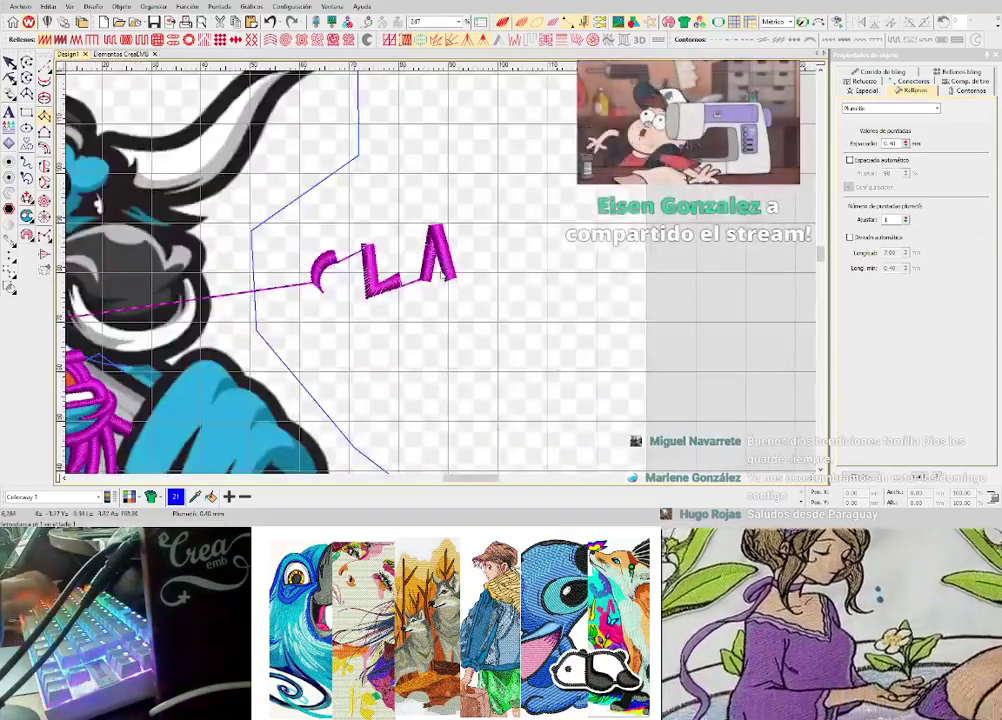
scroll(572, 284, up, 2)
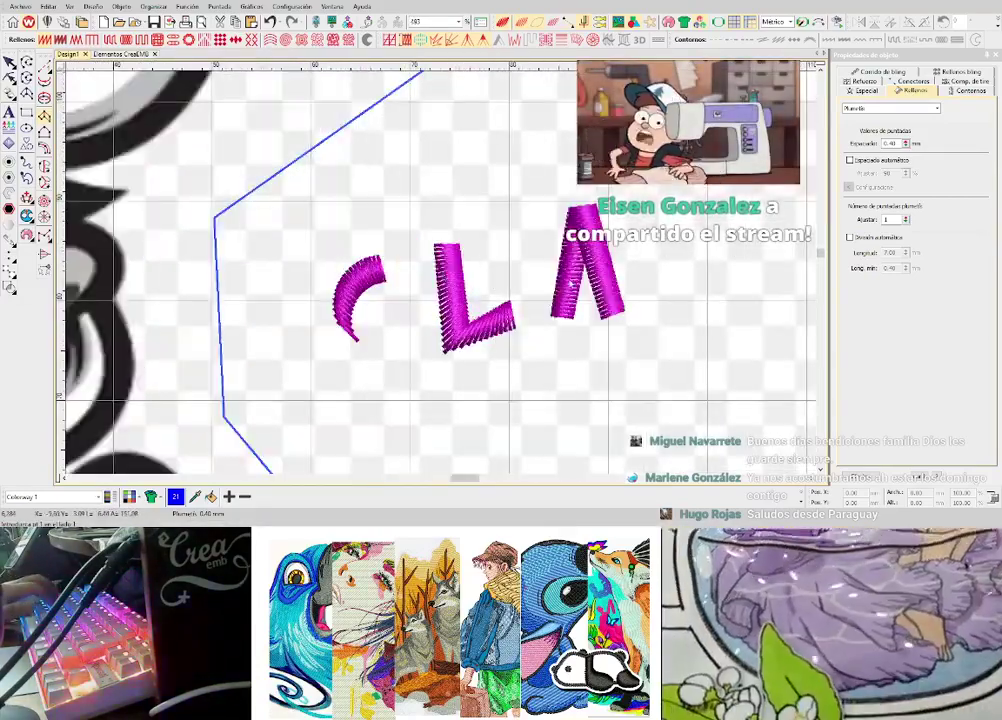
scroll(418, 282, up, 2)
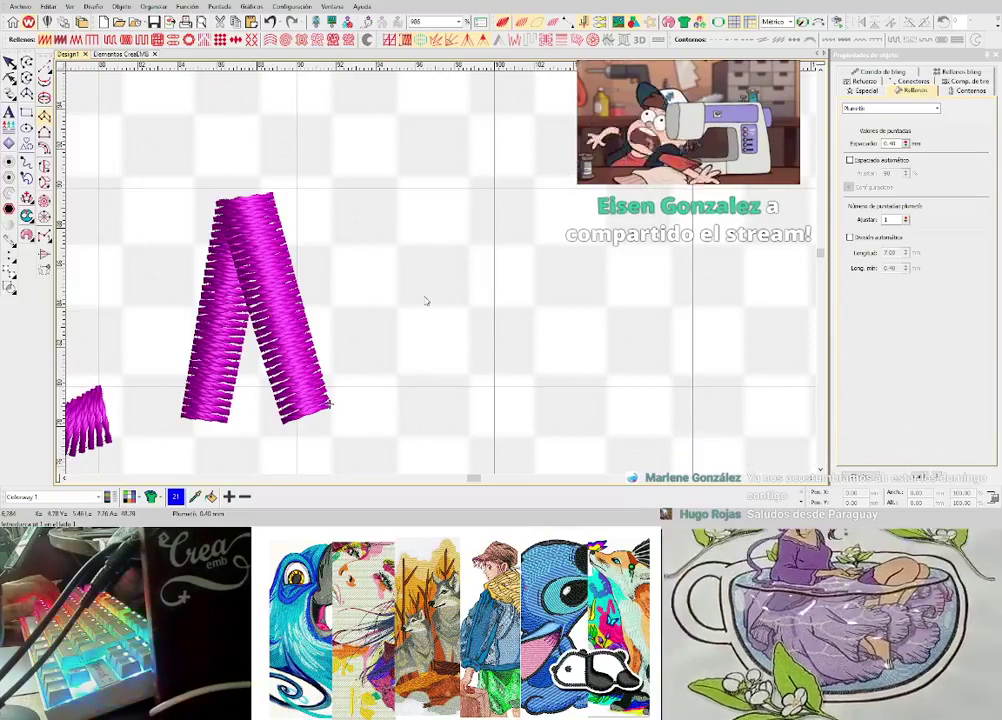
click(410, 268)
click(414, 318)
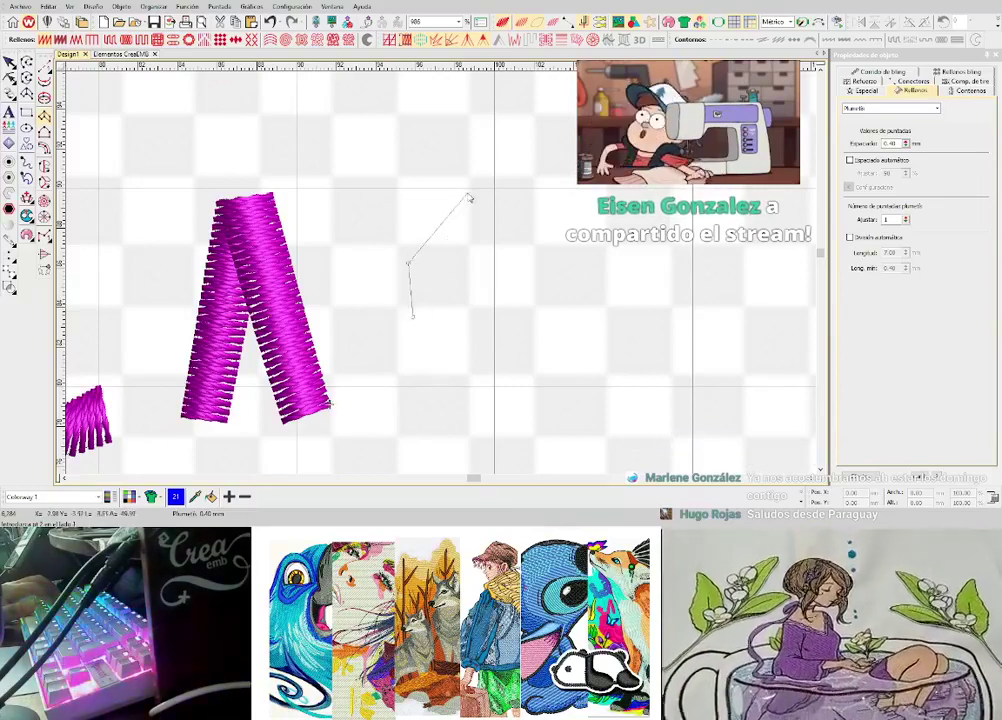
click(469, 196)
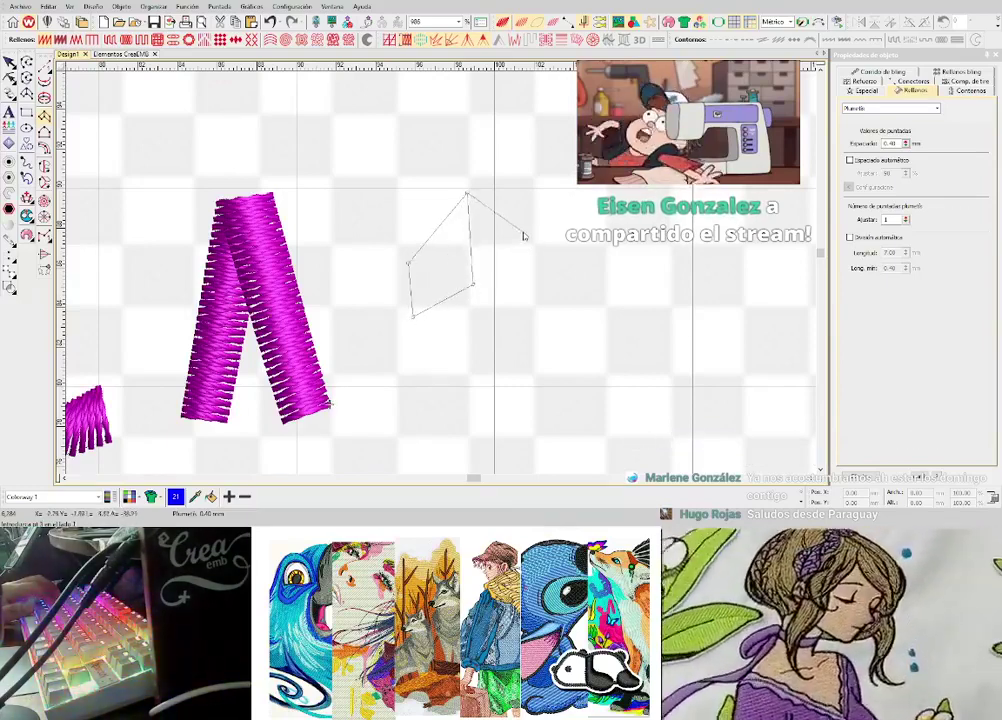
right_click(523, 236)
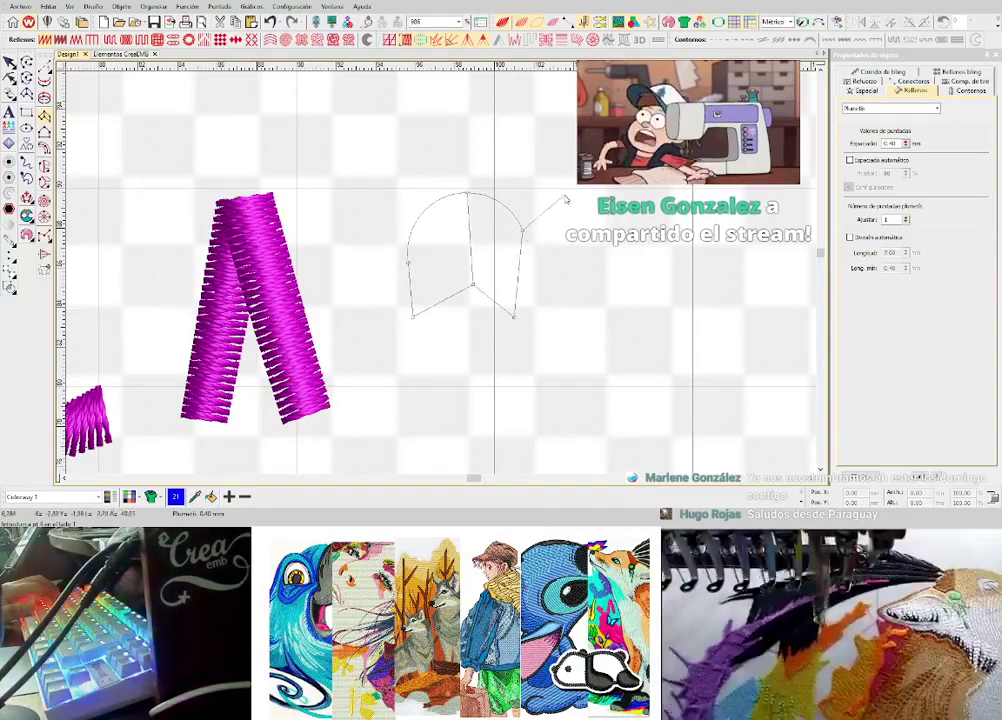
click(570, 187)
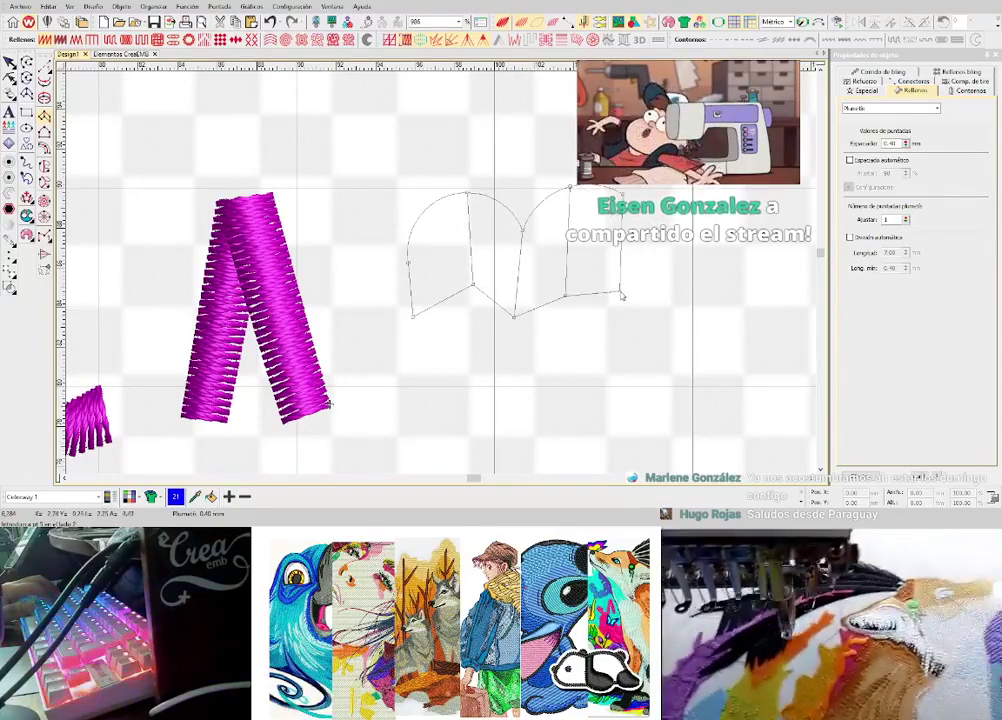
click(607, 318)
key(Return)
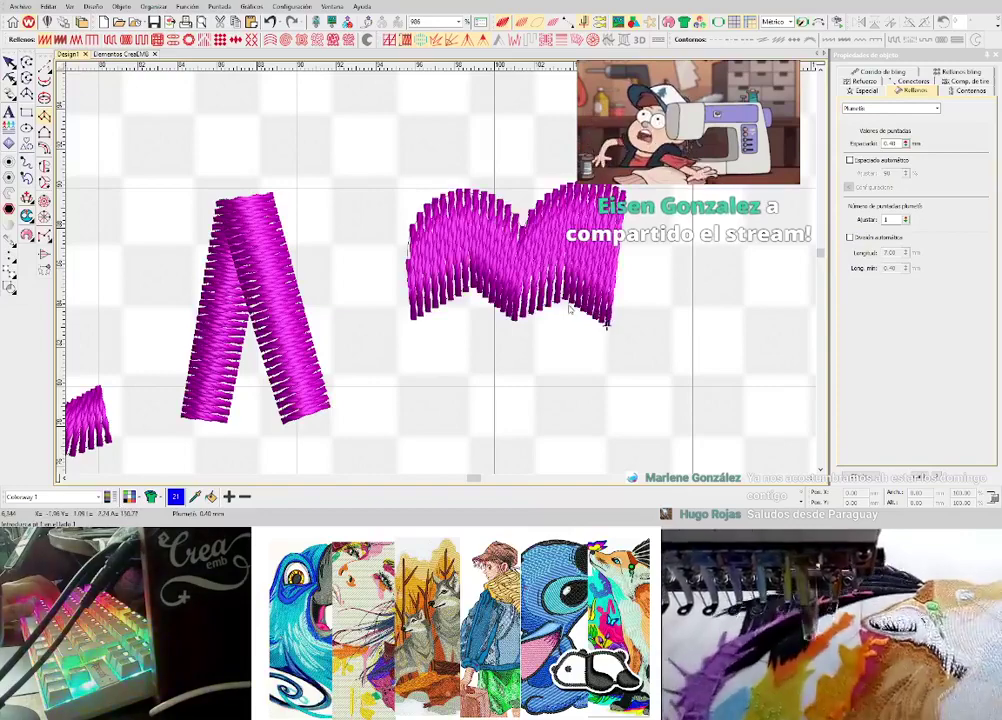
- Slightly reshape the two-arched Column A test through its outline points
key(h)
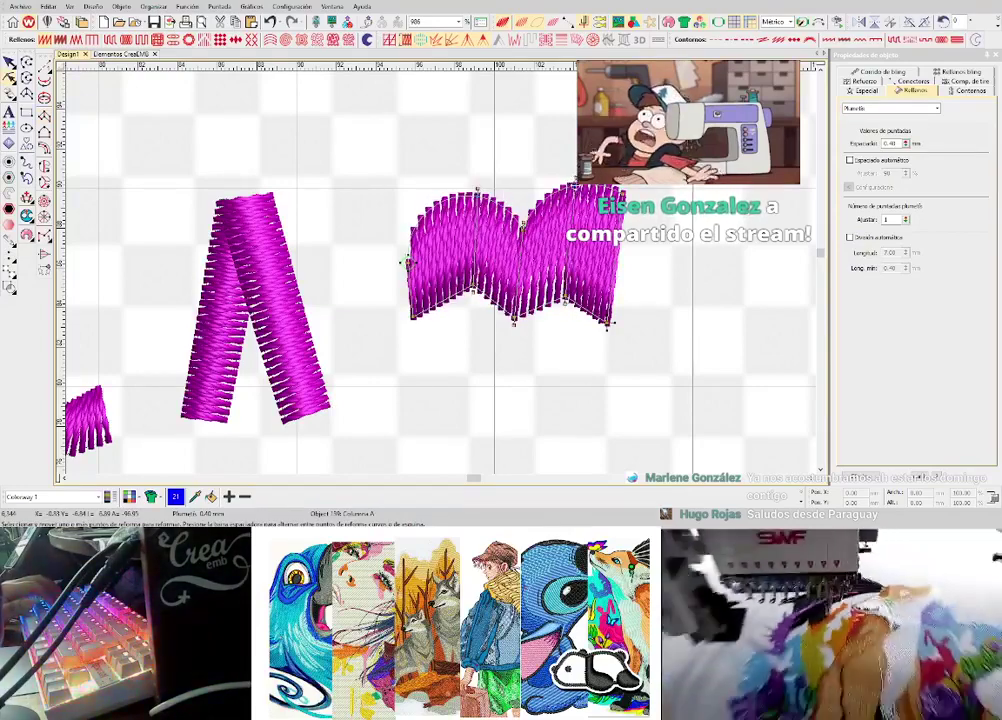
mouse_move(662, 370)
mouse_down()
mouse_move(537, 295)
mouse_move(667, 328)
mouse_up()
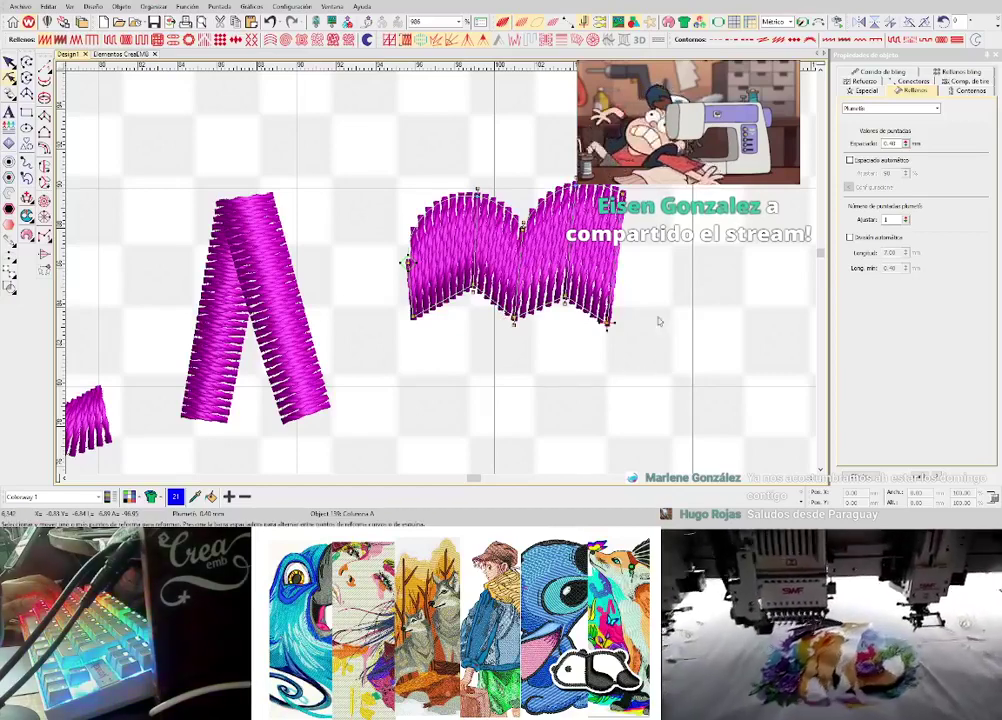
drag(705, 395, 374, 272)
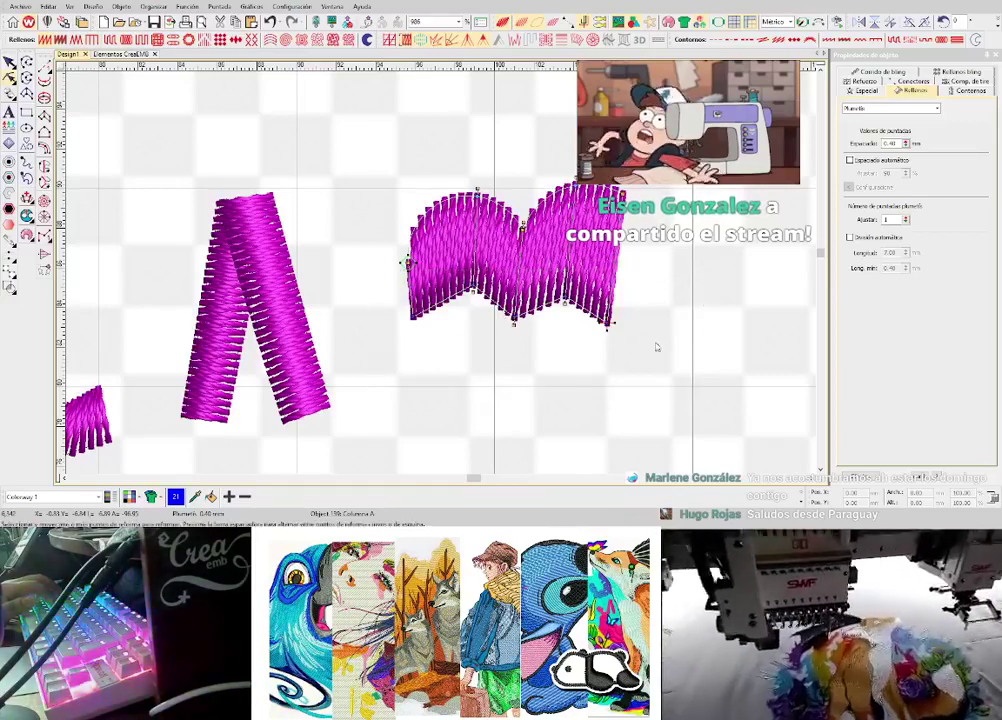
key(Escape)
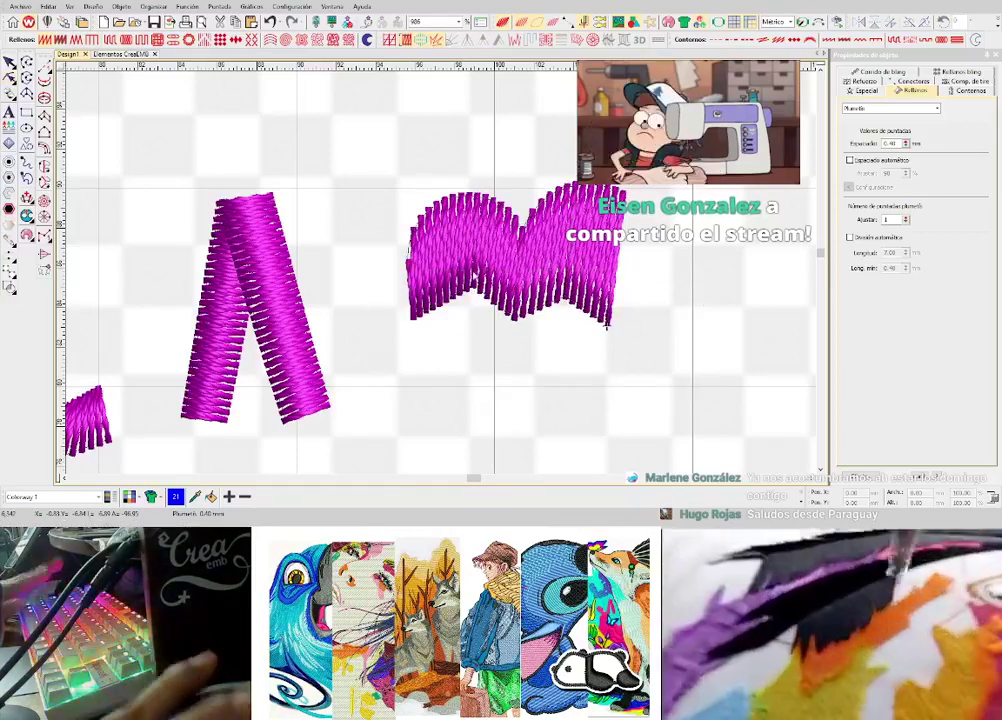
click(607, 325)
scroll(607, 325, down, 3)
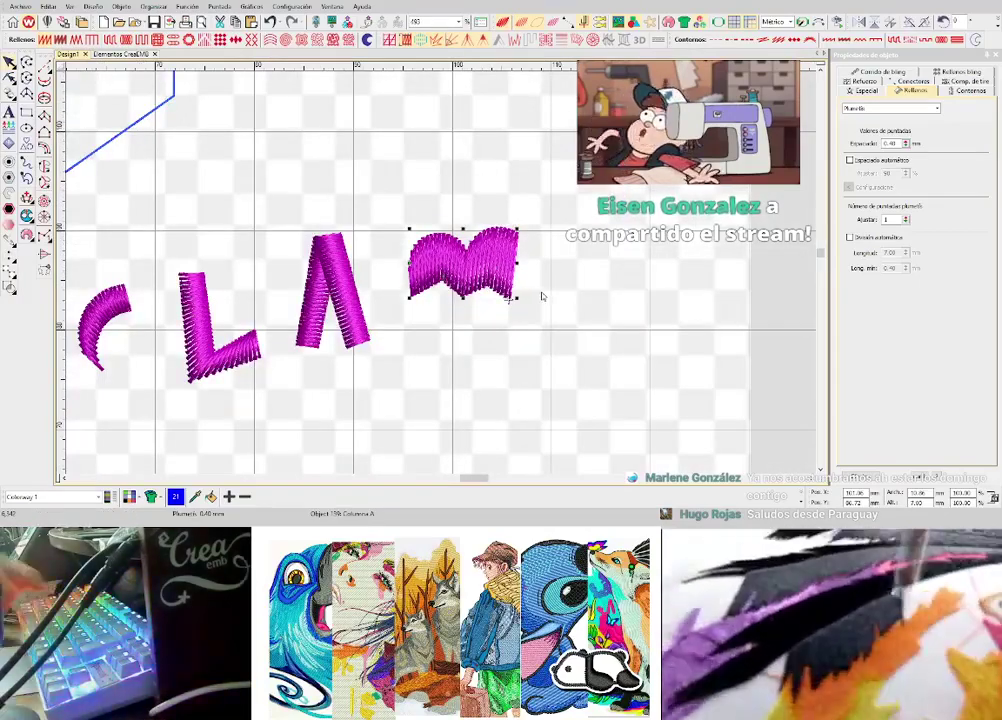
- Start a Column B test above the two-arched column and trace its first side as a wavy curve
click(28, 164)
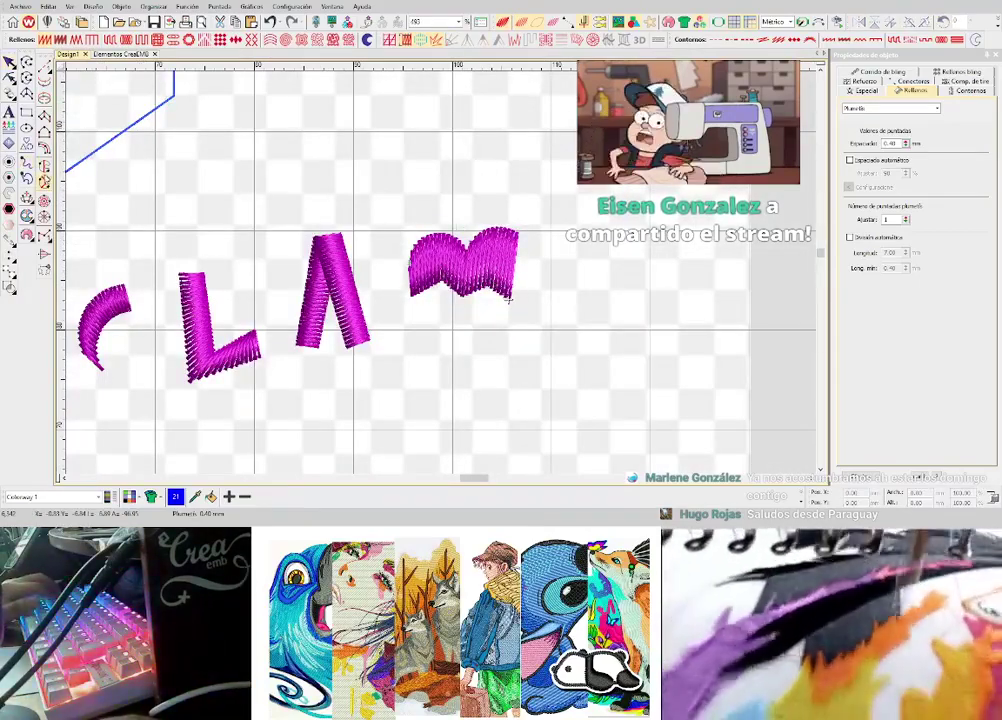
click(44, 132)
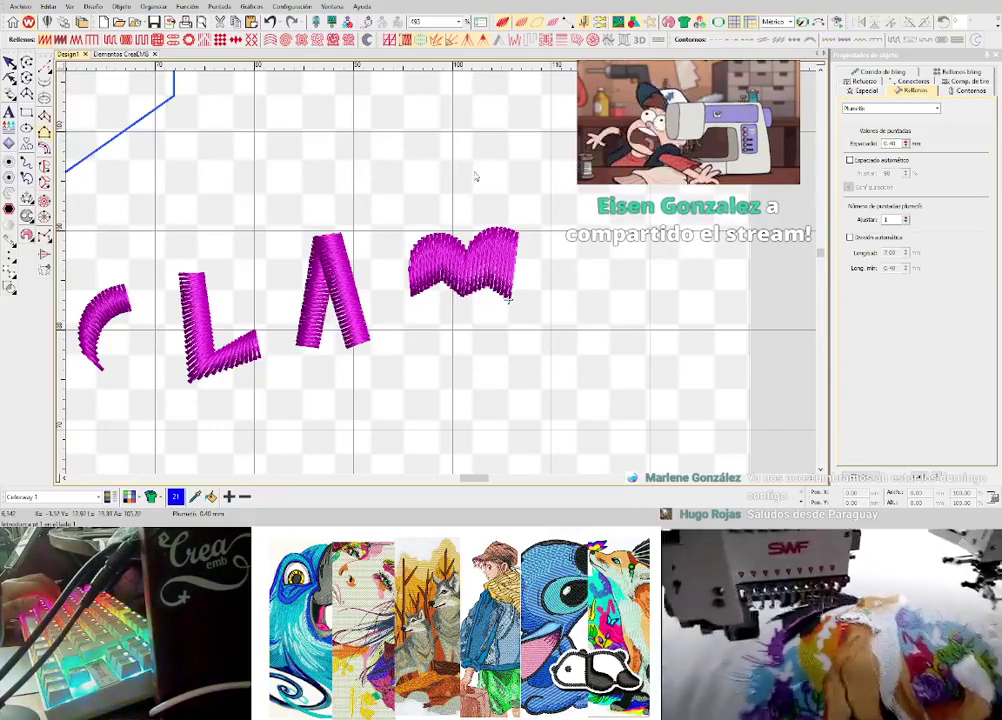
scroll(488, 165, up, 2)
scroll(516, 228, down, 1)
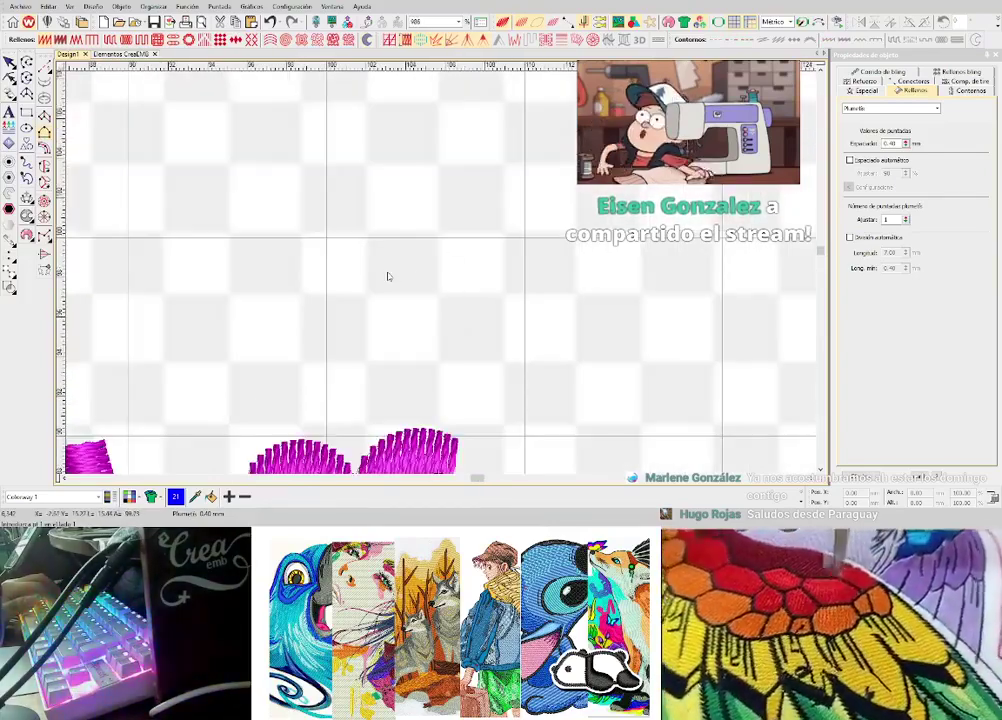
click(387, 273)
right_click(459, 220)
right_click(473, 246)
right_click(503, 246)
right_click(528, 219)
right_click(545, 225)
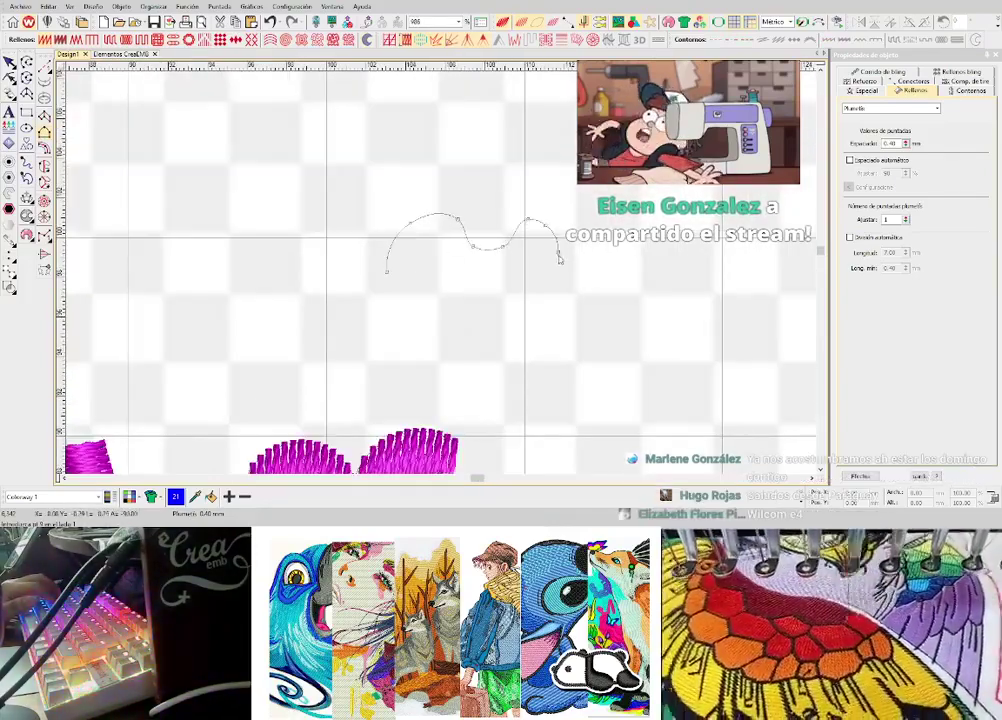
right_click(557, 252)
right_click(594, 243)
key(Return)
- Trace the second side of the Column B test as a straight-line zigzag and generate its stitches
click(392, 318)
click(428, 285)
click(457, 329)
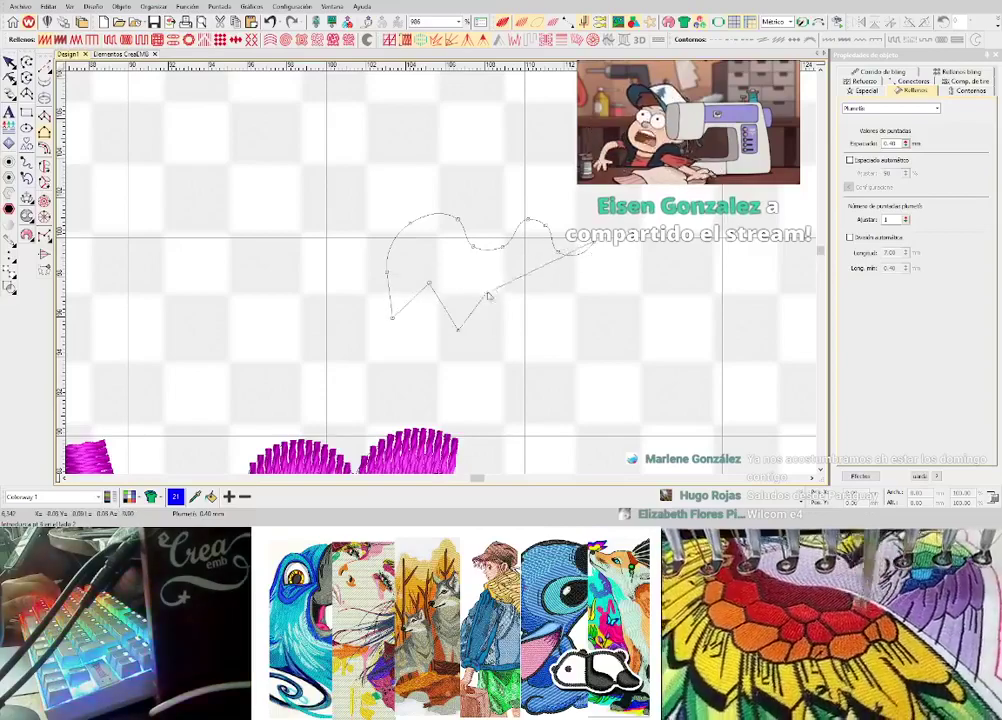
click(493, 285)
click(522, 326)
click(543, 278)
click(572, 321)
click(596, 283)
key(Return)
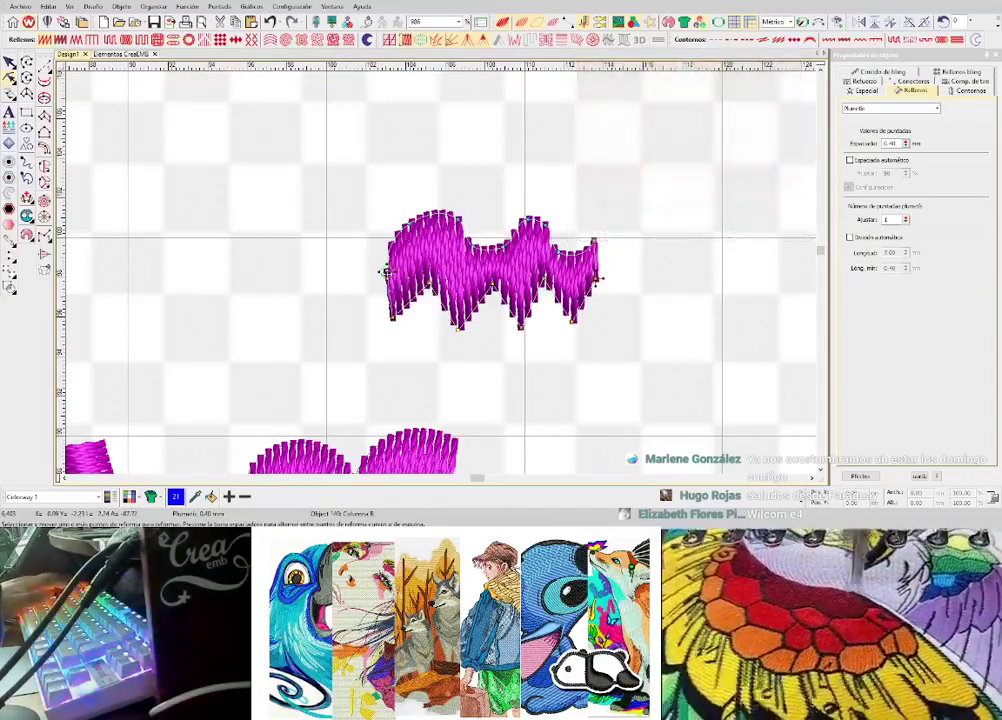
- Reshape the Column B test by slightly moving the end points of its wavy upper edge
mouse_move(388, 272)
mouse_down()
mouse_move(364, 280)
mouse_move(352, 302)
mouse_move(382, 264)
mouse_up()
drag(595, 242, 600, 243)
scroll(597, 245, down, 2)
scroll(334, 281, down, 3)
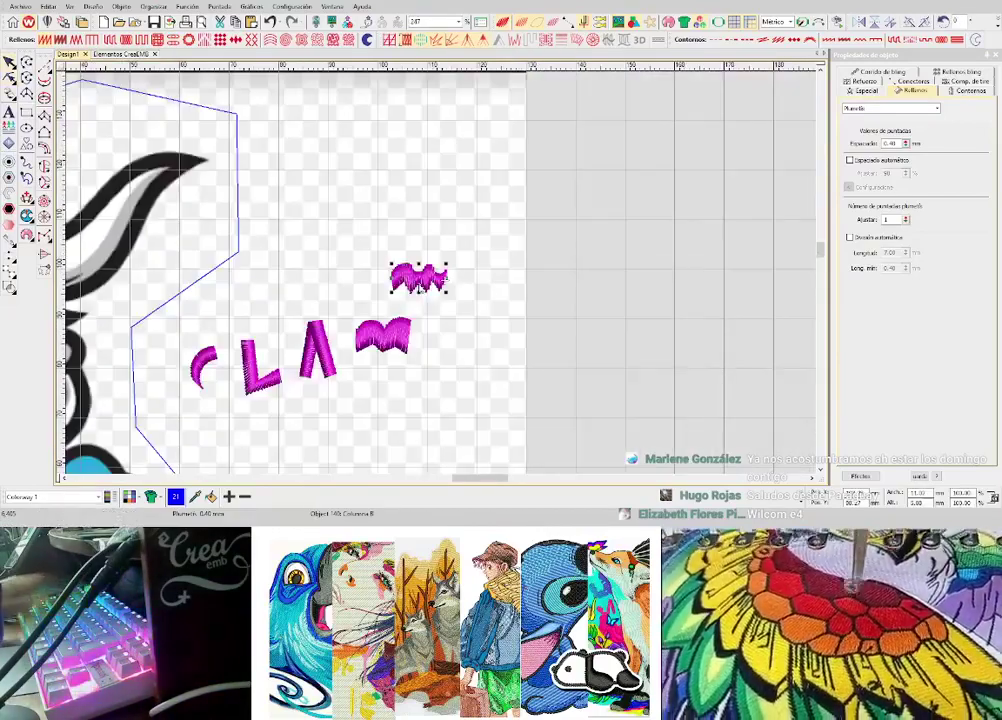
- Delete the remaining test columns from the empty area beside the mascot, including the L-shaped and short curved ones
scroll(308, 368, up, 3)
click(255, 378)
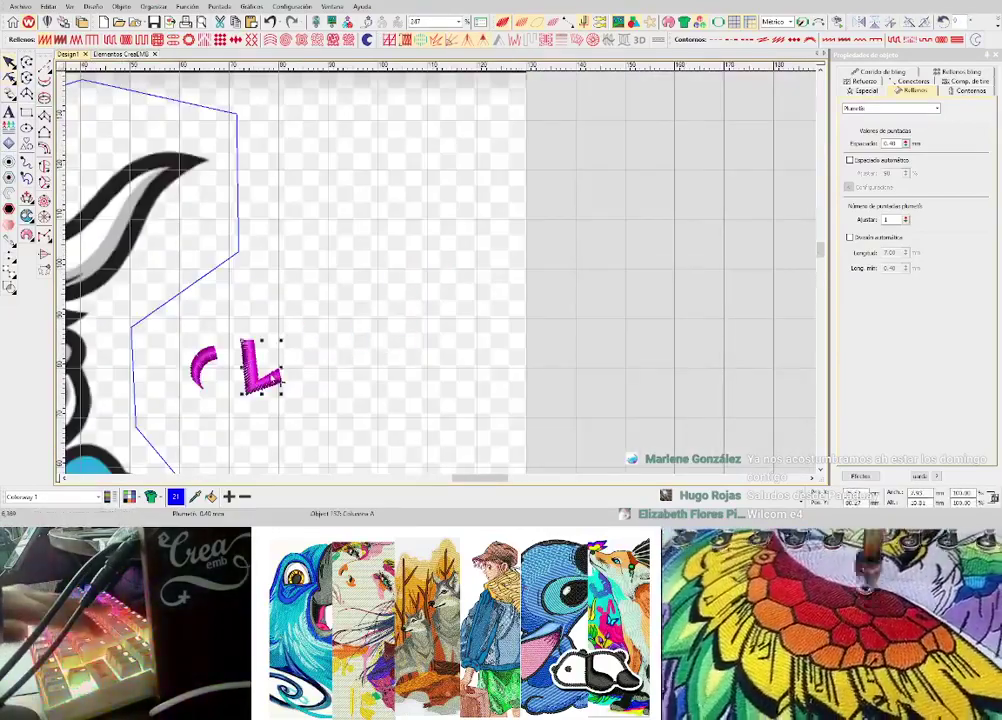
key(Delete)
click(199, 367)
key(Delete)
- Trace a closed Complex Turning shape over the thick black outline curving beneath the white crescent of the large dark shape
scroll(440, 274, down, 2)
scroll(400, 277, up, 5)
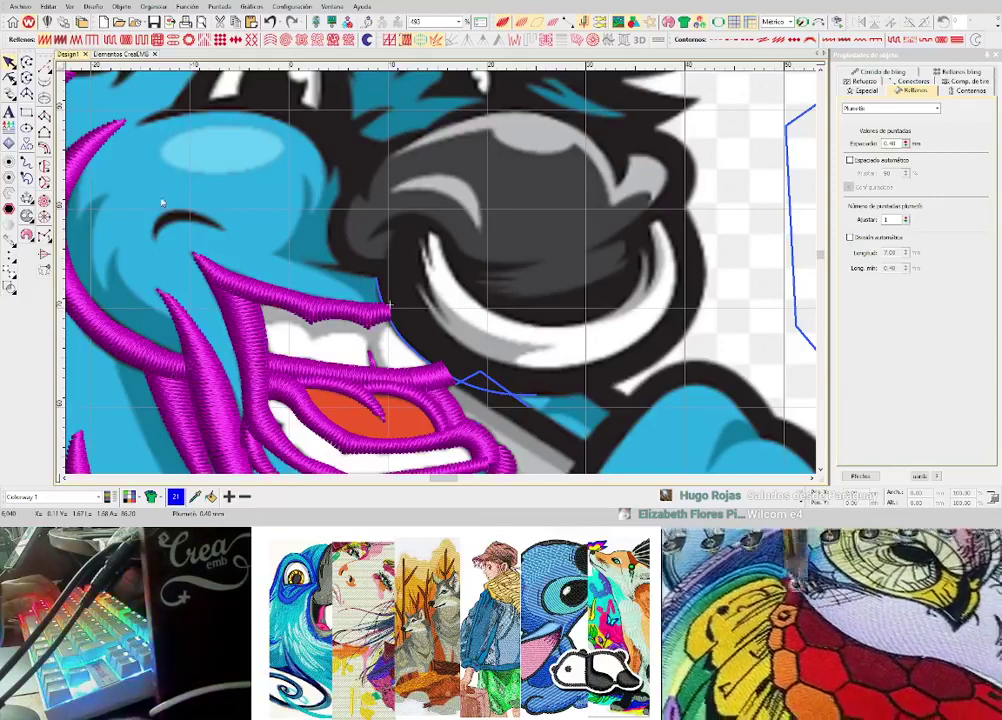
click(45, 183)
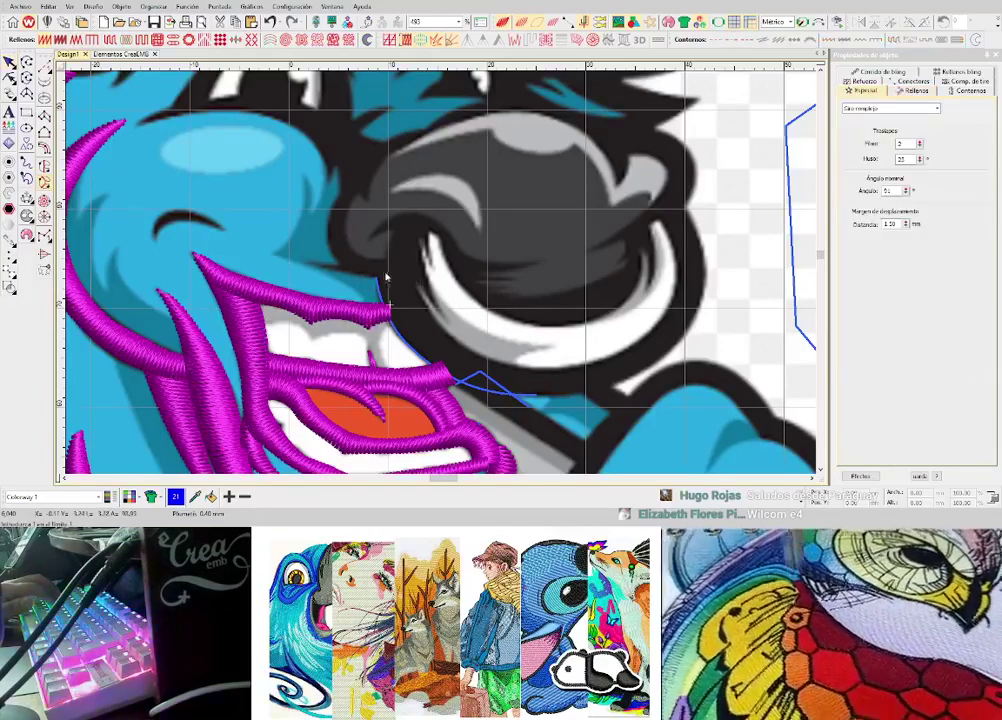
click(376, 279)
right_click(561, 392)
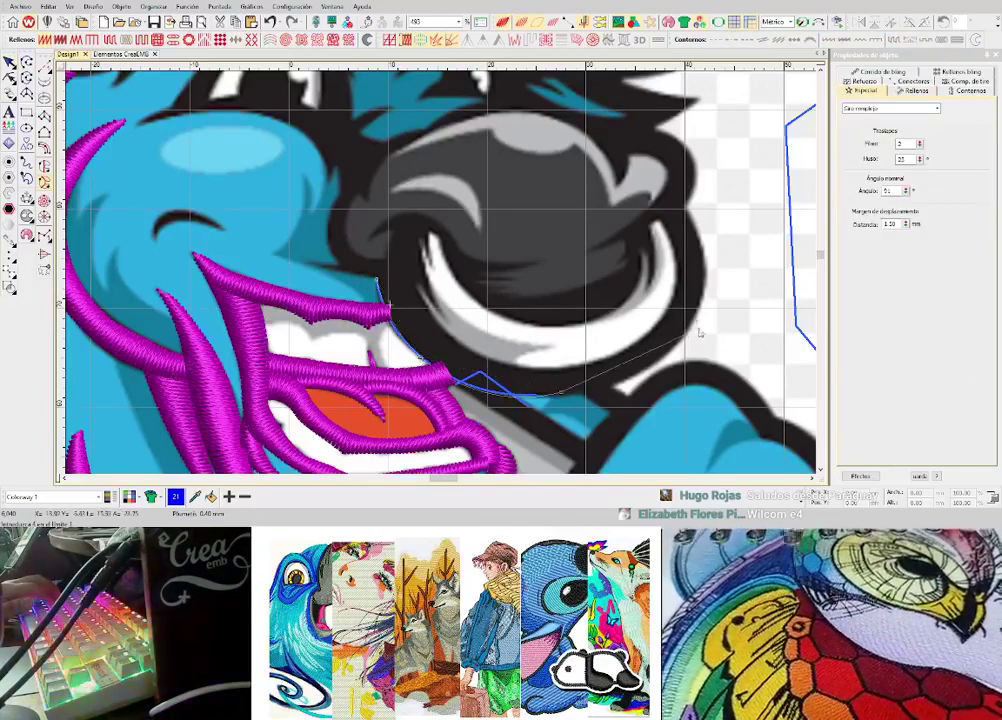
right_click(684, 332)
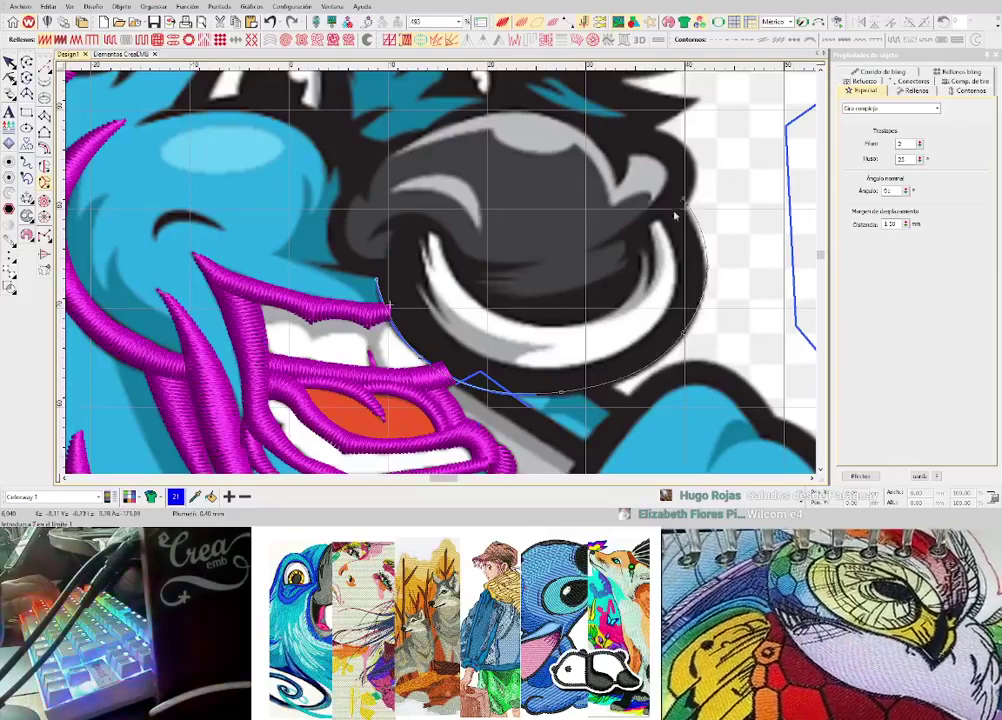
right_click(673, 303)
right_click(557, 366)
right_click(452, 342)
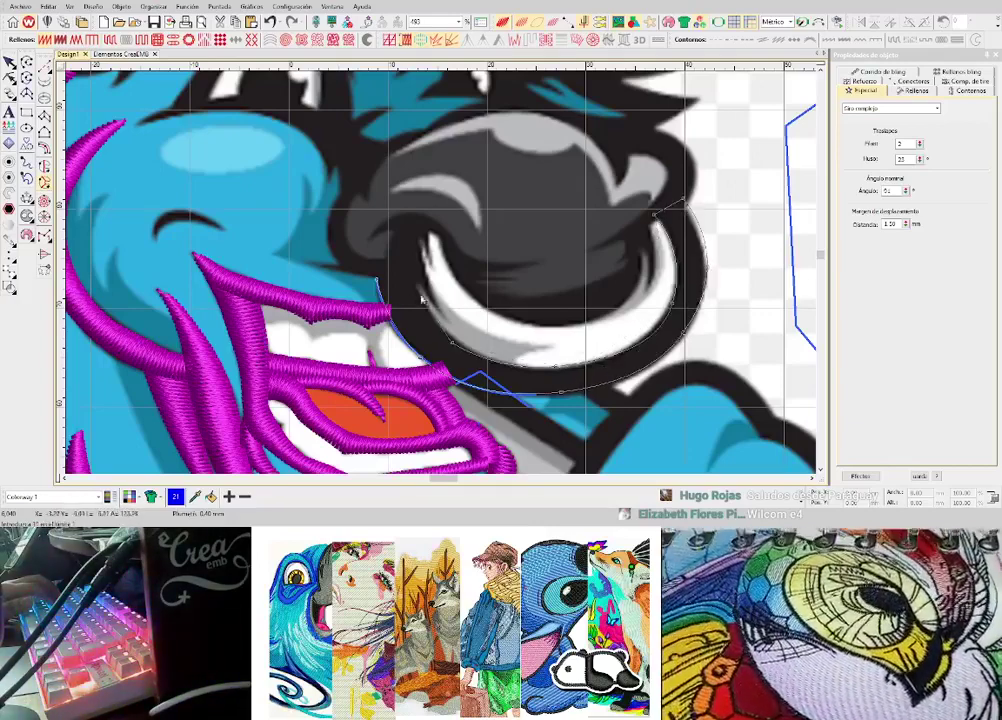
click(407, 264)
click(408, 268)
key(Return)
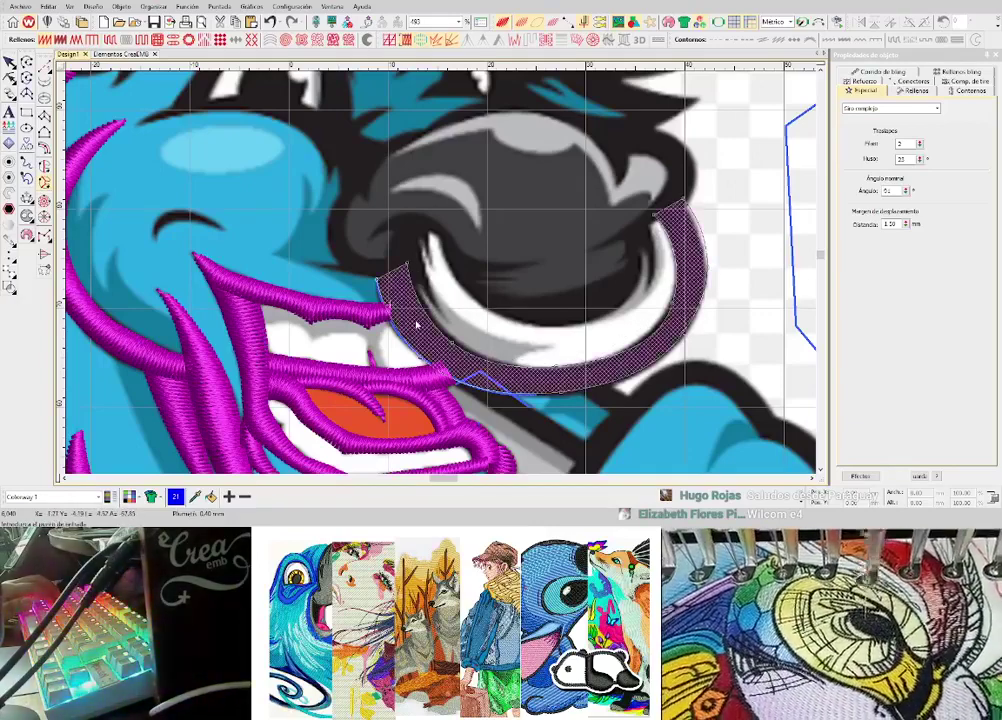
- Define stitch angles across the curved Complex Turning shape, generate its satin stitches, and delete the object
click(450, 268)
click(528, 317)
click(505, 411)
click(604, 316)
click(693, 409)
key(Return)
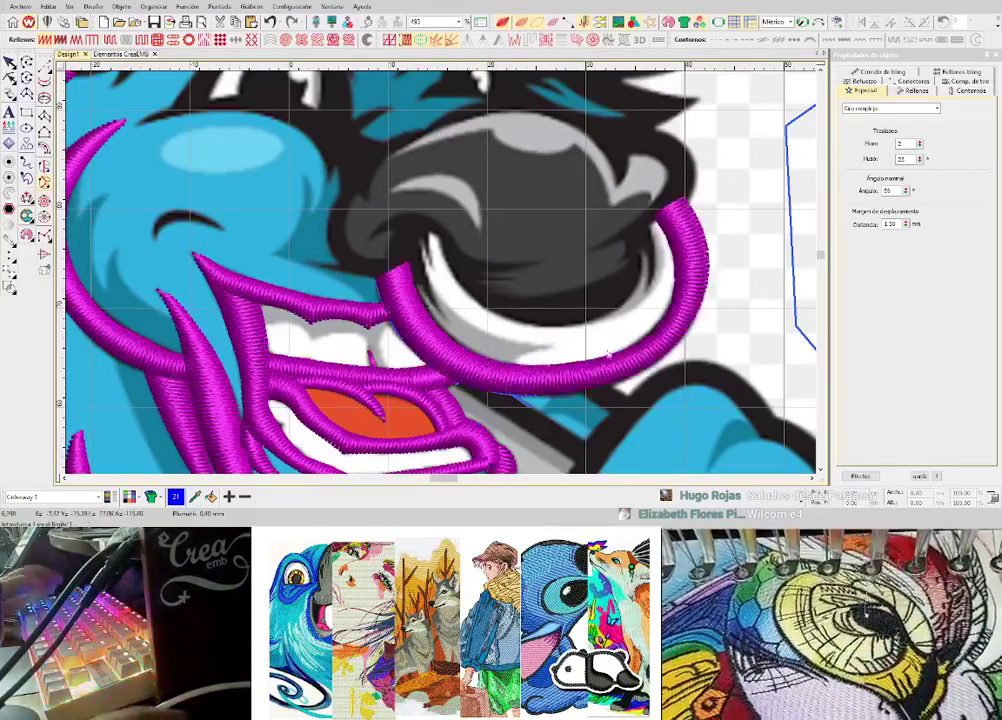
click(672, 322)
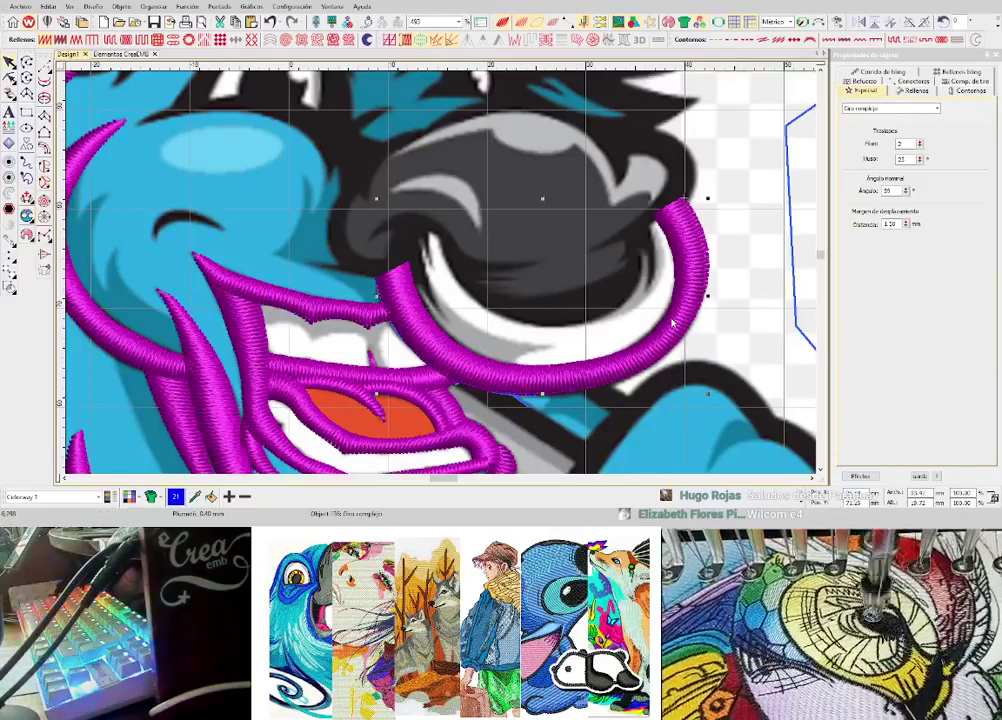
key(Delete)
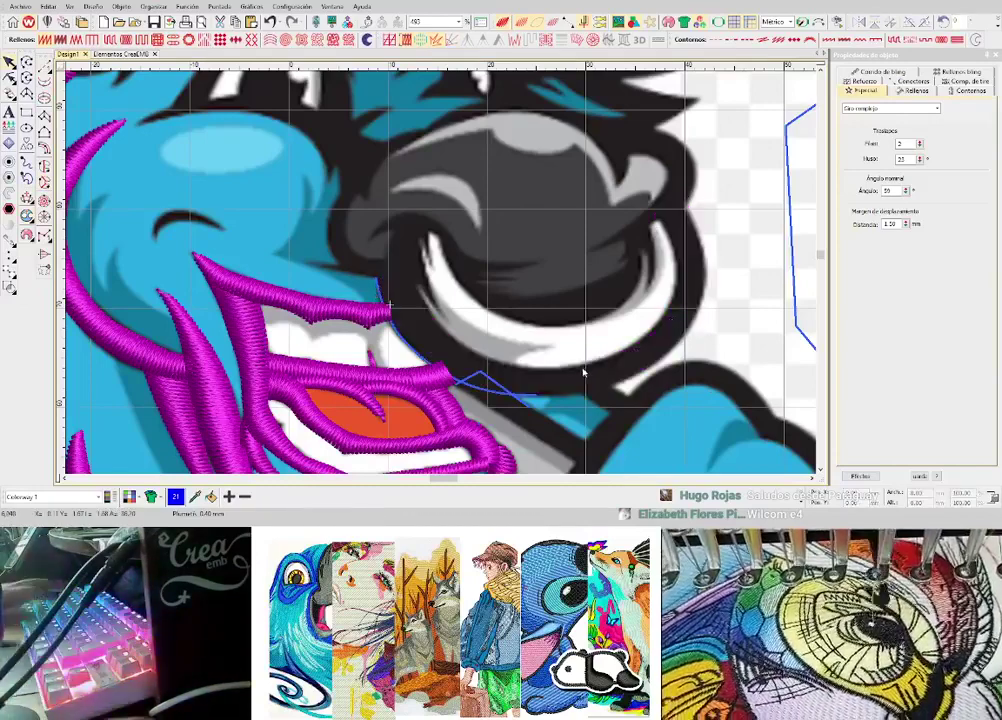
- Digitize a short curved running stitch inside the black outline, just above the end of the mouth columns
key(space)
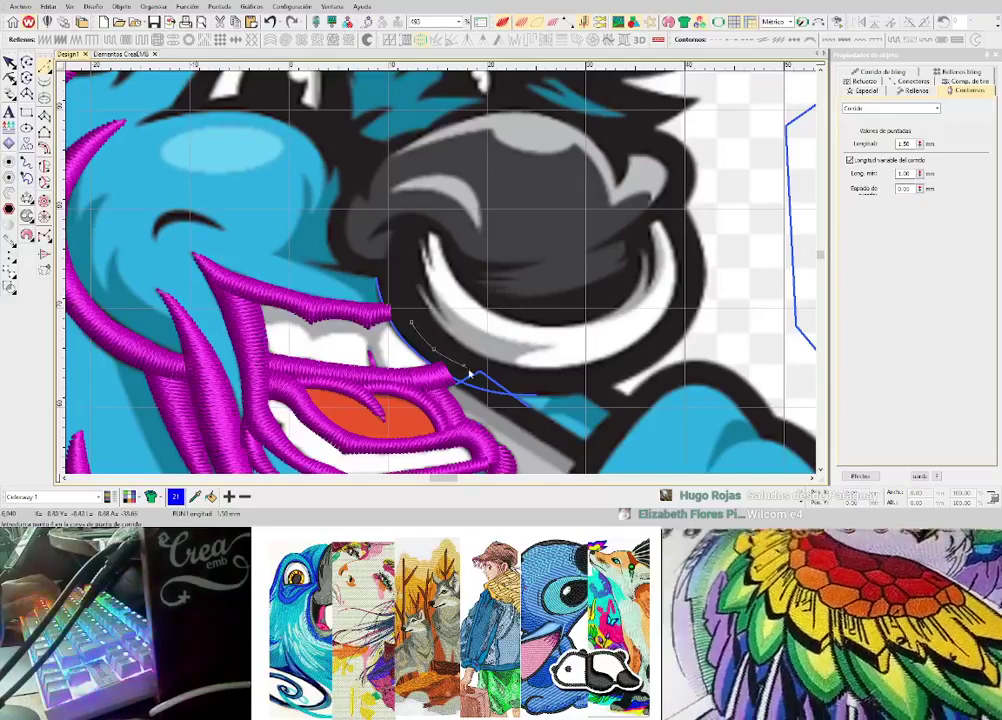
scroll(465, 370, up, 5)
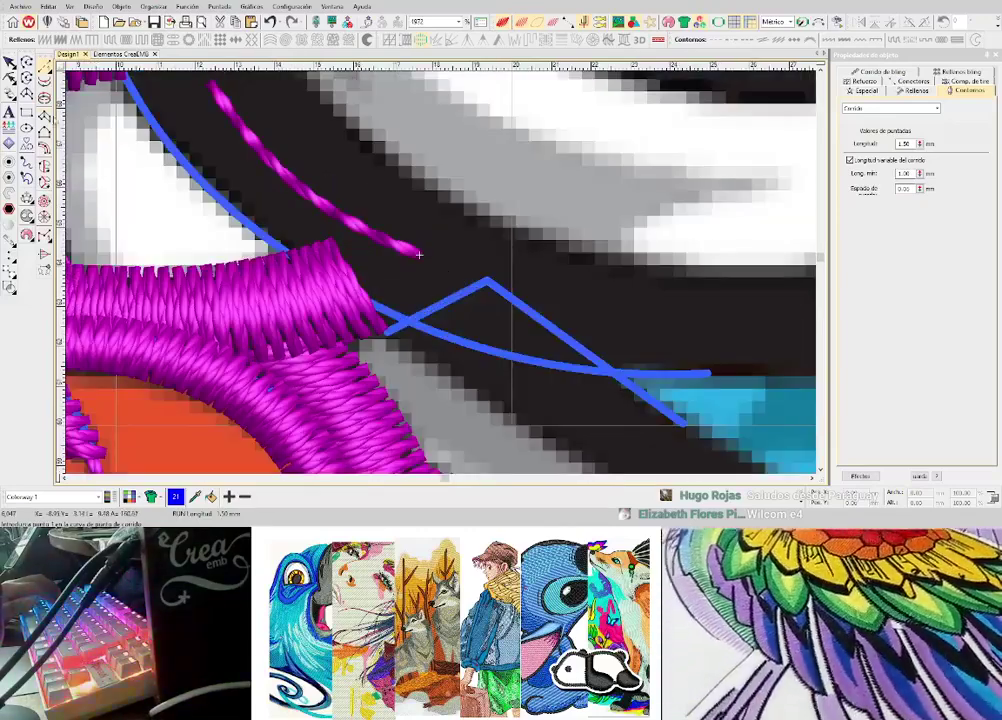
- Digitize a satin column along the black upper edge of the grey stick, from the mouth outline to the hand
click(45, 117)
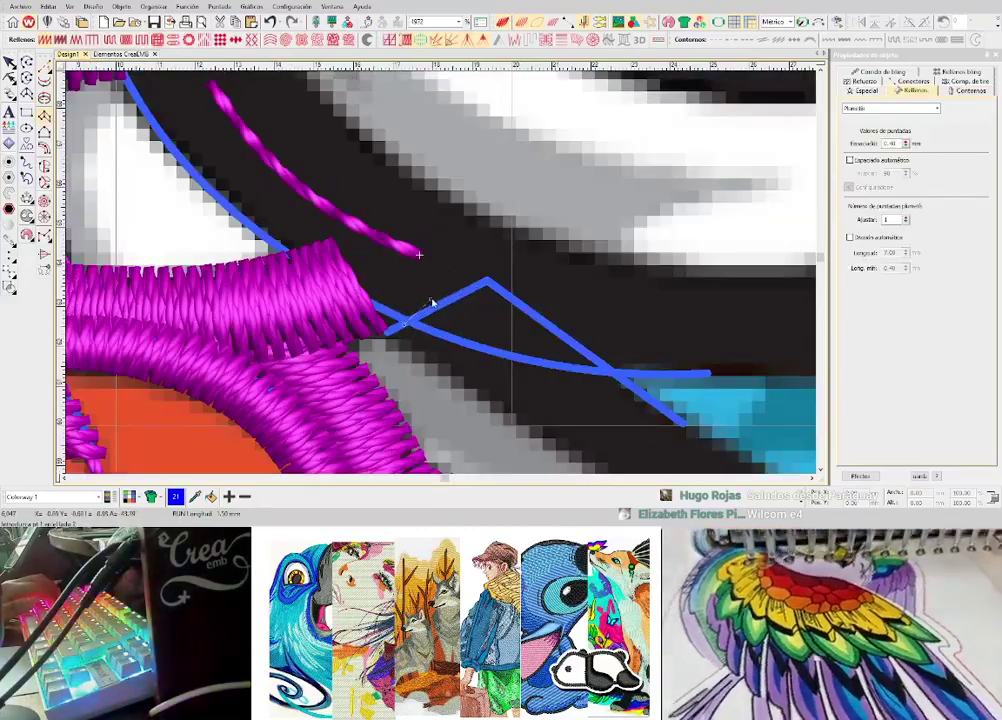
scroll(430, 302, down, 2)
click(458, 325)
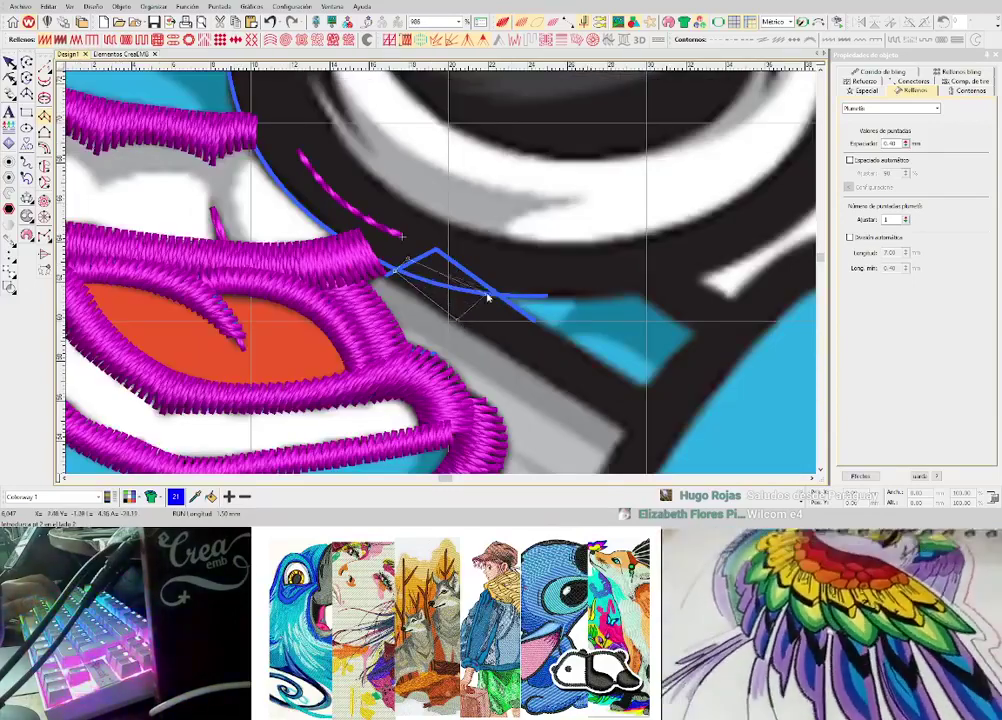
click(631, 431)
click(650, 407)
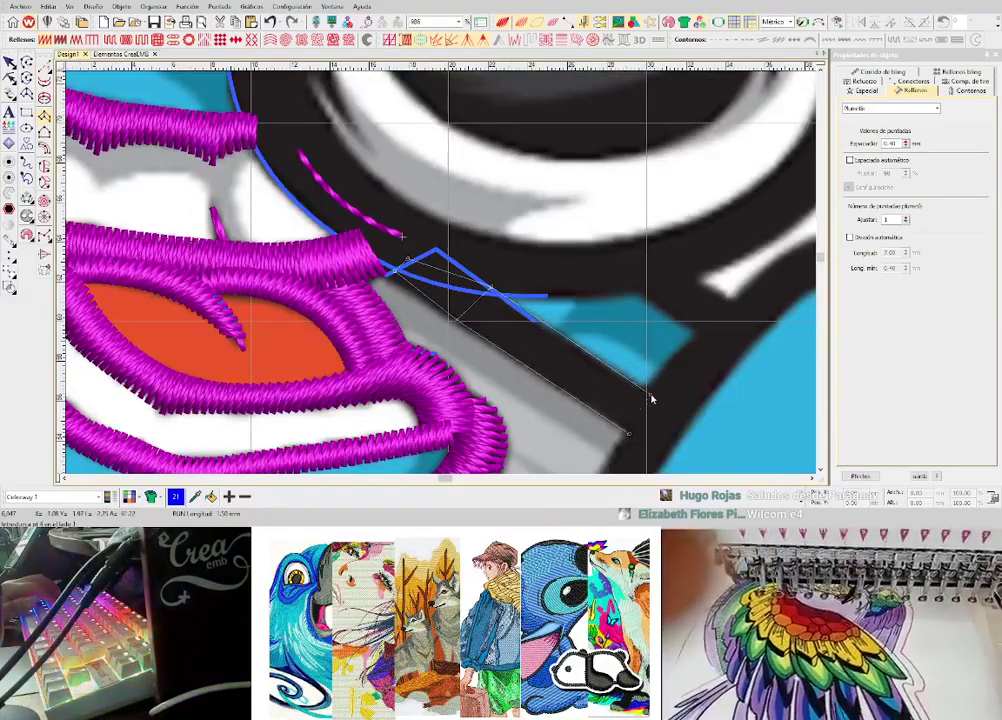
key(Return)
- Add a running-stitch travel line from the end of the stick's satin column to the black outline of the fist
scroll(651, 398, down, 2)
scroll(453, 263, up, 1)
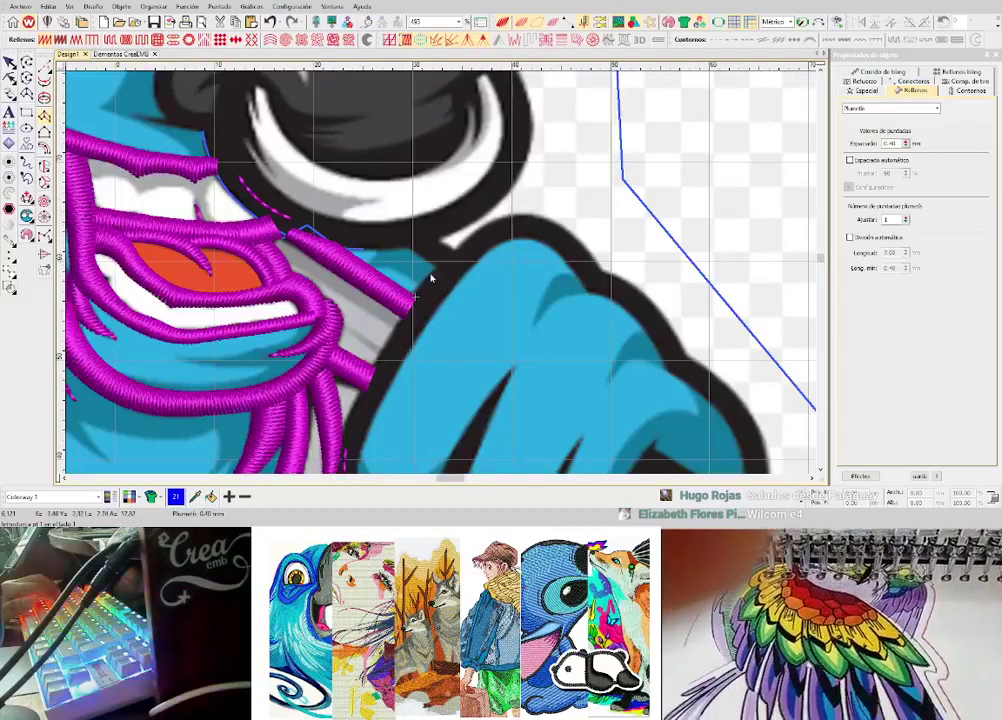
scroll(431, 279, down, 2)
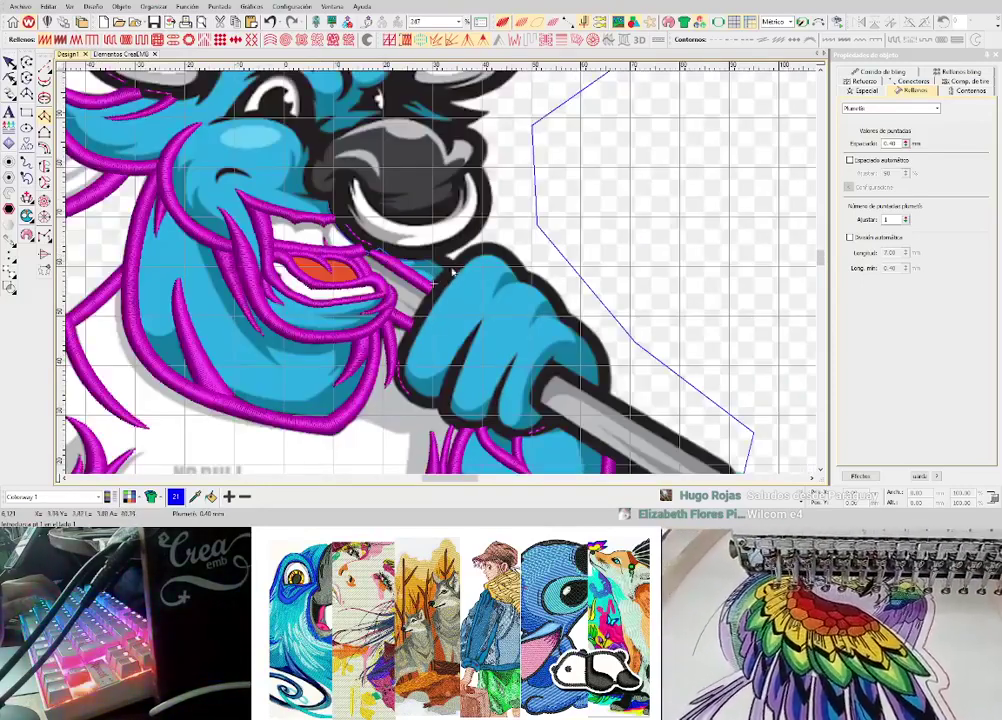
scroll(458, 278, up, 1)
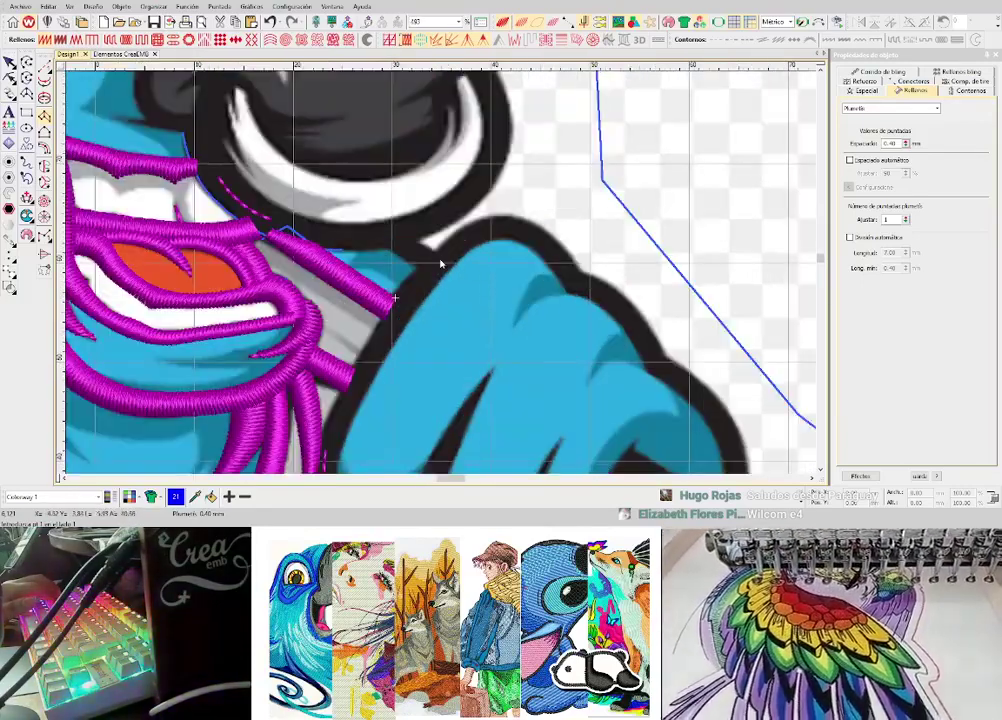
scroll(454, 284, down, 4)
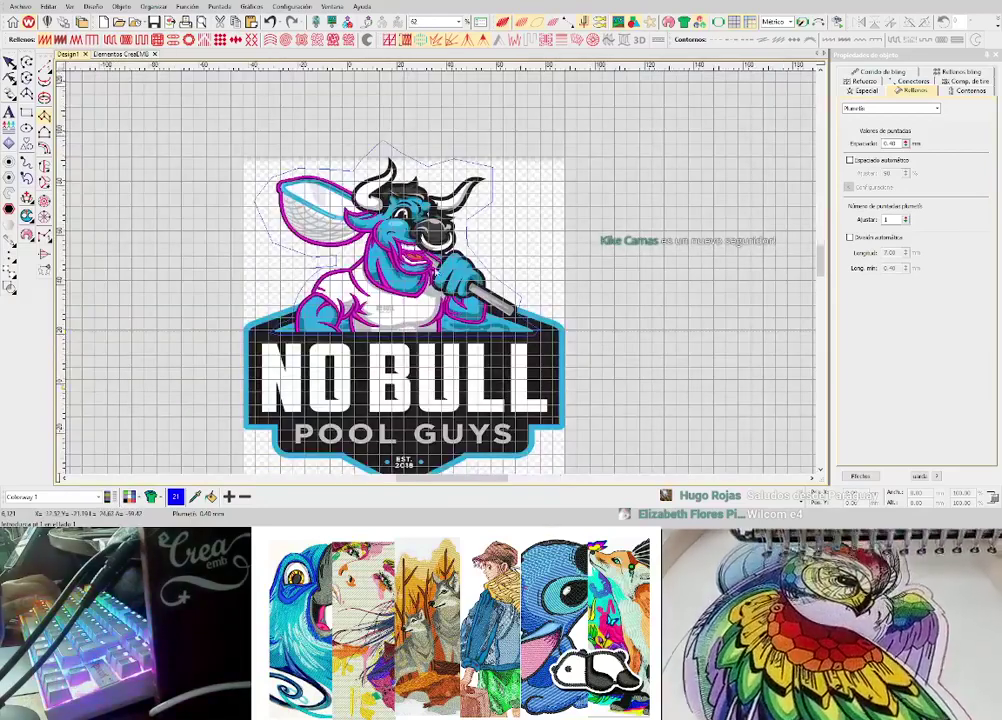
scroll(441, 278, up, 4)
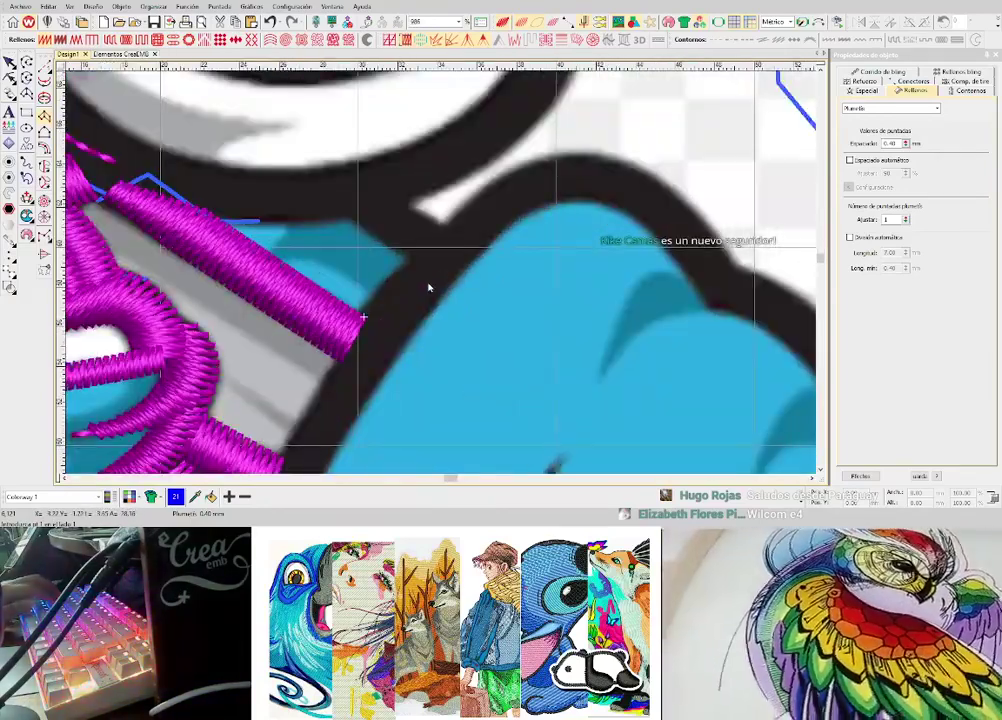
click(420, 287)
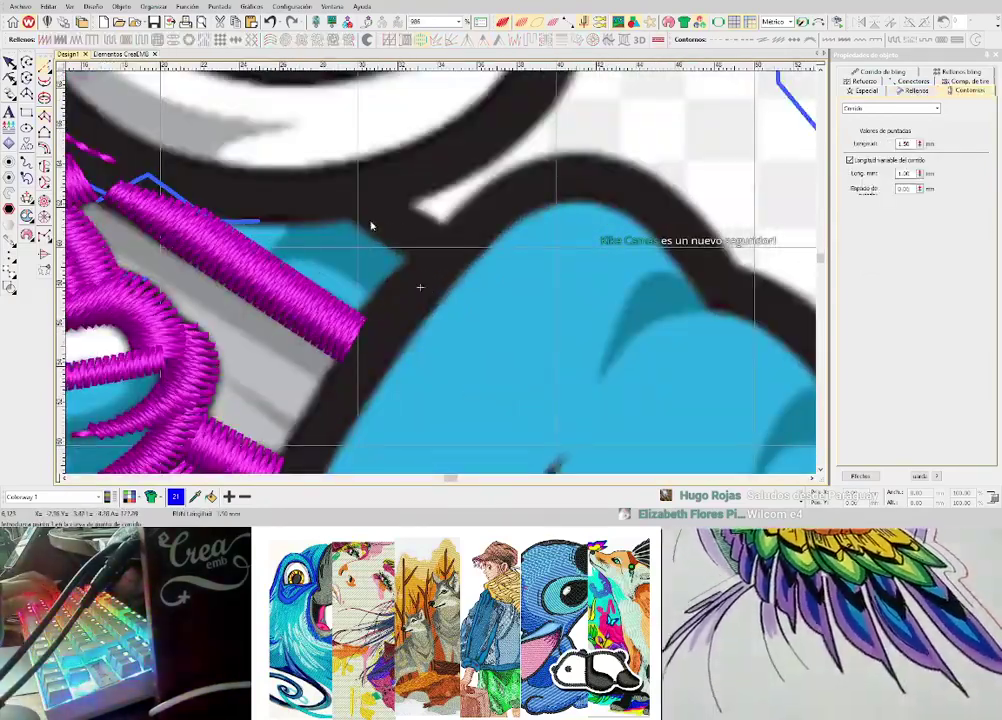
- Start a satin column on the fist's black outline, placing point pairs down the first finger past the stick's end
key(space)
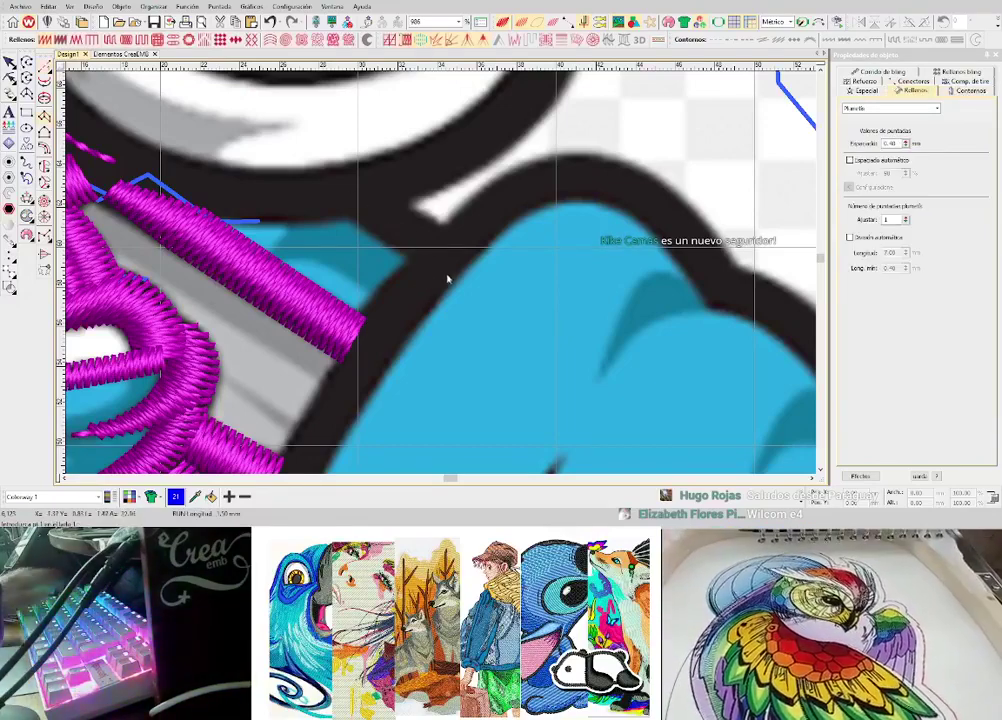
click(453, 281)
click(413, 255)
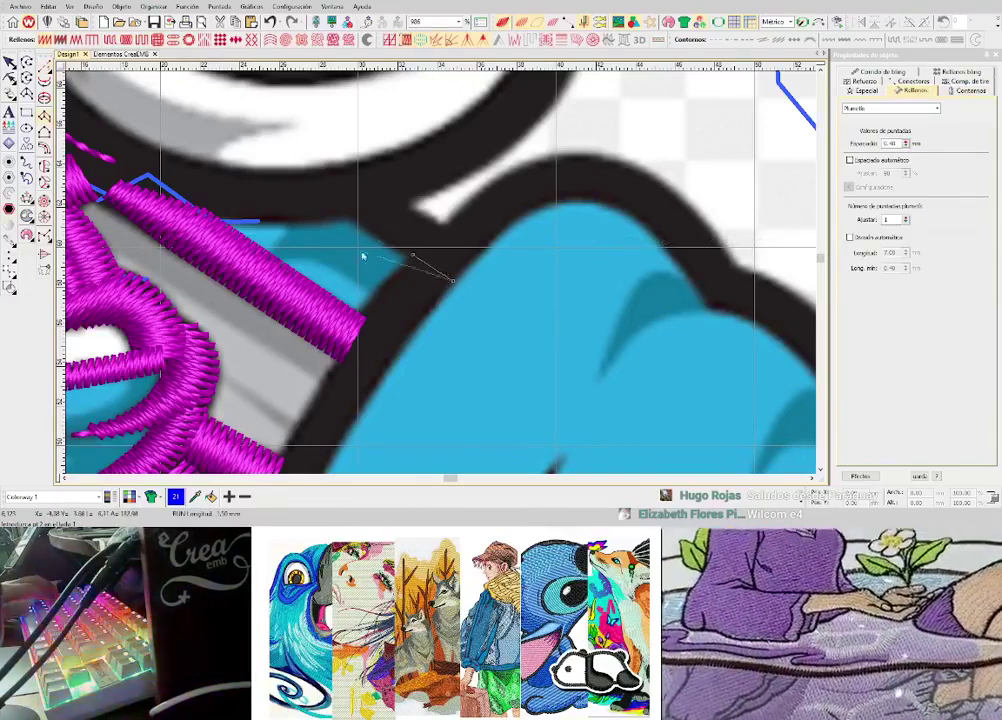
click(399, 354)
click(358, 322)
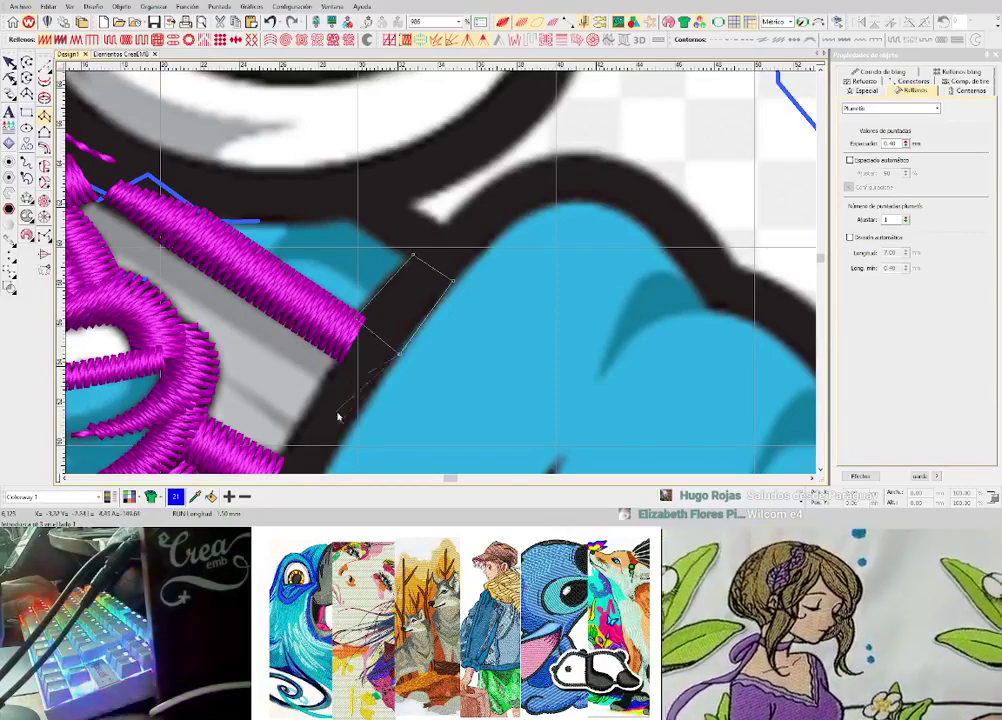
drag(339, 413, 397, 321)
click(370, 405)
click(333, 385)
- Continue the satin column with curved point pairs around the first finger's tip and finish it at the crease beside the second finger
scroll(333, 385, down, 5)
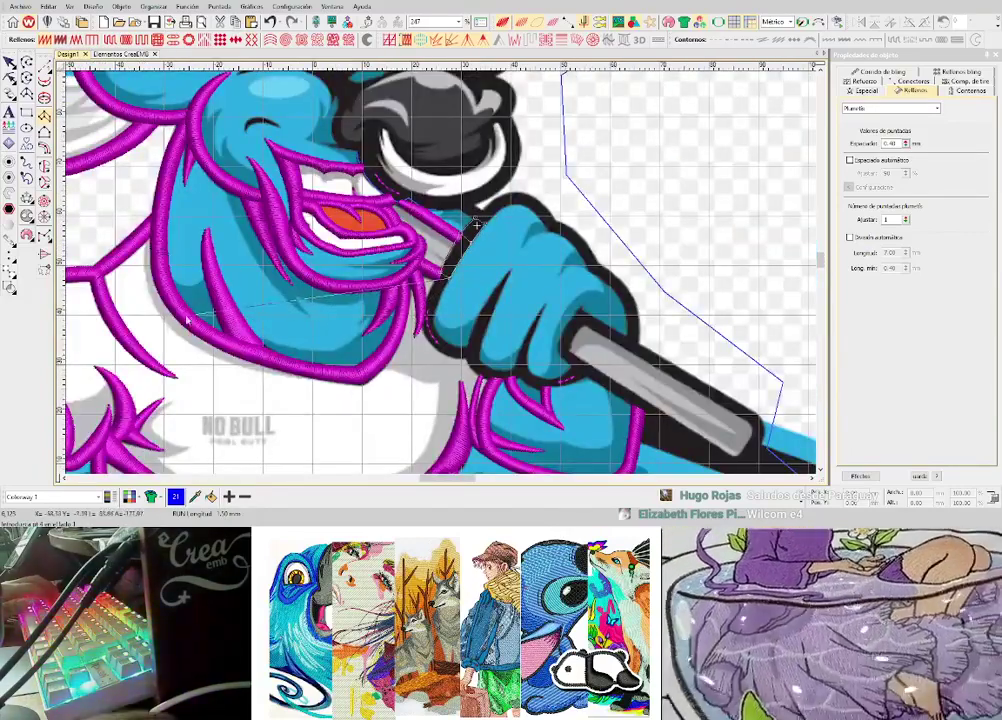
scroll(581, 211, down, 3)
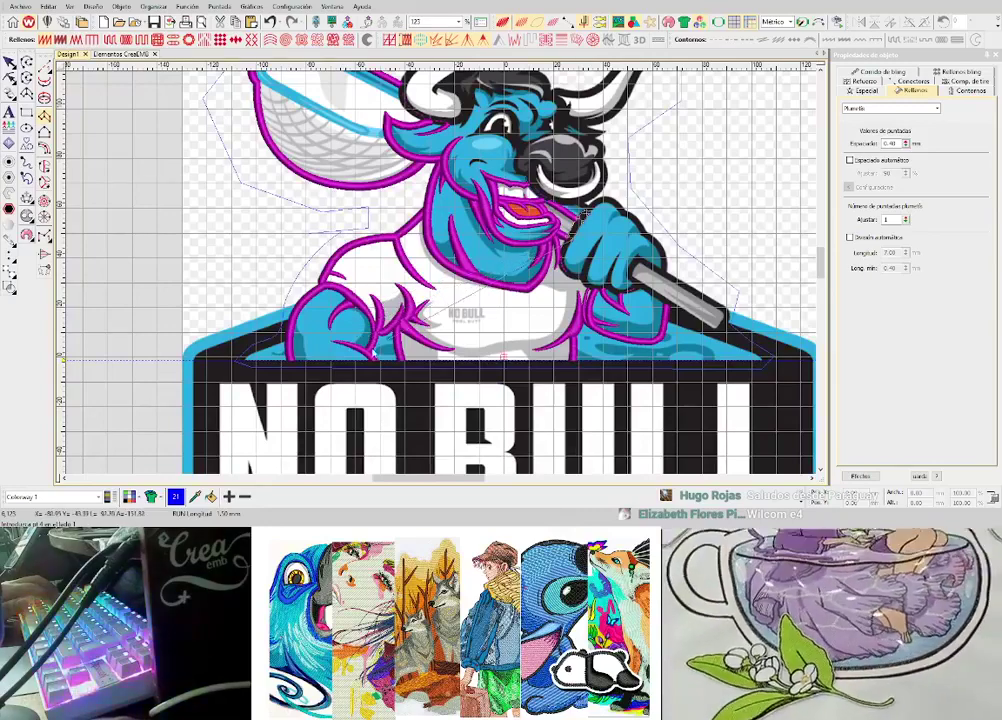
scroll(434, 282, up, 5)
scroll(716, 118, down, 3)
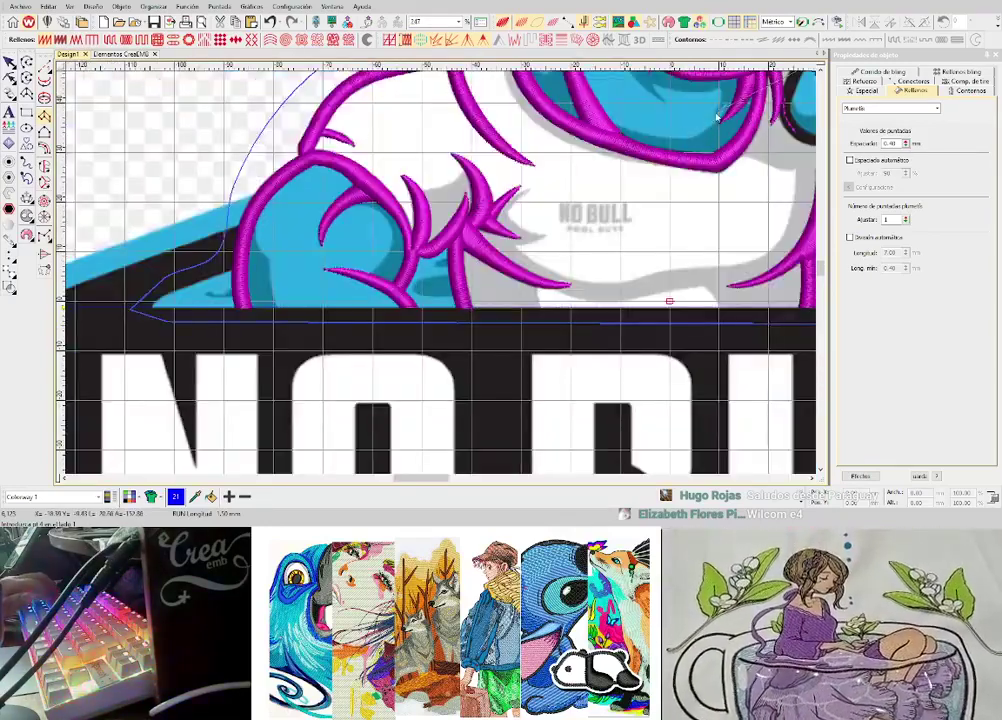
scroll(460, 225, up, 9)
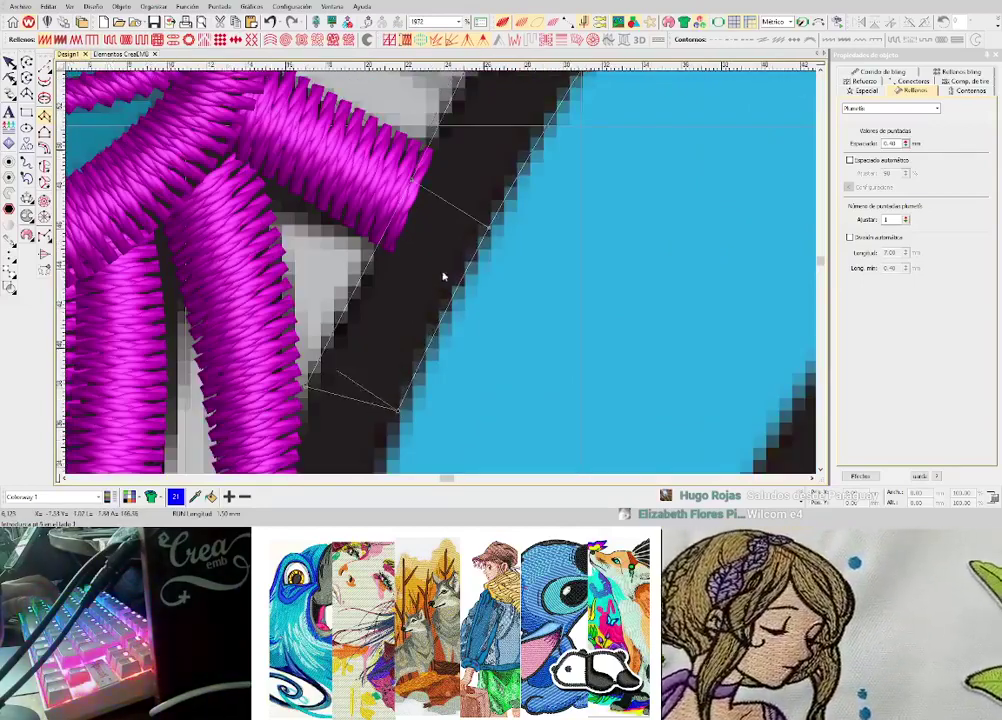
scroll(430, 345, down, 6)
scroll(430, 345, up, 2)
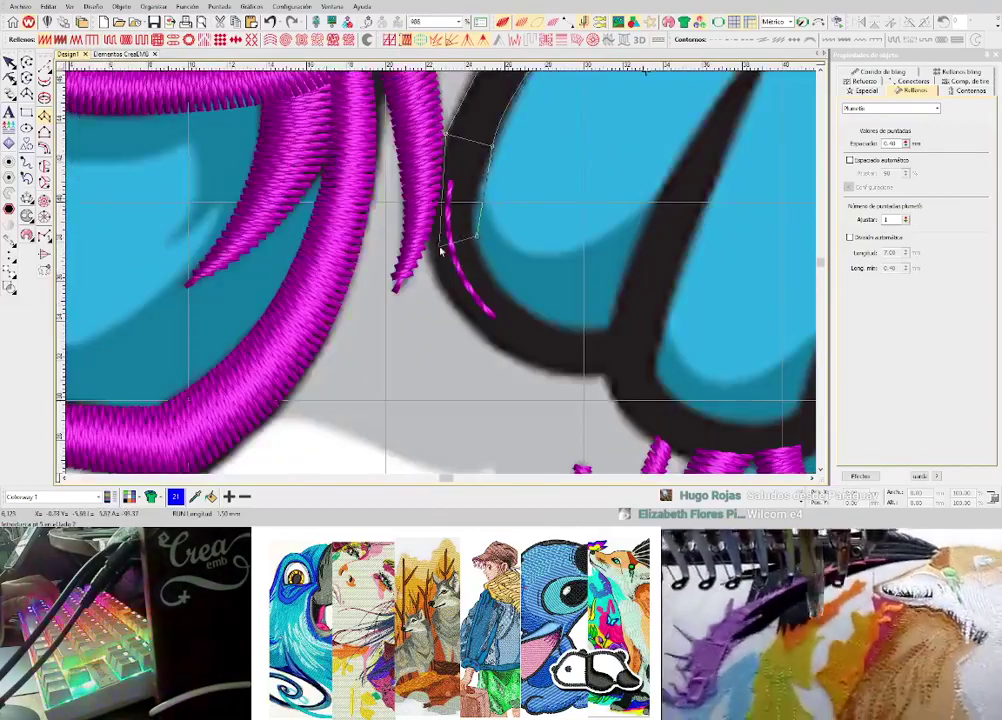
right_click(502, 291)
right_click(461, 319)
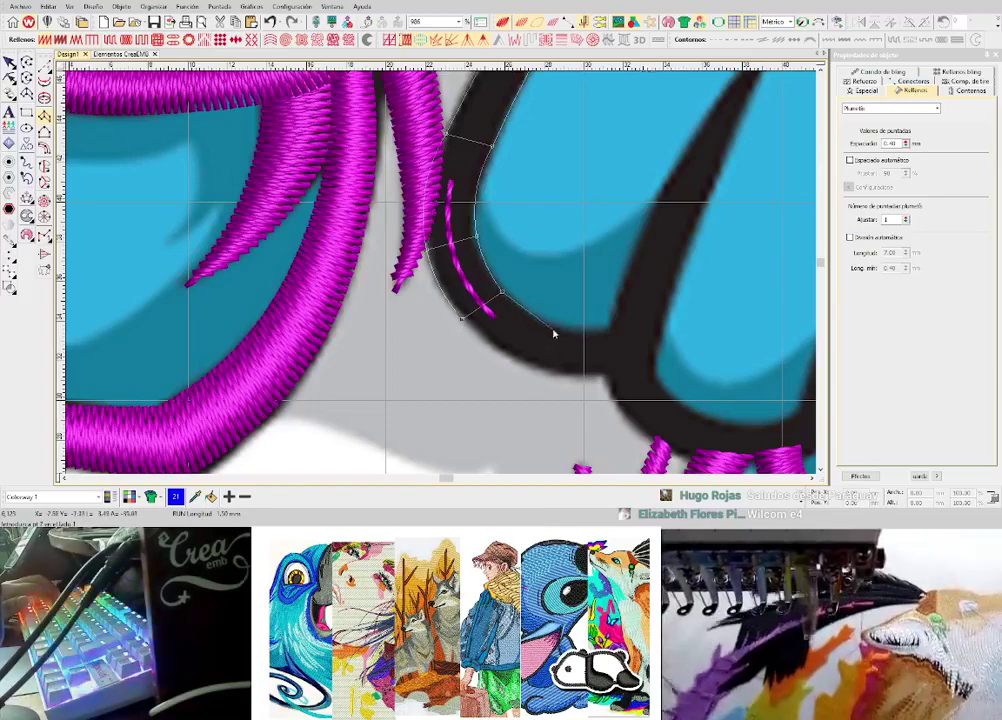
right_click(551, 326)
click(540, 368)
click(614, 331)
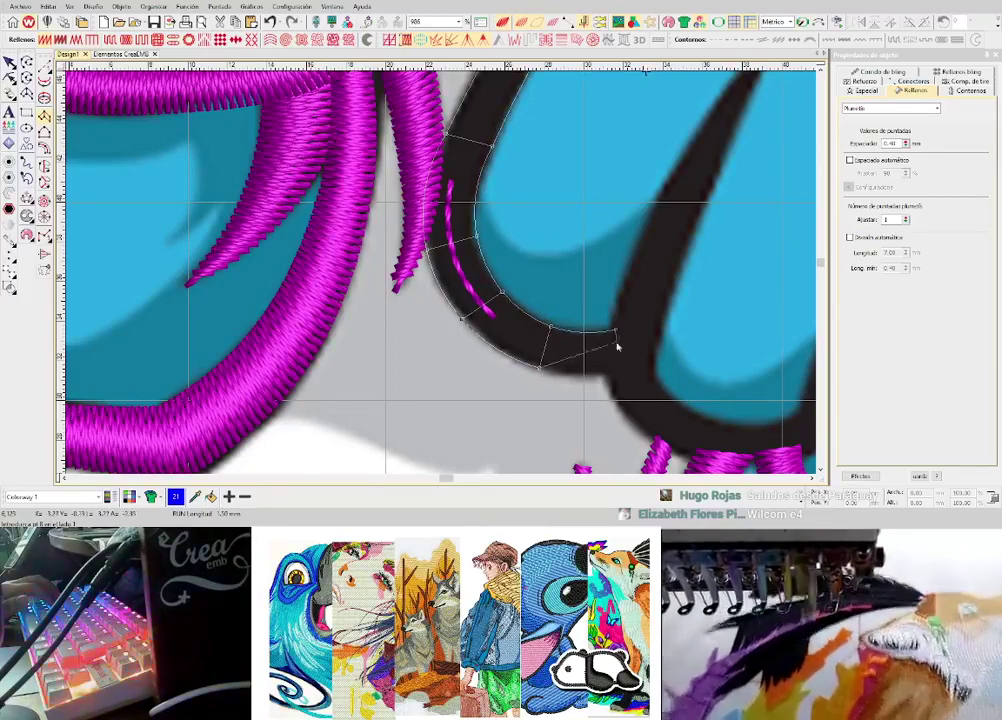
click(614, 375)
key(Return)
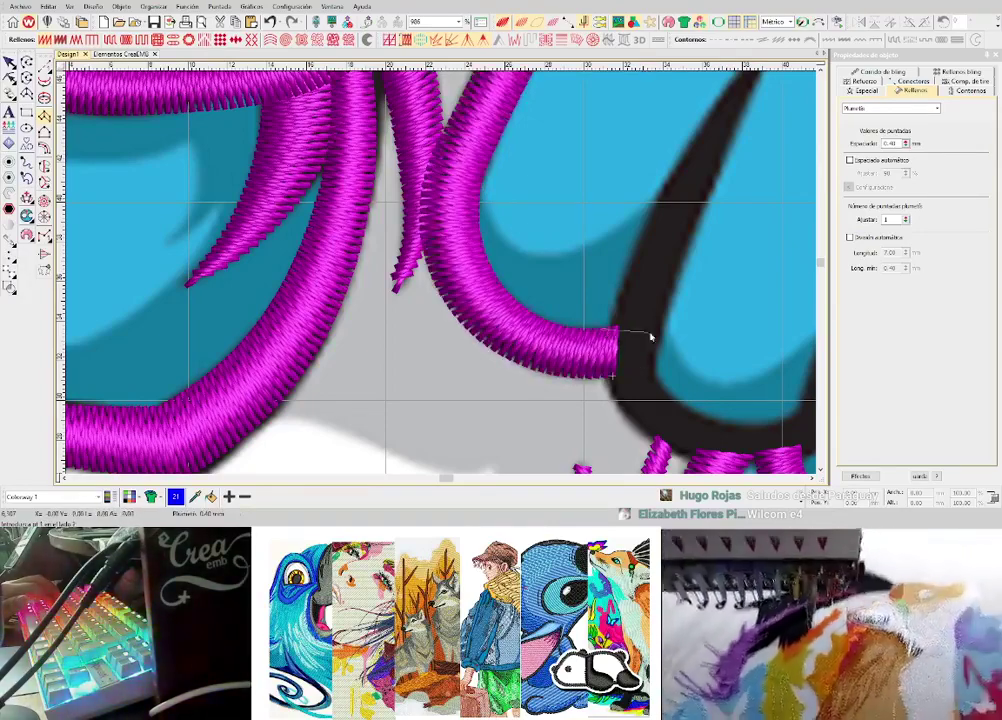
- Try a short satin column across the black crease at the end of the first finger's outline, and undo it
click(661, 333)
click(604, 371)
click(658, 373)
key(Return)
scroll(628, 355, up, 1)
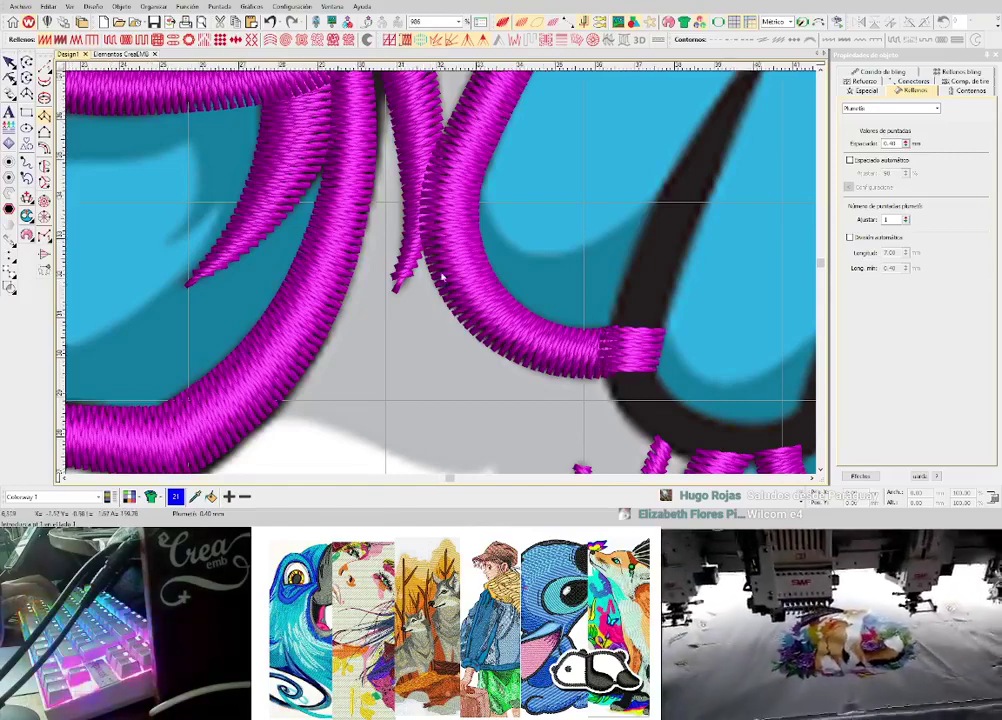
key(ctrl+z)
- Lay running-stitch travel lines from the first finger's outline up the black crease between the first two fingers to its pointed tip
scroll(446, 273, down, 1)
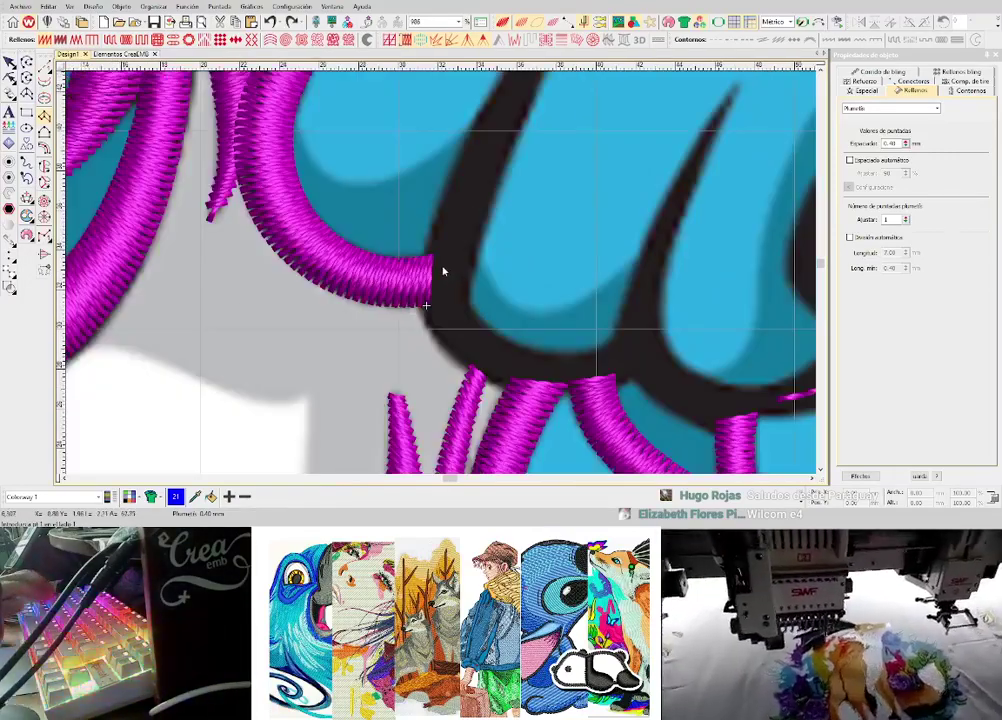
key(space)
click(450, 264)
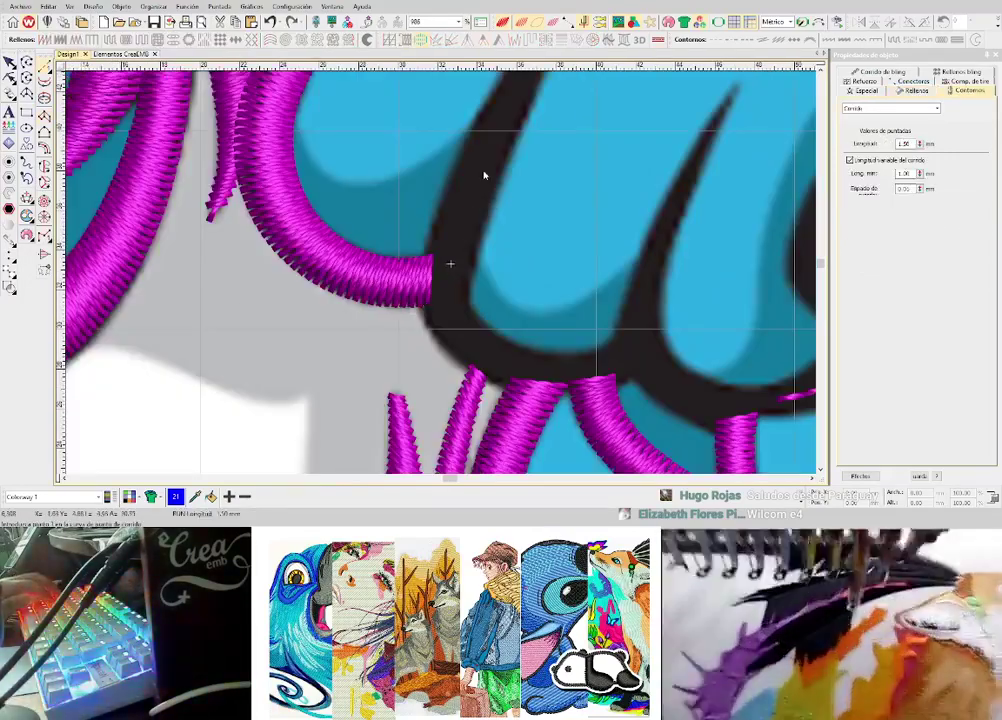
click(478, 172)
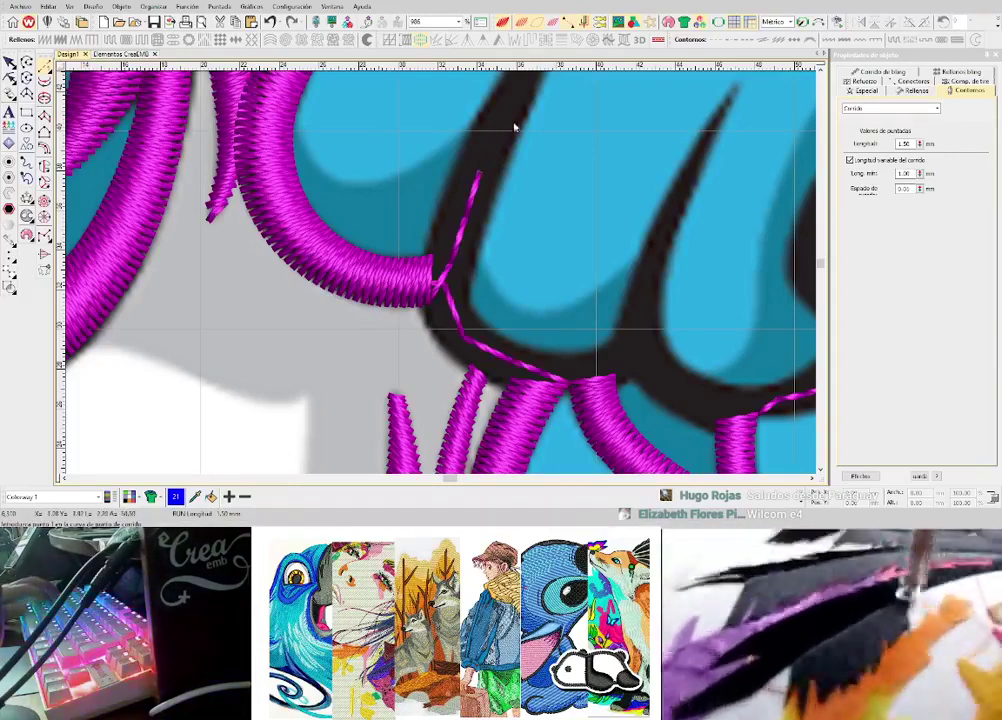
click(506, 114)
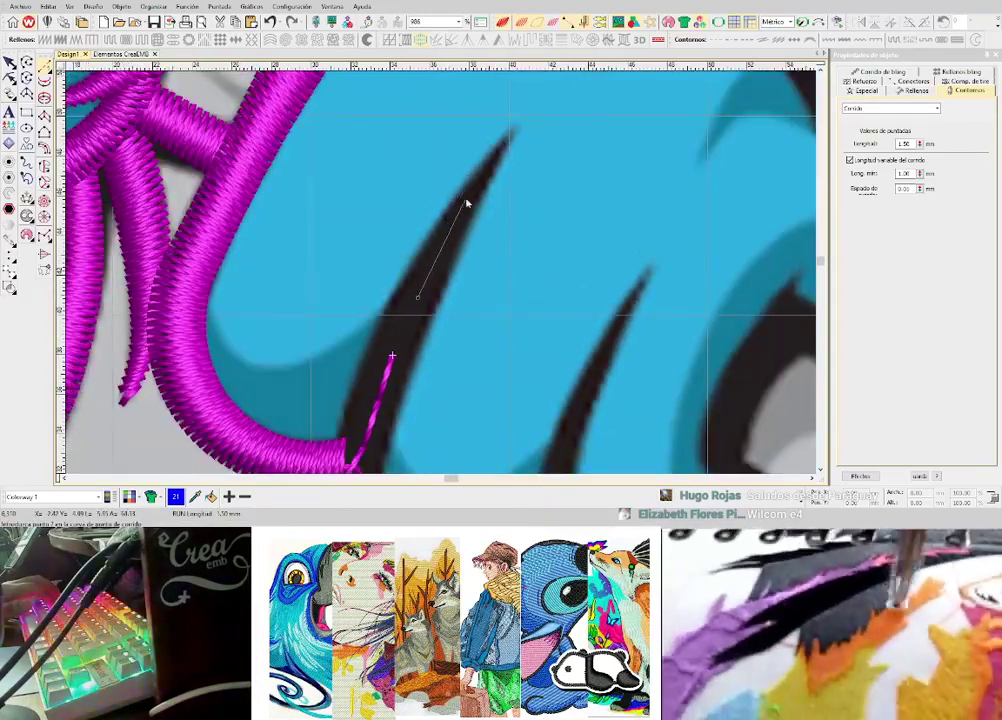
click(465, 205)
key(Return)
click(464, 205)
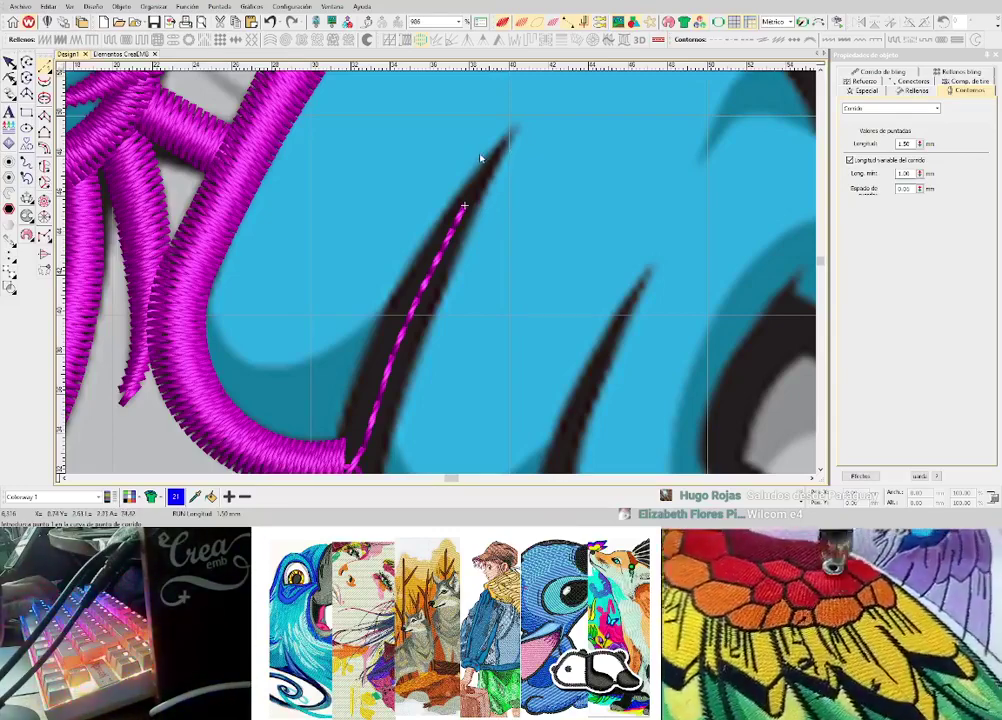
key(z)
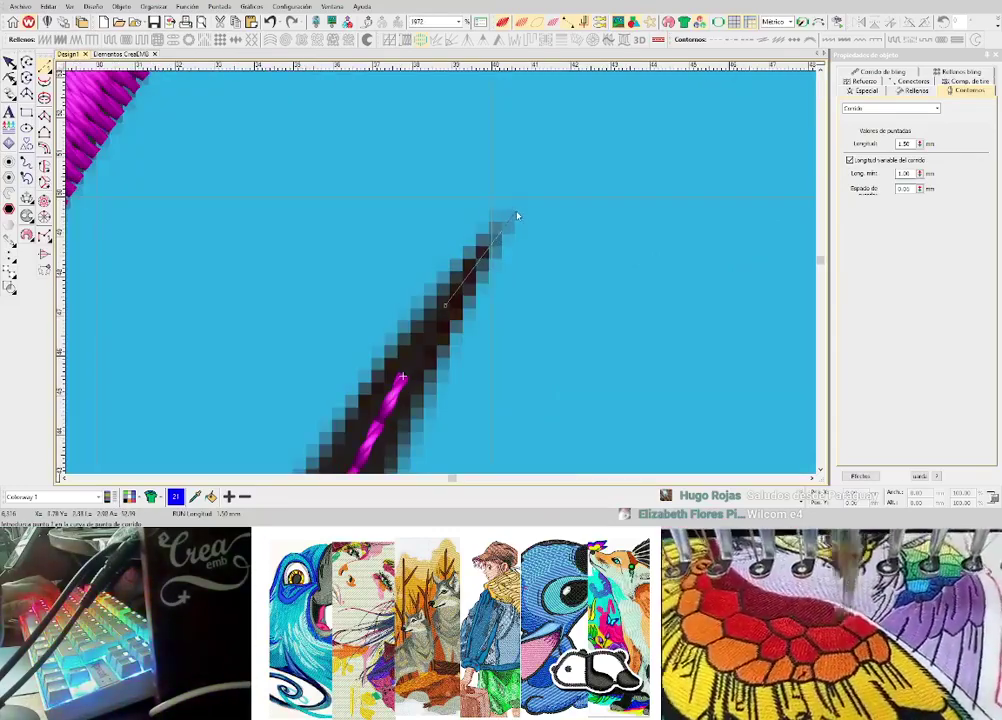
click(514, 213)
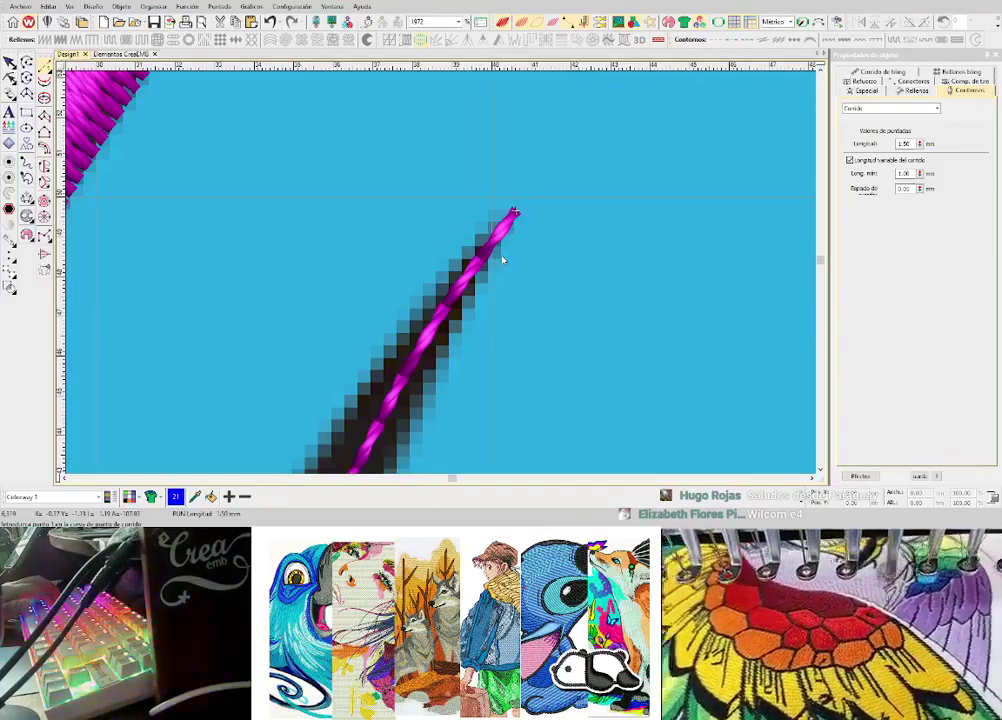
- Start a satin column at the crease tip between the first two fingers, placing point pairs down the crease to its base
key(space)
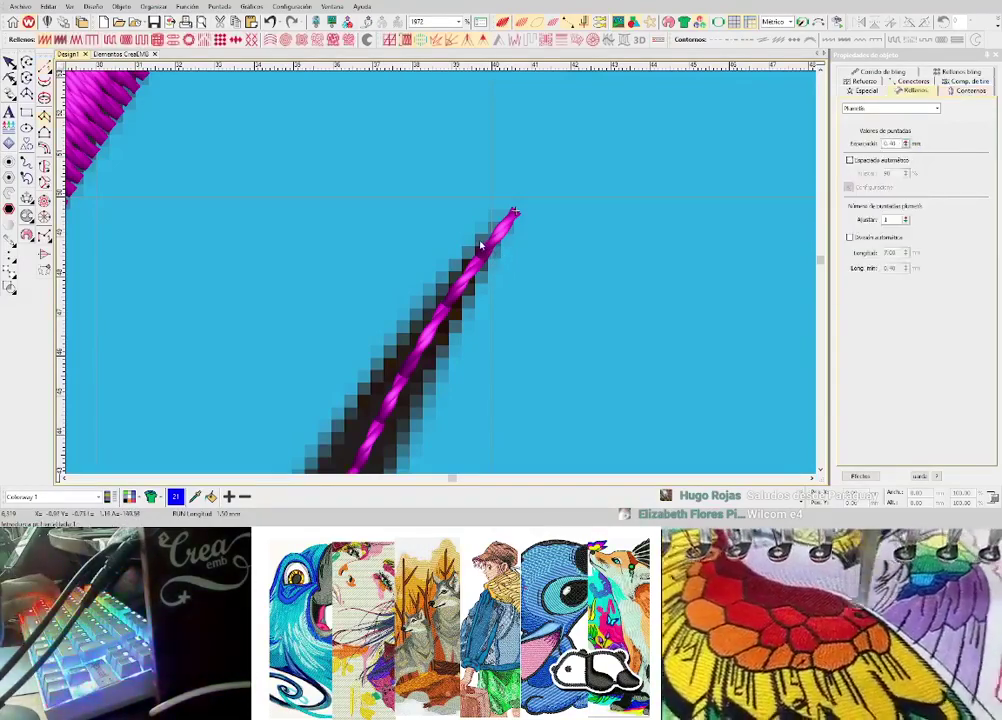
click(481, 241)
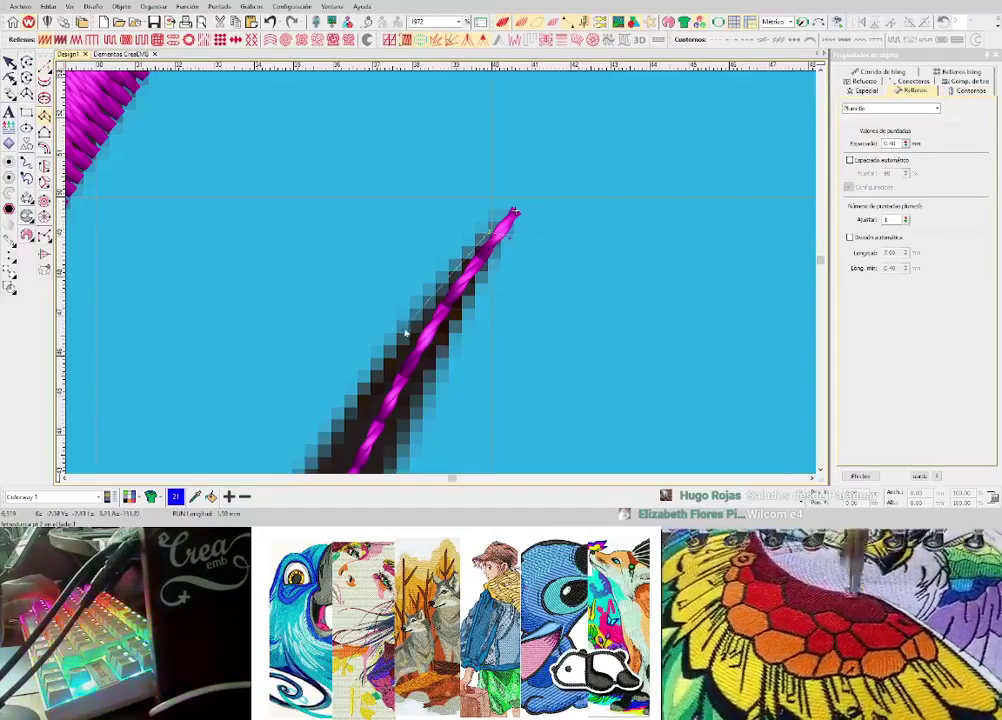
scroll(391, 364, down, 2)
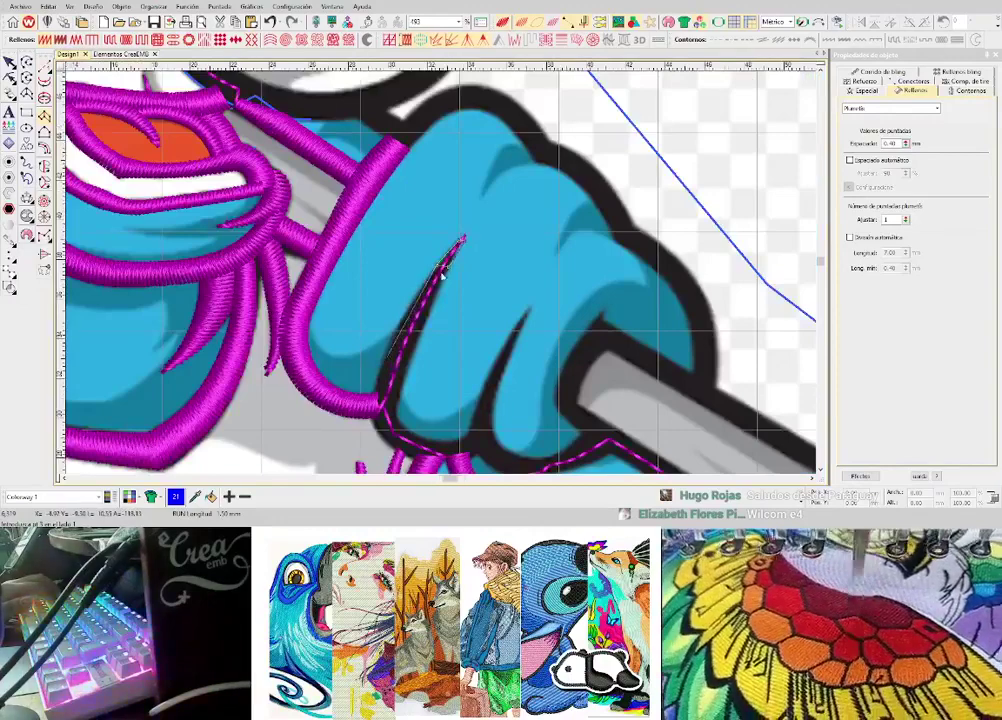
scroll(365, 390, up, 2)
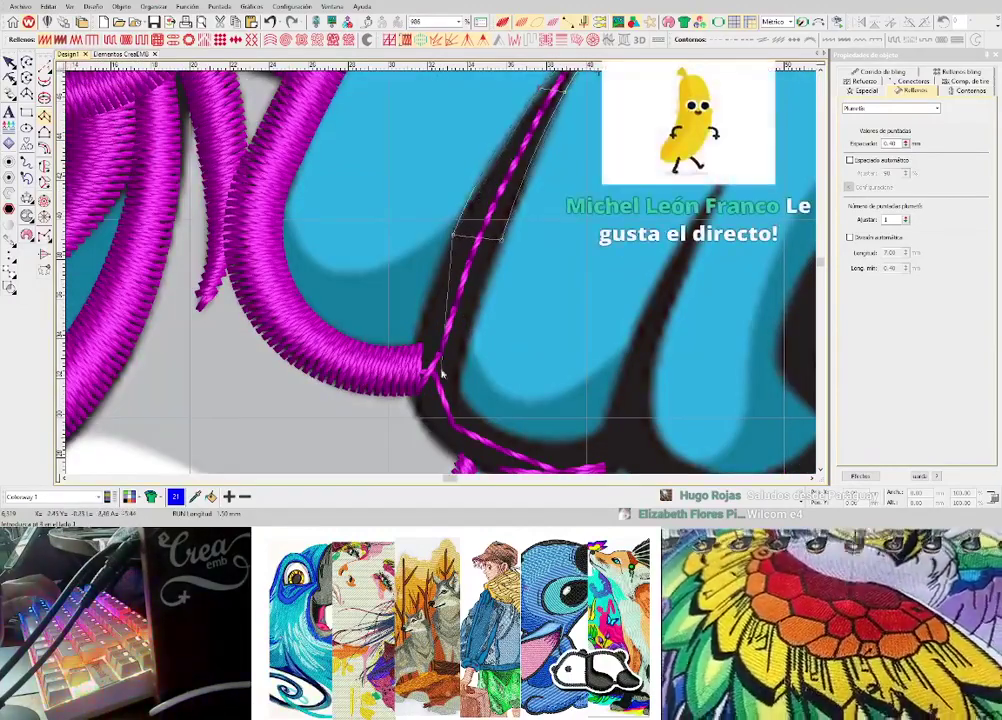
right_click(458, 361)
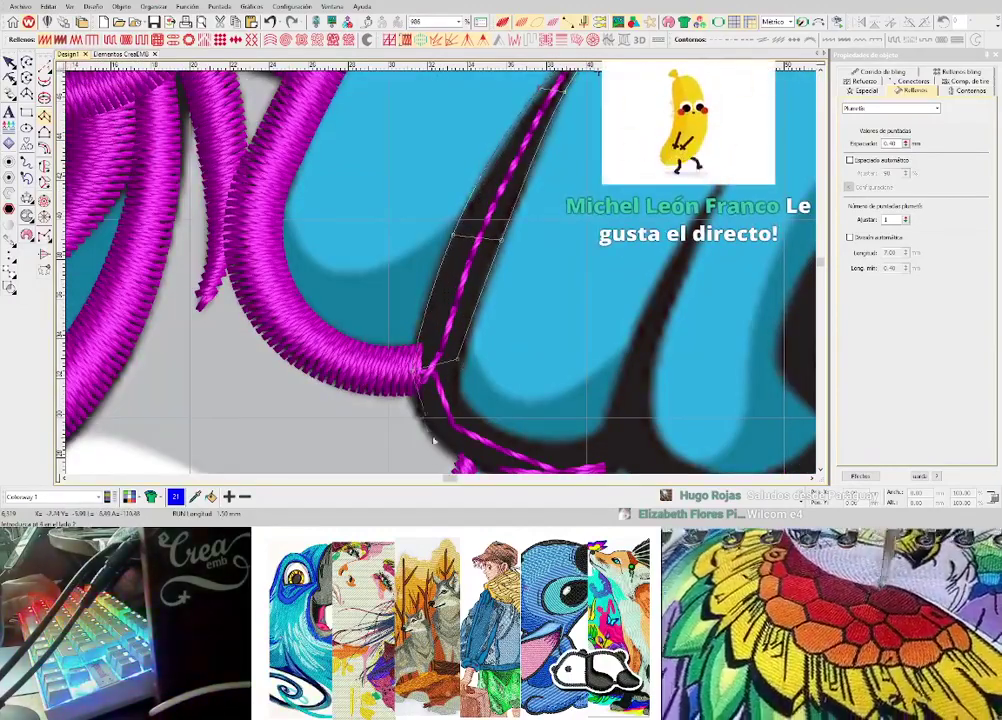
- Continue the satin column with curved point pairs around the second finger's tip and finish it at the crease beside the third finger
right_click(434, 438)
right_click(465, 408)
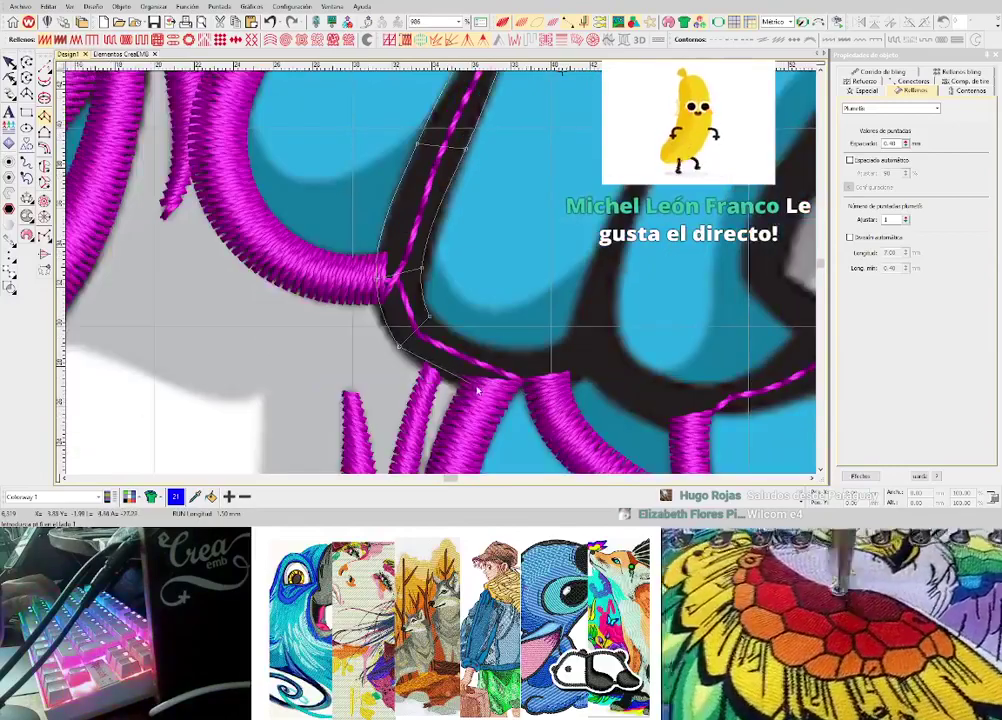
right_click(478, 385)
right_click(485, 349)
right_click(586, 374)
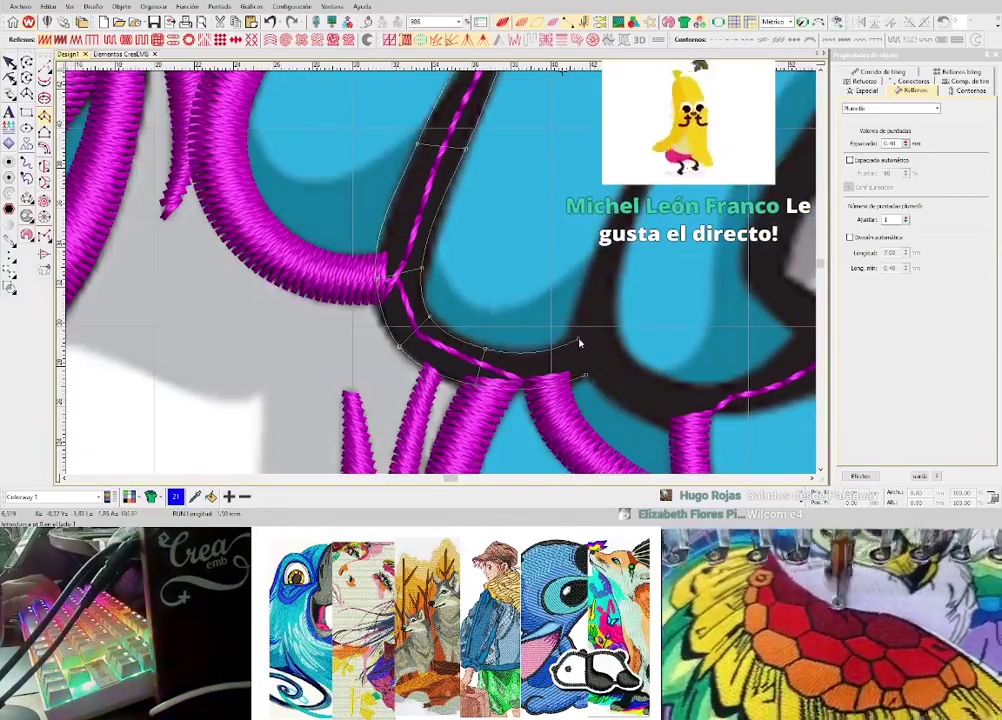
scroll(441, 271, up, 2)
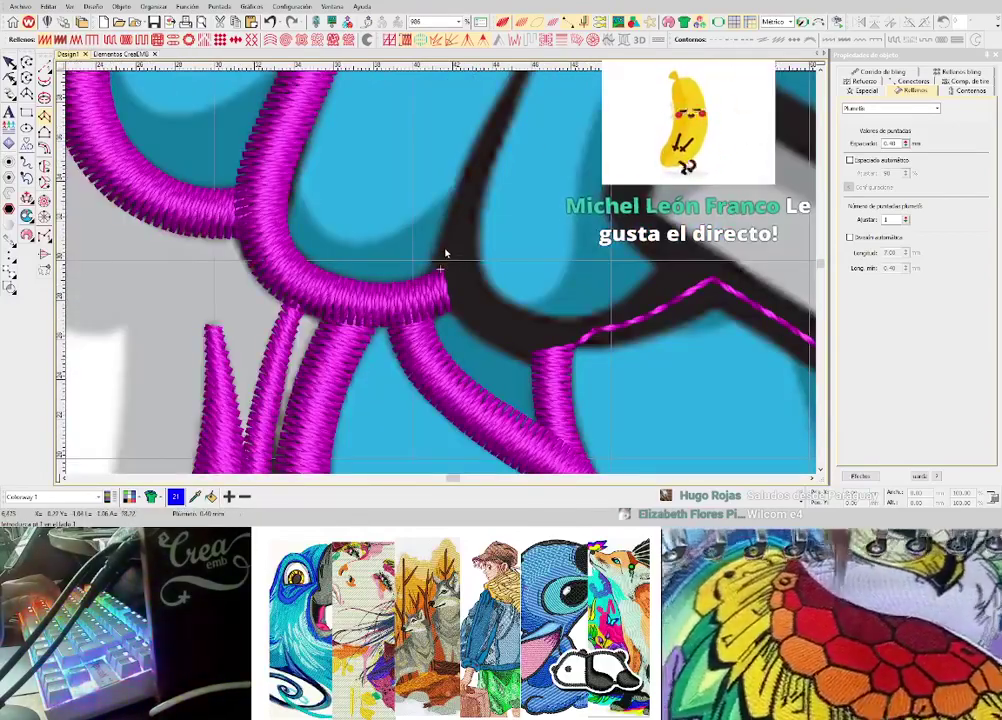
- Lay a curved running-stitch travel line up the black crease between the second and third fingers to its pointed tip
key(space)
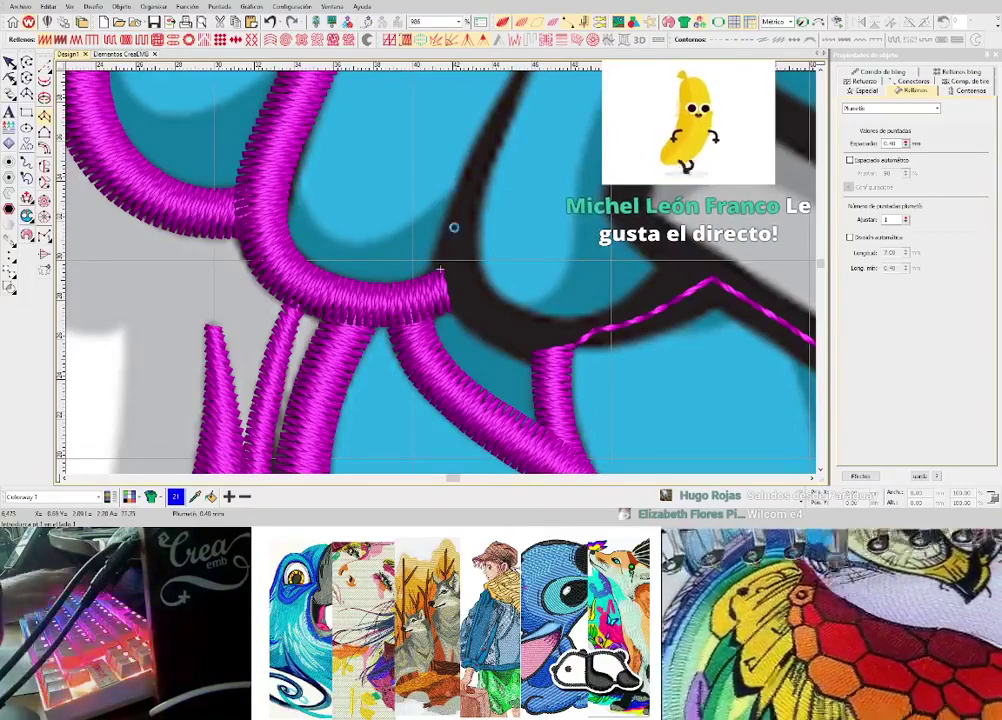
click(459, 247)
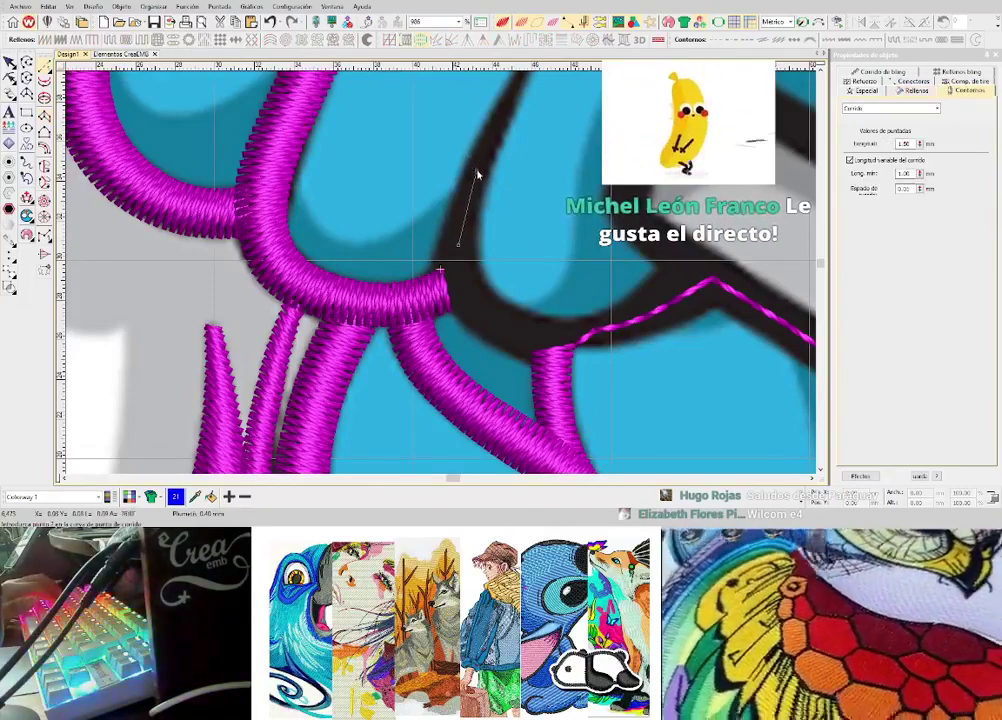
right_click(477, 171)
click(494, 198)
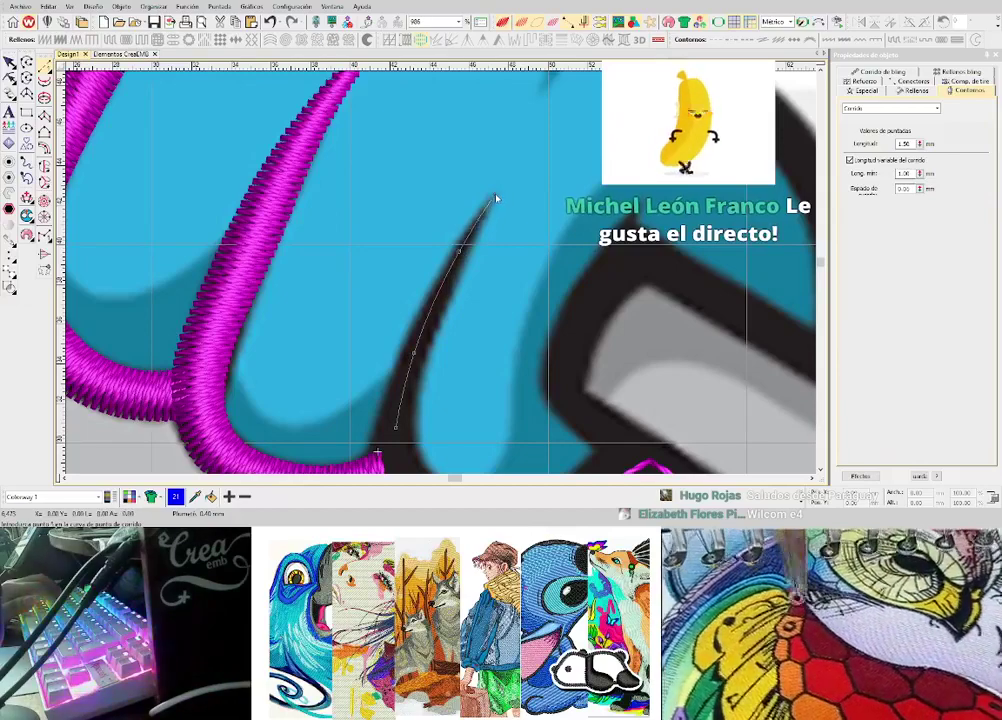
key(Return)
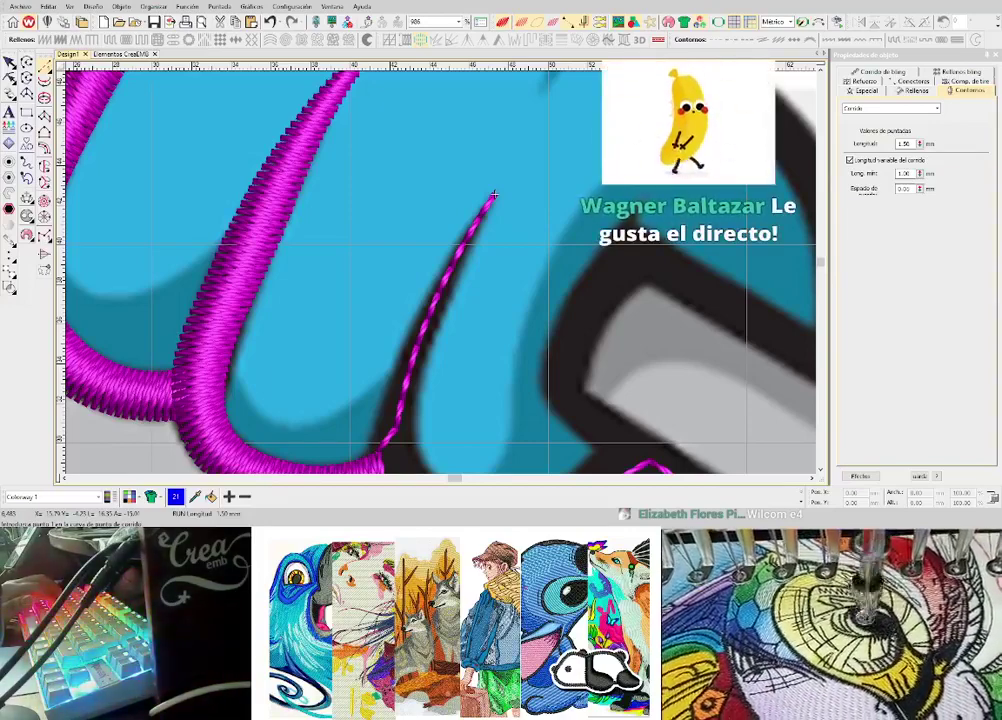
- Start a satin column at the tip of the crease between the second and third fingers, placing point pairs down to the finished outline
click(44, 116)
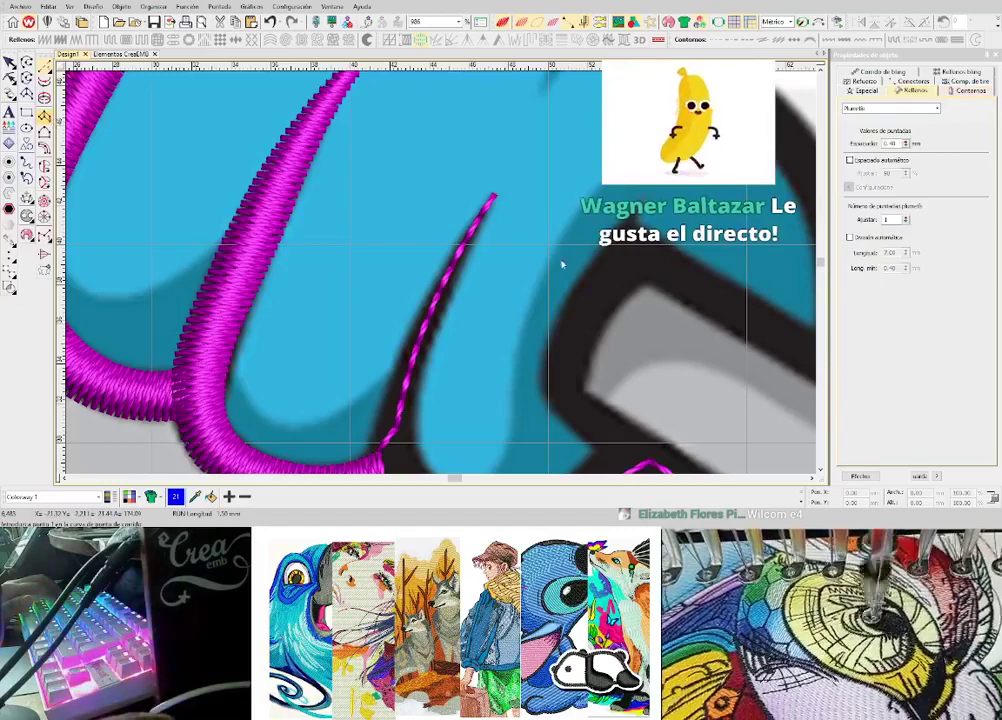
scroll(474, 181, up, 1)
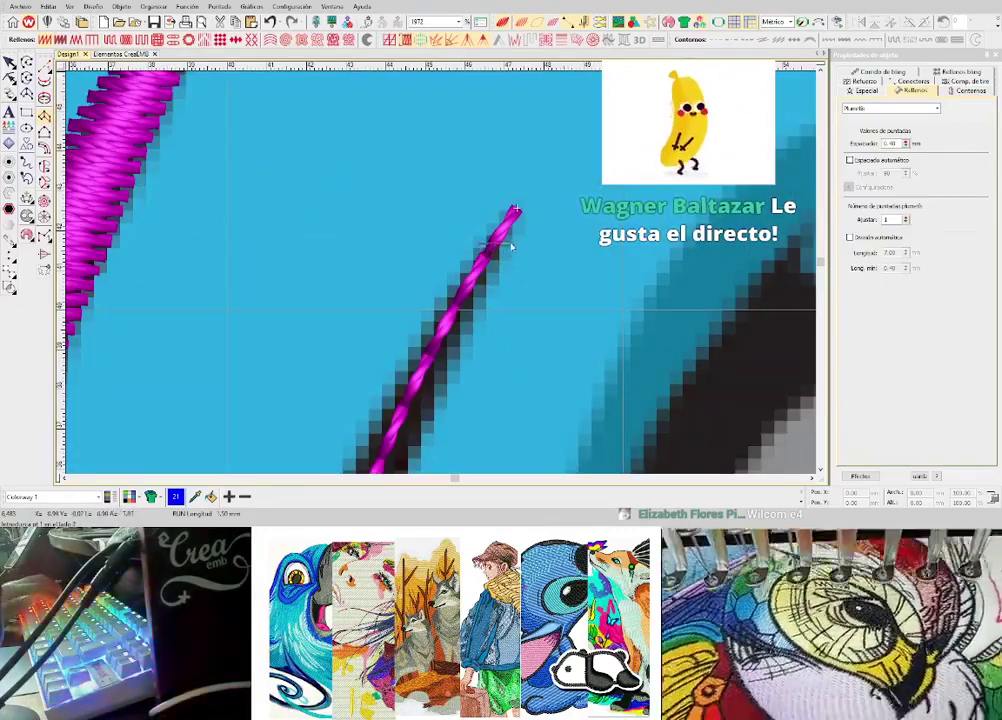
click(407, 375)
click(450, 376)
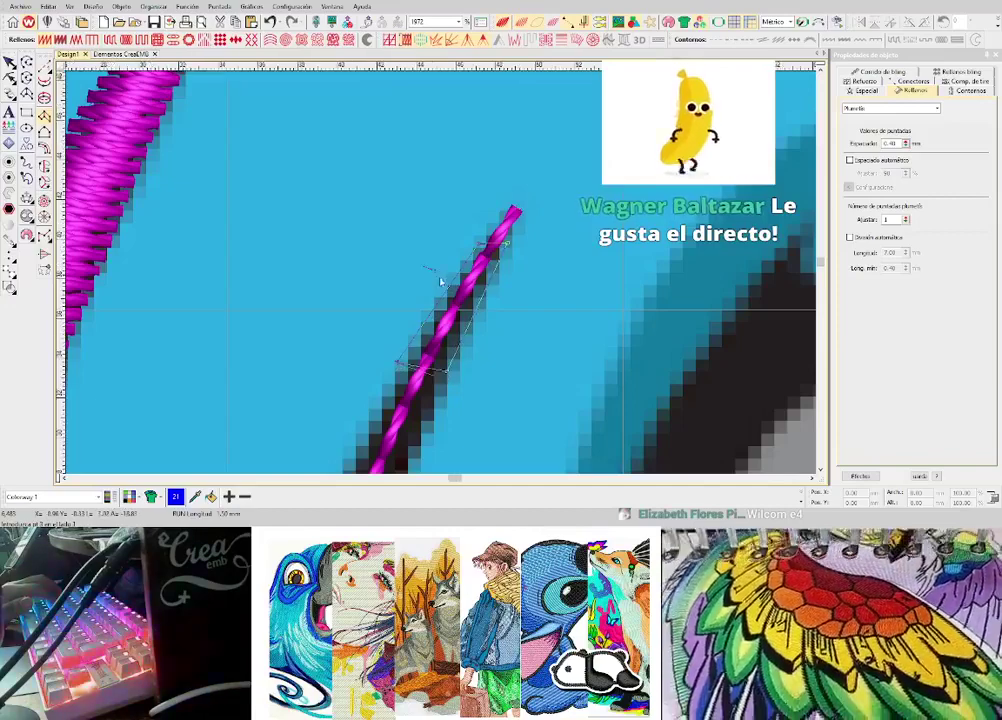
scroll(443, 250, down, 2)
key(z)
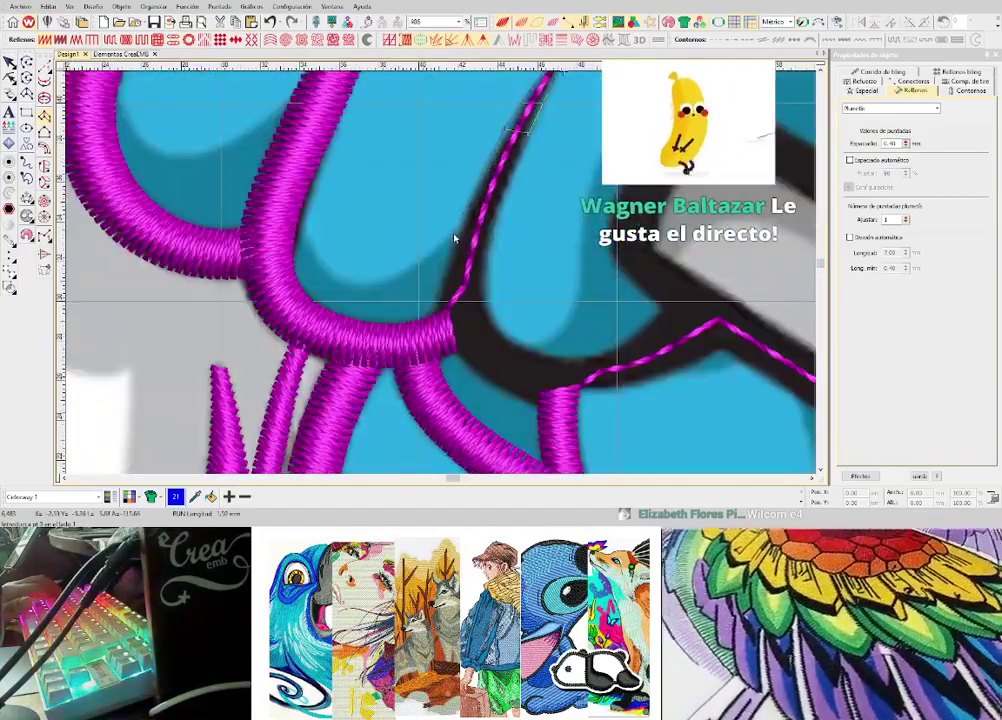
right_click(487, 235)
right_click(443, 330)
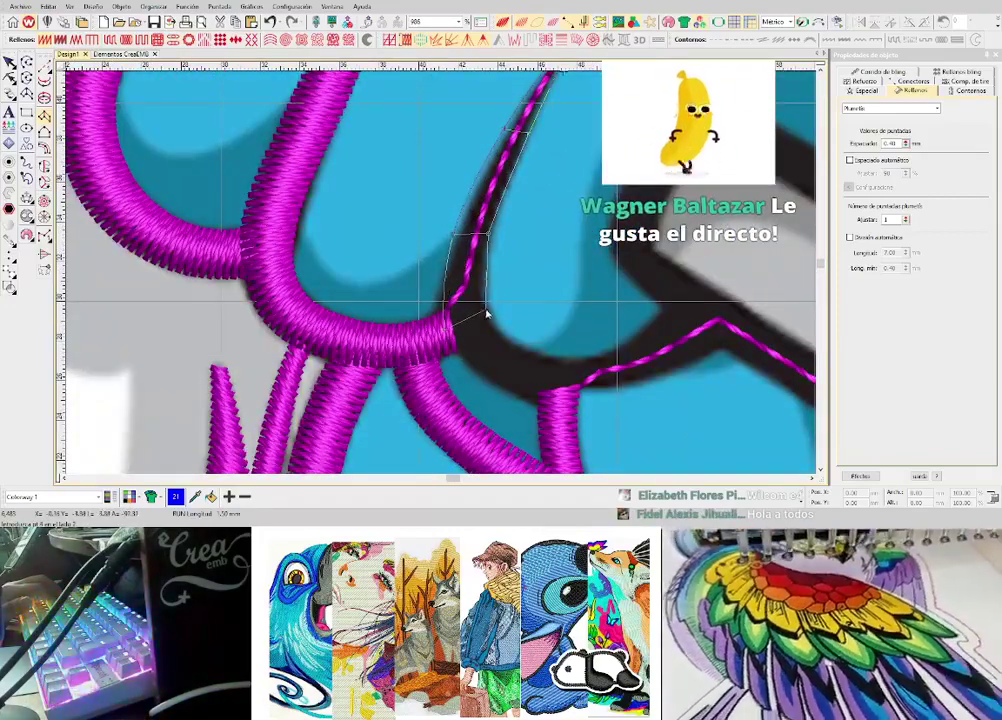
- Continue the satin column with curved point pairs around the third finger's tip and finish it at the stick's black outline
right_click(486, 310)
right_click(523, 395)
right_click(540, 351)
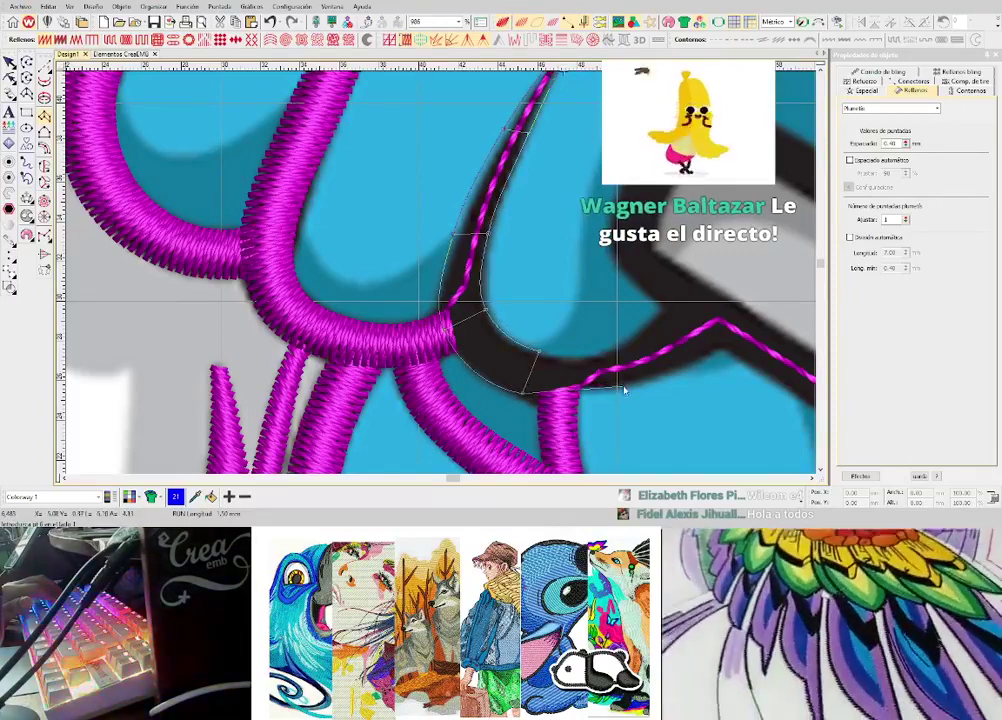
right_click(621, 387)
right_click(615, 353)
right_click(721, 342)
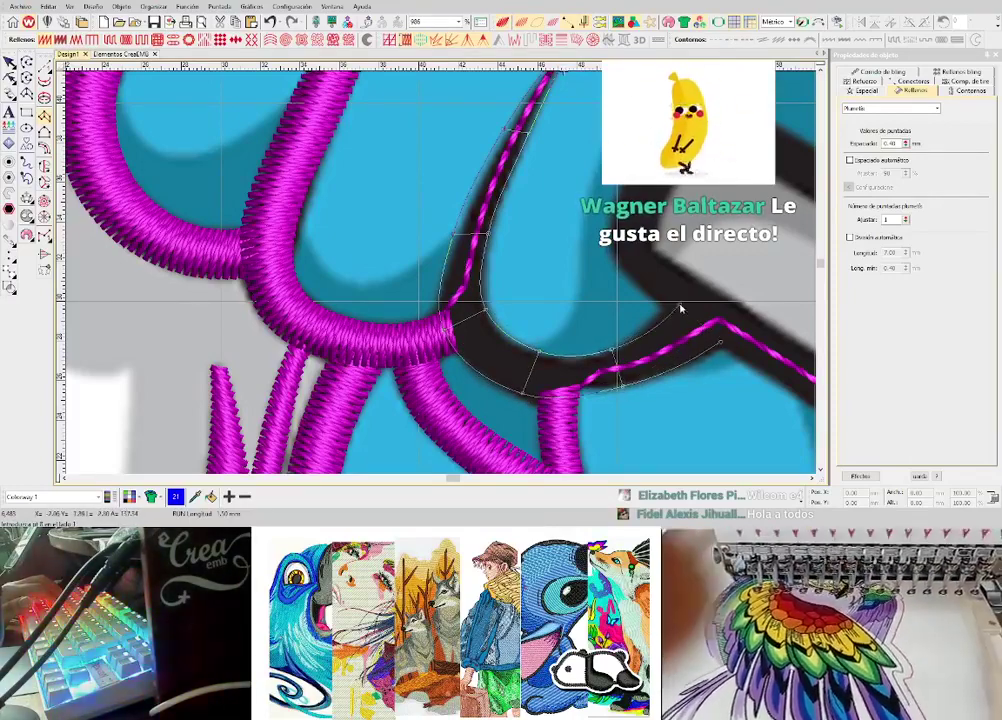
right_click(680, 304)
key(Return)
- Lay running-stitch travel lines around the stick's end inside the fist and along its upper outline to the fist's outer edge
scroll(438, 278, down, 2)
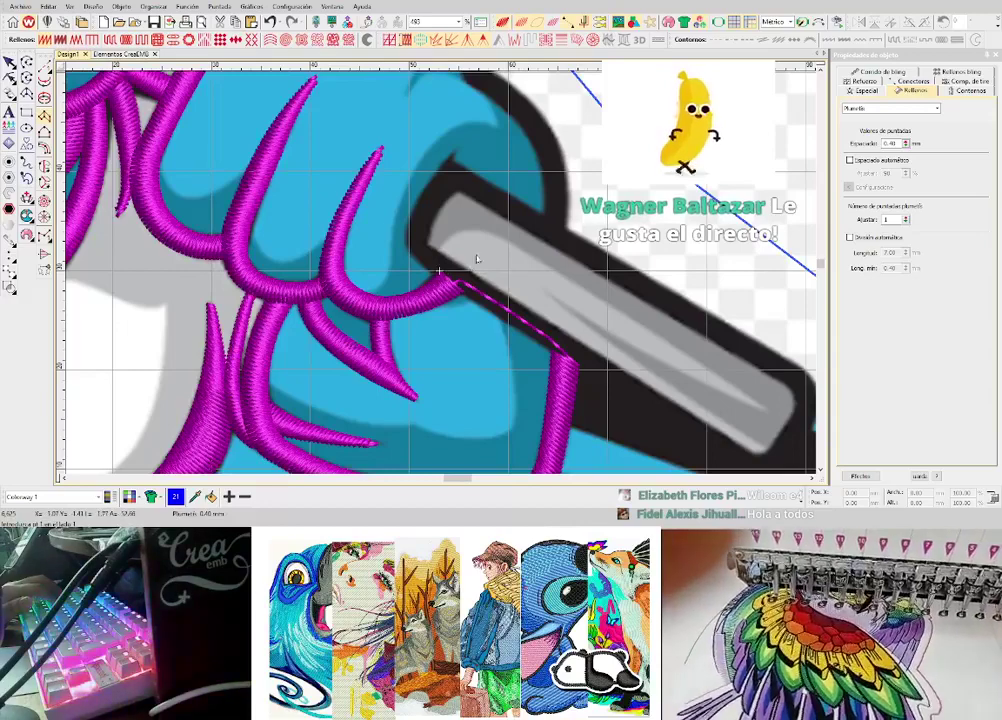
scroll(441, 277, up, 2)
key(space)
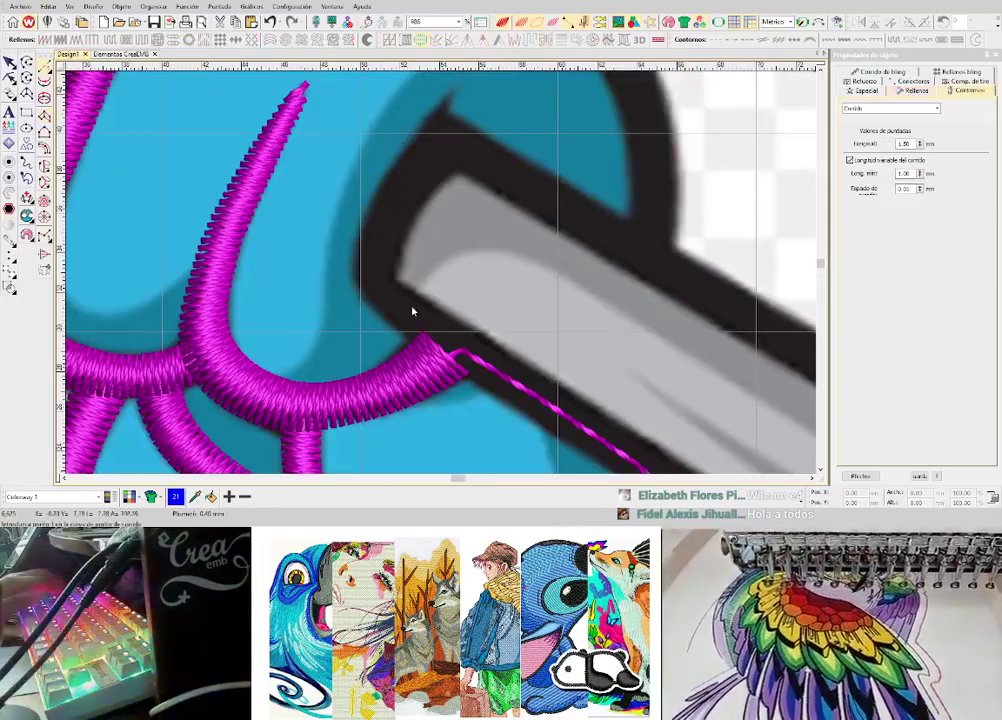
click(391, 219)
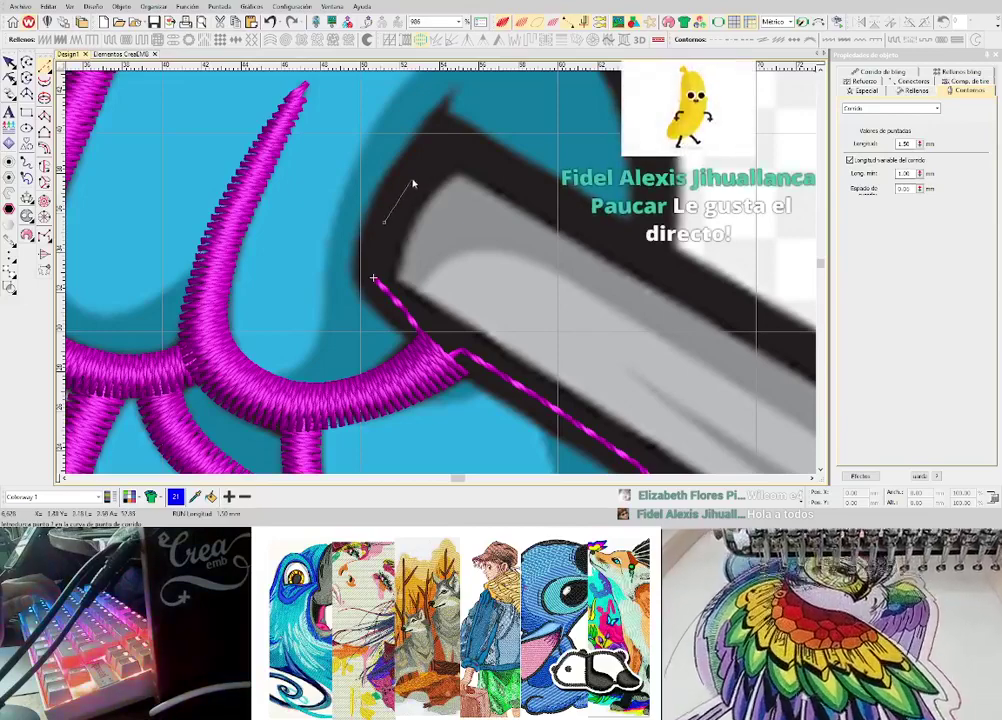
right_click(411, 181)
right_click(447, 140)
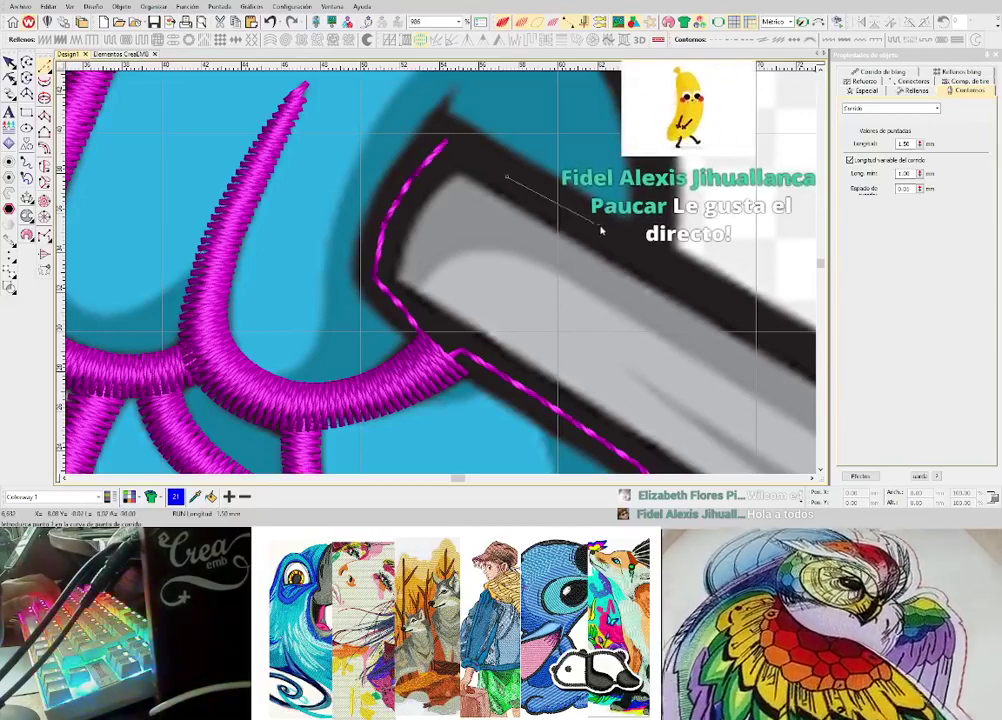
key(Return)
- Create a straight satin column over the stick's upper outline from the fist's outer edge back to the stick's inner corner
scroll(607, 235, down, 1)
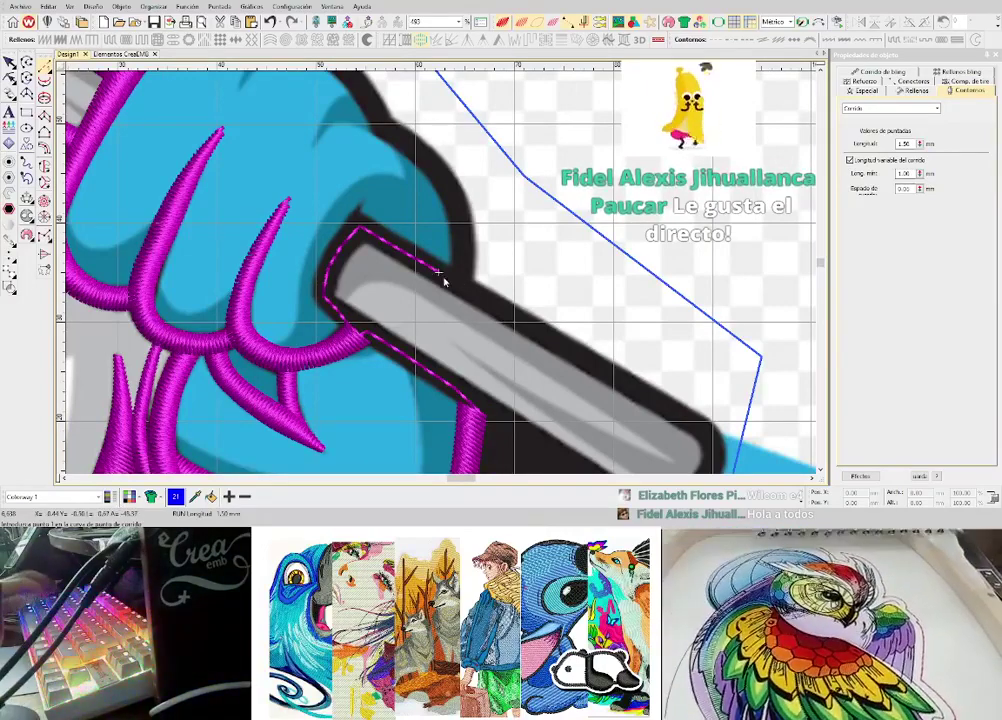
scroll(445, 283, up, 2)
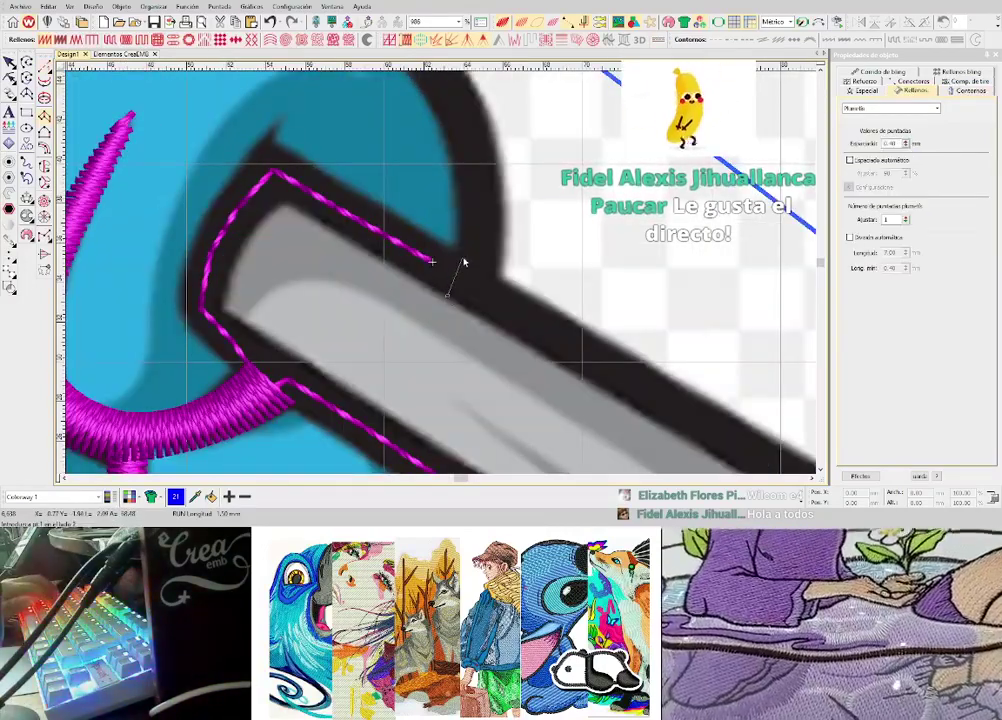
click(463, 262)
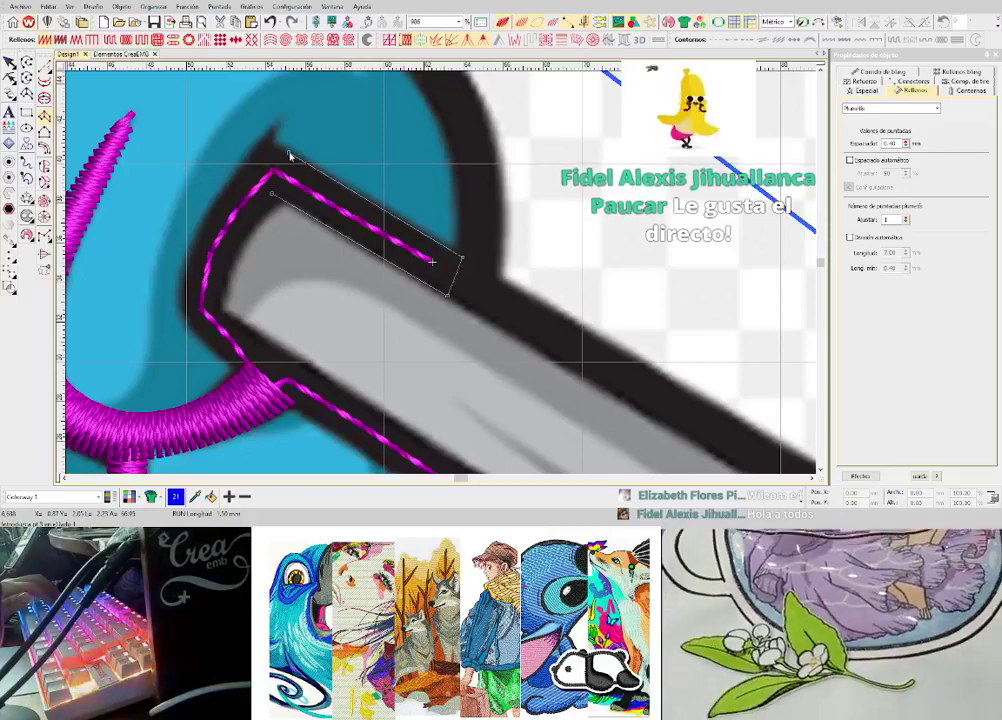
click(289, 156)
key(Return)
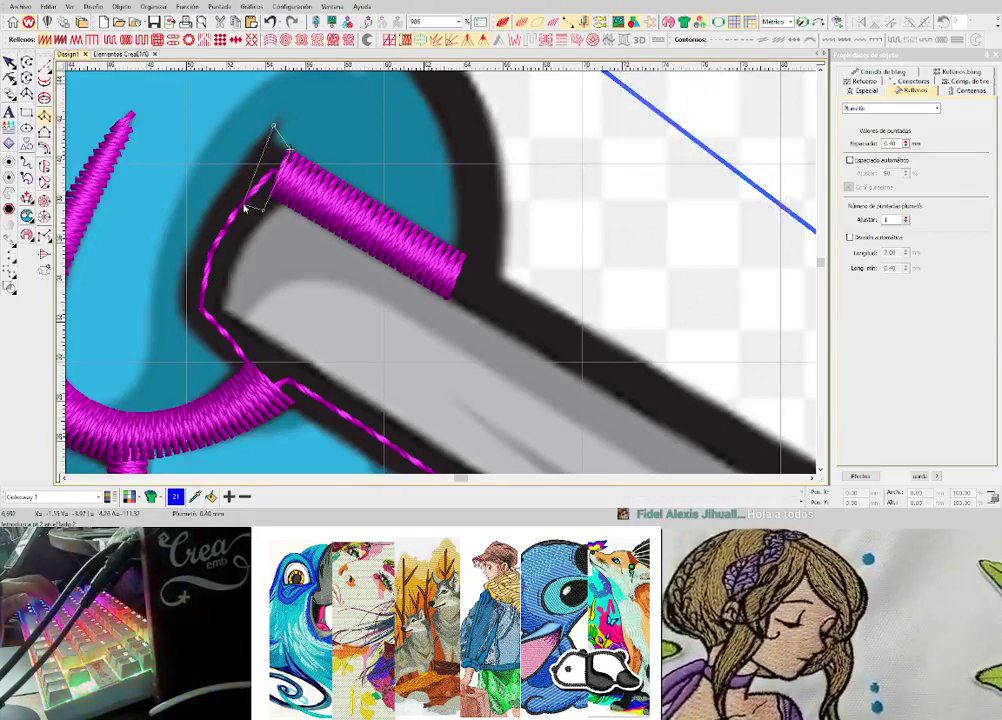
- Start a satin column at the stick's inner corner, placing point pairs around its end and along its lower outline past the fist
click(221, 190)
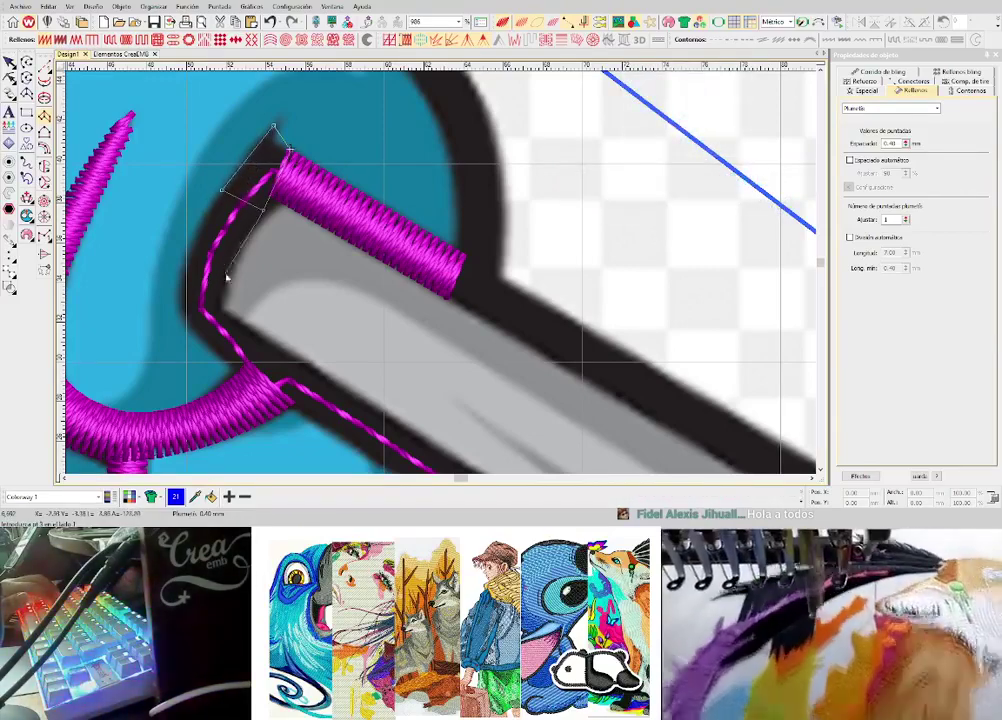
click(190, 267)
click(183, 313)
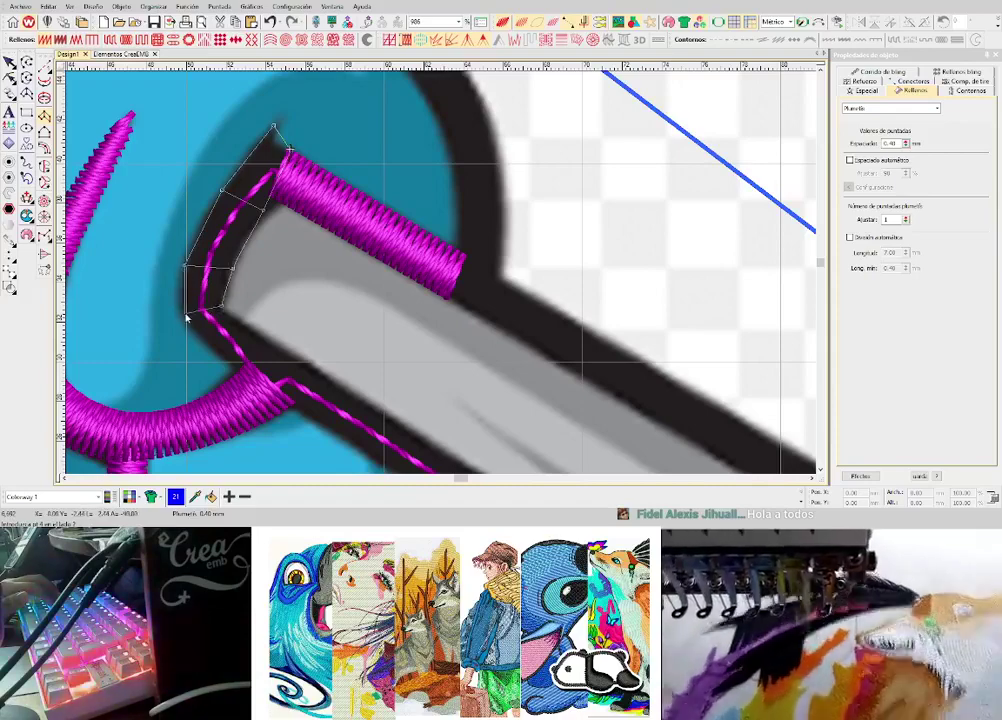
click(347, 397)
click(320, 423)
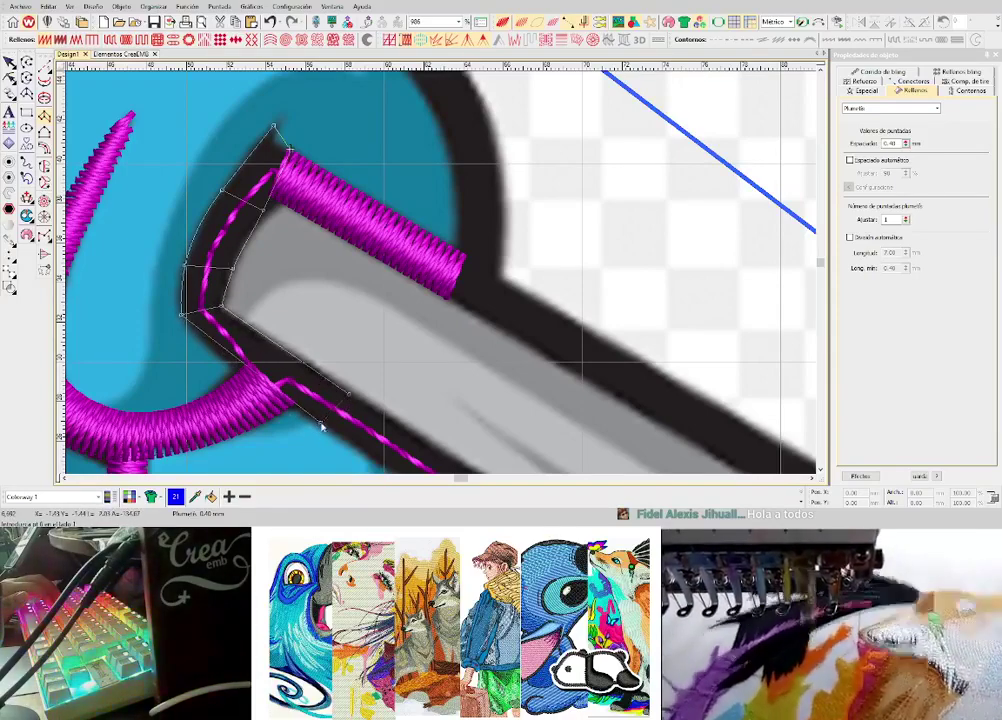
scroll(395, 430, down, 1)
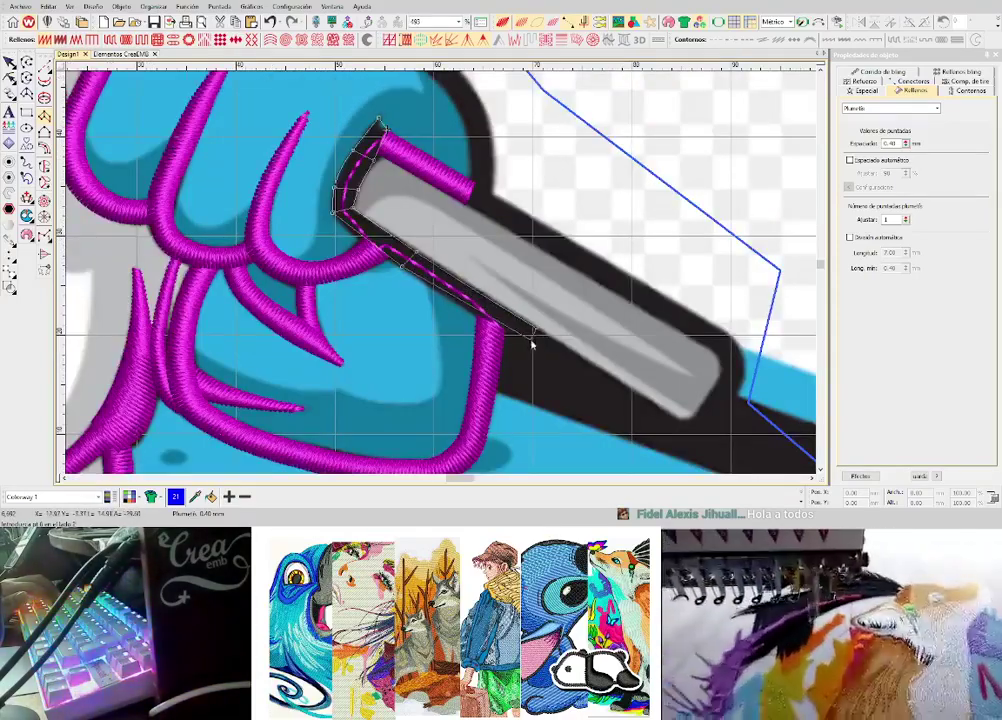
click(530, 342)
- Extend the satin column along the stick's lower outline and around its lower outer corner with curved point pairs
scroll(697, 414, up, 3)
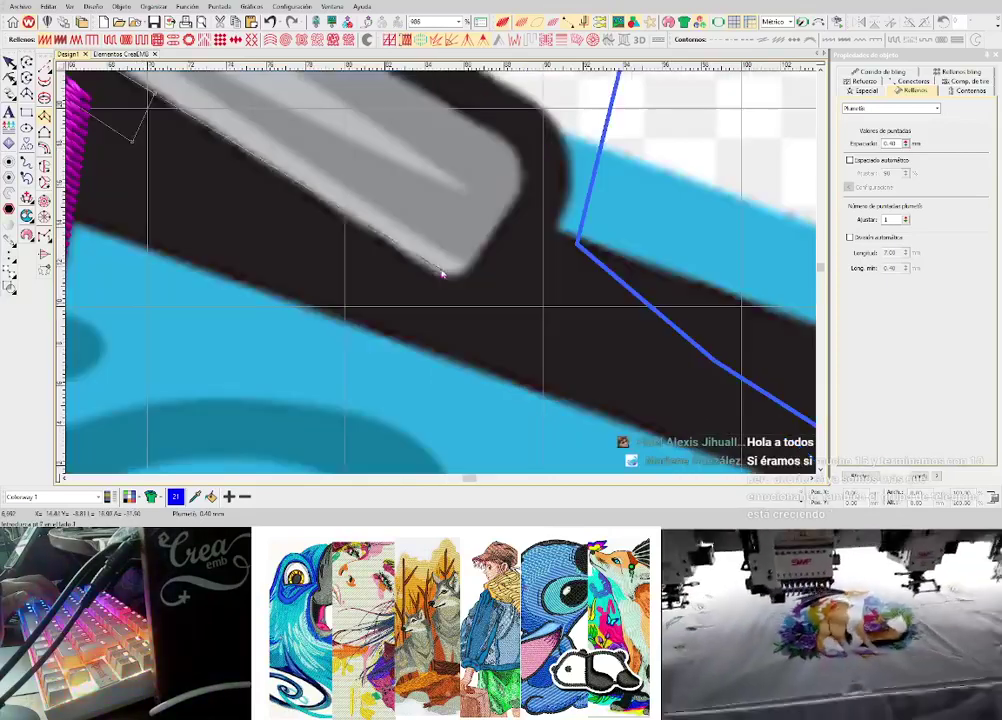
click(427, 270)
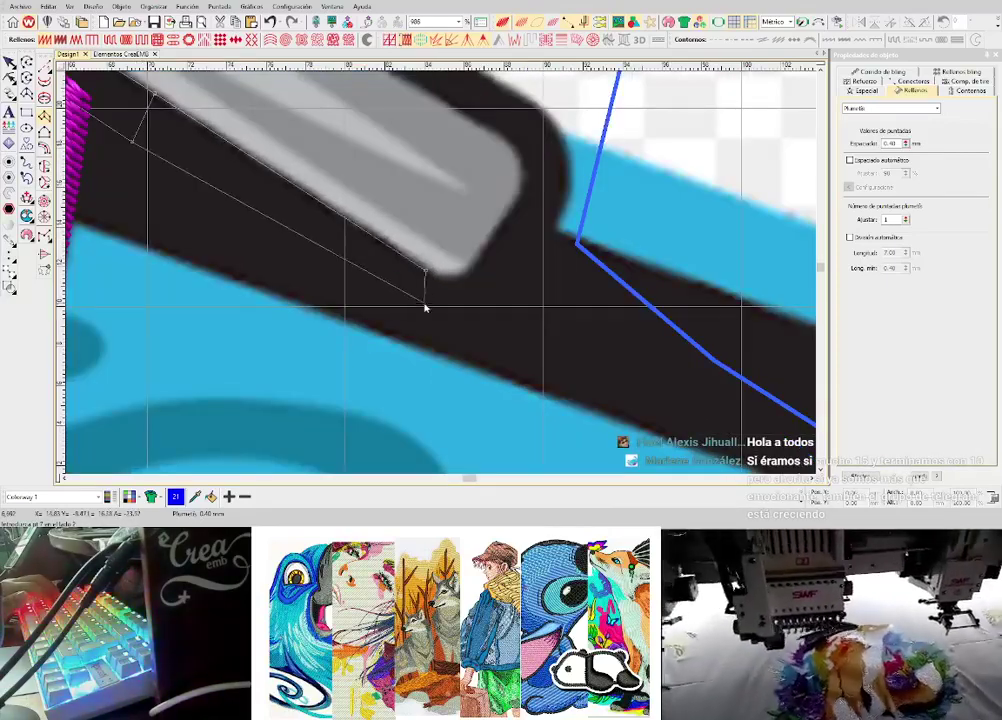
click(421, 326)
right_click(463, 280)
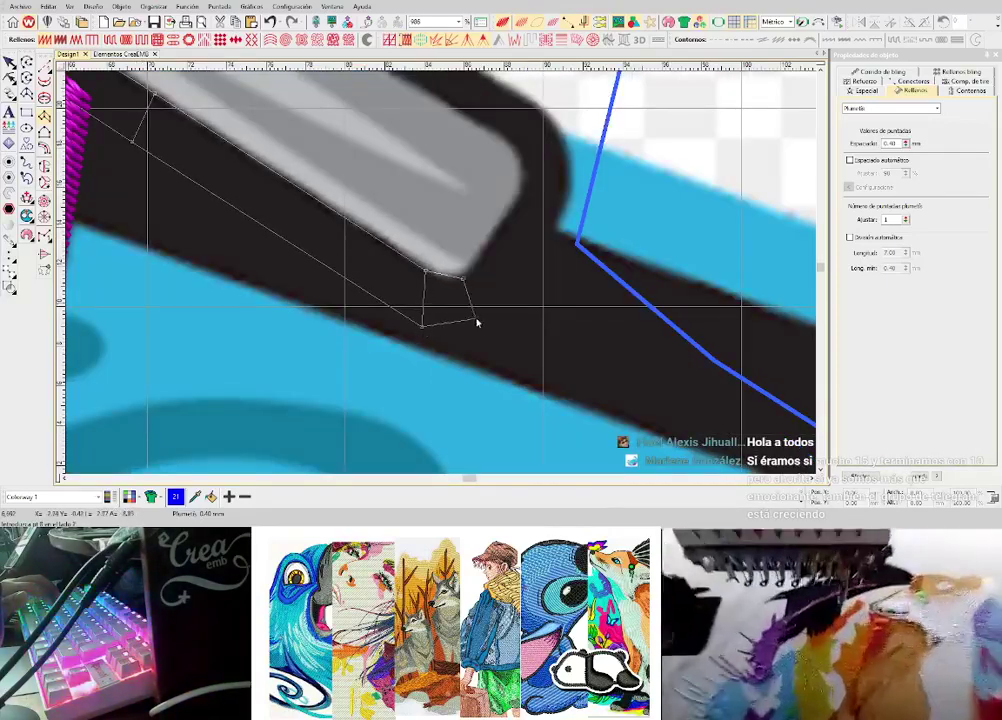
right_click(476, 321)
click(482, 254)
click(516, 282)
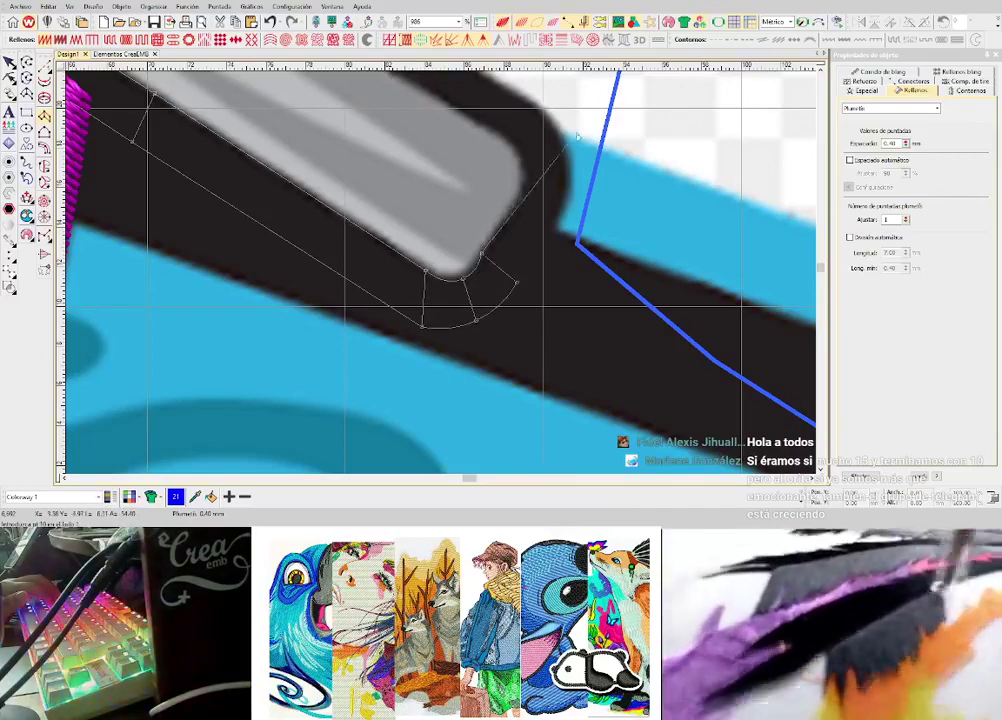
- Continue the satin column around the stick's upper outer corner and finish it against the upper-outline column at the fist's edge
click(518, 197)
click(564, 199)
click(563, 201)
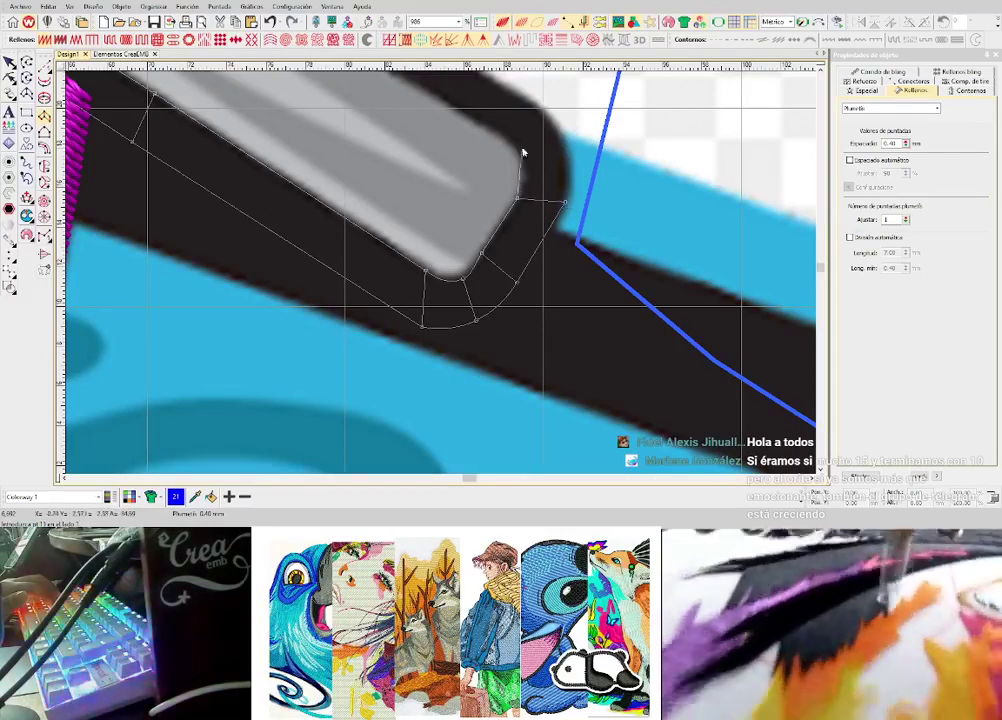
right_click(515, 157)
right_click(557, 126)
click(494, 132)
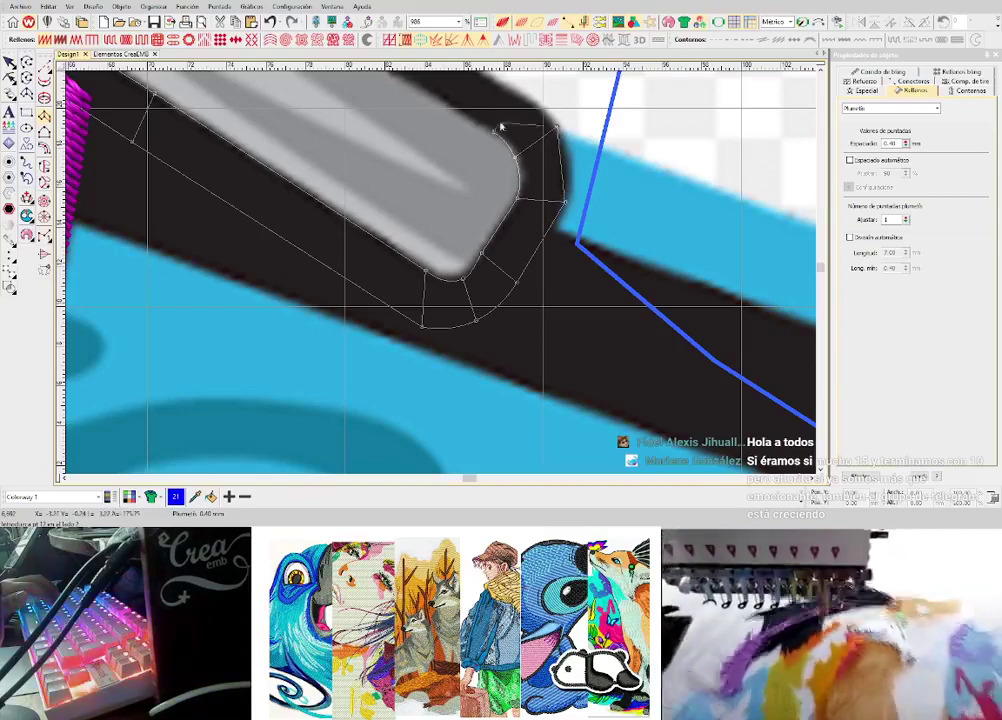
click(520, 94)
scroll(462, 140, down, 2)
scroll(238, 174, up, 2)
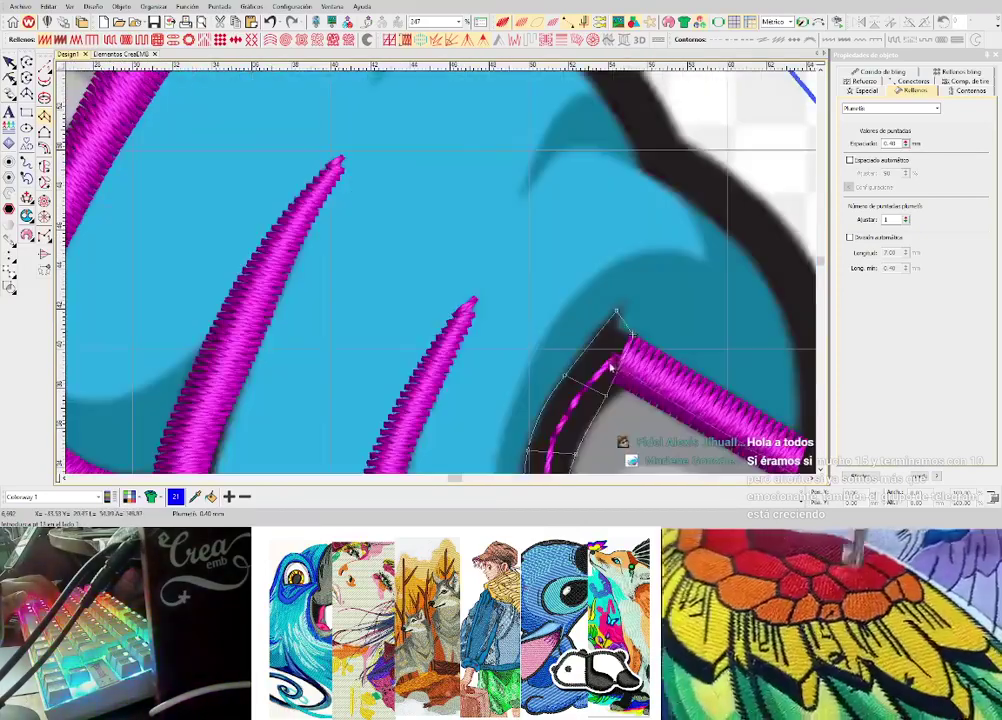
scroll(455, 285, down, 3)
scroll(405, 260, up, 5)
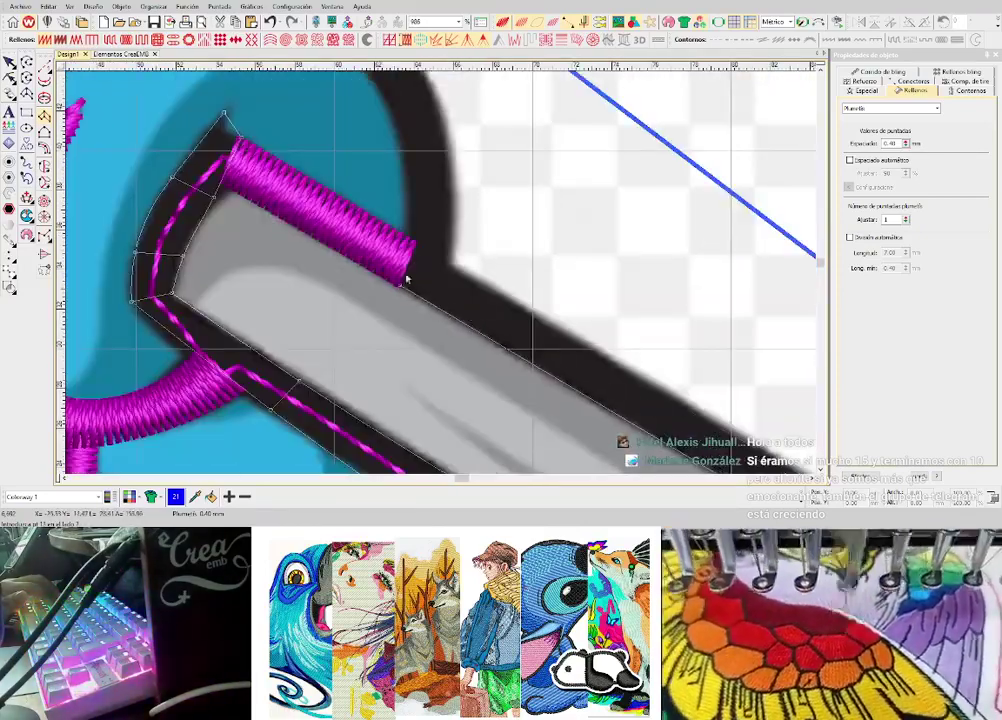
scroll(418, 250, down, 4)
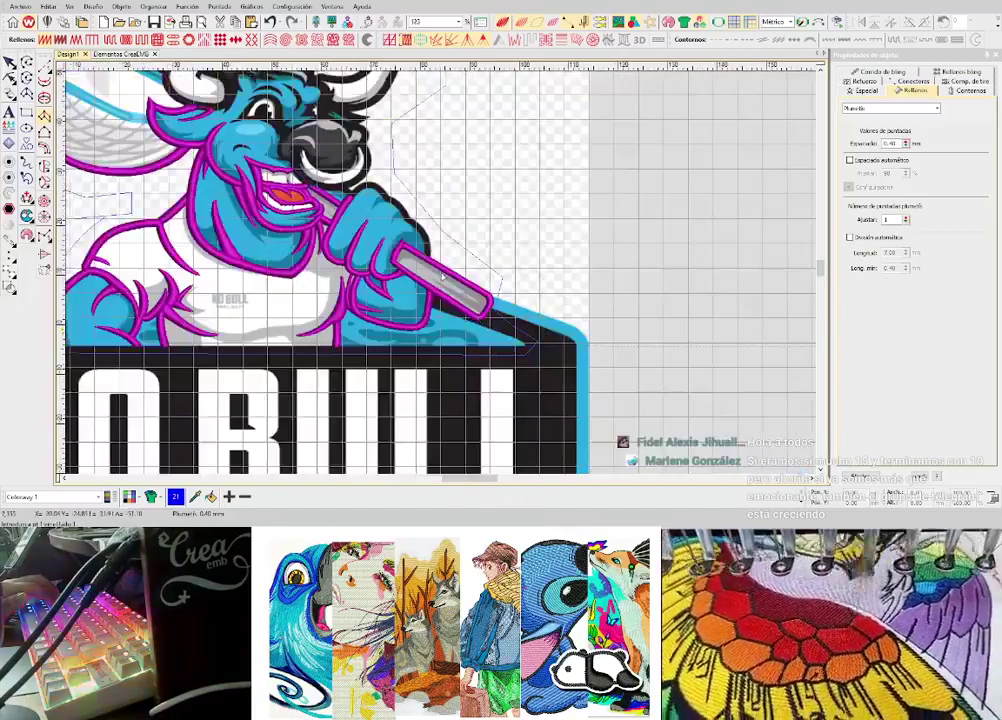
scroll(445, 275, up, 2)
scroll(445, 275, up, 4)
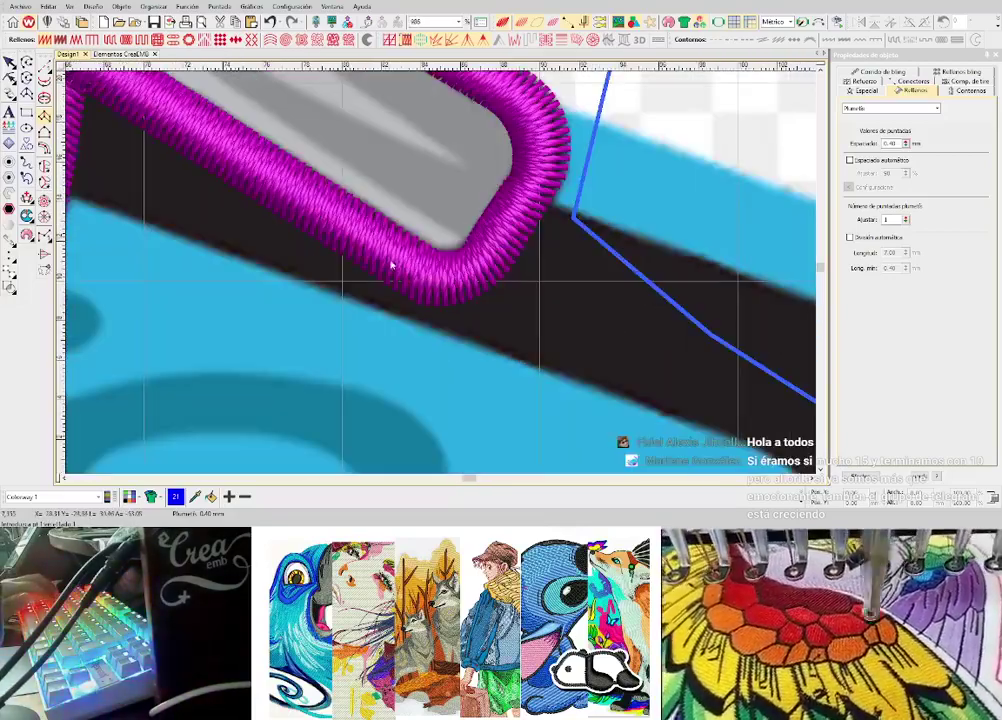
- With the stitches hidden, draw a running-stitch line from the fist along the stick's lower black outline and around its outer lower corner
scroll(415, 258, down, 3)
key(t)
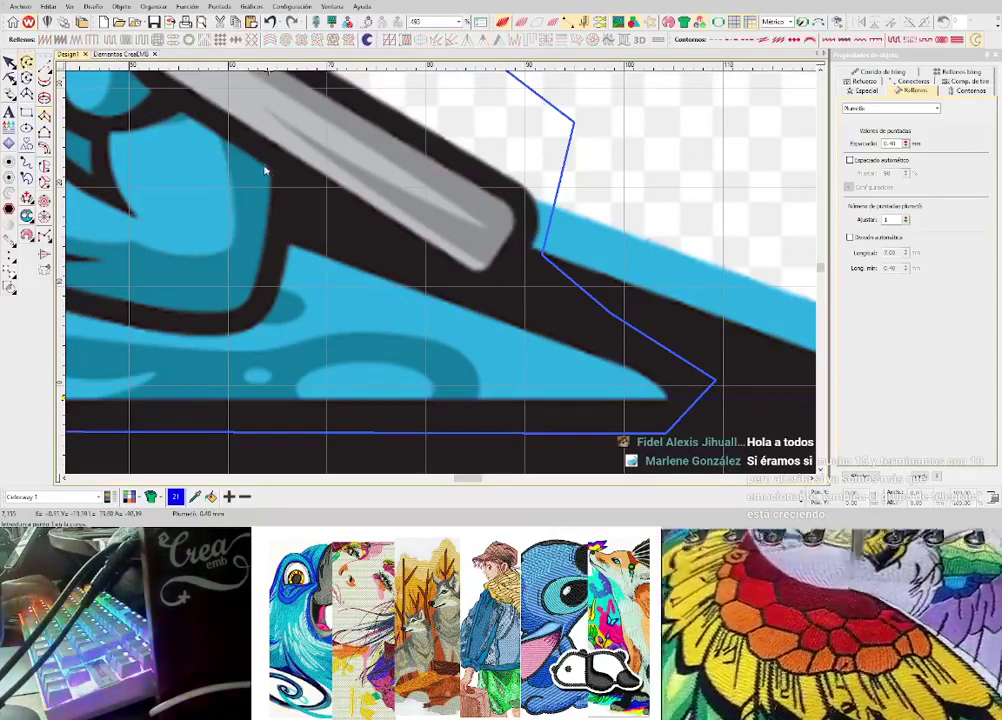
click(179, 116)
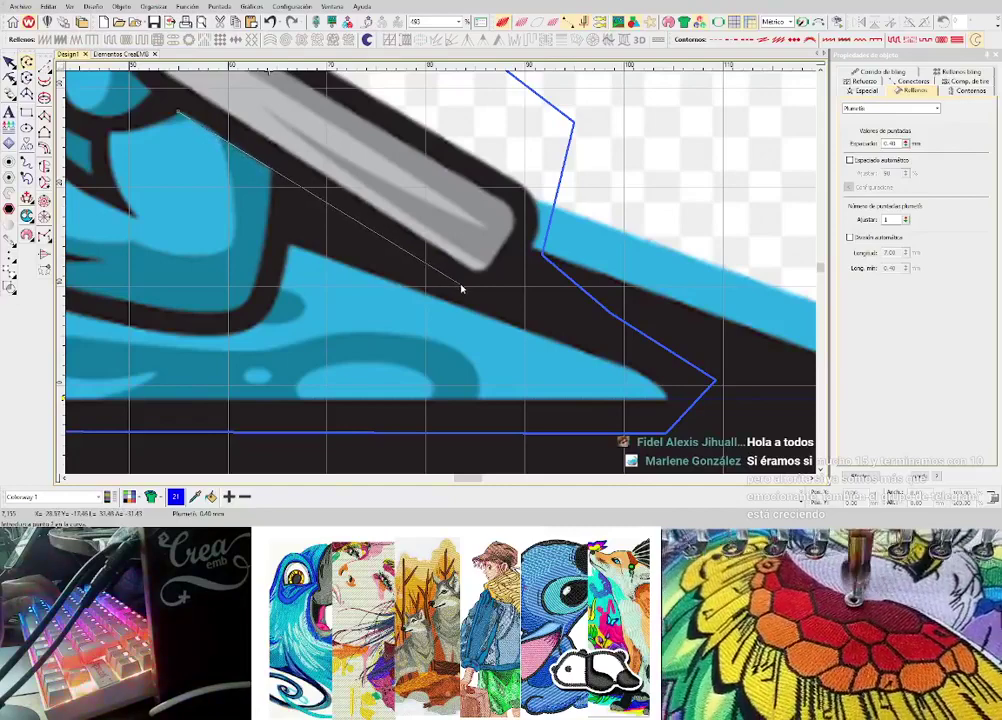
click(460, 290)
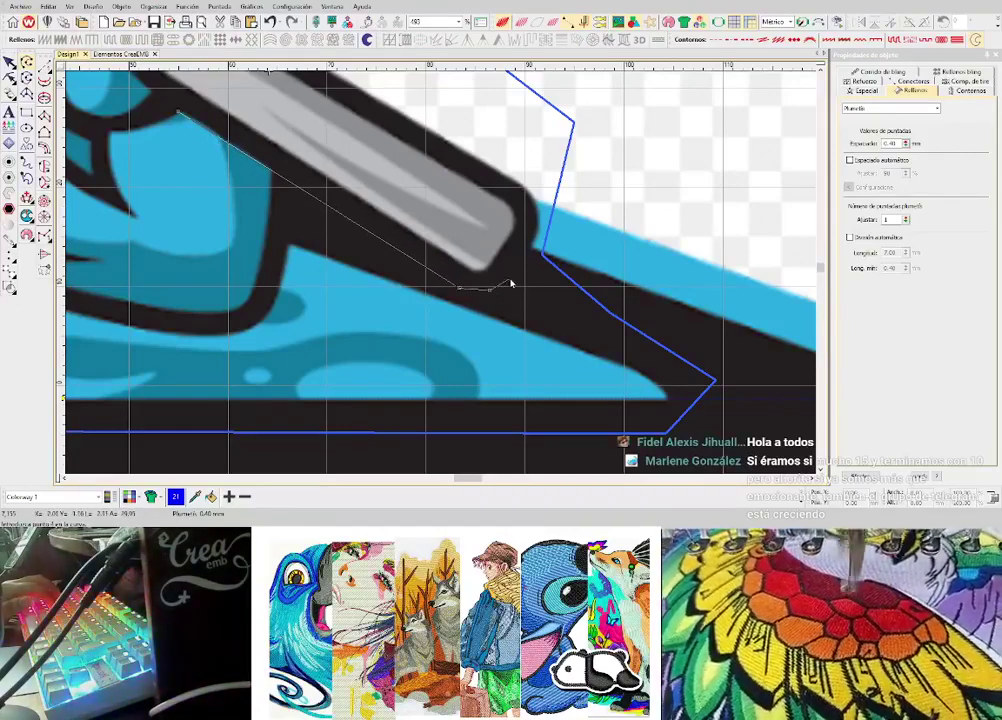
click(531, 253)
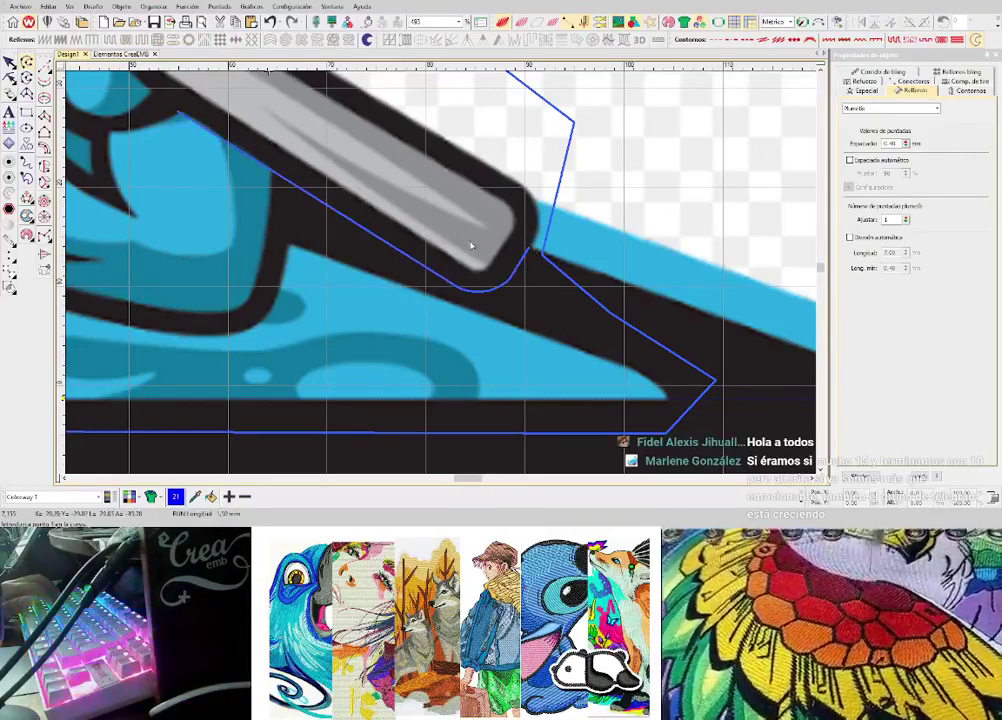
scroll(471, 246, up, 2)
scroll(445, 272, down, 2)
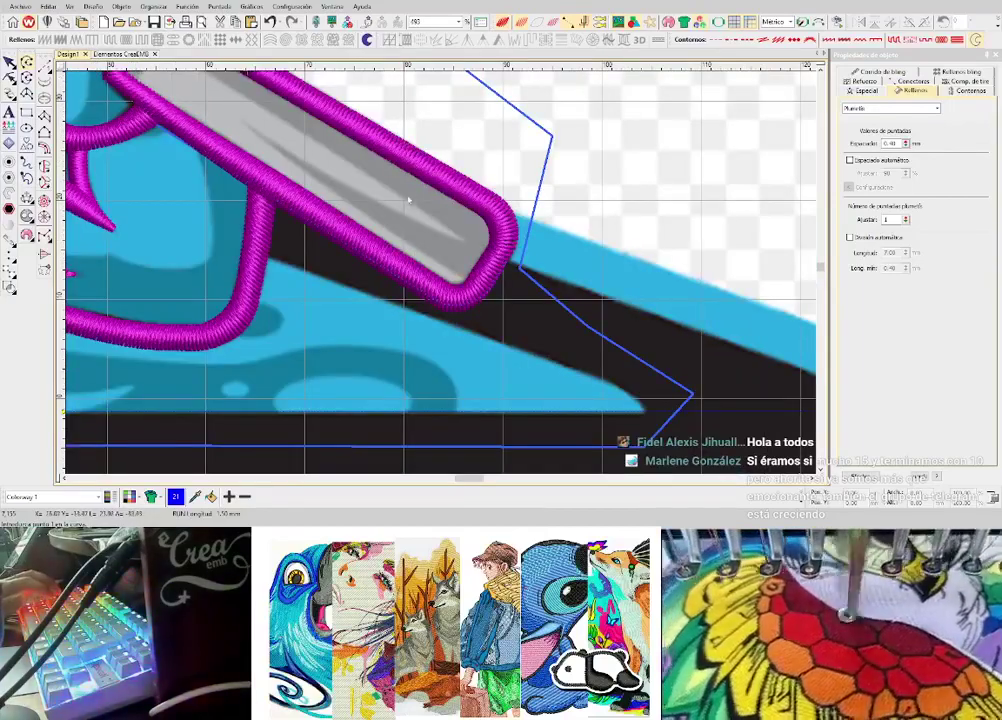
- Start a satin column at the stick's upper outline, placing point pairs up the fist's outer black outline to the first notch between knuckles
scroll(408, 200, down, 3)
scroll(446, 281, up, 2)
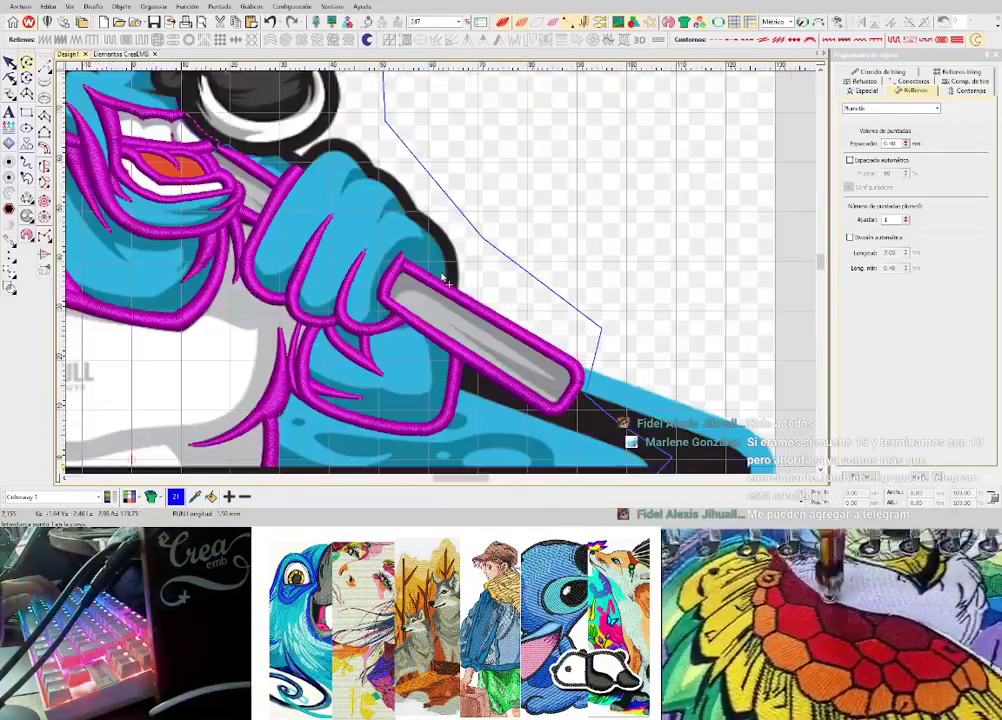
scroll(447, 281, up, 2)
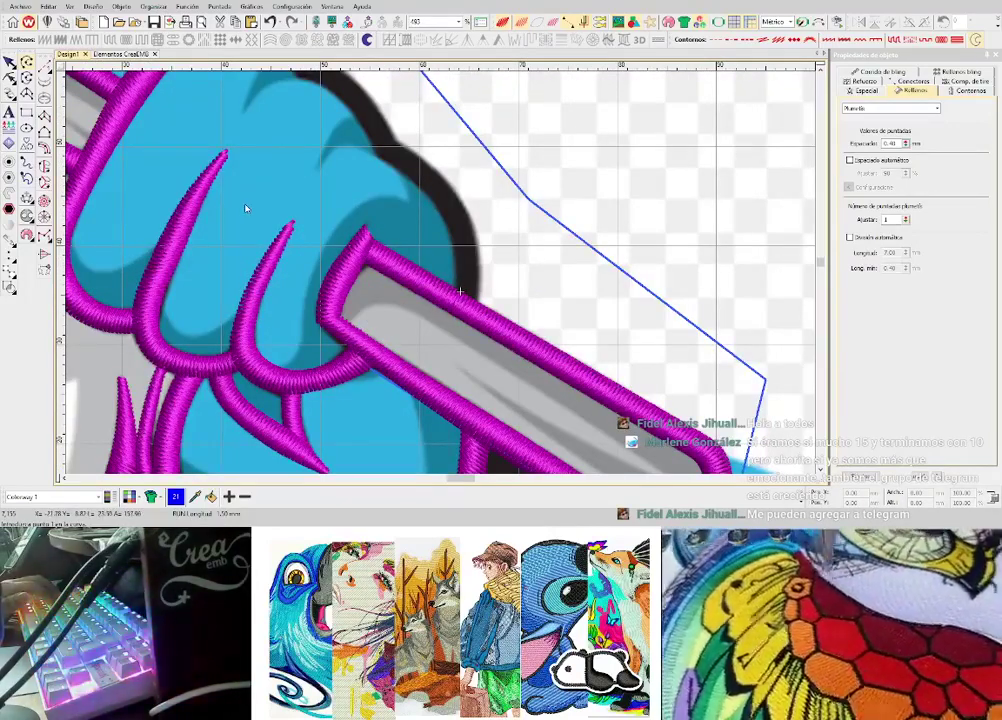
scroll(452, 286, up, 2)
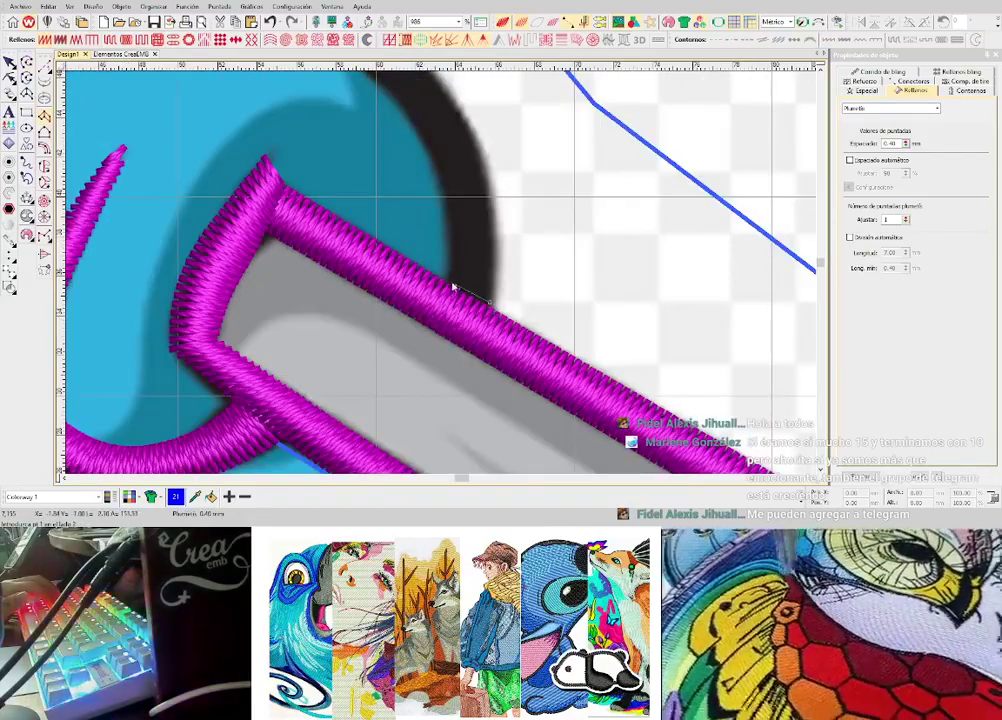
click(483, 165)
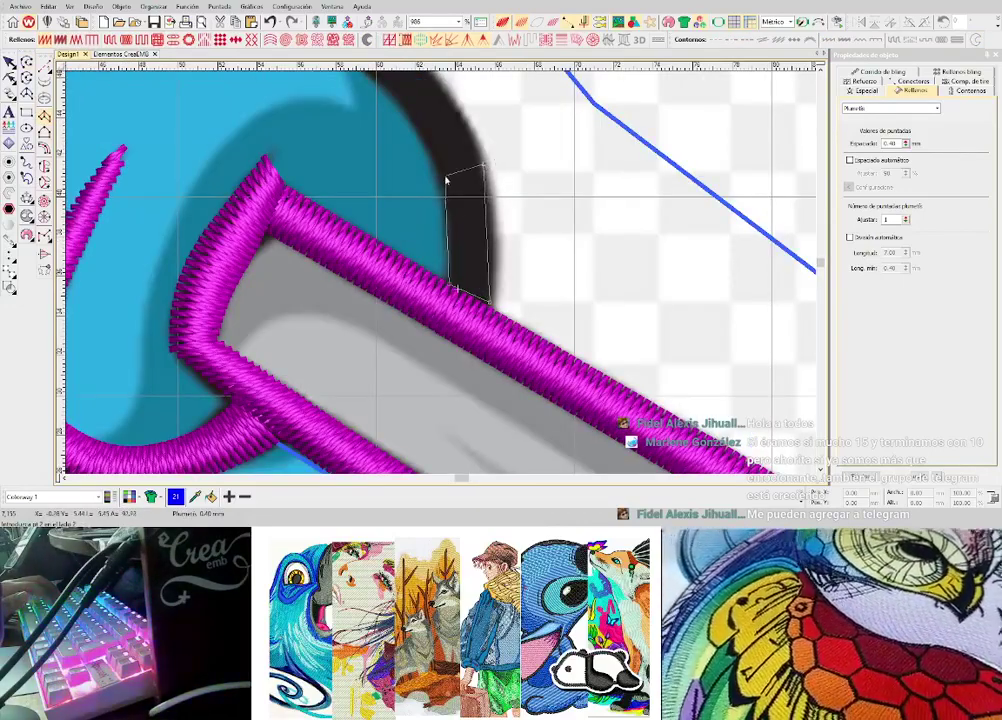
click(445, 182)
scroll(444, 186, down, 1)
scroll(411, 221, up, 1)
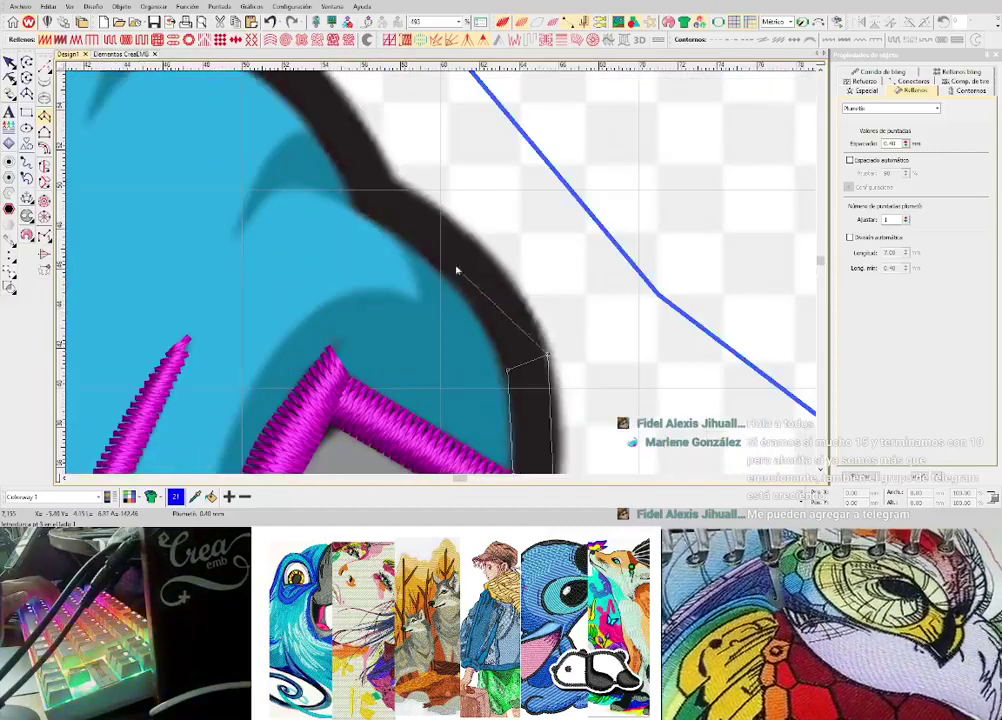
click(483, 248)
click(398, 188)
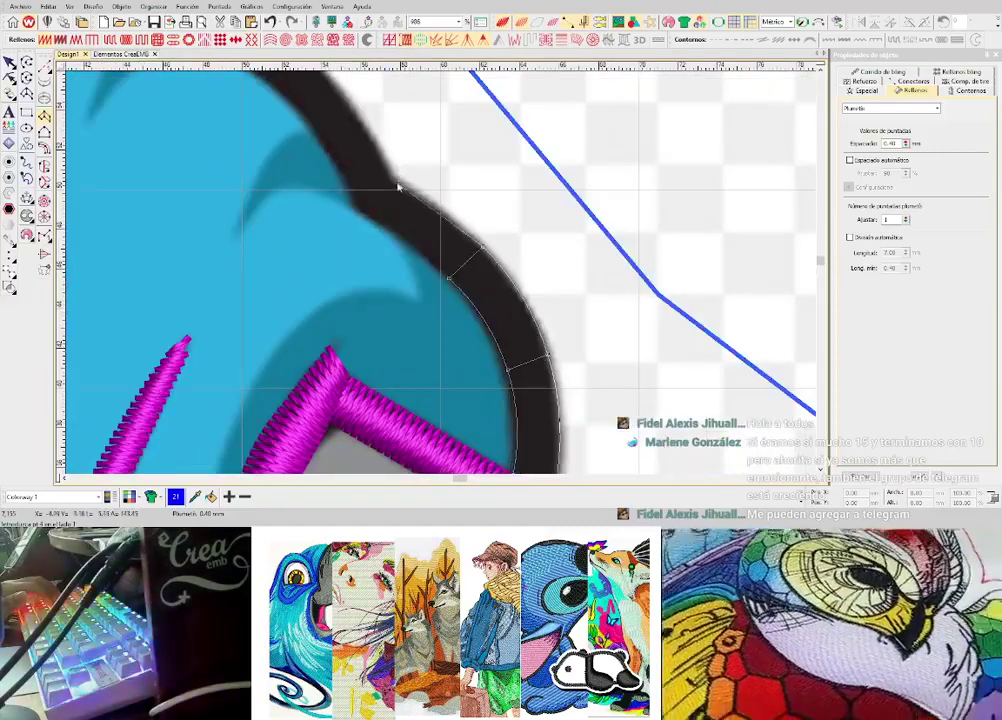
- Examine the mouth area's travel lines against the artwork with the stitches and image toggled
scroll(419, 212, down, 3)
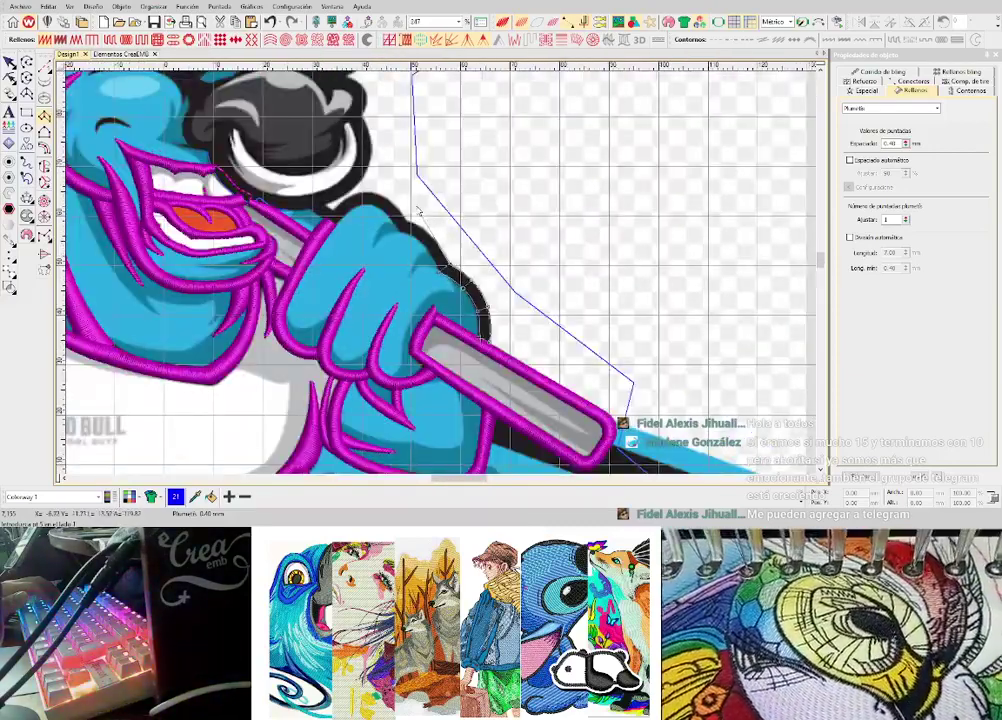
scroll(419, 211, up, 3)
scroll(419, 211, up, 2)
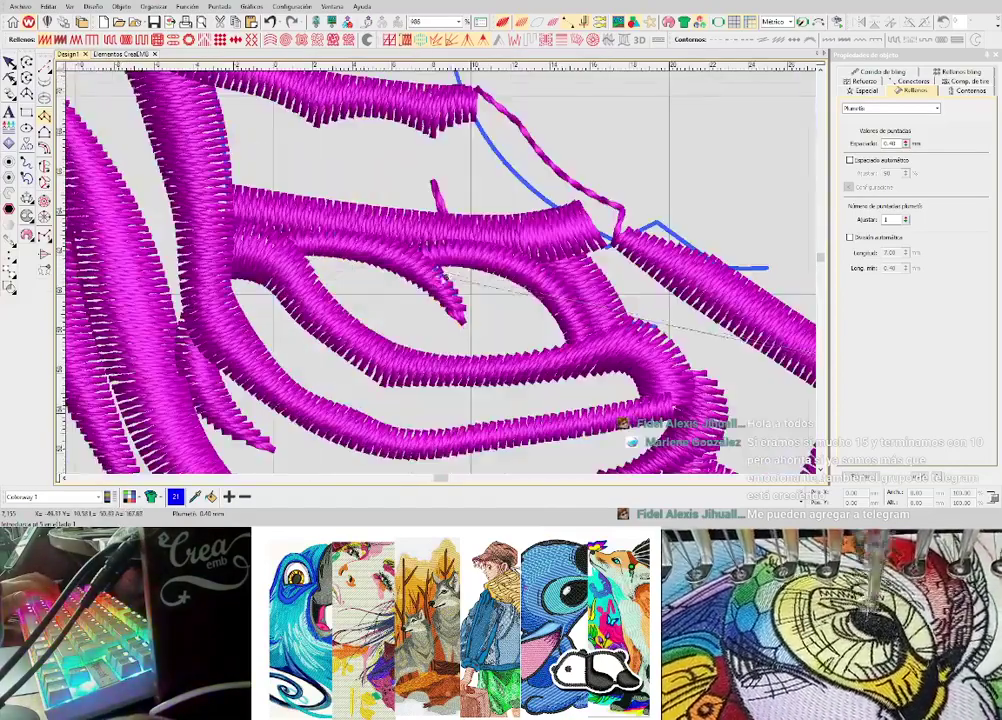
scroll(438, 258, down, 2)
key(s)
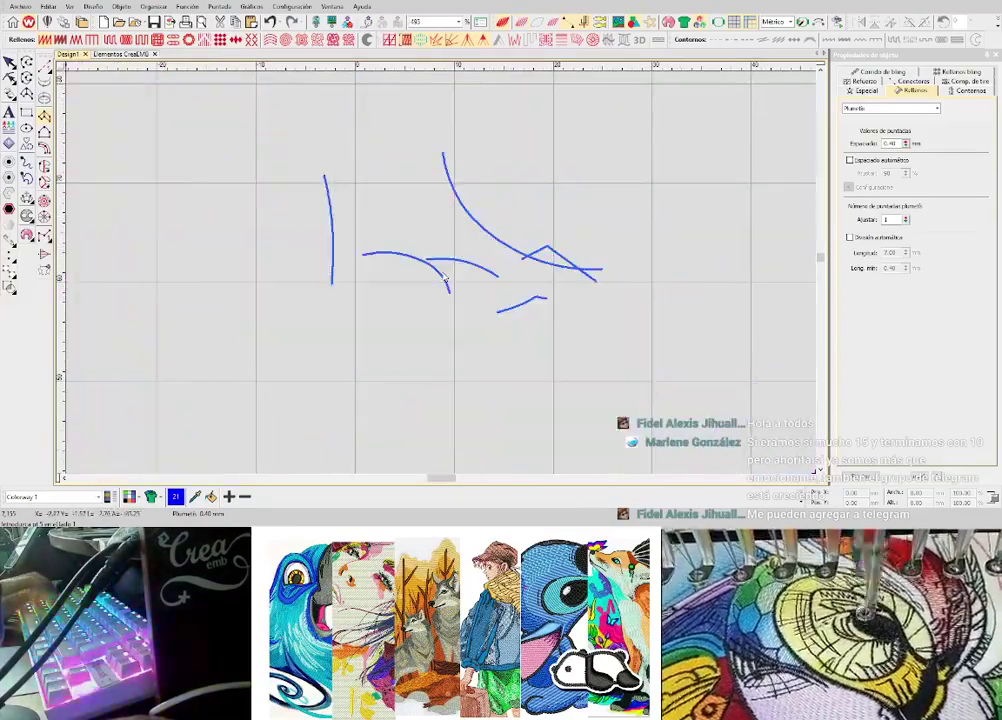
key(d)
scroll(441, 277, up, 2)
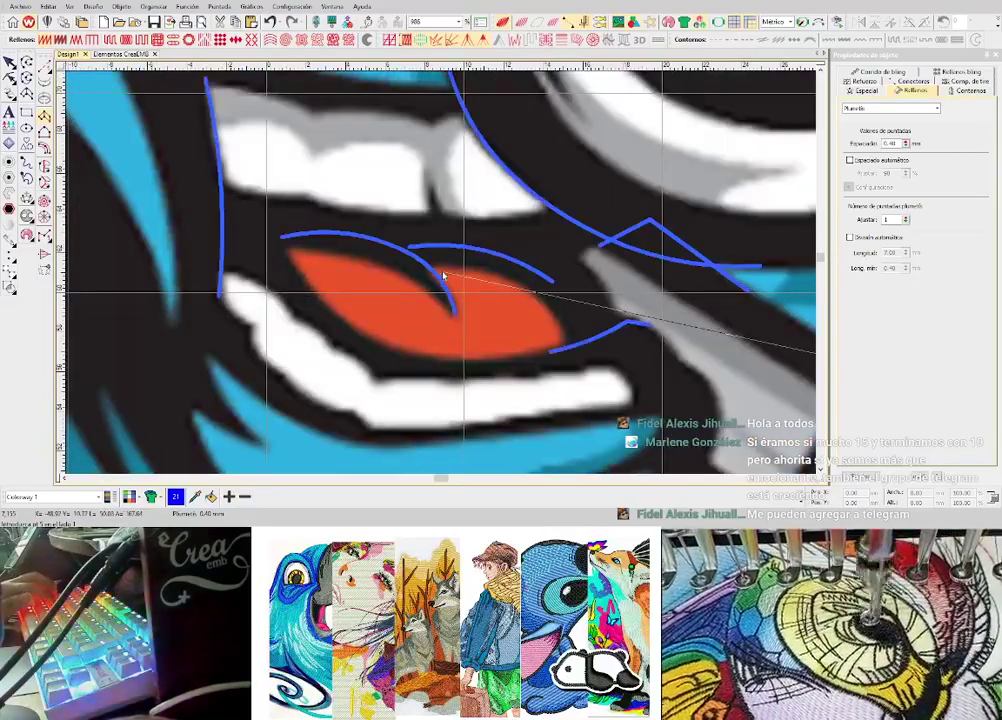
scroll(441, 277, down, 4)
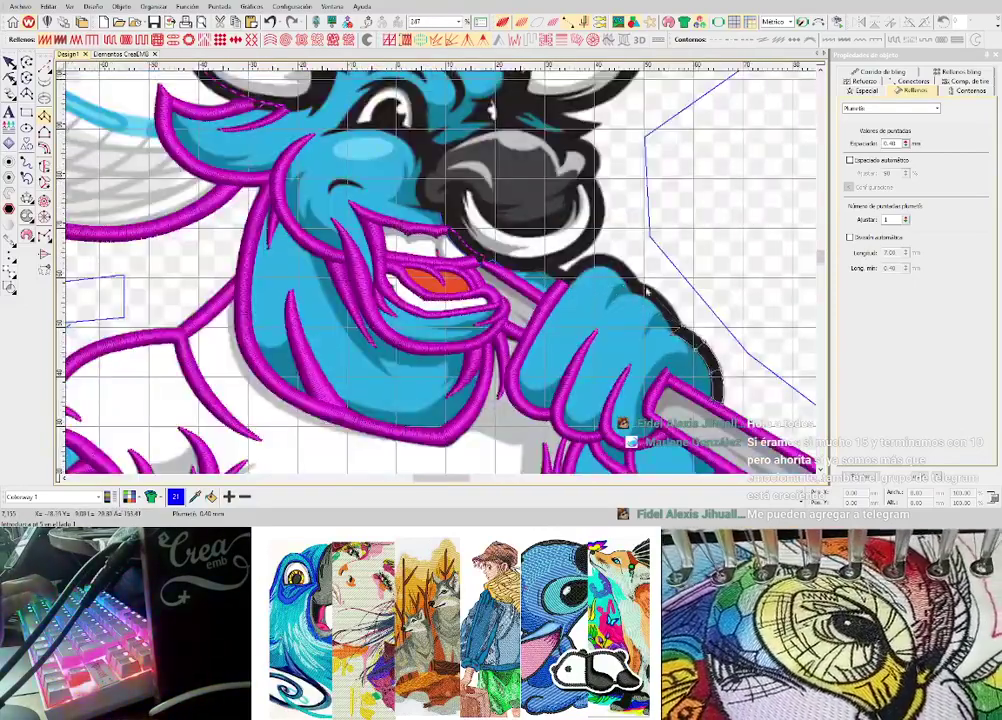
- Continue the fist's outline column with point pairs over the middle knuckle and onto the slope of the top knuckle
scroll(454, 282, up, 2)
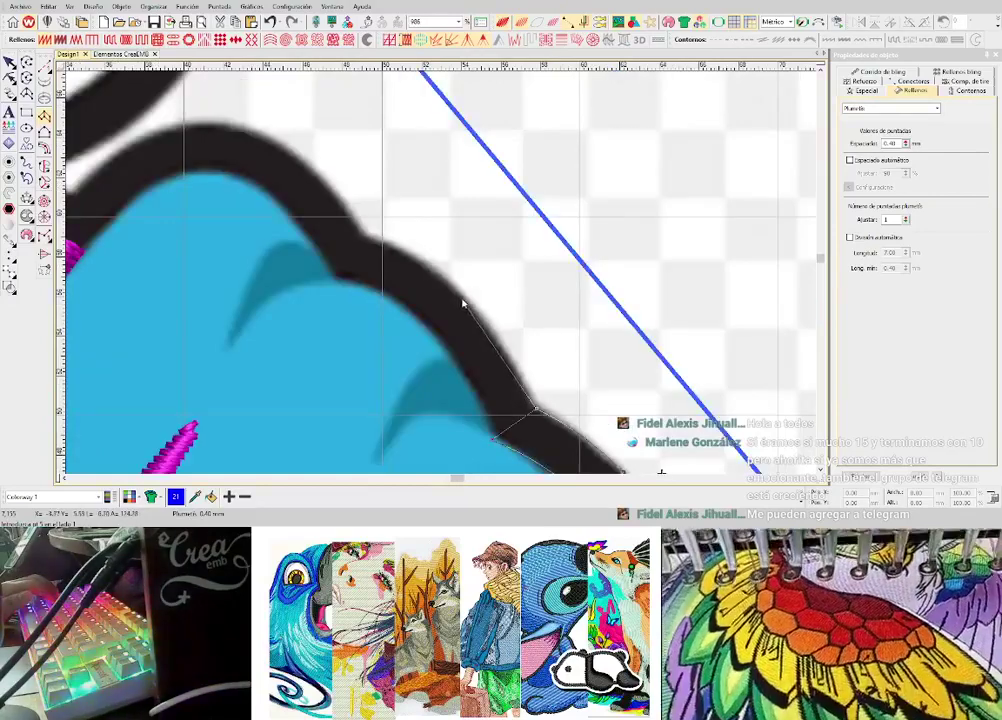
click(465, 299)
click(437, 332)
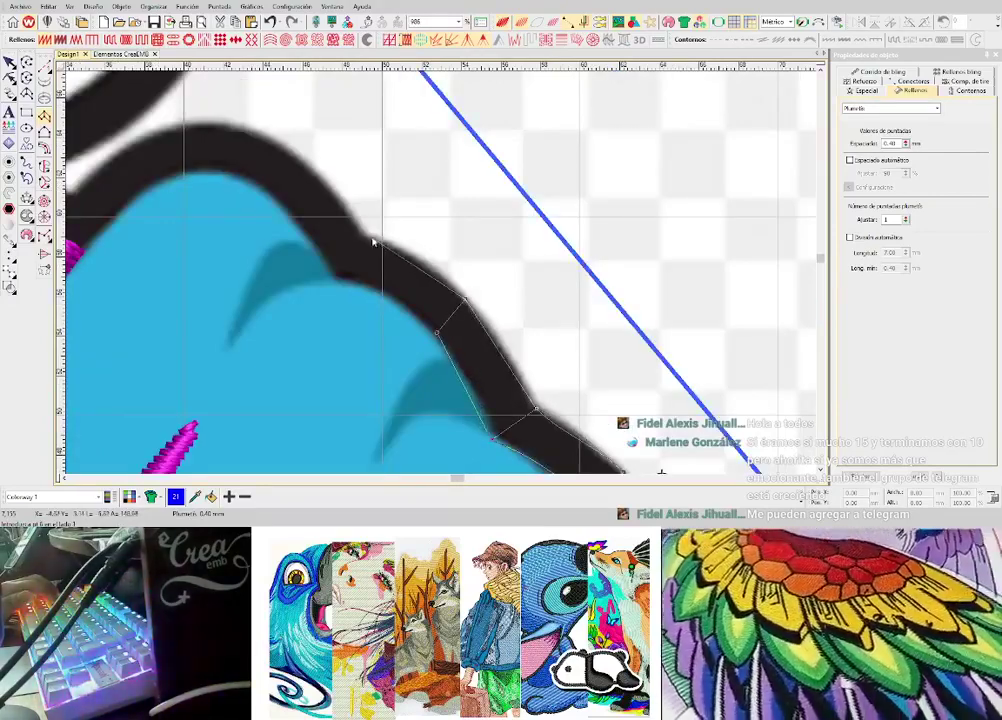
click(371, 240)
click(337, 276)
click(301, 160)
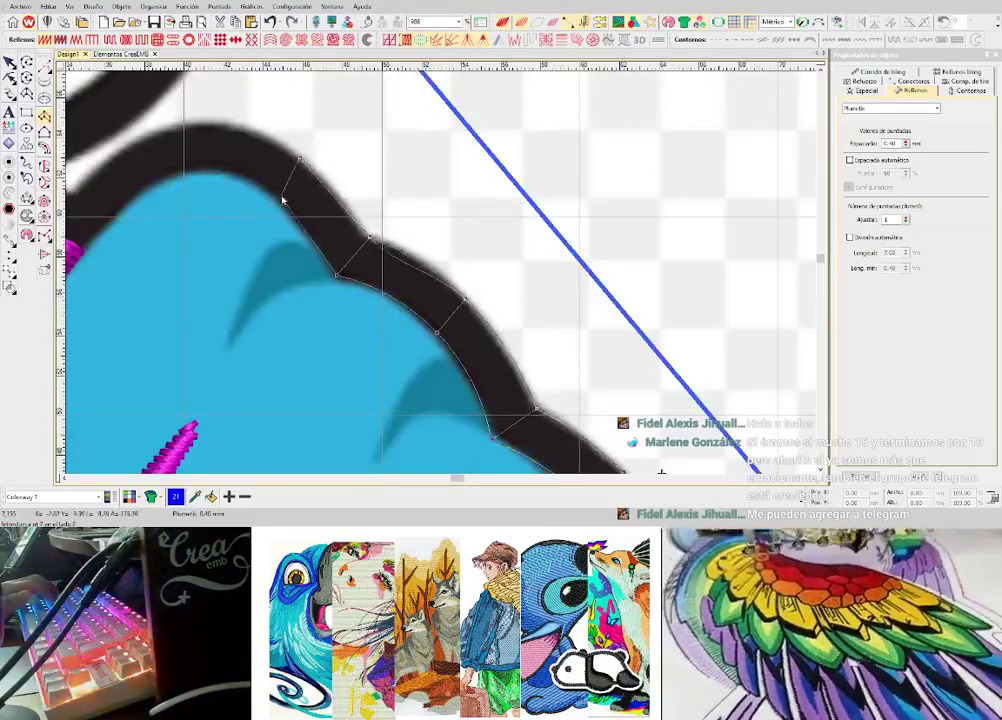
click(276, 202)
- Carry the satin column over the top knuckle's curve and finish it at the upper end of the first finger's column
click(380, 188)
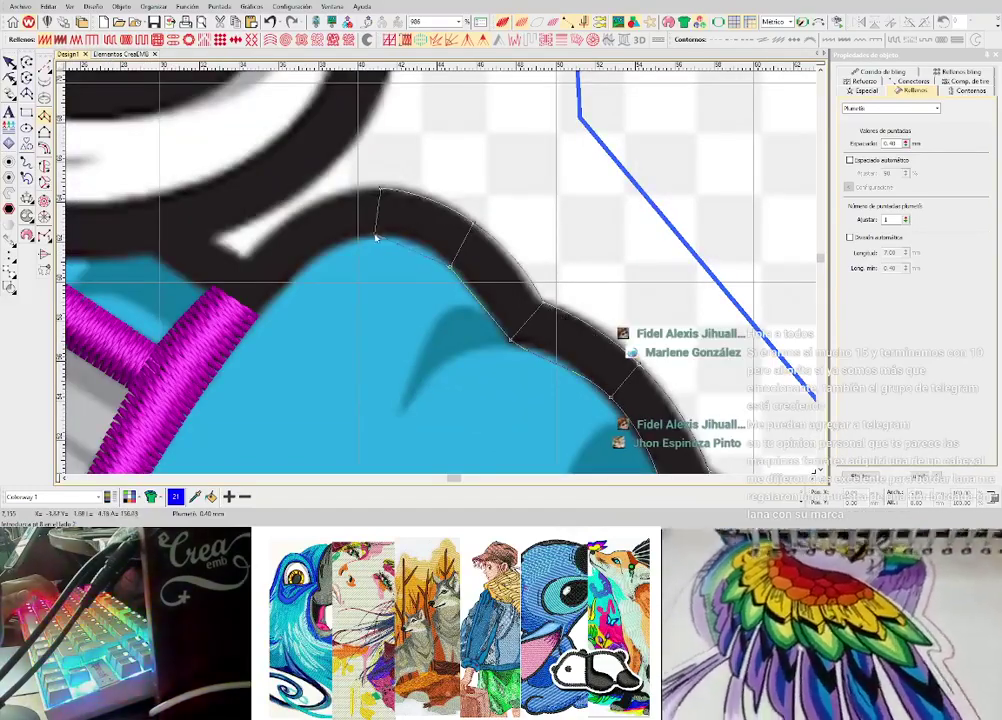
click(306, 211)
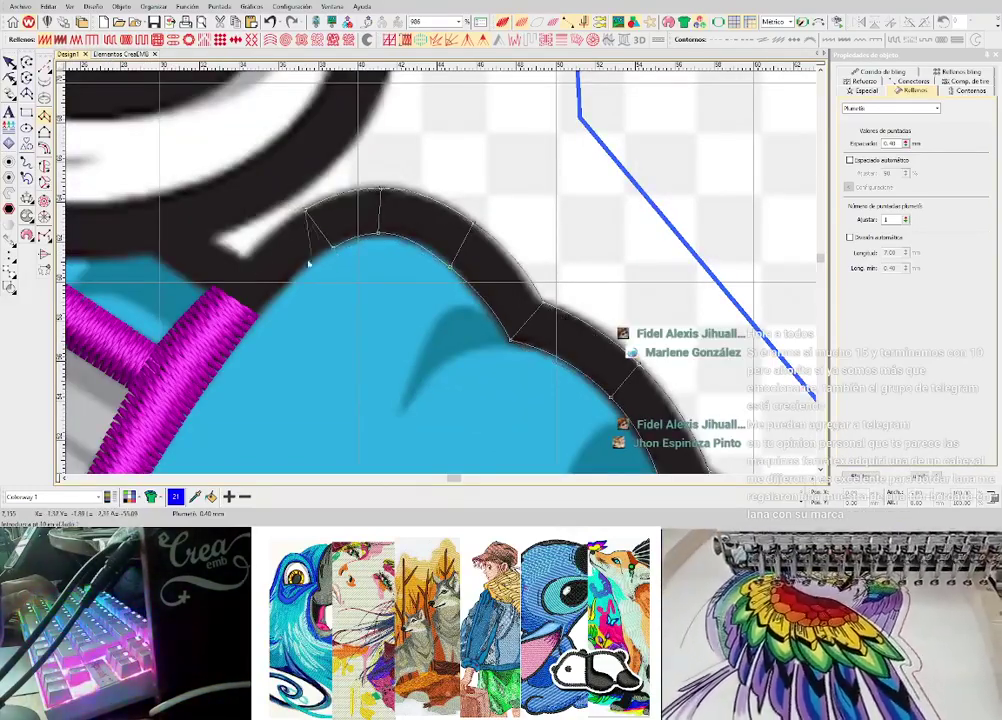
click(246, 262)
click(285, 287)
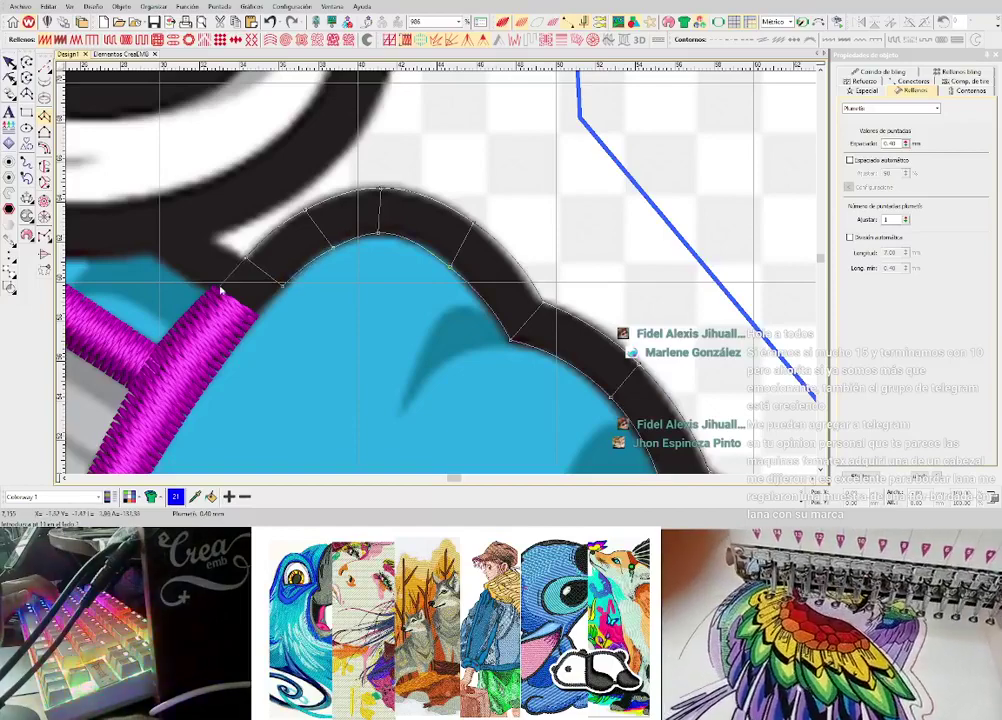
click(220, 289)
click(257, 311)
key(Return)
scroll(257, 311, down, 1)
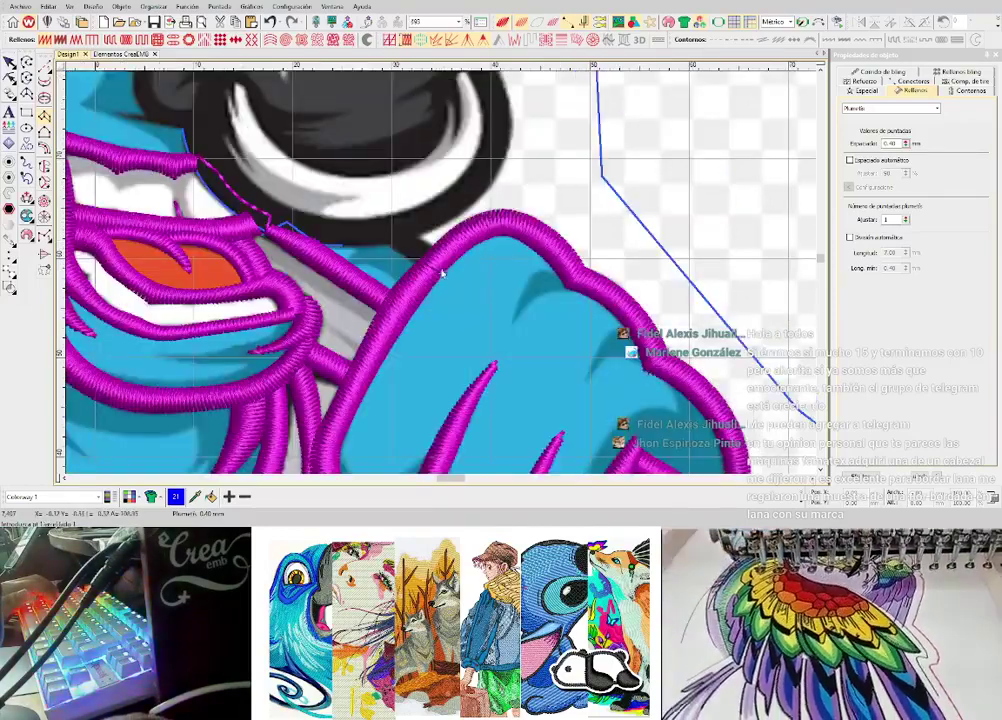
- Reshape the knuckle column by shifting a point slightly where it meets the first finger's column
scroll(441, 272, up, 1)
key(h)
drag(440, 284, 446, 290)
scroll(414, 264, down, 4)
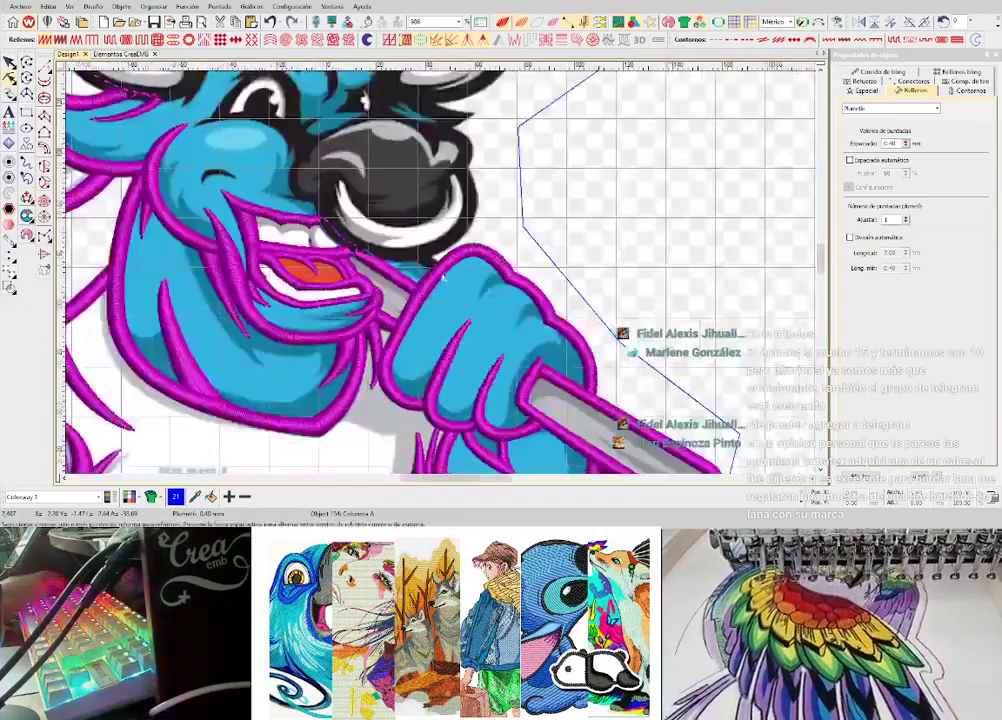
scroll(446, 298, up, 3)
scroll(446, 298, up, 2)
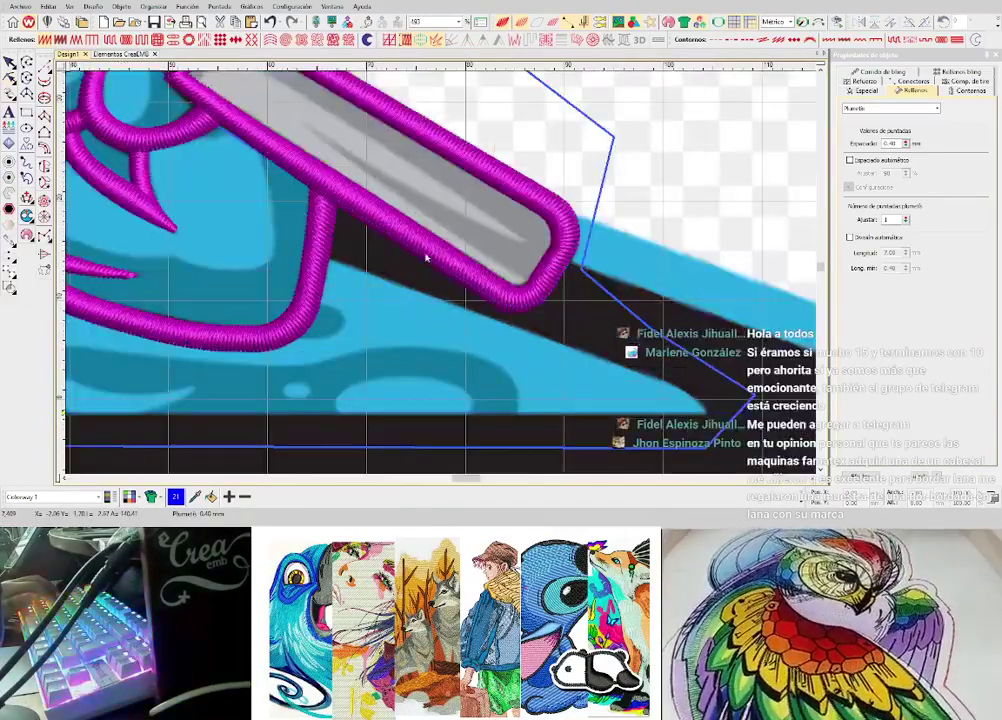
- Move the bar's outline column aside to examine the artwork beneath it, and undo the move
scroll(552, 259, down, 1)
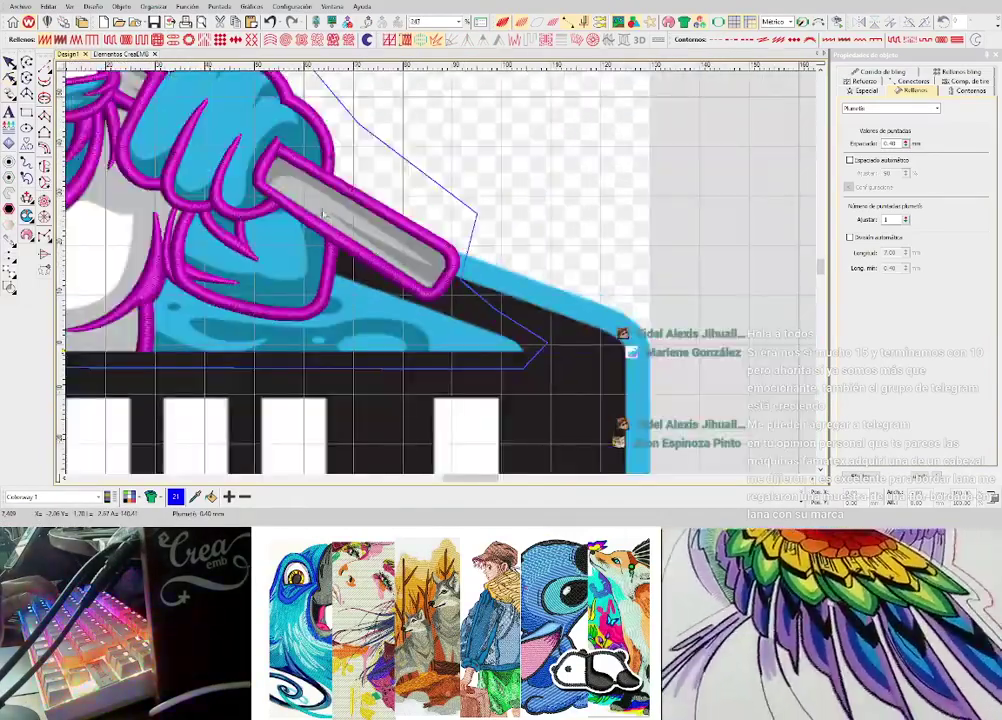
click(418, 283)
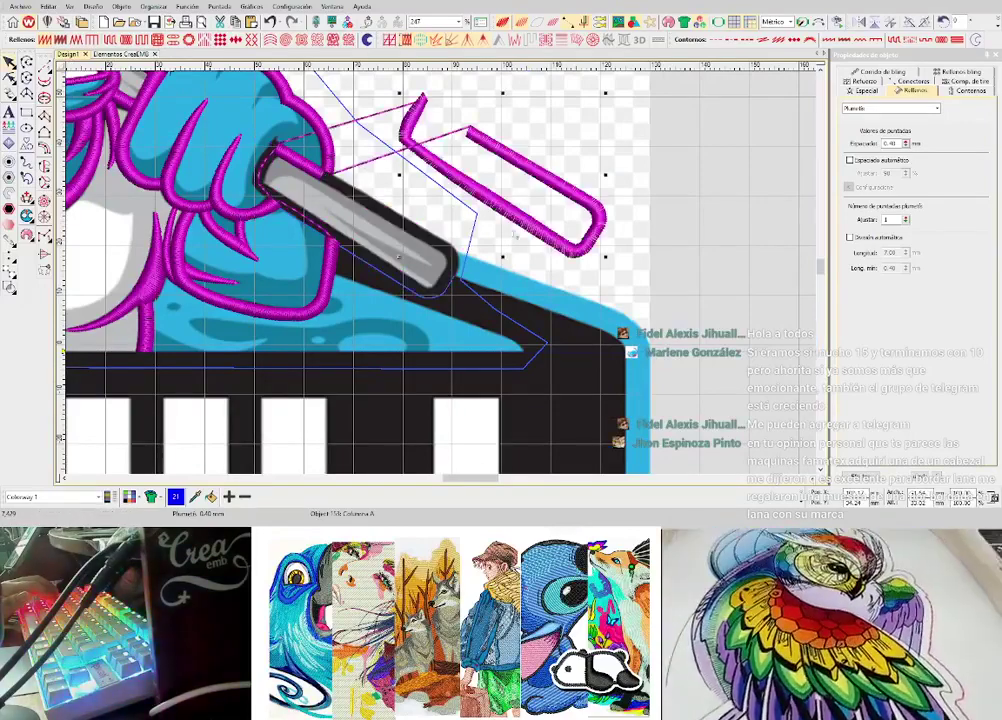
scroll(420, 285, up, 1)
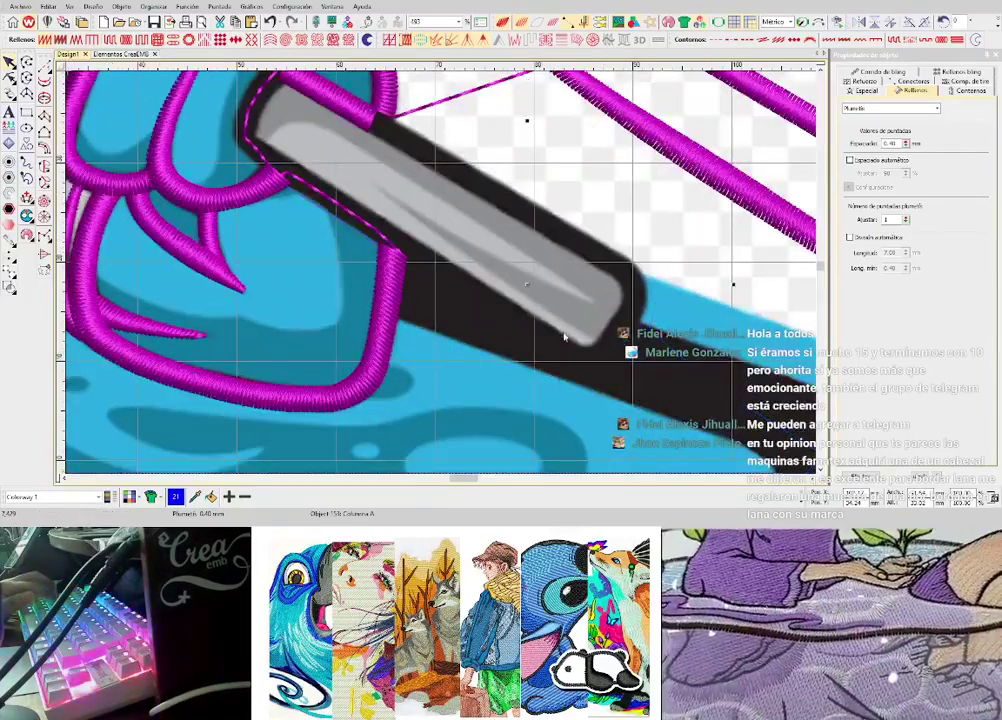
scroll(555, 330, down, 2)
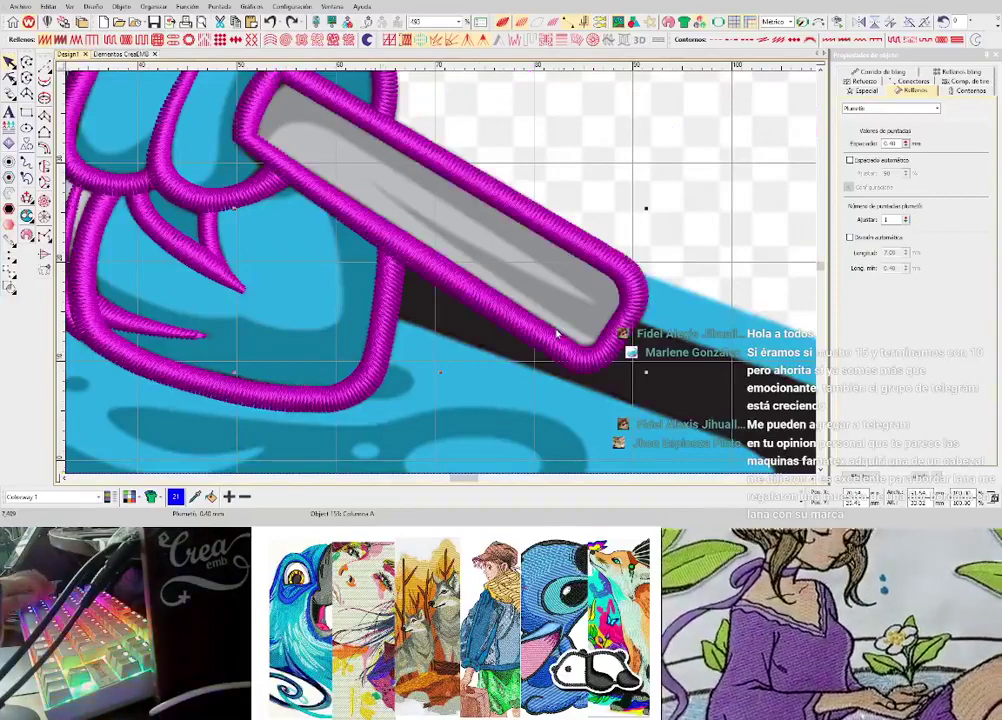
- Digitize a short satin column from the arm's outline up to the lower edge of the nose ring
scroll(458, 292, up, 5)
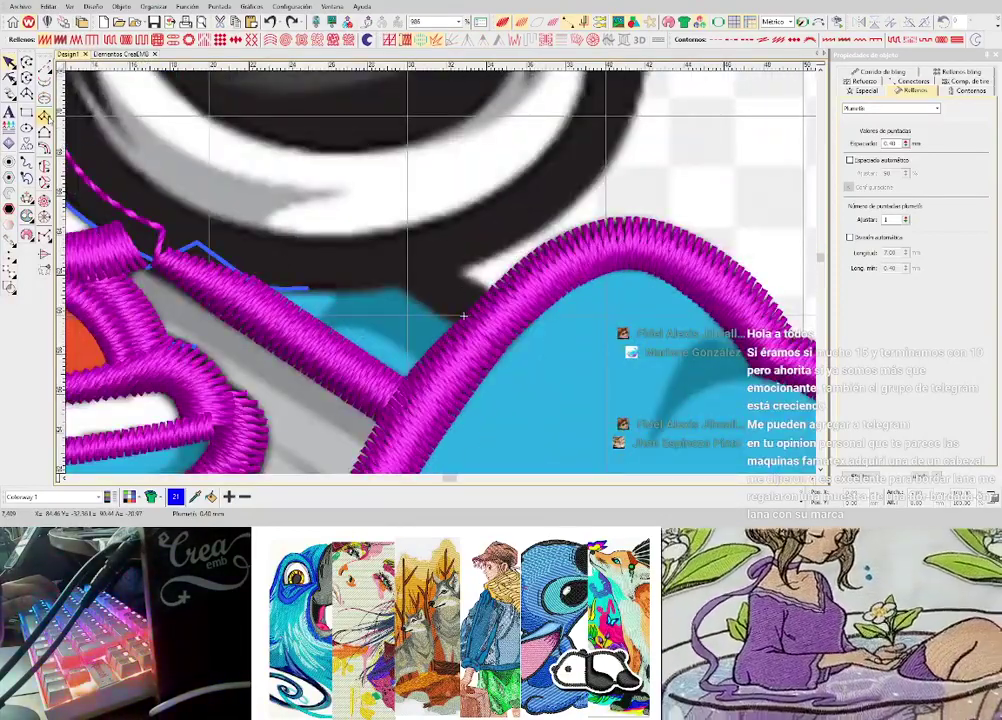
click(456, 326)
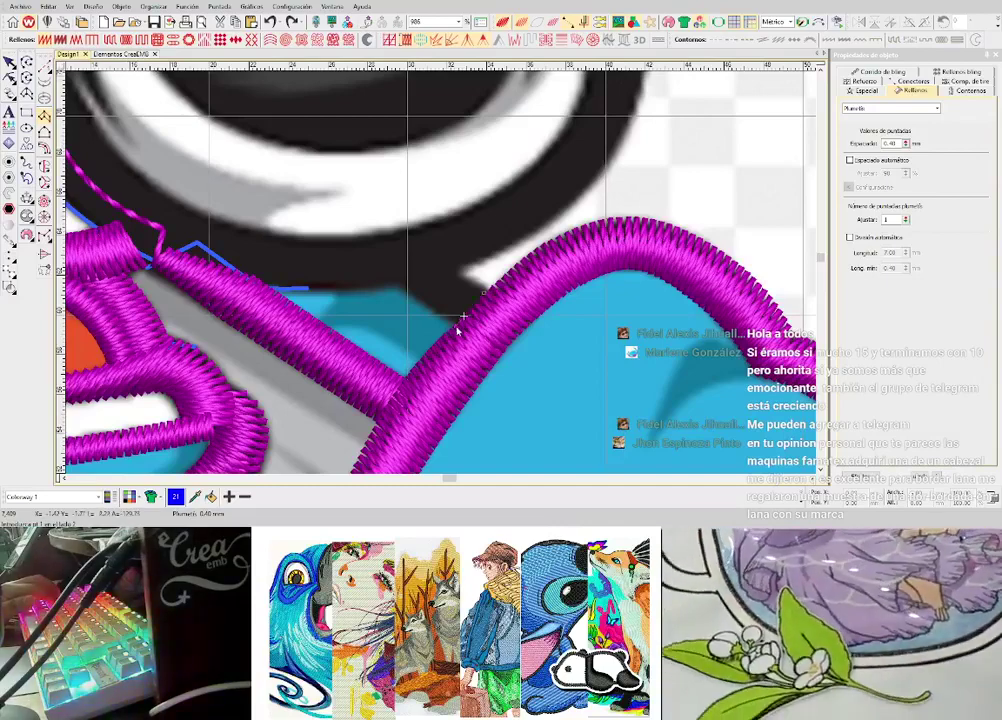
click(440, 254)
click(400, 282)
key(Return)
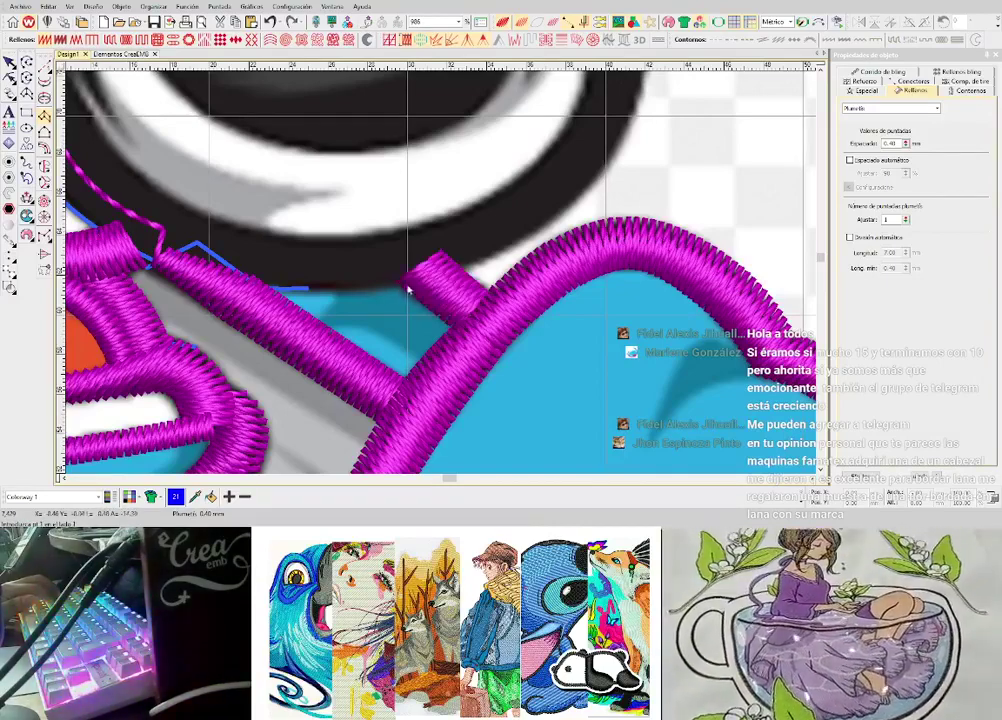
- Reshape the short connecting column by shifting its corner point slightly where it meets the nose ring
scroll(448, 275, down, 2)
scroll(446, 274, up, 2)
scroll(444, 274, down, 2)
scroll(442, 274, up, 2)
key(h)
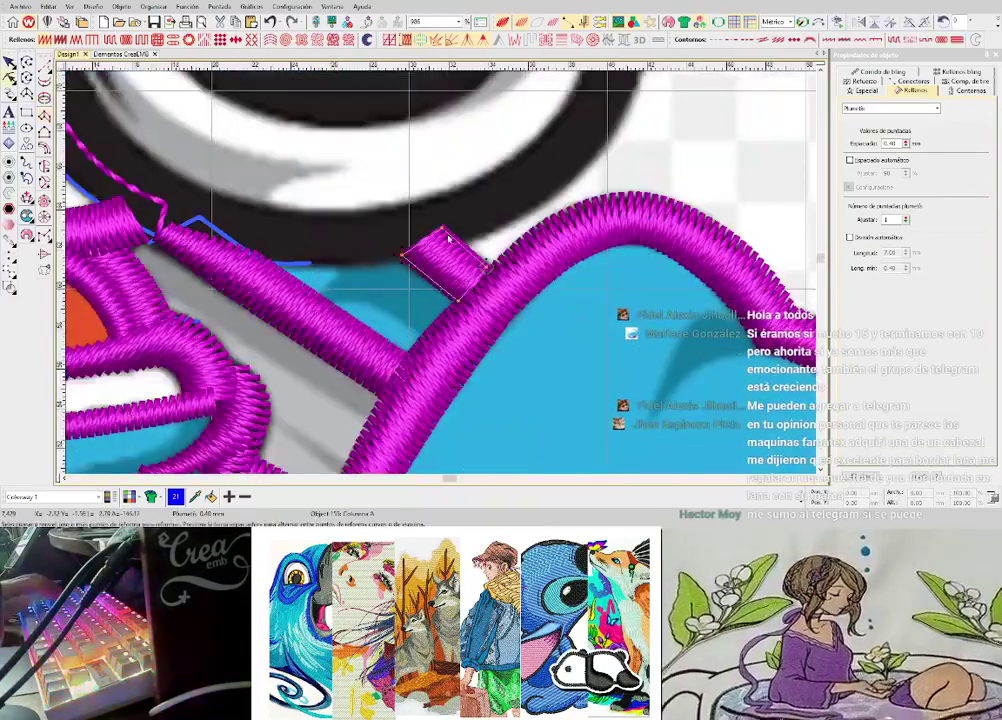
drag(443, 229, 447, 231)
key(Escape)
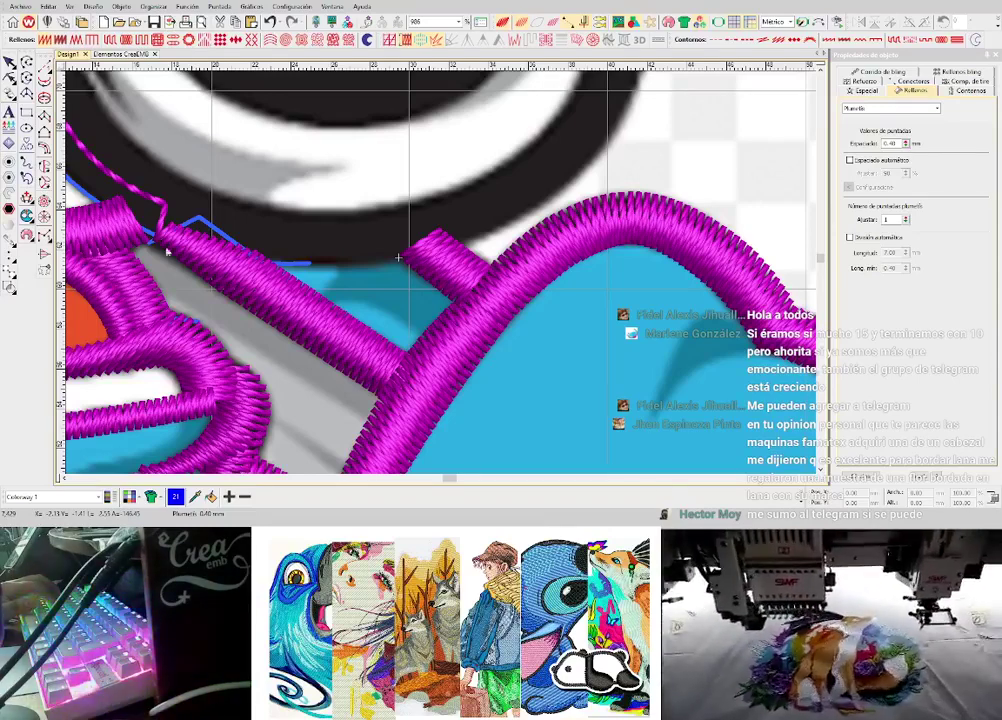
- Run a travel line from the short column up the nose ring's right-hand outline to its upper end, with a 3.10 mm stitch length
click(508, 258)
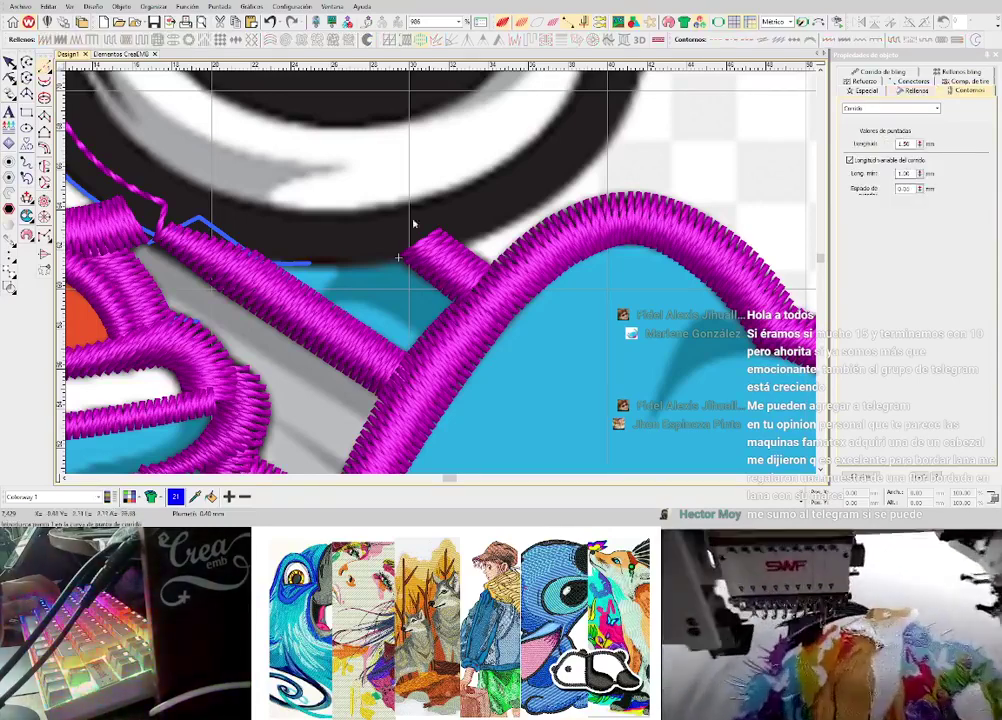
click(424, 227)
click(538, 168)
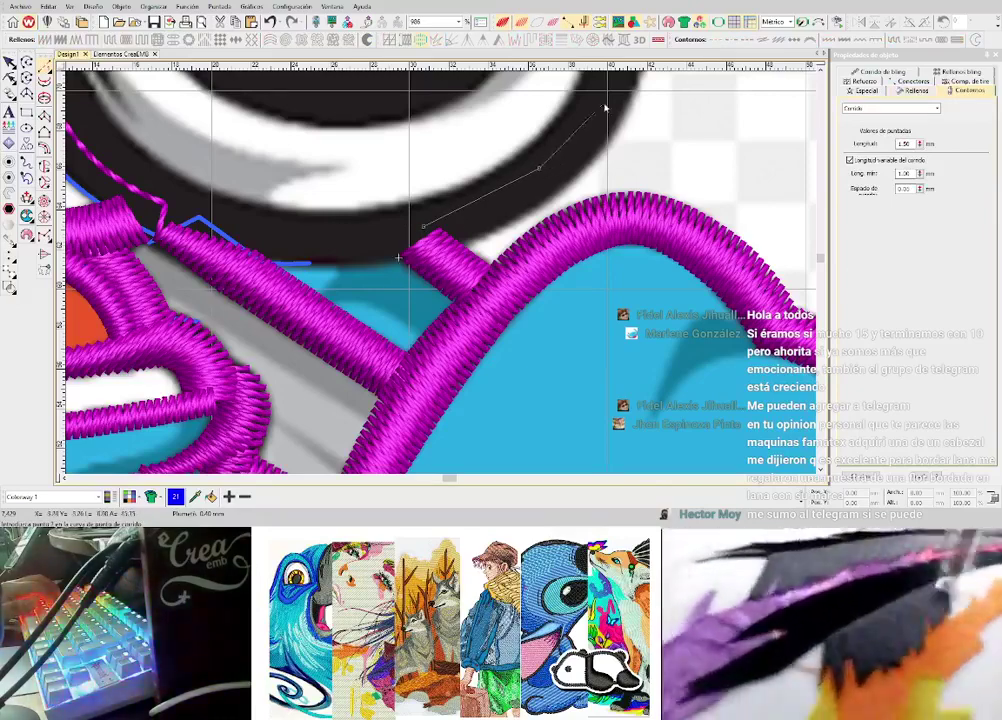
right_click(532, 168)
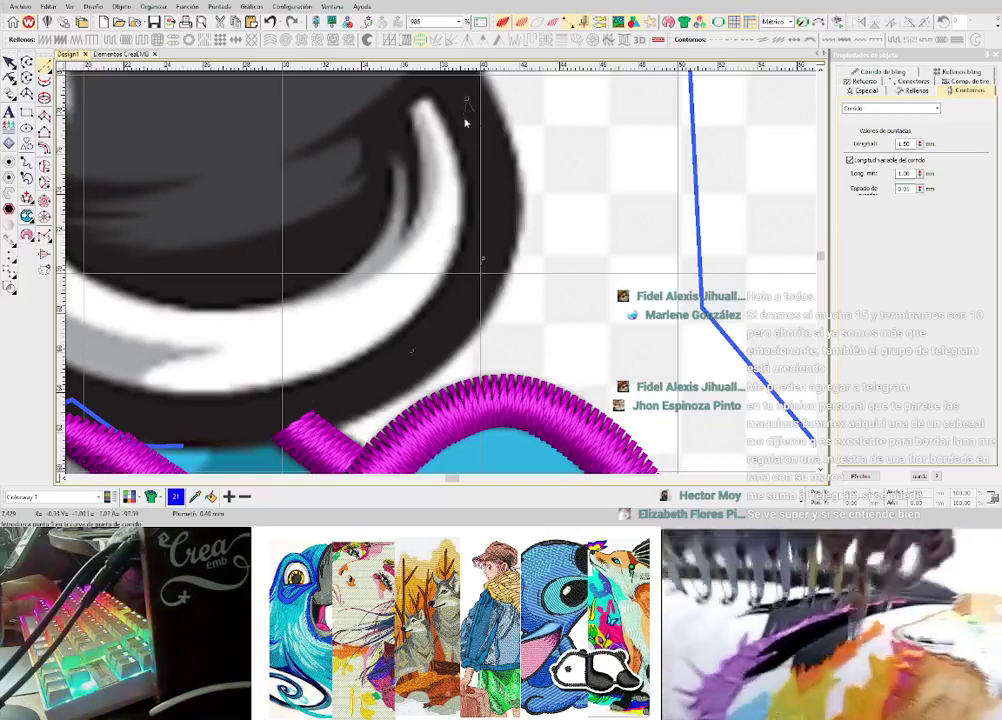
scroll(465, 122, down, 1)
key(Return)
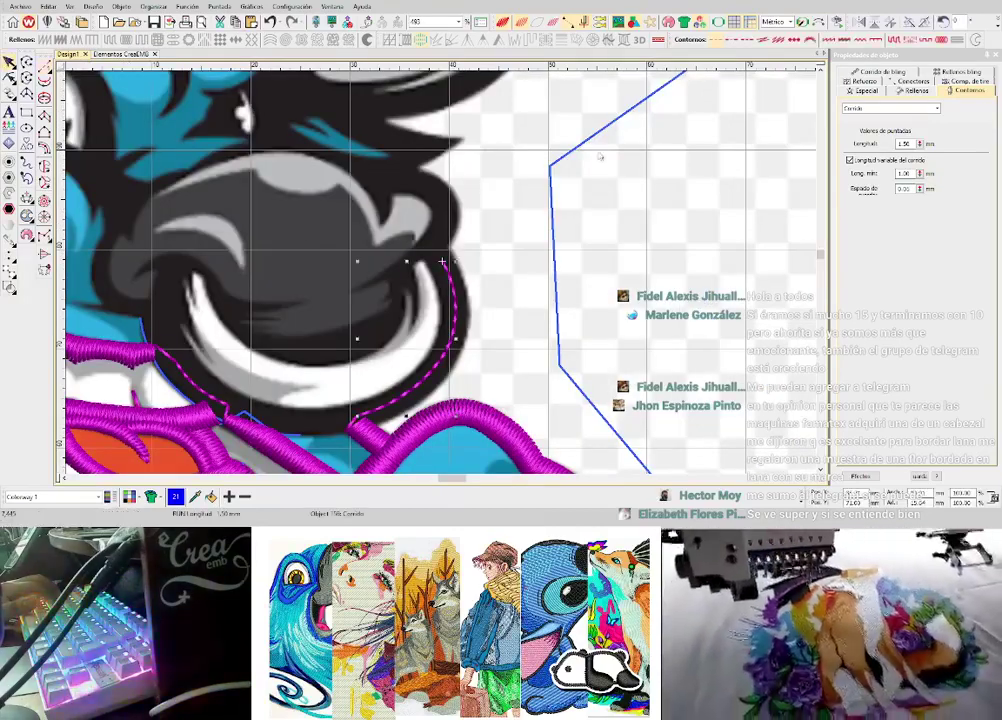
click(920, 142)
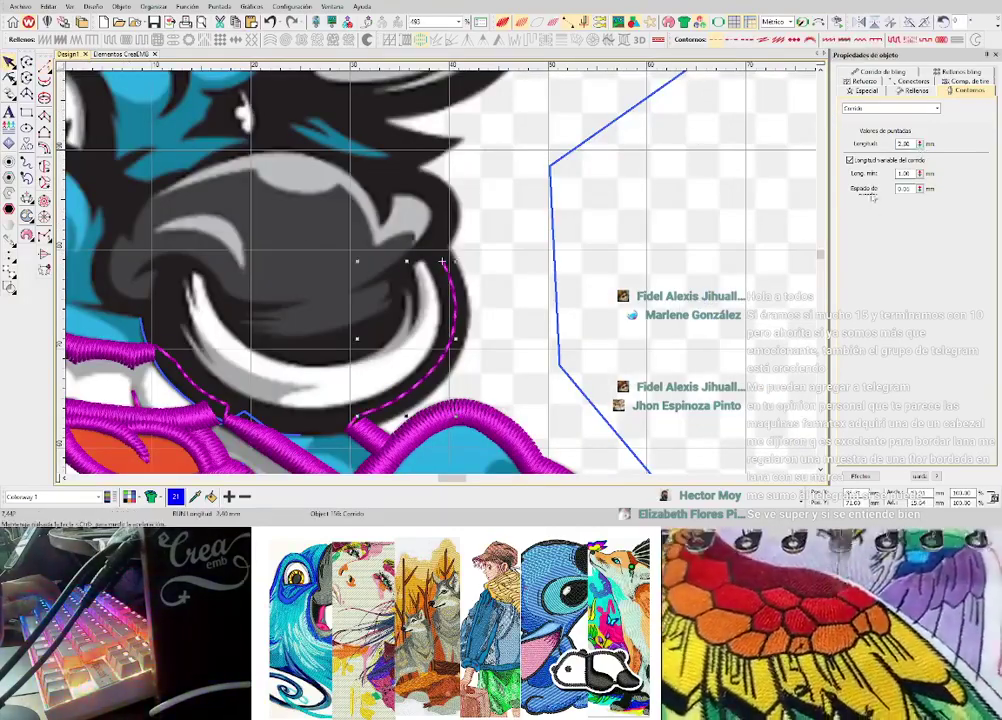
- Start a satin column at the nose ring's upper right end with point pairs down its outer outline
click(44, 116)
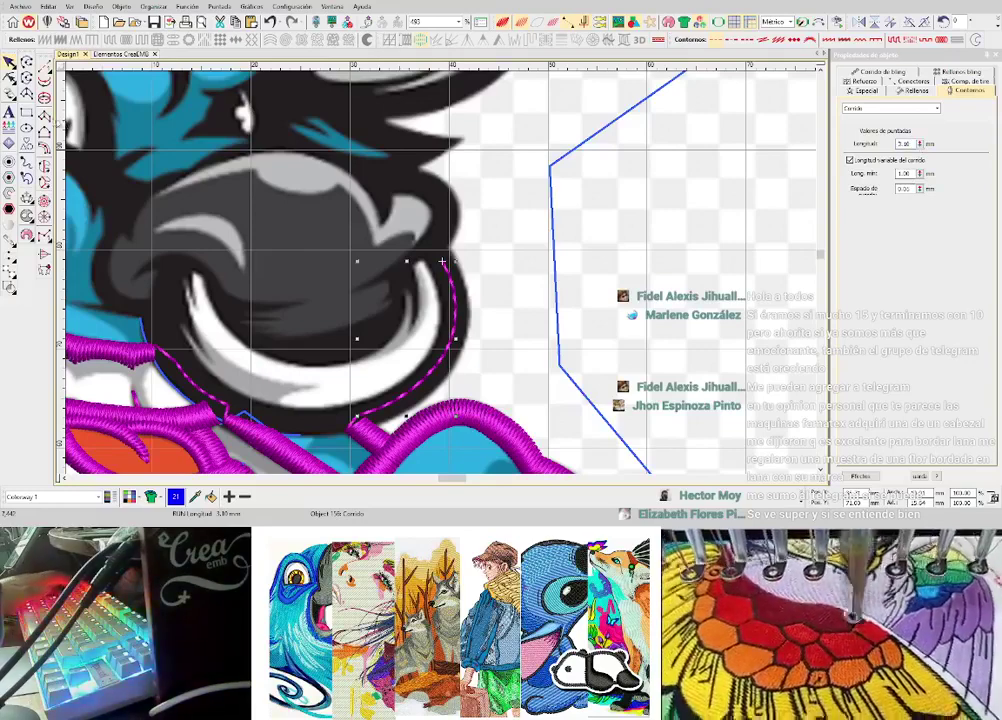
scroll(403, 238, up, 1)
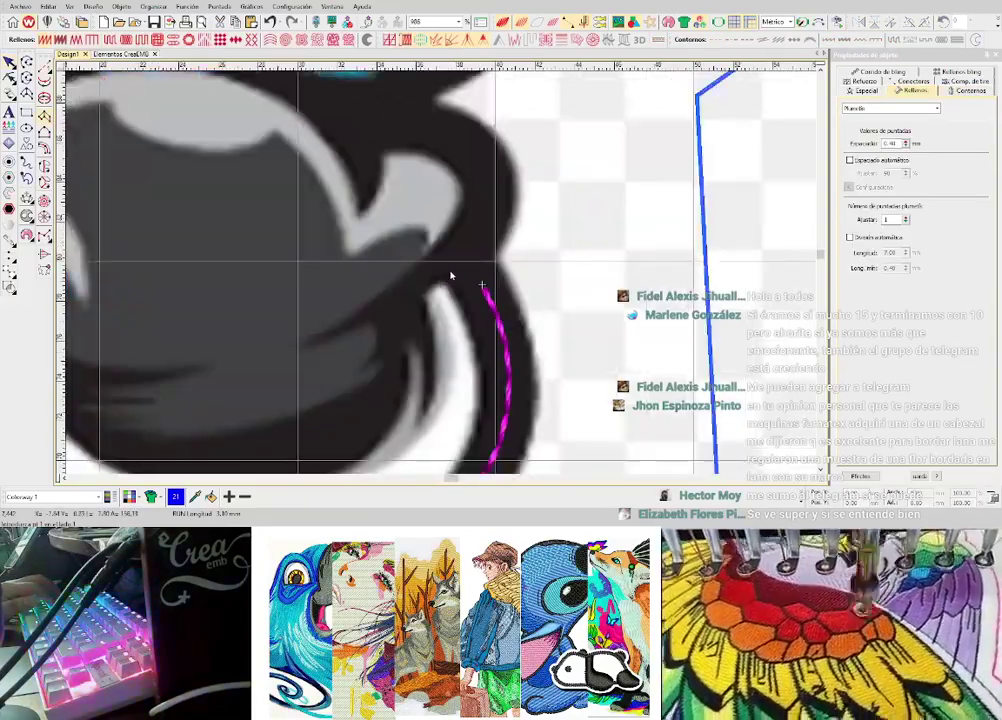
click(447, 276)
click(490, 252)
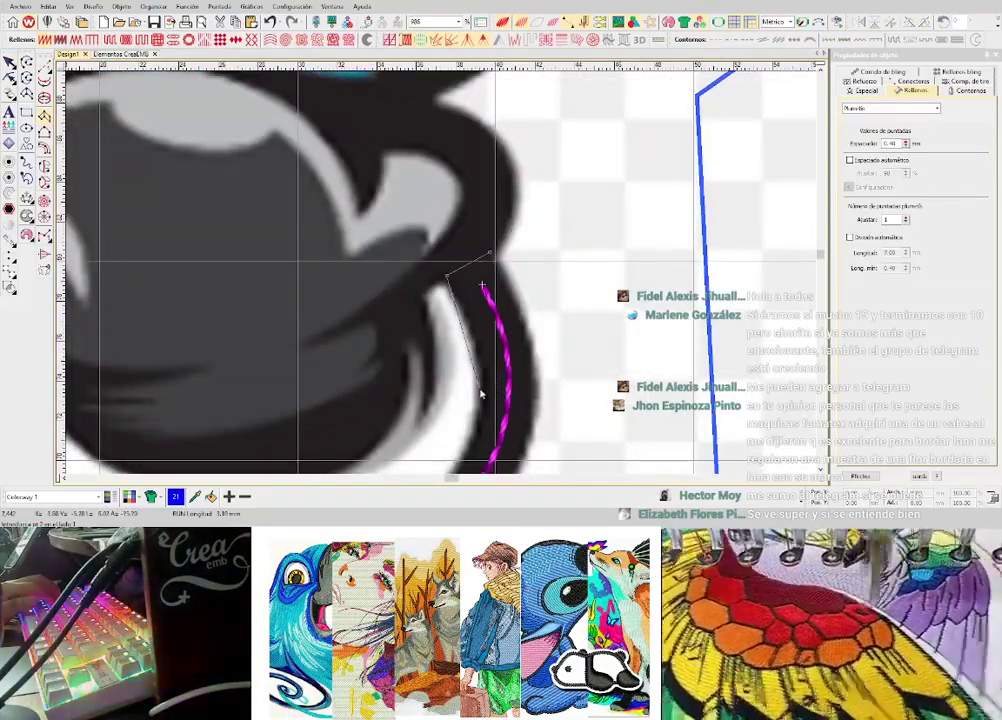
click(480, 385)
right_click(529, 384)
scroll(529, 384, down, 1)
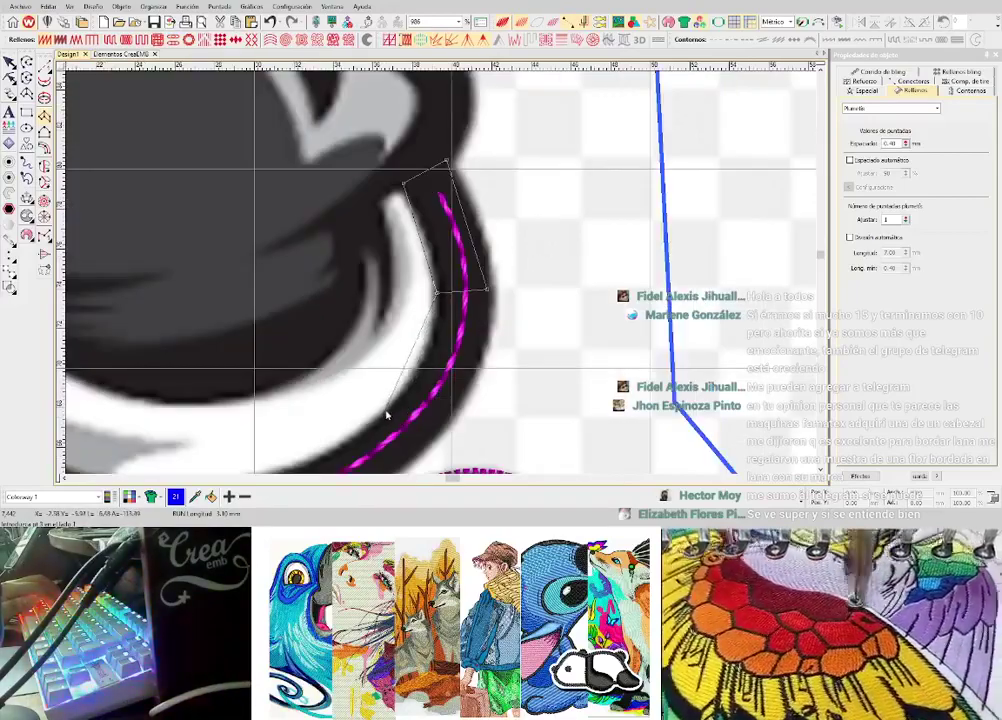
- Continue the nose ring column with curved point pairs around the lower right bend and along the underside
right_click(387, 412)
scroll(388, 412, down, 1)
right_click(428, 357)
right_click(220, 394)
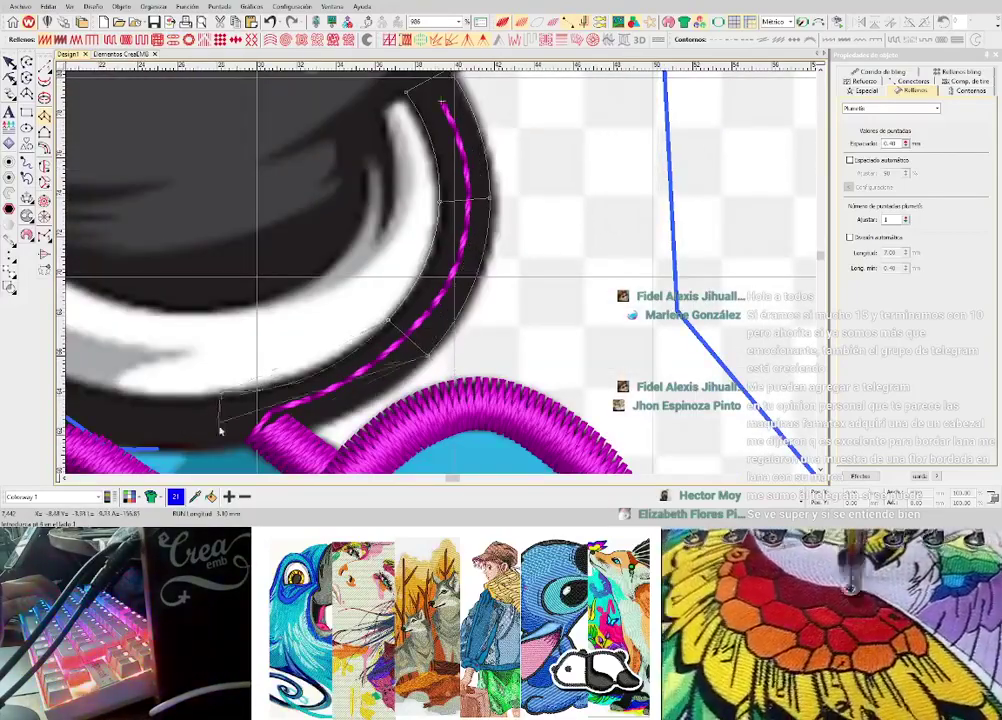
click(326, 355)
scroll(262, 282, down, 2)
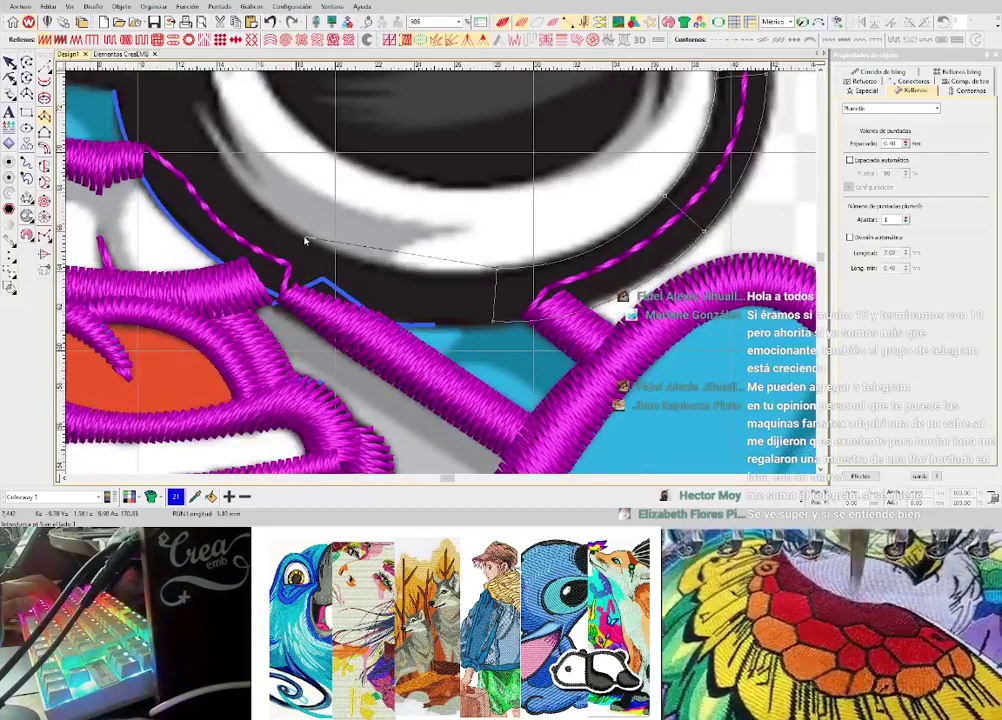
- Carry the nose ring column up its left side beside the mouth and finish it at the cheek's corner
right_click(261, 286)
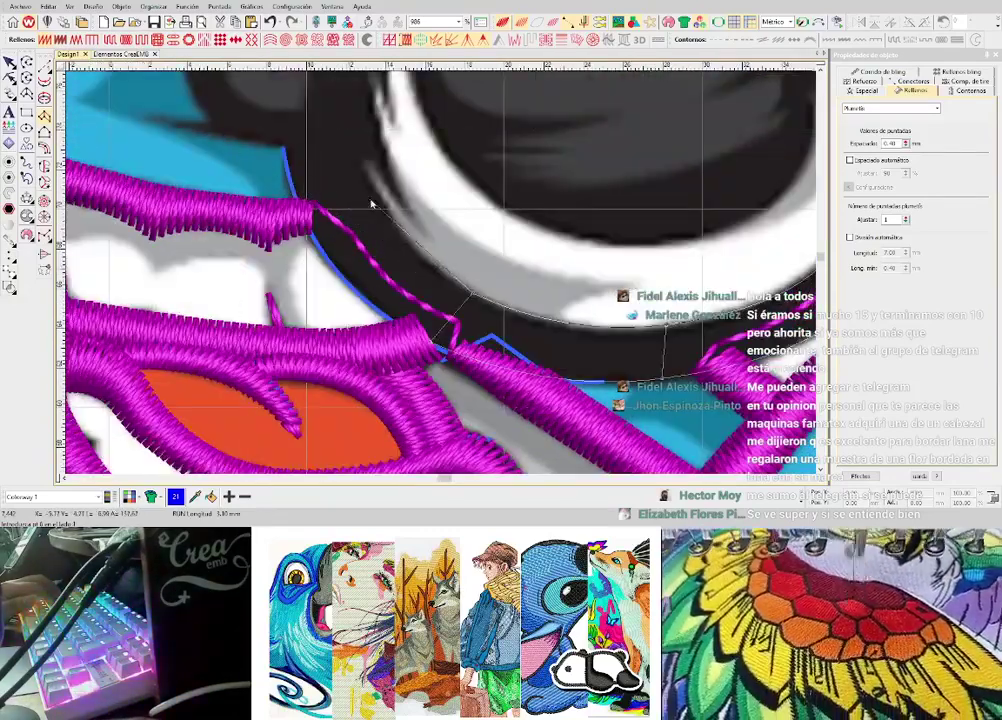
click(375, 199)
scroll(400, 202, down, 2)
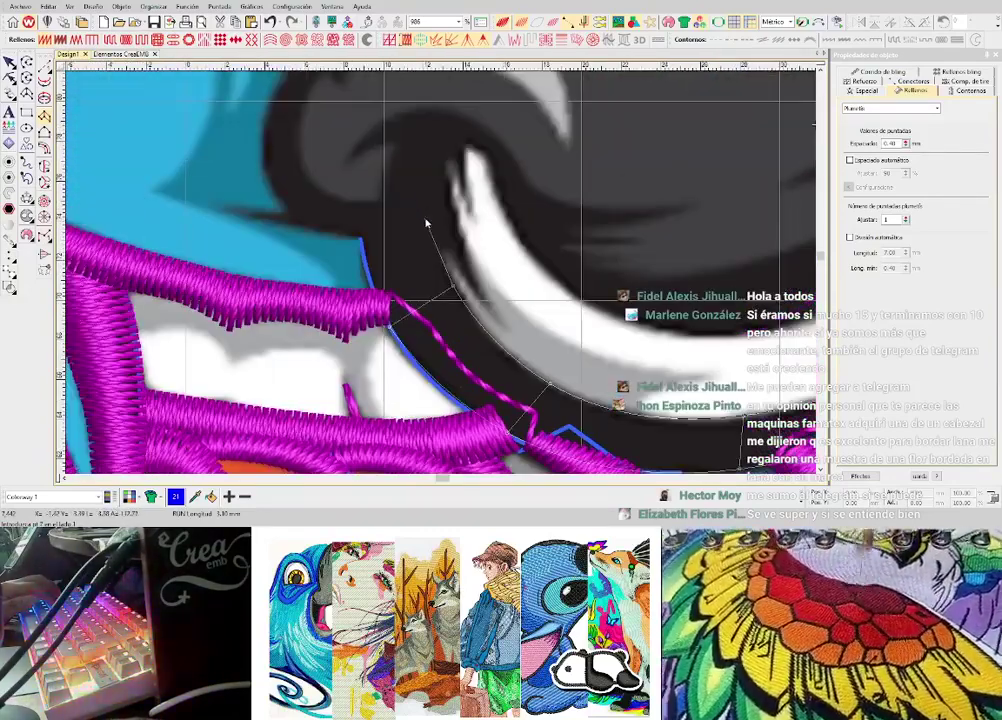
click(428, 220)
click(363, 238)
key(Return)
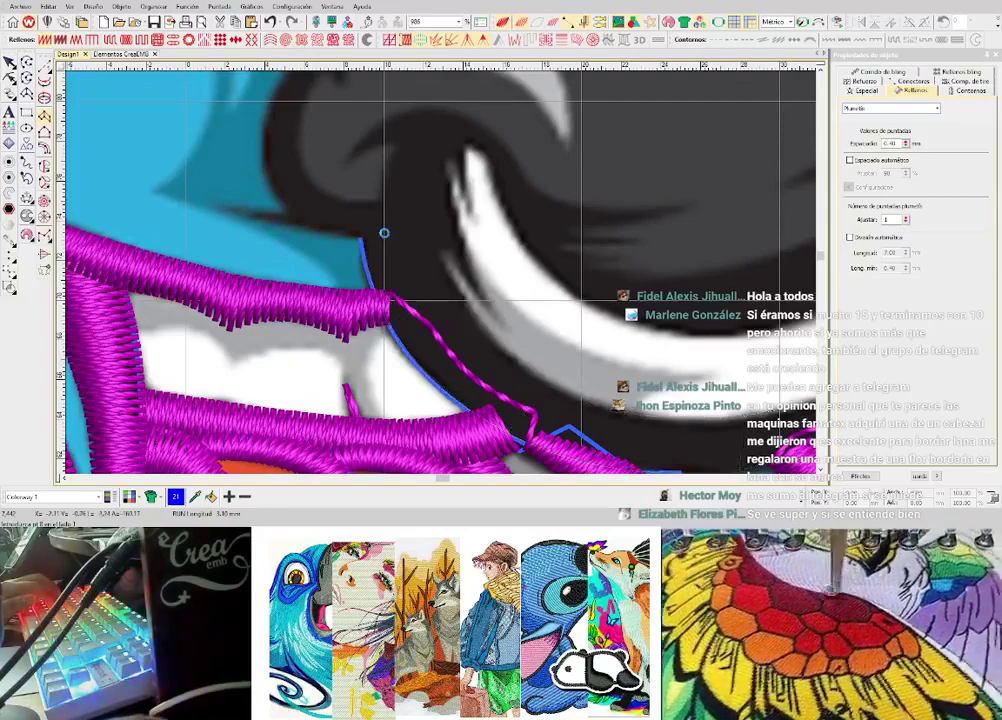
- Run a travel line from the ring column's end across its tip and down the dark sliver on its inner side
scroll(385, 233, down, 1)
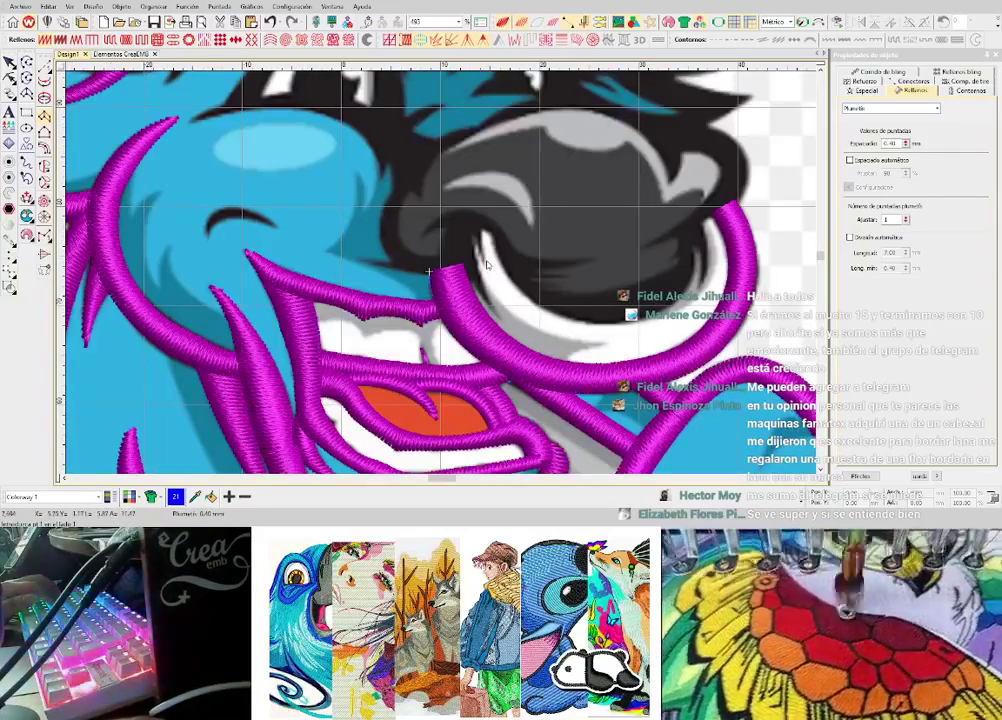
scroll(459, 254, up, 1)
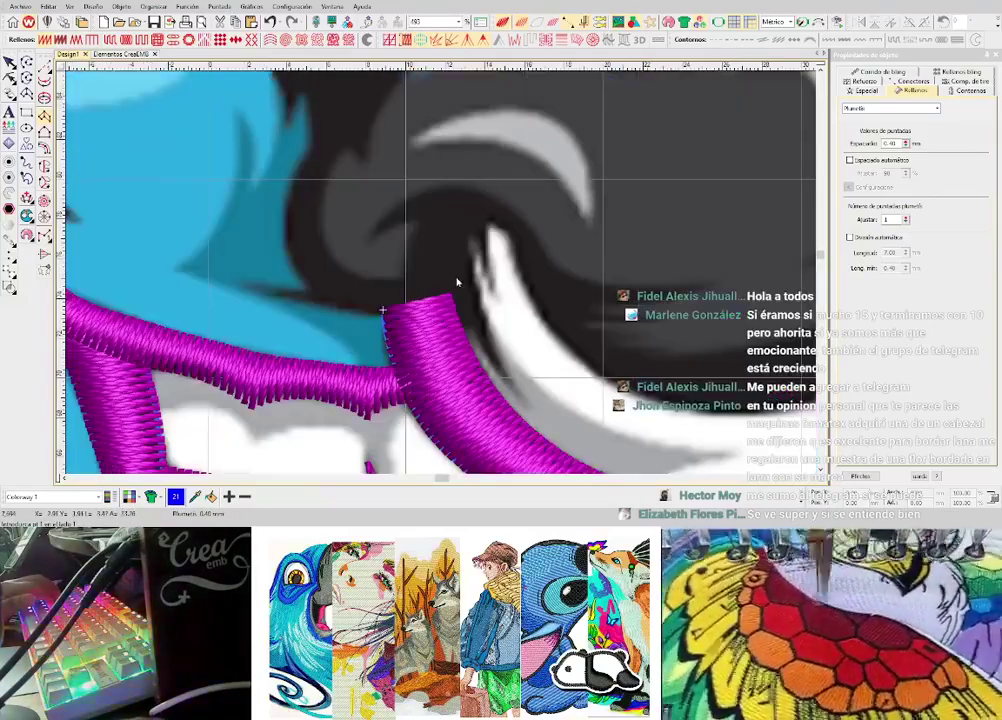
click(44, 66)
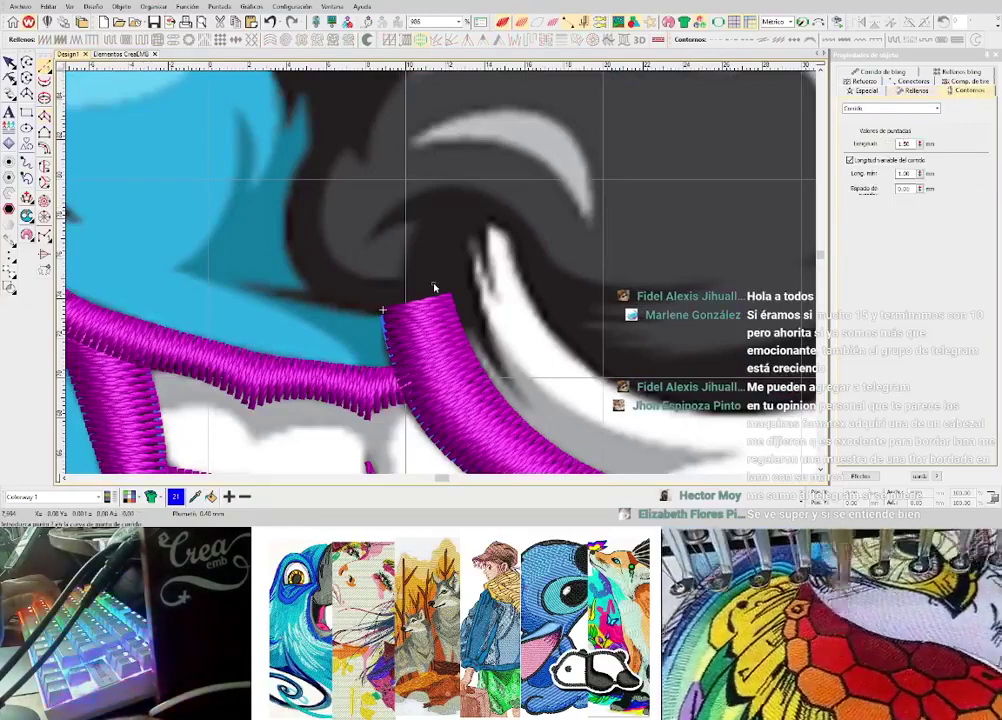
click(433, 286)
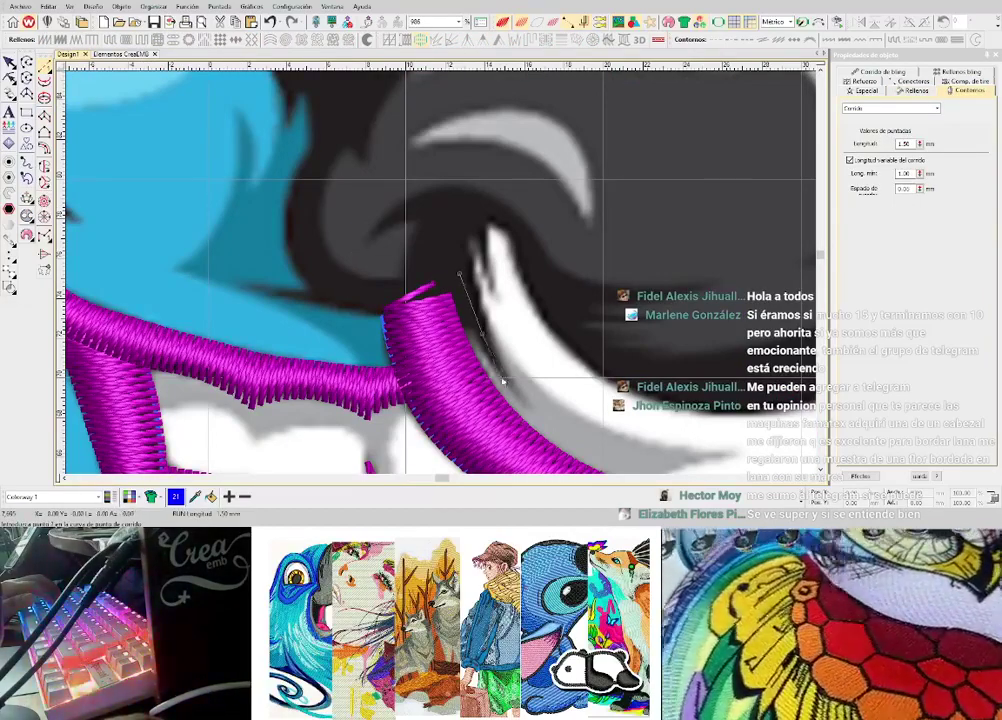
click(517, 392)
key(Return)
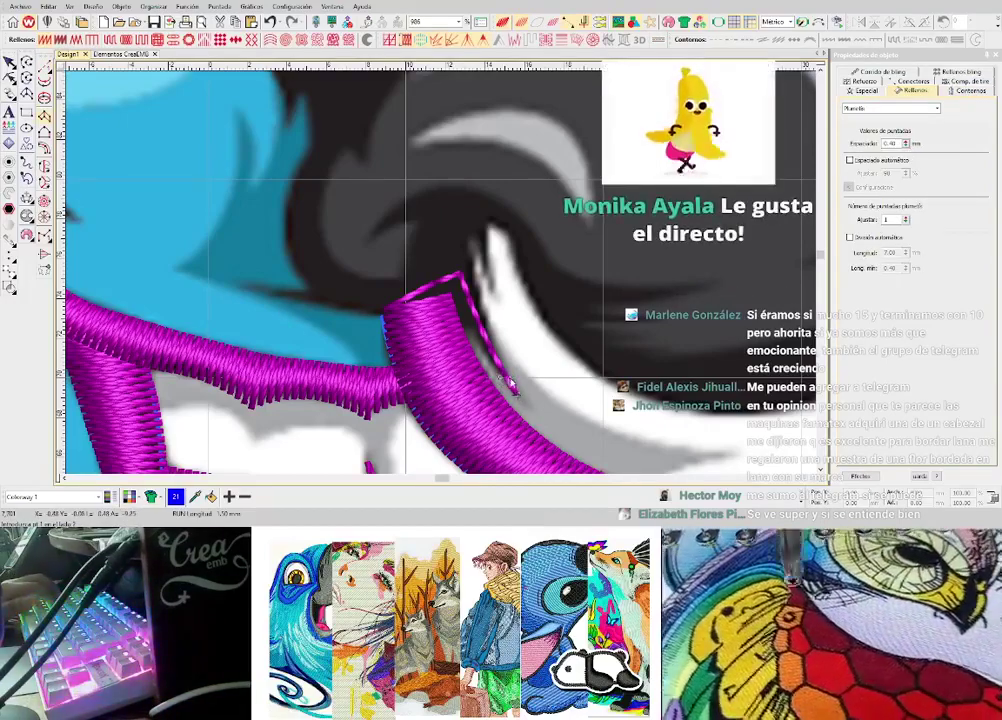
- Digitize a narrow tapering satin column up the dark sliver along the inner side of the nose ring's outline
scroll(514, 390, up, 2)
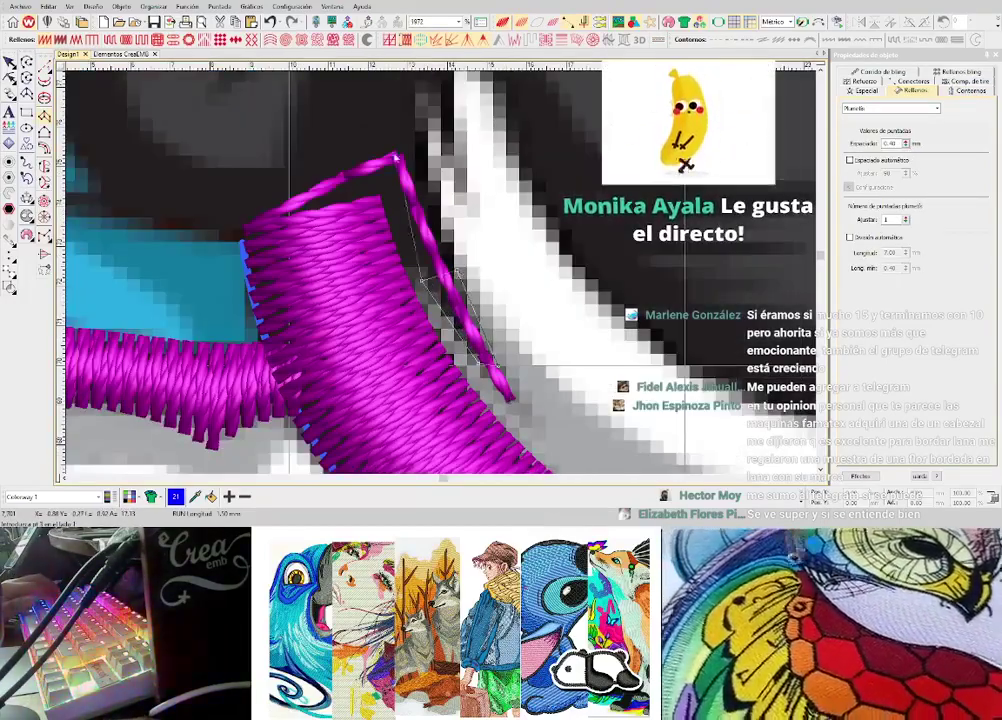
scroll(395, 158, down, 2)
scroll(441, 267, up, 2)
click(384, 209)
click(444, 160)
key(Return)
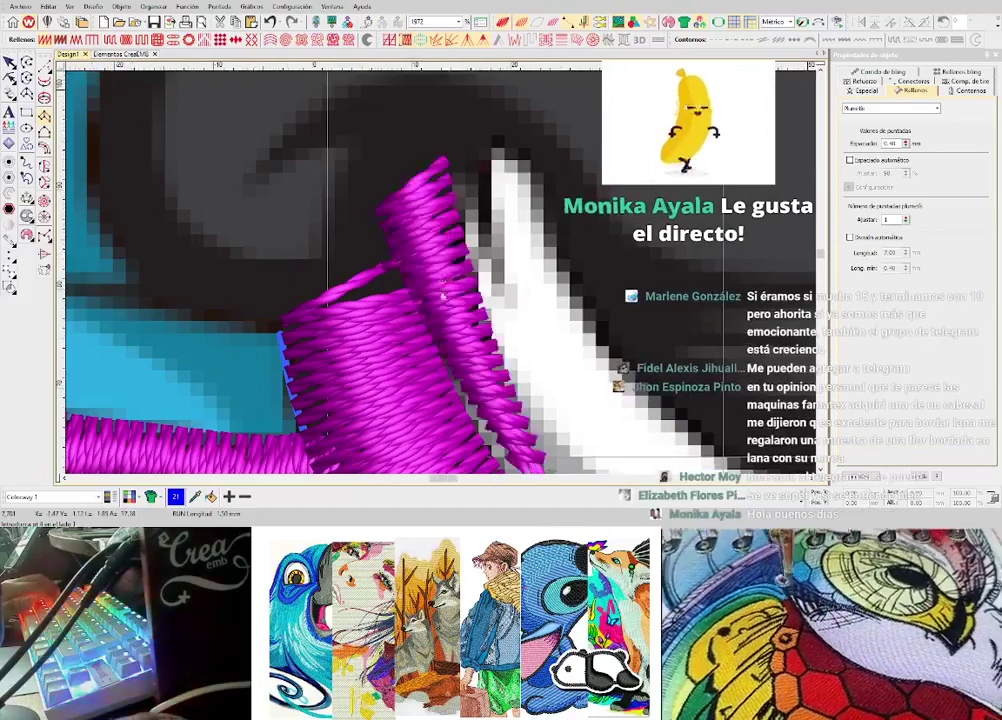
- Run a travel line from the sliver column's upper end over to the ring's white tip and down its edge
scroll(444, 298, down, 2)
scroll(443, 275, up, 1)
key(space)
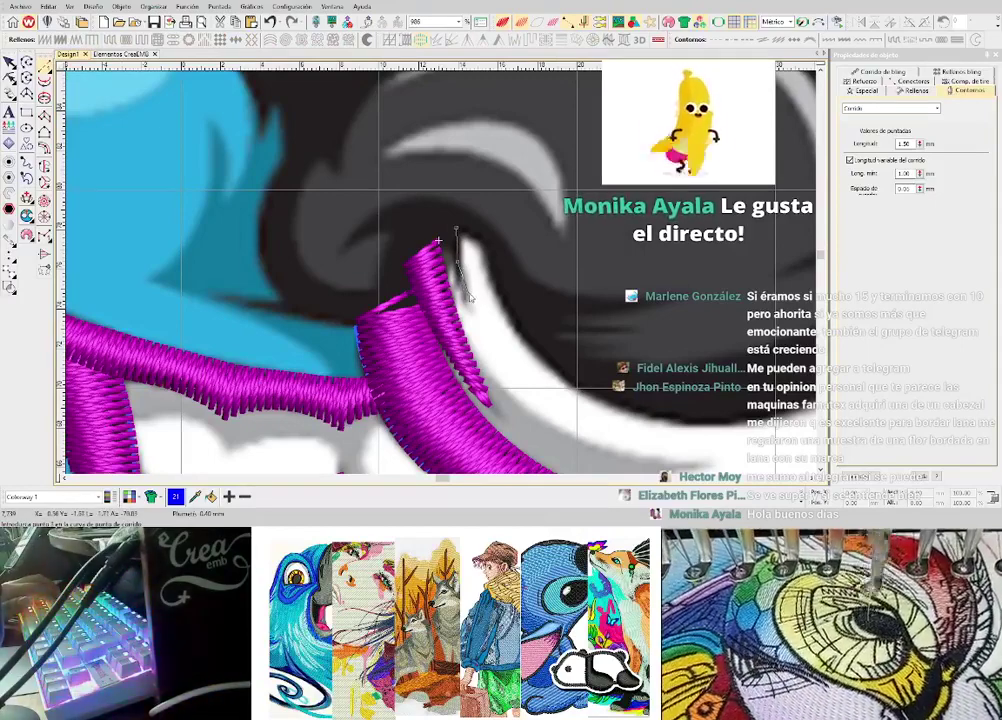
scroll(465, 301, up, 3)
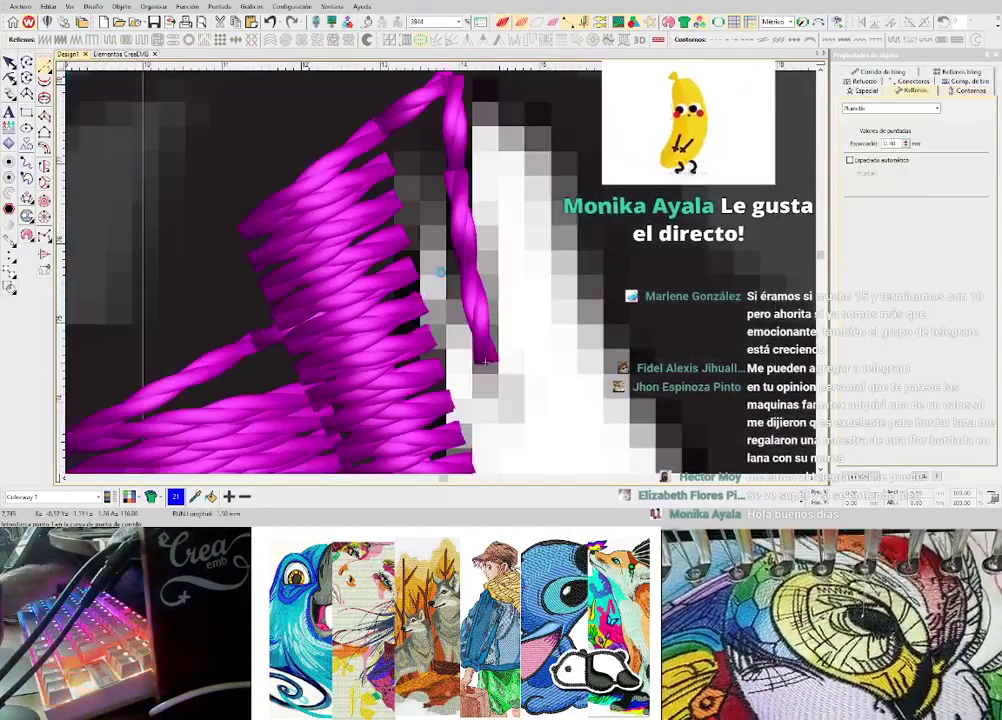
- Digitize a small satin column over the second travel line, up to the white tip of the nose ring
click(490, 298)
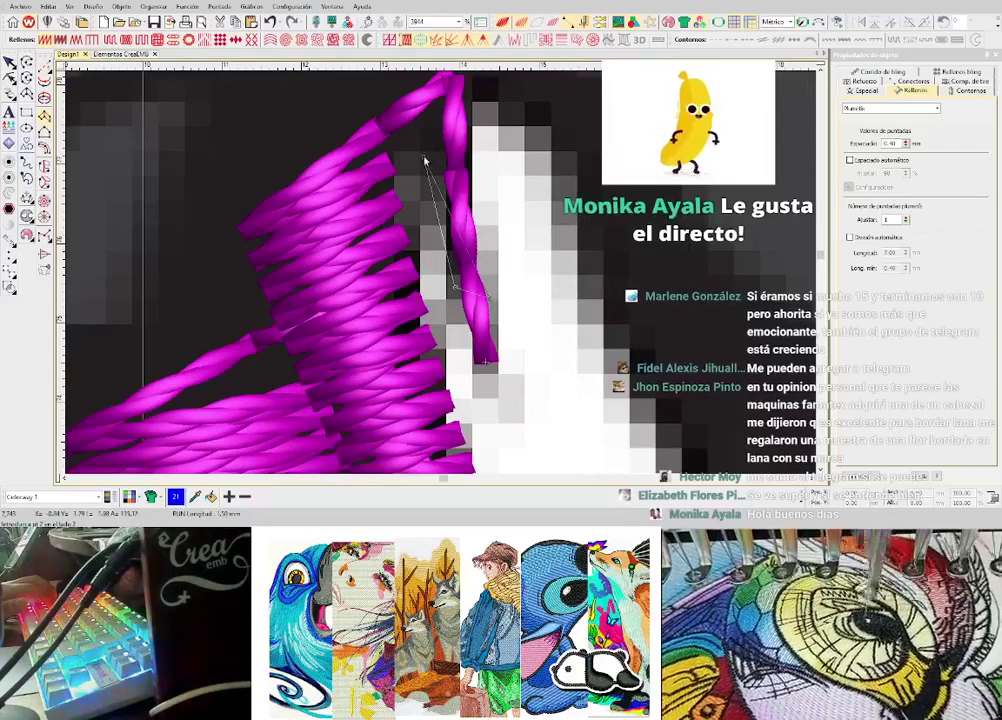
click(424, 157)
click(473, 157)
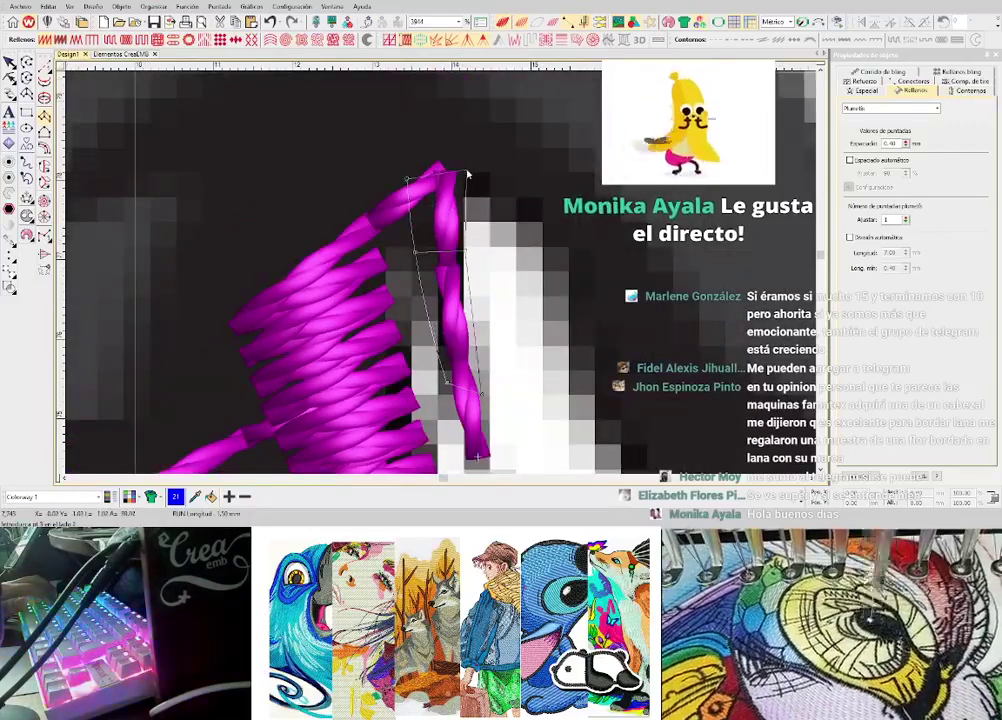
scroll(449, 245, down, 2)
scroll(449, 245, down, 2)
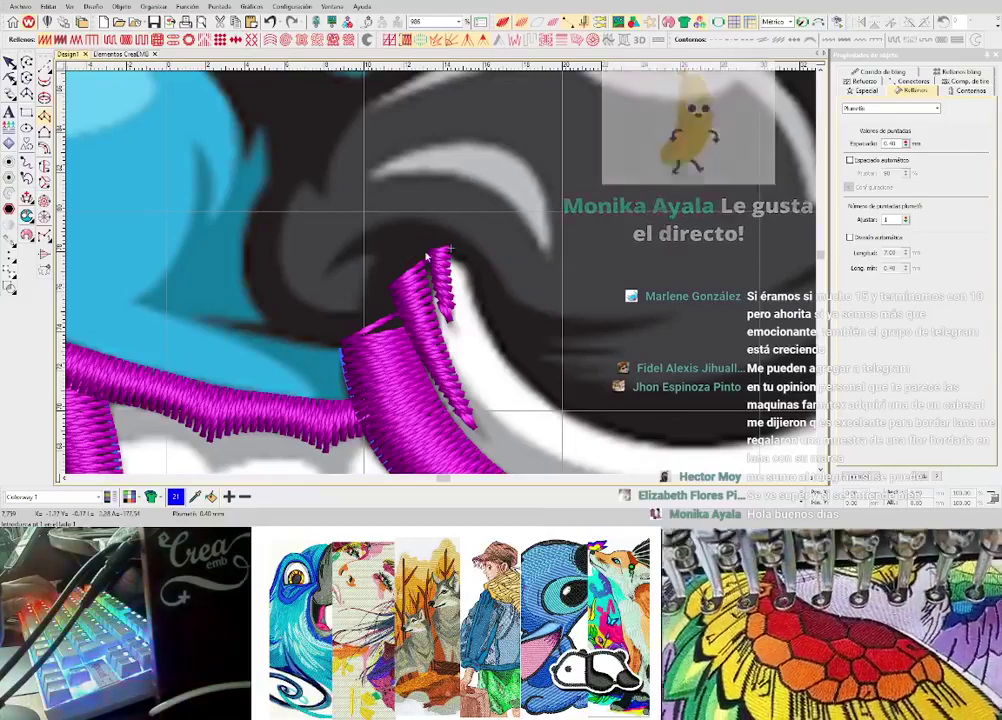
- Draw a curved vector guide from the notch beside the nostril's light highlight up to the teal streaks under the far eye
scroll(455, 290, down, 2)
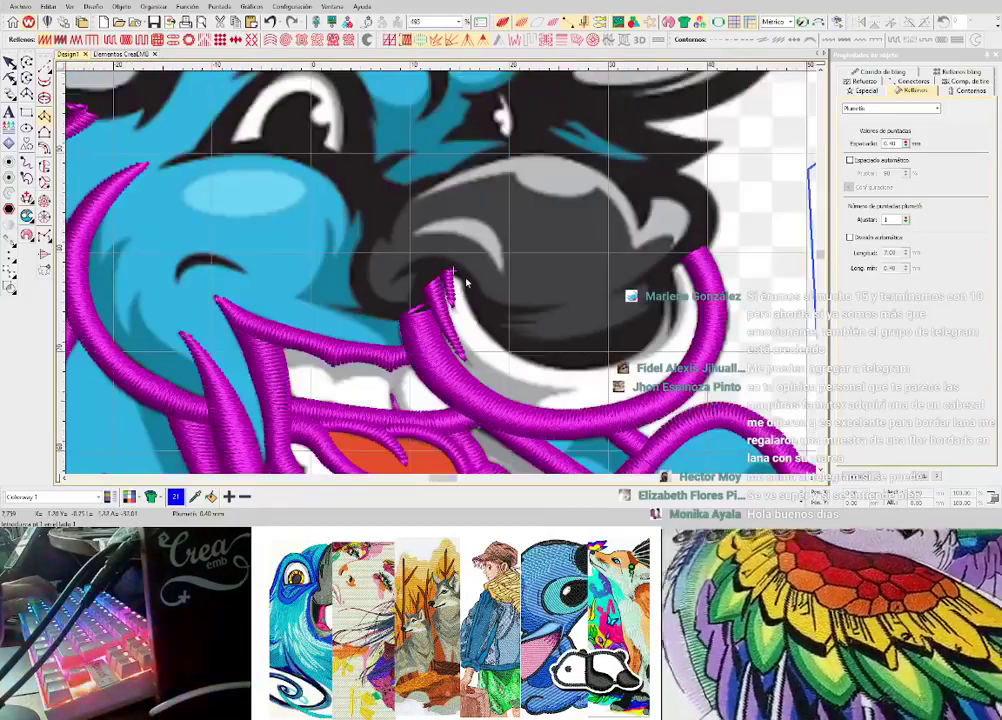
scroll(463, 288, down, 2)
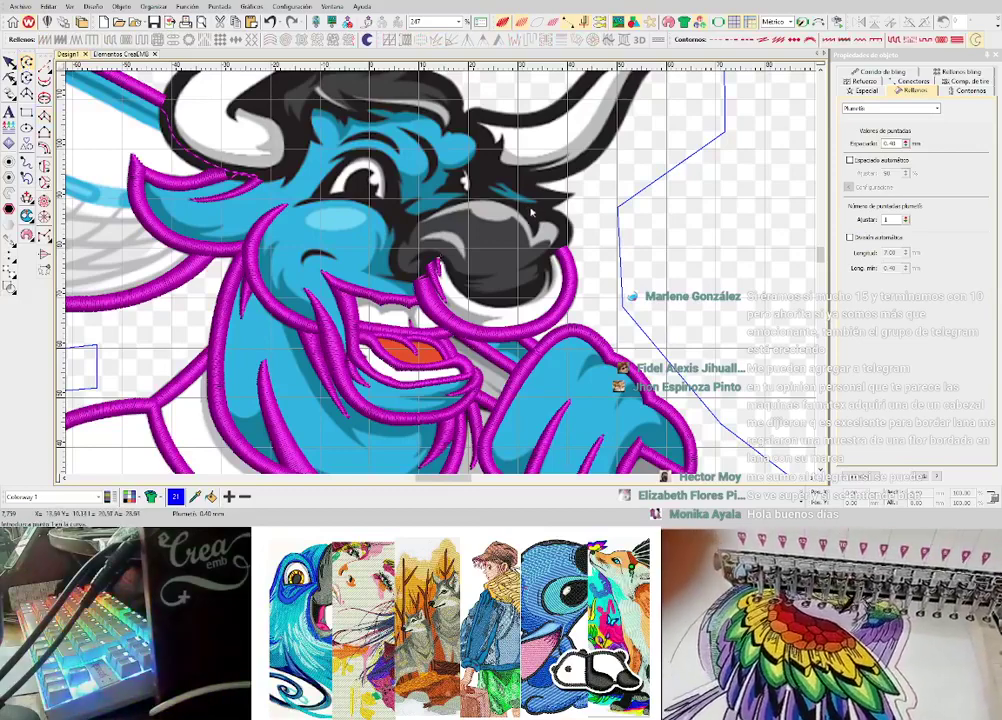
scroll(450, 280, up, 2)
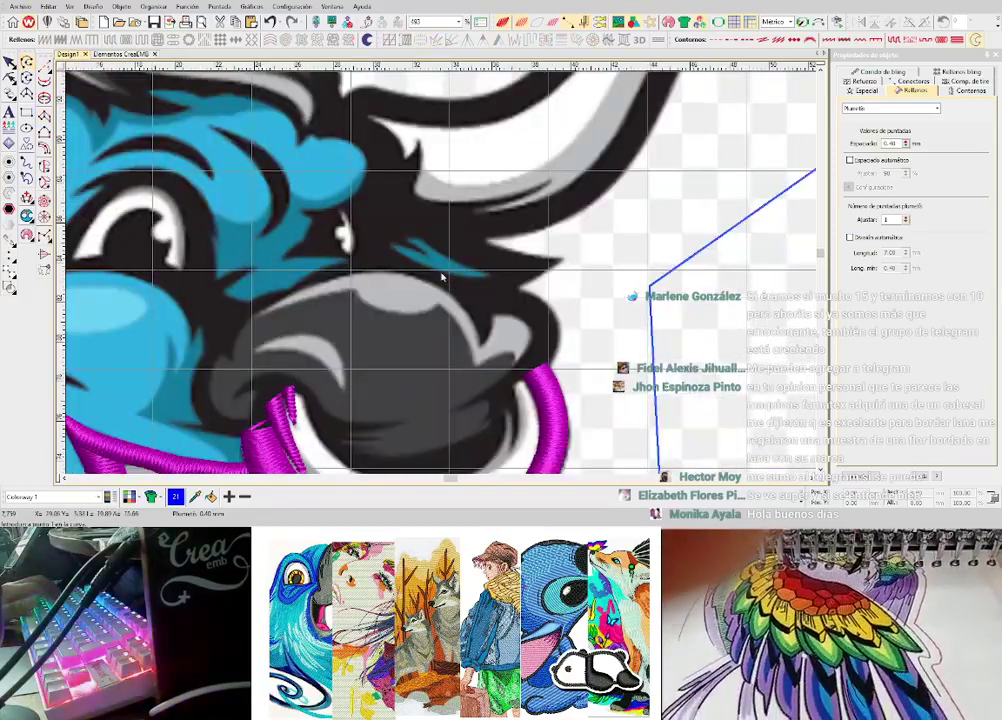
scroll(443, 294, up, 3)
click(437, 299)
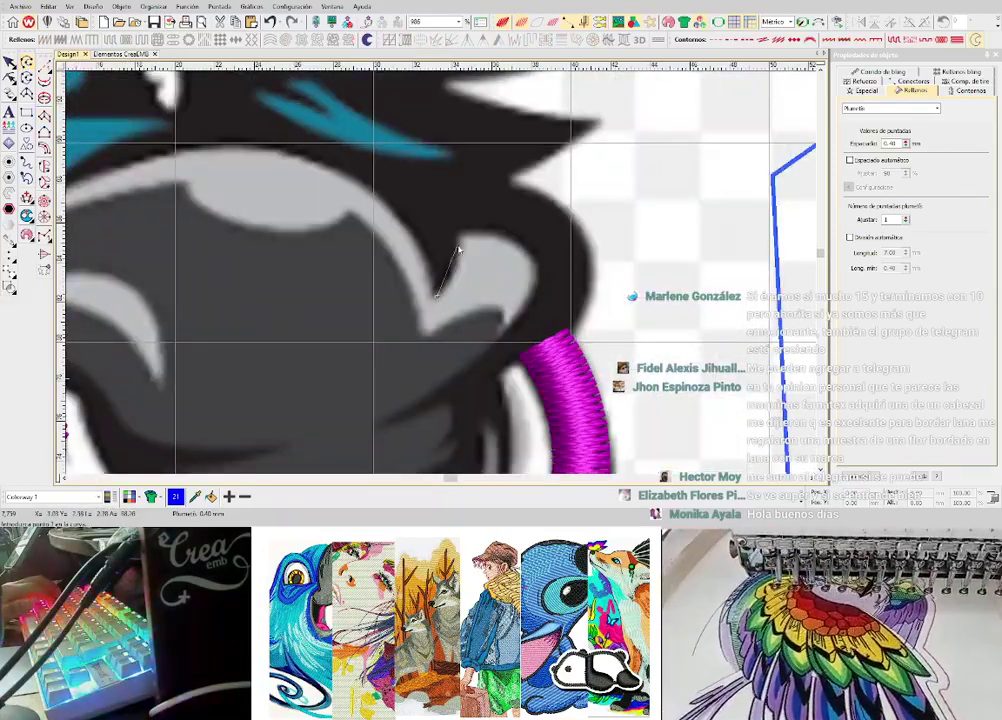
right_click(440, 190)
click(380, 156)
key(Return)
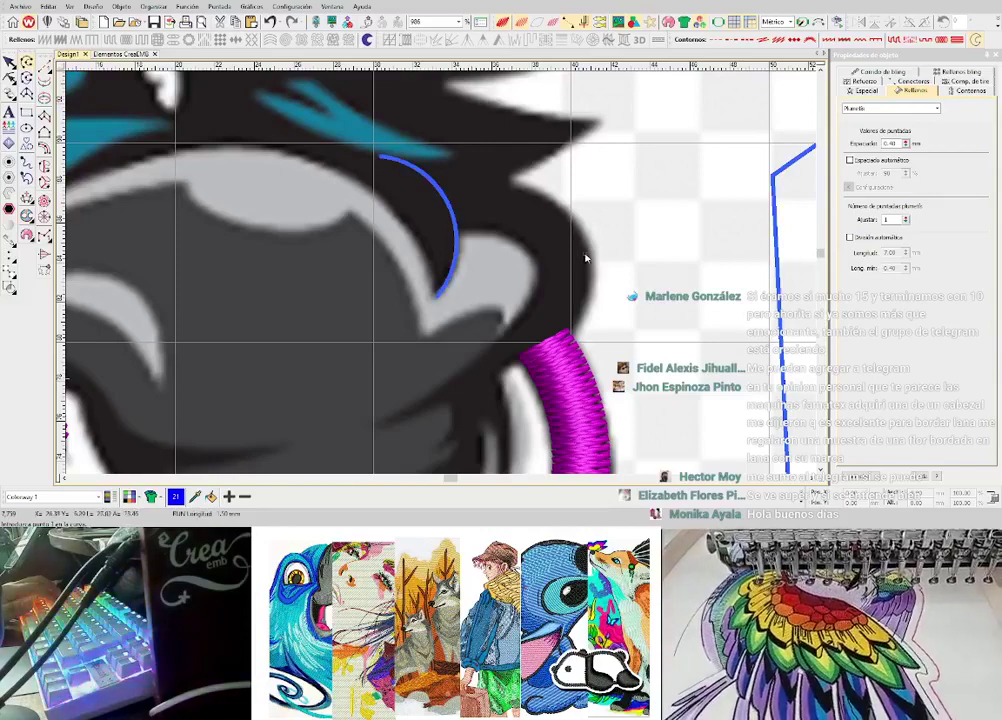
- Draw two guide curves, one along the nostril's upper outer edge and one along the teal streak into the cheek tuft
click(421, 187)
key(Return)
click(342, 102)
right_click(445, 145)
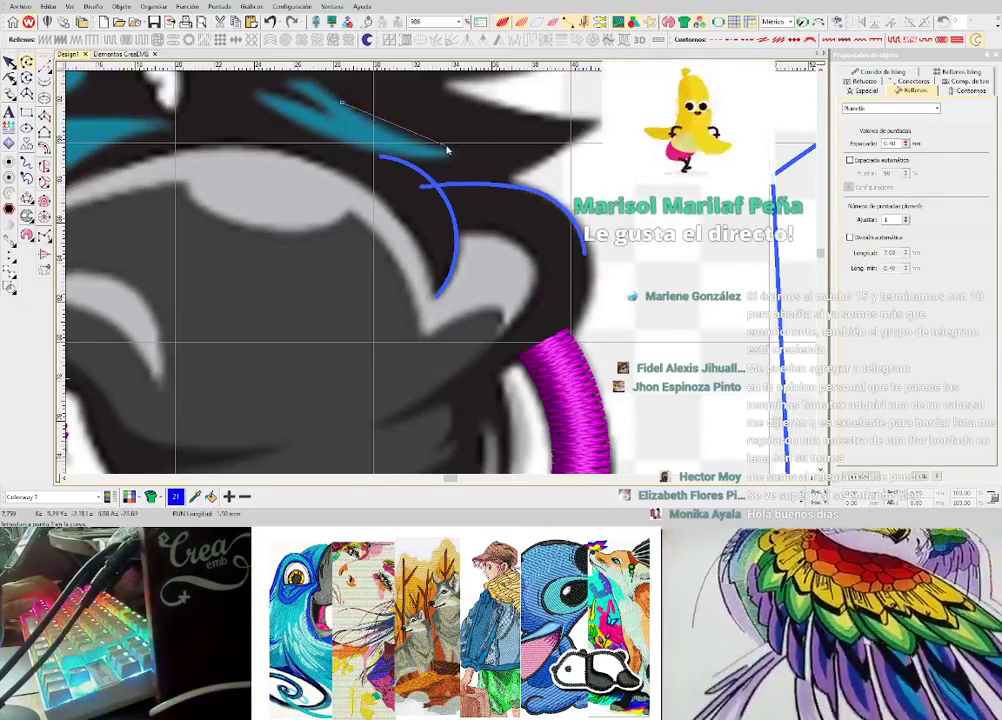
click(526, 148)
key(Return)
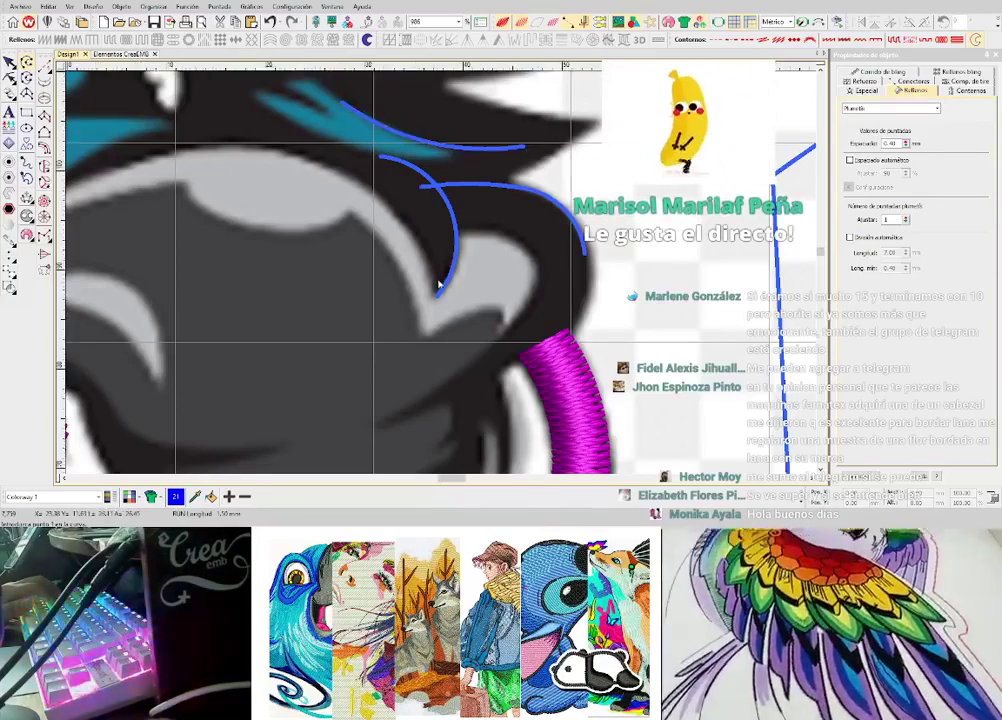
- Draw a guide curve over the top of the snout, from the teal patch to the teal streaks
key(shift+z)
scroll(440, 280, up, 2)
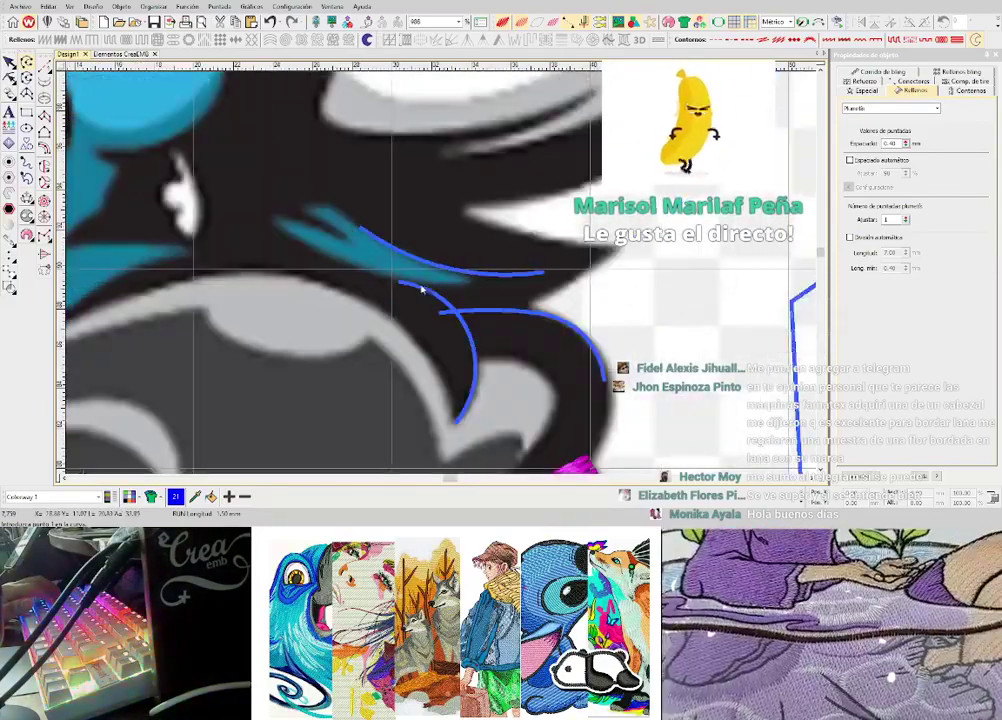
scroll(290, 276, down, 2)
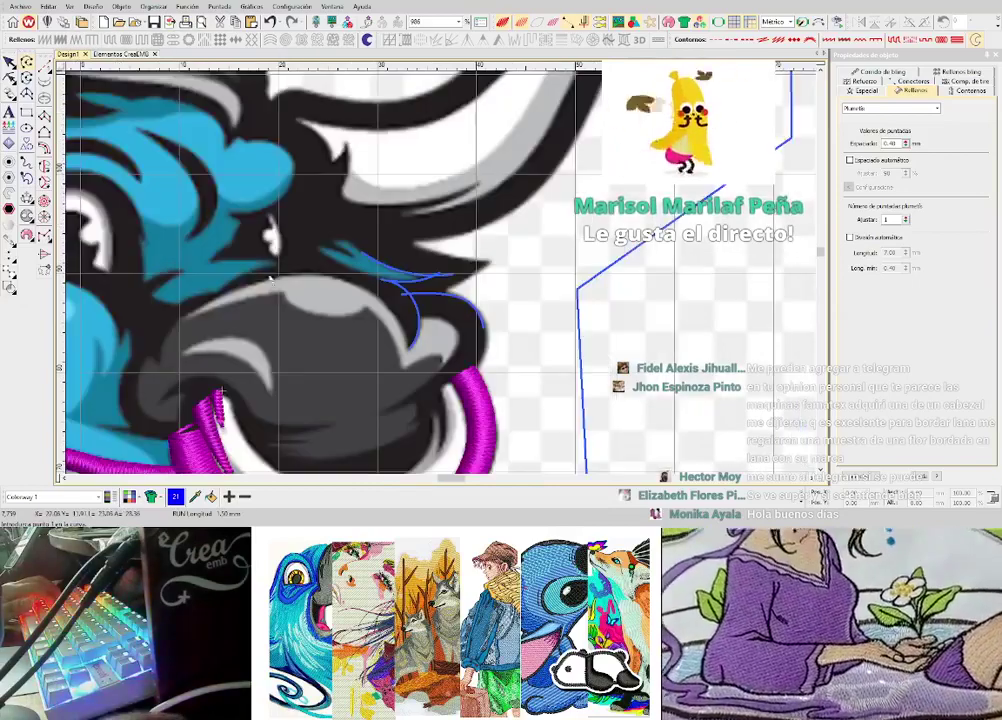
scroll(477, 287, up, 3)
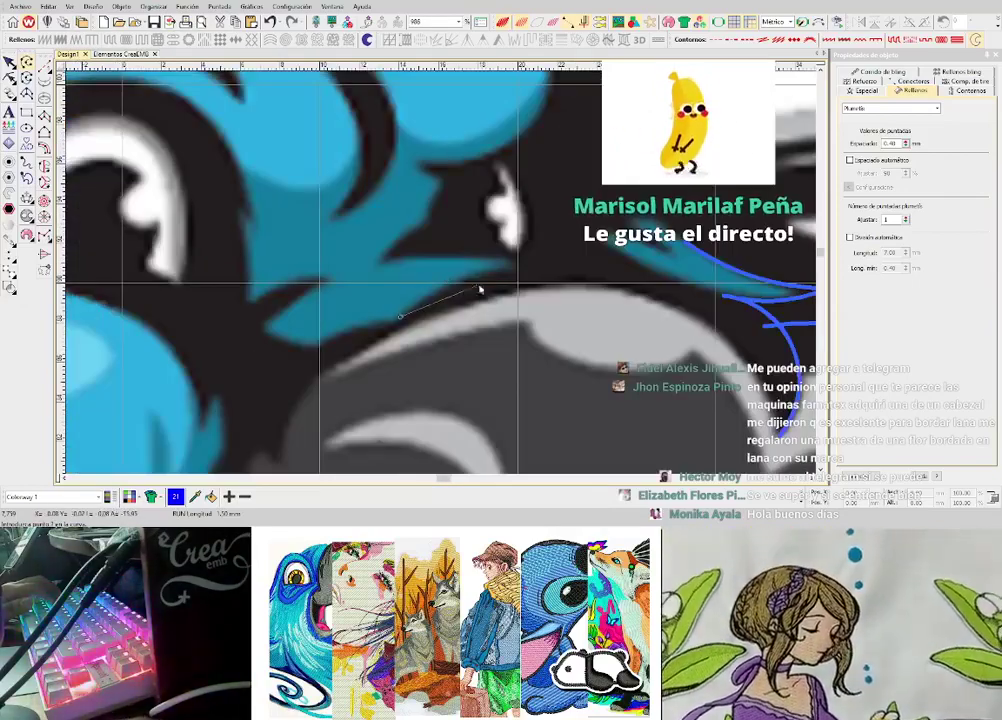
scroll(440, 280, down, 3)
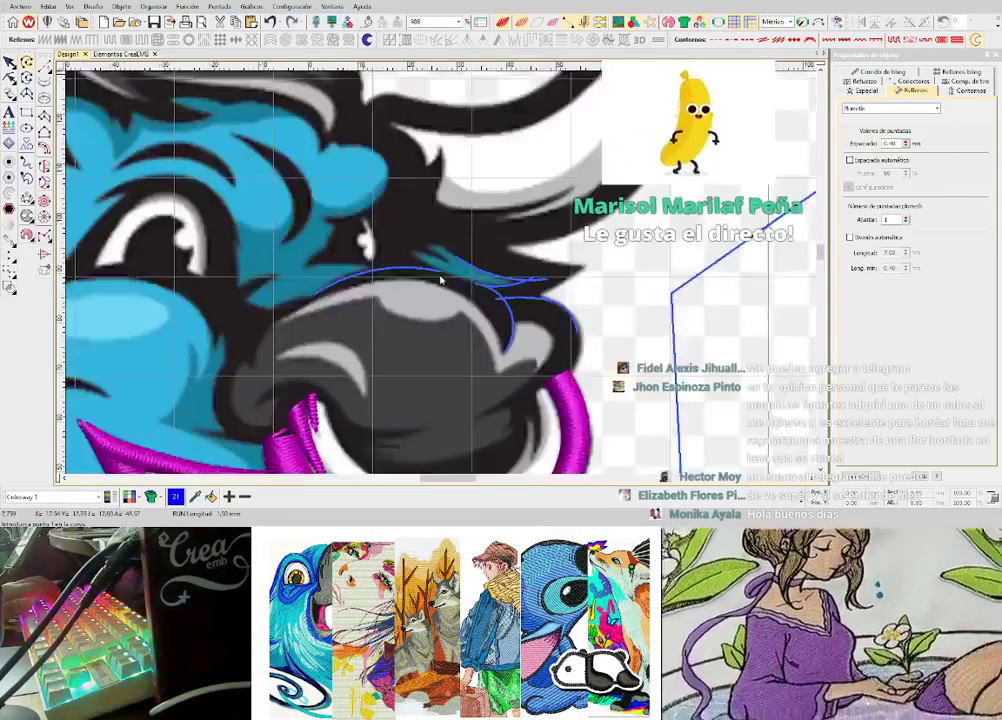
- Draw guide curves down the outer side of the far eye and around the underside of the blue brow above it
scroll(440, 280, down, 3)
scroll(445, 262, up, 5)
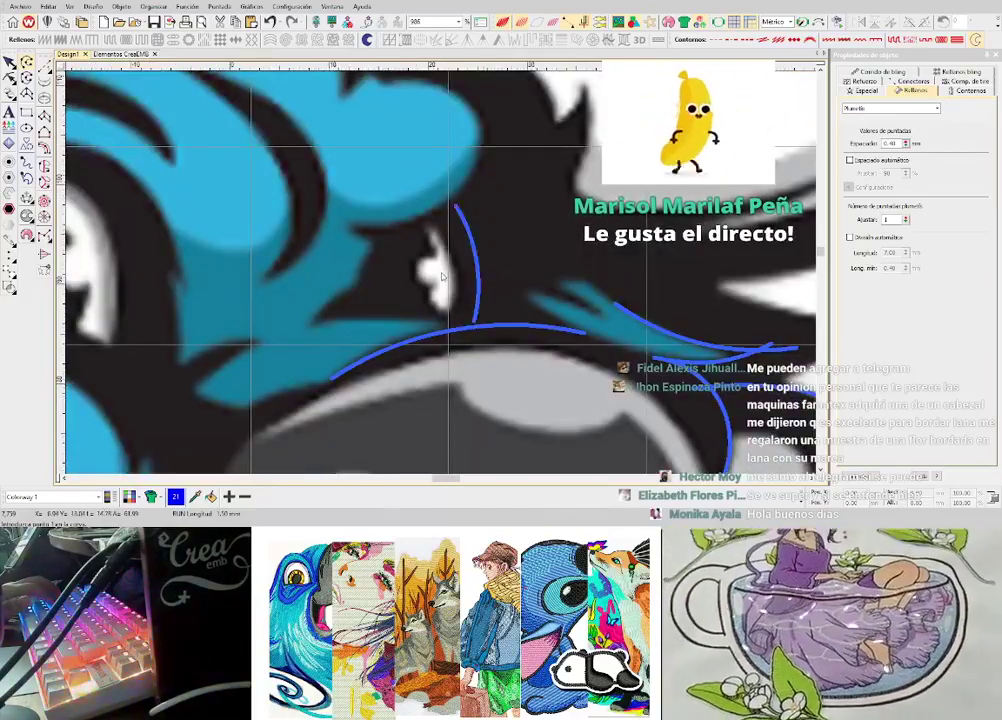
scroll(425, 258, down, 5)
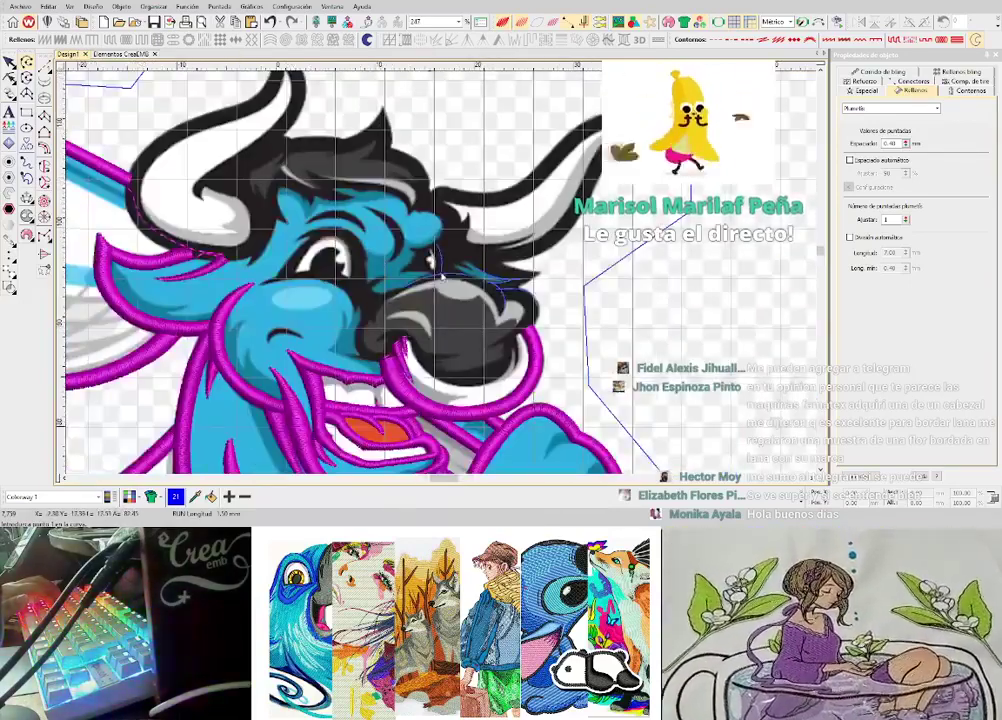
scroll(424, 270, up, 5)
right_click(378, 308)
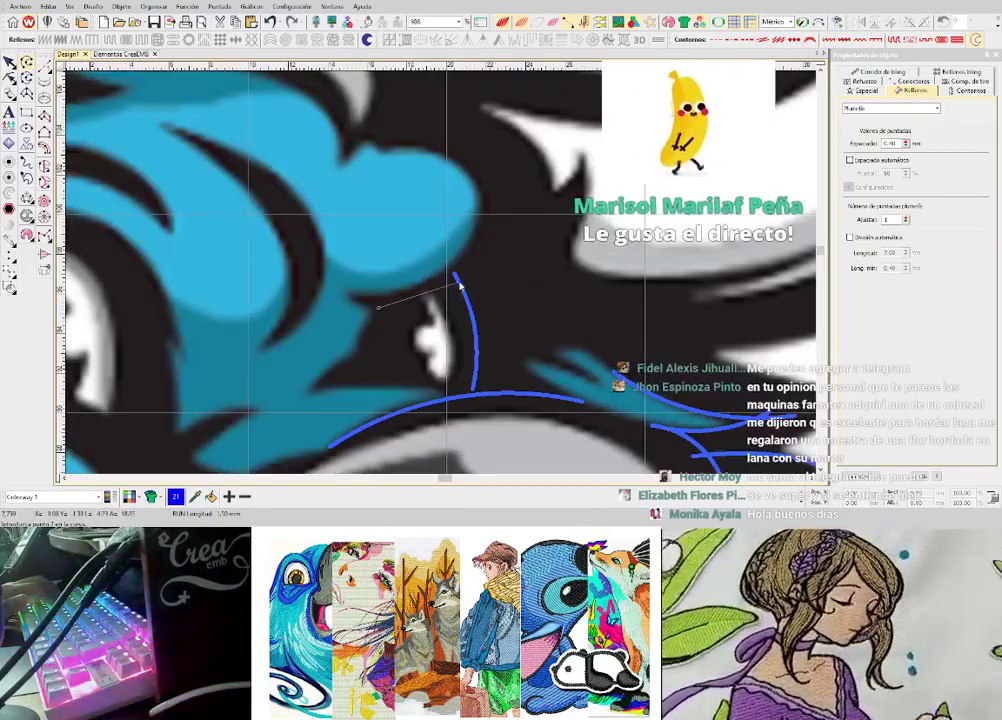
right_click(459, 281)
right_click(501, 220)
key(Return)
- Draw a guide curve from the fur notch below the far horn past the teal streaks, and another parallel to the far eye's curve
scroll(443, 280, down, 5)
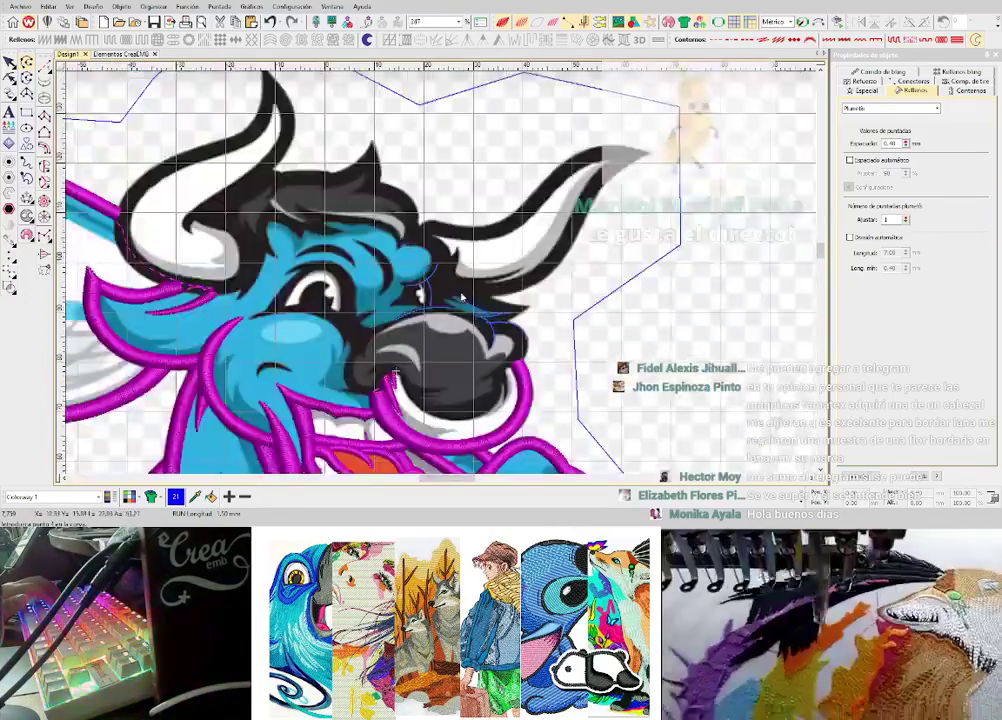
scroll(442, 278, up, 3)
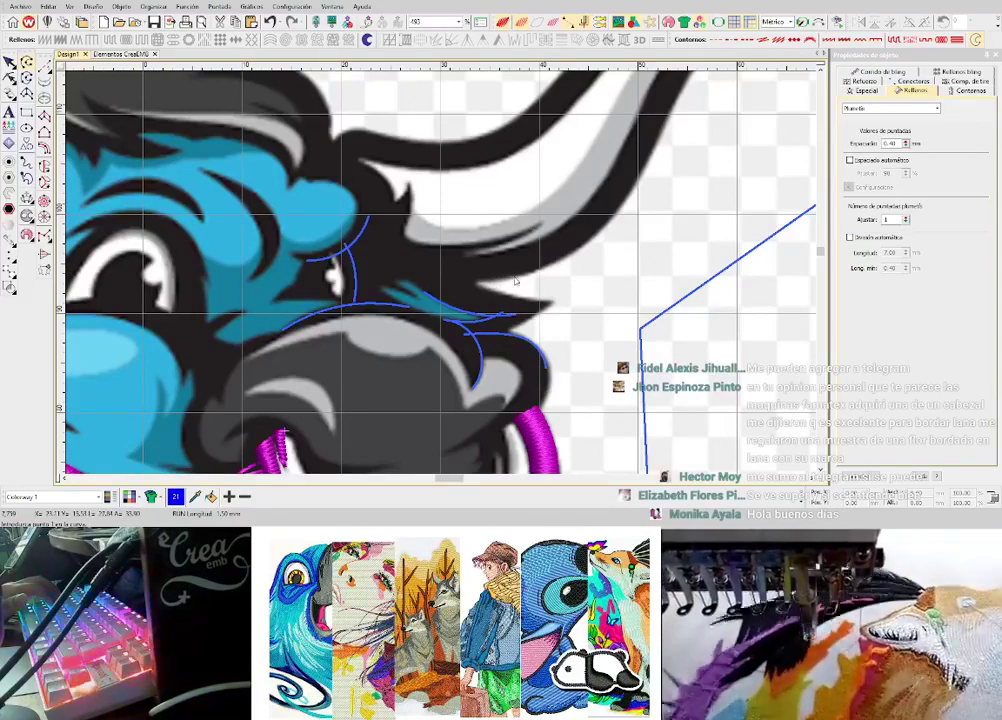
right_click(514, 278)
right_click(461, 282)
right_click(383, 272)
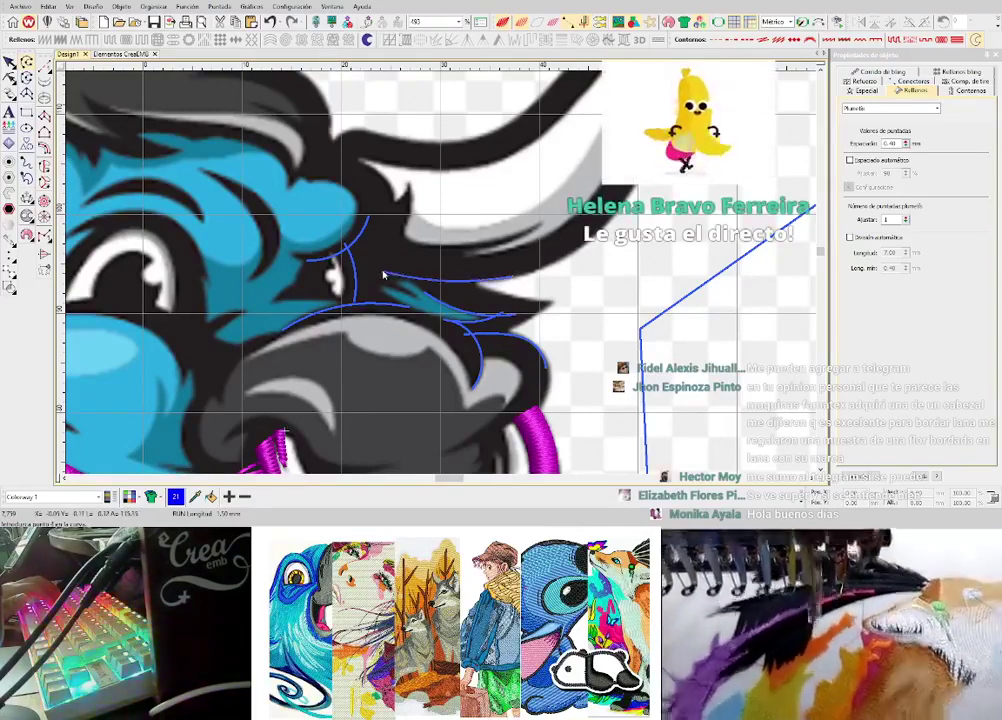
scroll(450, 295, up, 3)
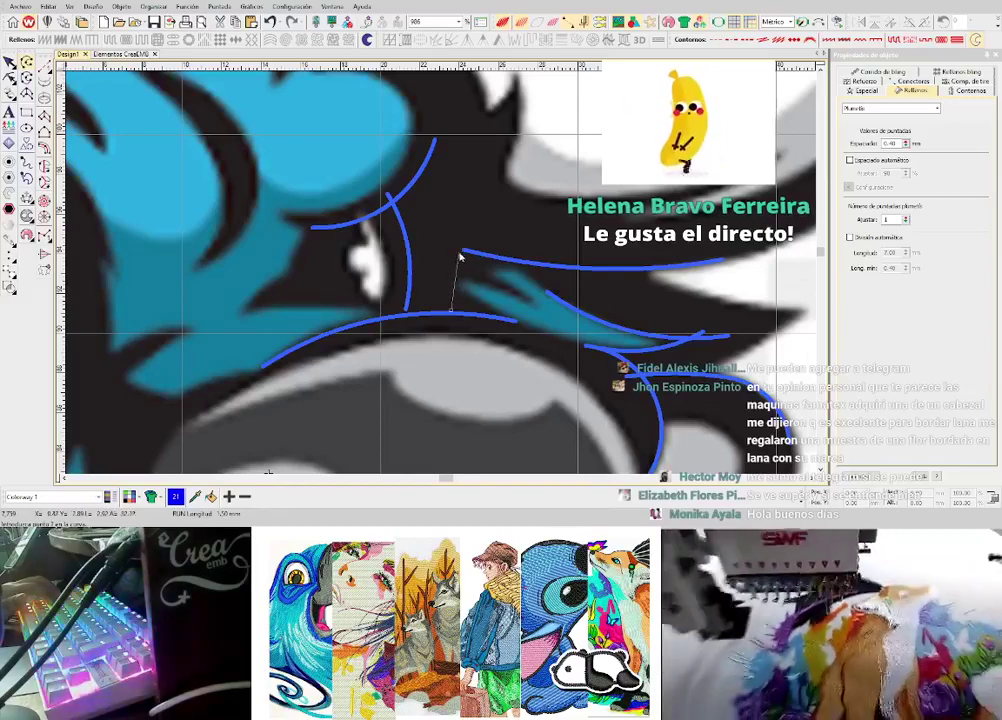
scroll(433, 180, down, 4)
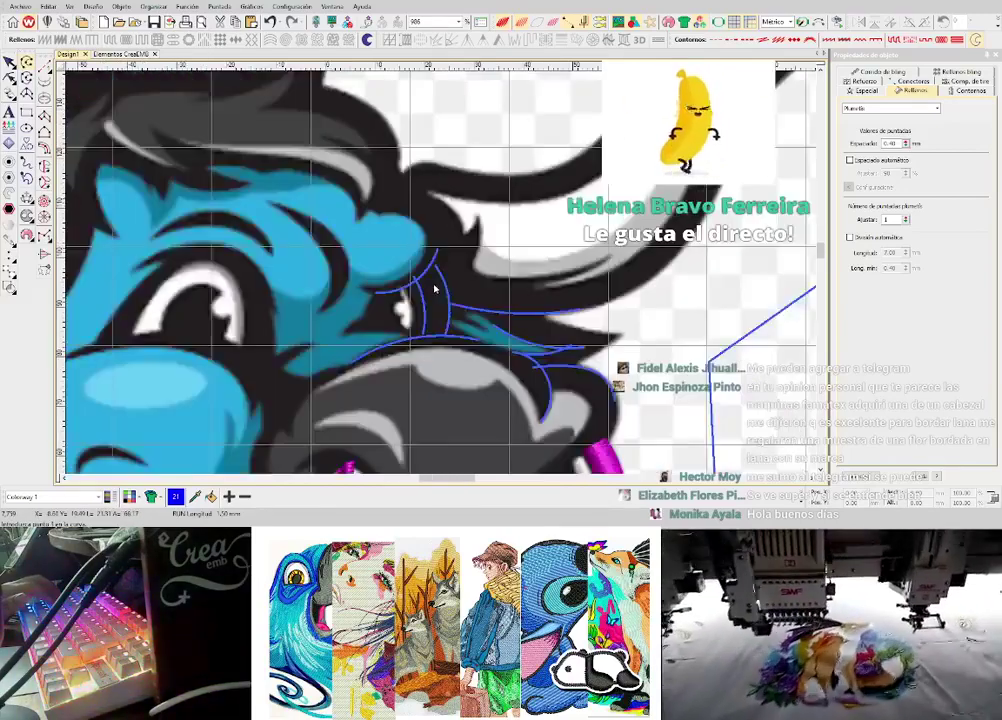
- Draw a bent guide line down the far horn's base and along its lower edge, and shift its corner and curve inward
scroll(447, 227, up, 4)
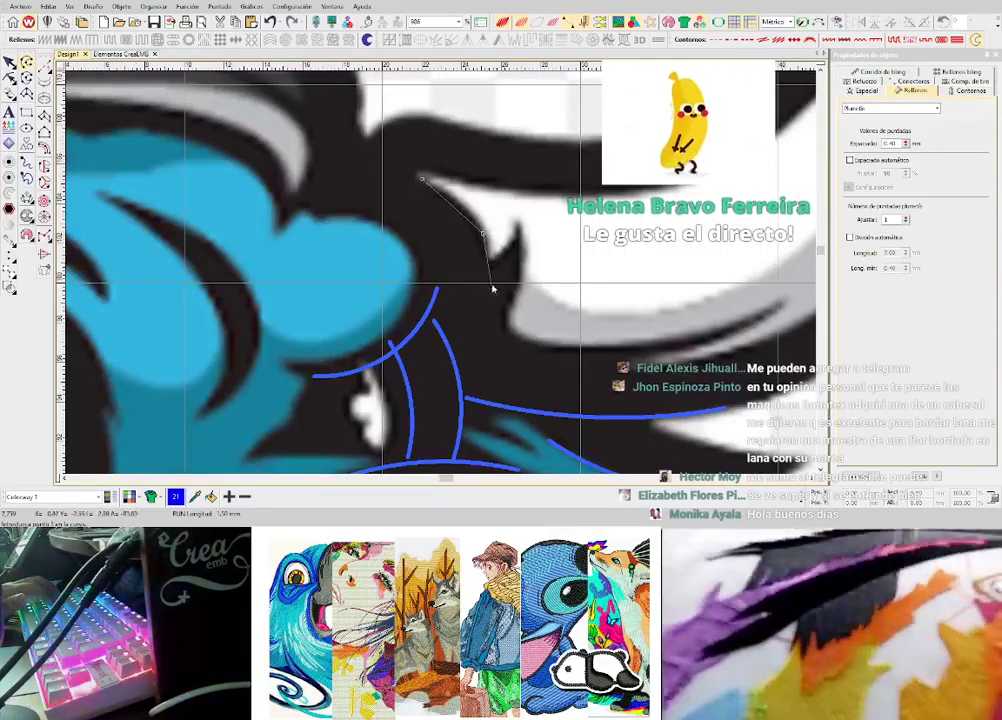
click(484, 336)
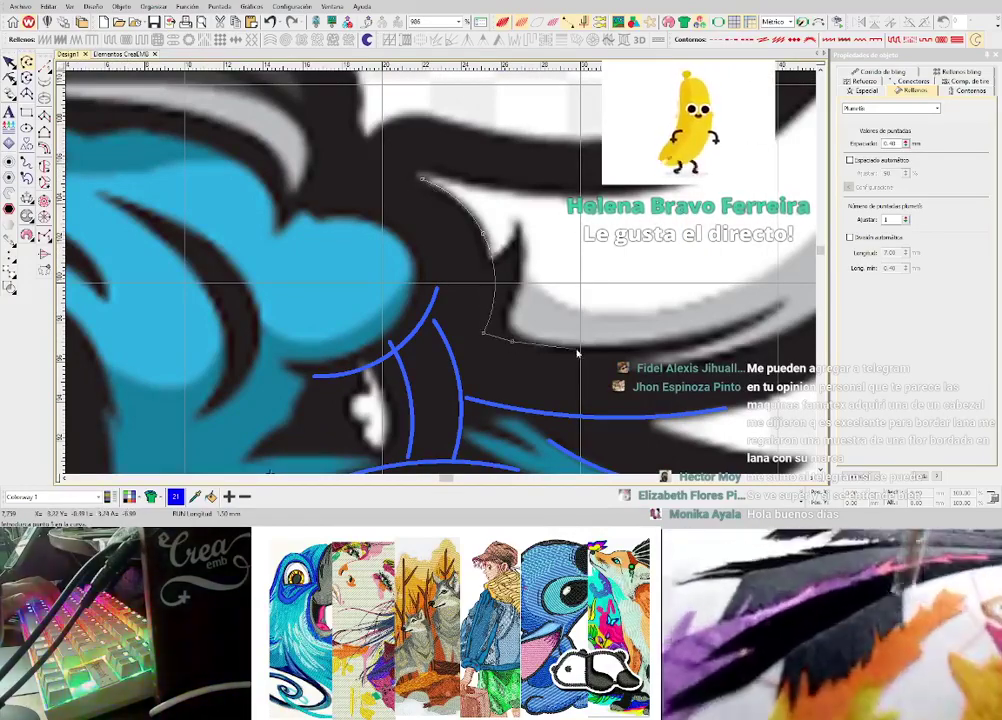
click(577, 352)
key(Return)
key(h)
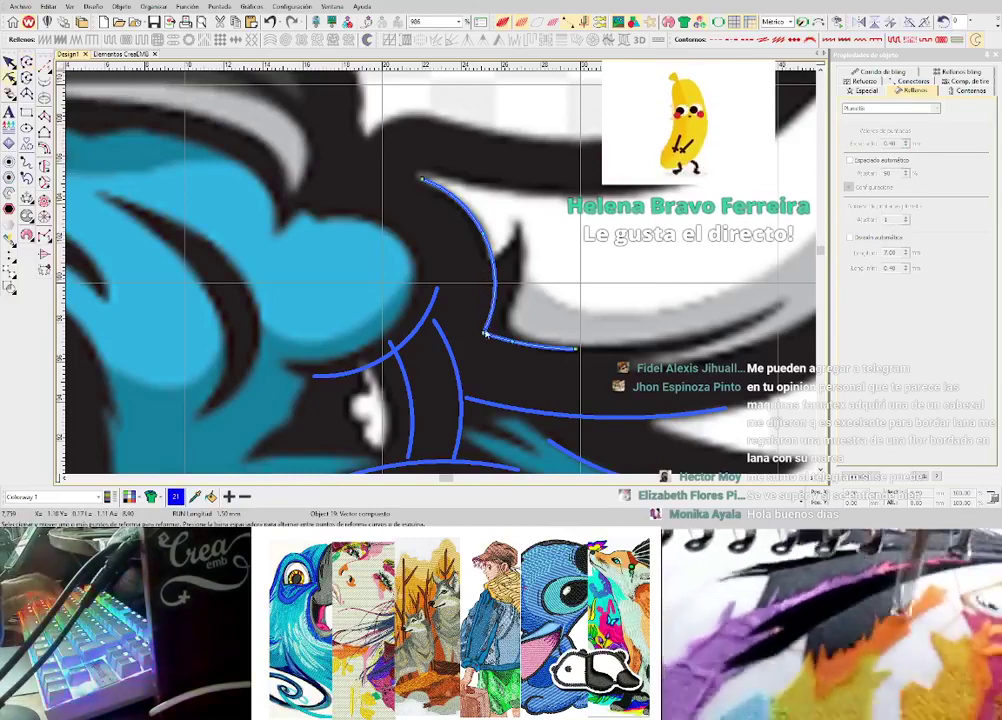
drag(486, 333, 477, 333)
drag(494, 288, 488, 286)
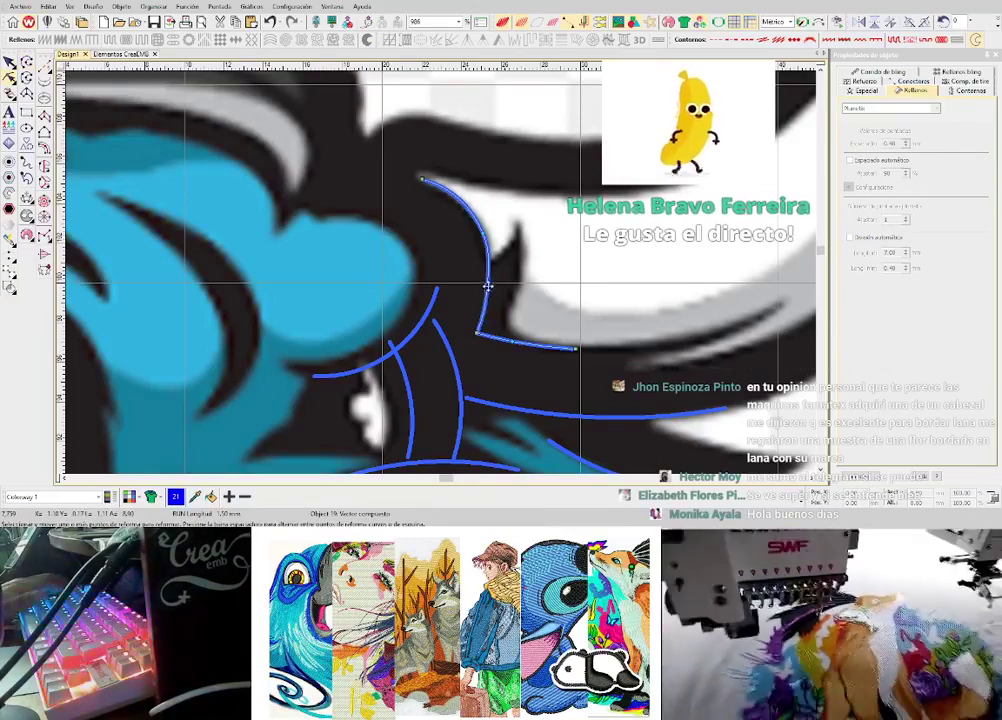
- Draw a guide curve inside the snout's black lower edge, alongside the white of the nose ring
scroll(487, 286, down, 5)
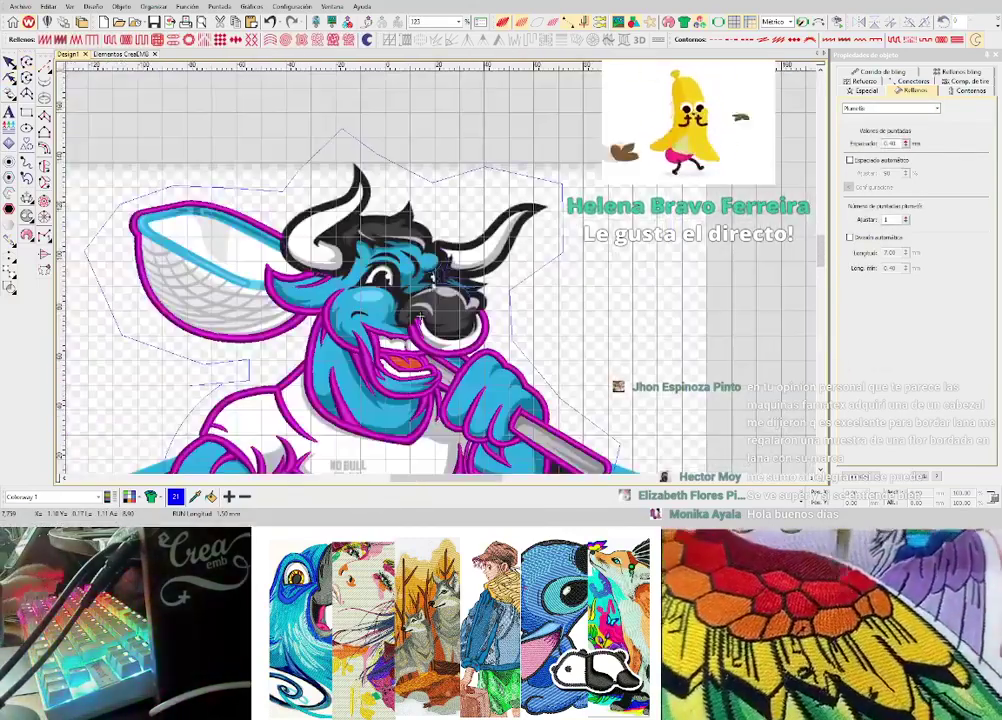
scroll(417, 316, up, 2)
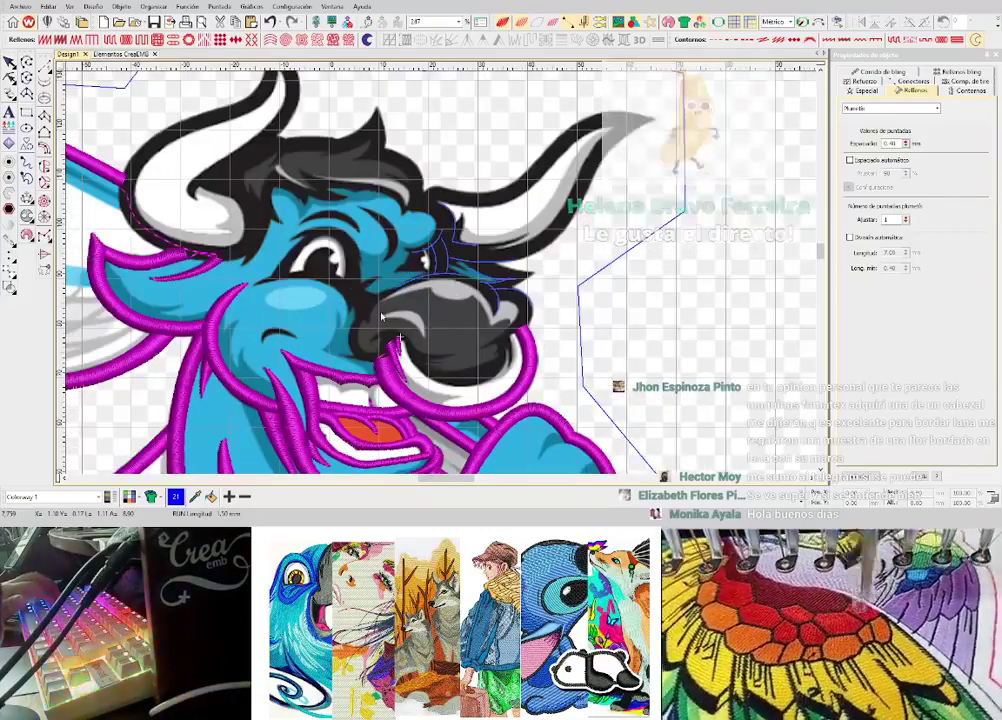
scroll(428, 364, up, 1)
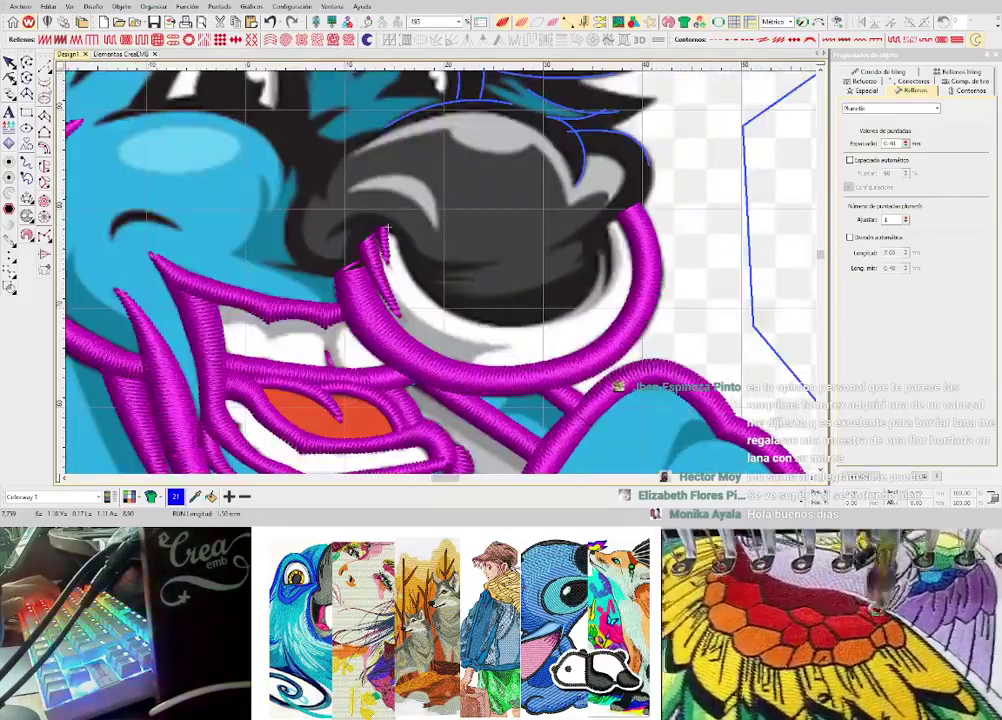
scroll(428, 275, up, 2)
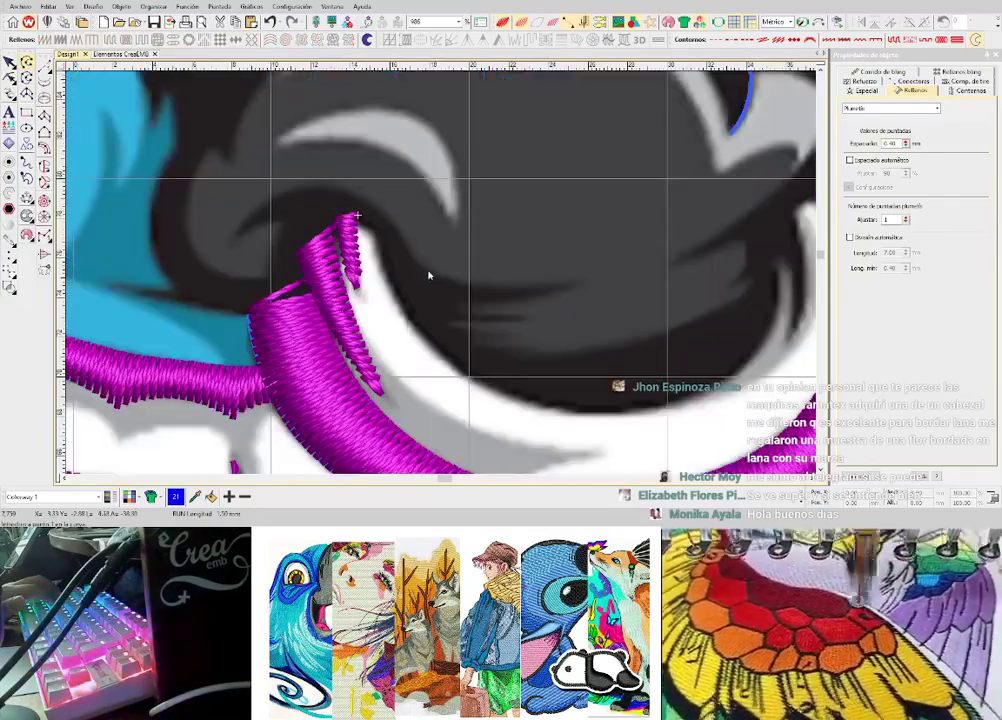
click(417, 265)
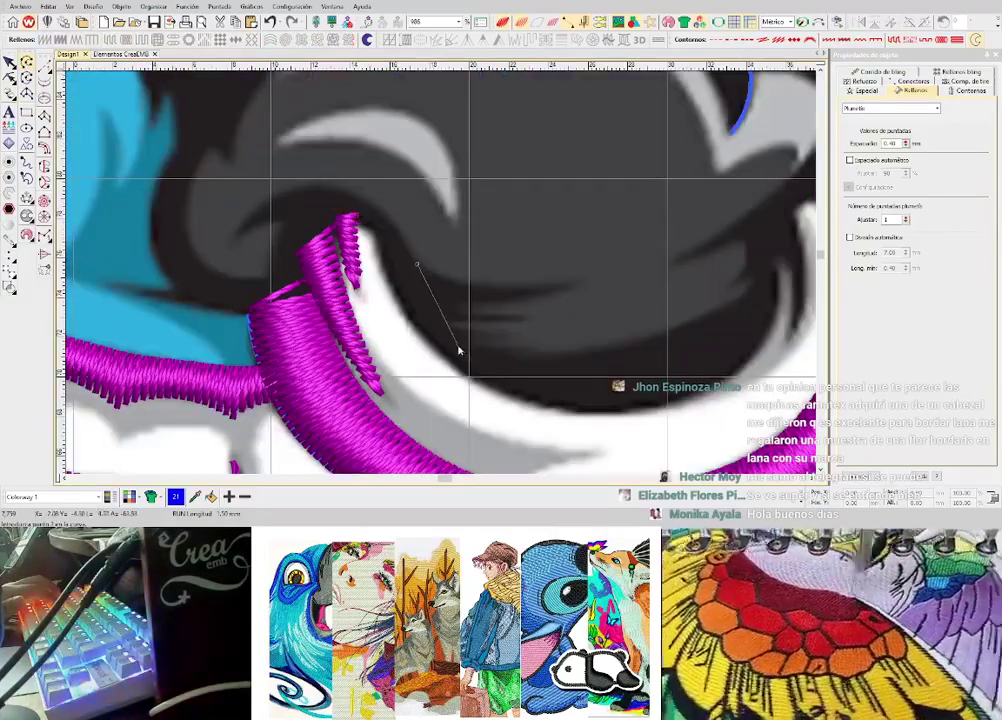
click(530, 365)
scroll(448, 272, down, 2)
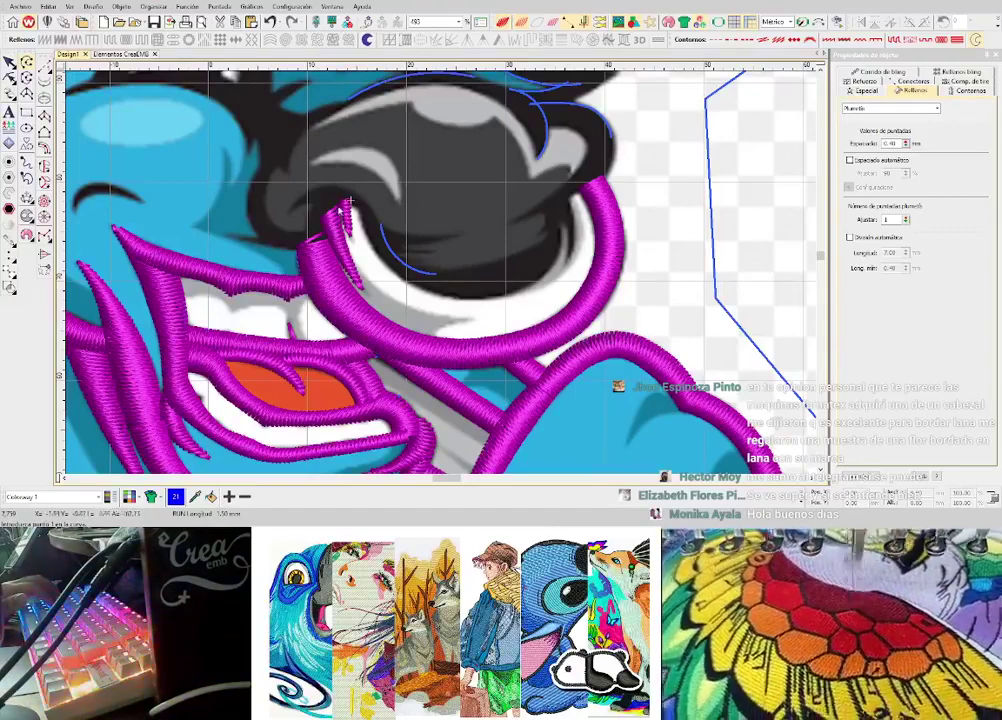
- Draw guide curves in the black beside the nose ring's stitched end and along the snout's outer edge next to the cheek
scroll(440, 275, up, 2)
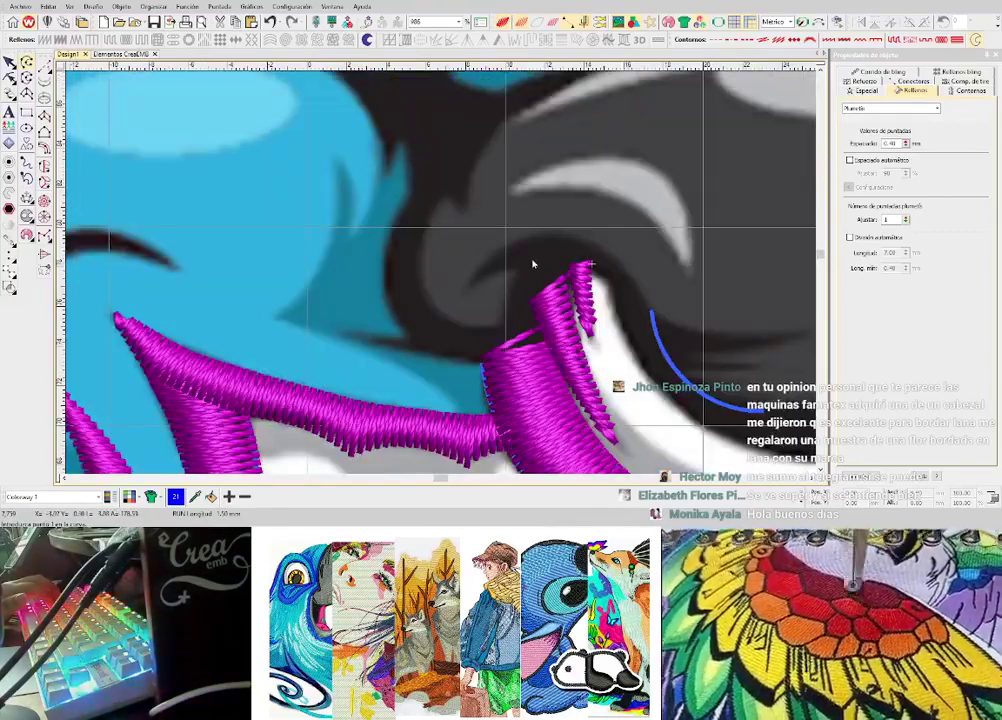
click(516, 282)
click(504, 331)
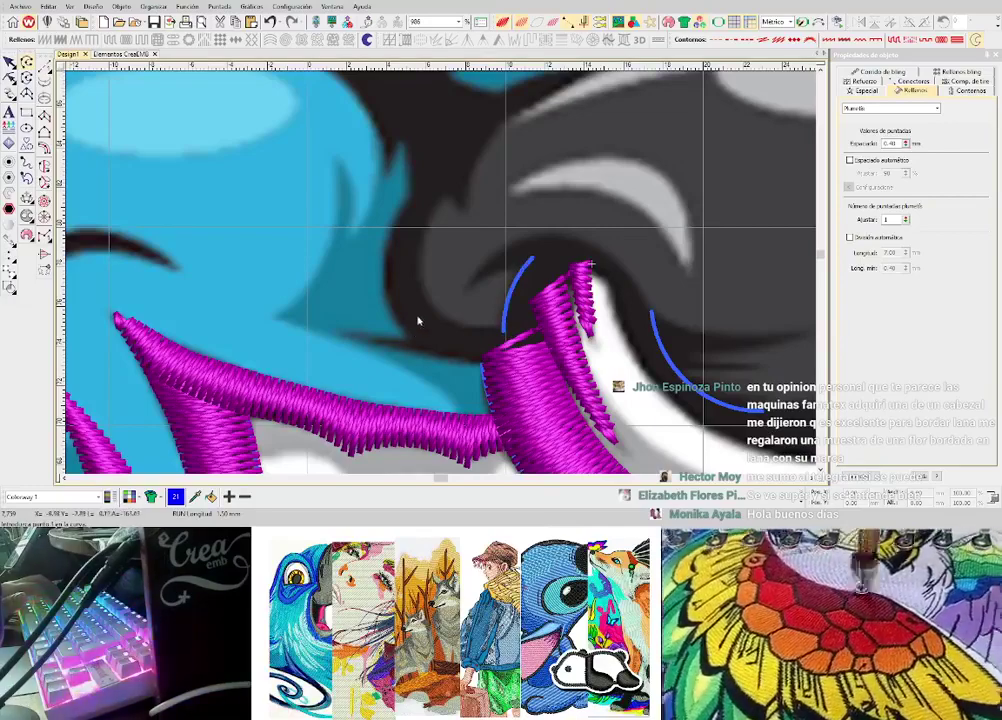
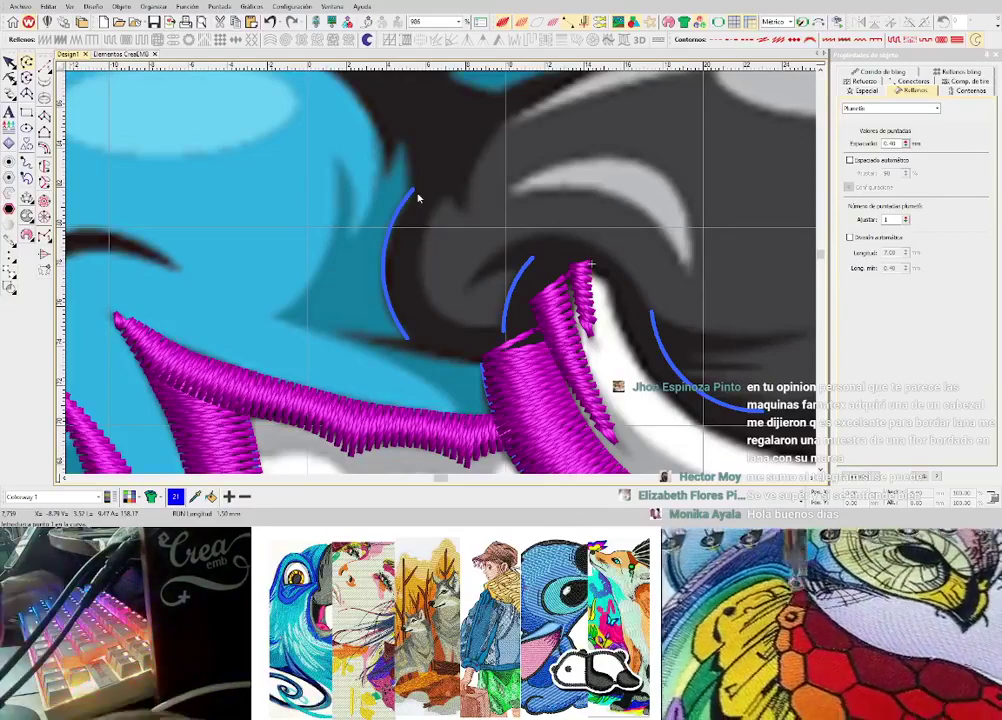
- Draw an angled guide line and a crossing curve at the teal fur tips between the near eye and the snout
scroll(442, 278, down, 2)
scroll(451, 270, up, 3)
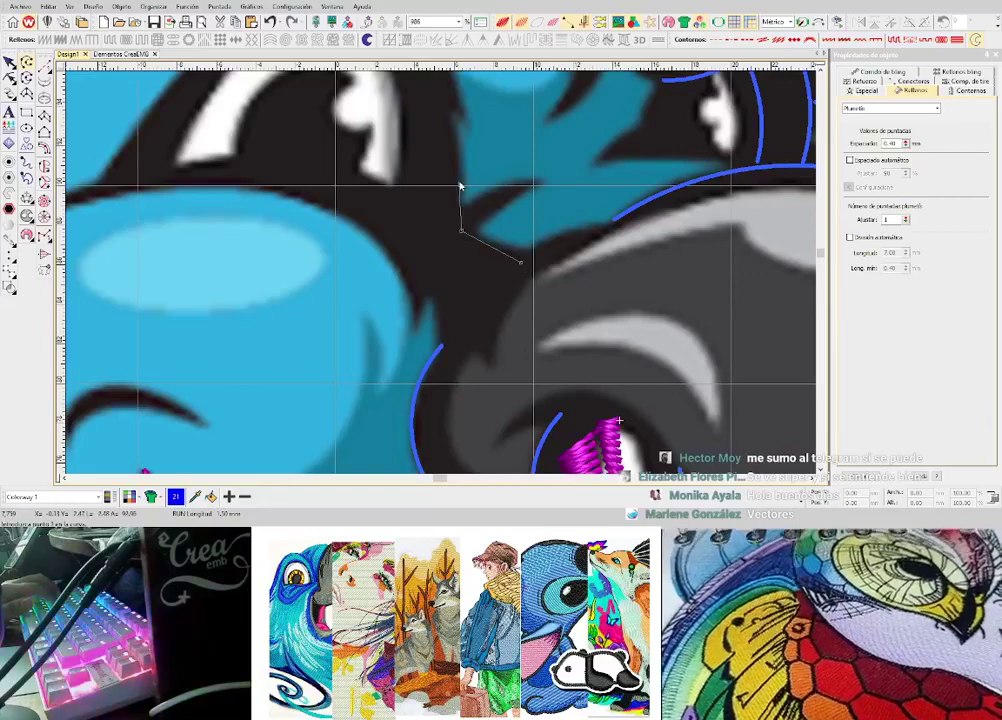
click(460, 187)
key(Return)
right_click(505, 206)
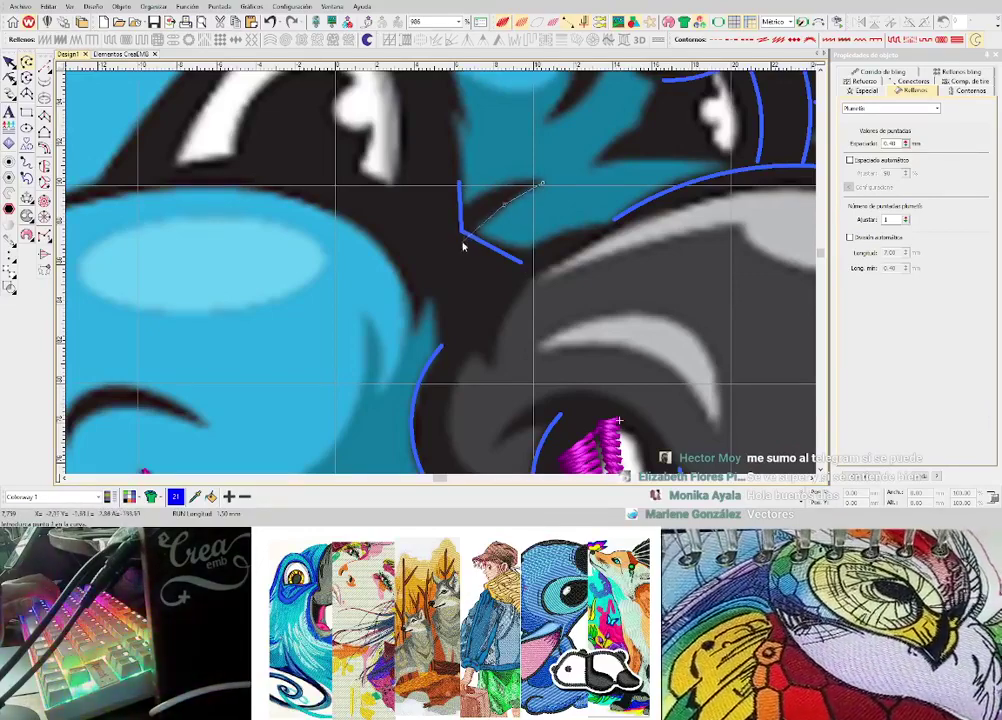
click(463, 245)
key(Return)
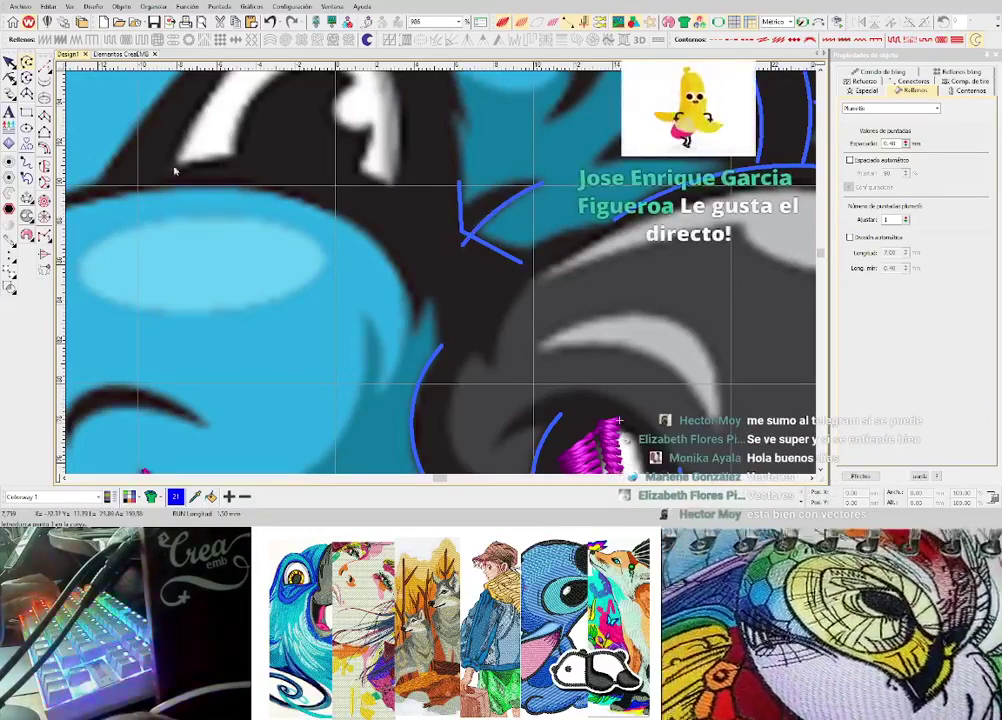
- Draw a guide curve in the black beneath the near eye, following the eye's lower edge above the cheek
click(168, 170)
right_click(259, 162)
click(405, 198)
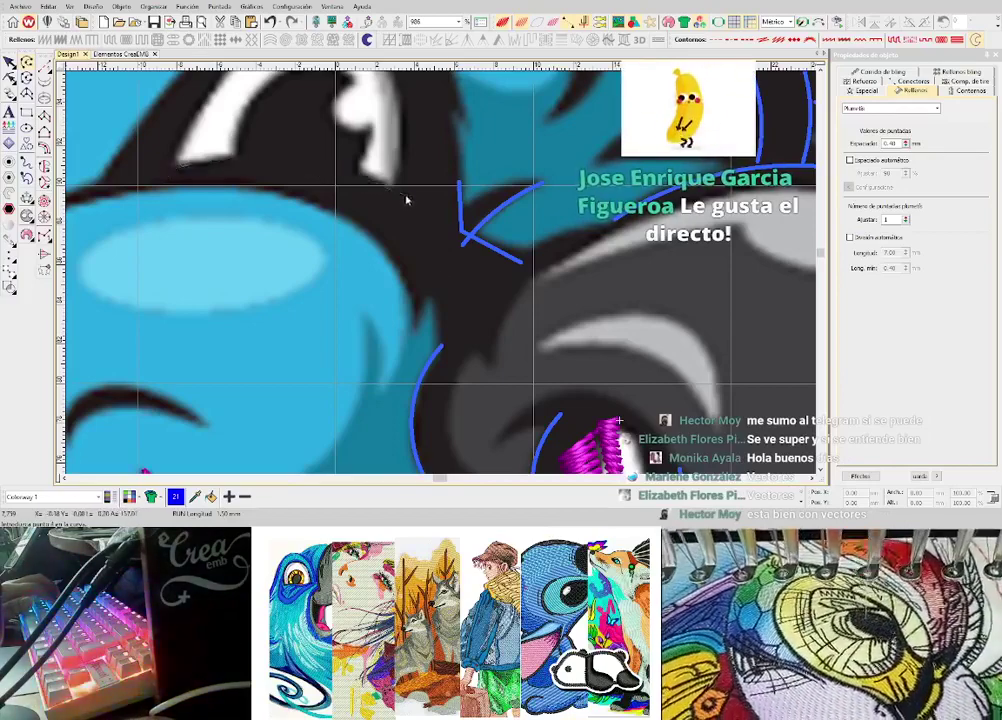
key(Return)
- Draw a guide curve along the upper outer edge of the near eye's black outline, up to its crest
scroll(406, 200, down, 2)
scroll(412, 247, up, 1)
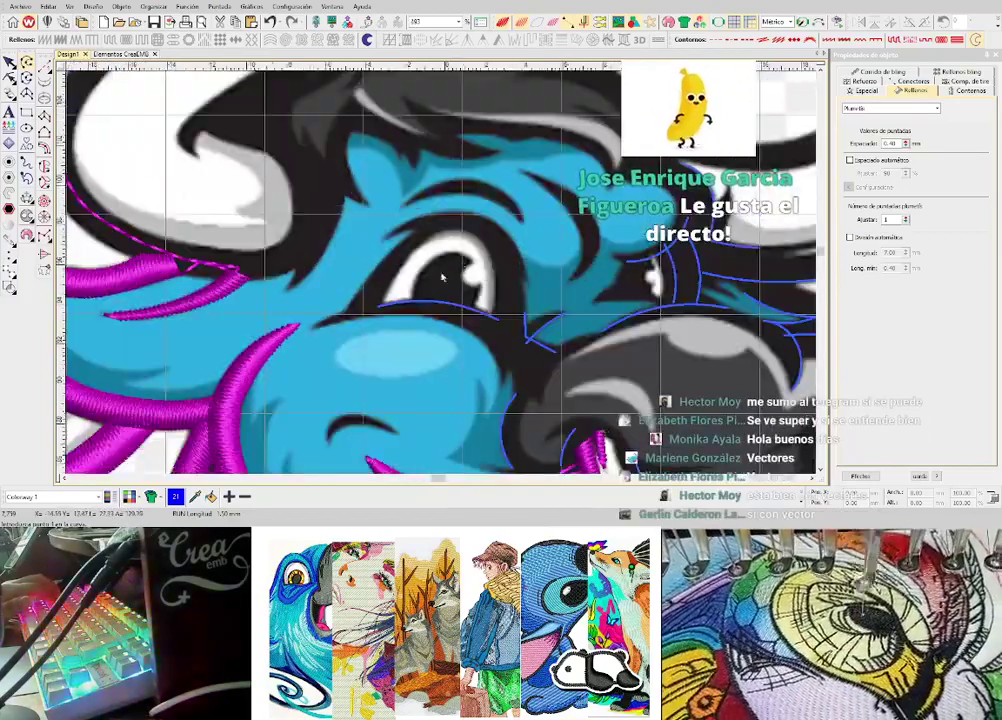
scroll(441, 278, up, 2)
click(286, 234)
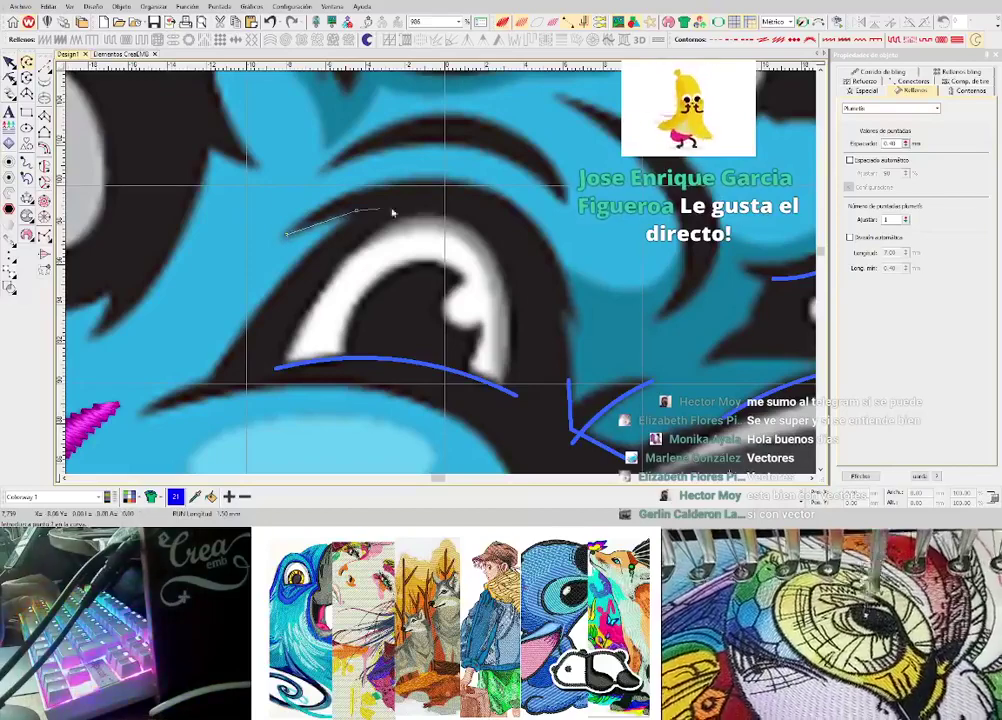
key(Escape)
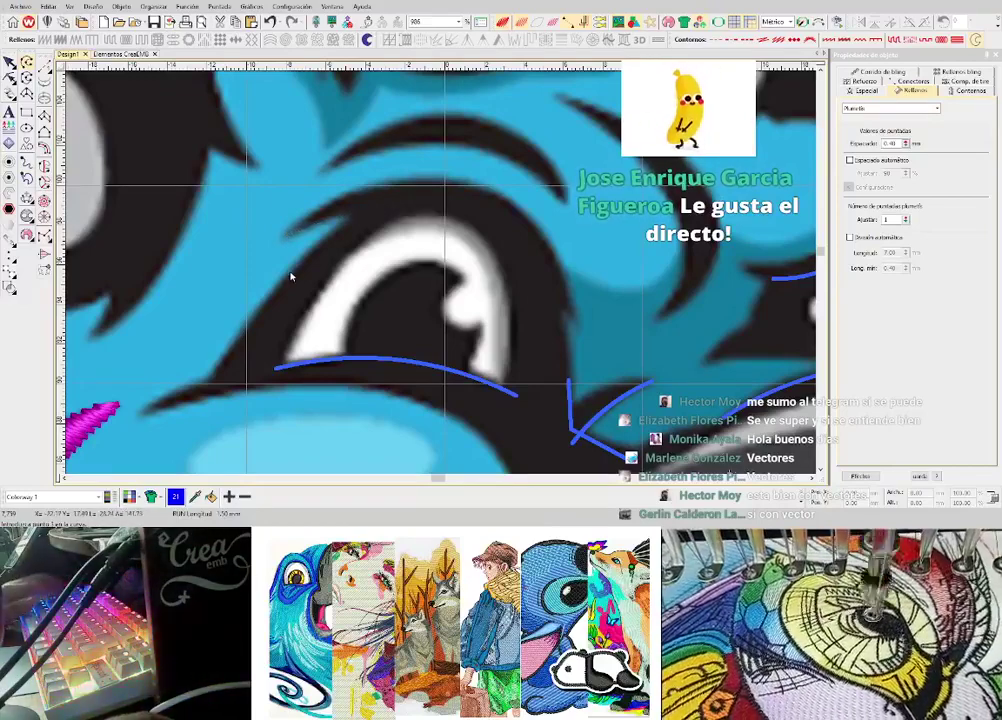
click(290, 272)
click(362, 204)
click(428, 182)
key(Return)
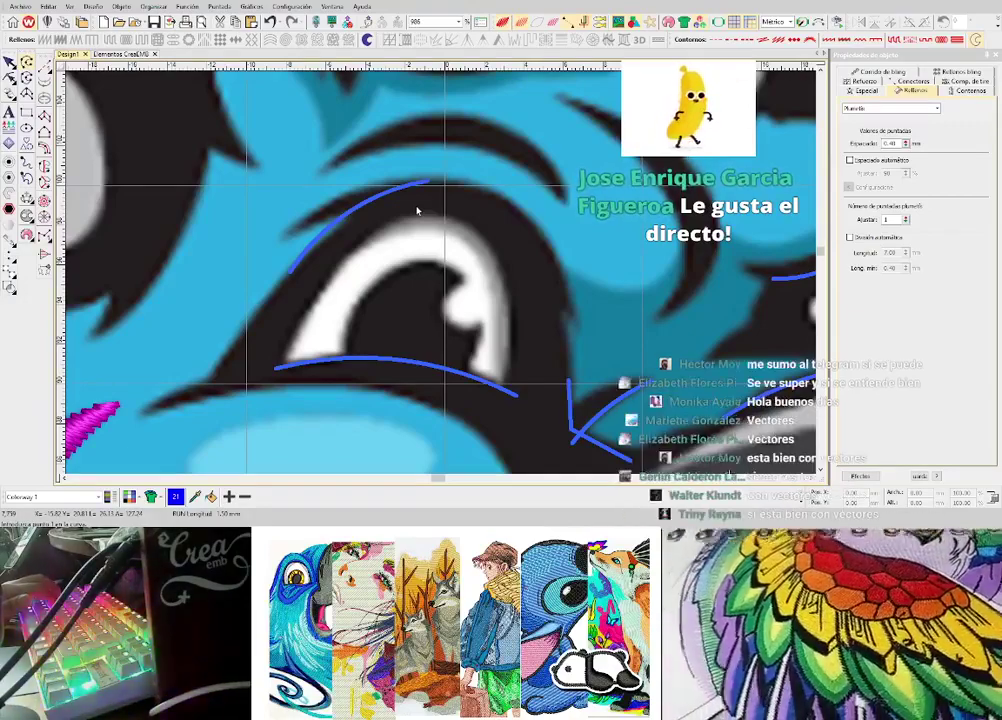
- Extend the guide under the near eye with a curve along the pointed black tip above the cheek
scroll(449, 272, down, 3)
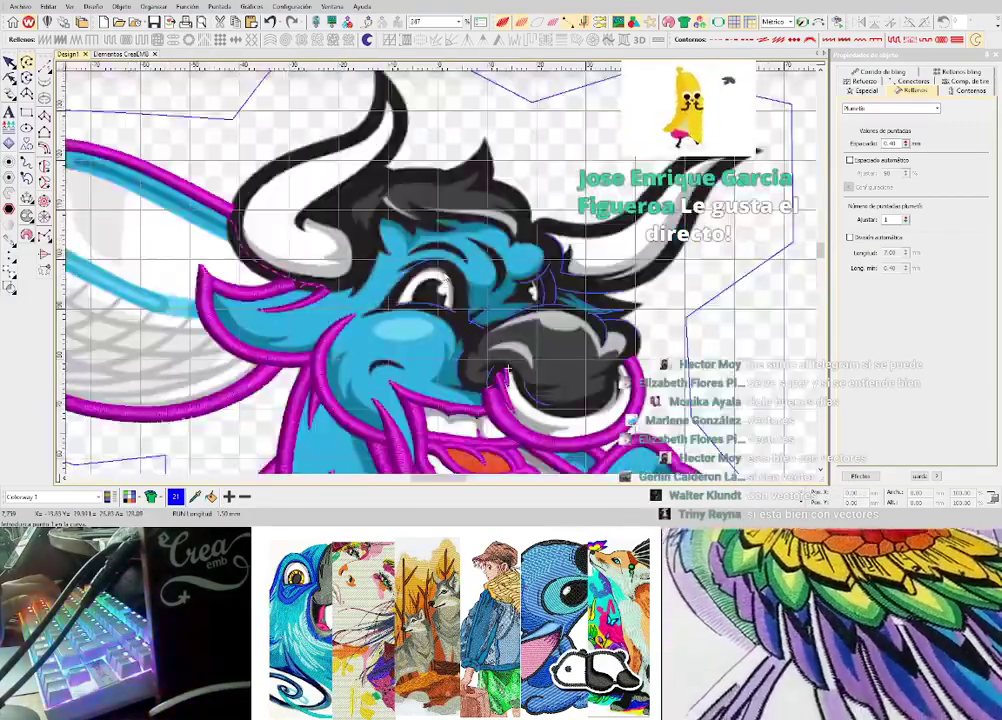
scroll(456, 271, up, 2)
scroll(432, 290, up, 2)
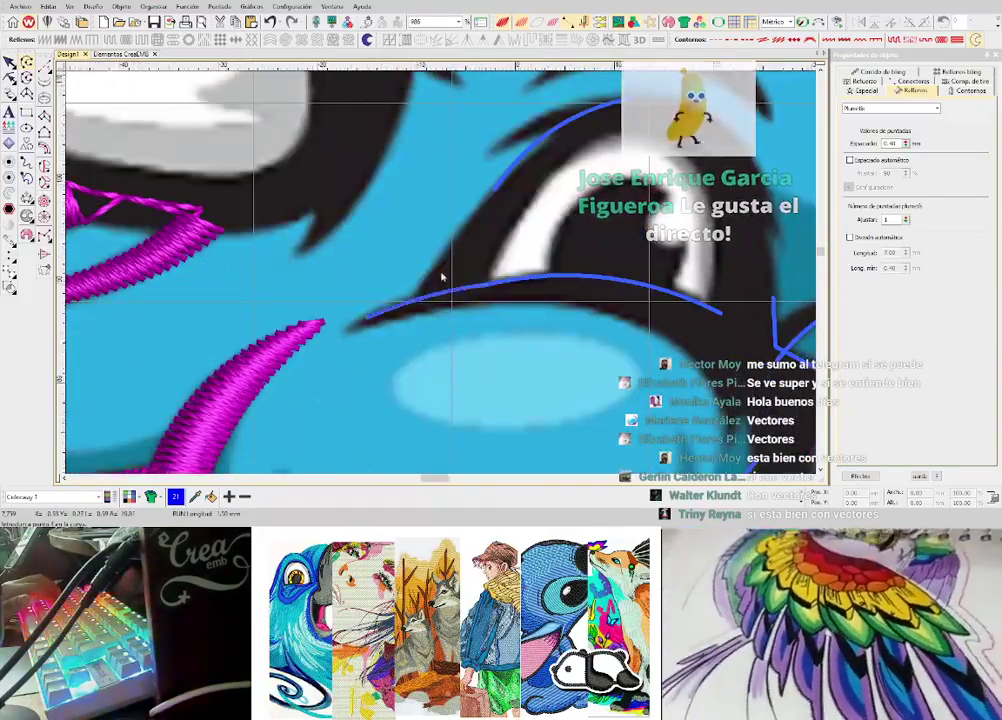
scroll(477, 266, down, 4)
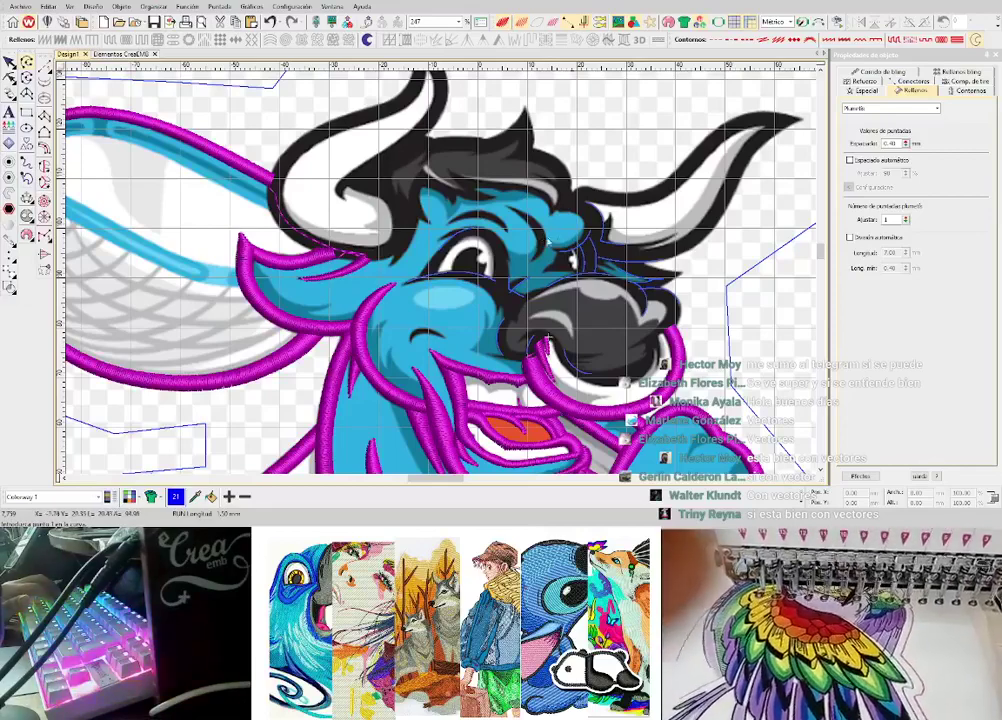
- Draw a guide curve down the hair's outer edge beside the far horn and another from its lower end across the horn's base
scroll(439, 279, up, 2)
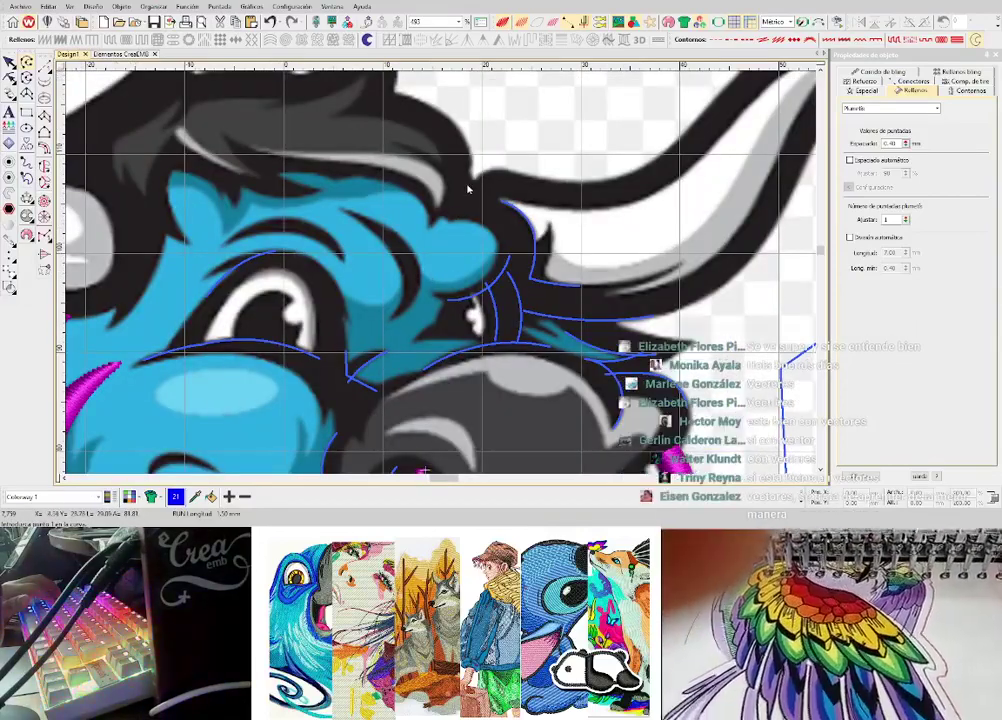
scroll(454, 275, up, 2)
click(439, 193)
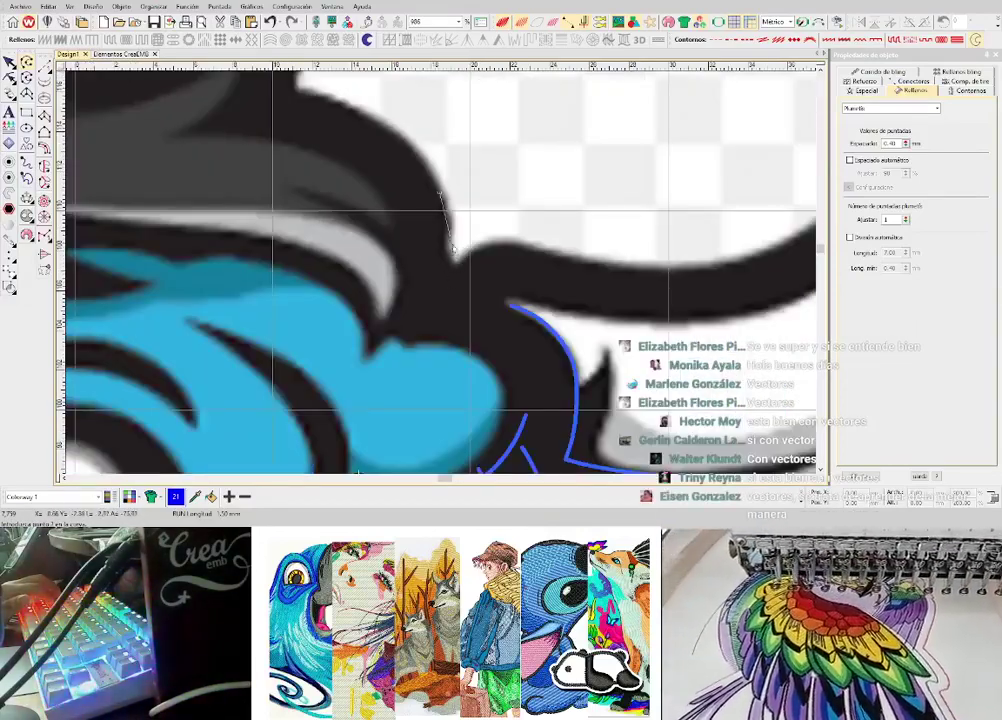
right_click(450, 248)
click(450, 298)
key(Return)
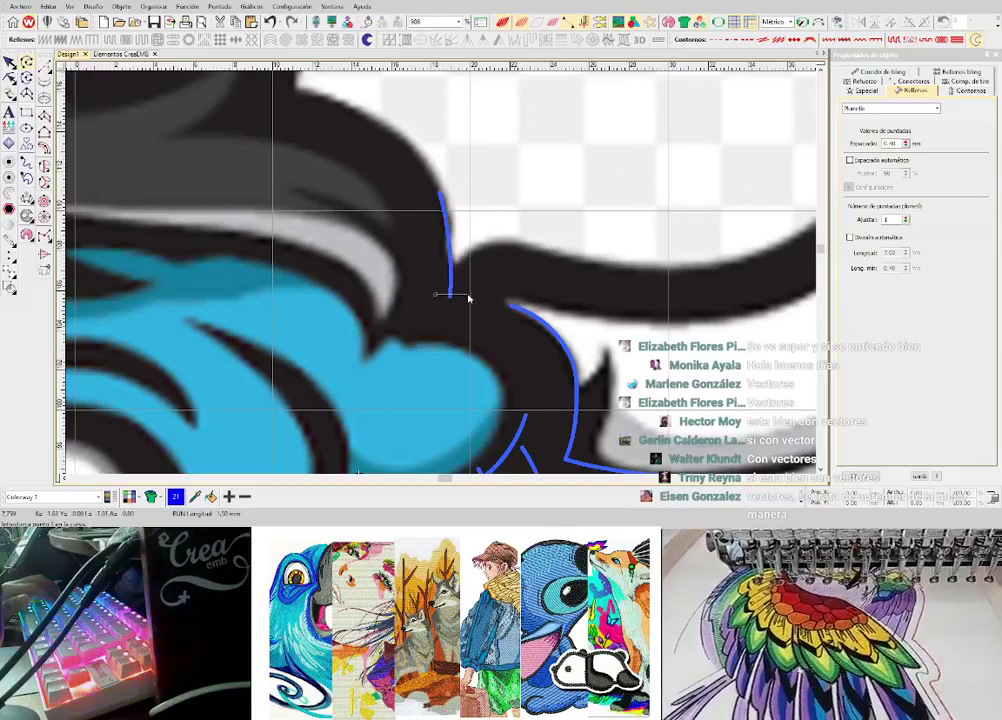
scroll(491, 304, down, 4)
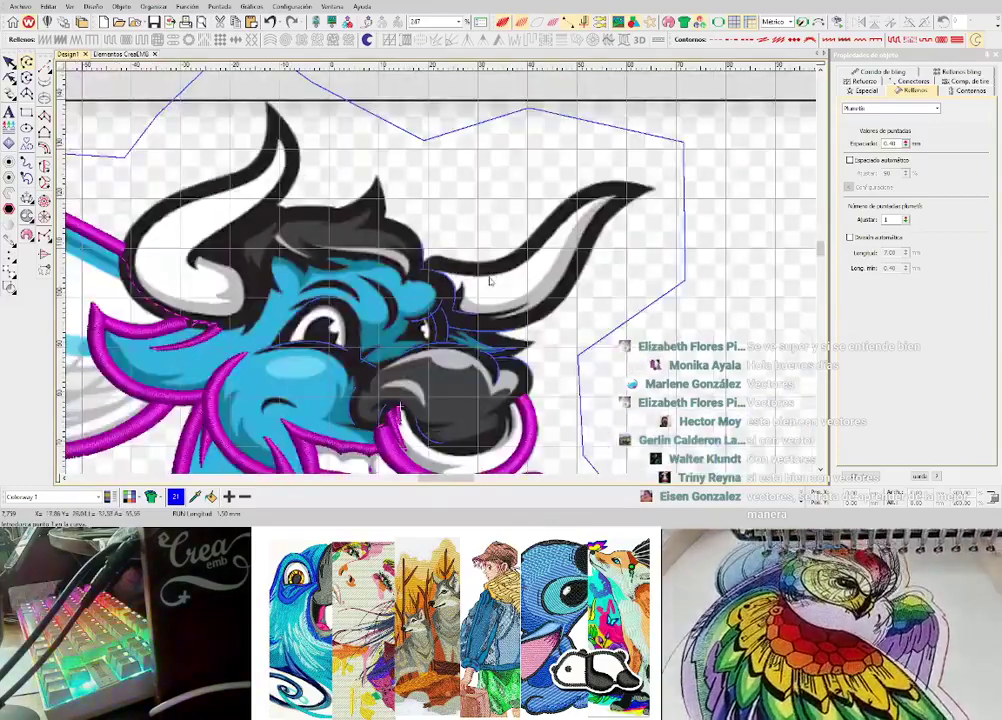
- Draw guide curves along the far eye's inner edge and lower lid, and around the pupil's edge against the white
scroll(501, 337, up, 2)
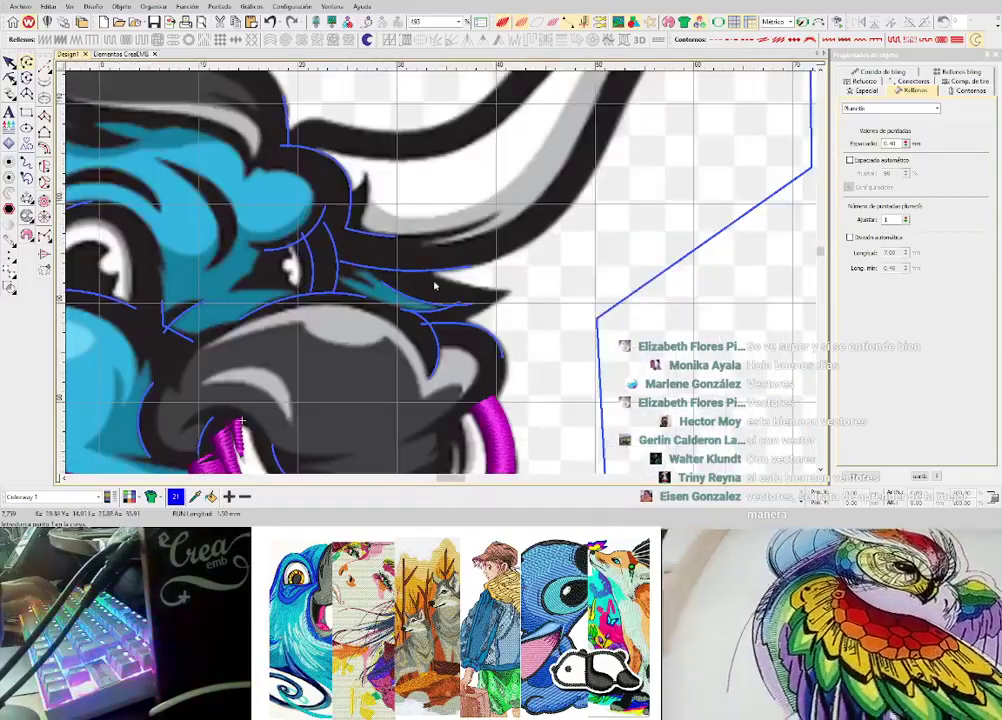
scroll(434, 287, down, 2)
scroll(501, 298, up, 3)
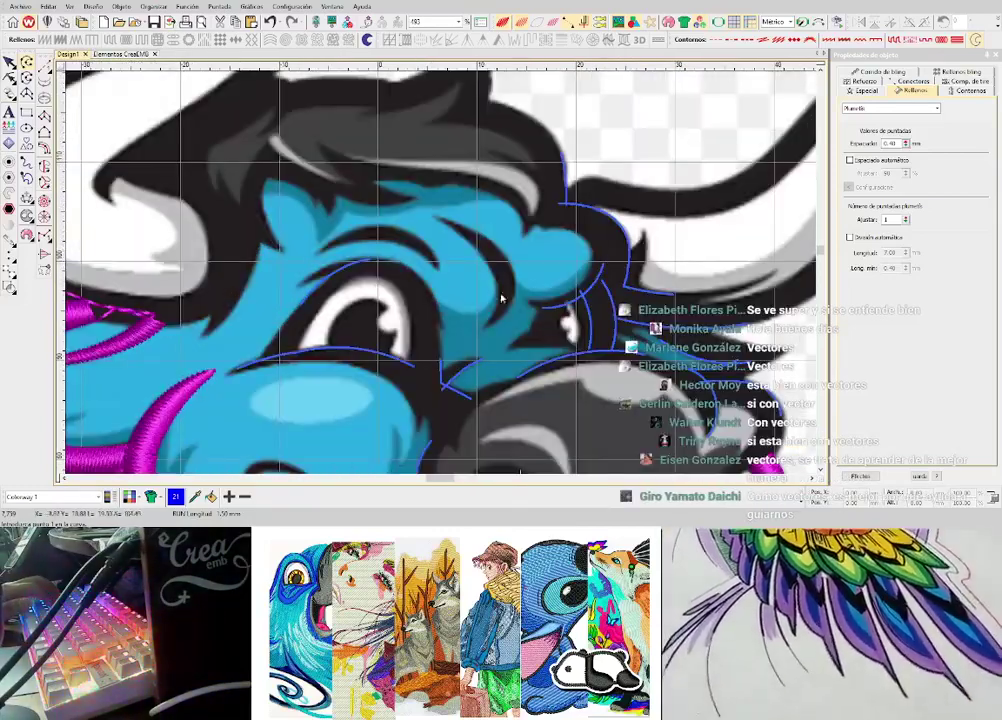
scroll(437, 274, up, 2)
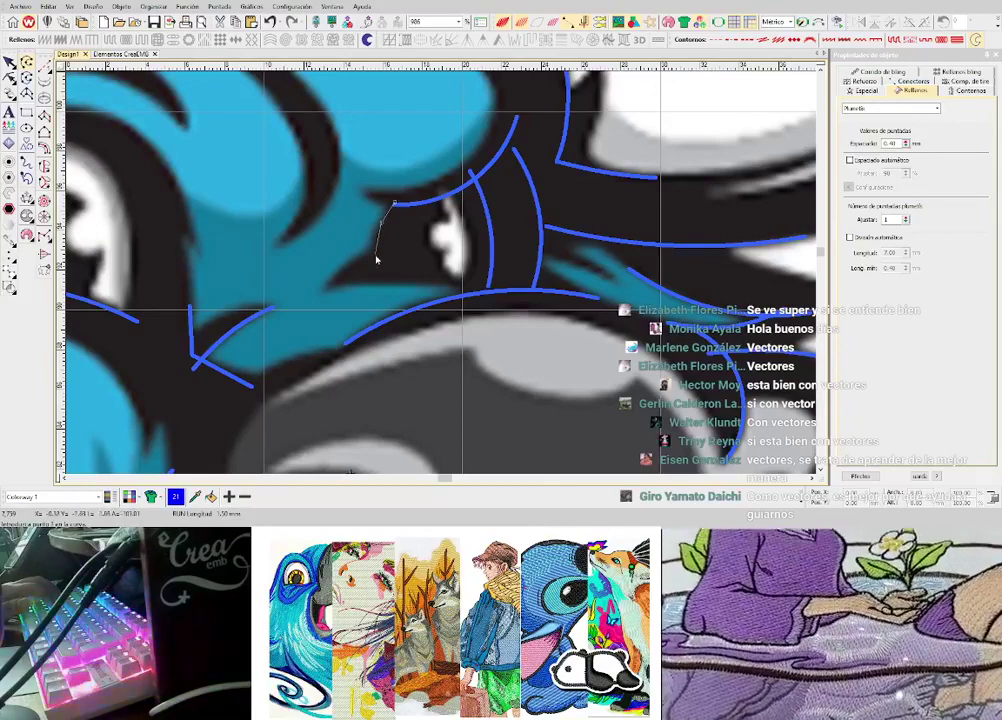
click(376, 258)
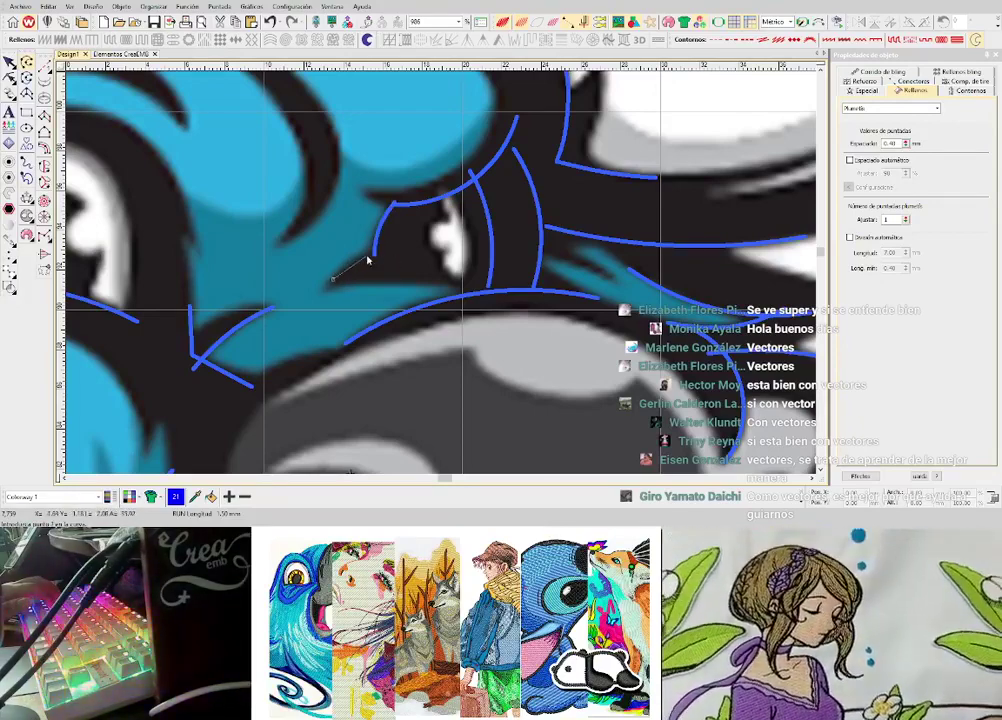
click(450, 272)
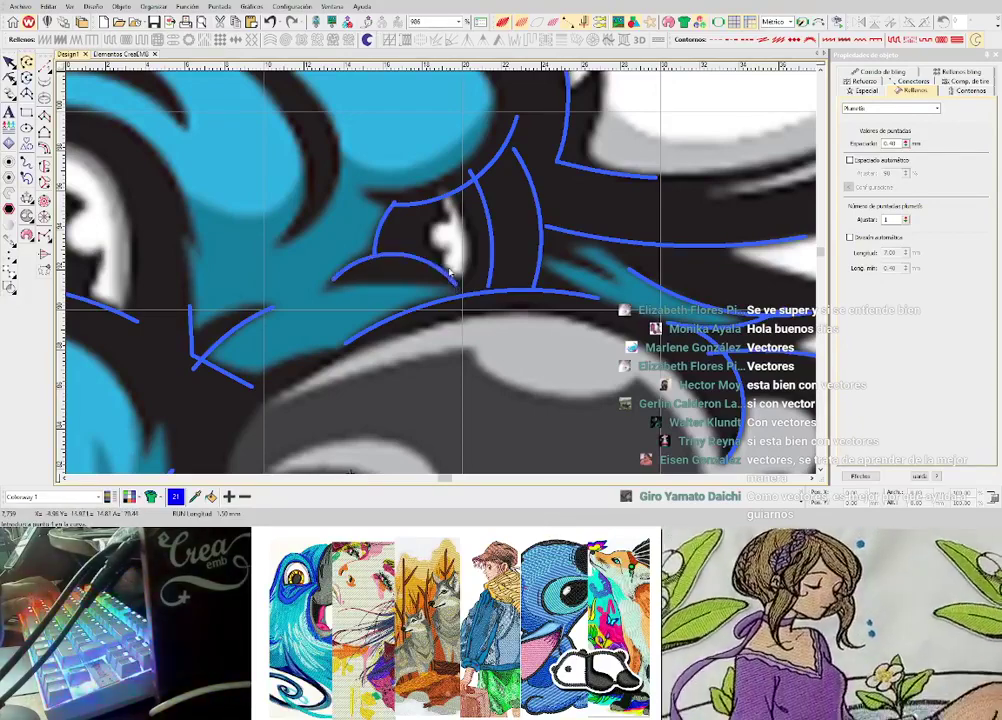
scroll(440, 275, up, 2)
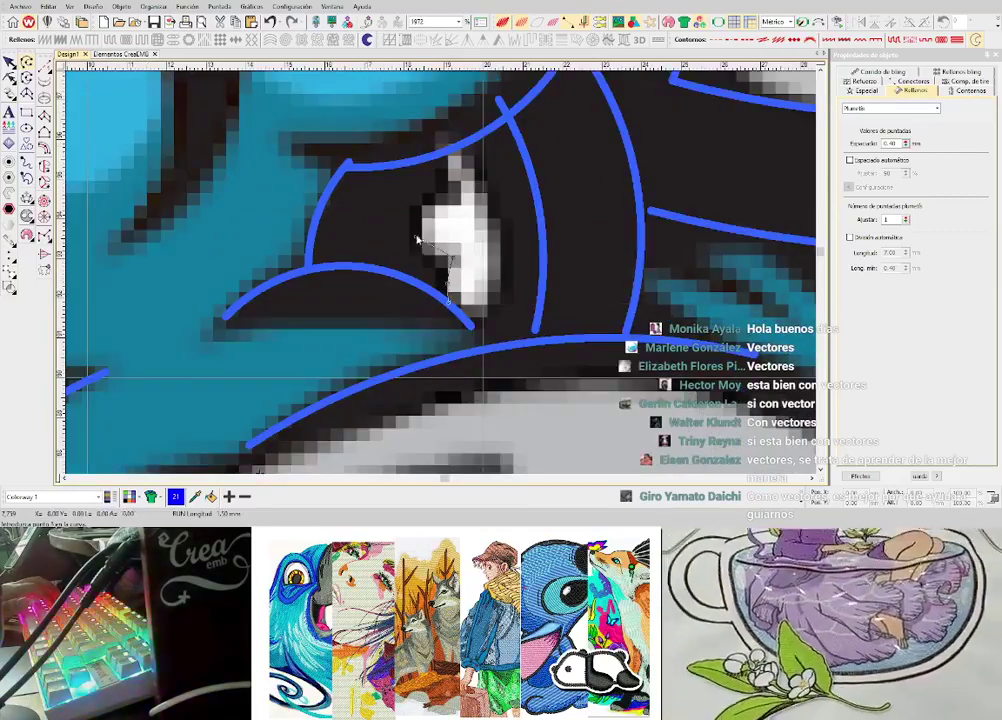
scroll(443, 277, down, 2)
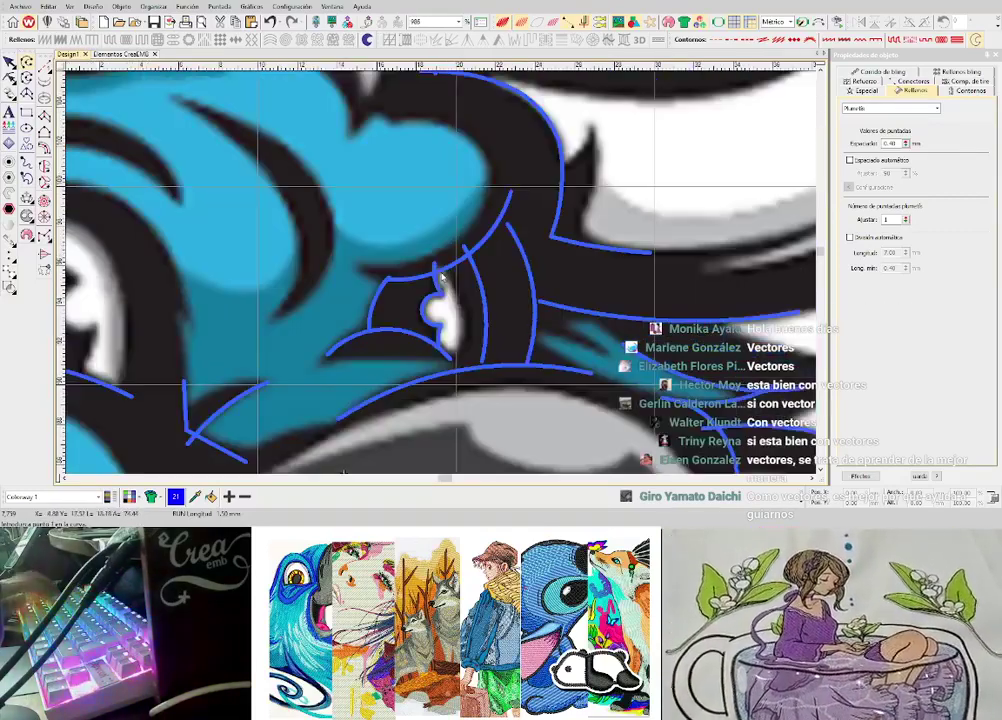
- Draw a guide curve along the outer edge of the blue brow bump above the far eye
scroll(443, 277, down, 1)
scroll(443, 277, up, 1)
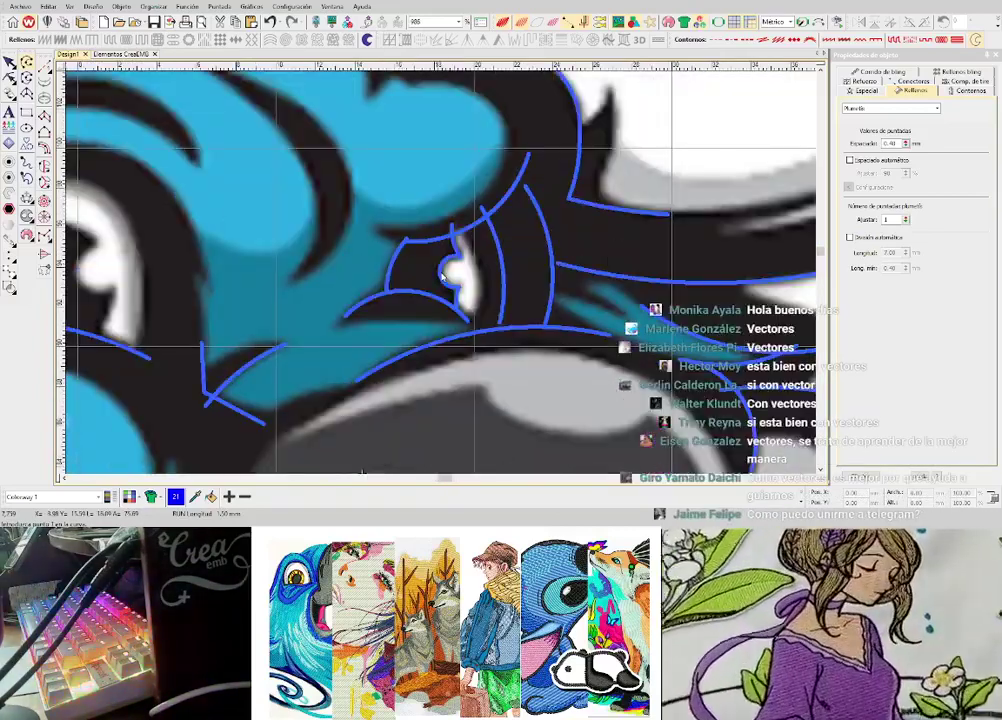
scroll(443, 277, down, 2)
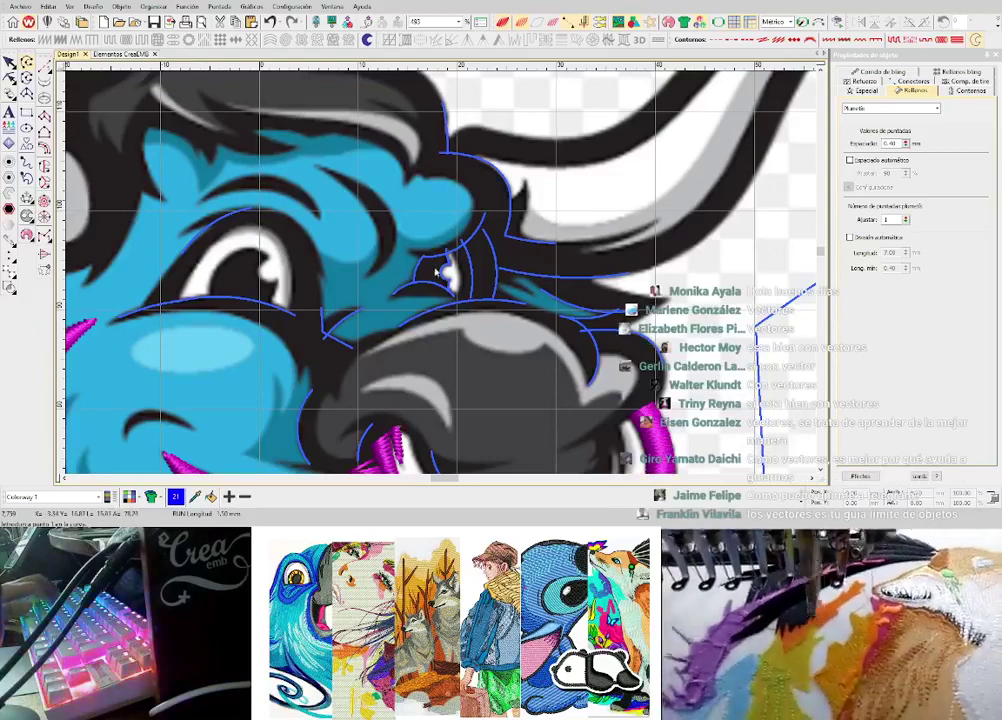
scroll(440, 274, down, 3)
scroll(444, 279, up, 4)
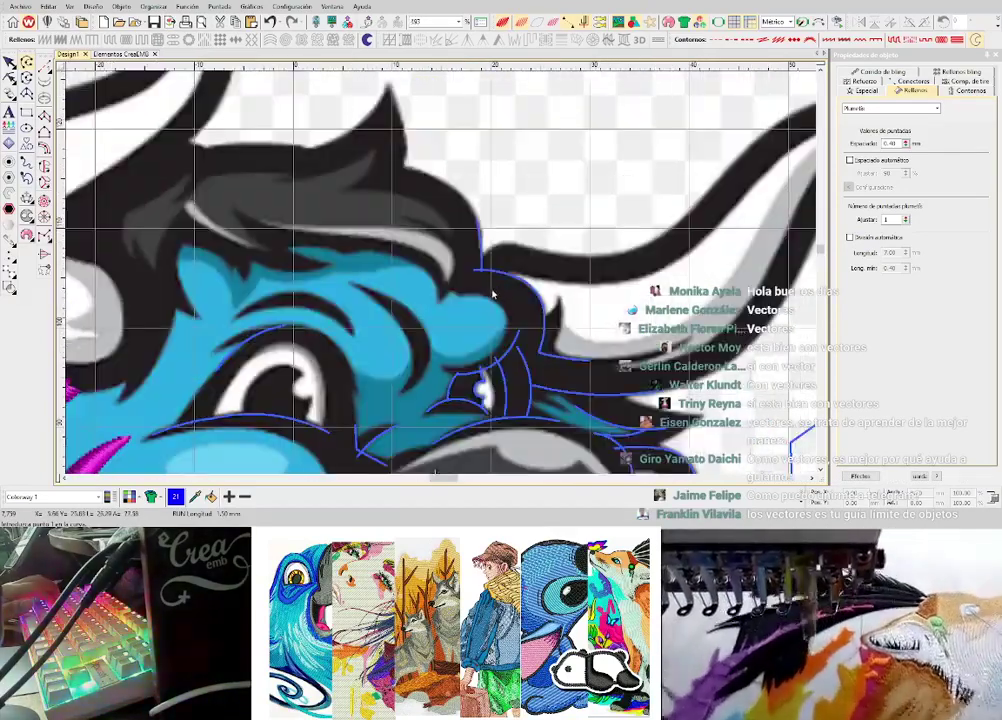
scroll(492, 295, up, 2)
click(407, 278)
click(467, 303)
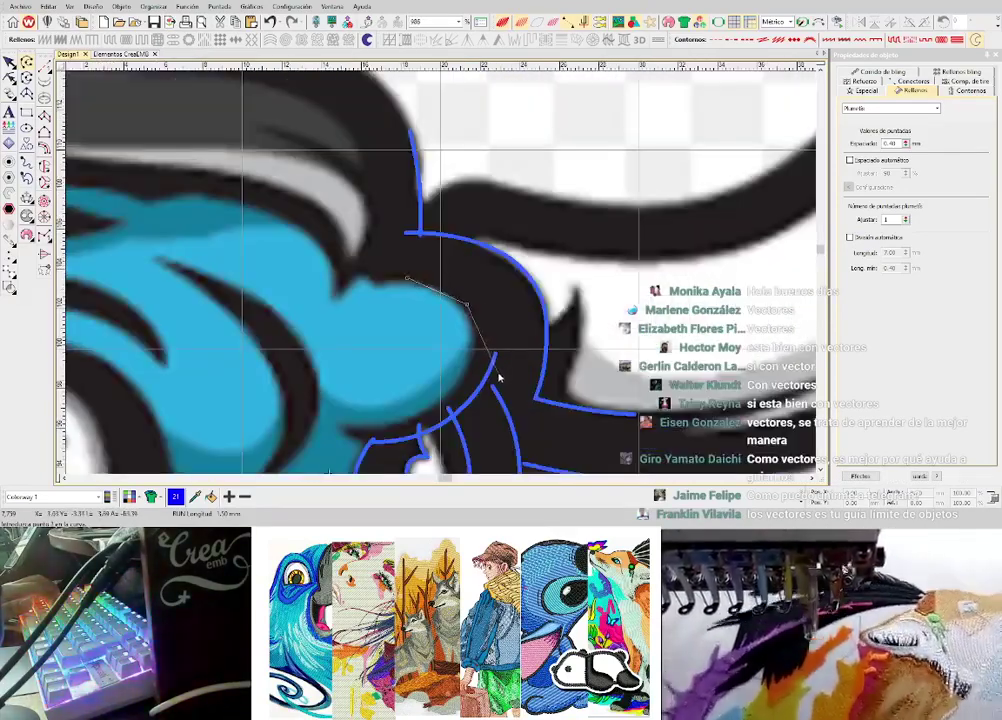
scroll(475, 275, down, 3)
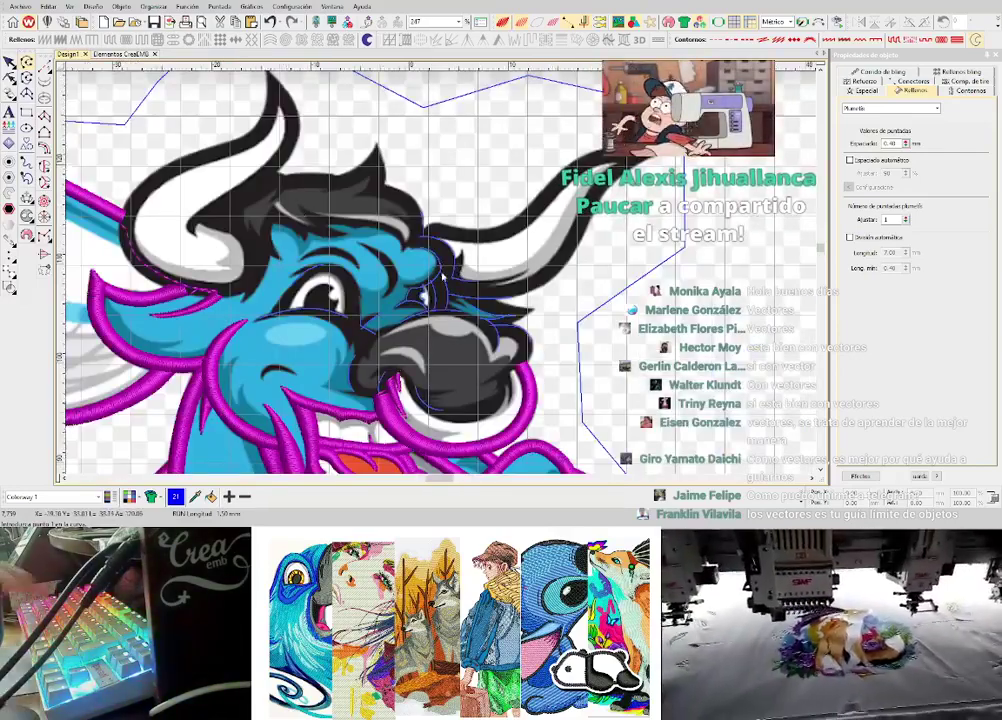
- Draw a guide curve in the black hair around the outer end of the light grey highlight
scroll(440, 268, up, 3)
click(465, 322)
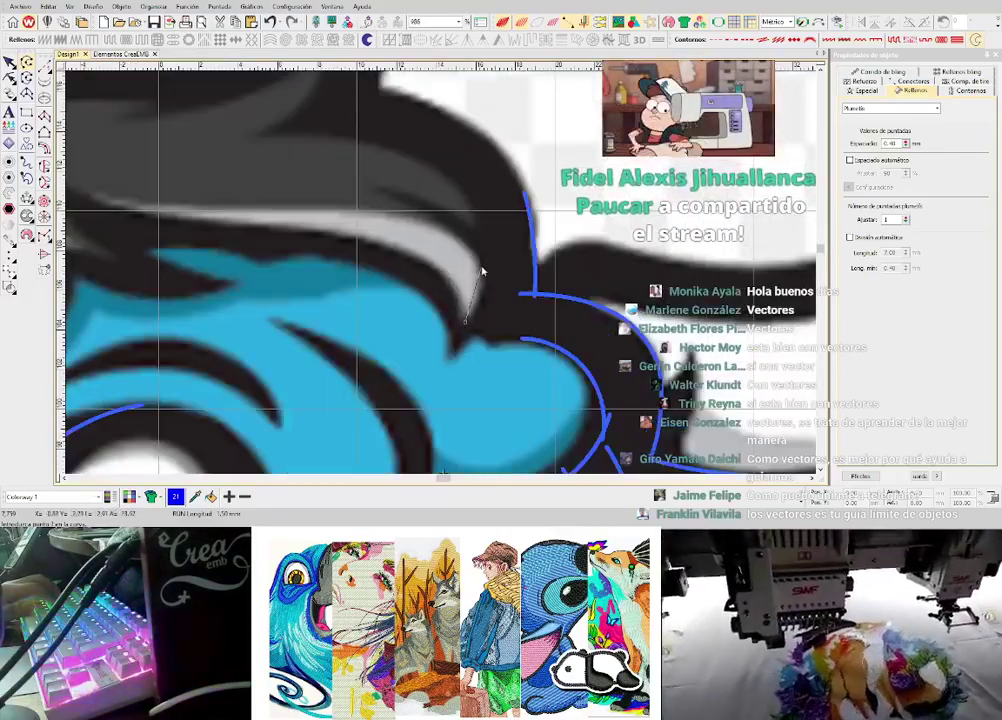
right_click(483, 257)
click(467, 187)
key(Return)
- Draw a guide curve from the notch beside the blue brow bump up to the hair's outer edge
scroll(410, 228, down, 3)
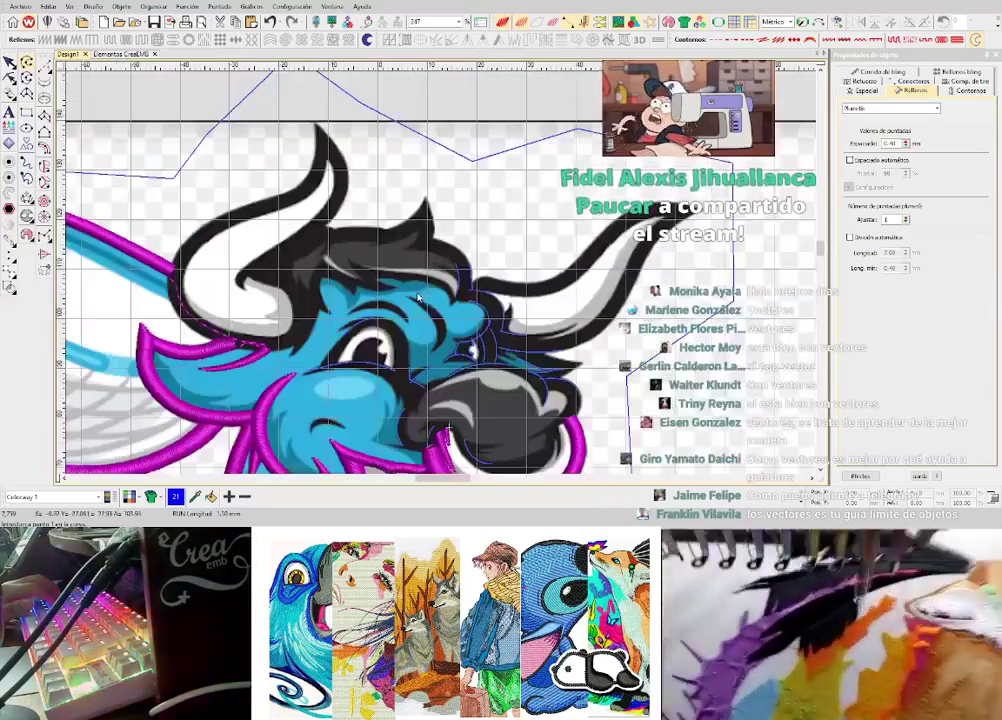
scroll(437, 288, up, 4)
click(420, 323)
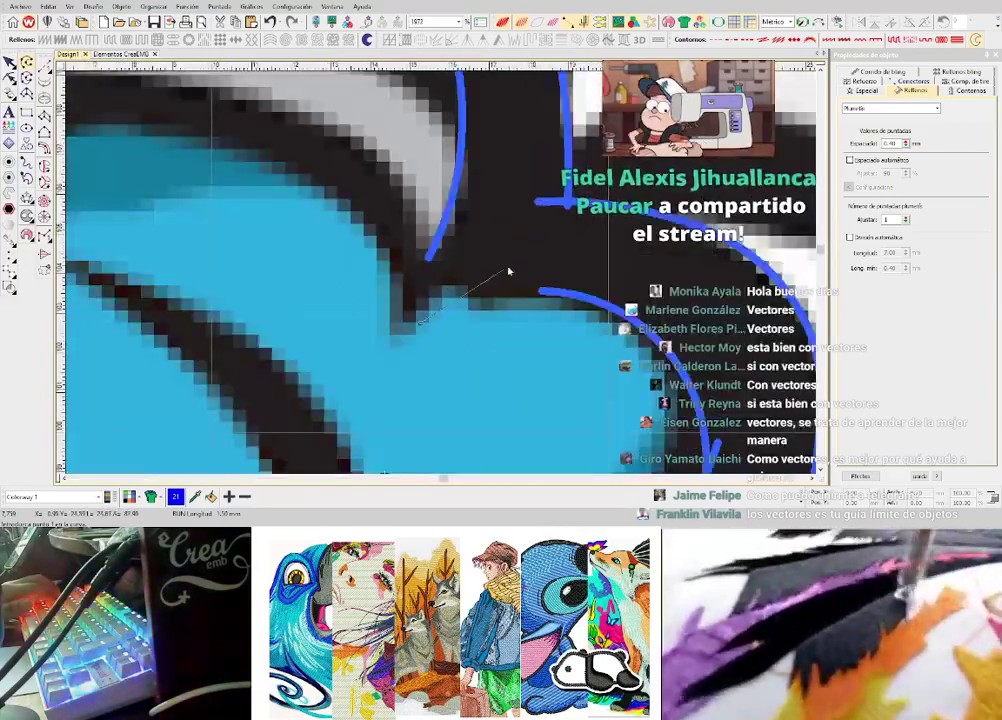
right_click(501, 265)
click(562, 80)
key(Return)
key(Escape)
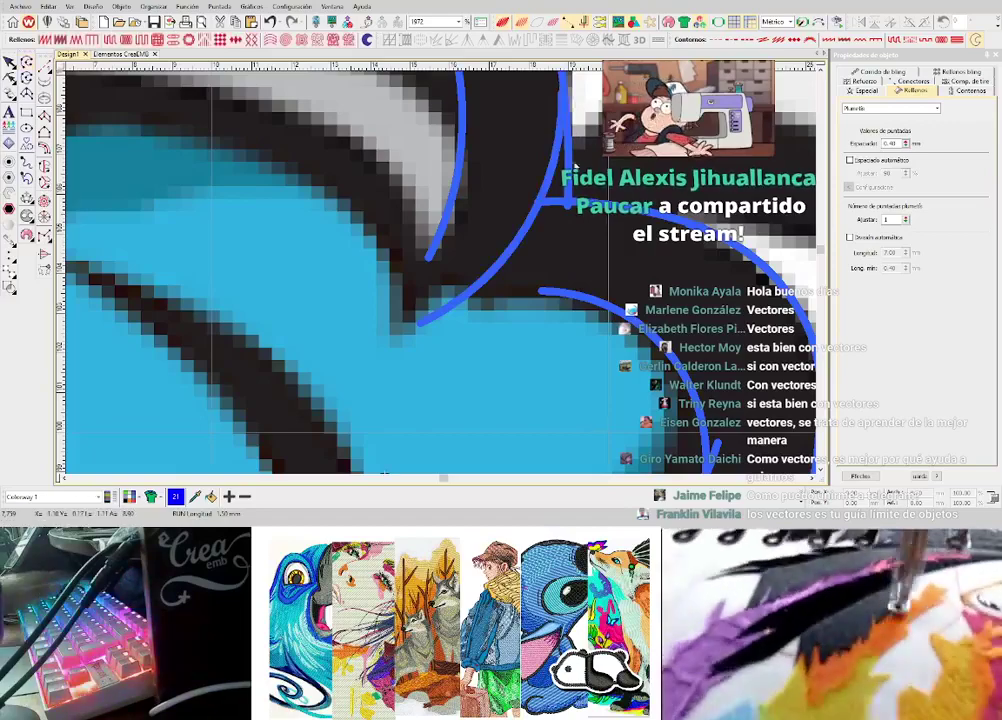
- Reshape the short guide line on the hair's outer edge where it meets the far horn's base
click(569, 172)
key(h)
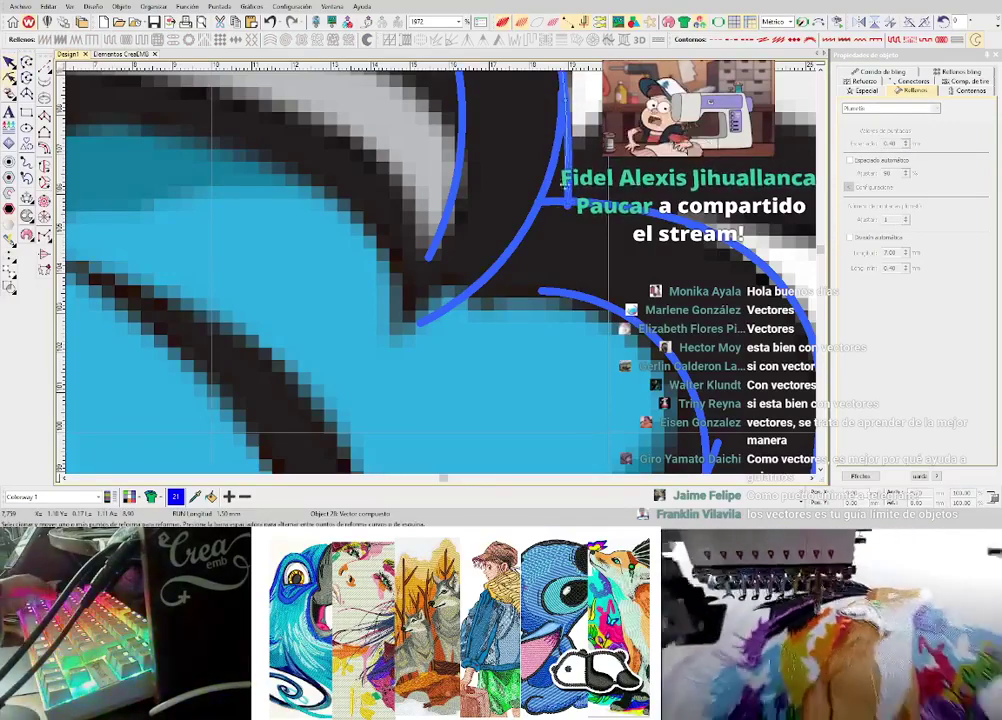
scroll(436, 277, down, 3)
key(Escape)
scroll(440, 276, down, 1)
scroll(442, 276, up, 1)
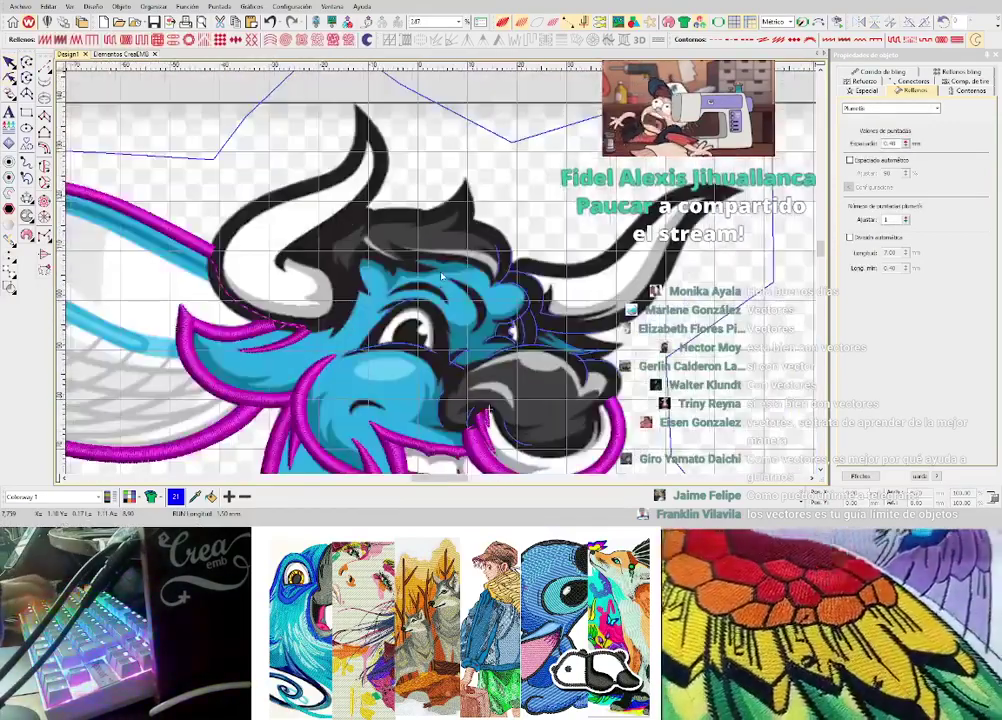
- Draw a guide curve through the black area between the near horn's base and the dark grey hair
scroll(437, 276, up, 3)
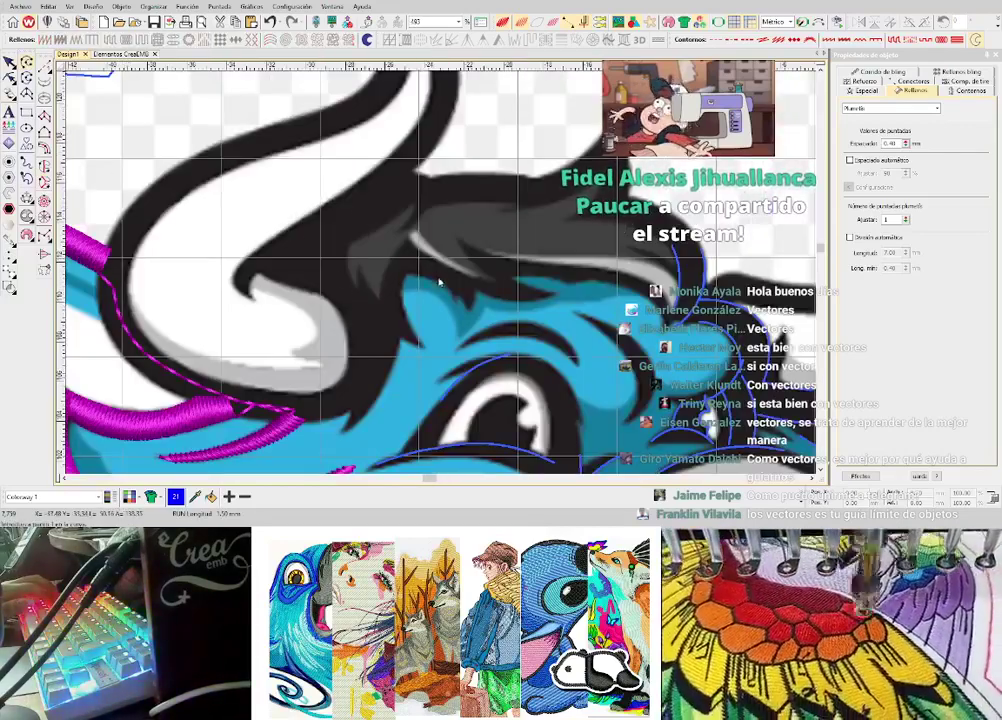
scroll(440, 300, up, 3)
click(441, 310)
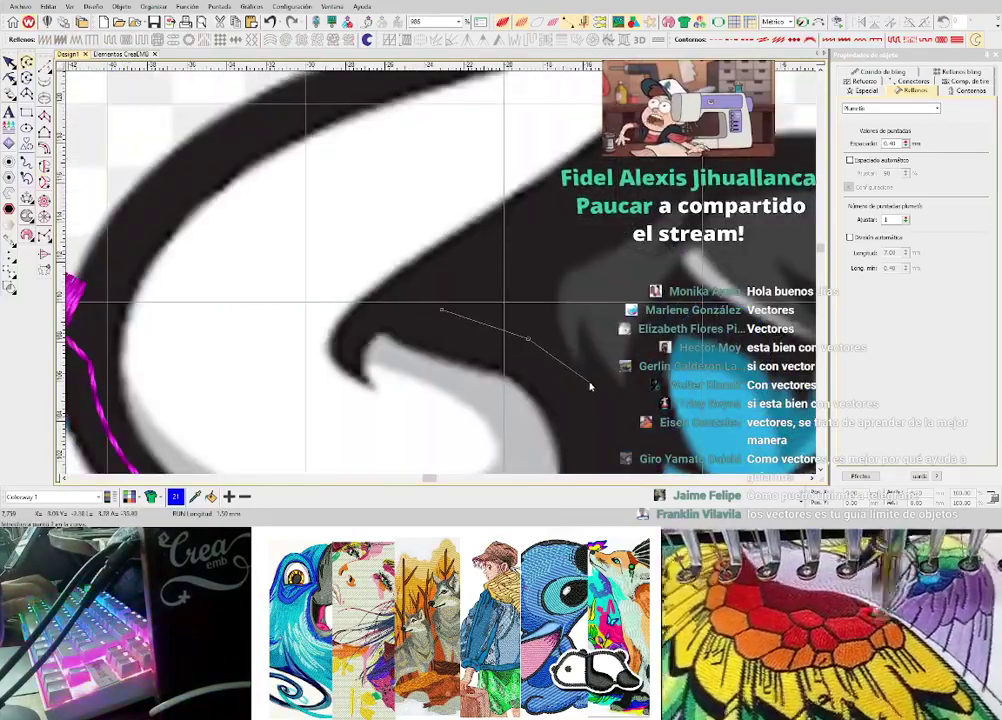
click(590, 386)
key(Return)
- Draw a long guide curve from the near horn's grey shading through the black up to the notch where horn and hair meet
click(372, 333)
click(464, 291)
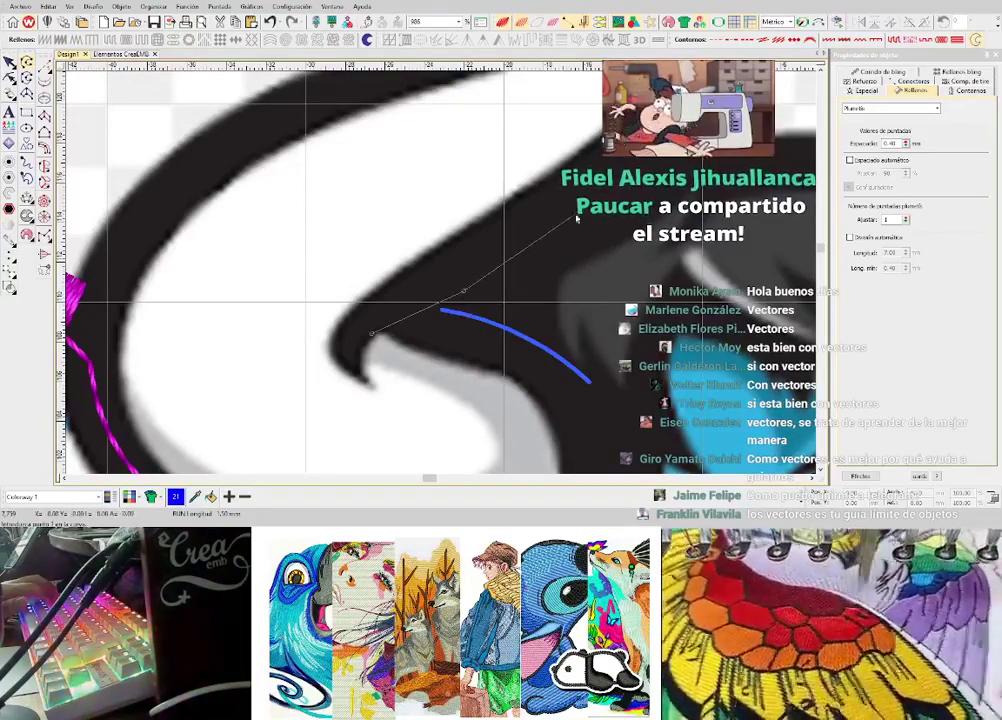
click(614, 192)
click(703, 117)
key(Return)
scroll(442, 275, down, 2)
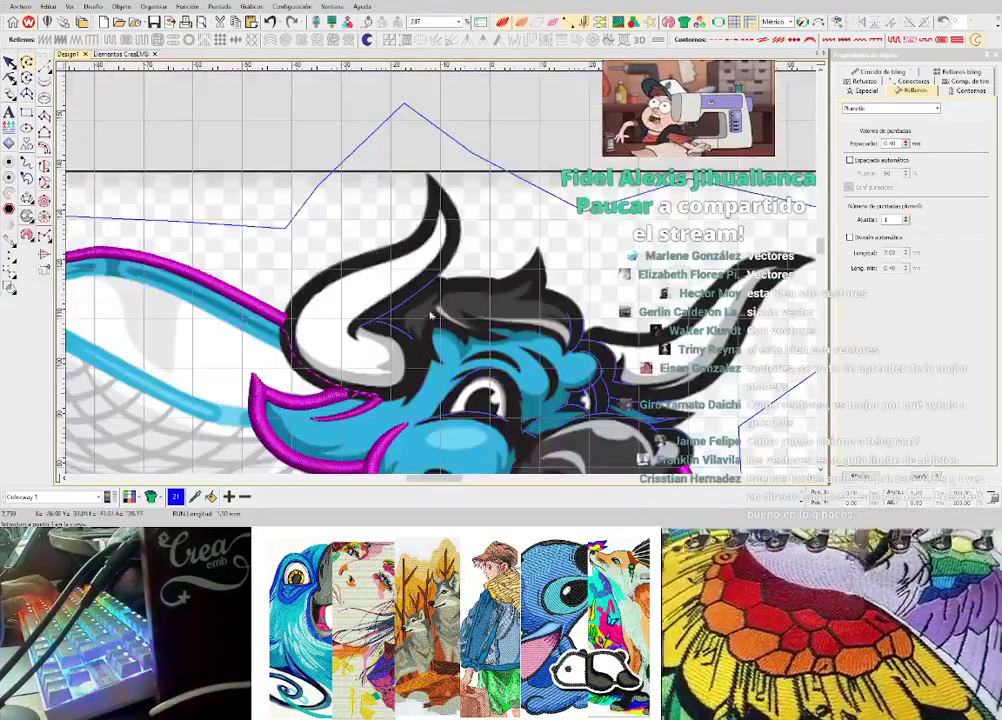
scroll(486, 263, up, 1)
scroll(454, 271, up, 3)
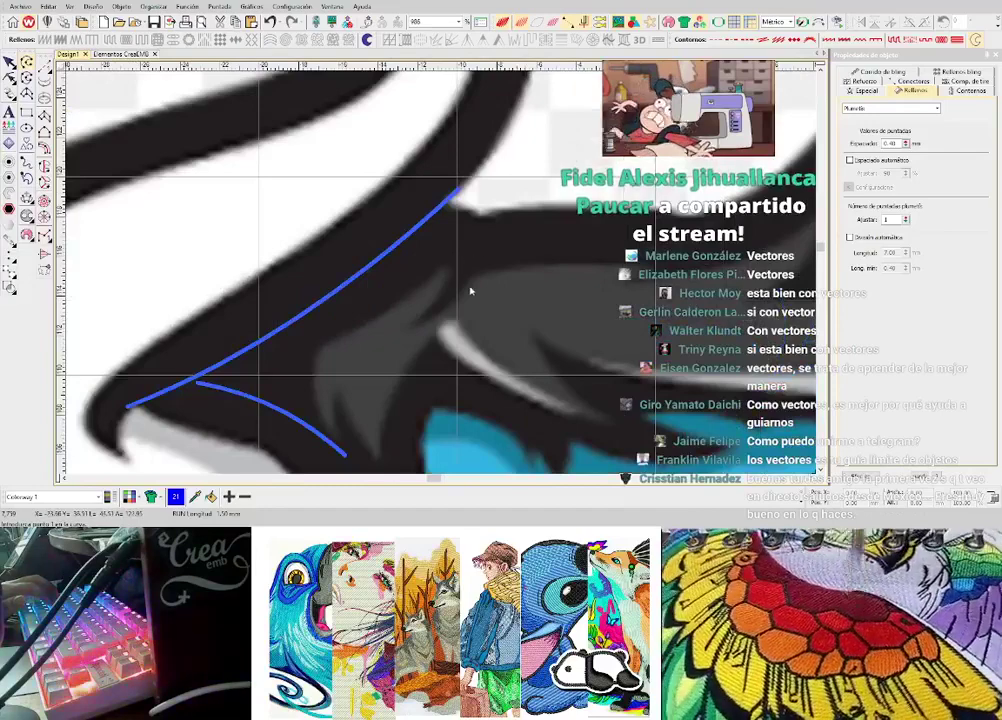
- Draw a short guide curve from the notch between the near horn and hair down through the black to the dark grey lock
key(Escape)
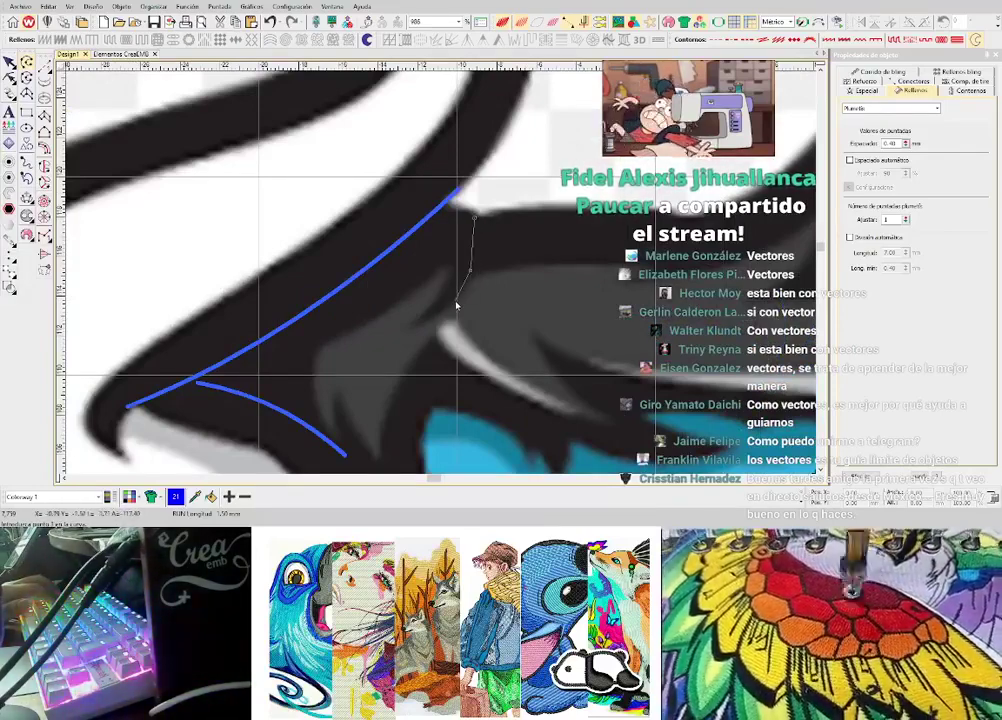
scroll(401, 294, down, 6)
scroll(401, 294, up, 4)
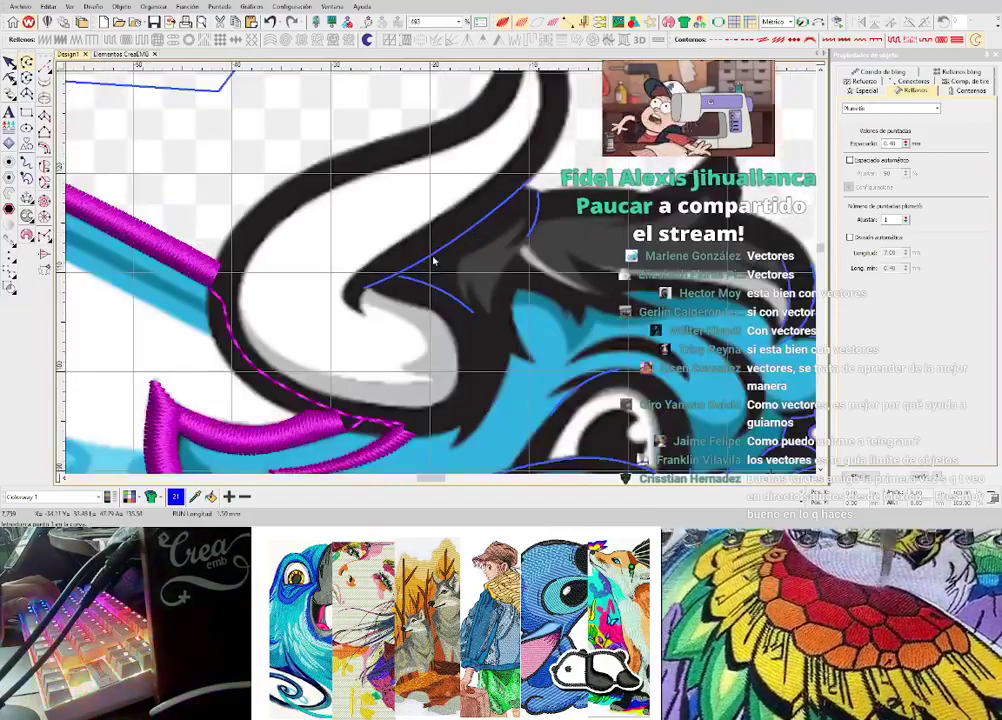
- Draw a short guide curve joining the two longer guide curves in the black area behind the near horn's grey shading
scroll(430, 292, down, 4)
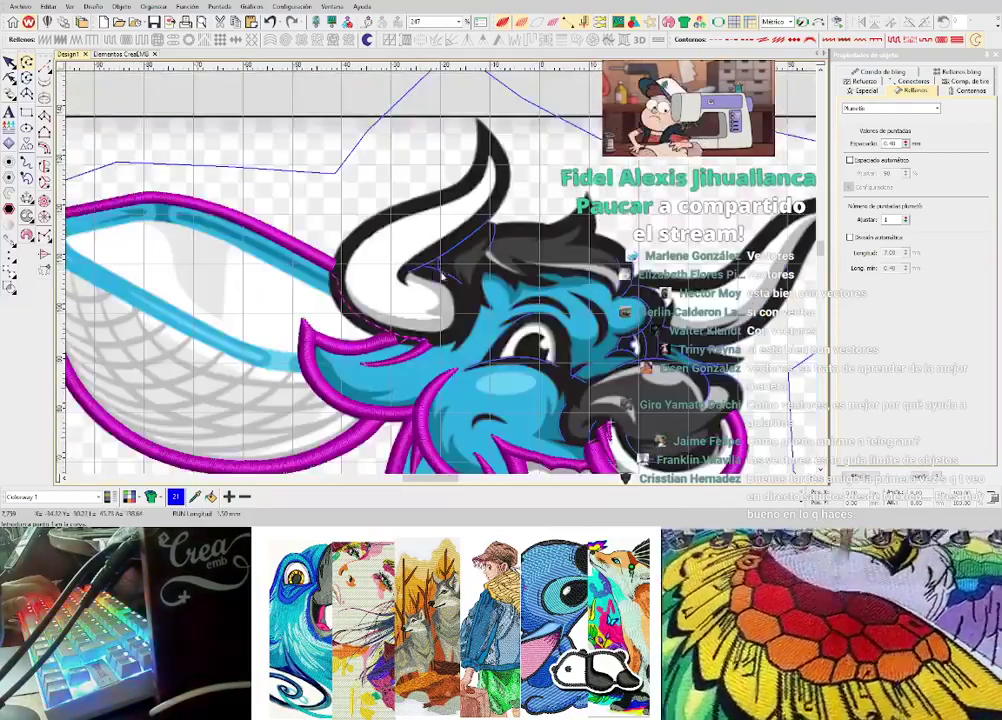
scroll(430, 292, up, 4)
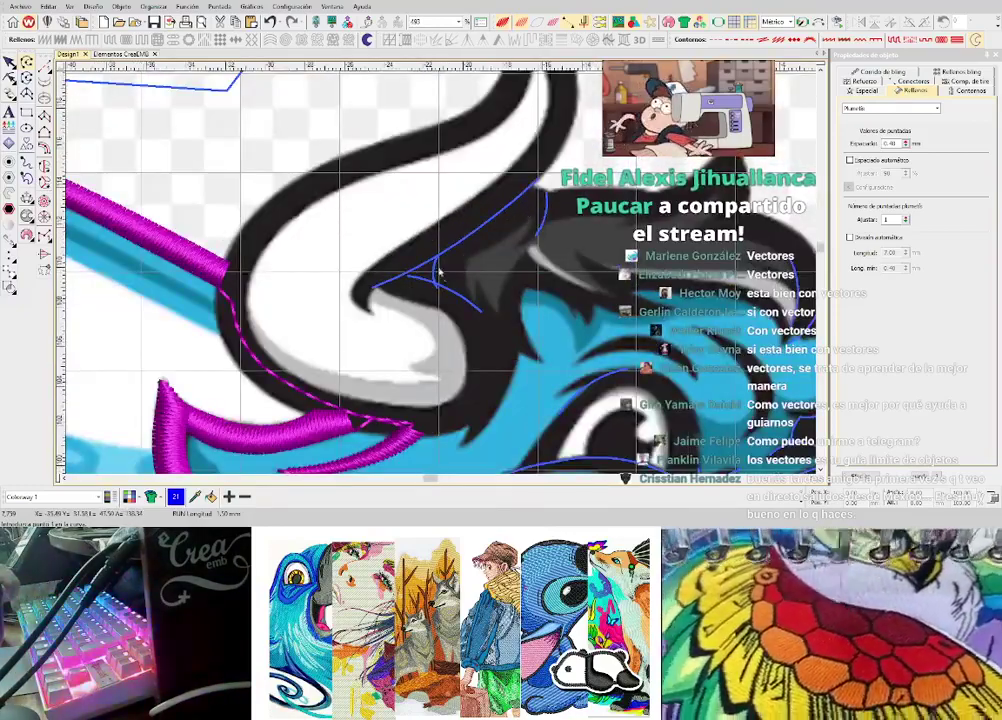
scroll(440, 265, up, 5)
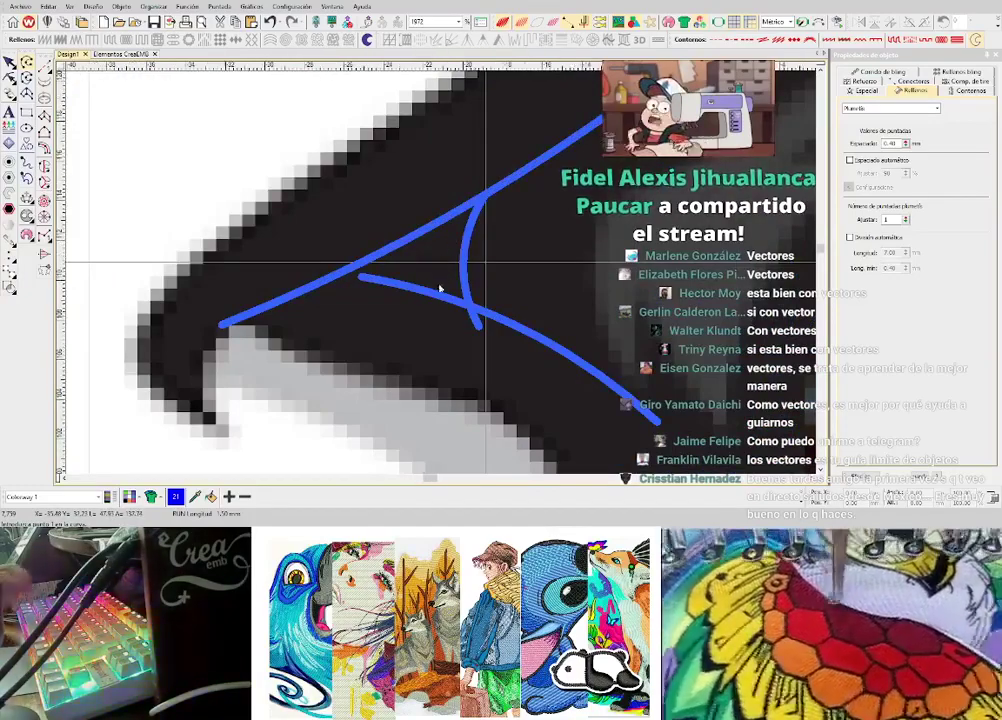
scroll(445, 275, down, 7)
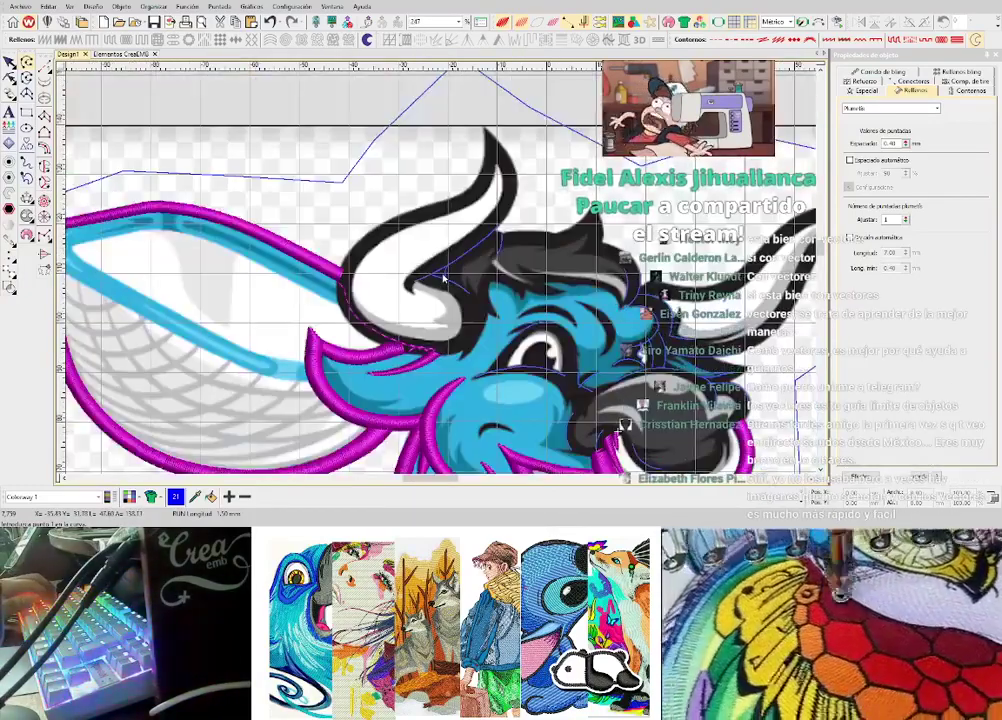
scroll(445, 280, up, 2)
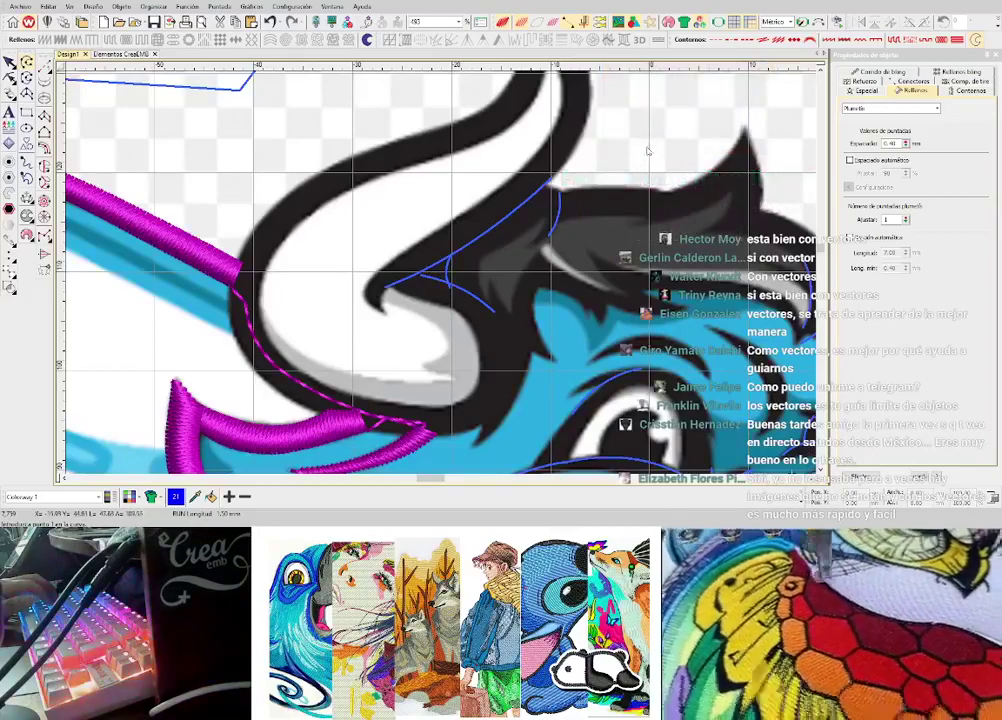
scroll(443, 300, down, 3)
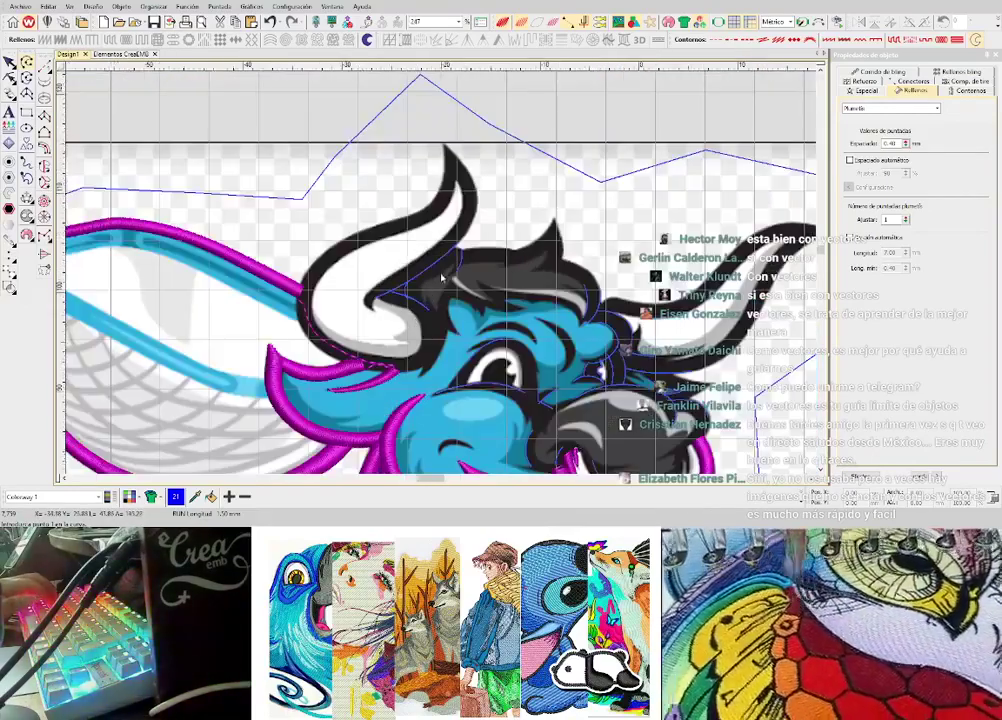
- Draw a guide curve from the dark grey hair tip to the blue forehead, and another down the near horn's black base to its lower notch
scroll(443, 302, up, 3)
scroll(461, 317, up, 2)
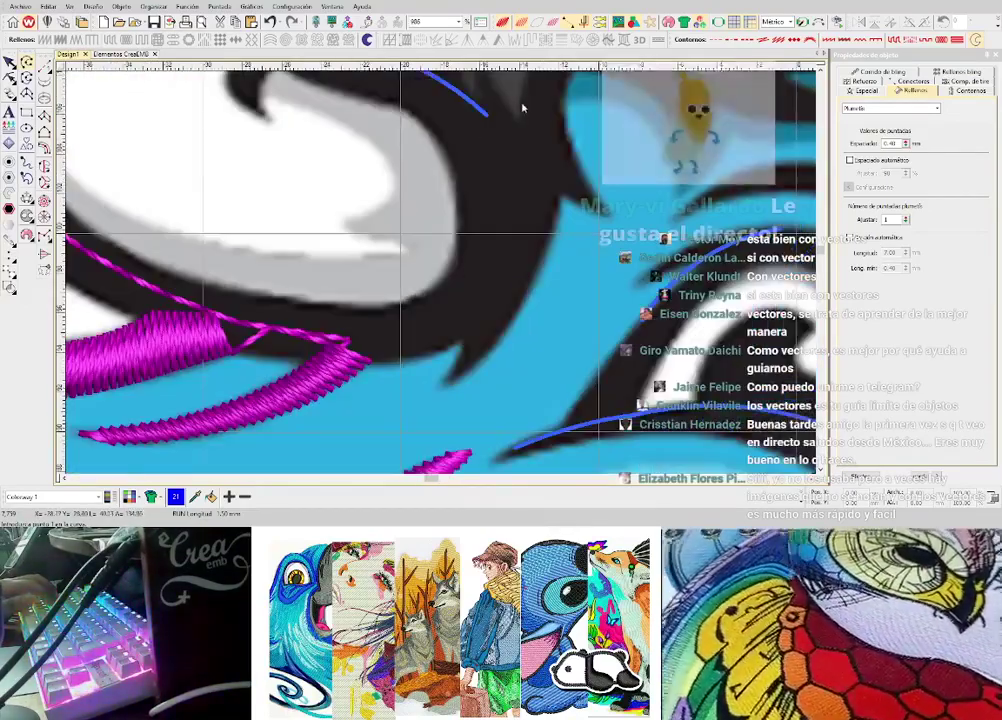
click(521, 100)
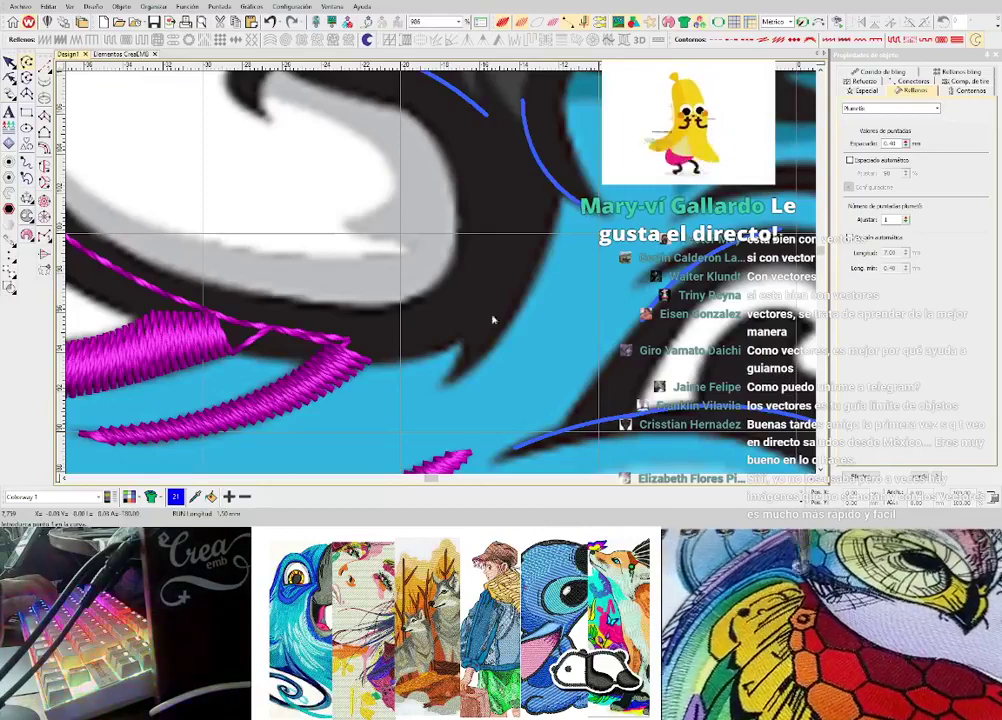
click(460, 338)
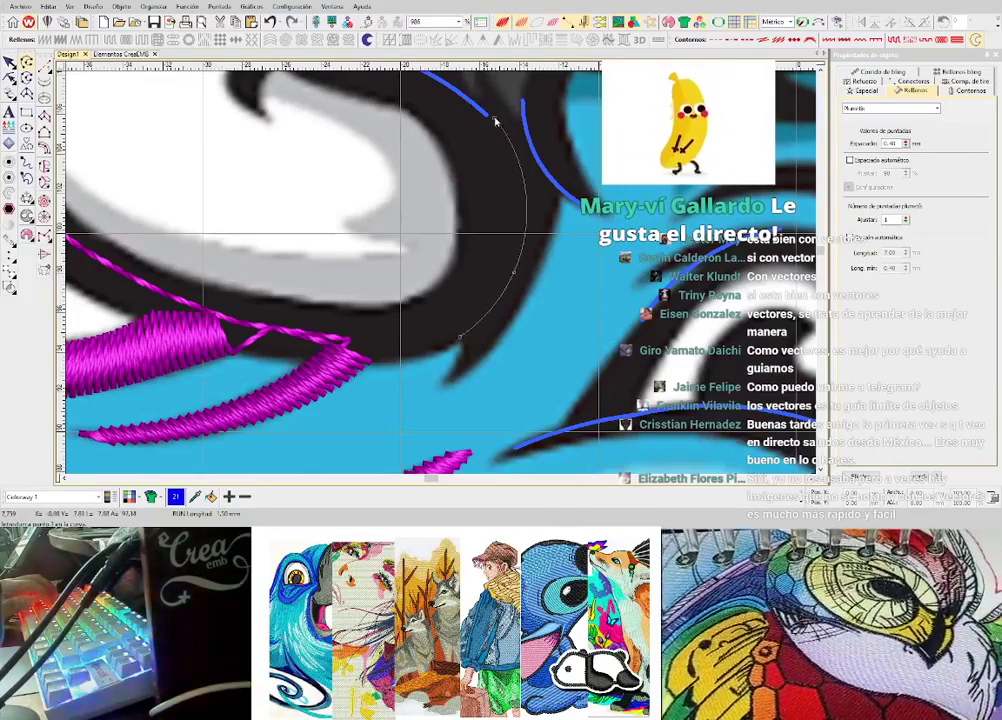
scroll(461, 298, down, 3)
scroll(461, 298, up, 3)
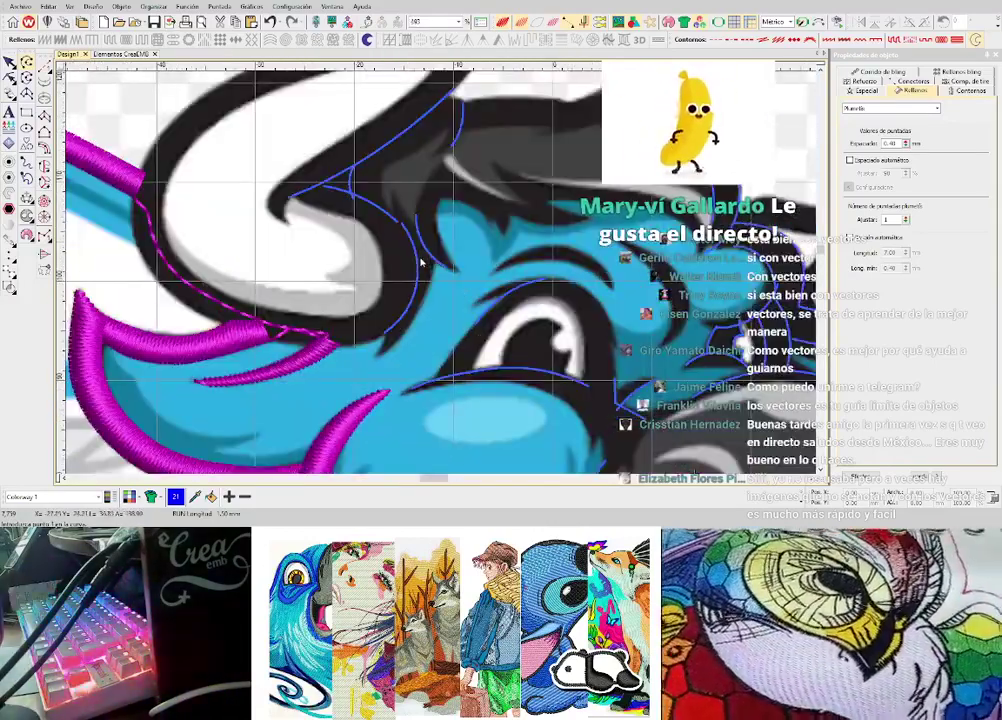
- Reshape the short guide curve between the dark grey hair tip and the blue forehead so it bends along the outline
key(h)
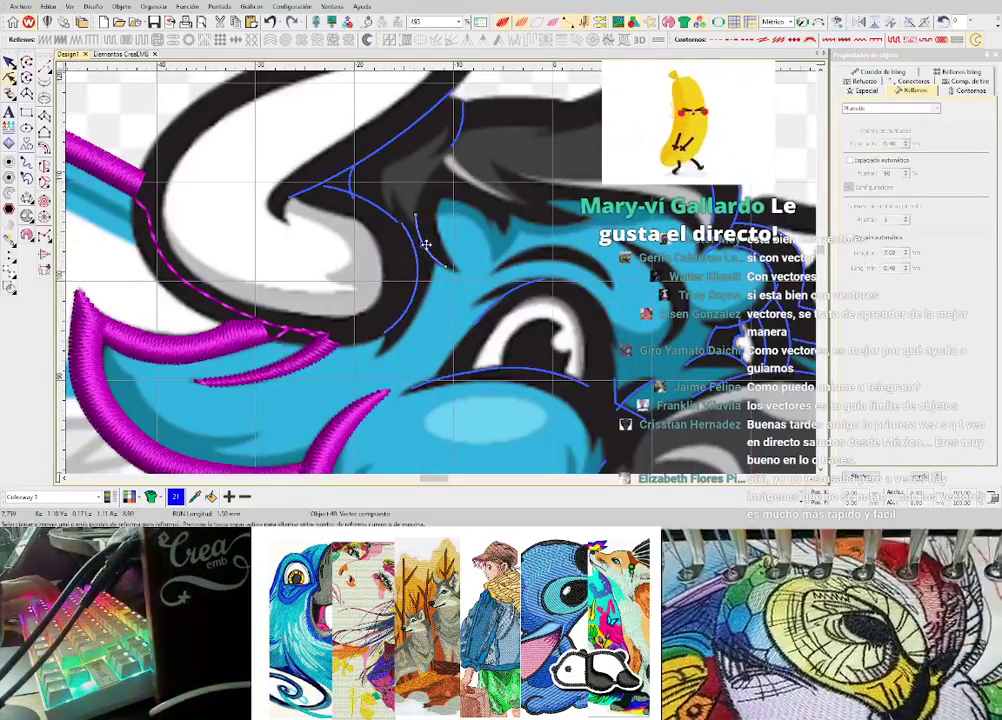
drag(426, 245, 418, 245)
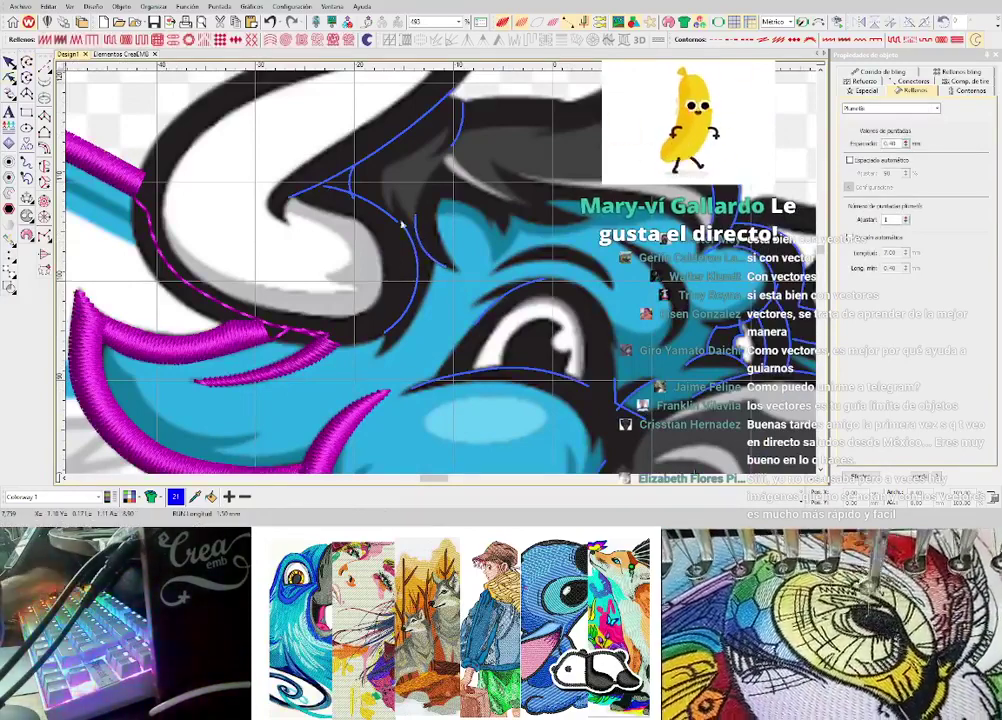
scroll(418, 244, up, 2)
scroll(418, 315, down, 2)
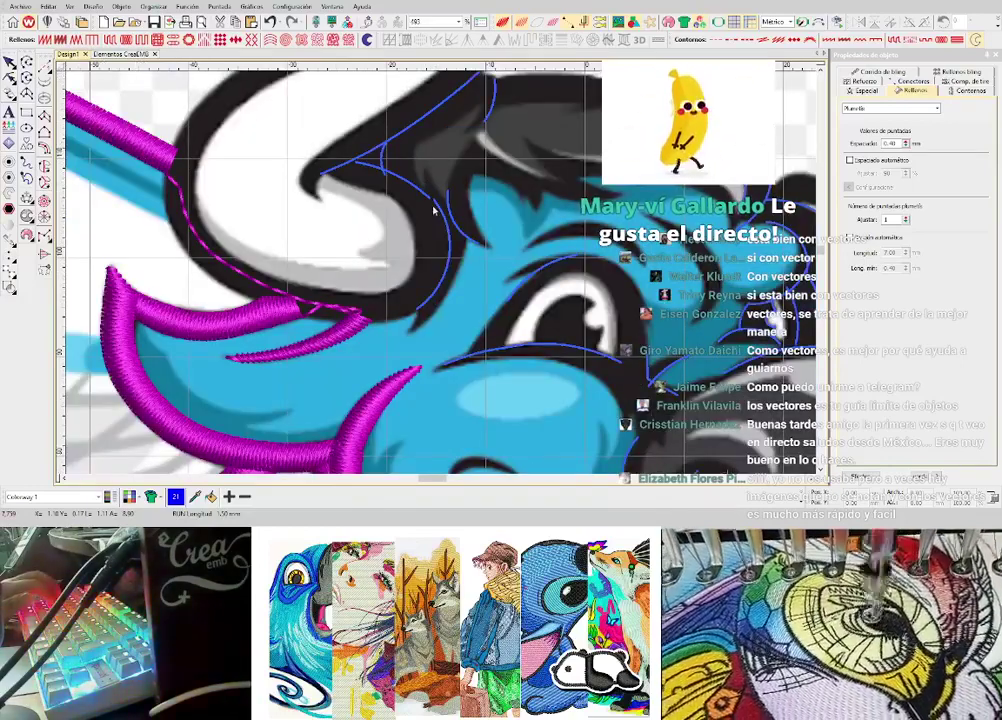
scroll(433, 215, up, 2)
scroll(450, 276, down, 2)
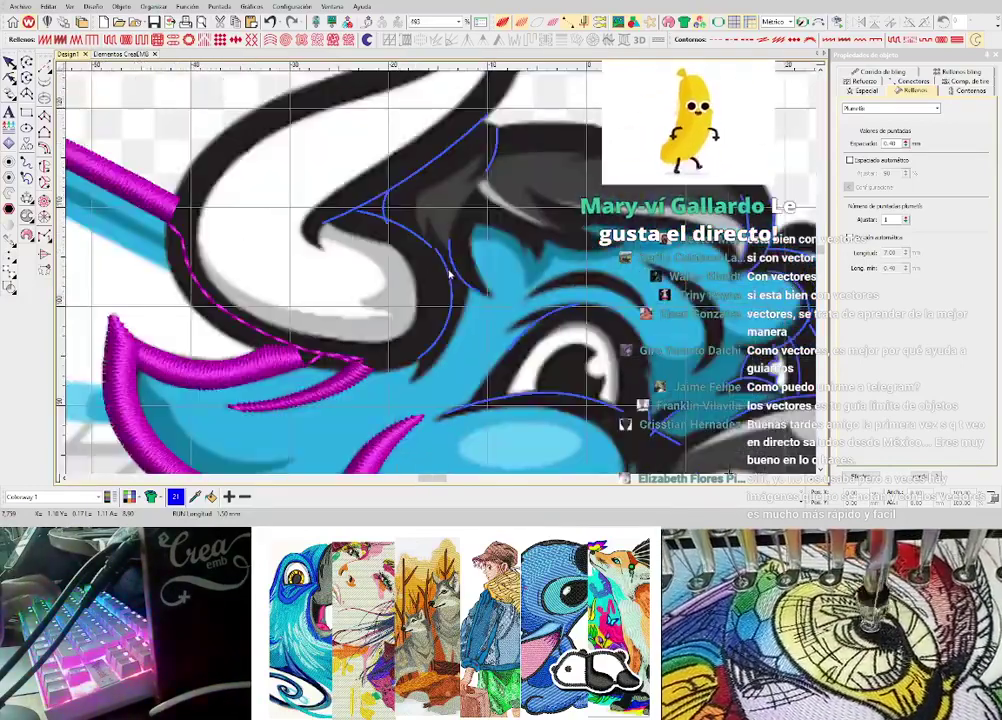
- Draw an arched guide curve through the black nostril curl, over the tip of the satin column beside the white crescent
scroll(450, 276, down, 2)
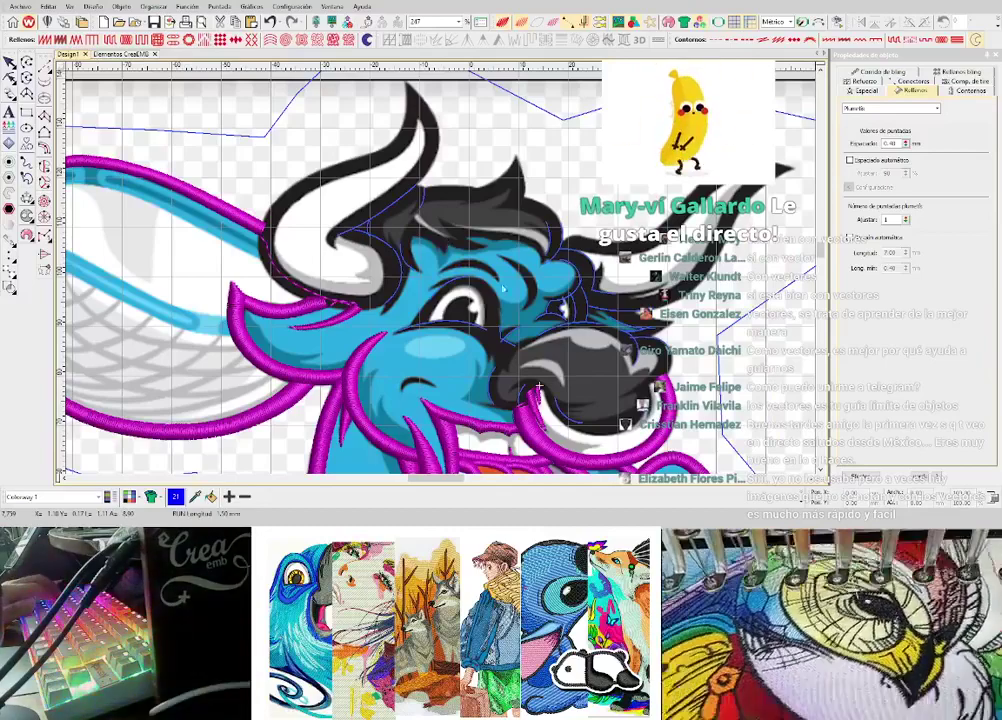
scroll(538, 386, up, 2)
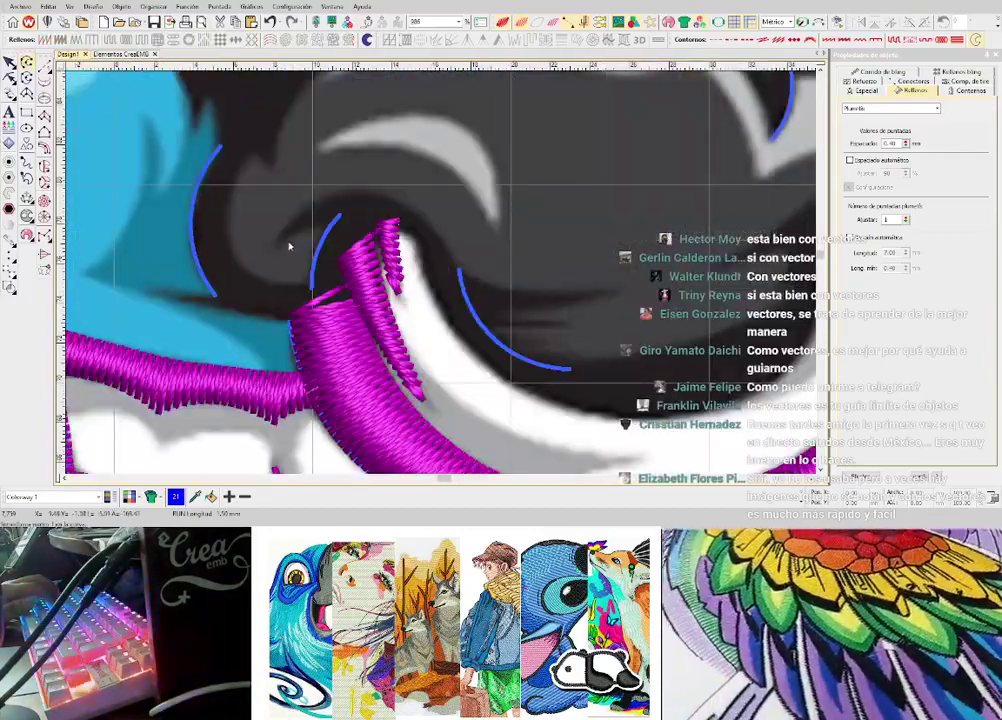
click(348, 216)
click(418, 240)
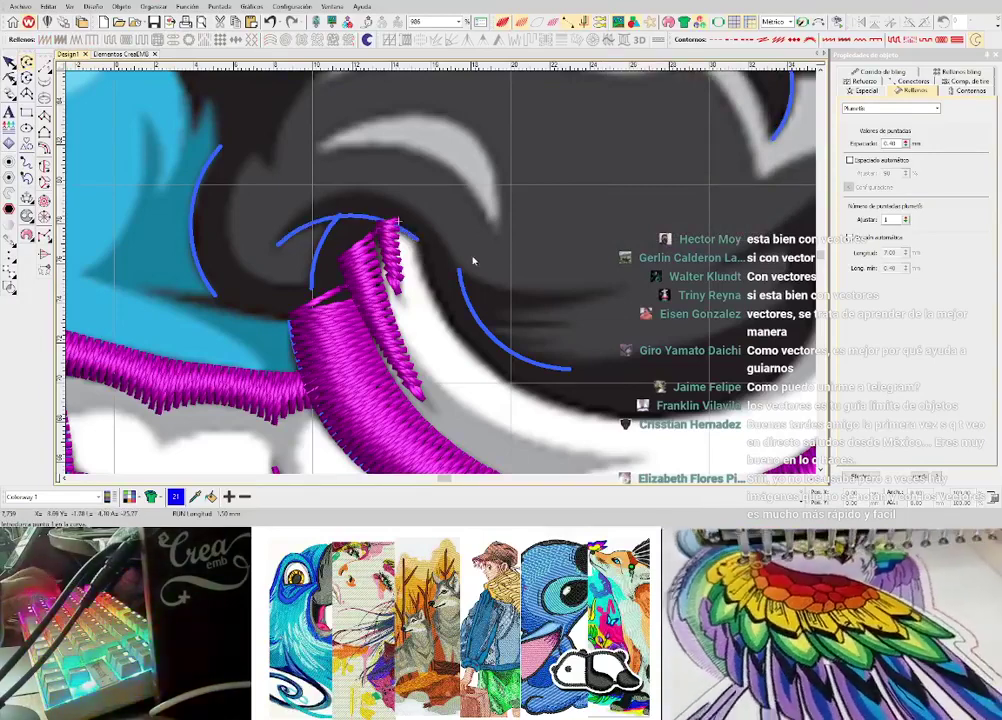
- Draw two pointed guide shapes from the muzzle's lower guide curve into the dark grey shading streaks
click(484, 317)
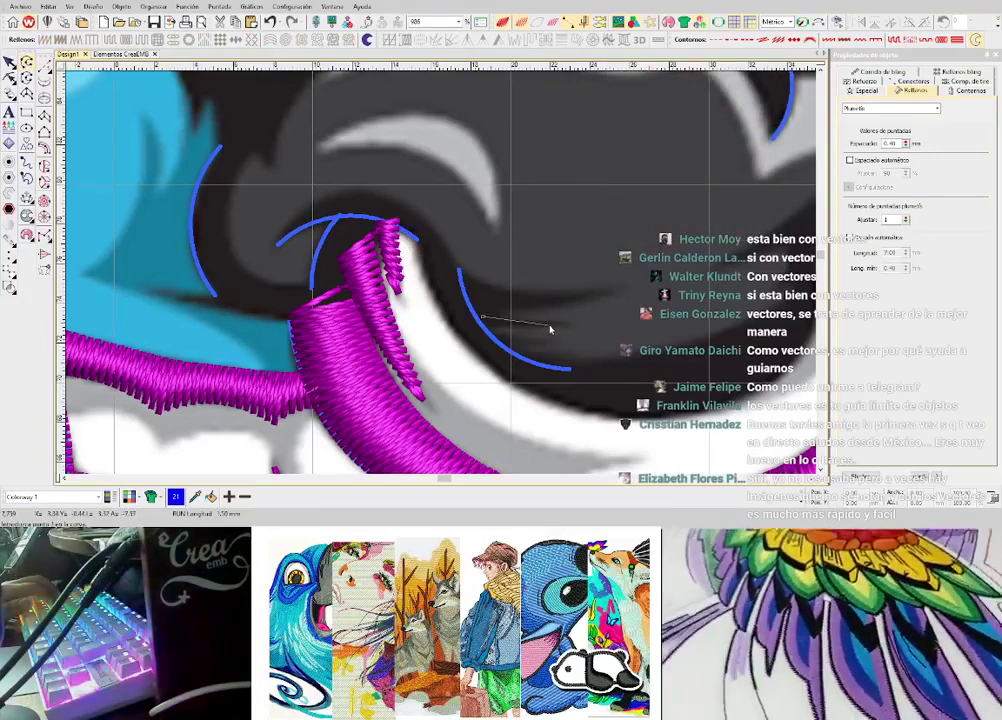
click(571, 321)
click(488, 329)
key(Return)
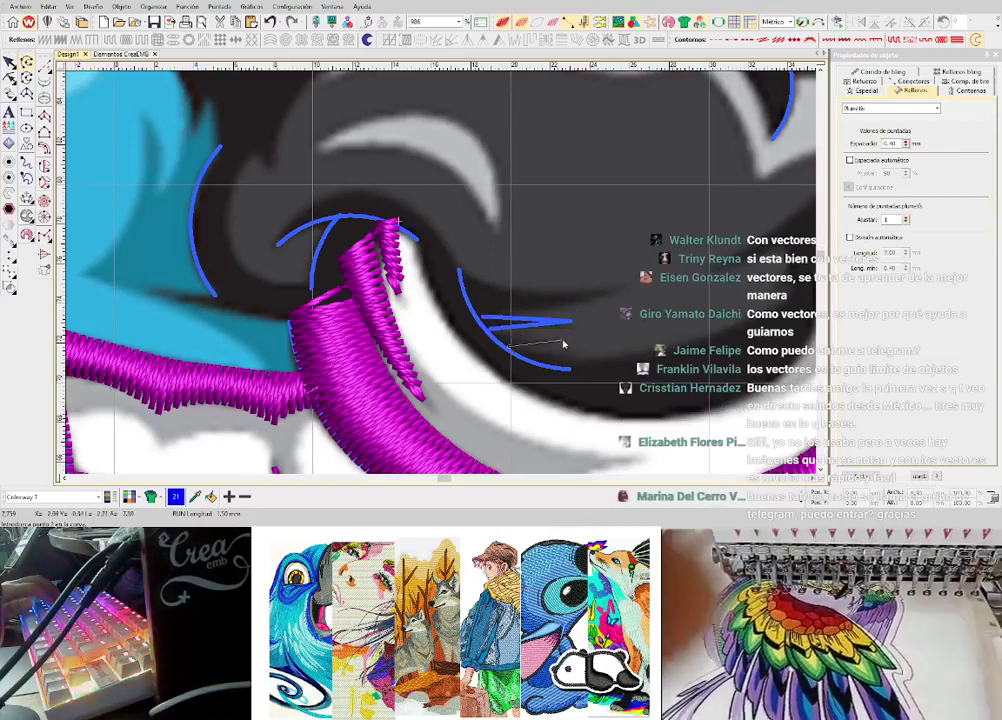
scroll(440, 275, down, 3)
scroll(440, 277, up, 3)
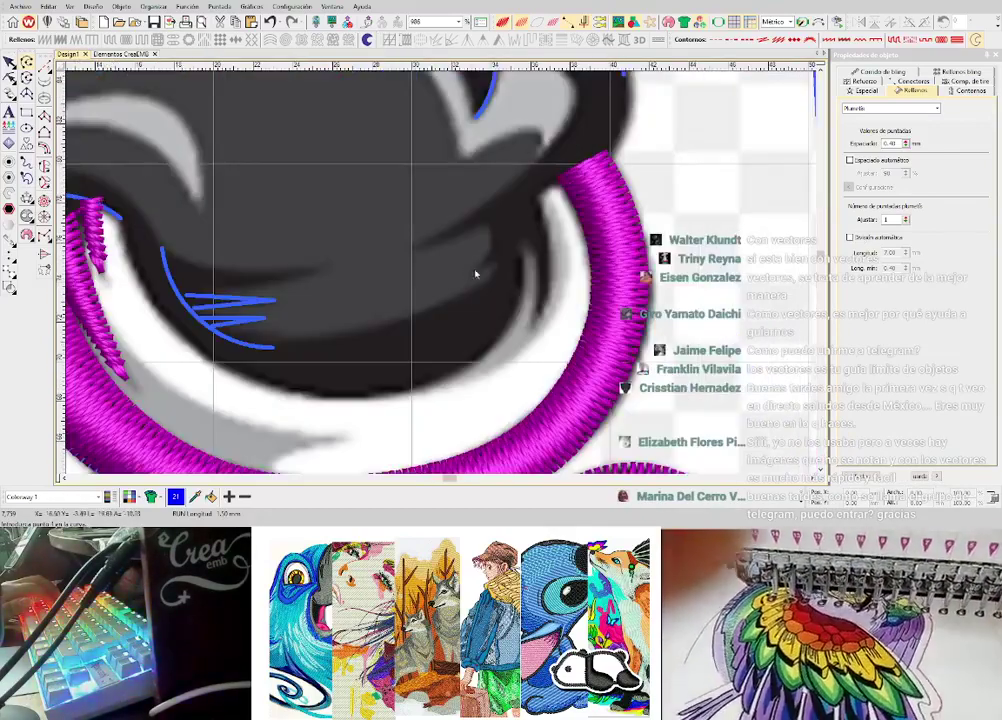
- Draw a long guide curve along the muzzle's lower grey edge, and another from the grey through the black to the satin ring's upper end
click(420, 315)
click(500, 258)
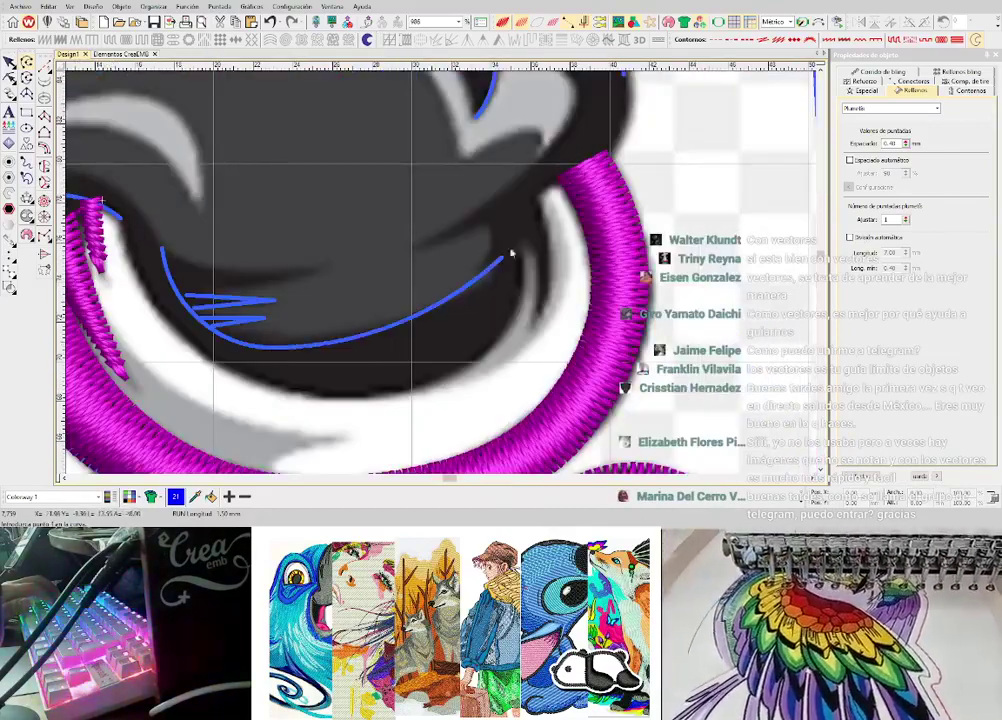
click(422, 244)
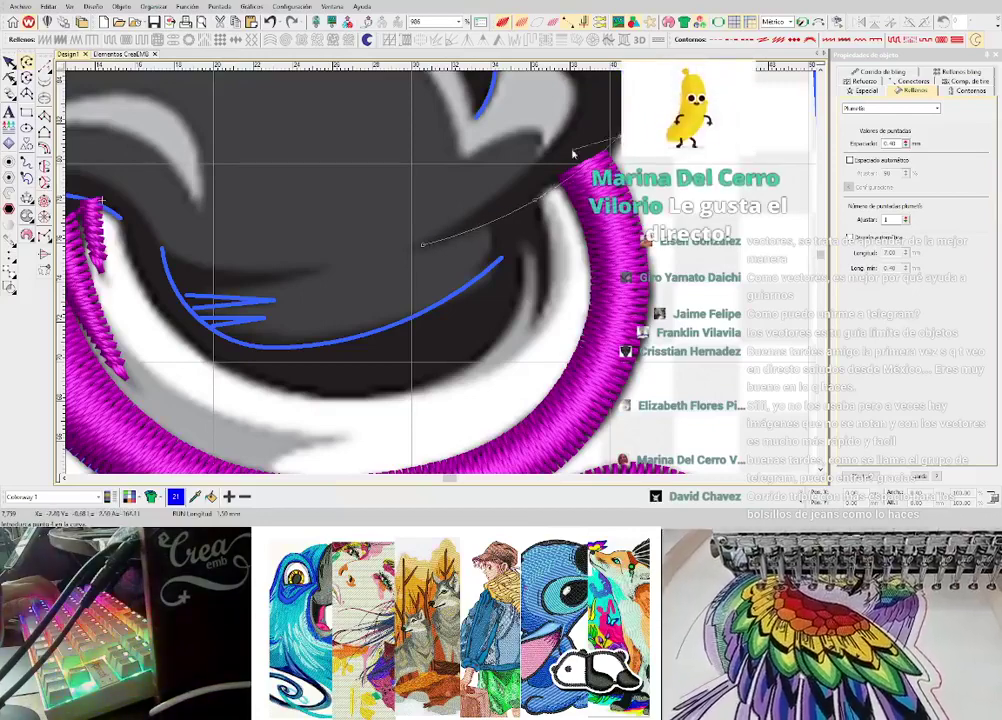
- Draw three short downward guide curves where the muzzle's black shadow meets the far end of the white crescent
click(533, 330)
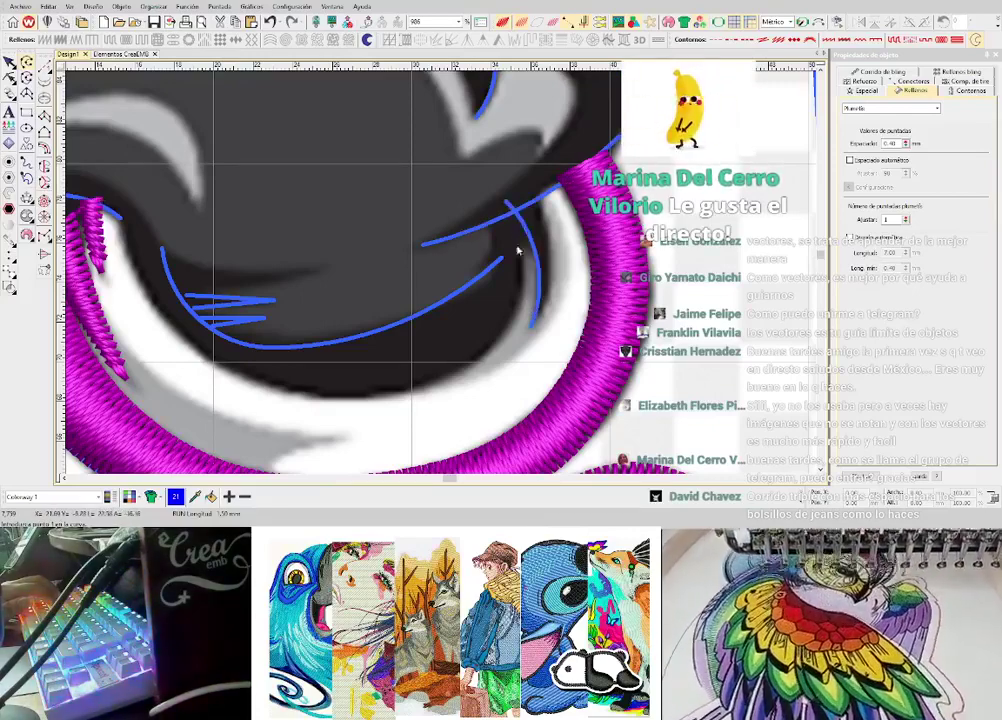
right_click(522, 274)
right_click(510, 328)
key(Return)
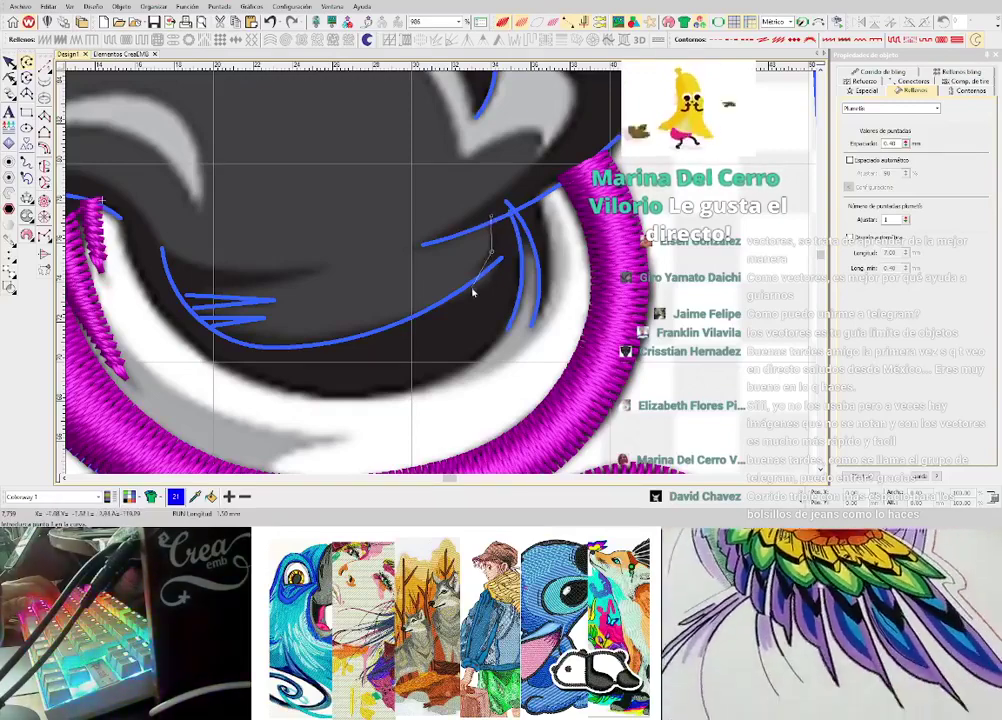
key(Return)
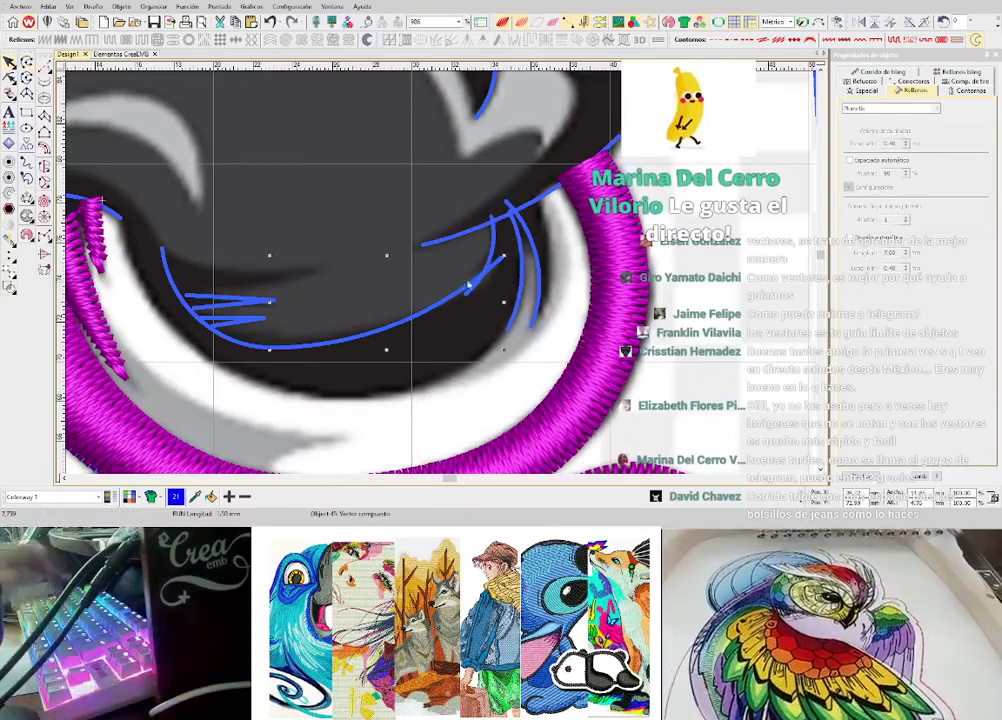
- Reshape the end of the muzzle's long lower guide curve to flow into the short guide curve at the grey area's far corner
key(h)
drag(502, 257, 465, 295)
click(486, 272)
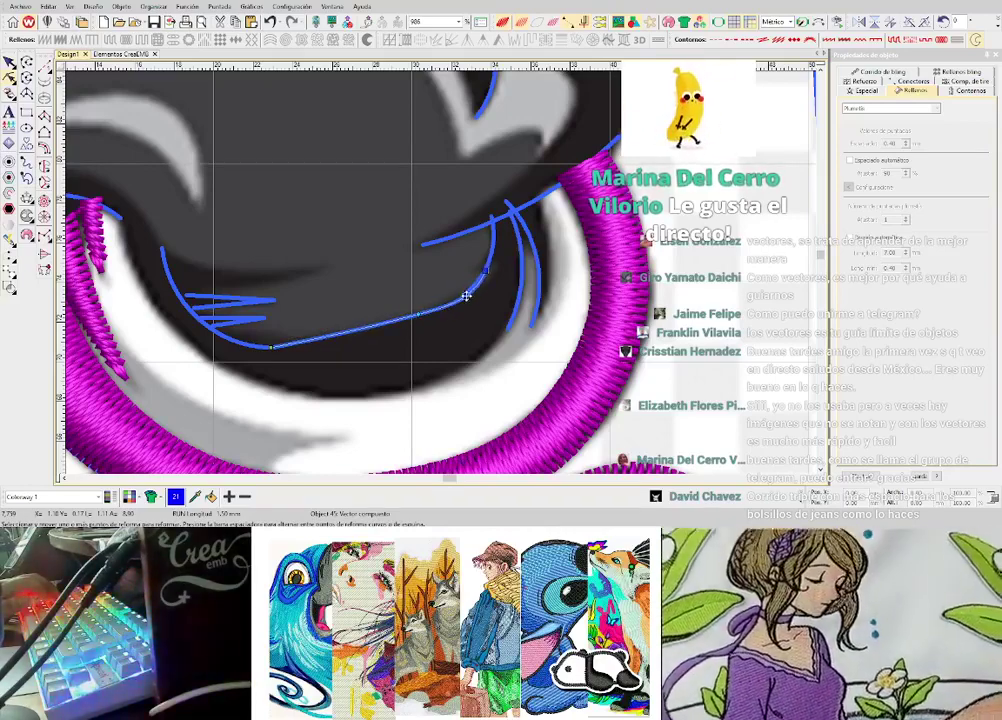
click(466, 296)
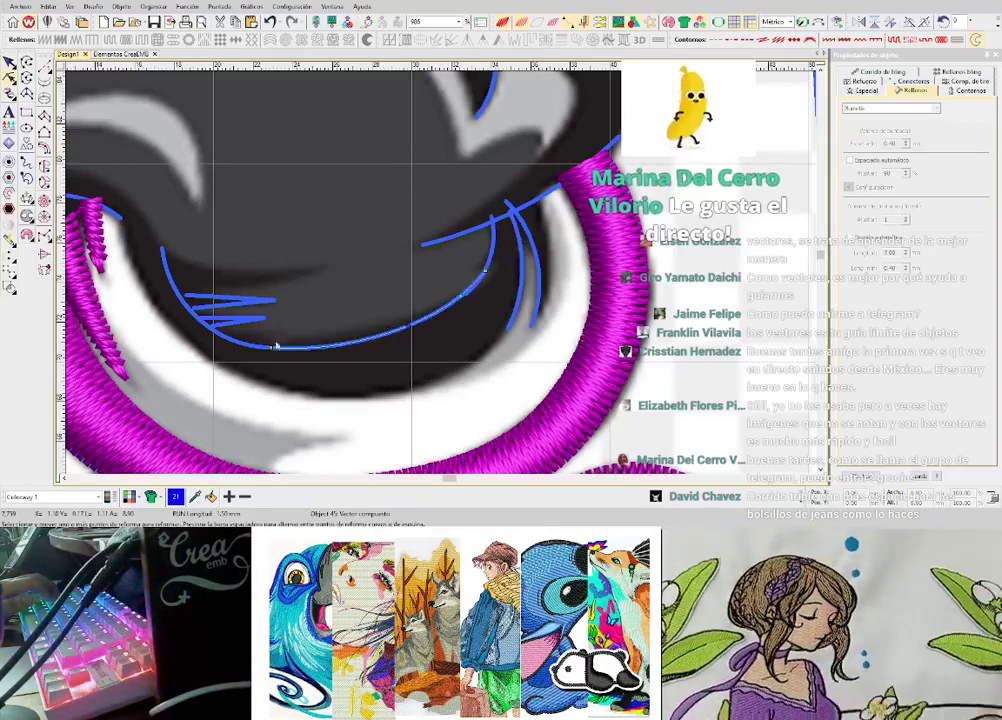
- Hide and redisplay the reference artwork to examine the guide curves around the bull's head
scroll(380, 265, down, 1)
scroll(390, 258, down, 1)
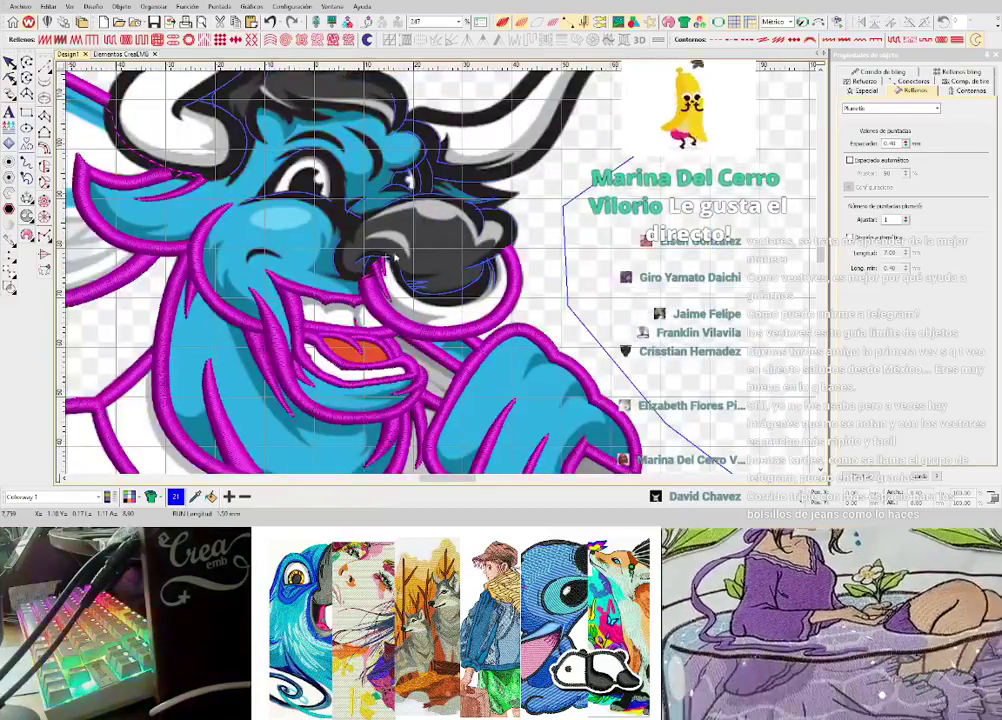
scroll(390, 257, down, 1)
scroll(441, 276, up, 2)
scroll(505, 277, up, 1)
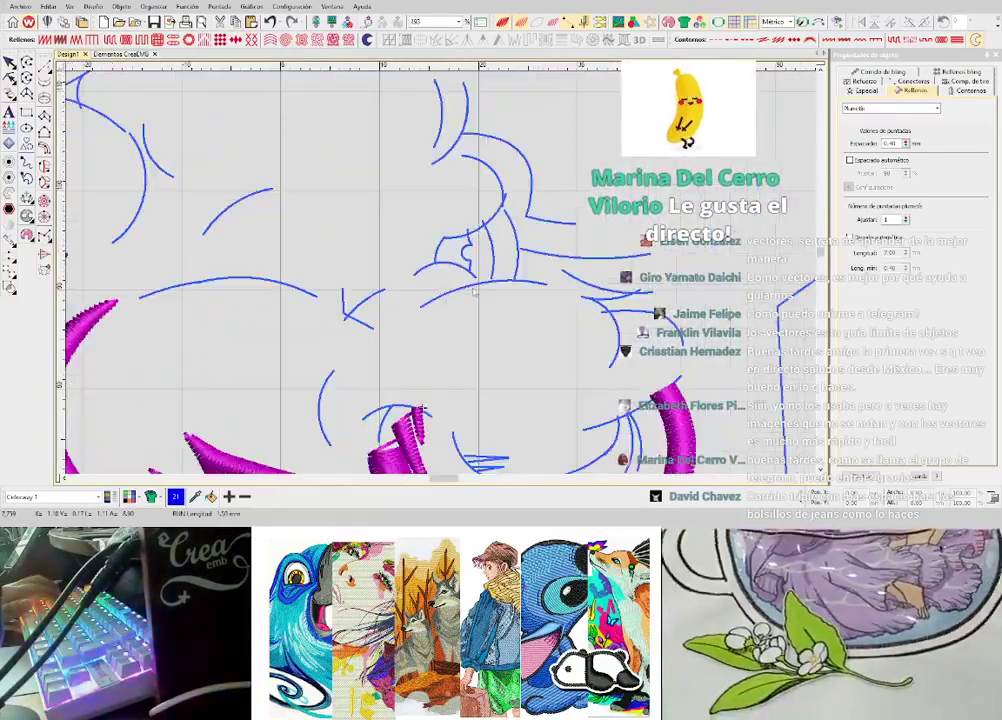
scroll(452, 270, down, 2)
key(d)
scroll(438, 294, up, 1)
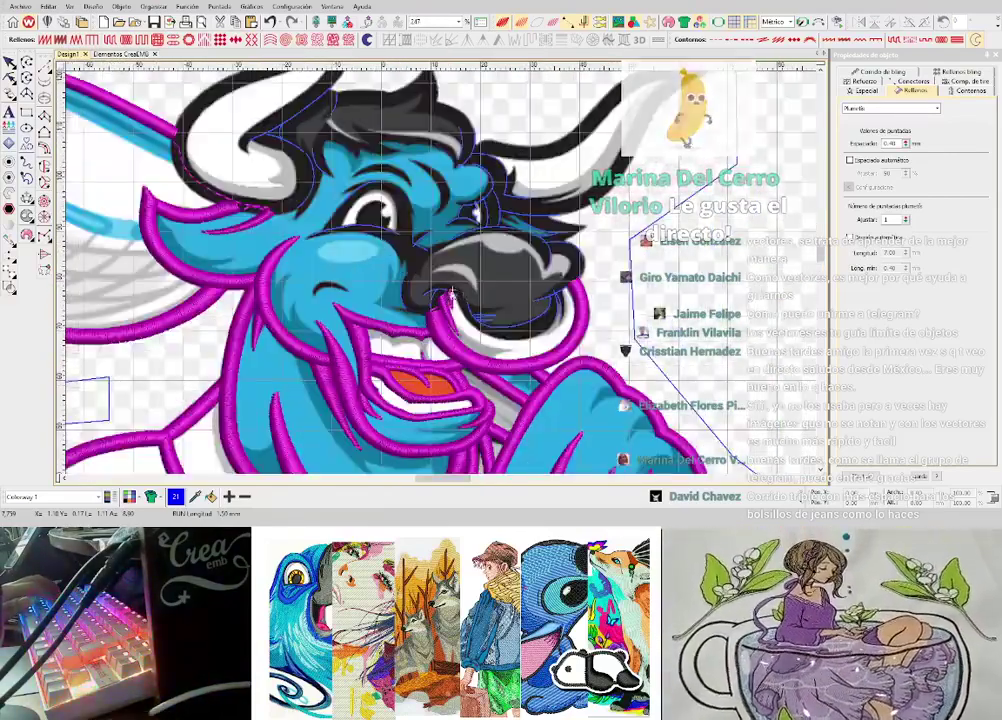
- Digitize a satin column between the guide curves covering the black area at the satin ring's upper end
scroll(447, 285, up, 2)
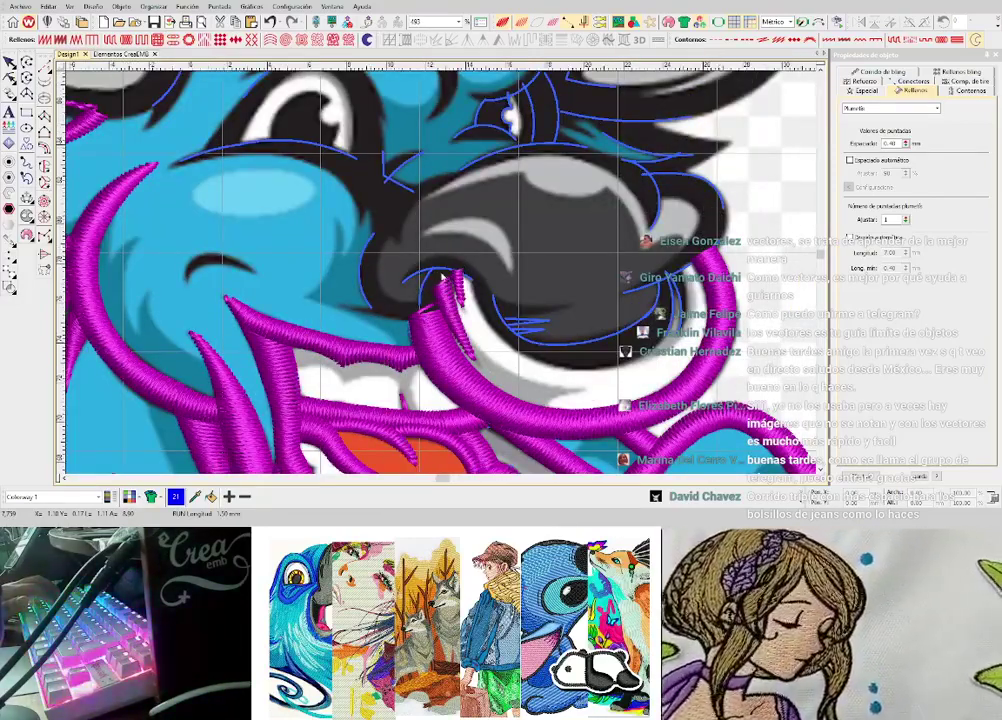
scroll(445, 280, up, 1)
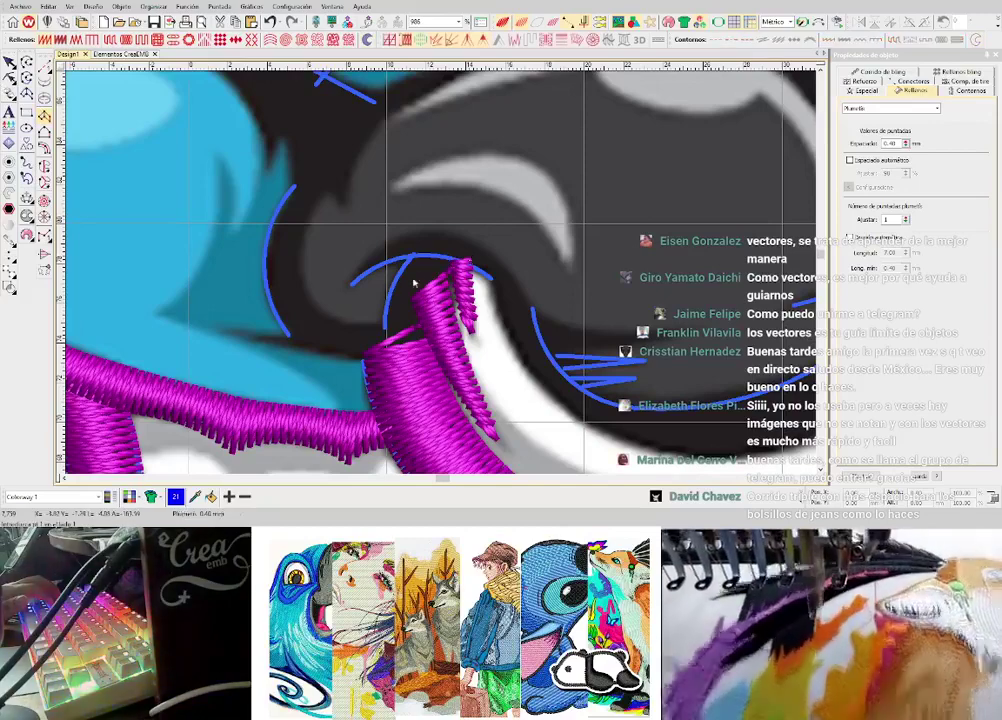
scroll(450, 265, up, 1)
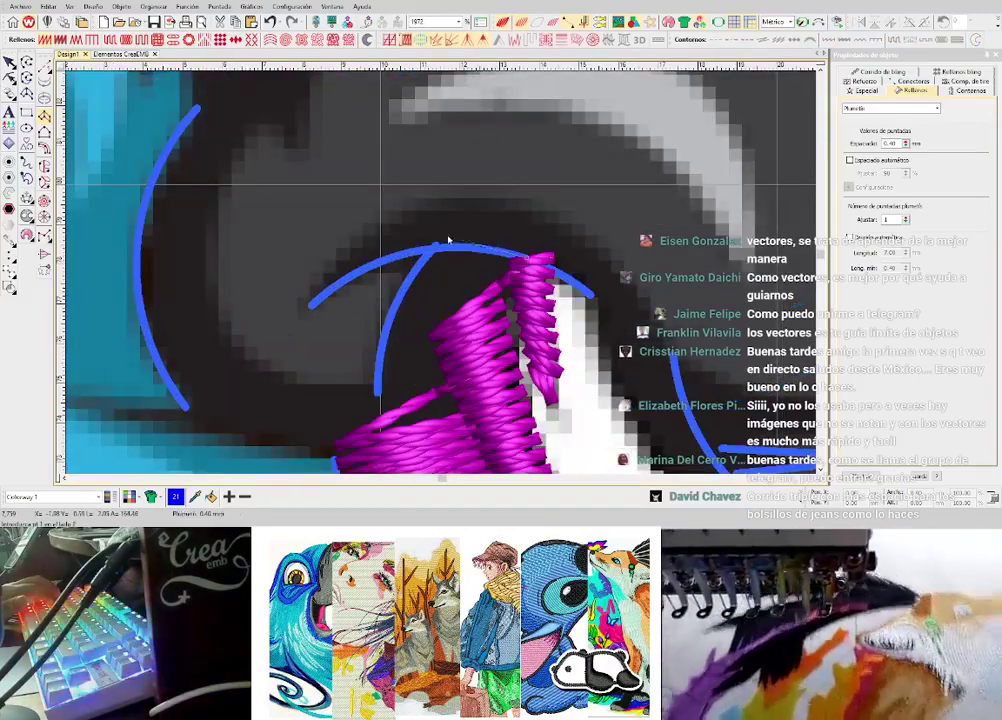
click(447, 238)
click(406, 287)
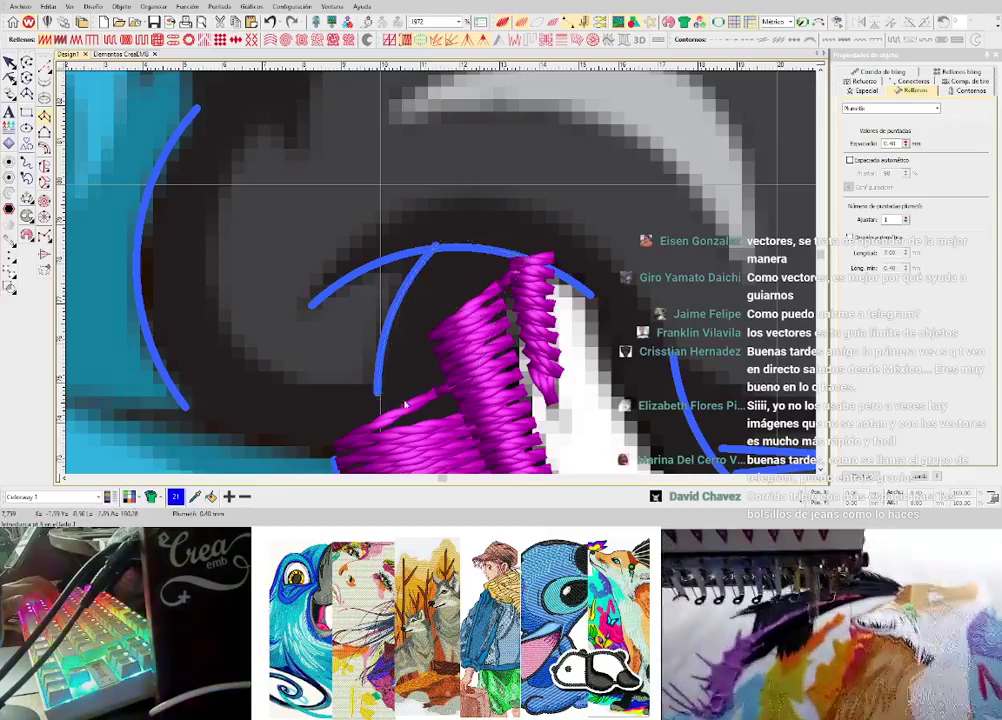
scroll(440, 268, down, 2)
scroll(440, 268, up, 2)
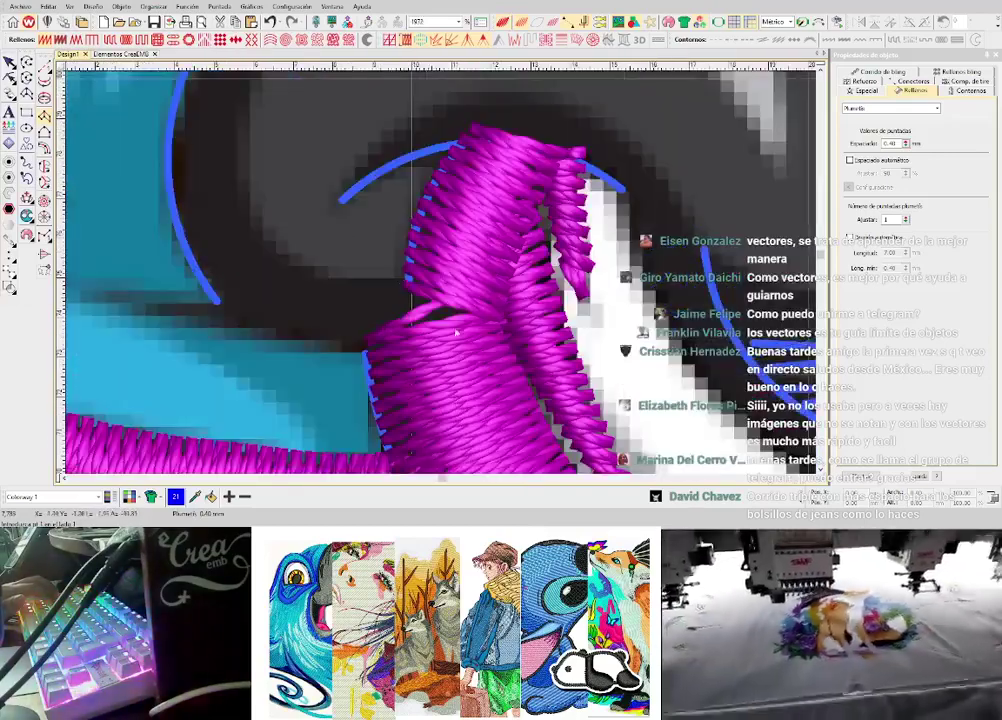
- Lay a running-stitch travel line from the new satin column along the thin black line to its pointed tip
key(Escape)
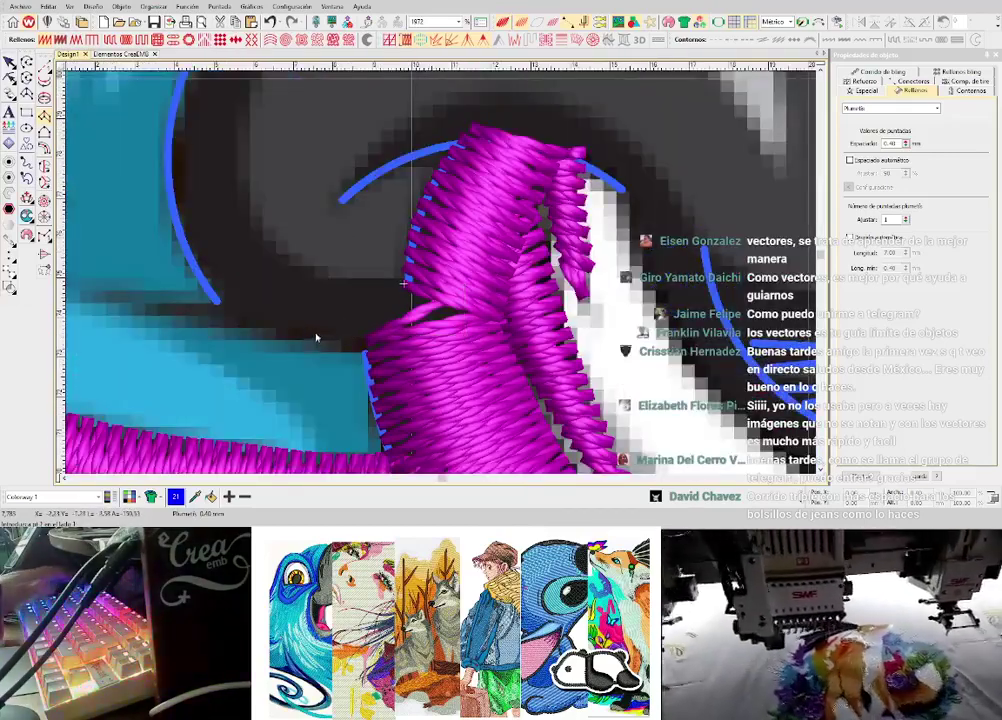
key(Escape)
click(330, 325)
click(210, 310)
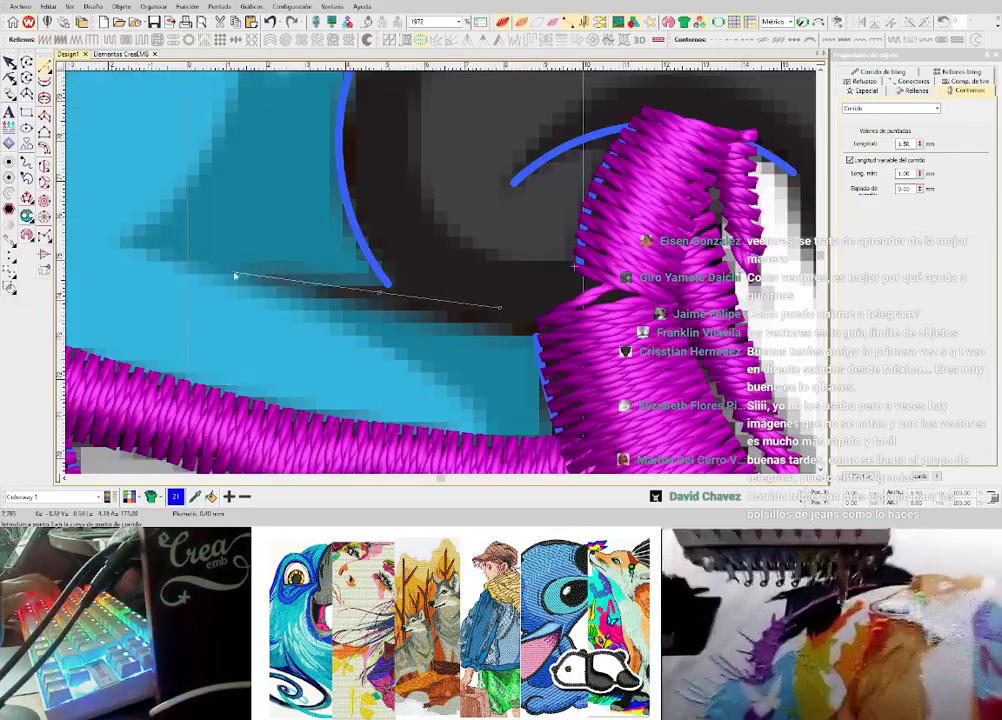
click(262, 283)
key(Return)
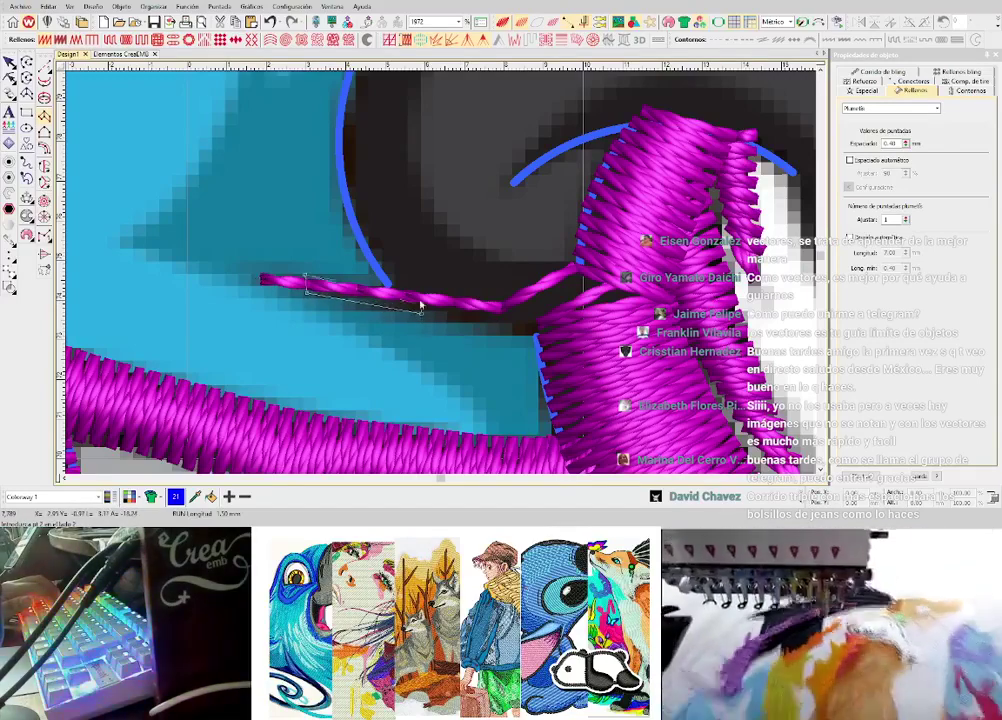
- Cover the thin black line's tip with a short satin column and reshape its narrow end into a slanted point
scroll(415, 287, down, 2)
scroll(438, 271, up, 2)
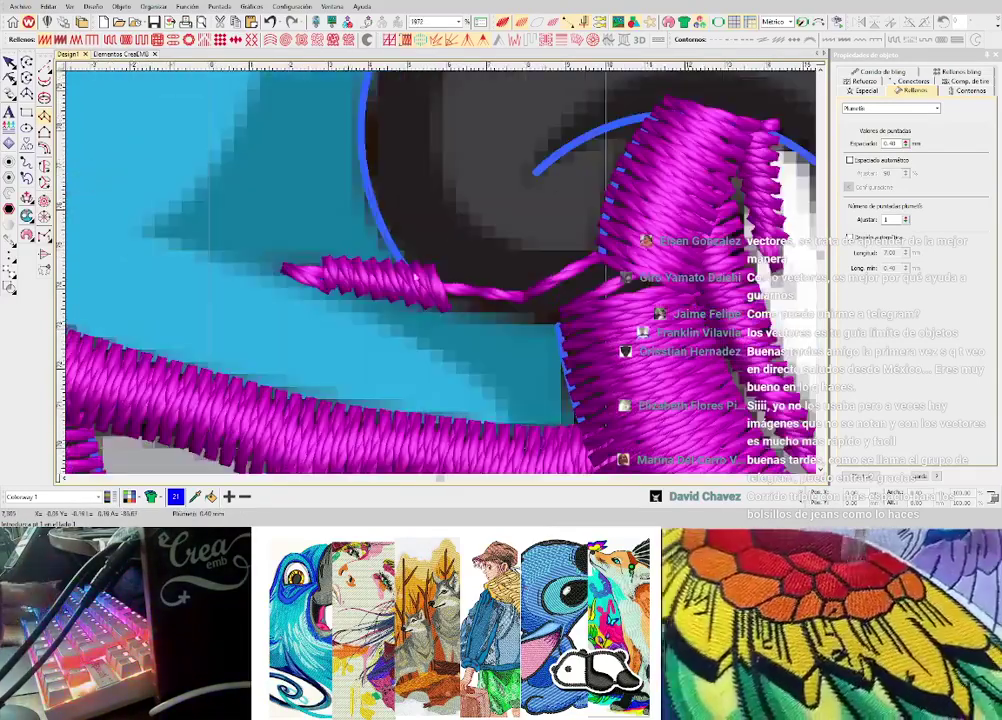
click(320, 262)
drag(431, 270, 428, 264)
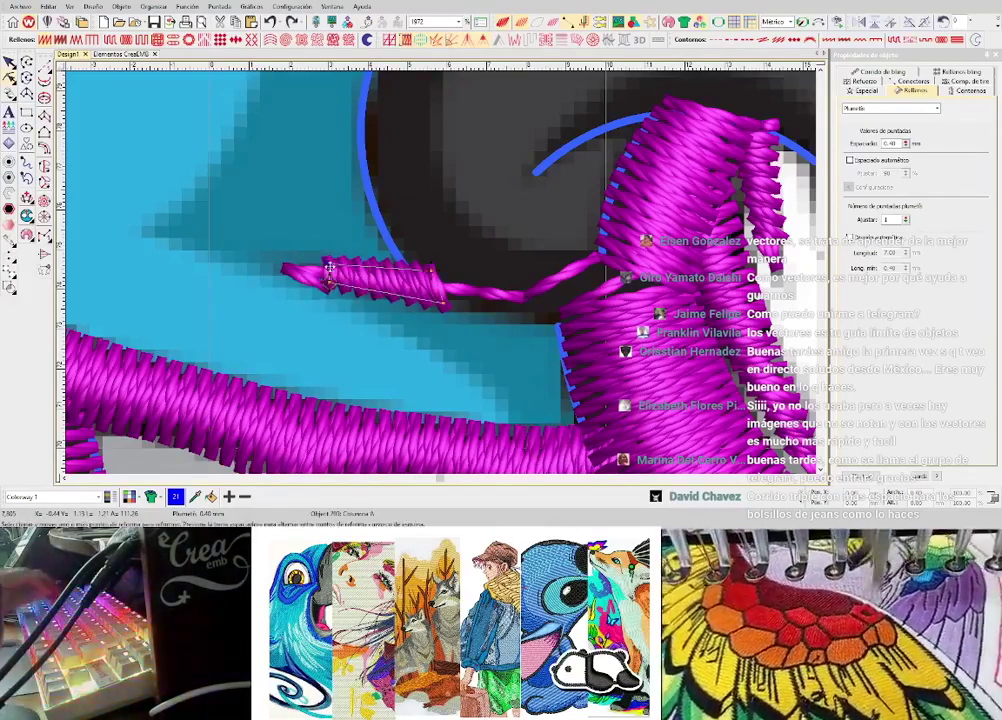
click(324, 266)
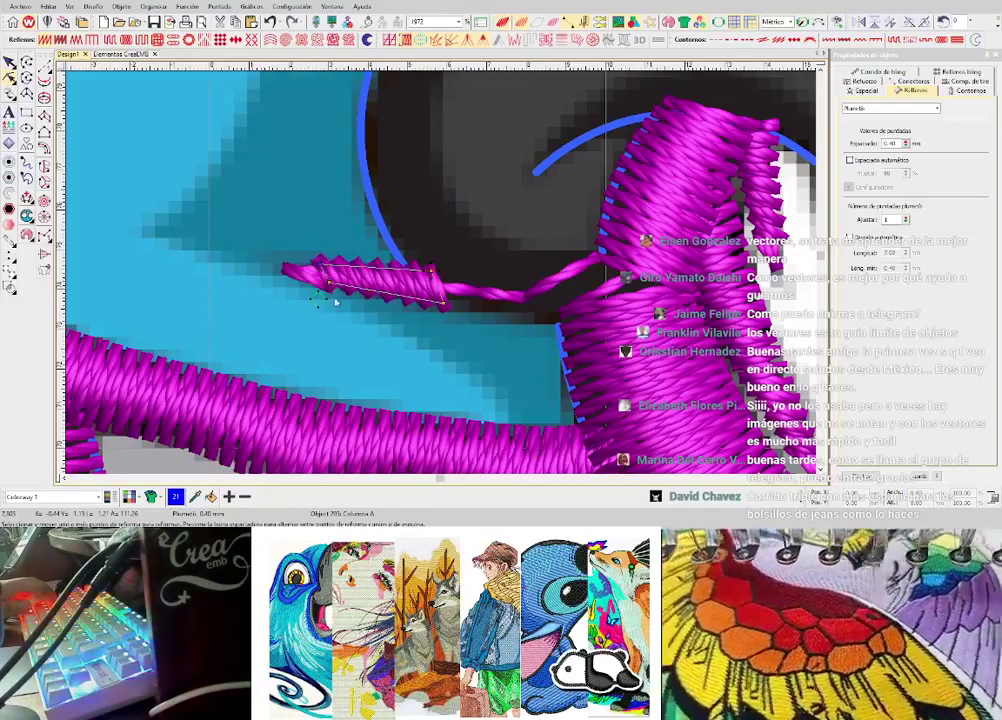
click(366, 302)
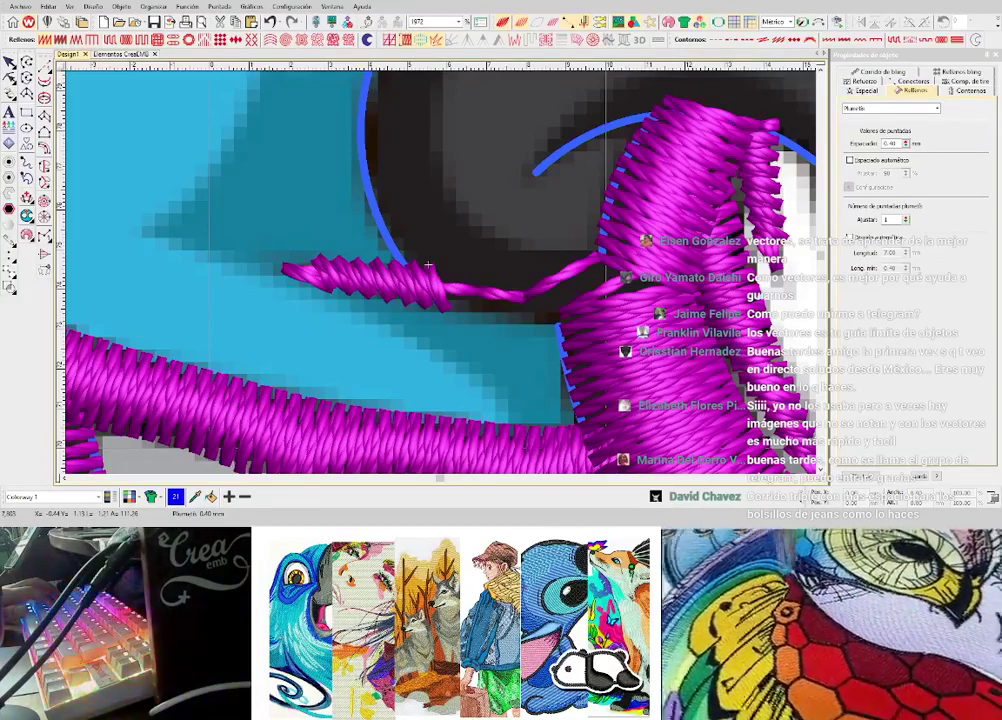
- Add a running-stitch travel line from the short tip column back to the satin at the ring's upper end
key(Escape)
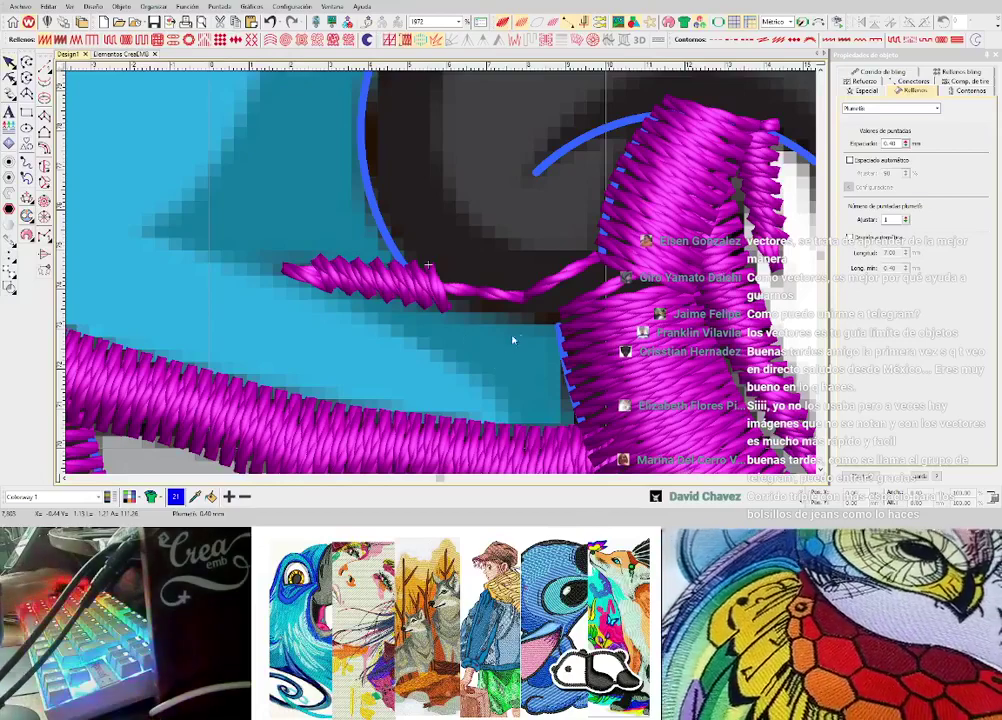
key(r)
click(494, 278)
click(630, 284)
key(Return)
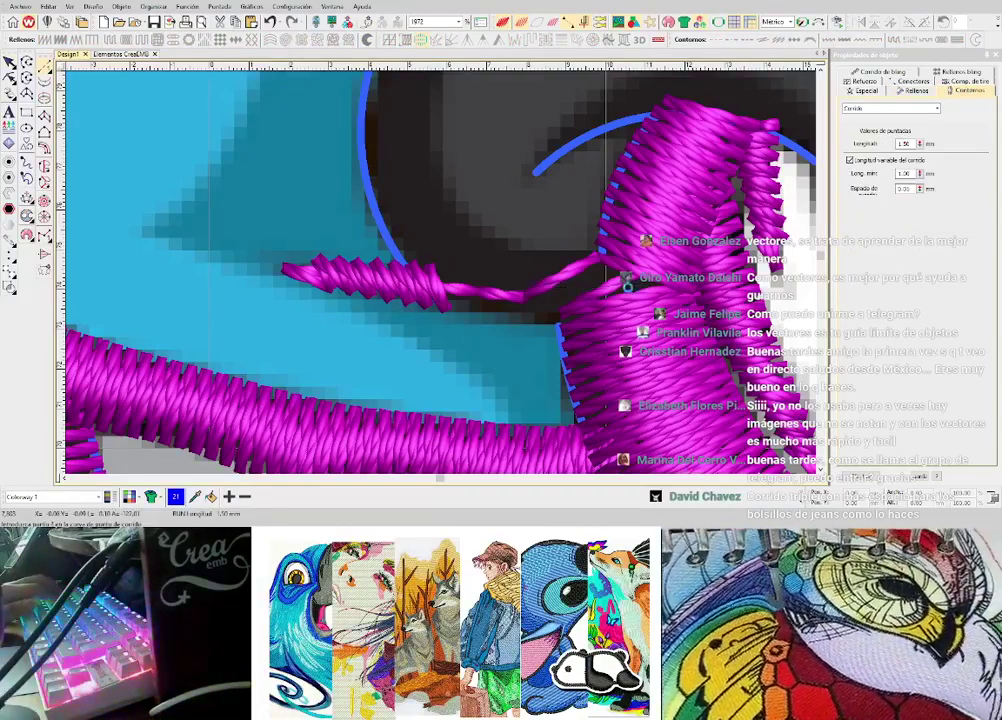
key(space)
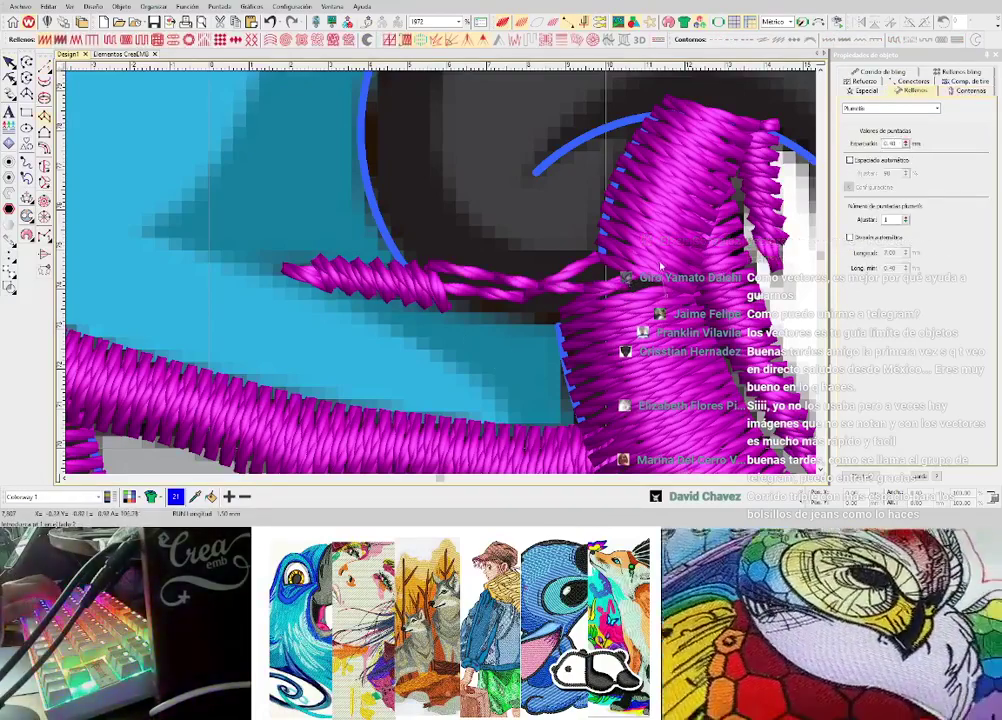
- Digitize a curved satin column from the ring's upper end around the muzzle's near black outline, following the guide curve upward
click(560, 321)
click(575, 262)
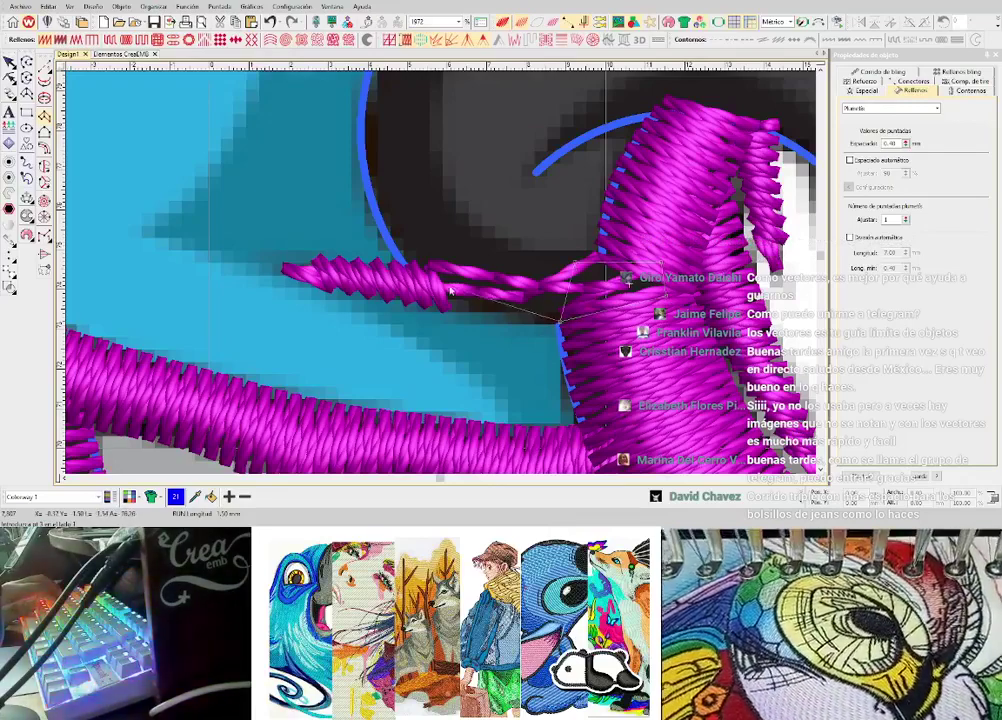
scroll(376, 188, up, 1)
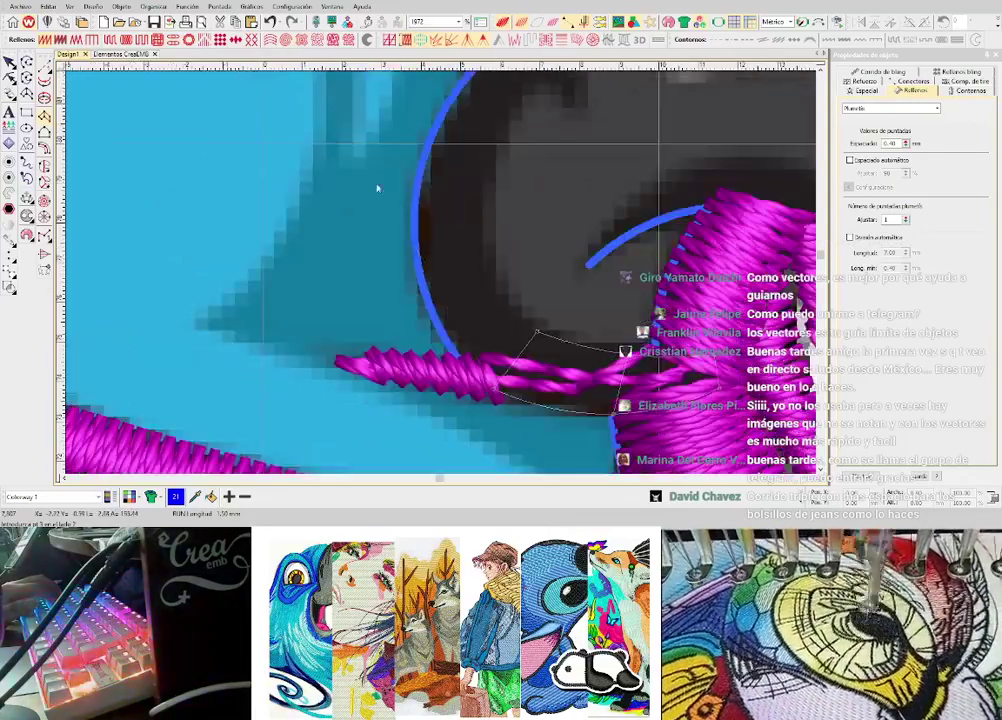
click(417, 255)
click(491, 241)
middle_click(459, 182)
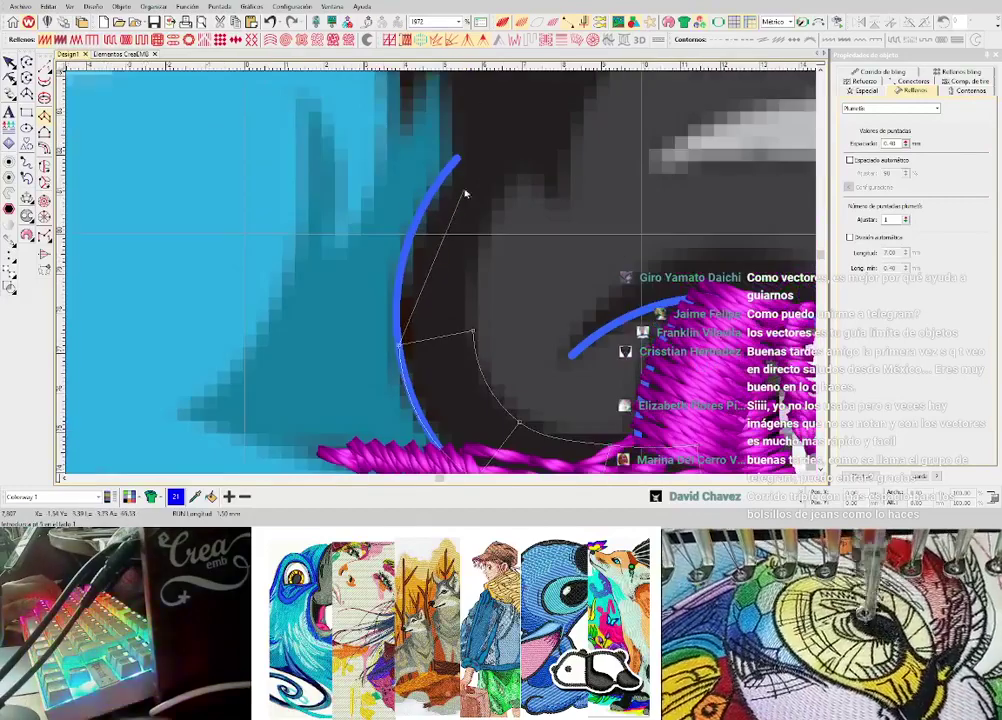
scroll(445, 270, down, 3)
scroll(432, 286, up, 1)
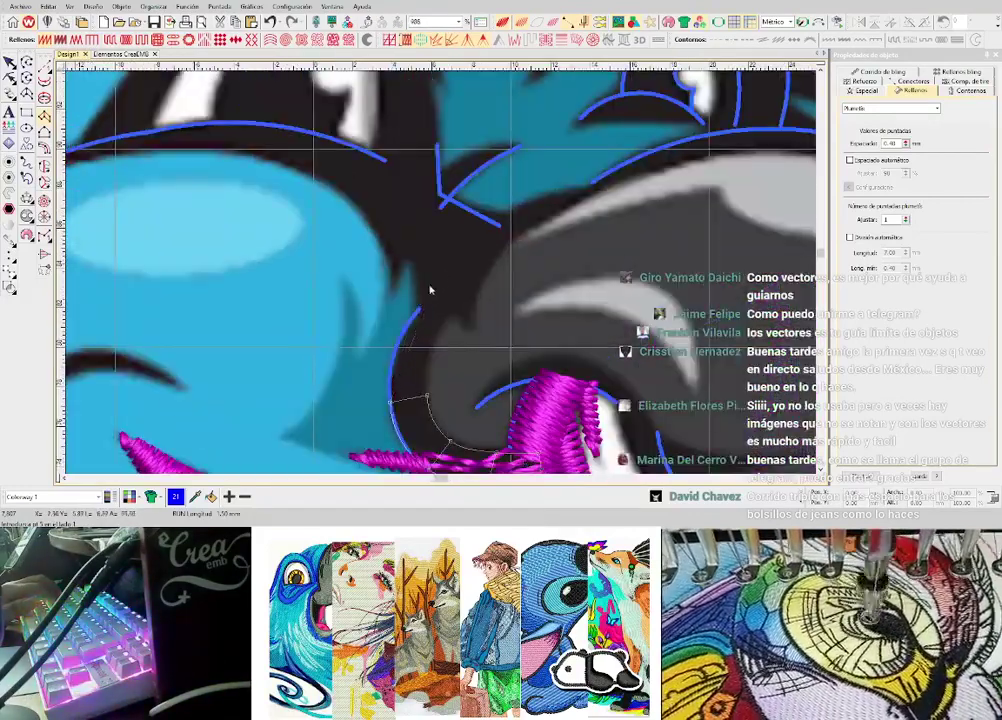
right_click(417, 307)
right_click(447, 323)
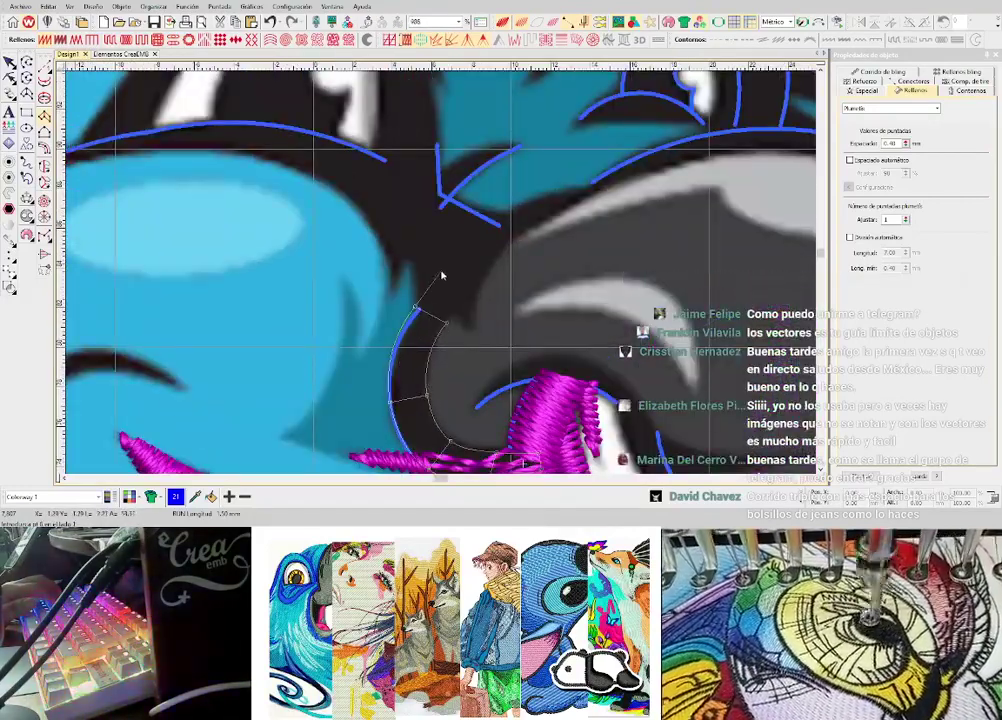
scroll(439, 286, down, 1)
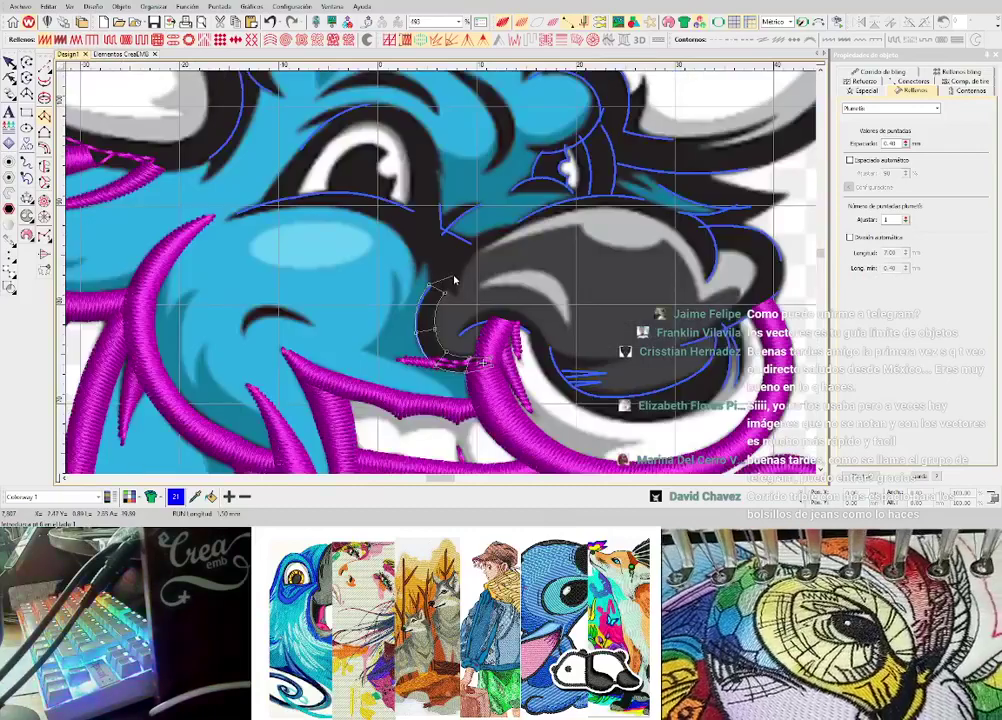
scroll(451, 282, up, 1)
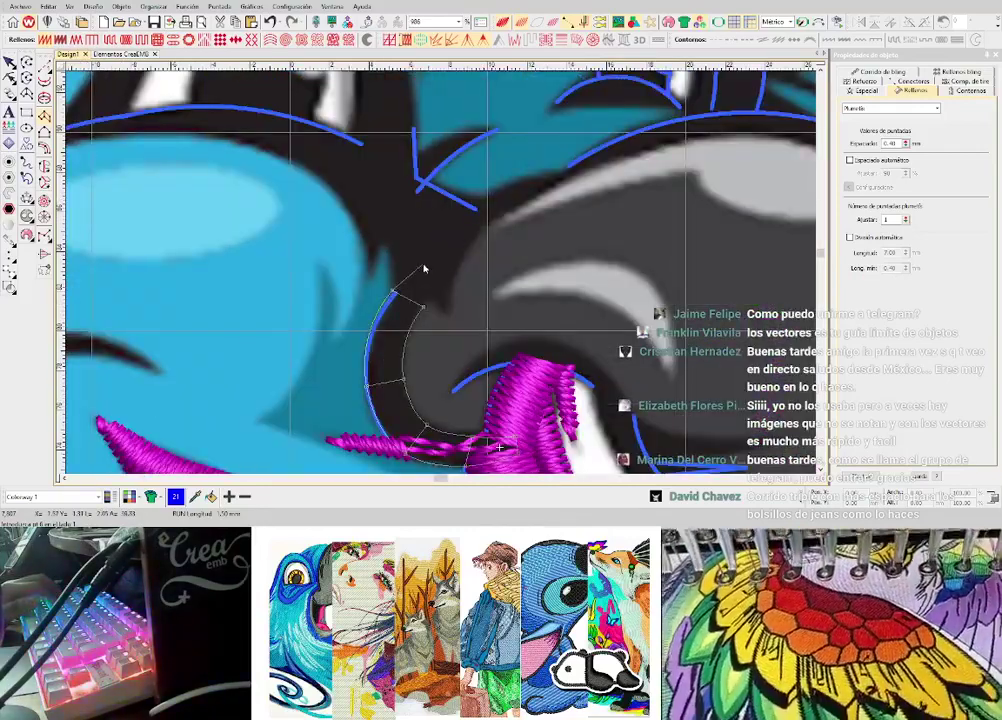
key(Return)
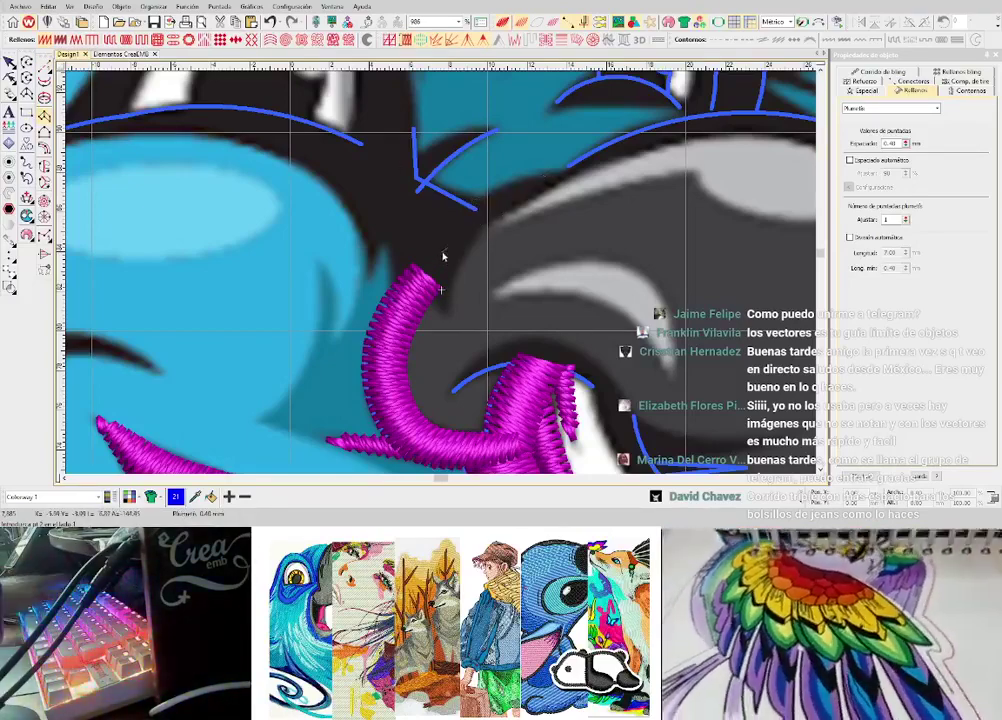
- Draw a guide curve along the muzzle's upper black outline down to the end of the curved satin column
click(27, 63)
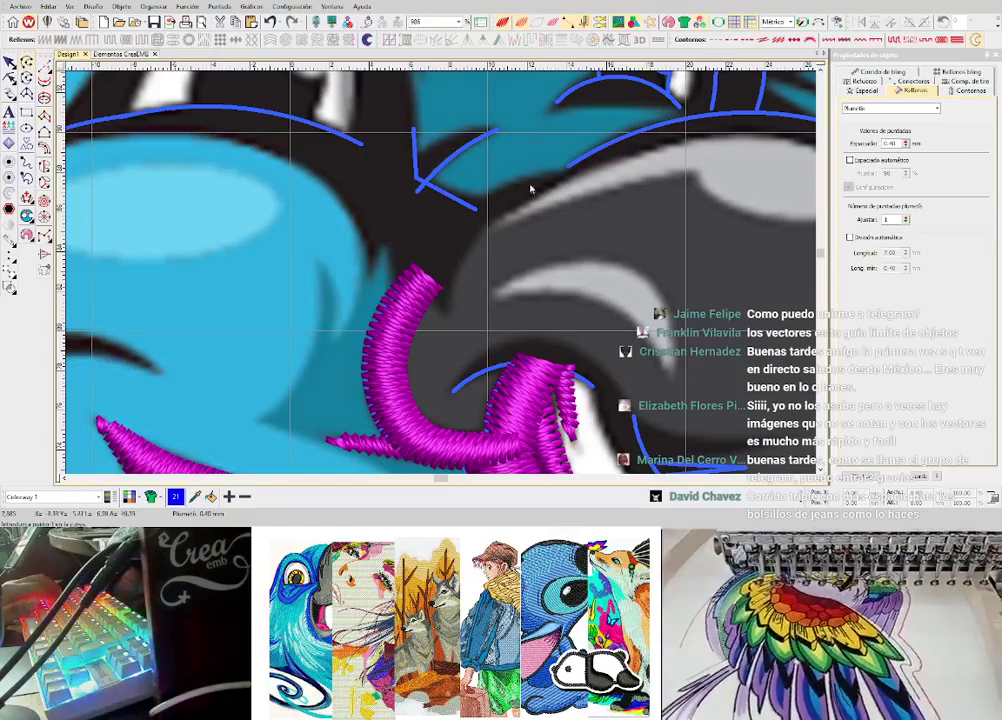
click(519, 182)
right_click(456, 217)
right_click(433, 276)
key(Return)
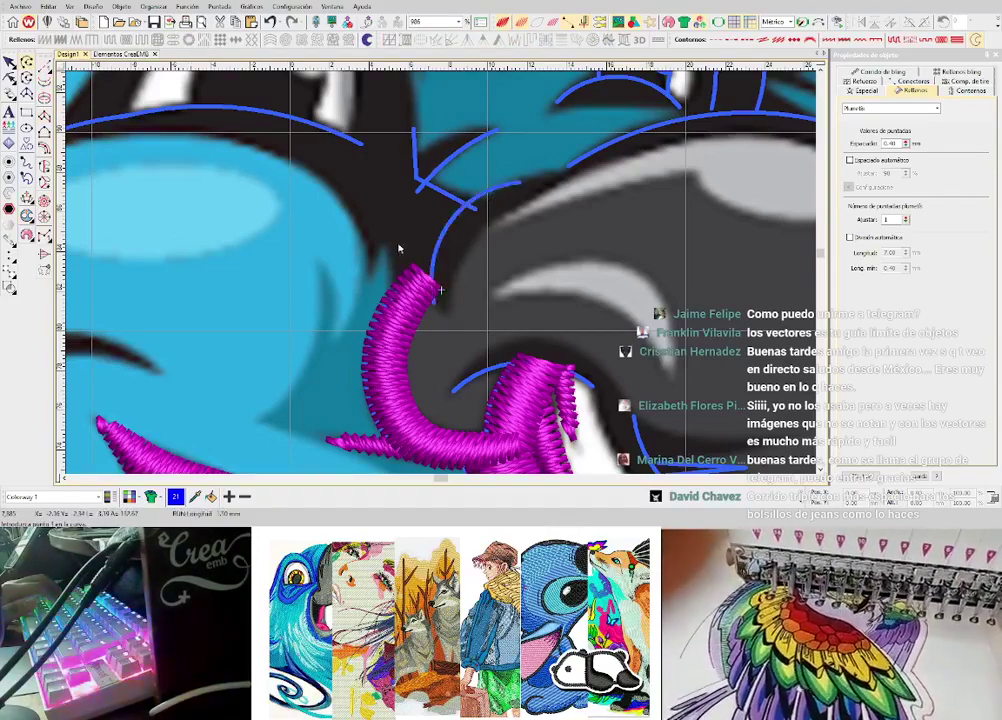
- Draw a guide curve from the lower eye curve down the cheek's edge, and a short straight guide bridging to the crossing guides
scroll(400, 244, down, 1)
scroll(438, 266, up, 2)
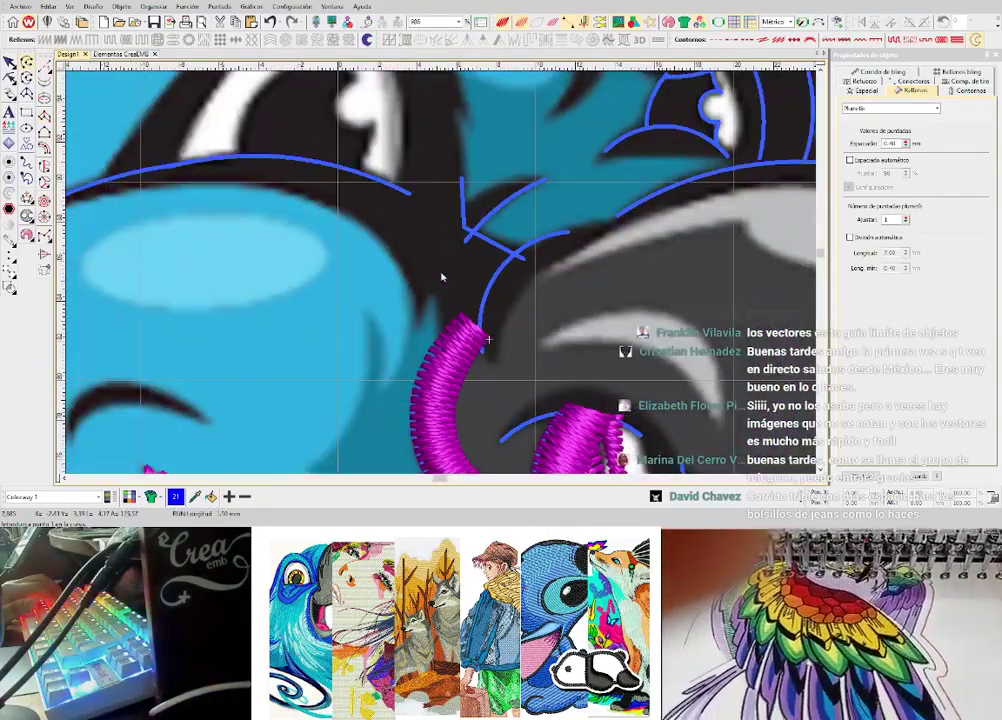
click(420, 333)
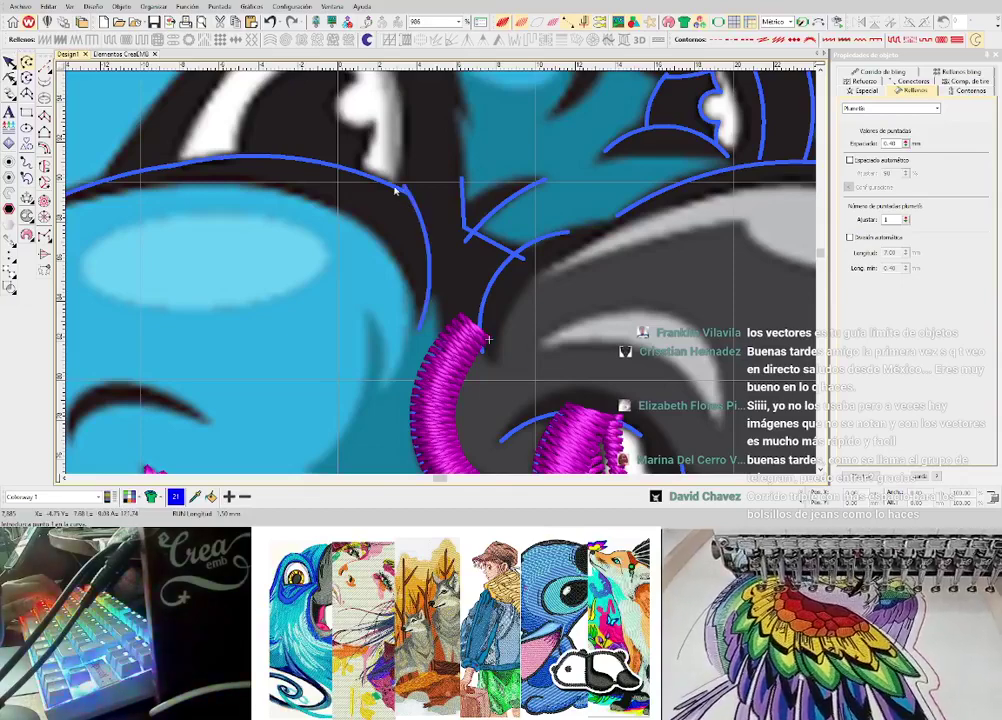
scroll(449, 280, down, 2)
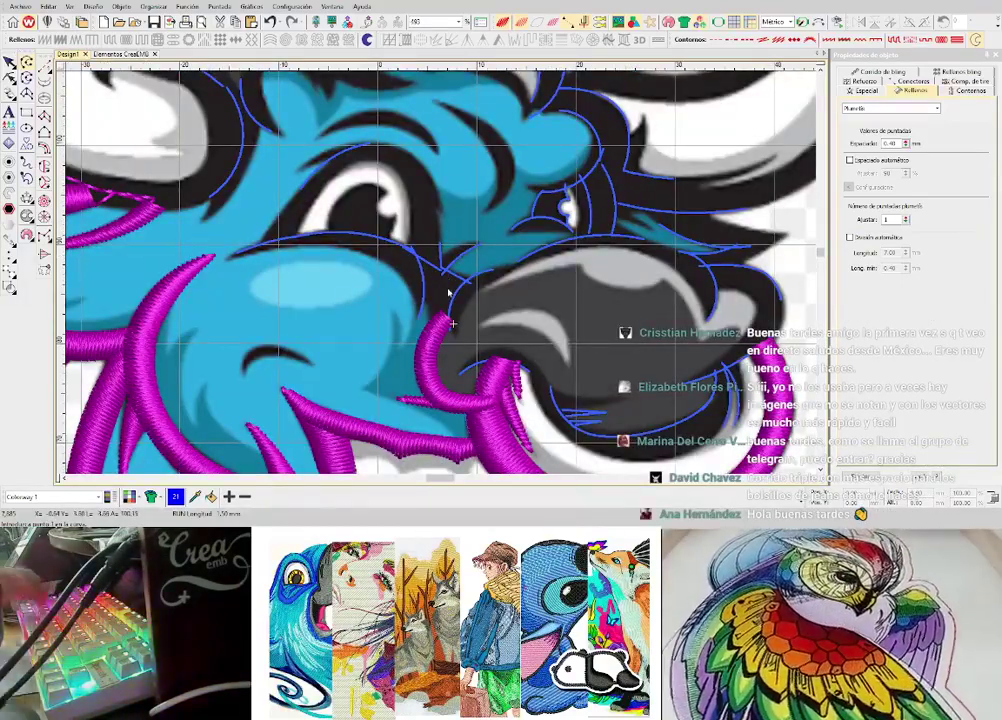
scroll(447, 293, up, 2)
scroll(430, 270, down, 2)
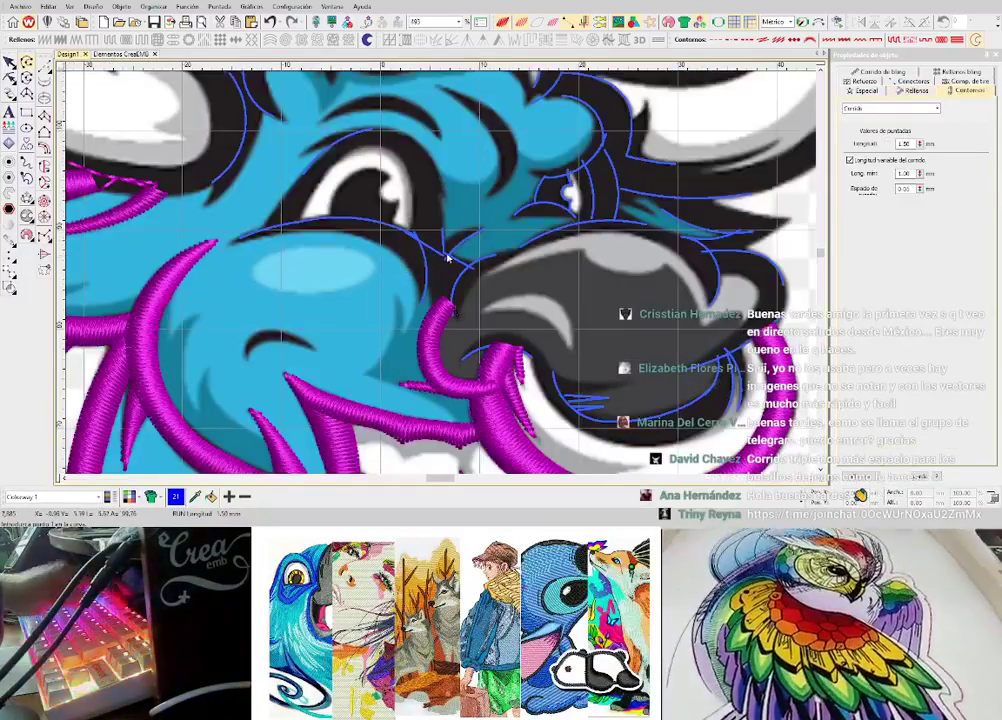
- Lay a running-stitch travel line from the curved satin column's upper end to the tip of the small black point between the eyes
scroll(450, 265, up, 2)
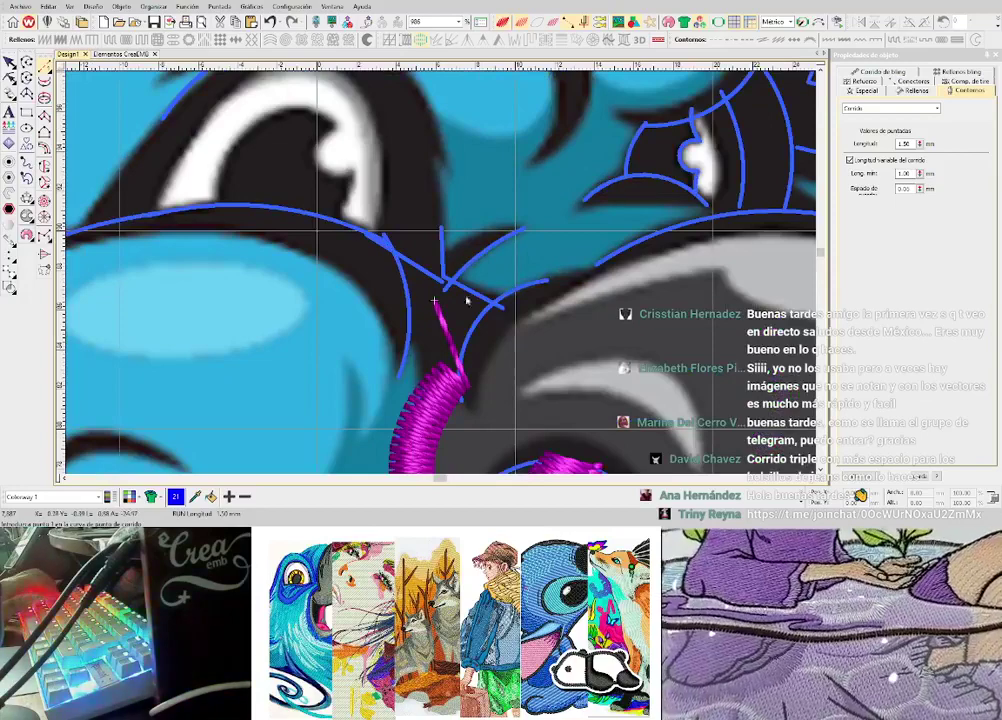
scroll(466, 300, up, 2)
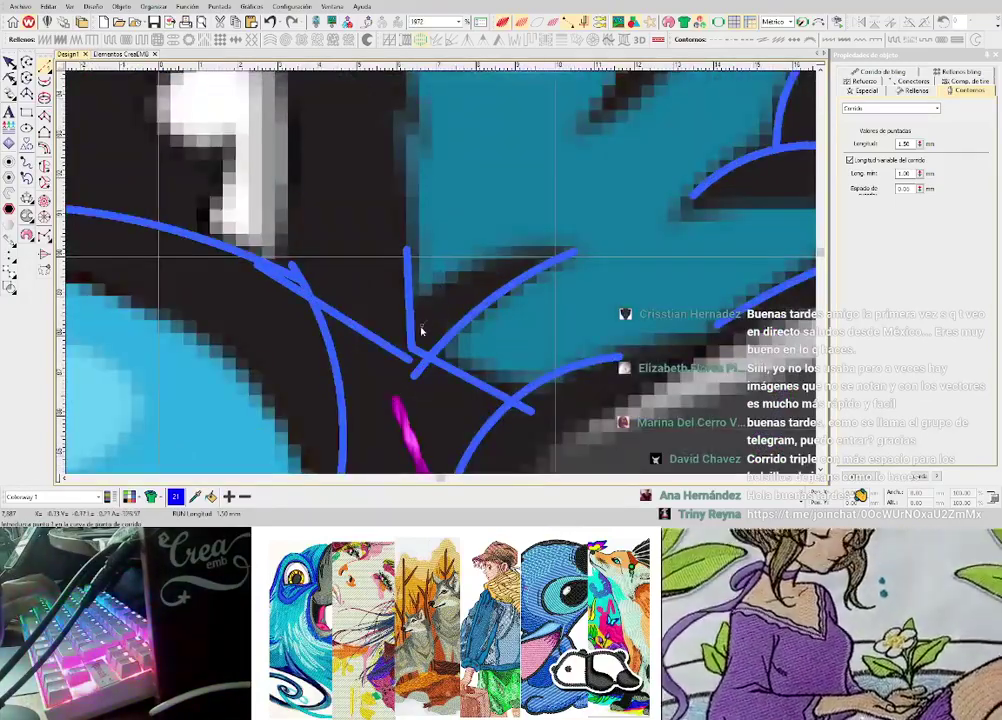
click(575, 253)
key(Return)
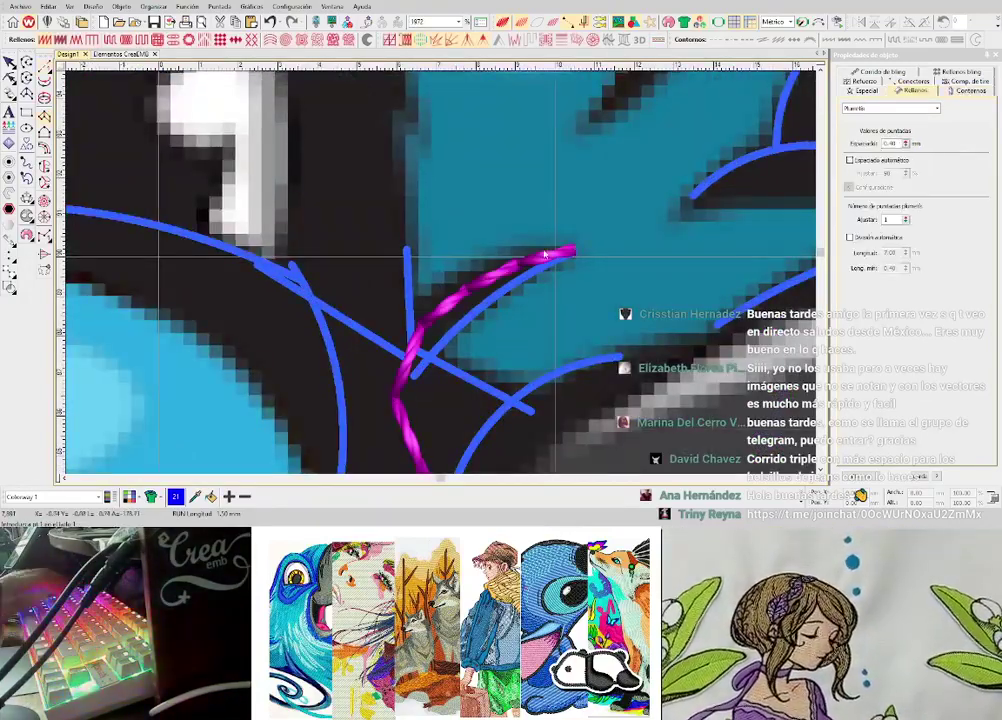
- Cover the small black point between the eyes with a curved satin column tapering to its tip
click(541, 246)
click(560, 260)
click(467, 268)
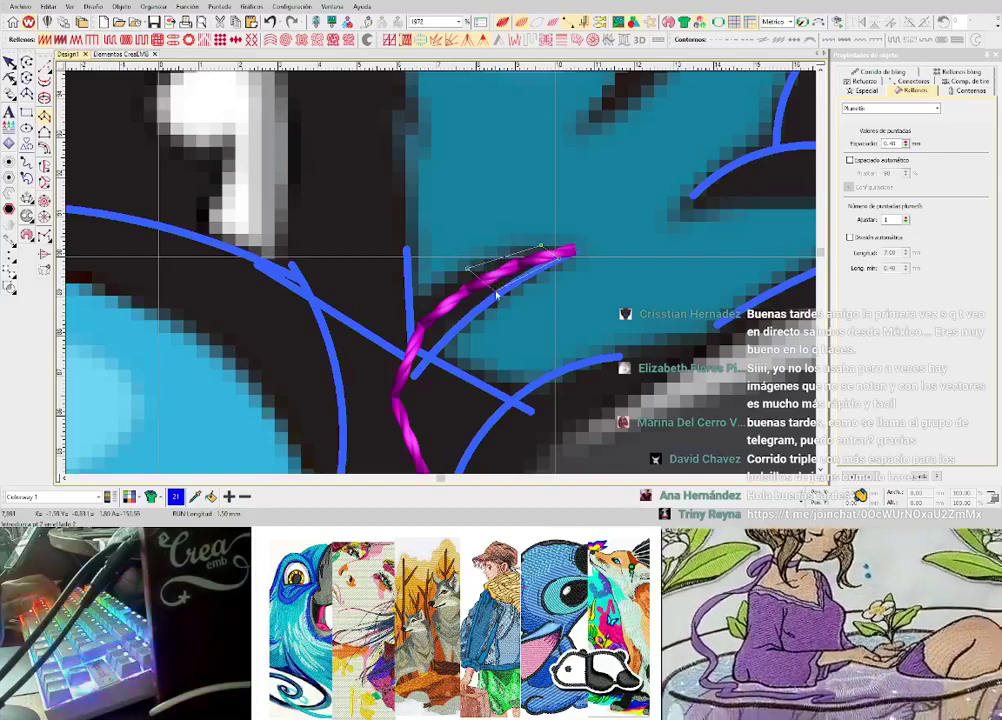
right_click(504, 294)
right_click(396, 315)
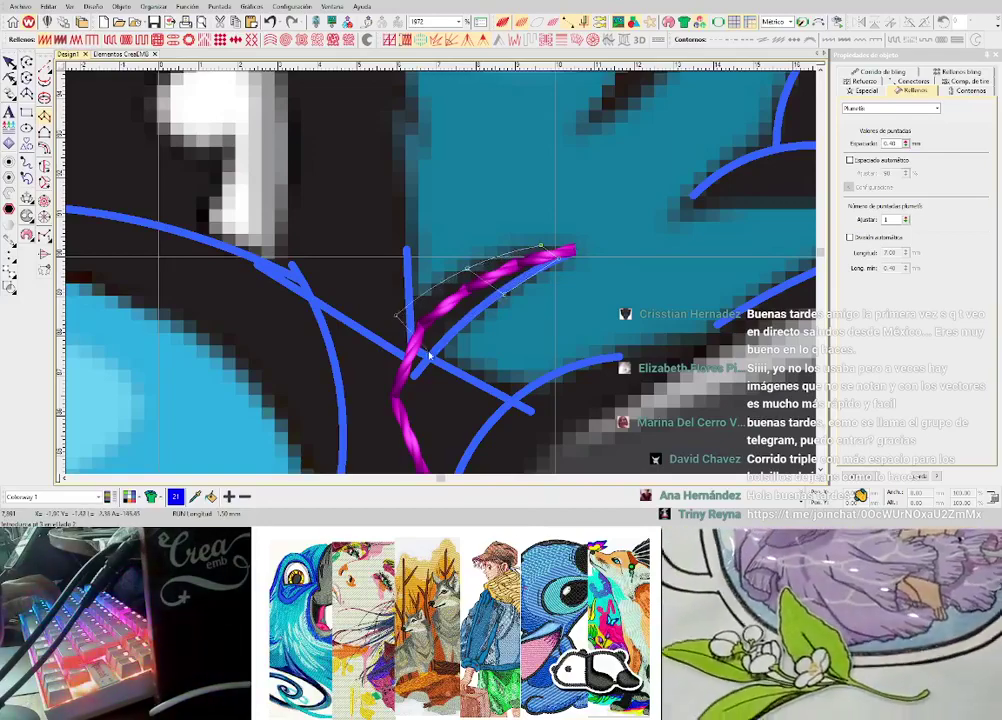
right_click(424, 357)
key(Return)
scroll(438, 271, down, 2)
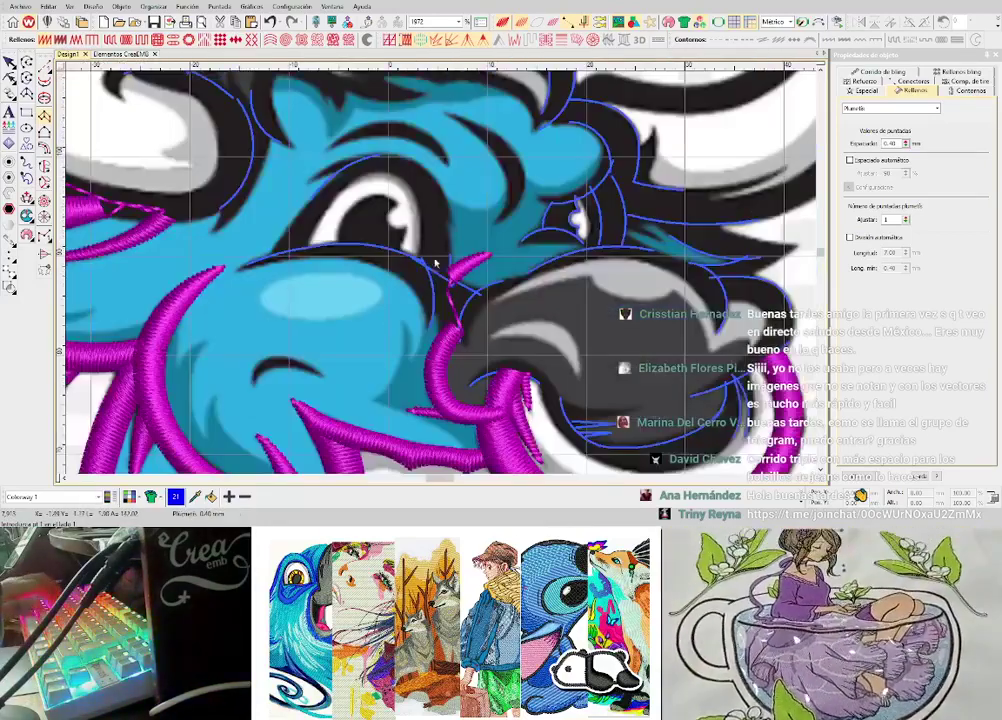
- Lay a running-stitch travel line from the small satin point between the eyes along the muzzle's upper outline to beneath the large eye's pupil
scroll(438, 270, up, 3)
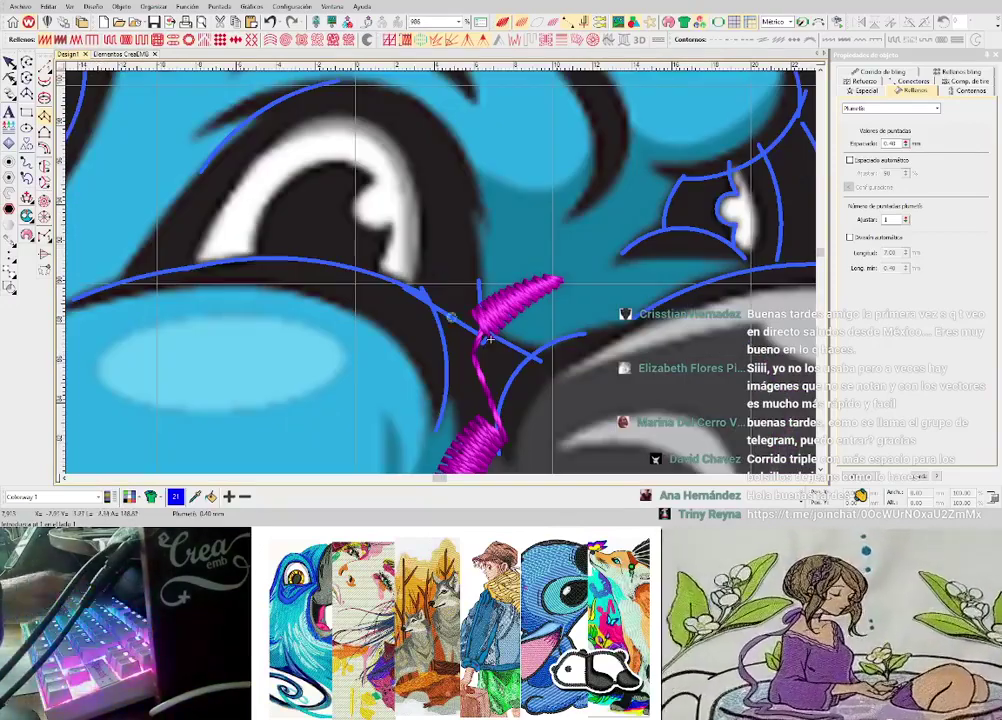
key(space)
click(447, 337)
right_click(384, 301)
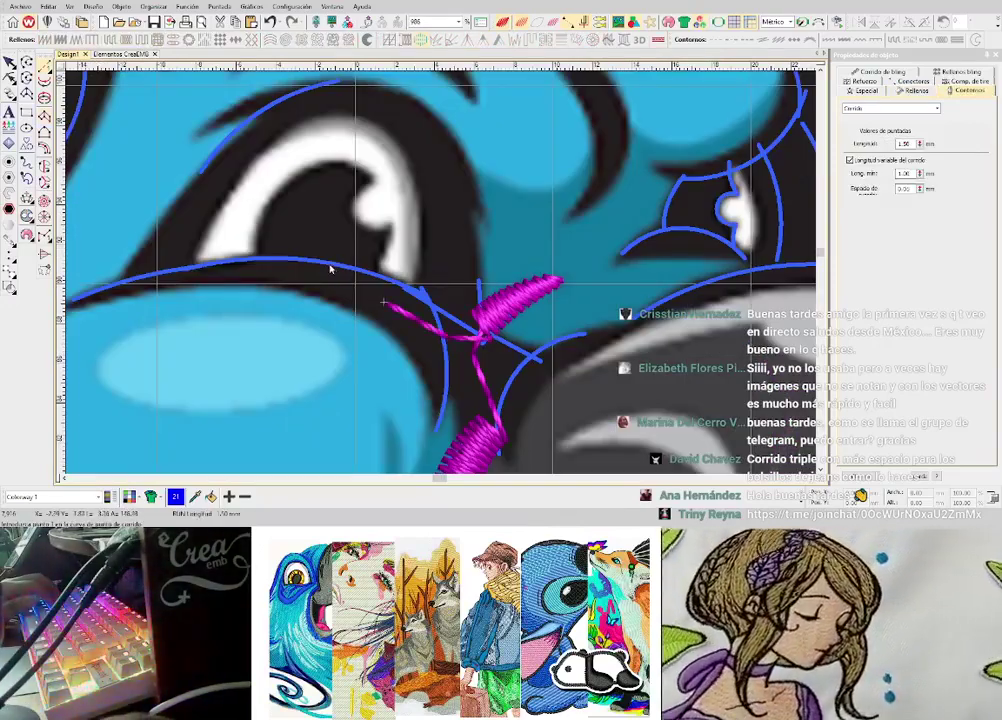
click(333, 271)
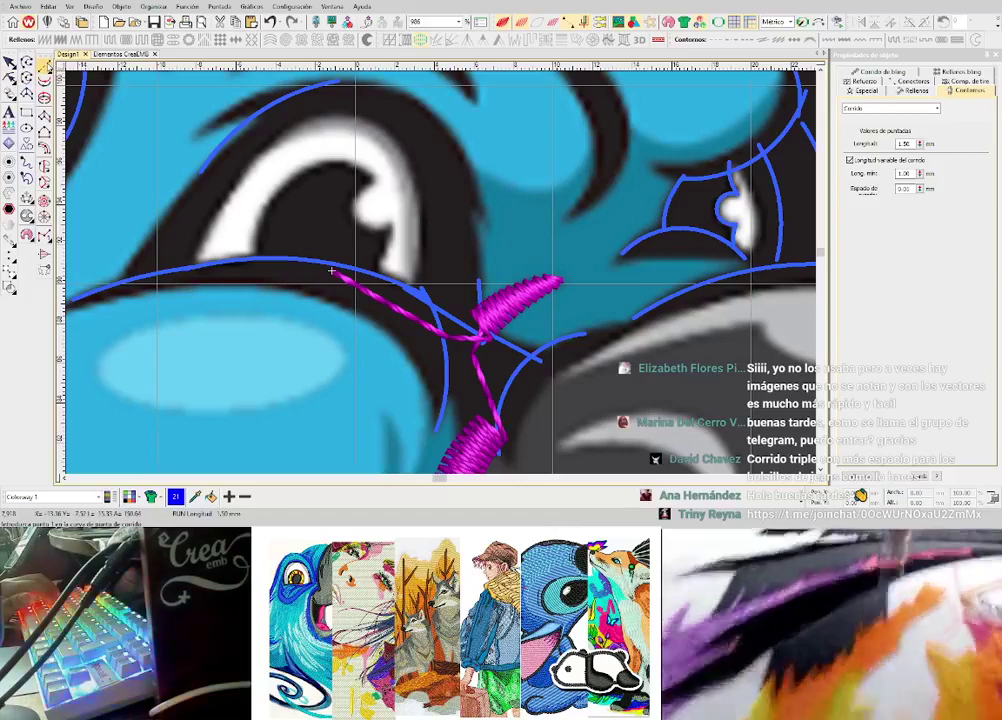
- Draw an angled triple-run sample line in the empty area above the horn and set its run length to 5.40 mm
click(733, 40)
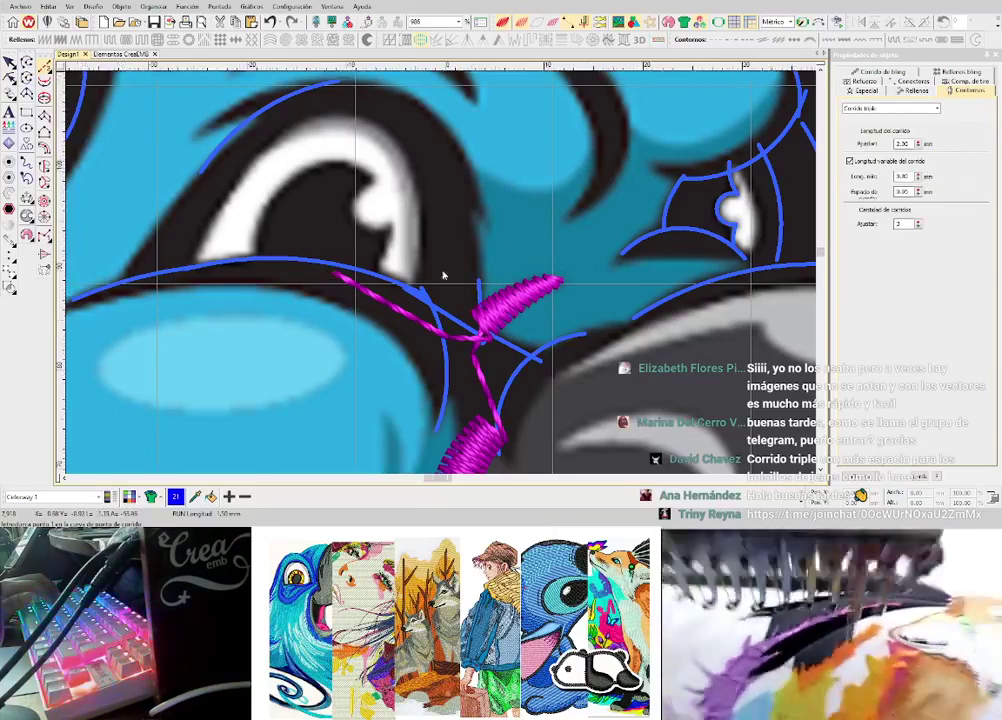
scroll(472, 267, down, 2)
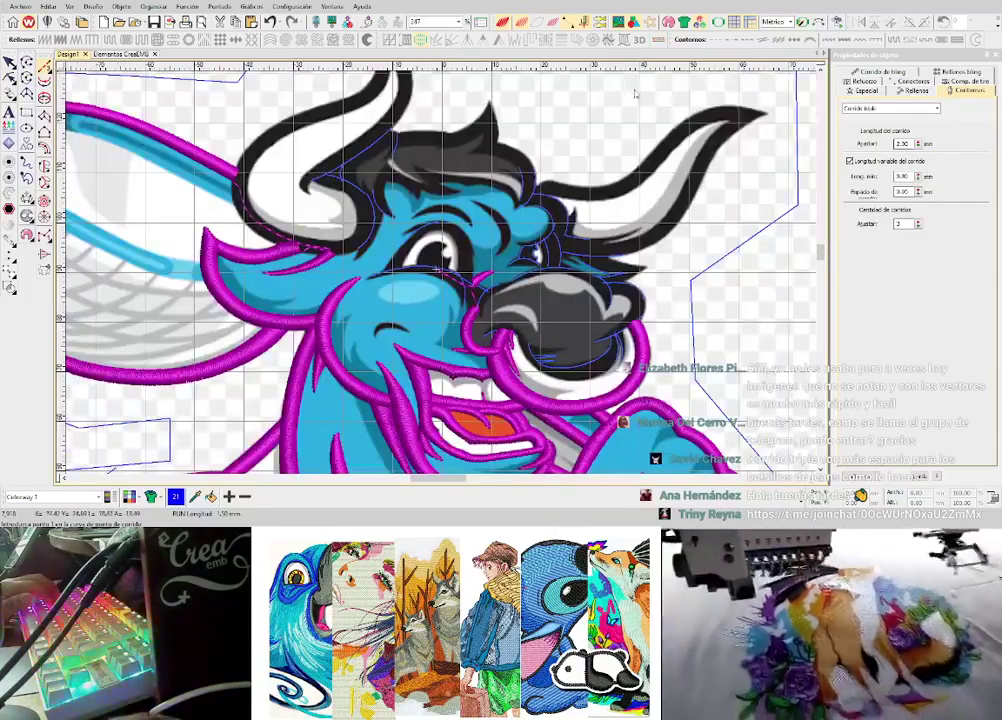
scroll(409, 273, up, 5)
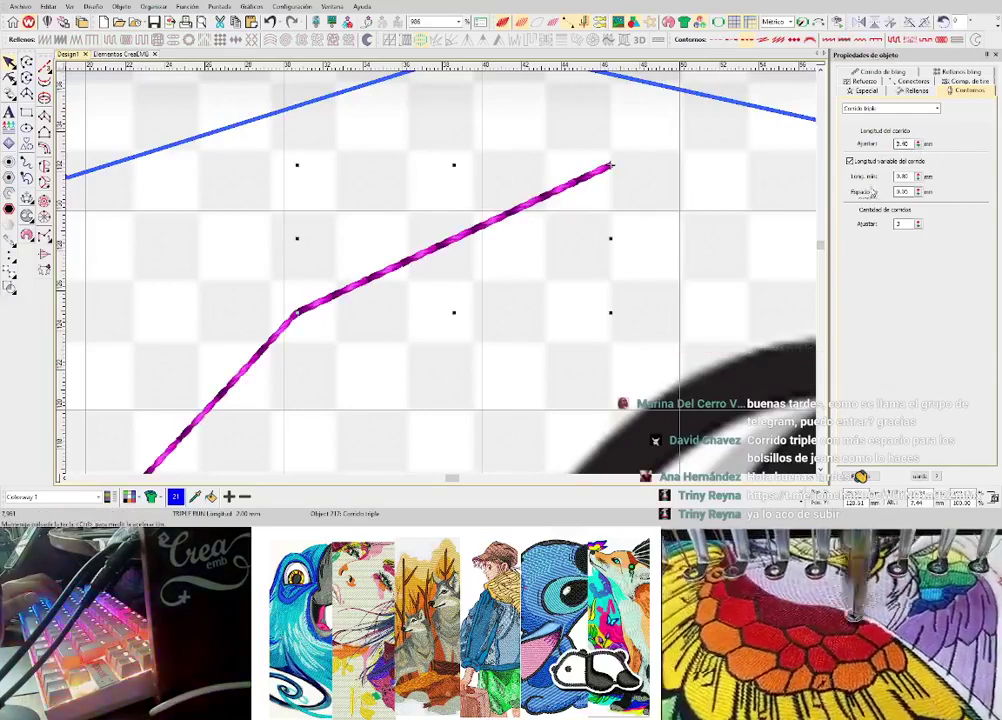
click(918, 143)
click(918, 143)
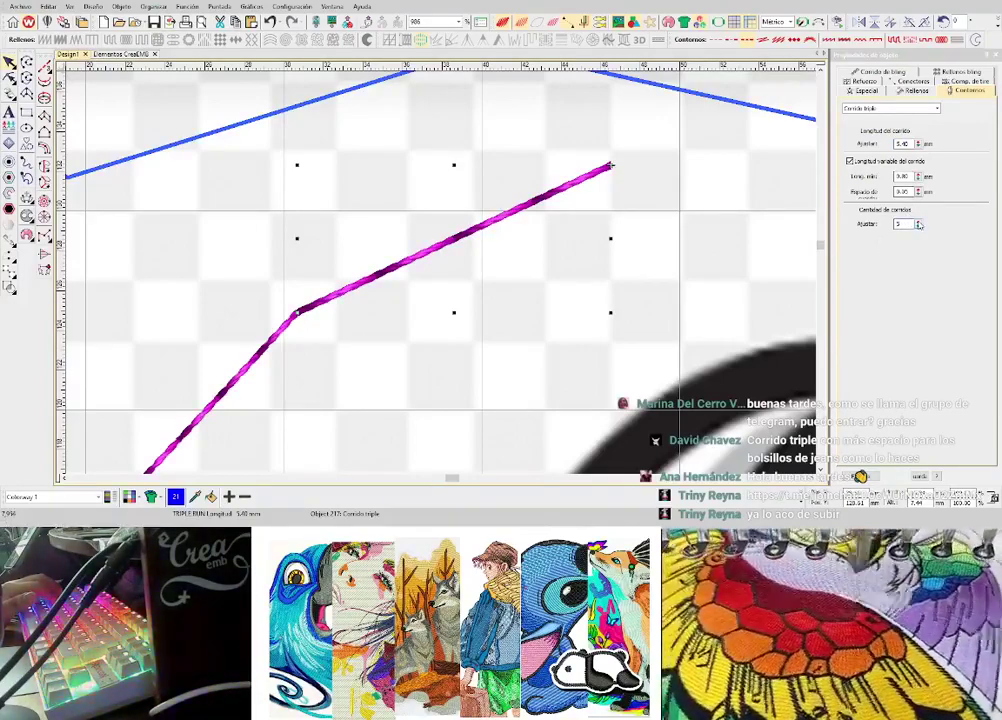
- Try a curved motif run with the Kite01 single motif beneath the triple-run sample
click(46, 68)
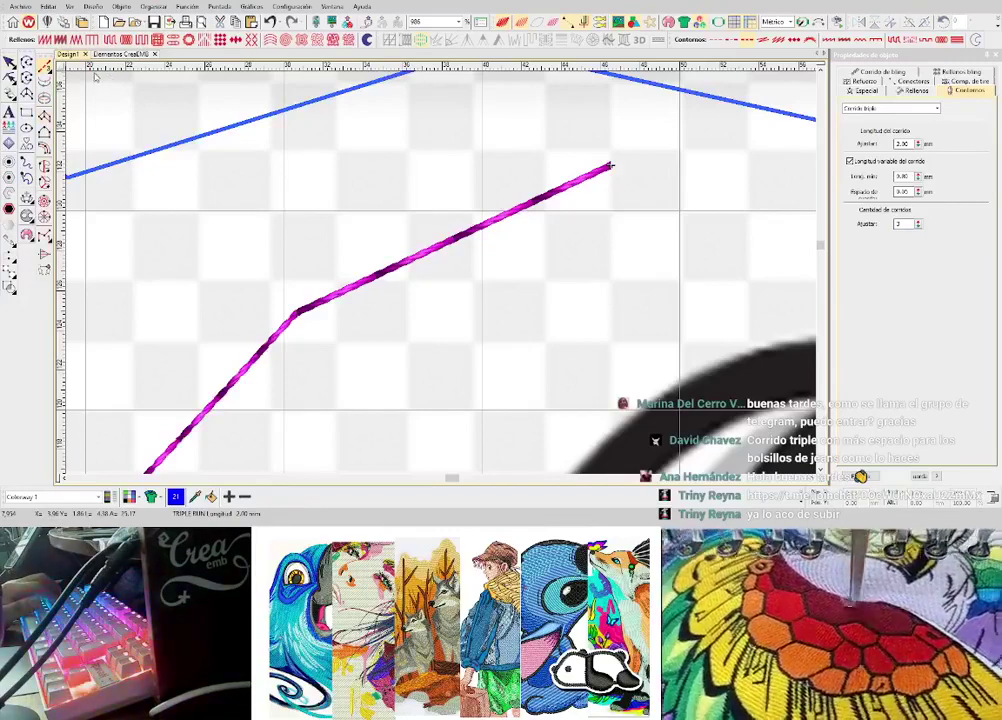
click(661, 235)
right_click(505, 245)
click(402, 357)
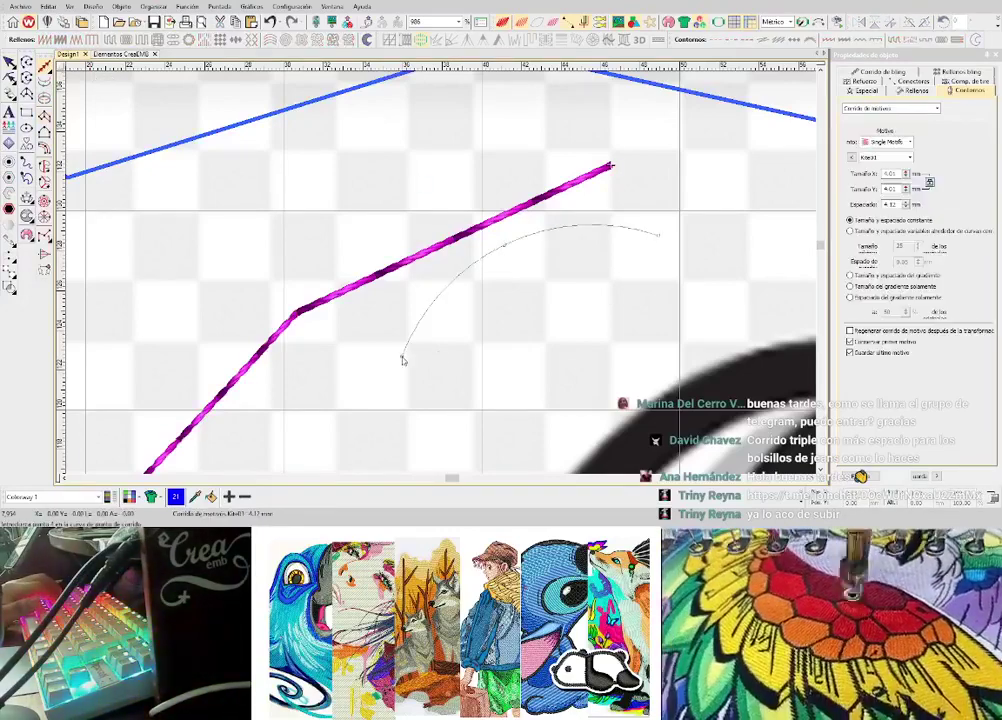
key(Return)
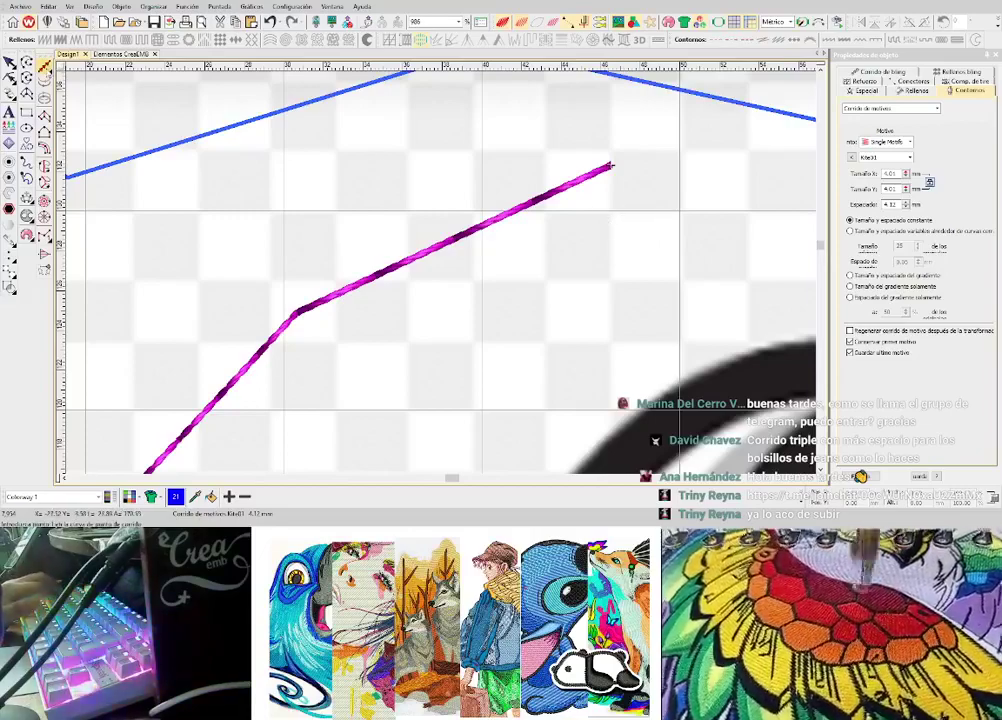
- Draw a curved stem-stitch sample beneath the triple-run line, and delete the sample lines above the horn
click(127, 77)
click(684, 272)
right_click(528, 273)
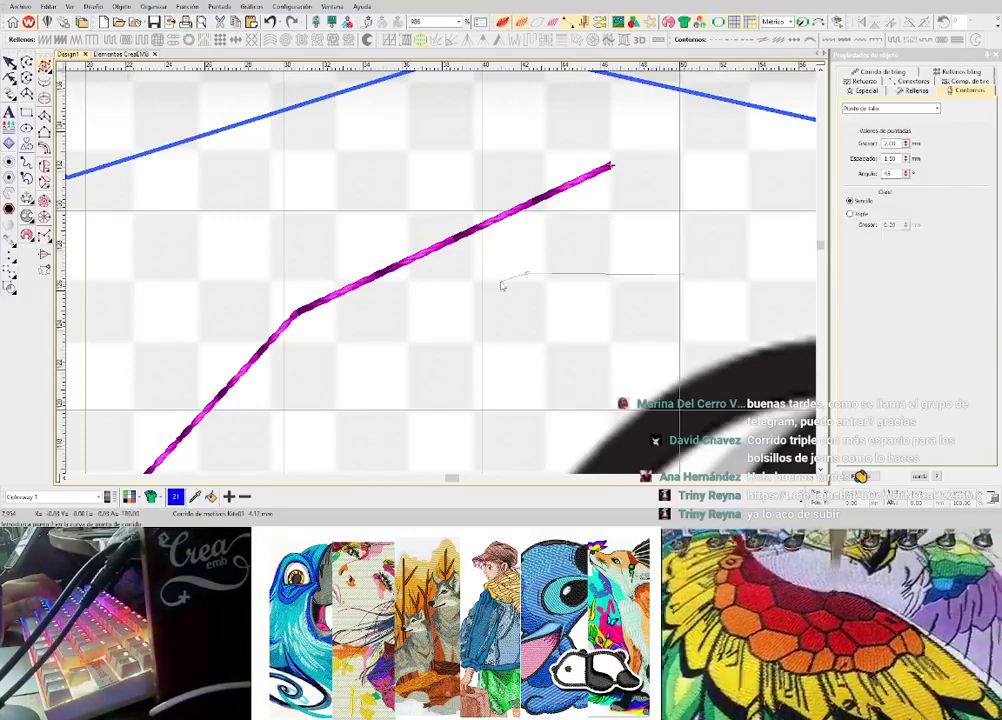
click(384, 356)
key(Return)
scroll(441, 277, down, 4)
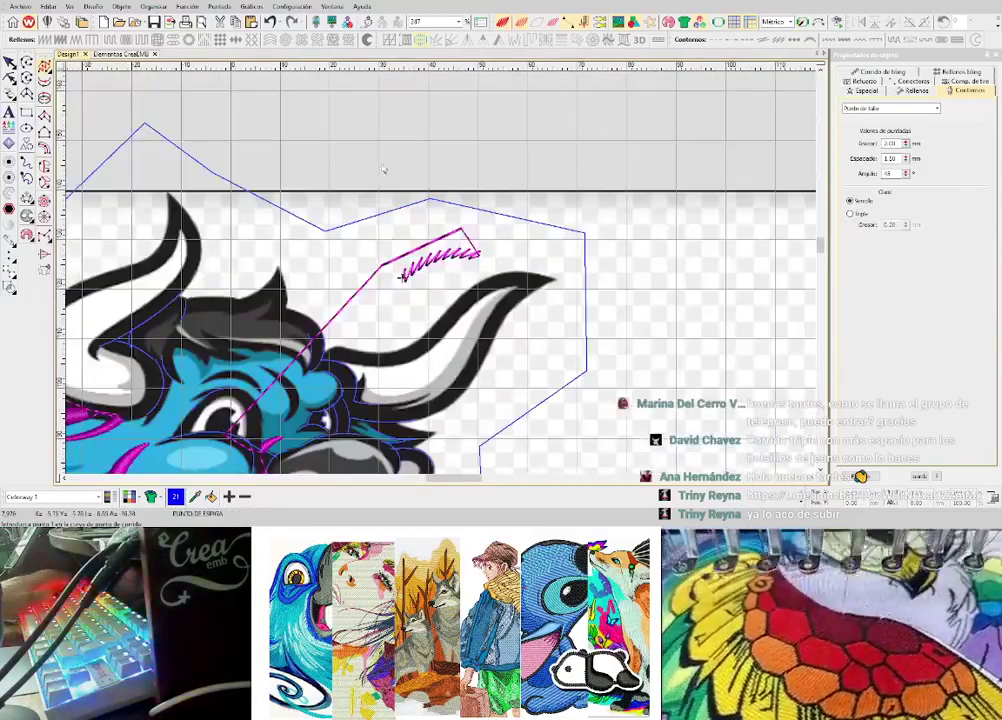
drag(347, 123, 526, 286)
key(Delete)
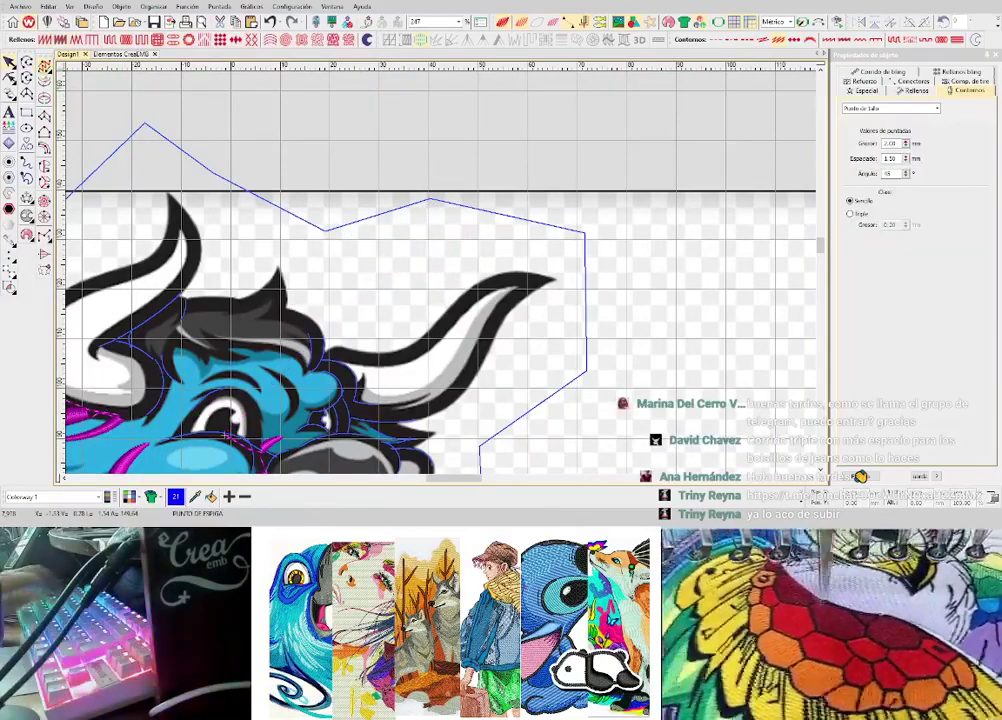
- Draw a zigzag triple-run sample line with a 2.00 mm run length in the empty area above the design
click(78, 76)
click(314, 174)
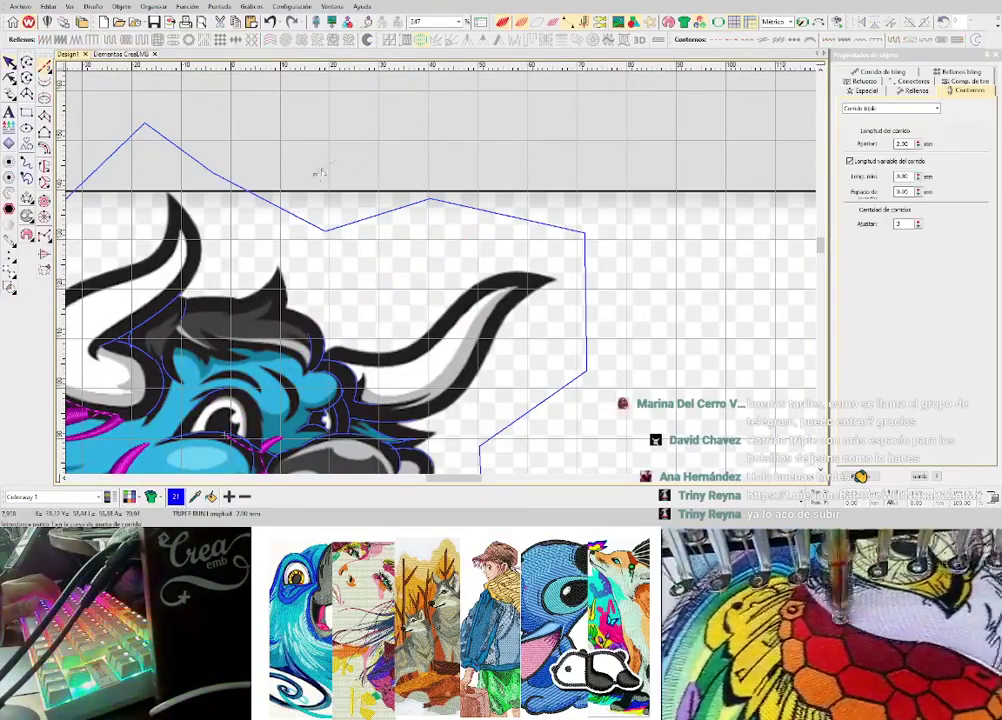
click(507, 94)
click(485, 155)
click(497, 214)
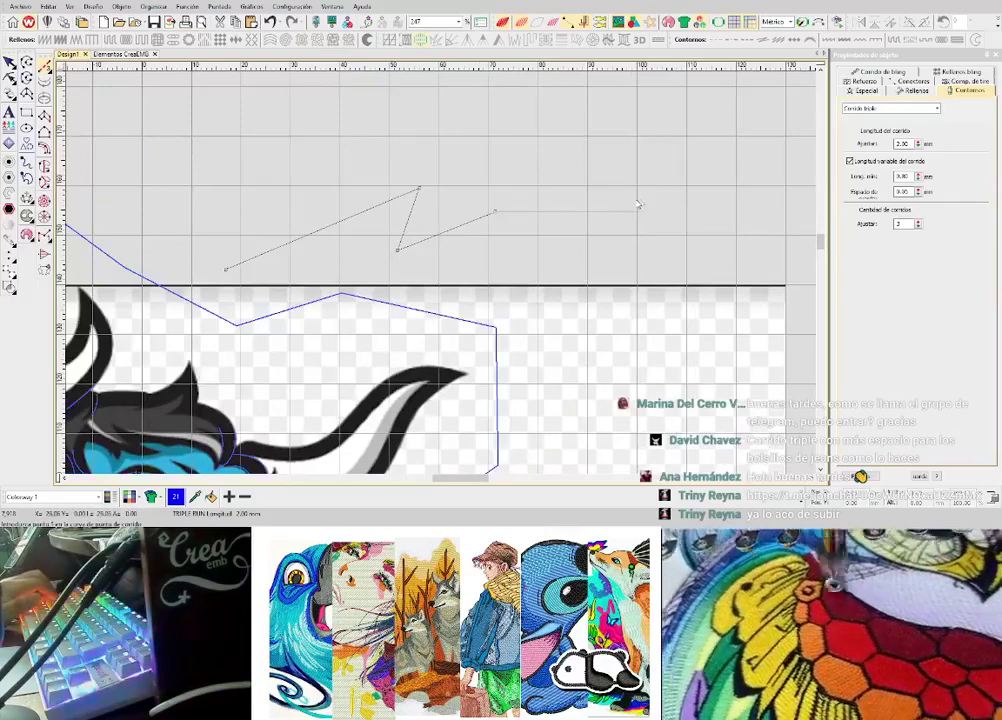
click(662, 212)
key(Return)
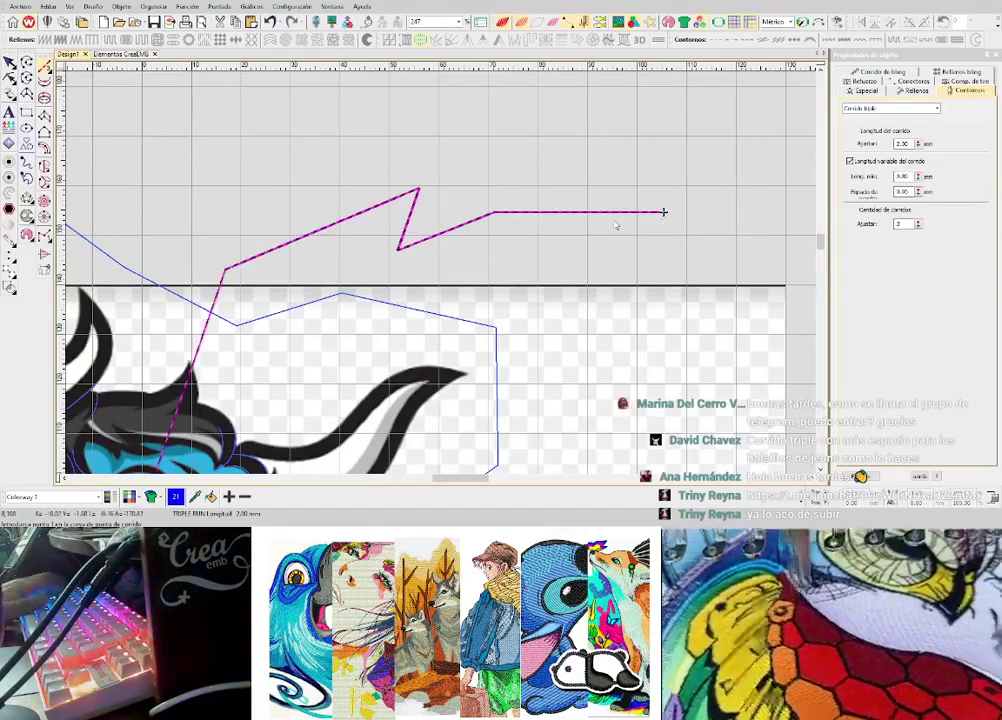
- Duplicate the zigzag triple-run line just below the original and reshape its middle corners to form a parallel double line
drag(530, 213, 517, 227)
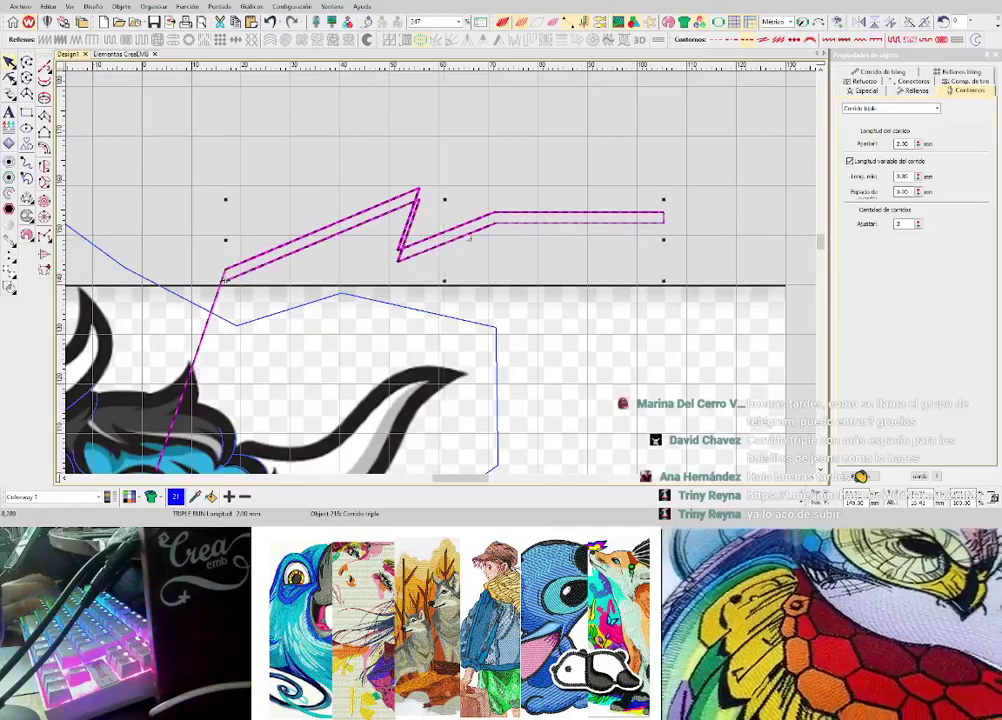
key(h)
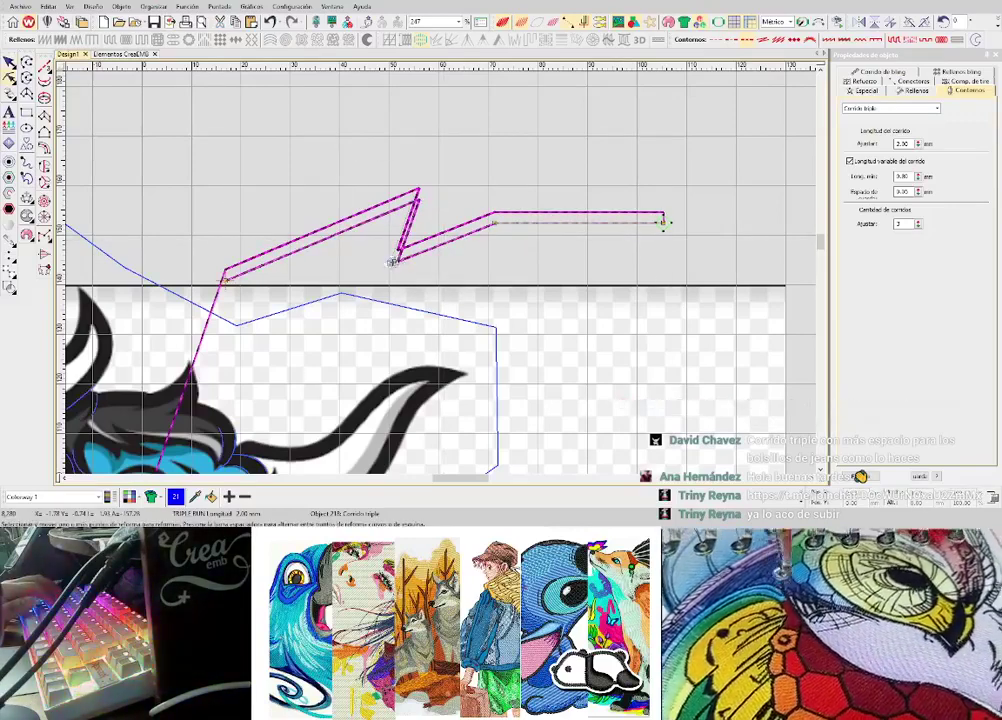
drag(380, 265, 381, 266)
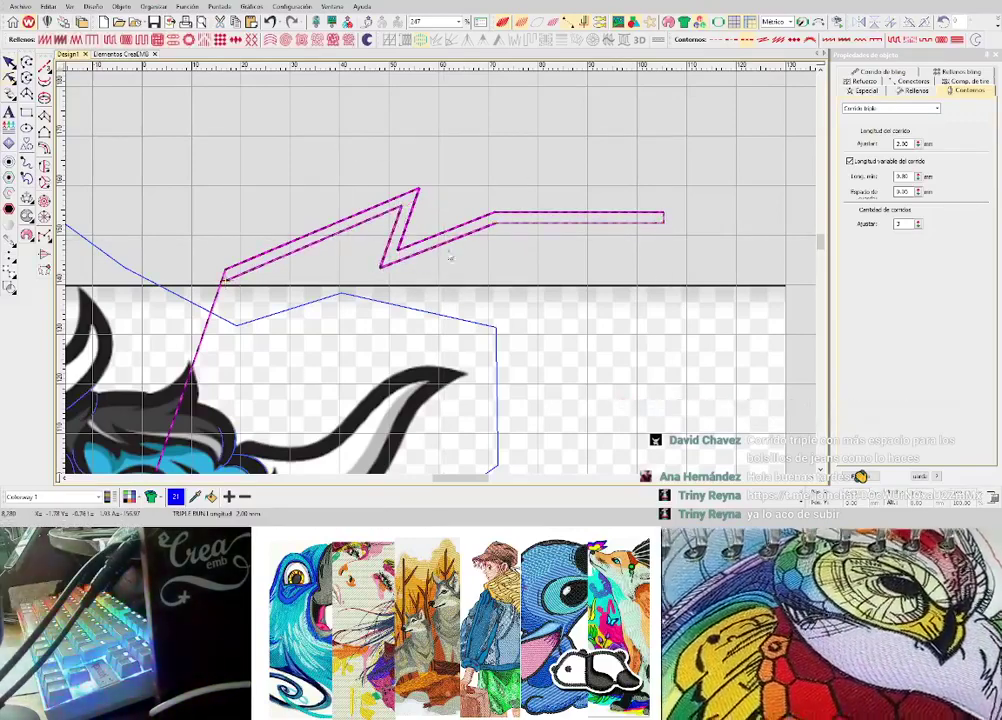
- Hide the connector stitches, and delete both zigzag sample lines
key(shift+c)
scroll(484, 252, up, 1)
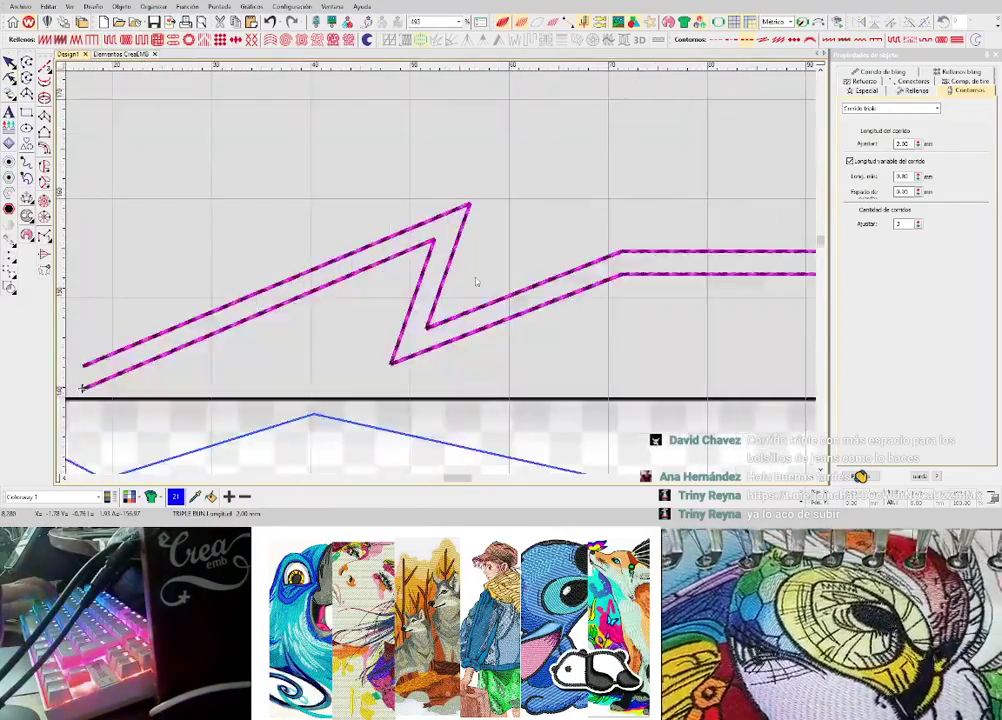
scroll(476, 281, down, 1)
drag(237, 145, 731, 352)
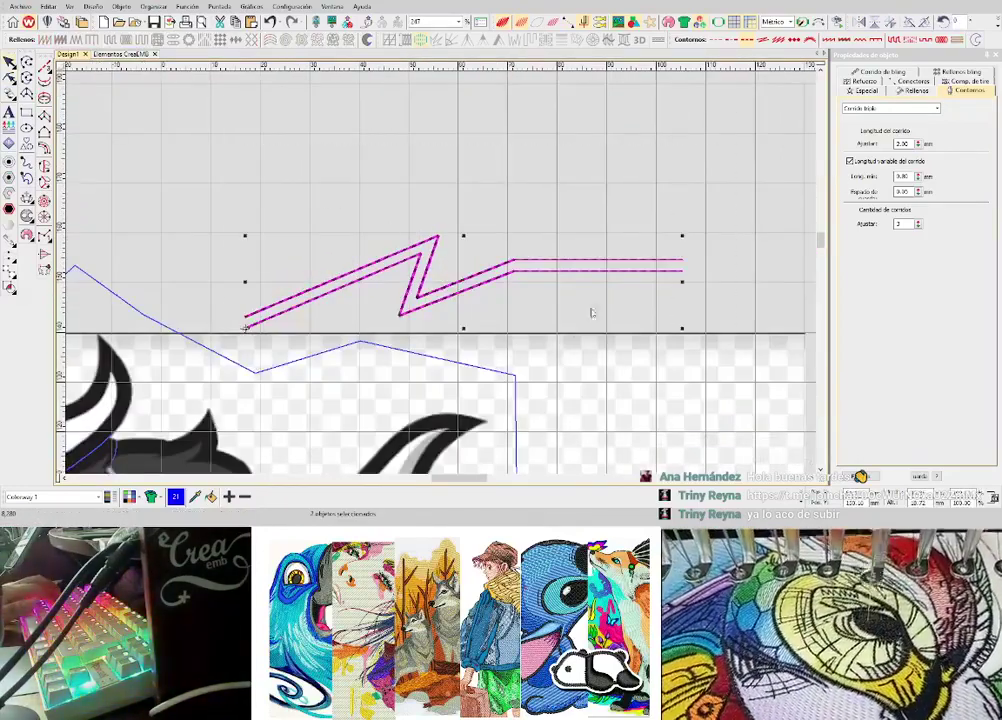
key(Delete)
- Try a short, nearly vertical triple-run line inside the large eye's black pupil
scroll(462, 245, down, 2)
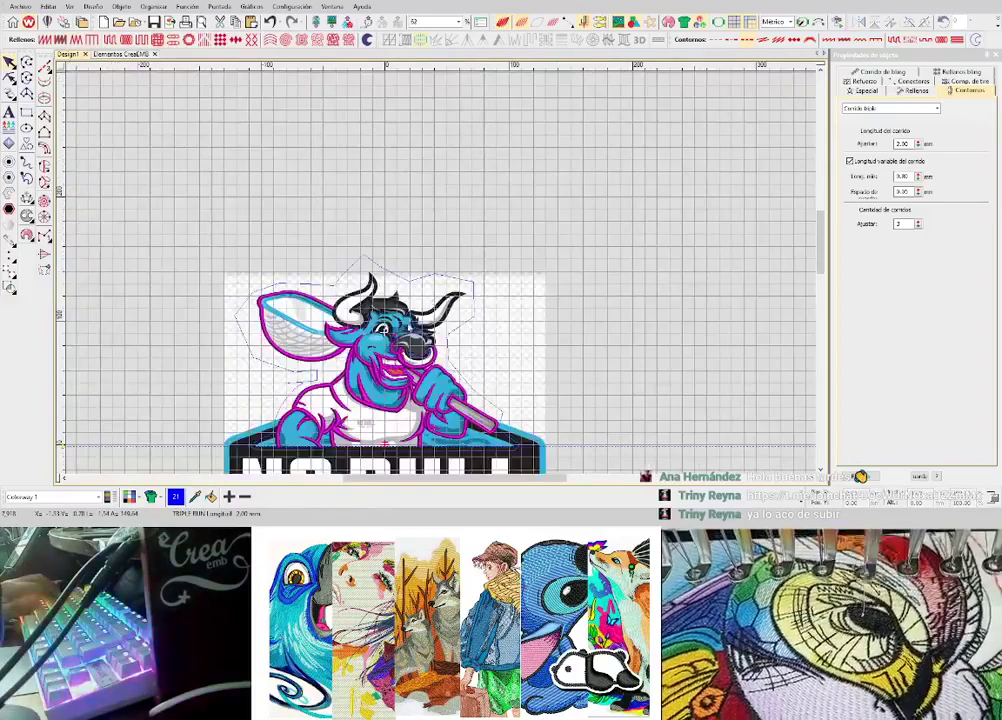
scroll(410, 300, up, 1)
scroll(422, 270, up, 3)
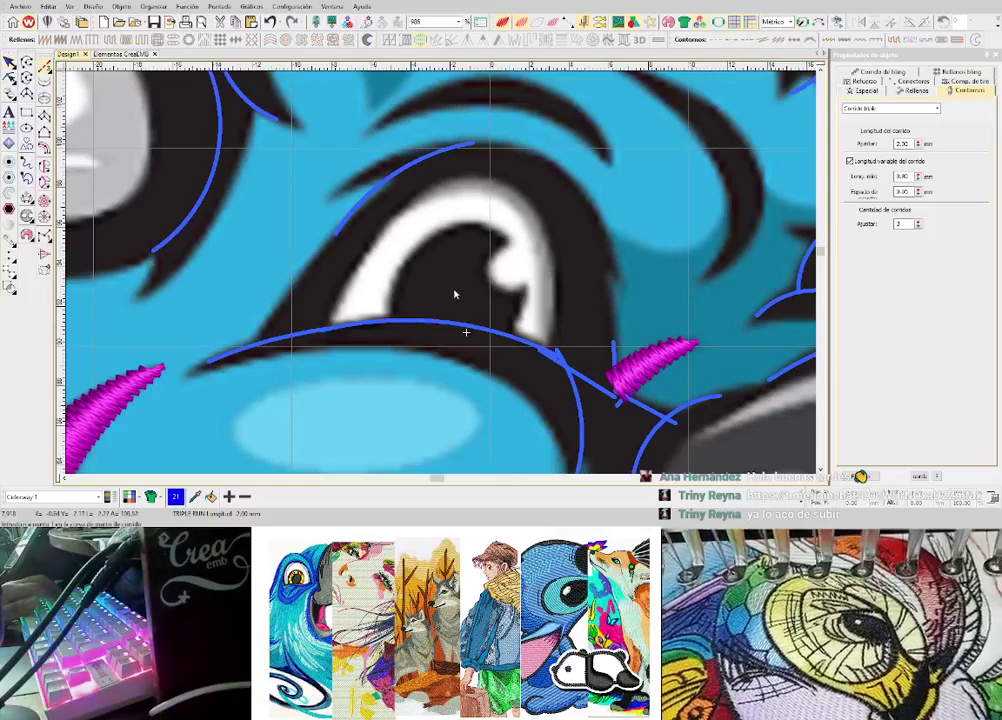
click(453, 290)
click(460, 254)
key(Return)
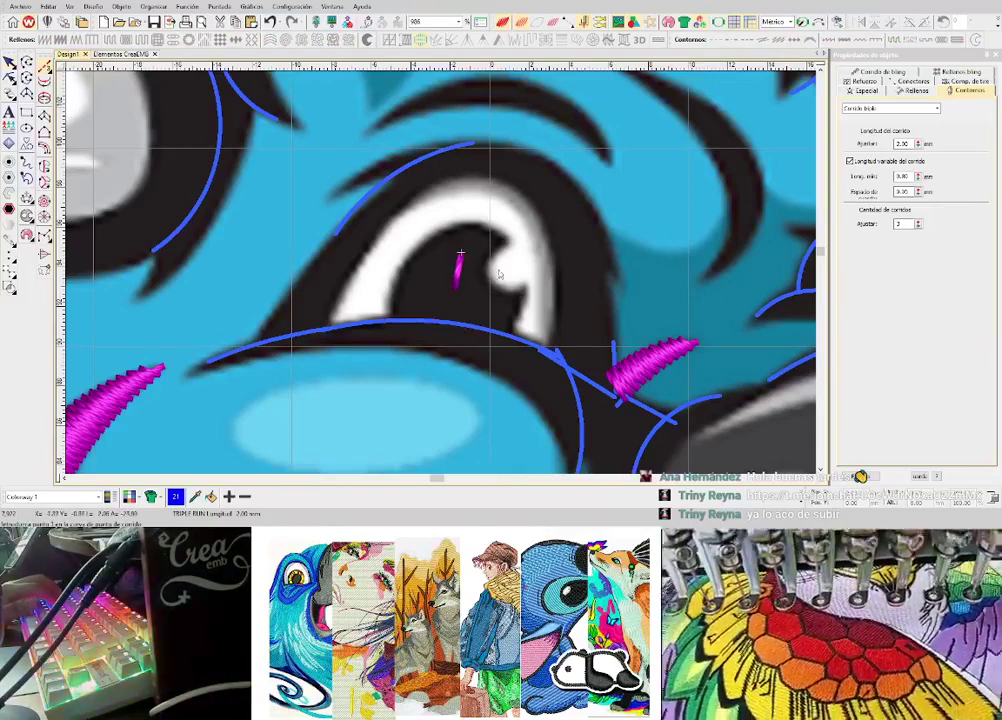
- Digitize the large eye's black pupil around its white highlight as a Complex Turning satin fill with a 74° stitch angle
scroll(441, 275, up, 3)
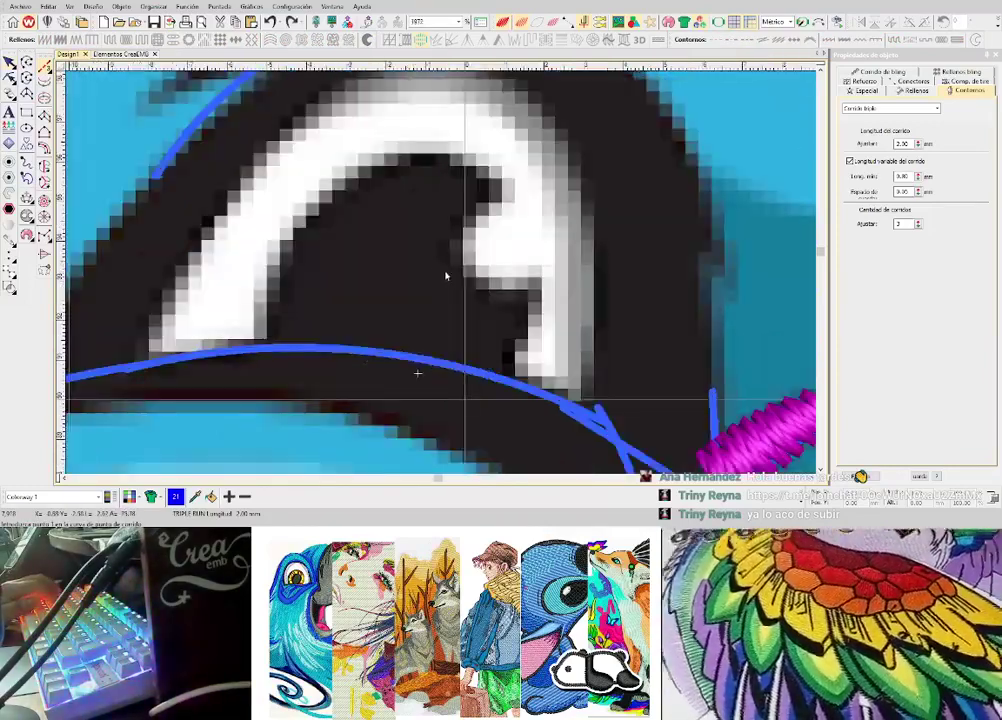
scroll(426, 302, down, 2)
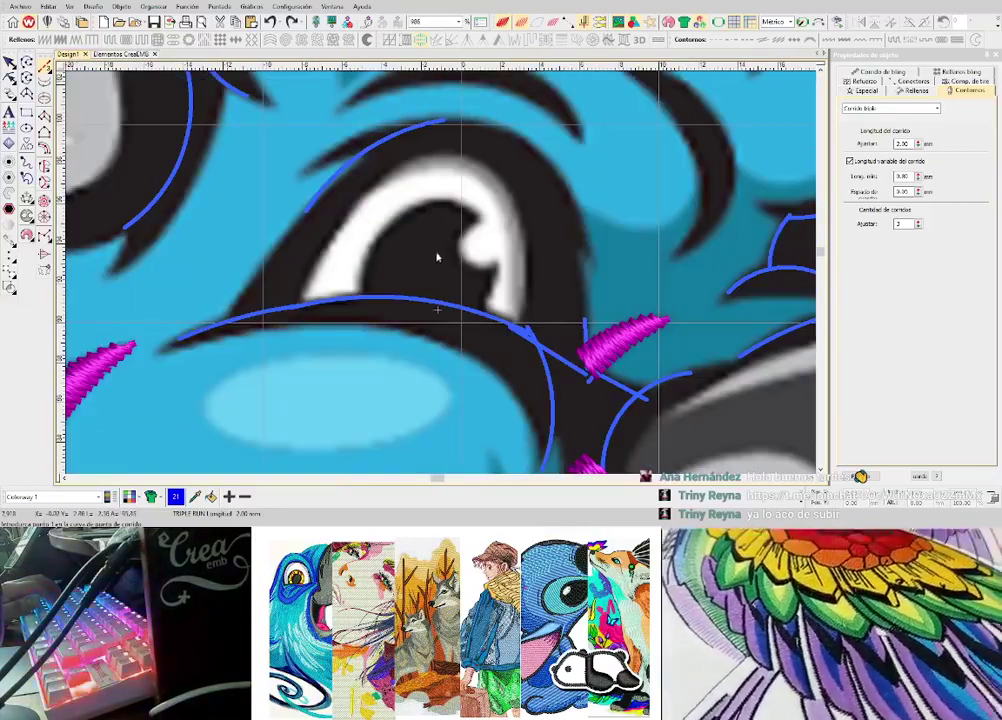
scroll(437, 258, down, 2)
scroll(441, 277, up, 2)
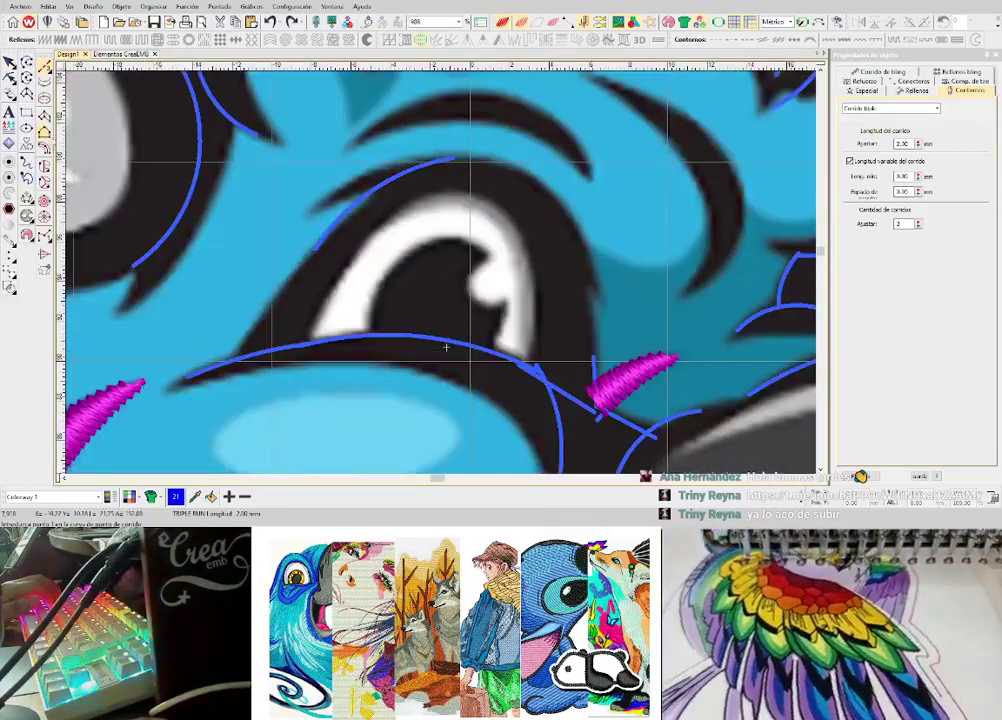
click(45, 168)
click(45, 183)
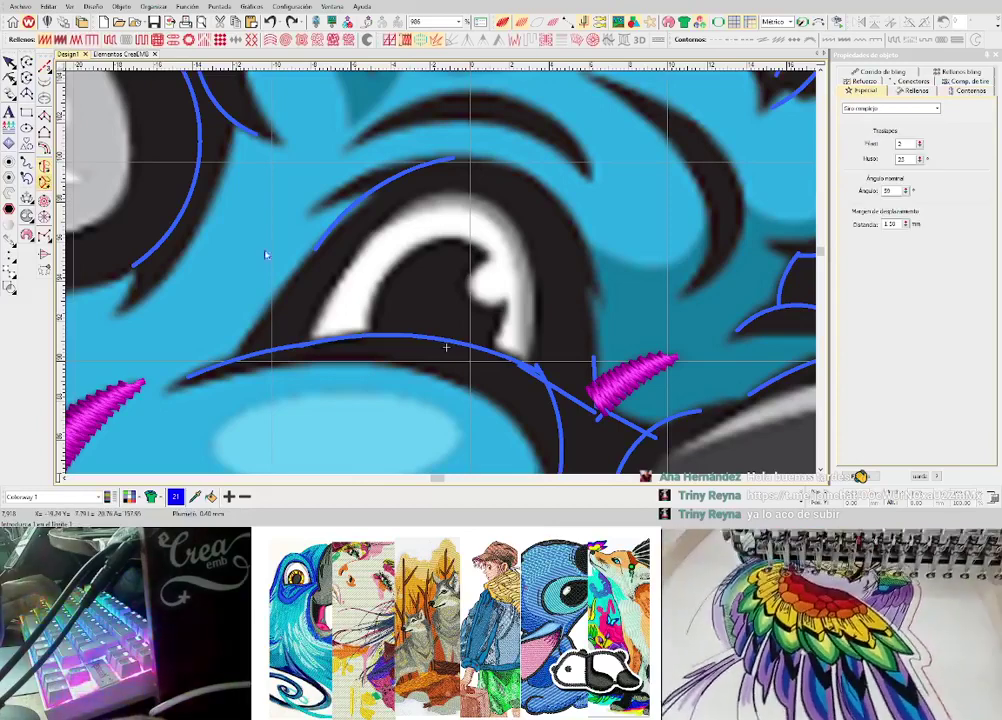
click(479, 357)
right_click(497, 331)
click(504, 304)
right_click(473, 302)
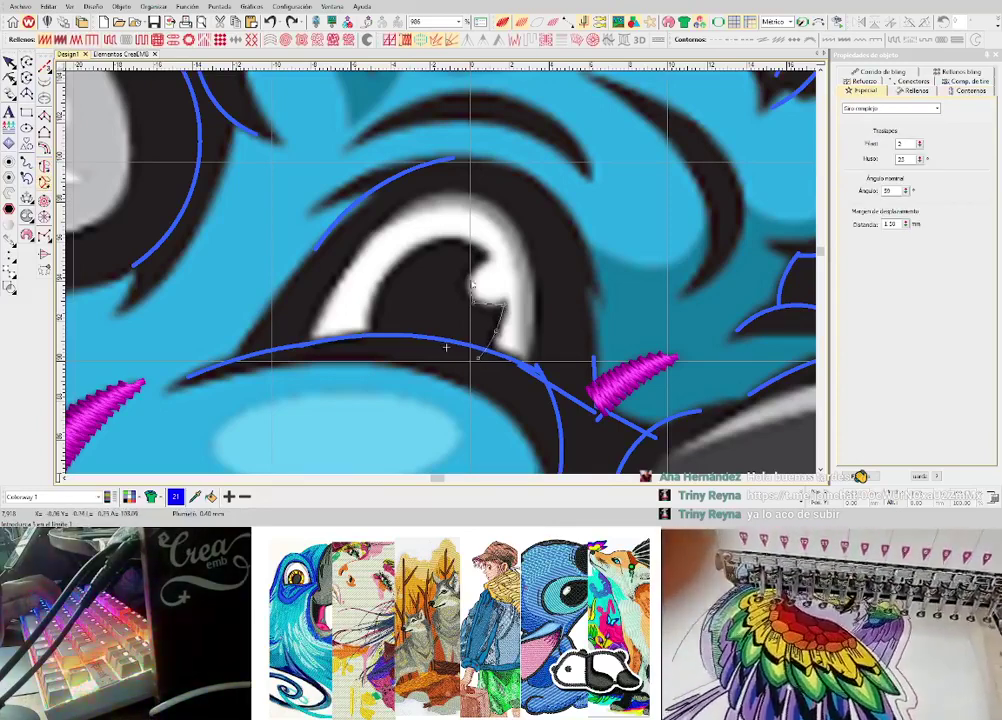
click(484, 251)
right_click(430, 246)
right_click(383, 280)
click(369, 338)
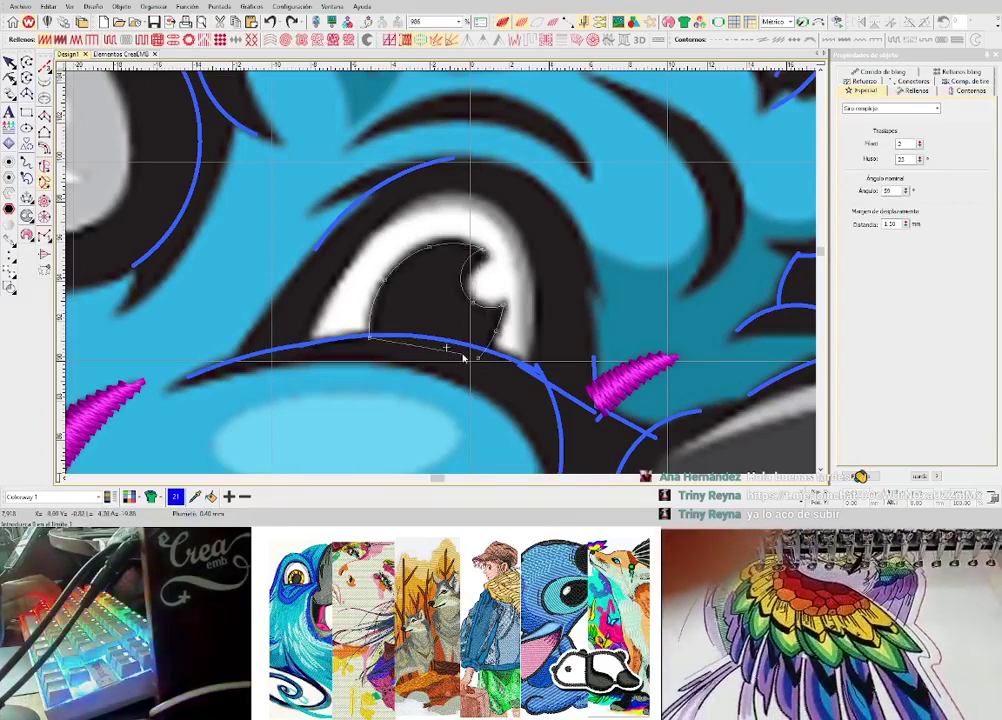
click(479, 357)
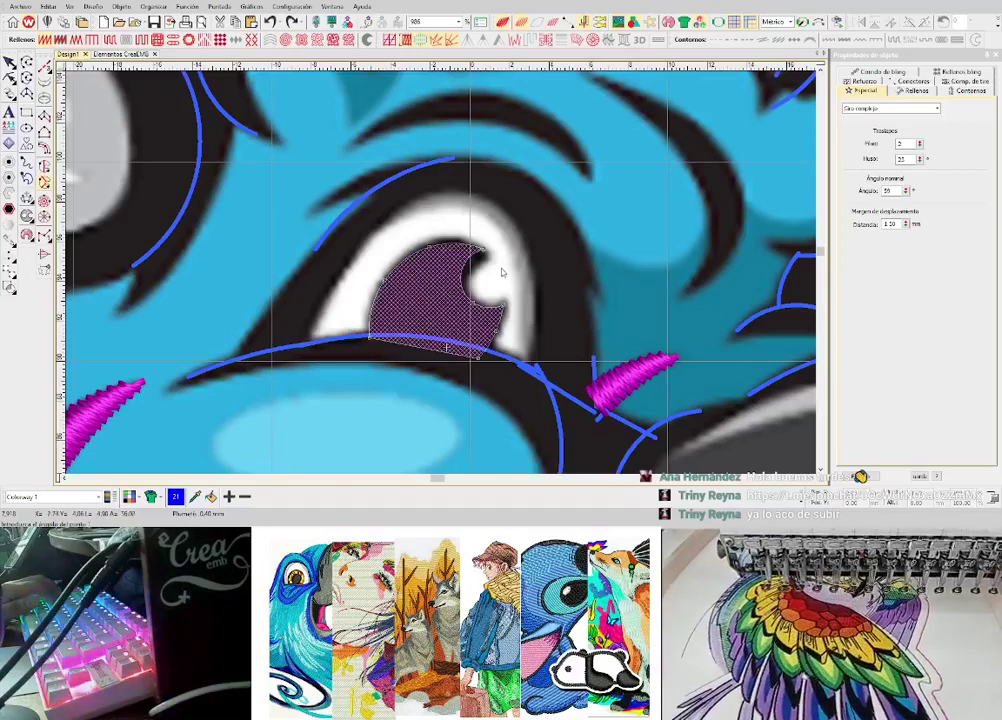
key(Return)
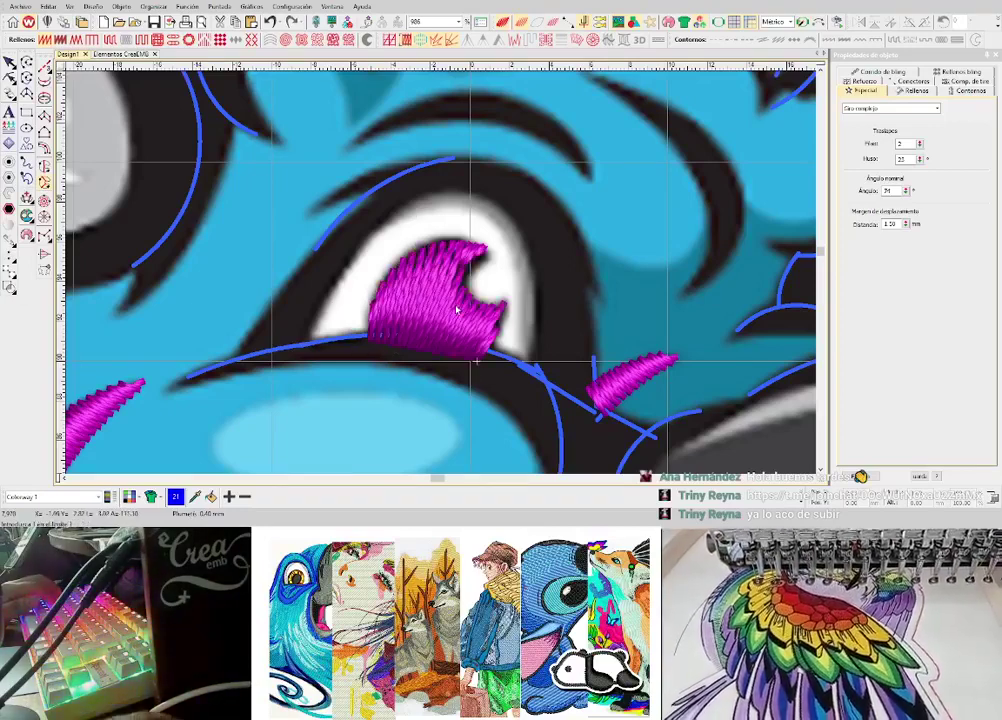
- Hide the artwork image and examine the pupil fill's stitches around the highlight notch
key(d)
scroll(468, 274, up, 1)
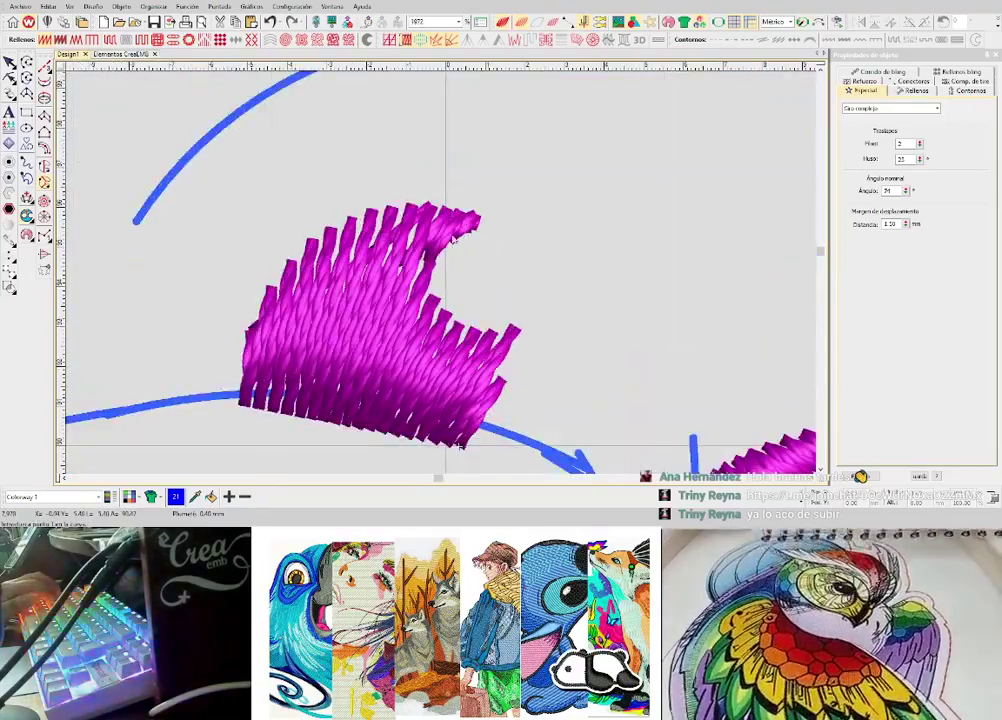
scroll(458, 446, down, 2)
scroll(458, 446, up, 2)
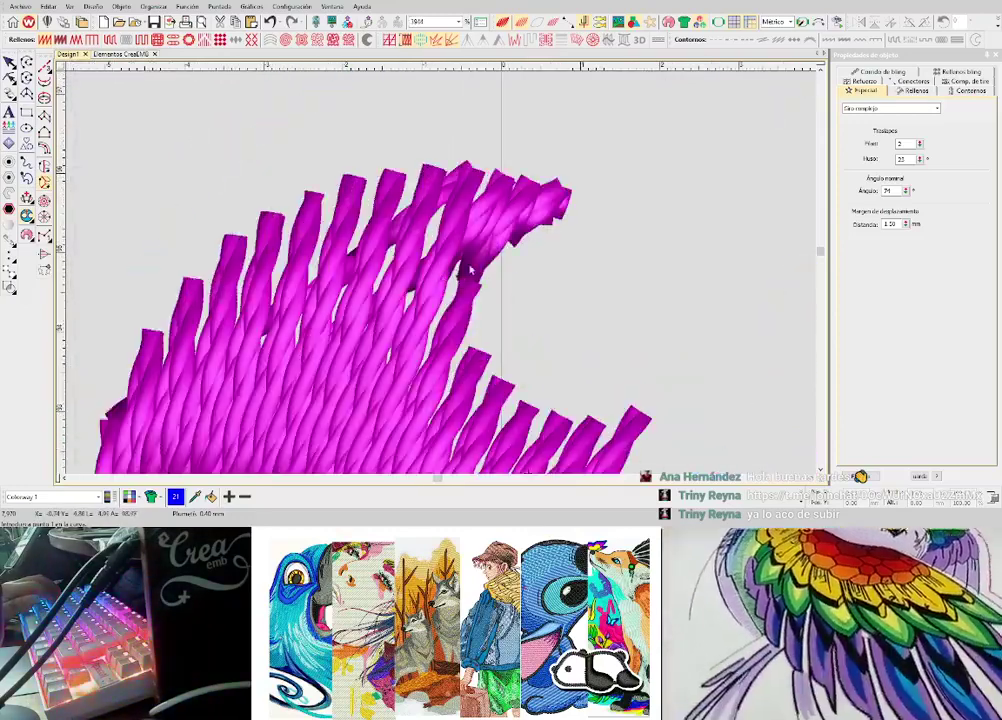
scroll(455, 366, down, 2)
key(t)
key(t)
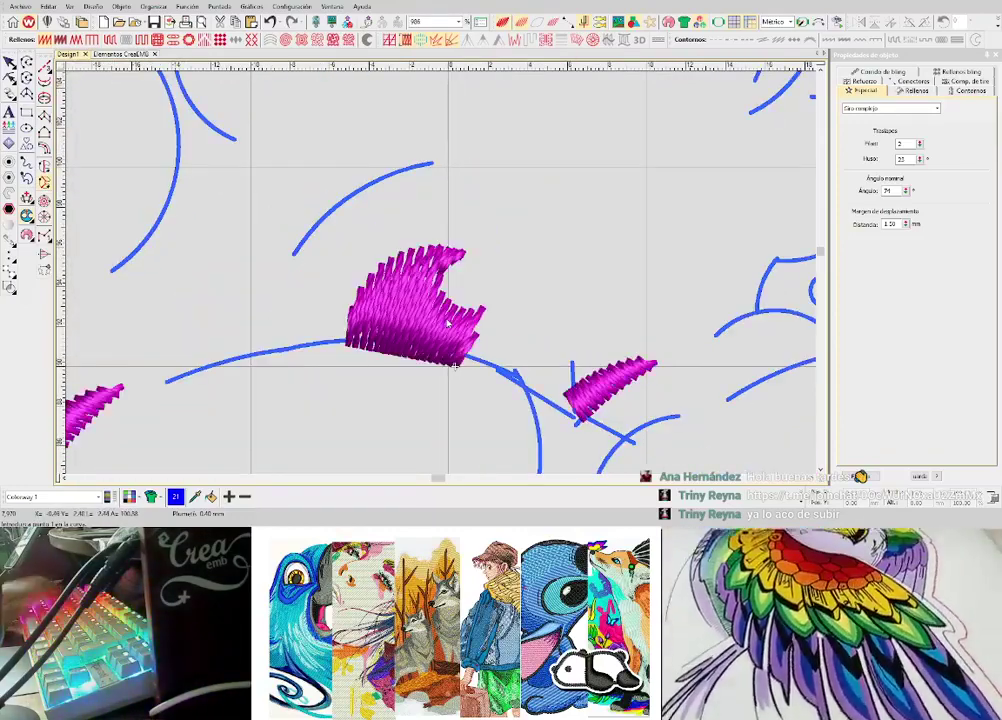
- Show the artwork again and undo the large eye's notched pupil fill
key(d)
key(s)
scroll(441, 276, down, 2)
scroll(443, 278, down, 2)
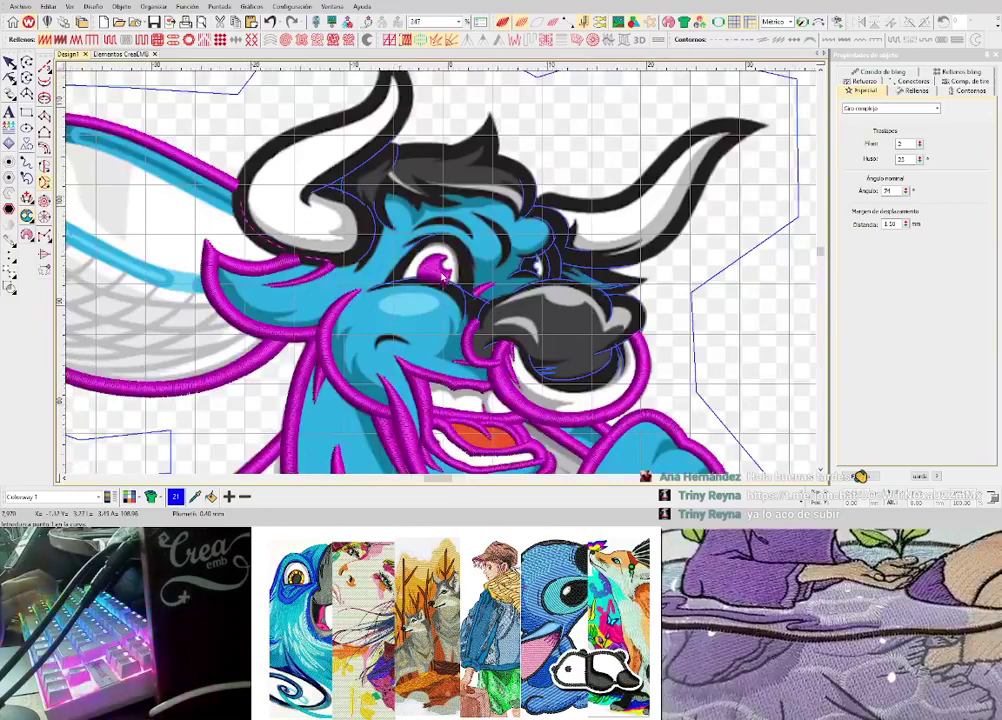
scroll(432, 268, up, 2)
key(ctrl+z)
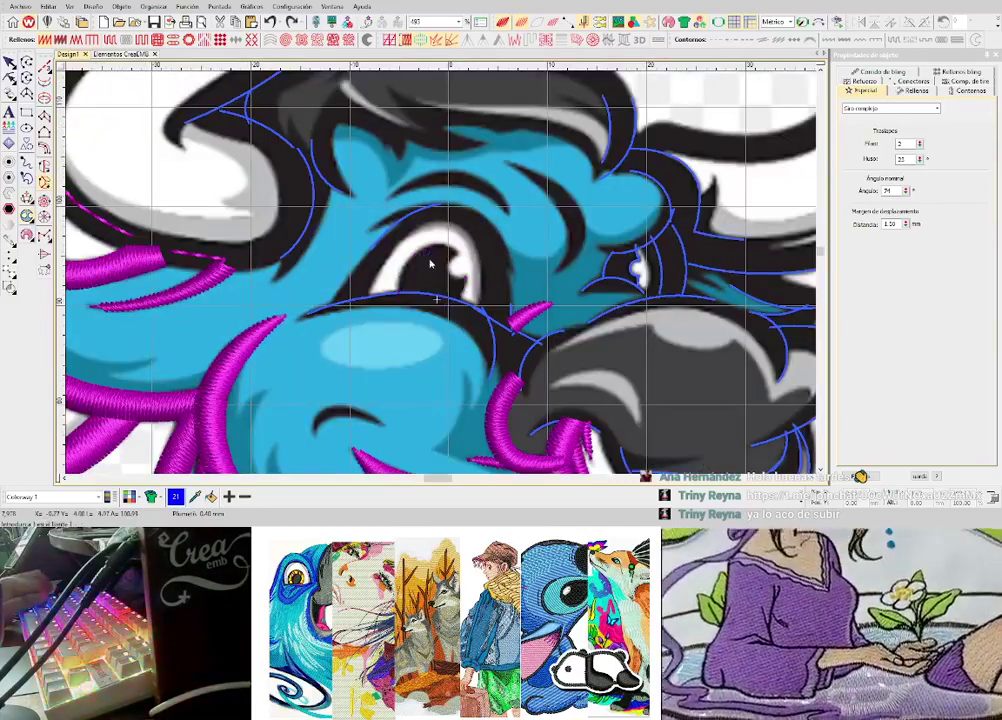
- Digitize the large eye's whole pupil, ignoring the highlight, as a Complex Turning satin fill angled 168°, and extend its lower inner corner slightly downward
scroll(433, 275, up, 2)
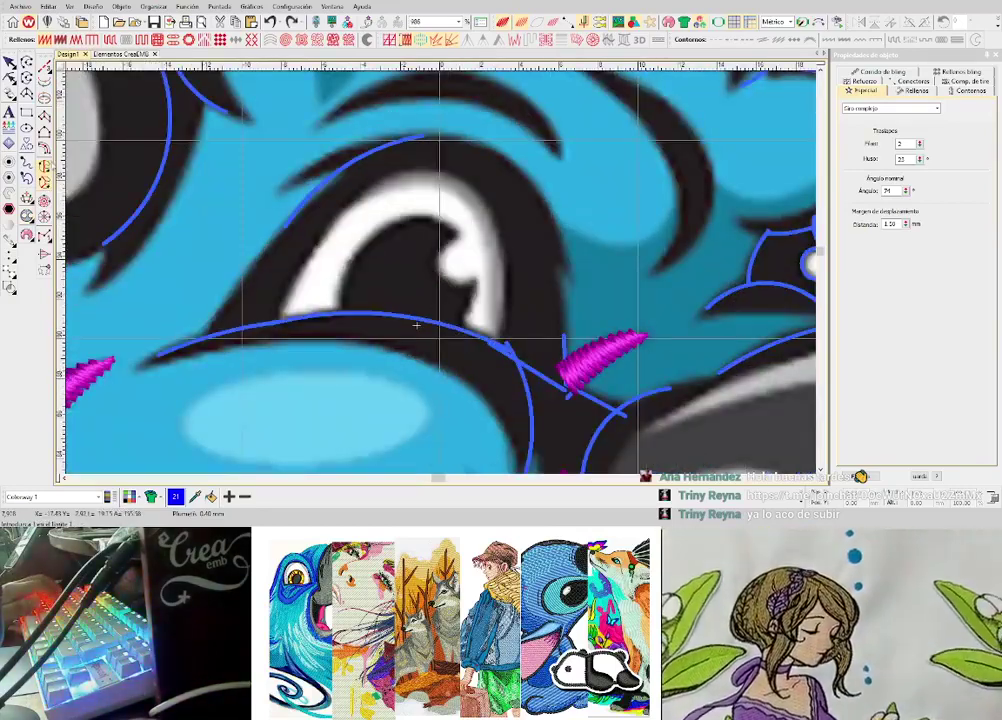
right_click(473, 279)
right_click(438, 220)
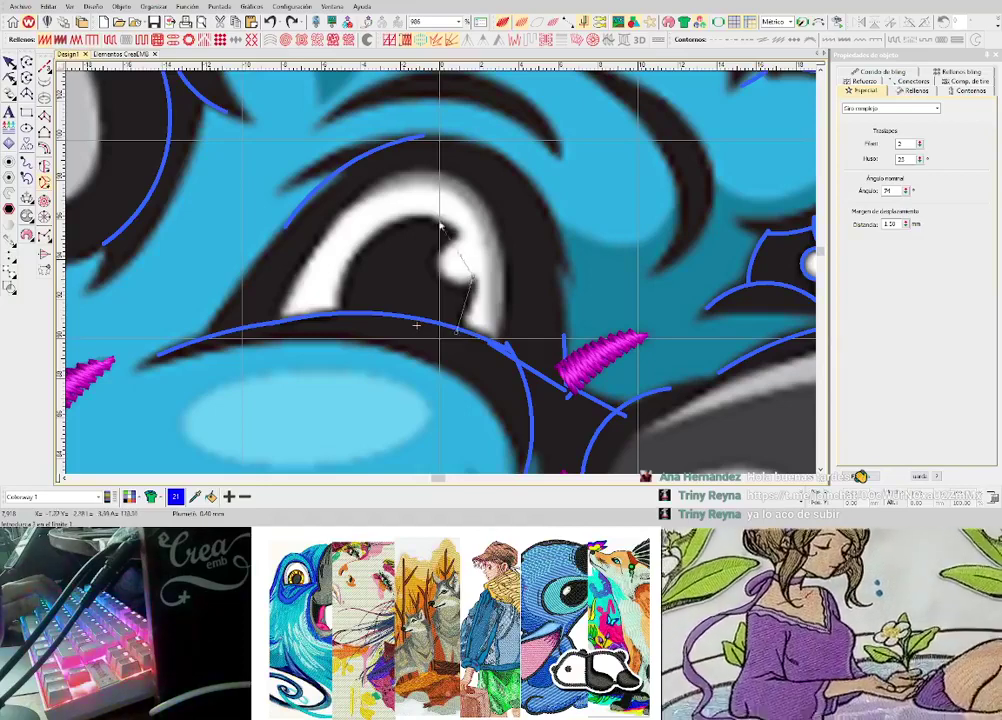
right_click(376, 235)
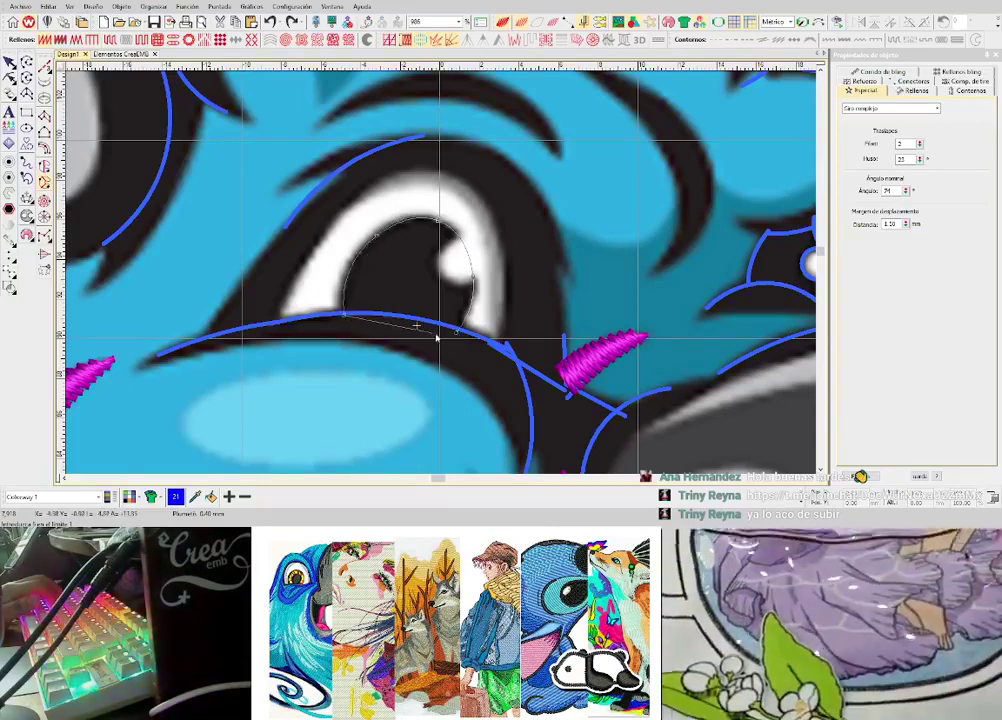
key(Return)
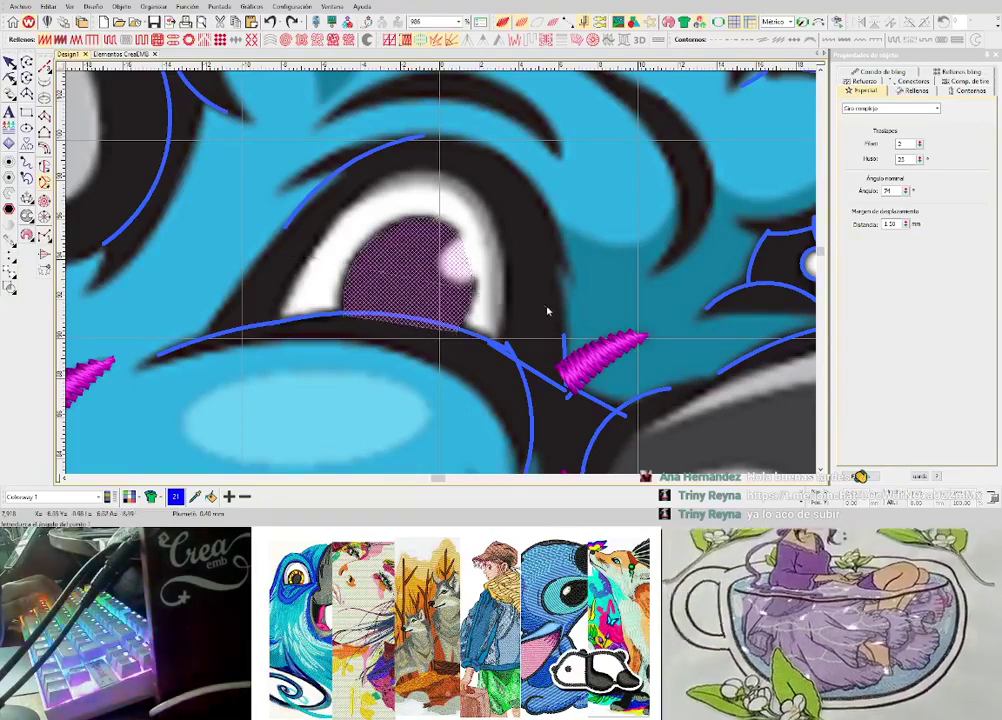
click(548, 311)
key(h)
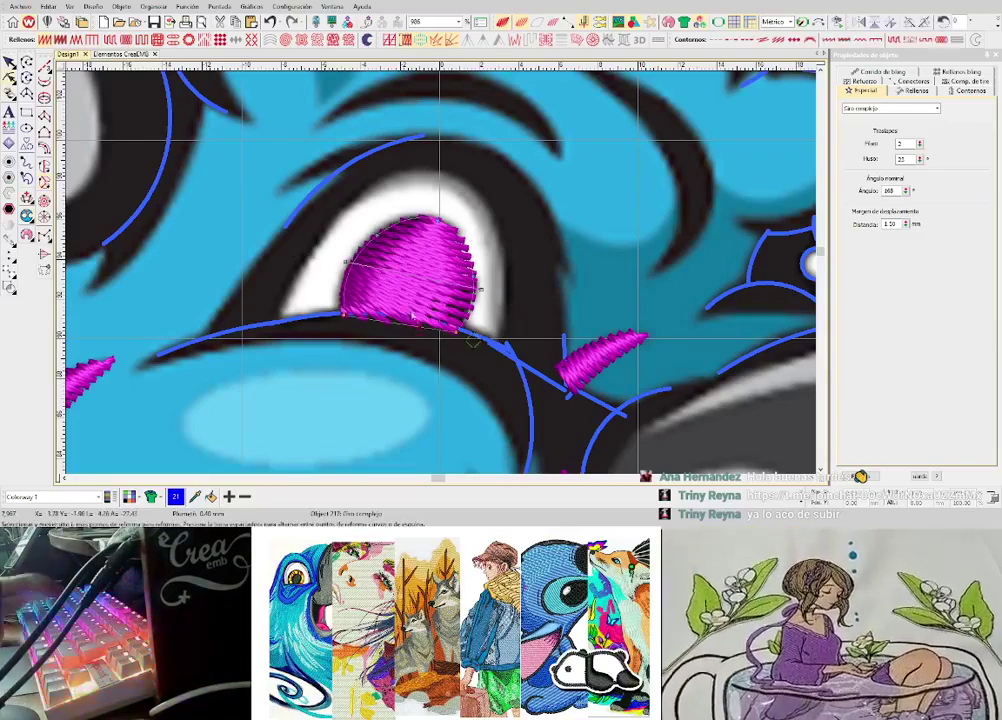
drag(454, 333, 456, 341)
key(Return)
key(Escape)
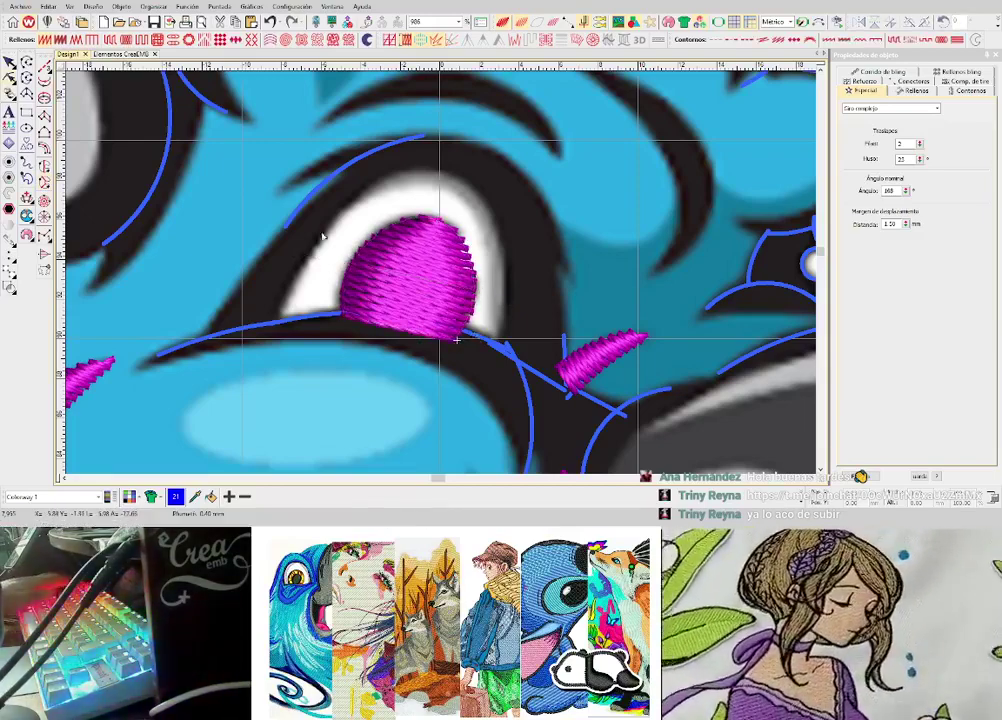
- Place a small star object over the white highlight on the large eye's pupil
click(44, 202)
key(s)
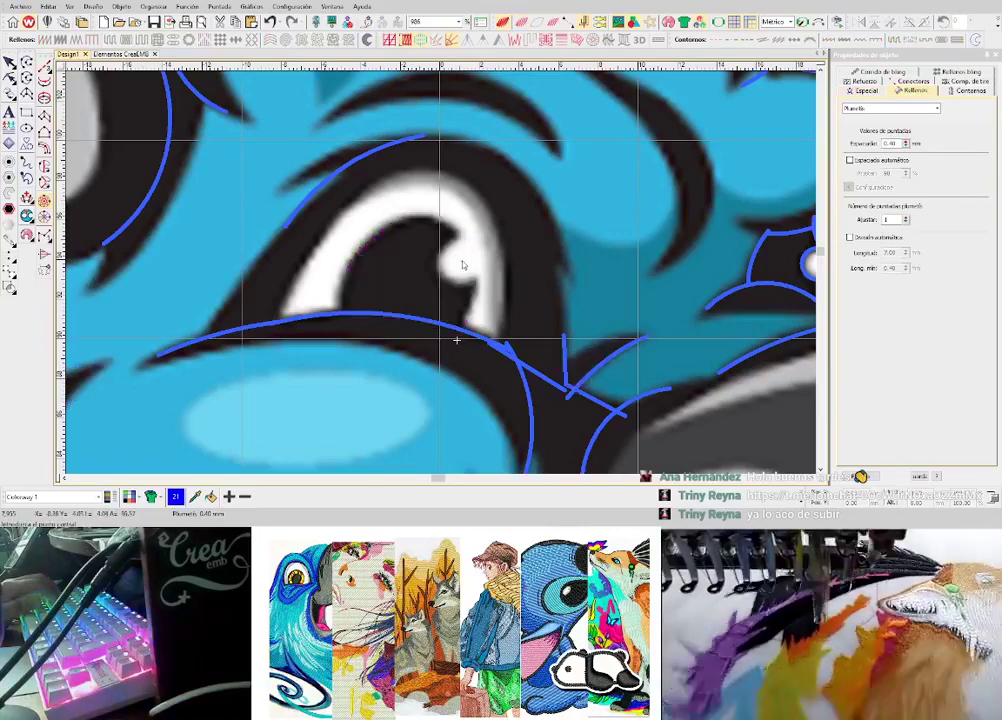
click(462, 262)
click(477, 243)
key(Return)
key(s)
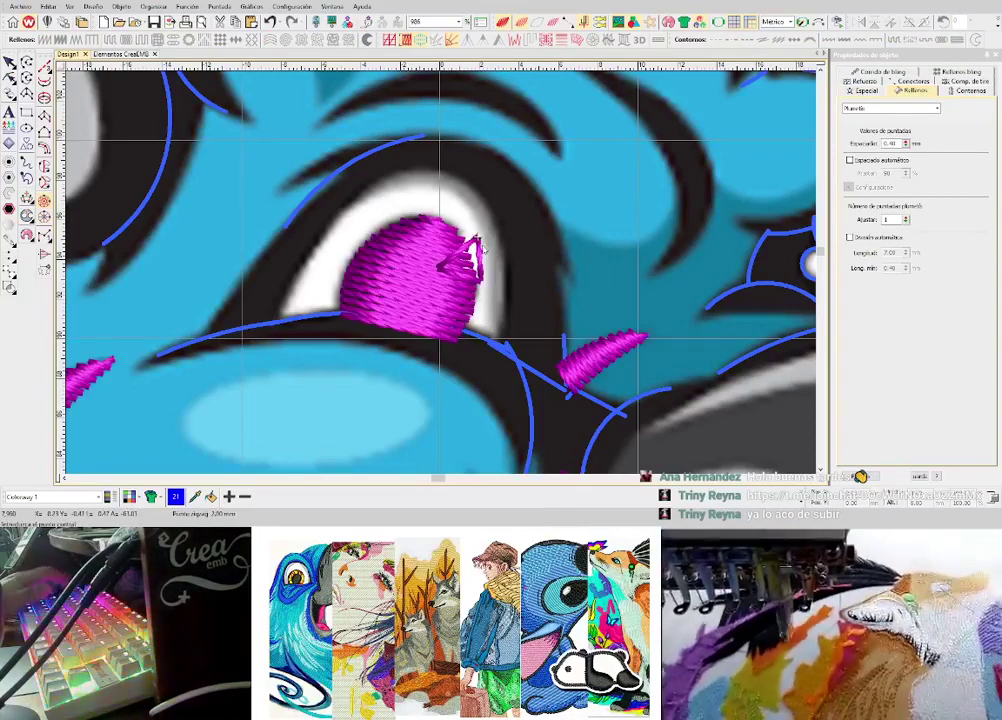
key(Escape)
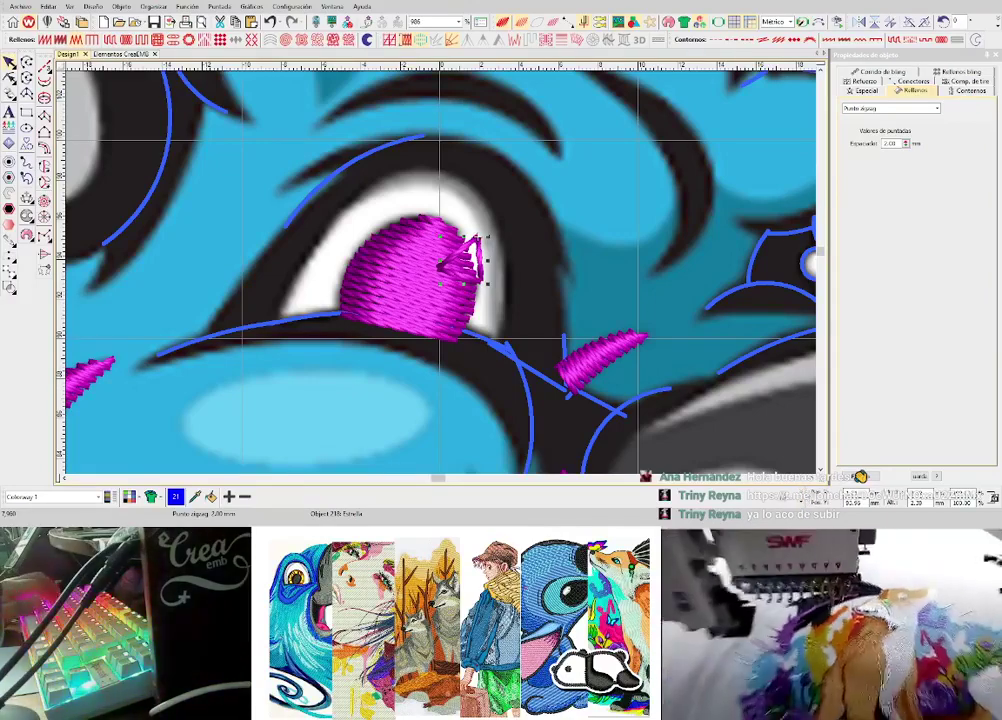
- Recolour the star highlight white and set its zigzag spacing to 0.70 mm
mouse_move(807, 495)
mouse_down()
mouse_move(798, 435)
mouse_move(817, 473)
mouse_up()
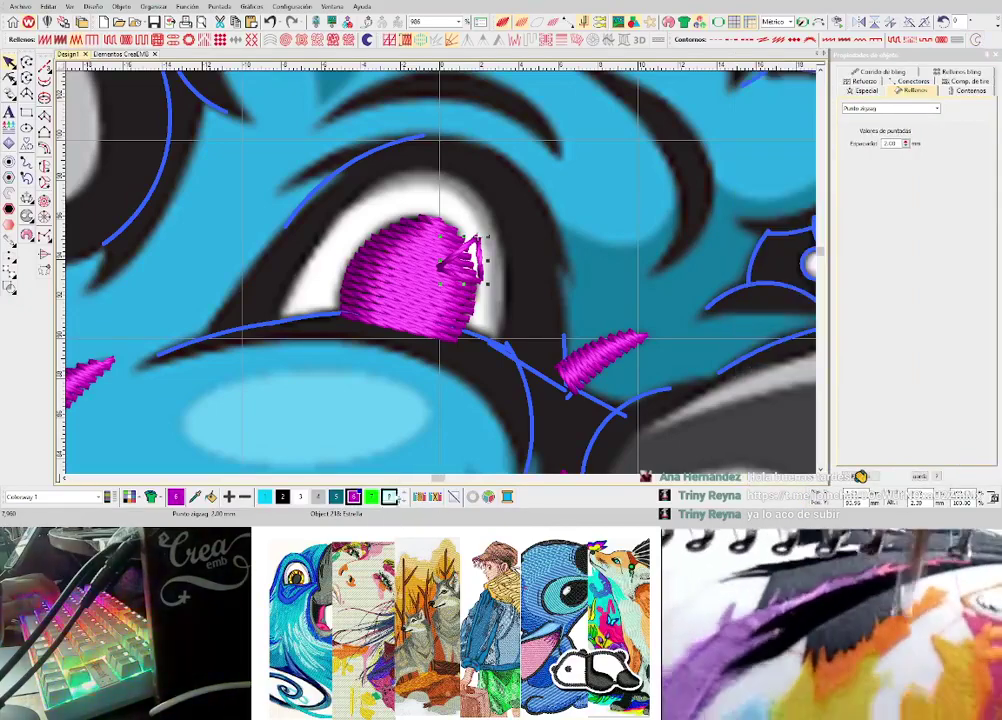
click(301, 499)
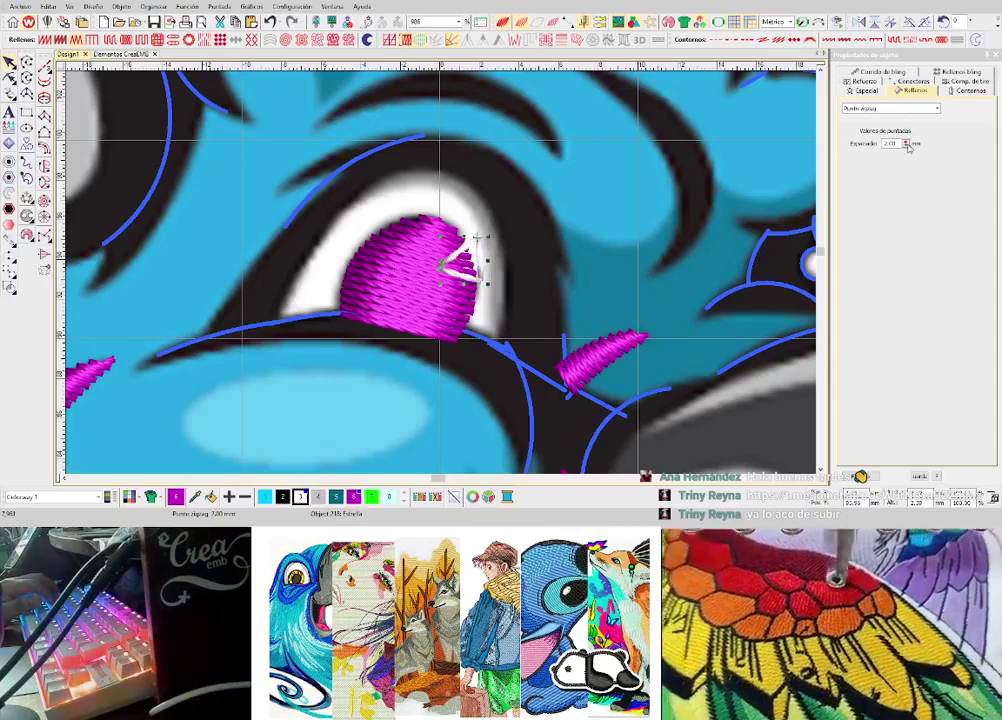
drag(907, 145, 880, 190)
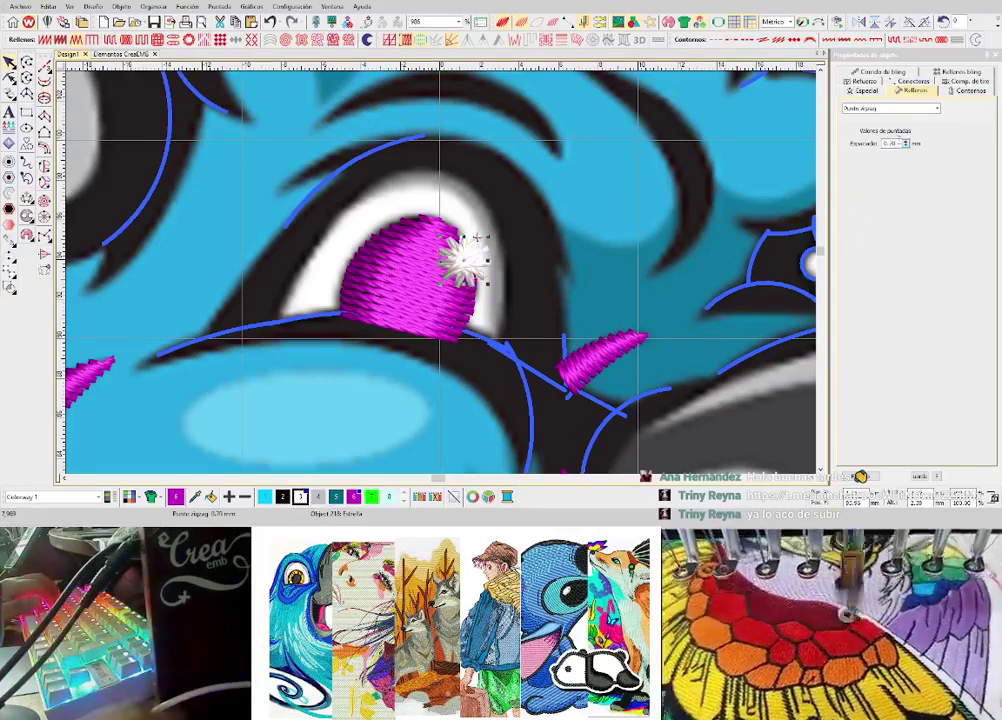
- Examine the white star on the pupil with and without the artwork, and compare it with the small eye's highlight
scroll(458, 261, down, 3)
scroll(456, 260, up, 3)
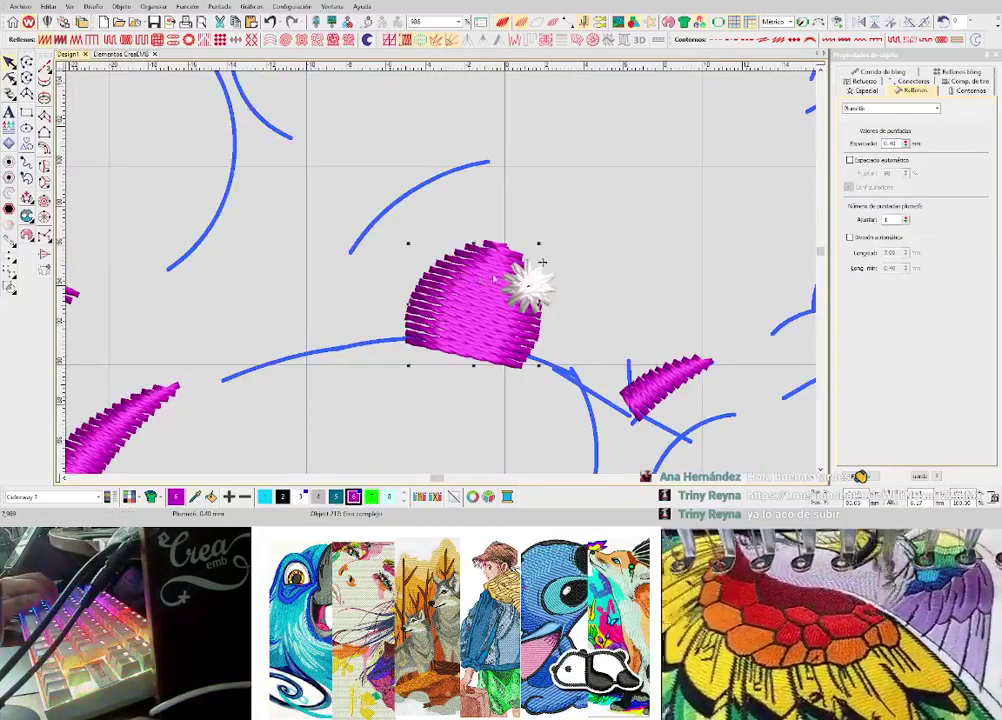
scroll(479, 281, down, 3)
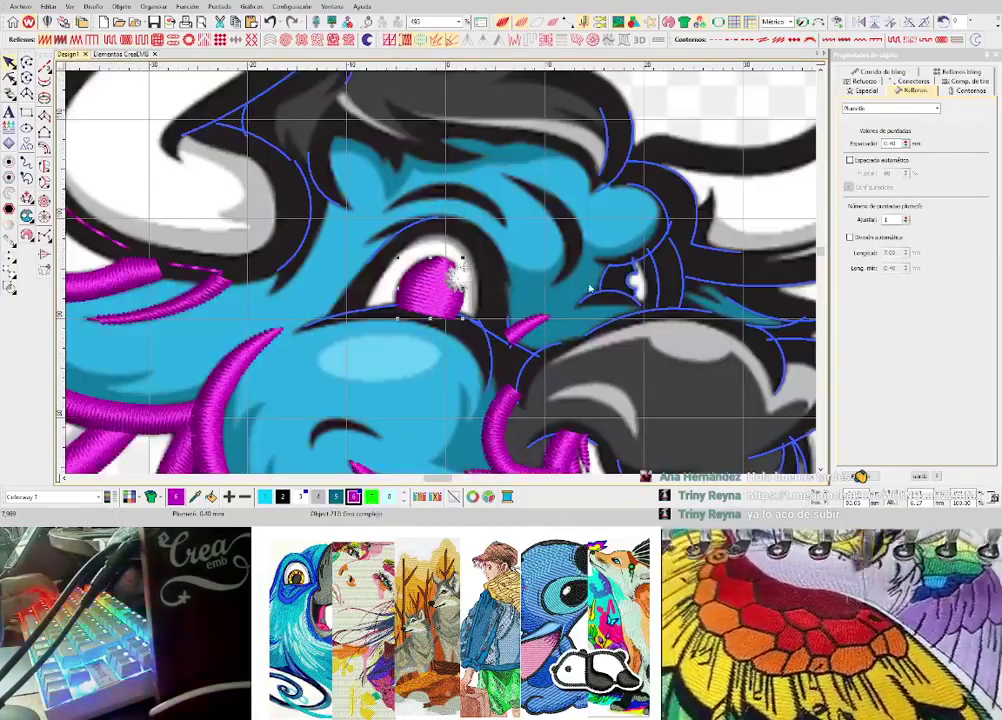
scroll(633, 289, up, 4)
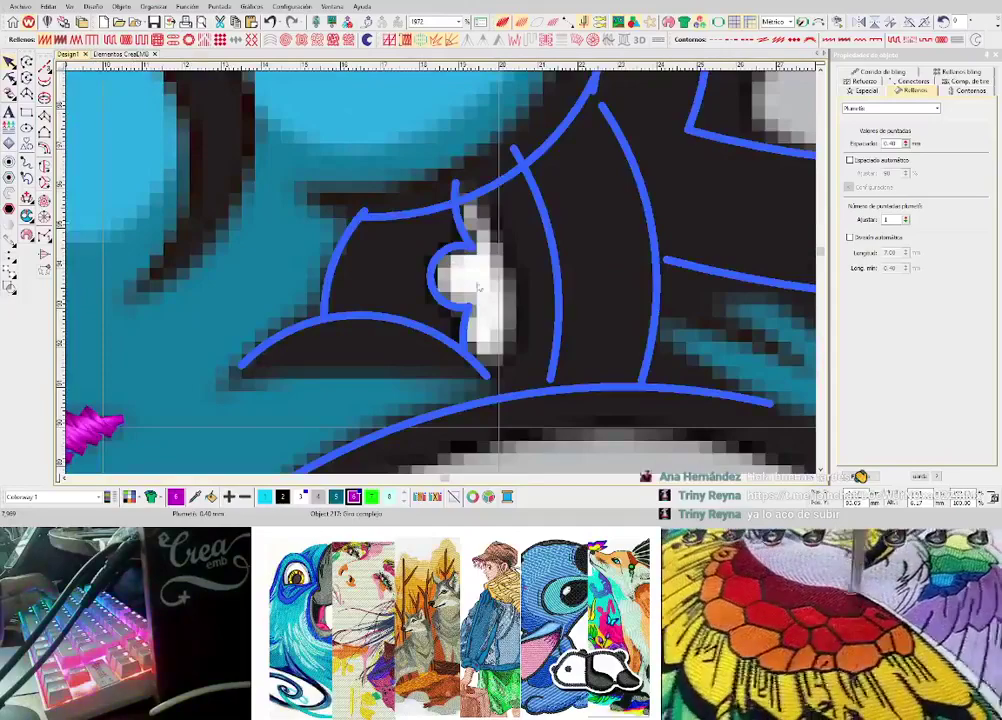
scroll(636, 290, down, 5)
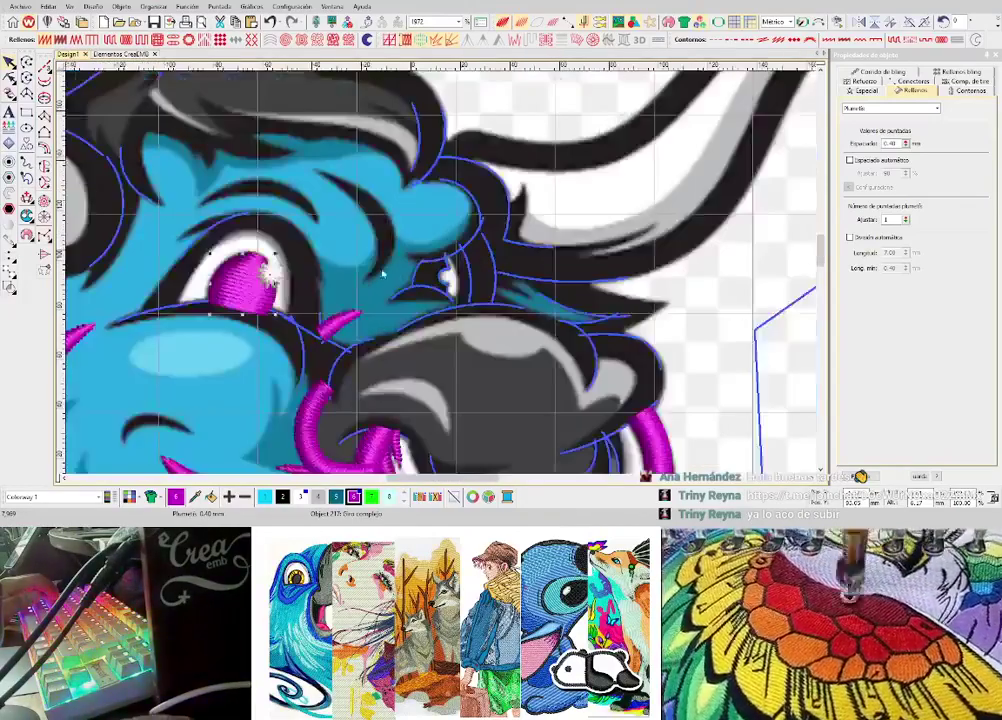
scroll(636, 290, down, 3)
scroll(463, 259, up, 2)
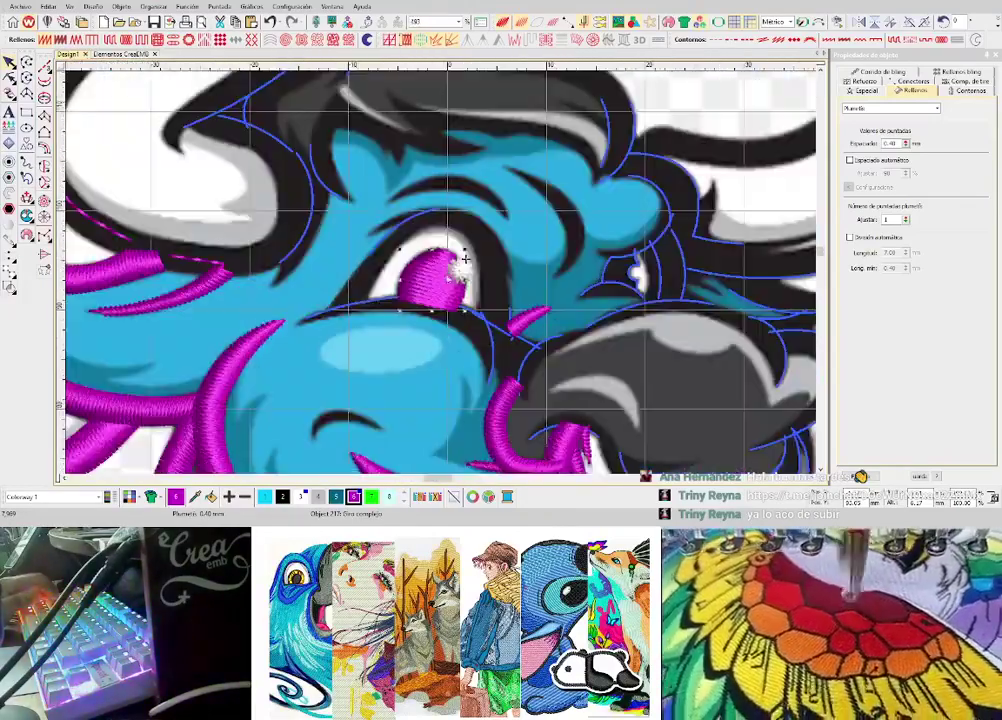
click(463, 259)
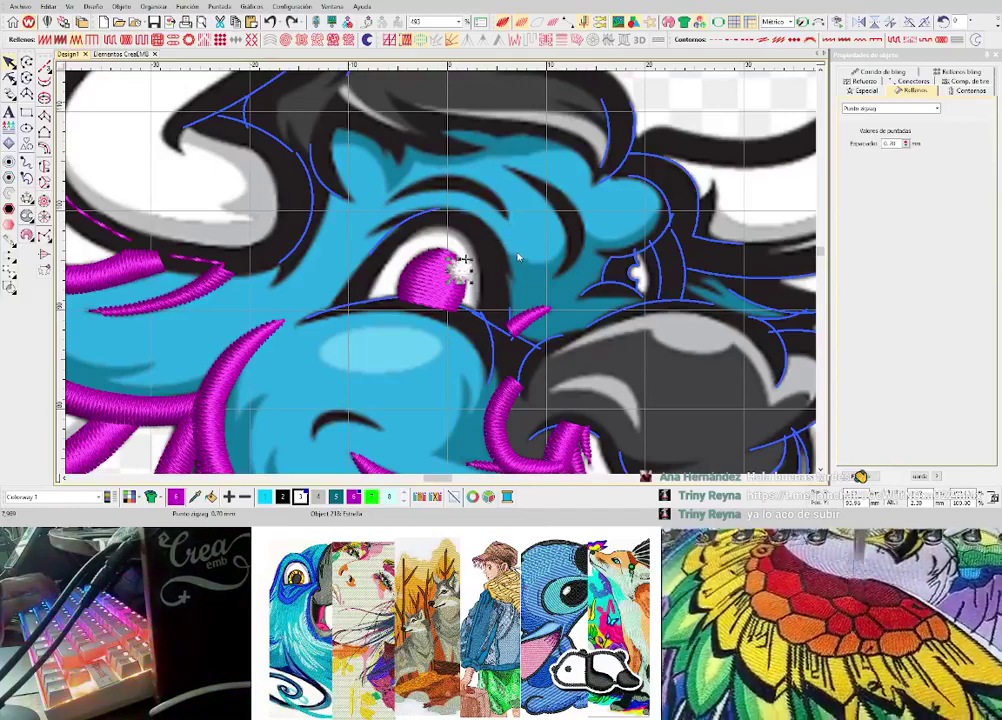
click(515, 258)
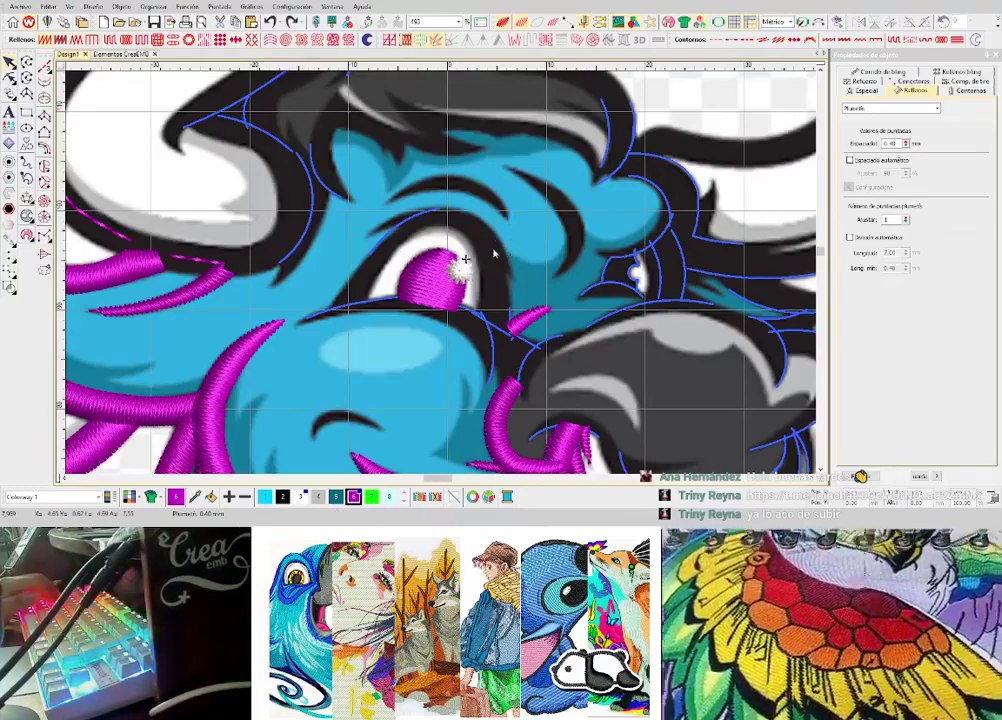
scroll(461, 269, up, 1)
- Delete the white star object from the large eye's pupil
click(431, 272)
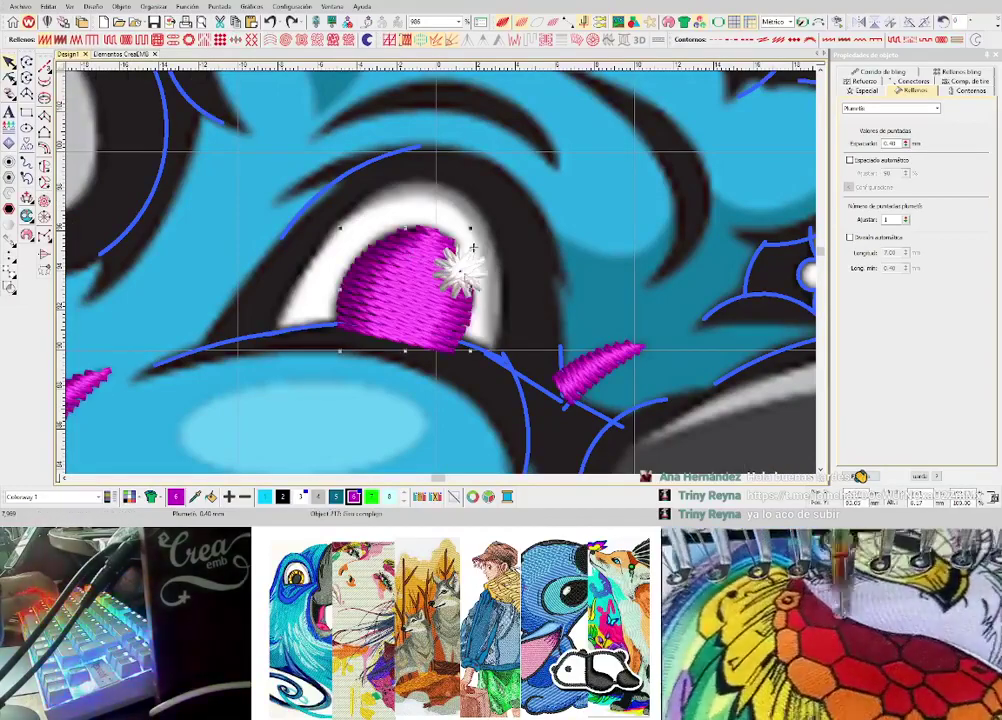
click(481, 274)
key(Delete)
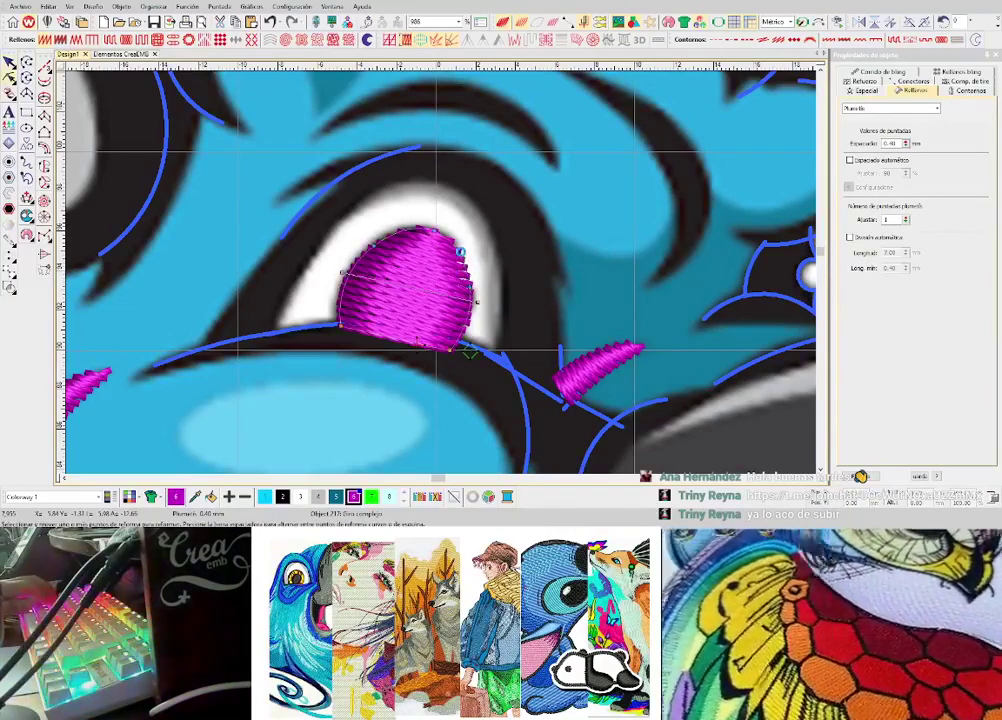
- Reshape the pupil fill's edge nodes inward to form a rounded notch around the white highlight
key(h)
drag(466, 271, 450, 273)
click(470, 288)
key(space)
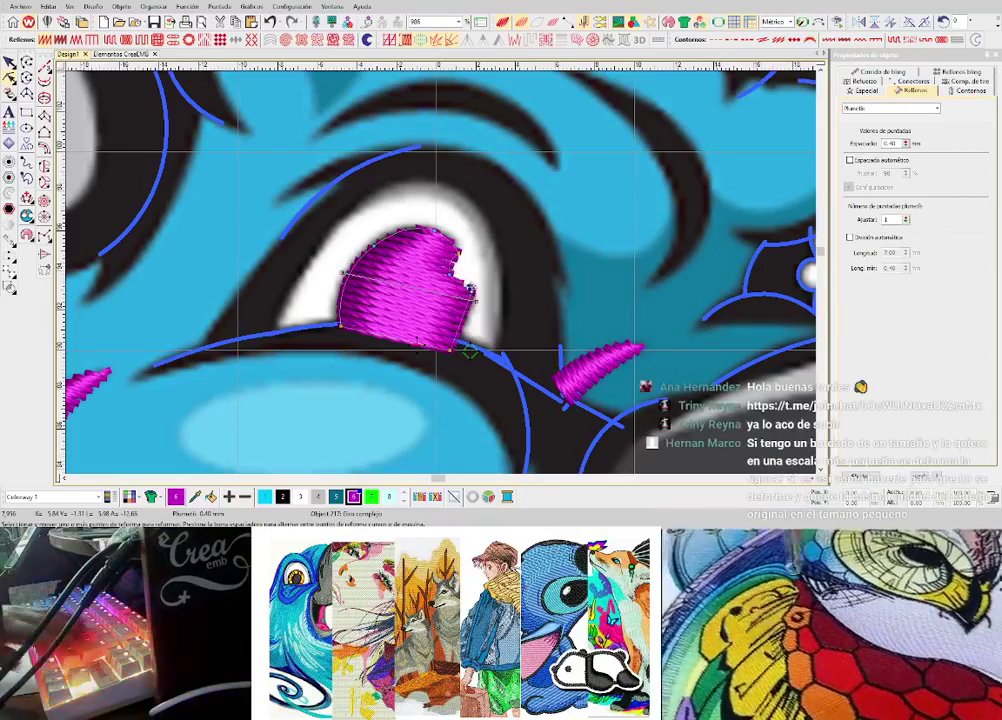
drag(448, 273, 470, 288)
key(space)
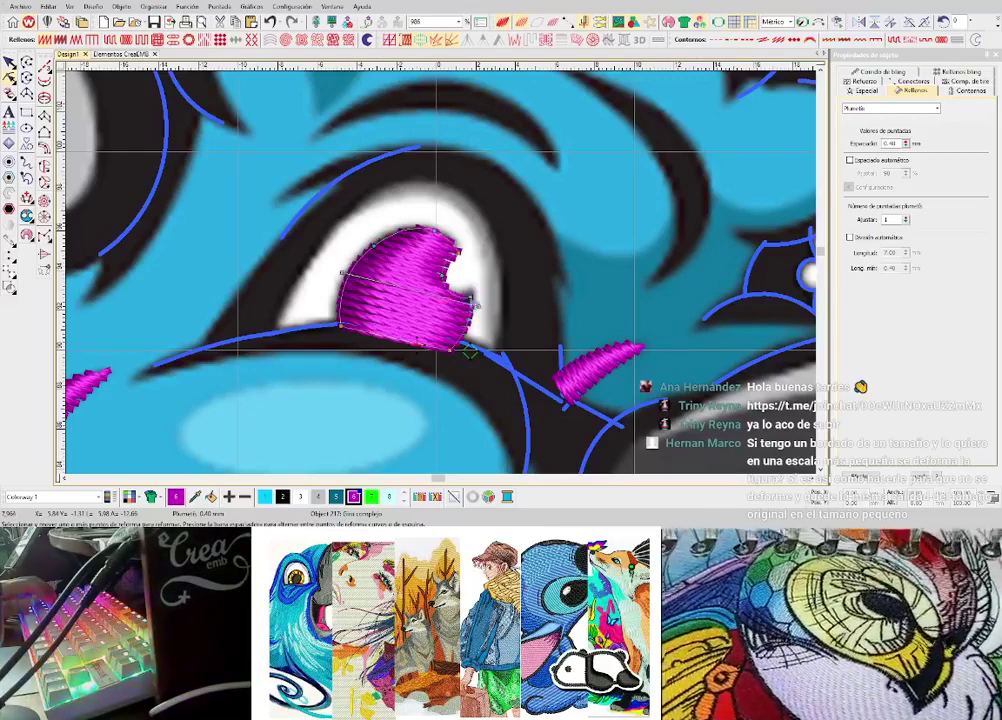
- Digitize a 1.50 mm travel run from the pupil's lower edge to the large eye's black outline on the snout side
scroll(468, 292, up, 1)
scroll(460, 274, down, 2)
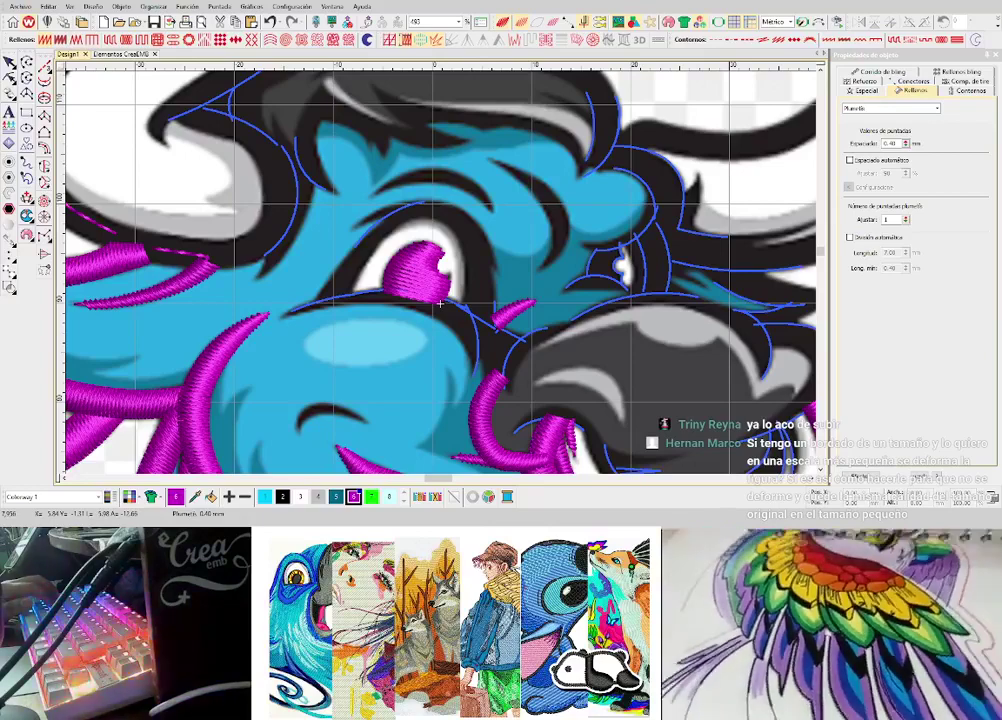
scroll(439, 302, up, 3)
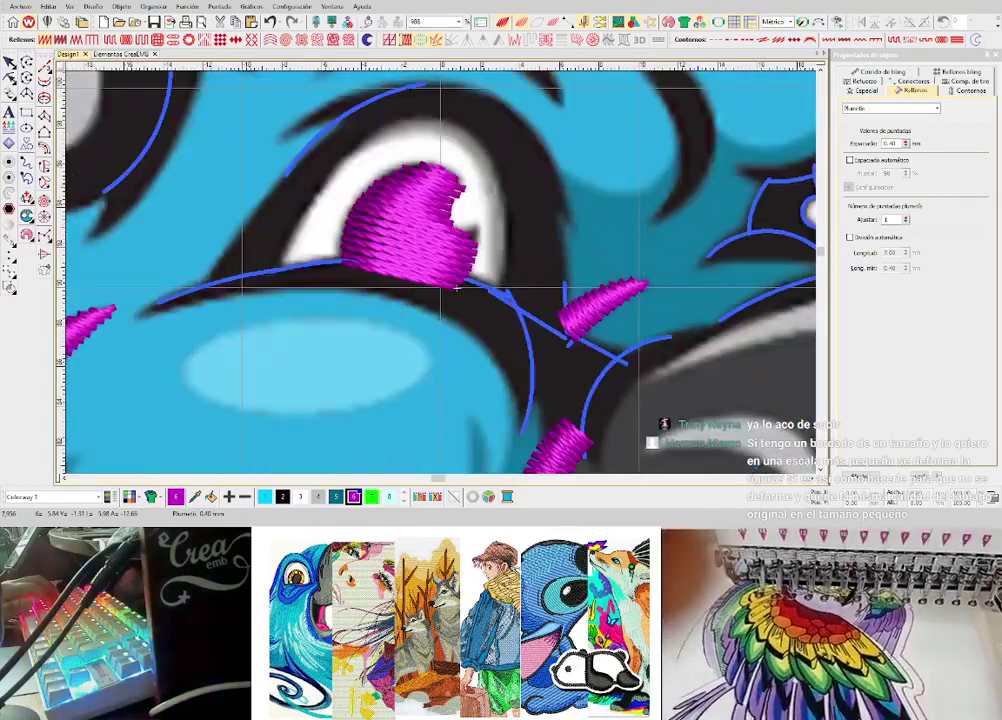
click(456, 287)
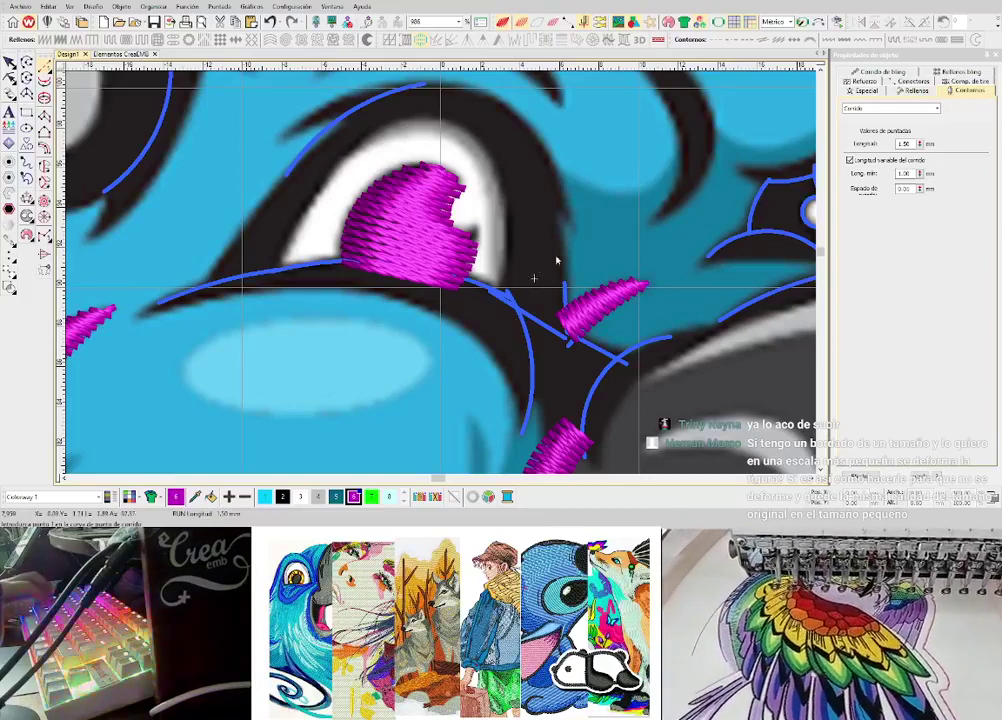
key(Return)
- Digitize a curved 1.50 mm travel run up and over the large eye's black outline to the outer tip of the upper lash
drag(536, 209, 501, 298)
click(500, 298)
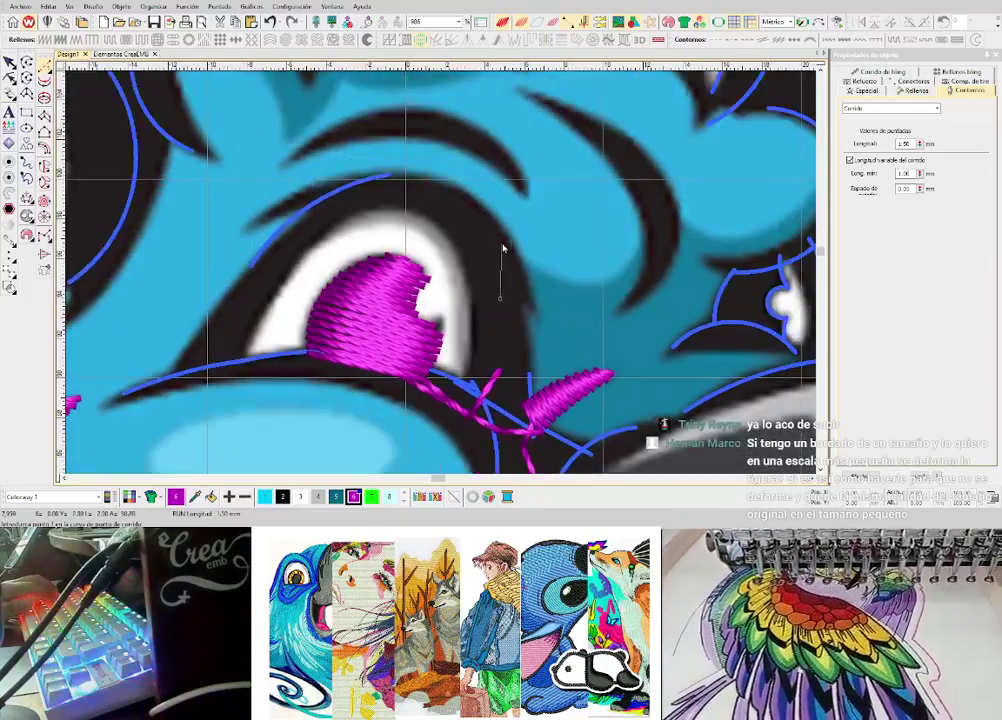
key(Escape)
click(498, 311)
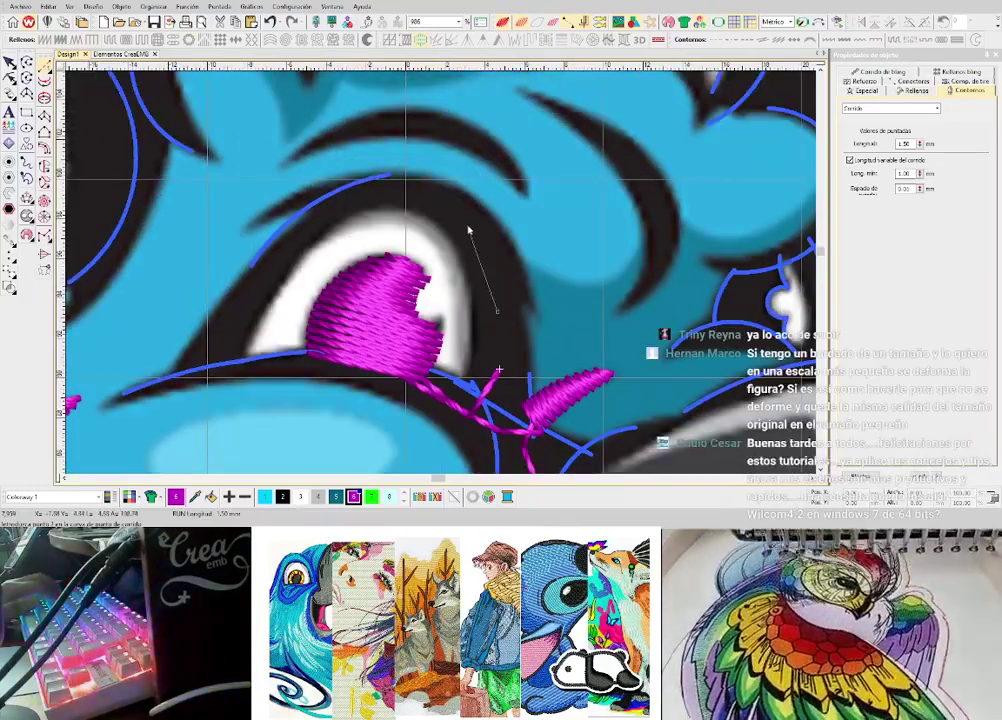
right_click(470, 226)
right_click(333, 191)
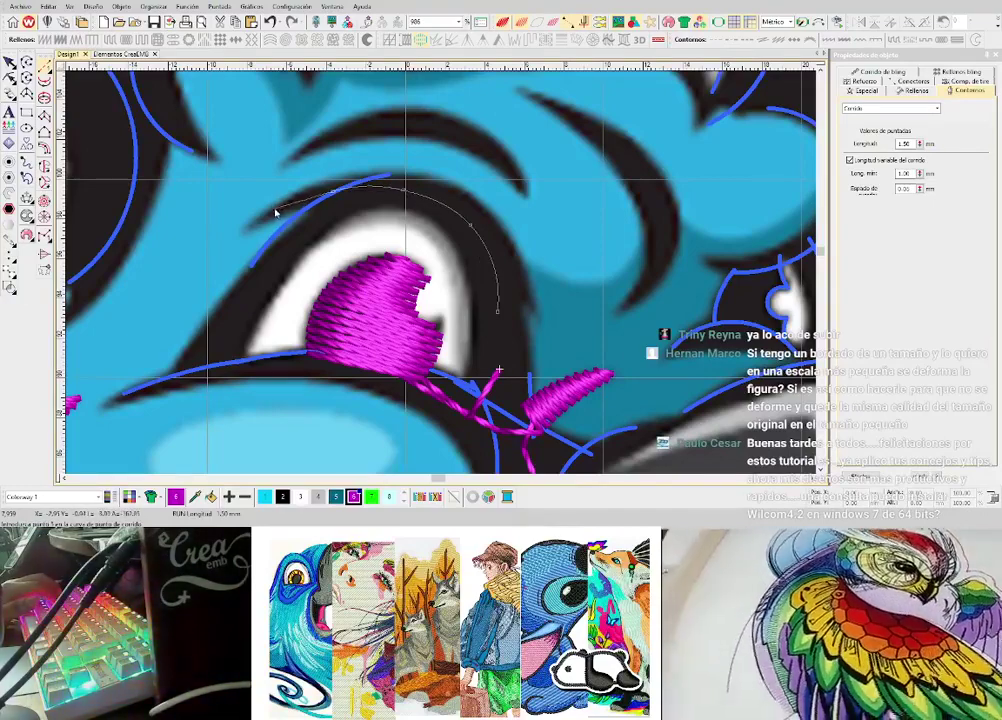
right_click(284, 206)
right_click(243, 234)
click(243, 237)
key(Return)
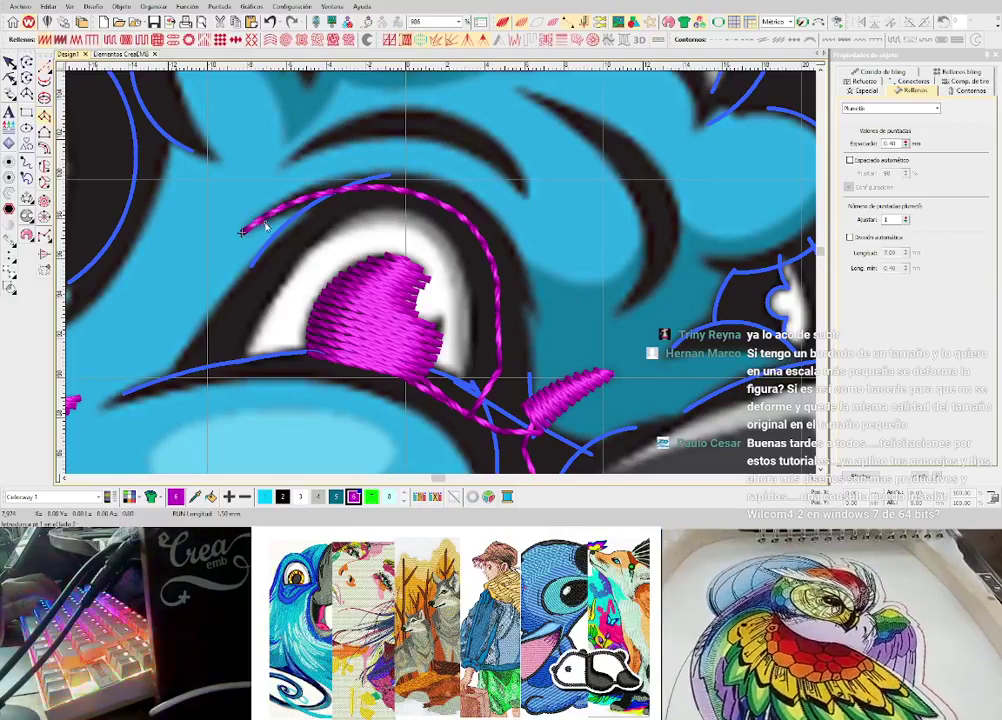
- Digitize the tapered upper lash as a satin column from its outer tip to the top of the large eye's outline
click(254, 221)
scroll(288, 206, up, 1)
right_click(465, 283)
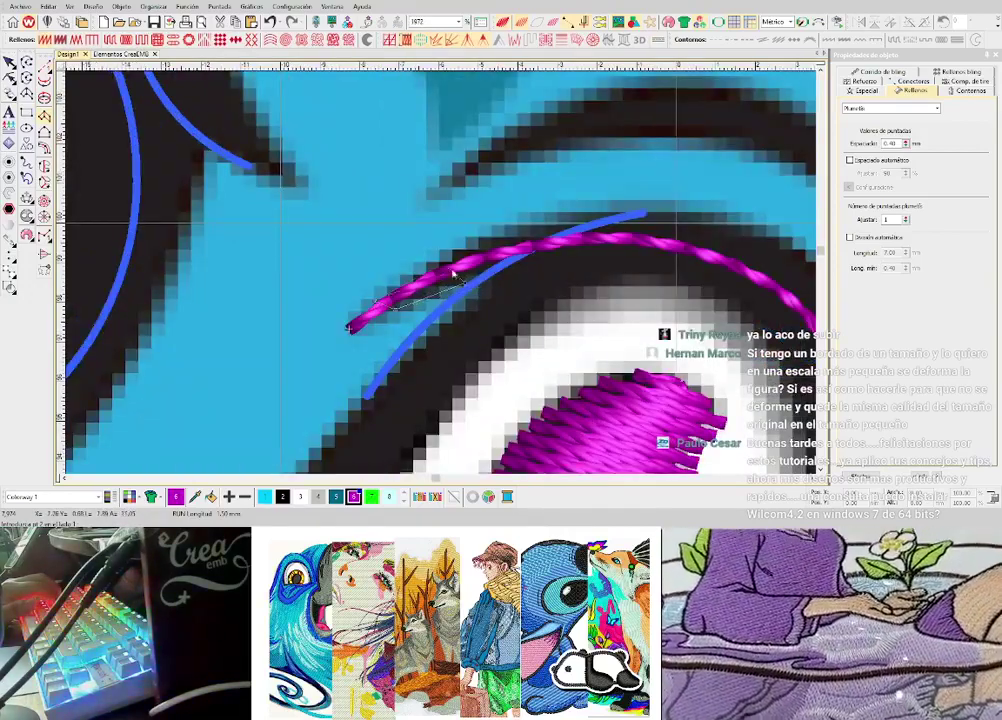
right_click(430, 257)
click(602, 251)
click(586, 213)
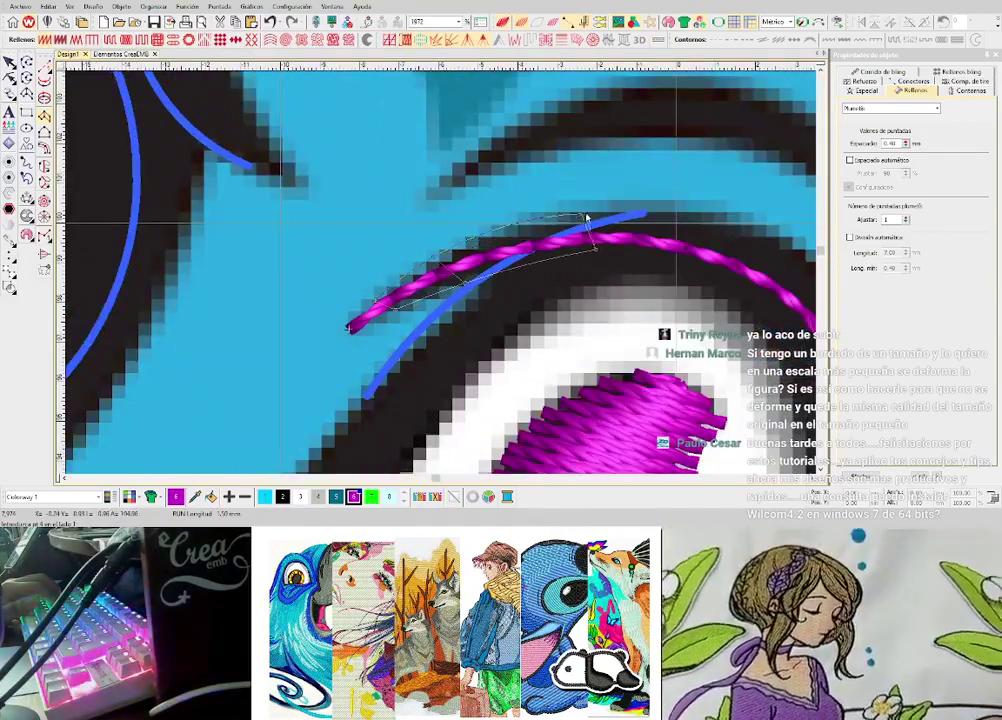
key(Return)
scroll(452, 284, down, 1)
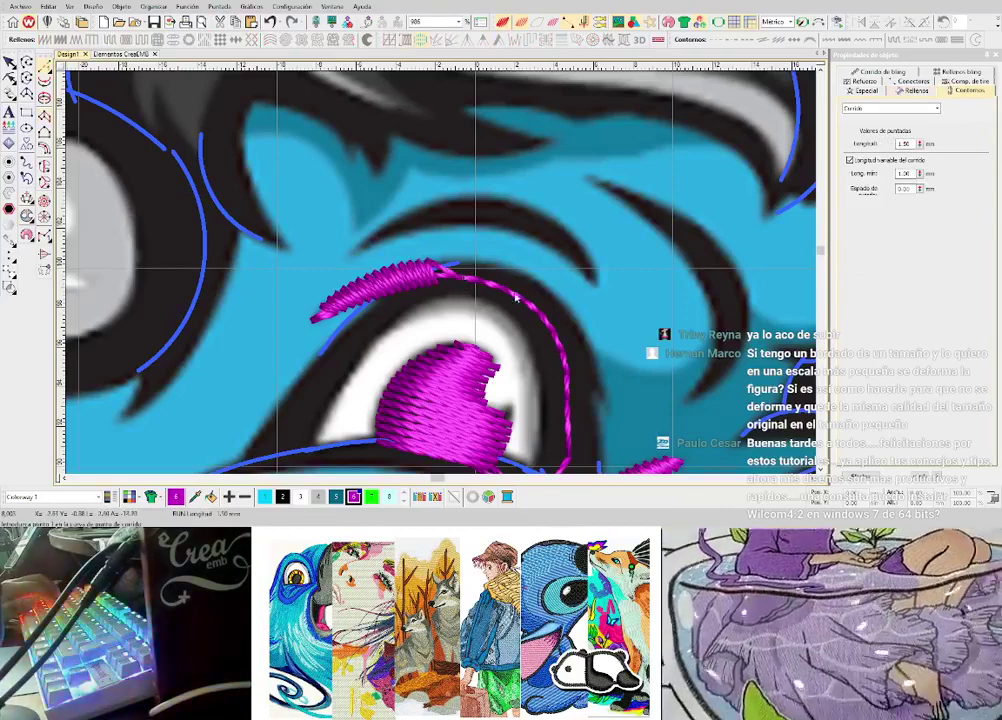
- Digitize a 1.50 mm travel run from the top of the large eye's outline down its outer side, away from the snout, to the lower corner
scroll(443, 290, down, 2)
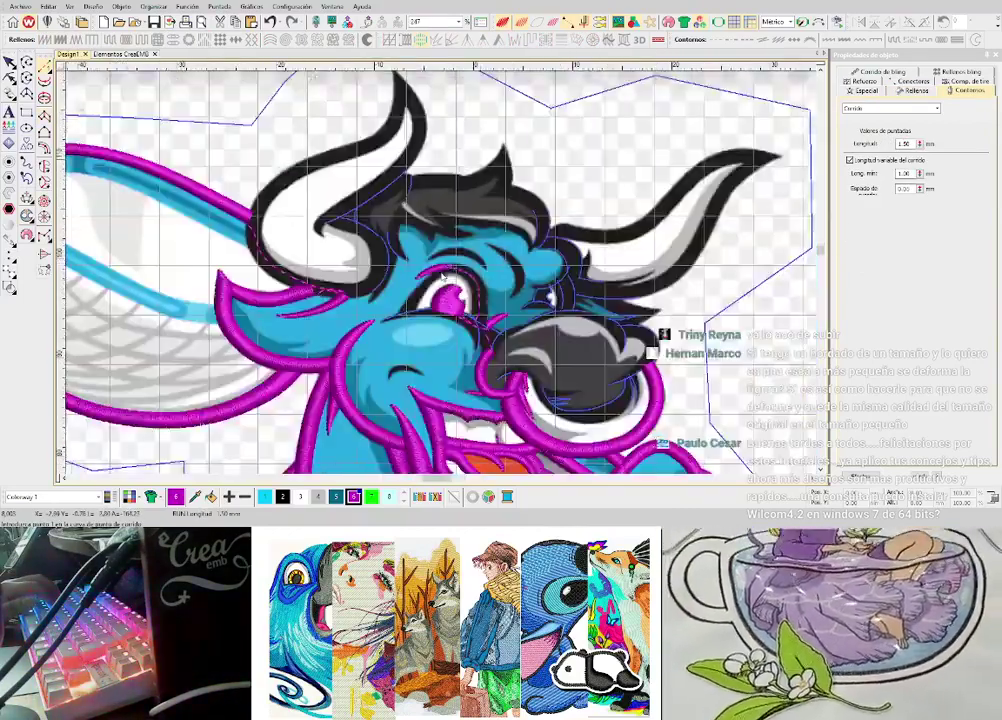
scroll(445, 275, up, 1)
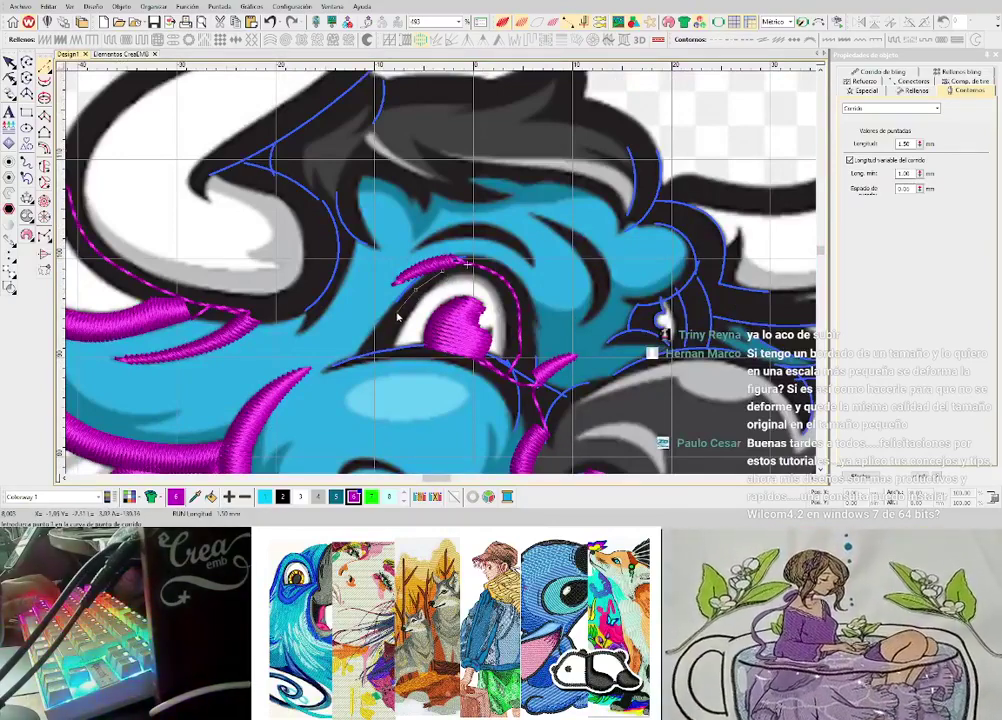
scroll(467, 279, up, 1)
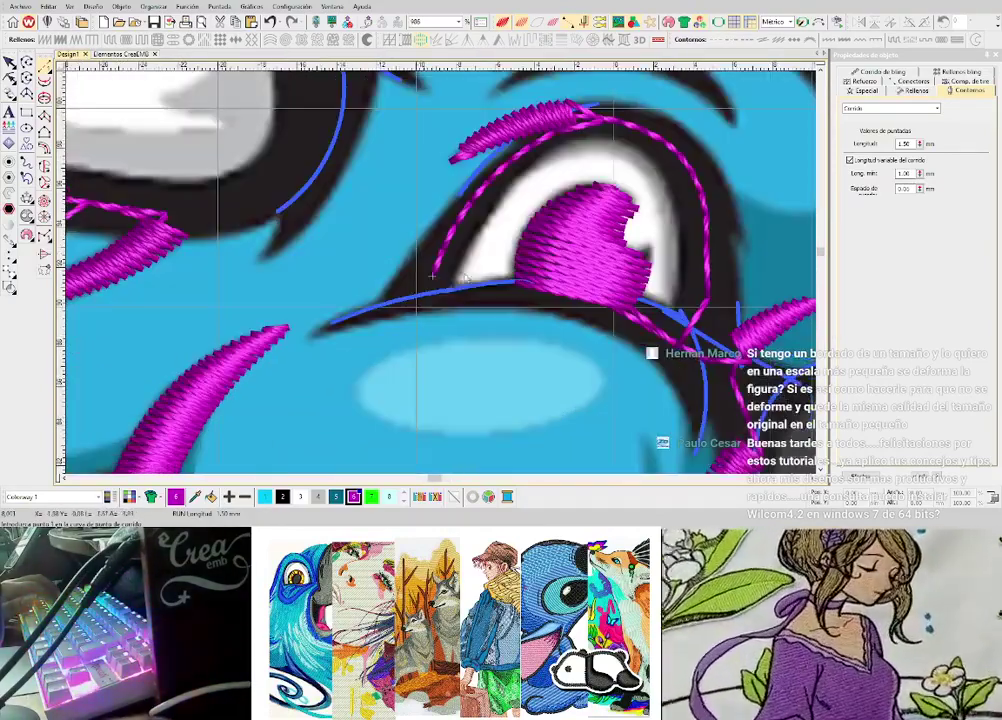
- Digitize the large eye's outline as a satin column with 0.40 mm spacing, from its outer lower corner over the top to the upper snout side
key(space)
click(449, 290)
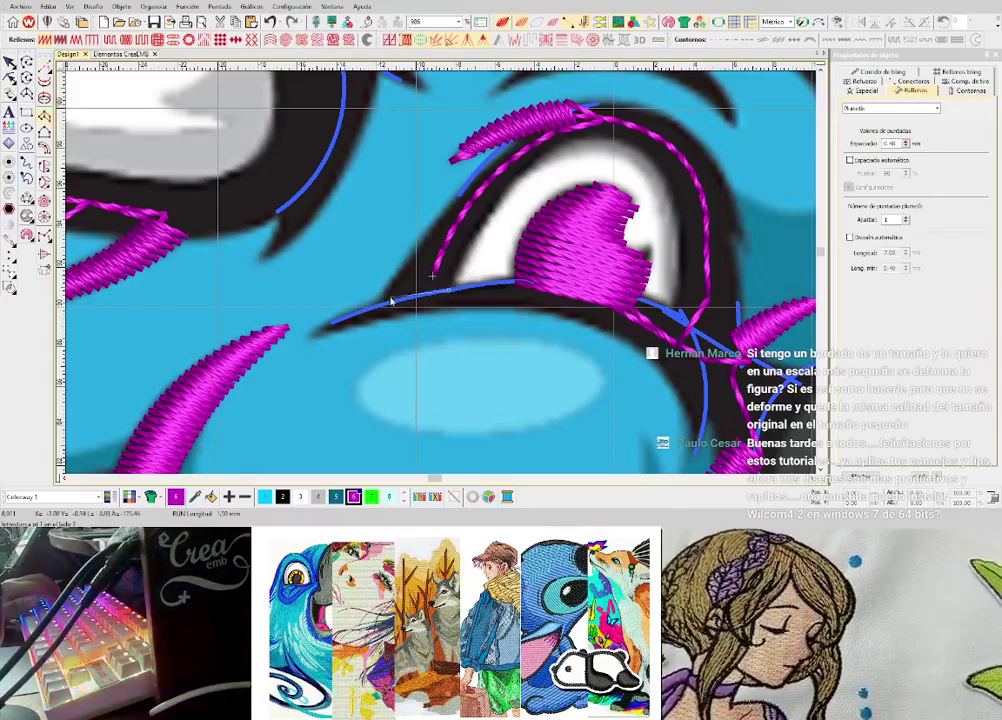
click(381, 303)
click(490, 222)
click(449, 206)
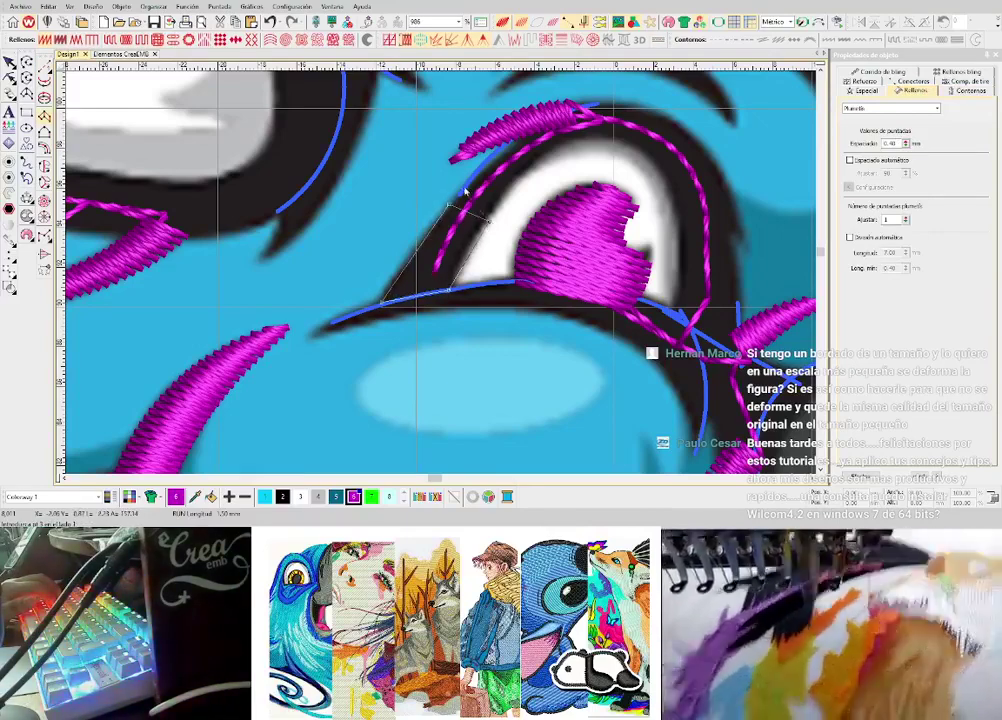
right_click(557, 149)
right_click(541, 122)
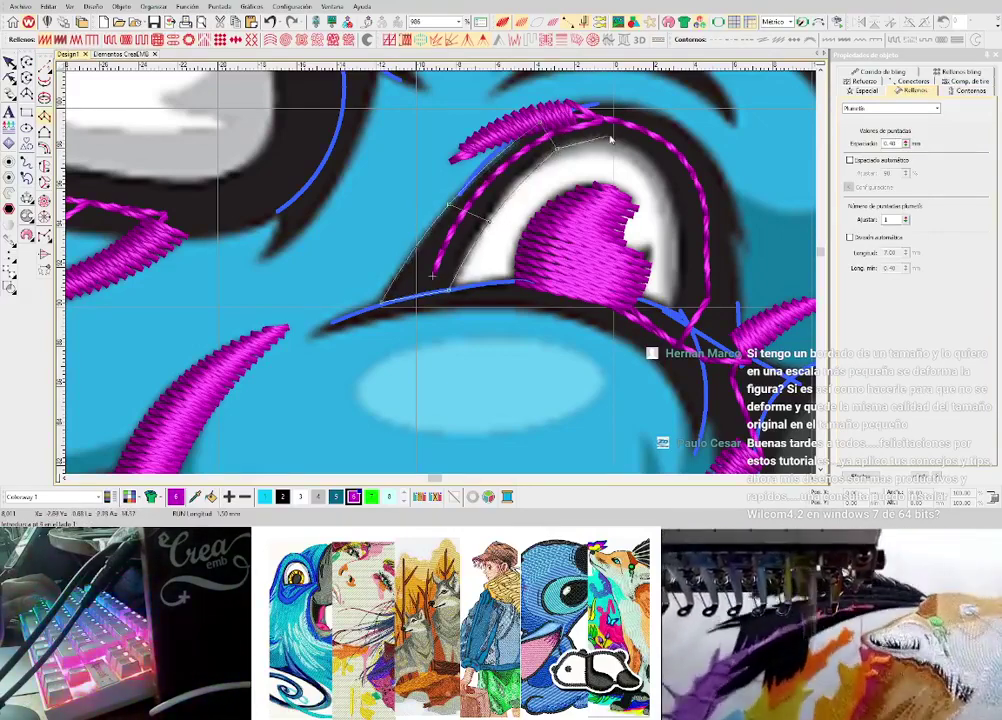
right_click(609, 135)
right_click(610, 101)
right_click(655, 163)
right_click(693, 138)
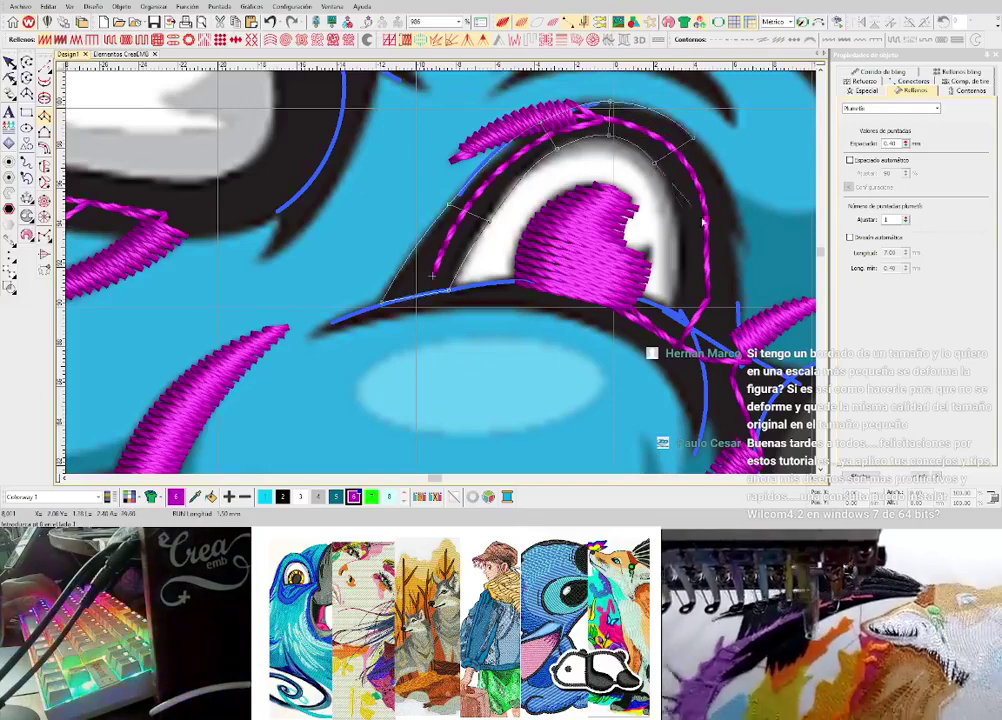
right_click(669, 183)
right_click(715, 167)
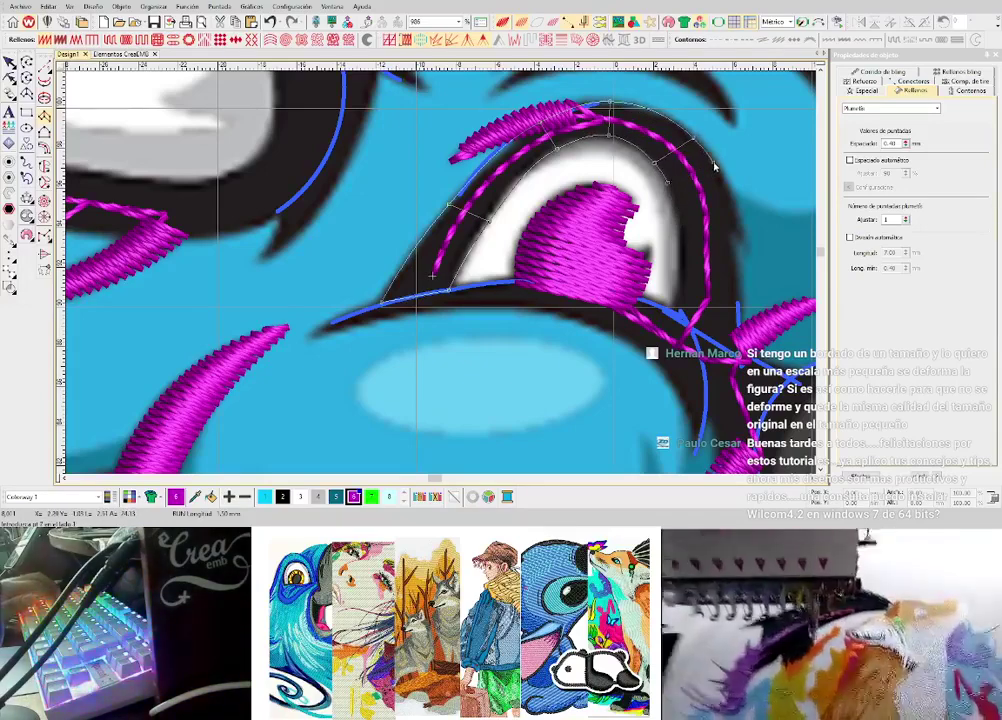
key(Return)
- Digitize a curved 1.50 mm travel run from the eye outline's satin end along the crease above the large eye to its outer tip
scroll(716, 166, down, 1)
scroll(441, 278, down, 2)
scroll(445, 268, up, 4)
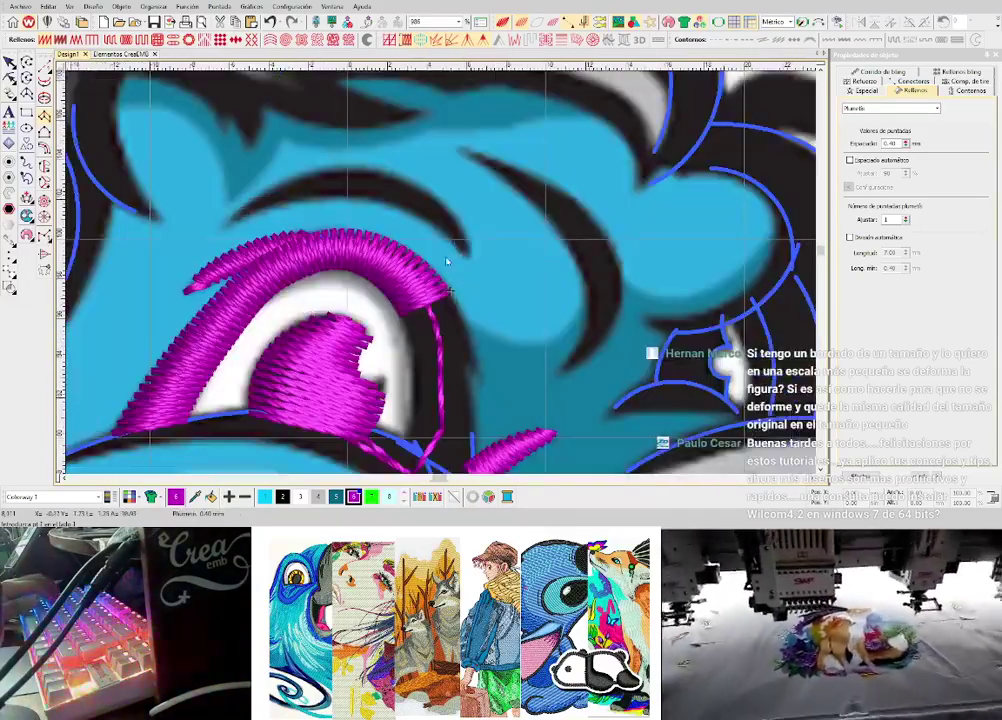
scroll(452, 245, up, 3)
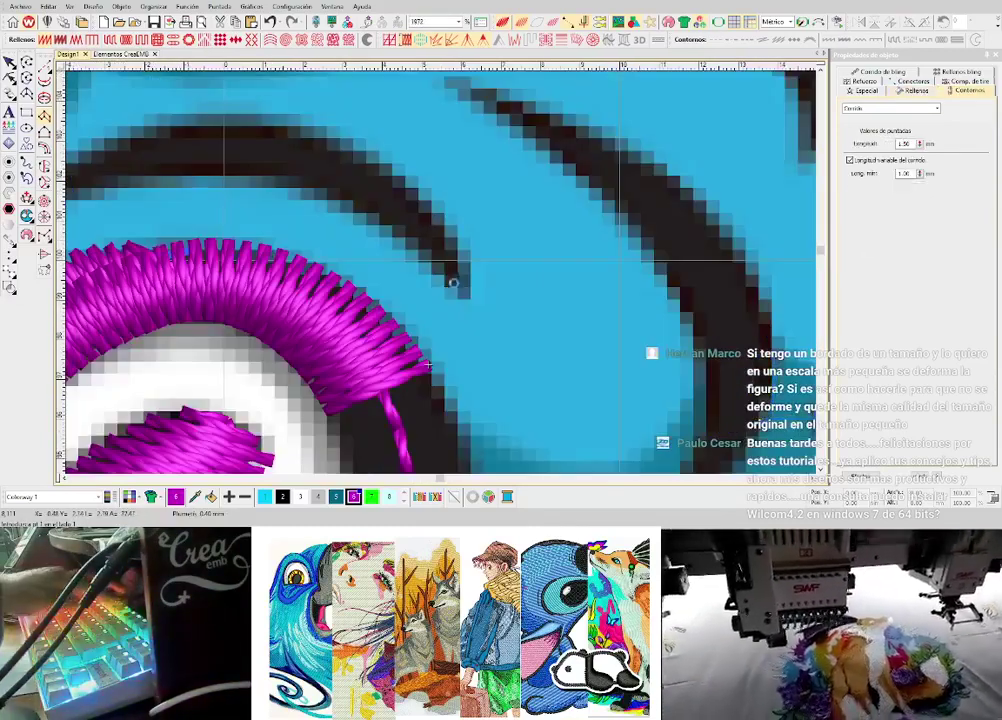
right_click(465, 300)
right_click(395, 205)
right_click(240, 147)
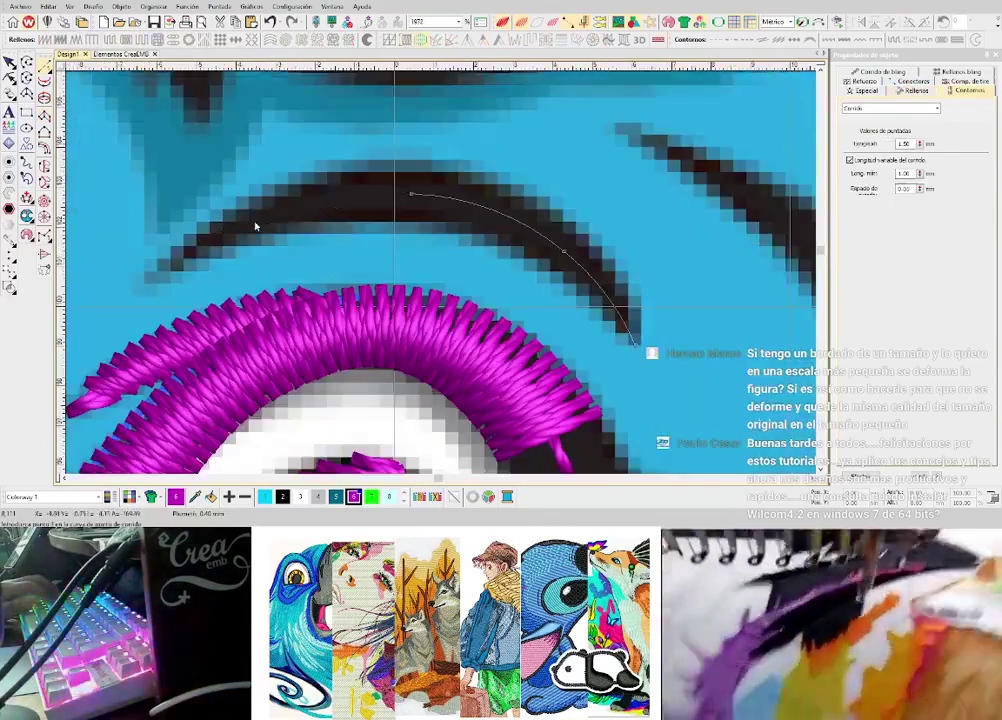
right_click(254, 221)
click(147, 287)
key(Return)
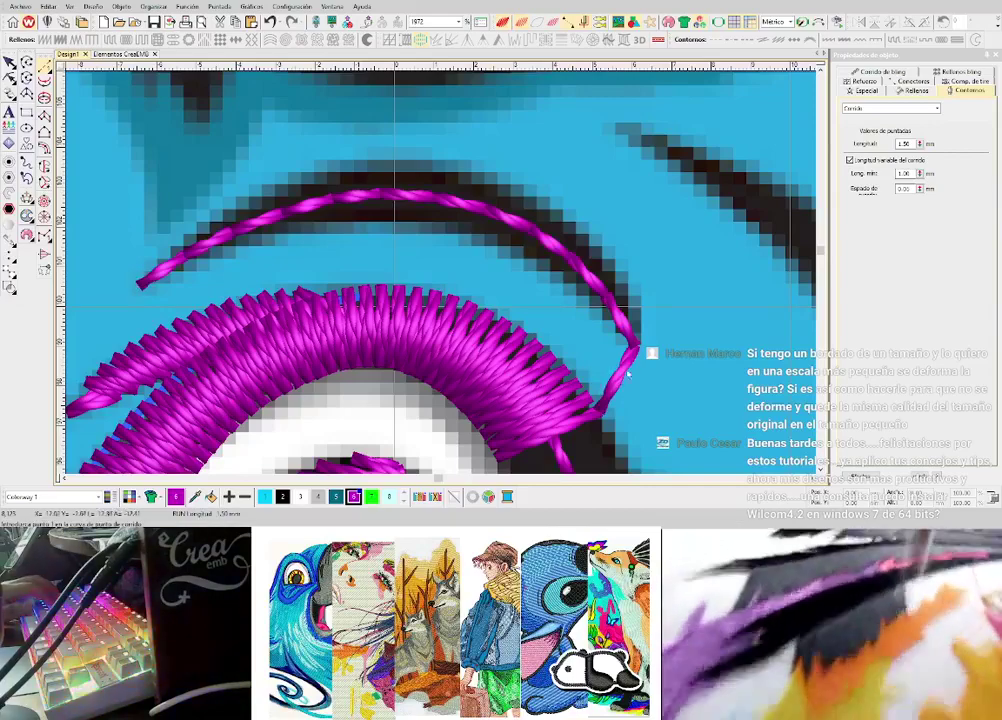
- Digitize the crease above the large eye as a tapered satin column with 0.40 mm spacing, from its outer tip to its snout-side tip
key(b)
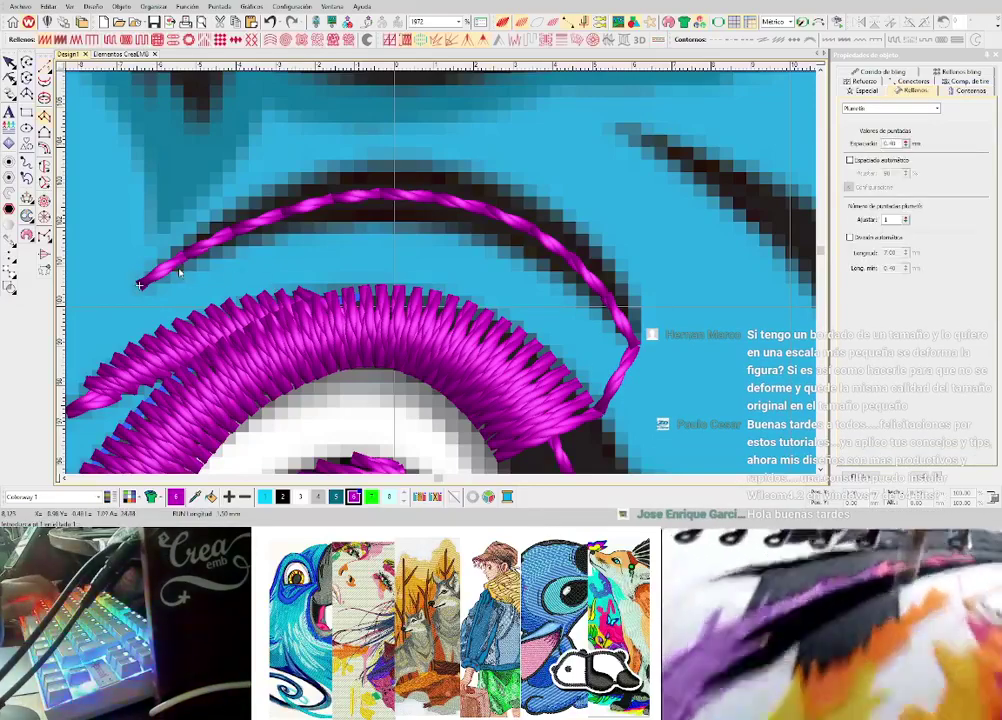
right_click(307, 219)
right_click(287, 183)
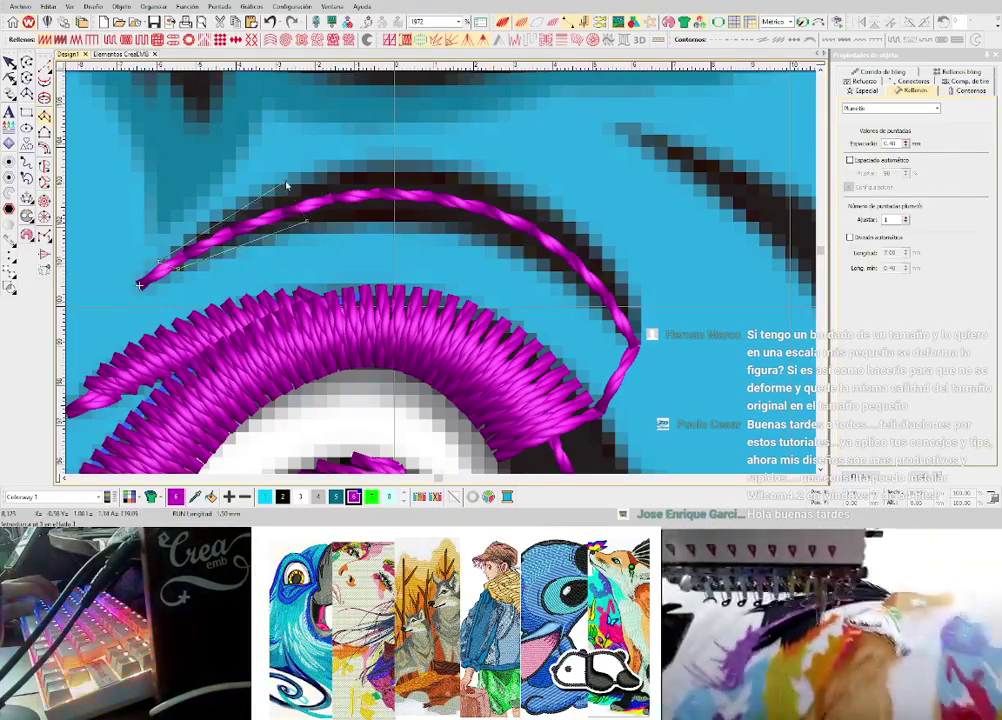
right_click(505, 242)
right_click(505, 184)
click(628, 345)
click(641, 345)
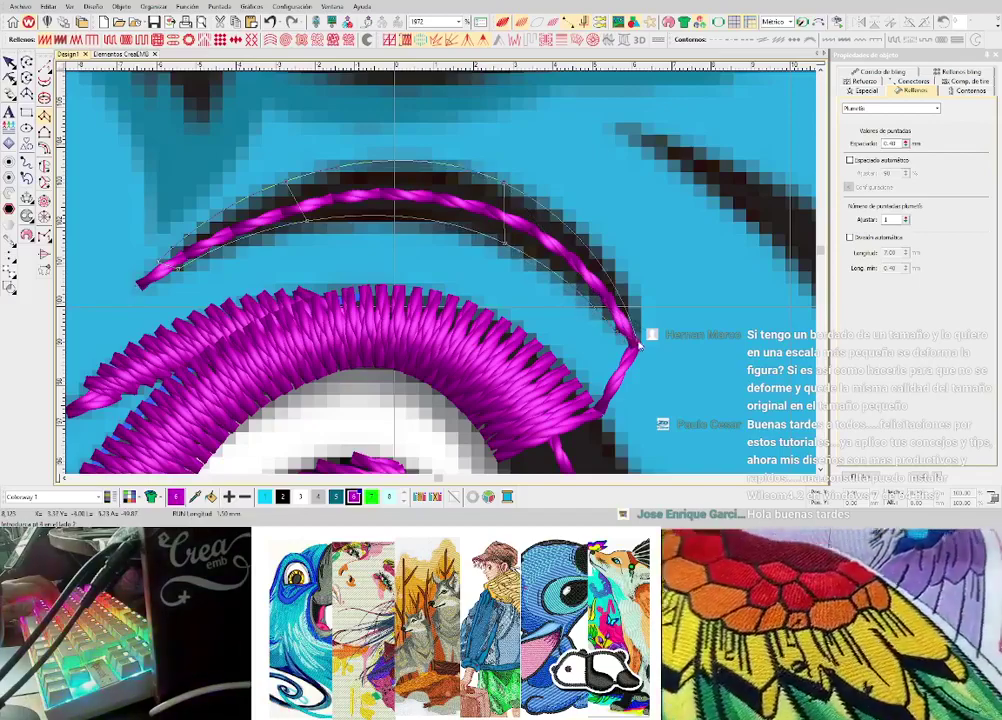
scroll(643, 349, down, 2)
scroll(442, 275, down, 1)
key(Return)
- Digitize 1.50 mm travel runs from the crease's snout-side tip back to the eye outline's satin end and down inside its uncovered part
scroll(425, 279, up, 1)
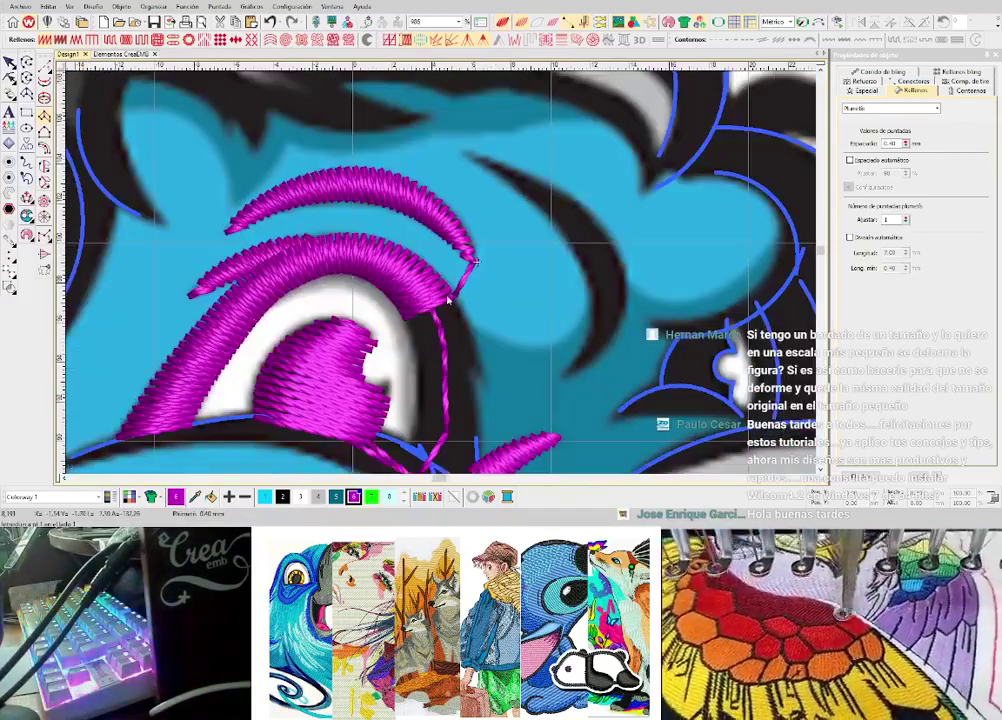
scroll(447, 290, up, 2)
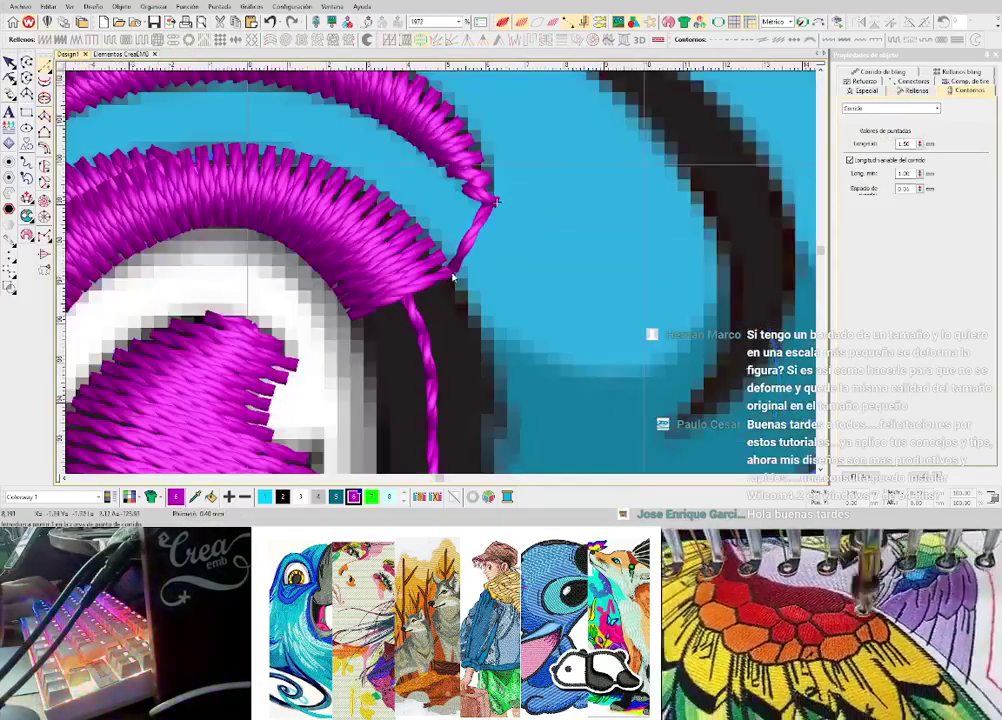
click(452, 273)
key(space)
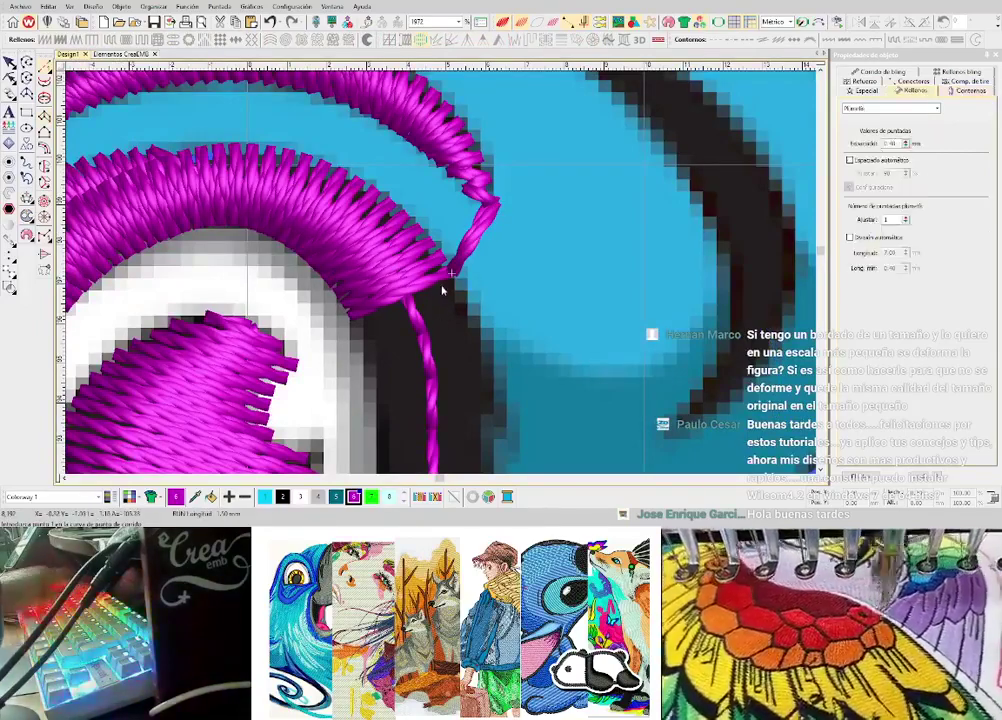
click(452, 273)
scroll(454, 268, down, 2)
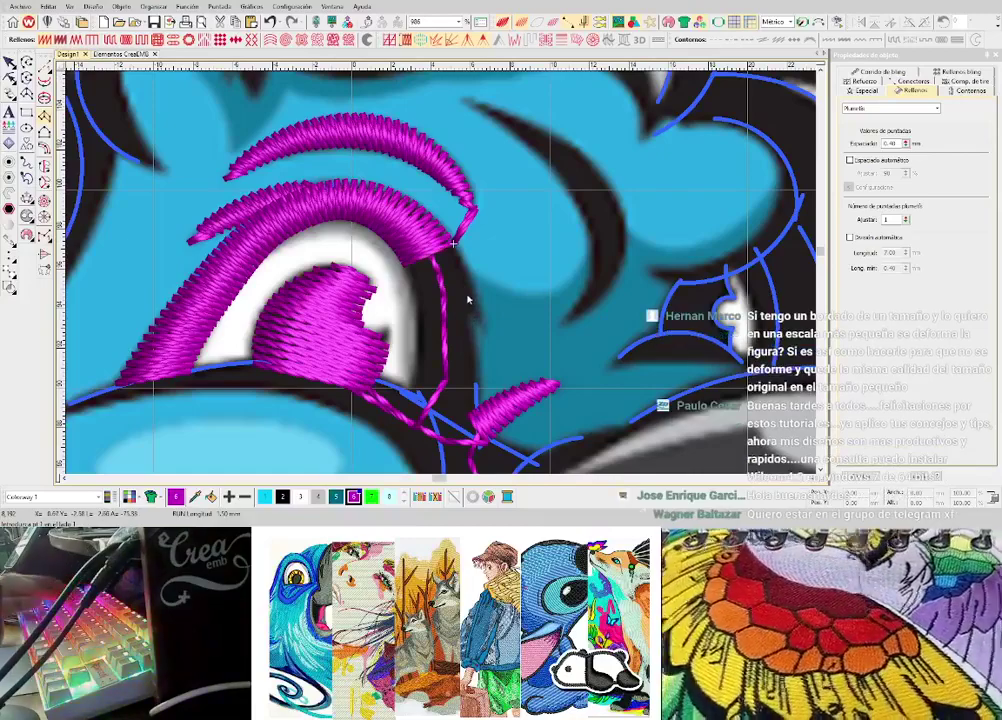
key(space)
scroll(451, 299, up, 2)
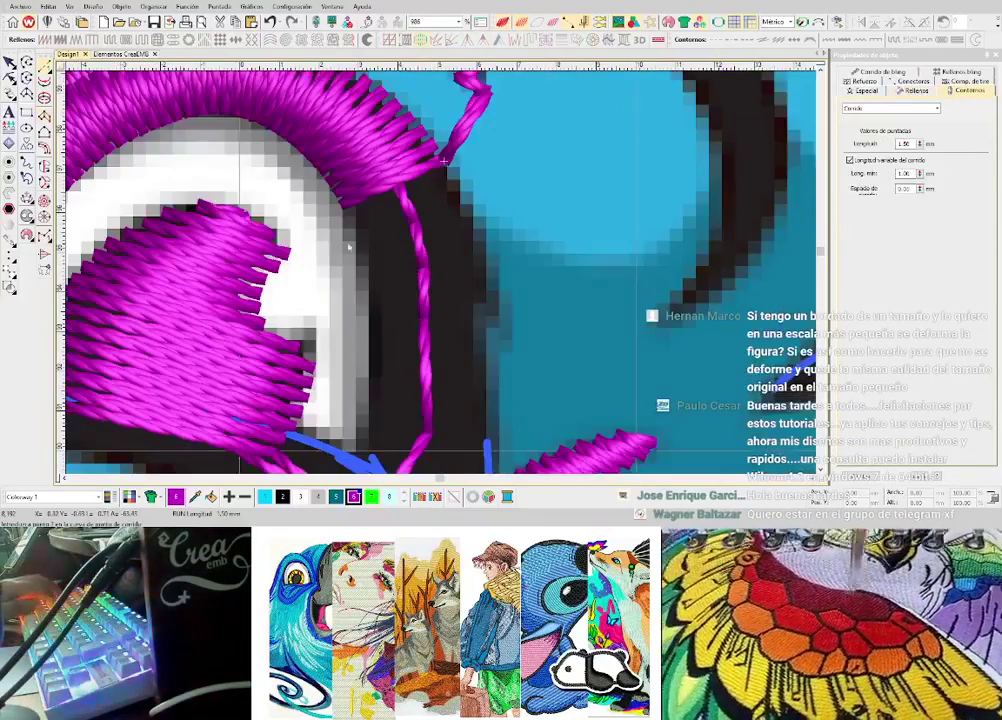
click(460, 264)
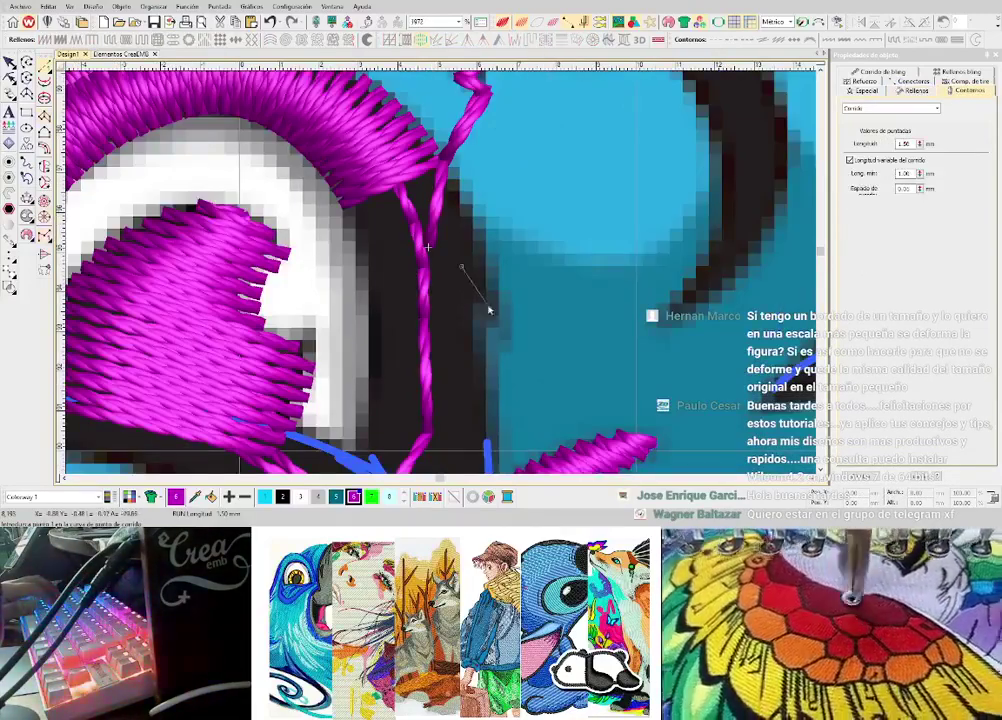
click(512, 333)
click(461, 252)
key(Return)
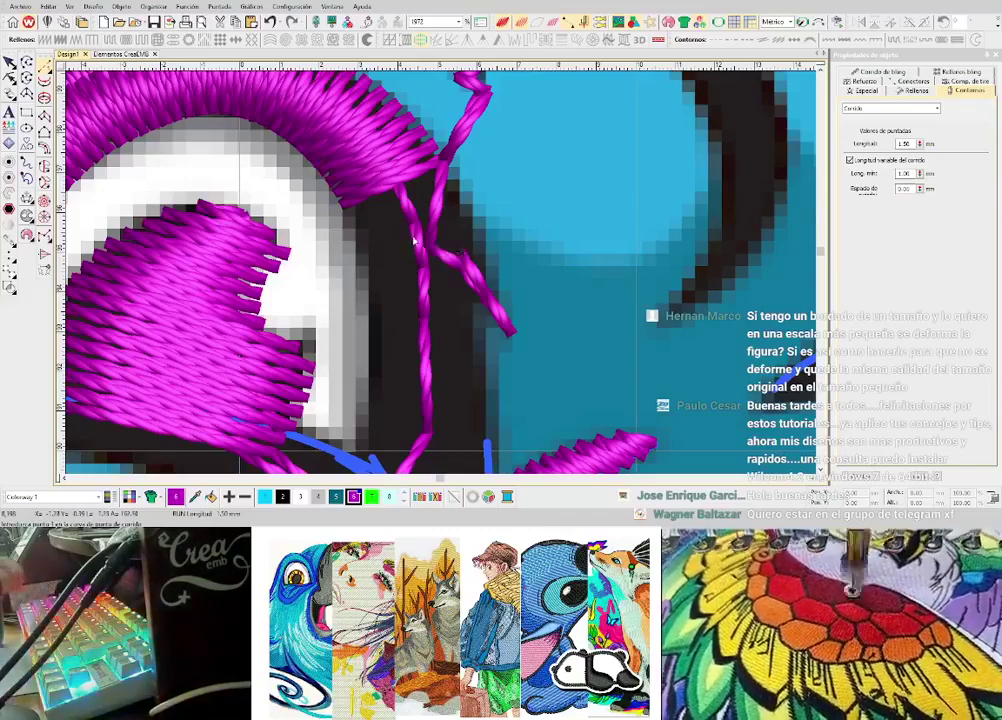
key(ctrl+z)
- Digitize the small spike on the eye outline's snout side with manual stitches and add a travel run back up toward the outline's satin end
click(44, 236)
click(470, 277)
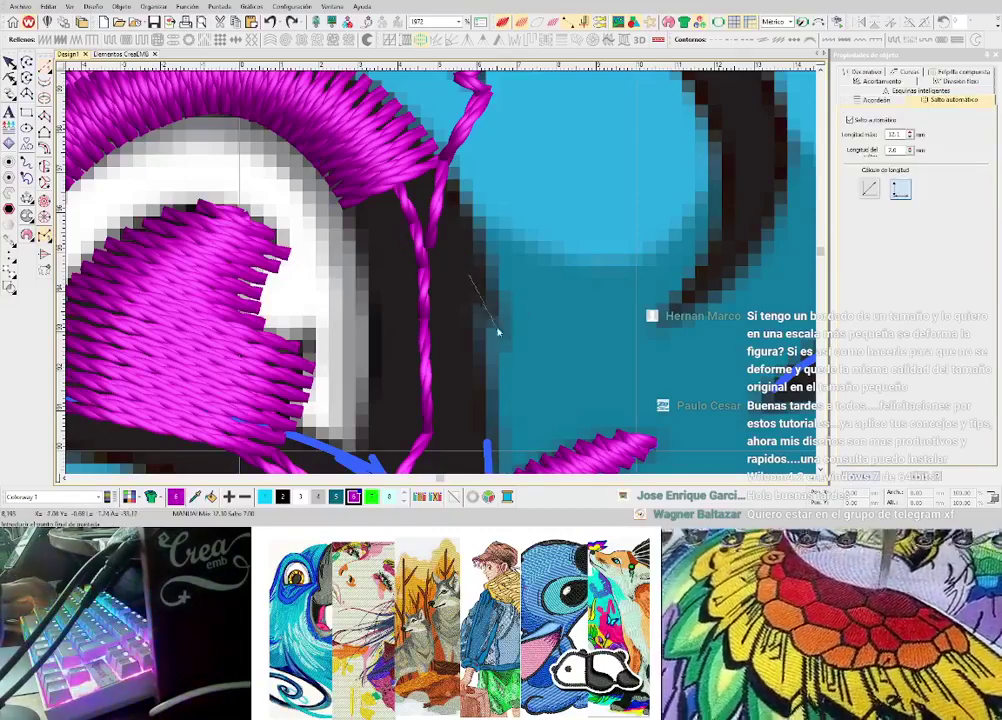
click(458, 270)
key(Return)
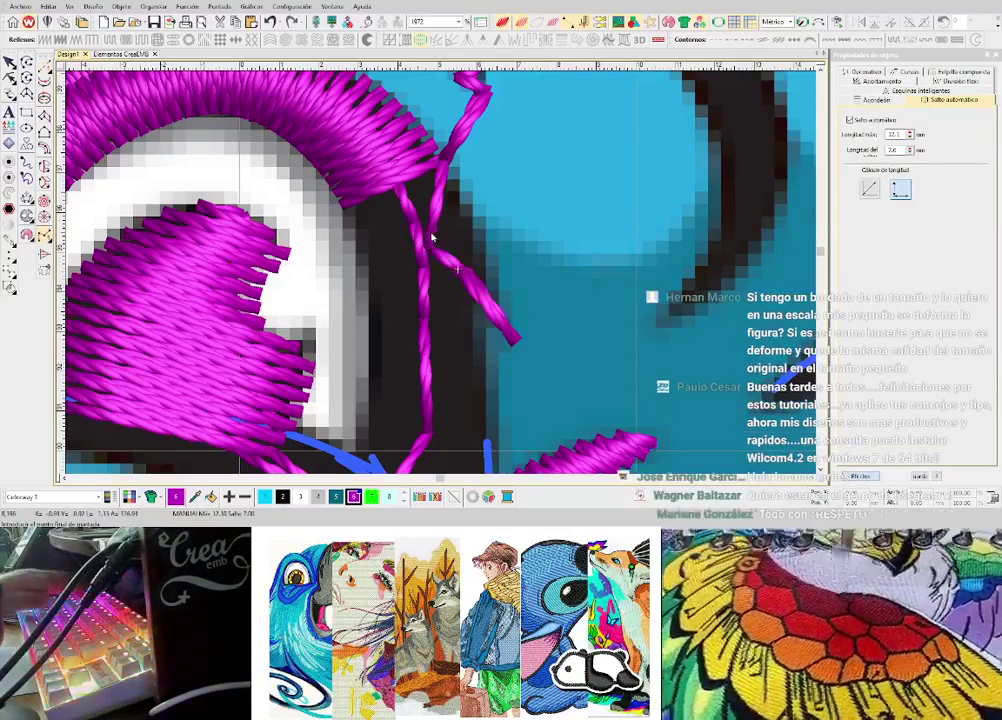
key(space)
click(434, 232)
click(416, 215)
key(Return)
- Complete the large eye's outline with a satin column from the existing satin's end down the snout side to the lower corner, using the artwork beneath as guide
key(space)
key(s)
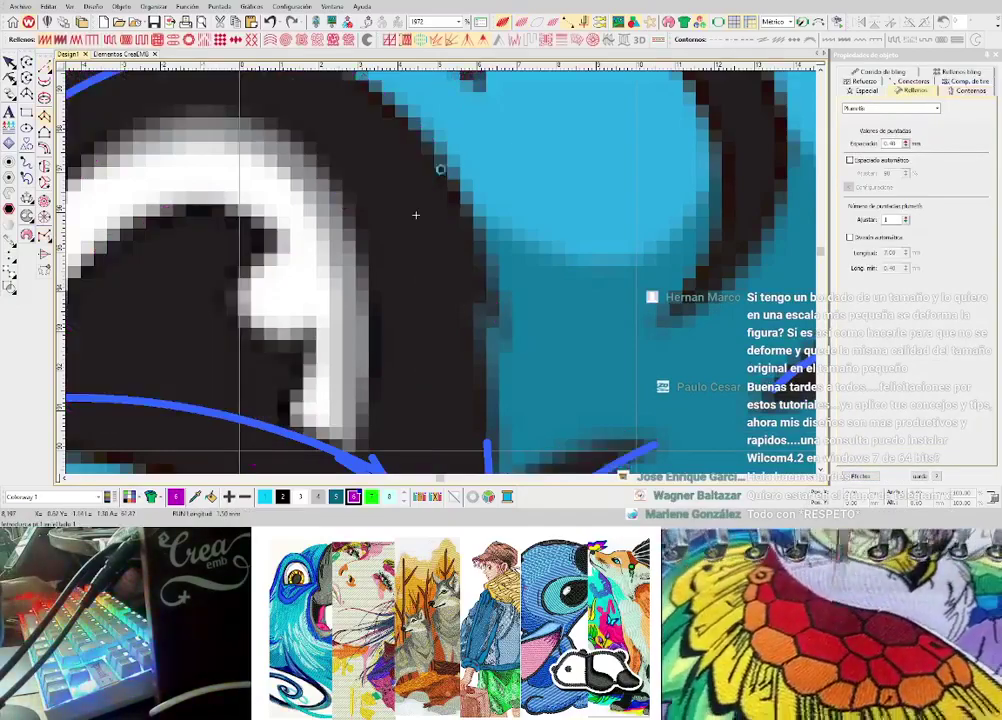
key(s)
key(s)
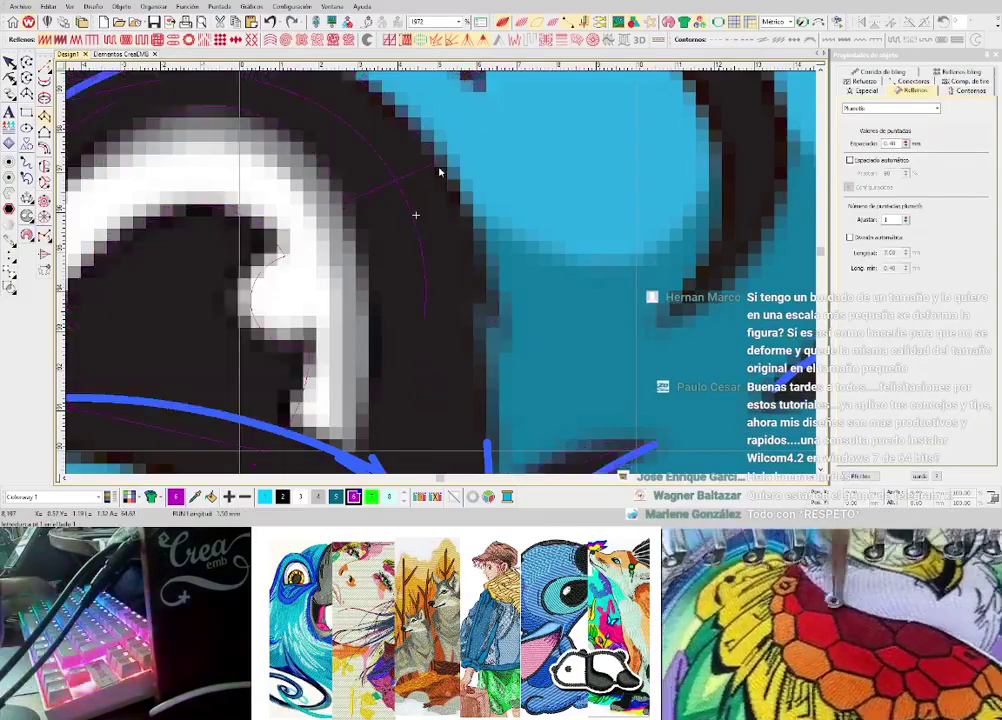
key(s)
key(s)
click(438, 166)
click(352, 205)
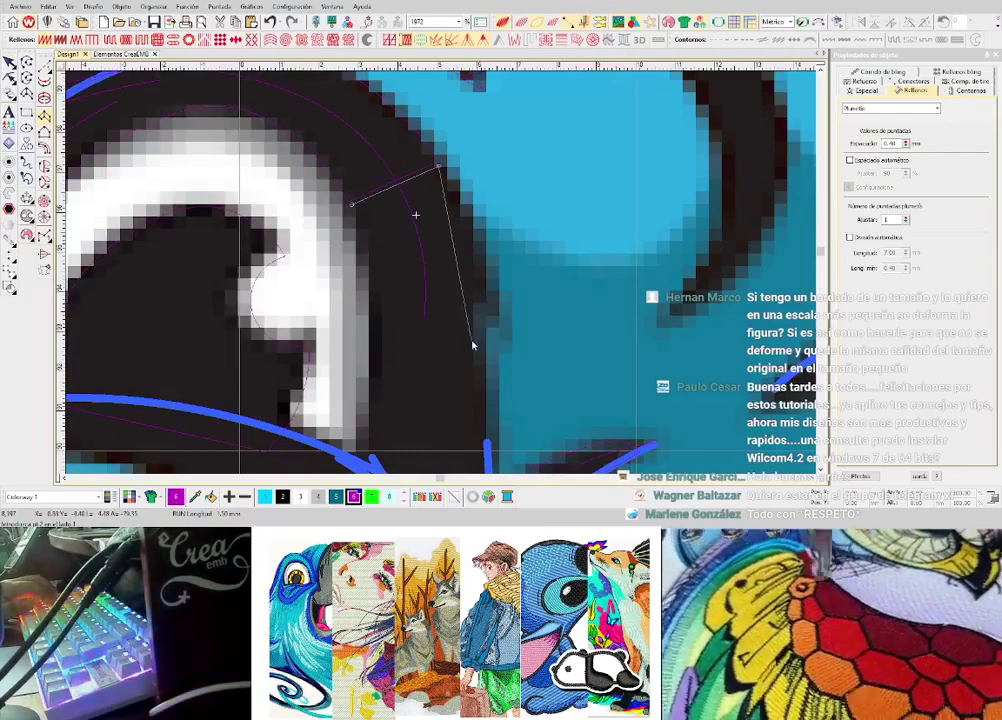
click(476, 332)
click(379, 335)
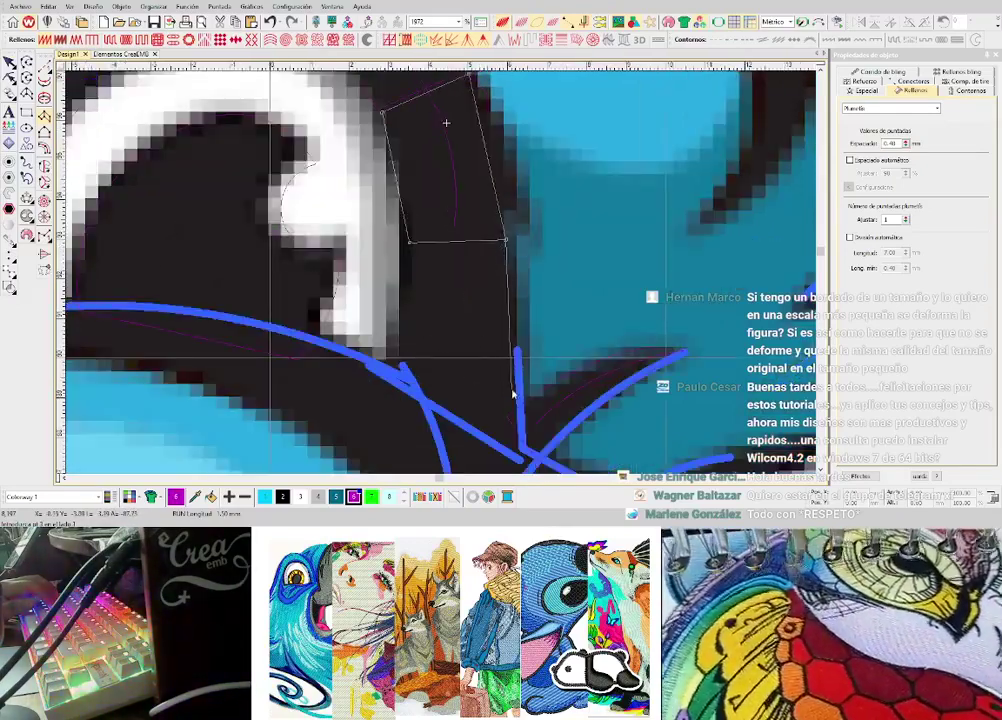
right_click(520, 456)
right_click(403, 412)
scroll(403, 411, down, 1)
scroll(446, 270, down, 3)
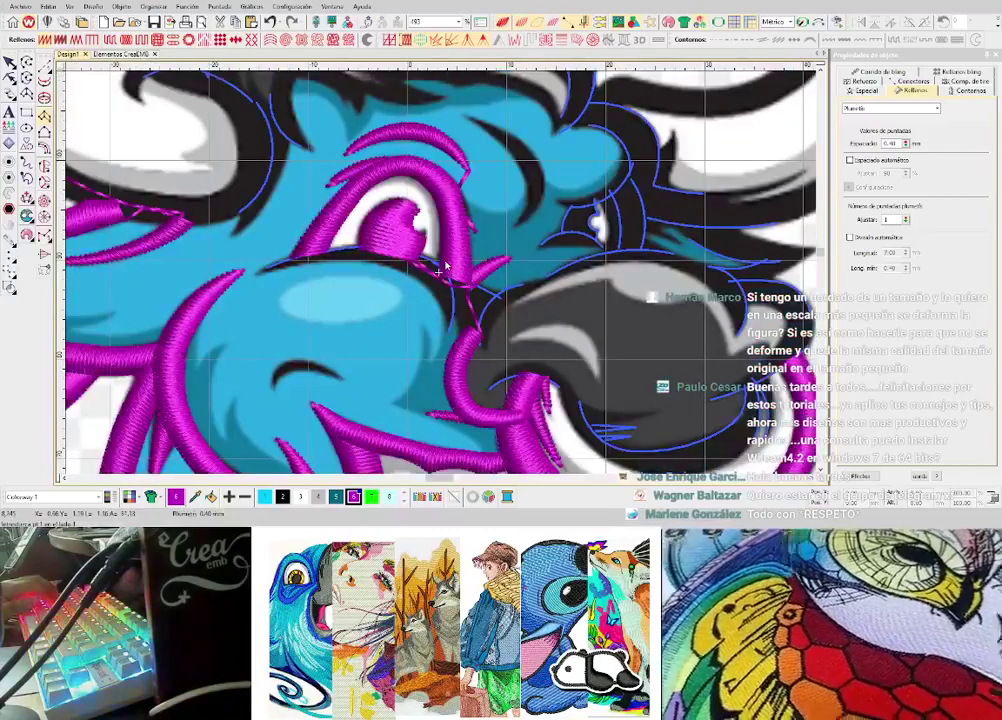
- Show the color object list and recolor all the magenta stitch objects to black, color 2
scroll(446, 275, down, 1)
scroll(444, 280, down, 2)
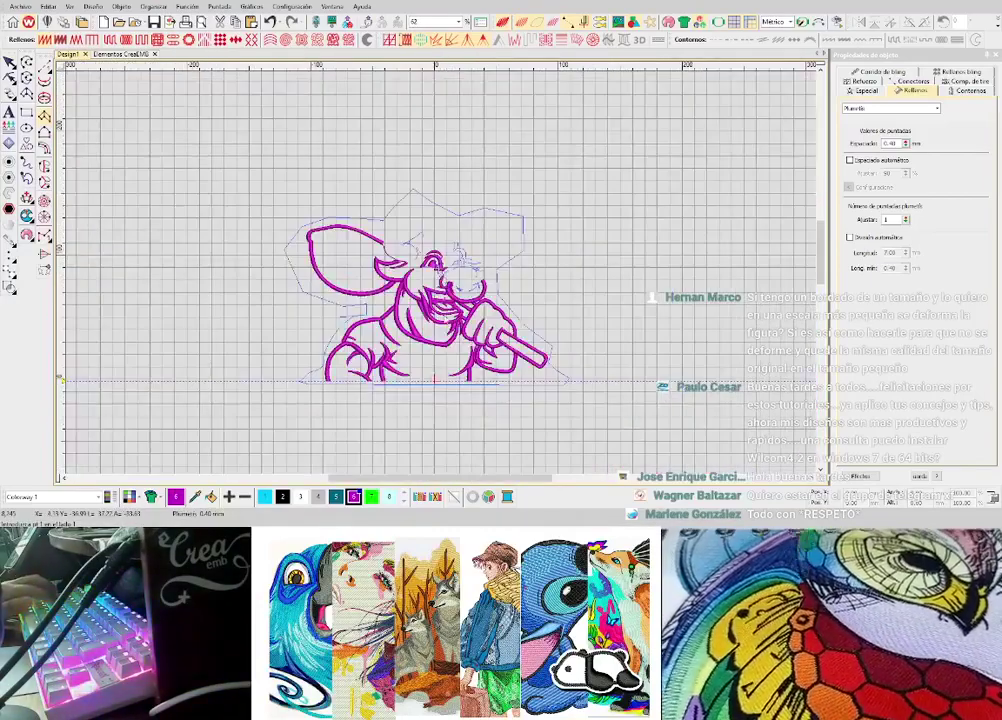
scroll(440, 315, up, 2)
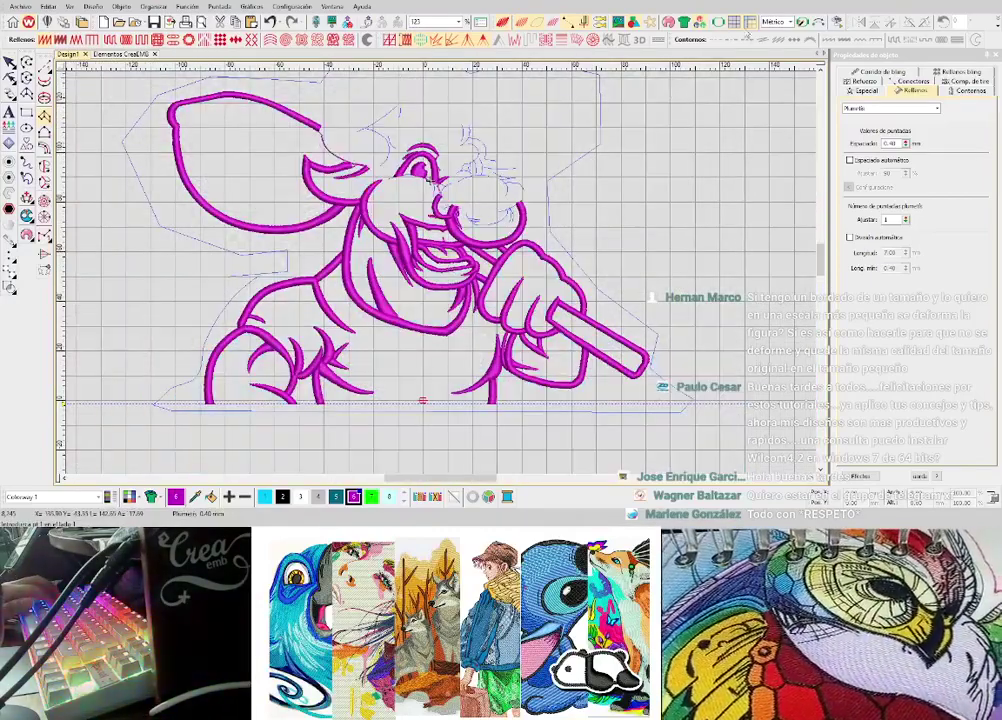
click(634, 22)
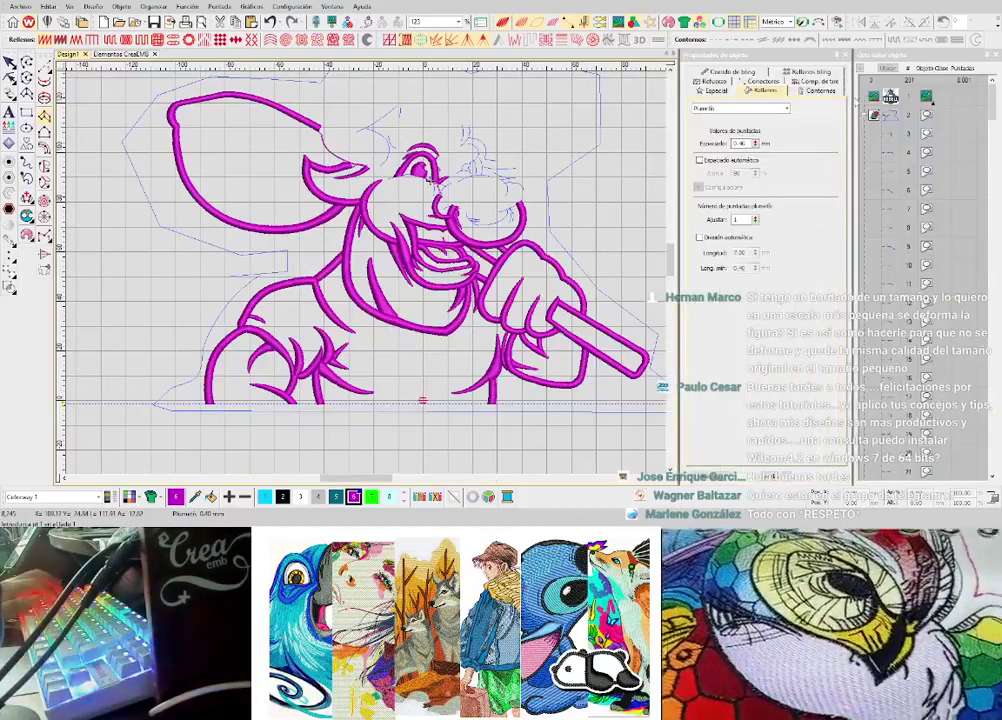
key(ctrl+a)
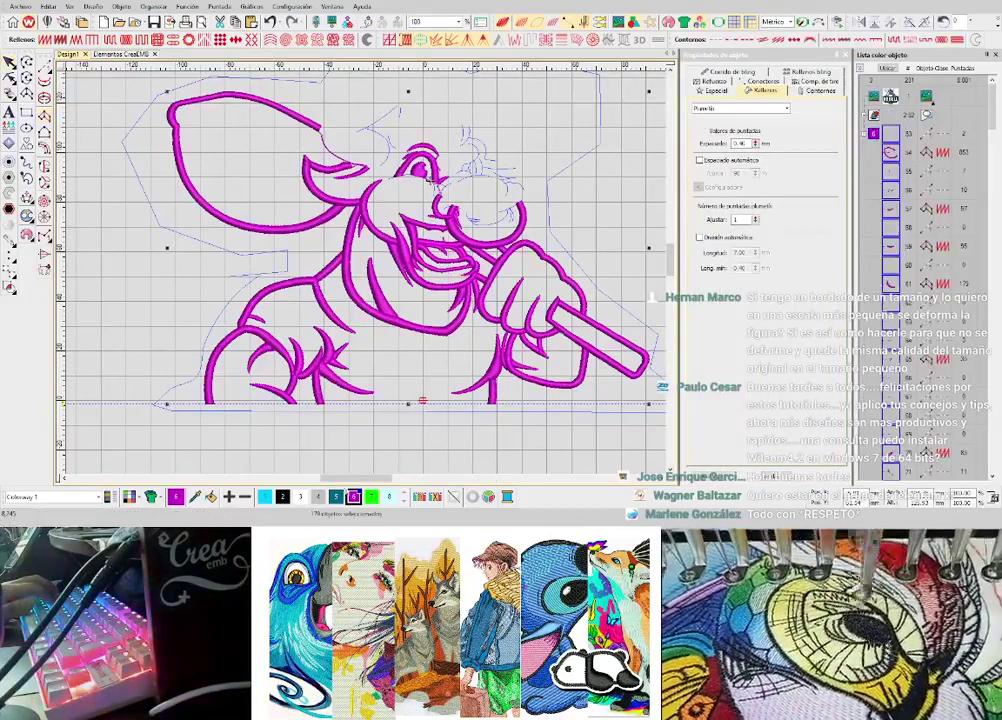
click(283, 496)
click(576, 175)
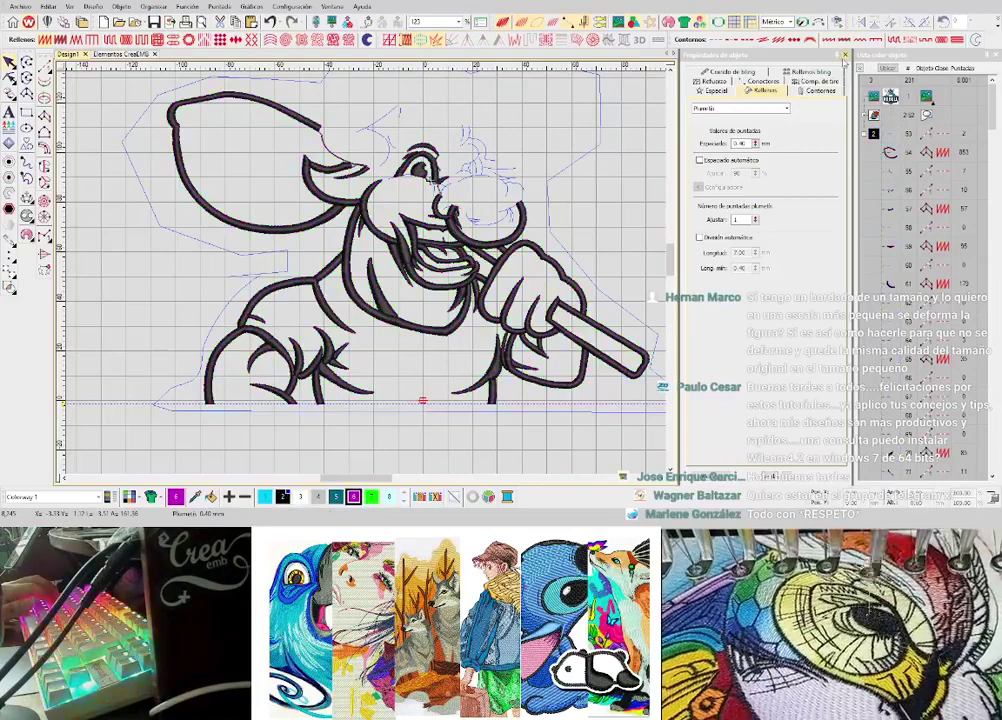
- Close the object properties and inspect the black stitching around the large eye, snout and mouth
click(845, 56)
key(0)
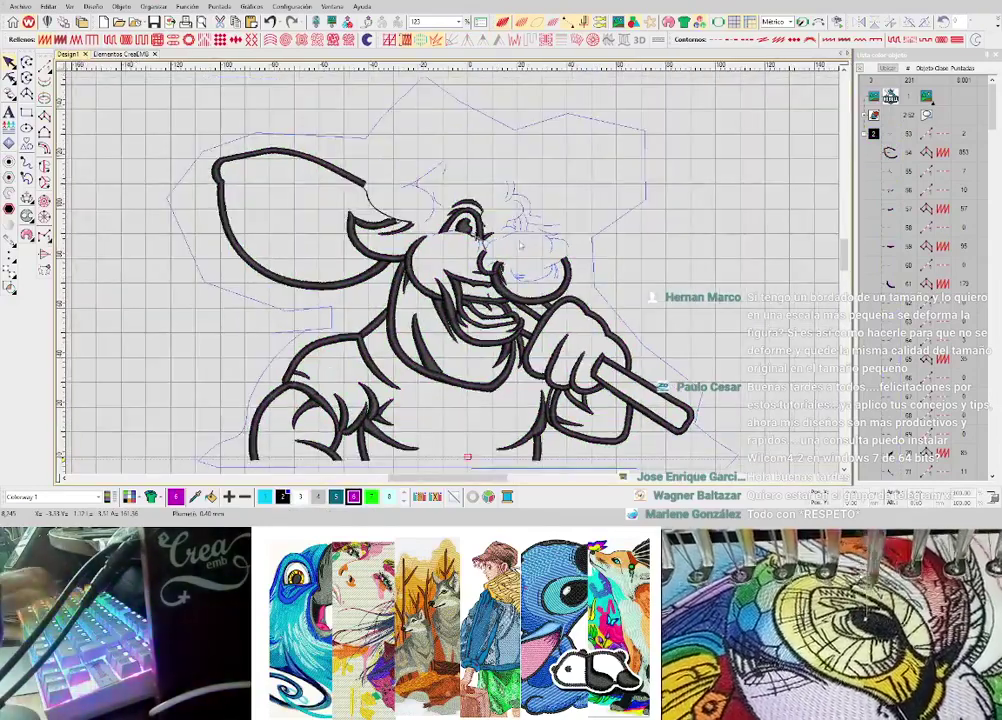
scroll(520, 252, up, 2)
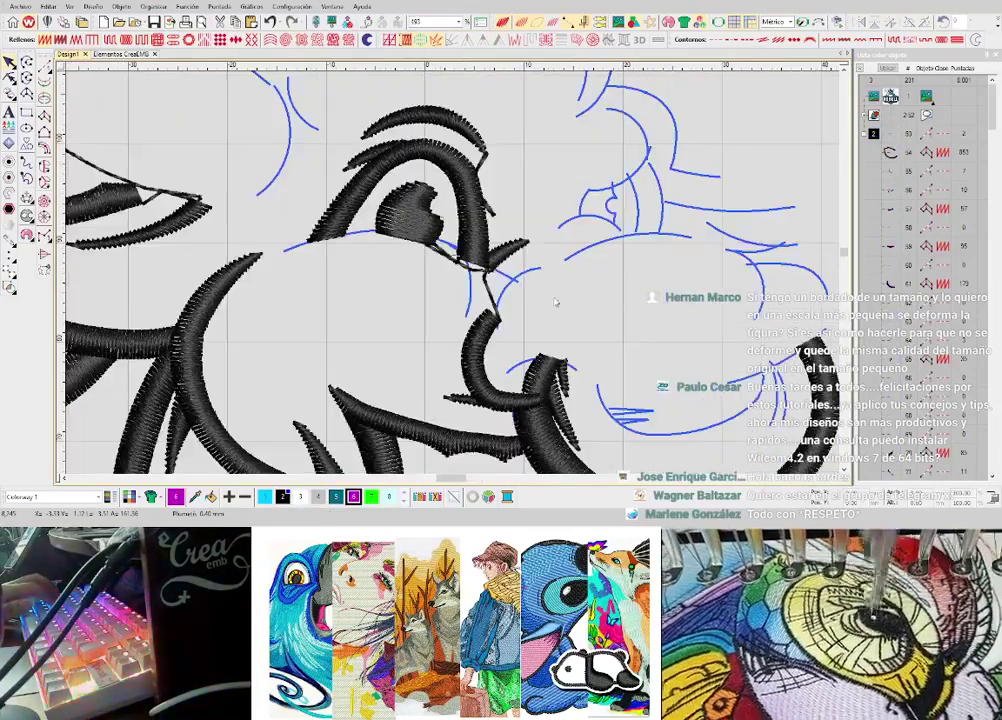
scroll(480, 350, down, 1)
scroll(408, 322, up, 1)
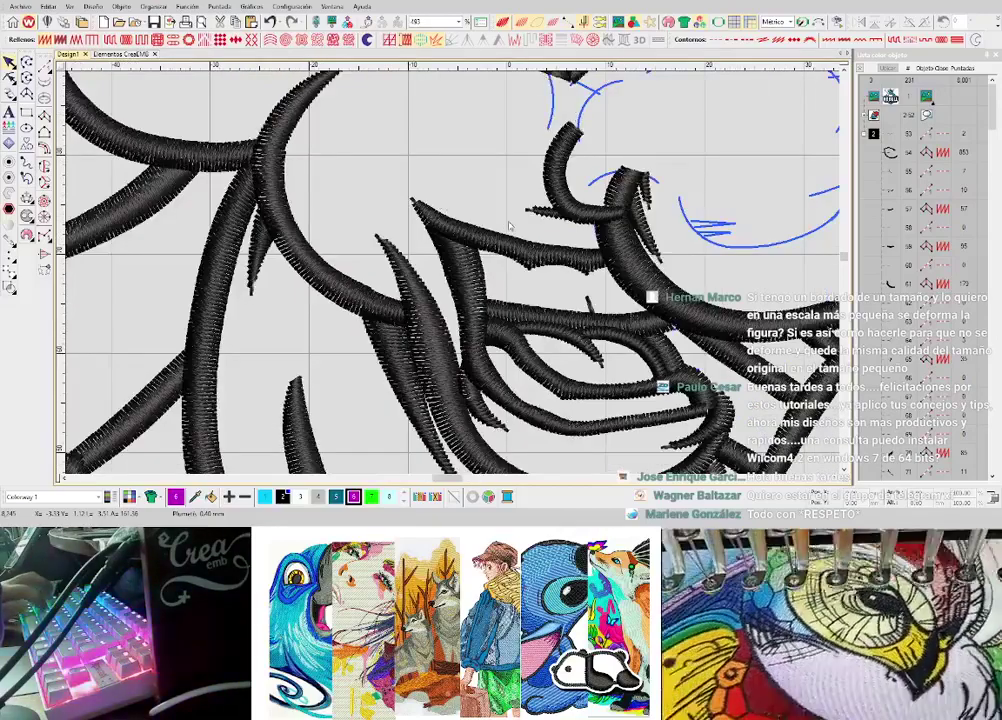
scroll(537, 232, down, 3)
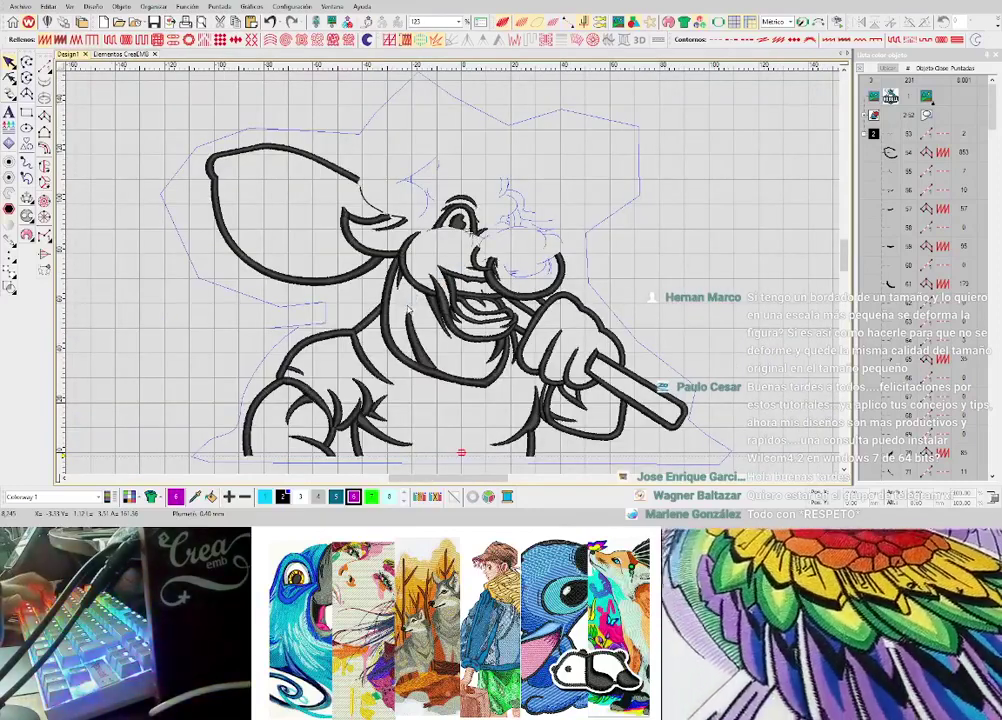
- Select the short vertical satin column at the lower end of the long jump stitch crossing the chest
scroll(343, 449, up, 1)
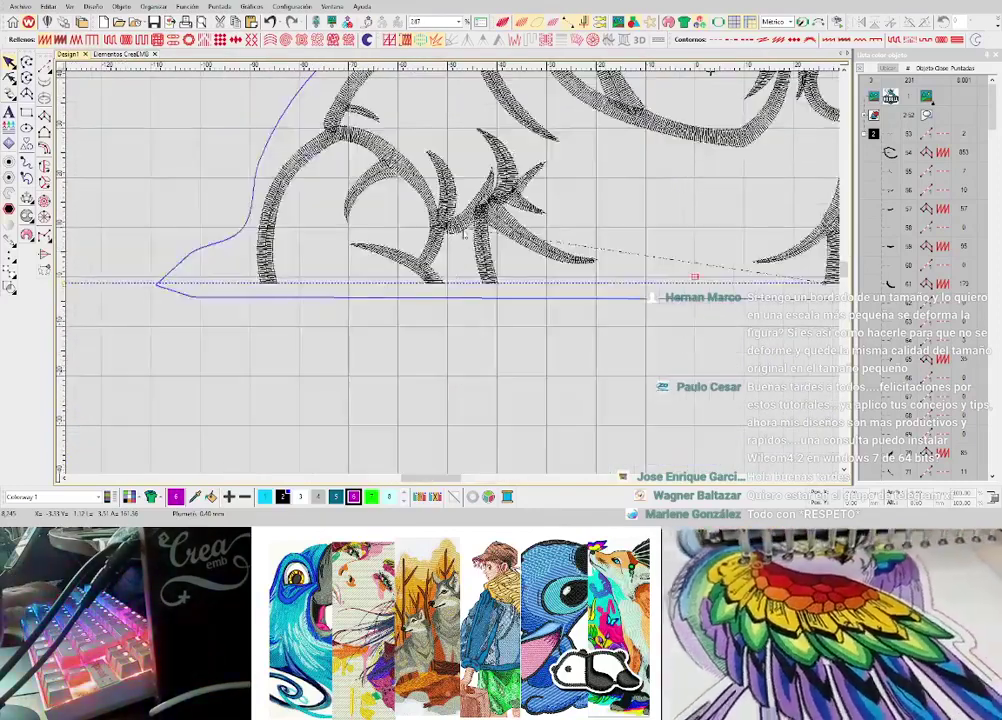
click(461, 228)
scroll(461, 232, down, 1)
scroll(568, 283, up, 1)
click(589, 307)
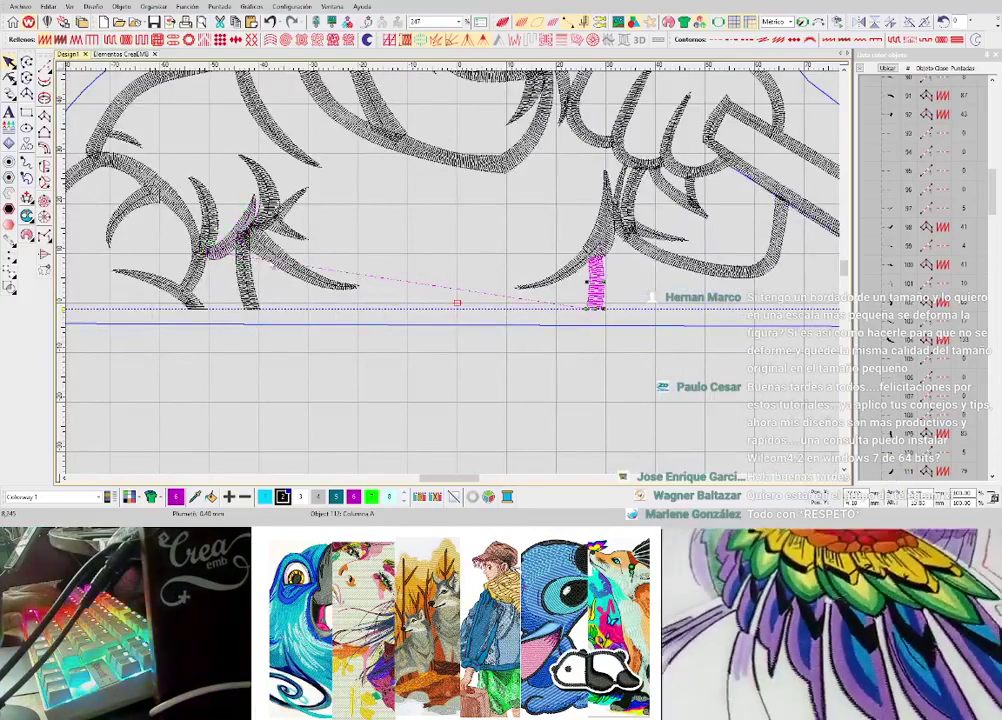
- Examine the bull's satin outline columns, including the connected shirt folds, and compare the outlines with the background artwork
click(236, 246)
click(589, 306)
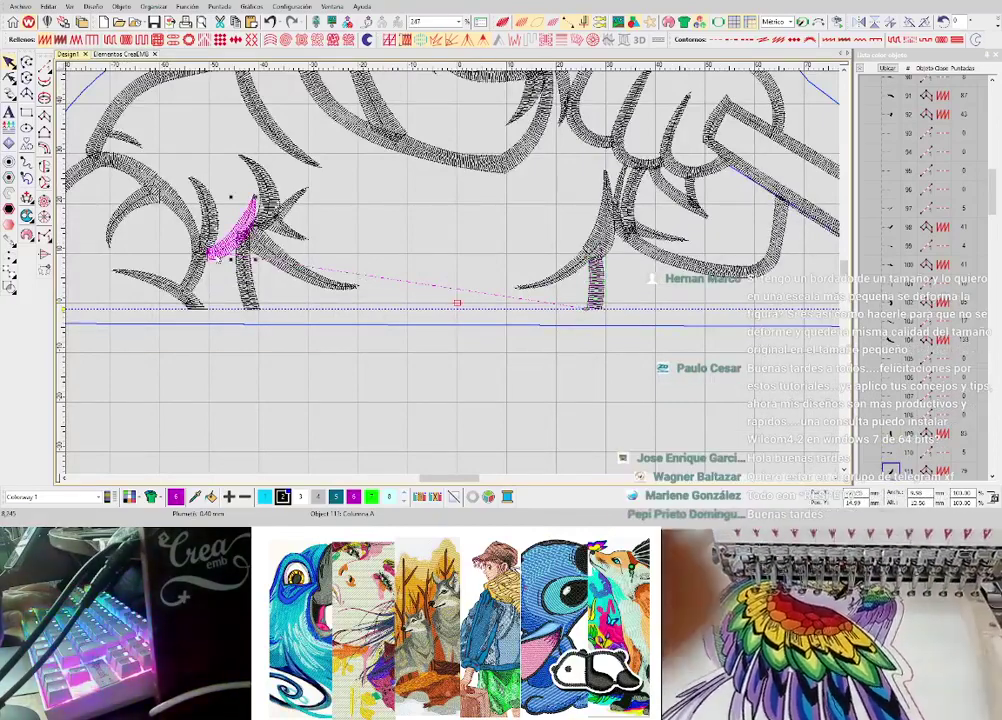
scroll(450, 277, down, 2)
scroll(417, 227, up, 2)
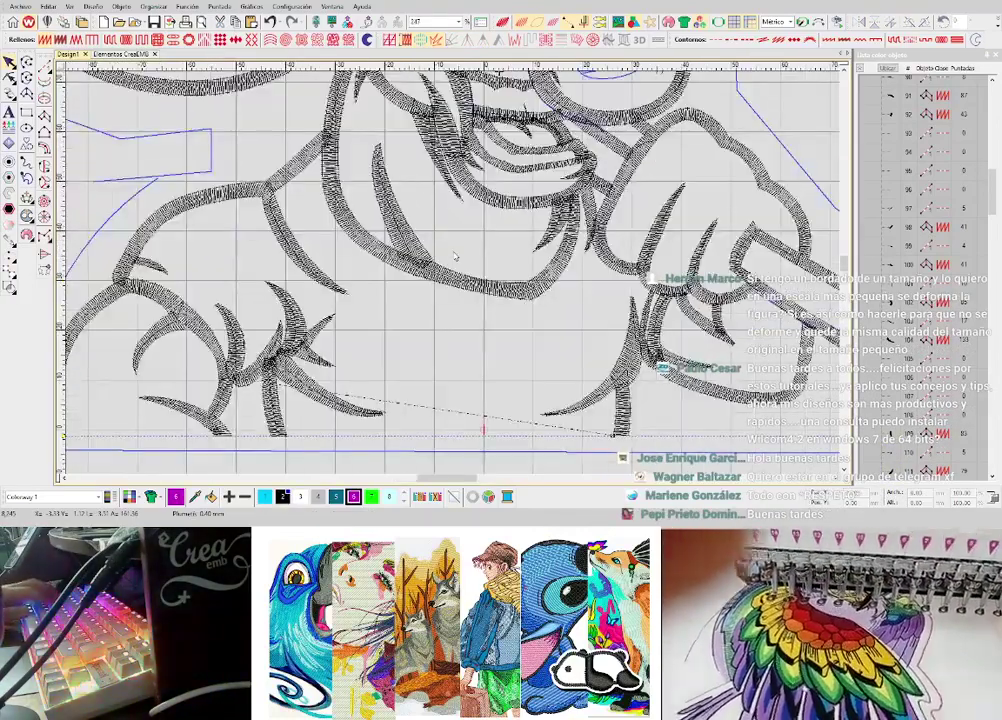
scroll(446, 250, down, 2)
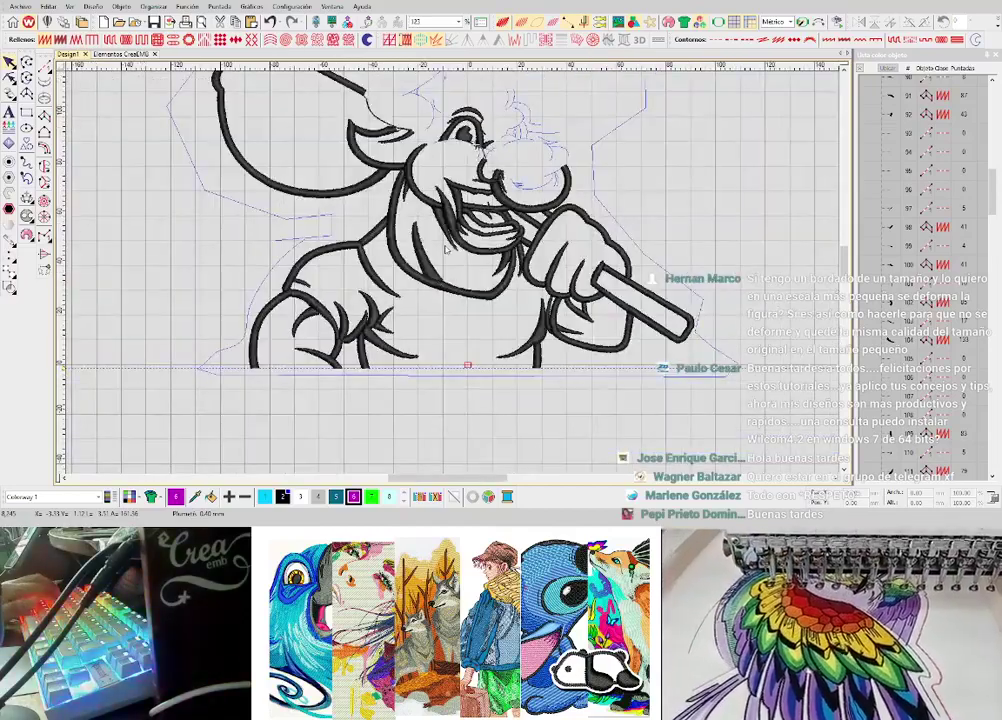
scroll(447, 252, up, 2)
scroll(355, 210, down, 2)
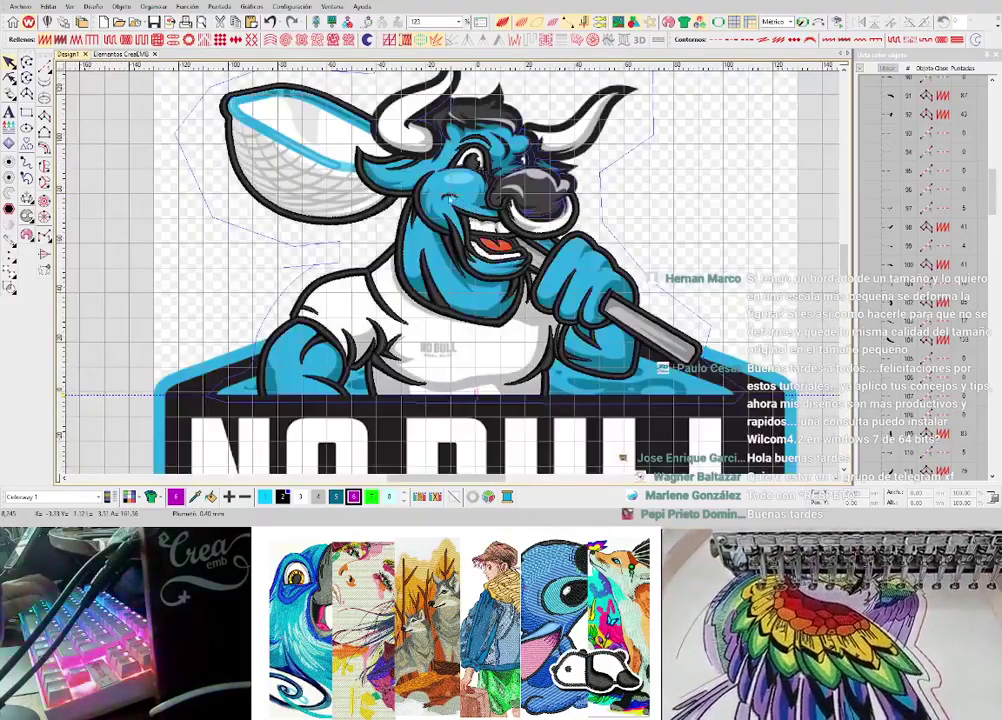
scroll(452, 277, up, 1)
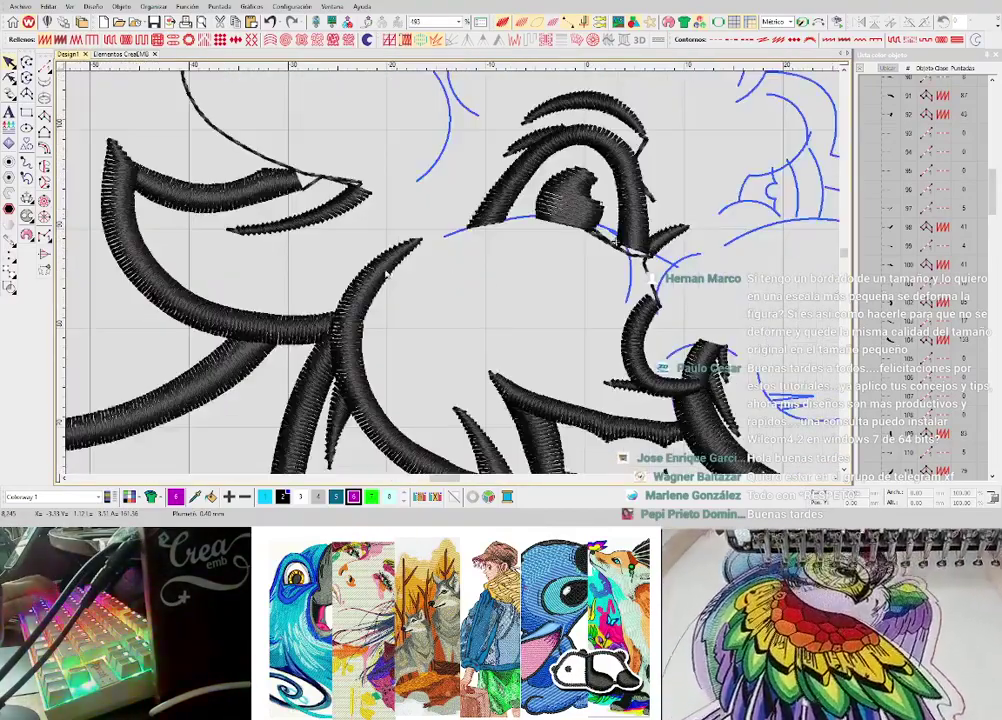
key(d)
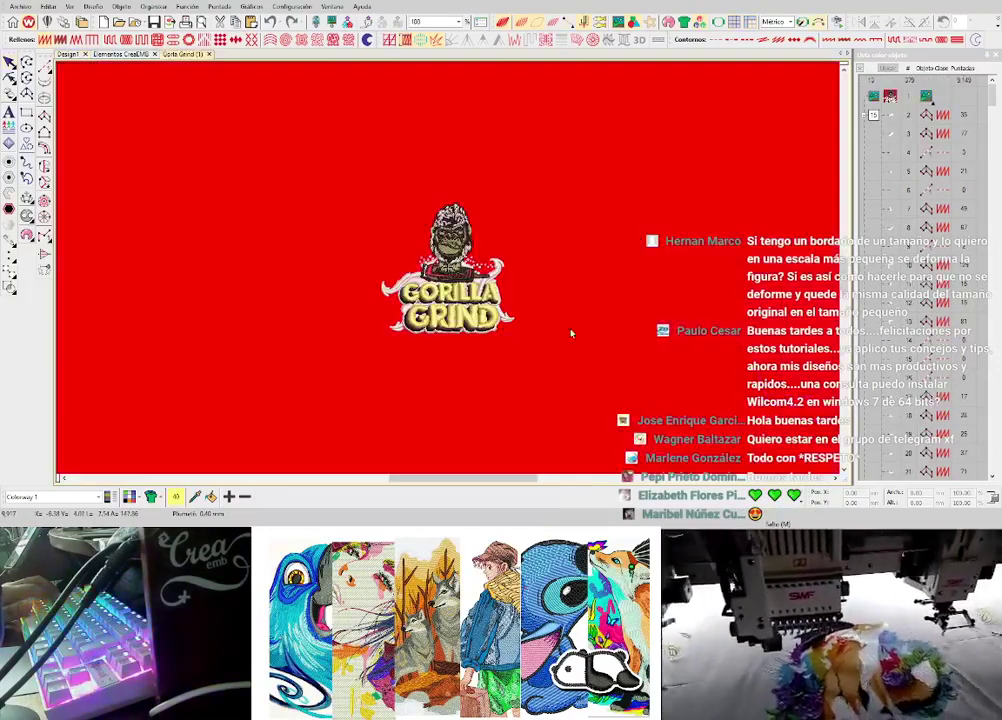
- Examine the small Gorilla Grind embroidery, comparing the gorilla's face and hair stitches with the background artwork
scroll(458, 262, up, 3)
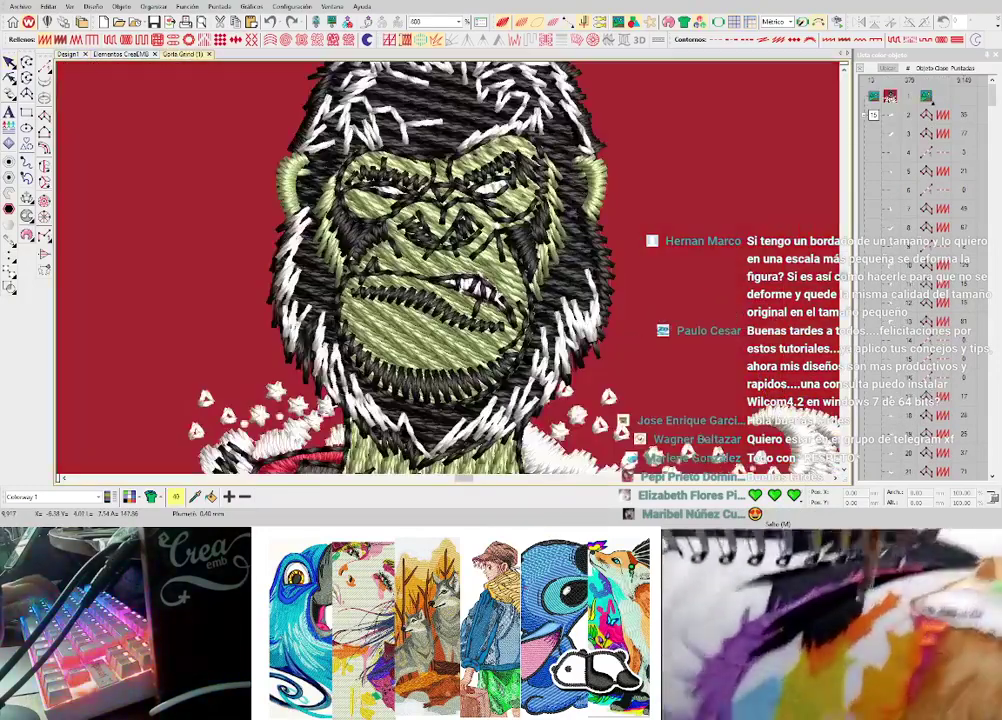
scroll(450, 262, down, 2)
key(d)
drag(277, 159, 607, 421)
click(509, 335)
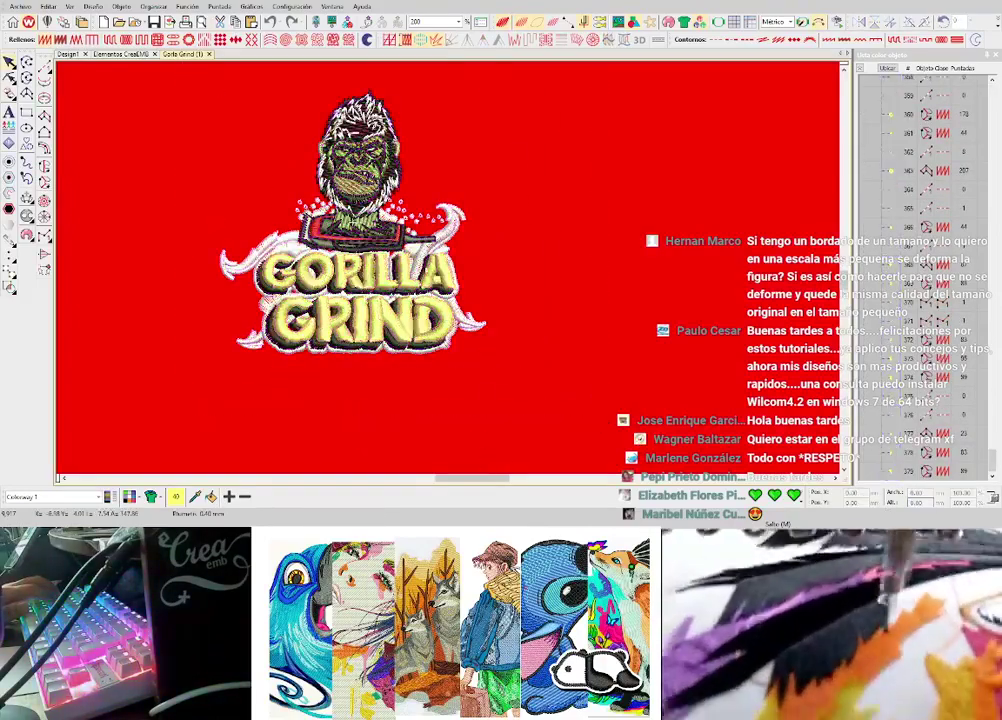
key(d)
scroll(298, 167, up, 1)
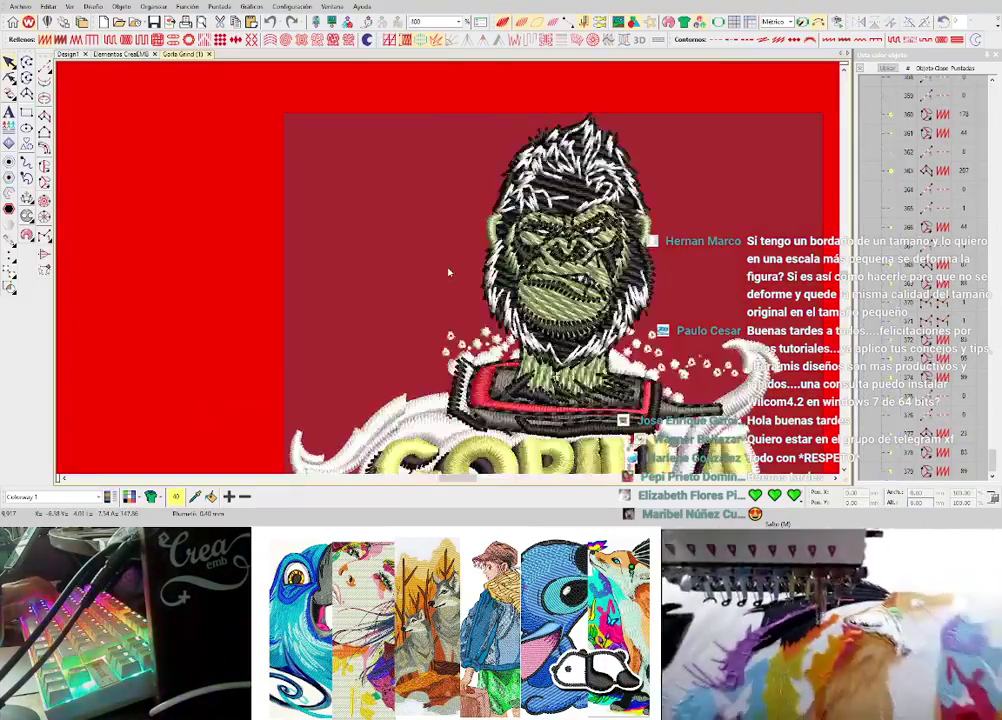
scroll(450, 269, down, 2)
scroll(400, 236, up, 4)
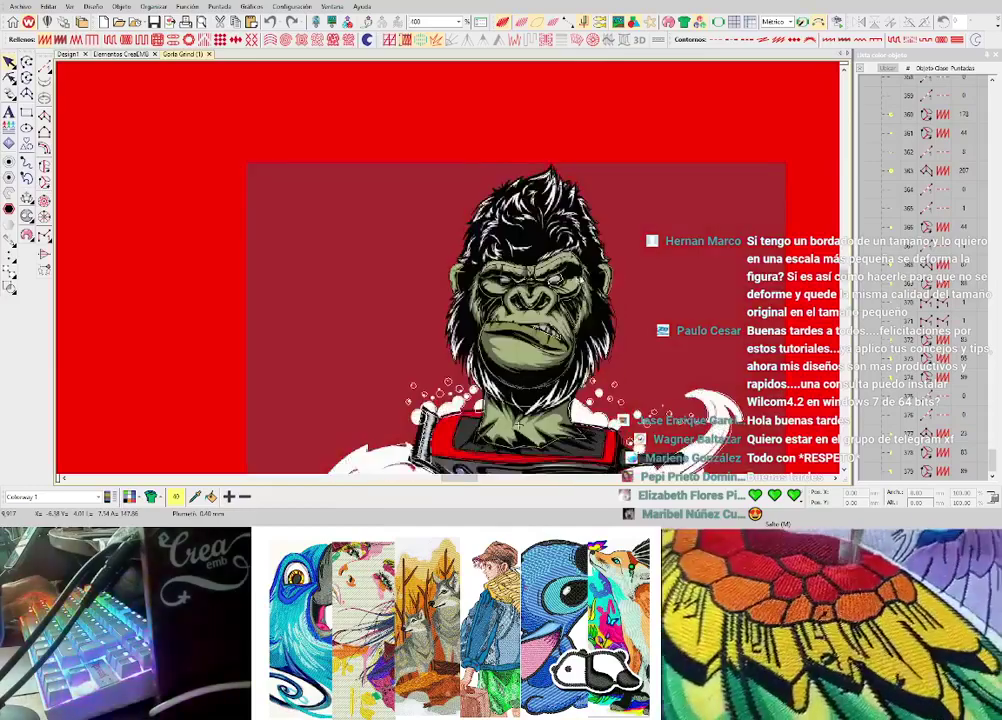
scroll(688, 280, down, 1)
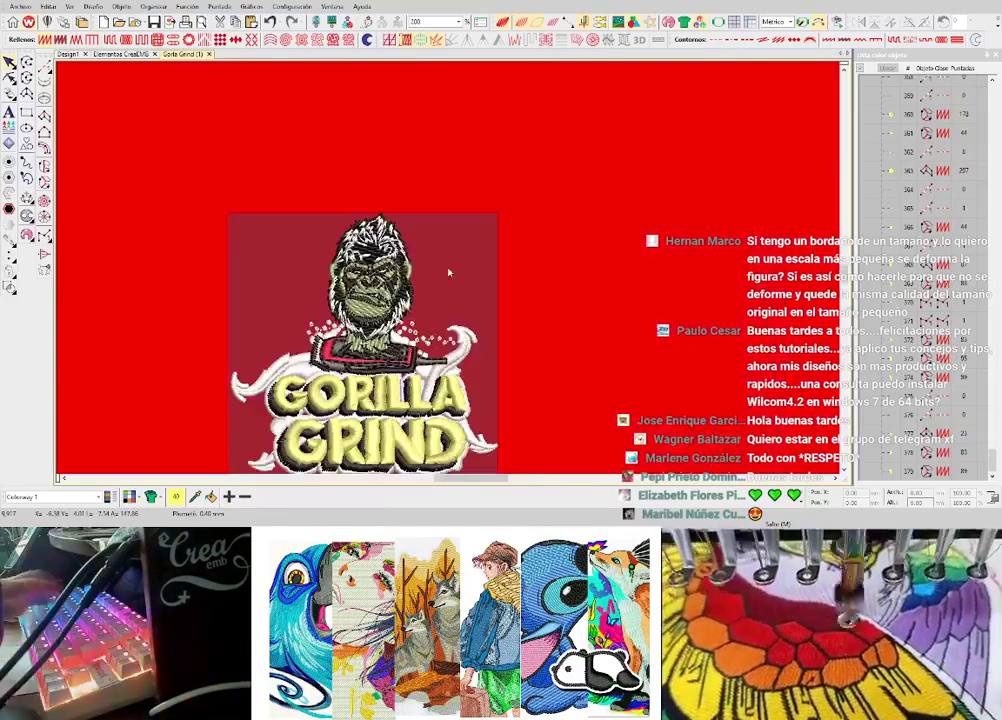
- Move the Gorilla Grind artwork out from behind the embroidery so that it sits beside it
drag(449, 270, 658, 268)
click(638, 202)
scroll(478, 297, up, 4)
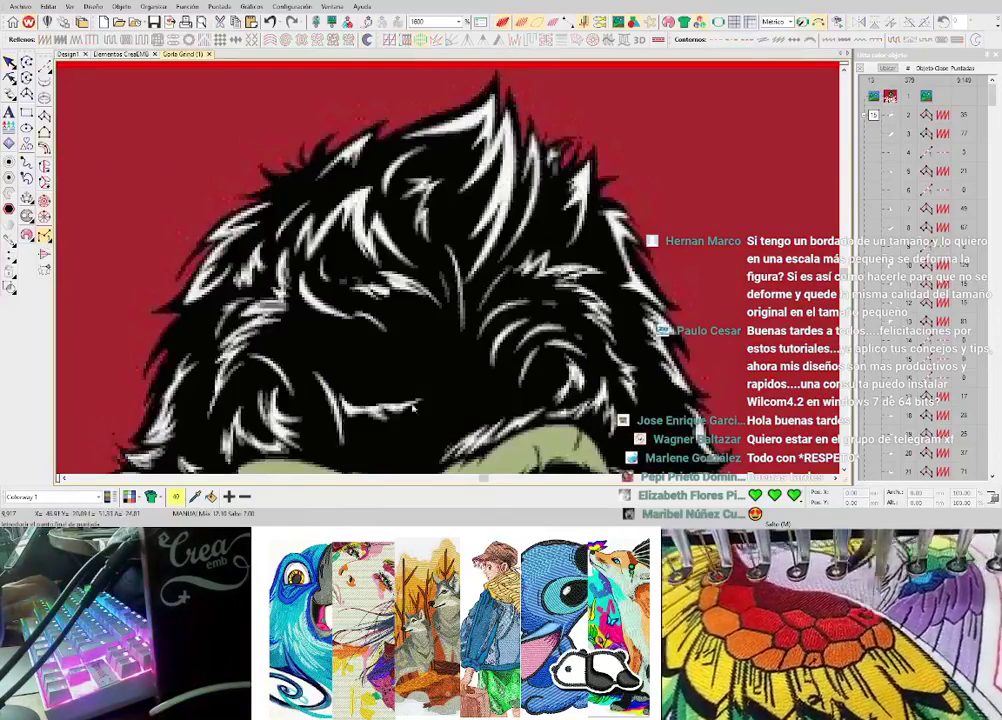
- Digitize the light hair strands on the side of the artwork gorilla's head with zigzagging manual stitches
scroll(435, 270, up, 1)
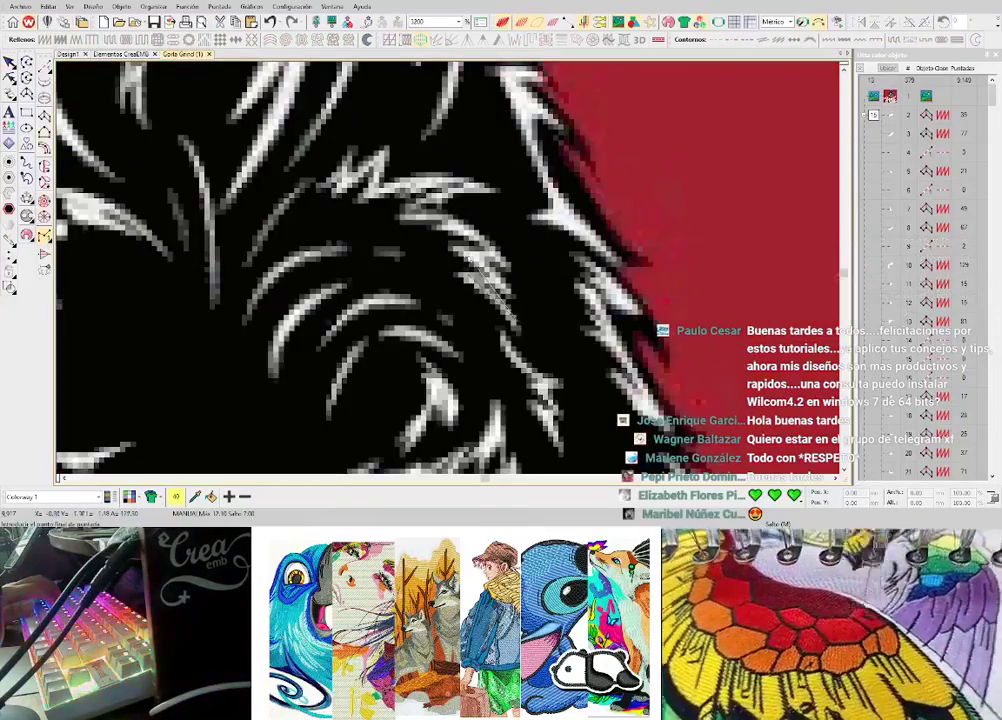
key(Return)
scroll(437, 241, up, 1)
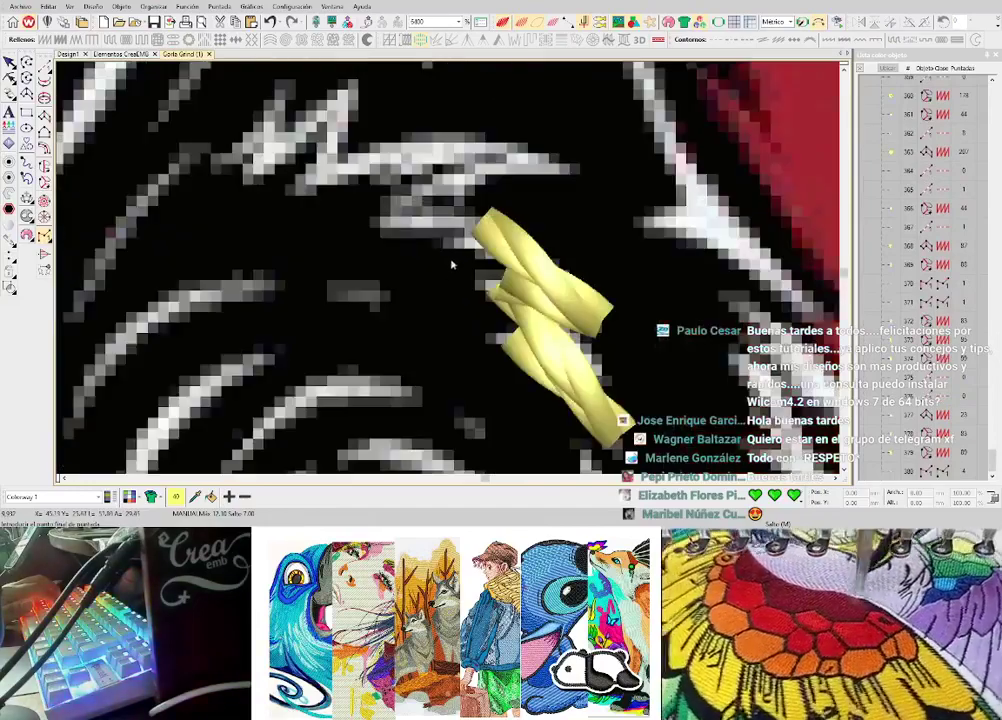
click(488, 223)
click(369, 218)
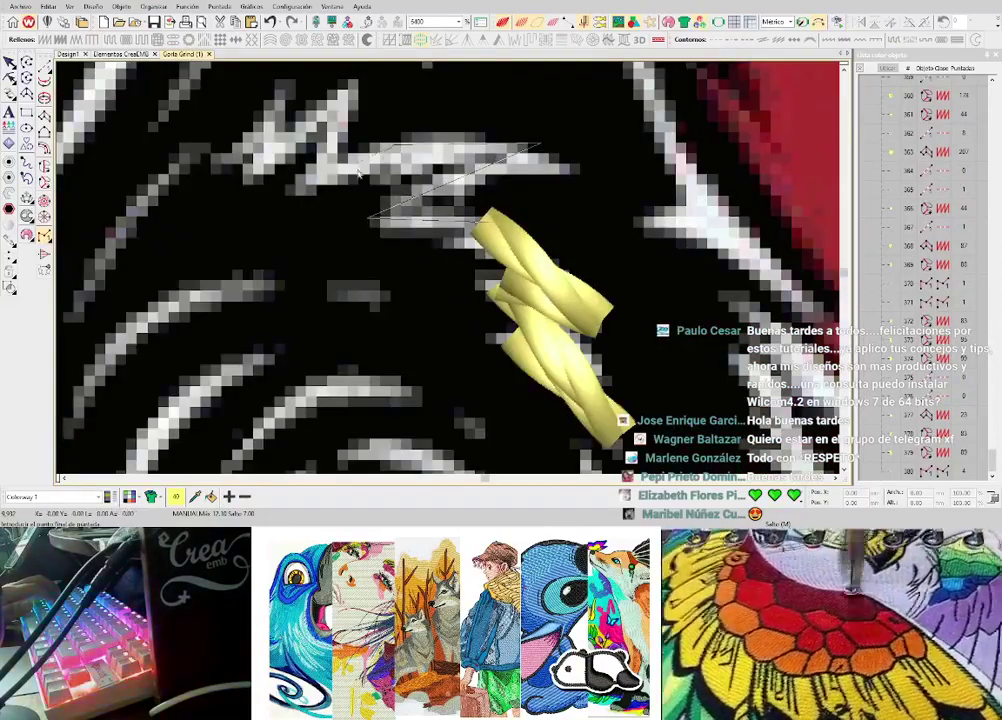
scroll(291, 190, down, 1)
scroll(430, 268, up, 1)
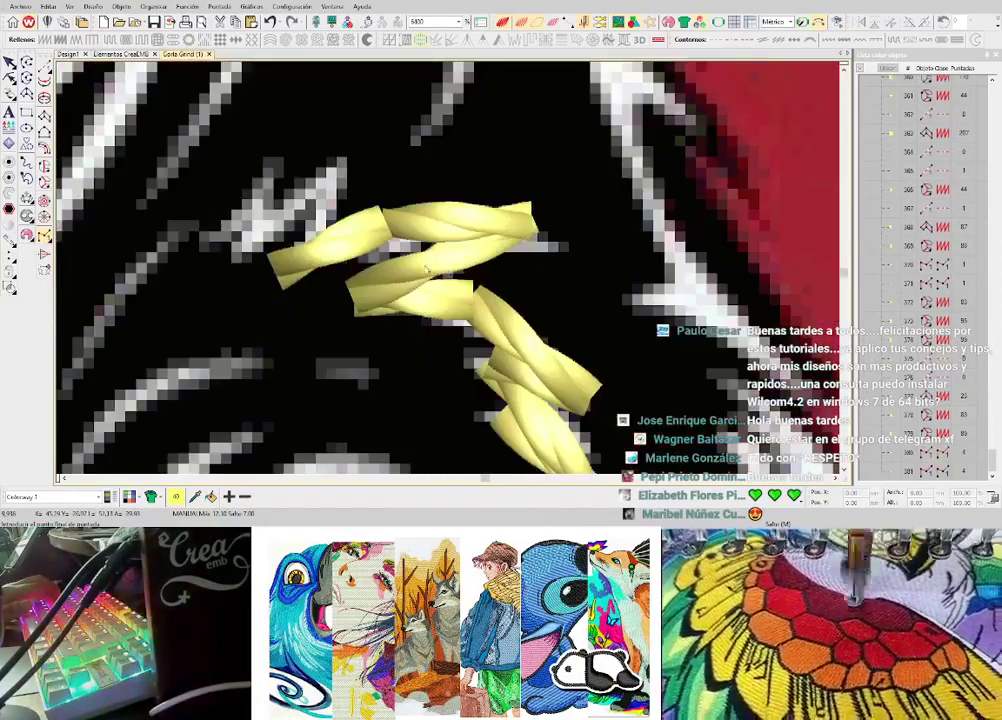
click(340, 177)
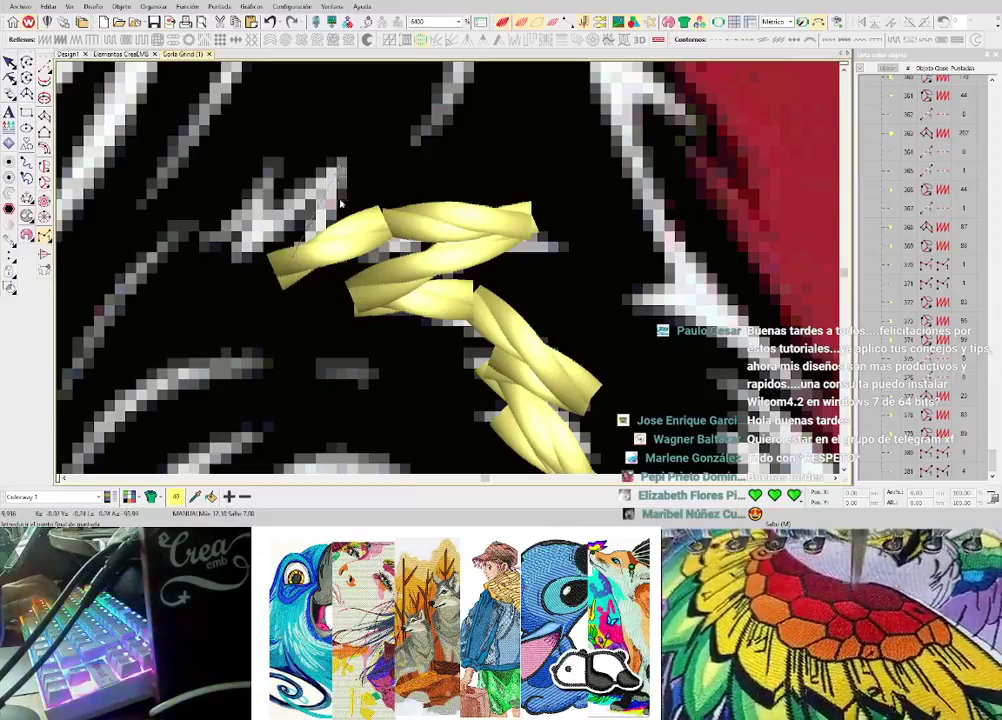
- Select the whole Gorilla Grind embroidery and enlarge it proportionally to at least 206 mm wide
scroll(440, 265, down, 4)
scroll(452, 267, down, 2)
scroll(336, 268, up, 4)
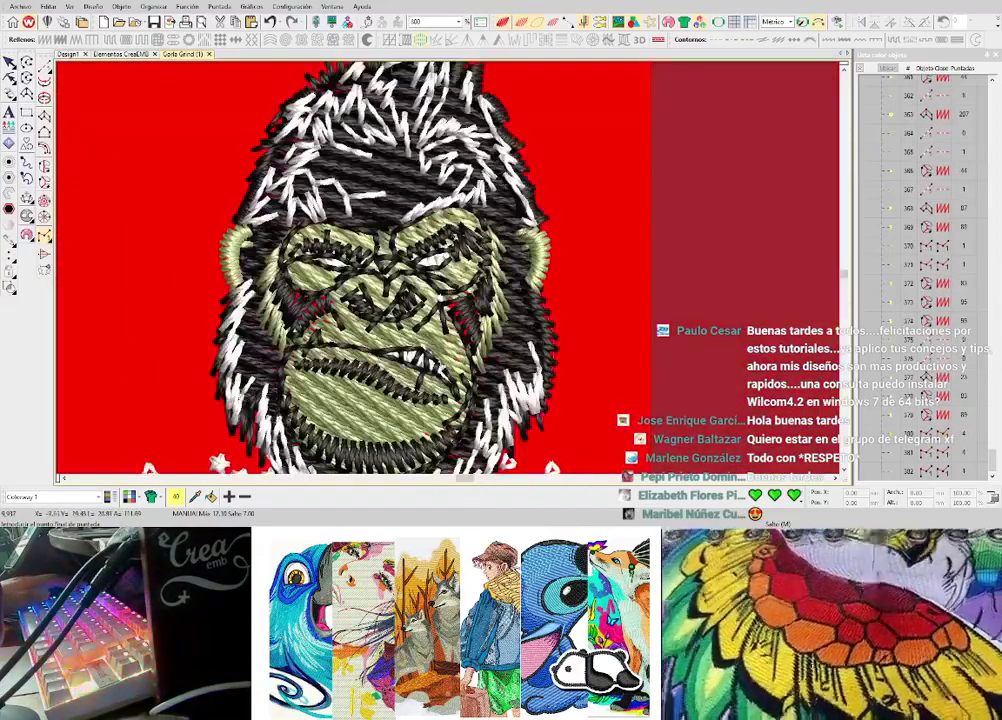
scroll(390, 240, down, 6)
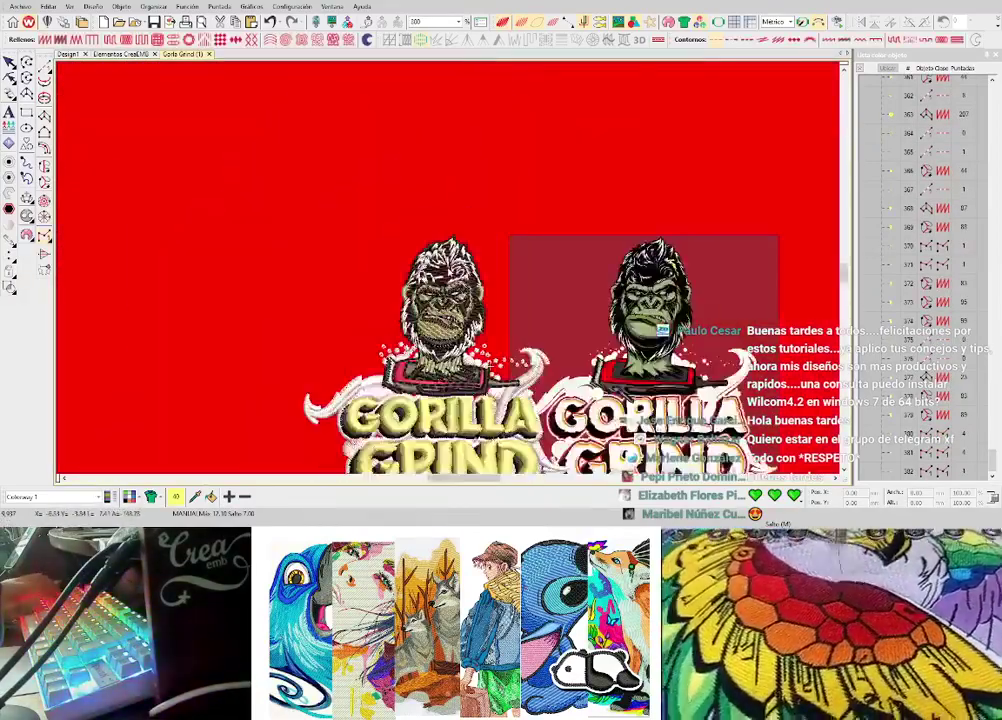
drag(380, 233, 521, 402)
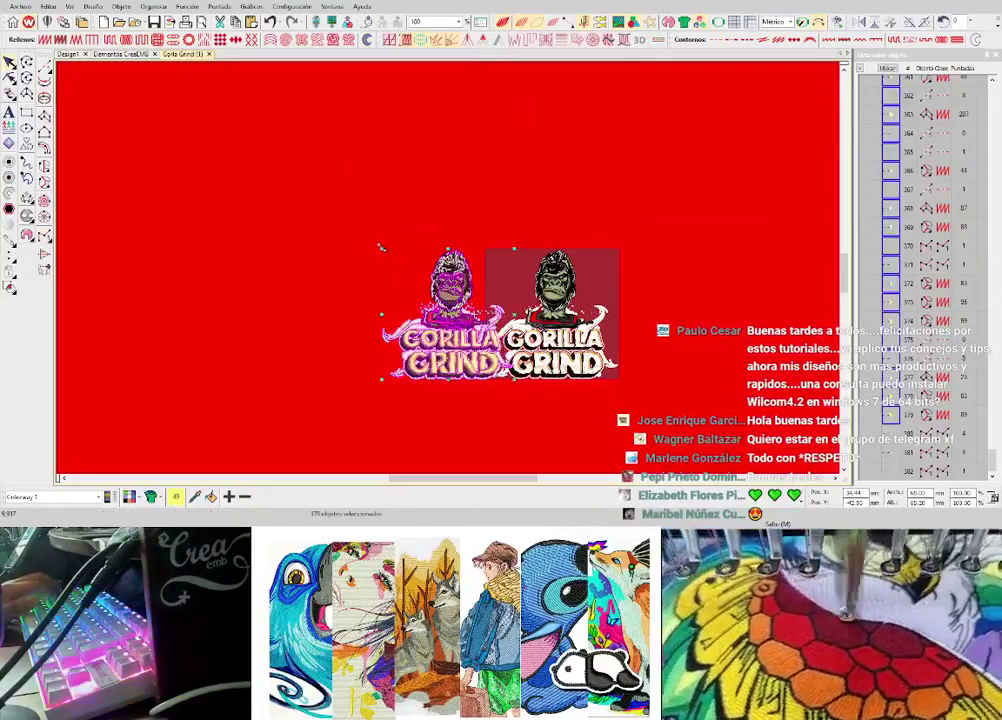
scroll(381, 247, up, 4)
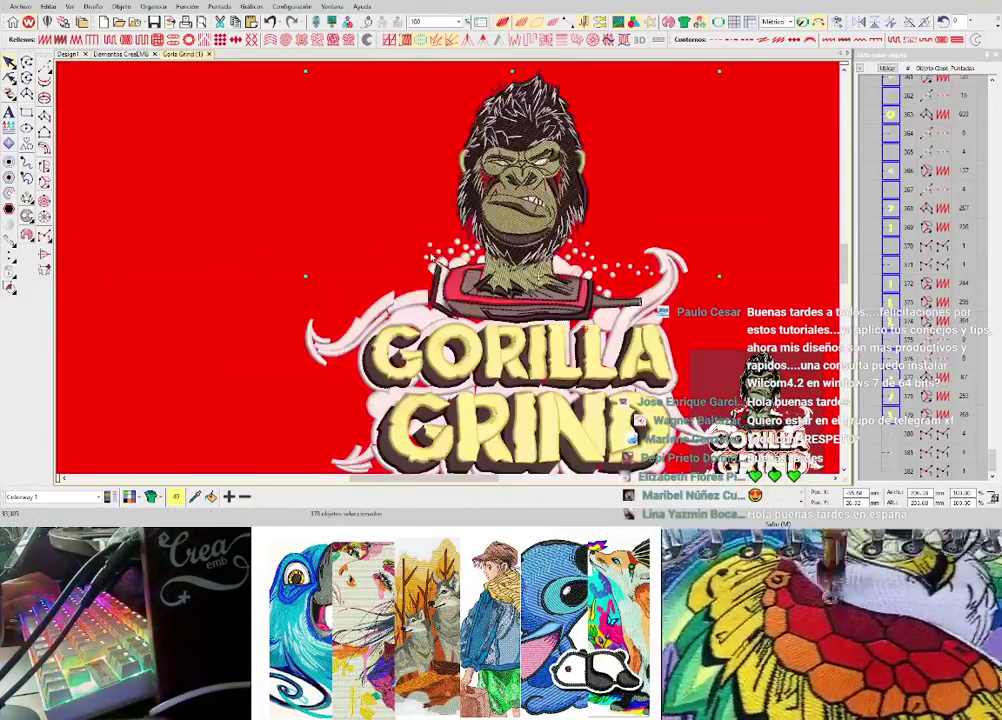
scroll(440, 262, down, 3)
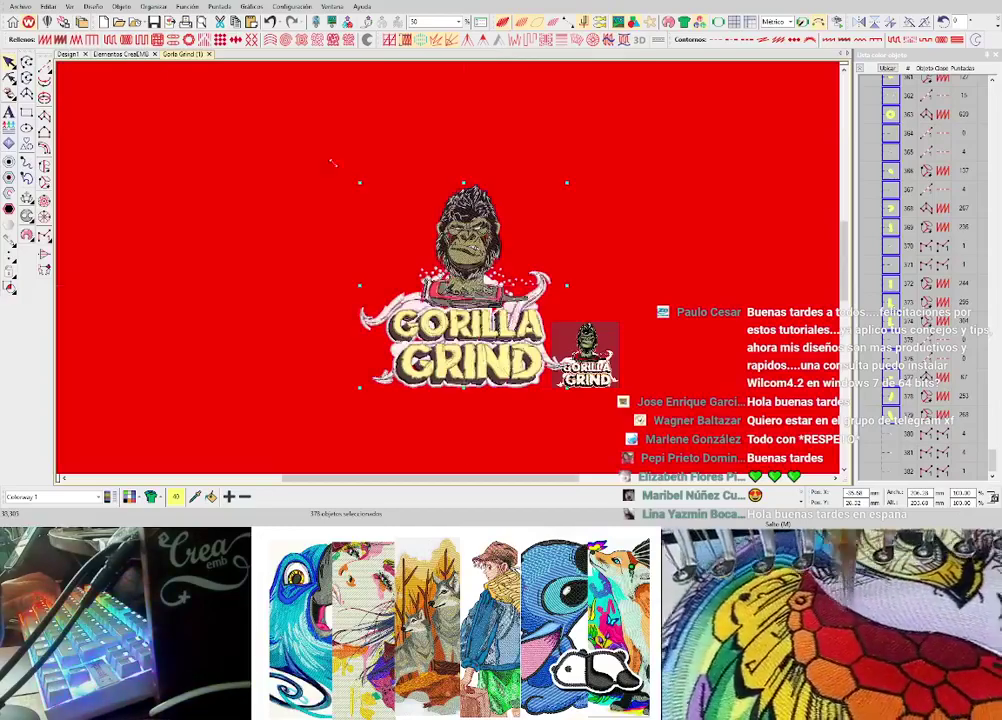
- Examine the enlarged gorilla's hair highlights and cheek fur for how the scaled stitches cover the design
scroll(494, 222, up, 6)
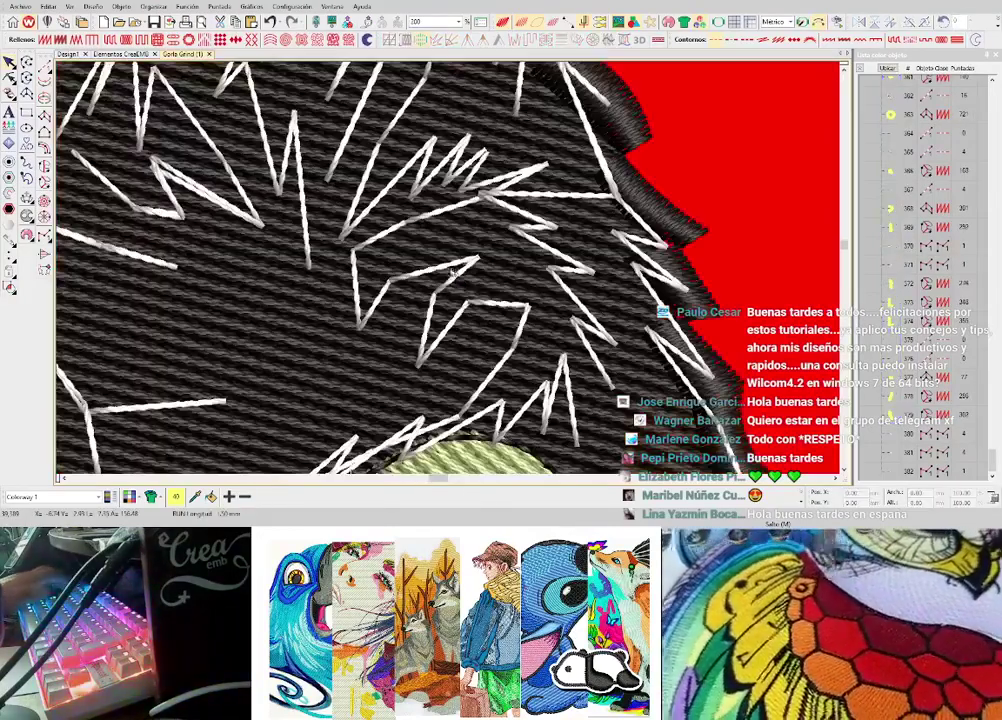
scroll(494, 222, down, 4)
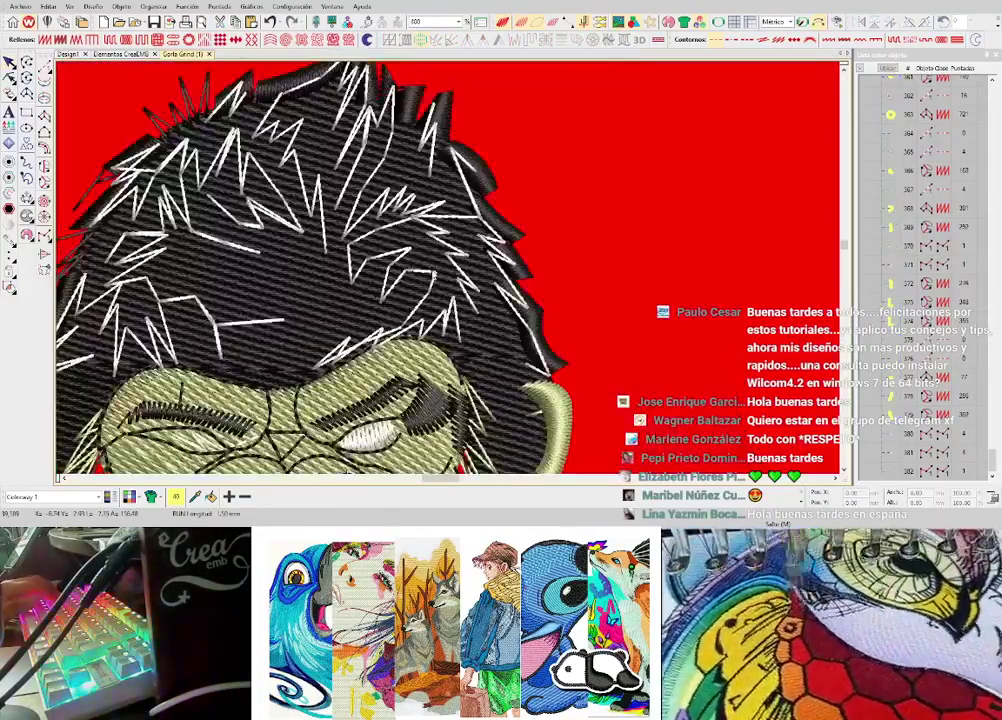
scroll(434, 322, up, 1)
scroll(450, 271, down, 1)
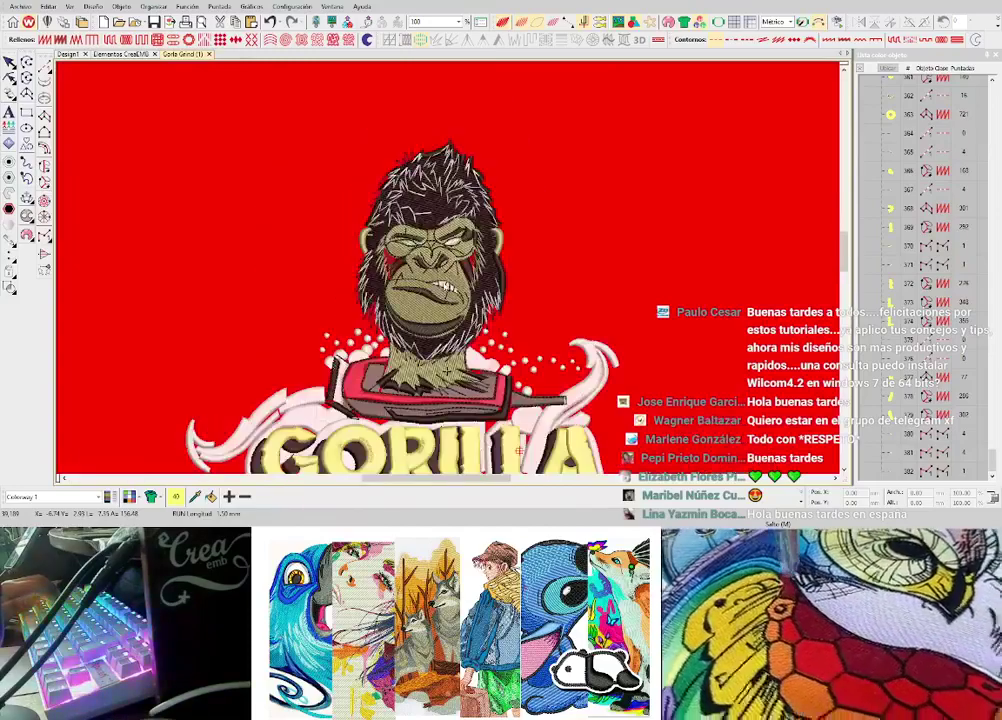
scroll(520, 260, up, 3)
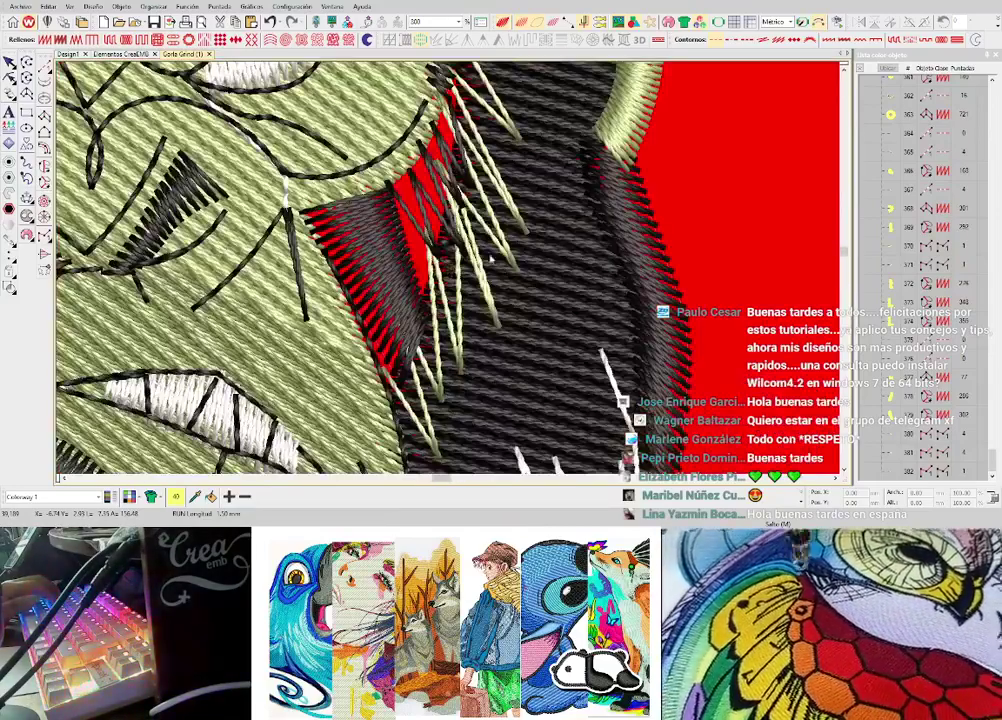
scroll(491, 256, down, 5)
- Digitize the green cheek fur beside the artwork gorilla's mouth with a zigzag of long manual stitches
scroll(410, 272, up, 2)
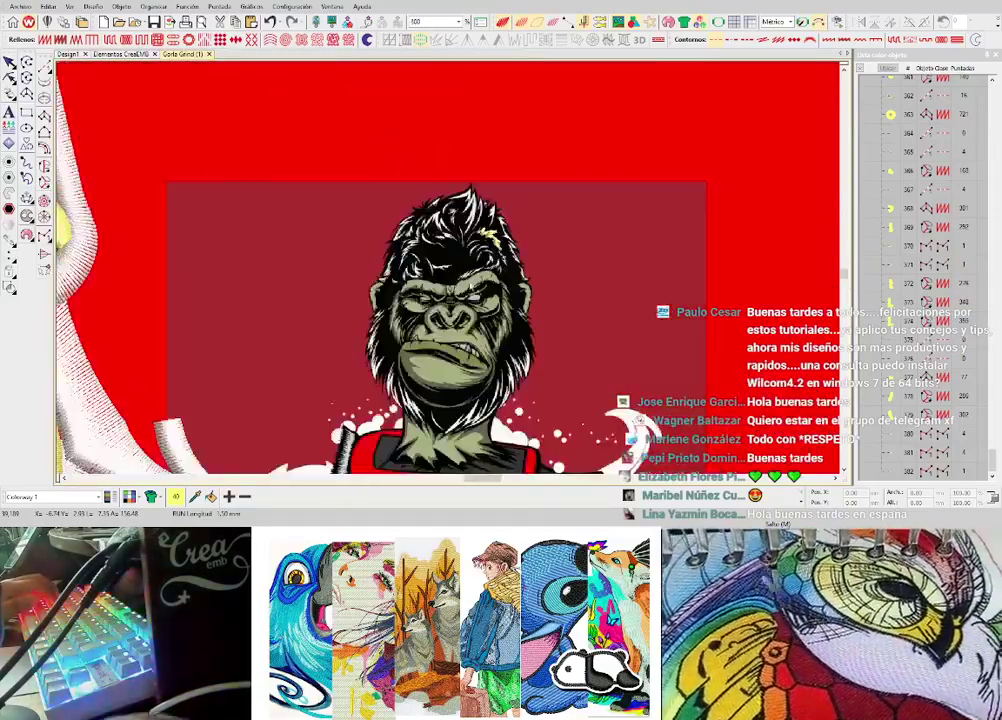
scroll(452, 272, up, 4)
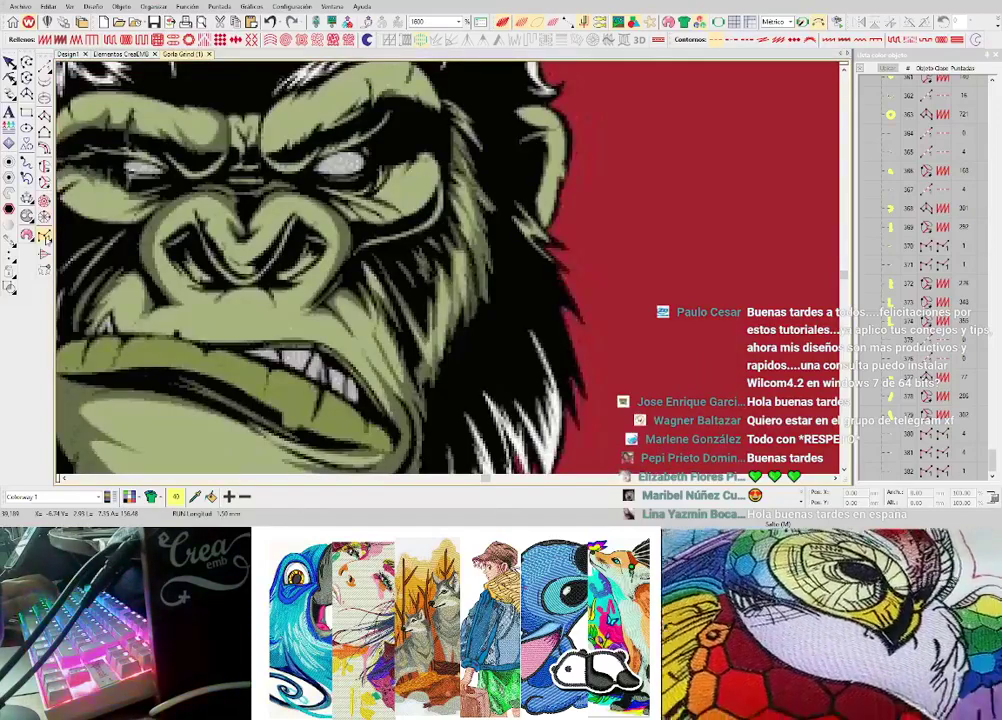
click(44, 237)
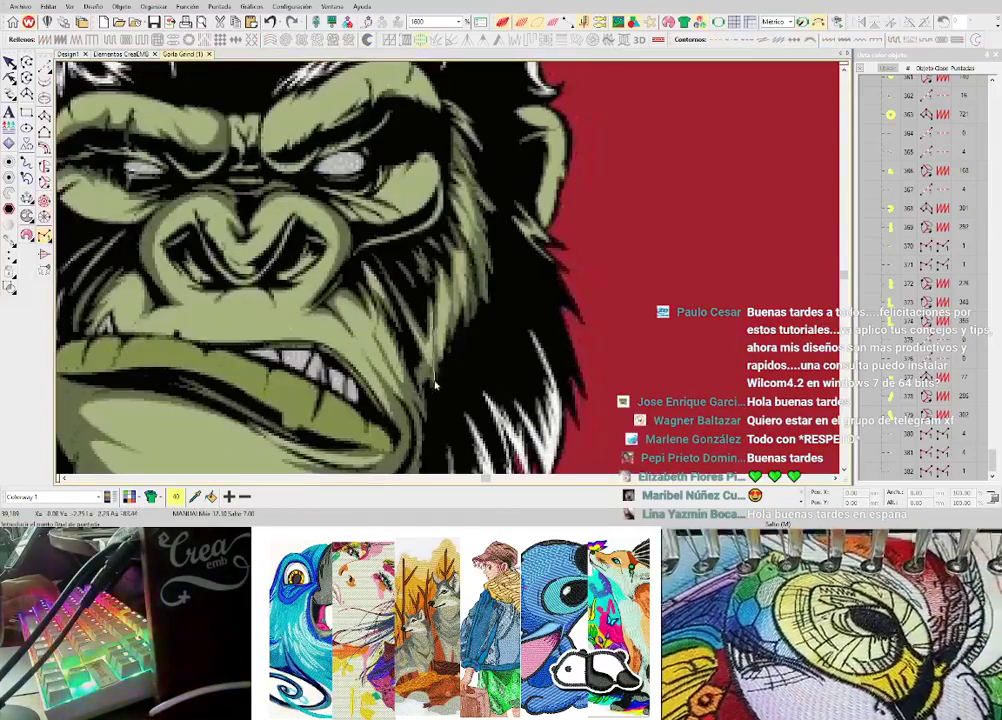
click(434, 380)
click(441, 275)
click(434, 363)
click(446, 266)
click(450, 350)
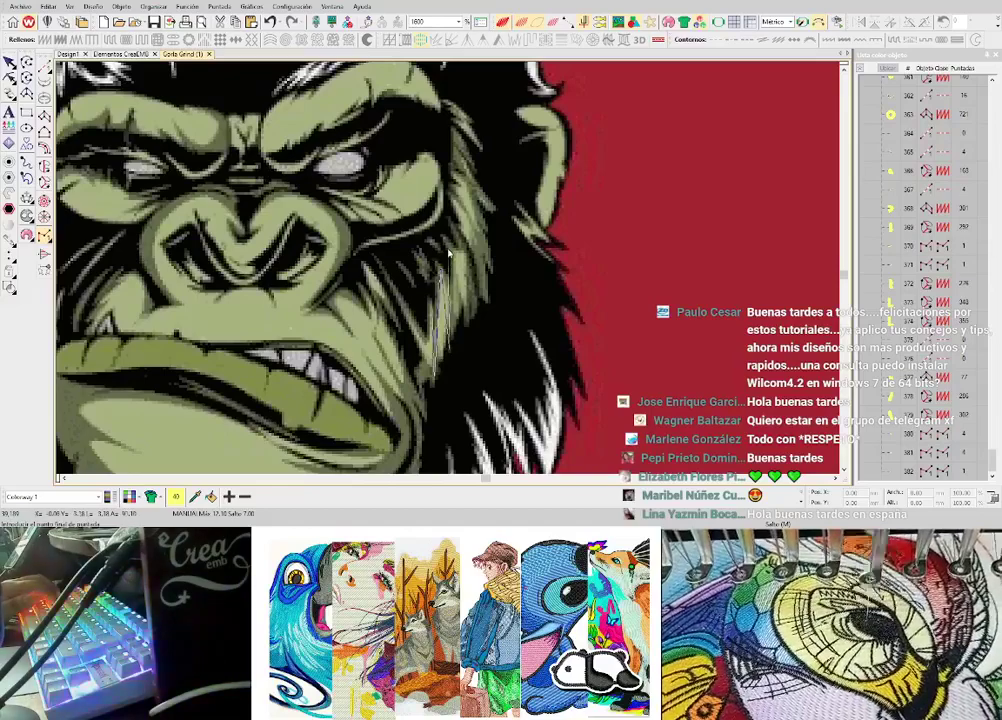
click(449, 252)
click(461, 320)
click(459, 232)
click(476, 313)
key(Return)
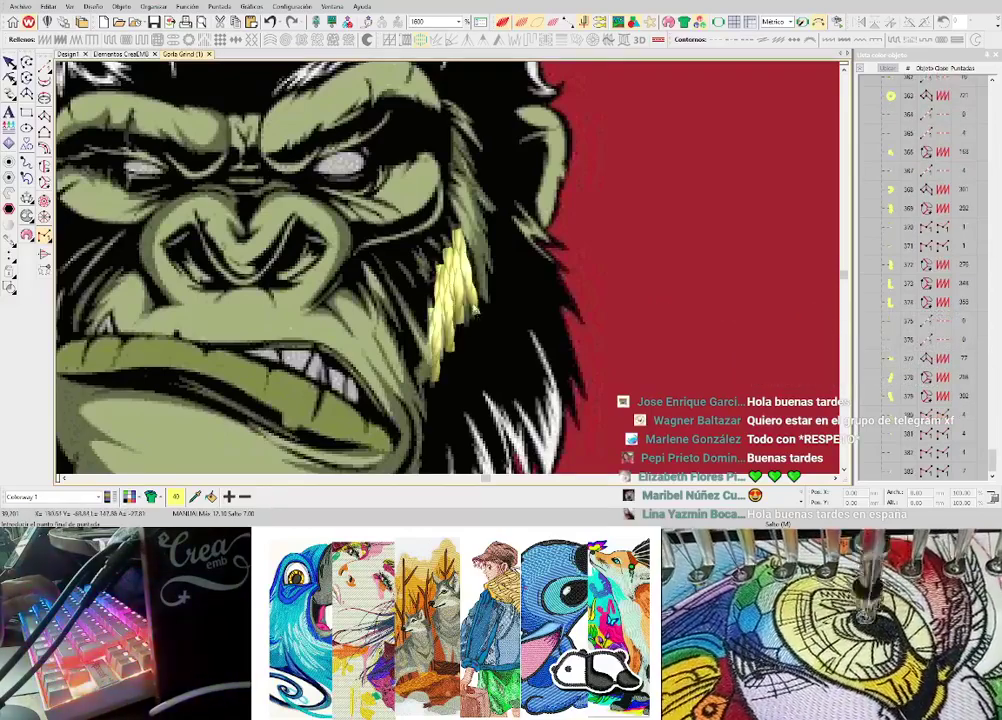
- Compare the artwork's cheek fur with the same fur stitches and the overall face in the enlarged embroidery
scroll(458, 299, up, 1)
scroll(468, 284, down, 4)
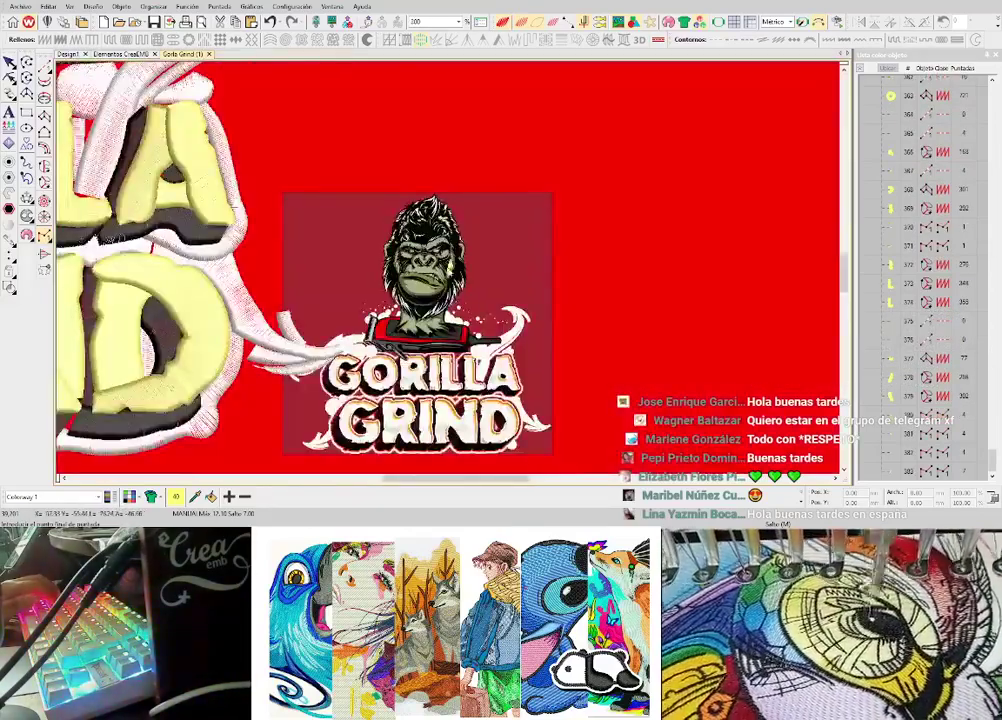
scroll(550, 285, down, 2)
scroll(418, 166, up, 2)
scroll(422, 150, up, 2)
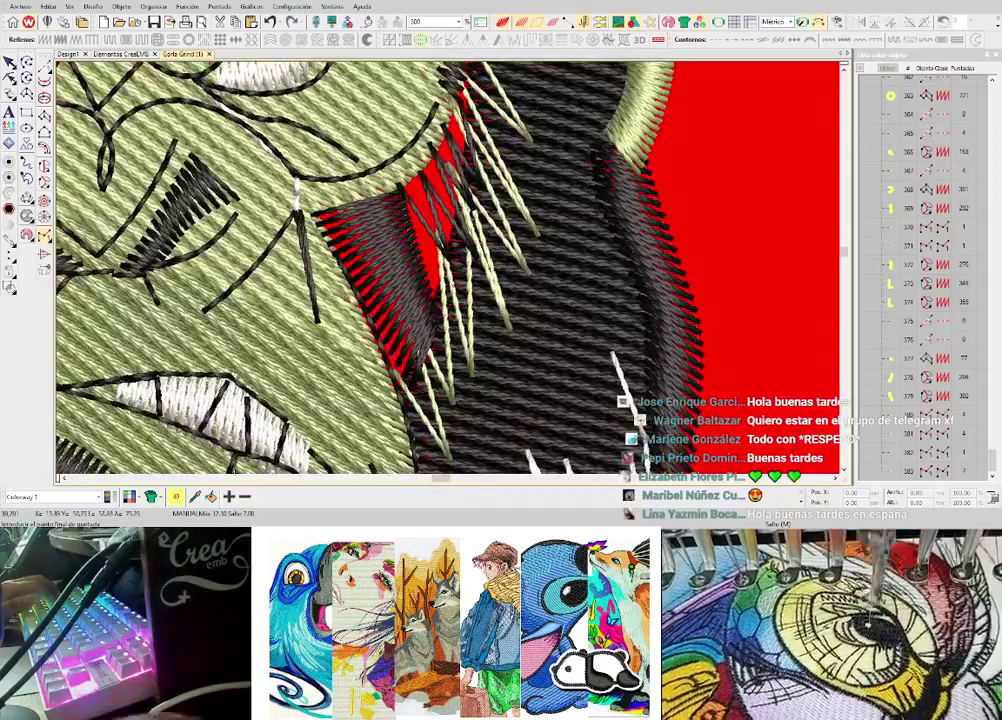
scroll(404, 192, down, 5)
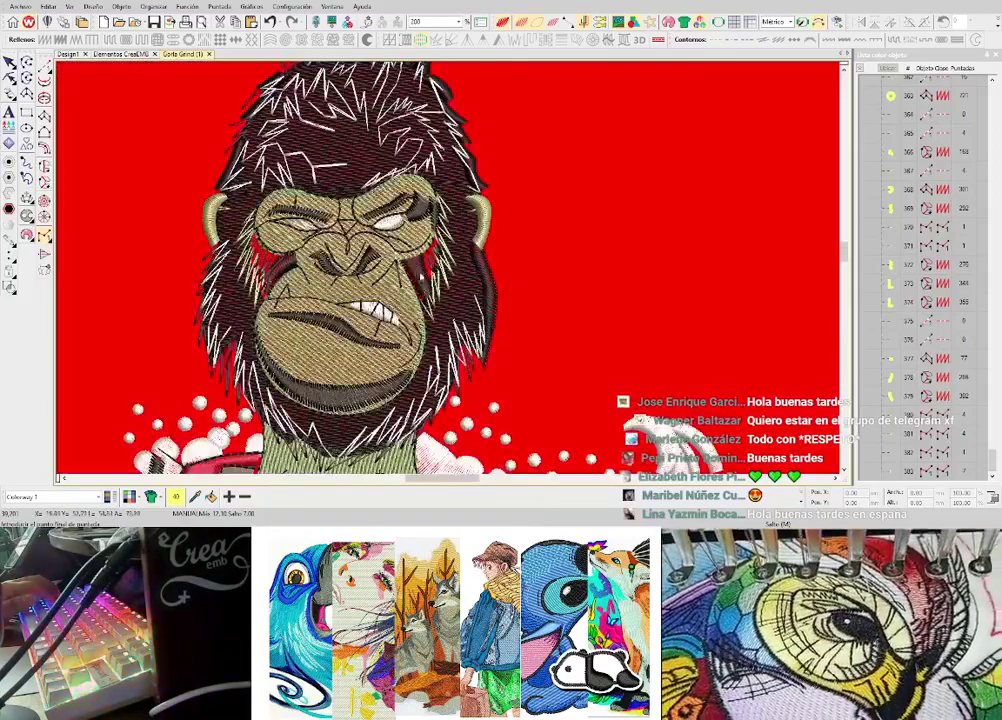
scroll(440, 300, down, 5)
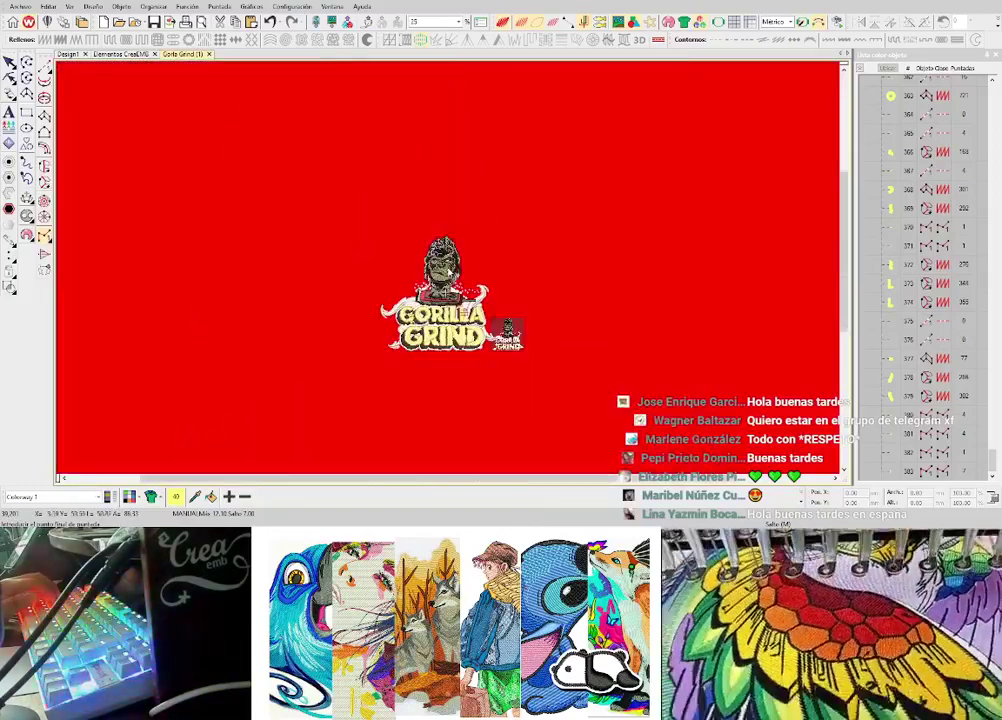
- Undo the manual cheek fur stitches and the enlargement of the Gorilla Grind embroidery
scroll(440, 300, up, 2)
key(ctrl+z)
key(ctrl+z)
key(ctrl+z)
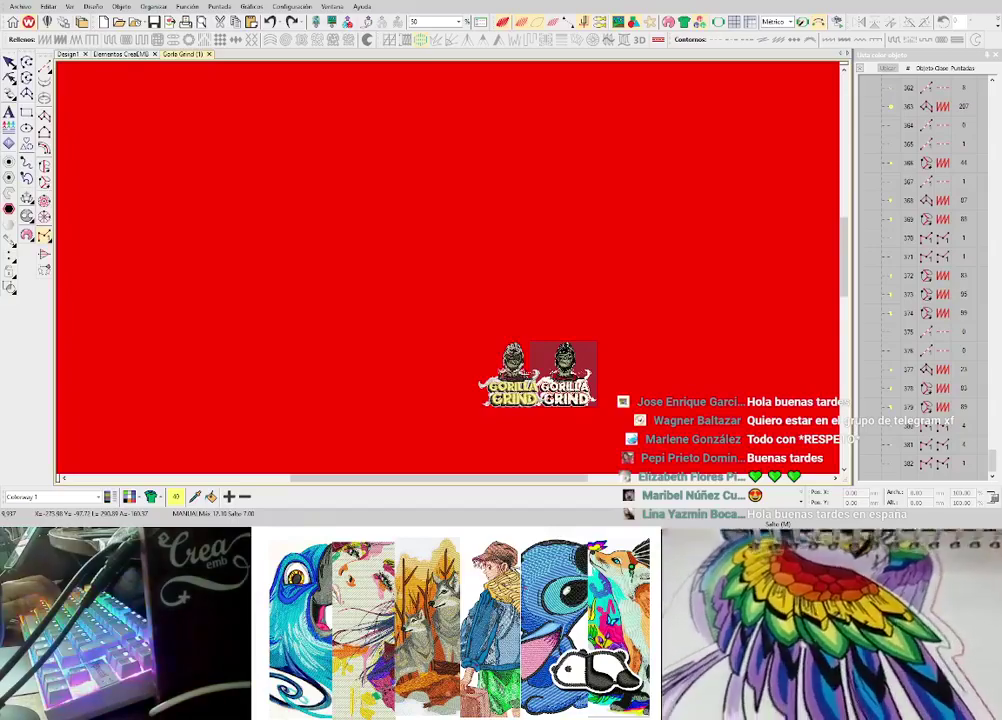
- Examine the large gorilla design's hair highlights, brow and eye stitches against the outlines over its artwork
scroll(462, 185, up, 2)
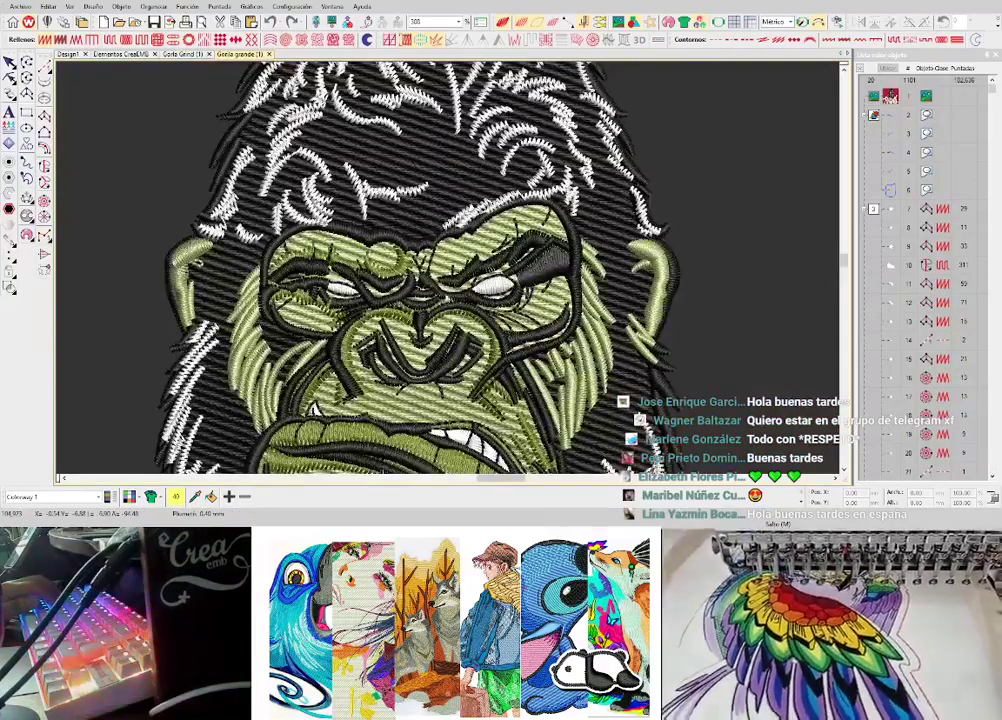
scroll(332, 214, down, 2)
scroll(352, 210, up, 4)
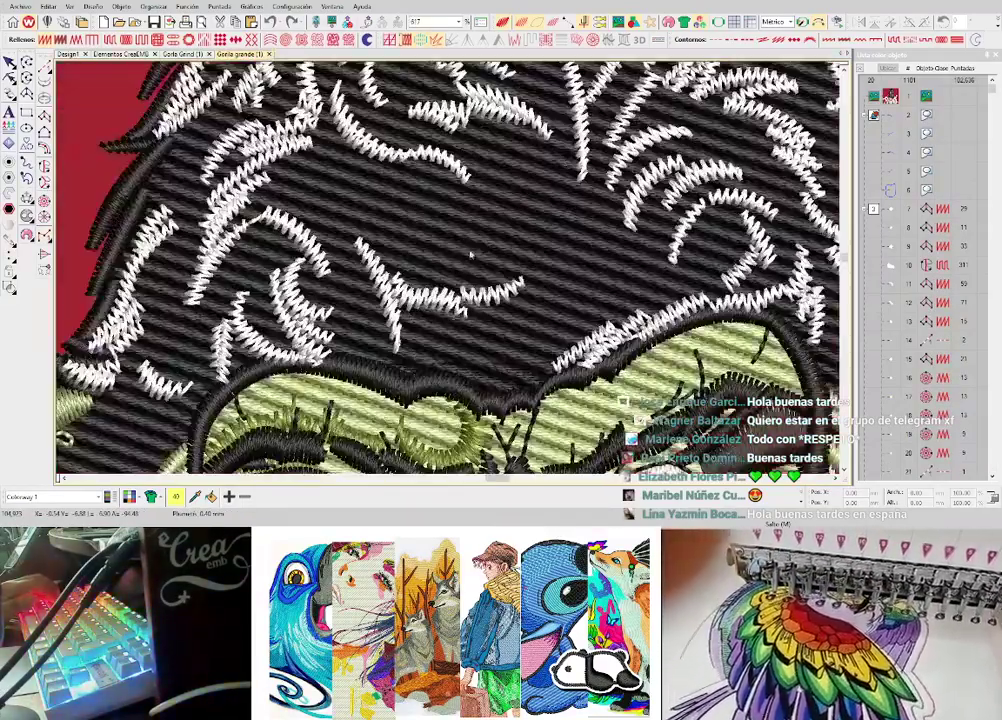
scroll(472, 256, up, 2)
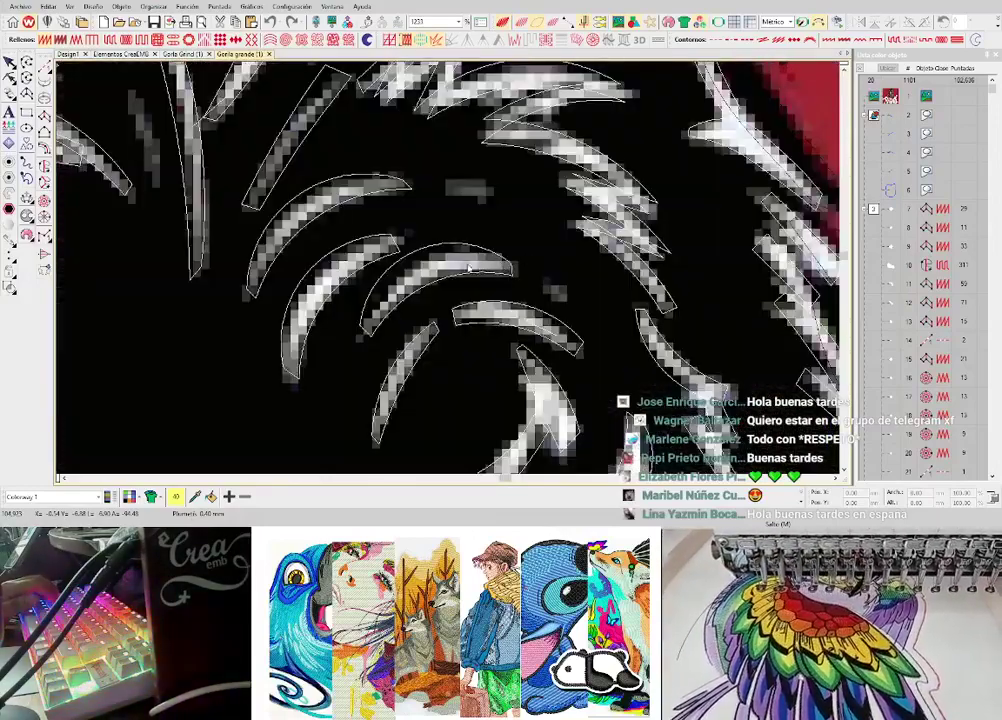
scroll(472, 256, down, 10)
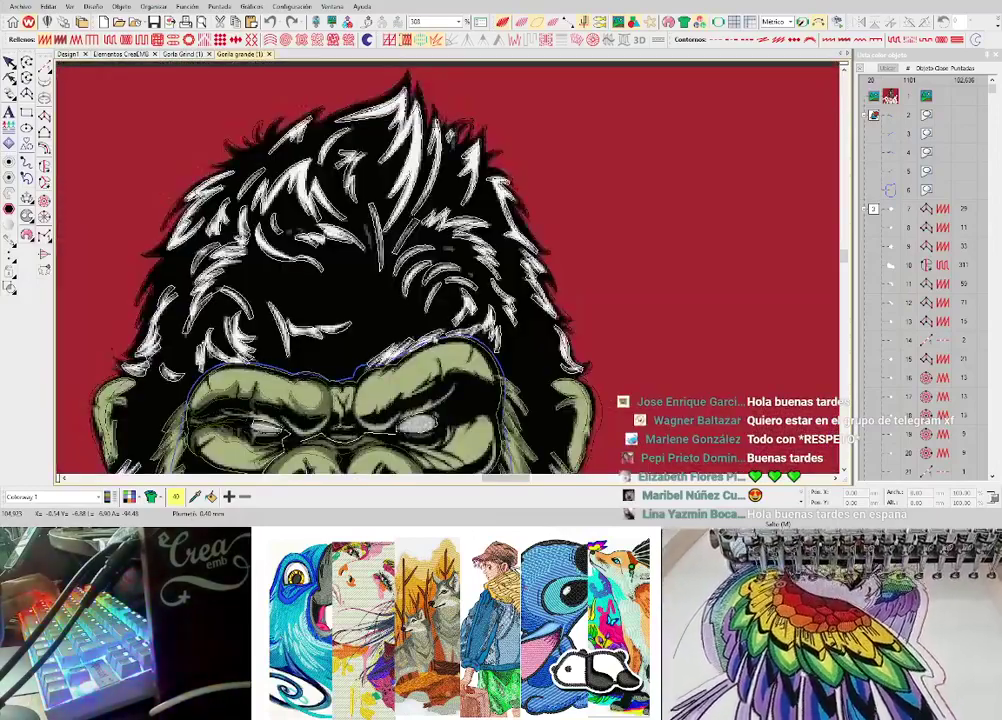
scroll(444, 350, down, 2)
scroll(541, 473, up, 5)
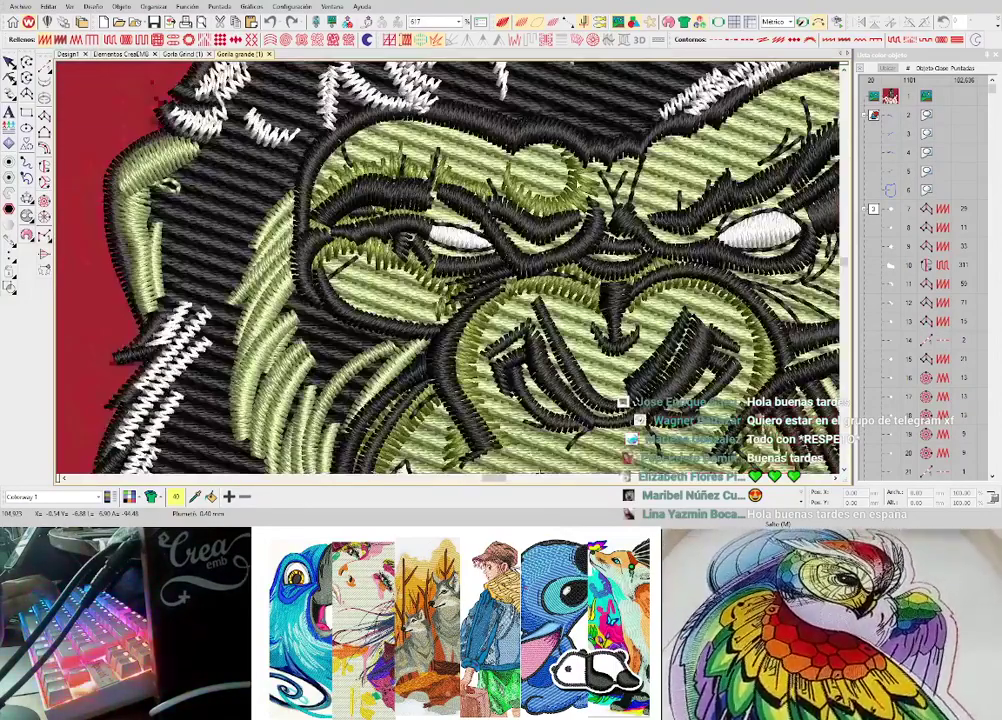
scroll(461, 247, up, 2)
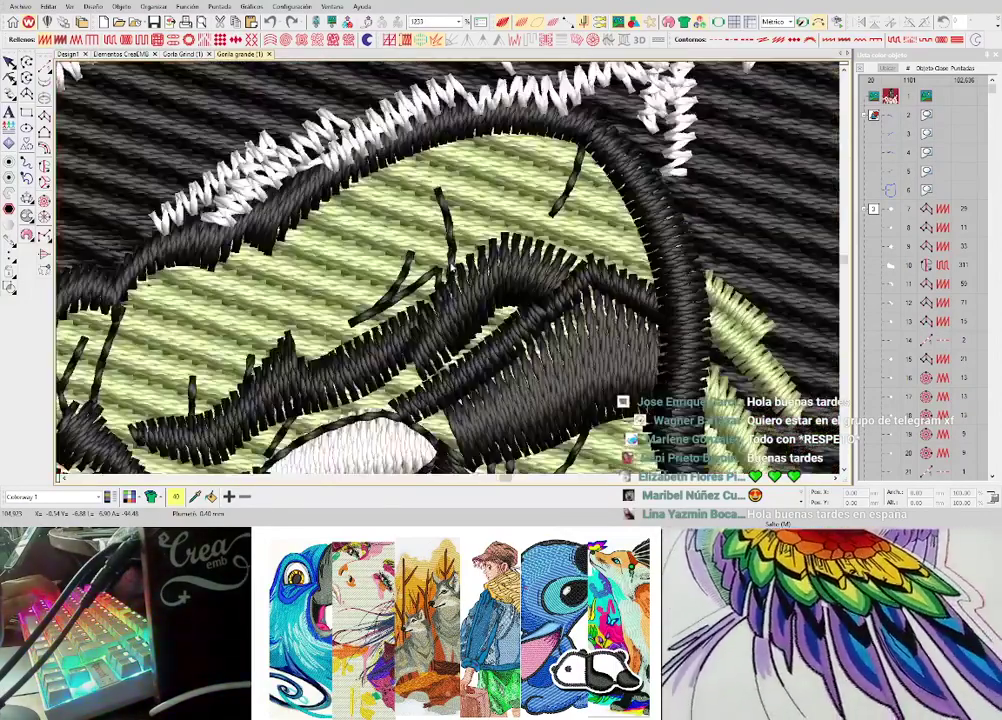
scroll(461, 247, down, 2)
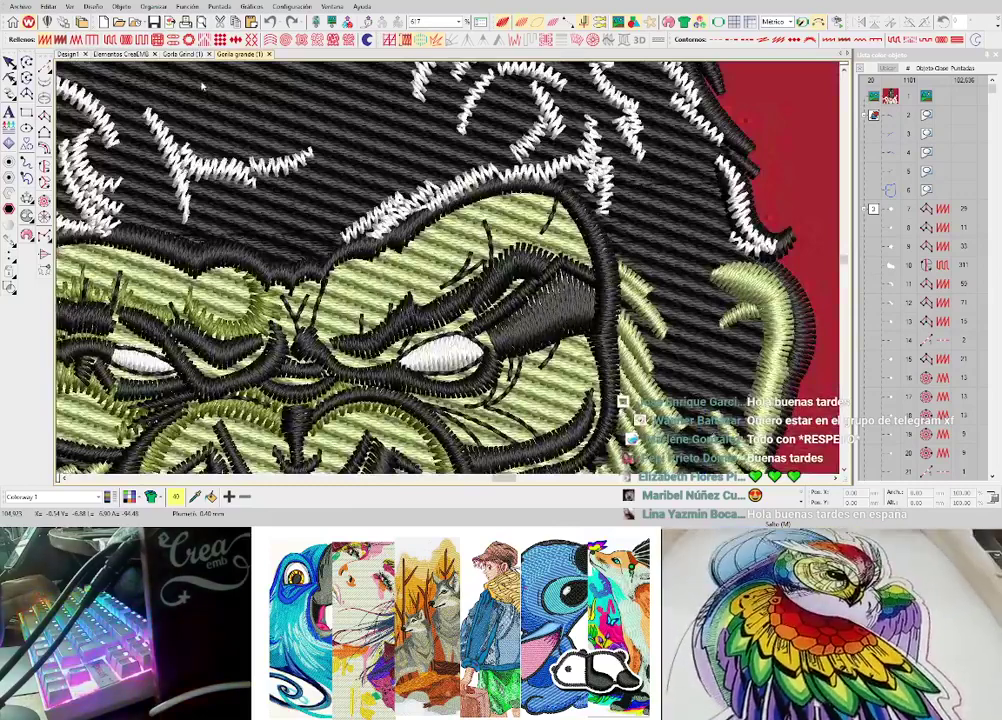
- Return to the small Gorilla Grind design and compare the artwork's face detail with its embroidered face stitches
click(181, 53)
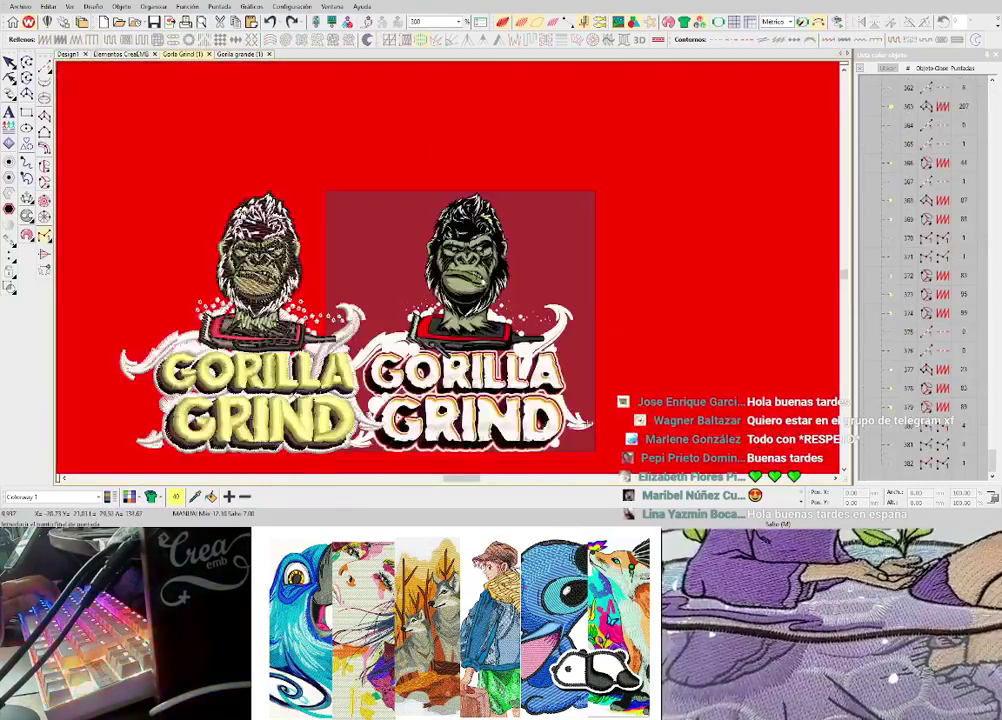
scroll(460, 268, up, 5)
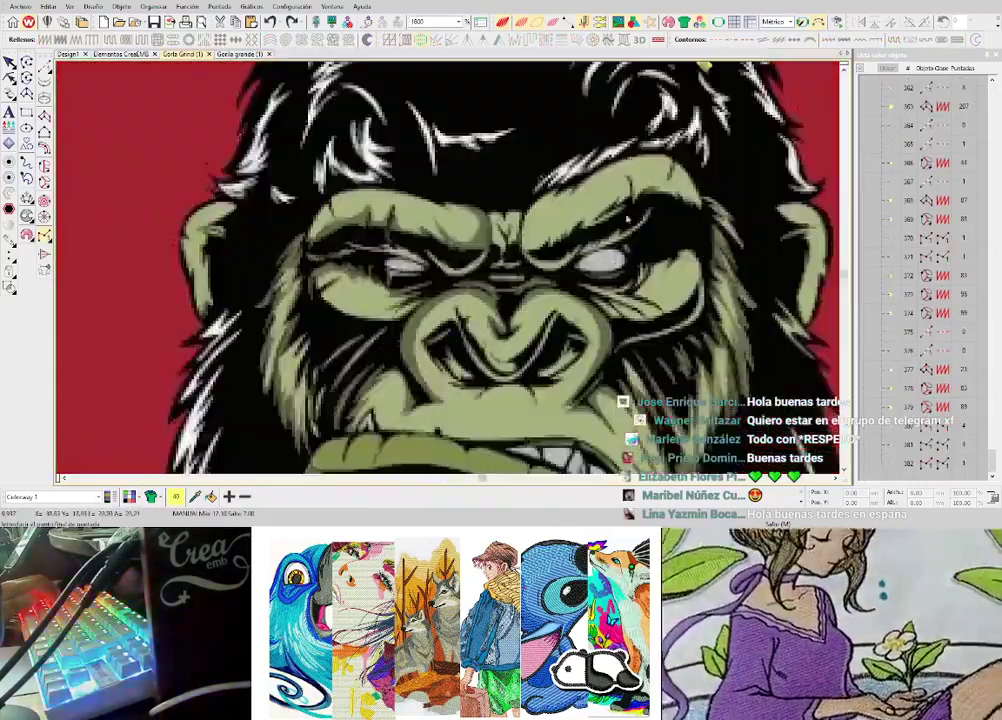
scroll(425, 237, up, 3)
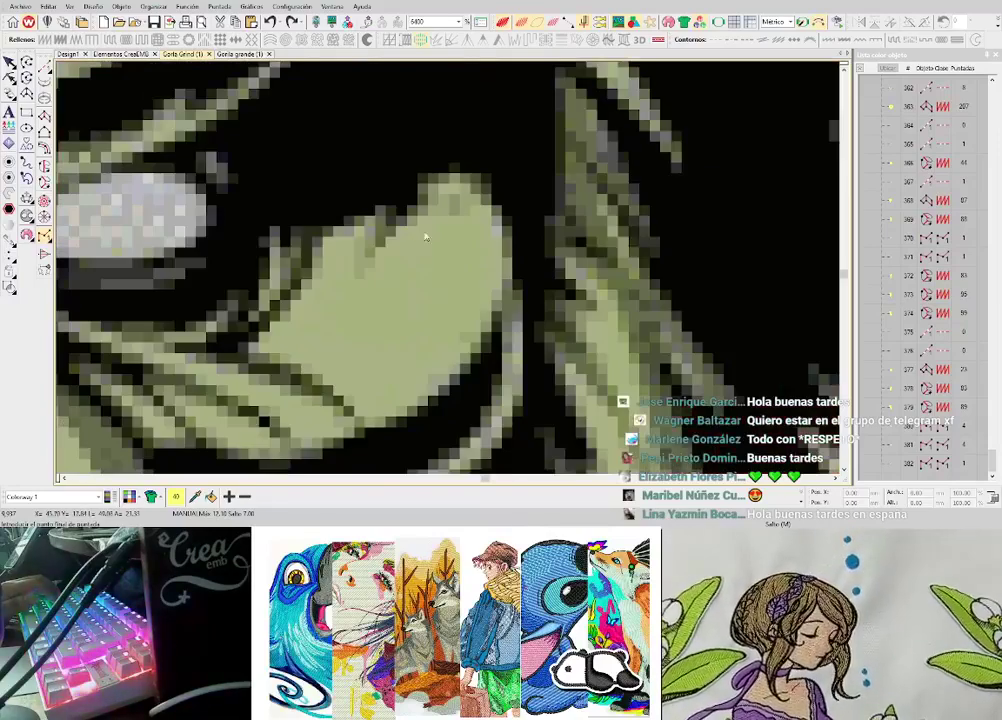
scroll(425, 237, down, 4)
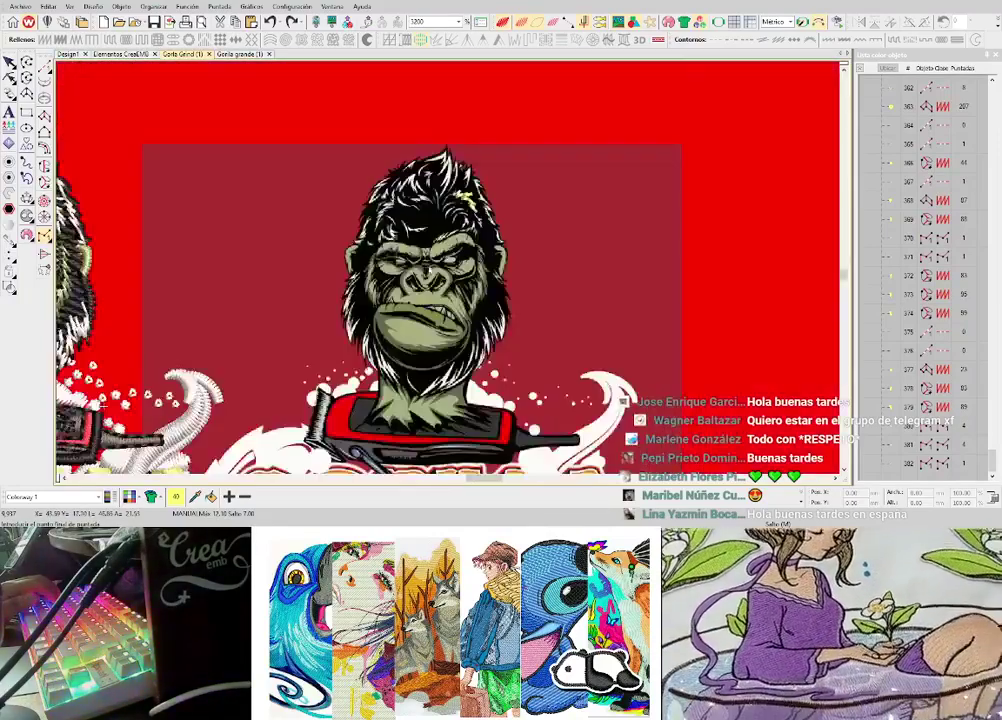
scroll(425, 262, down, 3)
scroll(425, 262, up, 5)
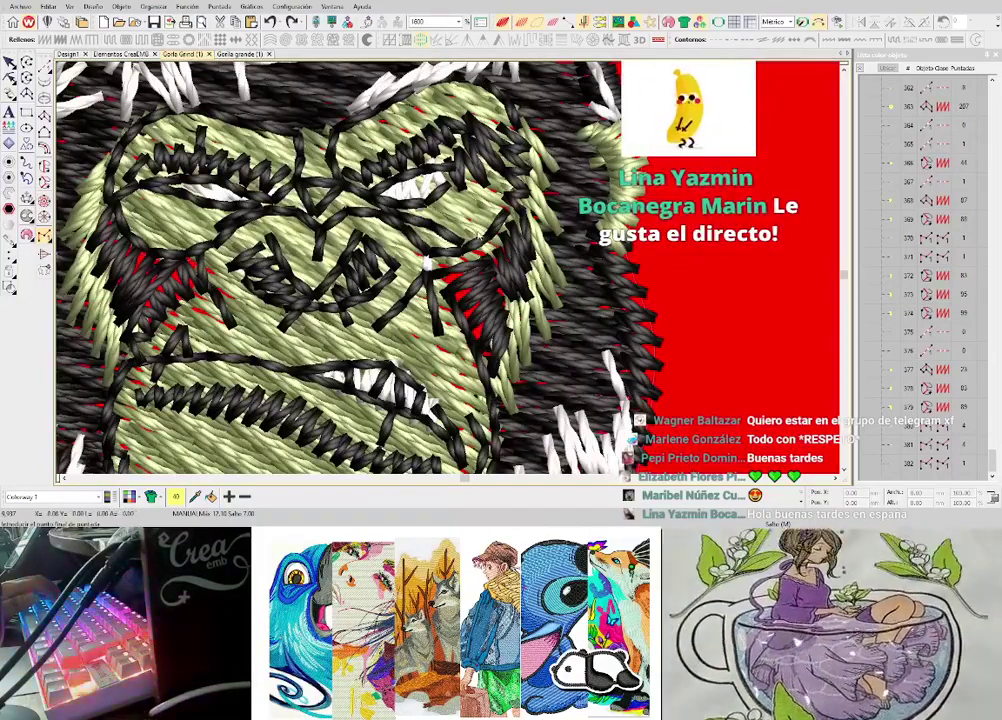
scroll(482, 241, up, 2)
scroll(475, 255, down, 3)
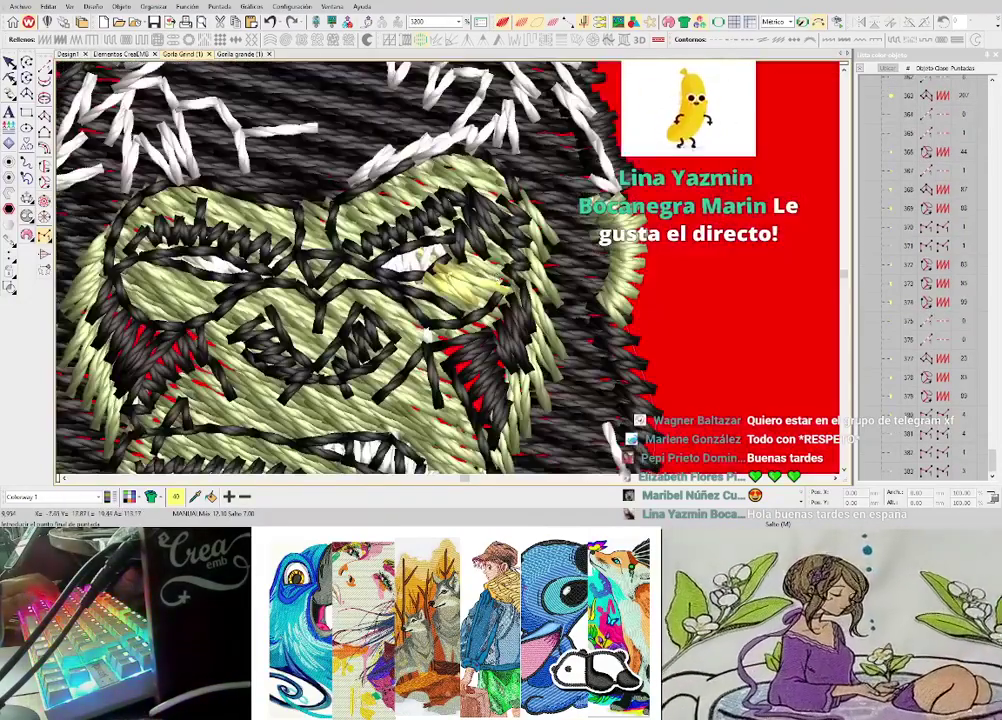
scroll(345, 218, down, 10)
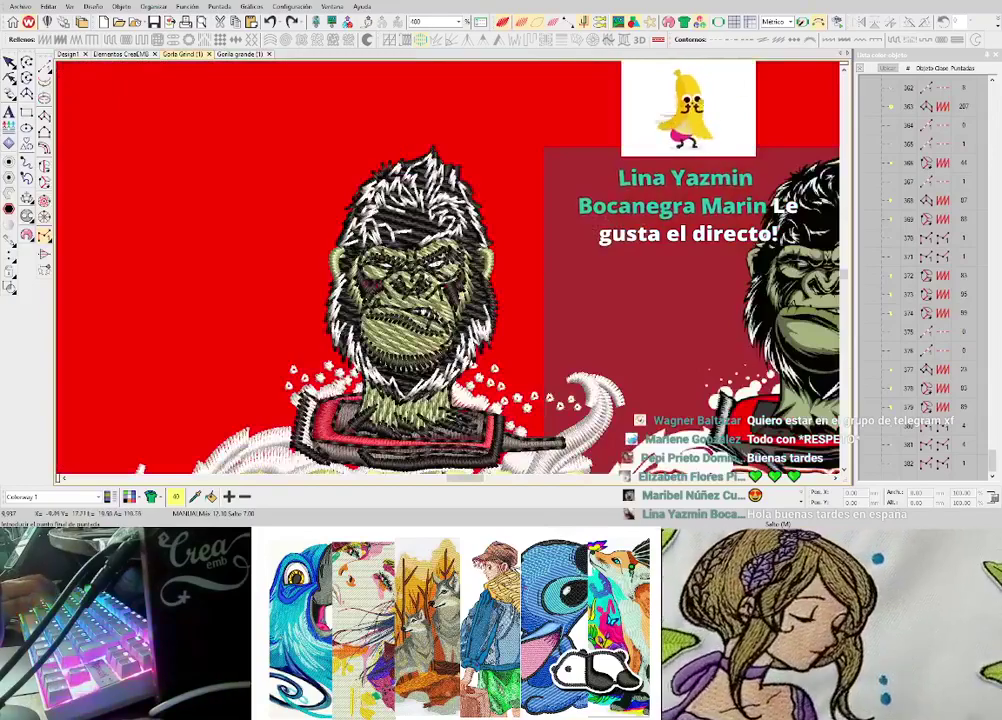
scroll(376, 206, up, 10)
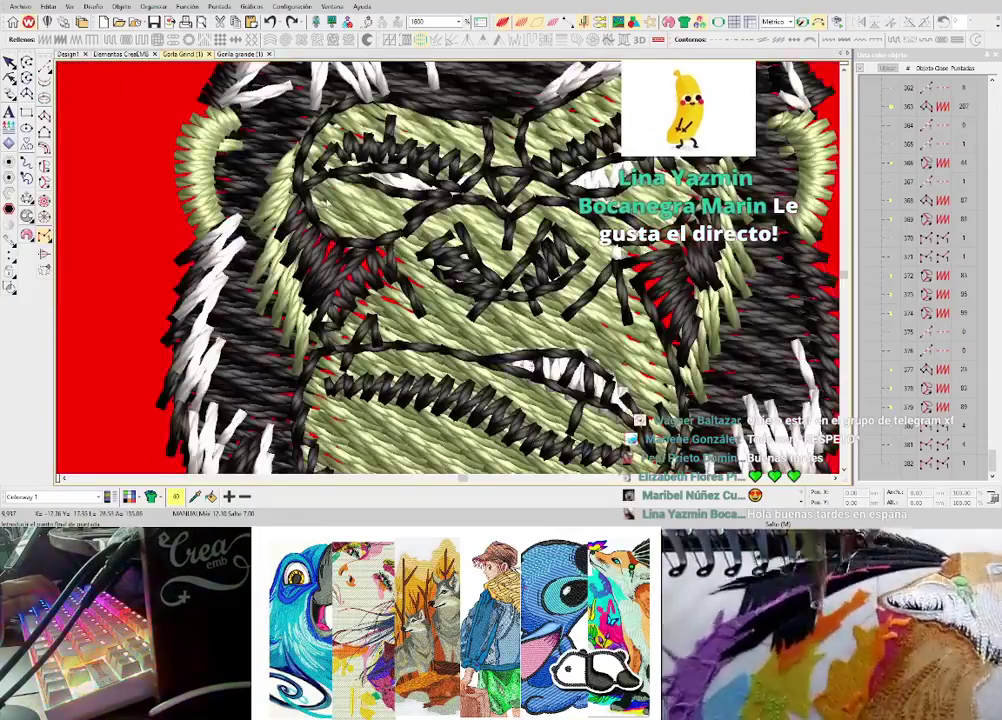
- Go back to the large gorilla design and examine its face creases, hair clipper and lettering stitches
click(241, 55)
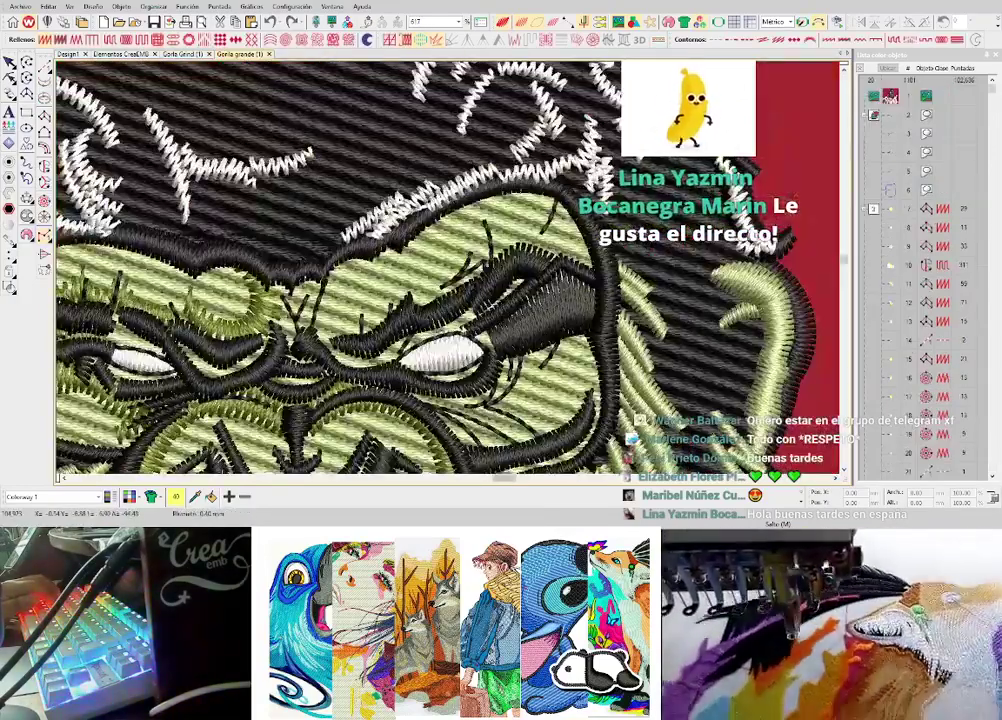
scroll(356, 215, down, 6)
scroll(365, 245, up, 8)
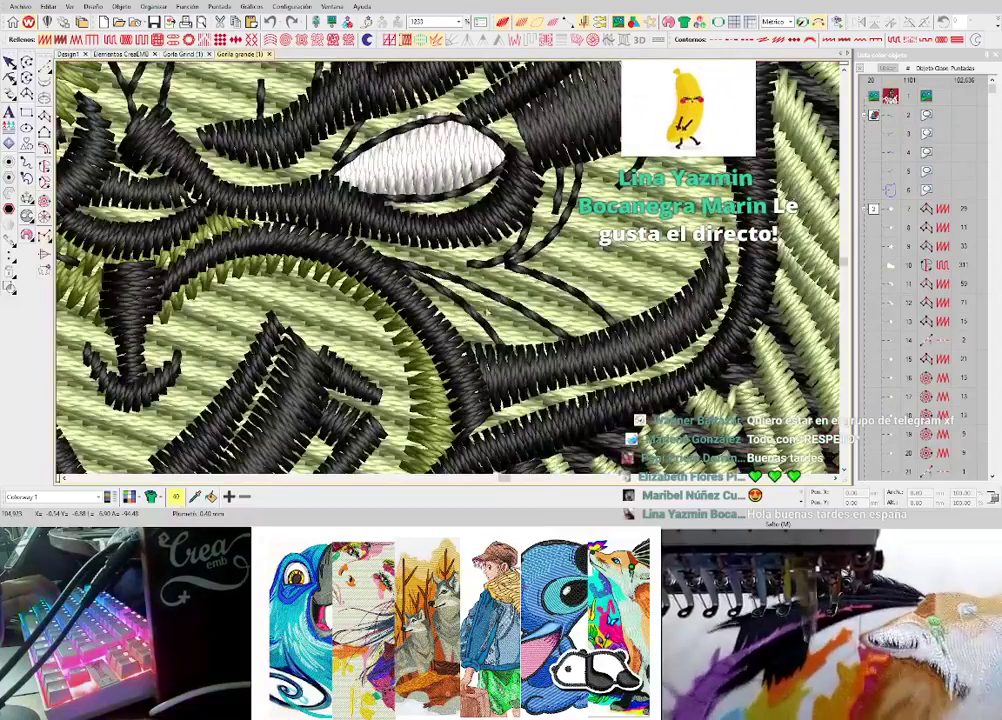
scroll(330, 210, down, 5)
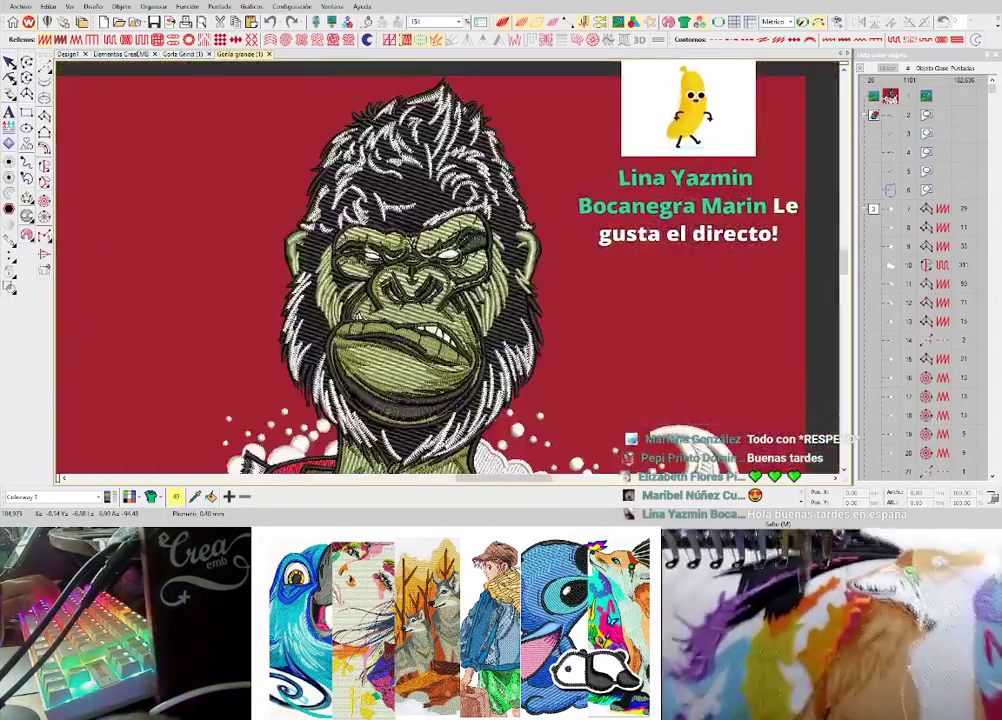
scroll(360, 218, down, 3)
scroll(456, 259, up, 4)
scroll(429, 278, up, 2)
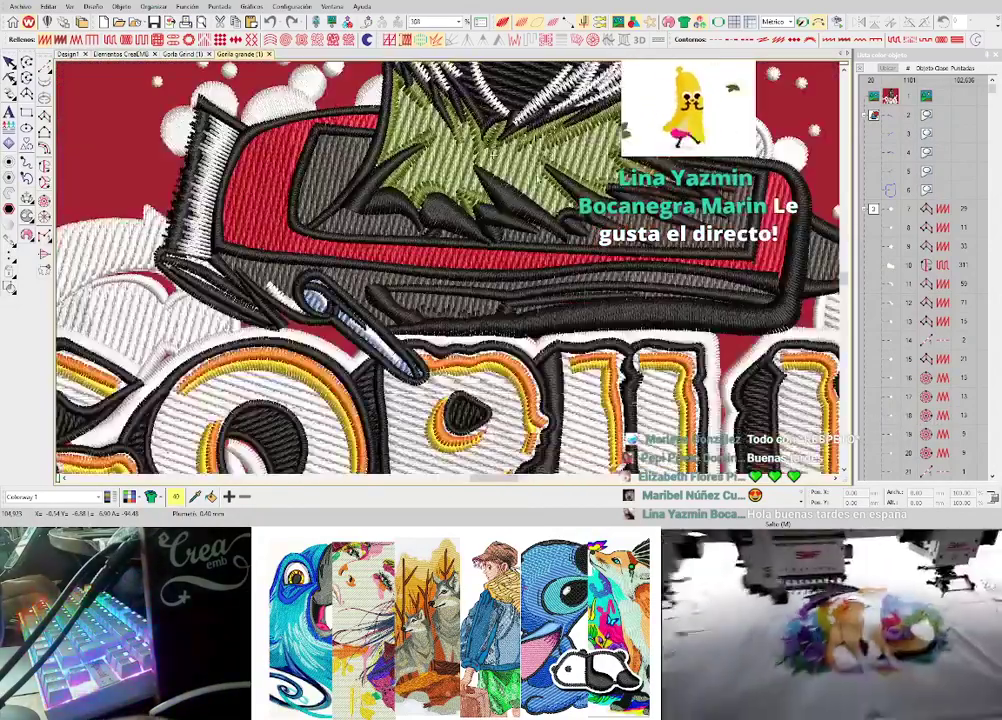
scroll(414, 259, down, 3)
scroll(414, 259, down, 2)
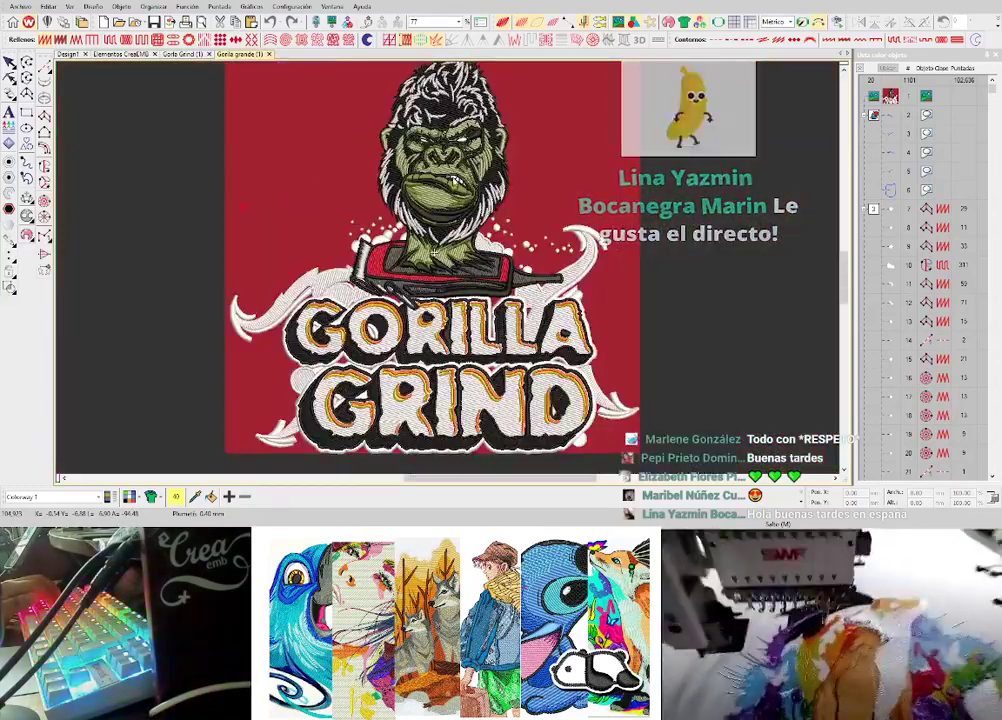
- Close both gorilla designs and show the blue character artwork behind the stitches in Design1
click(269, 55)
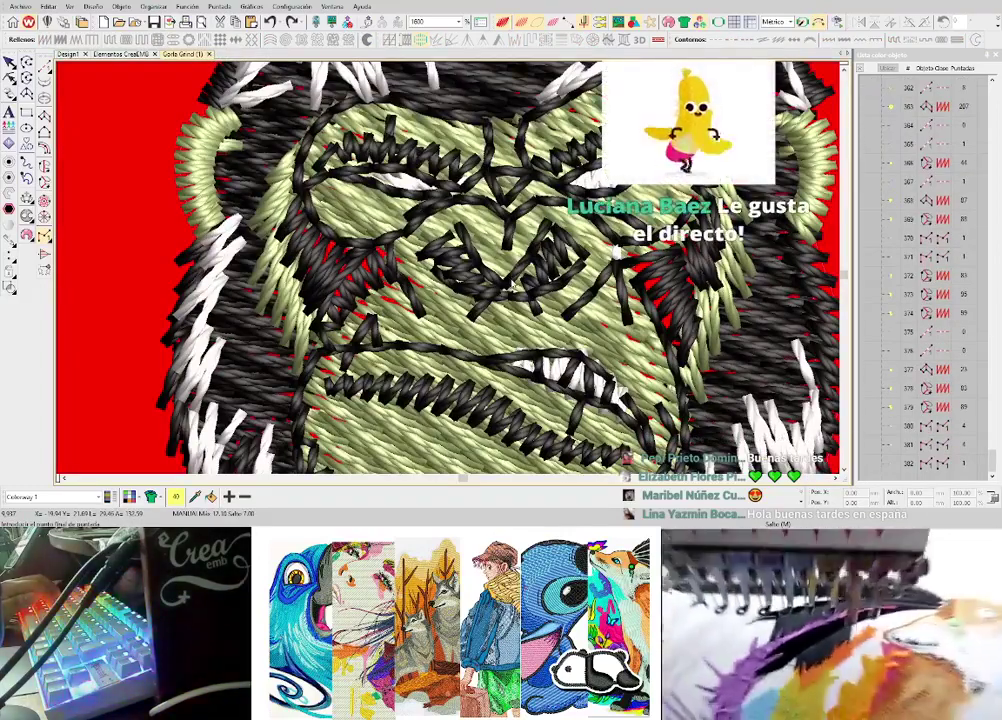
key(ctrl+F4)
key(d)
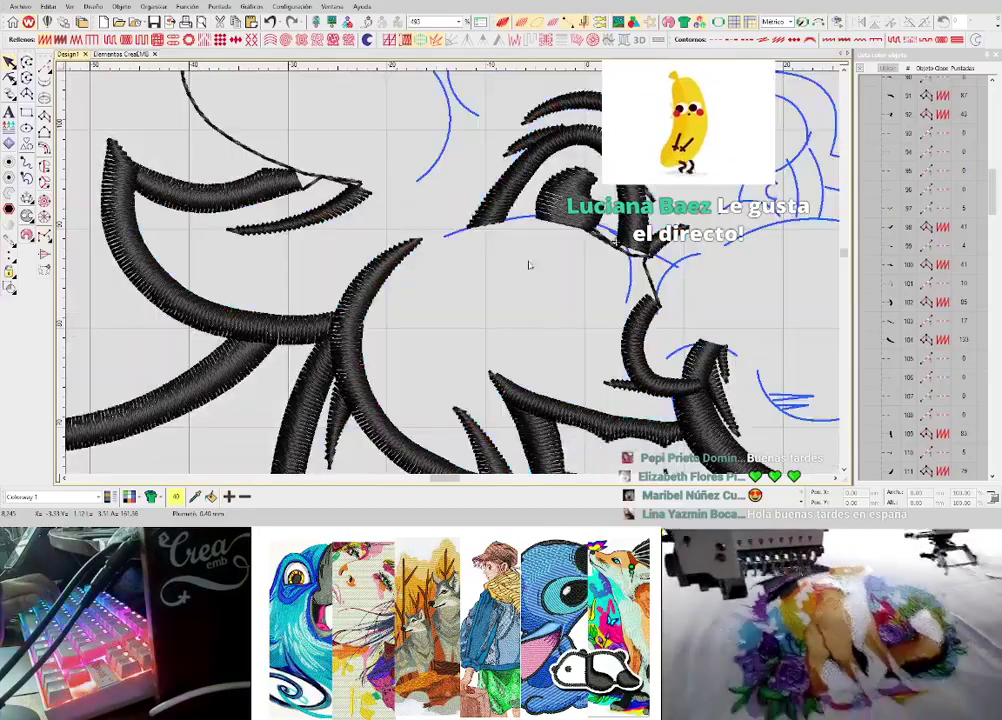
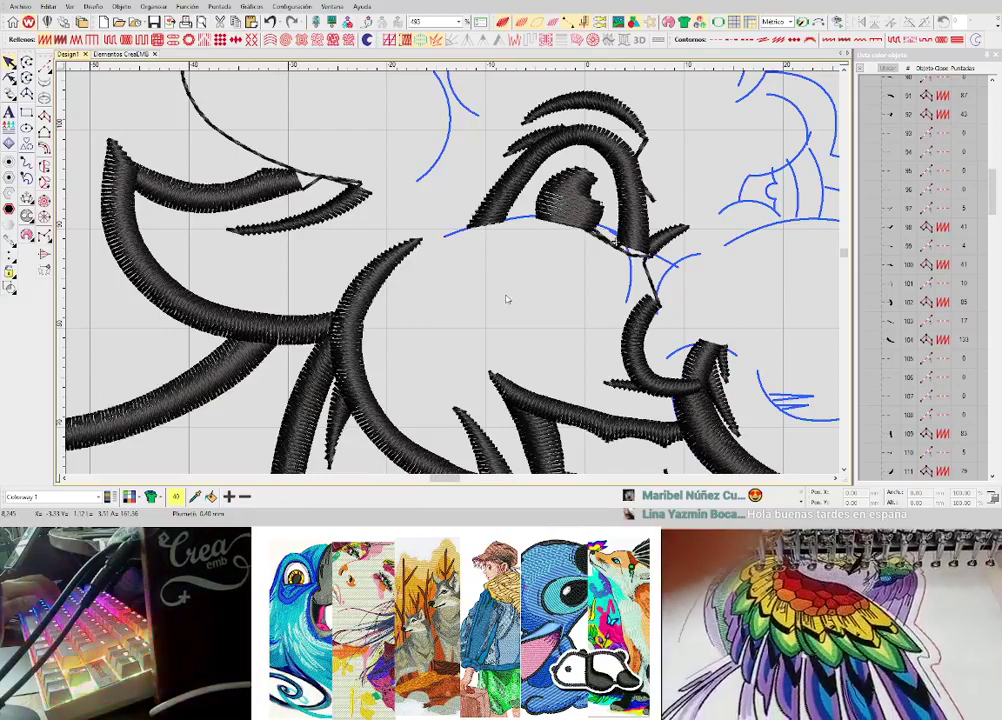
key(d)
key(d)
key(d)
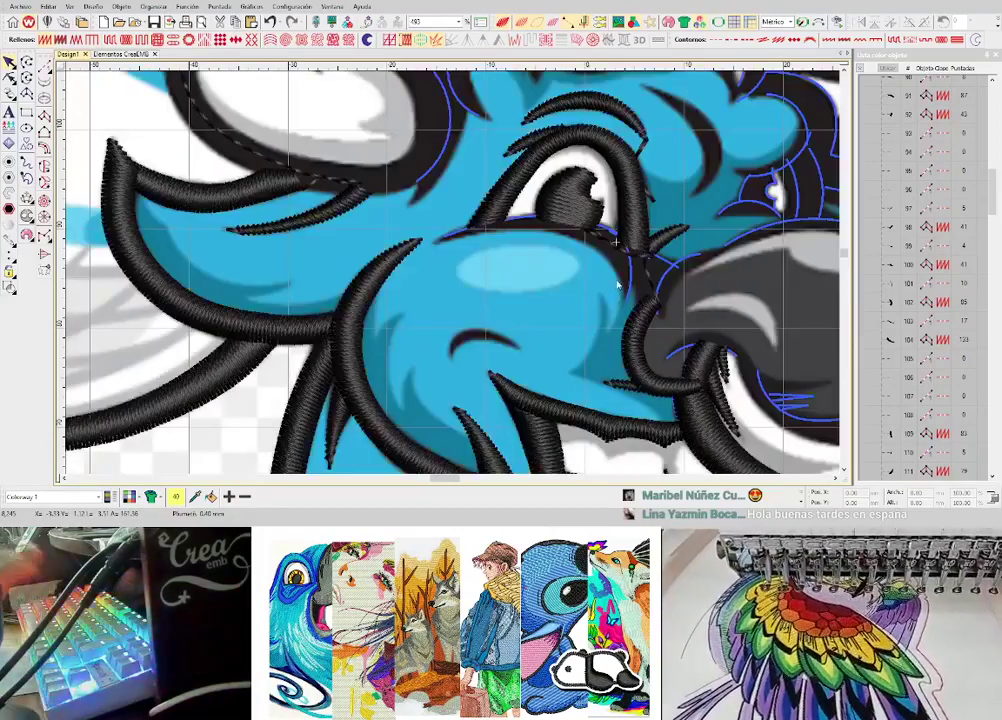
key(z)
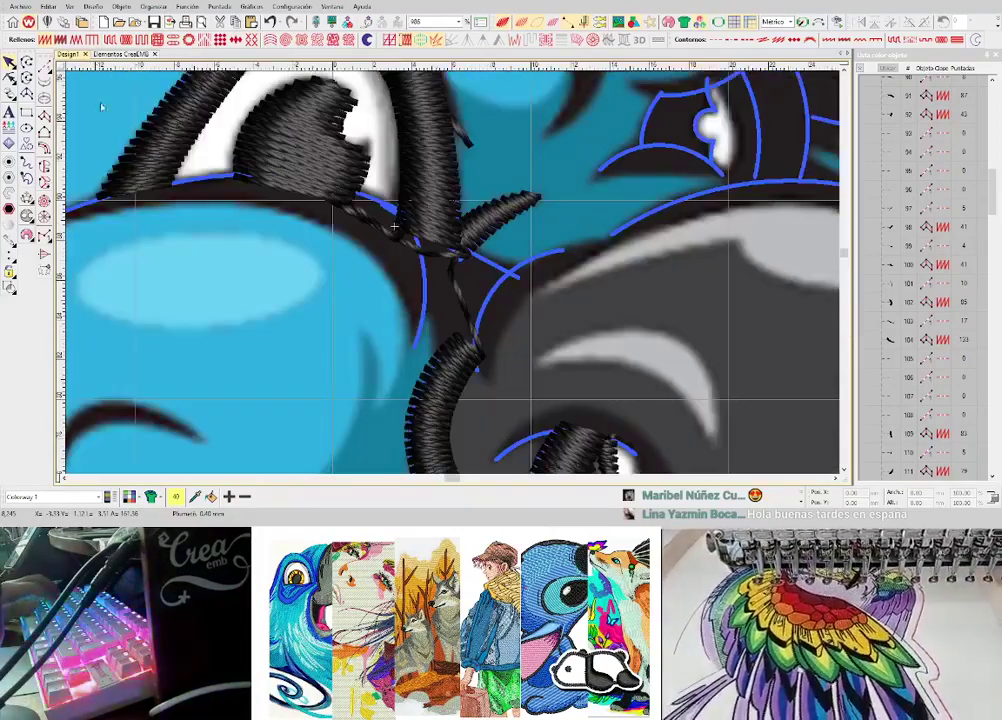
key(space)
click(411, 265)
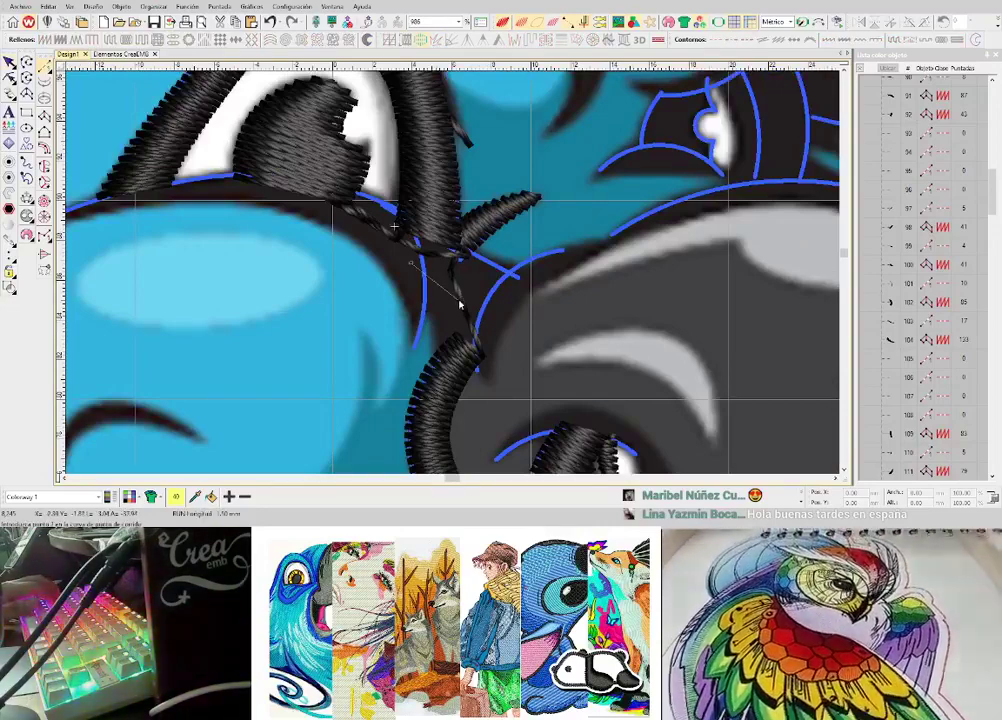
click(456, 299)
key(Return)
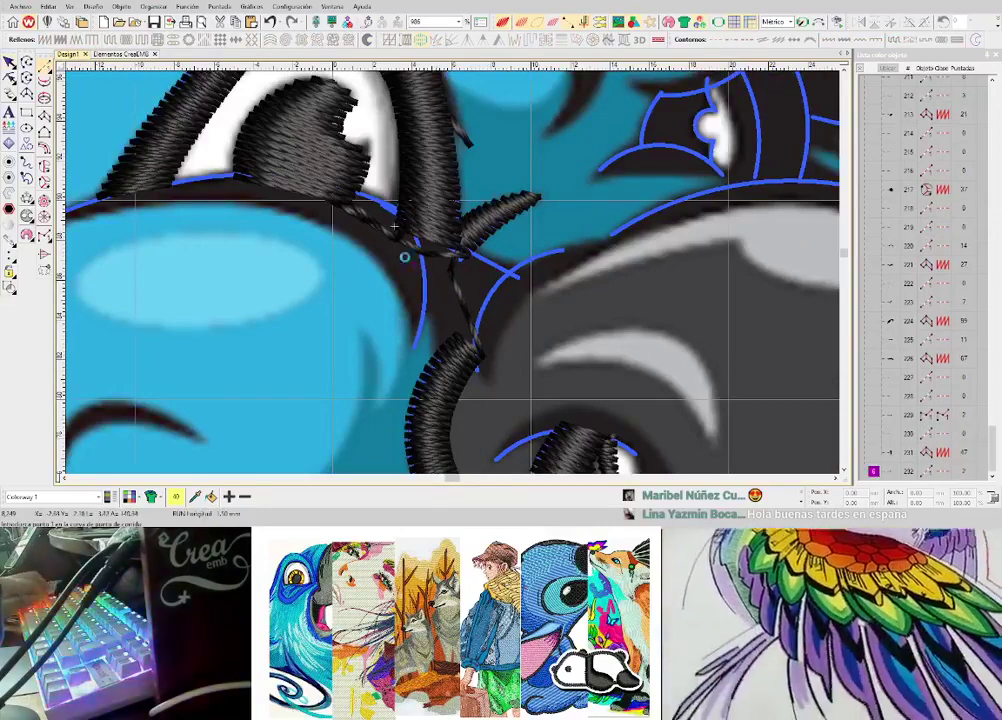
scroll(447, 265, up, 3)
scroll(447, 265, down, 3)
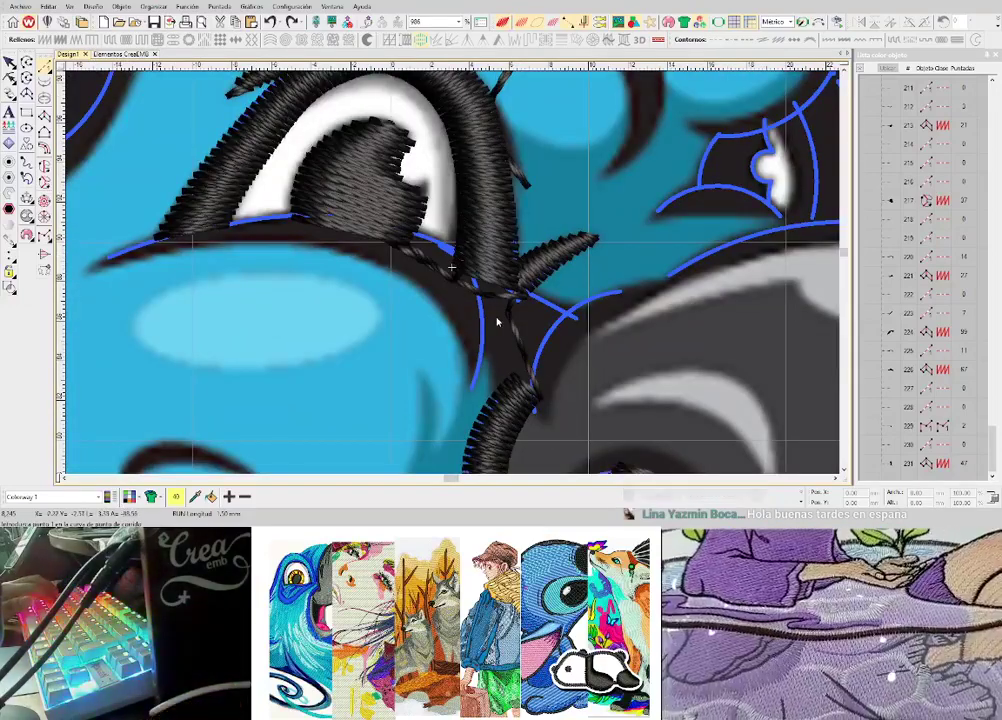
- Digitize a small tapered satin column over the black gap directly below the inner end of the eye outline
scroll(492, 325, up, 1)
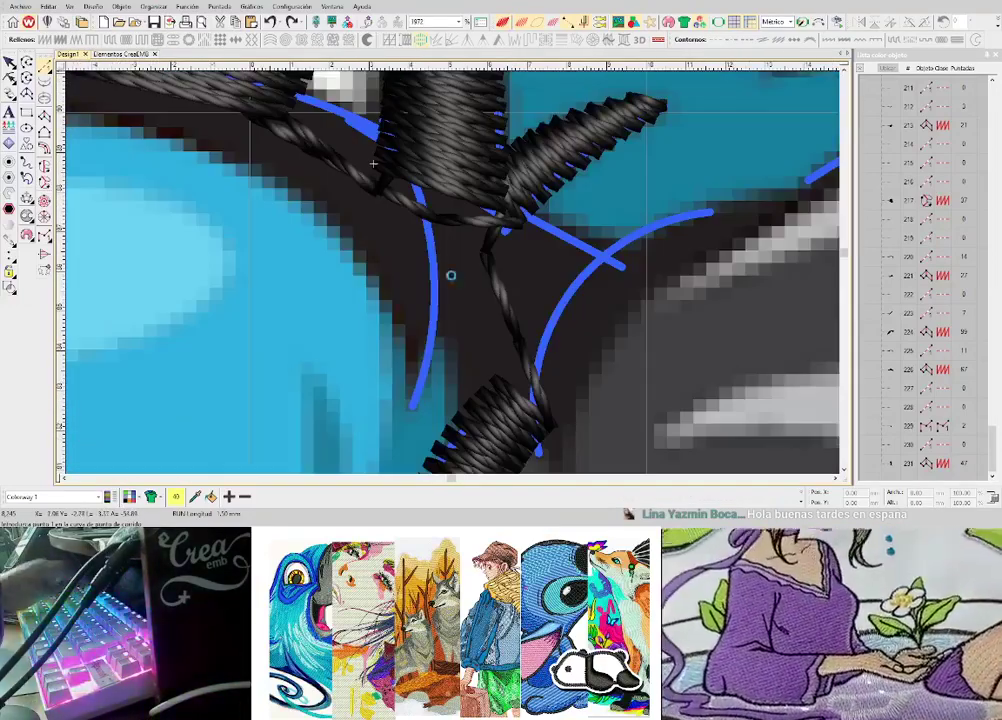
key(space)
click(437, 331)
click(505, 215)
click(391, 208)
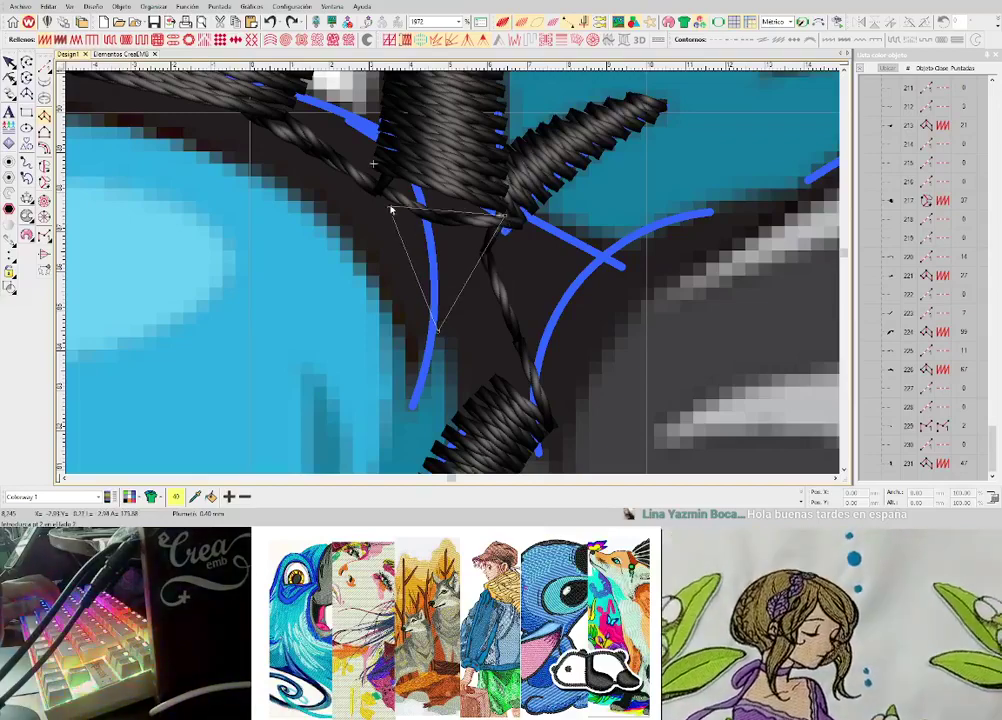
click(417, 163)
key(Return)
scroll(408, 185, down, 1)
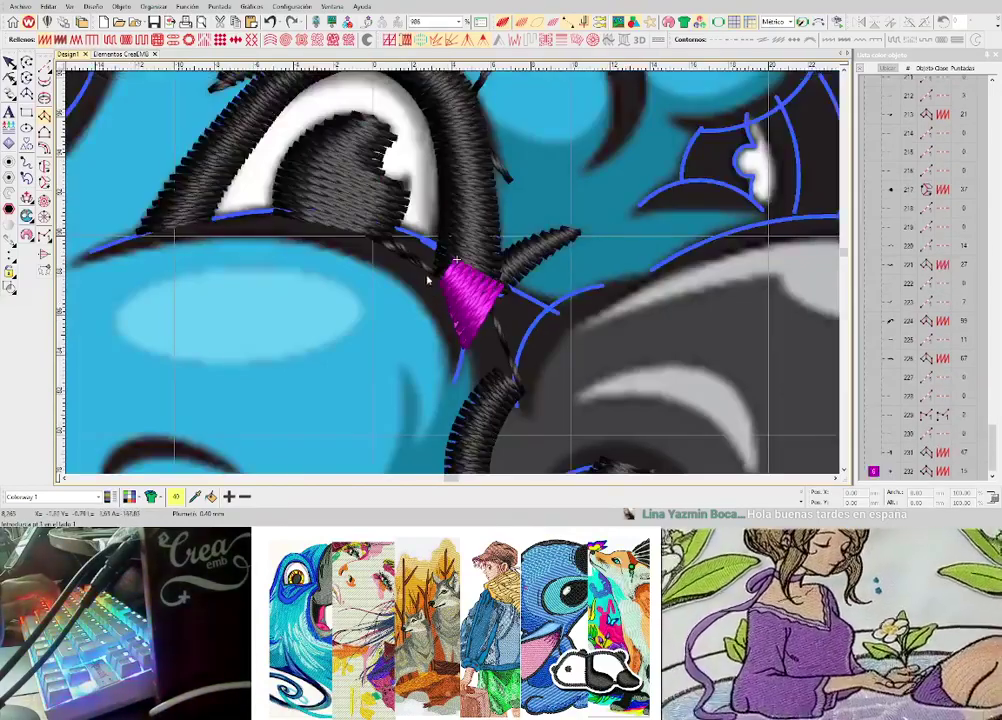
- Digitize a curved running stitch from beside the new satin column along the black line under the eye to its outer tip
key(space)
click(410, 261)
right_click(345, 235)
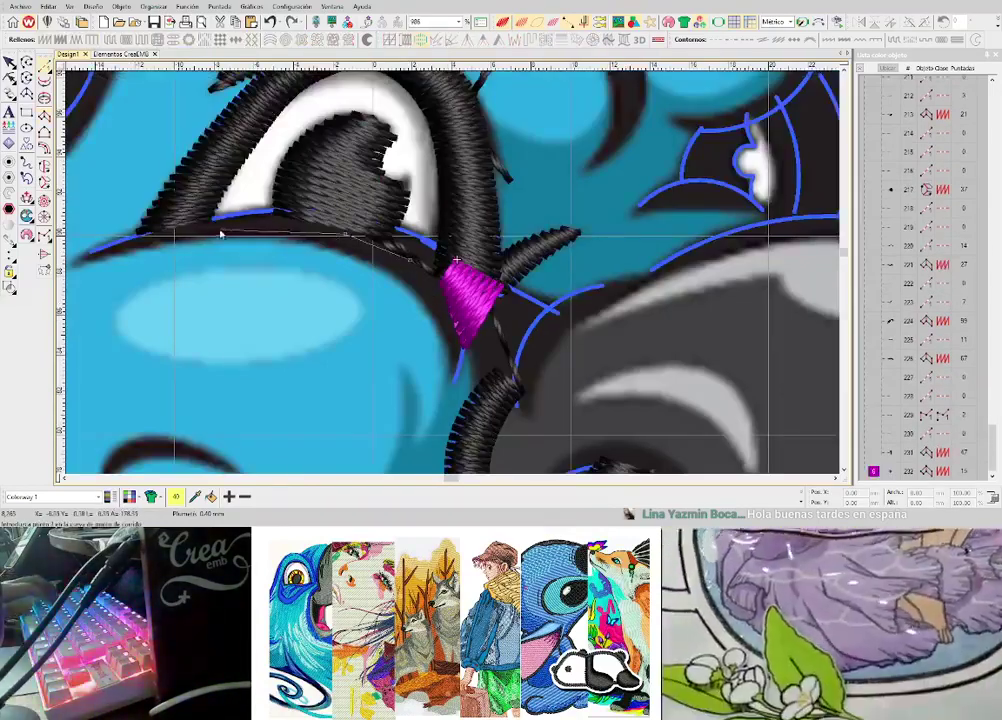
right_click(219, 228)
click(248, 270)
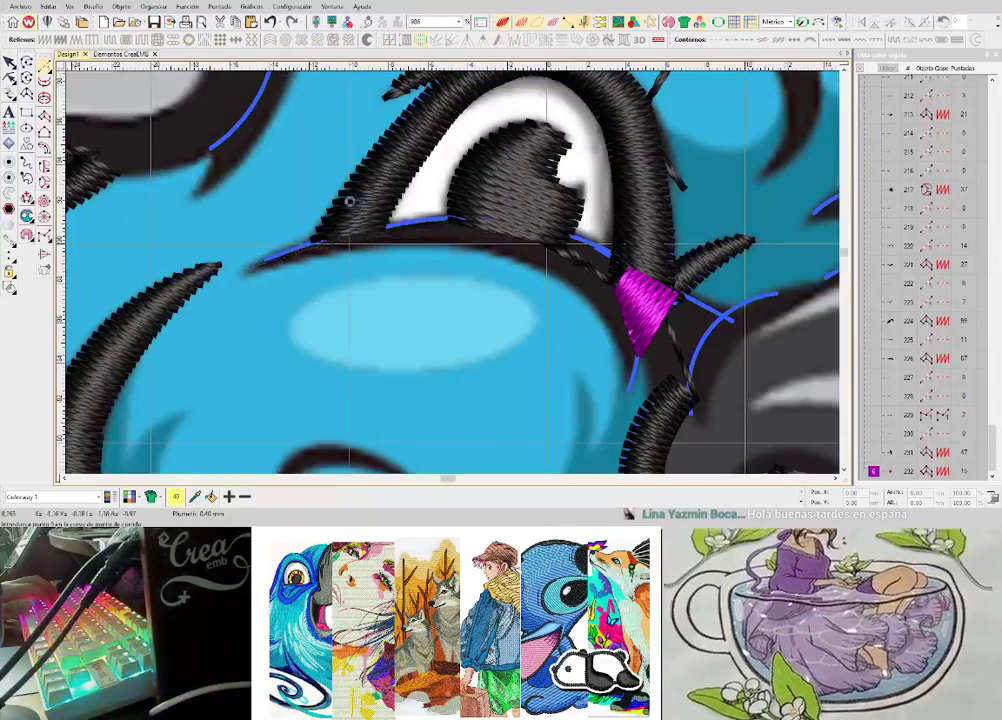
key(Return)
scroll(463, 290, up, 1)
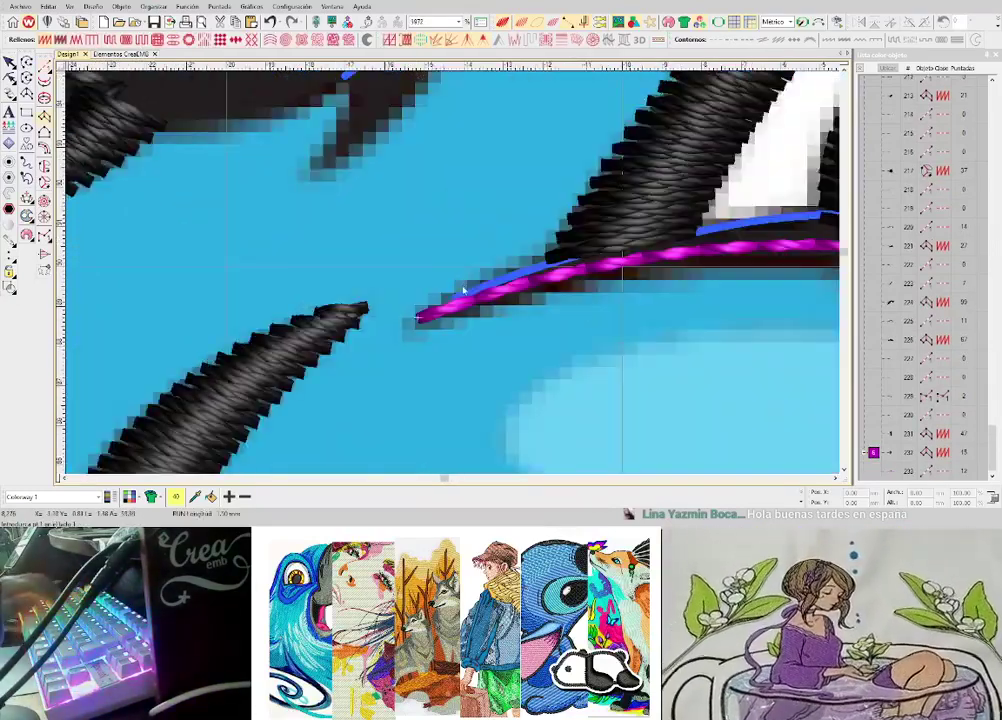
- Digitize a tapered satin column over the running stitch, along the black line under the eye and down around the cheek to a point
click(451, 295)
click(441, 322)
right_click(632, 236)
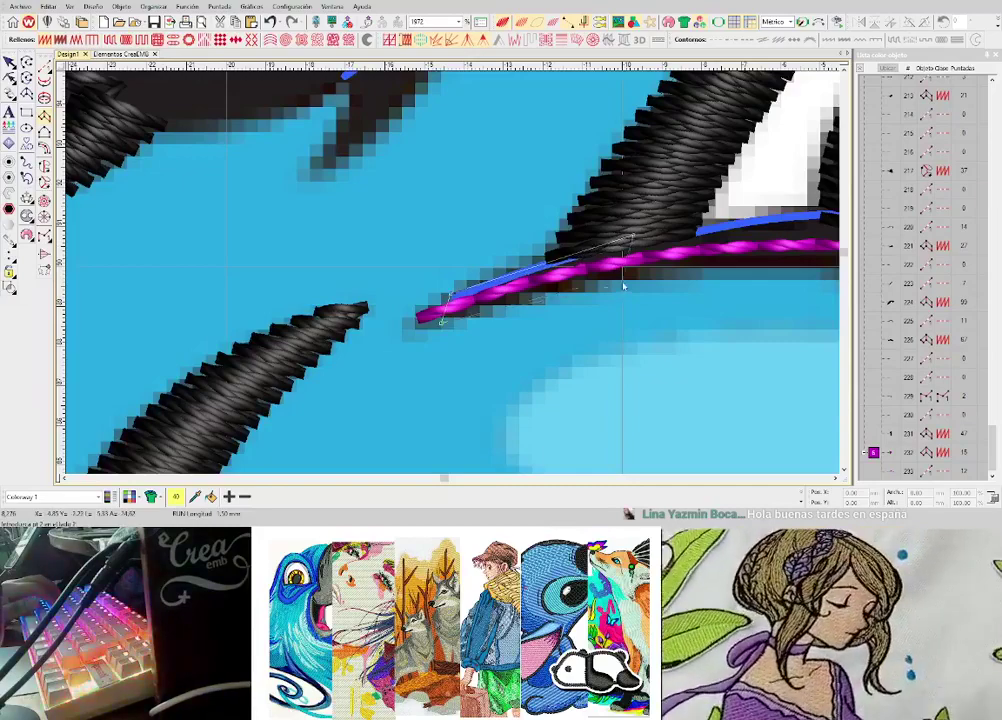
right_click(623, 282)
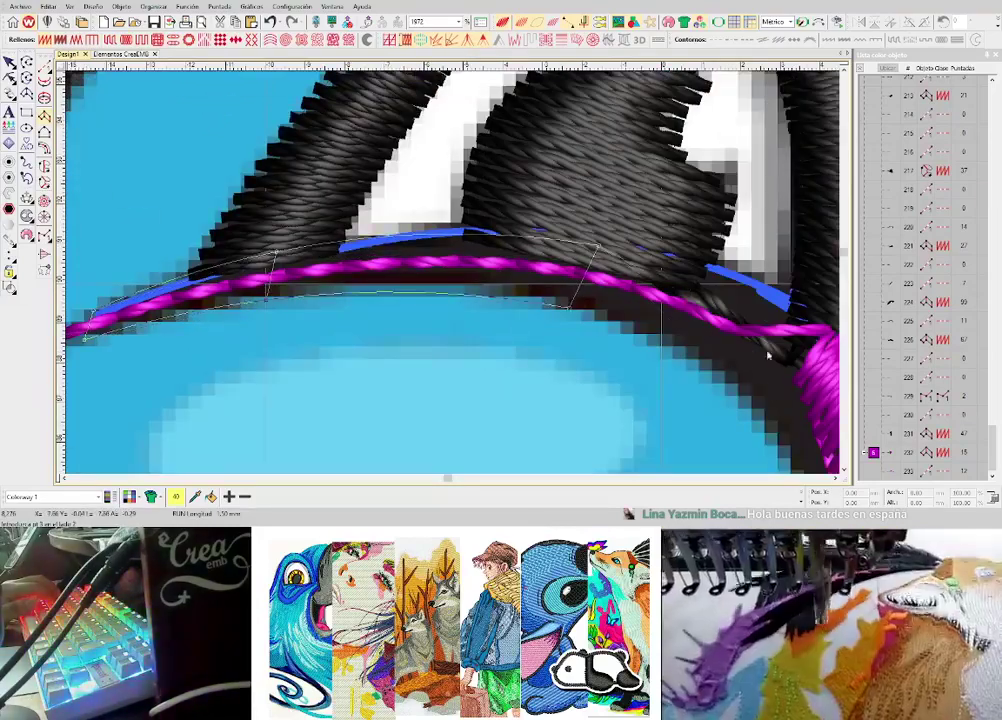
scroll(700, 320, down, 1)
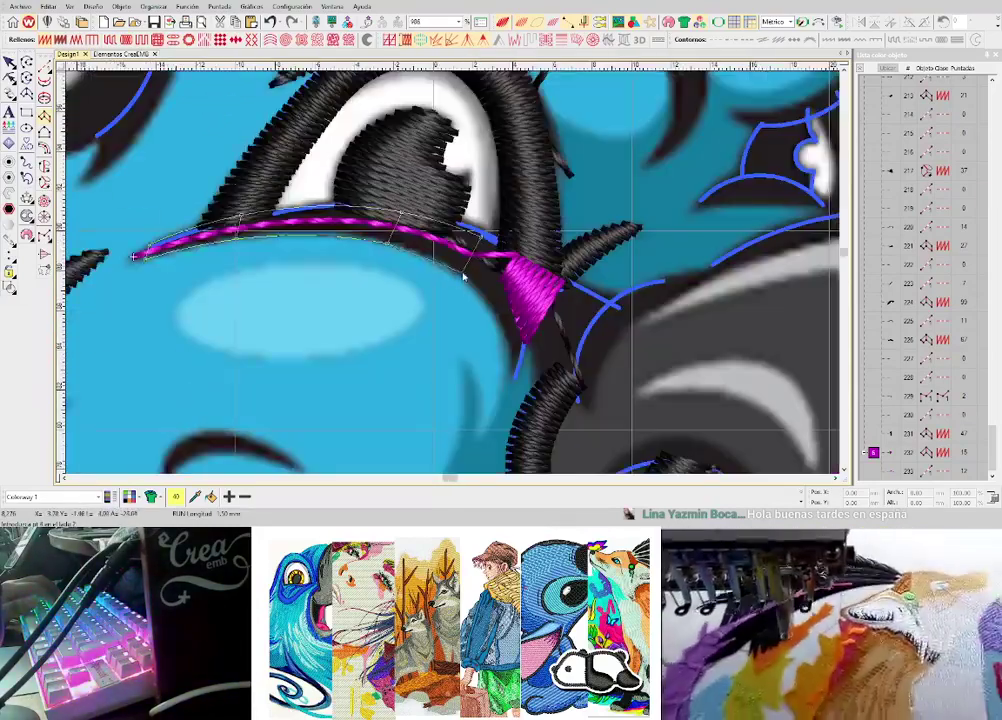
click(513, 373)
key(Return)
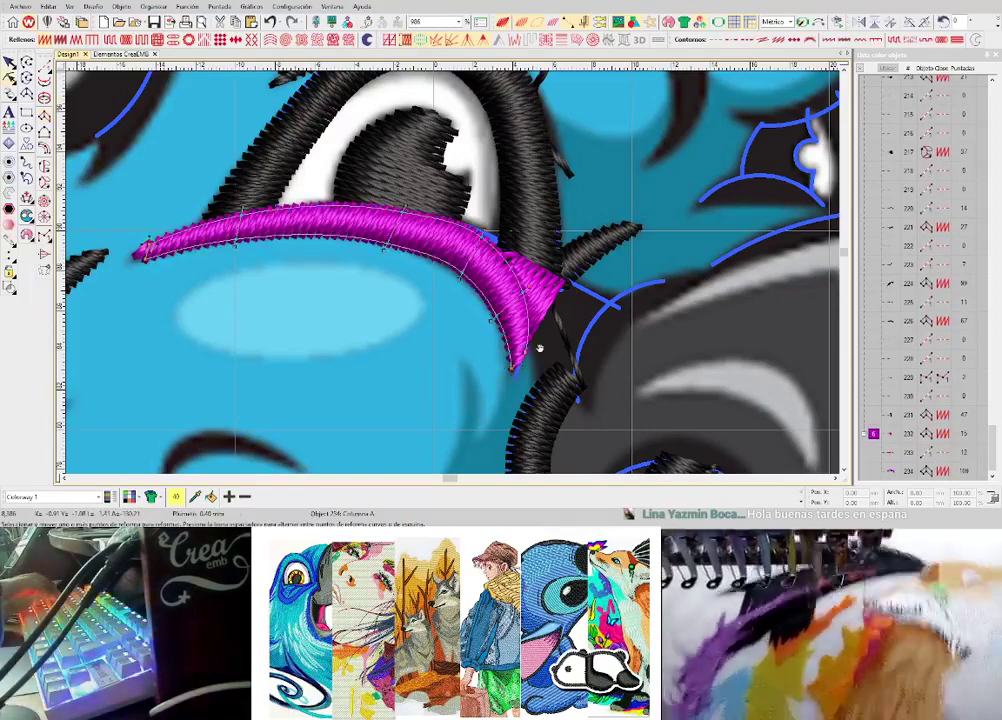
key(Escape)
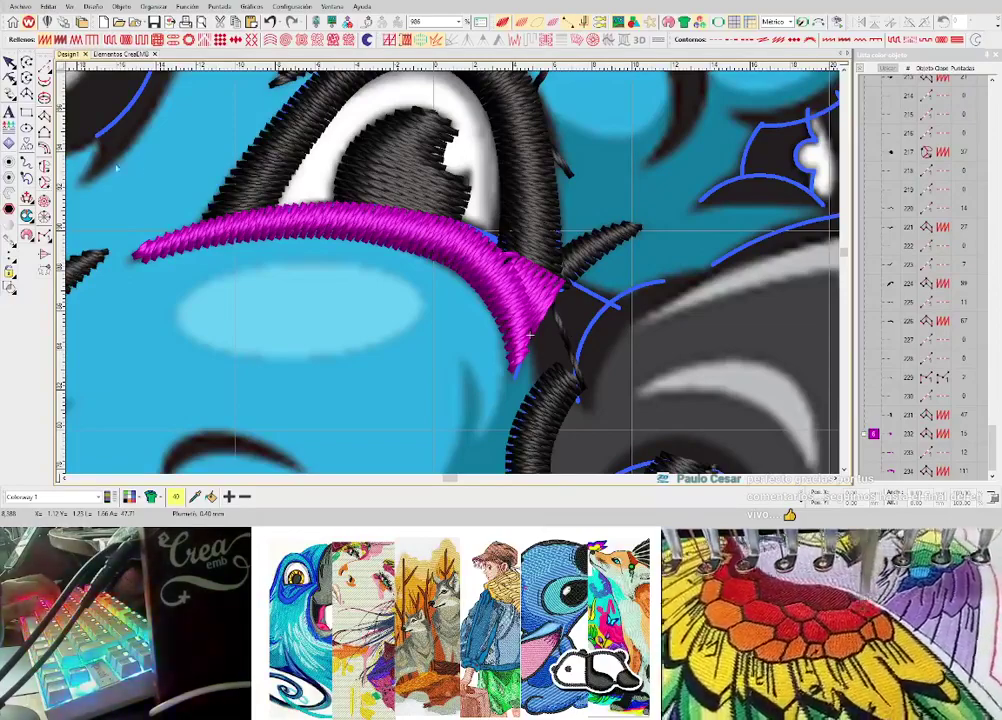
- Digitize a short satin column filling the black gap between the under-eye outline and the start of the dark nose
click(44, 117)
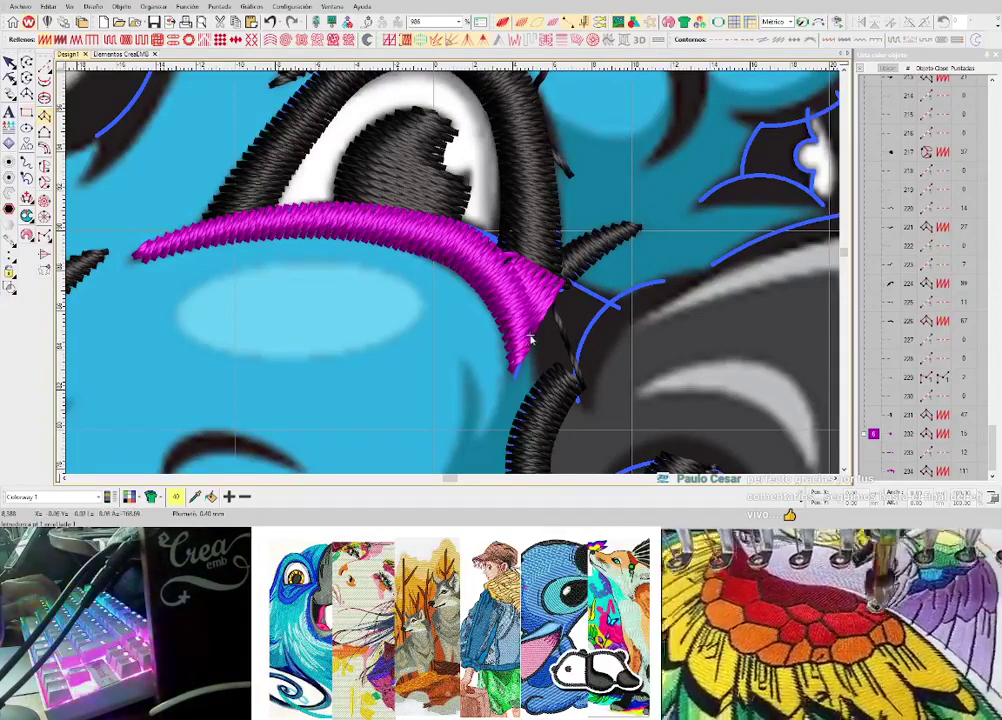
click(549, 374)
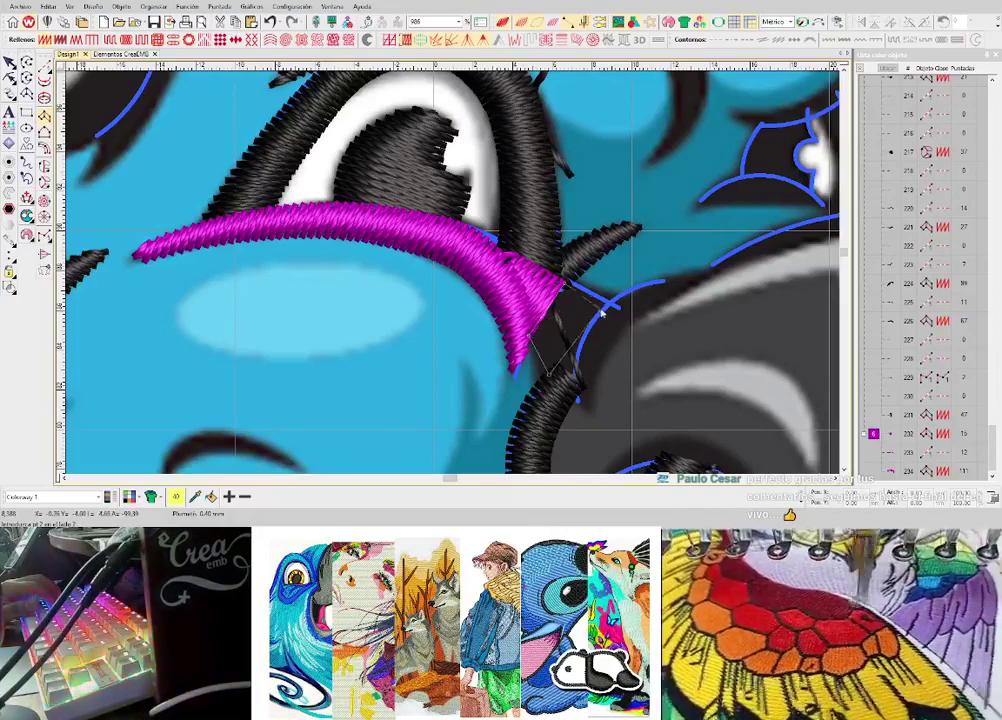
click(603, 297)
click(574, 375)
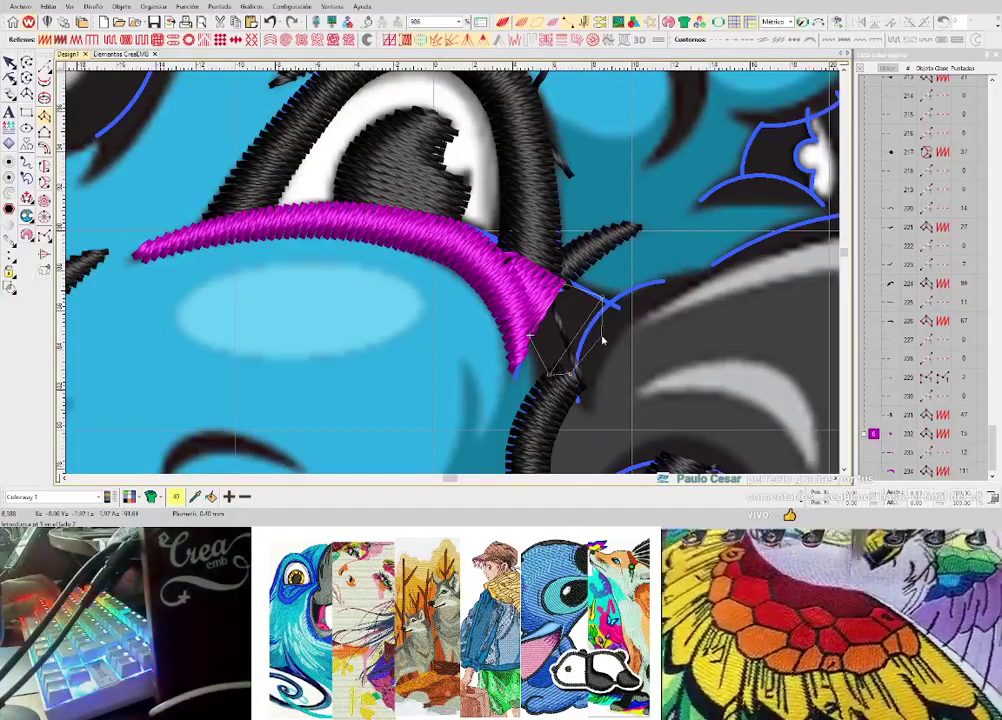
click(601, 333)
key(Return)
- Digitize a short running stitch from the gap-filling column down the black line at the nose's inner edge
scroll(602, 334, down, 1)
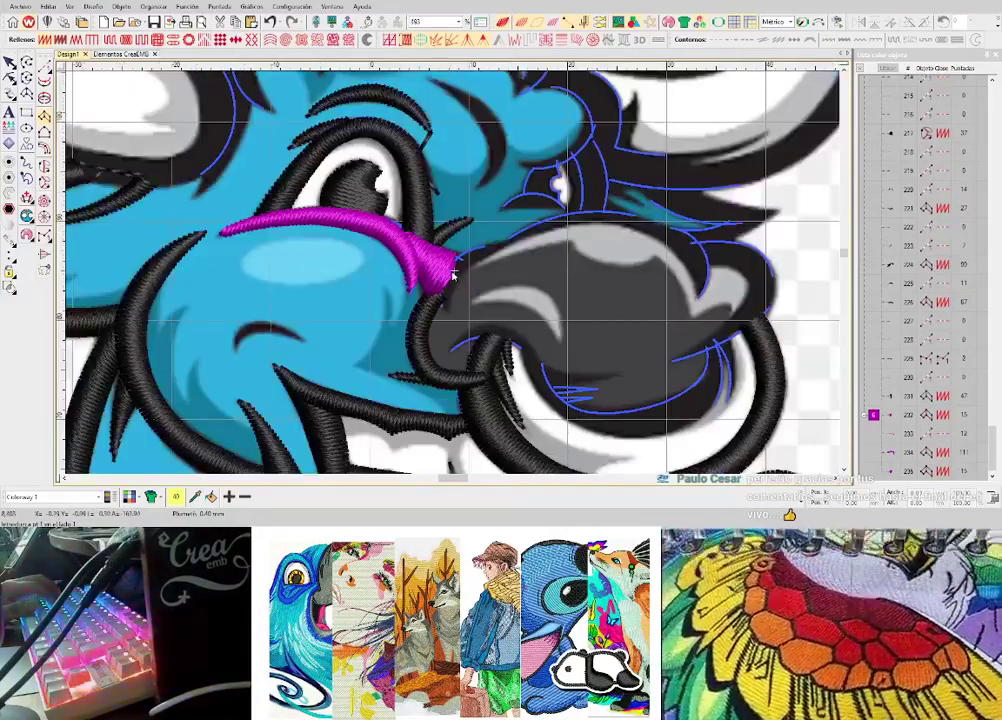
scroll(453, 276, up, 1)
scroll(455, 270, up, 3)
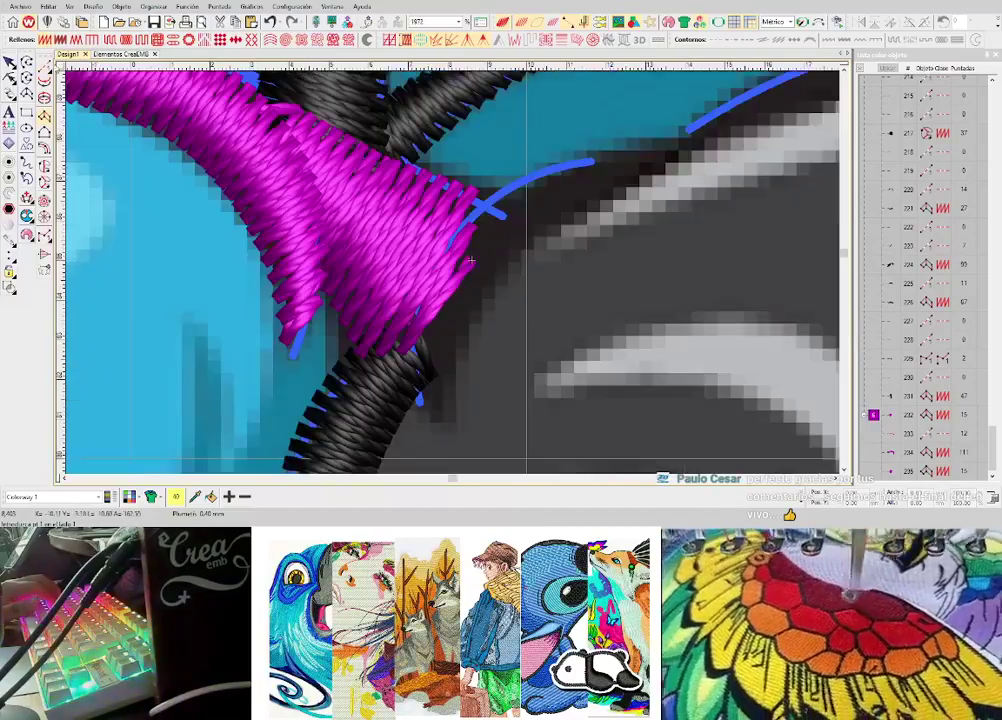
key(r)
click(440, 337)
click(438, 446)
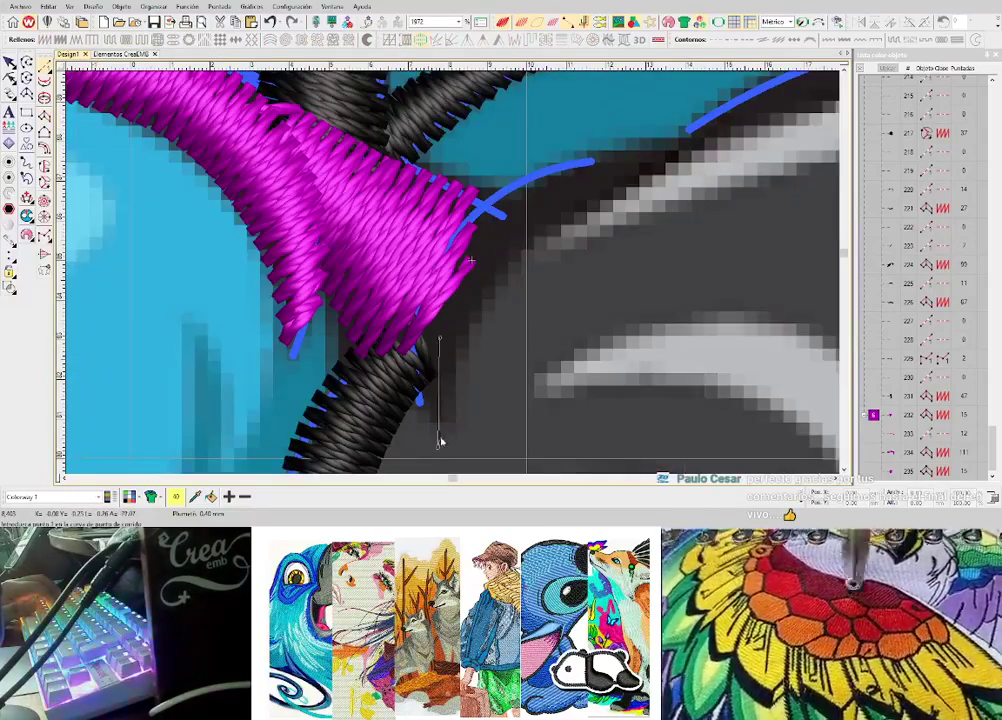
key(Return)
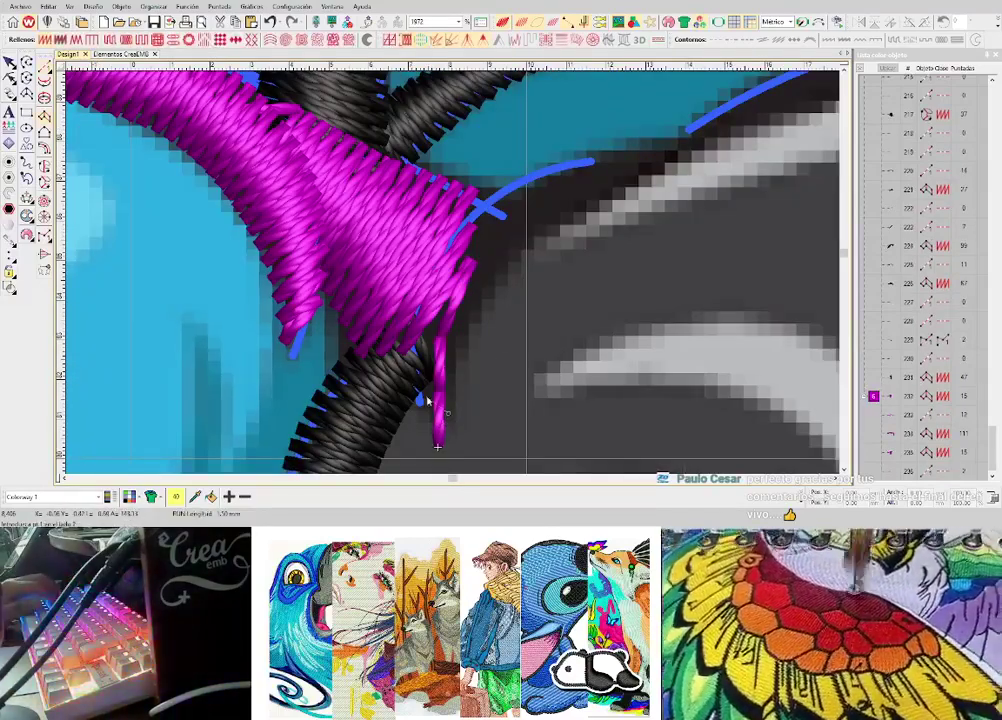
- Digitize a curved satin column from the tip of the running stitch along the nose's upper black outline to below the far eye
click(427, 397)
click(496, 288)
click(442, 251)
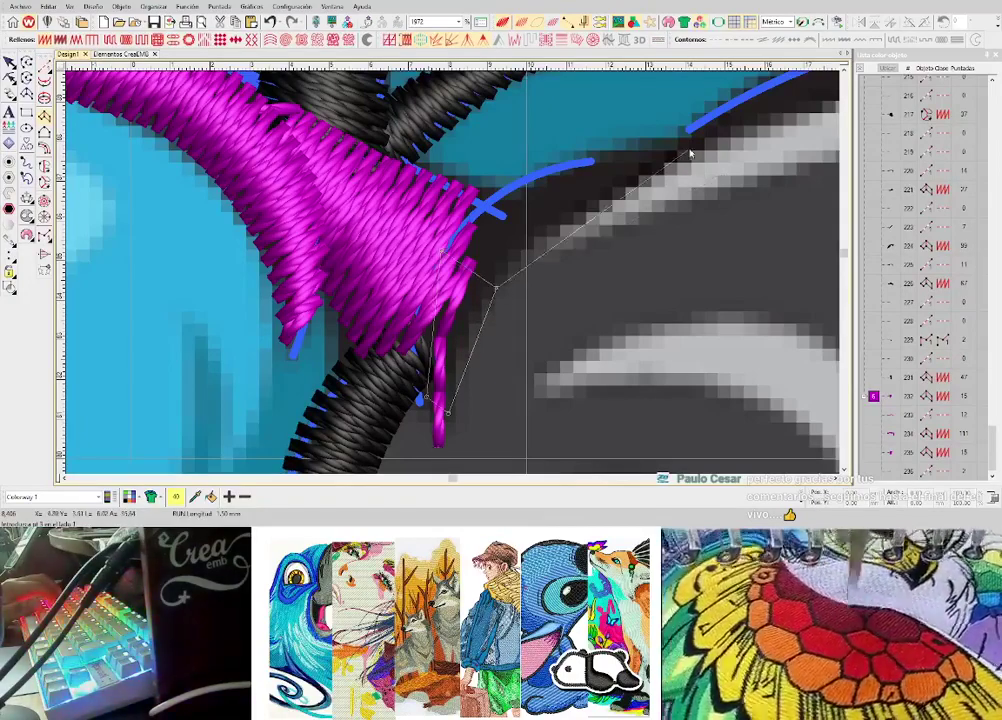
click(590, 206)
click(548, 168)
click(706, 161)
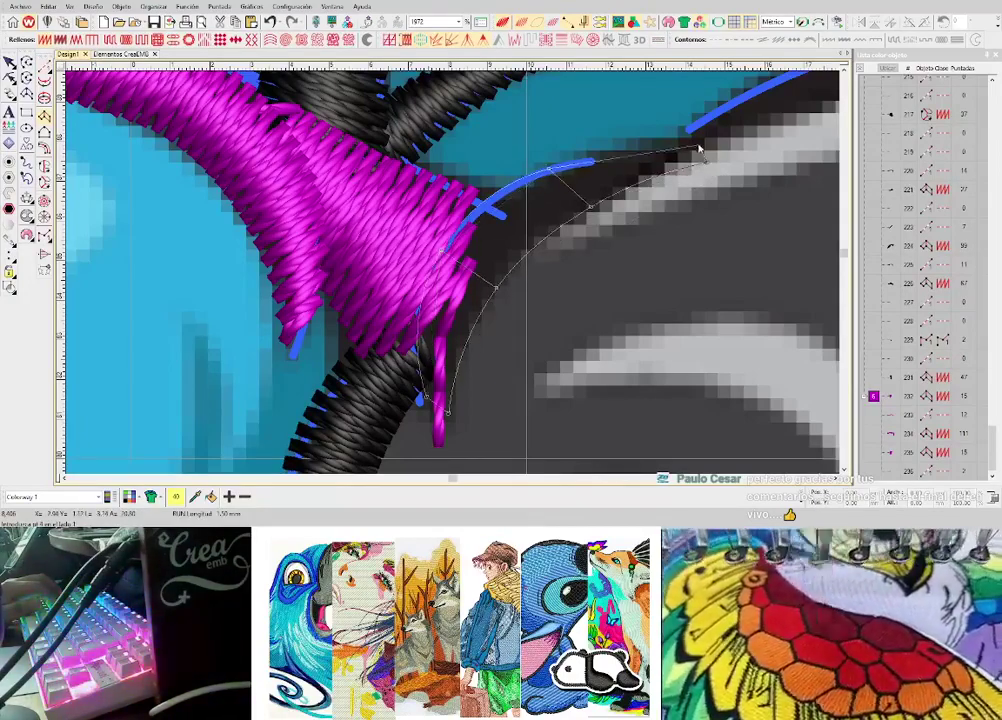
click(689, 131)
click(680, 190)
click(661, 151)
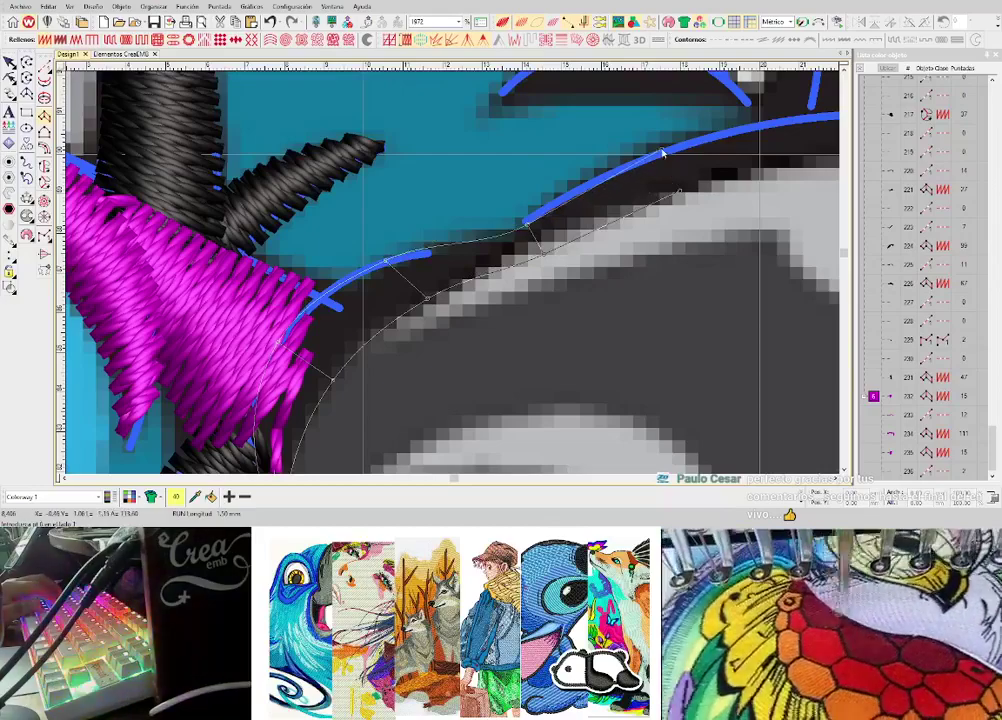
scroll(465, 273, down, 3)
scroll(452, 280, up, 2)
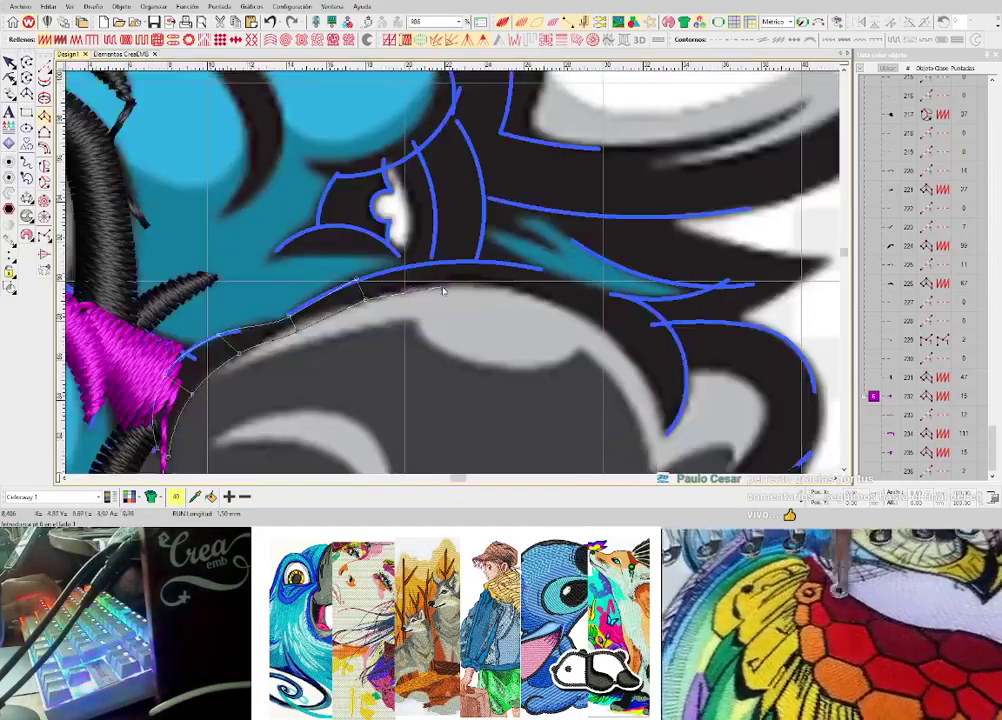
click(436, 266)
key(Return)
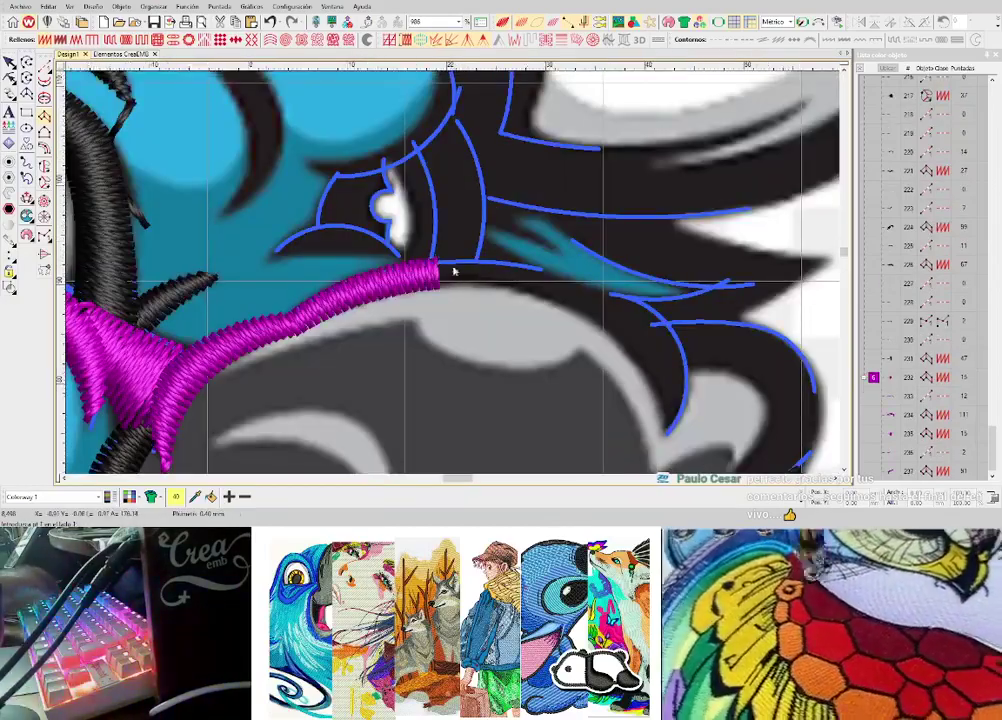
- Reshape the nose outline column by moving a node at its lower tip slightly outward
scroll(453, 270, down, 2)
scroll(434, 295, up, 2)
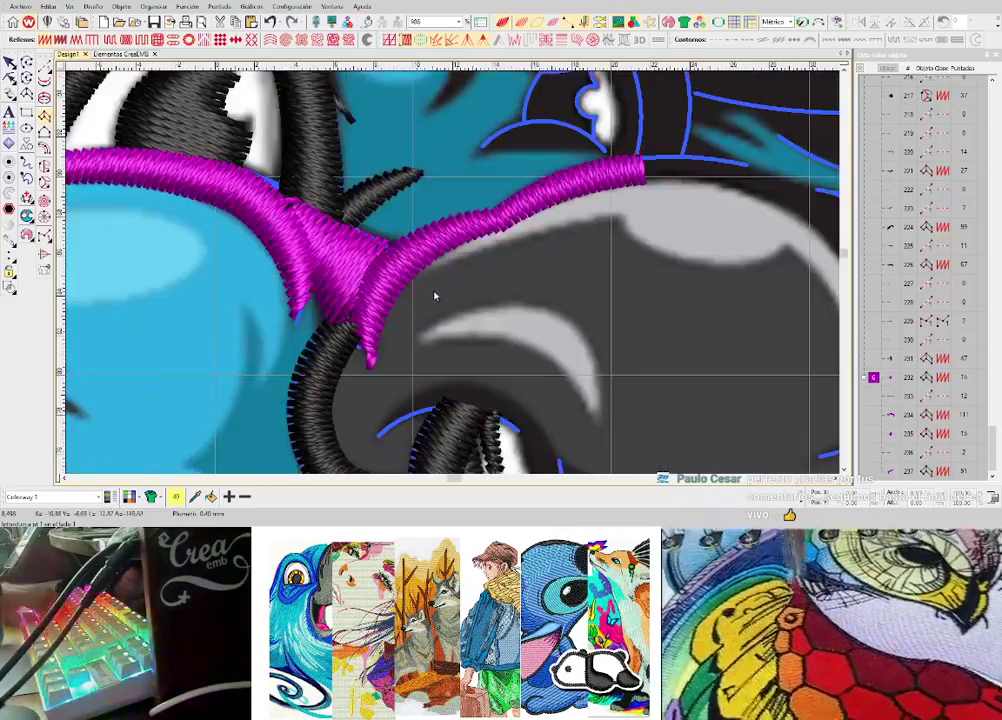
key(h)
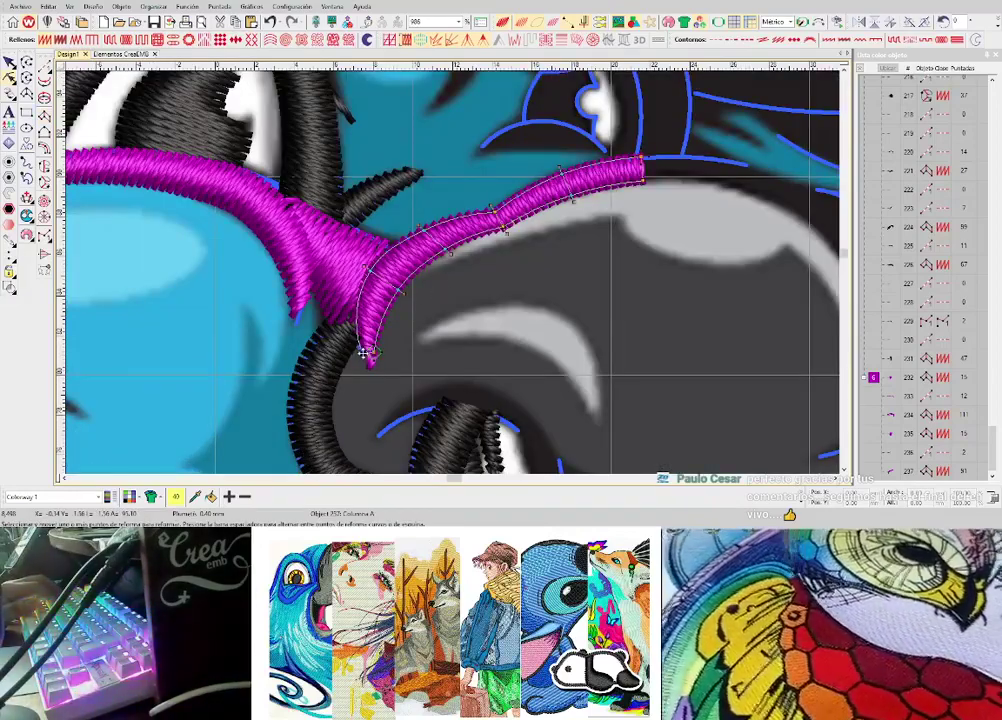
scroll(368, 350, up, 1)
drag(456, 272, 437, 281)
key(Escape)
scroll(530, 259, down, 1)
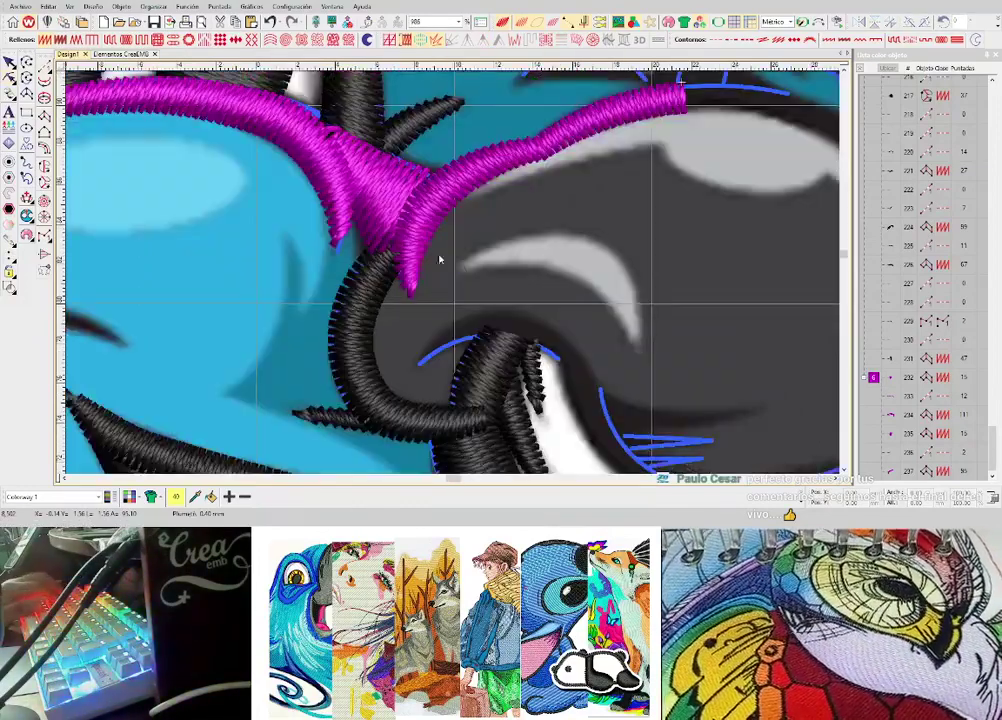
- Digitize a running stitch from the end of the nose outline column up and along the dark streak in the teal area beside the far eye
scroll(665, 95, down, 1)
scroll(454, 242, up, 1)
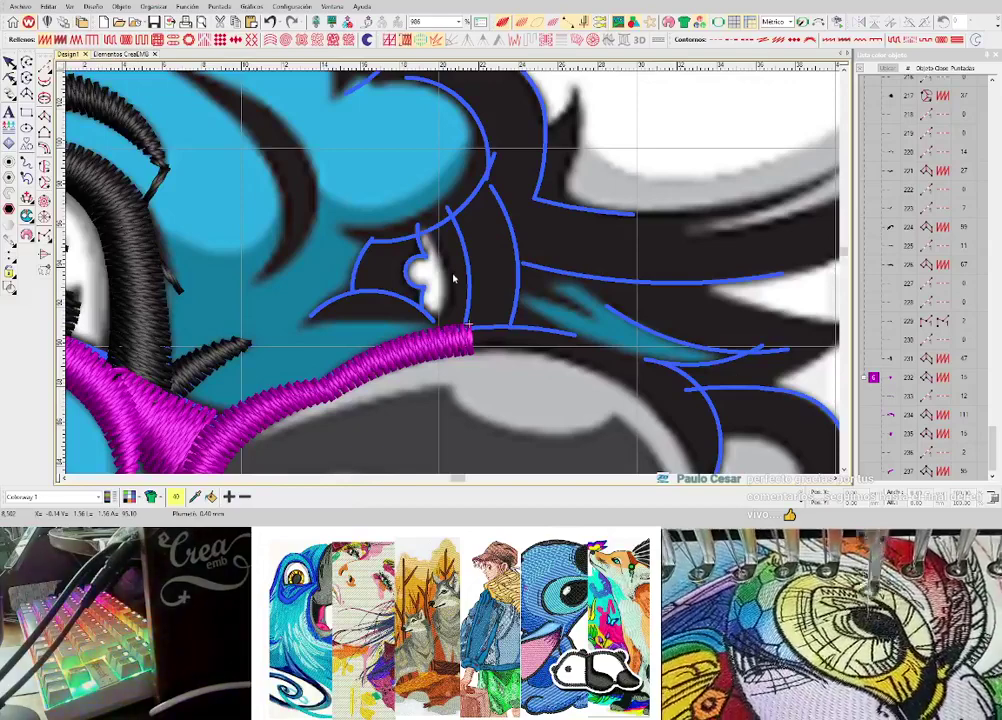
scroll(505, 302, up, 1)
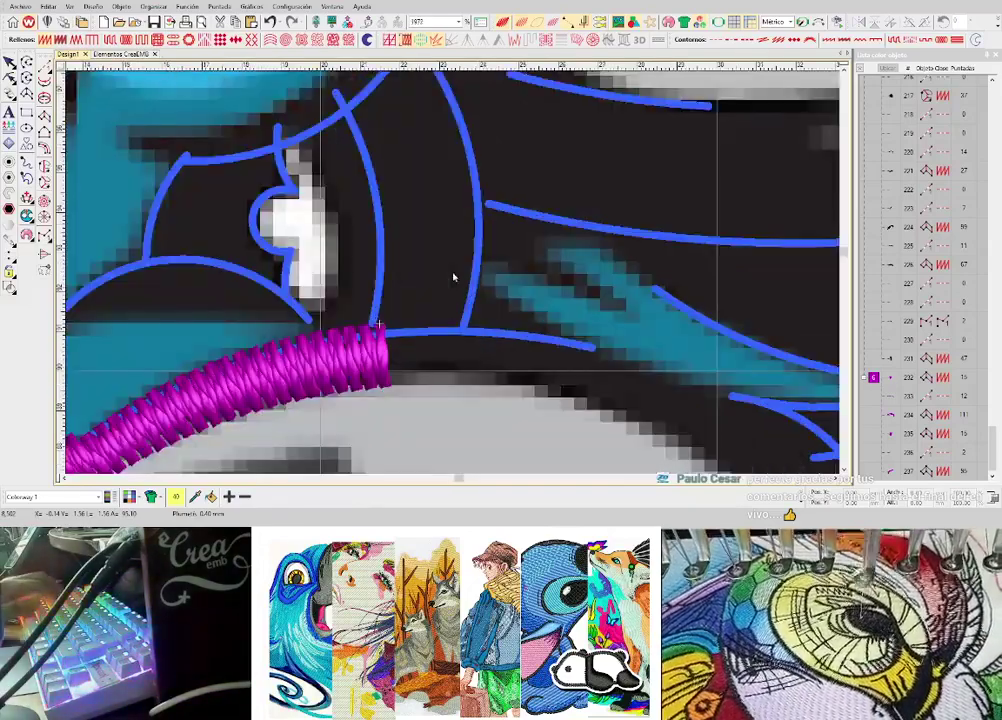
click(471, 222)
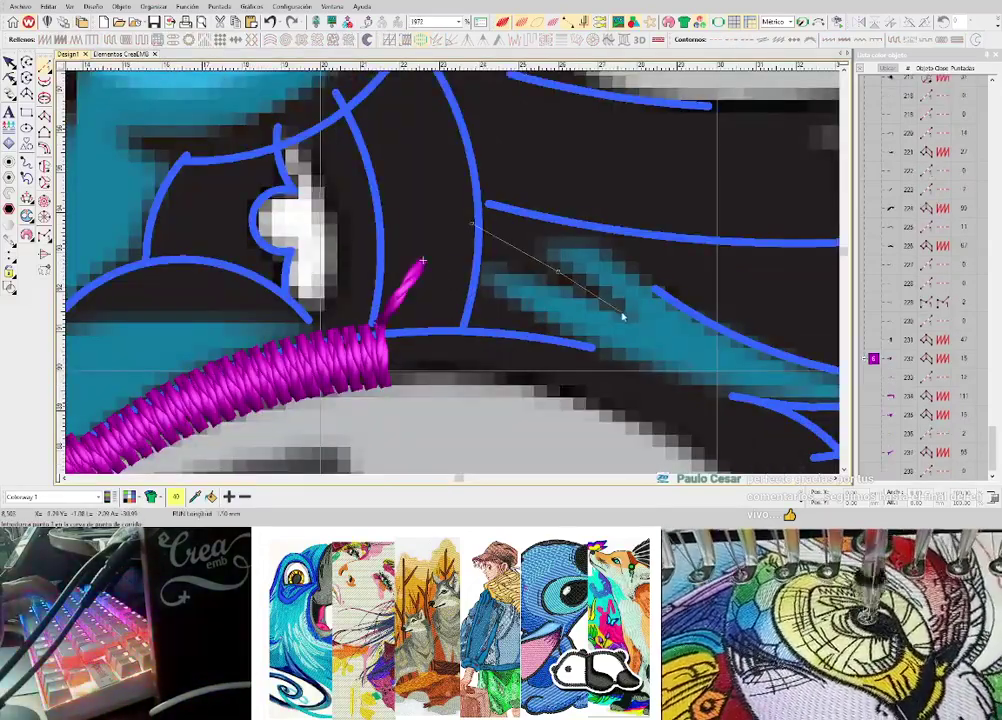
click(616, 311)
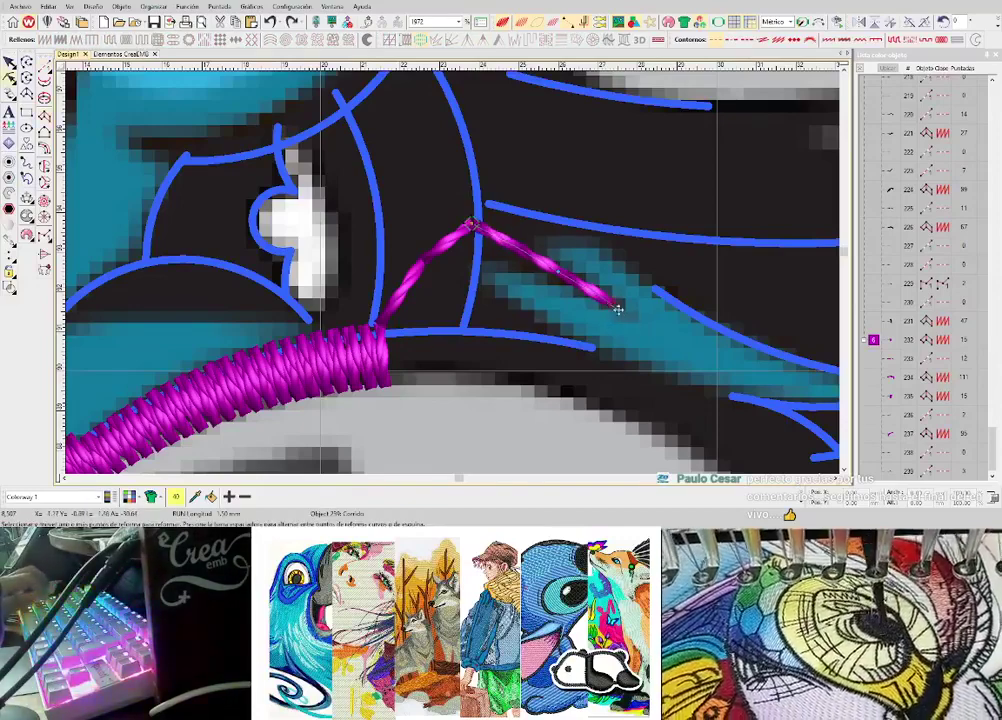
key(space)
- Digitize a narrow tapered satin column back over the running stitch along the dark streak in the teal area
click(597, 307)
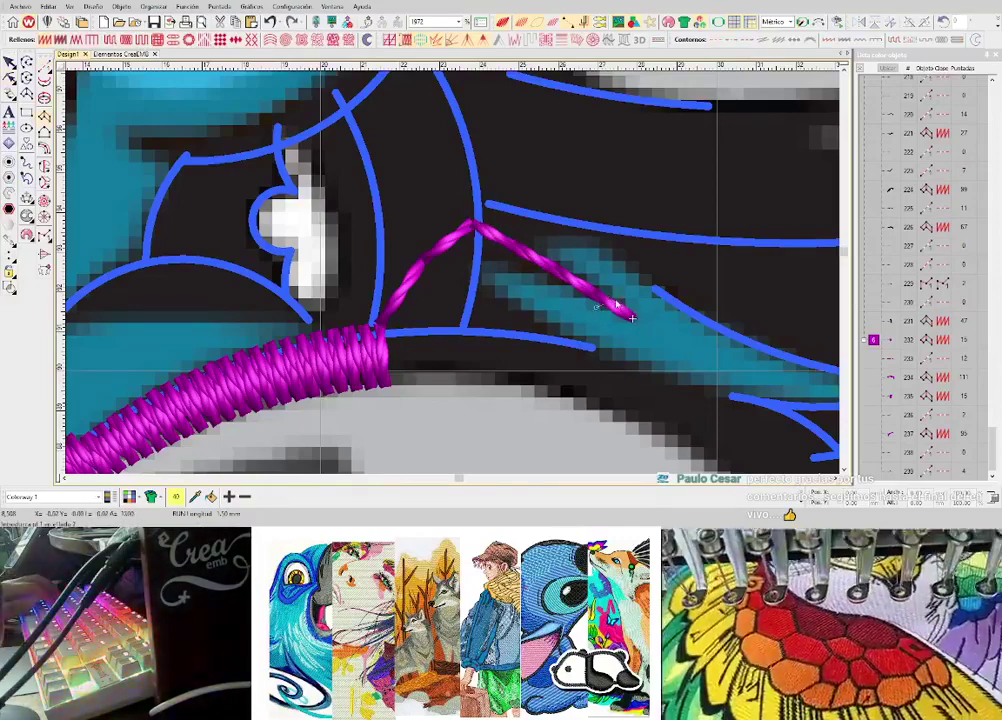
click(624, 298)
scroll(425, 295, down, 4)
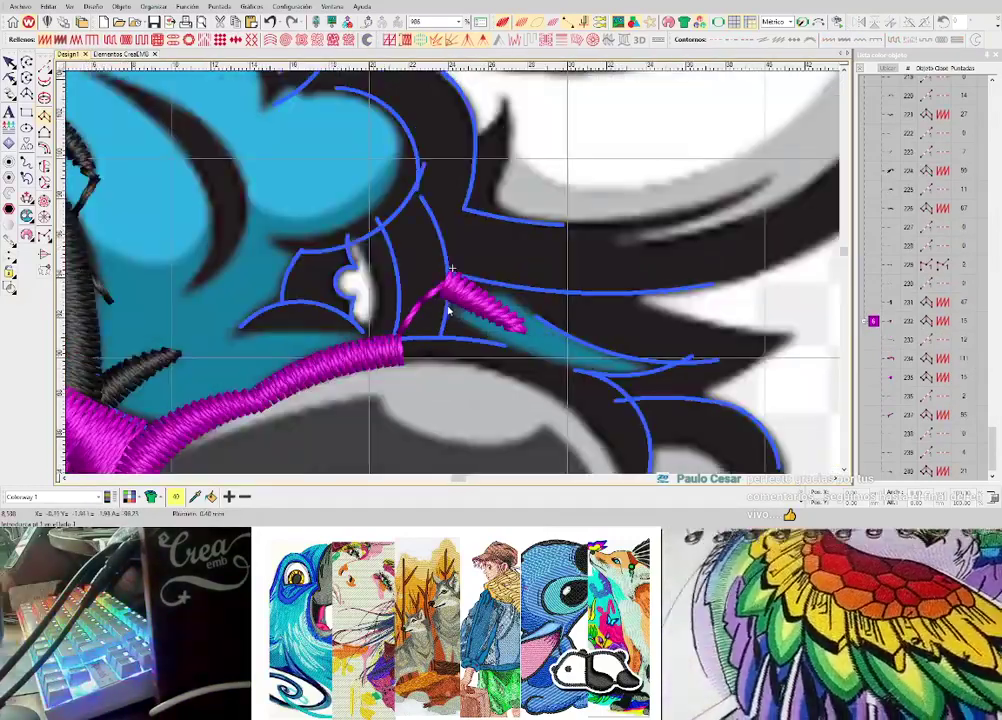
scroll(412, 292, down, 3)
scroll(424, 278, up, 3)
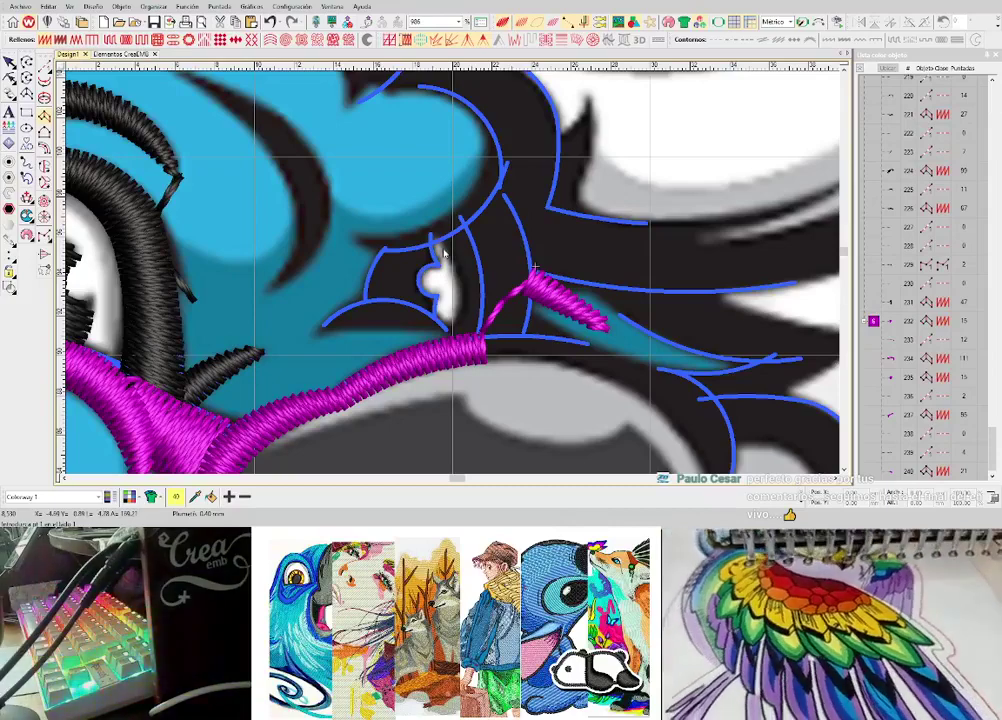
scroll(450, 265, down, 3)
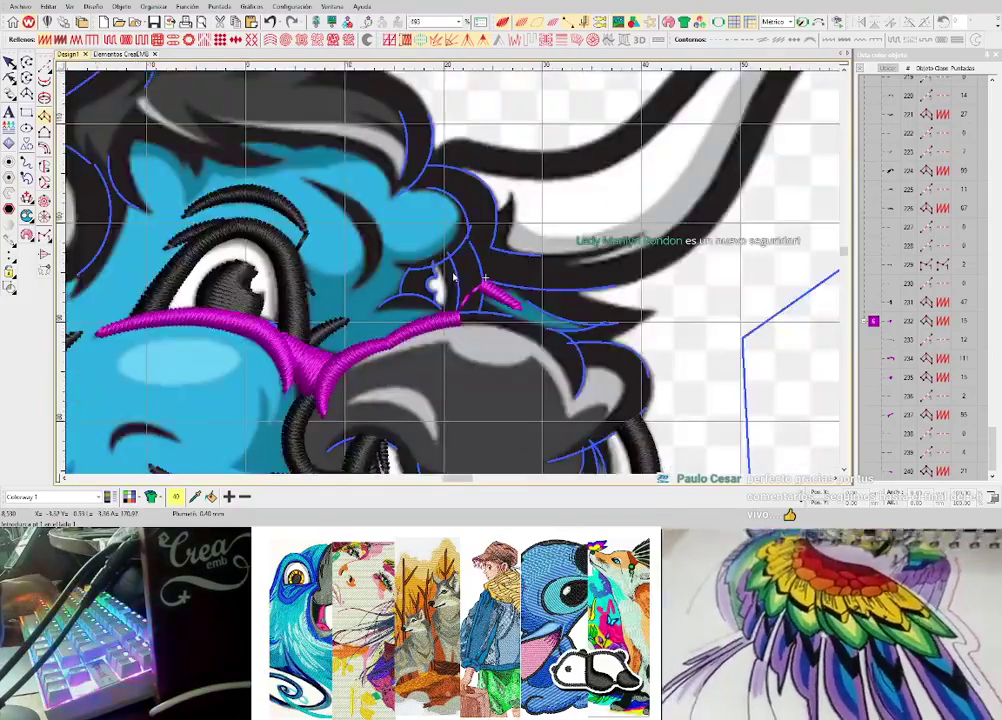
scroll(453, 278, up, 3)
click(454, 278)
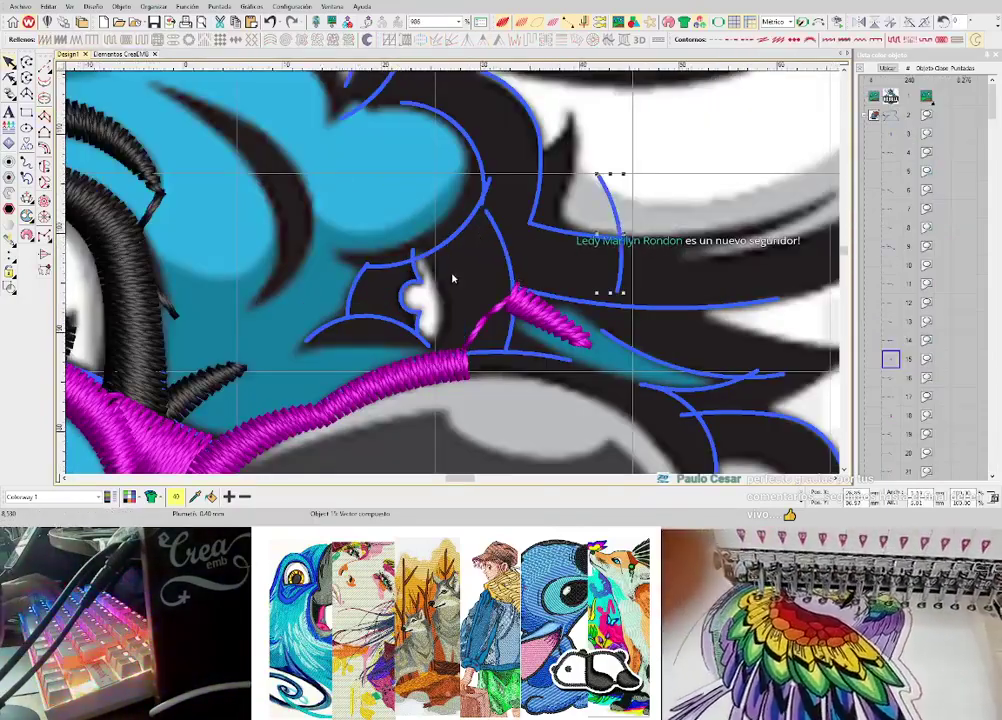
scroll(454, 278, down, 3)
scroll(454, 279, down, 3)
scroll(454, 278, up, 3)
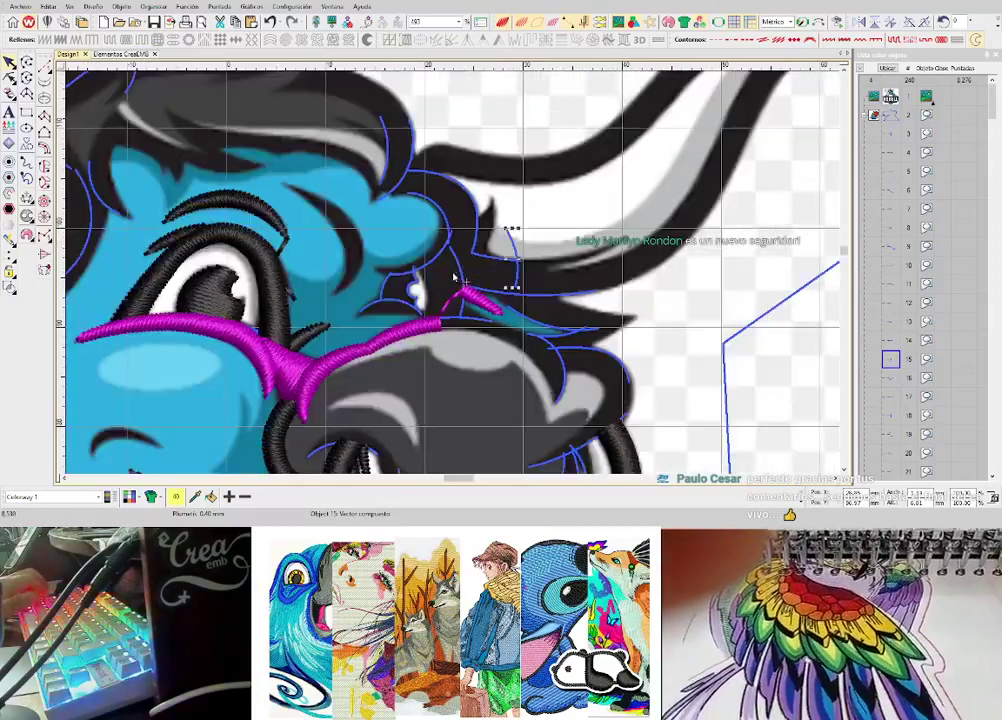
scroll(454, 278, up, 3)
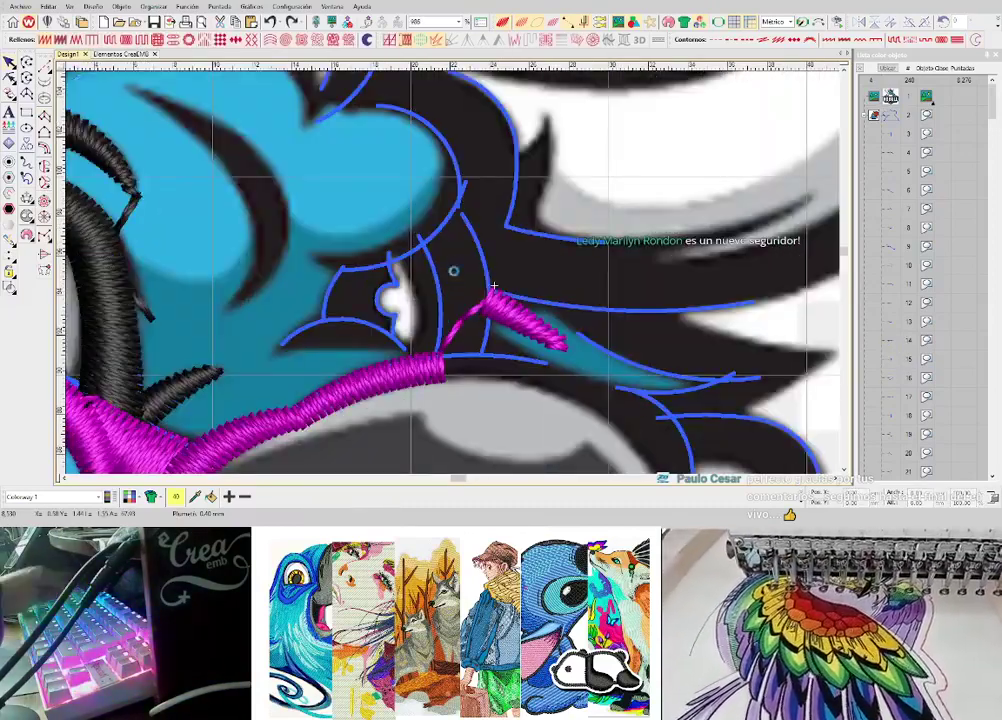
- Digitize a curved satin column down the black band beside the far eye, between the two guide lines, to the nose outline
key(space)
click(468, 208)
click(422, 242)
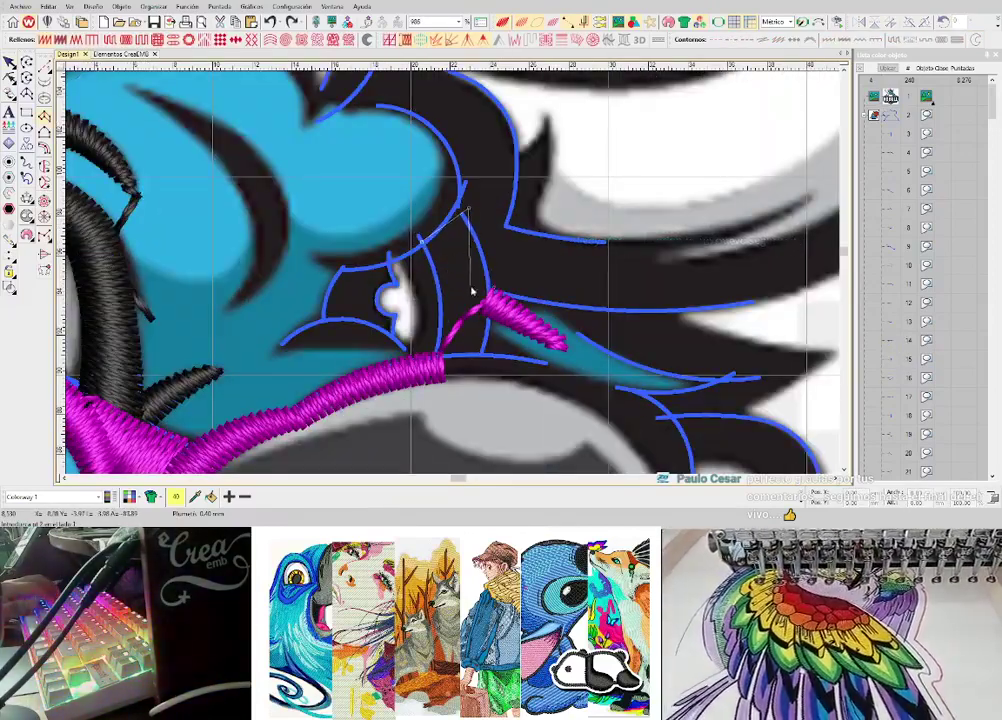
right_click(494, 287)
right_click(434, 301)
click(488, 351)
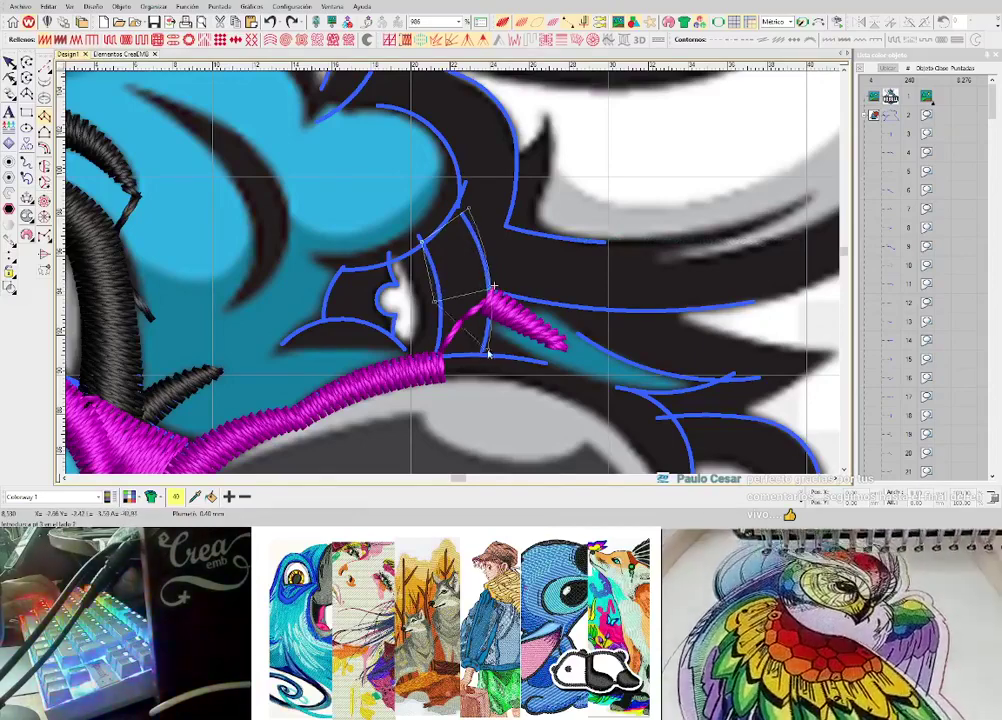
click(431, 352)
key(Return)
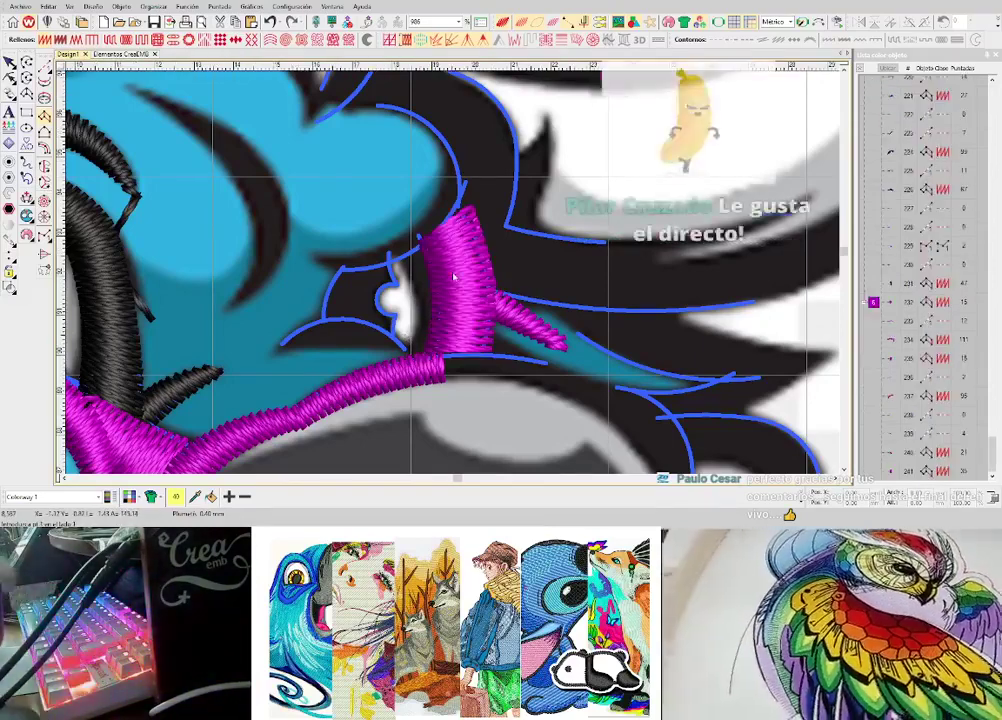
scroll(454, 277, up, 5)
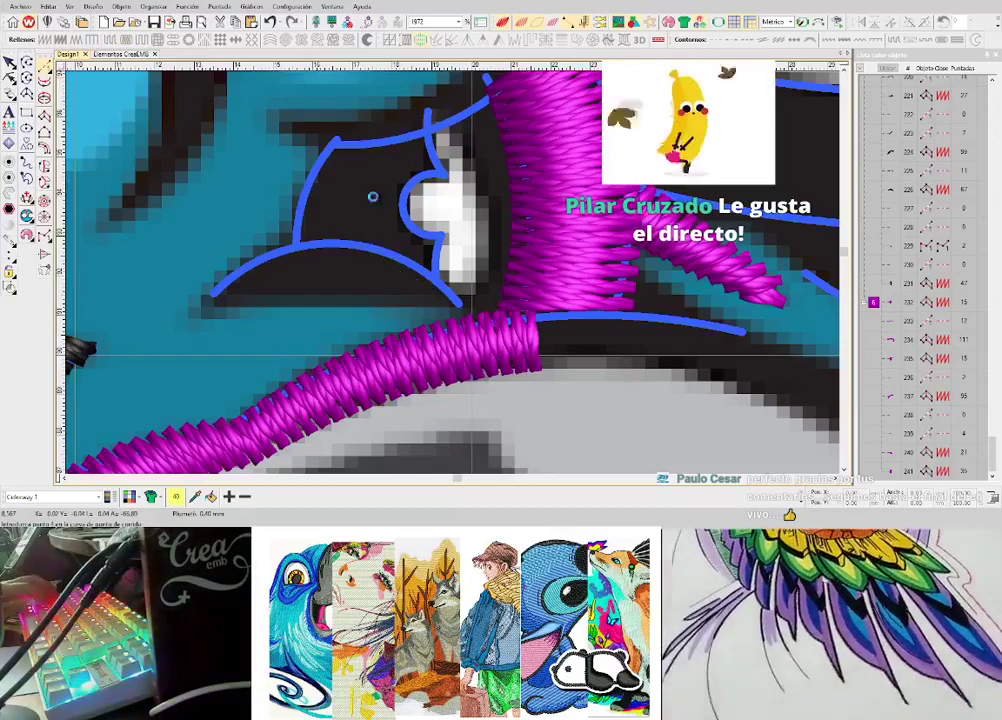
- Finish the running stitch inside the far eye's pupil and fill the pupil with a wide satin column from the upper lid to the lower lid
click(372, 197)
click(46, 116)
click(428, 137)
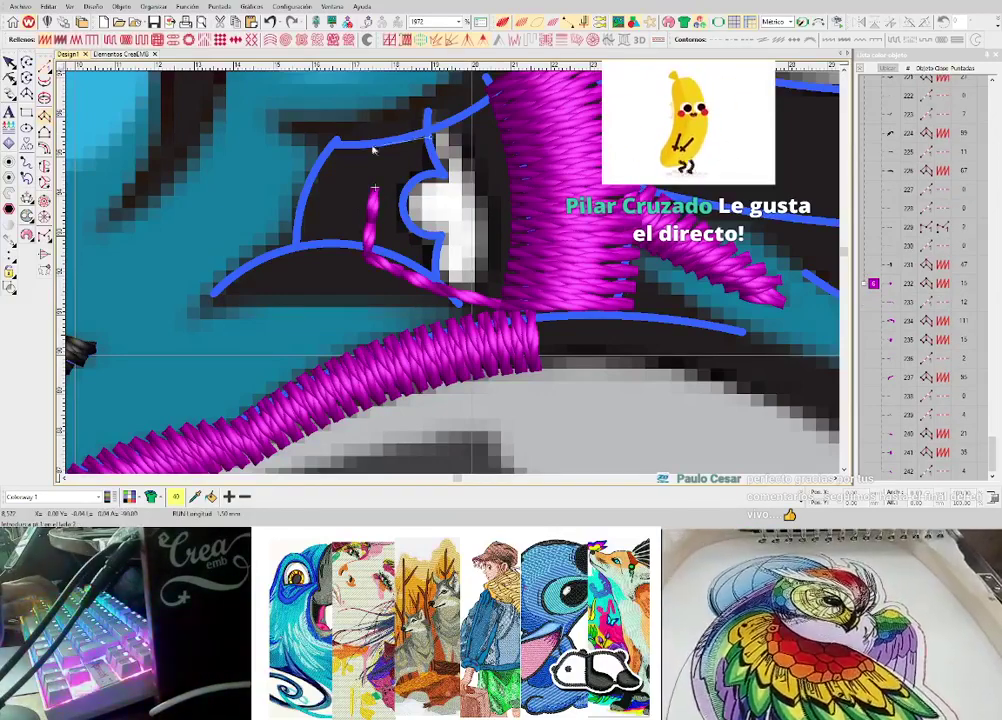
click(331, 142)
click(443, 180)
click(307, 181)
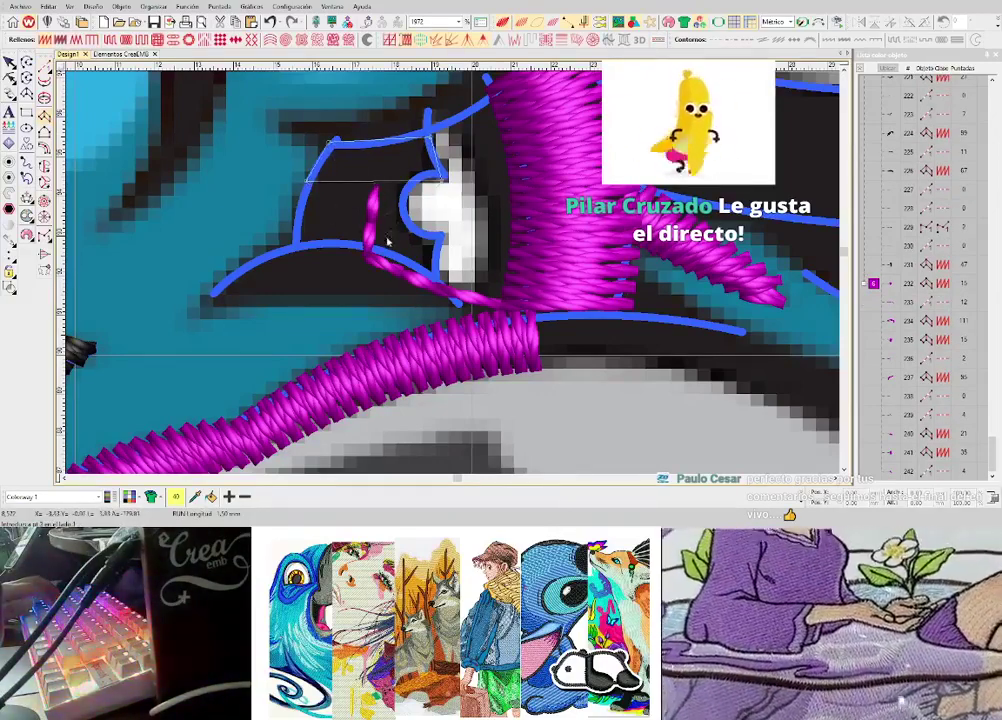
click(435, 270)
click(297, 247)
key(Return)
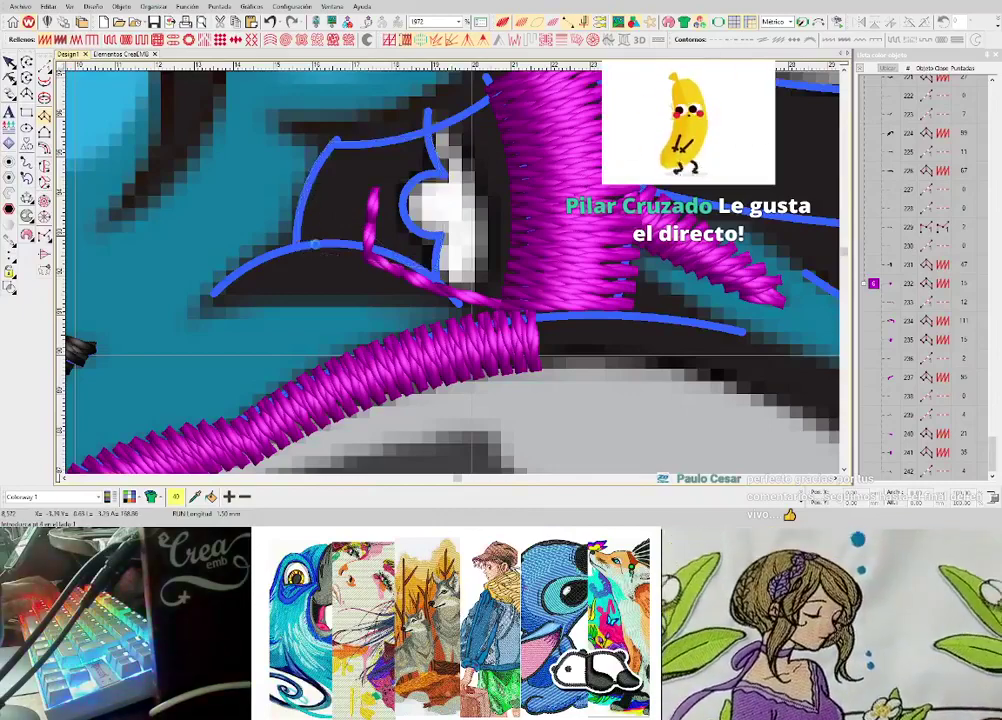
- Digitize a short running stitch toward the outer tip of the far eye's lower lid and a curved satin column back along the whole lid
scroll(312, 243, down, 1)
scroll(443, 287, up, 2)
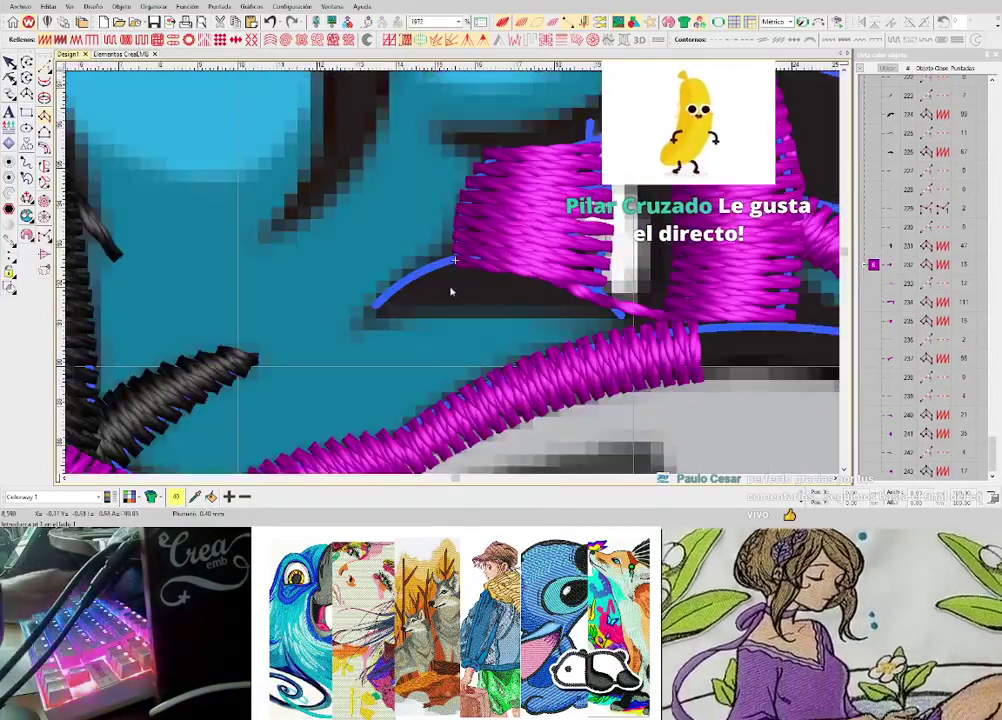
click(396, 301)
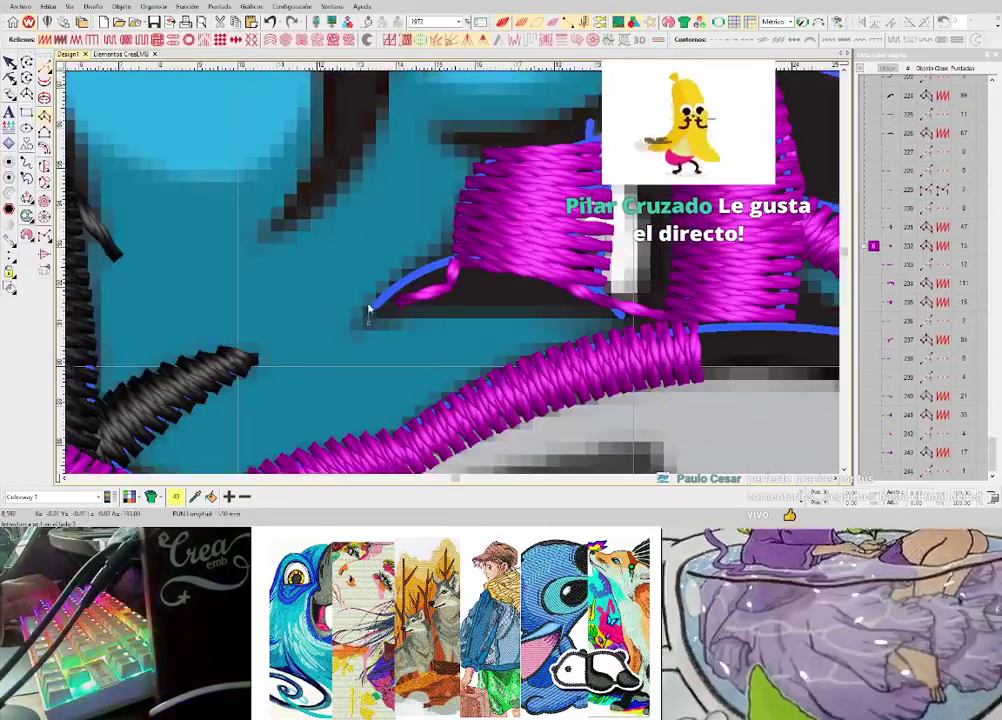
click(368, 306)
right_click(461, 309)
right_click(462, 258)
click(633, 325)
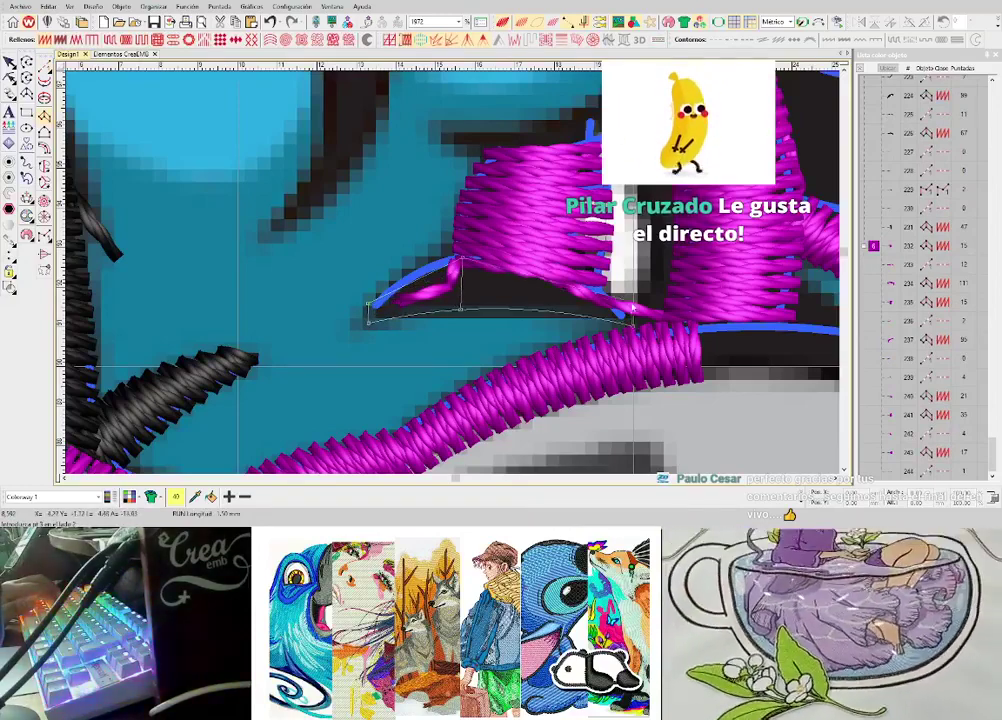
click(632, 312)
key(Return)
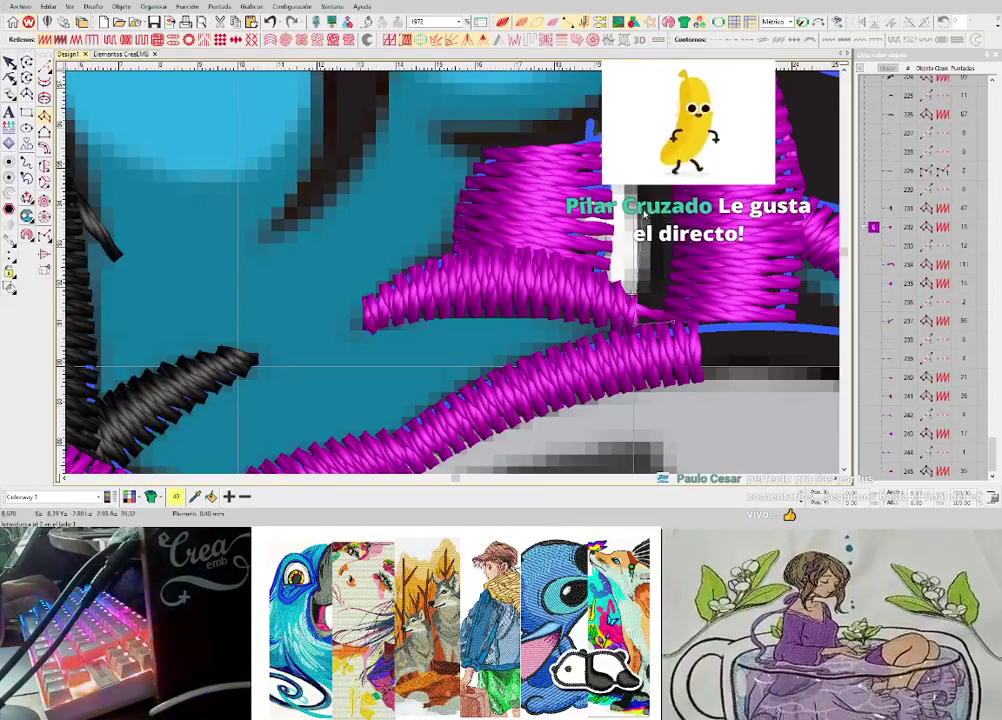
- Complete a narrow satin column up the black strip between the white of the far eye and the wide black band
right_click(638, 230)
click(608, 138)
key(Return)
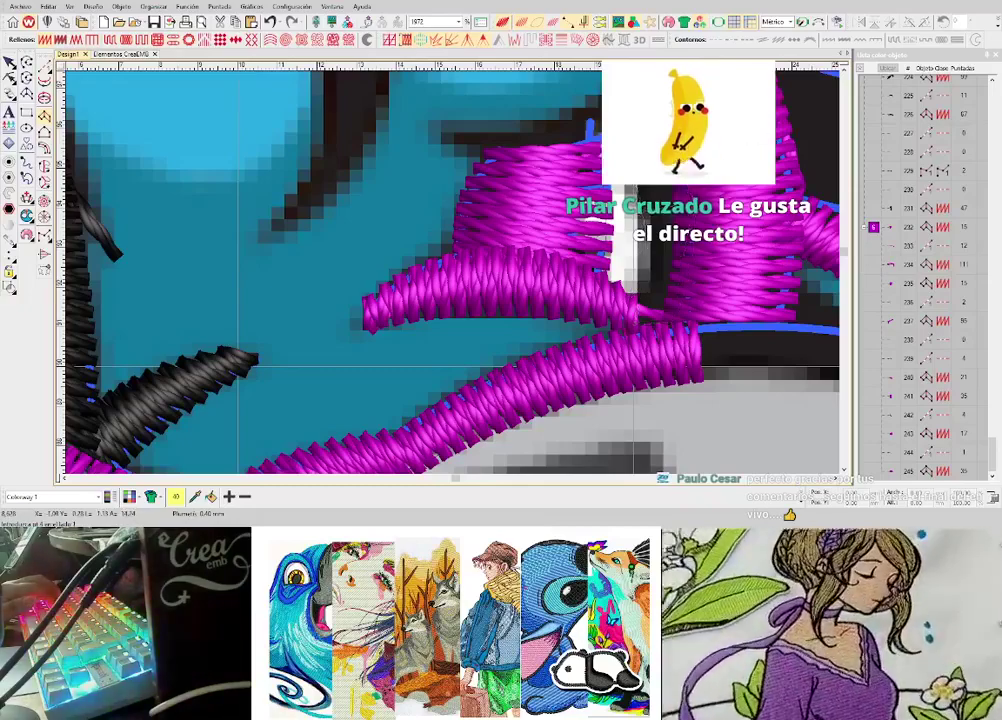
- Move the satin column on the black band beside the far eye aside as a trial and undo the move
scroll(657, 127, down, 1)
scroll(453, 277, down, 2)
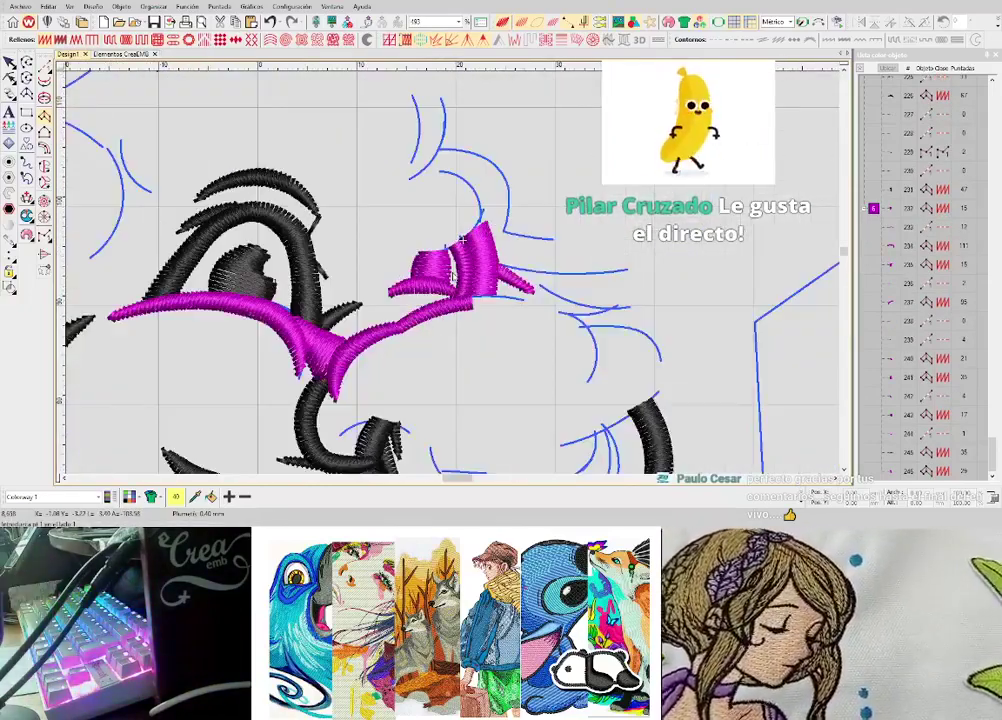
scroll(463, 238, up, 2)
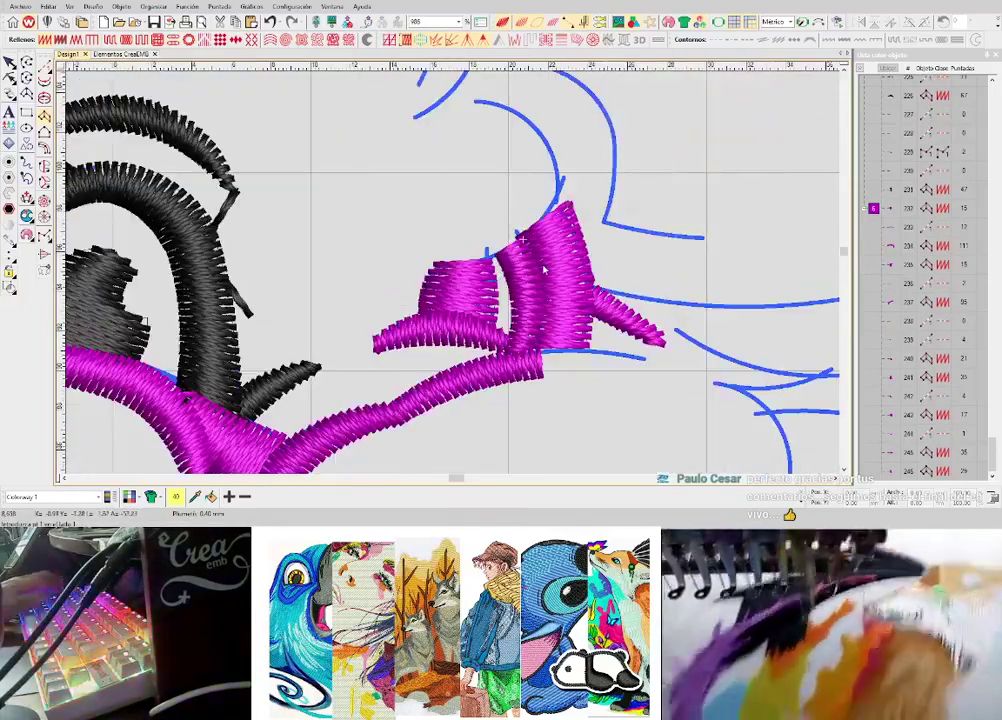
key(Escape)
click(556, 265)
drag(559, 262, 683, 252)
key(ctrl+z)
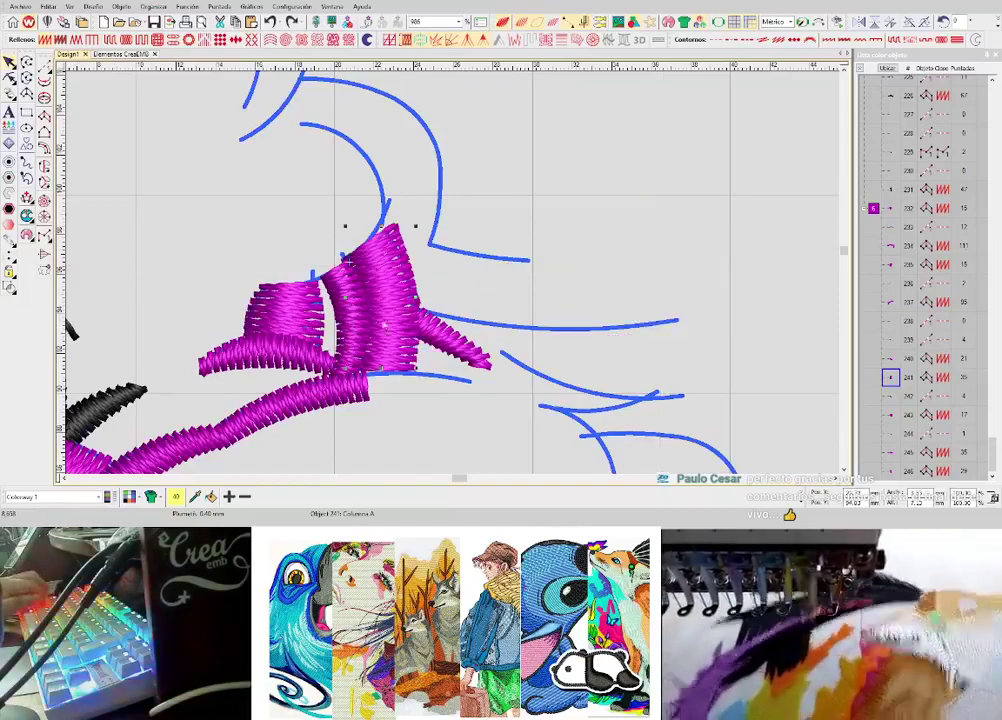
- Check the far eye's satin columns against the background artwork, toggling the stitch display
key(Escape)
key(d)
key(s)
key(s)
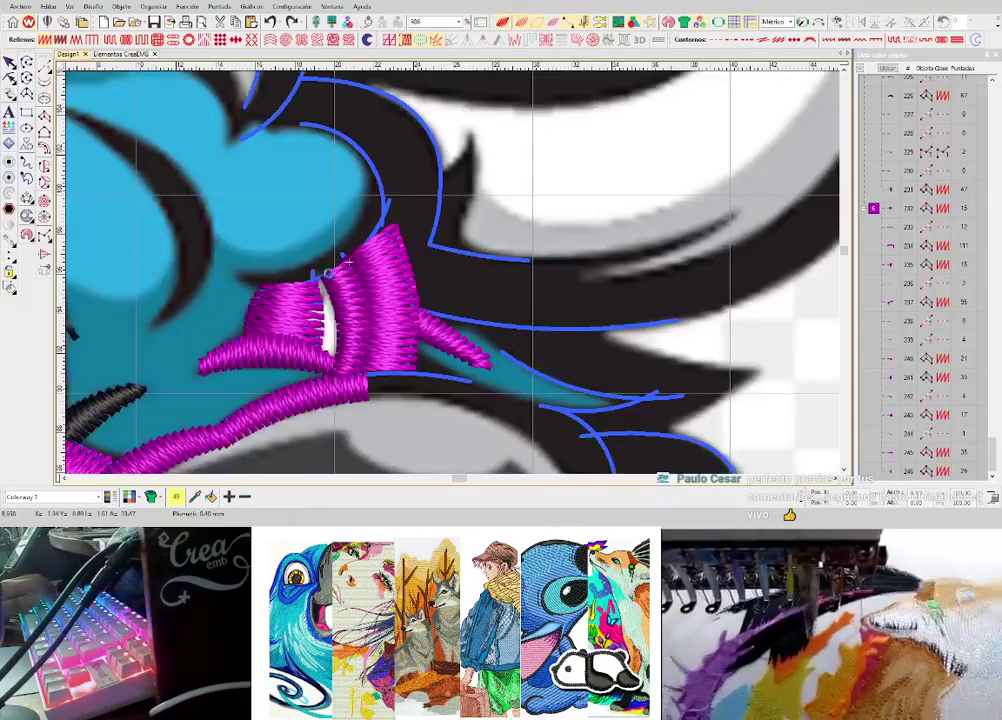
key(s)
key(s)
key(s)
key(s)
scroll(346, 260, down, 2)
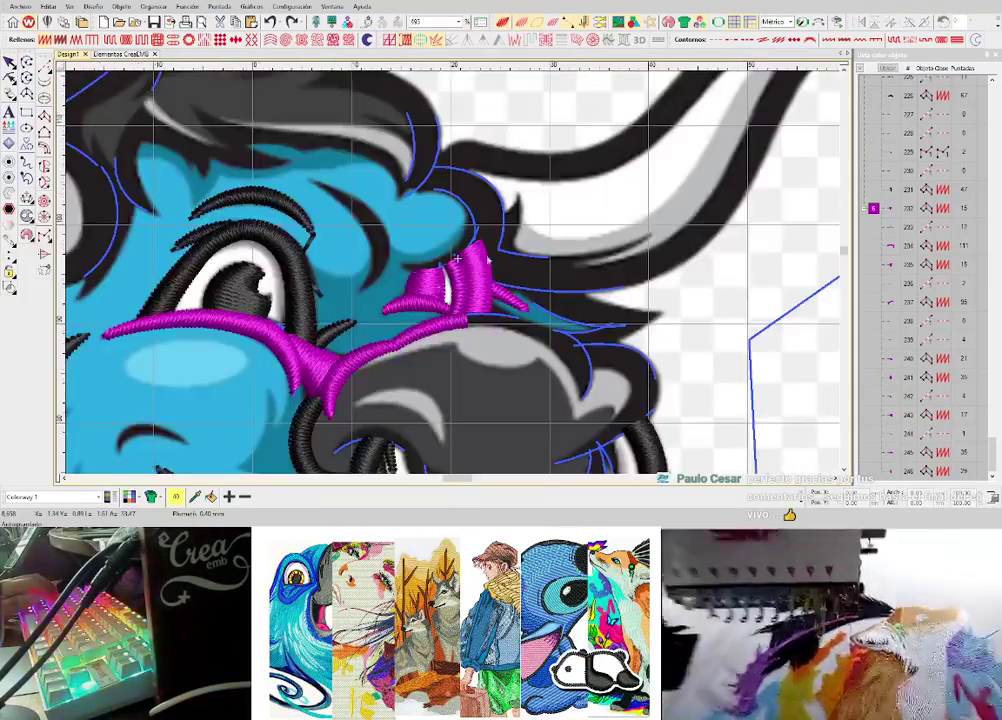
- Digitize a running stitch along the dark crease above the far eye and extend its end toward the crease's outer tip
scroll(457, 259, up, 4)
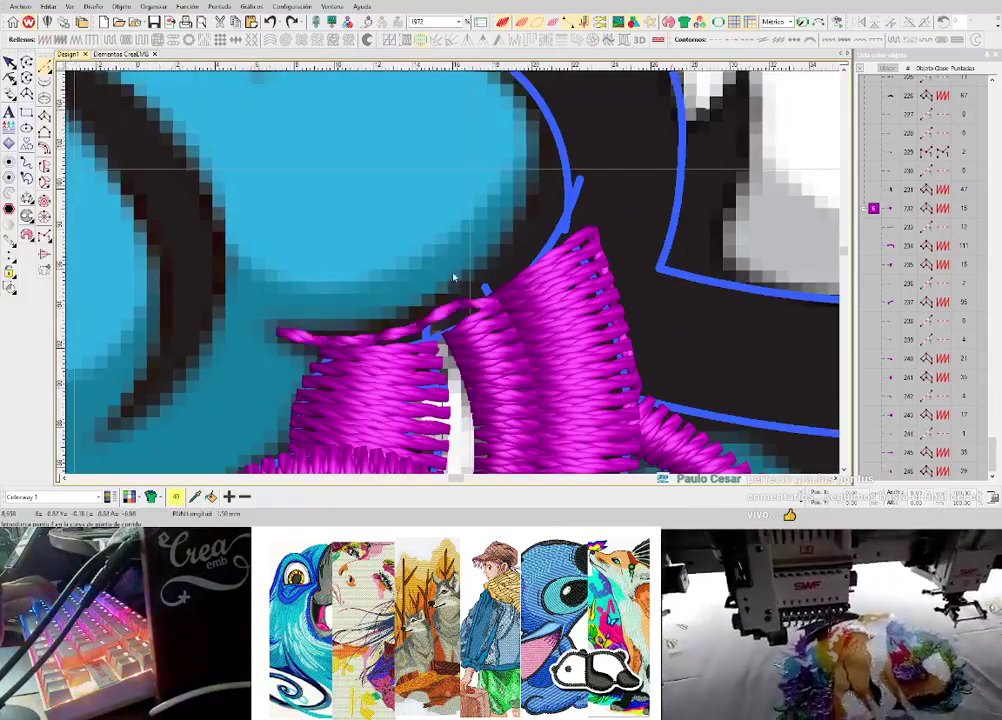
scroll(454, 280, down, 3)
scroll(454, 278, up, 3)
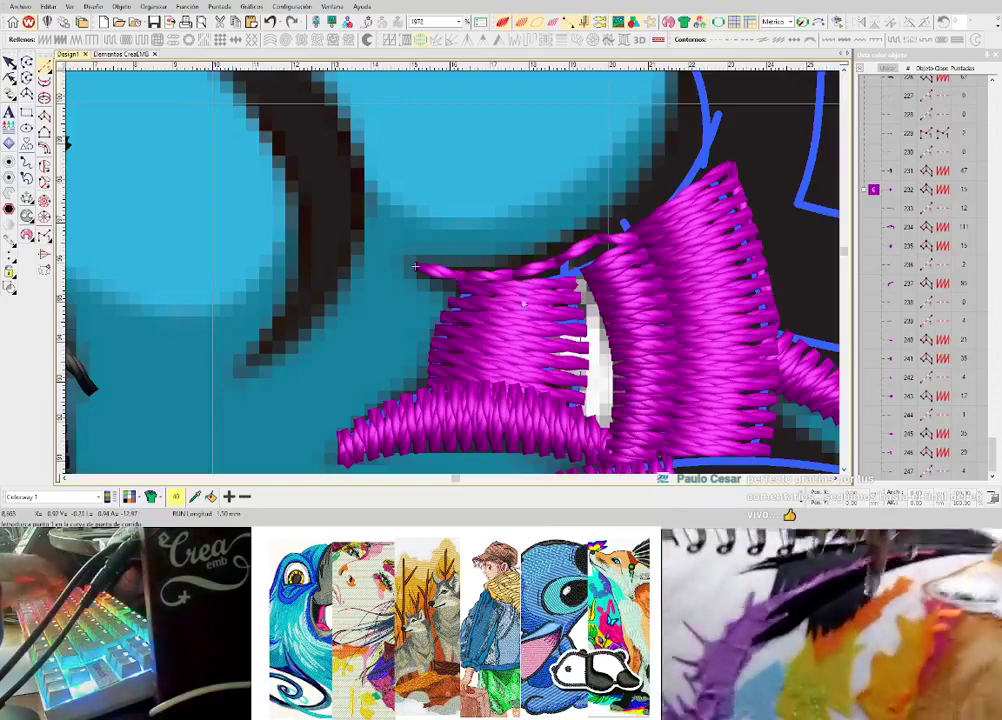
key(Return)
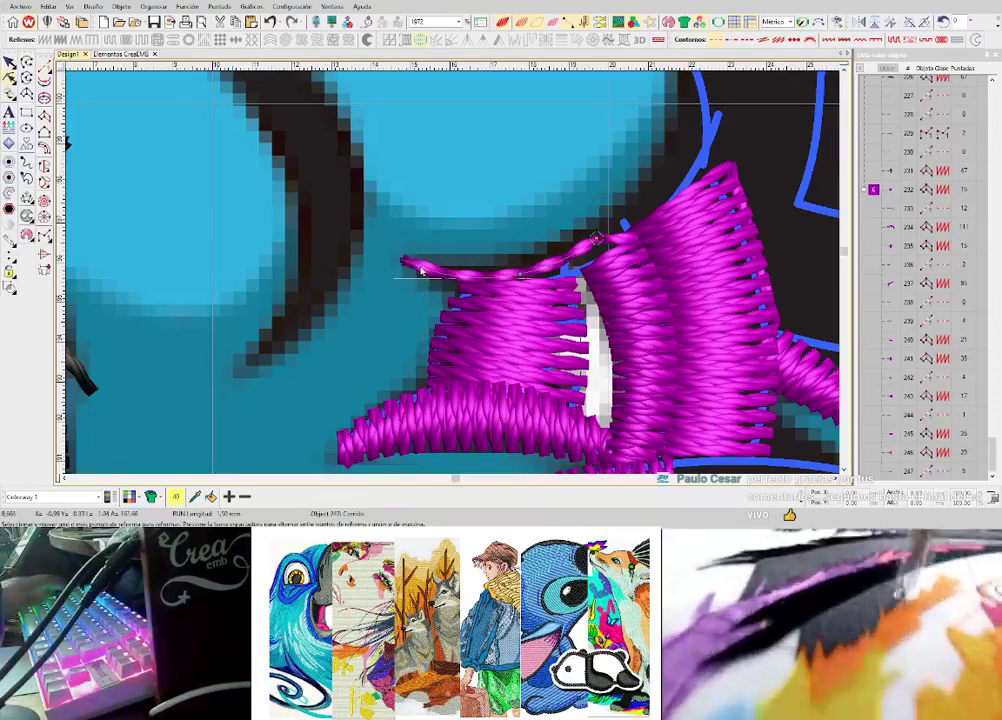
key(Escape)
- Digitize a curved satin column from the crease's tip above the far eye, around the light blue bulge, following the guide line upward
key(a)
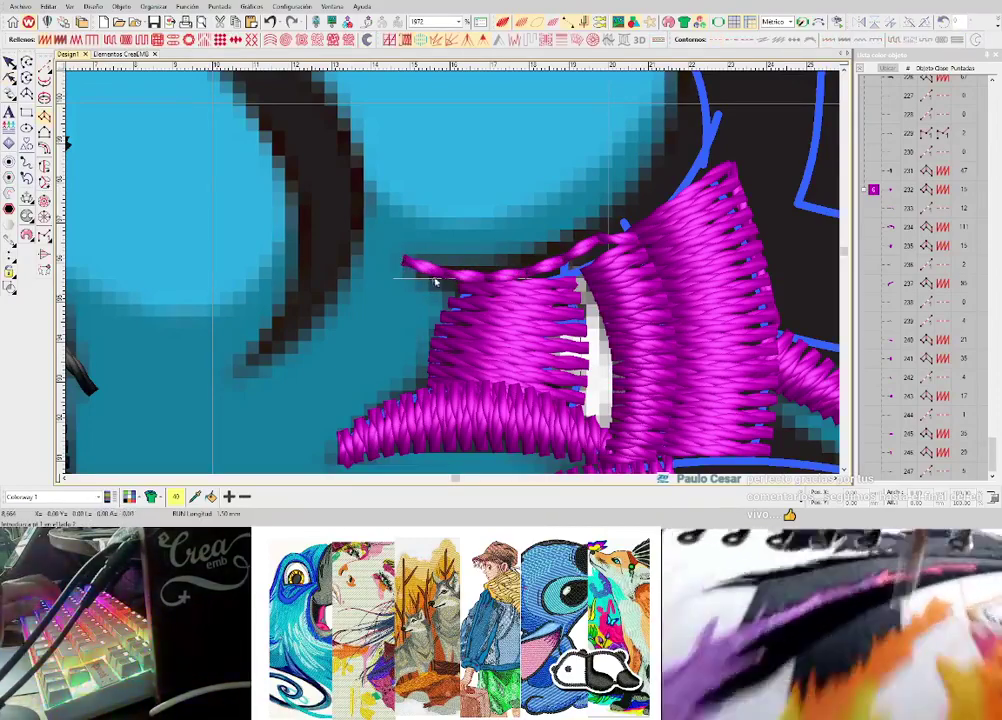
click(431, 259)
click(576, 275)
click(558, 240)
key(s)
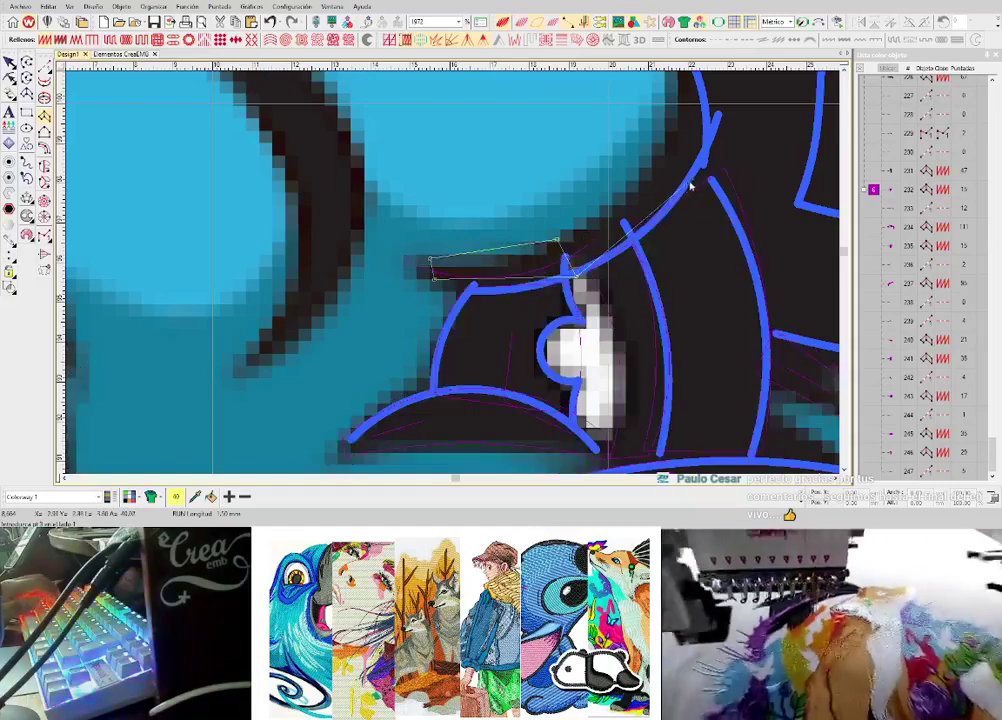
right_click(687, 190)
right_click(649, 157)
right_click(602, 218)
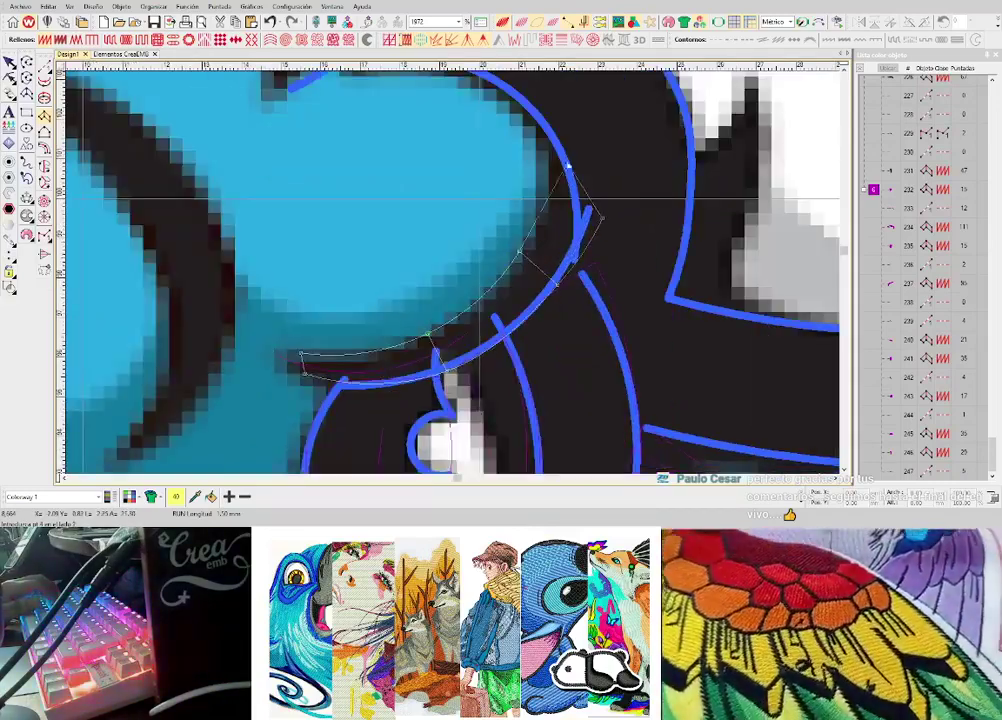
right_click(554, 138)
key(Return)
scroll(567, 160, down, 1)
key(s)
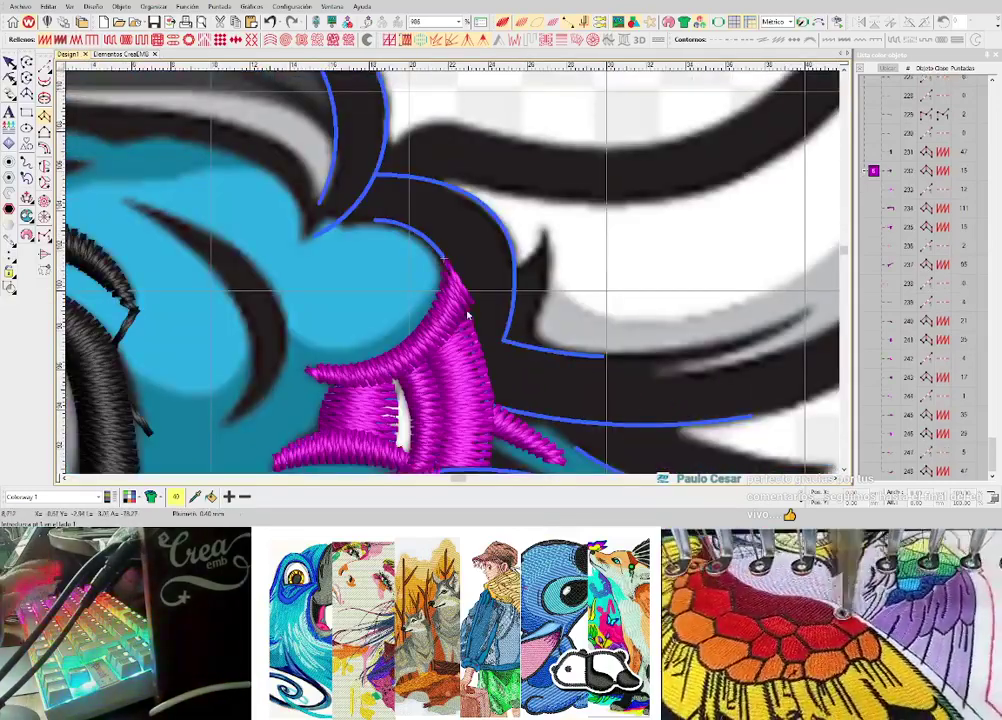
- Digitize a running stitch from the end of the crease column across the black area up to the tip of the small black spike
scroll(467, 316, down, 2)
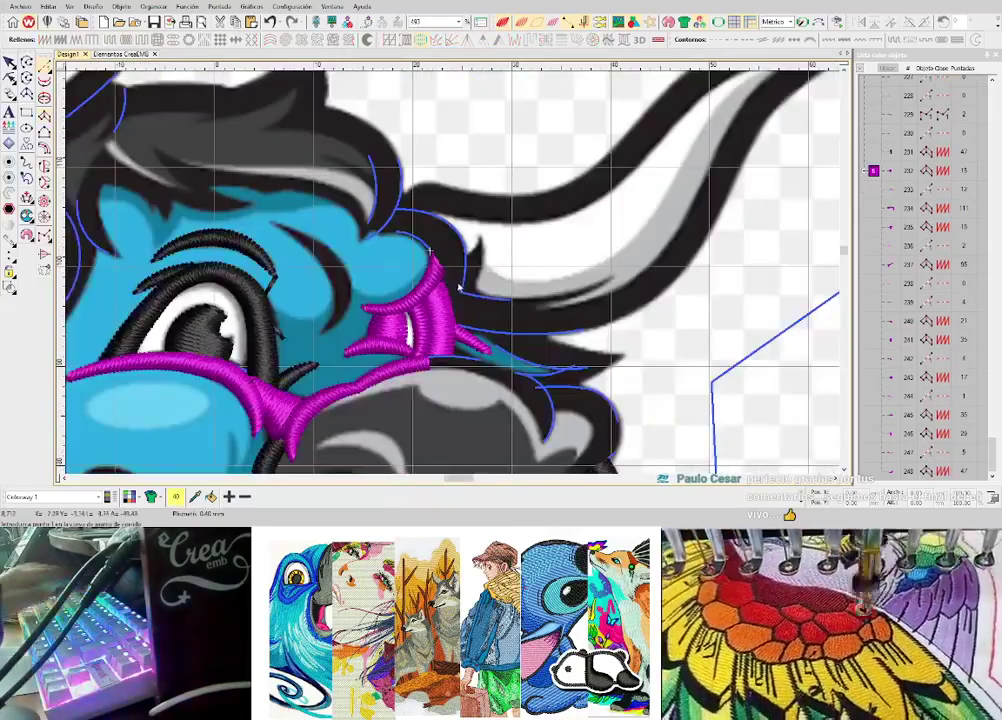
scroll(455, 272, up, 2)
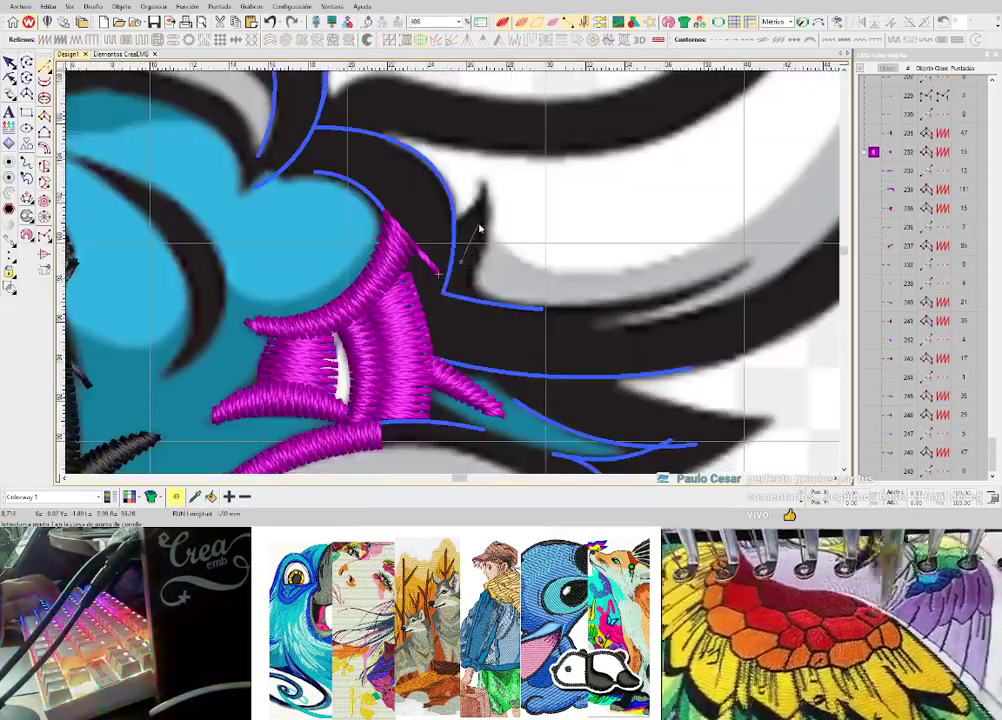
right_click(487, 181)
key(Return)
- Digitize a satin column from the small black spike's tip down to the guide-line corner at its base and check its tip nodes
scroll(452, 277, up, 3)
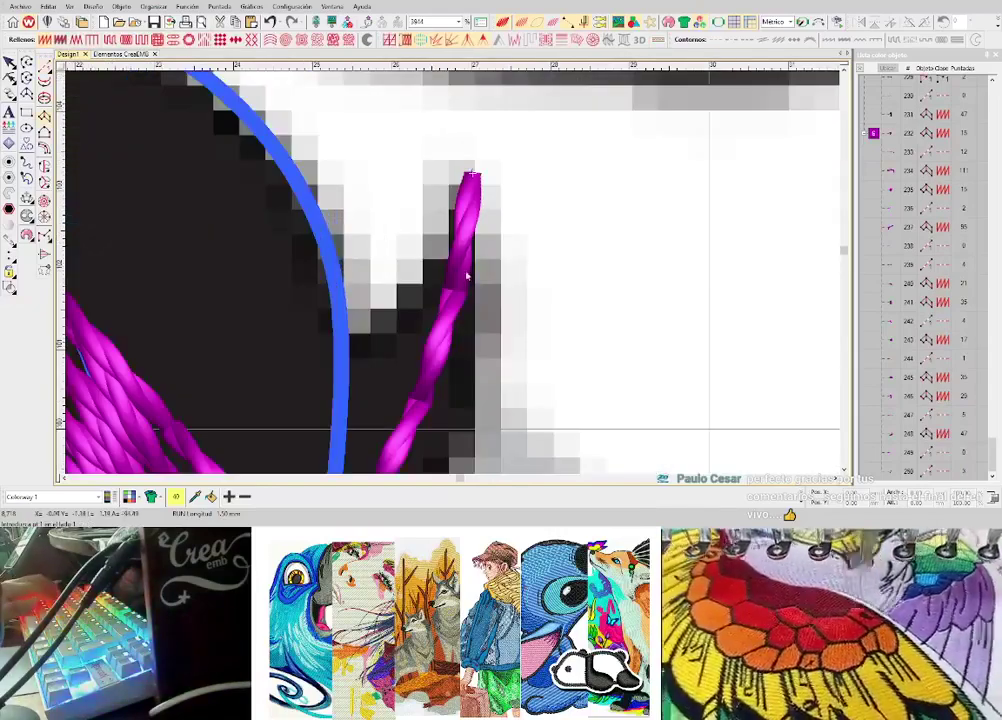
scroll(459, 254, down, 2)
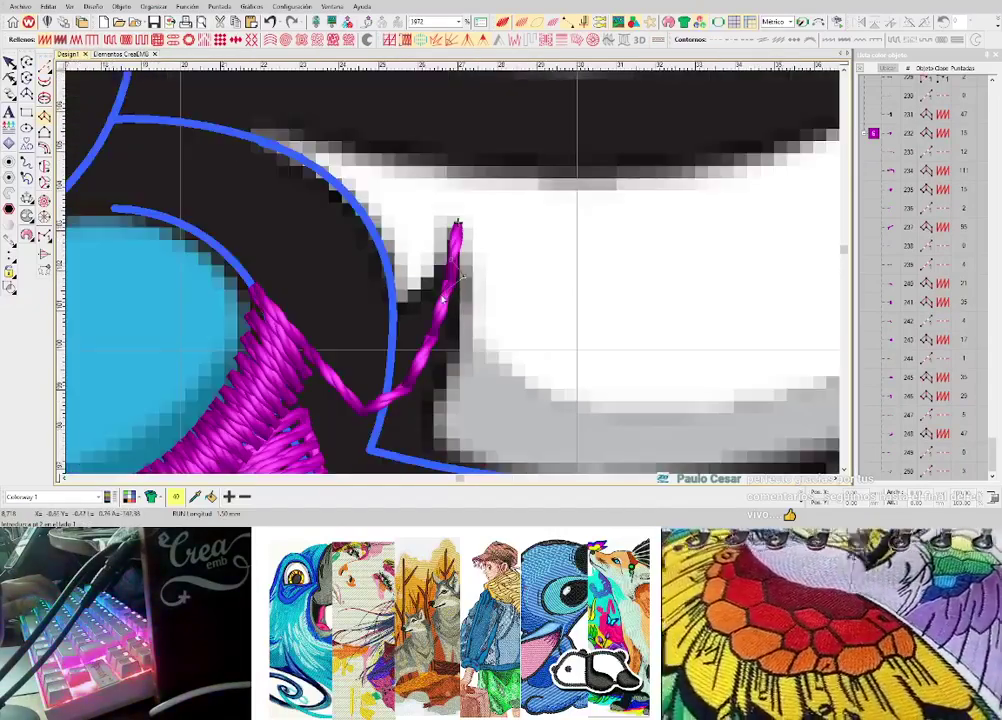
click(455, 352)
click(411, 301)
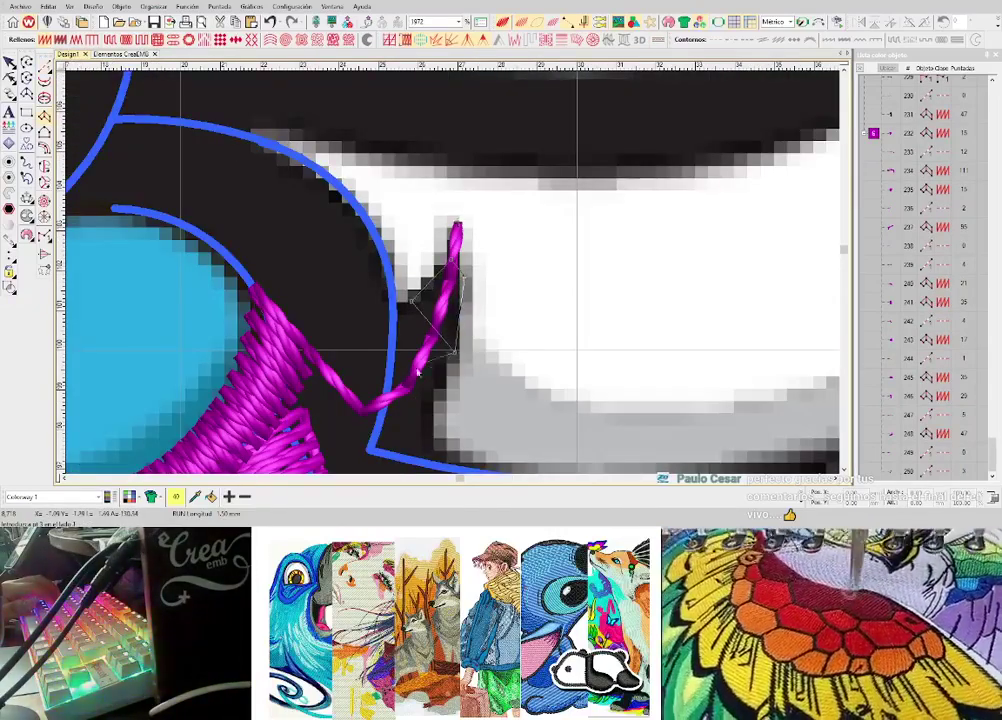
right_click(428, 401)
right_click(374, 329)
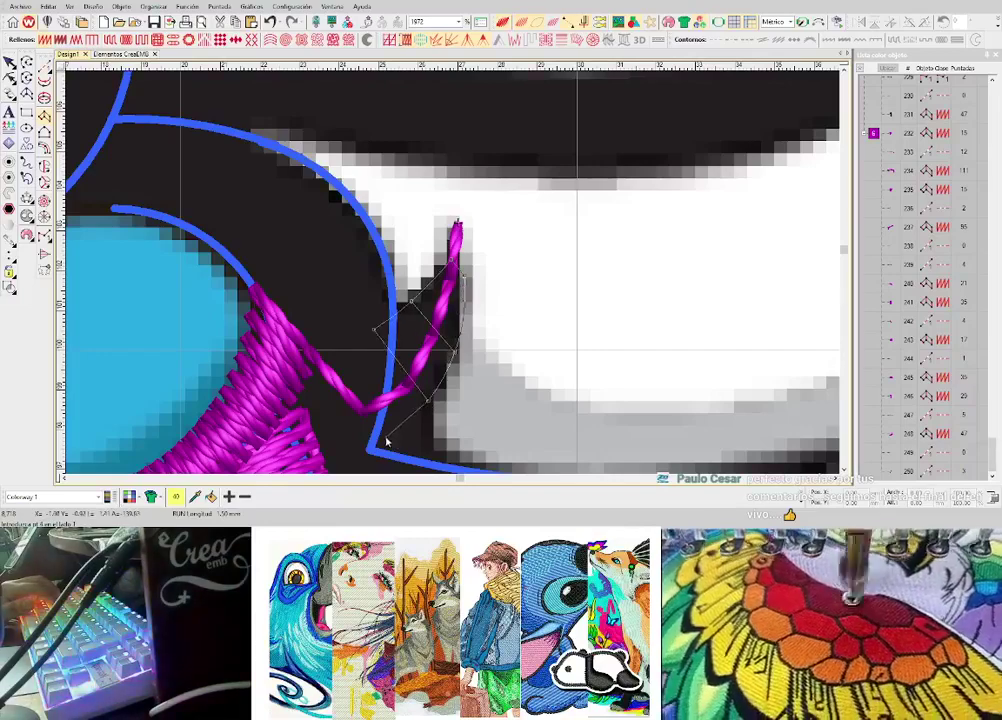
right_click(380, 454)
key(Return)
scroll(450, 268, down, 2)
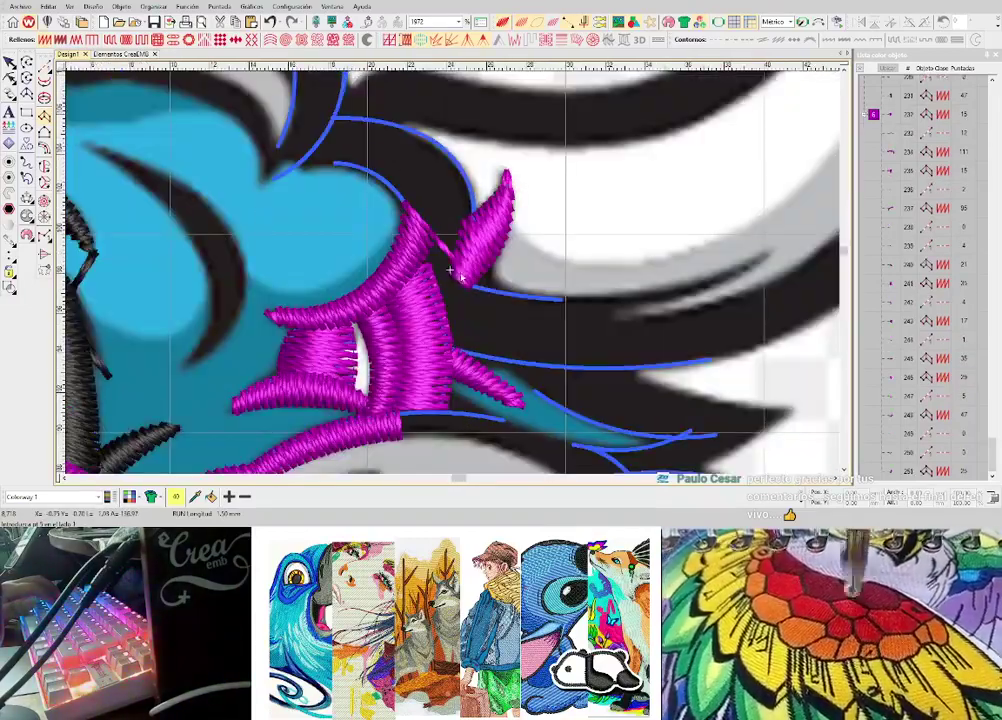
key(h)
scroll(507, 167, up, 2)
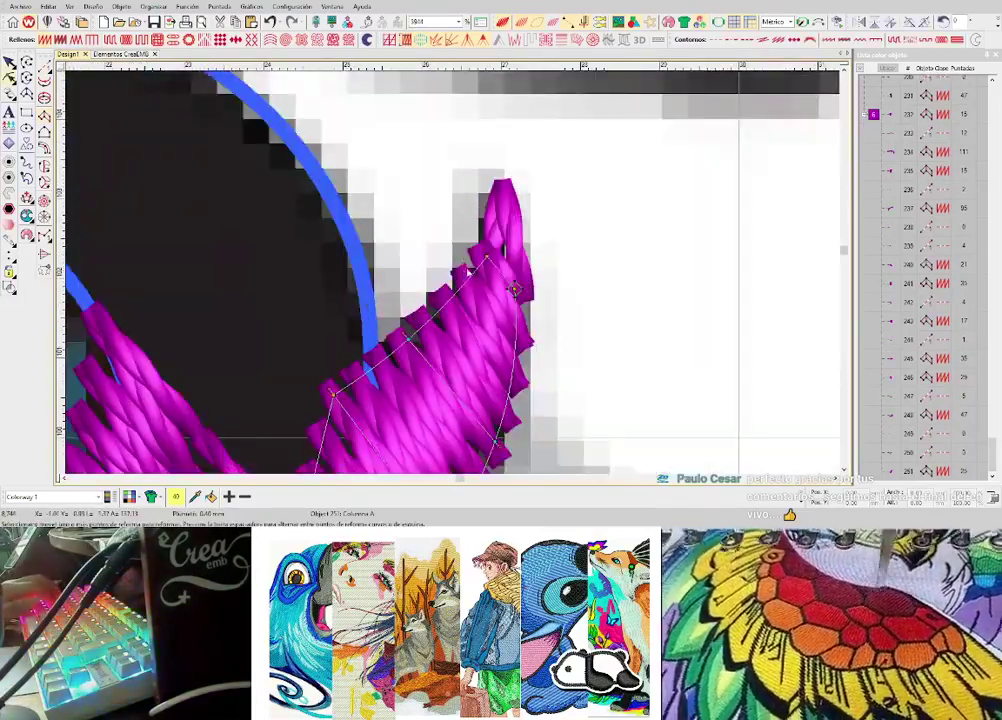
scroll(489, 258, down, 4)
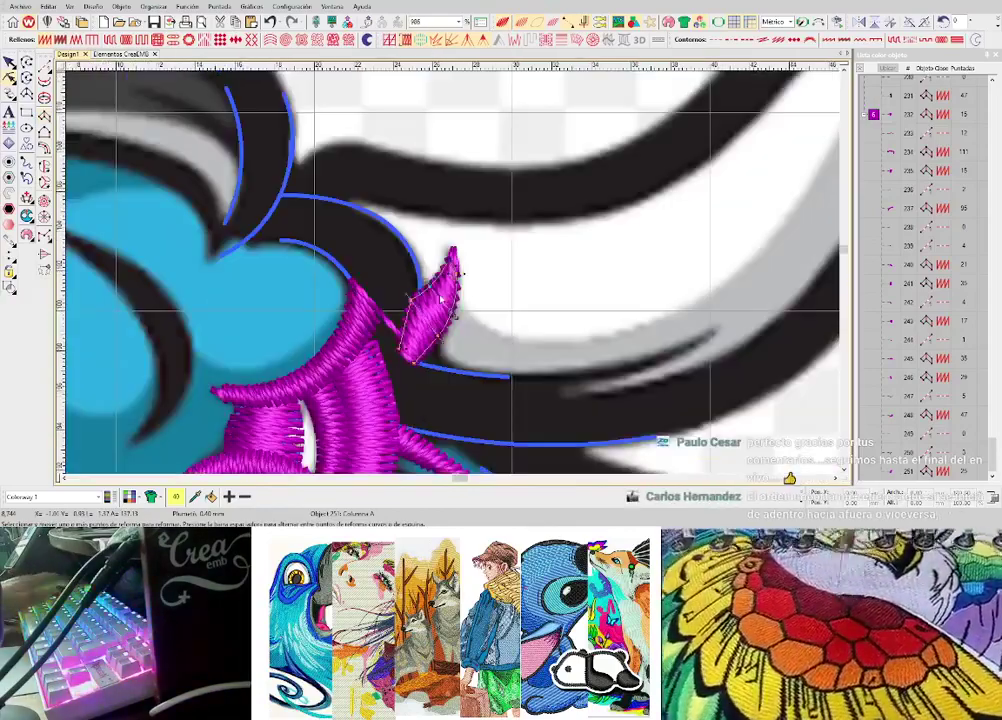
- Digitize running stitches from the small spike's base across the larger black spike to the guide line above the dark grey nose
key(space)
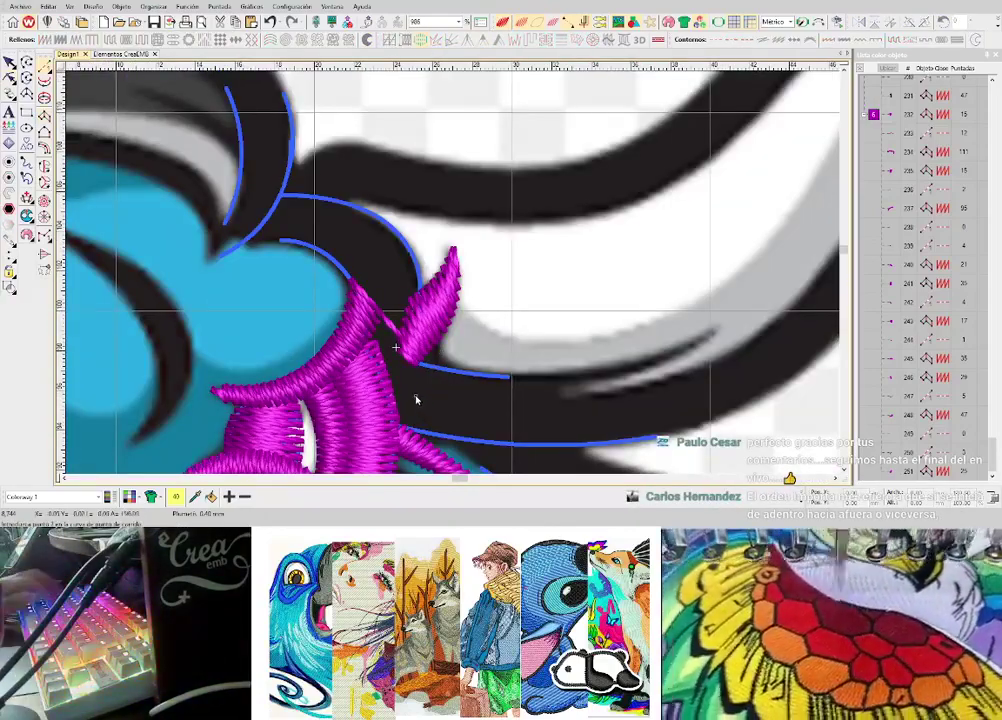
scroll(416, 400, down, 4)
scroll(455, 287, up, 2)
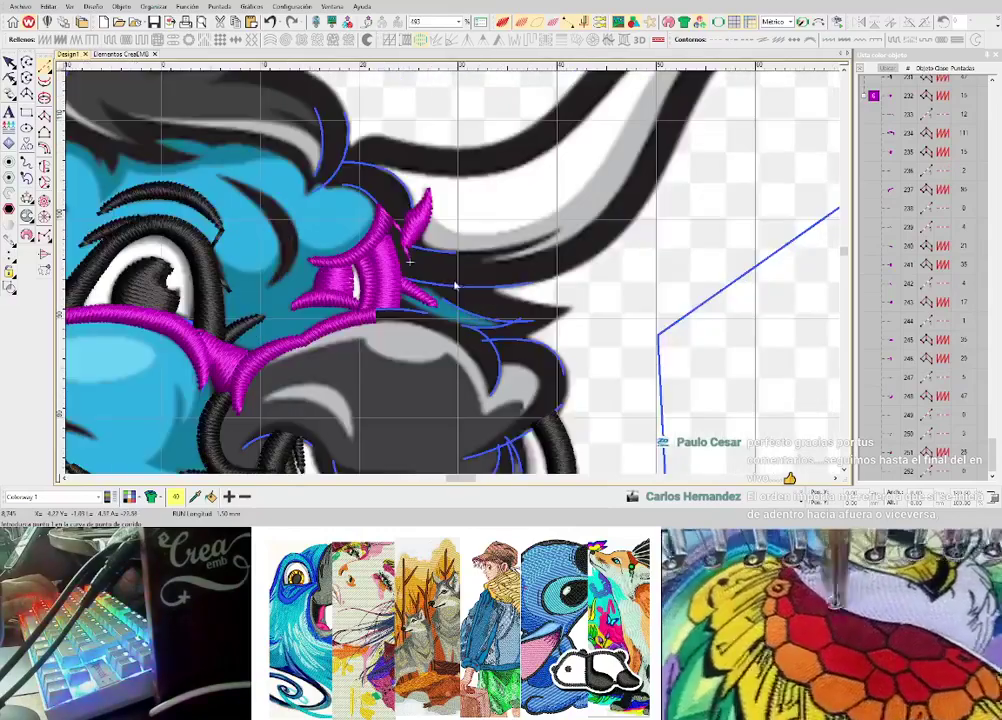
scroll(474, 296, up, 4)
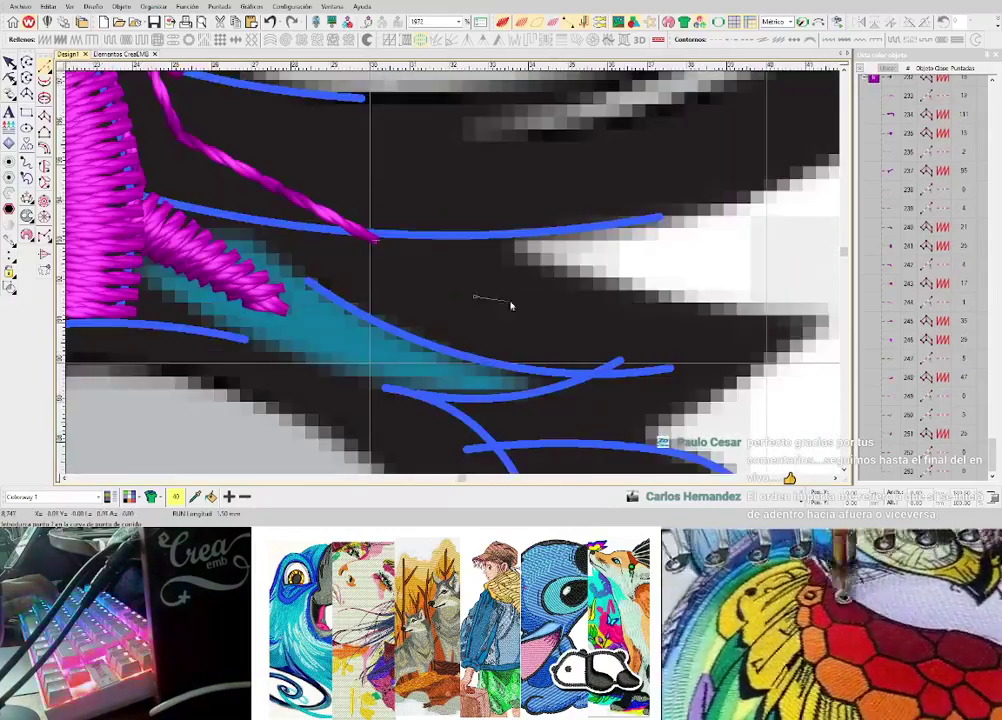
scroll(452, 282, down, 2)
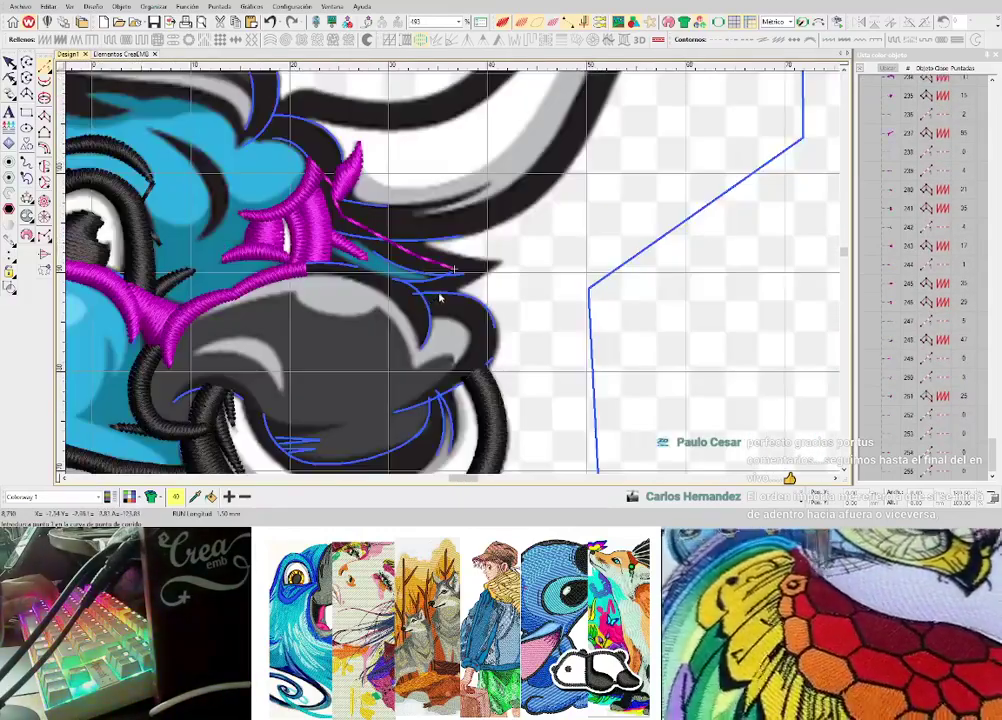
scroll(440, 297, up, 1)
scroll(441, 280, down, 1)
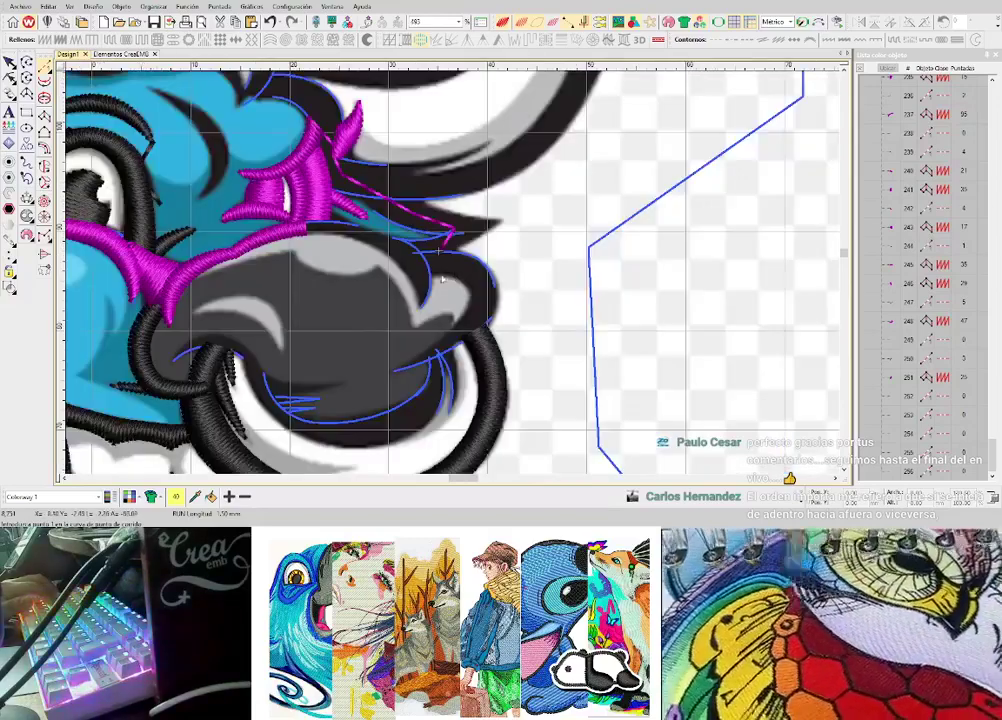
scroll(442, 280, up, 1)
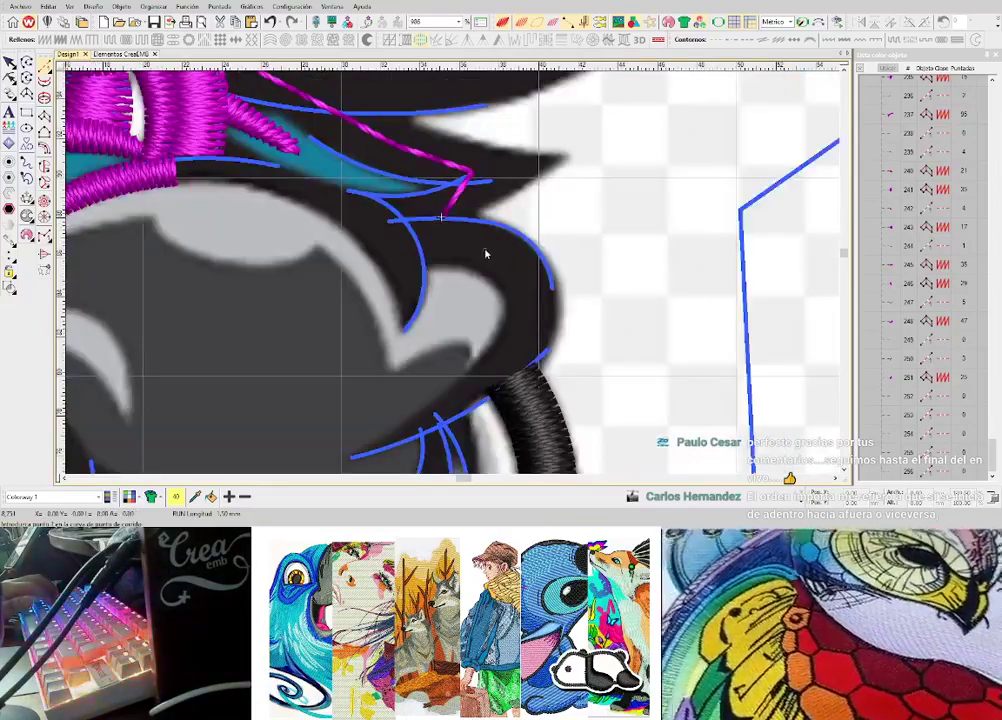
- Continue the running stitch inside the nose's black outer edge and down to the lower tip of the thin crease beside the black ring-shaped column
click(484, 250)
click(521, 273)
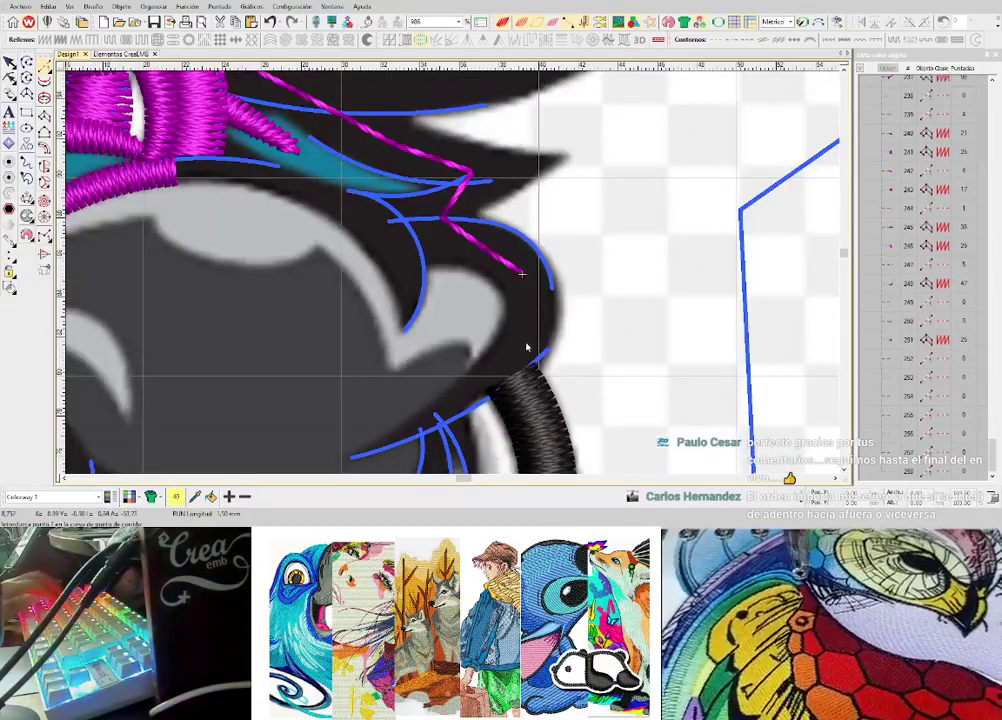
key(Return)
scroll(499, 365, down, 1)
scroll(444, 279, up, 1)
key(ctrl+z)
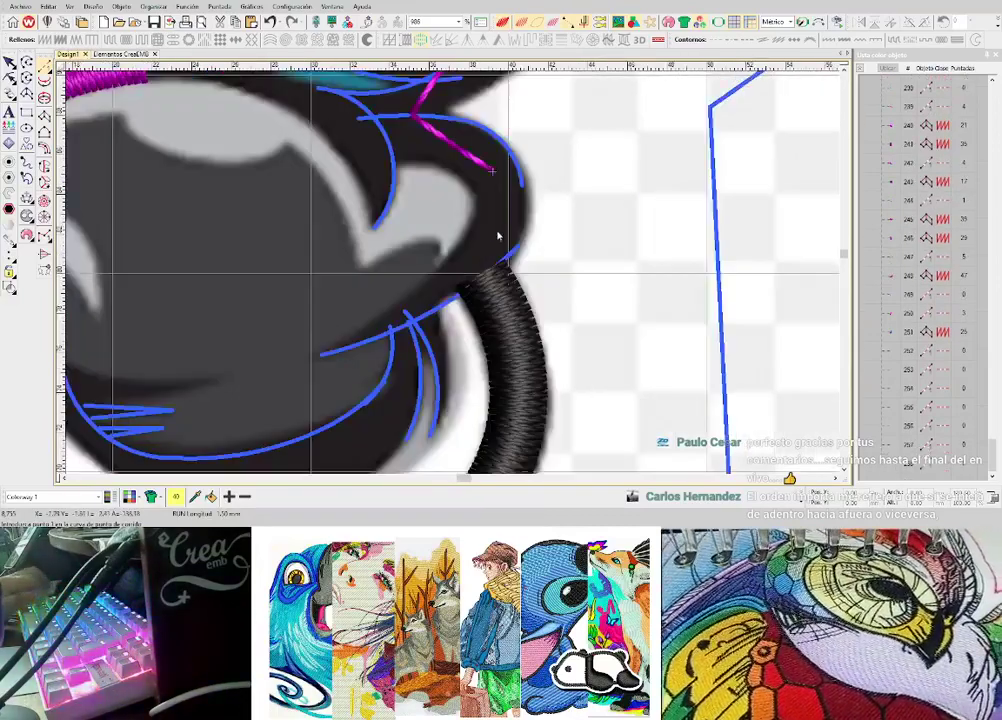
click(501, 212)
click(457, 274)
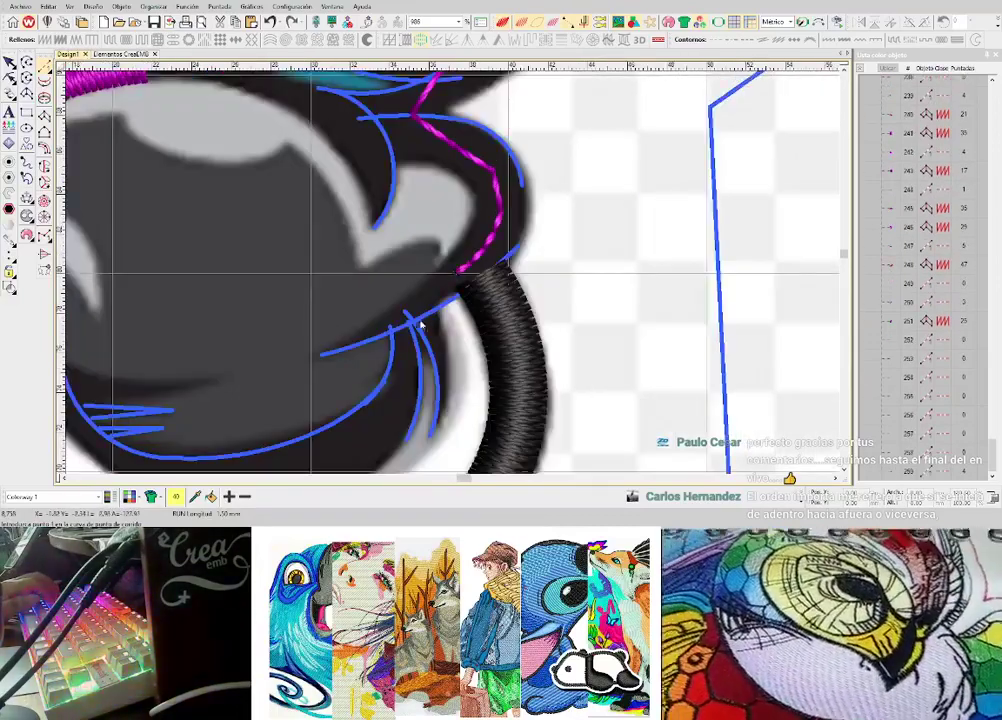
click(437, 418)
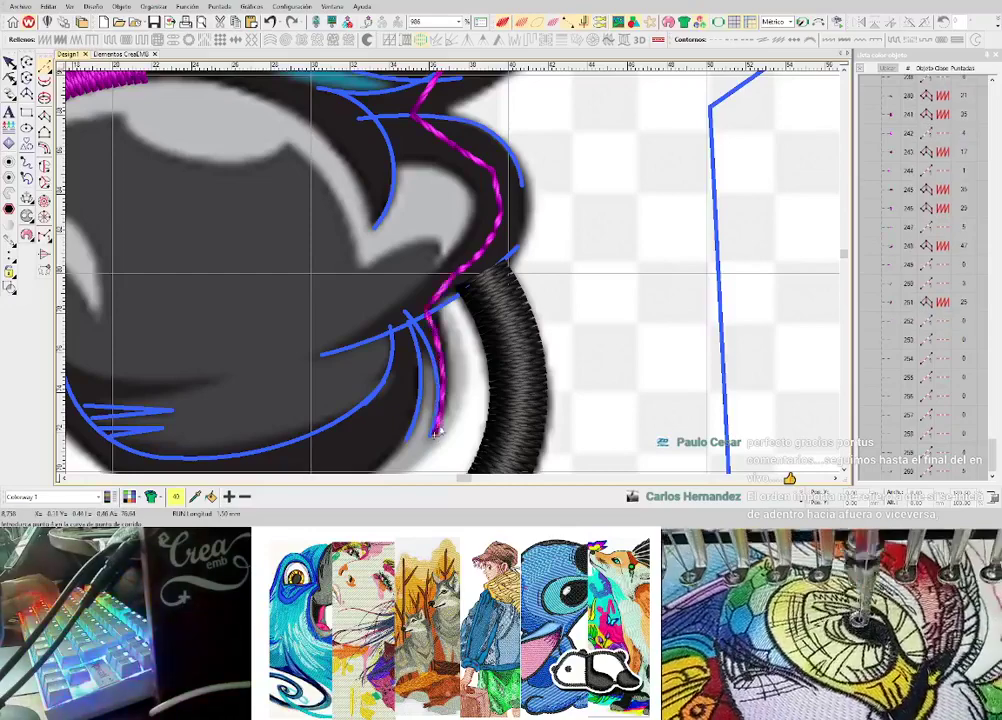
- Digitize a curved satin column over the thin crease, from its lower tip up to the guide line under the nose
scroll(437, 418, up, 1)
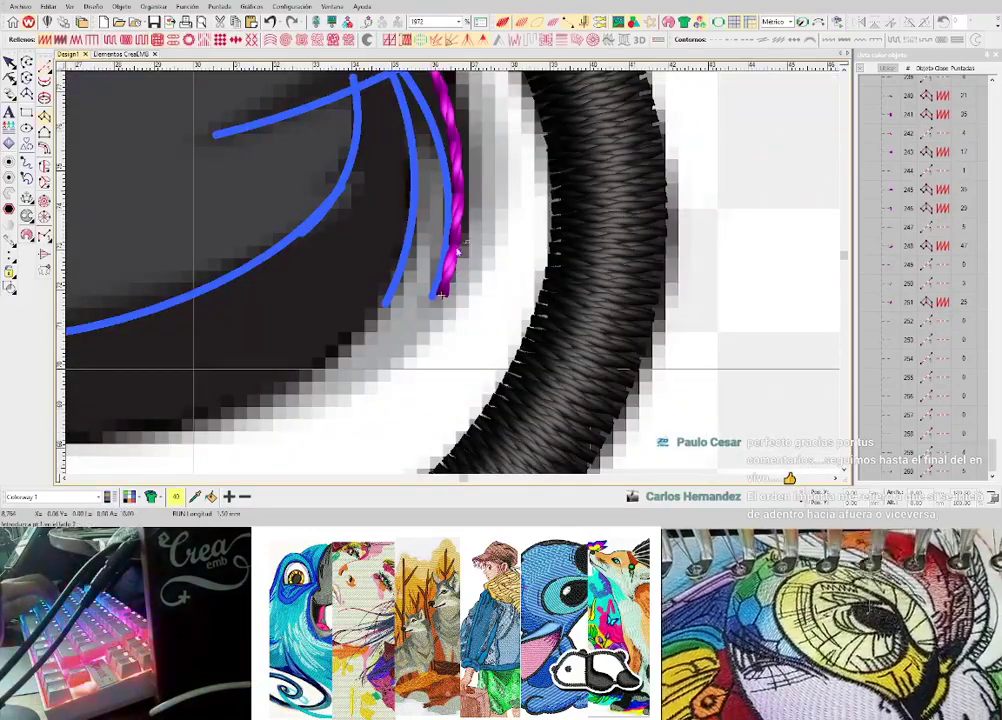
scroll(447, 216, up, 1)
right_click(462, 203)
right_click(435, 219)
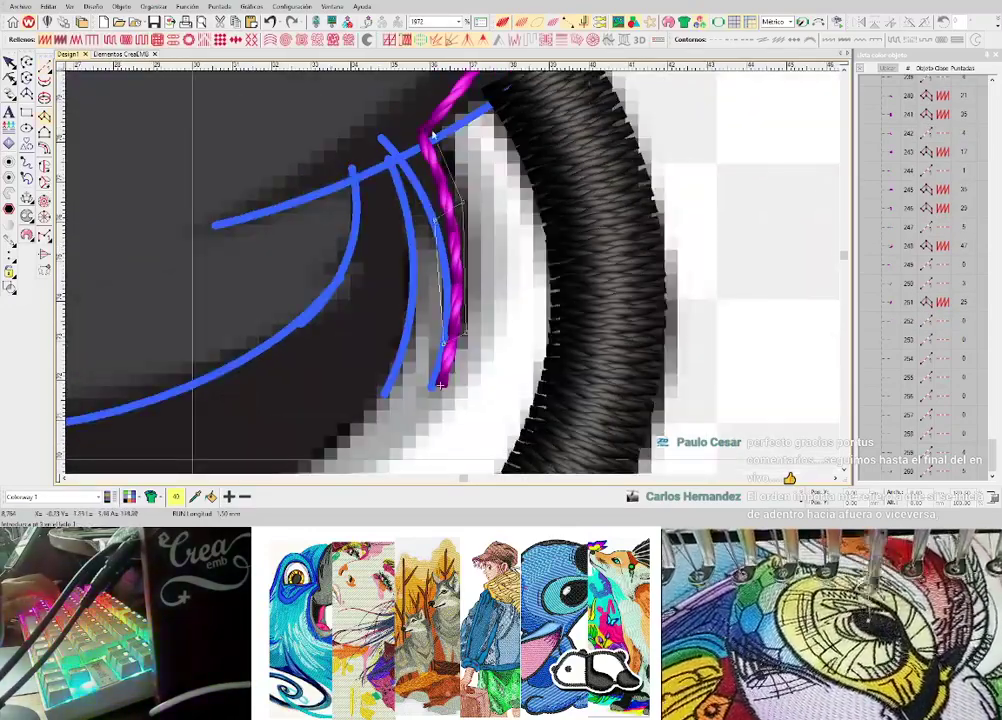
click(440, 128)
scroll(454, 278, down, 1)
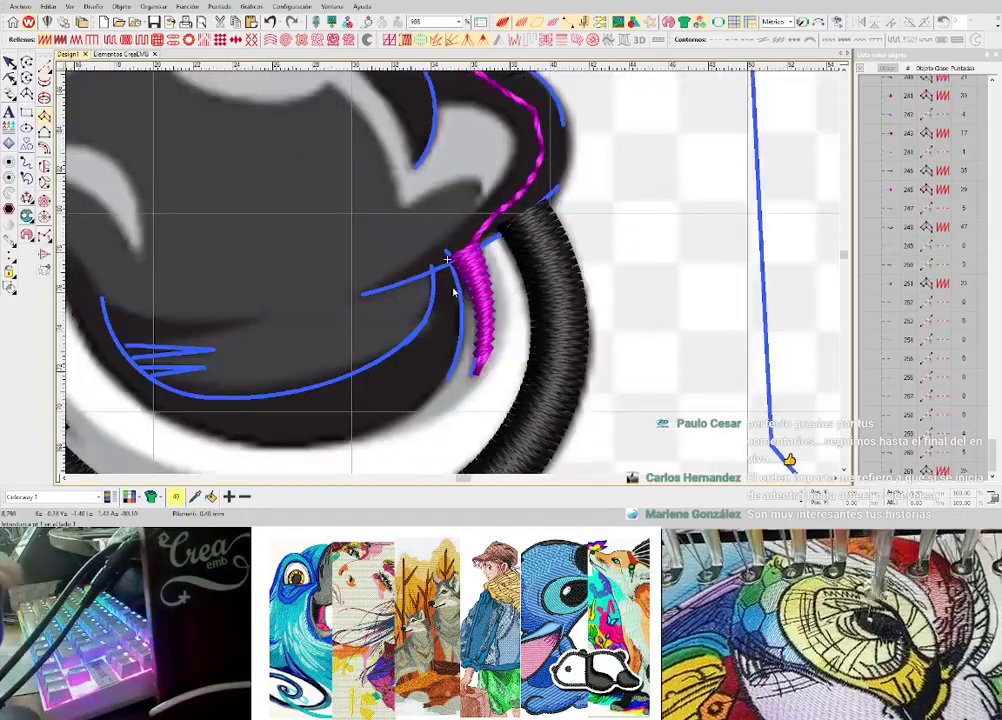
- Widen the thin crease column by moving the middle node of its outer edge slightly outward
scroll(453, 277, up, 1)
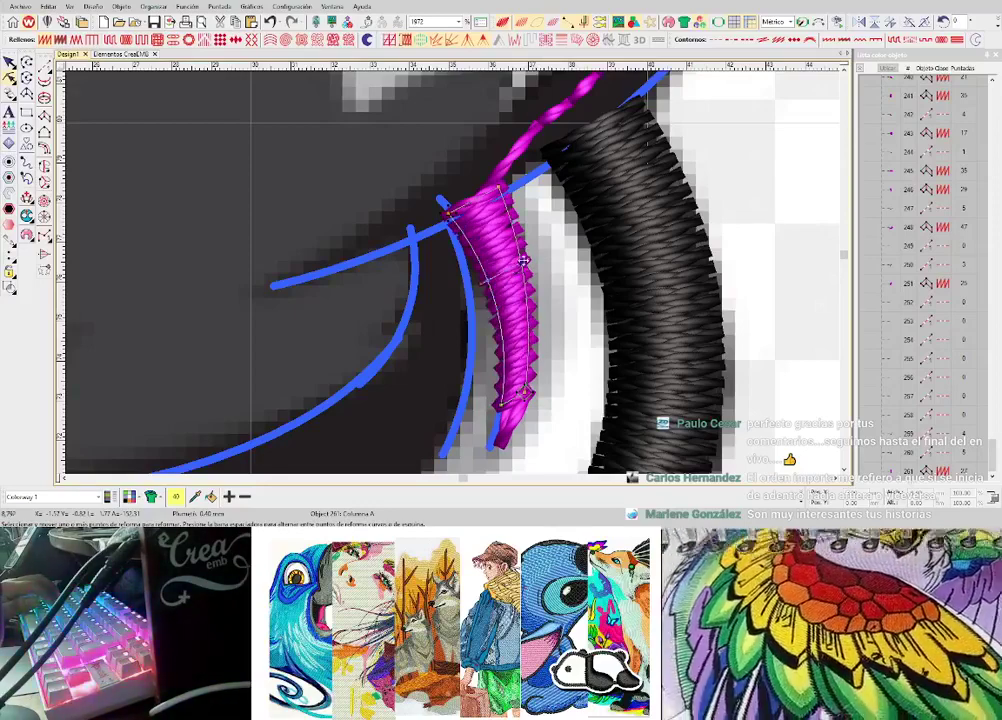
drag(523, 260, 529, 261)
key(Return)
key(Escape)
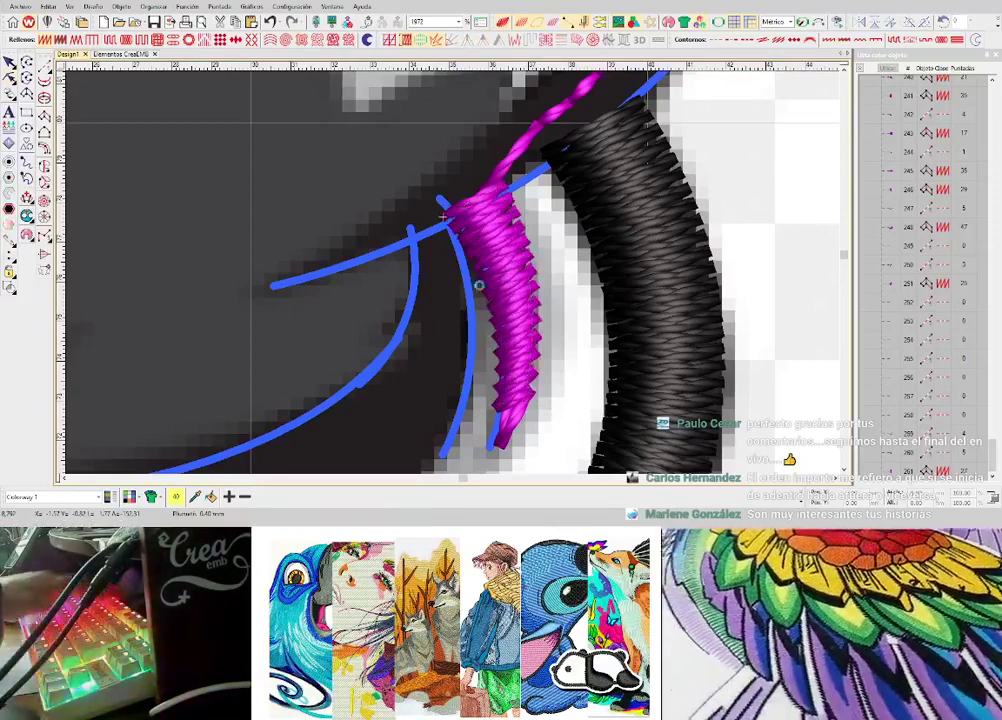
- Digitize a running stitch from the crease column's top along the black band under the nose to the tip of the lowest short spike
click(439, 311)
key(Return)
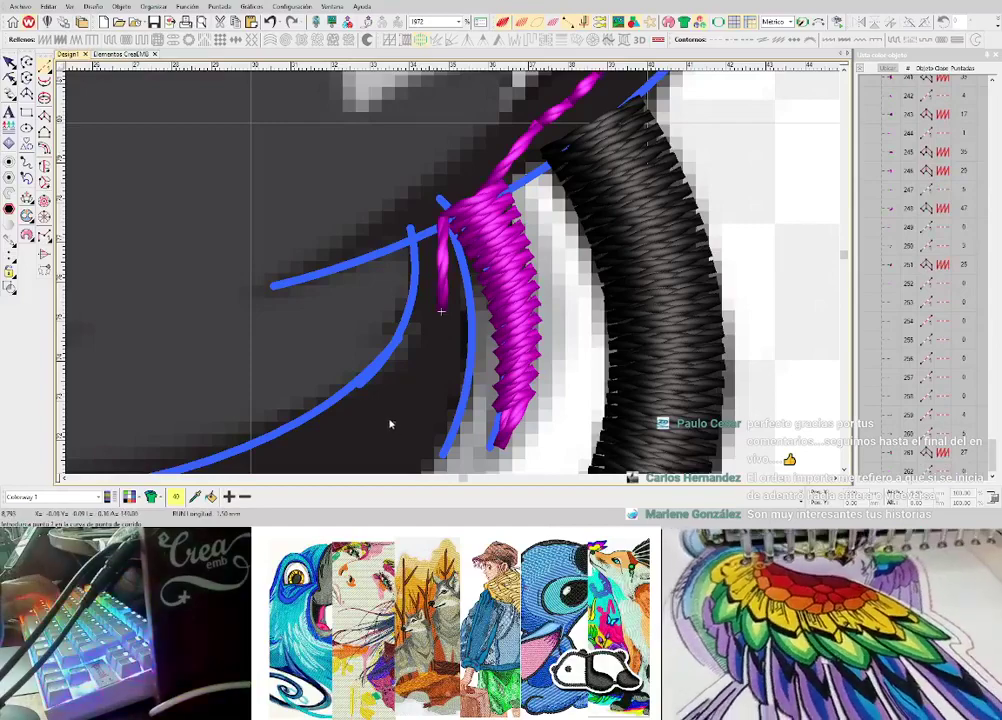
click(391, 422)
key(Return)
scroll(391, 422, down, 1)
click(372, 320)
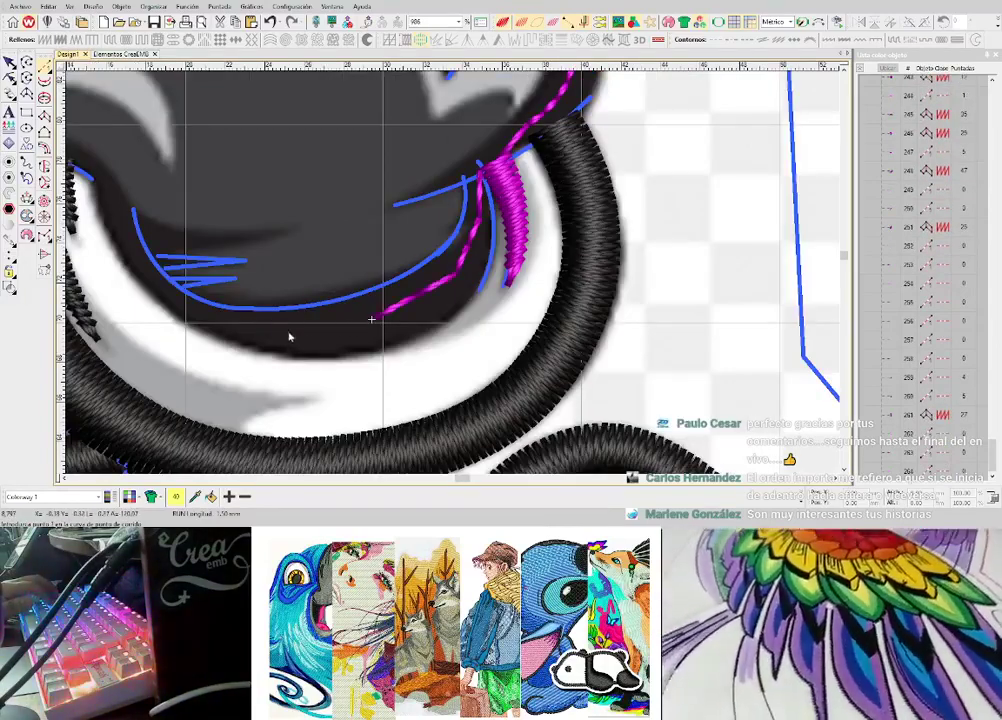
key(z)
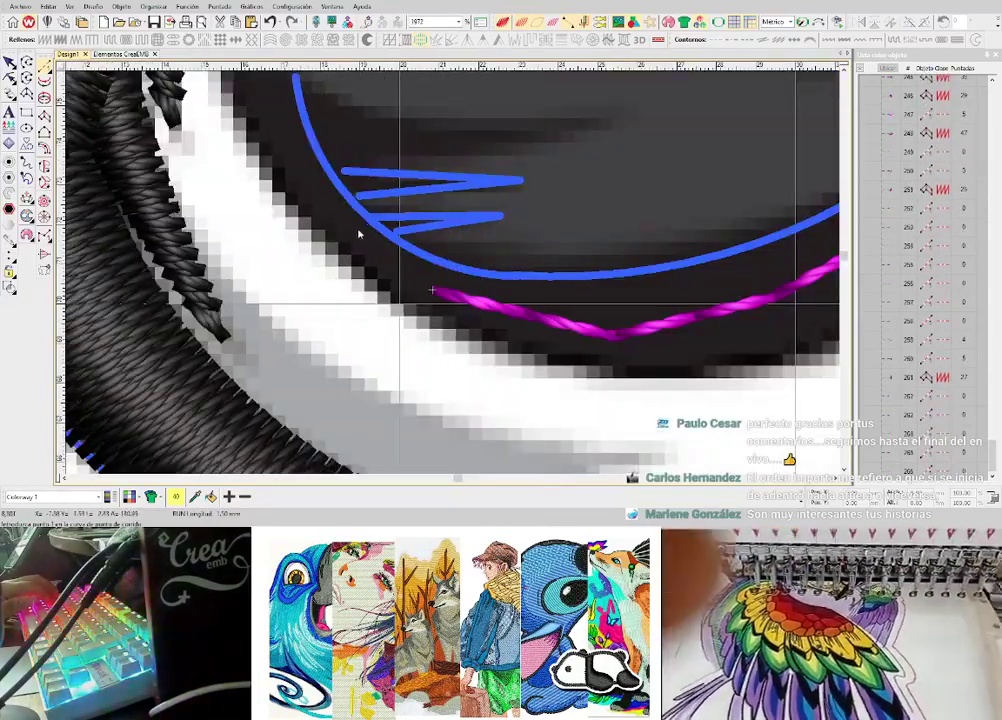
click(358, 233)
click(508, 213)
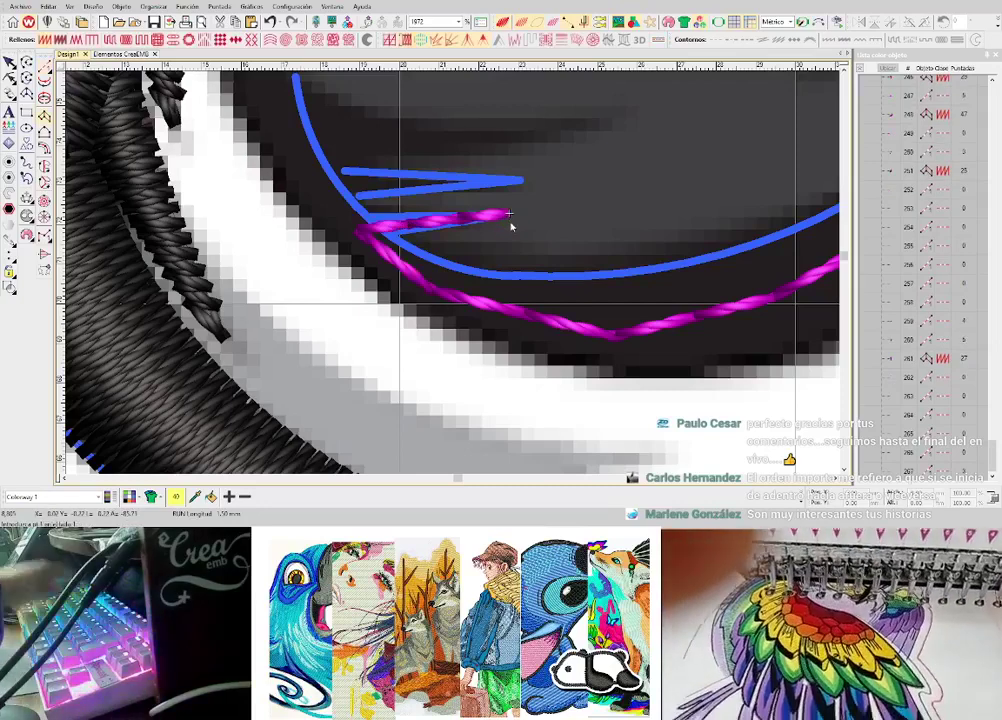
click(468, 213)
click(382, 238)
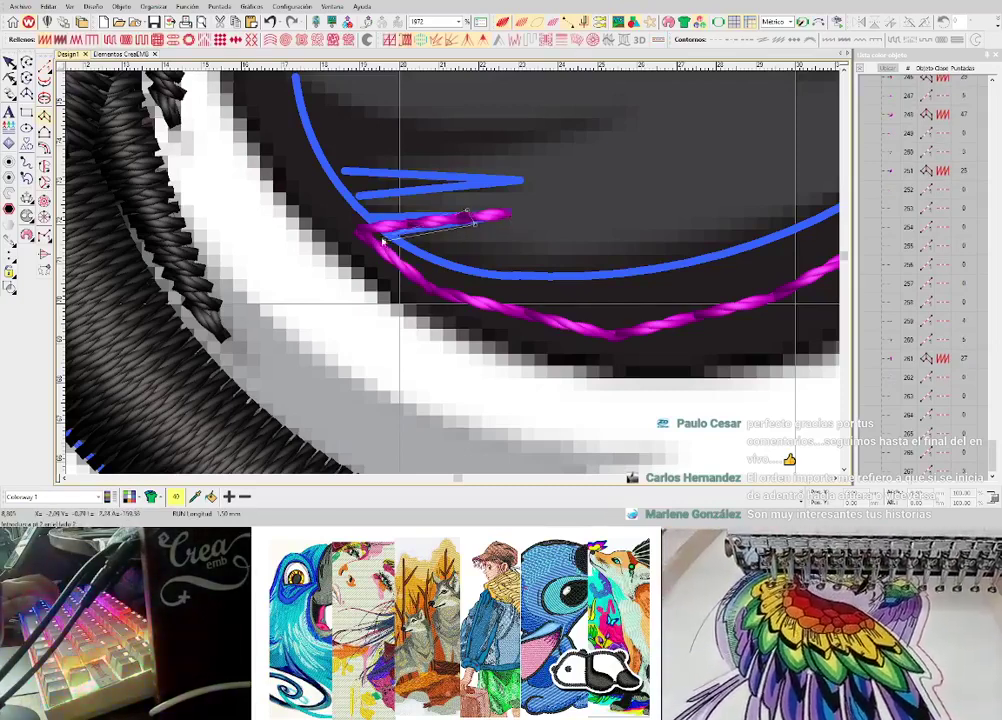
click(339, 208)
key(Return)
key(ctrl+z)
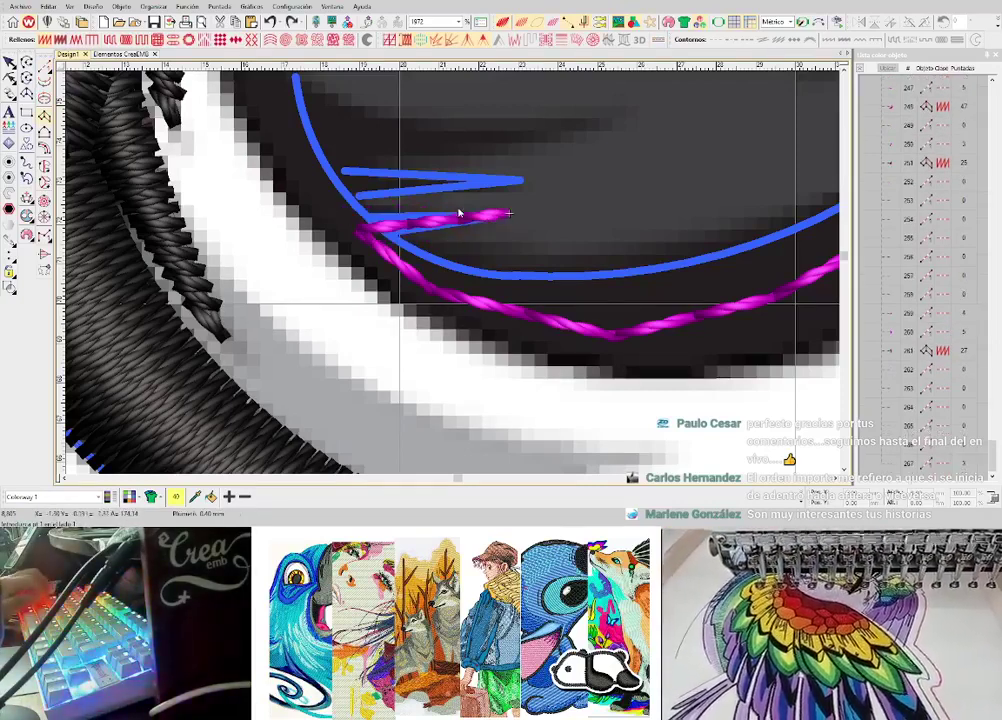
- Digitize a tapered satin column over the lowest short spike, from its tip back to the black band
click(486, 223)
click(357, 210)
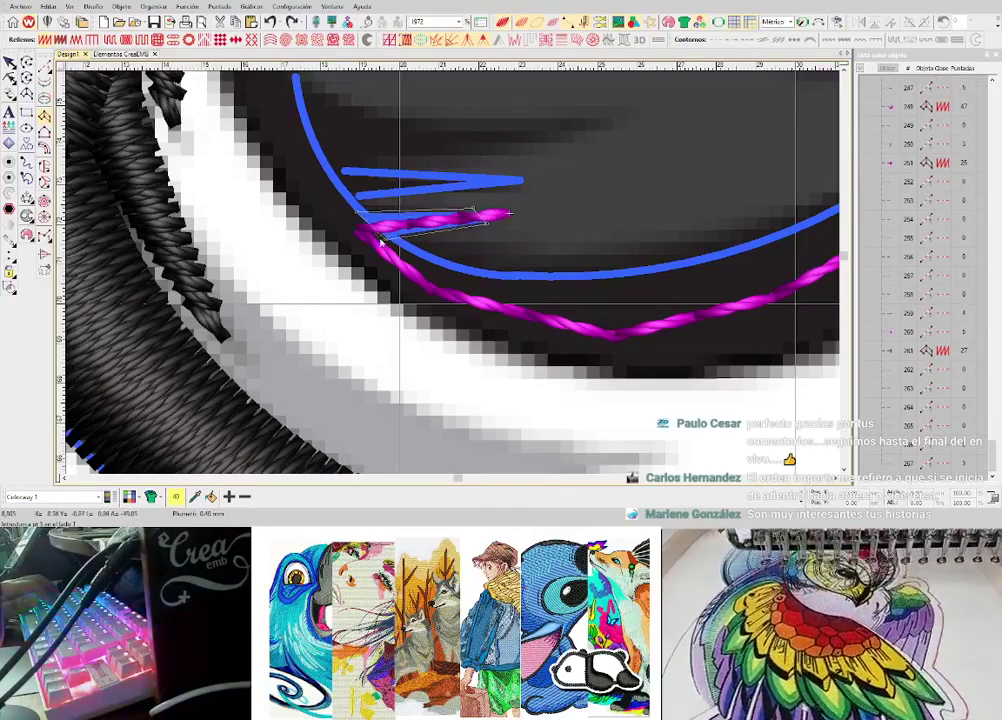
click(373, 236)
key(Return)
scroll(373, 236, down, 1)
- Digitize a running stitch from the lowest spike column's base to the tip of the short spike above it
key(space)
click(420, 244)
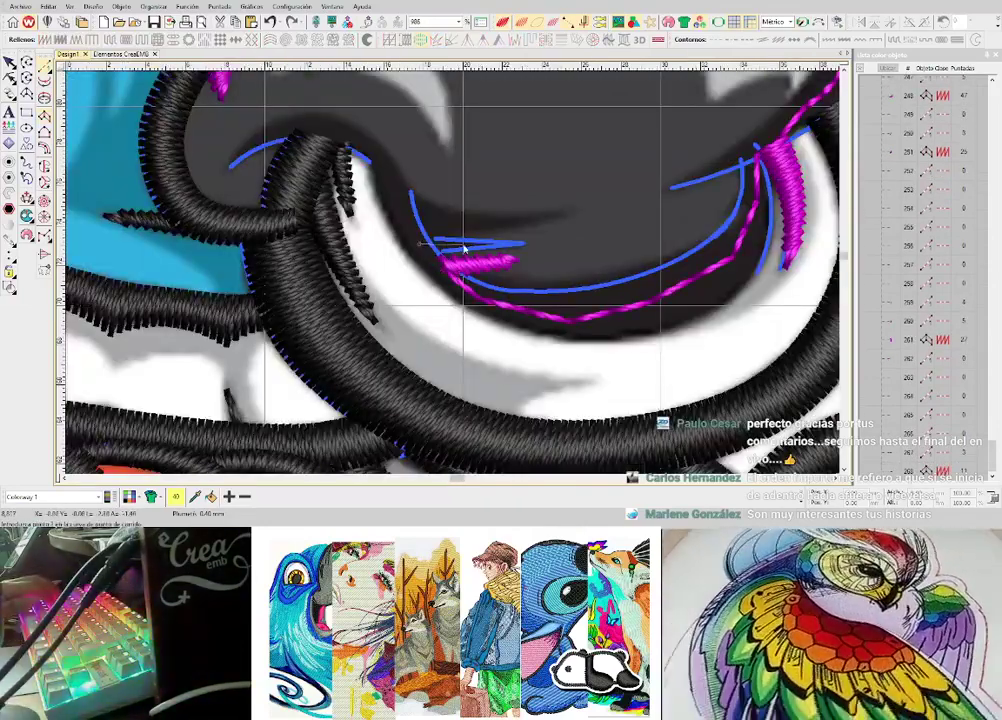
click(522, 244)
key(Return)
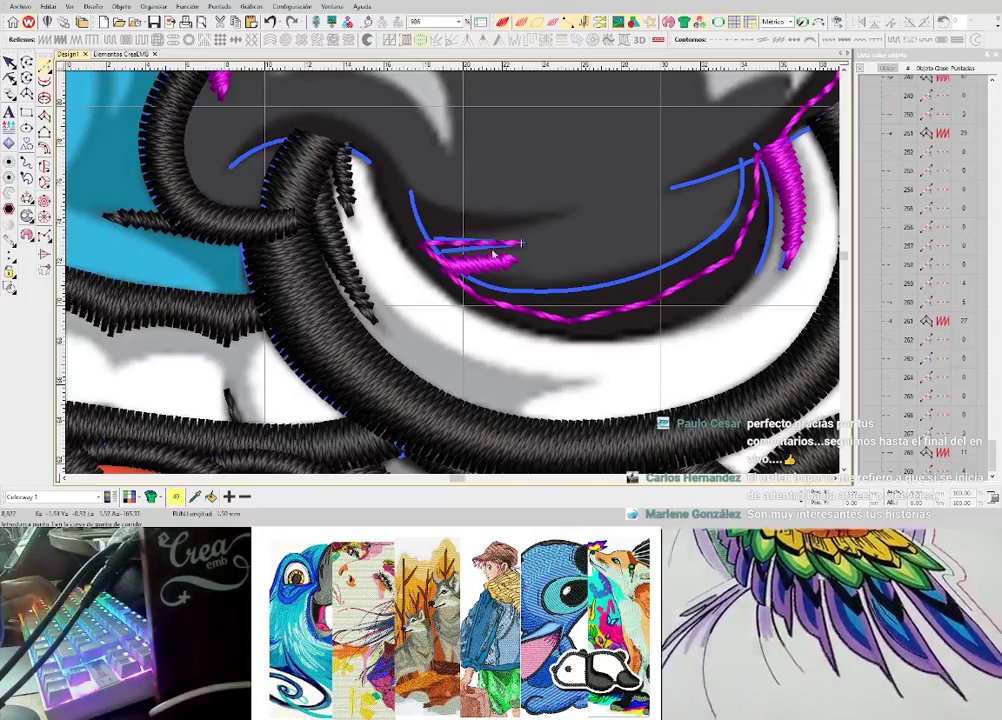
- Digitize a tapered satin column over the middle short spike, from its tip back to the black band
scroll(492, 251, up, 1)
key(space)
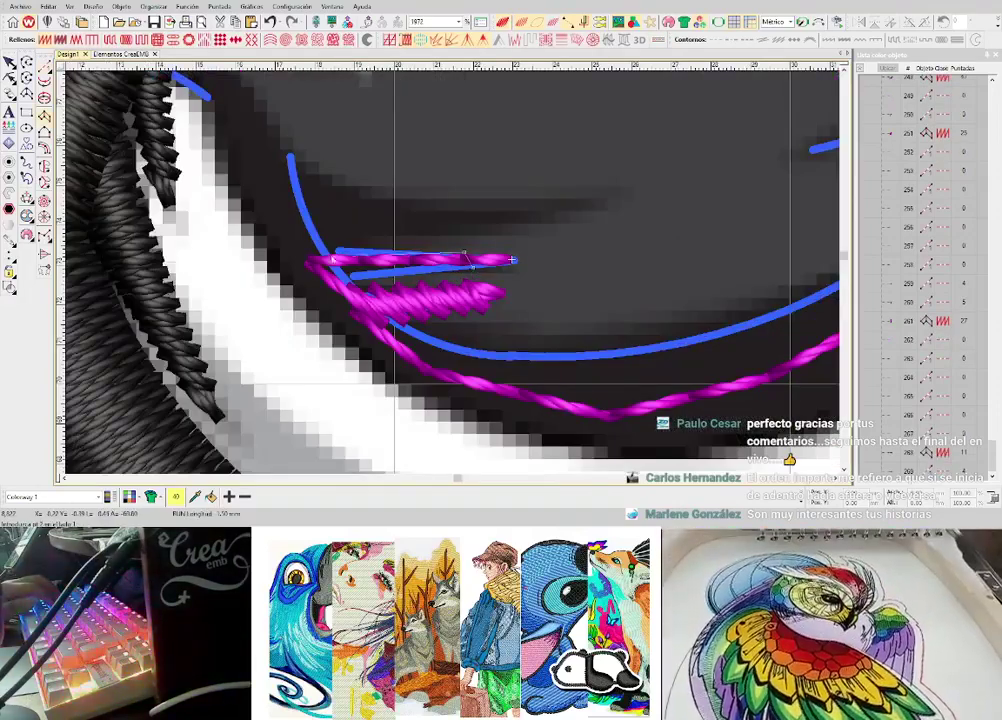
click(327, 245)
click(337, 283)
key(Return)
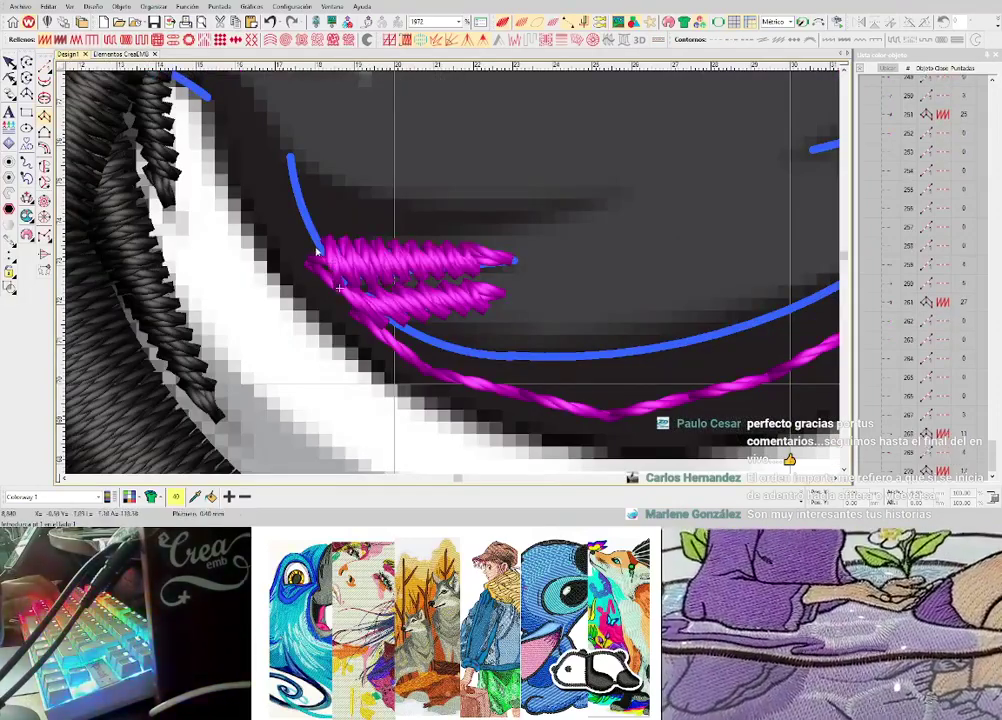
- Digitize a running stitch from the middle spike's base up the black band and along the long upper spike to its tip
key(space)
click(308, 194)
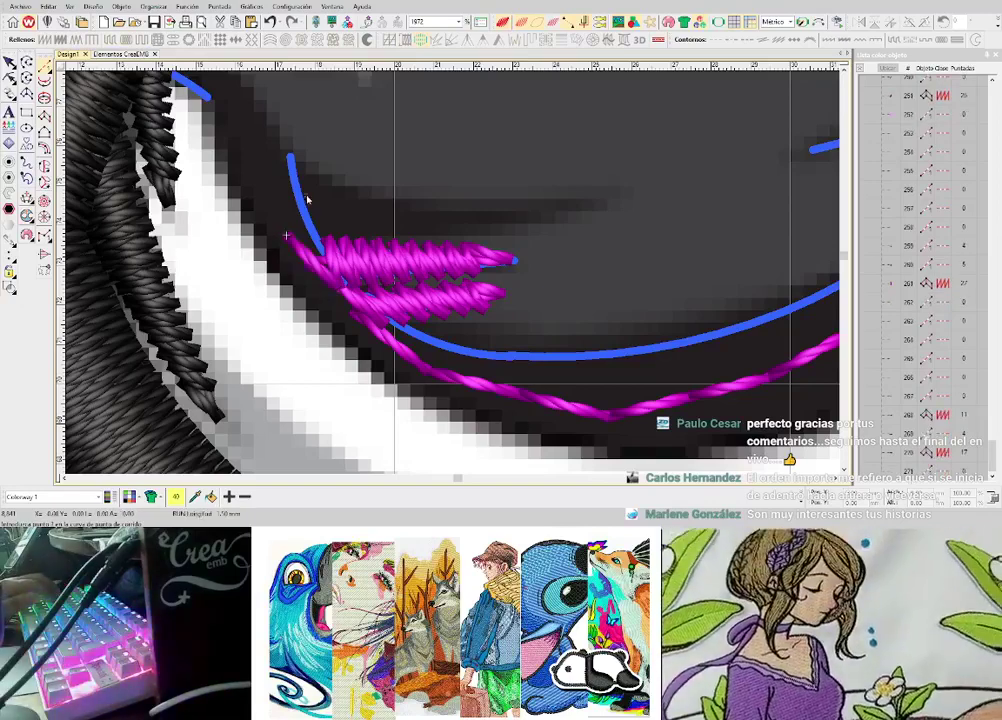
click(435, 221)
click(622, 198)
key(Return)
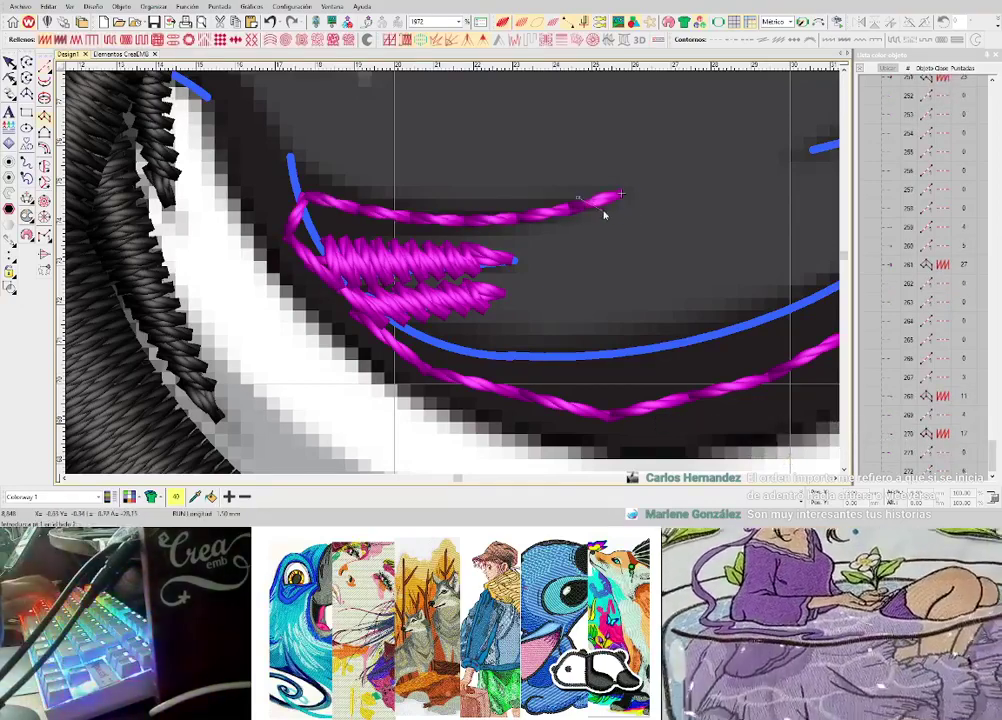
- Digitize a satin column over the long upper spike, widening from its tip back to the black band
click(598, 210)
click(474, 205)
click(483, 235)
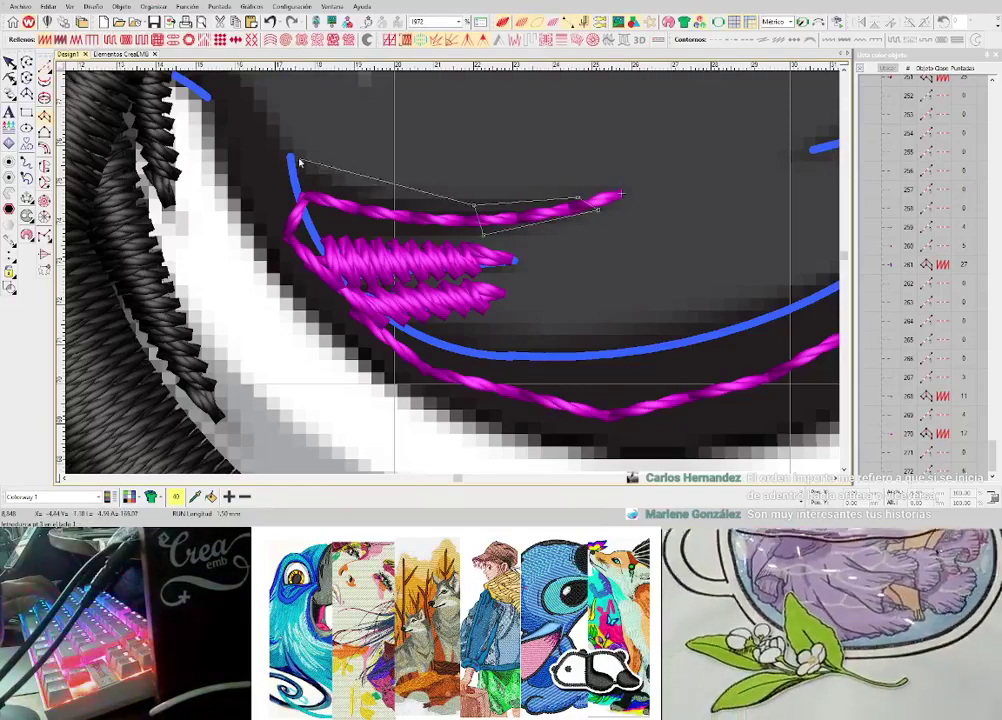
click(298, 159)
click(307, 238)
key(Return)
- Digitize a curved running stitch from the upper spike's base up and over the black arch to the arch's far tip
scroll(308, 226, down, 1)
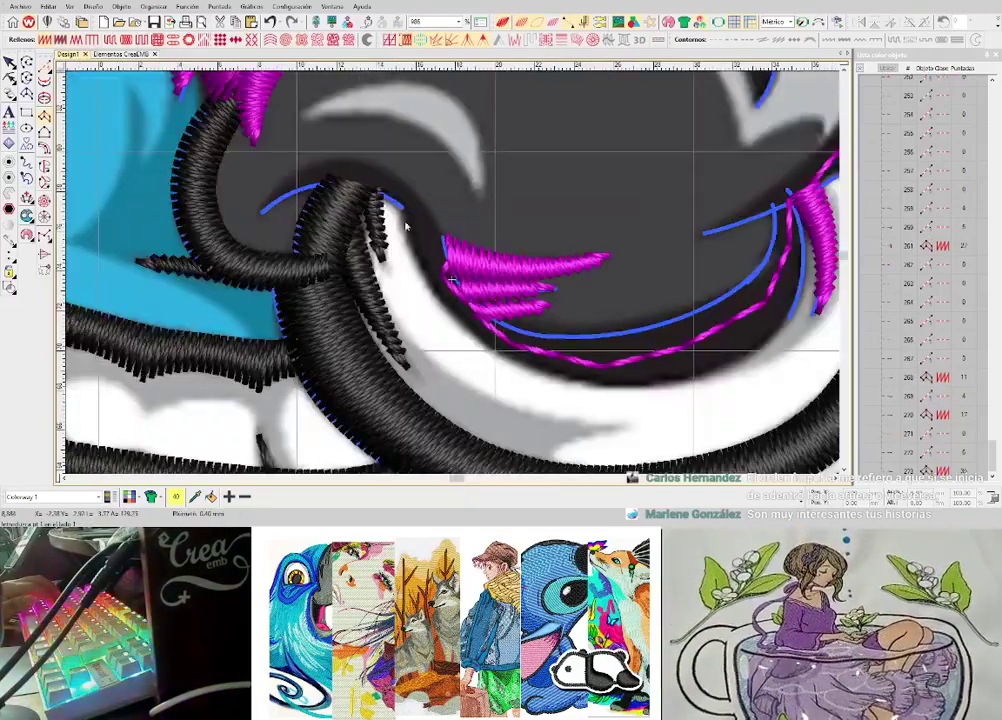
scroll(405, 227, up, 2)
click(492, 314)
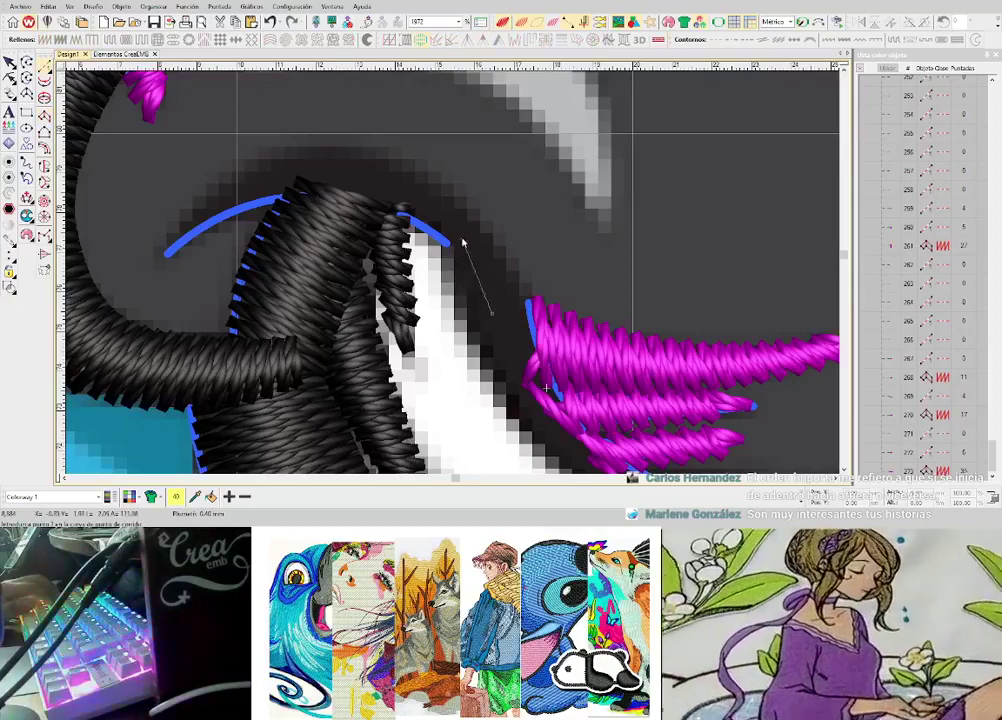
right_click(464, 237)
right_click(360, 178)
right_click(264, 184)
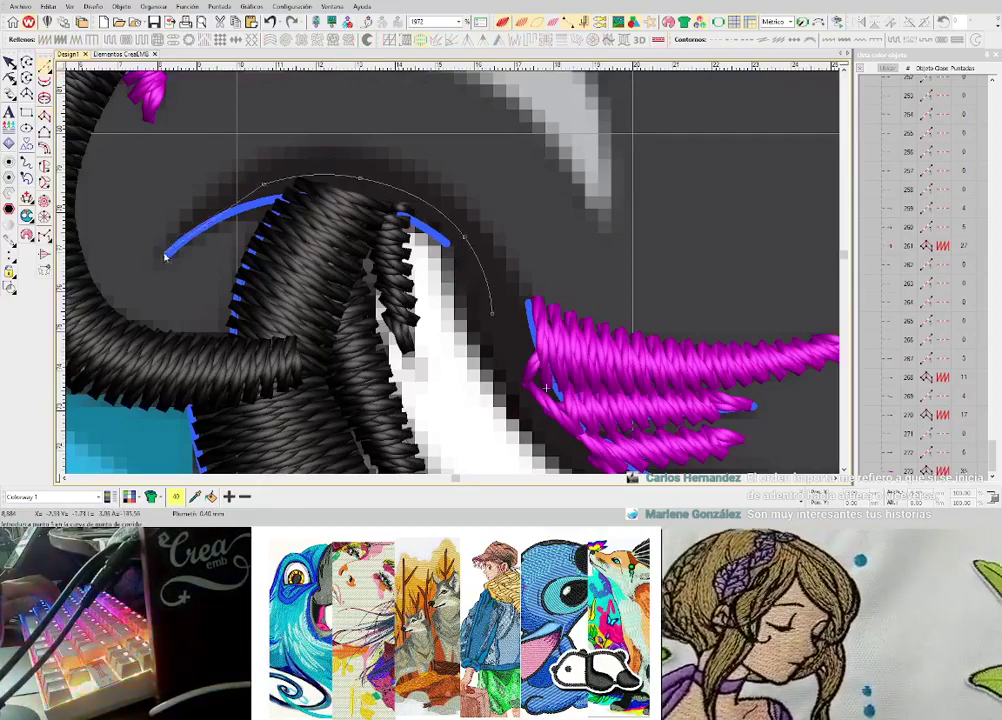
right_click(159, 261)
key(Return)
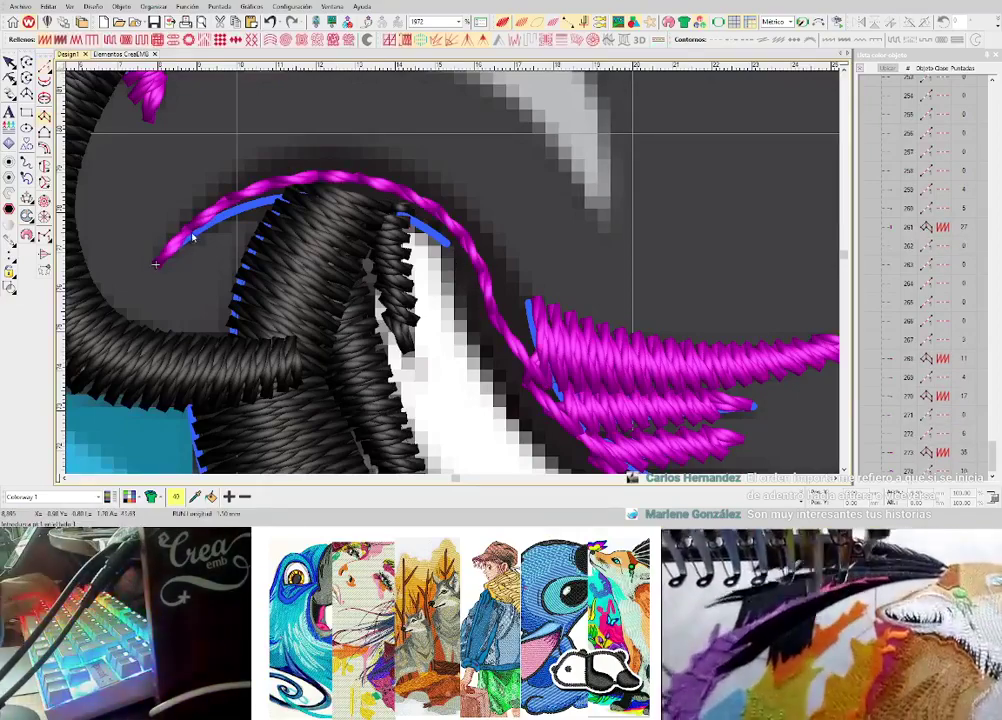
- Digitize a curved satin column from the black arch's far tip, down past the spike bases and along the crescent-shaped black band to its upper end
right_click(292, 201)
right_click(264, 156)
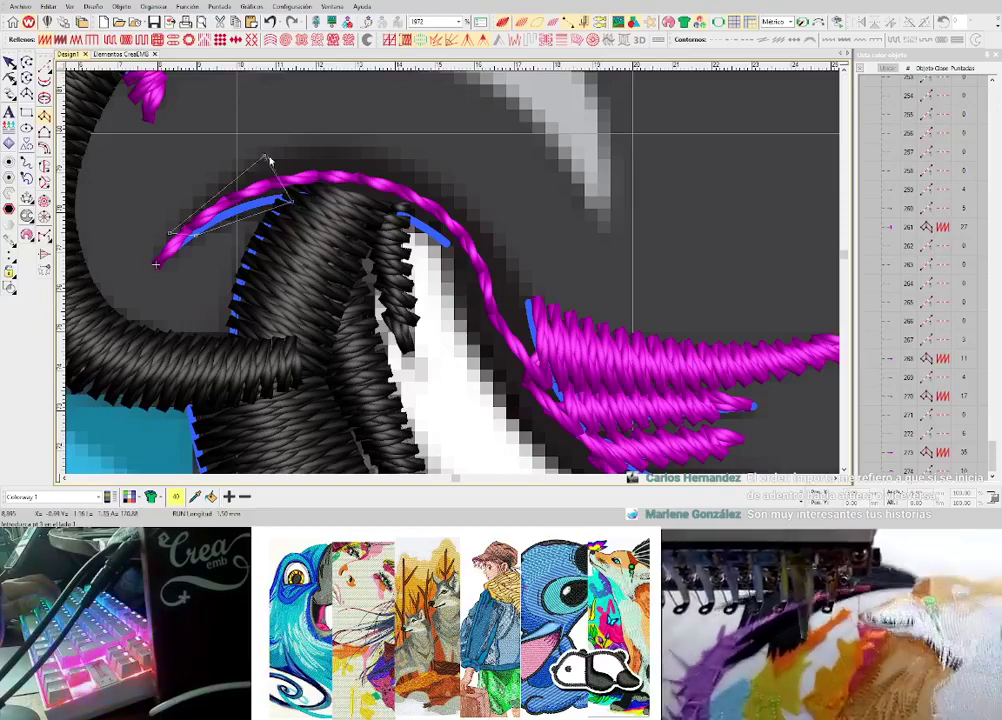
right_click(397, 213)
right_click(408, 163)
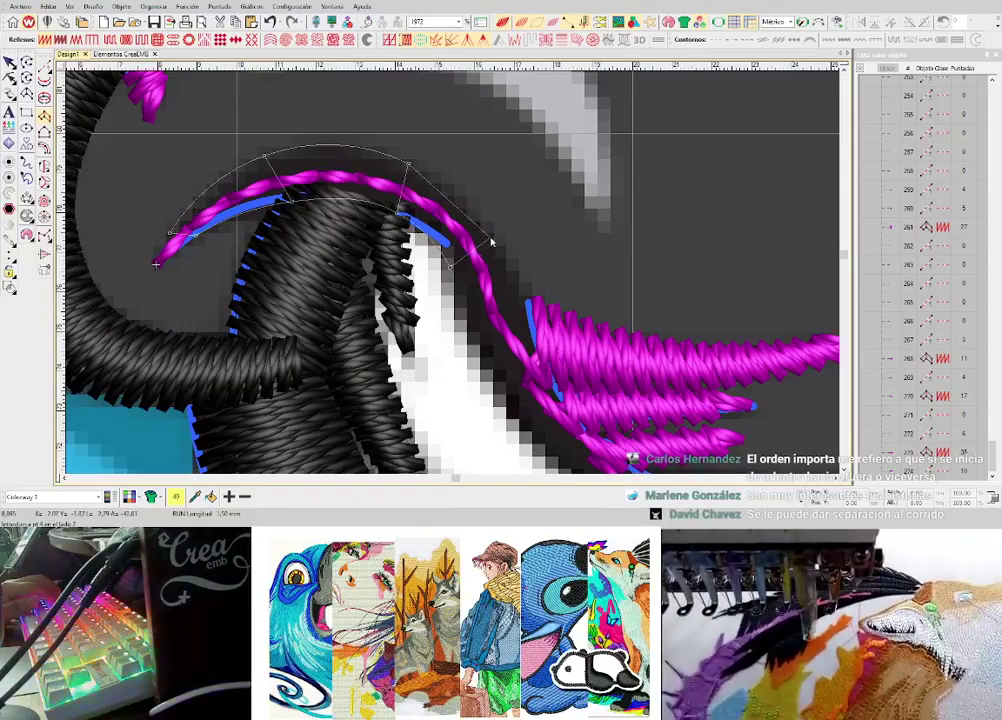
right_click(490, 238)
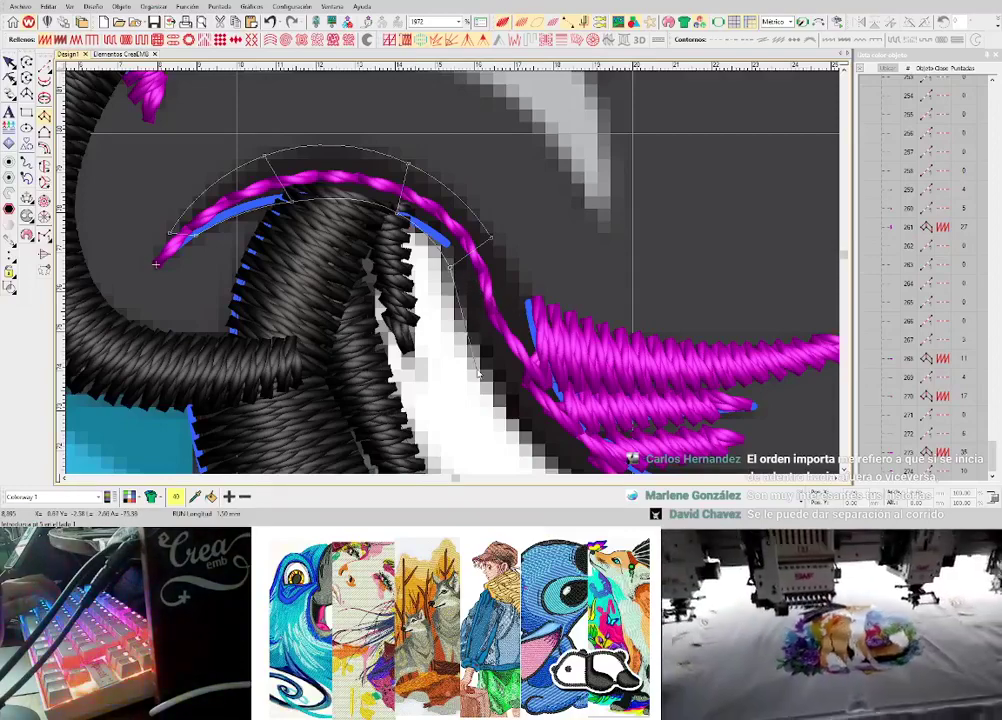
right_click(480, 367)
right_click(537, 327)
right_click(558, 423)
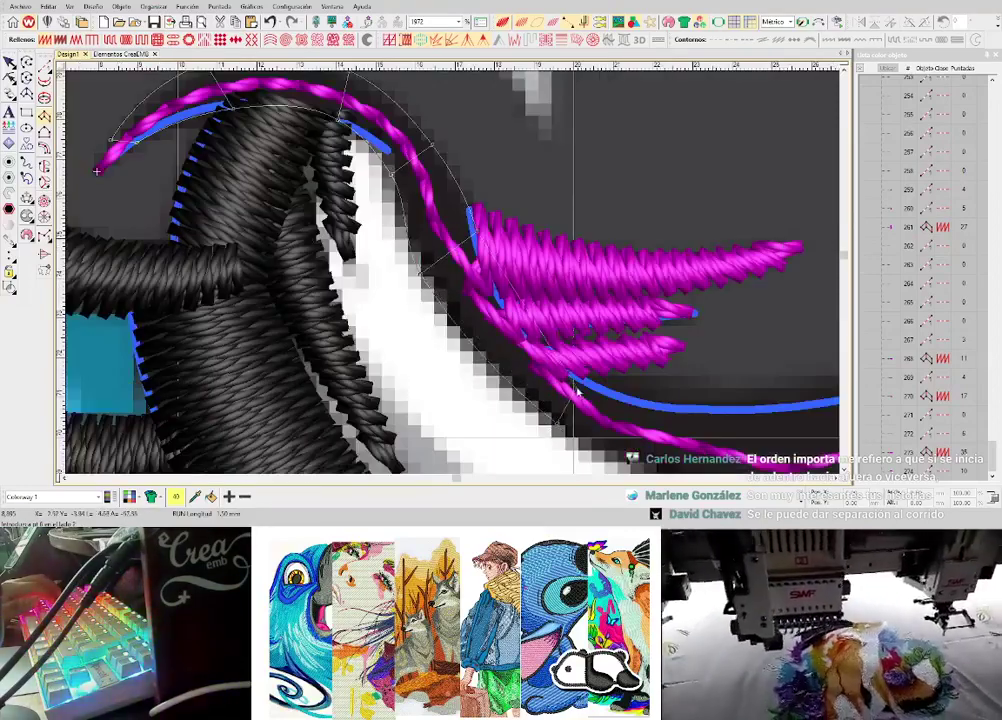
right_click(584, 381)
scroll(615, 391, down, 1)
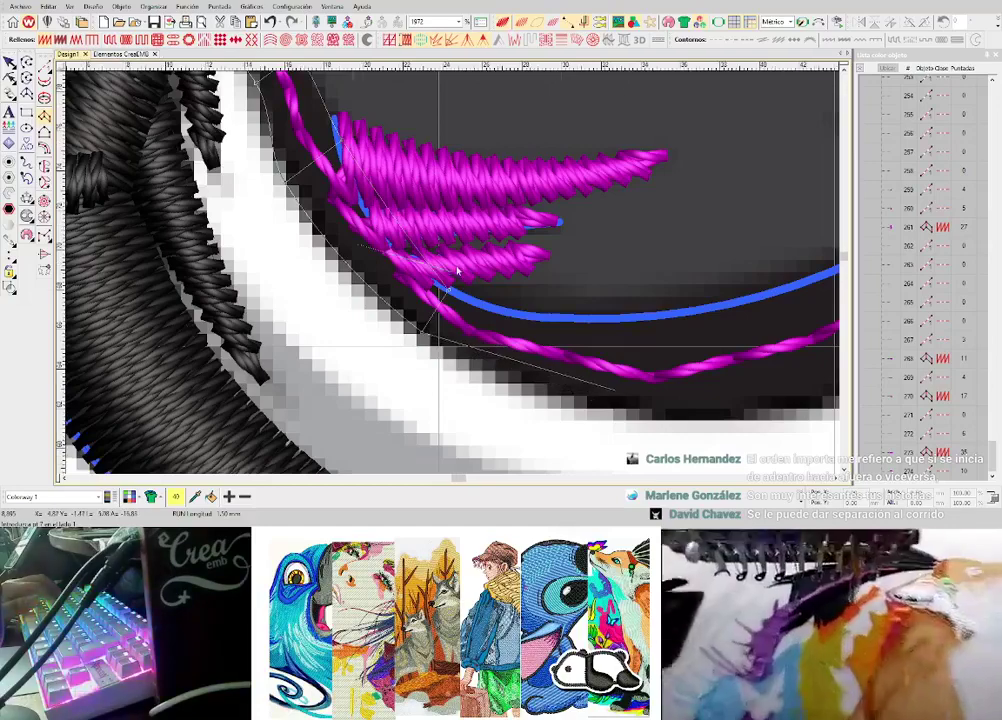
right_click(493, 288)
right_click(474, 234)
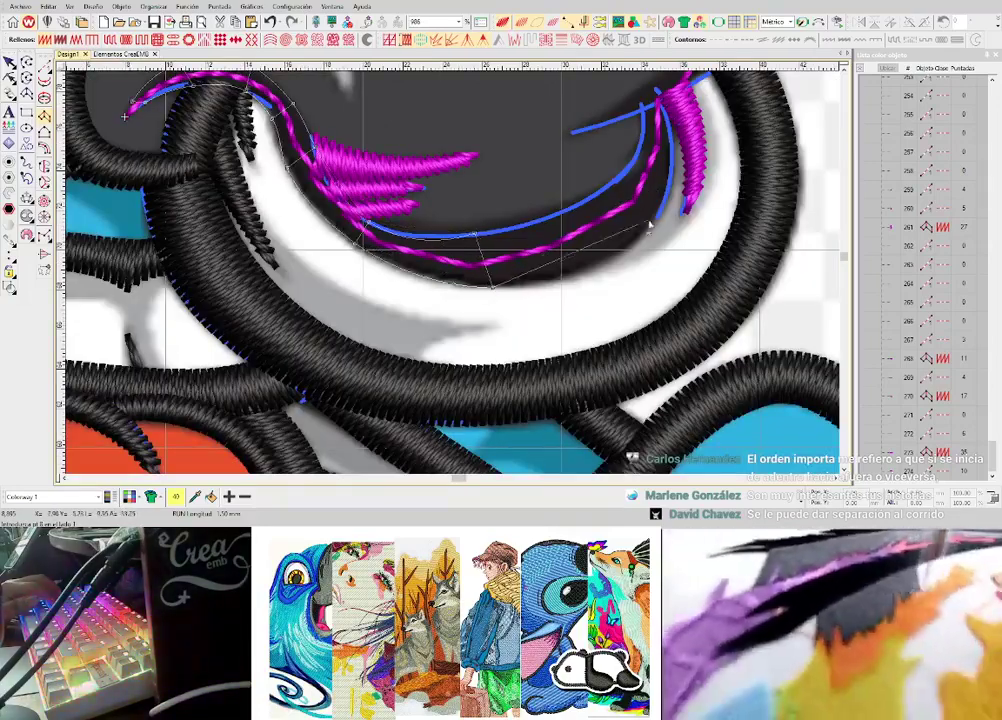
right_click(642, 234)
click(608, 190)
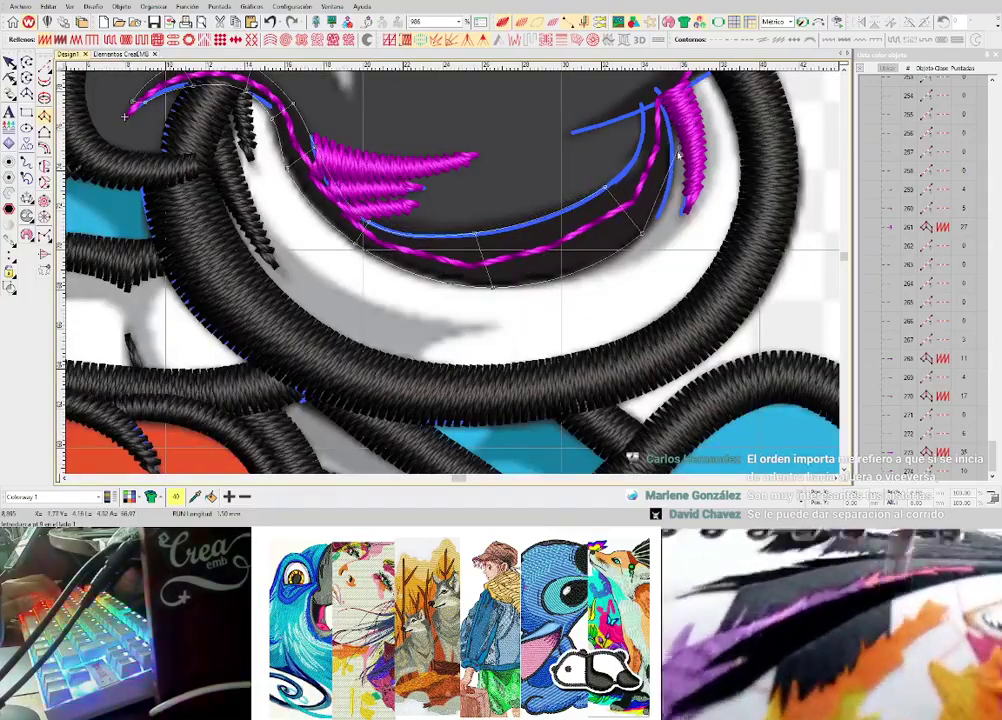
drag(641, 148, 544, 238)
right_click(577, 198)
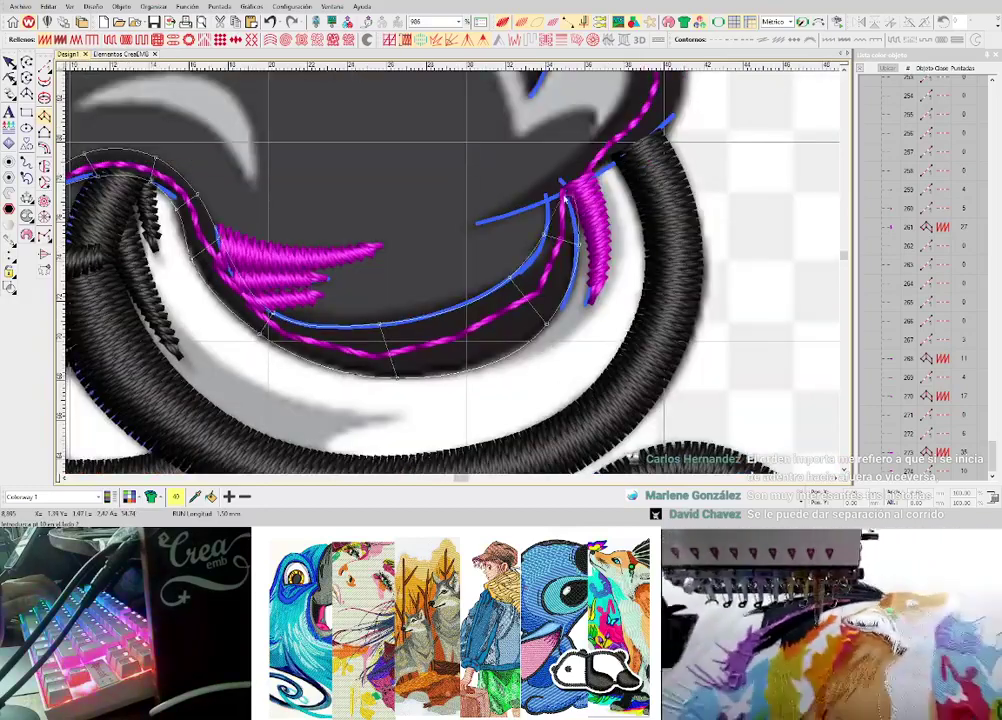
right_click(551, 198)
key(Return)
- Draw several crossing zigzag running stitches in the empty area beside the character and delete them
scroll(538, 215, down, 1)
scroll(450, 286, down, 2)
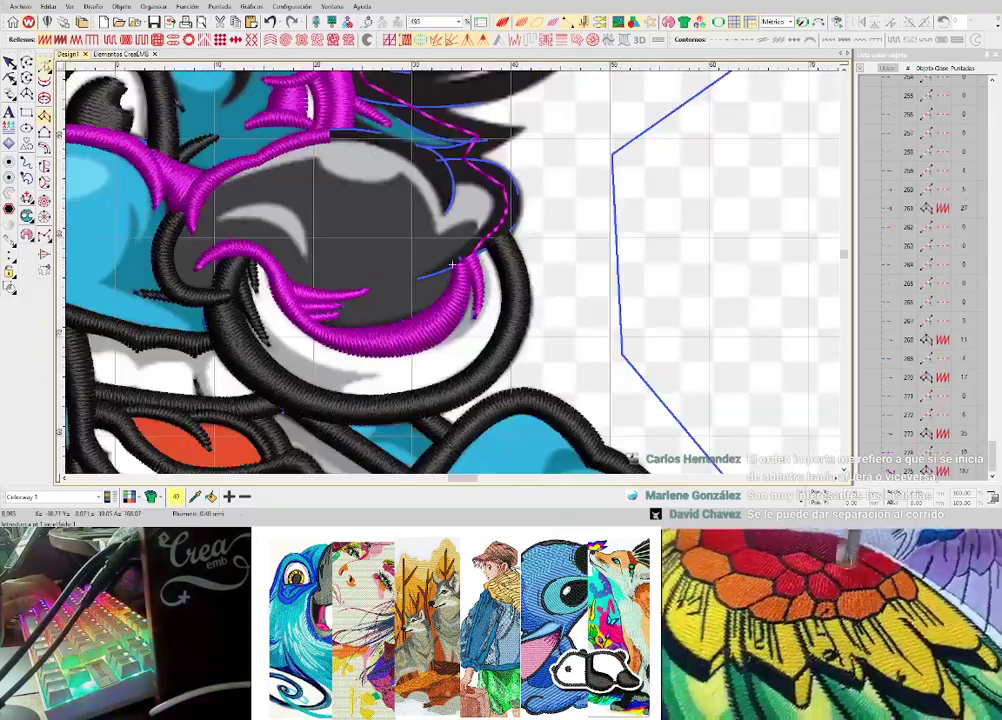
click(46, 64)
scroll(755, 230, up, 1)
click(378, 349)
click(599, 174)
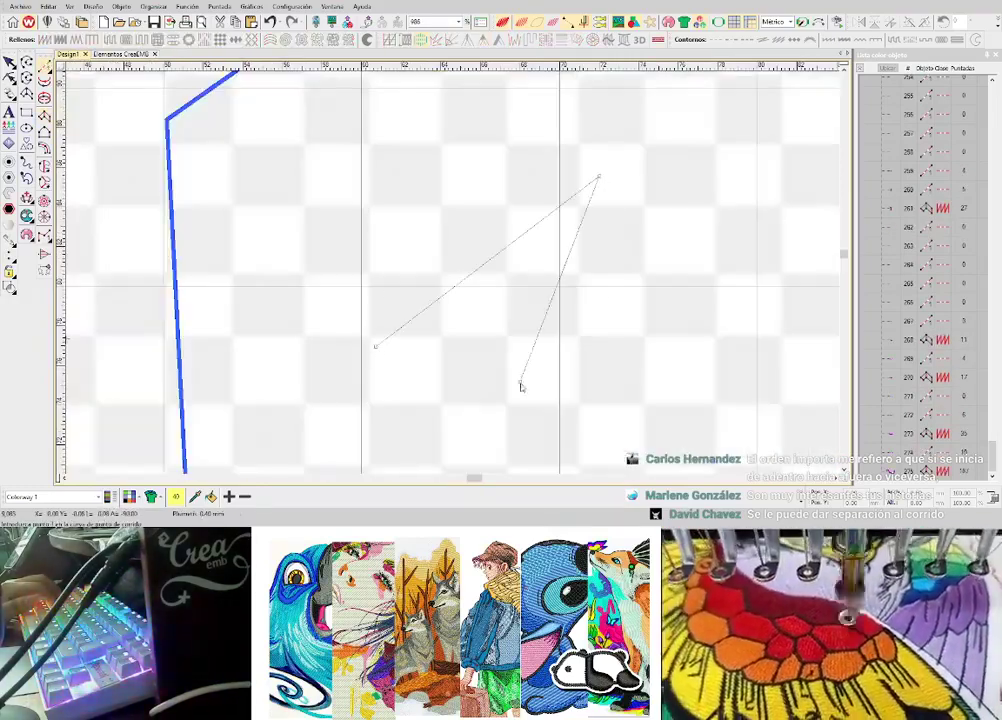
click(521, 387)
click(689, 233)
key(Return)
click(641, 371)
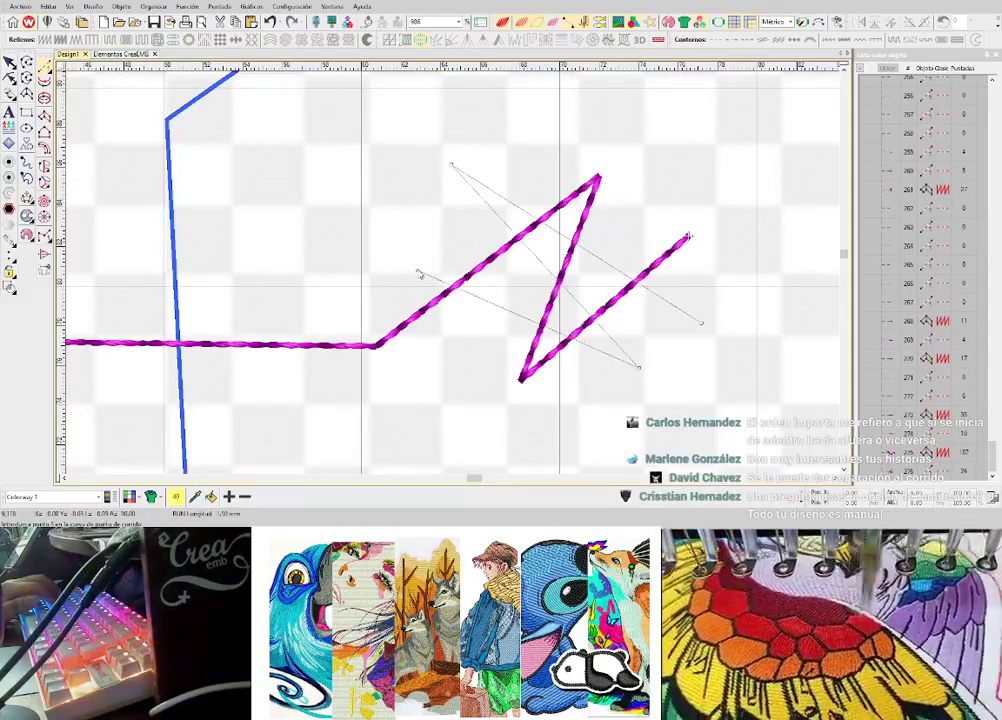
click(419, 272)
key(Return)
scroll(466, 284, up, 1)
click(448, 349)
click(772, 133)
click(522, 376)
scroll(453, 277, down, 2)
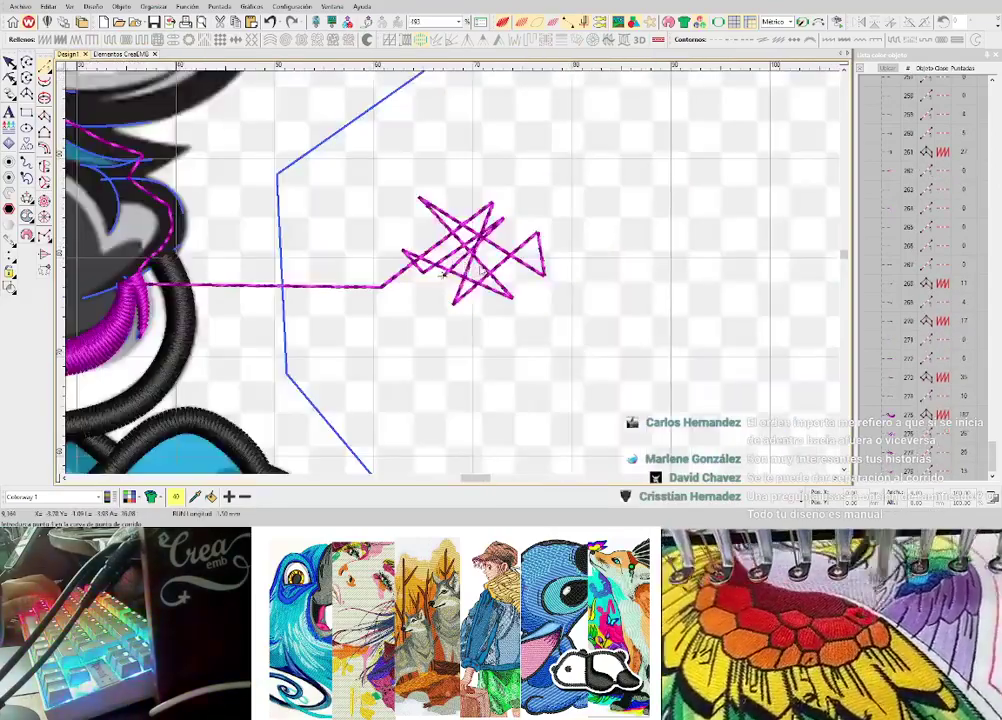
drag(622, 340, 559, 284)
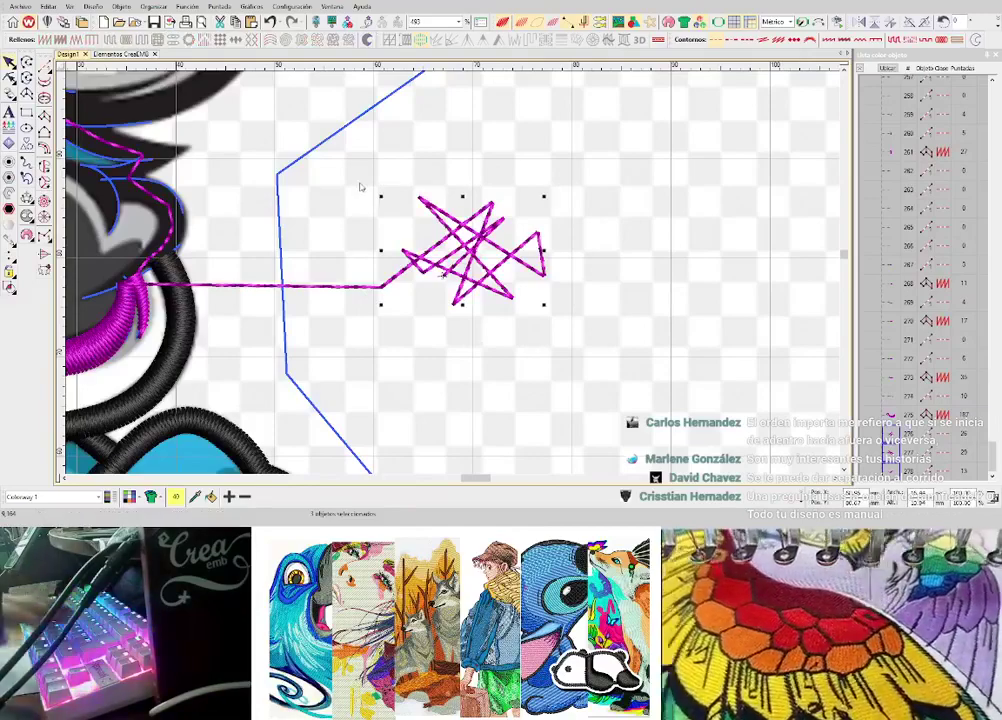
key(Delete)
- Try moving the long spike's satin column and the large band column out of place, undoing each move
scroll(369, 197, down, 2)
scroll(453, 277, up, 1)
scroll(453, 278, up, 3)
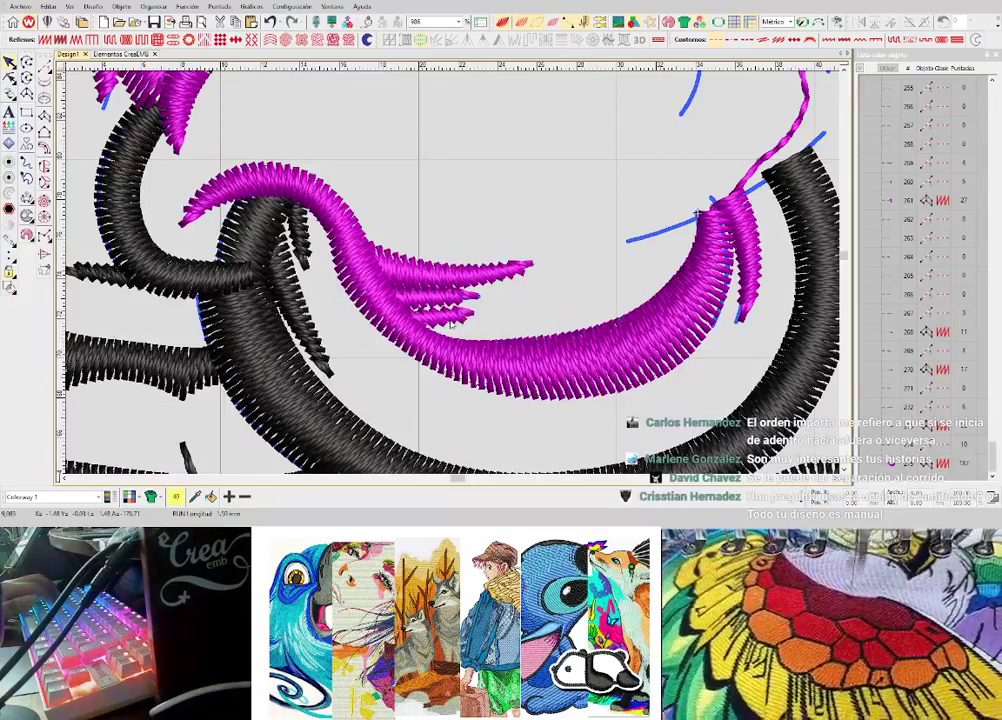
click(441, 317)
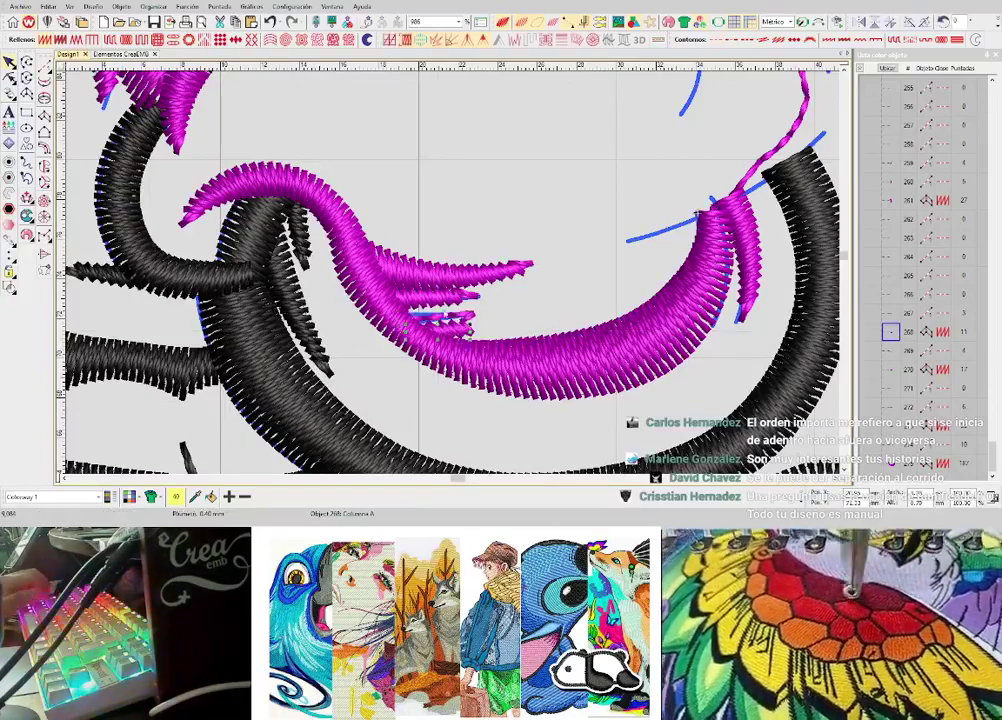
click(436, 301)
drag(433, 273, 433, 230)
key(ctrl+z)
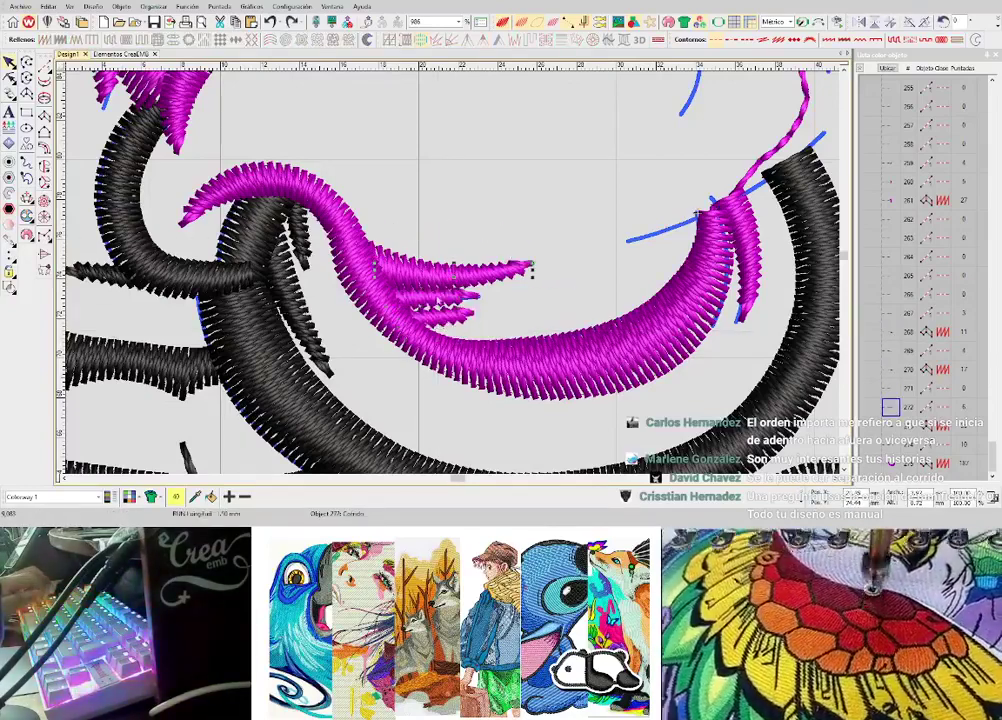
drag(415, 333, 350, 392)
key(ctrl+z)
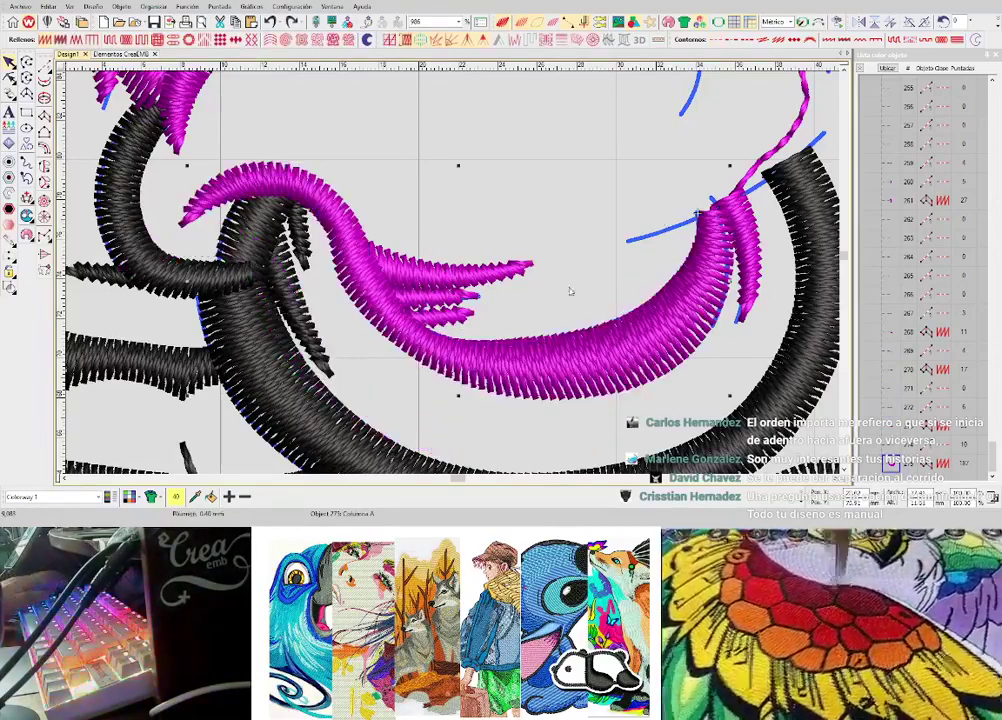
click(570, 291)
- Redisplay the artwork and digitize a short running stitch from the black band's upper end out to the tip of the tapered black outline
key(t)
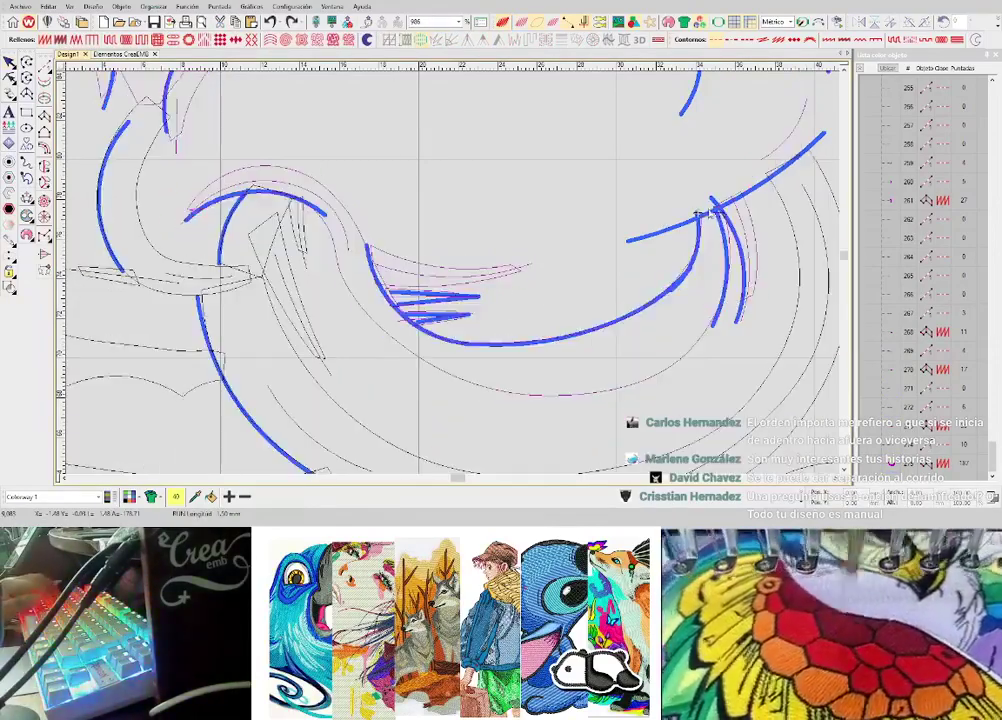
key(d)
key(t)
scroll(687, 218, up, 1)
key(space)
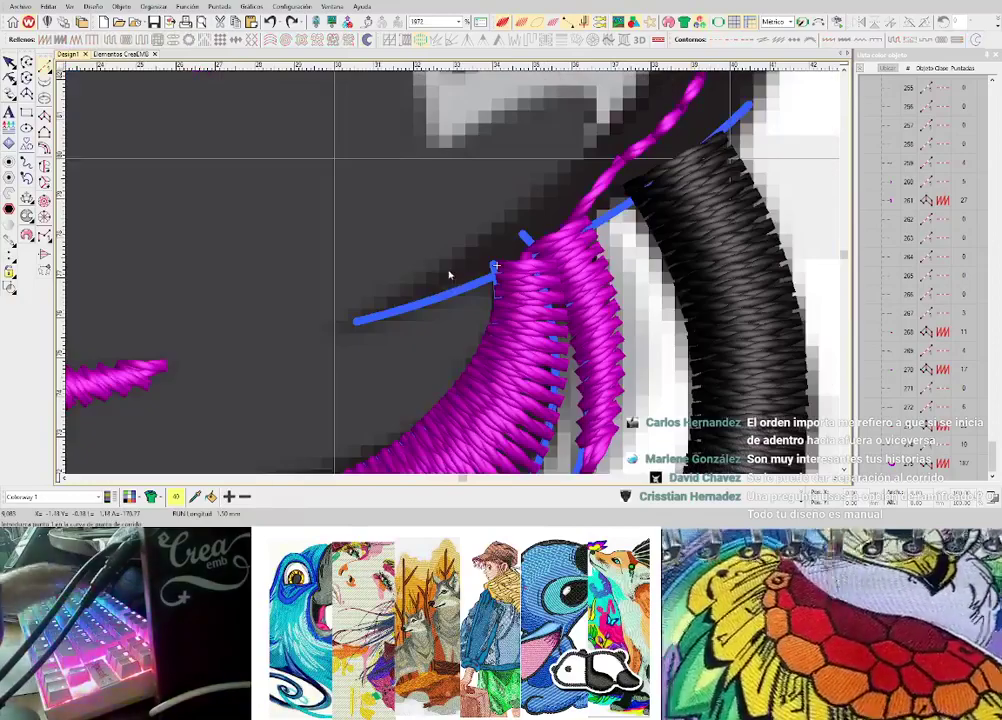
click(448, 284)
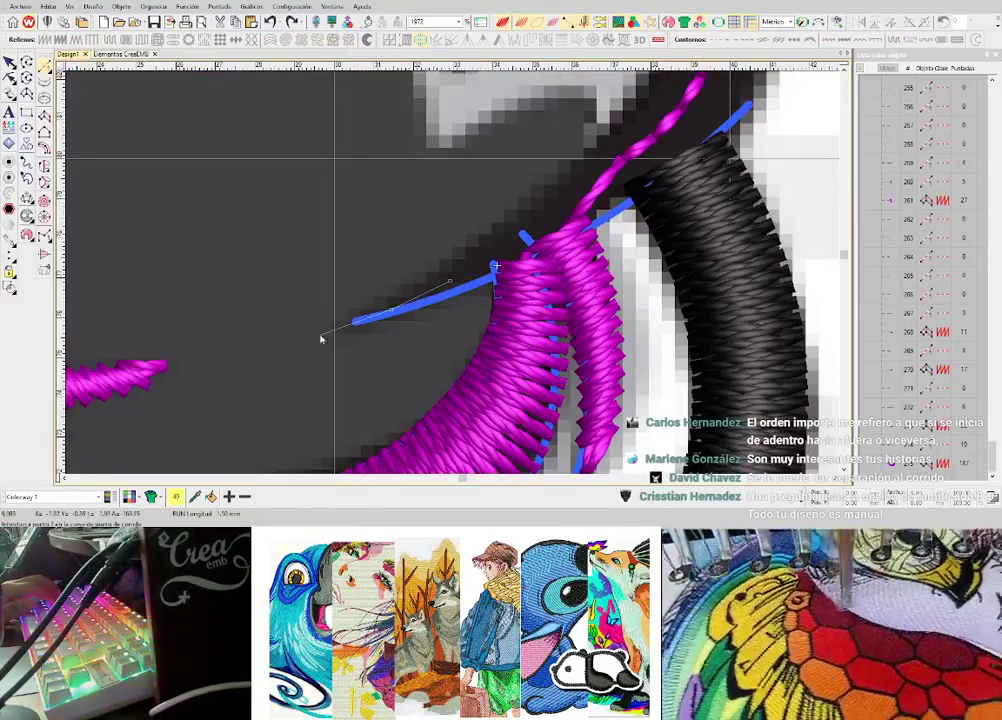
click(324, 332)
key(Return)
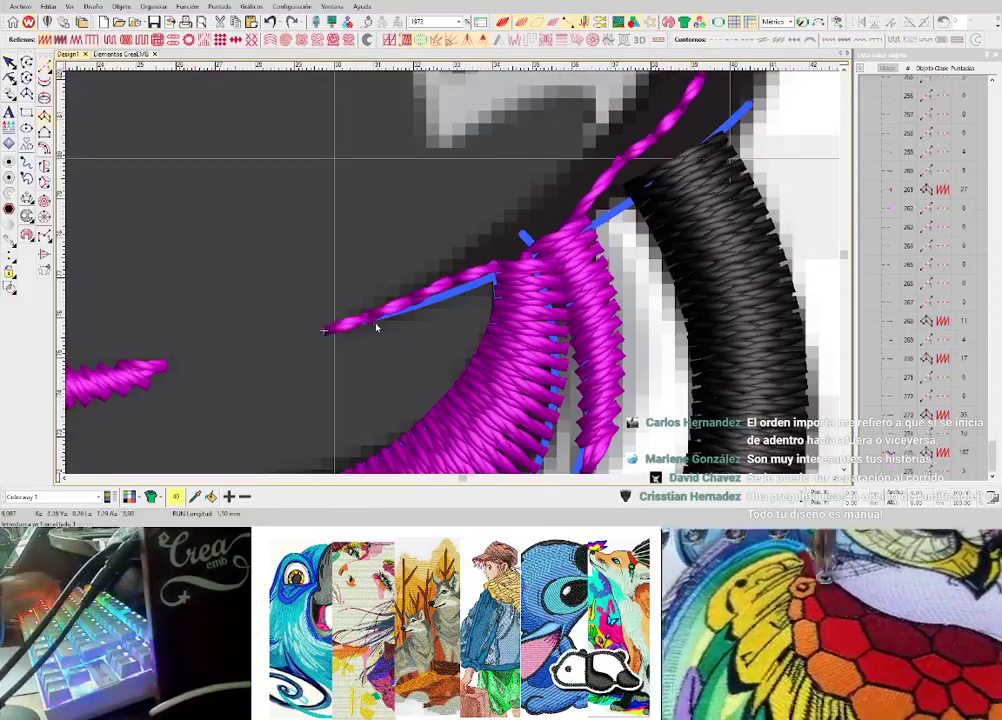
- Digitize a satin column from the tapered outline's tip, widening up and around the rounded black outline beside the light grey highlight
click(362, 320)
click(500, 226)
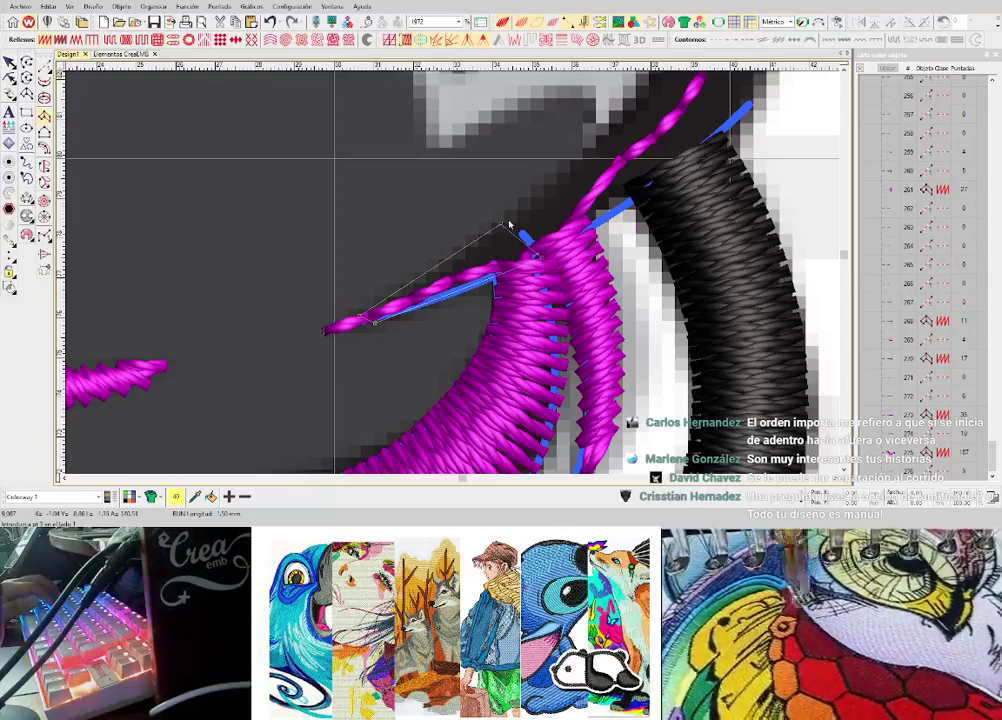
scroll(630, 117, down, 1)
scroll(486, 264, up, 1)
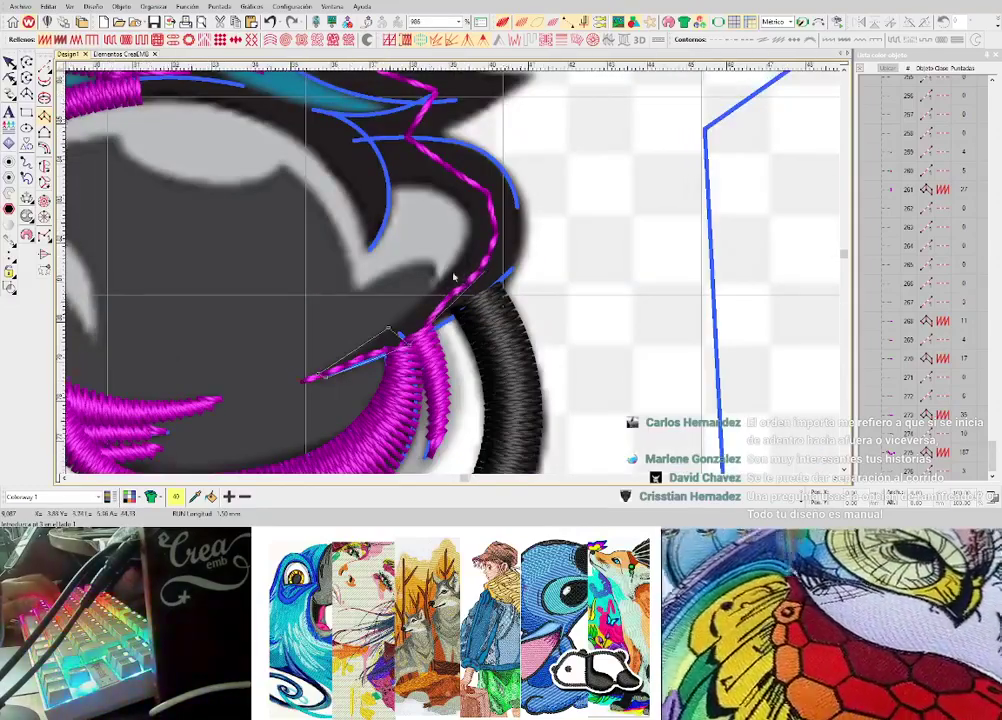
click(493, 288)
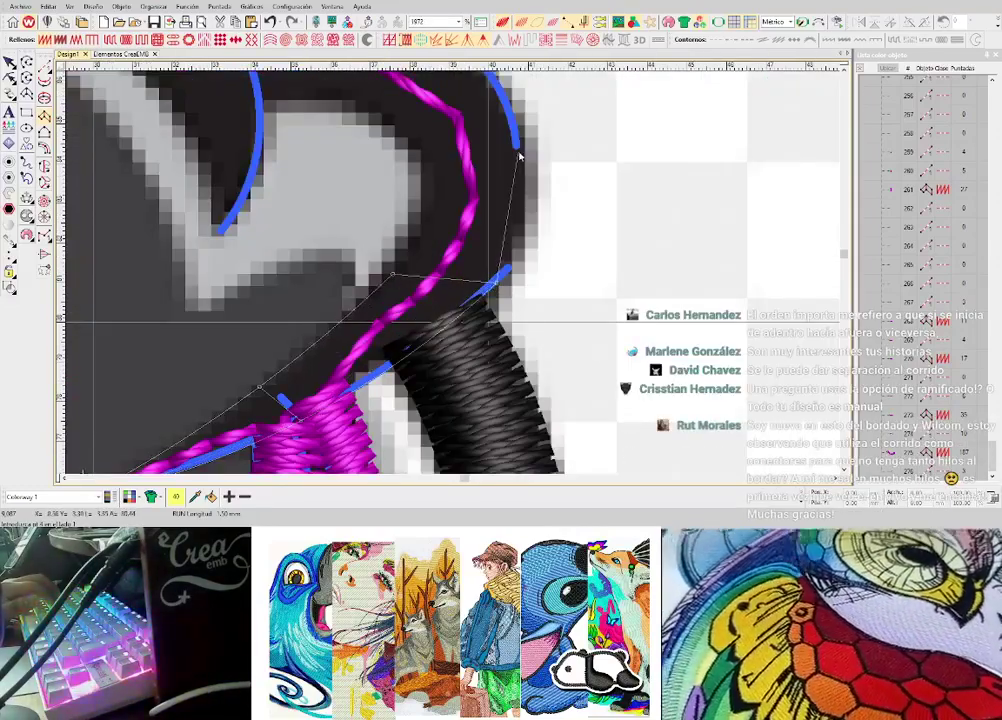
click(422, 172)
middle_click(422, 172)
click(477, 125)
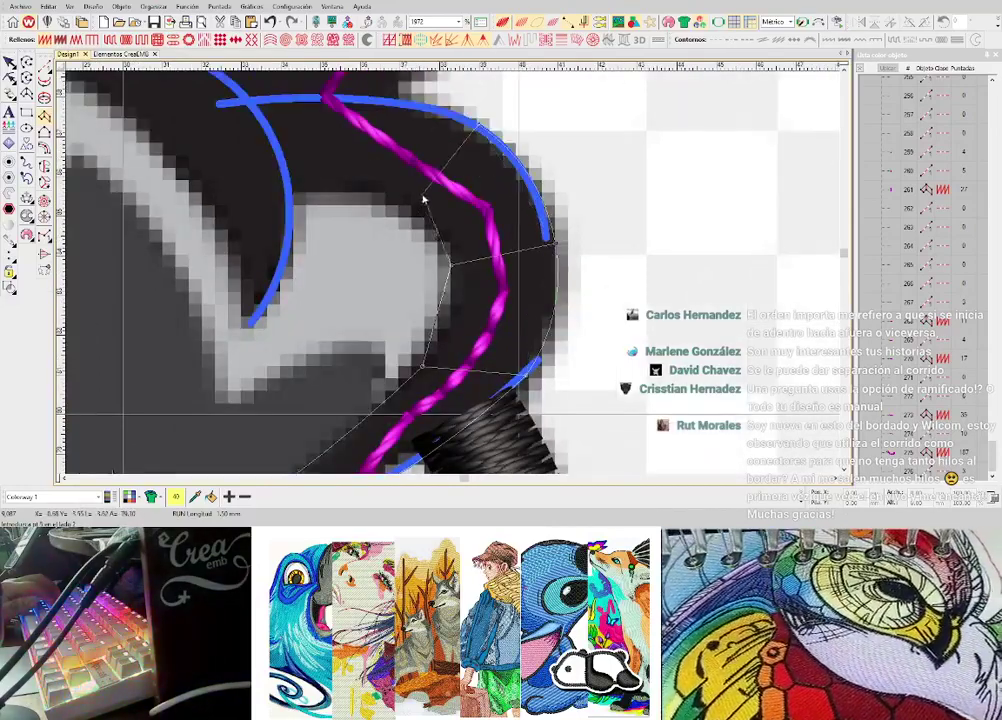
click(410, 207)
middle_click(378, 164)
click(440, 190)
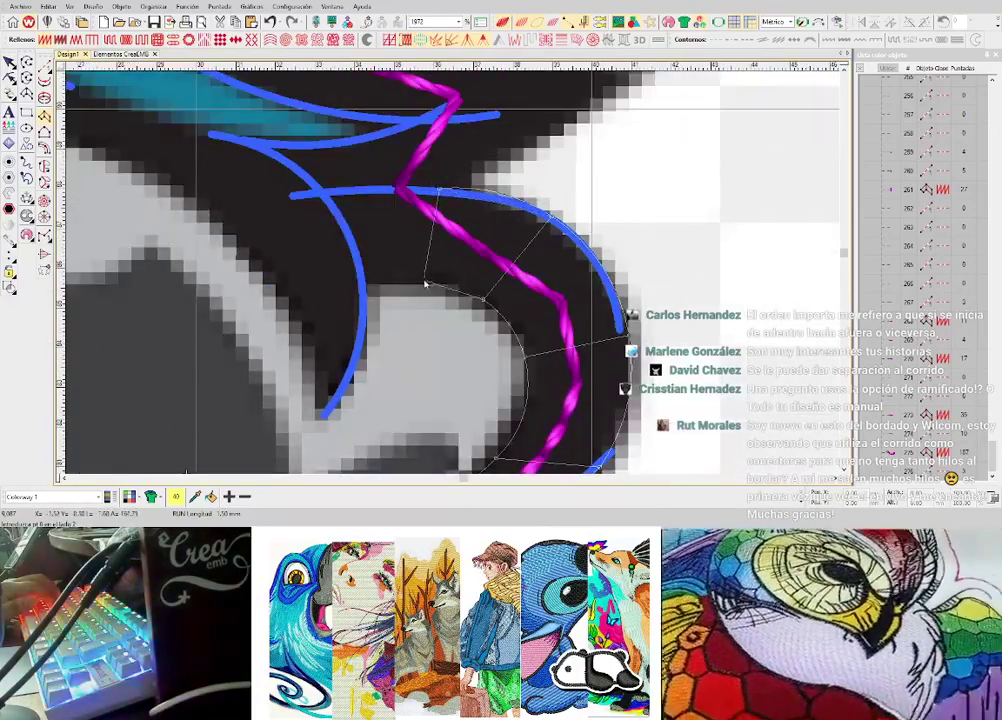
click(424, 281)
click(331, 195)
click(338, 293)
key(Return)
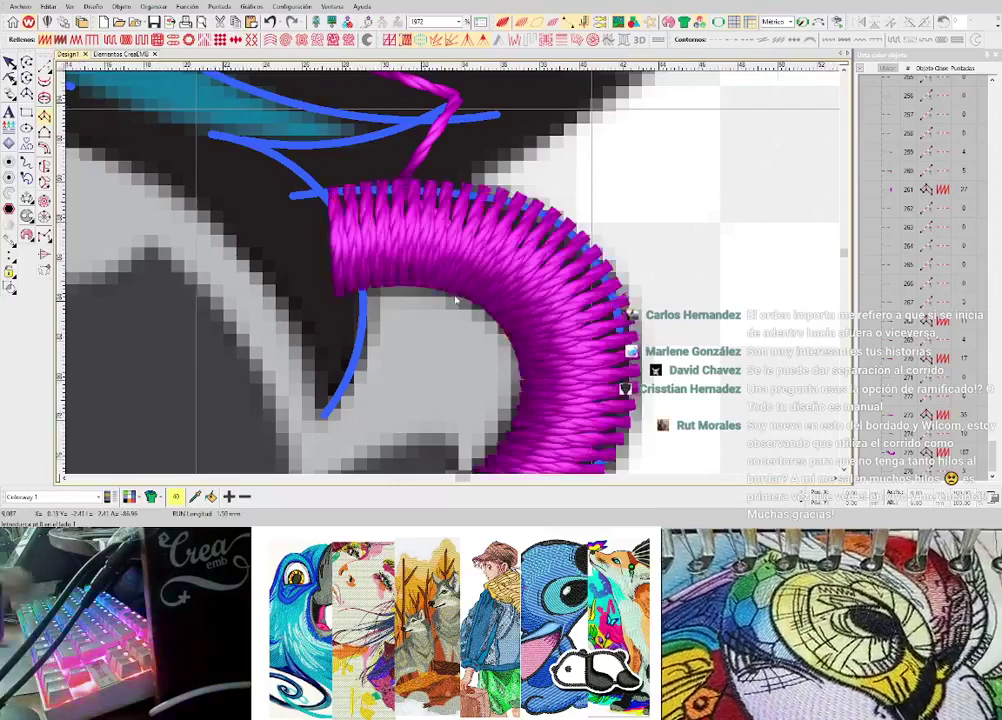
- Digitize a curved running stitch from the rounded column's inner end along the upper black outline to the existing satin column
scroll(340, 290, down, 1)
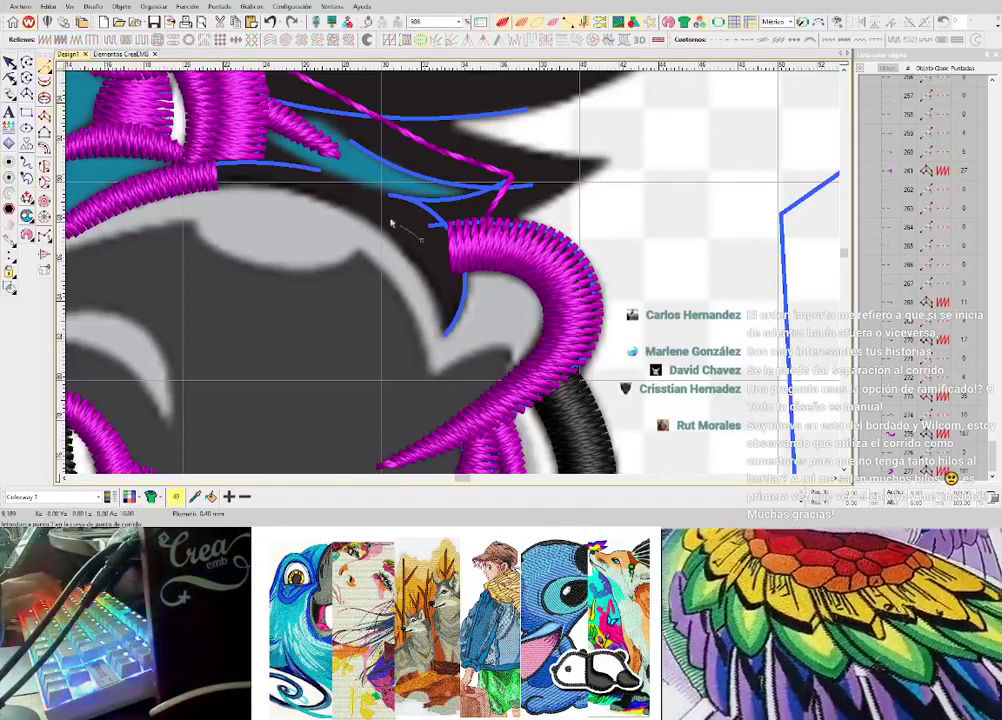
right_click(362, 203)
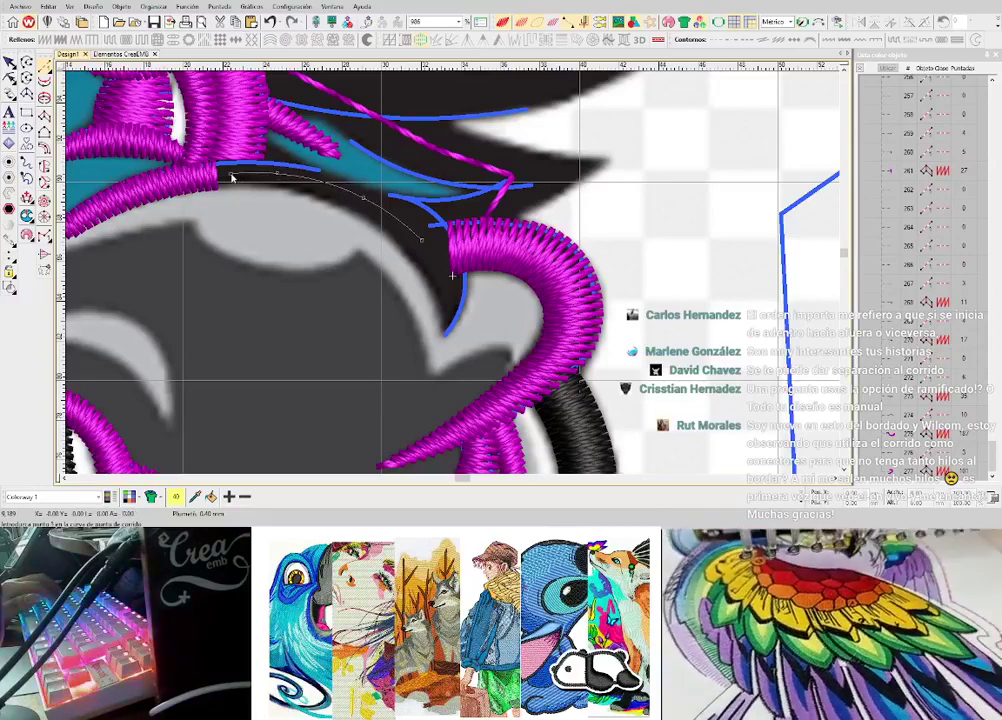
scroll(232, 177, down, 8)
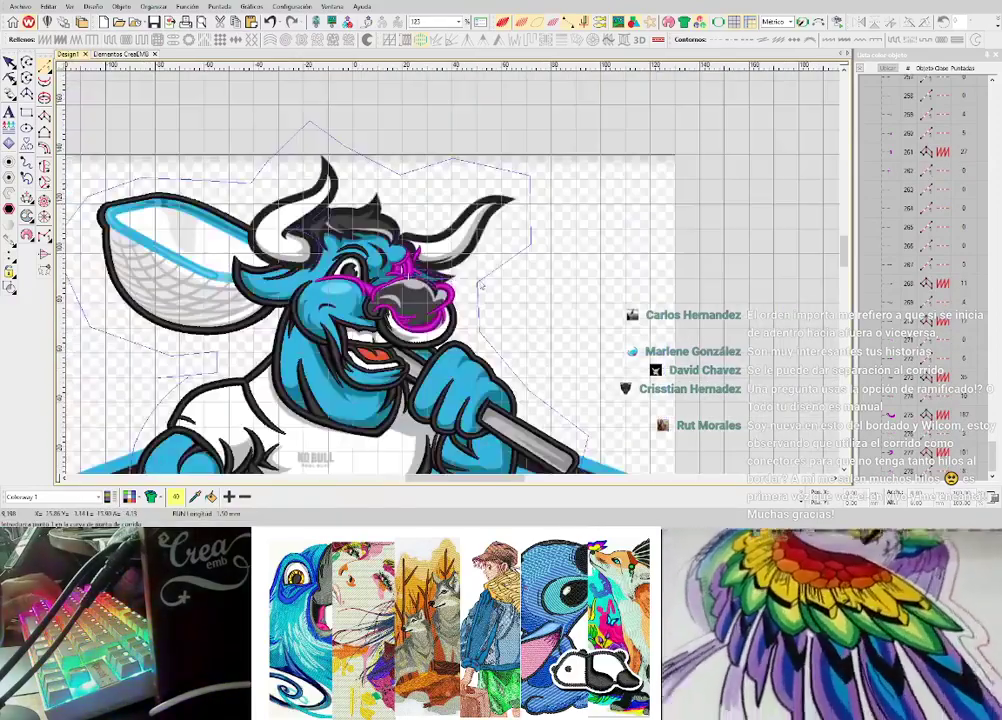
- Digitize a straight slanted satin column in the empty area outside the character
scroll(457, 265, up, 3)
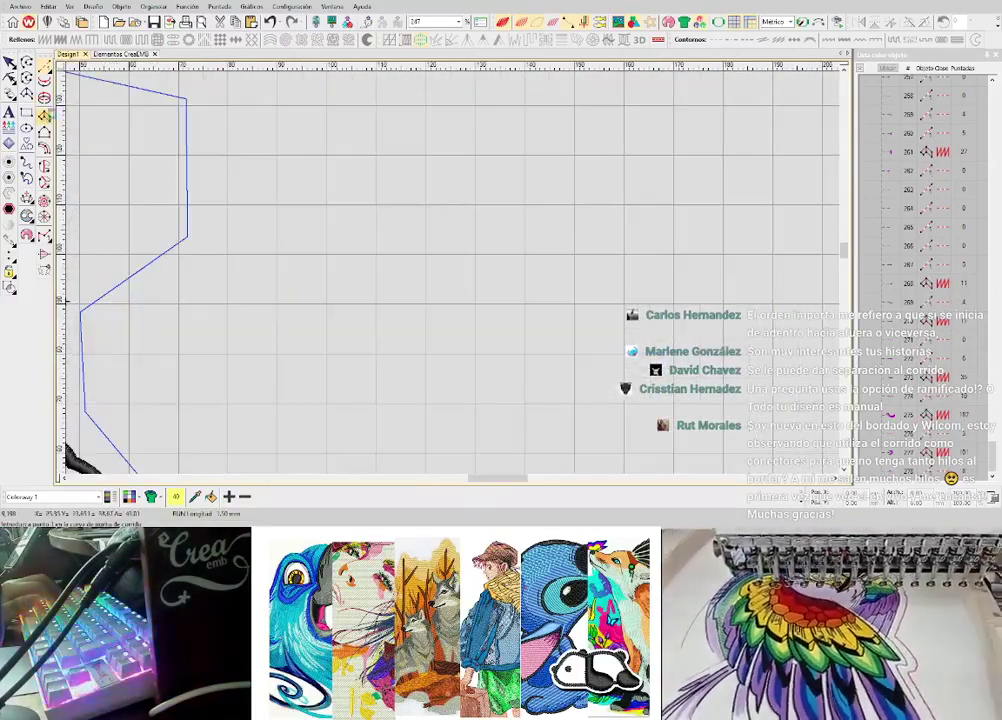
click(46, 117)
click(496, 219)
click(511, 250)
click(542, 147)
click(561, 177)
key(Return)
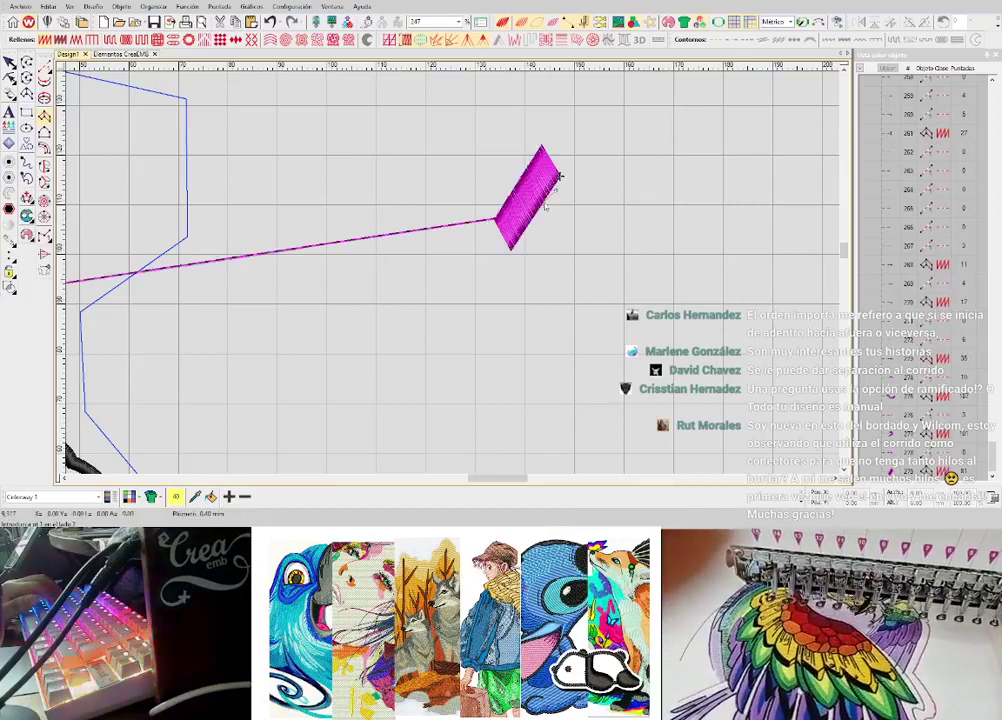
- Digitize two more satin columns beside the slanted one, a short connecting column and a longer one crossing its end
click(575, 231)
click(555, 248)
key(Return)
scroll(555, 204, up, 1)
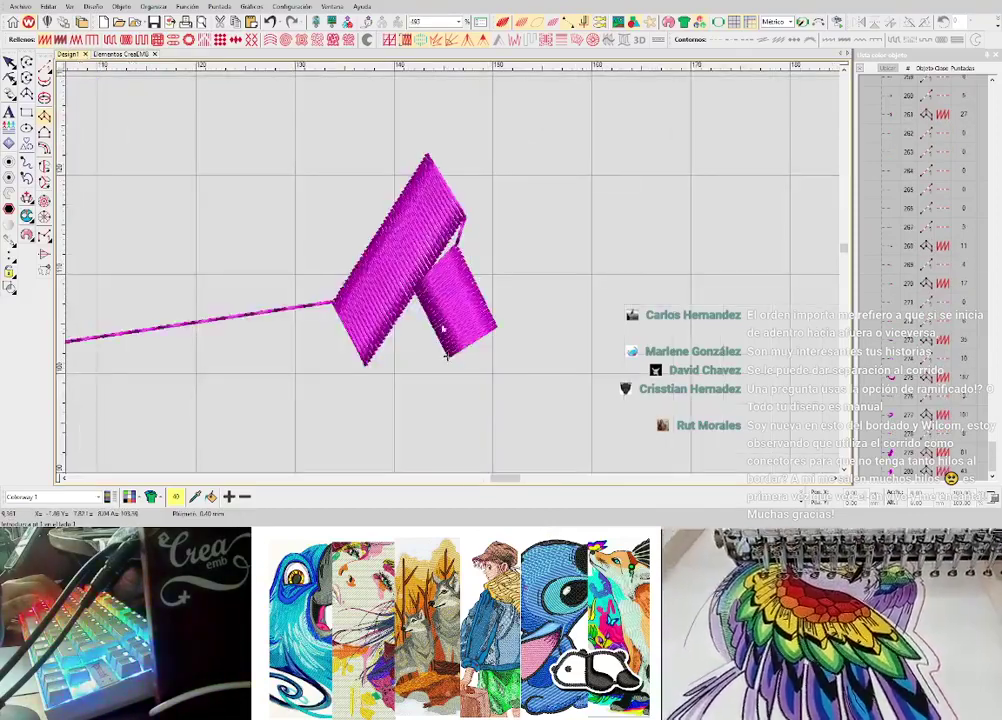
click(543, 262)
click(561, 329)
key(Return)
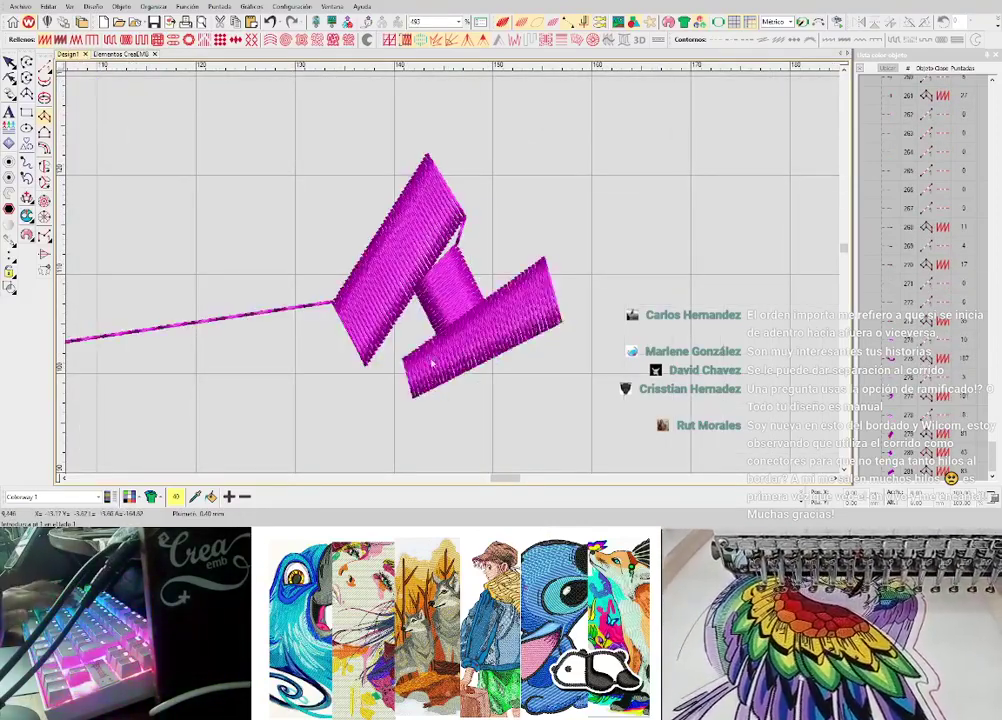
key(t)
scroll(428, 361, up, 1)
scroll(507, 245, down, 2)
scroll(450, 280, up, 3)
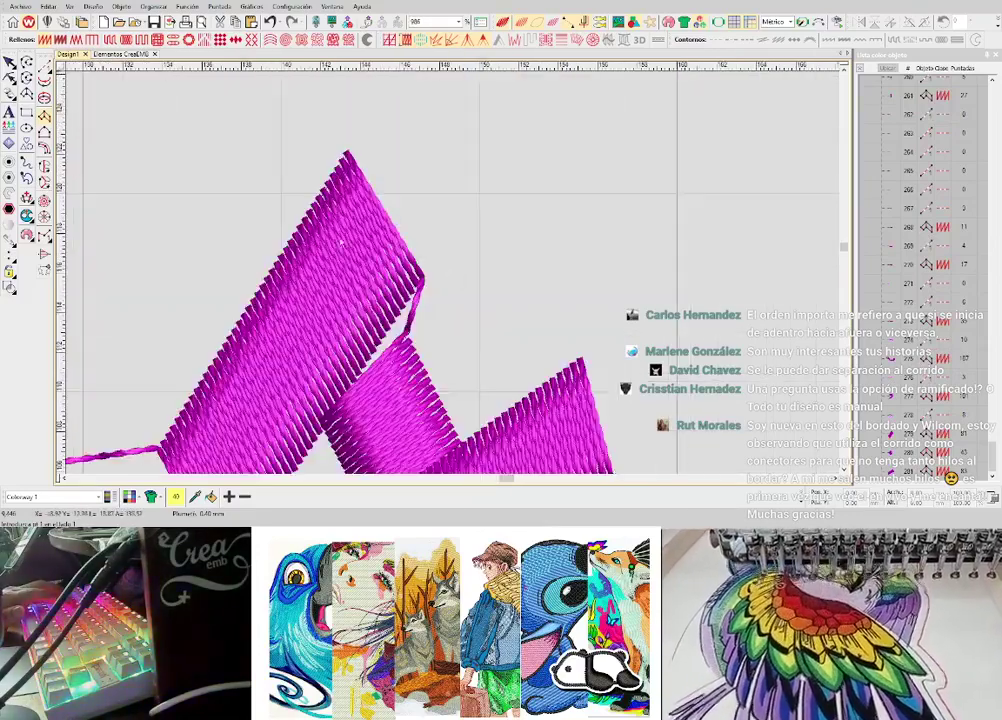
- Digitize an arched satin column curving over the tops of the three test columns
scroll(435, 304, down, 2)
click(512, 299)
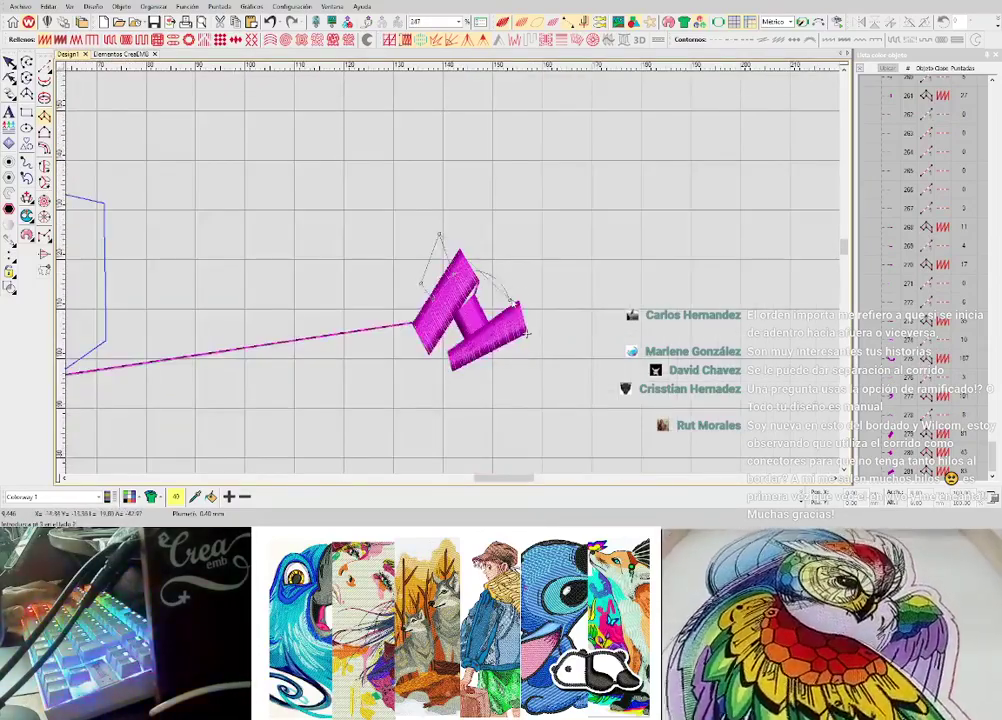
click(527, 285)
key(Return)
key(Escape)
- Combine the four test satin columns into one branched object and compare its stitches with the realistic view off and on
drag(385, 206, 584, 381)
scroll(458, 281, up, 2)
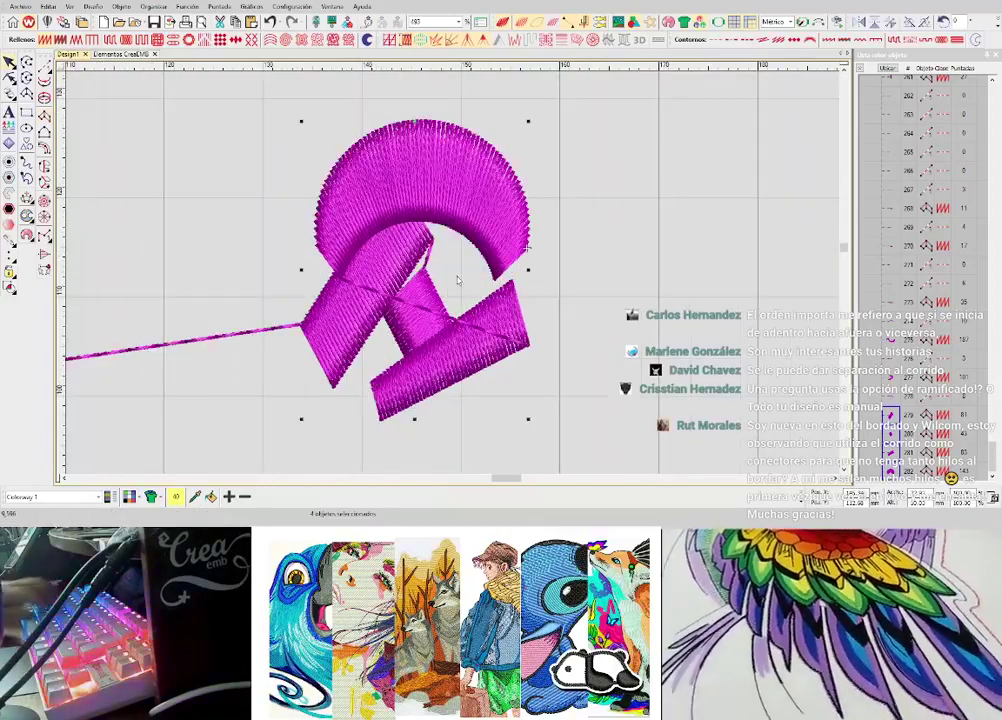
click(527, 246)
click(574, 291)
key(t)
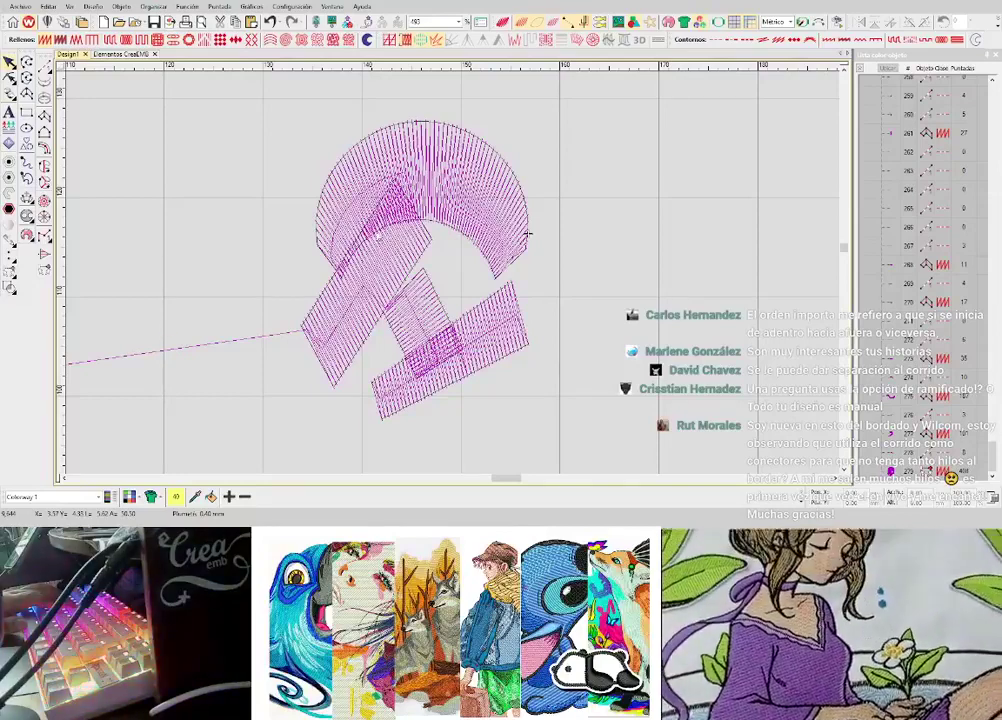
scroll(527, 234, up, 2)
scroll(455, 277, down, 6)
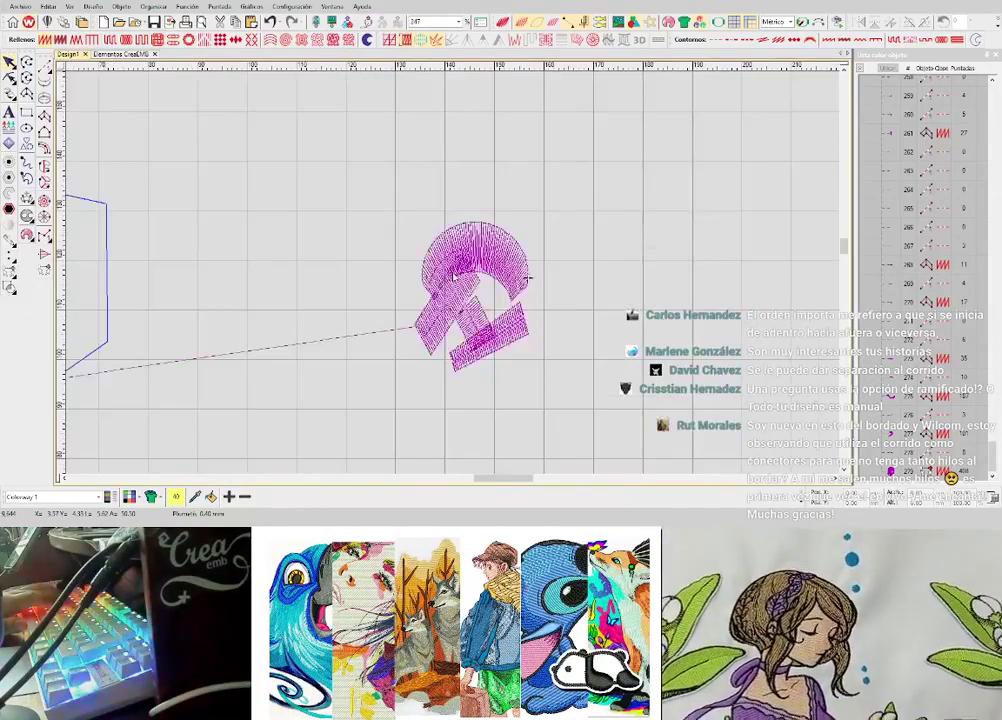
key(t)
scroll(455, 277, up, 3)
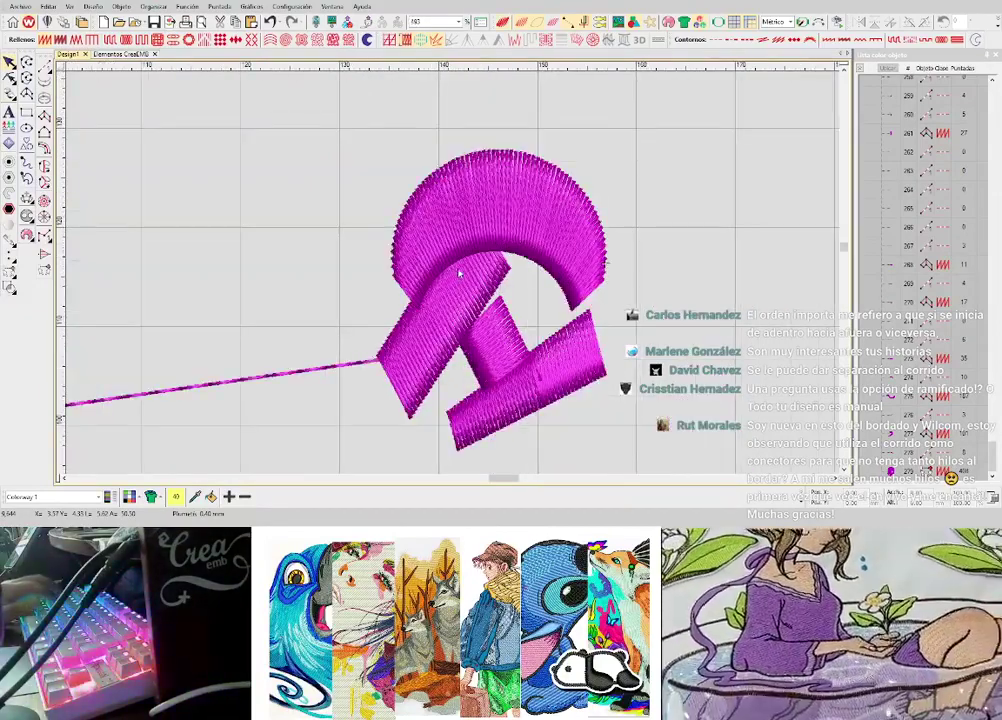
- Shift the branched test object further away from the character and delete it
click(520, 296)
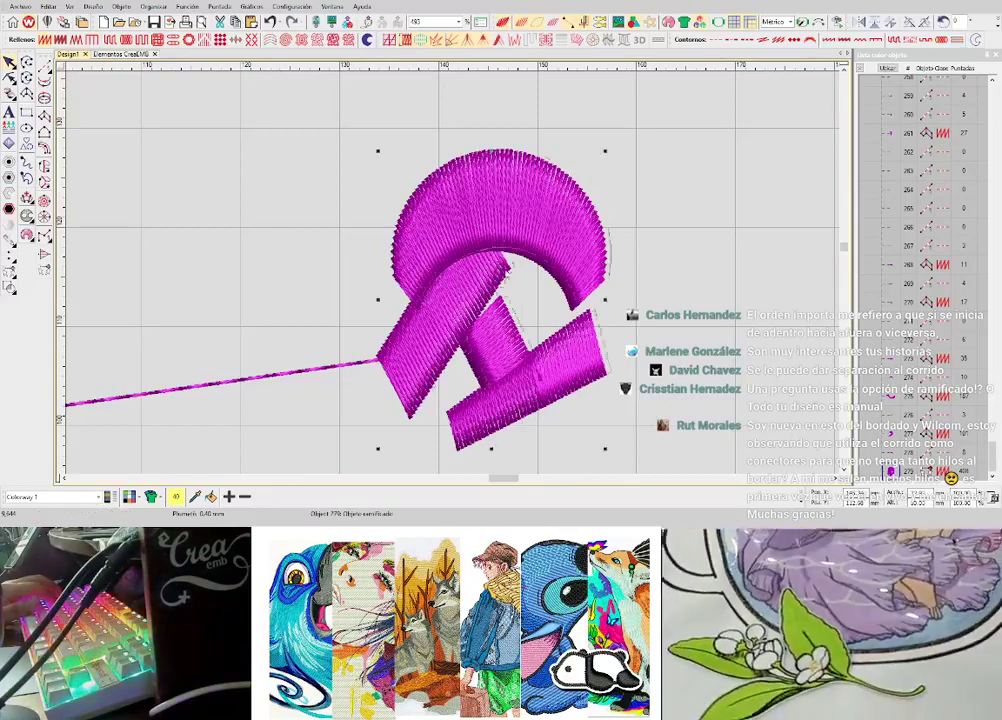
drag(520, 296, 595, 266)
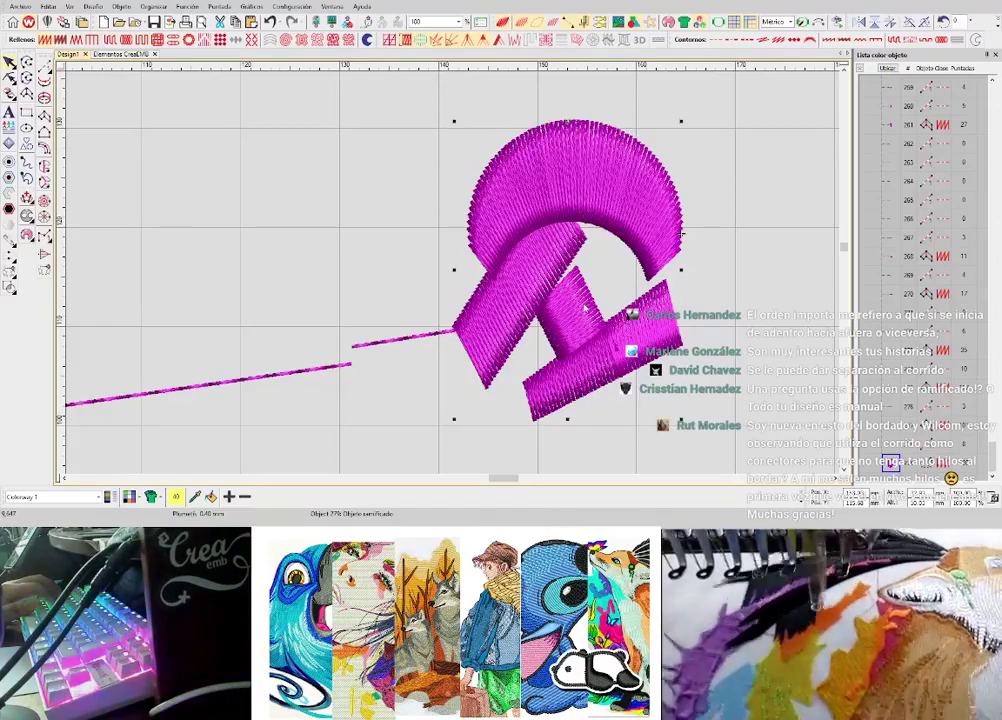
scroll(555, 315, down, 2)
scroll(519, 285, up, 2)
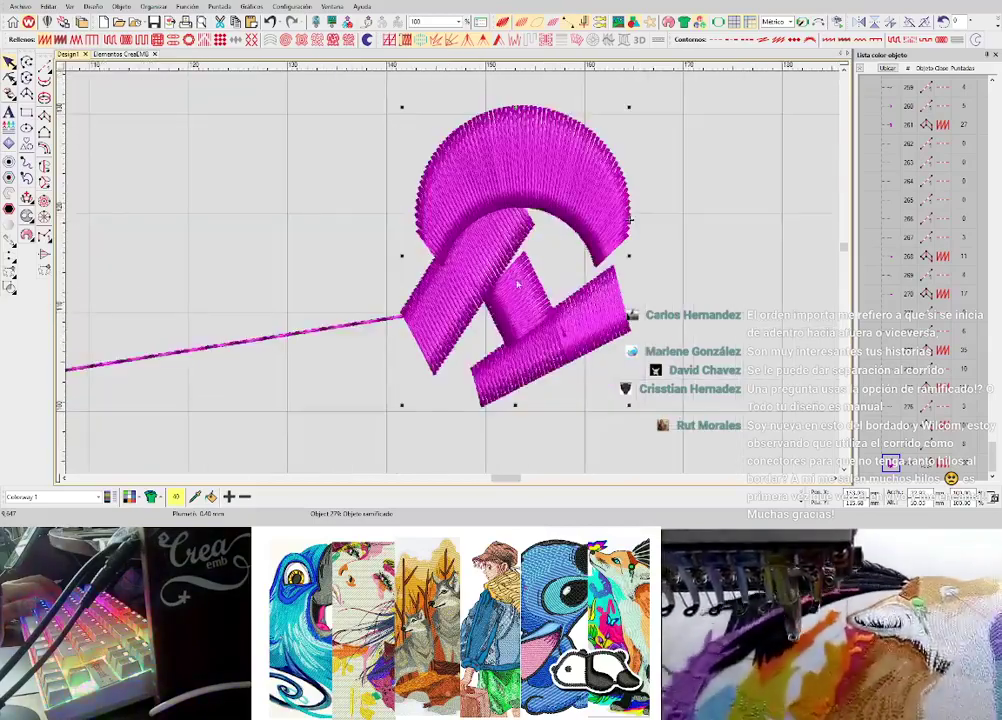
key(Delete)
- Digitize a tapered satin column over the curved running stitch, from the existing column's end to the black outline's pointed tip
scroll(452, 277, up, 5)
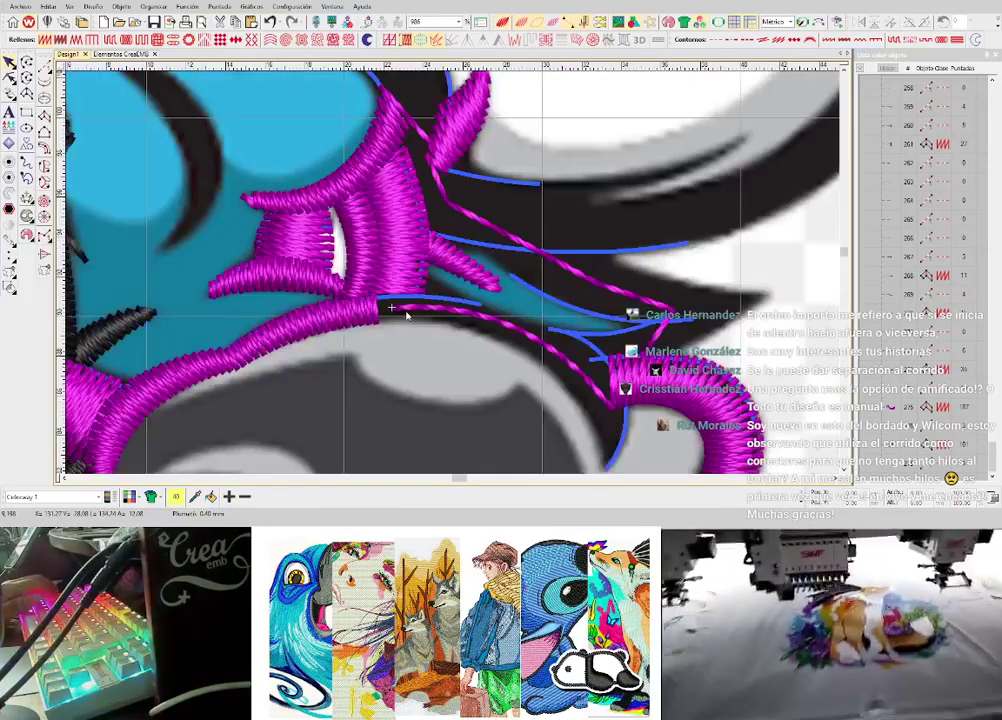
scroll(472, 287, up, 1)
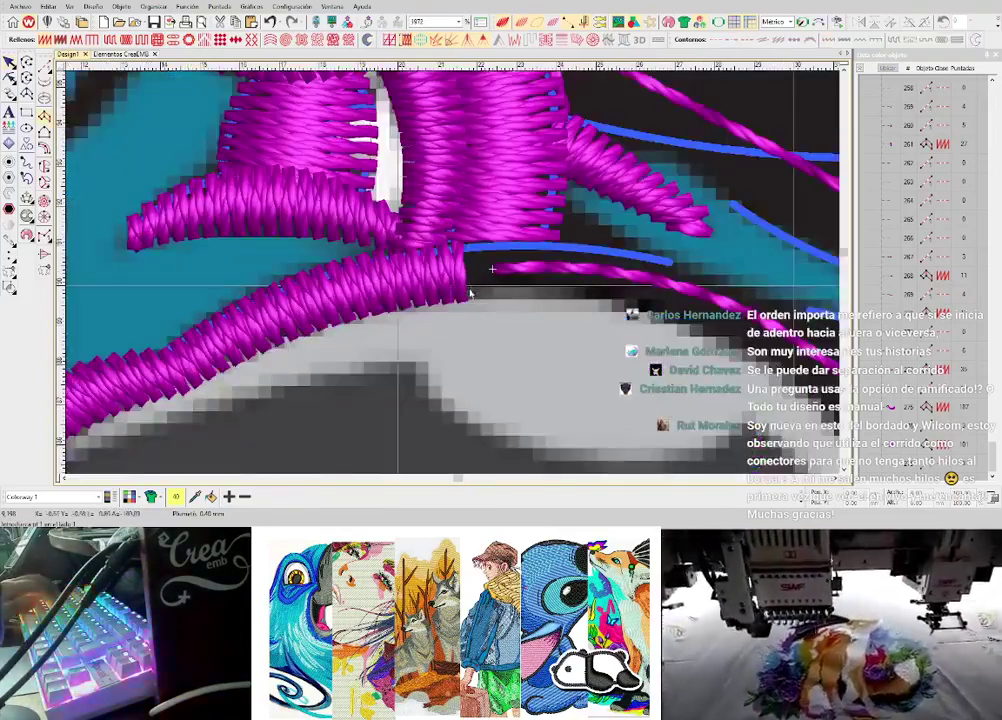
key(t)
click(466, 246)
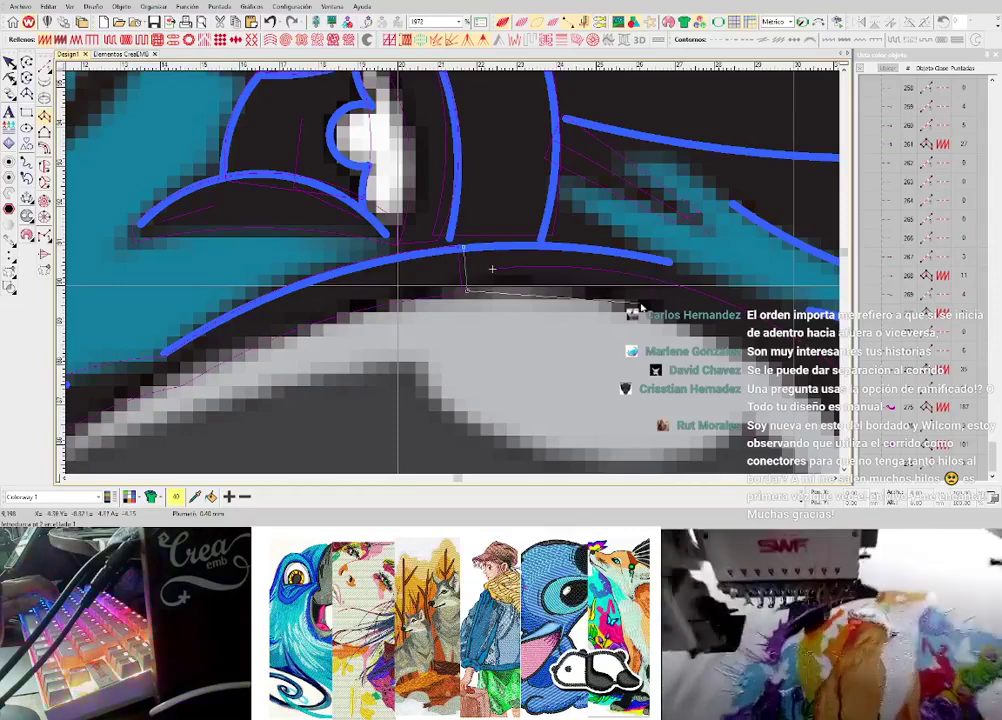
click(641, 303)
click(648, 255)
scroll(460, 292, down, 1)
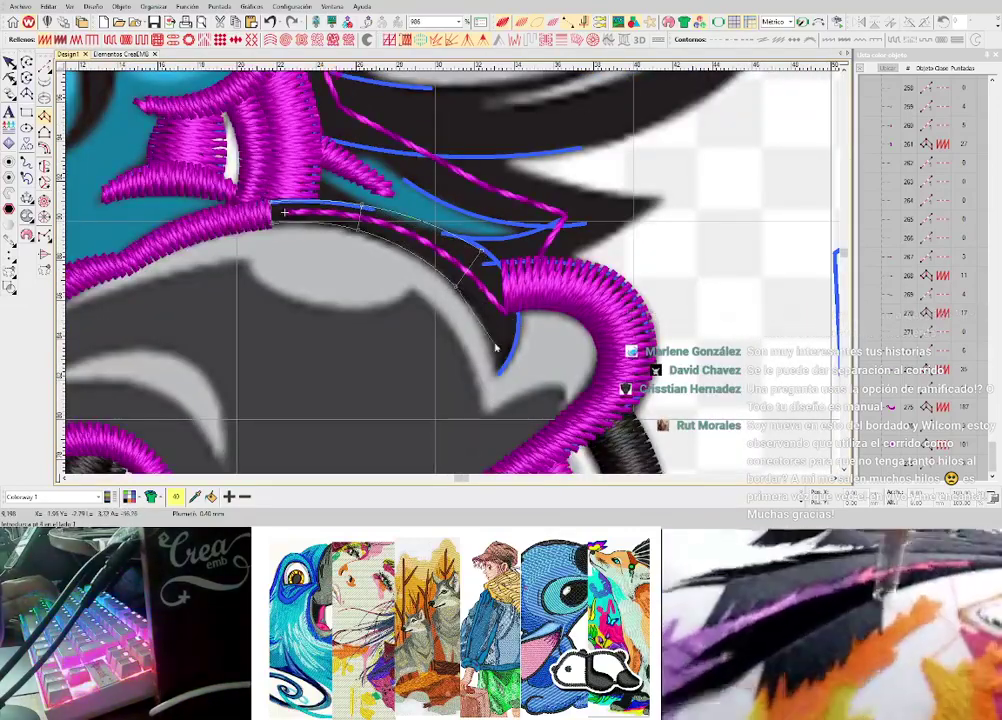
click(514, 318)
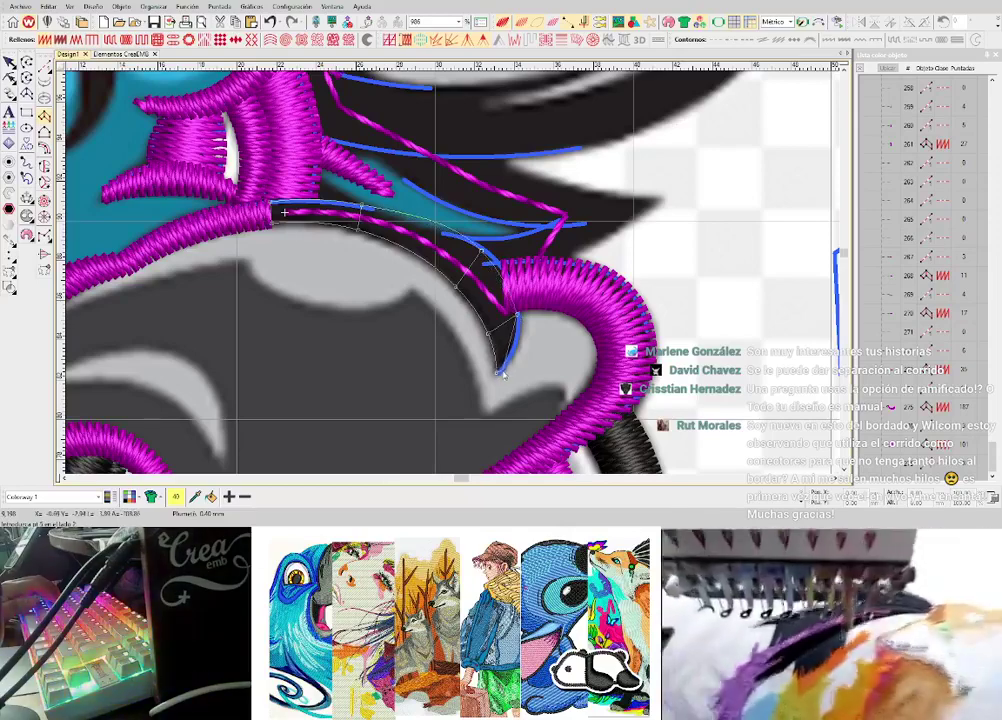
key(Return)
scroll(405, 197, down, 1)
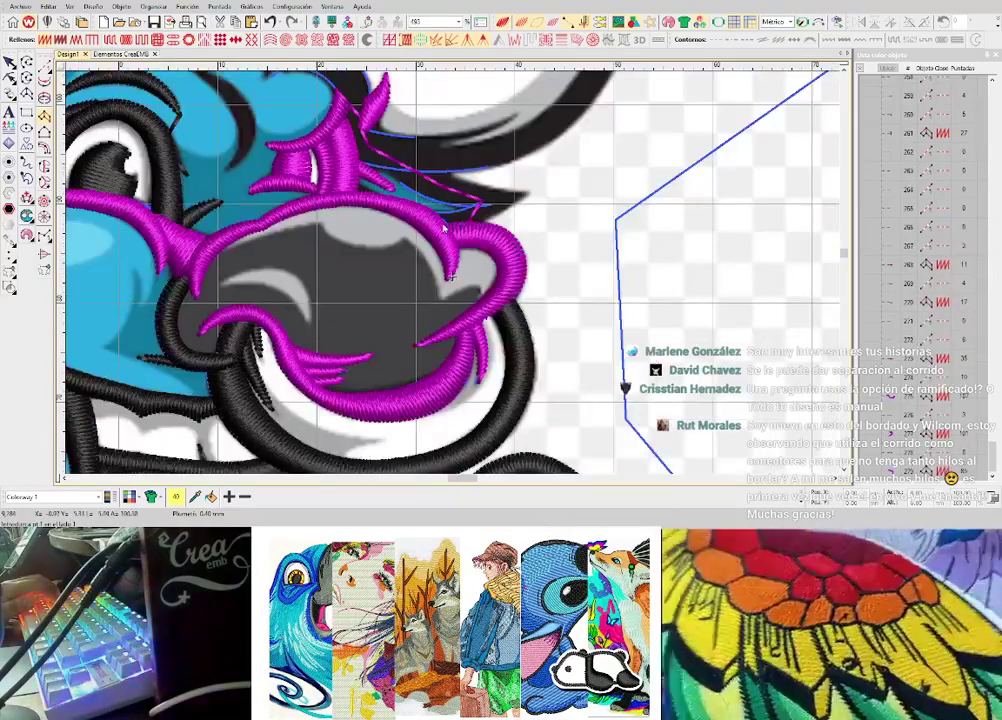
- Undo the tapered satin column, and delete the restored branched test object and the curved running stitch on the upper outline
key(ctrl+z)
key(ctrl+z)
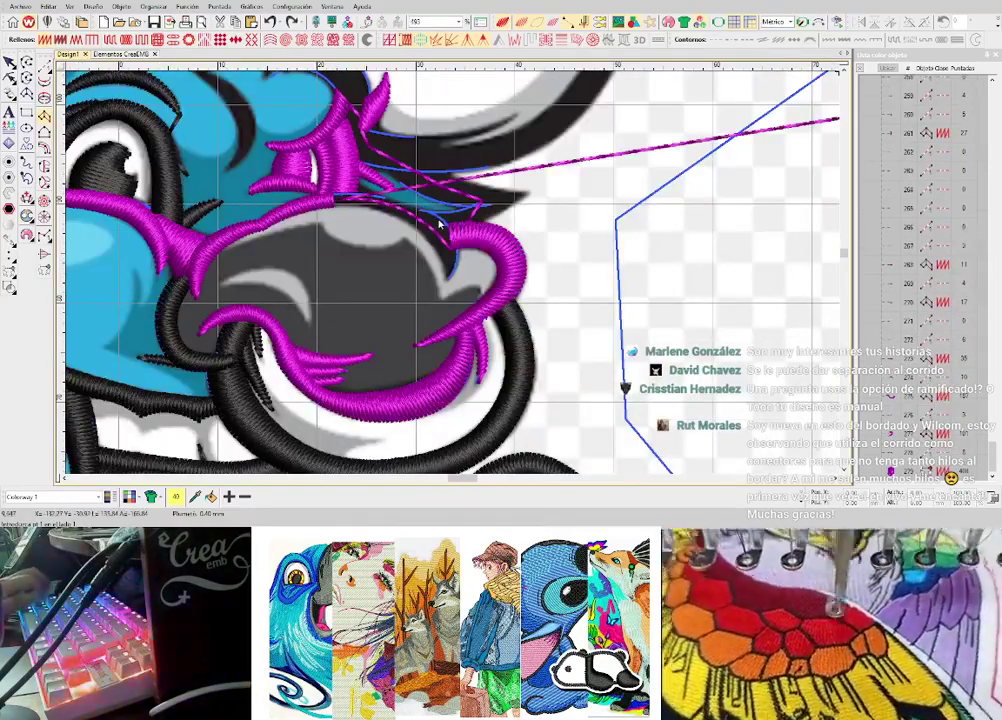
scroll(439, 221, down, 10)
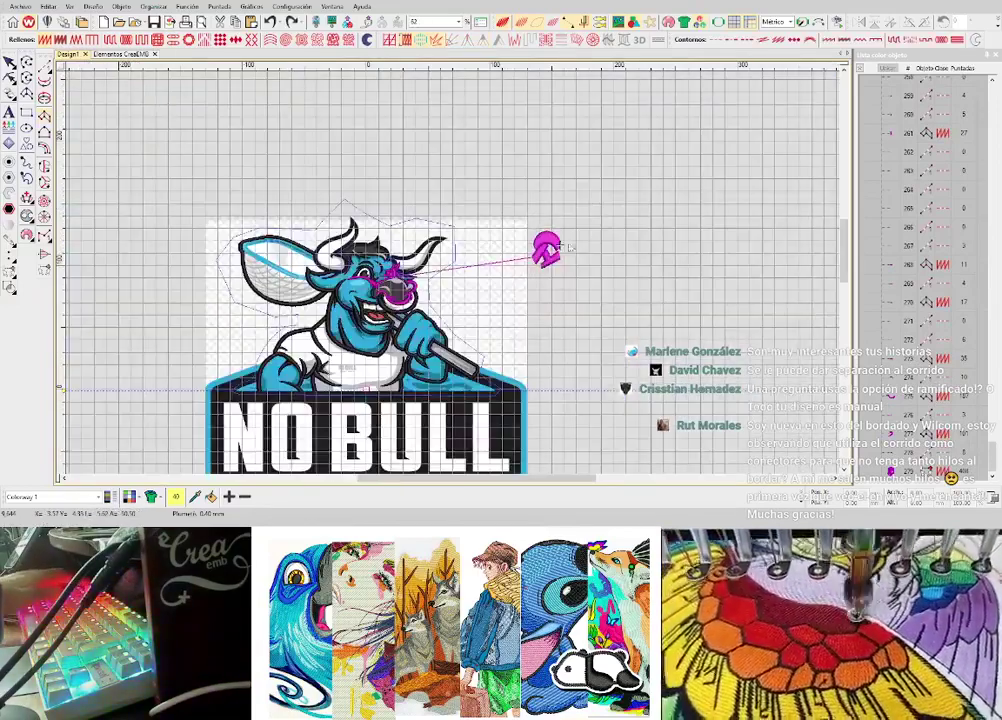
scroll(466, 236, up, 10)
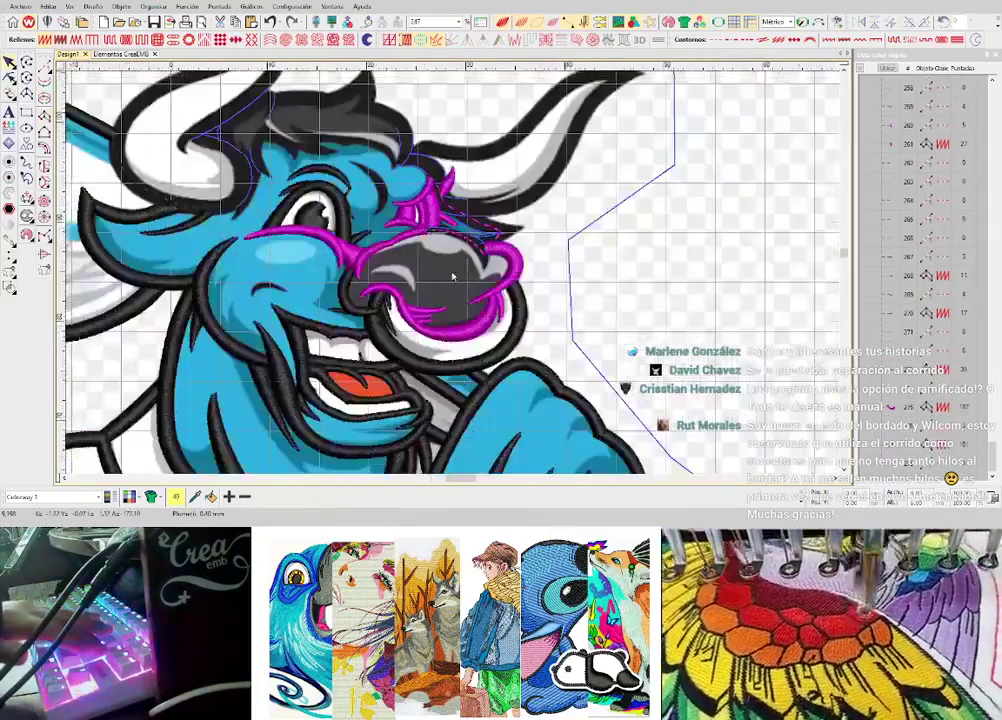
key(BackSpace)
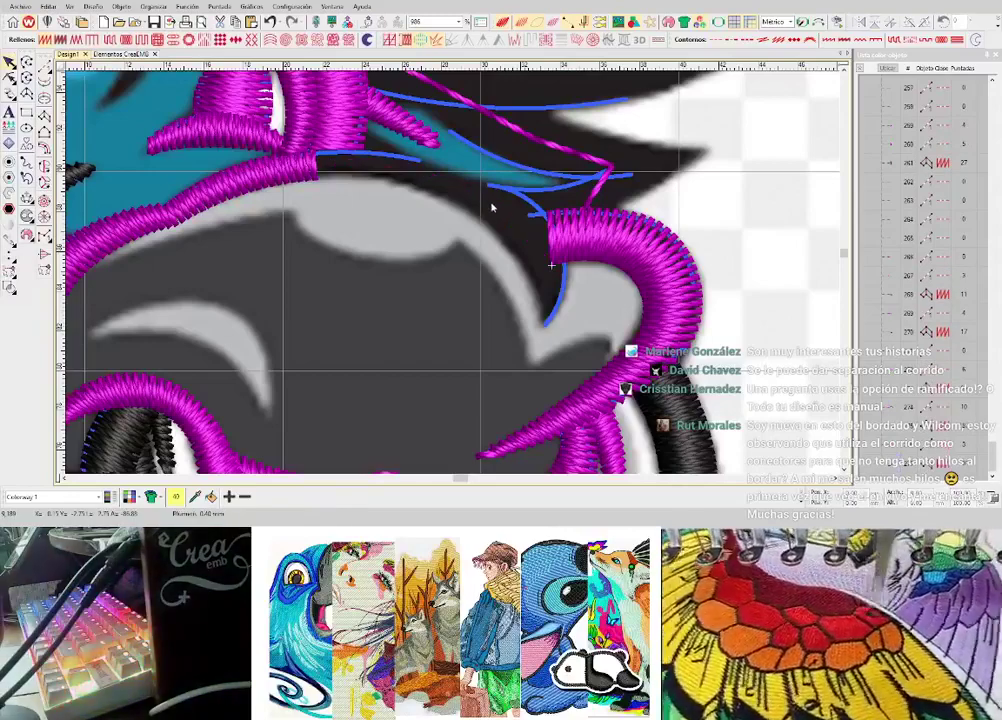
- Digitize a short running stitch from the rounded column's inner lower corner up into the adjoining black outline
click(525, 218)
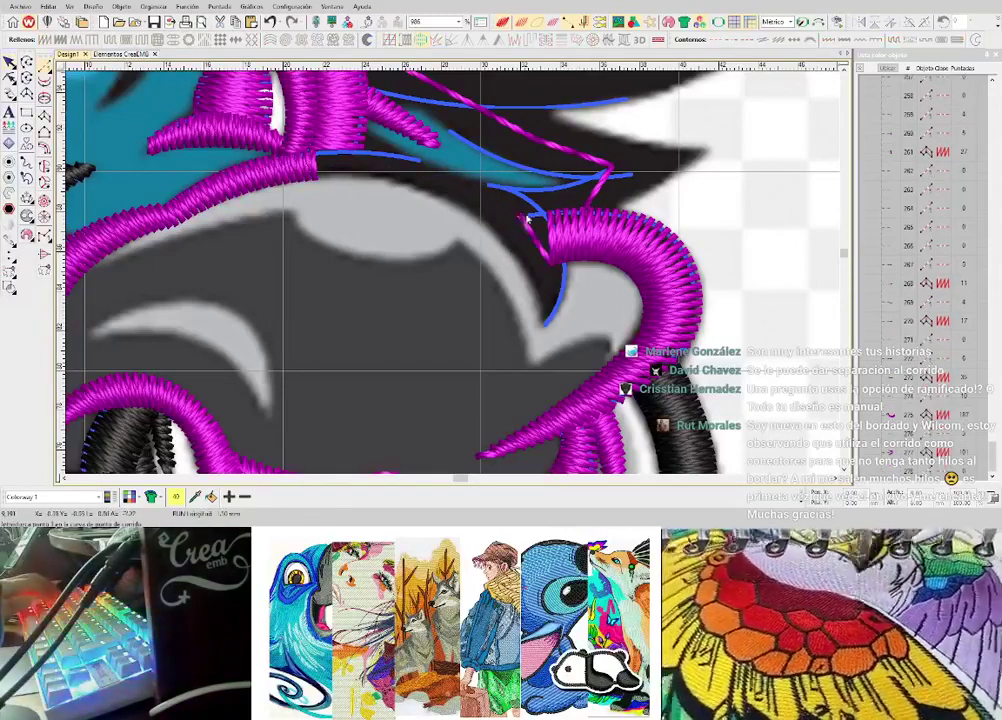
scroll(548, 197, up, 2)
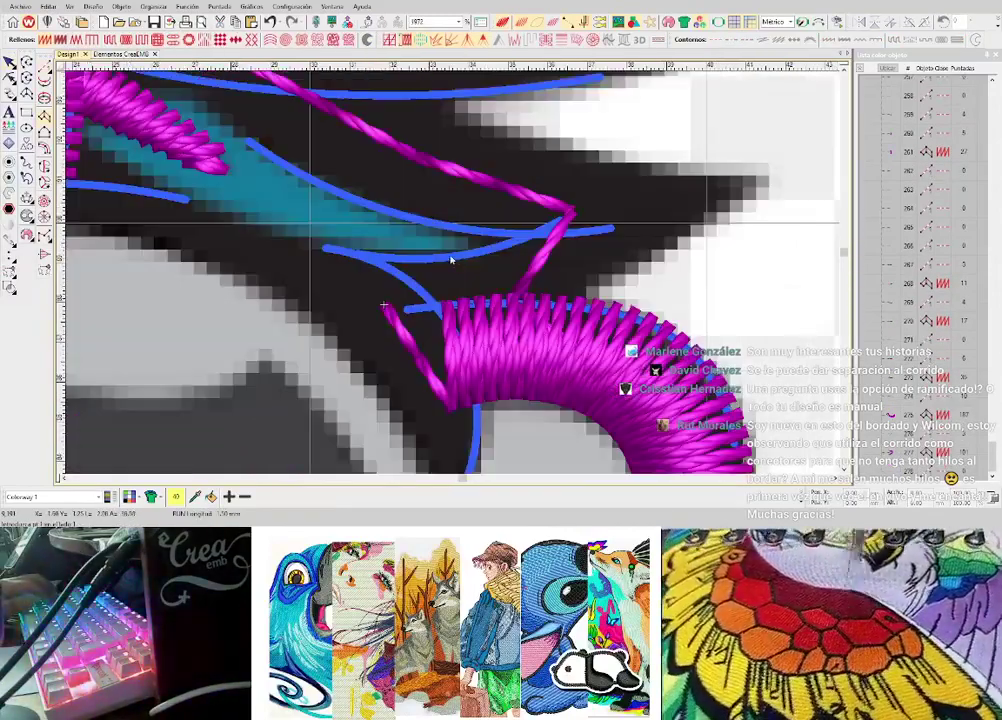
- Try to digitize a short satin column between the short running stitch and the rounded column
click(372, 308)
key(Return)
scroll(454, 277, down, 1)
key(ctrl+z)
scroll(460, 272, up, 1)
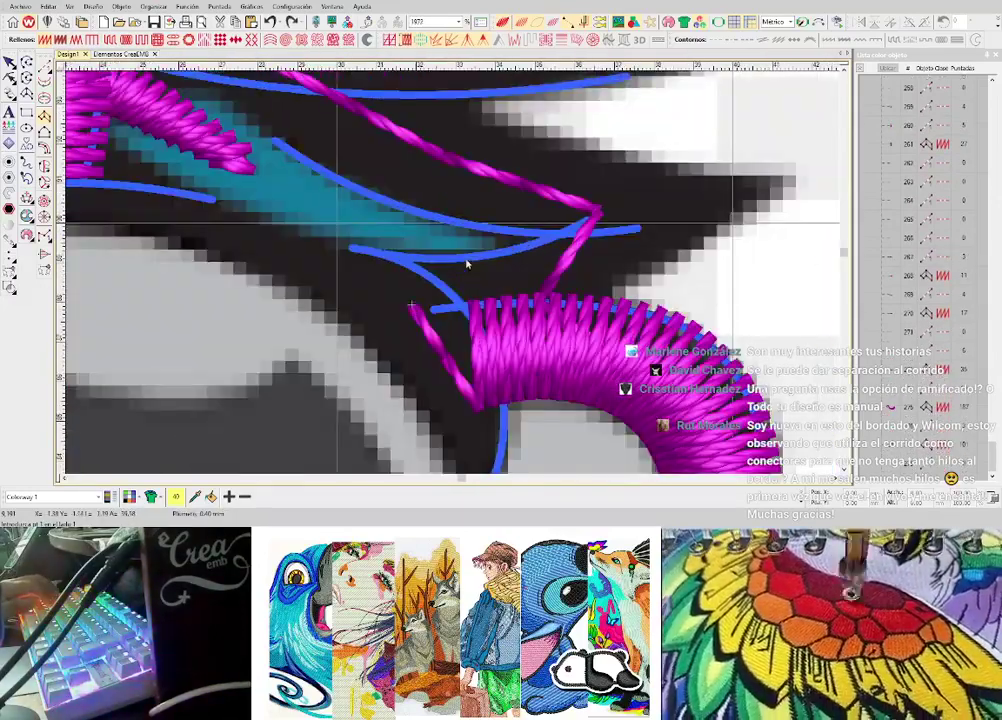
- Digitize a short satin column in the gap between the blue guide curve and the rounded column's upper corner
click(401, 295)
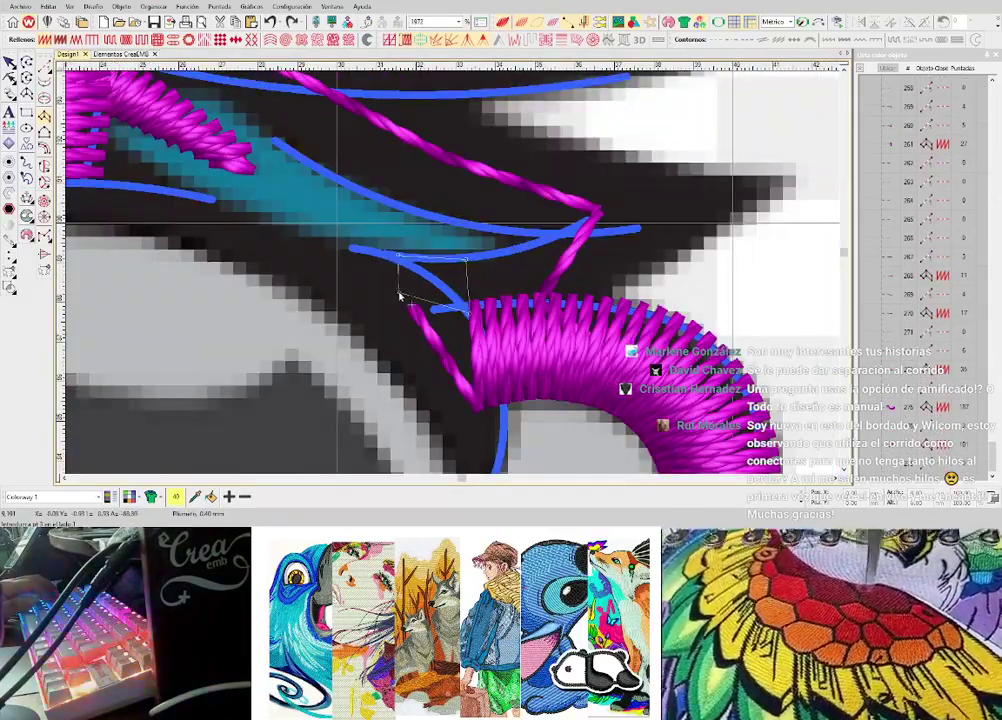
key(Return)
scroll(401, 295, down, 1)
scroll(434, 268, up, 1)
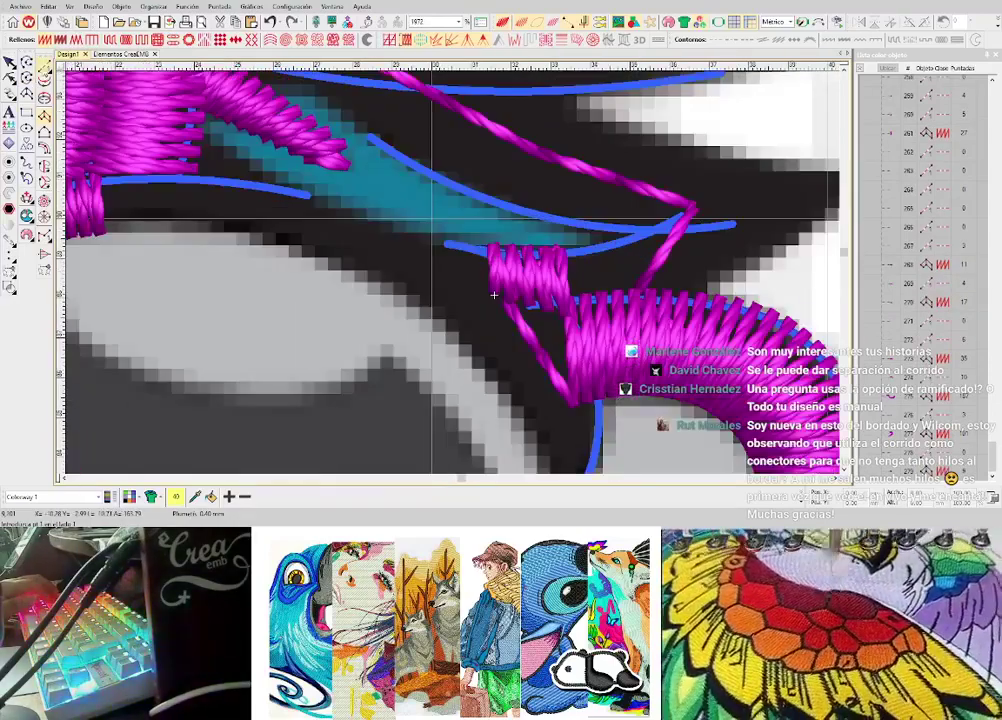
- Digitize a curved running stitch from the short satin column back along the upper black outline toward the existing satin column
key(space)
click(436, 272)
click(142, 199)
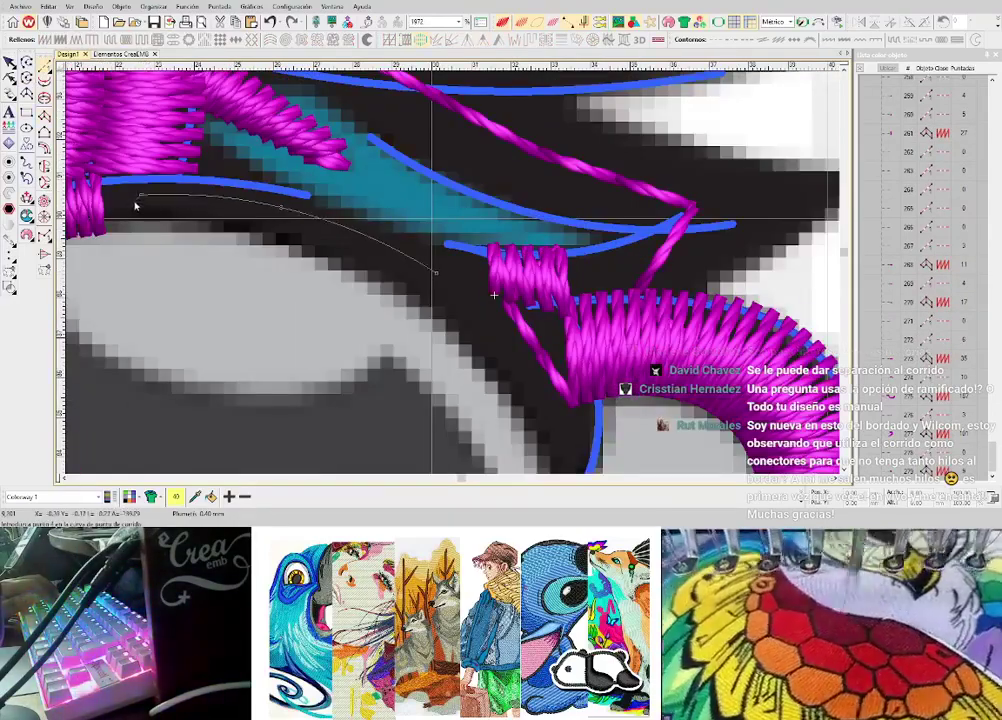
key(Return)
- Digitize a satin column along the upper black outline, tapering to the tip beside the light grey highlight, and move its exit to the rounded column's upper corner
key(space)
key(t)
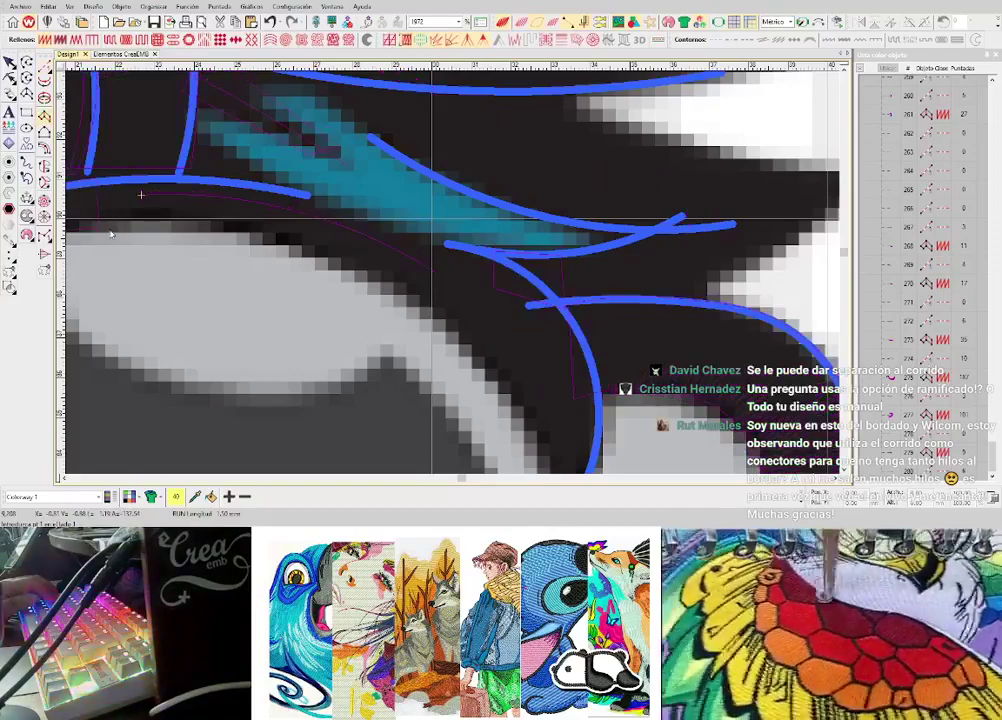
click(101, 180)
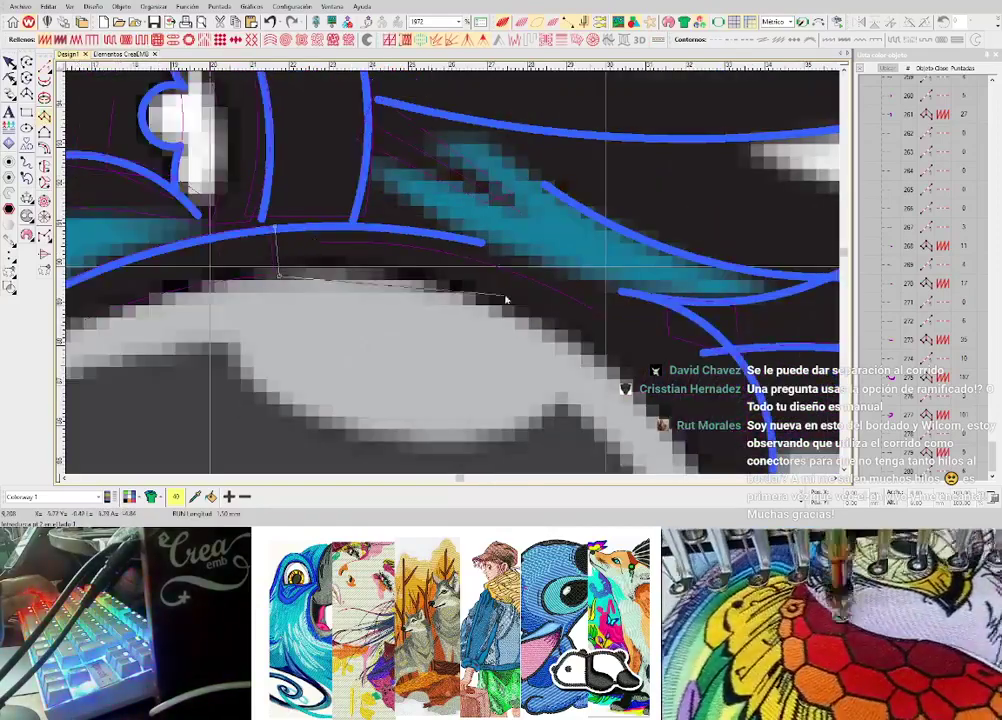
click(477, 297)
click(484, 243)
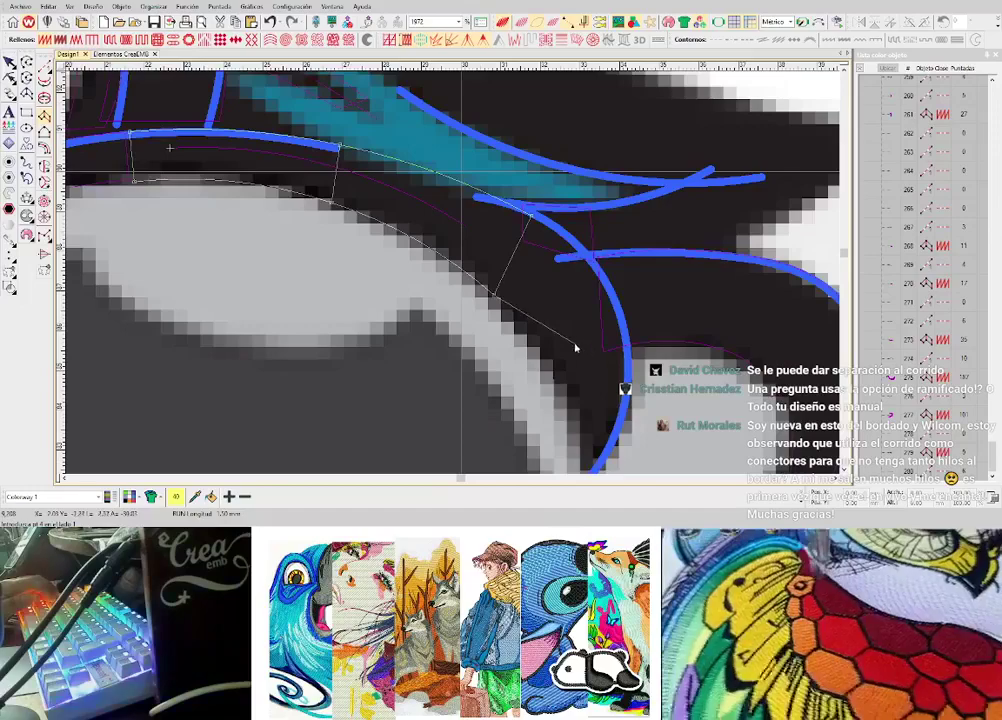
click(557, 366)
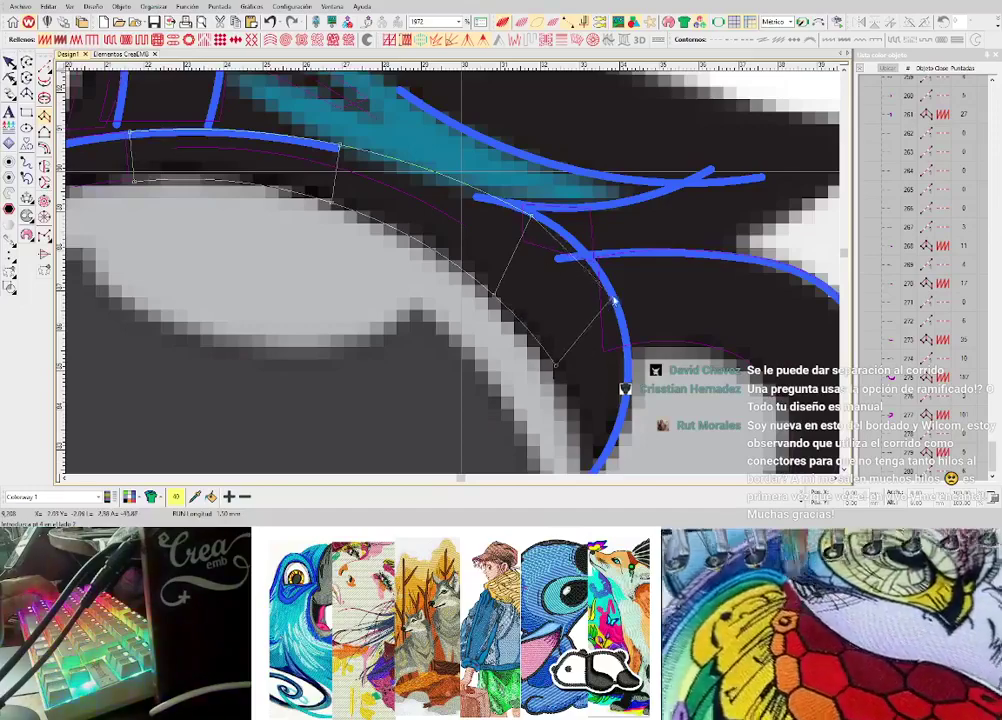
click(615, 297)
key(t)
click(507, 381)
click(528, 364)
key(Return)
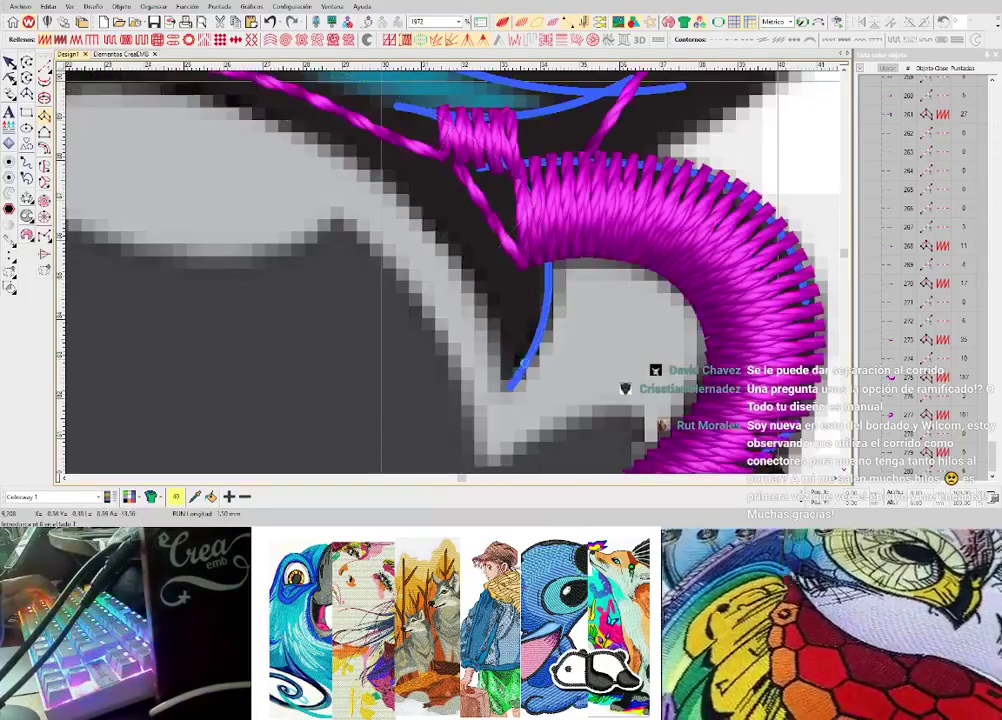
scroll(525, 362, down, 1)
key(h)
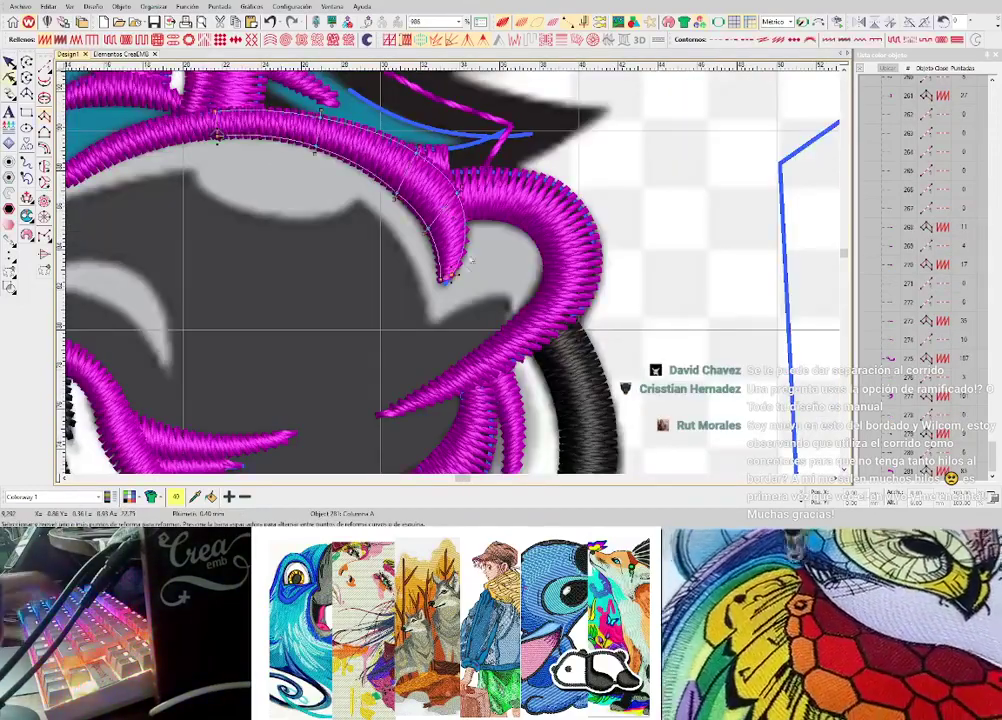
scroll(452, 176, up, 5)
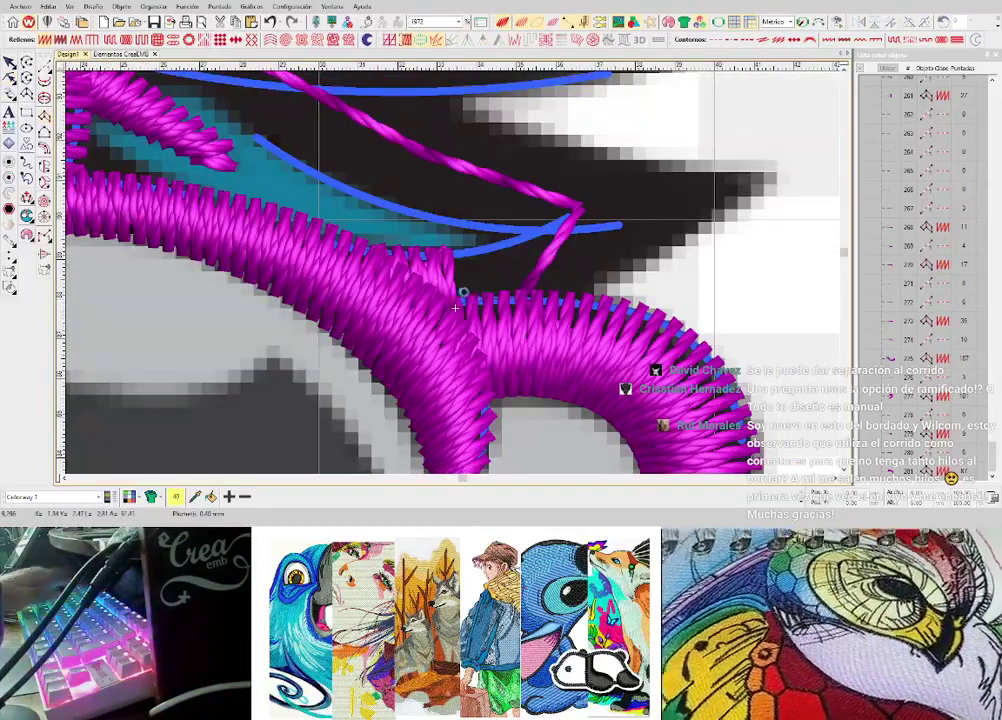
- Digitize a satin column from the rounded column's upper corner along the lower edge of the black spike toward its tip
key(space)
click(457, 300)
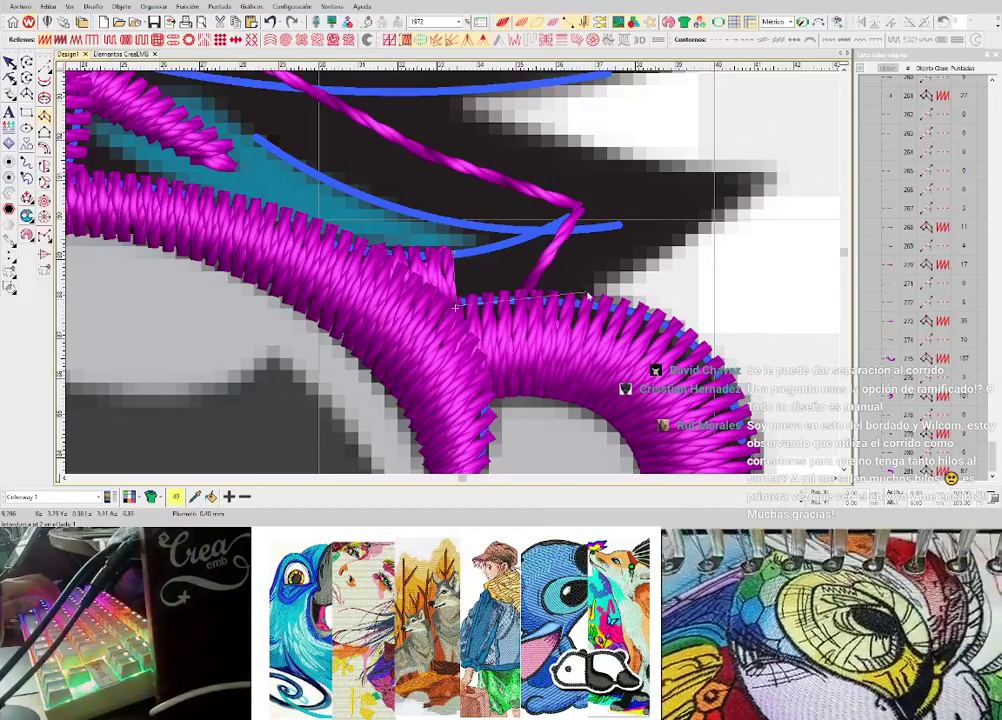
right_click(562, 227)
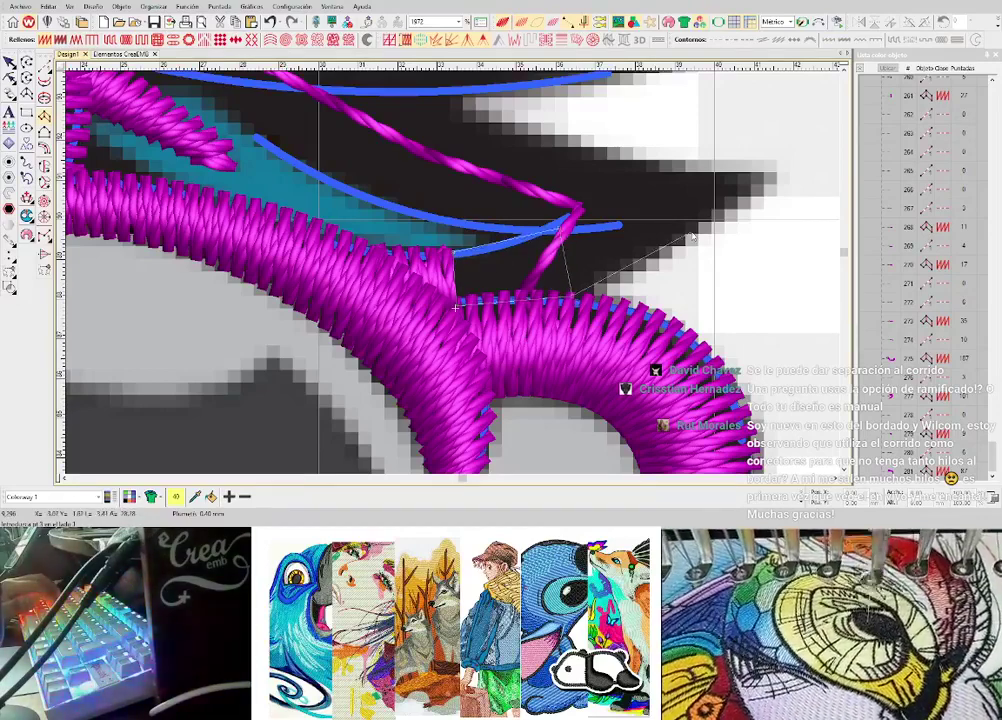
right_click(690, 233)
right_click(676, 201)
click(676, 204)
key(Return)
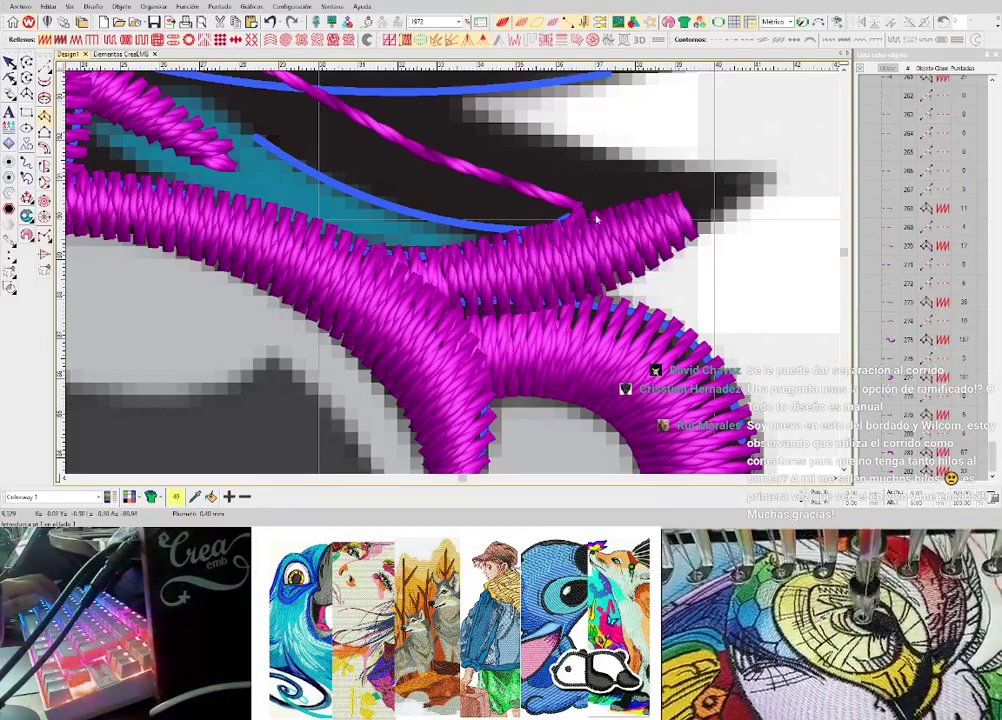
- Reshape the satin column along the spike's lower edge, shifting its starting corner and upper-side point onto the blue guide curve
key(h)
drag(460, 251, 455, 254)
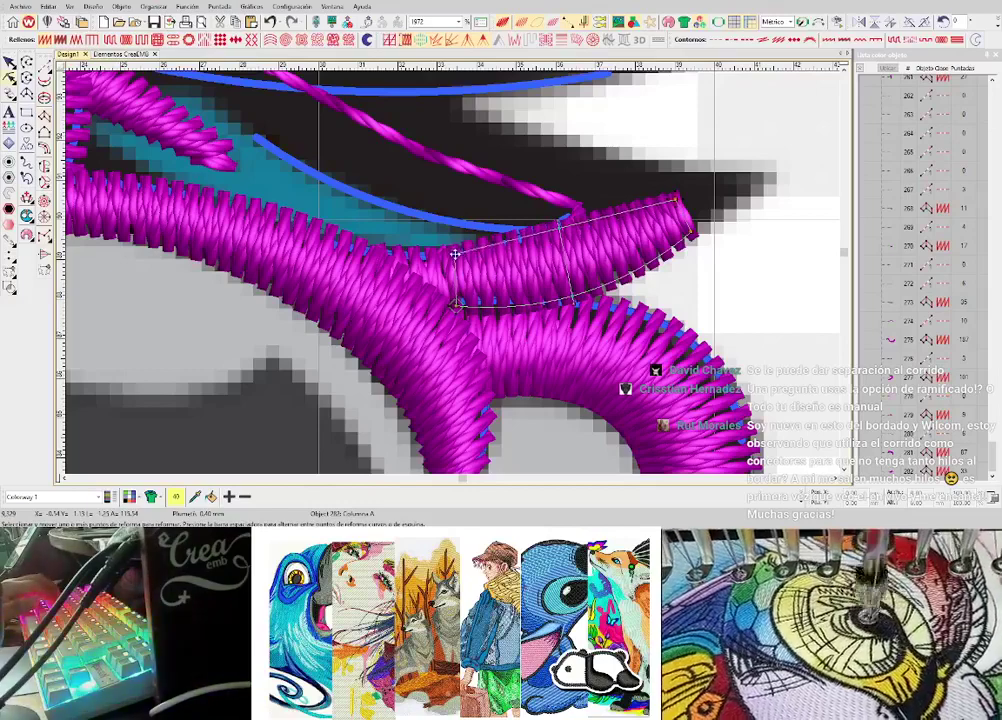
key(t)
drag(562, 229, 557, 229)
key(t)
key(t)
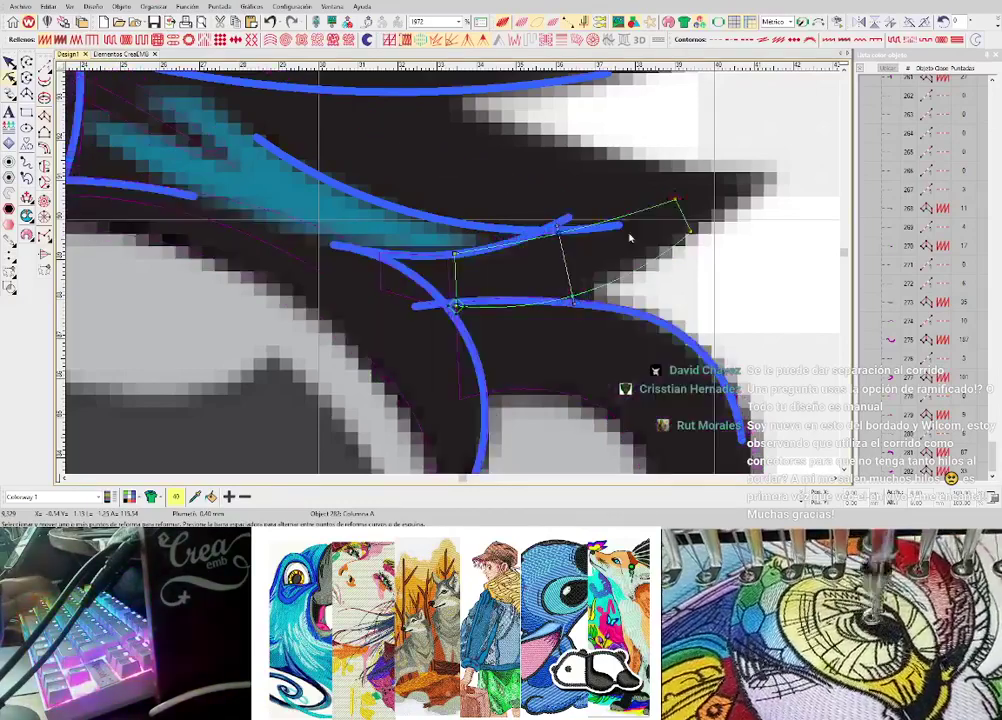
key(s)
key(Escape)
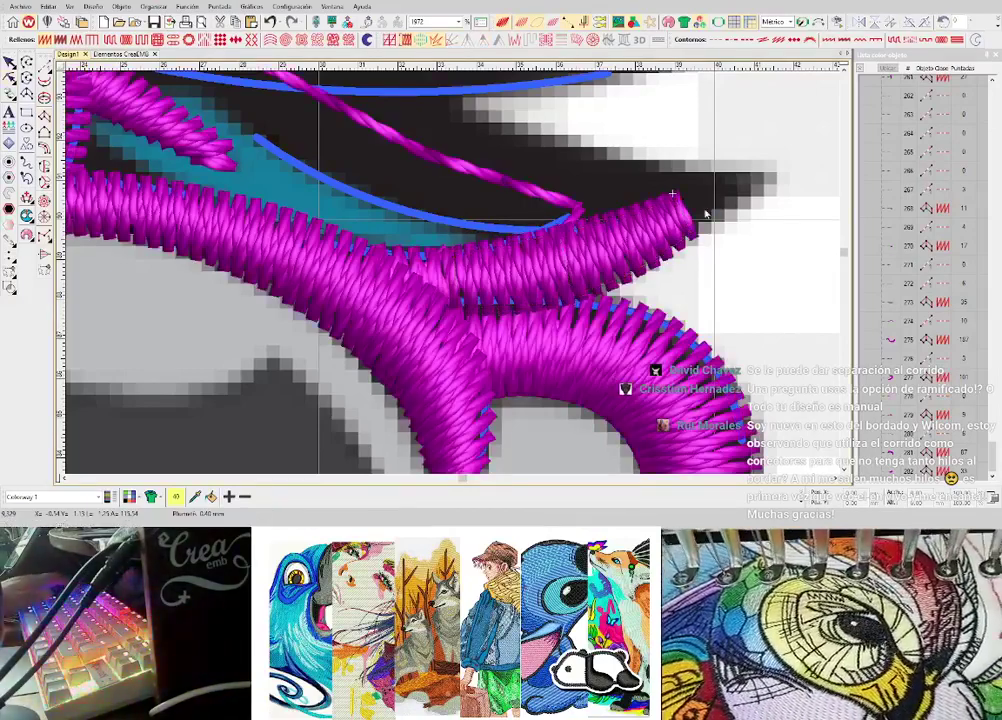
- Digitize a short running stitch from the end of the lower spike column toward the black spike's tip
key(space)
click(714, 192)
scroll(712, 197, down, 2)
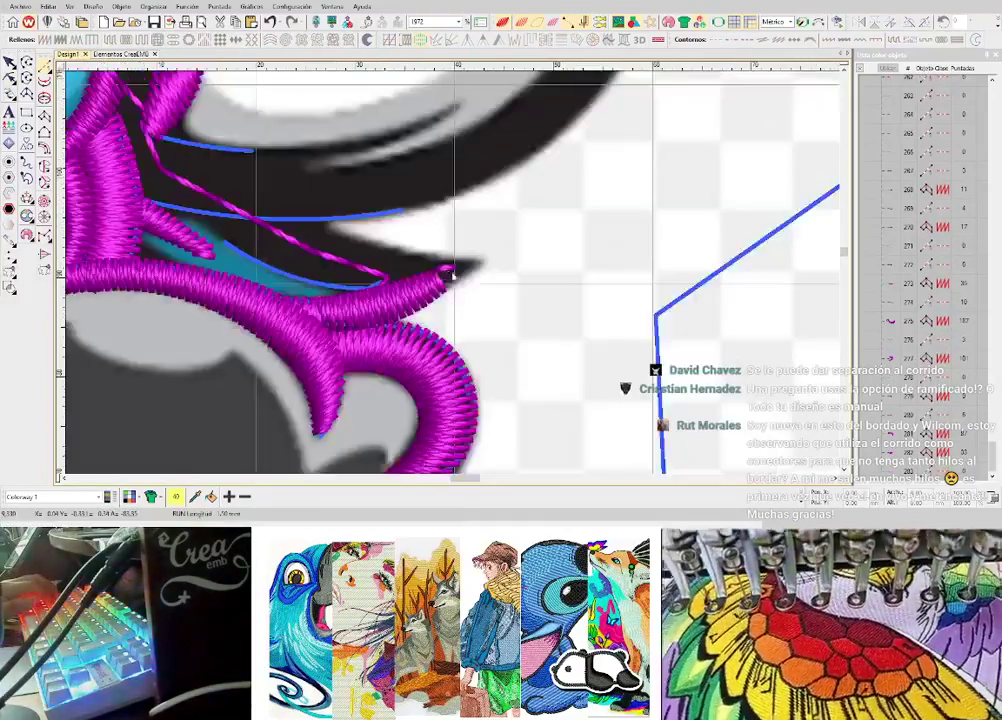
- Digitize a satin column from the black spike's tip back along its upper edge, tapering to a point past the blue guide curve
scroll(455, 272, up, 4)
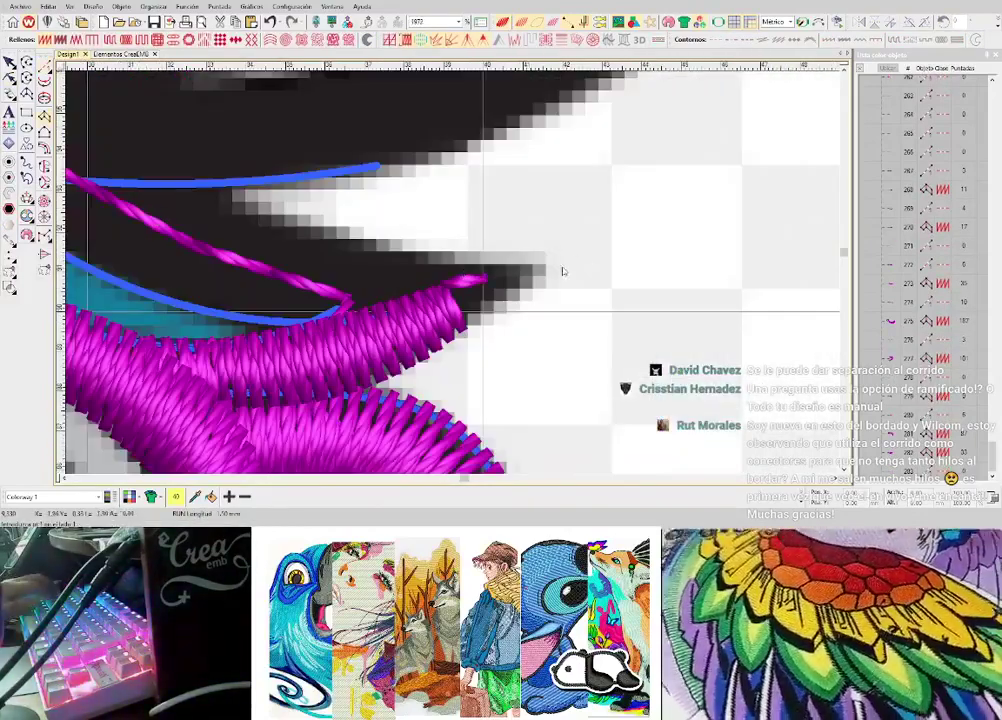
right_click(440, 262)
right_click(427, 318)
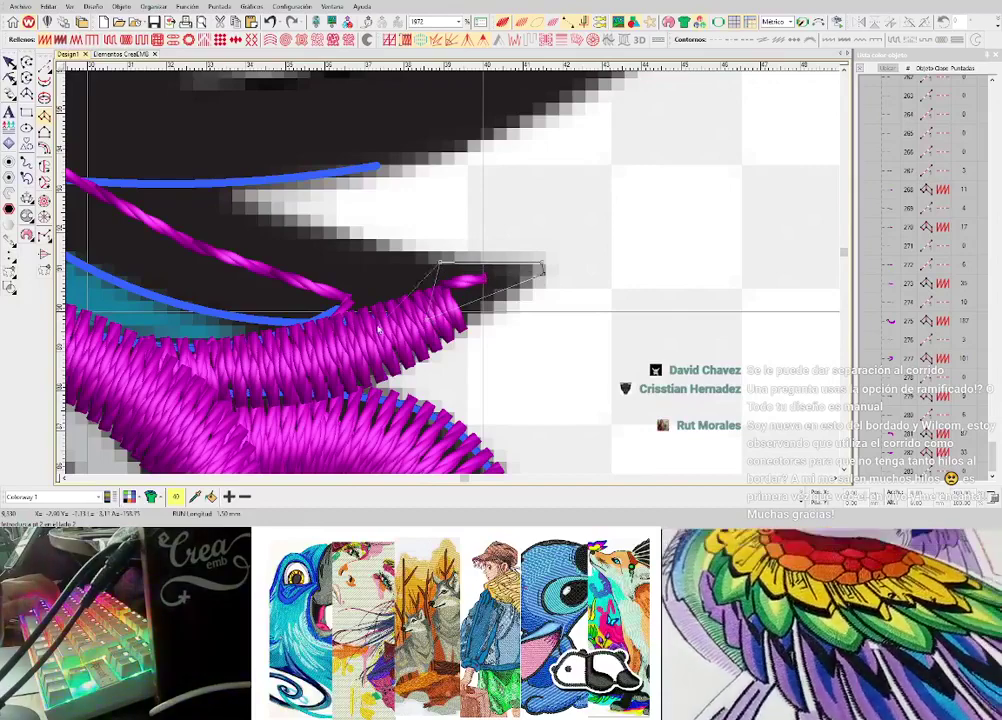
click(221, 201)
right_click(160, 301)
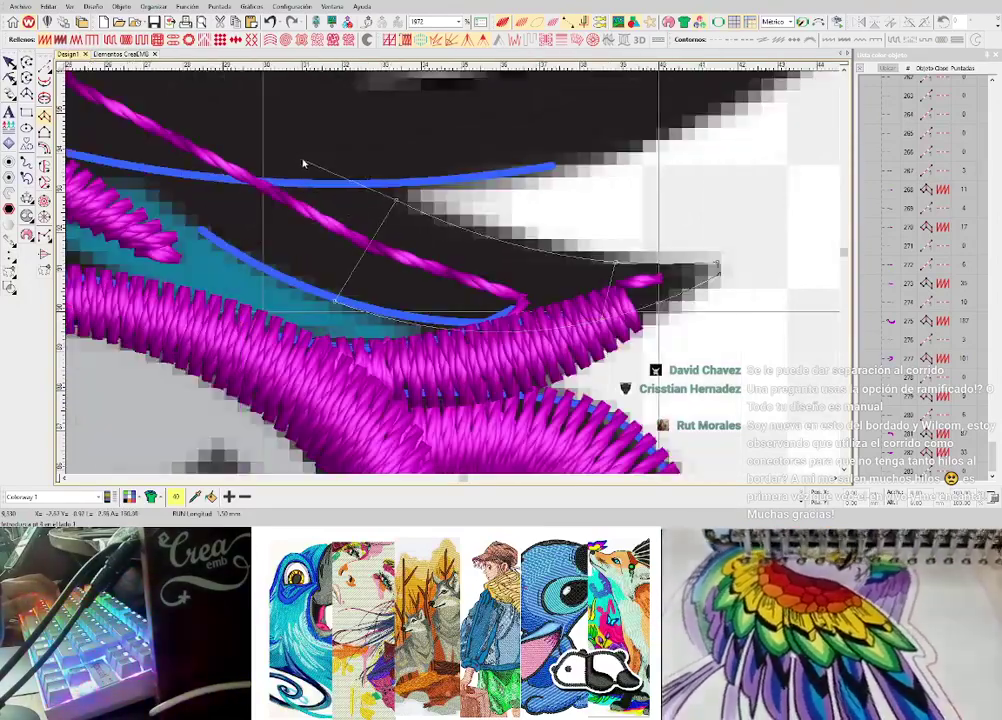
right_click(305, 157)
right_click(234, 250)
right_click(197, 144)
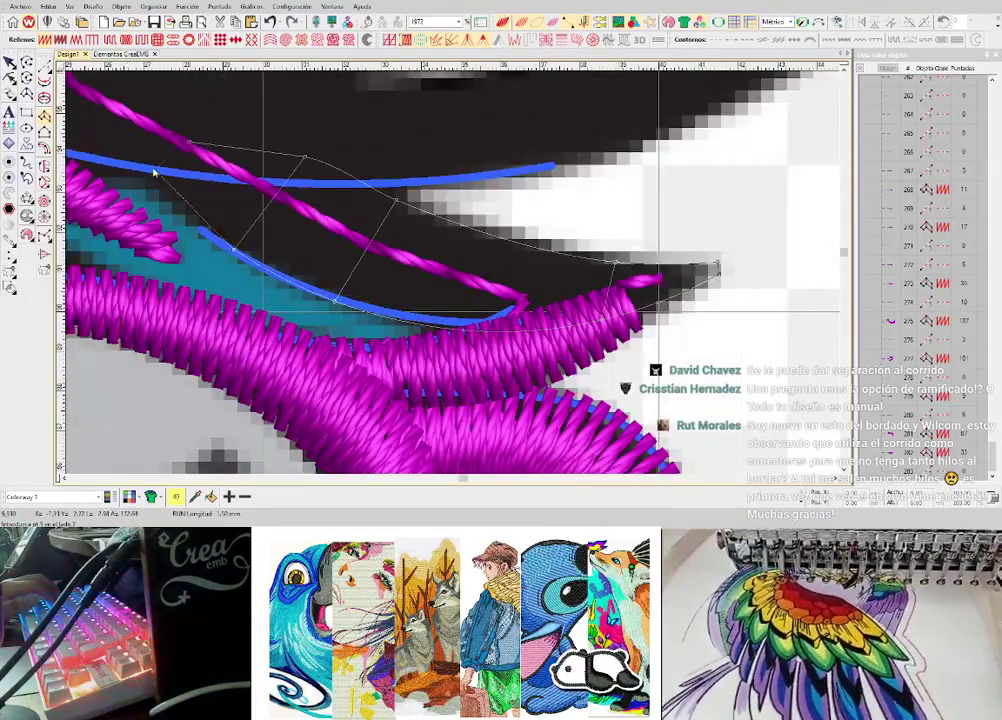
right_click(152, 175)
key(Return)
- Digitize running stitches from the spike column's end into the ear outline and along the black line above the light grey highlight
scroll(476, 273, down, 5)
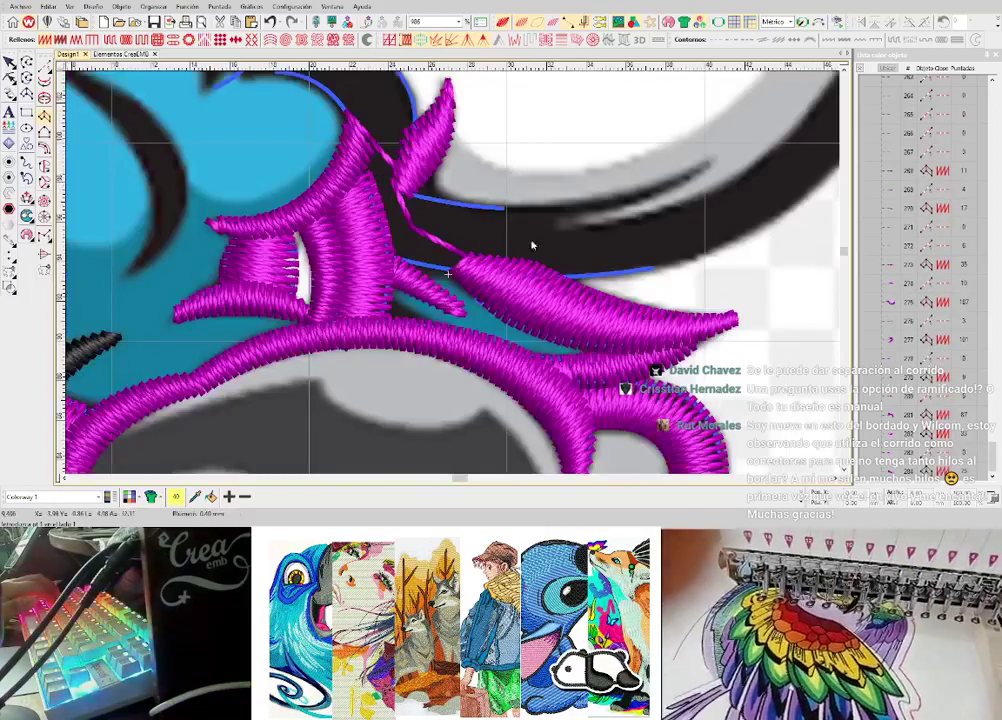
scroll(532, 245, down, 3)
scroll(424, 253, up, 3)
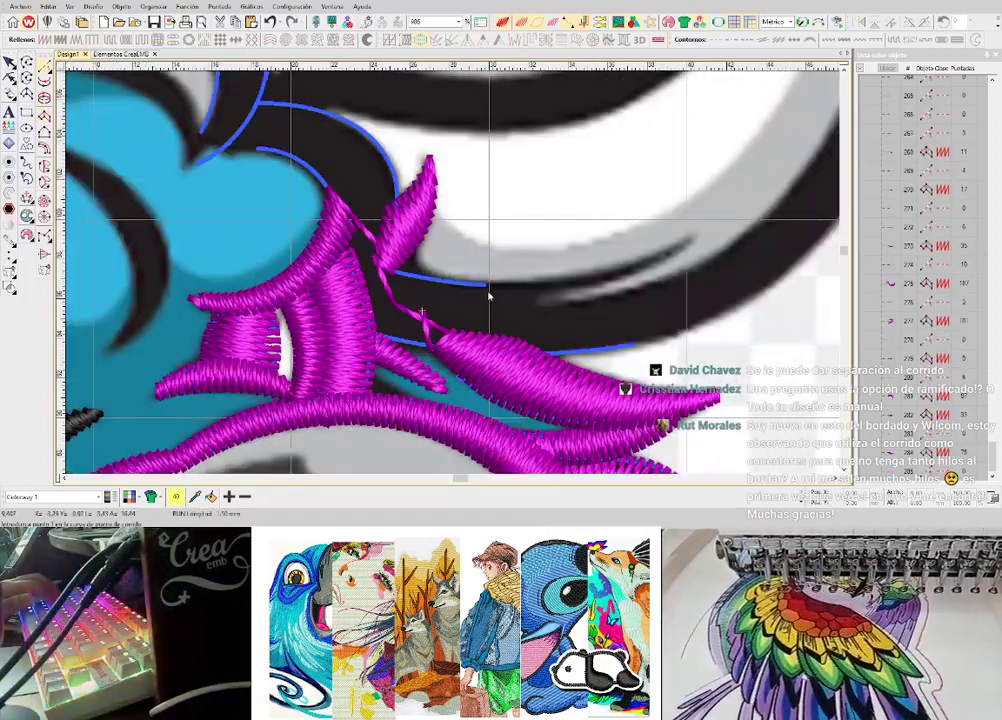
click(487, 290)
click(588, 285)
click(695, 238)
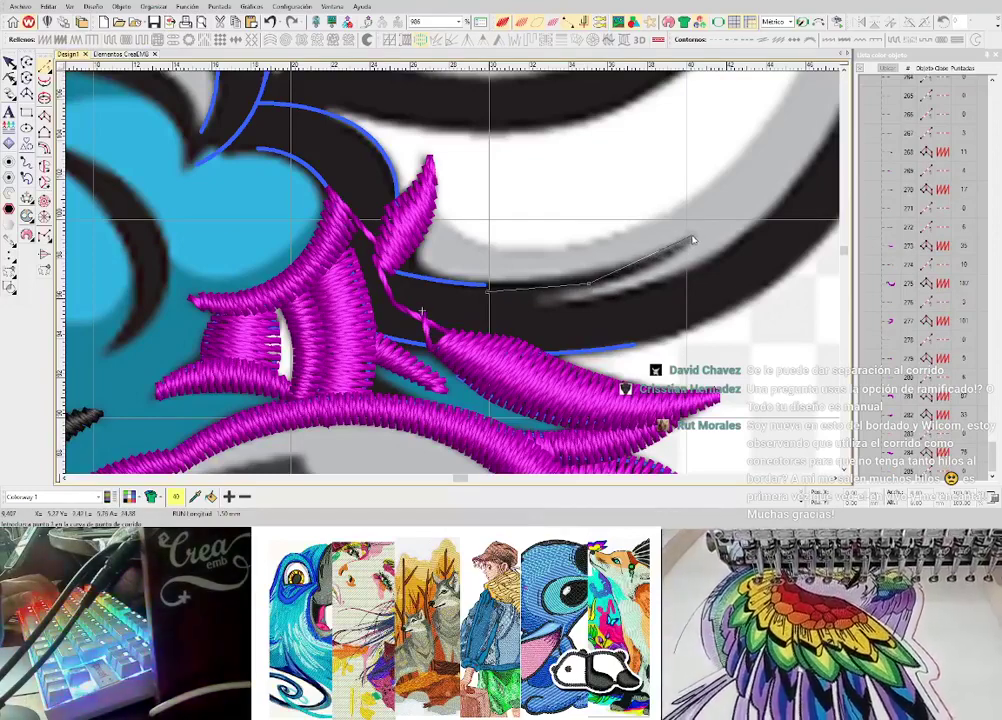
key(Return)
- Digitize a satin column from the thin tip above the light grey highlight back to the end of the blue guide curve
scroll(693, 256, up, 4)
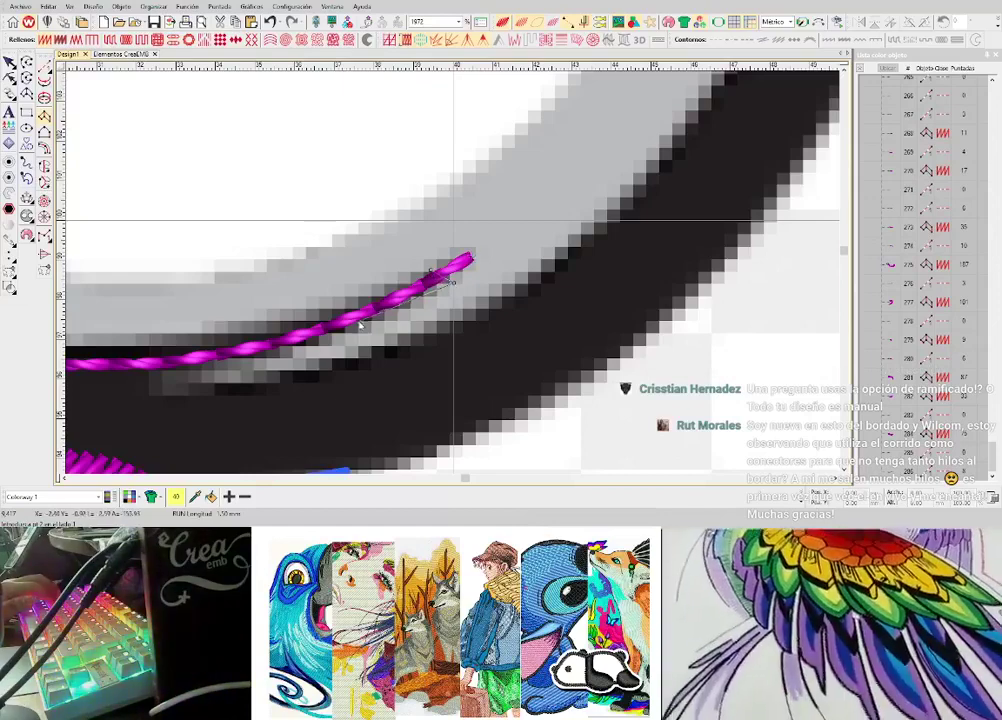
click(452, 279)
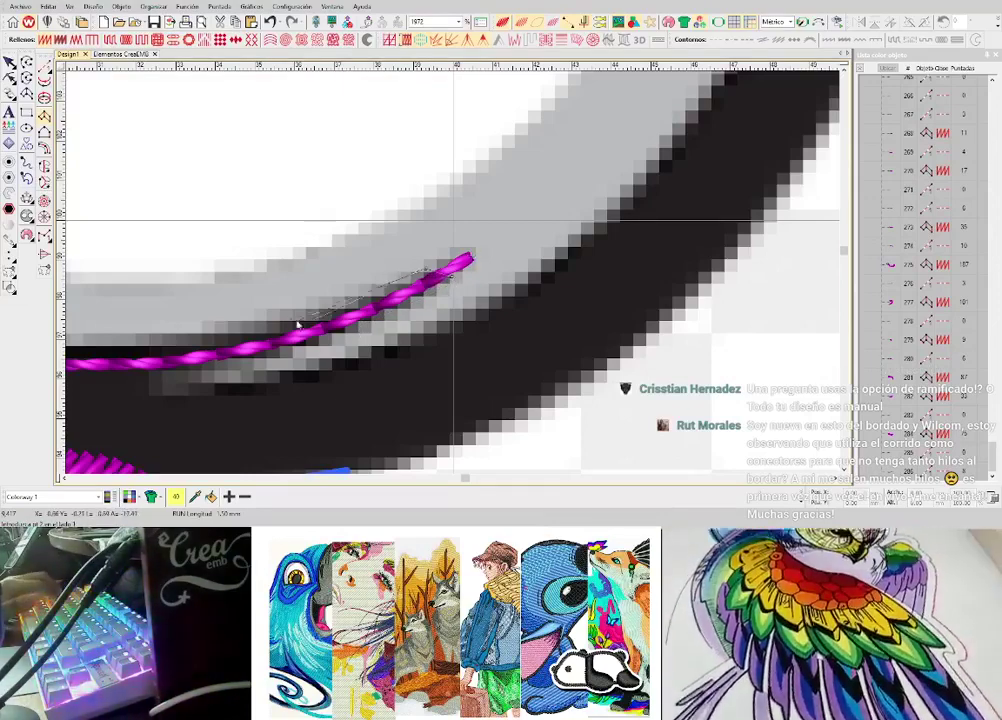
click(285, 324)
click(320, 348)
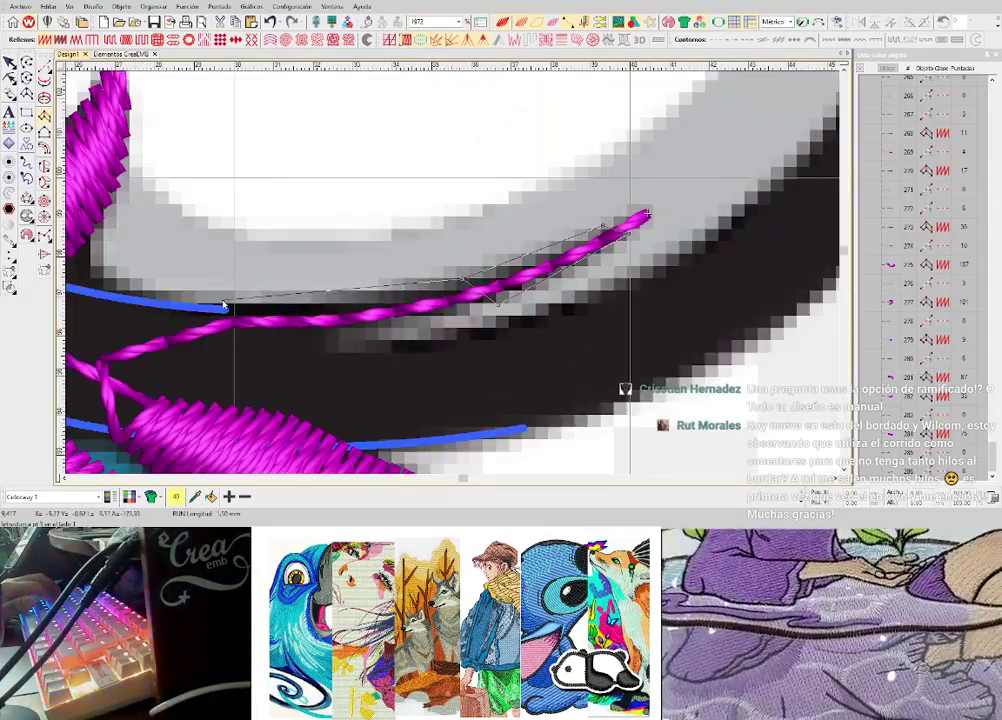
click(227, 306)
click(237, 343)
key(Return)
- Digitize connecting running stitches from the highlight column's end back to the outline junction and up toward the ear's base
scroll(237, 343, down, 3)
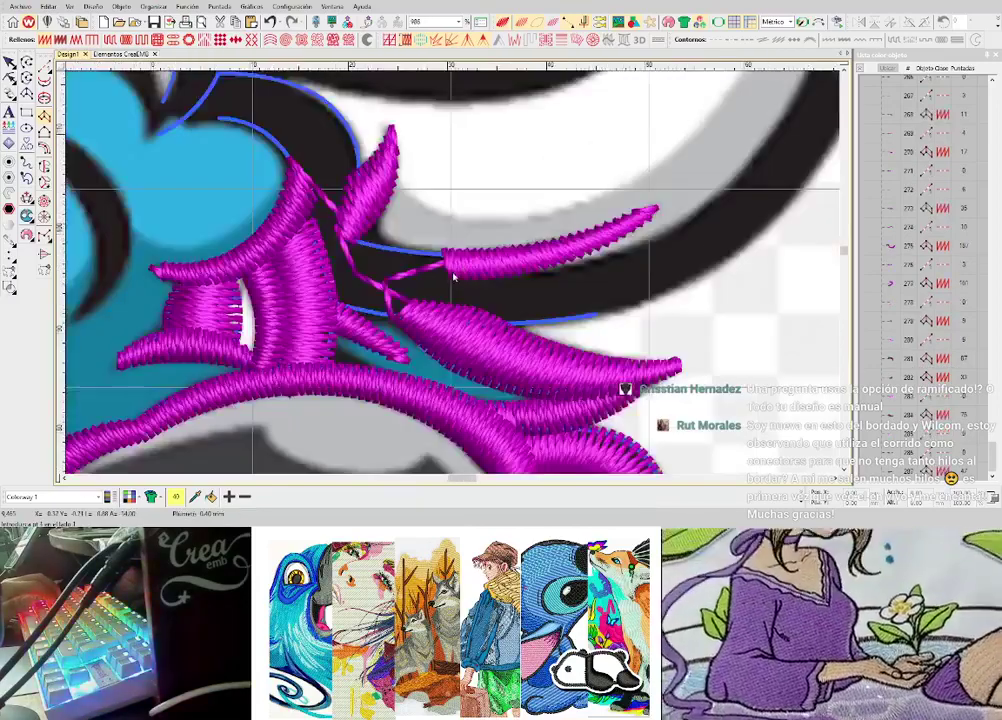
scroll(460, 267, up, 2)
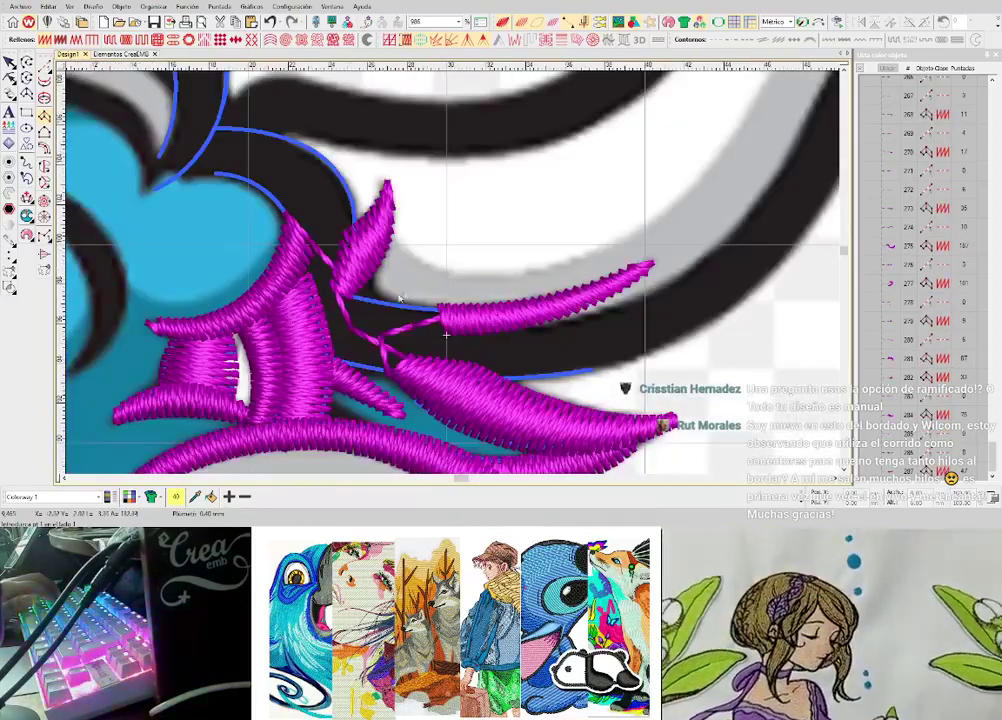
key(space)
click(441, 331)
click(374, 329)
key(Return)
click(372, 328)
click(336, 317)
key(Return)
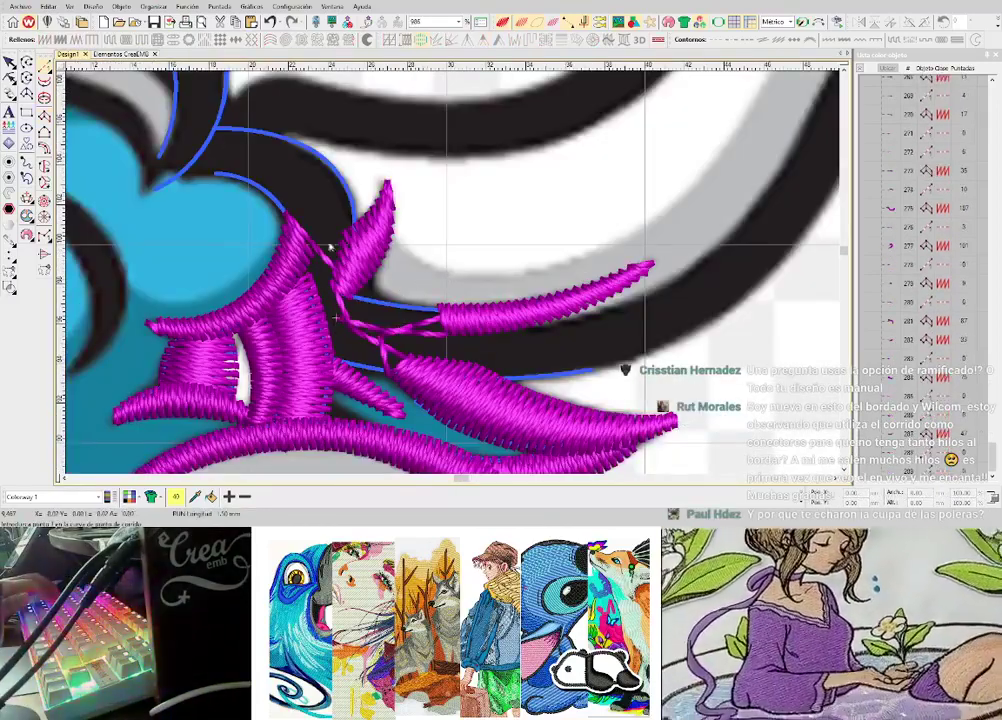
click(323, 218)
click(281, 166)
scroll(281, 166, down, 1)
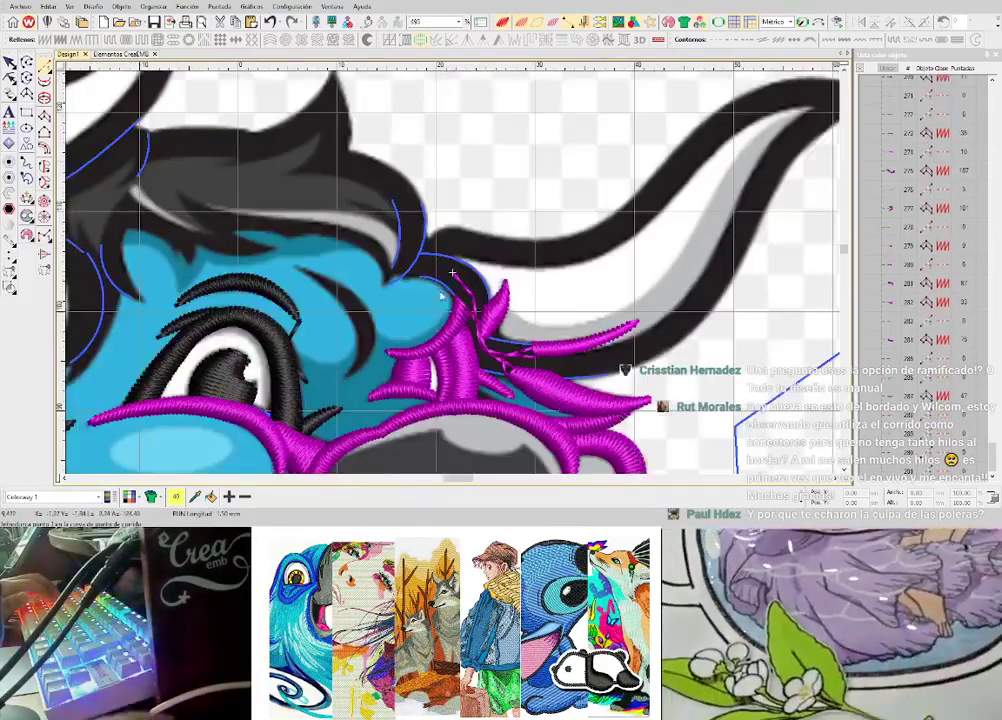
- Start a satin column at the ear's base beside the blue guide curves and lay its point pairs along the upper ear outline
scroll(453, 280, up, 1)
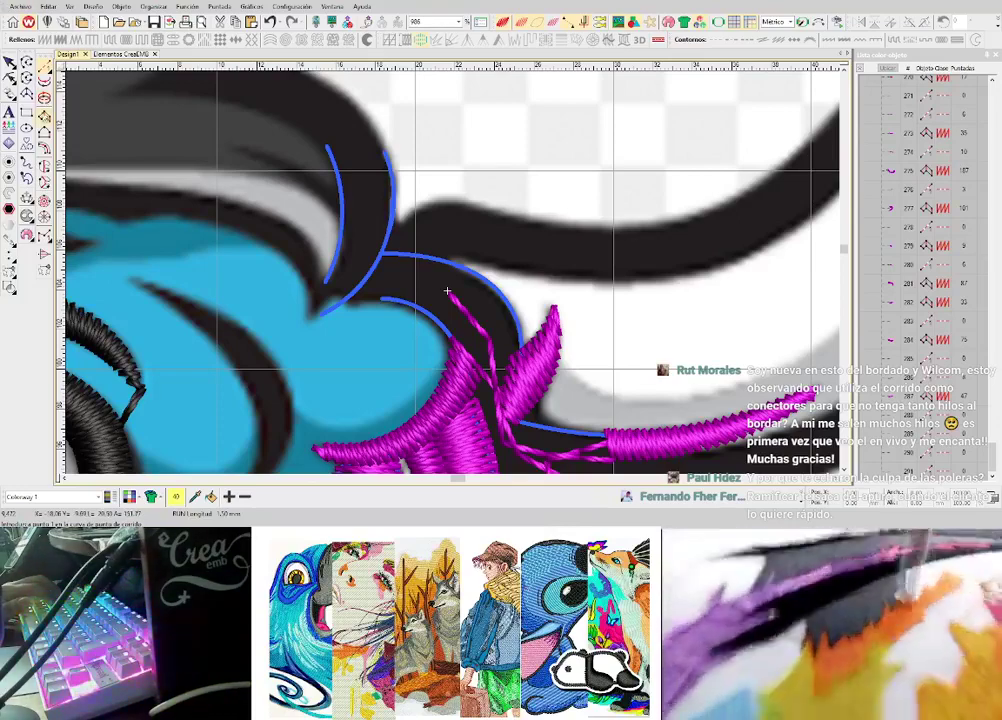
scroll(448, 289, up, 2)
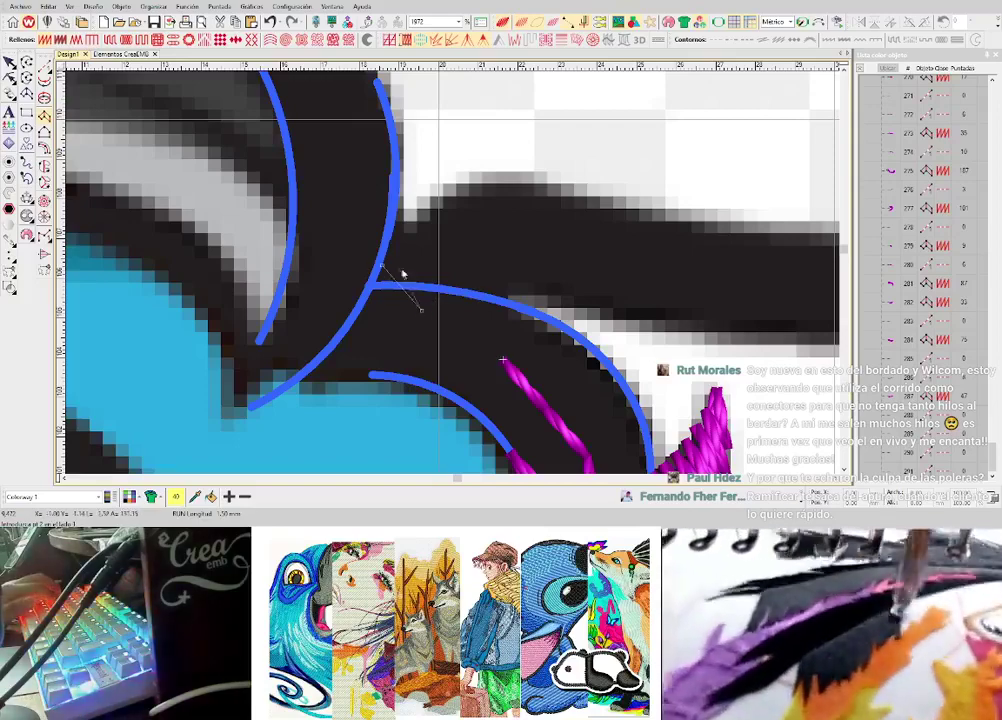
click(505, 297)
click(481, 188)
click(600, 312)
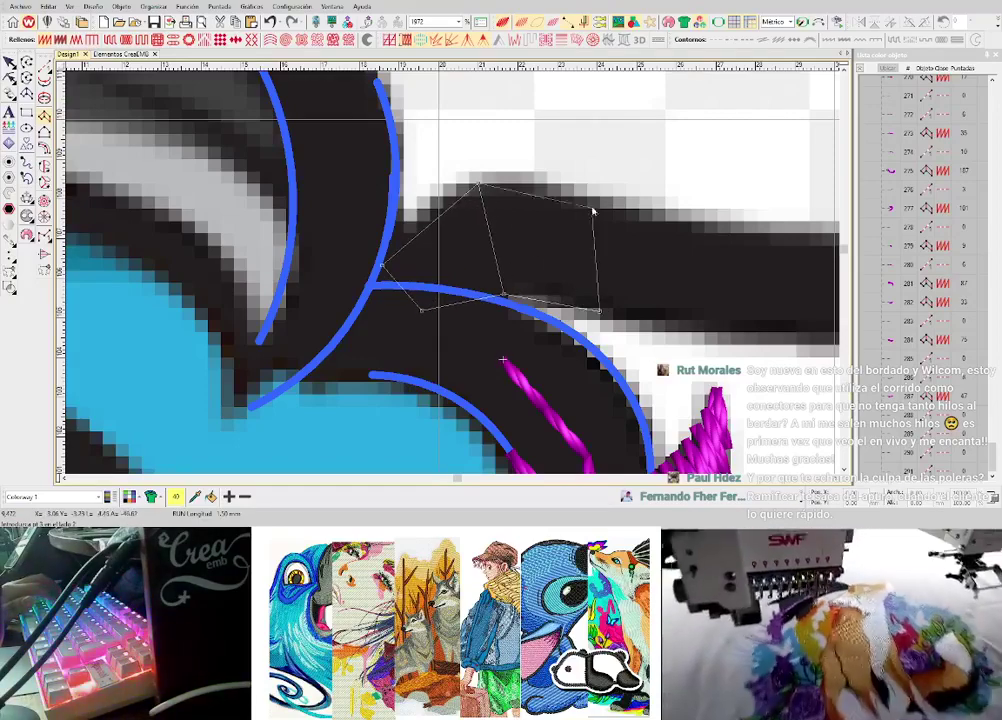
right_click(592, 196)
right_click(596, 310)
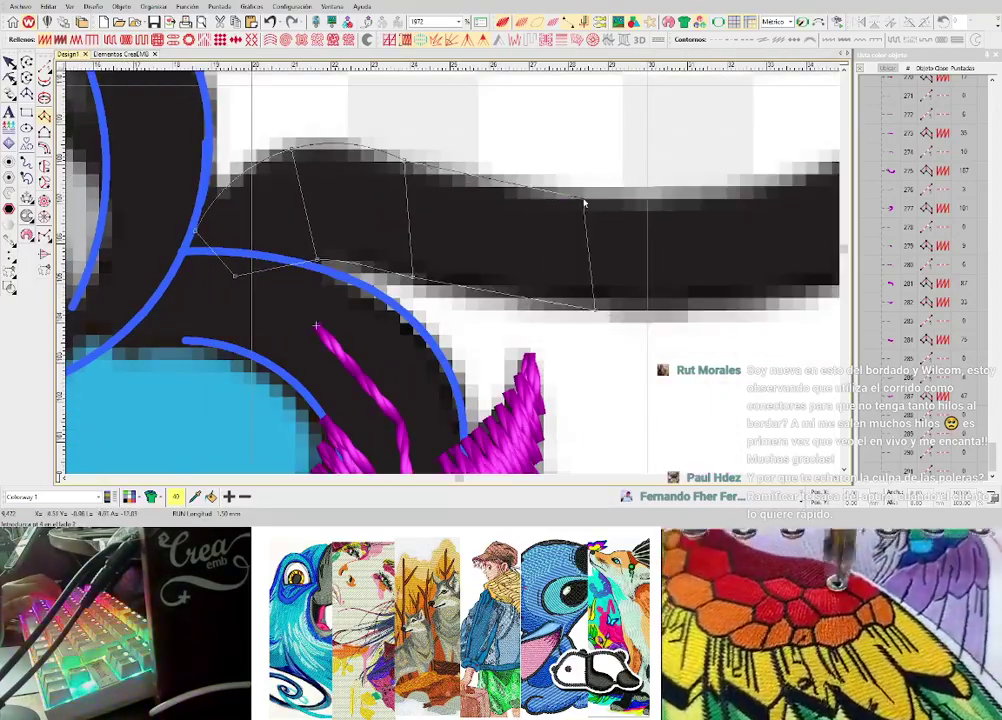
right_click(585, 201)
middle_click(630, 252)
right_click(655, 311)
right_click(621, 202)
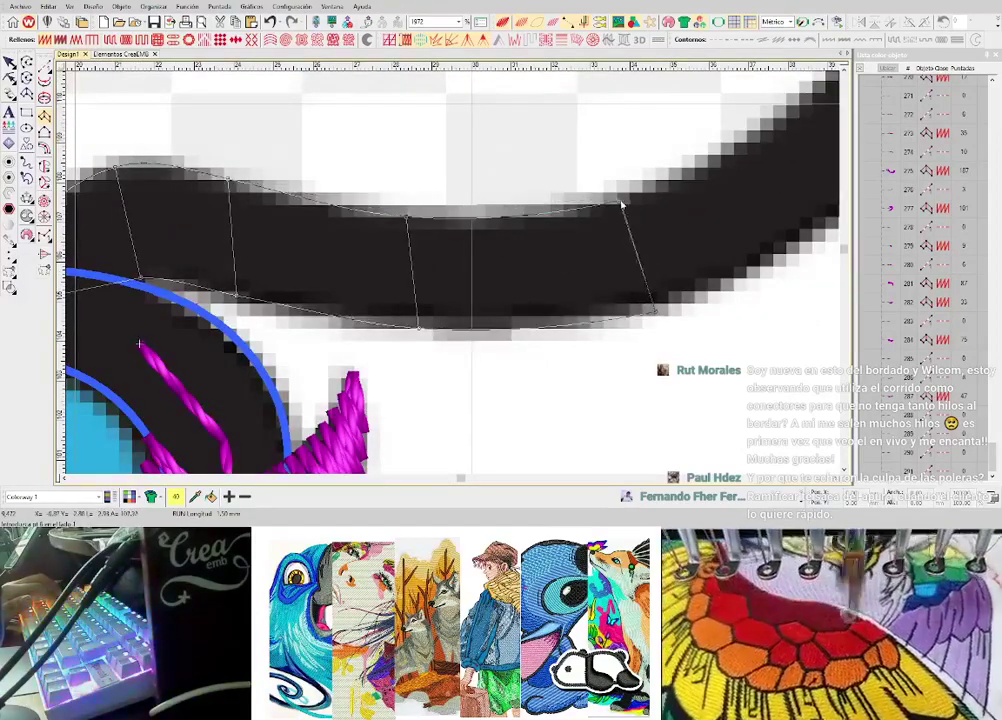
middle_click(627, 207)
right_click(756, 195)
right_click(689, 120)
- Continue the upper ear outline column around the upper bend and finish it just short of the ear's tip
scroll(705, 140, down, 1)
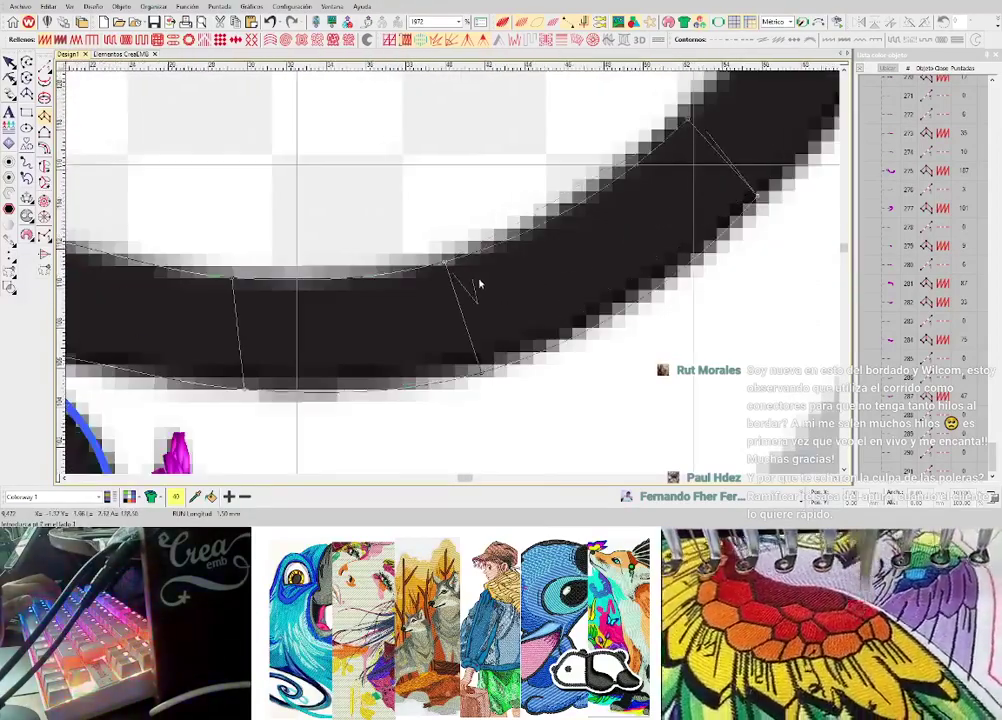
scroll(478, 285, down, 5)
scroll(454, 280, up, 5)
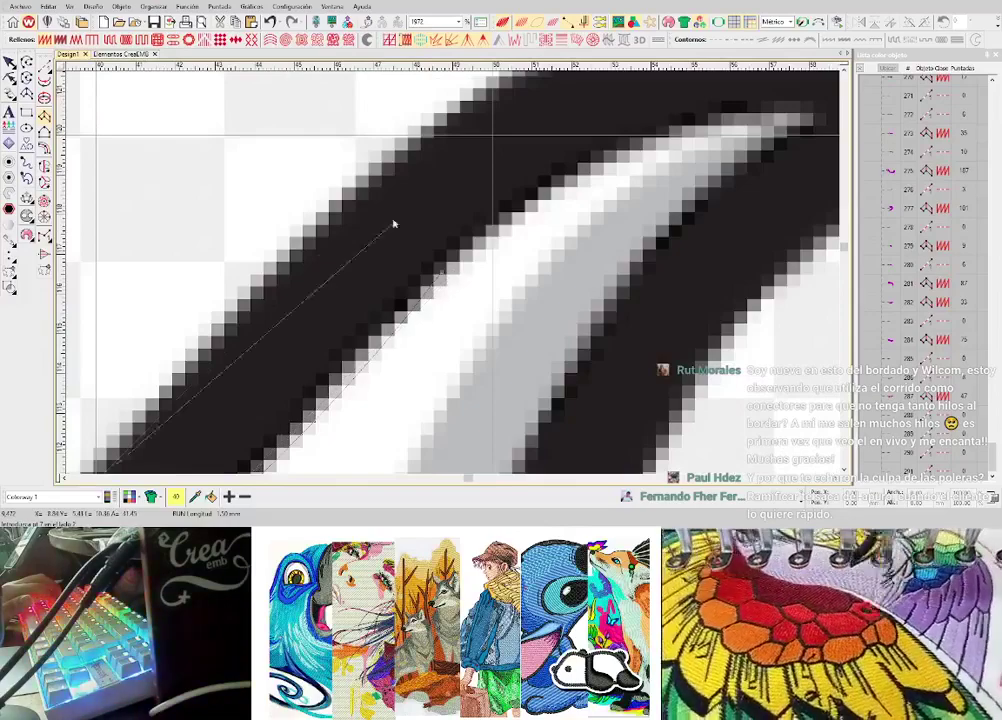
right_click(365, 182)
middle_click(474, 175)
right_click(634, 229)
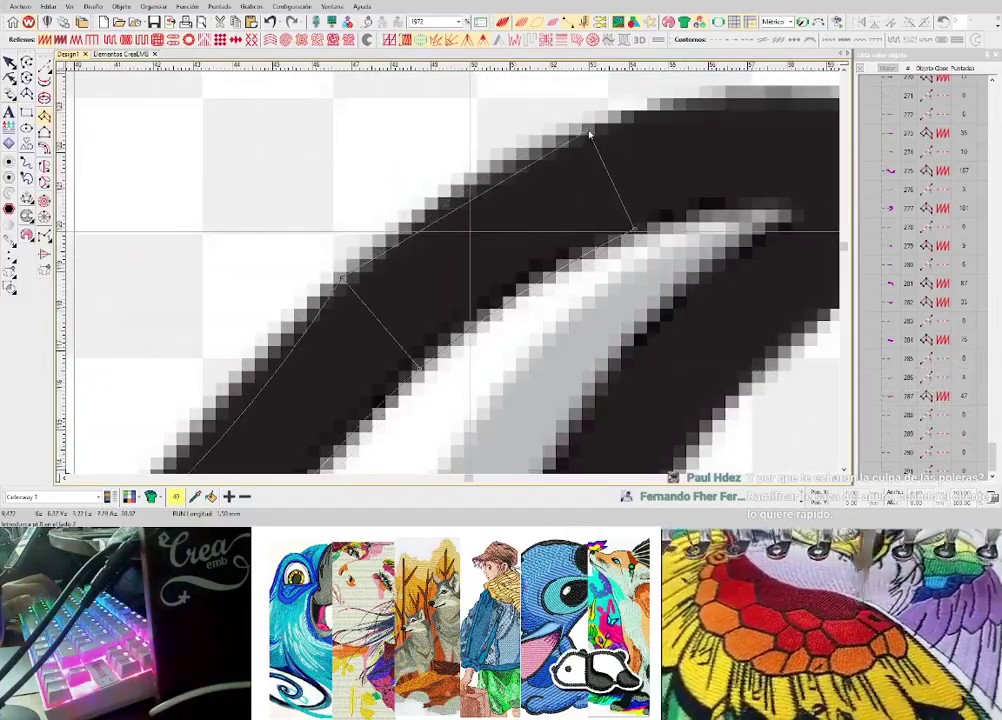
right_click(589, 131)
middle_click(635, 191)
right_click(620, 290)
right_click(615, 175)
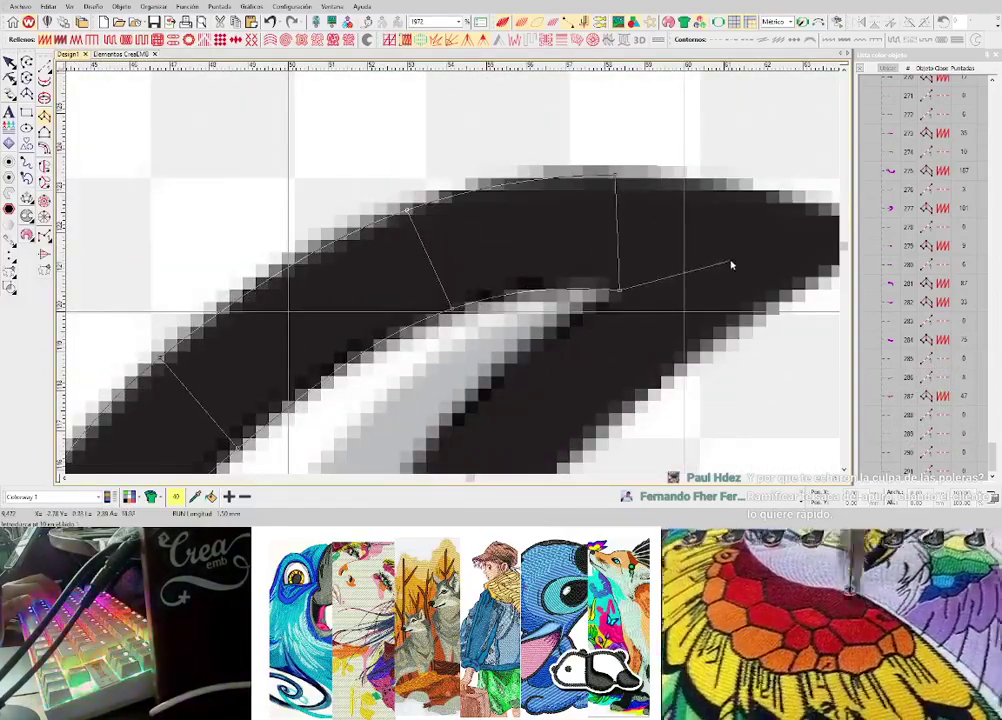
click(712, 289)
click(720, 190)
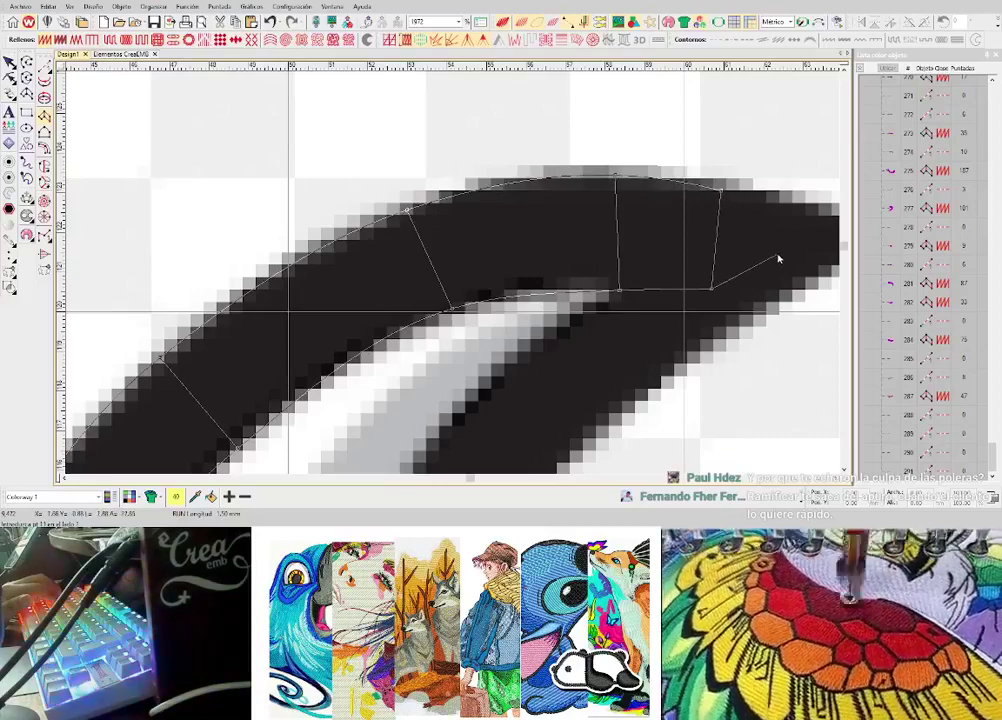
click(778, 256)
click(783, 213)
key(Return)
- Digitize a short running stitch from the upper ear column's end into the black ear tip
scroll(783, 213, down, 1)
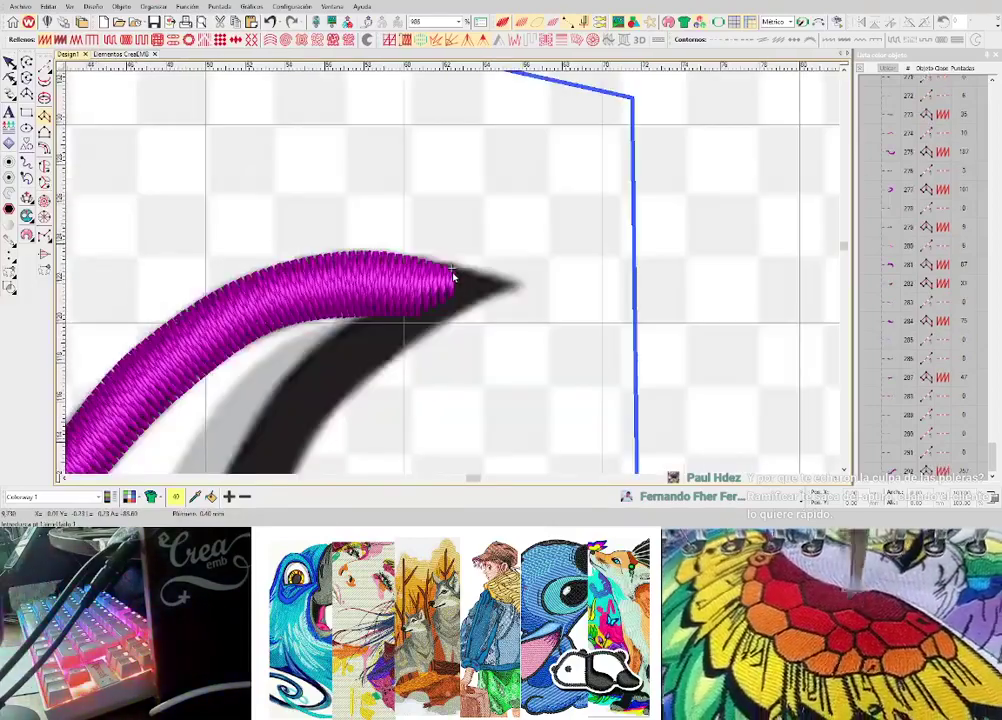
scroll(453, 276, up, 1)
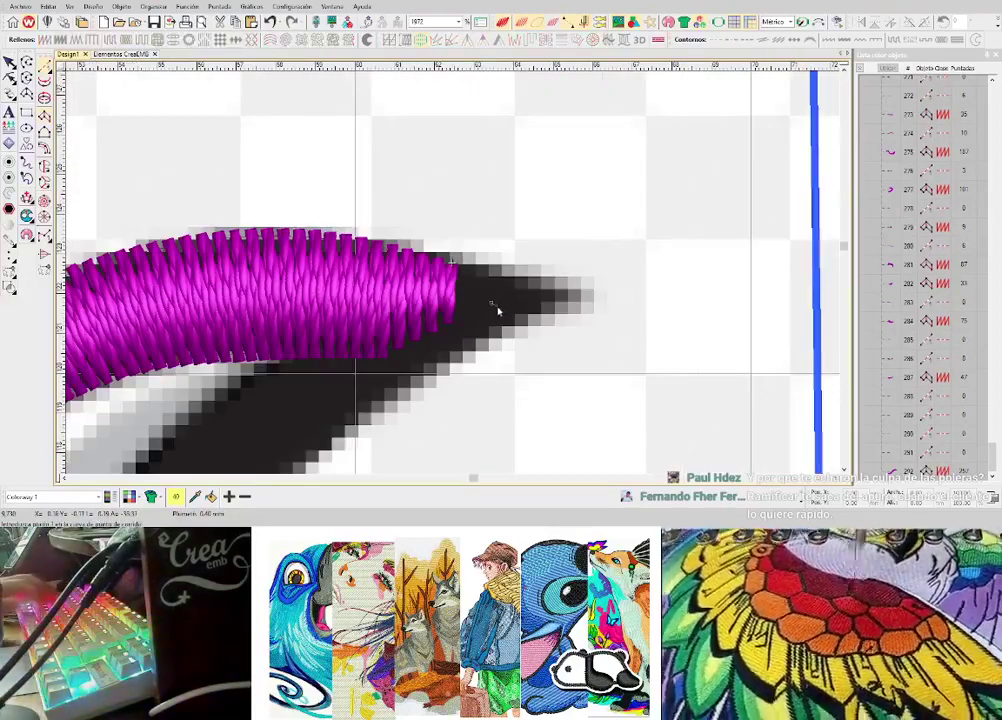
key(space)
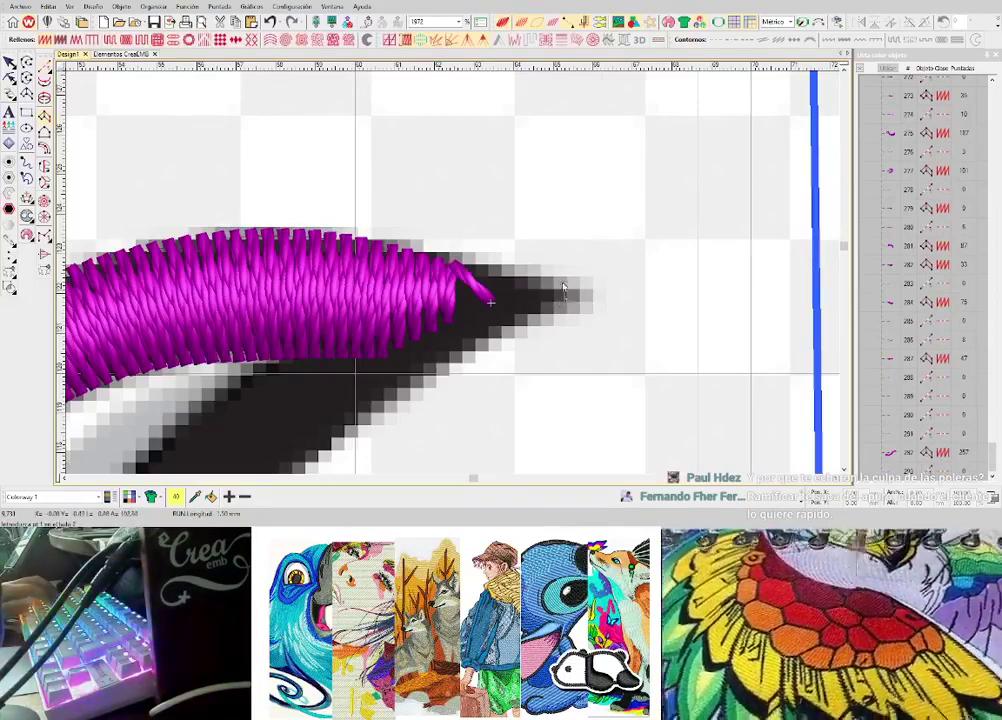
- Start a satin column at the ear's pointed tip and lay its point pairs down the upper part of the lower ear outline
click(495, 330)
click(461, 262)
click(348, 432)
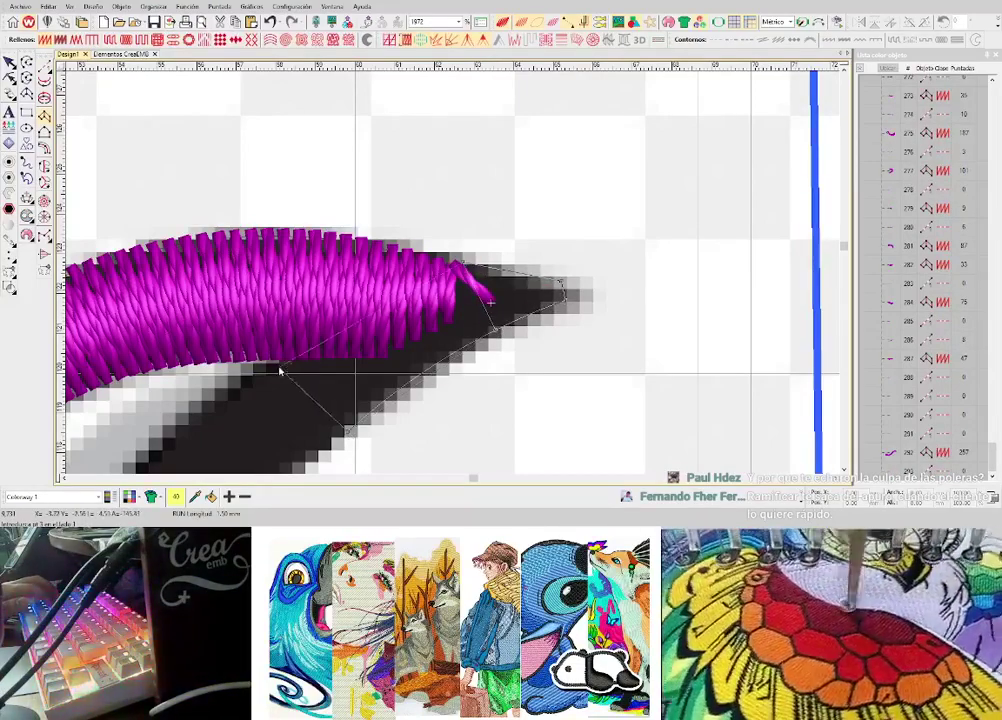
click(278, 352)
scroll(265, 376, down, 2)
scroll(419, 331, up, 1)
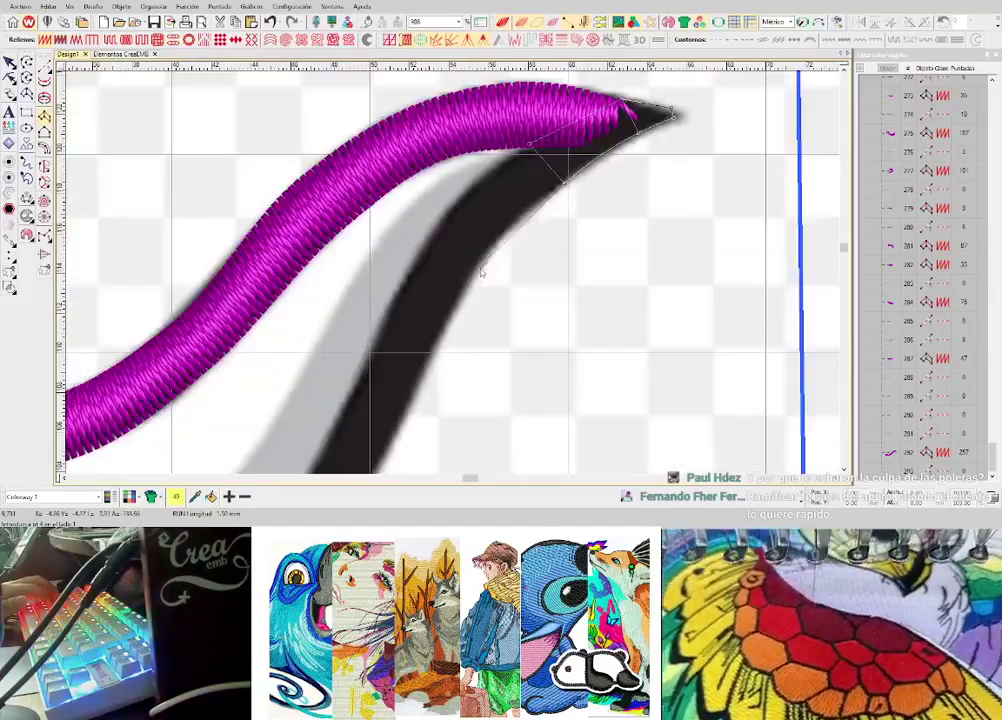
click(477, 267)
click(437, 227)
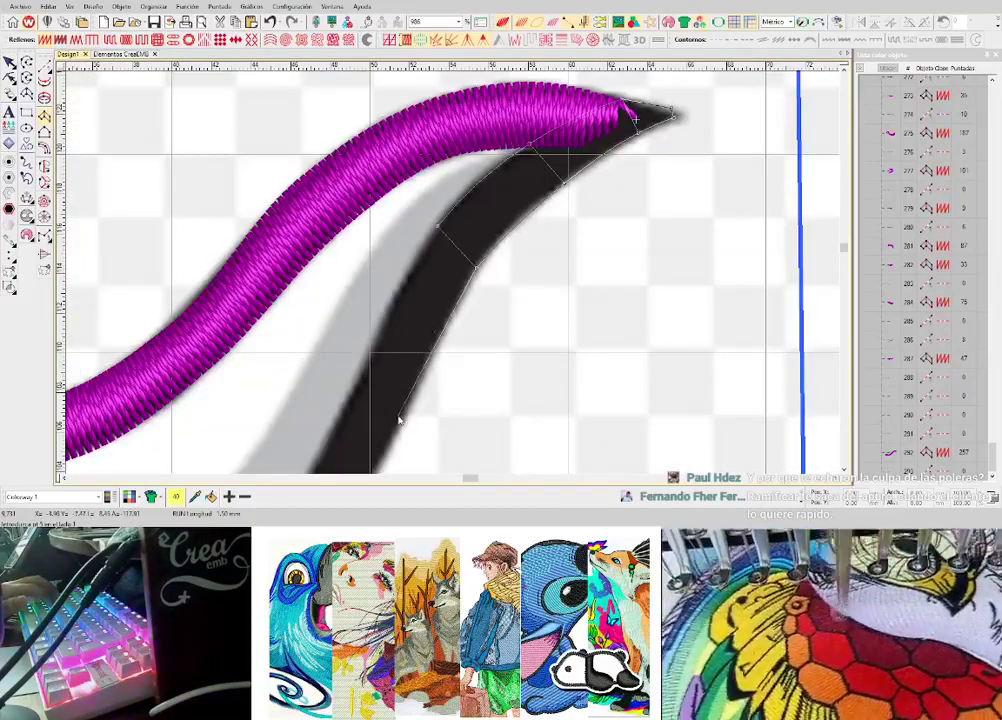
click(399, 421)
click(354, 393)
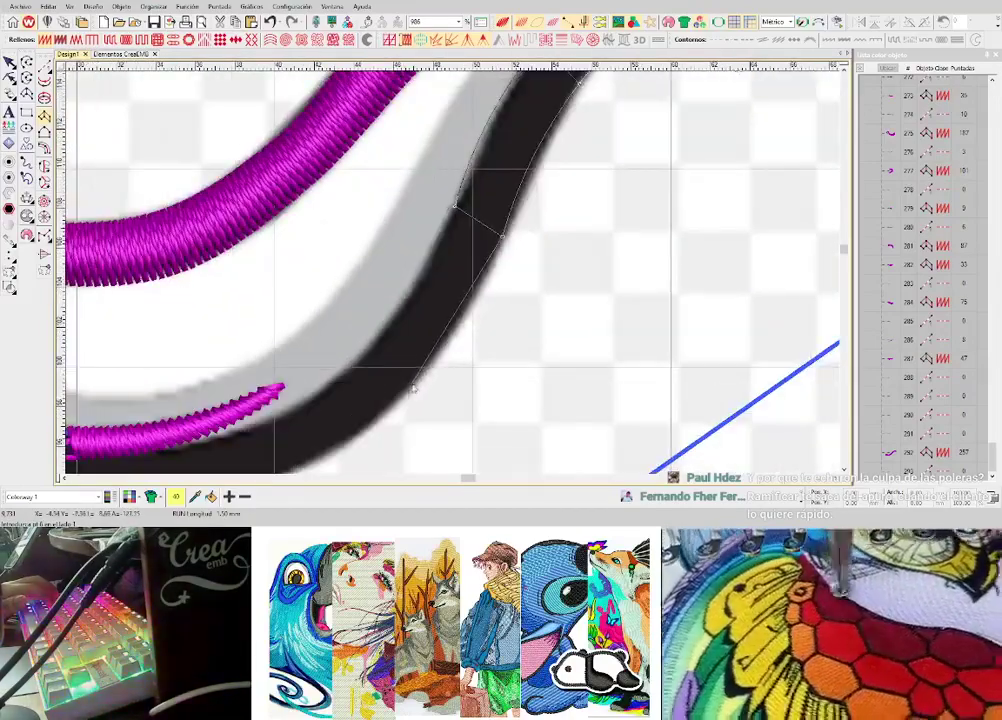
- Continue the lower ear outline column around its bend toward the ear's base, along the blue guide curve
click(408, 389)
right_click(372, 345)
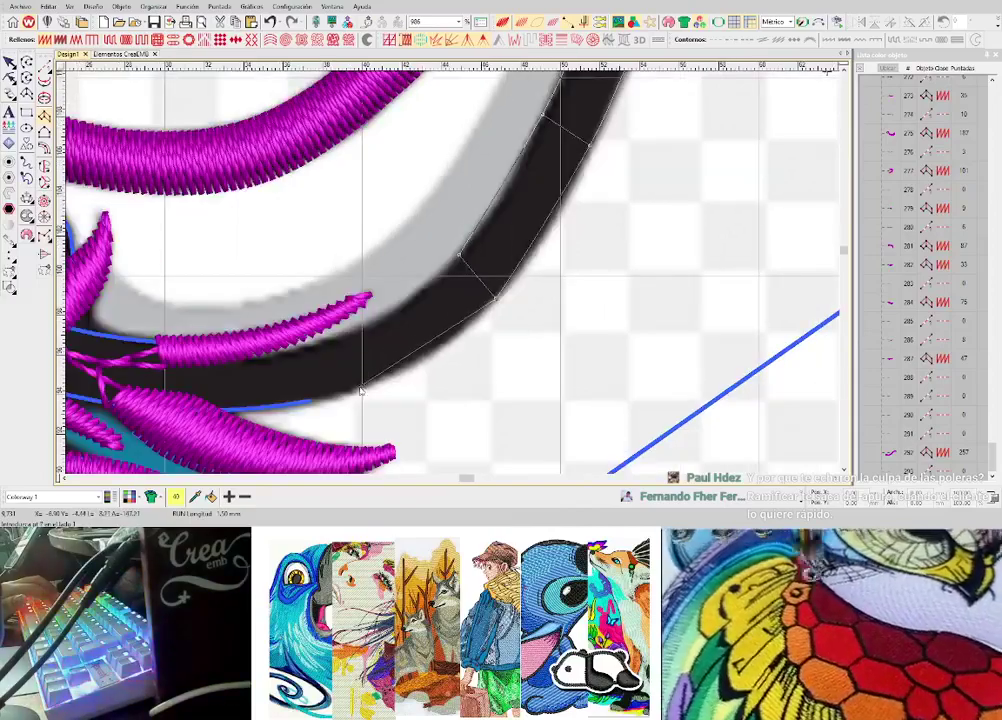
right_click(360, 386)
right_click(345, 339)
right_click(212, 410)
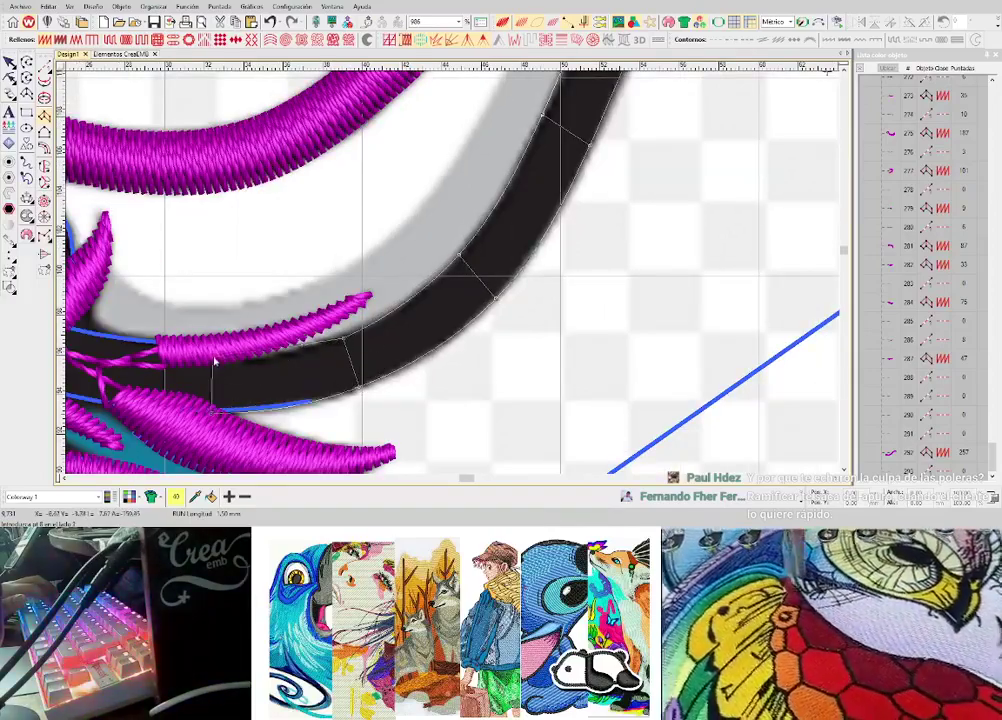
right_click(214, 356)
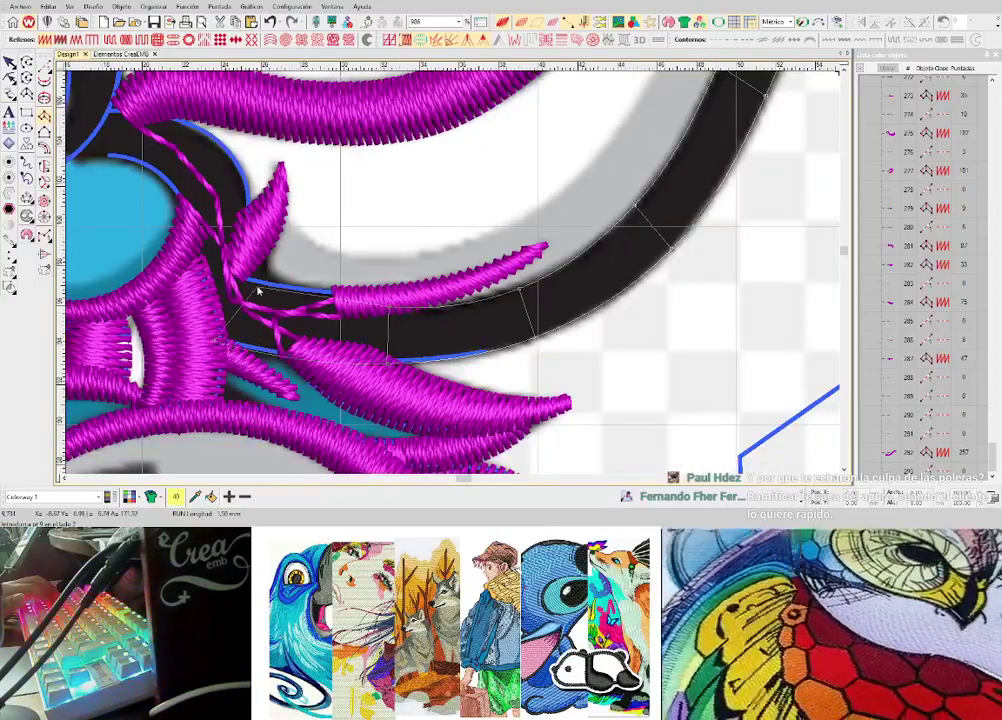
- Continue the lower ear column through the outline junction and around the cheek bend, and finish it at the hair outline's guide curve
scroll(447, 291, up, 3)
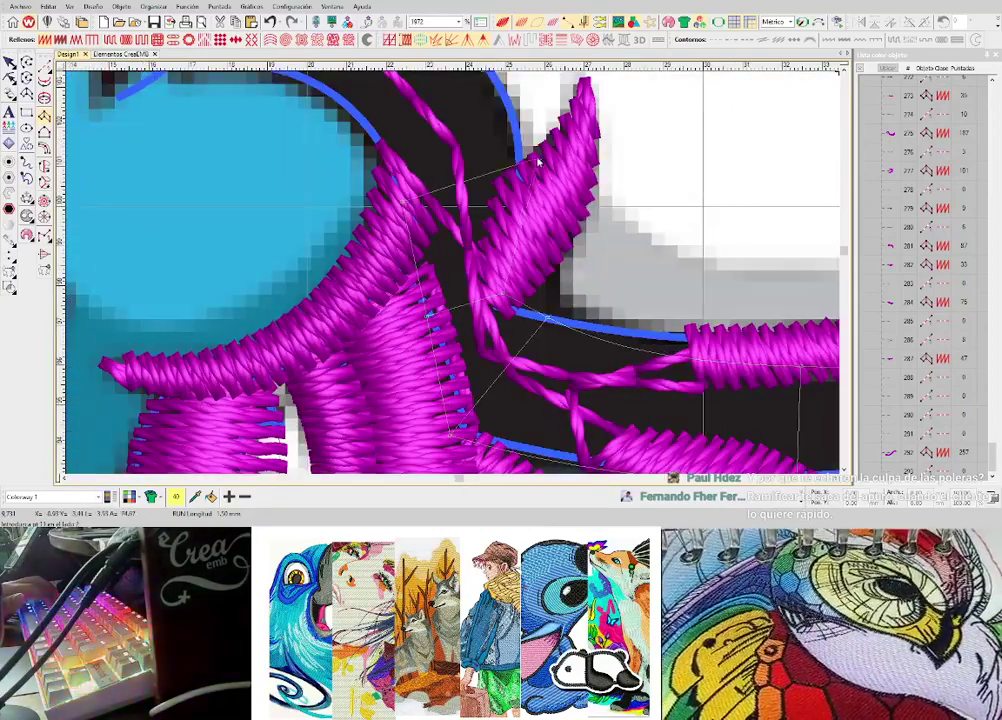
scroll(530, 158, up, 2)
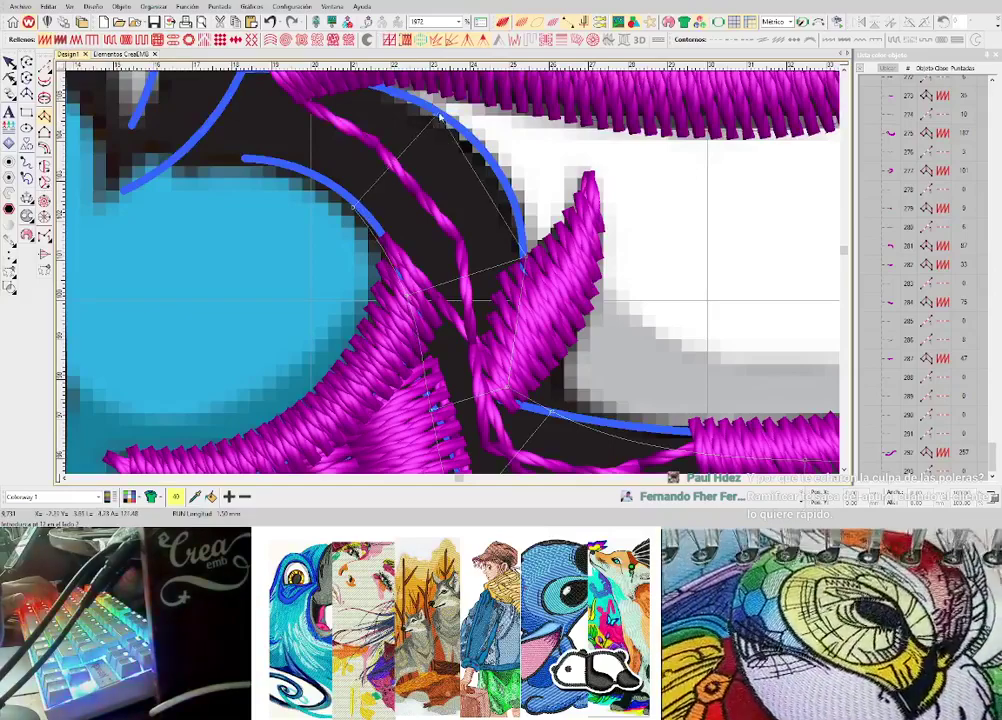
right_click(439, 114)
right_click(218, 256)
right_click(264, 166)
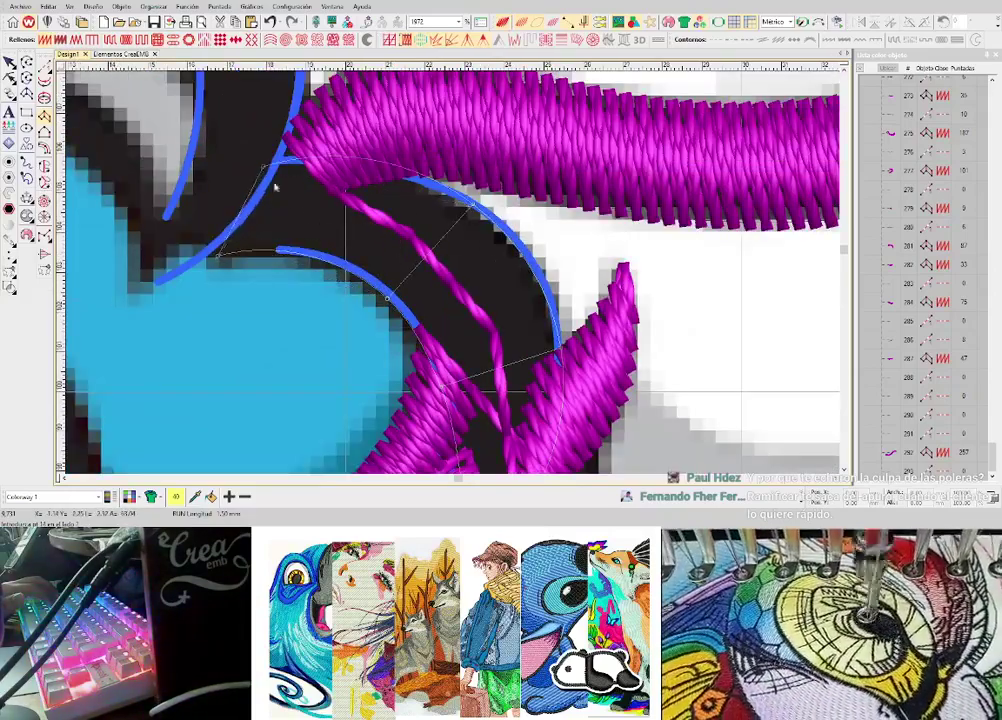
scroll(288, 192, down, 3)
key(Return)
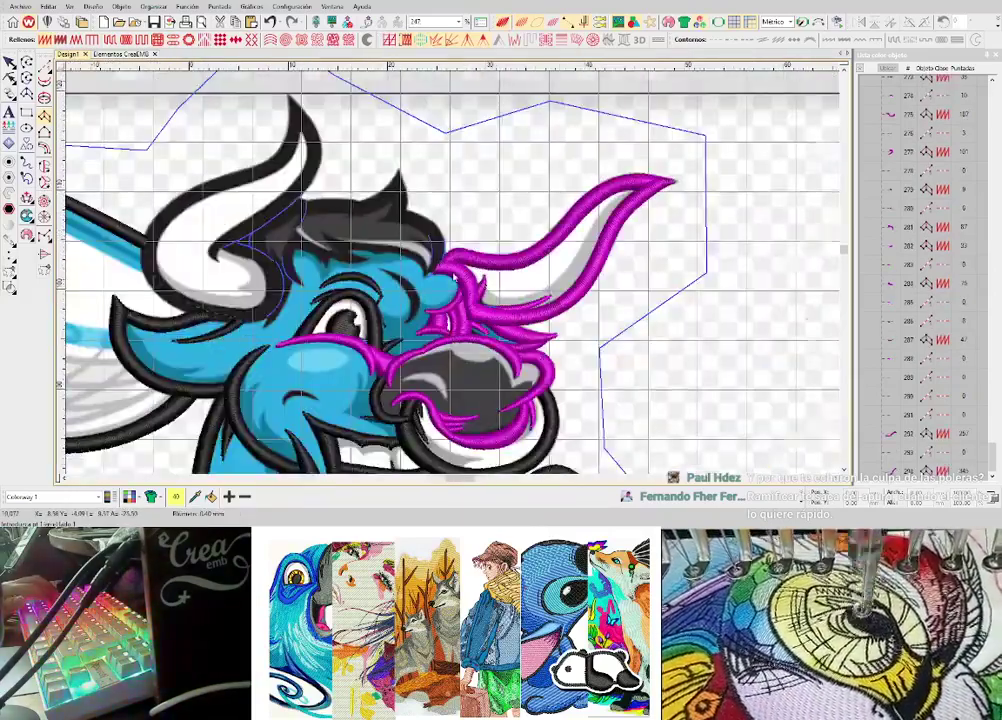
scroll(453, 276, up, 4)
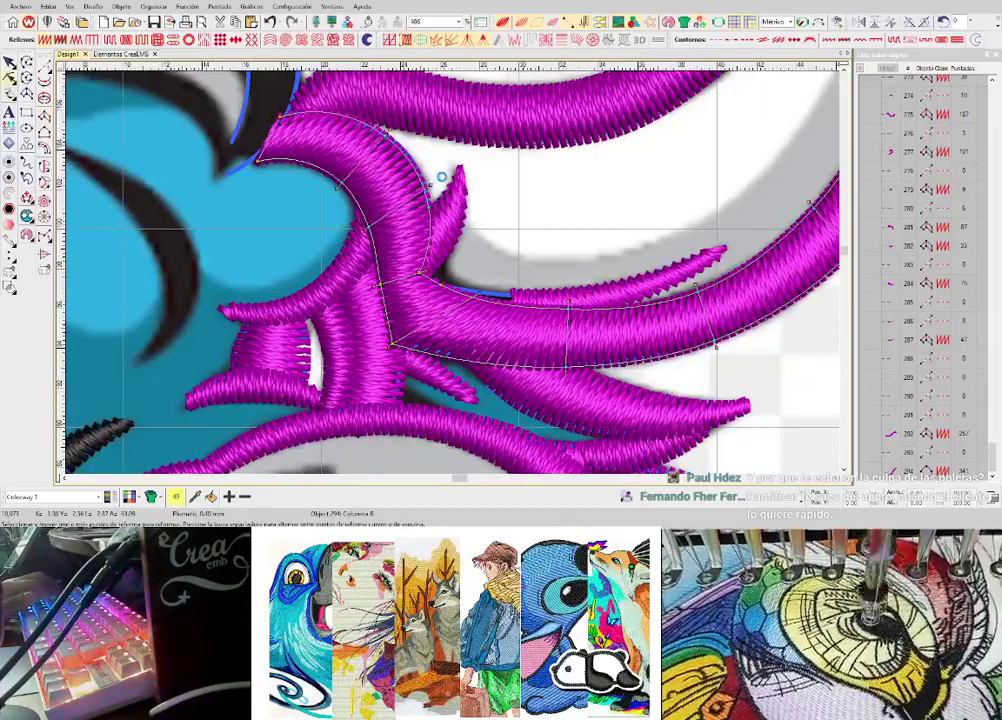
- Digitize a curved running stitch from the ear column's end into the dark grey hair, up to the thin black strand's tip
scroll(418, 246, down, 4)
scroll(420, 247, up, 4)
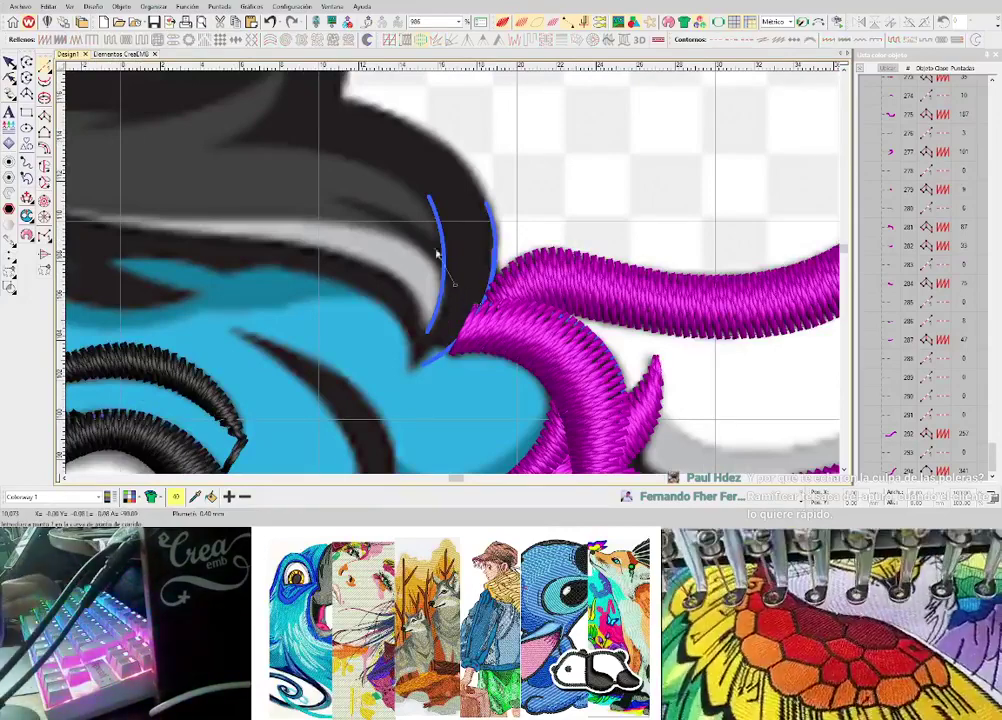
click(316, 197)
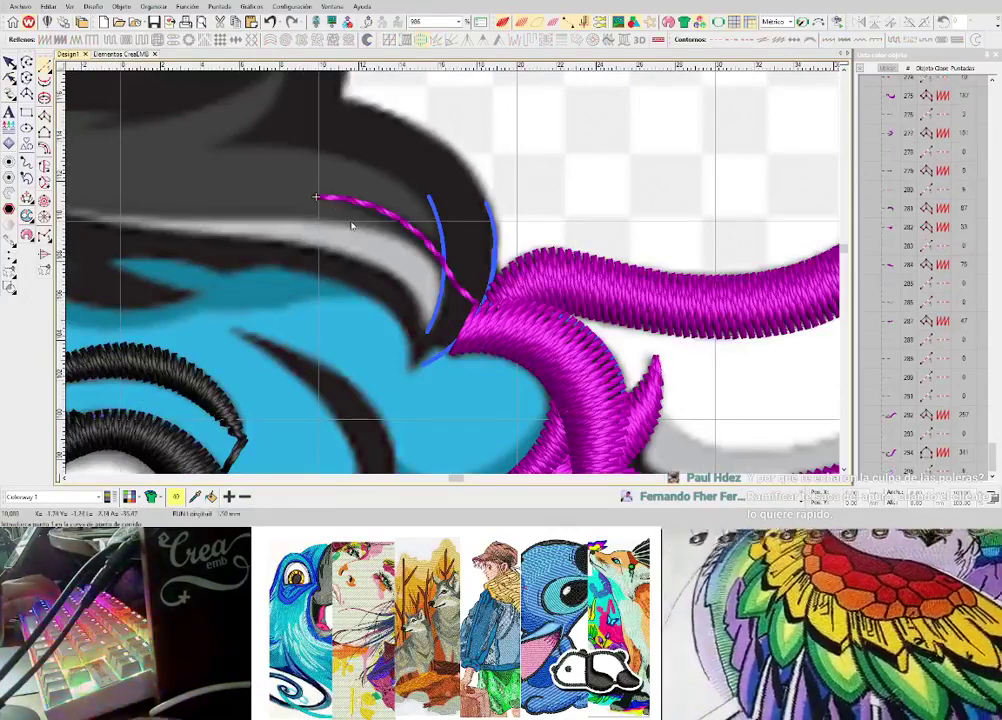
key(space)
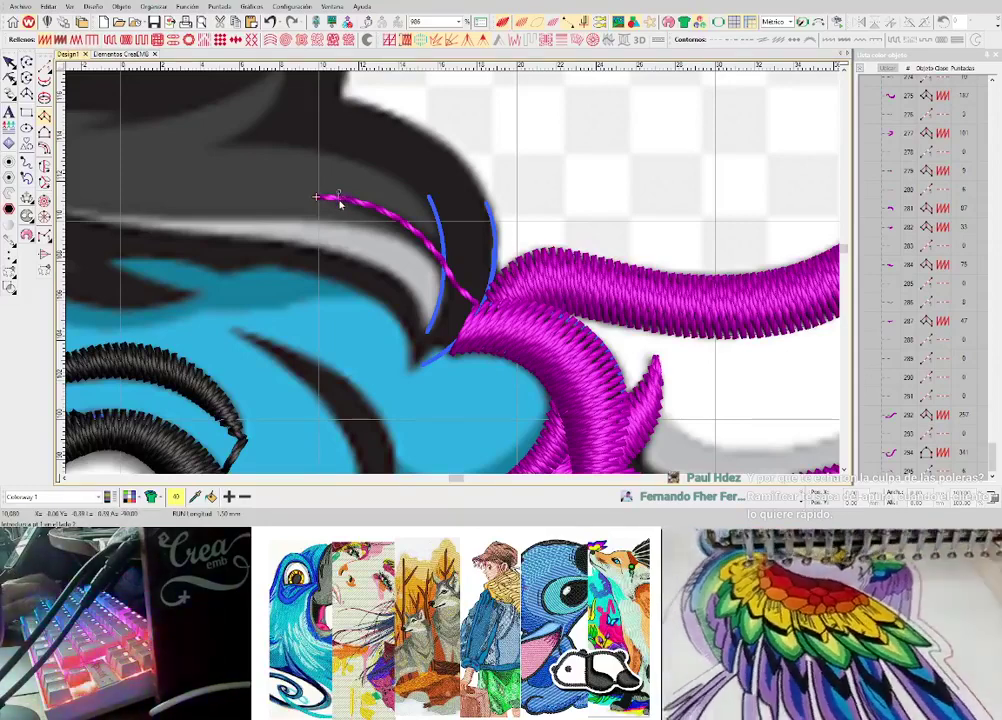
- Cover the running stitch with a tapered satin column from the strand's tip, widening toward the black hair outline
key(BackSpace)
scroll(335, 203, up, 1)
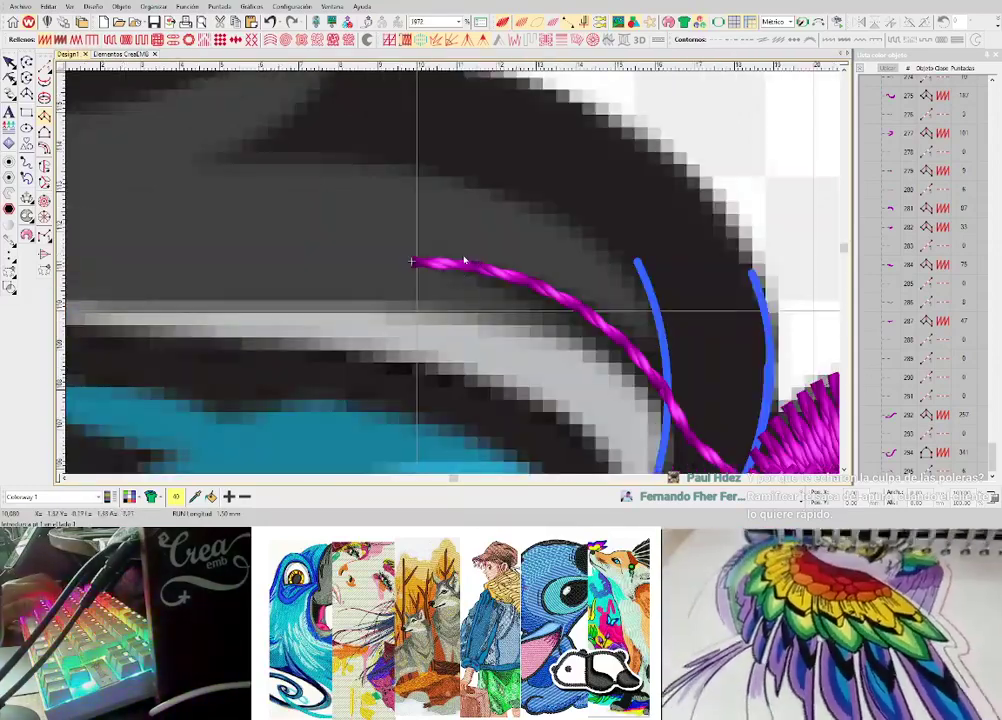
right_click(576, 288)
right_click(555, 322)
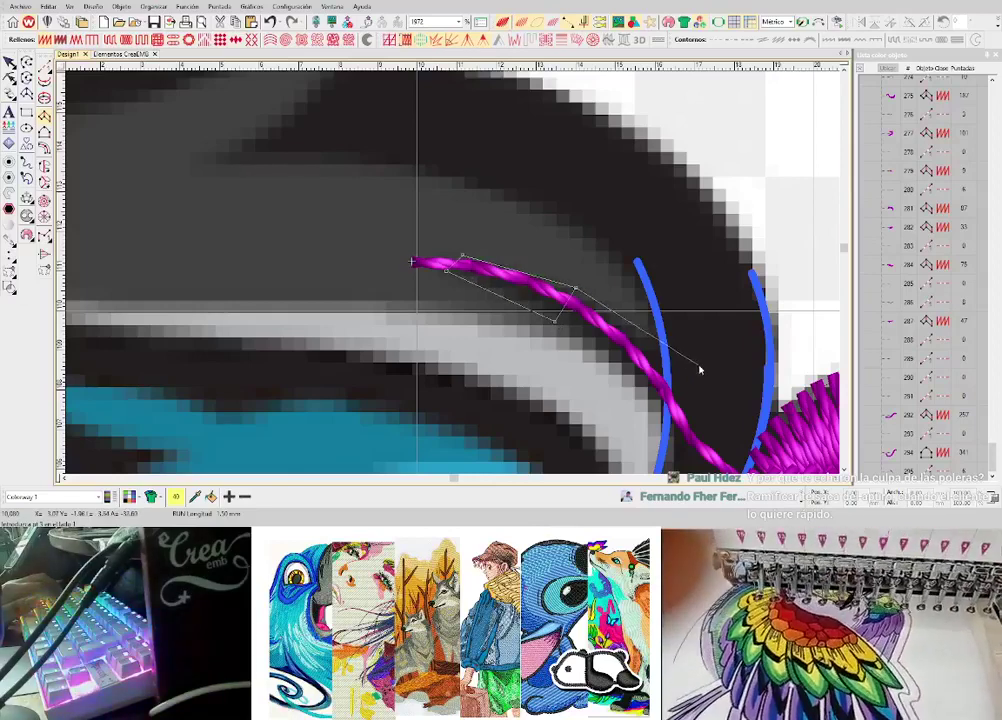
right_click(699, 366)
key(Return)
- Digitize a short running stitch from the strand column's end down to the lower end of the black hair outline
scroll(464, 274, down, 1)
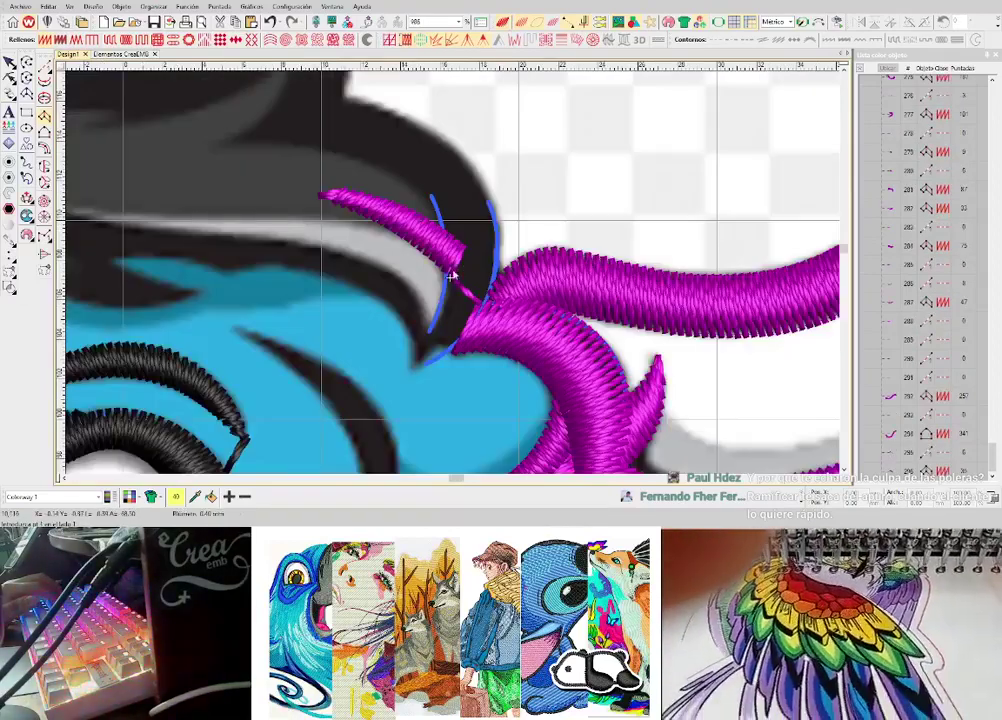
scroll(452, 275, down, 1)
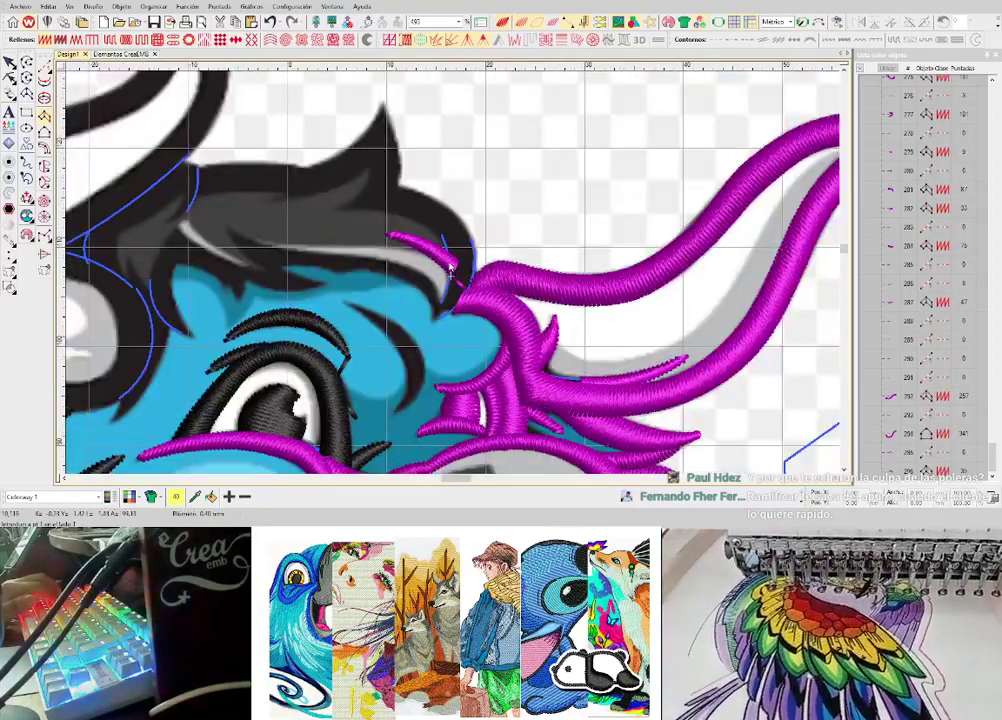
scroll(452, 272, up, 1)
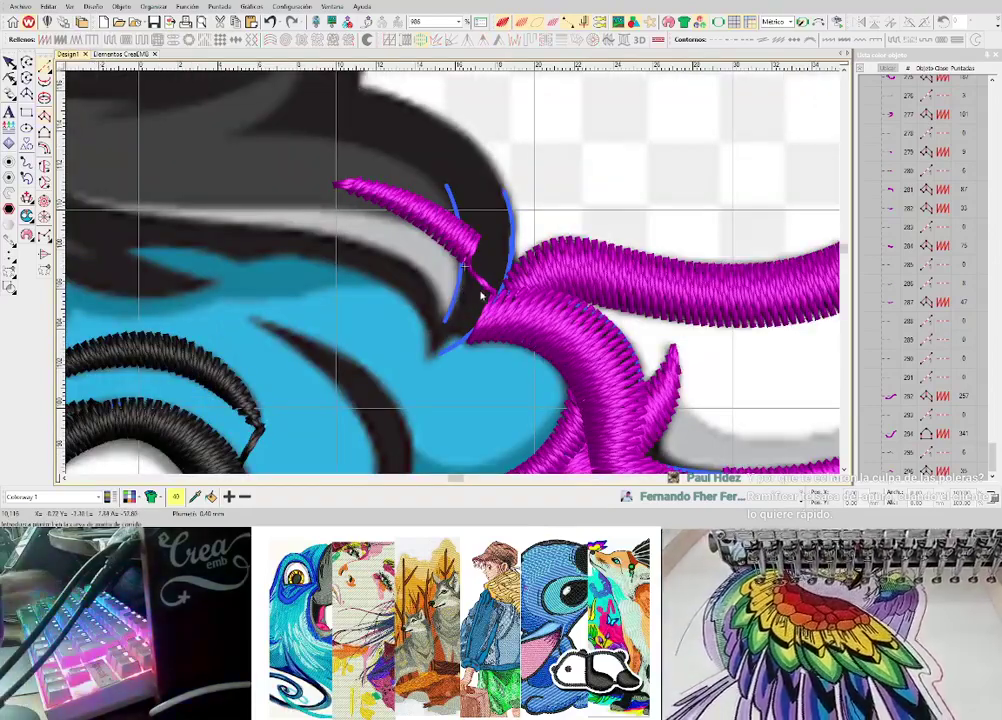
click(450, 332)
key(Return)
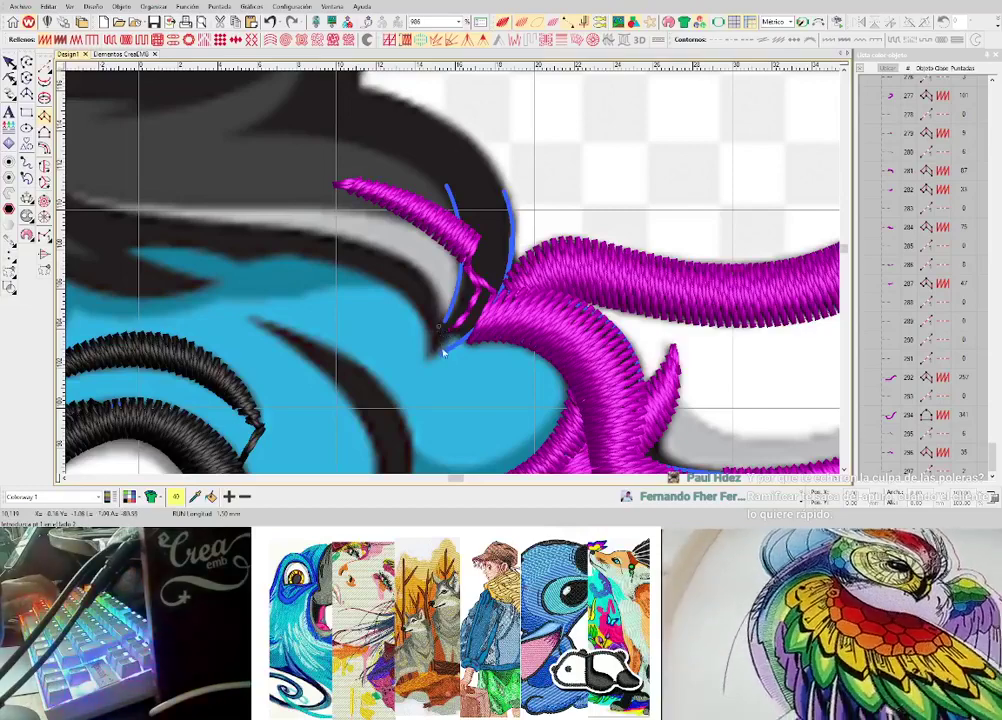
- Digitize a satin column from the hair outline's lower end along the blue guide curves and over the rounded bend to the hair spike's base
click(457, 286)
click(503, 293)
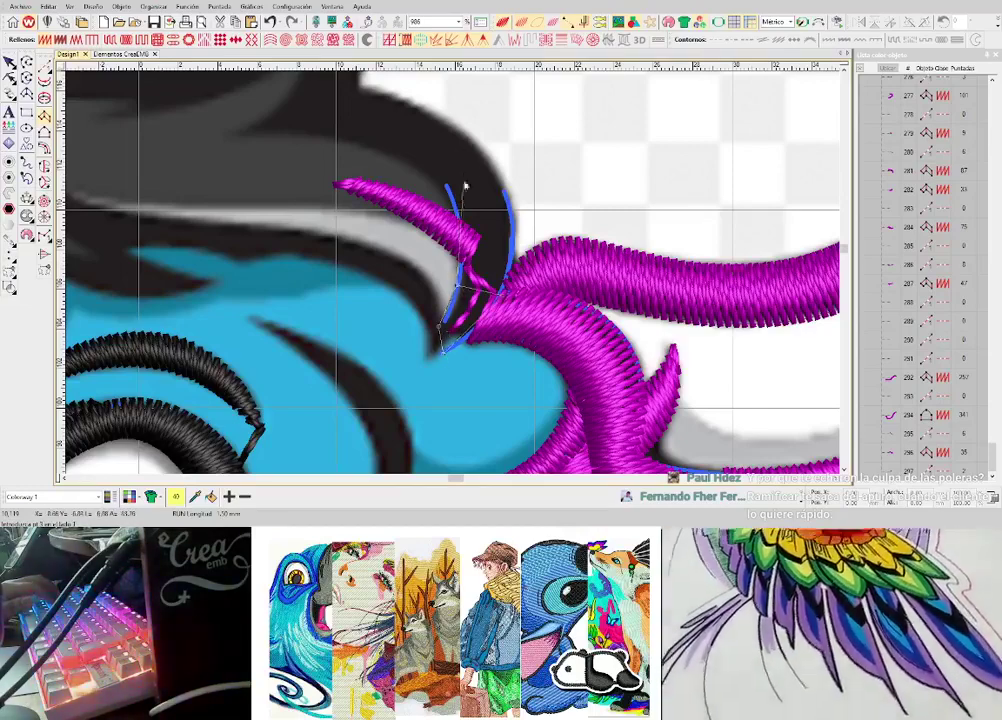
click(457, 208)
click(503, 188)
middle_click(437, 180)
click(412, 247)
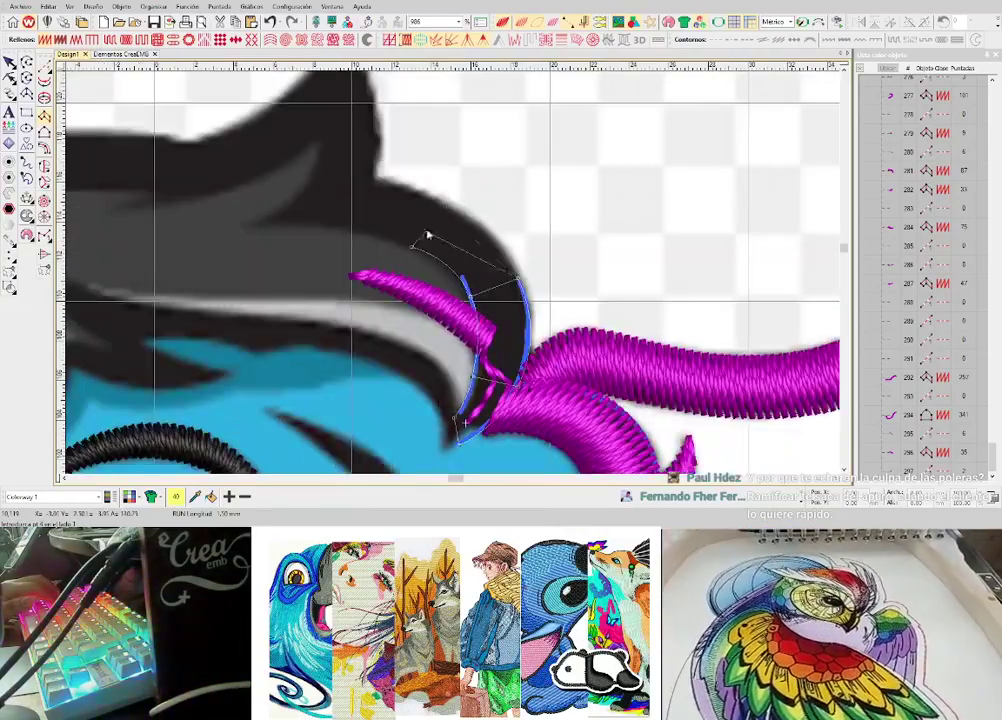
click(447, 204)
click(326, 221)
click(355, 188)
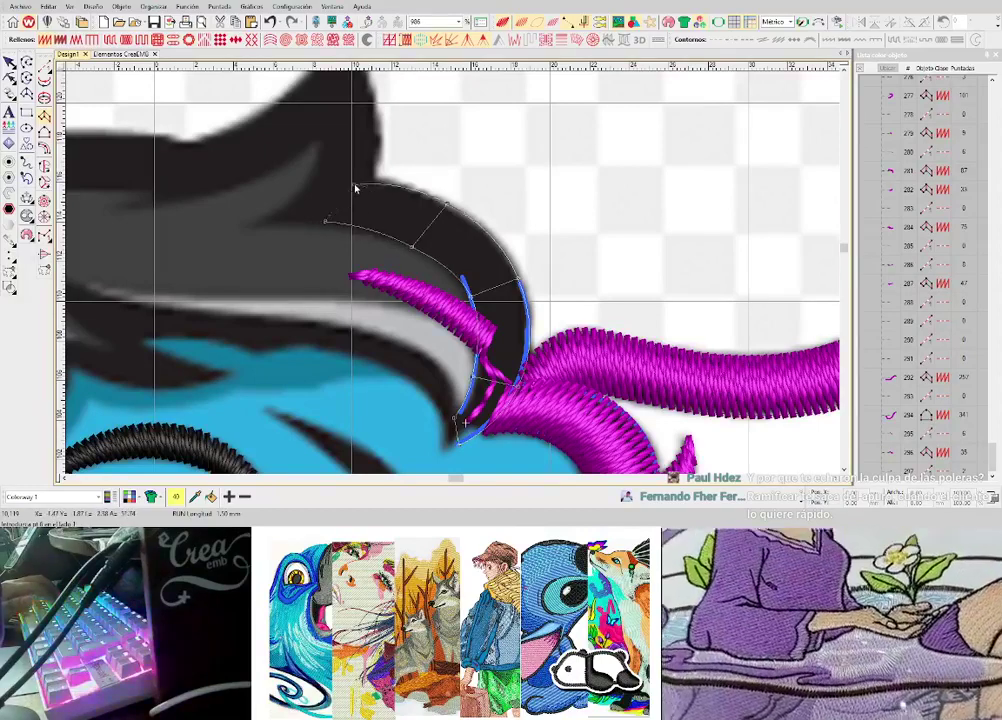
key(Return)
- Digitize running stitches from the hair outline column's end to the pointed end of the black notch below the hair spike
scroll(355, 188, down, 1)
scroll(450, 285, up, 2)
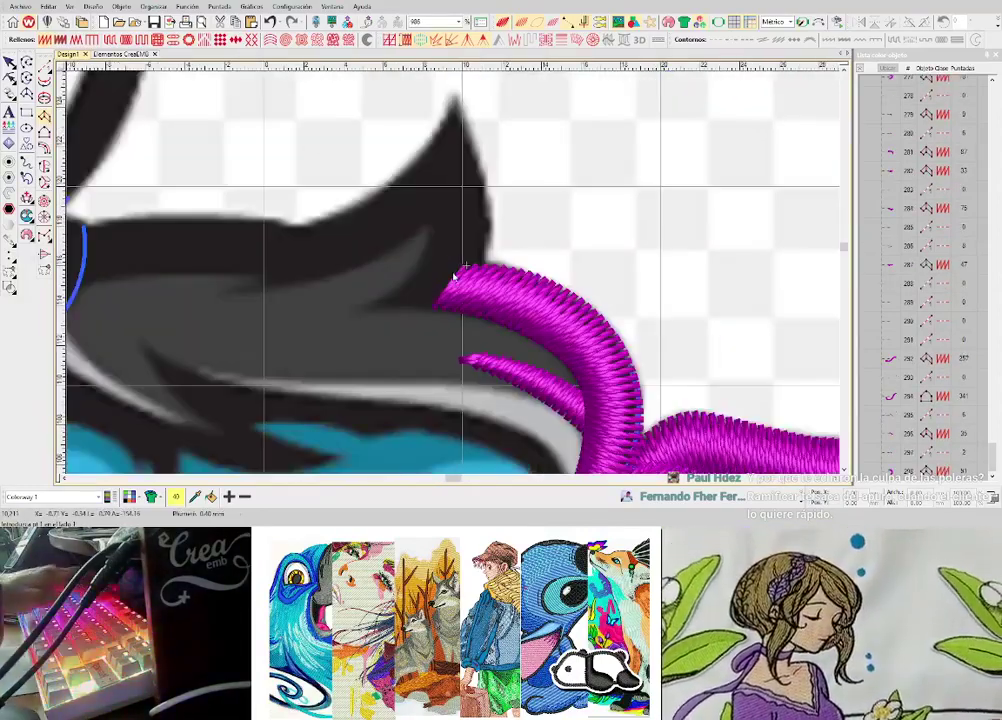
click(421, 293)
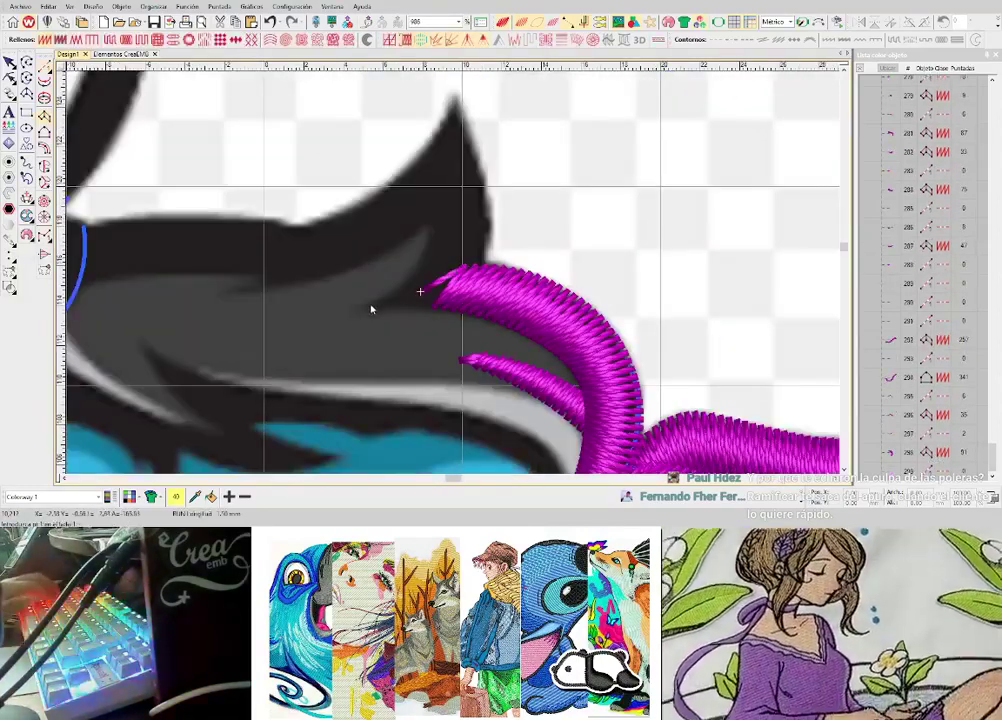
click(359, 310)
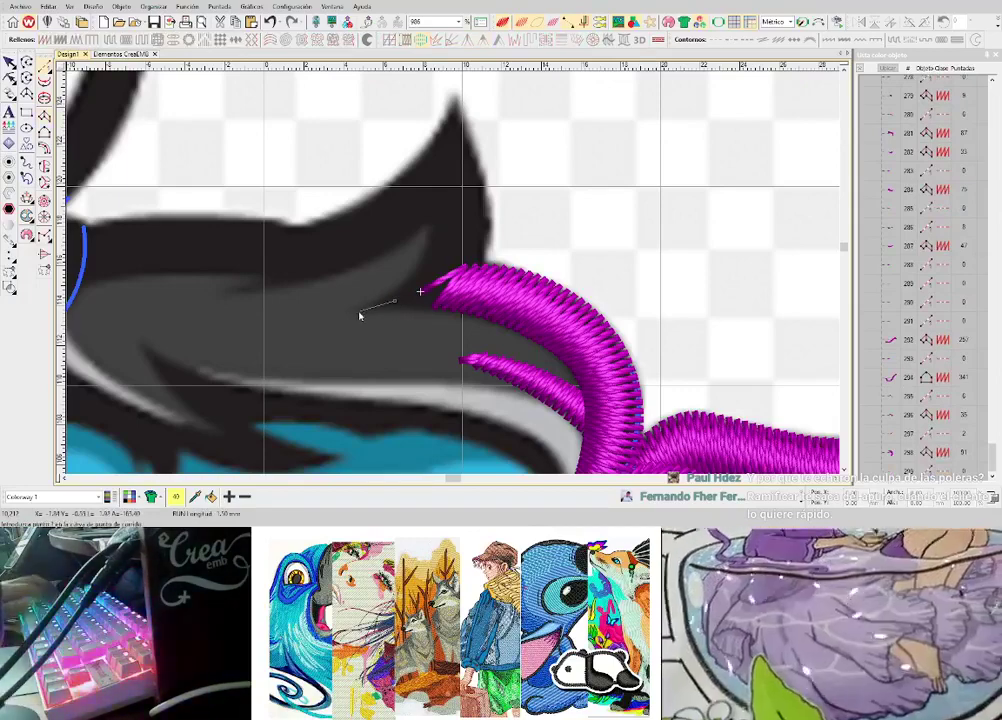
- Try a satin column from the black notch's point up into the hair spike's base, and undo it
scroll(383, 306, up, 1)
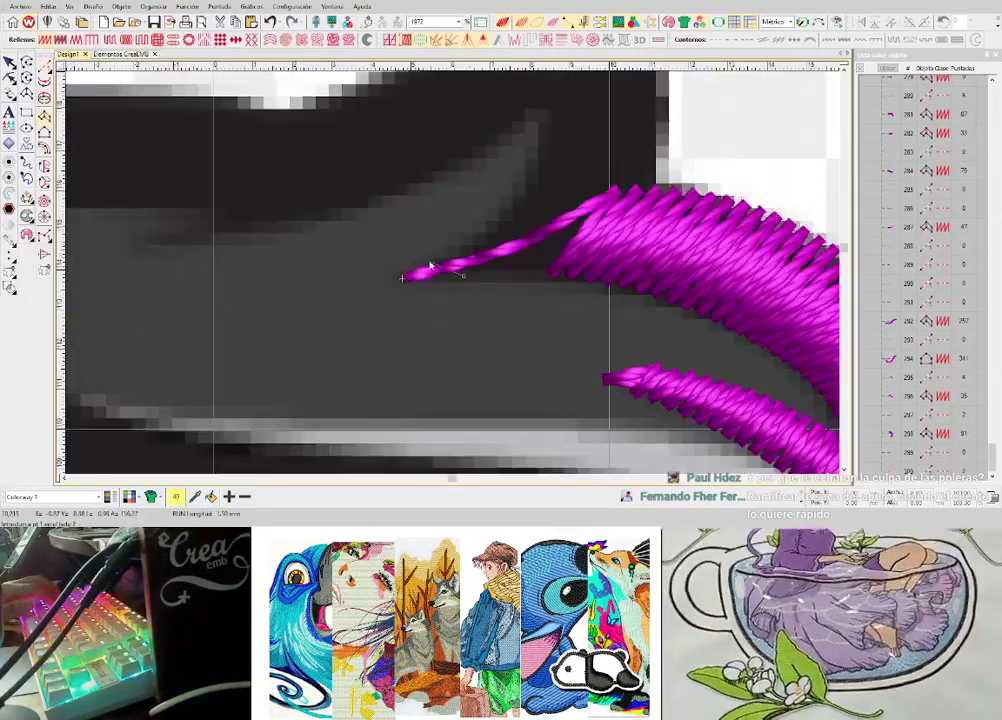
click(430, 264)
right_click(593, 243)
right_click(518, 216)
click(656, 146)
click(547, 125)
key(Return)
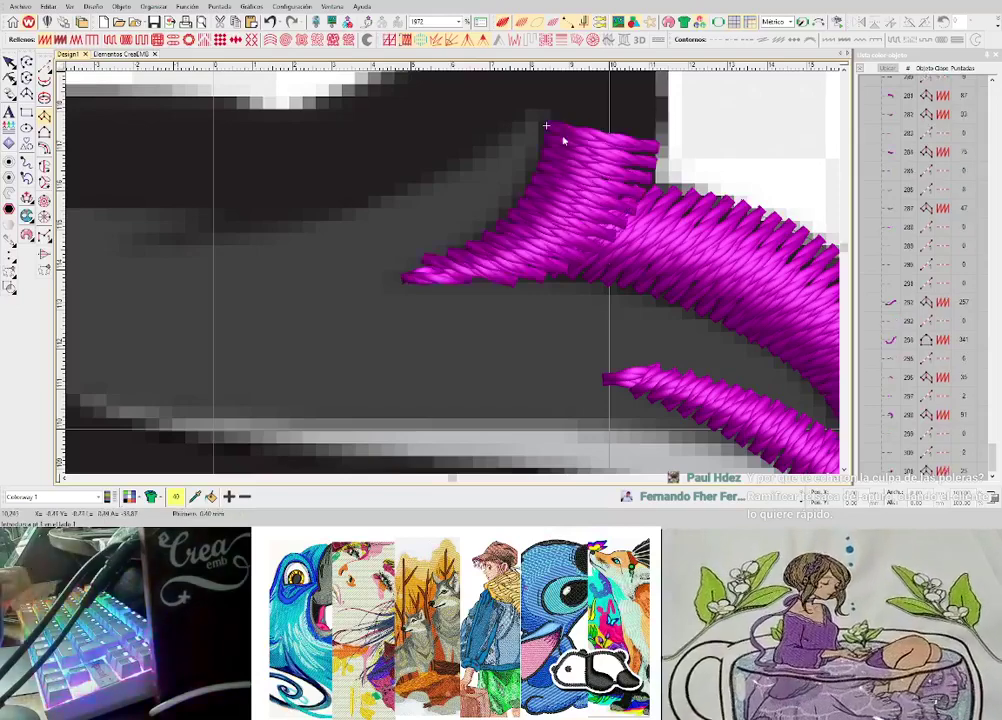
scroll(457, 283, up, 1)
key(ctrl+z)
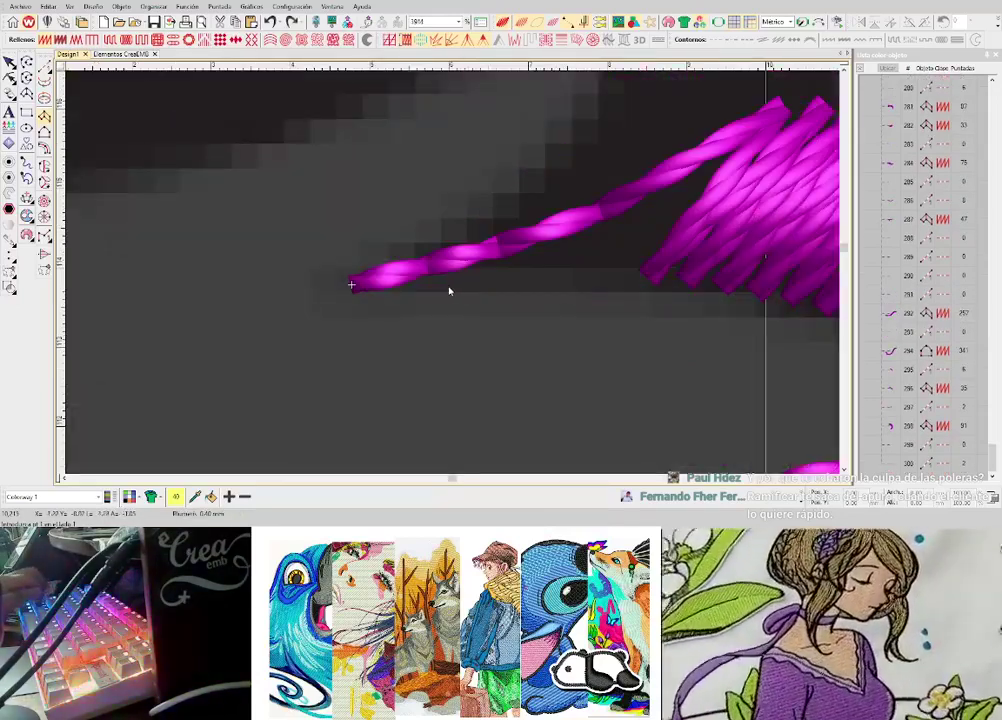
- Digitize a satin column from the black notch's point up the hair spike, overlapping the hair outline column and ending just short of the spike's tip
scroll(401, 272, down, 1)
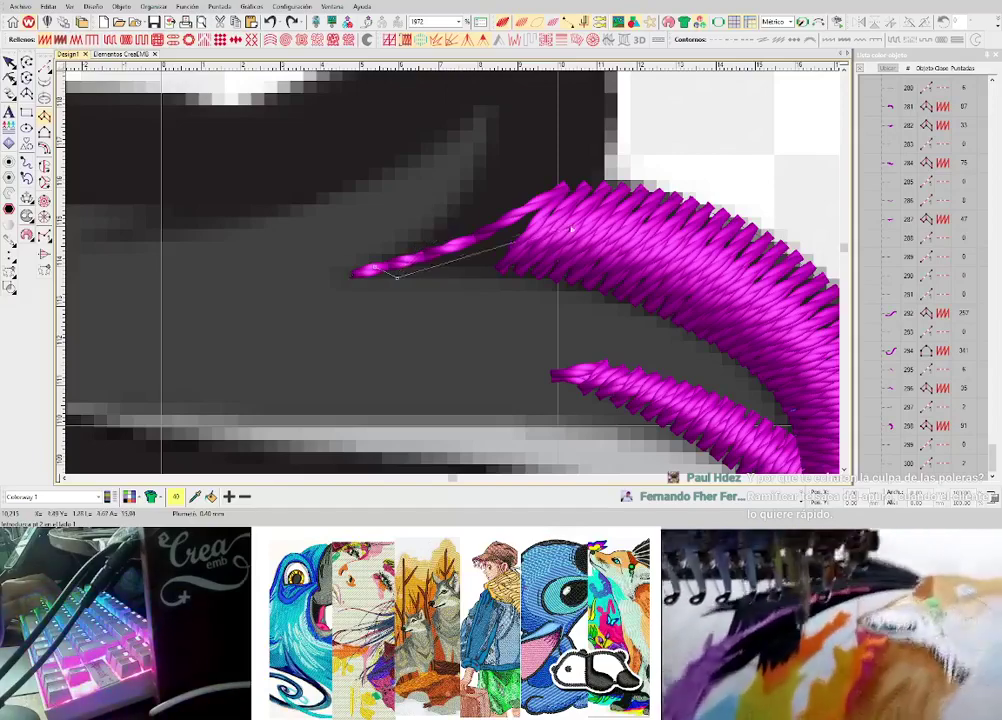
click(555, 233)
click(463, 196)
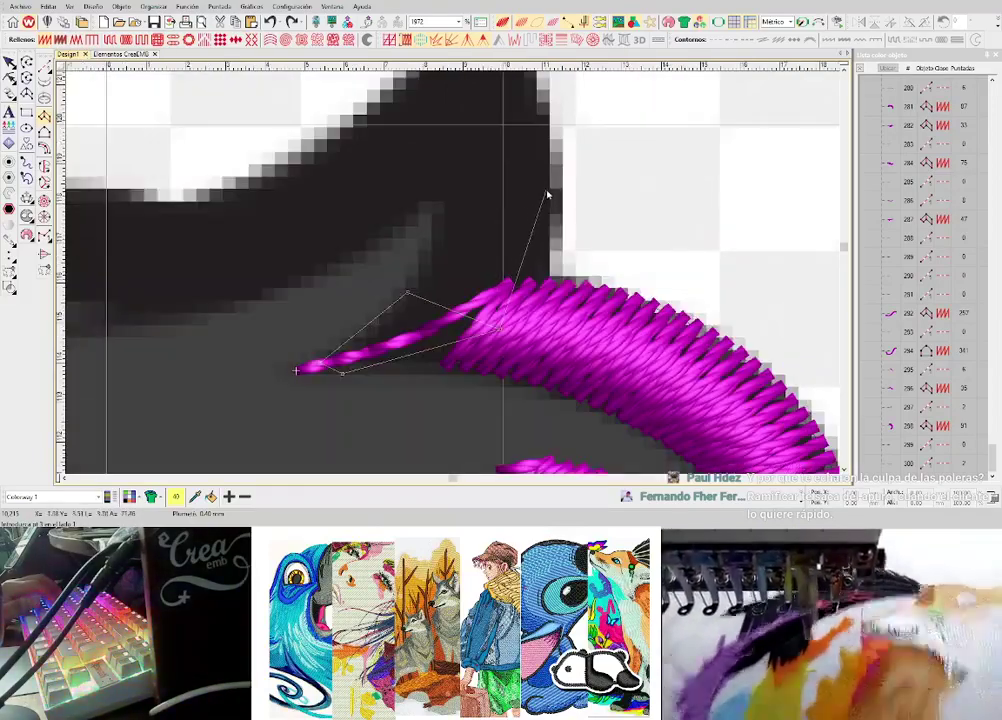
right_click(548, 190)
right_click(446, 191)
key(c)
right_click(519, 156)
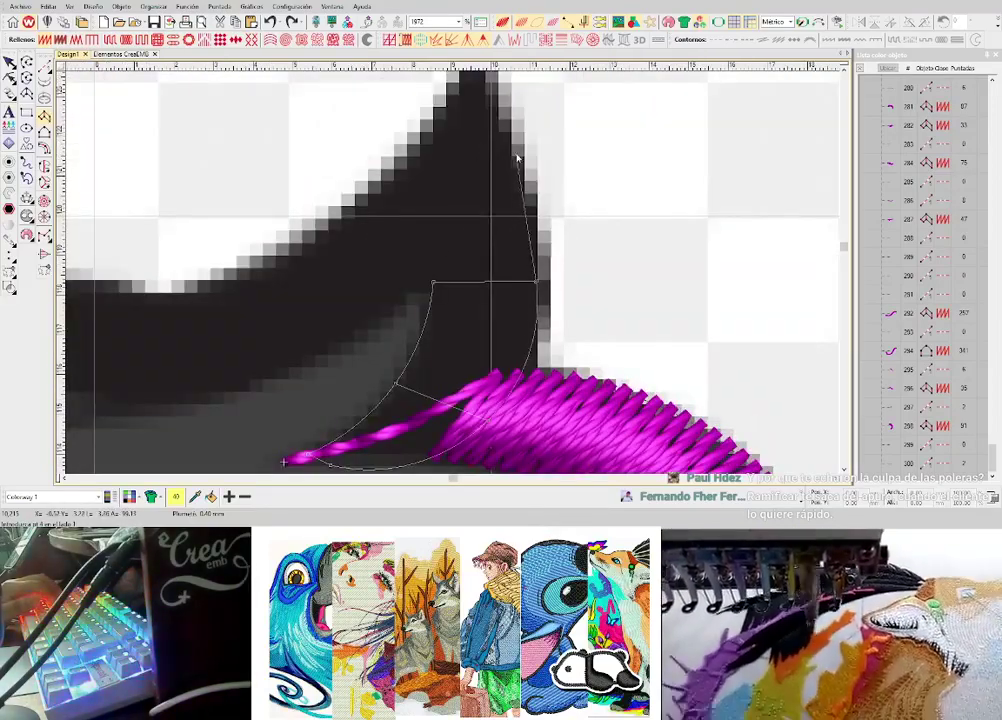
right_click(441, 184)
scroll(454, 285, down, 1)
scroll(456, 270, down, 3)
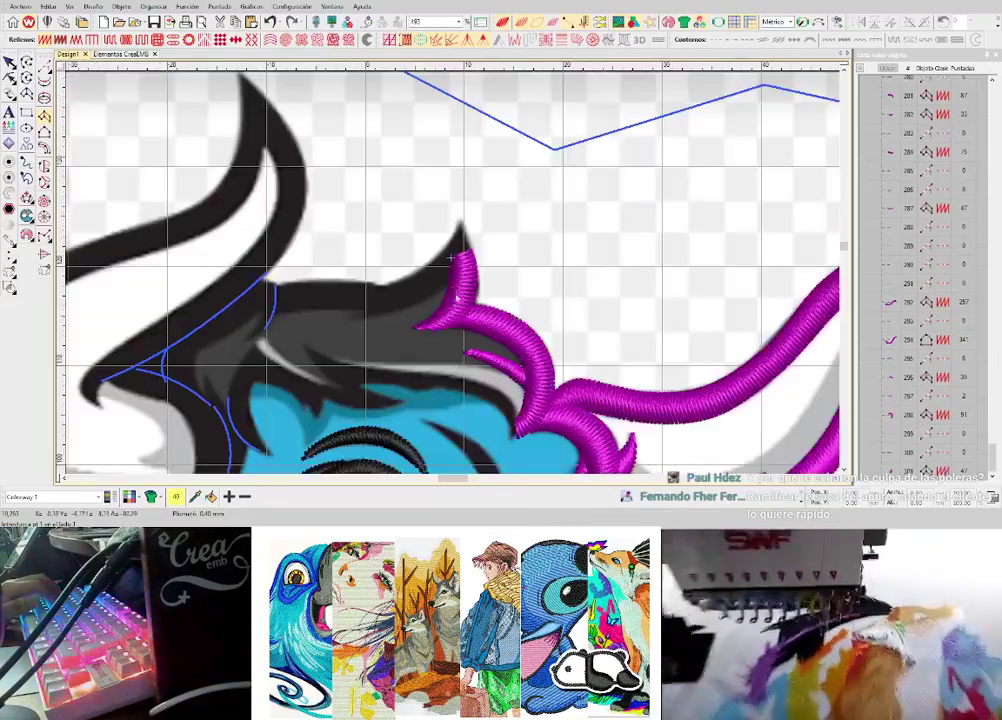
scroll(470, 250, up, 2)
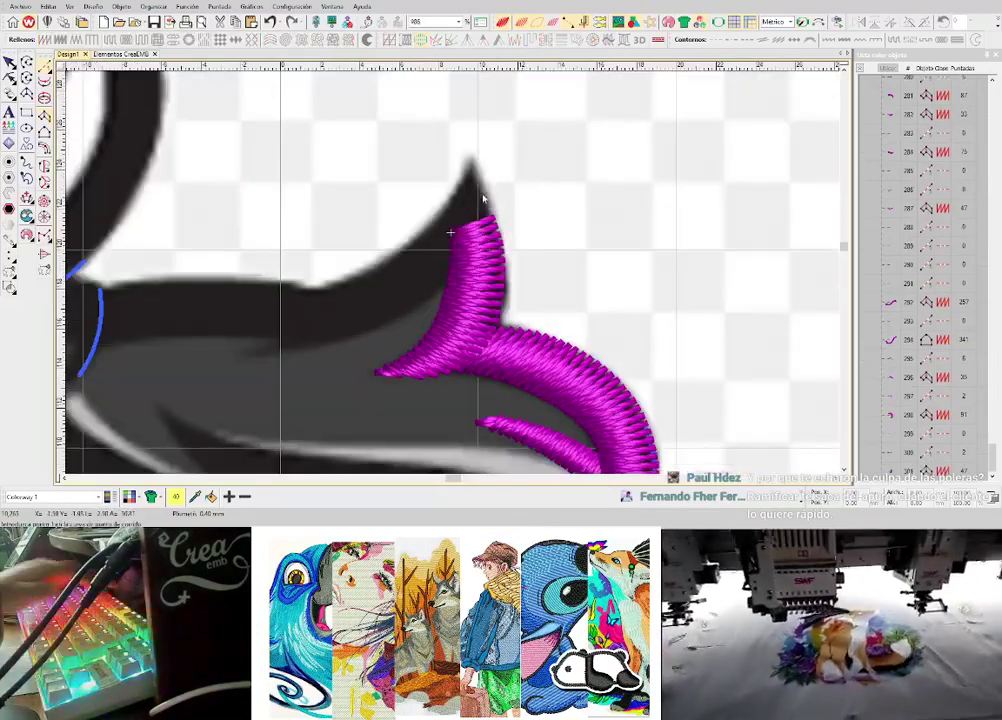
- Digitize running stitches from the hair spike column's upper end down the black outline to the thin black point on its lower edge
scroll(517, 282, down, 1)
scroll(449, 285, up, 1)
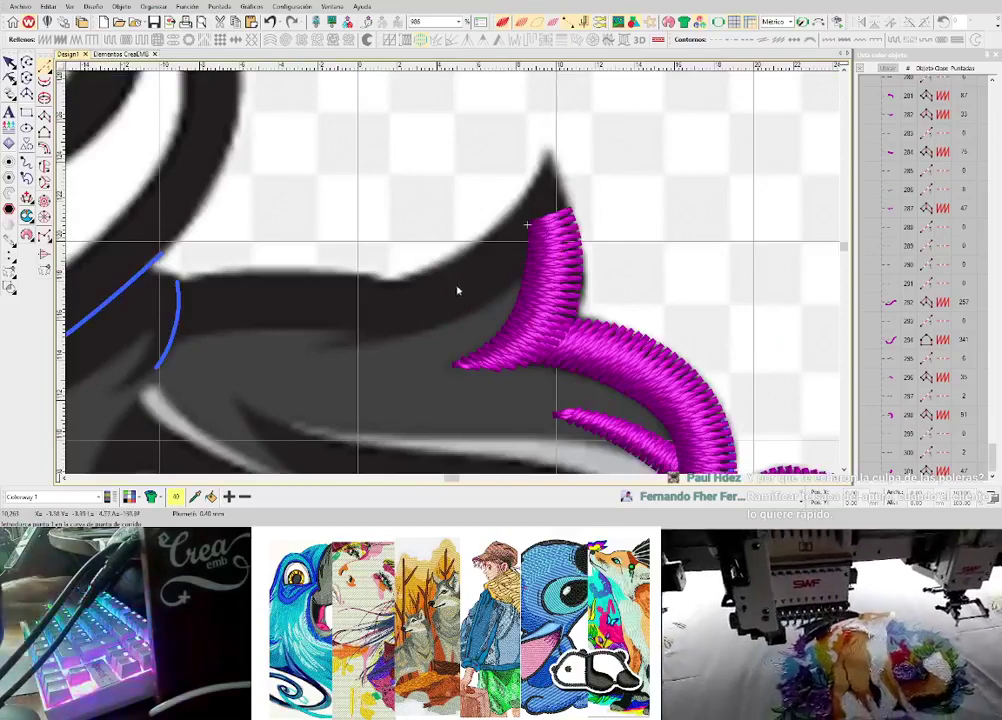
right_click(485, 276)
right_click(403, 328)
right_click(322, 346)
key(Return)
- Digitize a short tapered satin column from the thin black point's end along the running stitches into the hair outline
scroll(322, 346, up, 1)
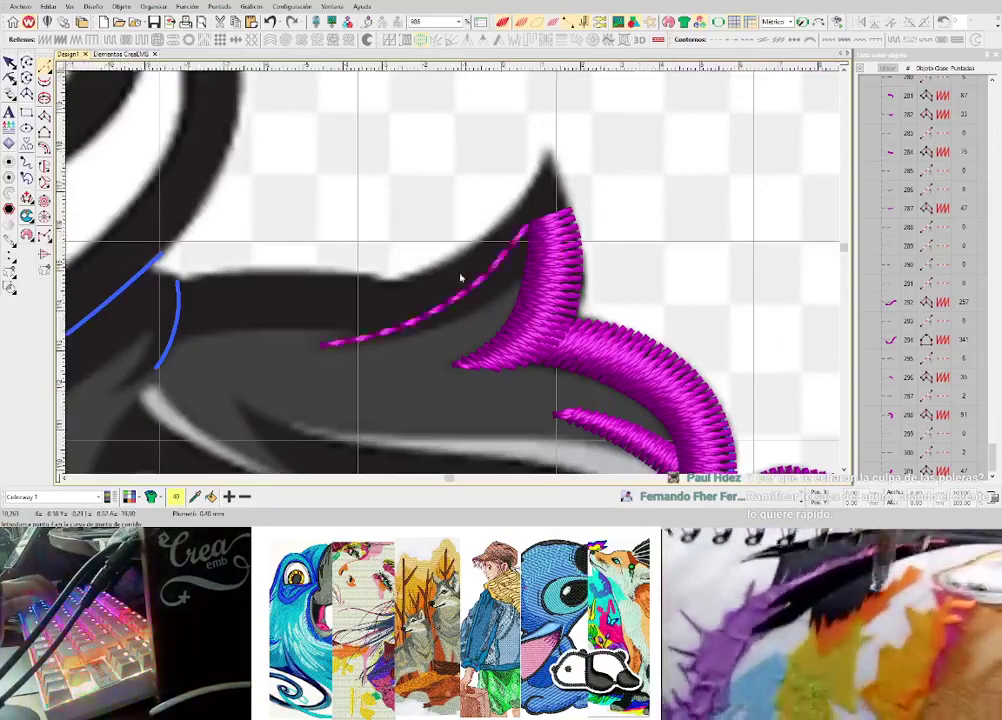
scroll(460, 278, up, 5)
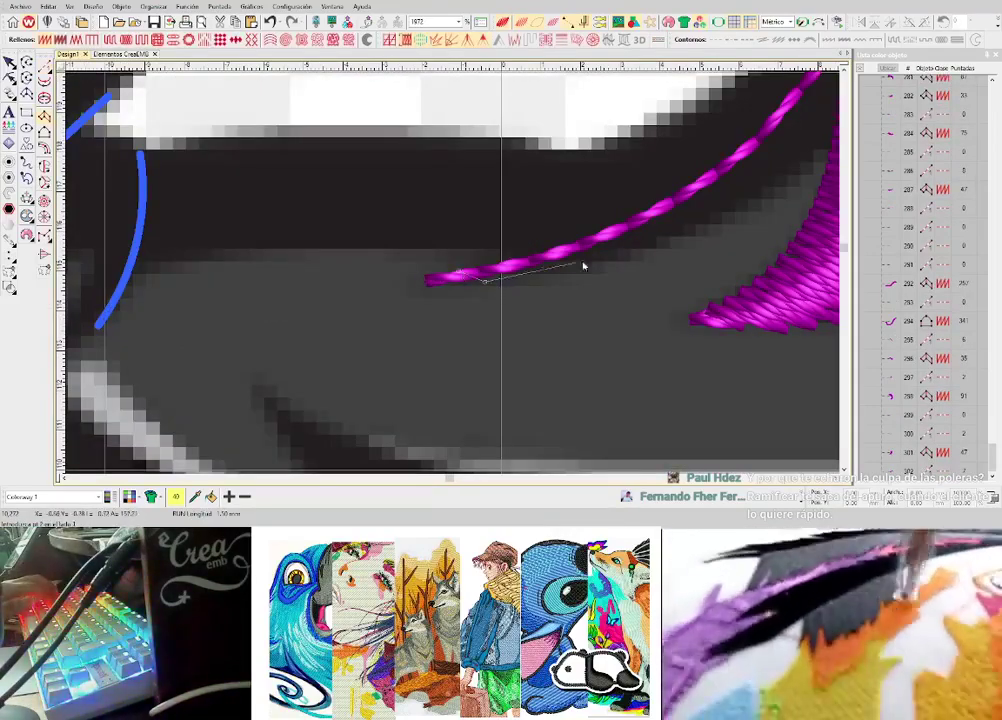
right_click(588, 261)
right_click(528, 243)
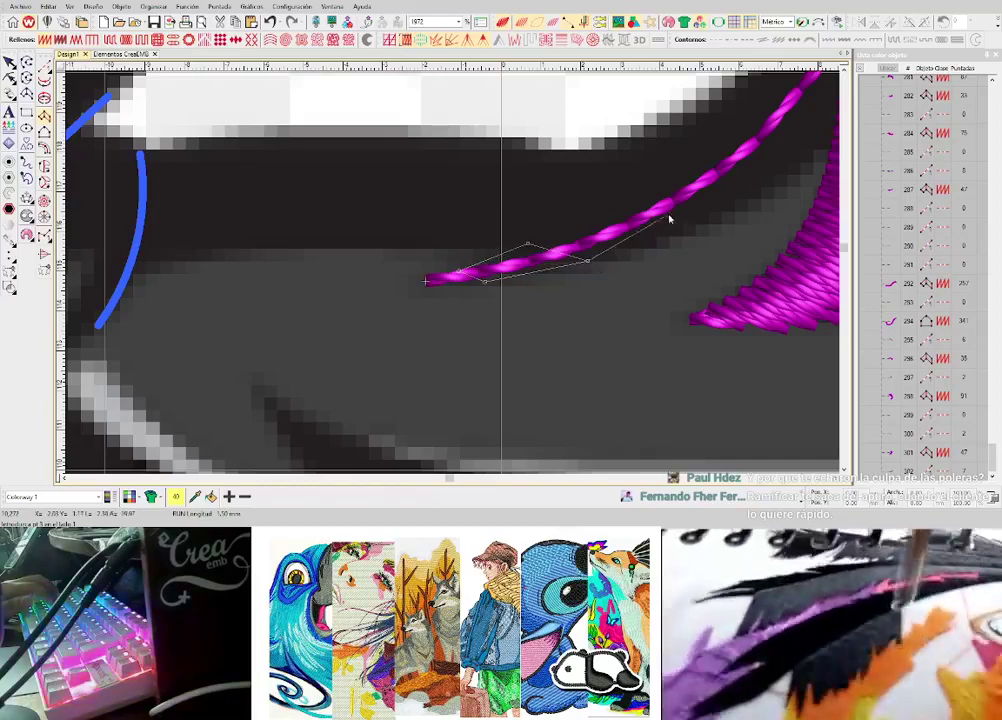
click(594, 218)
key(Return)
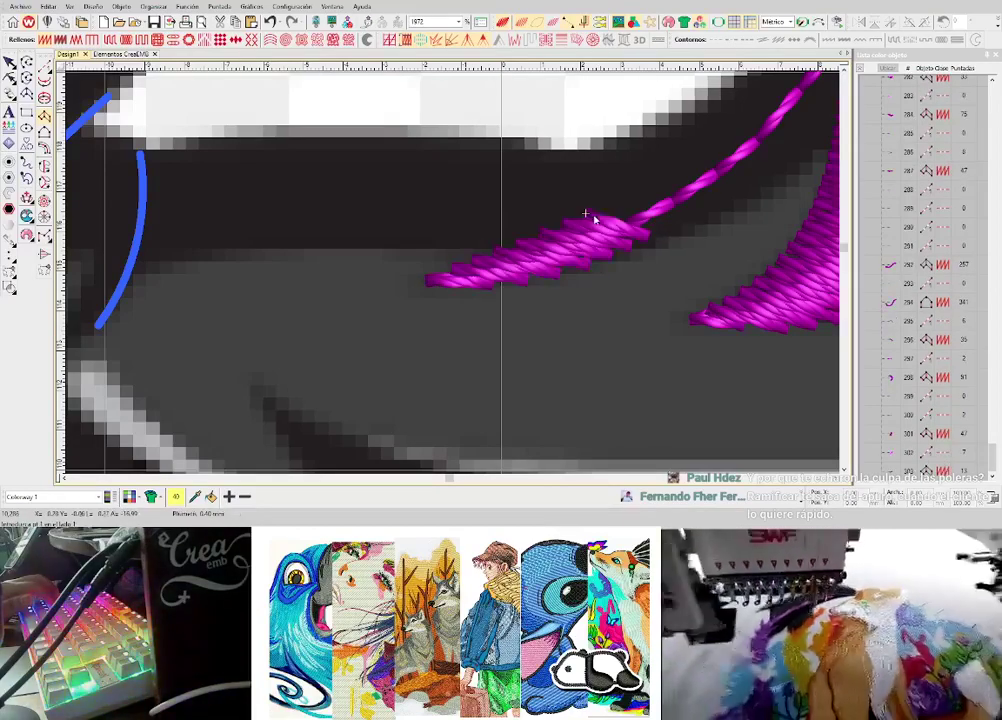
- Digitize running stitches from the short tapered column's wide end back up the black outline to just below the hair spike's tip
key(space)
right_click(676, 177)
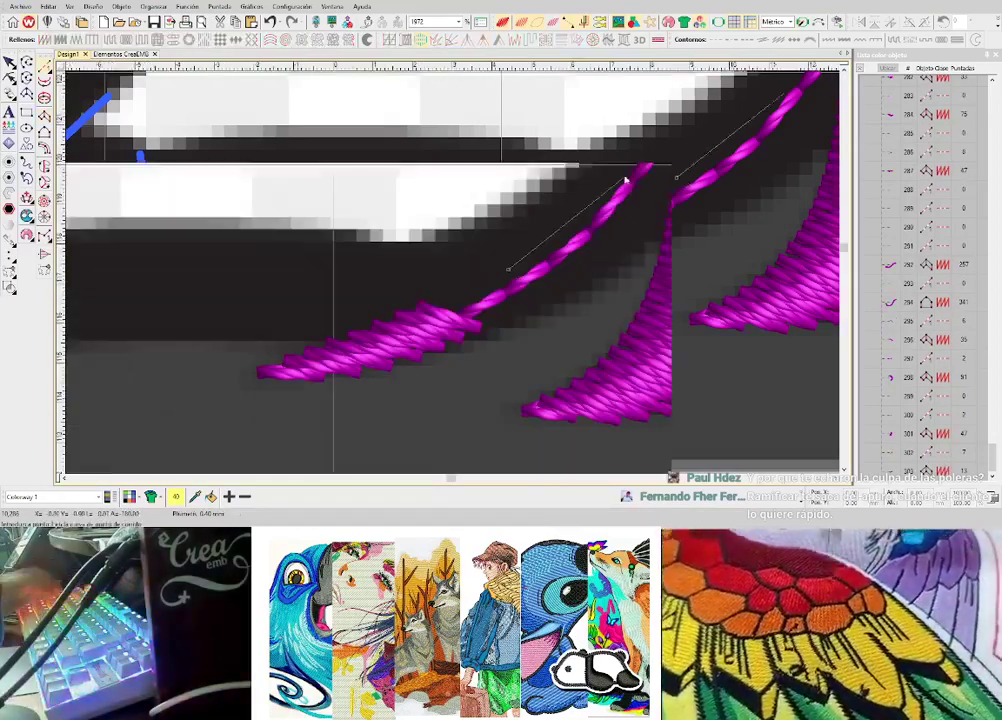
right_click(584, 221)
right_click(588, 170)
key(Return)
scroll(604, 201, down, 1)
- Digitize a satin column from the hair spike's tip down and along the upper hair outline to the short blue guide curve
key(space)
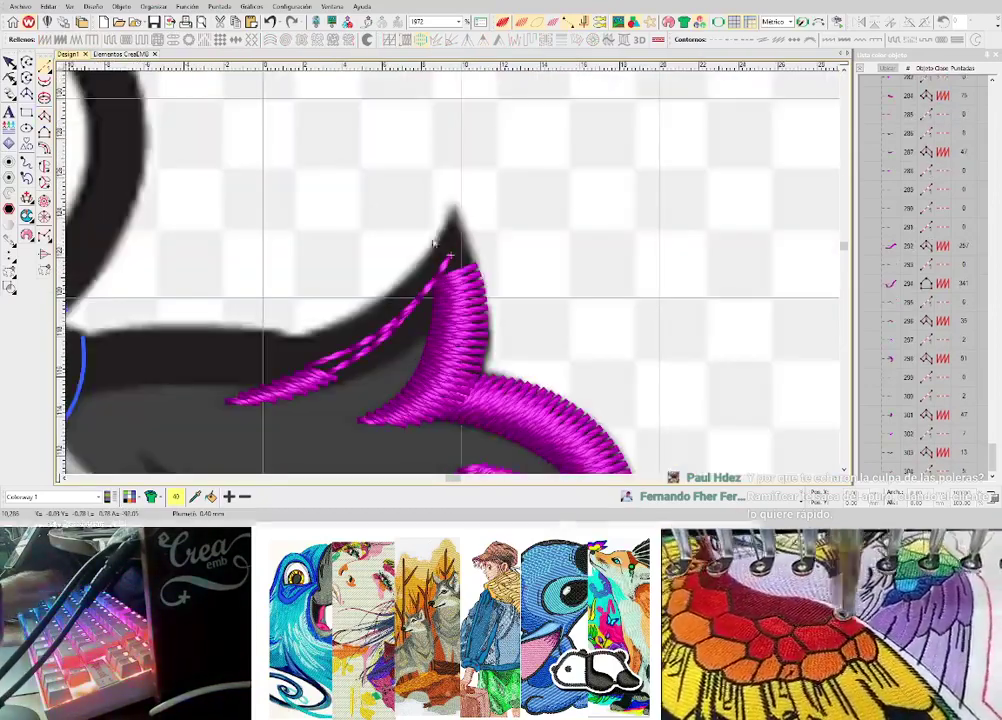
scroll(434, 221, up, 1)
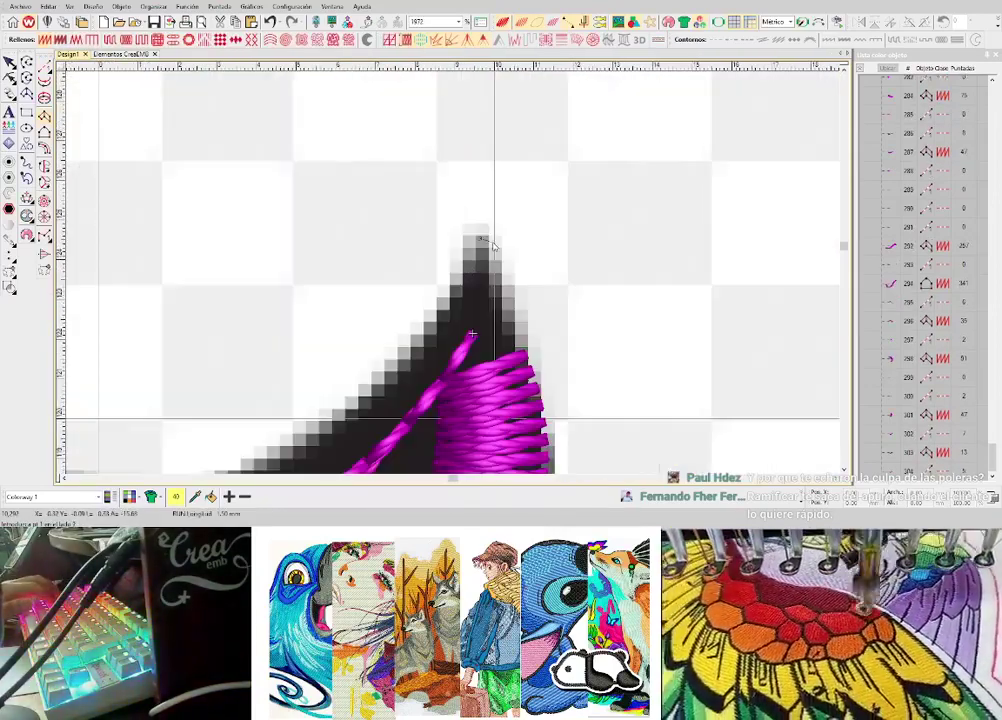
right_click(447, 302)
right_click(513, 352)
key(c)
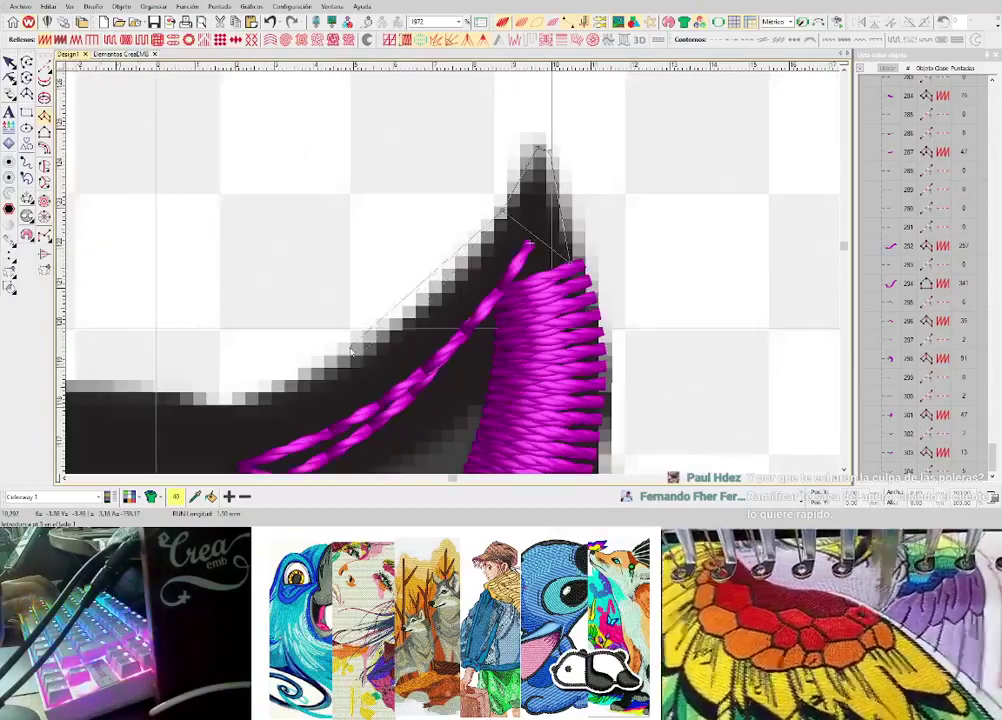
right_click(395, 332)
right_click(460, 430)
scroll(380, 420, down, 2)
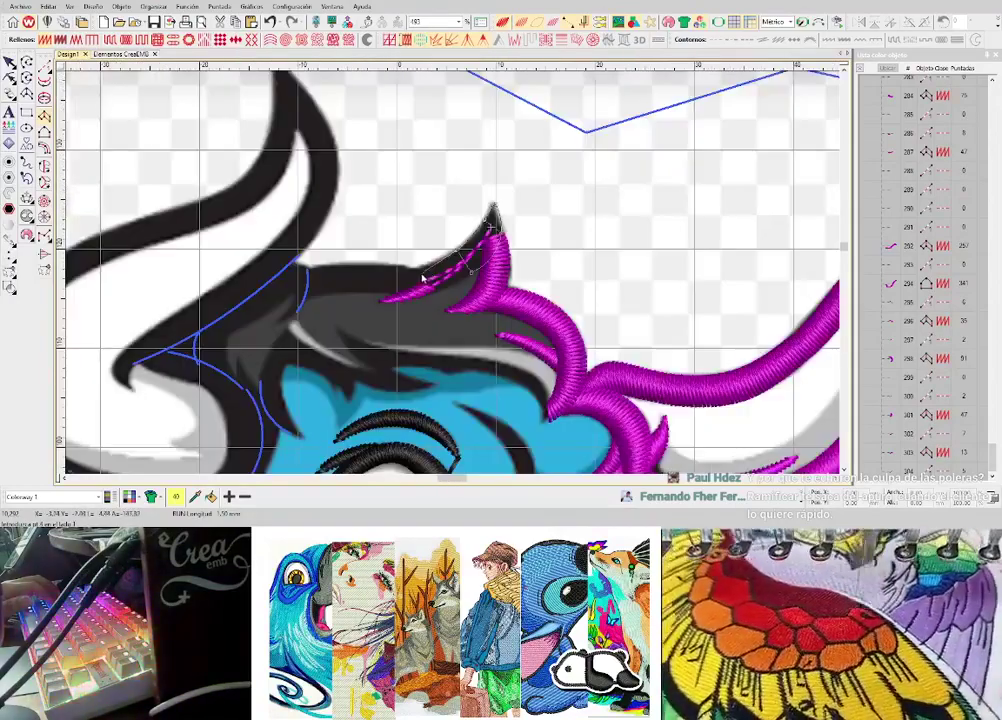
scroll(422, 278, up, 1)
click(463, 263)
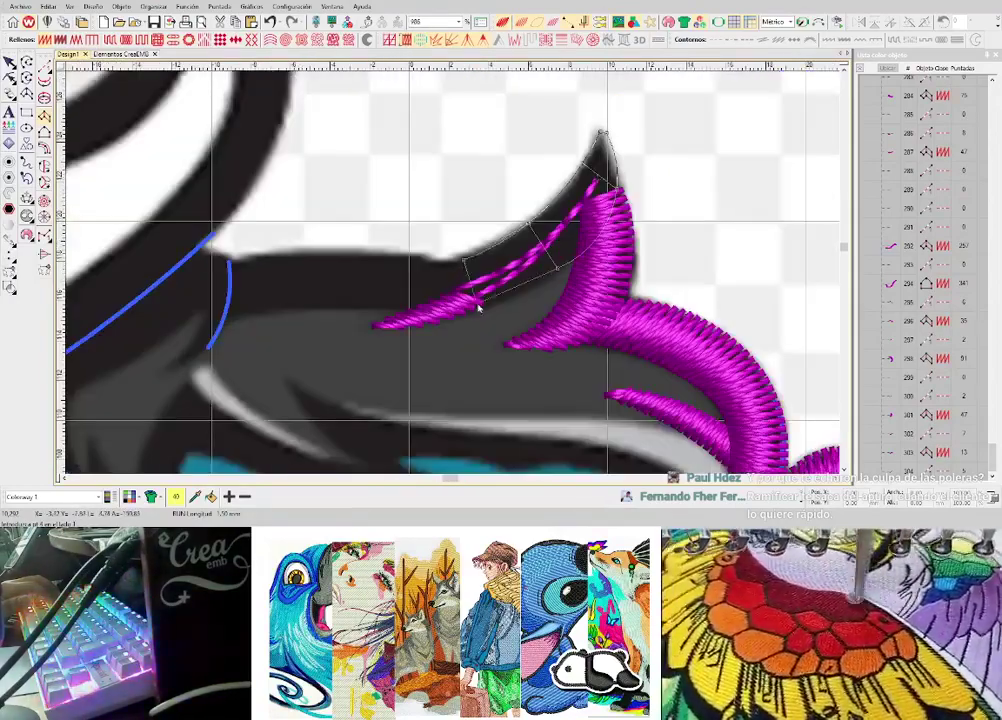
click(384, 260)
right_click(377, 302)
right_click(280, 254)
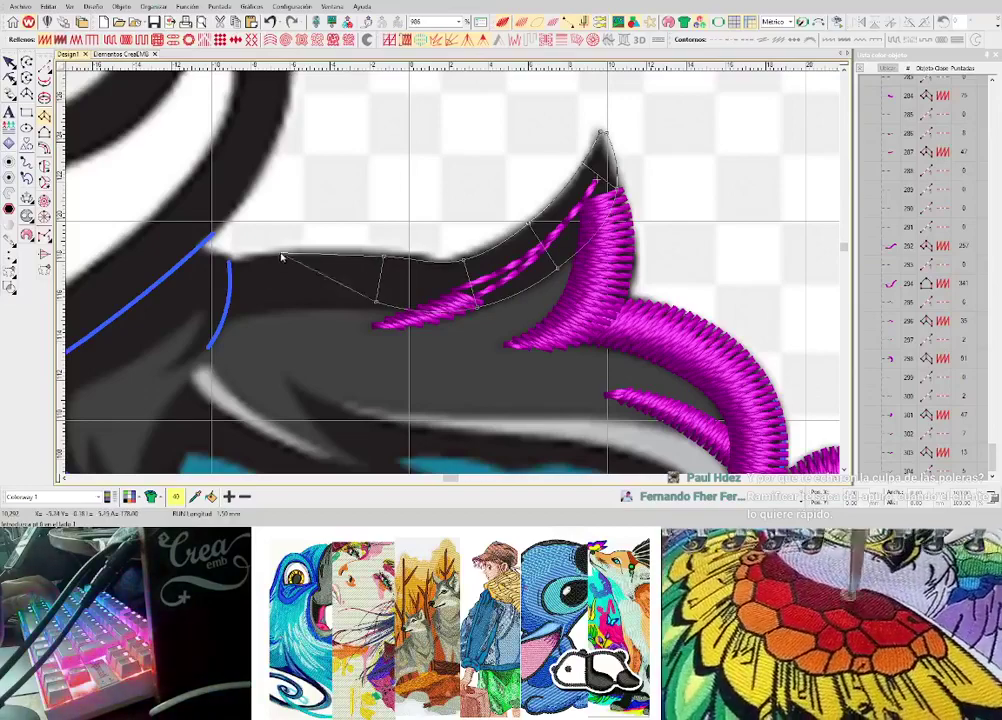
right_click(280, 301)
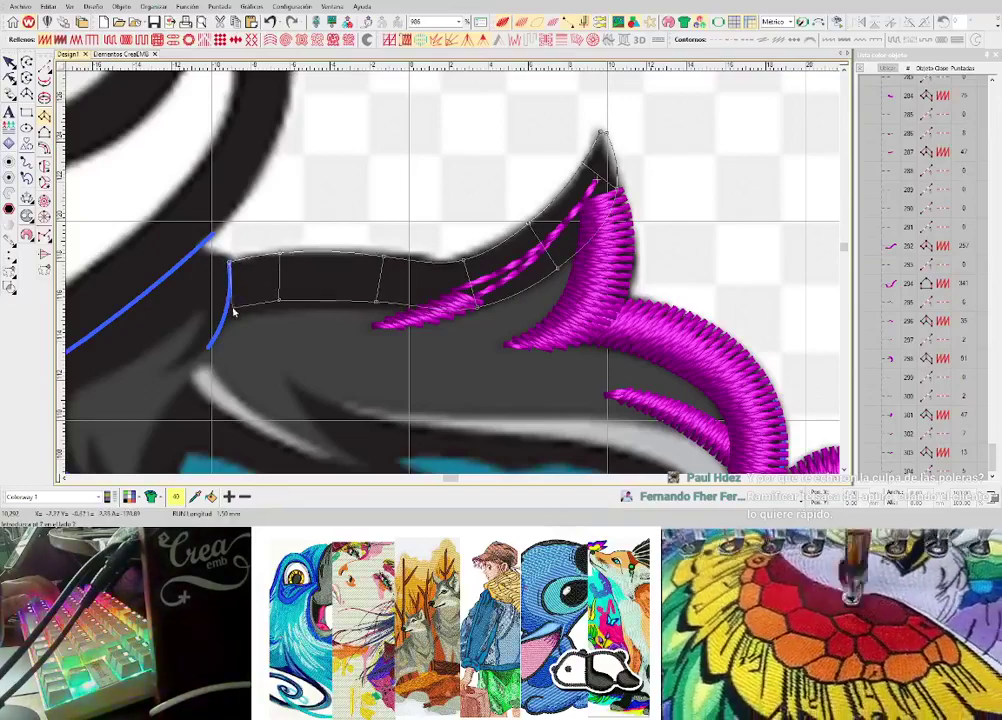
scroll(463, 277, down, 1)
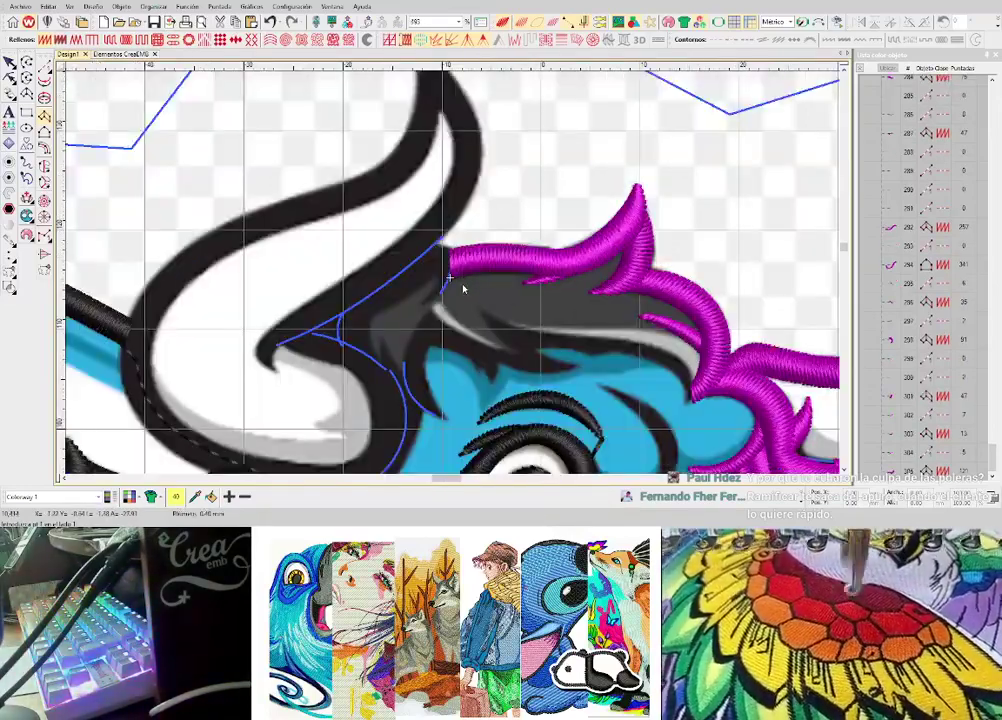
- Digitize running stitches from the upper hair outline column's end to the point of the black notch between the gray hair areas
scroll(465, 286, up, 1)
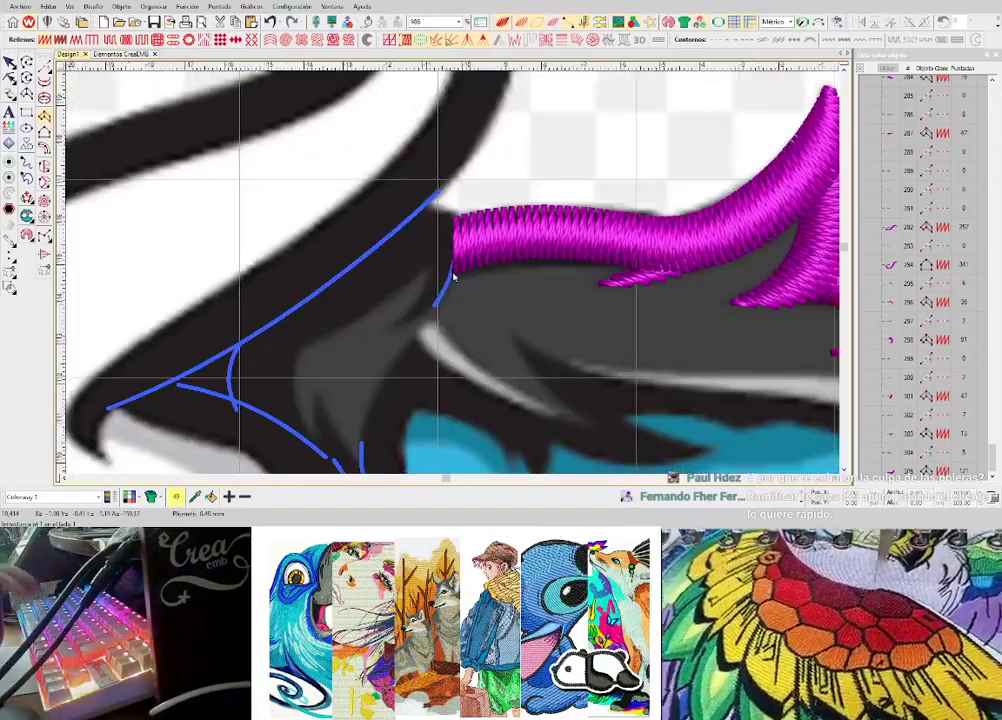
scroll(456, 281, up, 1)
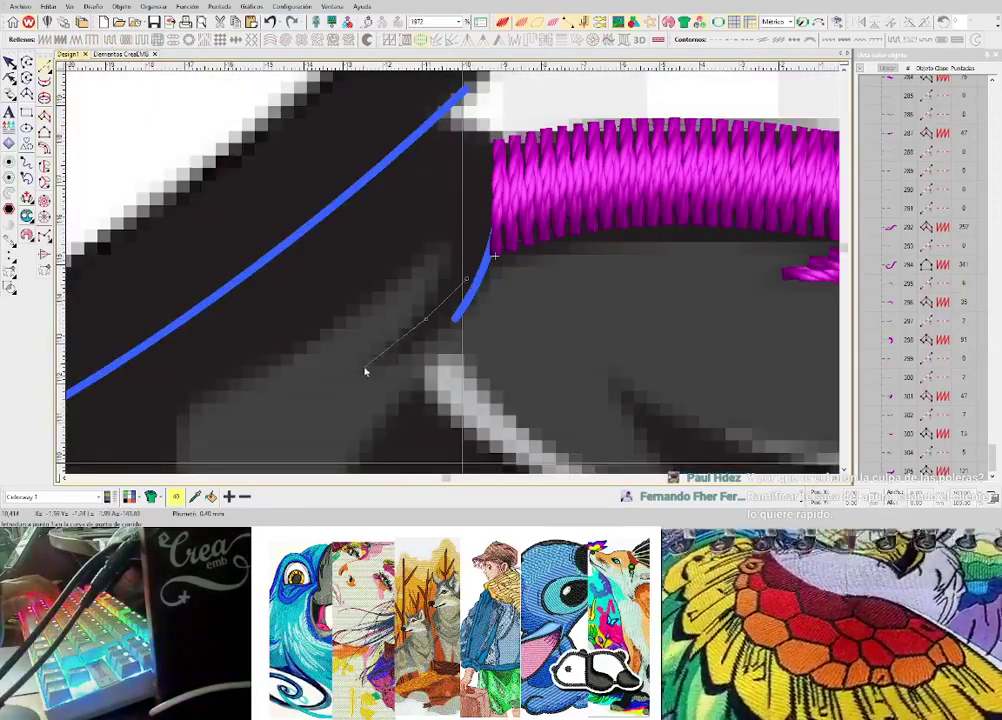
key(Return)
- Digitize a short tapered satin column from the black notch's point up to the end of the upper hair outline column
key(space)
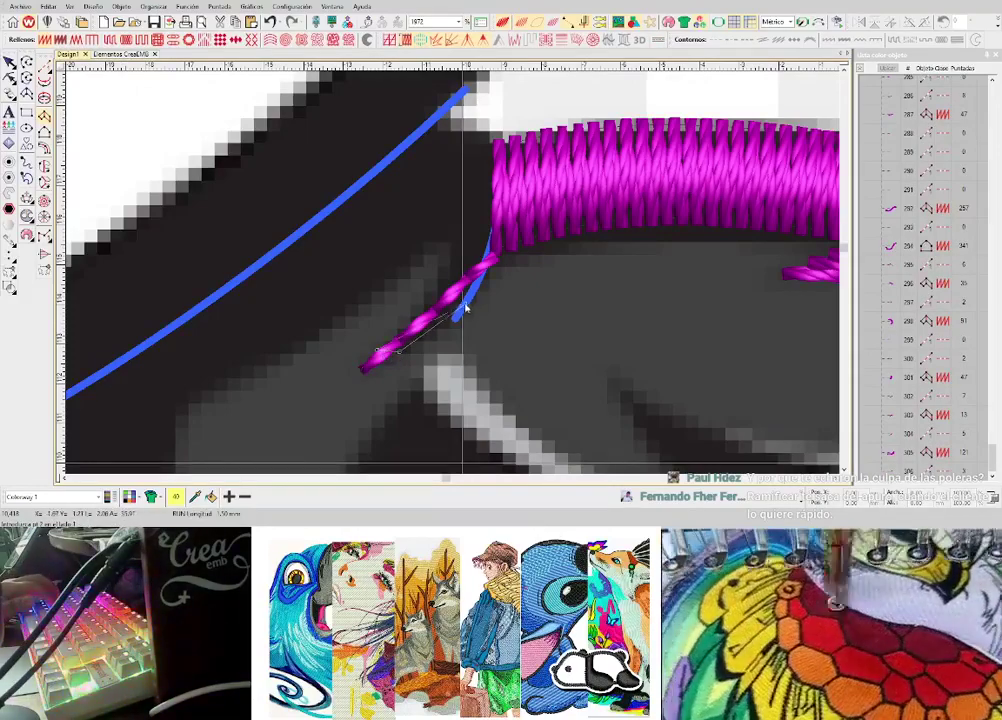
right_click(425, 303)
click(506, 237)
click(447, 232)
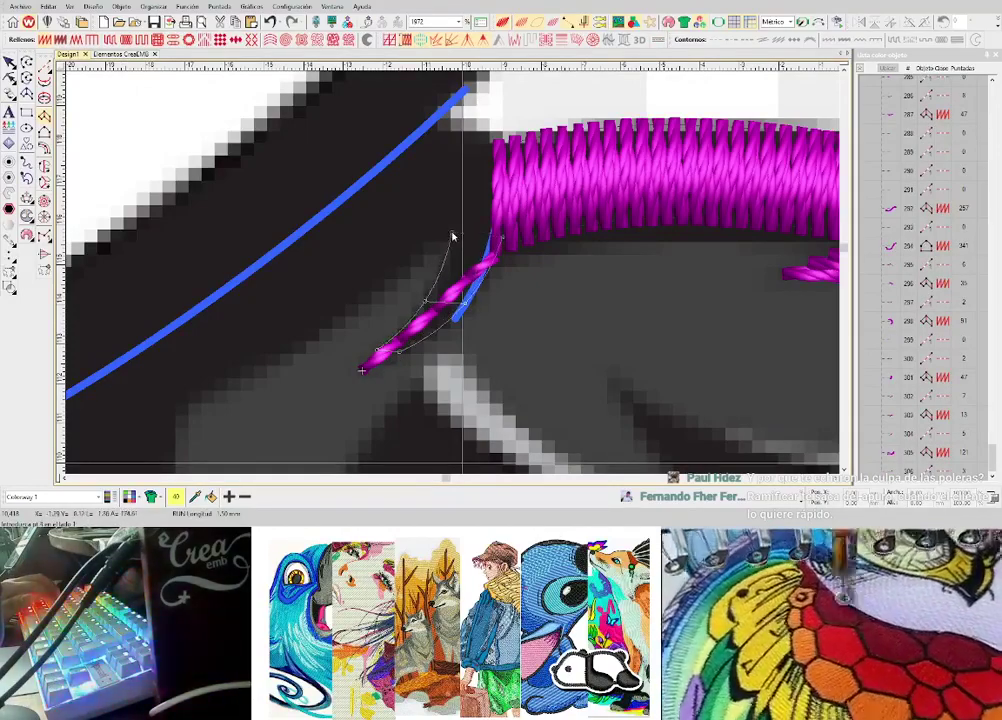
key(Return)
- Digitize a satin column from the upper hair outline column's end along the long blue guide line and around the bend beside the gray hair
scroll(454, 289, down, 1)
scroll(454, 289, down, 1)
scroll(462, 253, up, 1)
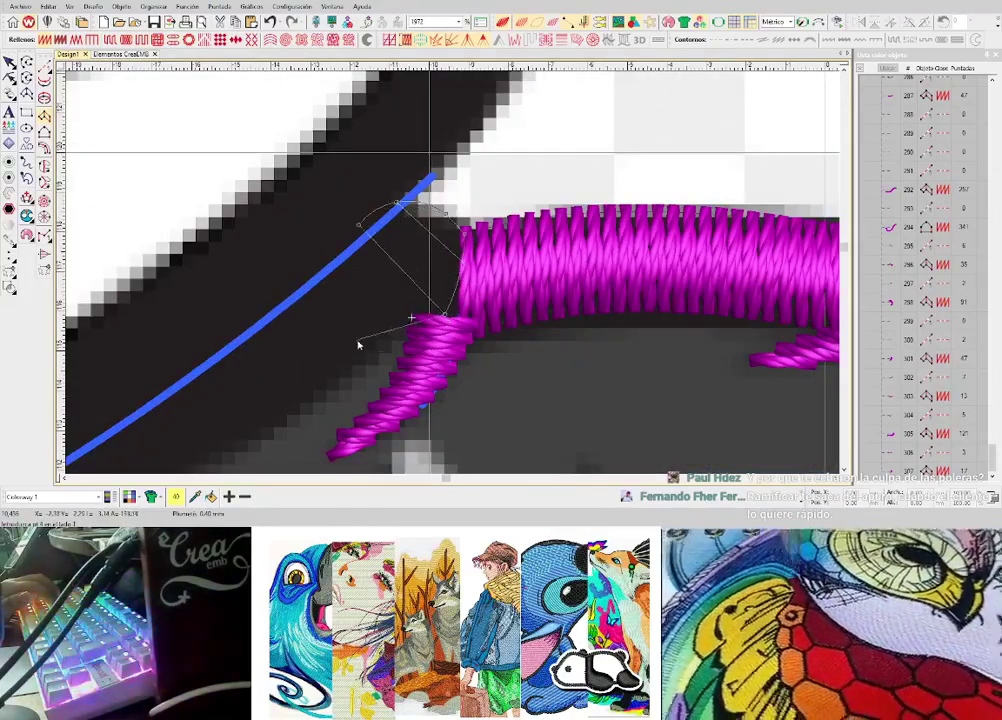
scroll(460, 282, down, 2)
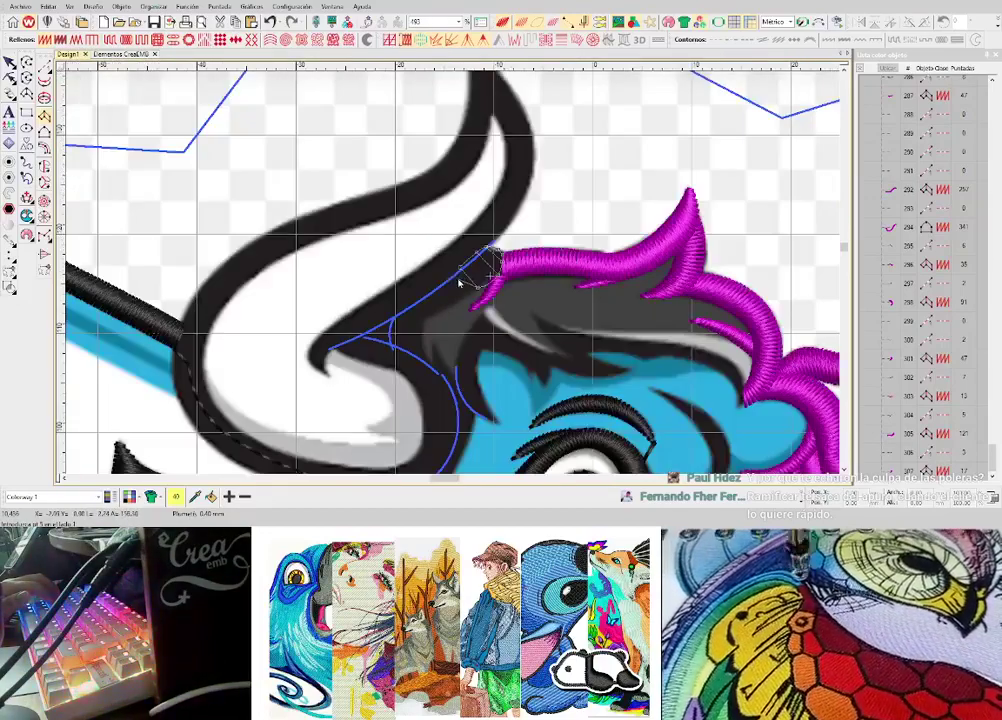
scroll(453, 296, up, 1)
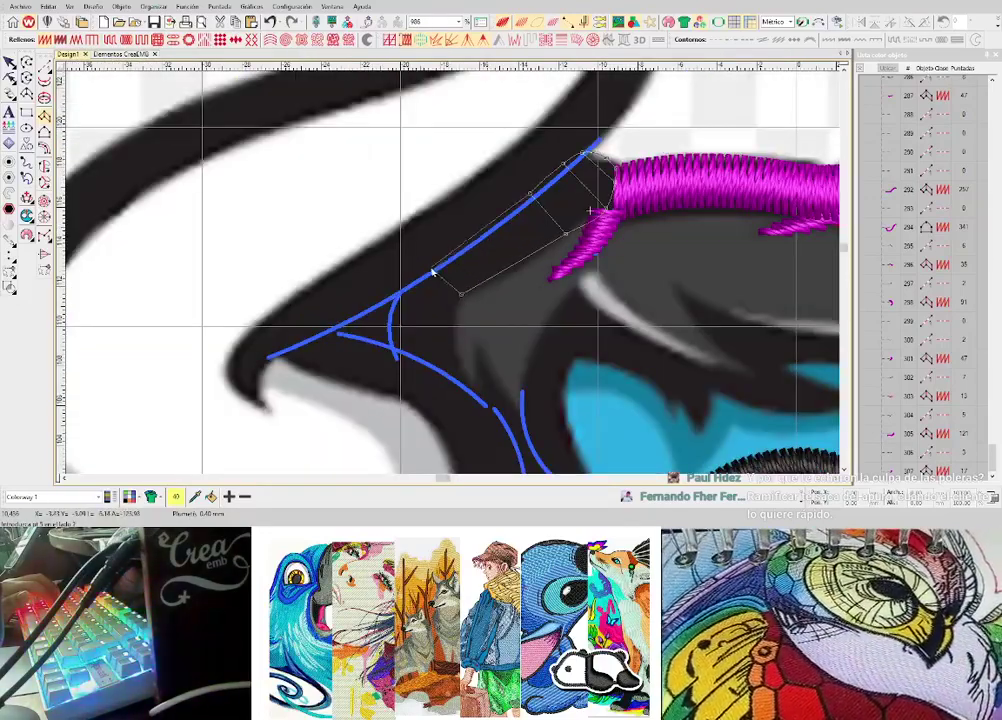
click(397, 300)
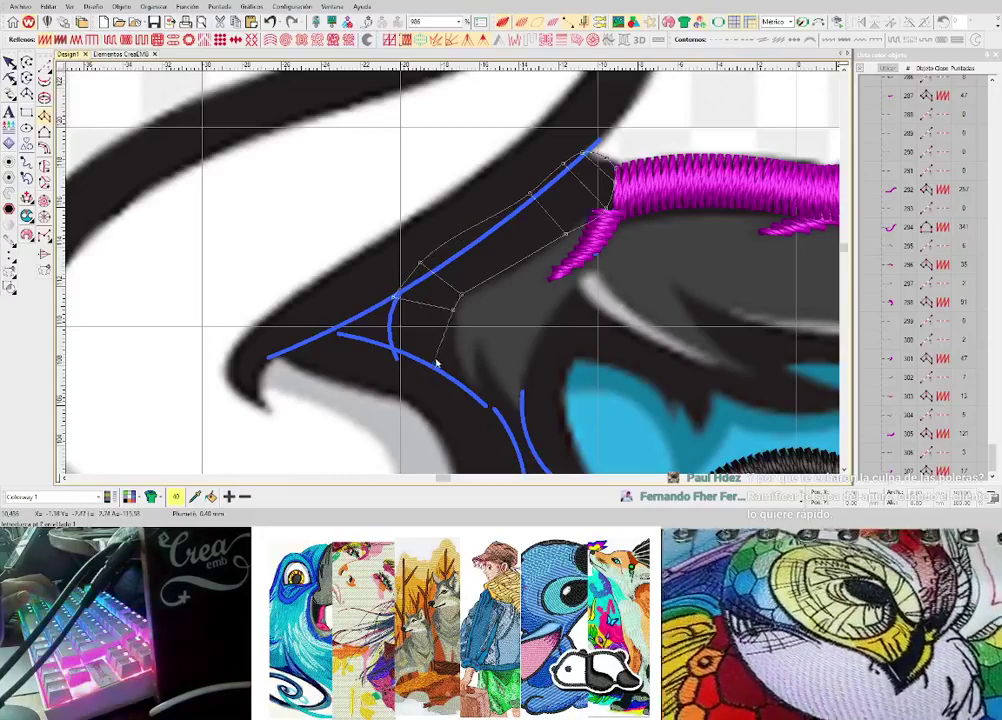
click(460, 375)
click(407, 365)
key(Return)
- Reshape the new bend column by deleting the control point on the inner side of its curve
scroll(410, 364, down, 1)
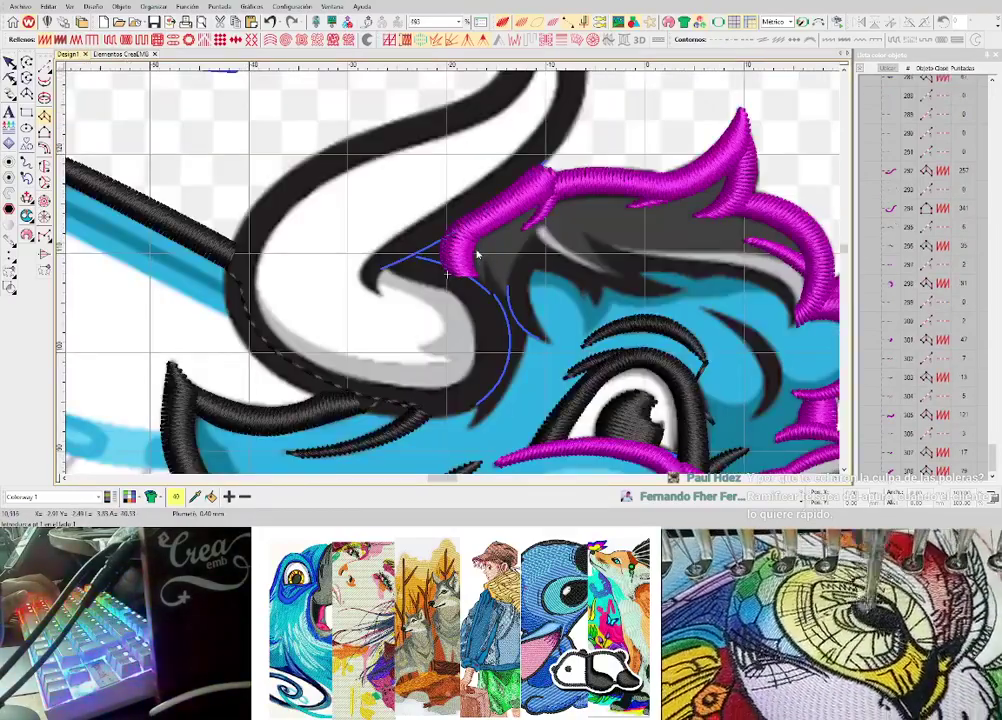
click(480, 247)
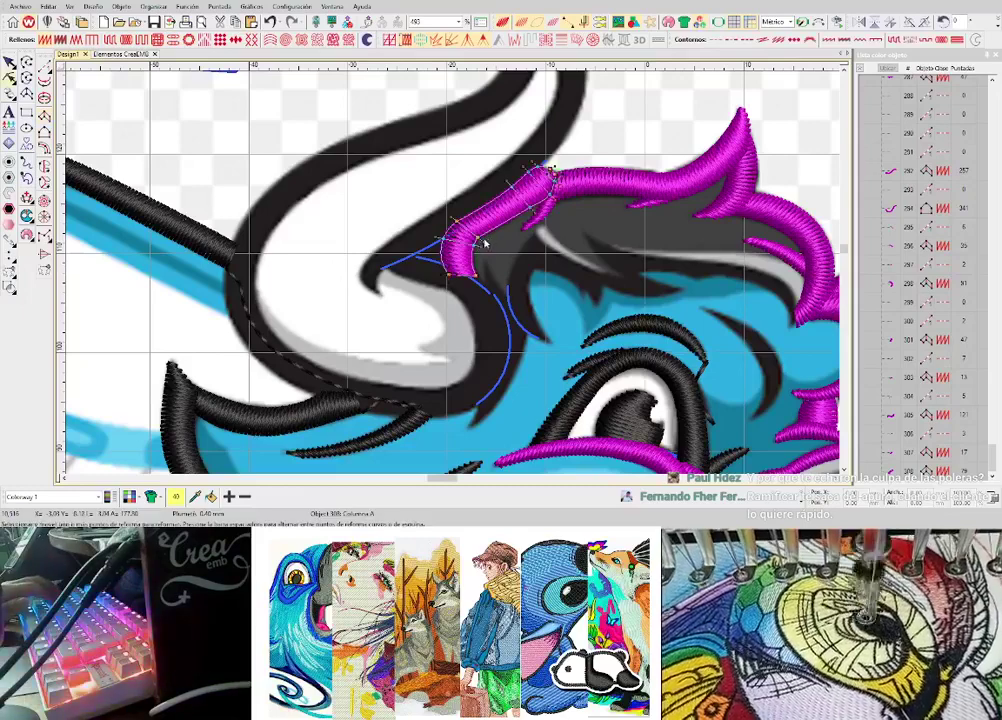
click(488, 241)
key(Delete)
key(Return)
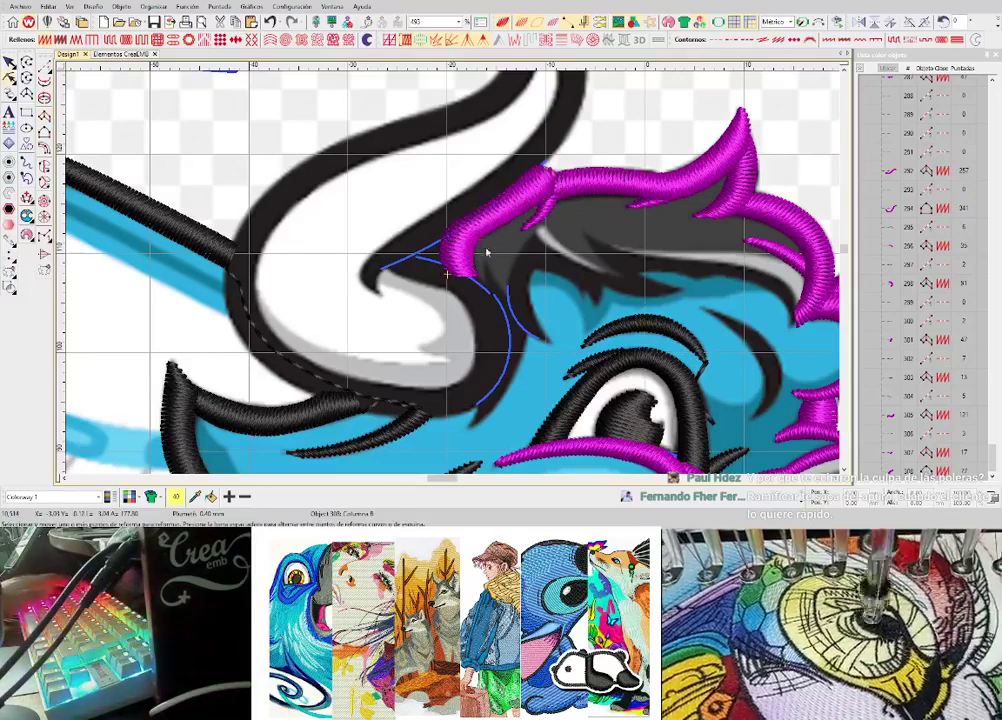
- Digitize running stitches from the bend column's lower end to the blue guide junction and up to the point of the narrow black hair notch
scroll(476, 288, up, 4)
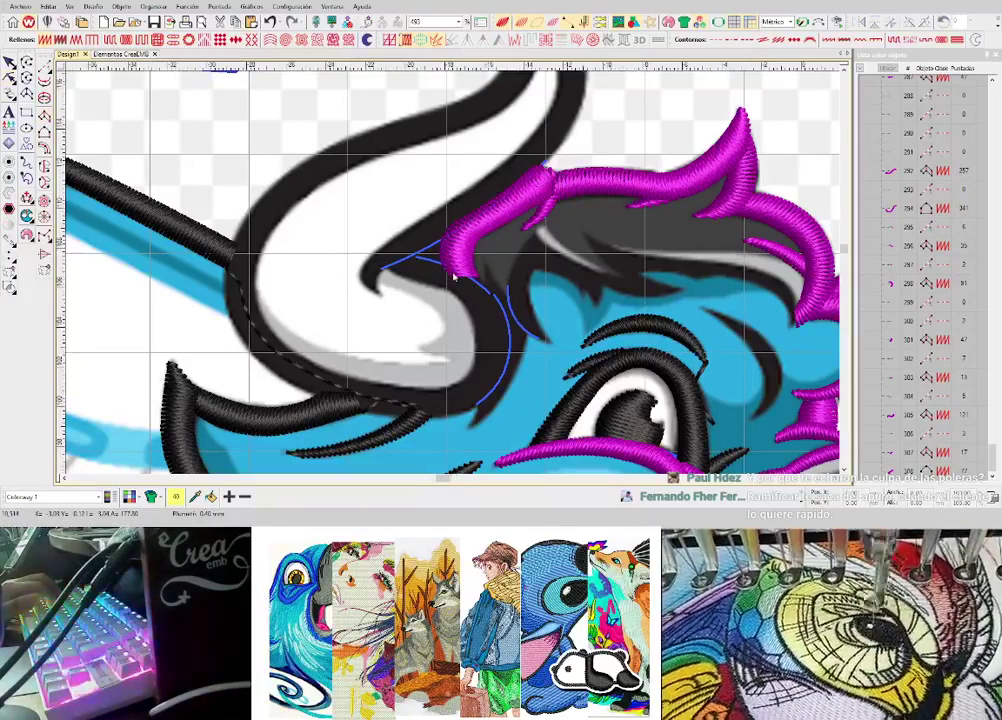
scroll(478, 280, down, 4)
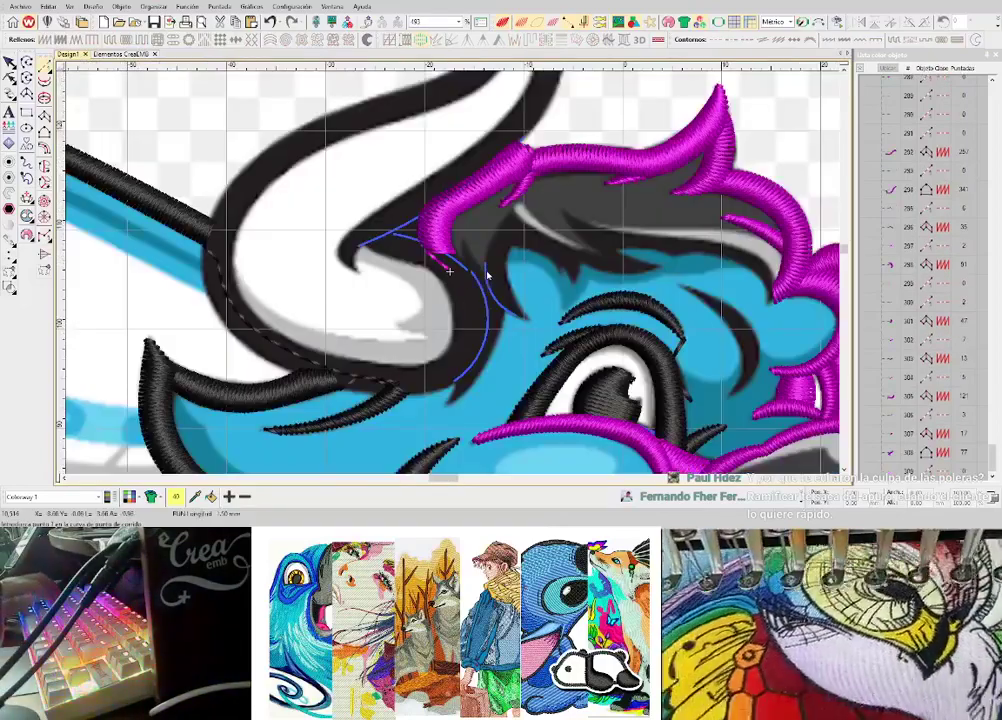
scroll(482, 281, up, 2)
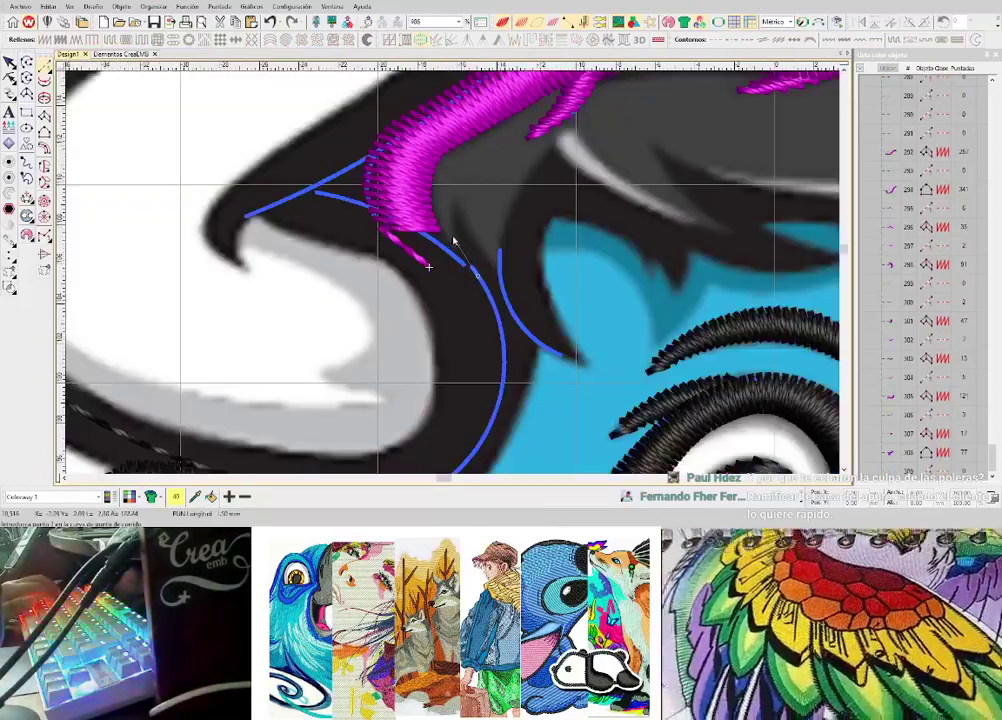
click(454, 193)
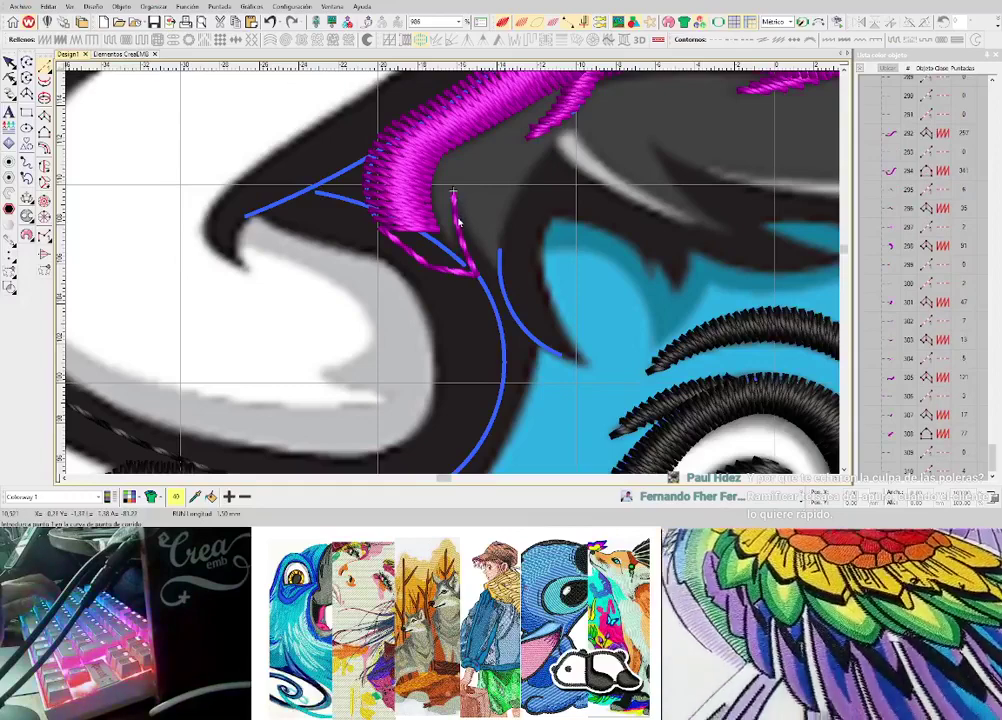
- Digitize a tapered satin column from the narrow hair notch's point along the curved blue guide line down to the black outline's lower tip
scroll(458, 222, up, 2)
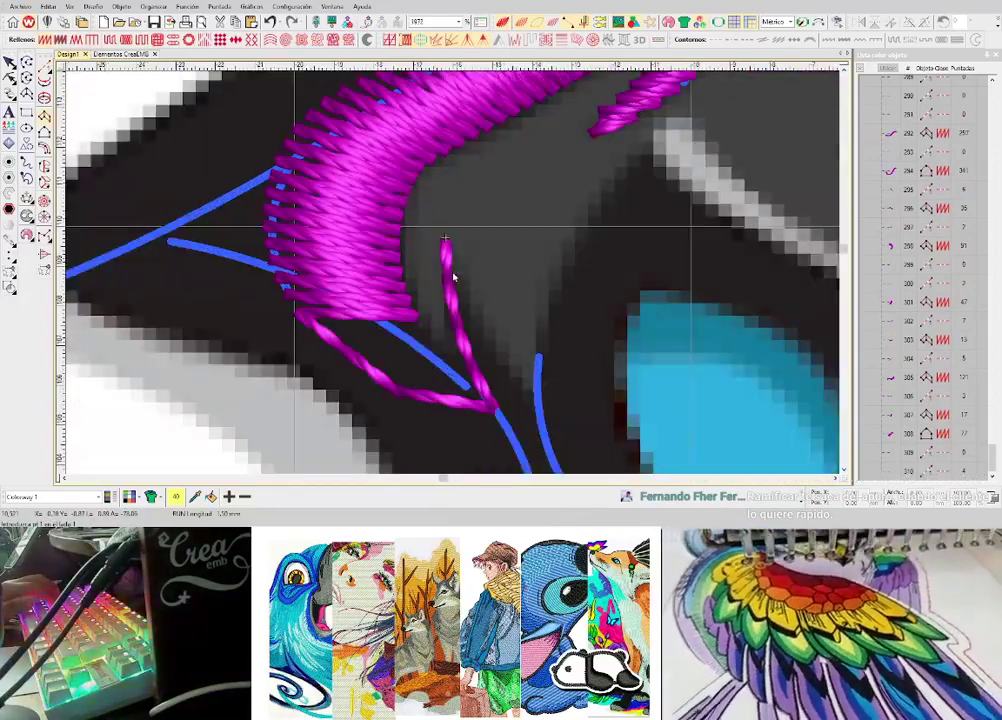
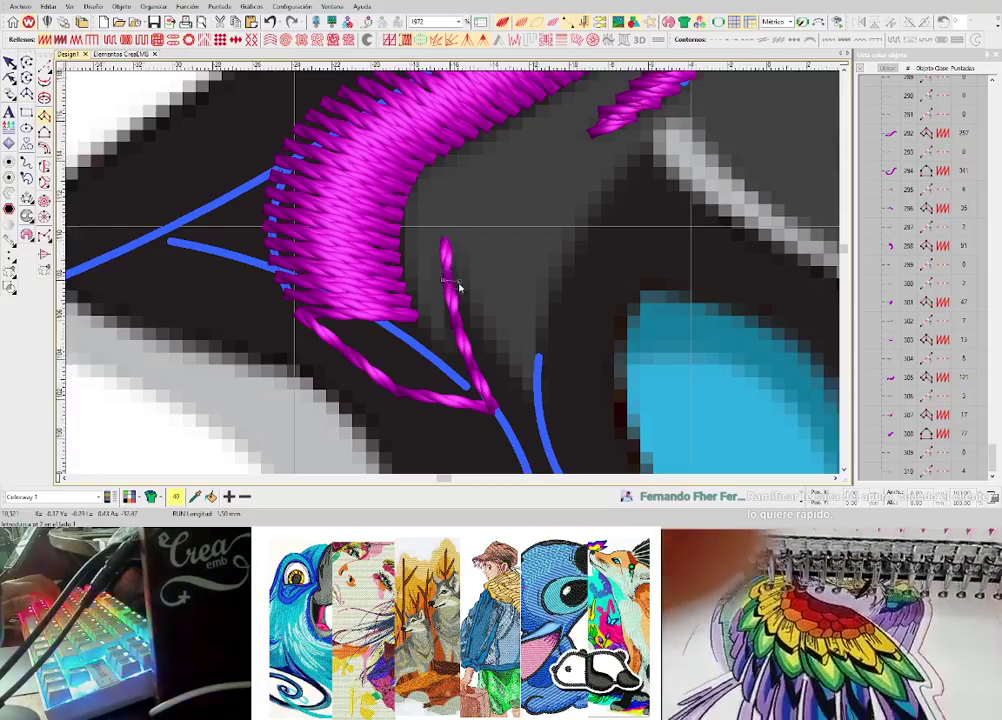
scroll(460, 286, down, 1)
scroll(454, 267, up, 1)
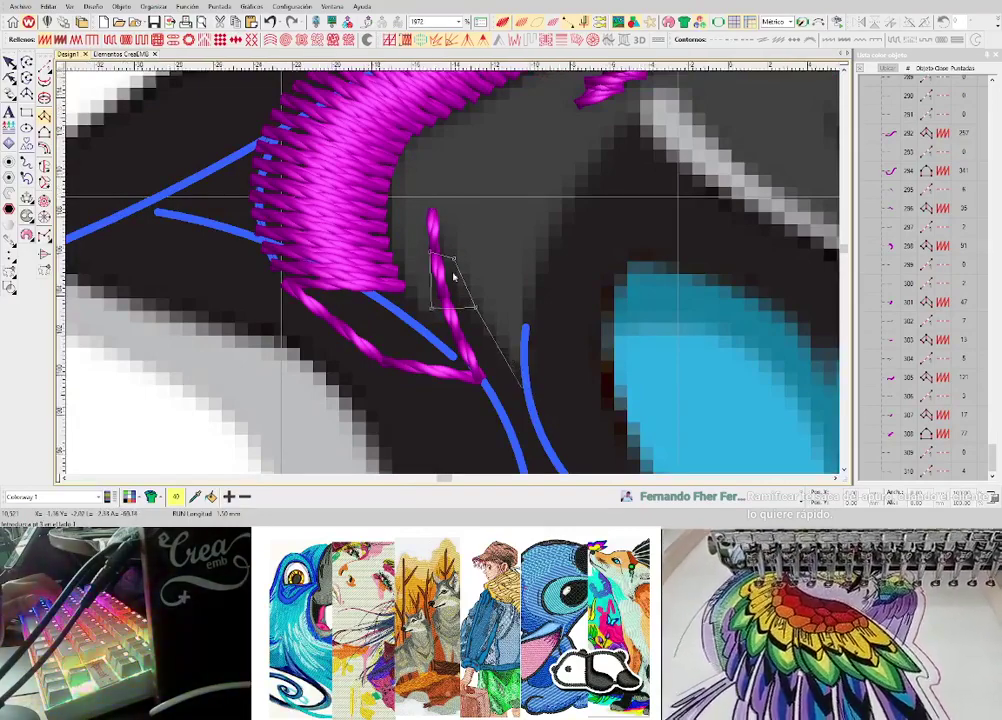
scroll(452, 271, down, 5)
scroll(453, 272, up, 3)
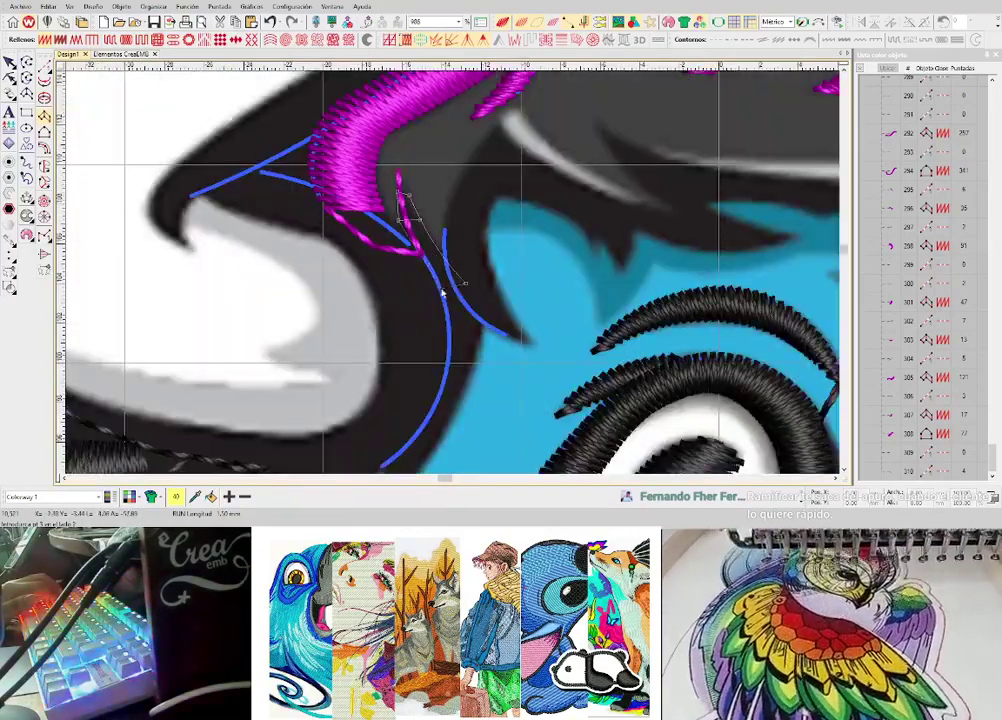
scroll(445, 345, down, 1)
right_click(442, 347)
right_click(416, 335)
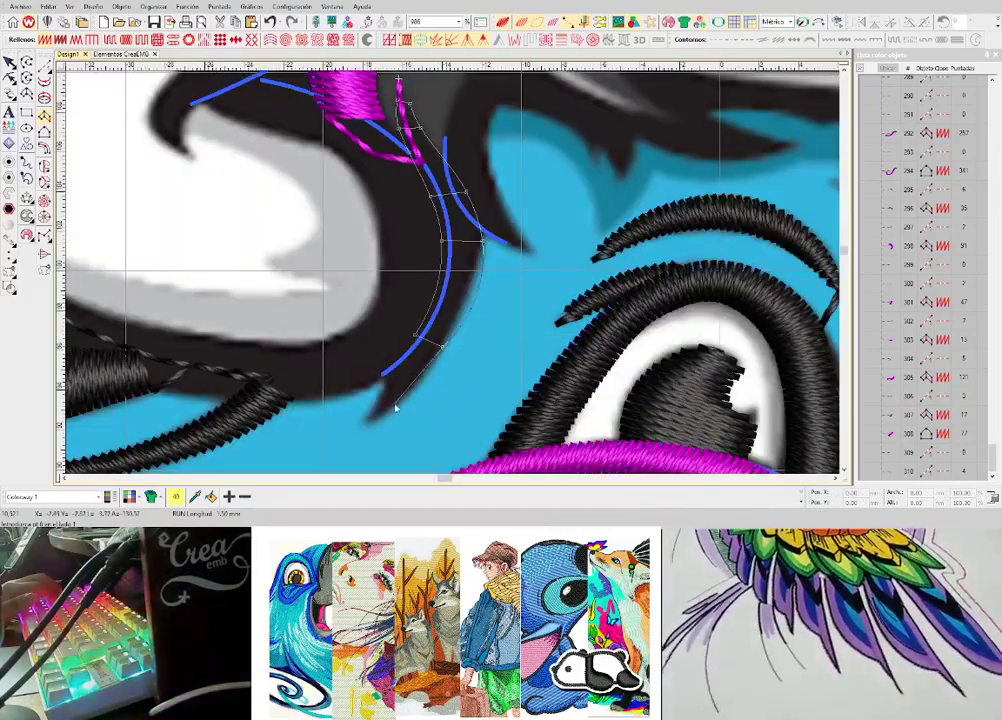
click(375, 424)
click(373, 402)
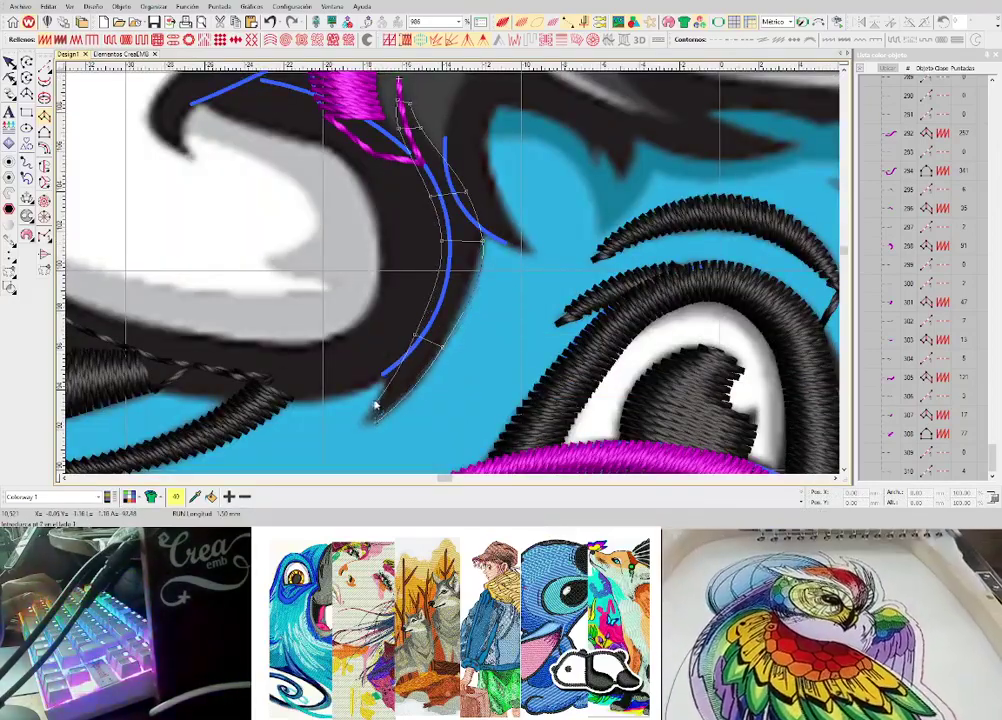
key(Return)
scroll(371, 400, down, 1)
scroll(465, 236, up, 1)
key(h)
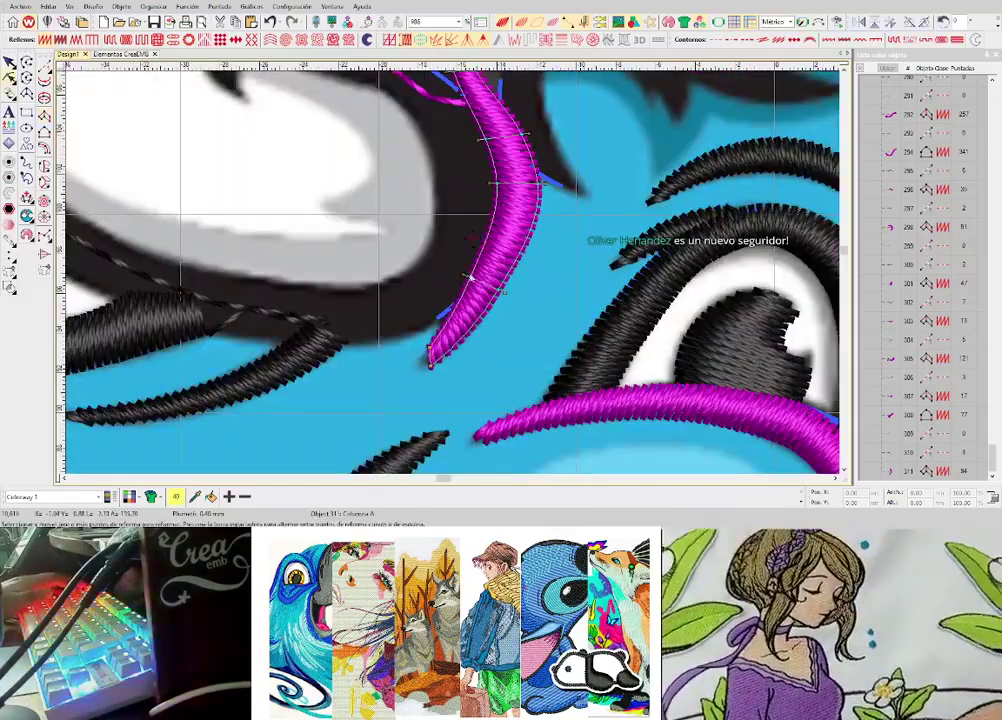
- Digitize a short running stitch from the new column's inner edge upward into the black outline beside the gray horn shading
scroll(454, 277, down, 1)
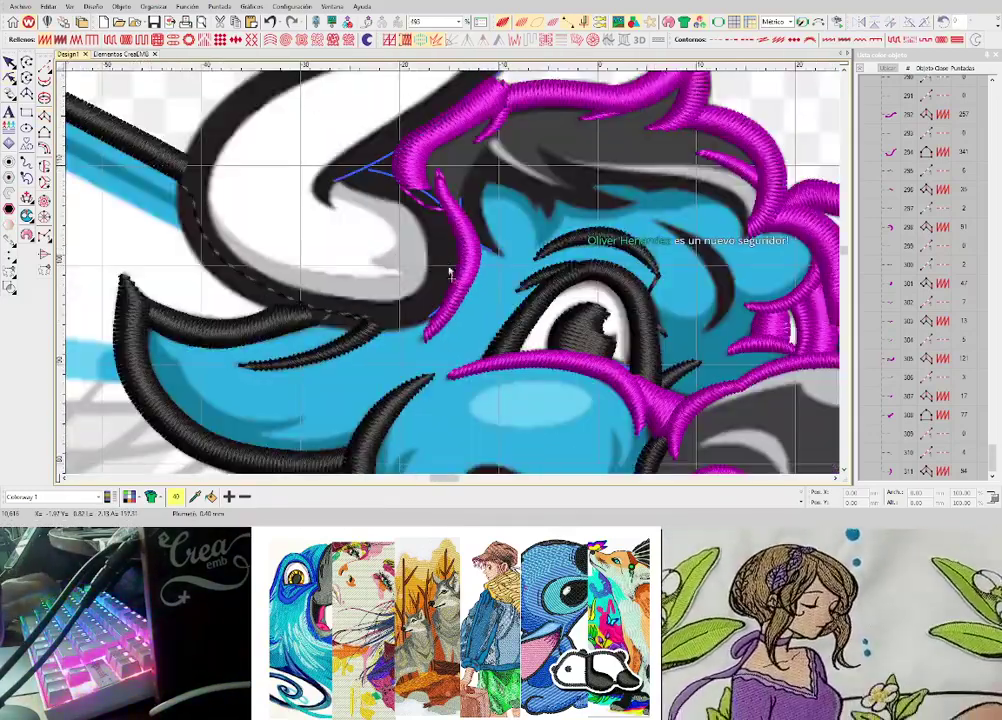
scroll(452, 275, up, 1)
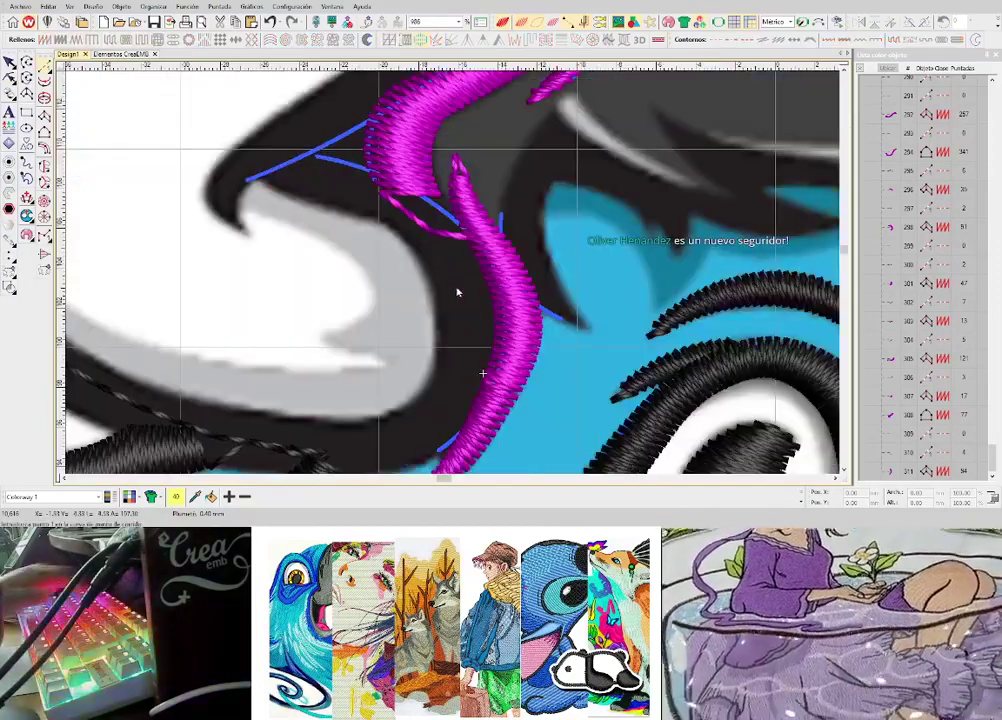
click(432, 250)
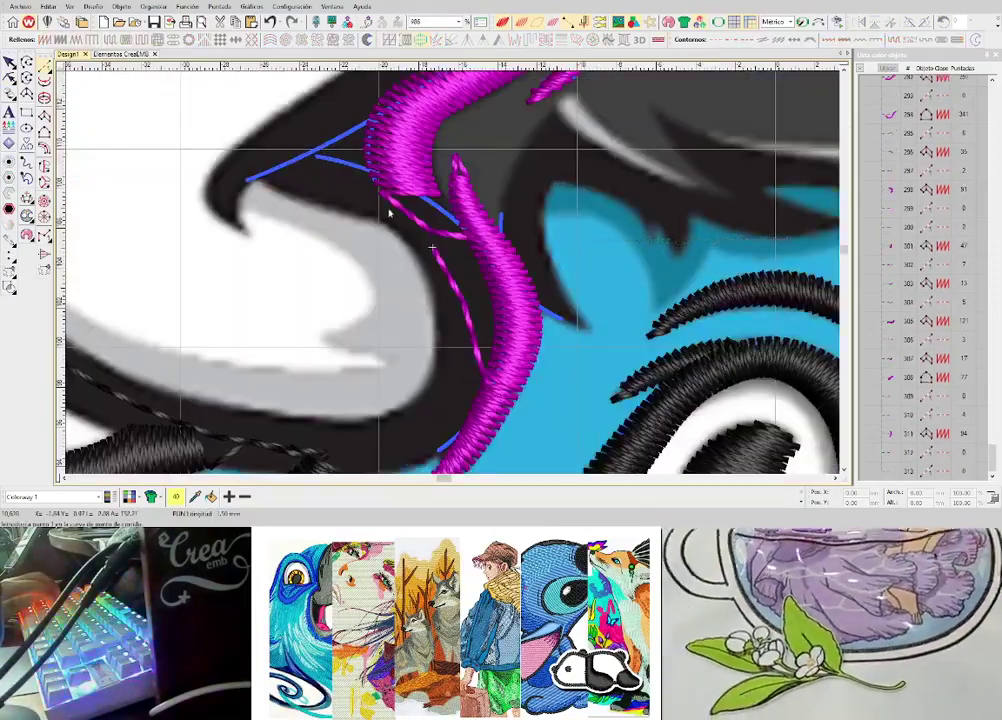
key(Return)
key(ctrl+z)
key(ctrl+z)
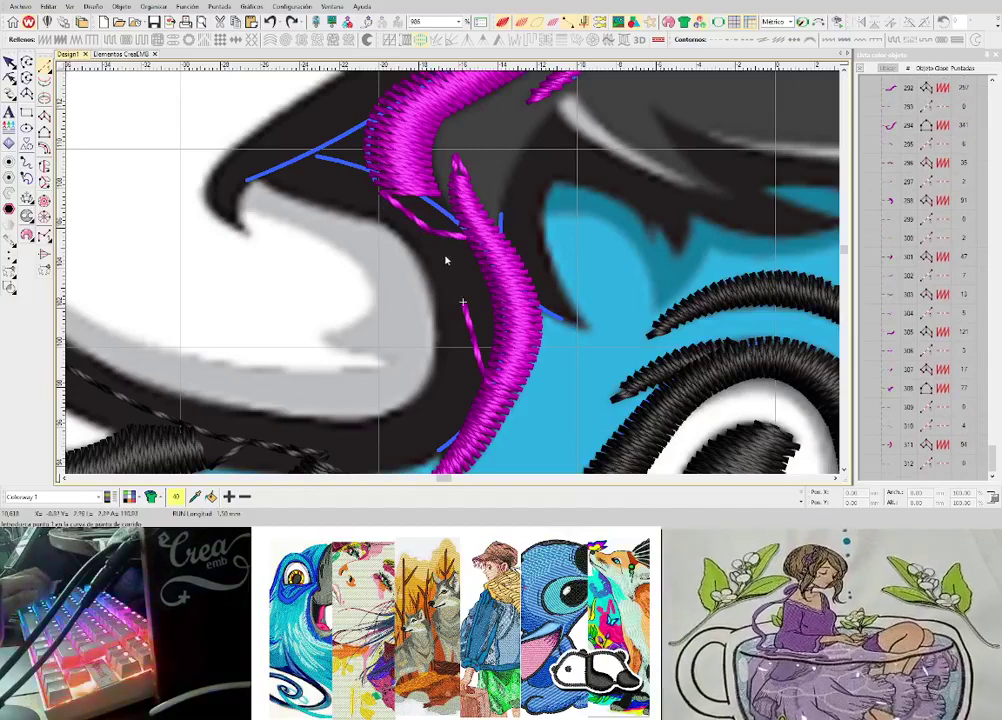
key(Return)
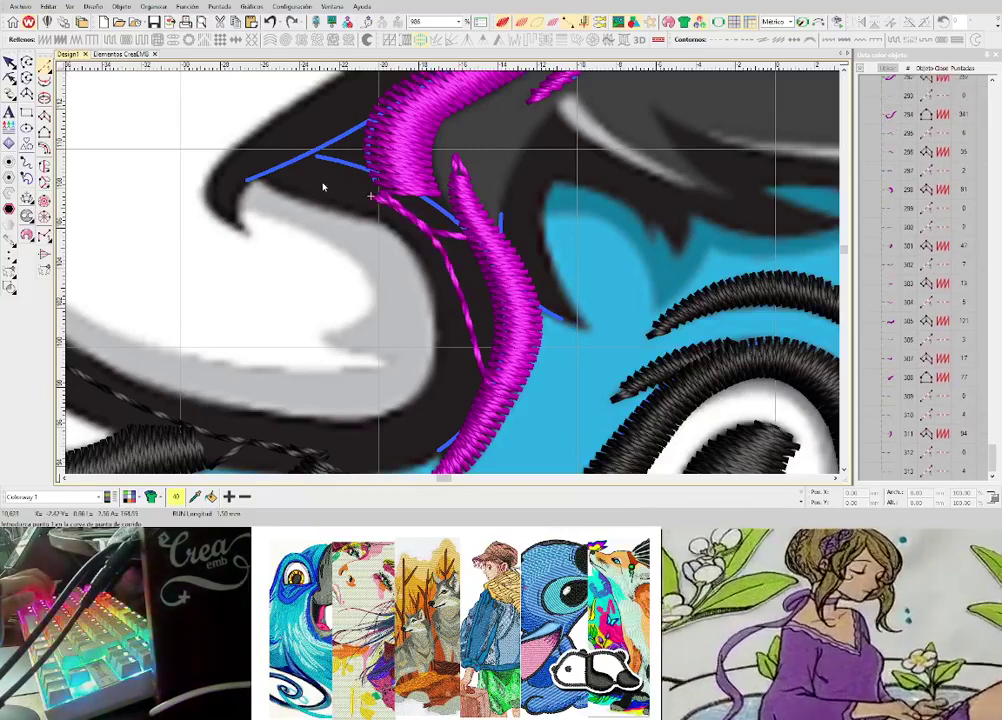
scroll(325, 183, down, 2)
scroll(484, 258, up, 2)
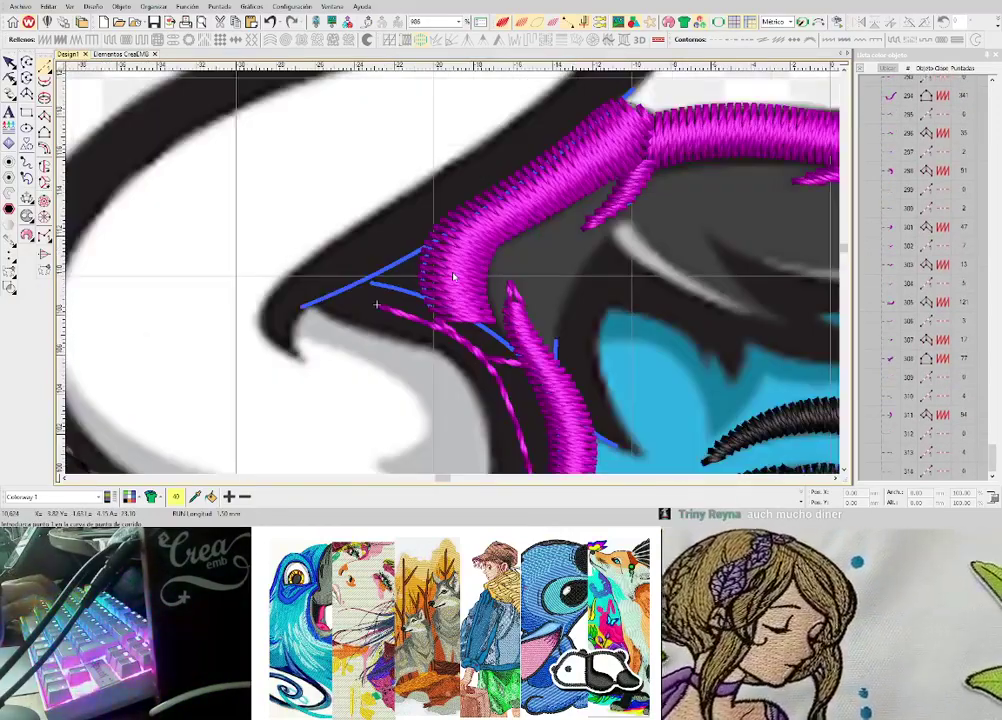
scroll(453, 277, up, 2)
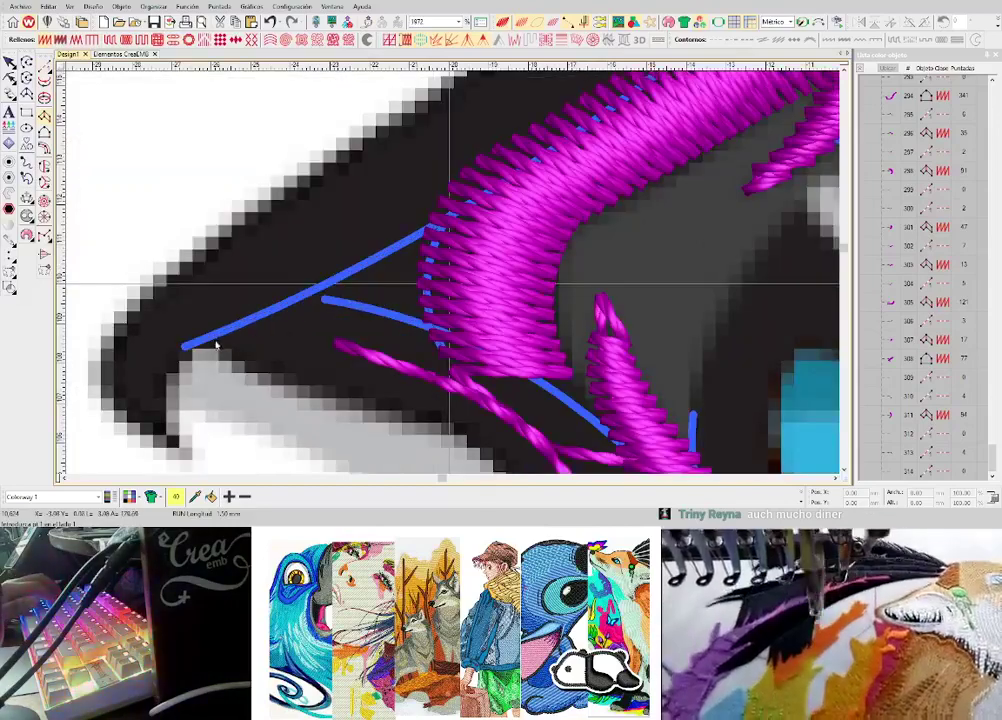
click(207, 343)
click(316, 289)
click(257, 369)
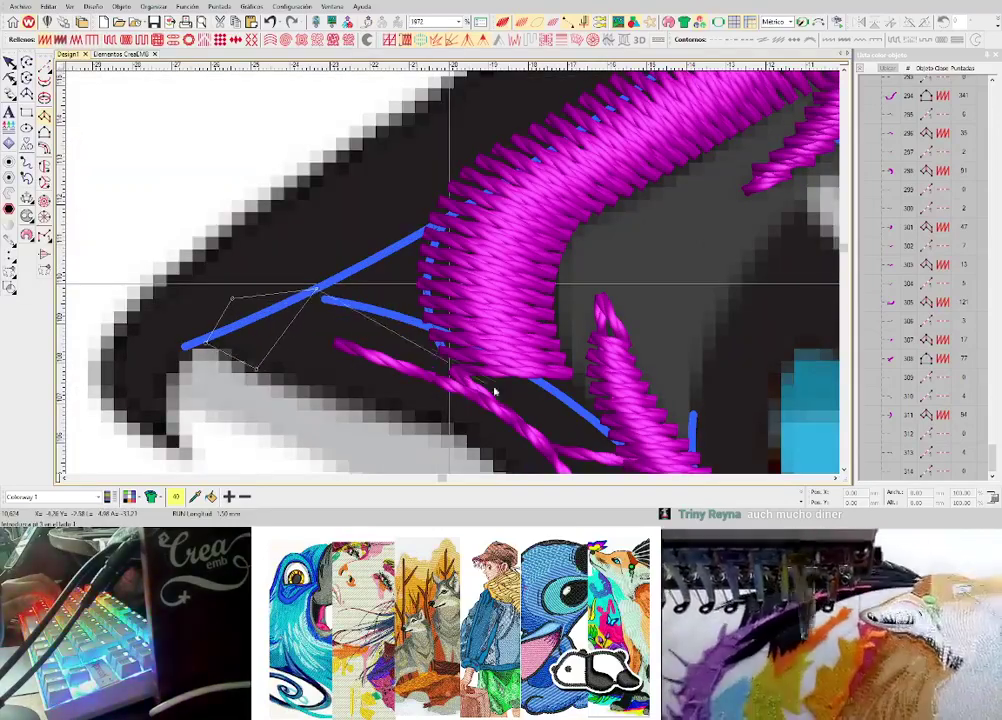
click(543, 380)
scroll(532, 398, down, 2)
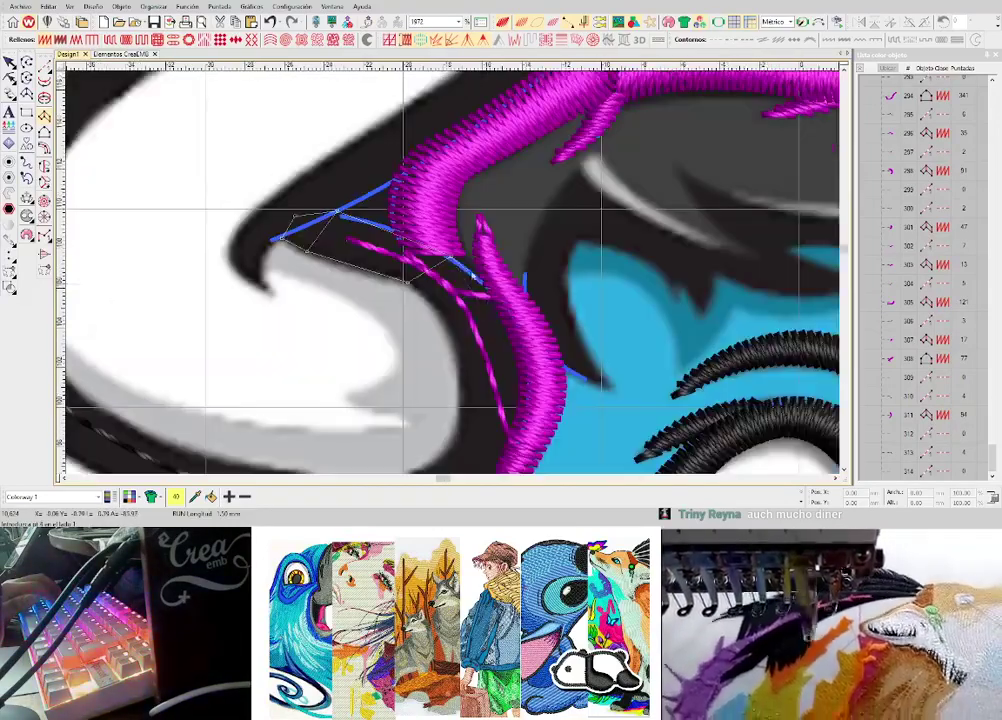
right_click(524, 326)
right_click(458, 340)
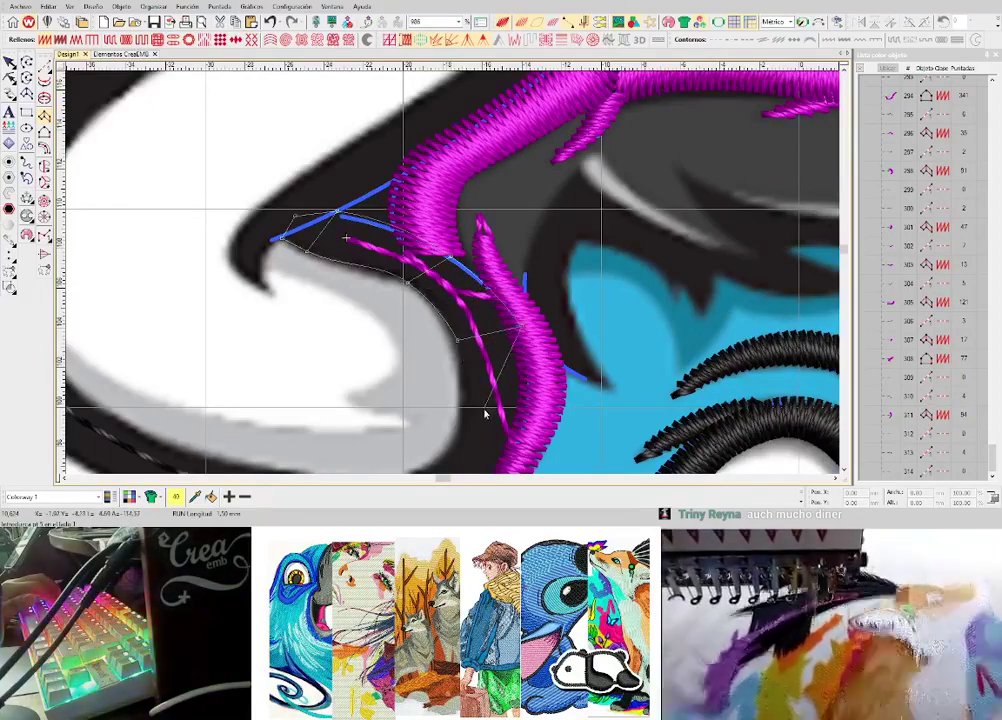
scroll(461, 272, down, 2)
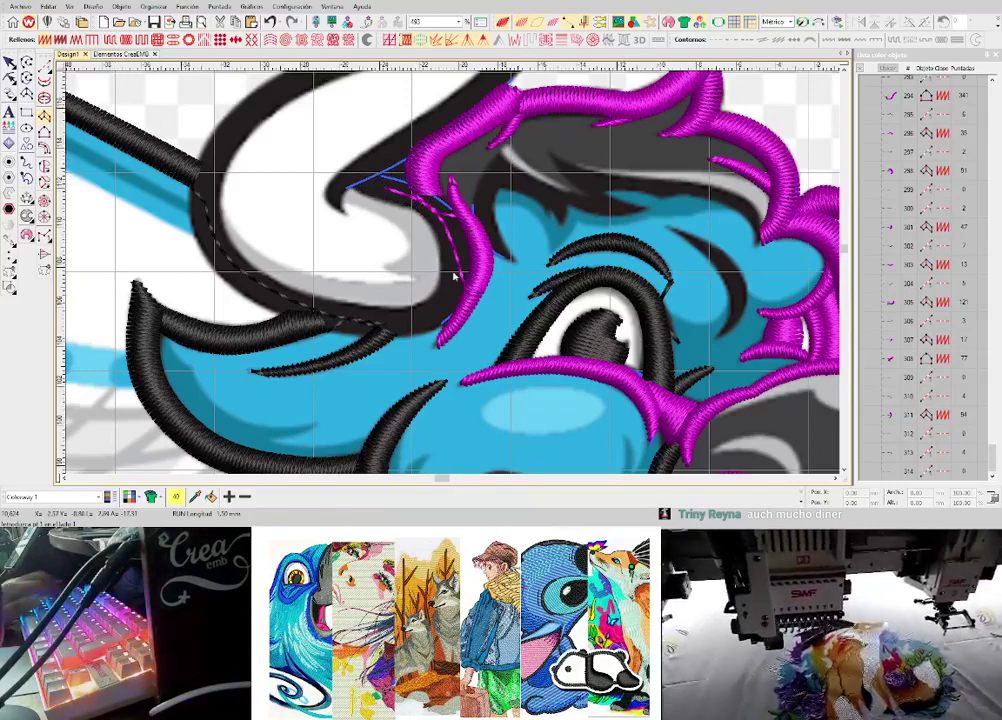
scroll(460, 265, up, 3)
key(ctrl+z)
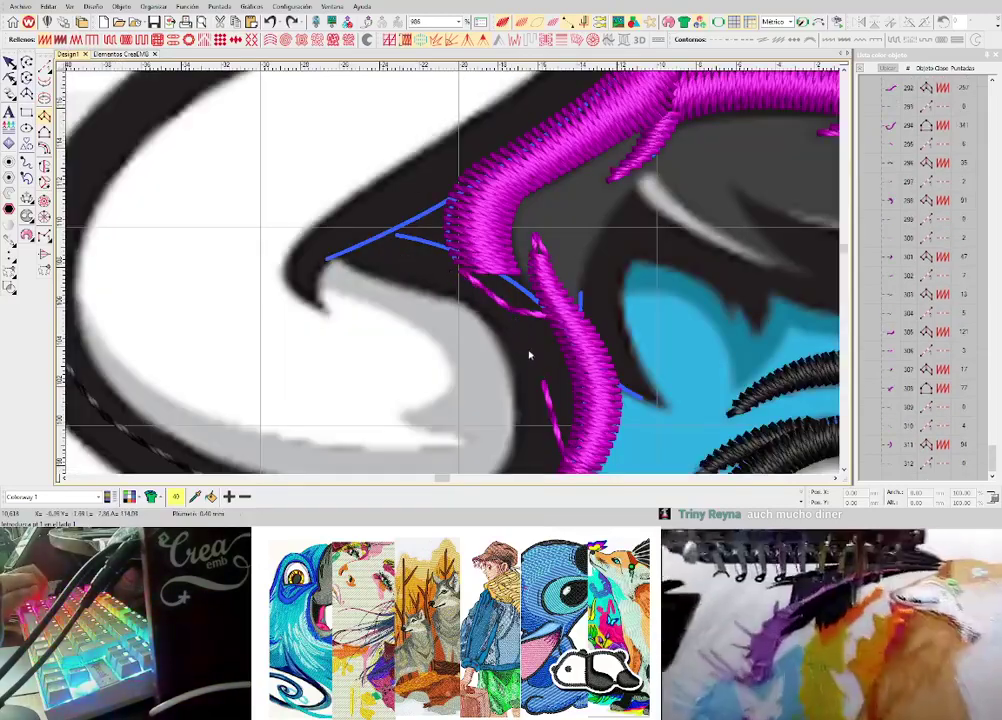
- Digitize a satin column from the short running stitch's end along the gray shading's upper edge, tapering to the blue guide's end at the hook
scroll(454, 273, down, 2)
scroll(453, 277, up, 4)
scroll(453, 277, down, 6)
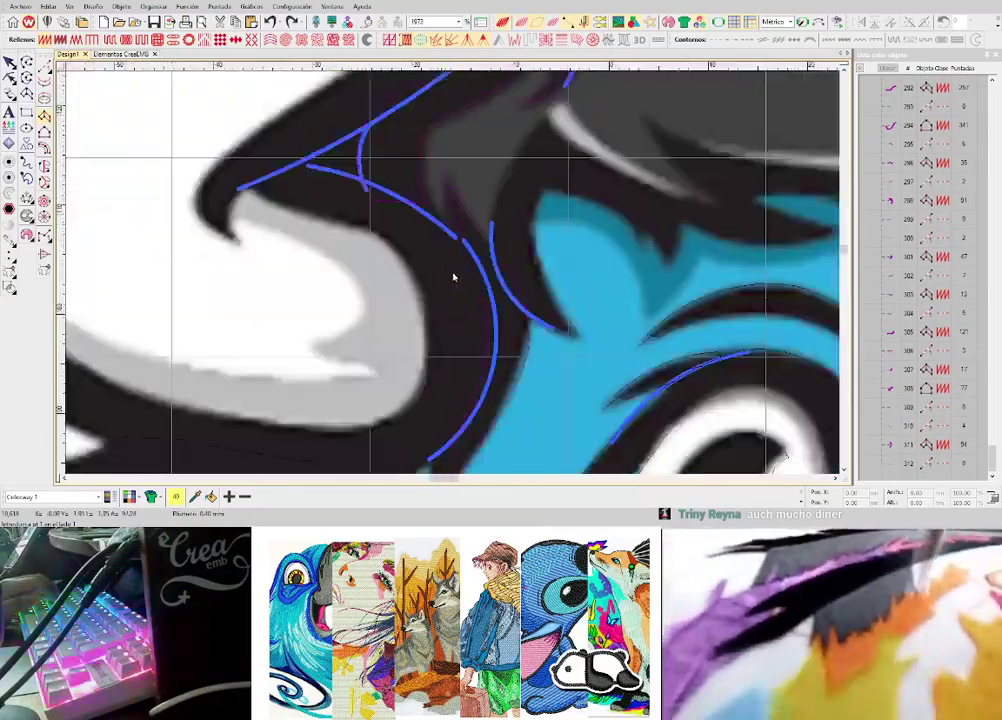
key(s)
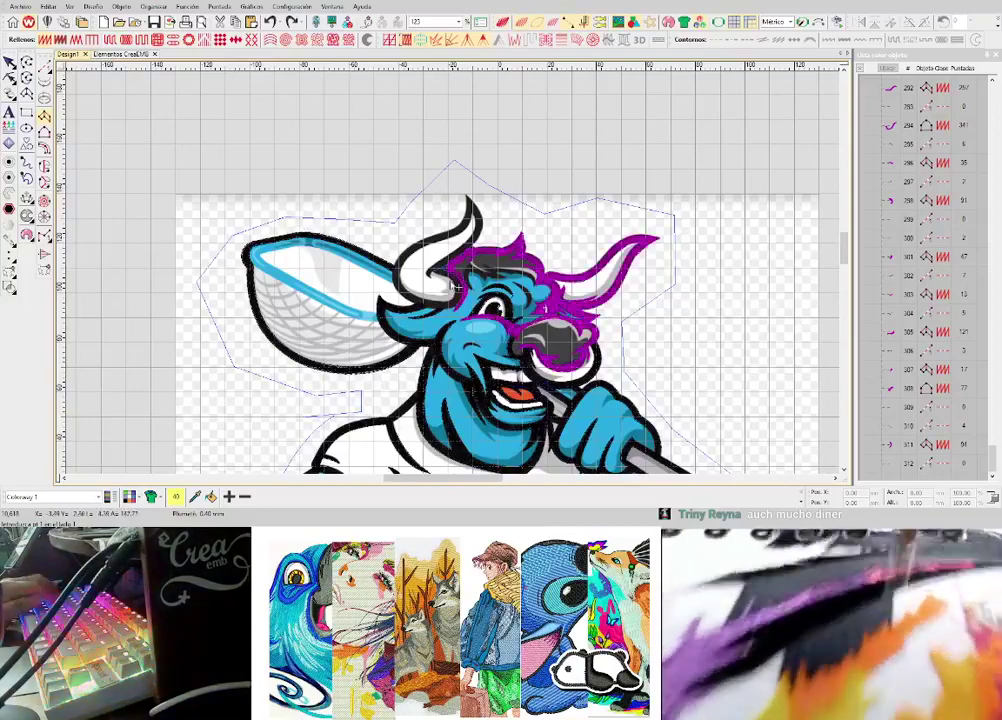
scroll(453, 278, up, 2)
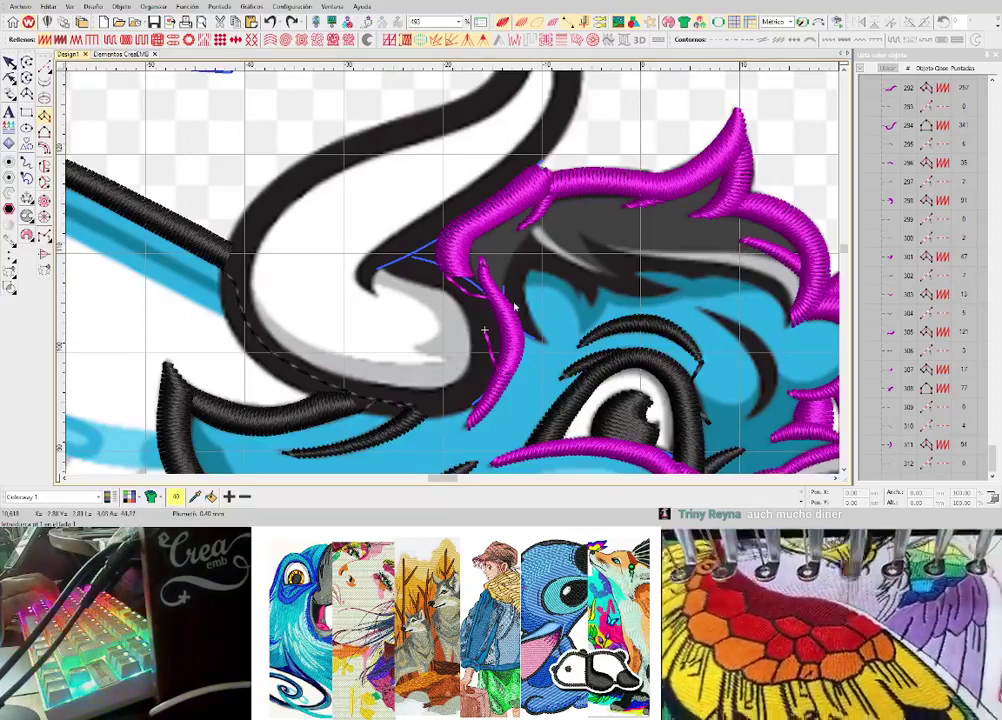
scroll(437, 285, up, 2)
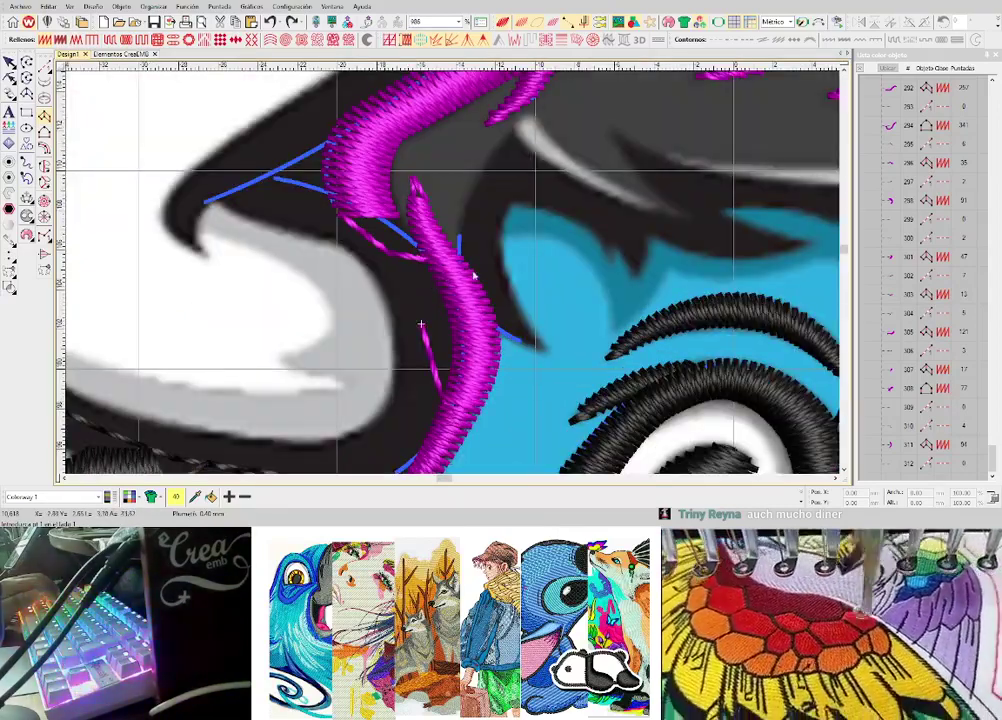
click(394, 323)
key(t)
click(455, 298)
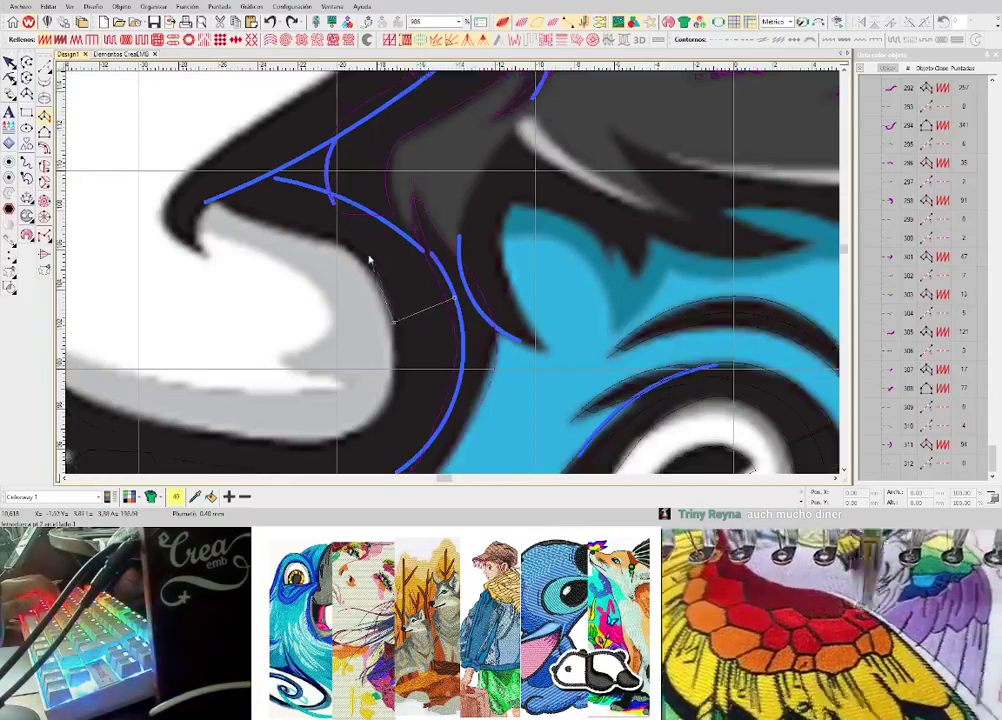
click(365, 263)
click(291, 227)
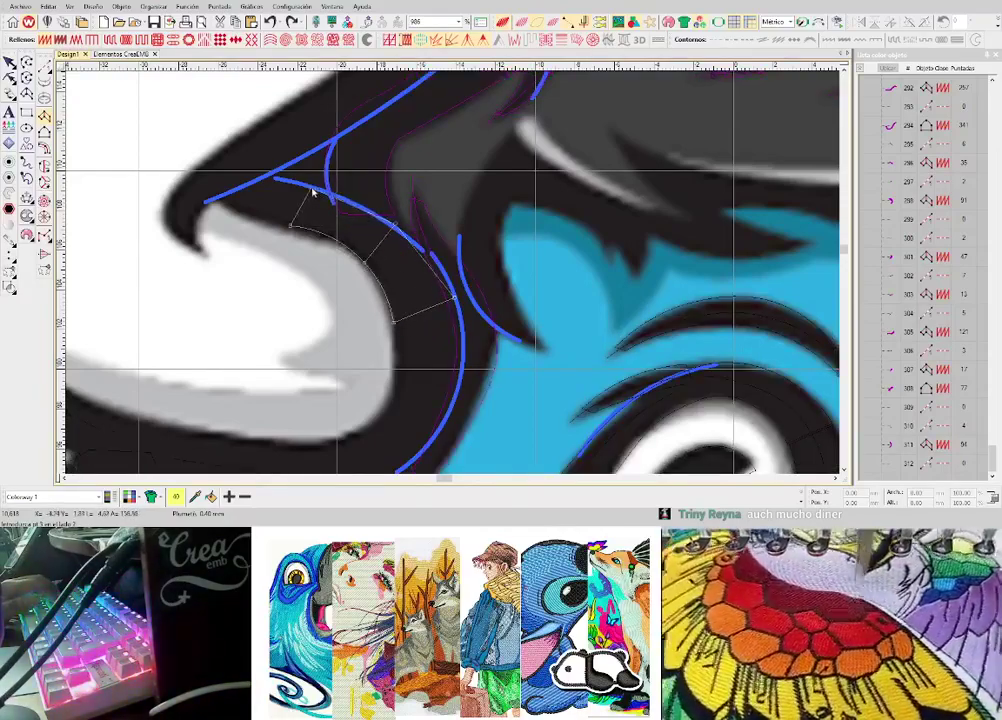
click(312, 187)
click(243, 214)
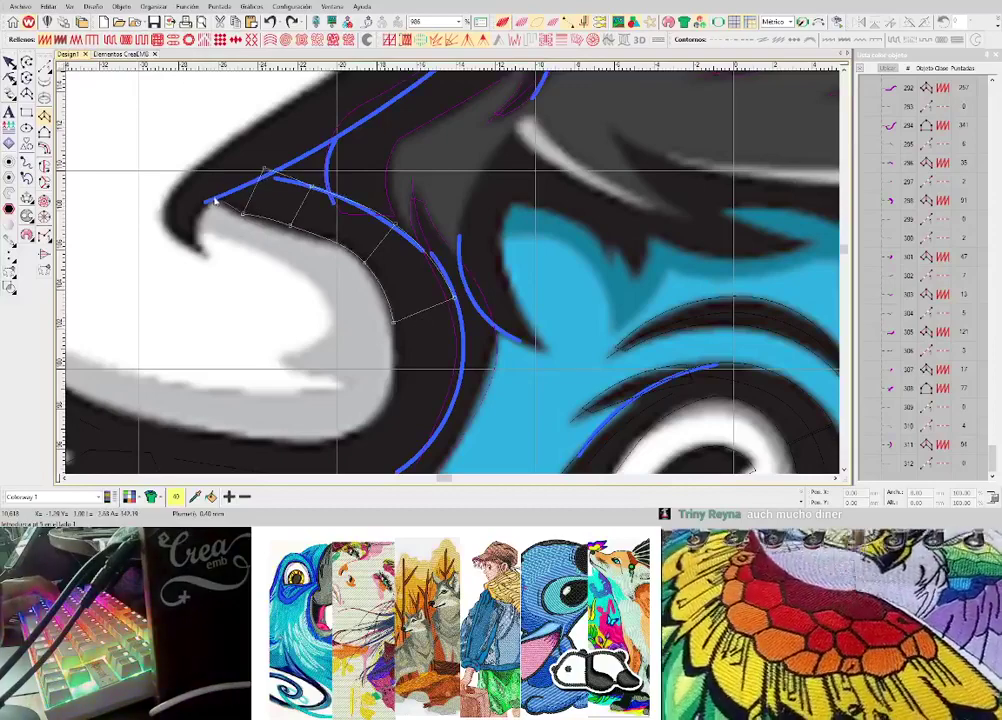
key(s)
key(Return)
- Digitize a curved running stitch from the new column's tapered end around the black hook to its tip
scroll(230, 173, up, 1)
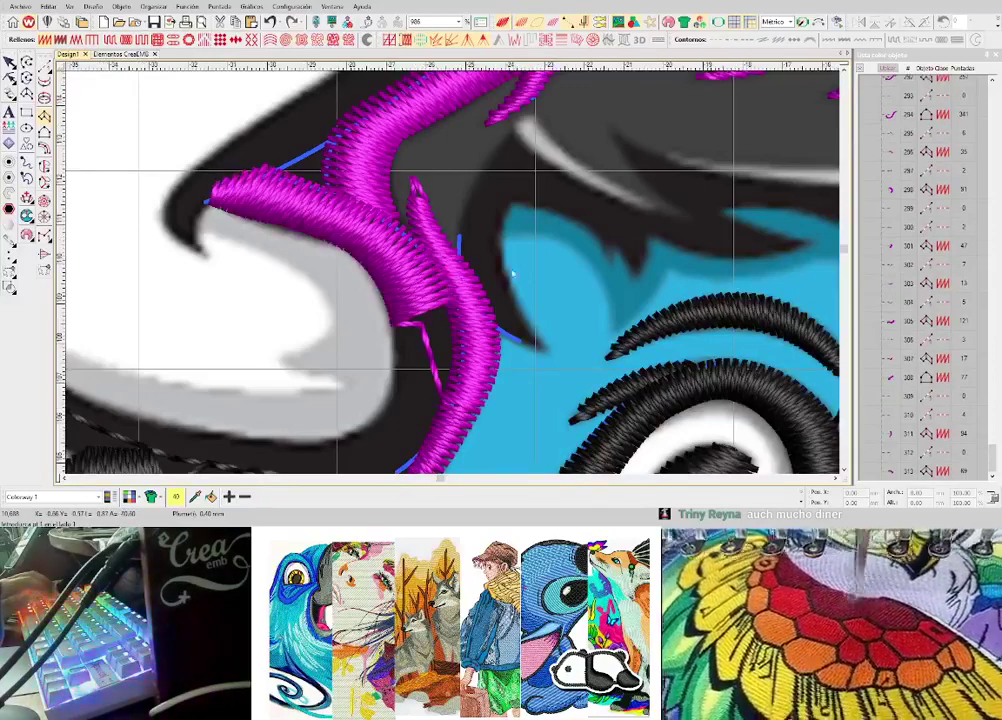
key(space)
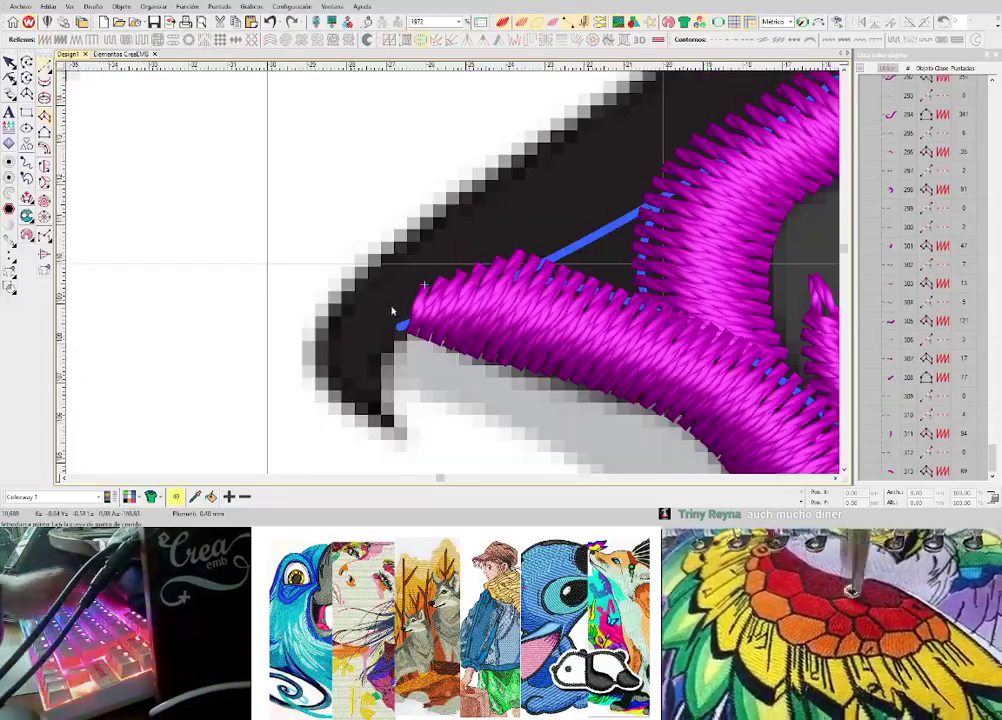
click(390, 425)
key(Return)
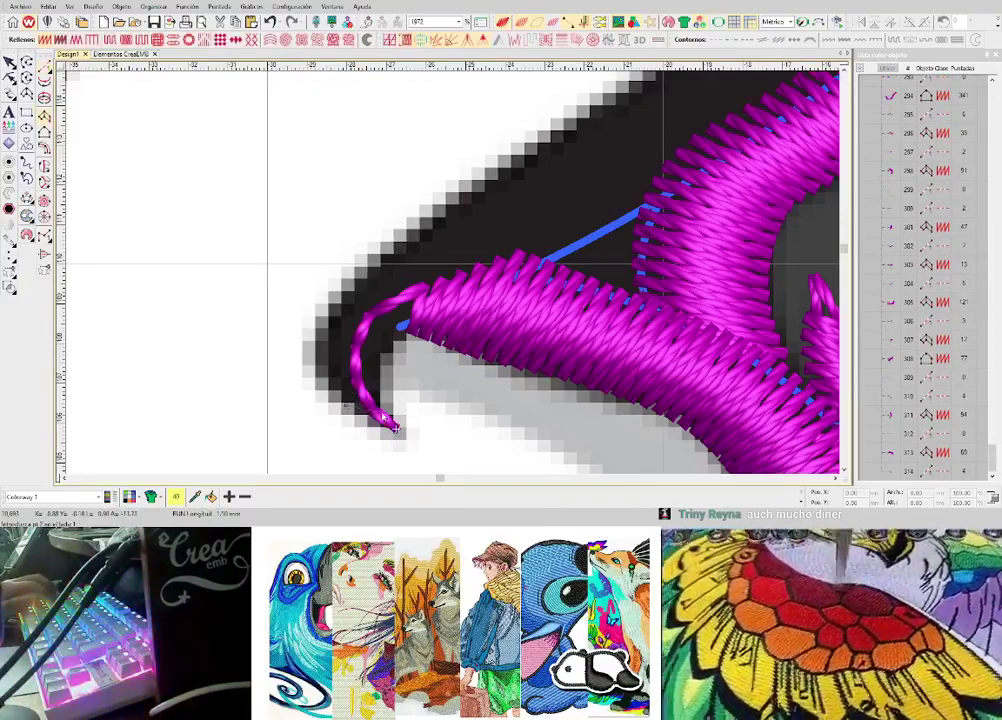
- Start a satin column at the black hook's tip, placing curved point pairs around the hook up to the blue guide line
right_click(383, 375)
right_click(348, 290)
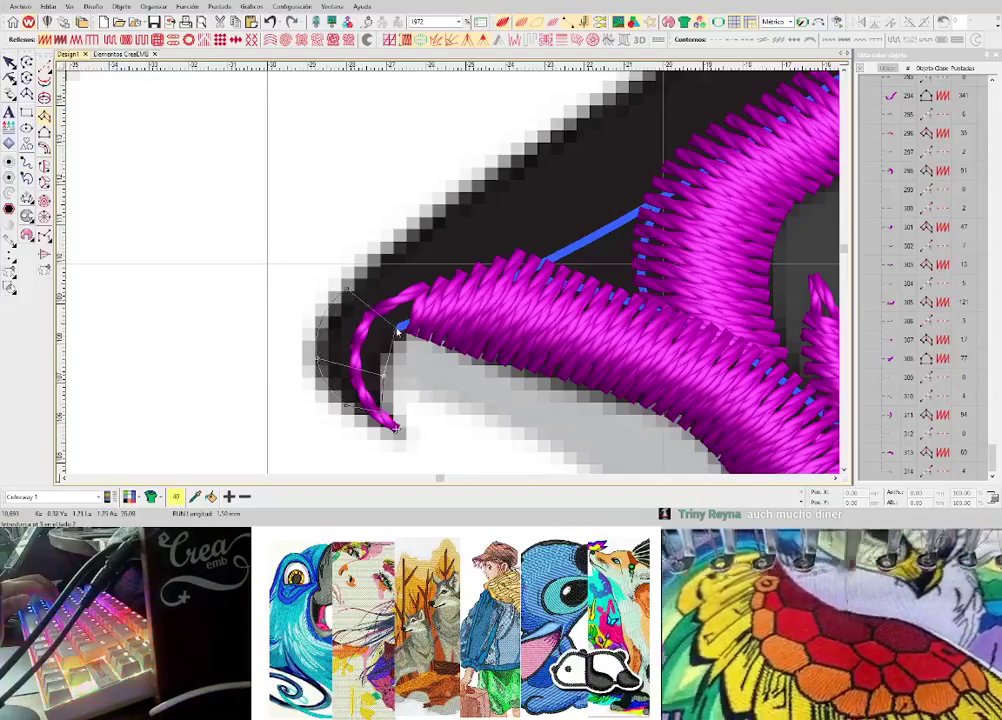
right_click(410, 335)
right_click(489, 181)
right_click(557, 260)
drag(557, 261, 436, 351)
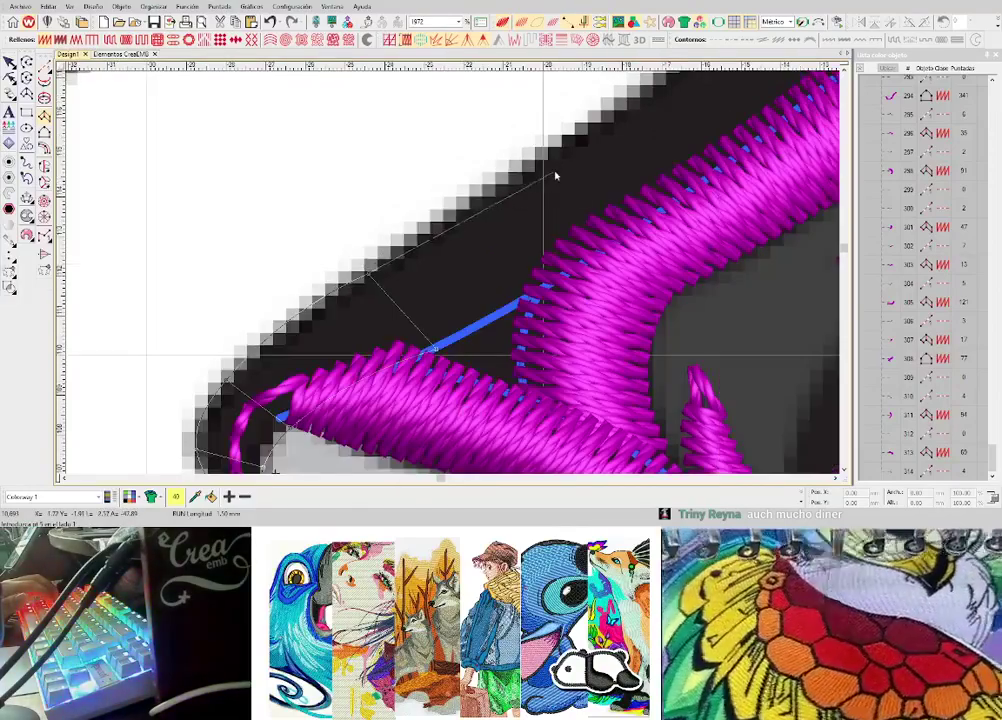
- Extend the satin column along the diagonal black outline beside the magenta hair column, past the end of the blue guide
right_click(555, 154)
right_click(623, 248)
scroll(288, 288, down, 2)
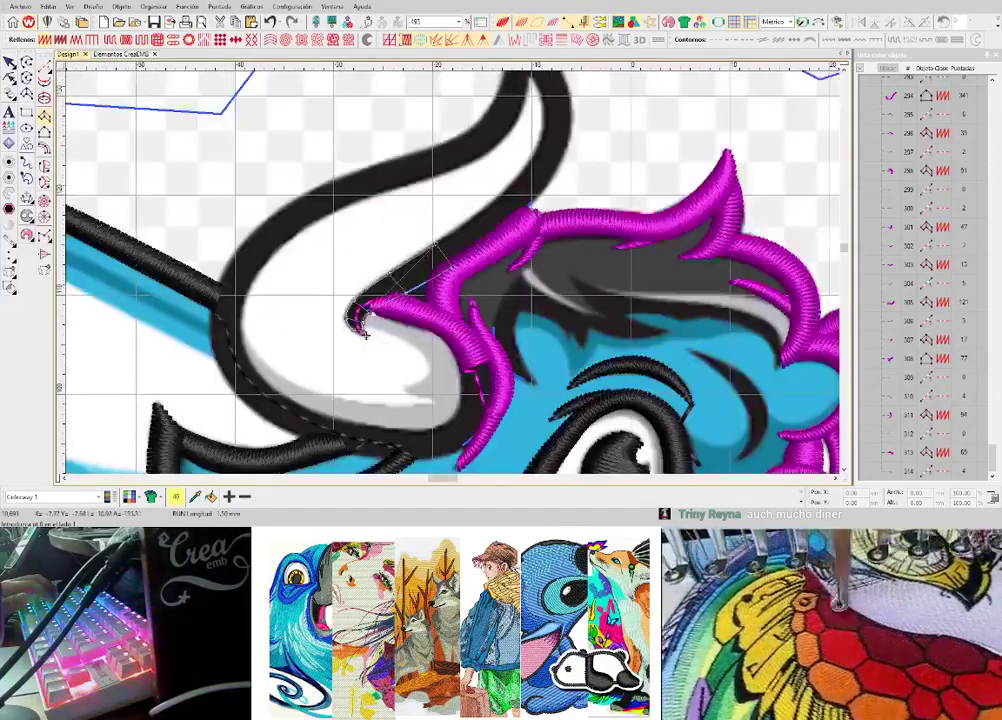
scroll(348, 320, up, 2)
scroll(590, 78, down, 3)
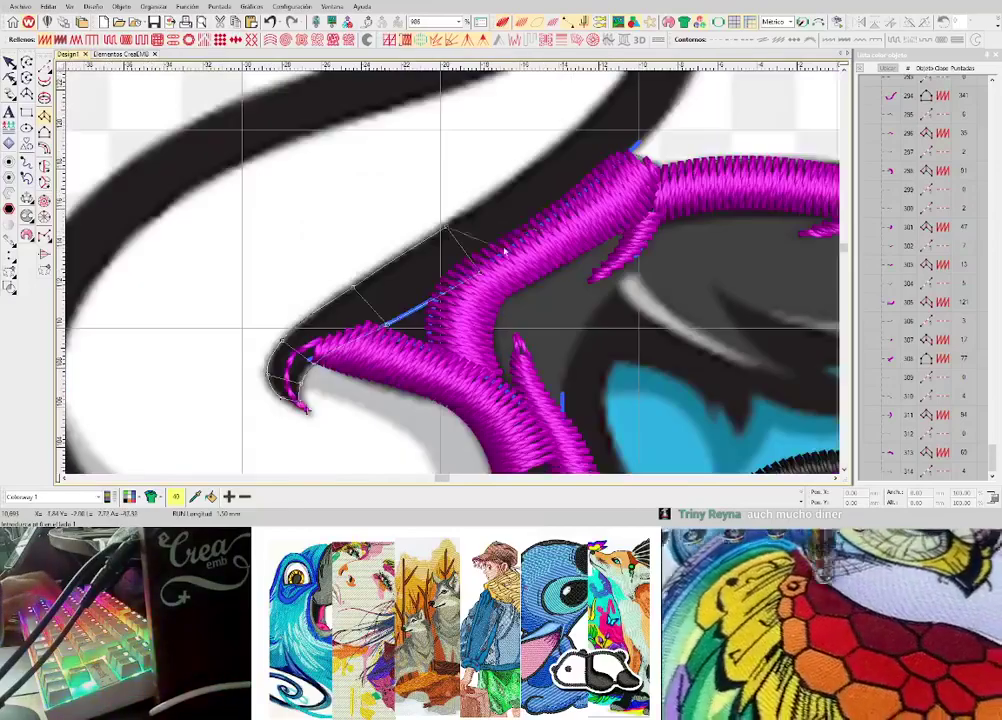
scroll(545, 157, up, 3)
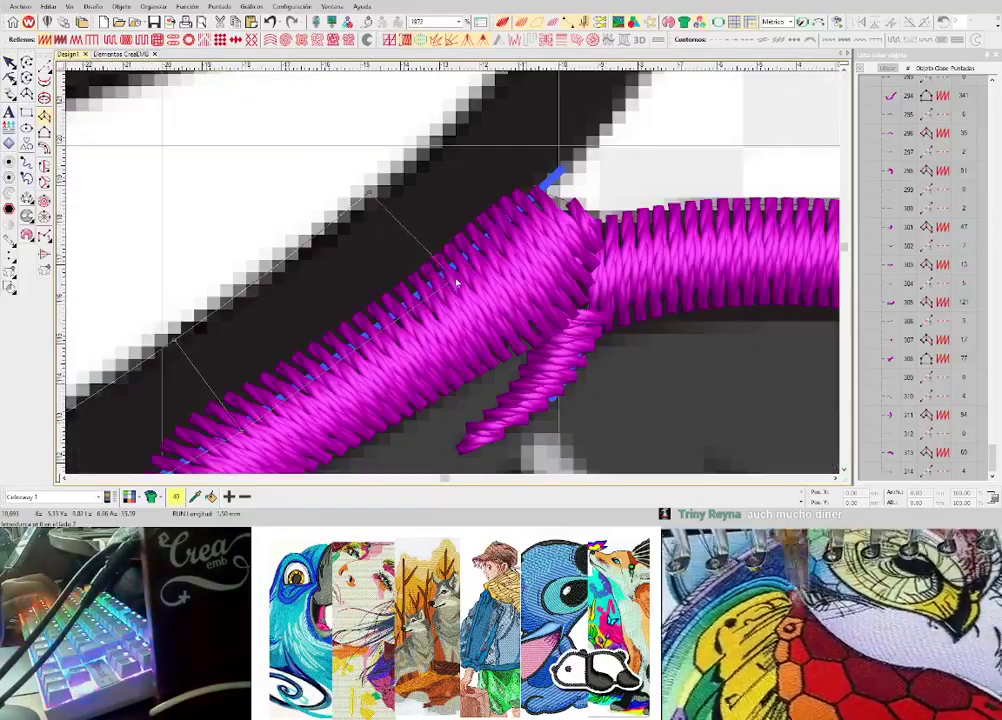
middle_click(486, 182)
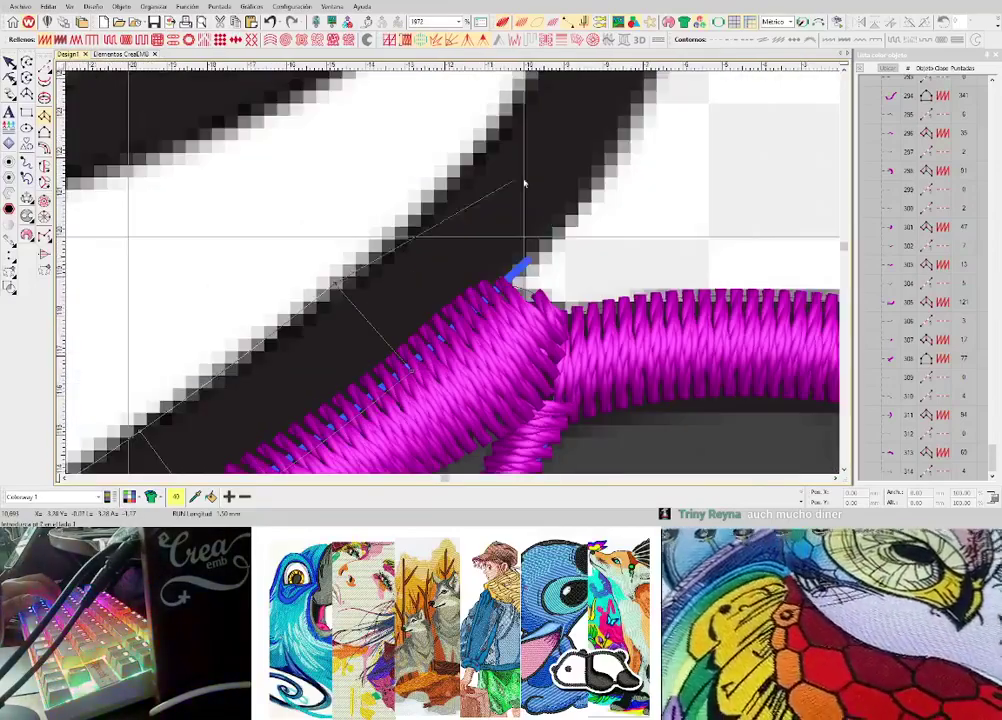
right_click(473, 153)
right_click(566, 224)
- Continue the satin column up the horn's right-hand outline, placing point pairs on both edges to just below the white interior's peak
scroll(454, 271, down, 2)
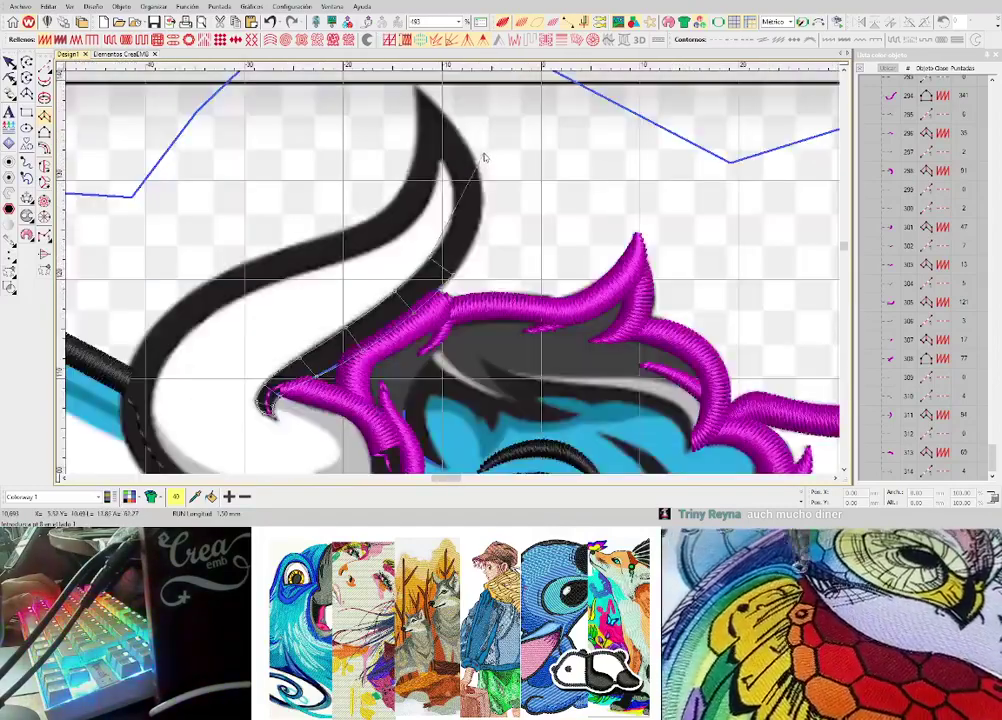
scroll(482, 157, up, 1)
click(422, 378)
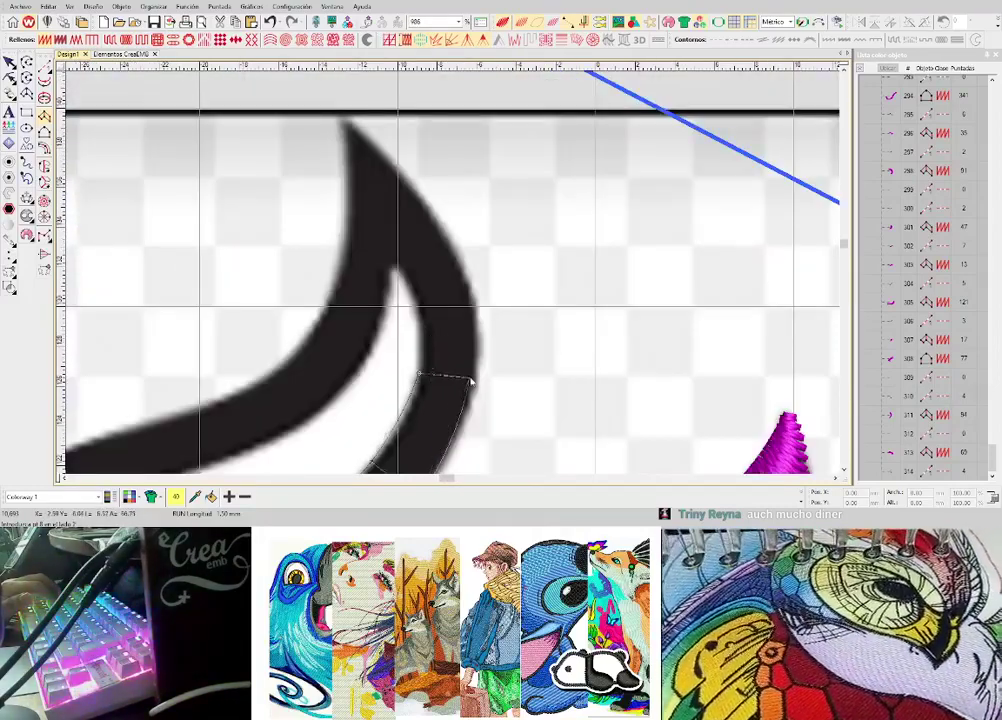
click(469, 378)
click(414, 295)
click(462, 268)
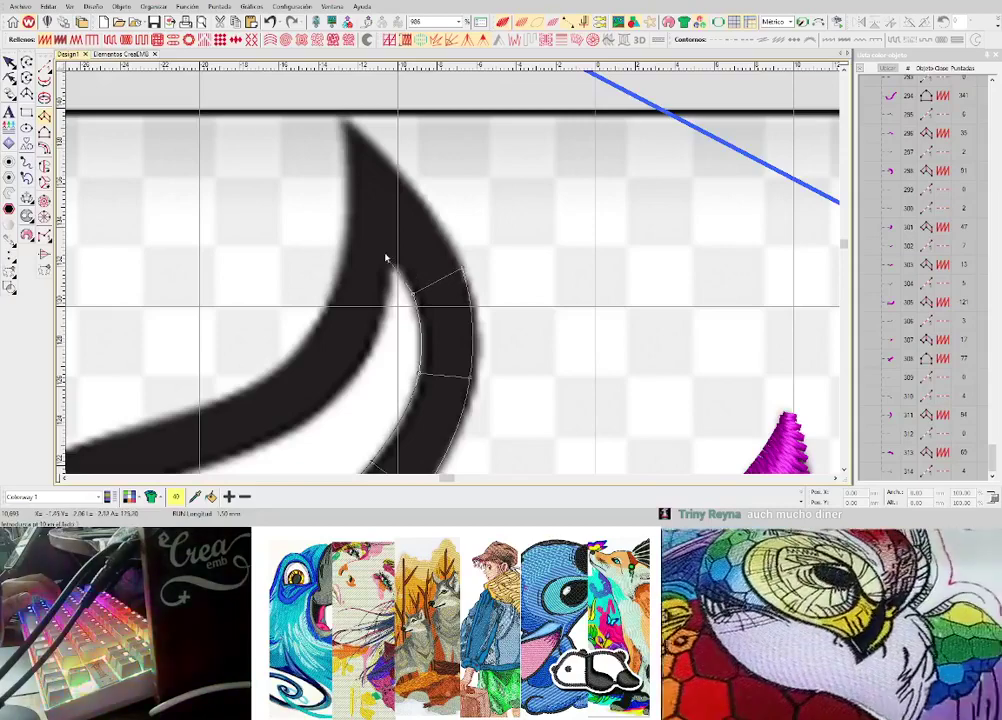
- Carry the satin column above the white interior's peak, taper it along the horn's outer edge toward the tip, and complete it
scroll(459, 275, up, 4)
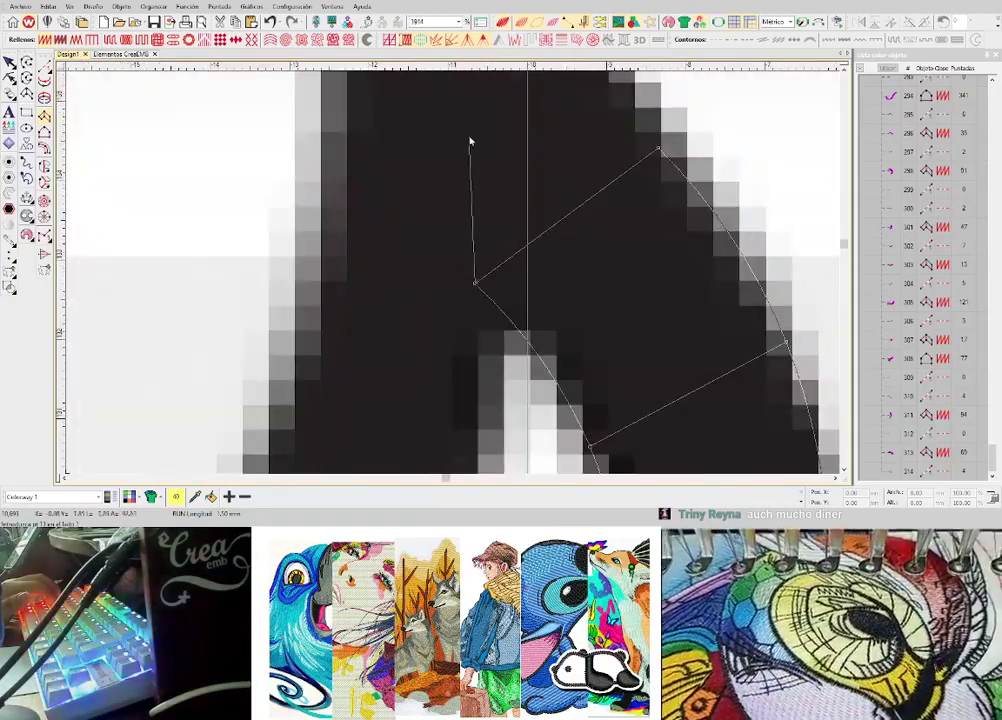
scroll(456, 277, down, 2)
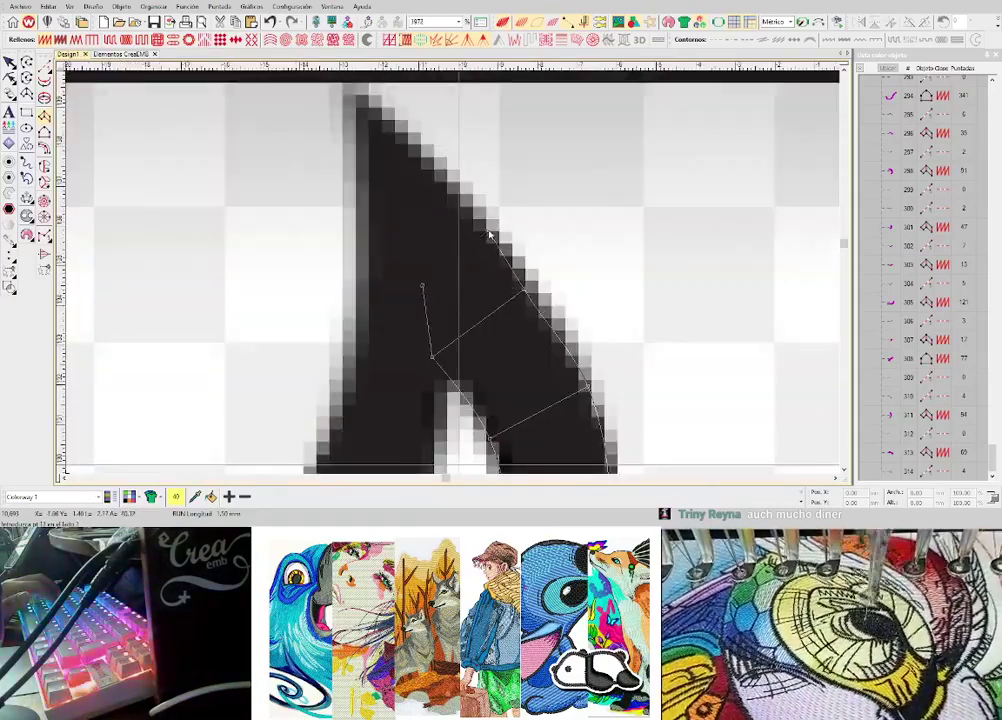
click(490, 236)
click(396, 180)
scroll(450, 270, down, 2)
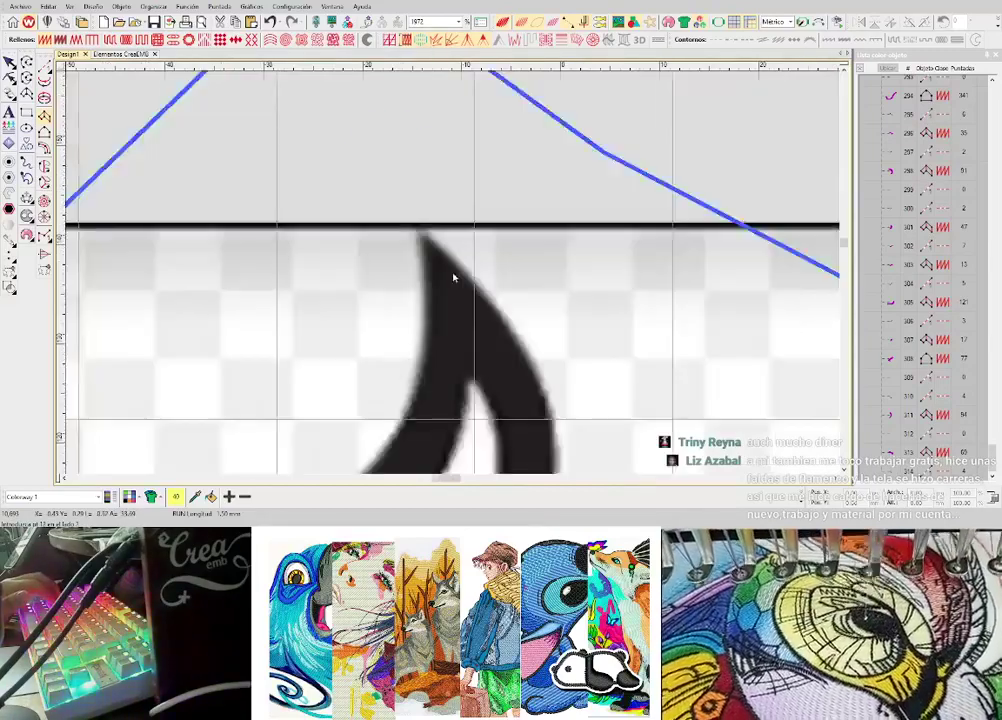
key(Return)
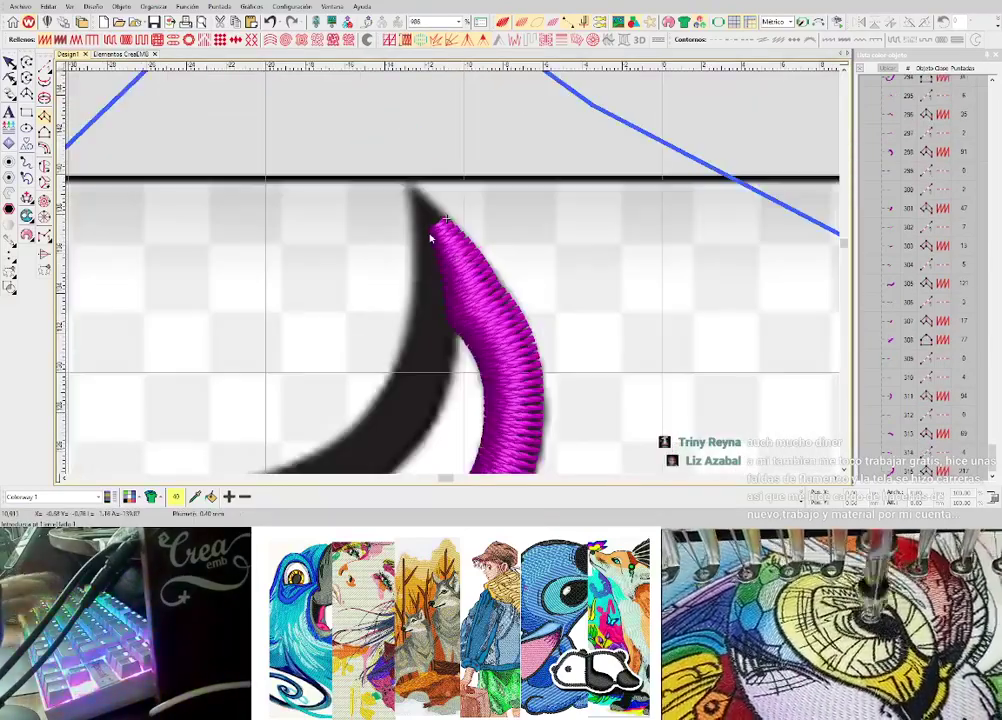
- Digitize a short running stitch from the satin column's end into the black area just below the horn's tip
key(space)
click(426, 213)
key(Return)
- Digitize a satin column from the horn's tip down its left-hand black outline, overlapping the finished column and following the inward curve
key(space)
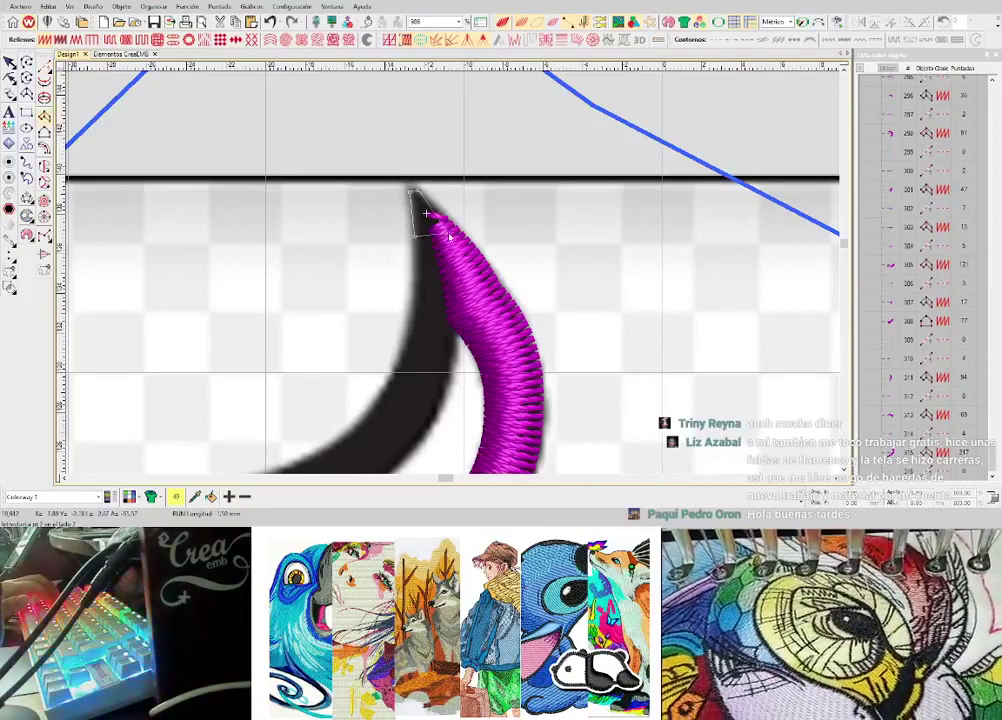
click(449, 235)
click(415, 318)
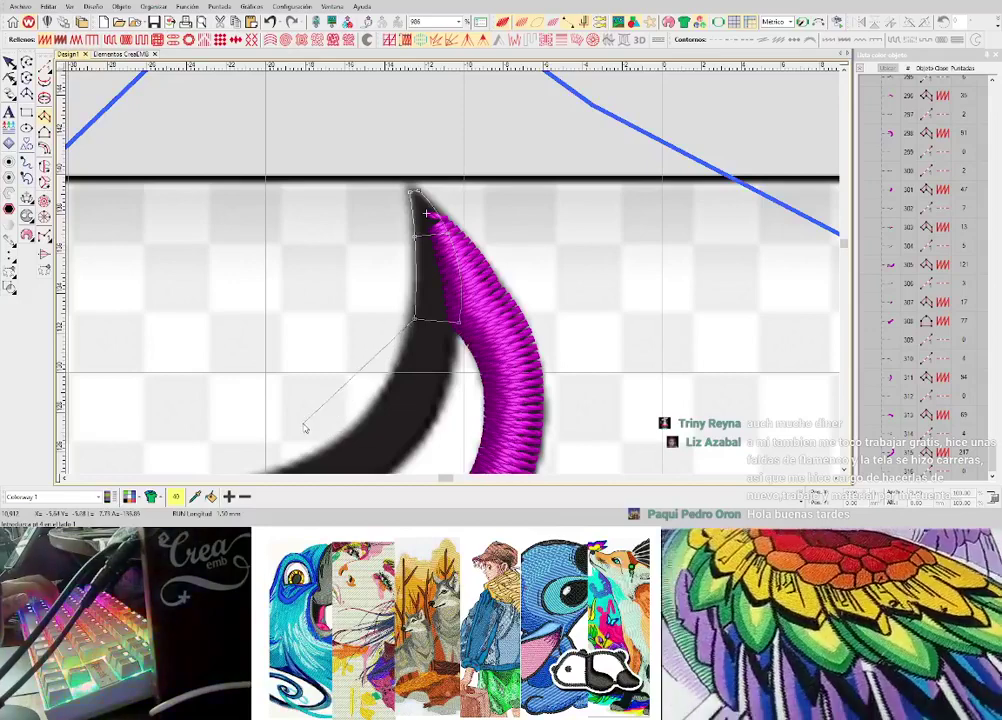
right_click(361, 425)
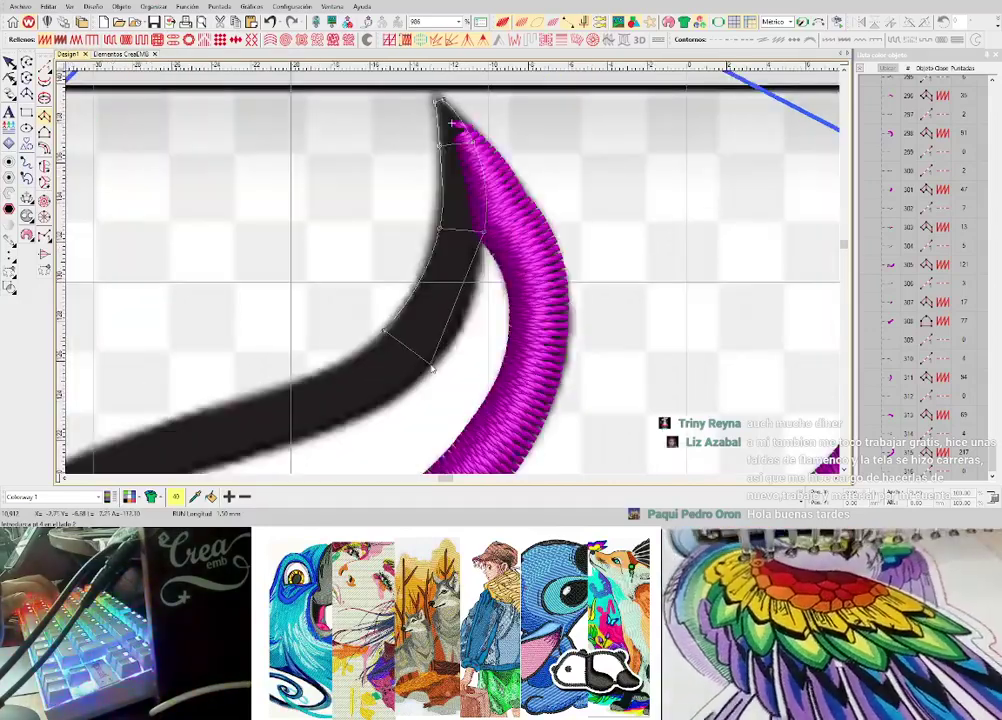
- Continue the Column A point pairs along the long black outline, from its upper curve down past the junction with the blue strap
right_click(431, 365)
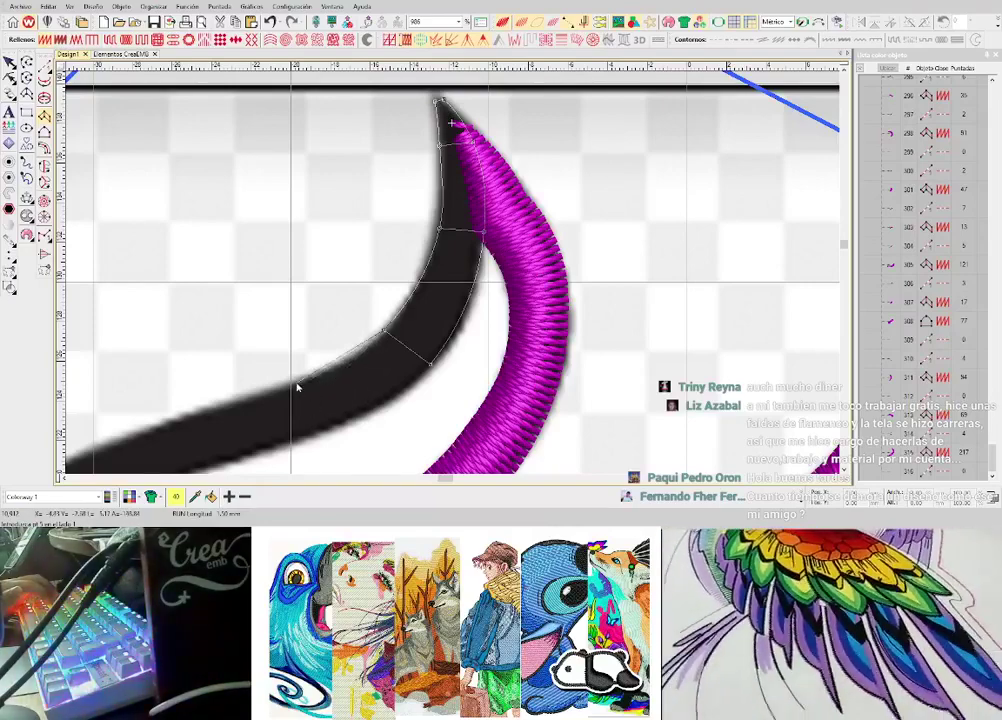
right_click(293, 383)
right_click(326, 430)
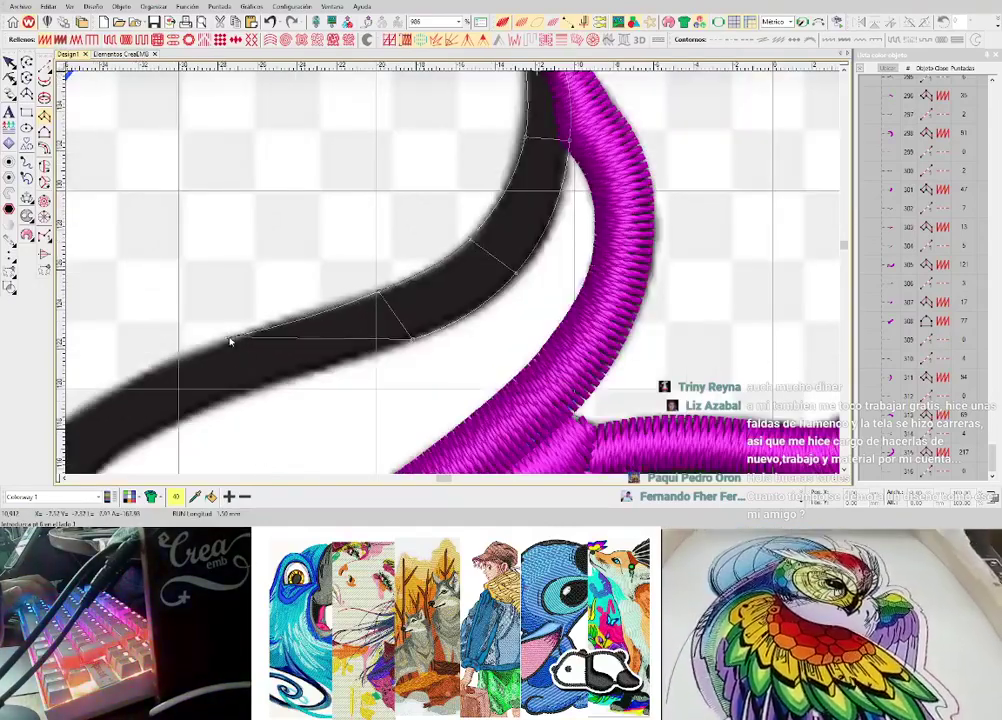
right_click(232, 338)
right_click(266, 386)
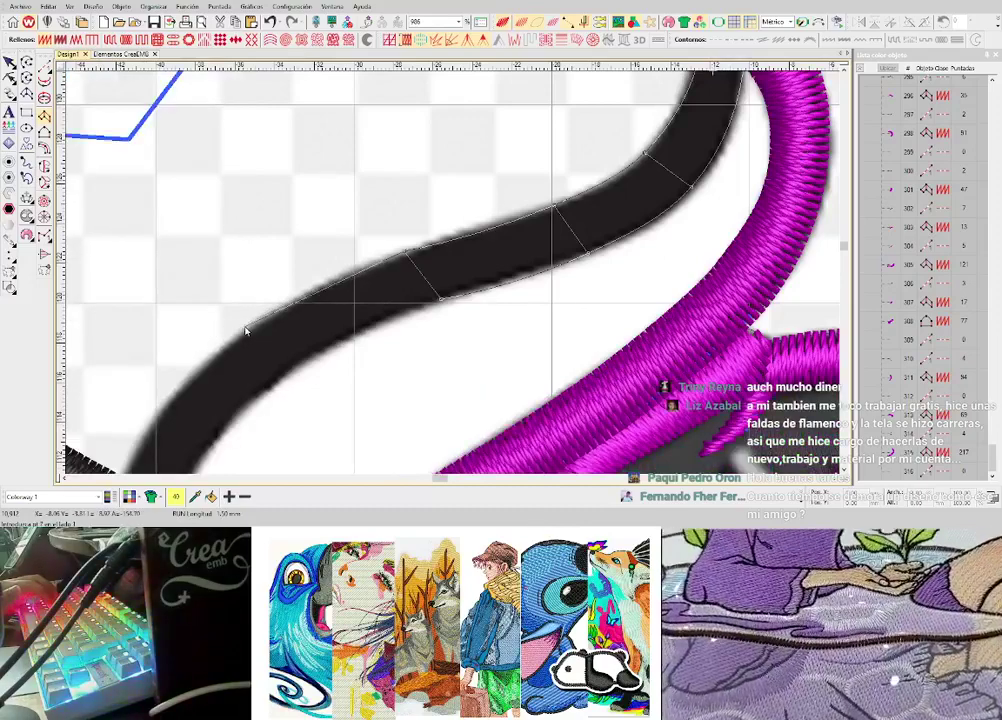
right_click(246, 329)
right_click(295, 361)
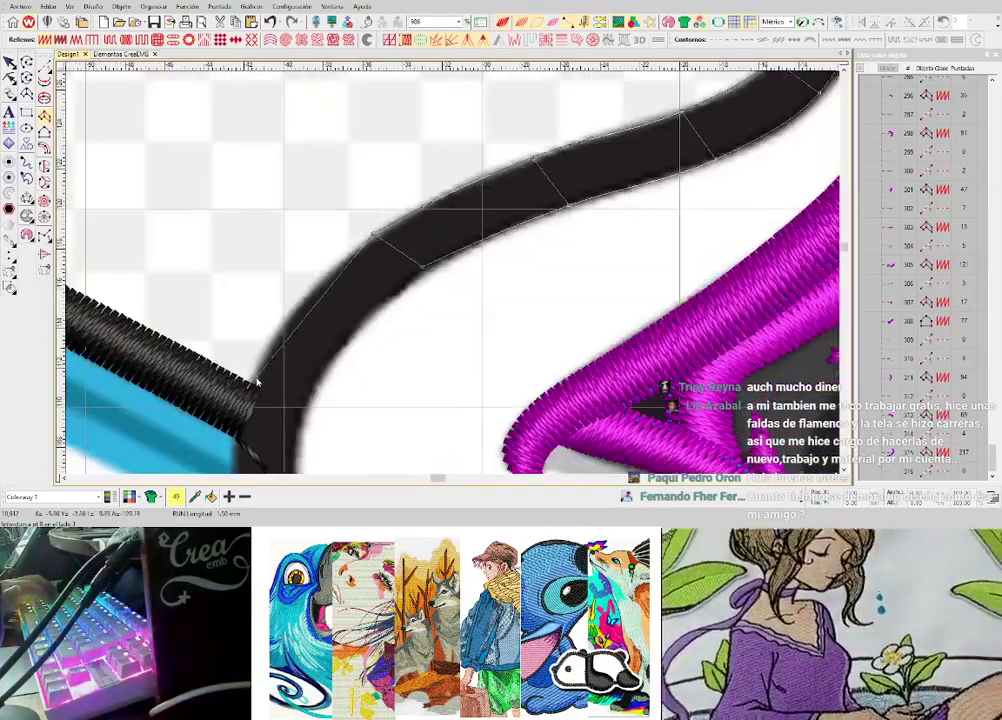
scroll(290, 390, up, 1)
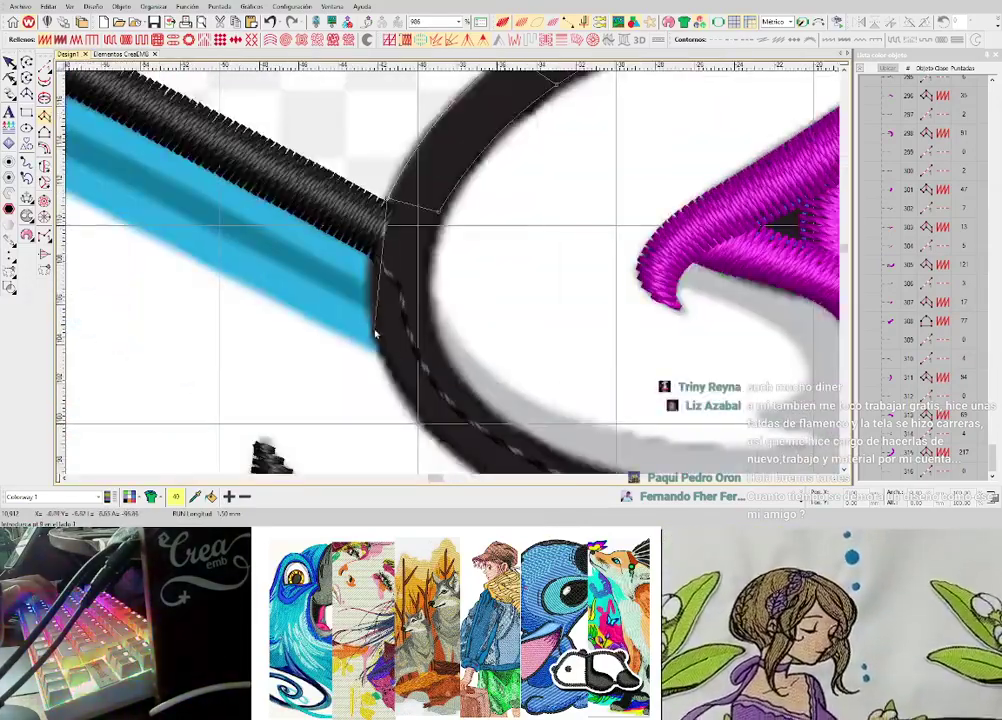
scroll(460, 375, down, 1)
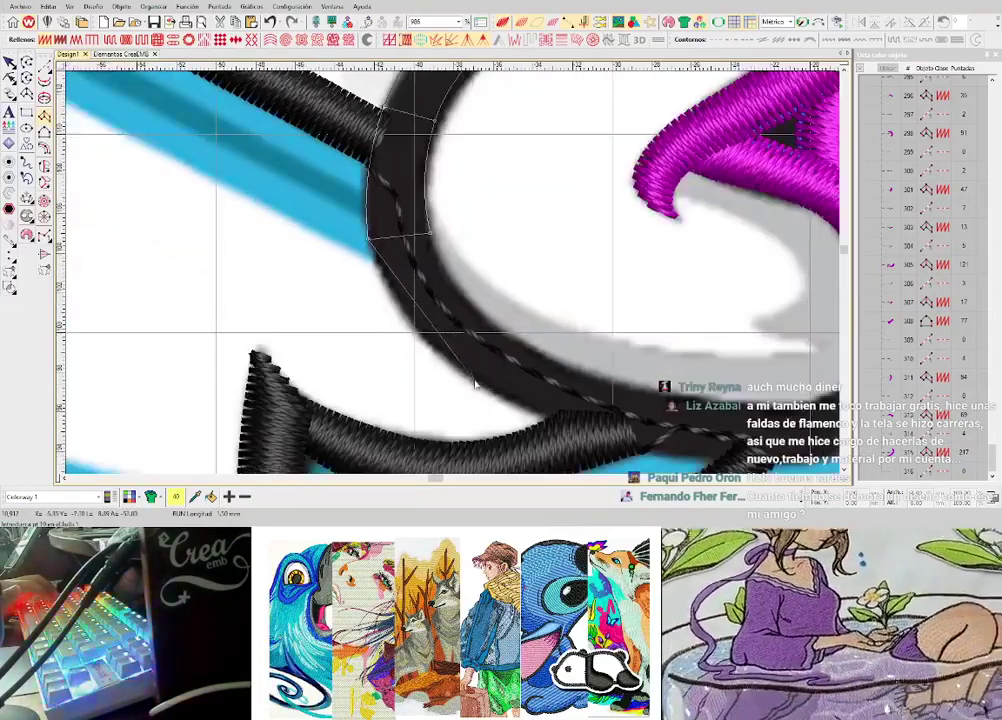
- Carry the Column A point pairs around the outline's lower loop to the existing magenta satin and generate the column
right_click(474, 381)
right_click(509, 331)
right_click(641, 450)
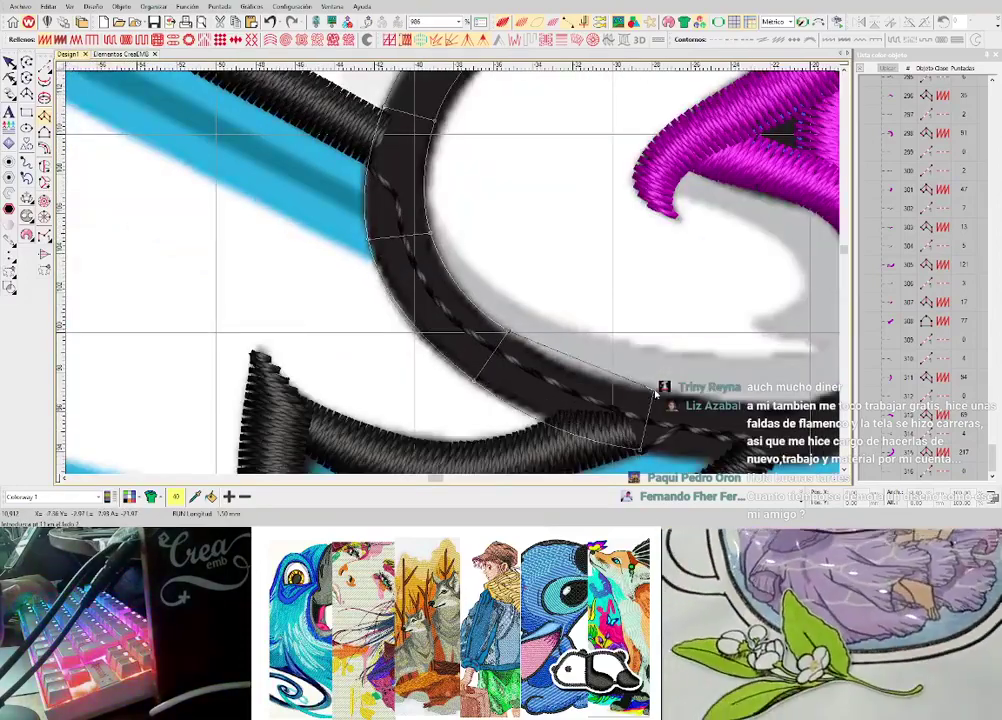
right_click(655, 391)
right_click(635, 387)
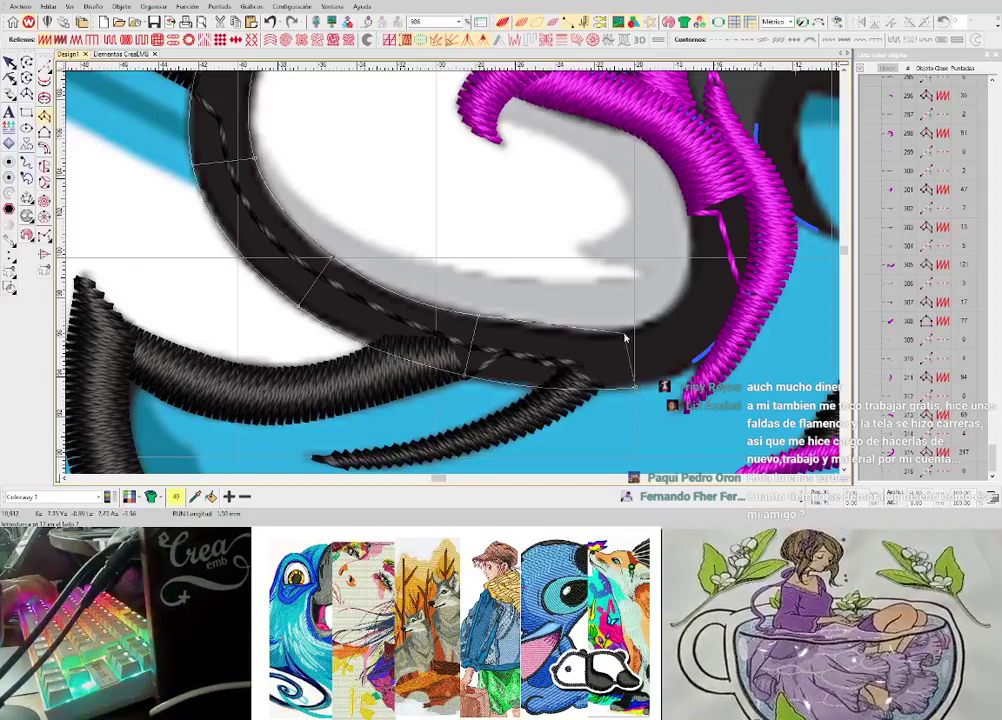
right_click(622, 332)
right_click(722, 340)
right_click(674, 309)
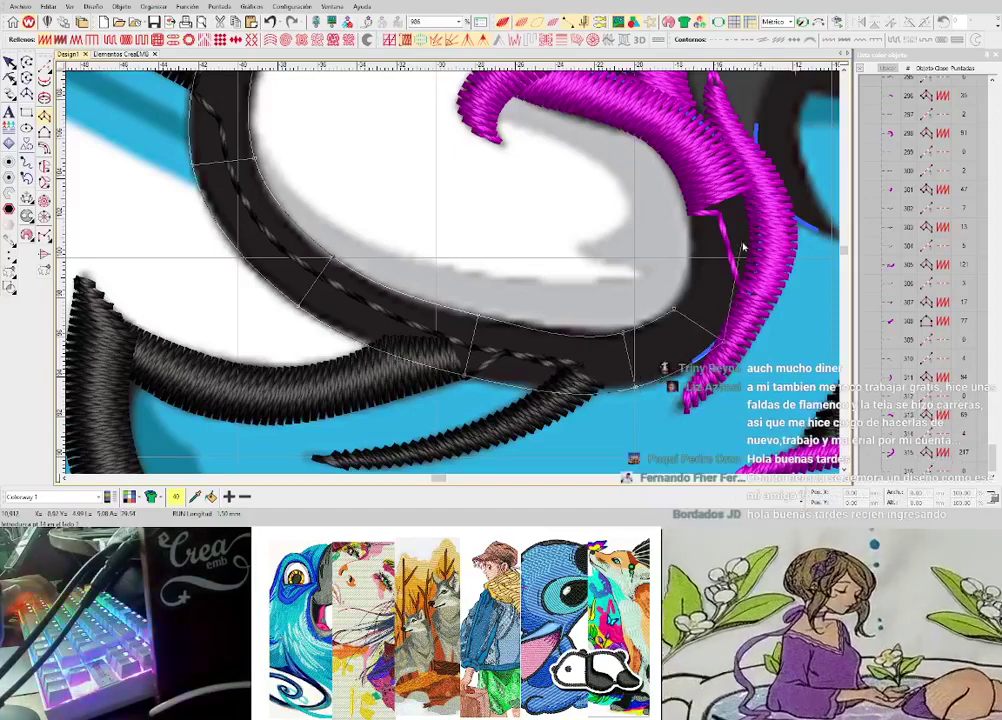
right_click(762, 252)
right_click(693, 260)
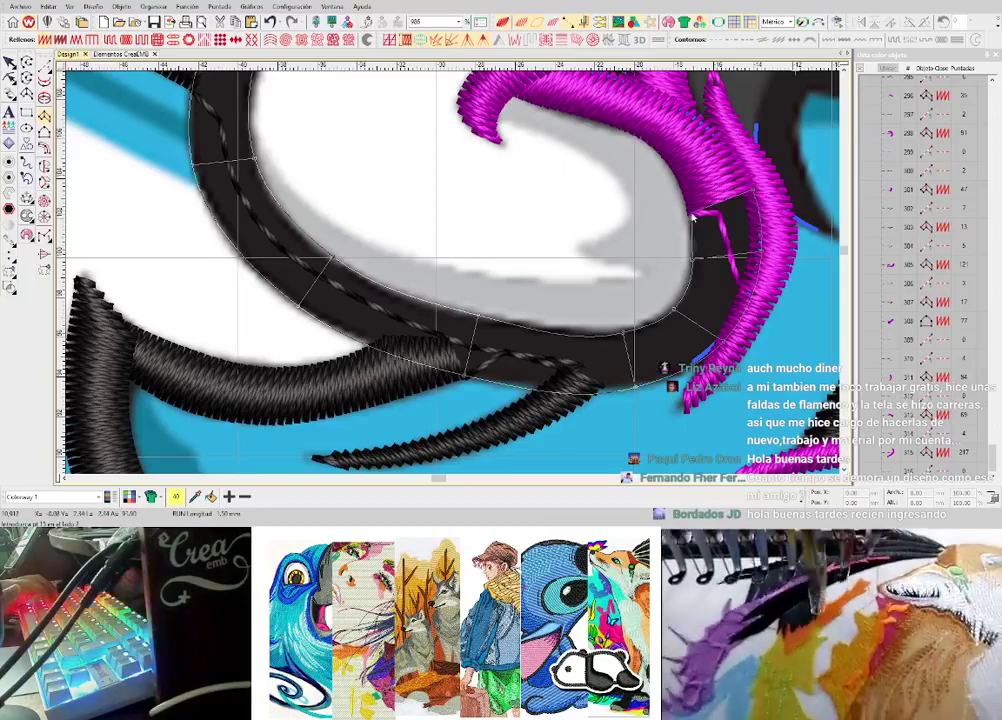
key(Return)
scroll(452, 274, down, 4)
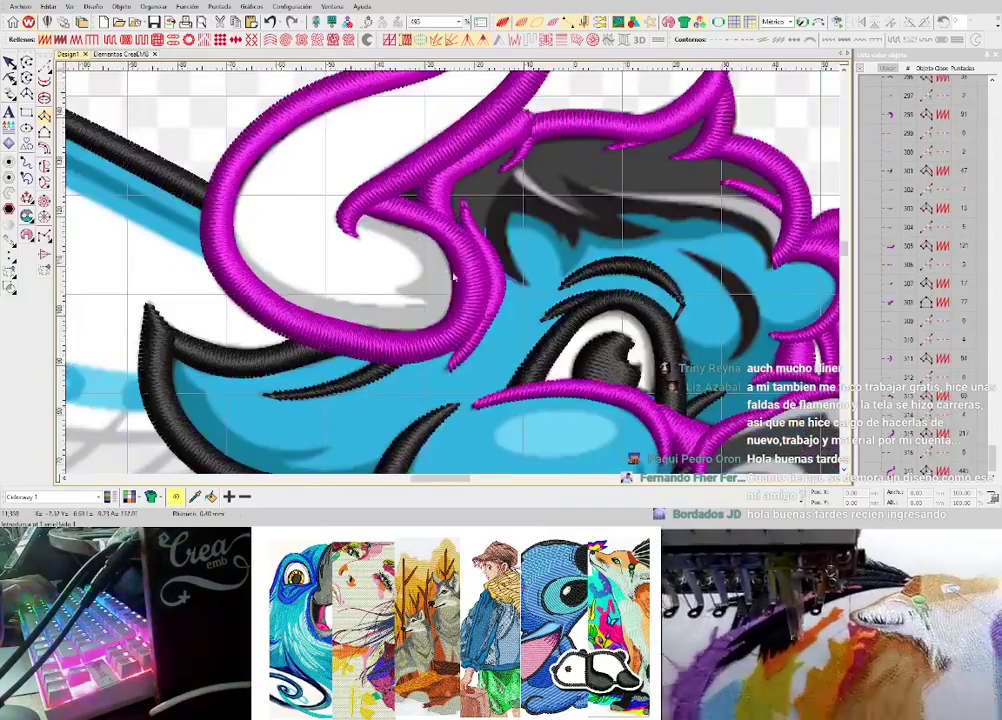
- Place connecting manual stitches from the inner edge of the new satin loop across to the dark hair strand beside it
scroll(470, 228, up, 4)
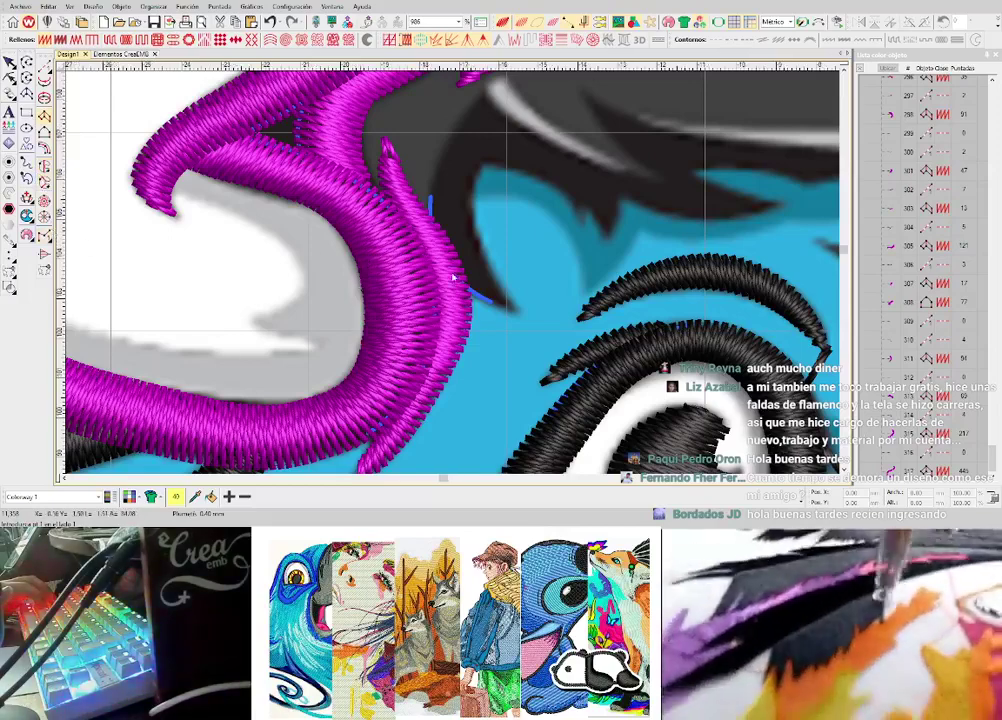
scroll(456, 328, up, 1)
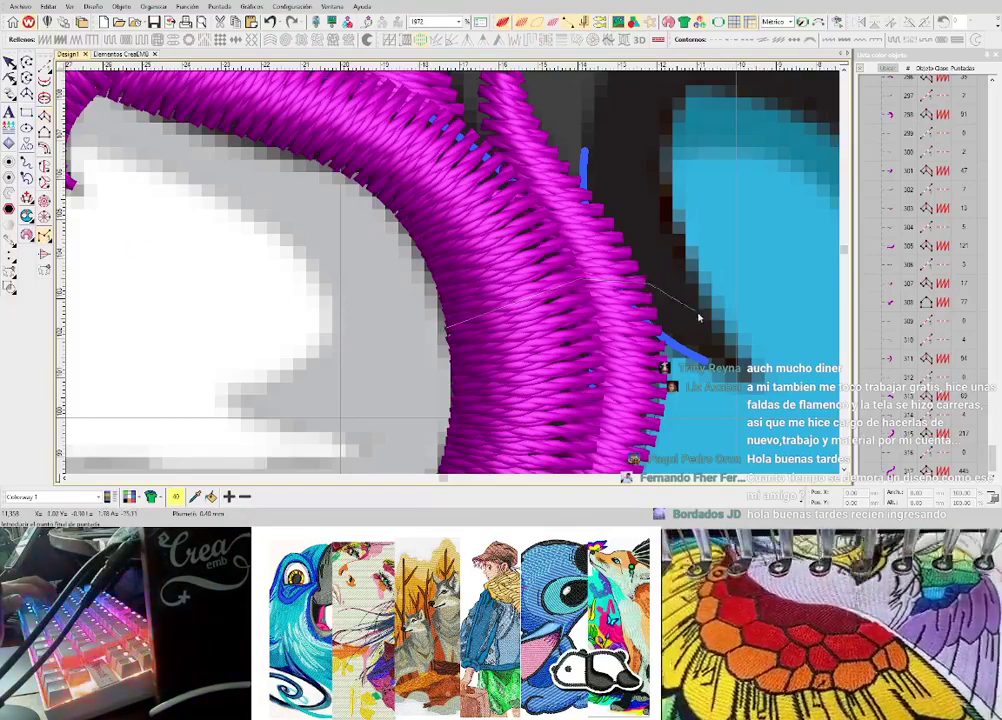
scroll(700, 329, down, 3)
scroll(453, 277, up, 2)
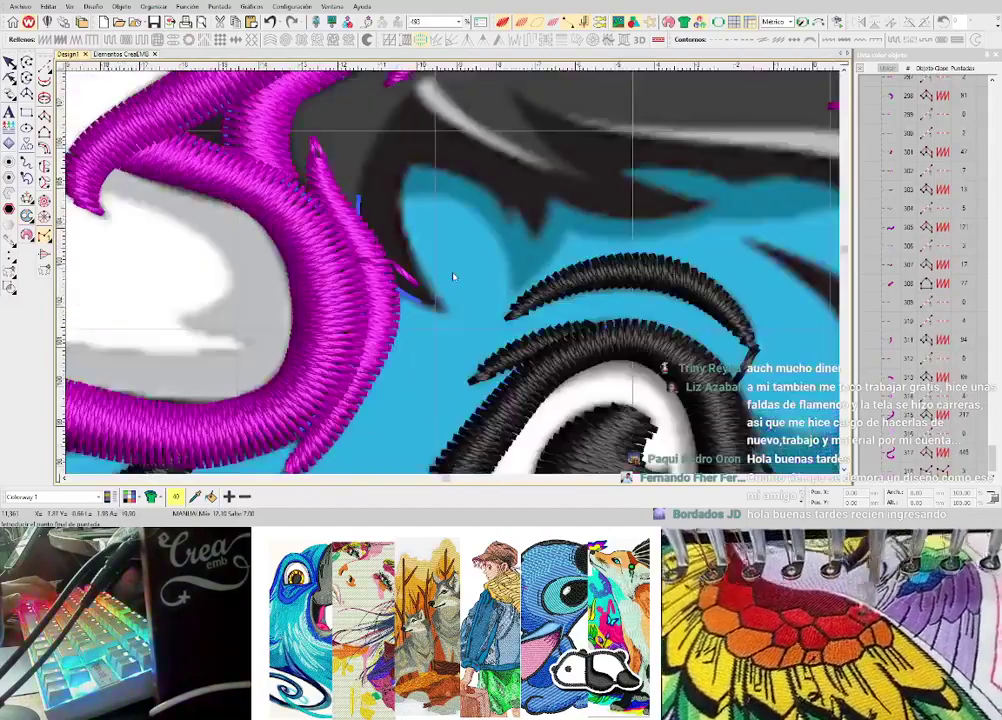
- Try to digitize the dark strand and the adjoining hair edge as one continuous Column A satin, from lower tip over the peak
scroll(453, 277, up, 2)
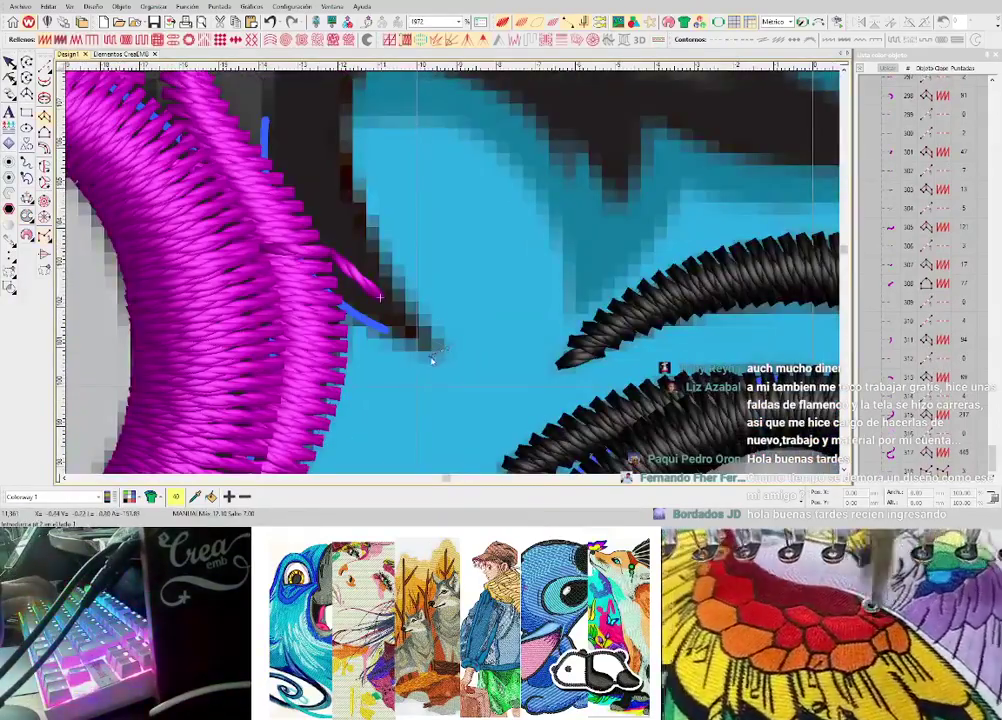
click(380, 254)
click(325, 280)
drag(325, 280, 461, 459)
click(480, 303)
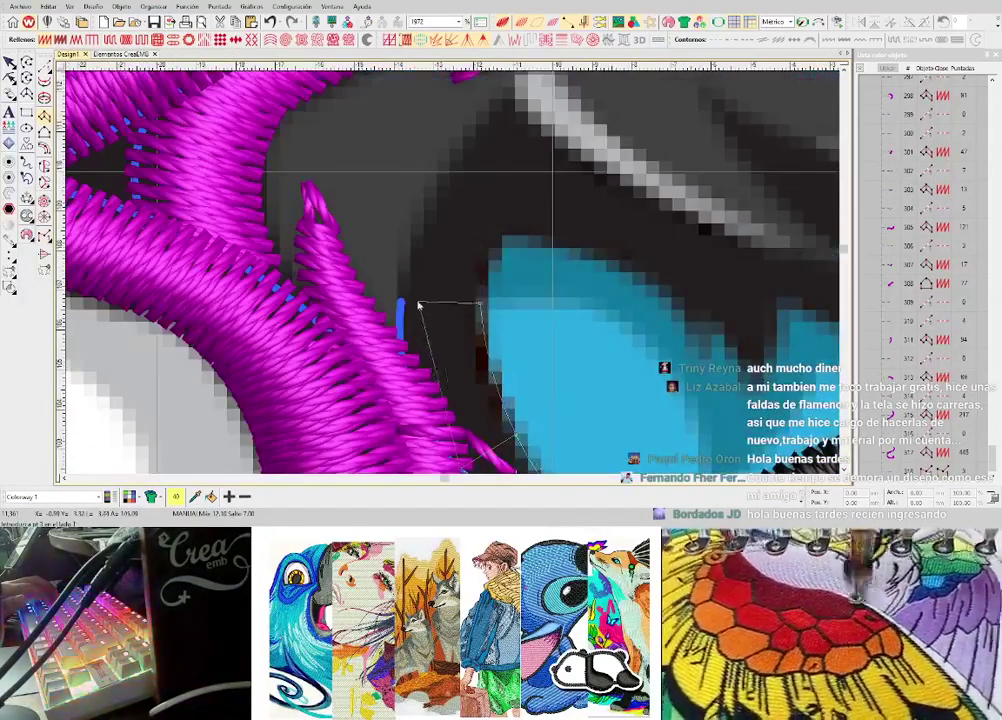
click(404, 303)
click(510, 215)
drag(510, 215, 488, 307)
click(475, 184)
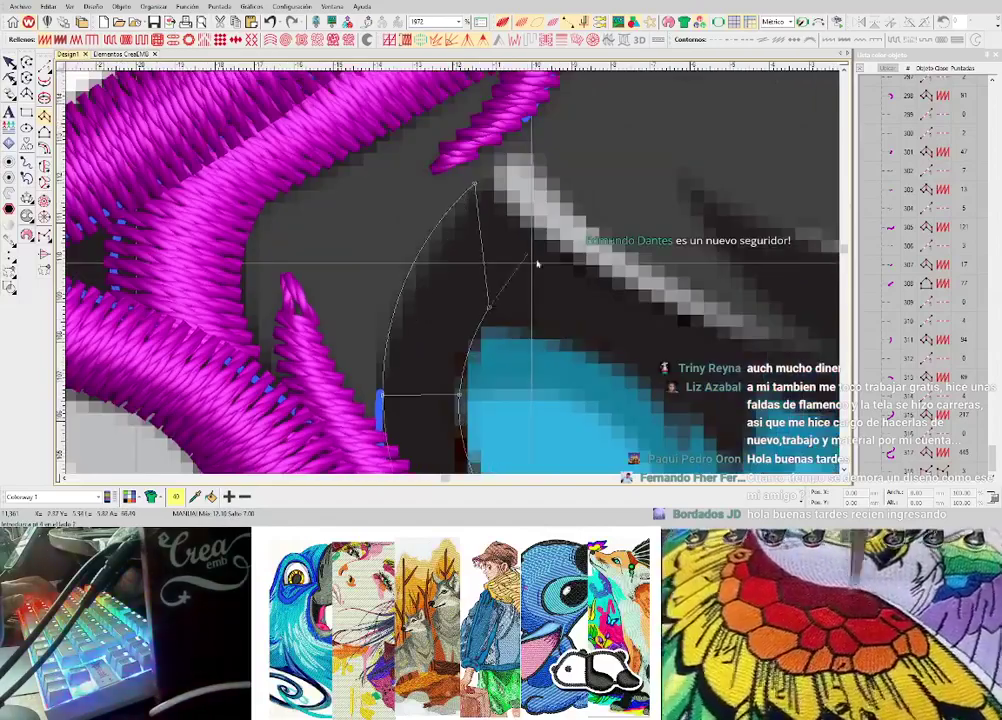
scroll(455, 278, down, 2)
scroll(453, 274, up, 1)
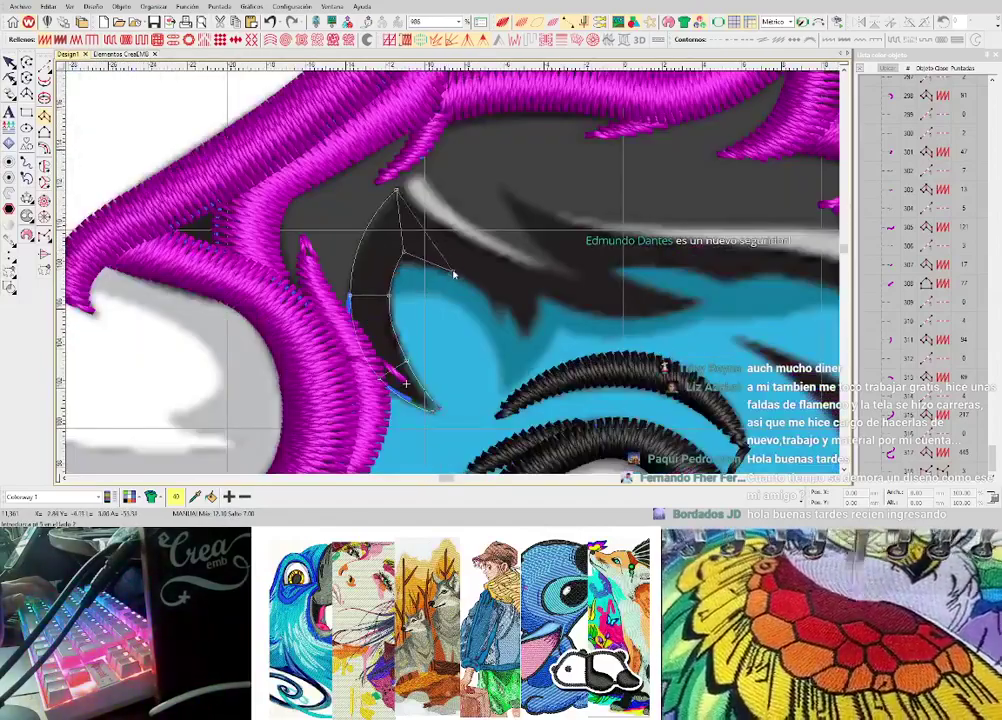
click(461, 240)
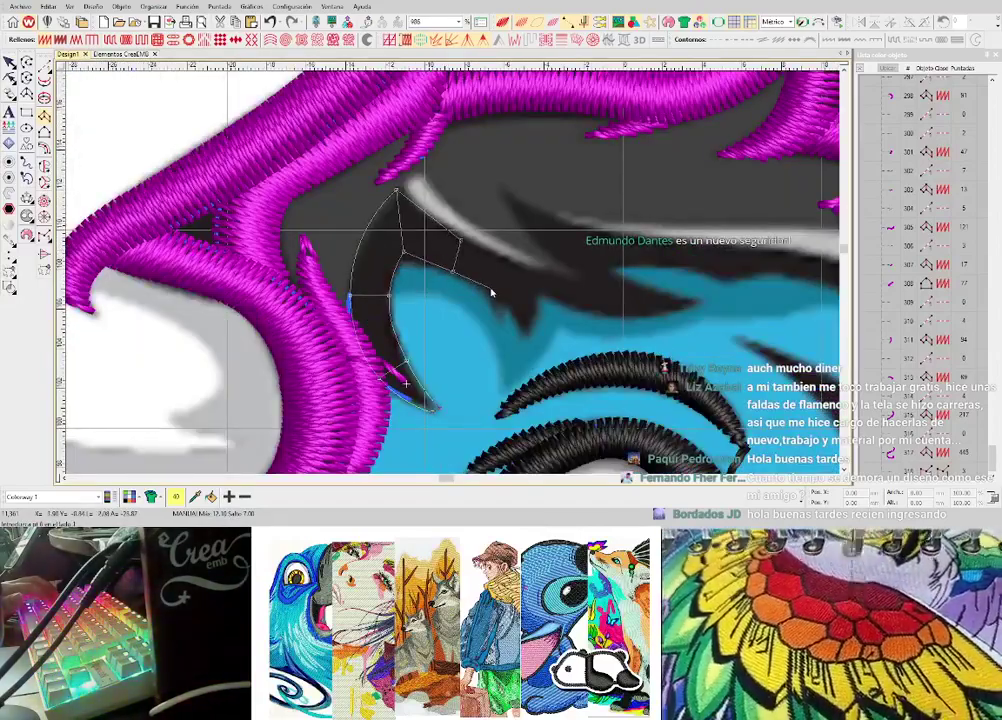
click(503, 268)
key(Return)
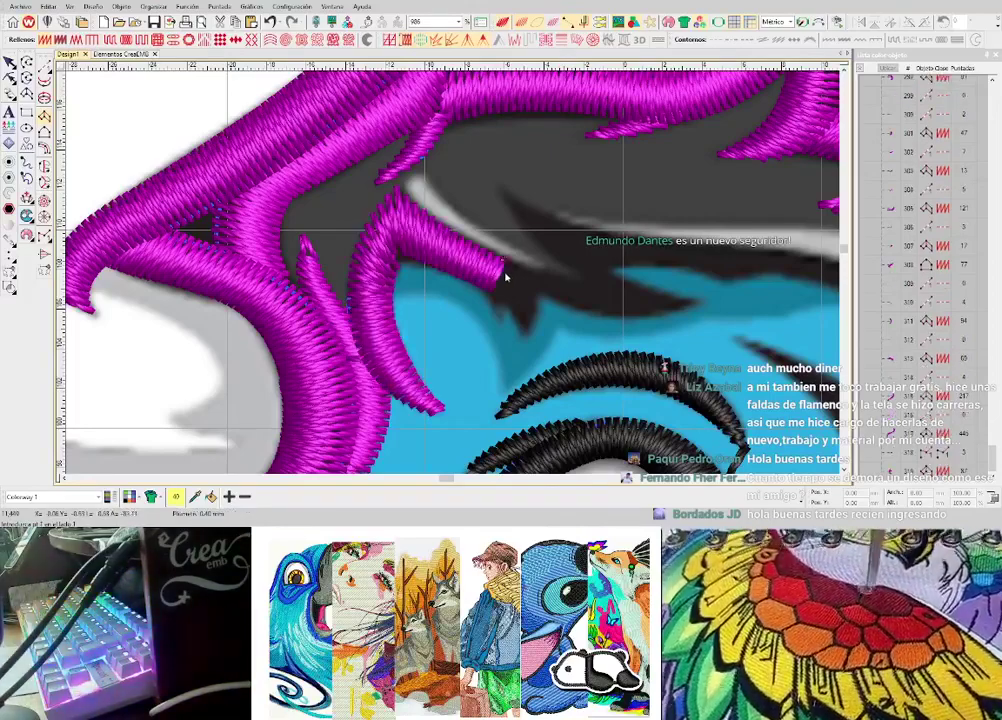
- Add a short running stitch from the end of the manual stitches to the lower tip of the dark strand
scroll(457, 277, up, 1)
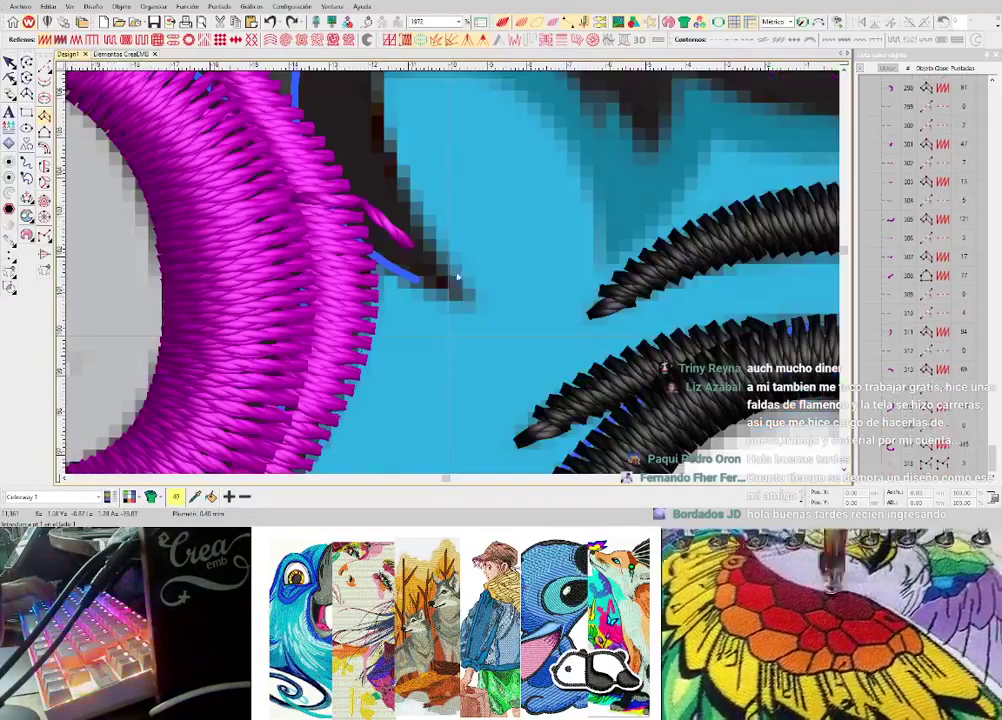
key(space)
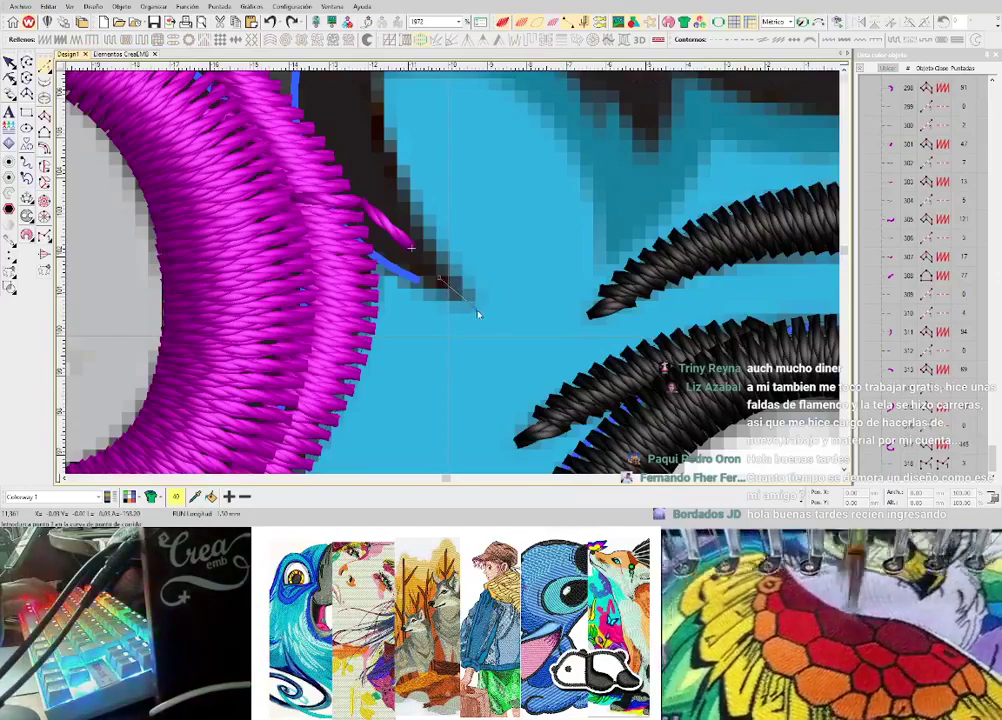
key(Return)
- Digitize the dark strand as a Column A satin from its lower tip up to just below its peak
key(space)
click(352, 228)
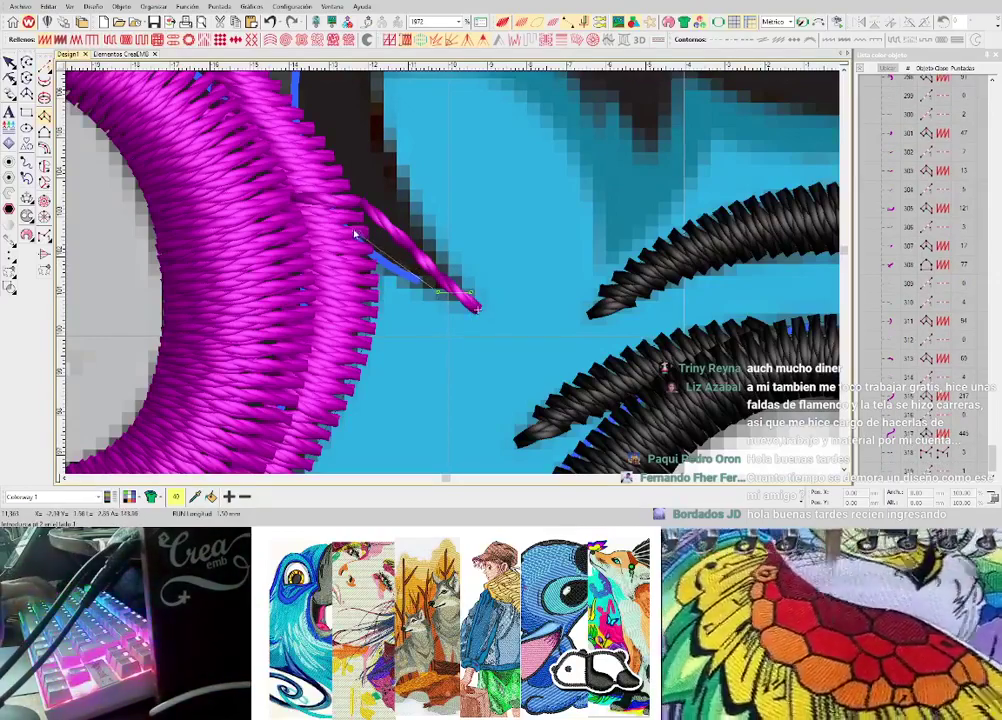
click(411, 207)
right_click(359, 174)
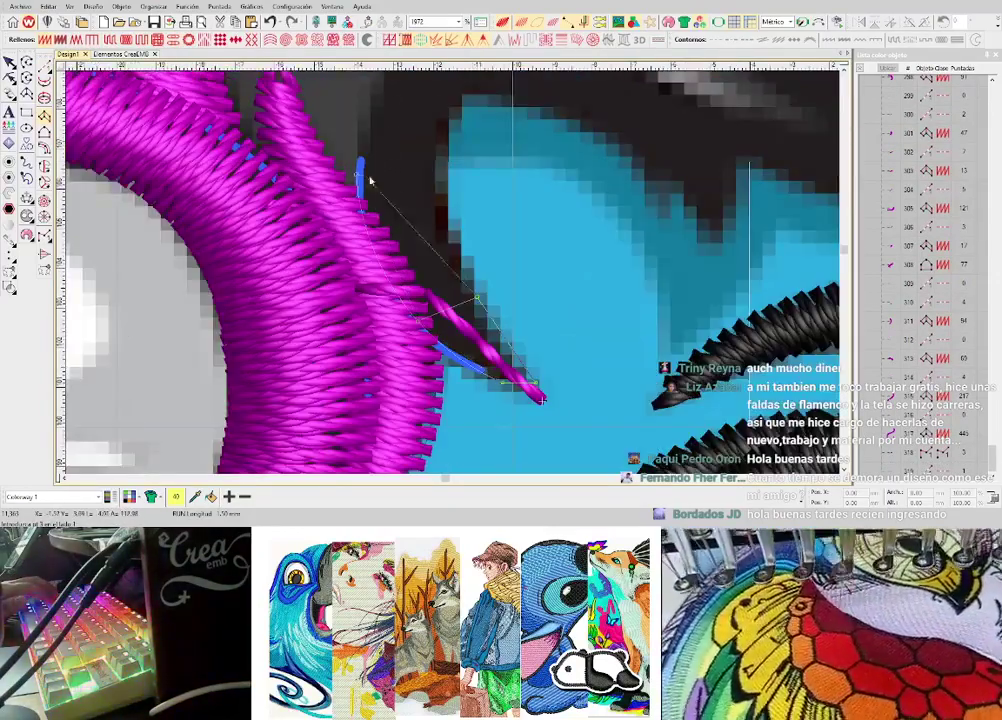
right_click(441, 166)
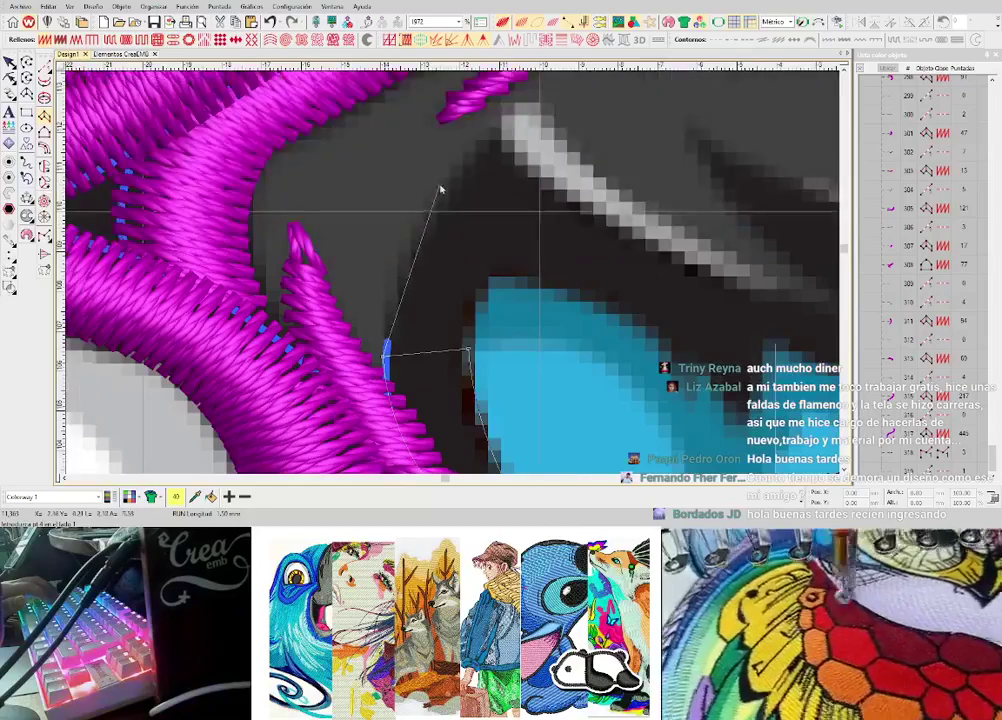
right_click(411, 239)
right_click(494, 256)
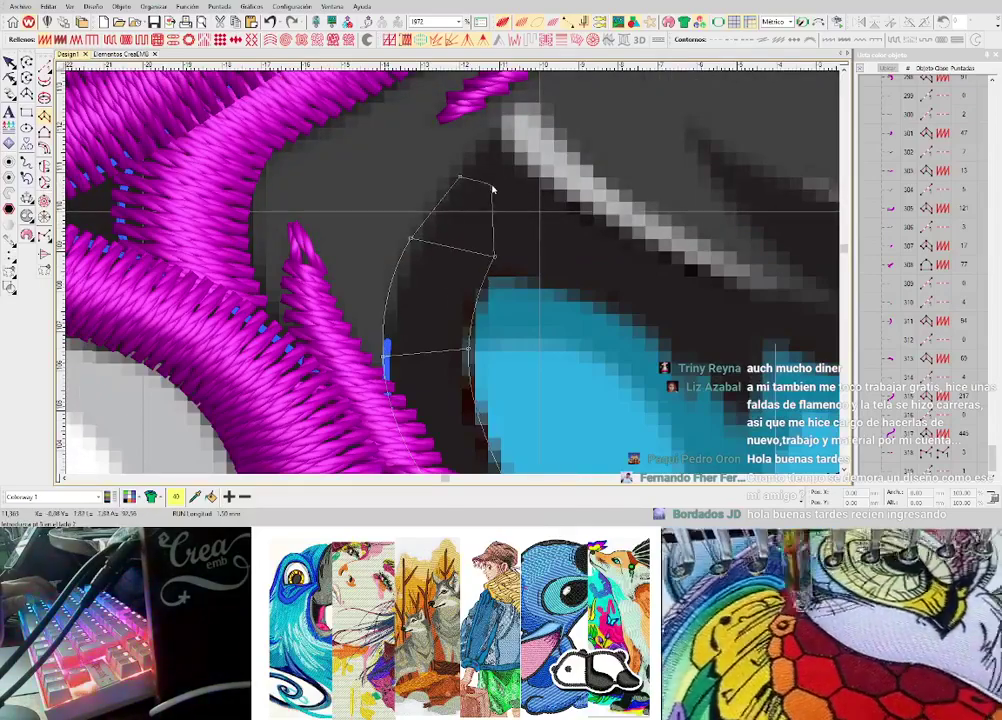
key(Return)
- Digitize a Column A satin from the strand's peak along the dark hair edge, ending in the pointed lock above the eye
scroll(455, 272, down, 10)
scroll(453, 275, up, 2)
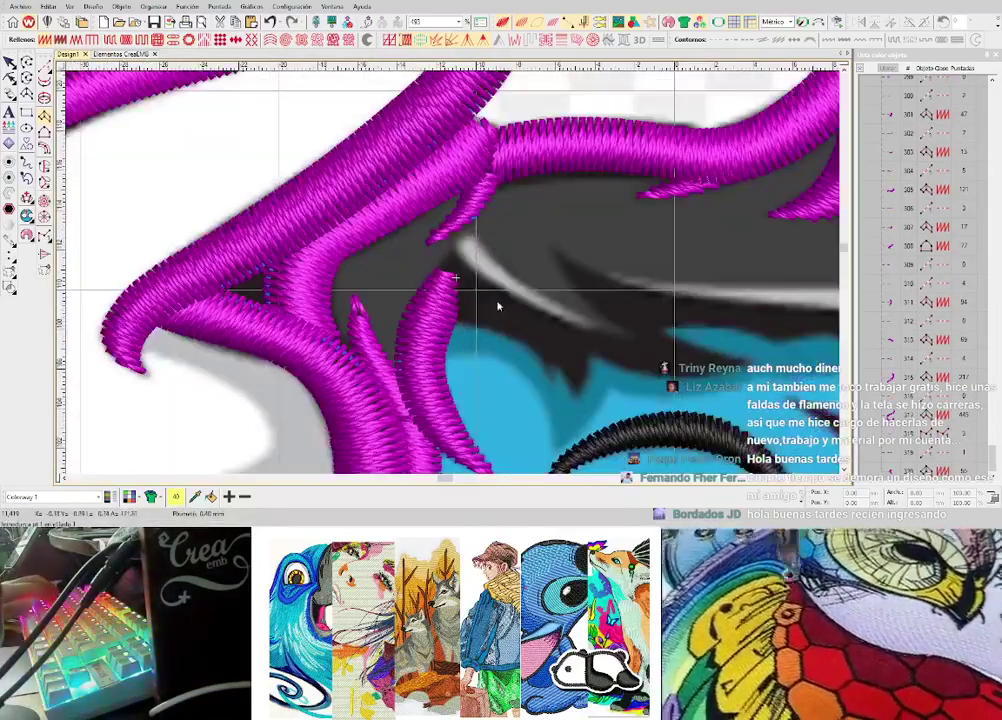
scroll(485, 298, up, 2)
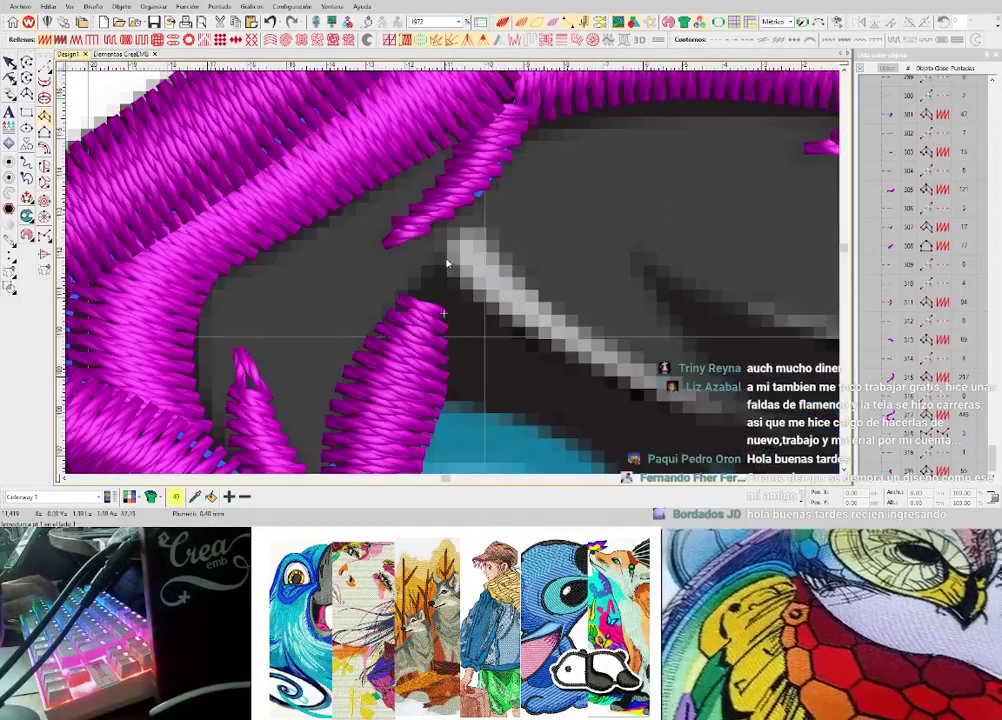
click(403, 293)
click(442, 257)
click(516, 332)
click(457, 388)
middle_click(498, 363)
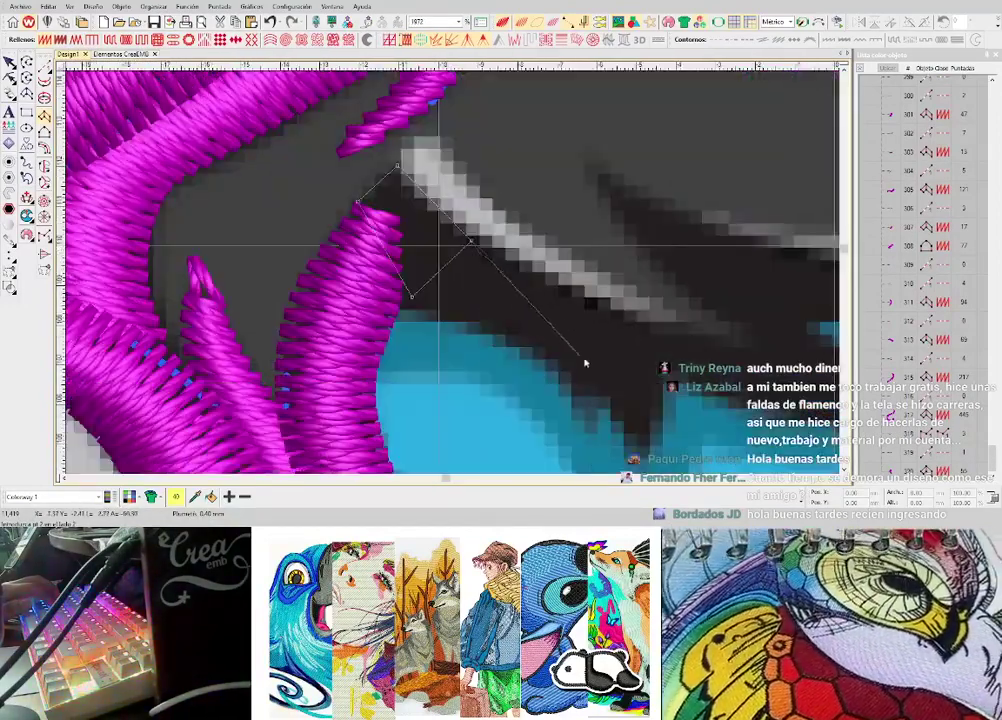
scroll(454, 275, down, 2)
click(454, 278)
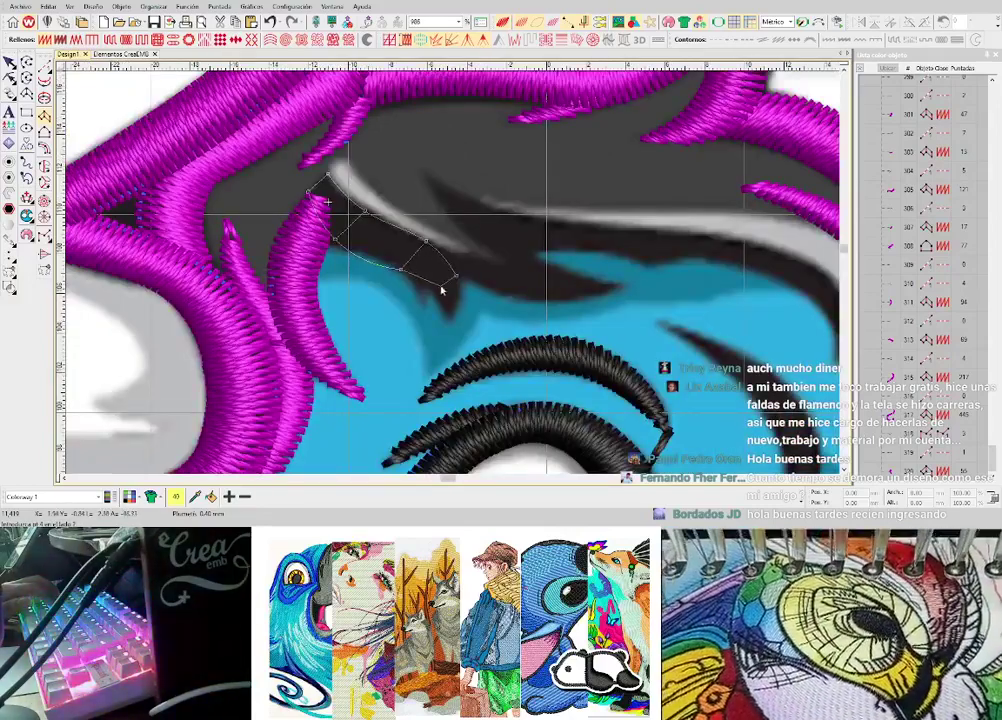
click(447, 321)
key(Return)
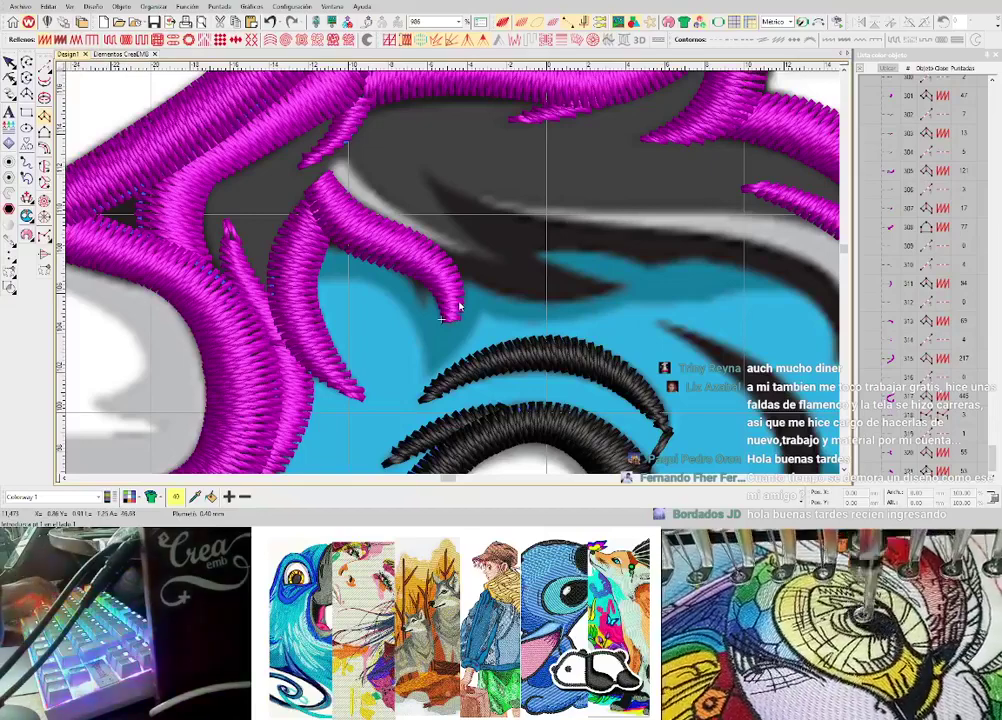
- Reshape the new satin column by moving the inner-edge node near its pointed end slightly downward
key(h)
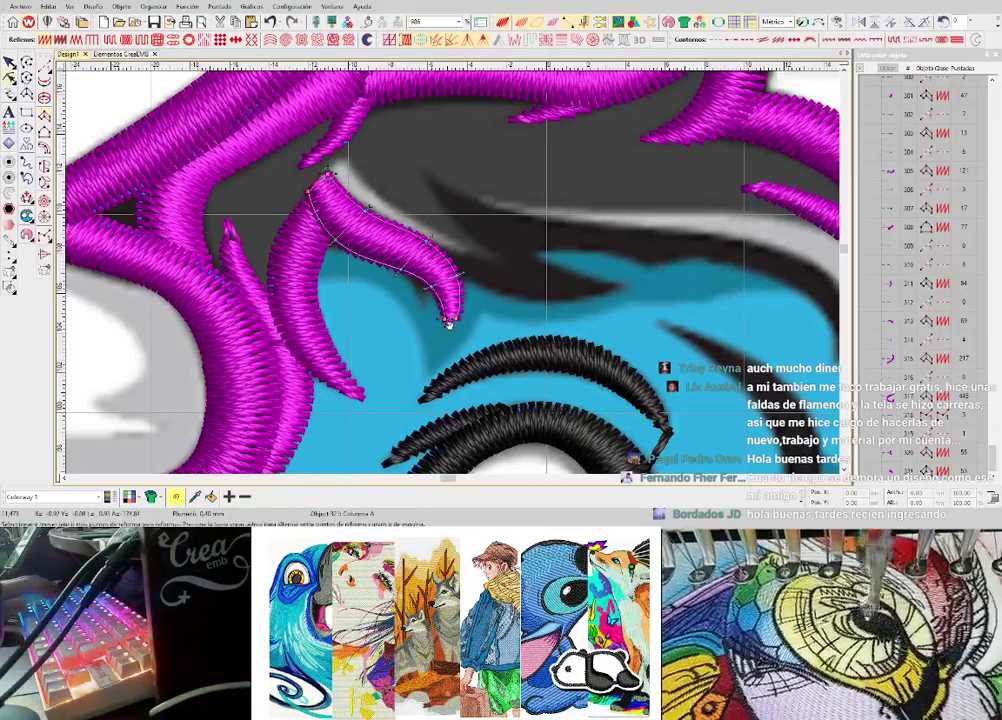
drag(432, 285, 432, 293)
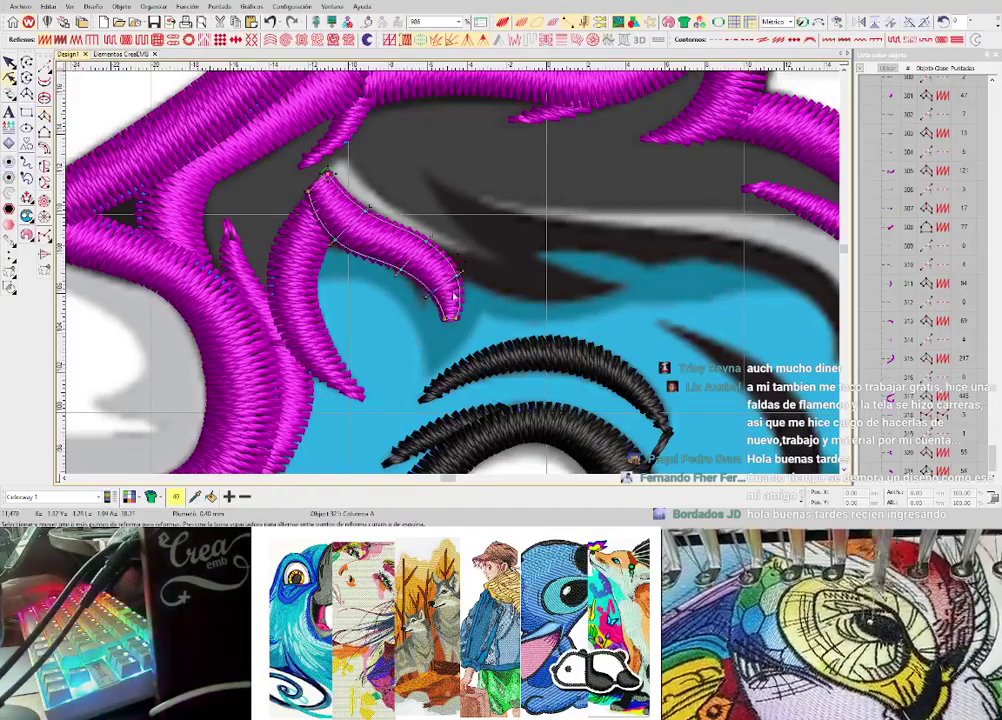
key(Escape)
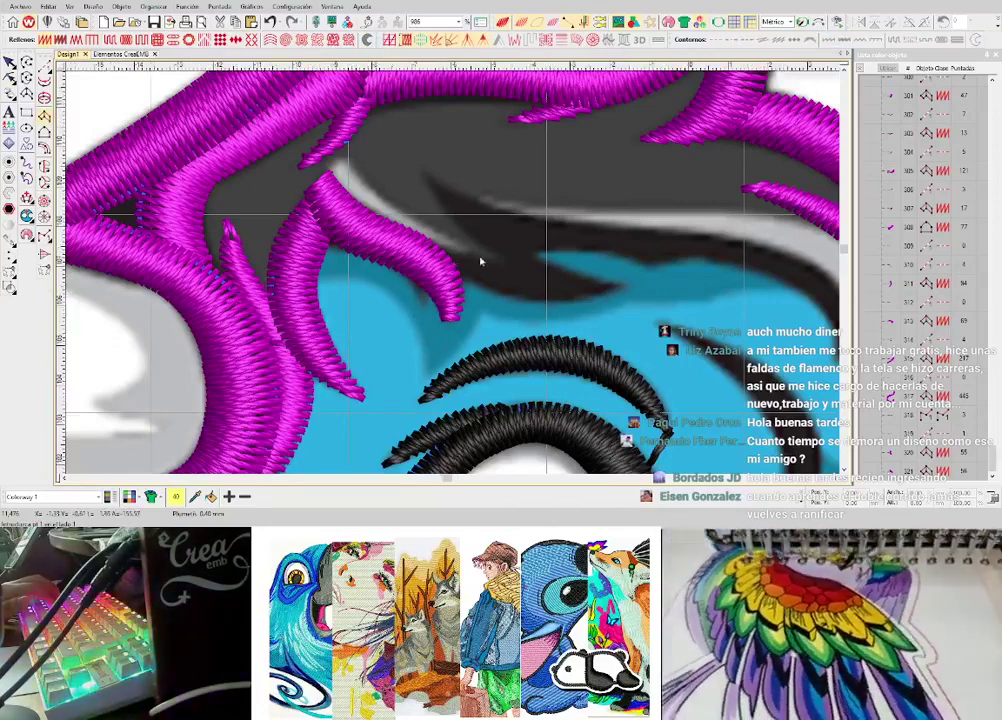
- Digitize a Column A satin from the side of the curved hair lock along the dark strand, stopping short of its pointed tip
scroll(476, 262, up, 1)
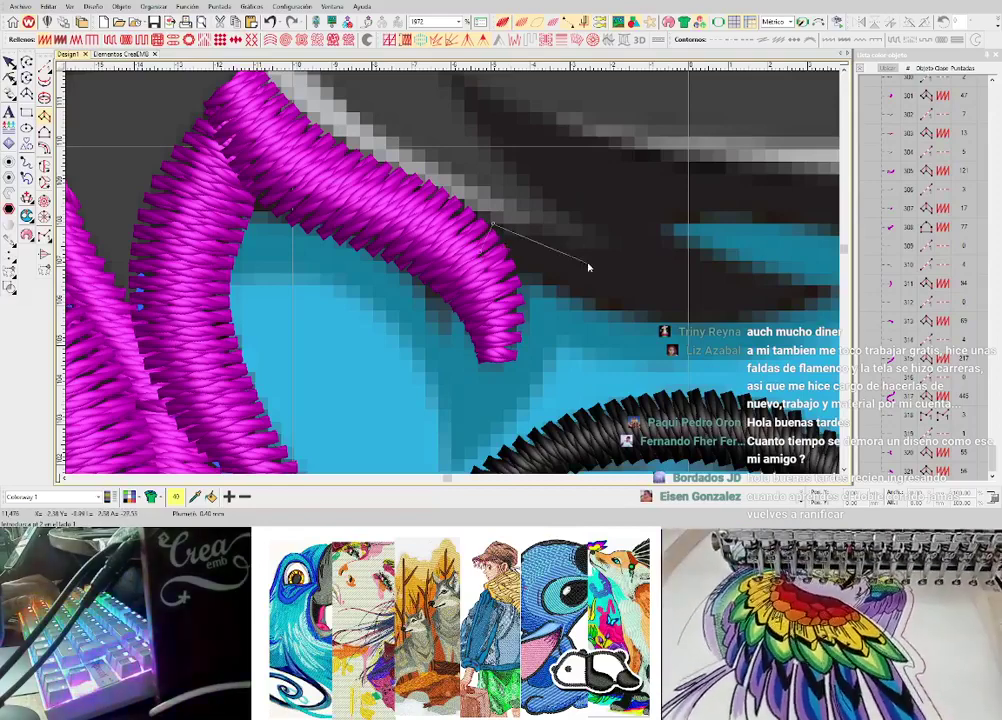
click(590, 255)
click(575, 295)
right_click(711, 272)
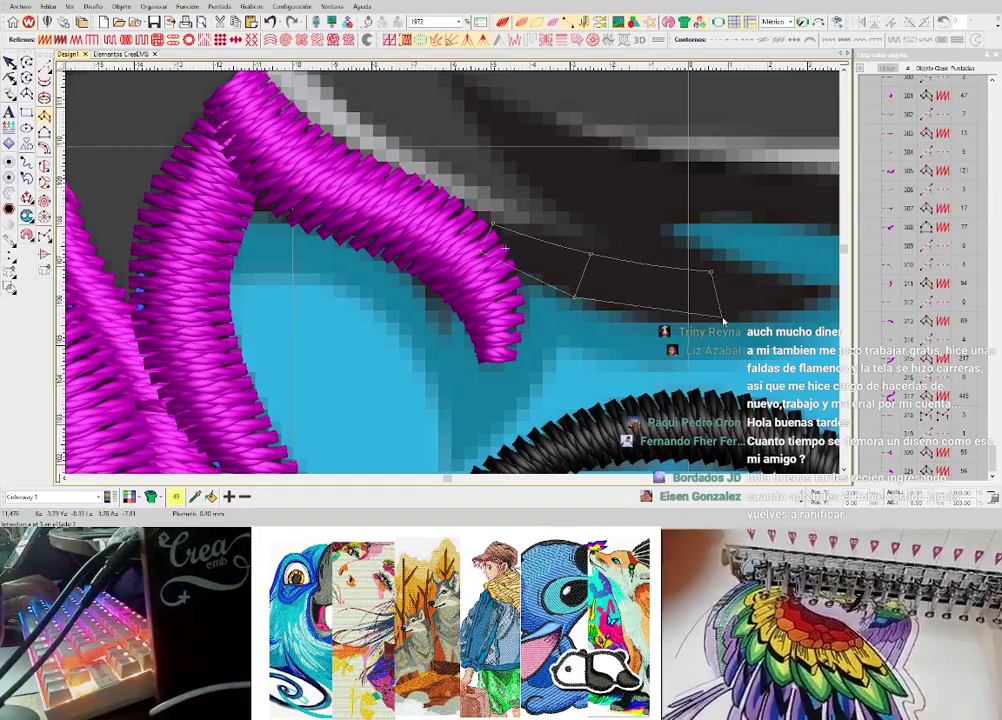
right_click(712, 316)
drag(756, 283, 582, 266)
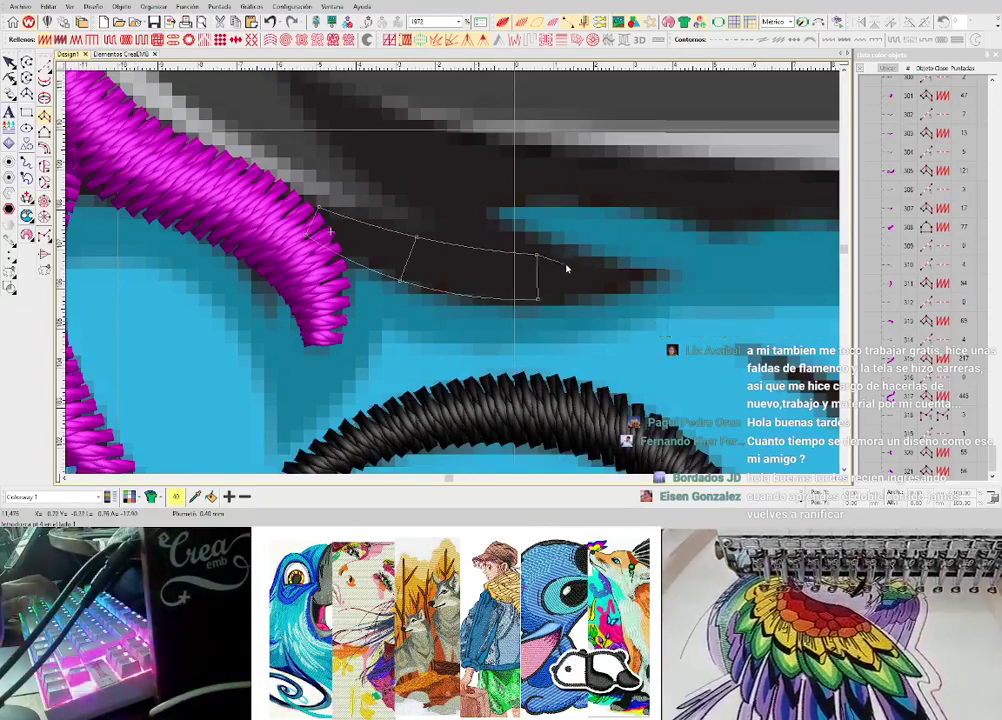
key(Return)
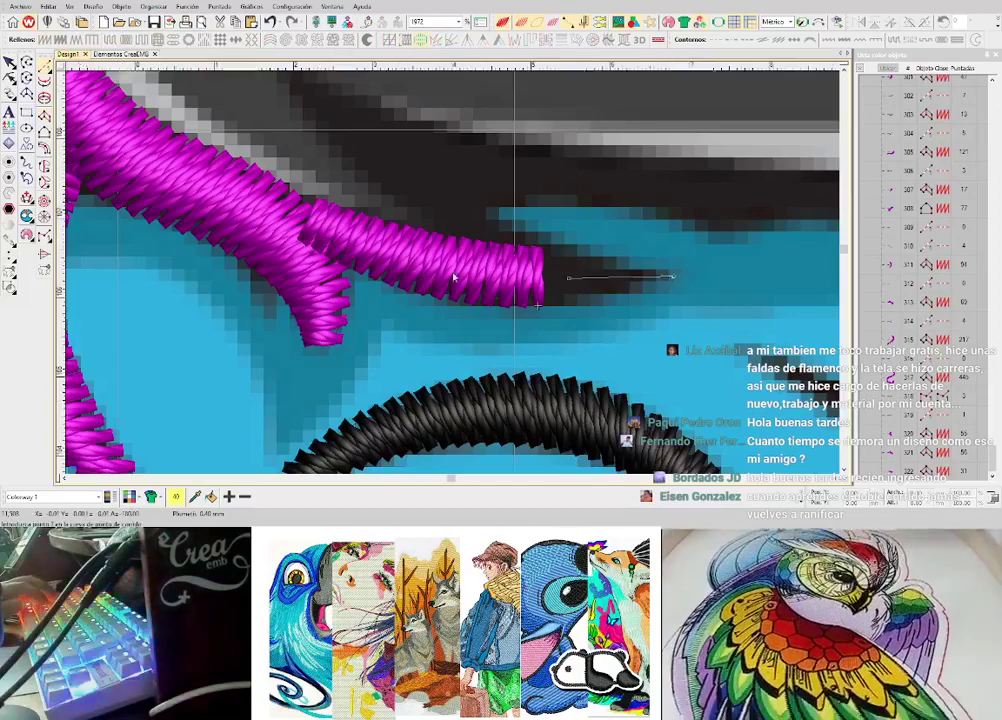
- Run a short stitch to the lock's pointed tip and digitize a Column A satin from there back up into the dark strand
scroll(454, 271, up, 1)
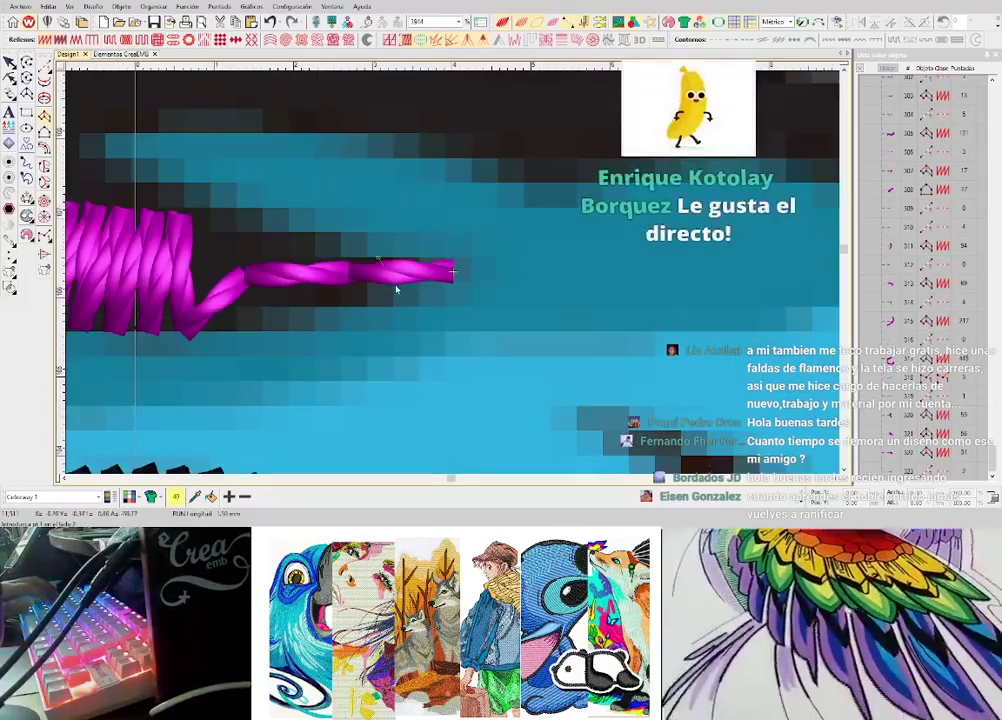
click(372, 298)
scroll(373, 300, down, 1)
scroll(386, 264, up, 1)
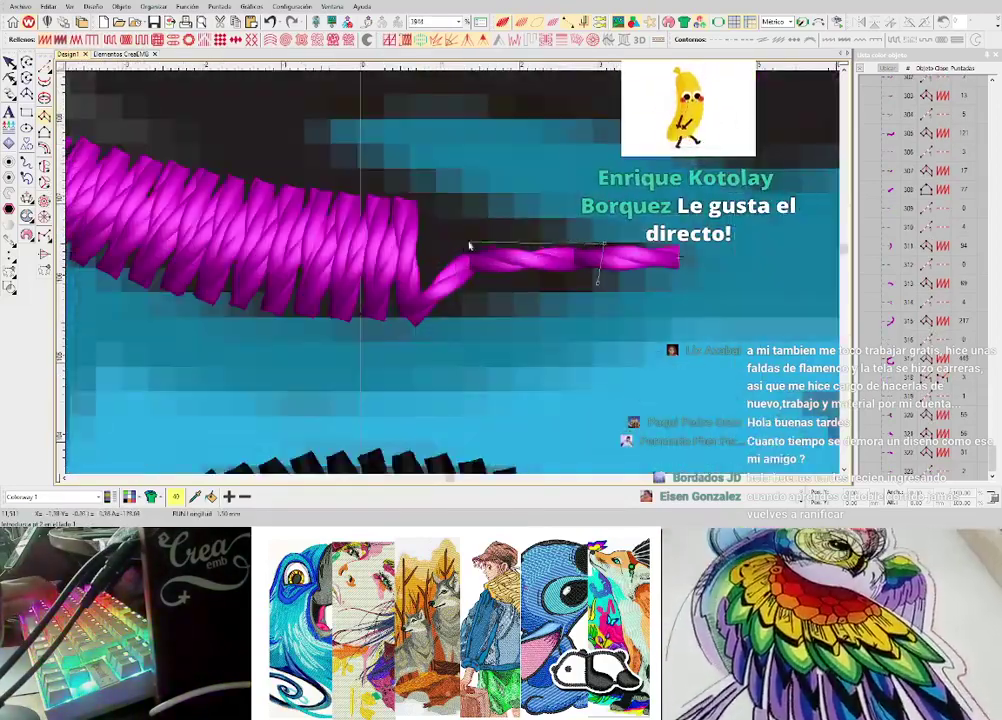
click(445, 308)
scroll(335, 178, up, 1)
scroll(454, 273, down, 1)
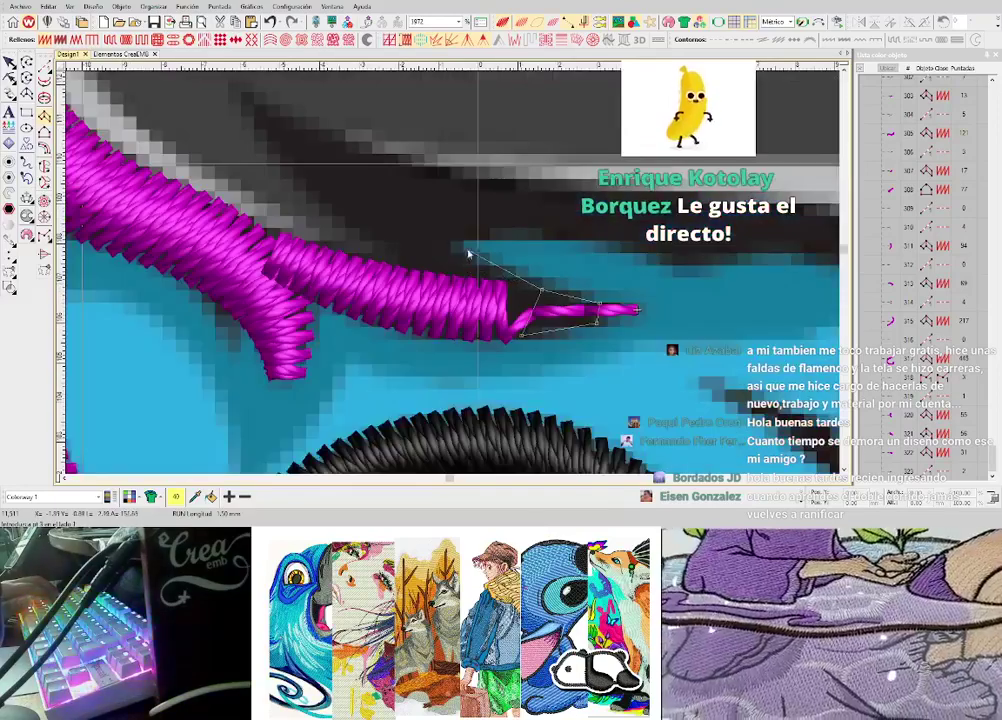
click(461, 247)
click(408, 203)
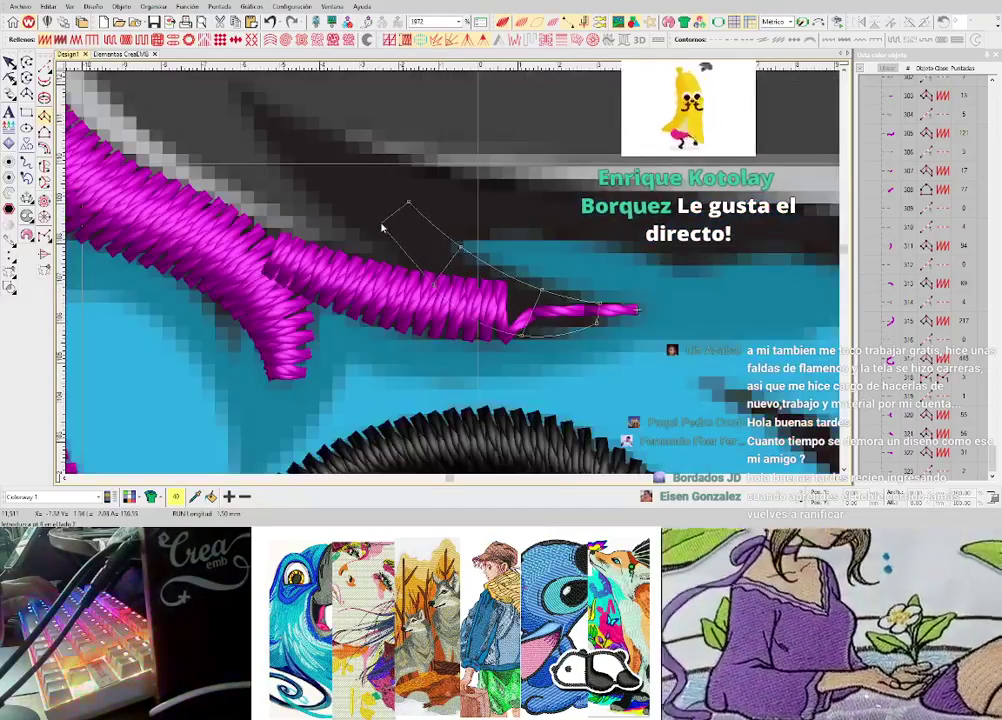
key(Return)
- Reshape the new satin's end nodes and the running stitch's end point so they fit the lock's pointed tip
scroll(377, 229, down, 1)
scroll(490, 276, up, 1)
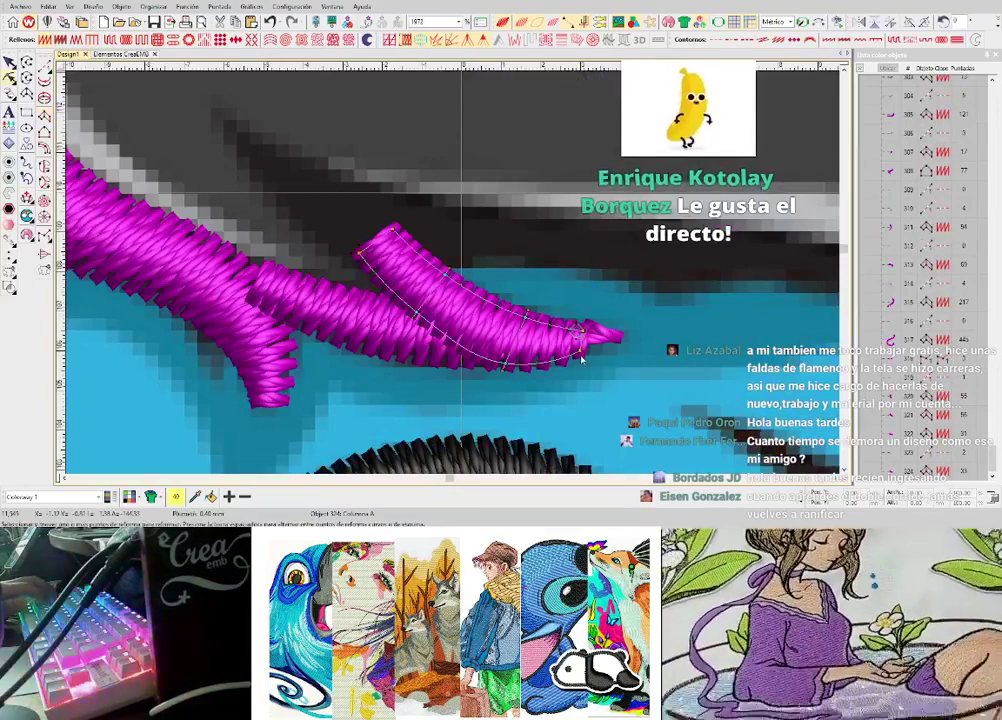
drag(580, 353, 588, 347)
key(Return)
click(617, 339)
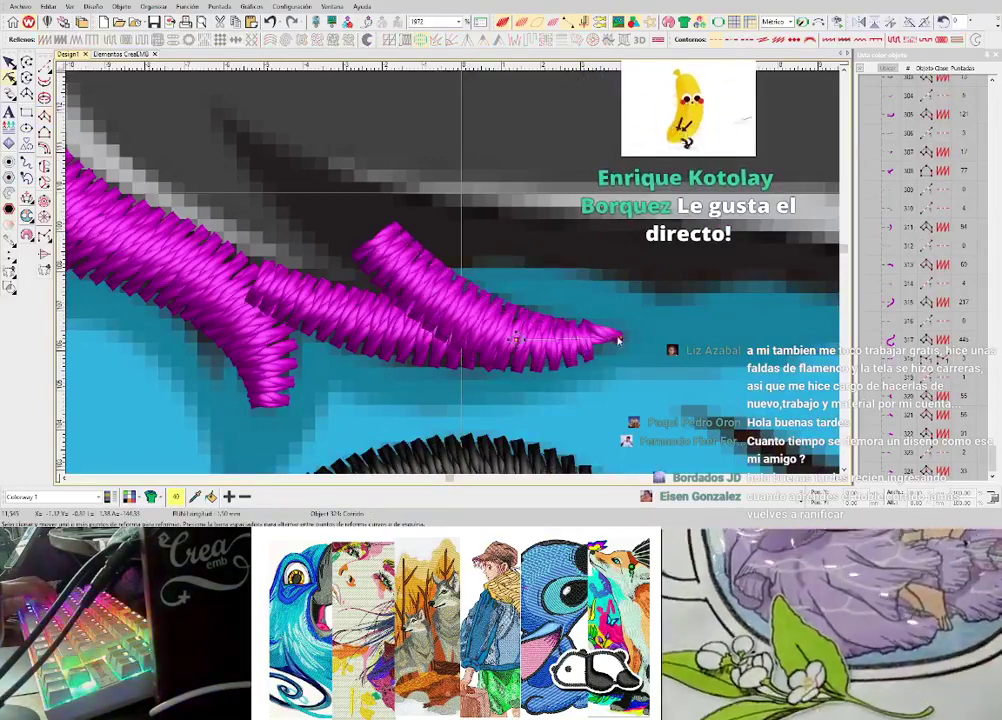
key(Return)
click(586, 333)
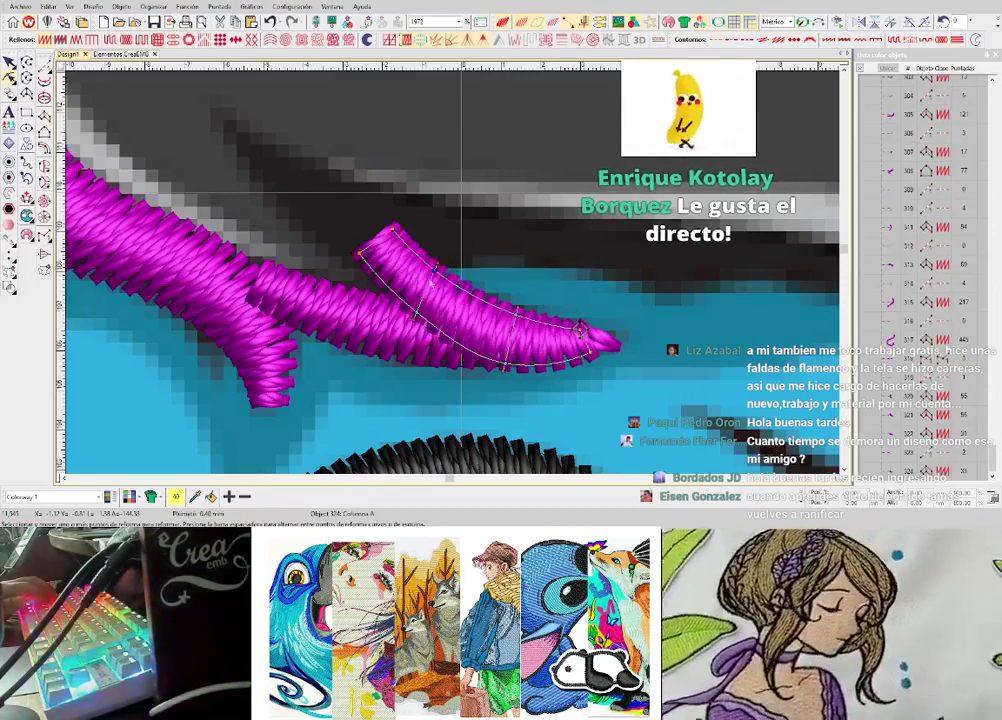
key(Escape)
- Add a running stitch from the satin's upper end to the upper-left tip of the dark hair strand
key(space)
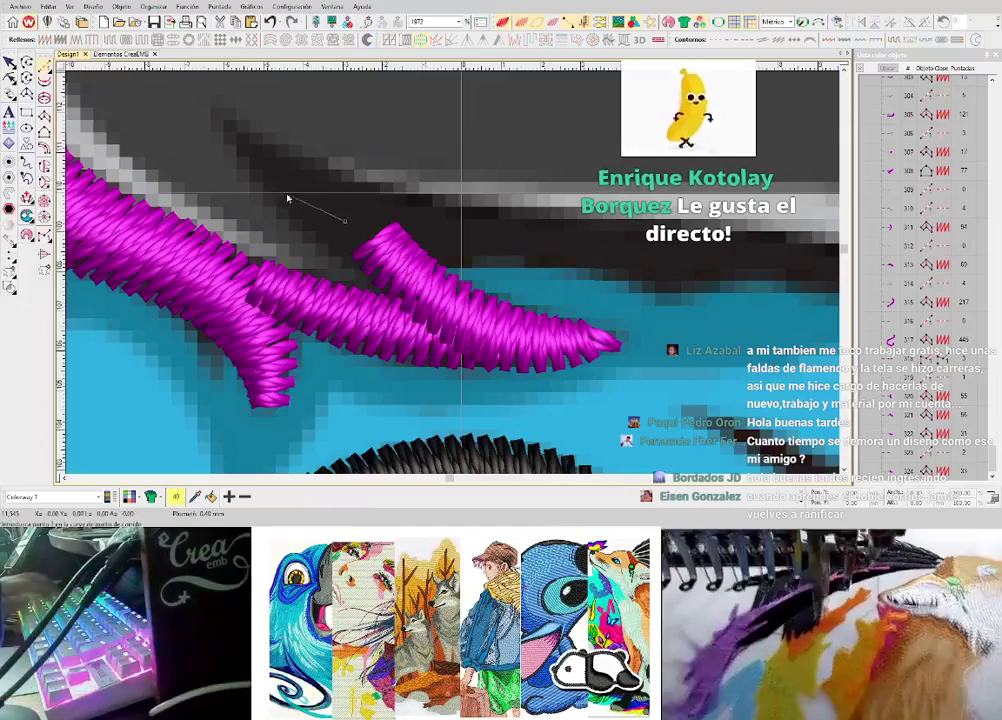
click(272, 176)
click(219, 112)
key(Return)
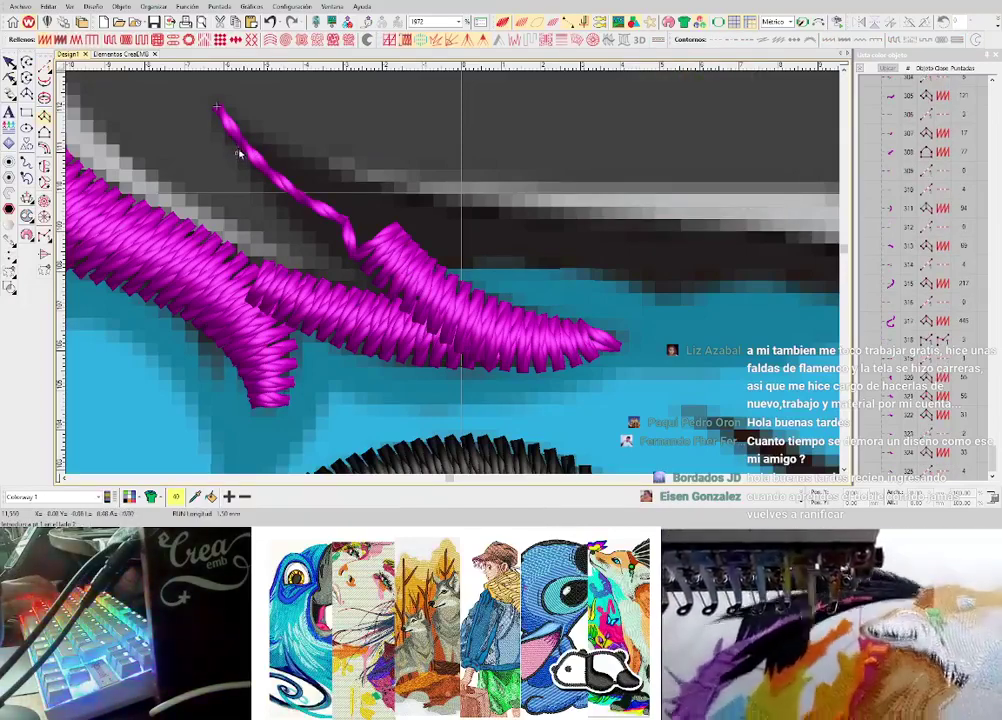
- Digitize a Column A satin from the strand's upper-left tip along the lower hair edge, curving down to the outline beside the forehead bump
click(337, 242)
click(339, 180)
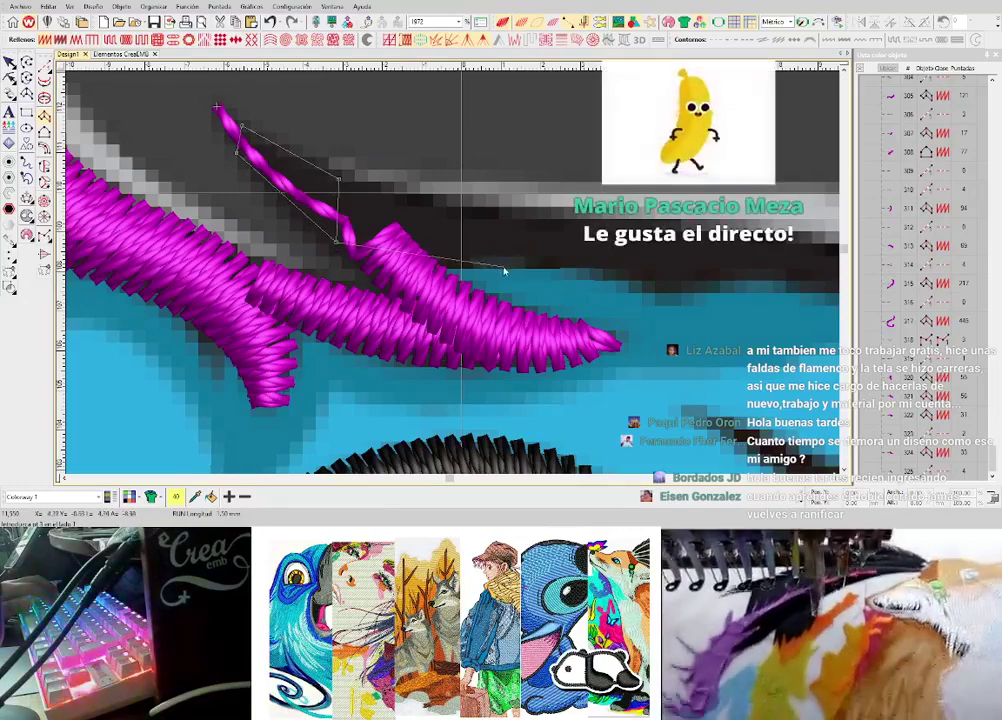
click(502, 268)
click(510, 210)
scroll(740, 274, down, 1)
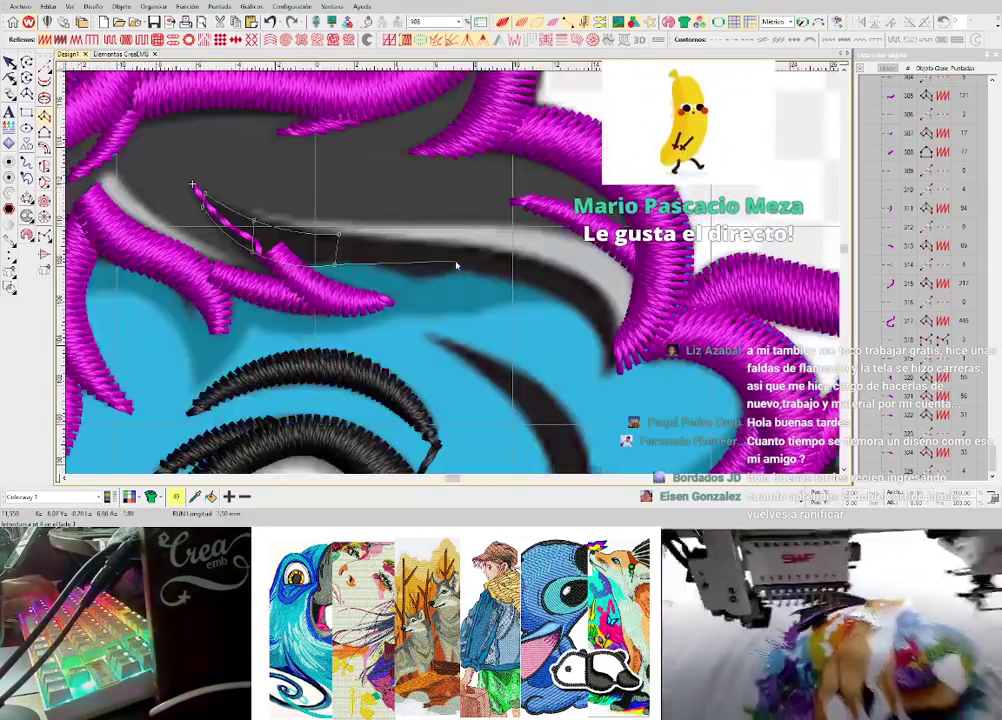
click(451, 272)
click(454, 242)
click(552, 294)
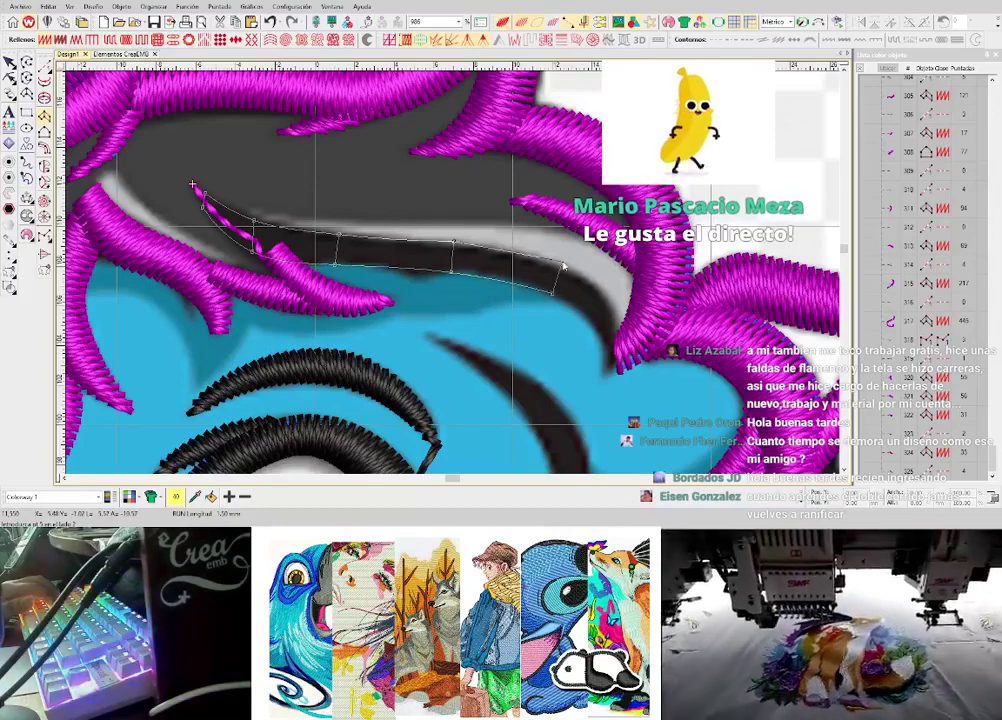
click(562, 263)
right_click(597, 337)
right_click(612, 314)
right_click(605, 373)
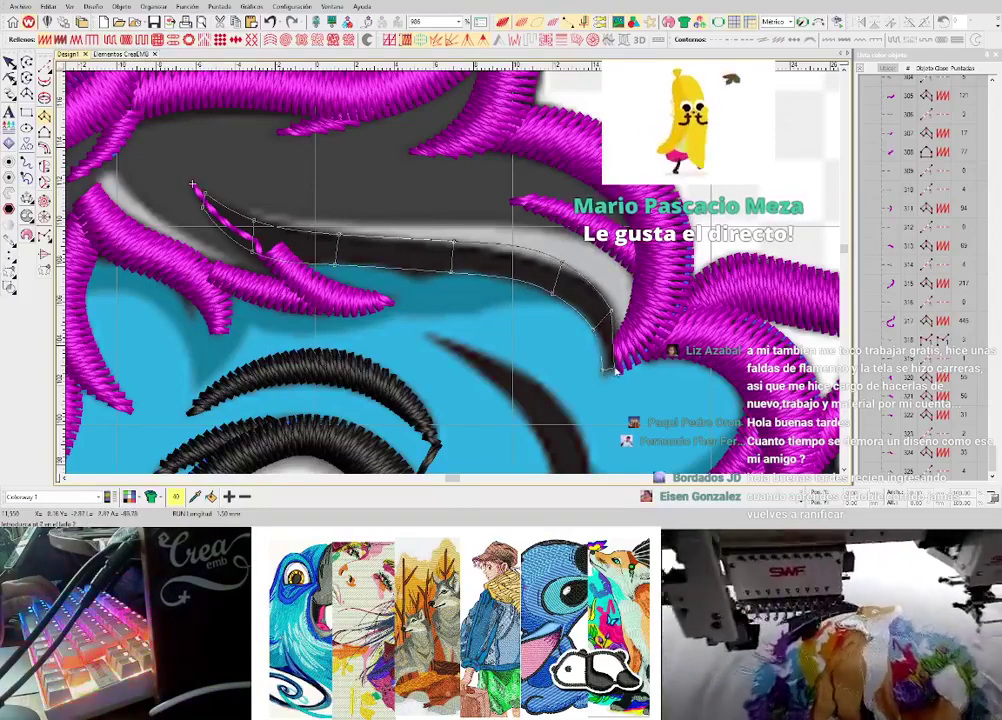
right_click(615, 368)
key(Return)
- Select the finished hair-edge satin column and close its end with a tie-off and trim
scroll(340, 218, down, 4)
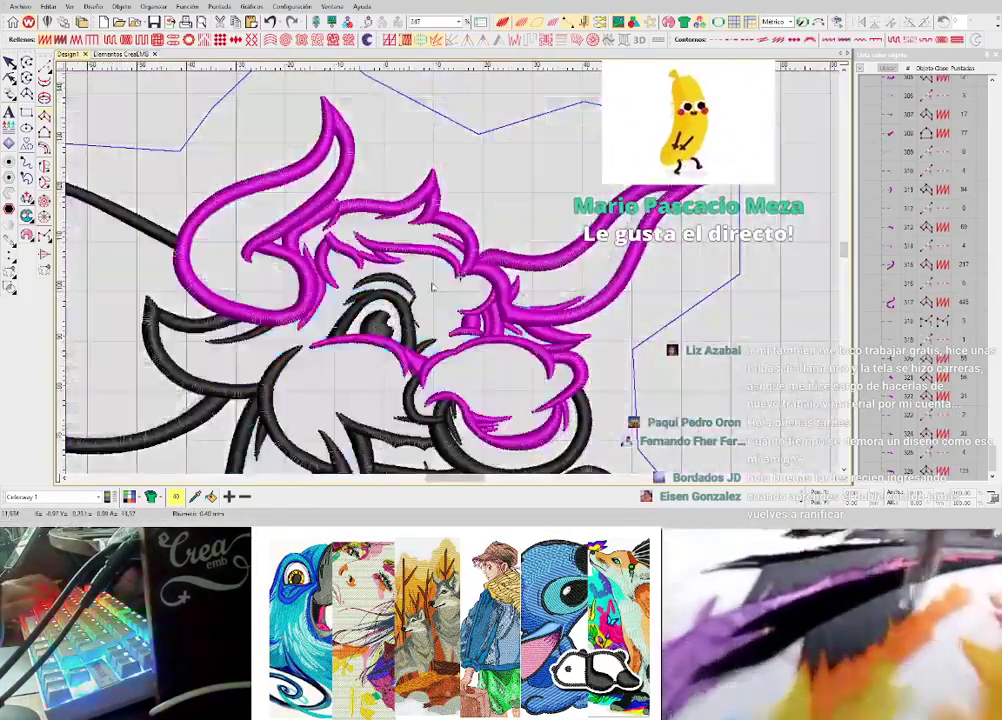
scroll(476, 257, up, 5)
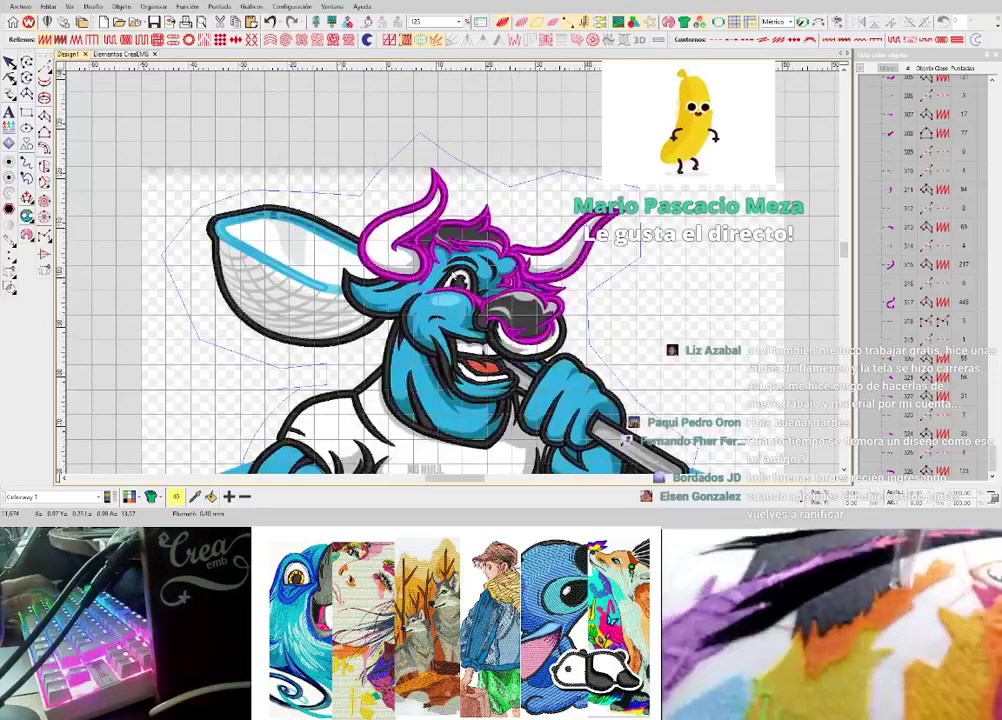
scroll(475, 256, down, 4)
scroll(480, 252, up, 3)
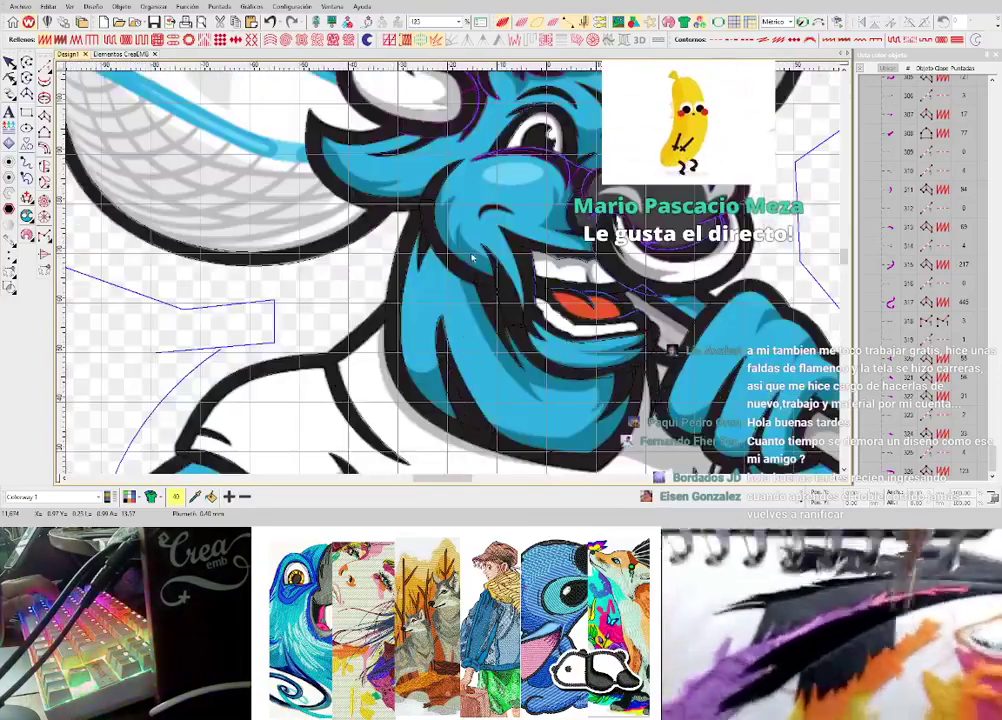
scroll(484, 250, up, 2)
scroll(483, 256, down, 2)
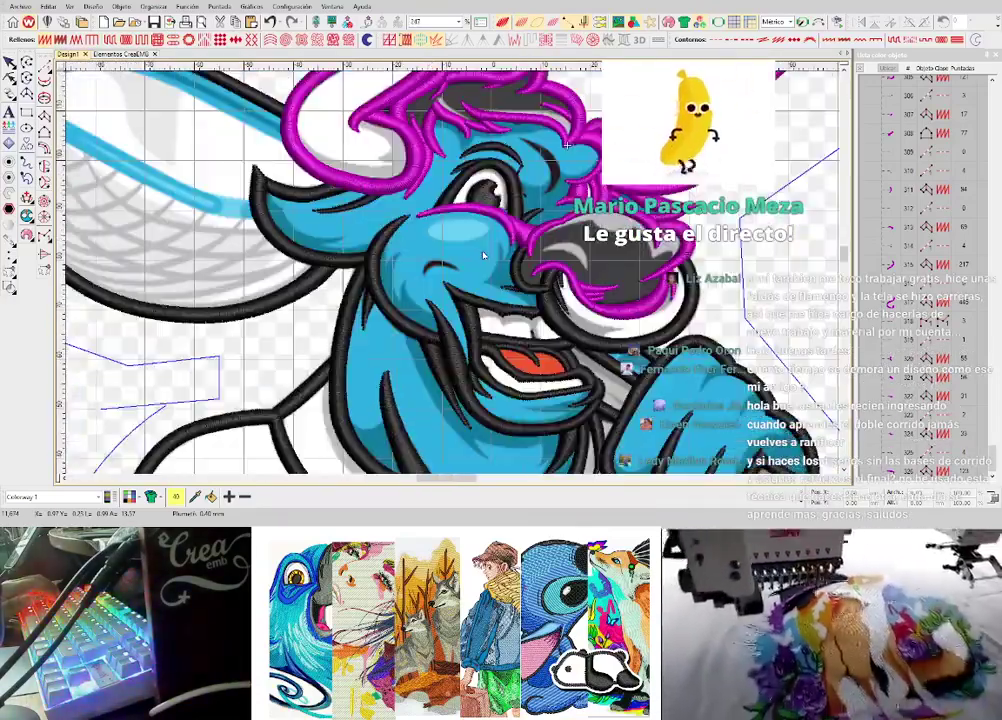
scroll(462, 277, up, 2)
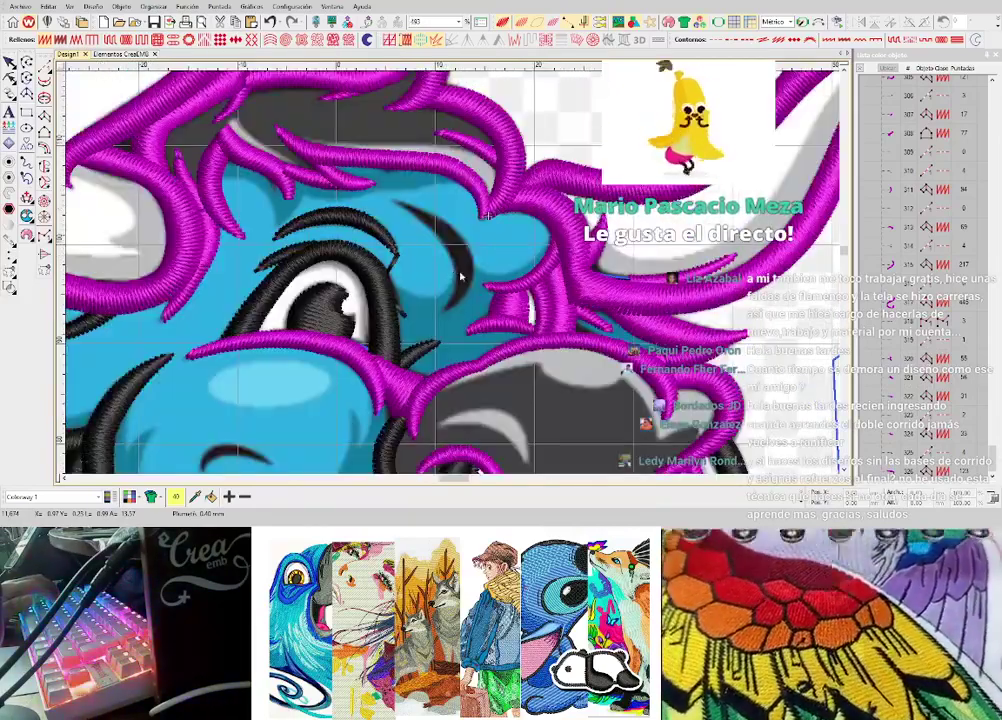
click(517, 170)
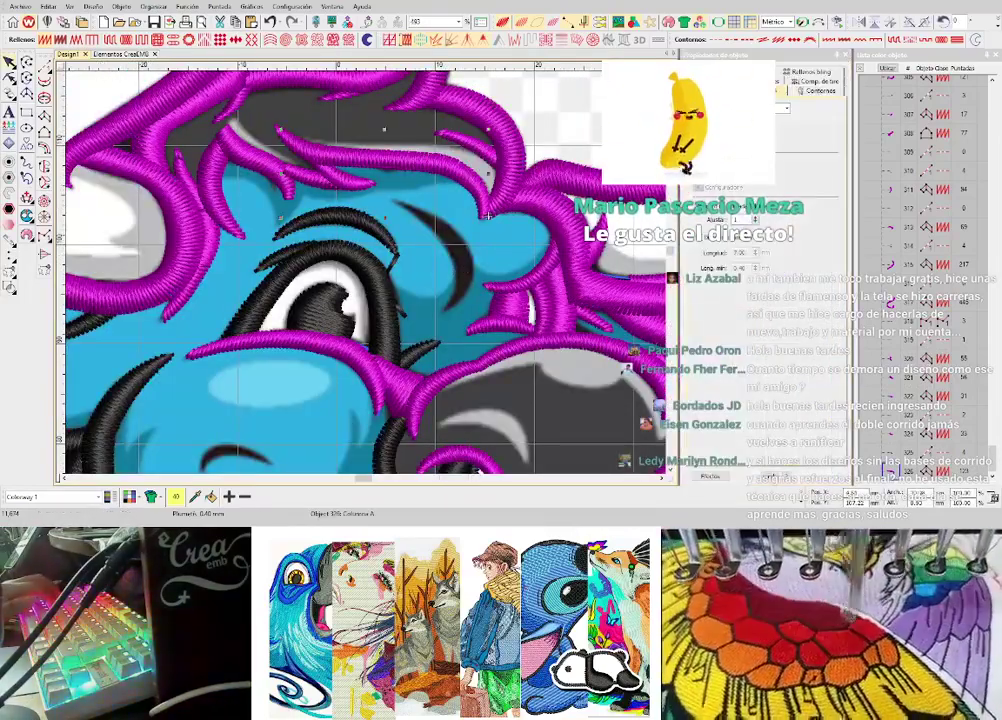
scroll(487, 215, up, 4)
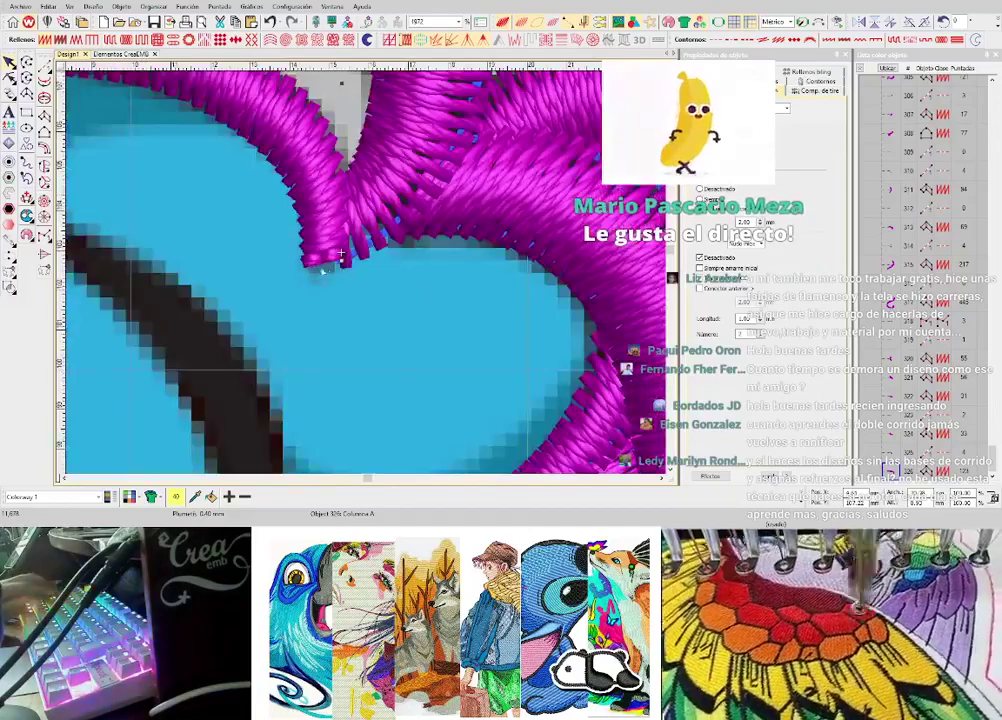
scroll(376, 278, down, 1)
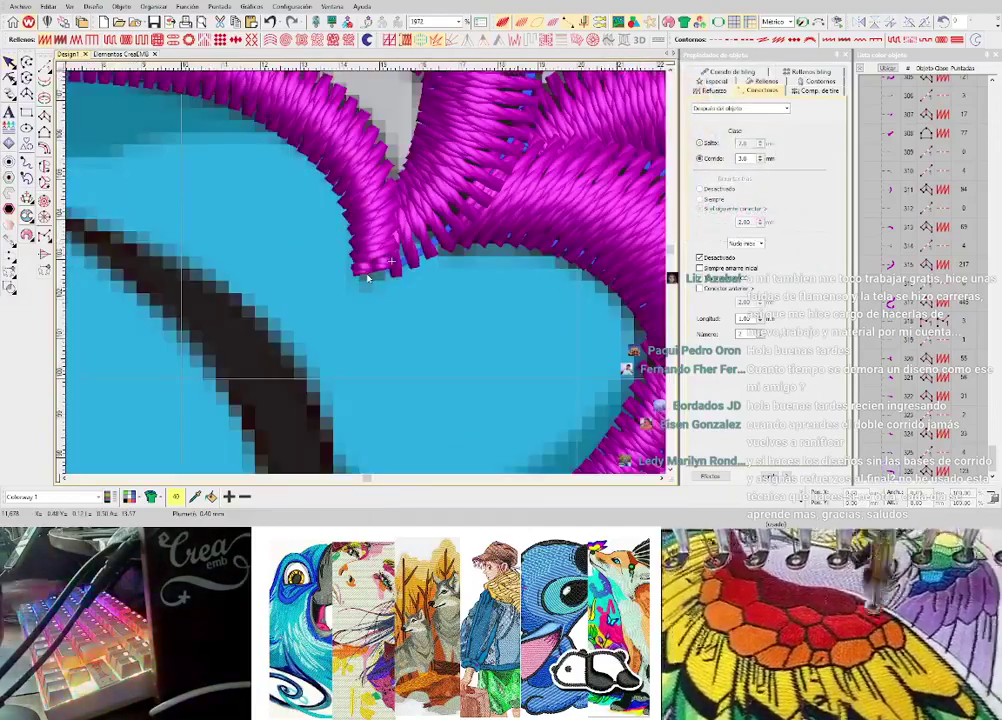
- Add a running stitch from the middle of the curved black forehead stroke up to its upper tip
key(space)
click(262, 379)
click(158, 270)
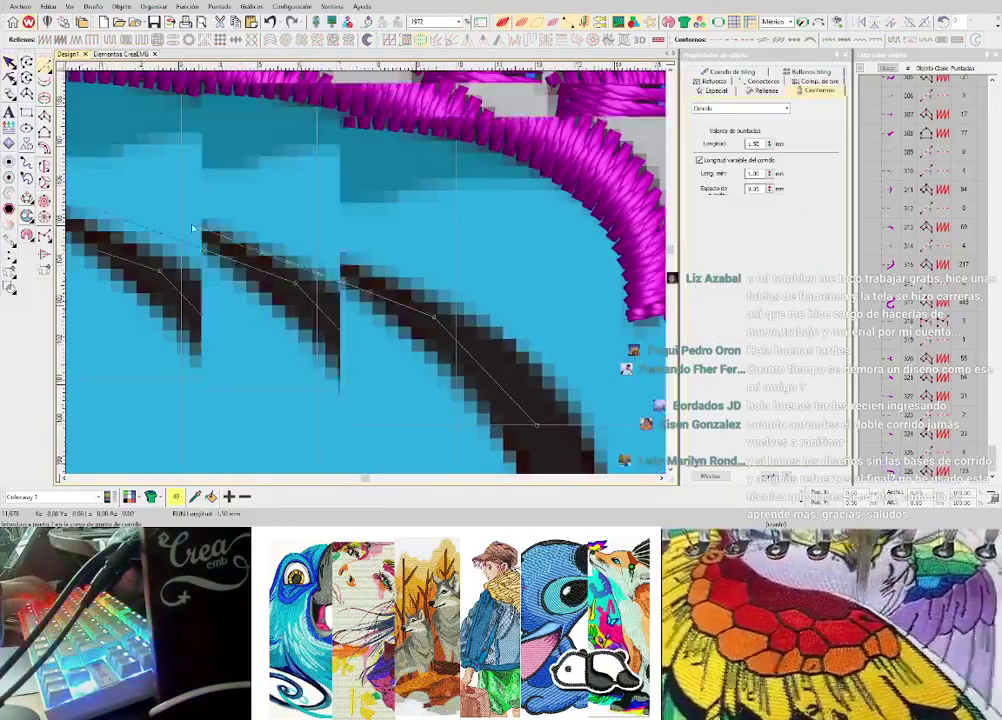
click(275, 245)
key(Return)
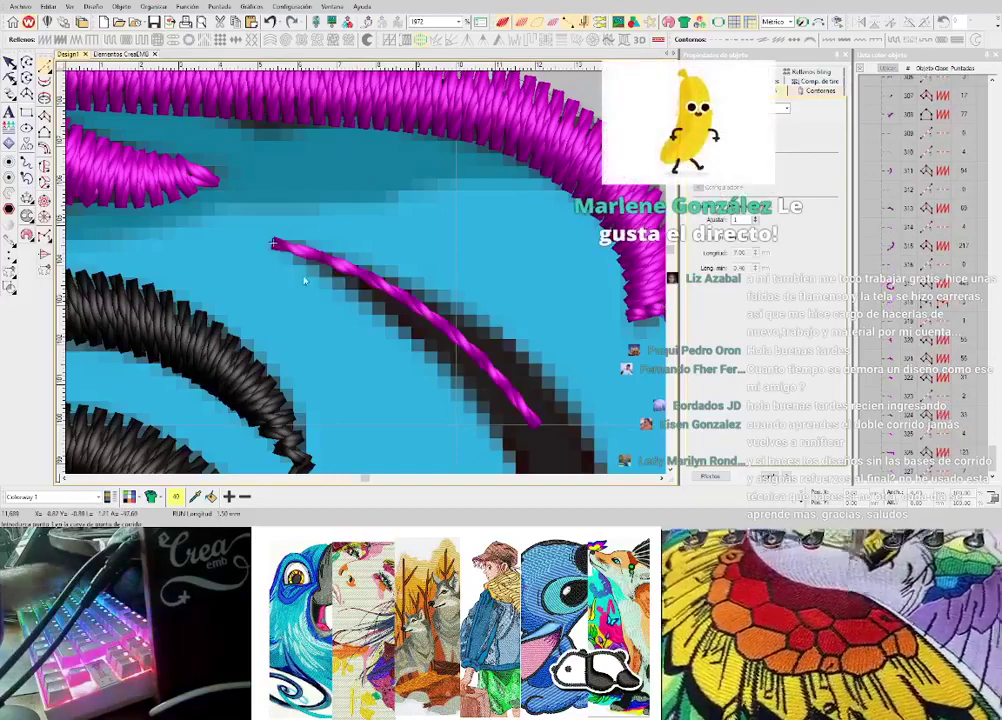
- Digitize a Column A satin down the whole curved forehead stroke to its lower tip and finish it with a tie-off and trim
key(space)
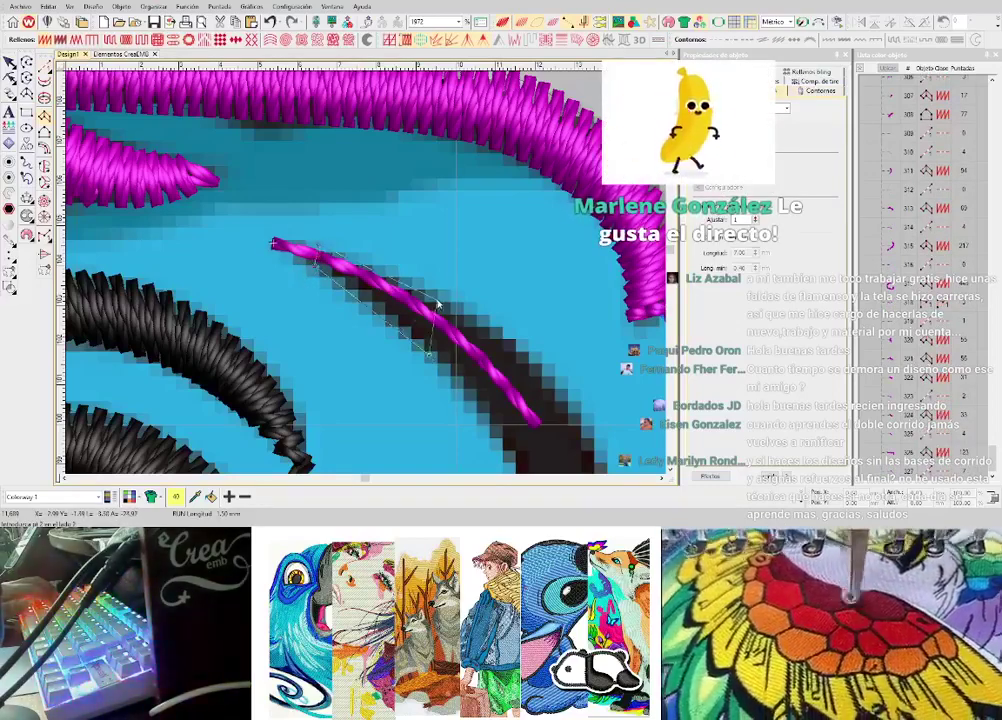
scroll(409, 369, up, 1)
scroll(381, 408, up, 1)
right_click(364, 399)
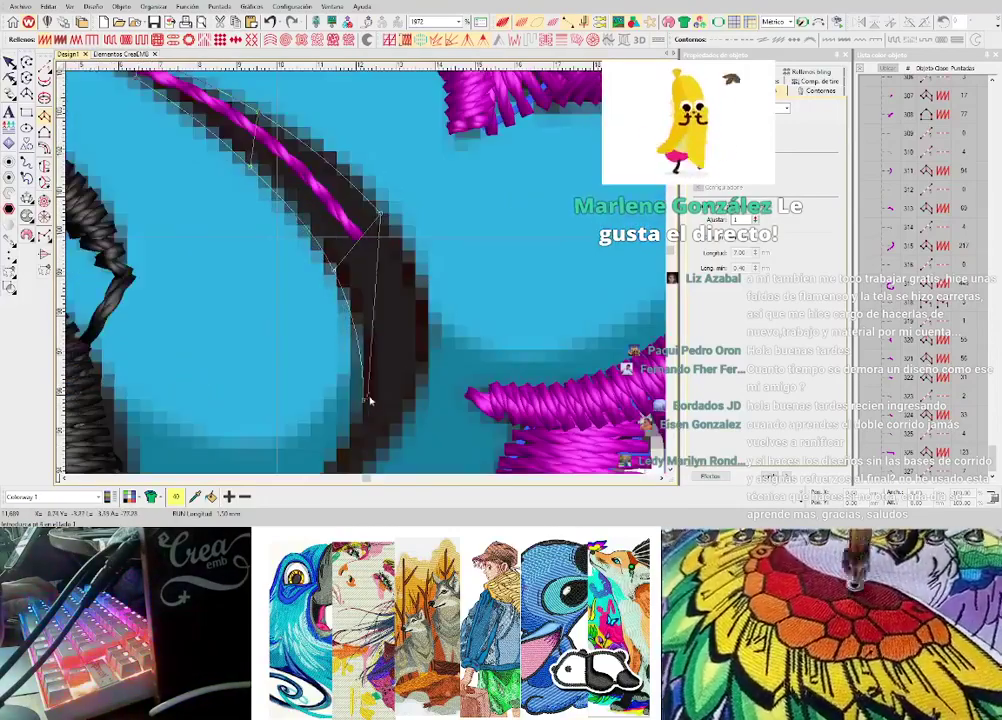
right_click(421, 389)
click(321, 320)
click(335, 316)
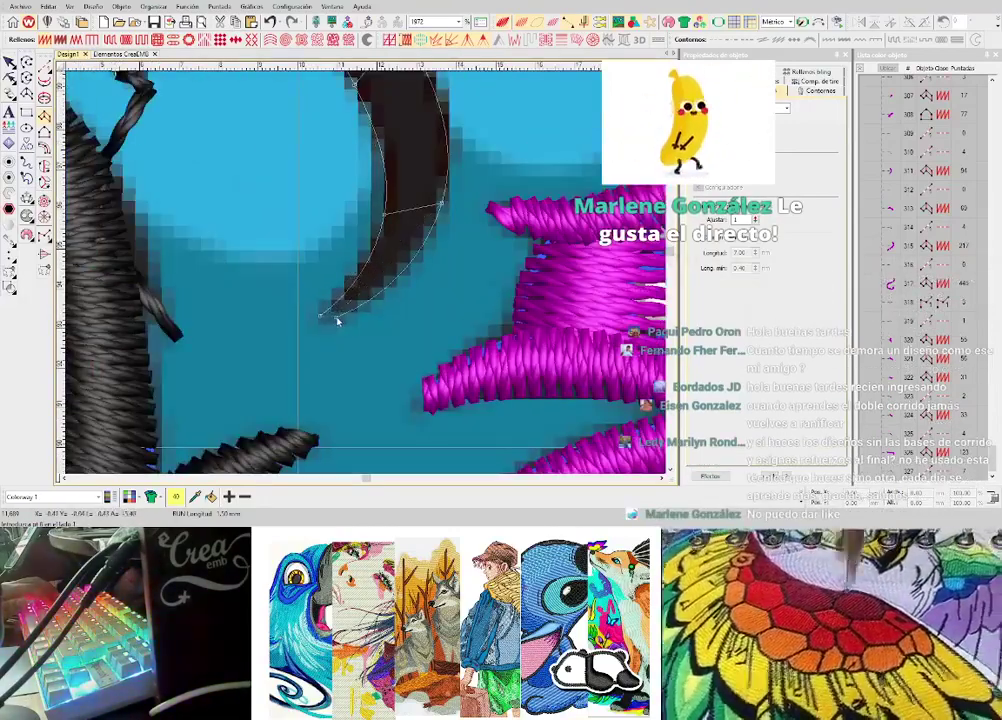
key(Return)
scroll(336, 315, down, 1)
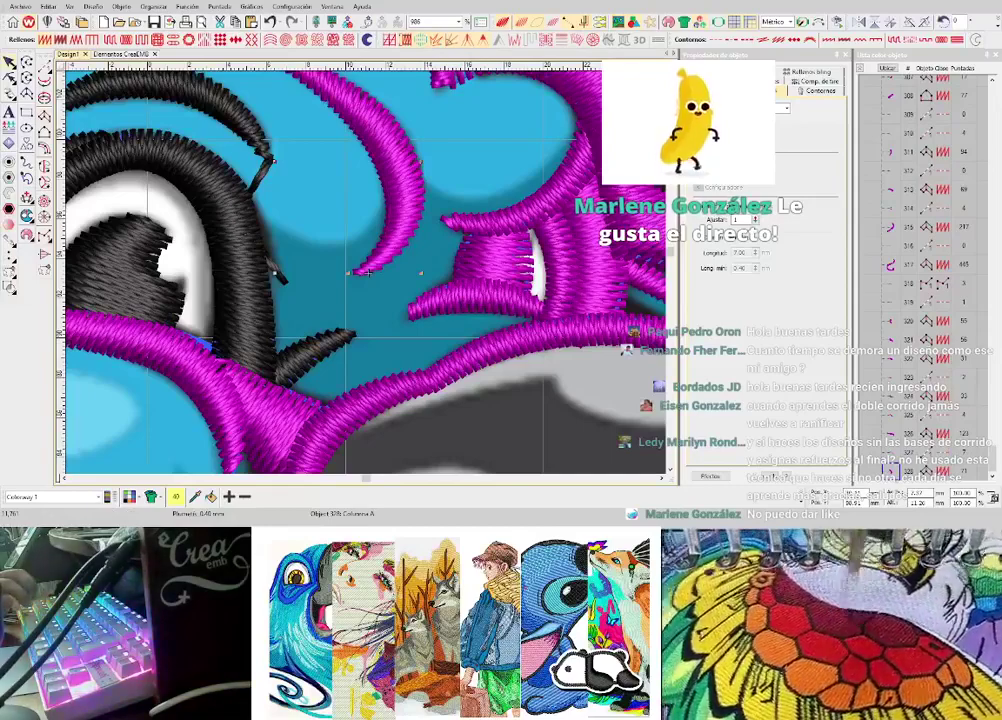
key(j)
- Add a running stitch from the middle of the small black cheek crease to its right tip
scroll(346, 291, down, 2)
scroll(345, 291, down, 5)
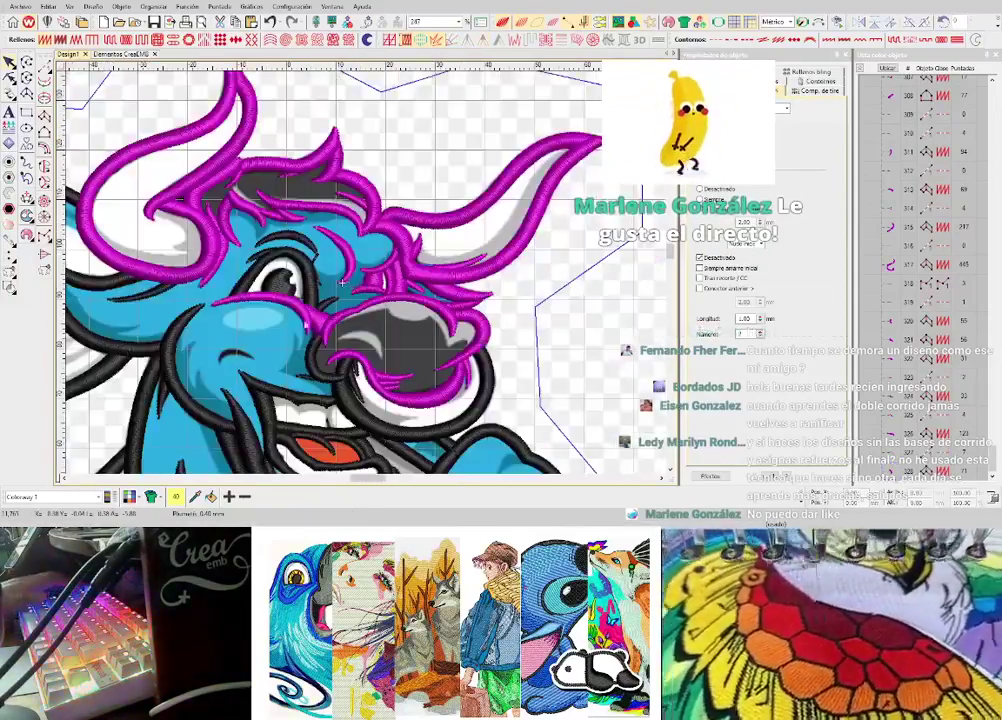
scroll(370, 270, up, 3)
scroll(383, 259, up, 3)
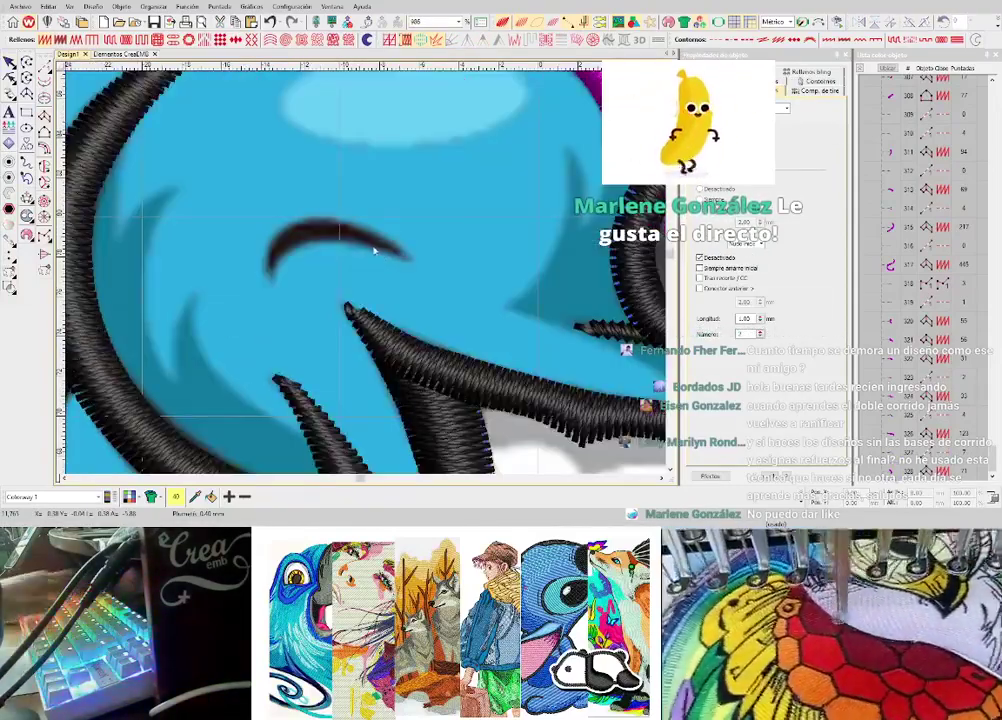
key(r)
scroll(373, 250, up, 3)
click(359, 279)
click(412, 291)
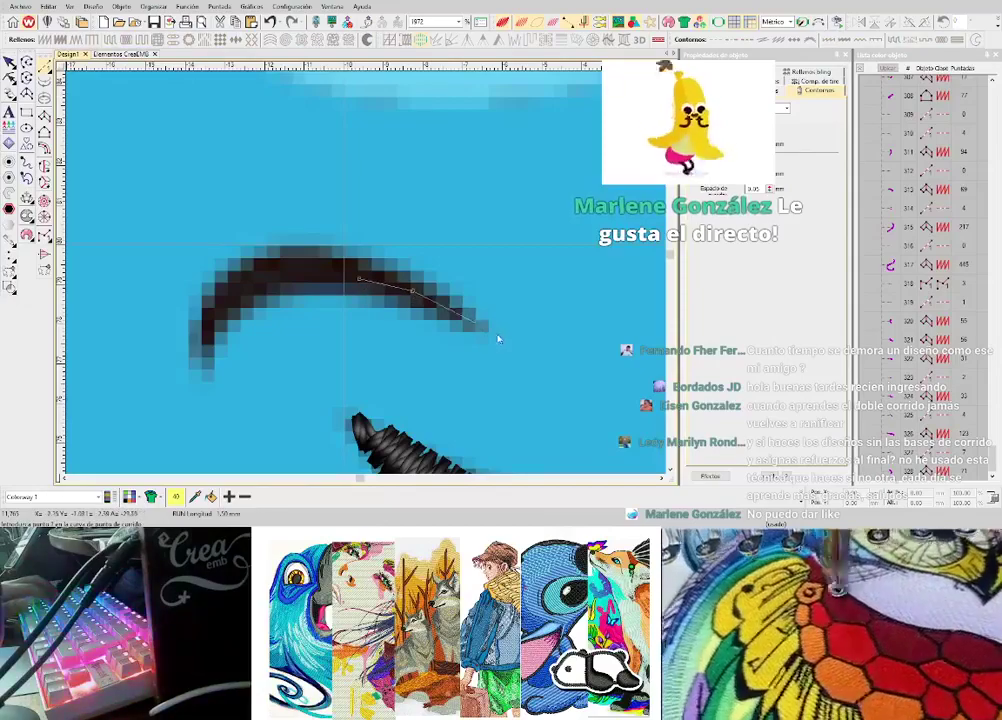
click(487, 338)
key(Return)
- Digitize a Column A satin over the whole small black cheek crease, from its right tip to its lower left end
key(a)
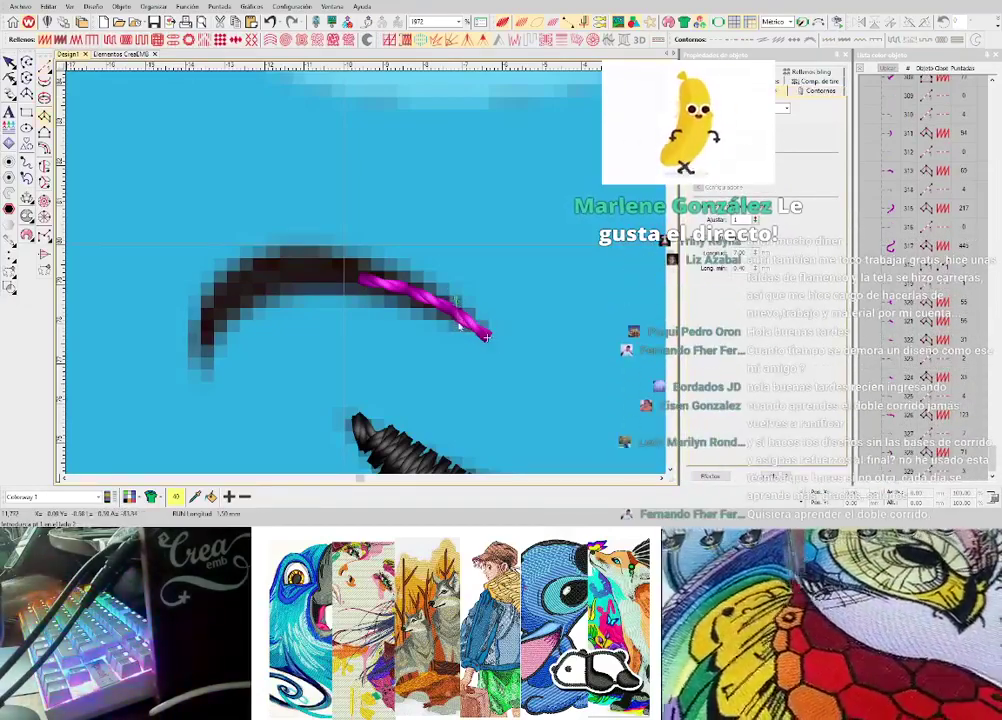
click(331, 248)
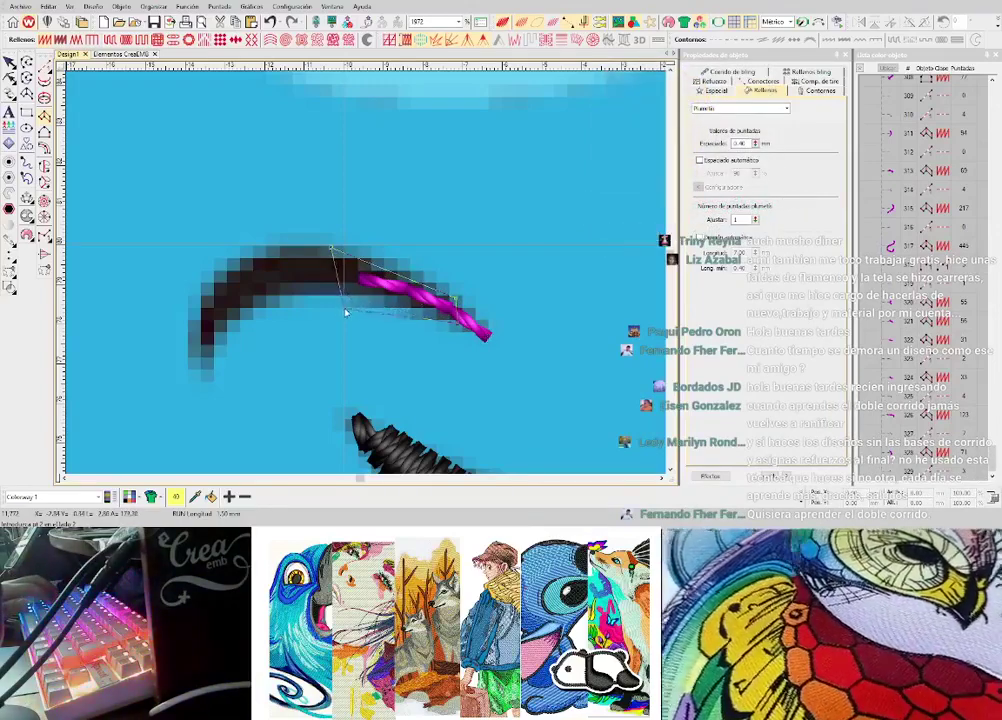
right_click(334, 288)
right_click(235, 264)
right_click(259, 306)
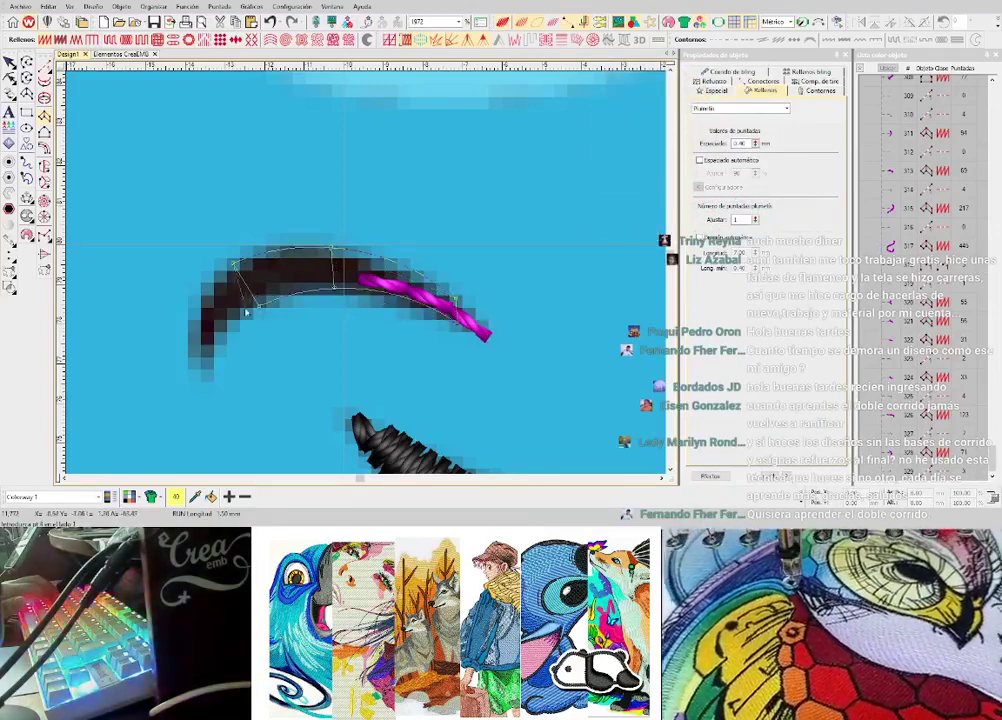
click(194, 359)
click(208, 376)
key(Return)
scroll(208, 374, down, 1)
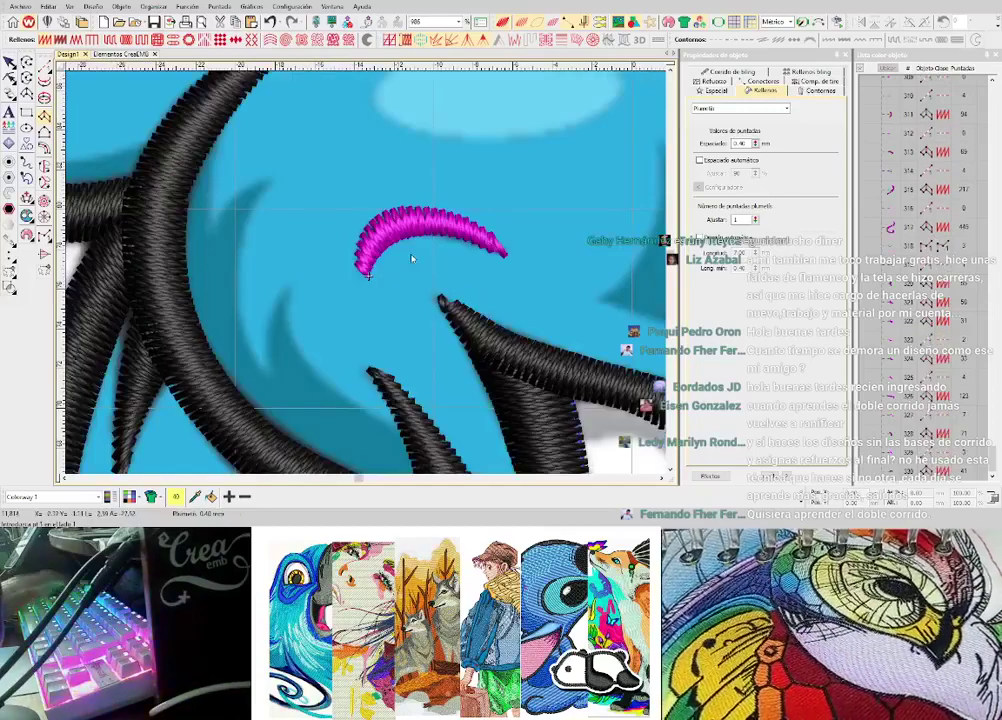
- Show the connector settings of the finished cheek-crease satin column and inspect its lower end
key(Escape)
click(763, 82)
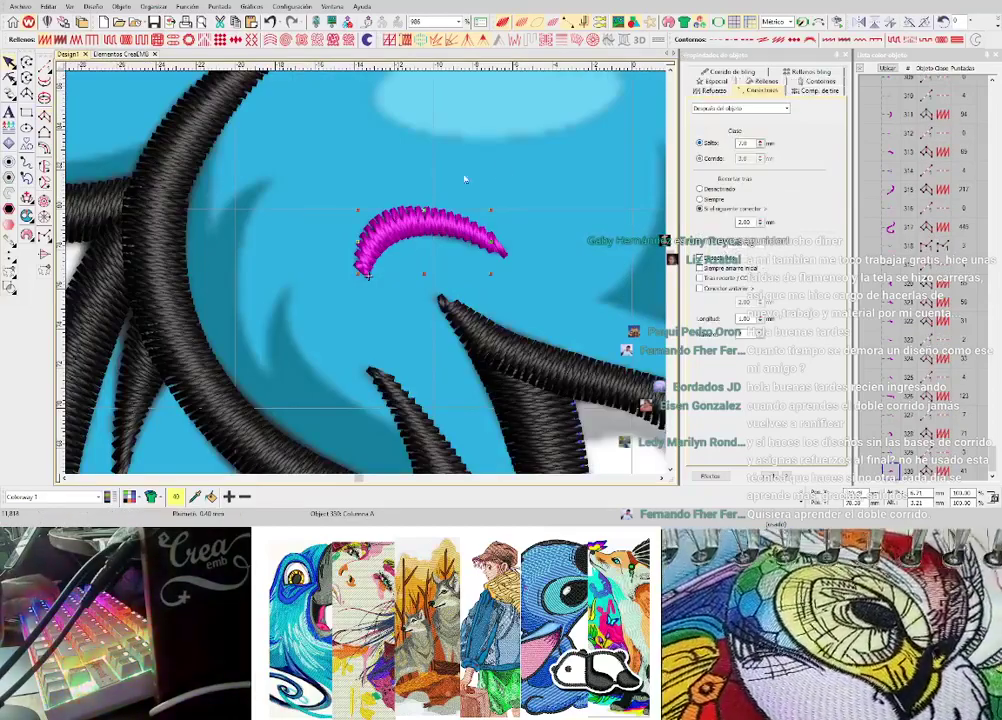
scroll(335, 298, down, 2)
scroll(345, 286, up, 3)
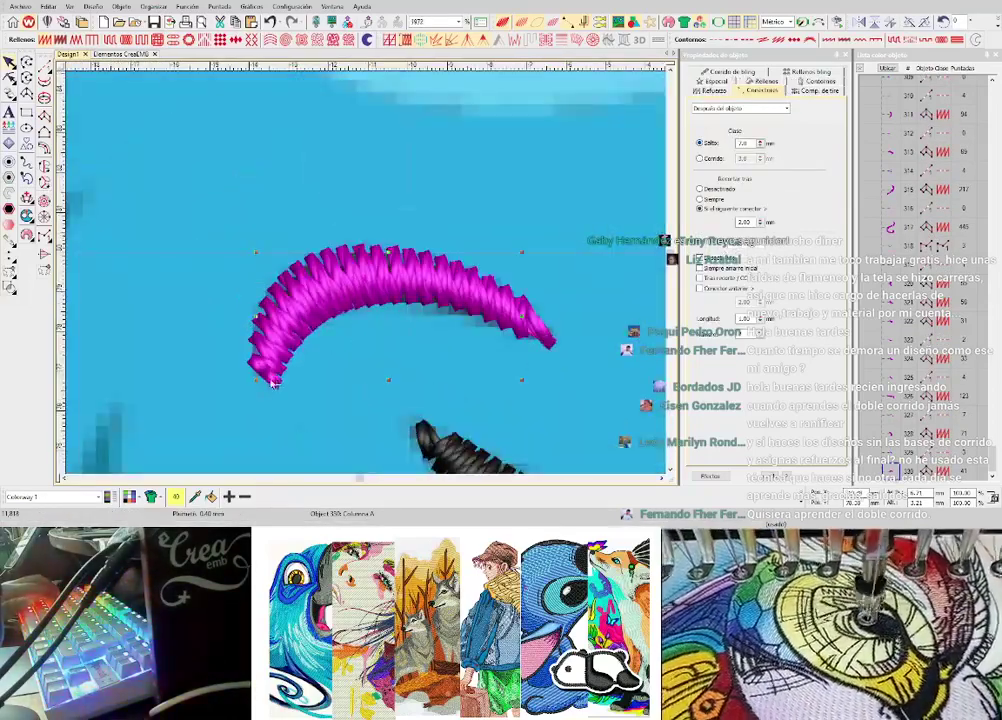
- Select all the magenta colour 6 objects of the bull's horns, hair and face and recolour them to black colour 2
key(shift+z)
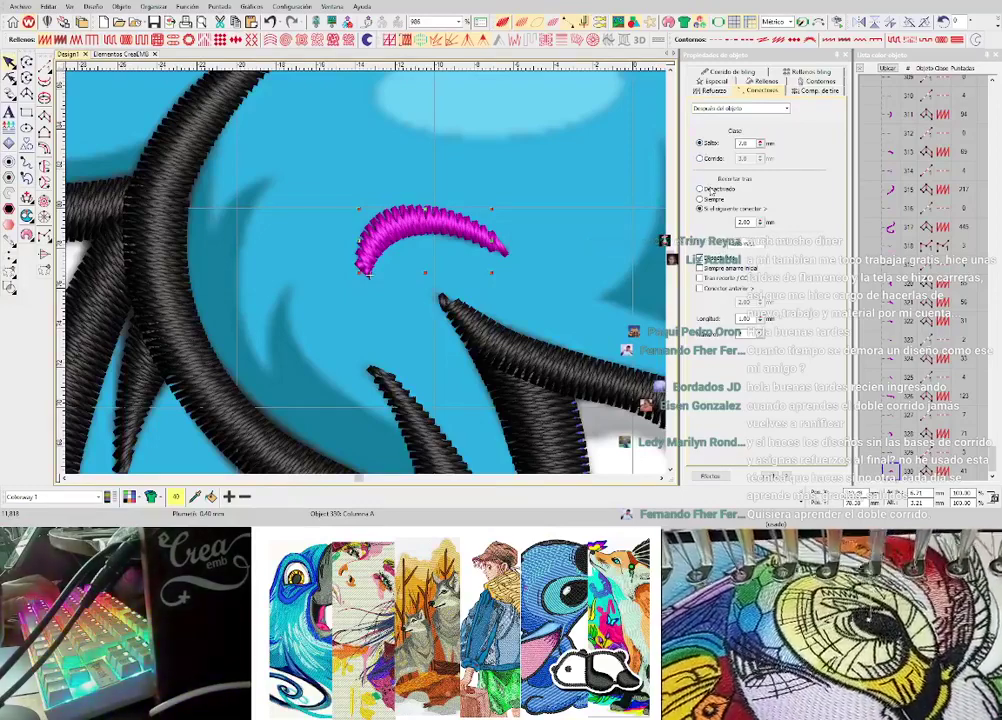
key(shift+z)
key(shift+z)
key(shift+z)
key(shift+z)
key(shift+z)
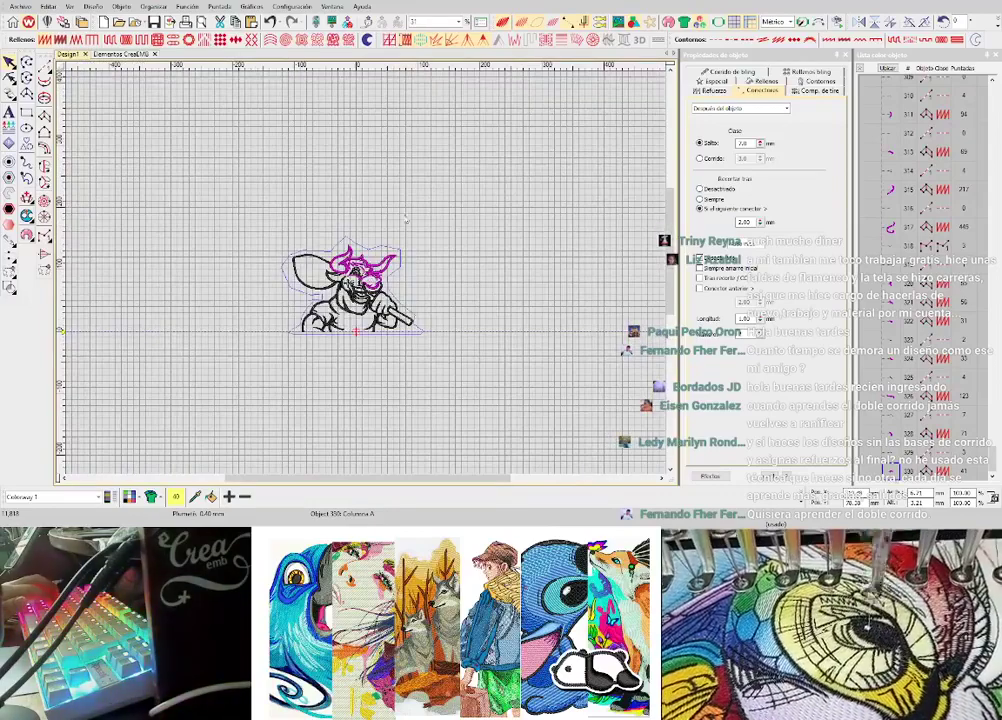
key(0)
click(322, 260)
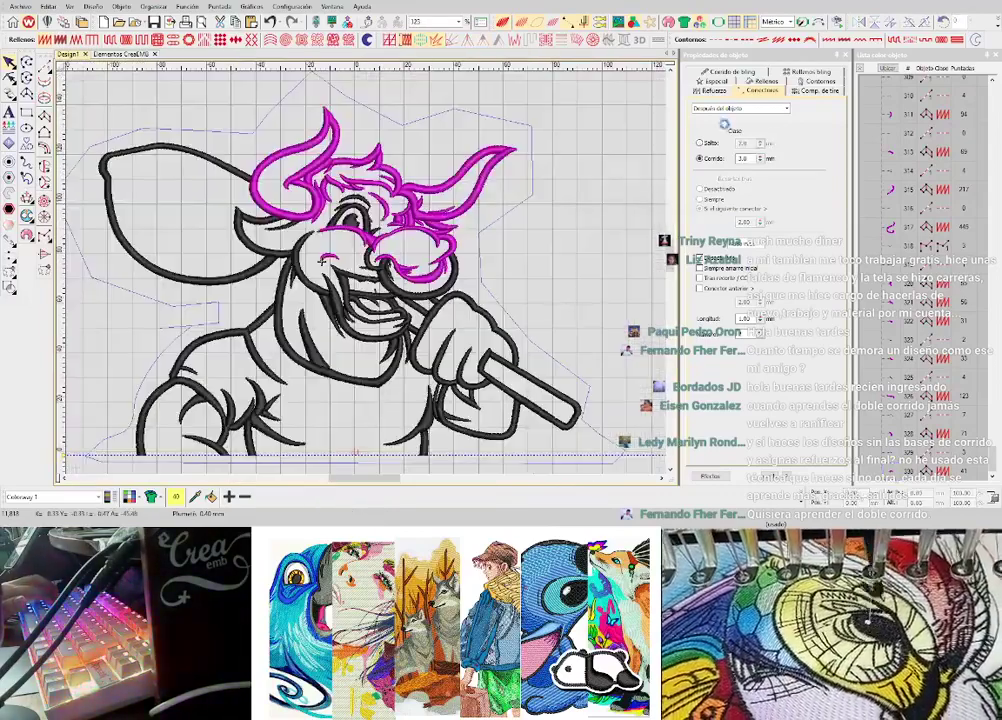
key(d)
click(860, 68)
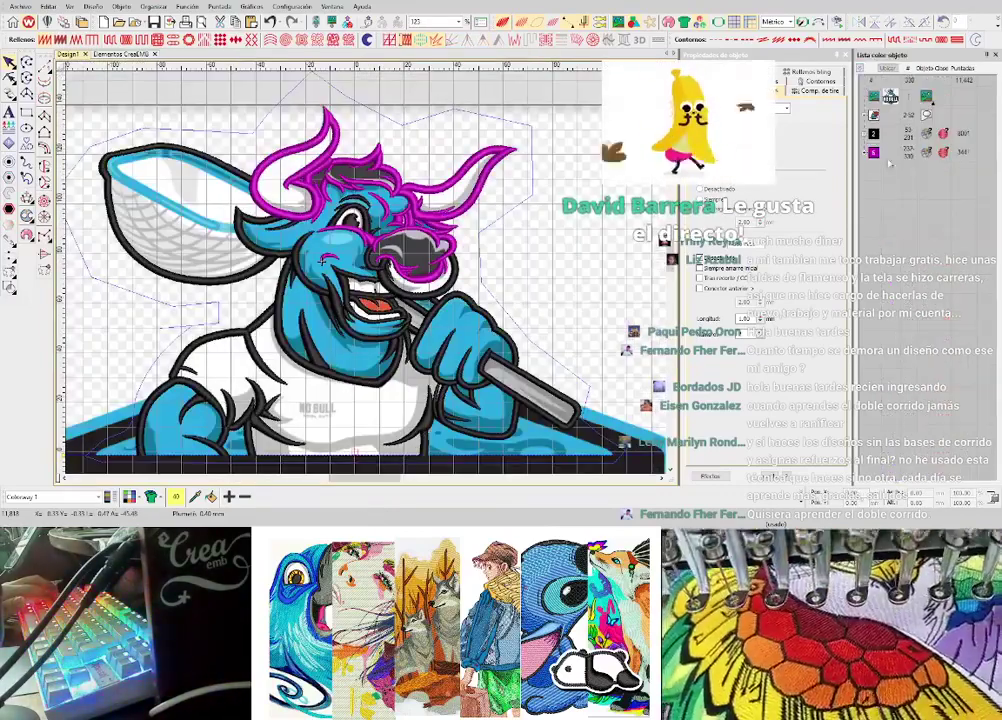
key(ctrl+a)
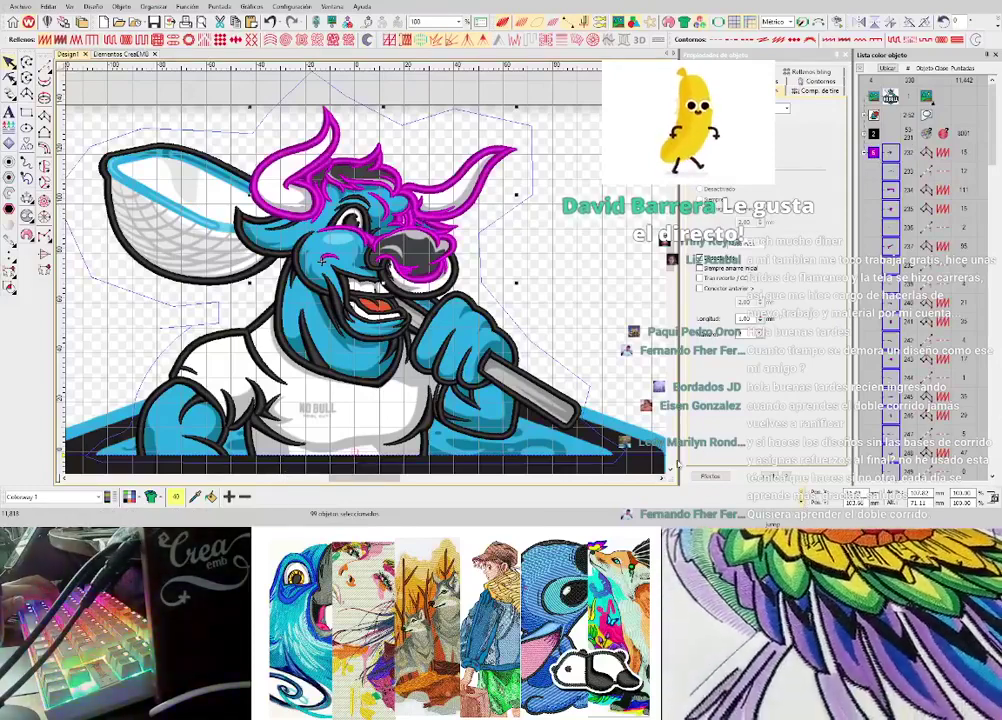
key(Escape)
scroll(365, 272, down, 2)
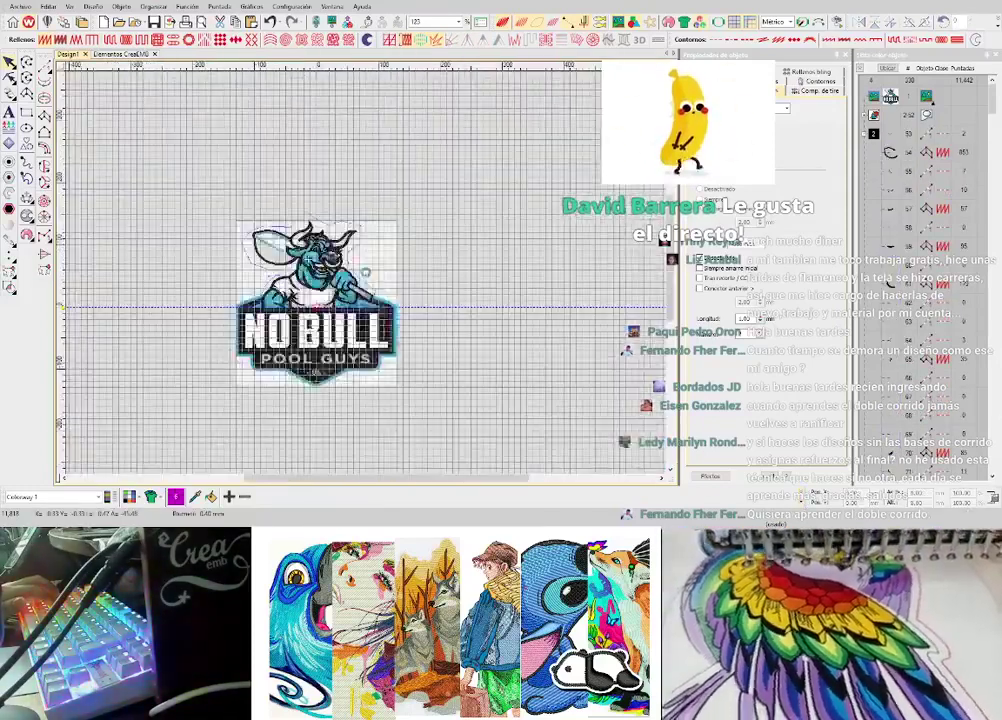
- Compare the whole black outline embroidery with the reference image shown and hidden
key(d)
scroll(365, 272, up, 1)
key(0)
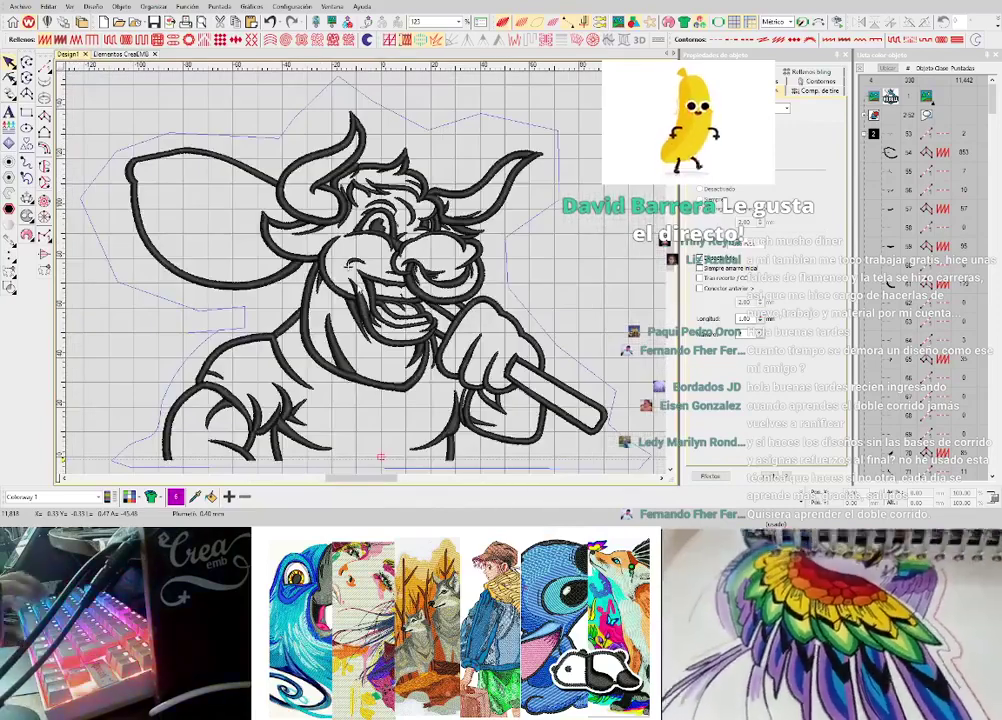
key(d)
key(d)
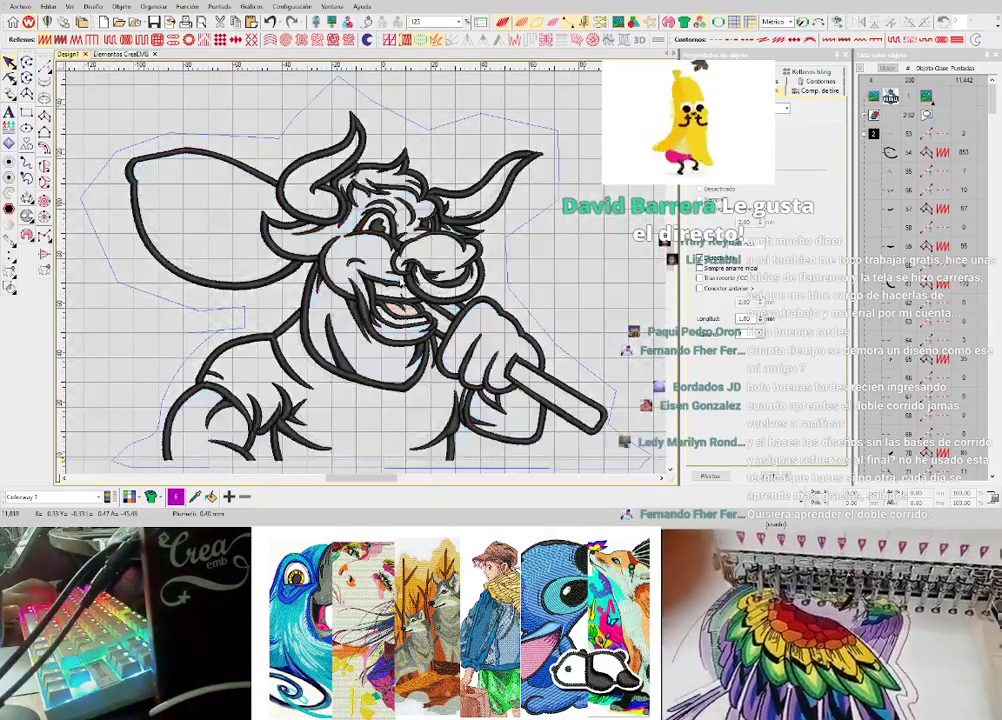
key(d)
key(d)
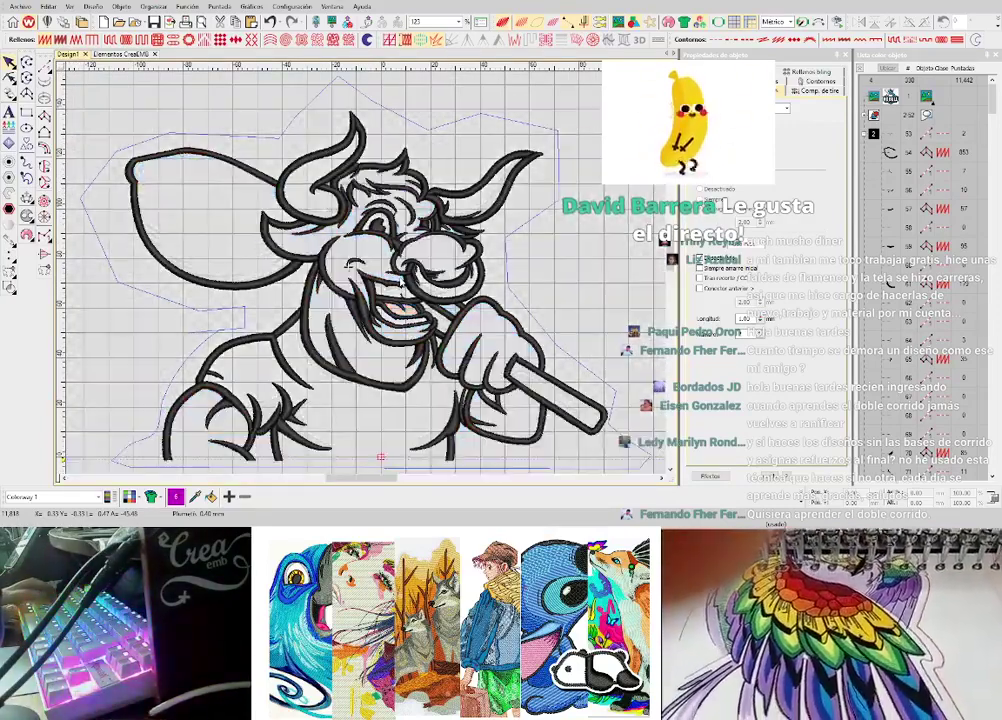
- Close the object properties and inspect the outlines around the eyes and nose with the stitch preview turned off and back on
scroll(367, 278, up, 3)
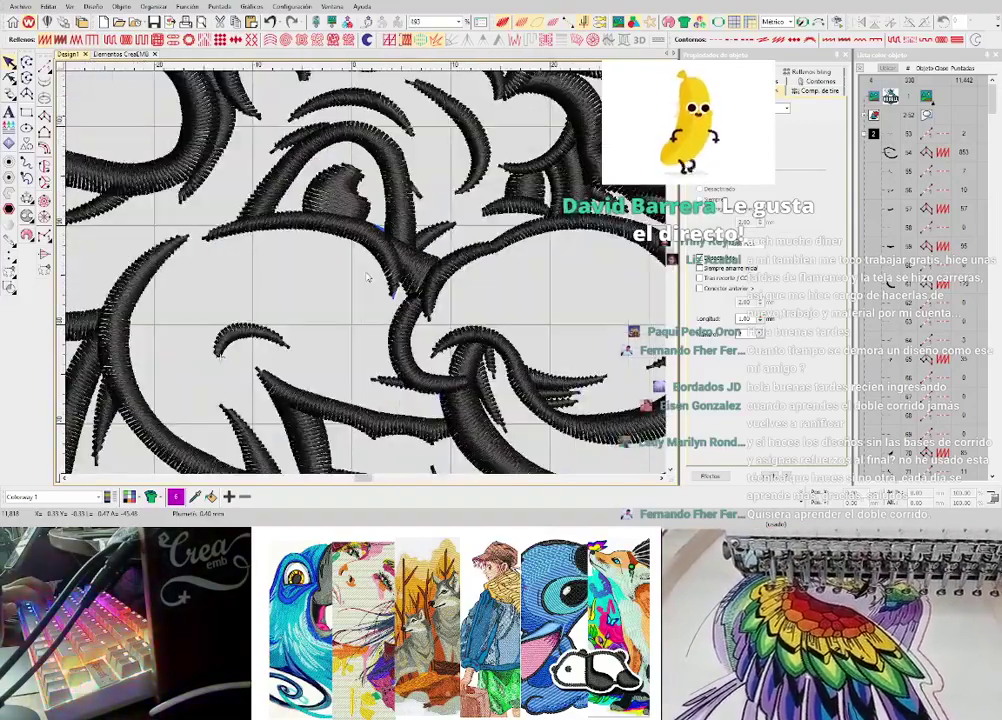
click(845, 55)
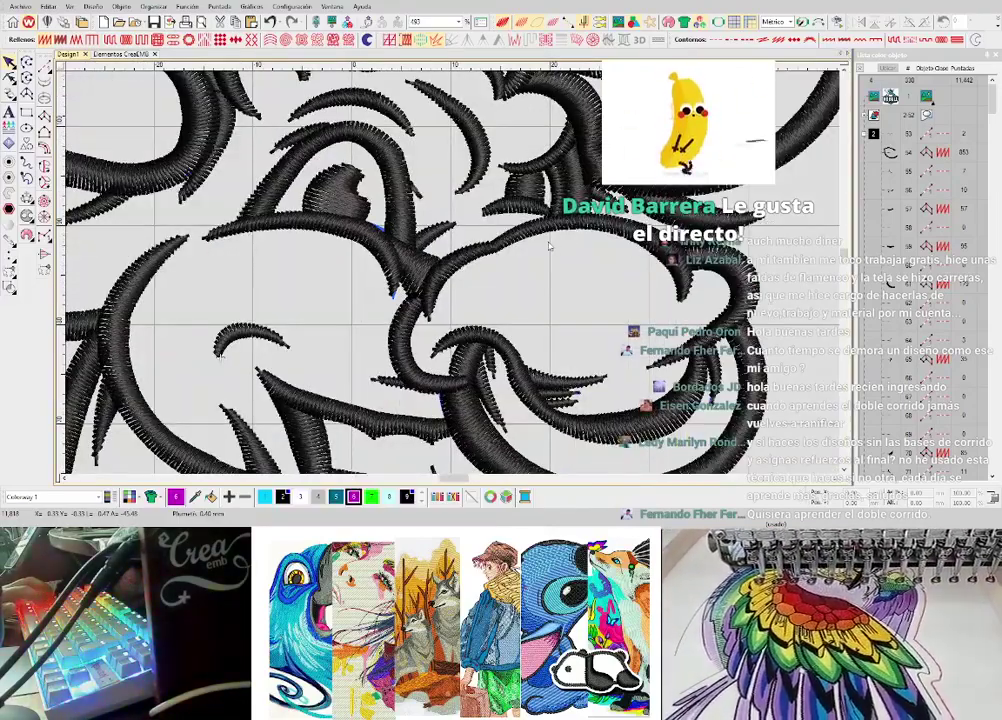
key(s)
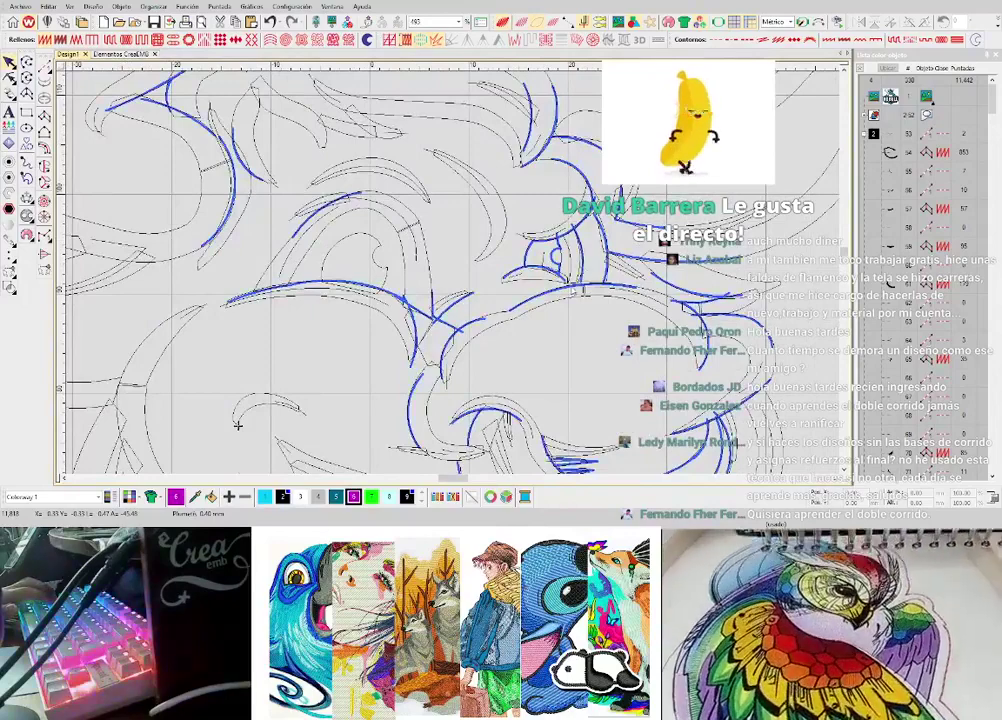
scroll(571, 290, up, 1)
scroll(454, 274, down, 1)
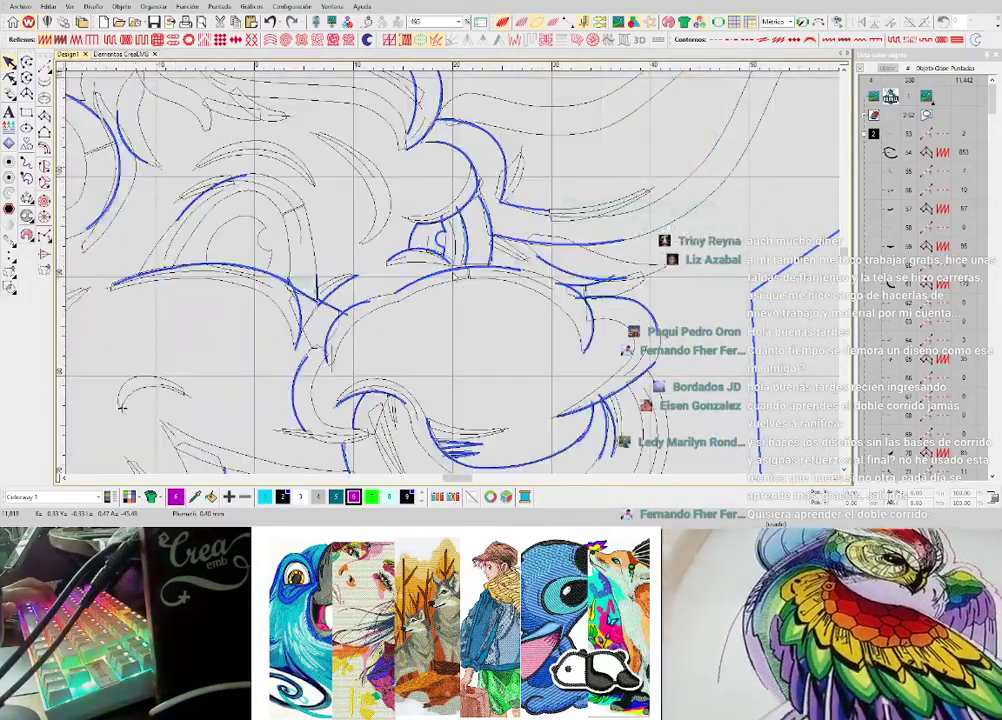
key(s)
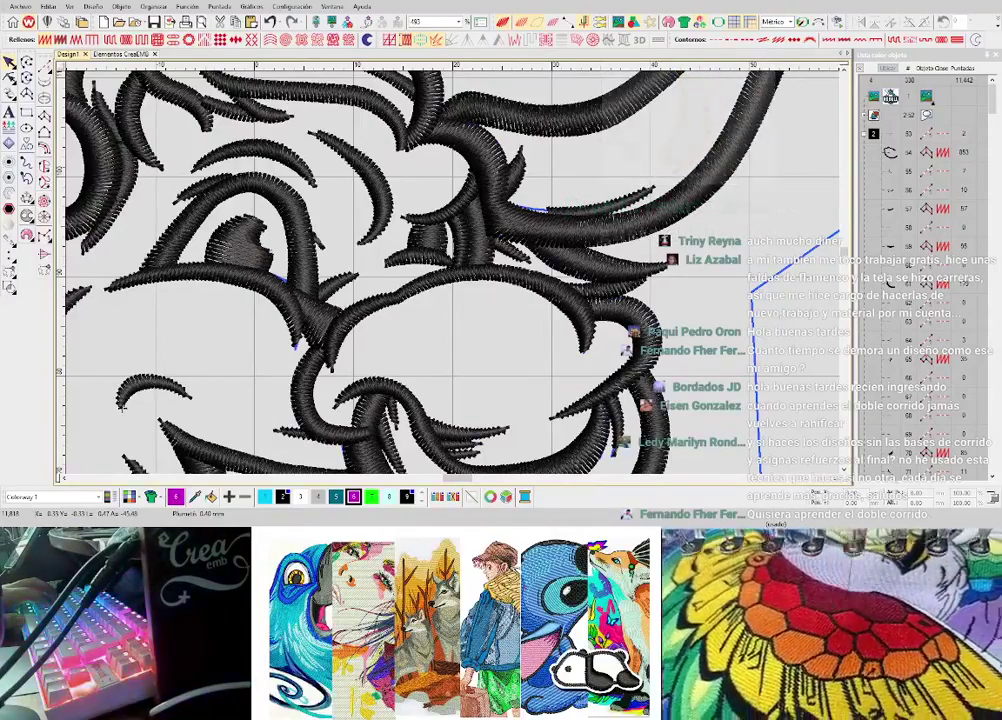
- Examine the black satin outlines around the mouth, jaw and neck over the reference image
scroll(455, 275, down, 2)
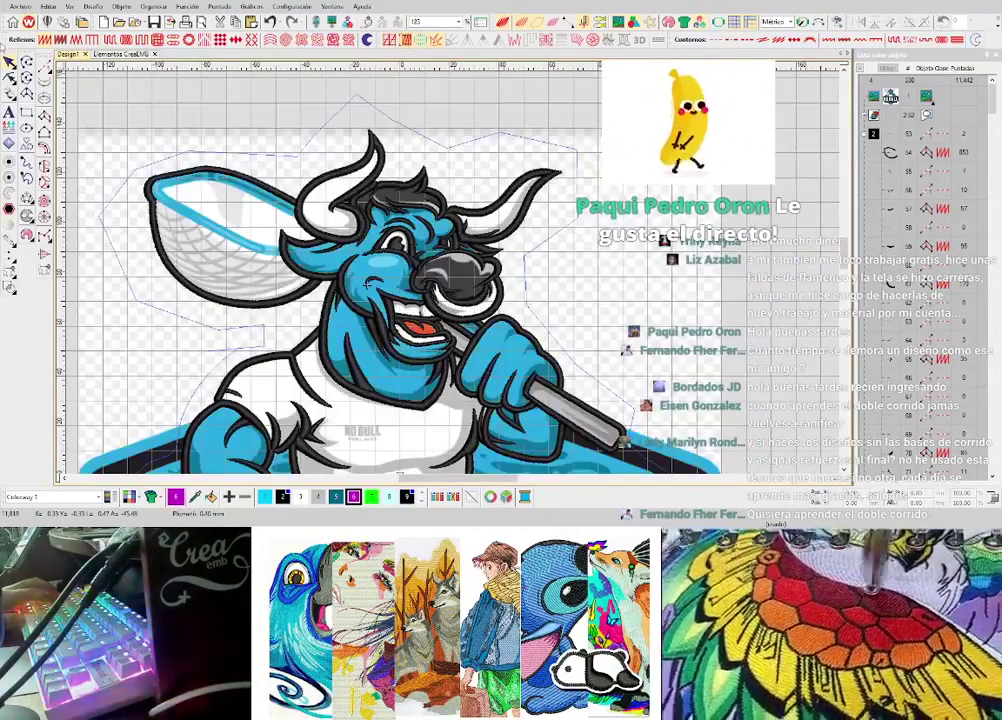
scroll(455, 275, up, 1)
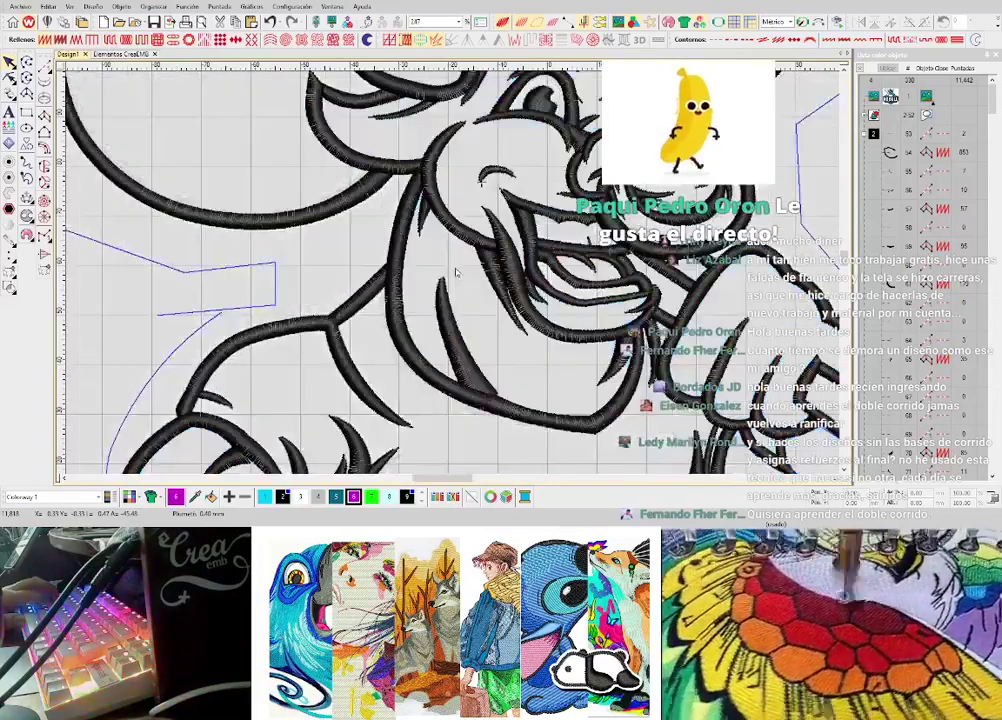
scroll(456, 272, down, 2)
scroll(456, 271, up, 1)
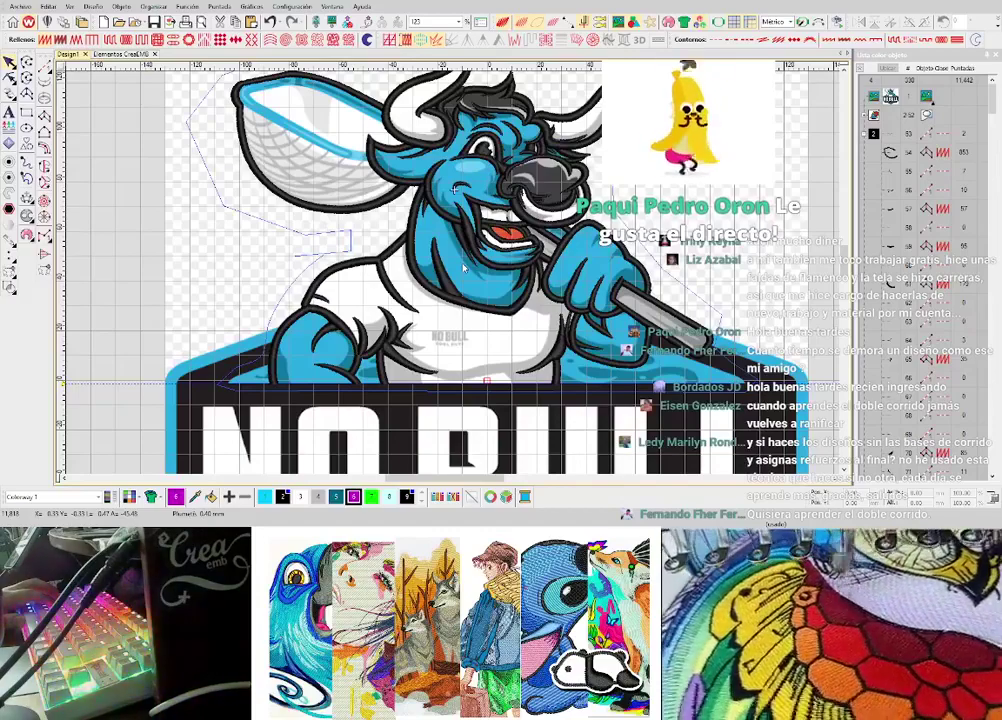
scroll(463, 267, up, 3)
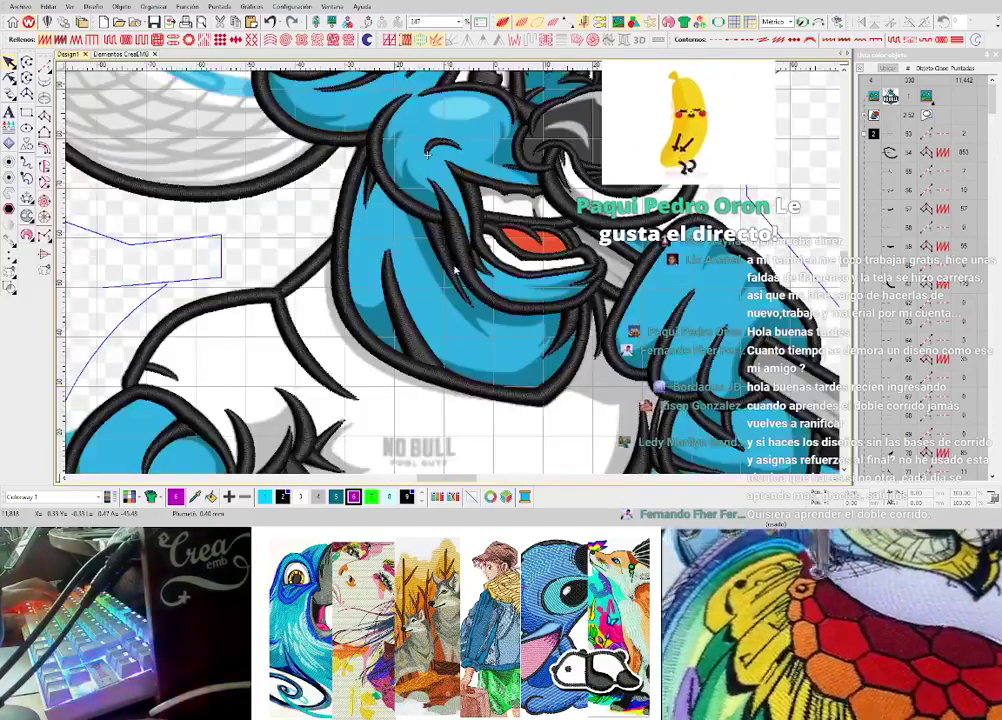
scroll(453, 290, up, 2)
scroll(453, 298, up, 1)
scroll(453, 298, down, 4)
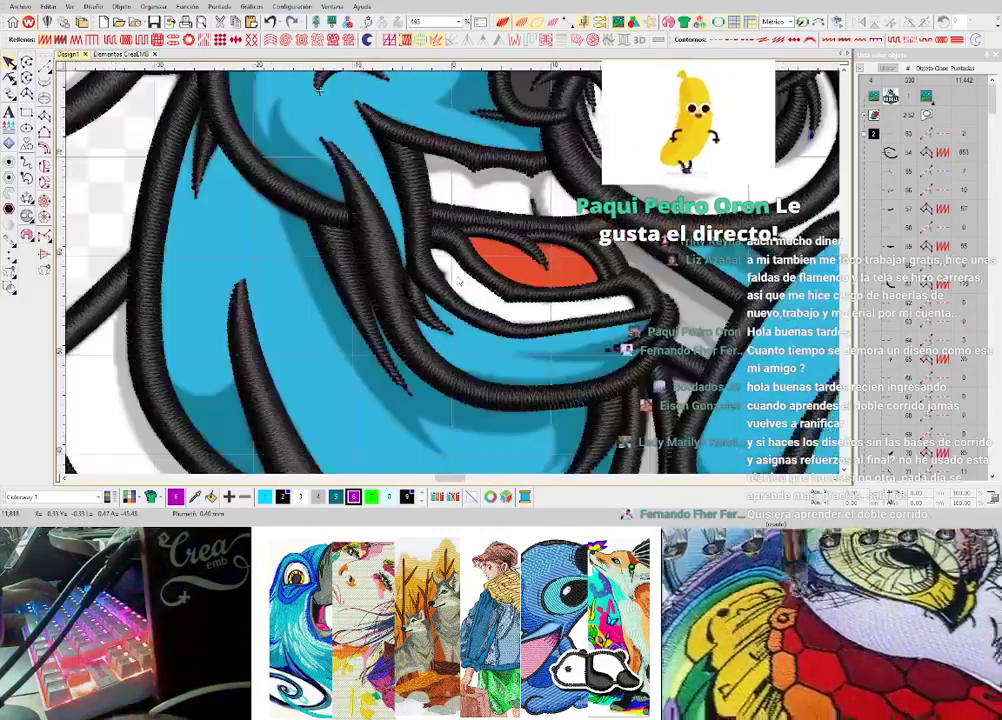
scroll(364, 307, down, 3)
scroll(364, 307, up, 3)
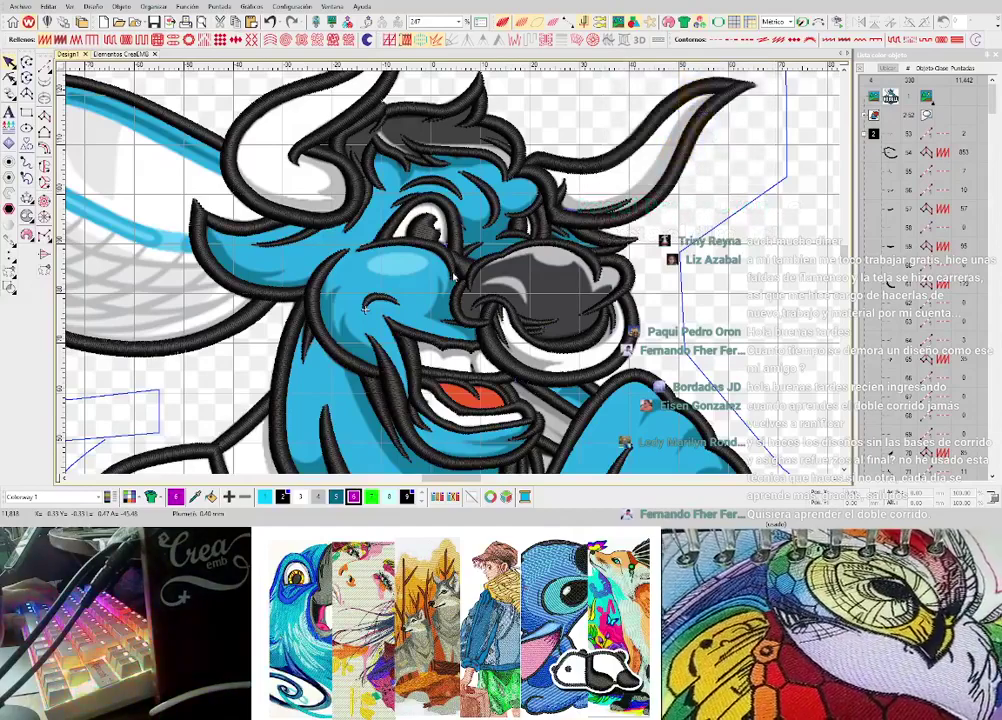
- Examine the bull's face, cheek and snout outlines up close with the reference image alternately hidden and shown
scroll(435, 282, down, 1)
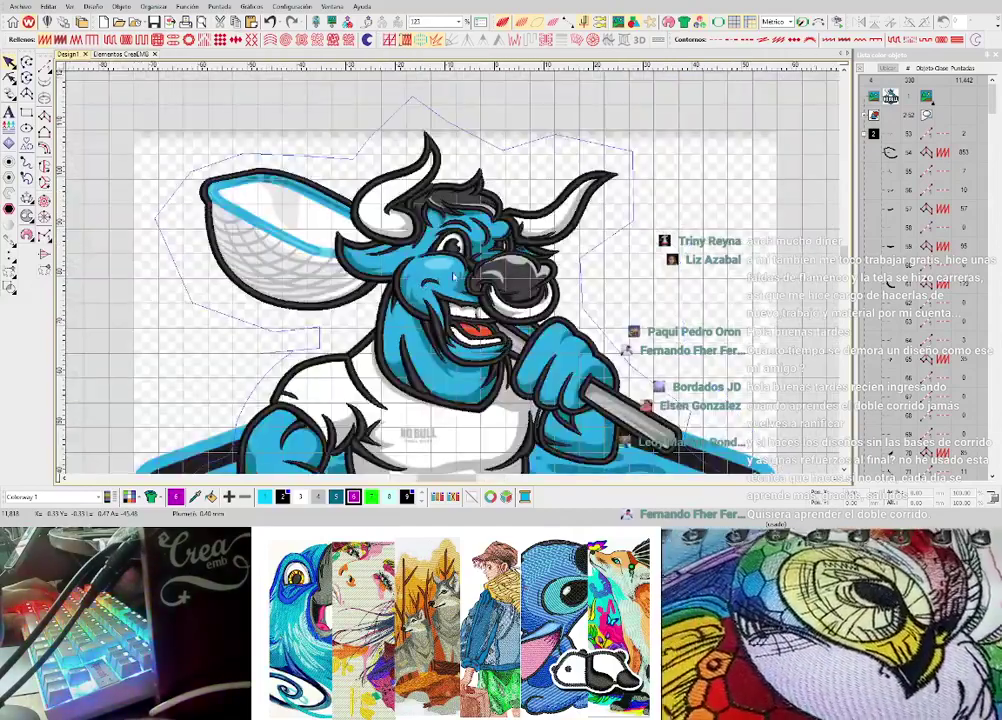
scroll(455, 278, up, 1)
key(d)
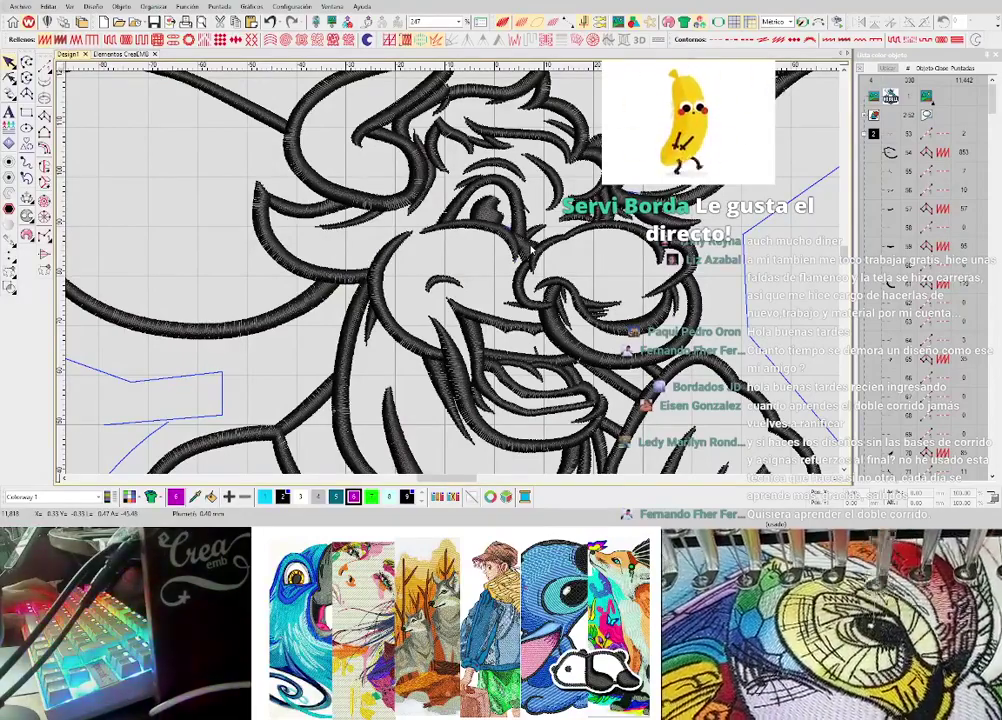
scroll(413, 303, down, 3)
key(d)
key(d)
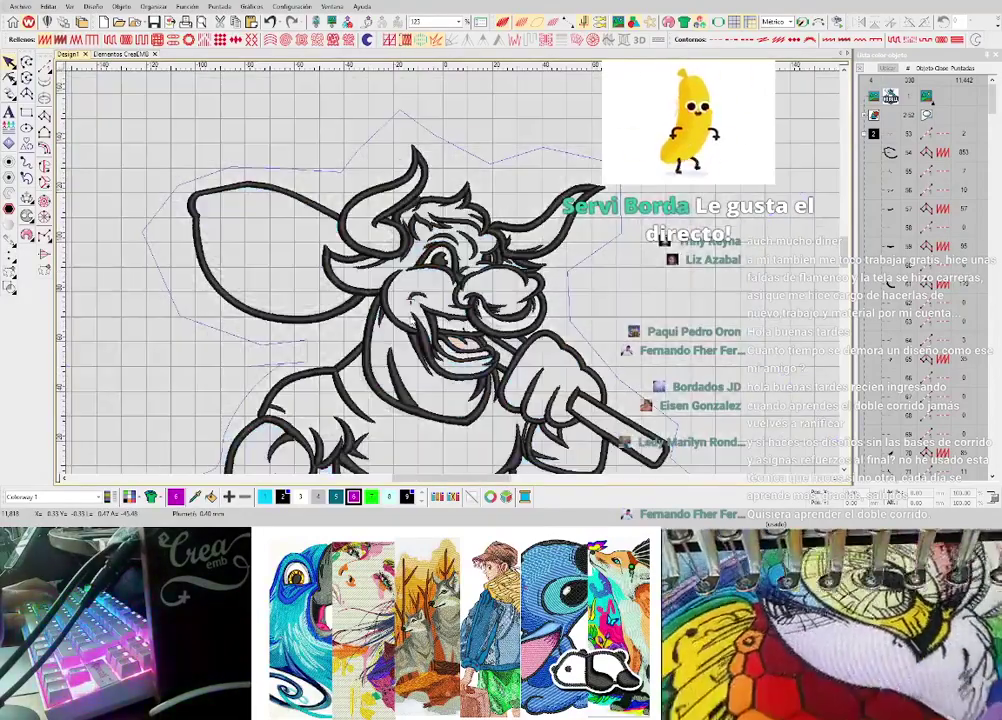
scroll(410, 328, up, 3)
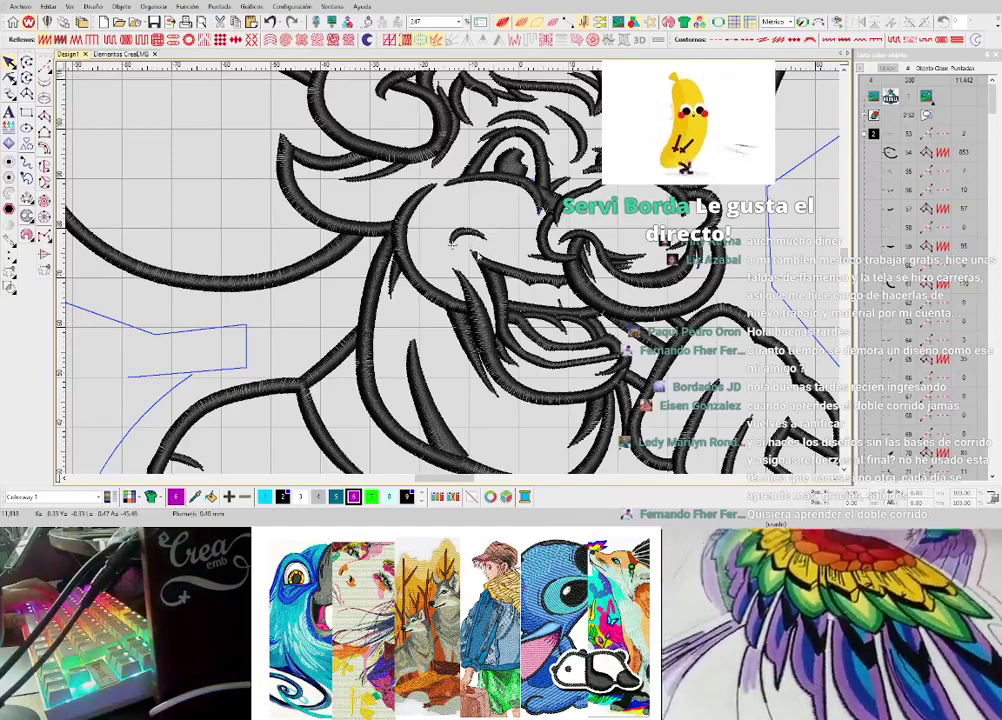
scroll(454, 277, up, 2)
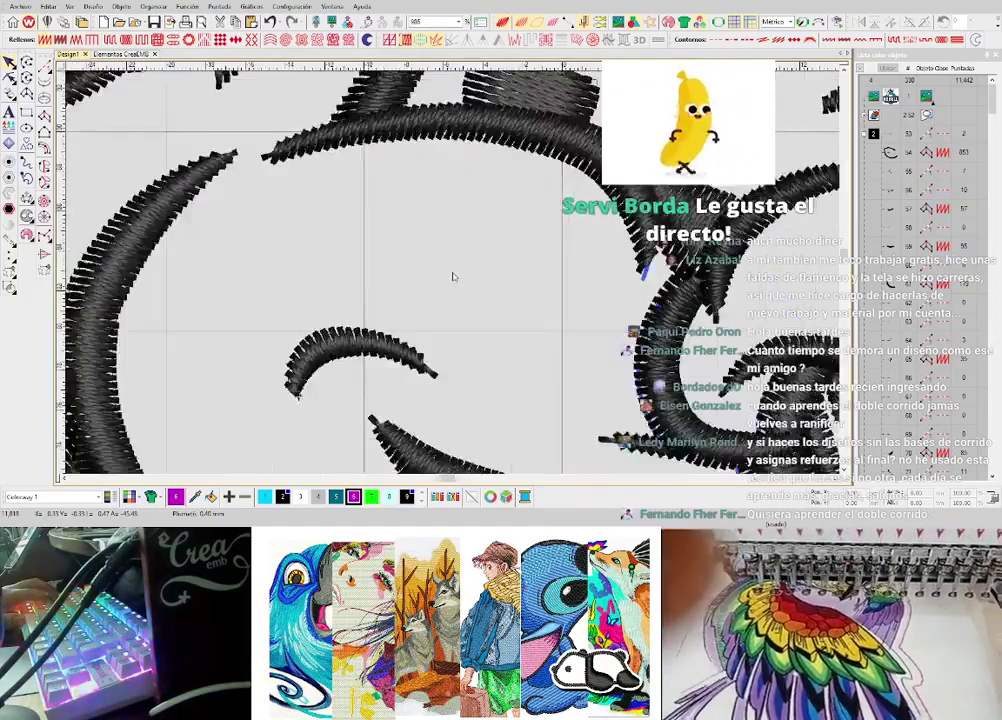
scroll(454, 277, down, 6)
scroll(448, 263, up, 3)
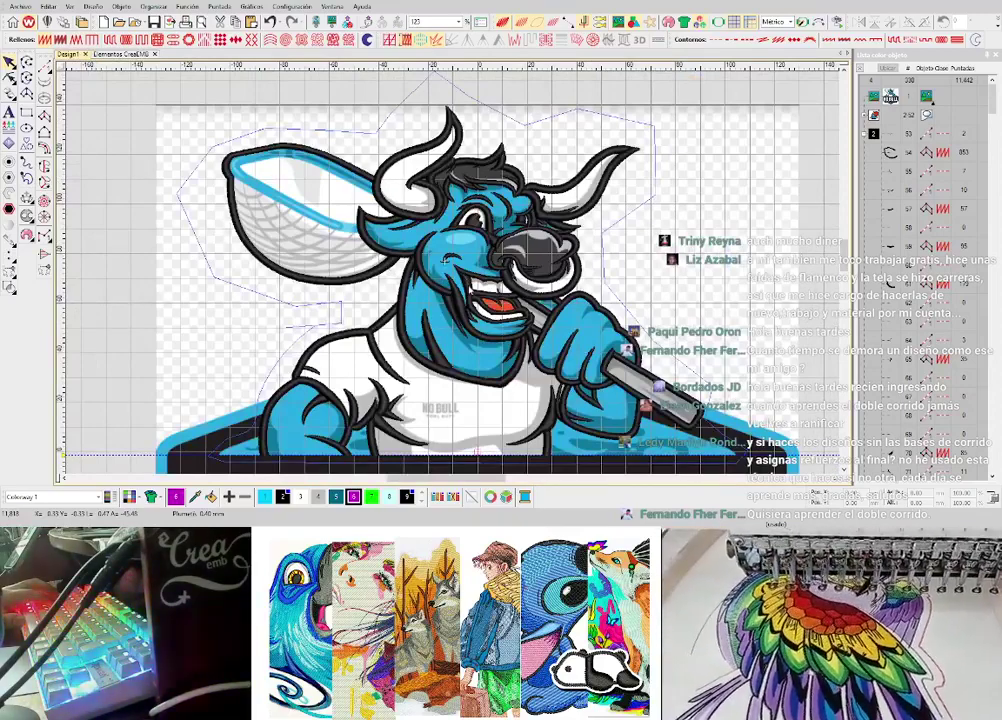
scroll(447, 262, up, 2)
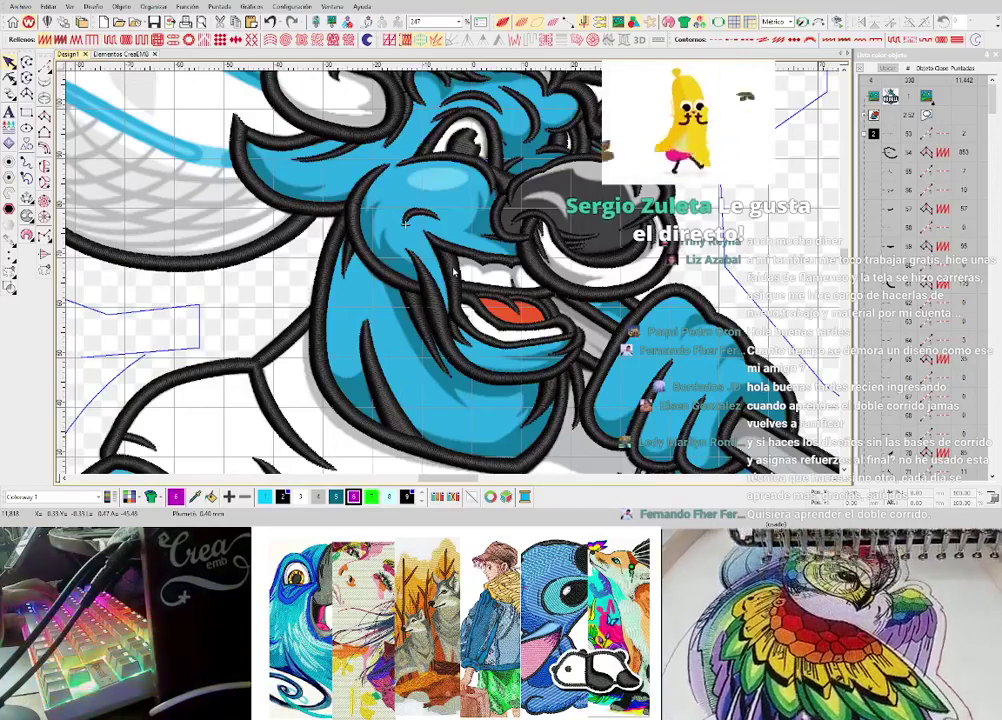
key(d)
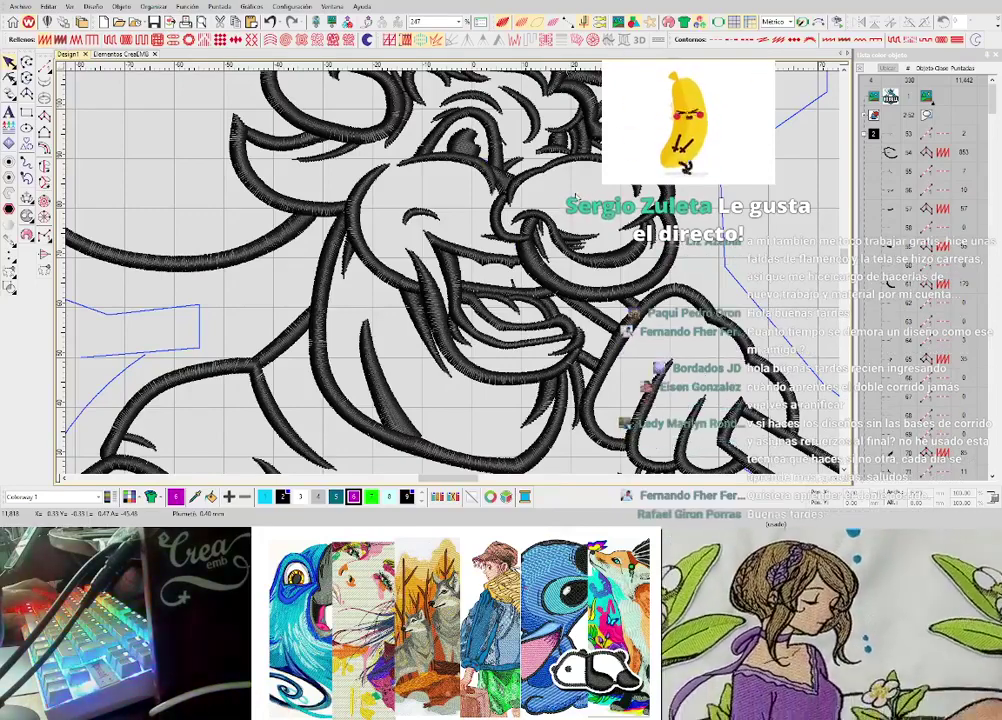
key(d)
scroll(526, 206, down, 3)
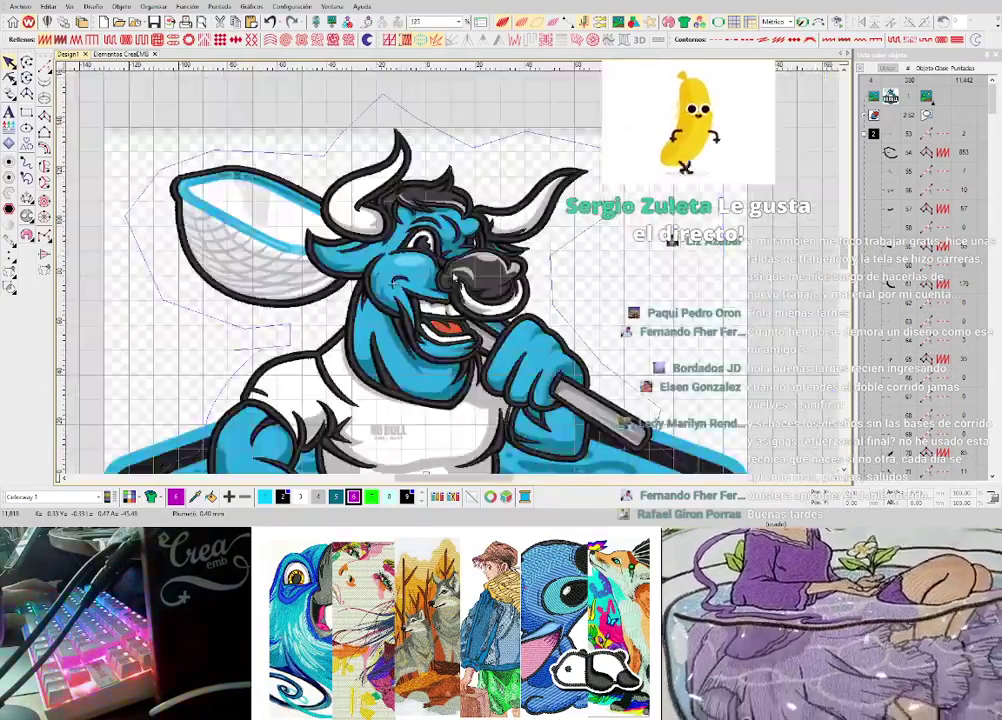
- Compare the bull's face, mouth and body outlines with the reference image, alternately shown and hidden
scroll(453, 278, up, 3)
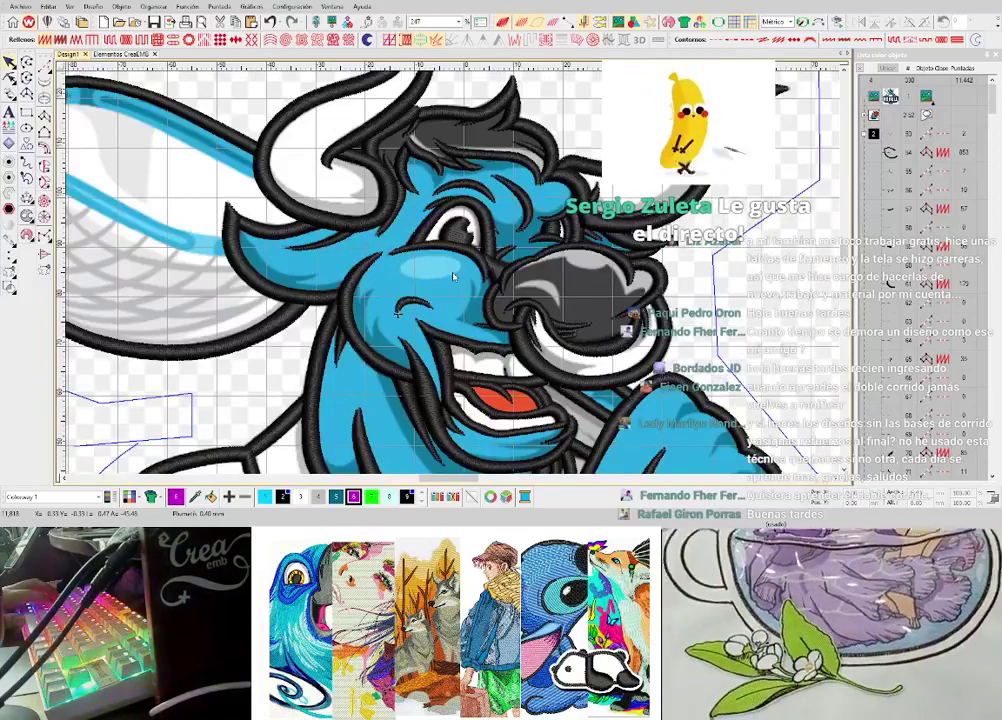
scroll(426, 291, down, 2)
scroll(426, 291, down, 2)
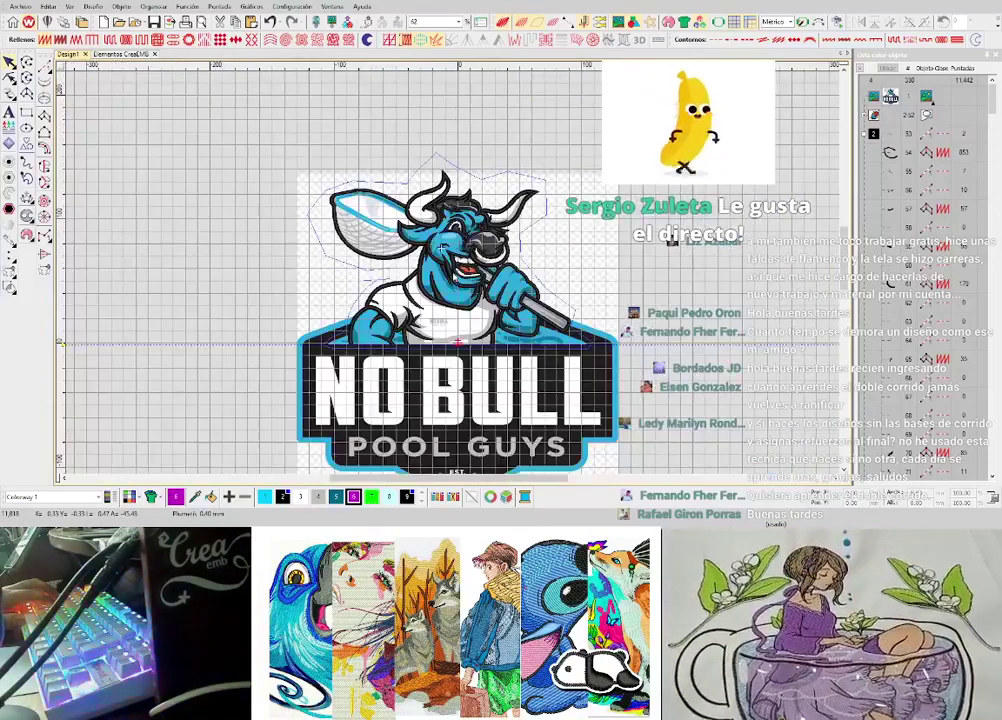
scroll(452, 274, up, 3)
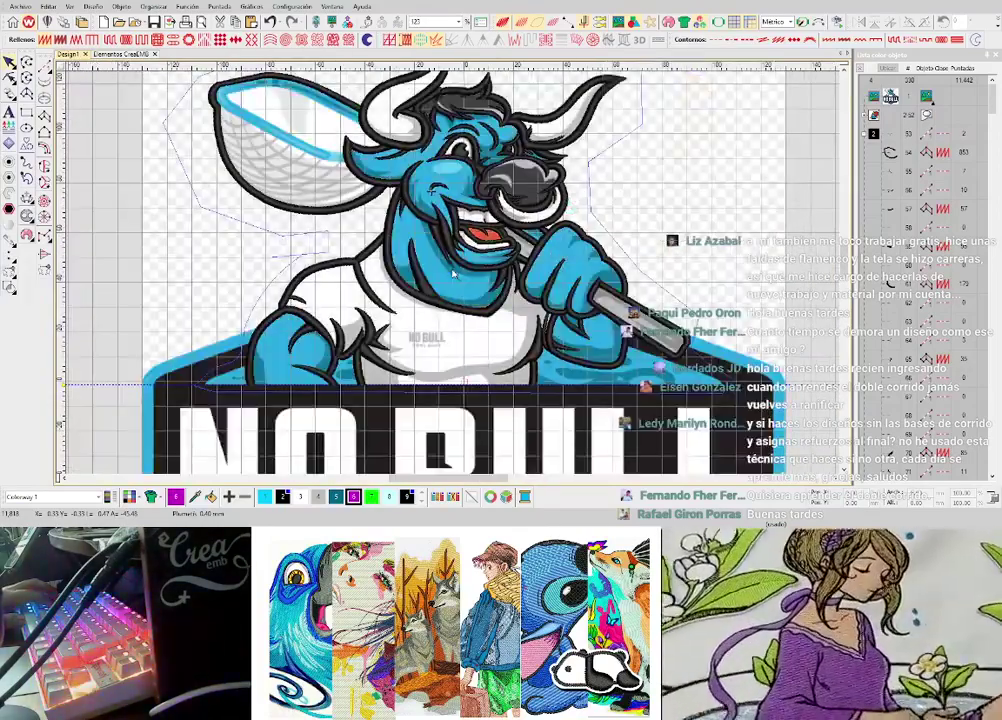
scroll(354, 213, up, 3)
scroll(354, 213, down, 3)
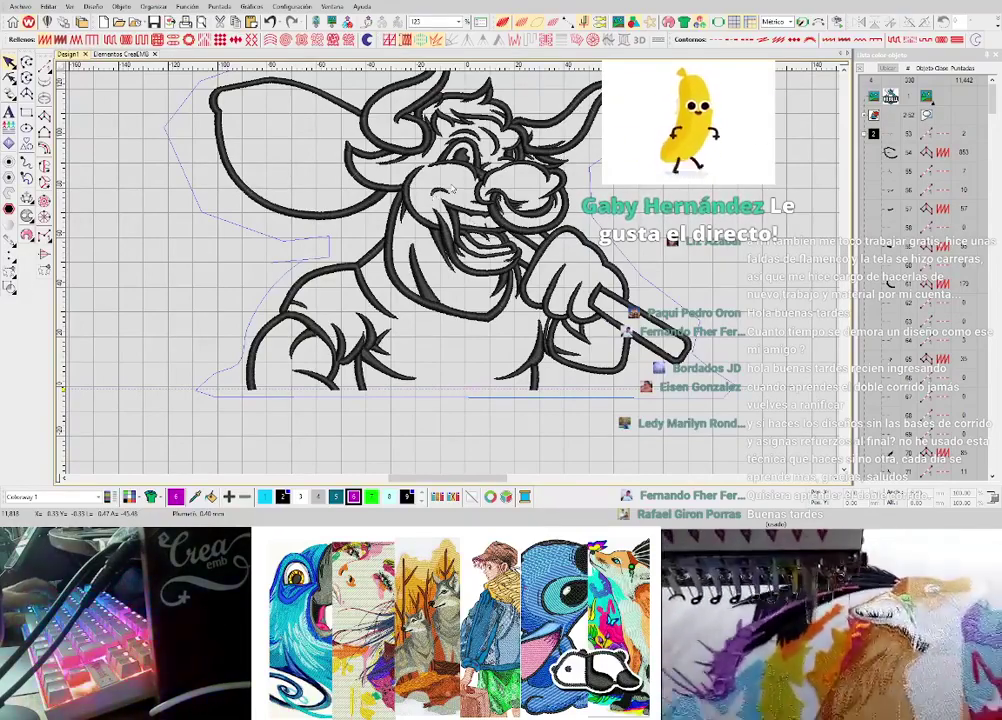
scroll(464, 165, up, 1)
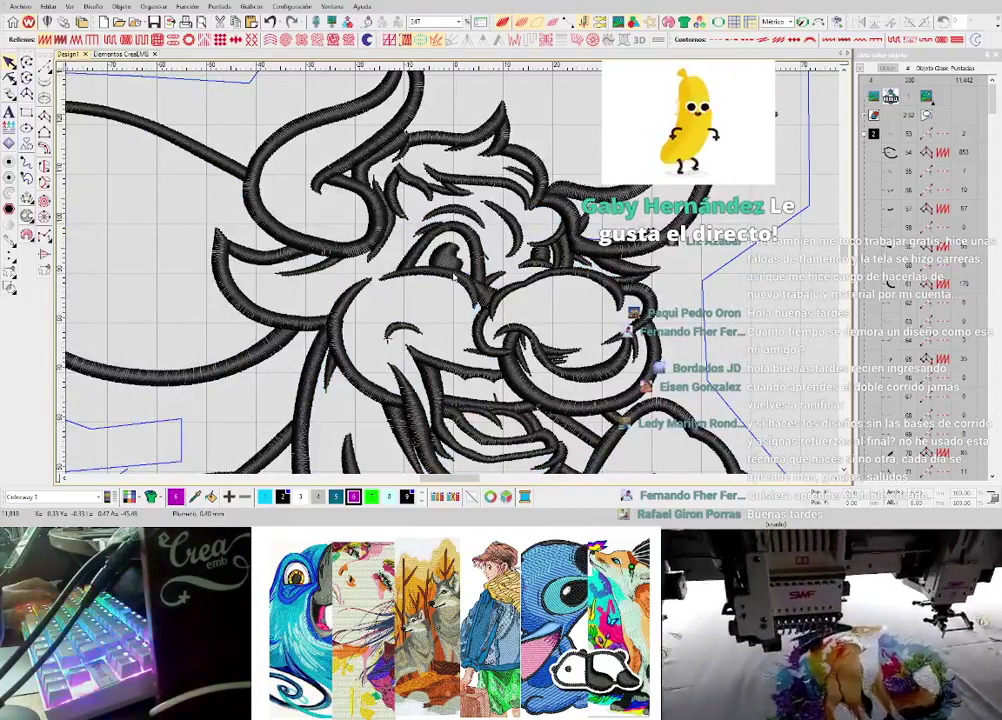
scroll(453, 274, down, 3)
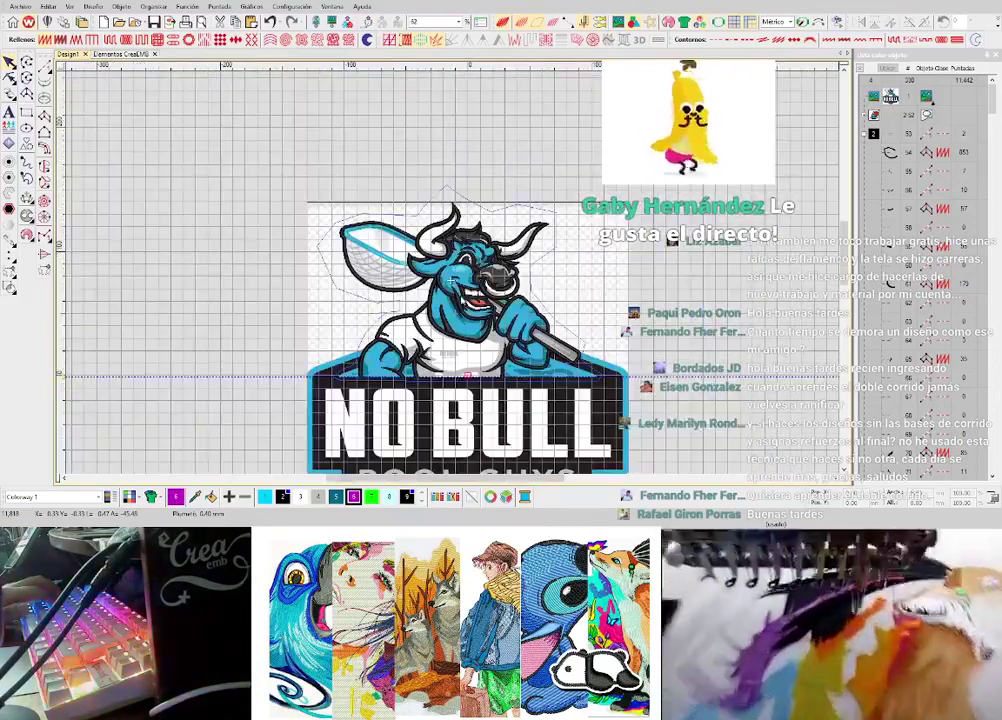
scroll(453, 290, up, 3)
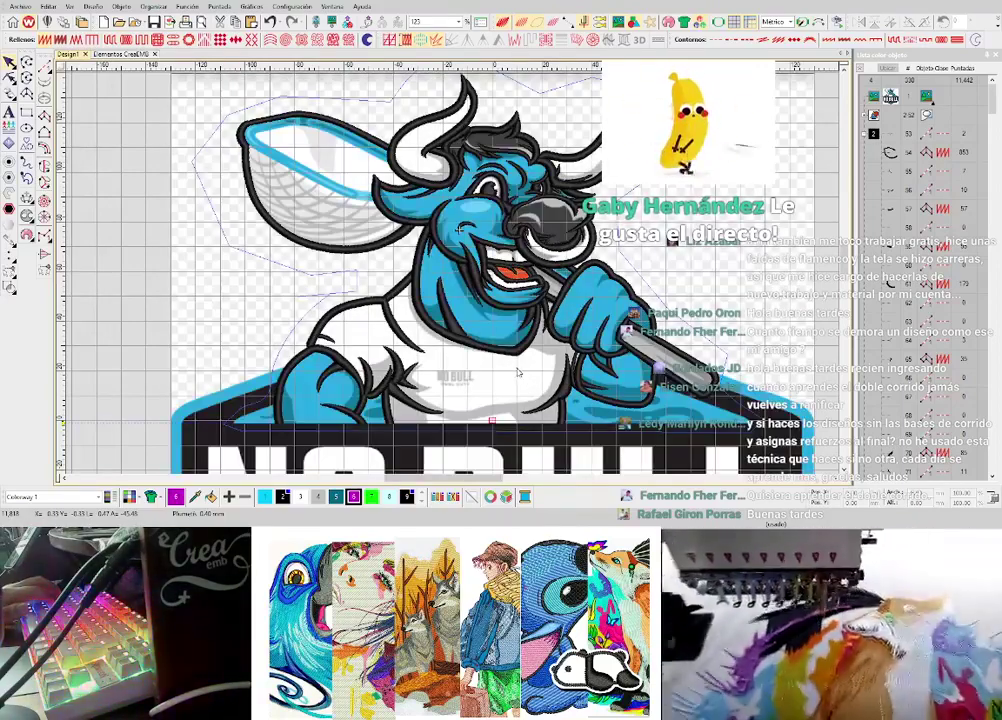
key(d)
scroll(458, 228, up, 3)
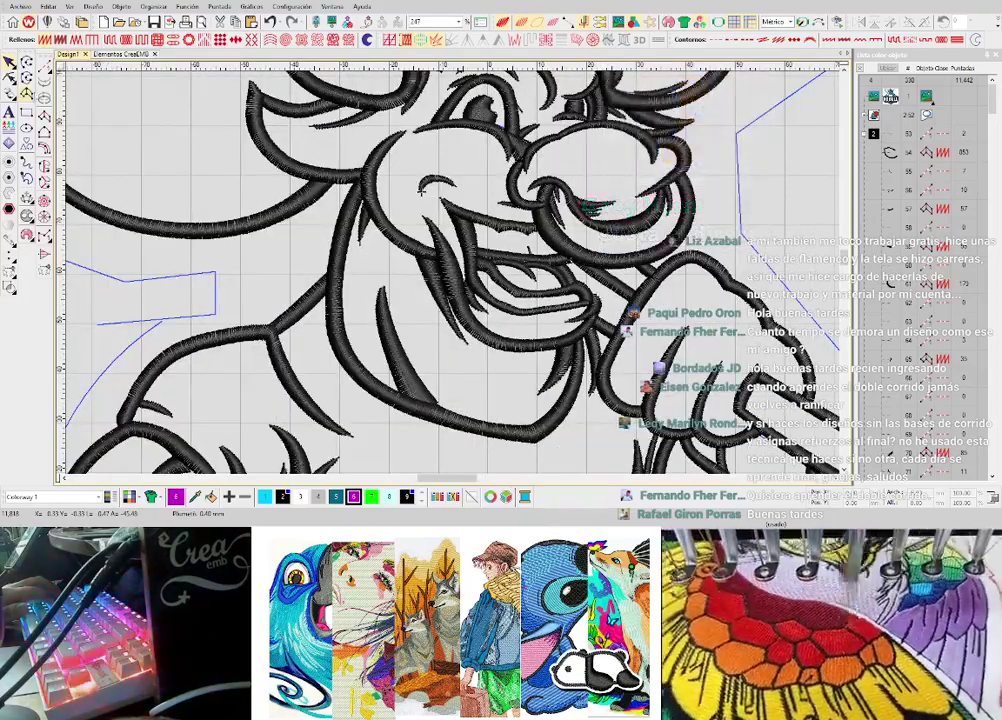
- Draw a sample satin column about 5 by 9 mm in color 5 on the empty canvas beside the bull
click(336, 497)
scroll(517, 240, down, 2)
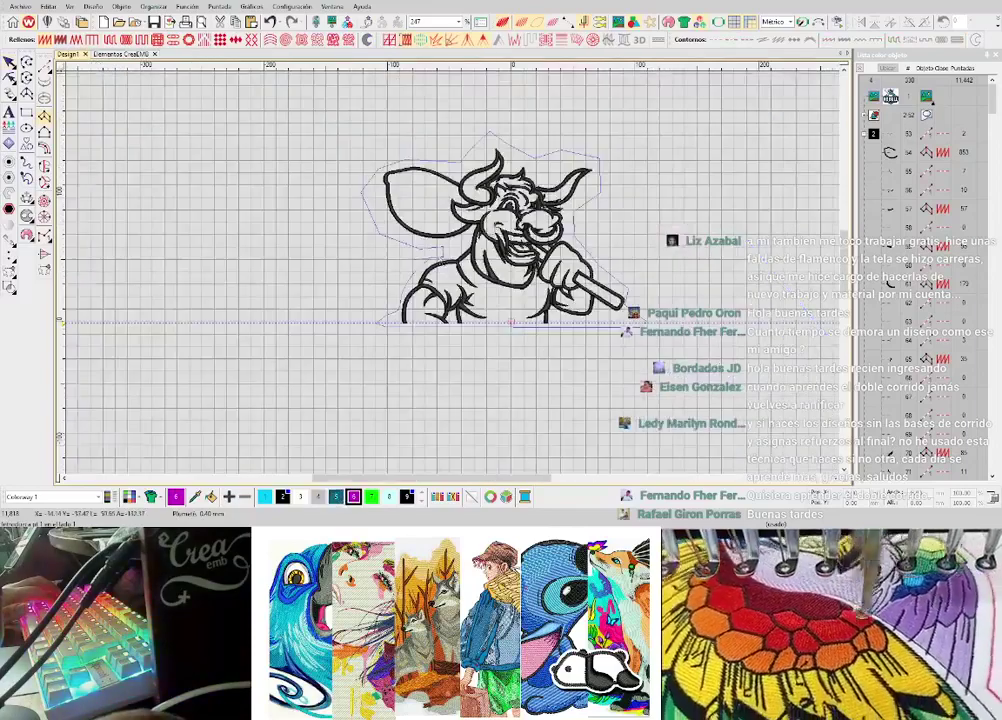
scroll(325, 186, up, 4)
click(423, 257)
click(457, 308)
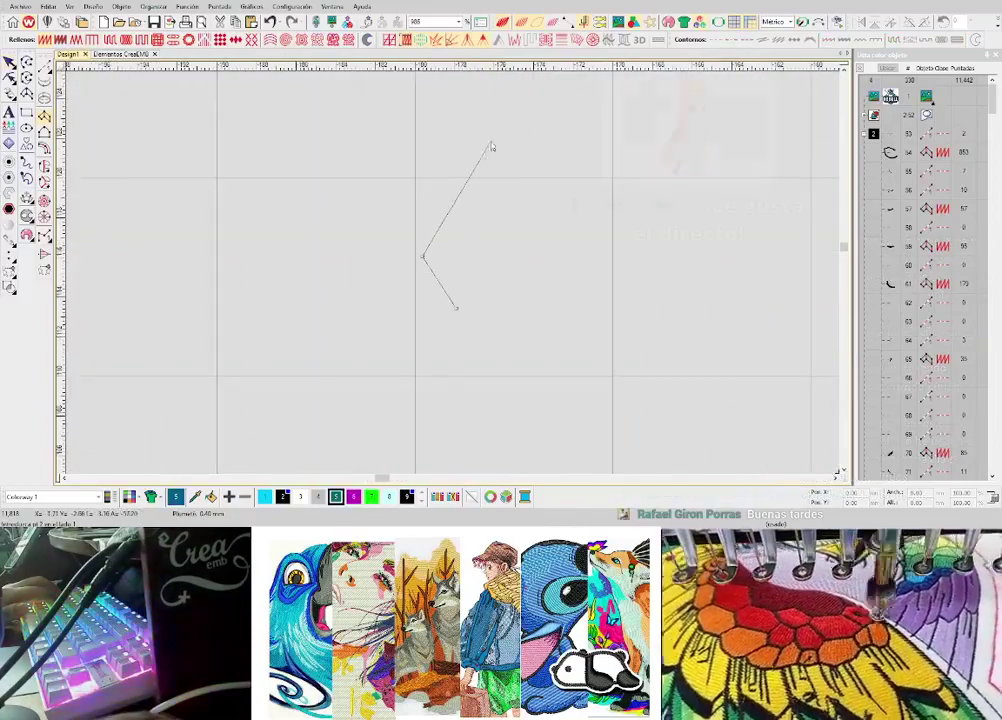
click(493, 135)
click(520, 194)
click(520, 197)
key(Return)
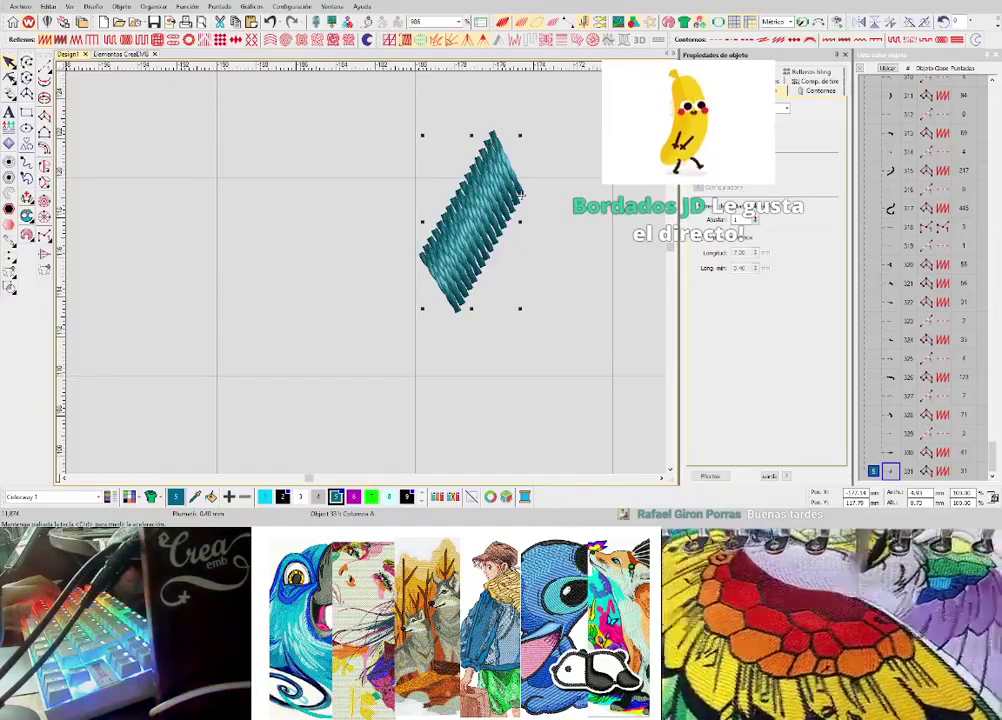
- Set the sample column's stitch spacing to 0.60 mm and make a copy enlarged to about 11 by 20 mm
key(alt+1)
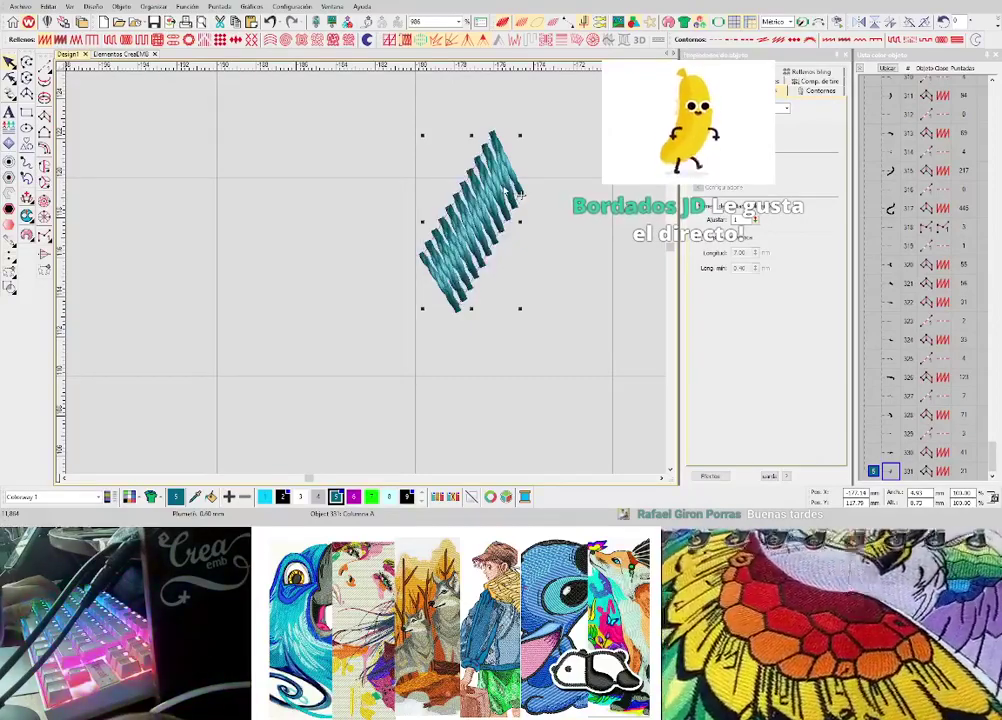
drag(520, 193, 600, 290)
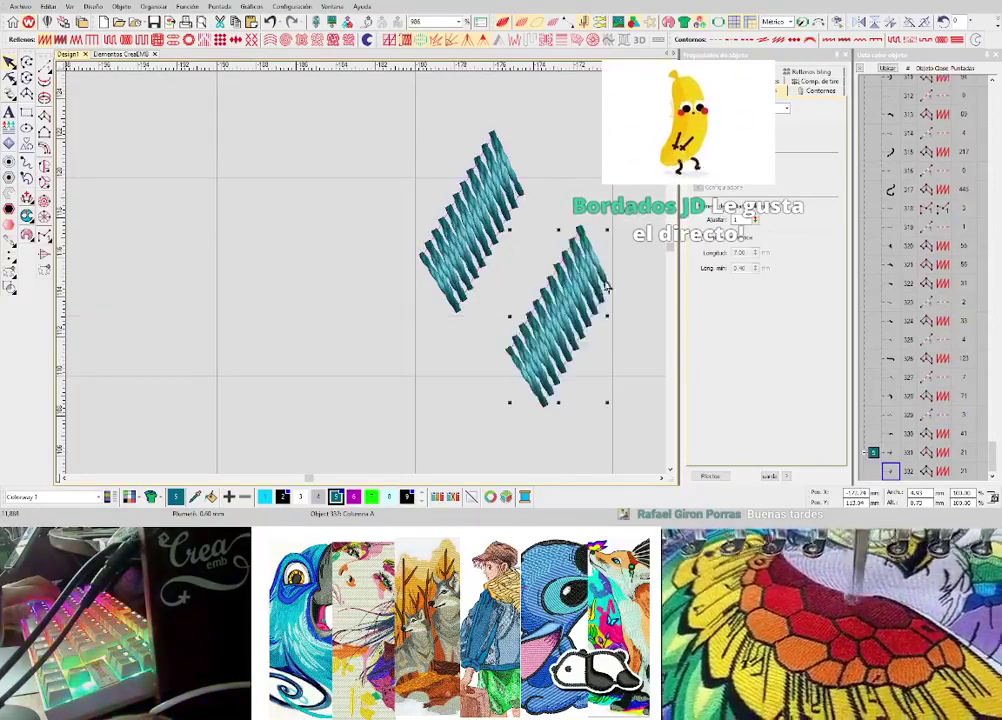
key(shift+z)
drag(369, 247, 412, 202)
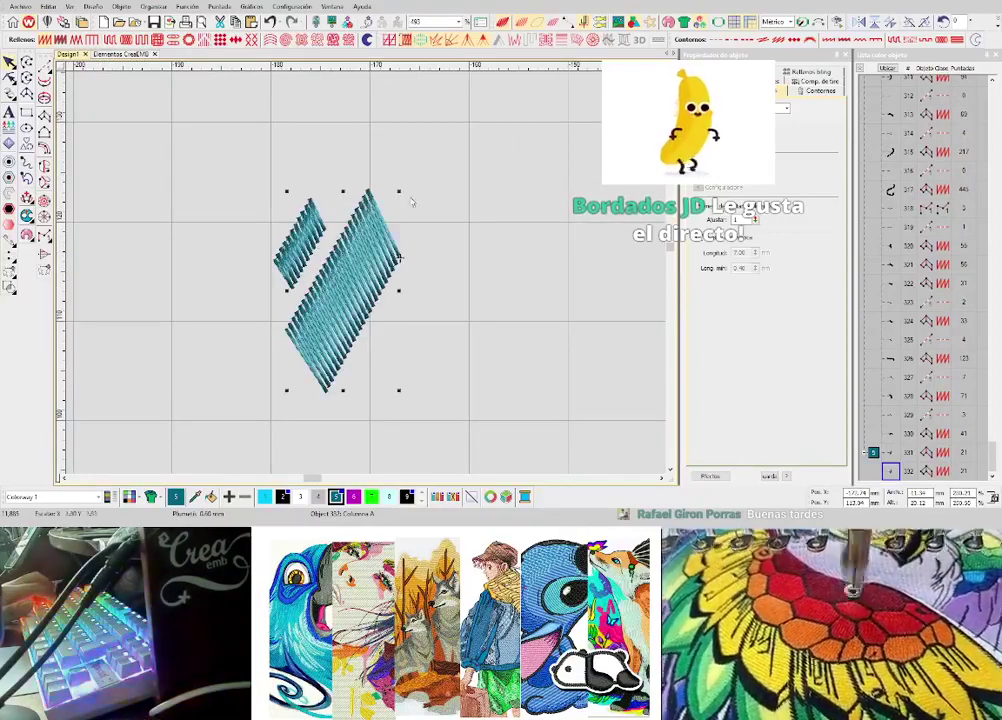
- Set the enlarged sample's spacing to 0.70 mm and add a copy of it alongside with 0.80 mm spacing
drag(365, 264, 371, 257)
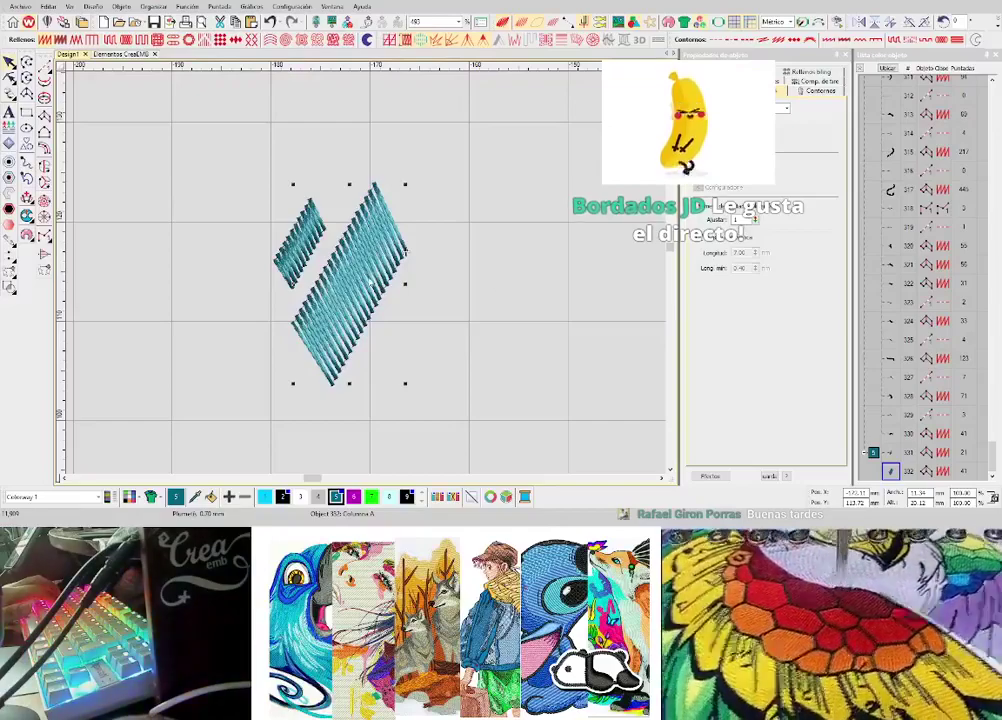
drag(370, 283, 490, 309)
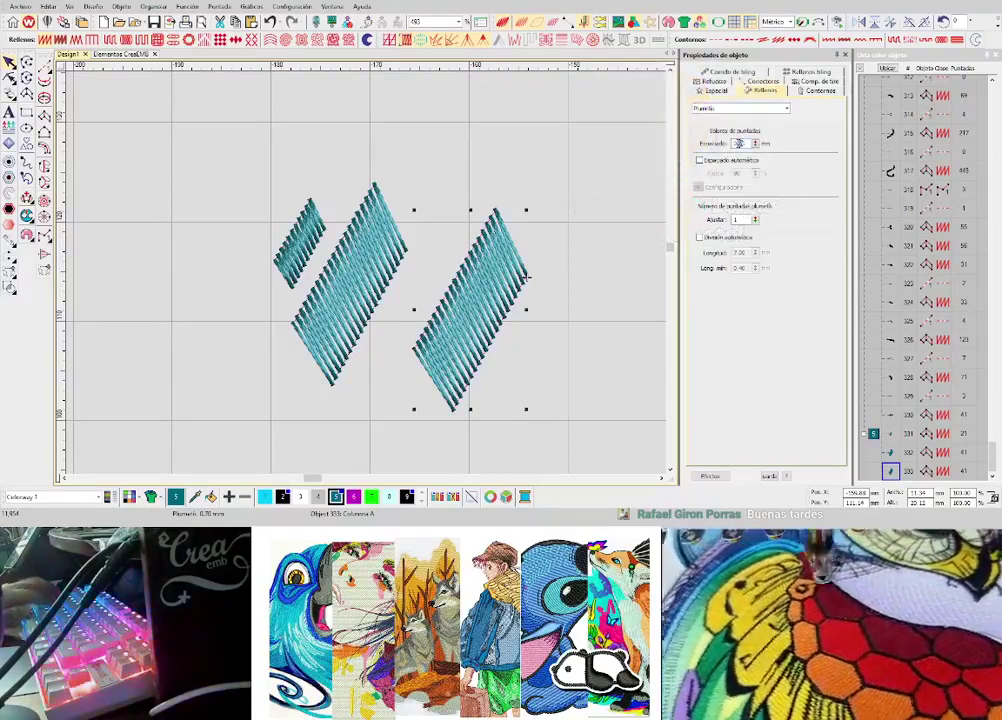
click(573, 190)
scroll(484, 260, down, 1)
scroll(330, 276, up, 1)
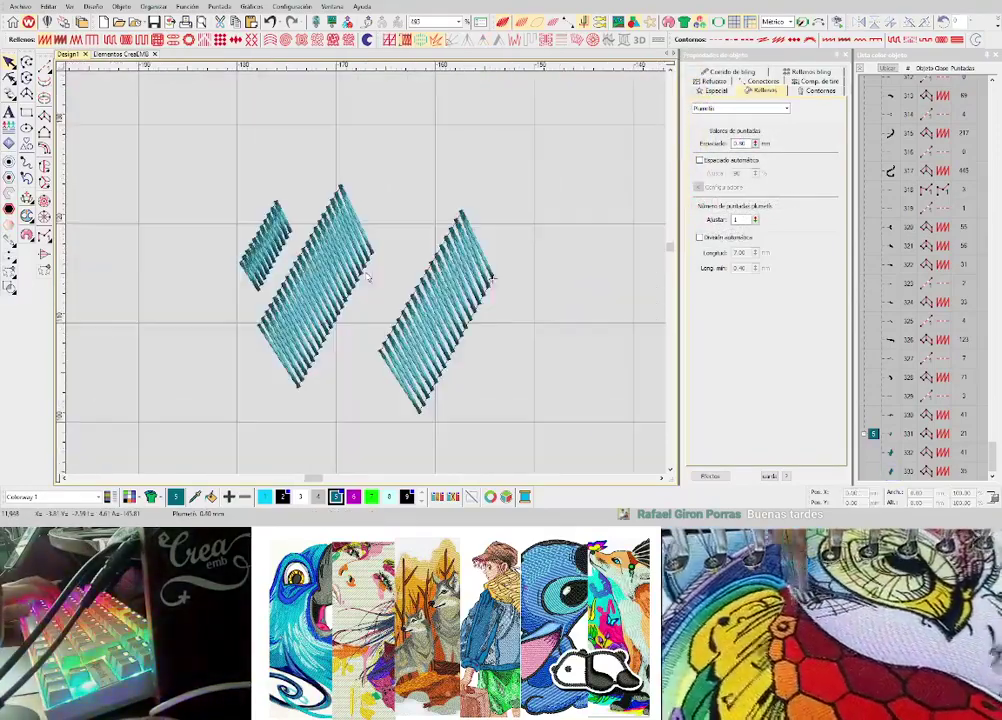
- Shift the smallest sample column slightly and delete all three sample columns
drag(266, 248, 268, 236)
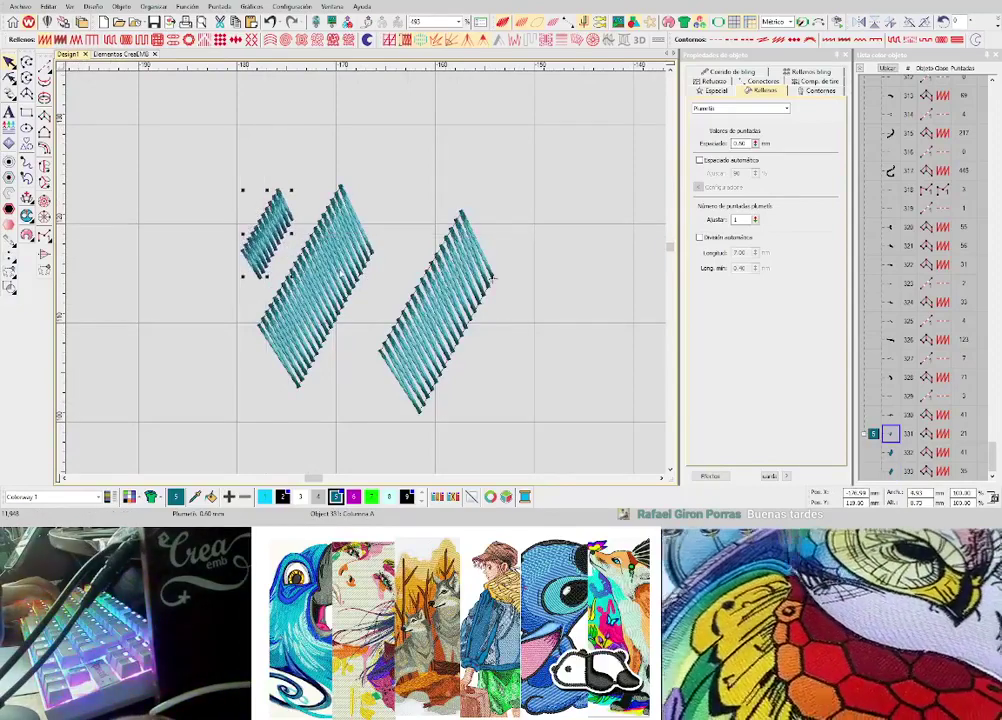
drag(357, 283, 550, 412)
click(480, 312)
scroll(240, 184, down, 1)
scroll(550, 412, down, 1)
key(Delete)
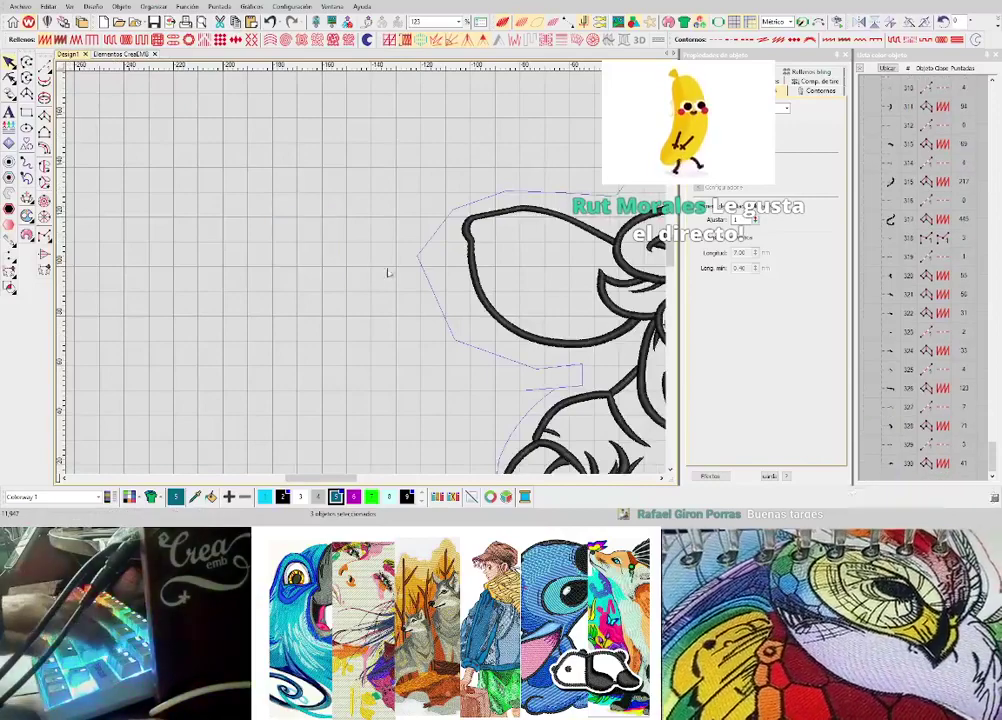
- Examine the outlines of the bull's face, shirt and the arm above the letter N over the reference image
scroll(388, 272, down, 2)
scroll(362, 245, up, 3)
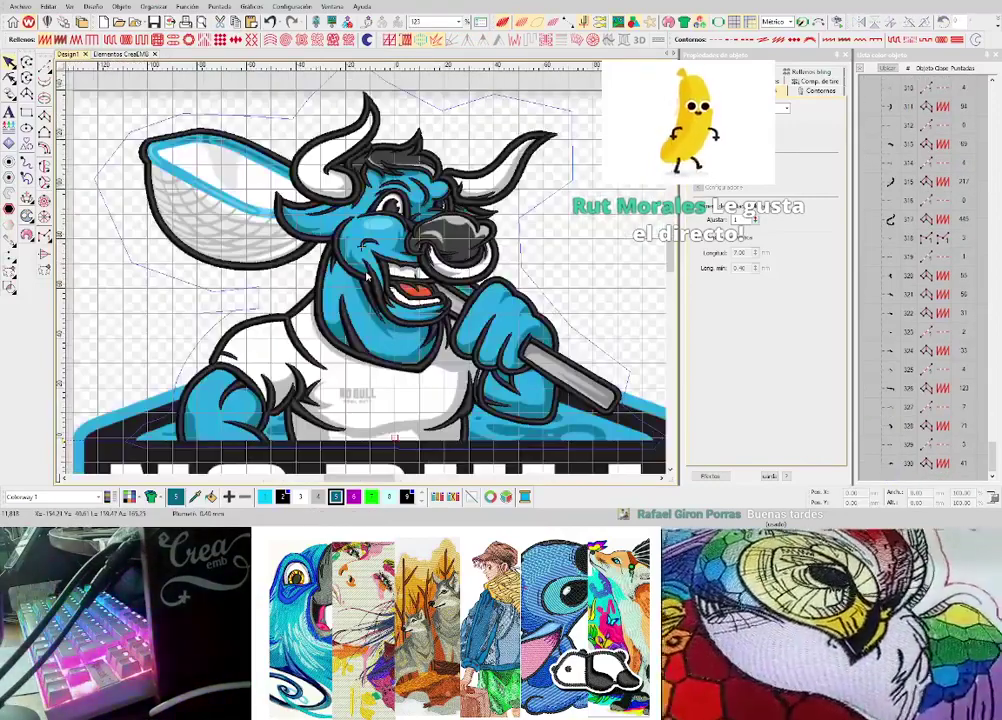
scroll(361, 246, up, 3)
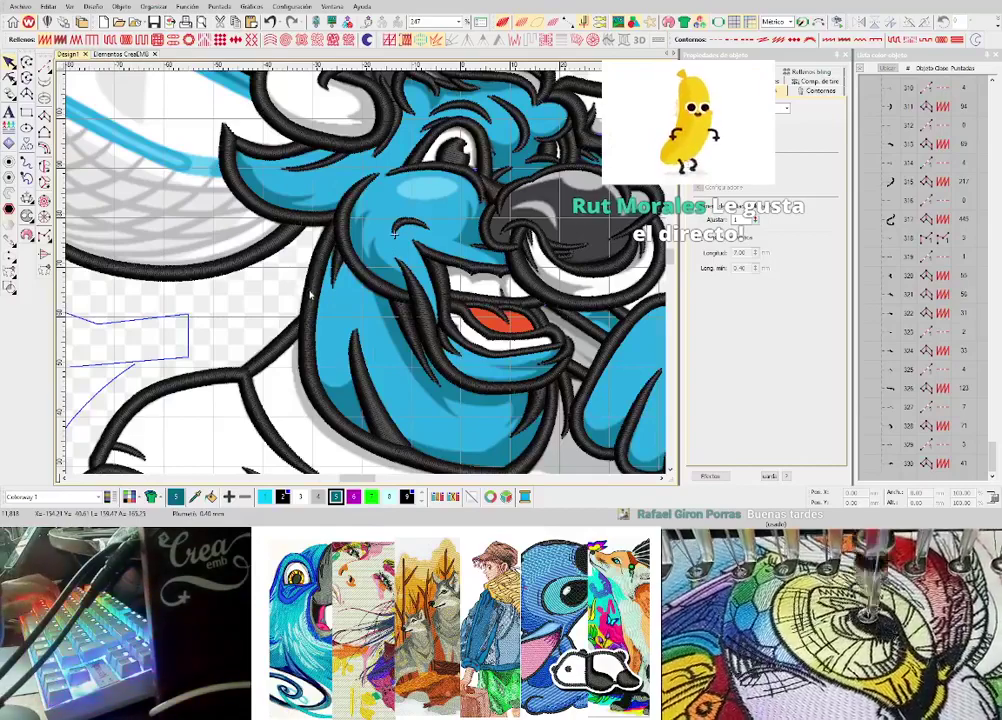
scroll(310, 296, down, 3)
scroll(357, 290, up, 2)
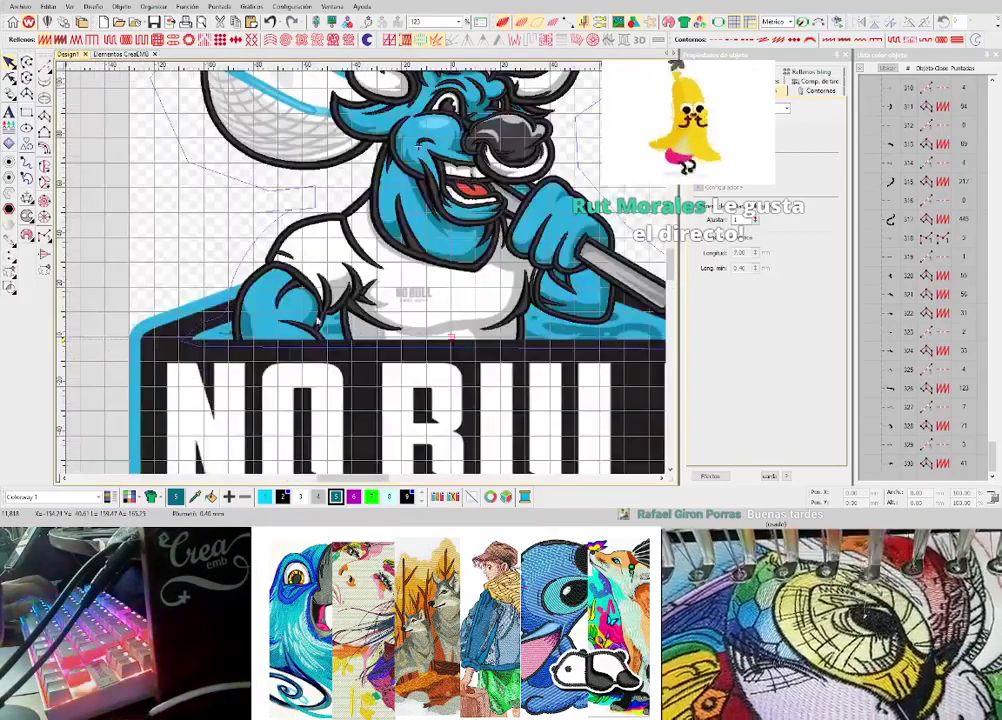
scroll(337, 258, up, 2)
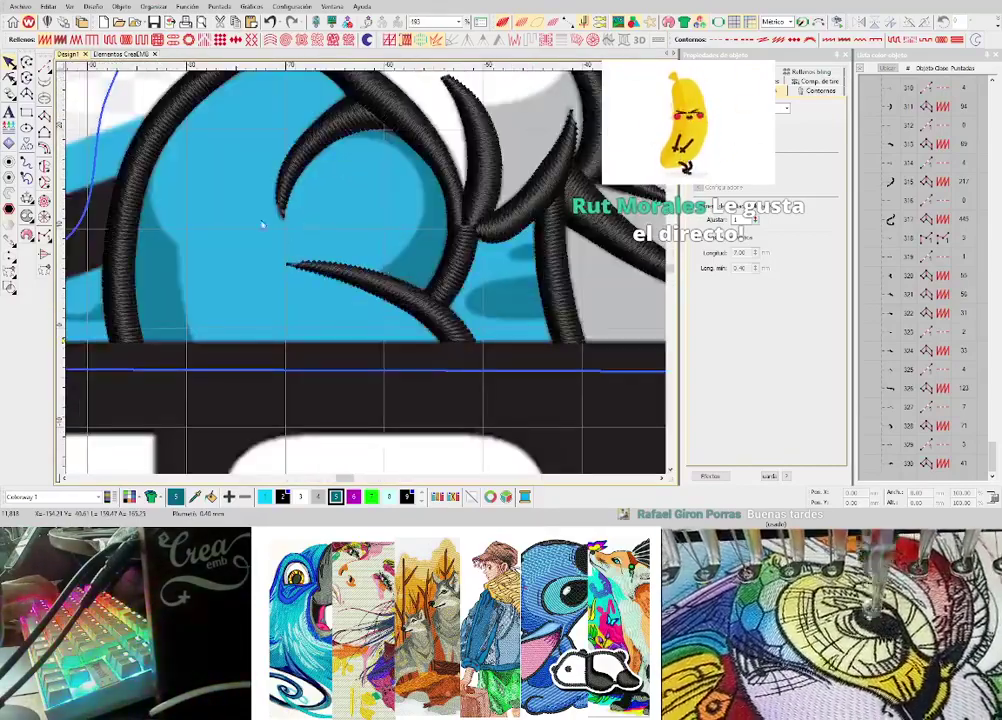
scroll(367, 283, down, 2)
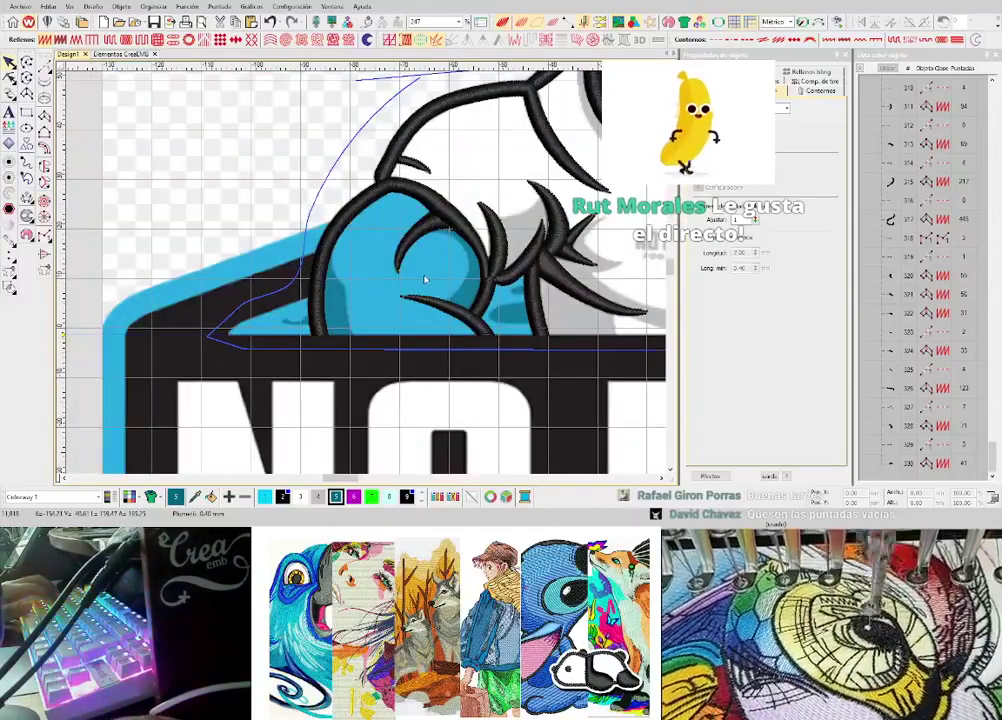
scroll(400, 275, down, 3)
scroll(420, 250, up, 2)
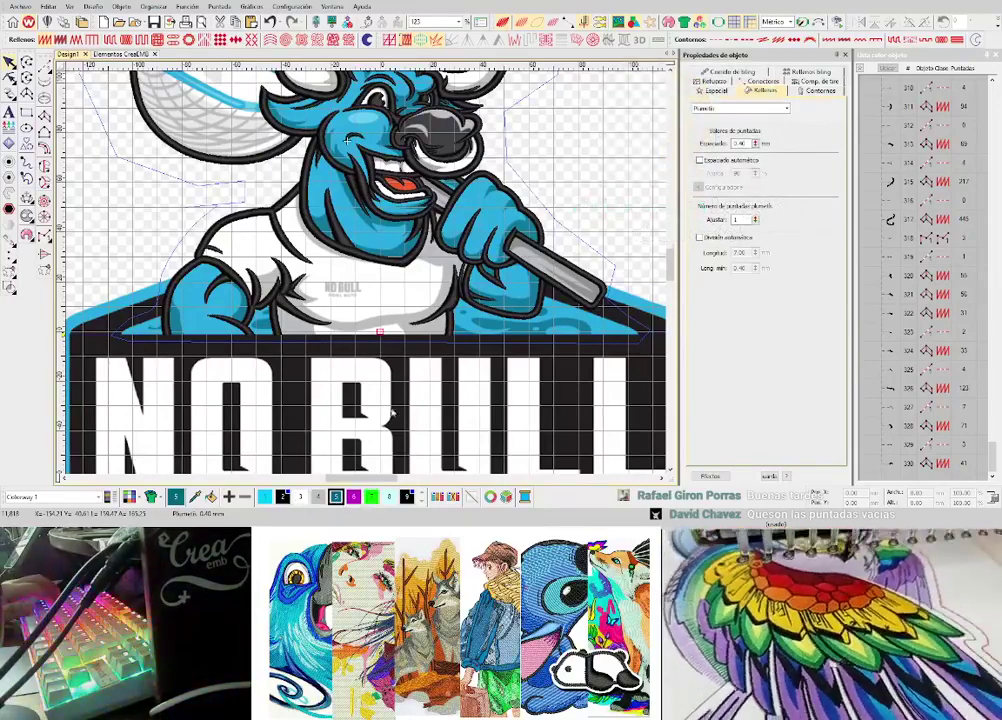
- Review the whole logo, the fist and pole outlines, and the water areas around the arm resting above the sign
scroll(368, 276, down, 3)
scroll(368, 276, up, 4)
scroll(368, 276, down, 3)
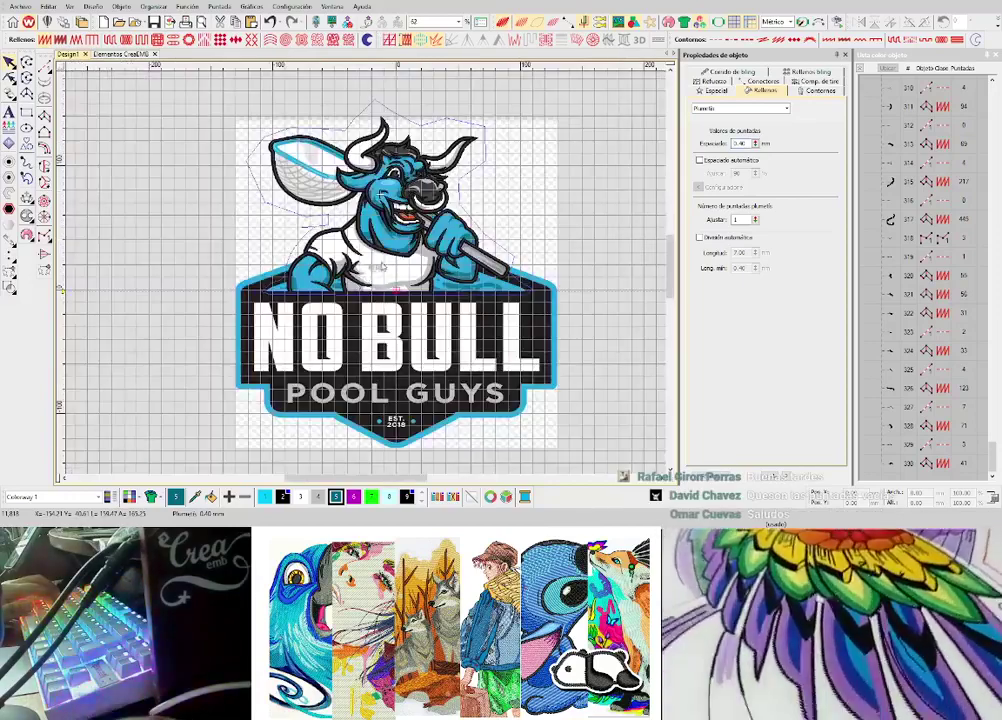
scroll(368, 276, up, 3)
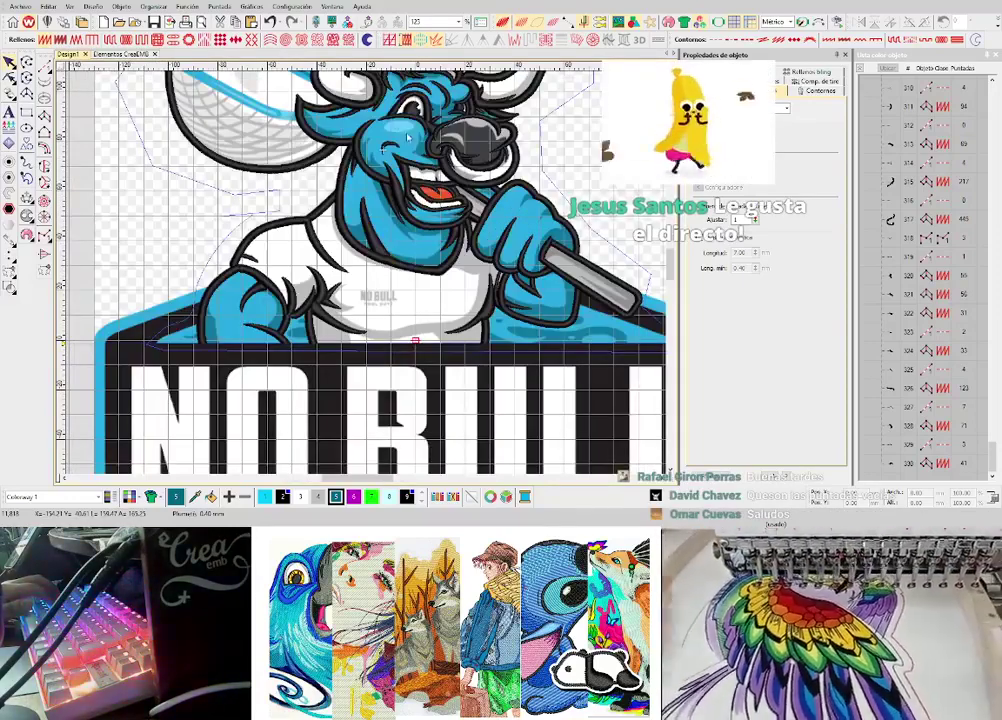
scroll(368, 276, up, 3)
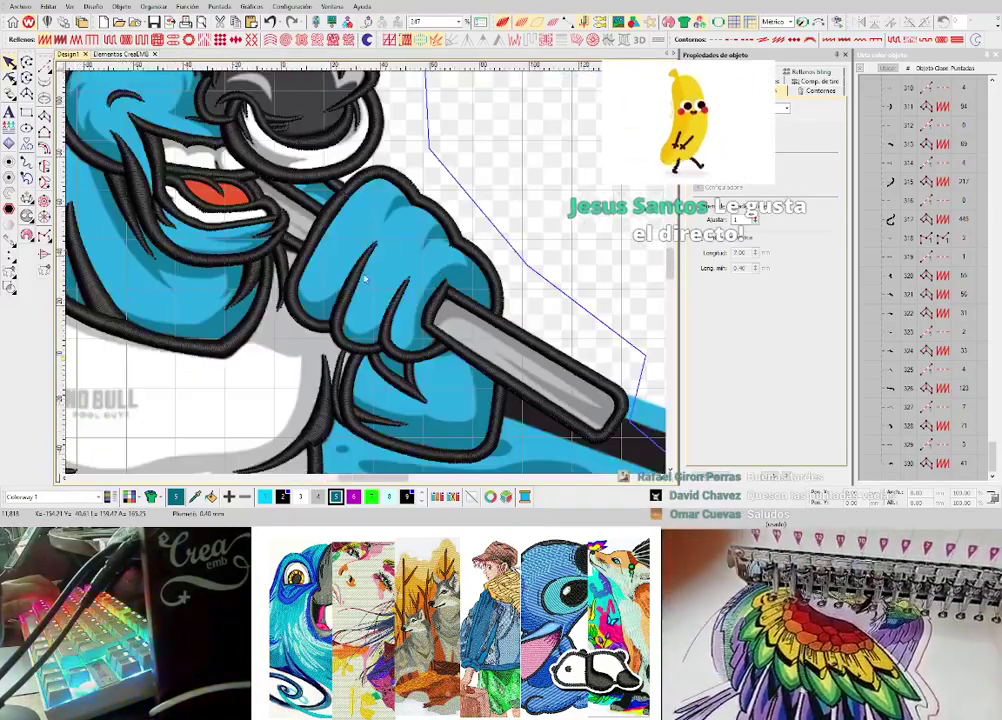
scroll(368, 276, down, 3)
scroll(352, 278, up, 3)
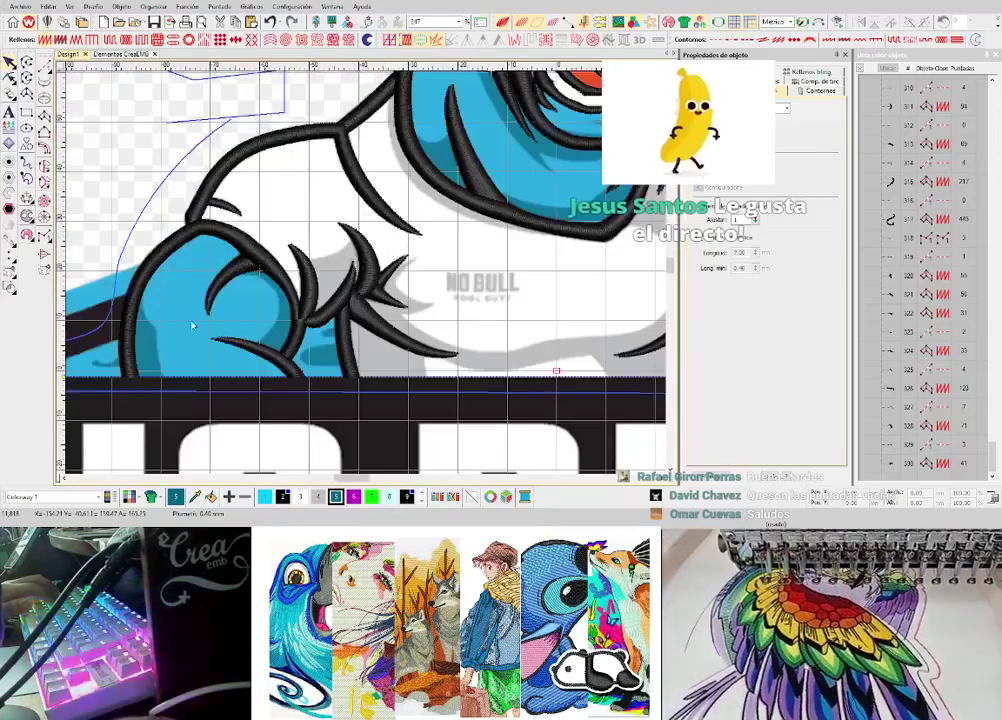
scroll(193, 325, down, 3)
scroll(280, 221, up, 3)
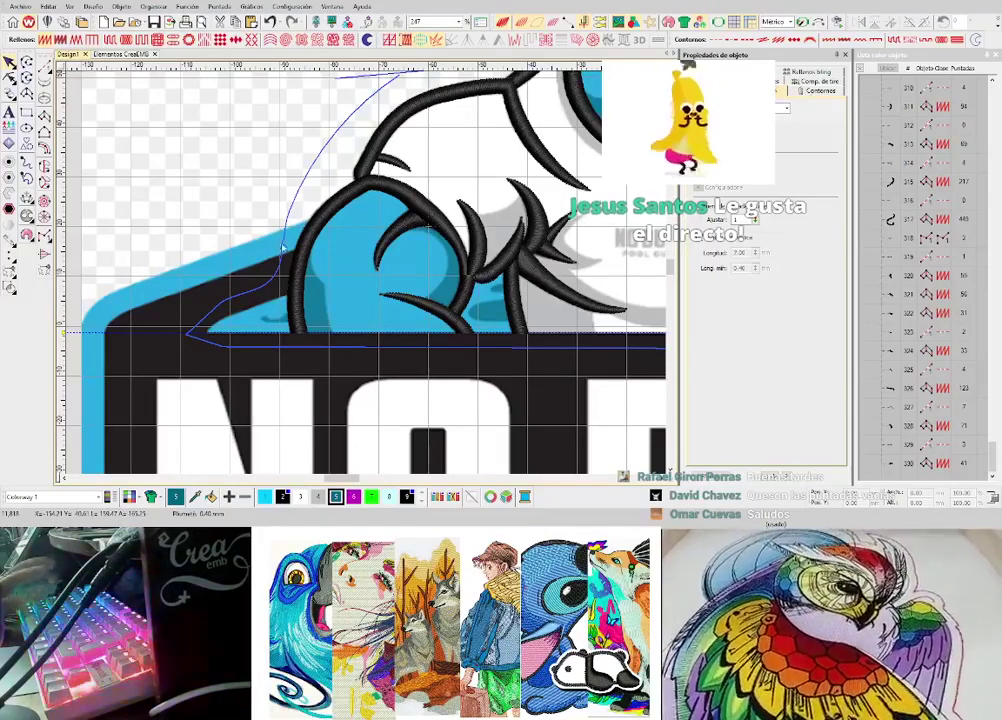
scroll(300, 264, down, 1)
scroll(373, 277, up, 1)
scroll(373, 277, down, 1)
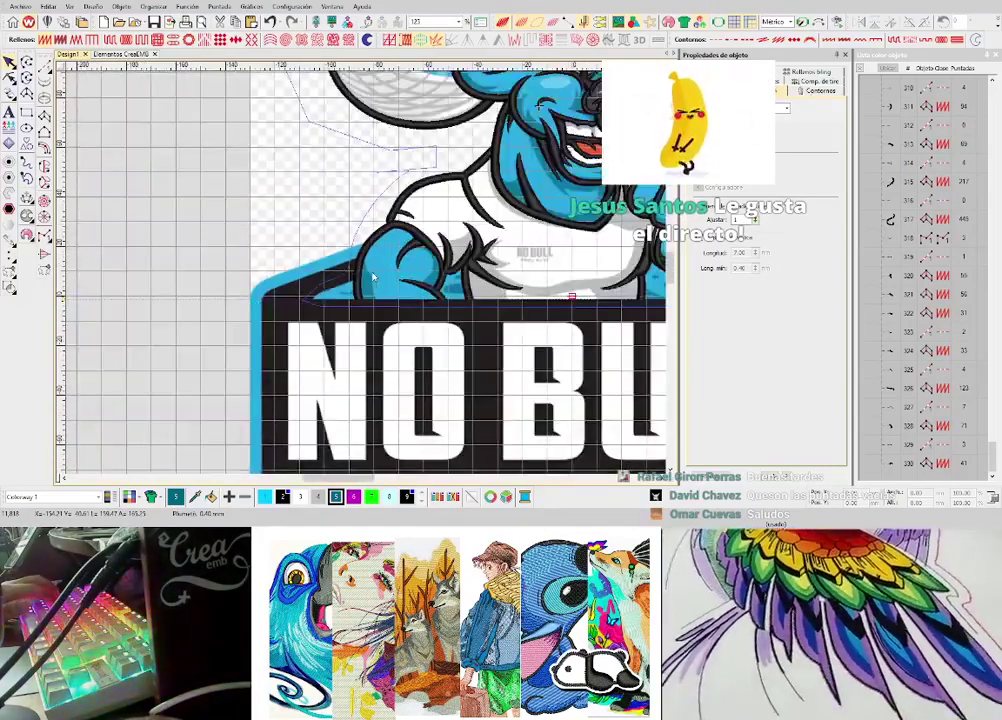
- Place a short teal running stitch inside the small water shadow beside the arm above the letter N
scroll(372, 277, up, 6)
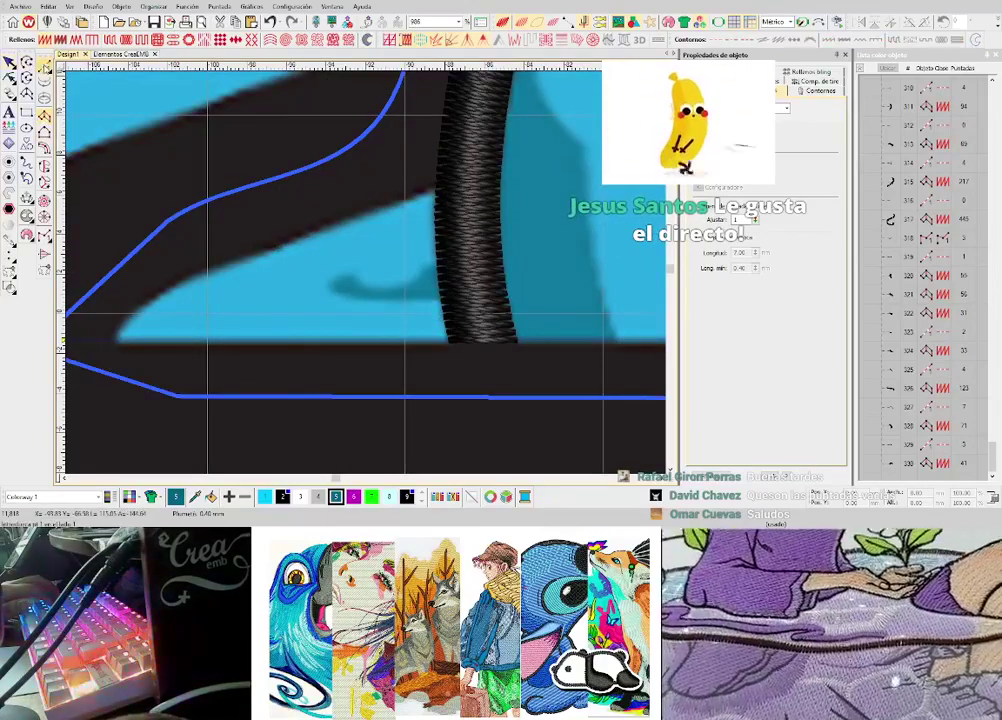
click(44, 67)
scroll(378, 284, up, 2)
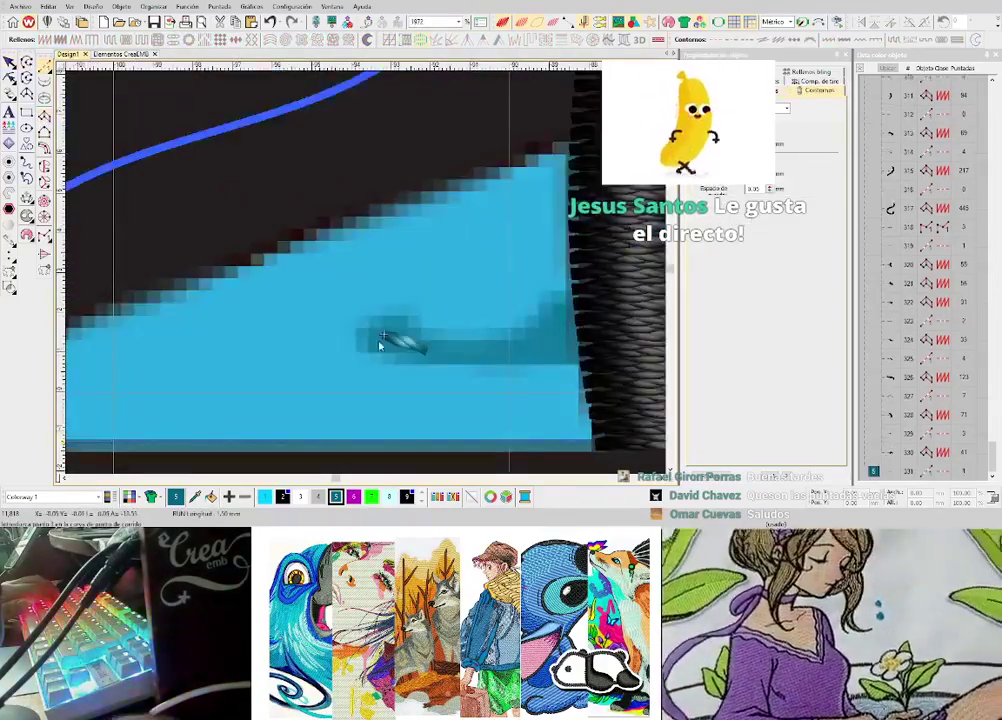
- Digitize a teal satin column over the small curved water shadow, ending it under the arm's black outline
click(43, 118)
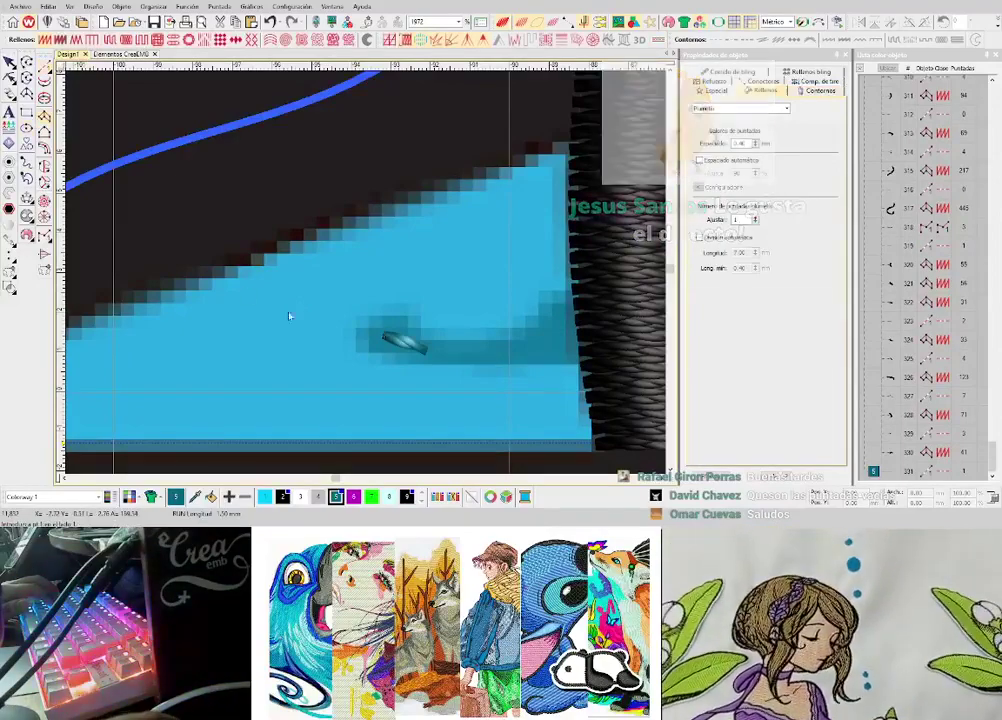
click(352, 342)
click(357, 325)
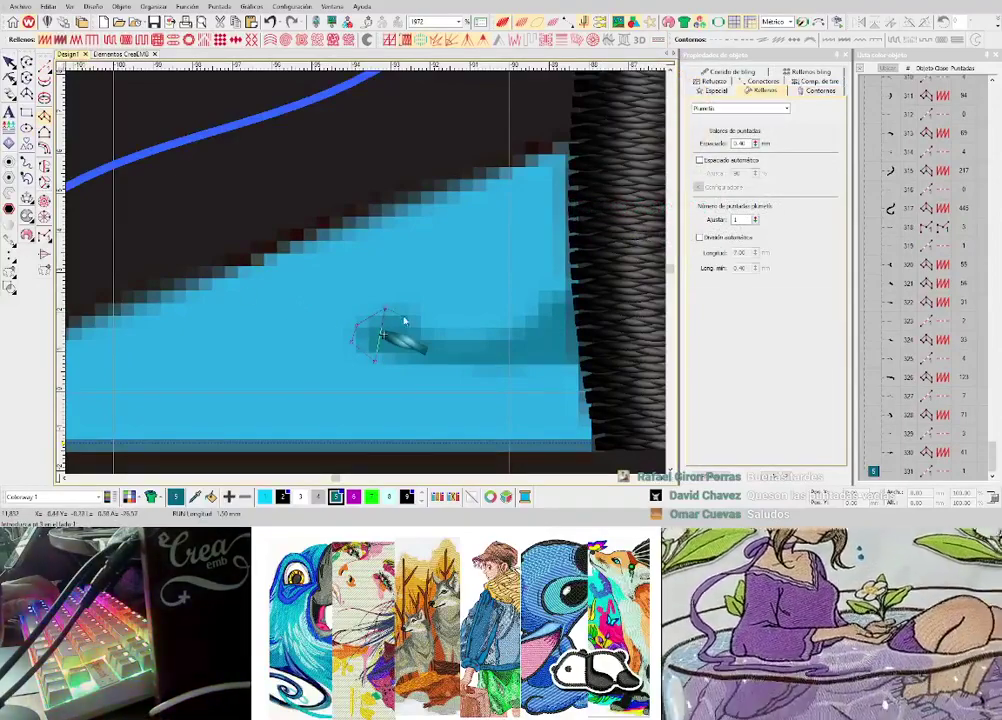
click(462, 370)
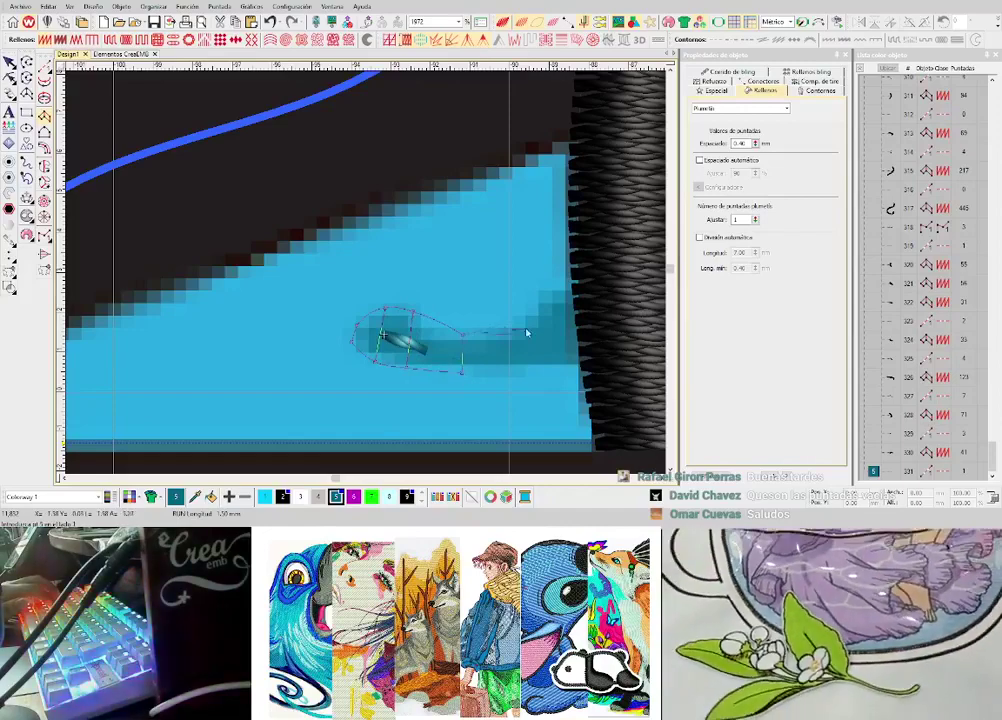
right_click(527, 315)
right_click(524, 367)
right_click(577, 279)
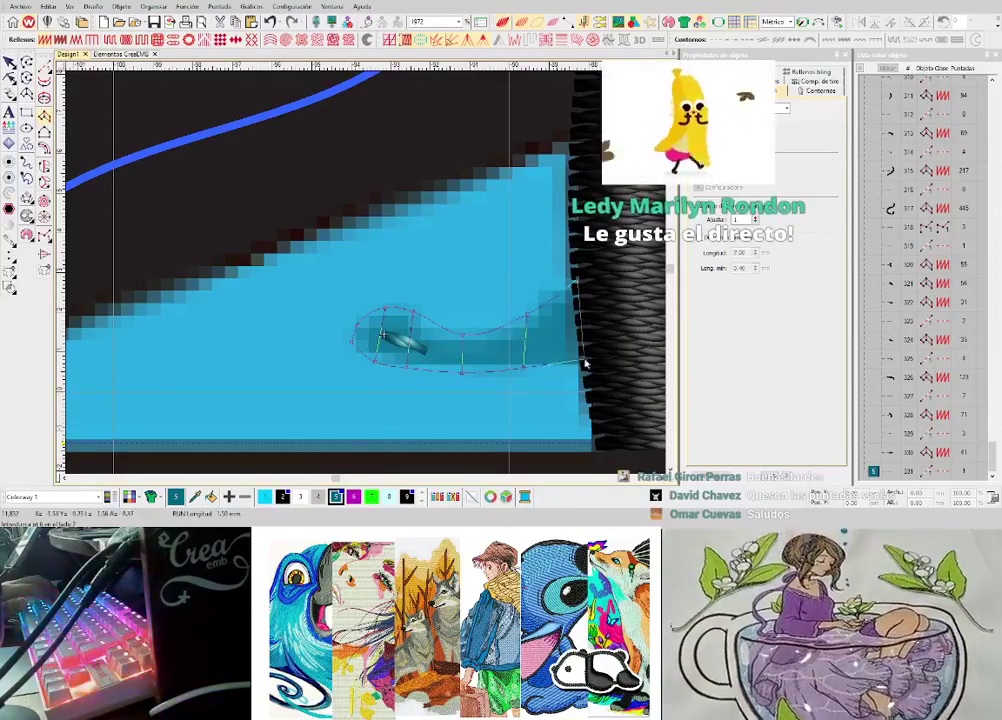
right_click(586, 362)
key(Return)
scroll(586, 362, down, 1)
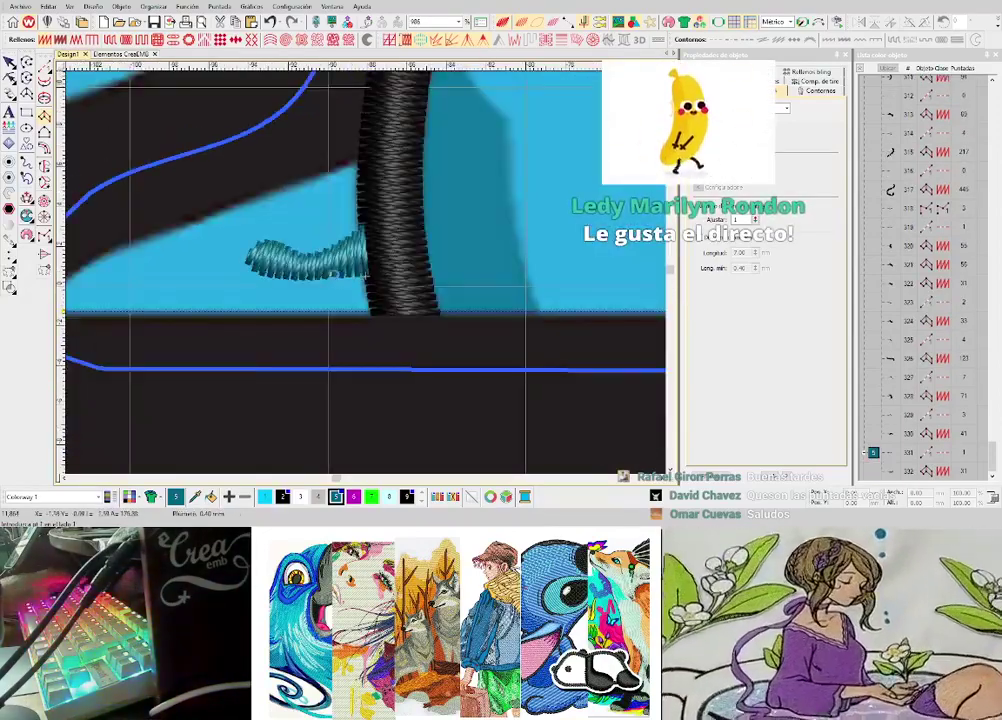
- Set the satin spacing to 0.80 mm and slightly tighten the small shadow column's own spacing
key(Escape)
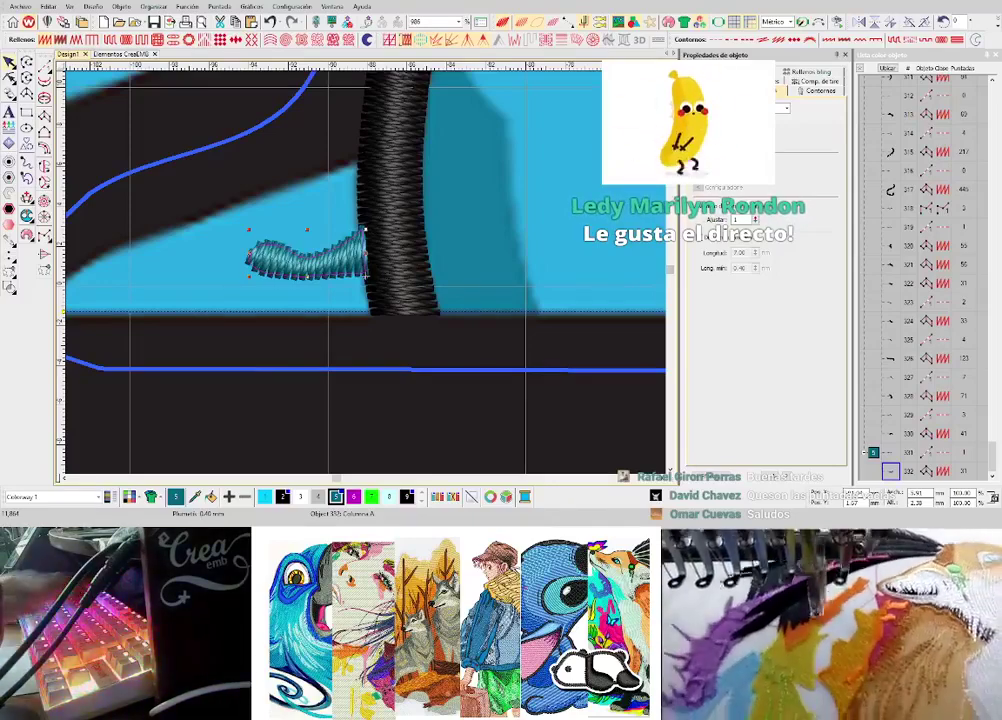
key(Escape)
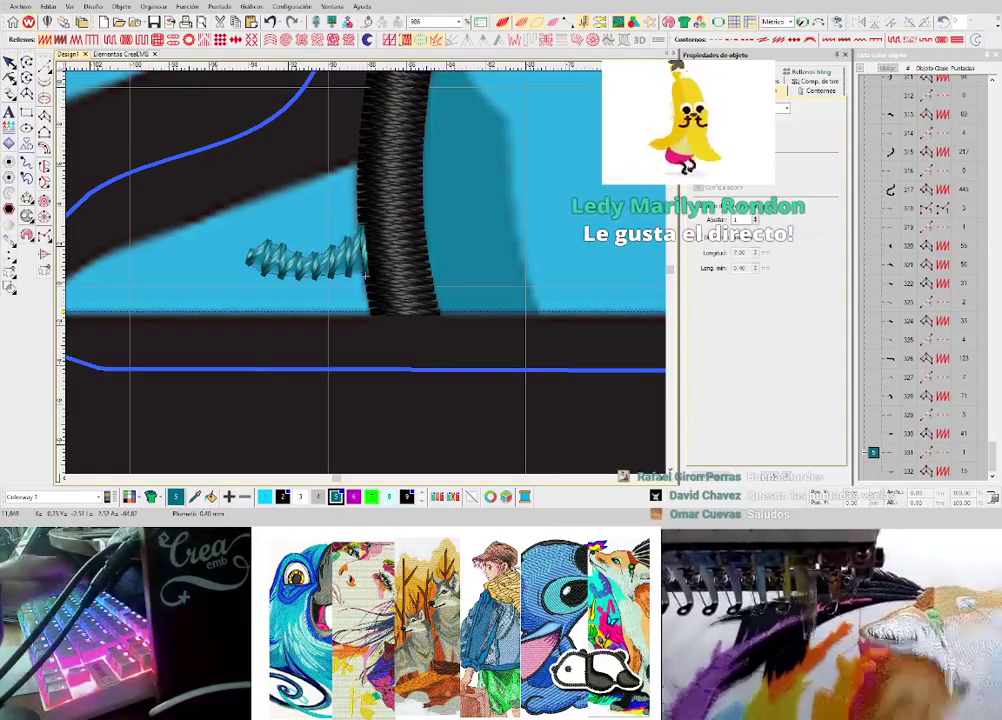
click(368, 245)
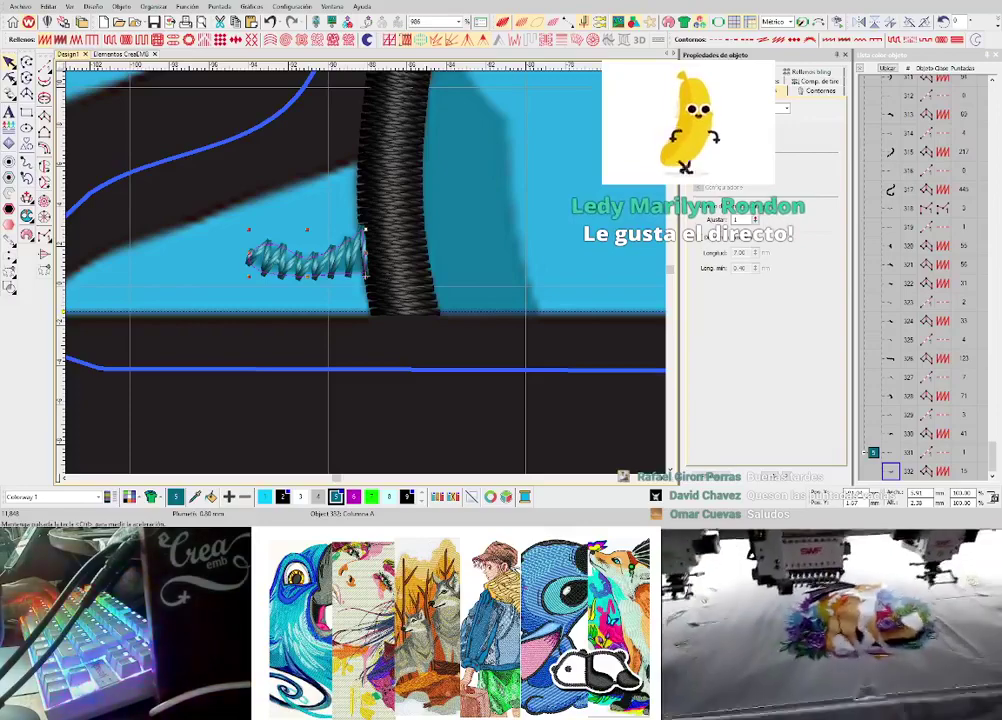
key(alt+Down)
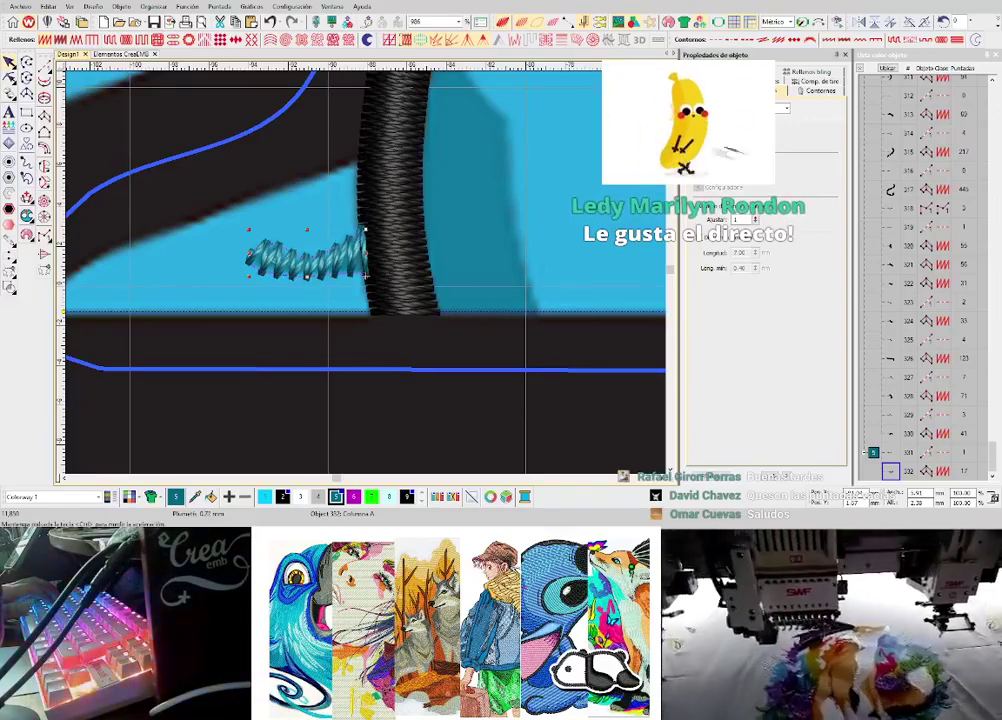
scroll(372, 276, down, 2)
scroll(377, 277, down, 2)
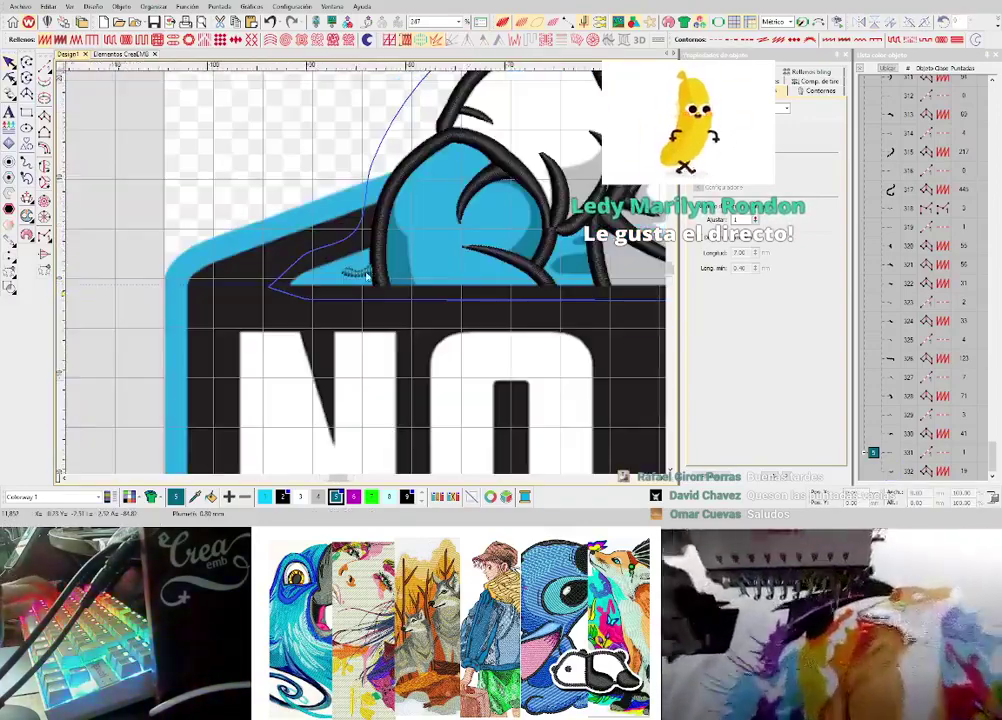
- Digitize a teal satin column with 0.80 mm spacing over the arm's inner shadow, tapering upward beneath the black outline
scroll(365, 280, up, 2)
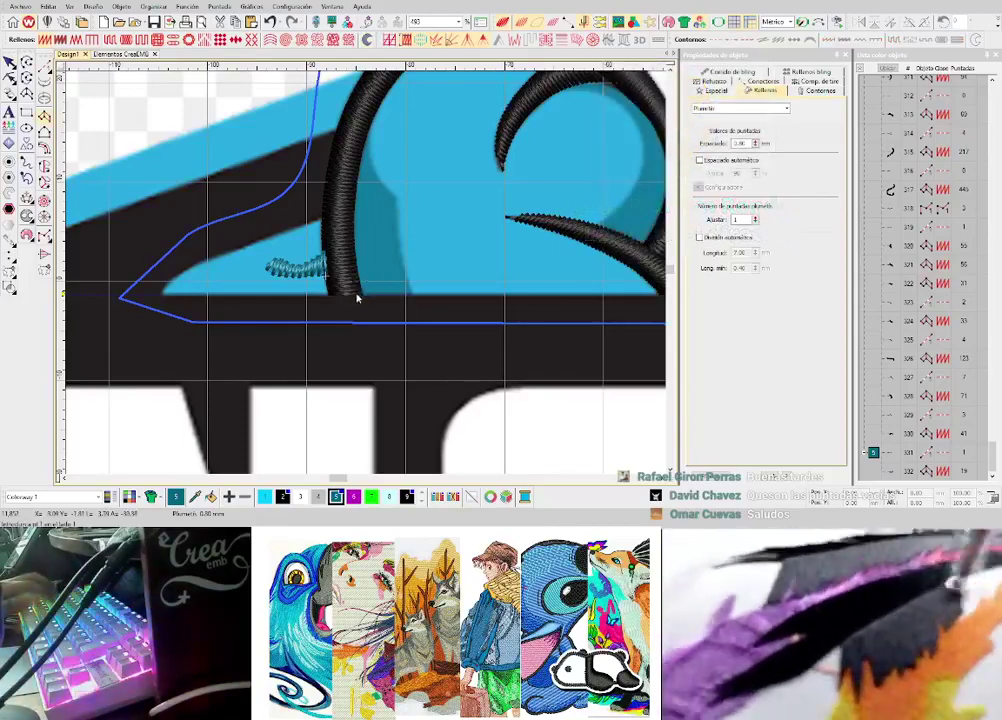
scroll(360, 300, up, 2)
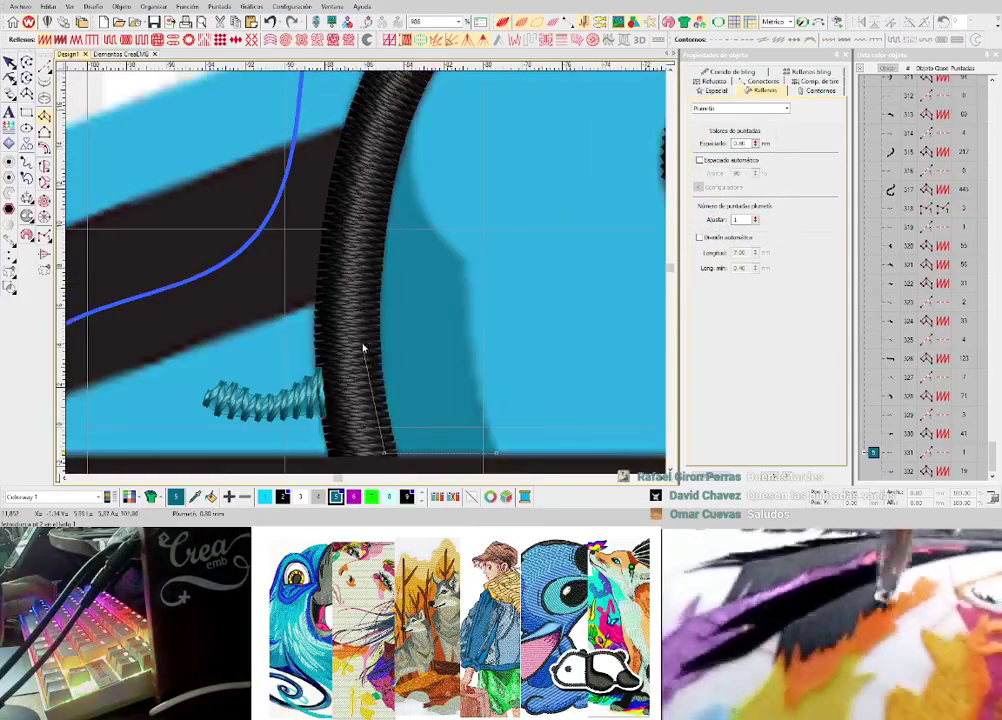
click(362, 350)
click(472, 335)
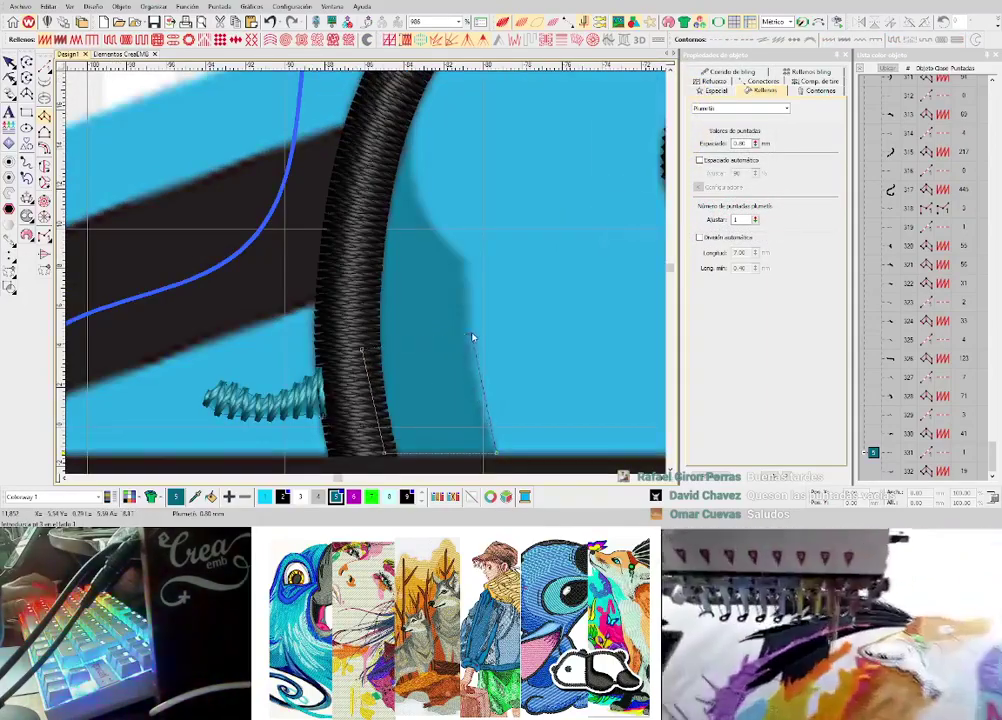
key(d)
key(d)
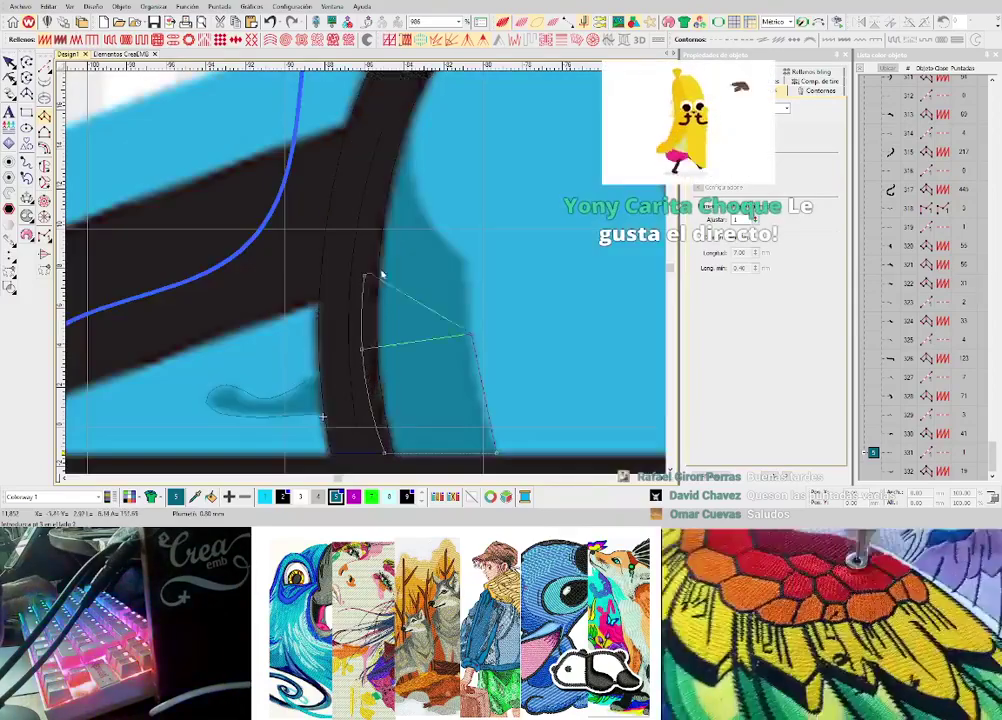
click(366, 275)
click(465, 265)
right_click(371, 212)
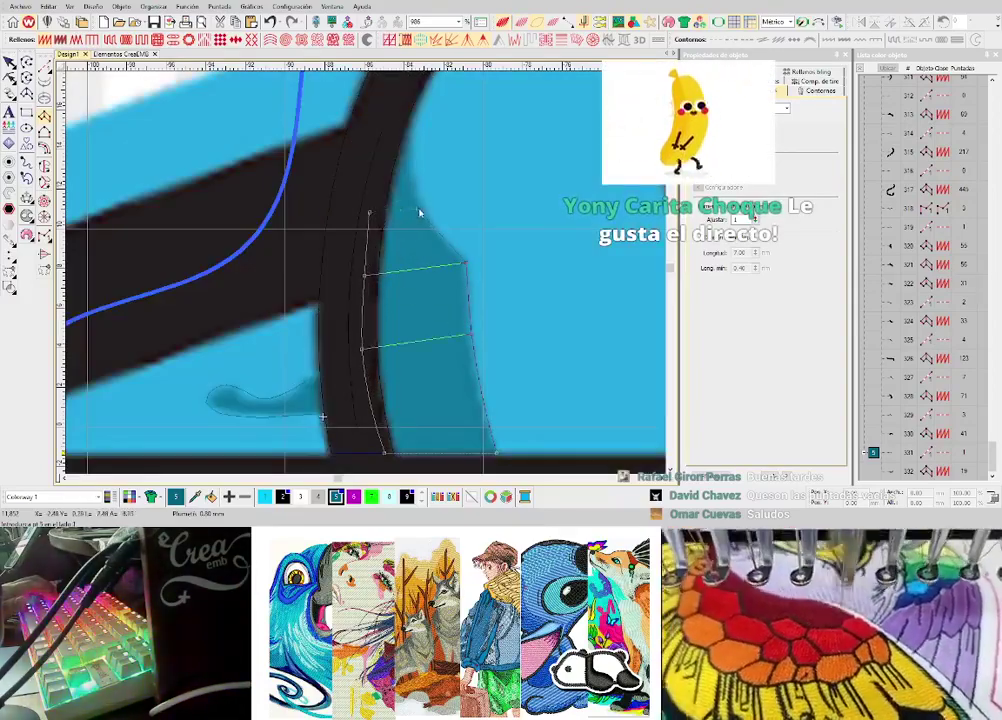
right_click(418, 209)
right_click(379, 143)
right_click(407, 140)
key(Return)
- Hide the reference image and display the arm's outlines and teal shadows as realistic stitches
key(d)
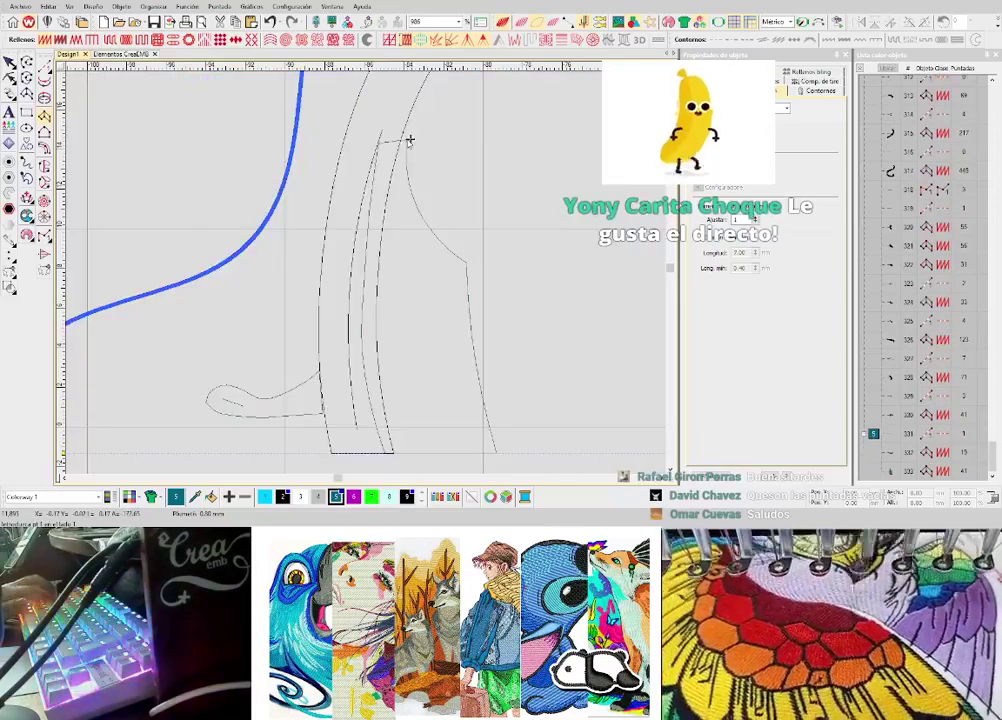
key(t)
scroll(395, 195, down, 2)
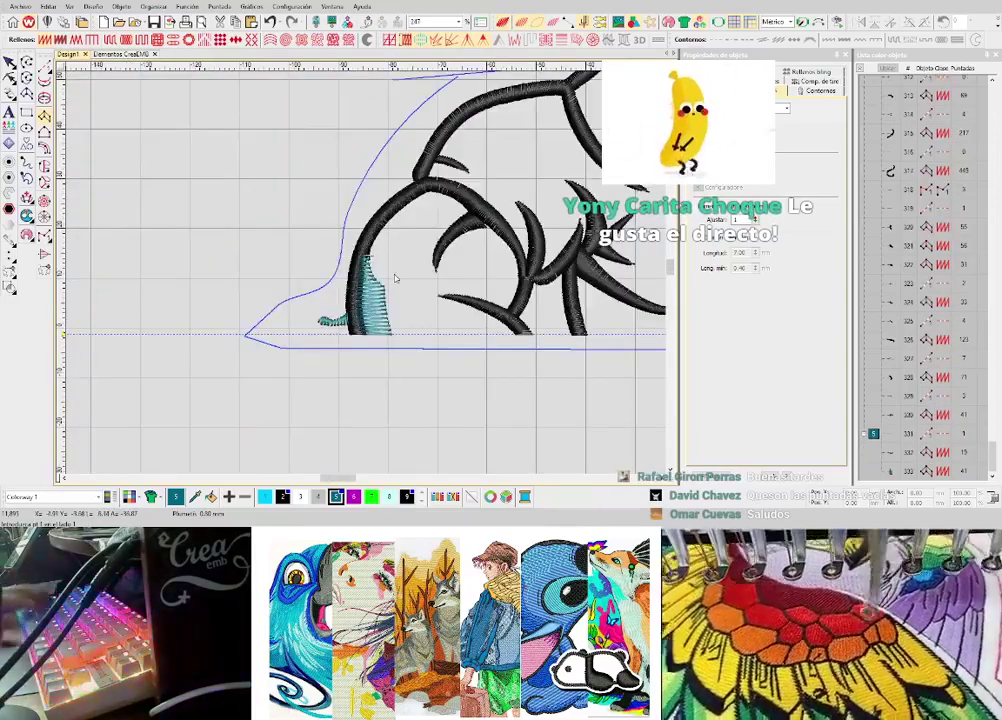
scroll(366, 282, up, 2)
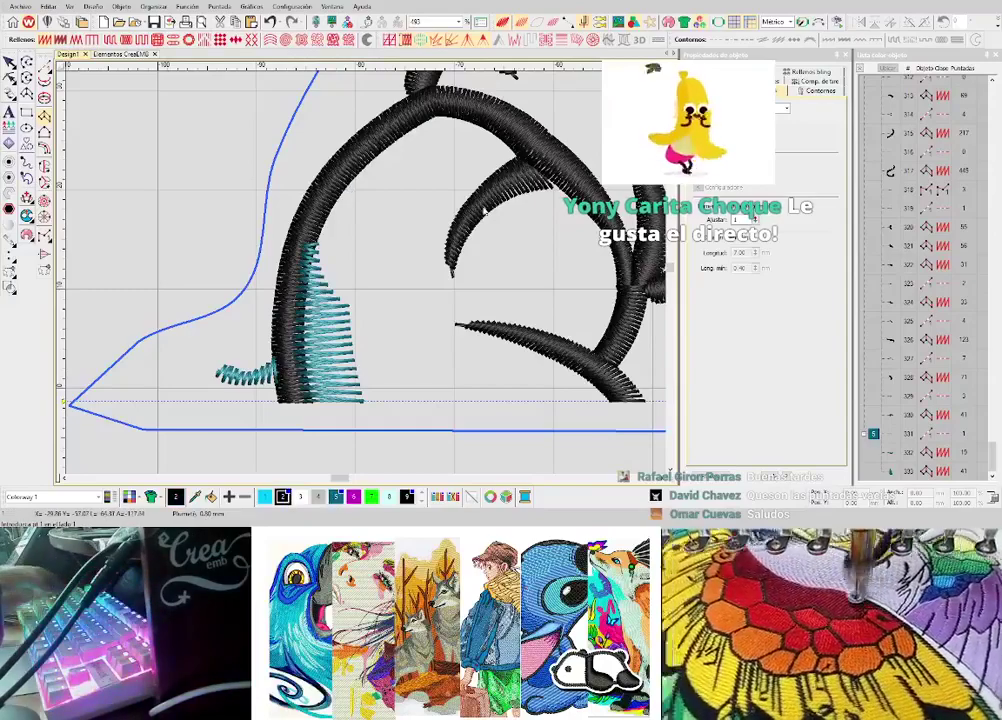
- Try a black satin column below the arm's curved inner crease at the start of the stitch sequence, and undo it
scroll(374, 273, up, 2)
click(374, 270)
click(386, 306)
click(541, 275)
click(528, 234)
key(Return)
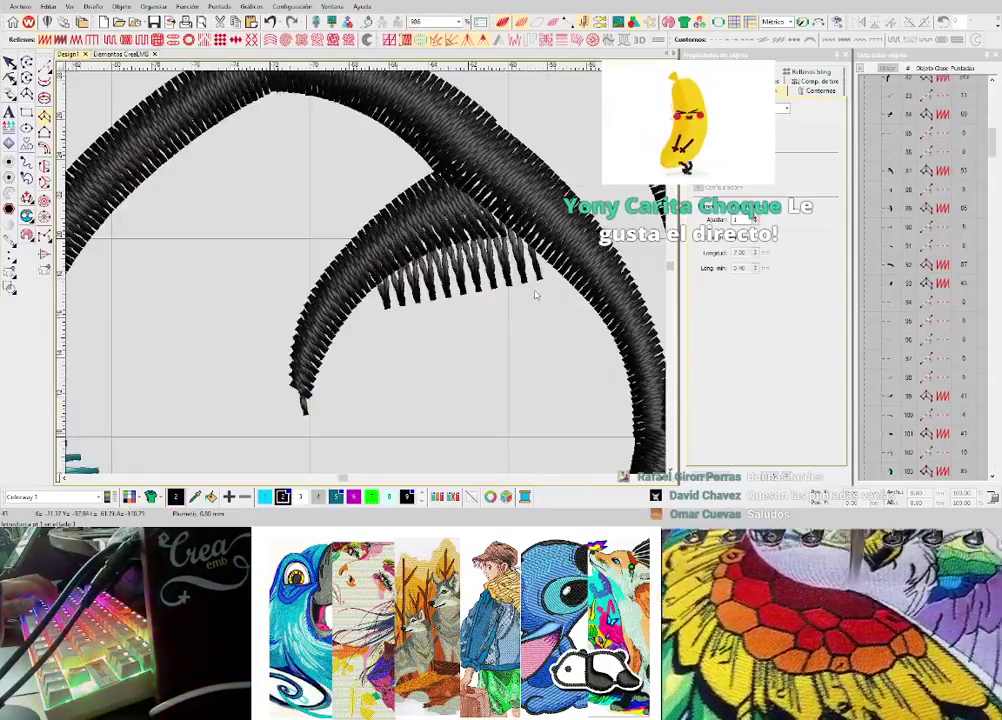
key(ctrl+z)
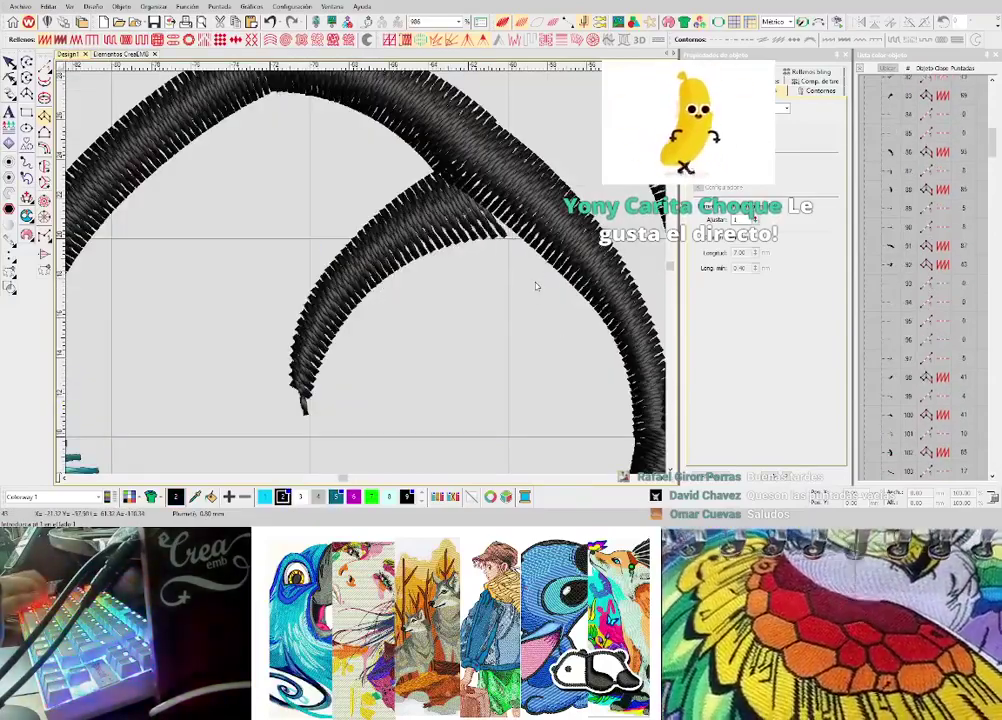
- Try a teal satin column below the arm's curved inner crease at the end of the stitch sequence, and undo it
key(End)
click(541, 290)
click(506, 237)
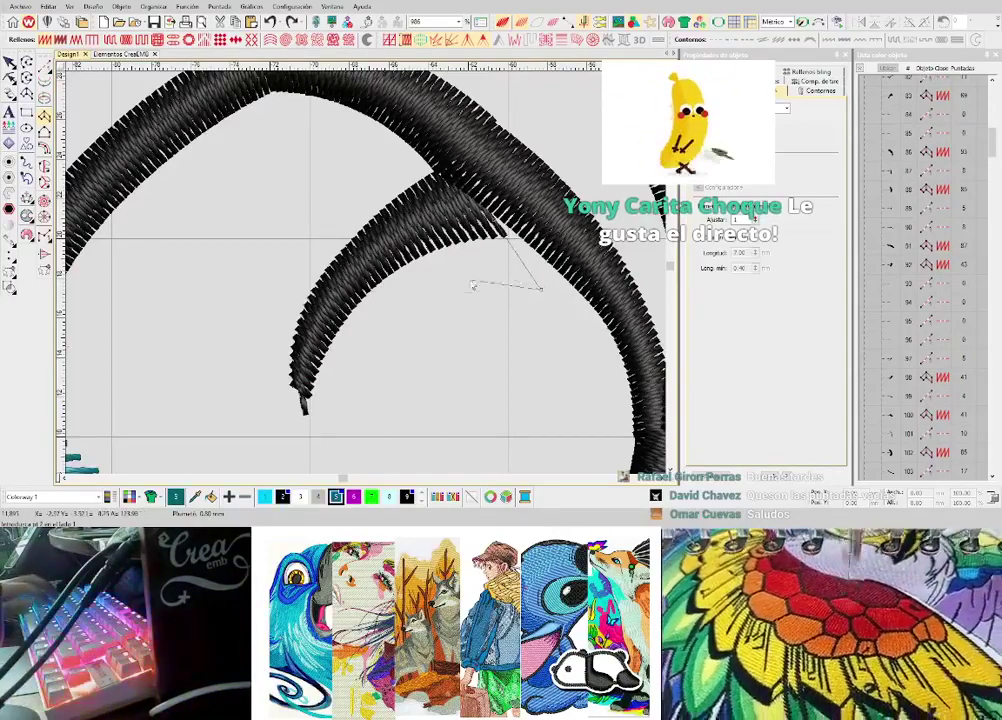
click(444, 297)
click(422, 247)
key(Return)
key(ctrl+z)
scroll(359, 277, down, 2)
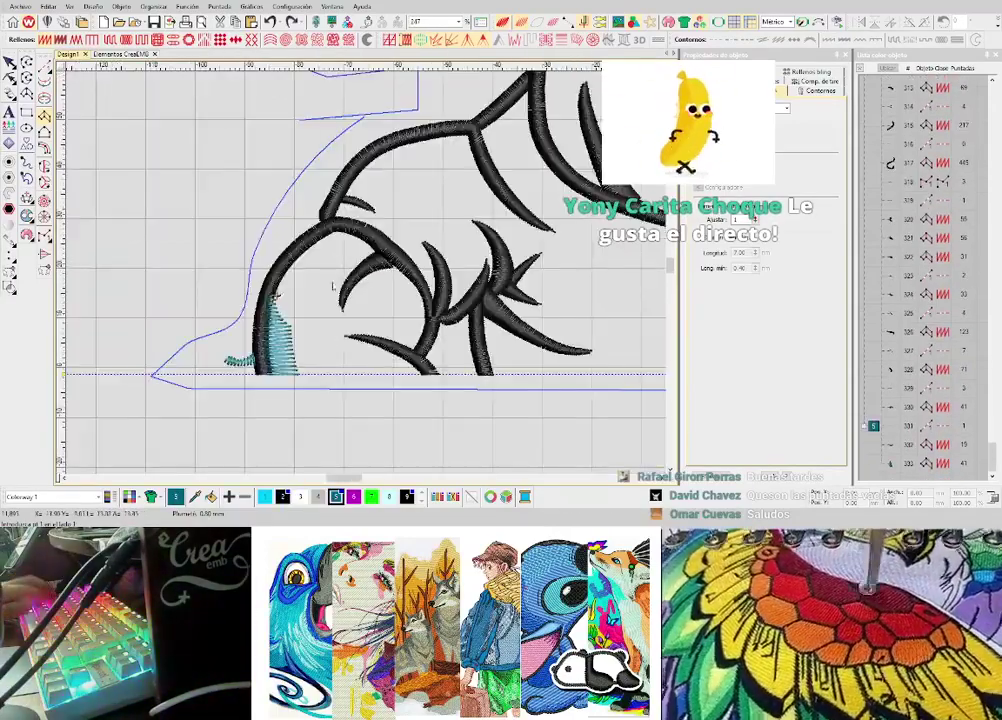
key(d)
key(d)
key(d)
key(d)
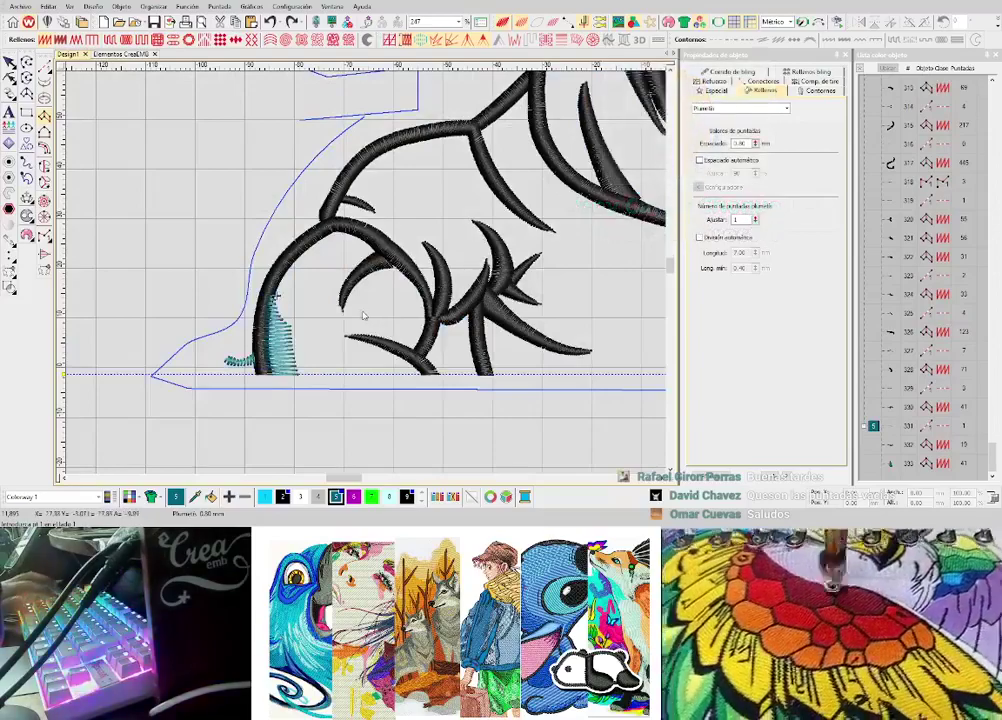
scroll(366, 278, up, 2)
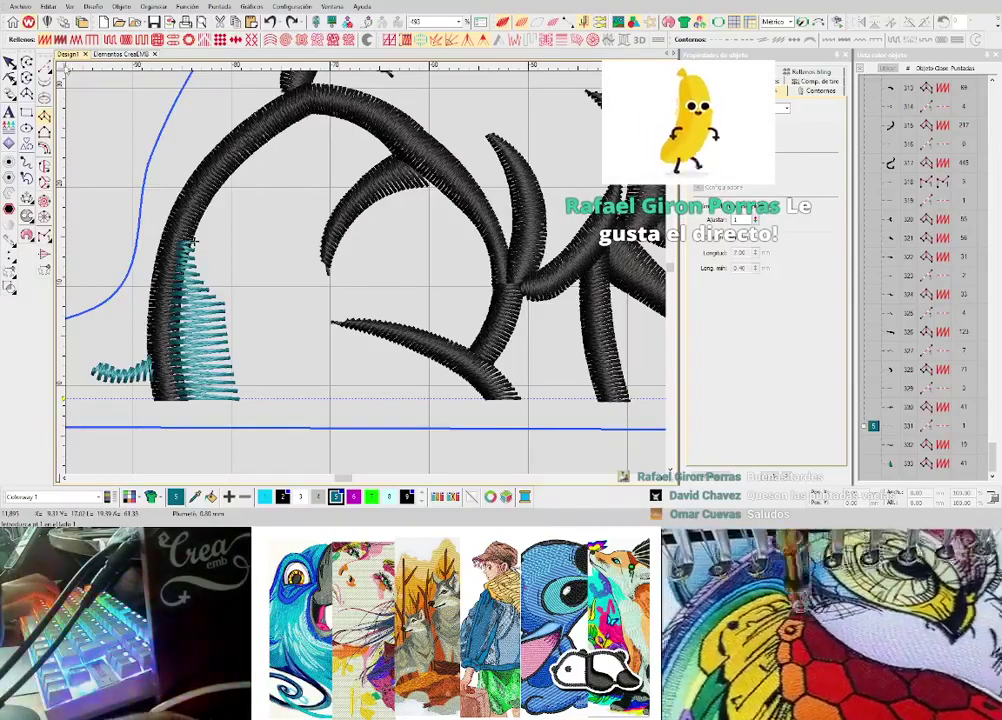
- Try a straight teal running-stitch line with 1.50 mm stitch length across the blue guide line outside the arm, and remove it
click(45, 66)
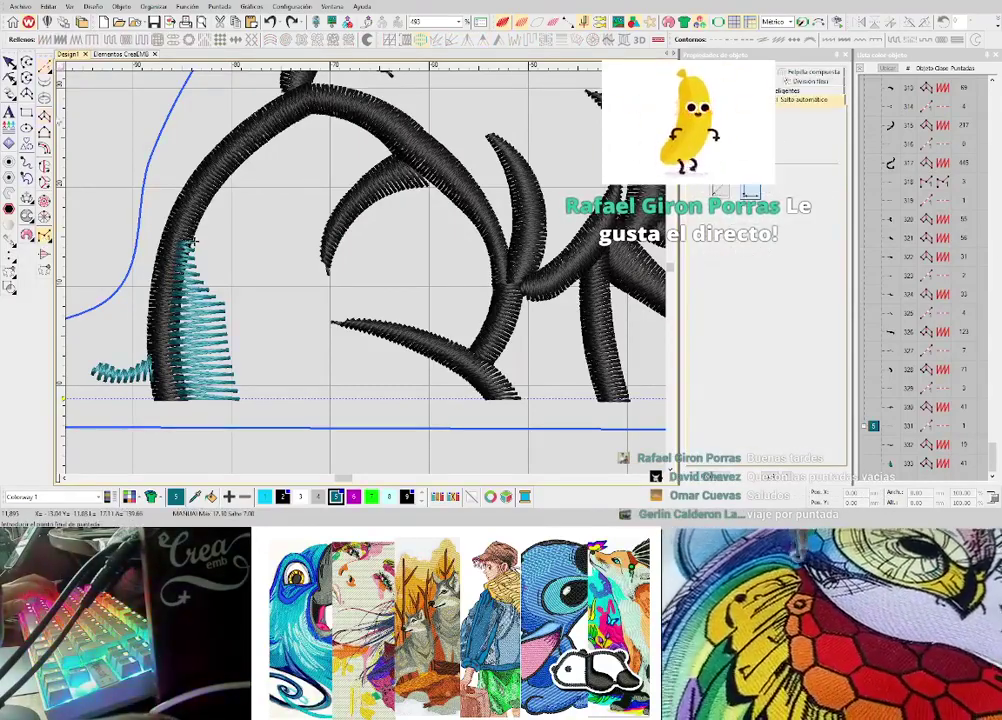
scroll(177, 152, down, 1)
scroll(352, 267, up, 1)
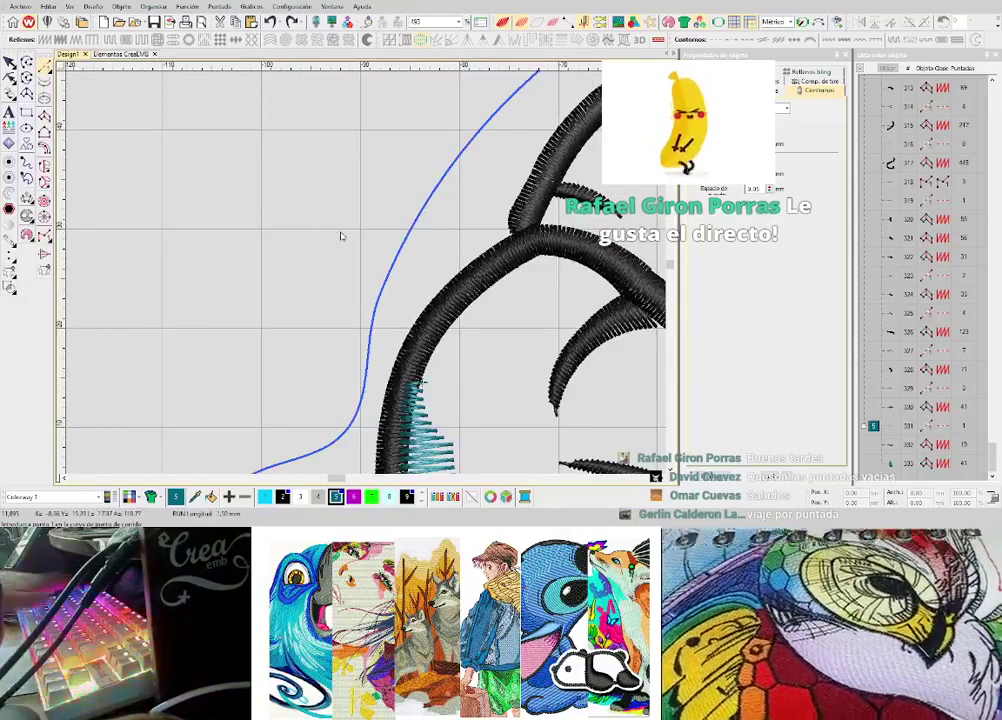
scroll(342, 242, up, 2)
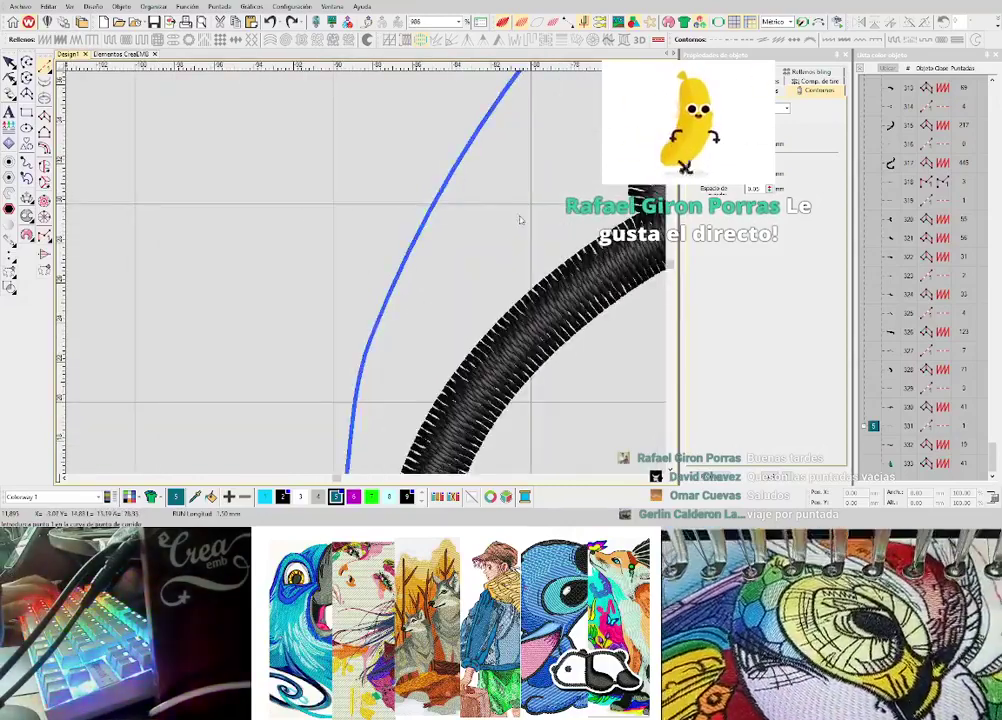
click(505, 230)
click(353, 160)
key(Return)
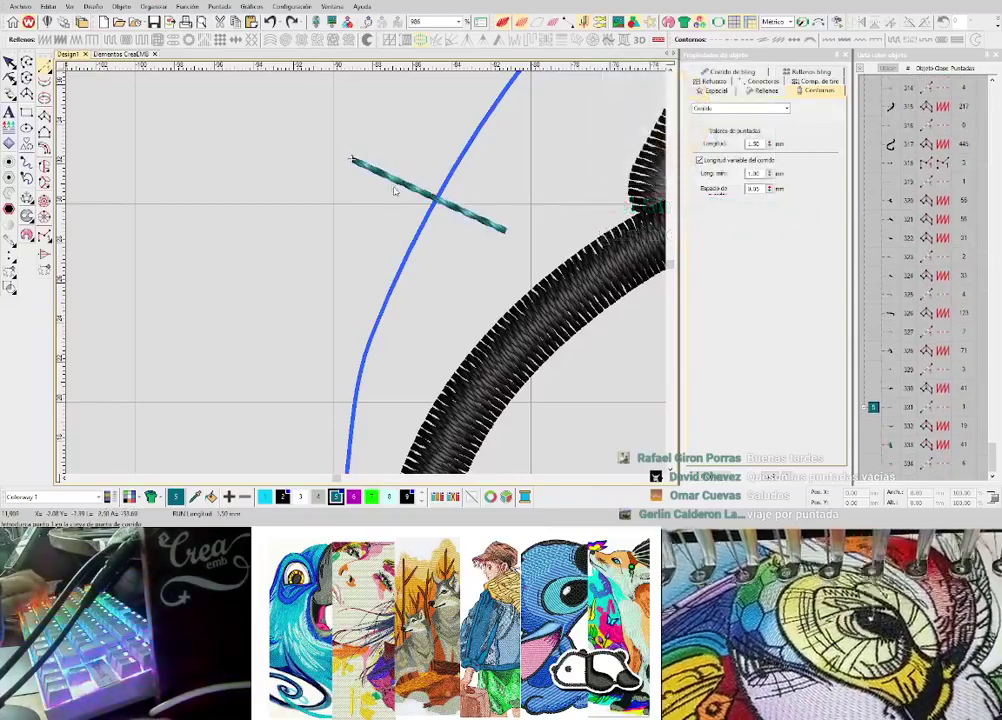
key(Delete)
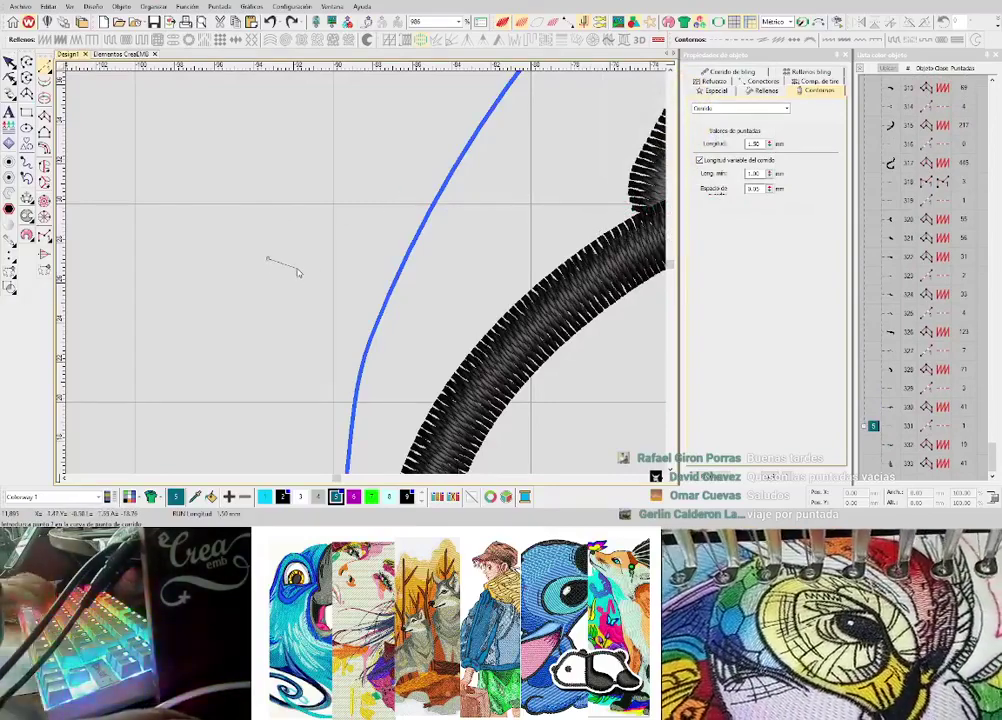
- Try a spiral of connected teal running-stitch lines with 1.50 mm stitch length outside the blue guide line
key(Return)
scroll(261, 266, up, 1)
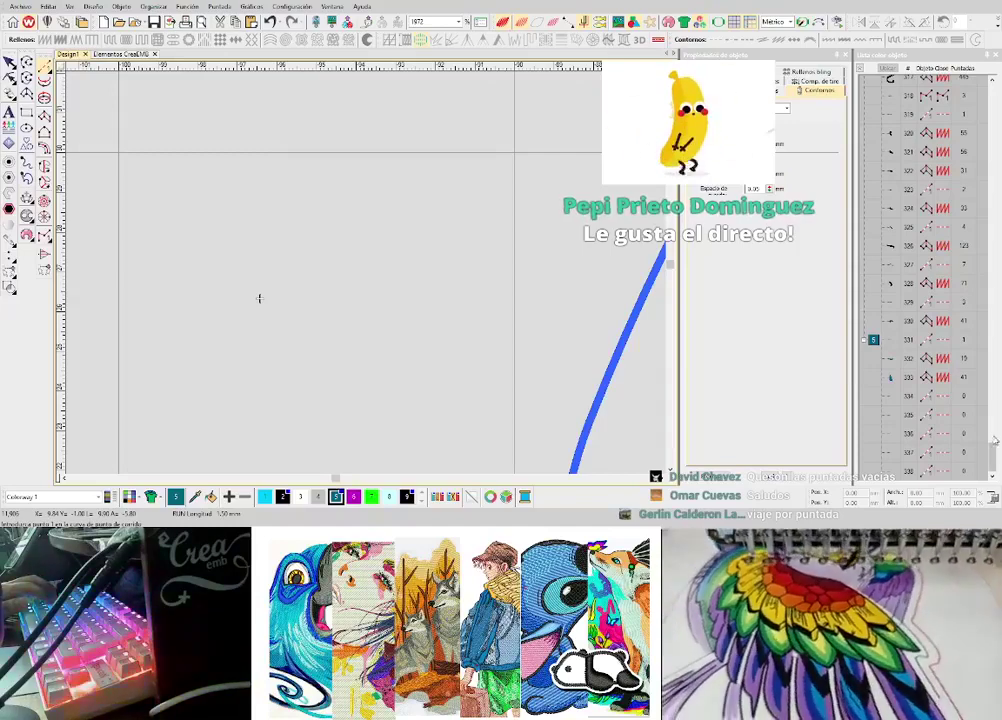
drag(991, 446, 977, 446)
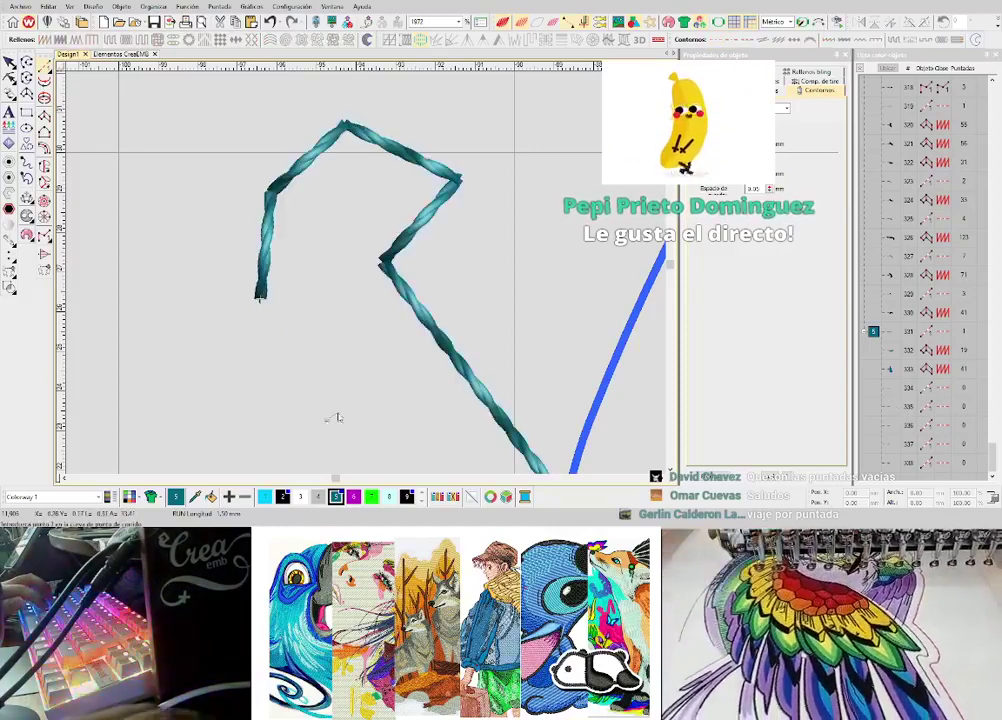
key(Return)
click(507, 302)
key(Return)
scroll(507, 302, down, 2)
click(379, 205)
key(Return)
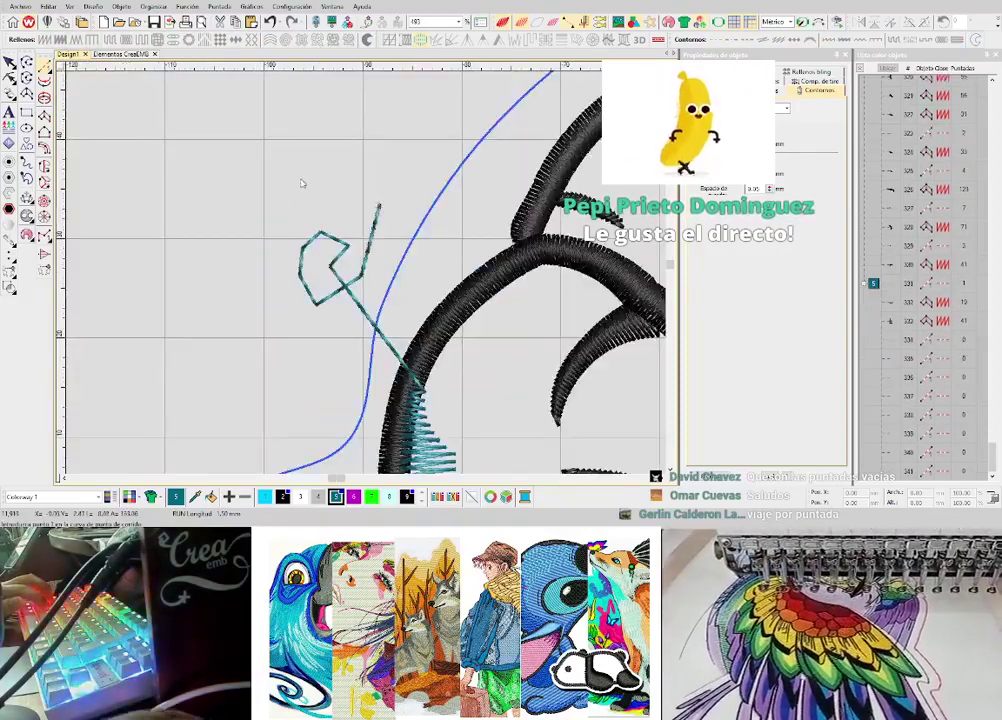
click(301, 182)
scroll(236, 249, up, 2)
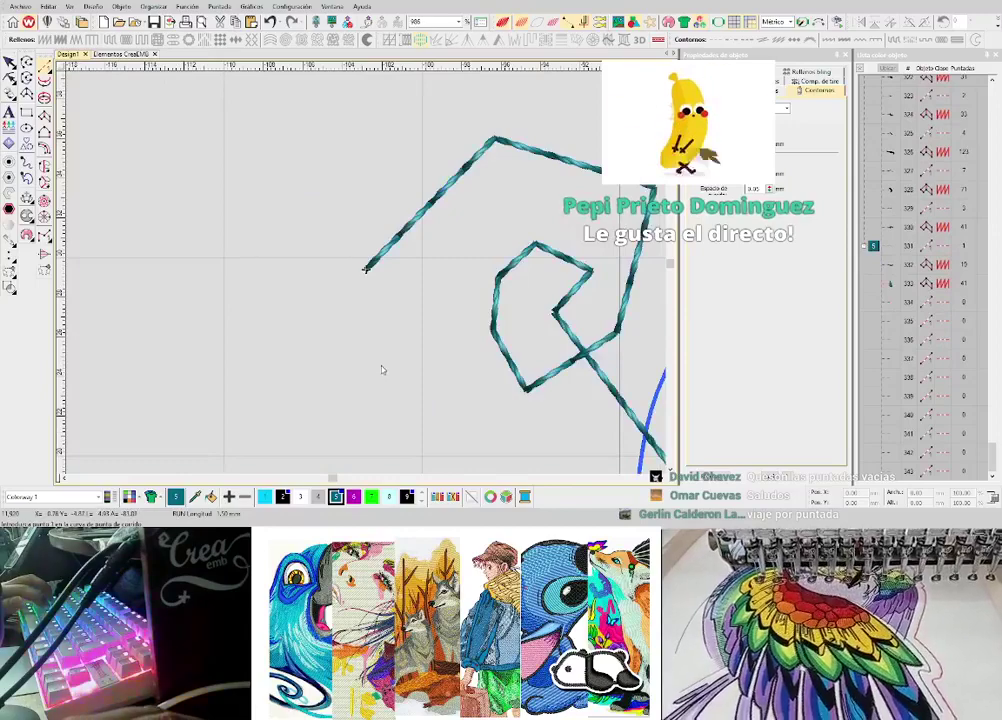
- Try extending the running-stitch spiral with wider turns outside the arm, and delete all of its lines
click(380, 370)
scroll(405, 380, down, 4)
click(372, 289)
scroll(370, 292, up, 2)
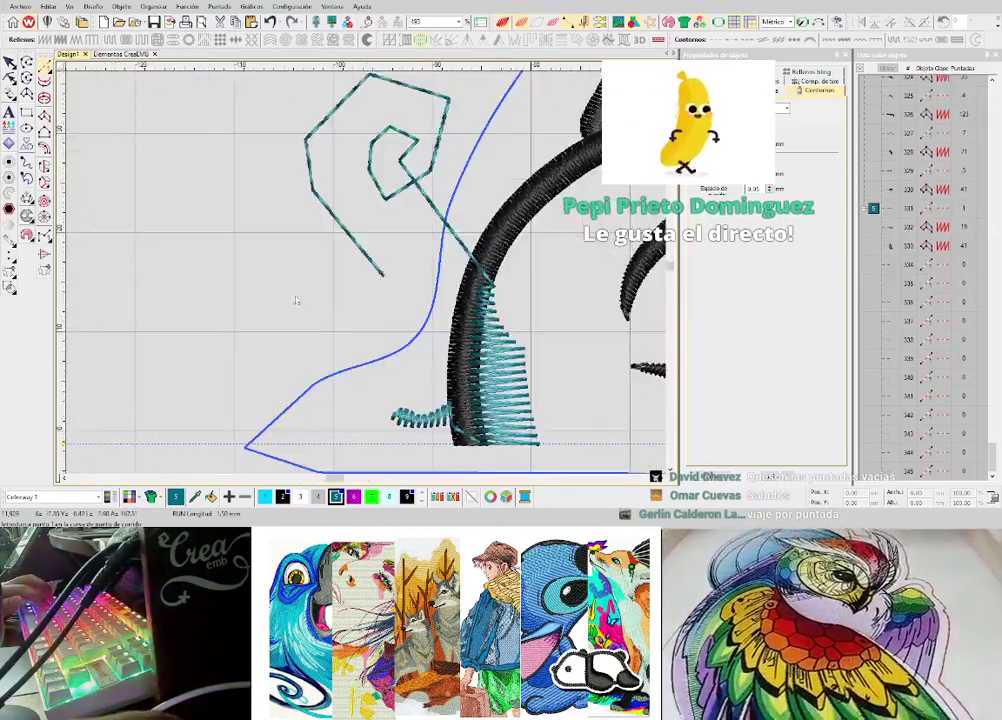
click(276, 301)
click(199, 198)
click(237, 133)
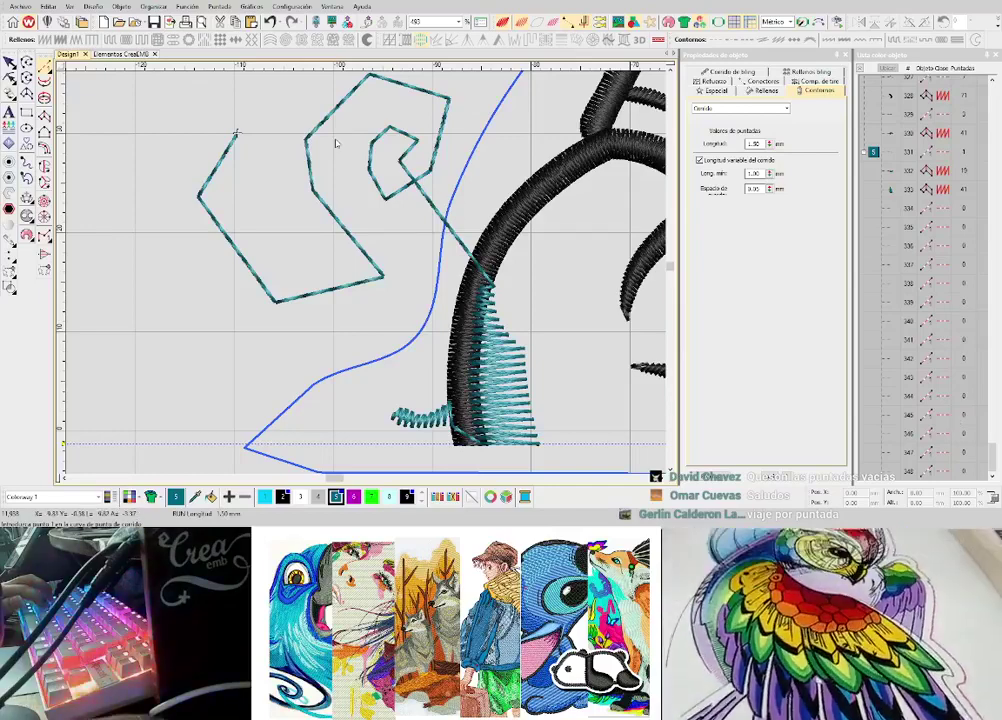
scroll(329, 124, down, 1)
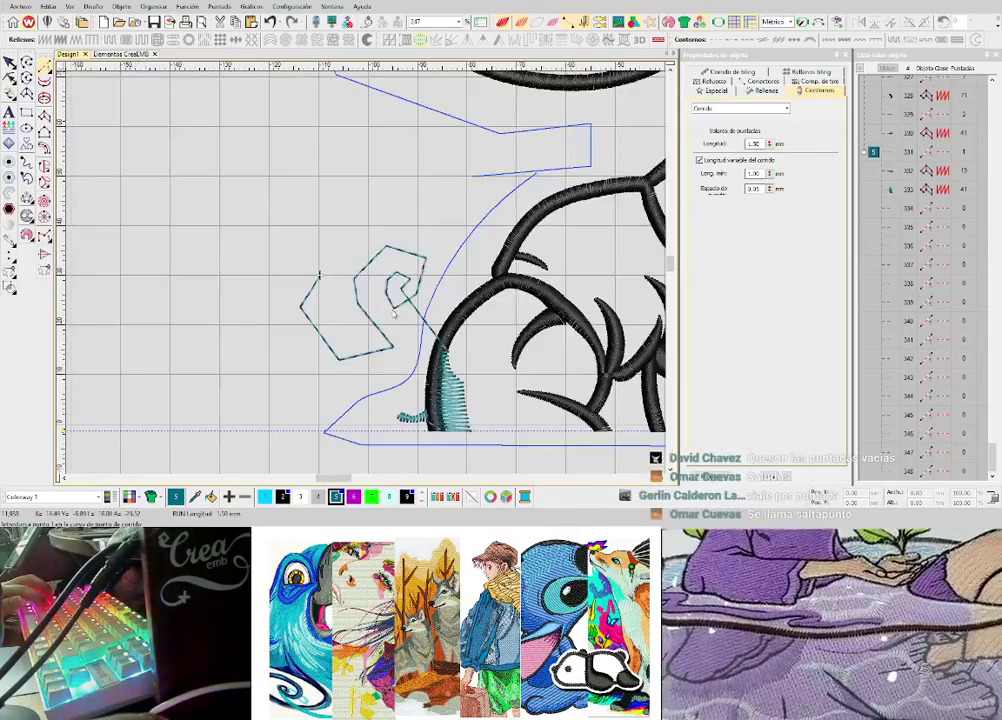
click(305, 180)
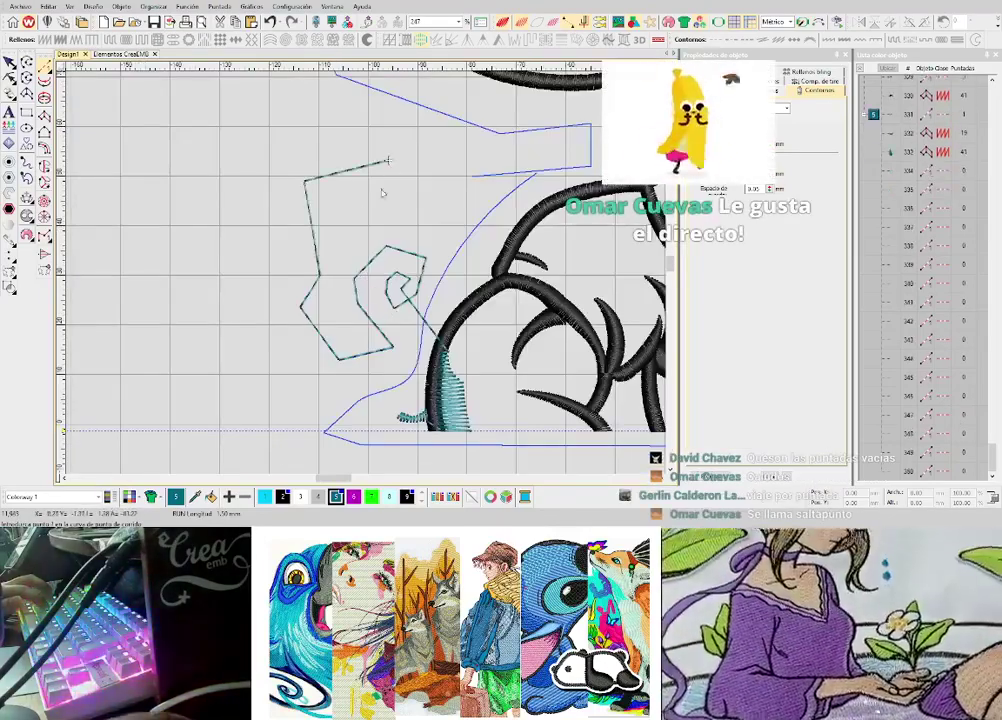
click(10, 62)
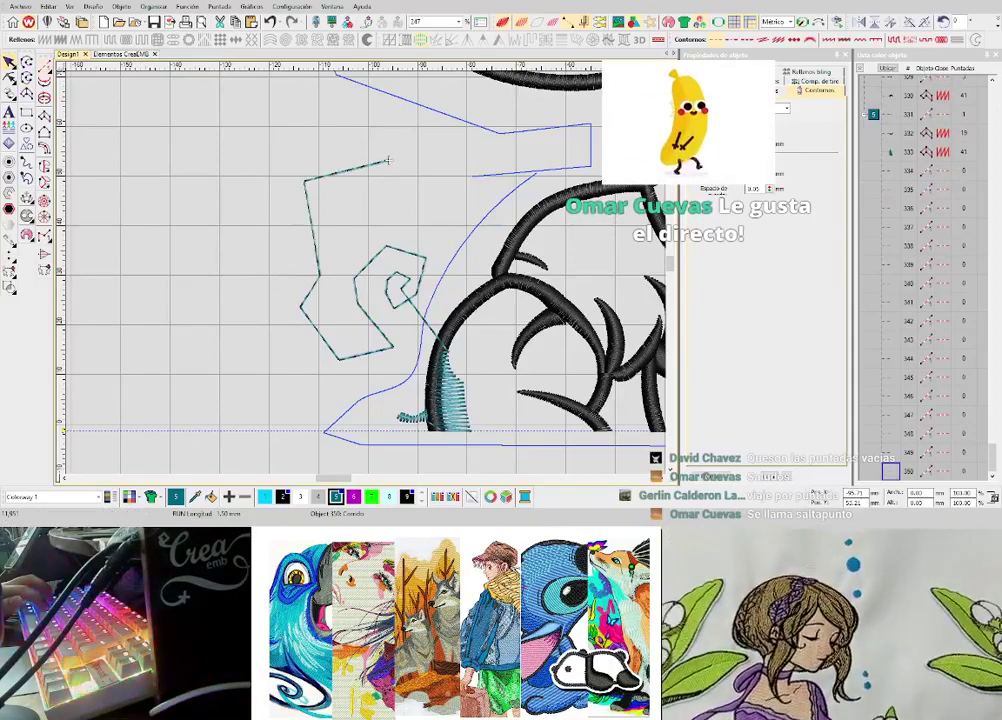
drag(225, 131, 431, 377)
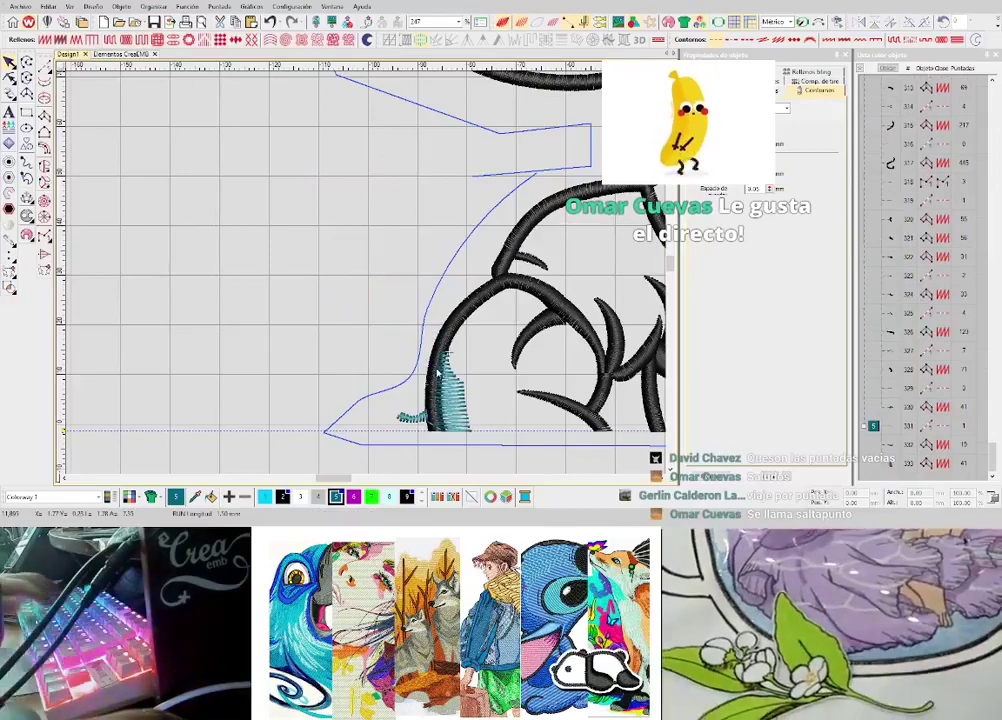
- Add a short teal running-stitch line from the upper end of the arm's teal shadow into the black outline
scroll(399, 260, up, 3)
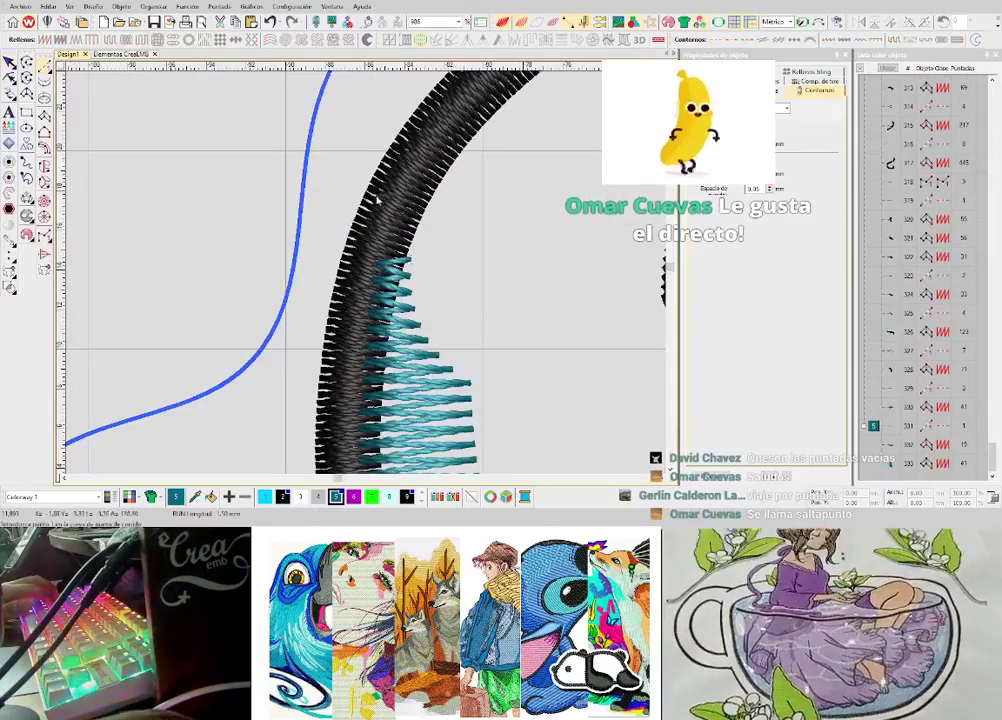
key(Return)
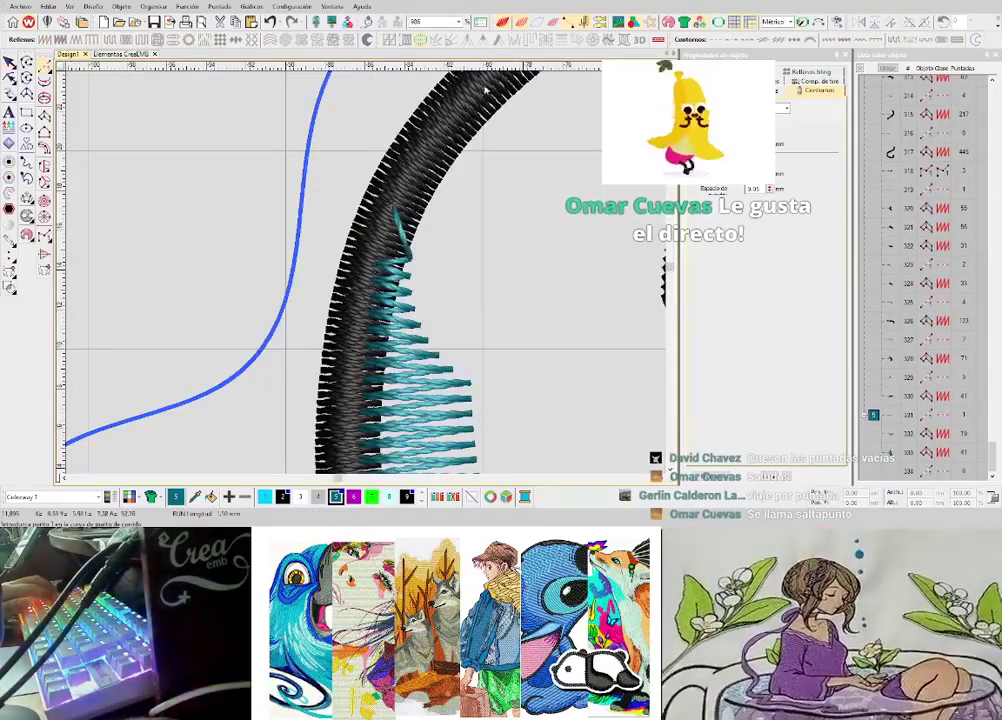
- Try teal running-stitch lines along the arm's black outline up to its peak, and undo them
click(478, 88)
key(Return)
scroll(449, 253, down, 2)
click(445, 218)
key(Return)
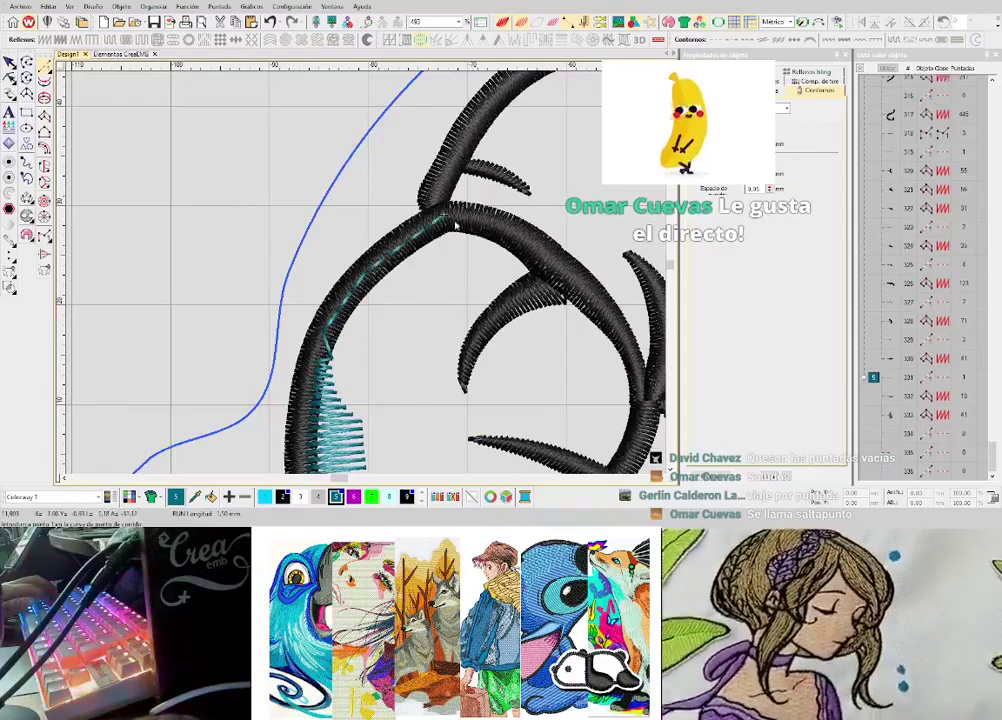
scroll(397, 273, up, 1)
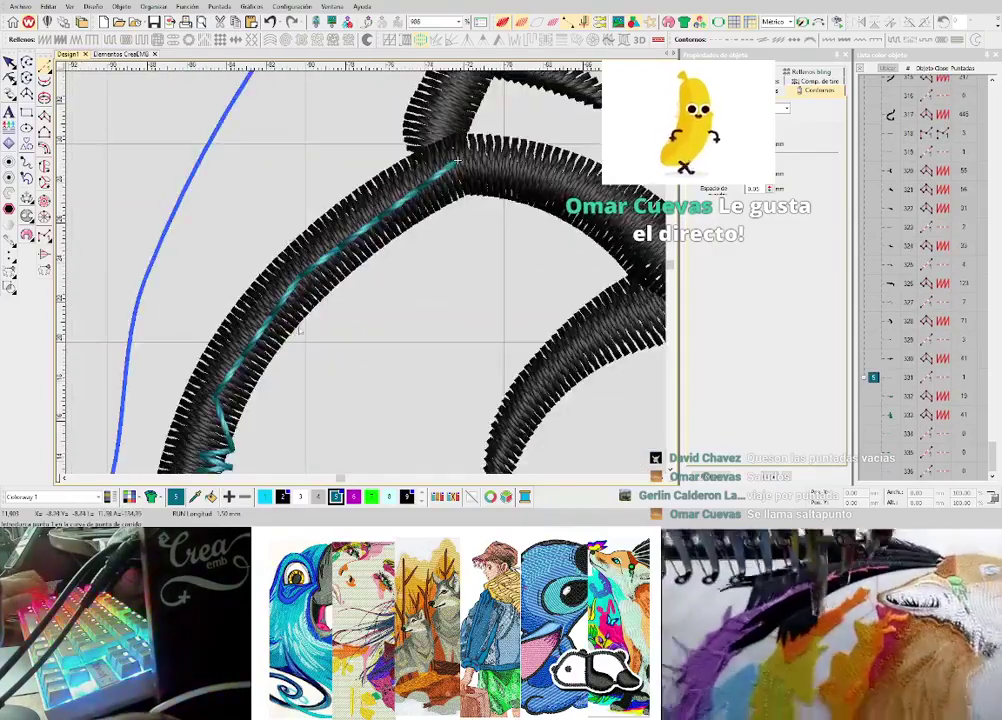
key(ctrl+z)
key(ctrl+z)
- Try a single teal running-stitch curve with 1.50 mm length along the arm's outline to its peak, and undo it
click(234, 360)
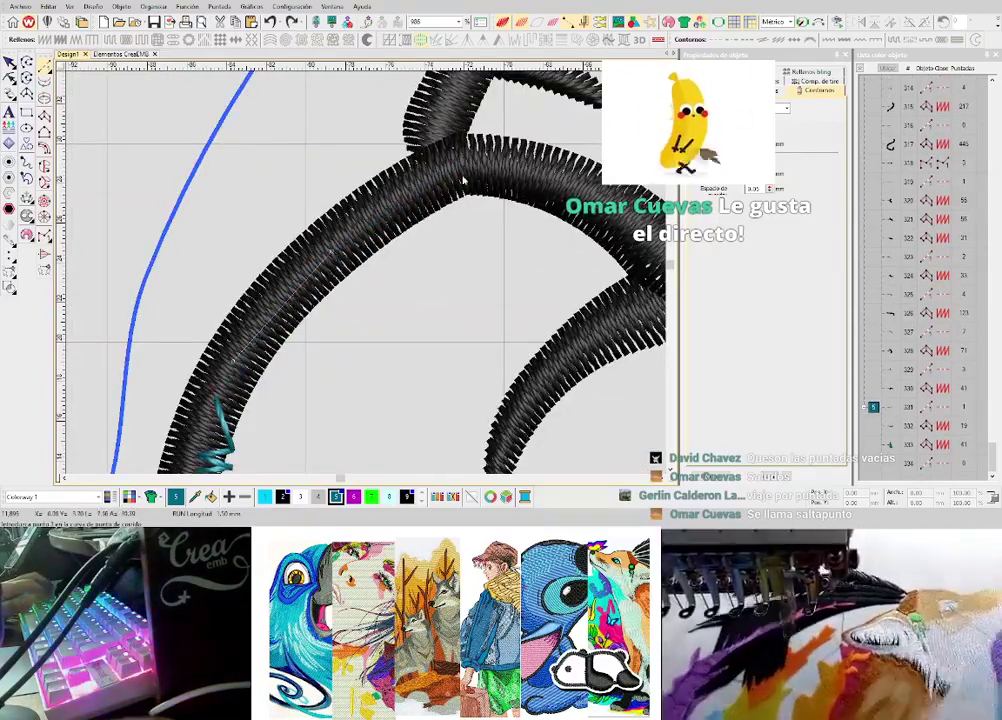
click(468, 165)
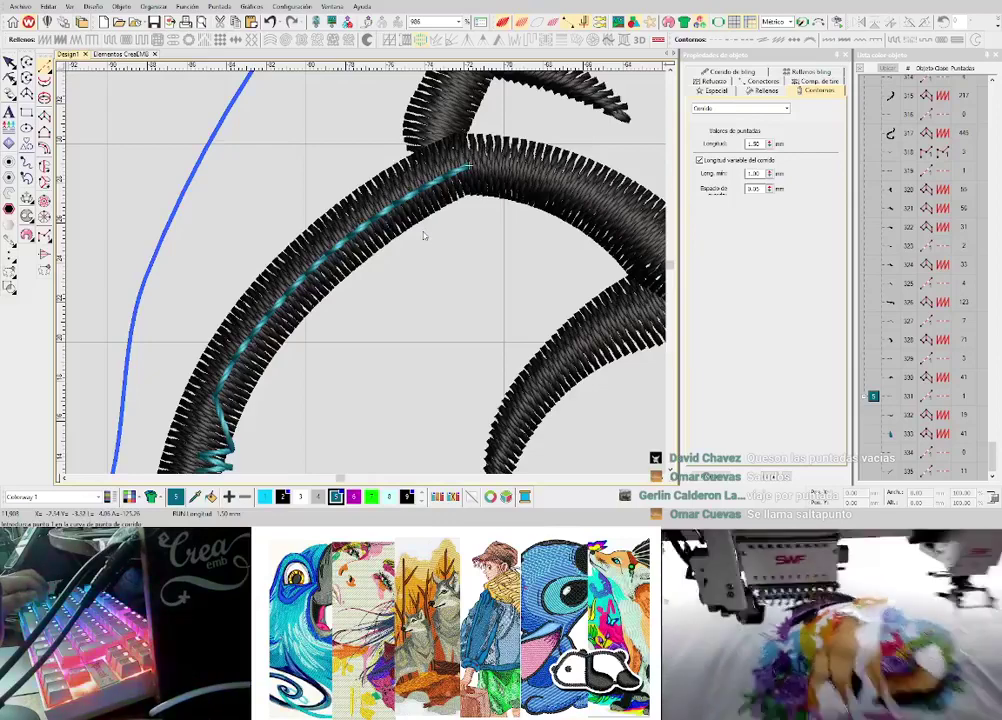
drag(762, 144, 687, 156)
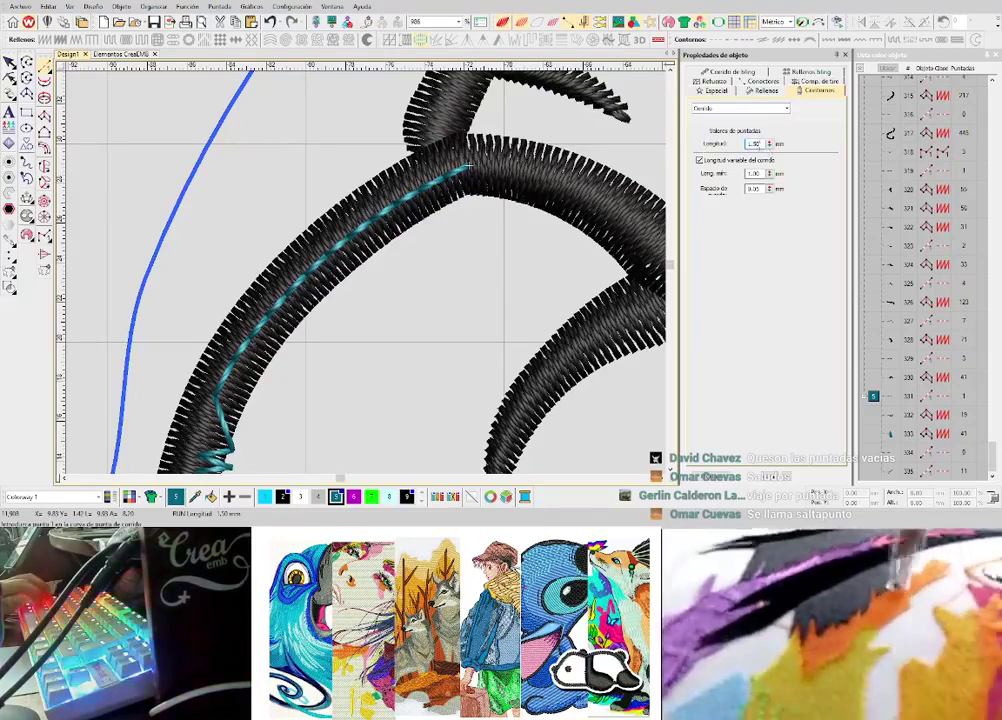
key(Tab)
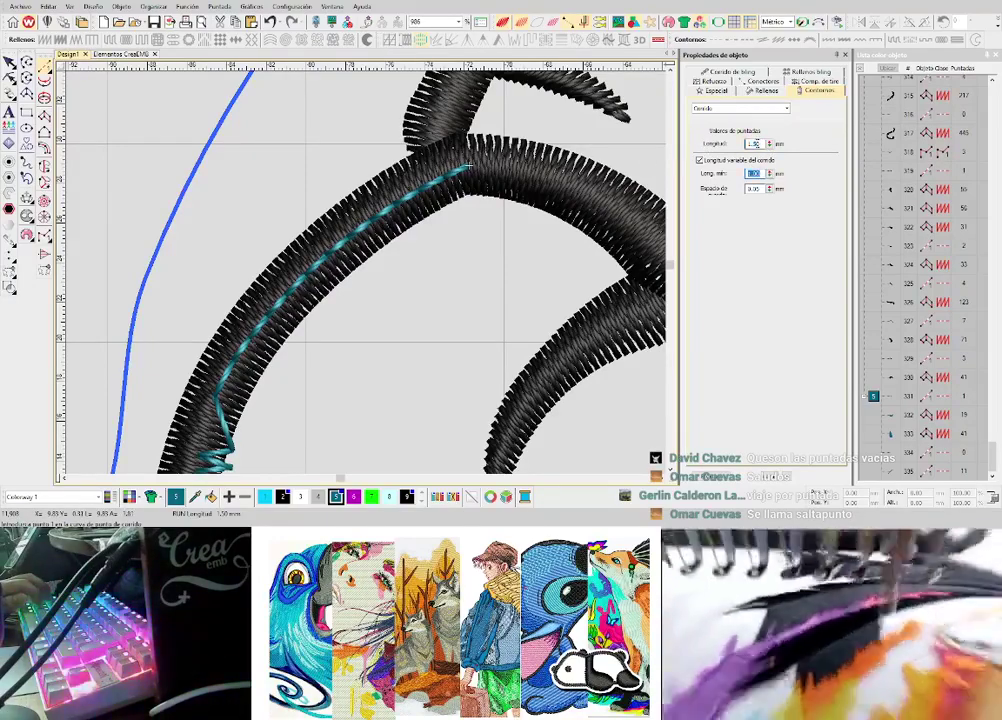
key(shift+Tab)
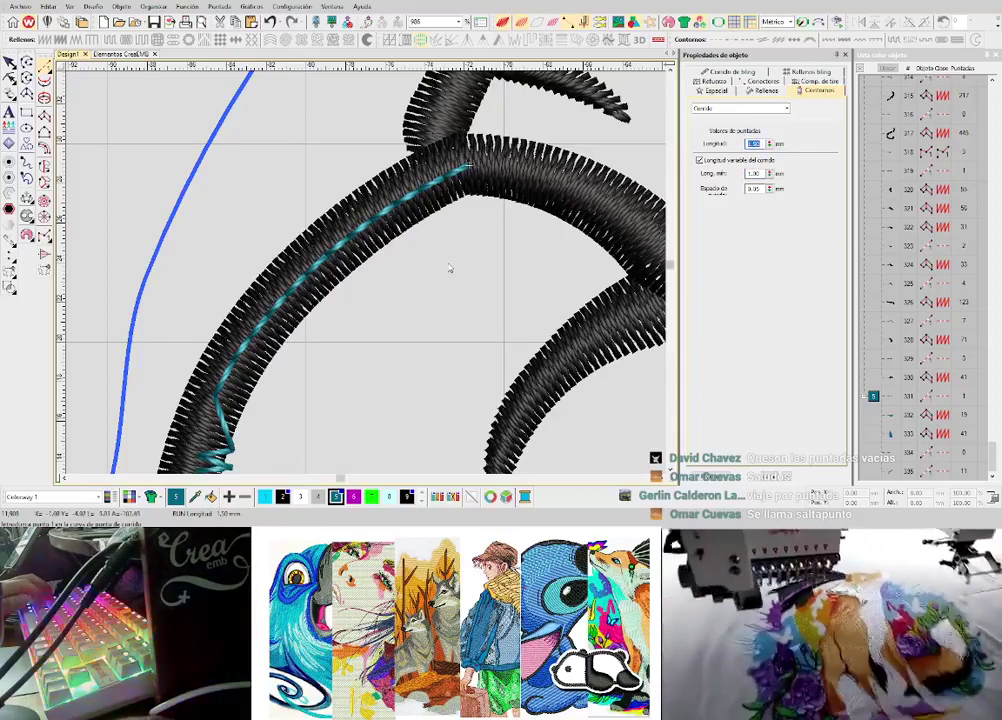
key(Return)
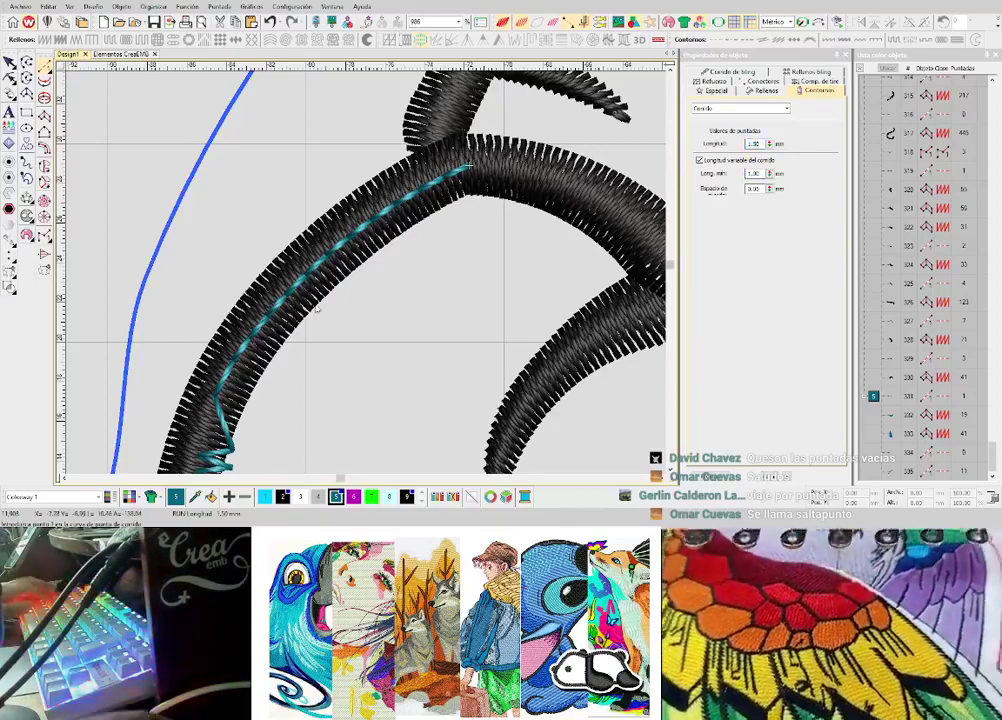
key(ctrl+z)
- Lay connected teal running-stitch lines inside the arm's black outline, from the teal shadow up to the outline's peak
scroll(375, 271, down, 2)
scroll(366, 276, up, 1)
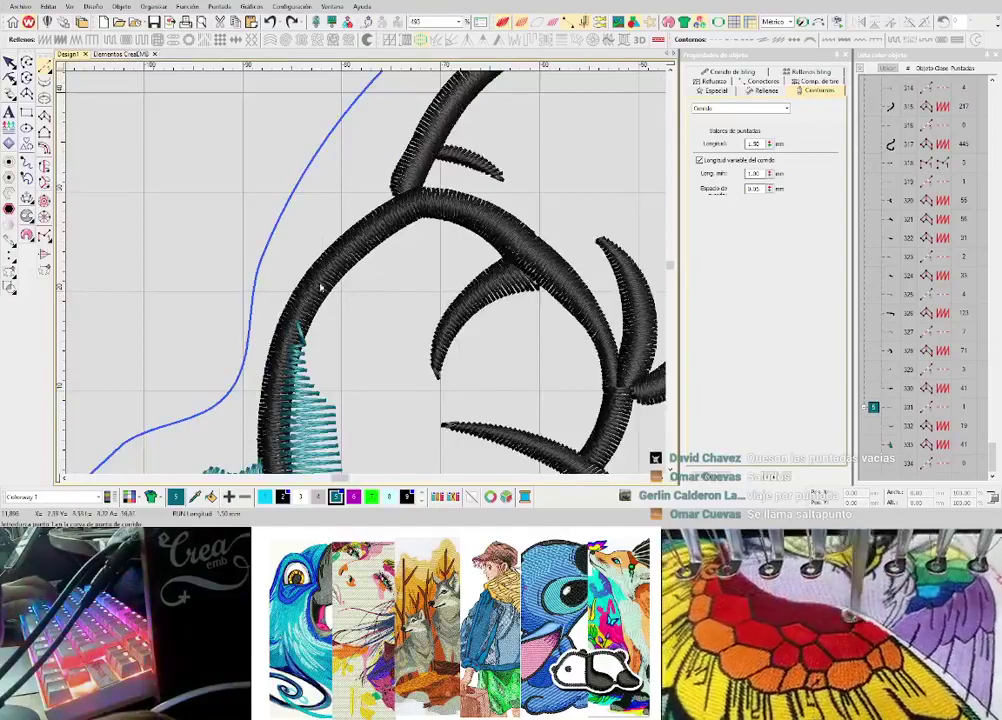
scroll(321, 288, up, 2)
click(353, 286)
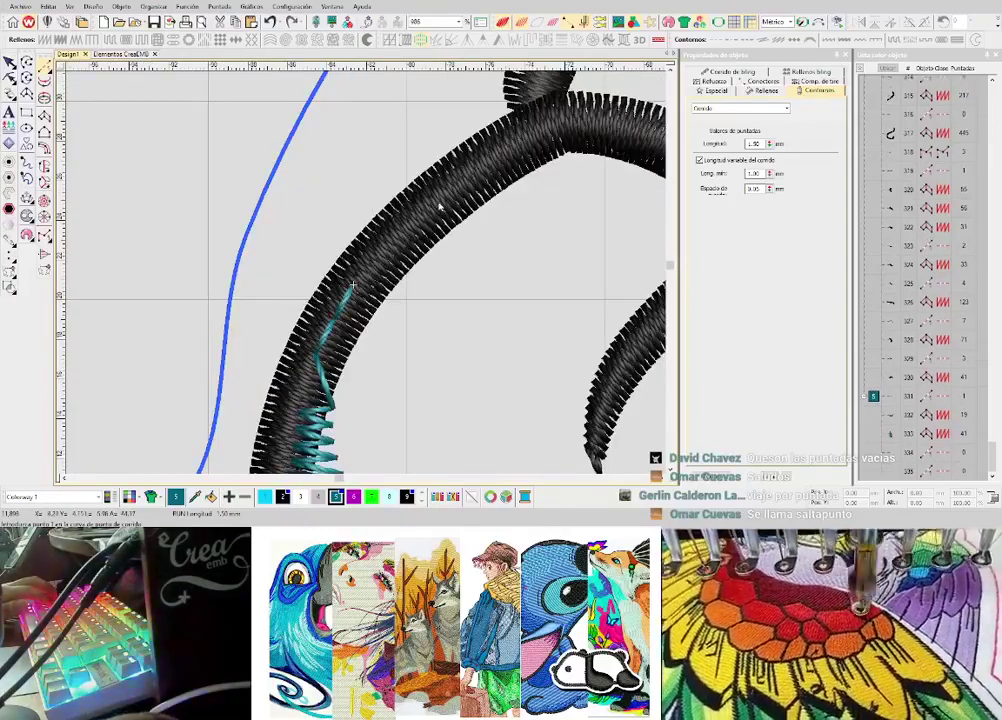
click(438, 204)
click(563, 128)
key(Return)
scroll(563, 129, down, 1)
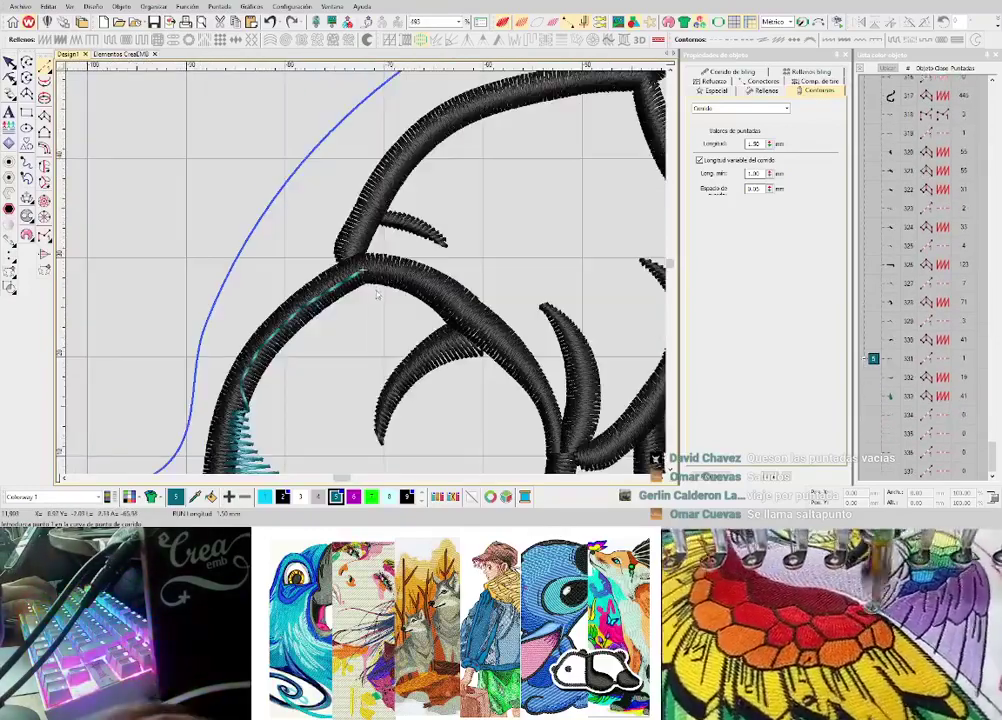
- Show the reference image and extend the teal running stitches past the peak to above the arm's inner crease
key(d)
key(s)
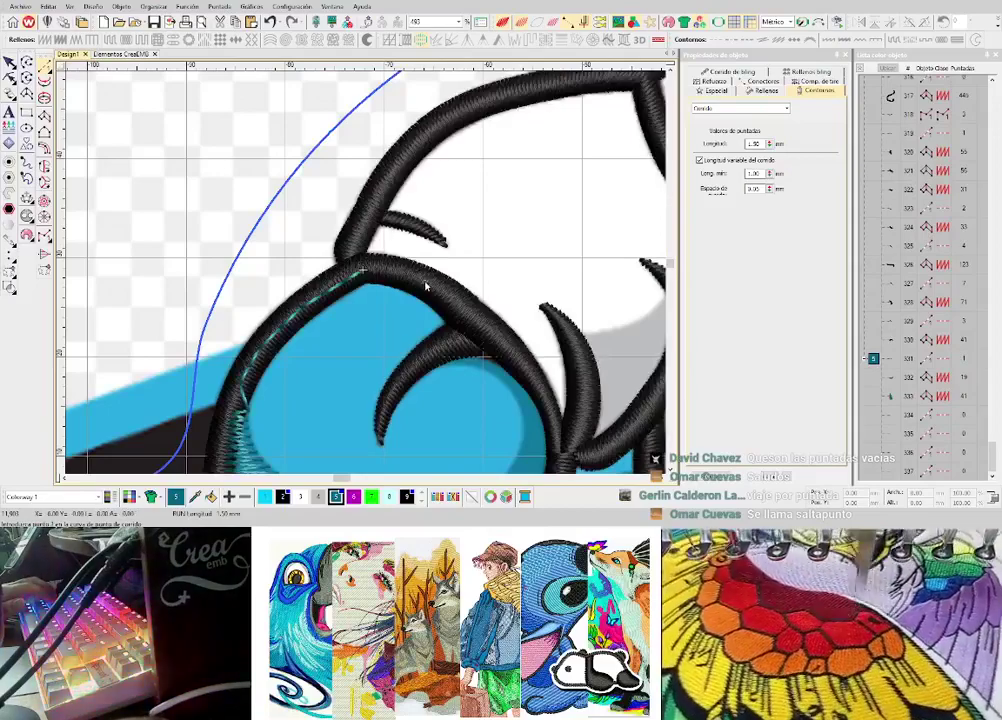
scroll(476, 320, up, 2)
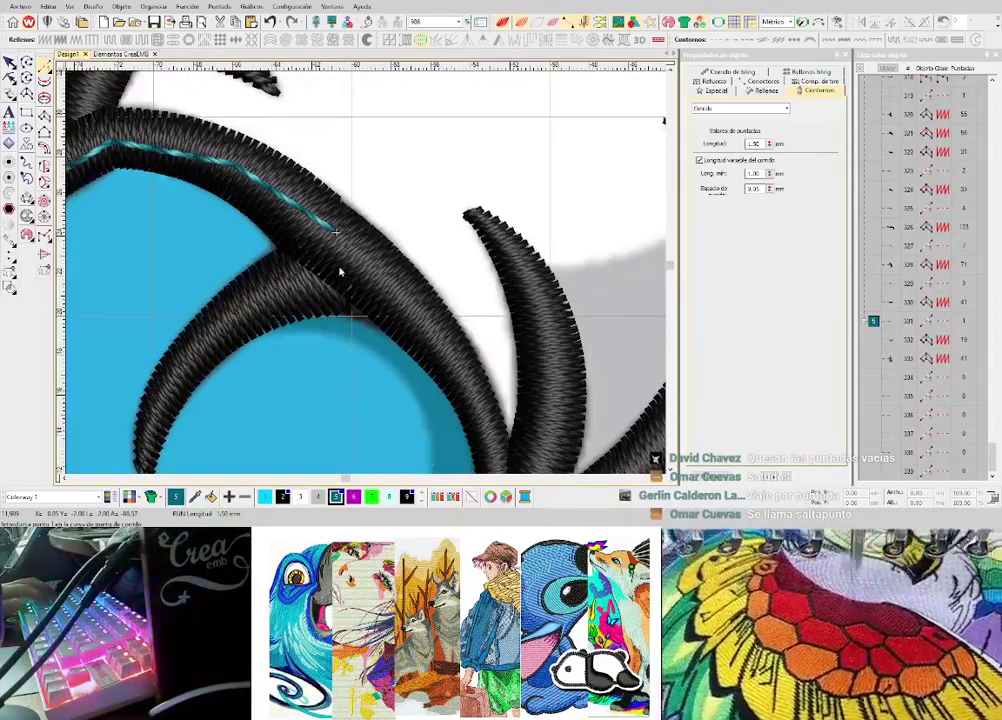
- Check the connector settings and the satin fill settings
click(757, 82)
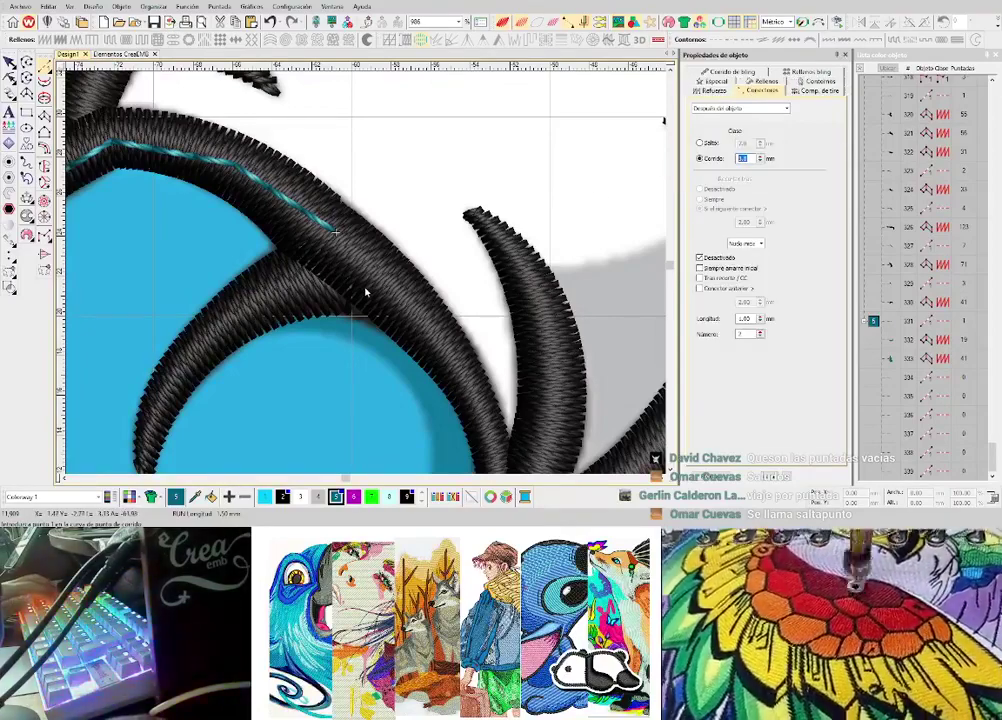
click(366, 291)
click(44, 117)
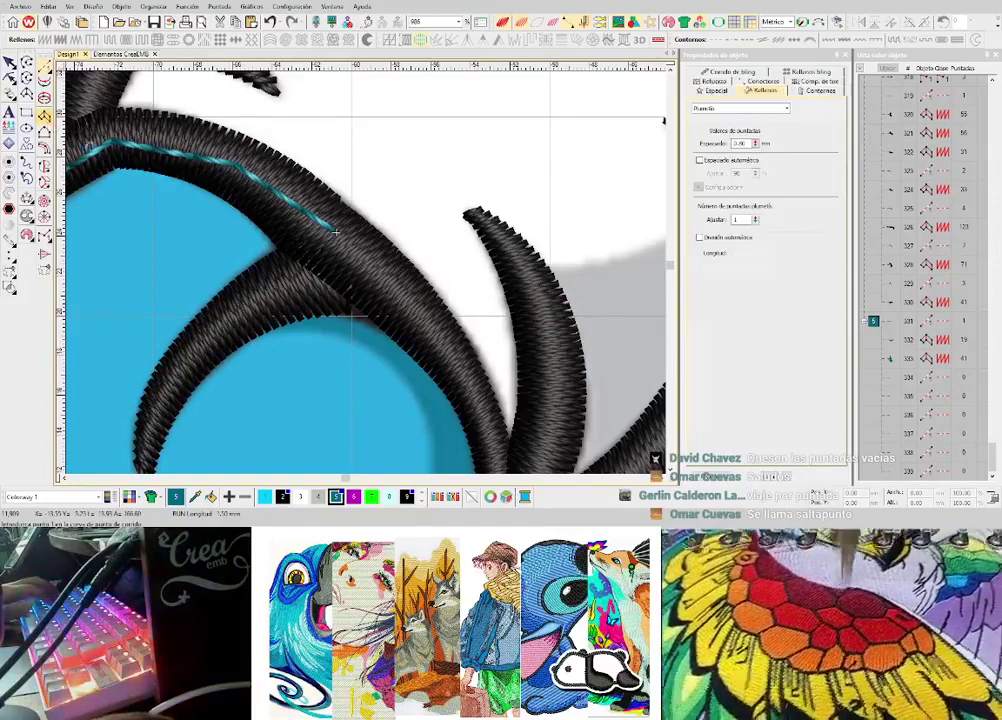
scroll(306, 270, up, 1)
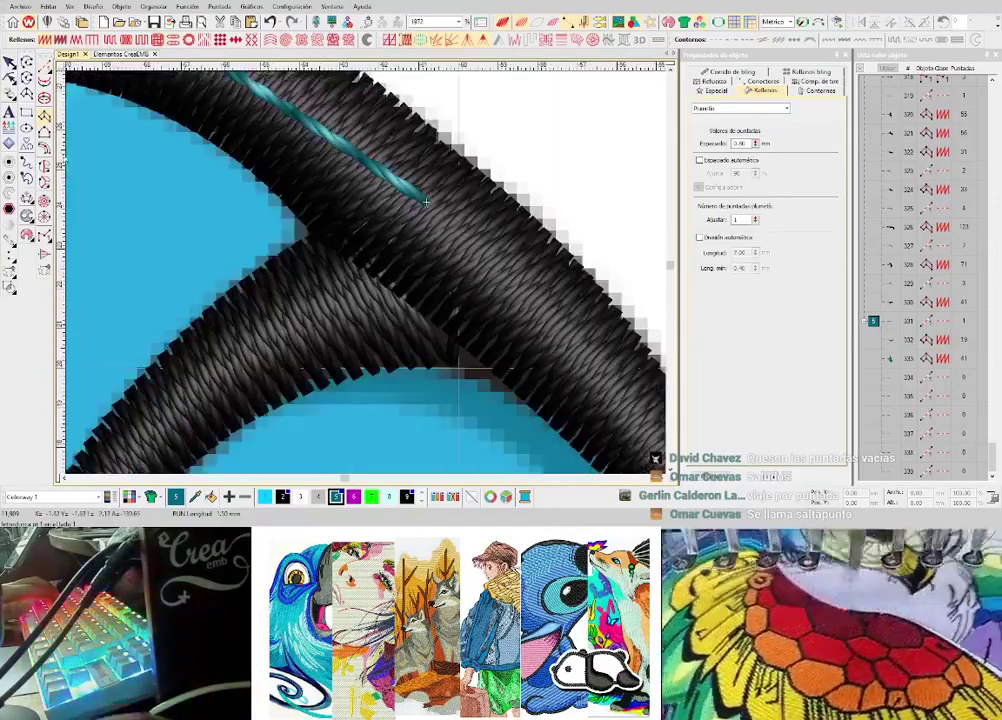
- Try a back-and-forth teal running-stitch zigzag with 1.50 mm stitch length across the outline near the inner crease, and remove it
click(44, 66)
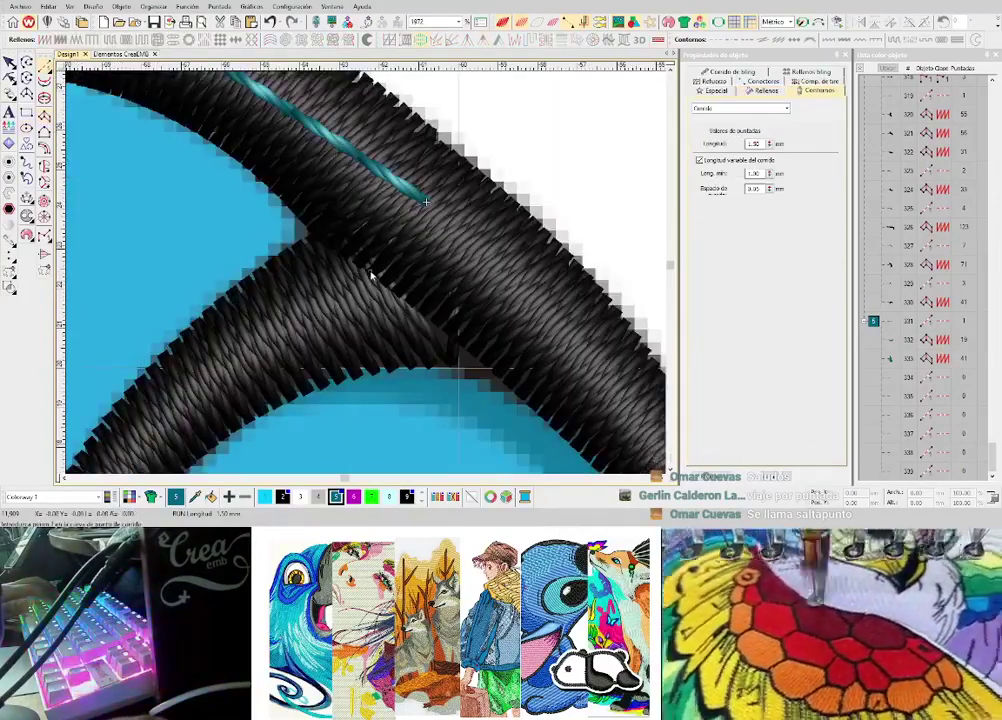
click(370, 270)
click(437, 215)
key(Return)
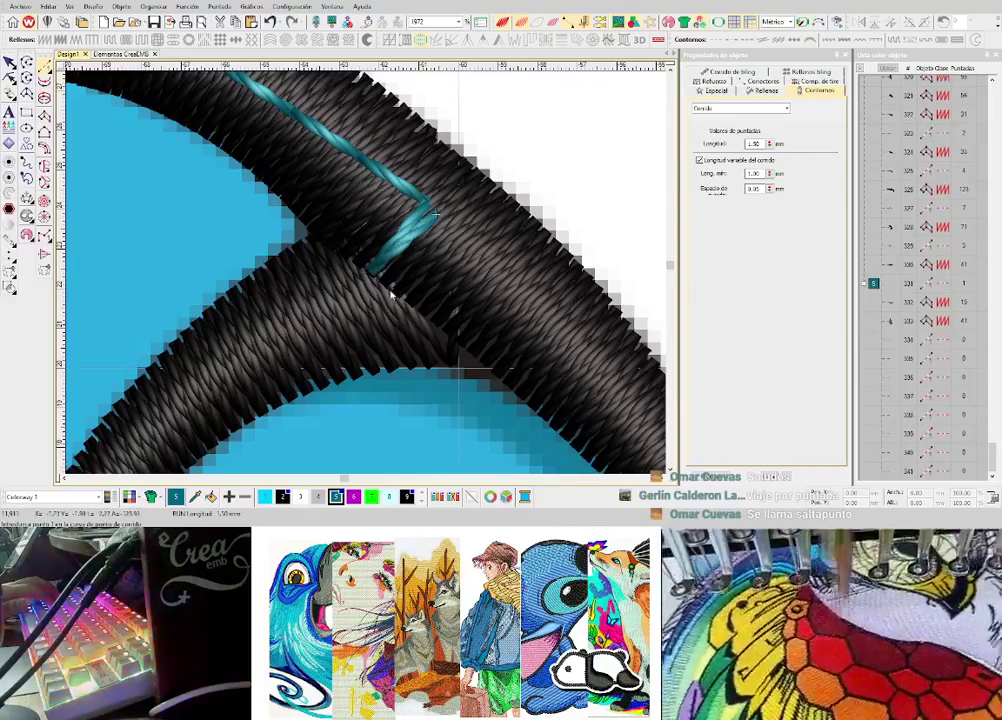
click(389, 286)
key(Return)
click(444, 235)
key(Return)
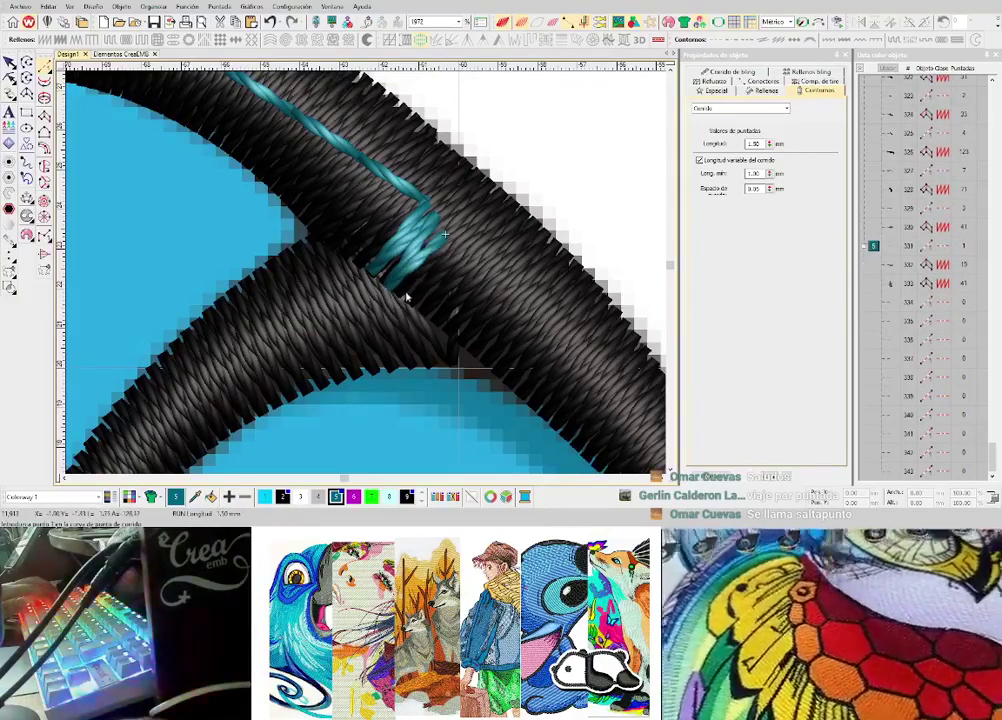
click(398, 295)
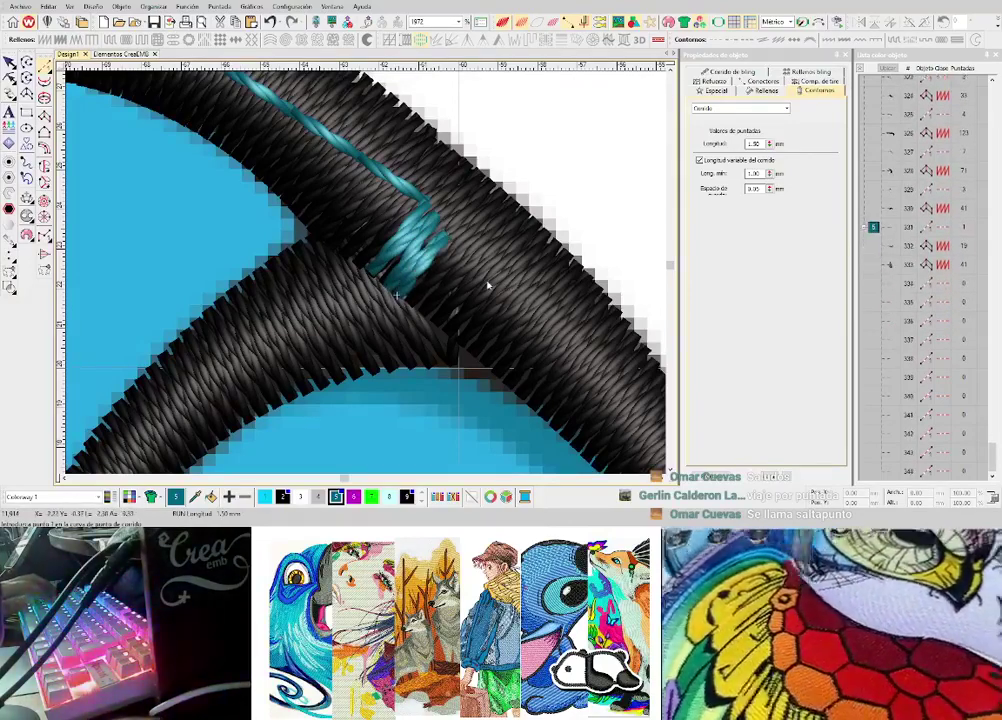
key(BackSpace)
key(BackSpace)
key(BackSpace)
key(BackSpace)
key(BackSpace)
key(BackSpace)
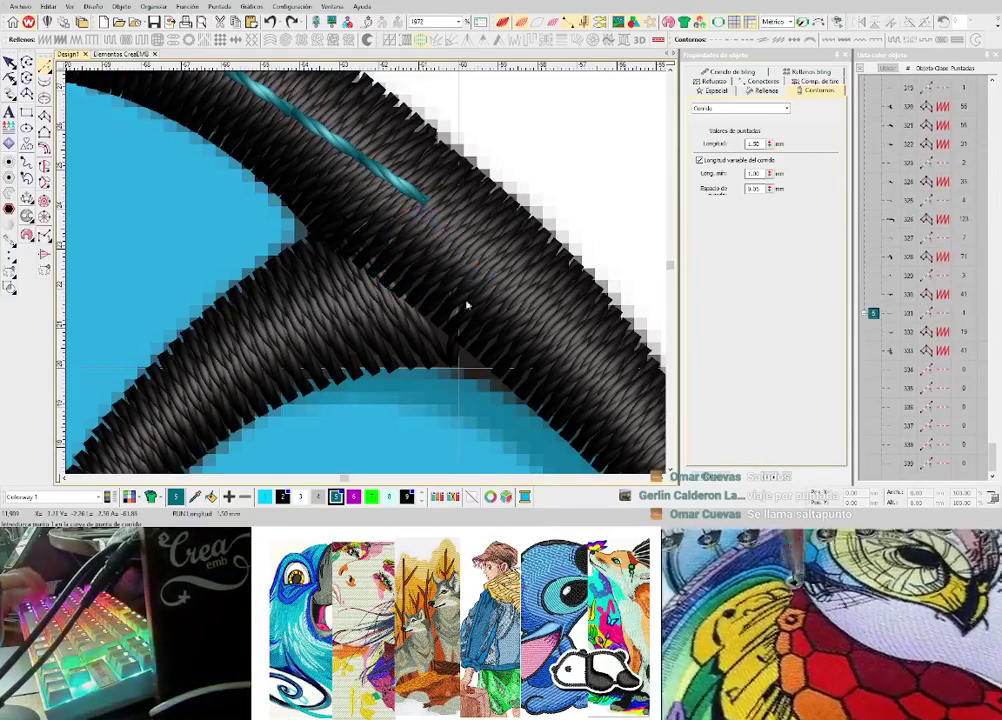
- Start a teal satin column with 0.80 mm spacing along the curved inner arm shadow, from the crease around the upper bend
scroll(367, 276, down, 1)
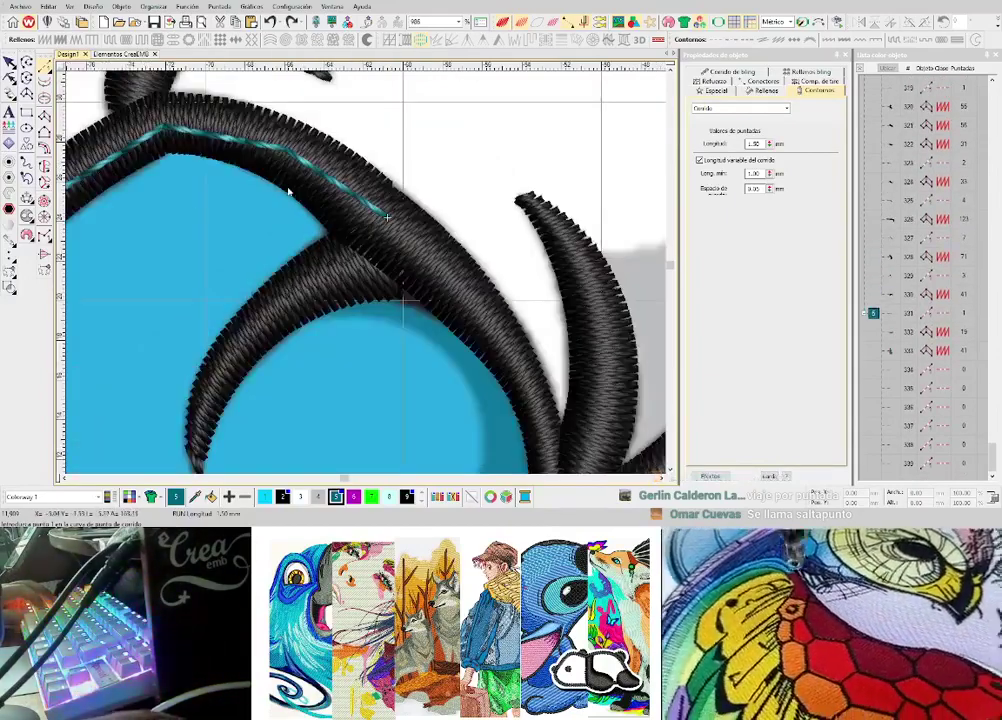
key(space)
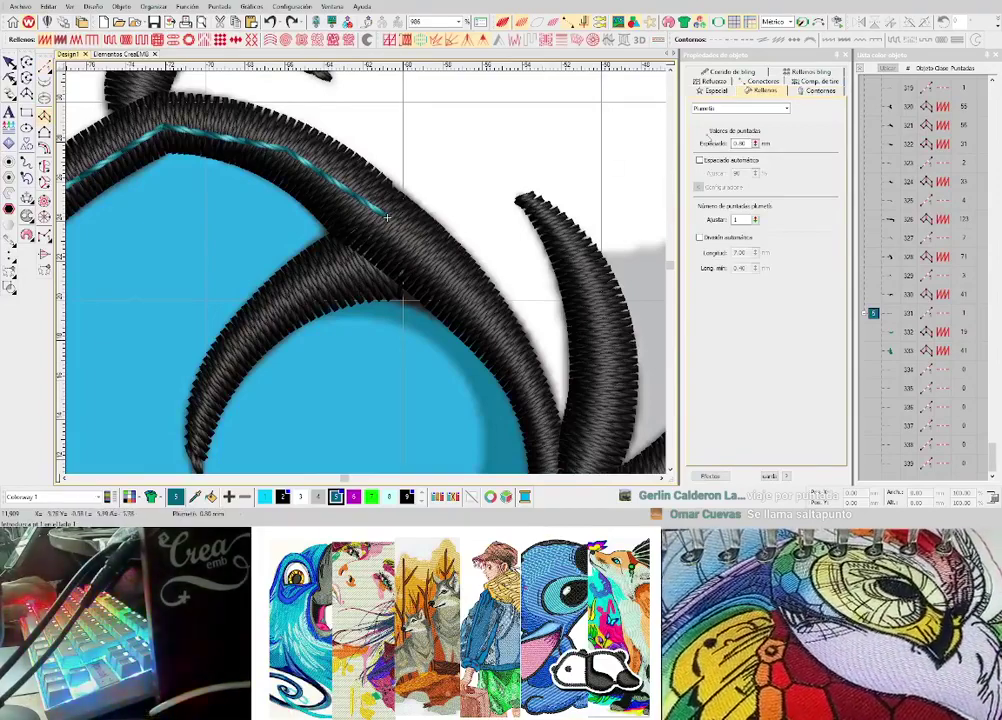
scroll(348, 300, up, 1)
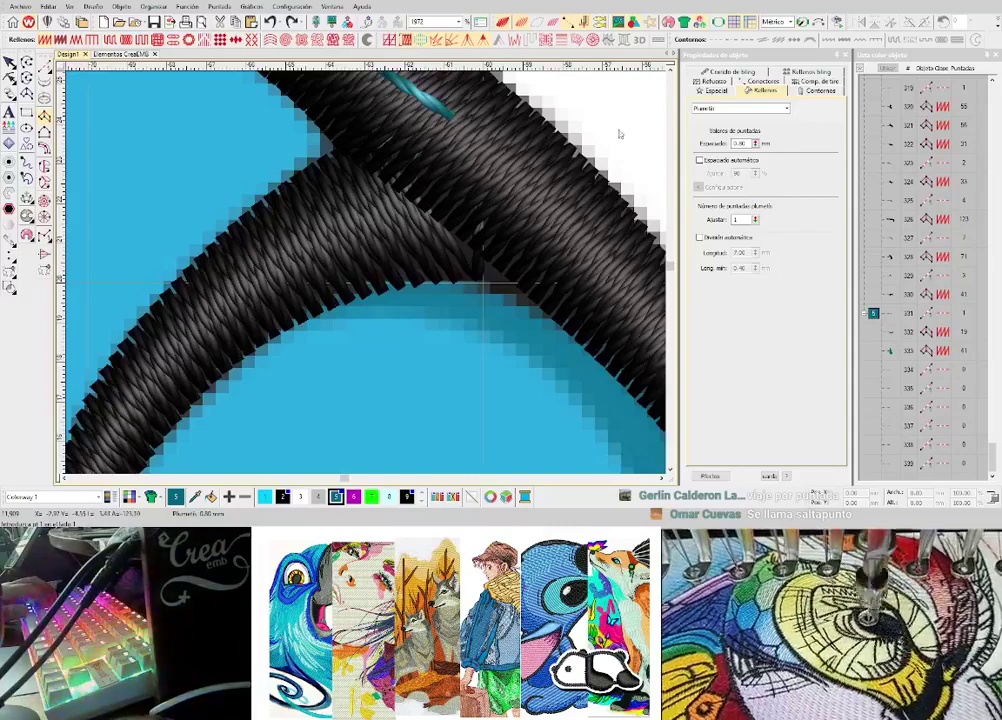
click(763, 81)
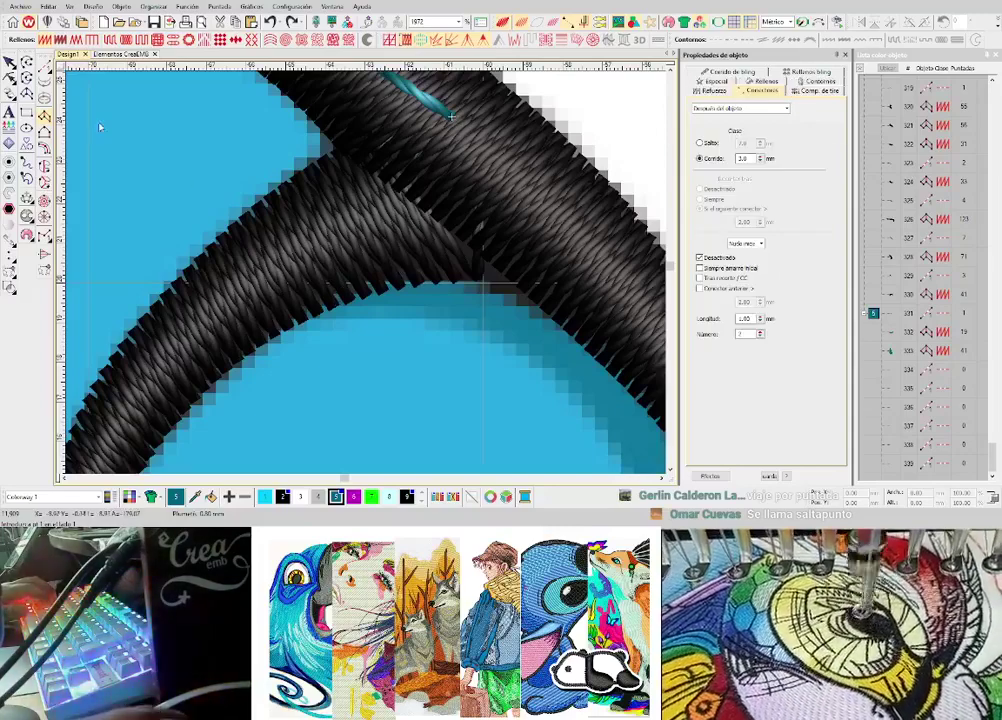
click(44, 117)
click(354, 307)
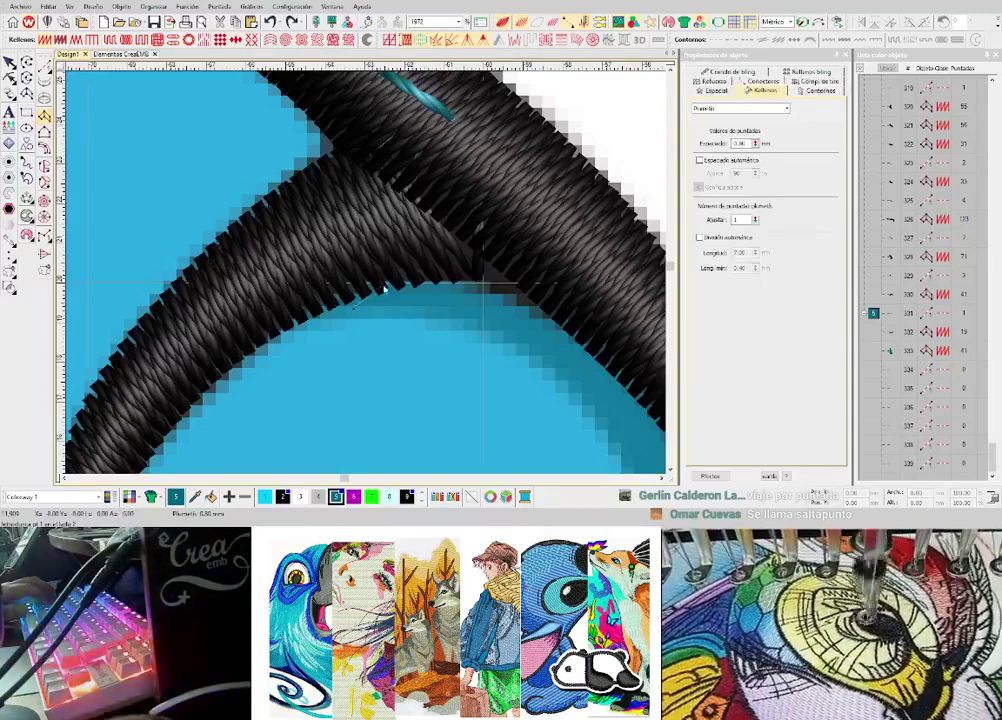
click(384, 272)
click(478, 328)
click(526, 252)
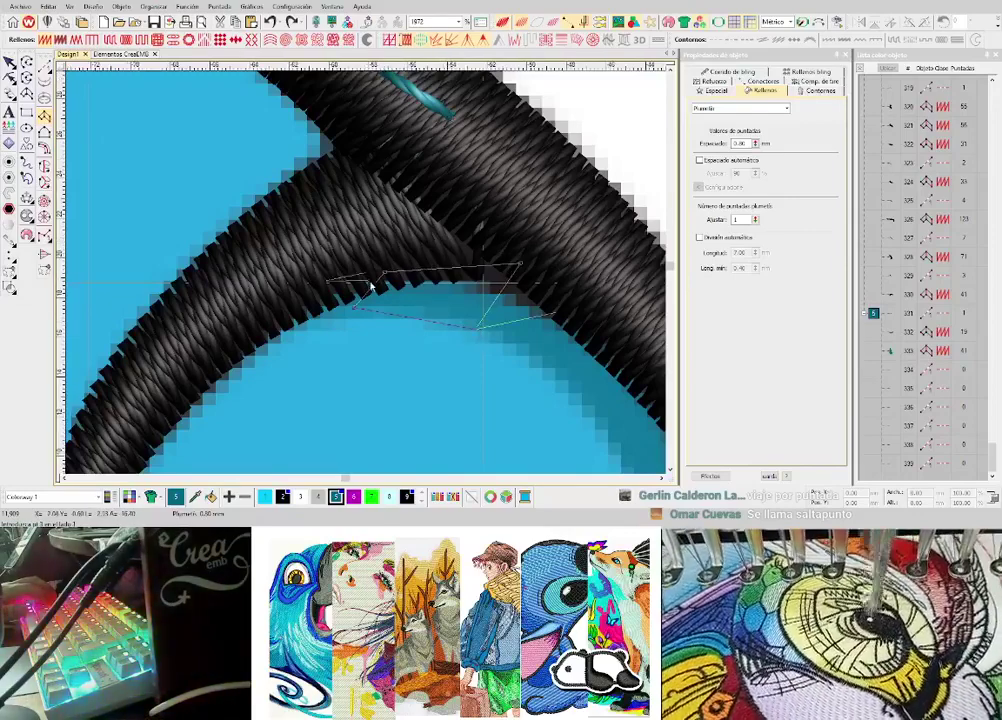
scroll(557, 311, down, 1)
click(378, 323)
click(411, 299)
- Continue the teal satin column down the curved arm shadow and finish it at the lower black crease outline
middle_click(411, 366)
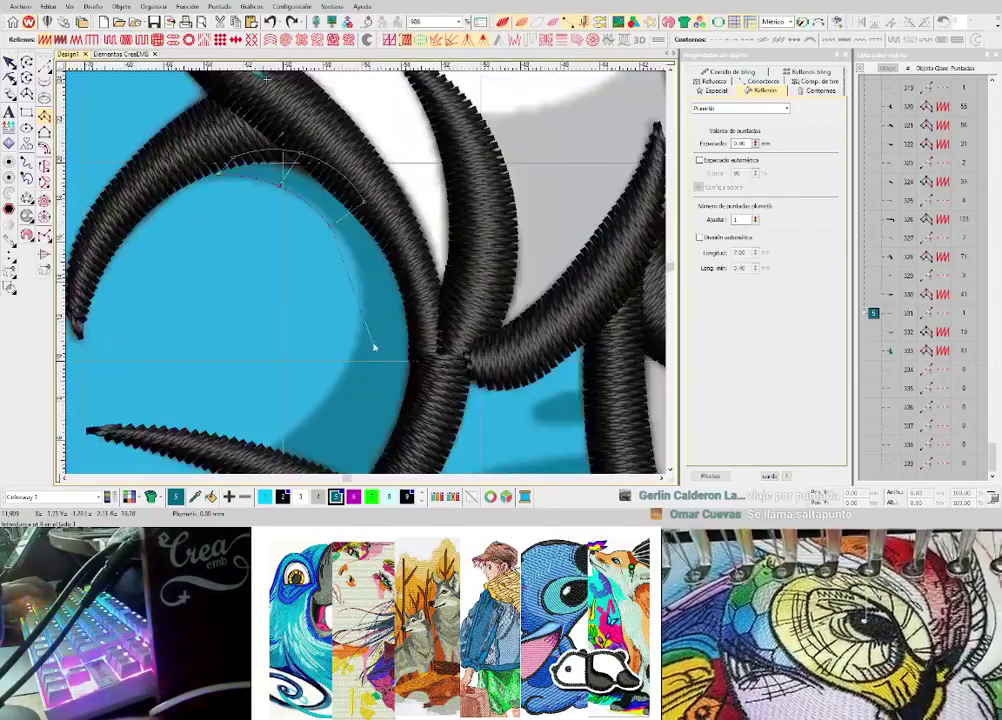
click(360, 322)
click(422, 331)
middle_click(363, 364)
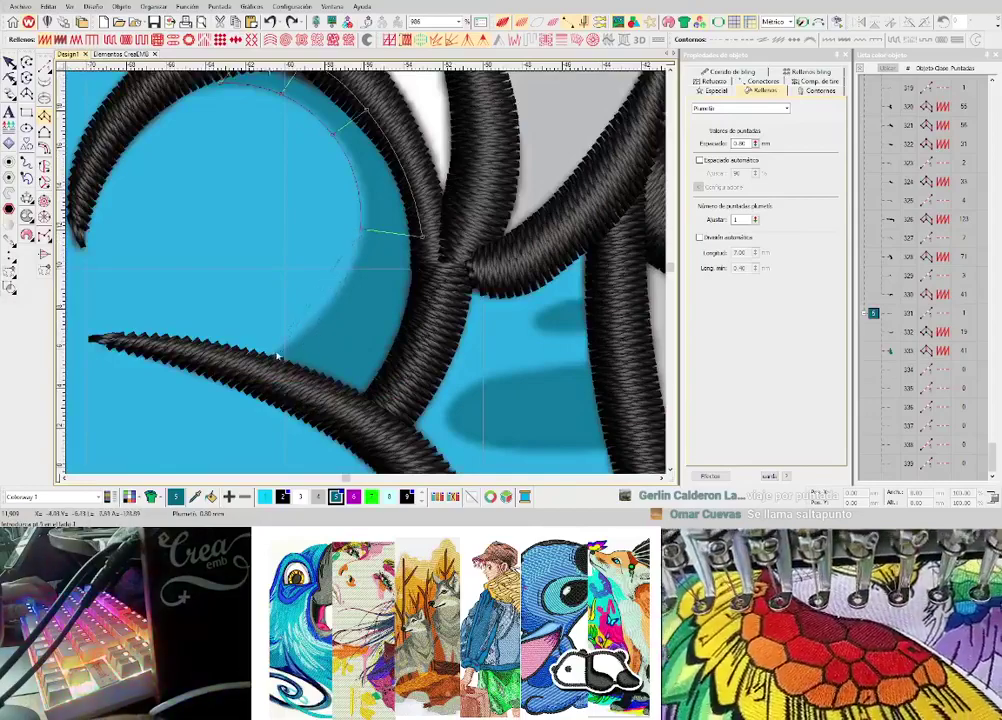
click(277, 355)
click(362, 398)
scroll(373, 400, down, 1)
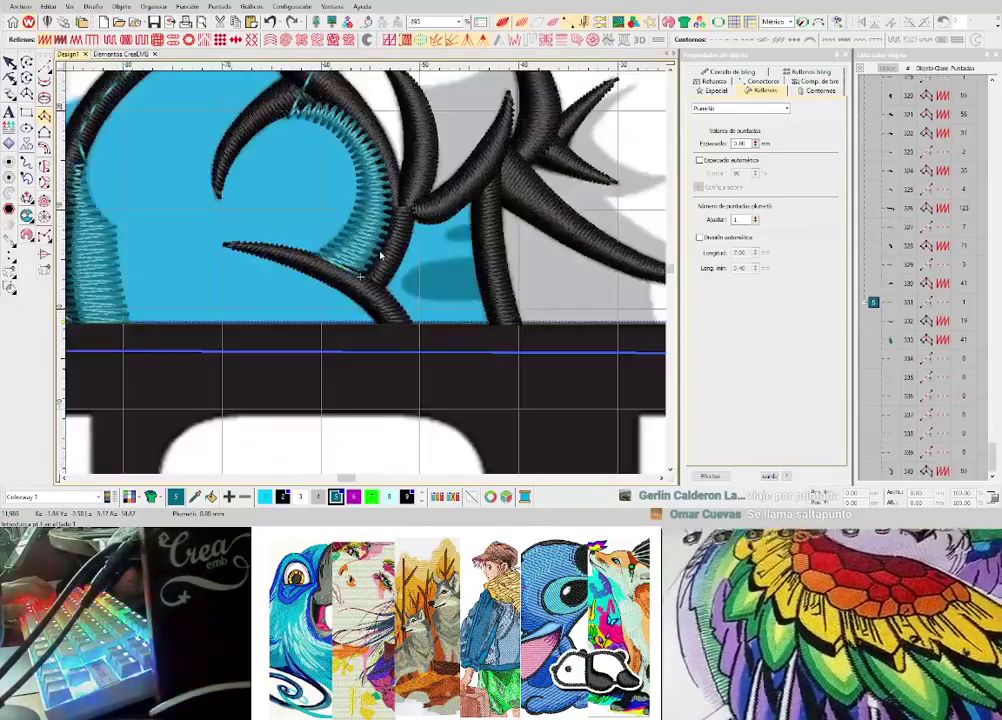
- Lay a short teal running stitch across the black outline from the curved shadow's lower end toward the larger oval shadow
scroll(367, 277, down, 1)
scroll(367, 277, up, 2)
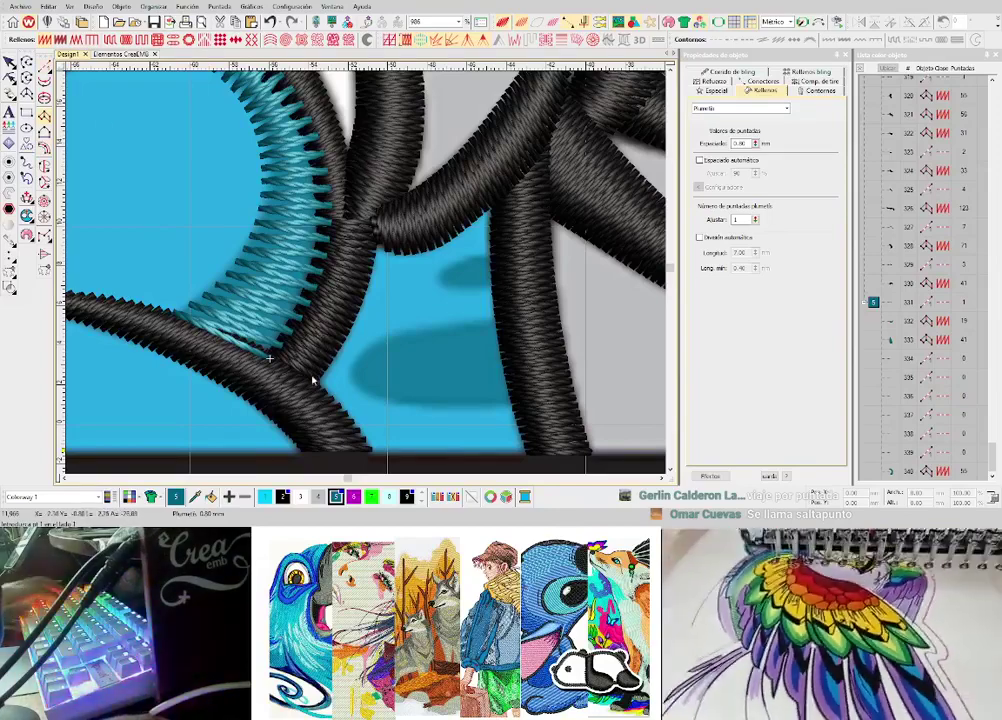
click(336, 357)
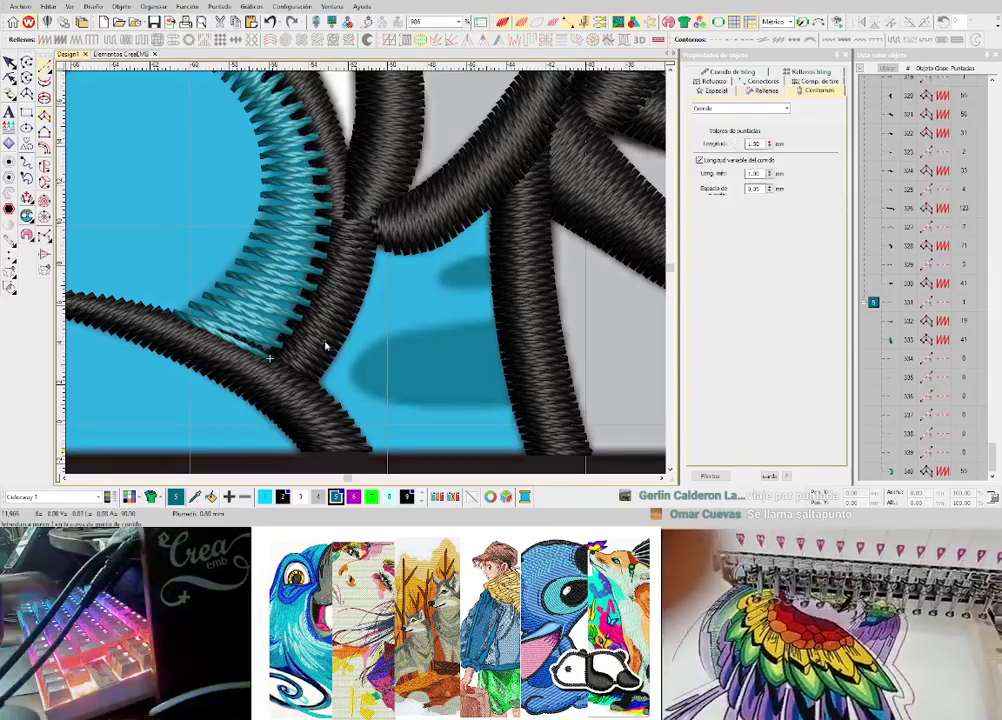
scroll(362, 369, up, 1)
- Digitize a teal satin column over the larger oval shadow up to the vertical black outline, and hide the reference image
click(362, 267)
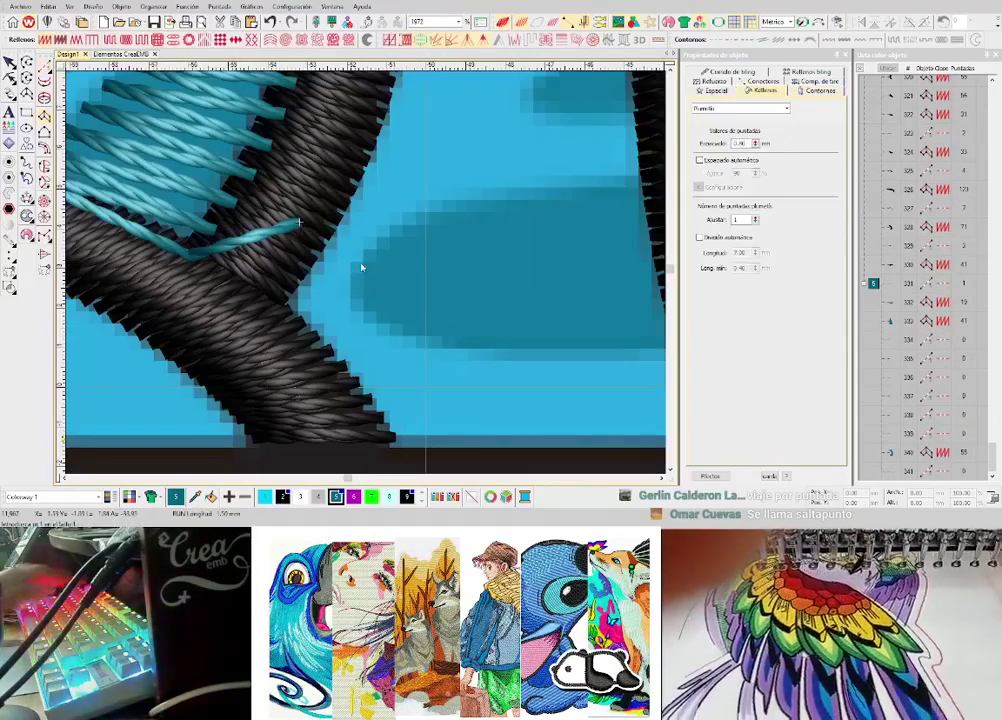
click(363, 302)
right_click(427, 340)
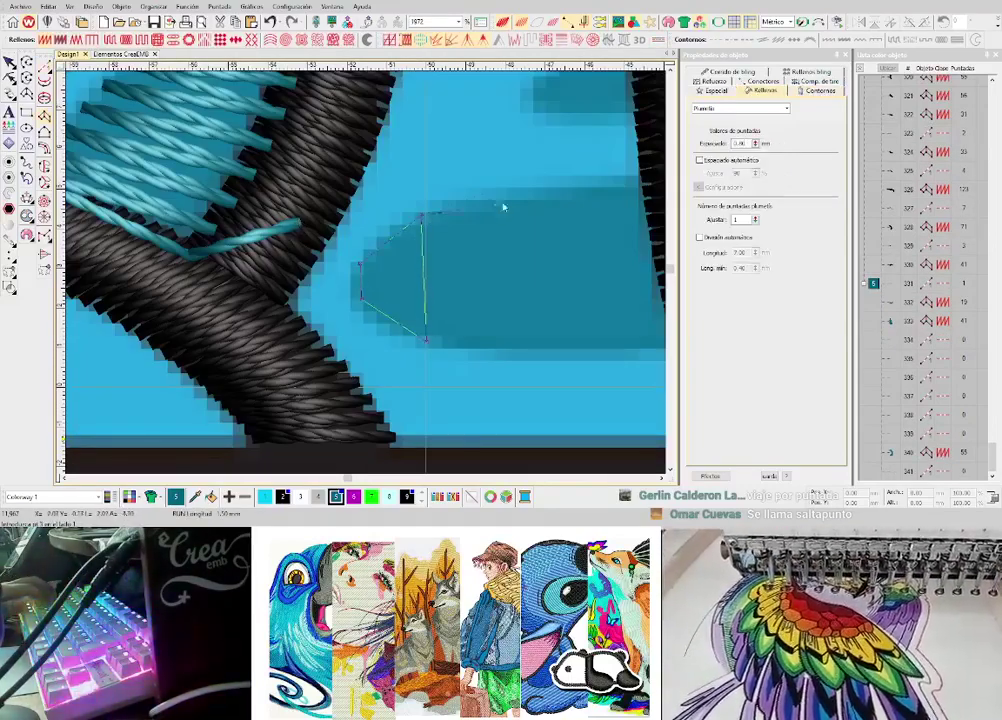
right_click(497, 190)
right_click(510, 346)
click(502, 196)
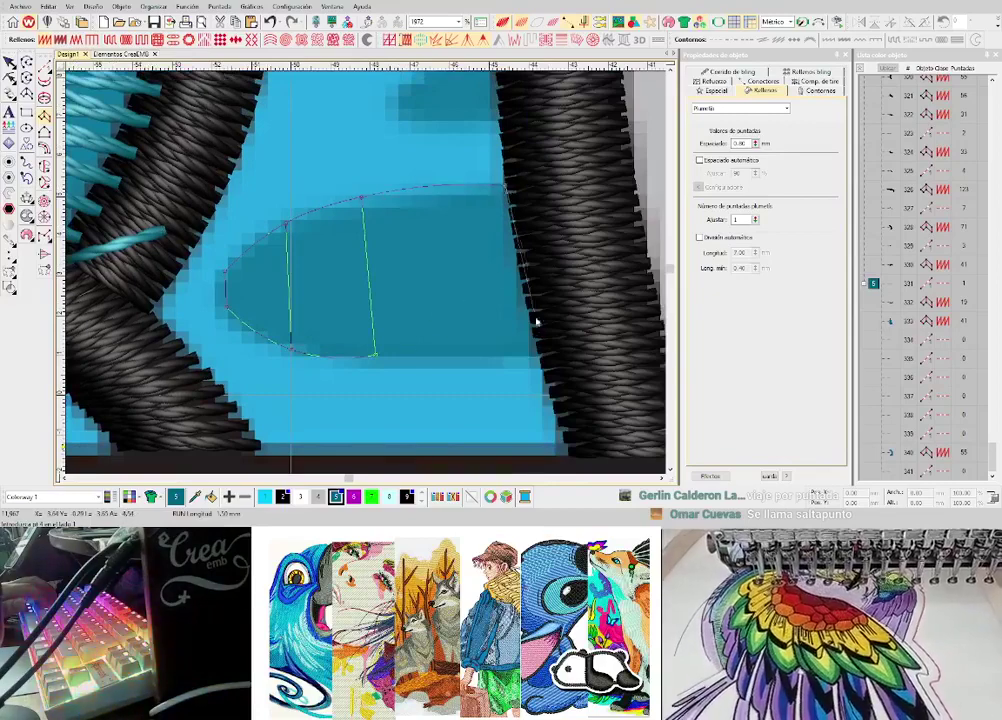
click(537, 351)
key(Return)
scroll(537, 351, down, 2)
key(d)
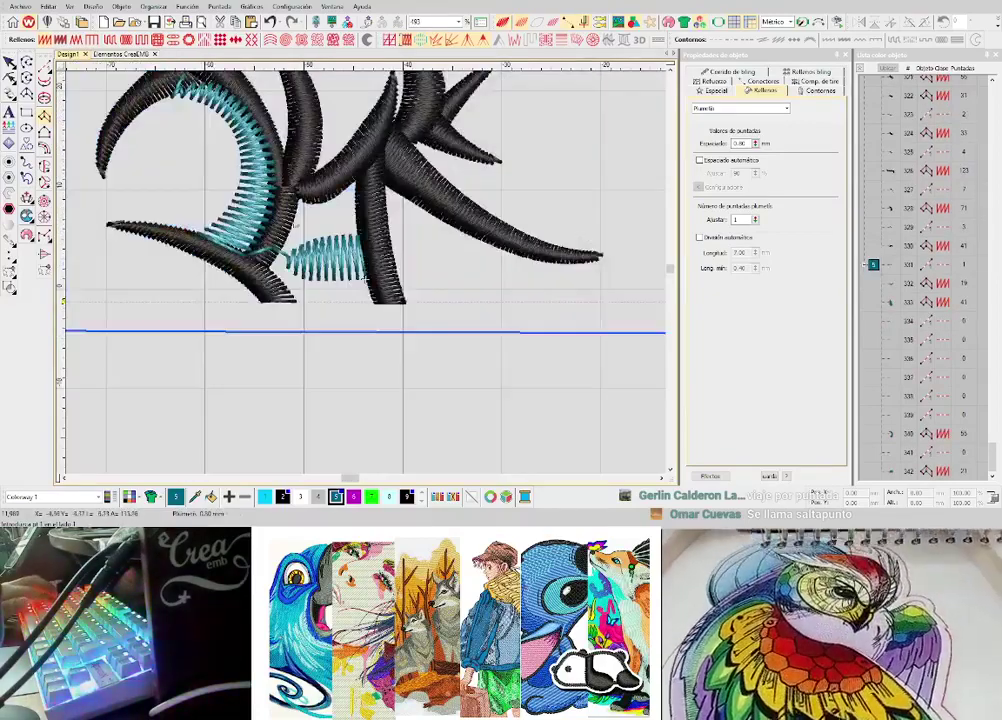
scroll(235, 200, down, 1)
scroll(375, 262, up, 1)
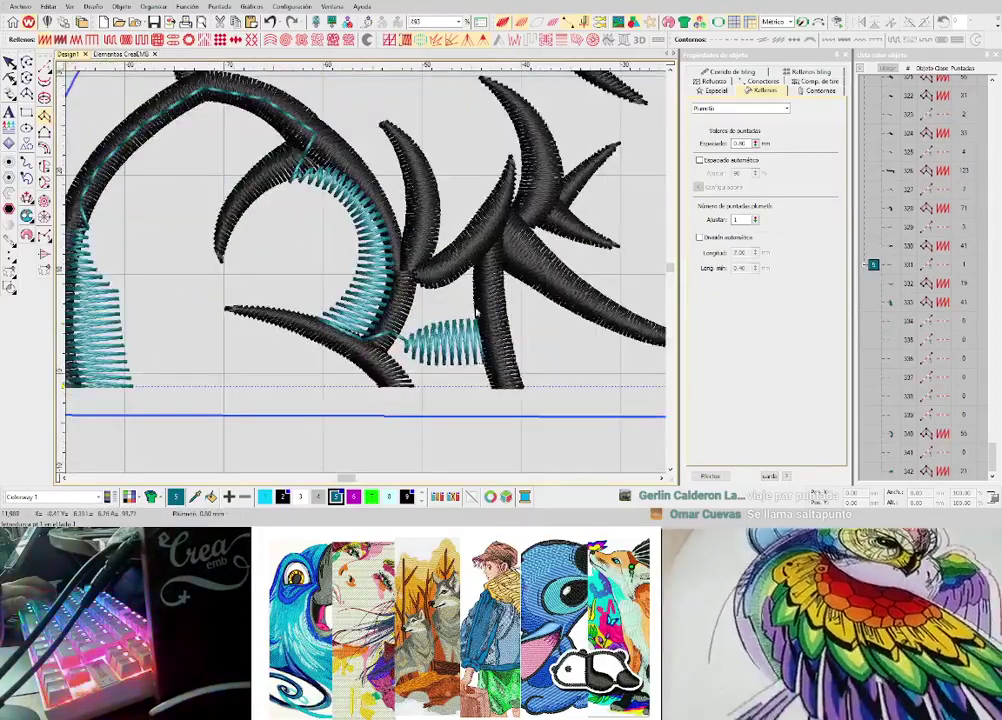
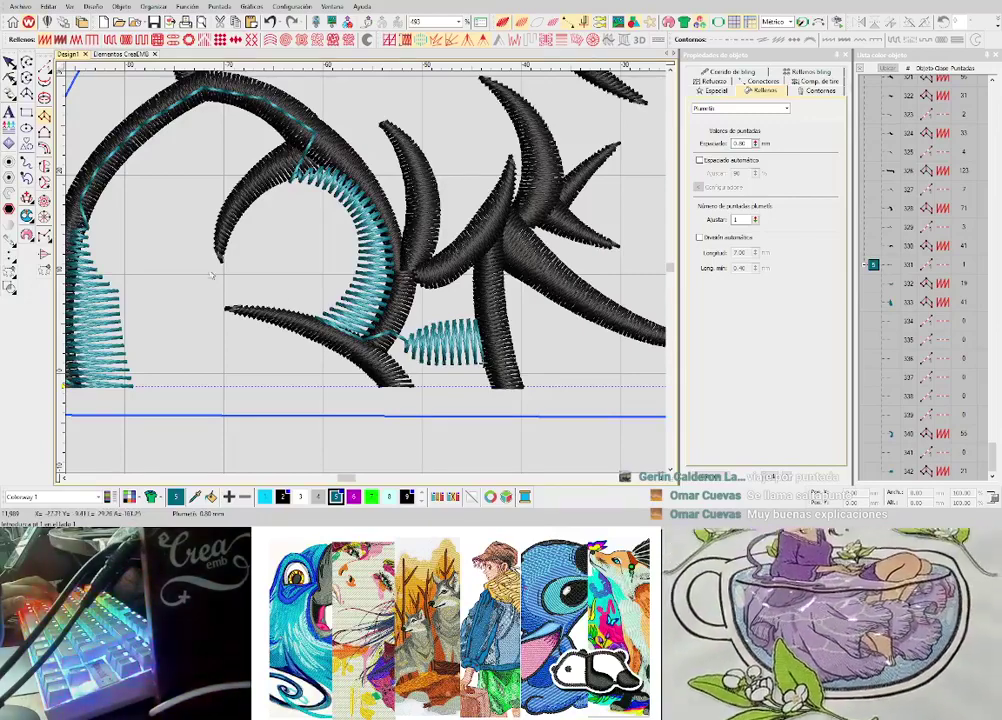
- Show the reference image again and lay teal running stitches inside the vertical black outline up to the small shadow
click(46, 65)
key(d)
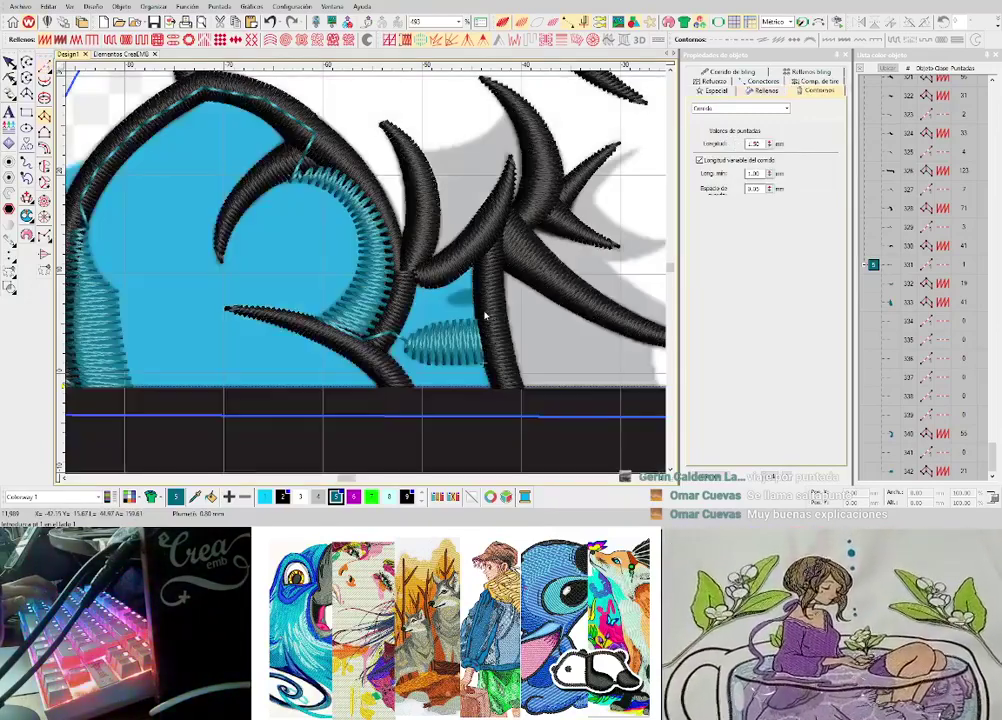
scroll(487, 313, up, 1)
click(358, 262)
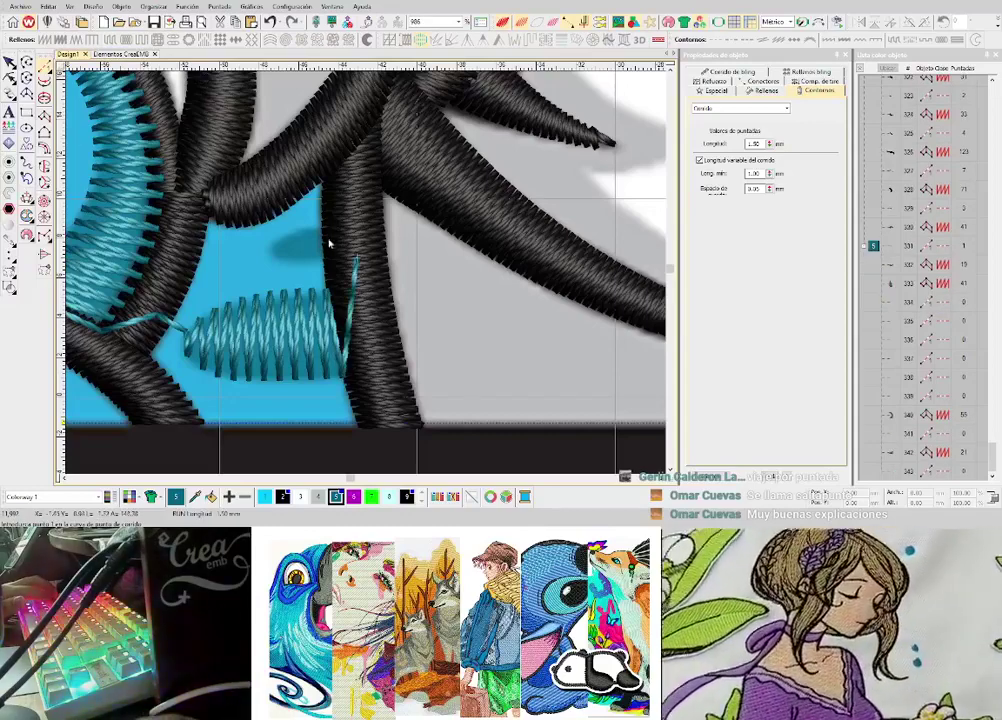
key(z)
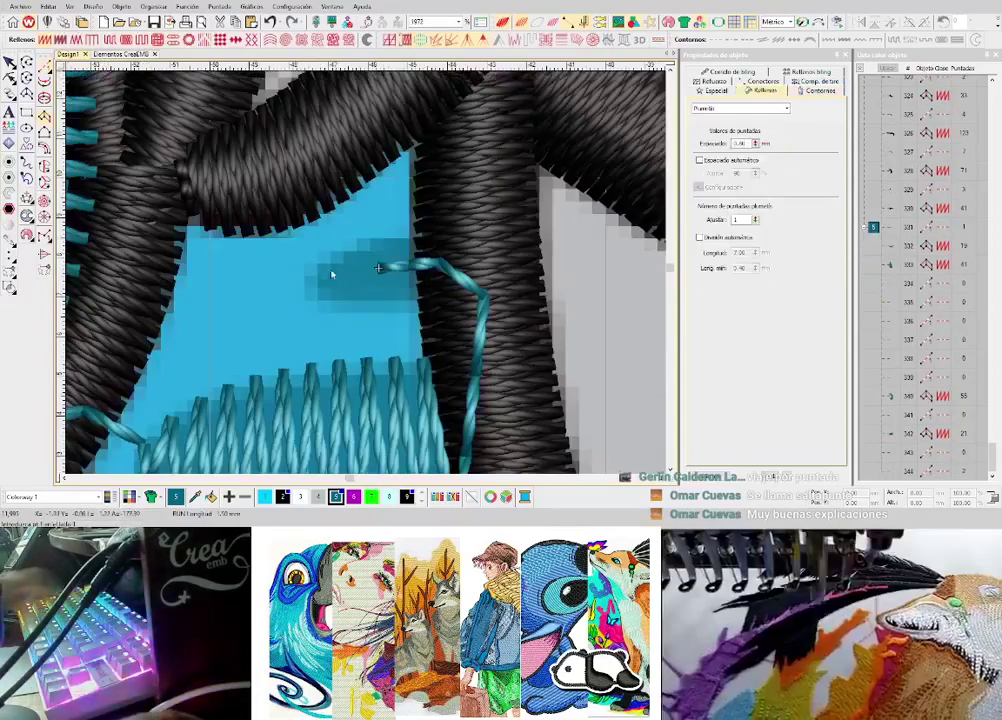
- Digitize a teal satin column over the small oval shadow, from its rounded tip to the black outline
click(318, 276)
right_click(323, 295)
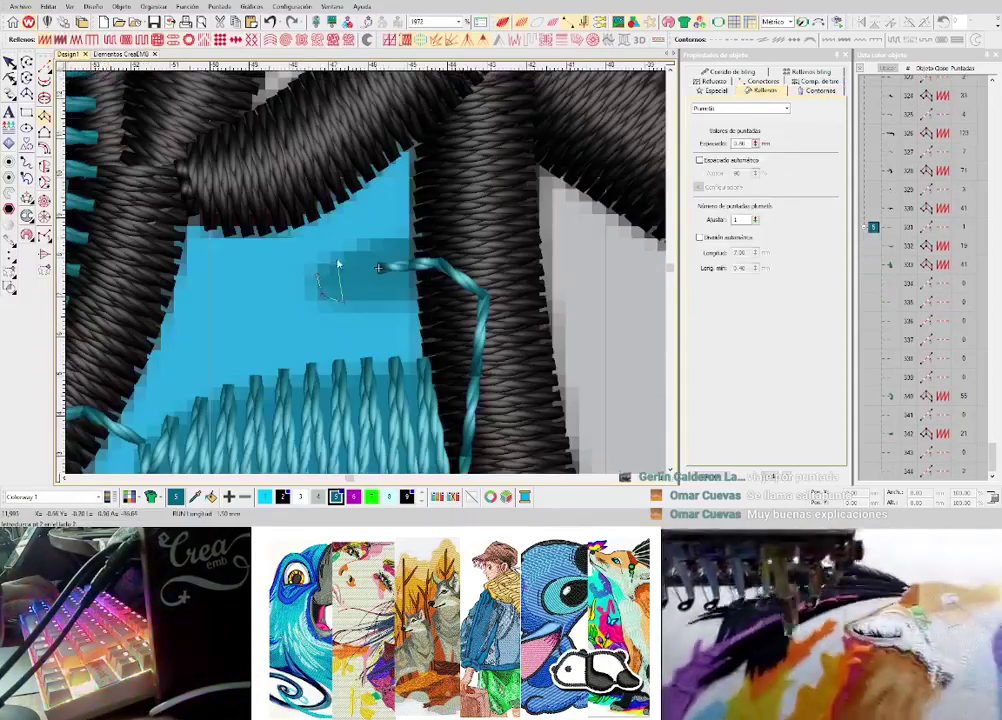
right_click(338, 257)
right_click(428, 301)
right_click(416, 231)
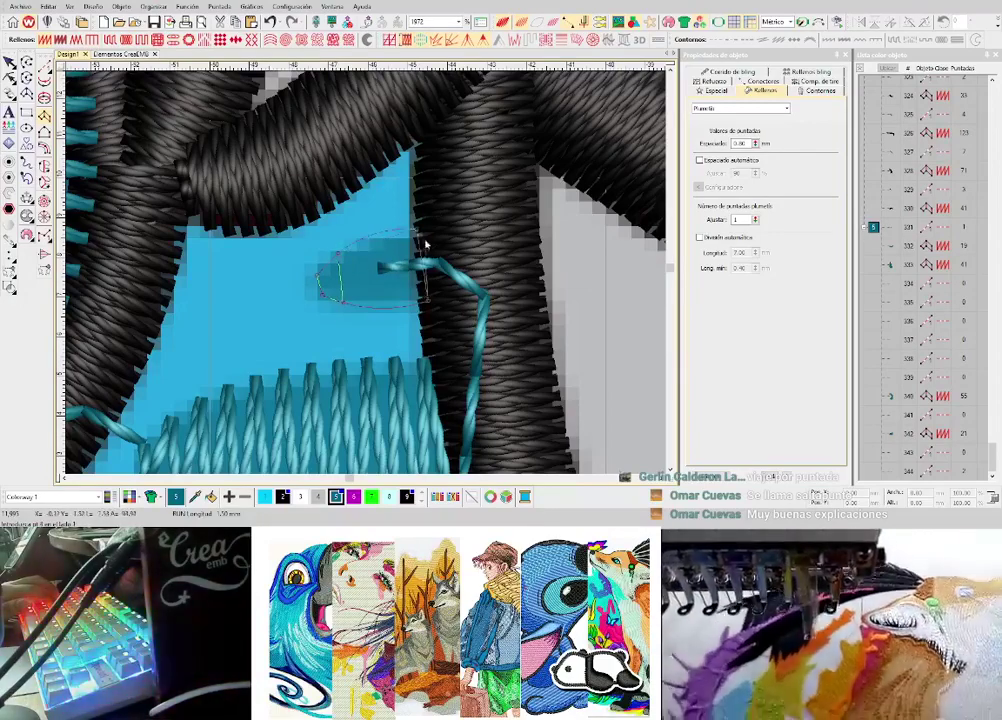
key(Return)
scroll(425, 244, down, 1)
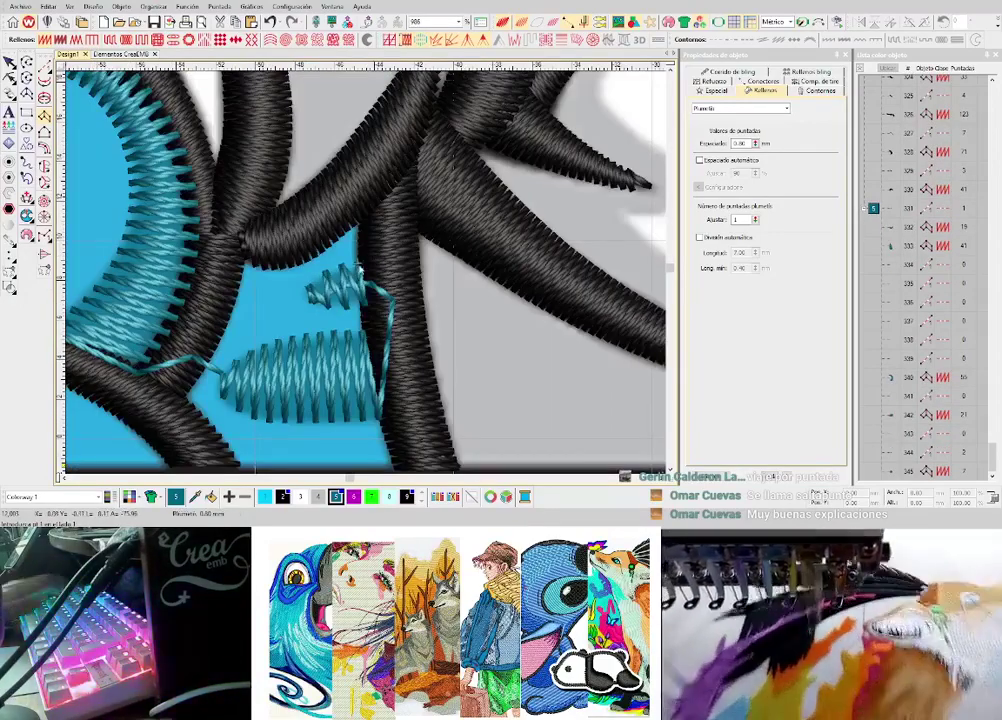
- Set the small shadow's satin spacing to 0.60 mm
click(347, 281)
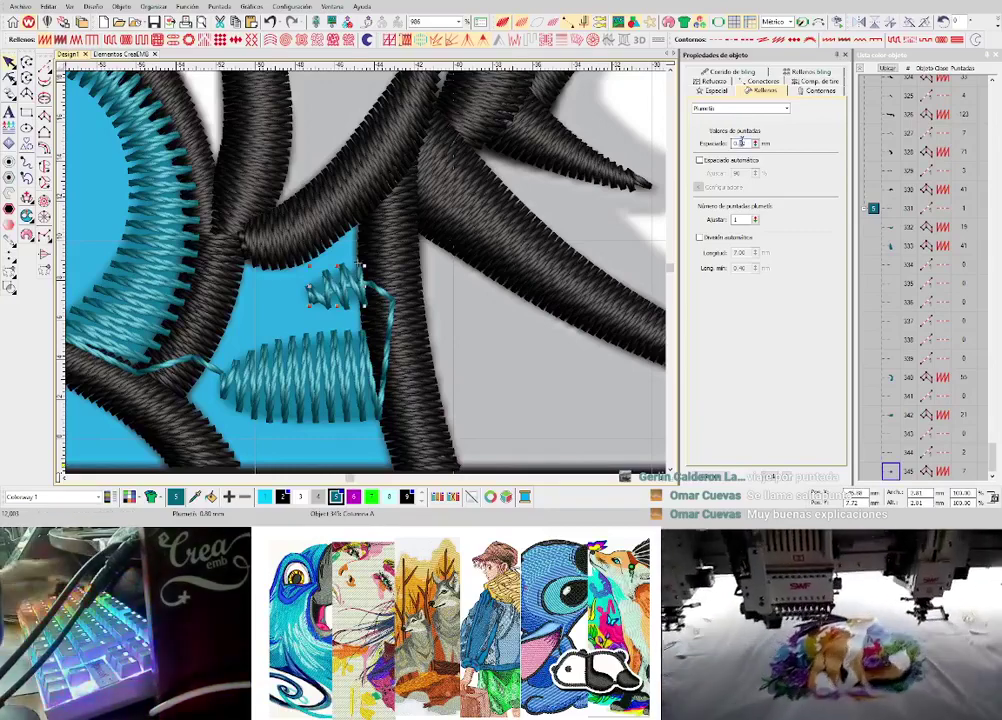
text(6)
key(Return)
key(Escape)
- Start a teal running-stitch path from the small shadow through the torn sleeve's black outline and up the arm's outer outline
scroll(366, 270, down, 5)
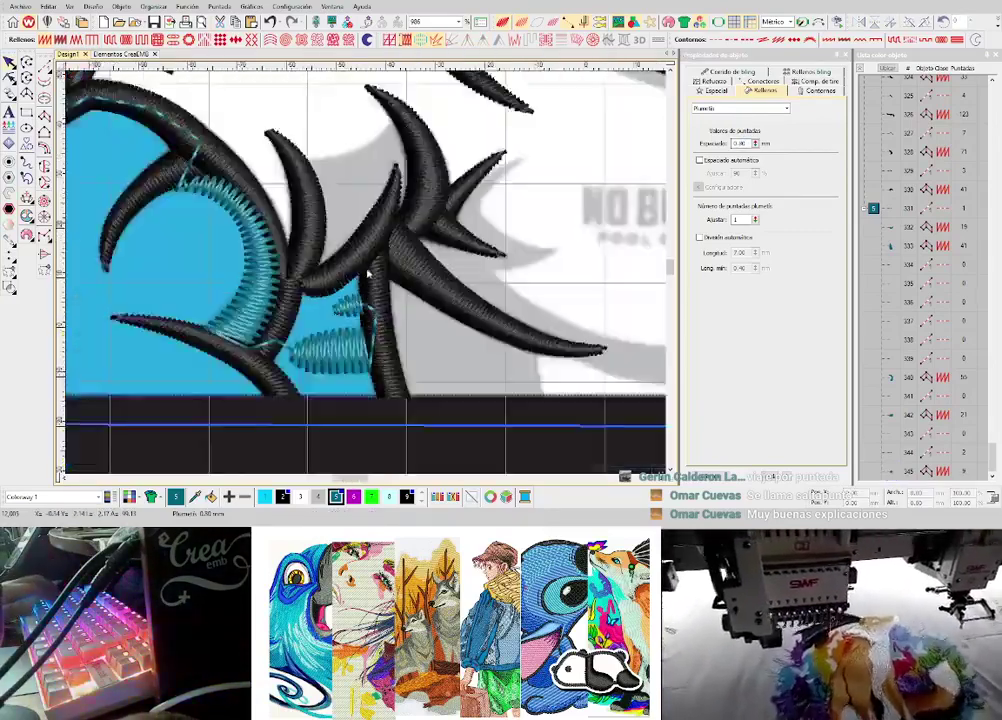
scroll(366, 272, up, 3)
scroll(366, 278, down, 2)
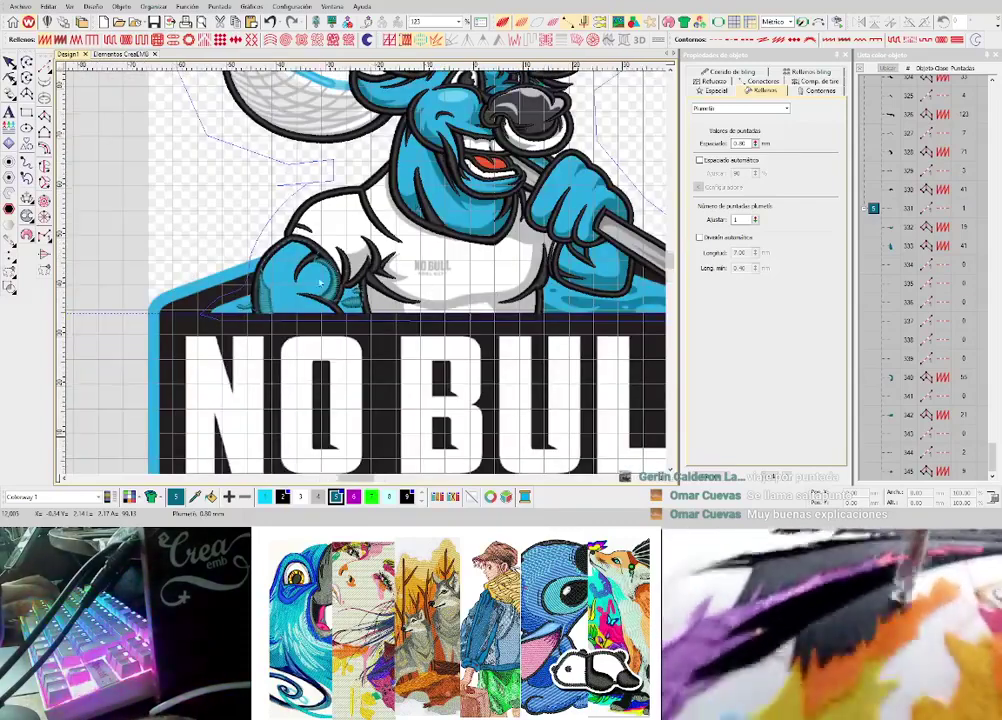
scroll(405, 286, up, 4)
scroll(335, 302, down, 3)
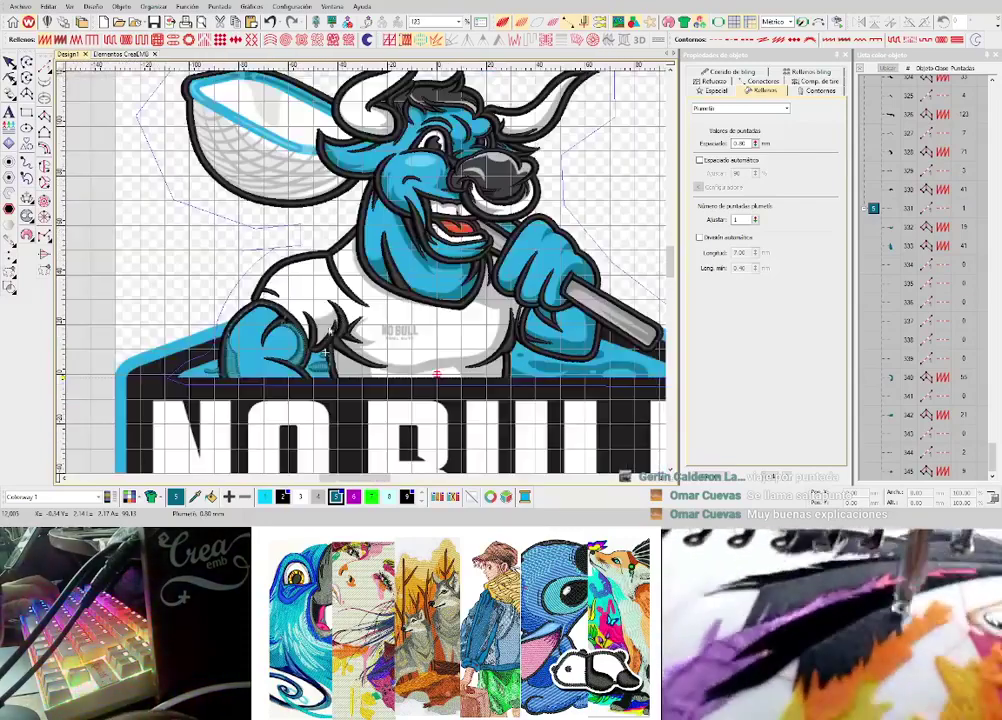
scroll(379, 312, up, 3)
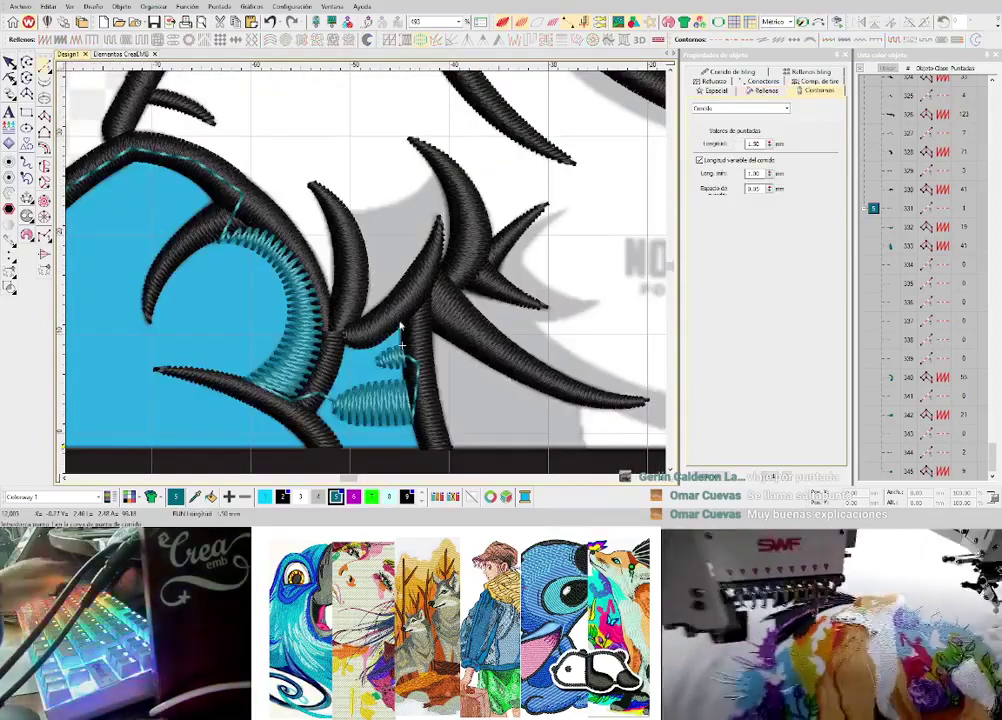
scroll(392, 312, up, 2)
click(401, 302)
click(401, 215)
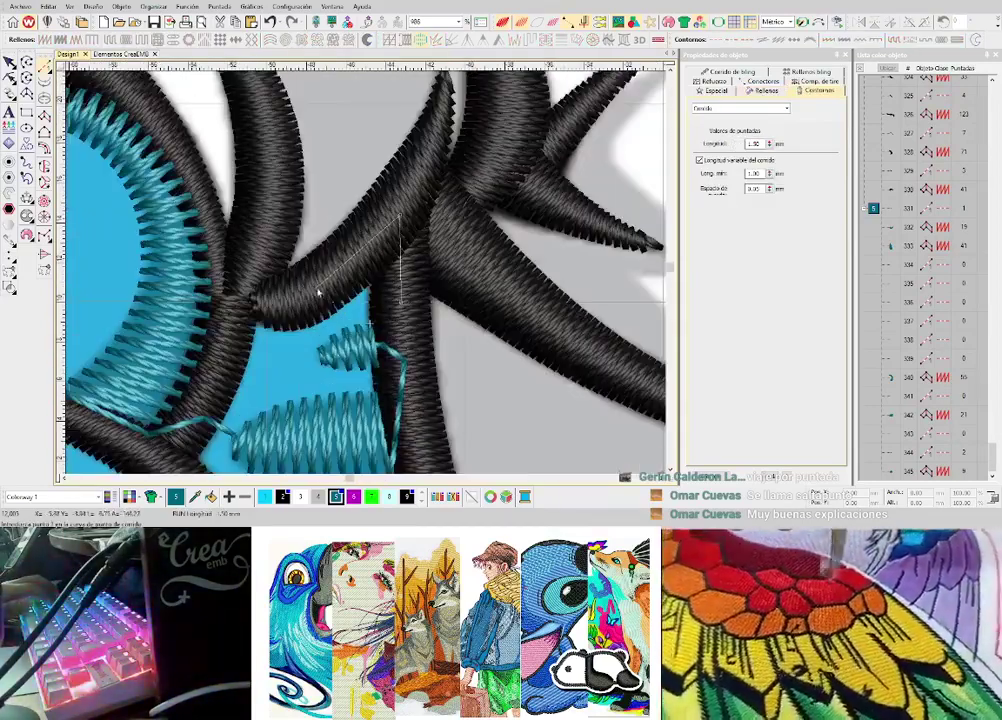
right_click(318, 287)
click(219, 305)
right_click(168, 144)
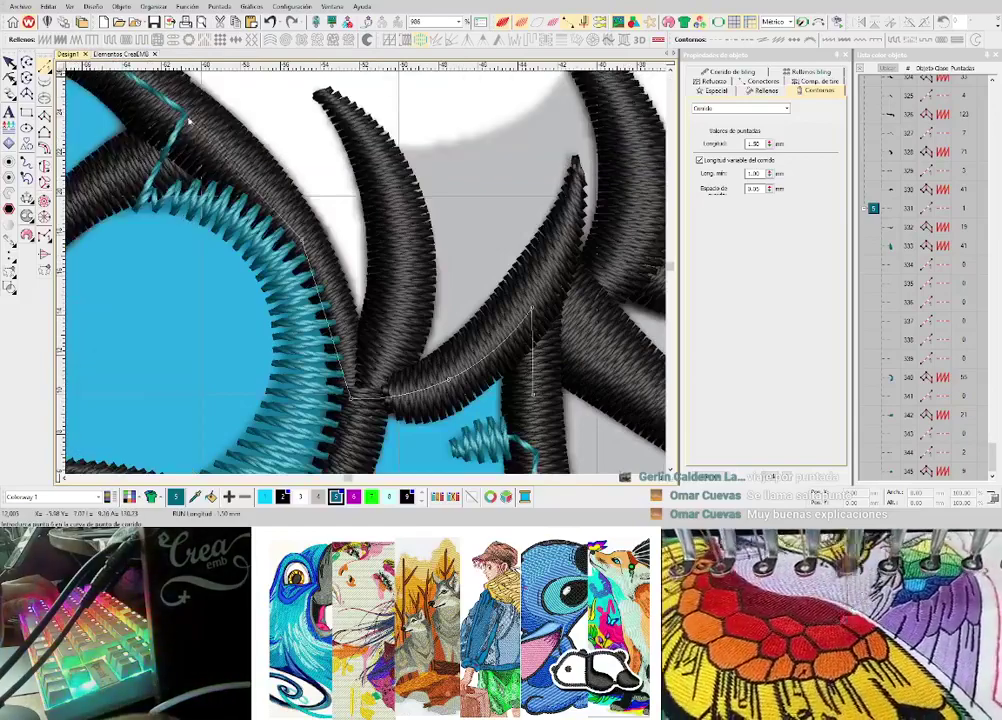
- Extend the running-stitch path along the arm outline, over its peak and into the base of the sleeve's shoulder outline
right_click(193, 133)
right_click(301, 223)
click(176, 210)
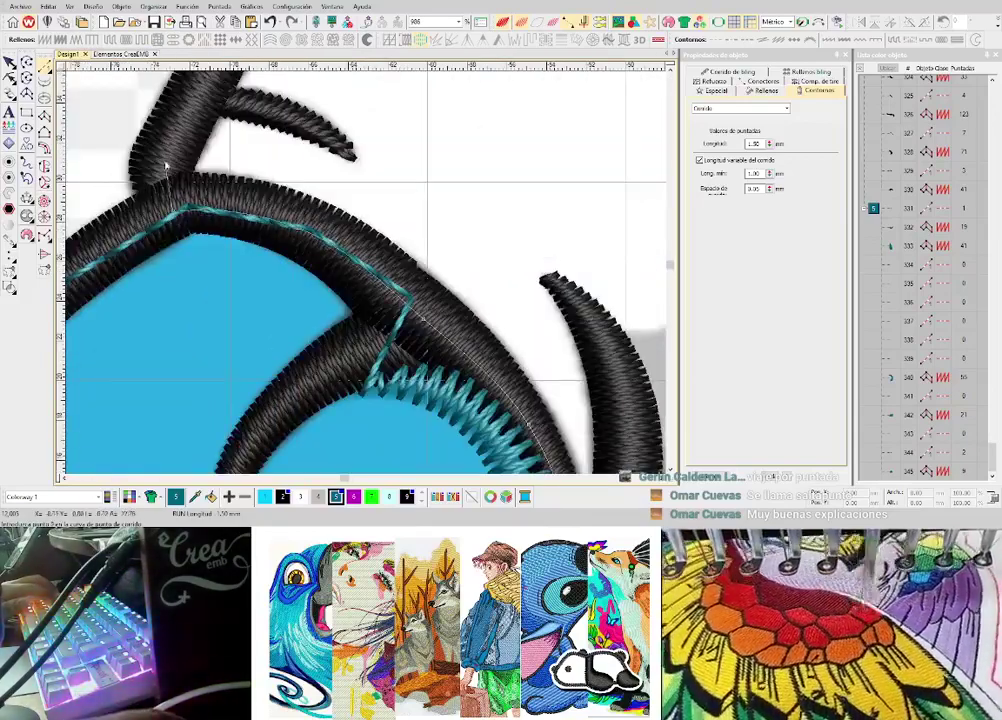
click(162, 165)
scroll(417, 316, down, 2)
scroll(462, 175, up, 2)
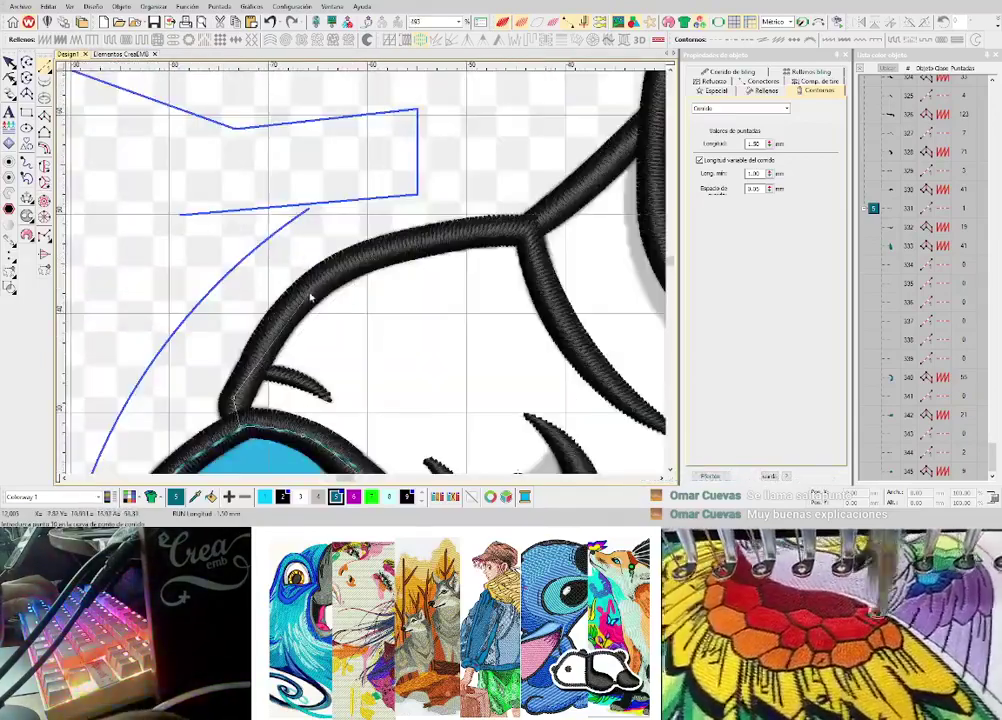
- Continue the running-stitch path along the shoulder outline to the neck and finish it partway down the neck's black outline
click(531, 226)
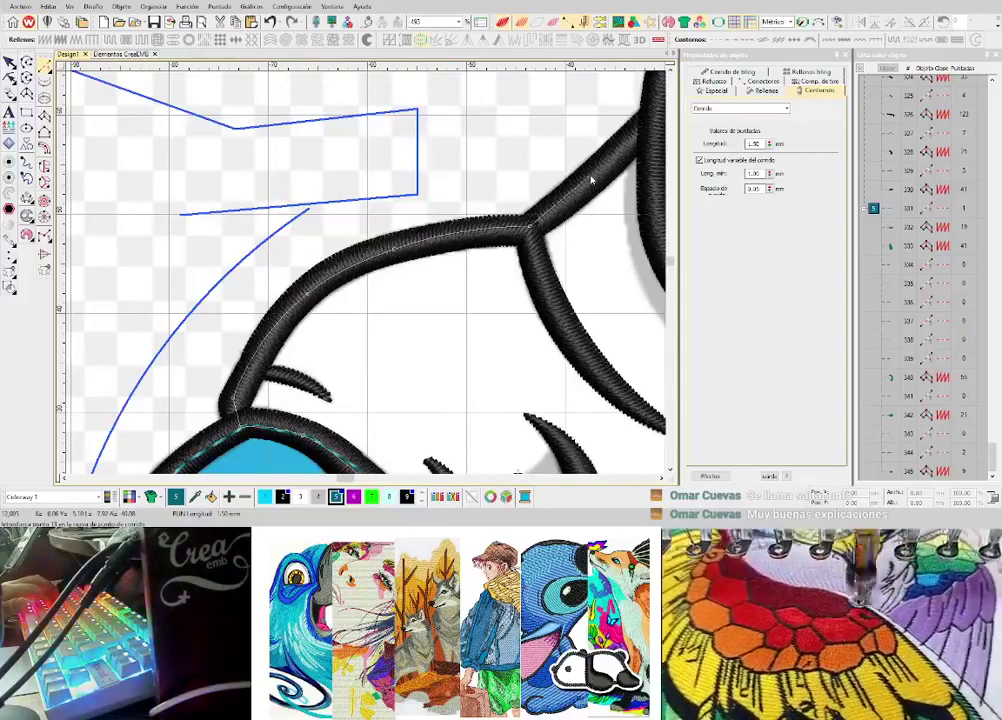
right_click(590, 176)
right_click(519, 254)
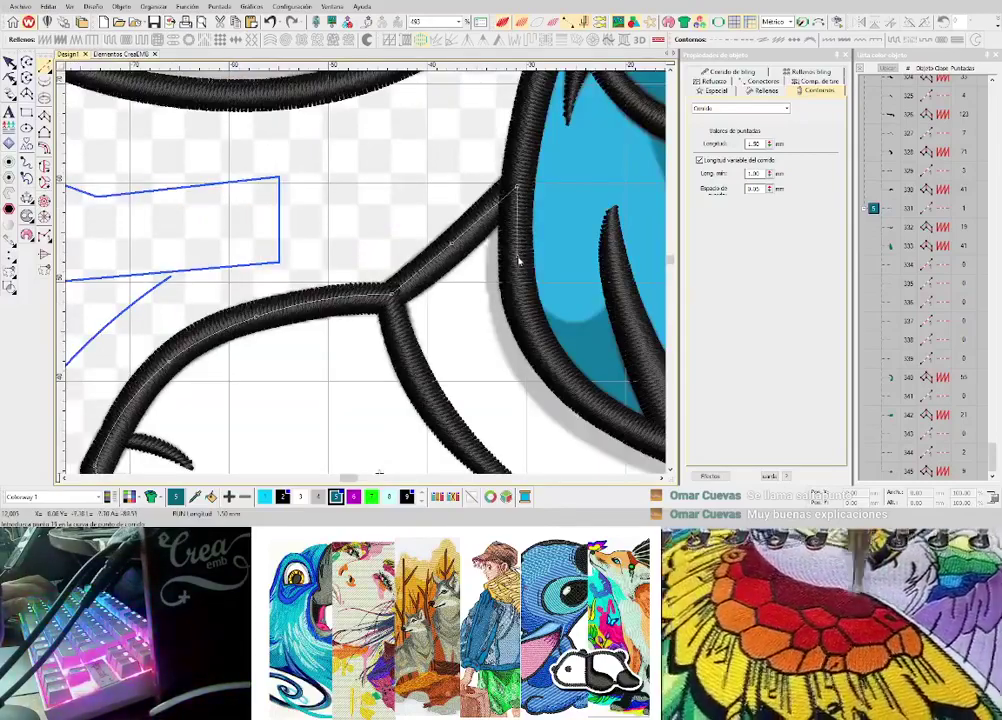
click(525, 307)
key(Return)
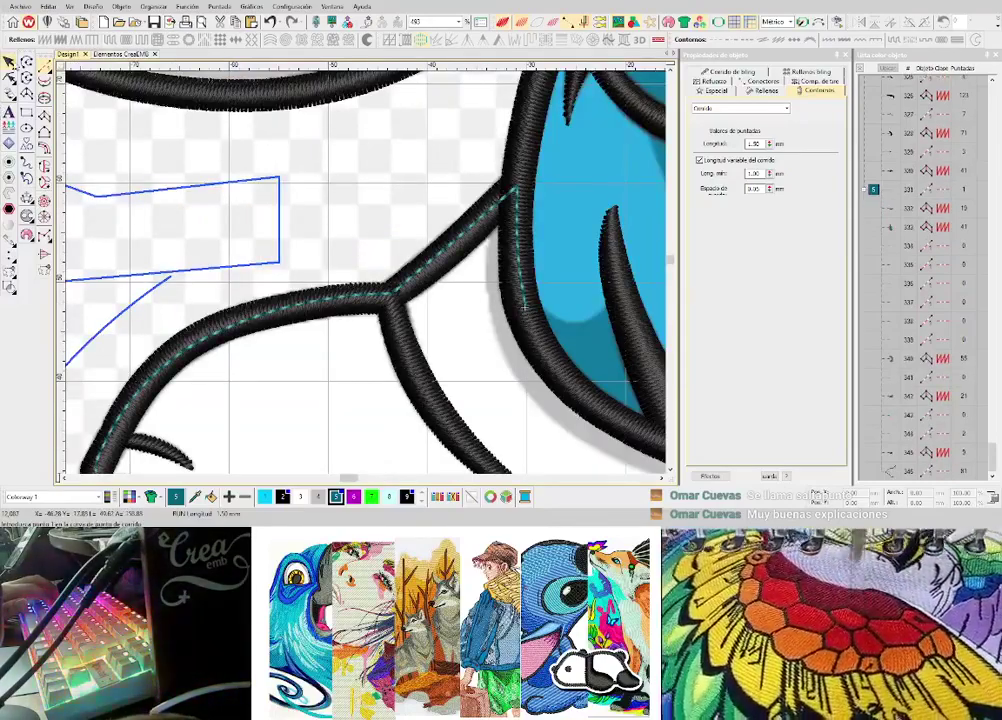
- Finish the neck running-stitch path, set its stitch length to 3.00 mm and turn off its variable run length
key(Return)
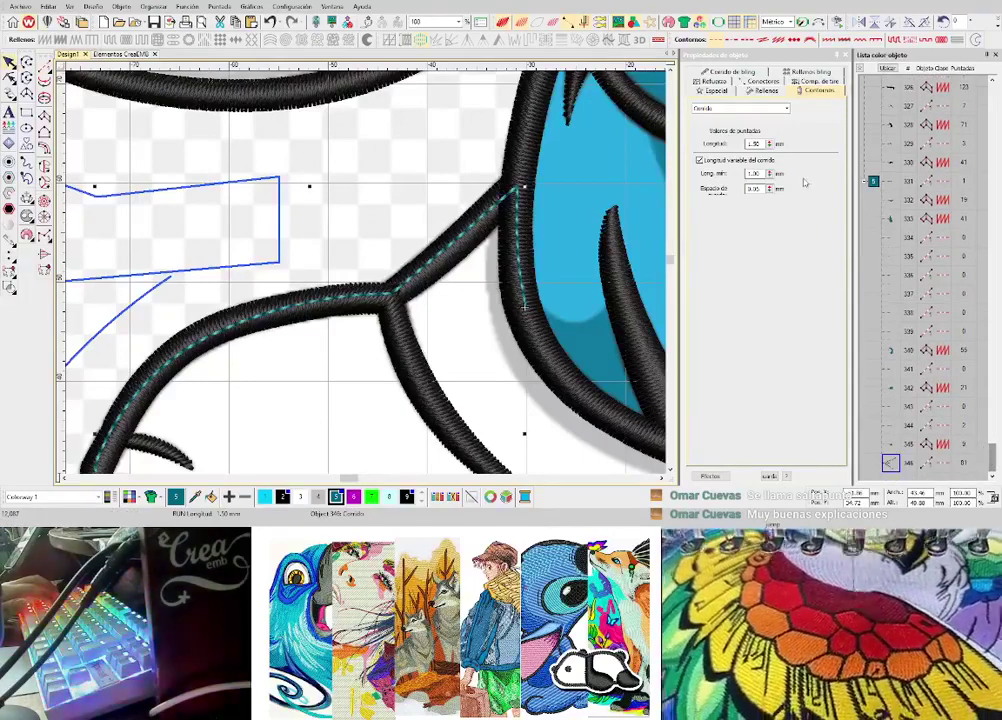
text(3)
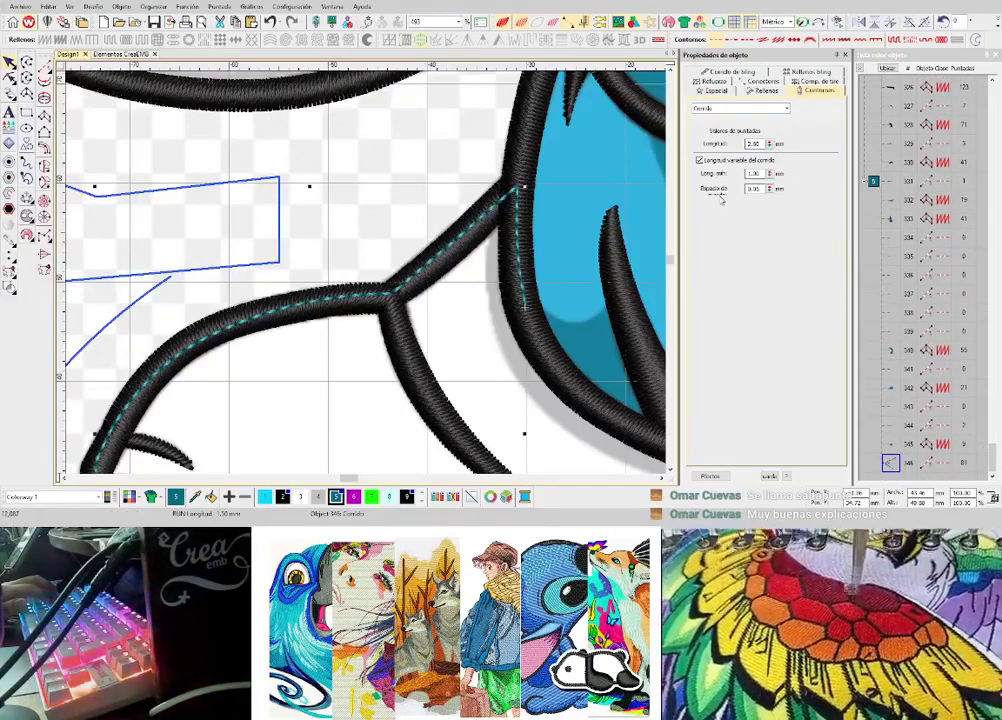
key(Return)
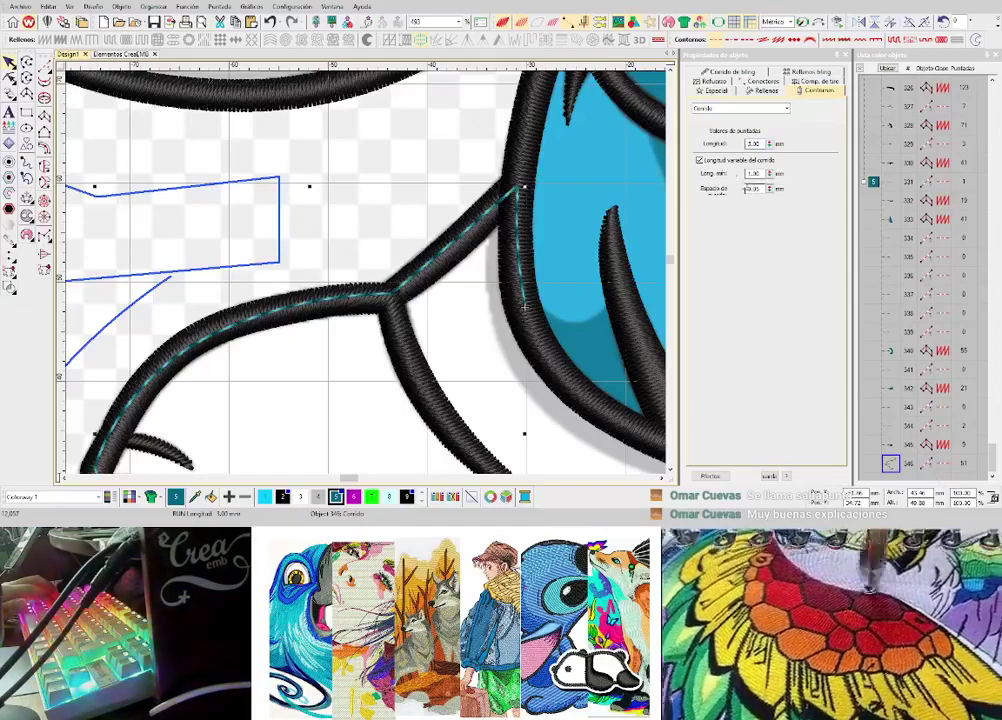
click(718, 162)
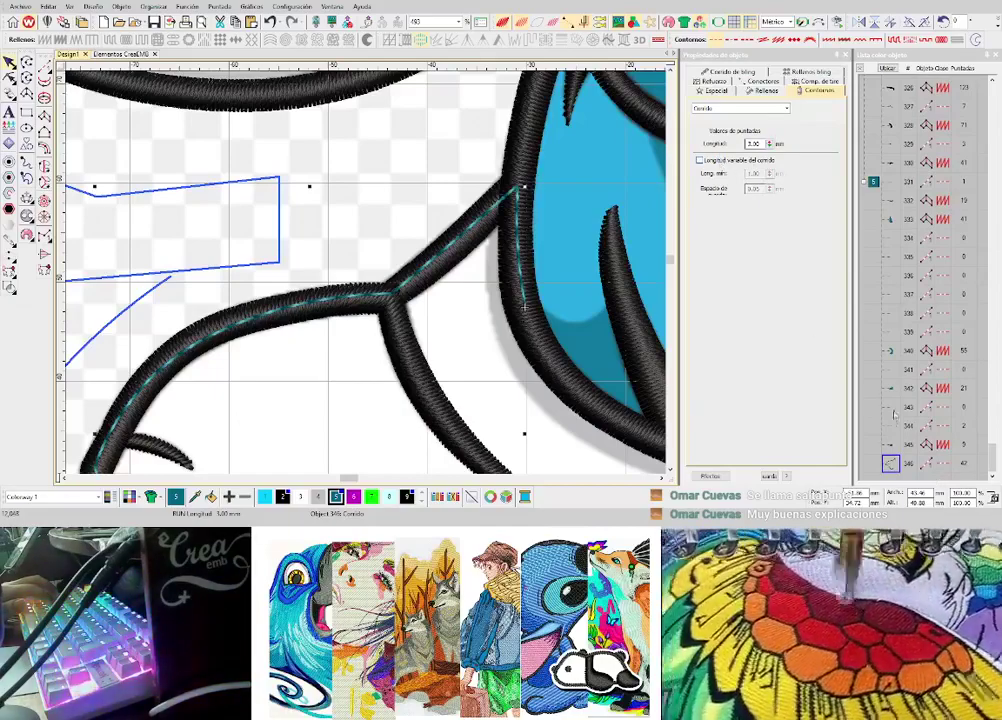
scroll(537, 341, down, 1)
key(Escape)
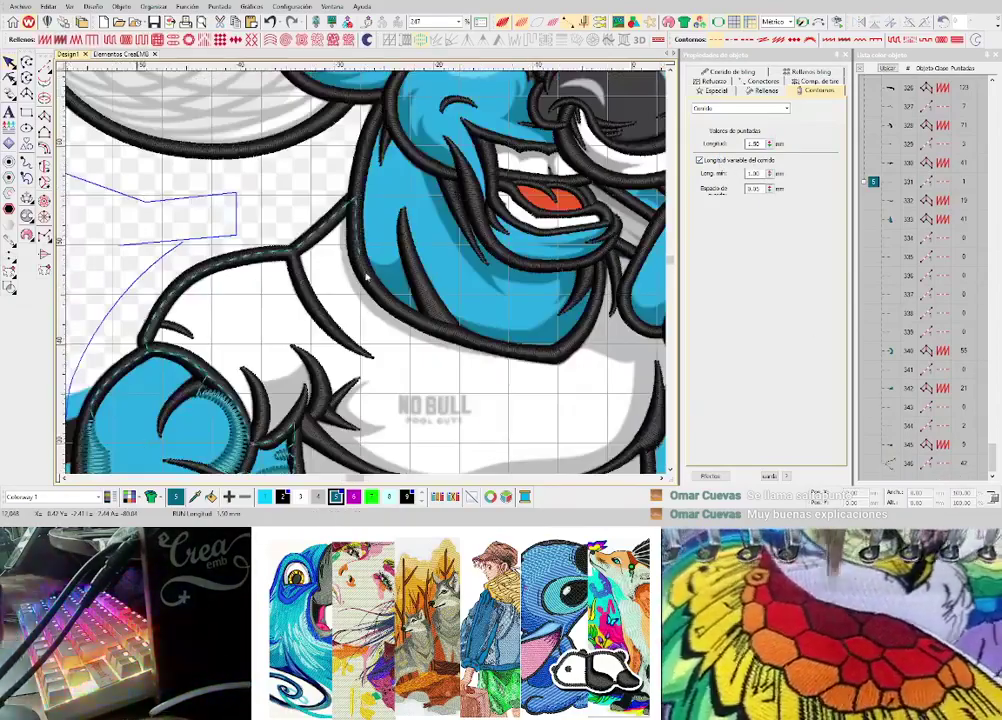
- Digitize a teal satin column with 0.80 mm spacing over the neck shadow between the outer neck outline and the first black fold
scroll(371, 268, up, 2)
key(space)
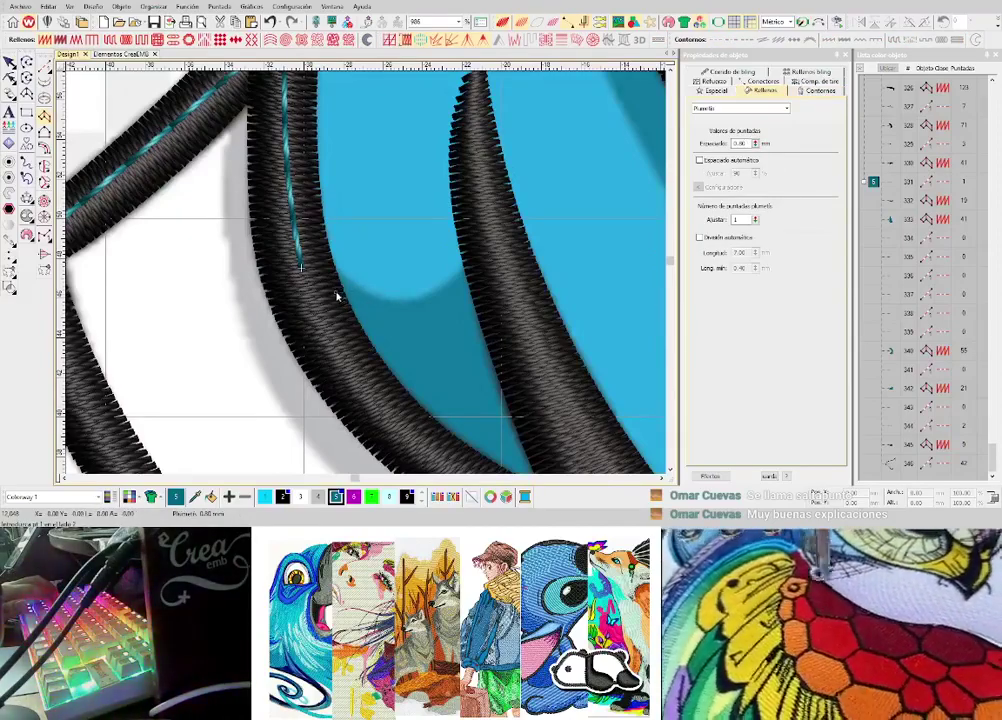
click(336, 291)
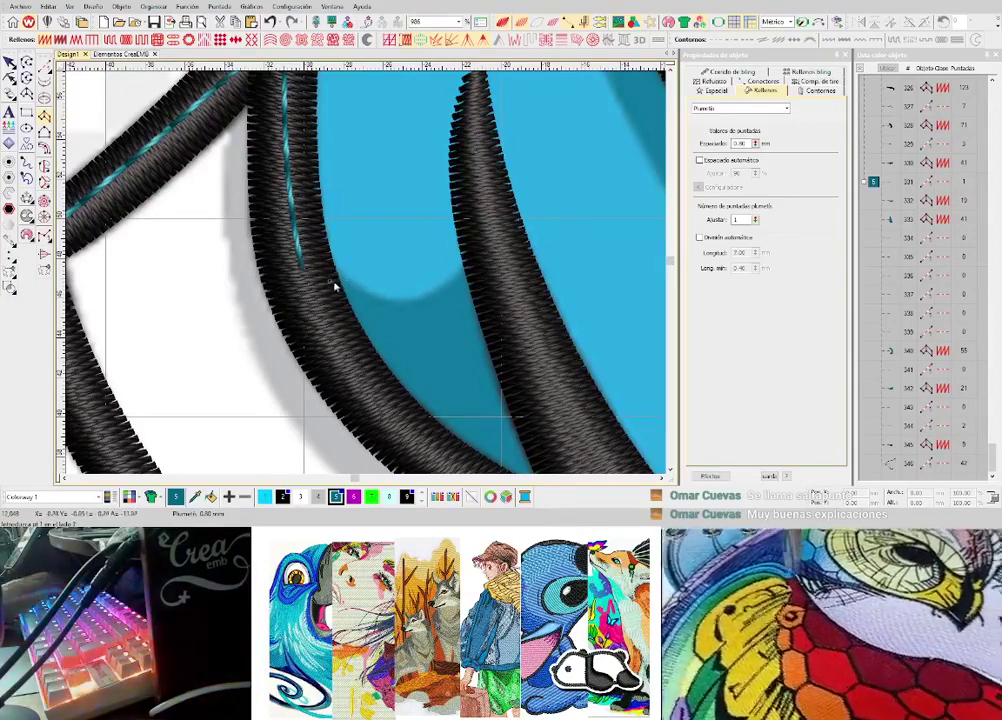
click(347, 278)
click(340, 317)
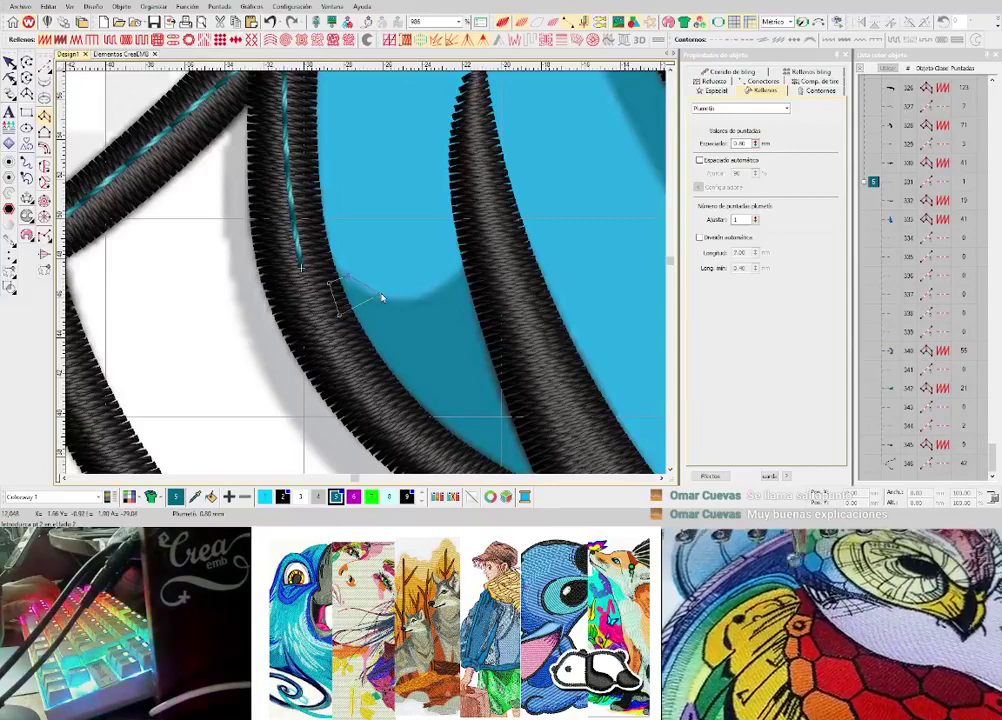
click(375, 296)
click(354, 342)
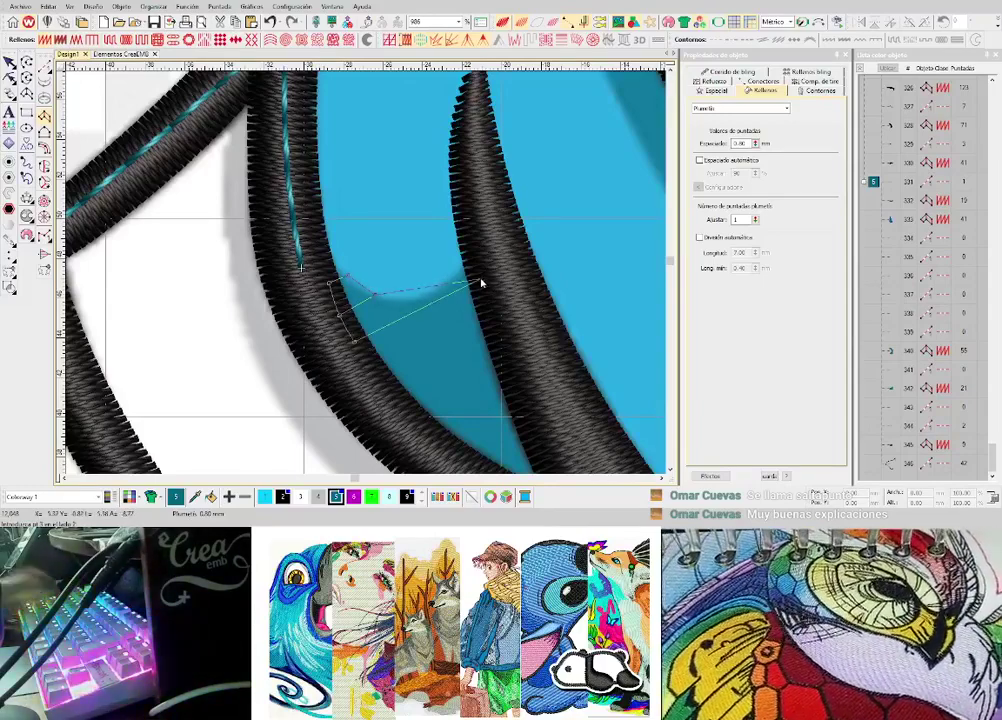
click(481, 281)
middle_click(390, 362)
click(388, 333)
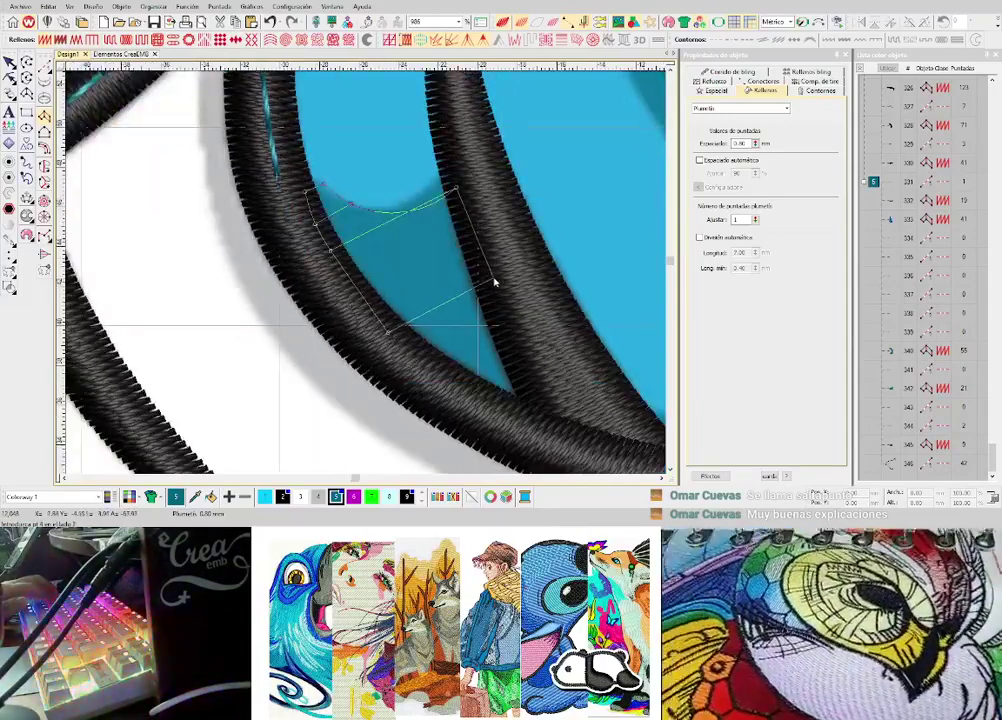
click(494, 281)
click(519, 403)
click(541, 385)
key(Return)
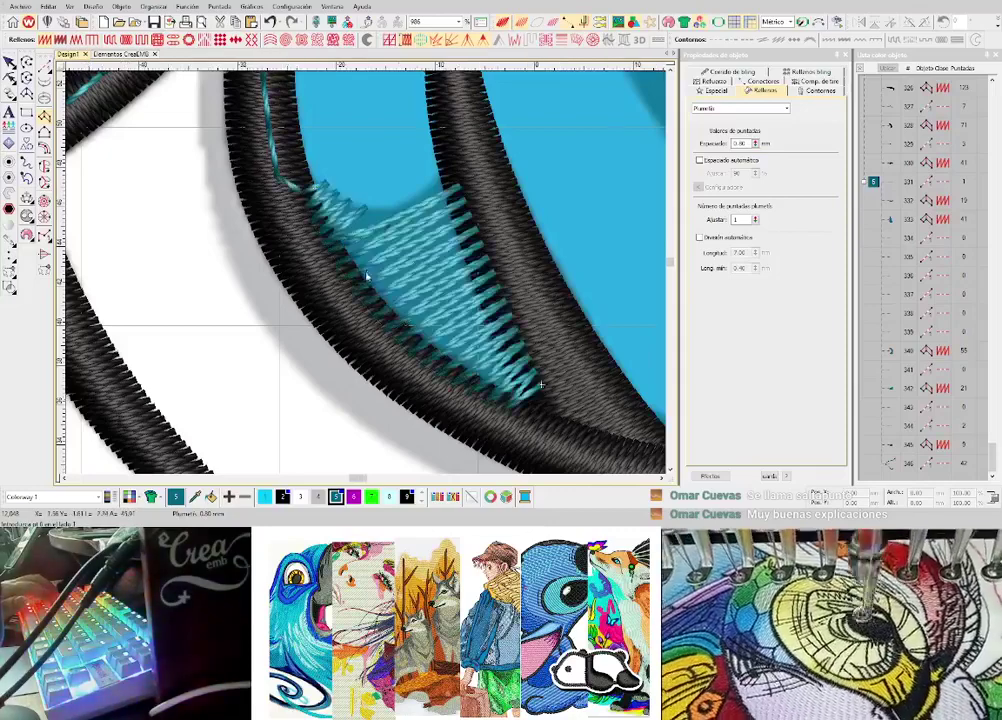
- Reshape the new neck shadow's edge nodes so its upper part fits along the black neck outline
scroll(541, 384, down, 2)
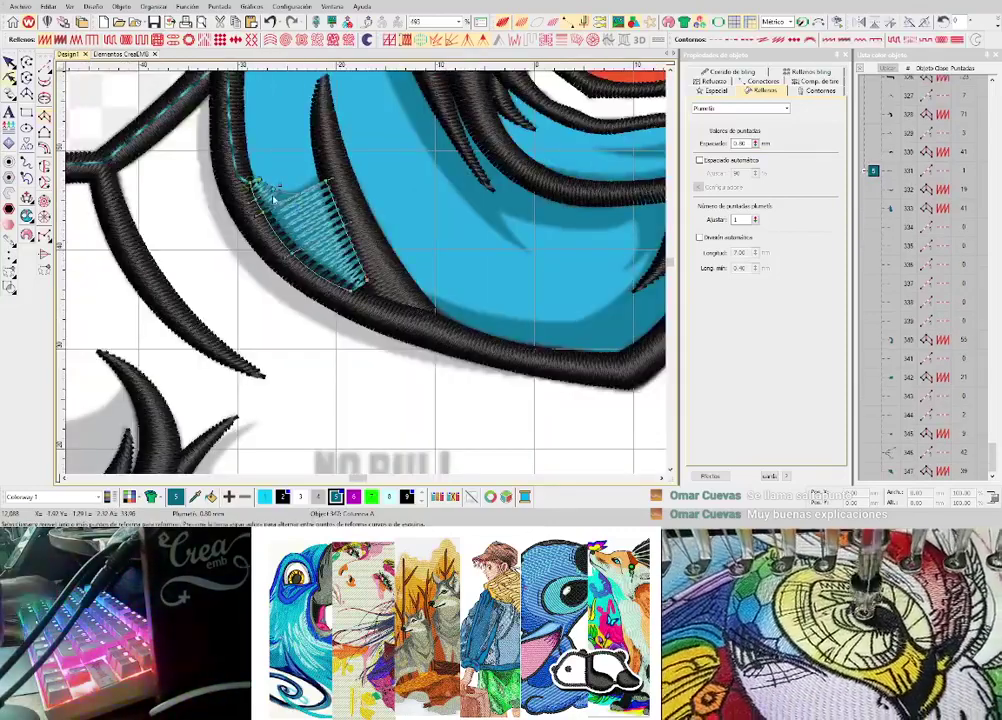
scroll(366, 265, up, 2)
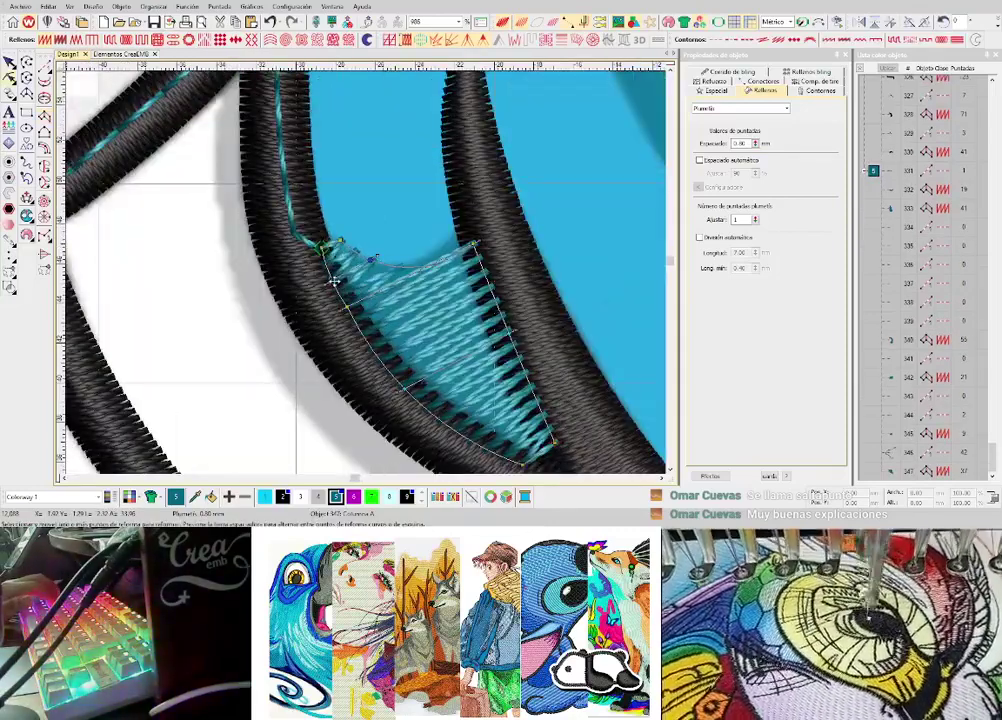
key(Escape)
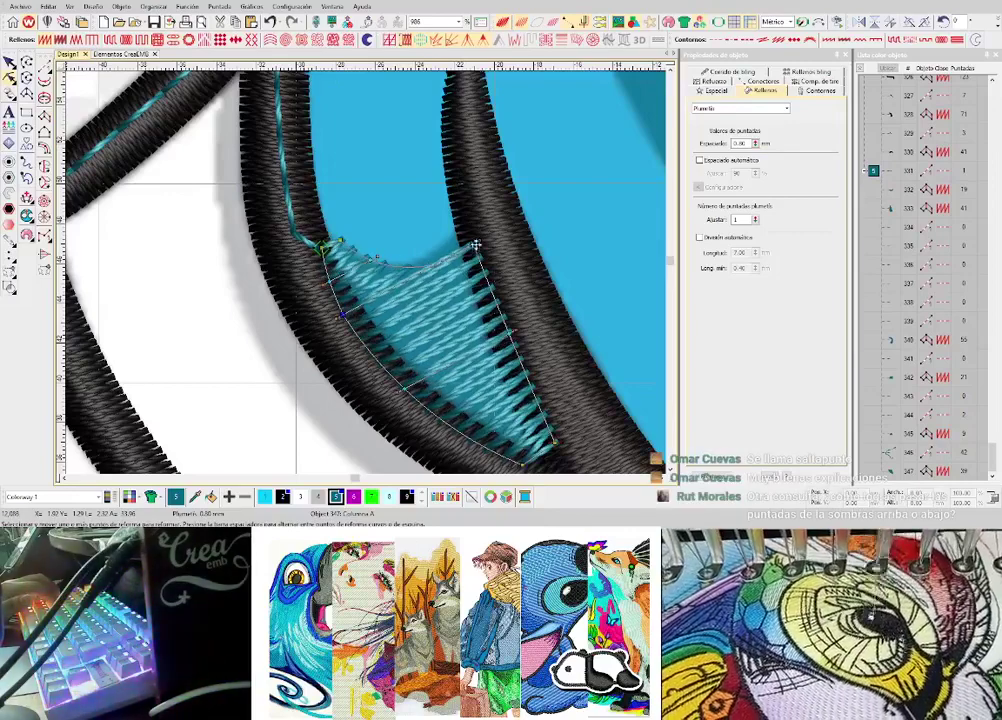
scroll(368, 278, down, 1)
scroll(370, 281, down, 3)
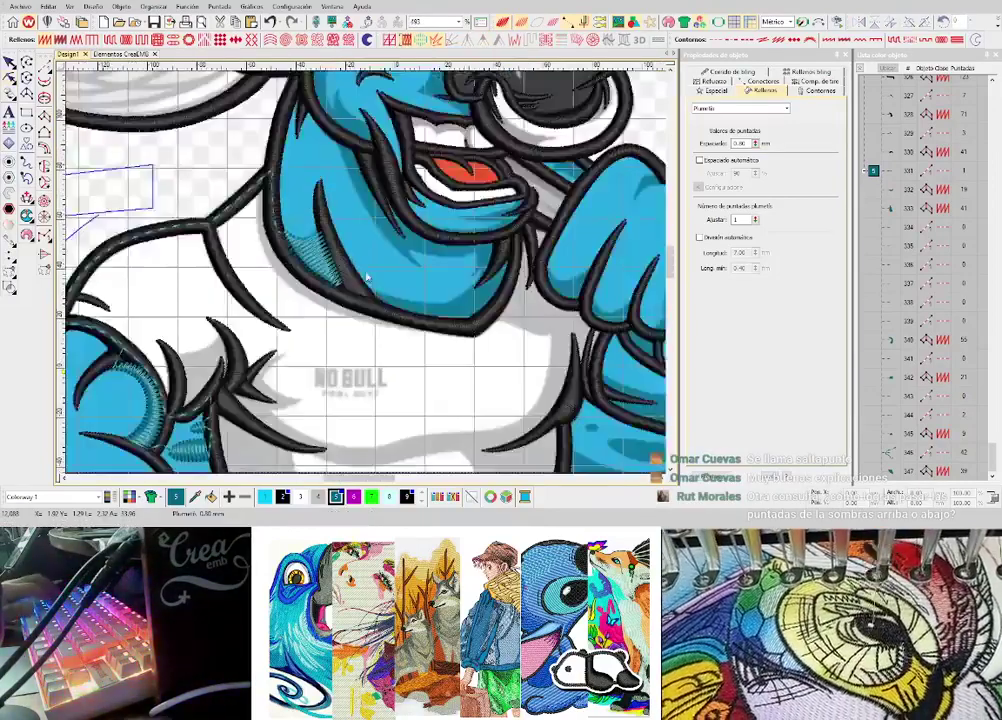
- Digitize a second teal satin column along the neck's lower shadow, from the first fold's base around the corner and up beneath the black fold
scroll(367, 279, up, 2)
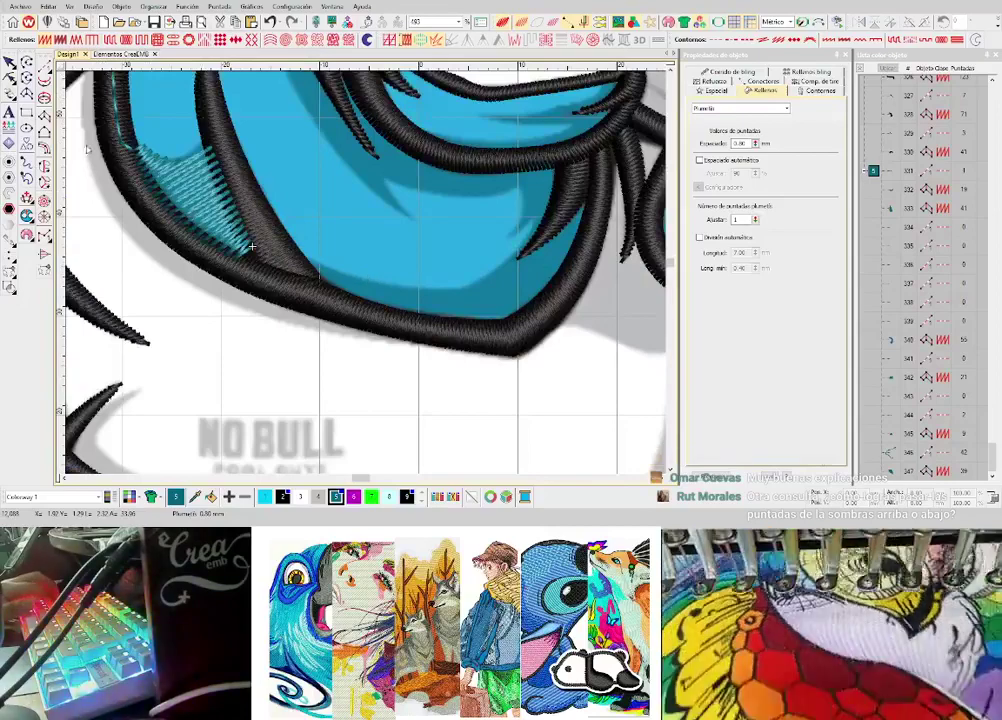
scroll(368, 280, up, 2)
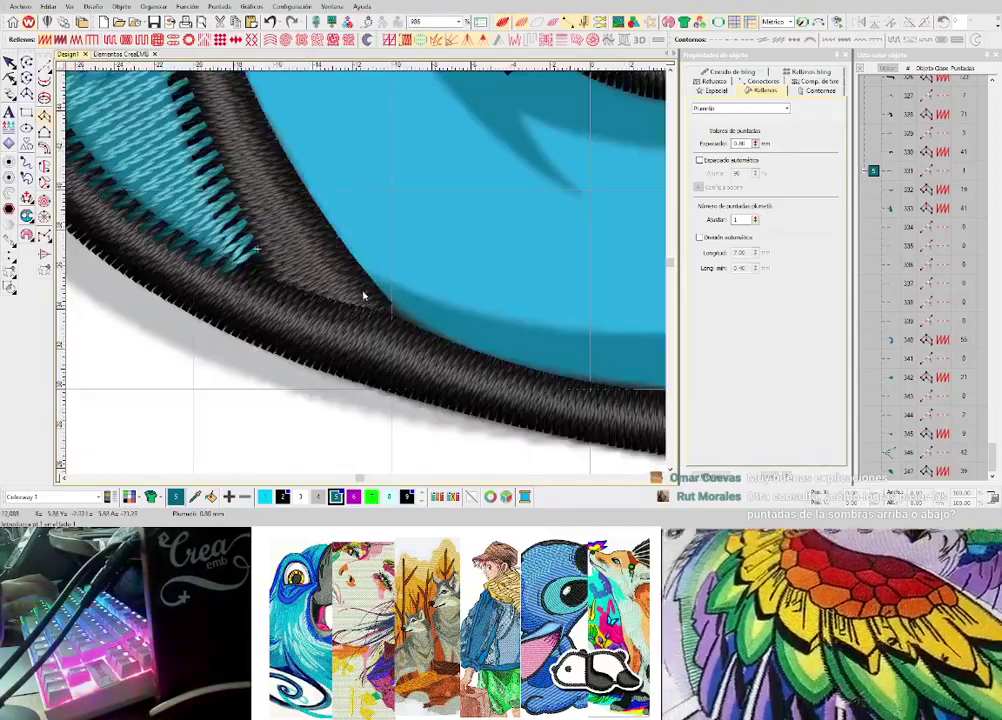
click(362, 292)
click(376, 273)
click(466, 371)
click(486, 313)
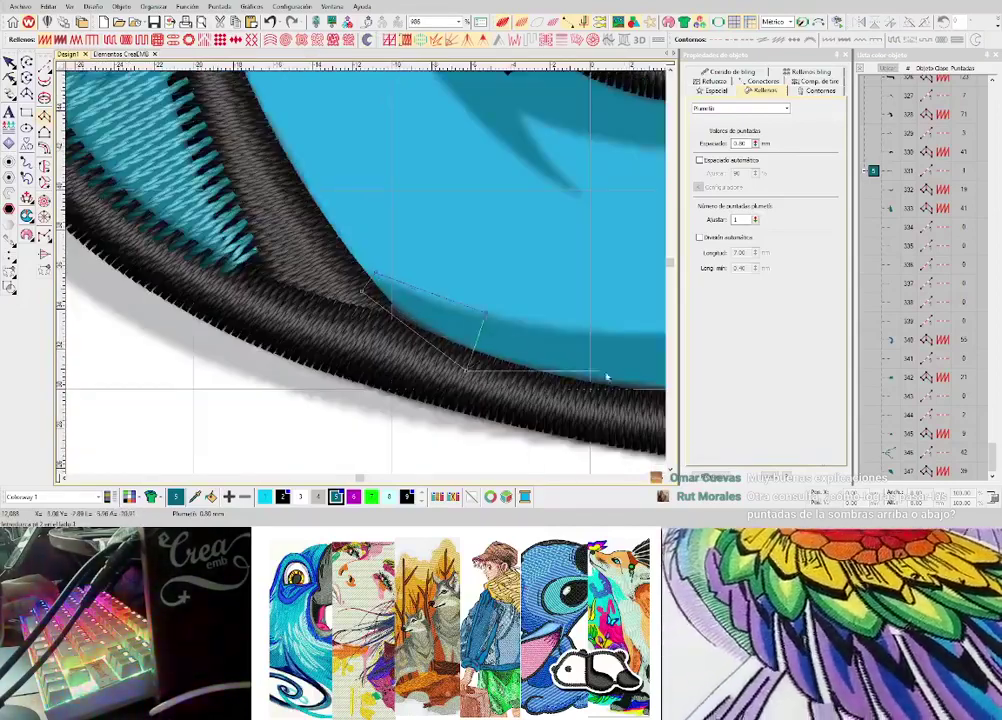
drag(607, 377, 470, 322)
right_click(511, 354)
right_click(507, 282)
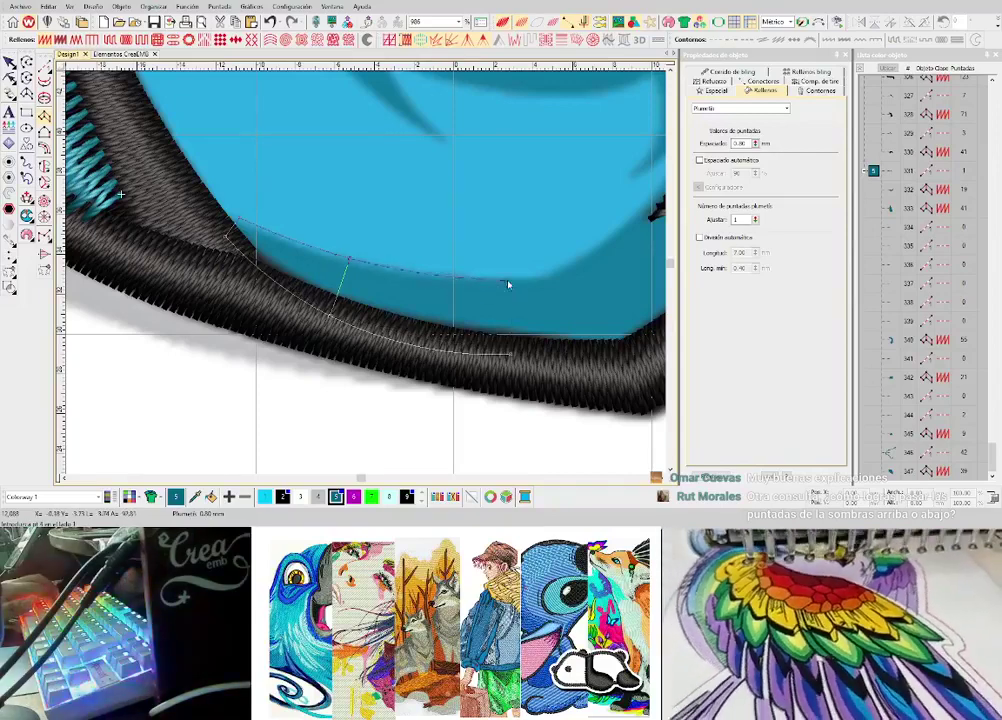
click(507, 285)
click(450, 242)
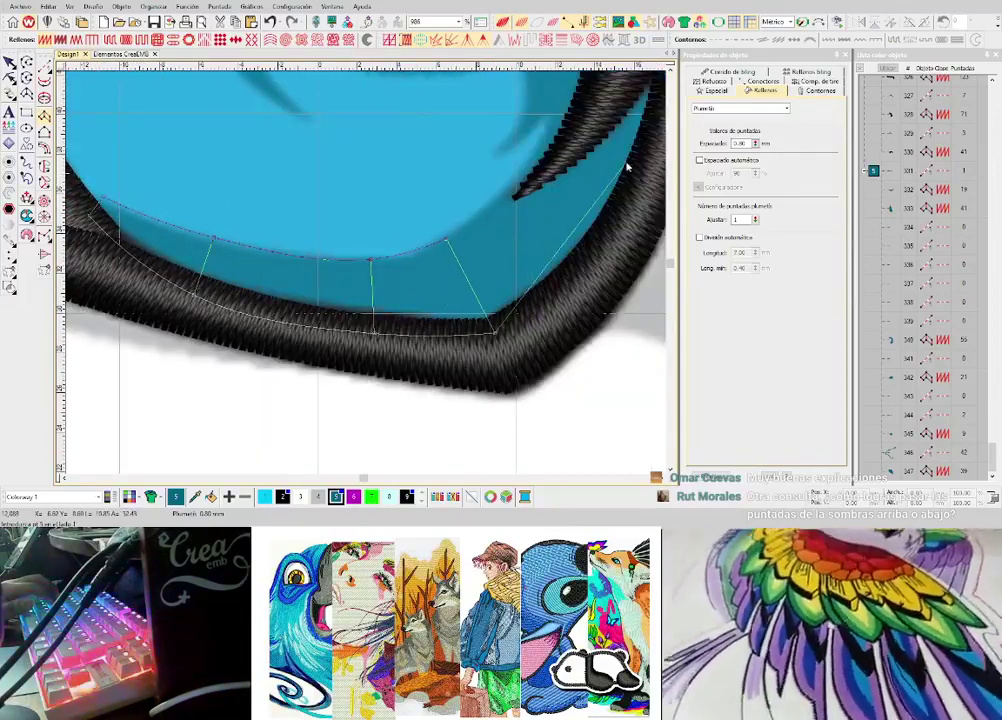
click(548, 172)
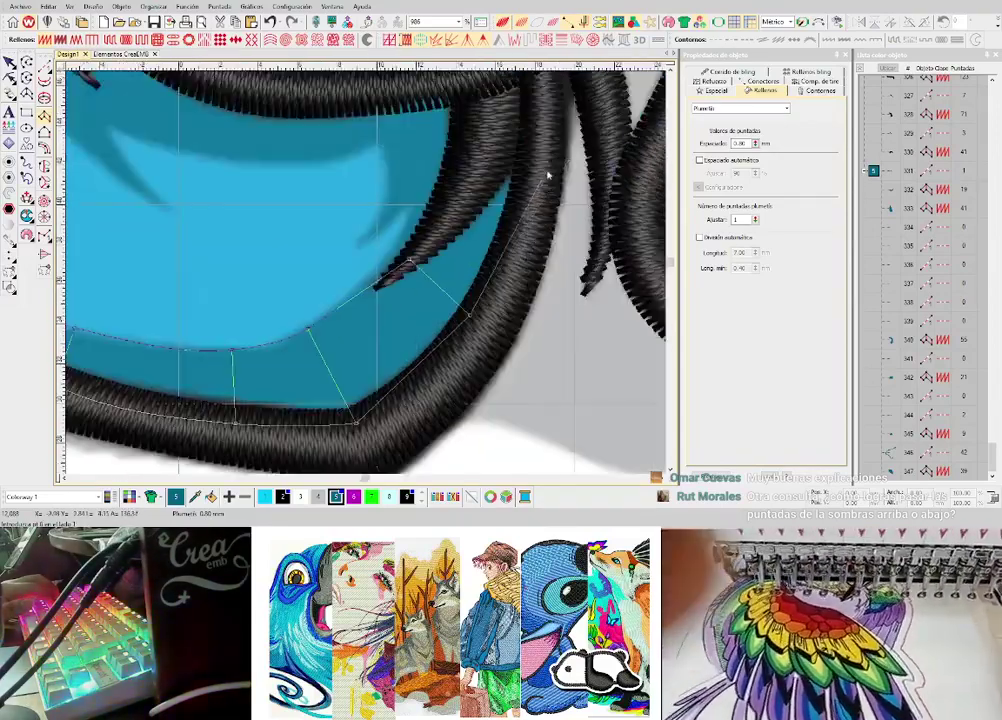
click(531, 177)
click(503, 161)
key(Return)
- Try to digitize the small shadow under the jaw as a satin column from the jaw outline down to its tip
scroll(371, 280, down, 3)
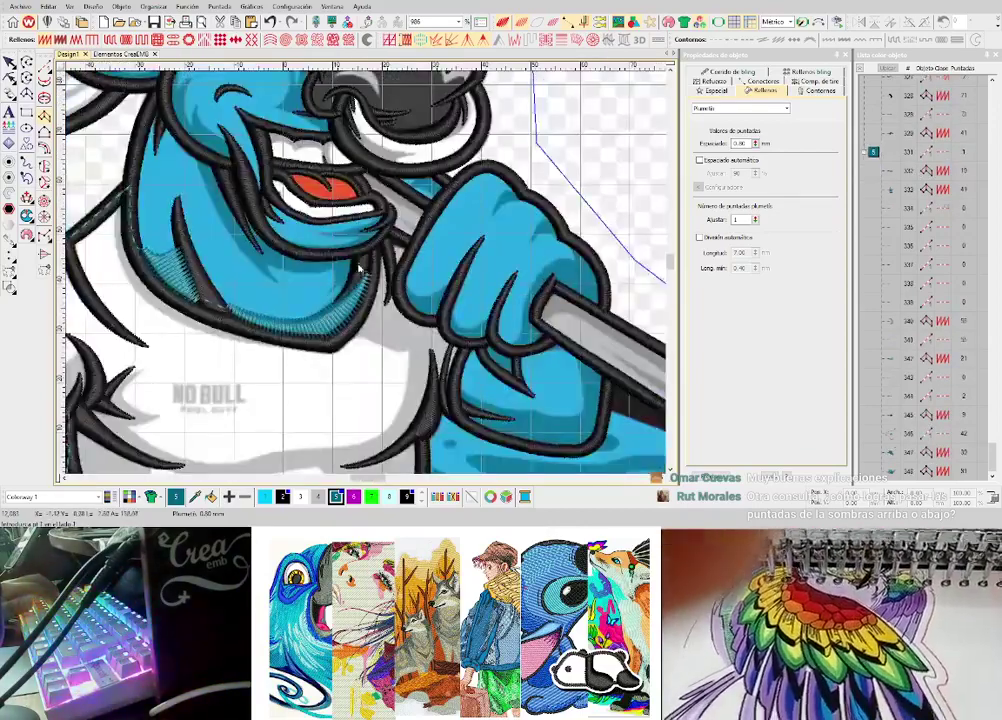
scroll(367, 275, up, 3)
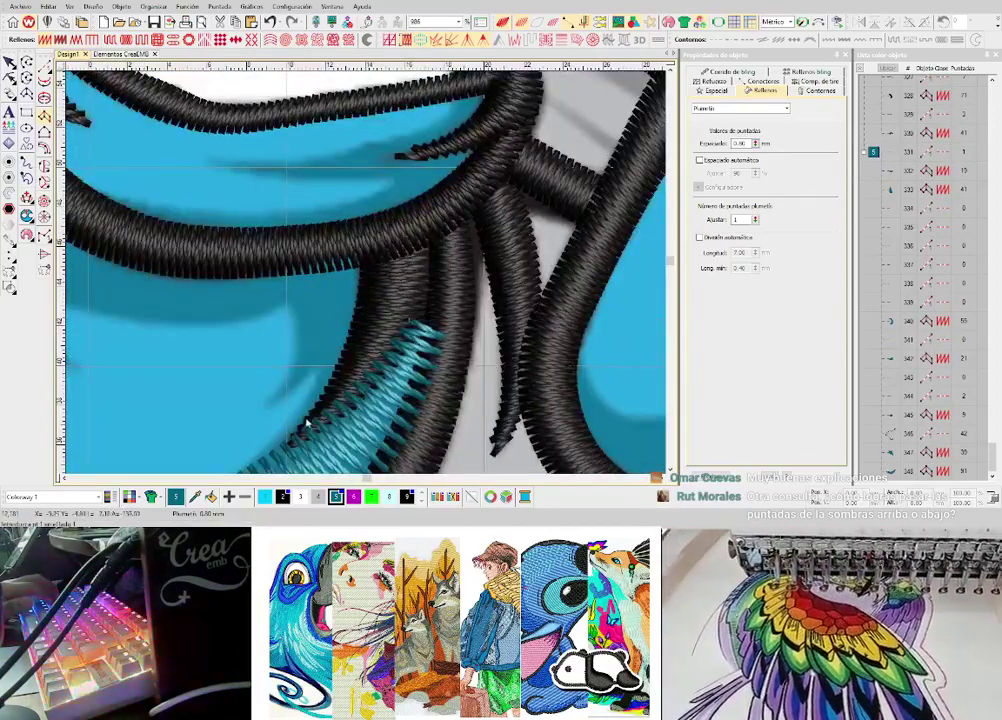
click(361, 271)
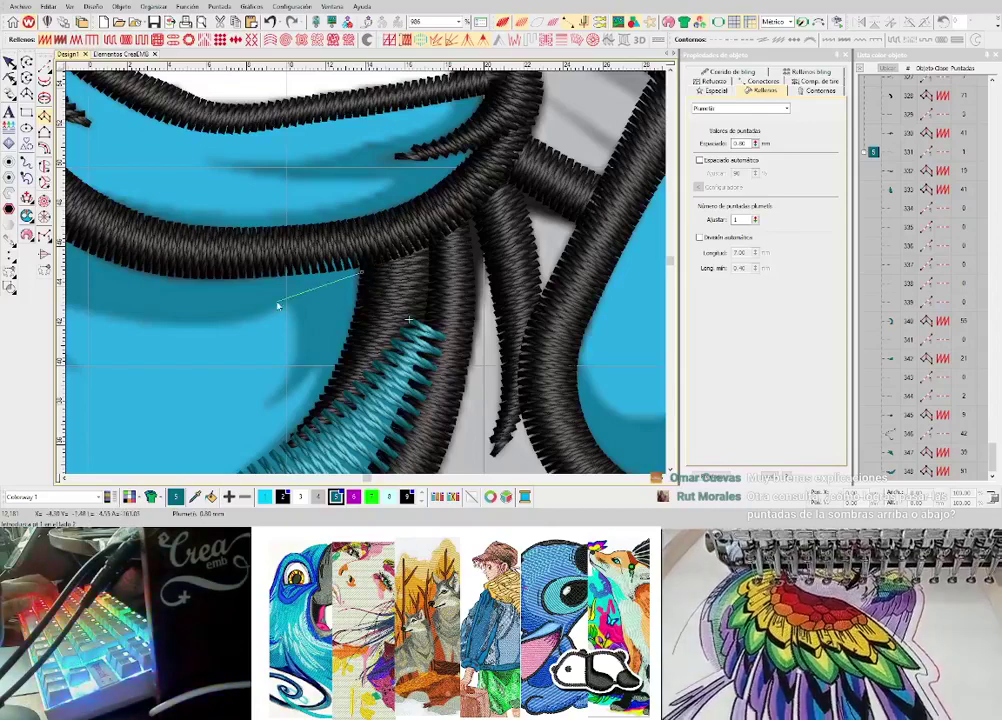
click(291, 297)
right_click(291, 371)
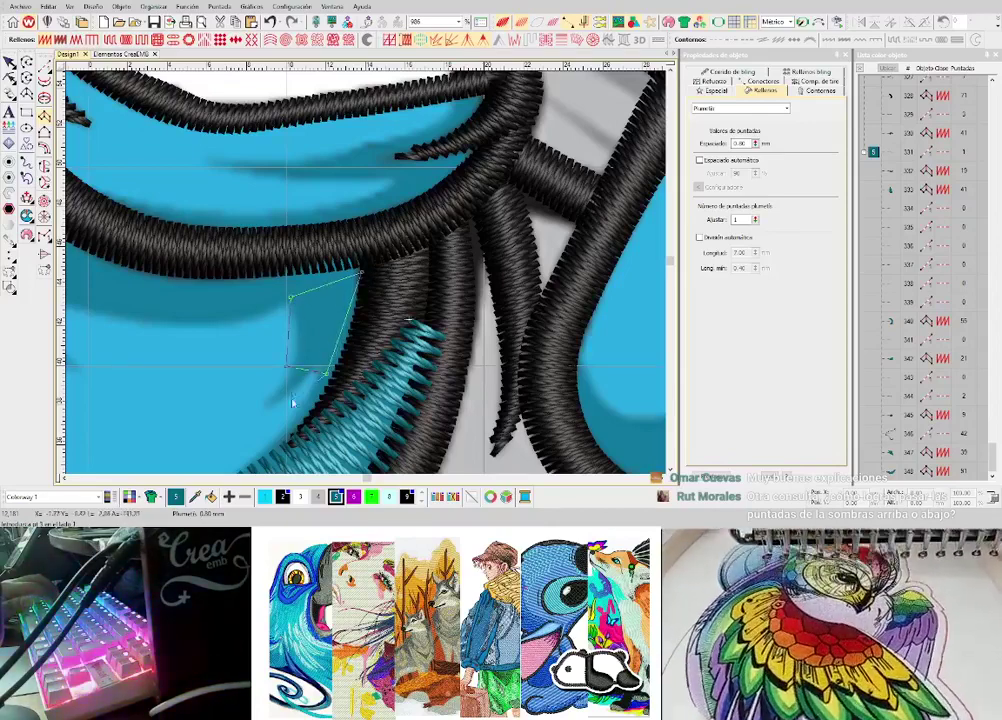
click(277, 417)
click(263, 411)
key(Return)
- Try to reposition the small jaw shadow's stitch start and end points so it finishes at the jaw outline
scroll(367, 273, down, 1)
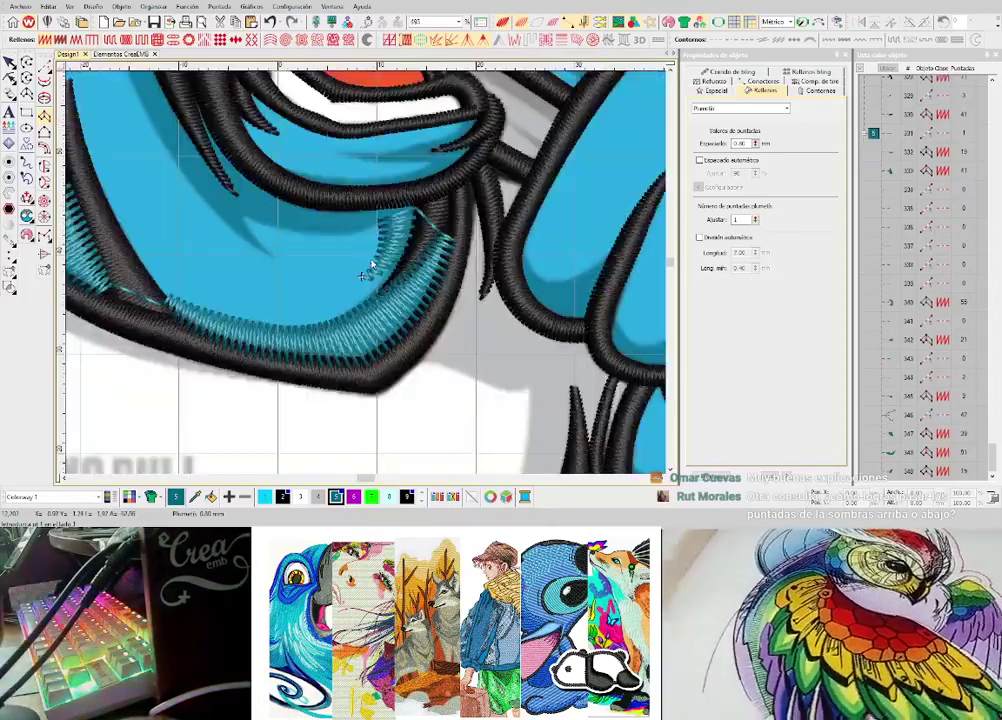
key(h)
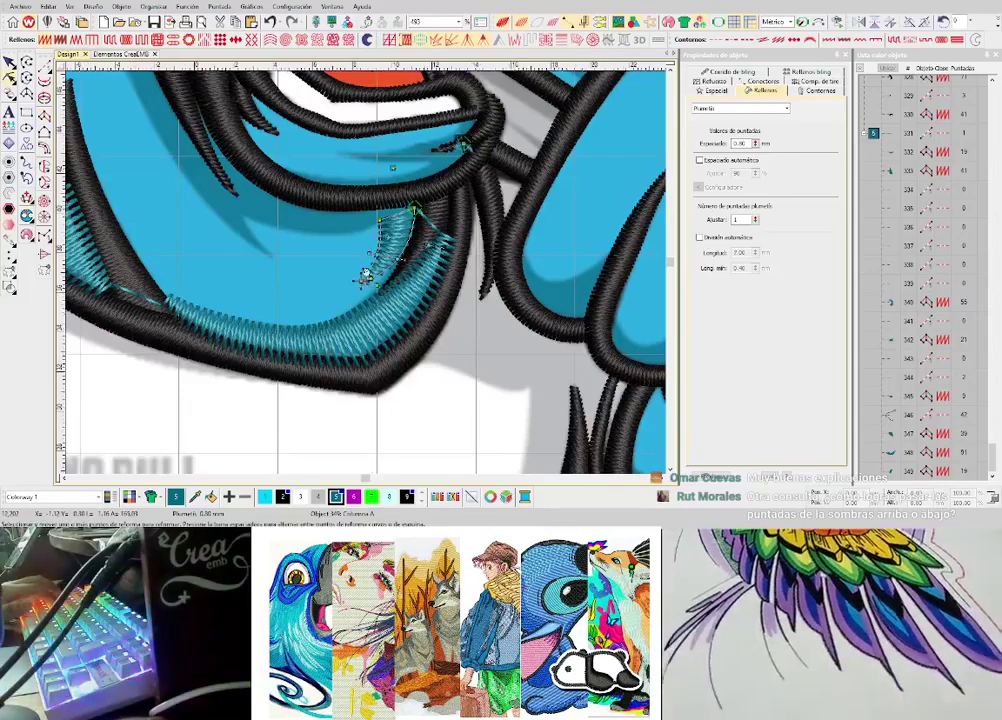
scroll(366, 277, up, 1)
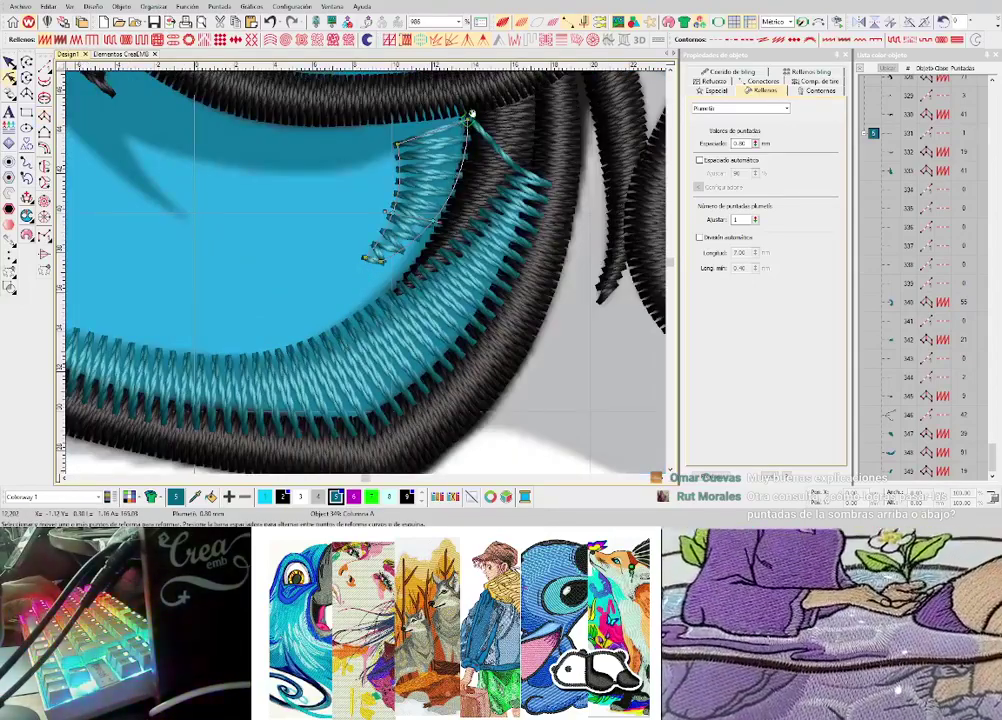
drag(471, 114, 469, 117)
scroll(425, 174, up, 1)
scroll(340, 339, down, 1)
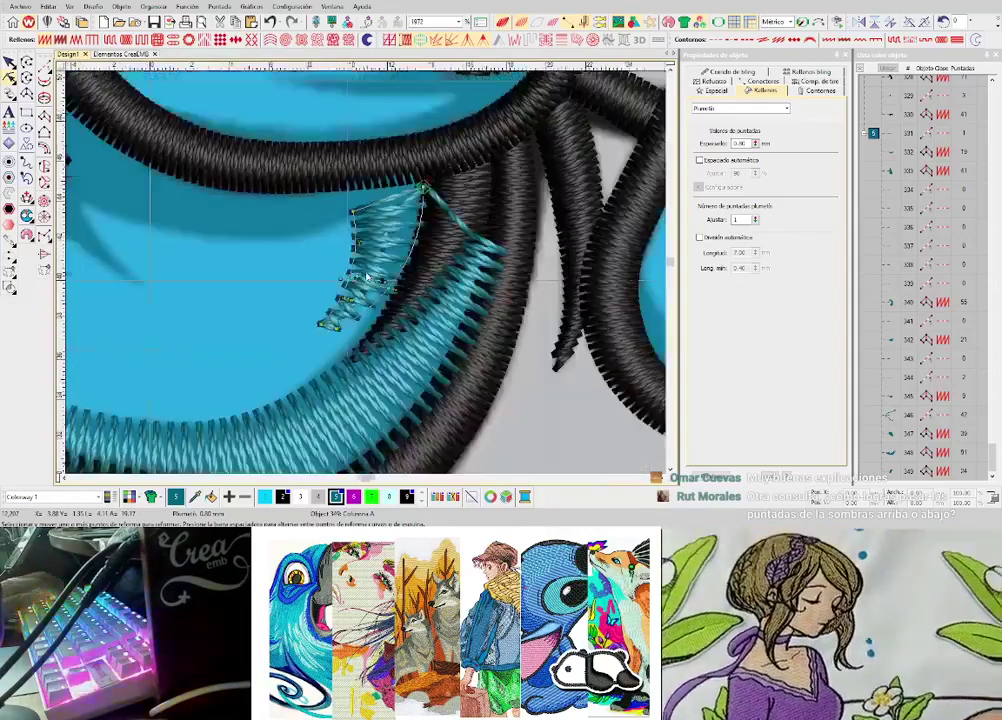
scroll(367, 277, down, 2)
scroll(367, 278, up, 2)
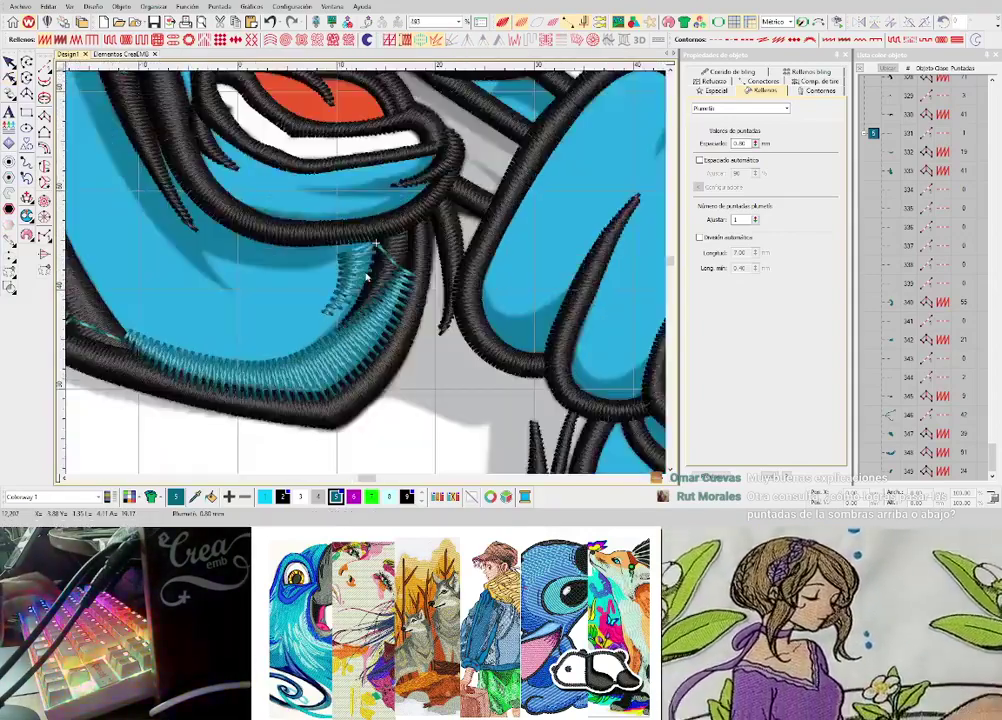
- Run short travel stitches from the lower neck shadow's end across the black fold to the small jaw shadow's lower tip
scroll(367, 277, up, 2)
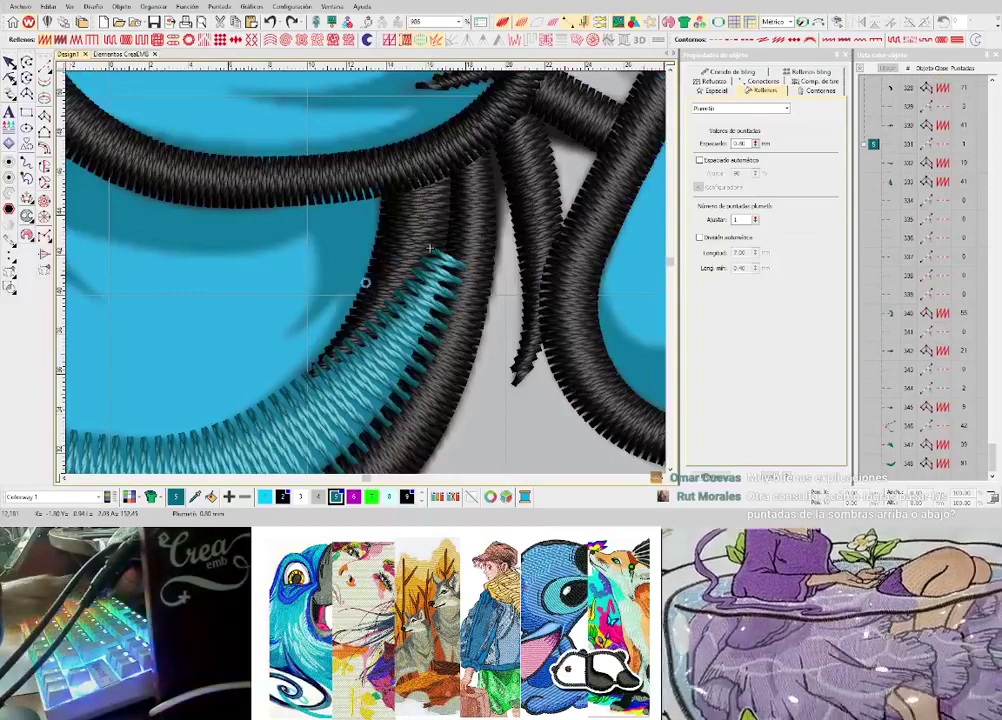
key(space)
click(390, 273)
key(Return)
click(339, 280)
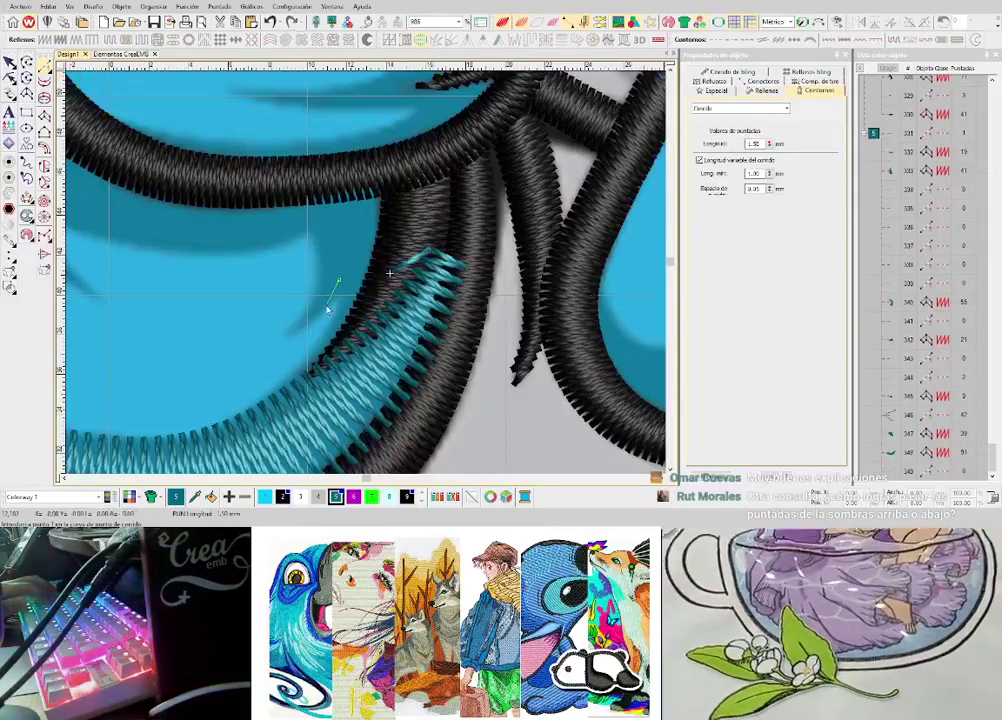
click(327, 308)
click(305, 327)
key(Return)
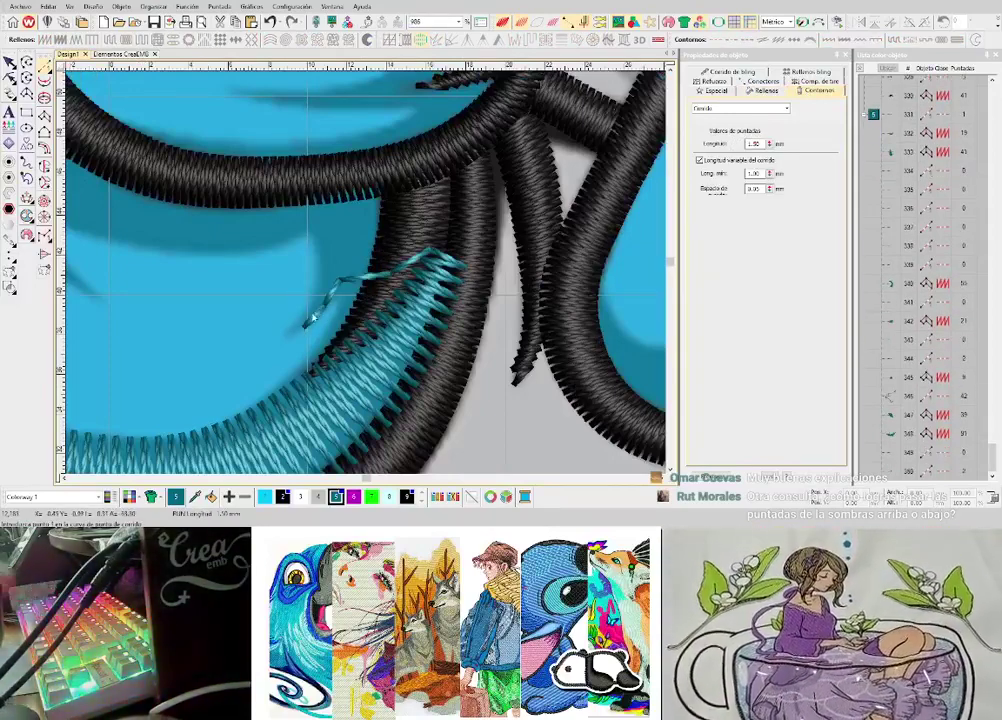
- Digitize the small jaw shadow as a teal satin column from its lower tip up to the black jaw outline
key(space)
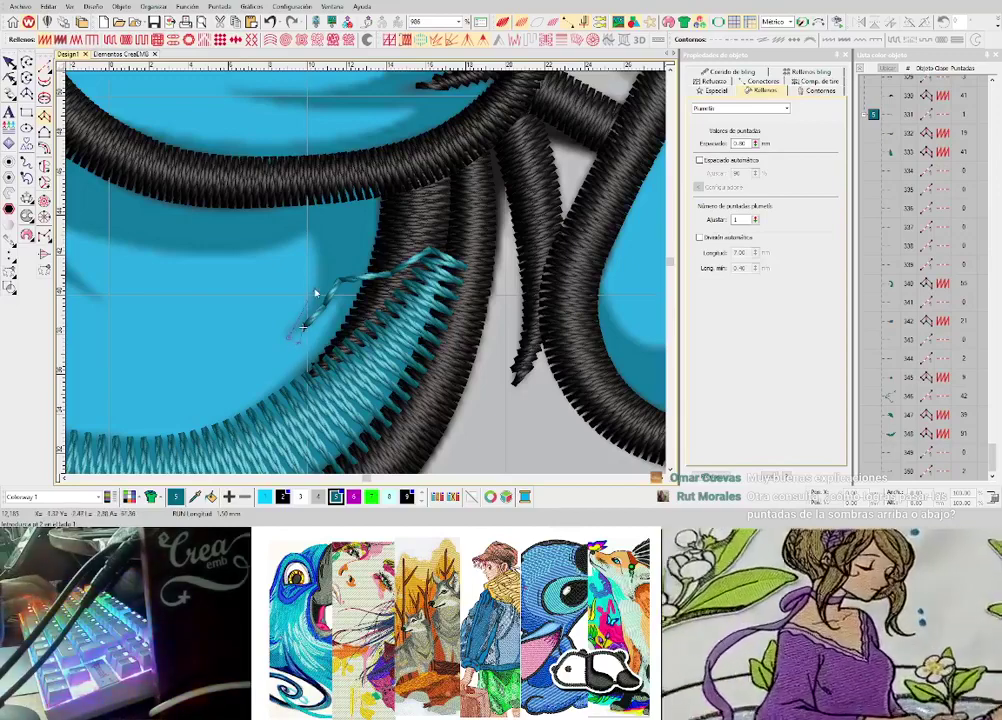
click(315, 290)
click(358, 295)
click(314, 202)
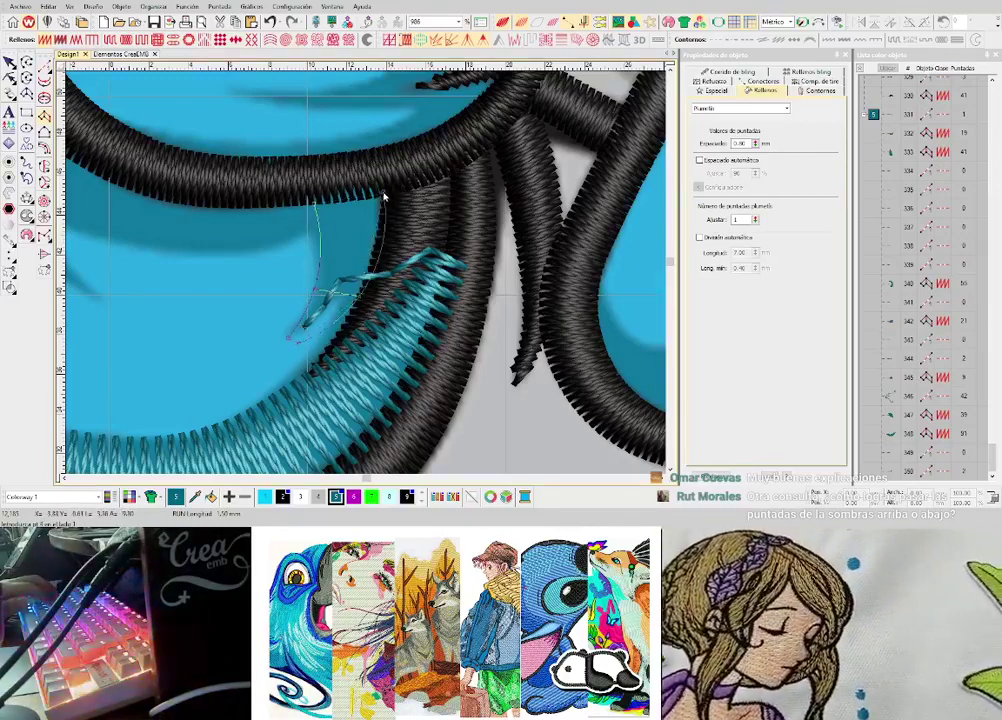
click(386, 193)
key(Return)
scroll(405, 267, down, 1)
scroll(375, 277, up, 1)
- Run a short travel stitch under the jaw outline and digitize the long jaw shadow as a satin column up between the black folds, refining its outer edge
key(t)
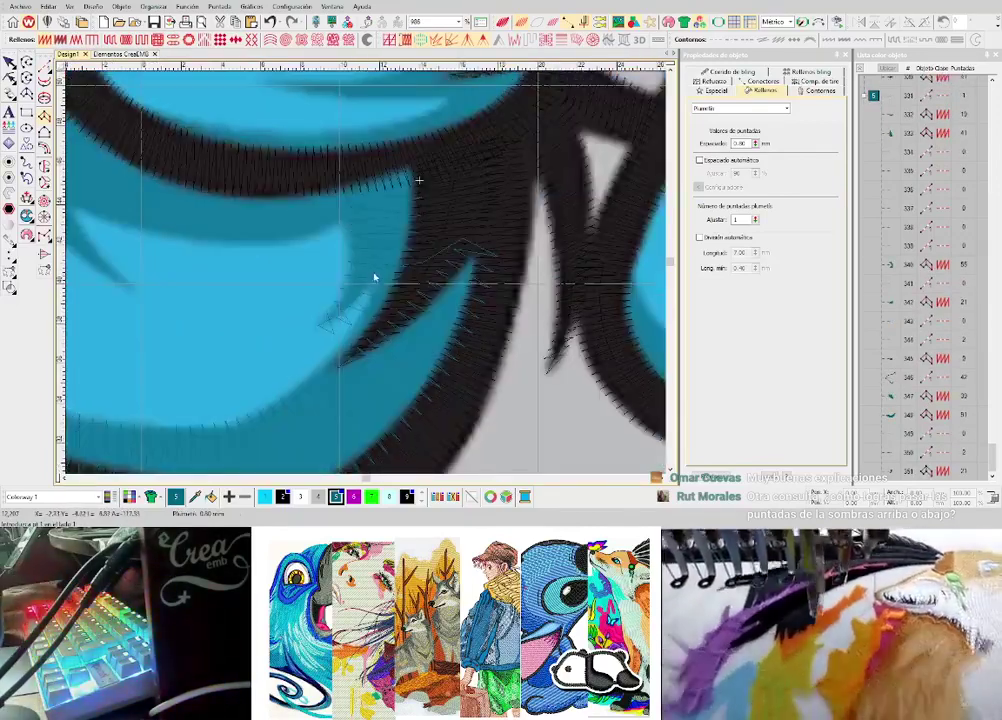
scroll(374, 277, down, 3)
scroll(368, 278, up, 1)
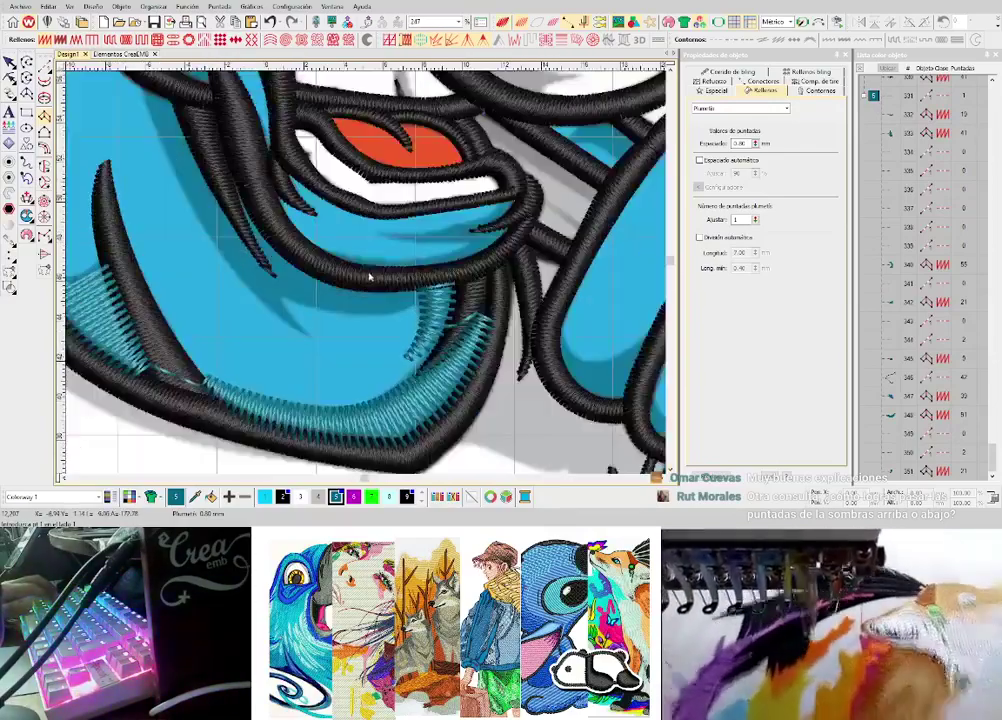
scroll(368, 278, up, 1)
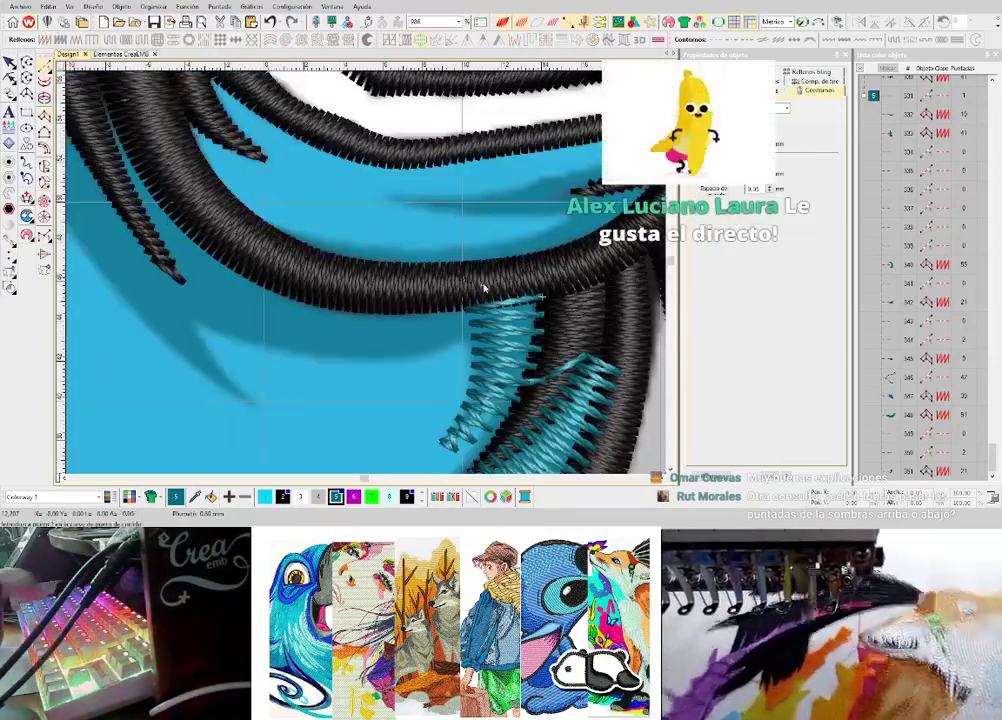
click(461, 301)
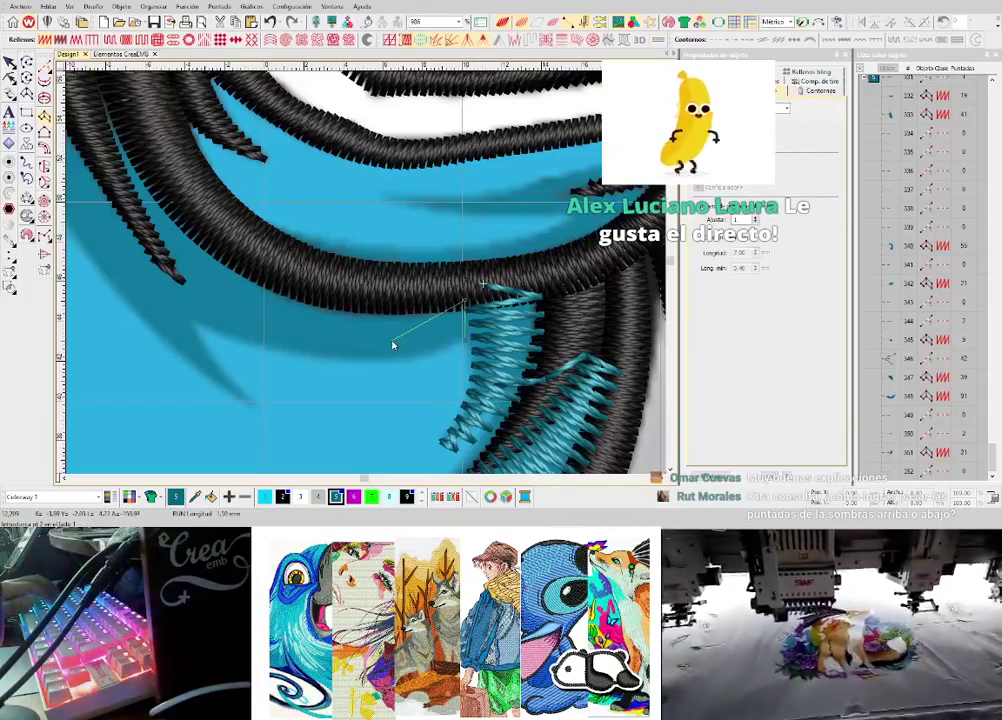
click(310, 285)
click(282, 344)
click(217, 236)
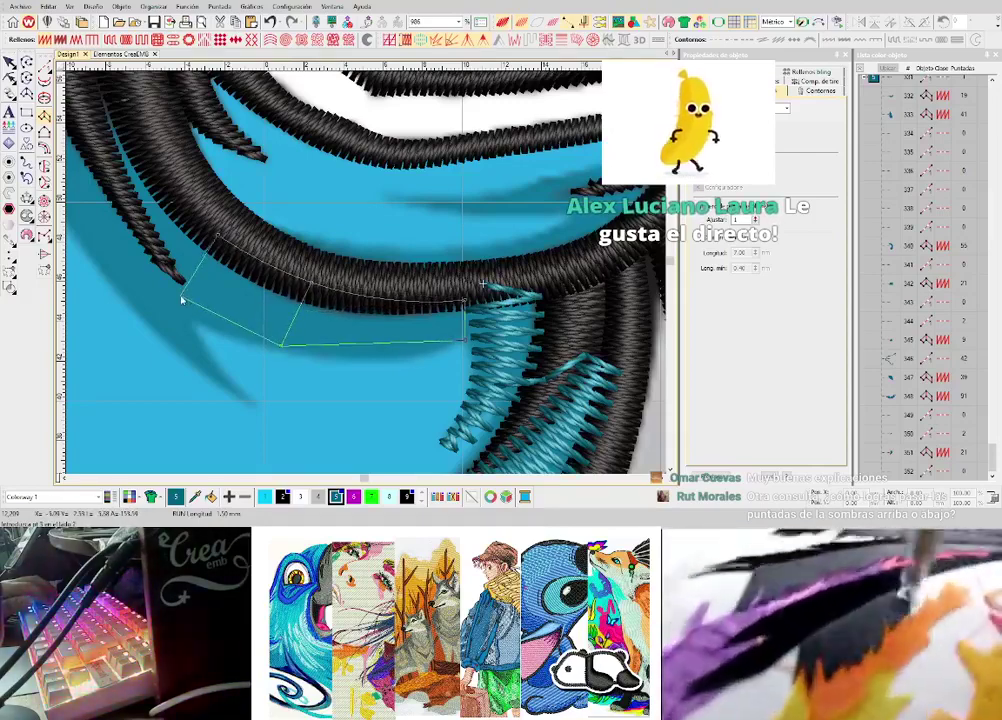
click(181, 295)
click(258, 142)
click(225, 171)
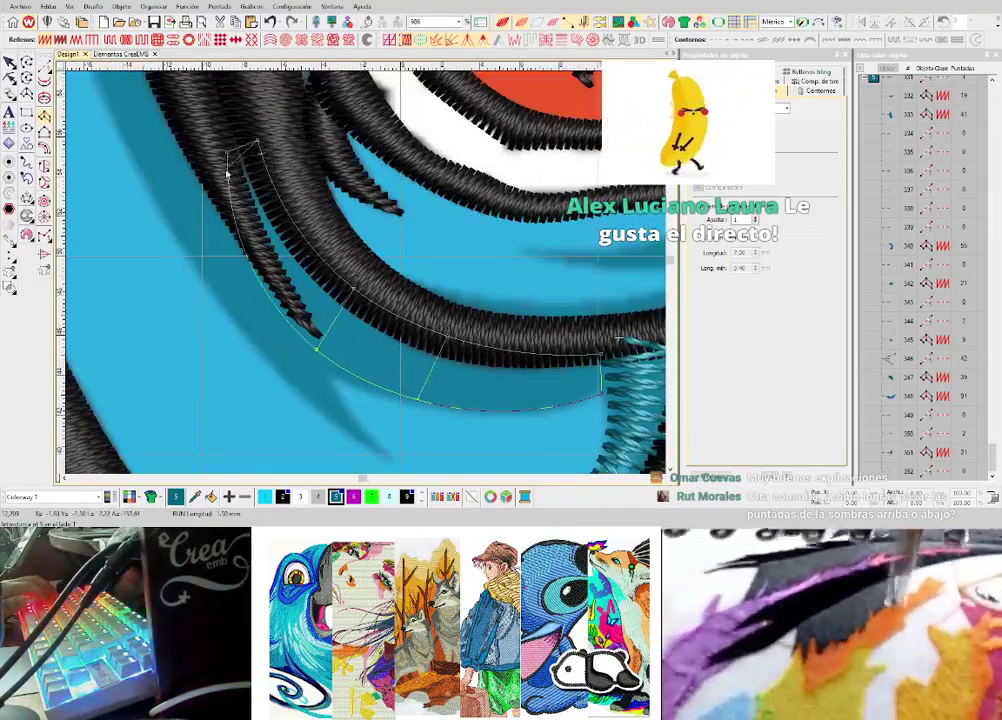
key(Return)
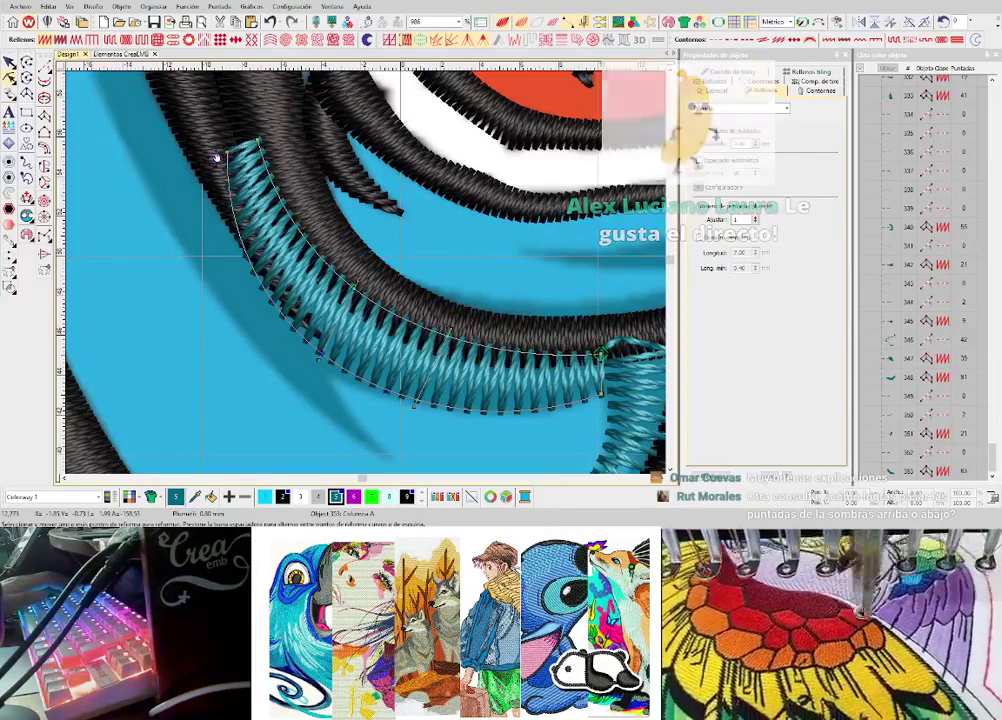
mouse_move(320, 355)
mouse_down()
mouse_move(298, 358)
mouse_move(304, 343)
mouse_up()
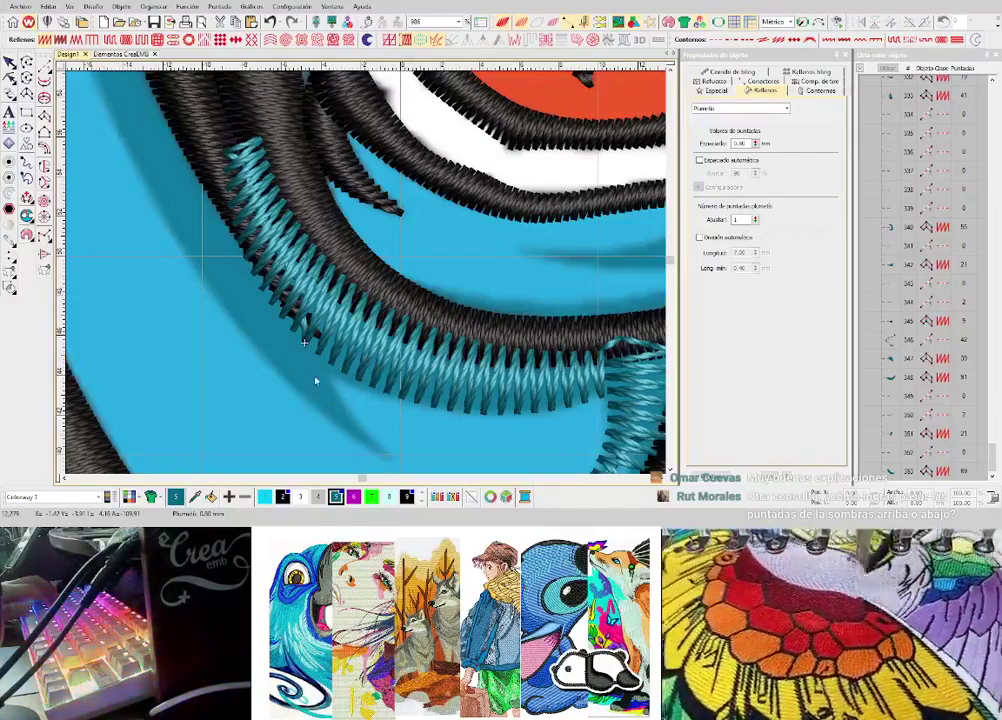
- Show the stitch travel toolbar and dock it beneath the digitizing tools
scroll(362, 300, down, 6)
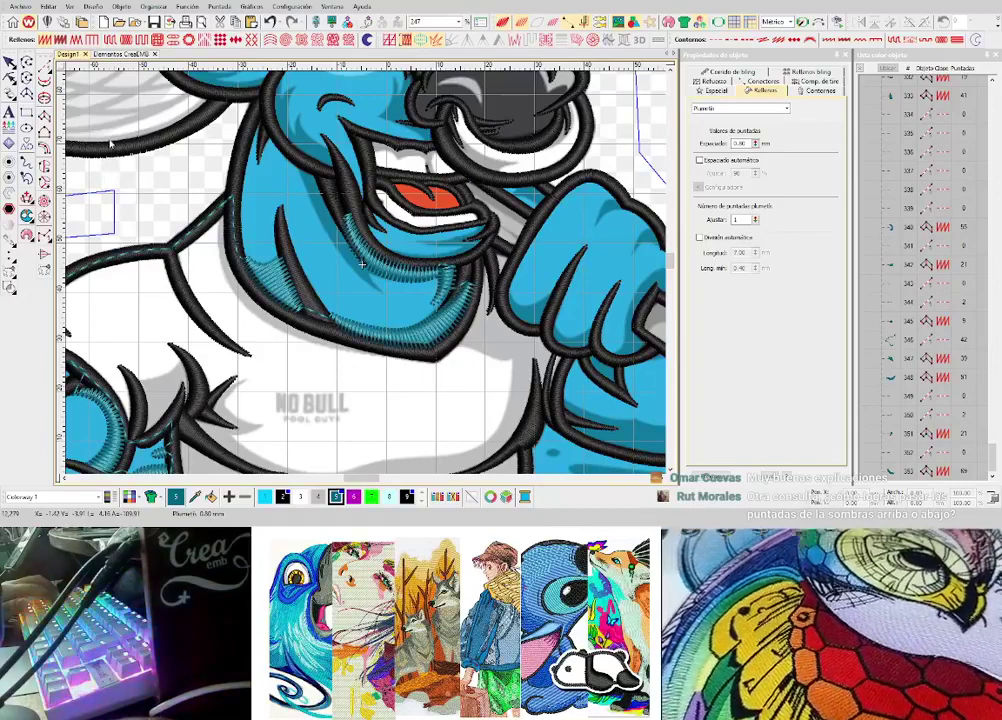
click(105, 202)
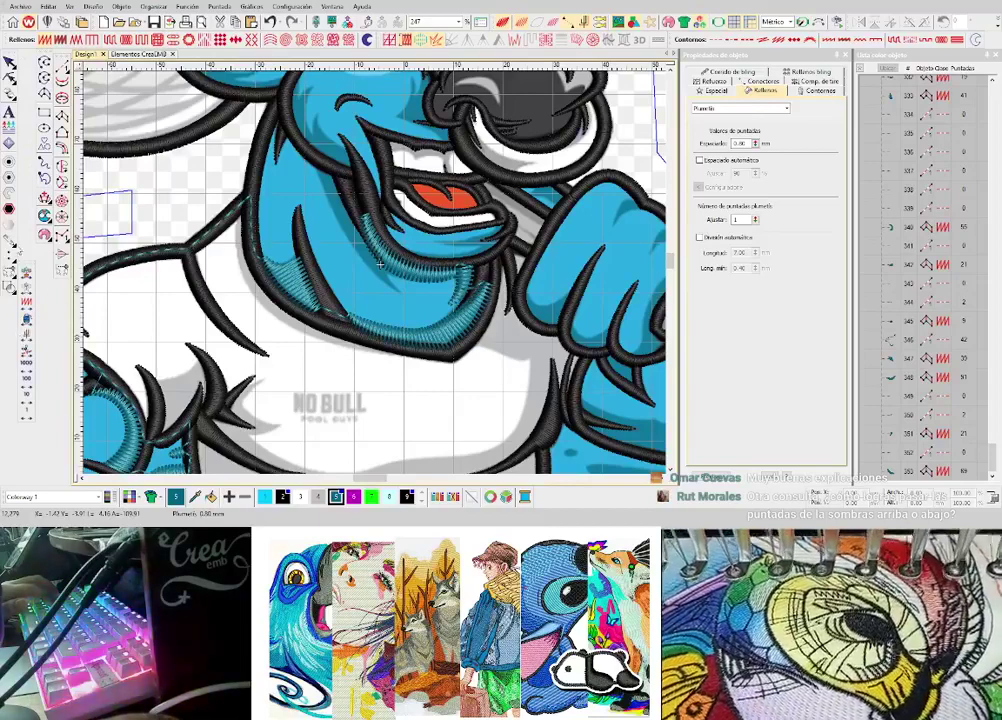
drag(22, 263, 44, 301)
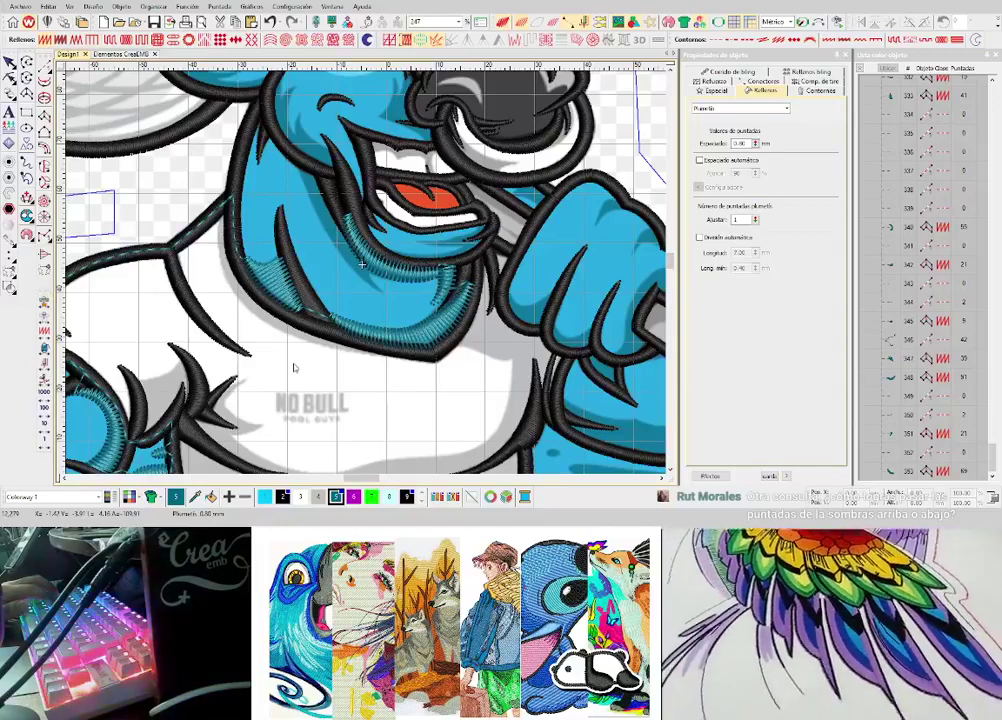
- Hide the reference artwork and turn off the realistic stitch display so only the plain stitches show
scroll(295, 367, down, 1)
key(d)
key(0)
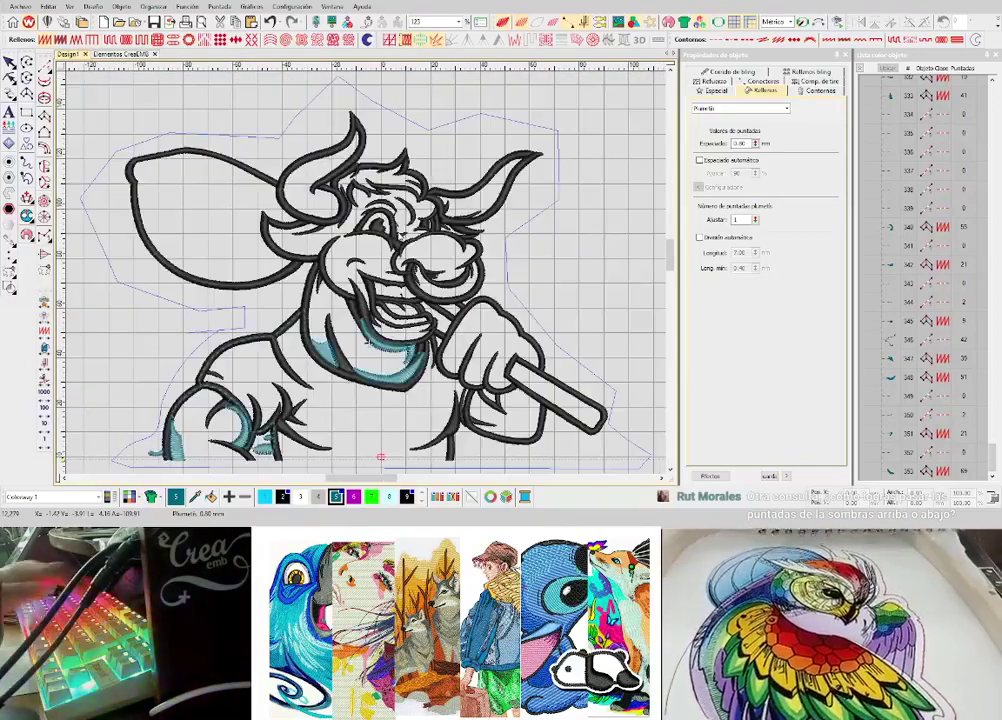
scroll(284, 222, up, 2)
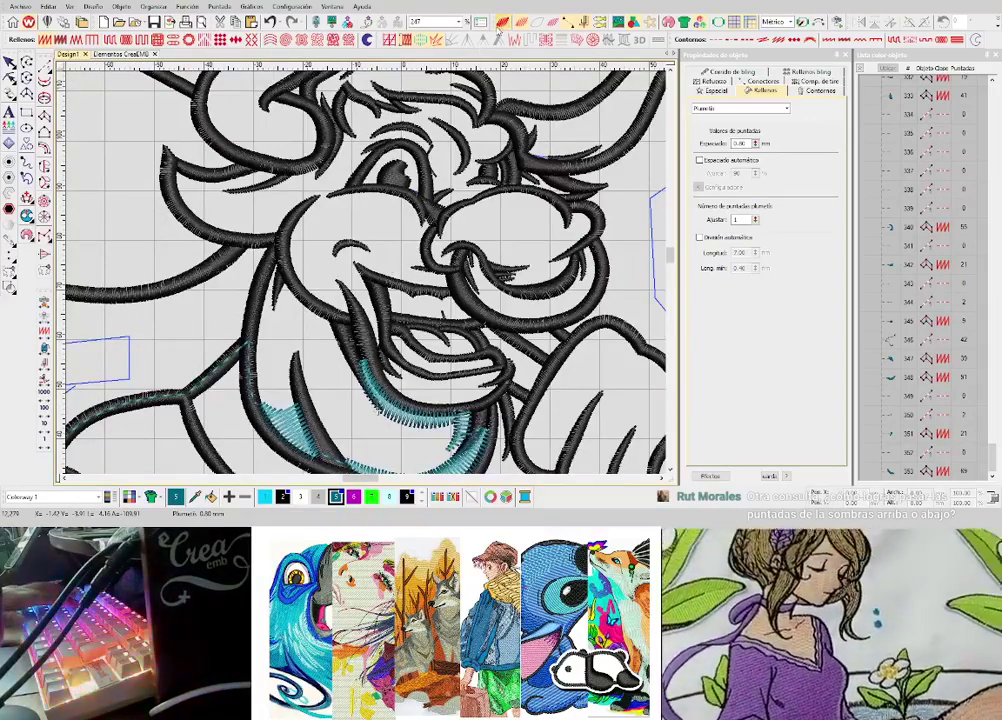
click(392, 24)
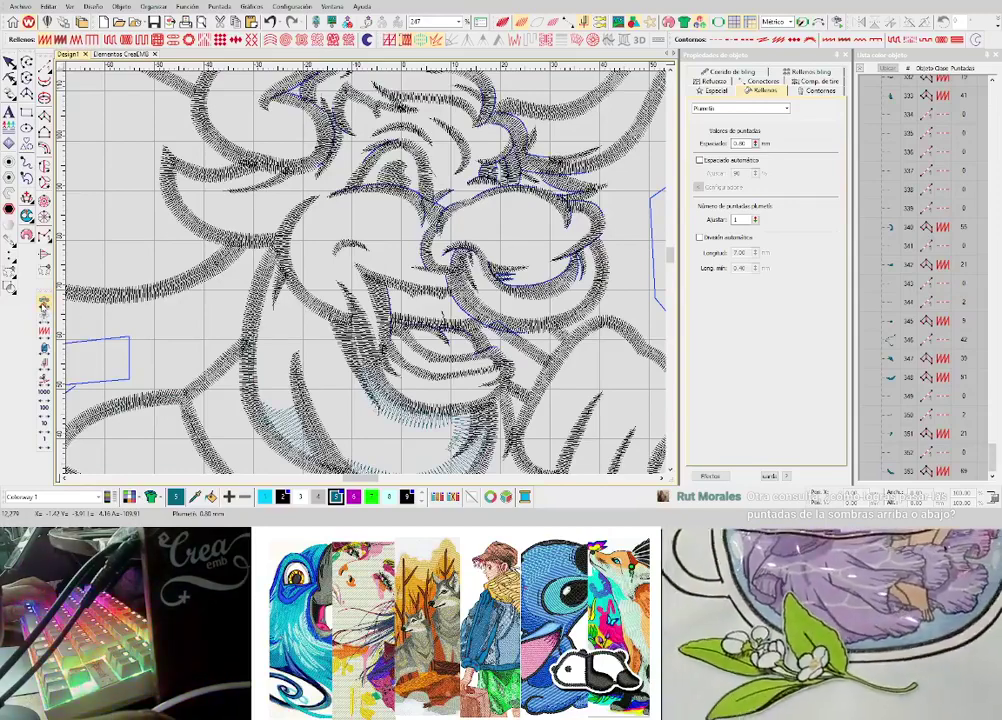
- Travel through the stitching sequence from the design's start to examine the sewing order of the black outlines
key(Home)
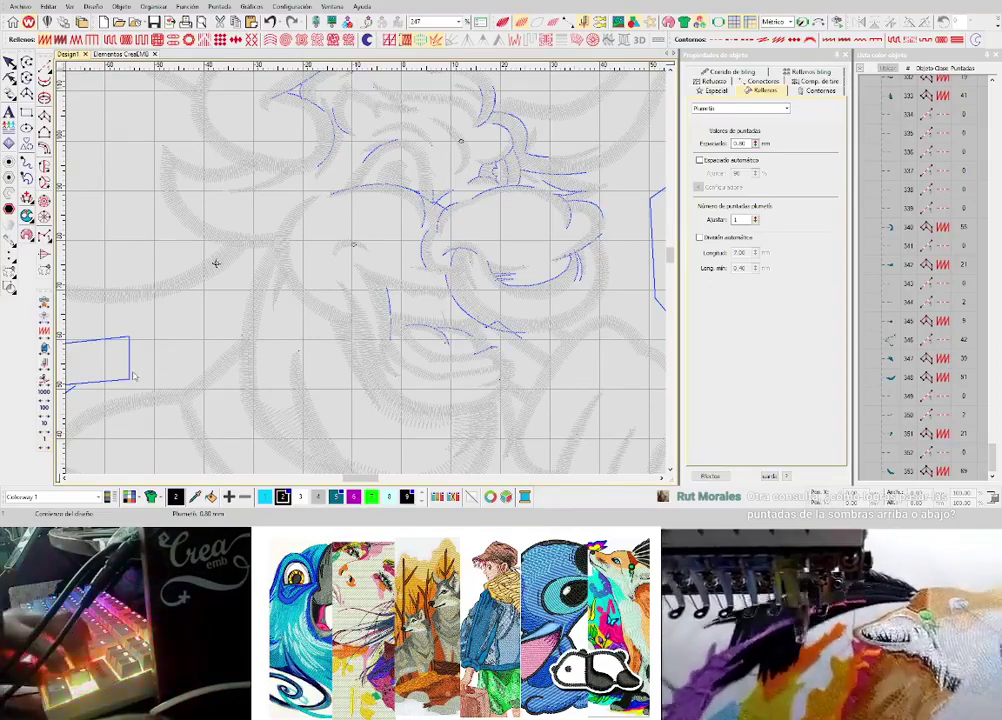
key(Down)
key(Down)
key(Down)
key(Down)
key(Down)
key(Down)
key(Down)
key(Down)
key(Down)
key(Down)
key(Down)
key(Down)
key(Down)
key(Down)
key(Down)
key(Down)
key(Down)
key(Down)
key(Down)
key(Down)
scroll(315, 320, down, 1)
scroll(300, 263, up, 1)
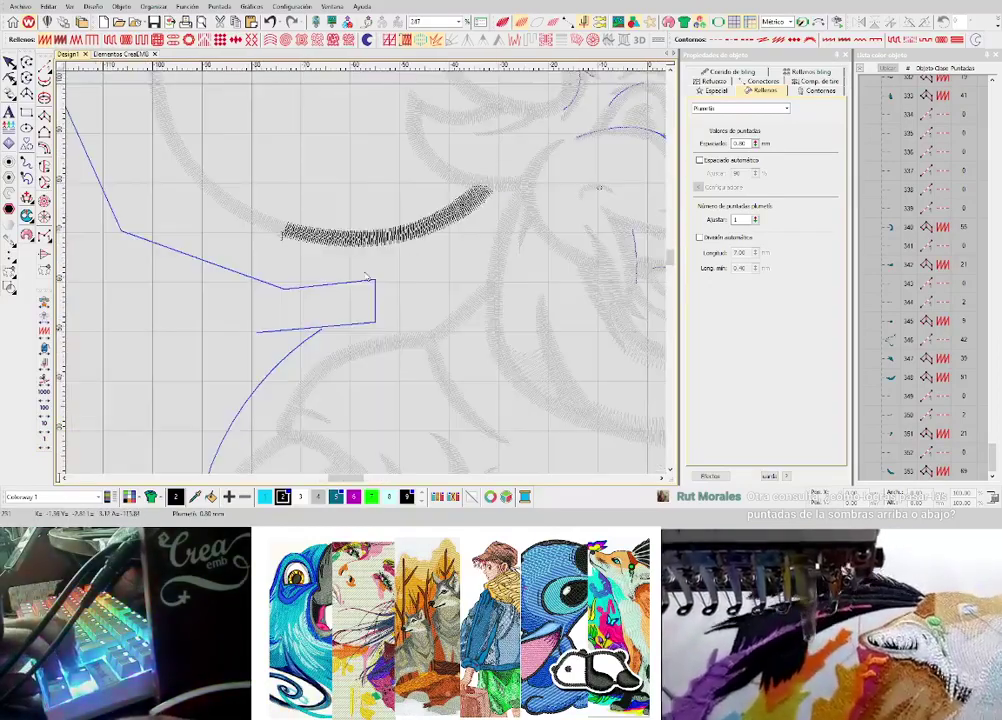
scroll(367, 262, down, 3)
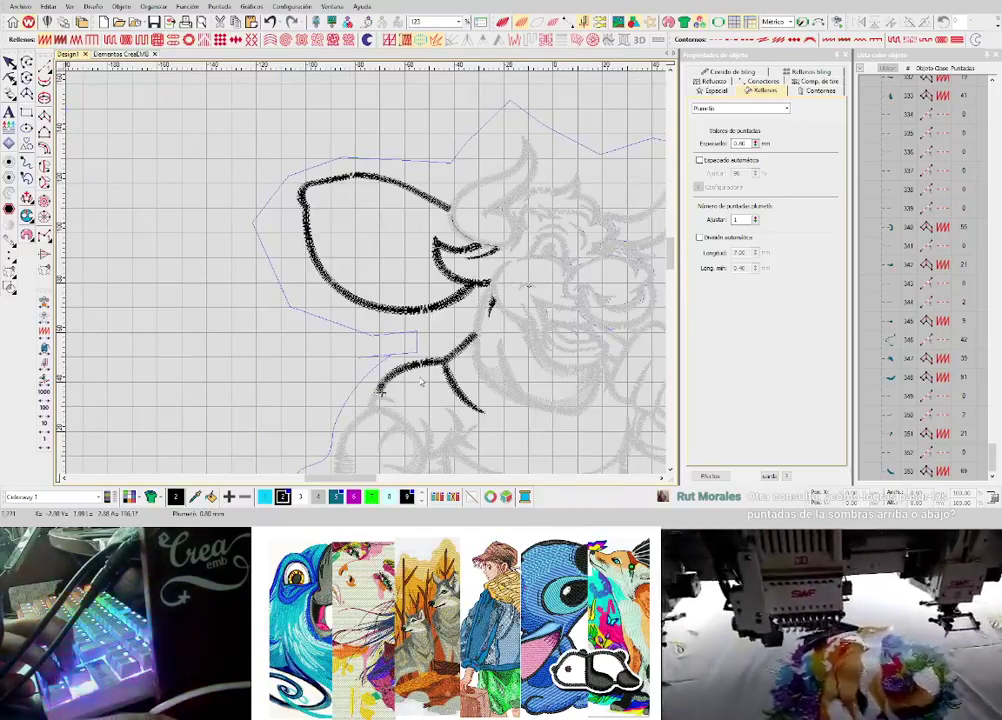
scroll(407, 389, up, 2)
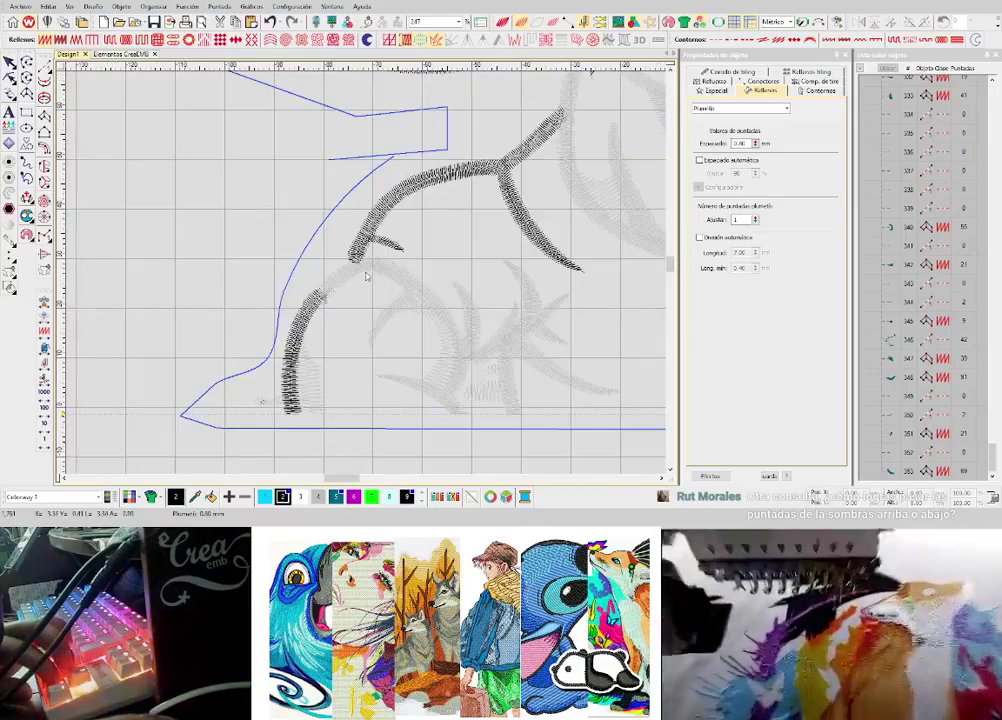
scroll(366, 275, down, 2)
scroll(370, 269, up, 2)
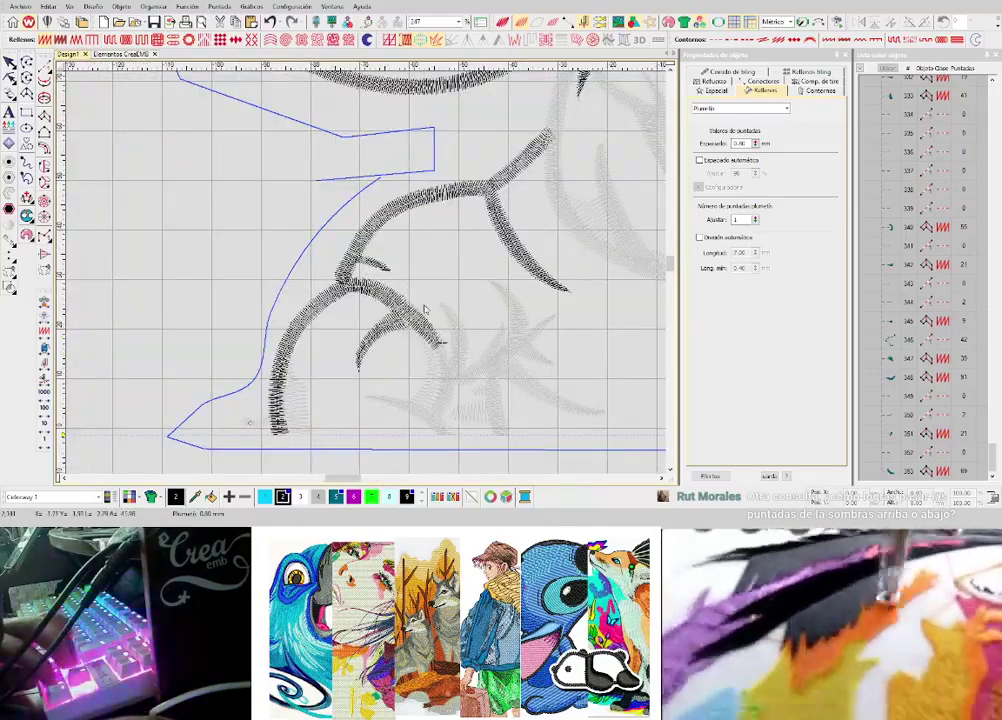
scroll(424, 309, down, 4)
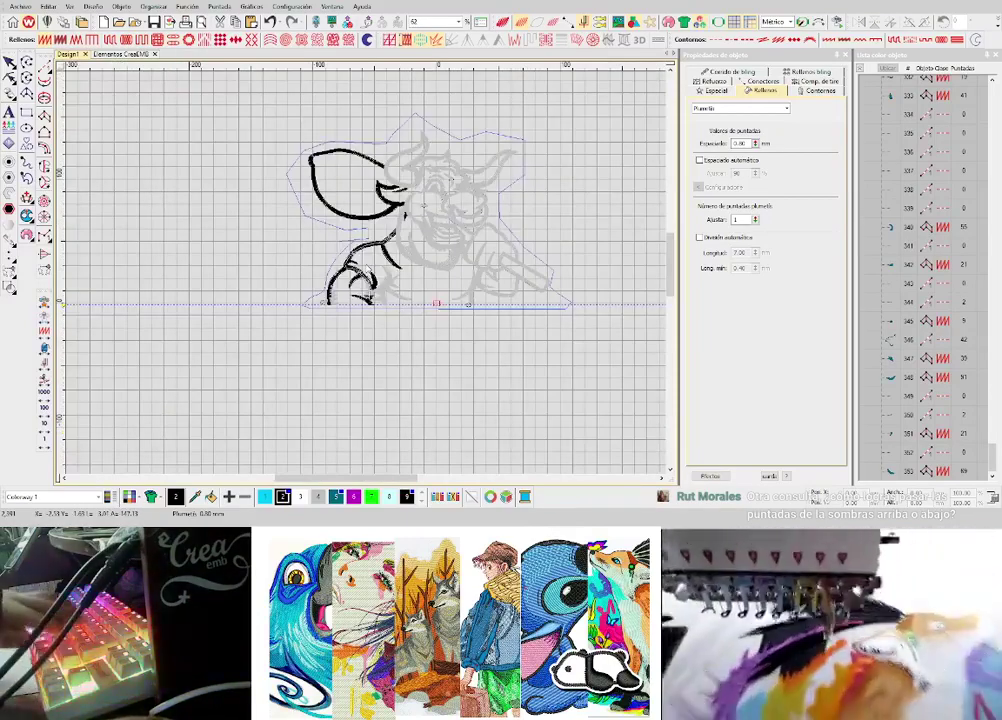
- Try to digitize two light blue satin columns at the design's start, along the inner edge of the large rounded black outline beside the horn
scroll(380, 210, up, 3)
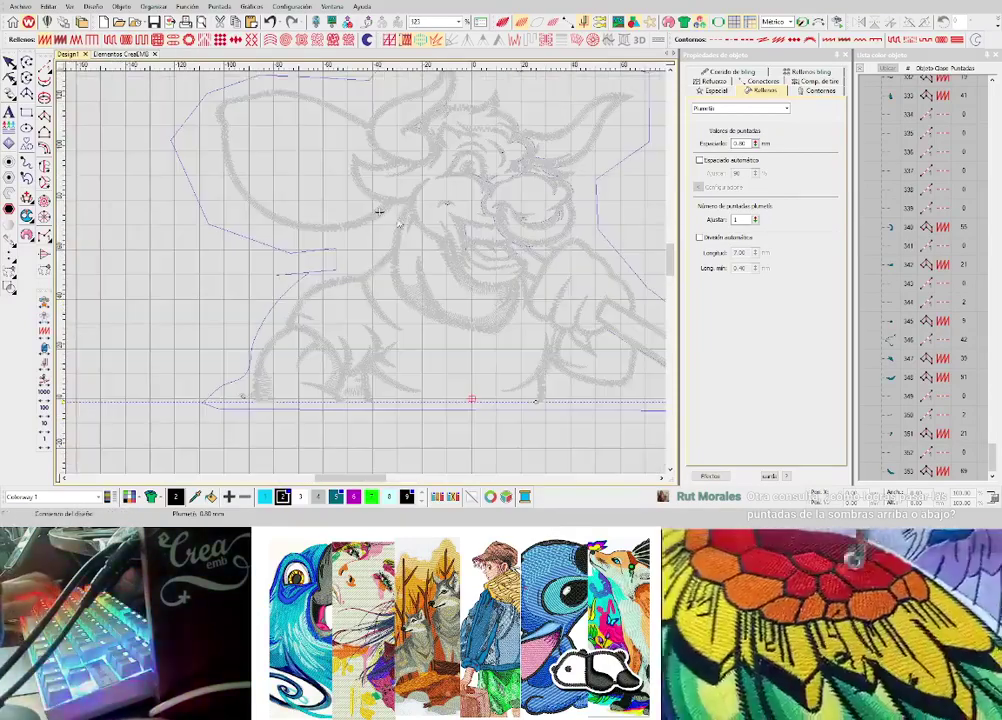
scroll(362, 300, up, 6)
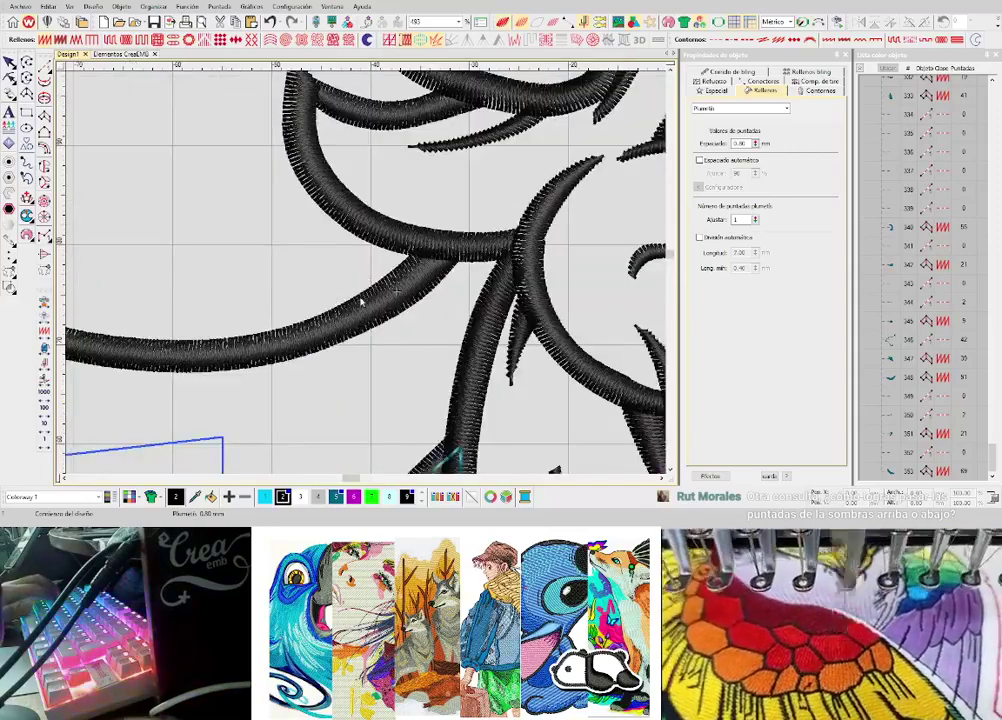
click(44, 115)
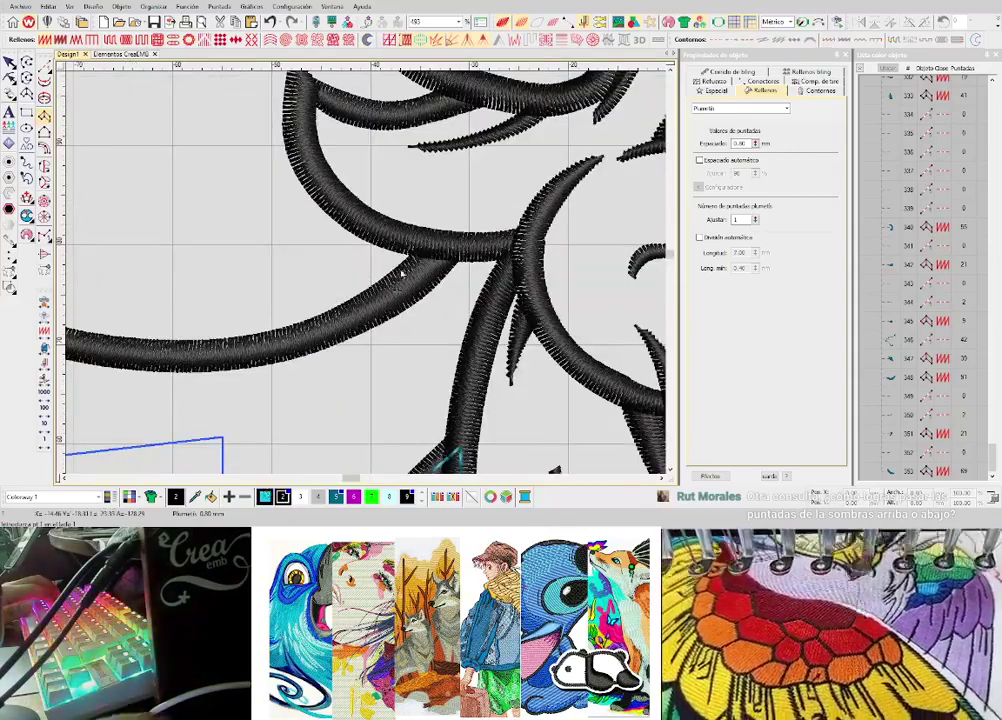
click(376, 258)
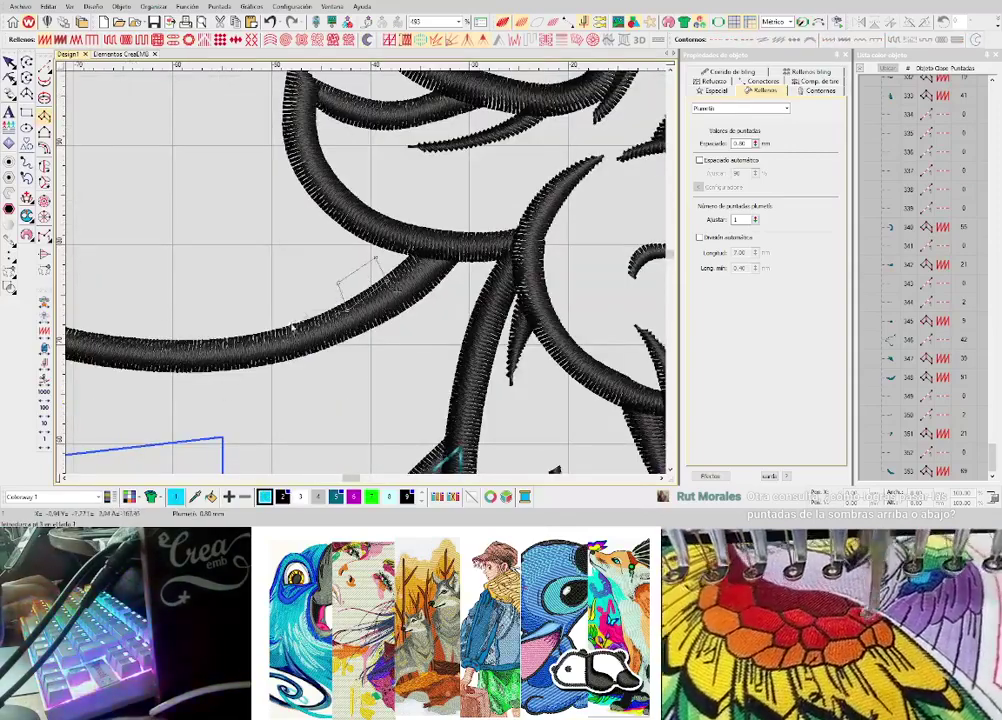
click(338, 286)
click(278, 333)
key(Return)
scroll(285, 301, up, 1)
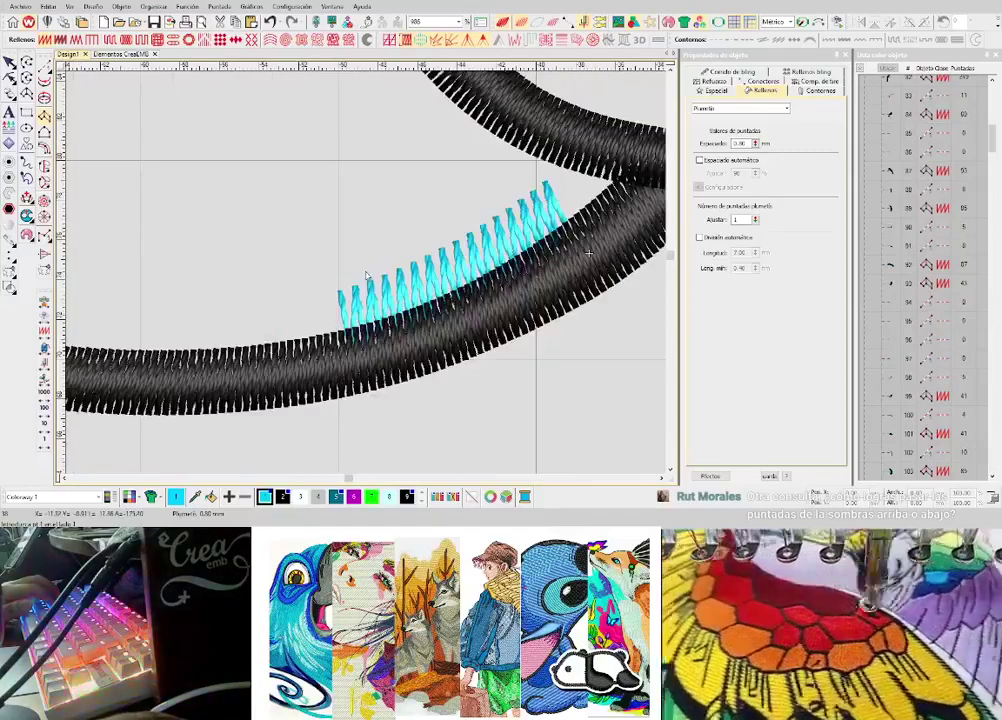
click(321, 358)
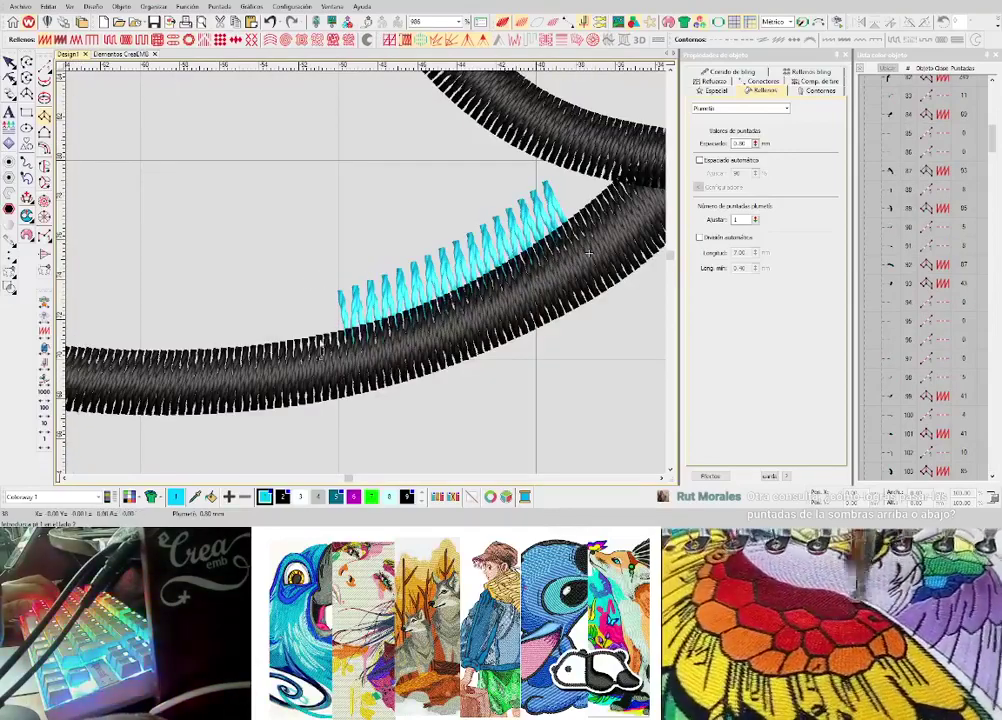
click(315, 262)
click(180, 368)
click(195, 283)
key(Return)
scroll(197, 286, down, 3)
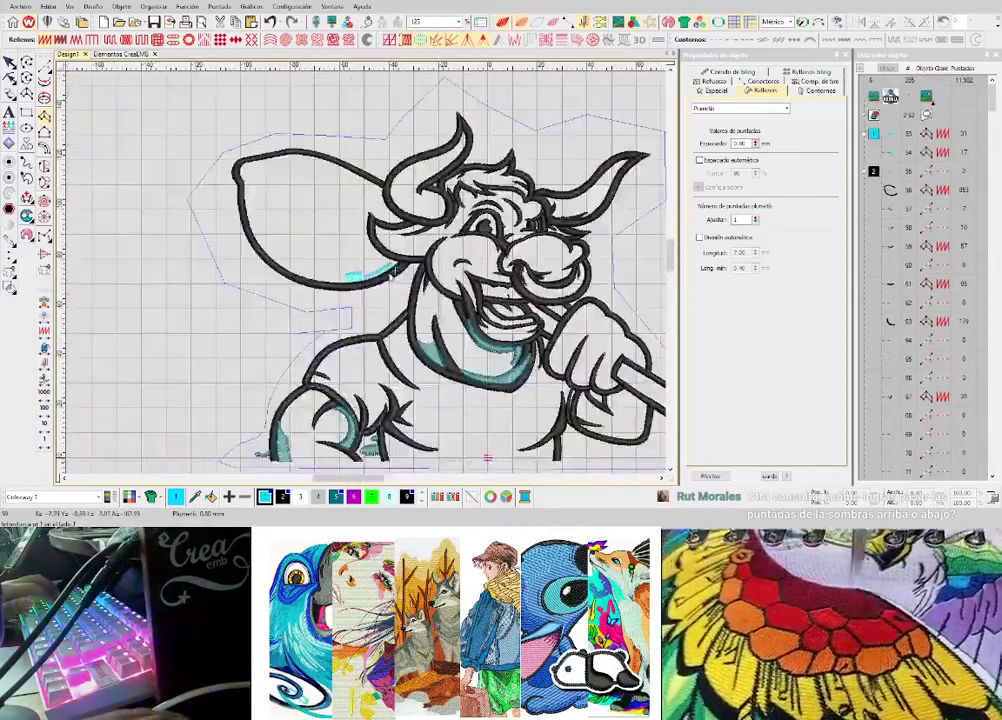
- Undo the two light blue satin columns along the large rounded outline
scroll(388, 273, up, 1)
key(ctrl+z)
key(ctrl+z)
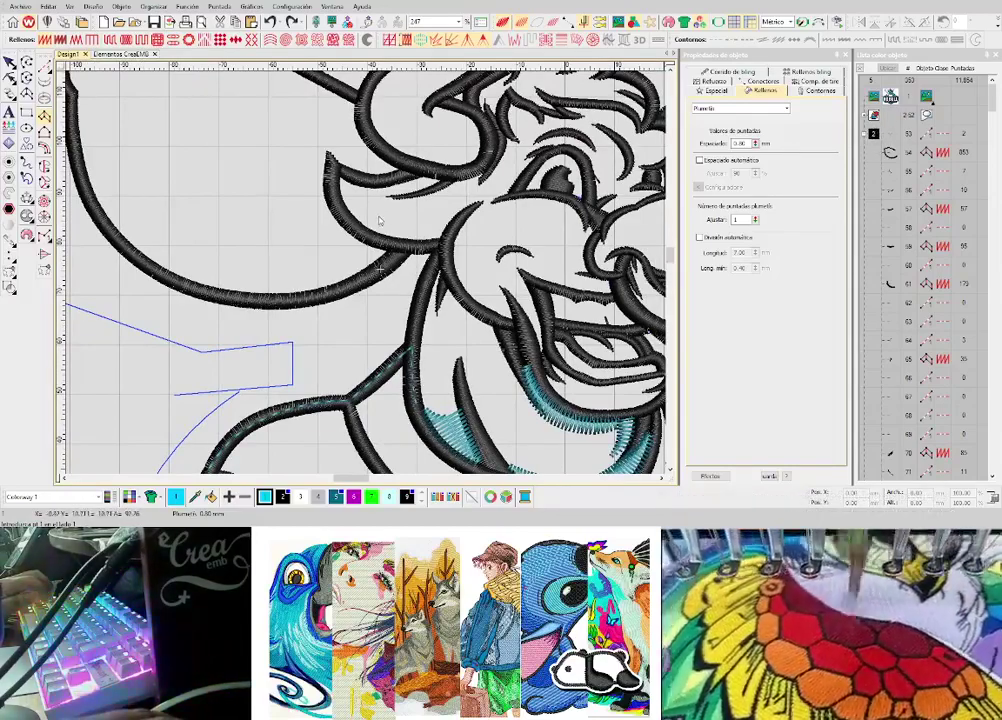
- Return to the end of the stitching sequence, then collapse the object list to thread colour groups and review the whole design
scroll(374, 290, down, 3)
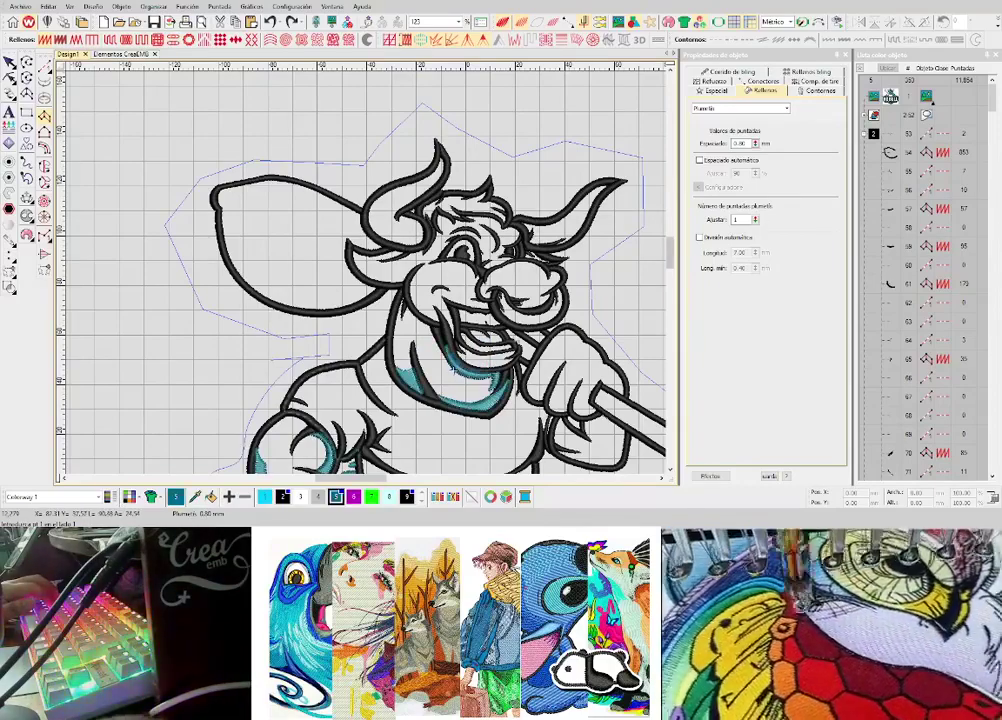
scroll(454, 369, up, 2)
scroll(369, 278, up, 1)
scroll(369, 278, down, 3)
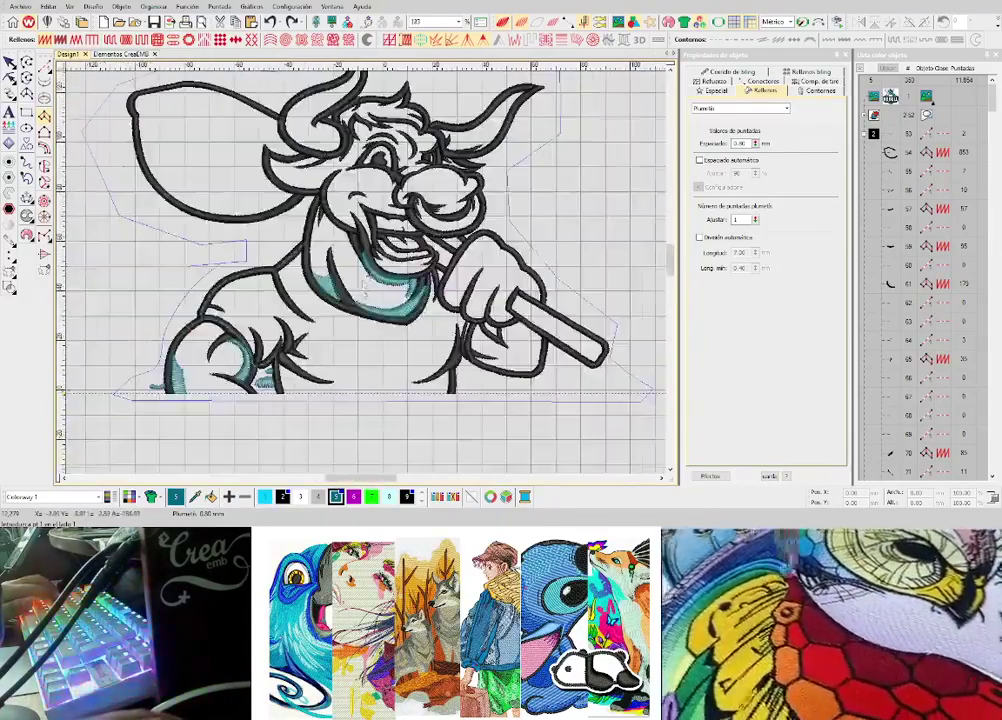
scroll(370, 278, up, 4)
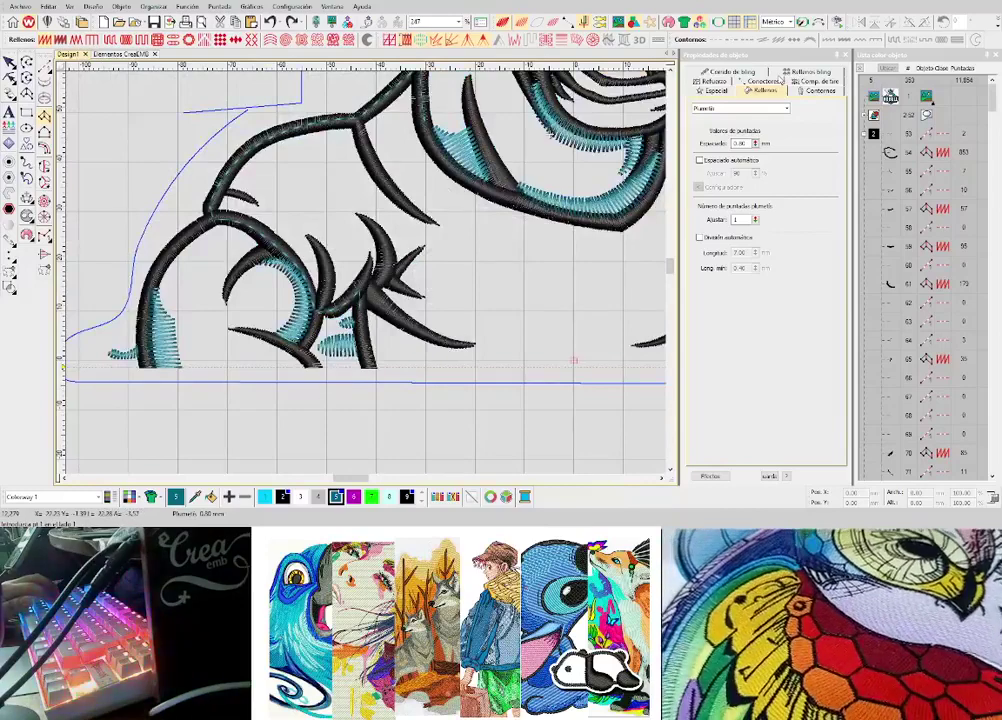
click(865, 134)
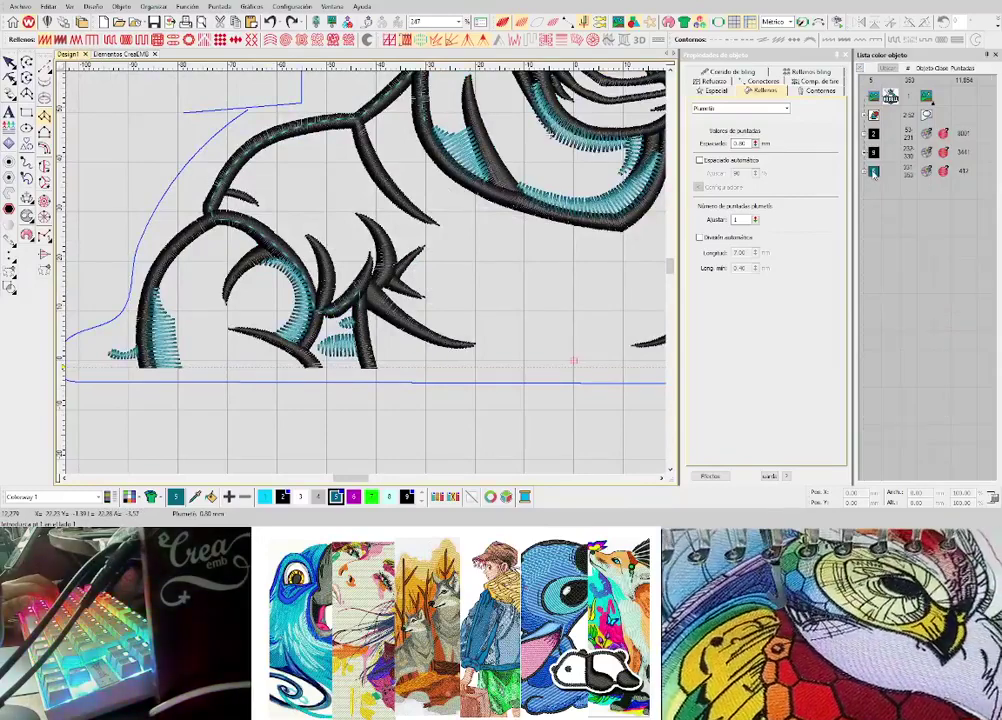
scroll(492, 204, down, 2)
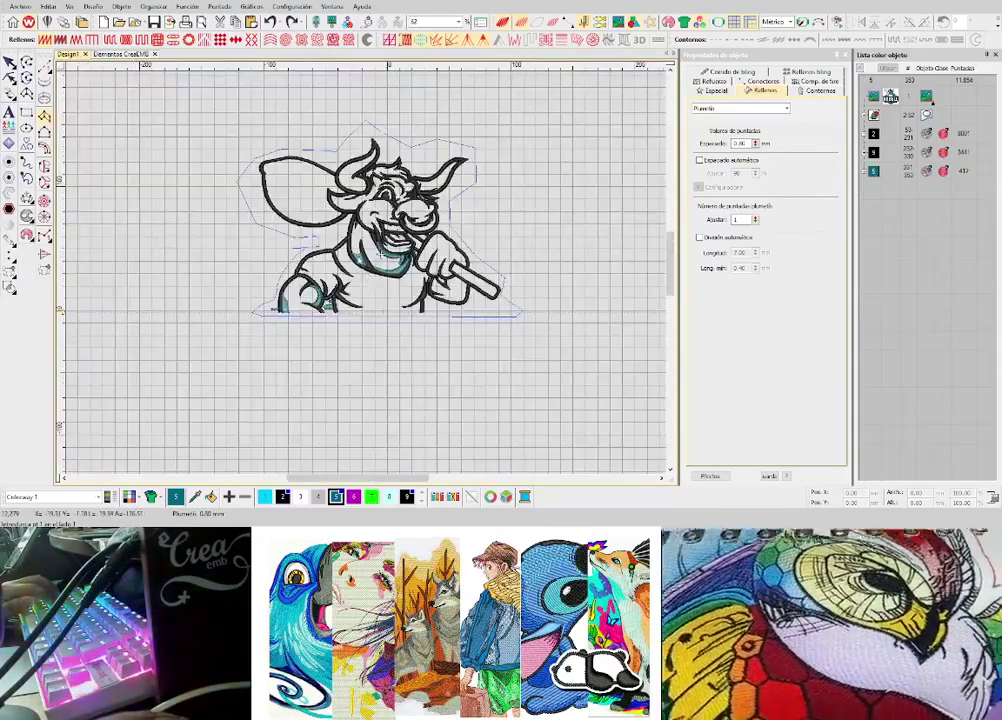
- Reassign all objects of thread colour 9 to black thread colour 2
scroll(358, 255, up, 1)
key(ctrl+a)
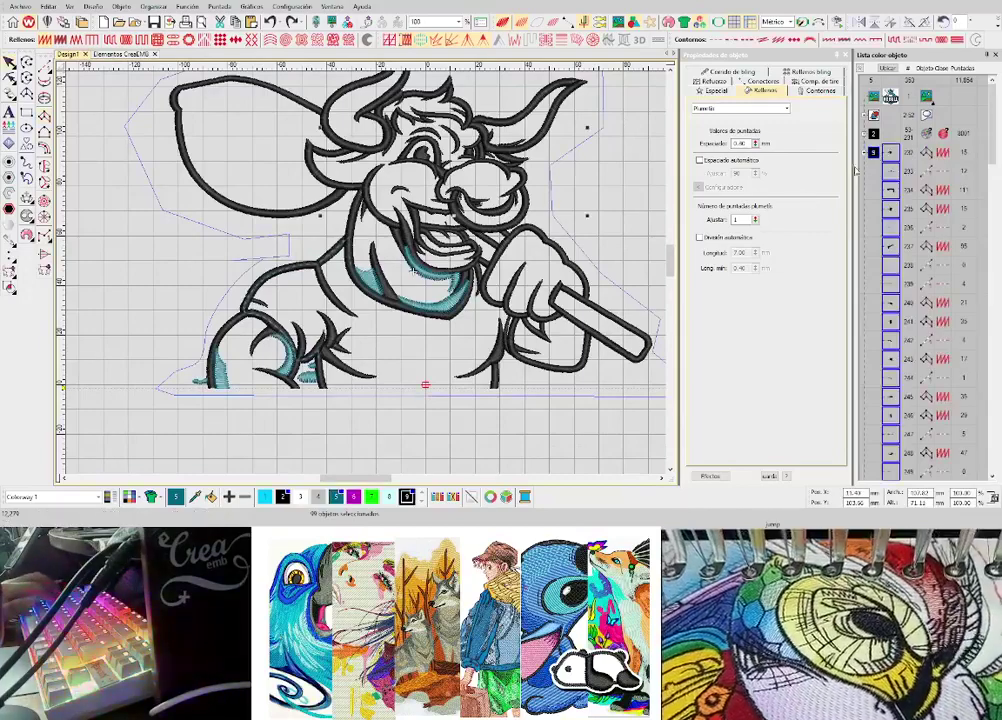
click(284, 498)
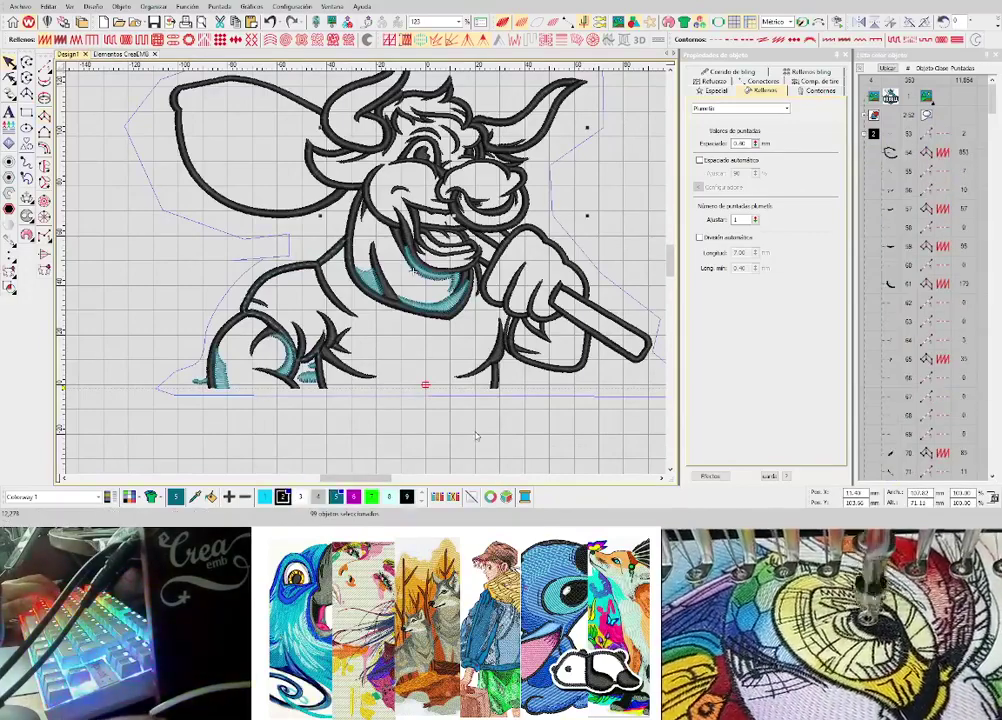
click(476, 436)
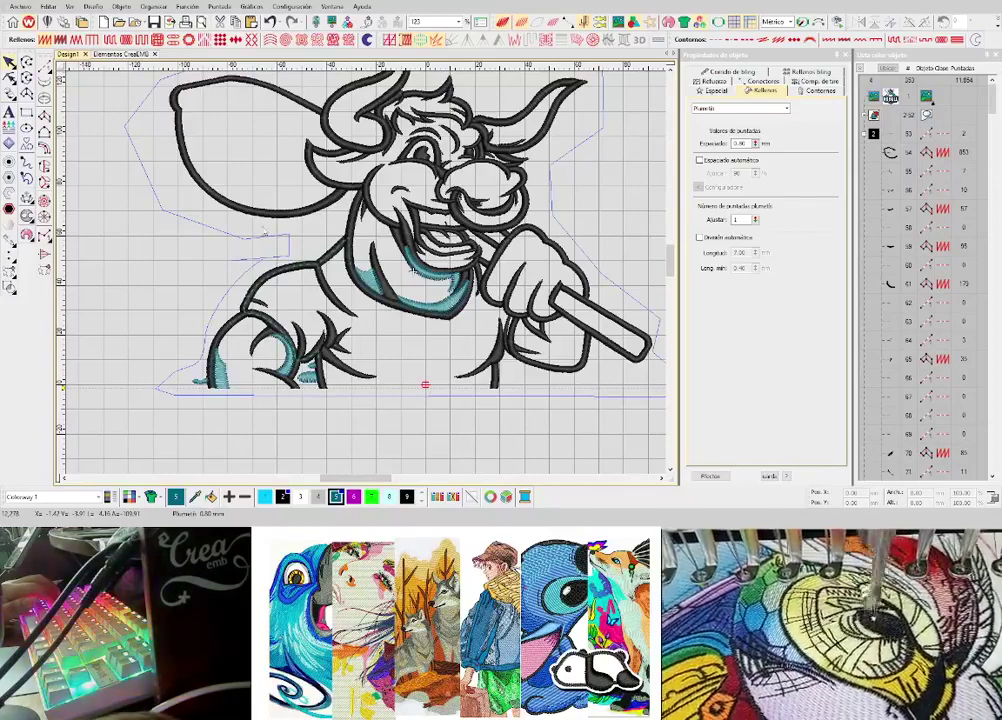
- Dock the floating stitch travel toolbar with the digitizing tools and show the reference artwork behind the stitches
drag(281, 219, 27, 262)
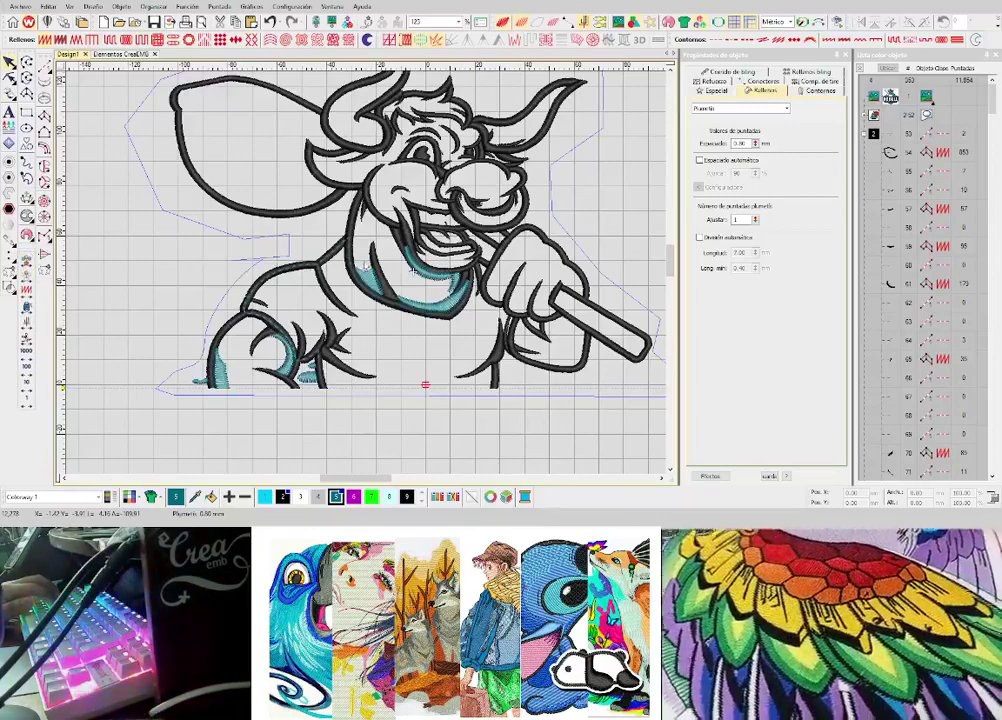
scroll(387, 261, up, 1)
key(d)
key(s)
key(s)
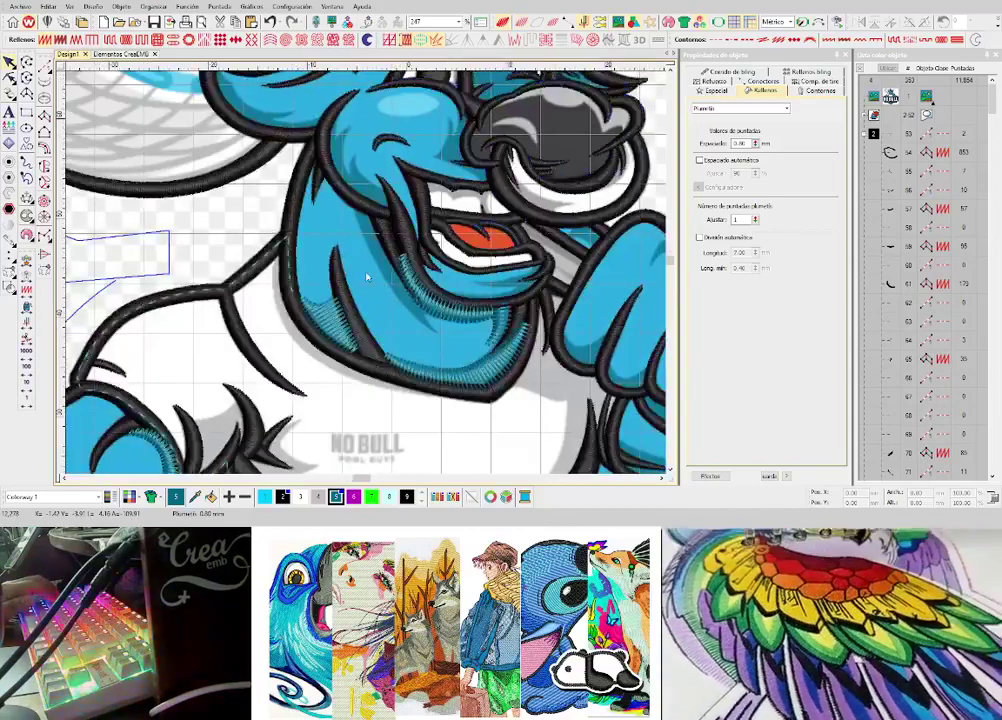
- Digitize a teal 1.50 mm running stitch from the inner jaw satin down to the tip of the shadow beneath it
scroll(367, 277, up, 8)
click(348, 285)
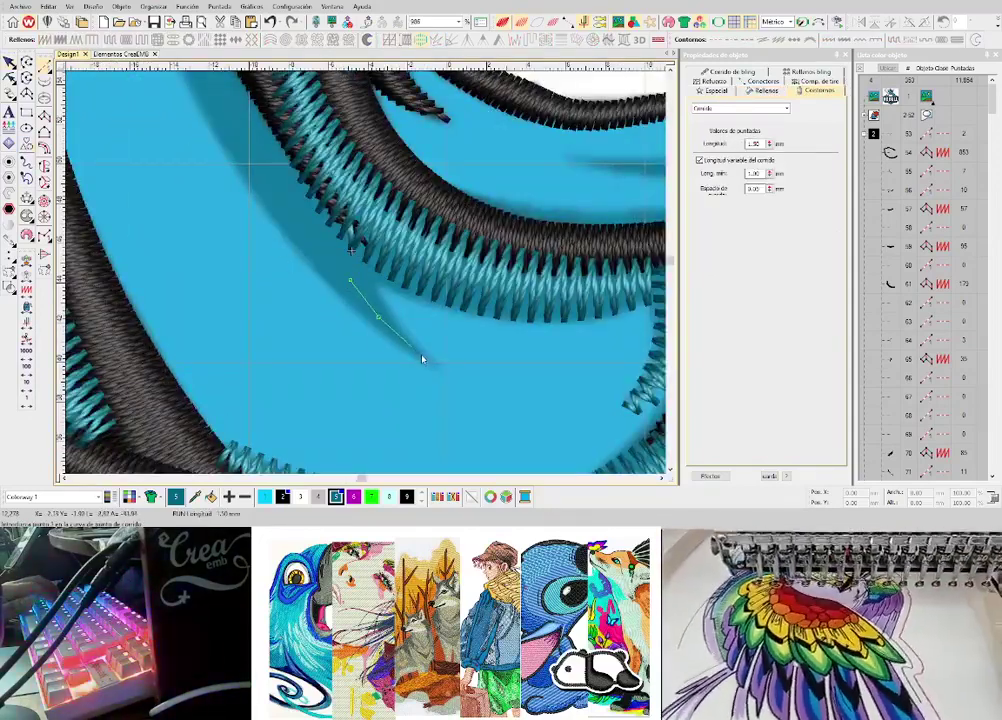
click(421, 357)
key(Return)
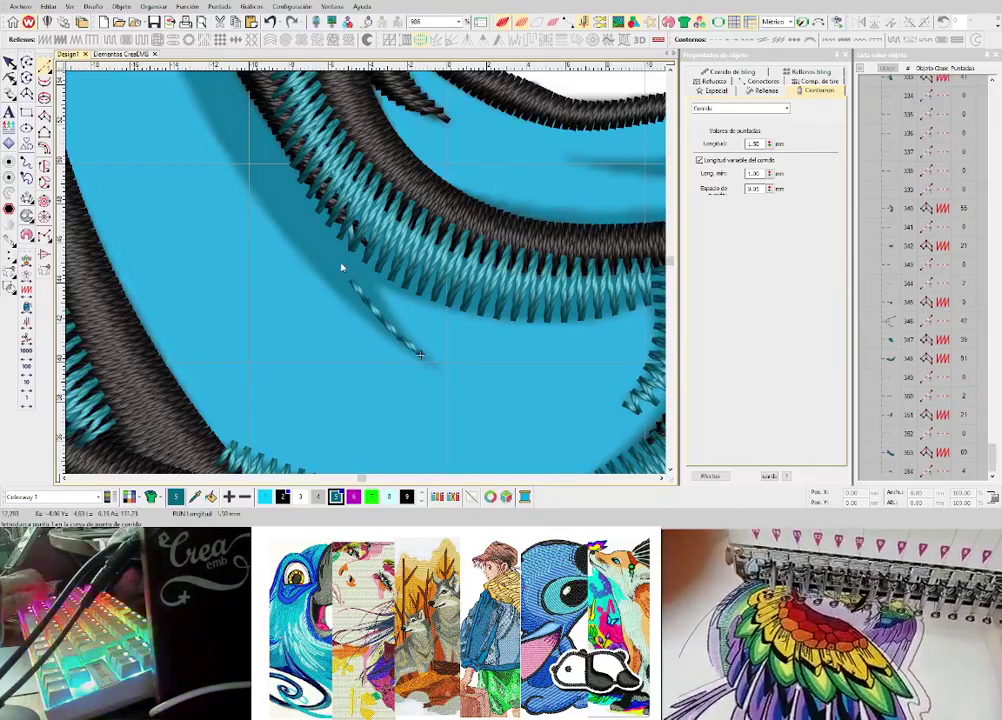
key(ctrl+z)
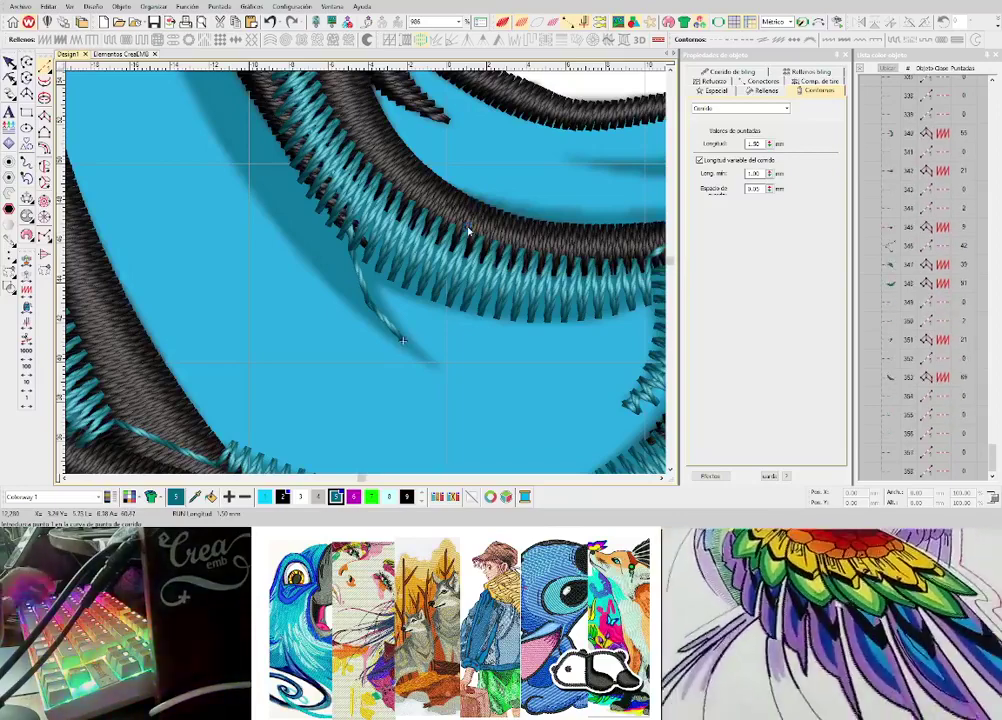
scroll(460, 255, down, 3)
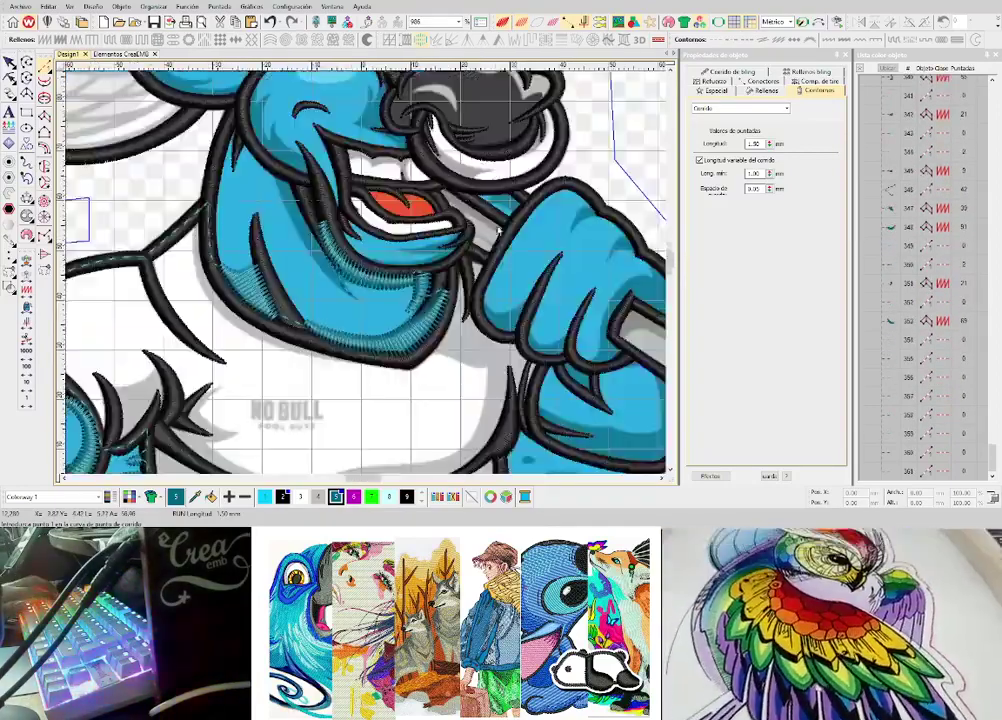
- Compare the stitched face, nose and jaw with the reference artwork to examine which shadows still need stitching
key(d)
key(s)
scroll(345, 230, up, 1)
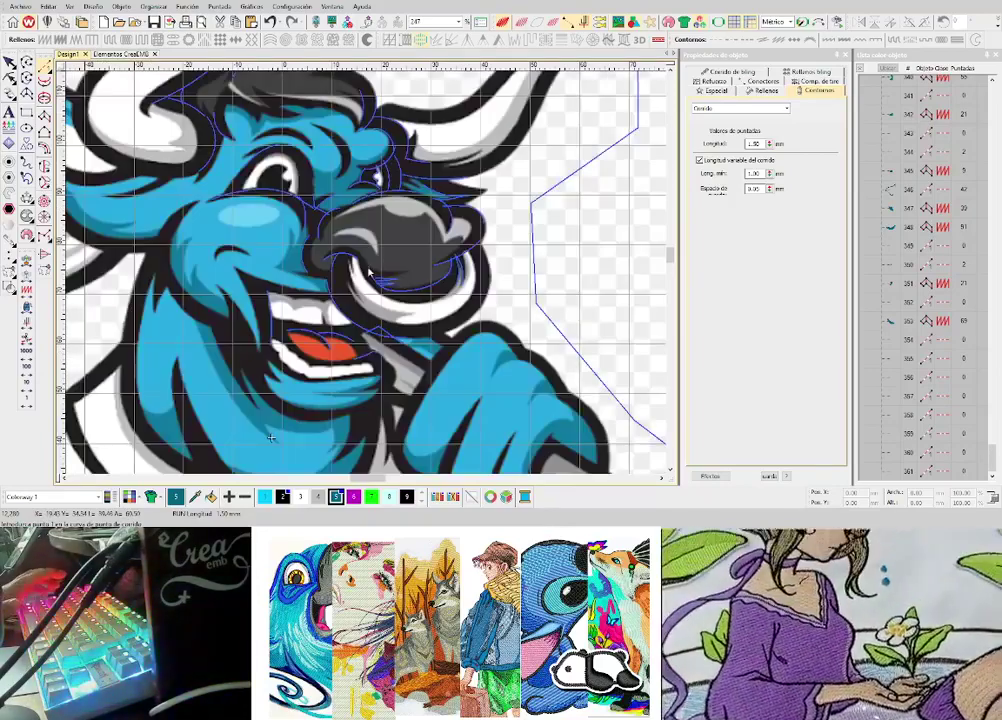
key(d)
key(d)
scroll(369, 272, down, 1)
key(s)
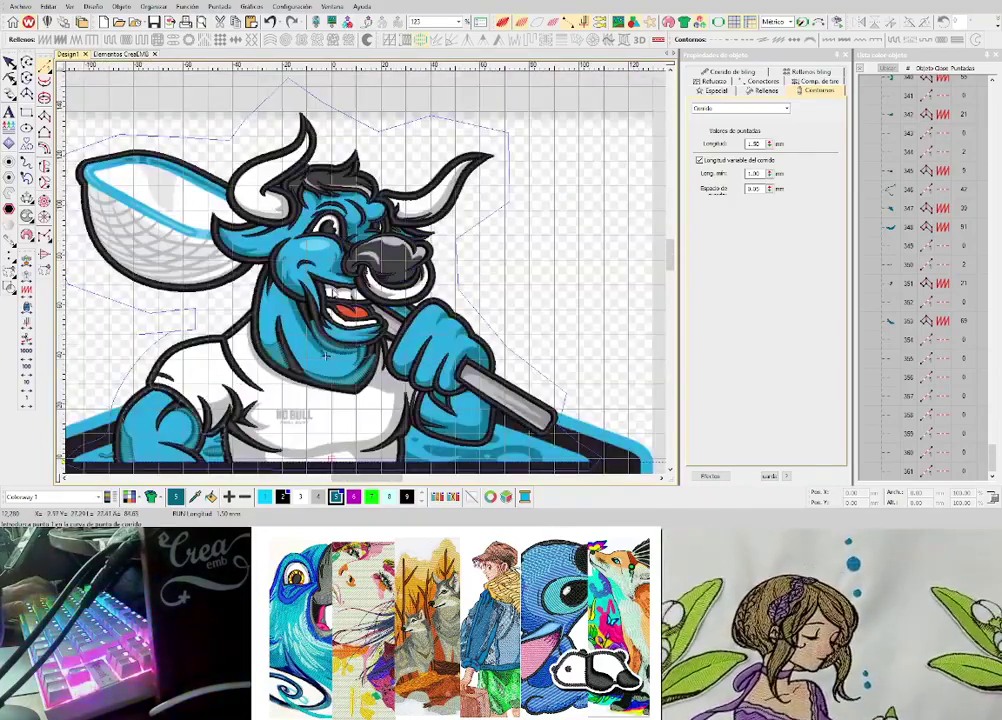
scroll(289, 300, up, 1)
scroll(352, 405, up, 4)
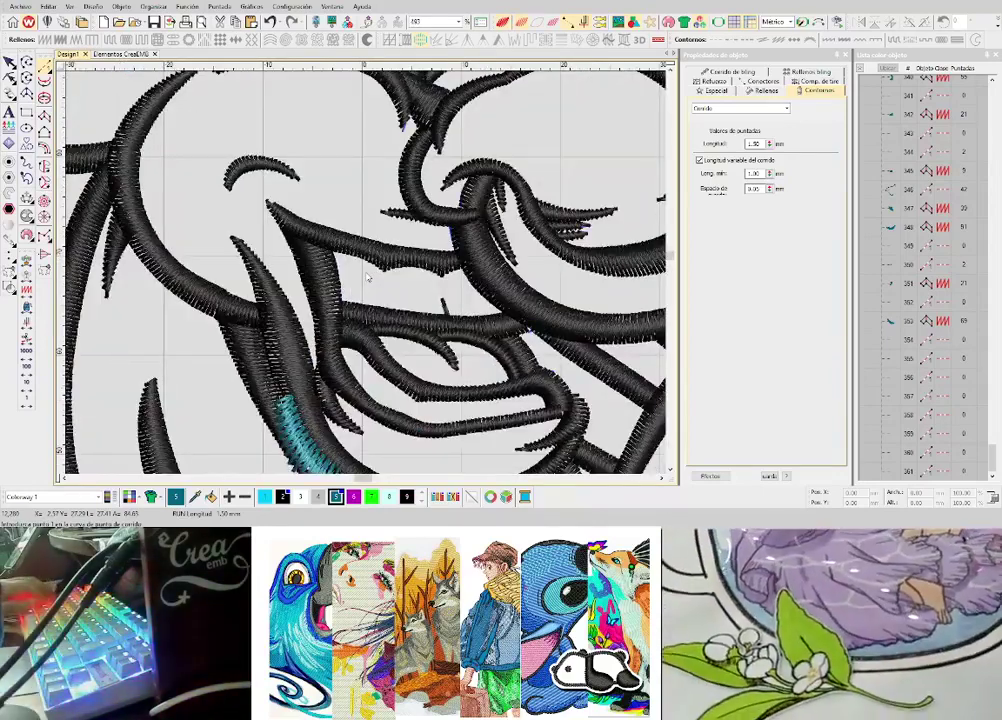
- Switch between stitches, object outlines and reference artwork to examine how the mouth and jaw are constructed
key(s)
key(l)
key(l)
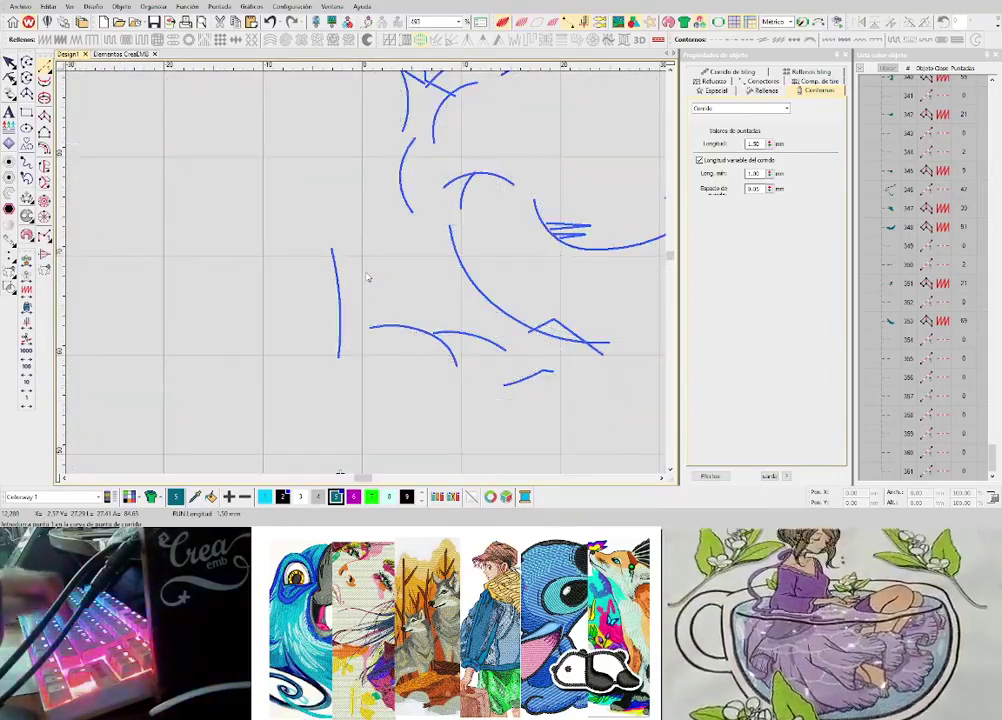
key(l)
key(l)
key(l)
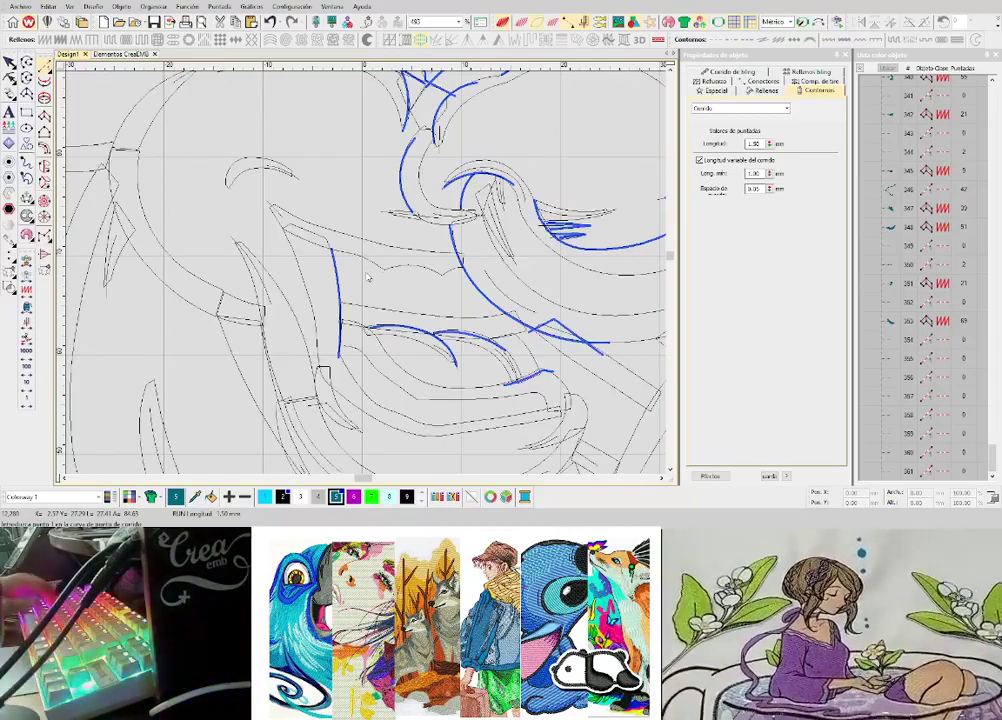
key(t)
key(t)
key(t)
key(t)
key(t)
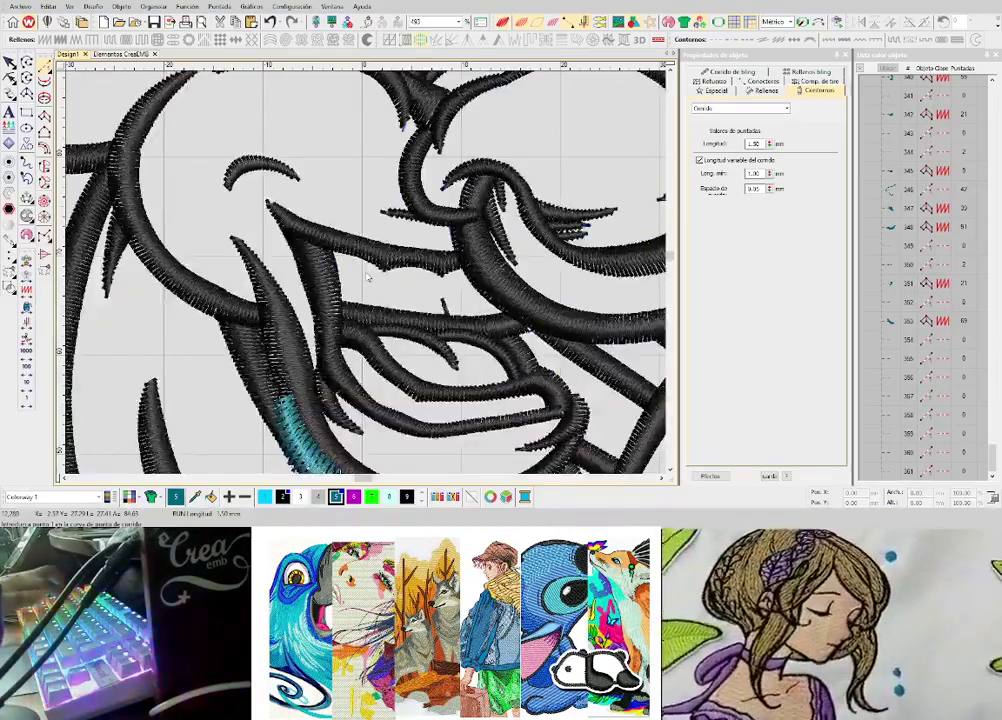
key(shift+z)
key(t)
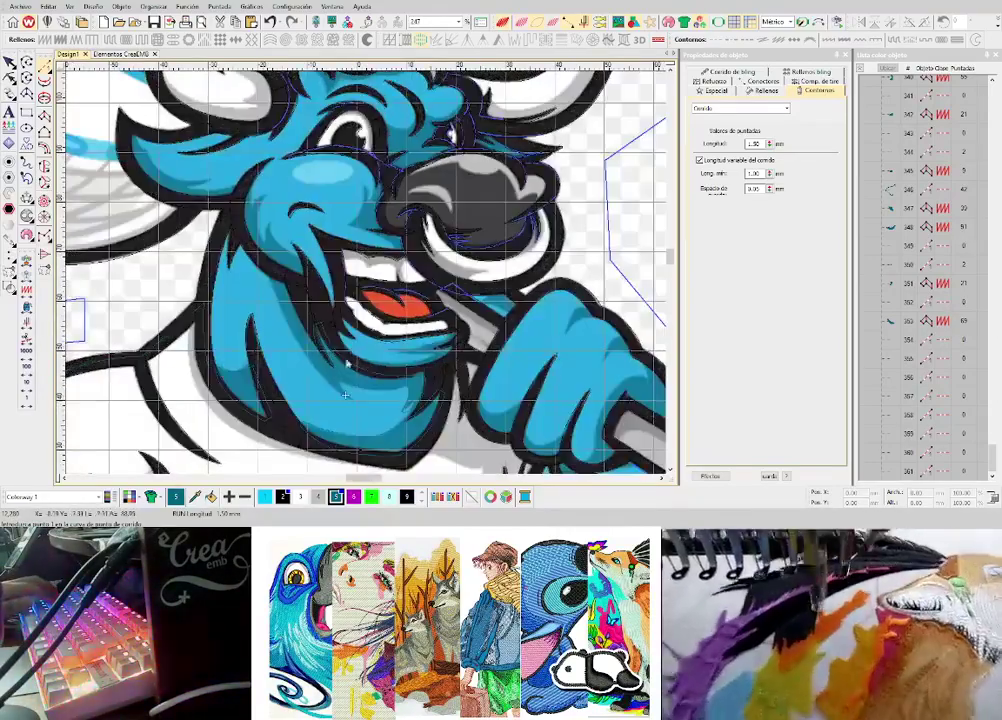
key(t)
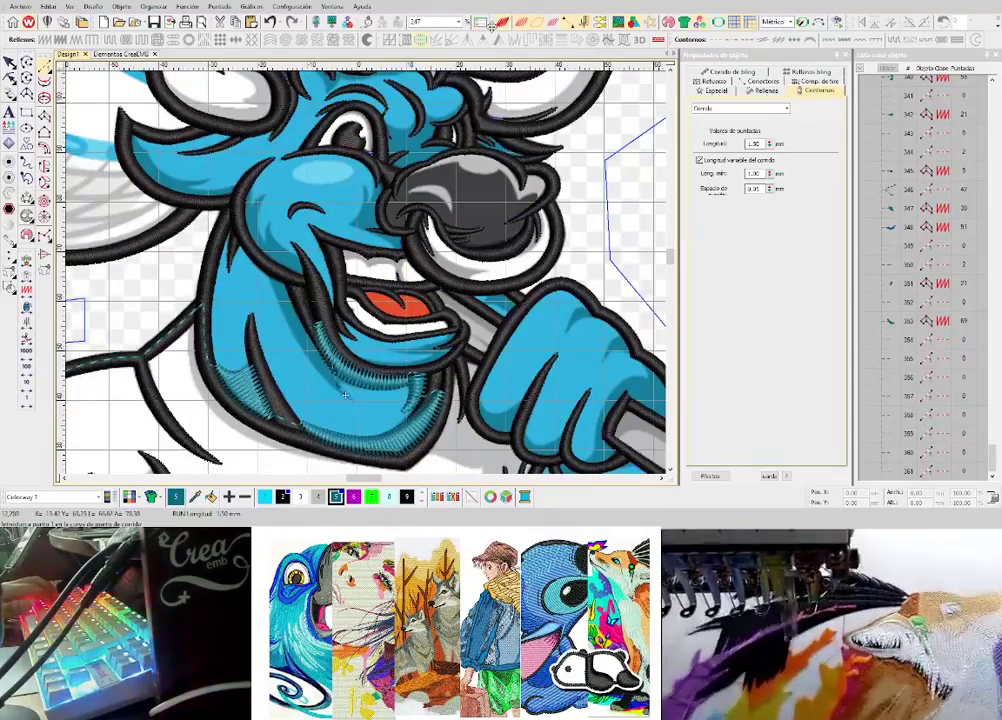
- Digitize a teal satin column with 0.80 mm spacing over the long neck shadow, from its lower tip up to the cheek outline
drag(491, 26, 318, 200)
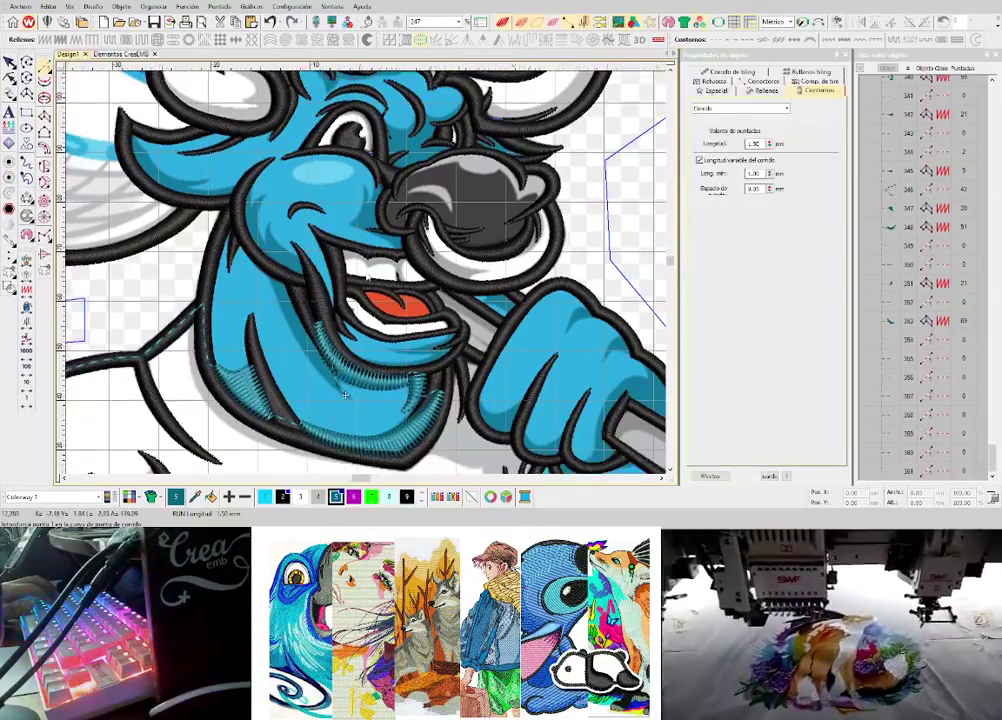
scroll(408, 310, up, 5)
click(44, 115)
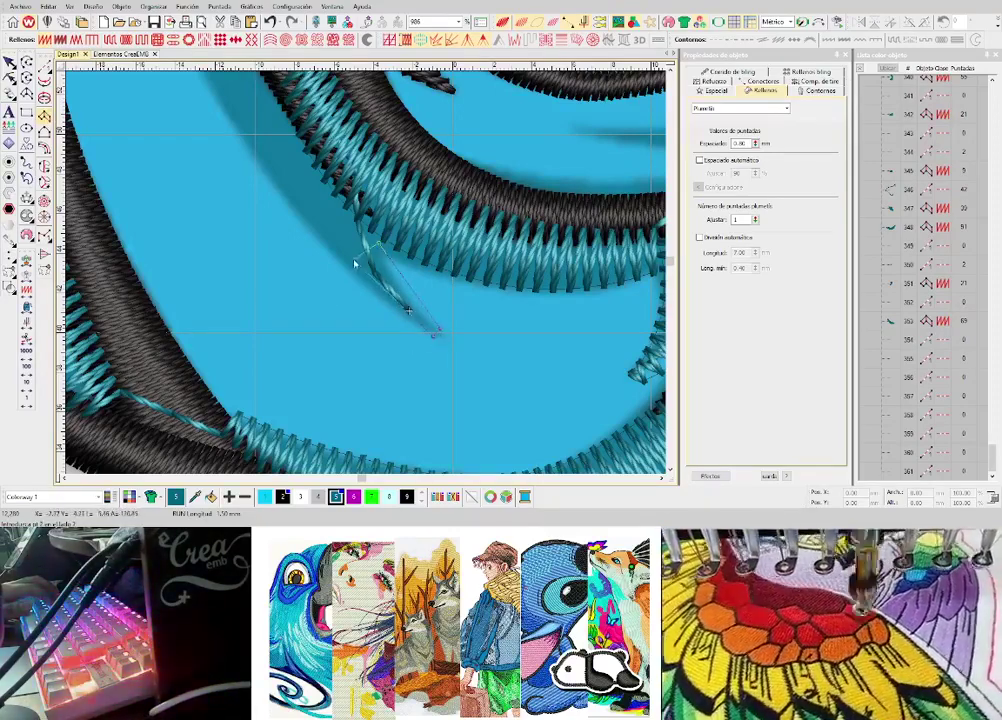
click(346, 155)
click(288, 195)
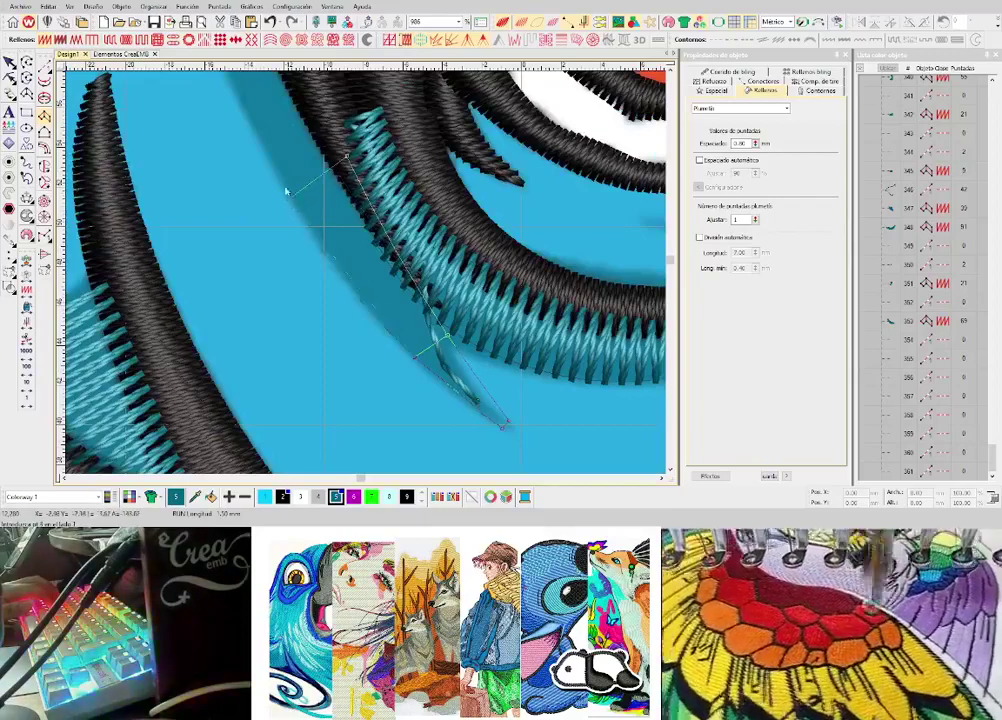
click(312, 122)
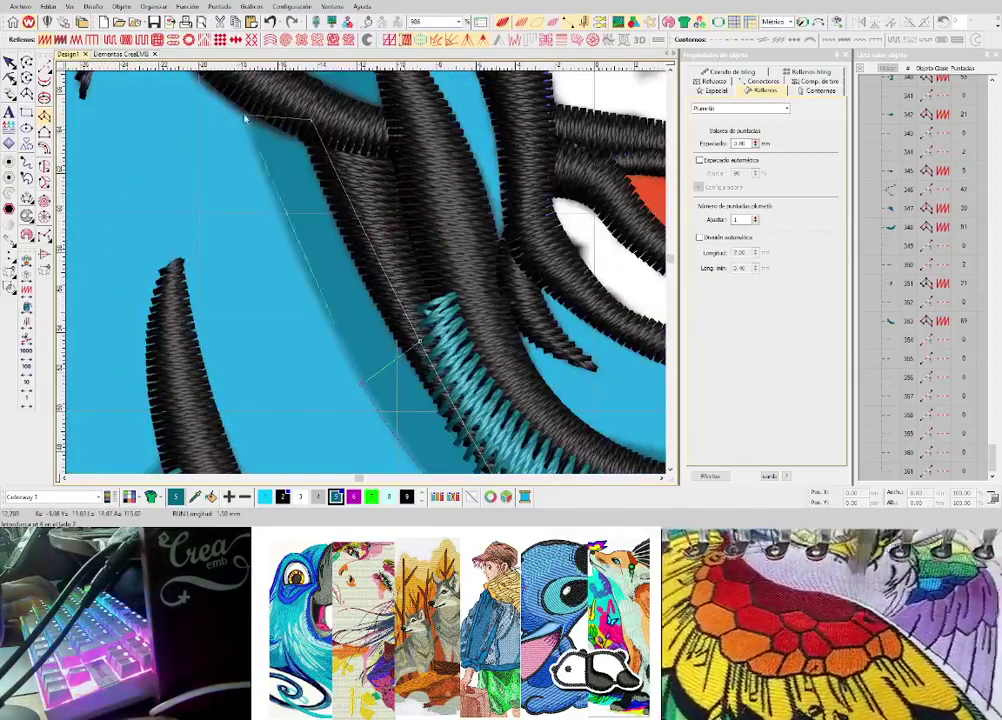
click(247, 115)
scroll(376, 261, down, 2)
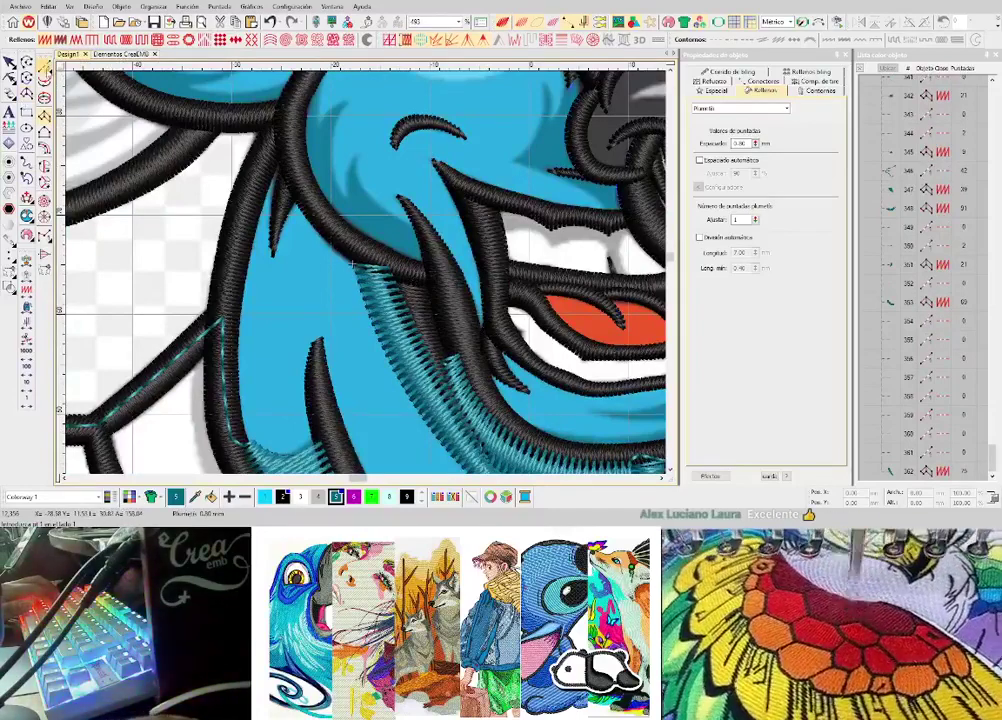
- Run hidden teal 1.50 mm travel stitches from the satin's upper end along the black cheek outline to its junction with the ear outline
scroll(409, 308, up, 2)
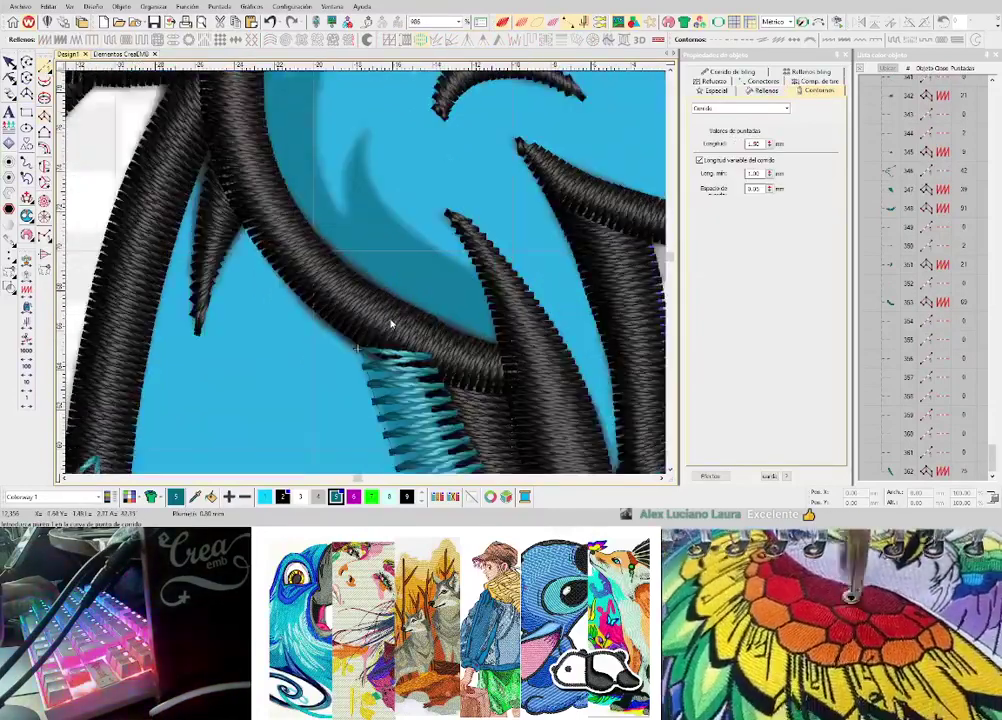
scroll(368, 272, down, 4)
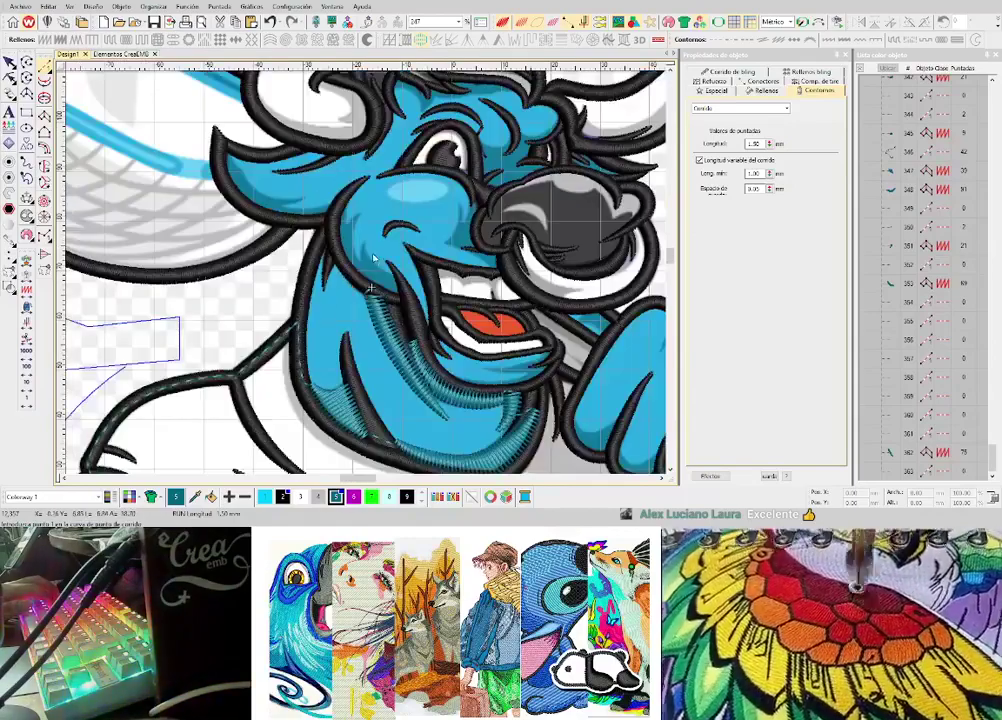
scroll(372, 259, up, 3)
scroll(357, 289, up, 2)
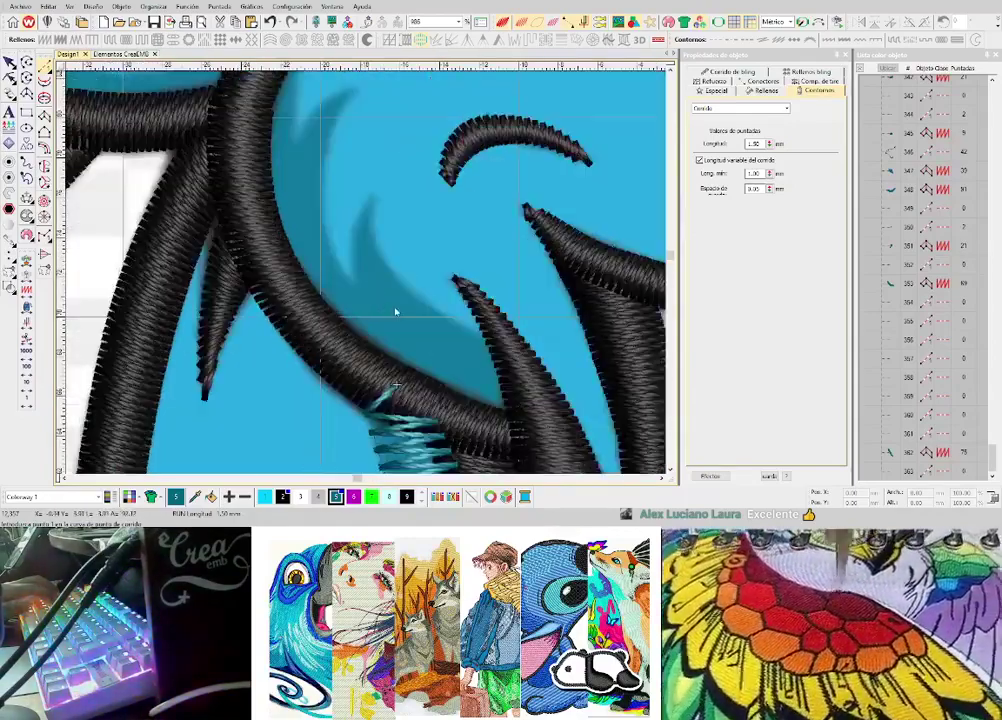
scroll(368, 270, down, 1)
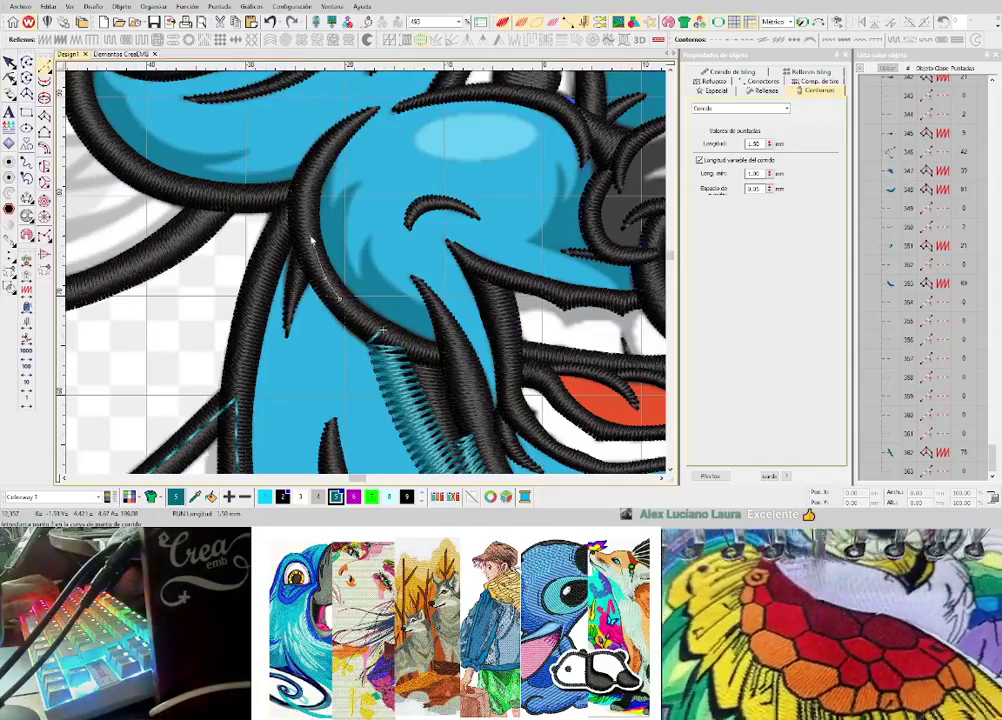
scroll(312, 240, down, 1)
scroll(360, 270, up, 1)
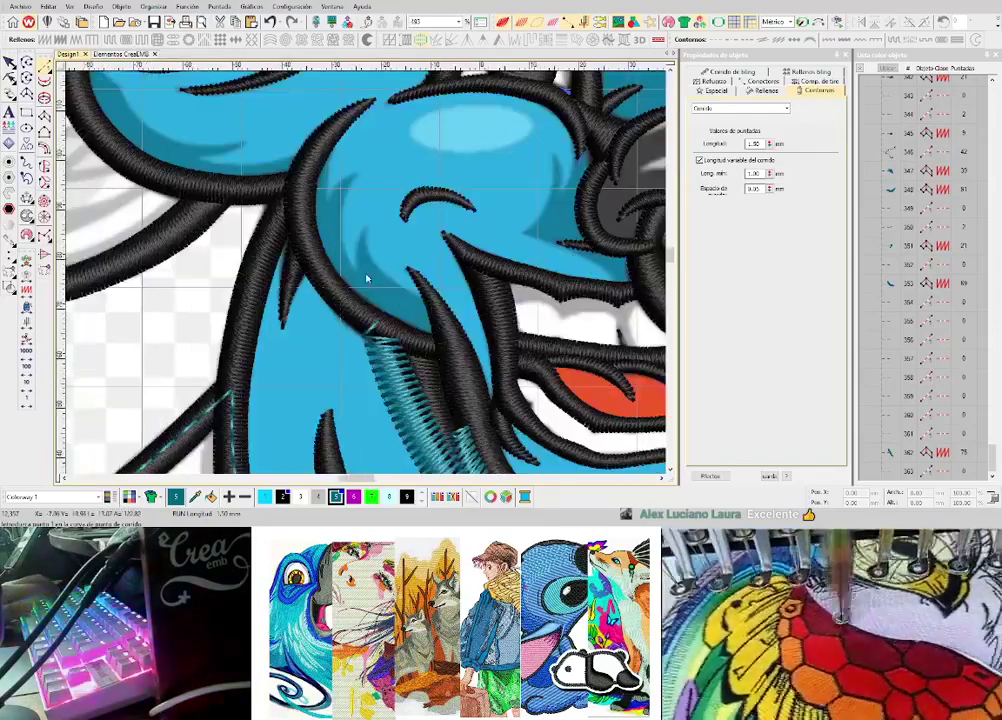
scroll(367, 279, down, 1)
scroll(371, 283, down, 1)
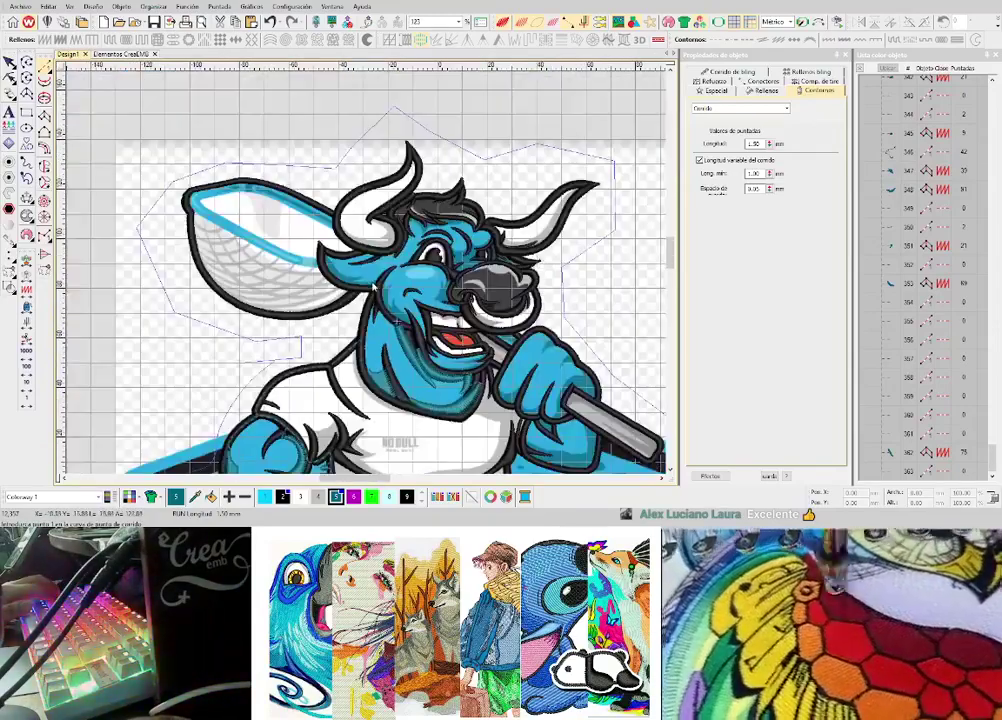
scroll(374, 287, up, 1)
scroll(376, 285, up, 1)
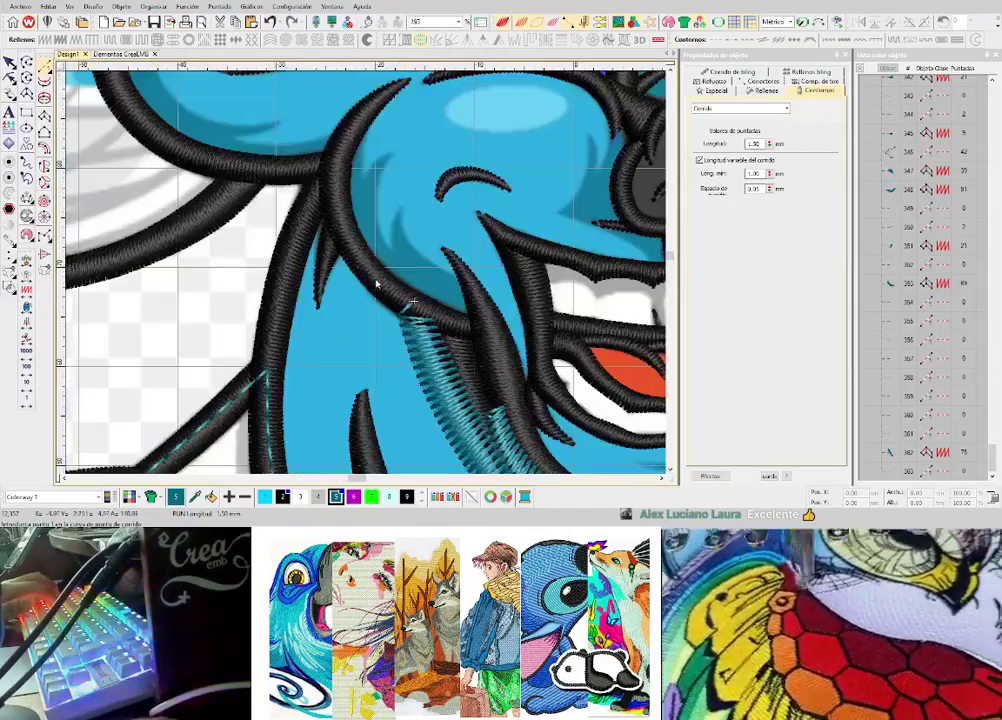
click(352, 246)
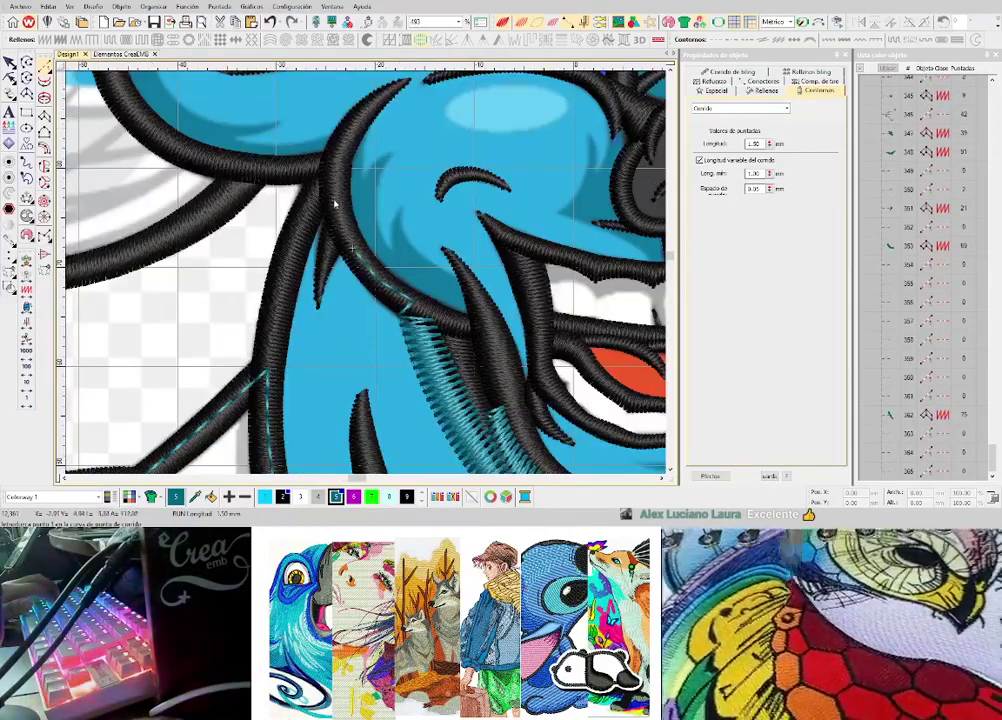
scroll(364, 260, up, 1)
key(Return)
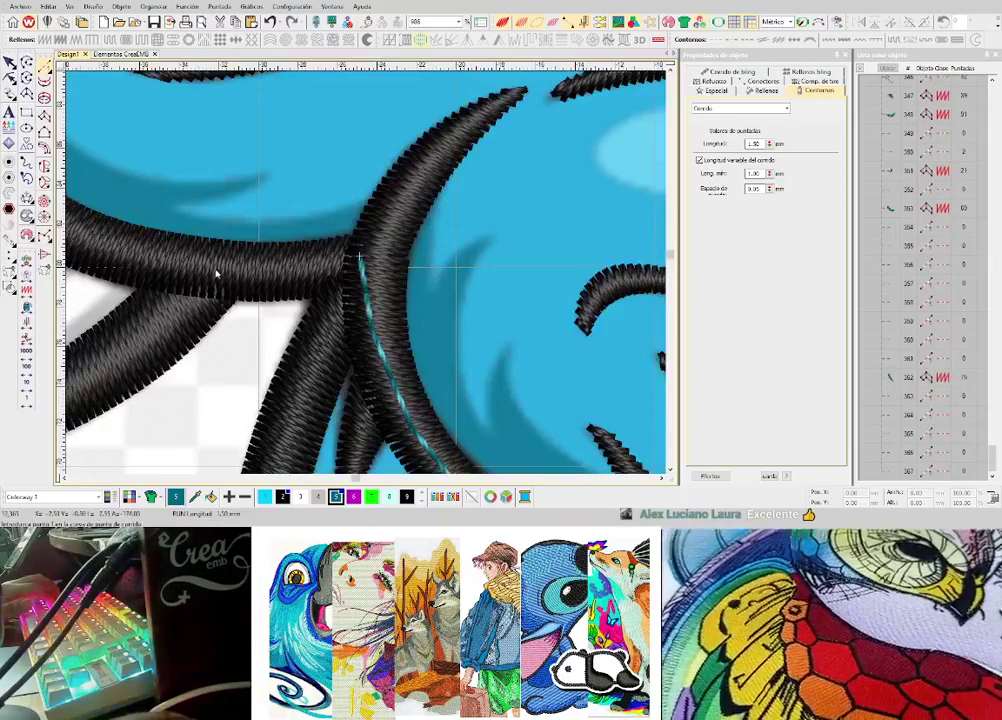
- Continue the hidden teal travel stitches along the ear's lower black outline, away from the cheek
click(215, 268)
key(Return)
scroll(368, 262, down, 3)
scroll(365, 277, up, 2)
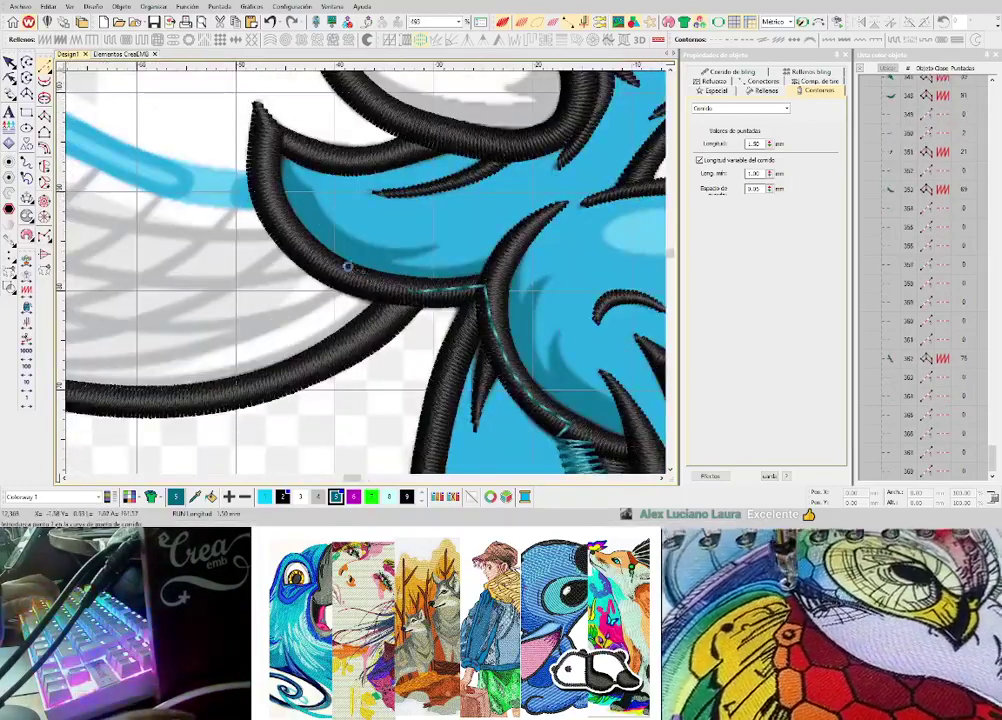
- Extend the teal travel stitches into the ear shadow's short inner point and cover that point with a 0.80 mm spaced satin column
scroll(362, 300, up, 1)
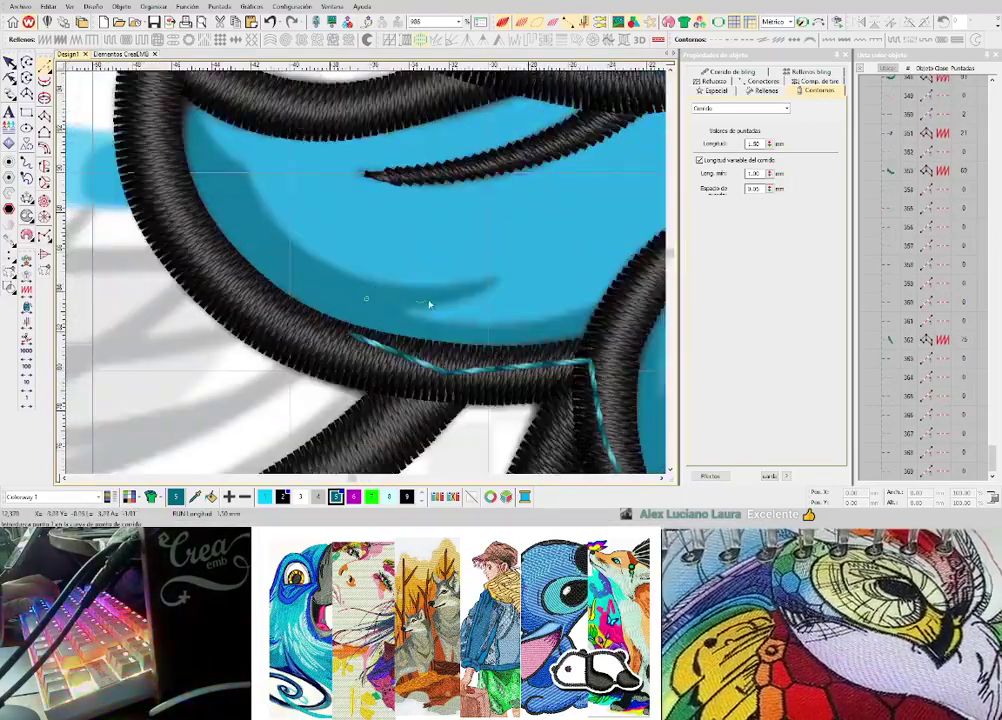
click(469, 292)
key(Return)
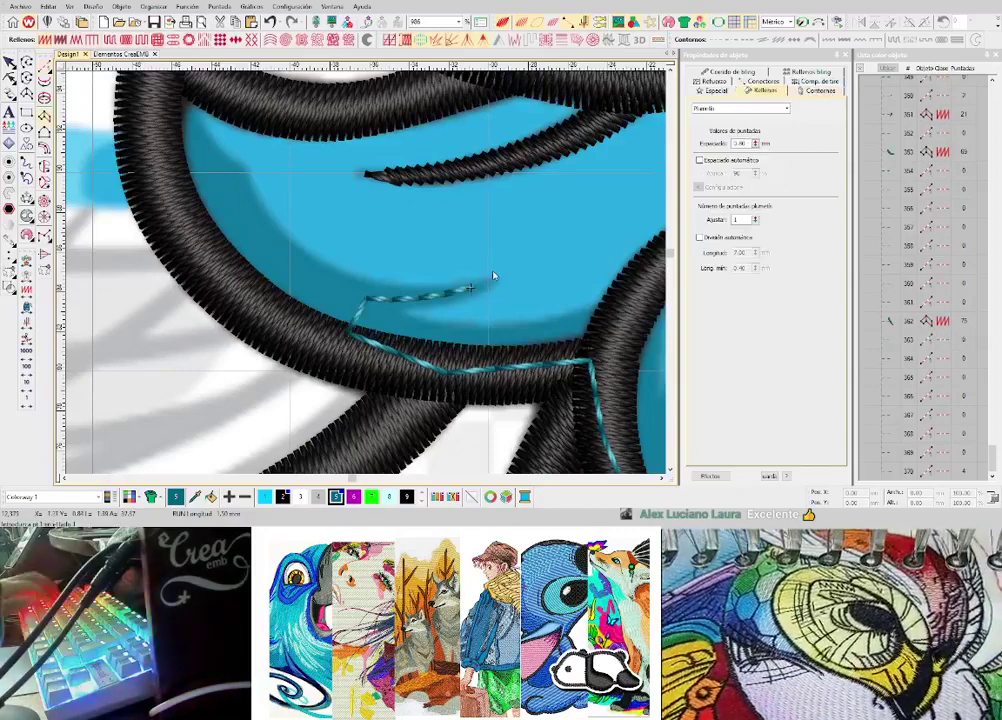
click(345, 277)
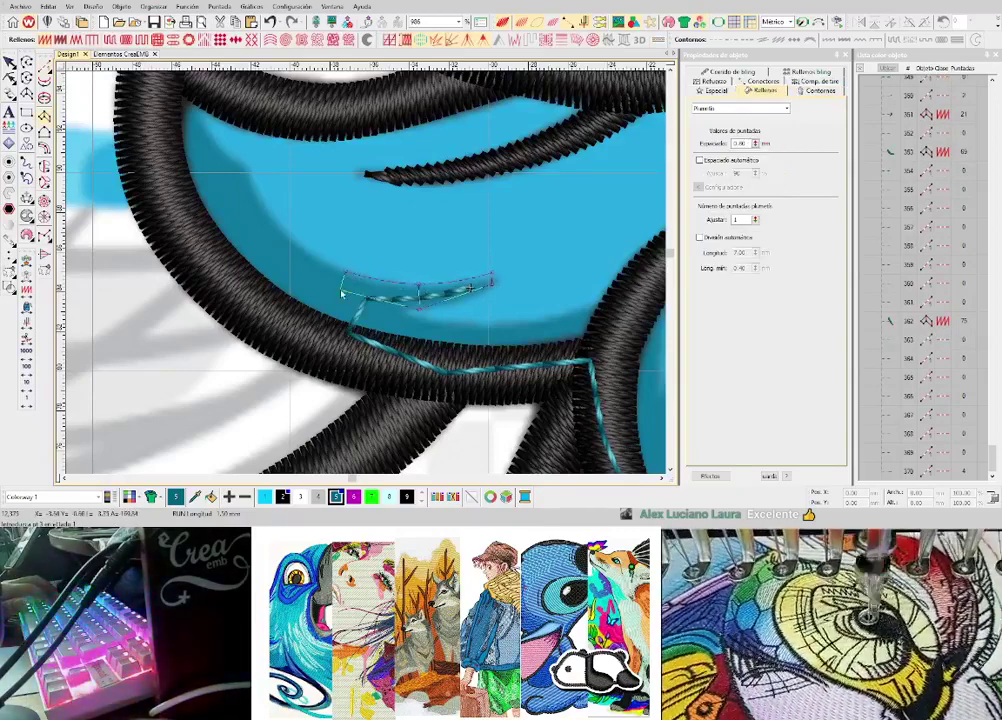
click(342, 299)
key(Return)
- Run teal 1.50 mm travel stitches from the short satin's wide end through the ear shadow towards the ear's upper corner
key(space)
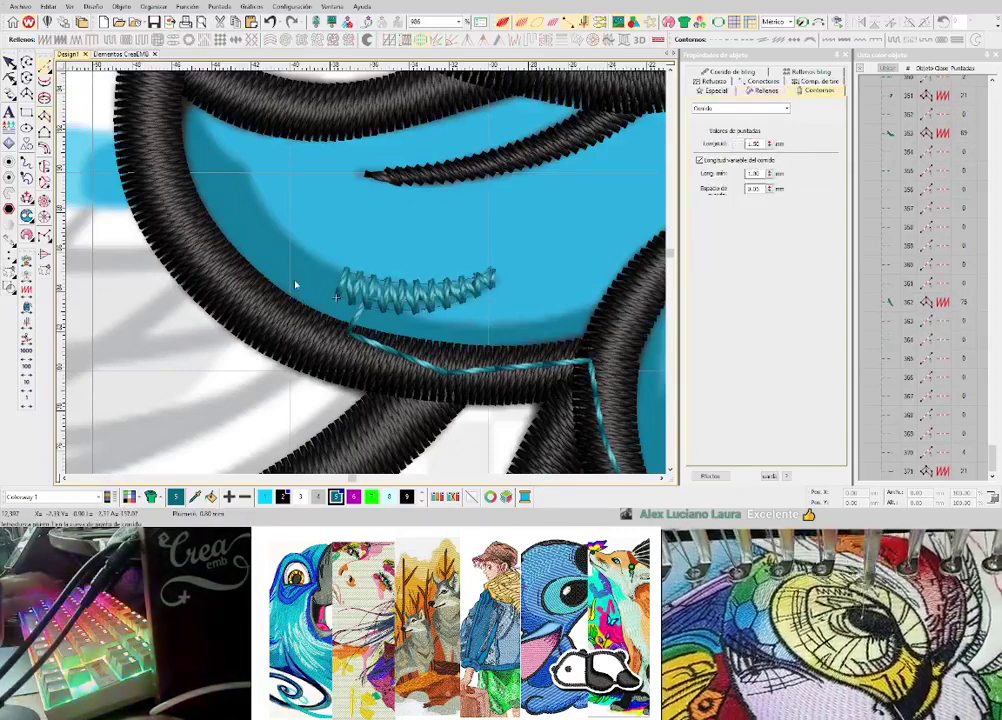
click(292, 277)
key(Return)
click(247, 232)
key(Return)
click(203, 162)
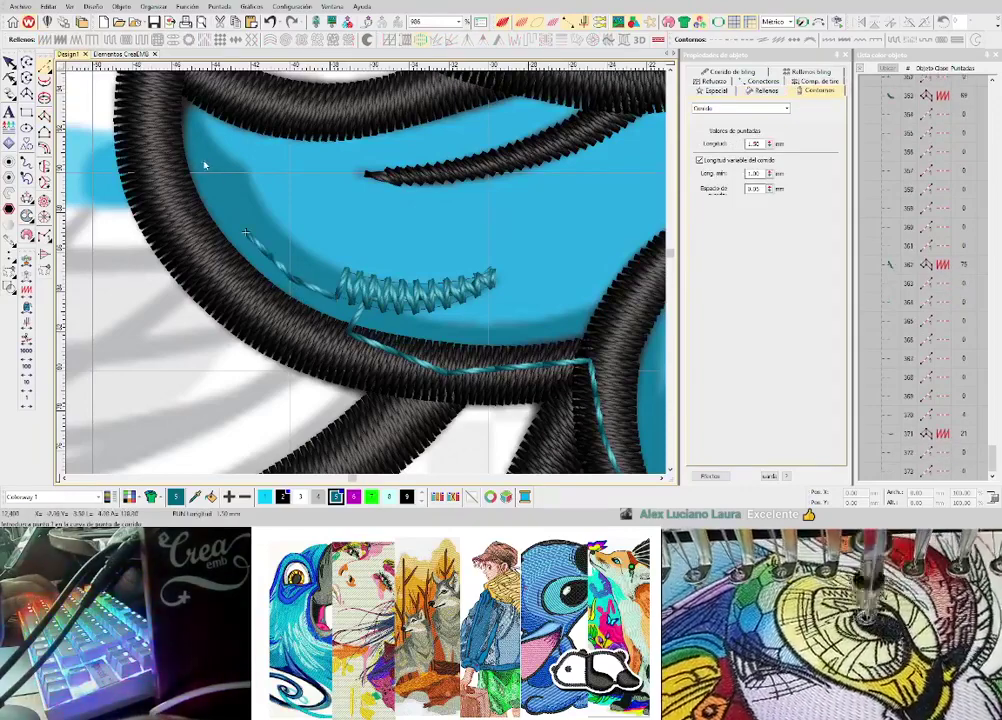
key(Return)
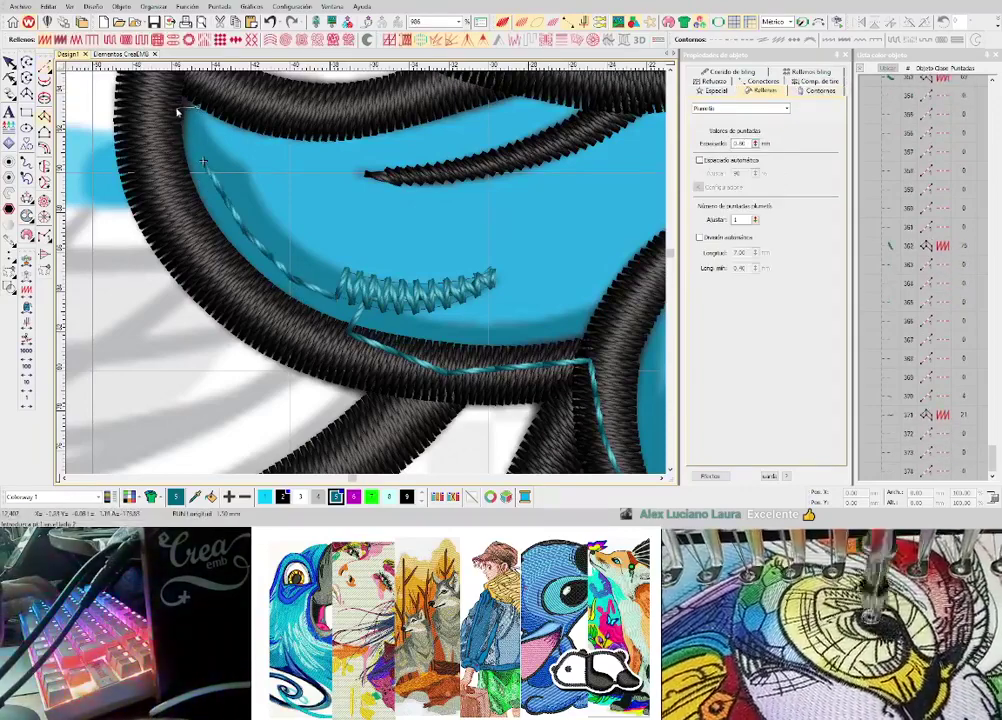
- Digitize a teal satin column with 0.80 mm spacing over the main ear shadow, from its upper corner along the lower outline to the cheek
scroll(165, 112, up, 5)
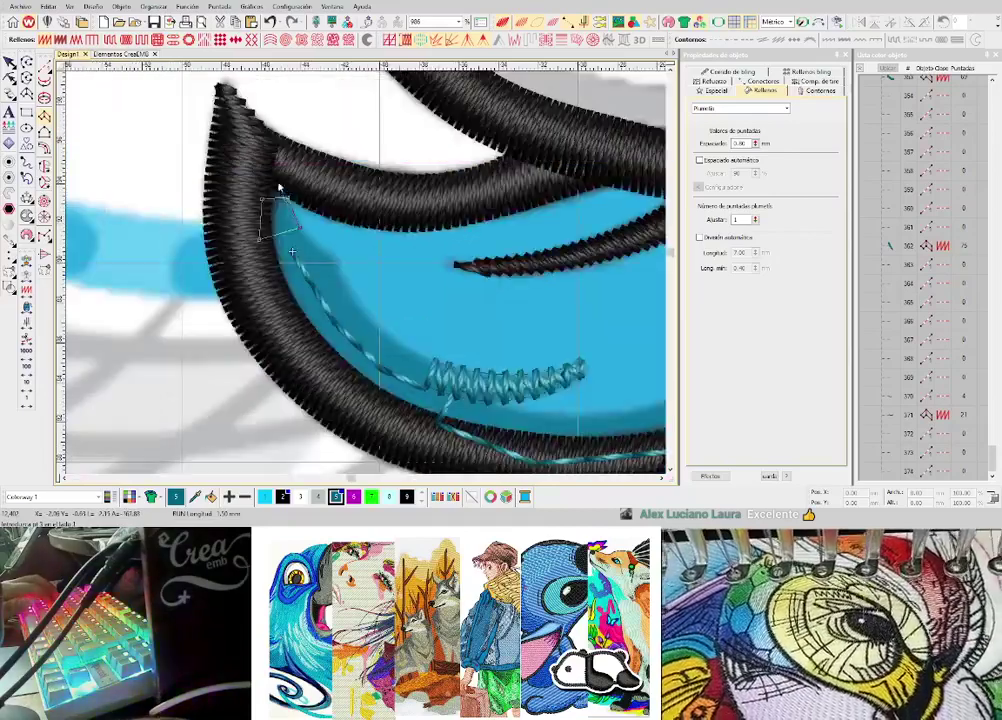
scroll(398, 276, down, 2)
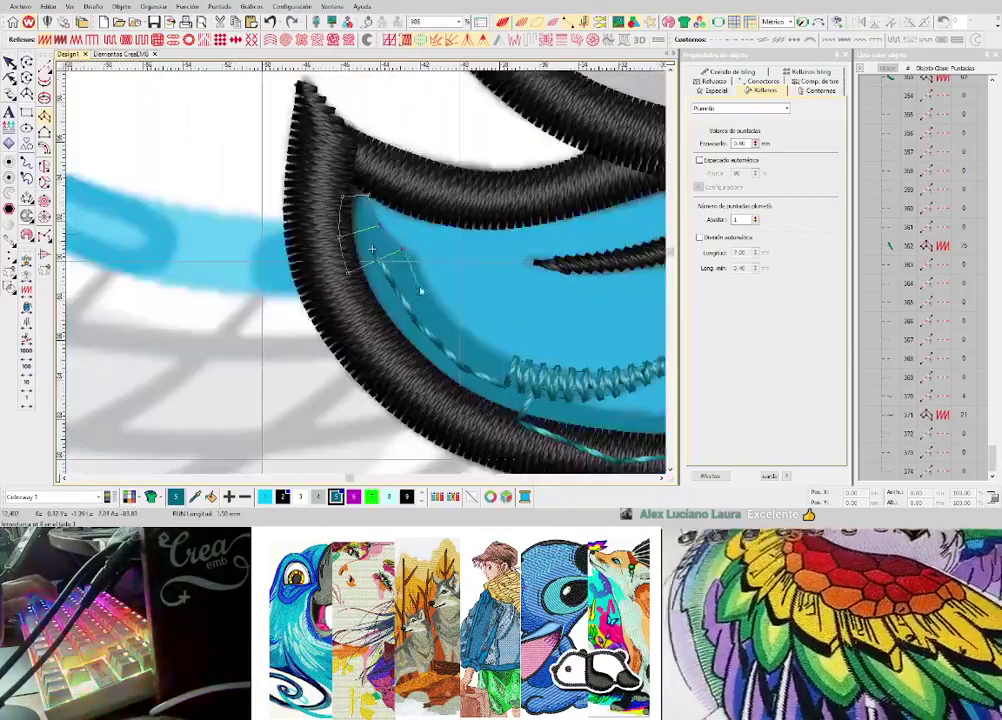
right_click(418, 262)
right_click(362, 301)
right_click(482, 348)
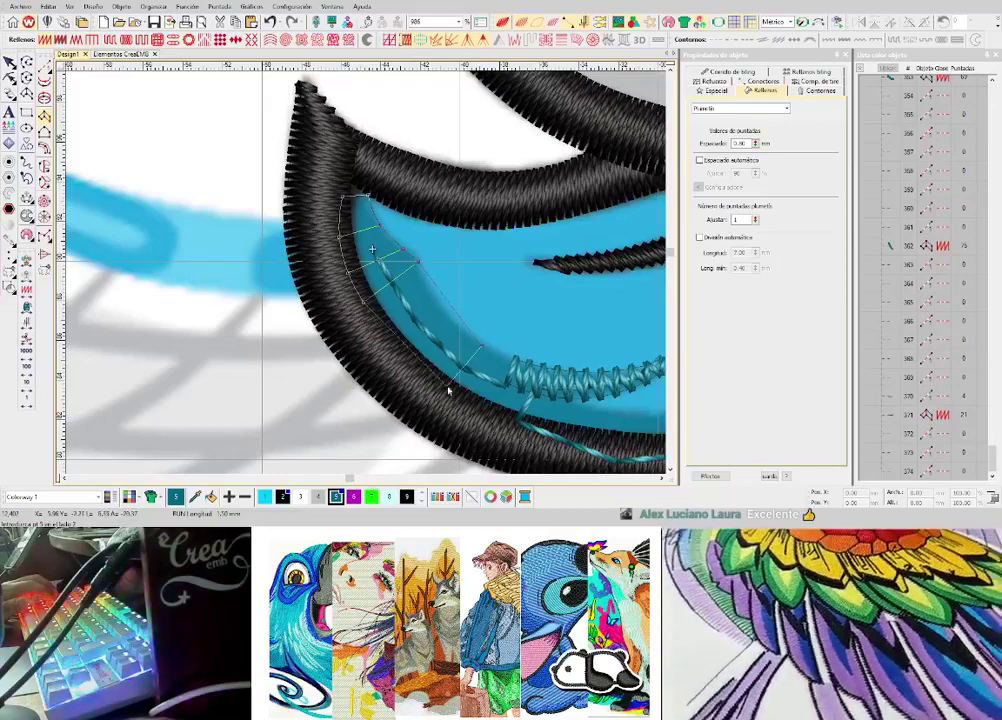
right_click(444, 390)
key(c)
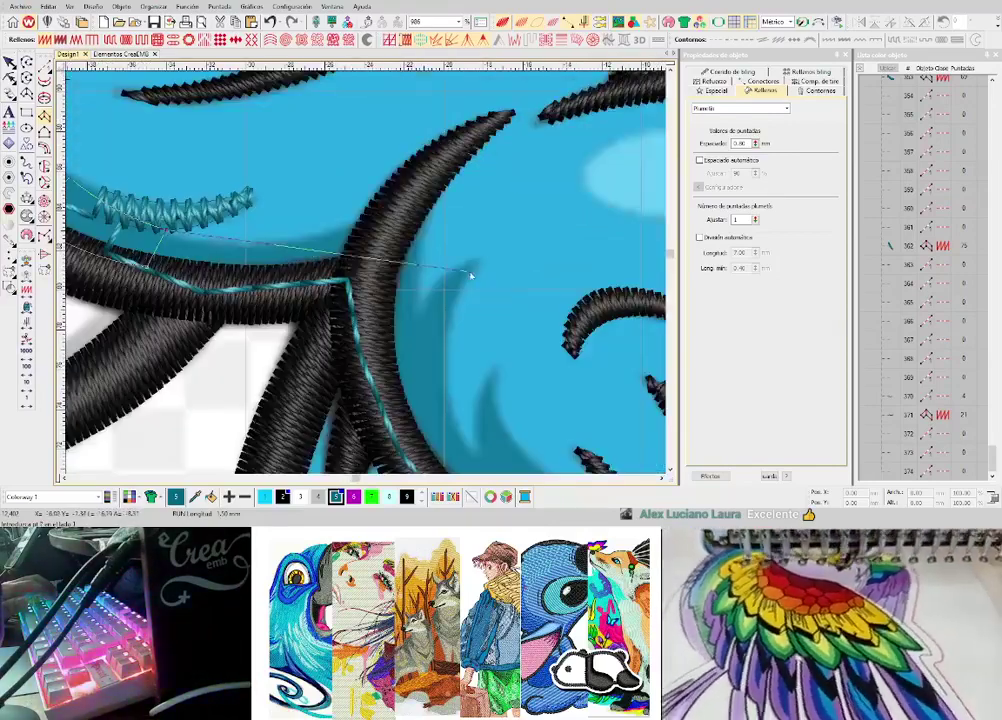
scroll(355, 249, down, 3)
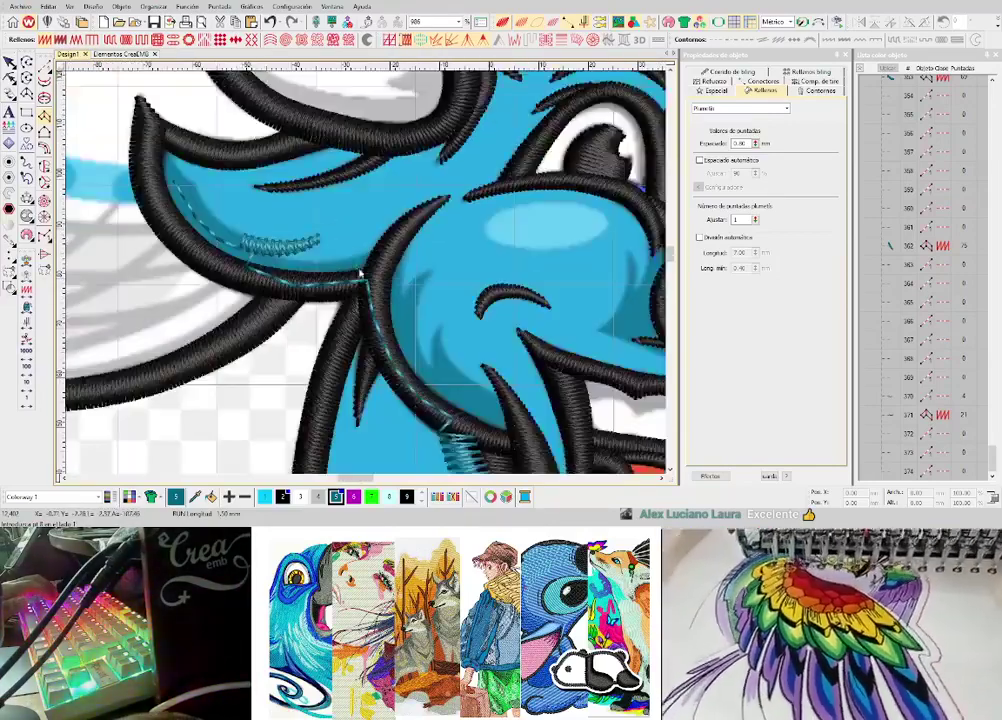
key(d)
scroll(246, 205, up, 2)
scroll(325, 243, down, 2)
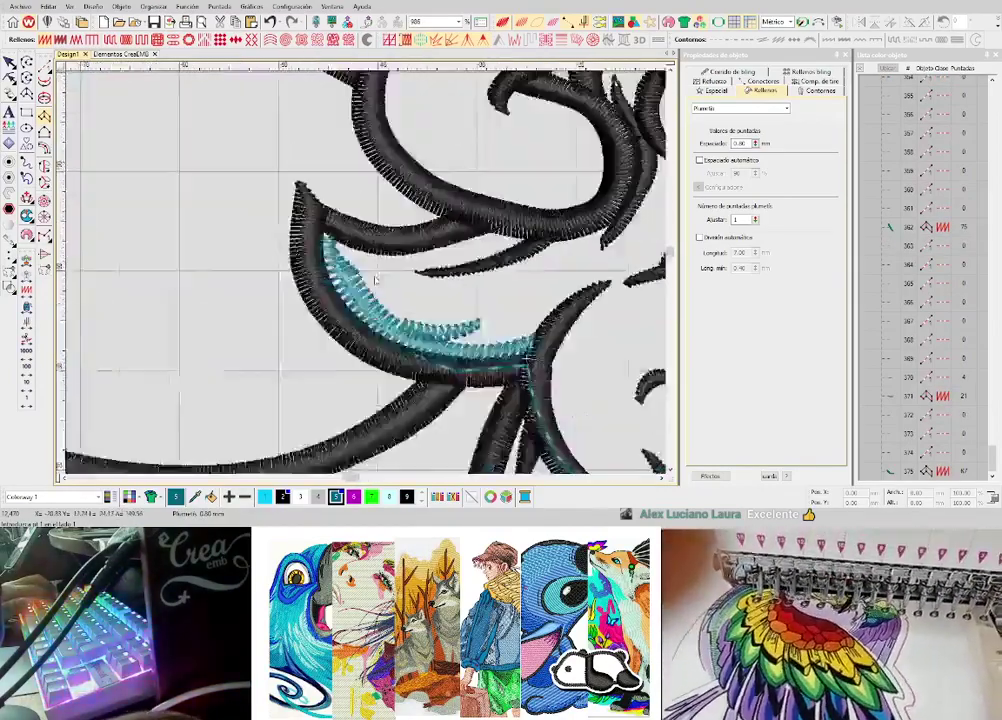
- Digitize a 0.80 mm spaced teal satin column over the cheek shadow's outermost strand, tucked under the curved black cheek outline
scroll(404, 247, up, 3)
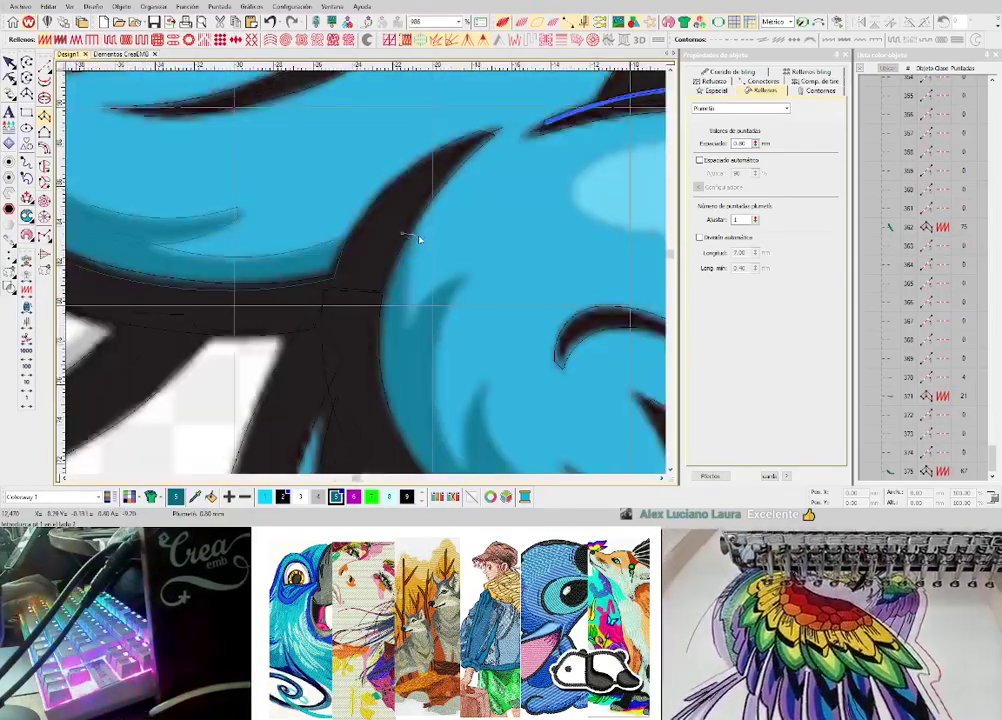
click(418, 237)
click(371, 298)
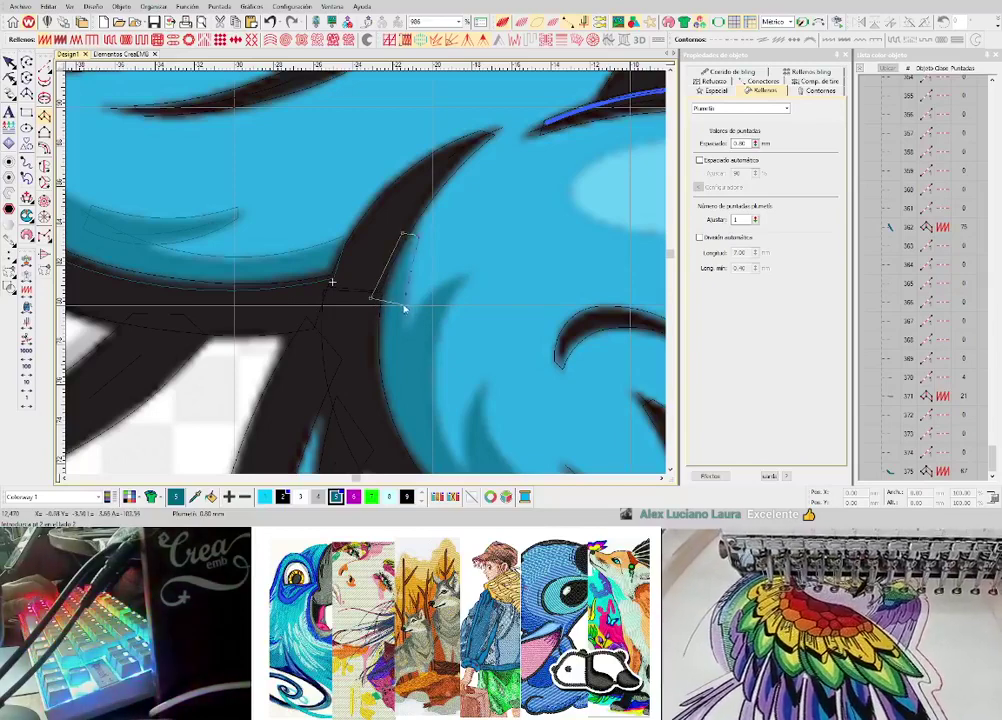
click(407, 305)
click(371, 399)
click(405, 391)
key(Return)
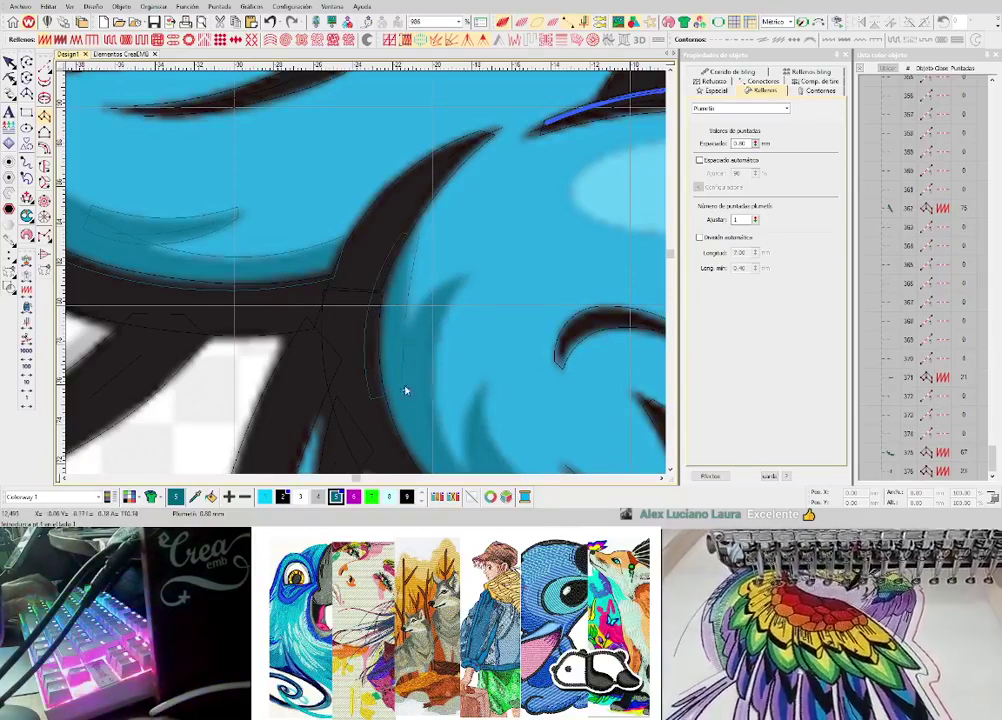
- Run short teal 1.50 mm travel stitches from the outermost cheek satin into the tip of the second shadow strand
key(space)
click(415, 350)
click(433, 304)
key(Return)
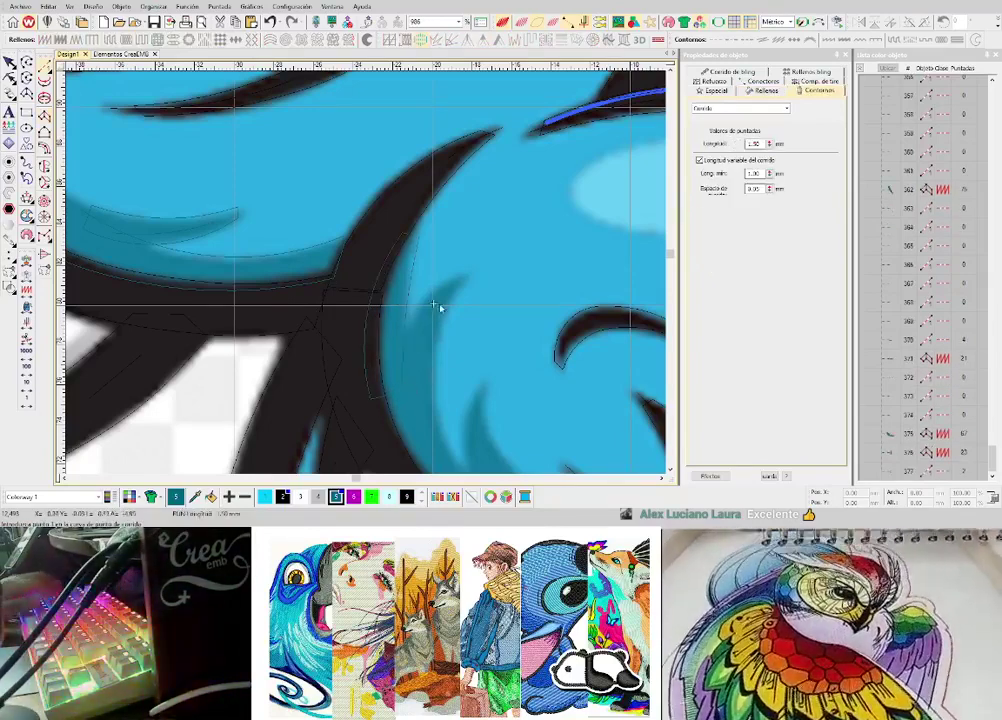
- Digitize a teal satin column with 0.80 mm spacing over the second cheek shadow strand, following its curve down to the lower cheek outline
key(space)
click(468, 280)
click(454, 277)
click(437, 341)
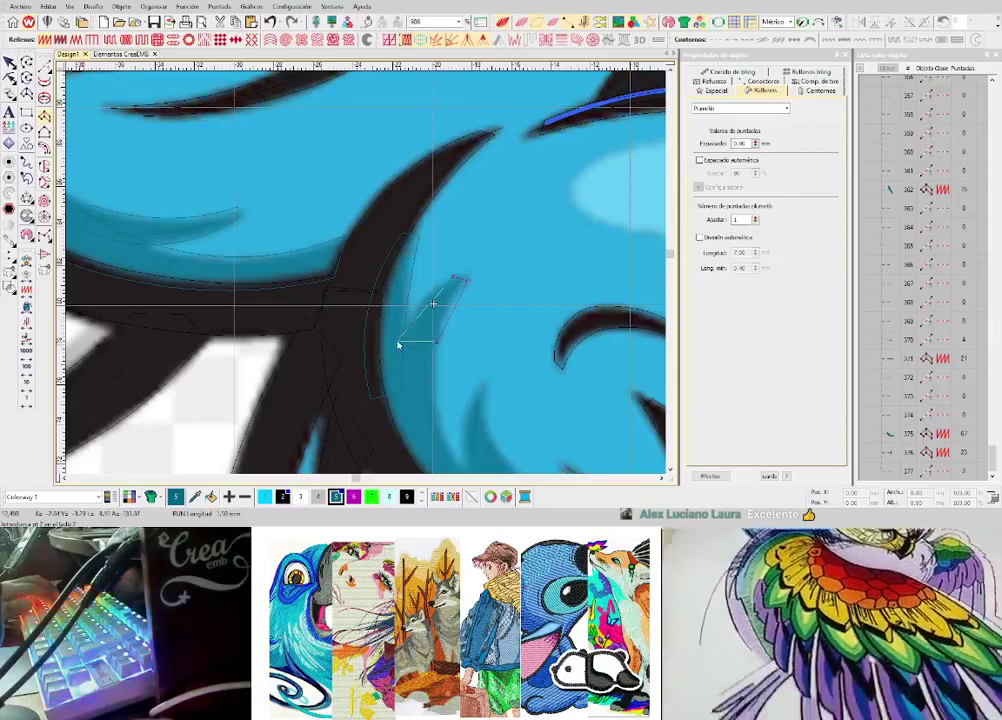
click(397, 341)
scroll(400, 345, down, 2)
right_click(427, 333)
right_click(380, 348)
drag(402, 411, 366, 320)
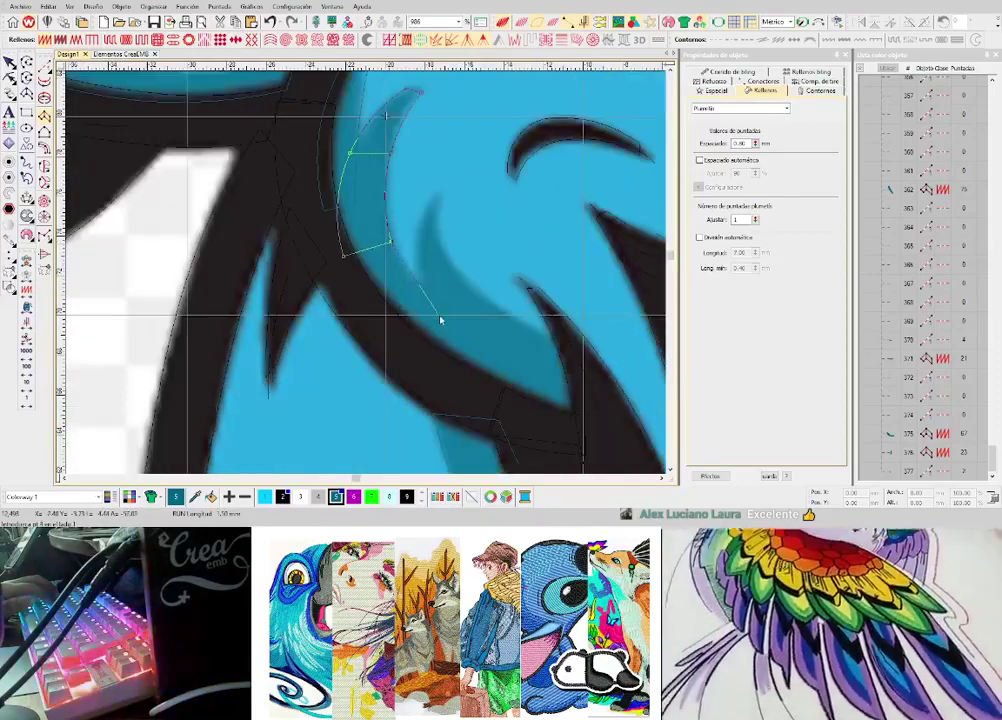
key(Return)
- Run teal 1.50 mm travel stitches from the second cheek satin's lower end up into the third, innermost shadow strand
scroll(380, 262, down, 3)
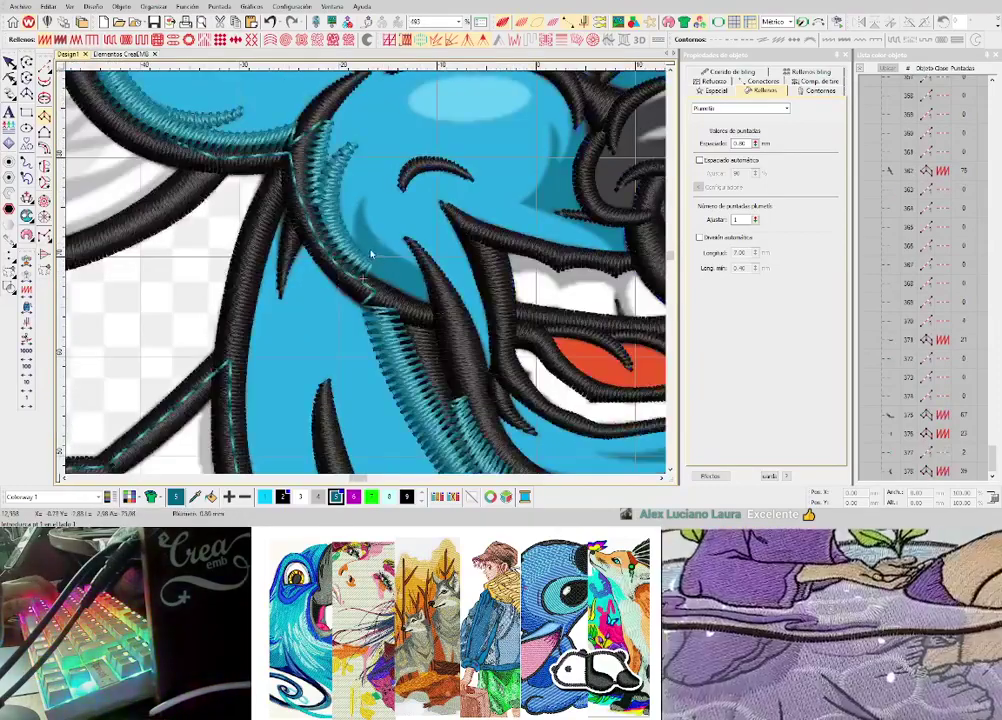
scroll(375, 275, up, 3)
key(space)
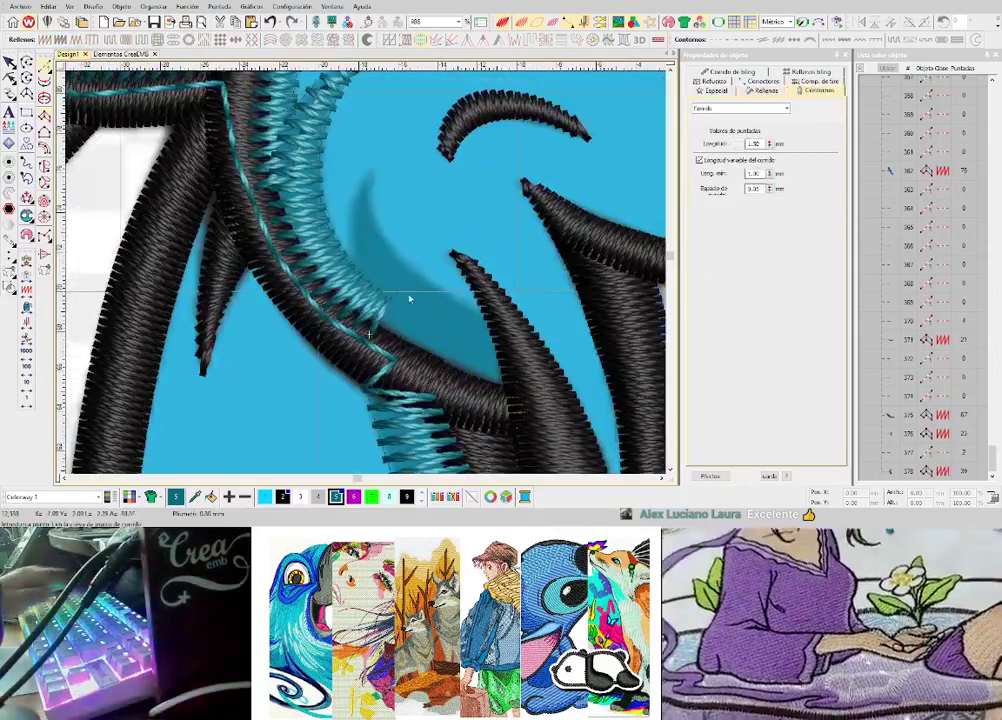
click(372, 250)
key(Return)
- Digitize a 0.80 mm spaced teal satin column over the innermost cheek shadow strand, from its pointed tip to the black mouth crease
key(space)
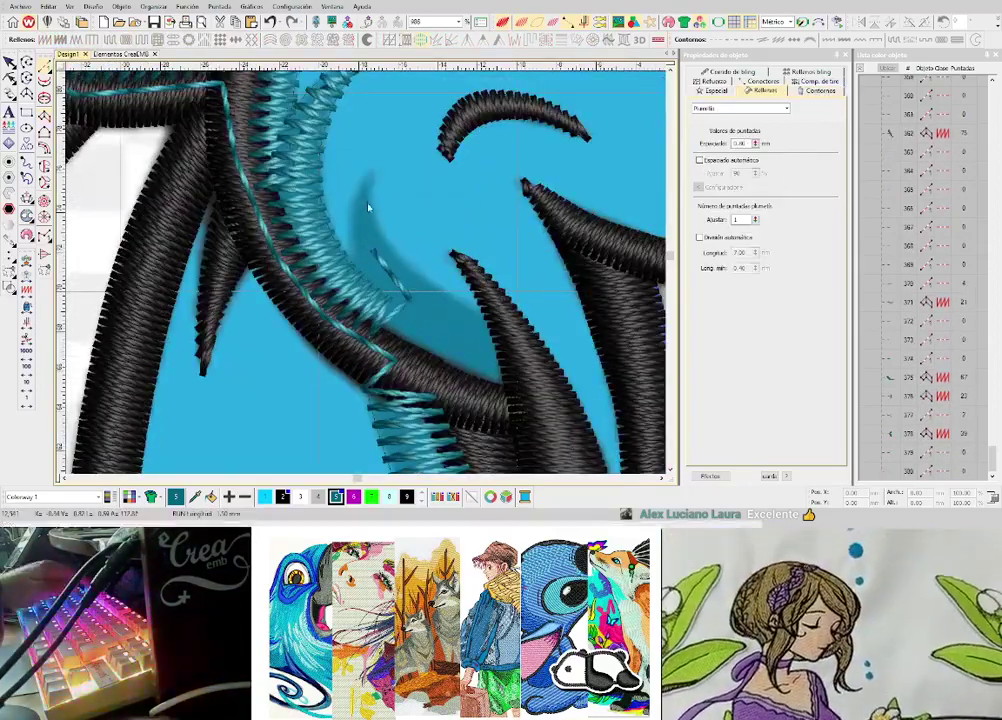
right_click(351, 257)
right_click(391, 245)
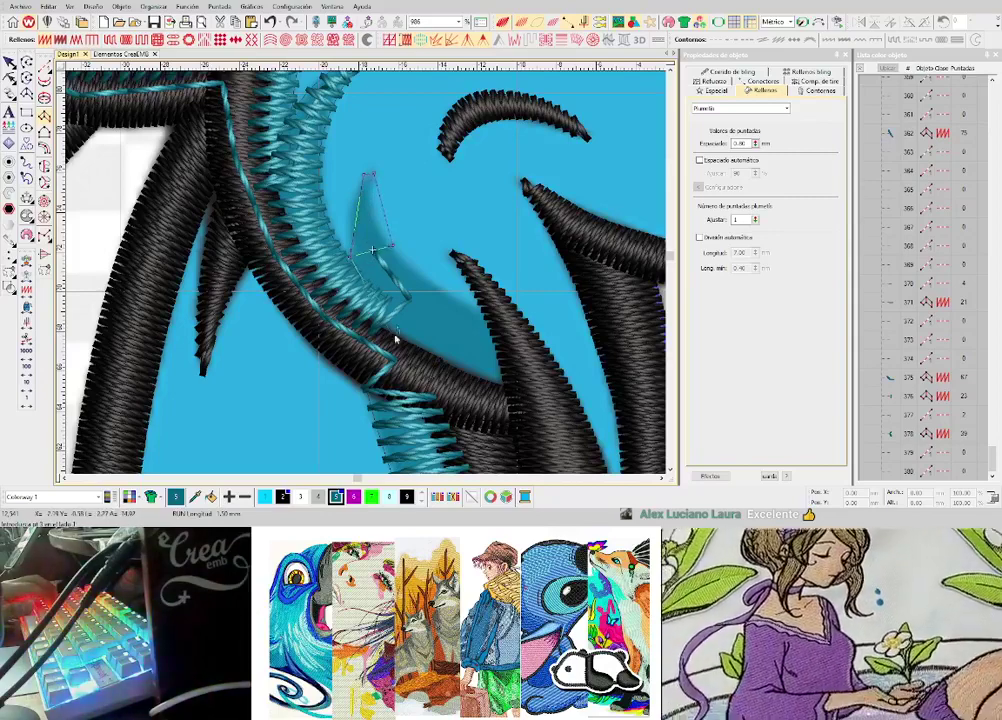
right_click(395, 346)
right_click(441, 290)
click(508, 398)
click(517, 344)
key(Return)
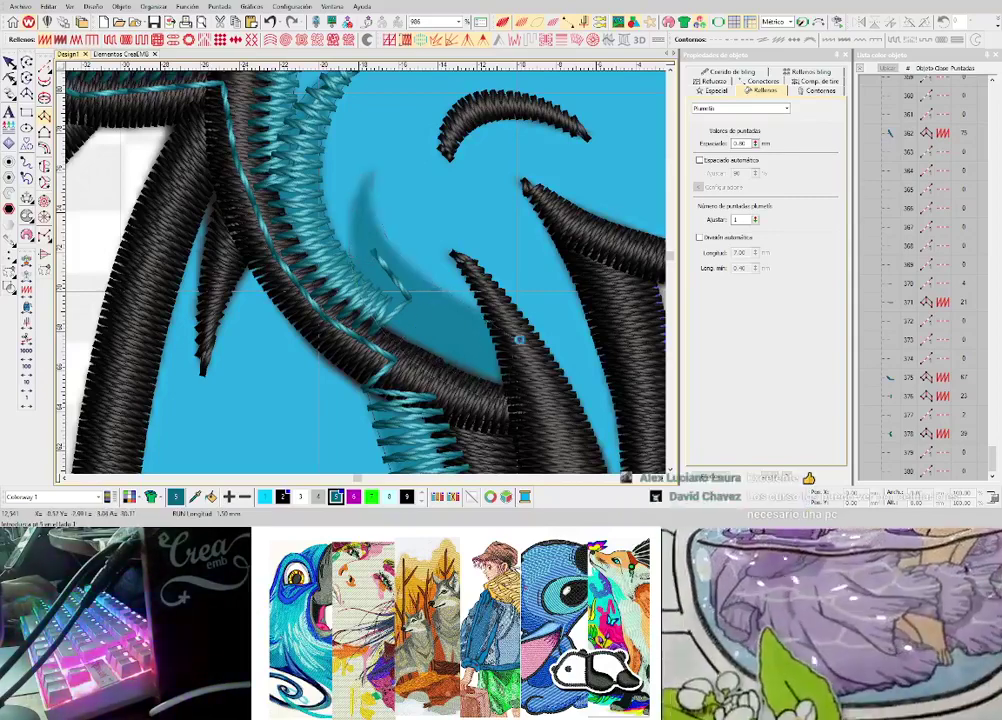
- Run hidden teal 1.50 mm travel stitches down the black mouth crease to the start of the lower lip shadow, undoing the overlong final segment
scroll(518, 341, down, 1)
key(space)
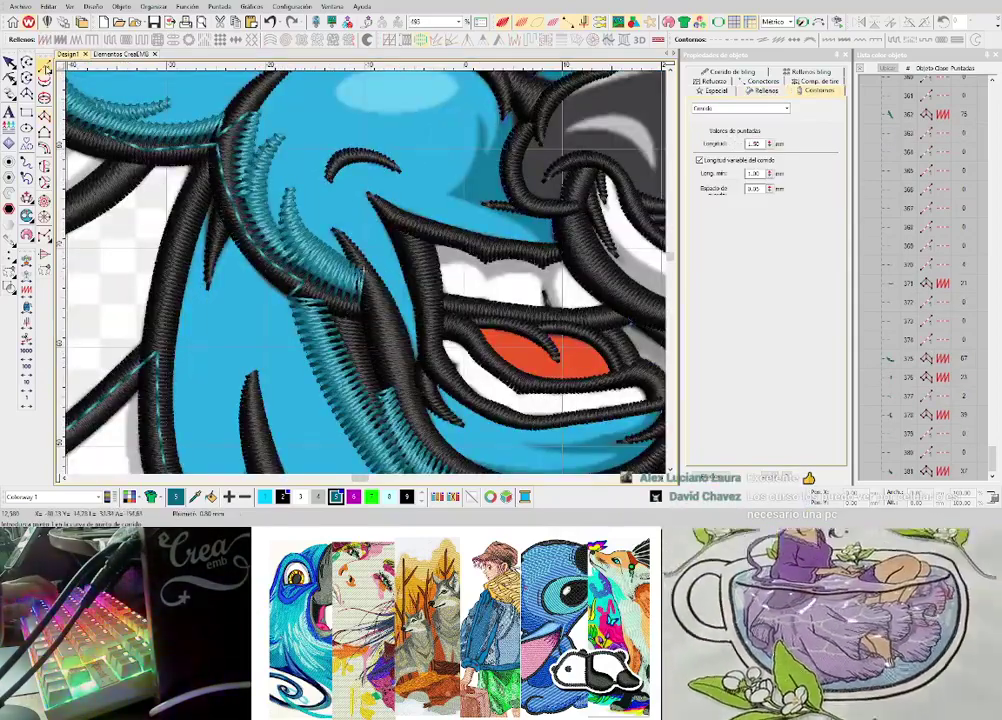
key(space)
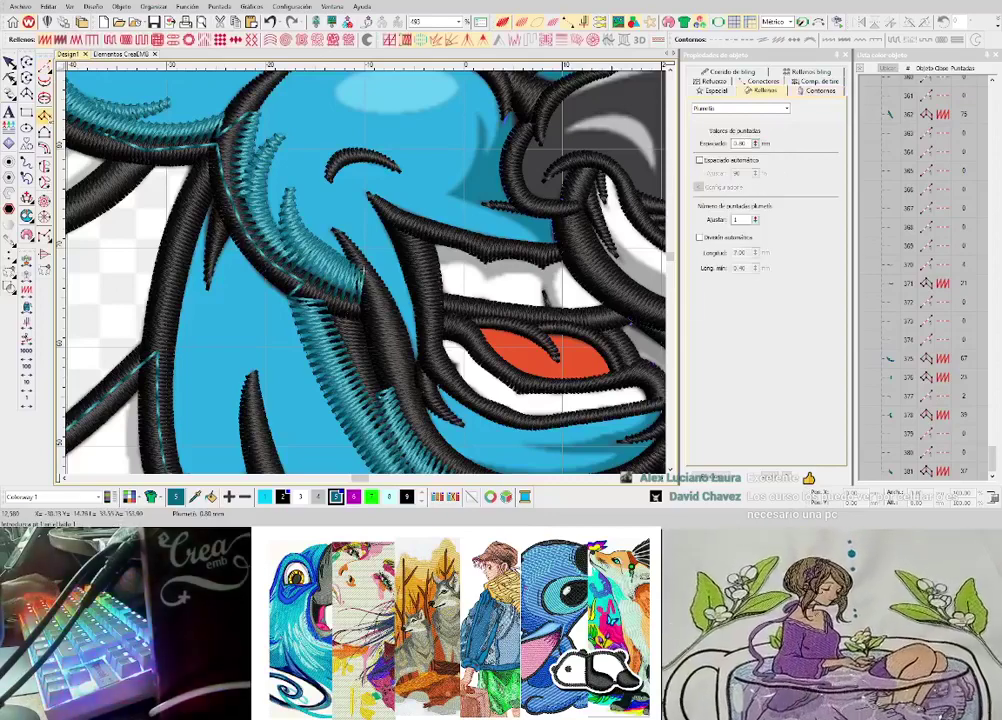
key(space)
key(space)
key(space)
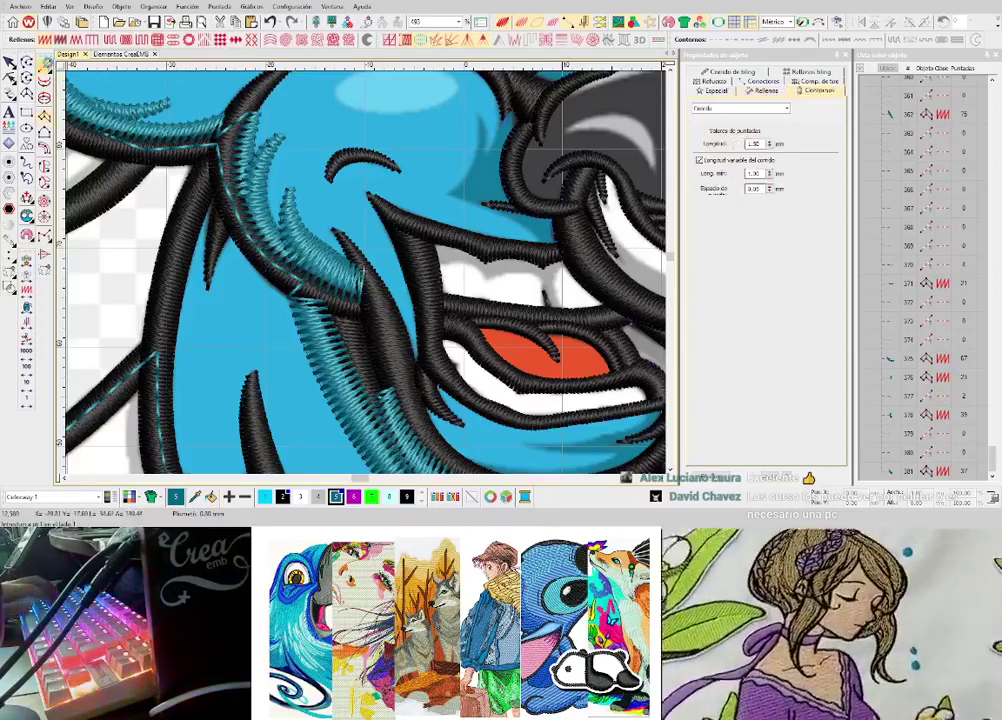
scroll(362, 294, down, 1)
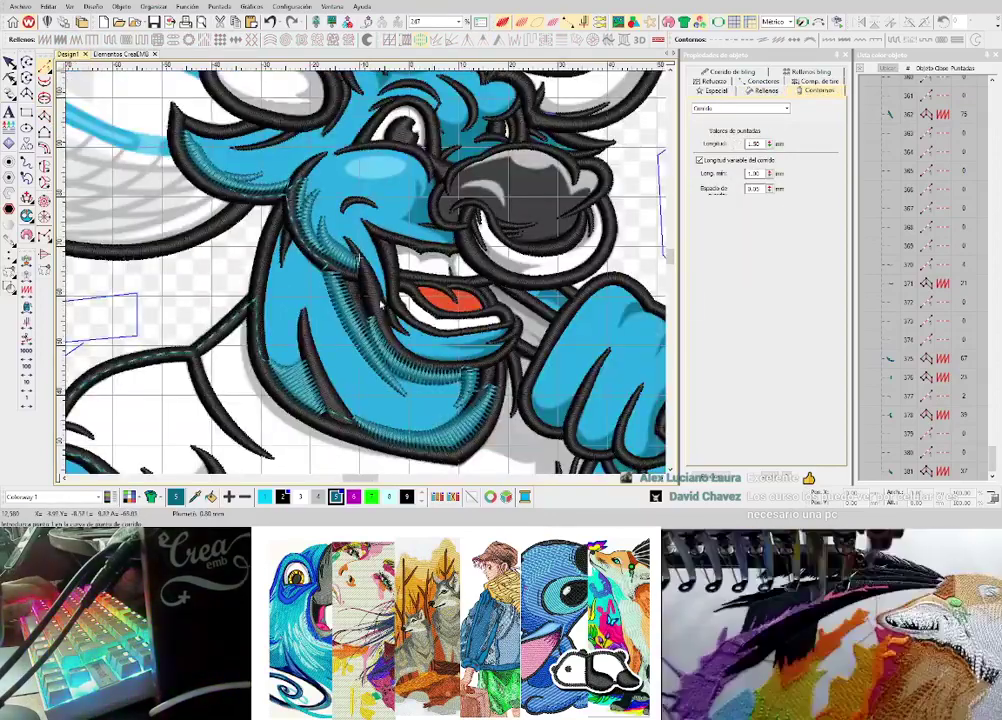
scroll(379, 305, up, 1)
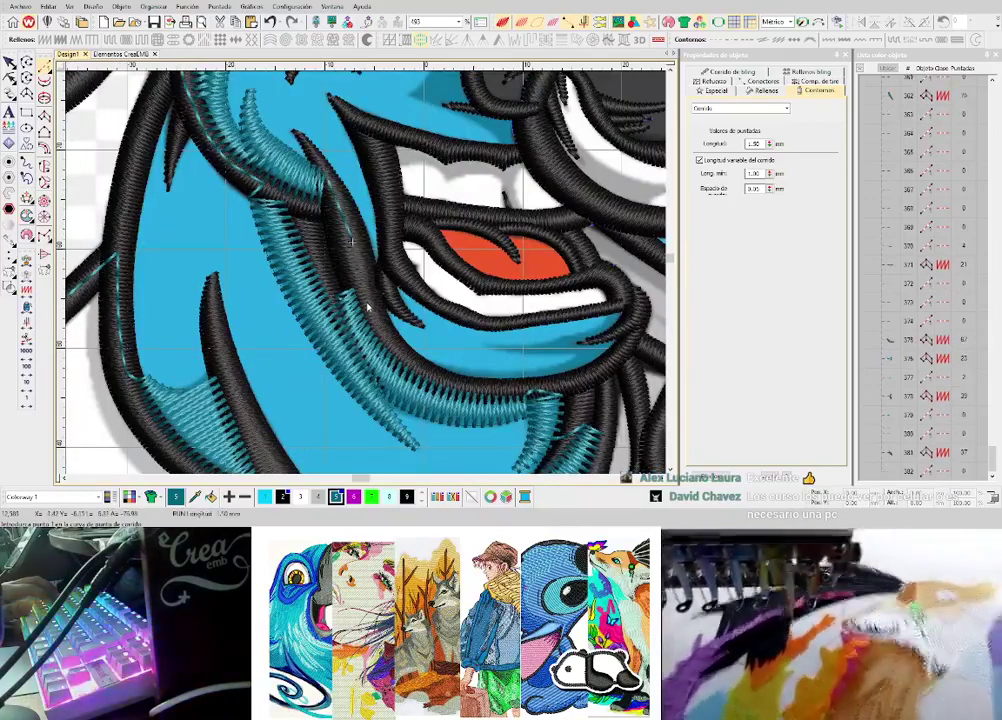
scroll(352, 265, up, 2)
click(338, 263)
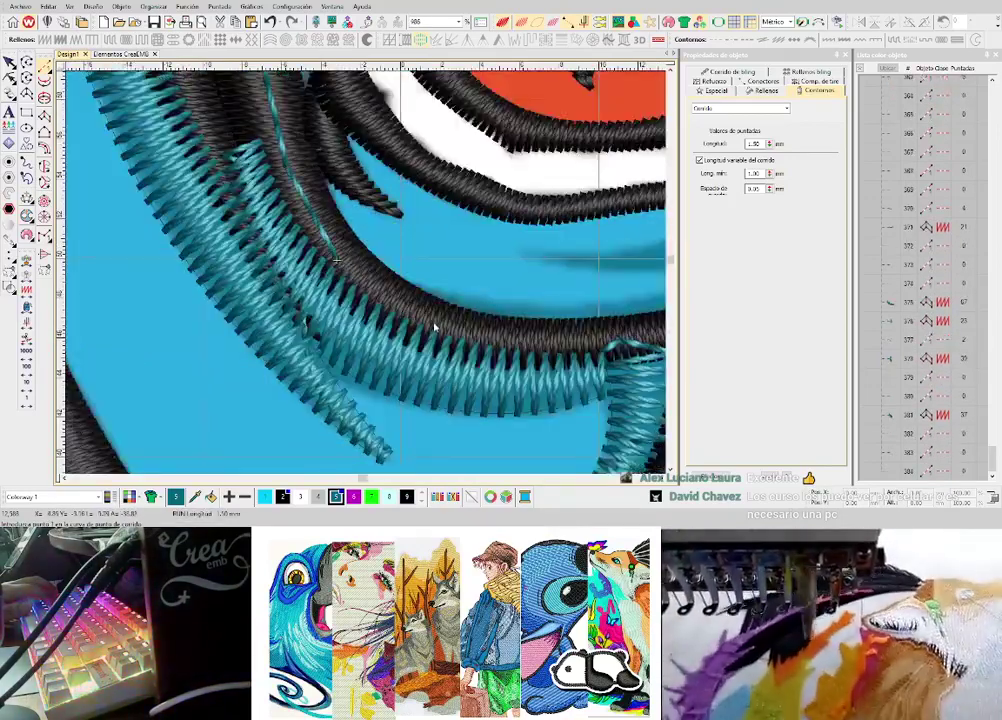
click(432, 322)
click(542, 342)
scroll(436, 254, down, 1)
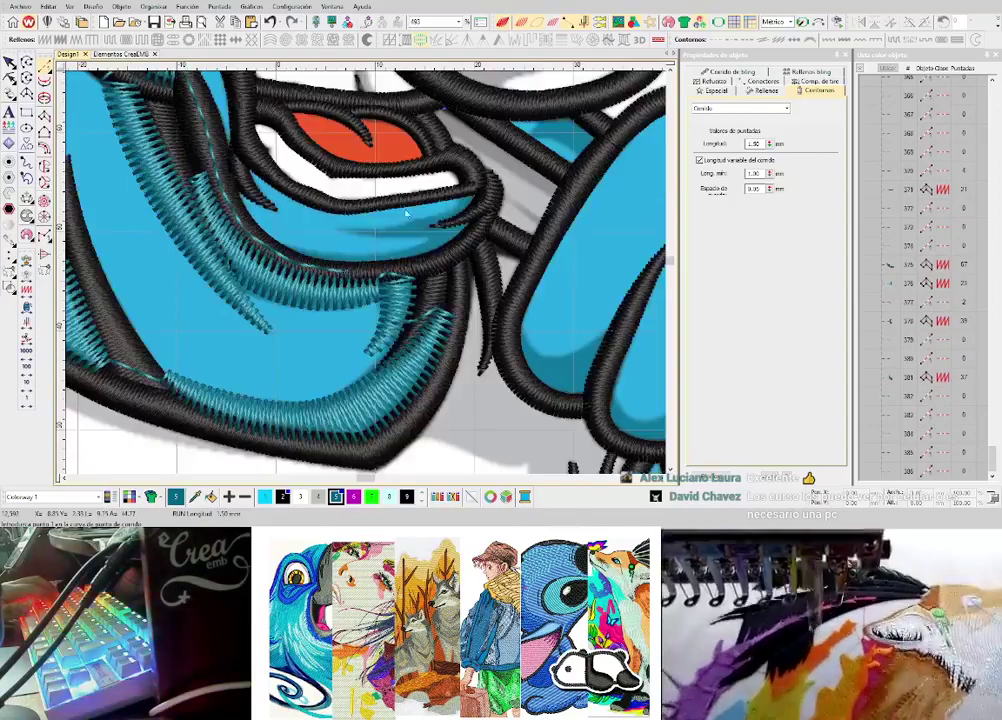
scroll(436, 250, up, 1)
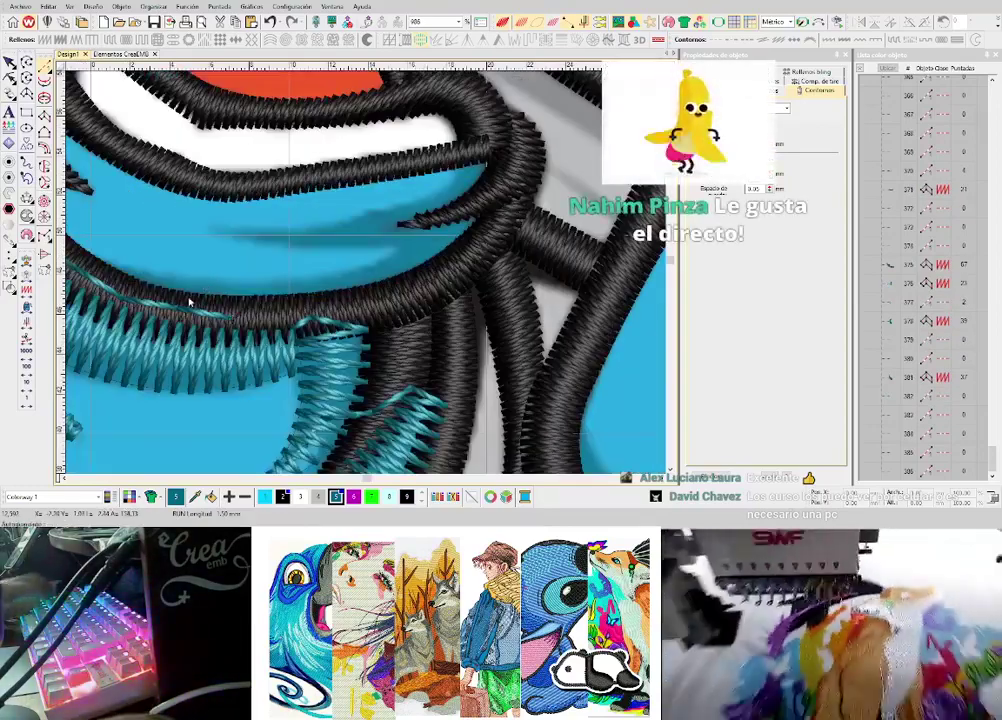
key(ctrl+z)
- Digitize a teal satin column with 0.80 mm spacing over the shadow under the lower lip, following the black jaw outline to the mouth corner
key(space)
click(141, 268)
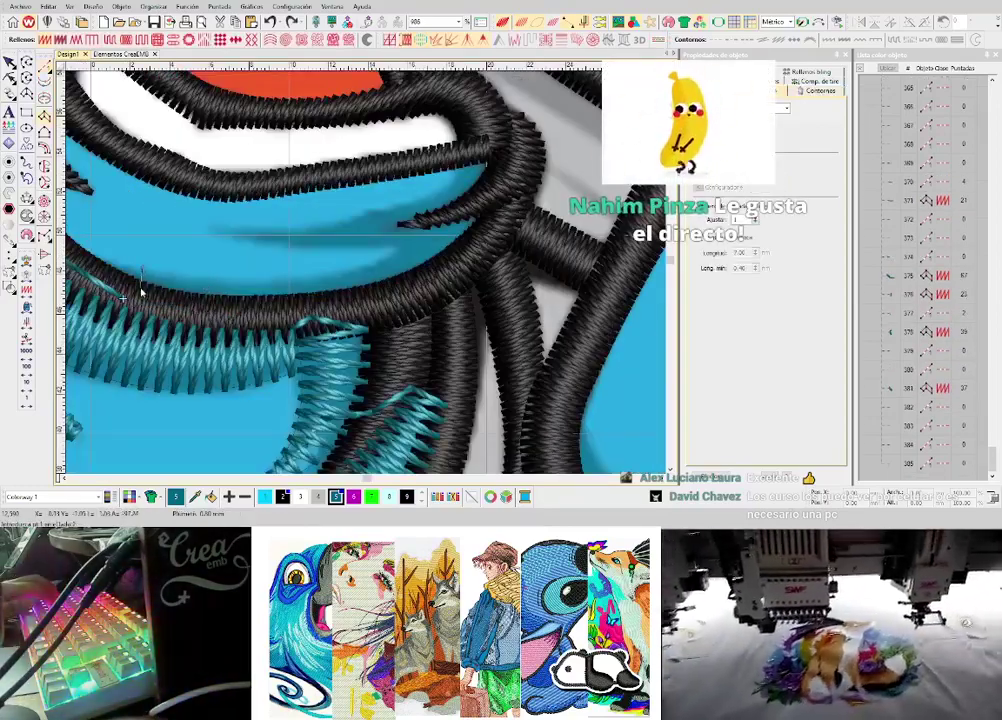
click(314, 275)
click(314, 305)
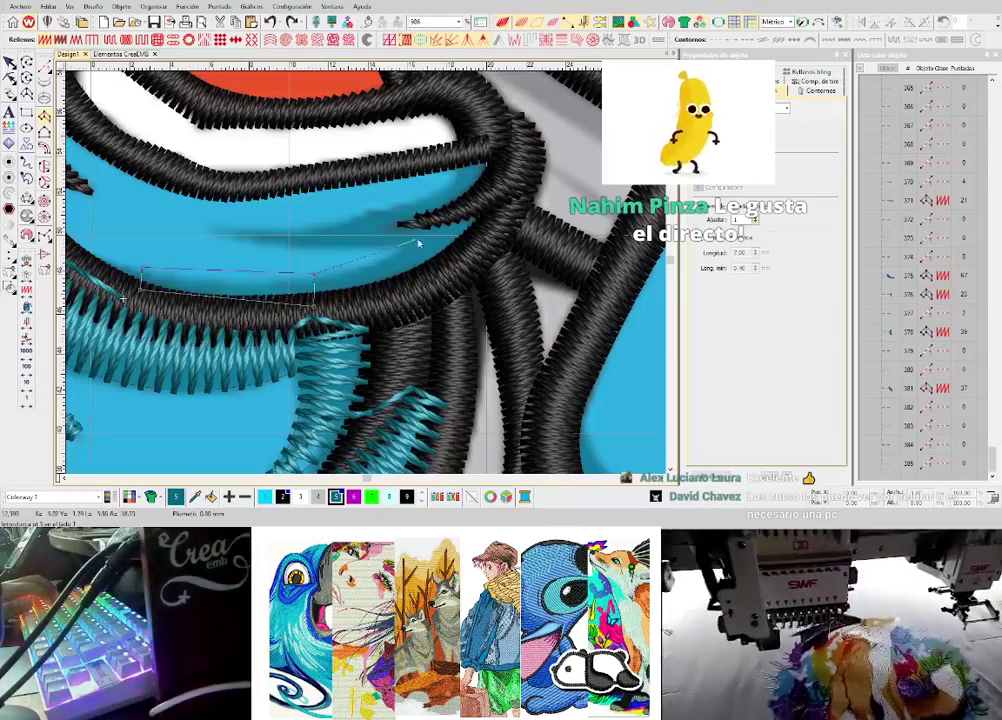
click(425, 235)
click(455, 255)
key(Return)
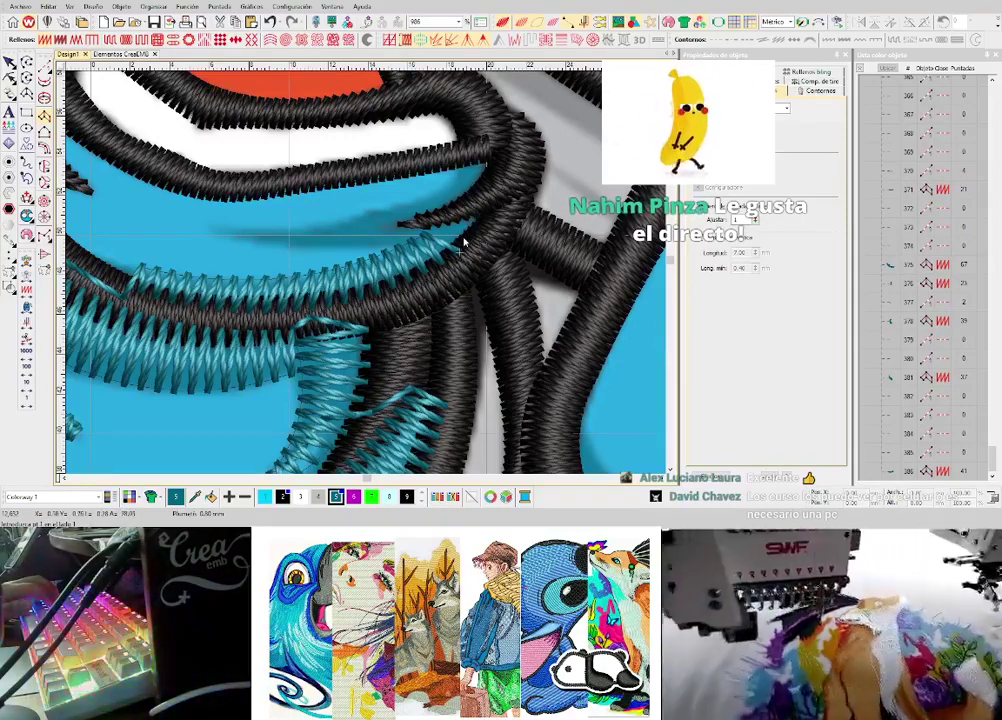
- Digitize a teal satin column with 0.80 mm spacing over the lower part of the upper lip-shadow strand, tapering inward from the mouth corner
click(462, 251)
click(466, 218)
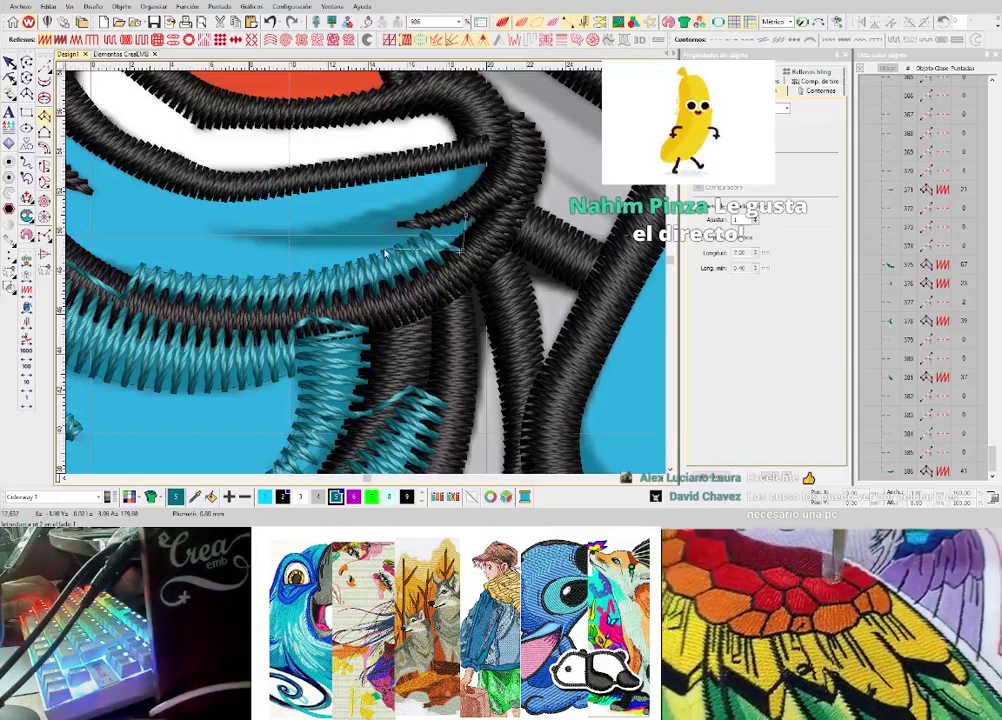
click(385, 250)
click(388, 231)
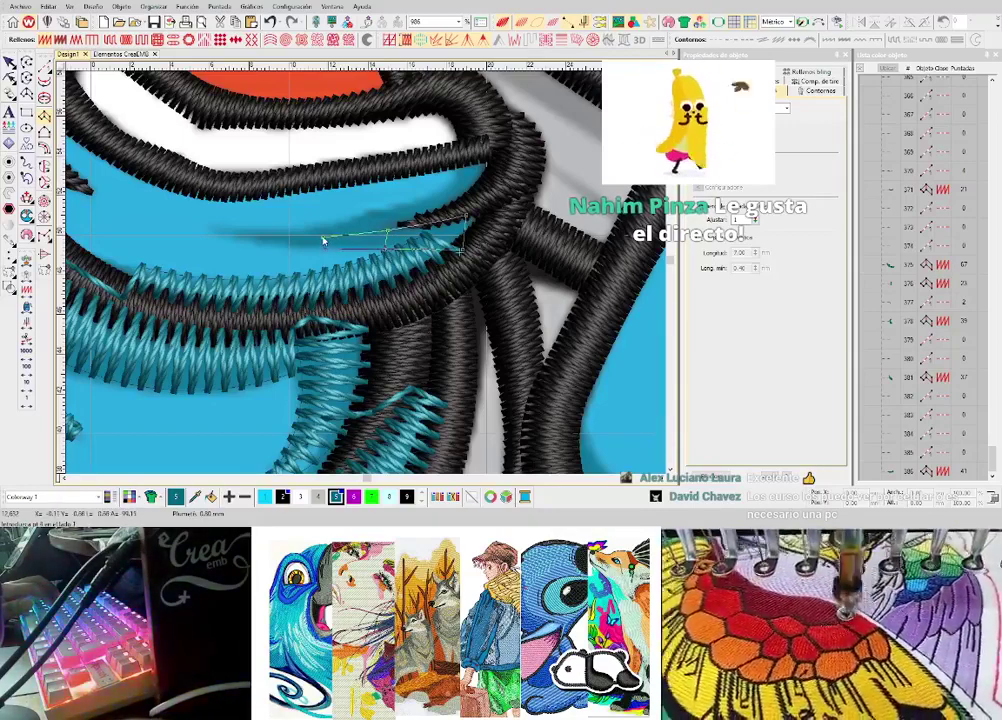
click(322, 238)
key(Return)
- Run teal 1.50 mm travel stitches to the strand's pointed tip, and cover its upper part with 0.80 mm satin back to the mouth corner
key(space)
click(289, 242)
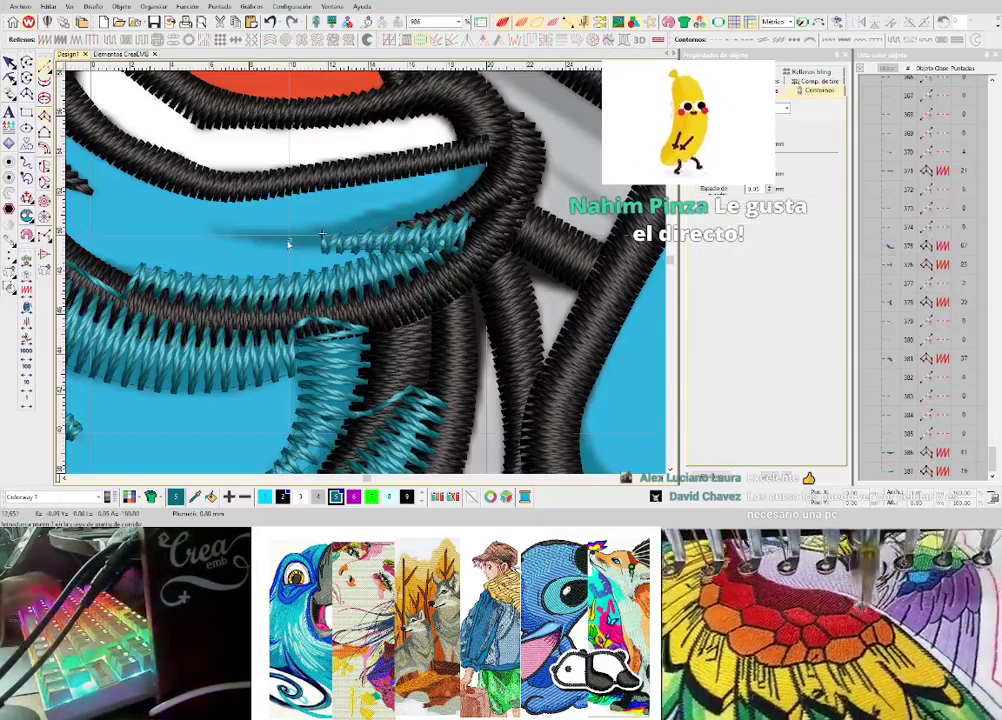
click(210, 234)
key(Return)
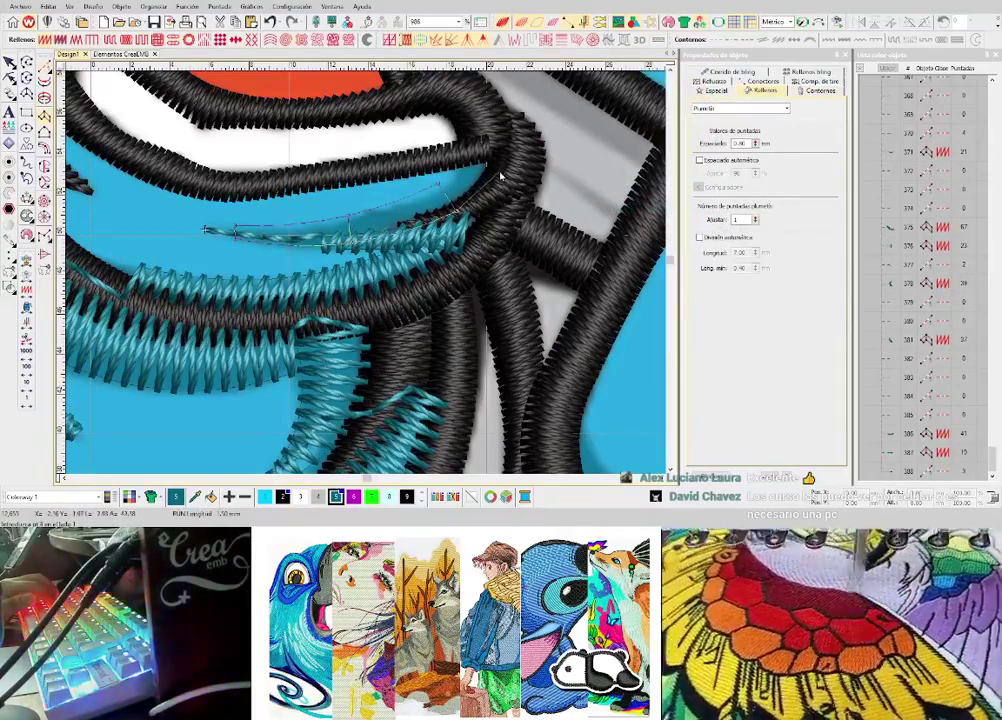
scroll(323, 268, down, 5)
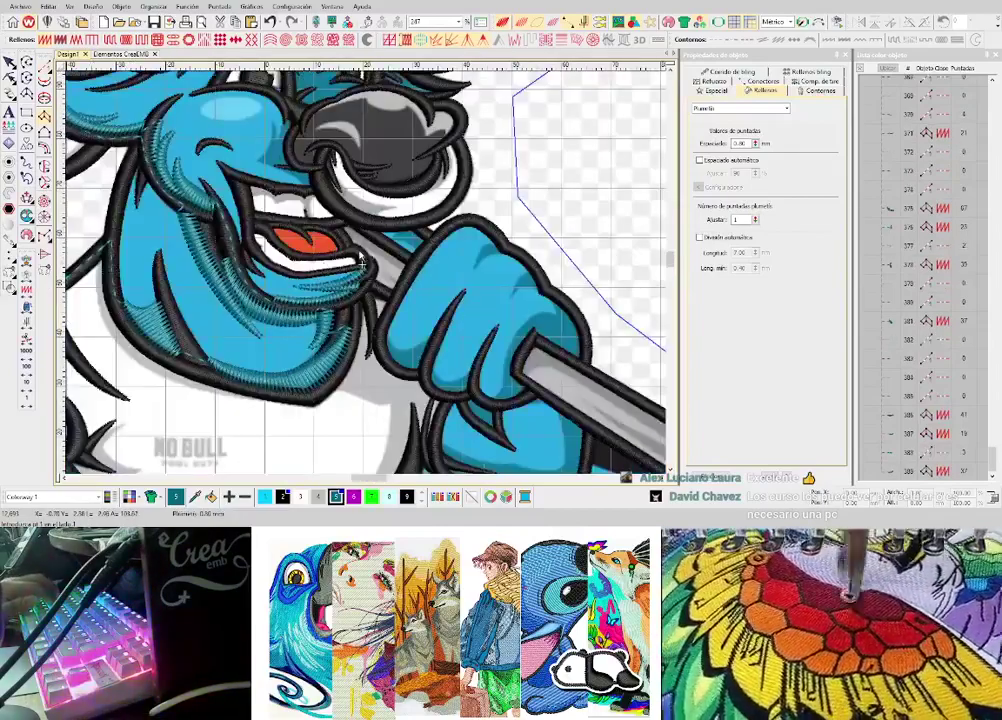
scroll(367, 277, up, 3)
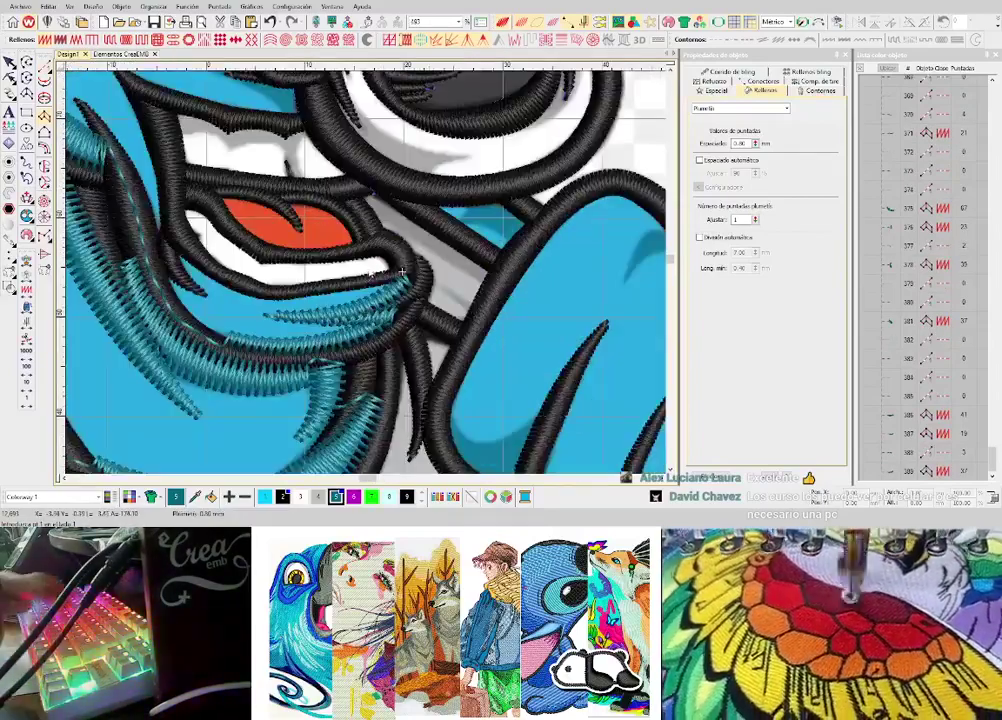
scroll(395, 273, down, 2)
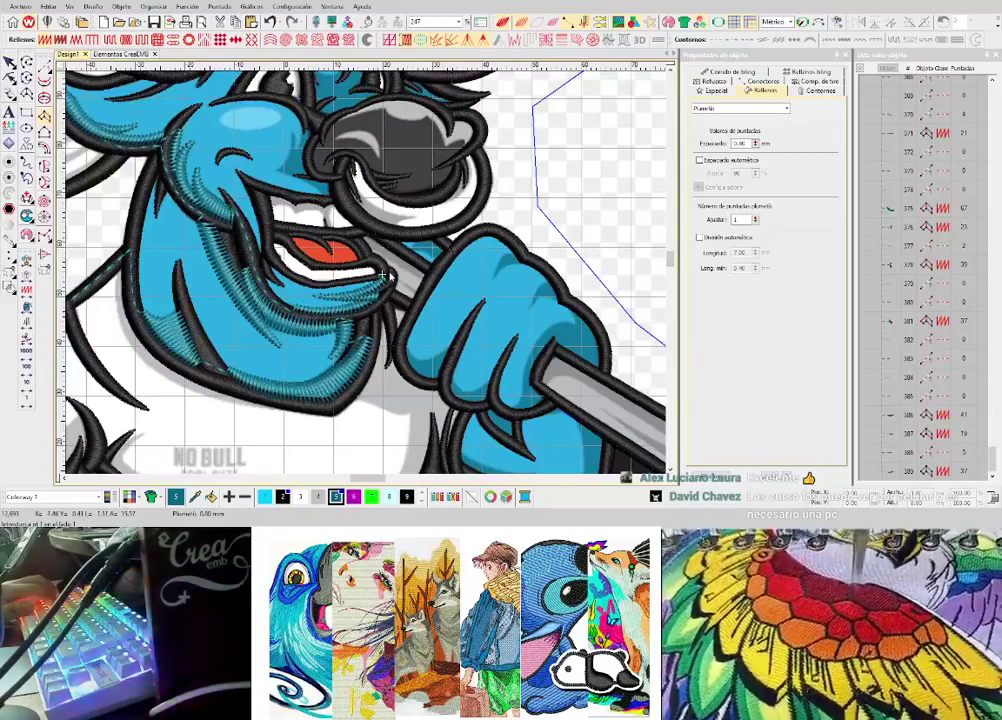
scroll(386, 276, down, 4)
scroll(385, 292, up, 2)
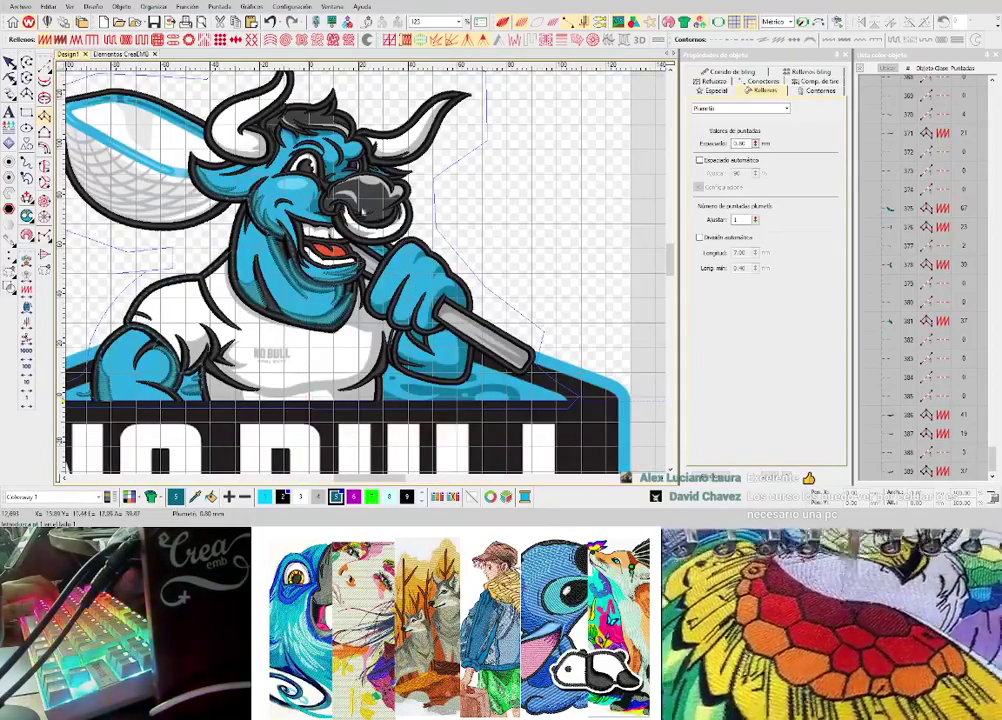
- Digitize a running-stitch connection from the dark teal jaw shading across to the outline of the bull's fist
scroll(387, 293, up, 2)
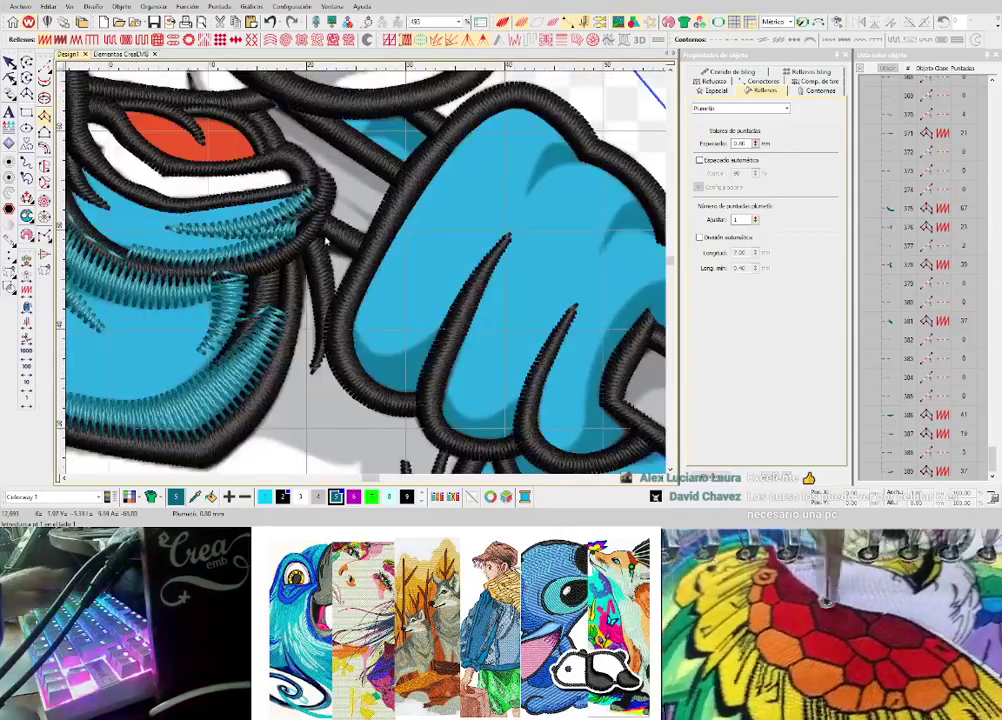
key(space)
click(318, 207)
click(314, 224)
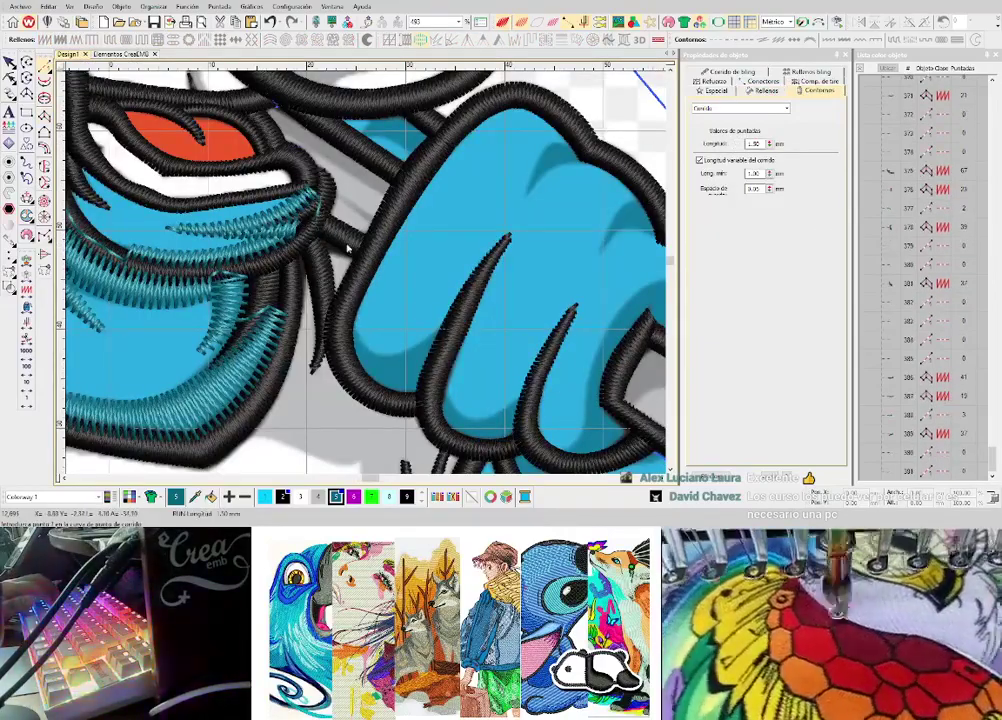
key(Return)
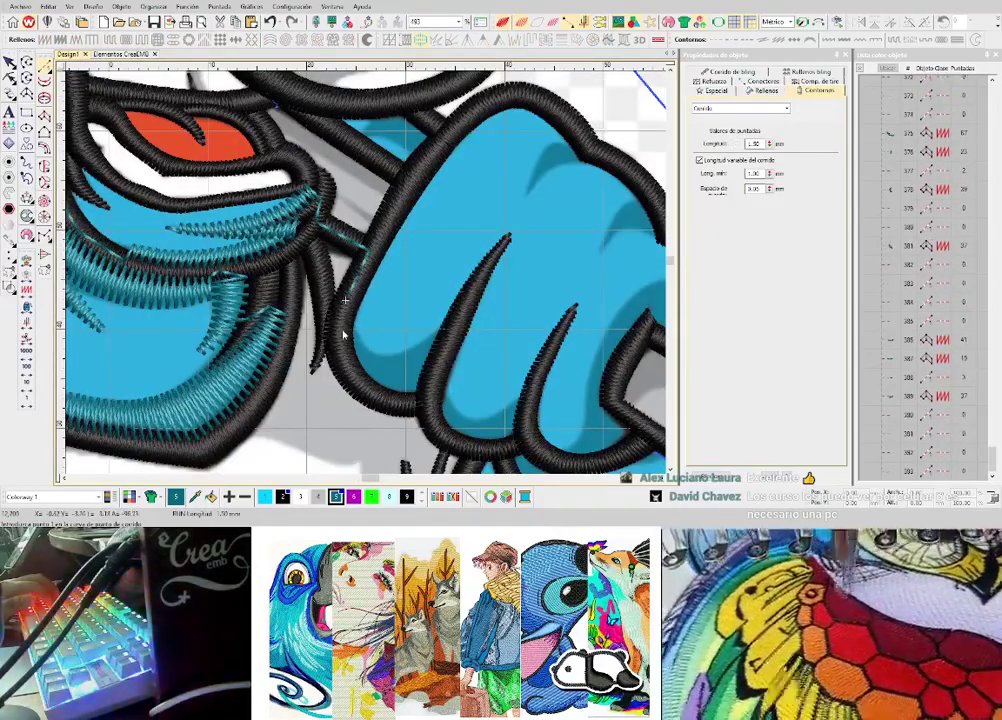
- Fill the dark shadow at the base of the fist's first finger with a satin column at 0.80 mm spacing
click(357, 344)
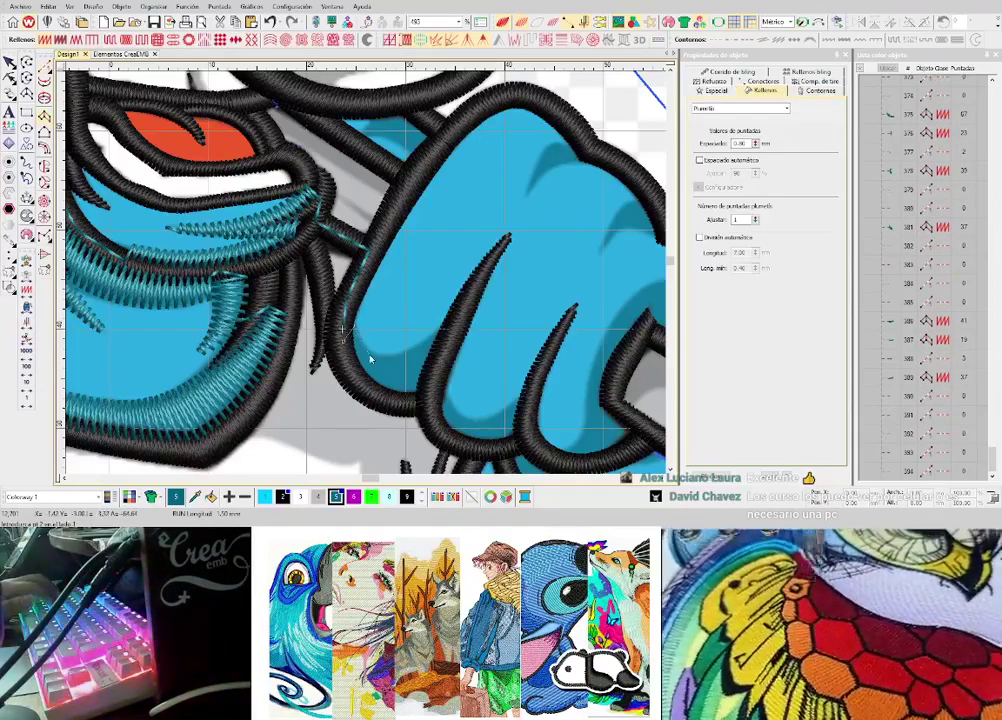
right_click(361, 373)
right_click(403, 355)
right_click(381, 395)
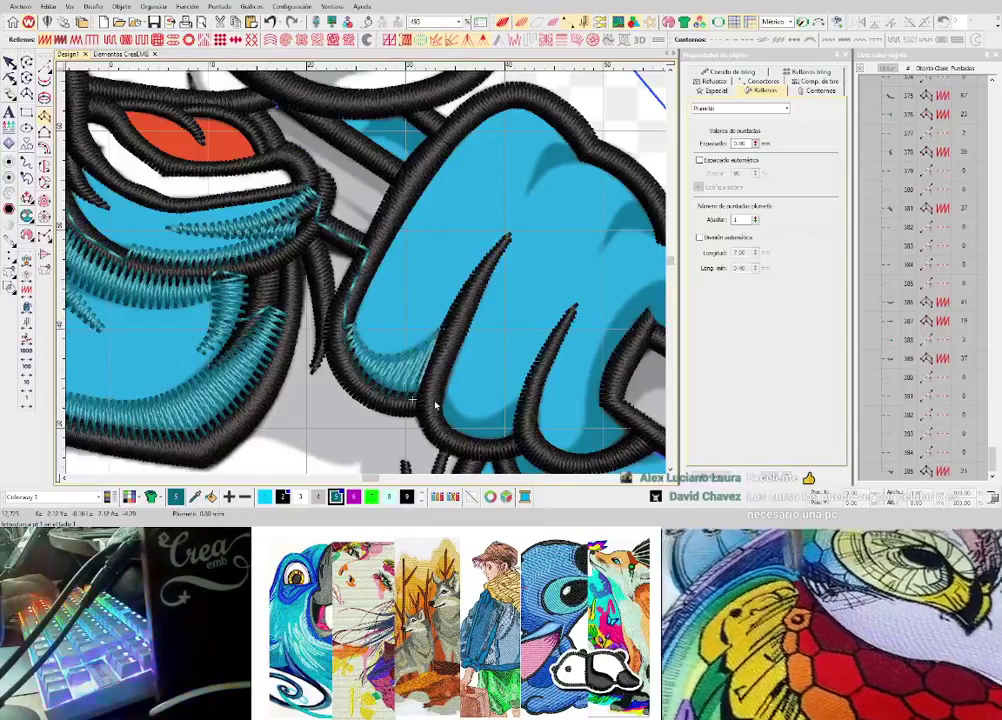
- Fill the curved shadow at the base of the second finger with a satin column at 0.80 mm spacing
scroll(380, 268, up, 2)
right_click(369, 272)
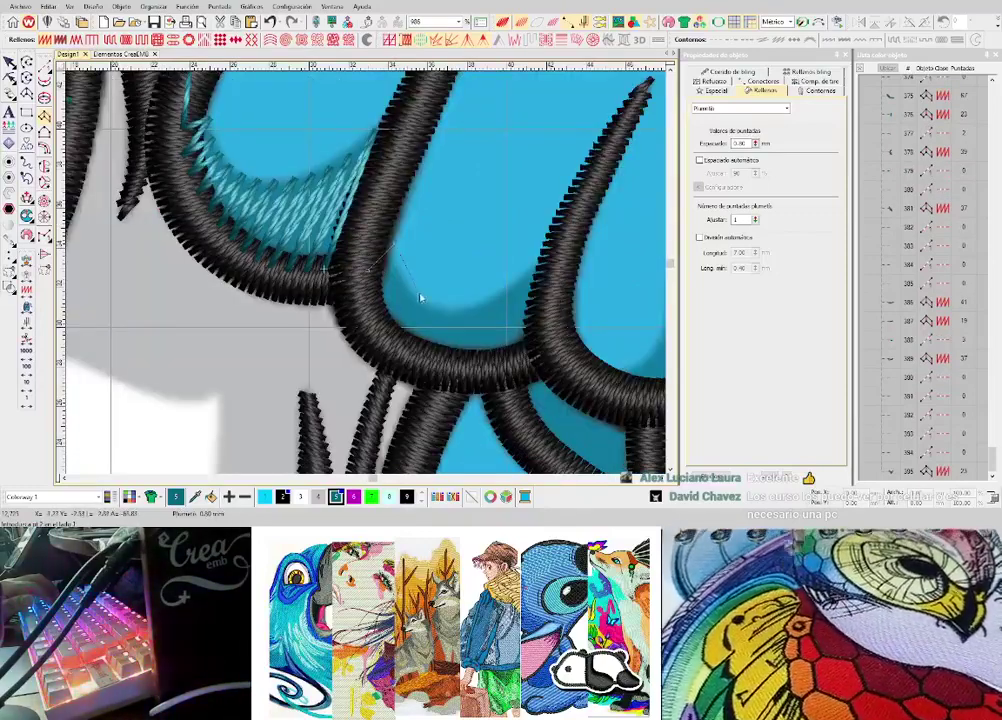
right_click(418, 293)
right_click(396, 342)
right_click(476, 301)
right_click(469, 361)
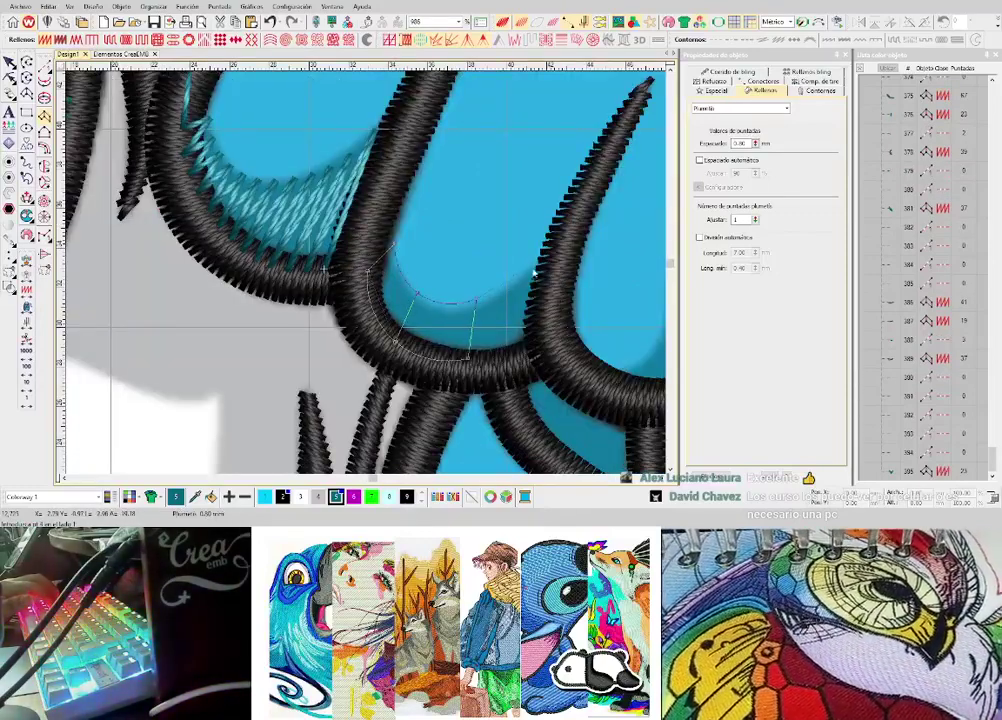
right_click(536, 273)
right_click(526, 347)
key(Return)
- Fill the dark wedge between the fist and the pointed forearm line below it with a satin column
scroll(526, 347, down, 1)
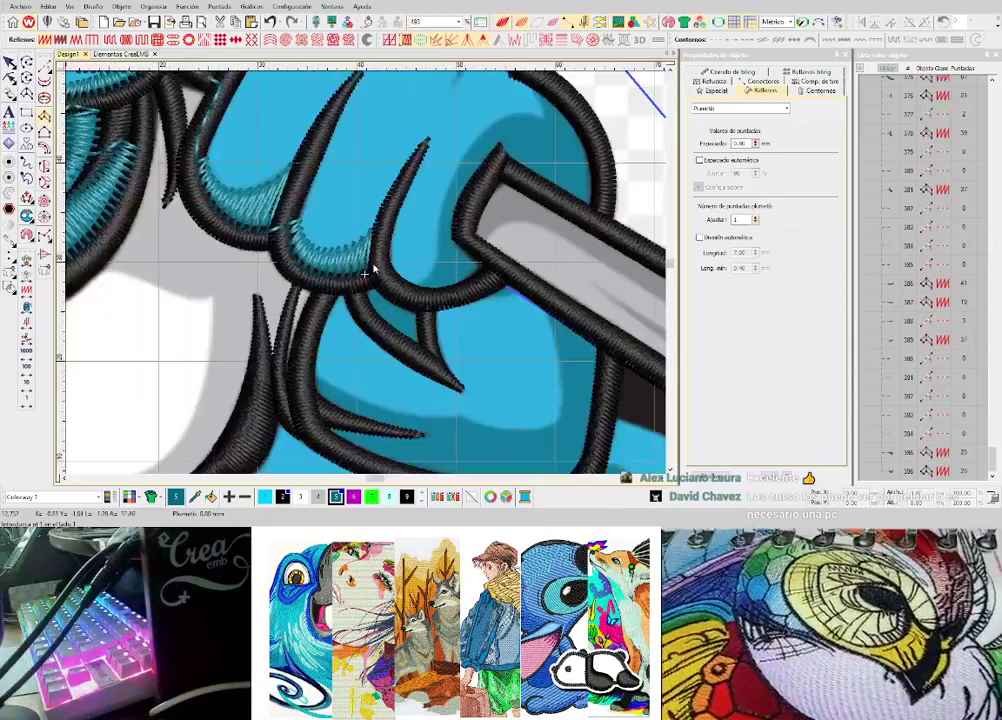
scroll(378, 291, up, 2)
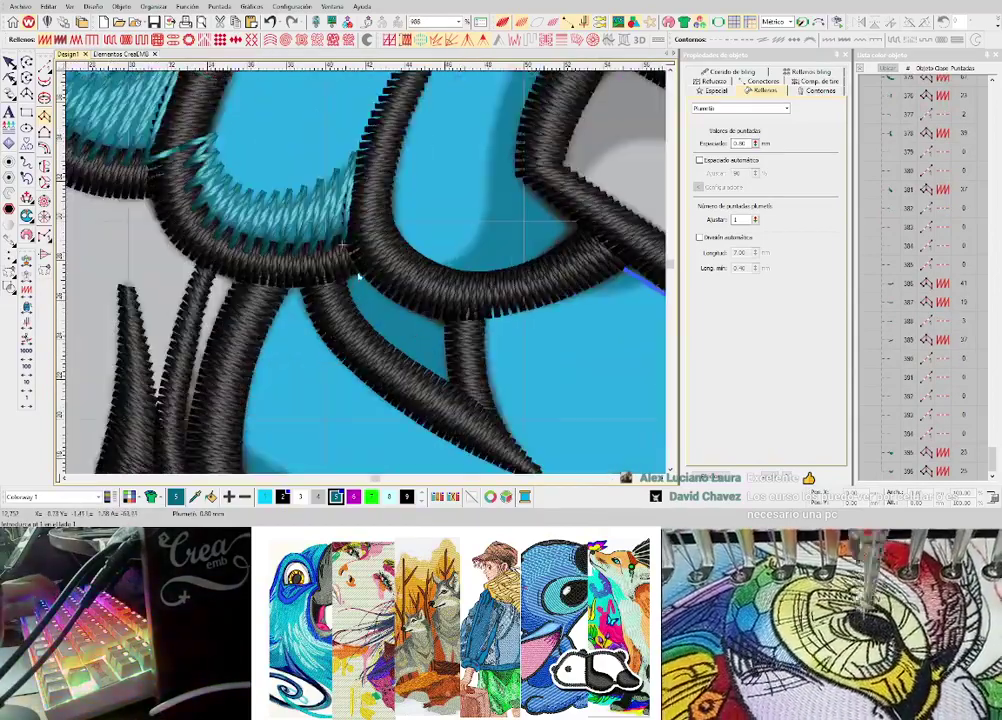
click(332, 289)
click(366, 259)
right_click(362, 337)
right_click(403, 286)
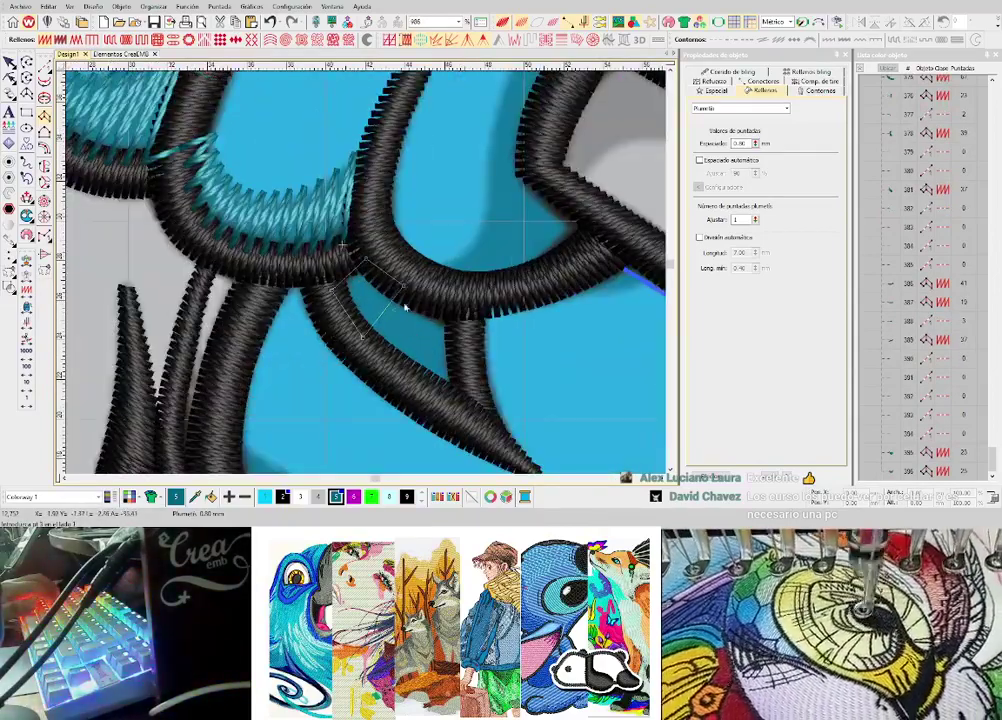
right_click(415, 374)
right_click(451, 306)
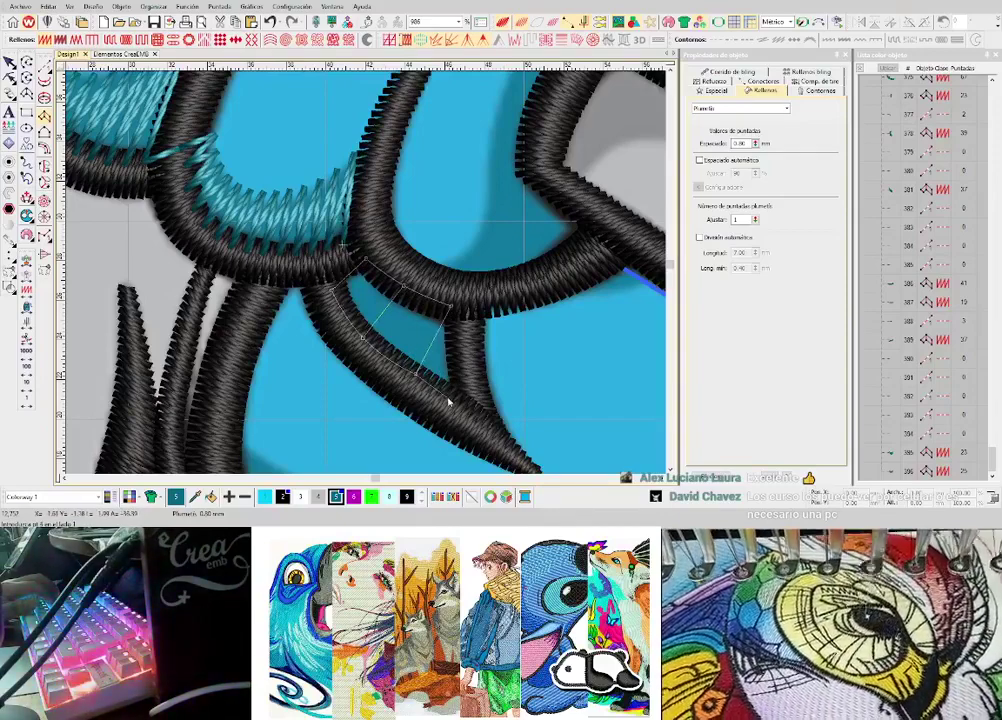
key(Return)
- Run connecting stitches from the end of the wedge shading back under the finger outlines to the forearm's inner outline
scroll(370, 266, down, 2)
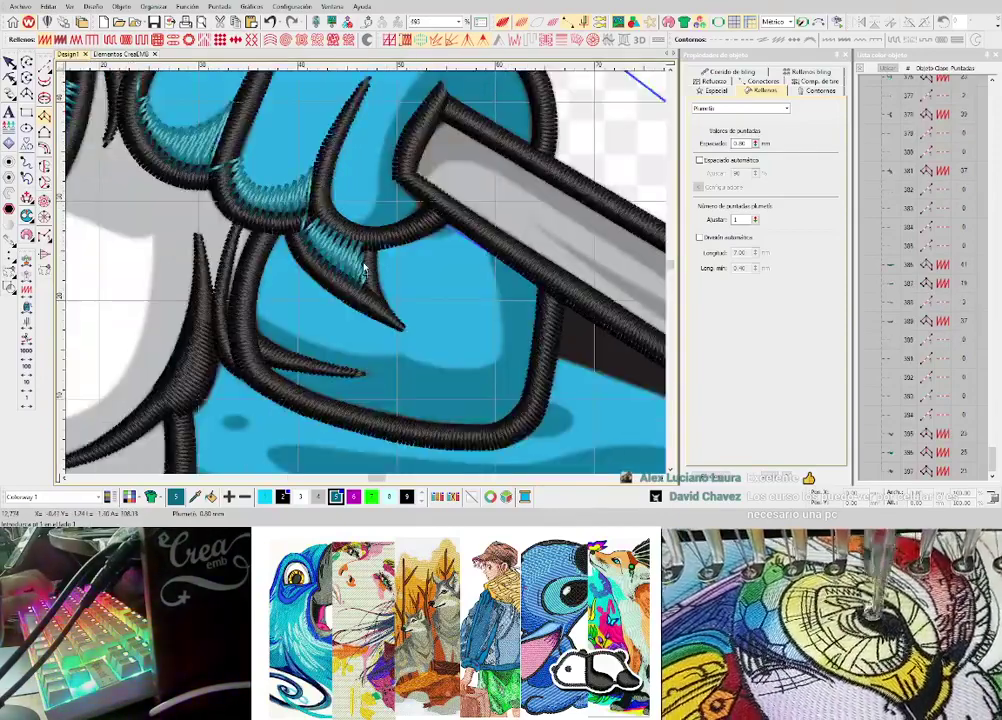
scroll(332, 255, up, 2)
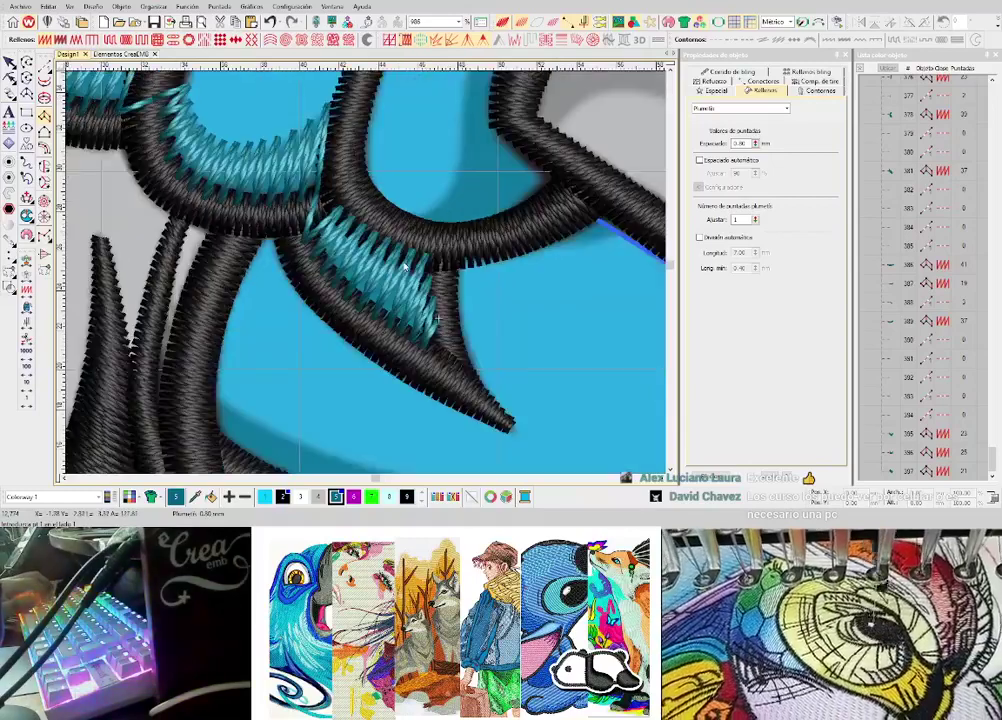
key(space)
click(437, 251)
key(Return)
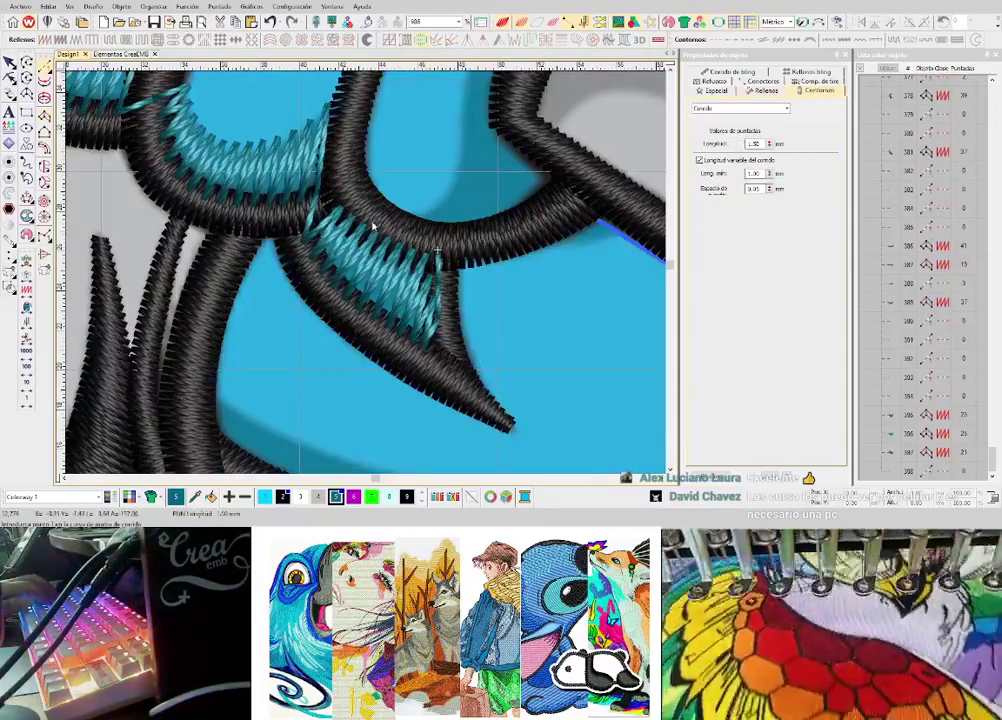
click(374, 222)
key(Return)
click(354, 201)
key(Return)
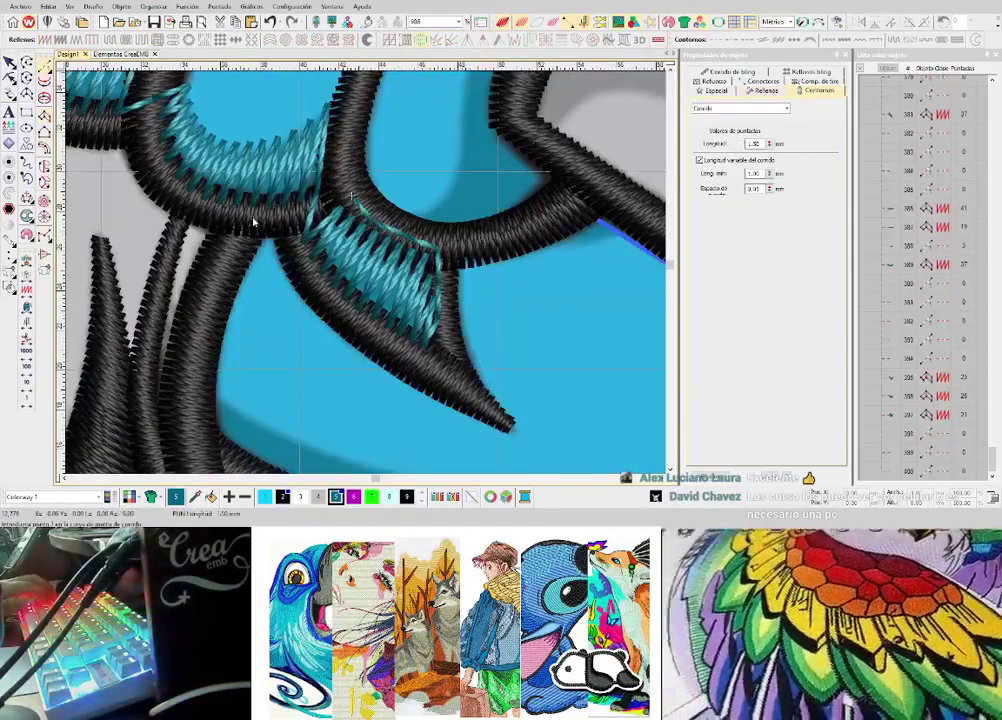
click(252, 218)
key(Return)
key(Return)
- Continue the running-stitch connection down the forearm's inner outline to its lower corner beside the small dark spot
scroll(215, 281, down, 2)
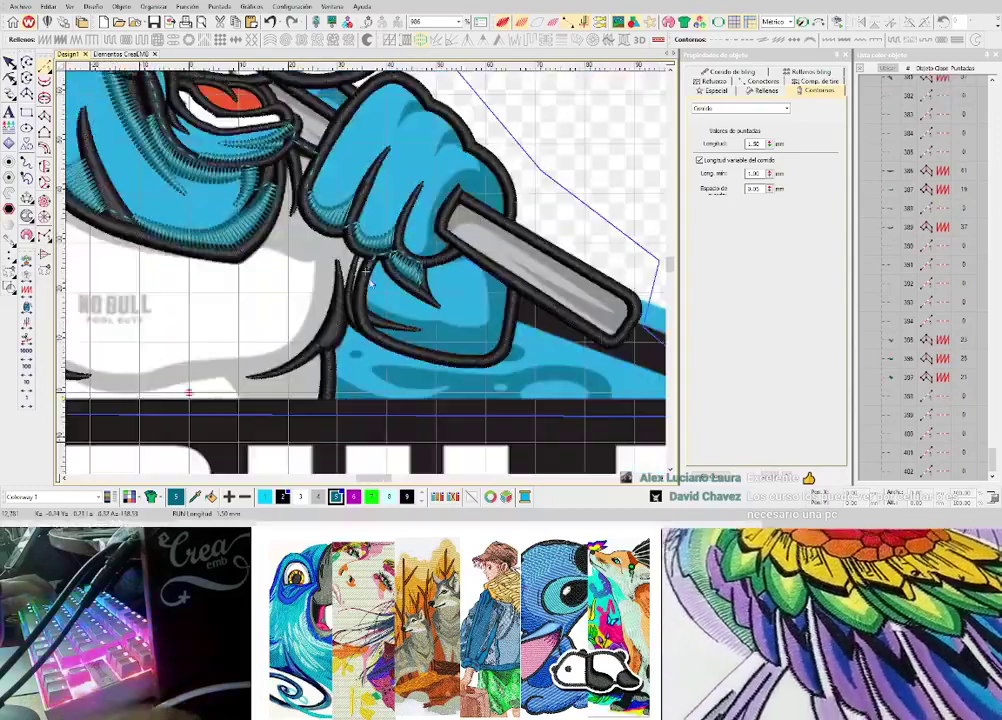
scroll(361, 297, up, 1)
scroll(362, 277, down, 2)
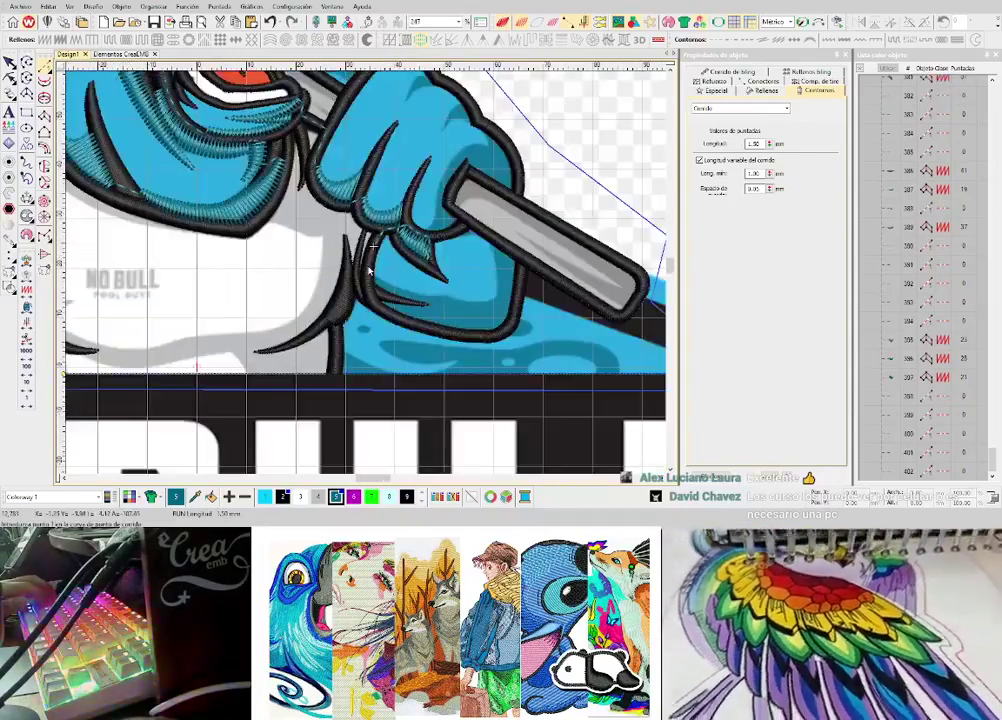
scroll(368, 272, up, 2)
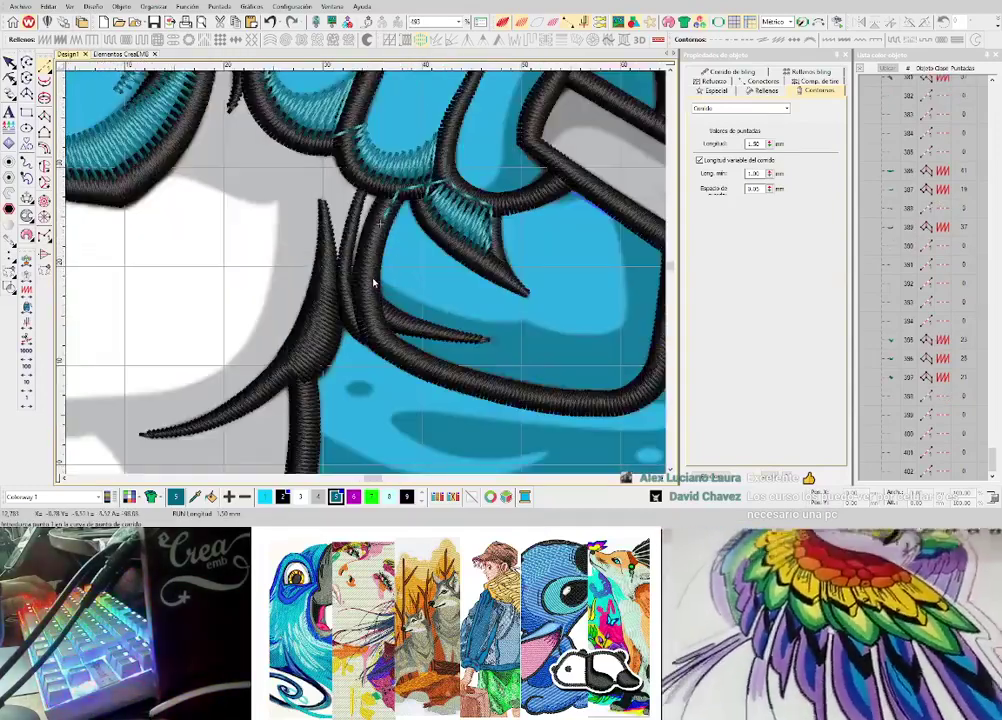
click(368, 282)
key(Return)
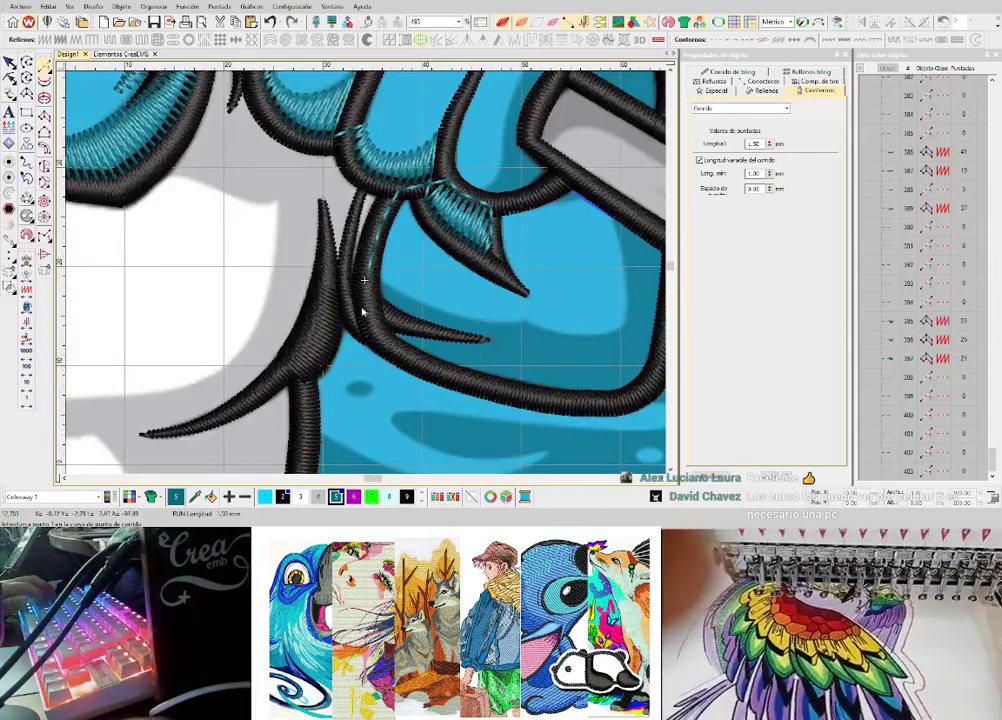
scroll(362, 290, down, 2)
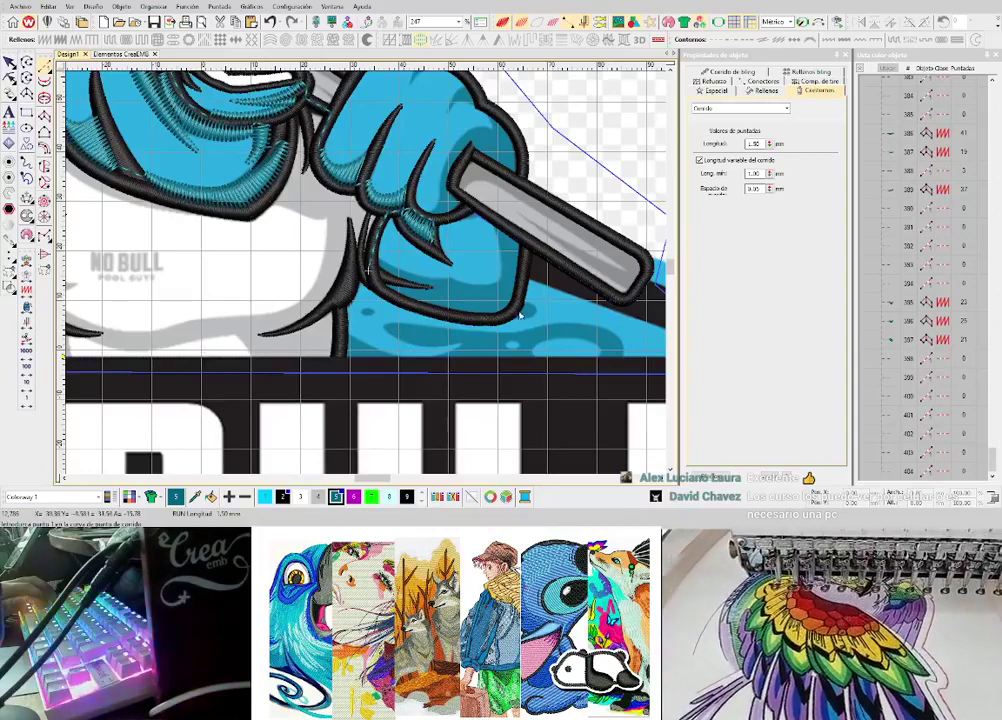
scroll(330, 280, up, 2)
scroll(300, 277, down, 2)
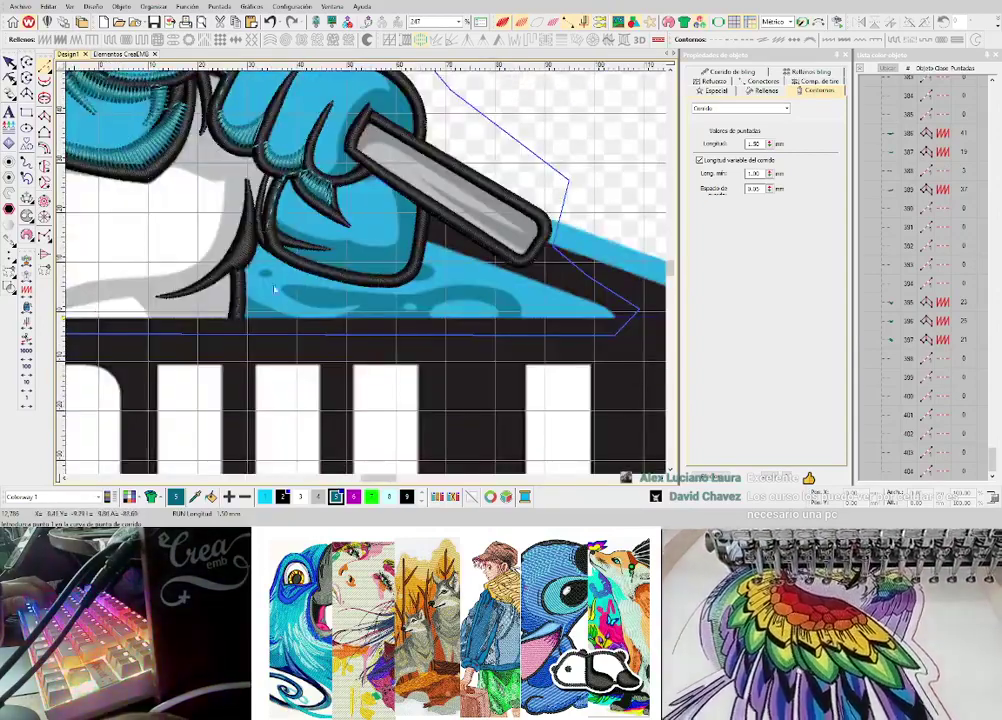
scroll(342, 240, up, 2)
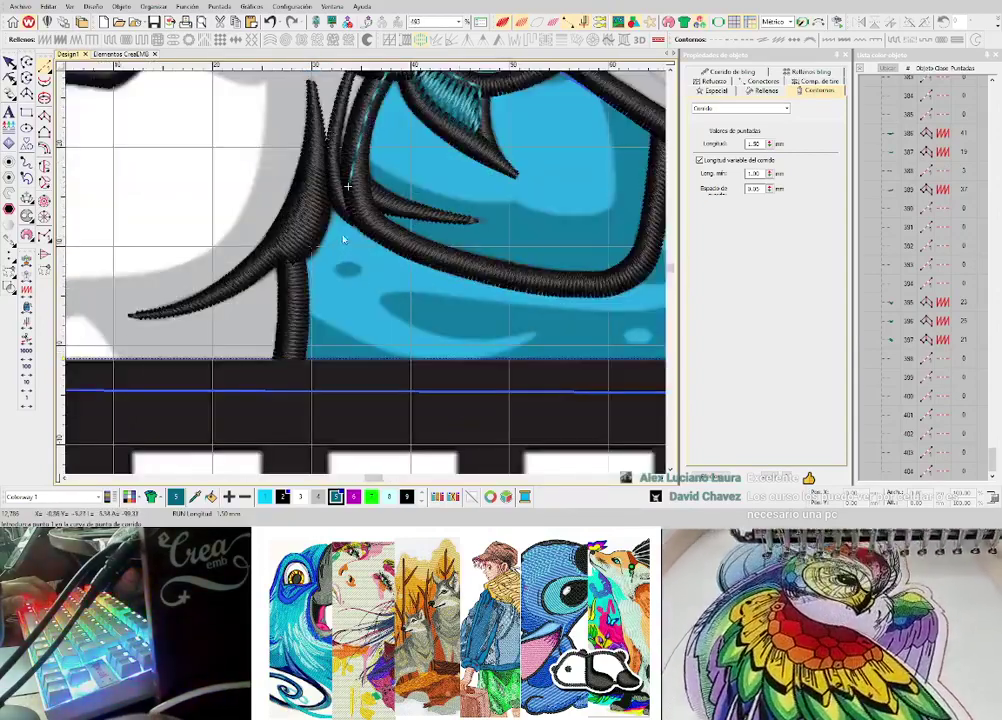
click(357, 219)
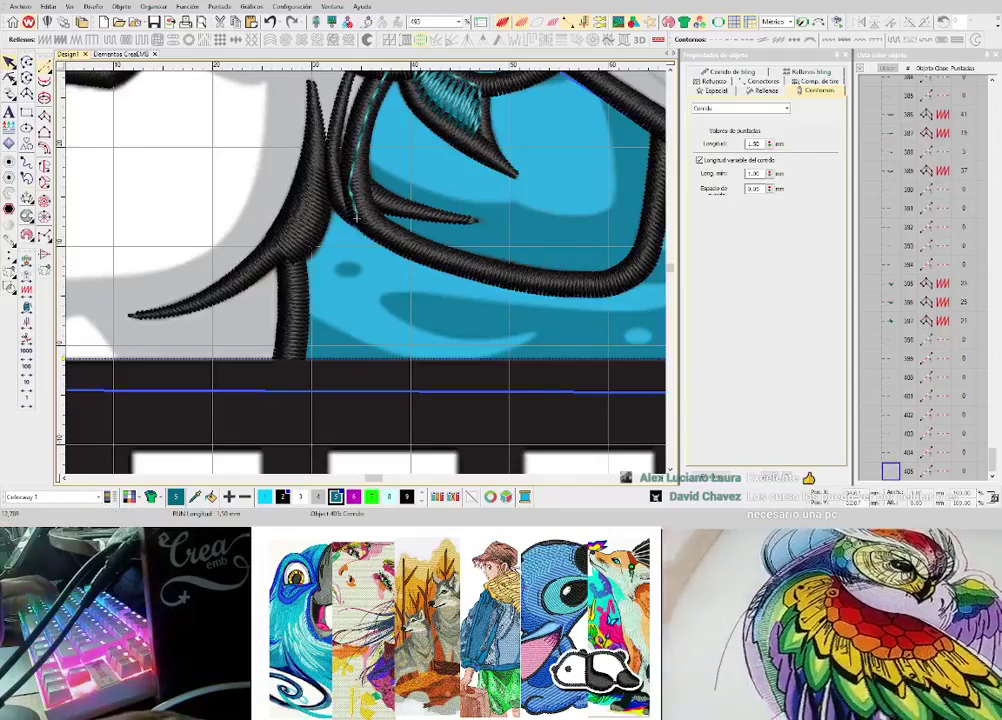
- Set the last run's connector after the object to Salto, and place a short running stitch inside the small dark spot
click(763, 81)
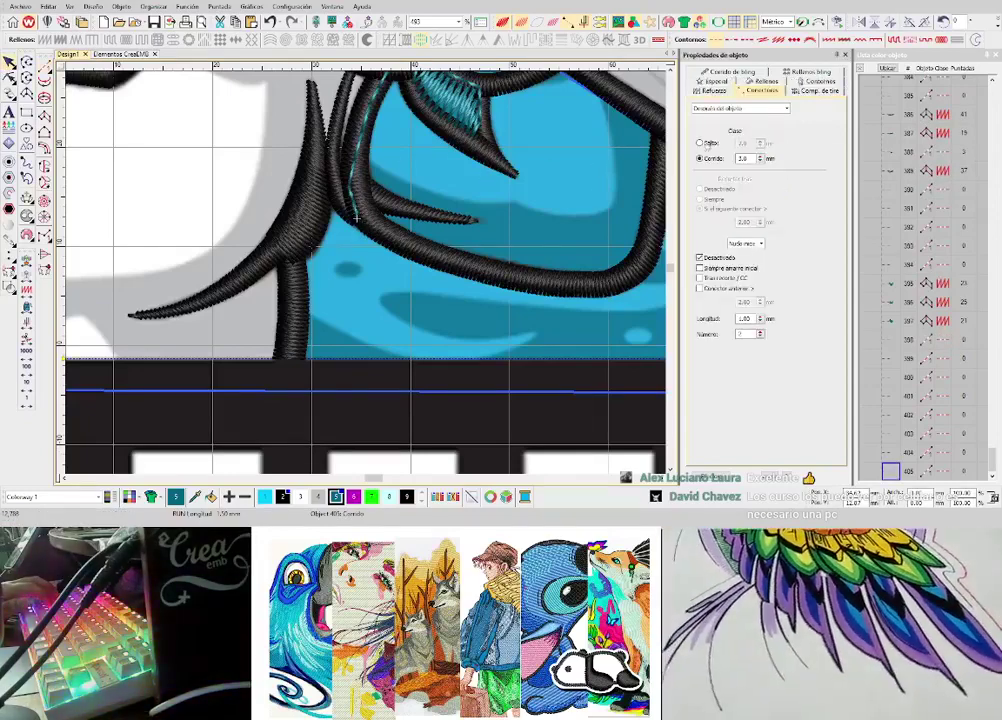
click(704, 144)
scroll(399, 253, up, 1)
click(323, 312)
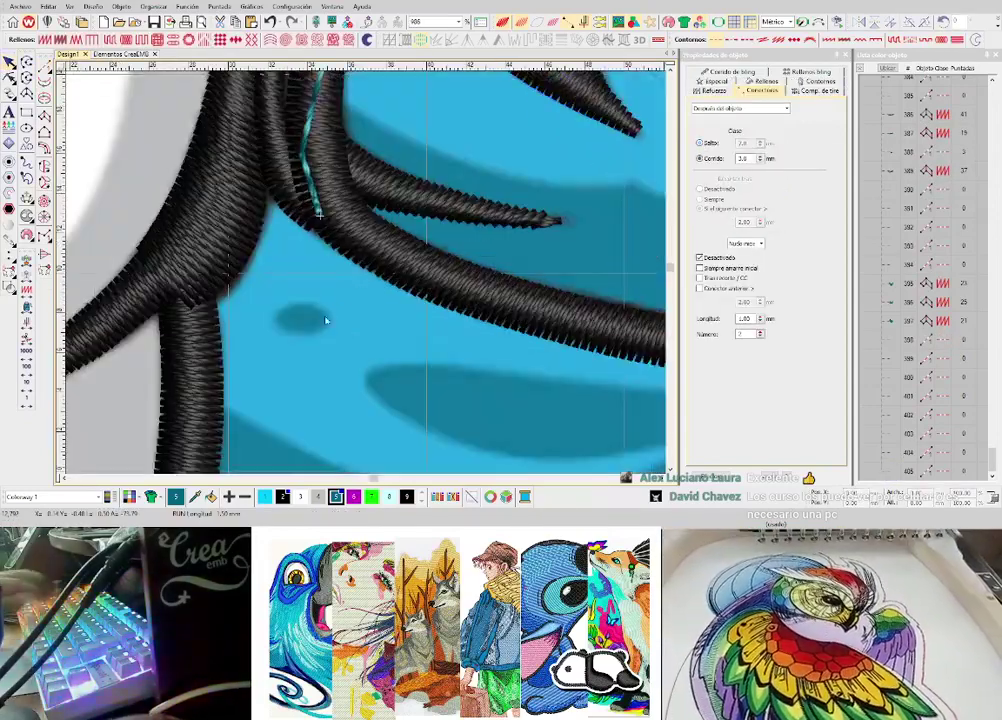
key(space)
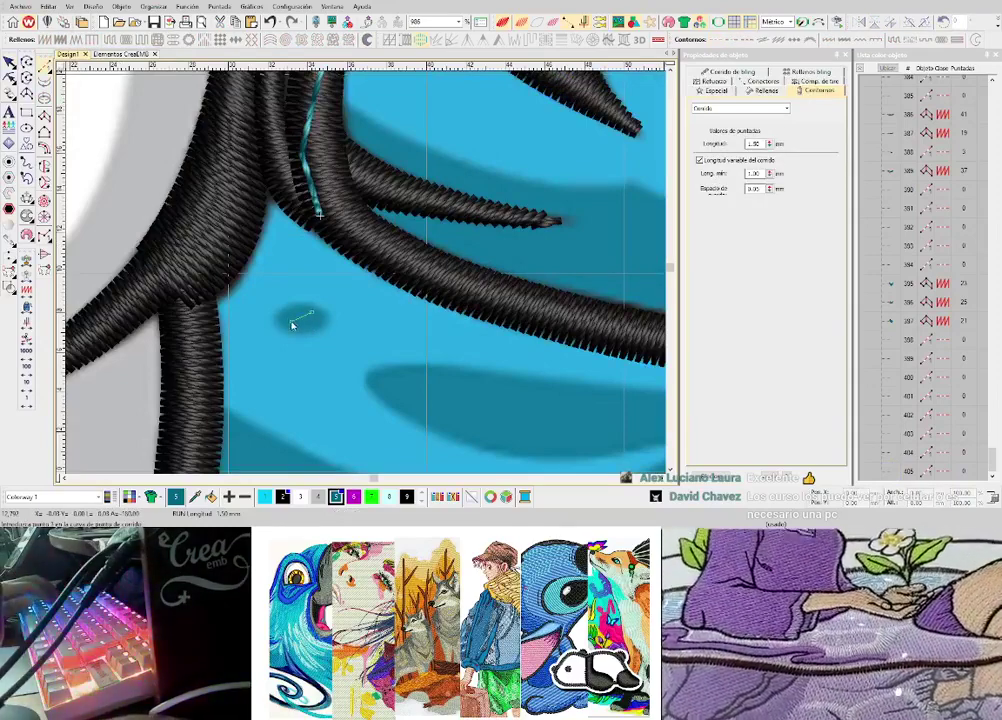
key(Return)
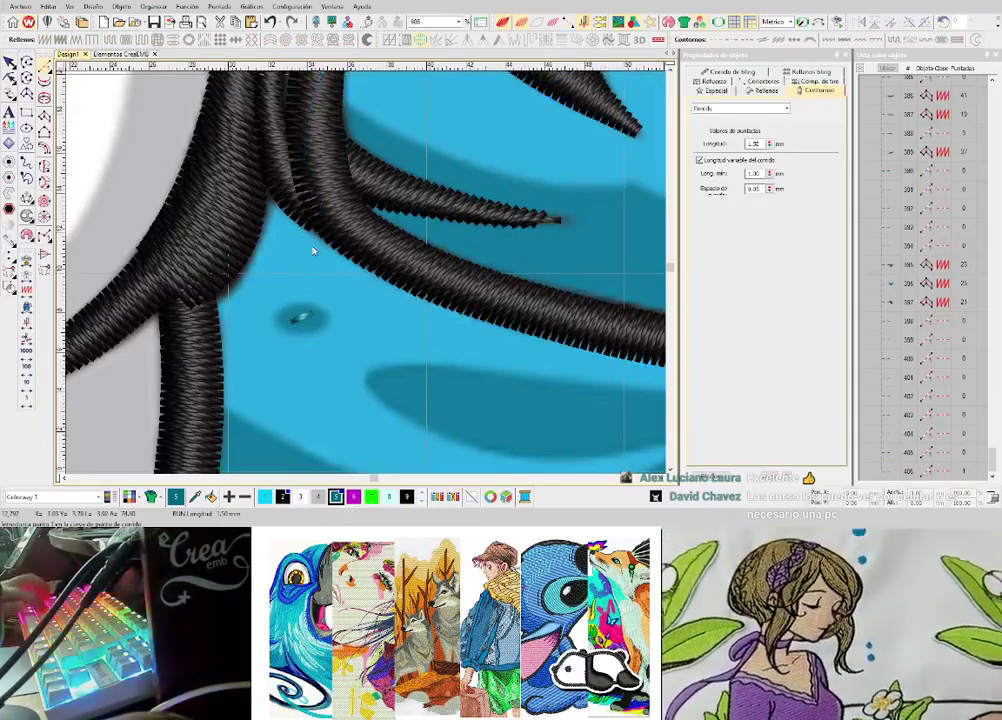
- Cover the small oval dark spot below the forearm with a satin column
scroll(330, 290, up, 5)
click(346, 297)
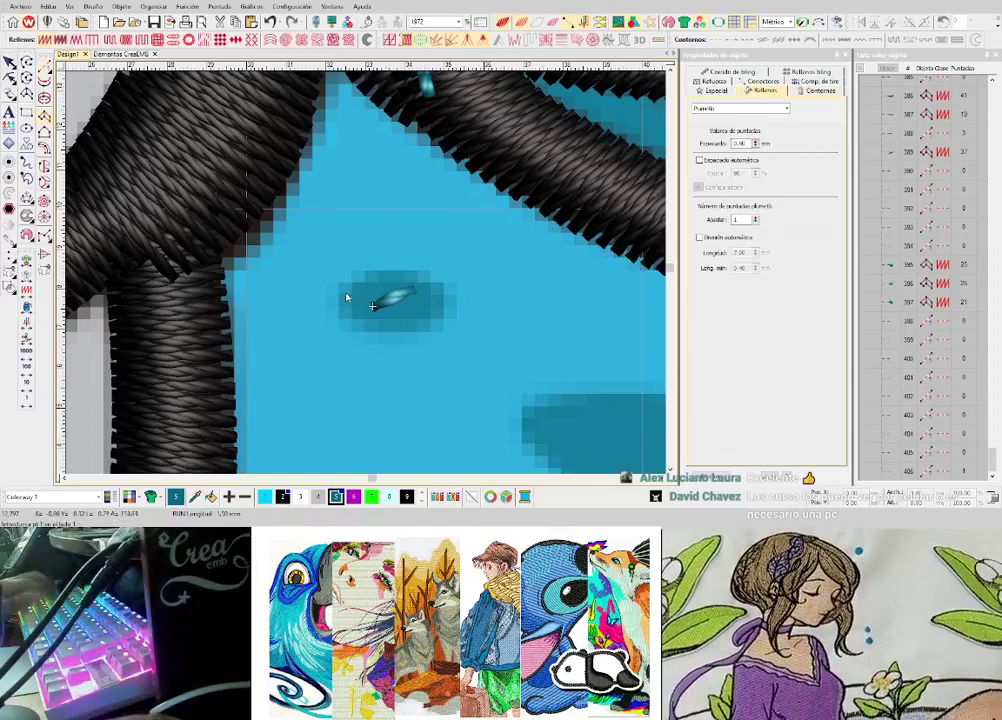
right_click(421, 270)
right_click(421, 333)
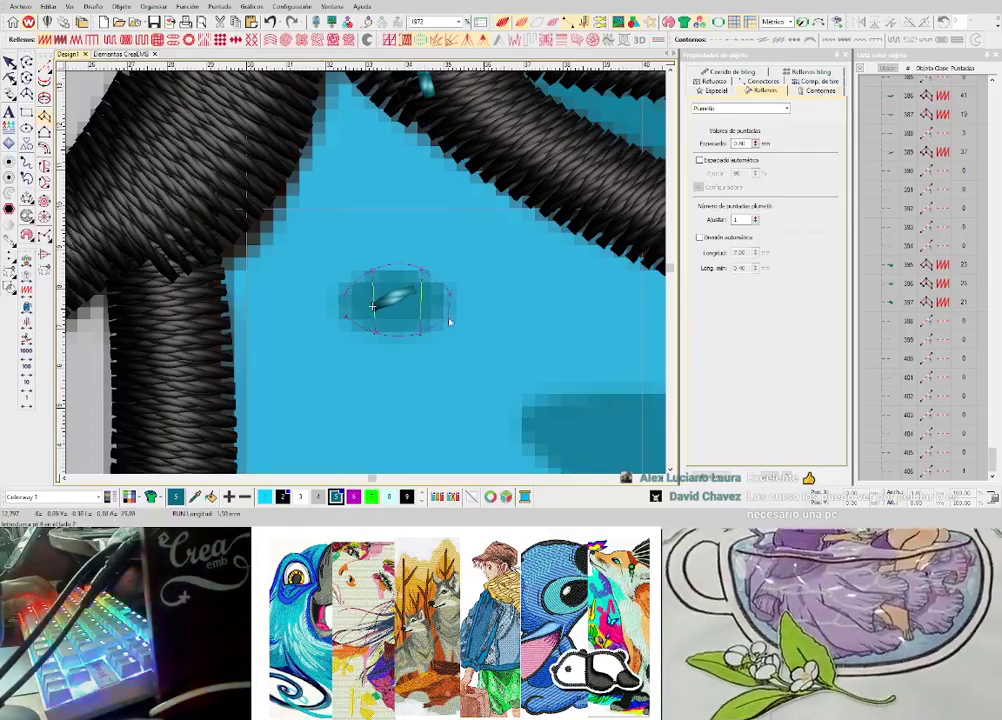
key(Return)
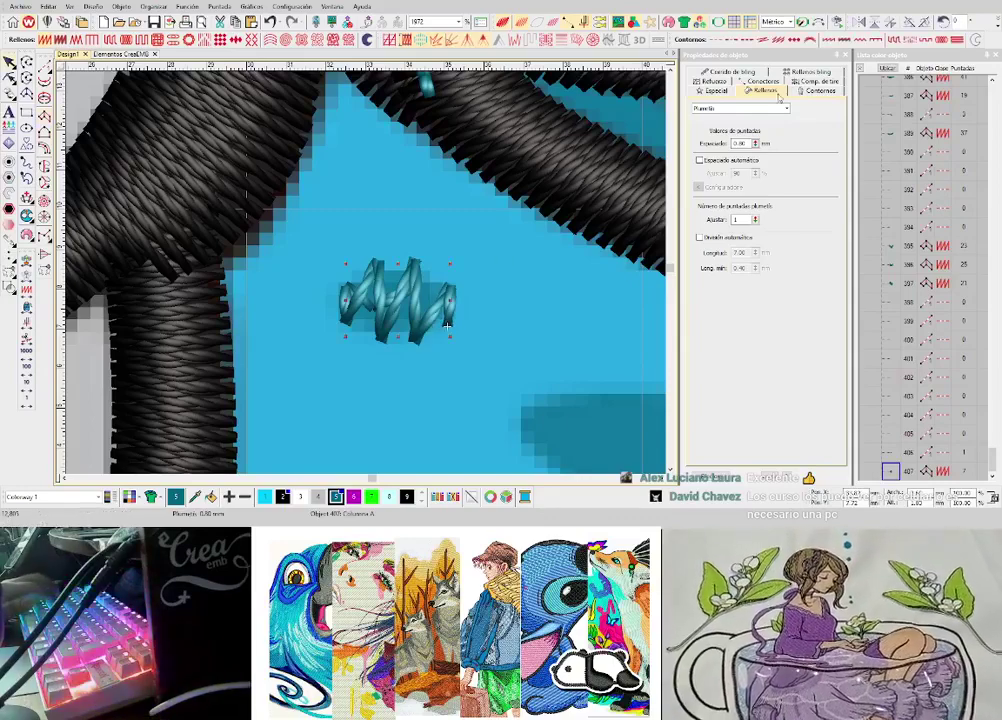
- Set the spot's satin spacing to 0.61 mm and its connector after the object to Salto
click(765, 82)
click(765, 81)
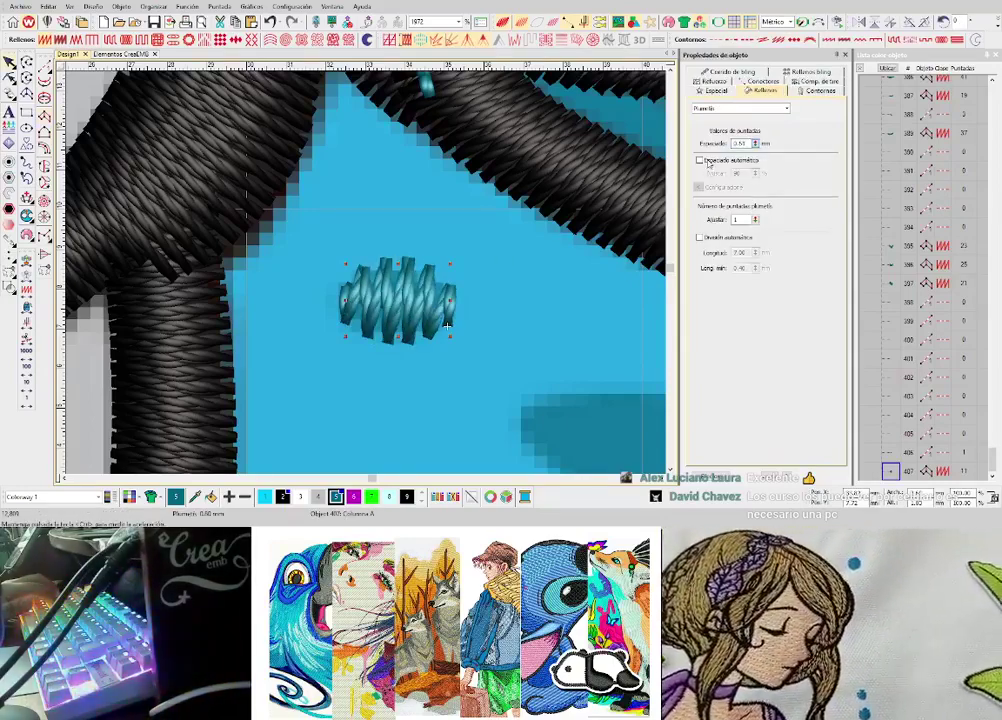
click(756, 82)
- Cover the long dark crescent below the oval spot with a satin column ending where it meets the wider dark band
scroll(449, 326, down, 3)
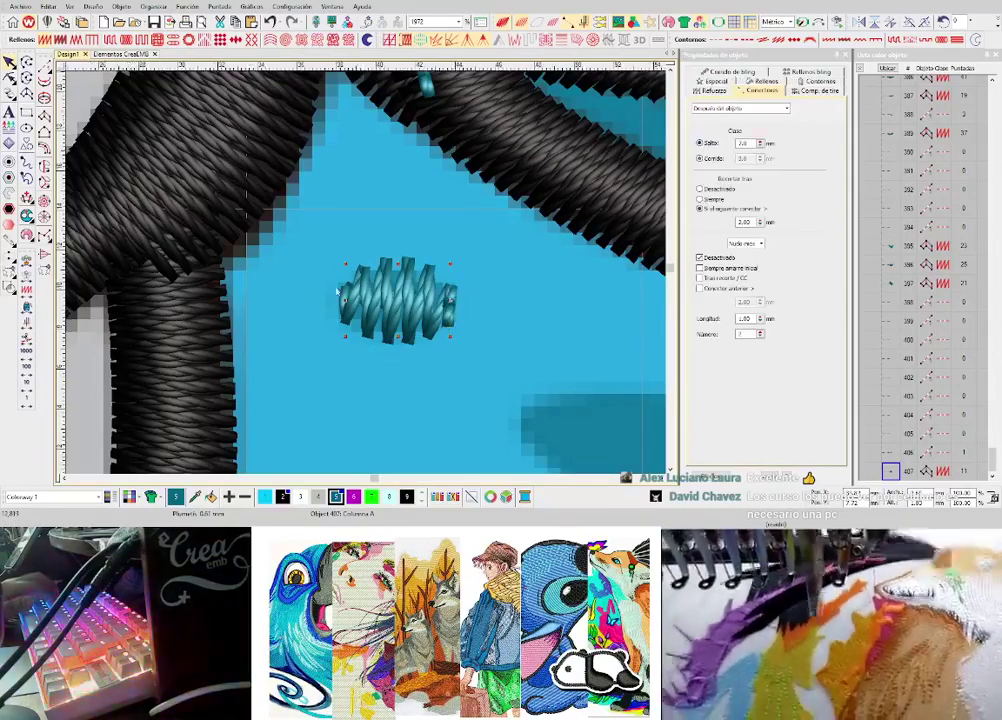
key(space)
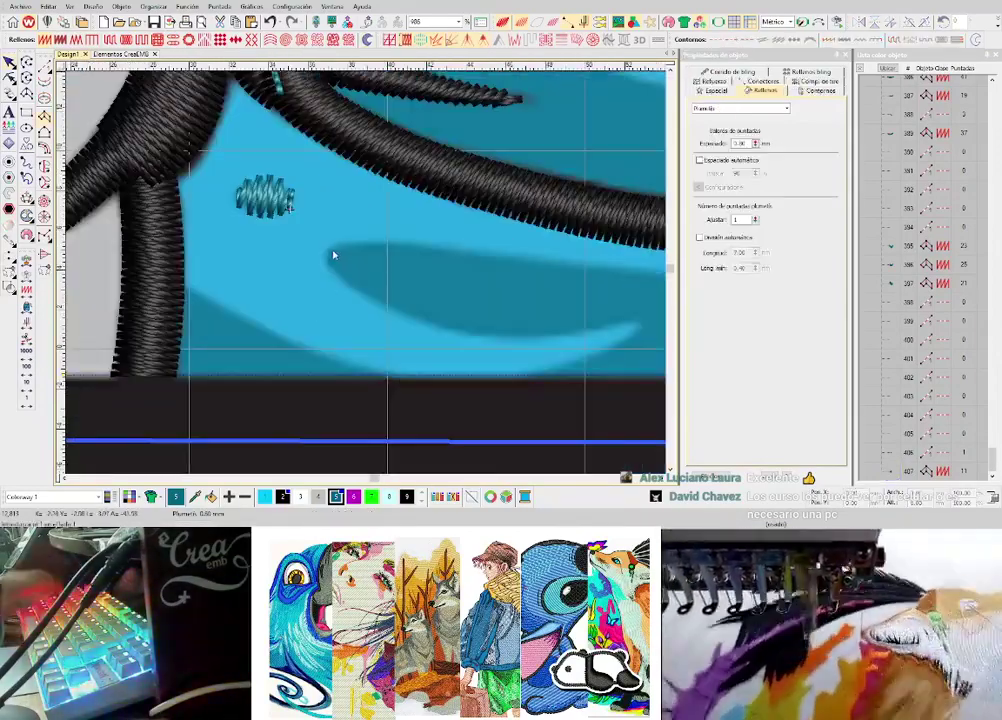
right_click(376, 241)
right_click(360, 291)
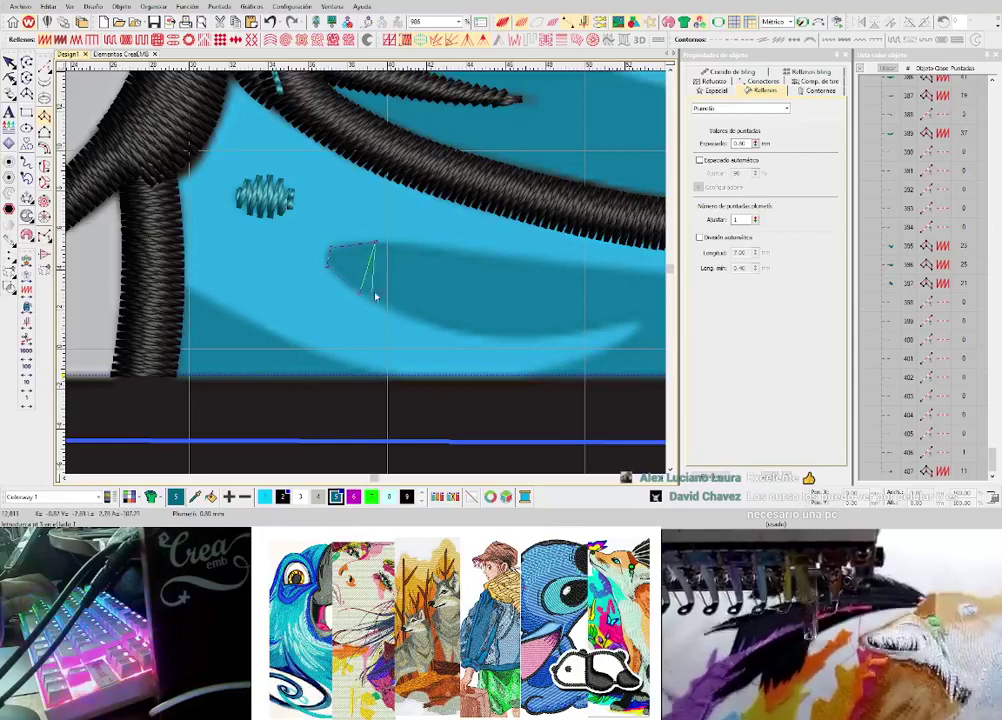
right_click(480, 252)
click(463, 329)
click(607, 268)
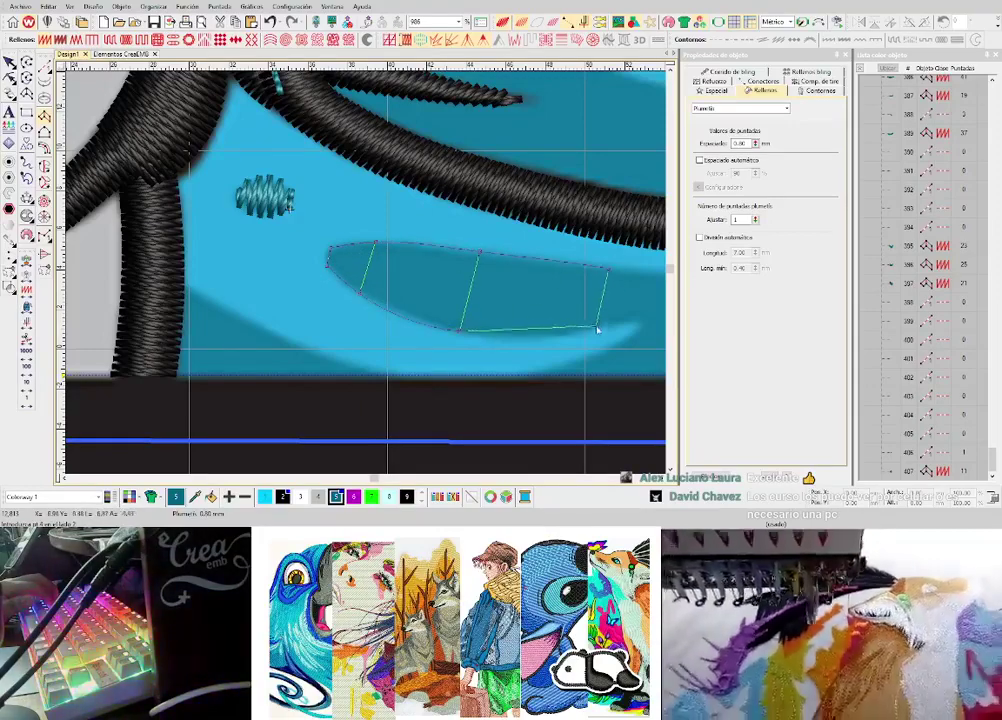
click(597, 329)
click(557, 253)
click(547, 292)
key(Return)
key(space)
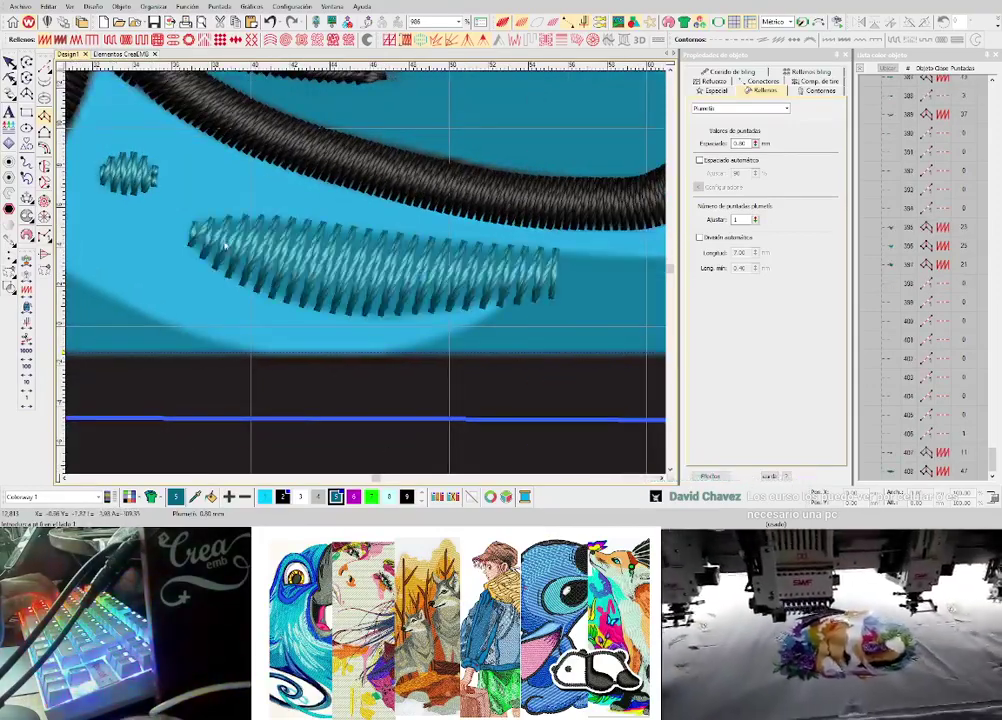
- Enable tie-in stitches for the crescent column with Tras recorte / CC and Conector anterior at 2.00 mm
scroll(233, 238, up, 1)
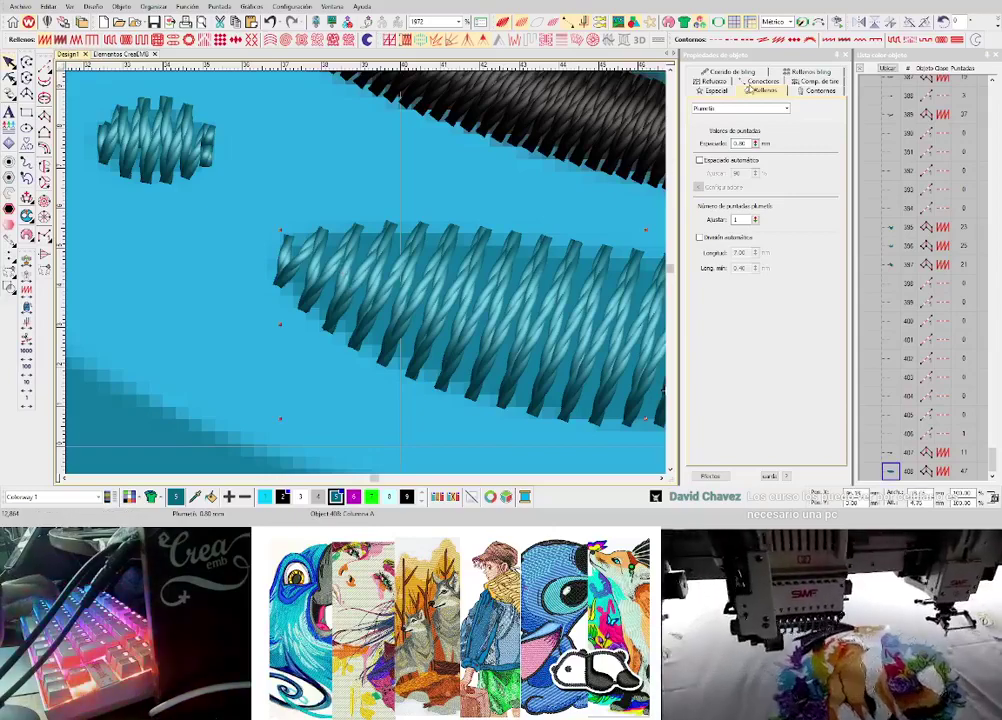
click(762, 81)
click(701, 288)
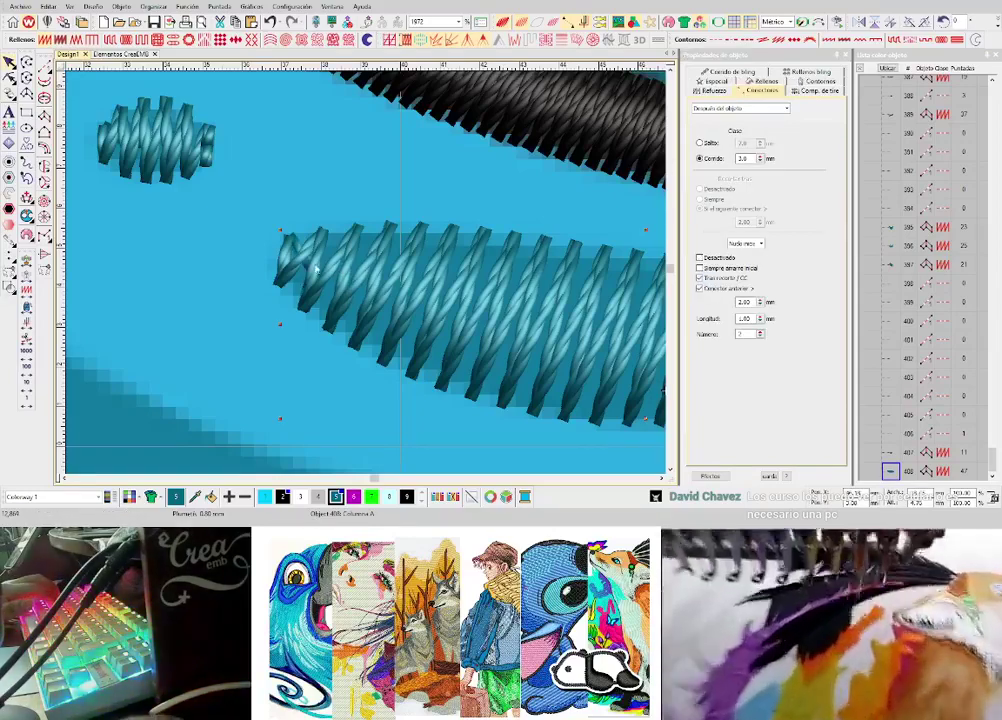
scroll(307, 230, up, 4)
scroll(358, 265, down, 8)
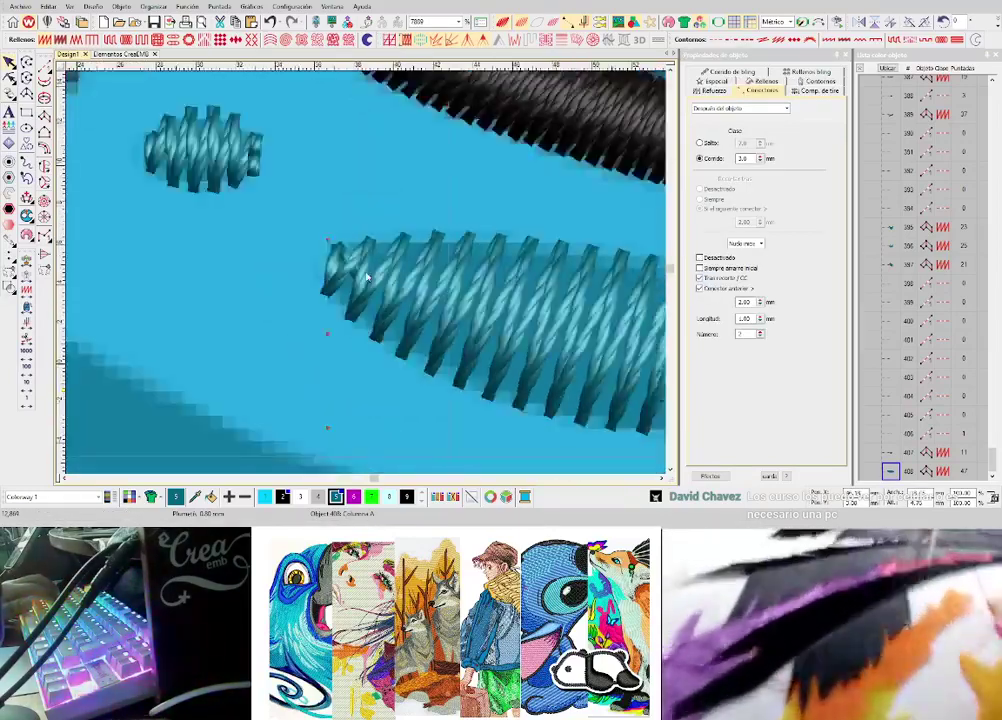
scroll(460, 287, up, 2)
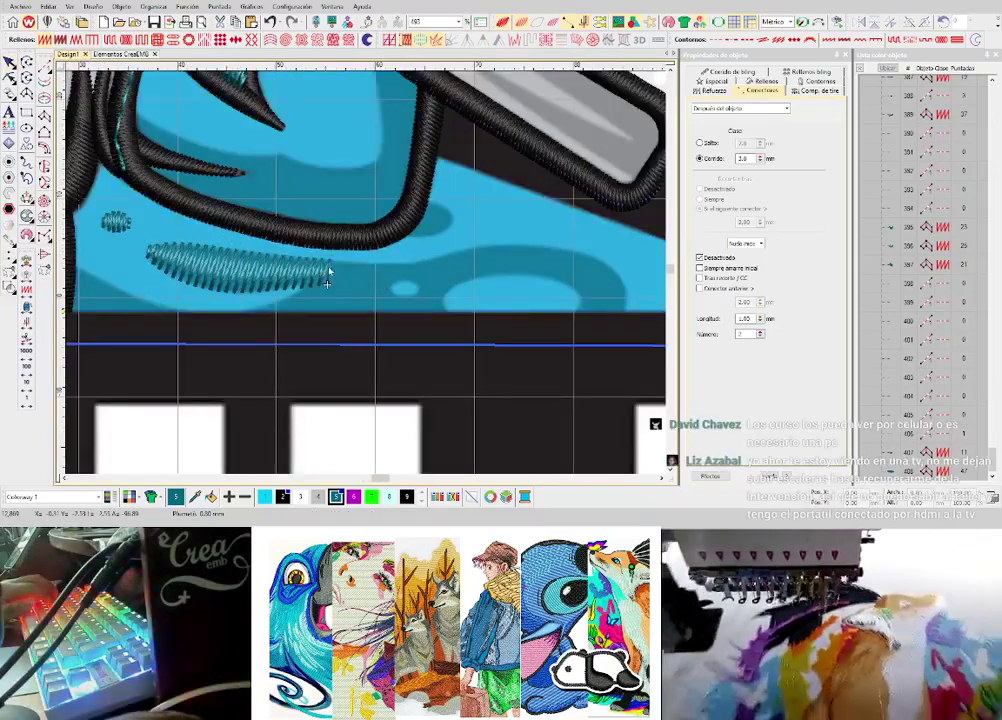
- Reshape the crescent column by moving the upper corner of its wide end farther into the dark band
scroll(369, 278, up, 2)
drag(376, 259, 391, 259)
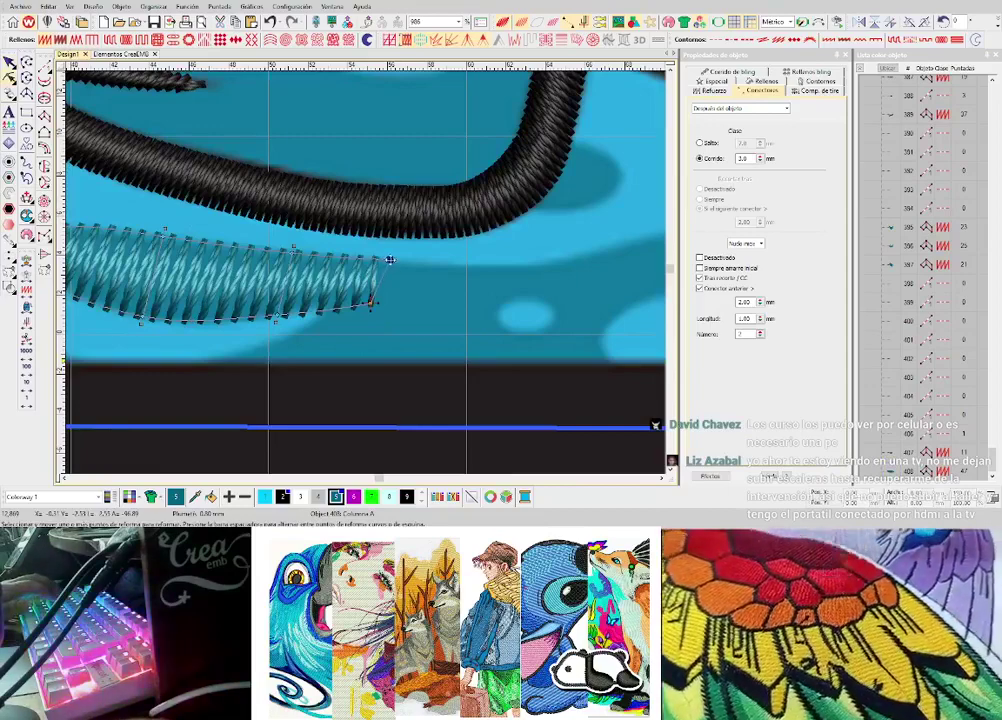
key(Return)
key(Escape)
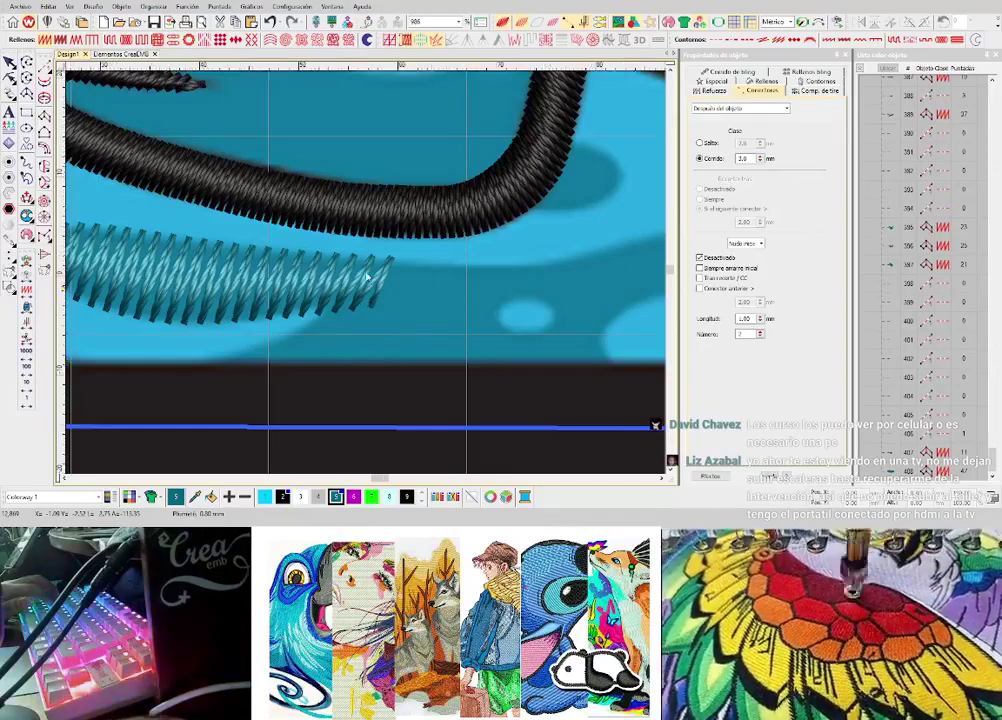
- Add a satin column from the lower dark area past the crescent column's end to just above the small light oval
scroll(390, 280, down, 2)
scroll(389, 277, up, 1)
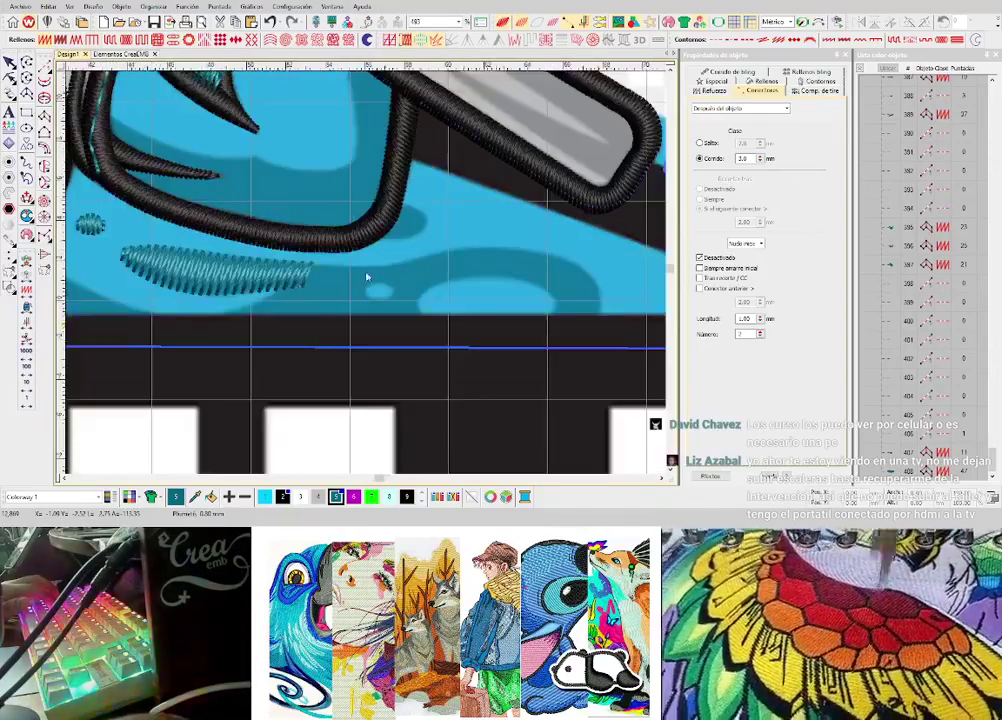
scroll(310, 290, up, 2)
click(46, 120)
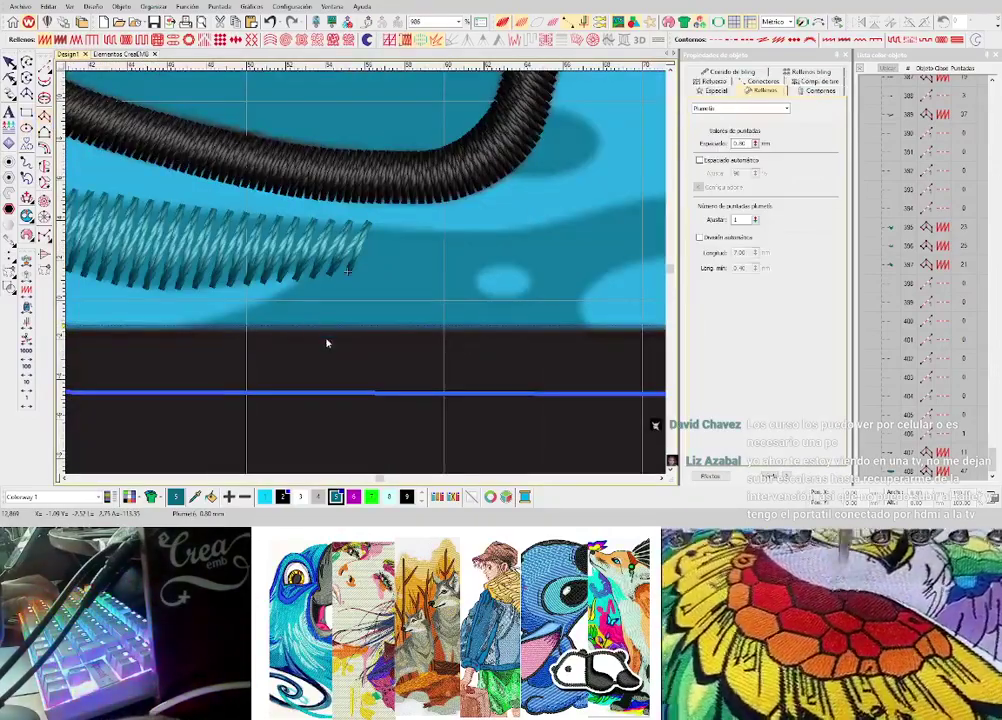
click(284, 317)
click(273, 301)
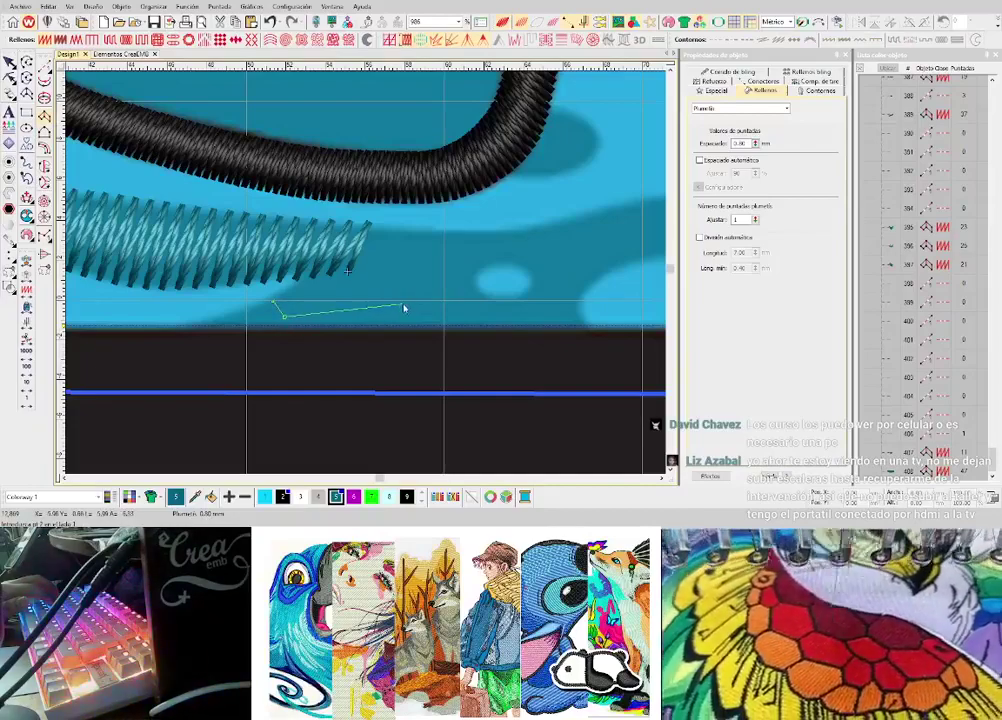
click(383, 297)
click(364, 235)
click(462, 291)
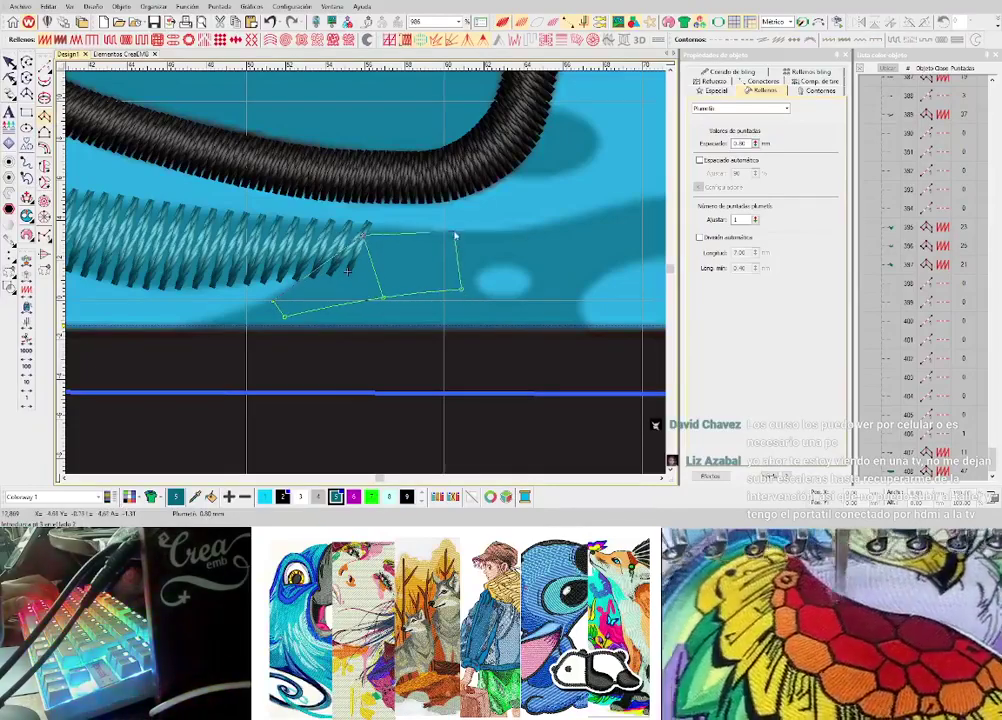
click(456, 235)
click(501, 266)
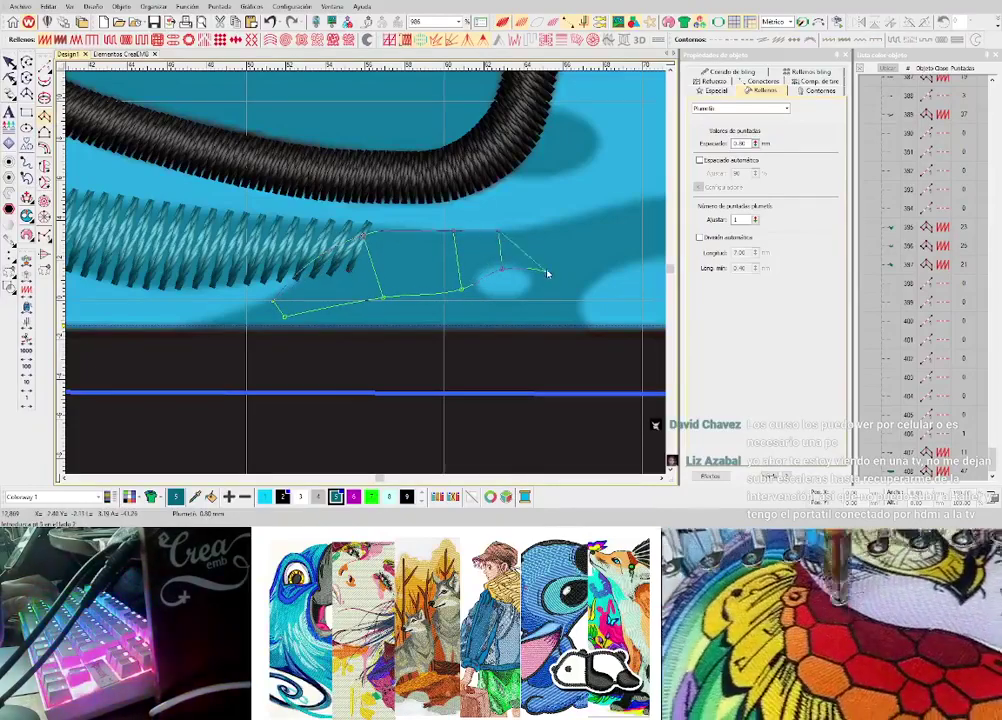
click(549, 232)
key(Return)
- Place connected running stitches from the column's end along the middle of the dark arch into its far leg
scroll(586, 257, down, 1)
scroll(378, 270, up, 1)
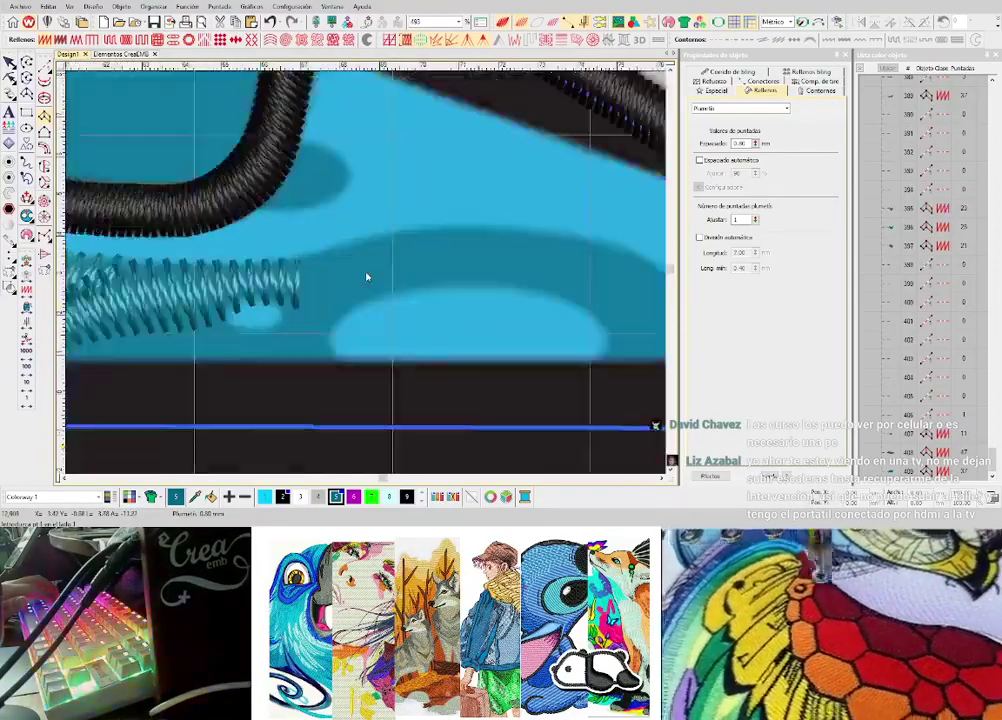
scroll(366, 277, up, 1)
key(space)
click(356, 271)
key(Return)
scroll(365, 272, down, 2)
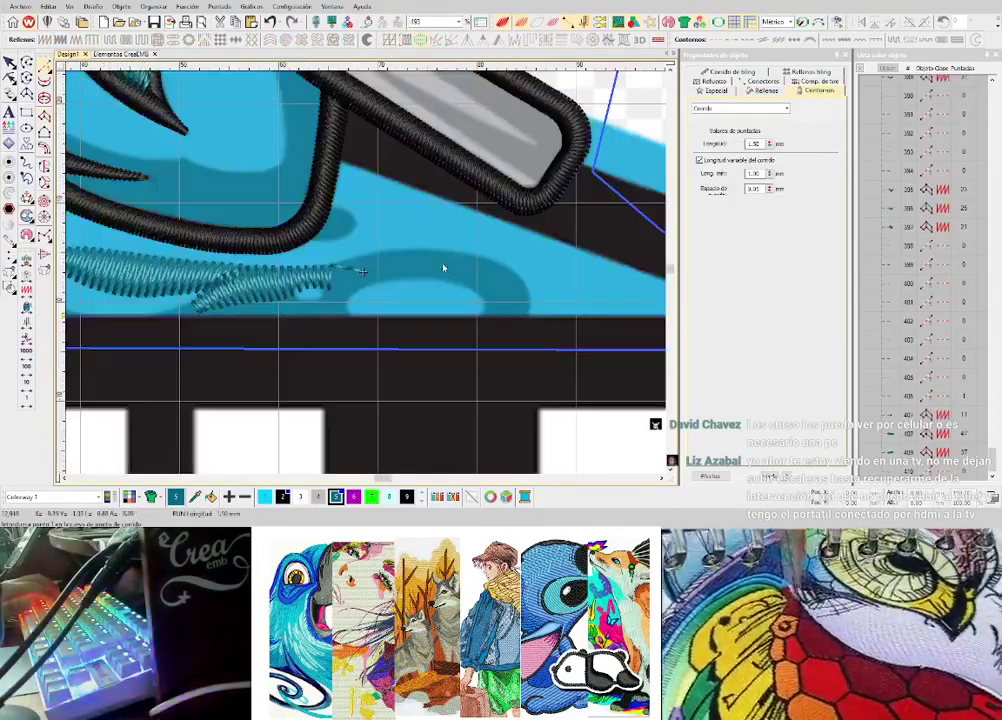
scroll(428, 270, up, 1)
click(345, 271)
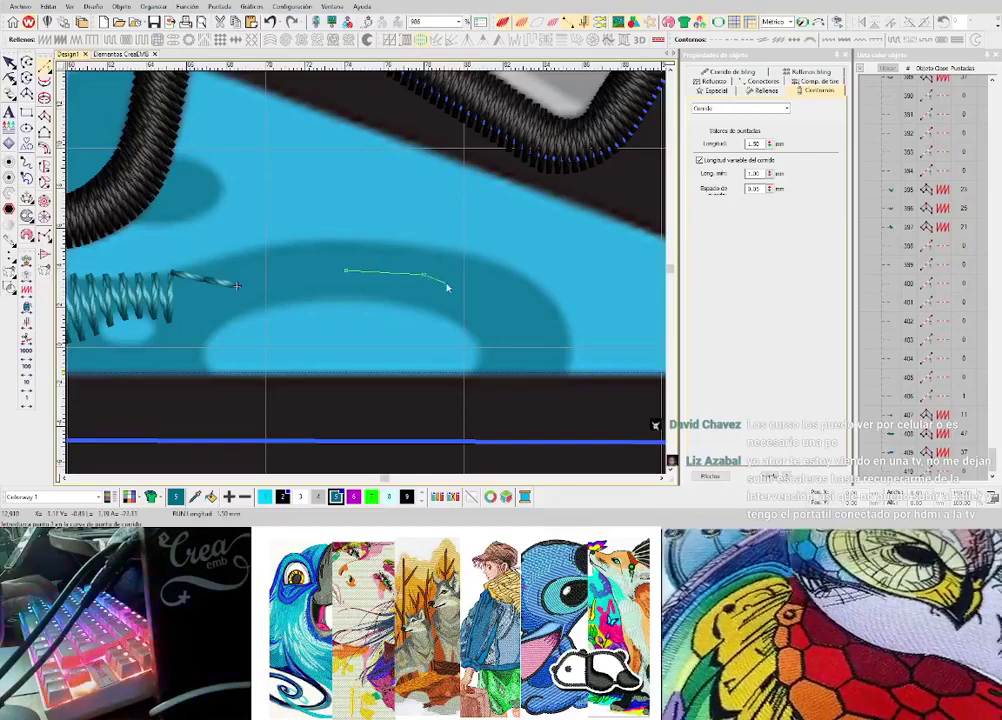
key(Return)
click(482, 294)
key(Return)
click(521, 335)
key(Return)
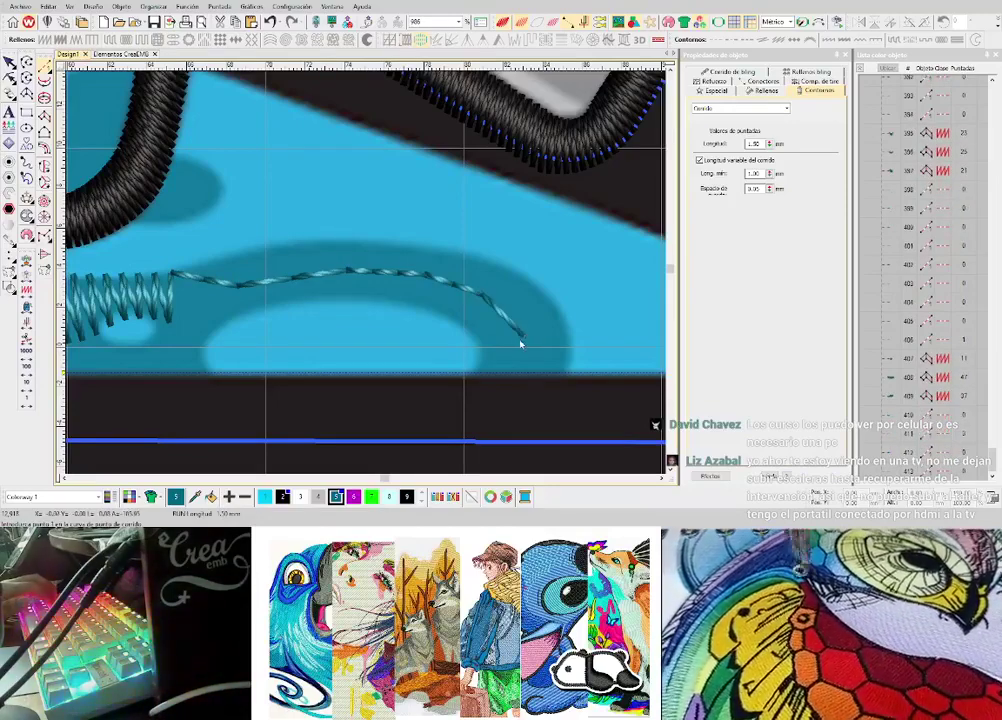
key(Return)
- Cover the dark arch around the light dome with a curved satin column from its far leg to its near leg
click(478, 375)
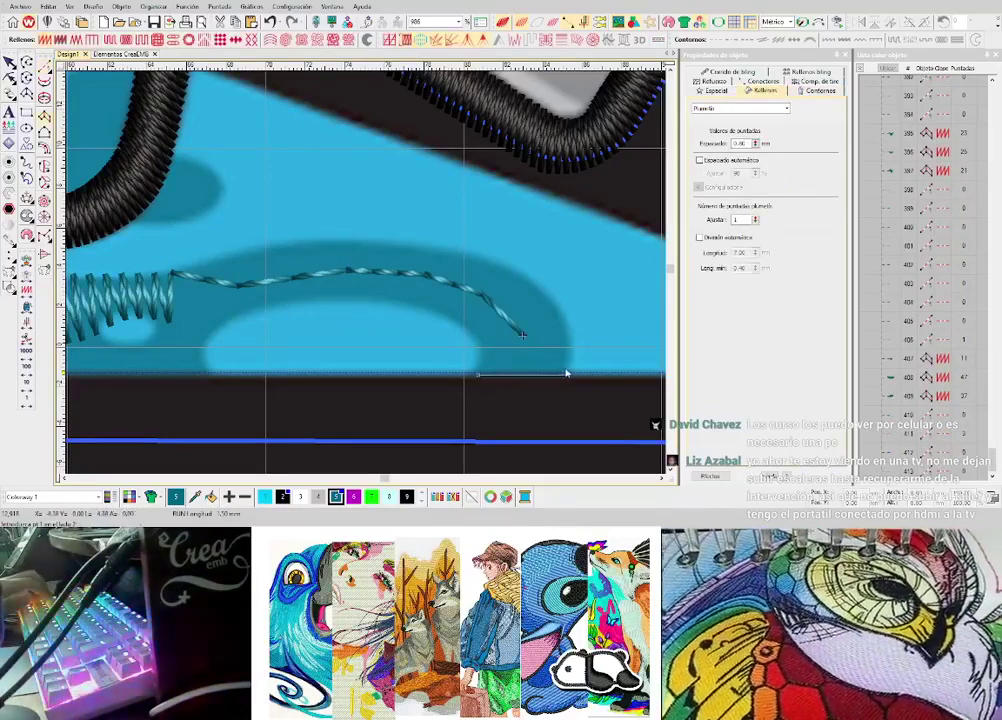
click(567, 375)
right_click(559, 316)
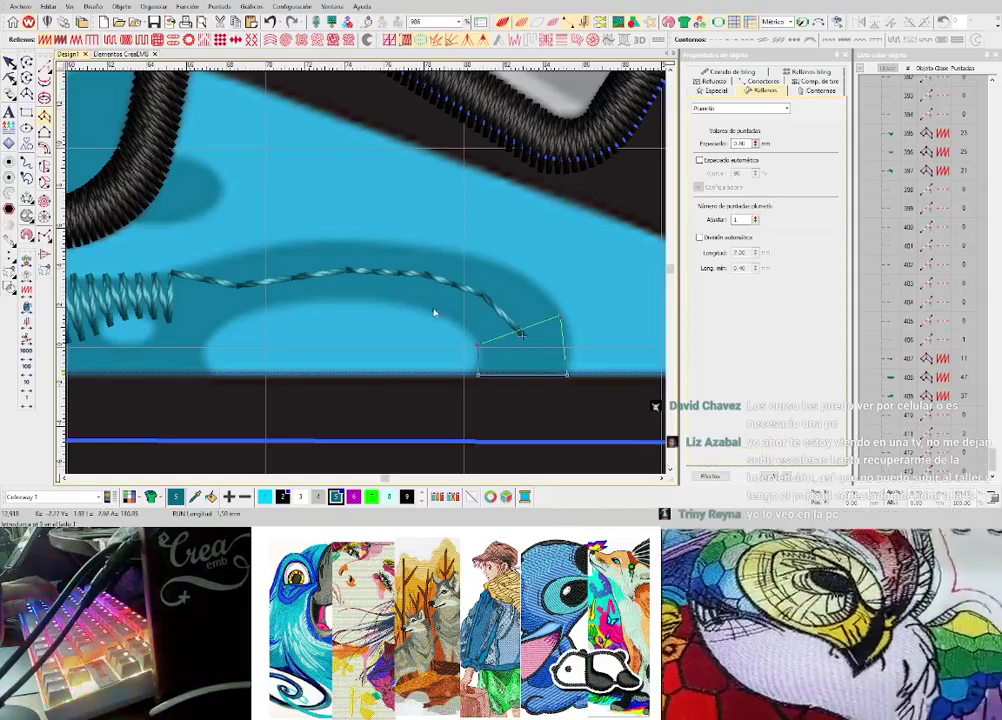
right_click(433, 308)
right_click(473, 250)
right_click(294, 298)
right_click(267, 249)
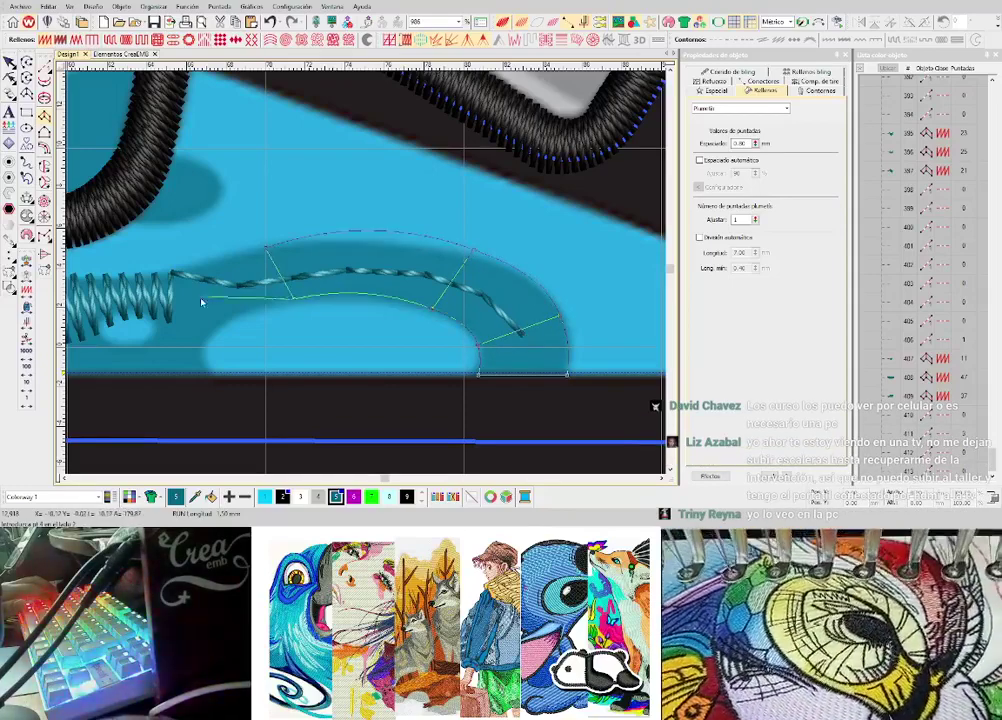
right_click(230, 320)
right_click(177, 287)
click(212, 375)
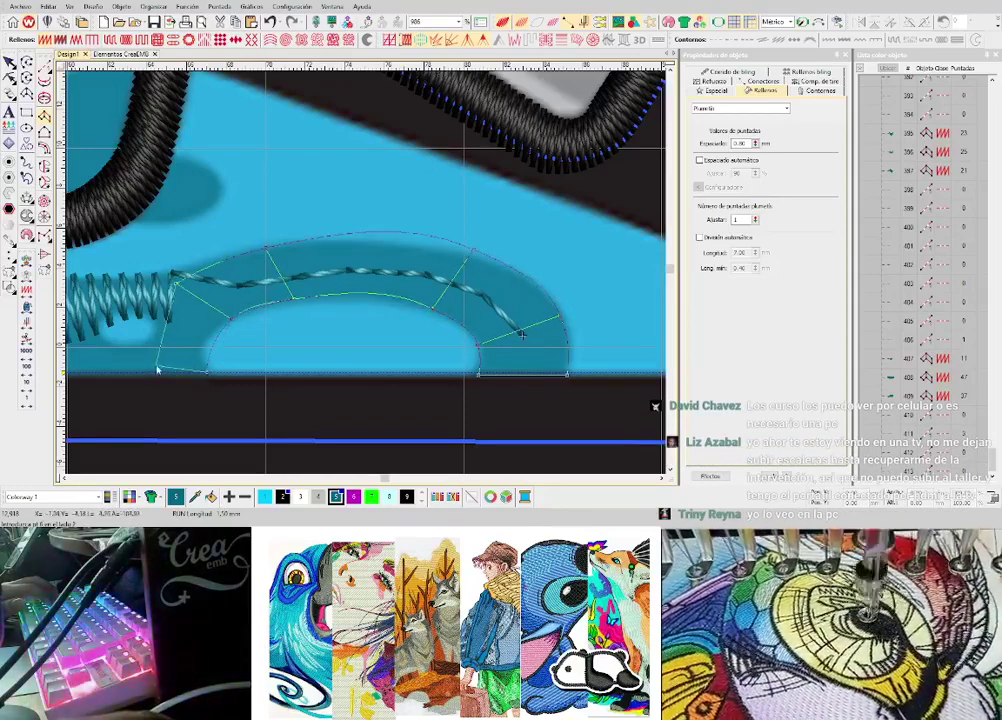
click(150, 375)
key(Return)
- Fill the dark strip along the lower black edge with a satin column from the arch's near leg to the strip's tip
scroll(148, 367, down, 3)
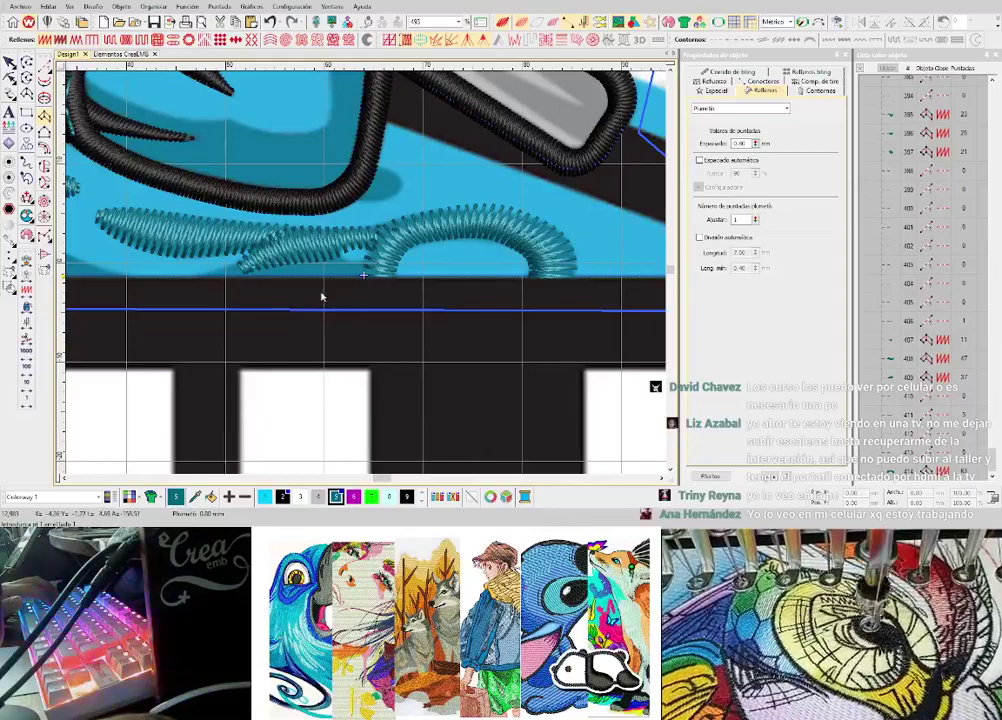
scroll(347, 303, up, 2)
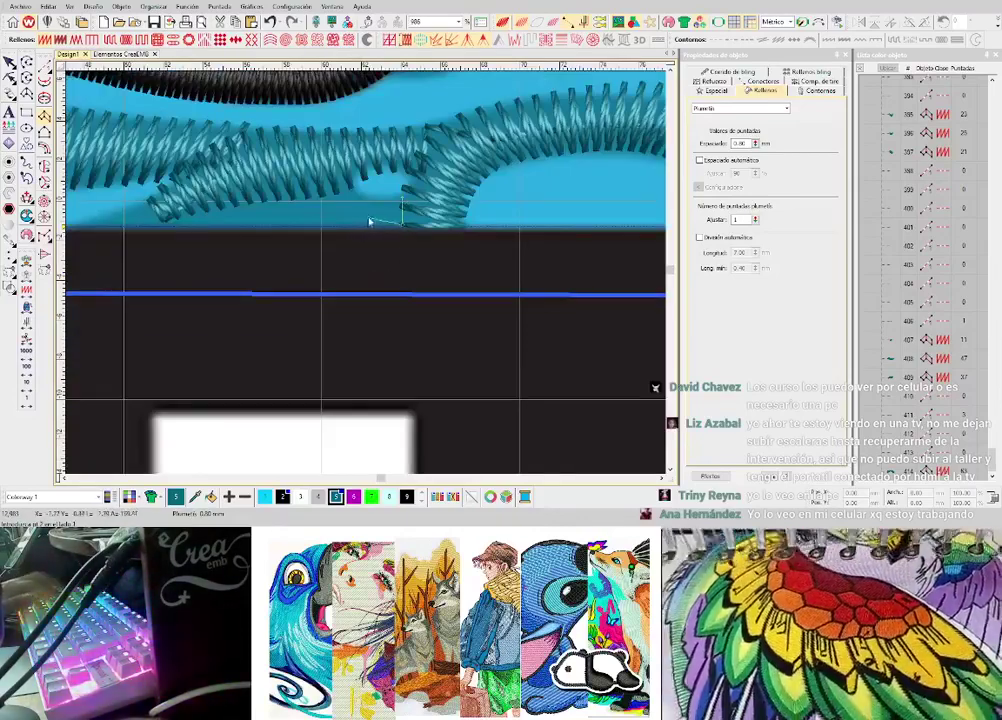
scroll(369, 221, up, 2)
click(437, 250)
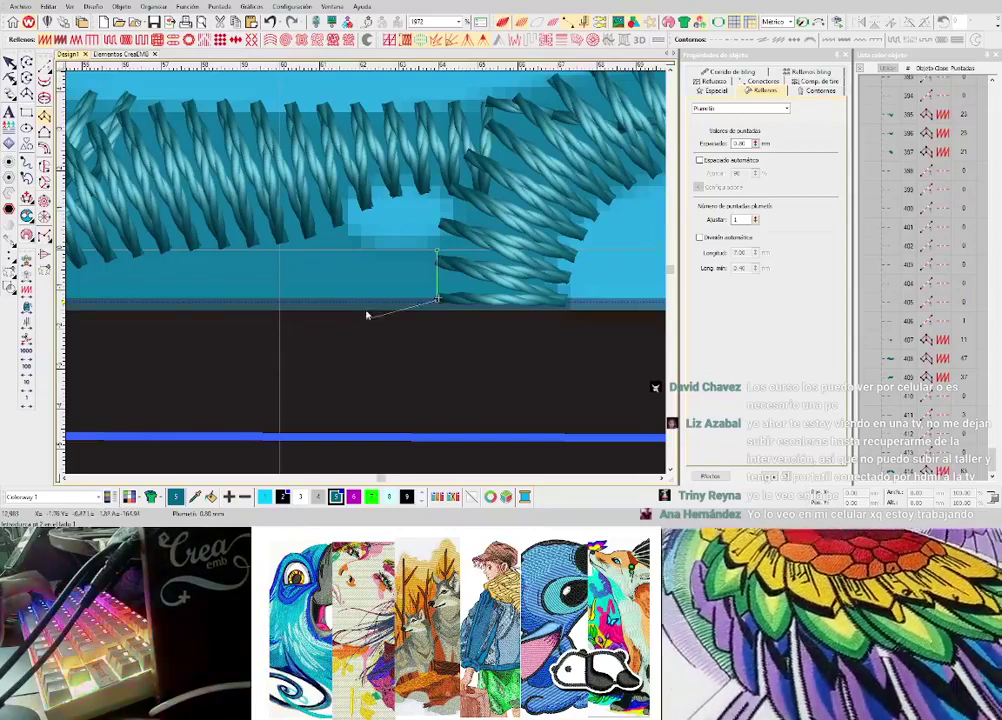
click(375, 299)
click(377, 241)
click(319, 301)
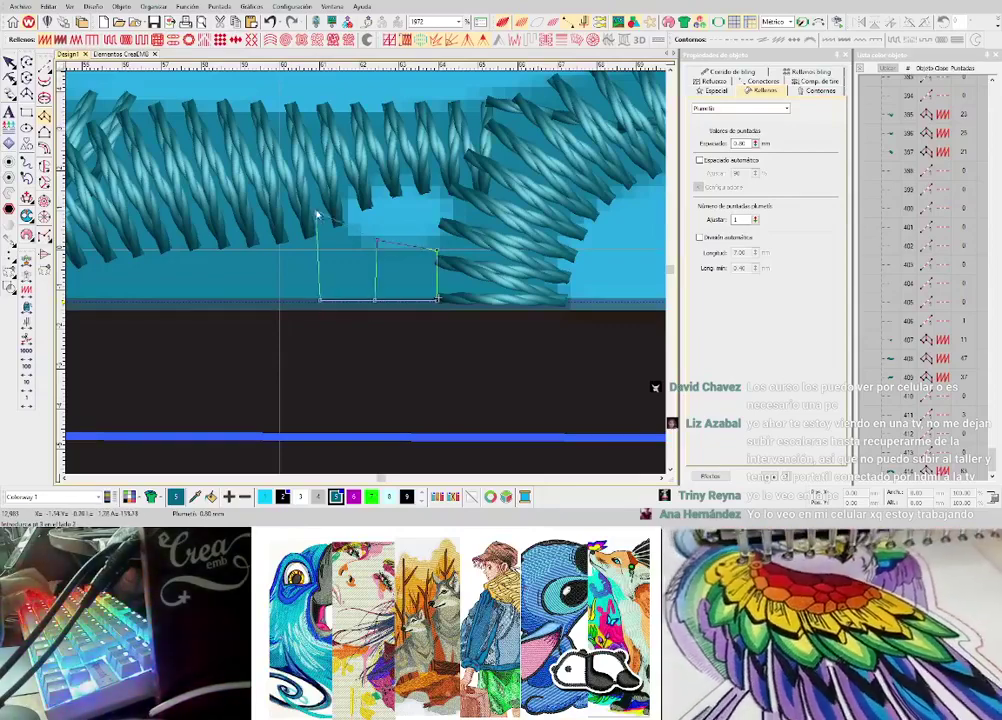
click(315, 201)
click(243, 305)
click(235, 240)
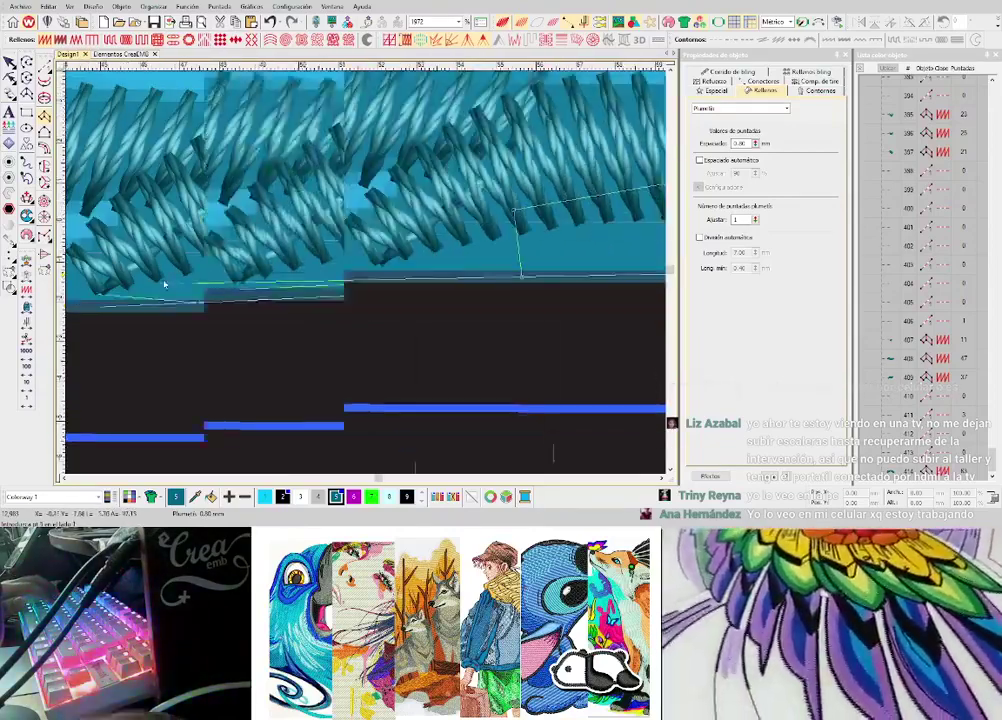
click(318, 282)
click(312, 237)
click(233, 287)
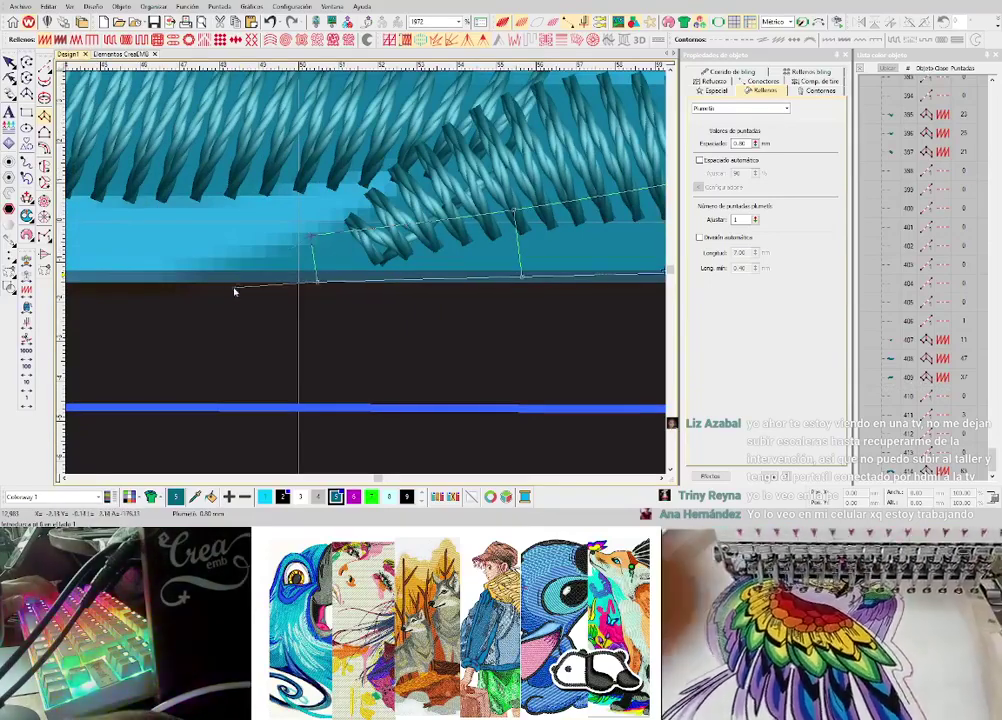
click(233, 275)
key(Return)
scroll(233, 275, down, 2)
scroll(367, 277, up, 2)
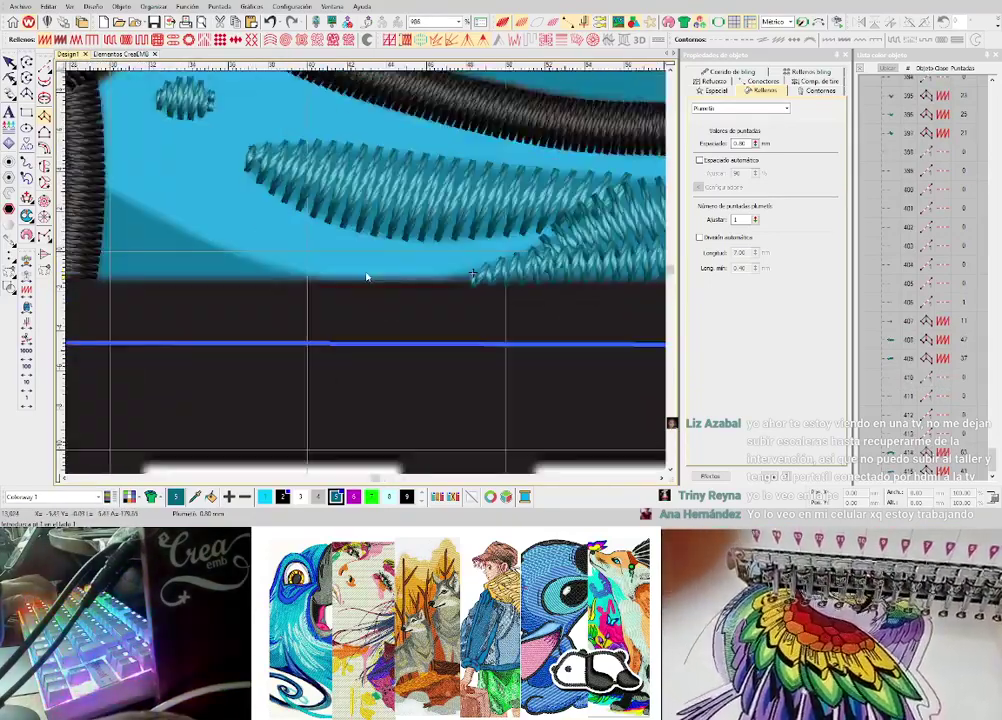
- Set the lower strip column's connector after the object to Salto
key(Escape)
click(762, 82)
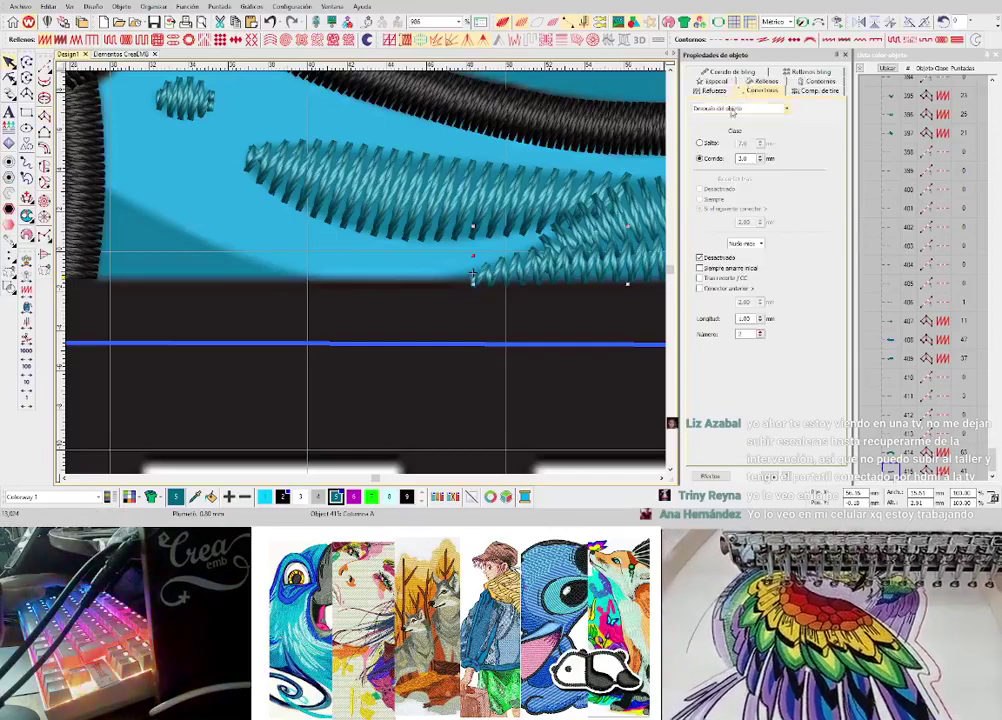
scroll(374, 295, up, 3)
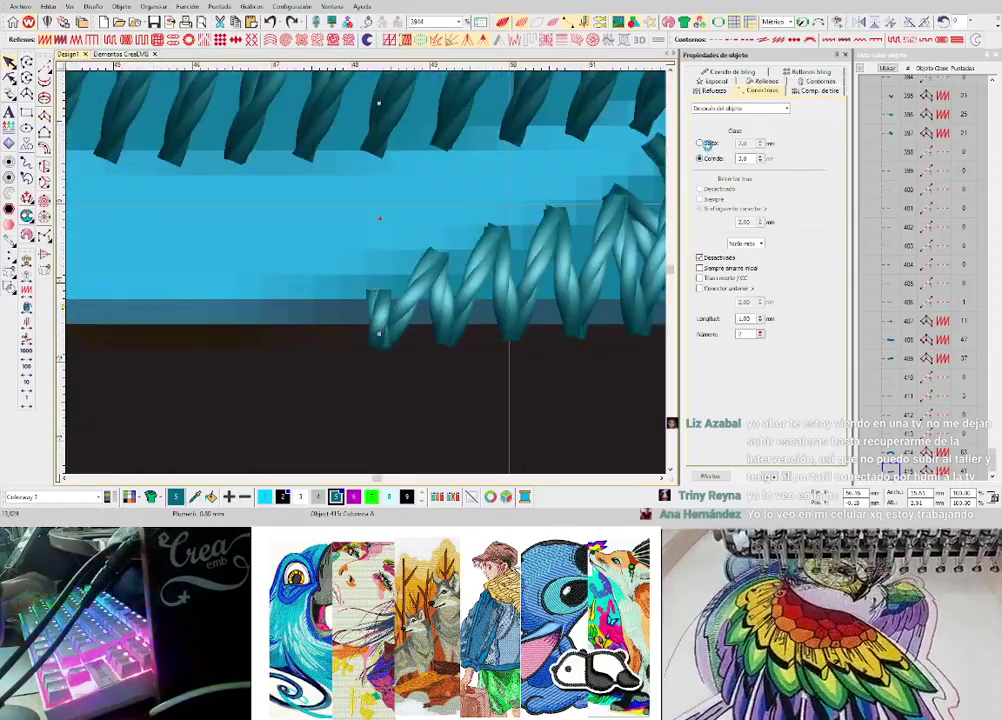
scroll(360, 294, down, 2)
key(Escape)
scroll(345, 290, up, 1)
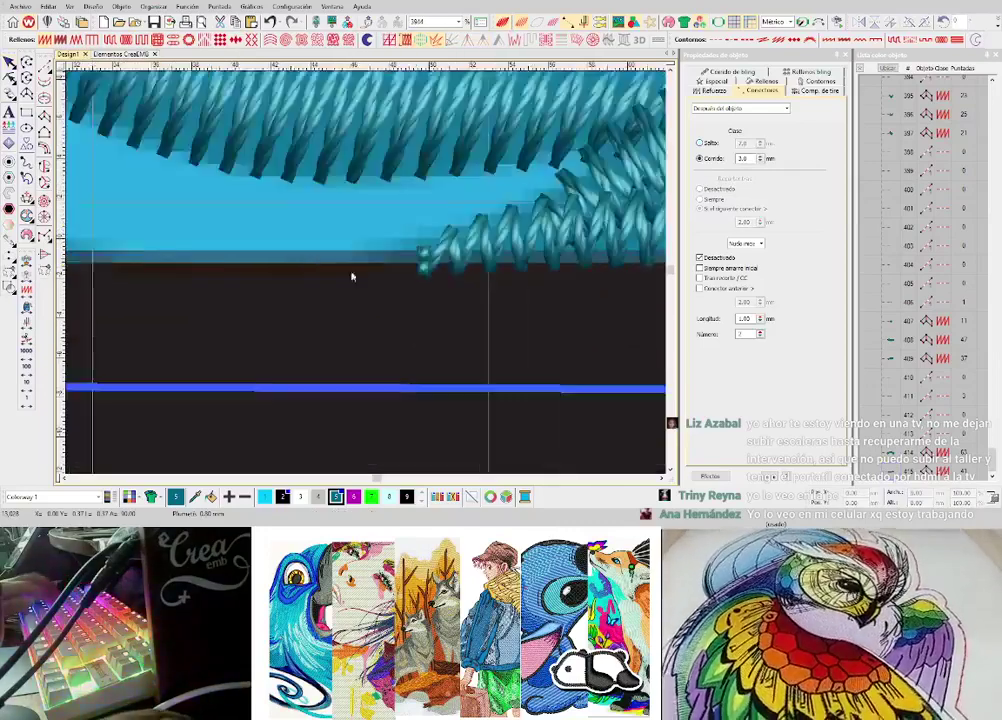
- Fill the dark triangle between the vertical black outline and the lower black edge with a satin column and view its connector settings
scroll(367, 277, down, 2)
scroll(366, 277, up, 2)
click(44, 117)
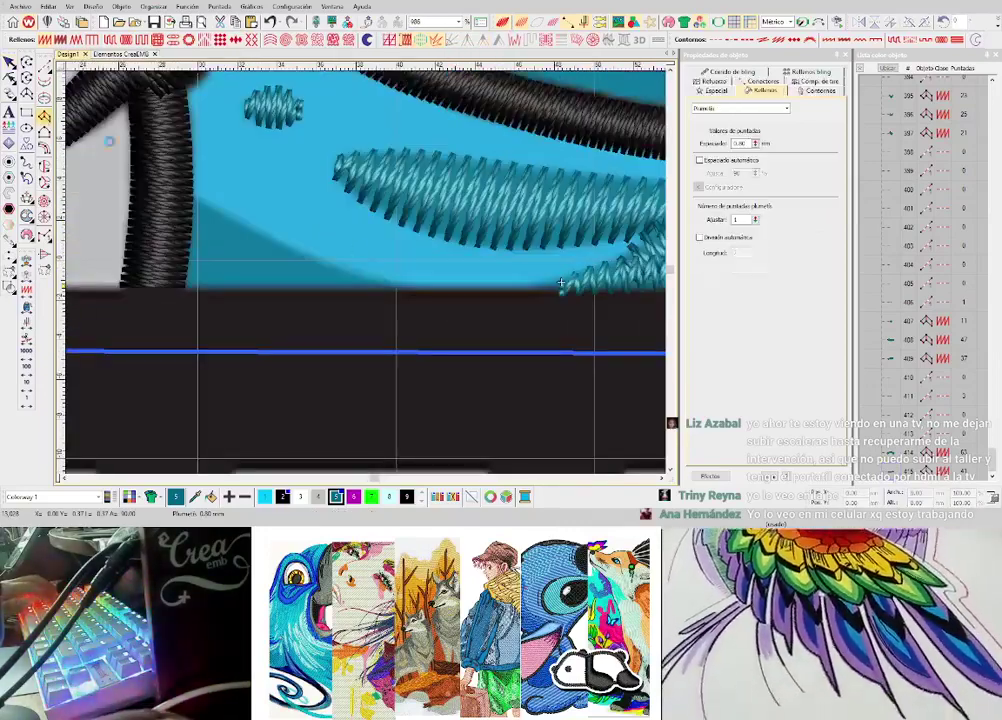
click(366, 284)
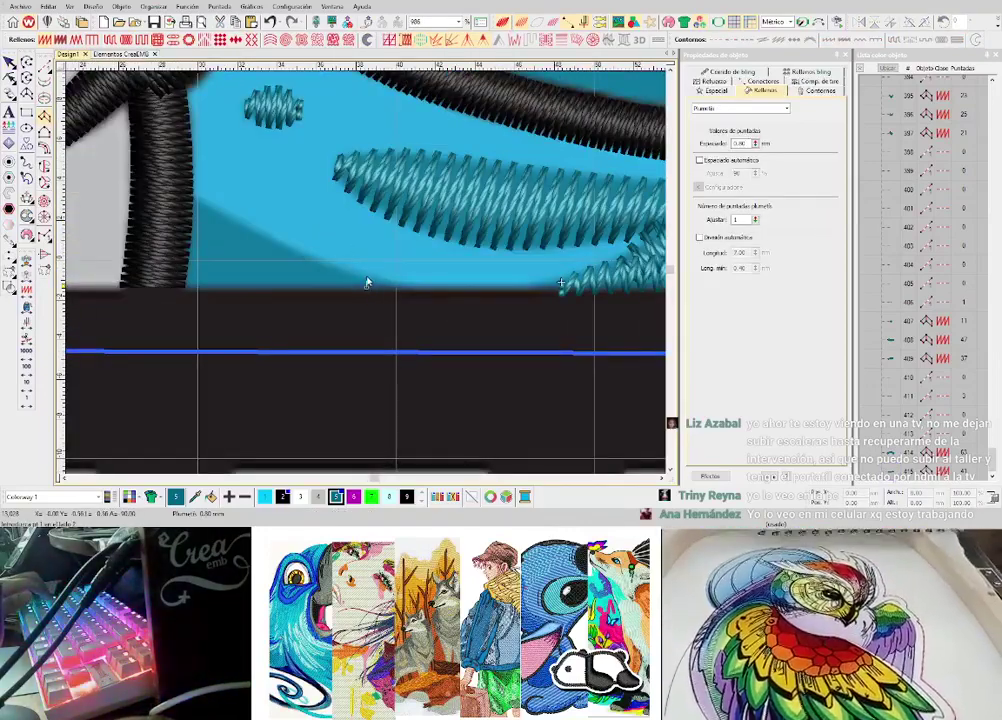
click(253, 290)
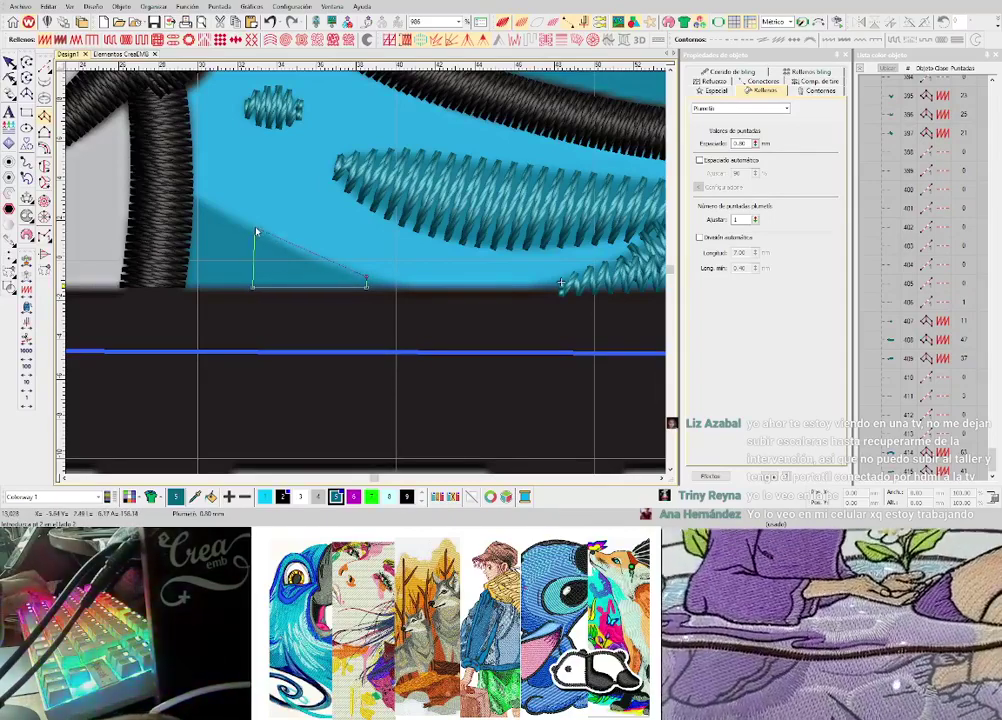
click(254, 229)
click(173, 292)
click(177, 190)
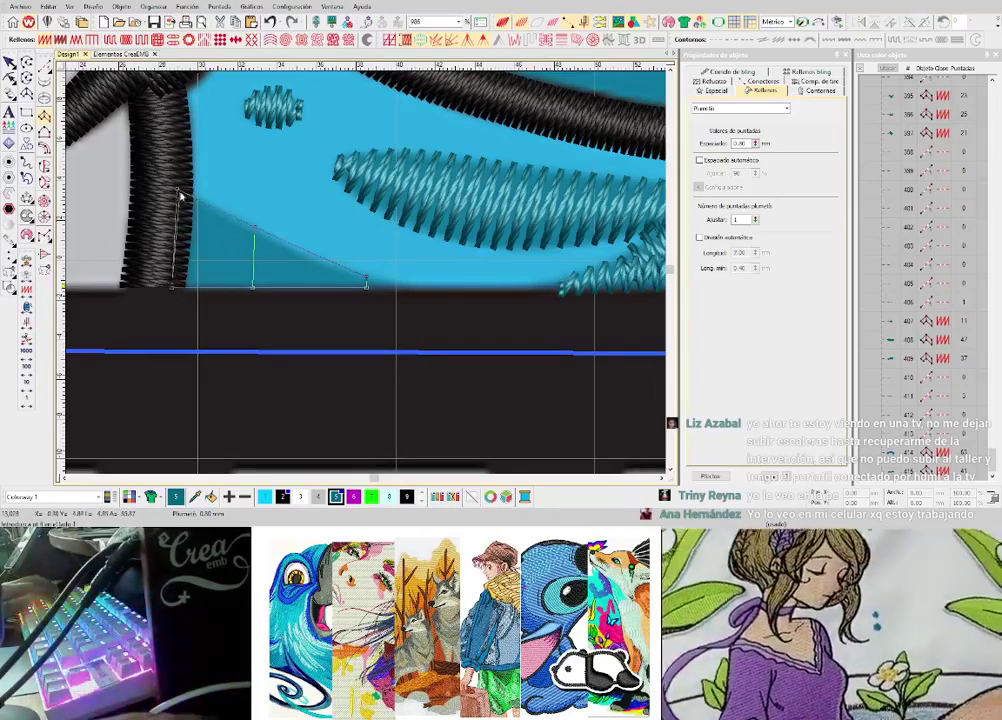
key(Return)
scroll(187, 195, down, 1)
scroll(388, 290, up, 1)
scroll(366, 276, up, 1)
key(Escape)
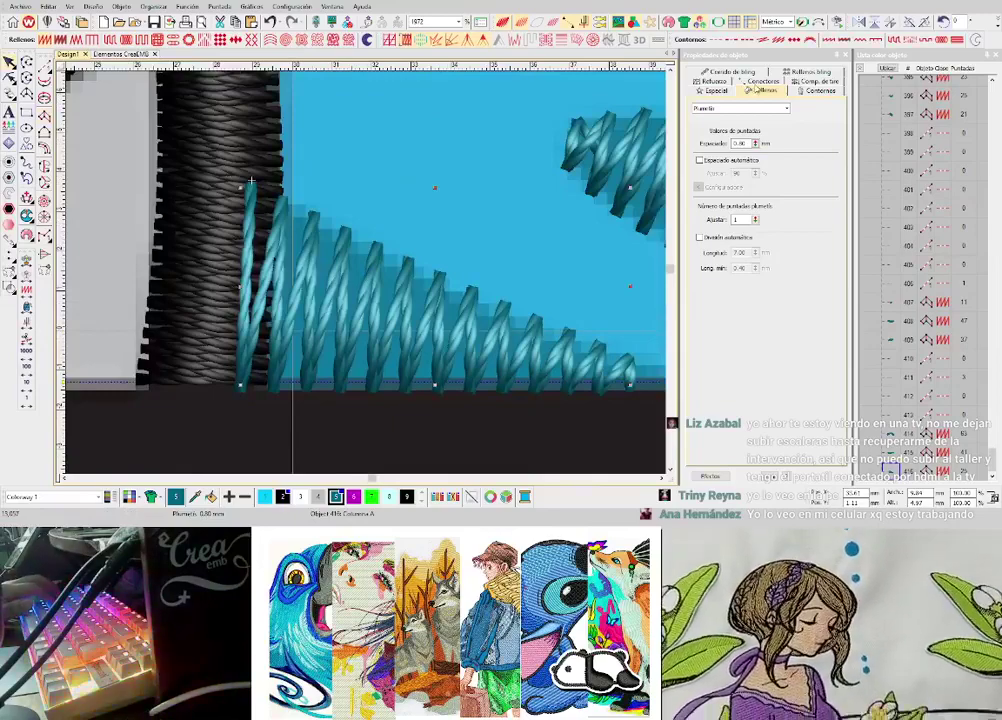
click(760, 82)
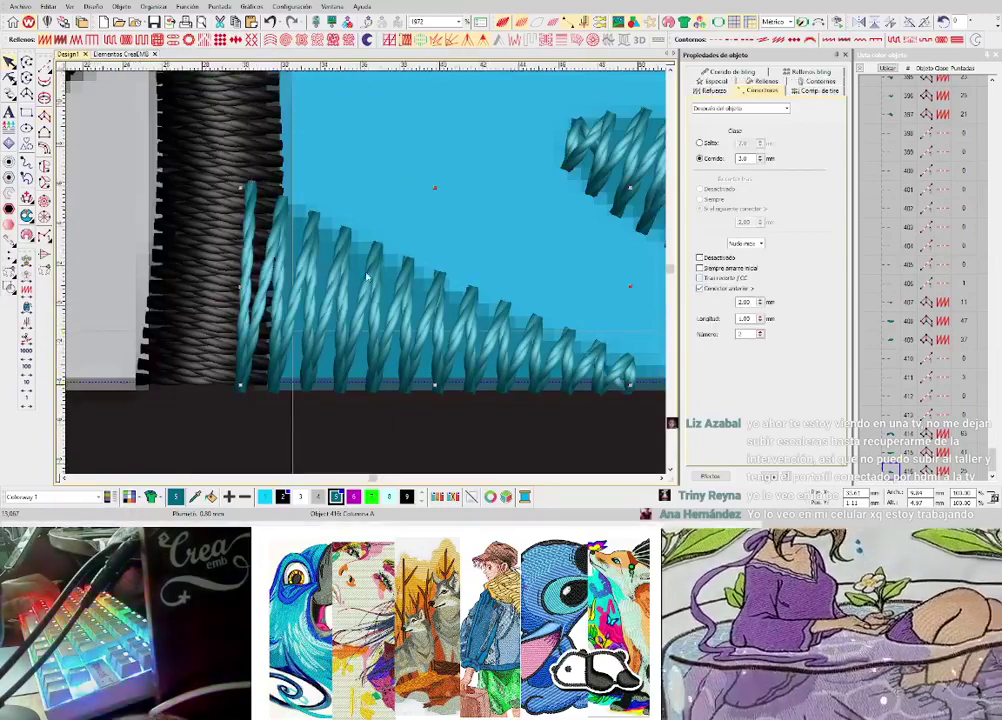
scroll(251, 182, down, 3)
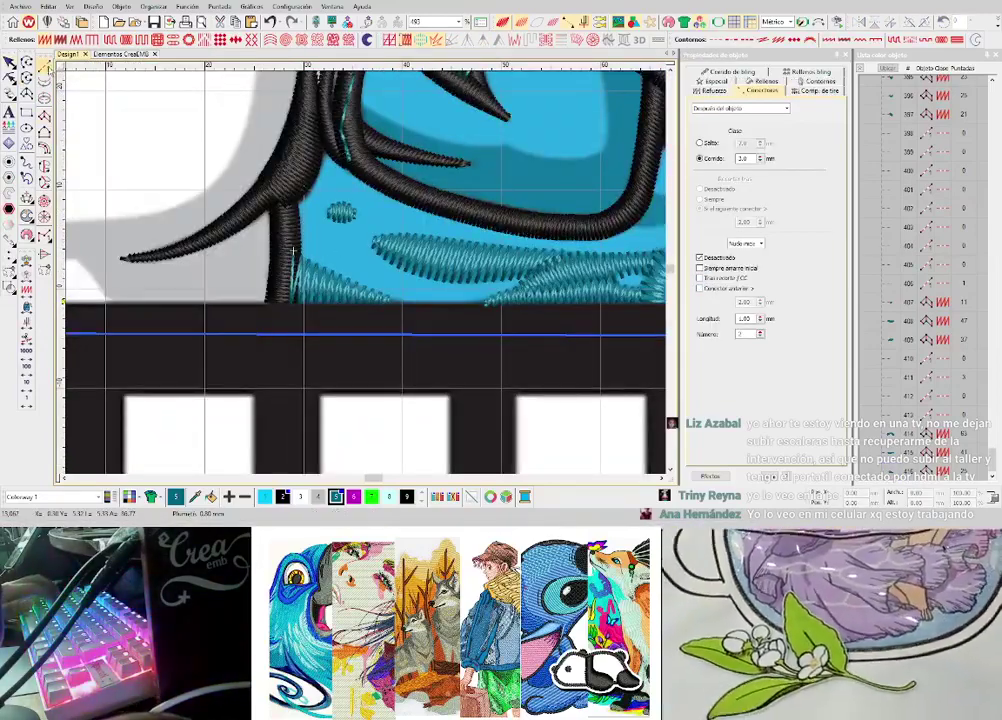
- Run connecting stitches from the triangle's column up through the black outlines to the curved outline beside the upper dark shading
click(292, 247)
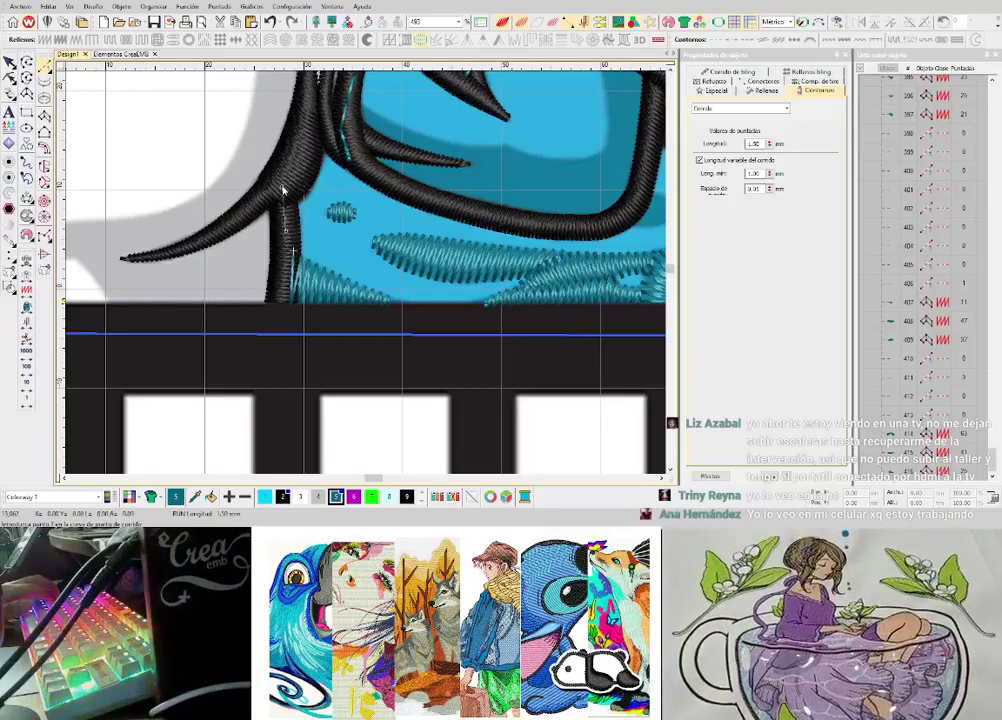
click(282, 188)
scroll(313, 130, down, 3)
scroll(353, 284, up, 3)
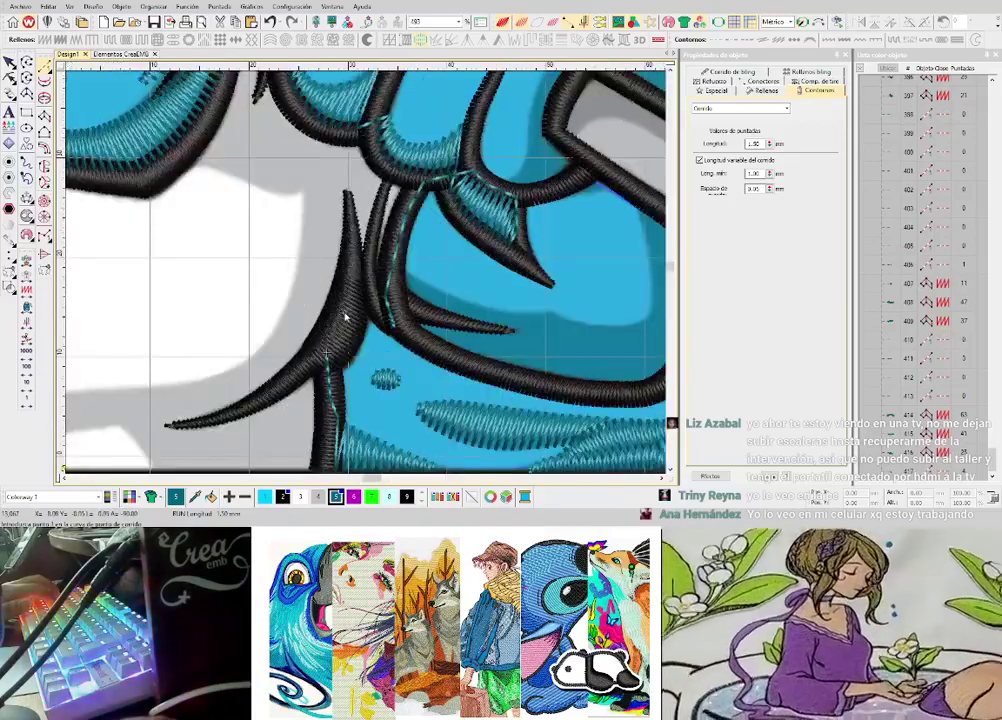
scroll(366, 276, up, 5)
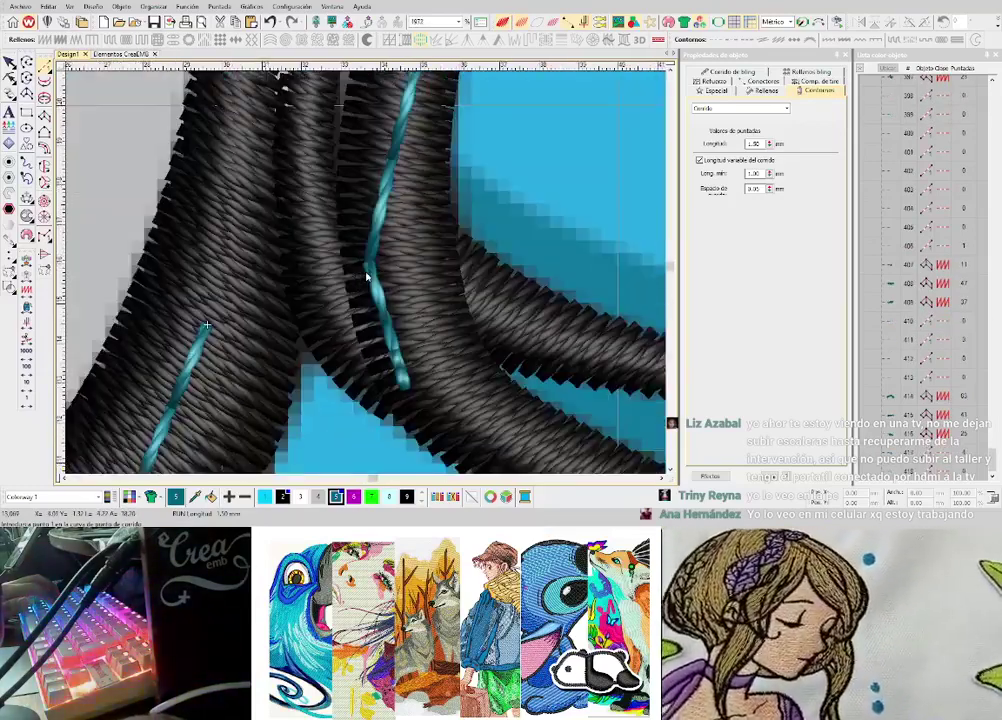
scroll(354, 278, down, 2)
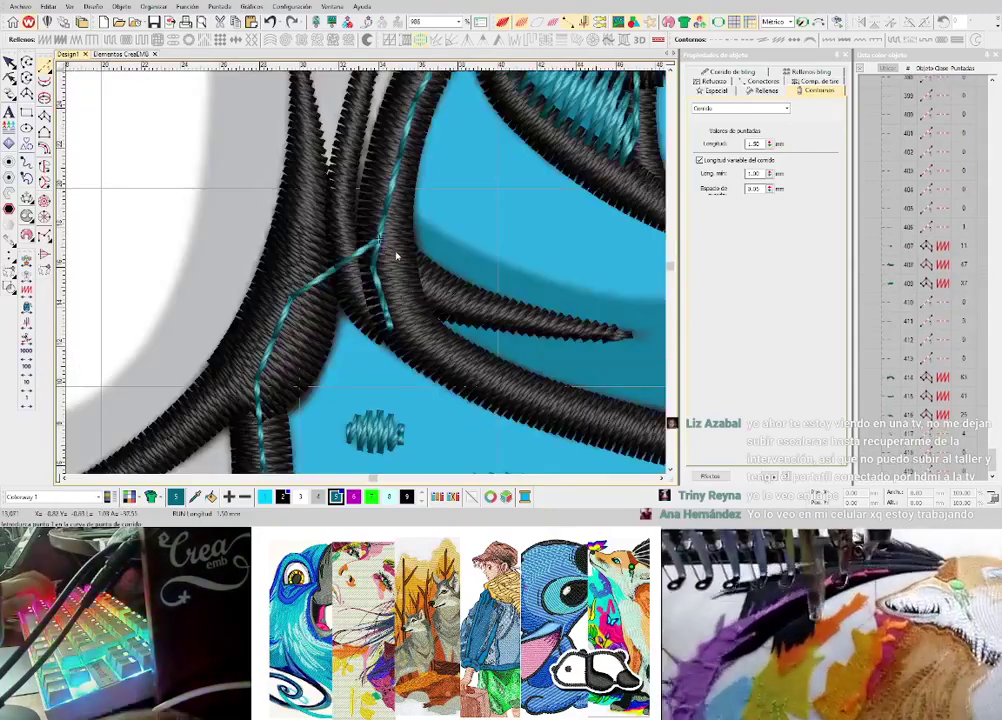
- Cover the upper band of the dark shading with a satin column from the curved outline to just past the thin black spike
click(414, 218)
click(405, 252)
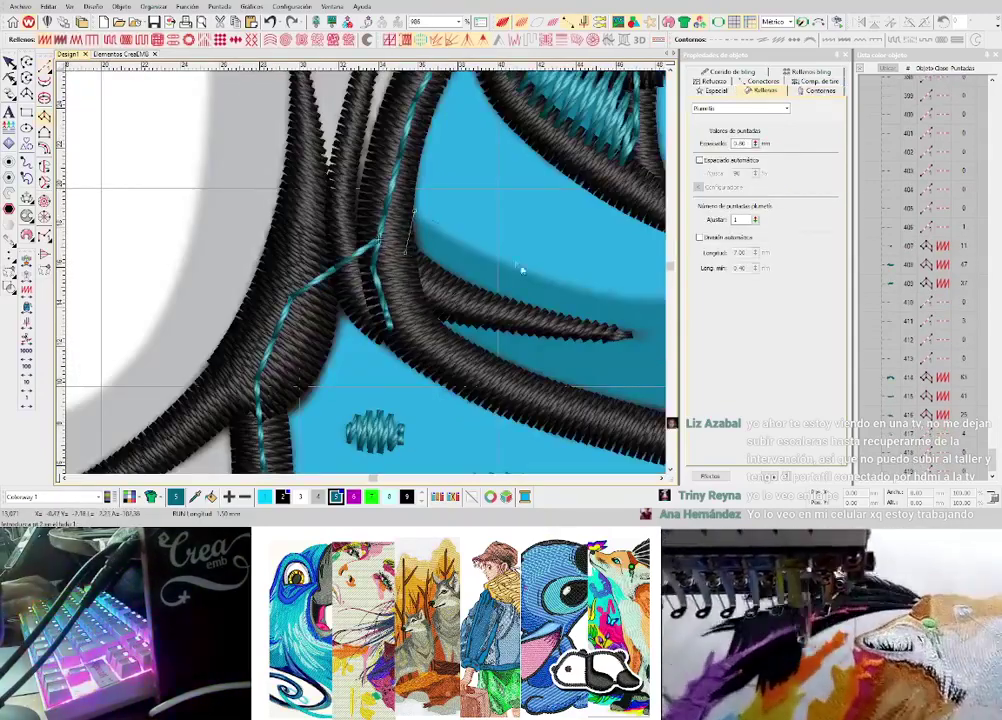
click(494, 260)
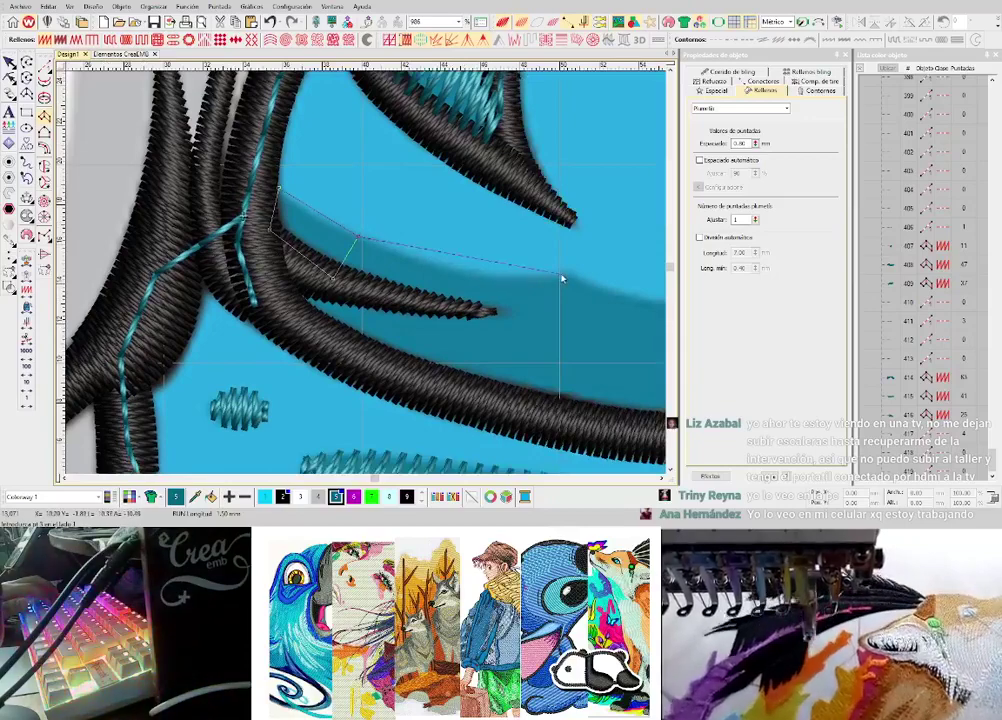
click(490, 311)
key(Return)
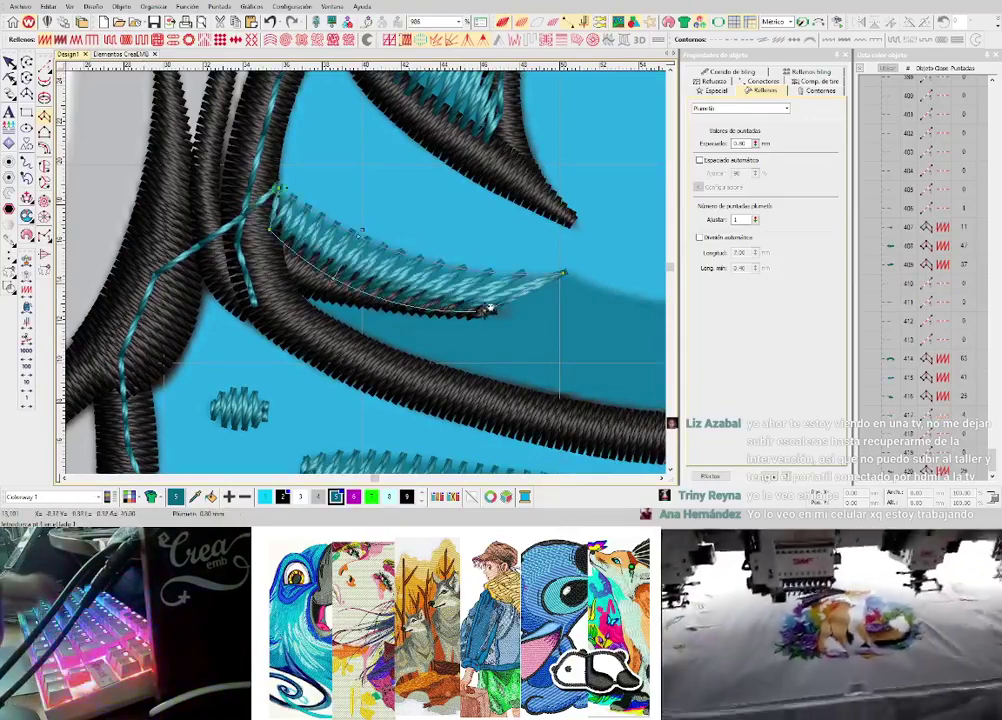
- Place a running stitch from the band column's far end back along the thin black spike to its base
key(space)
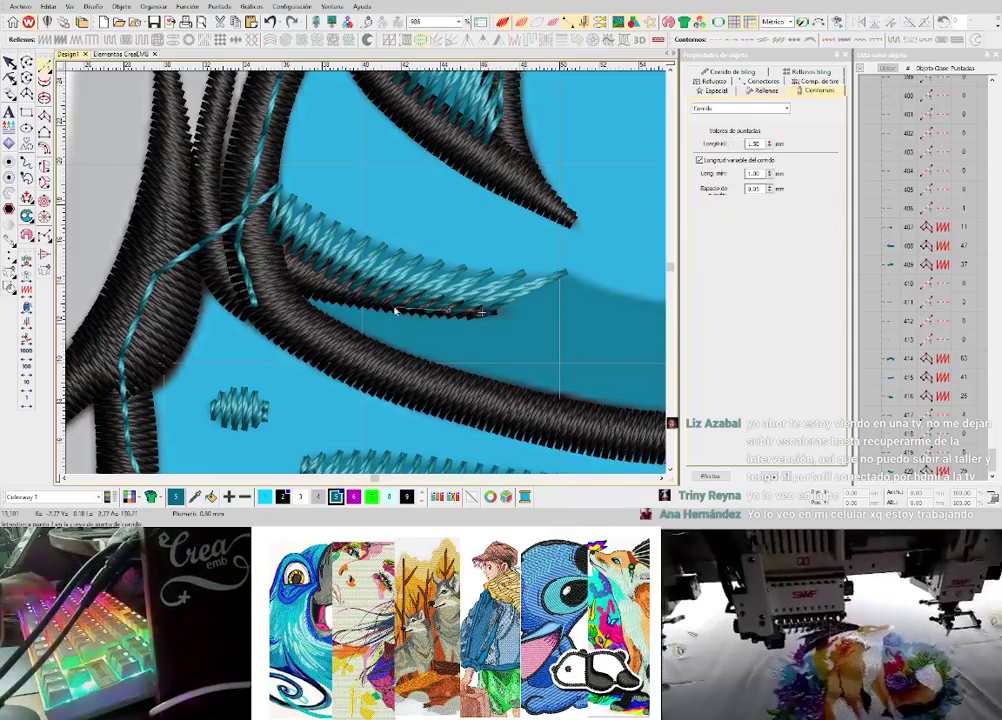
click(317, 275)
key(Return)
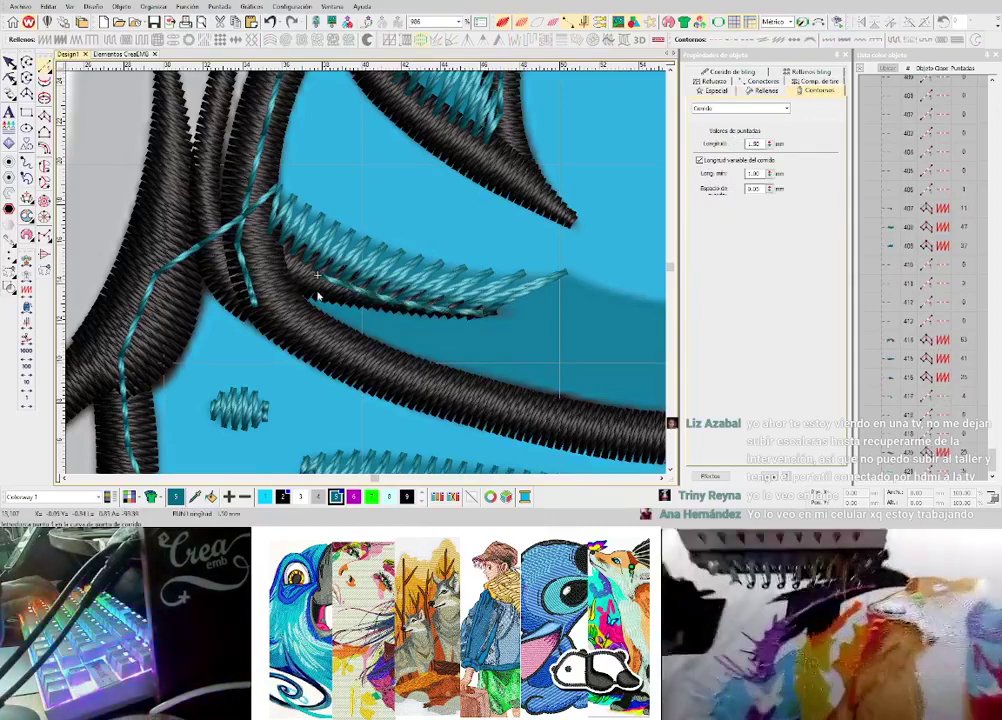
- Fill the dark shading below the spike with a satin column following the curved black outline to the start of its corner
key(space)
click(307, 315)
click(321, 290)
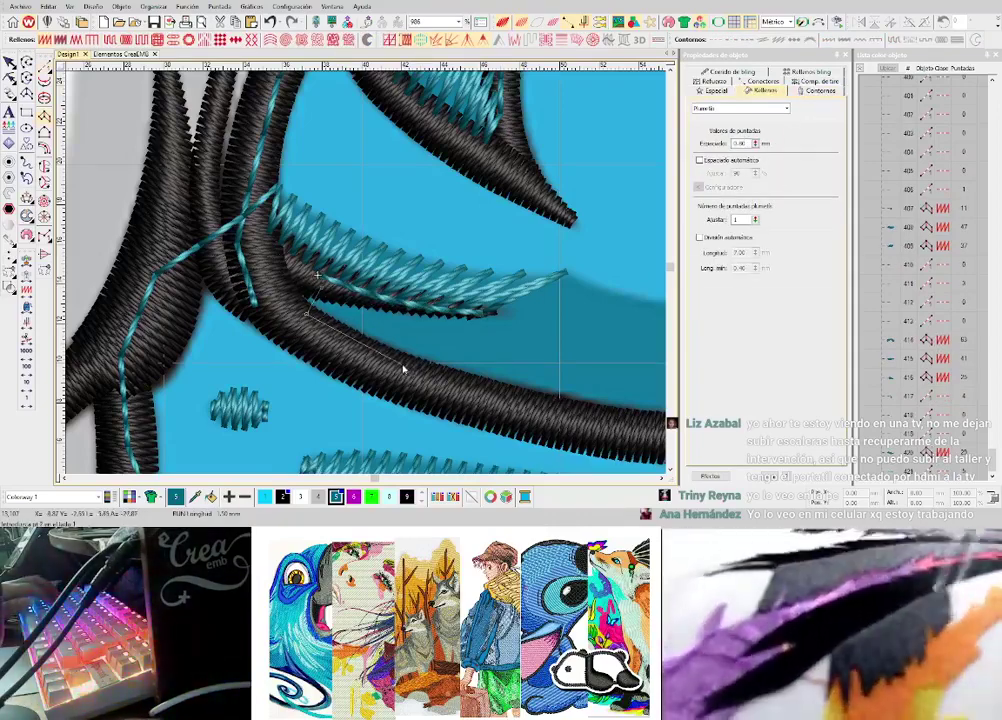
click(398, 367)
click(417, 309)
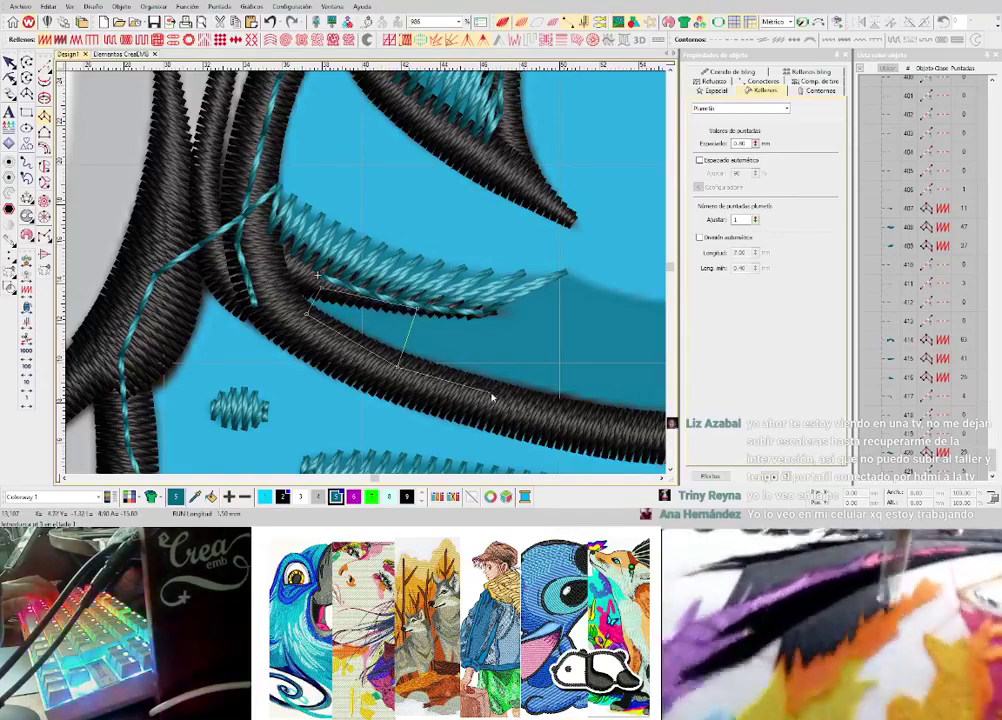
click(488, 395)
click(567, 272)
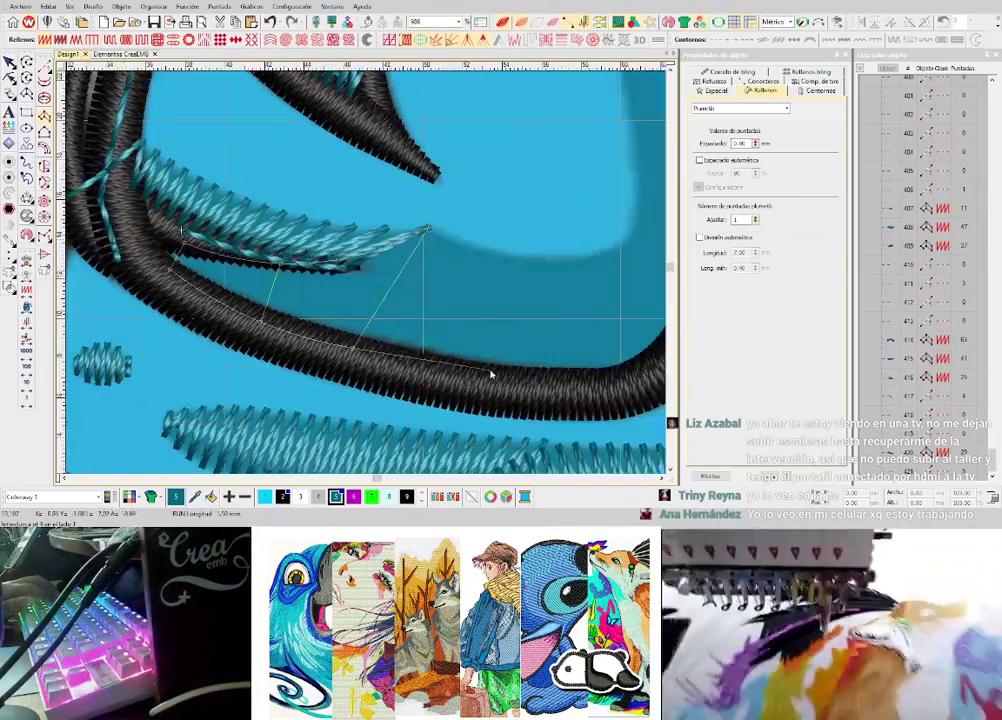
click(484, 378)
click(509, 259)
right_click(491, 351)
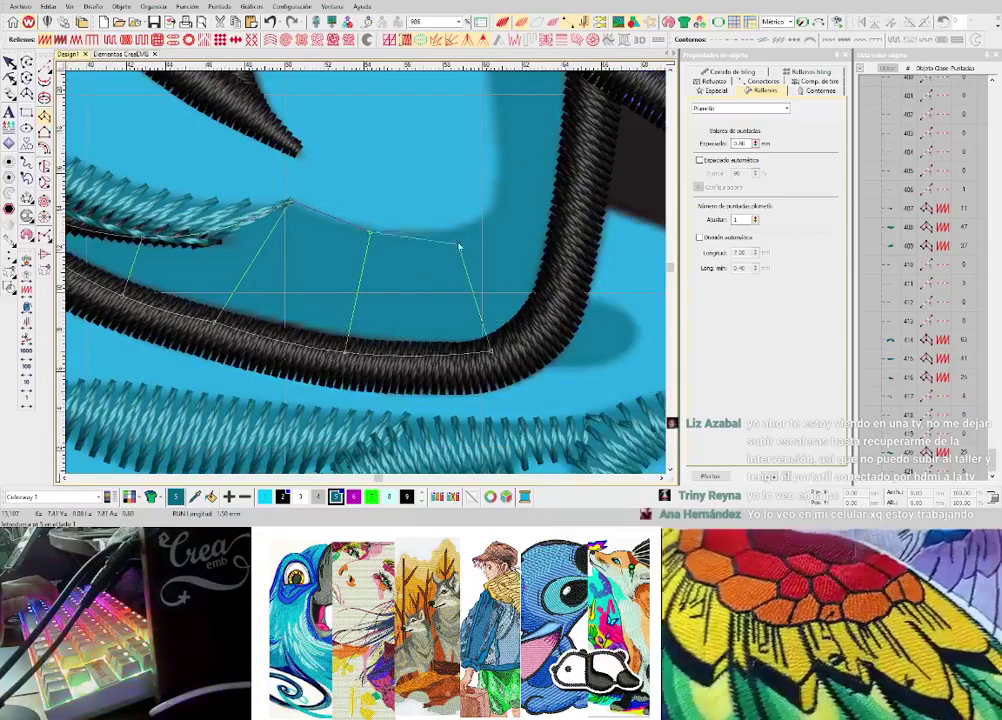
right_click(456, 232)
click(560, 264)
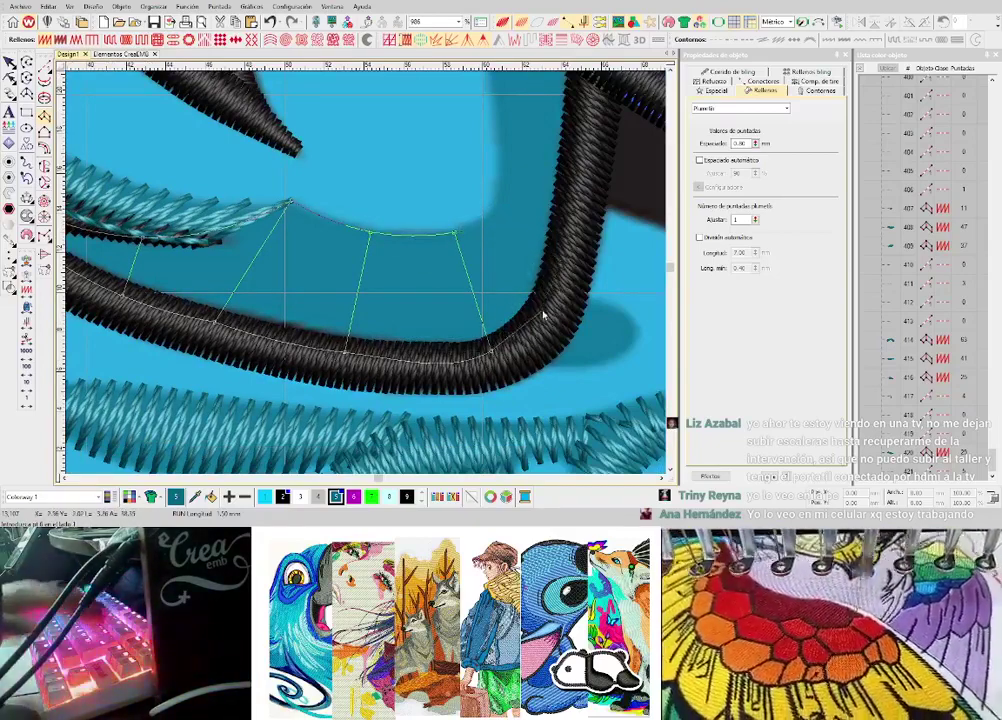
key(Return)
scroll(496, 310, down, 1)
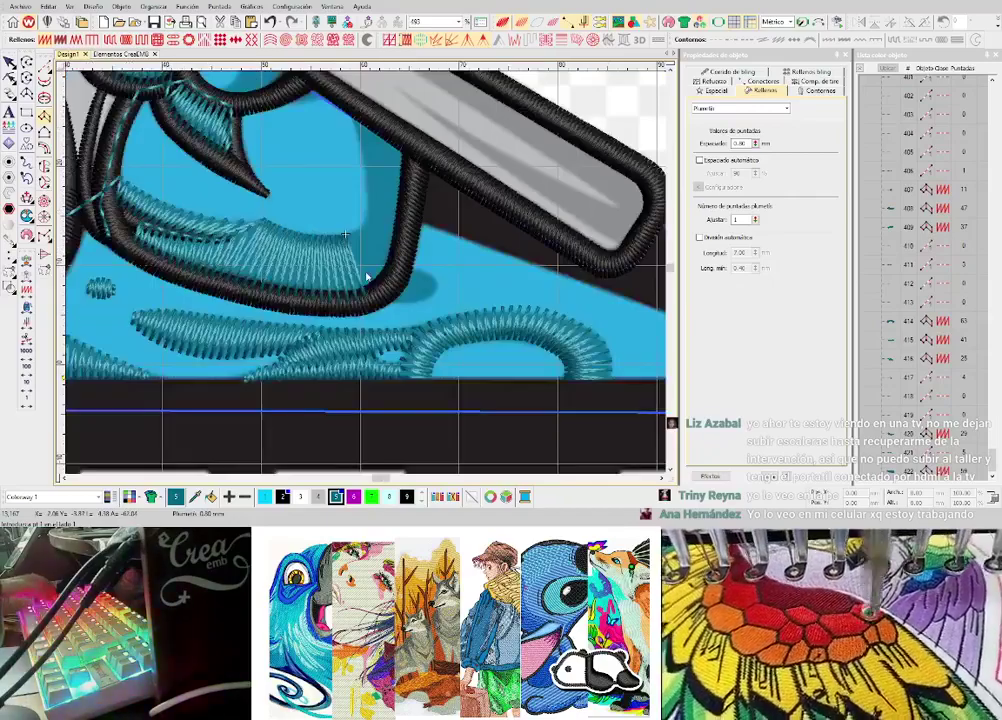
- Add a manual stitch from the column's end down to the black outline, with a running stitch into the small dark oval outside
scroll(387, 277, up, 1)
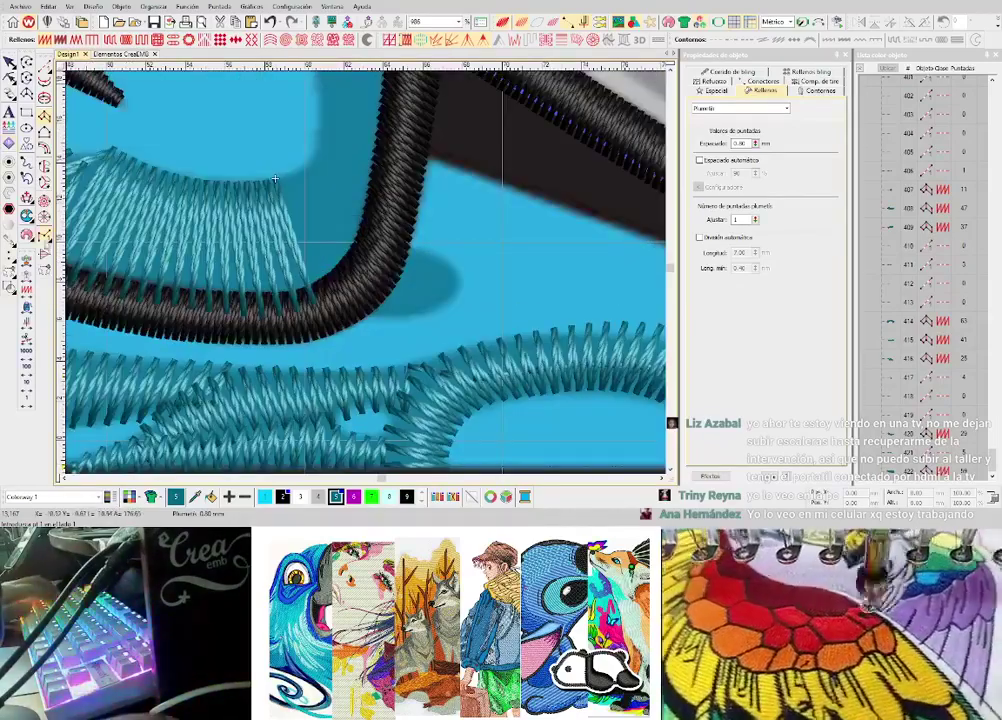
key(space)
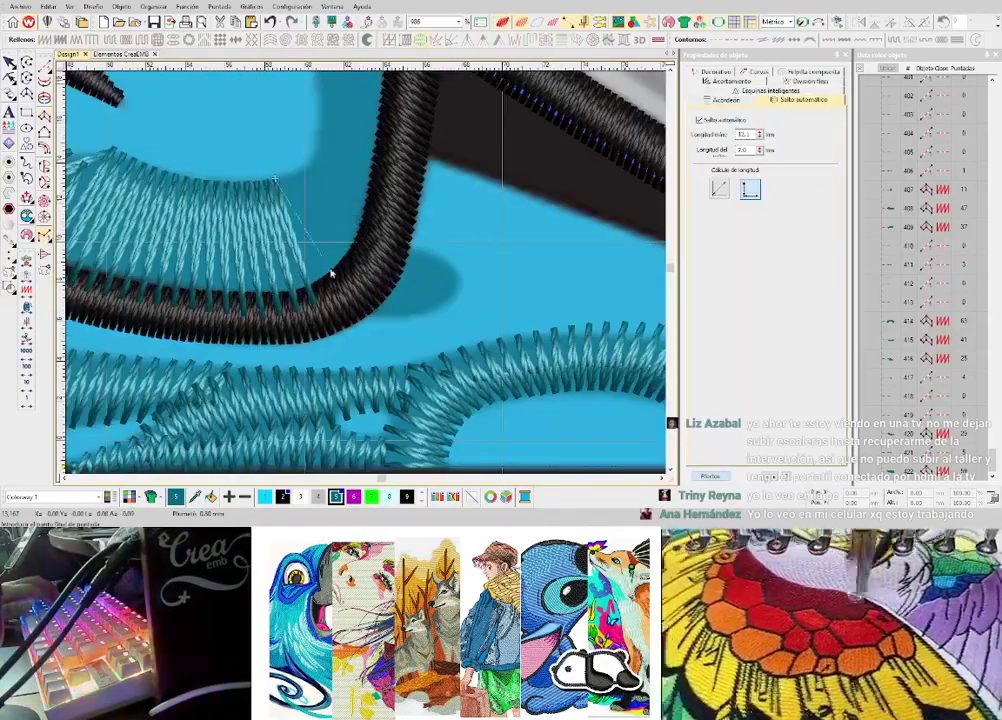
click(326, 294)
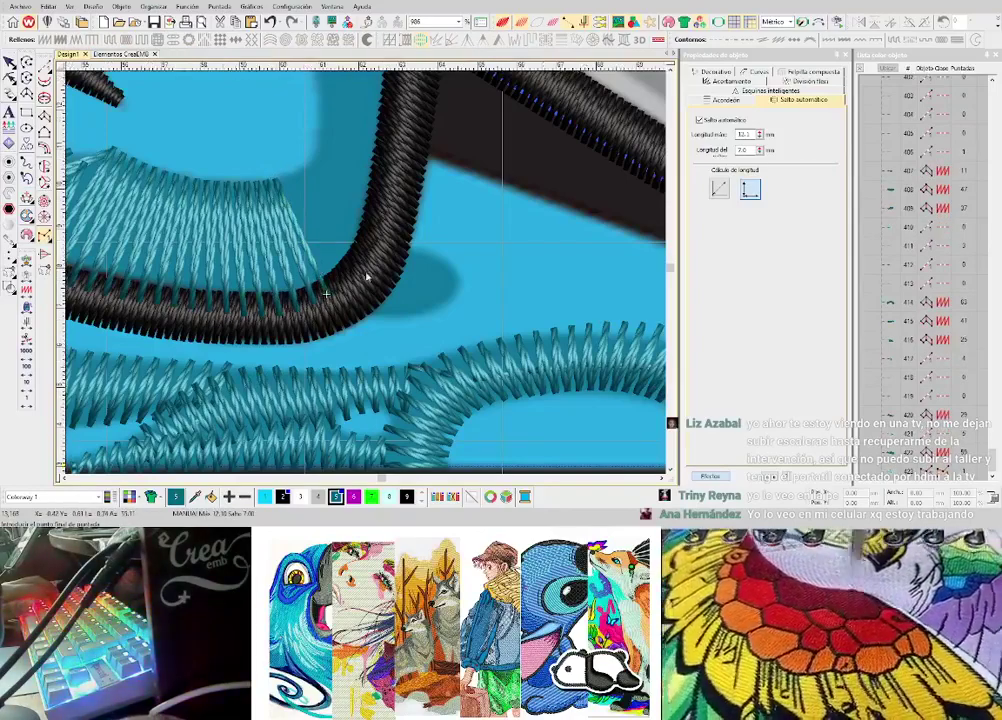
scroll(366, 277, up, 2)
click(553, 274)
key(Return)
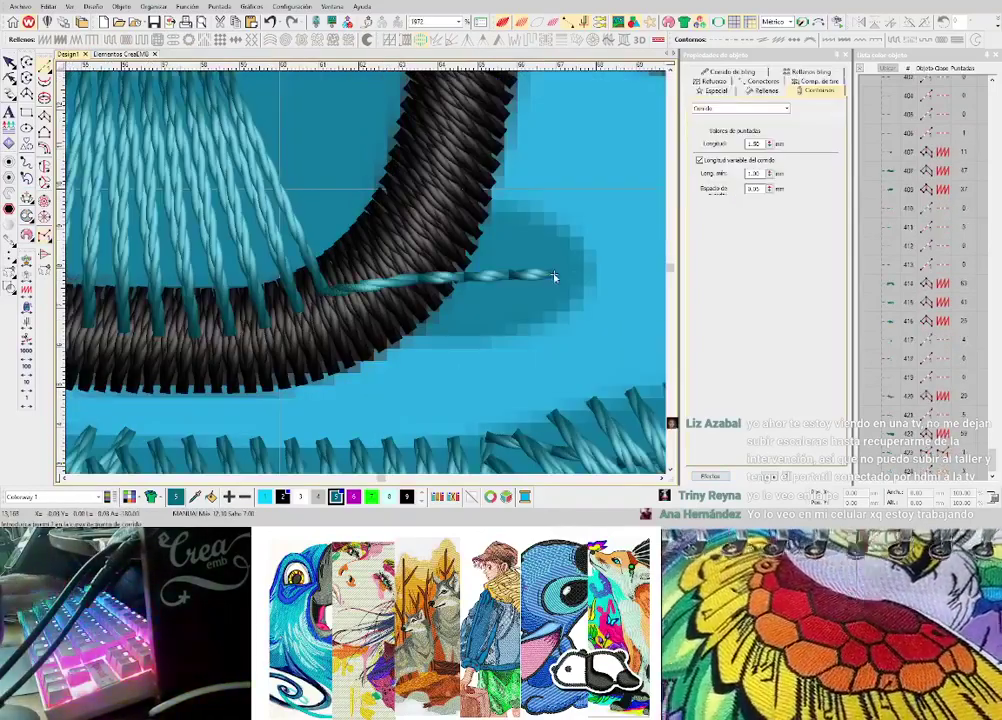
- Cover the small dark oval with a satin column from its rounded tip back to the black outline
click(594, 255)
click(545, 321)
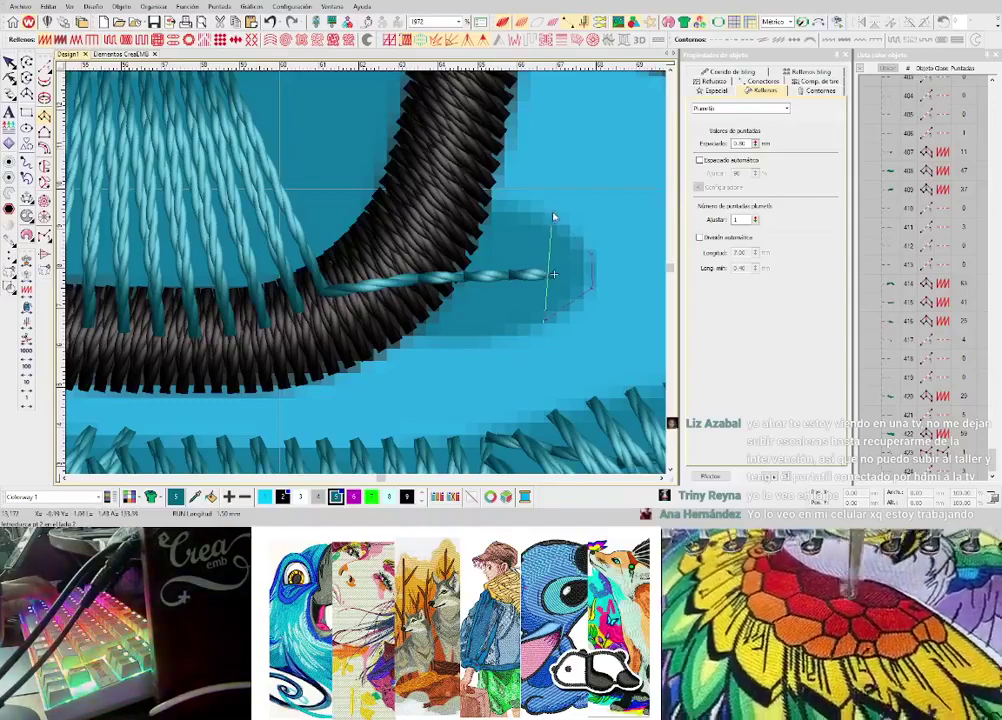
click(545, 211)
click(490, 197)
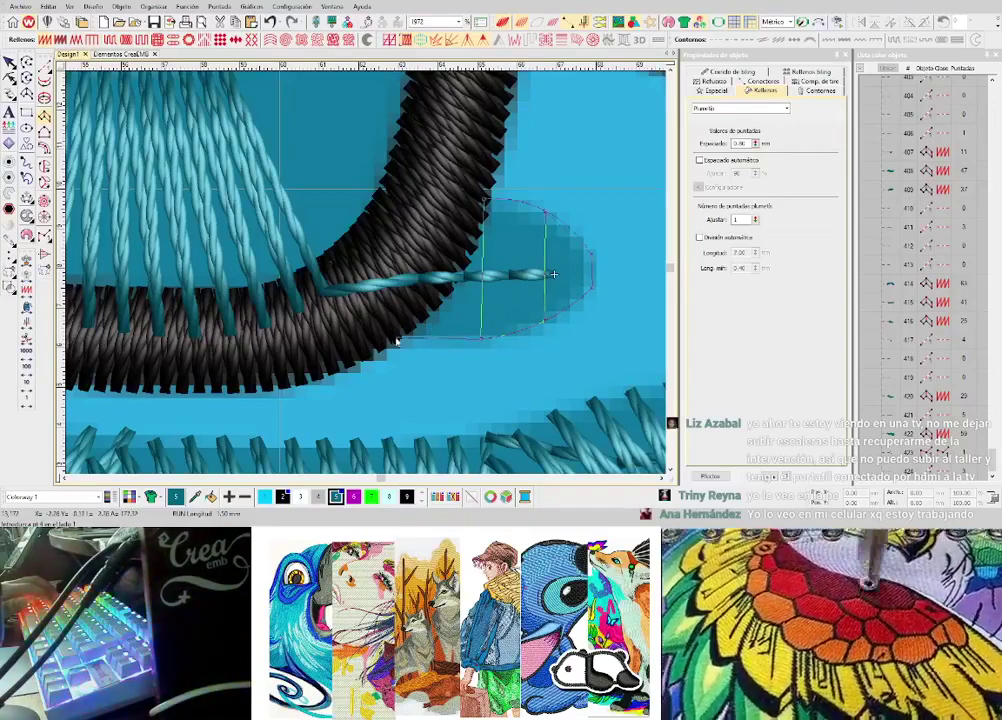
click(397, 342)
click(401, 288)
key(Return)
- Reshape the small oval's column by moving the opposite nodes near its rounded tip slightly outward
key(h)
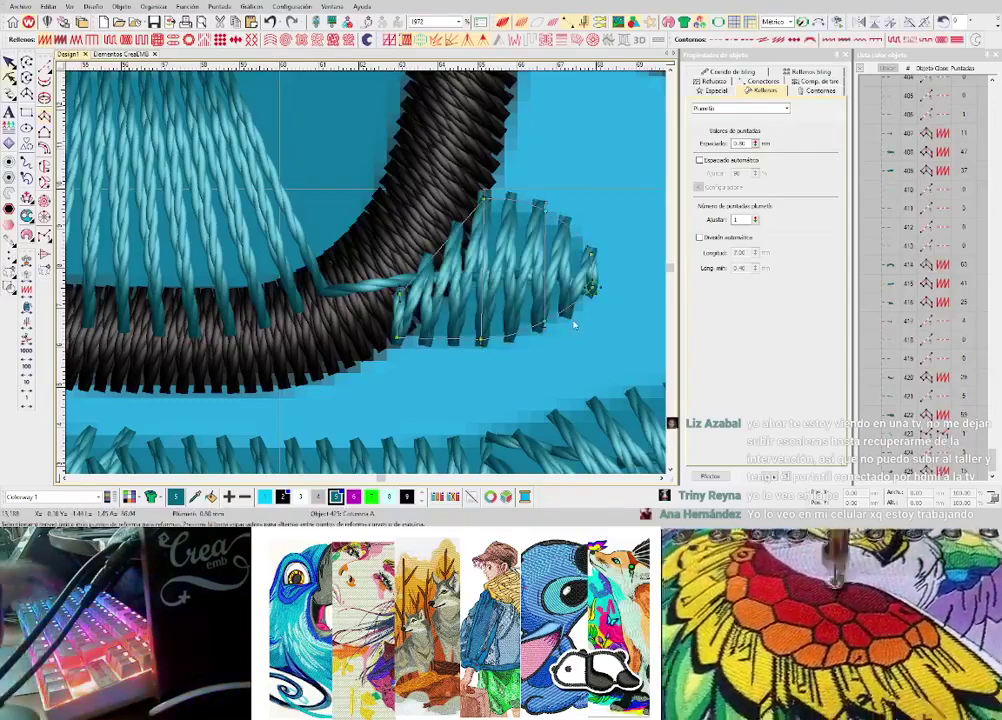
drag(545, 322, 548, 334)
drag(546, 210, 548, 204)
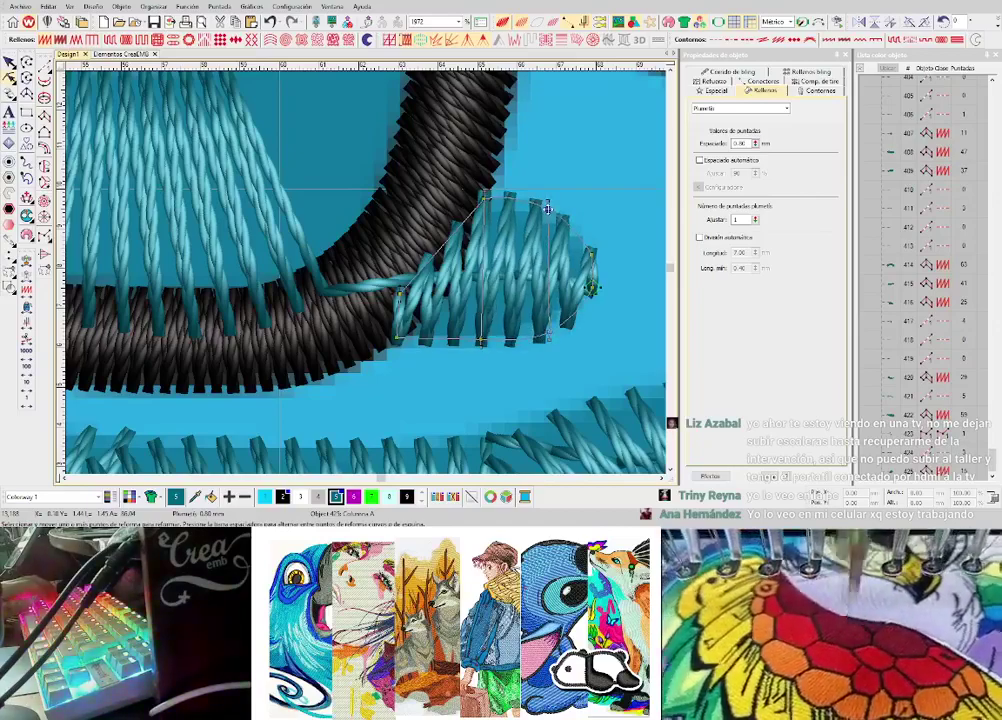
- Fill the dark shading along the forearm's curved corner with a satin column running up the black outline to the grey bar
scroll(544, 218, down, 5)
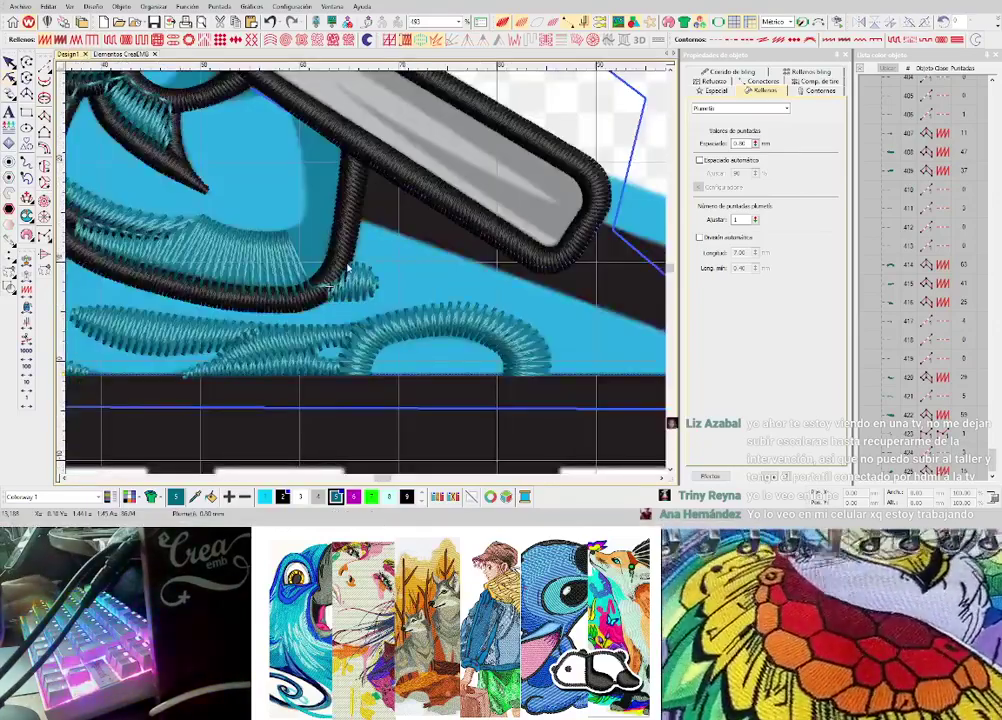
scroll(347, 268, up, 2)
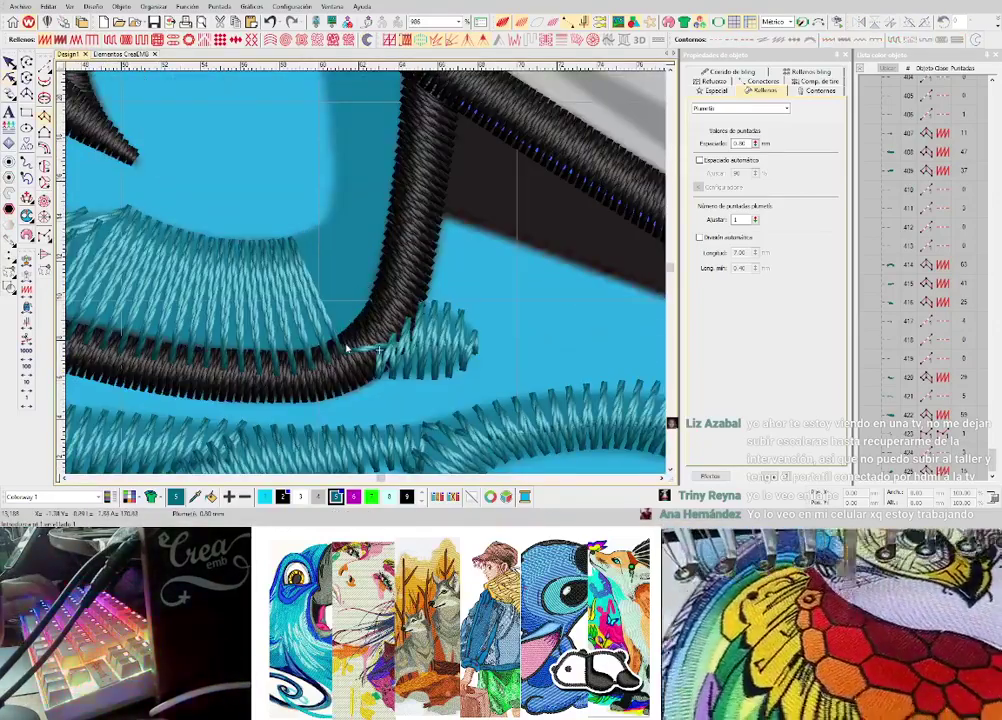
click(348, 345)
click(298, 239)
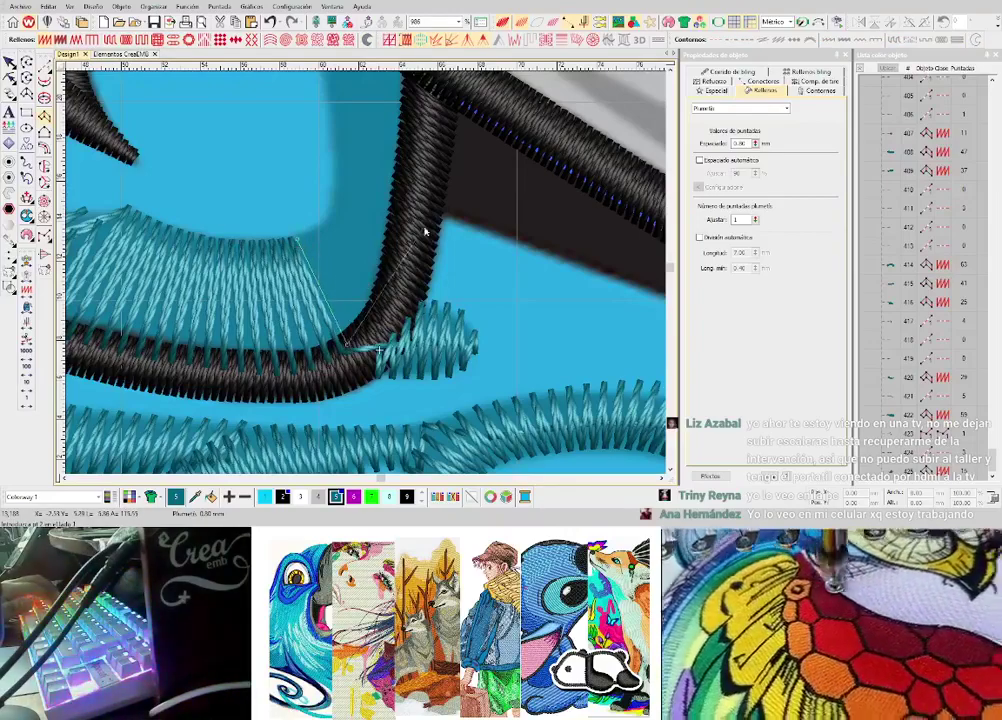
right_click(394, 288)
right_click(328, 223)
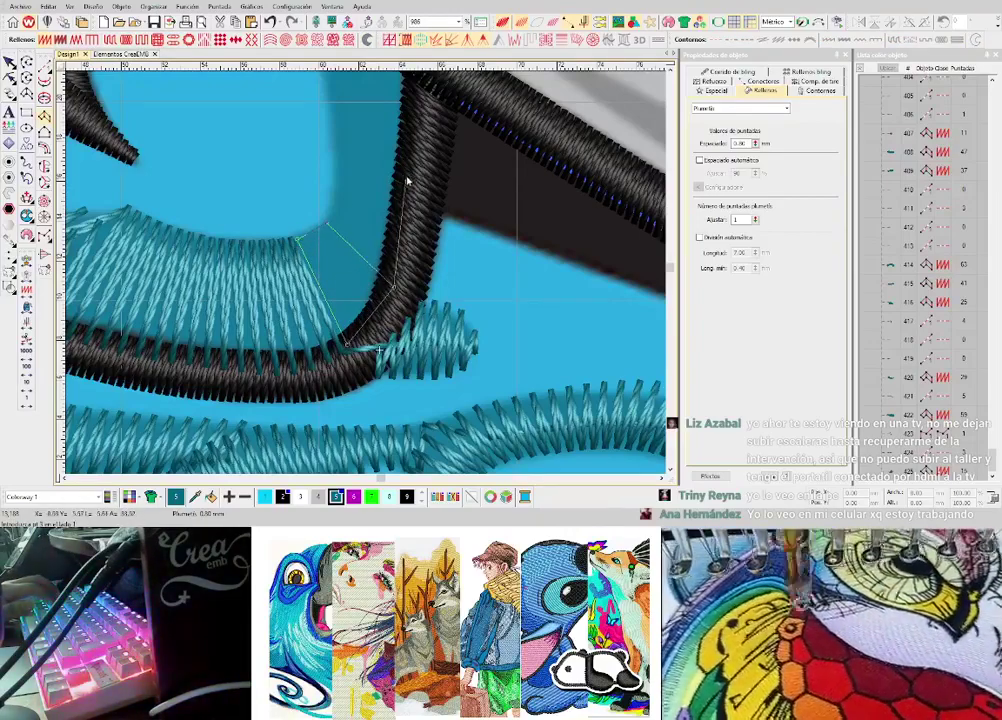
right_click(408, 178)
right_click(336, 160)
scroll(370, 277, down, 2)
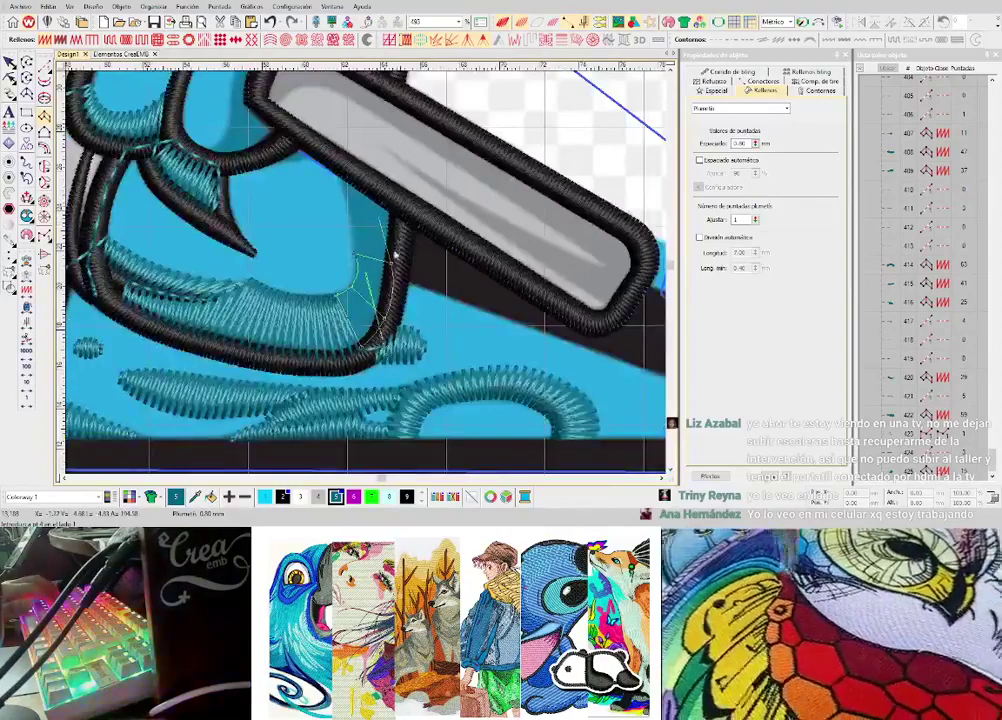
scroll(396, 256, up, 2)
click(395, 251)
click(290, 193)
key(Return)
- Run a running stitch from the column's end, hidden under the bar's black outline, to the base of the finger shading
scroll(370, 335, down, 2)
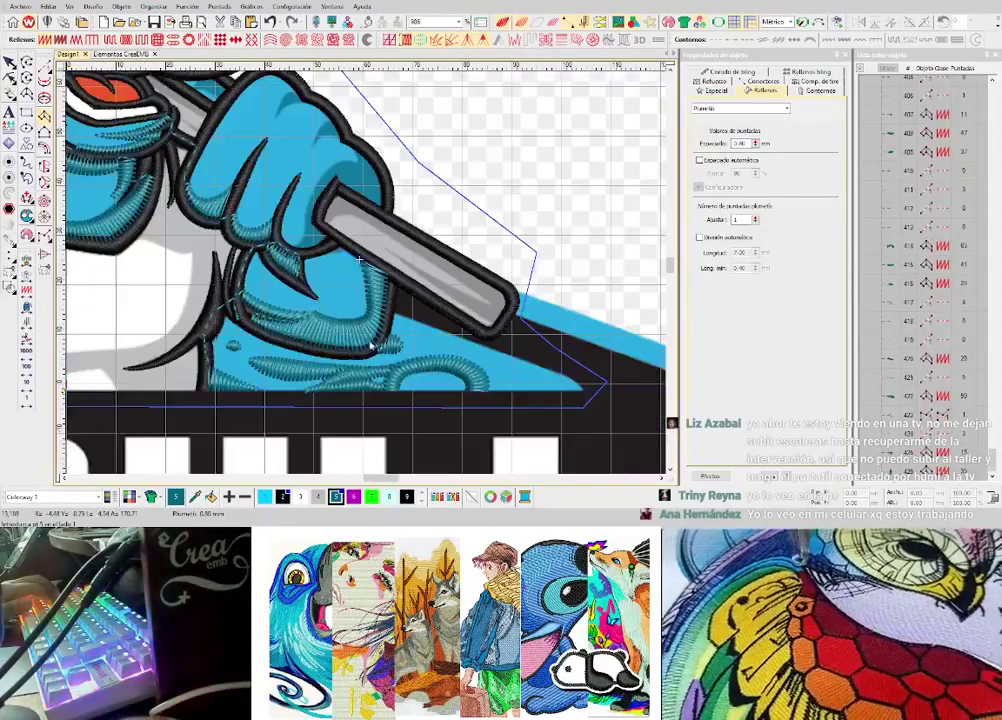
scroll(378, 288, up, 3)
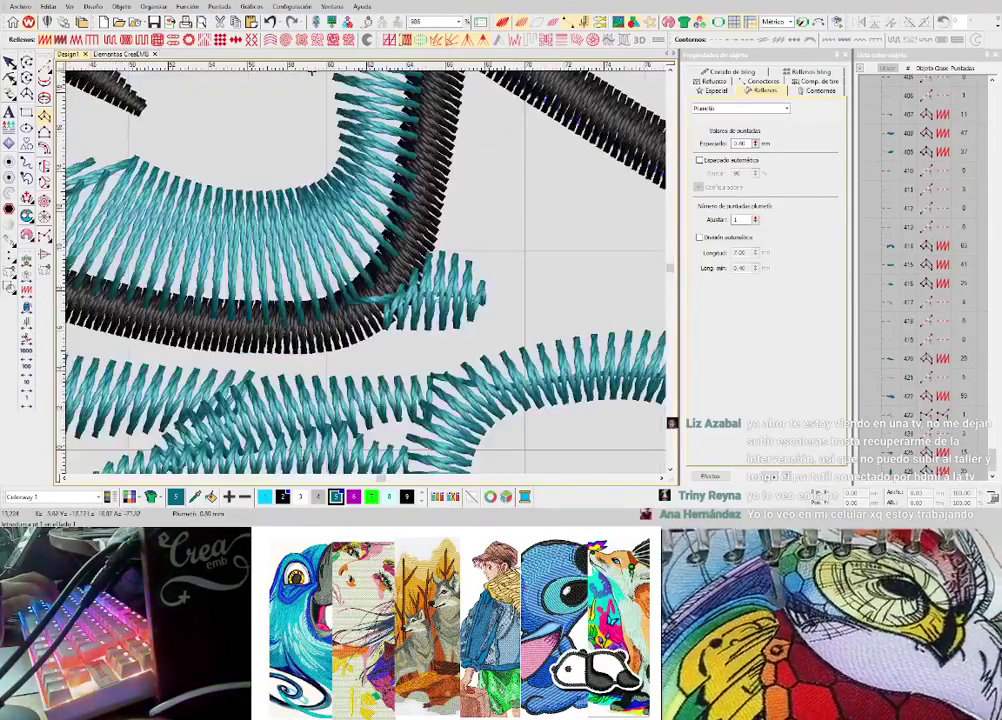
scroll(311, 72, down, 3)
scroll(367, 277, up, 3)
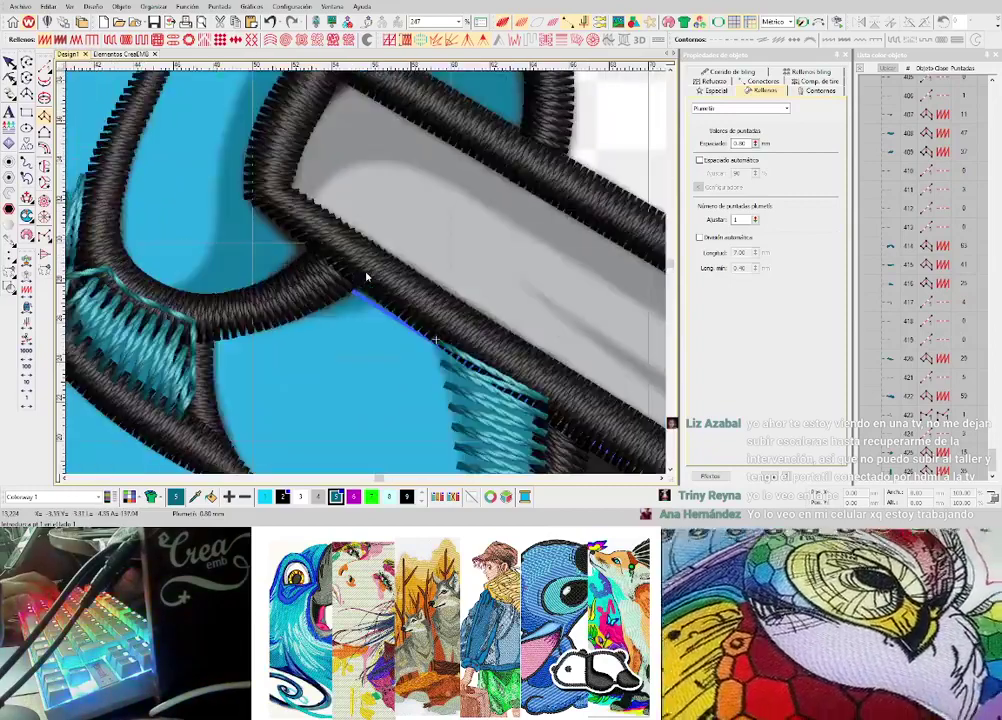
click(398, 291)
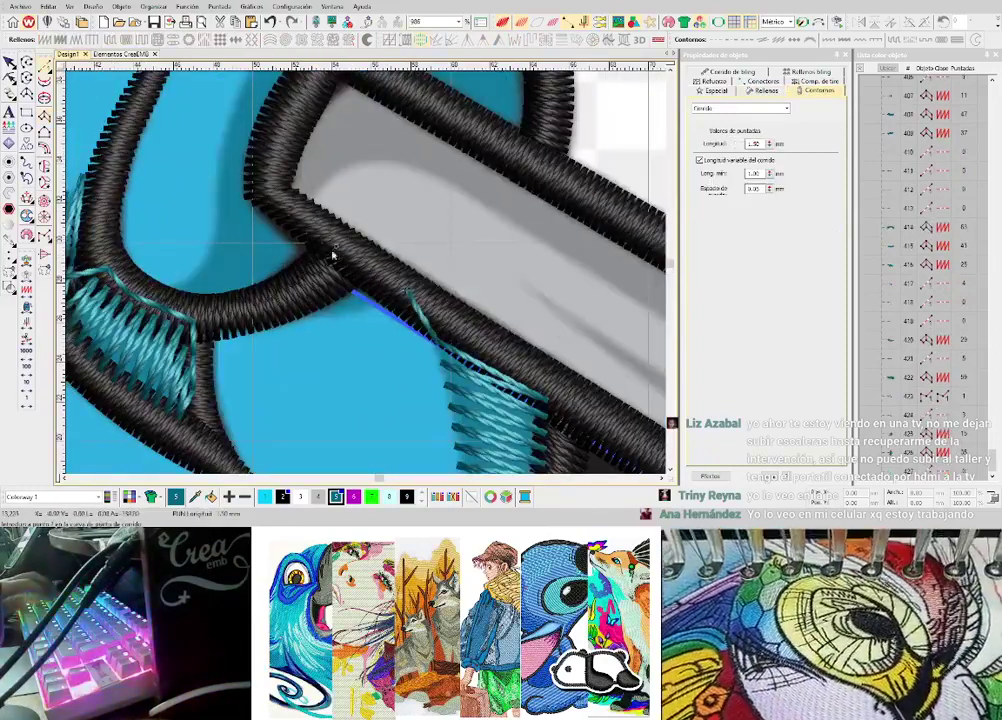
key(Return)
click(298, 294)
click(222, 316)
key(Return)
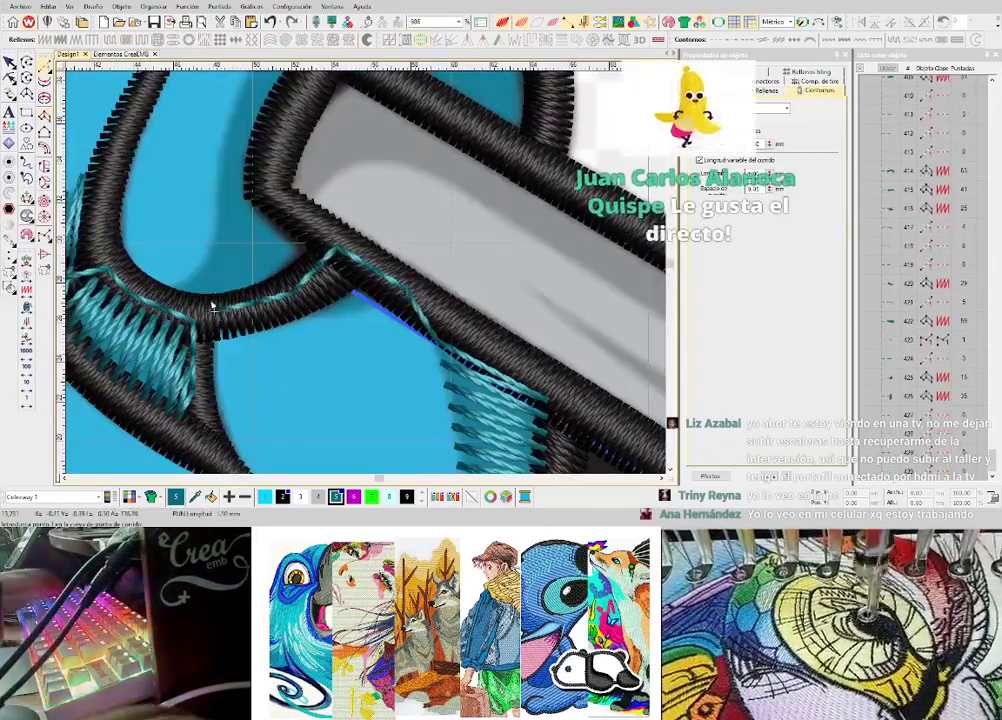
- Cover the curved finger shading with a satin column from its base around the bar's end towards the hand's outer outline
key(space)
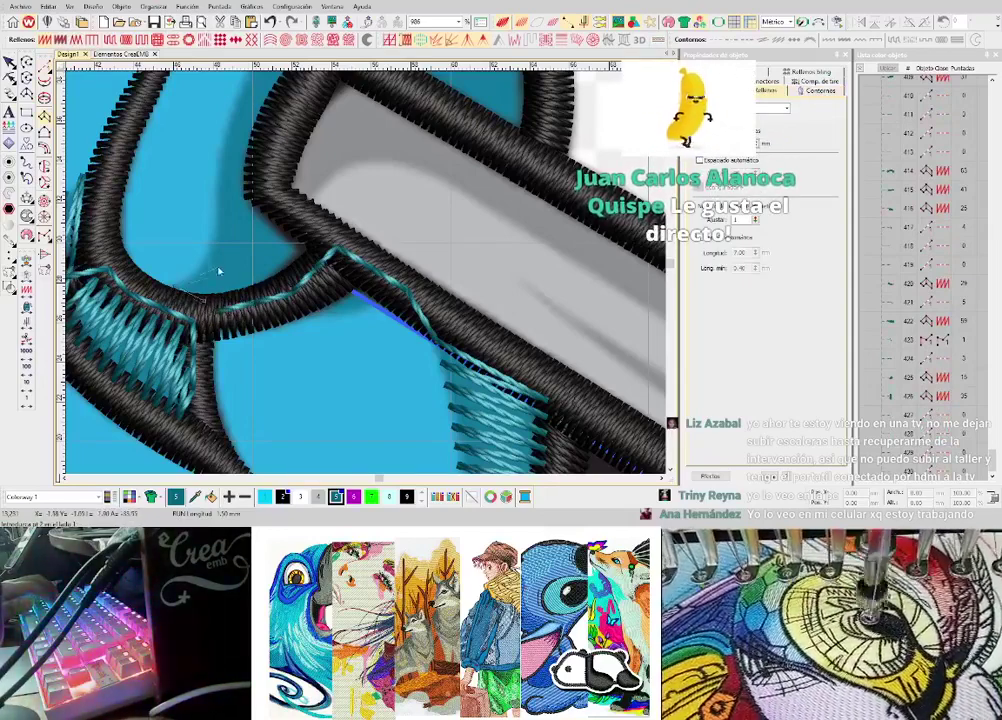
click(211, 265)
click(212, 217)
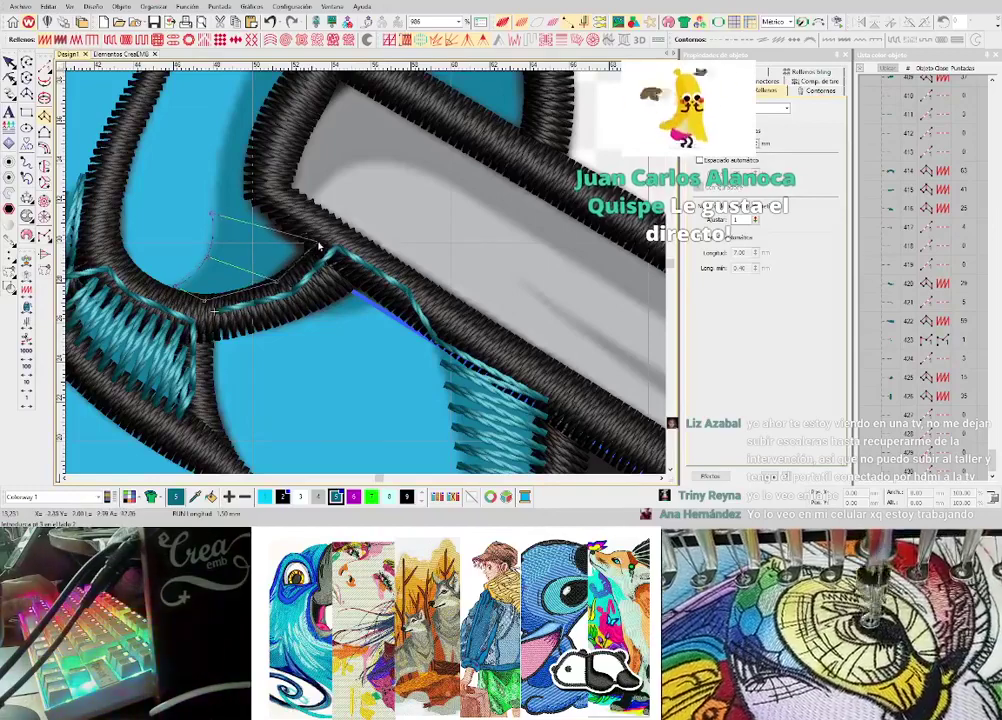
click(209, 147)
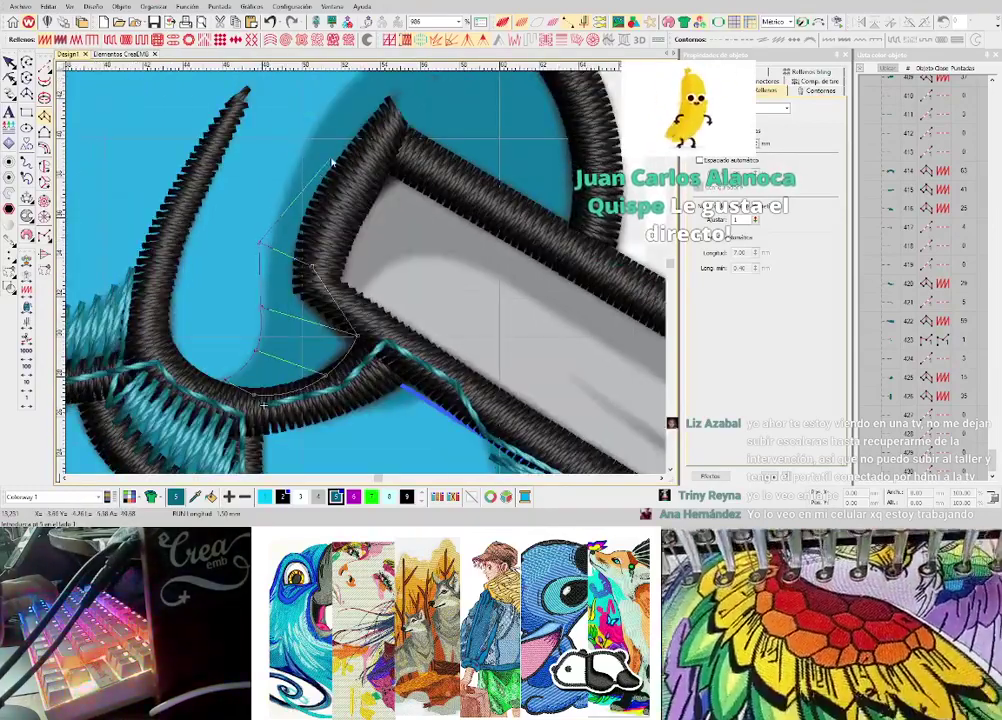
right_click(316, 123)
click(352, 150)
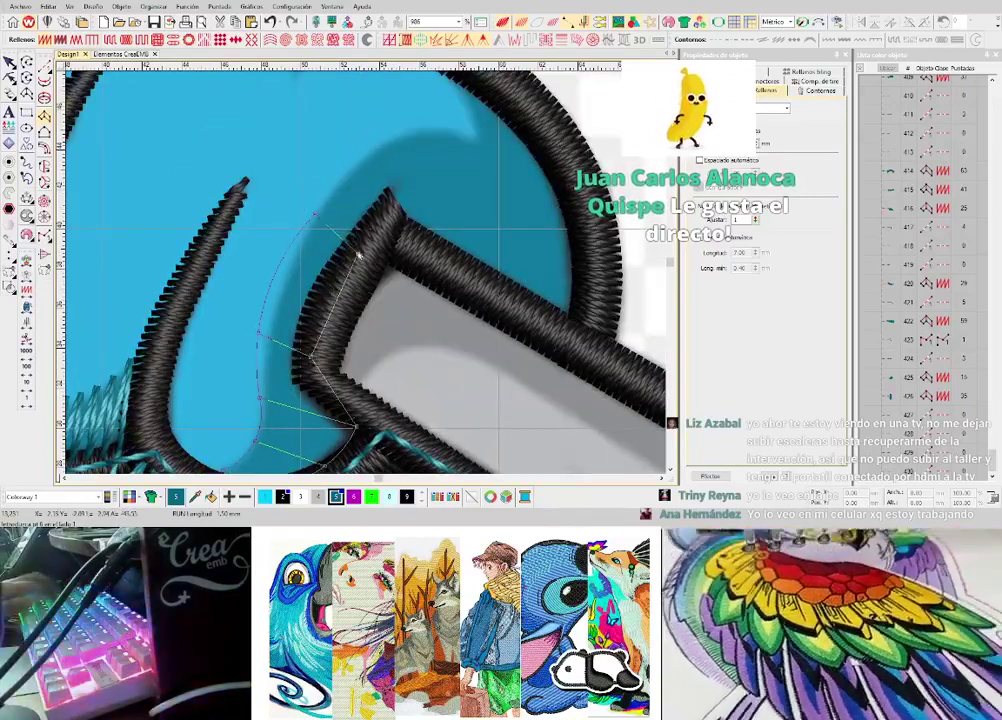
right_click(383, 141)
right_click(408, 203)
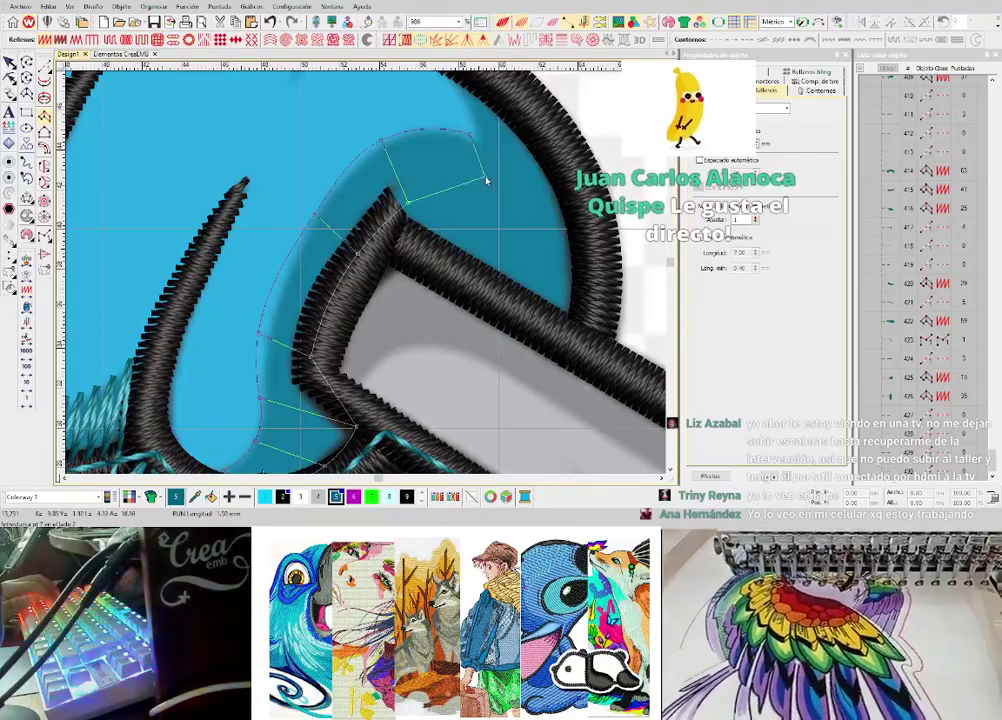
key(Return)
scroll(365, 281, down, 1)
scroll(367, 276, up, 1)
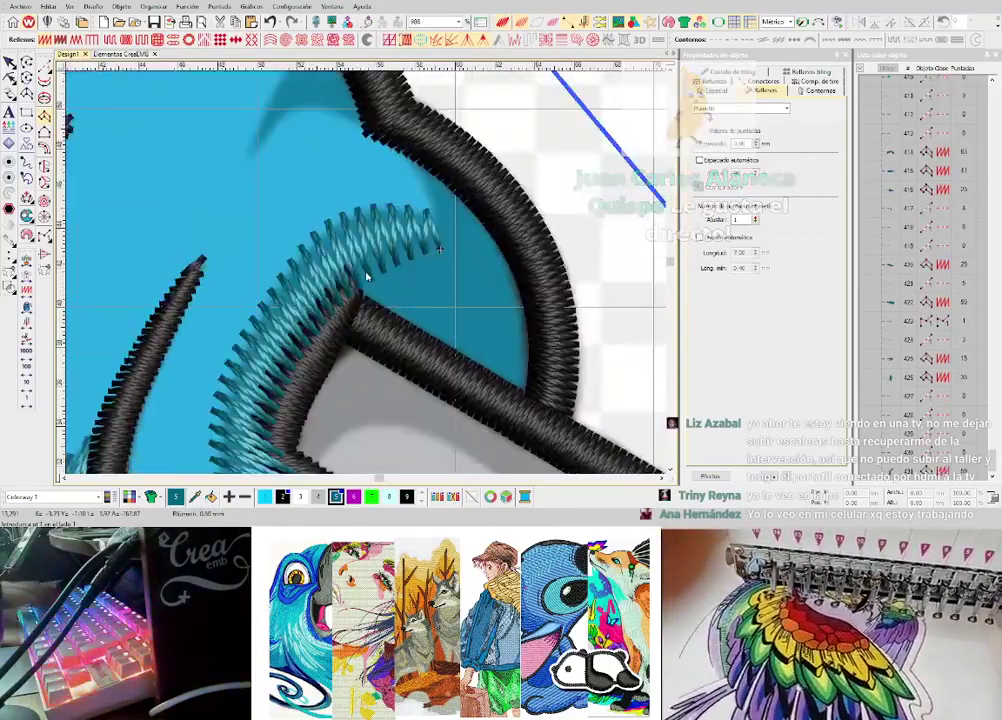
- Fill the shading between the curved column, the bar's outline and the hand's outer outline with two satin columns
key(h)
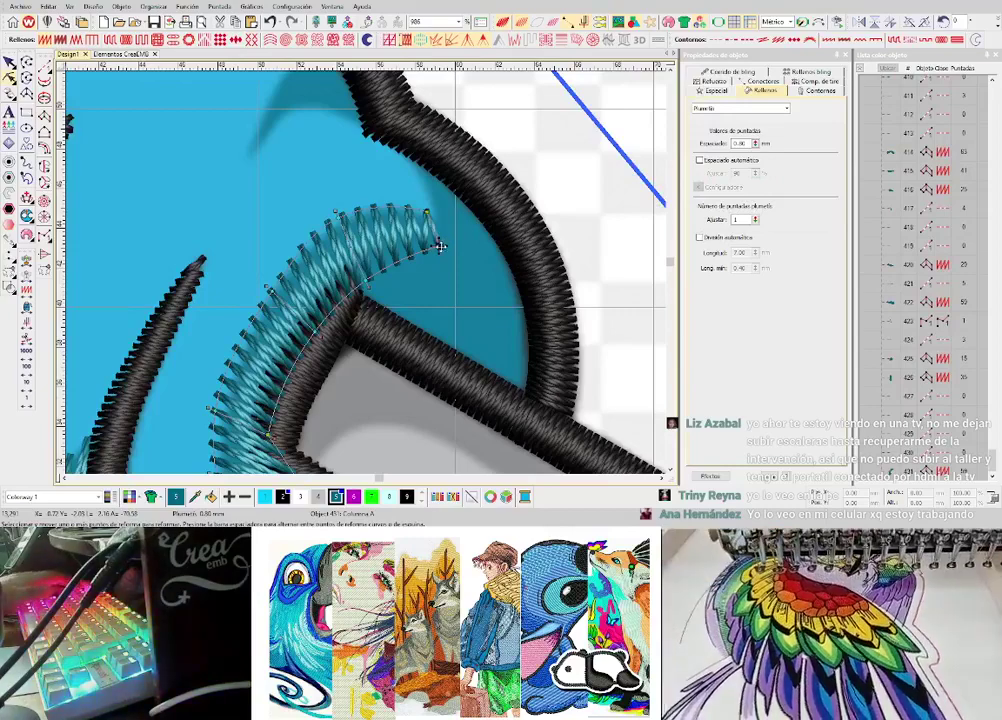
key(Escape)
click(438, 247)
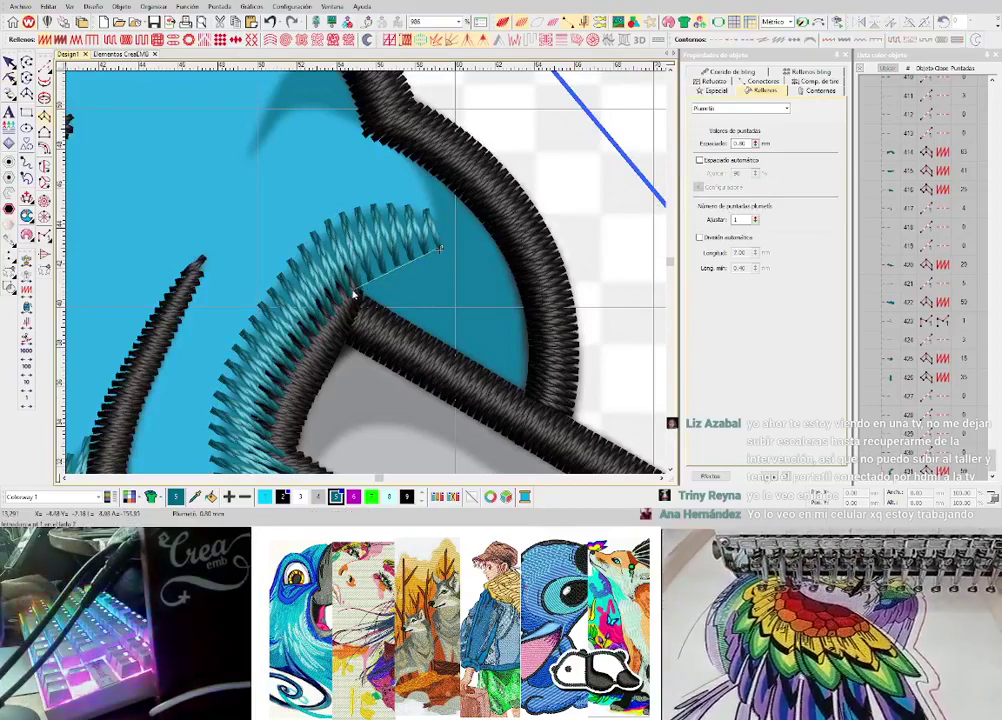
click(462, 303)
click(402, 331)
click(485, 359)
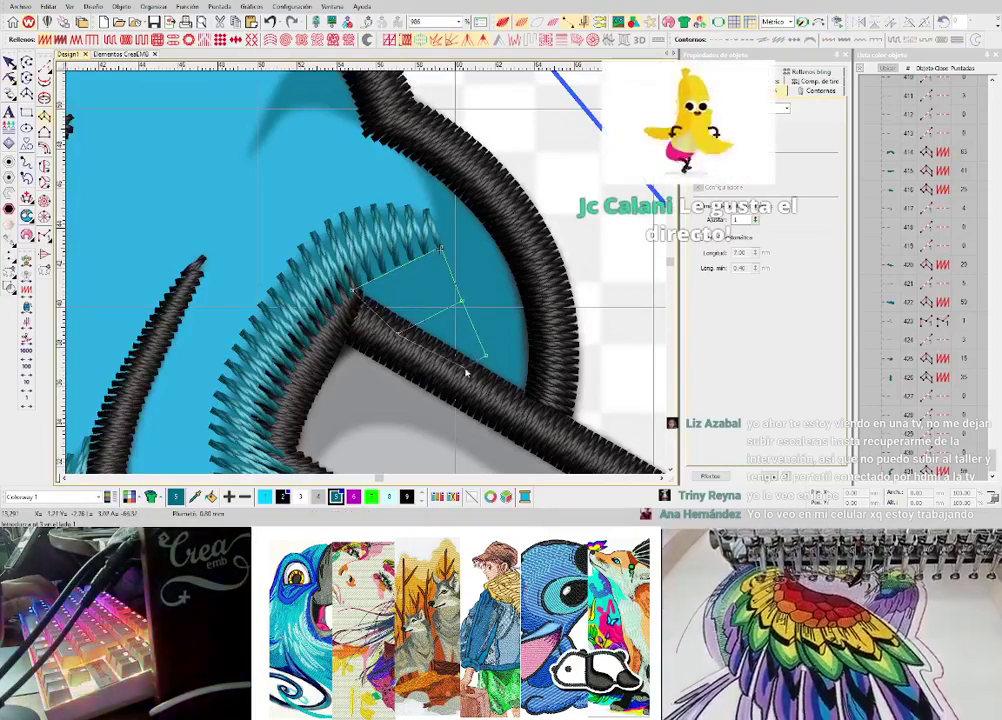
click(461, 372)
key(Return)
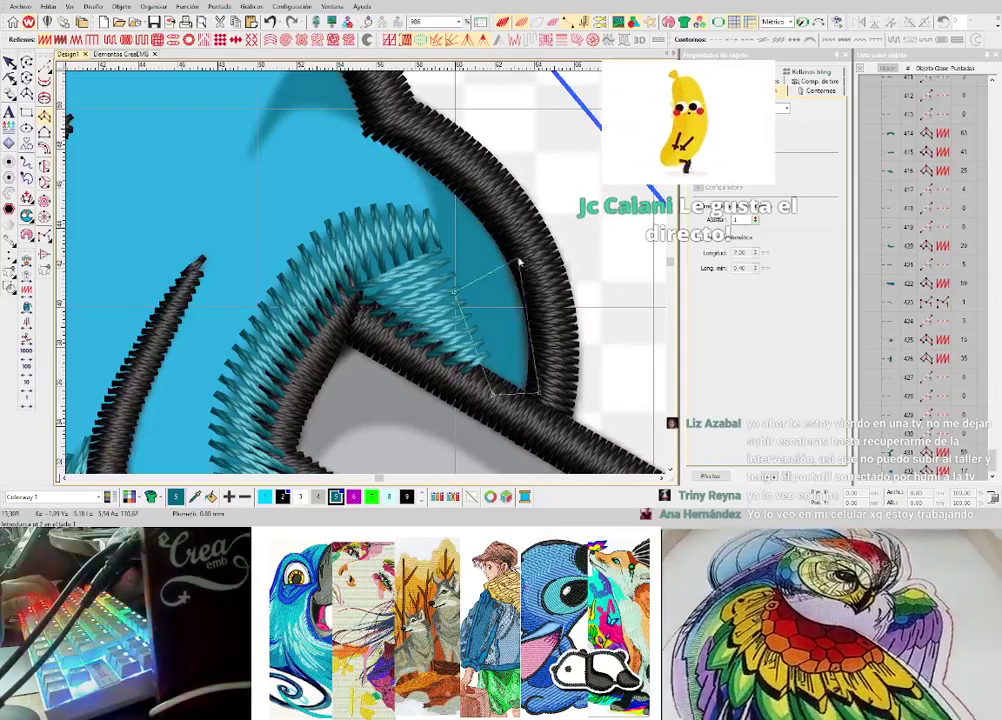
scroll(367, 266, down, 5)
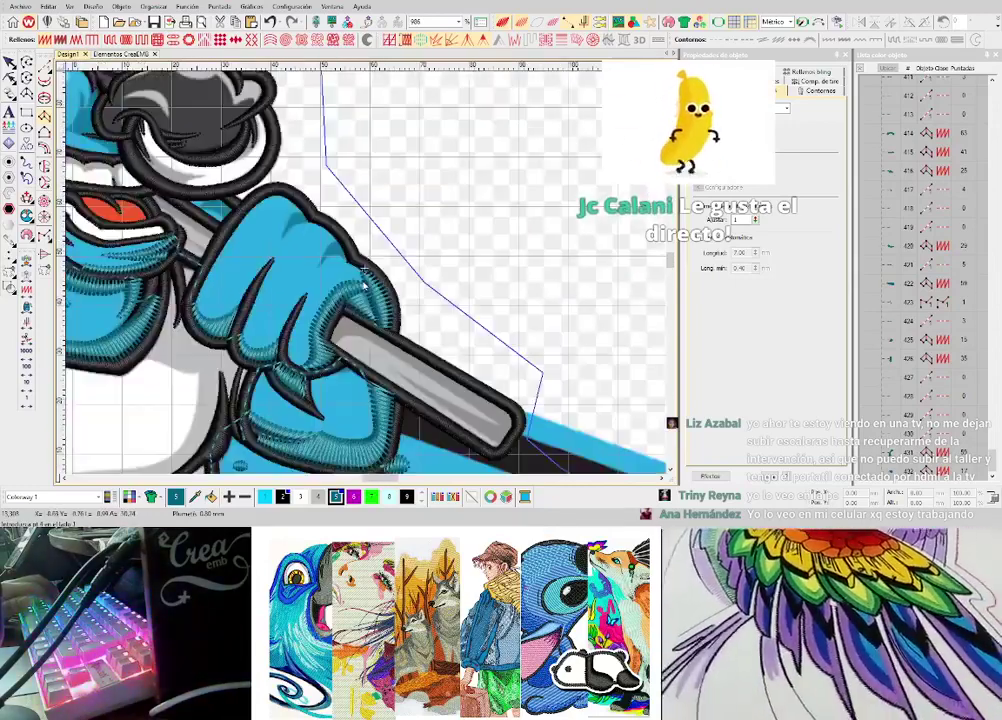
scroll(367, 266, up, 7)
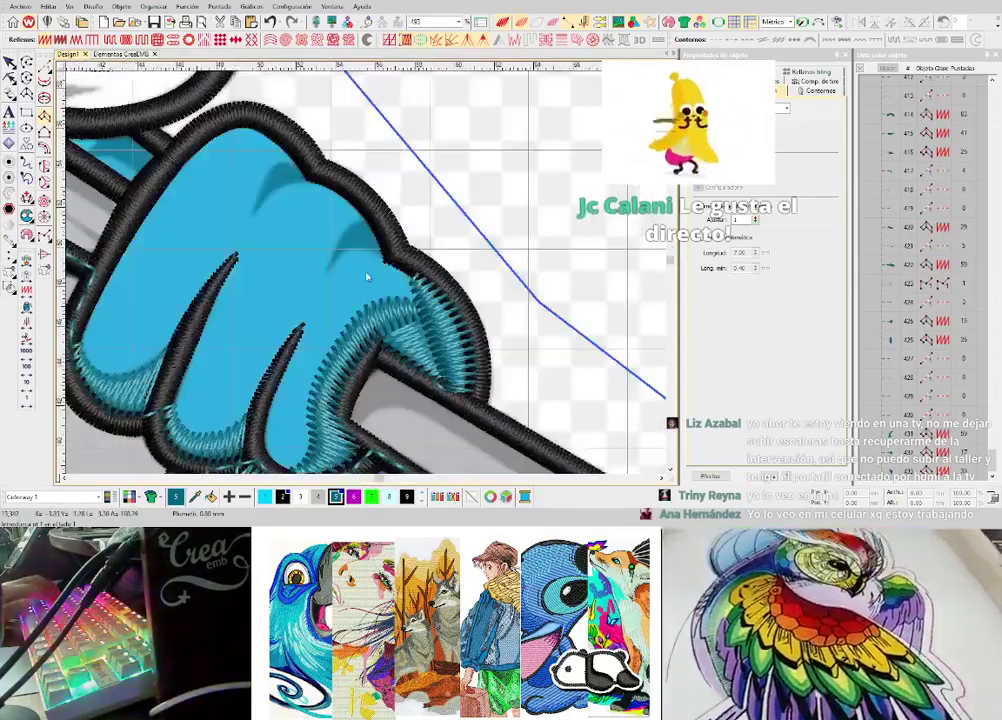
- Run a running stitch under the hand's outer outline and into the tail of the lower knuckle shading
key(space)
click(391, 259)
click(363, 217)
key(Return)
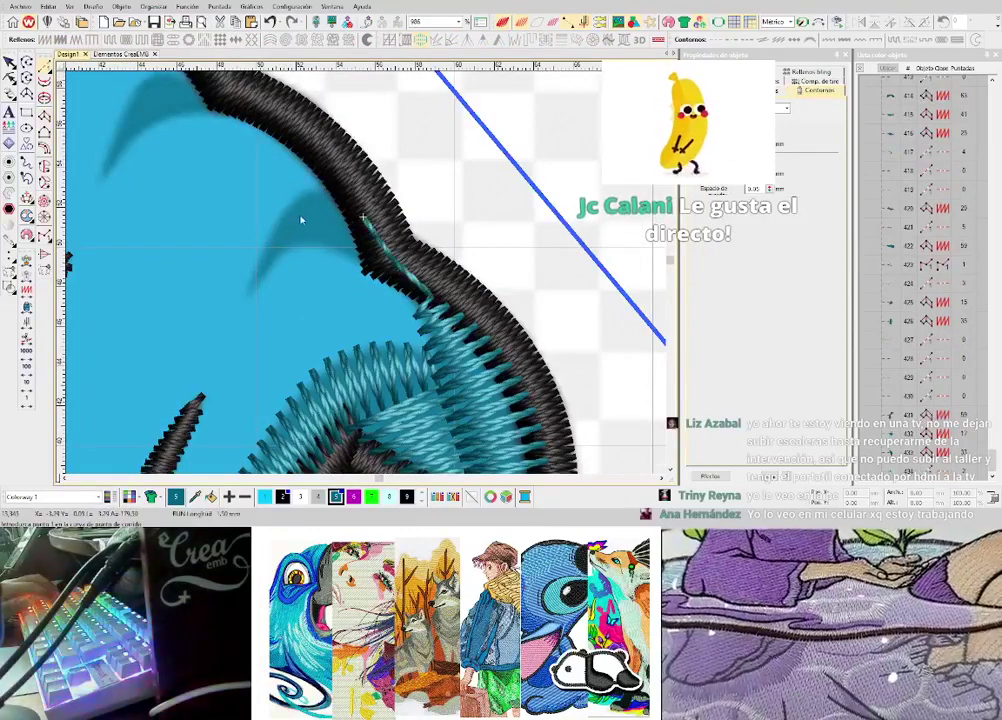
click(260, 269)
key(Return)
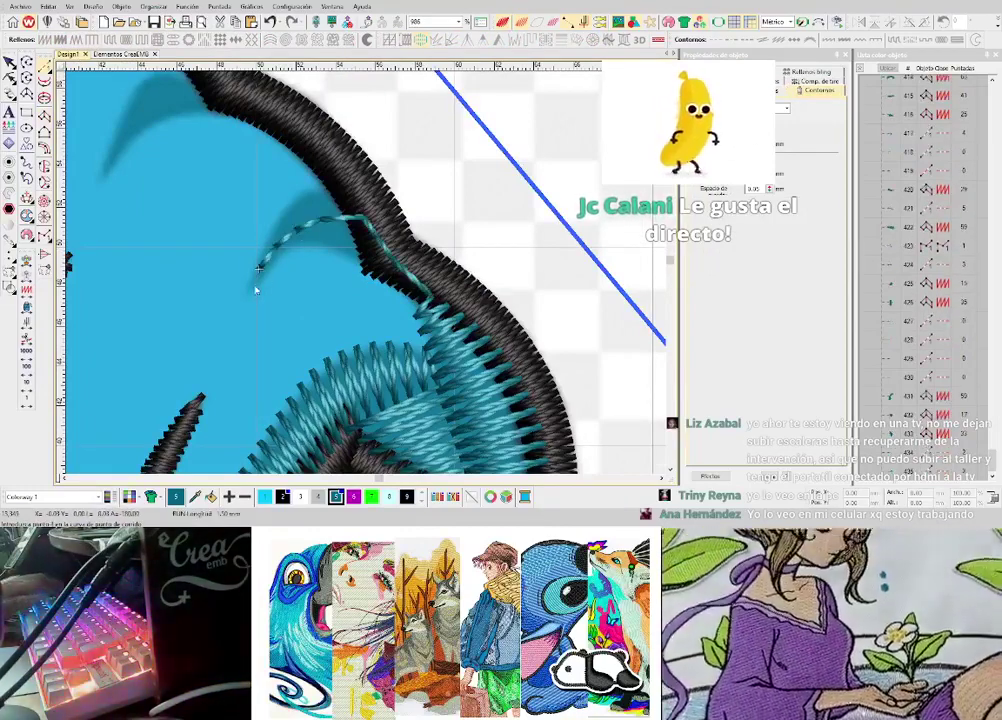
- Cover the lower knuckle shading with a satin column from its pointed tip to the black outline
key(space)
click(254, 294)
click(246, 284)
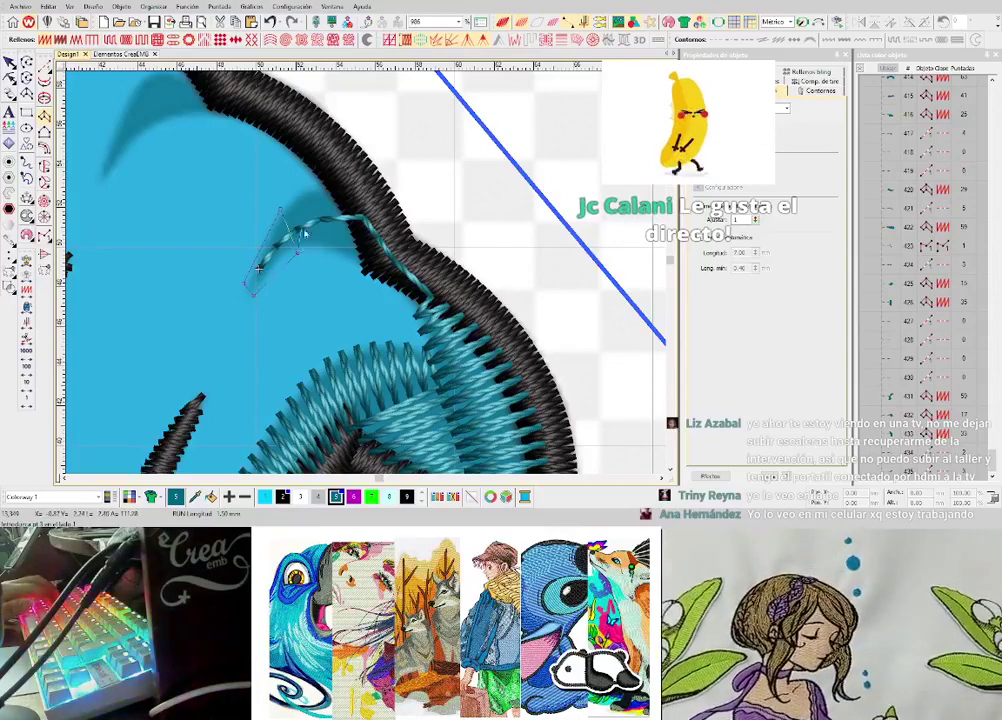
key(Return)
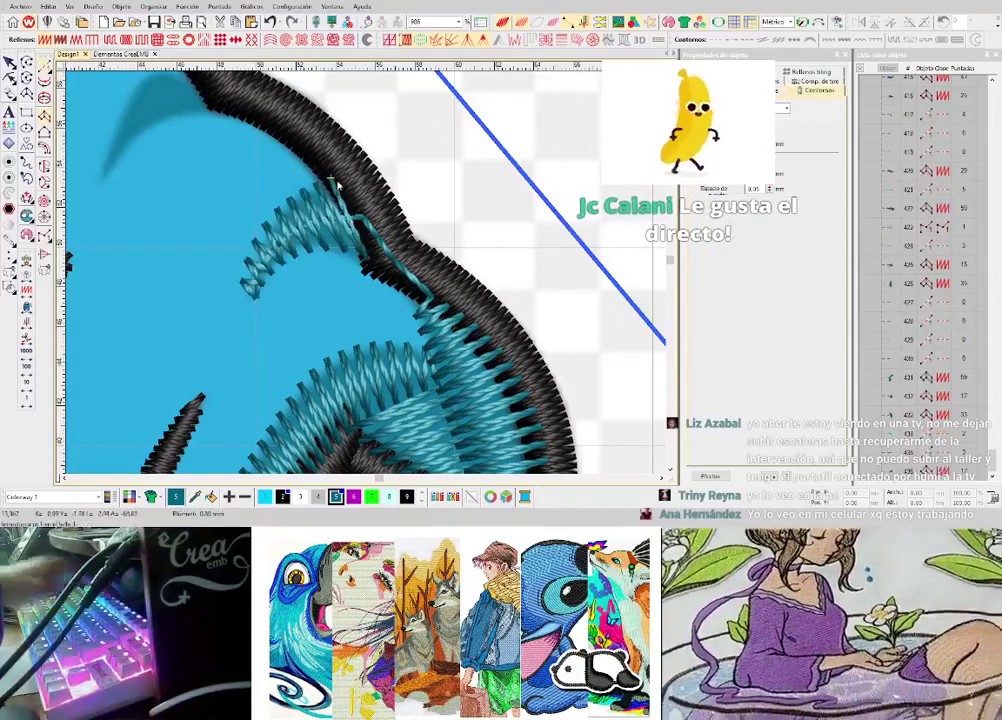
- Continue a running stitch under the outer outline into the upper knuckle shading, ending near its pointed tip
drag(262, 115, 335, 206)
click(287, 171)
key(Return)
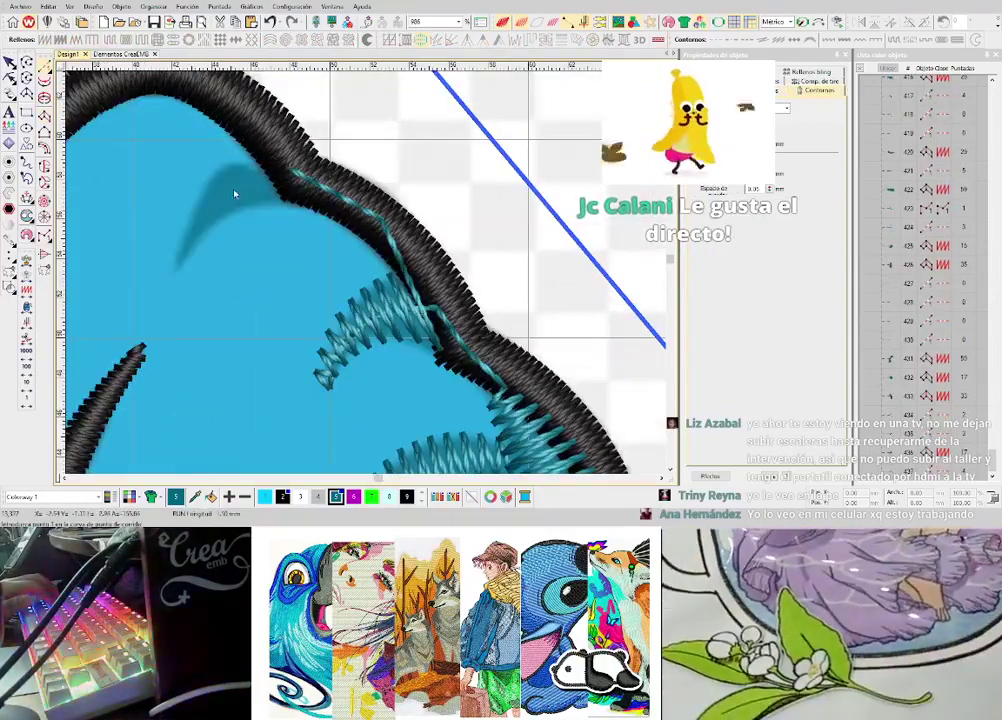
click(233, 189)
key(Return)
click(199, 222)
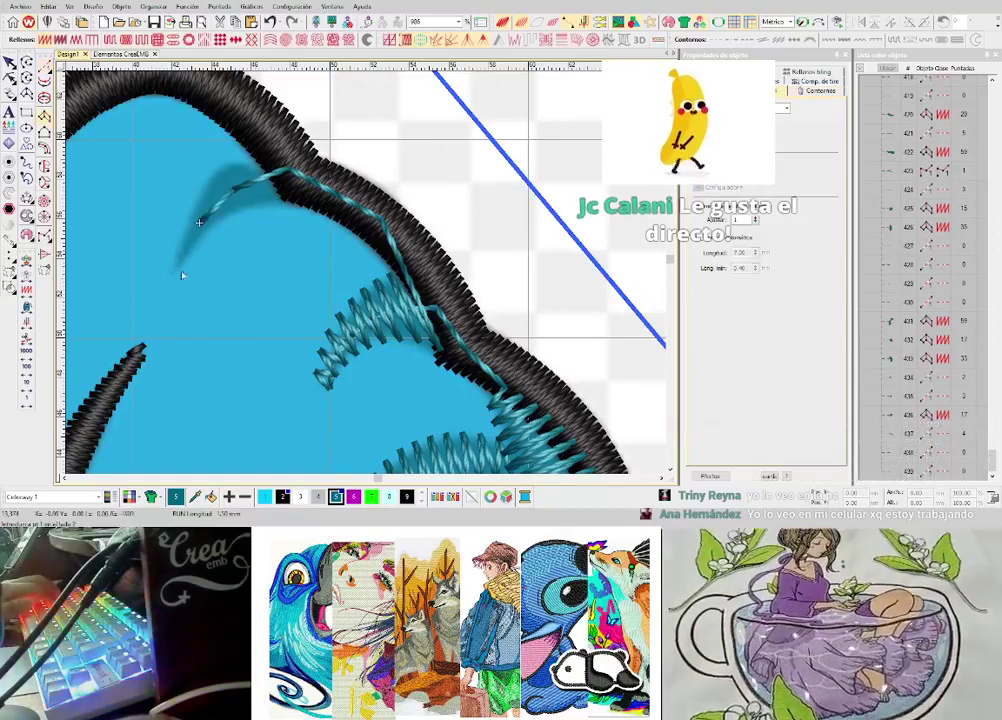
- Cover the upper knuckle shading with a satin column from its pointed tip to the black outline
click(288, 204)
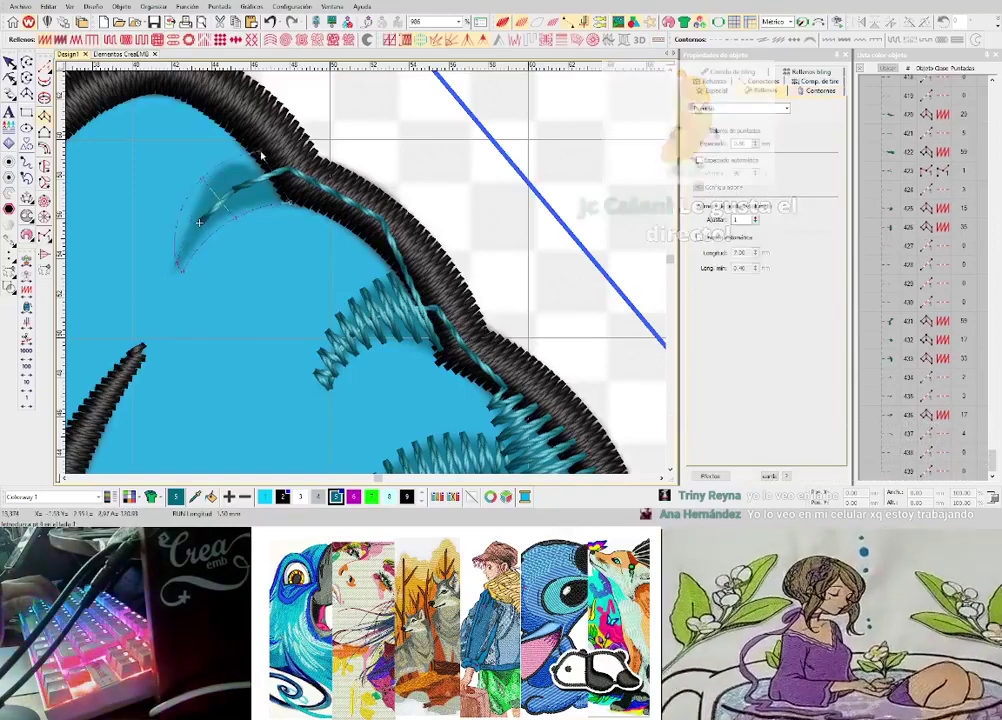
click(263, 149)
key(Return)
scroll(263, 150, down, 1)
scroll(328, 267, down, 3)
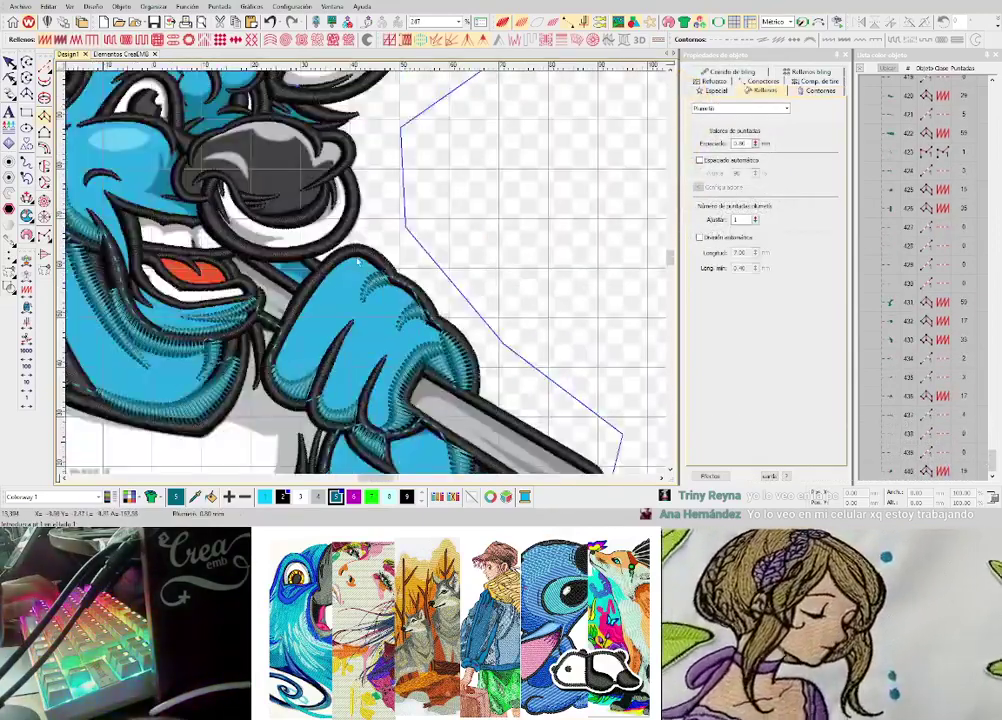
- Run a running stitch hidden under the hand's upper outline towards the small blue triangle below the snout
scroll(367, 278, up, 5)
click(438, 275)
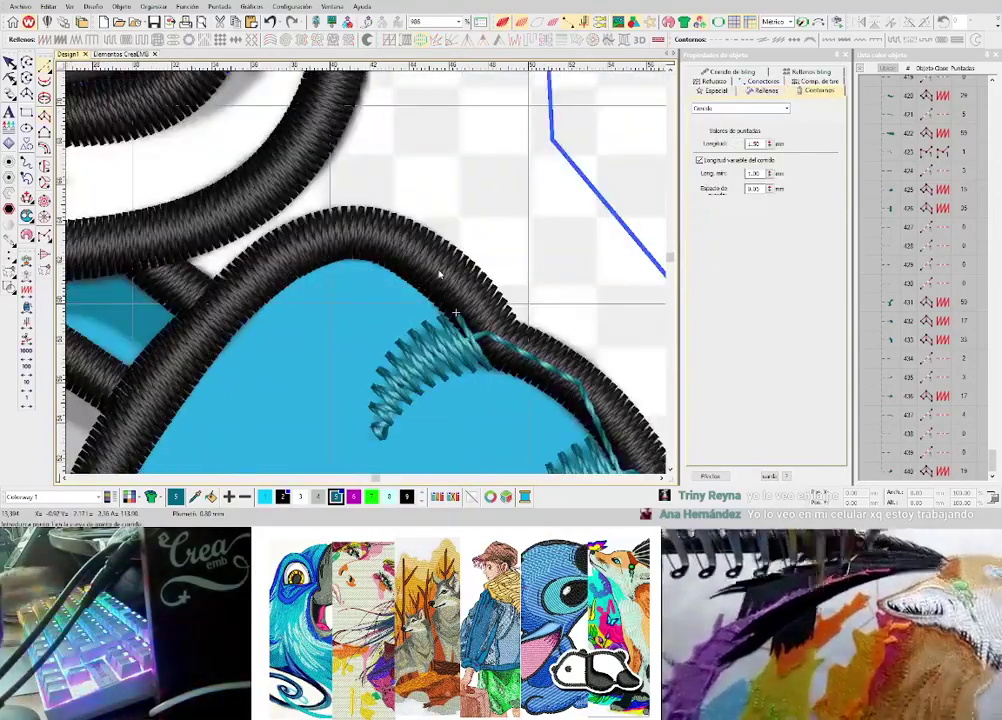
key(Return)
click(376, 237)
key(Return)
click(311, 242)
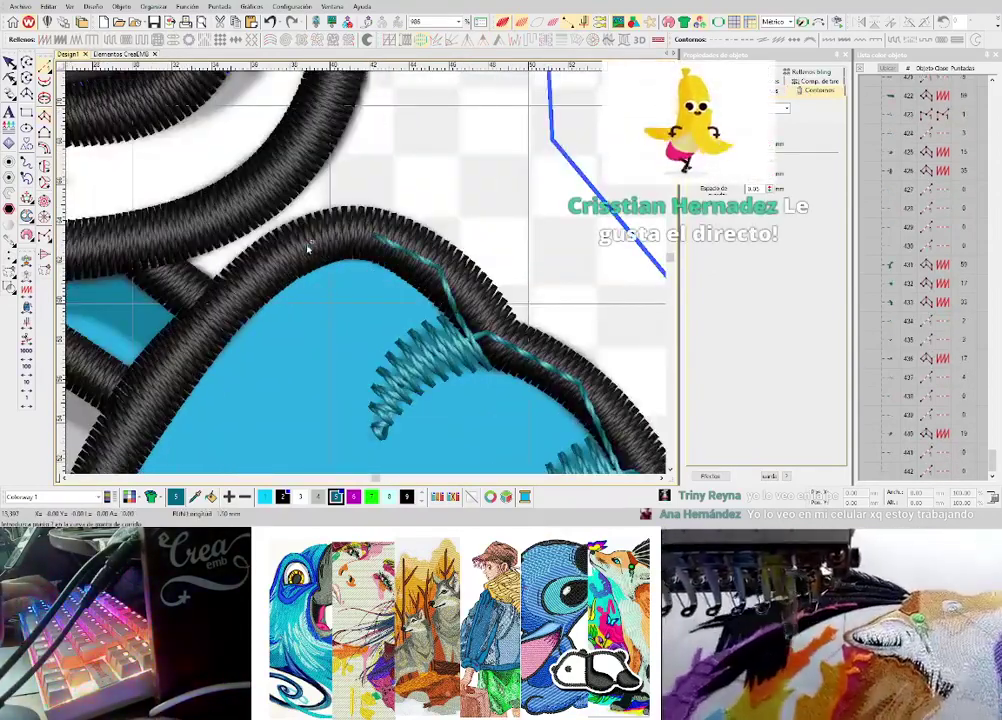
key(Return)
click(257, 279)
key(Return)
- Fill the dark shading in the small blue triangle between snout and hand with a satin column
scroll(190, 333, down, 1)
scroll(367, 276, up, 1)
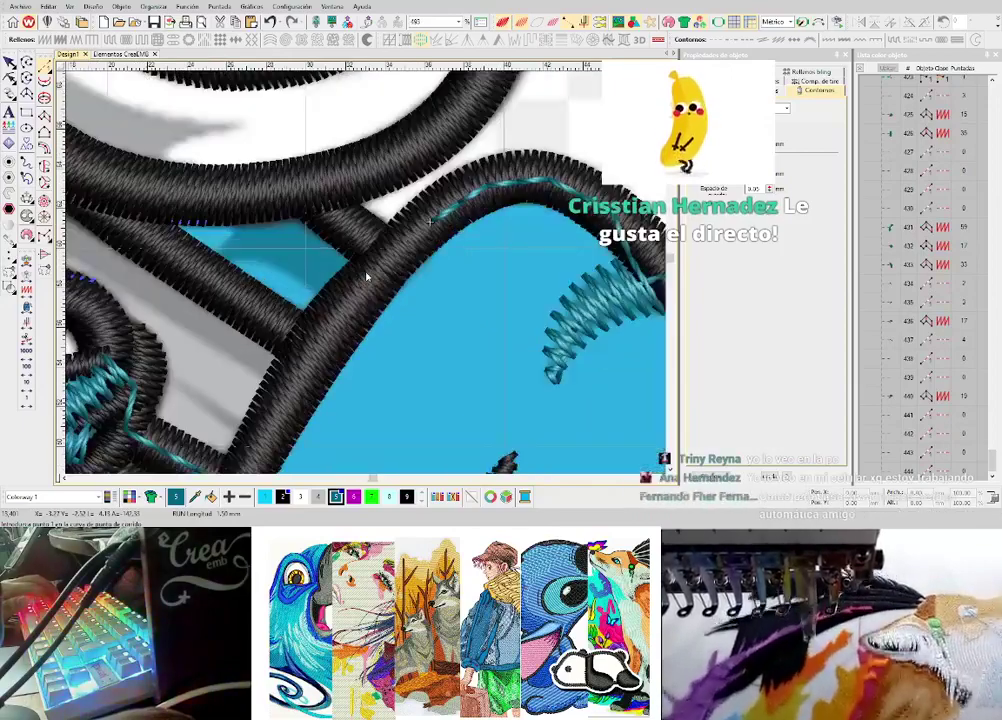
click(335, 296)
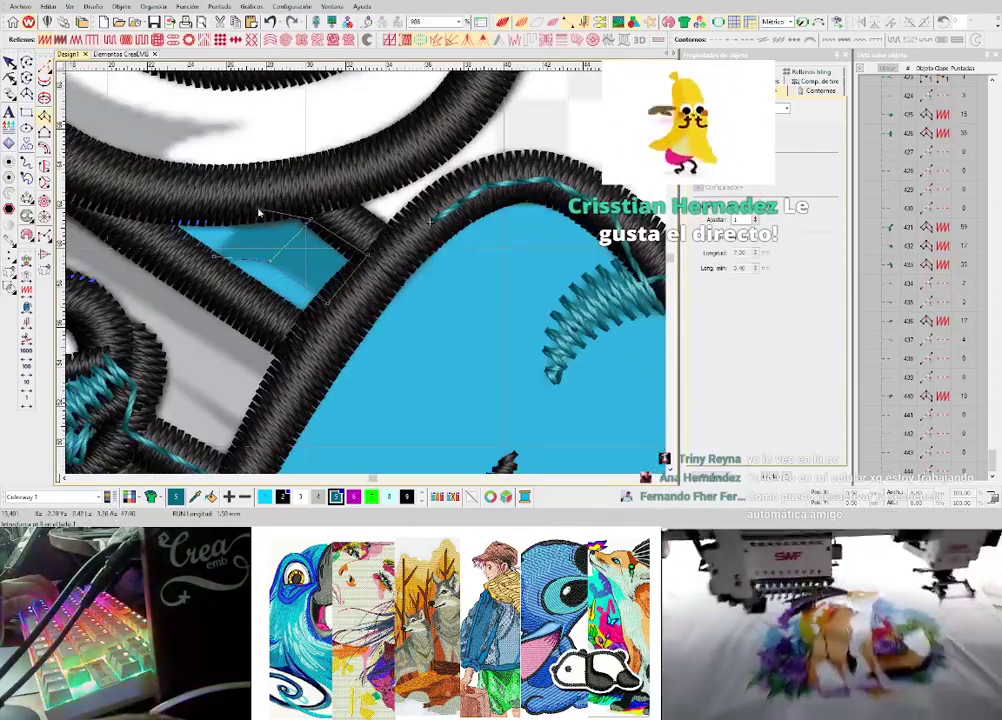
scroll(393, 283, down, 2)
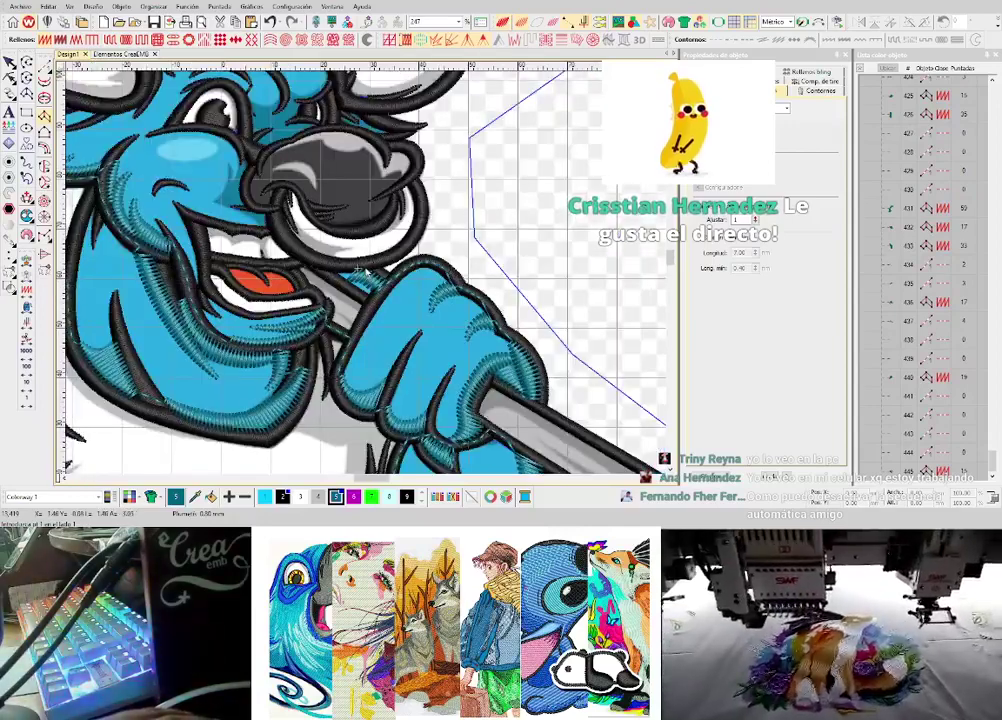
- Run a running stitch hidden under the snout's lower outline from the small triangle up to the shading beside the upper teeth
scroll(368, 276, up, 2)
scroll(384, 285, up, 2)
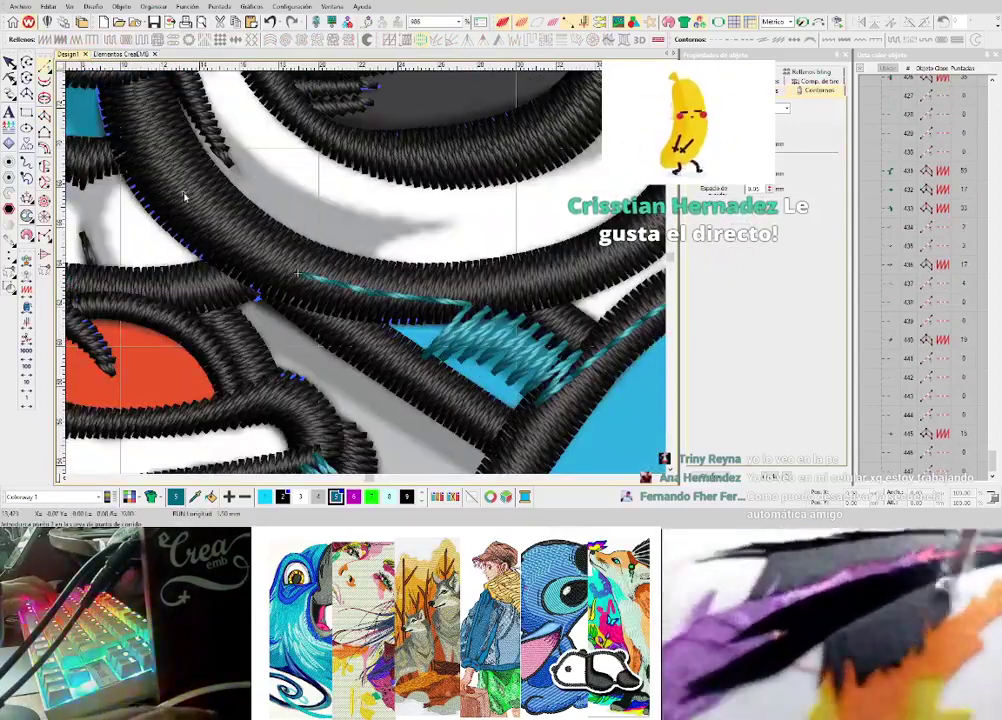
scroll(378, 283, down, 2)
scroll(411, 311, up, 2)
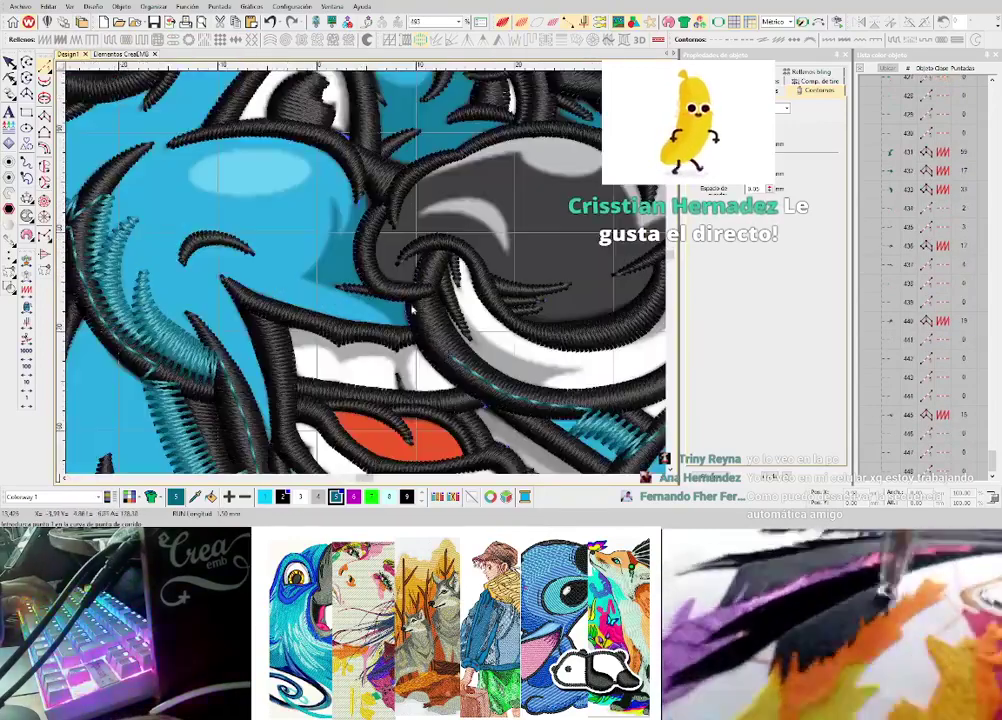
scroll(423, 318, up, 2)
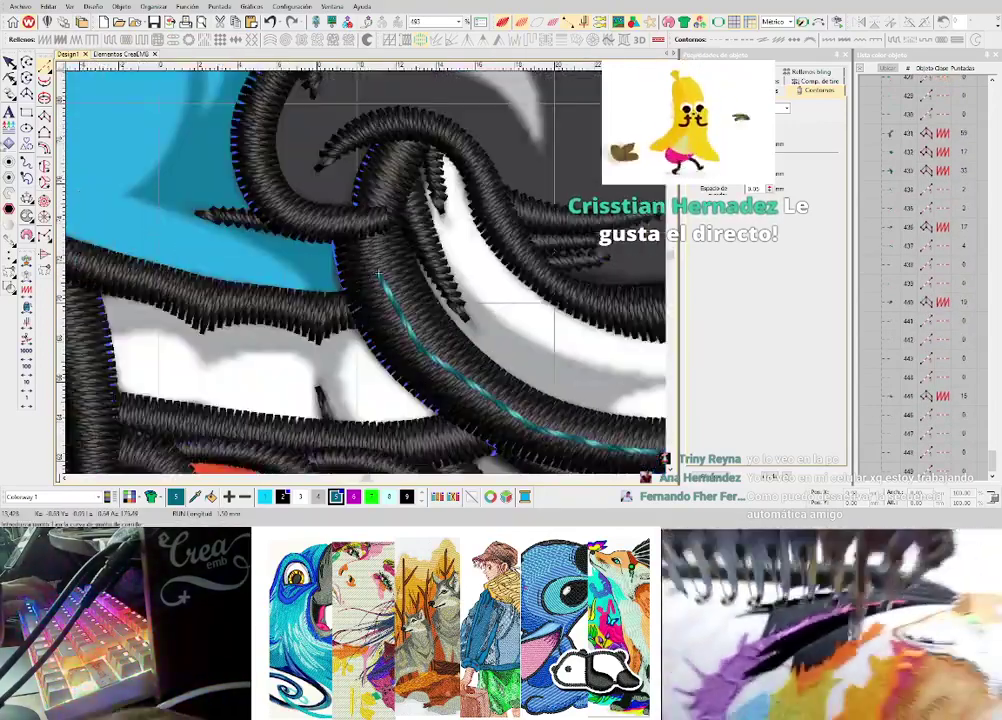
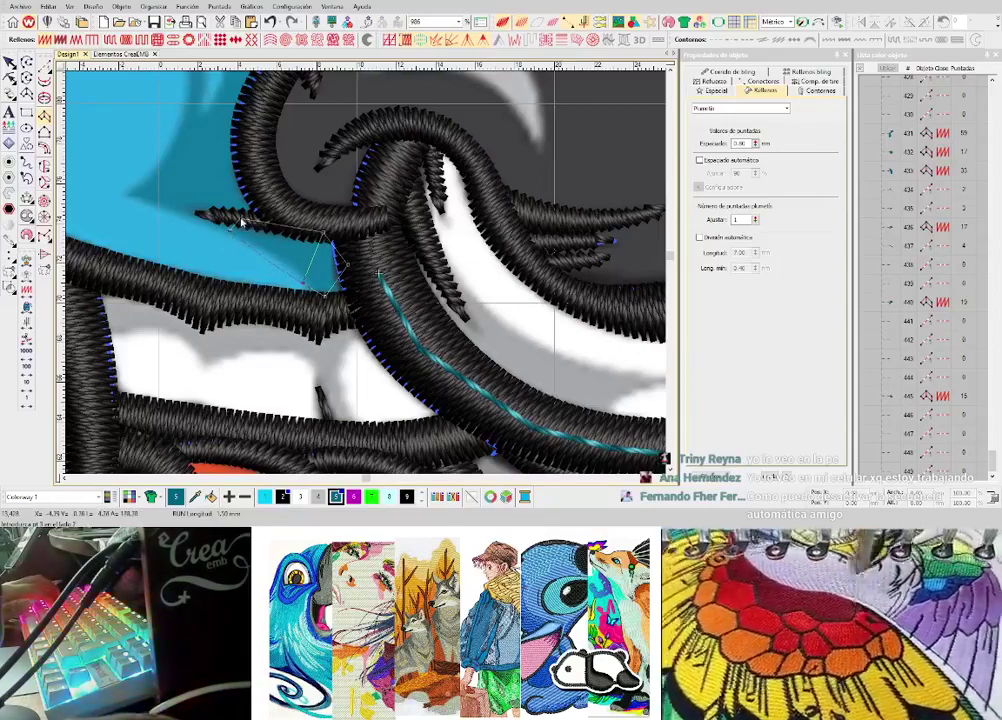
- Restart and cover the dark shading between the upper lip and the nostril crease with a satin column
key(Escape)
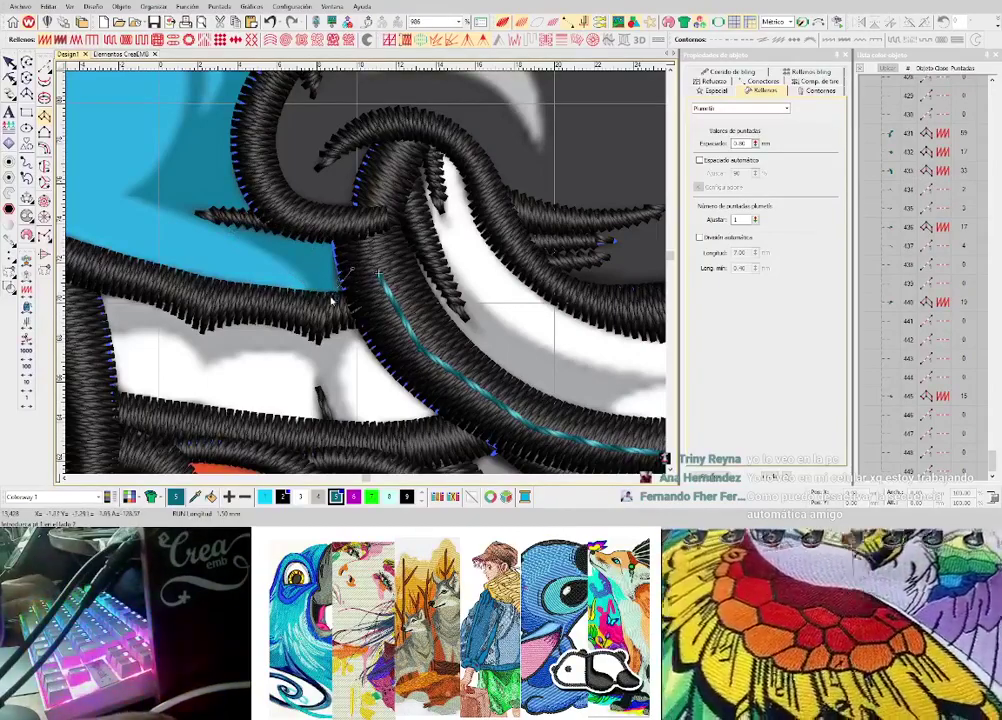
right_click(295, 272)
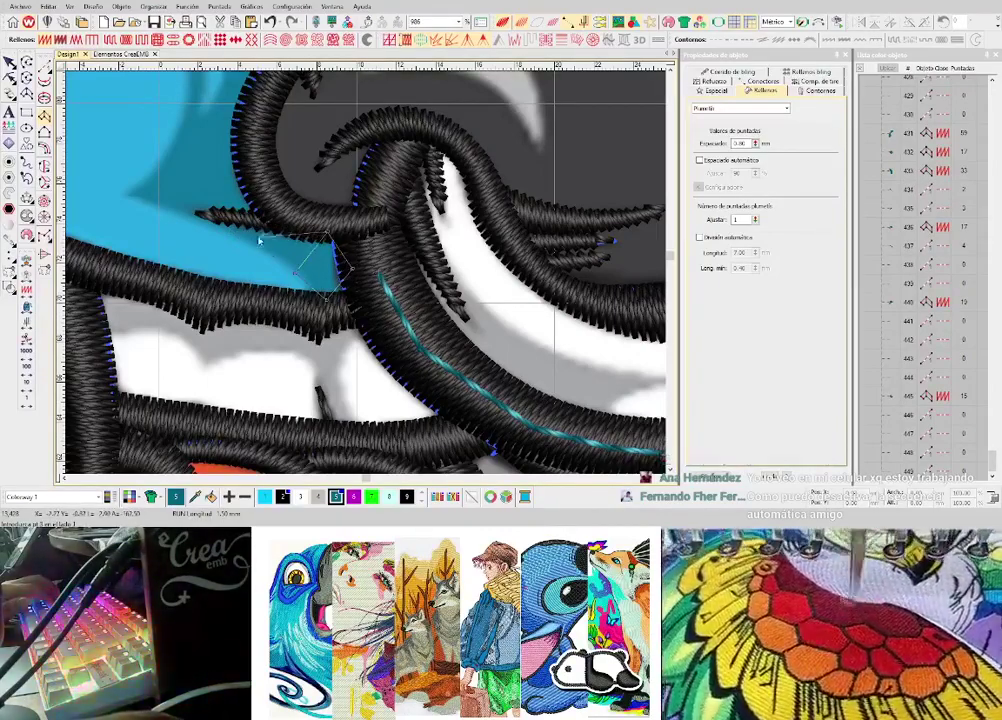
click(255, 213)
key(Return)
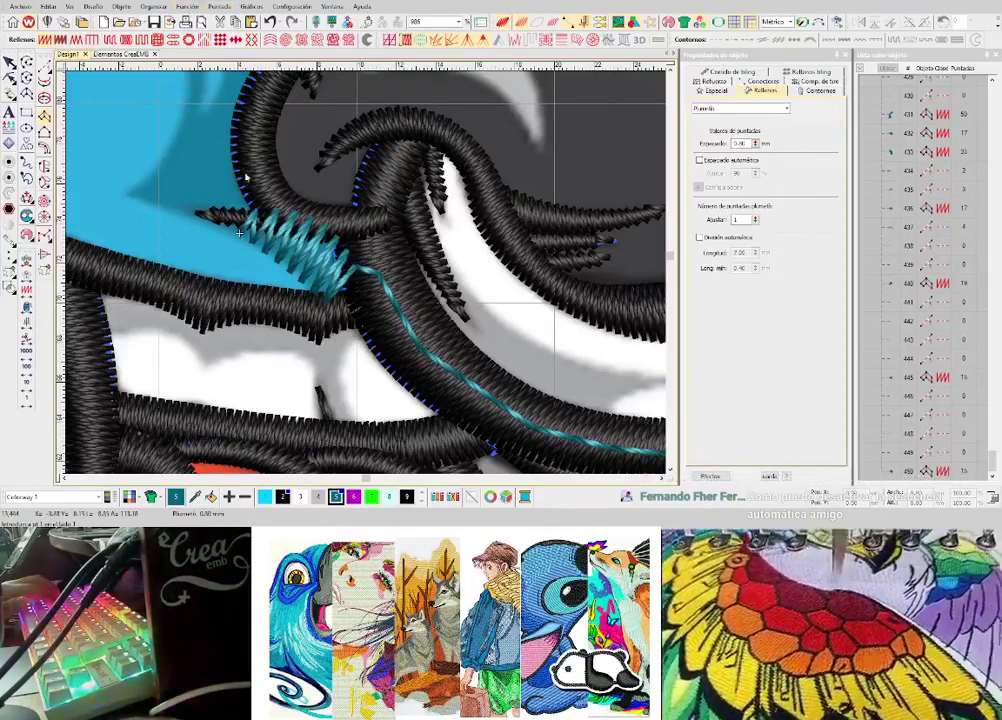
- Run a running stitch up into the cheek shading beside the nose and cover its narrow upper tip with a satin column
scroll(239, 233, down, 5)
scroll(367, 278, up, 3)
scroll(367, 278, up, 3)
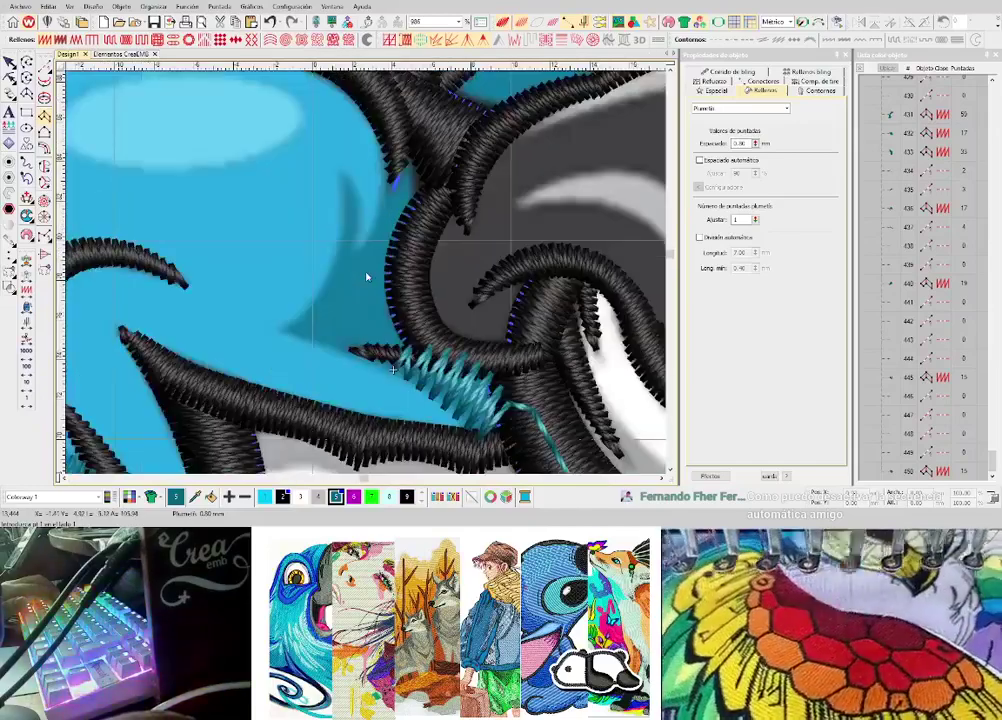
click(45, 67)
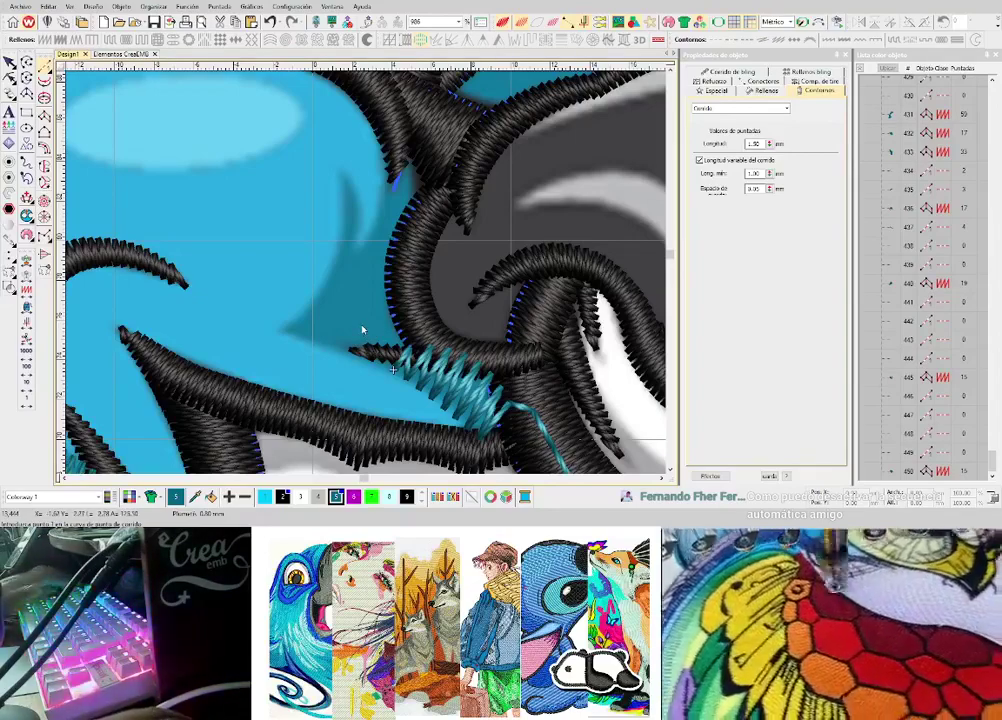
key(Return)
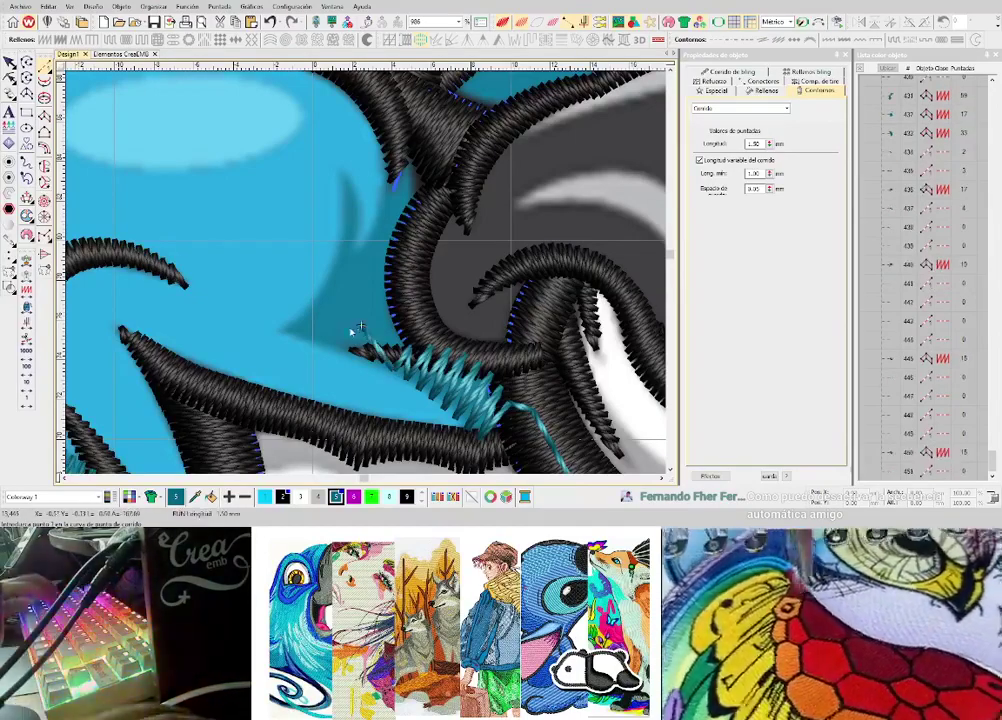
click(351, 201)
key(space)
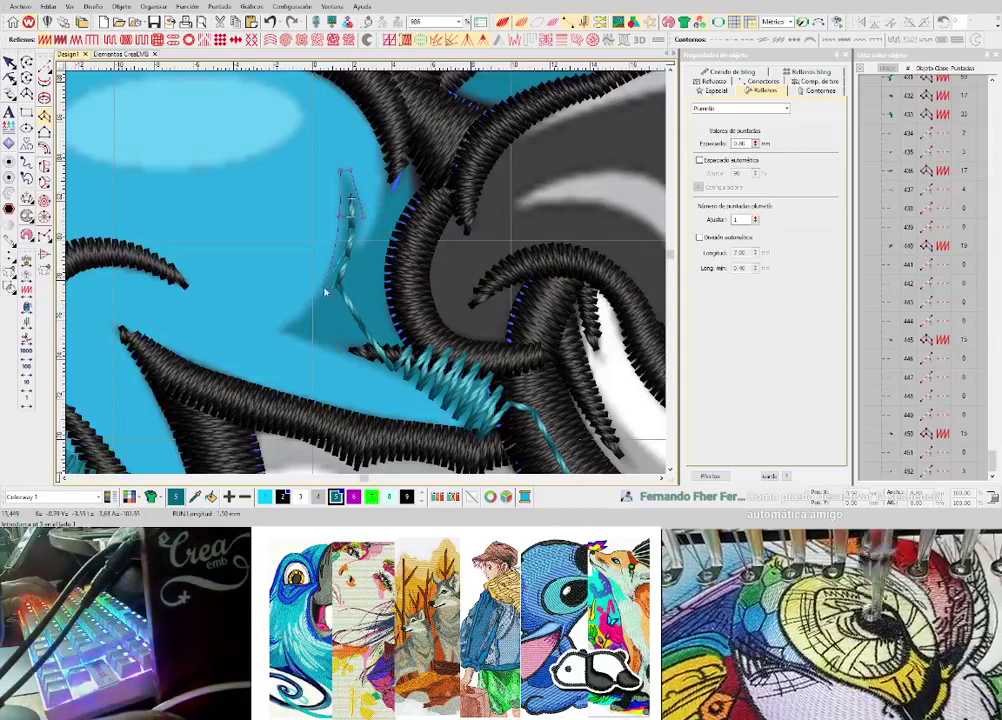
key(Return)
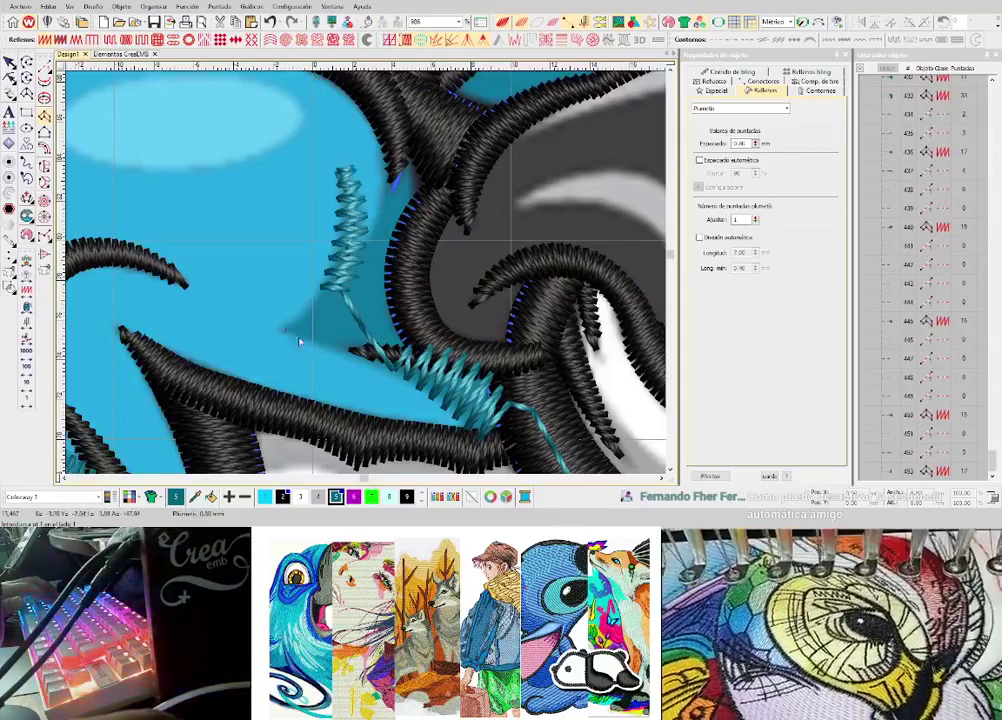
- Fill the remaining cheek shading with a satin column from its lower point up along the nose outline
click(404, 350)
click(331, 280)
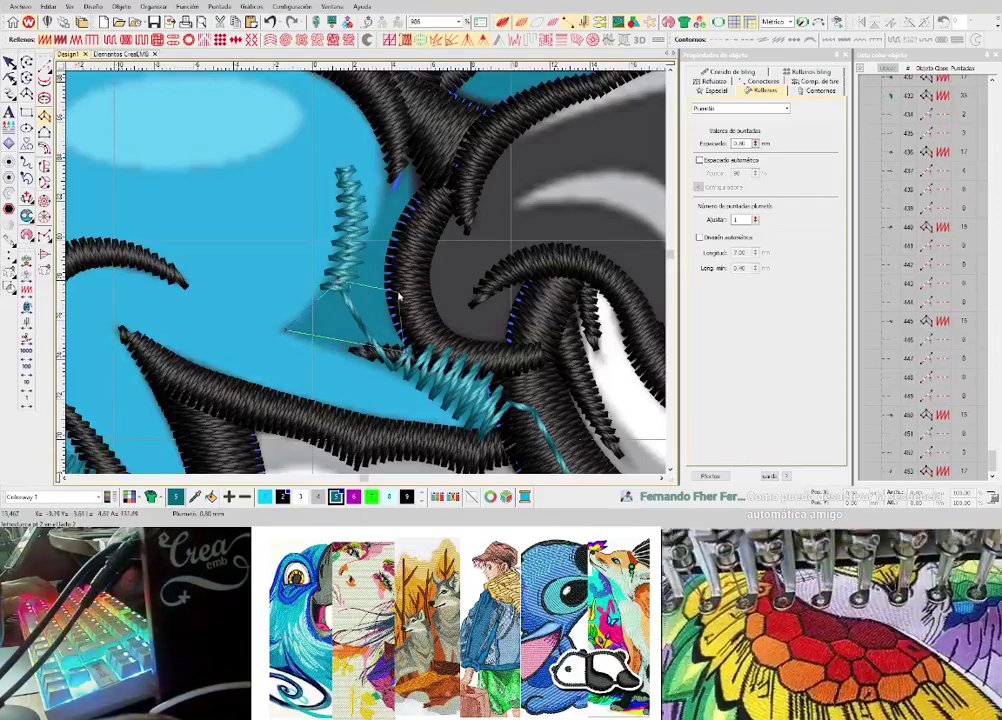
click(396, 158)
click(437, 171)
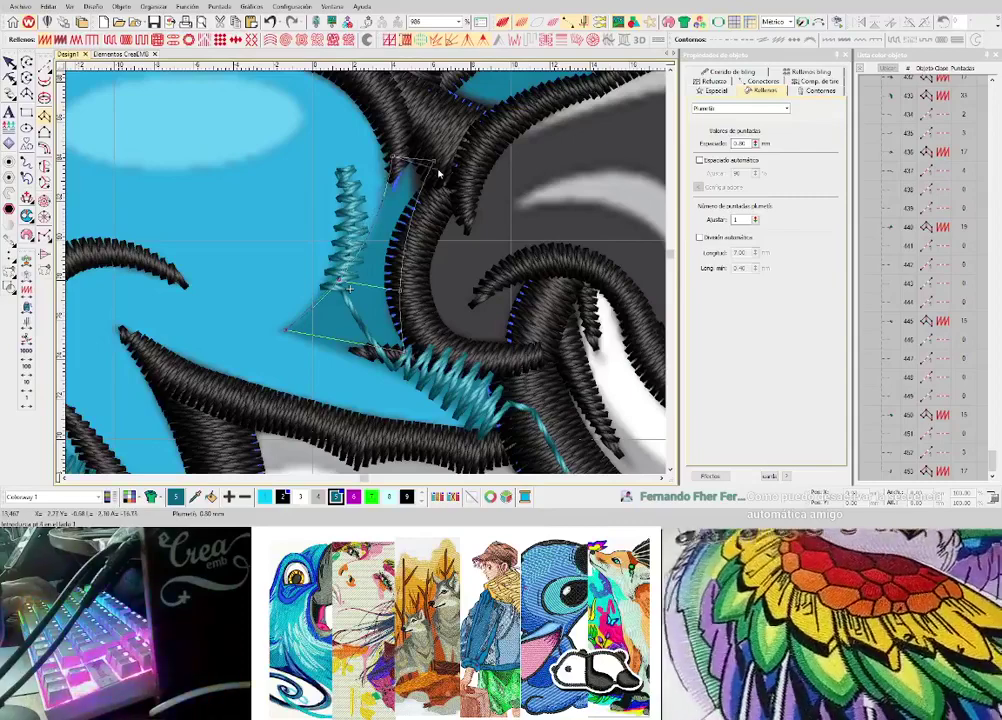
key(Return)
- Cover the dark shading along the top of the nose outline with a satin column from between the eyes to under the far eye
scroll(438, 172, down, 1)
key(shift+z)
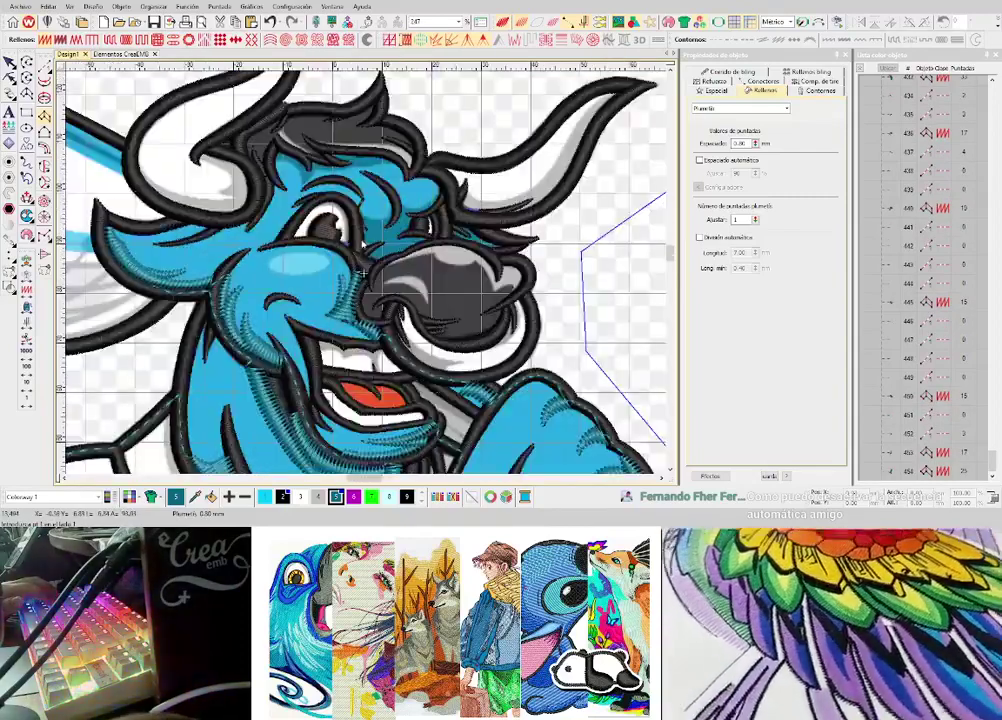
key(z)
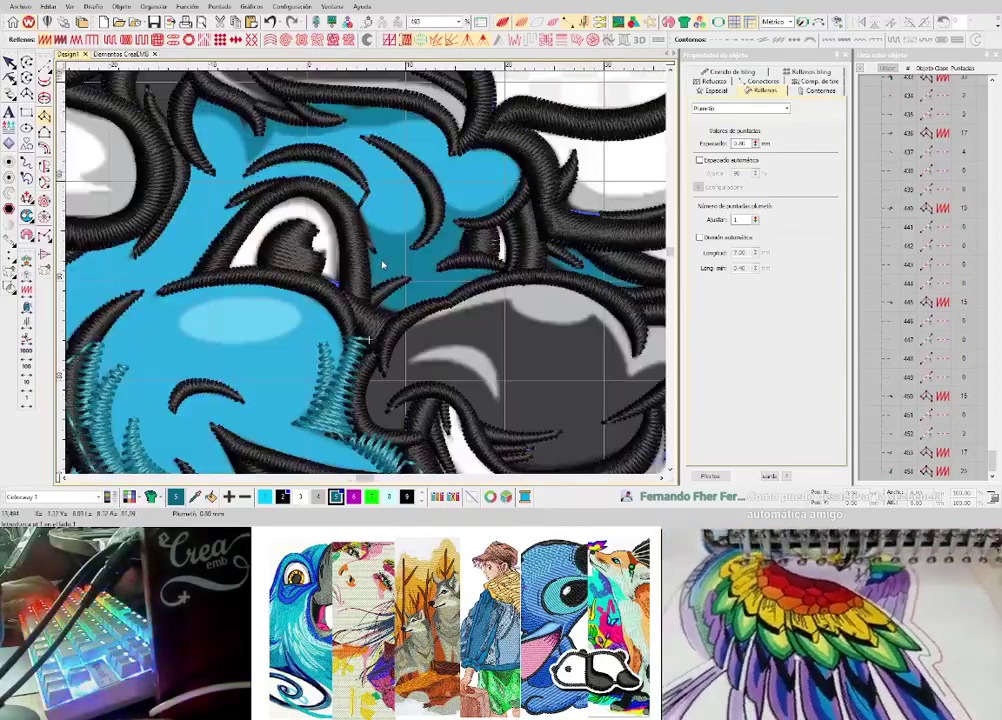
key(z)
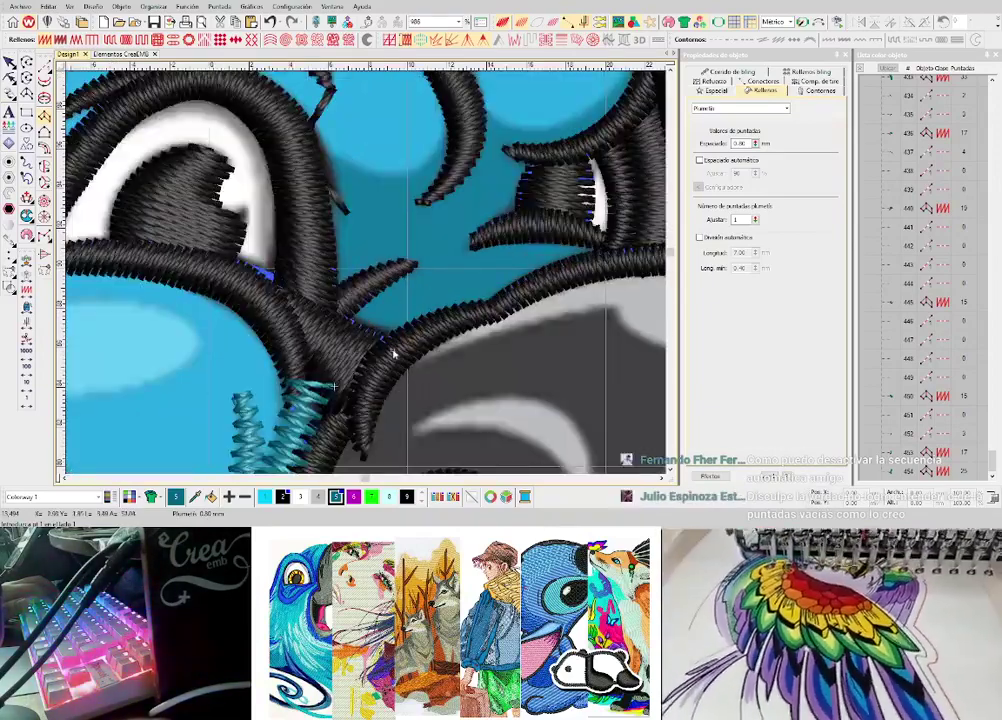
click(344, 308)
click(436, 322)
click(401, 269)
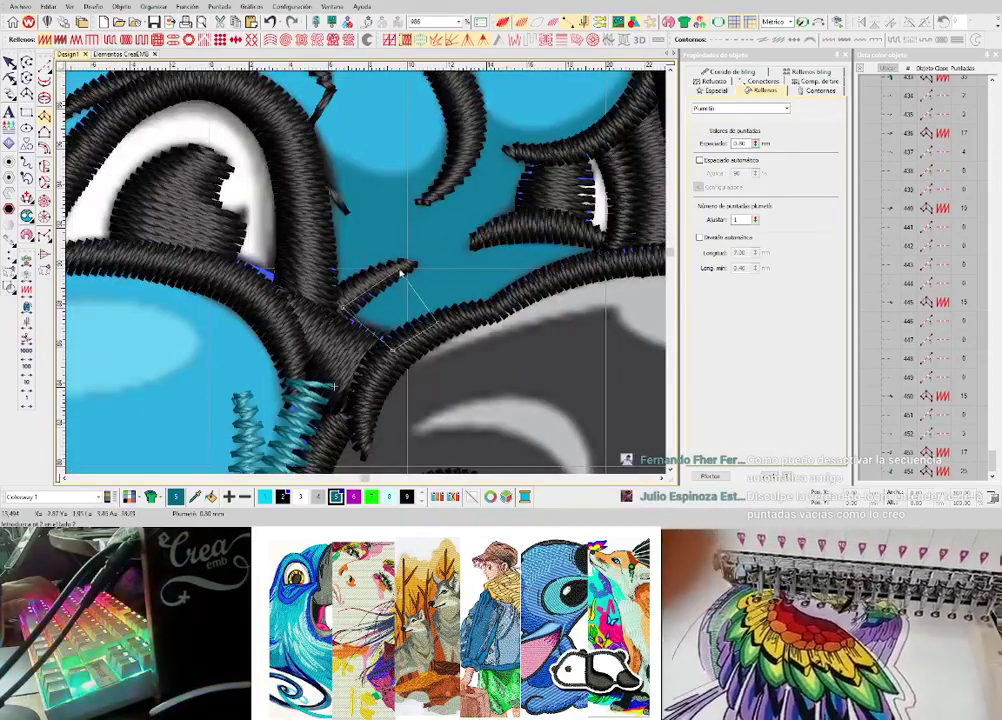
click(493, 308)
click(476, 250)
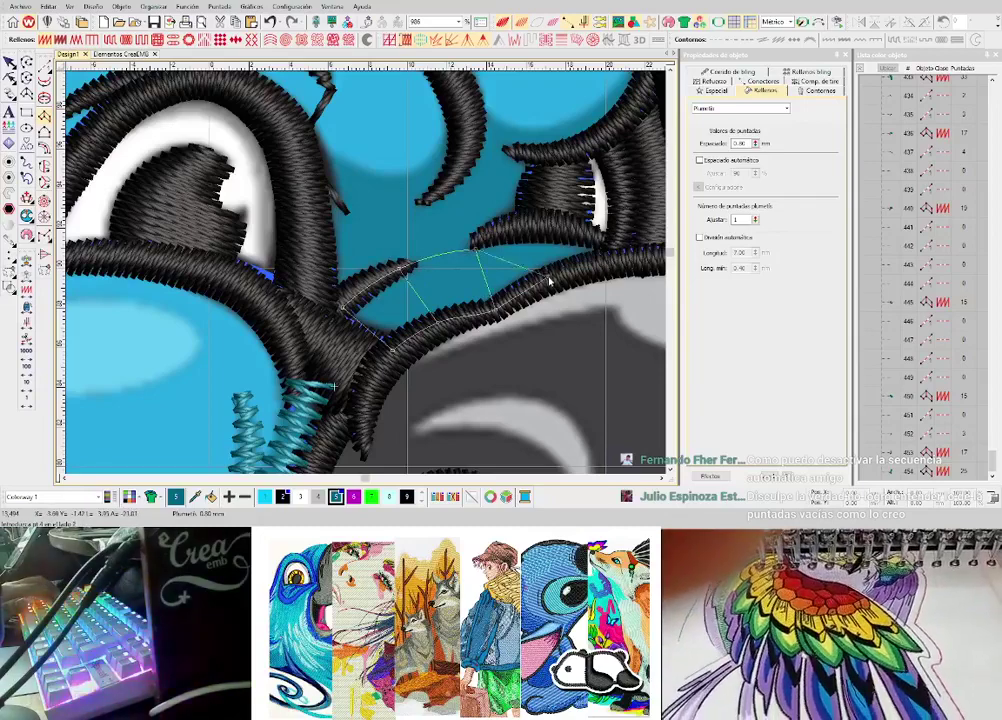
click(547, 276)
click(530, 231)
click(599, 262)
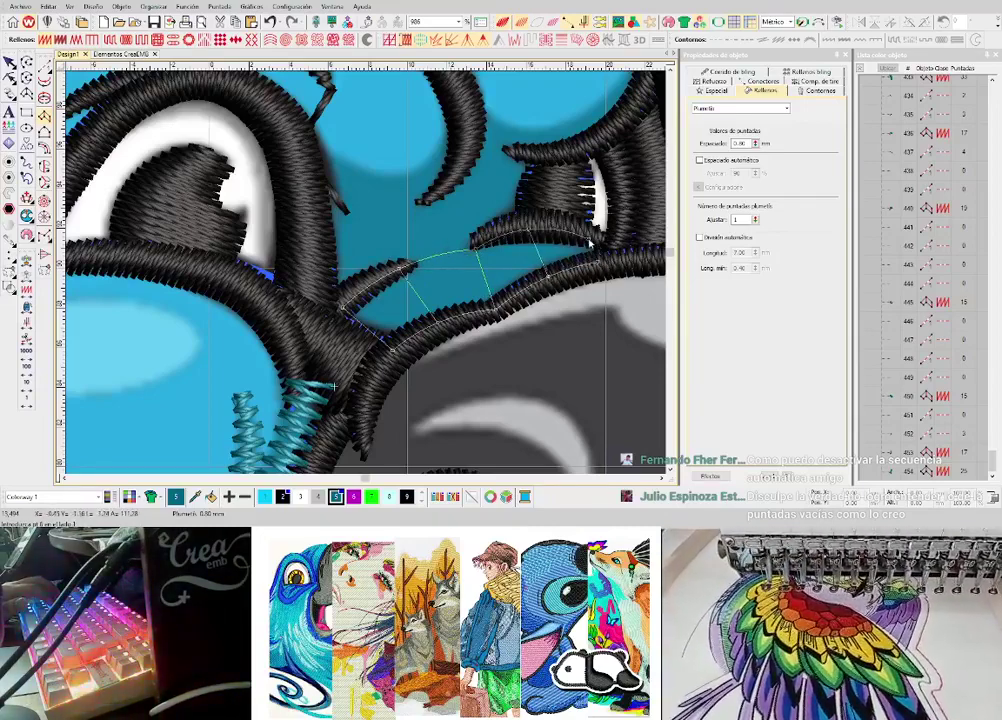
click(592, 239)
key(Return)
- Try to run a running stitch back along the top nose outline towards the near eye
scroll(361, 279, down, 3)
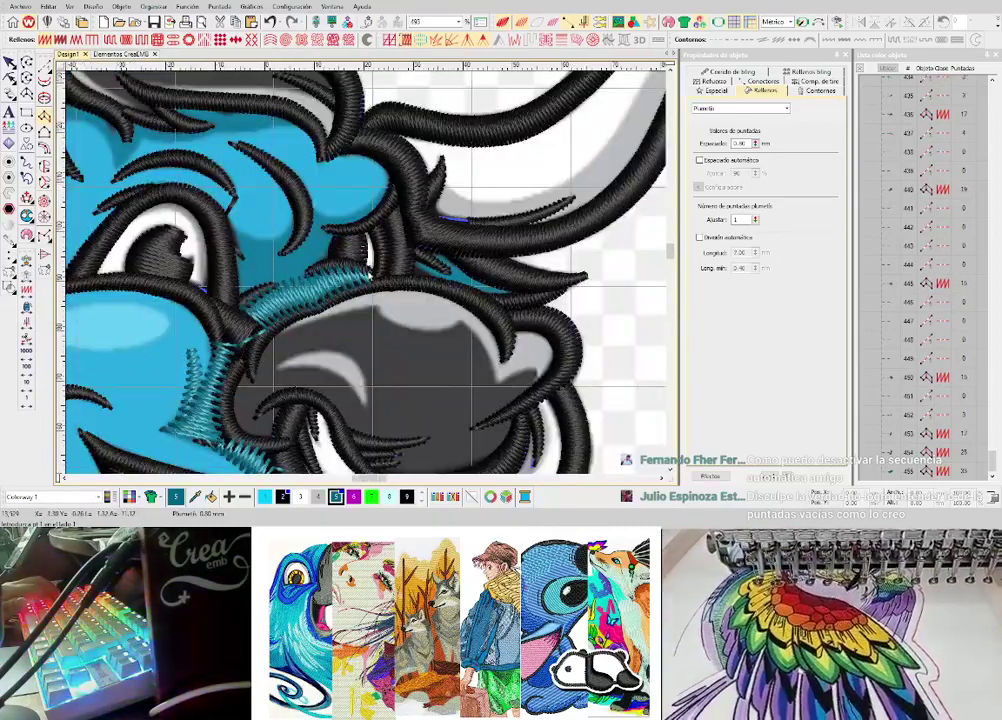
scroll(366, 274, down, 3)
scroll(366, 279, up, 3)
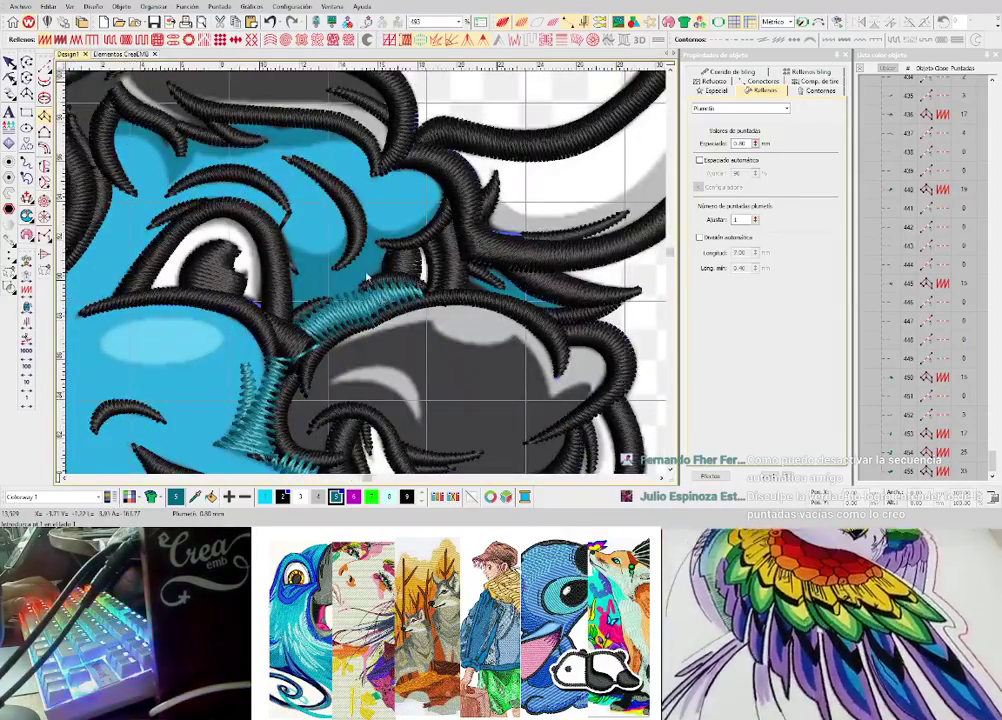
scroll(418, 283, up, 2)
click(451, 278)
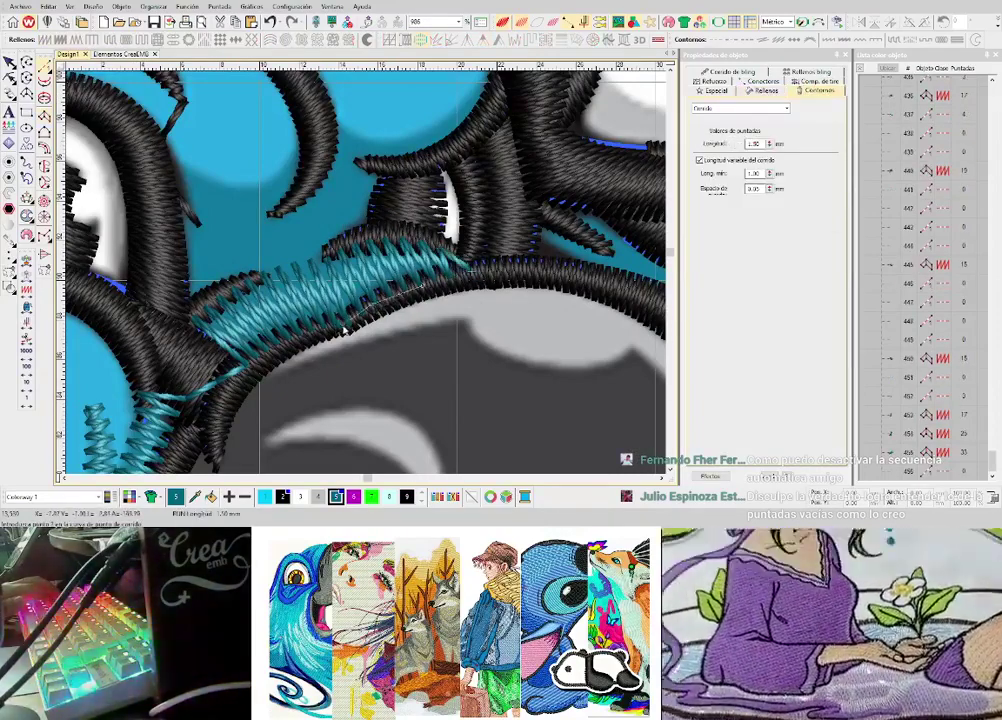
key(Return)
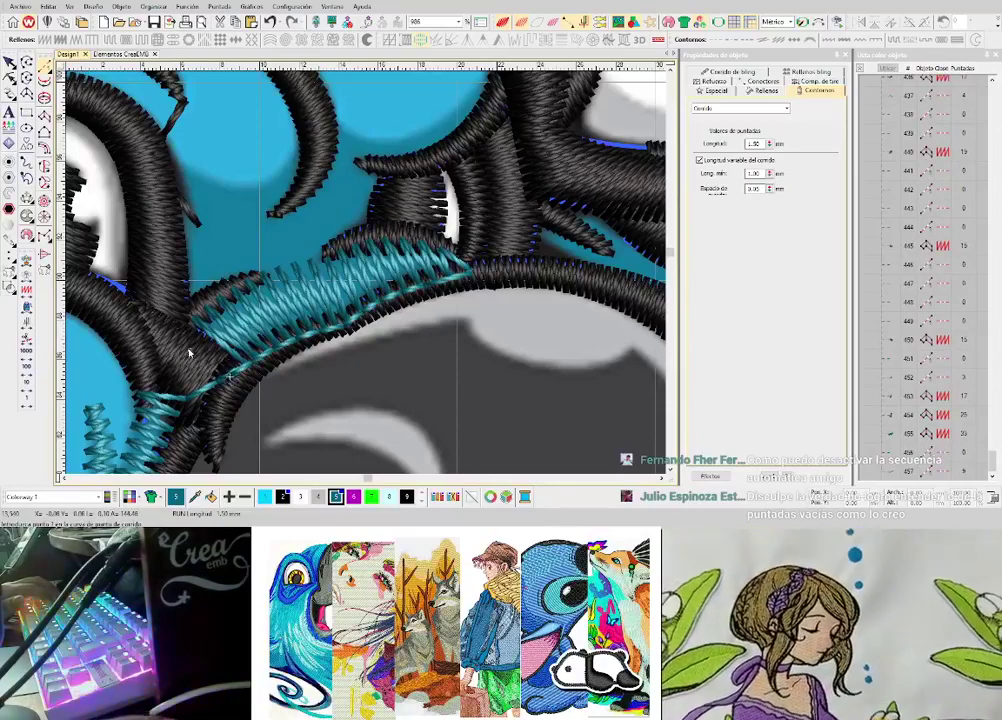
scroll(379, 248, down, 2)
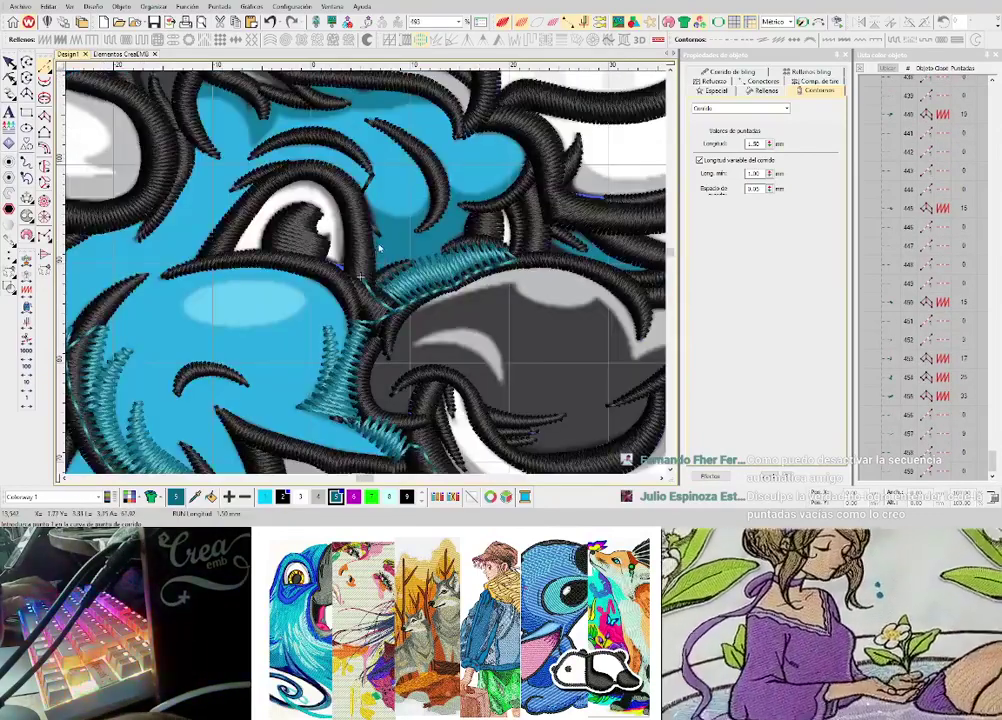
scroll(379, 248, up, 2)
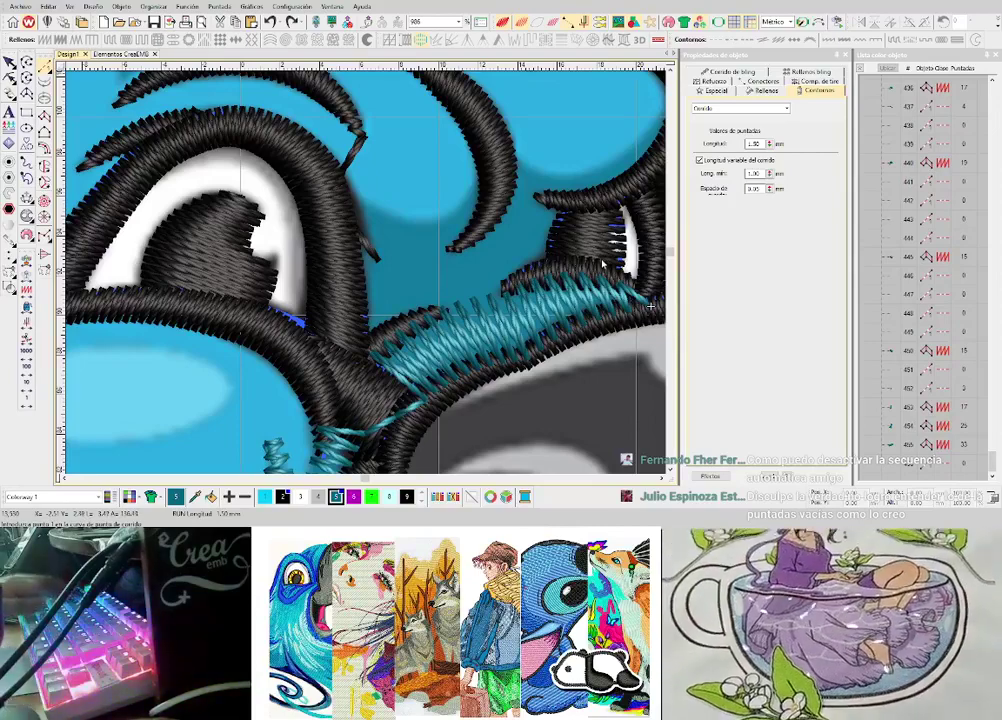
key(ctrl+z)
- Run a short running stitch from the end of the nose-top column under the far eye's lower outline
click(588, 265)
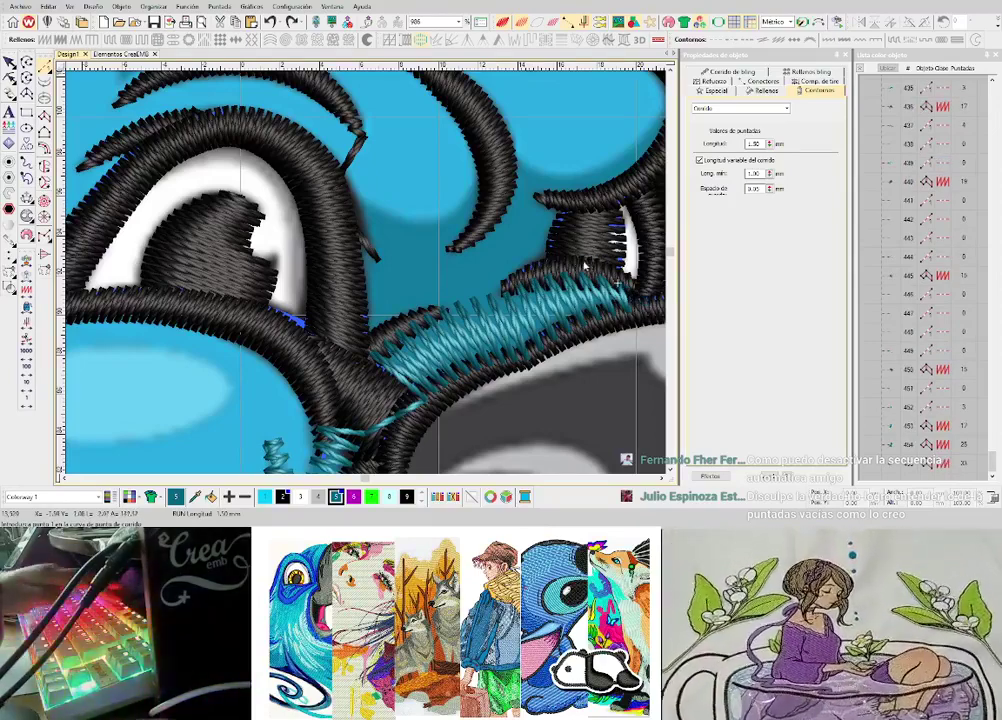
click(579, 263)
key(Return)
- Cover the dark band between the eyes with a satin column from the far eye to the near eye's outline
key(space)
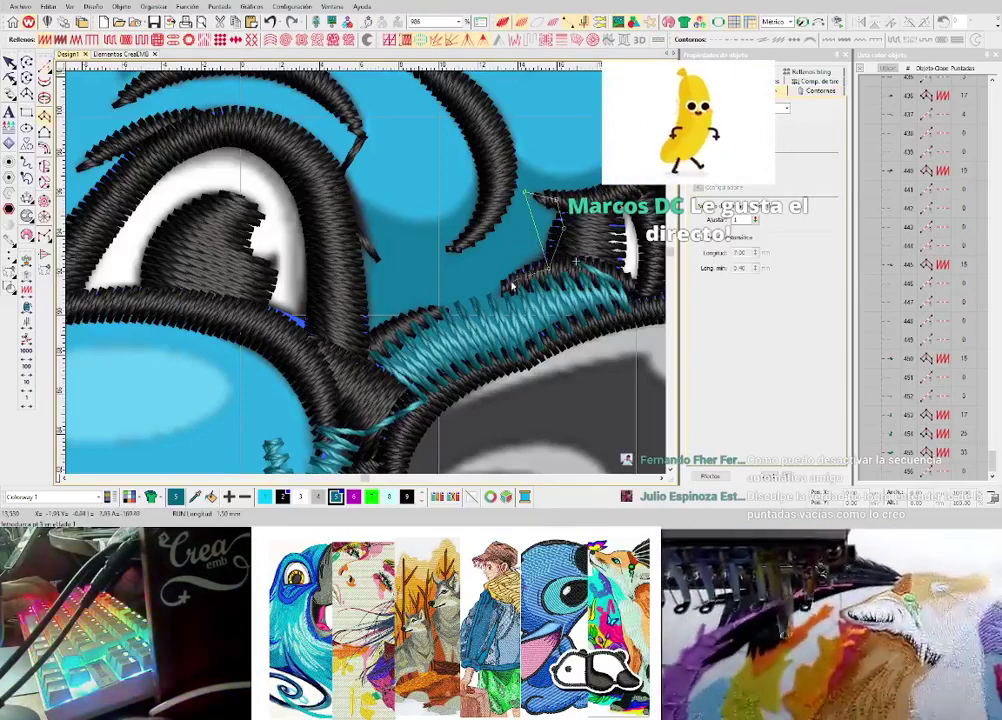
click(458, 305)
click(453, 250)
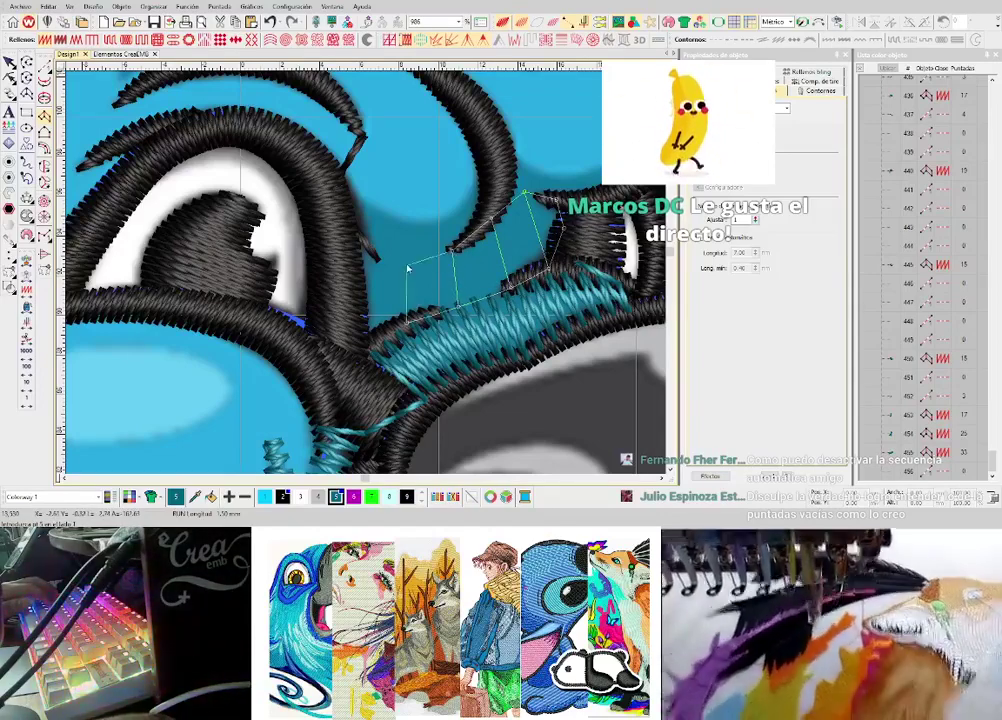
click(358, 249)
key(Return)
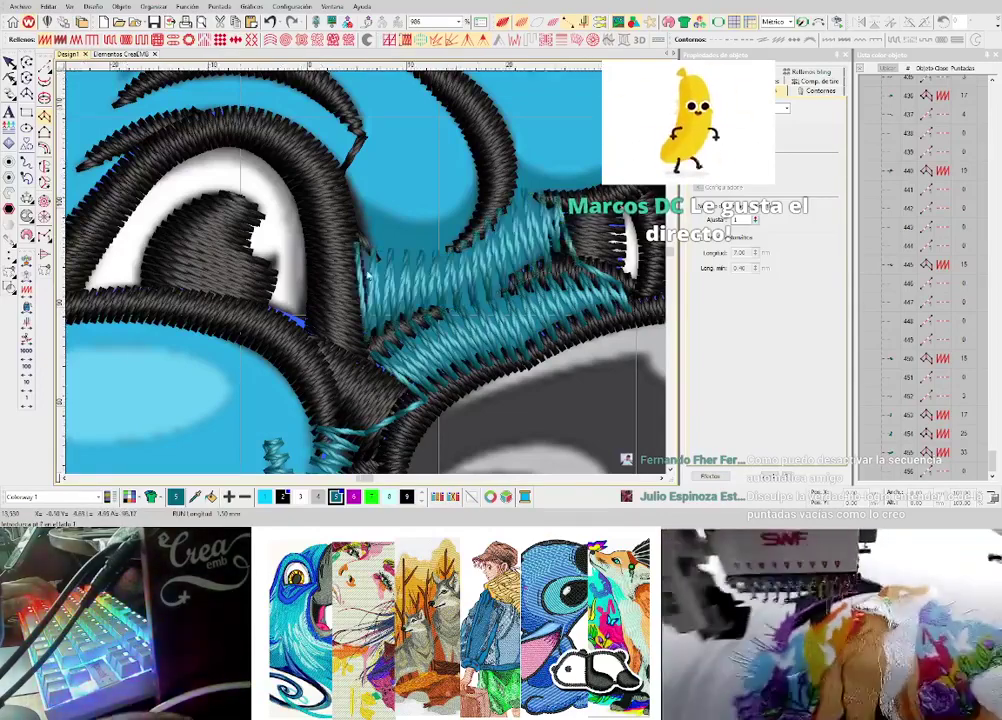
- Fill the remaining shading above that band with a satin column from the near eye up to the curved brow line
scroll(358, 250, down, 1)
scroll(360, 260, up, 1)
click(346, 256)
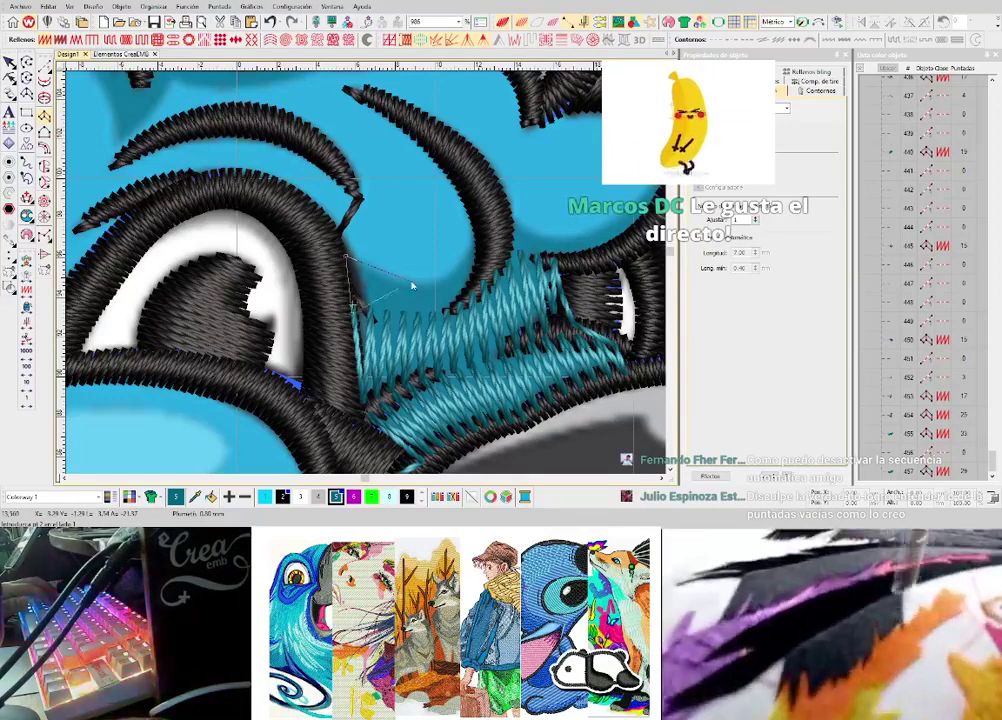
click(411, 287)
right_click(446, 271)
right_click(455, 307)
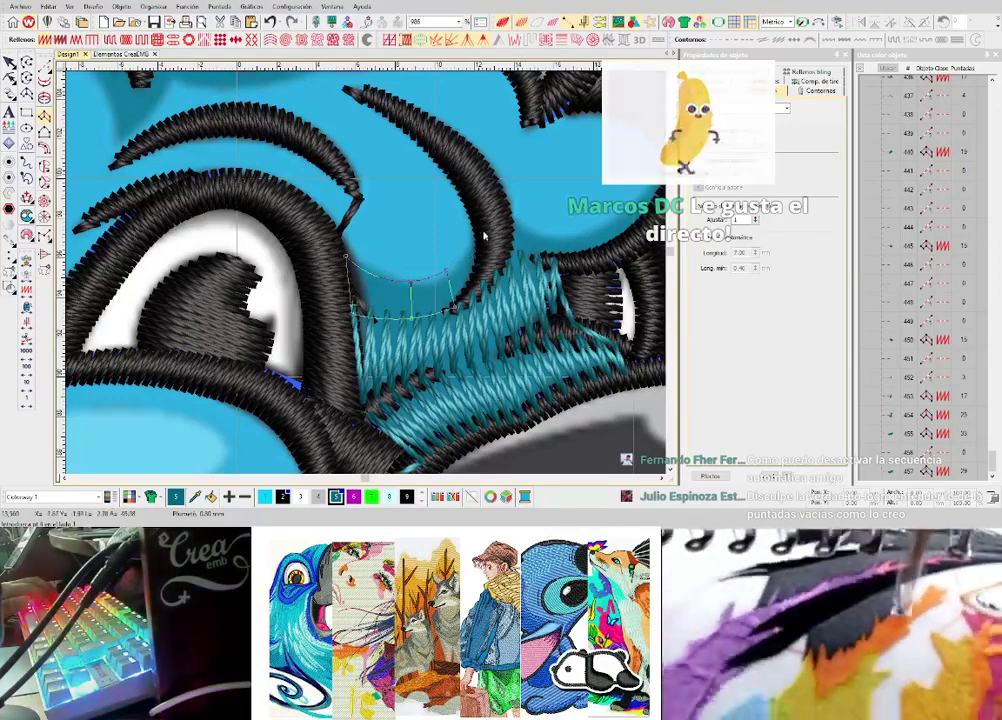
right_click(477, 232)
scroll(486, 264, down, 2)
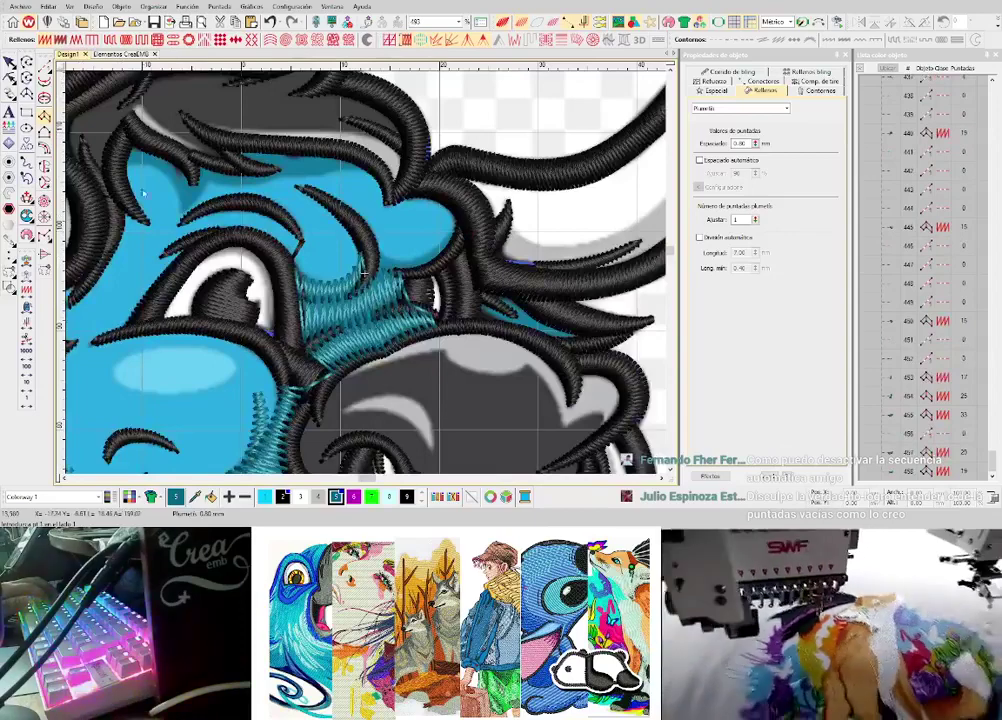
- Try a zigzag of running stitches in the empty area above the design's upper edge
click(44, 67)
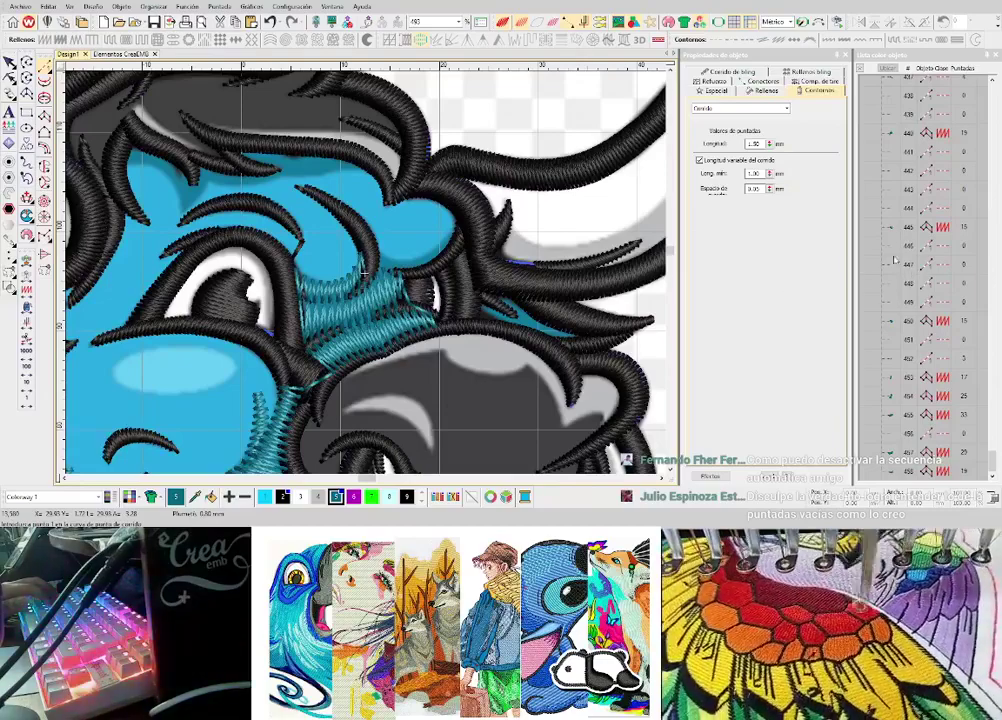
scroll(366, 268, down, 5)
scroll(442, 198, up, 5)
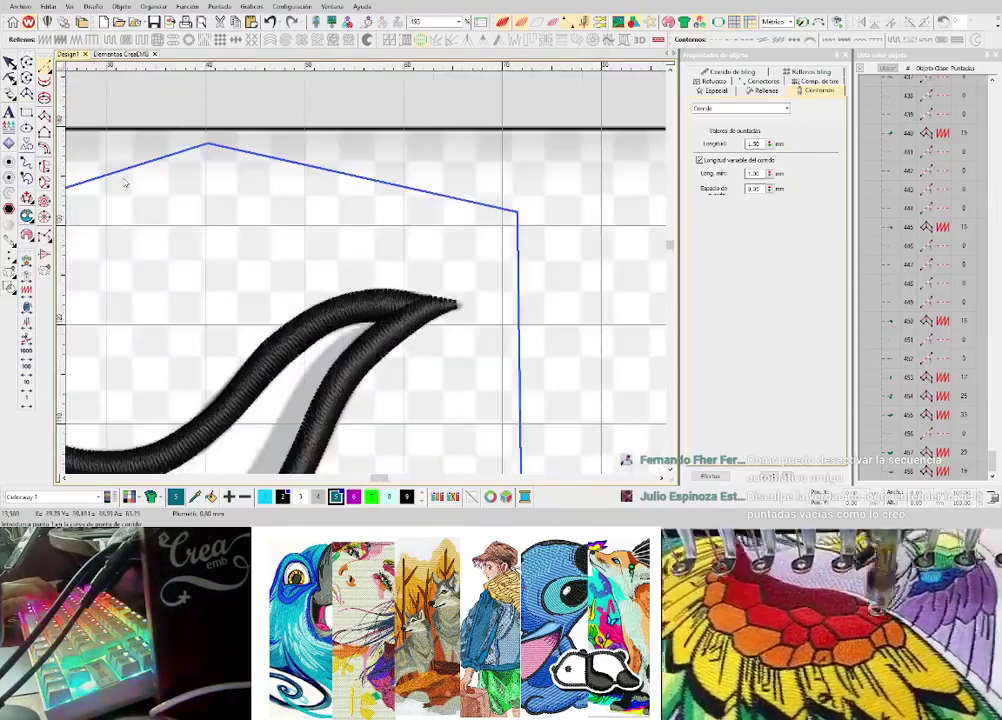
click(45, 237)
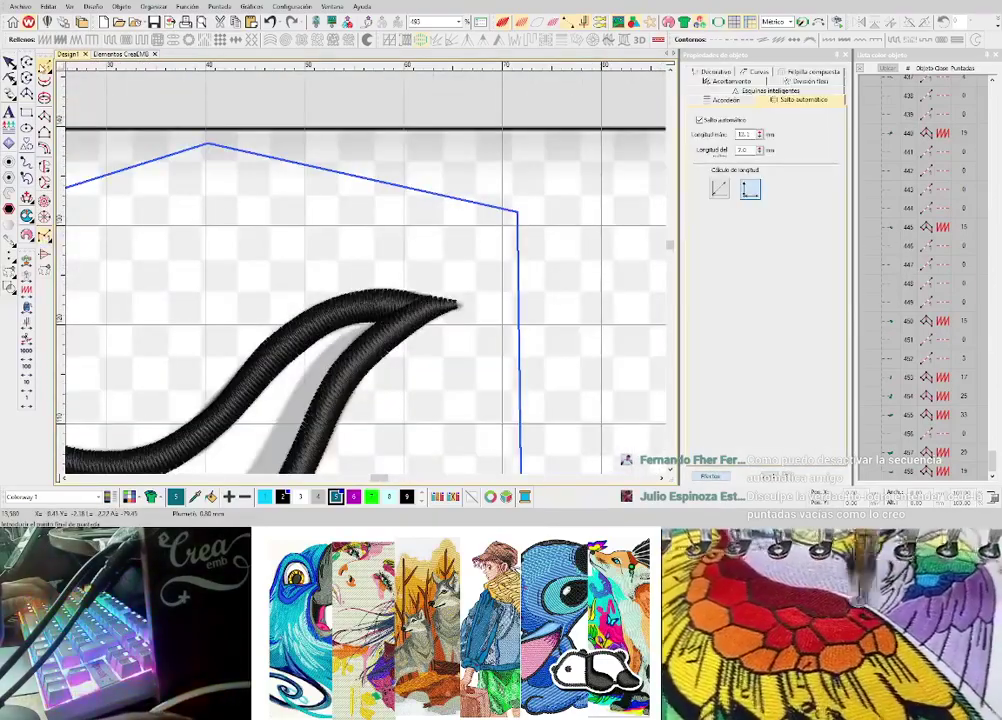
click(45, 67)
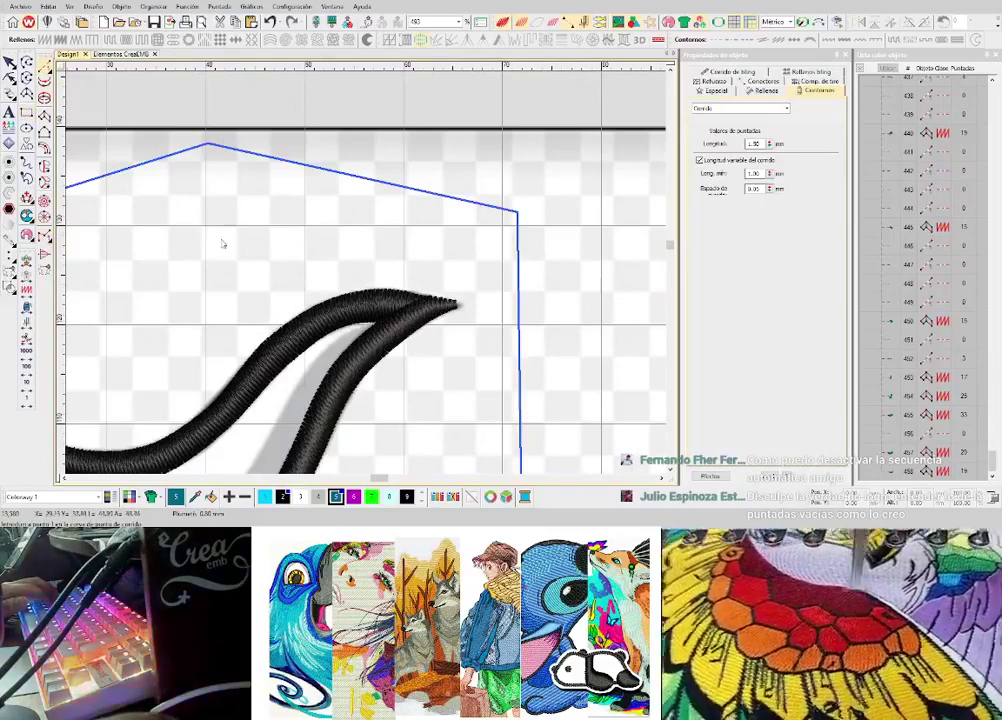
scroll(365, 296, up, 1)
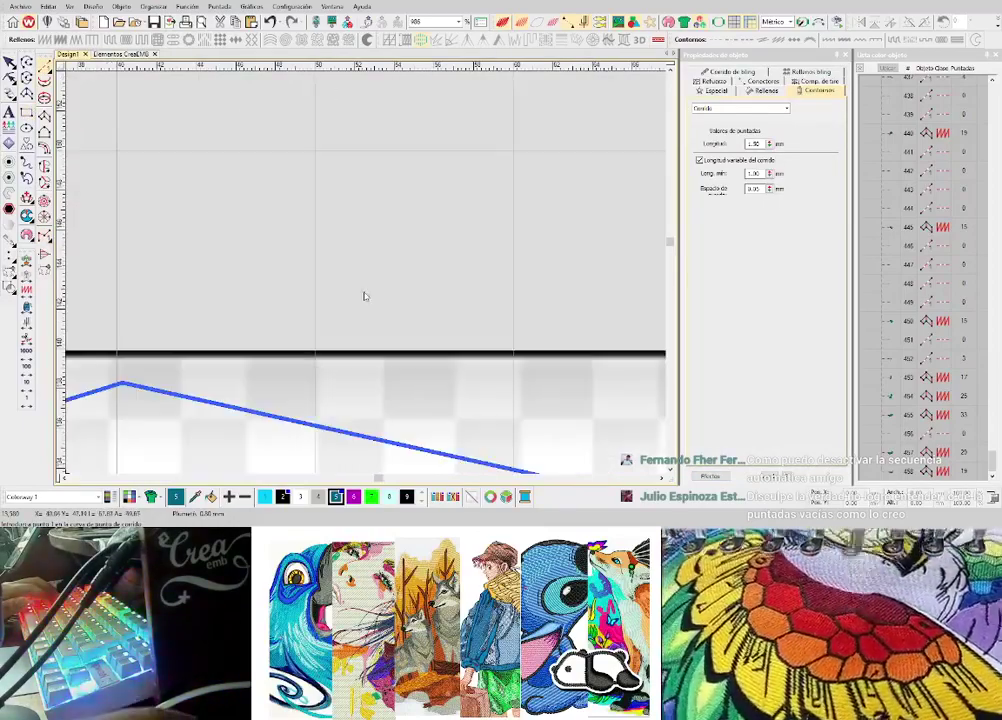
click(418, 232)
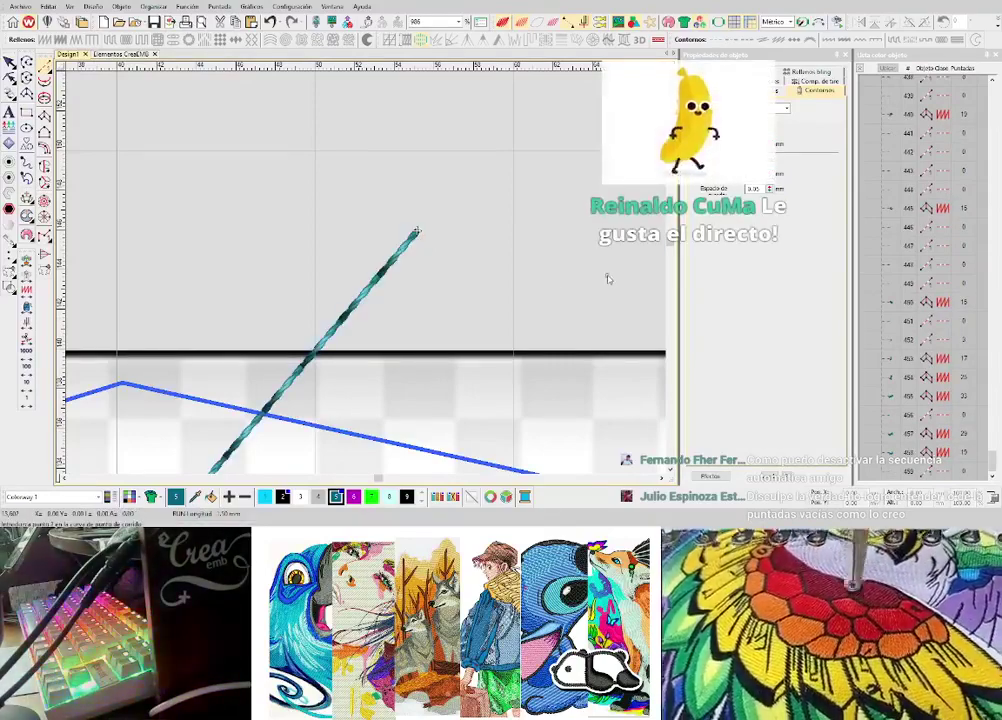
click(607, 276)
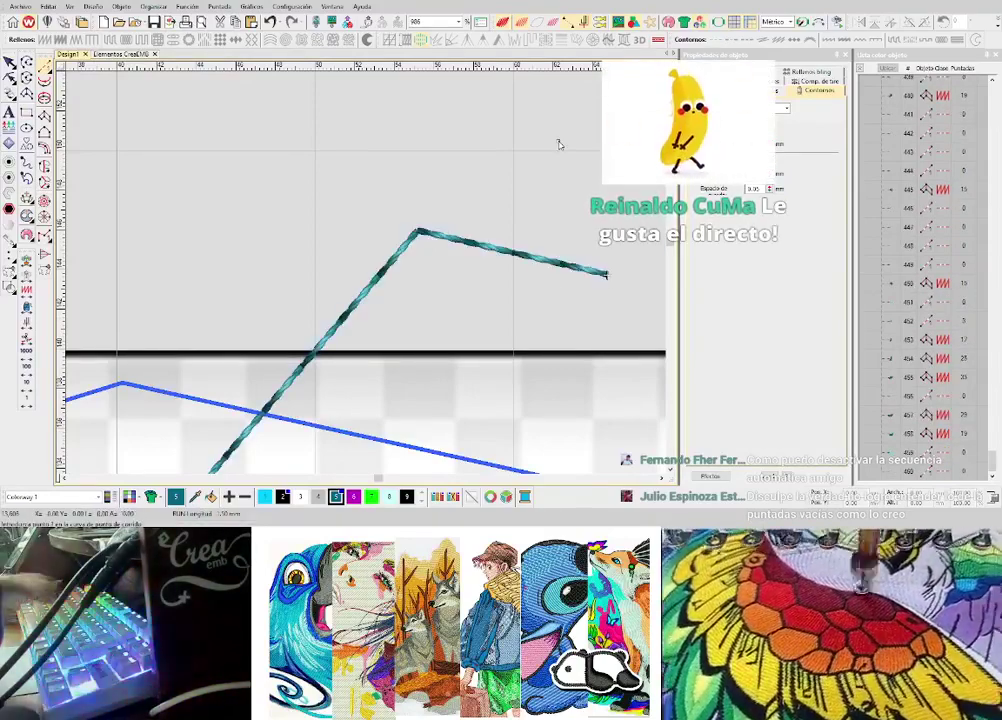
click(559, 143)
scroll(367, 277, down, 1)
click(399, 214)
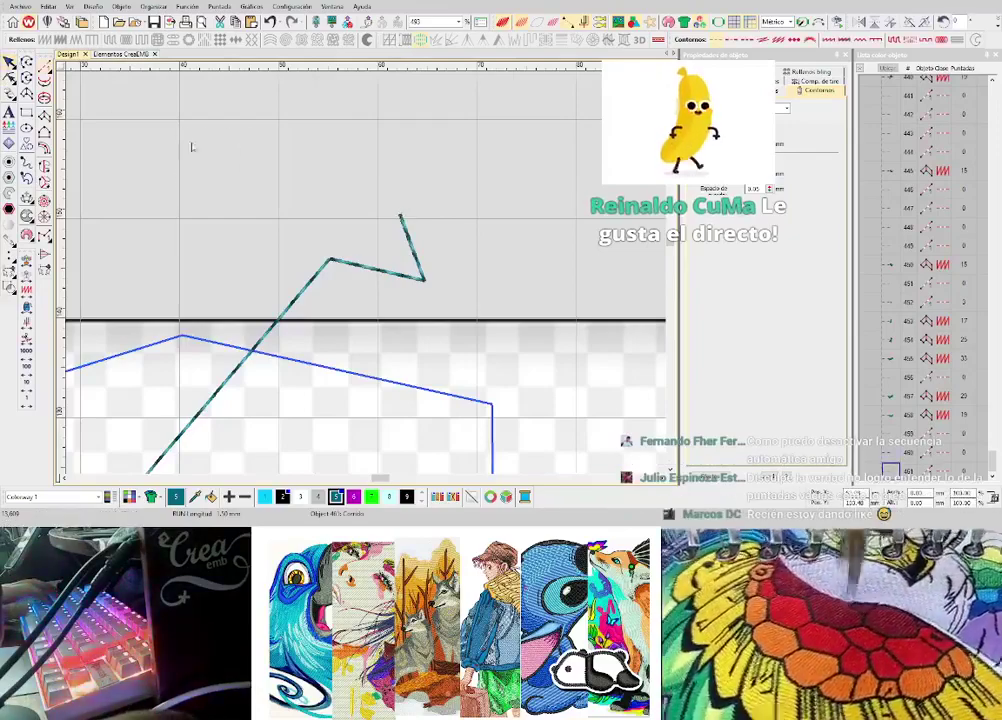
key(Return)
scroll(355, 290, down, 2)
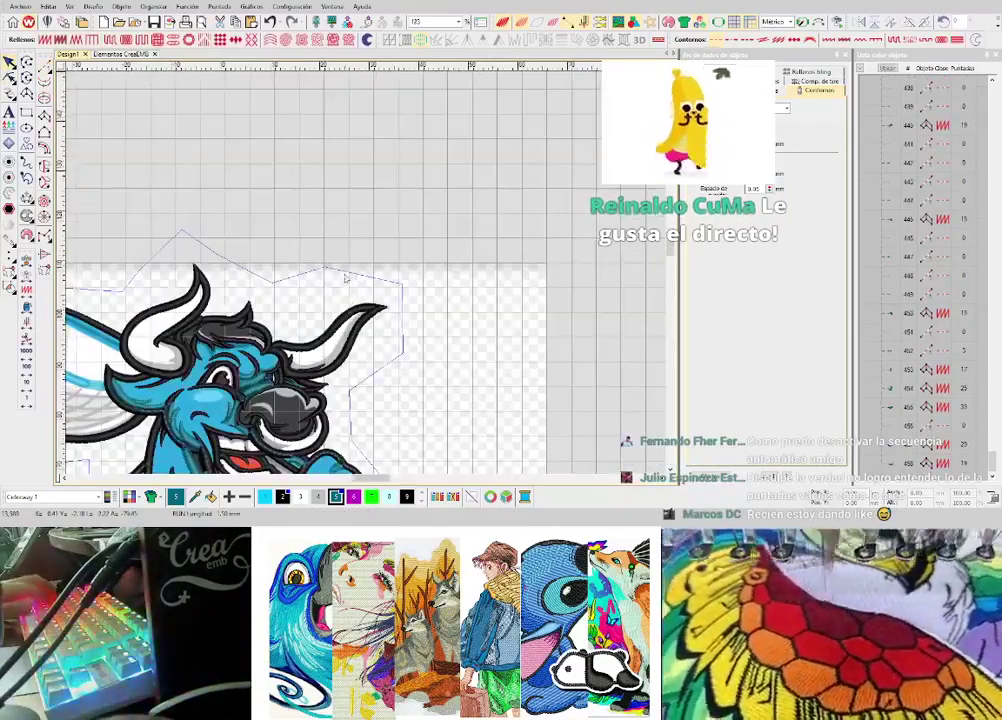
- Cover the dark teal shading above the far eye with a curved satin column from the brow line to the outer outline
scroll(355, 290, up, 3)
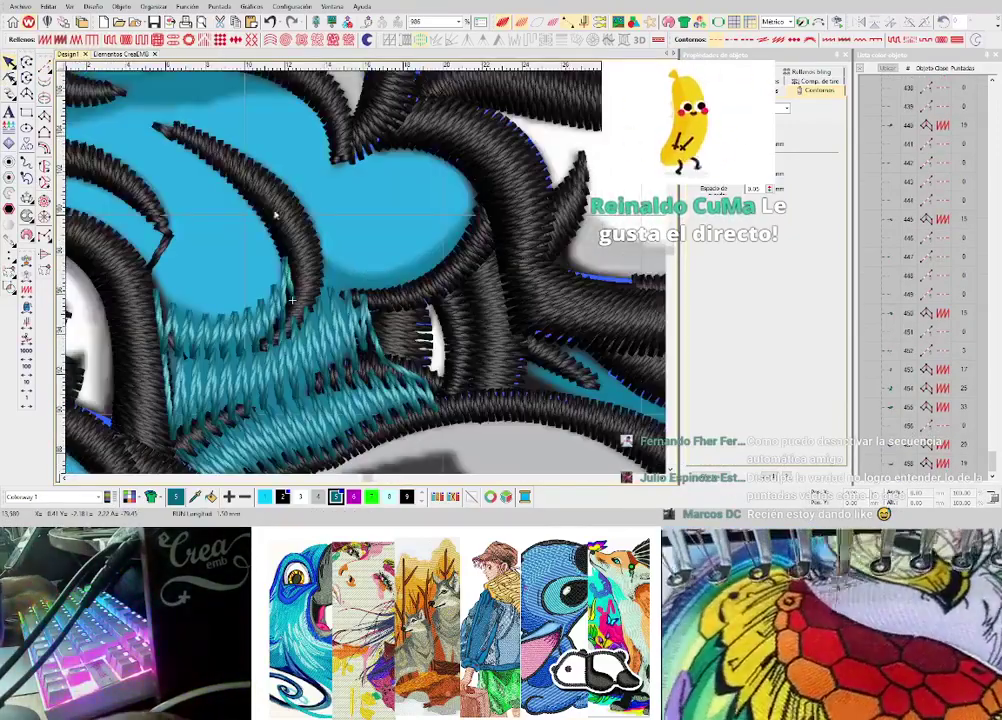
click(44, 117)
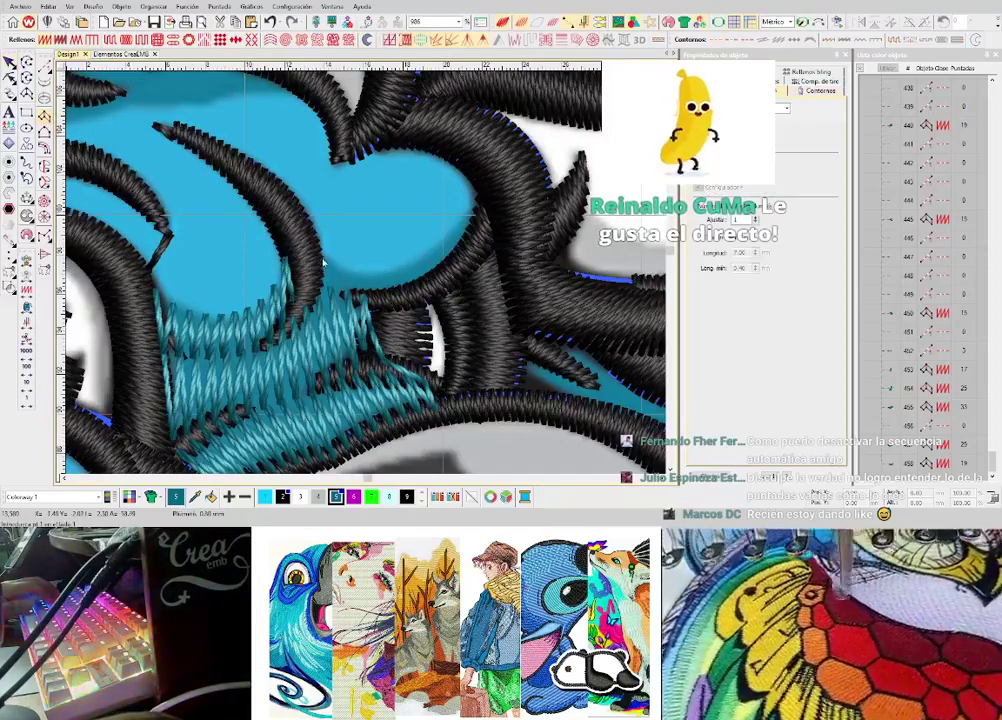
click(389, 271)
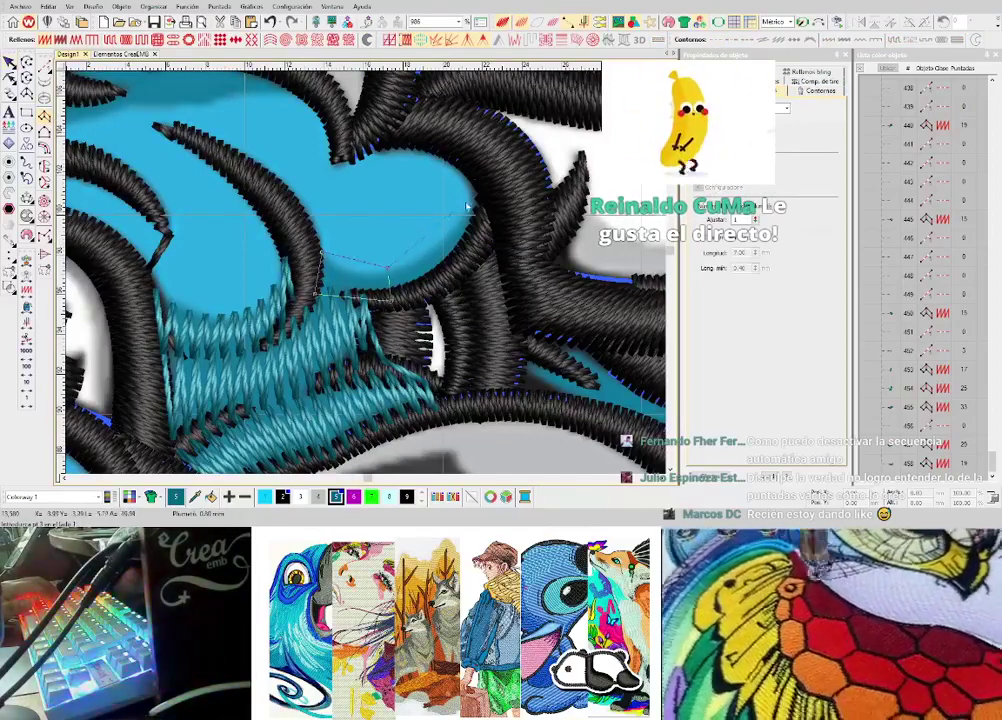
click(466, 205)
click(468, 187)
scroll(492, 211, down, 2)
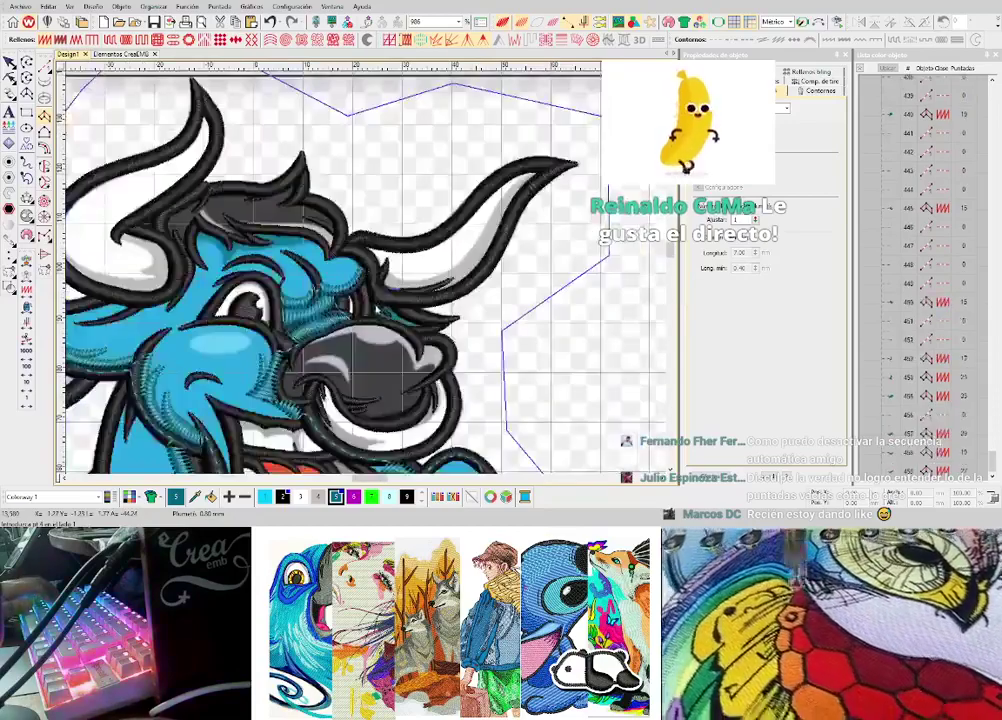
- Run running stitches over the black outlines from the column's end to the outer tip of the teal patch beyond the far eye
scroll(366, 278, up, 4)
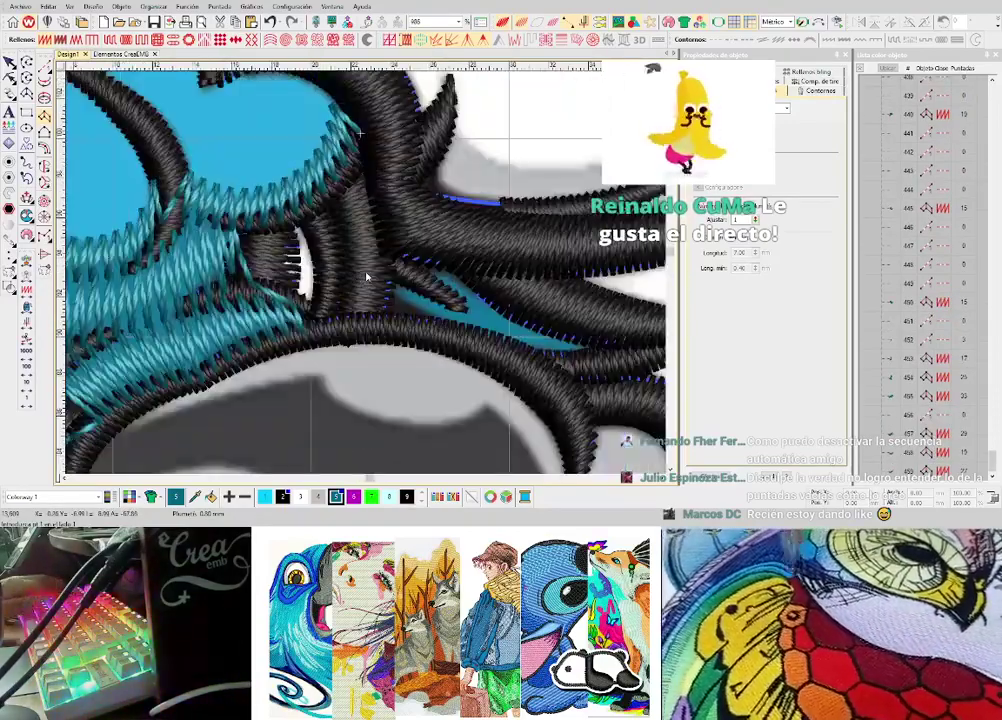
key(space)
click(391, 225)
key(Return)
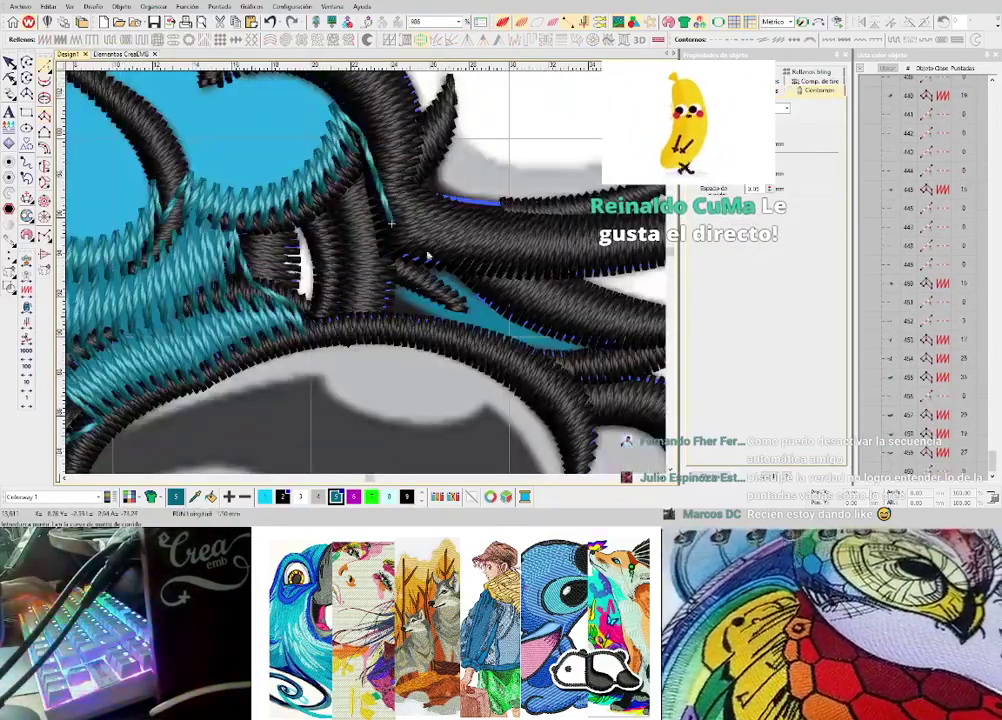
click(605, 325)
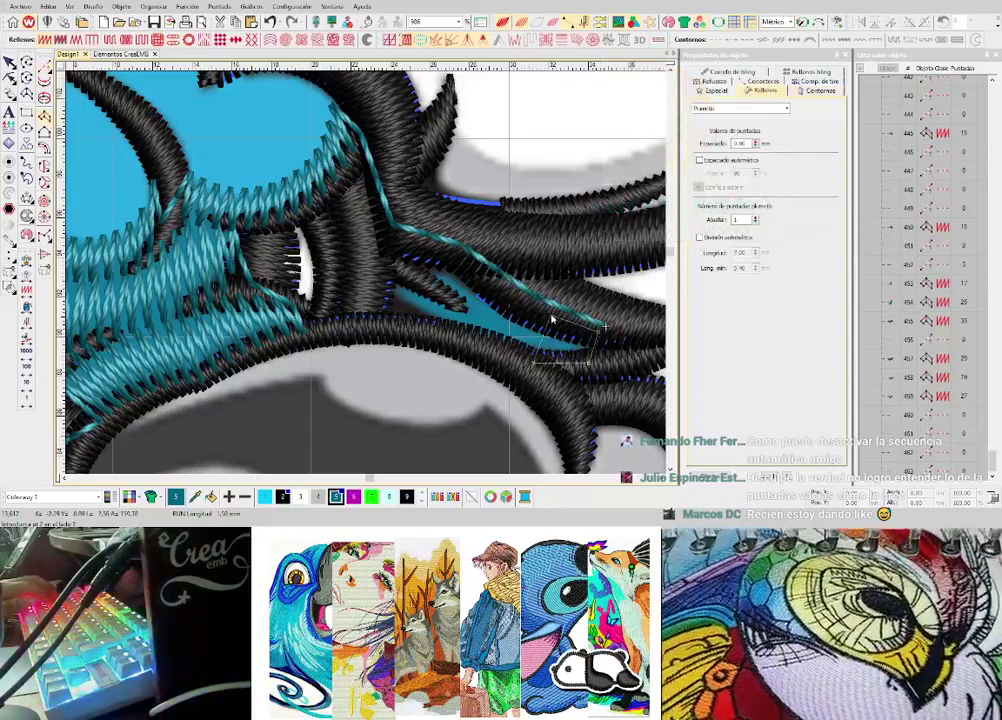
- Fill the teal patch beyond the far eye with a satin column from its outer tip back to the eye outline
click(382, 321)
click(387, 244)
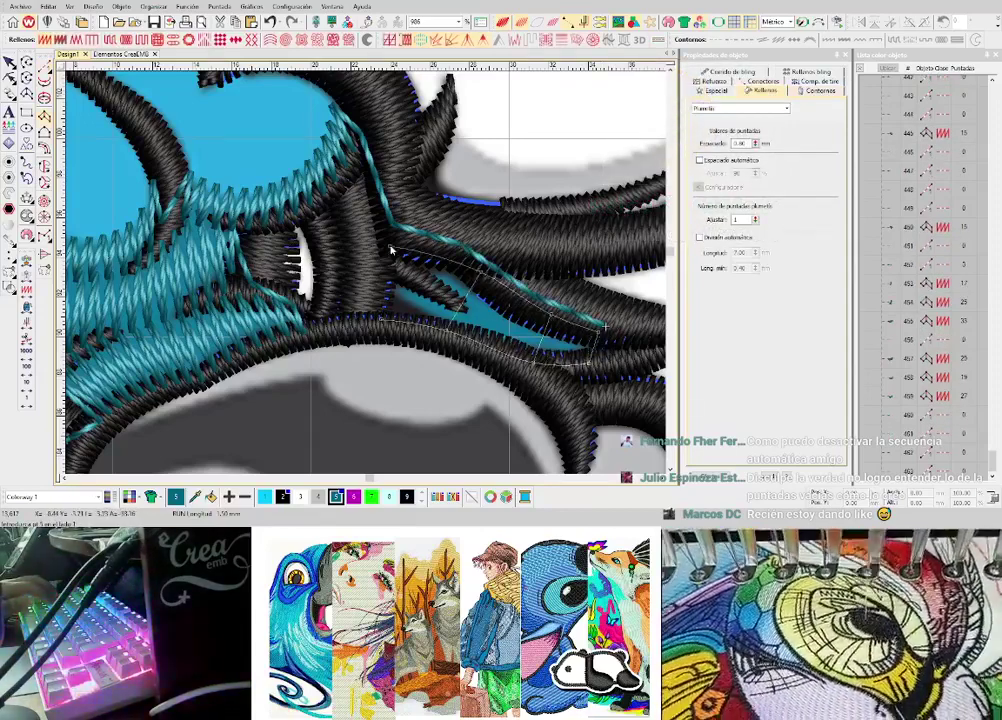
key(Return)
- Run running stitches back along the black brow outline and up to the forehead shading under the hairline
scroll(365, 282, down, 2)
scroll(367, 290, up, 1)
scroll(368, 295, up, 2)
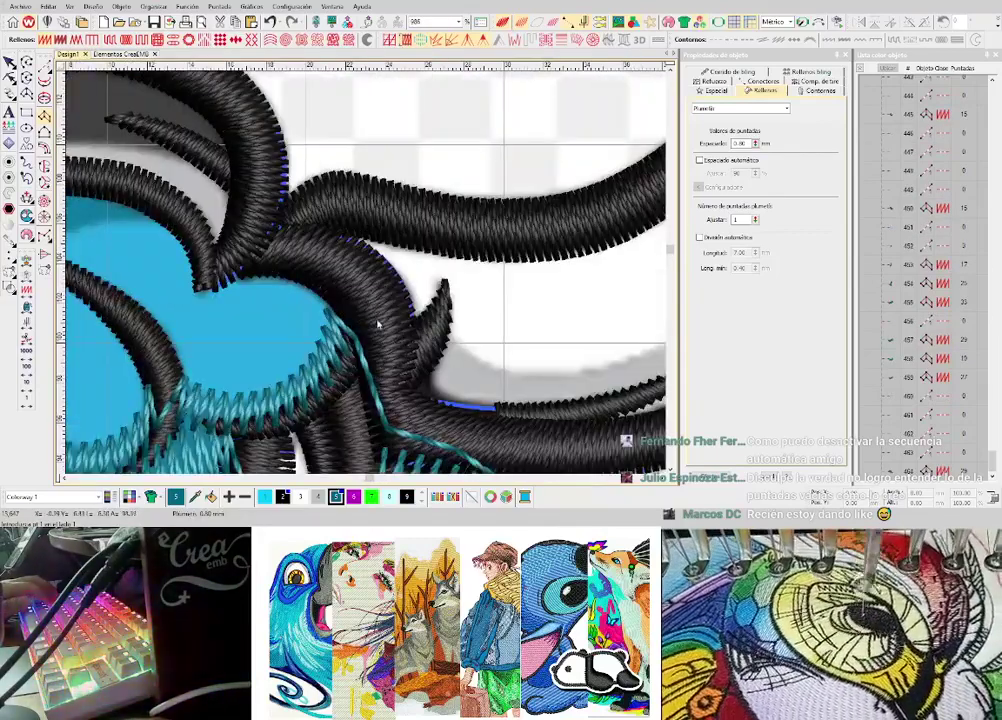
key(space)
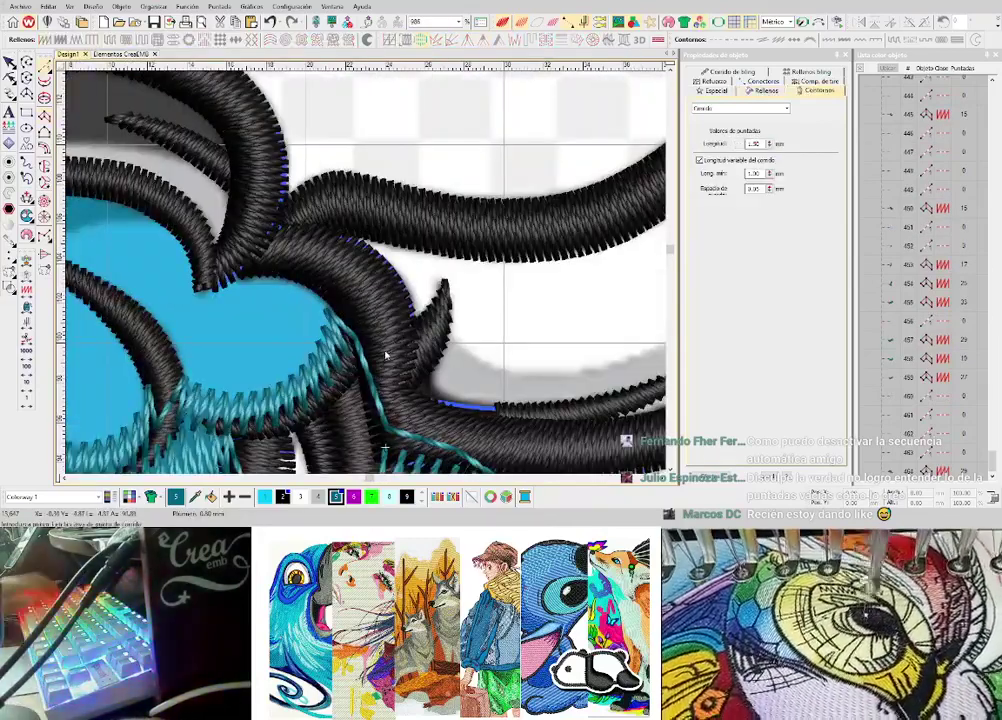
click(387, 351)
key(Tab)
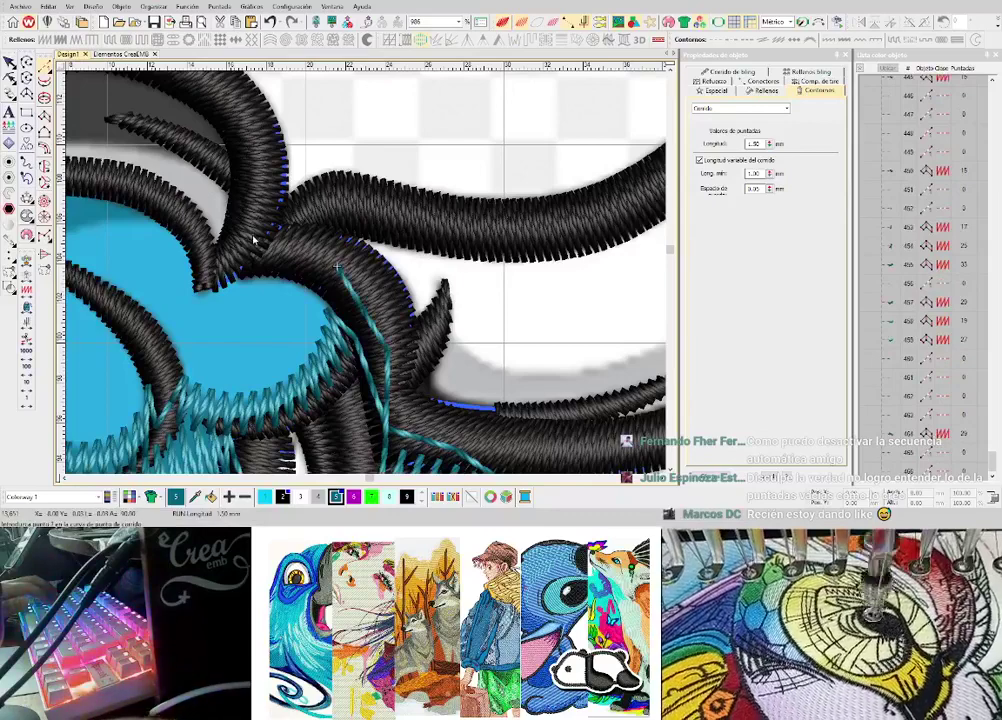
scroll(253, 240, up, 5)
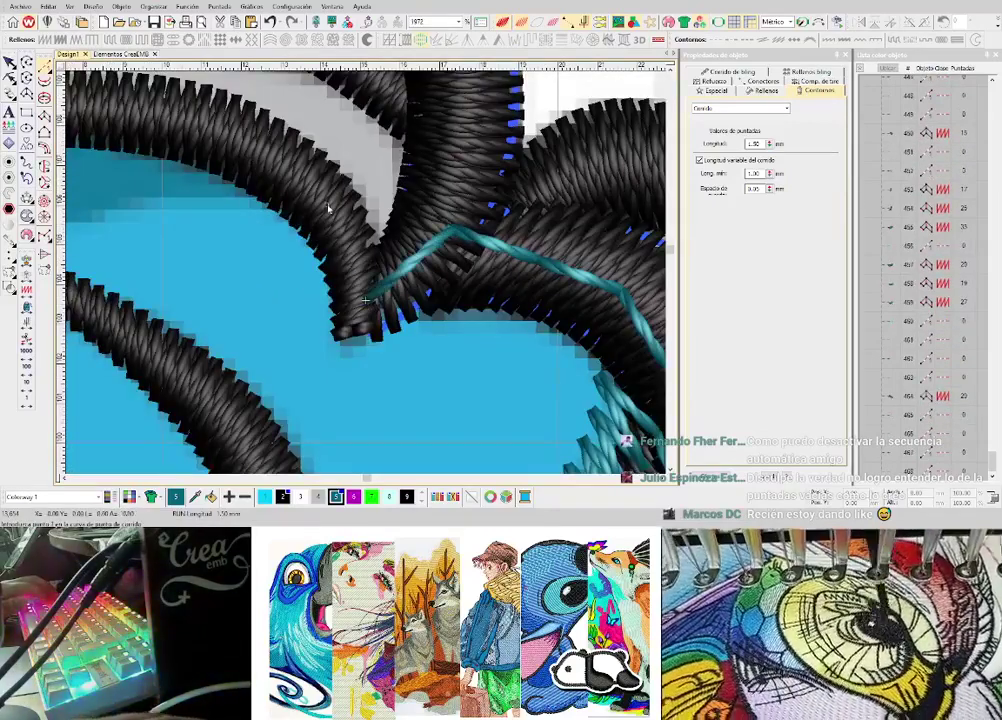
click(327, 206)
click(254, 152)
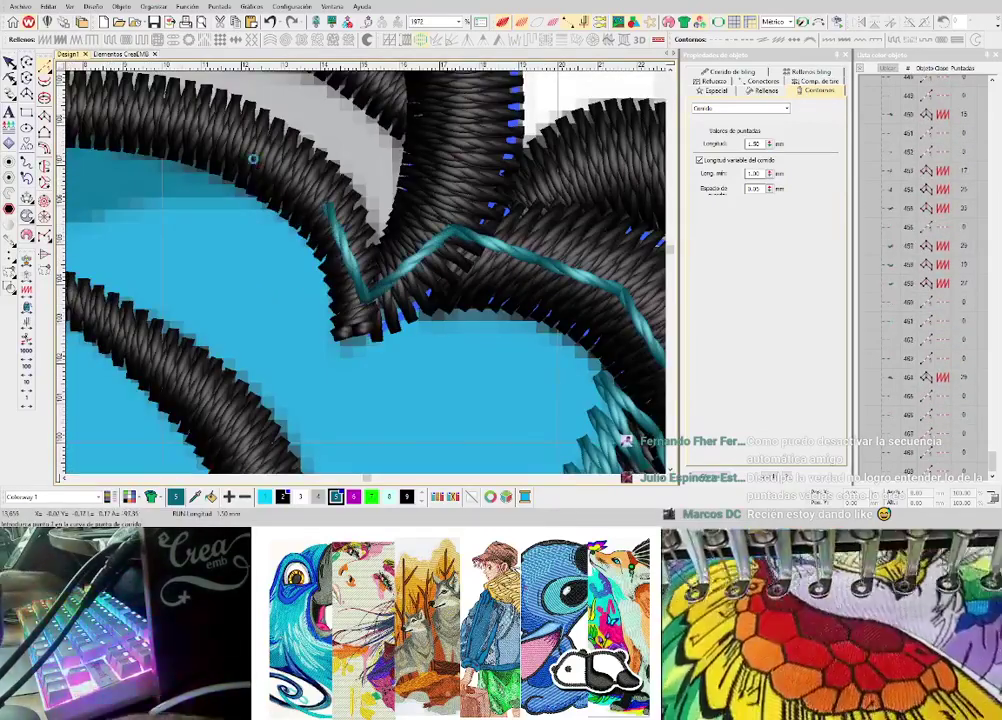
key(Return)
- Cover the forehead shading along the hairline with a satin column ending at the inner hair strand
key(space)
click(216, 152)
click(225, 193)
scroll(138, 173, down, 1)
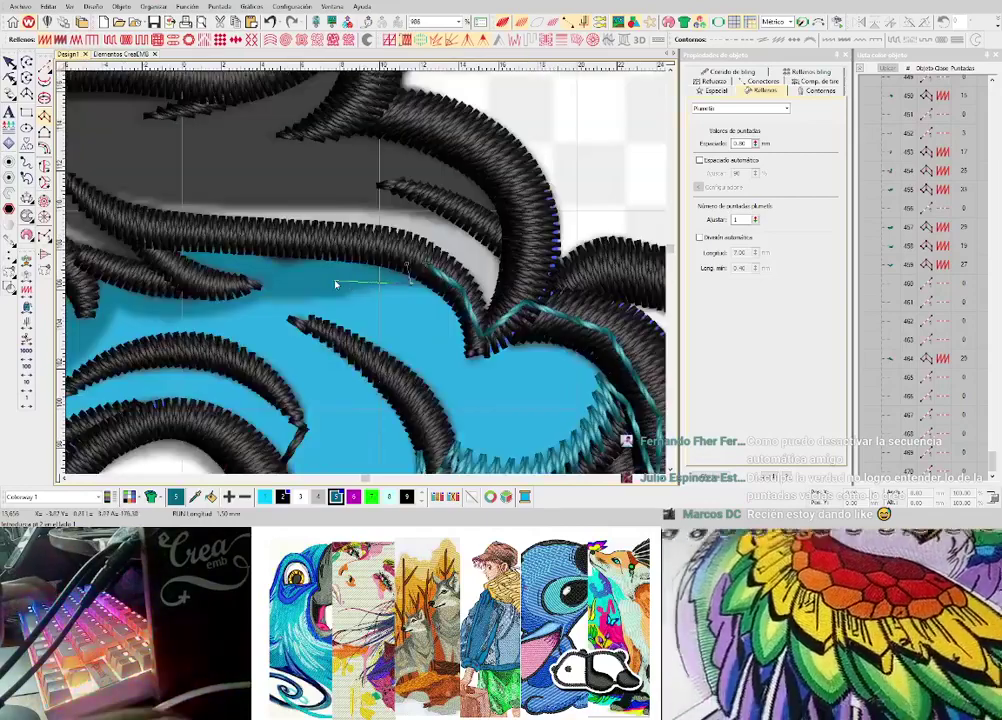
click(348, 258)
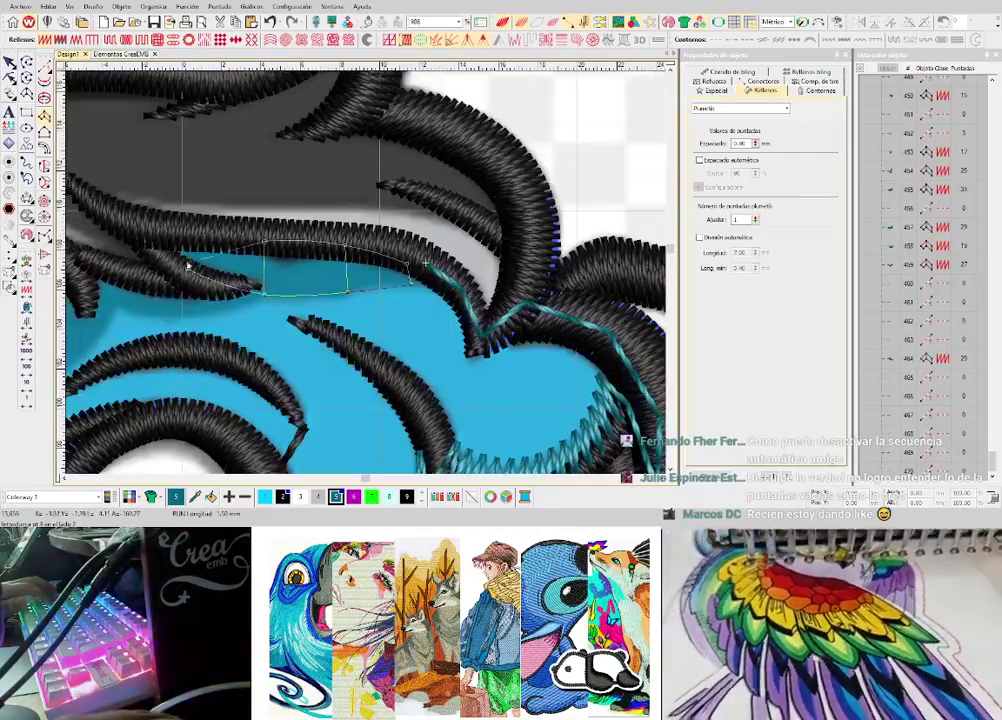
- Run a short running stitch from the end of the hairline column down along the inner hair strand
scroll(366, 280, up, 2)
key(space)
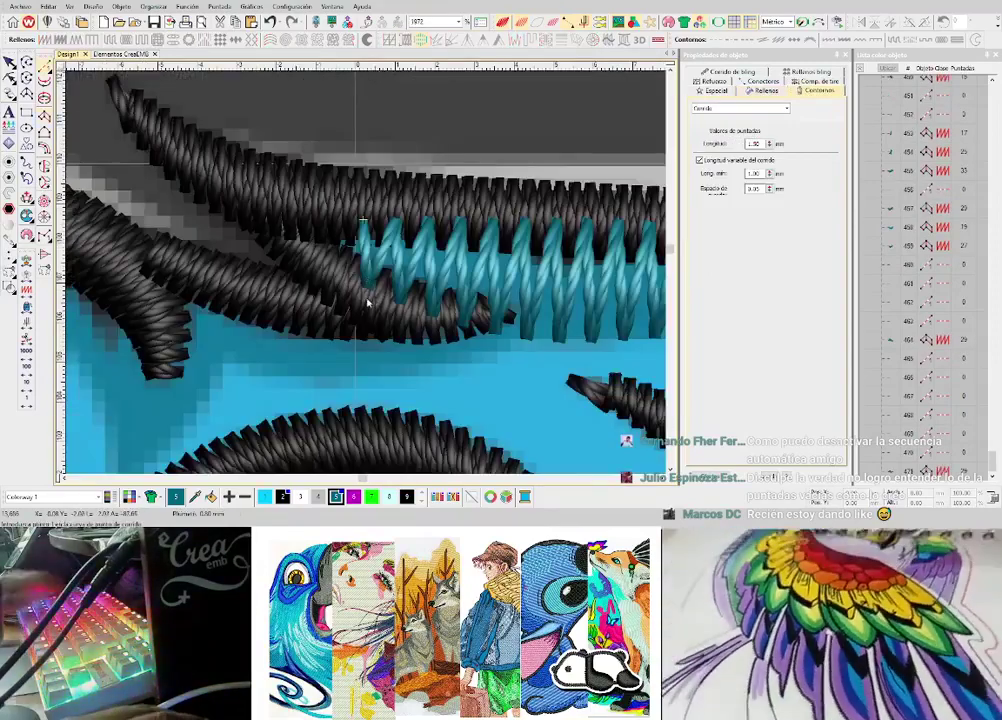
click(349, 294)
click(446, 329)
key(Return)
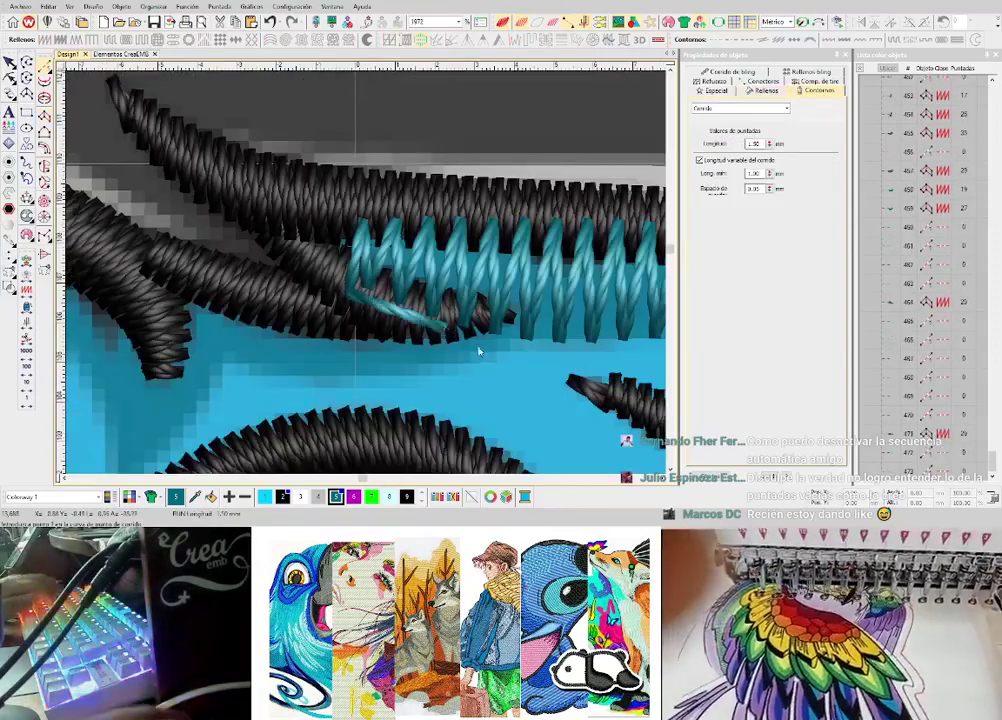
- Cover the thin shading beneath the inner hair strand with a satin column towards the pointed hair lock
key(space)
click(478, 316)
click(505, 356)
right_click(335, 377)
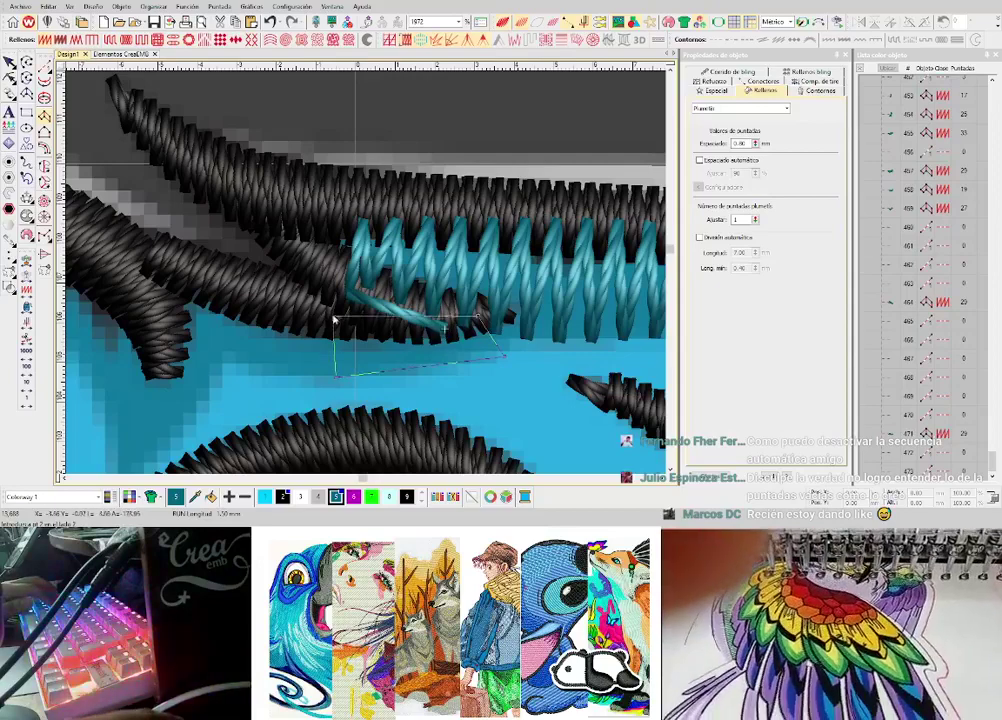
right_click(334, 317)
right_click(230, 366)
right_click(230, 301)
click(213, 314)
key(Return)
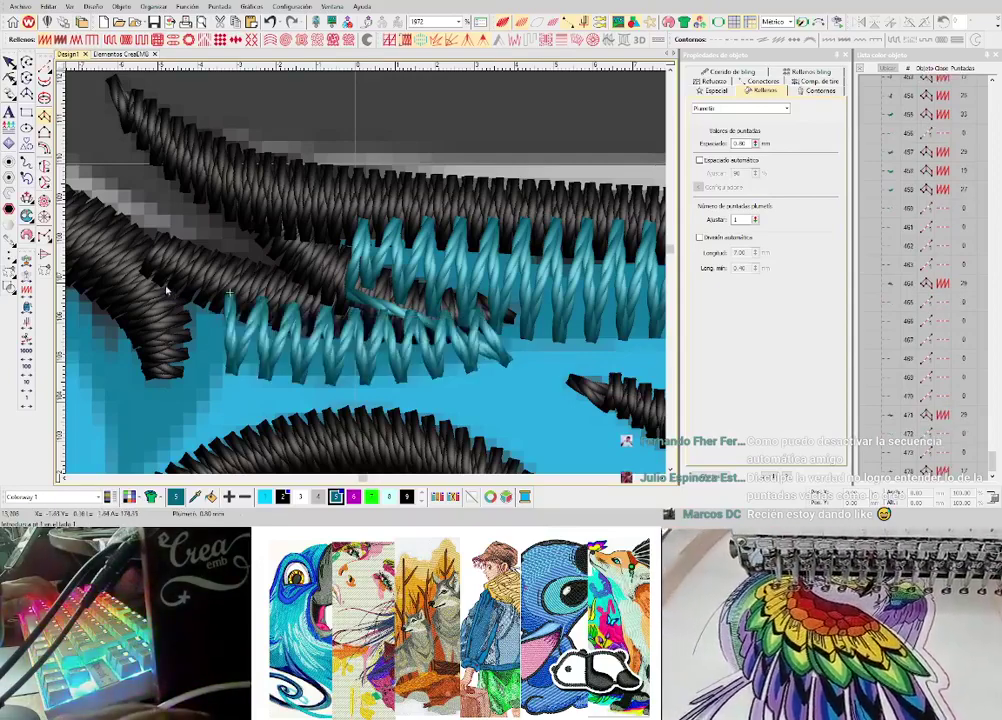
- Continue the shading with a satin column curving down around the tip of the pointed hair lock
click(177, 279)
right_click(220, 395)
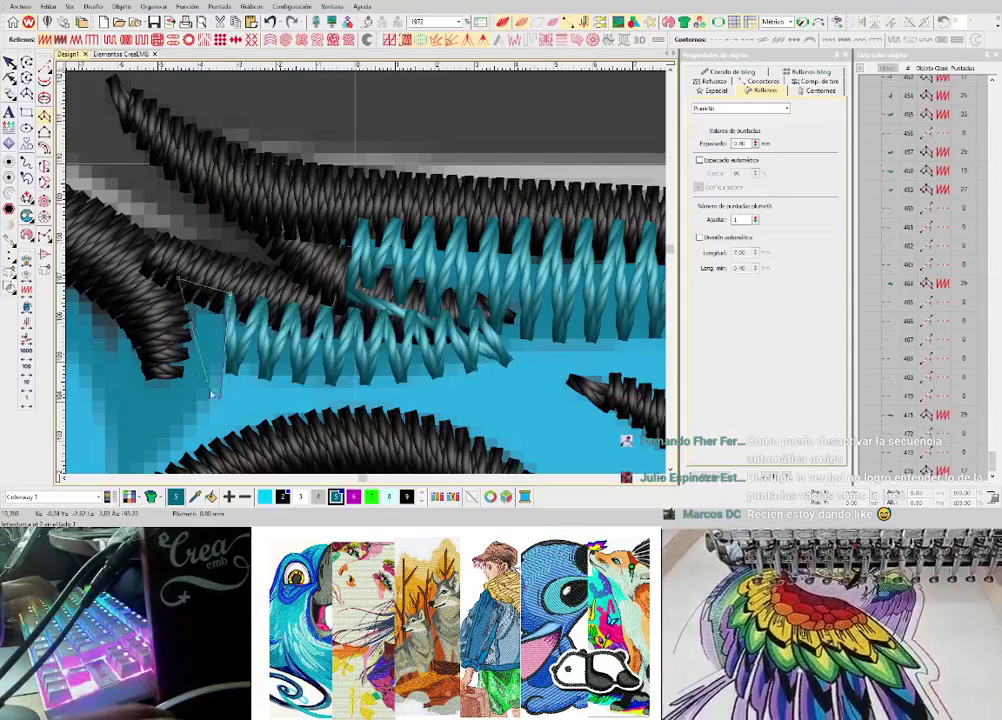
right_click(172, 367)
click(295, 365)
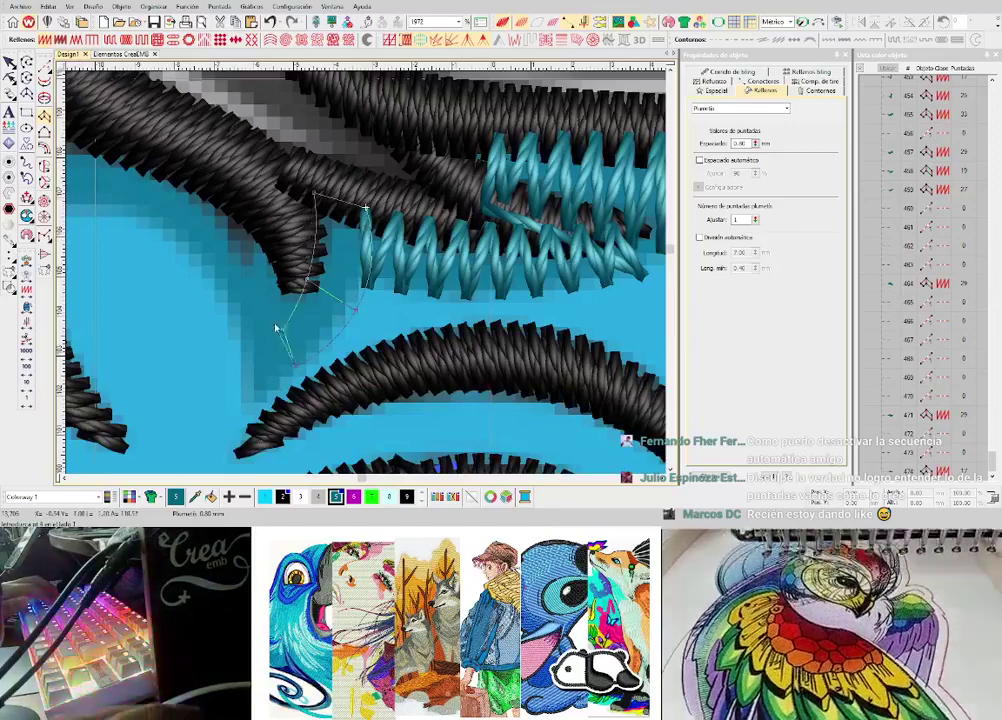
click(281, 322)
key(Return)
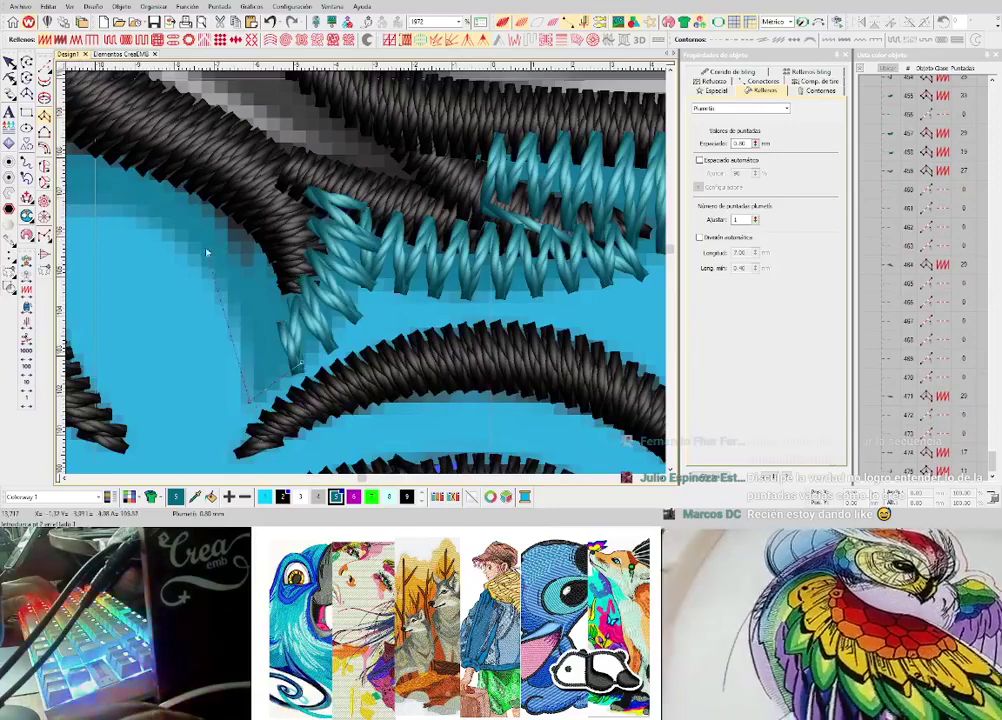
- Cover the shading along the outer side of the hair lock with a curved satin column up to the forehead's corner
right_click(206, 270)
right_click(259, 216)
right_click(240, 278)
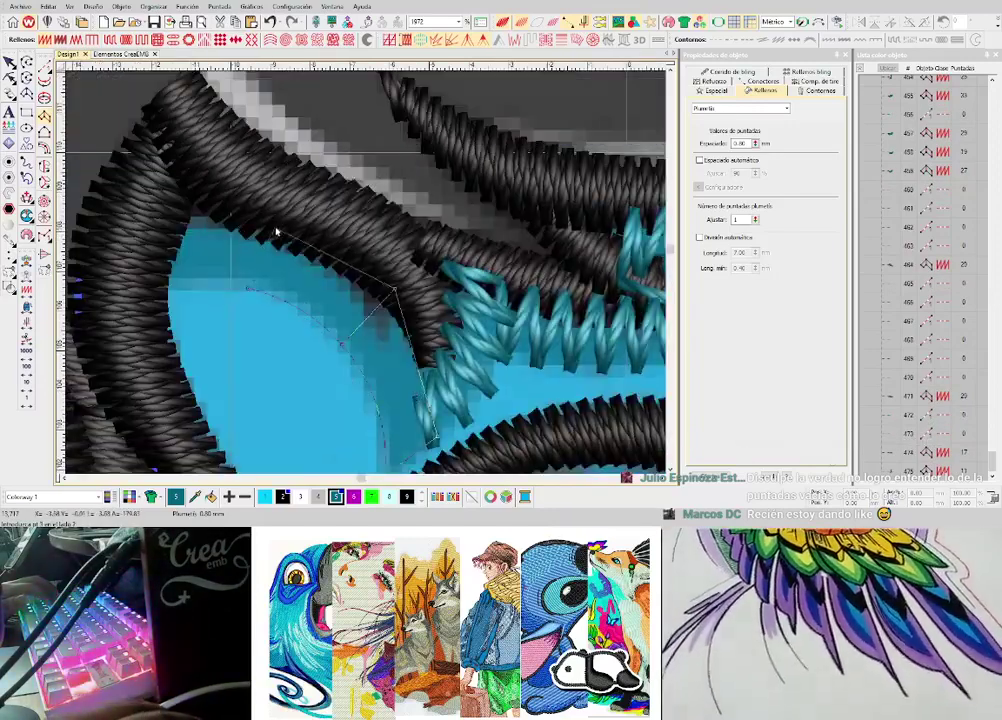
right_click(265, 214)
click(175, 238)
click(186, 194)
key(Return)
scroll(215, 233, down, 1)
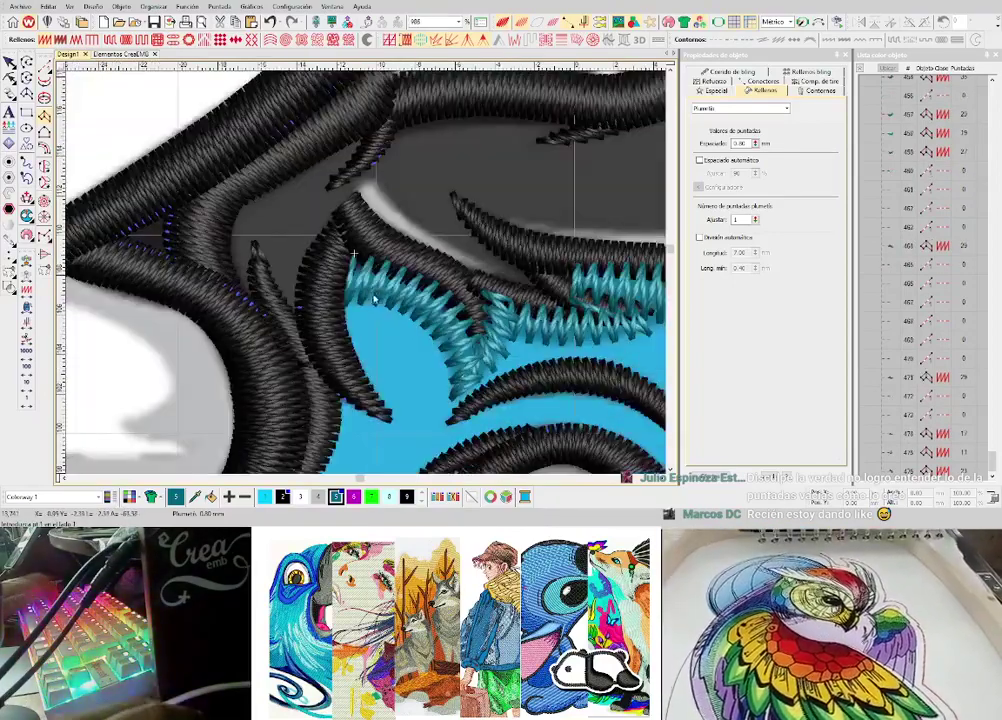
- Open the connector settings of the last satin column and view the whole design
key(Escape)
click(762, 82)
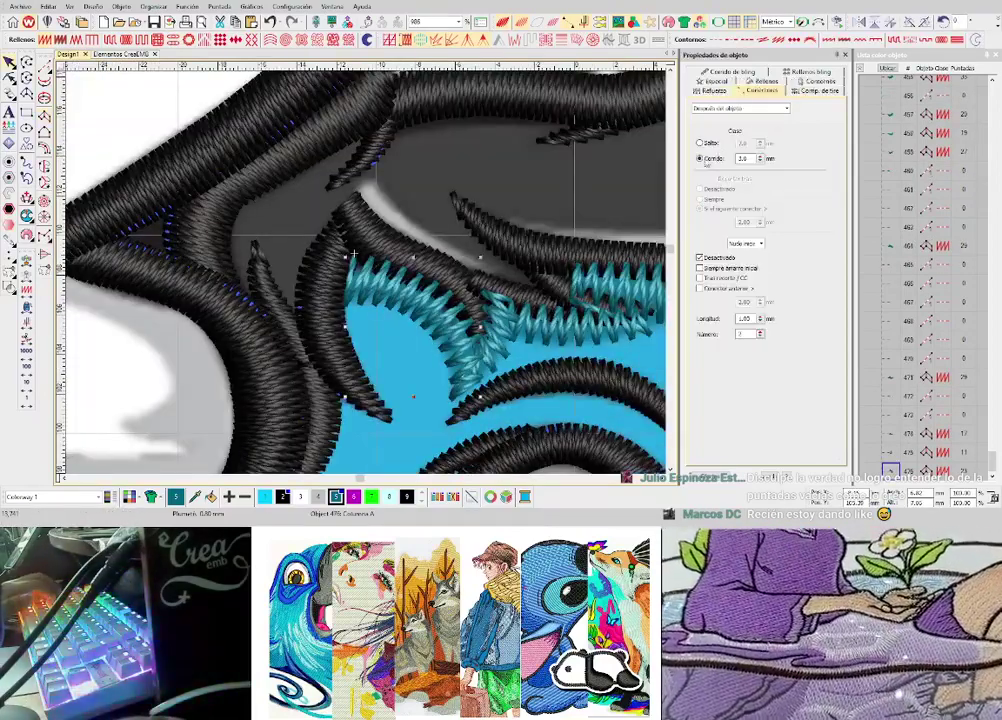
scroll(354, 253, down, 5)
scroll(363, 270, down, 2)
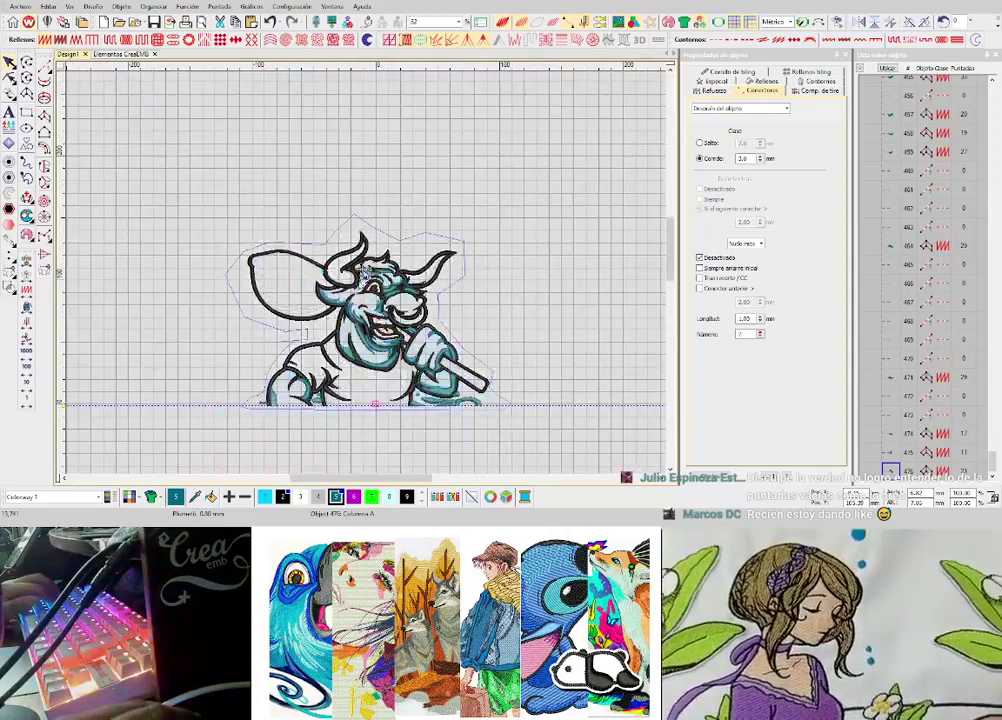
- Set the connector after the last teal satin column on the hair lock to a jump instead of a running stitch
scroll(285, 220, up, 5)
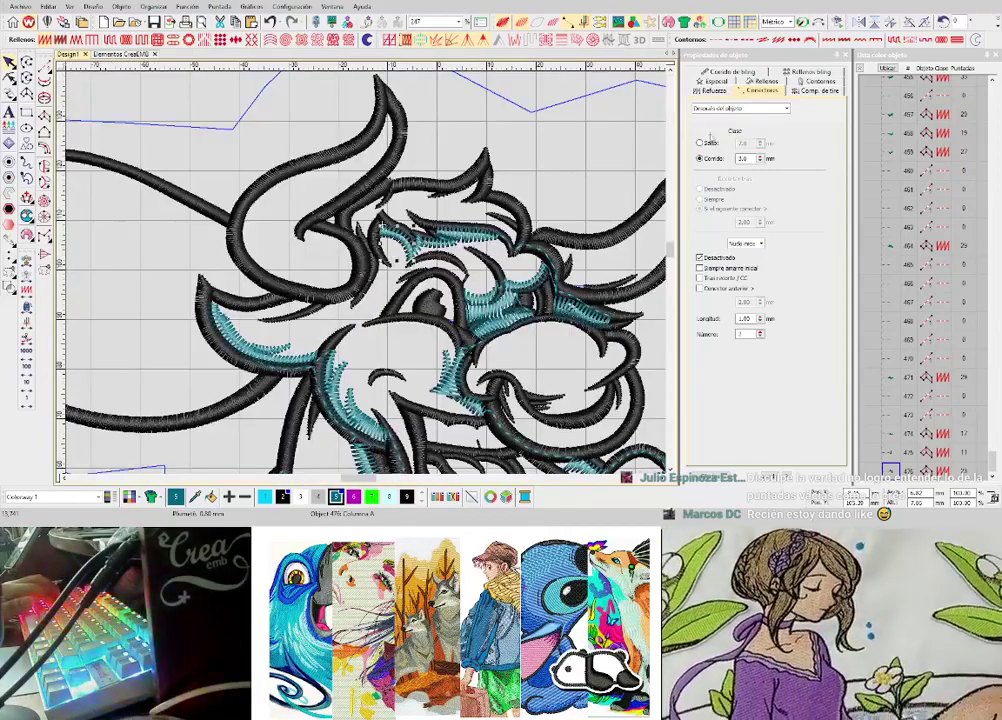
click(700, 143)
scroll(370, 280, up, 5)
scroll(370, 280, down, 3)
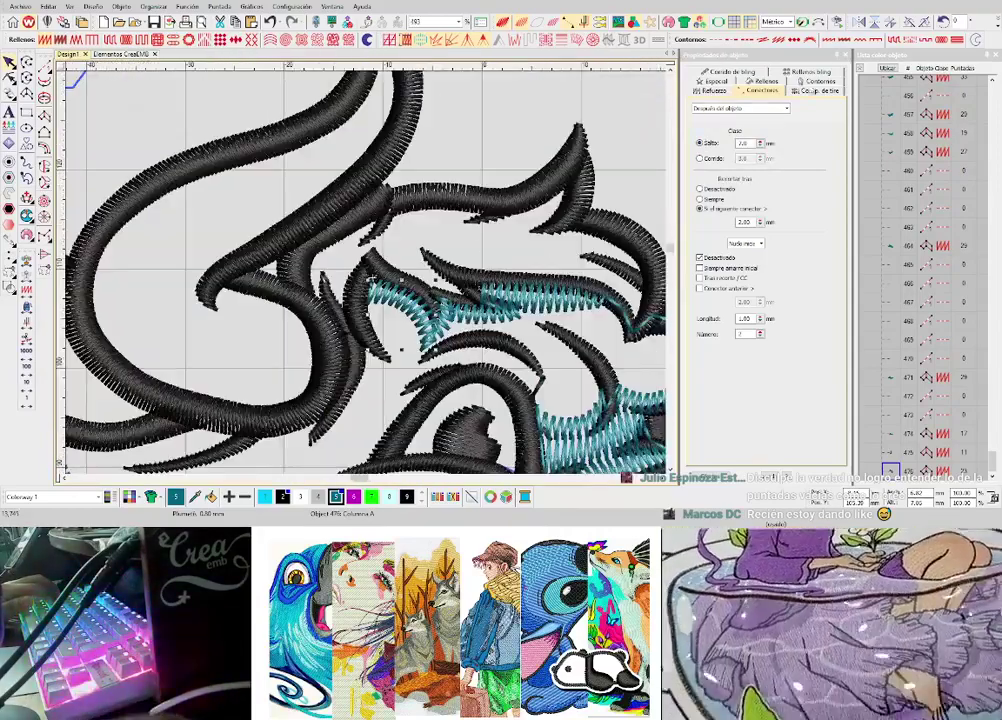
- Move the whole teal shading colour group ahead of the black outlines in the stitching sequence and save the design
click(860, 69)
click(875, 153)
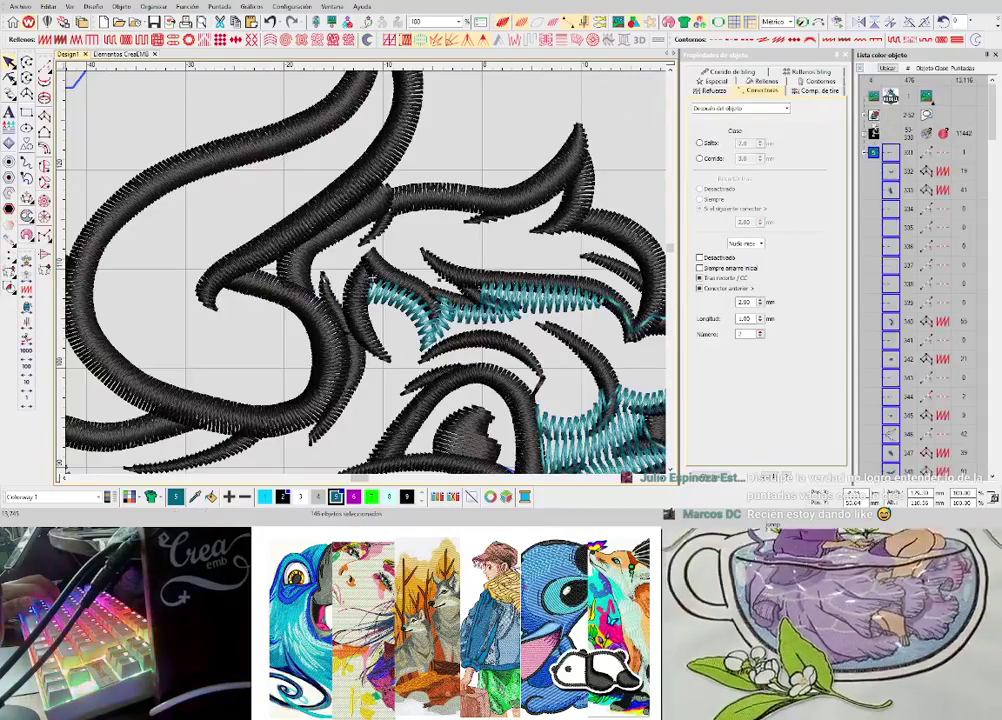
click(610, 131)
scroll(367, 275, down, 13)
scroll(367, 275, up, 10)
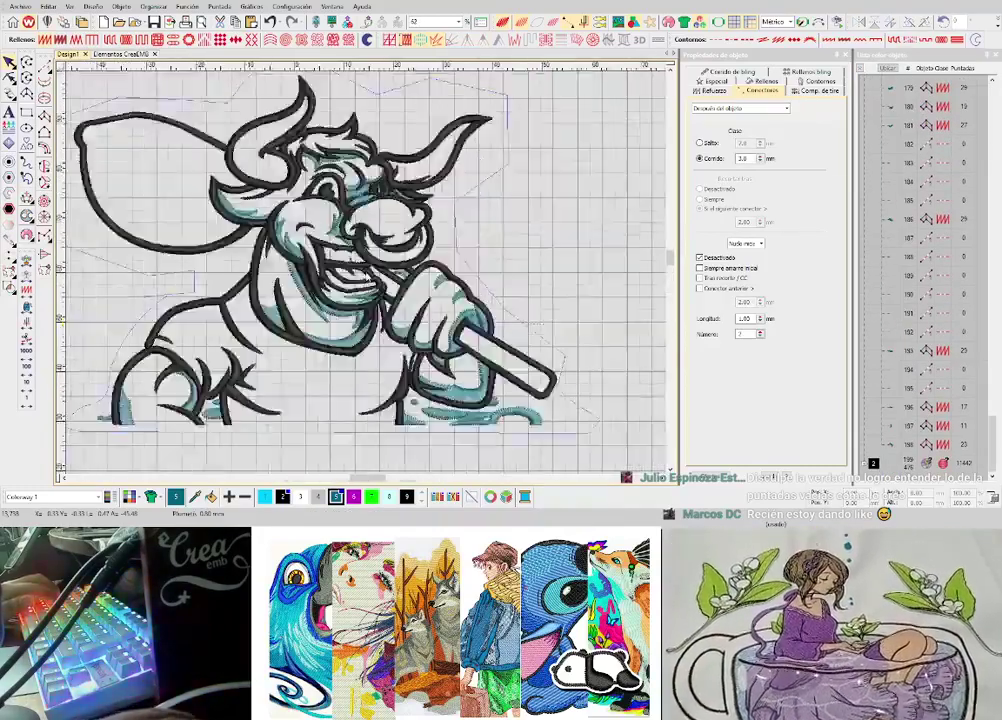
scroll(360, 265, down, 2)
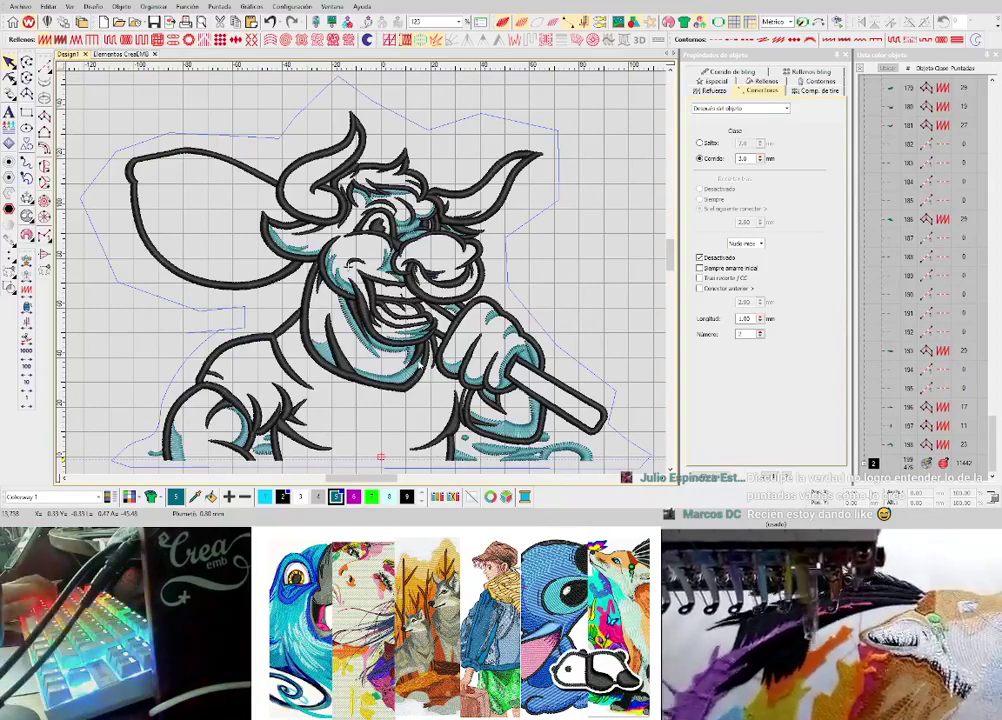
key(Return)
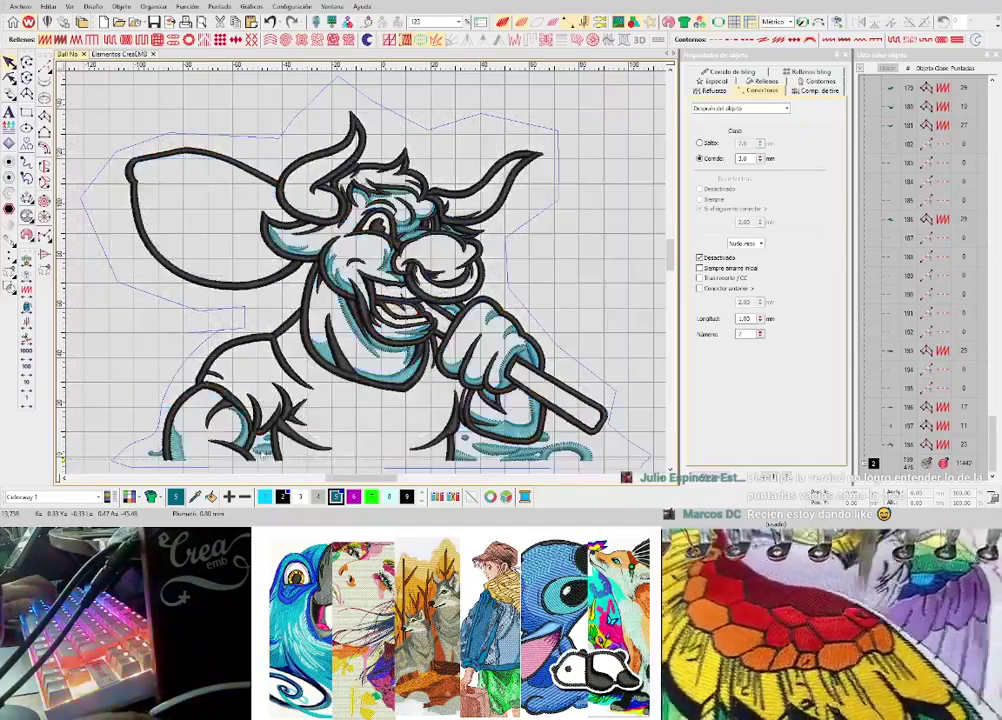
- Compare the stitched bull with the reference artwork around the arm, head and neck, checking the blue areas still without a fill
scroll(360, 266, up, 4)
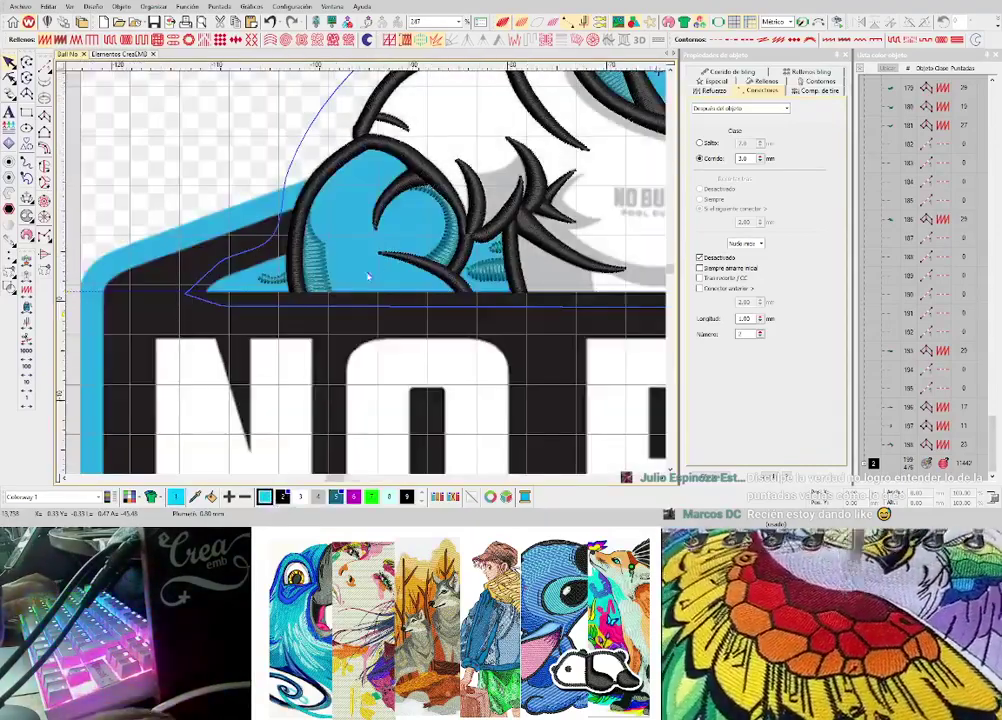
scroll(360, 266, down, 7)
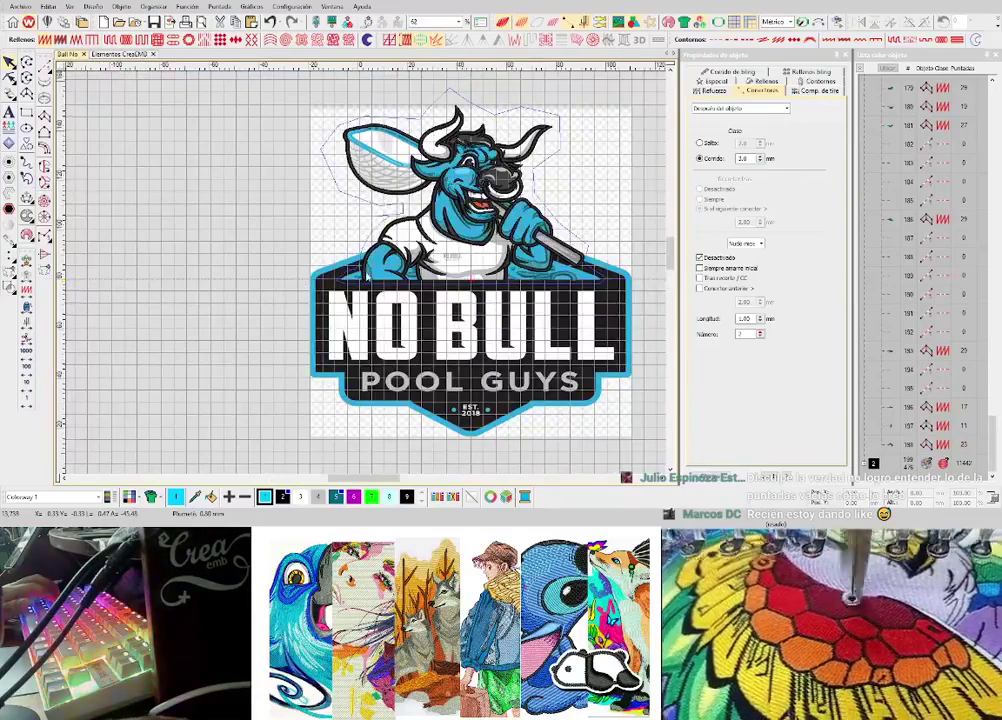
scroll(385, 150, up, 7)
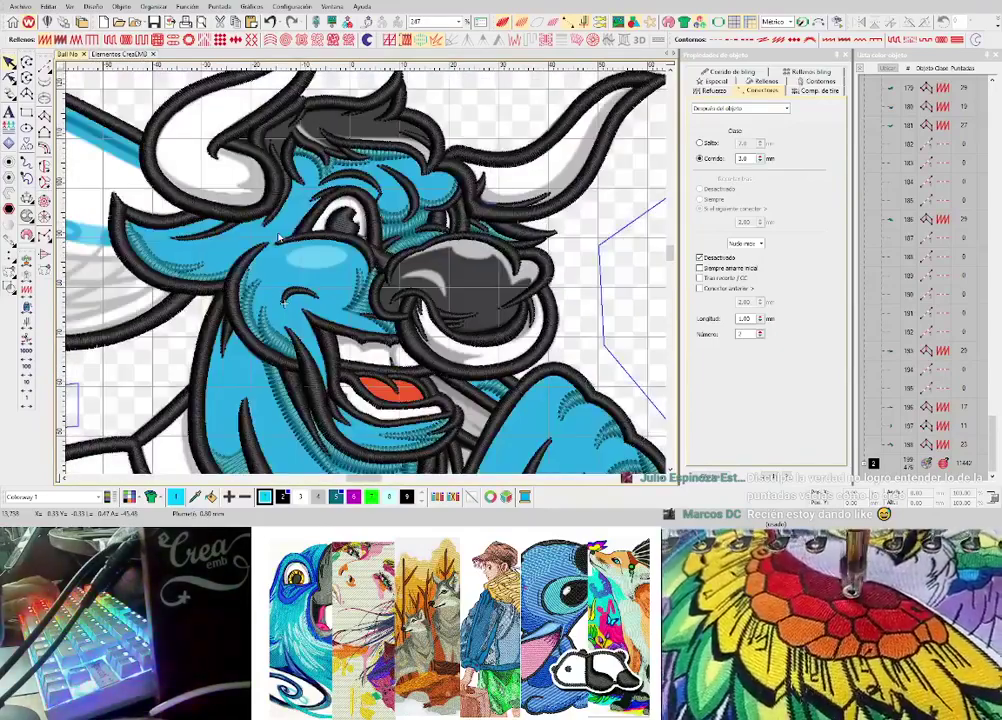
scroll(279, 236, down, 3)
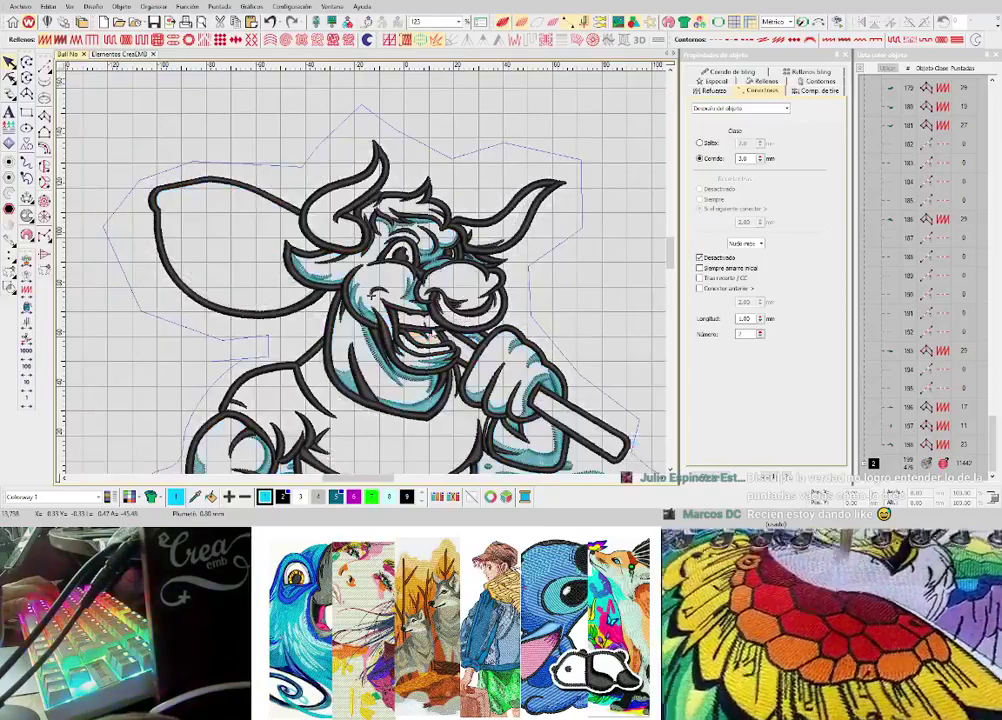
scroll(371, 296, down, 2)
scroll(371, 256, up, 2)
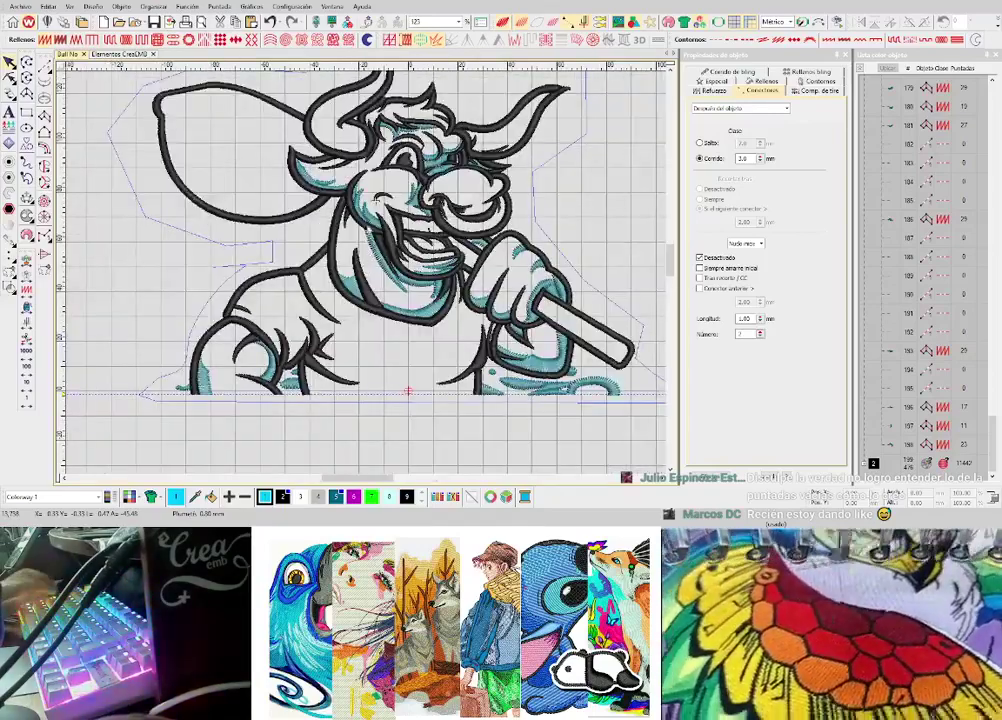
scroll(367, 204, up, 2)
key(d)
scroll(368, 272, down, 2)
scroll(354, 262, up, 1)
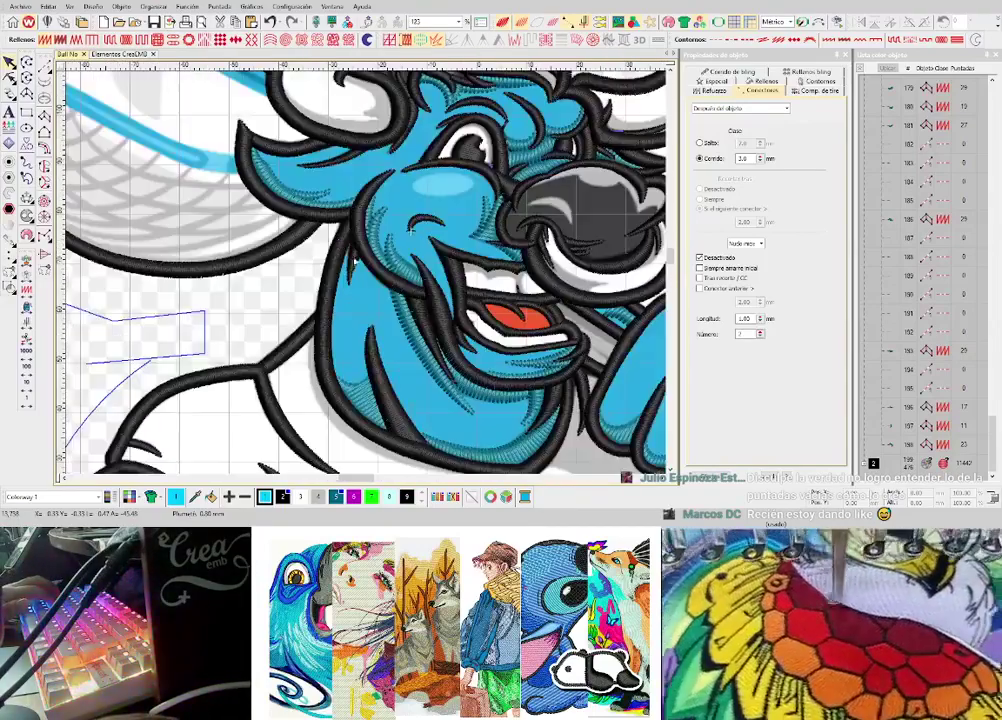
- Start a complex fill in light blue colour 1 and trace its boundary beneath the neck's black outline, from below the ear towards the chin
key(d)
click(352, 262)
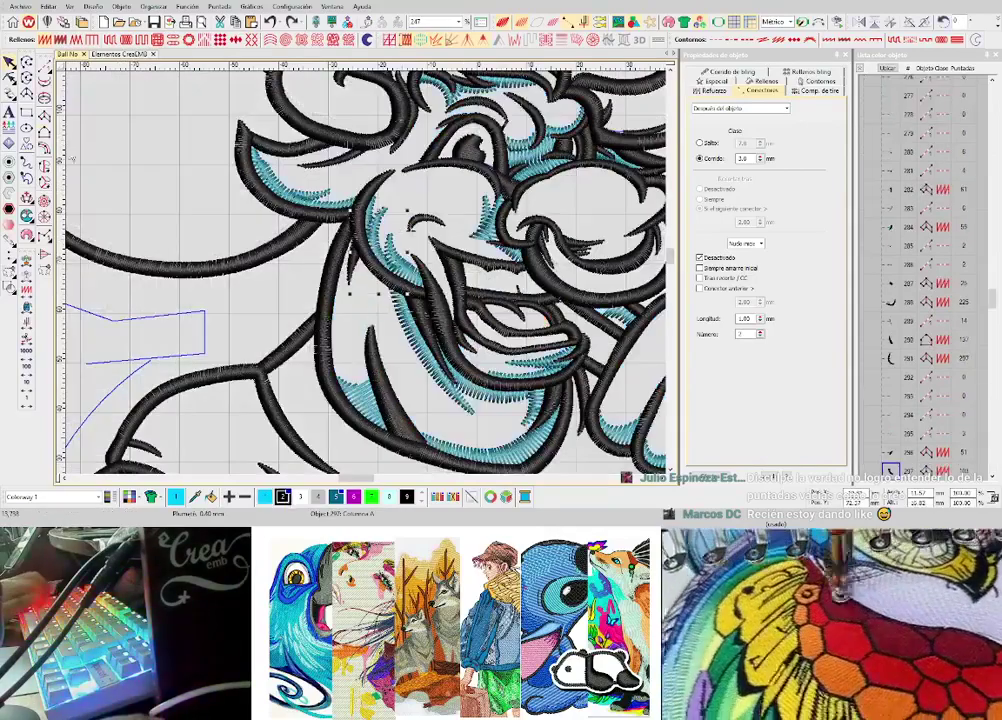
click(45, 134)
scroll(410, 228, up, 4)
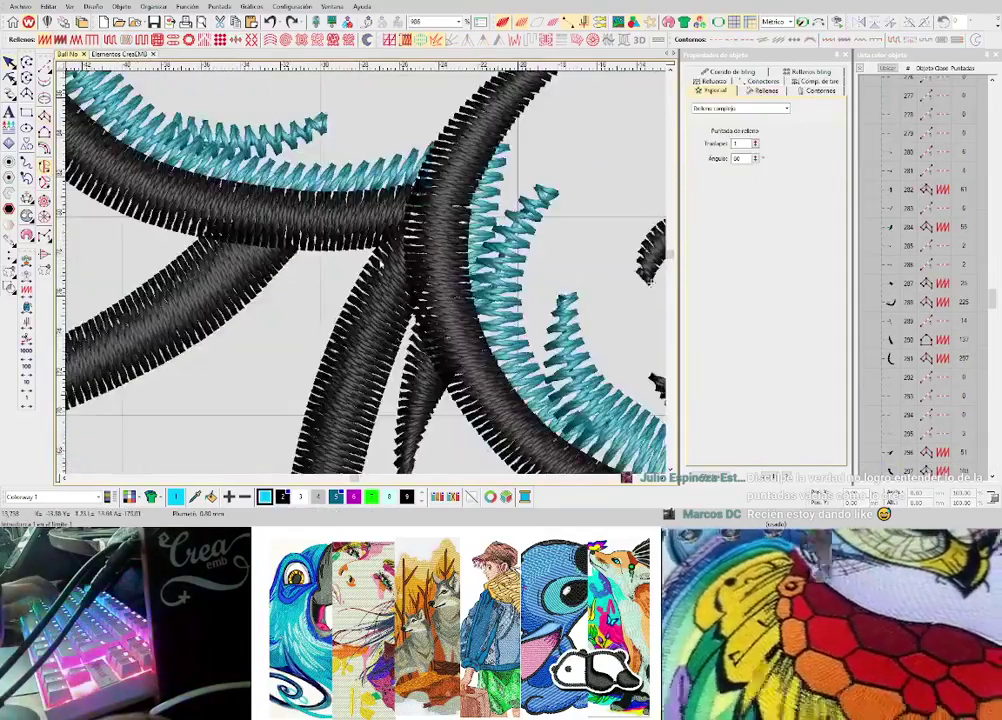
scroll(367, 283, down, 4)
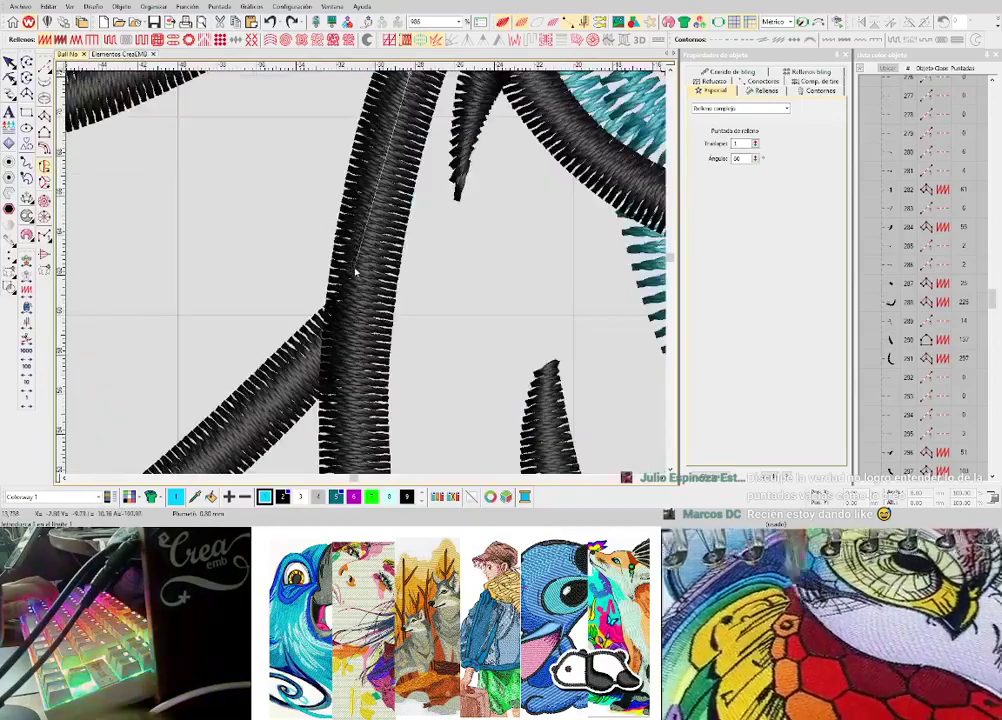
scroll(377, 277, up, 2)
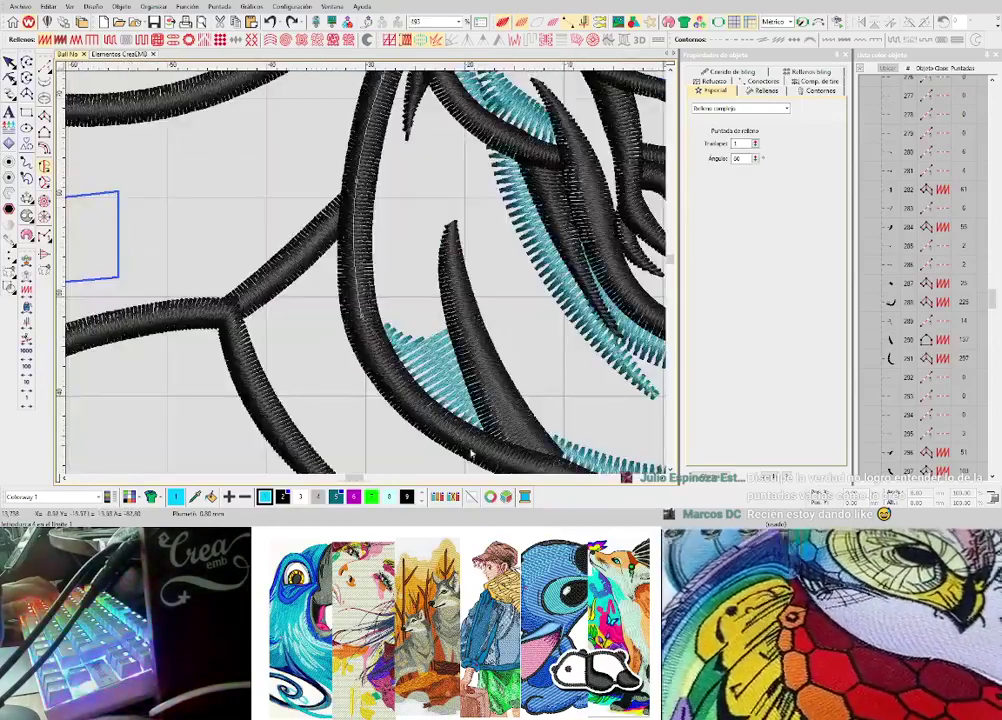
right_click(511, 382)
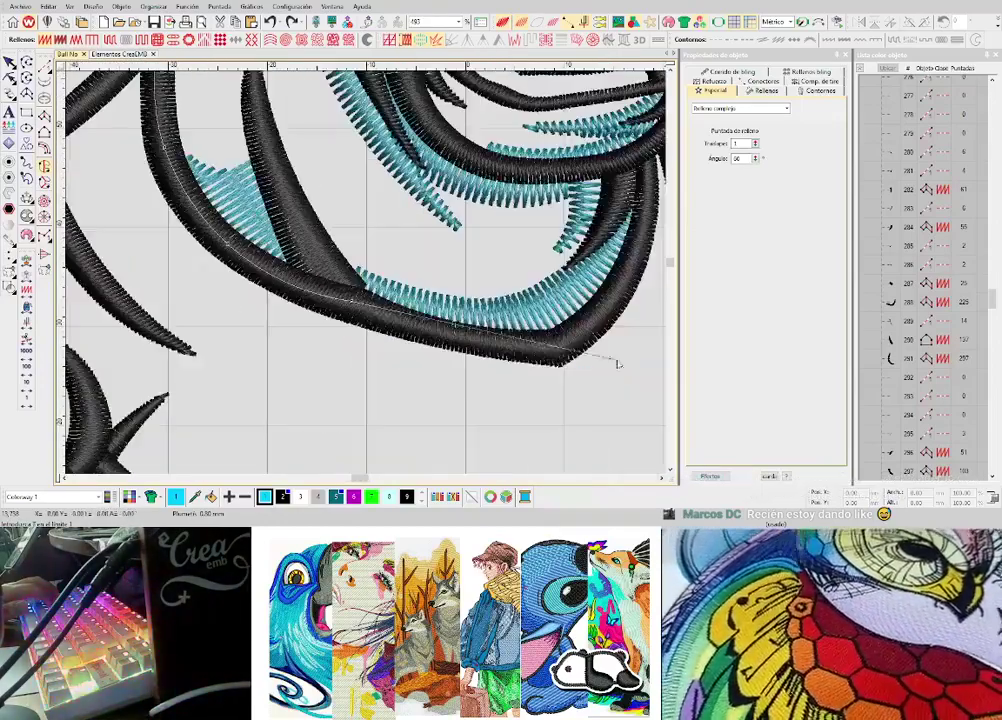
- Continue the fill boundary around the pointed bottom of the neck and up its opposite side towards the lower lip
right_click(472, 340)
click(566, 347)
right_click(501, 277)
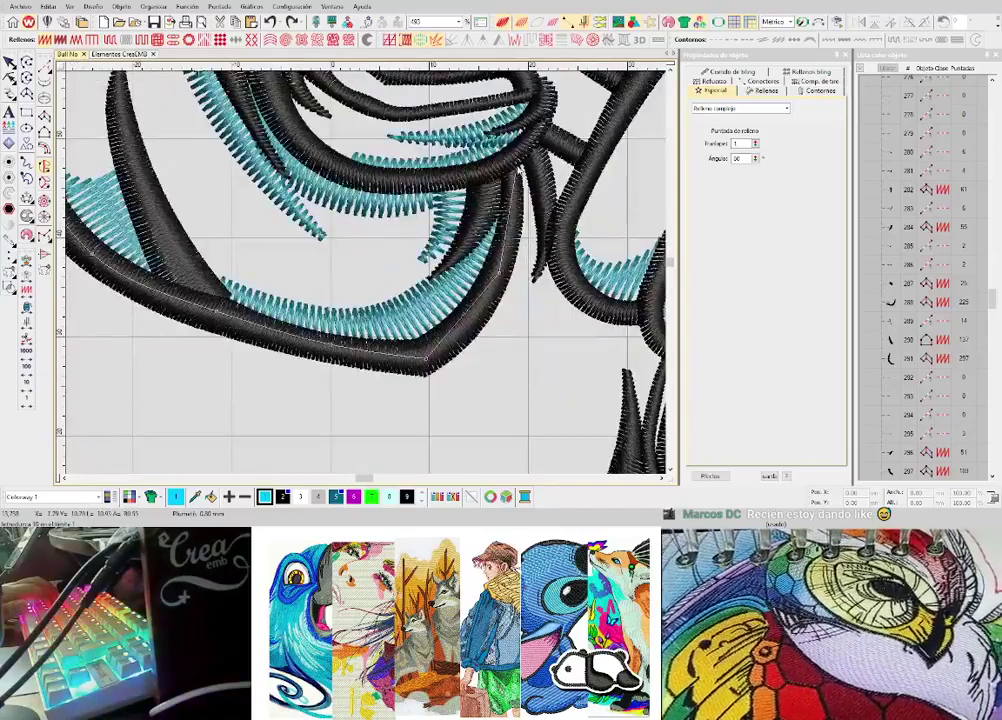
right_click(514, 153)
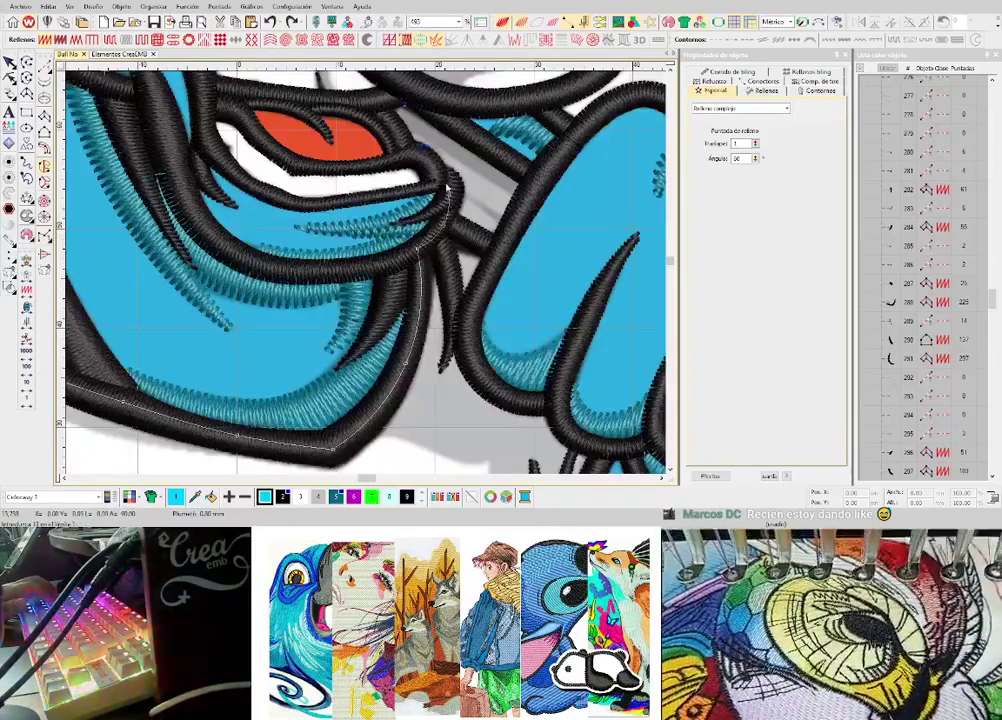
- Trace the fill boundary along the lower lip beneath the teeth, around the mouth corner and back along the upper lip
scroll(350, 205, up, 2)
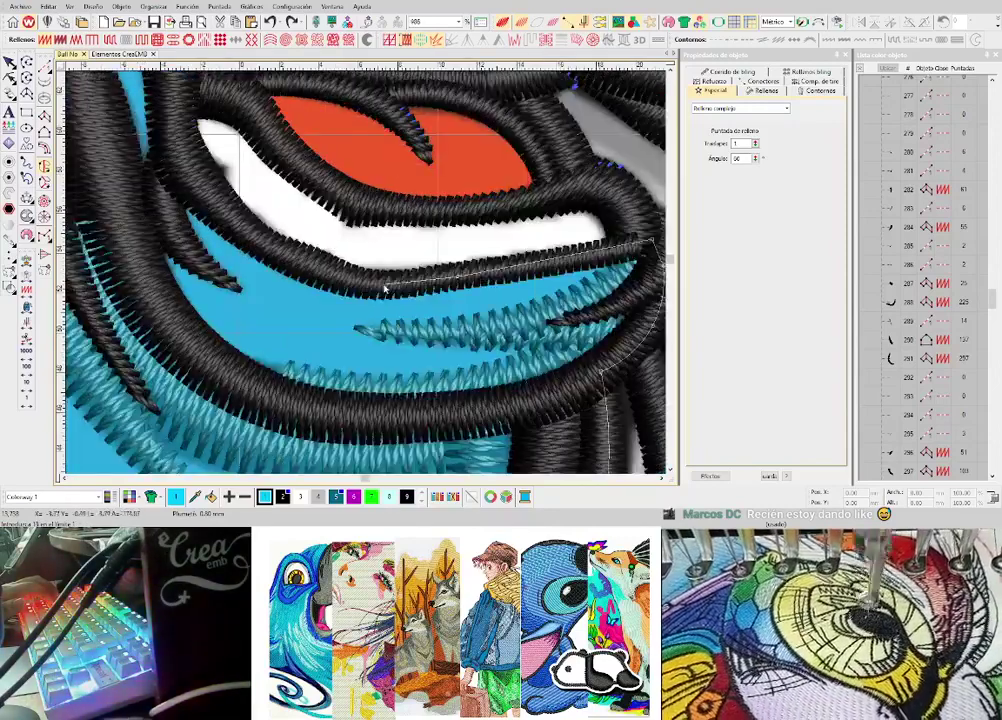
right_click(171, 129)
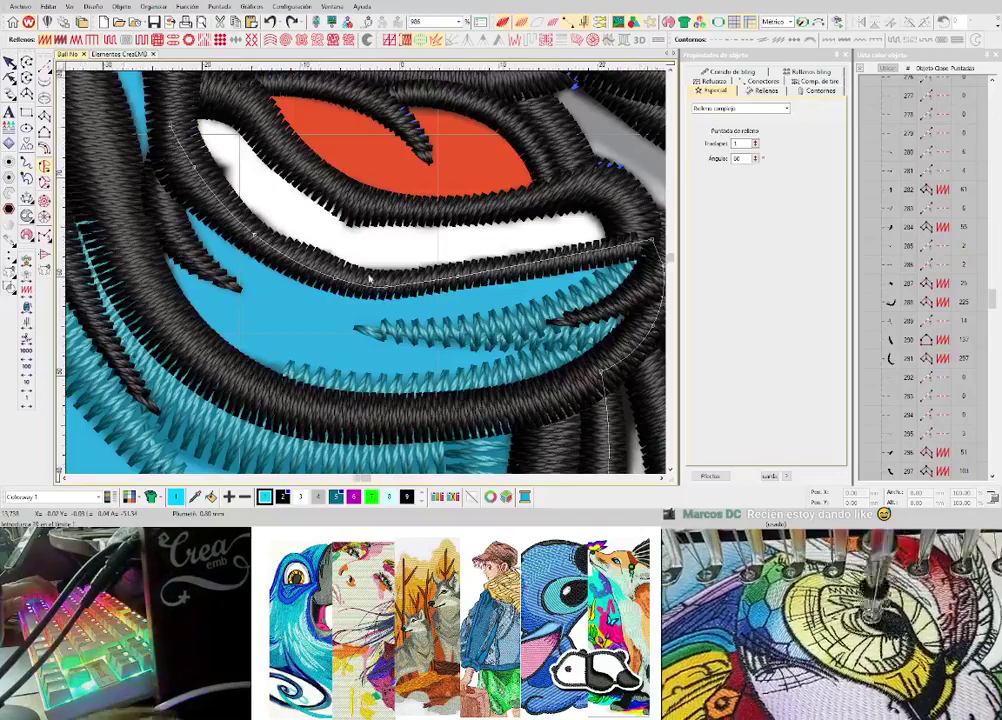
scroll(182, 126, down, 2)
scroll(358, 222, up, 1)
right_click(375, 330)
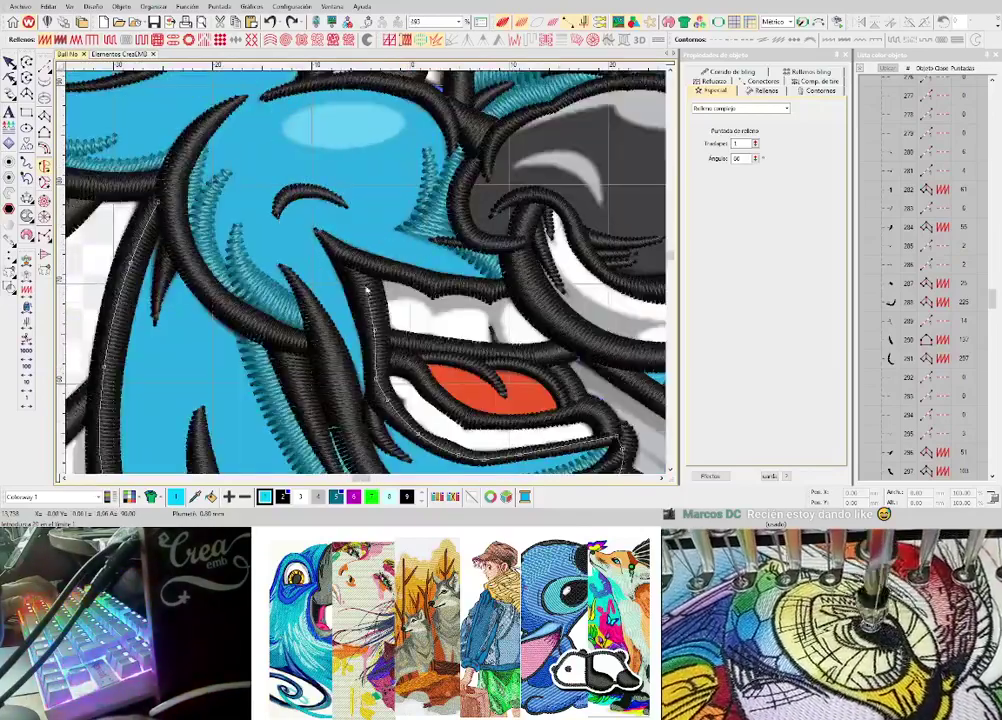
click(363, 261)
right_click(433, 284)
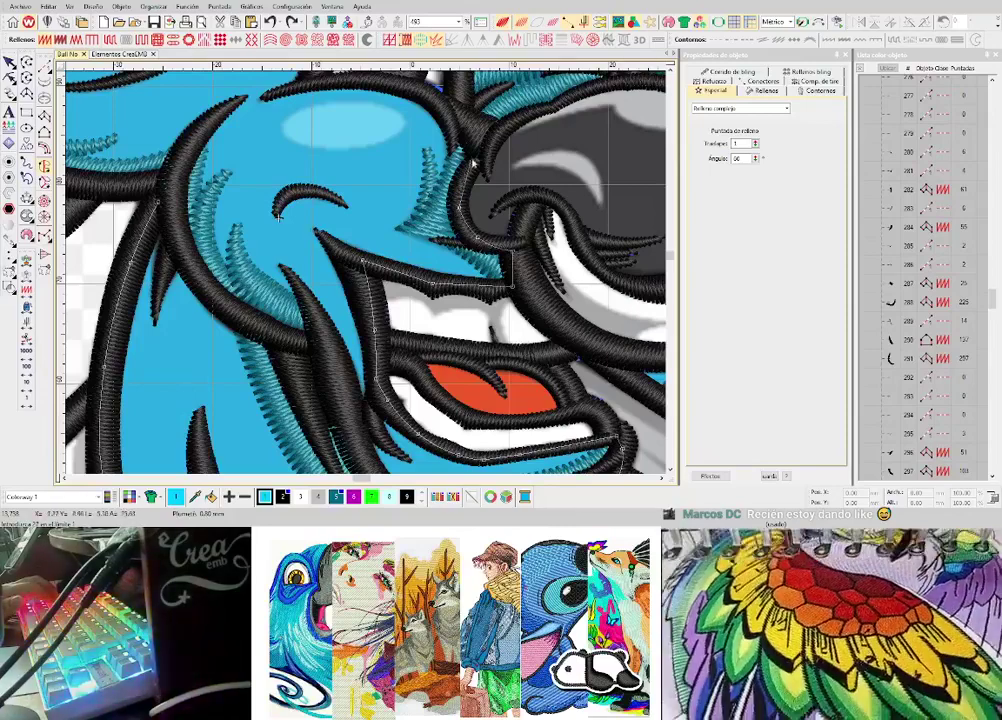
- Carry the fill boundary around the side of the nose and along its upper outline to below the far eye
scroll(367, 258, up, 2)
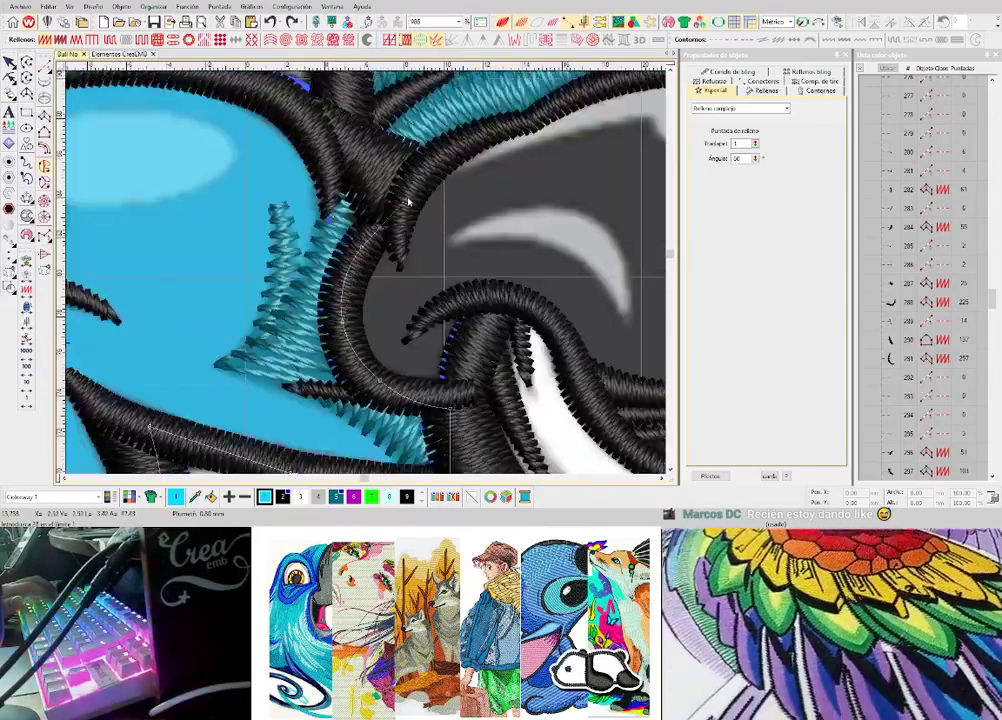
scroll(430, 225, down, 2)
key(d)
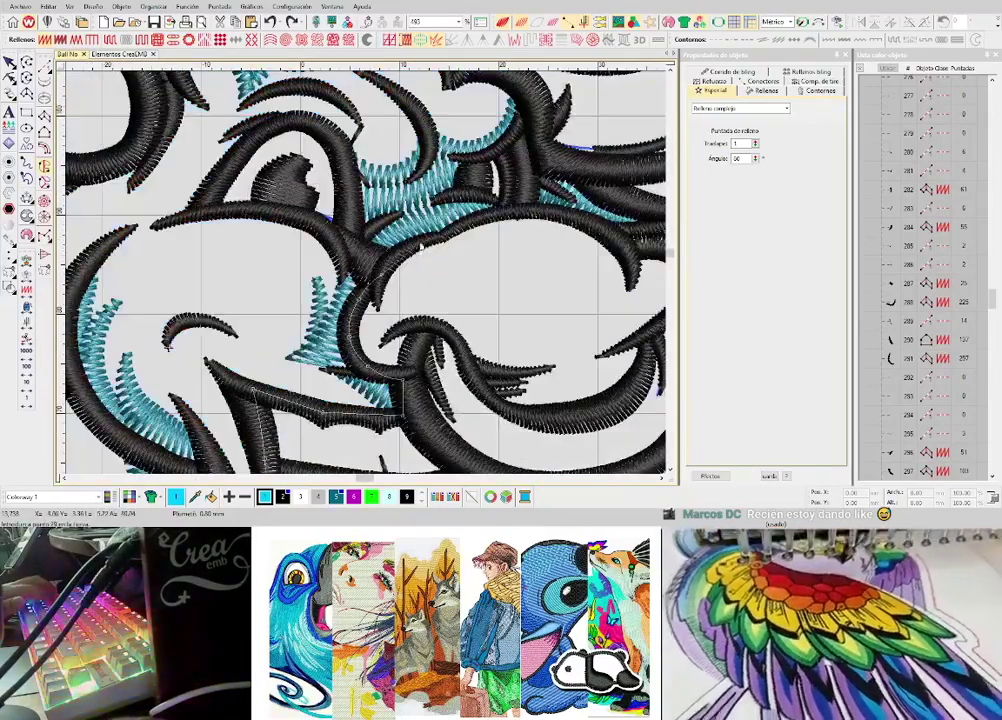
right_click(413, 249)
right_click(446, 236)
right_click(484, 220)
click(522, 208)
key(d)
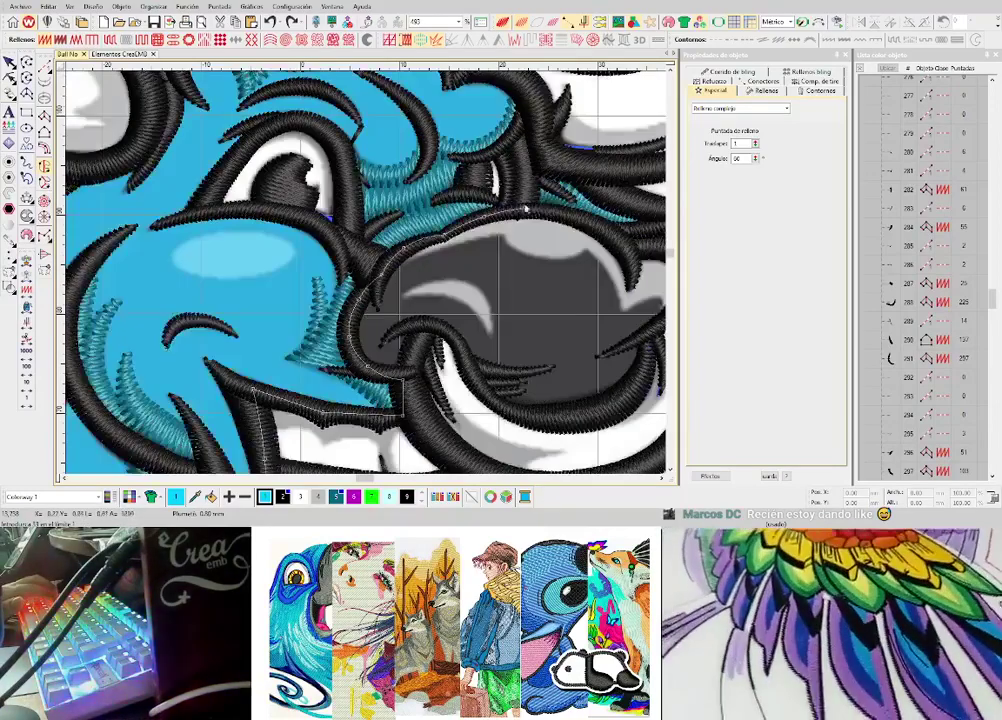
- Extend the fill boundary up beside the far eye, over the brow and onto the hairline
drag(524, 208, 439, 301)
right_click(450, 226)
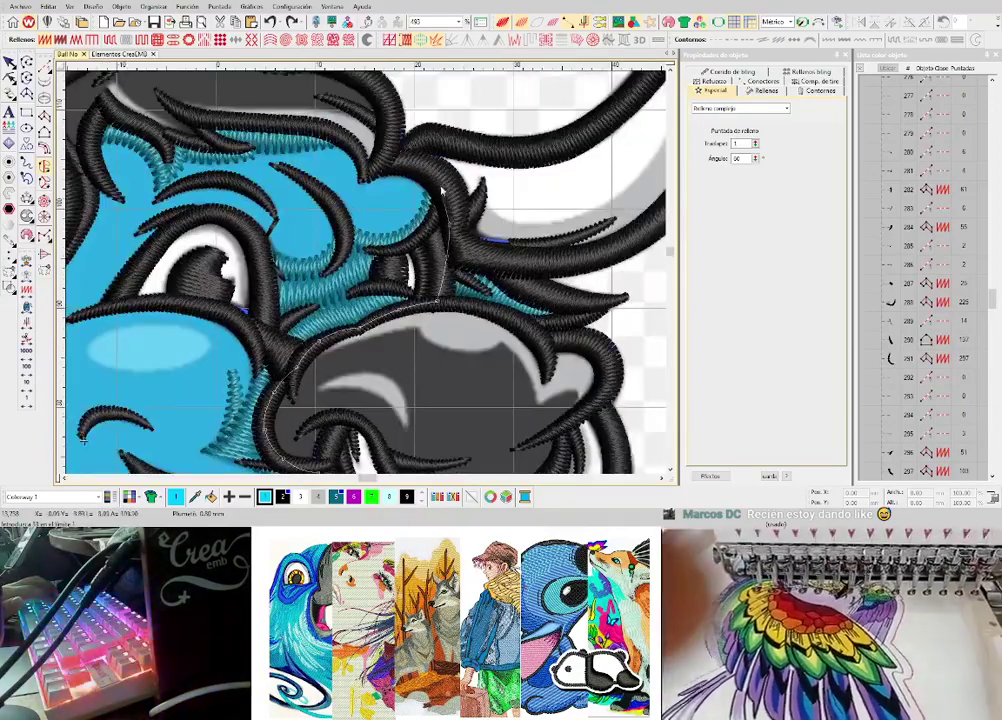
right_click(440, 186)
right_click(415, 168)
click(370, 170)
right_click(325, 130)
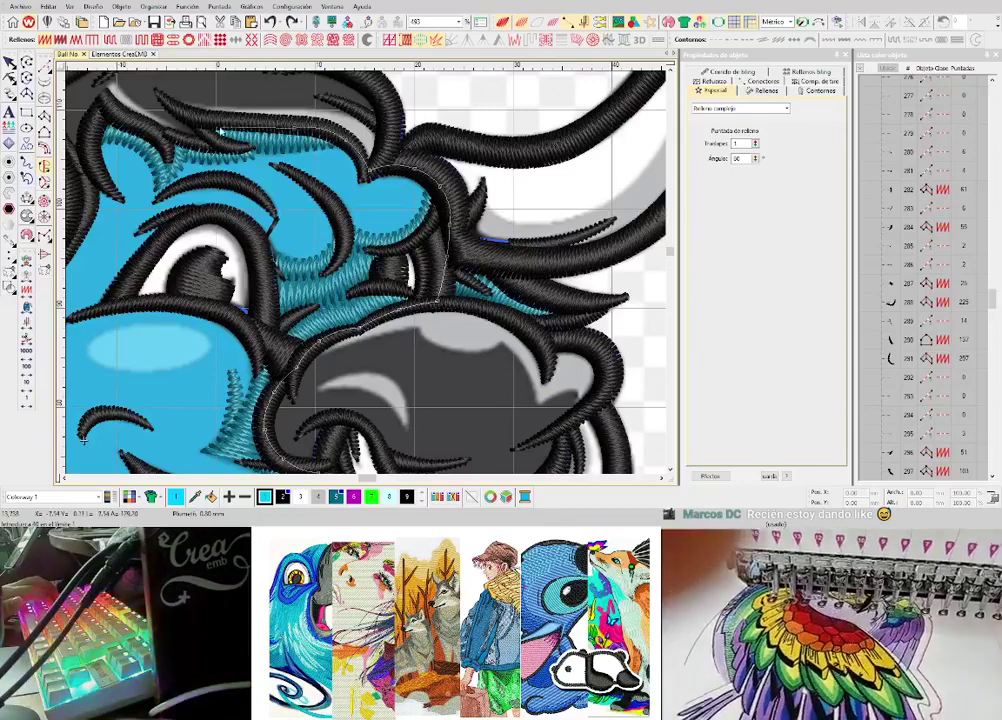
- Trace the fill boundary along the rest of the hairline, around the pointed hair lock and down towards the horn's base
click(206, 122)
right_click(157, 131)
drag(108, 110, 250, 187)
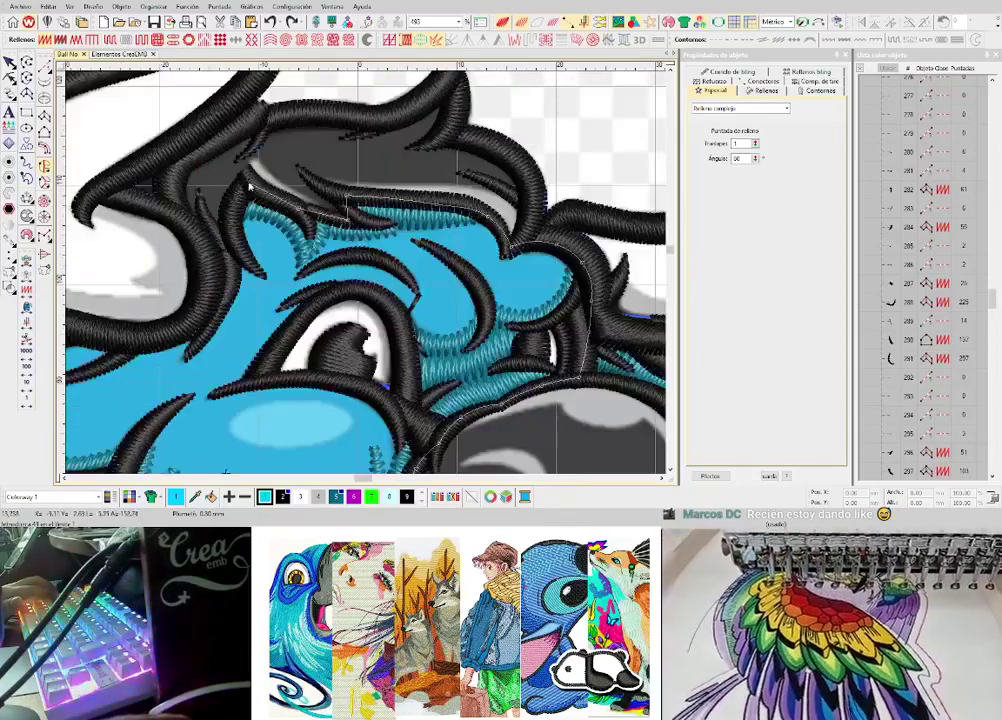
right_click(232, 256)
right_click(211, 303)
- Continue the fill boundary beneath the horn and along the upper edge of the ear to its tip
drag(112, 355, 380, 311)
click(342, 283)
right_click(286, 303)
right_click(213, 301)
click(181, 286)
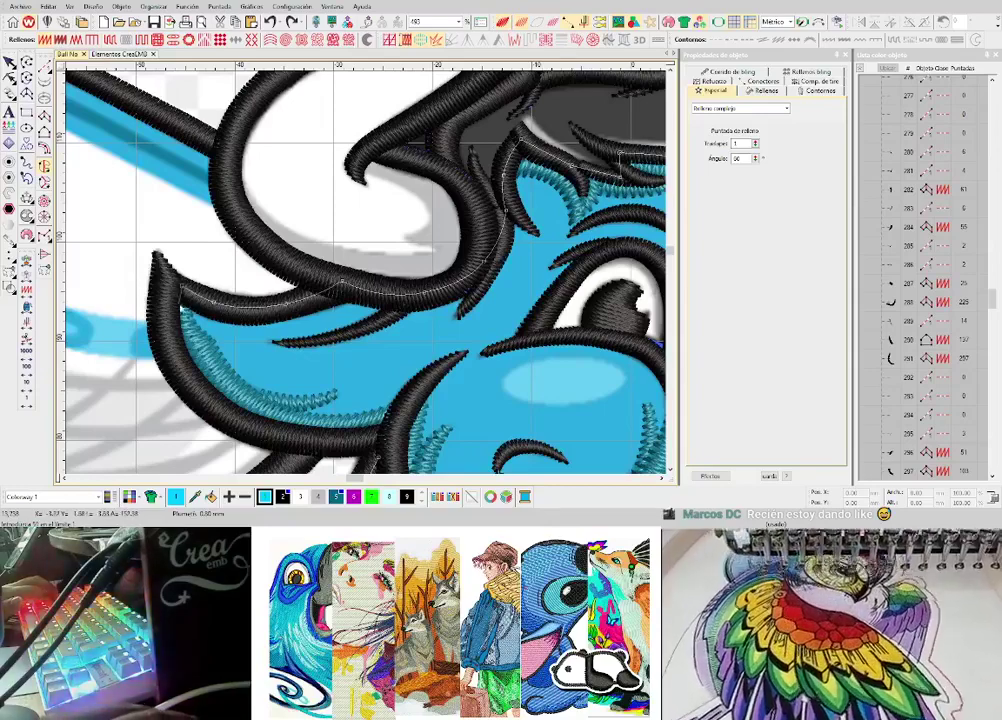
- Trace the fill boundary around the ear's tip and along its lower edge back to the starting point beside the cheek
right_click(165, 317)
right_click(221, 412)
drag(222, 414, 240, 323)
right_click(350, 348)
click(411, 347)
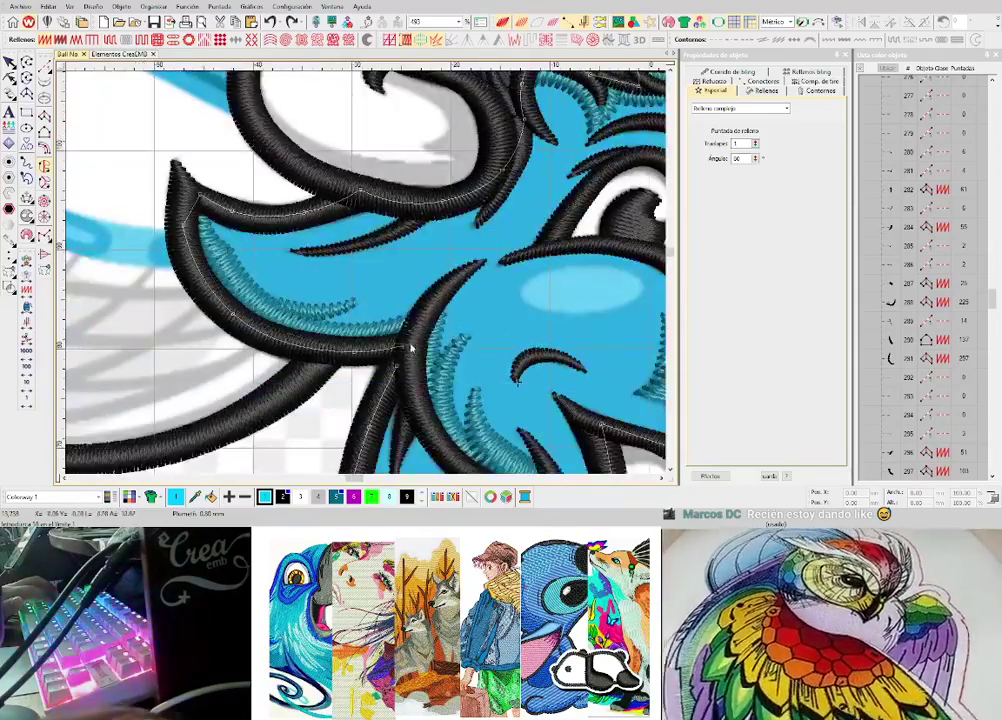
- Close the boundary to generate the light blue head fill and give it Tatami stitching
scroll(411, 347, down, 1)
key(Return)
scroll(385, 250, down, 2)
scroll(374, 284, up, 1)
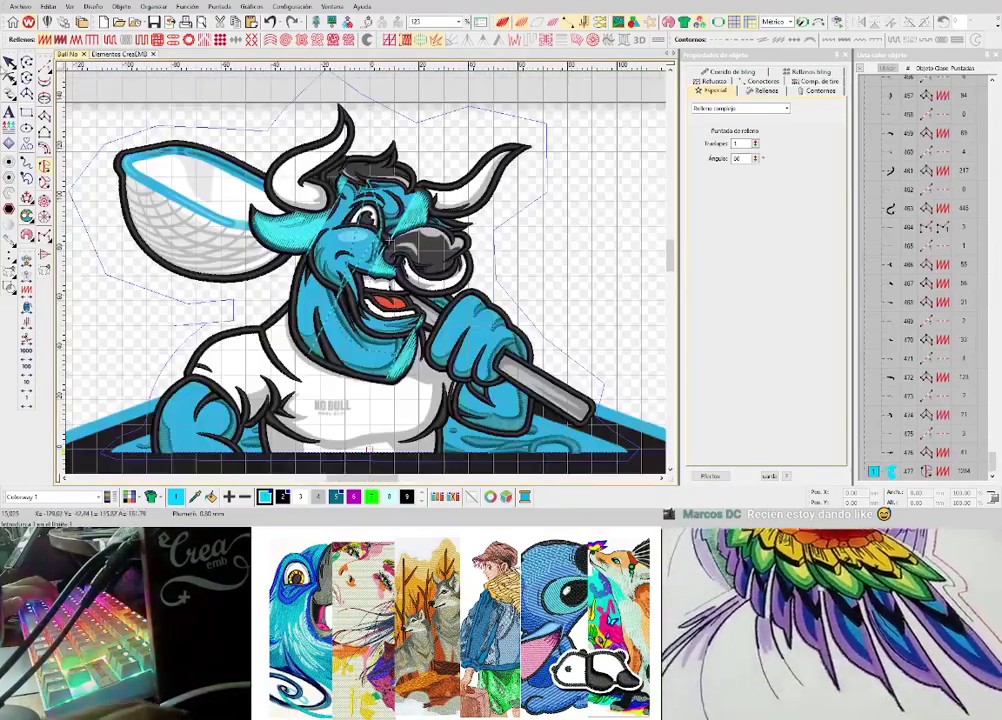
click(10, 63)
key(Return)
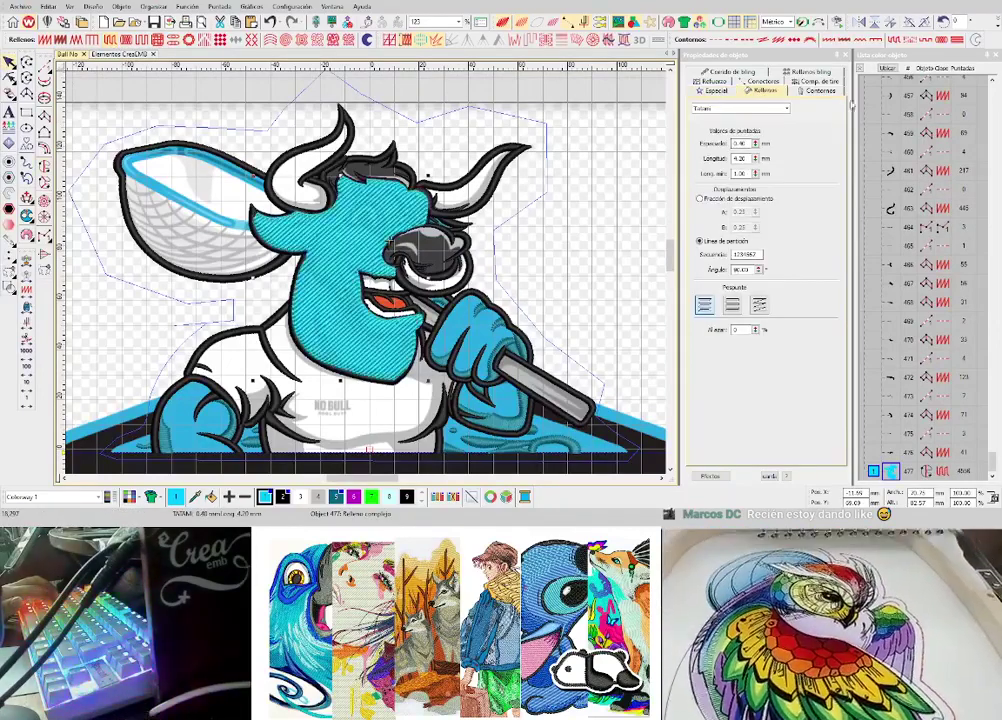
- Move the light blue head fill ahead of the teal shading and black outlines in the stitching sequence
click(862, 69)
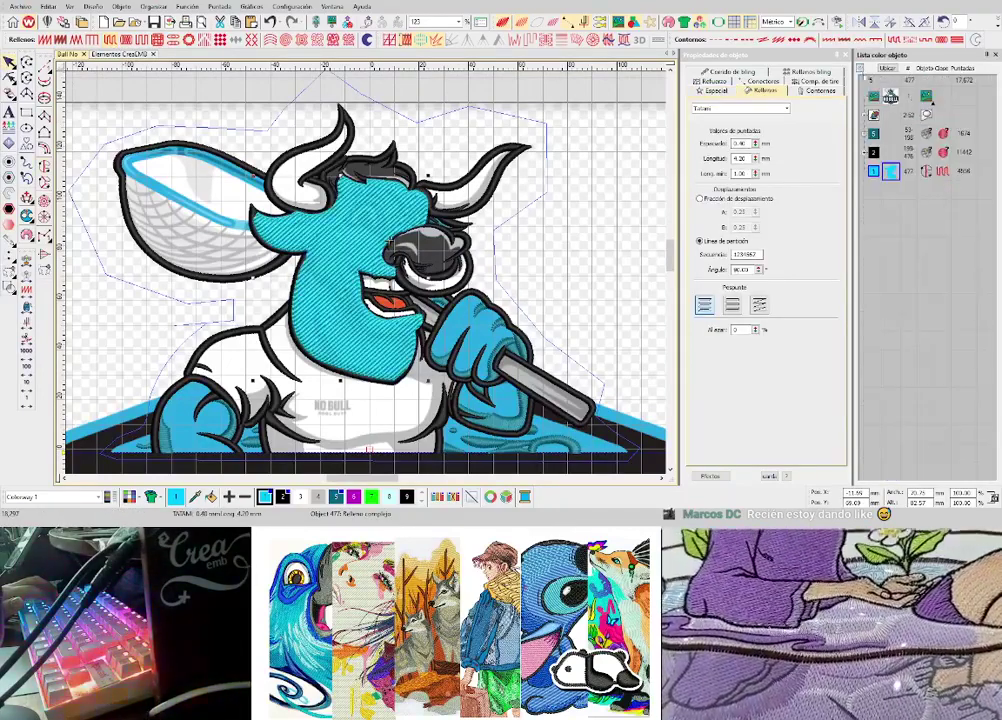
drag(895, 170, 878, 133)
scroll(248, 357, down, 1)
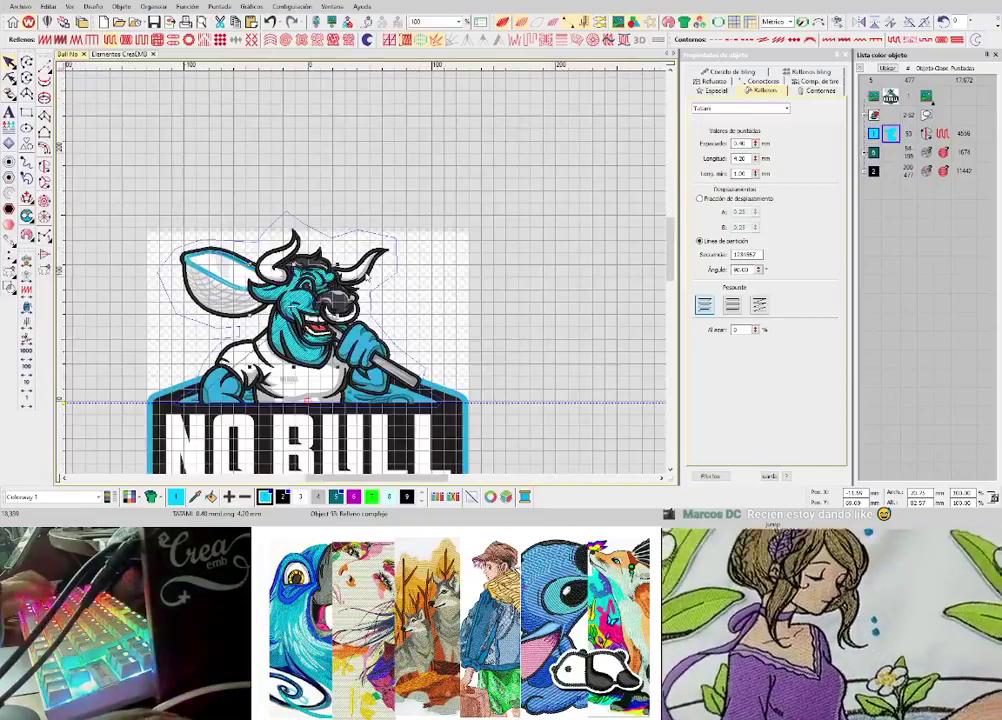
- Delete the light blue Tatami head fill and show the bull reference artwork again
click(369, 194)
scroll(251, 320, up, 3)
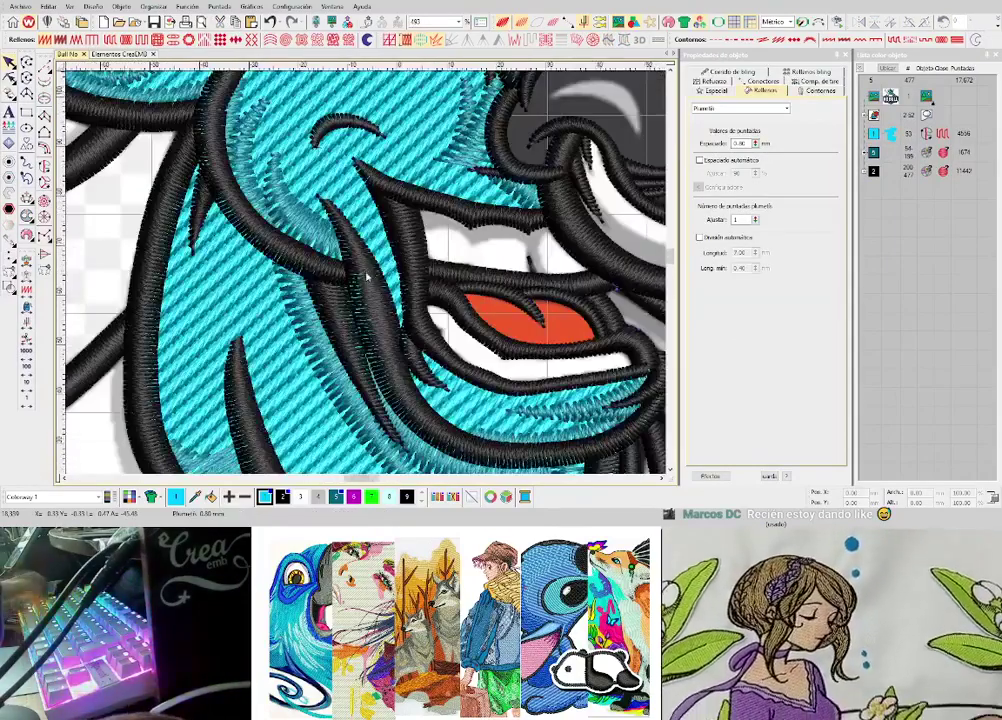
scroll(369, 277, down, 2)
scroll(305, 188, up, 3)
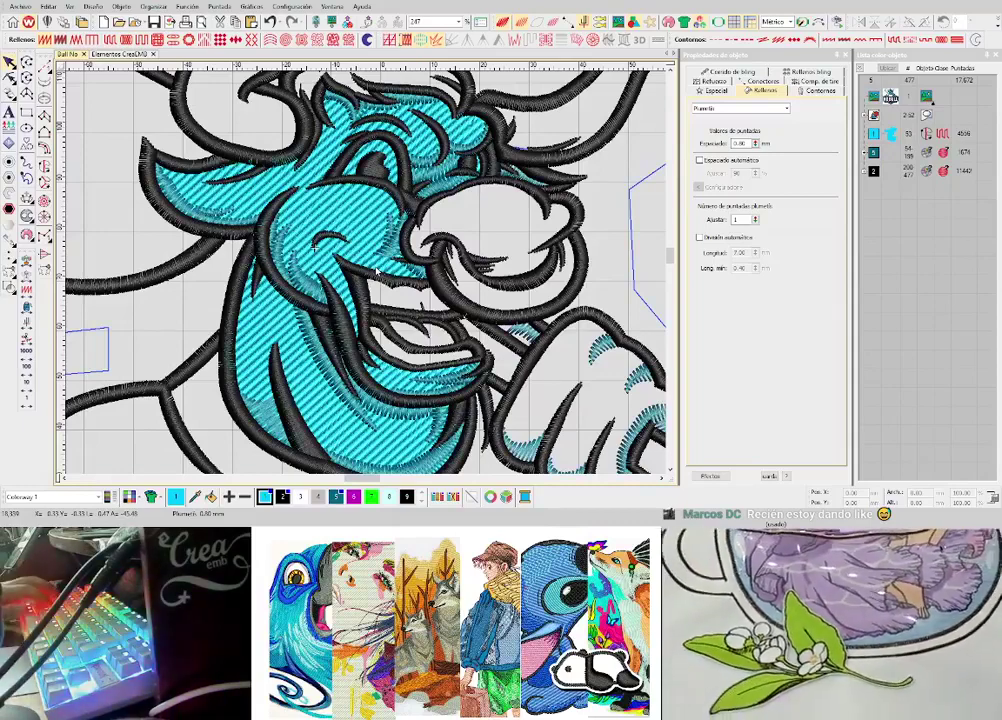
click(293, 197)
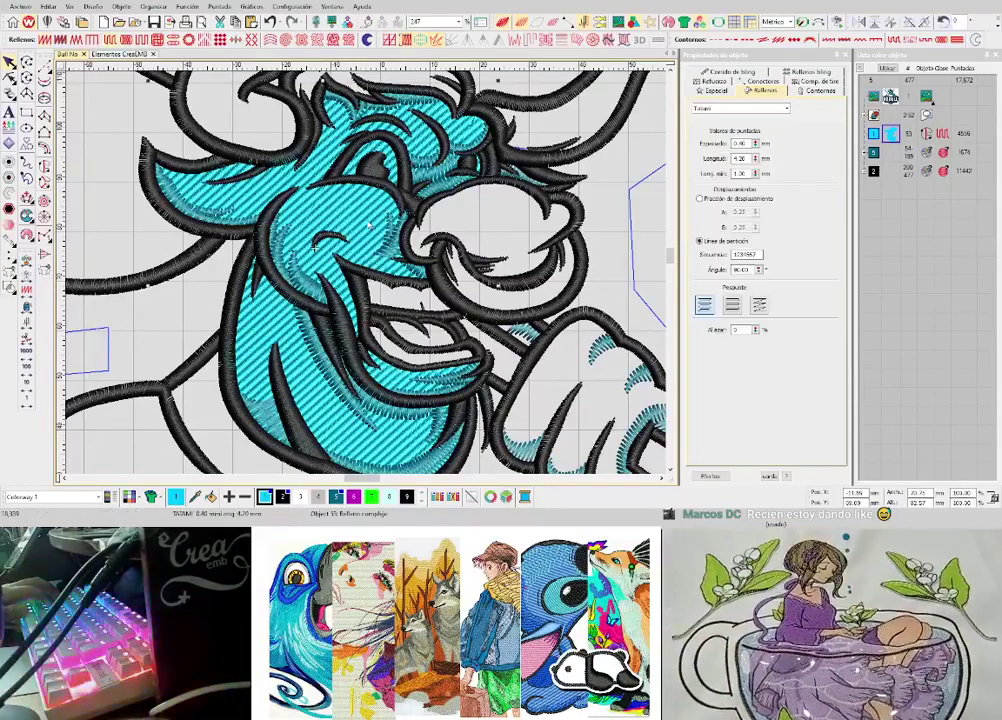
key(Delete)
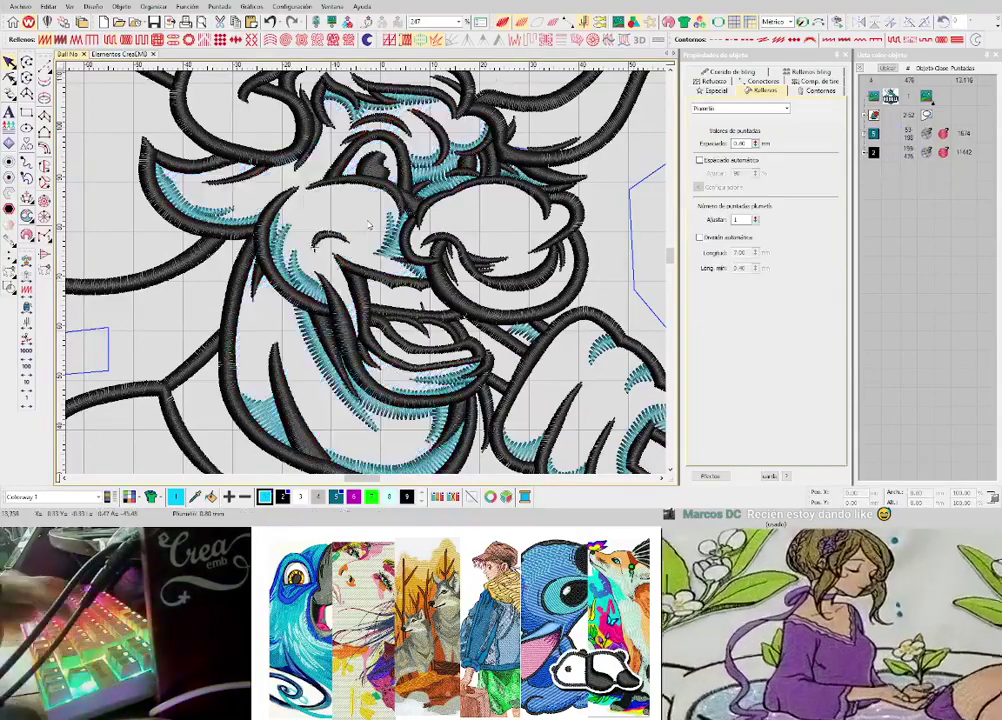
key(d)
key(s)
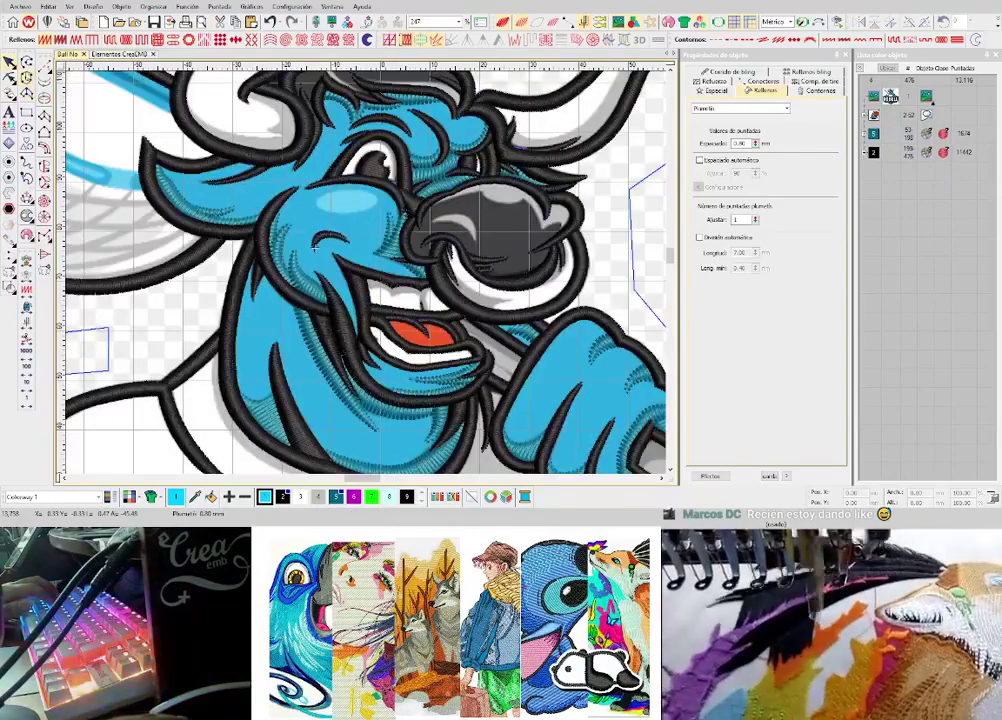
- Examine the light blue areas of the head, hand, arms and pool water to decide where the base fills go
scroll(313, 244, up, 6)
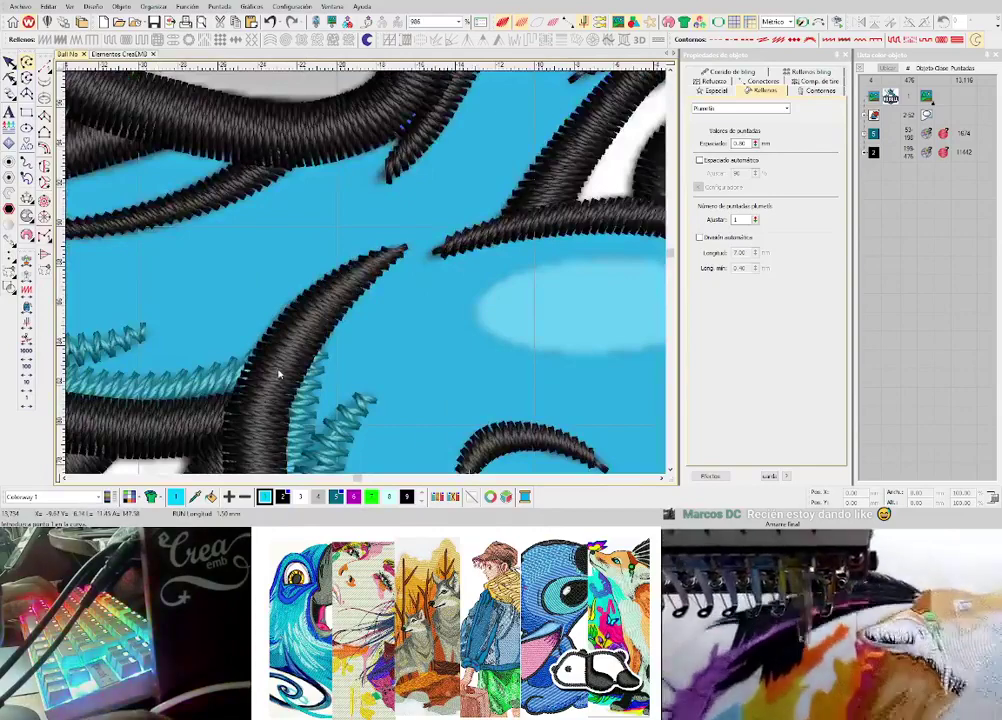
scroll(369, 275, down, 2)
scroll(342, 278, up, 2)
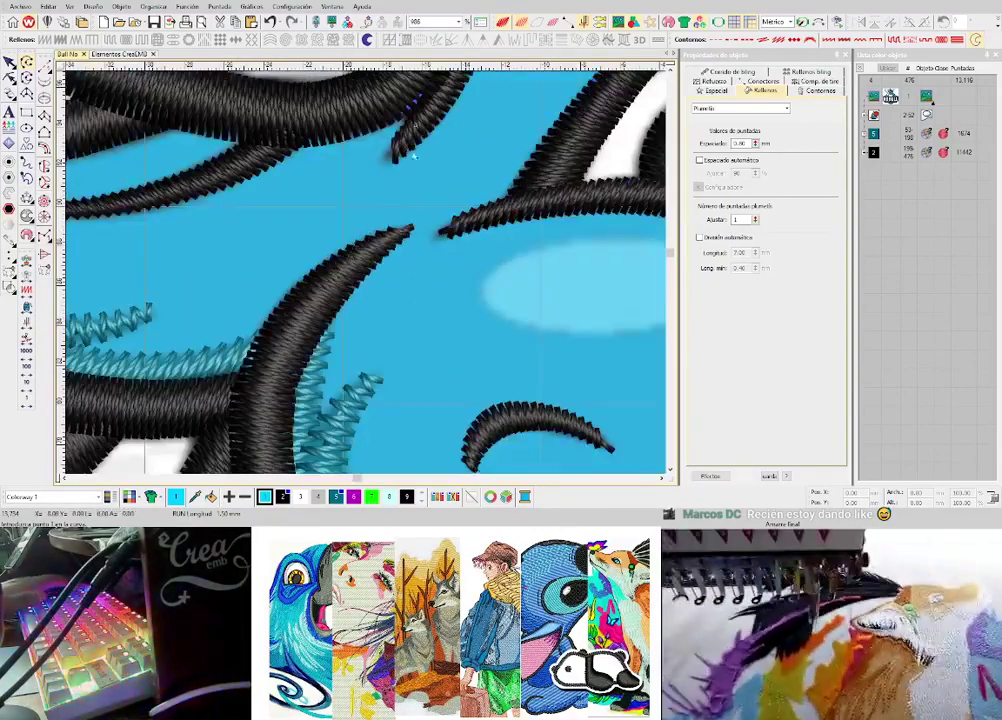
scroll(355, 248, down, 3)
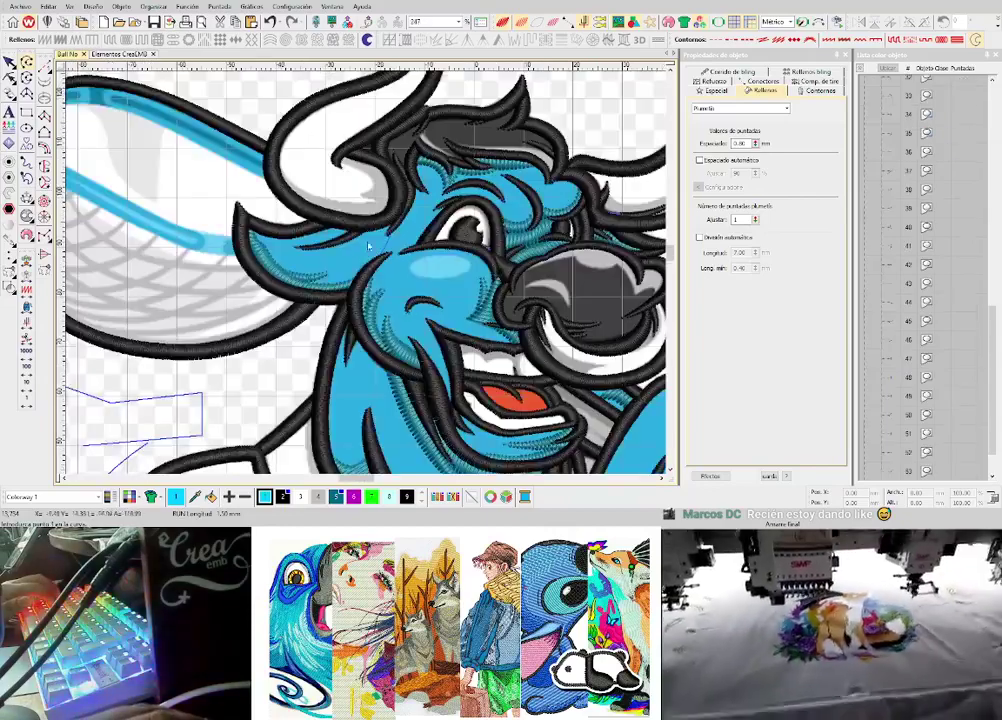
scroll(283, 219, up, 2)
scroll(284, 218, down, 3)
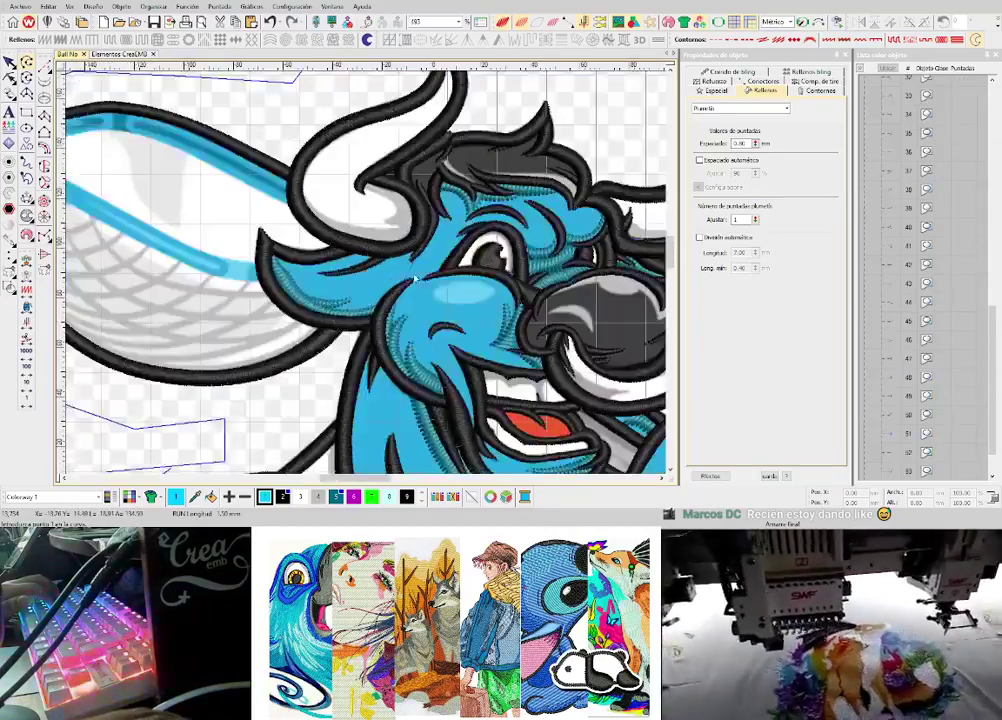
scroll(251, 191, up, 4)
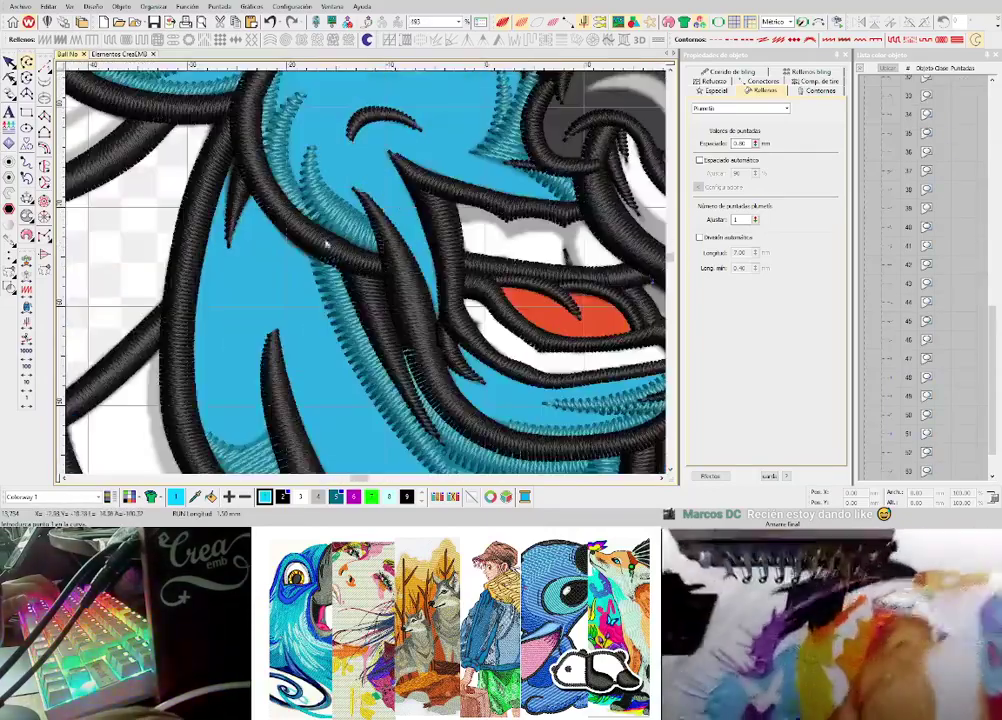
scroll(481, 323, down, 2)
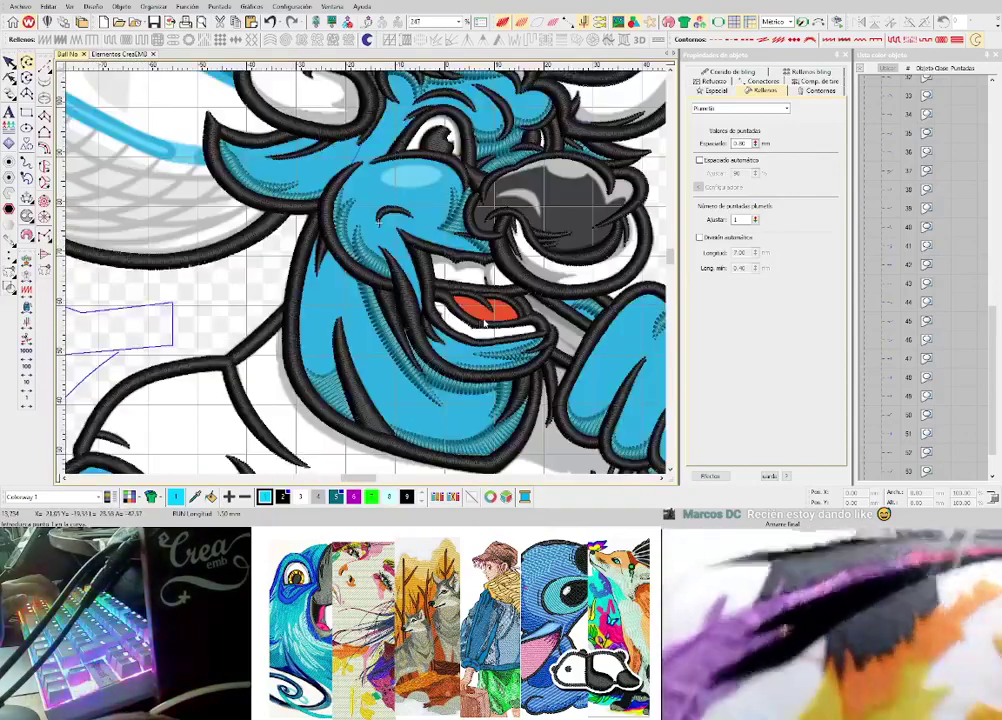
scroll(484, 323, down, 2)
scroll(348, 230, up, 1)
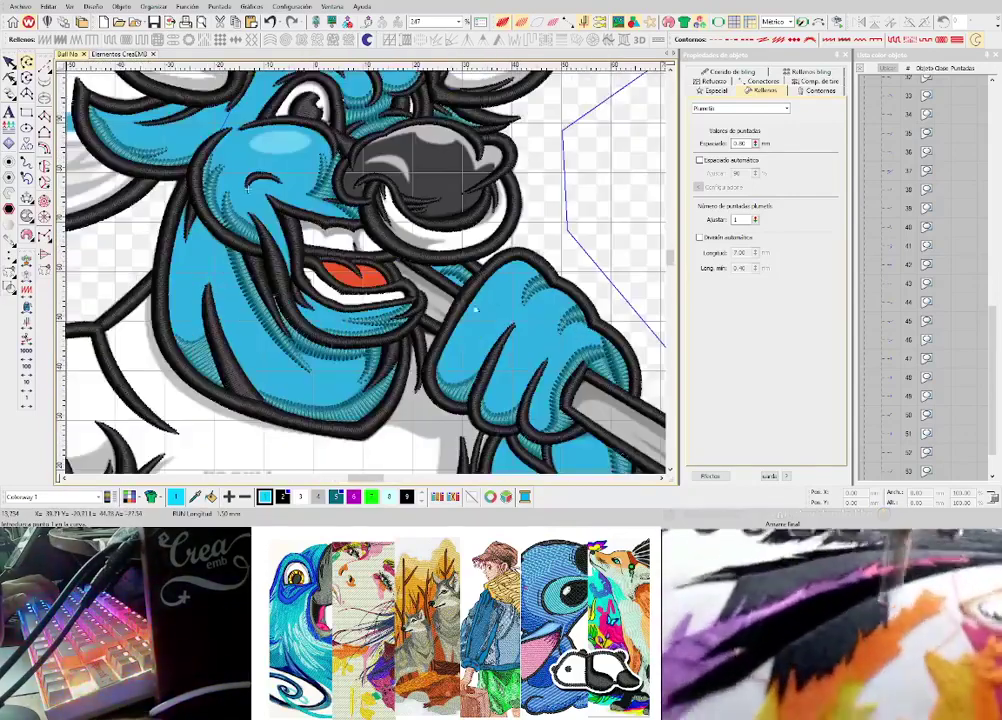
scroll(366, 311, down, 1)
scroll(366, 343, up, 2)
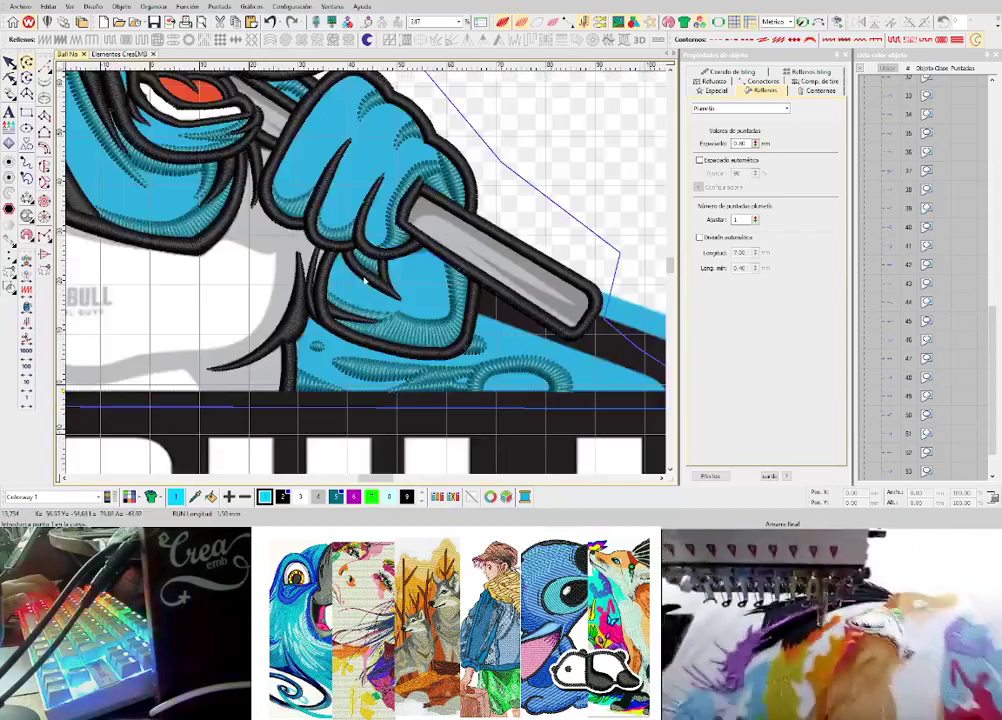
scroll(512, 360, down, 3)
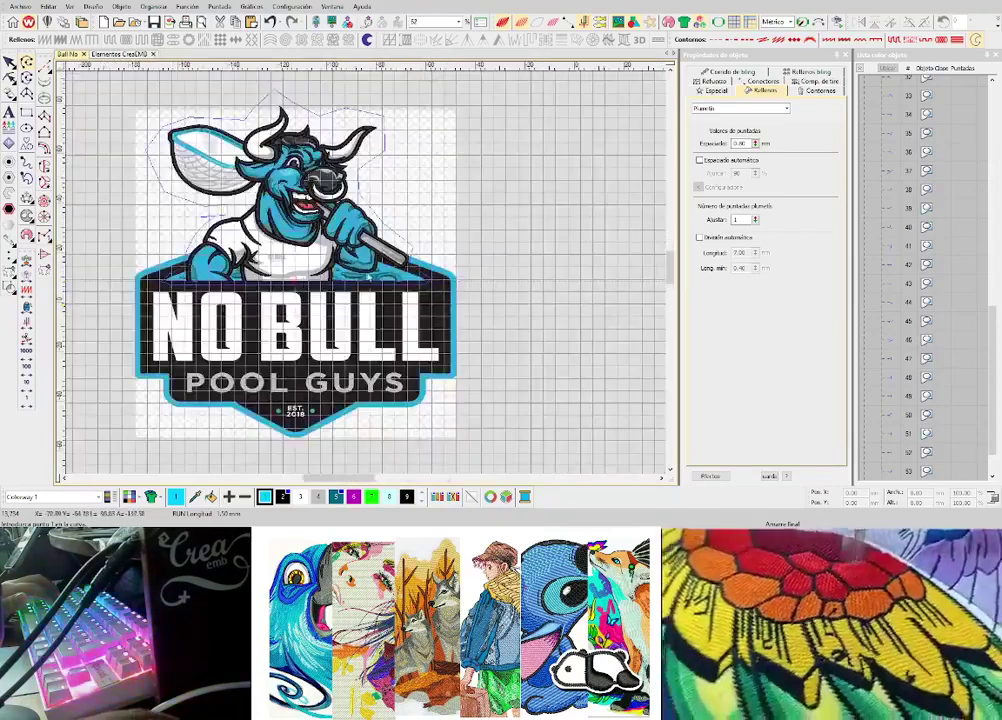
scroll(440, 288, up, 2)
scroll(445, 289, up, 2)
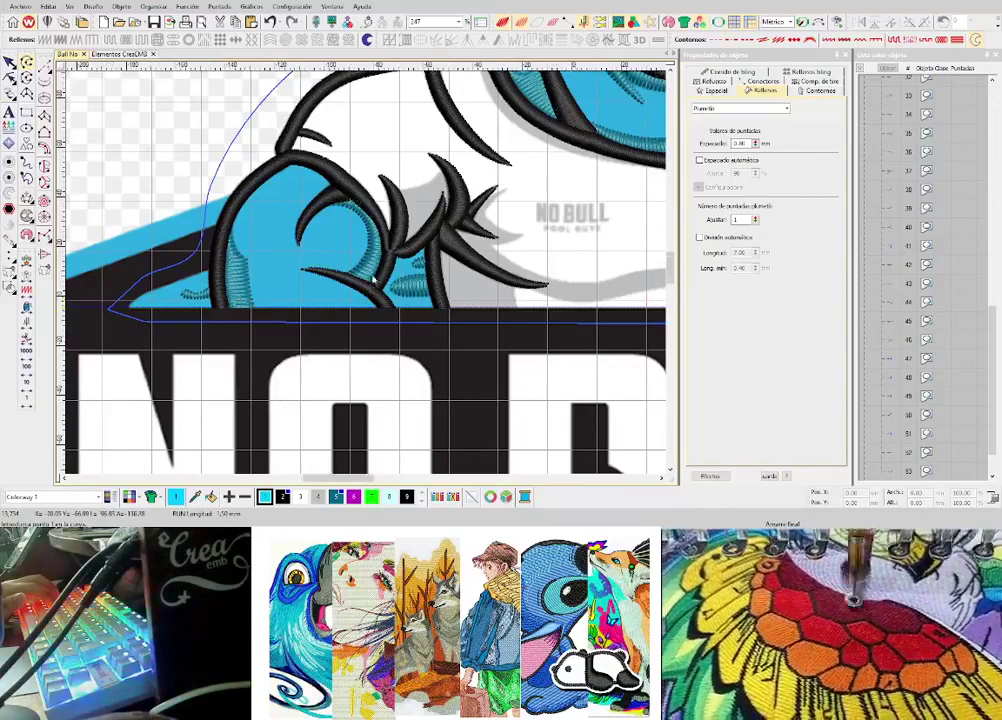
scroll(373, 281, down, 2)
scroll(405, 250, up, 1)
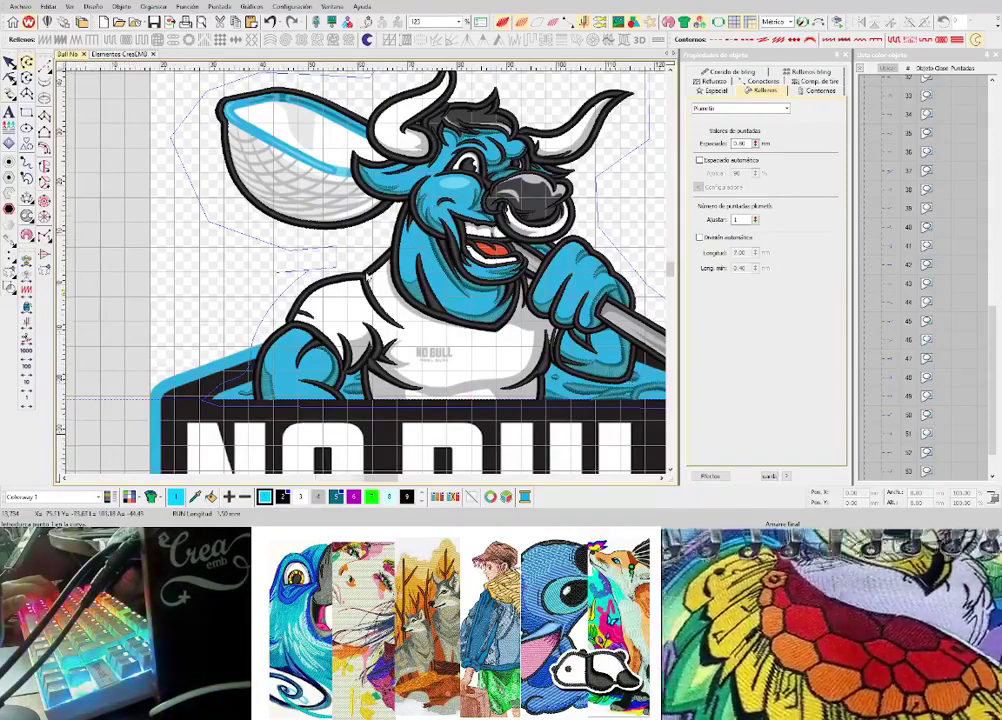
scroll(626, 383, up, 1)
scroll(373, 264, up, 1)
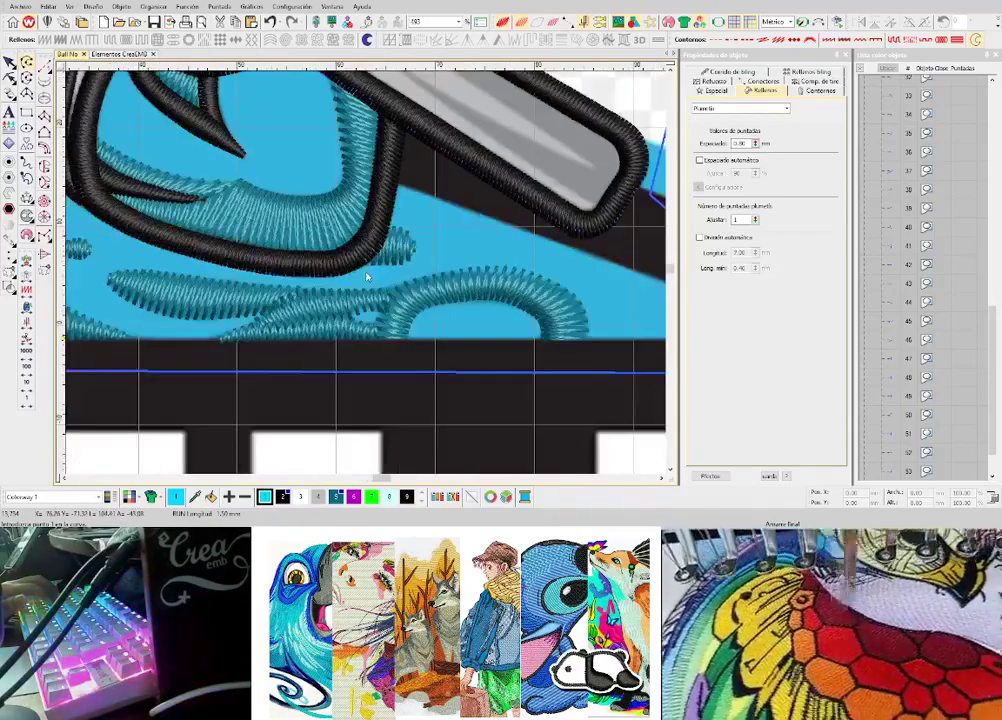
scroll(367, 277, down, 1)
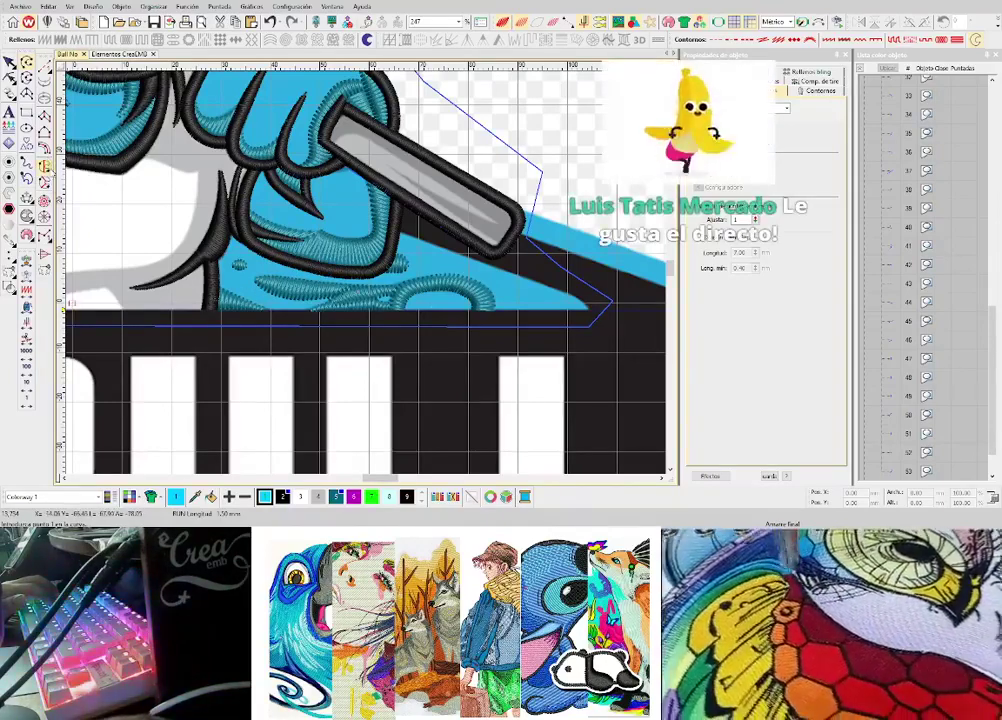
- Start a complex fill boundary along the straight lower edge of the water beneath the pole-holding arm, ending around its pointed tip
click(47, 184)
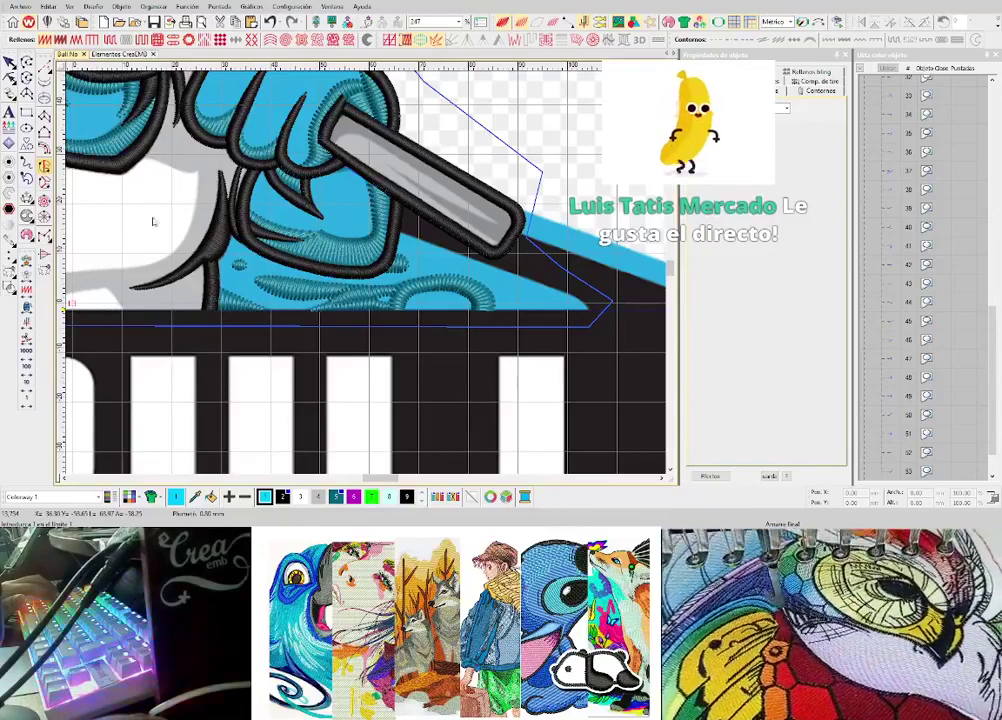
scroll(270, 303, up, 2)
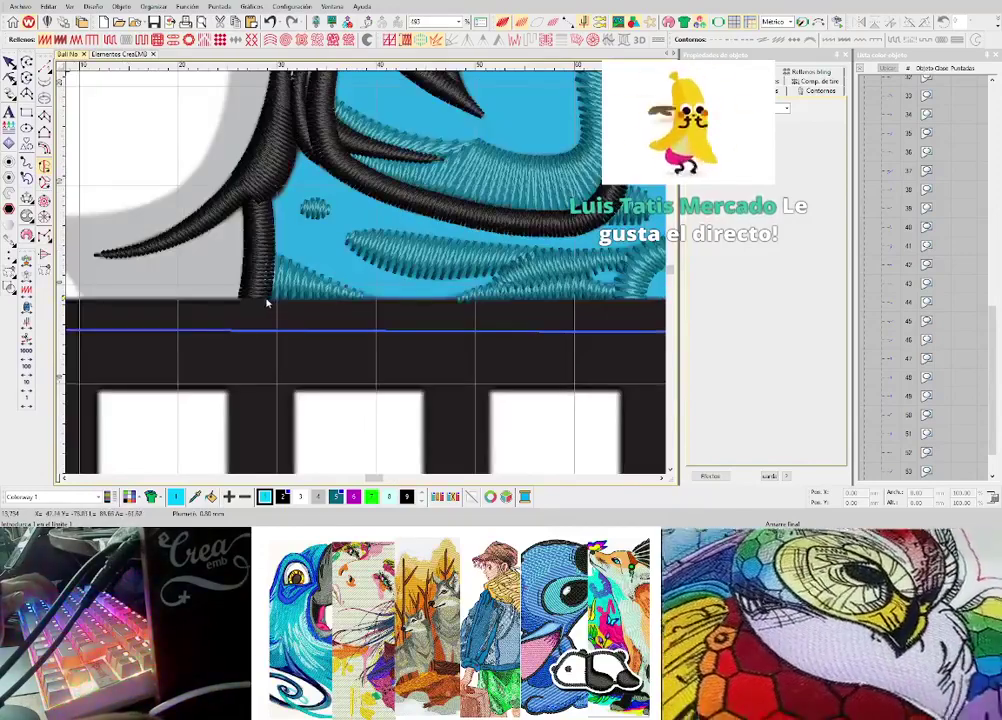
scroll(580, 285, right, 3)
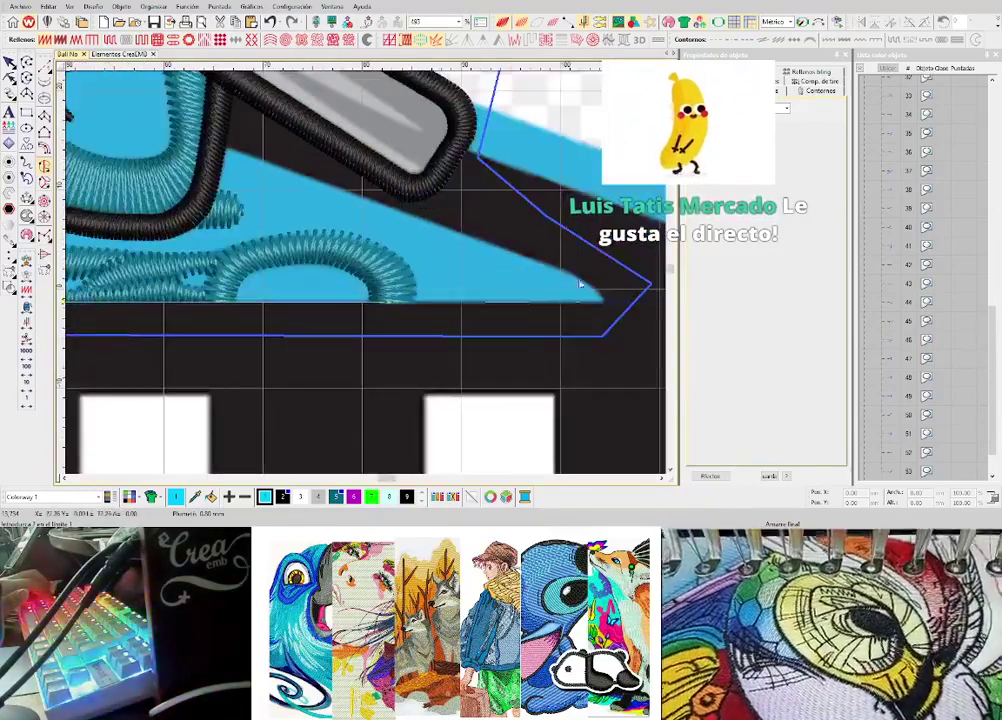
scroll(571, 278, down, 1)
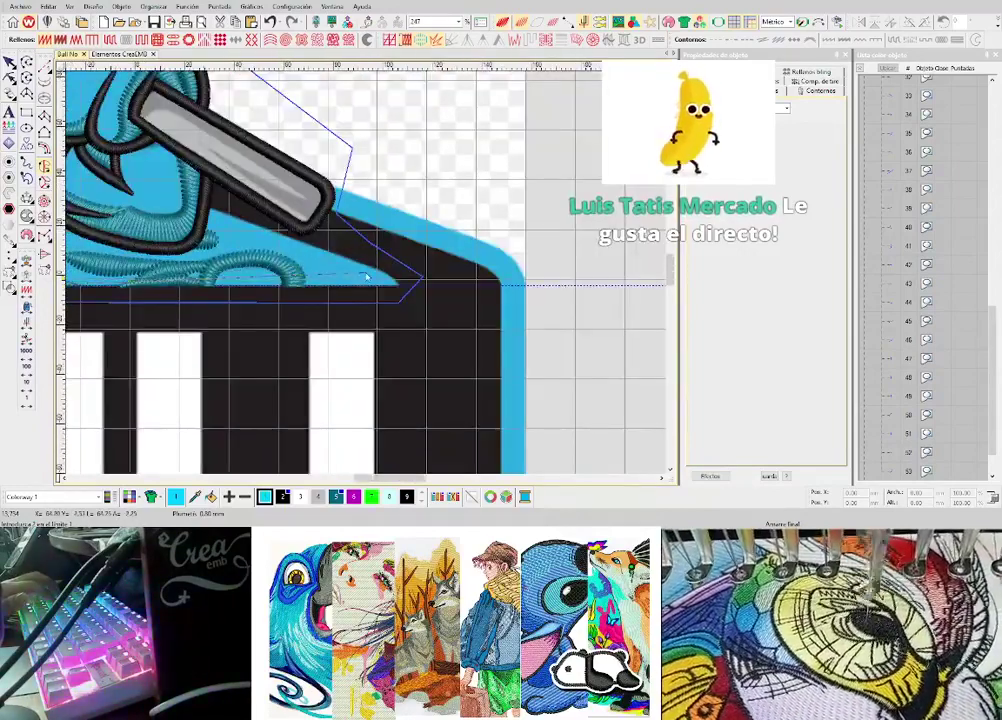
scroll(339, 278, down, 1)
scroll(339, 278, up, 1)
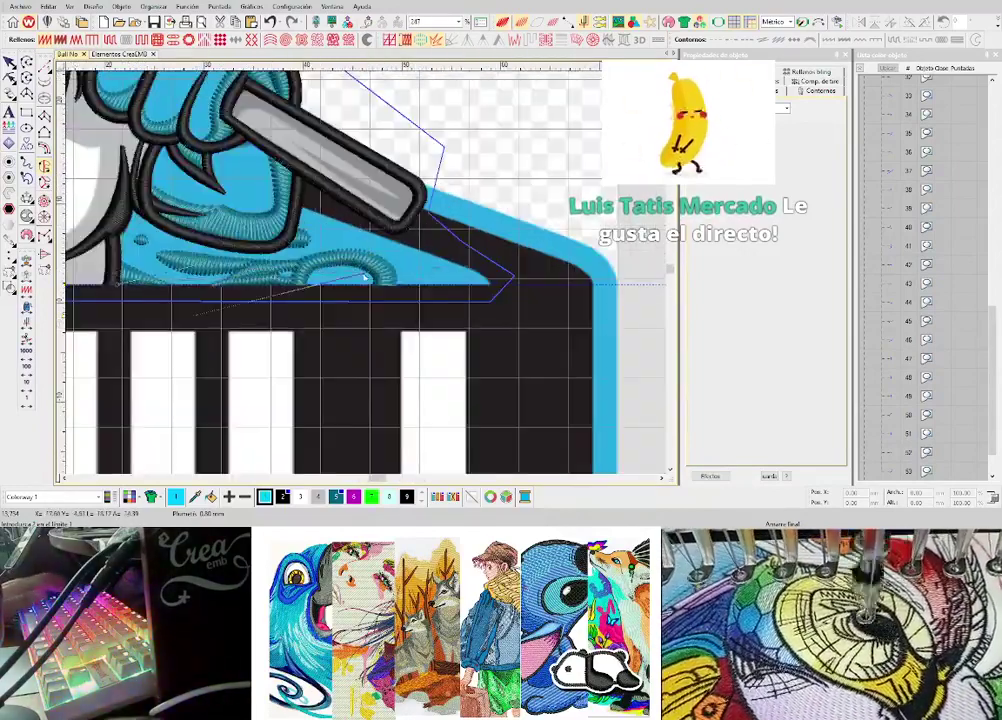
scroll(251, 302, up, 1)
scroll(570, 283, right, 2)
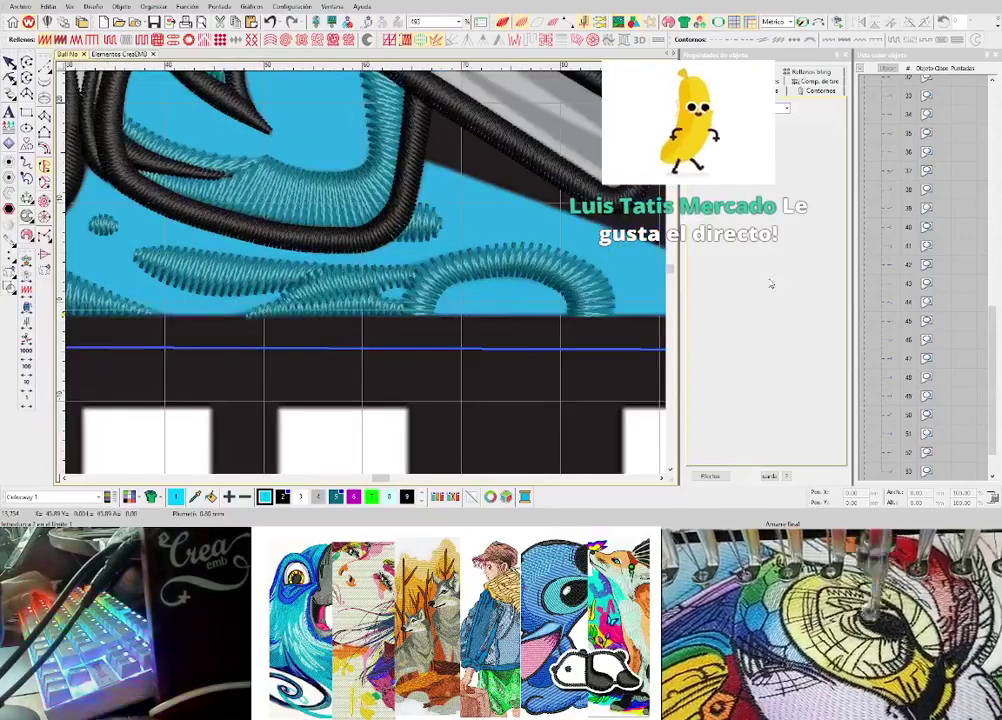
scroll(630, 298, right, 2)
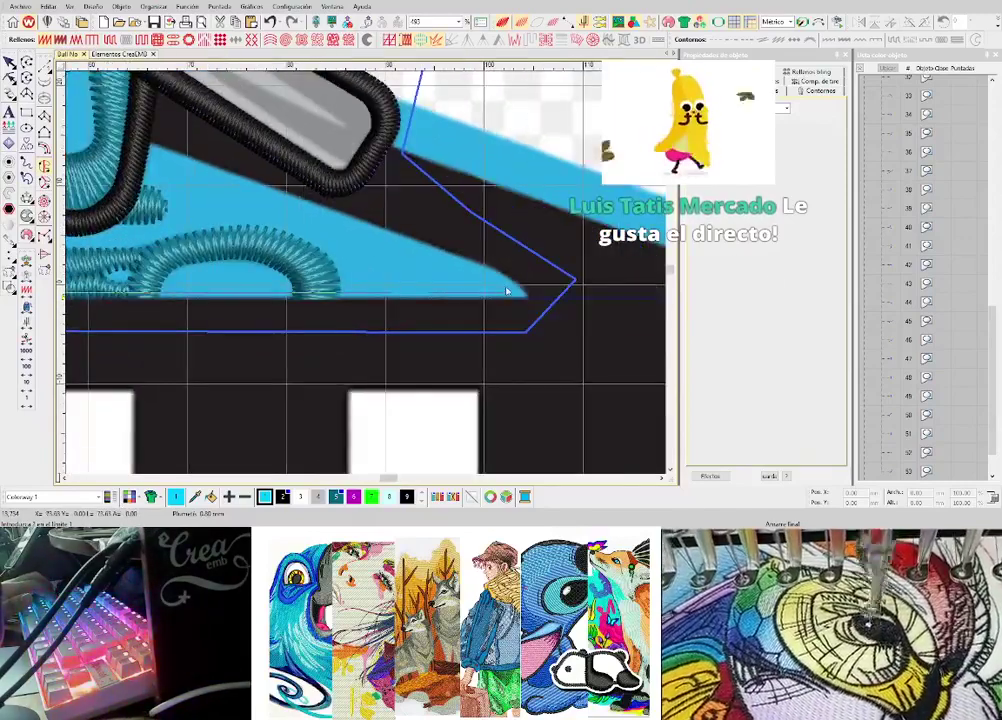
scroll(510, 292, up, 1)
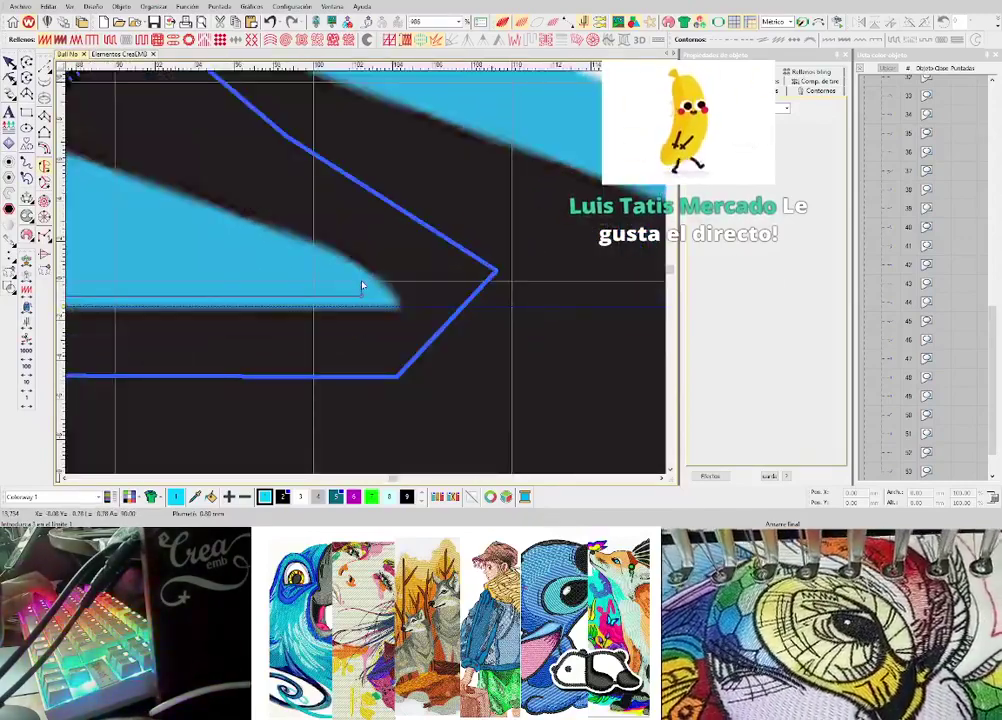
click(362, 286)
- Trace the fill boundary along the water's sloping upper edge and under the black outline around the elbow
scroll(103, 181, up, 3)
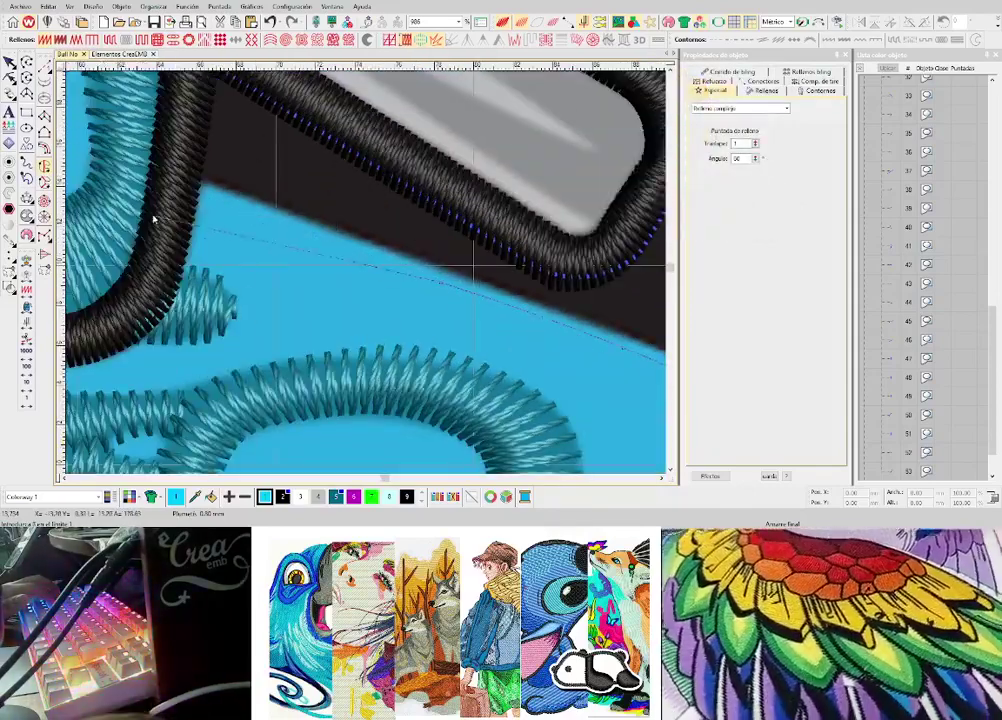
click(174, 193)
click(152, 283)
click(222, 297)
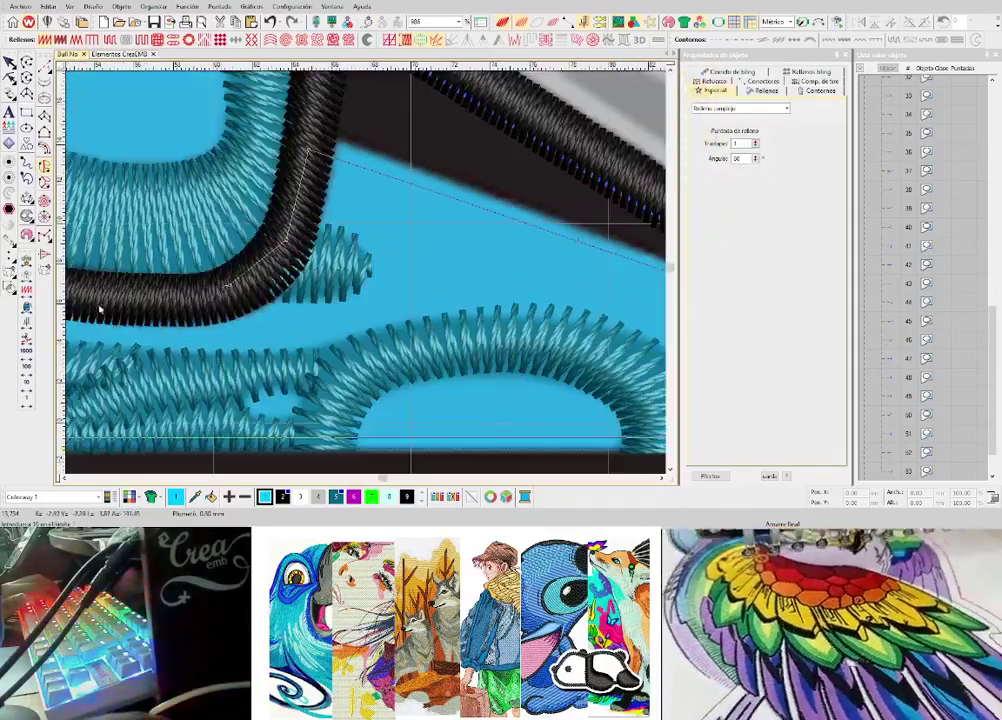
- Continue the boundary beneath the forearm outline and down the black outline beside the shirt toward the starting point
scroll(185, 232, up, 2)
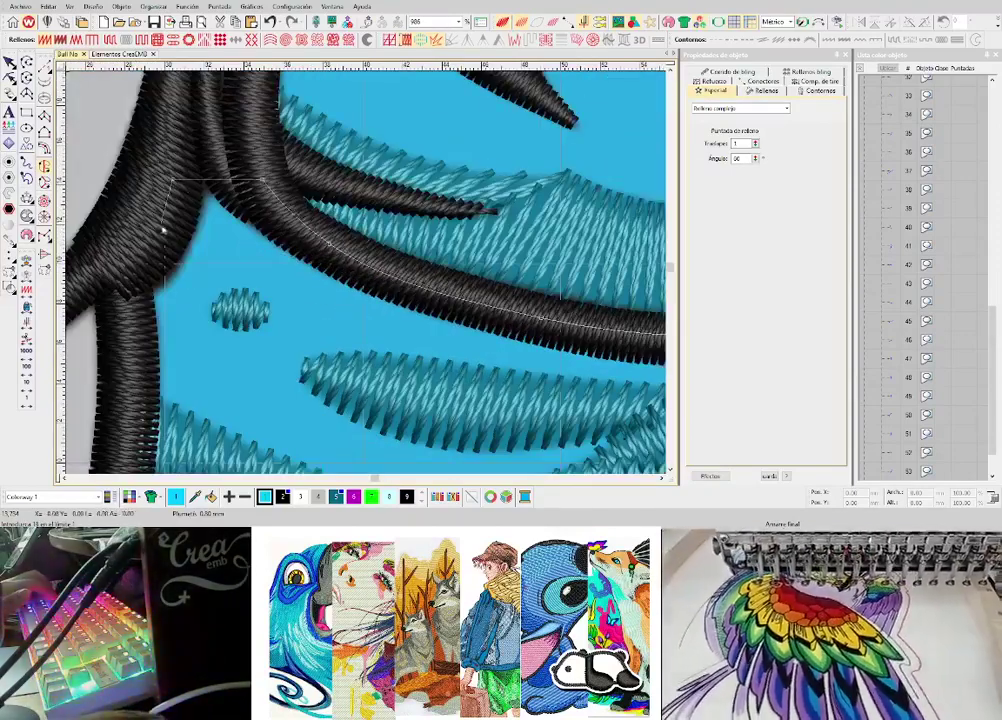
click(150, 229)
click(122, 269)
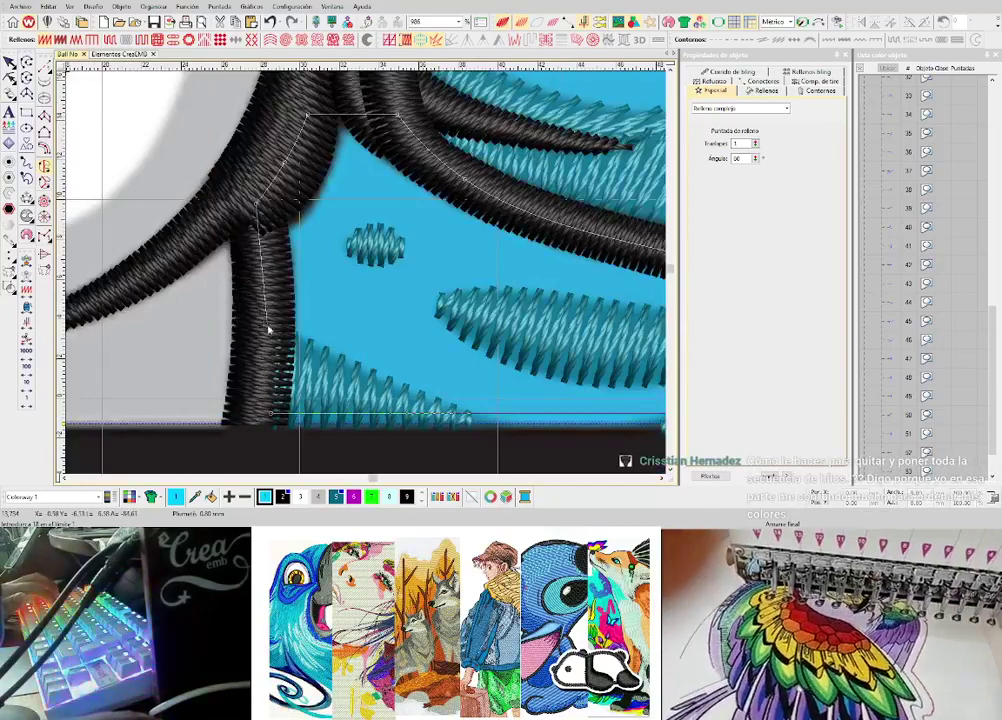
- Close the boundary and set the entry point, exit point and vertical stitch angle to generate the light blue water fill
scroll(262, 409, down, 4)
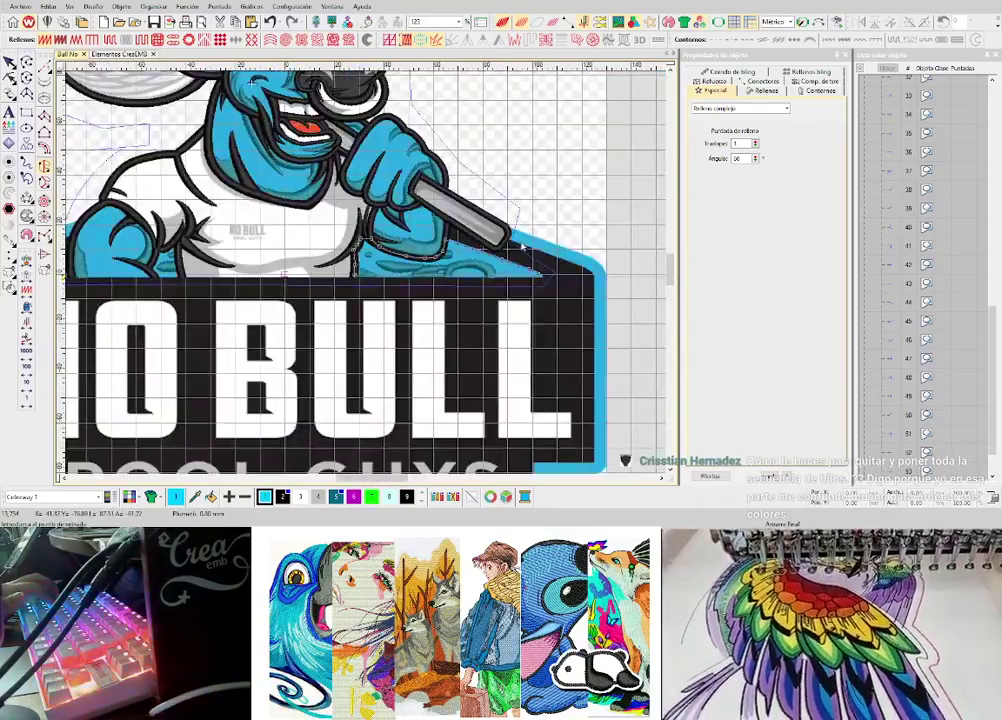
click(446, 275)
click(353, 282)
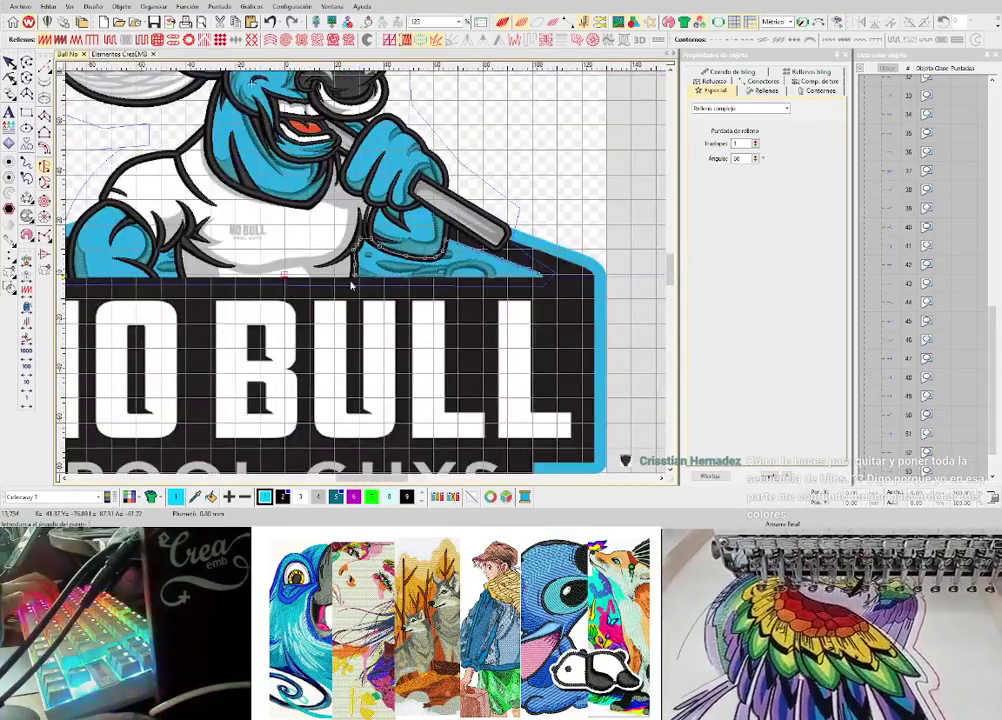
click(407, 311)
click(409, 263)
scroll(410, 263, up, 2)
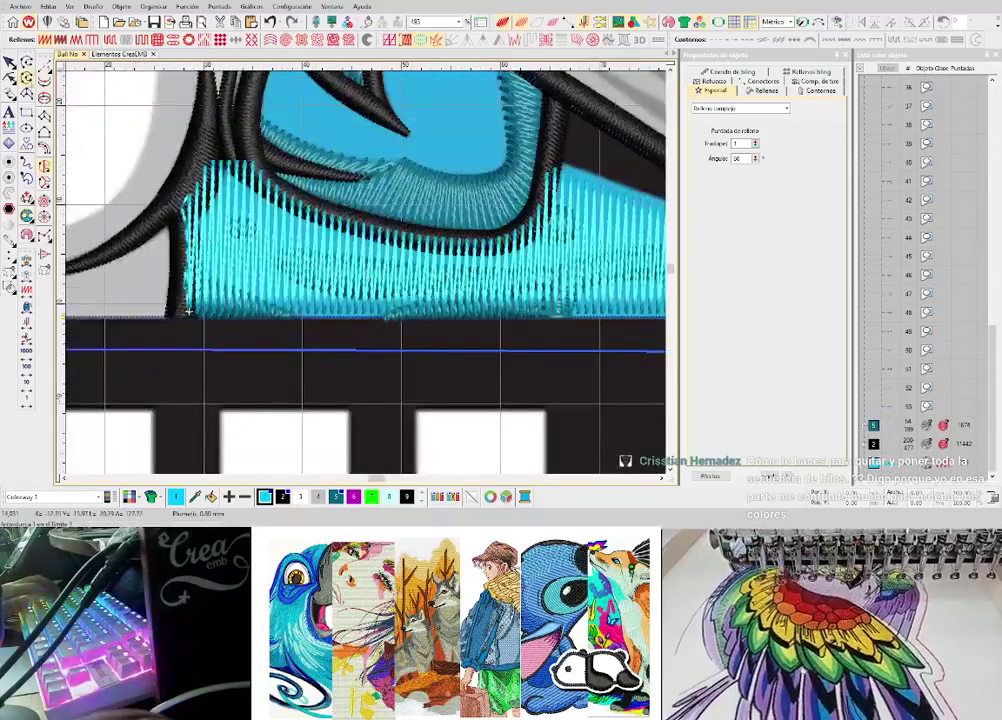
- Give the light blue water fill beneath the arm Tatami stitching
key(Escape)
click(110, 41)
key(Escape)
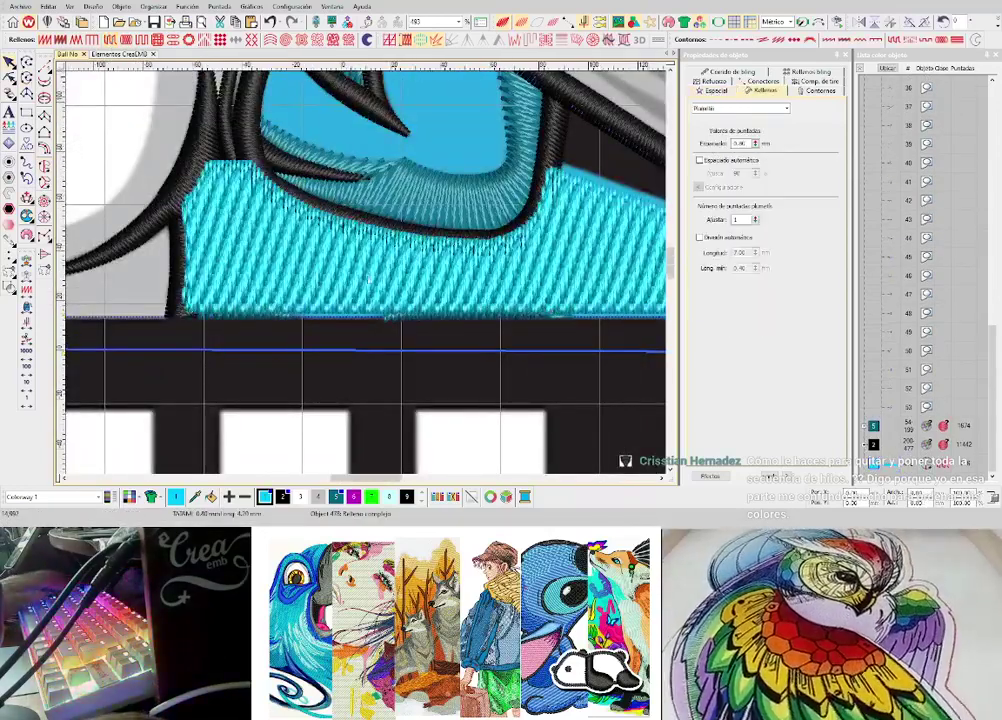
scroll(373, 282, down, 2)
scroll(374, 300, up, 1)
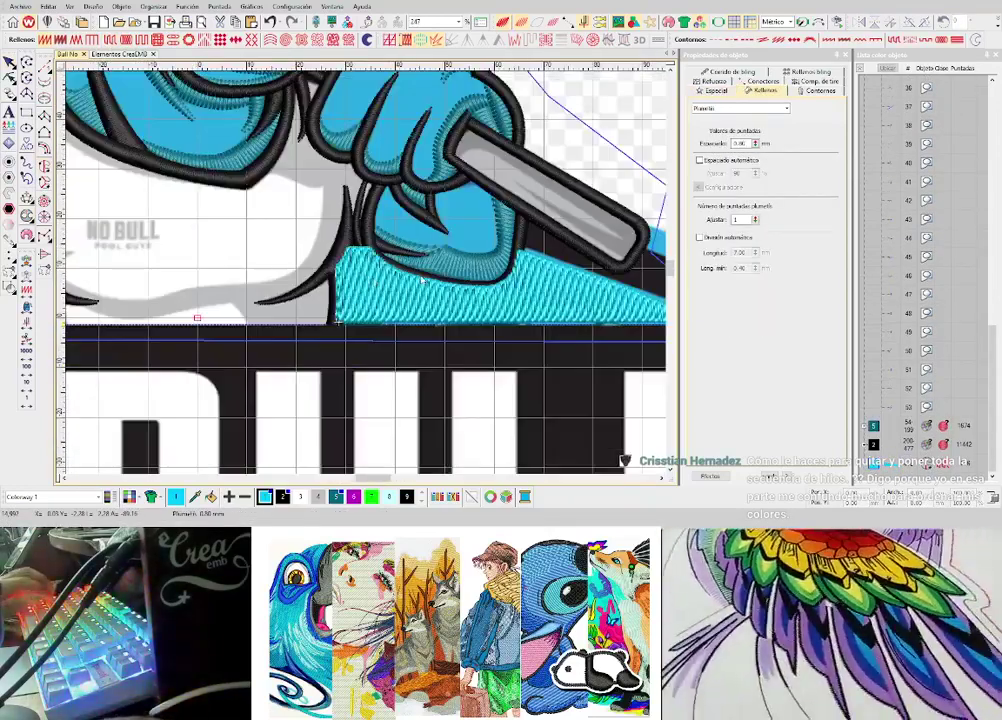
- Move the light blue Tatami water fill ahead of the teal shading and black outlines in the color-object sequence
key(0)
click(390, 273)
scroll(390, 273, up, 2)
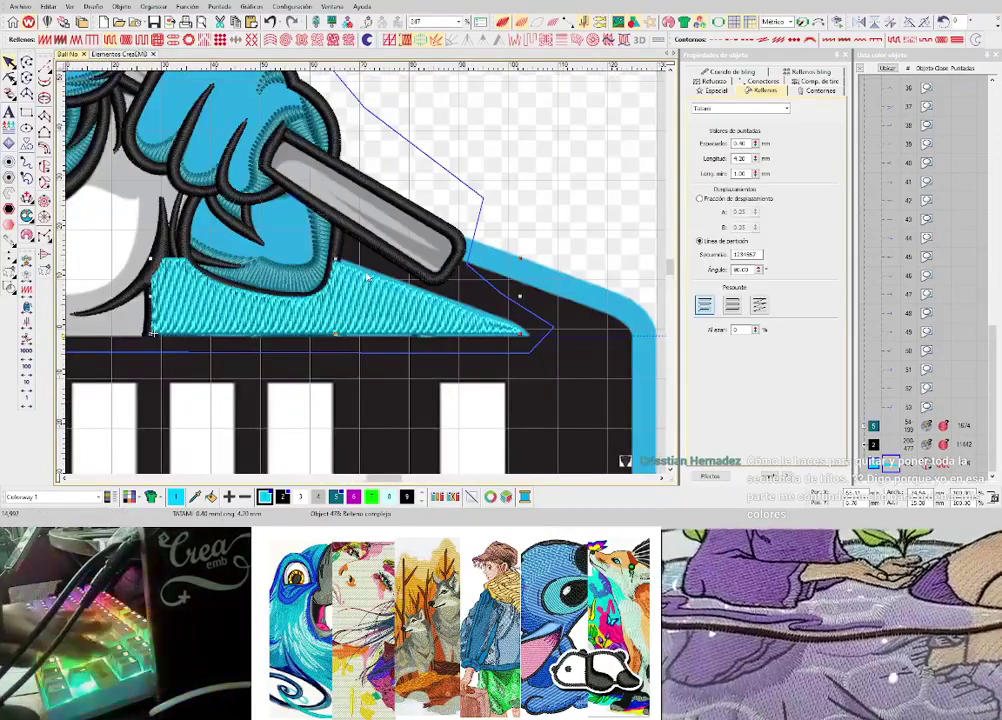
click(860, 69)
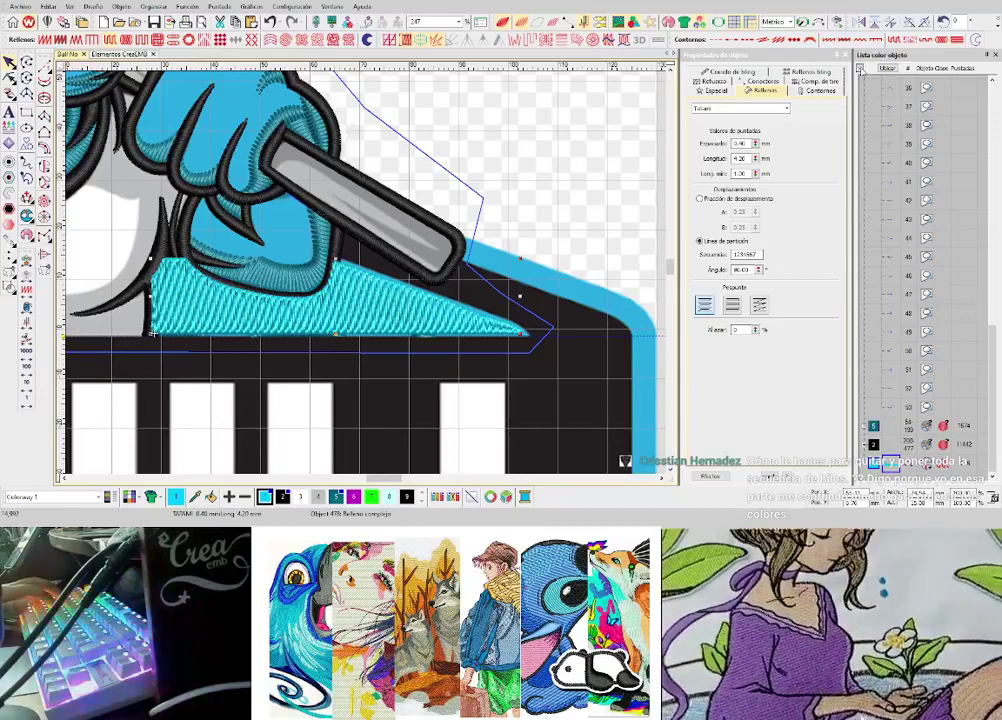
drag(890, 173, 878, 128)
click(574, 185)
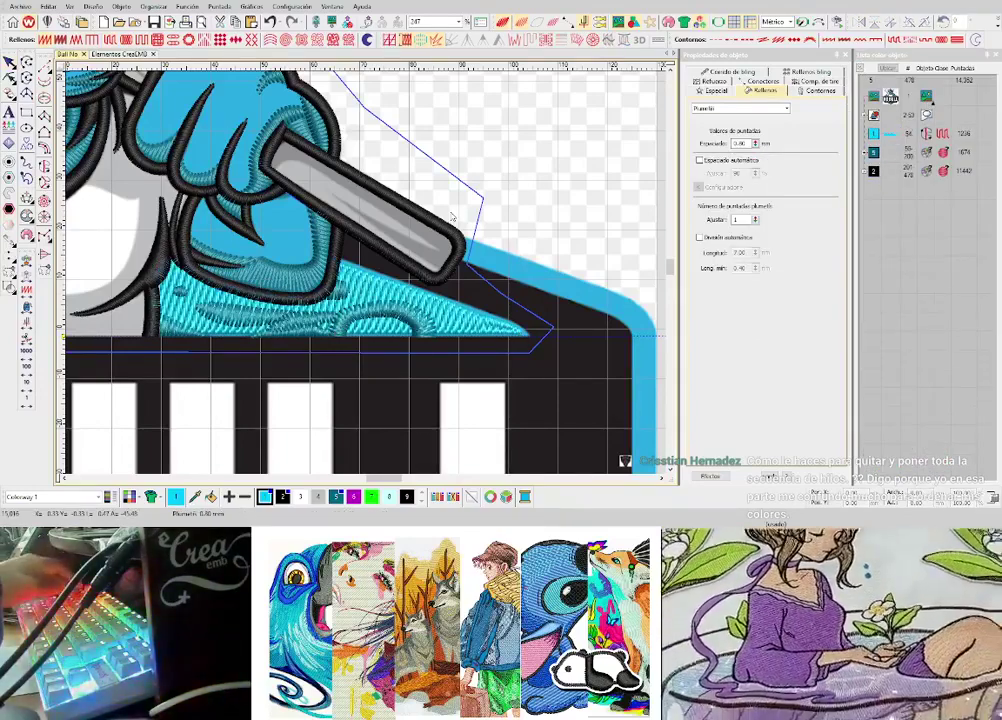
- Set the current stitch position to the end of the light blue block so new objects are inserted before the teal shading
key(t)
scroll(365, 267, down, 2)
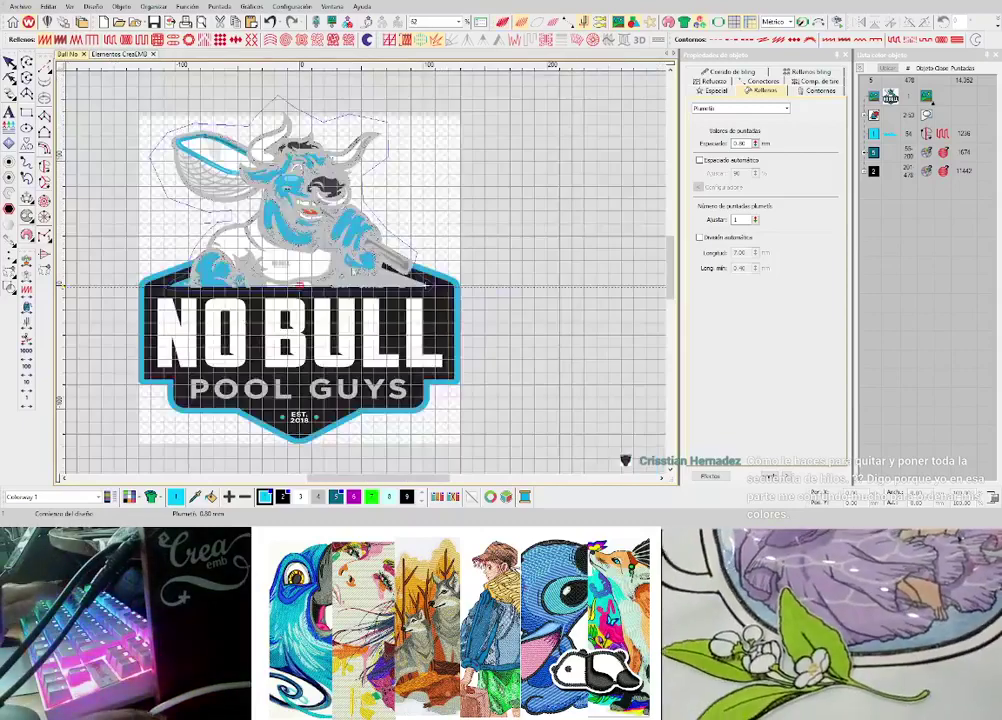
scroll(390, 282, up, 2)
scroll(392, 284, down, 2)
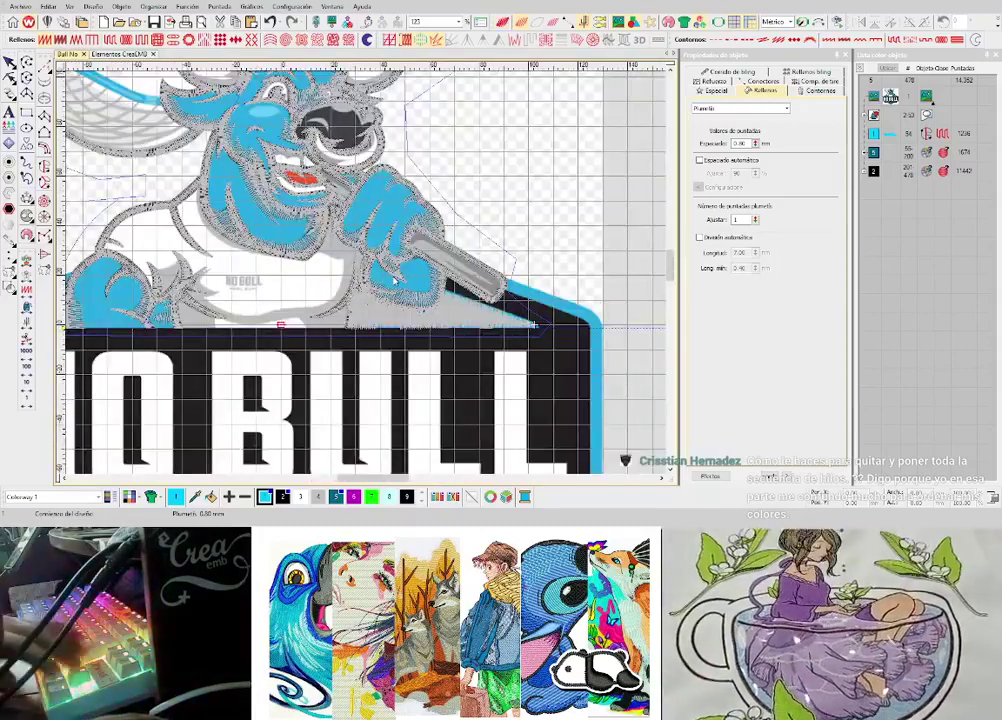
key(Page_Down)
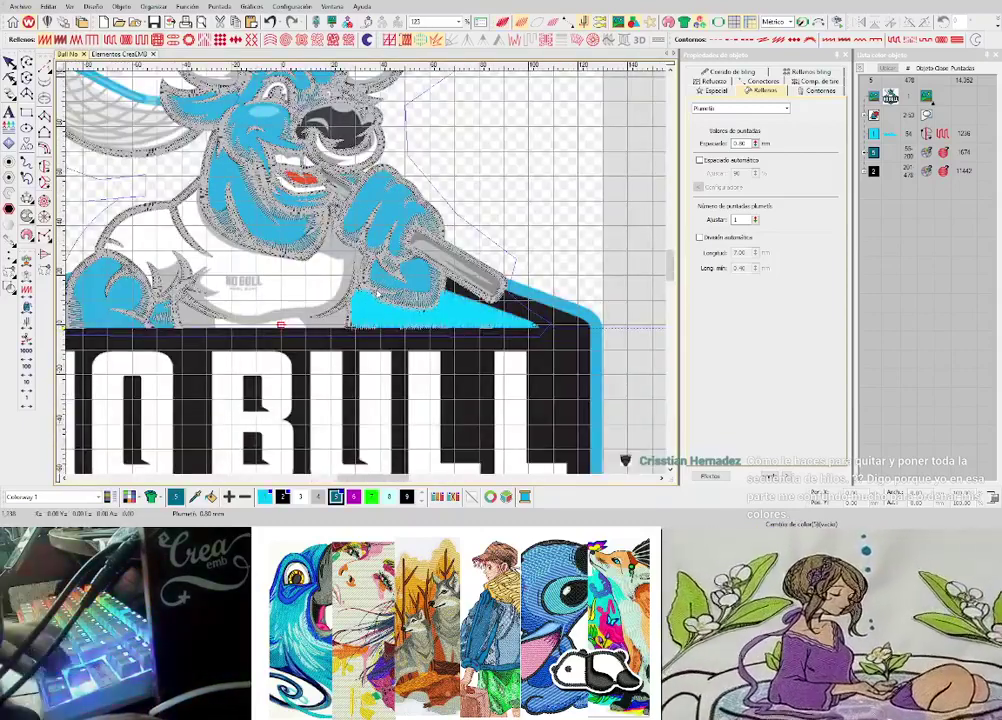
scroll(358, 284, up, 2)
scroll(358, 284, up, 2)
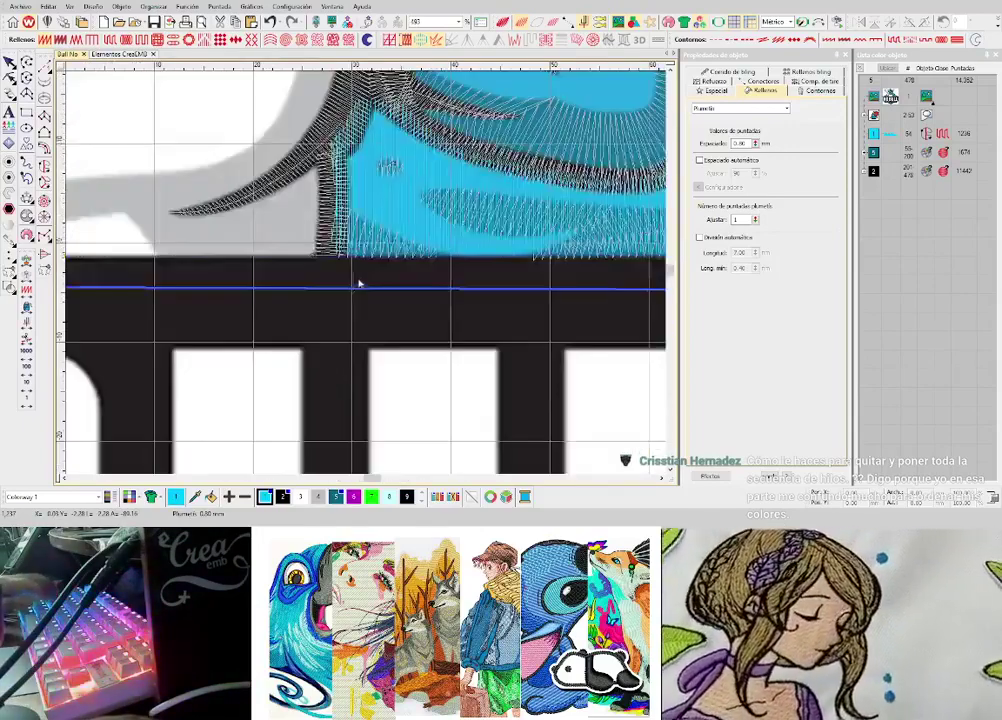
scroll(341, 264, up, 1)
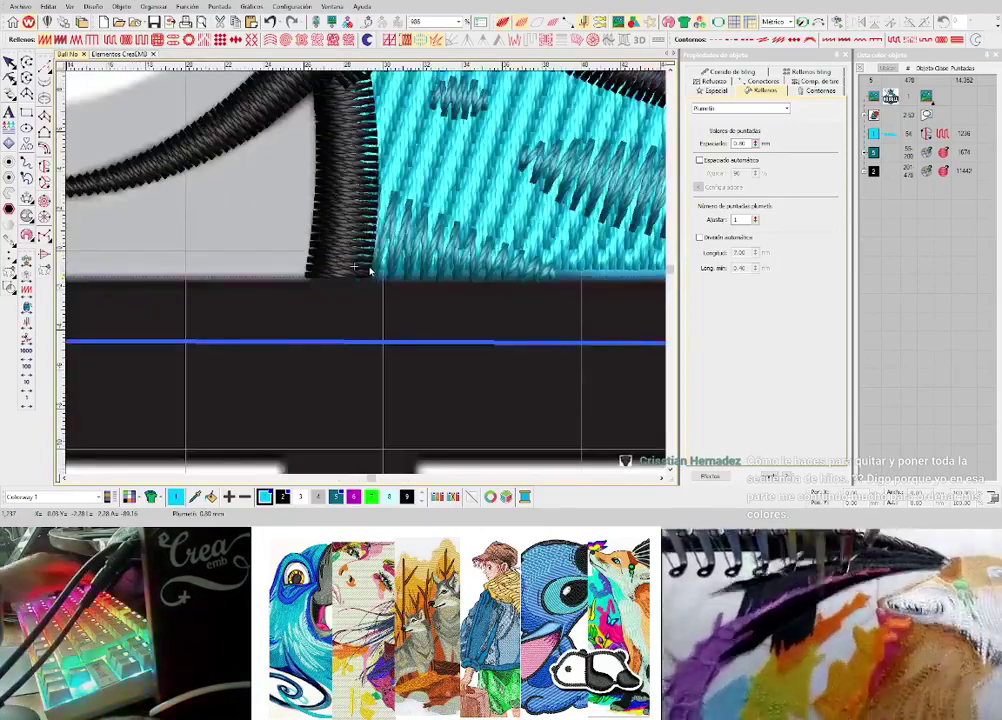
- Digitize a narrow light blue Column A satin strip along the water's bottom edge, from the shirt outline to the pointed tip
click(365, 257)
click(364, 284)
drag(473, 259, 200, 270)
scroll(200, 270, down, 1)
scroll(615, 272, right, 1)
scroll(606, 275, right, 1)
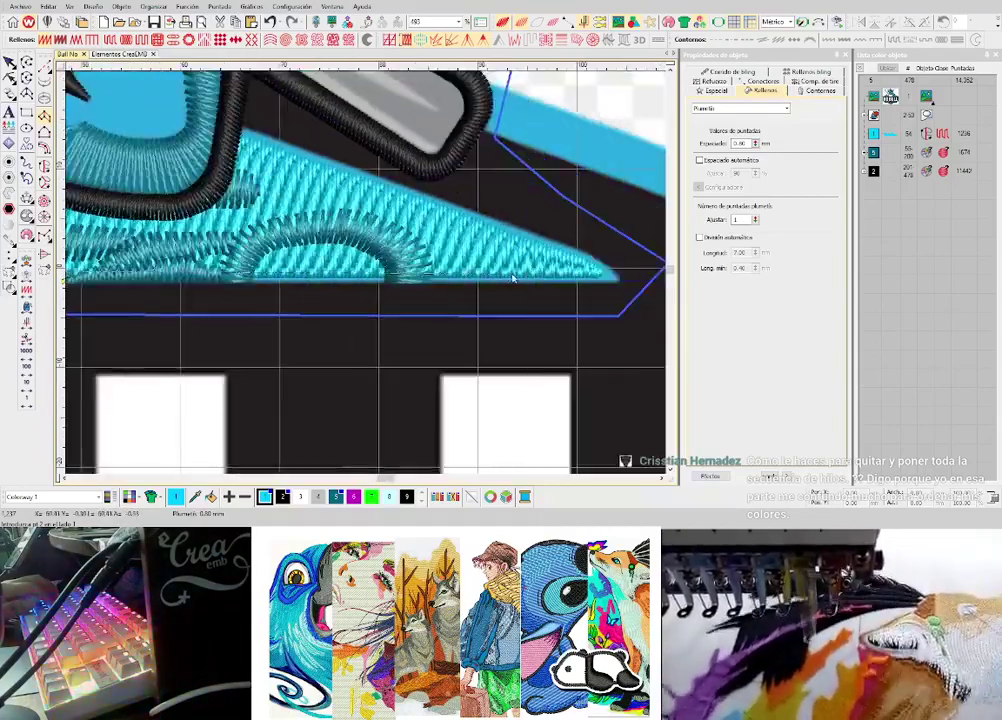
key(d)
scroll(557, 272, right, 1)
scroll(422, 272, up, 1)
key(d)
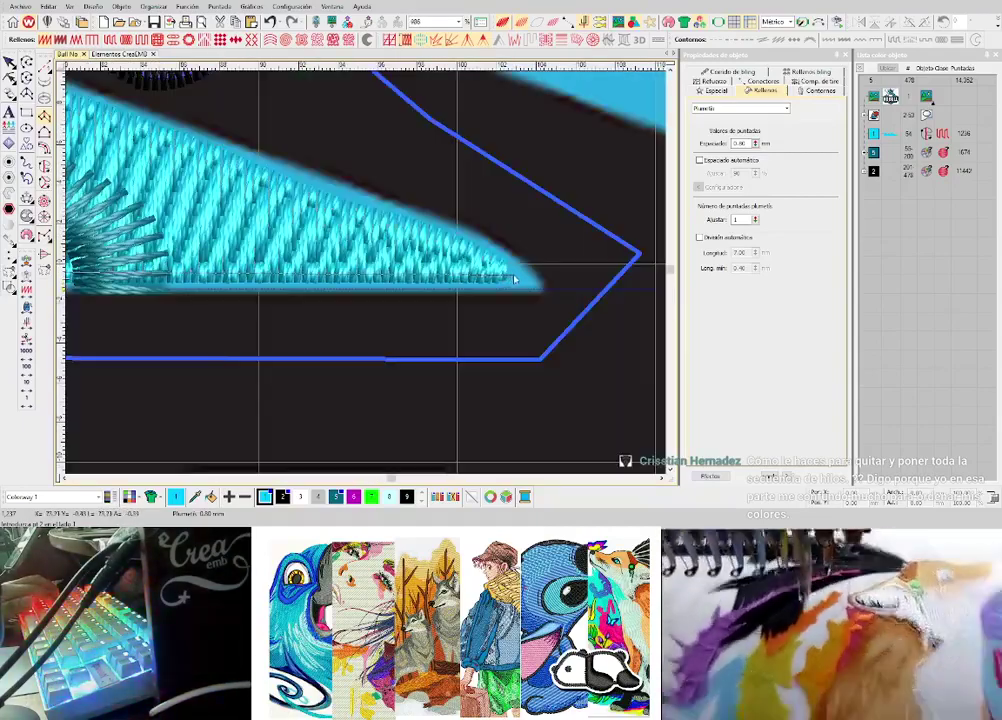
click(514, 275)
scroll(516, 296, down, 1)
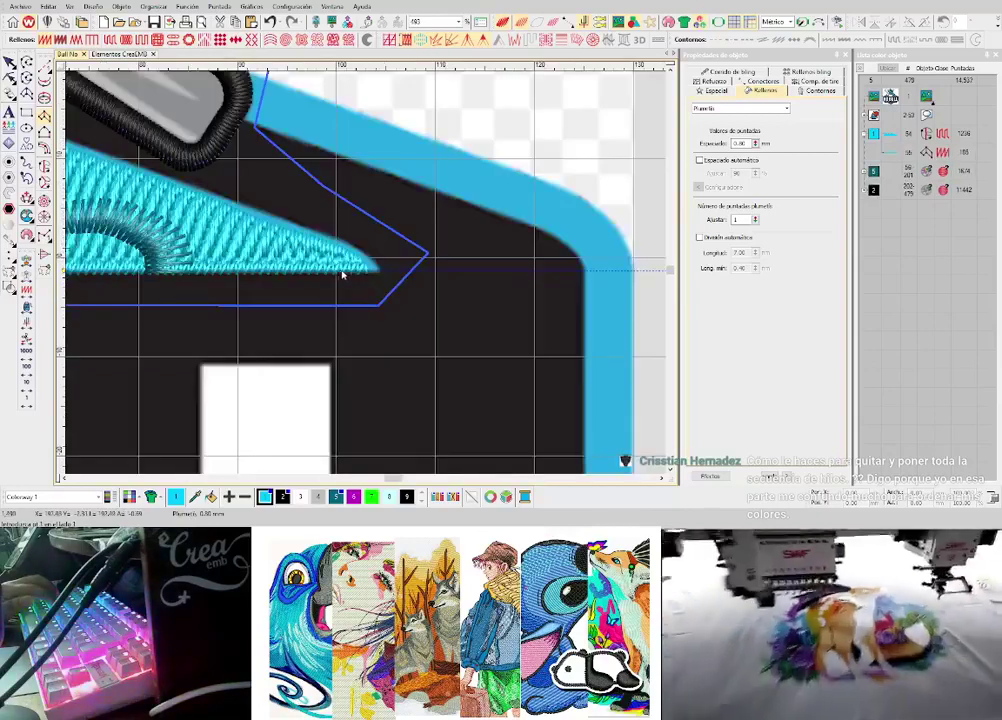
- Digitize a second light blue Column A satin strip along the water's sloping upper edge, from the pointed tip to the arm outline
scroll(342, 274, up, 1)
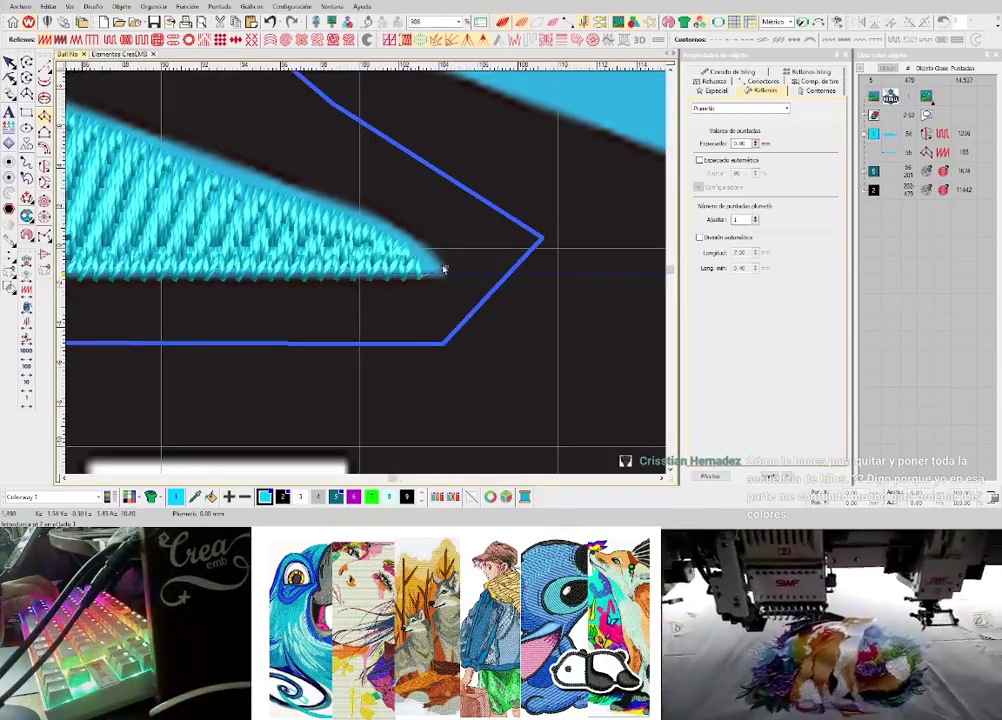
right_click(239, 166)
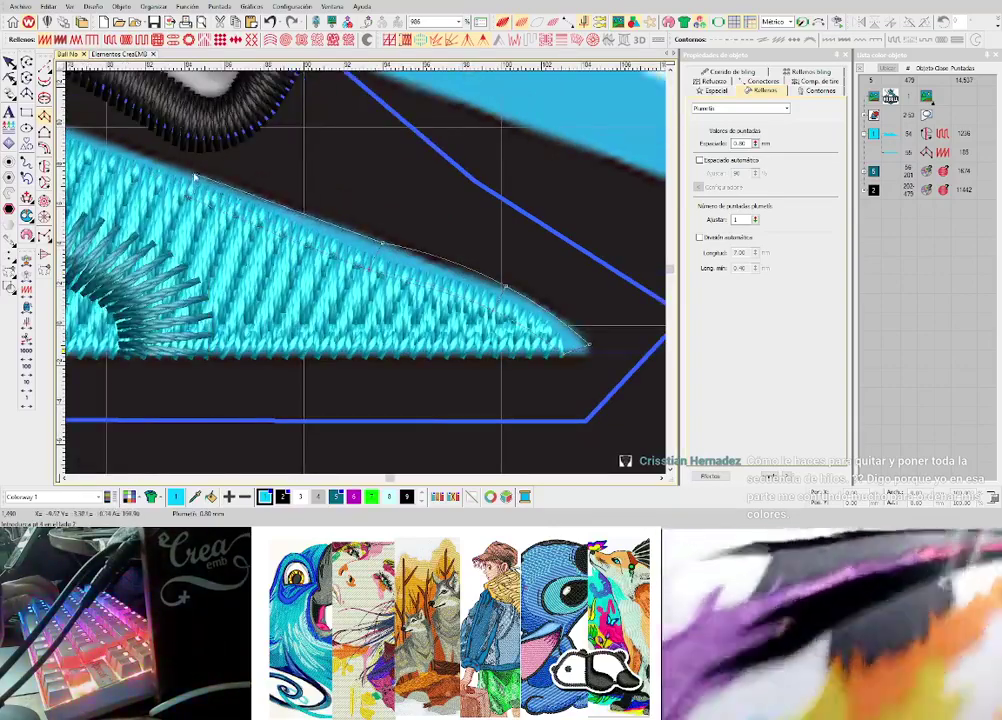
key(c)
key(c)
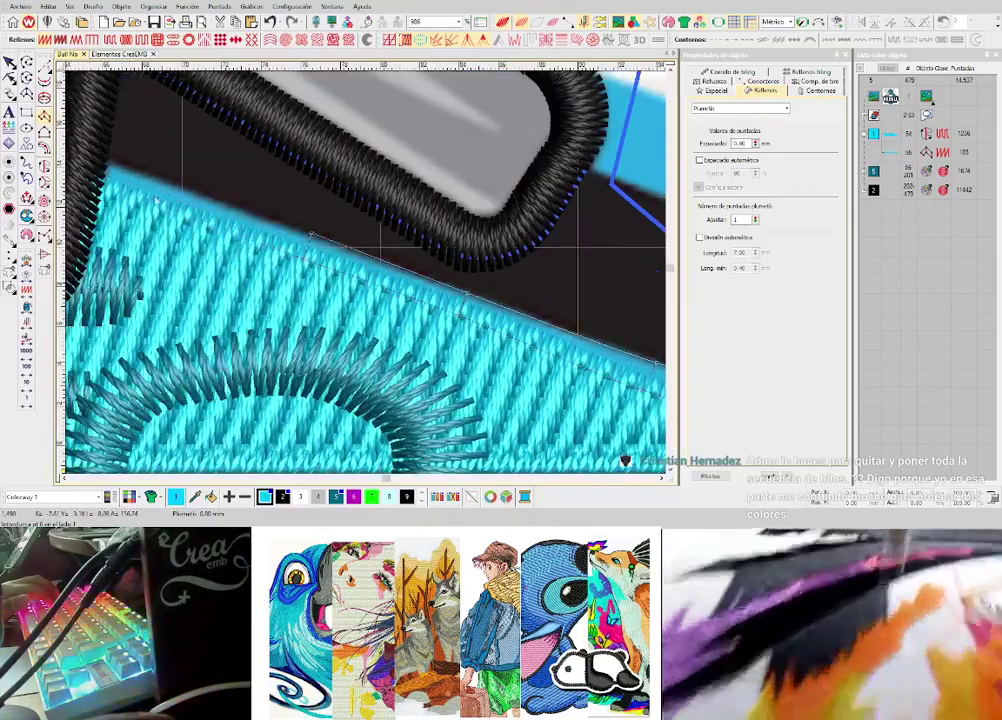
right_click(103, 170)
key(Return)
key(Return)
scroll(570, 298, down, 3)
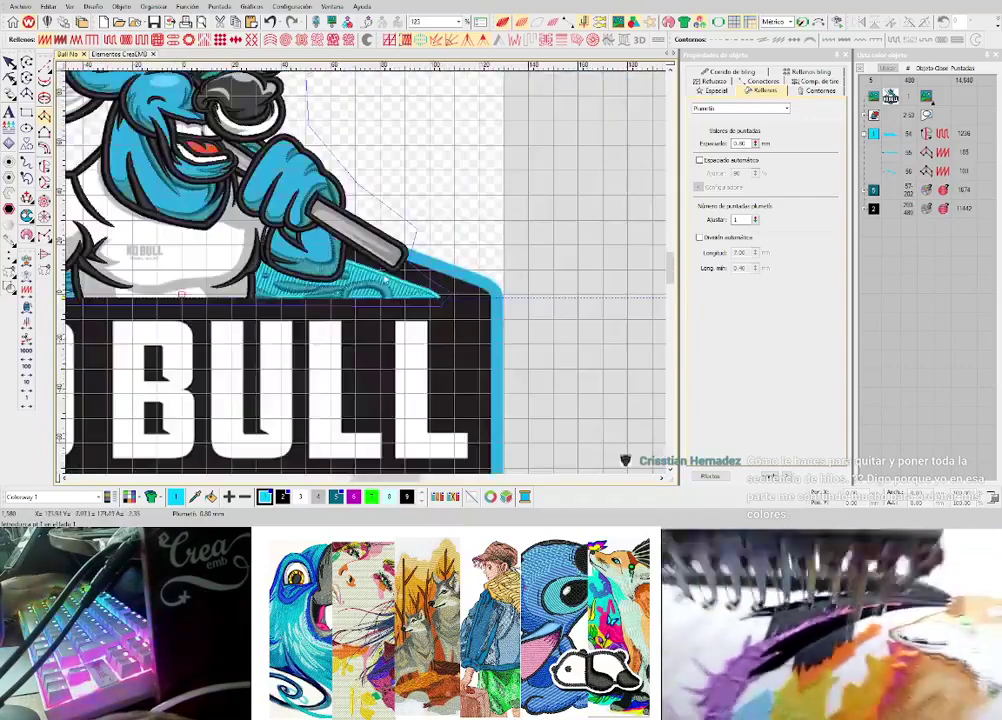
- Set the stitch spacing of both light blue satin edge strips to 0.46 mm and check them without the background artwork
scroll(392, 275, up, 1)
key(Escape)
click(397, 288)
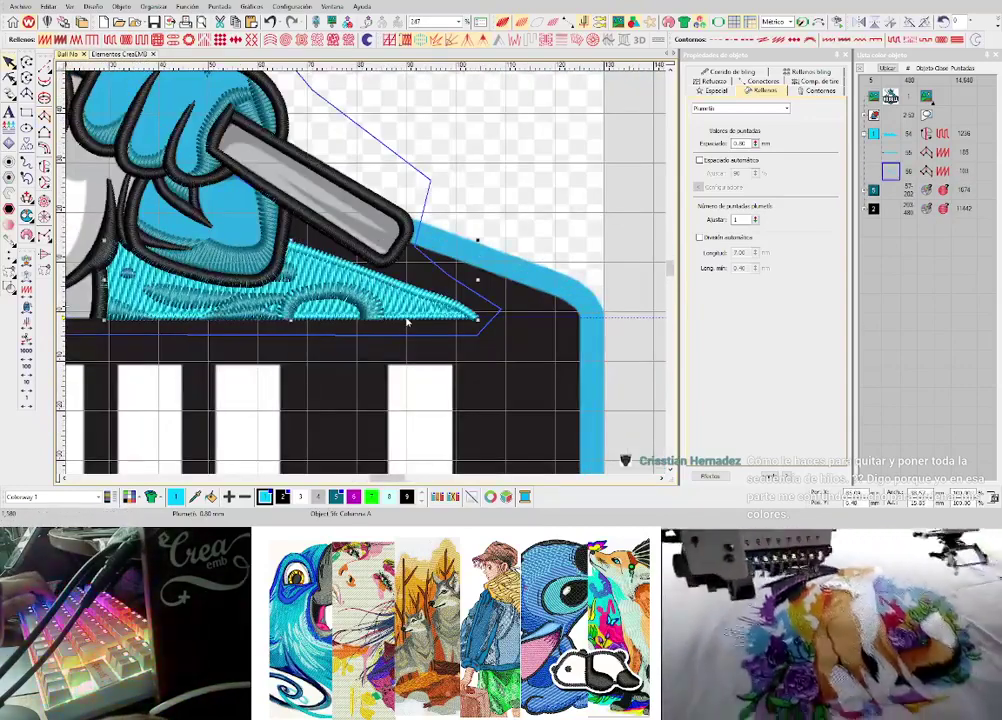
ctrl+click(407, 321)
drag(751, 143, 709, 156)
text(0.5)
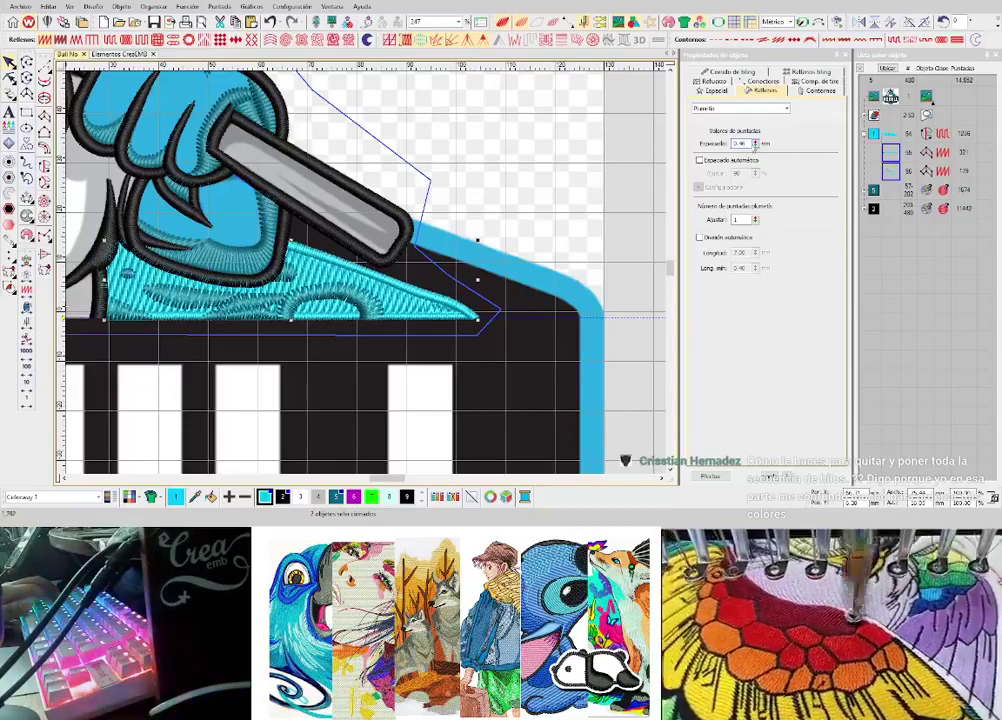
click(611, 208)
key(d)
scroll(362, 290, down, 3)
scroll(305, 286, up, 3)
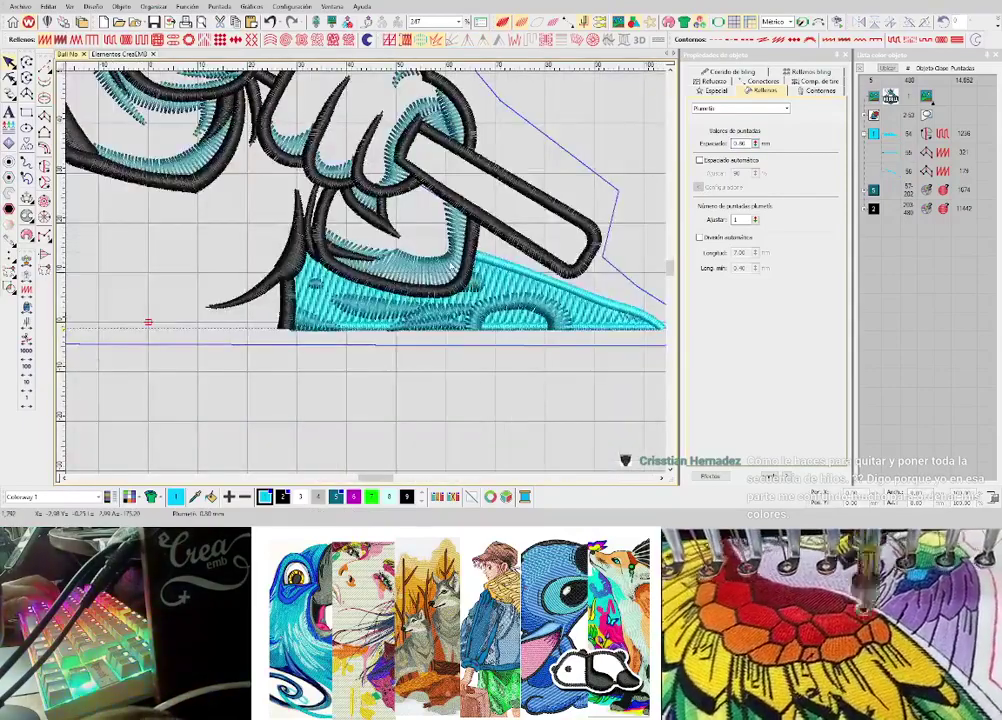
key(d)
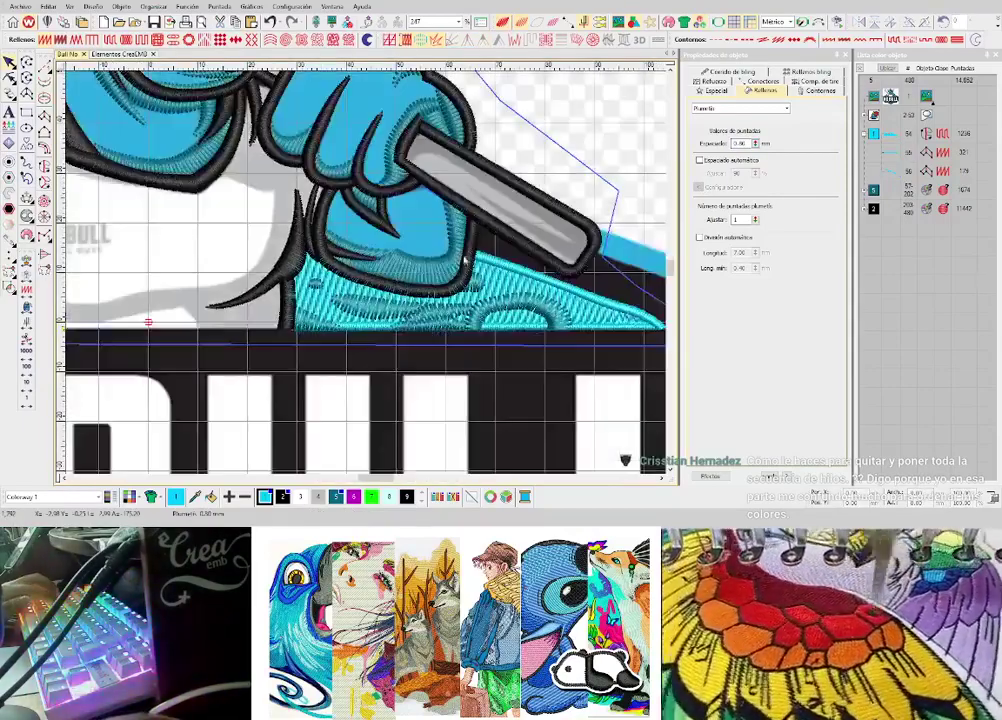
- Digitize a light blue Complex Fill for the forearm beneath its black outlines, setting the entry point, exit point and a steeply slanted stitch angle
scroll(367, 277, up, 3)
scroll(368, 255, down, 4)
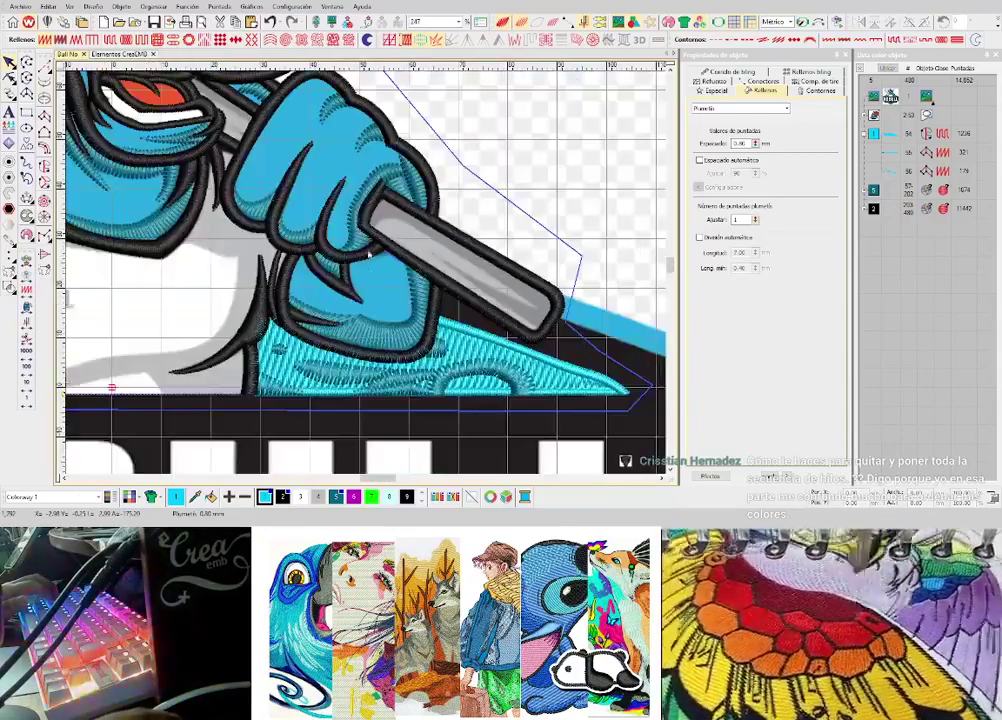
scroll(358, 277, up, 2)
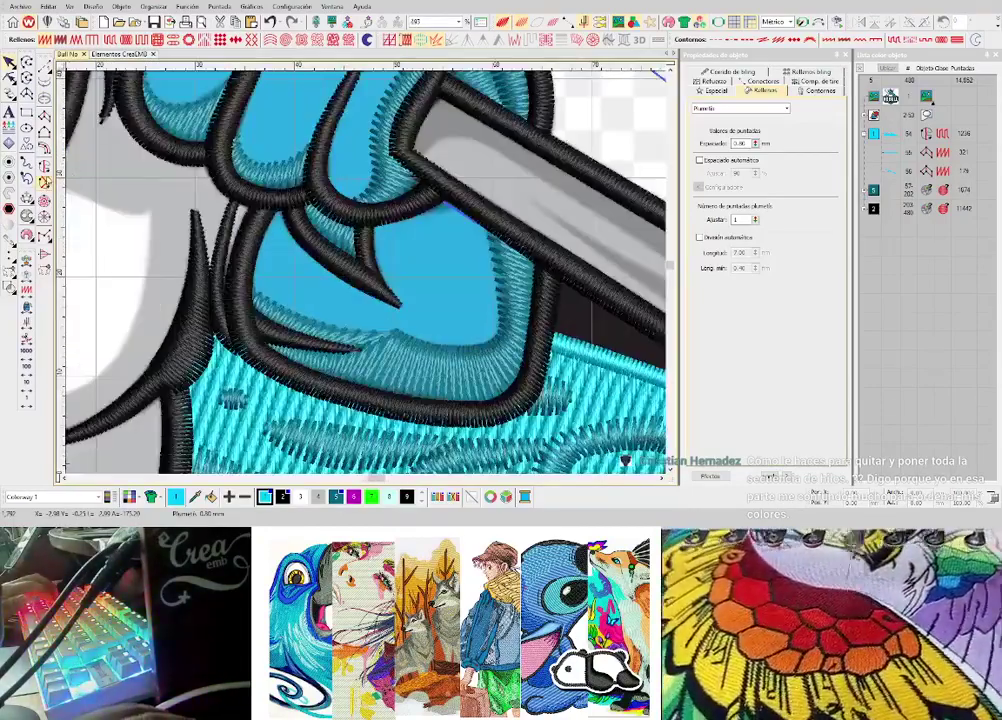
click(268, 215)
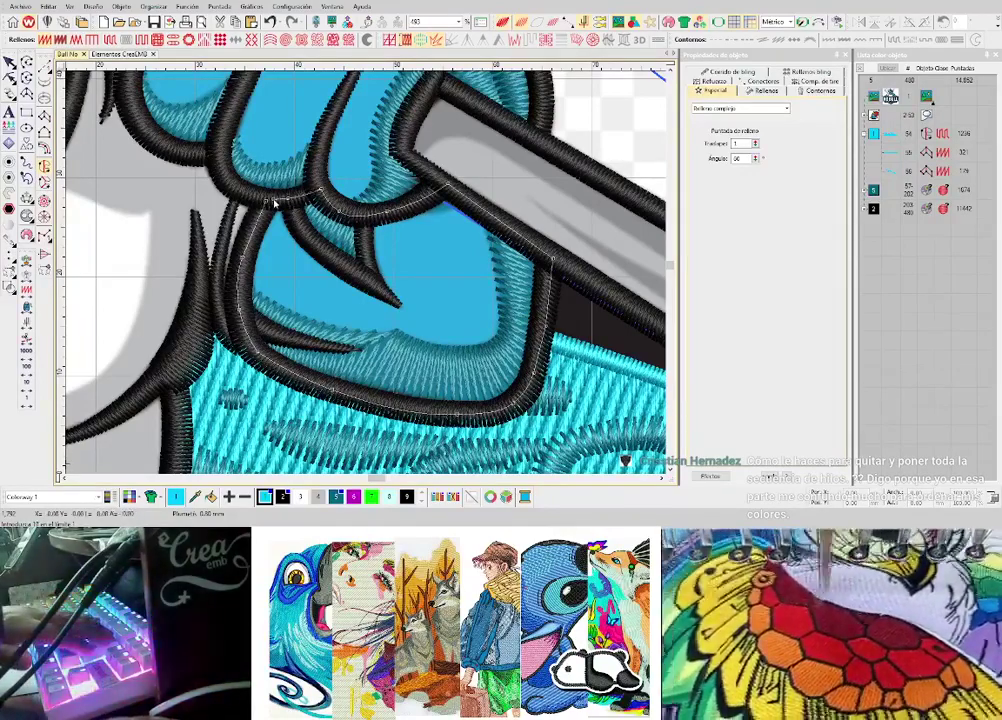
key(Return)
key(Return)
click(301, 205)
click(447, 184)
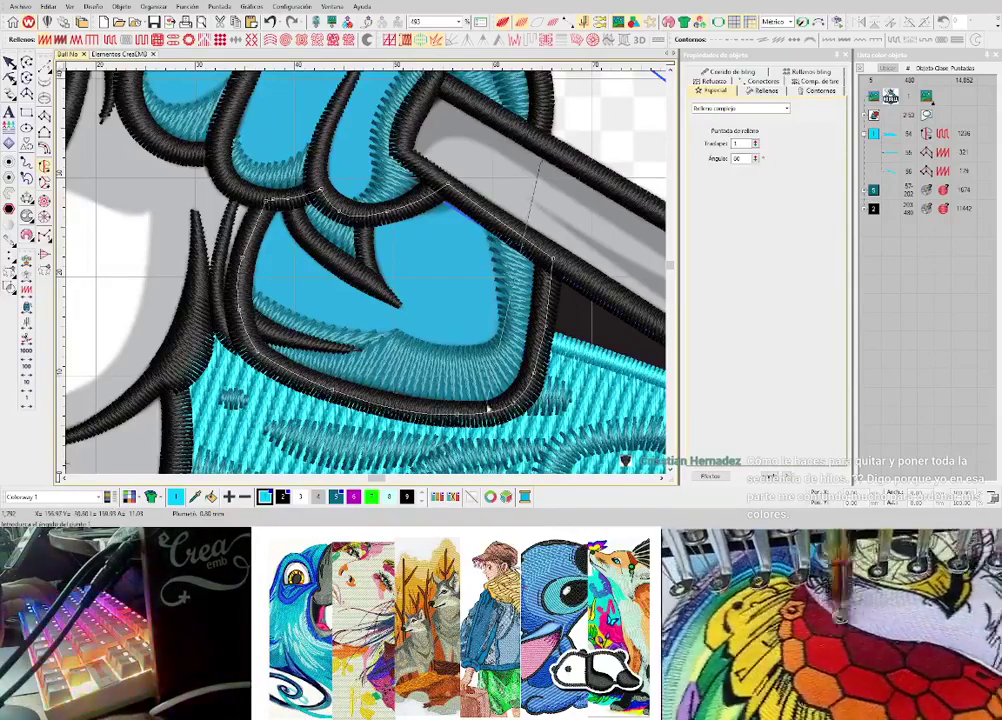
key(Return)
- Give the light blue forearm fill Tatami stitching and hide the background artwork
click(10, 62)
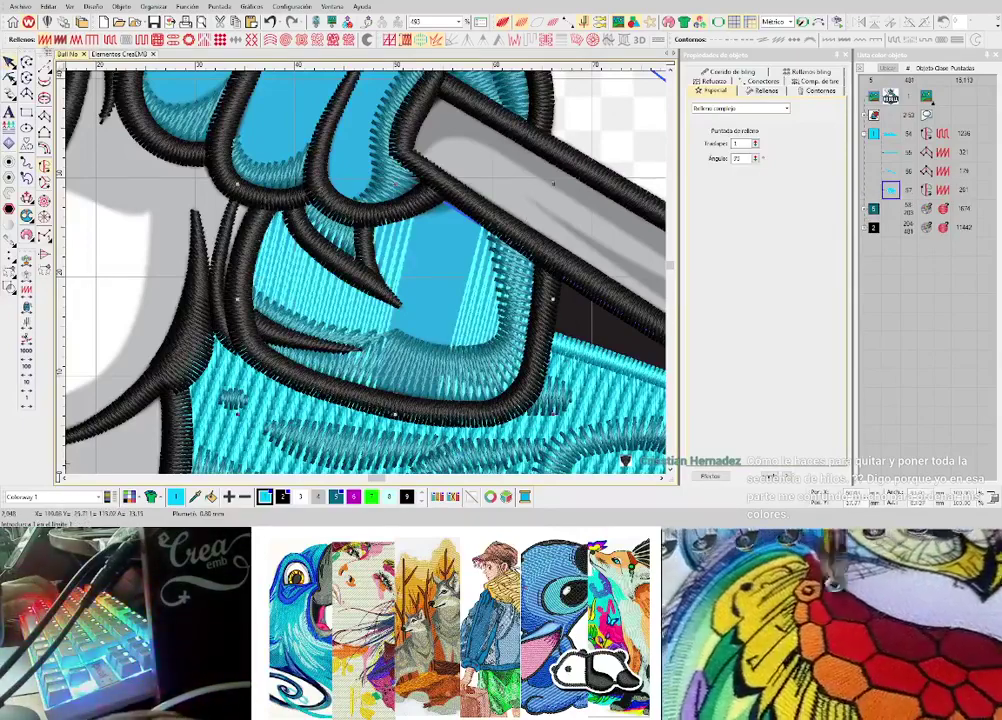
click(125, 40)
key(Escape)
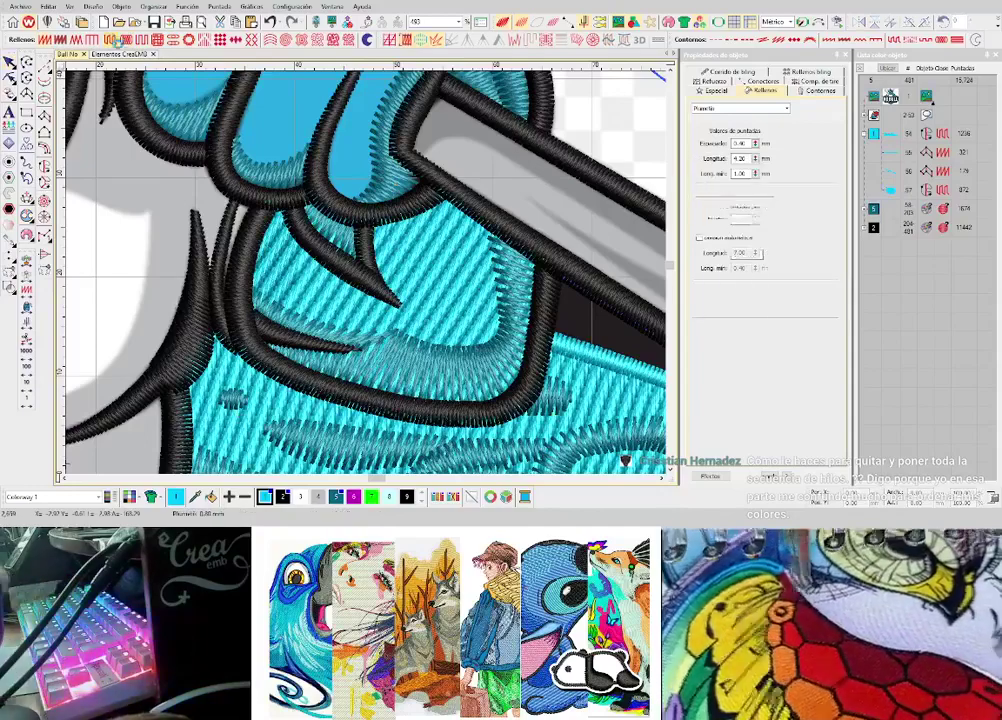
scroll(371, 276, down, 2)
key(d)
key(z)
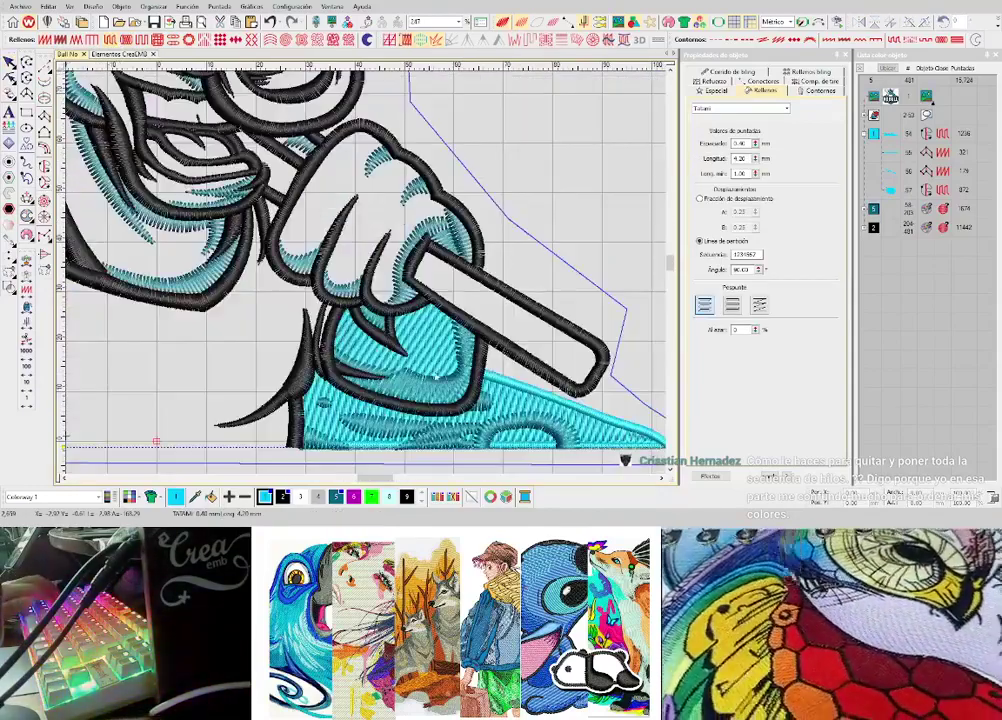
- Start a Complex Fill boundary for the hand, tracing beneath the lower black outline of the fingers from the handle to the outermost finger
scroll(427, 362, down, 1)
scroll(429, 370, up, 1)
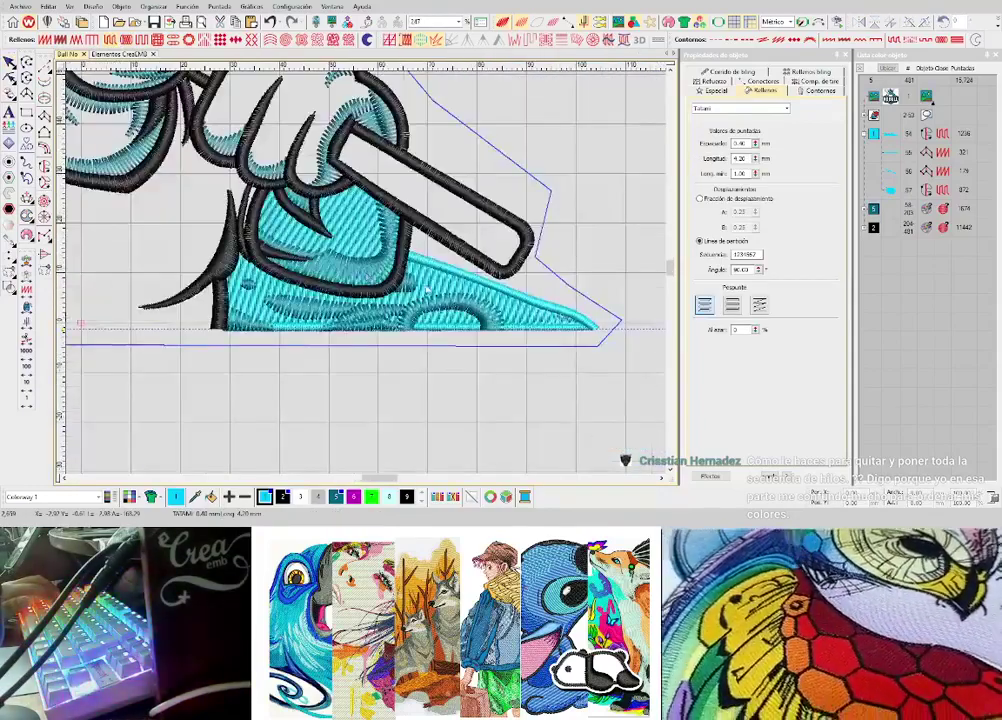
scroll(374, 288, down, 1)
scroll(354, 275, up, 2)
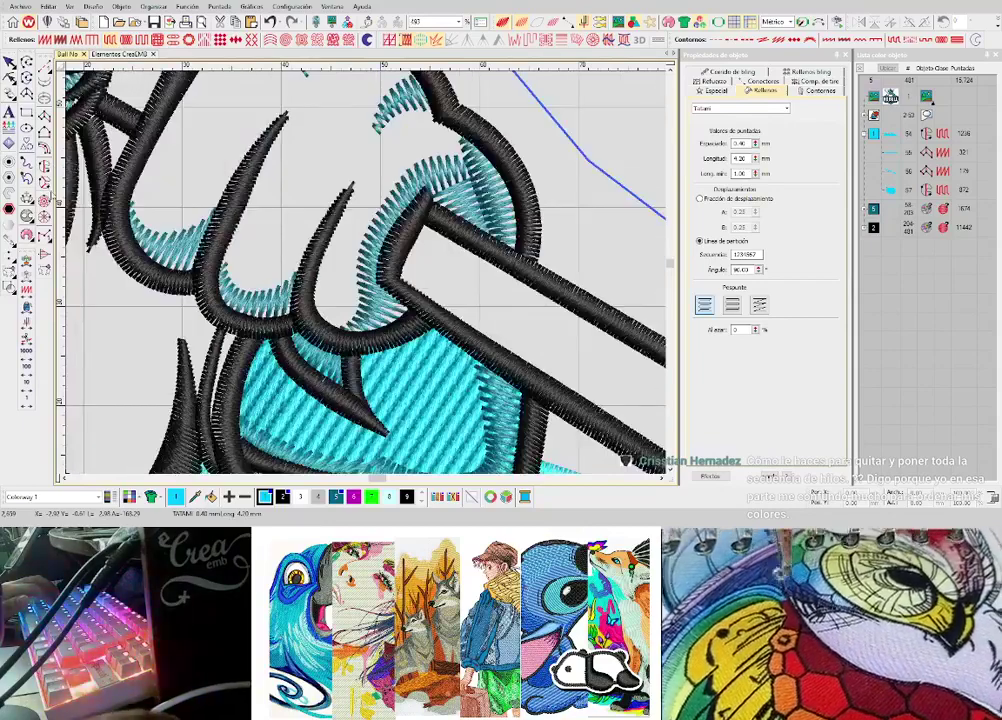
key(shift+z)
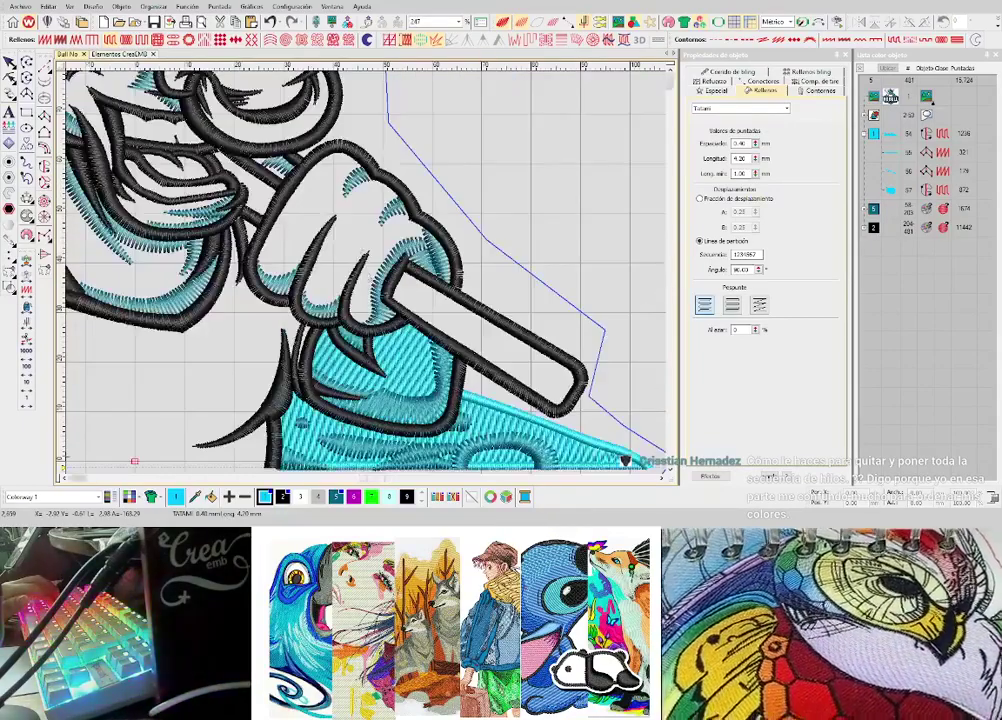
key(z)
click(45, 169)
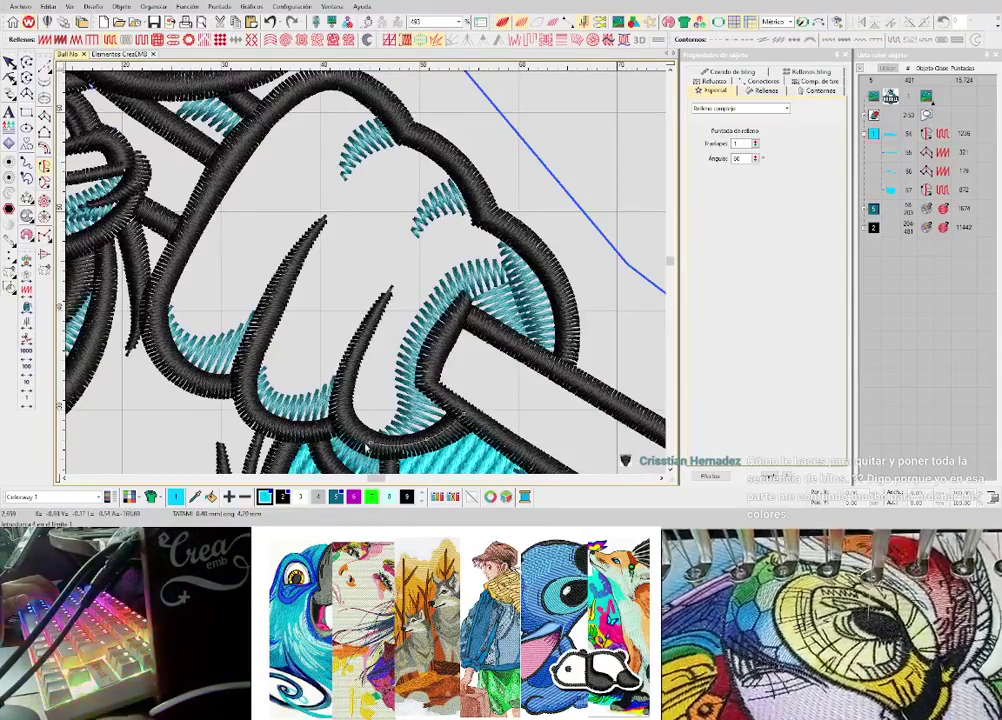
key(z)
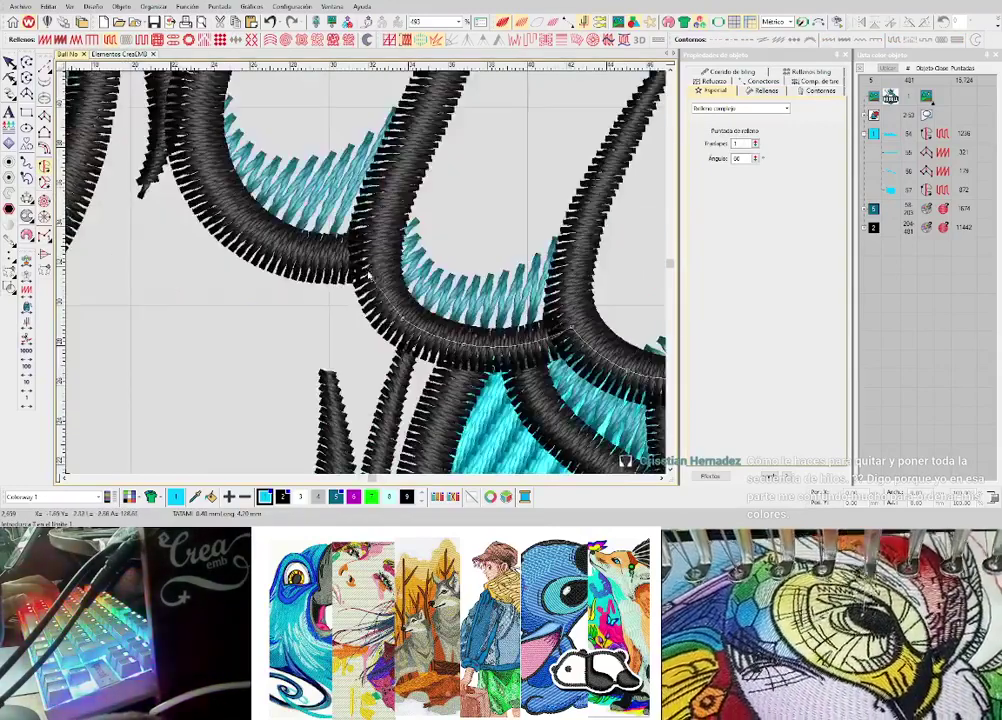
right_click(372, 252)
right_click(268, 241)
right_click(201, 142)
- Continue the hand's Complex Fill boundary up the outermost finger, over the knuckles and back to the handle beneath the black outlines
key(shift+z)
key(shift+z)
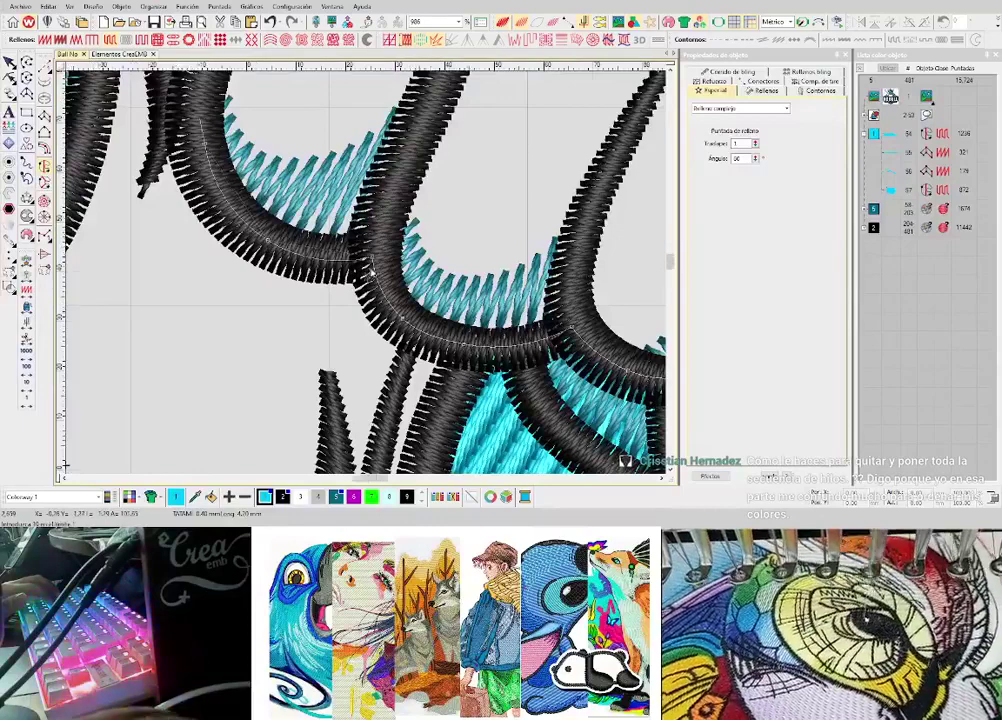
key(z)
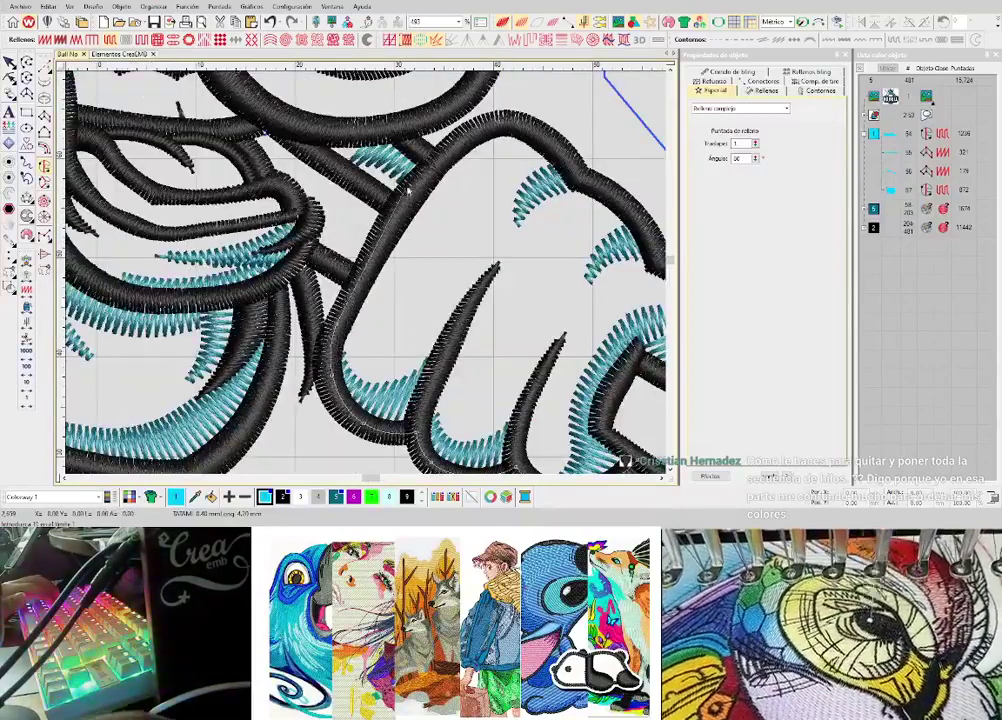
right_click(499, 132)
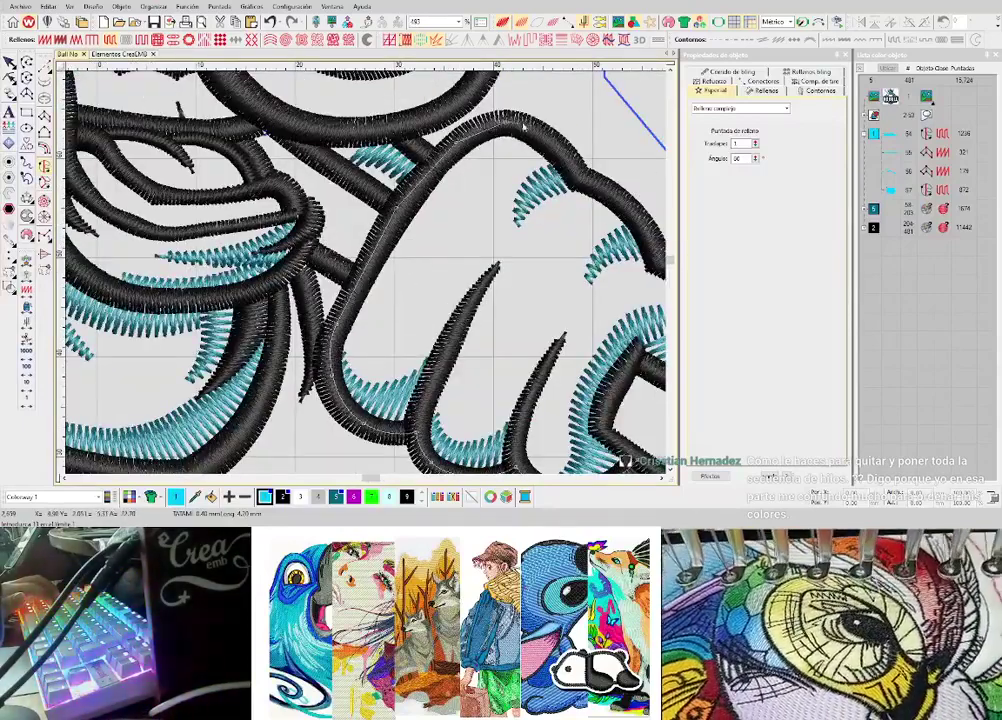
right_click(540, 134)
right_click(575, 169)
right_click(606, 191)
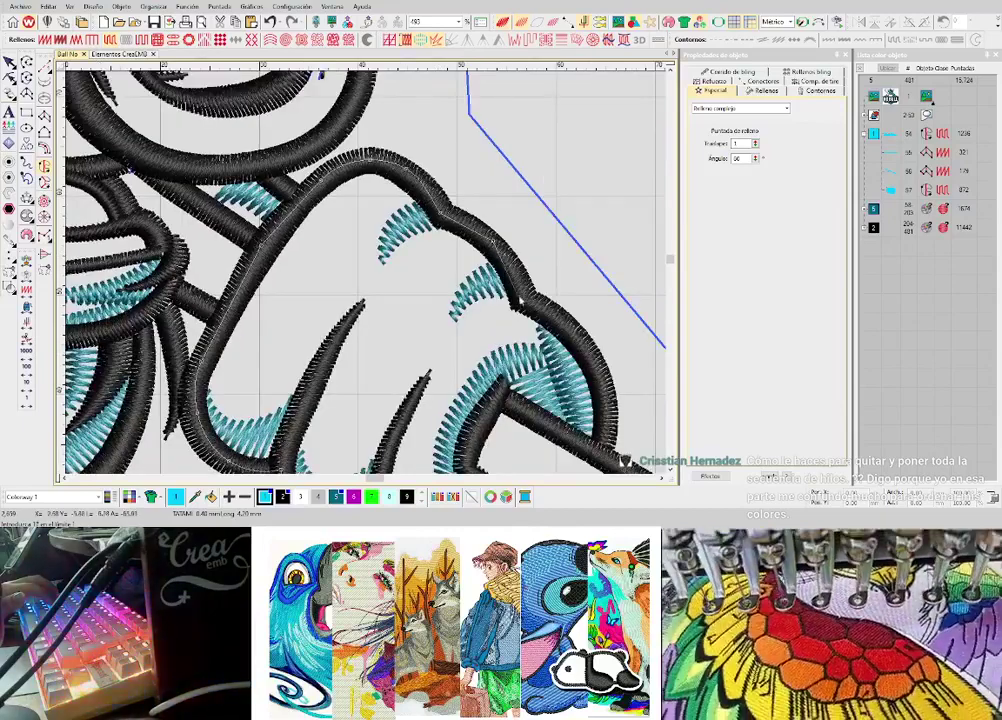
key(c)
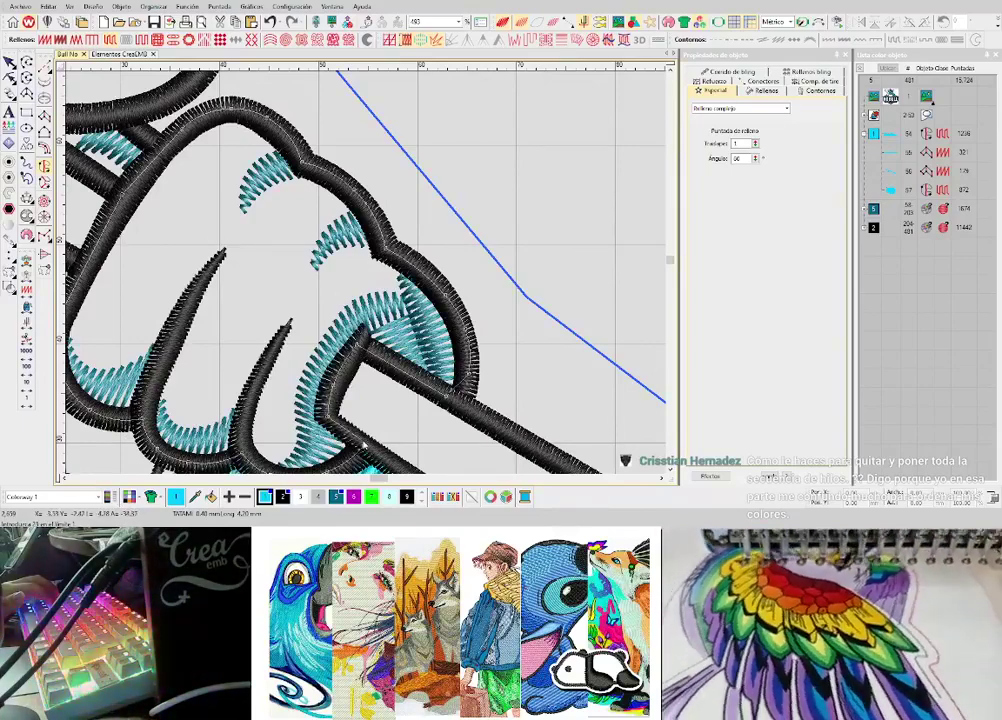
- Close the hand boundary with the default entry and exit points and set a diagonal stitch angle roughly parallel to the handle
scroll(363, 443, down, 1)
key(Return)
key(Return)
key(Return)
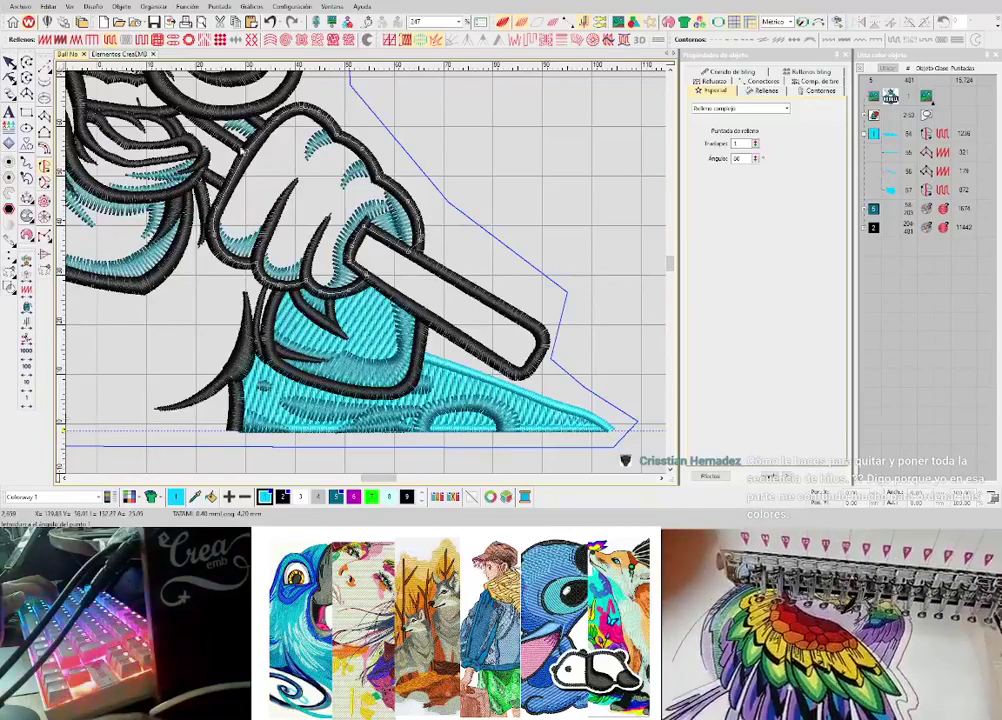
scroll(275, 172, down, 1)
scroll(372, 276, up, 1)
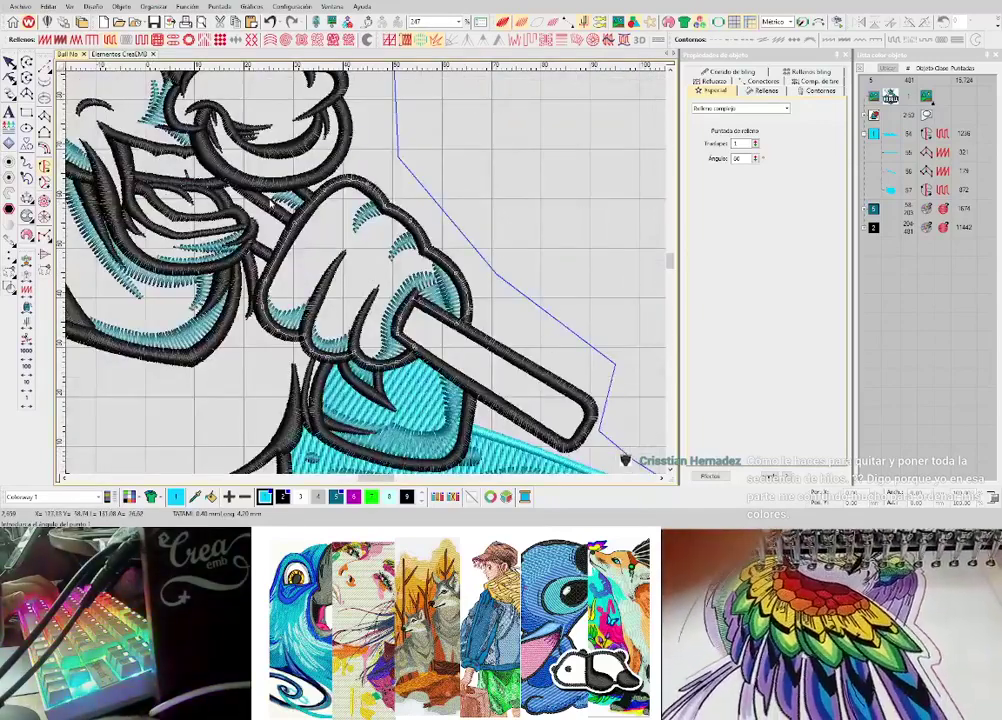
click(270, 203)
click(489, 366)
scroll(408, 316, down, 1)
scroll(331, 266, up, 1)
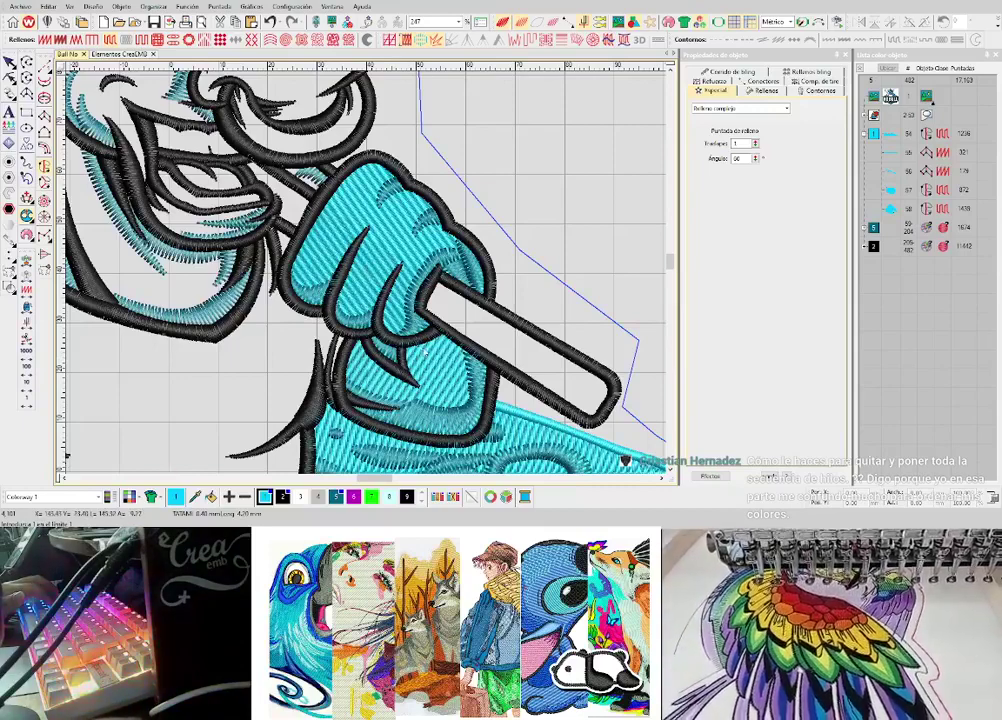
- Digitize a light blue Complex Fill for the small gap between the snout, handle and hand, with its edges beneath the black outlines
scroll(270, 150, down, 2)
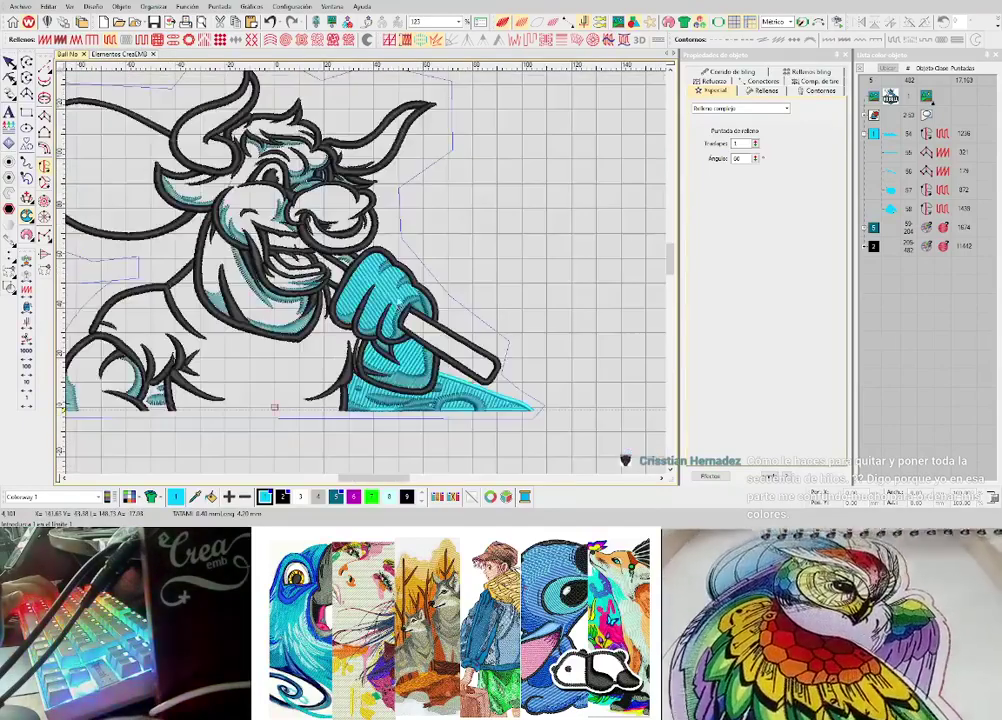
scroll(311, 274, up, 2)
scroll(347, 351, up, 4)
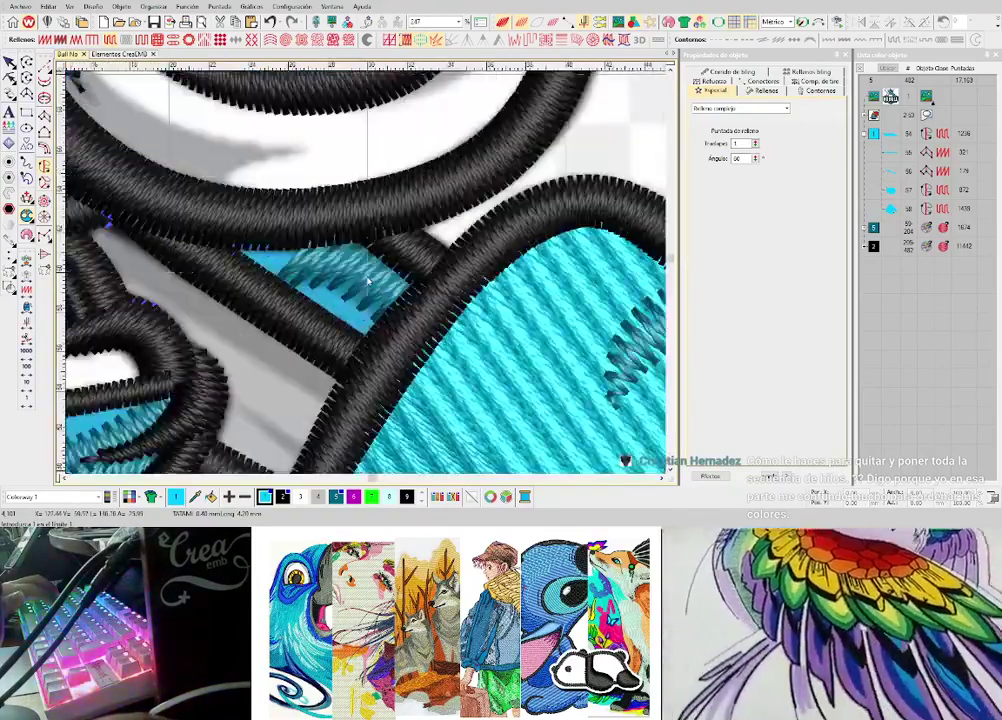
click(364, 208)
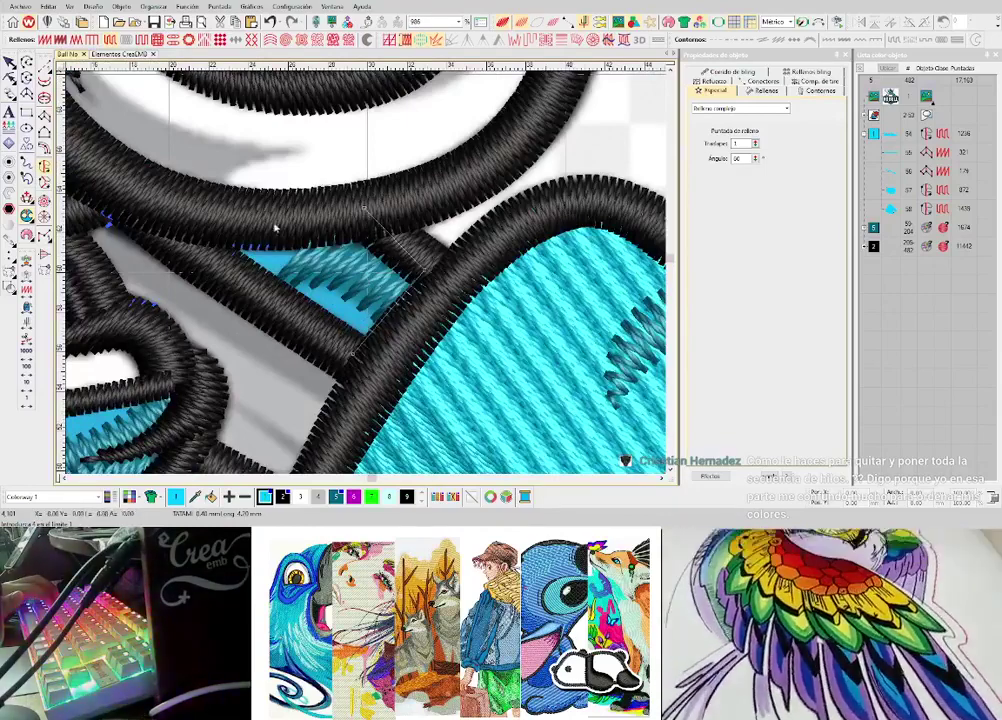
click(285, 218)
click(224, 215)
click(193, 254)
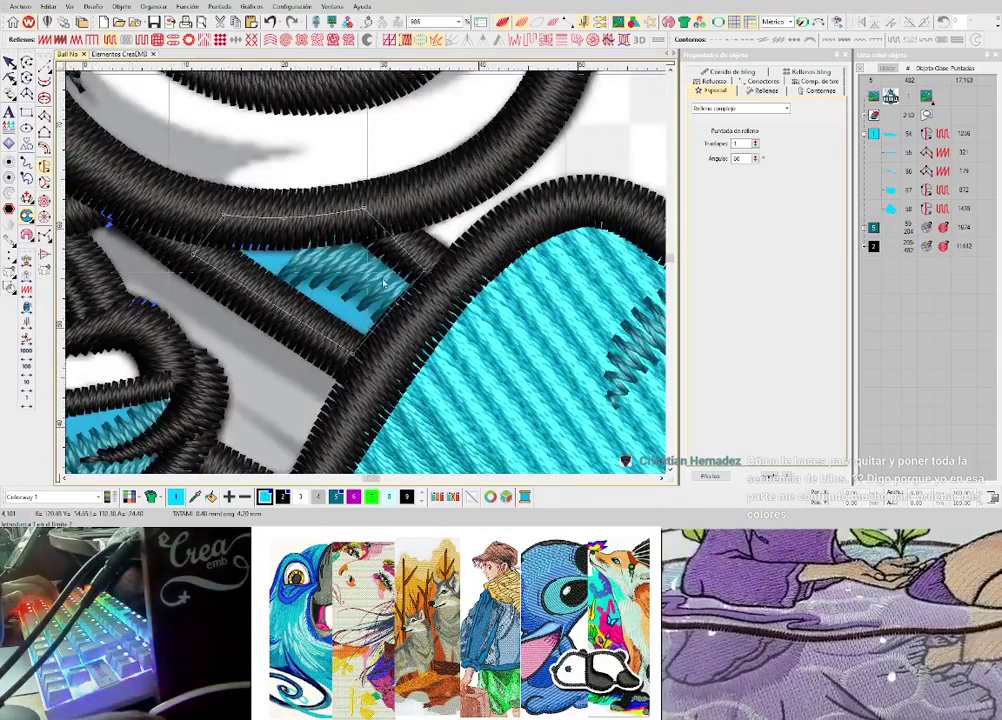
scroll(340, 230, down, 5)
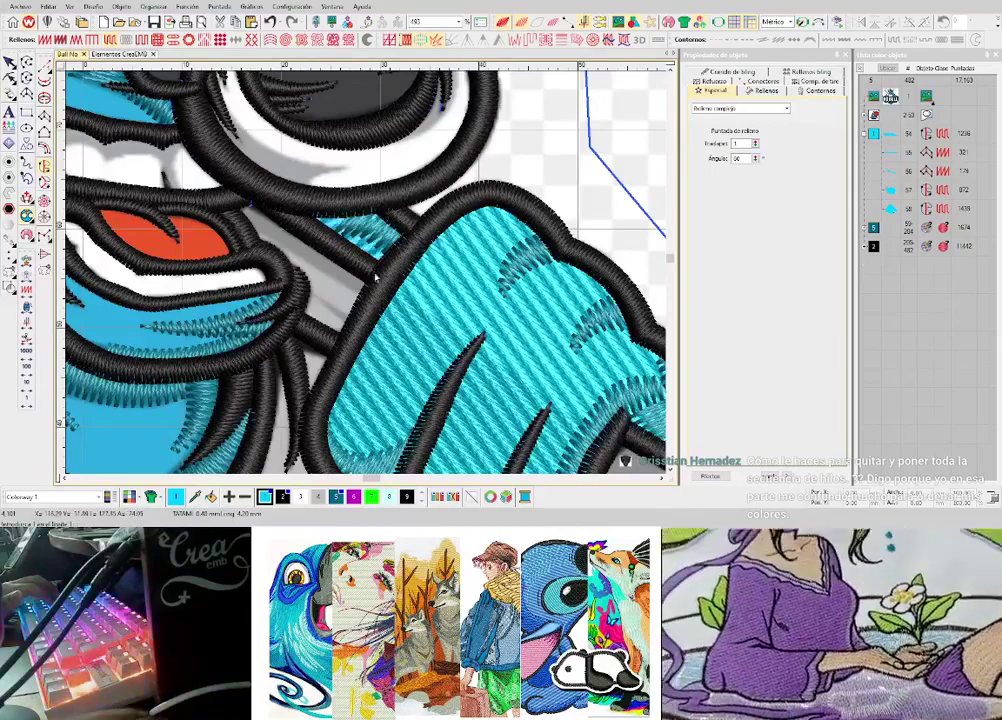
scroll(300, 175, down, 2)
scroll(290, 215, up, 3)
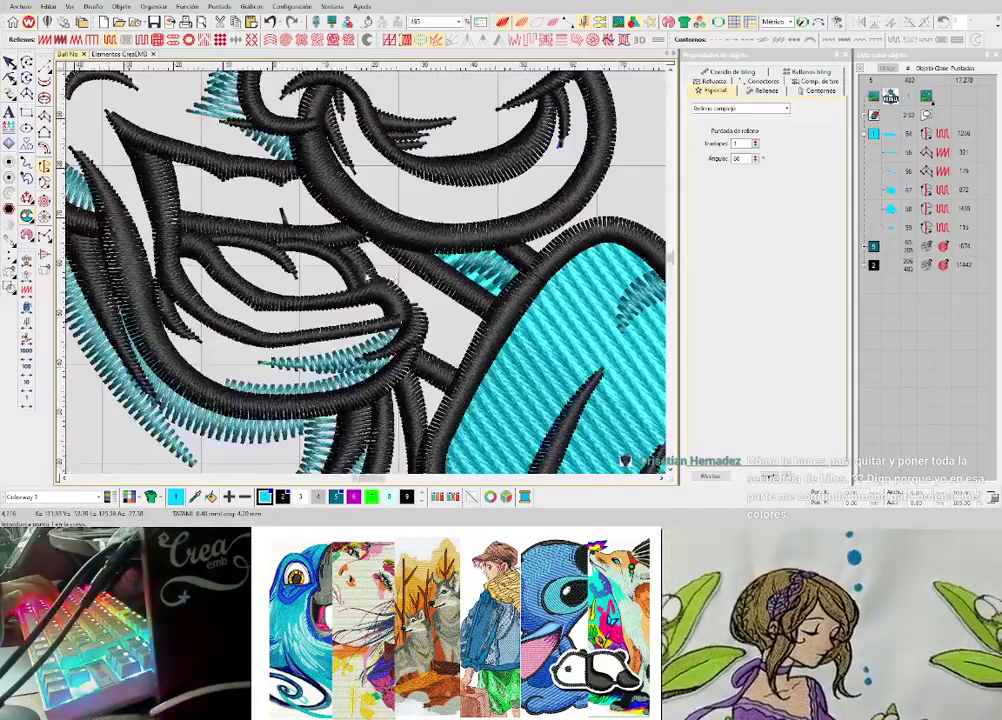
- Digitize light blue Run travel segments from the small fill beneath the black snout outline toward the upper lip
scroll(280, 212, down, 3)
scroll(275, 207, down, 3)
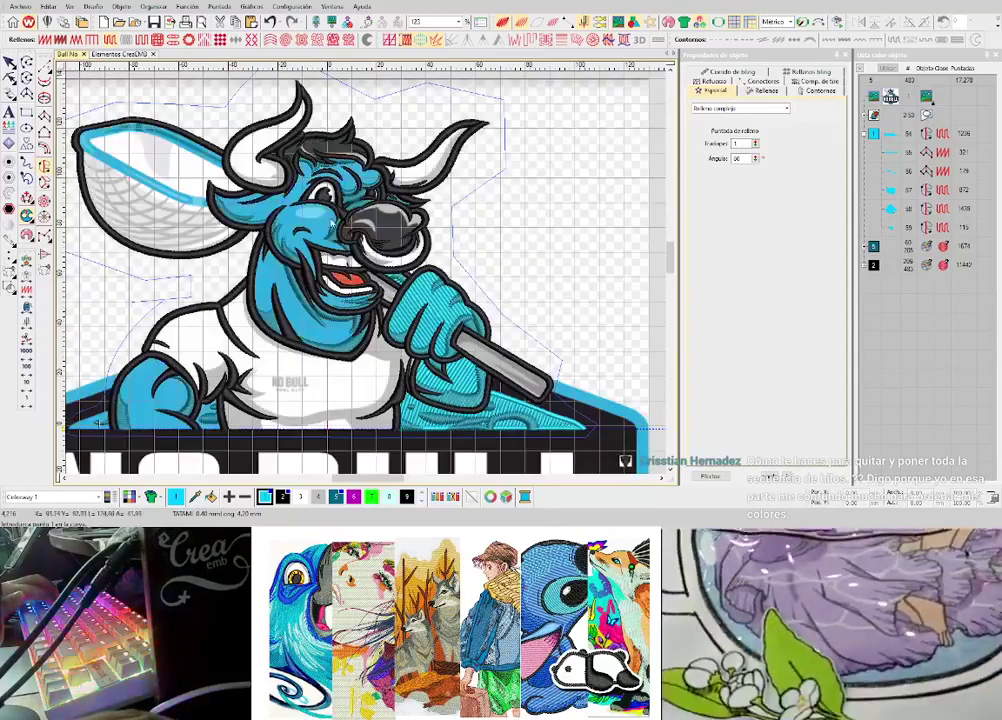
scroll(335, 228, up, 1)
click(45, 66)
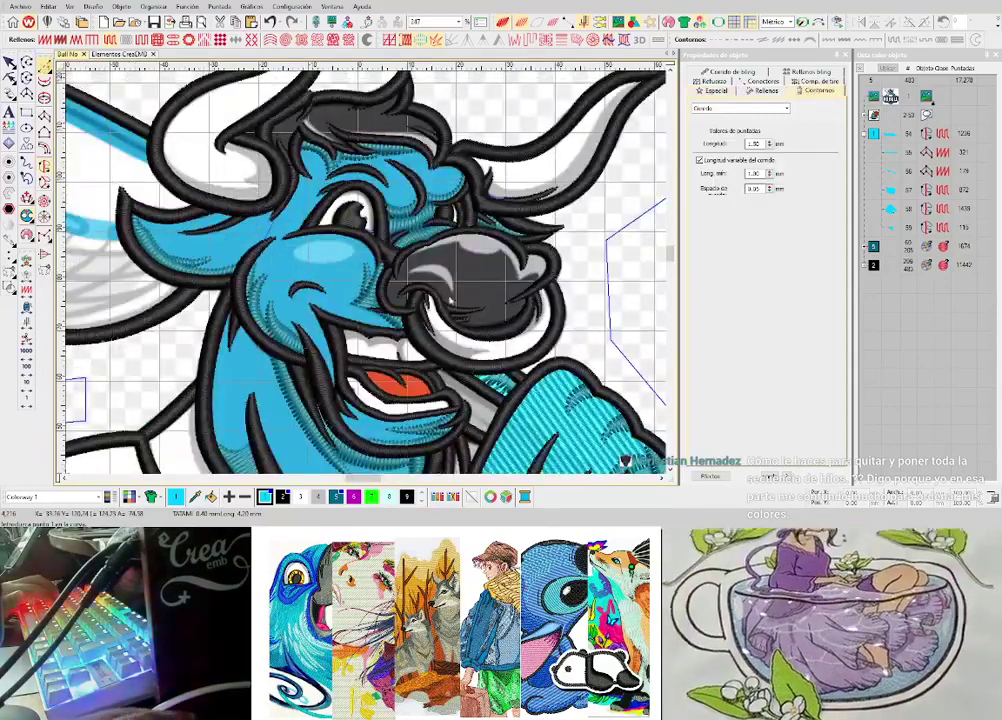
scroll(449, 307, up, 1)
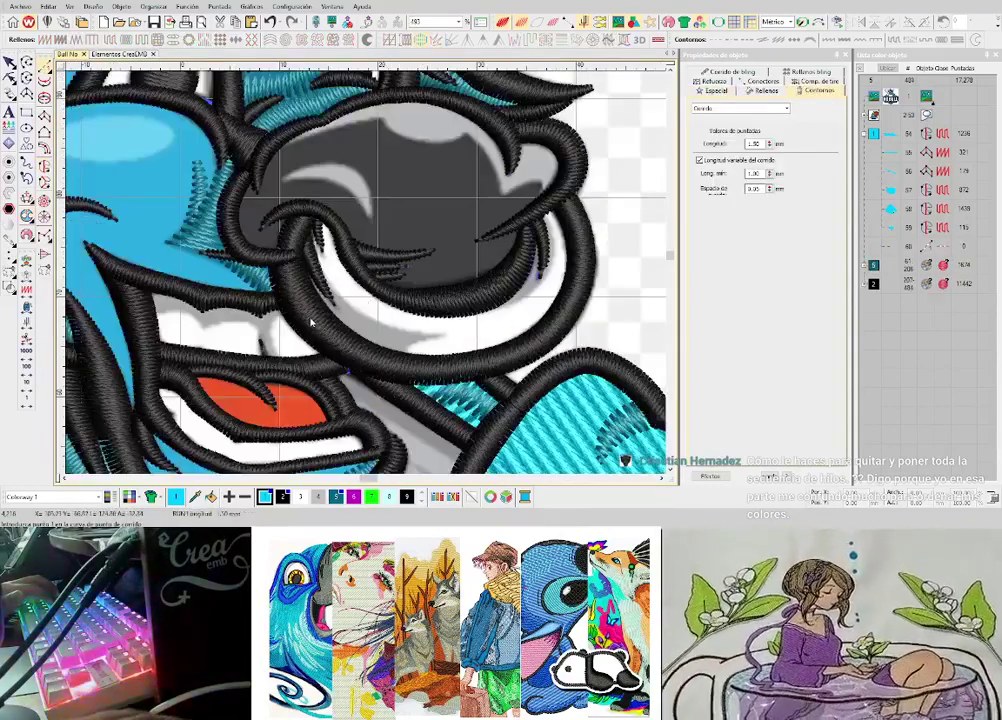
scroll(340, 300, down, 1)
scroll(365, 277, up, 1)
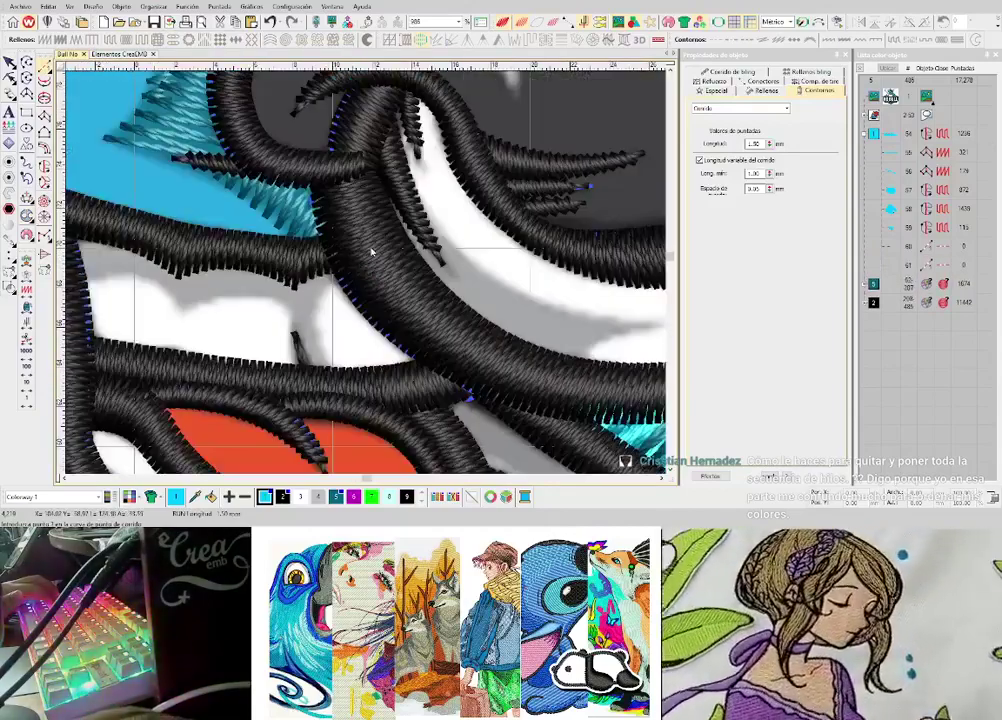
scroll(367, 255, down, 2)
scroll(371, 275, up, 1)
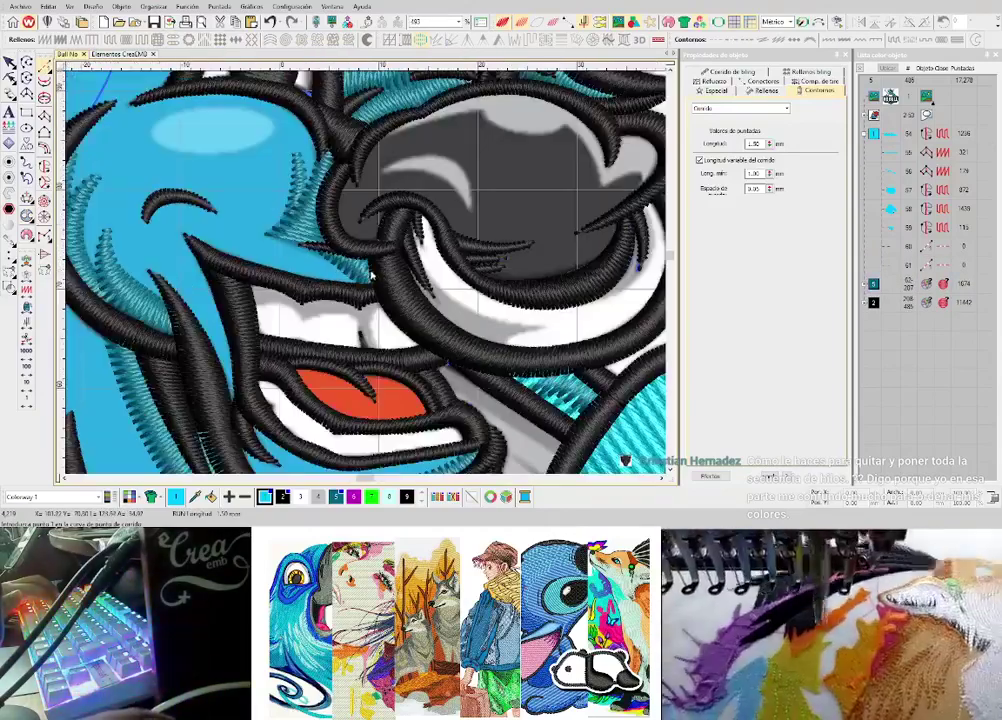
- Extend the light blue travel run across the cheek to the base of the ear
scroll(350, 255, down, 3)
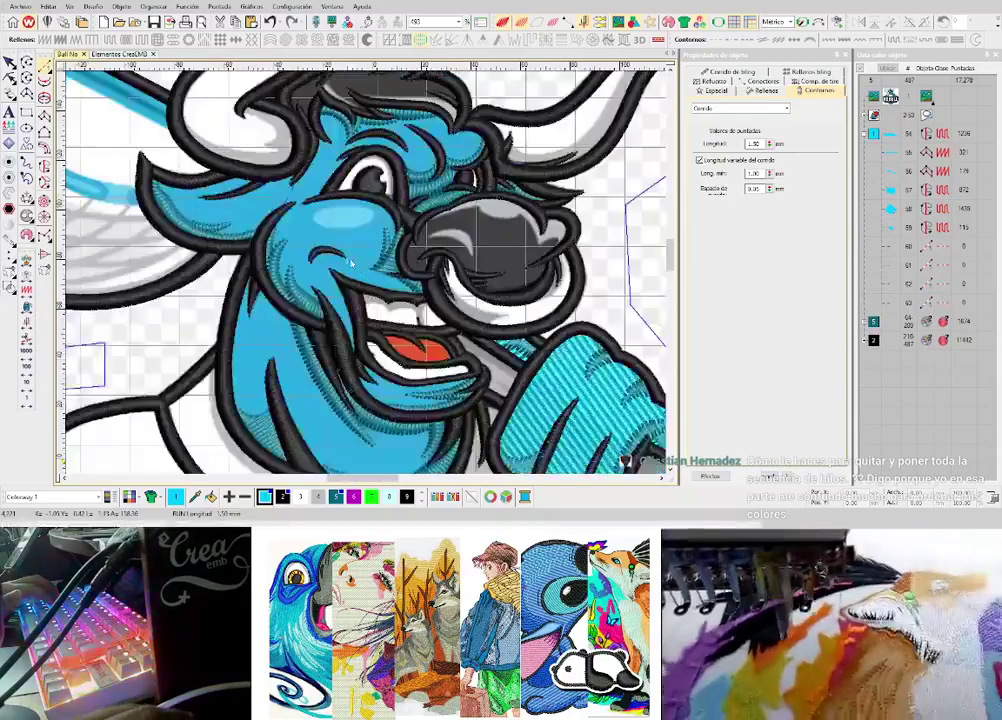
scroll(330, 245, up, 1)
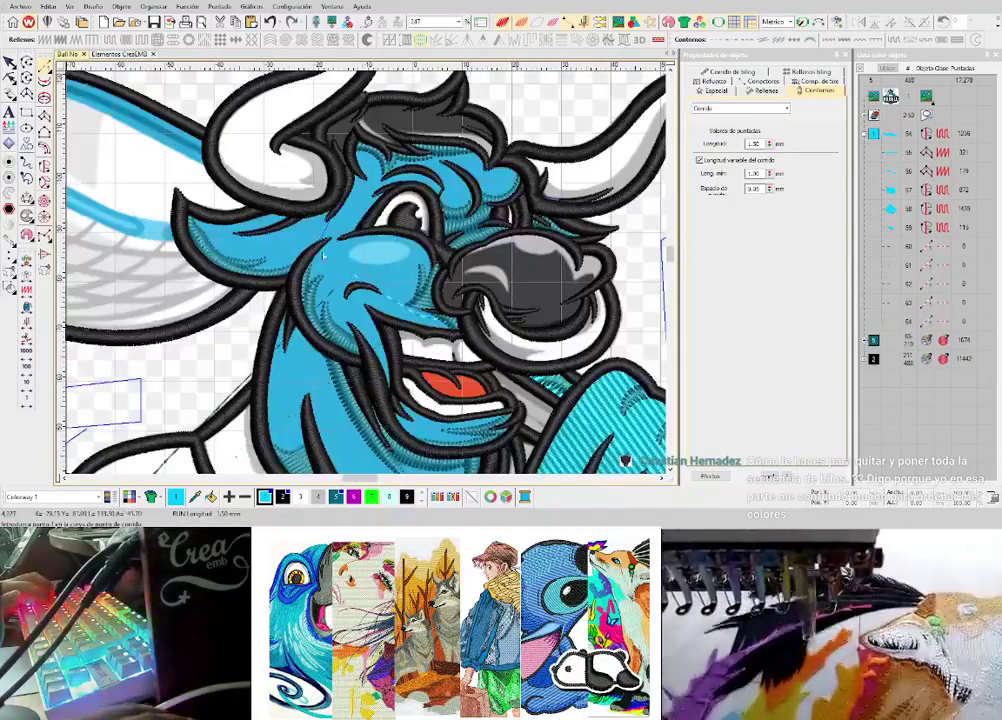
key(Return)
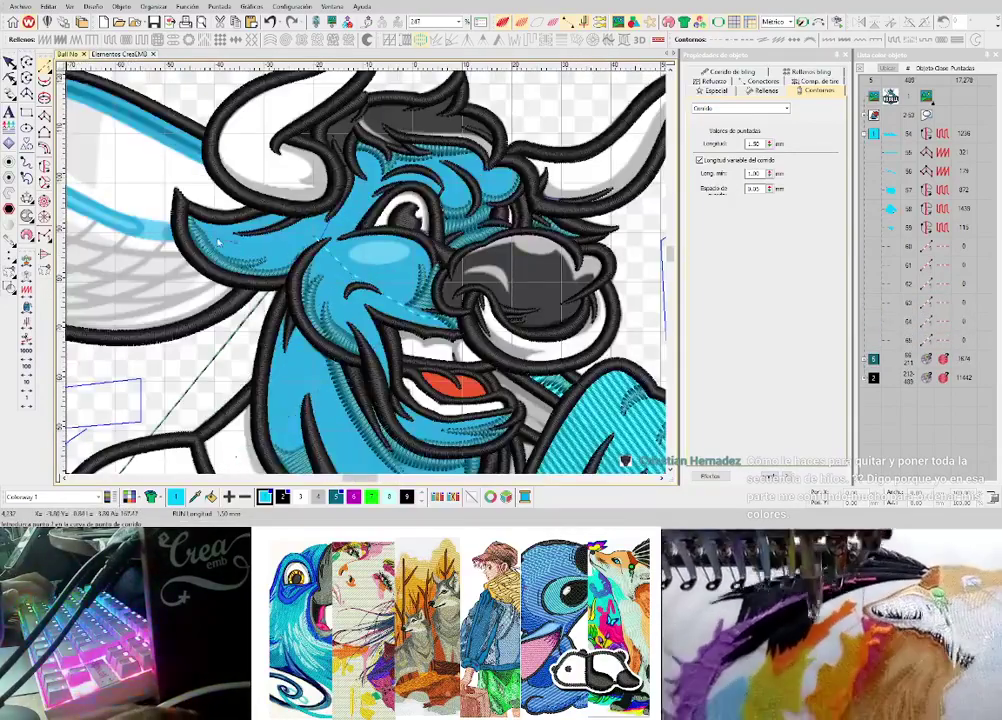
- Try to carry the light blue travel run through the ear toward the net
scroll(285, 226, down, 1)
scroll(287, 222, up, 1)
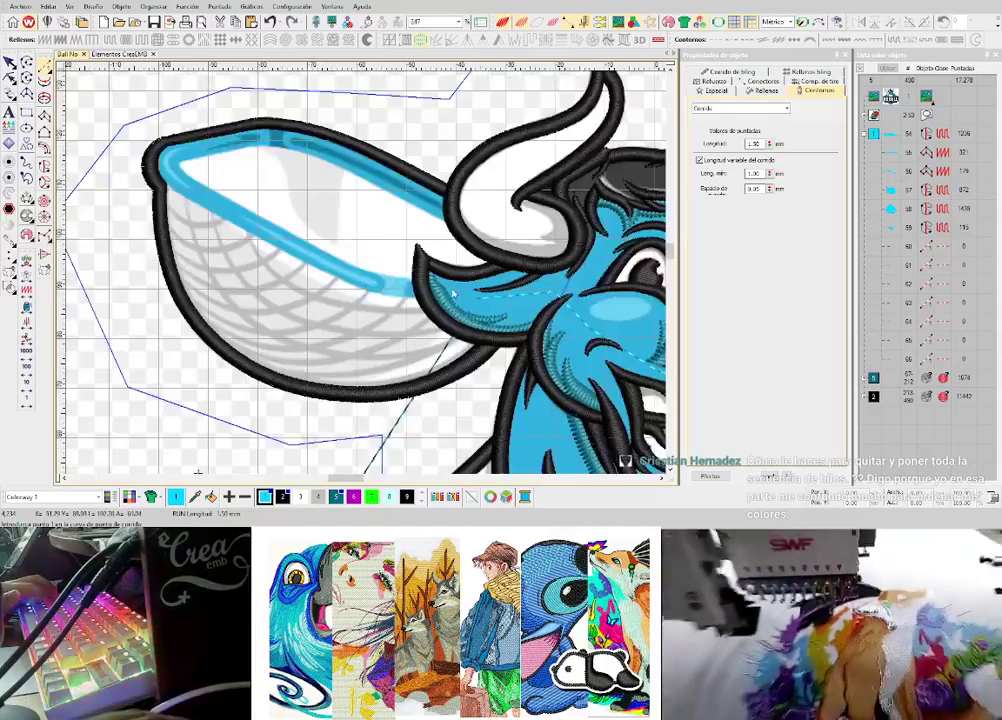
scroll(452, 295, down, 1)
scroll(391, 280, up, 1)
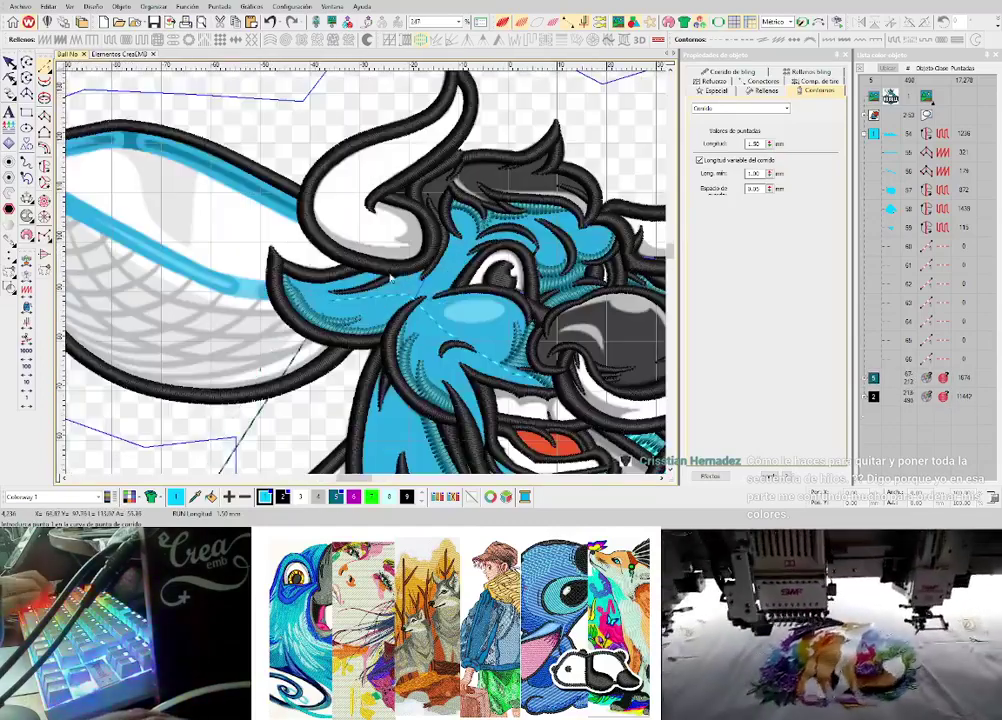
- Route the light blue travel run from the ear base beneath the lower black outline of the horn toward the net rim
scroll(364, 285, up, 1)
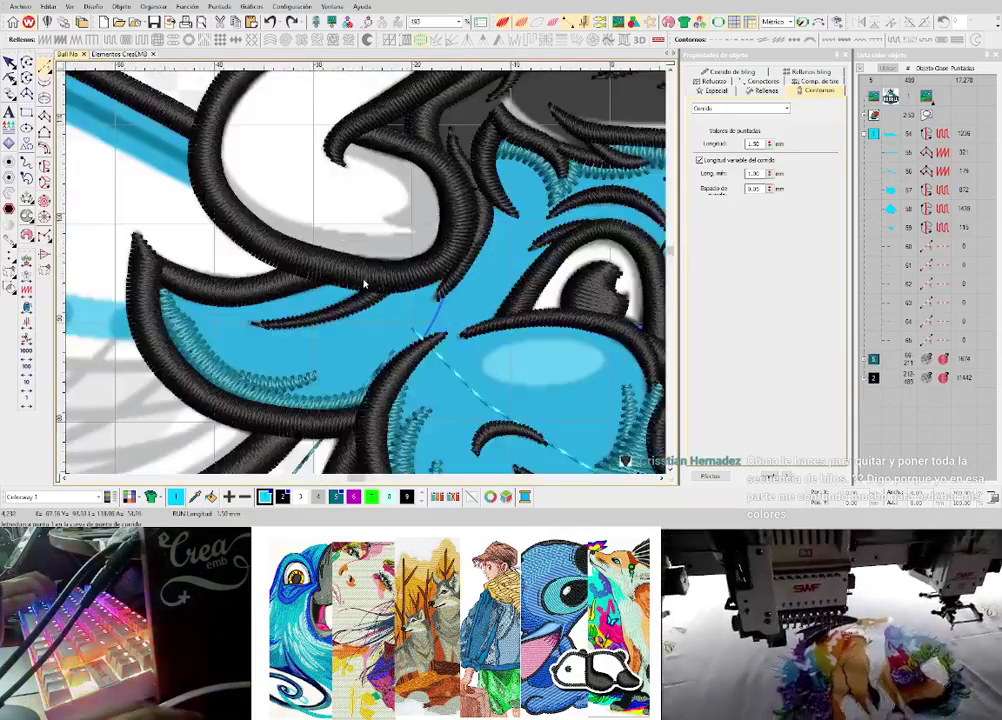
click(313, 268)
key(Return)
click(286, 258)
click(256, 241)
key(Return)
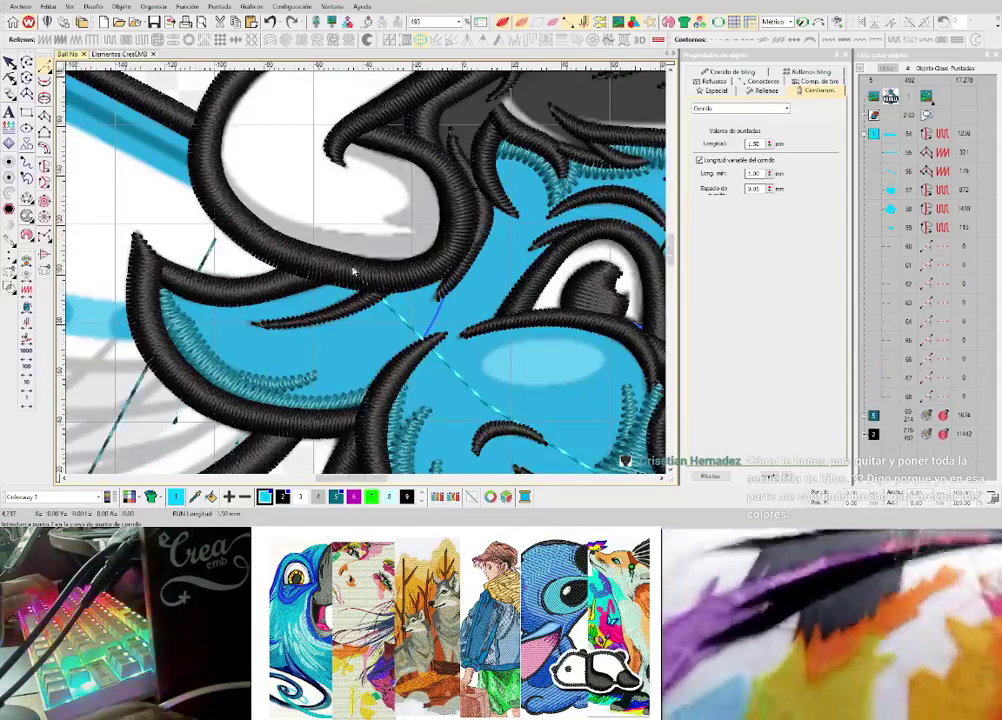
- Try a short light blue Tatami column on the net's upper rim beside the horn
scroll(229, 217, down, 1)
scroll(384, 273, up, 1)
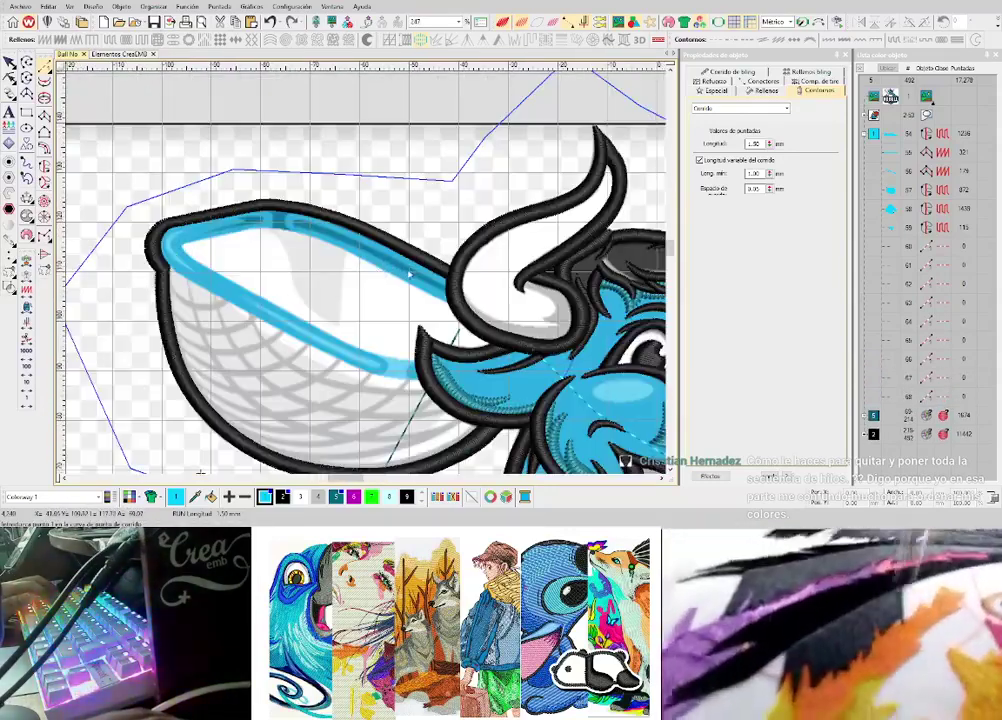
click(44, 116)
scroll(444, 277, up, 1)
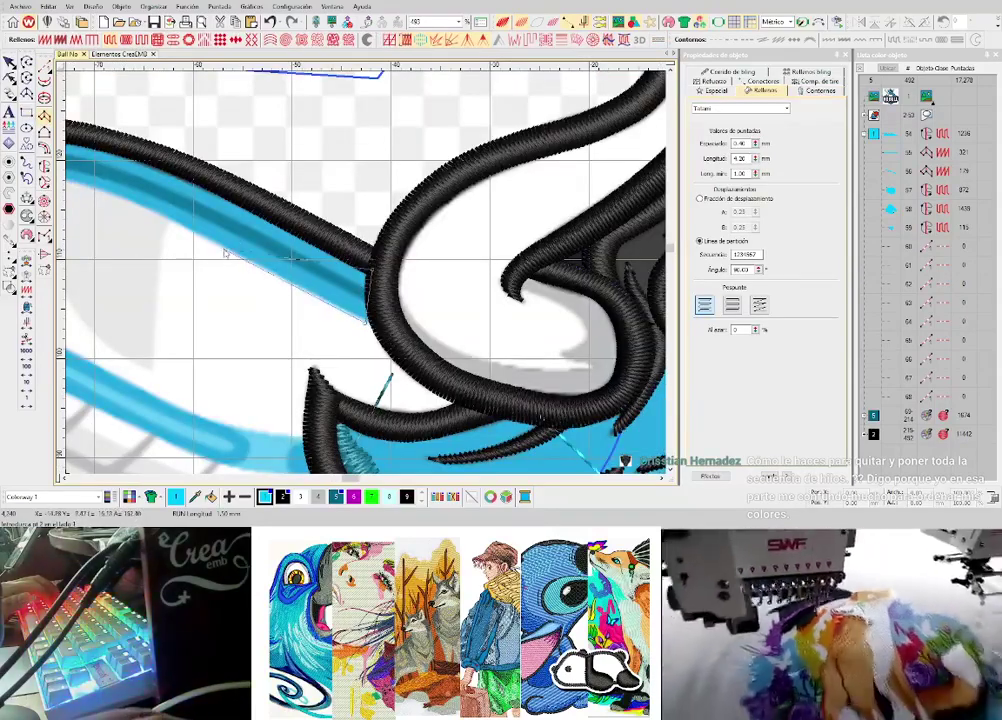
click(230, 252)
click(244, 204)
key(Return)
scroll(366, 283, down, 1)
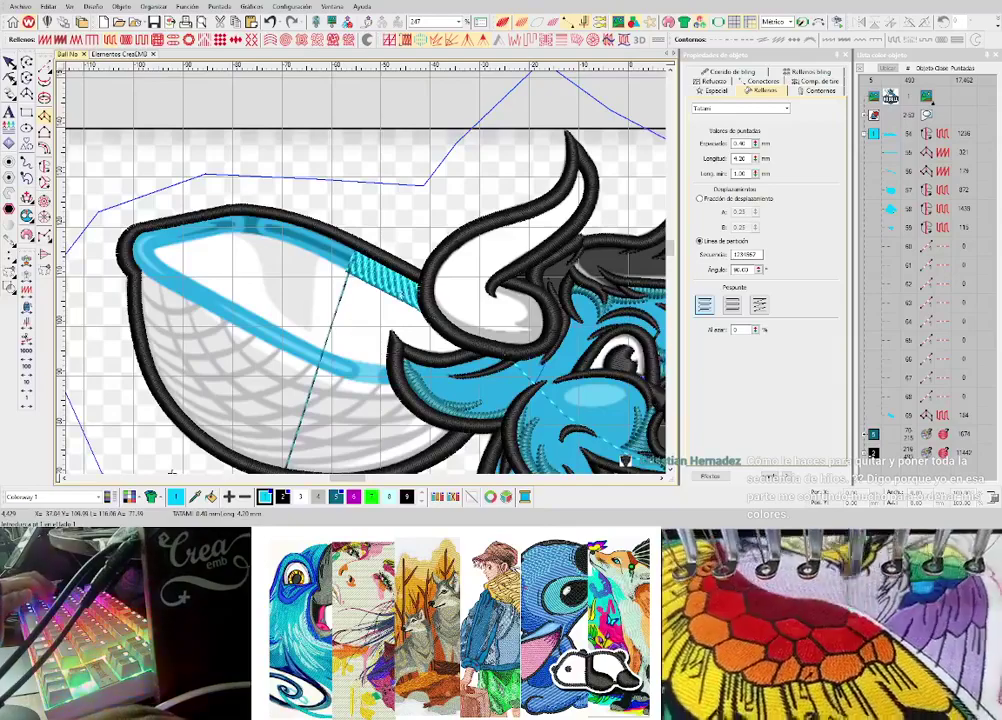
scroll(363, 275, up, 1)
scroll(373, 279, down, 1)
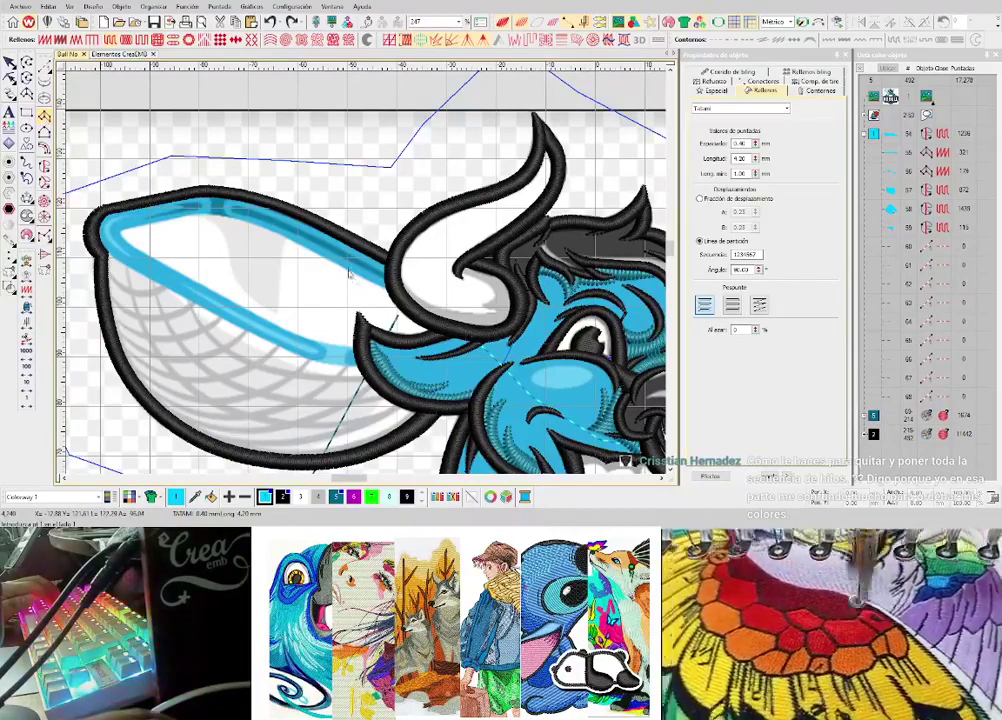
- Digitize a light blue Tatami column around the net rim, from beneath the horn, around the far tip and back to the ear's outline
scroll(377, 289, up, 1)
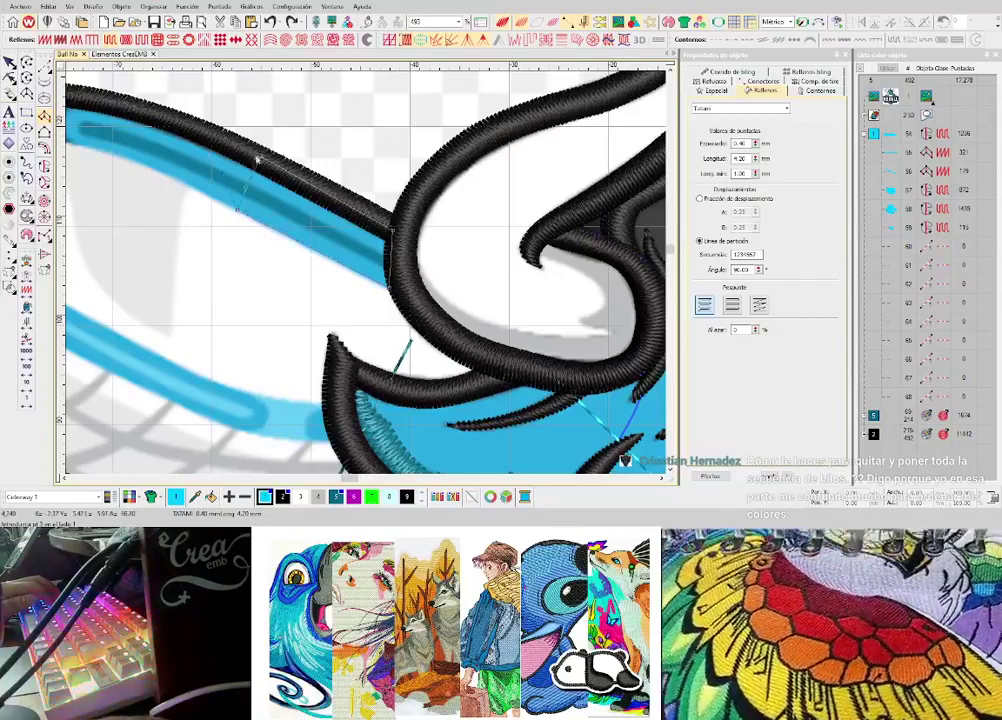
scroll(252, 162, up, 1)
scroll(236, 207, down, 1)
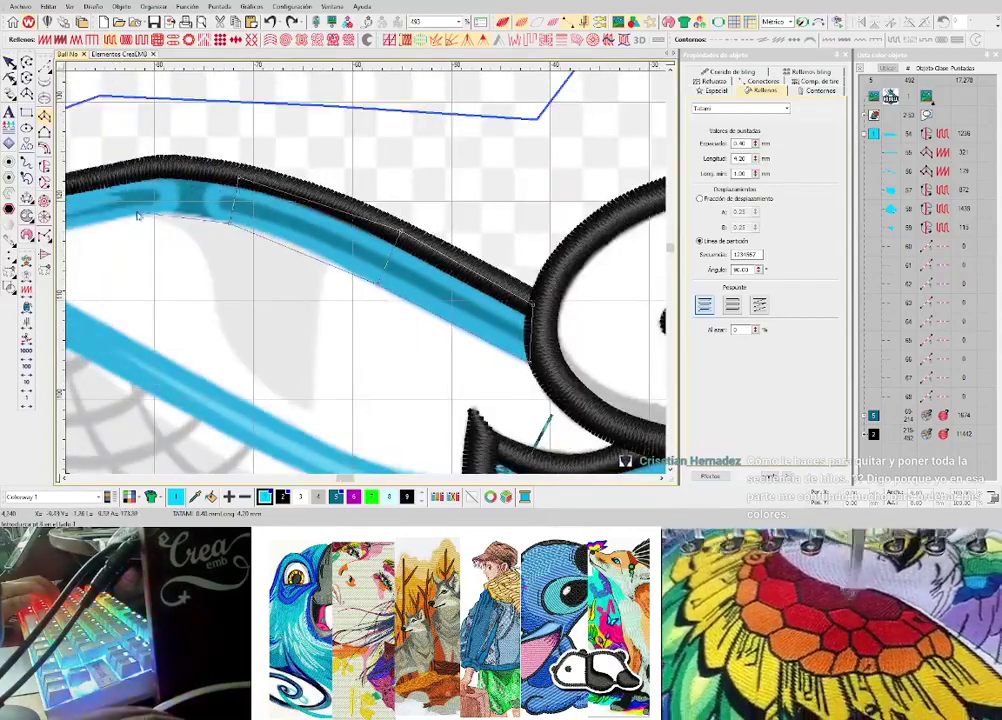
scroll(184, 262, up, 1)
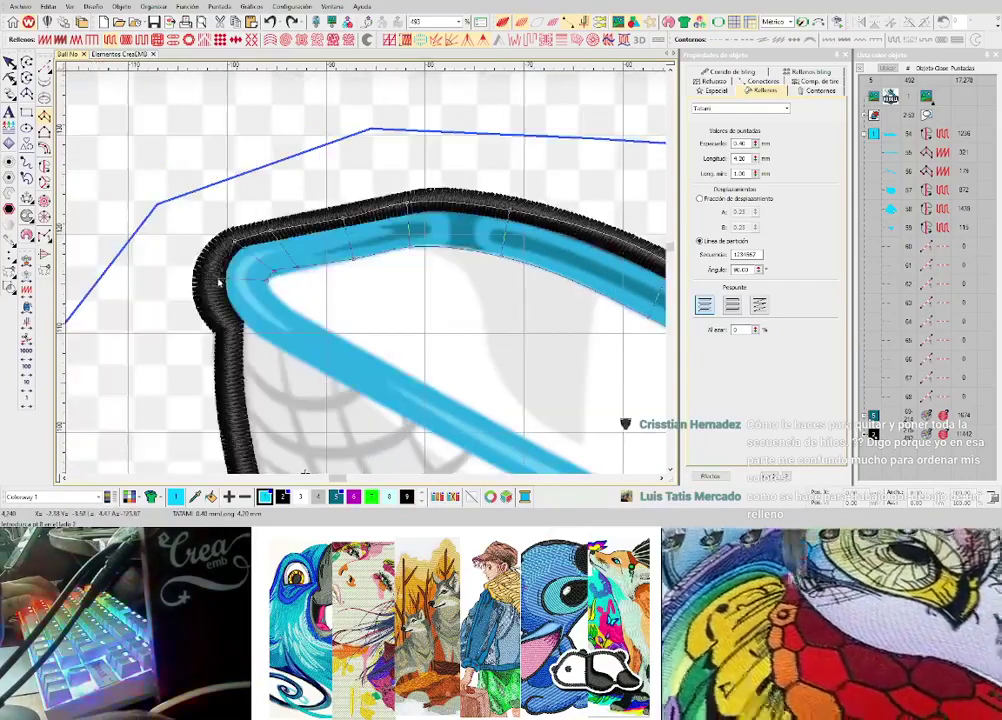
right_click(213, 279)
right_click(268, 280)
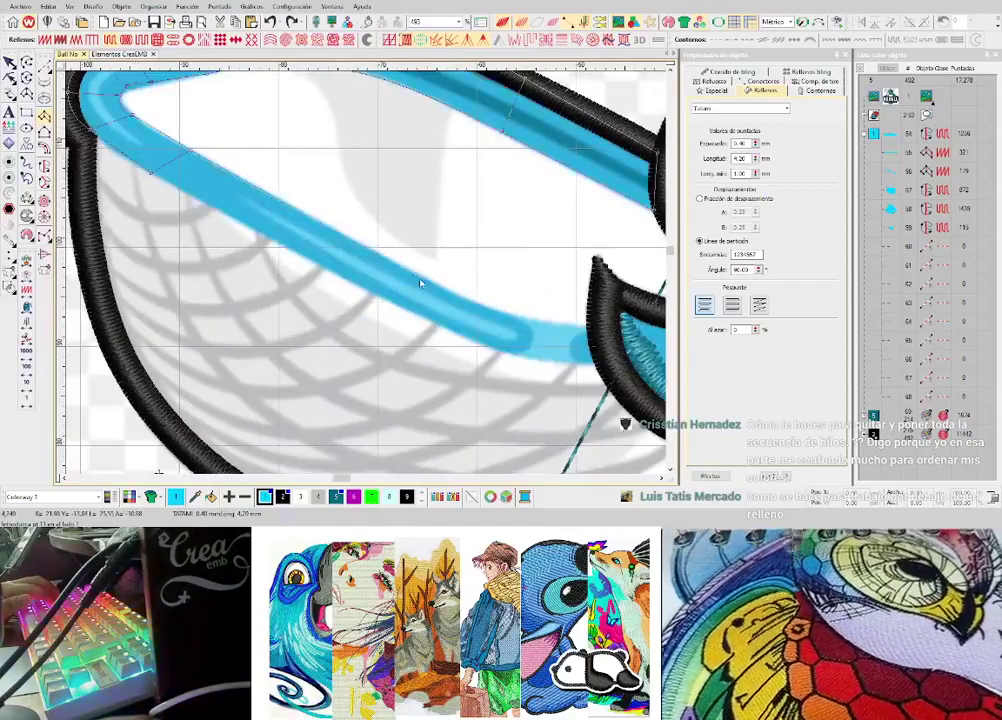
right_click(421, 273)
right_click(399, 305)
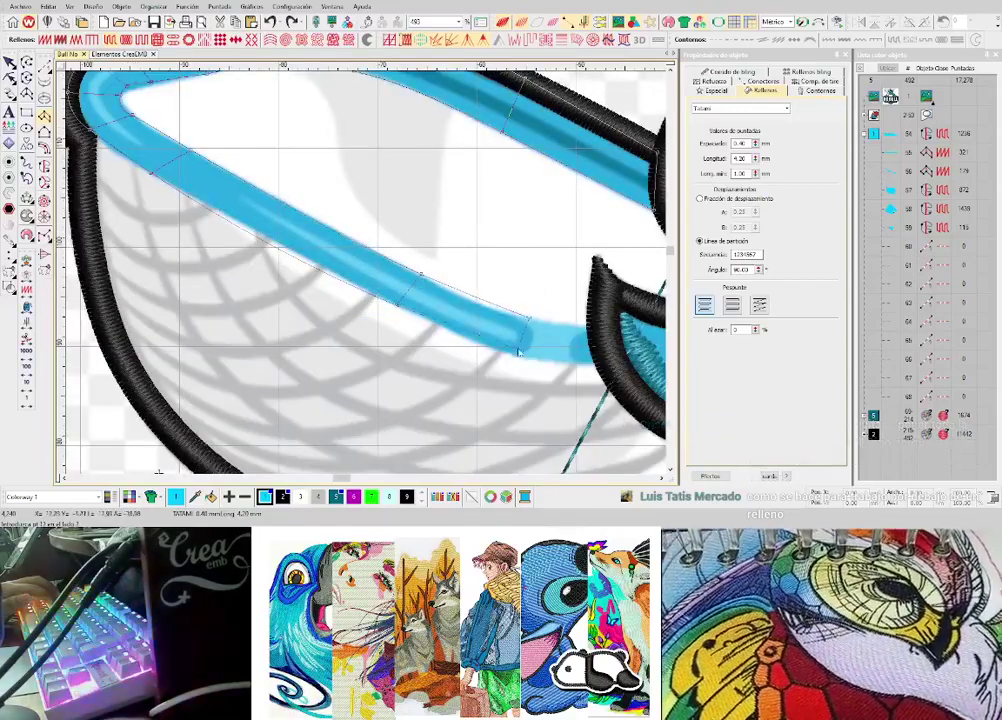
right_click(597, 363)
key(Return)
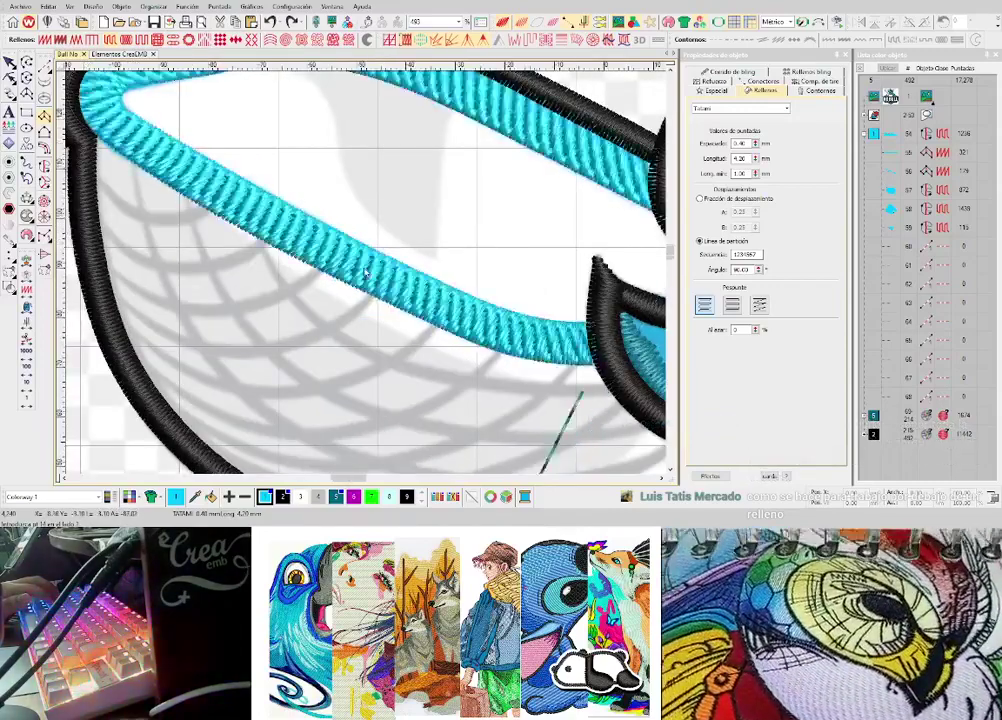
scroll(335, 262, down, 2)
scroll(335, 250, up, 3)
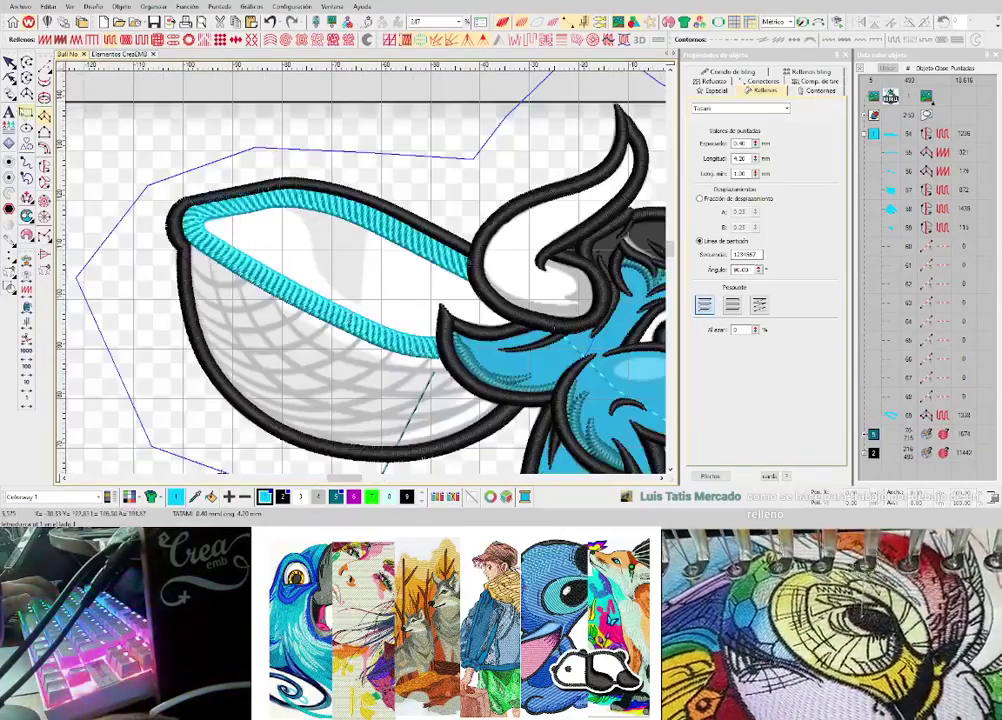
- Convert the light blue net rim column from Tatami to satin (Plumetís) and set its spacing to 0.40 mm
click(11, 63)
click(46, 41)
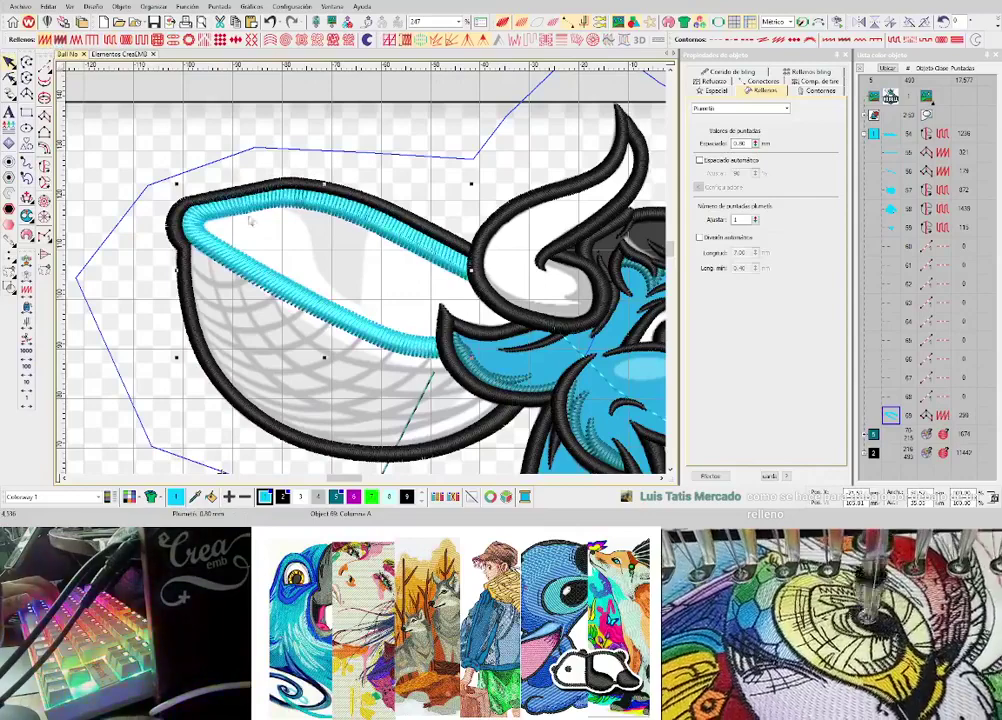
click(744, 143)
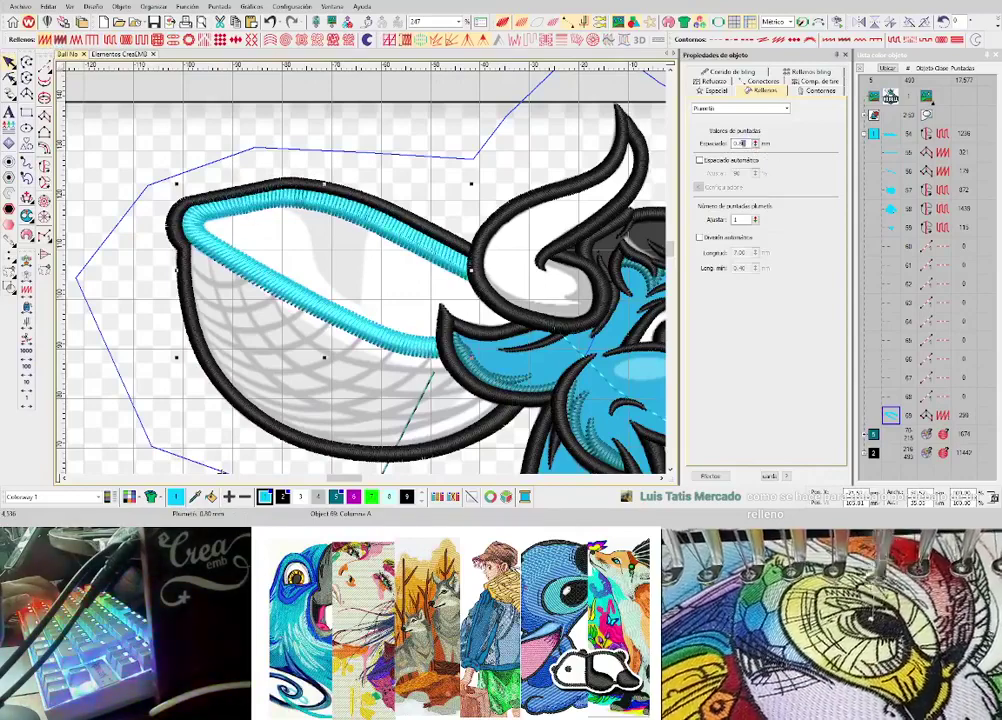
text(40)
key(Return)
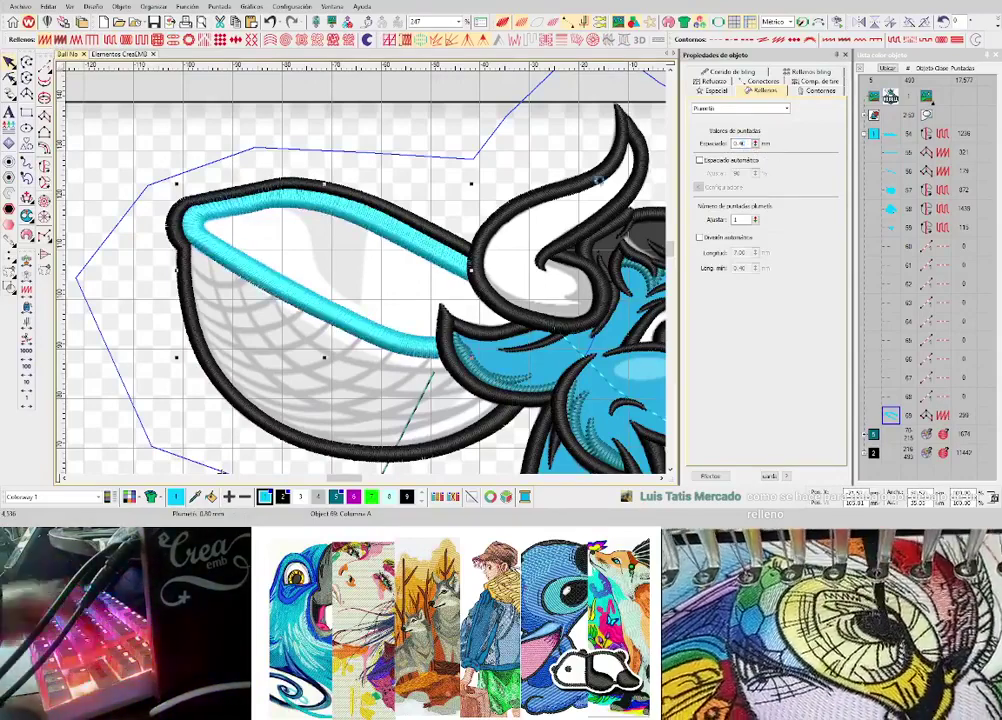
click(357, 254)
scroll(373, 274, down, 2)
key(d)
scroll(372, 274, up, 2)
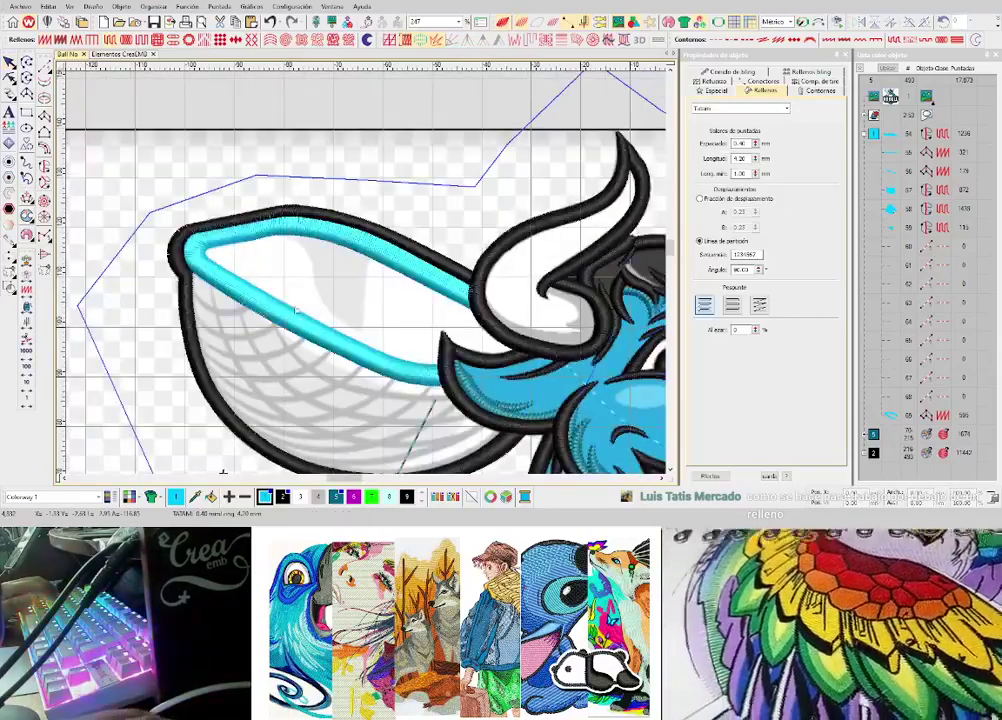
- Start a light blue complex fill on the ear beside the net, tracing its boundary beneath the ear's lower black outline
scroll(380, 272, down, 2)
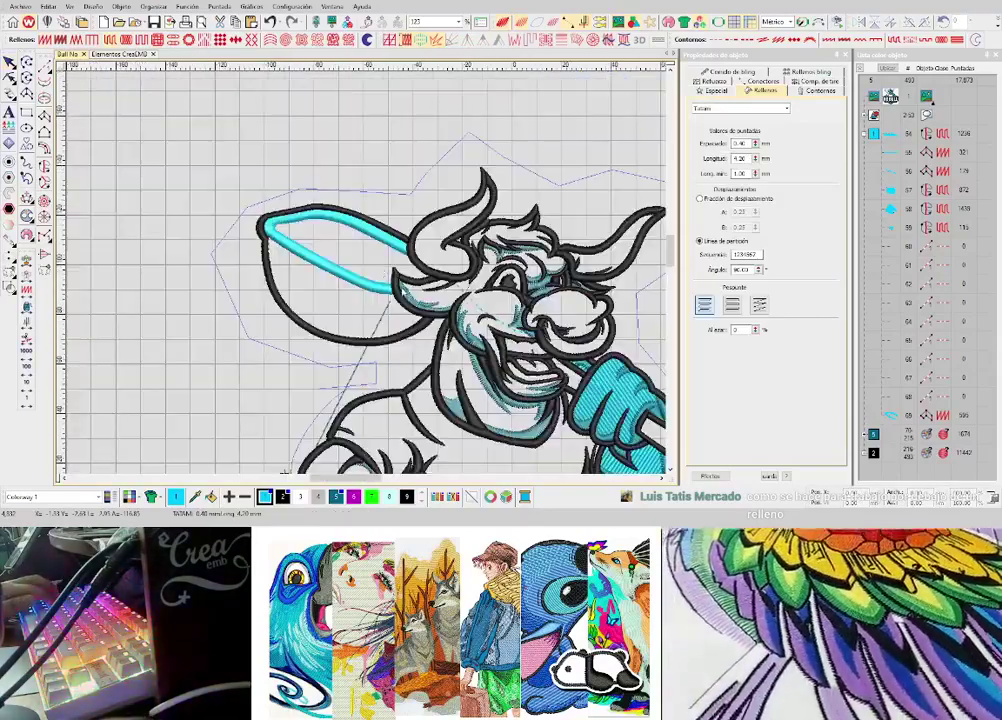
scroll(383, 275, up, 2)
scroll(367, 277, down, 2)
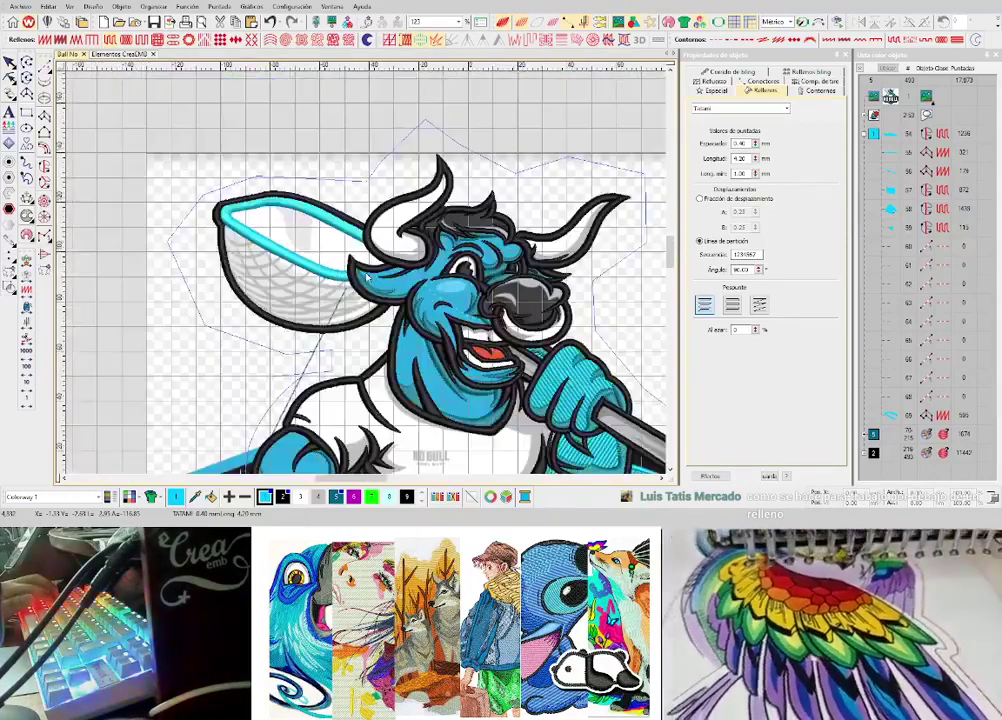
scroll(367, 277, up, 2)
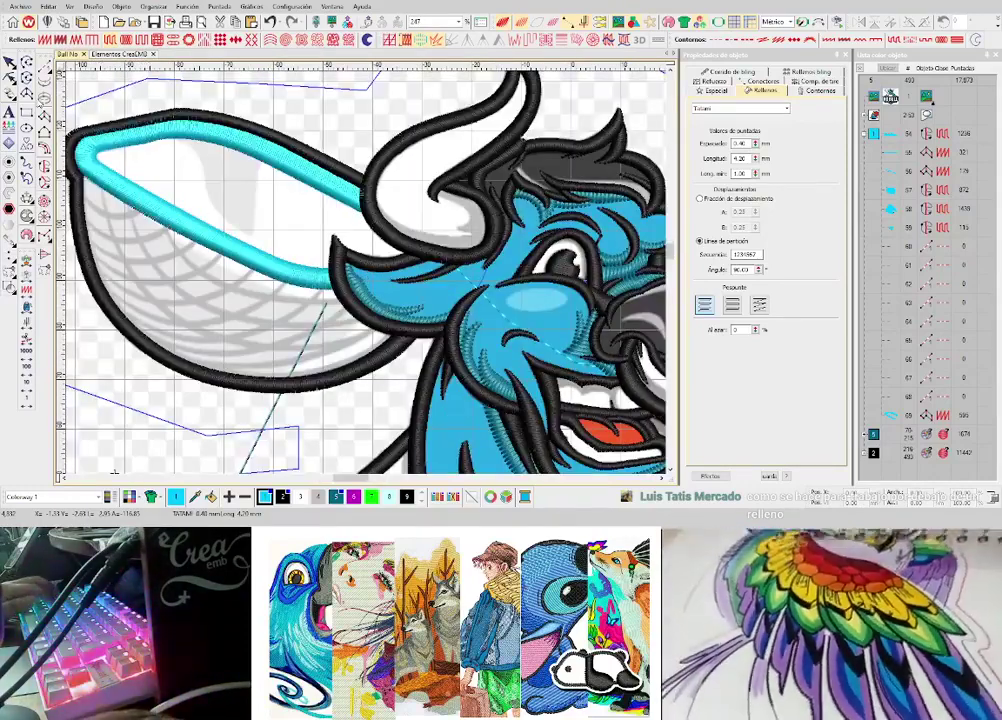
click(428, 284)
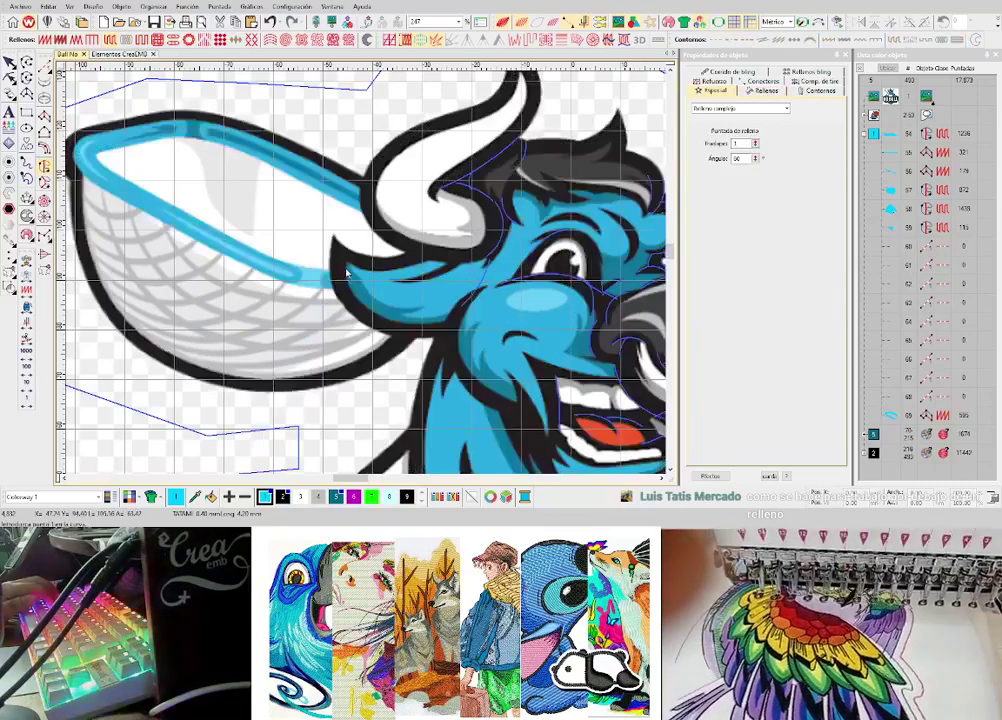
scroll(460, 300, up, 2)
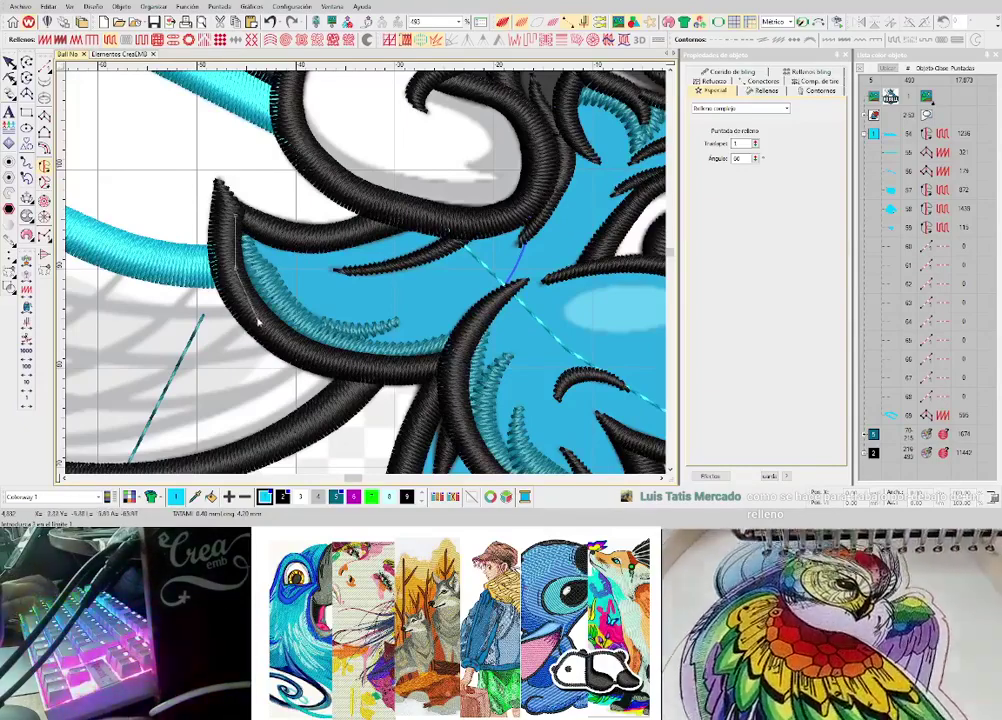
scroll(366, 277, up, 2)
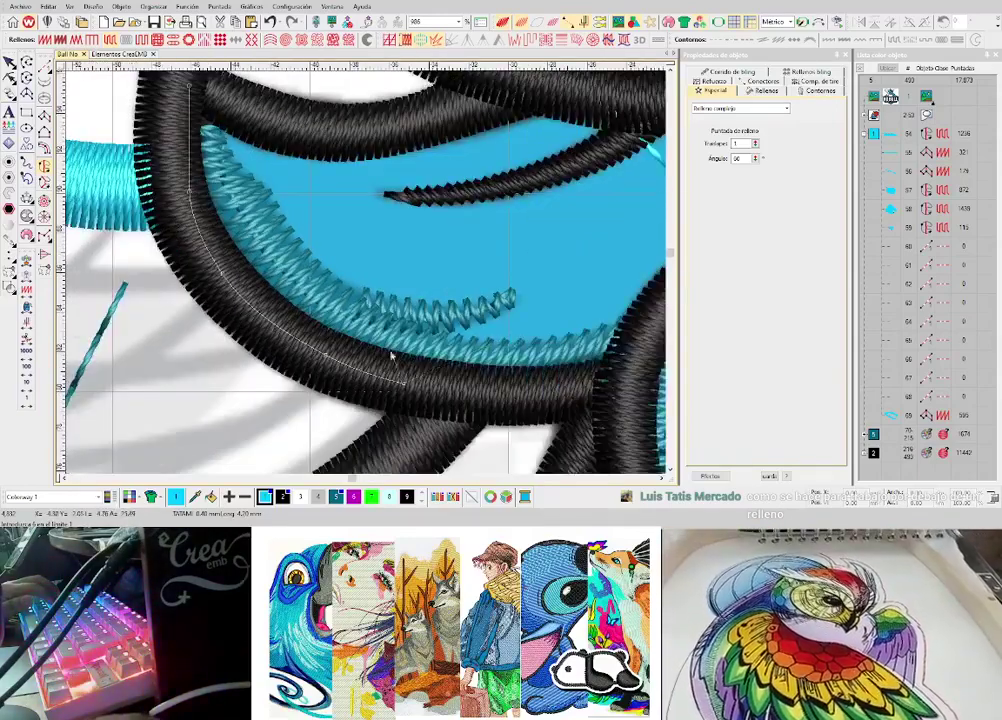
click(513, 389)
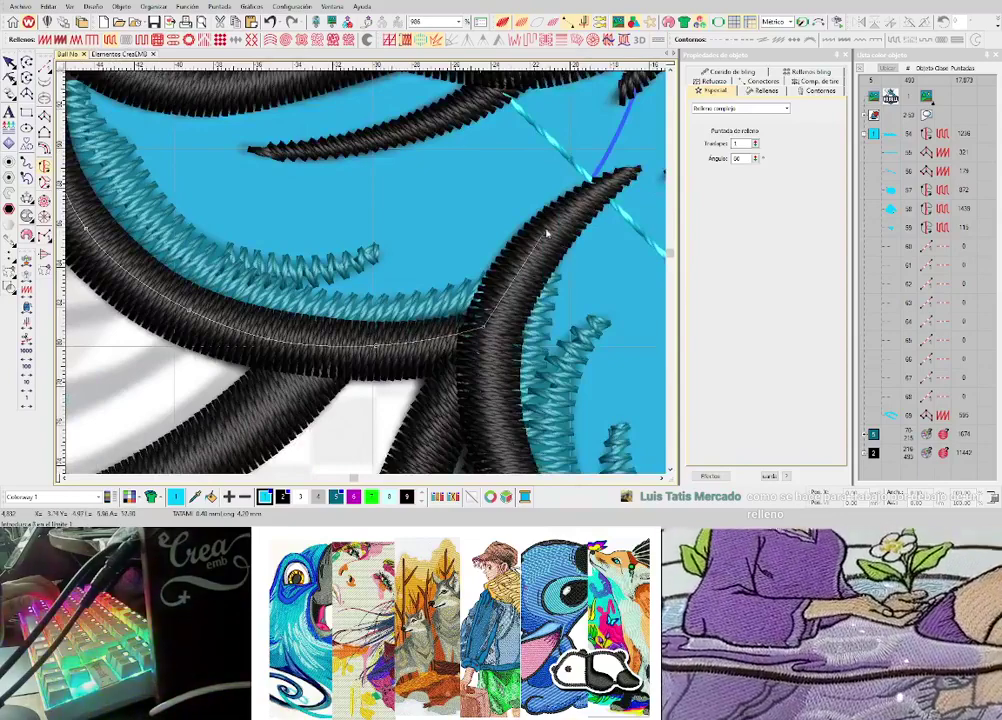
- Close the ear fill's boundary past the cheek tip and beneath the horn and upper ear outline, and generate the light blue Tatami stitches
key(c)
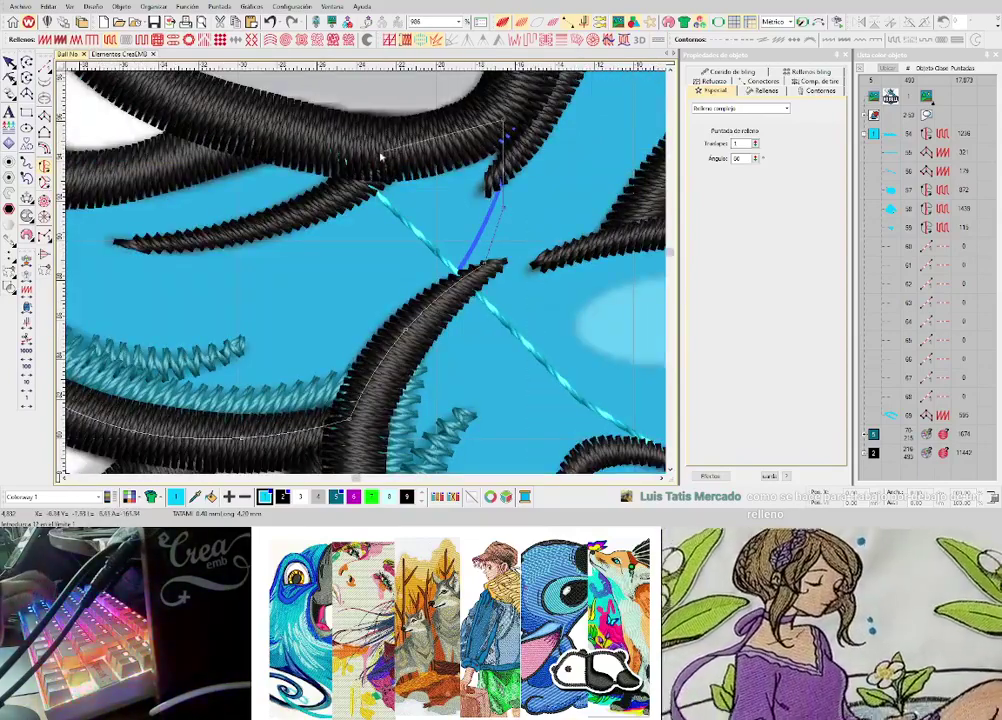
key(c)
key(c)
right_click(302, 239)
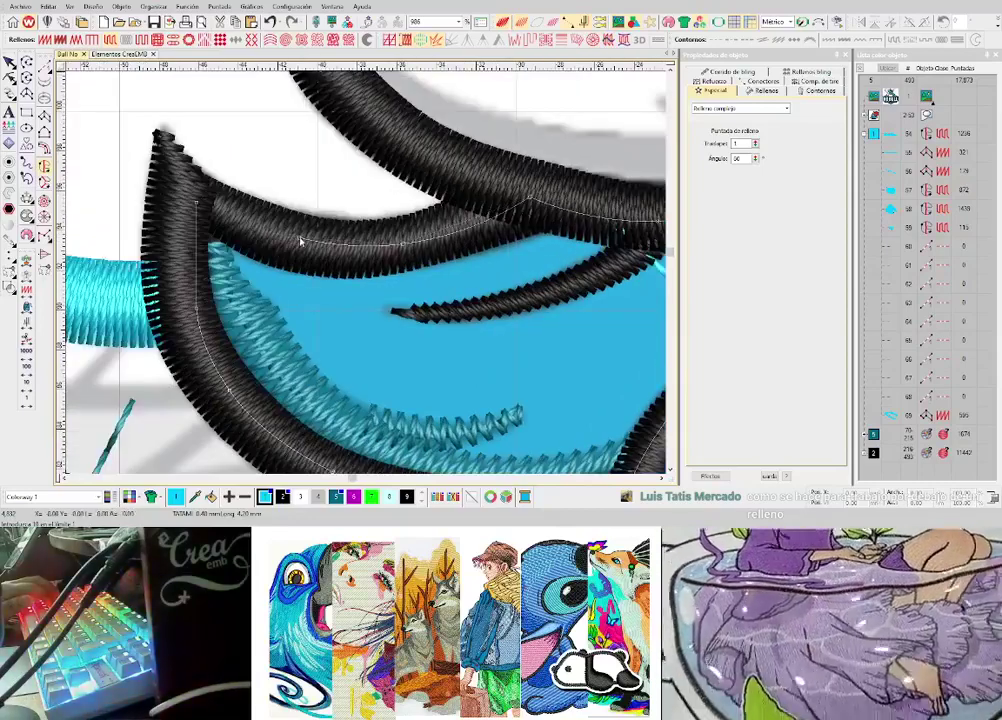
key(Return)
key(Return)
scroll(392, 290, down, 2)
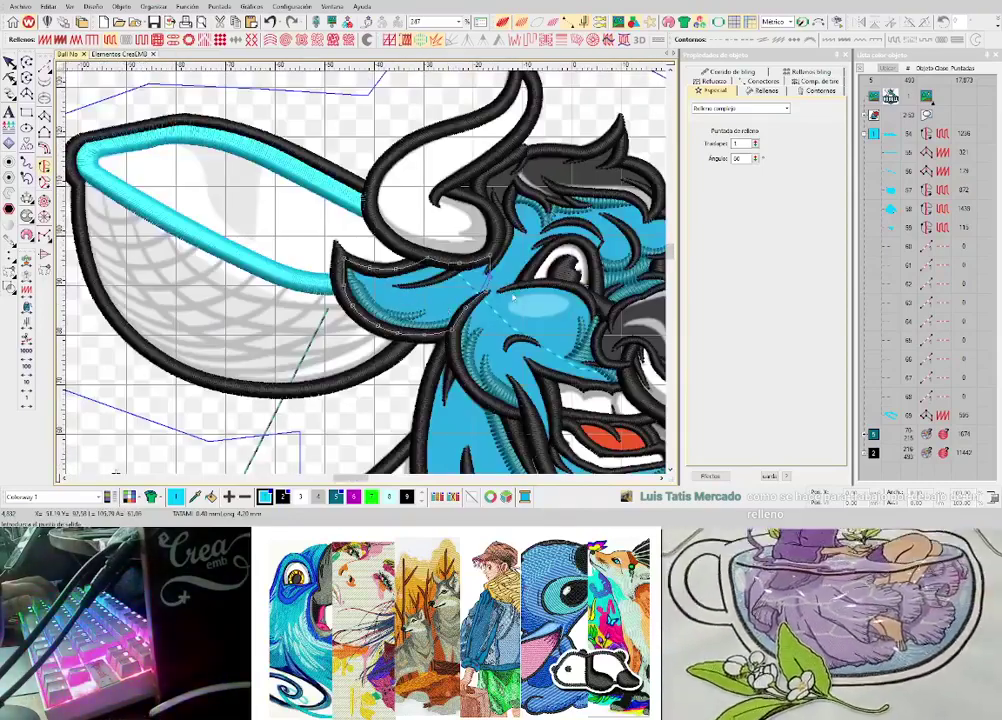
key(shift+z)
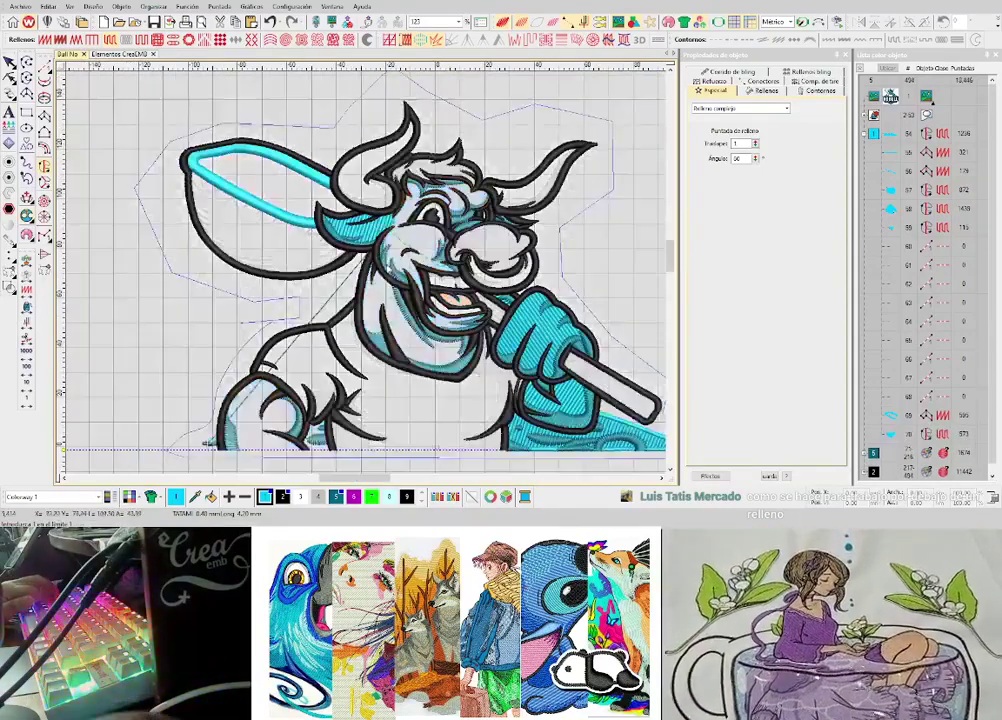
- Start a light blue complex fill on the face, tracing its boundary from the cheek tip over the near eye's black outline toward the nose
key(z)
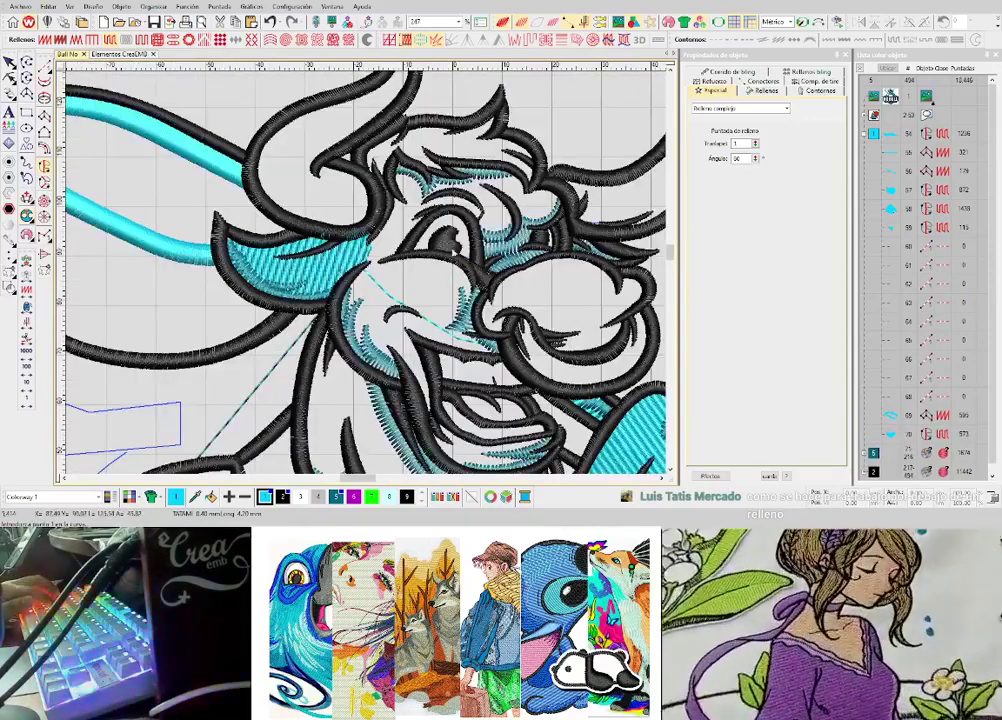
key(z)
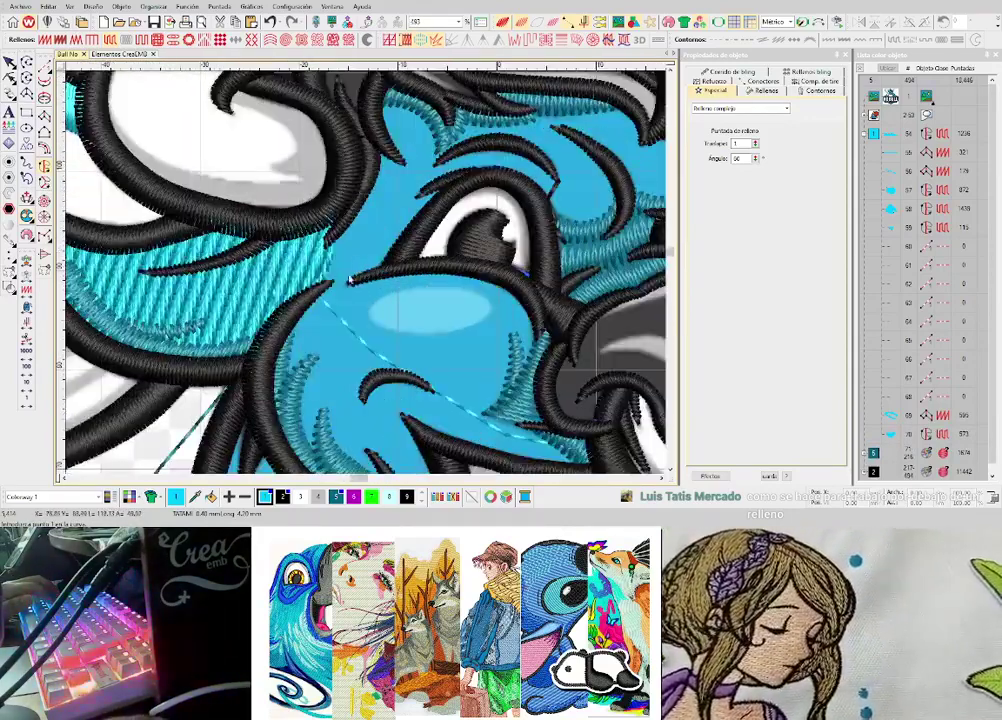
click(306, 297)
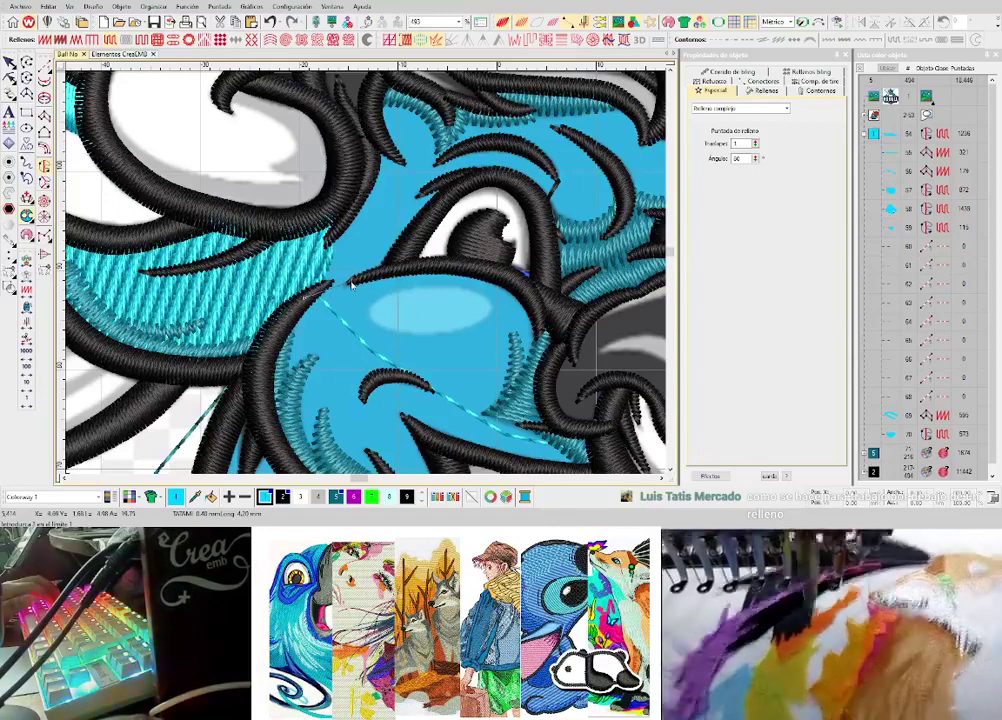
click(401, 264)
click(434, 205)
key(z)
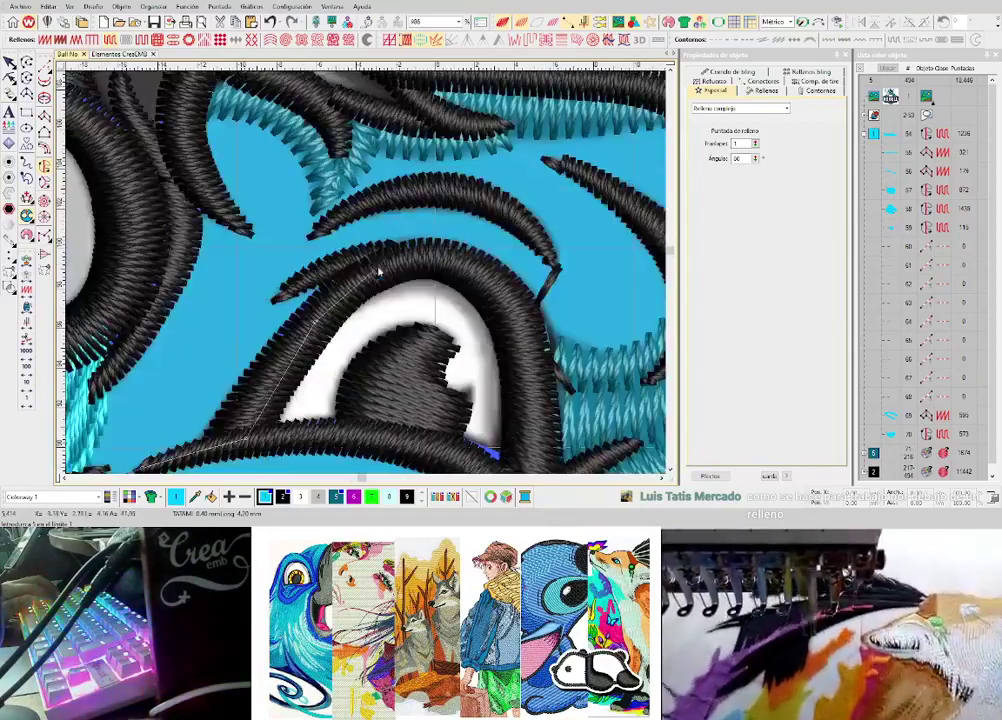
right_click(380, 270)
right_click(432, 254)
right_click(495, 289)
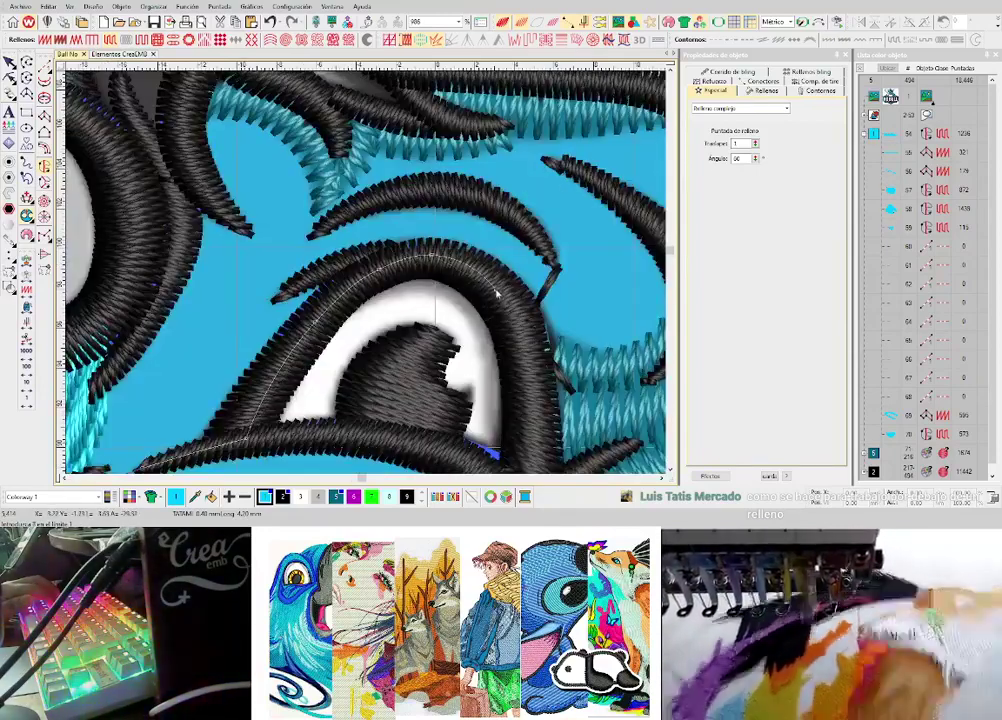
right_click(528, 344)
right_click(455, 327)
click(453, 411)
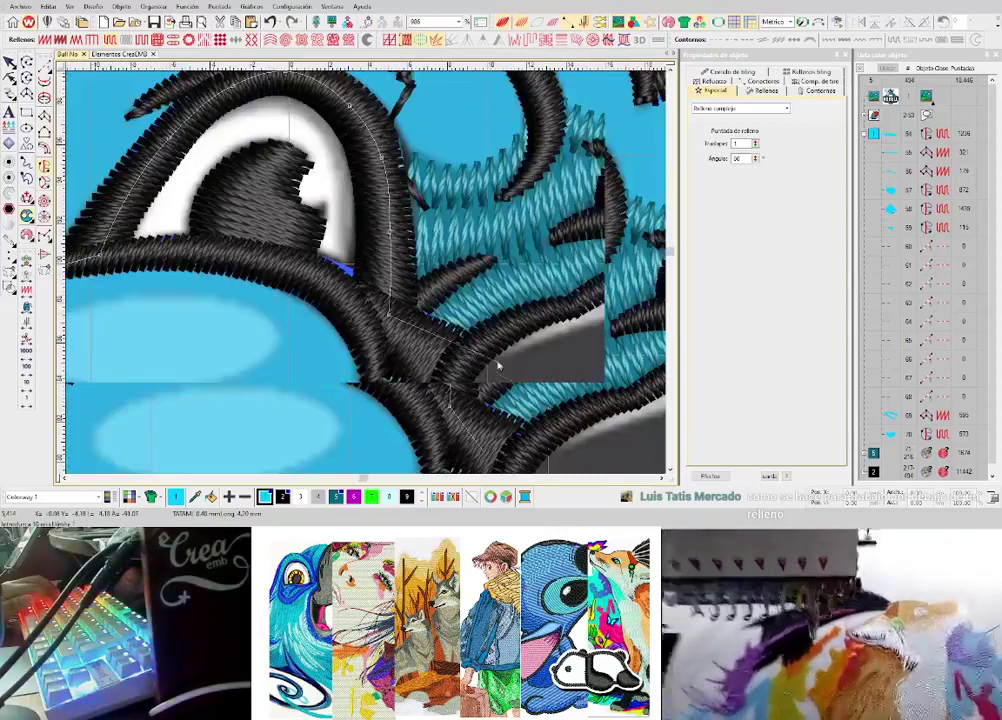
- Continue the face fill's boundary along the nose's upper outline, around the far eye and brow, and back beneath the hair's lower outline
click(460, 362)
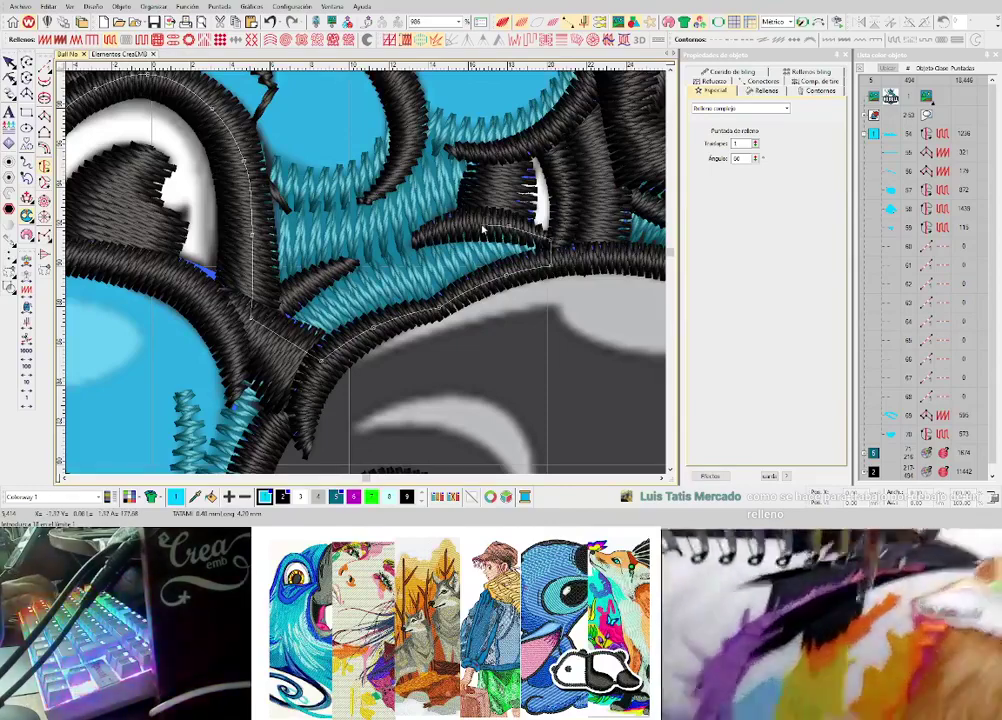
click(493, 149)
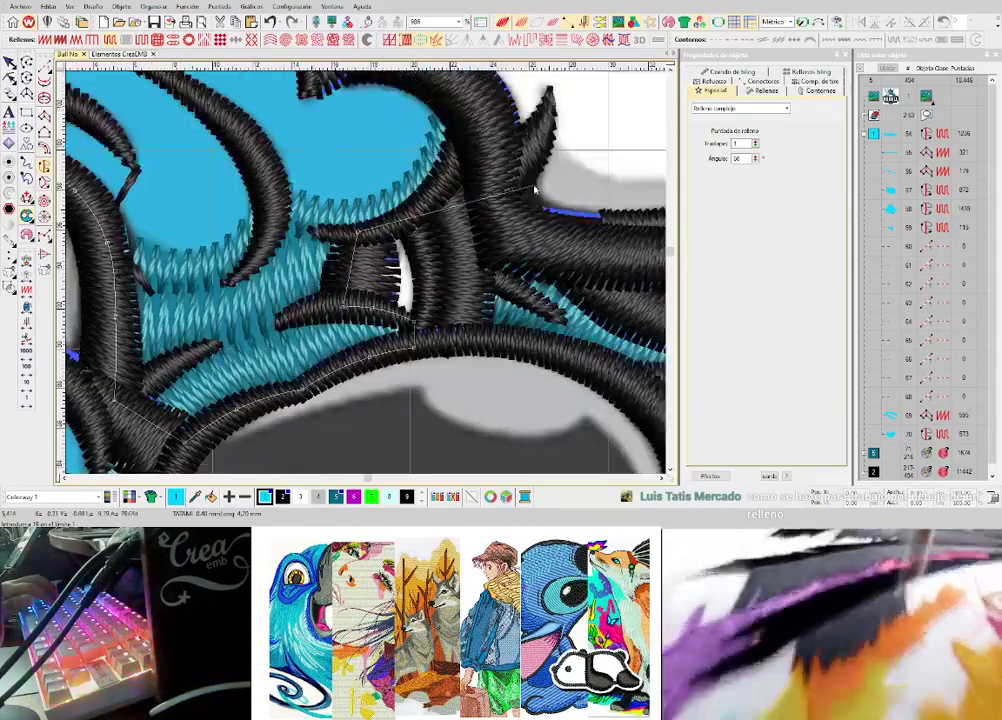
scroll(455, 160, up, 1)
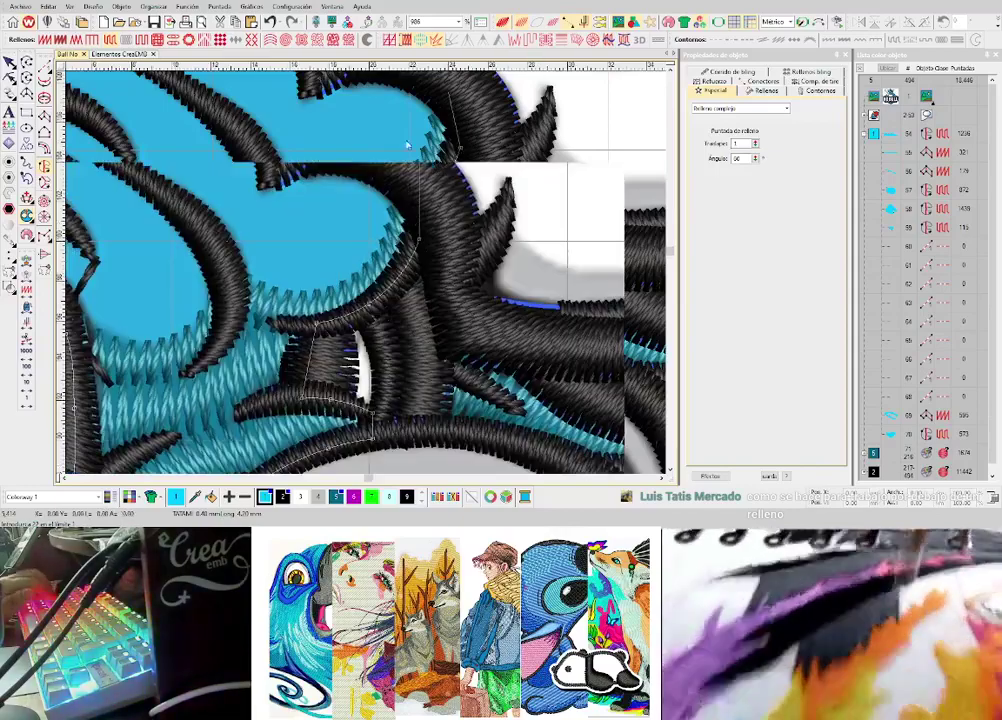
click(303, 149)
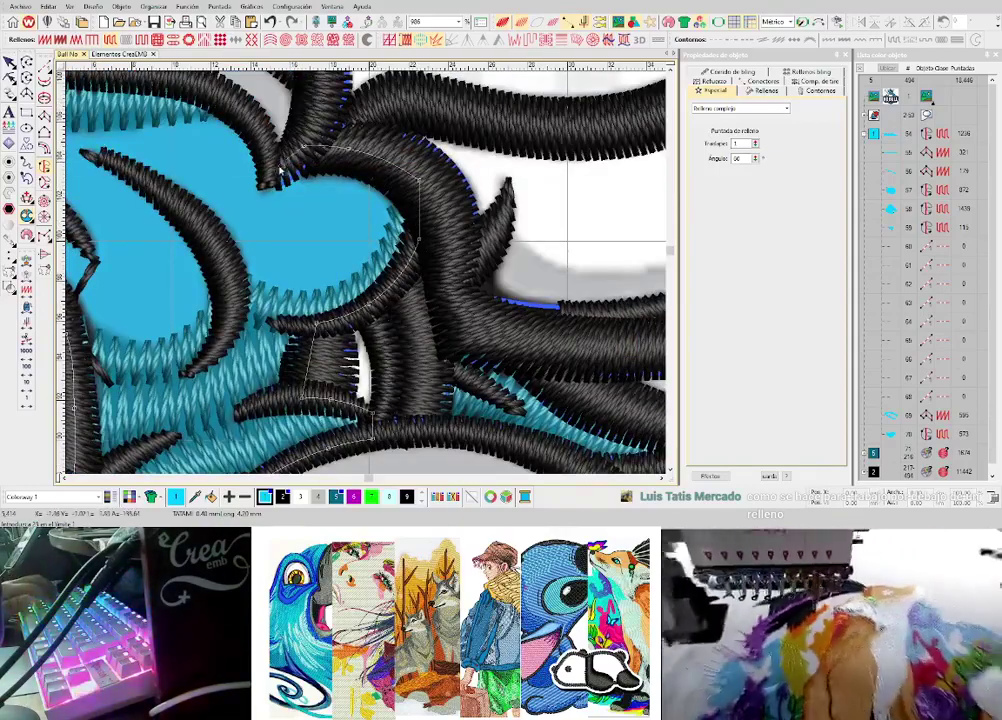
click(274, 167)
drag(262, 115, 325, 250)
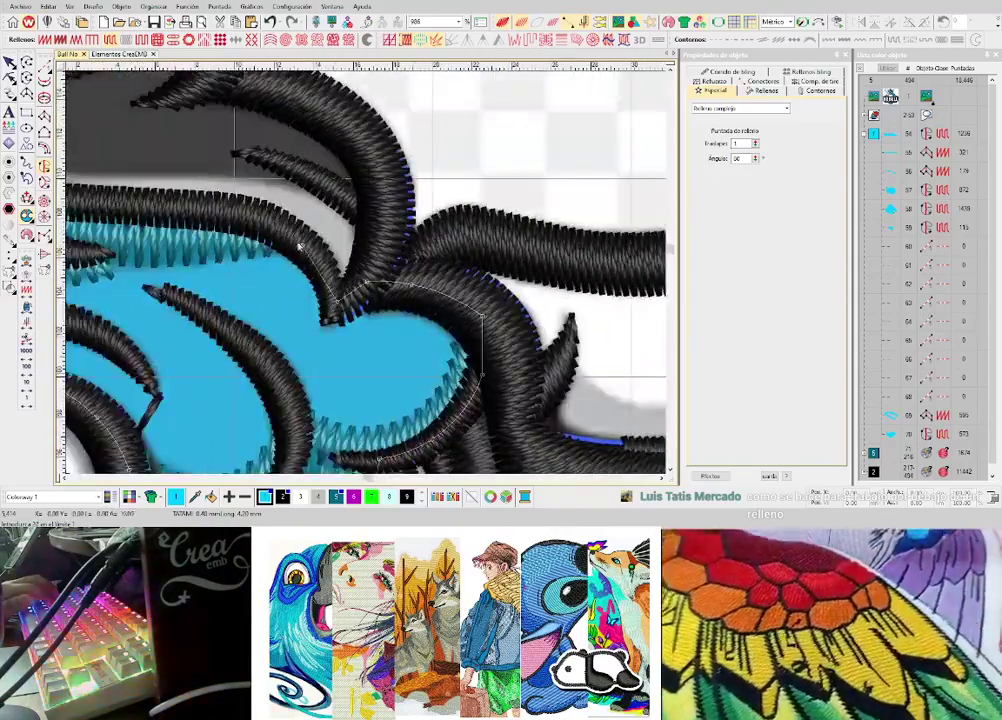
drag(233, 212, 369, 247)
right_click(282, 238)
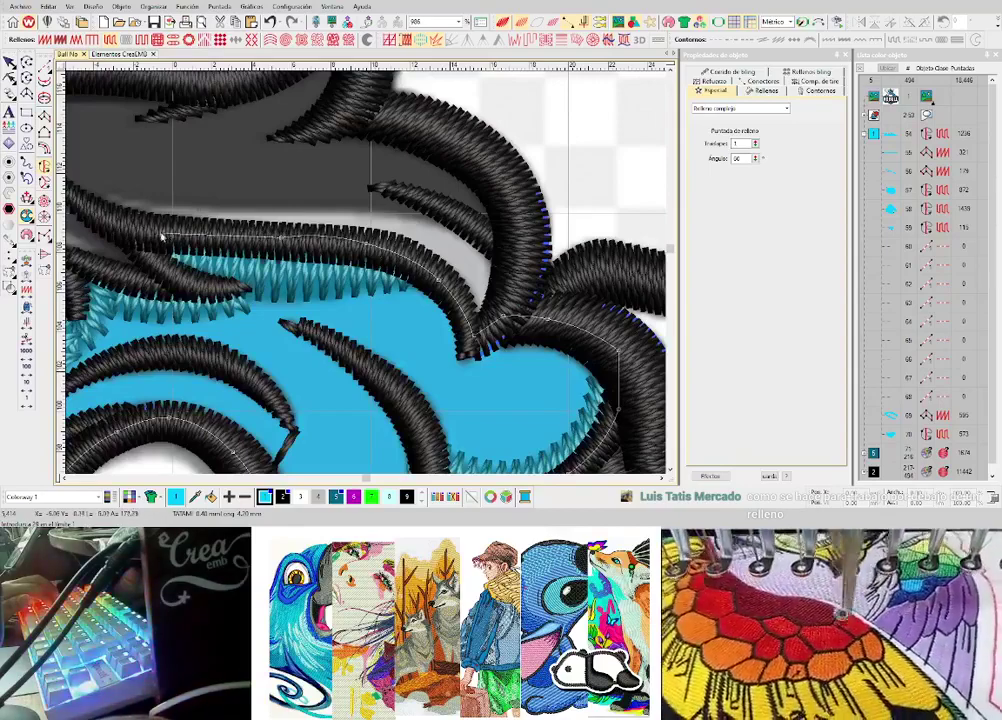
- Close the face fill's boundary down the hair and horn outlines to the cheek tip, and generate the light blue Tatami stitches
scroll(157, 287, up, 1)
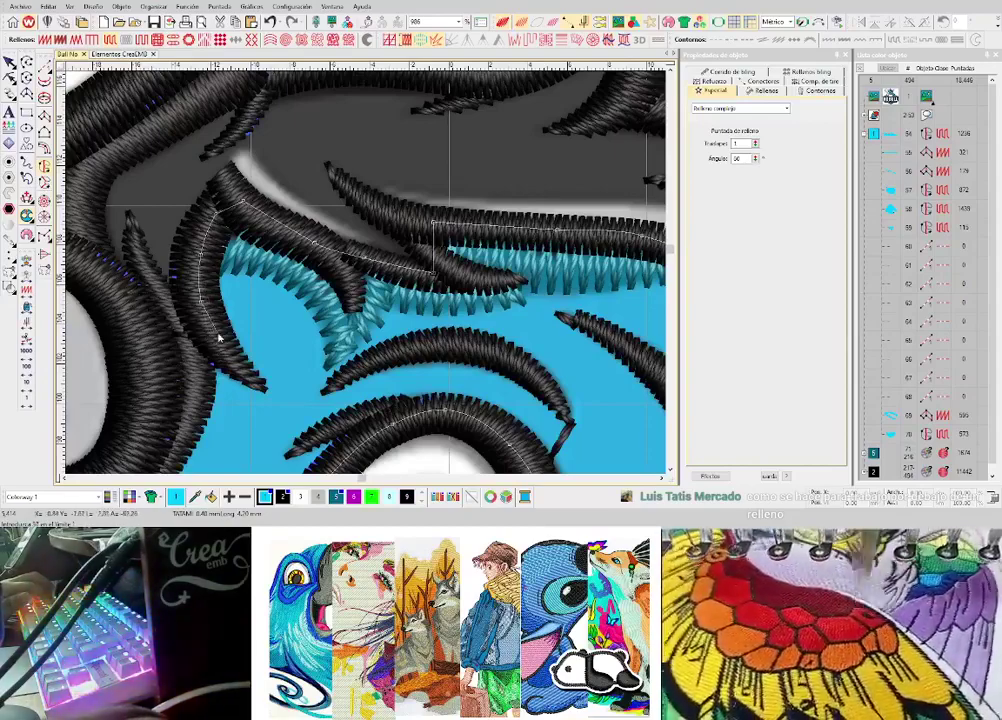
scroll(165, 265, down, 2)
scroll(440, 240, up, 2)
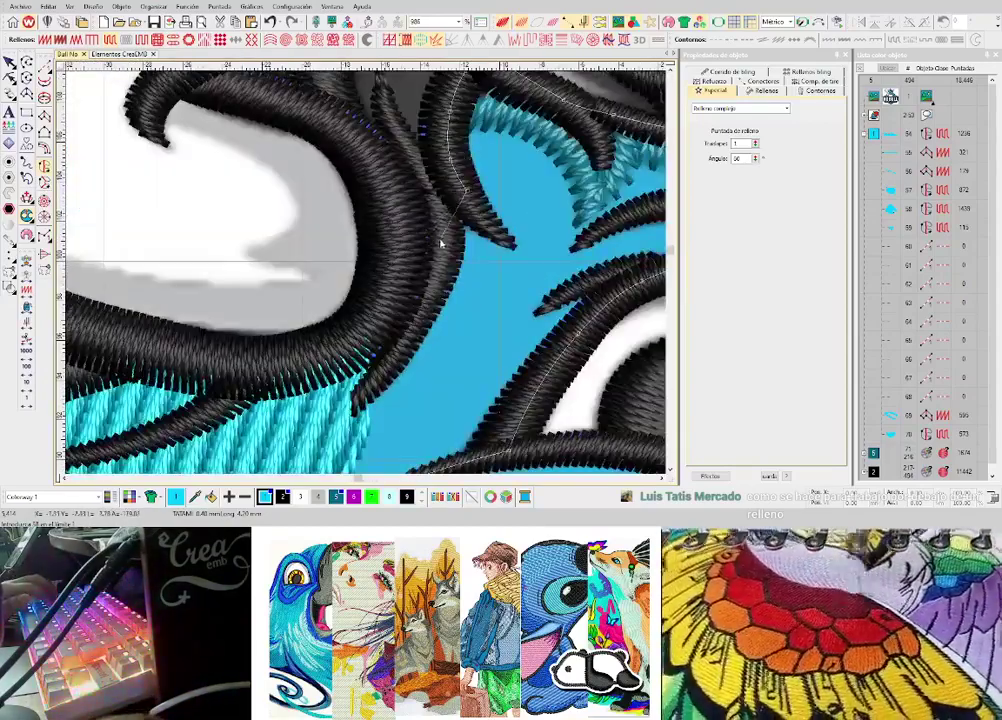
scroll(387, 350, down, 1)
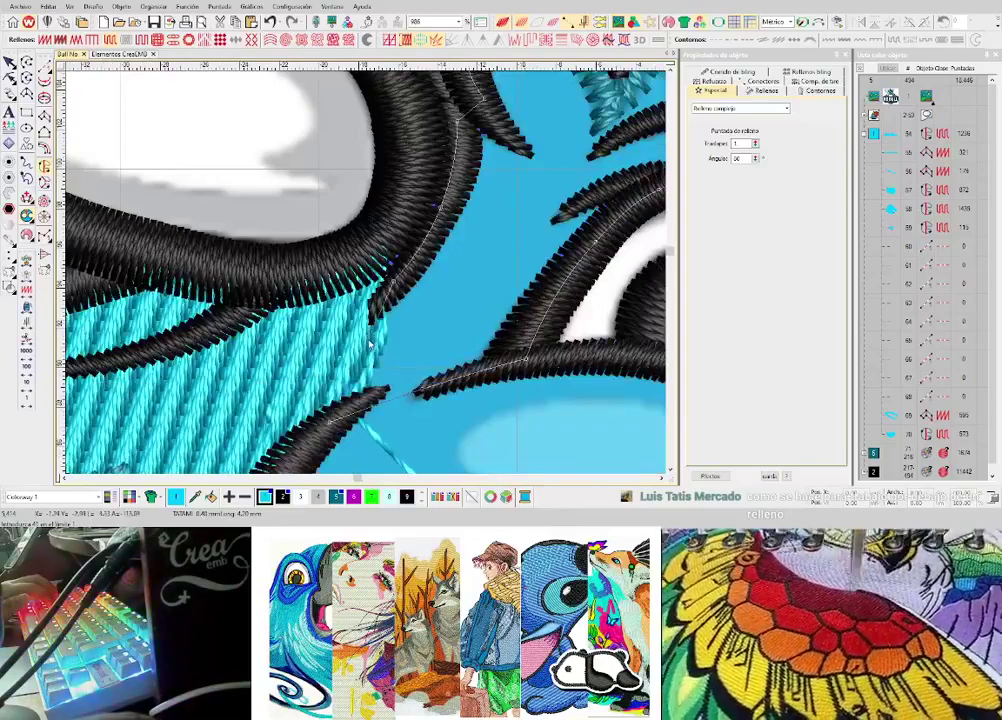
scroll(371, 273, down, 1)
scroll(371, 273, down, 2)
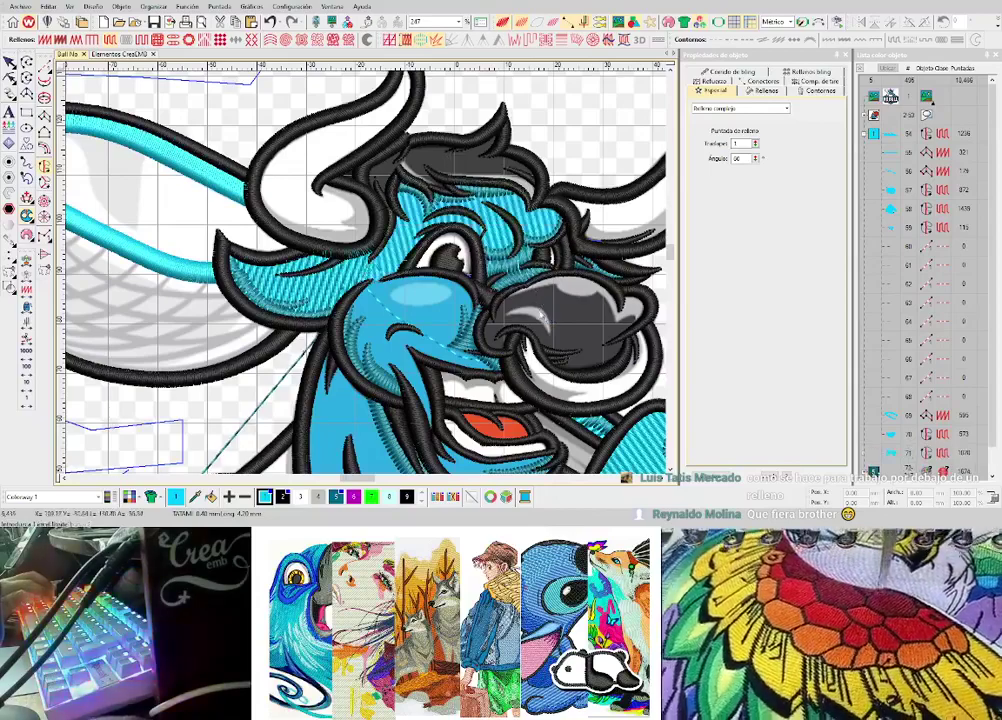
- Start a light blue complex fill on the muzzle, tracing its boundary from the cheek tip down beneath the cheek's outer black outline
scroll(372, 275, down, 3)
scroll(372, 275, up, 4)
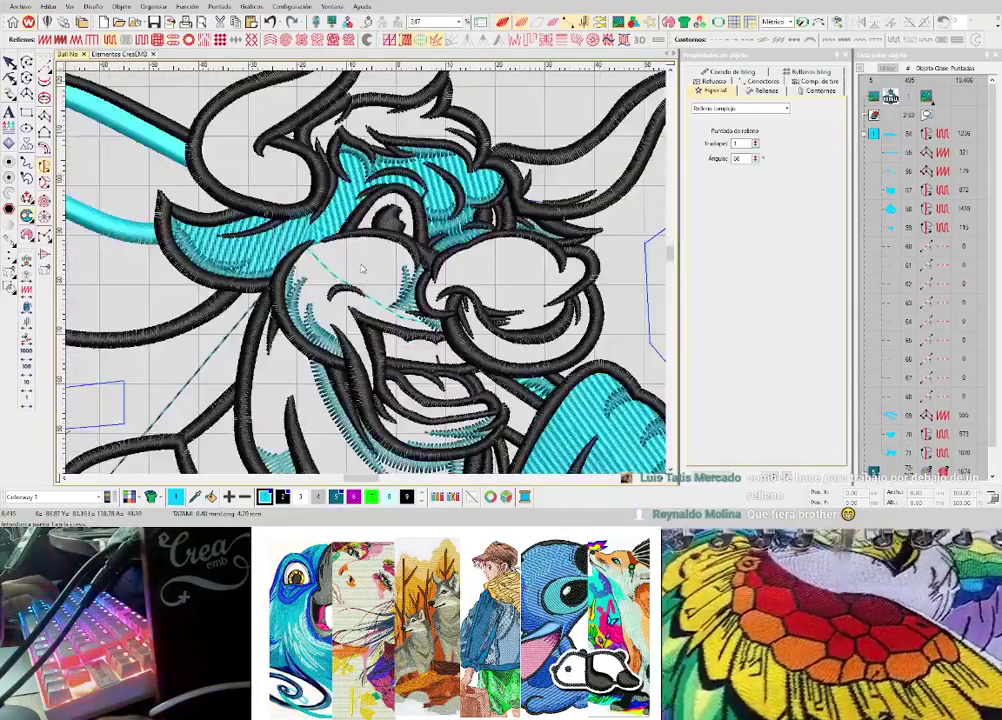
scroll(348, 228, up, 2)
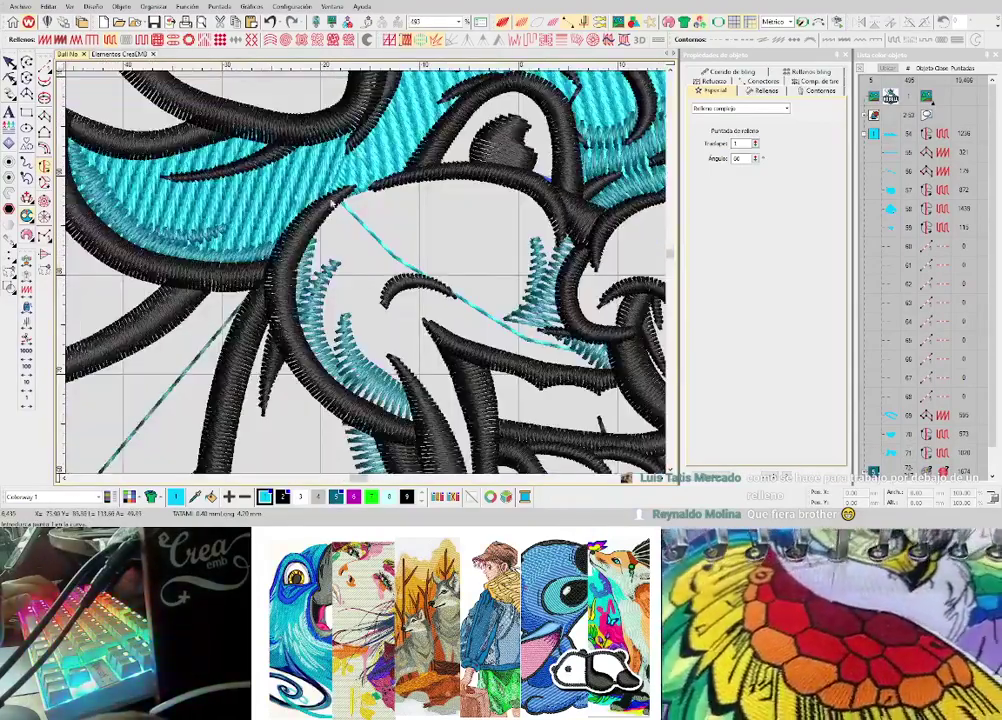
click(332, 204)
key(d)
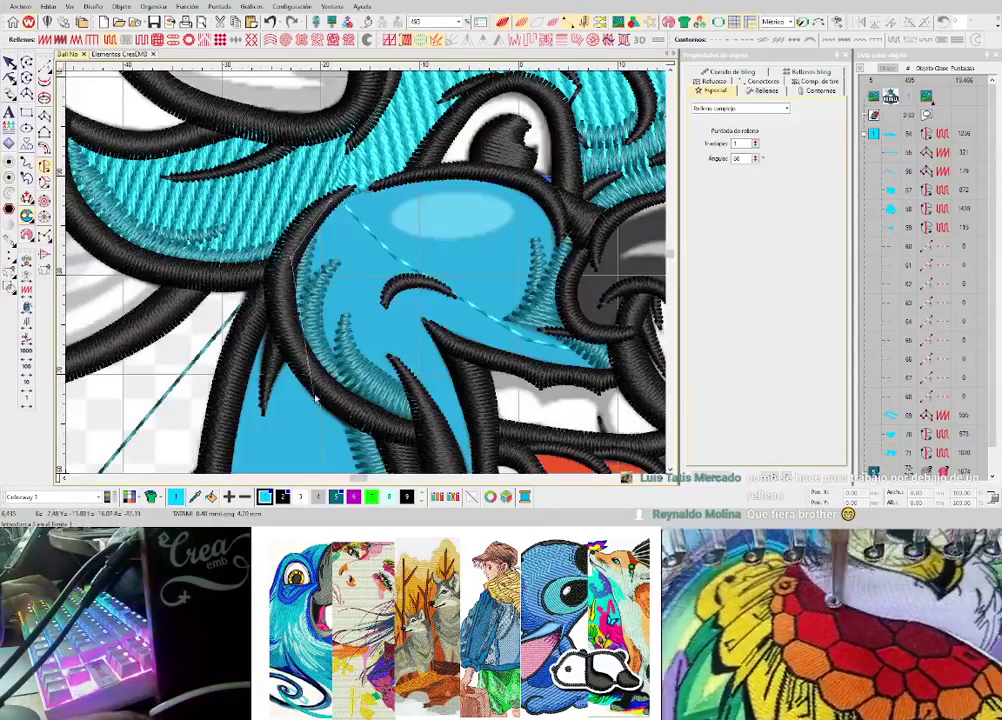
scroll(300, 318, down, 2)
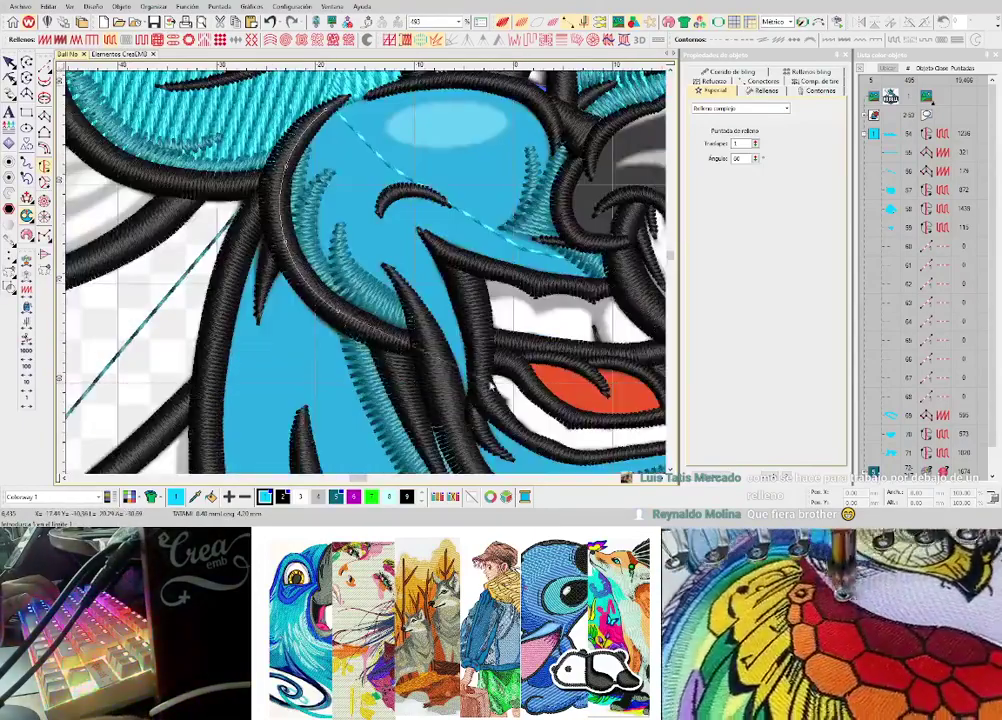
scroll(340, 300, down, 2)
scroll(340, 280, up, 2)
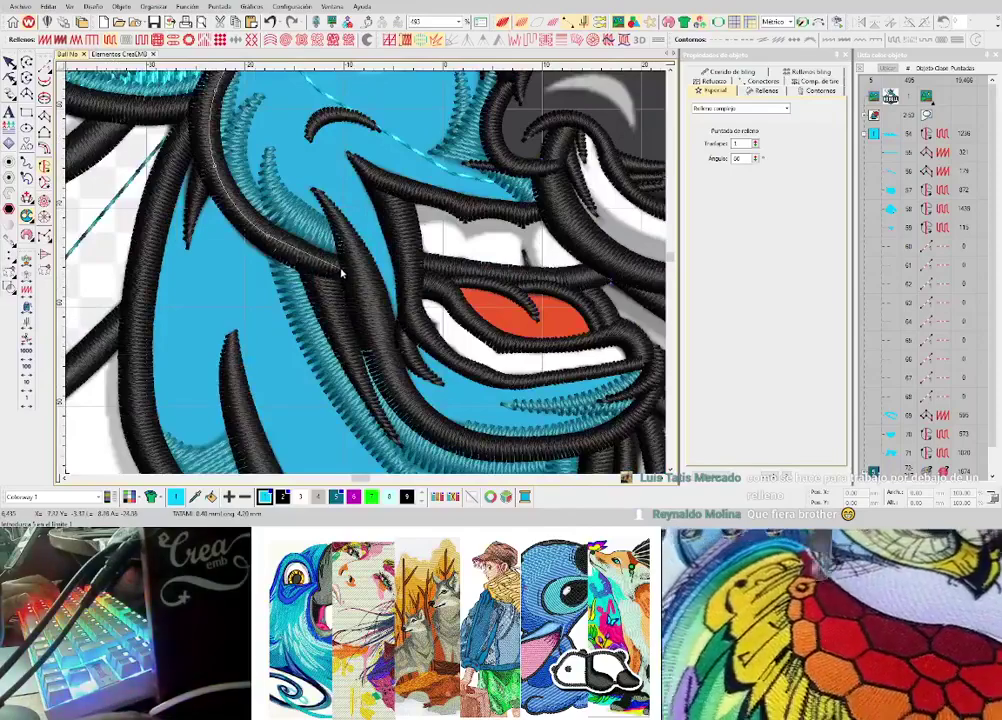
- Continue the muzzle fill's boundary past the mouth corner crease and along the black outline beneath the lower lip
click(365, 276)
key(d)
right_click(394, 375)
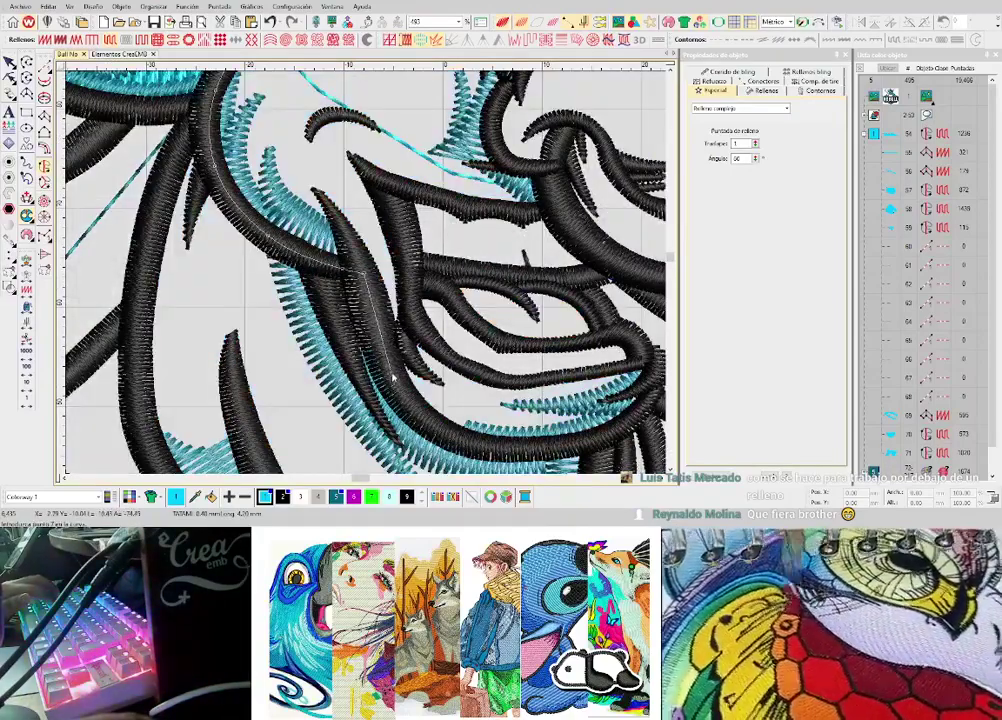
scroll(396, 376, down, 1)
scroll(405, 370, up, 1)
right_click(393, 339)
scroll(478, 362, down, 5)
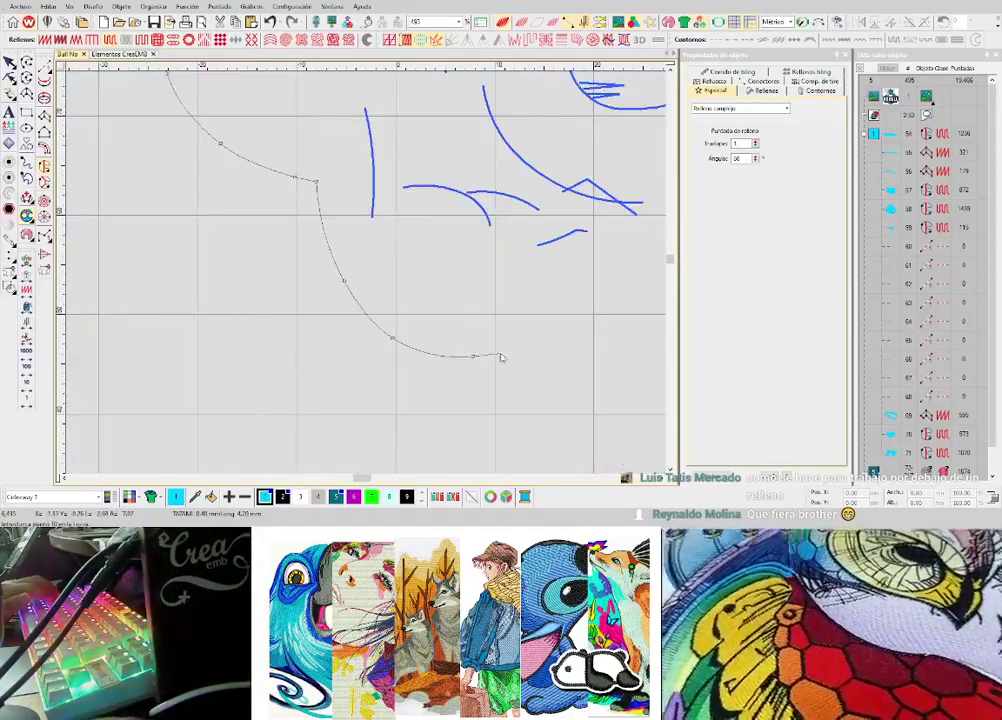
scroll(380, 250, up, 3)
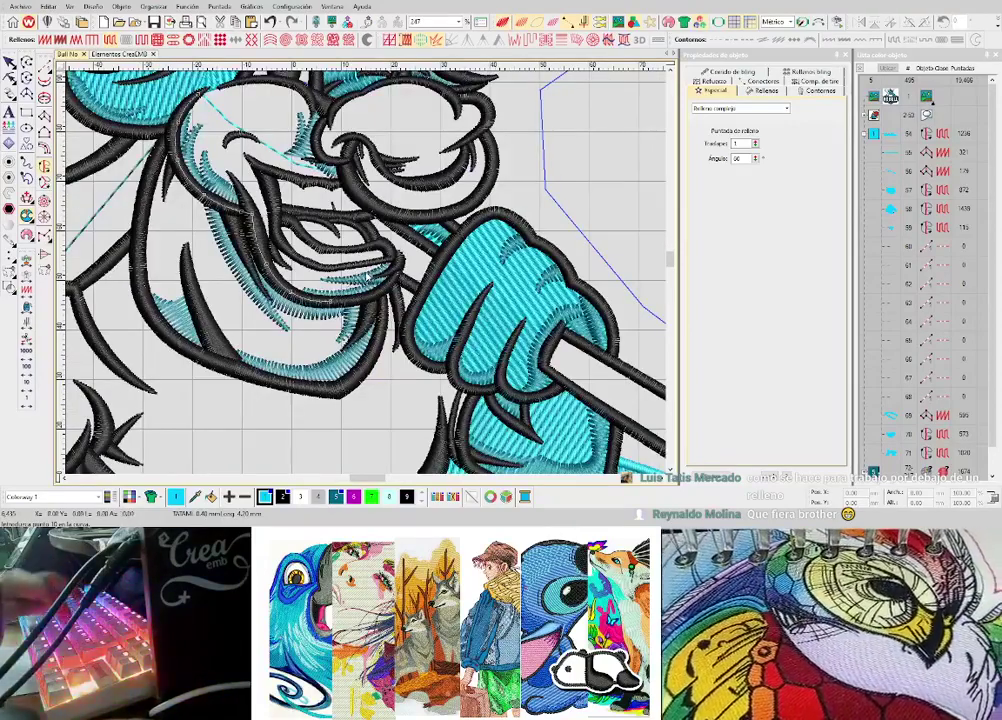
scroll(285, 218, up, 3)
key(s)
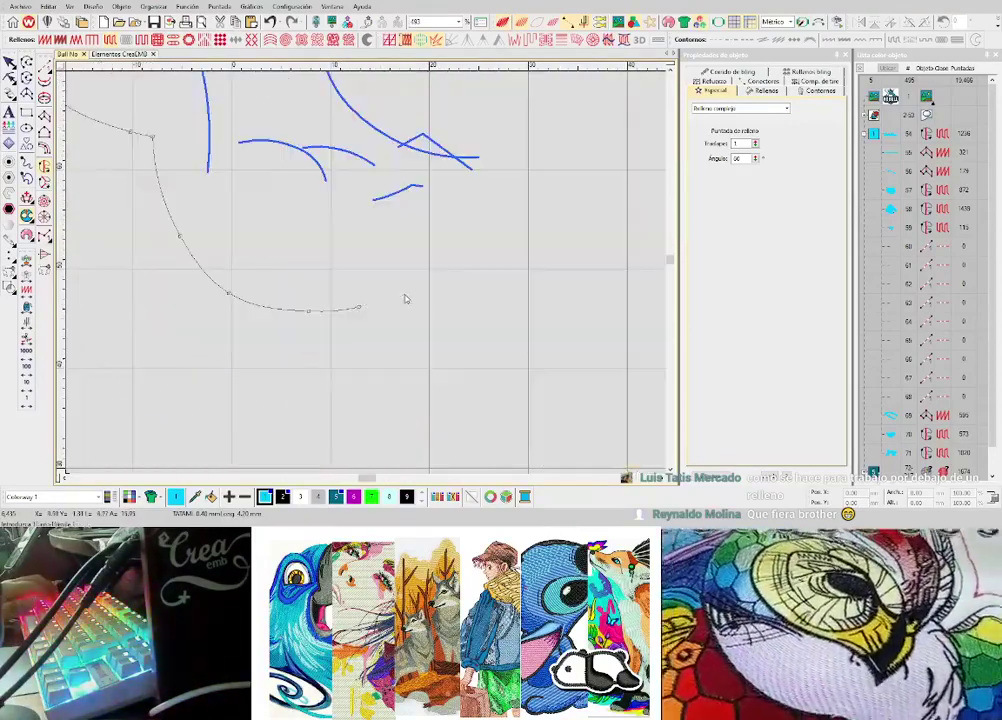
- Extend the complex fill outline around the chin and back along the lower lip, curving up the far side of the open mouth
key(s)
scroll(432, 272, up, 2)
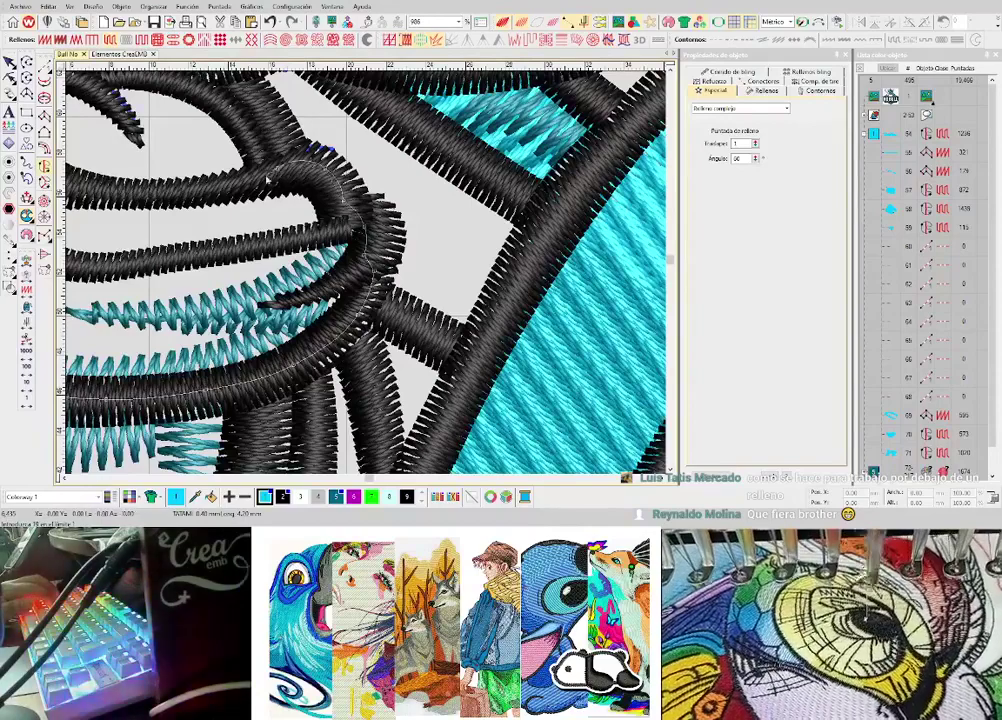
scroll(300, 170, down, 3)
scroll(462, 280, up, 4)
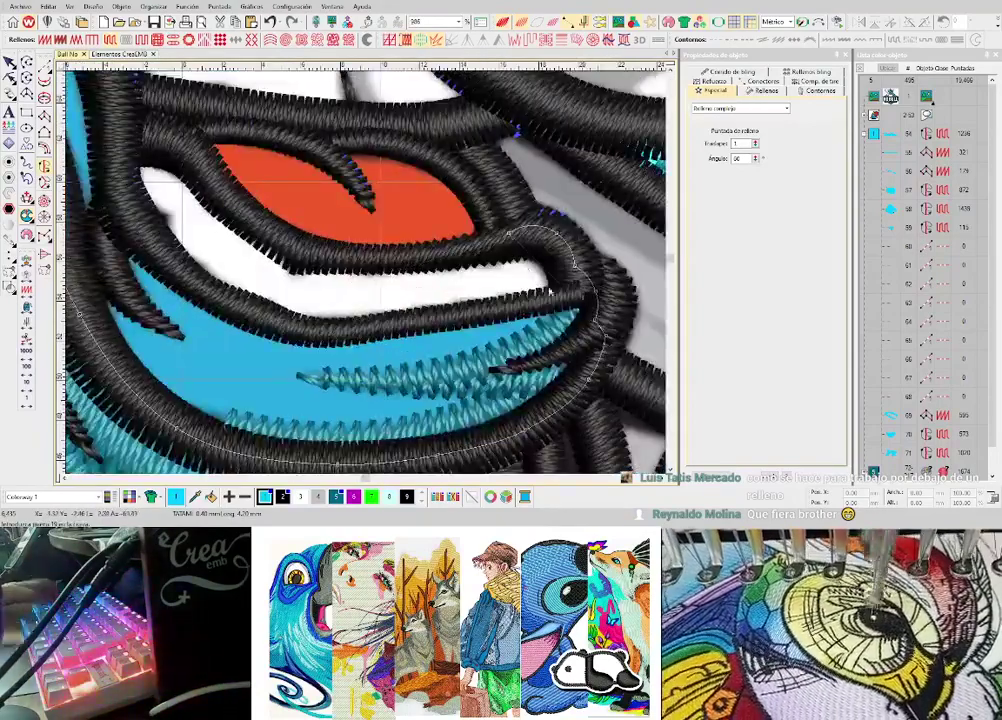
click(593, 296)
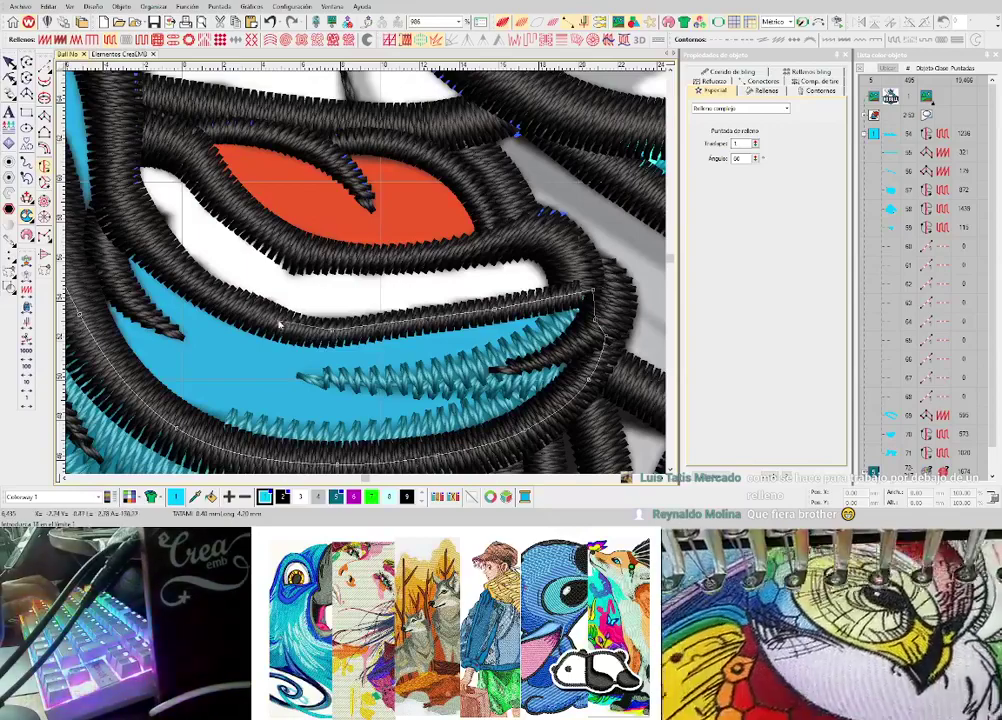
right_click(138, 213)
right_click(338, 194)
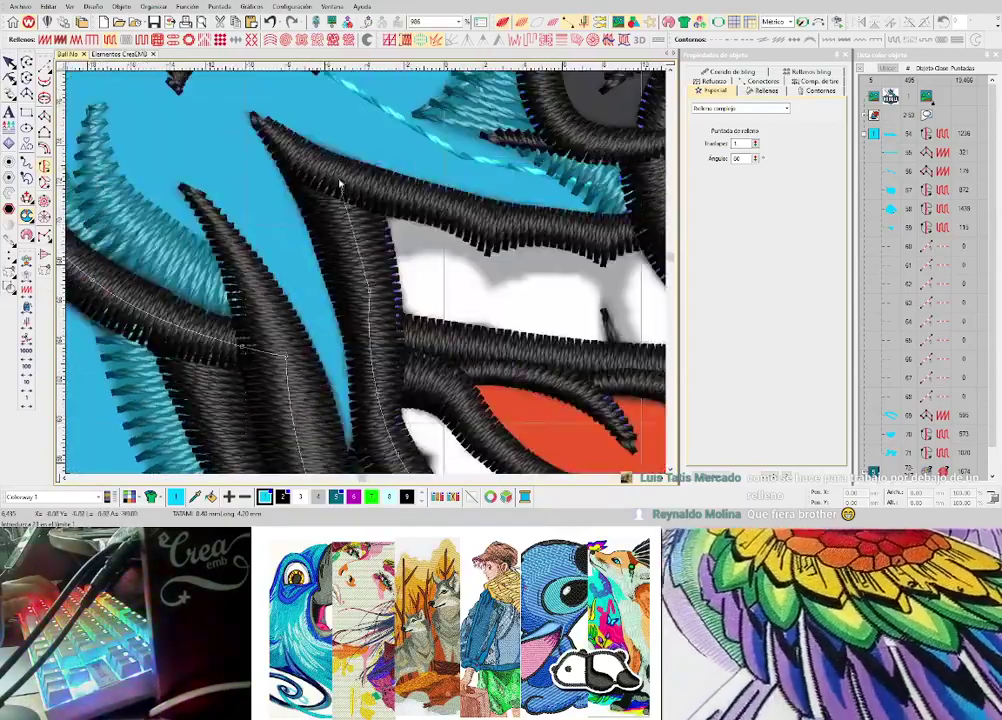
- Trace the fill outline along the upper lip to the nose ring and up the side of the nose
click(339, 183)
right_click(477, 214)
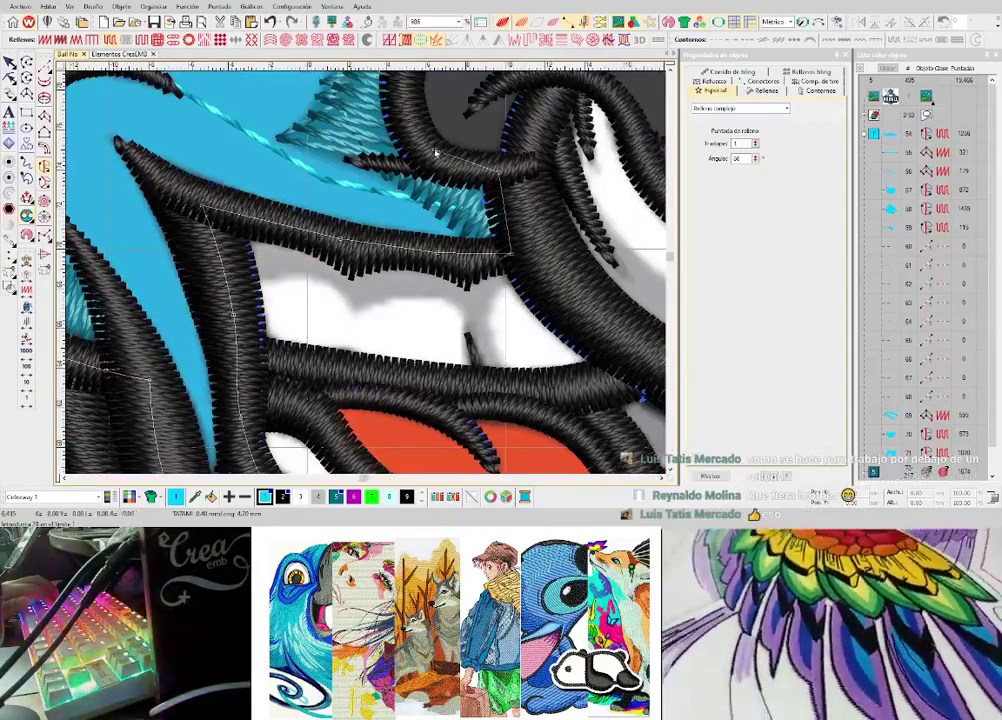
scroll(496, 188, up, 2)
scroll(405, 197, up, 2)
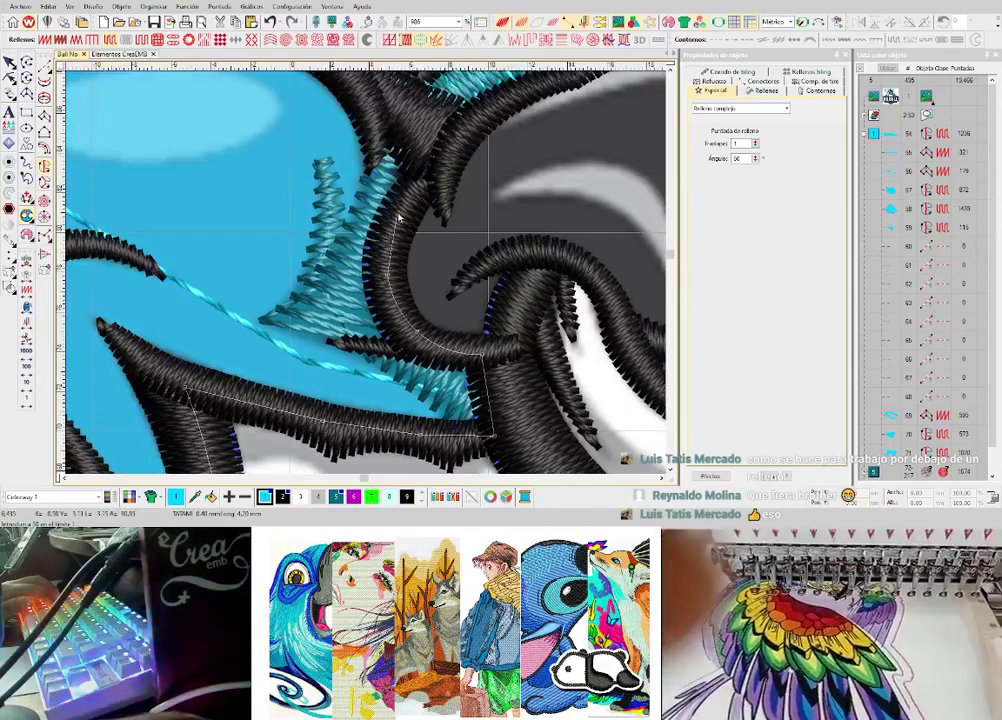
scroll(403, 215, up, 2)
click(391, 242)
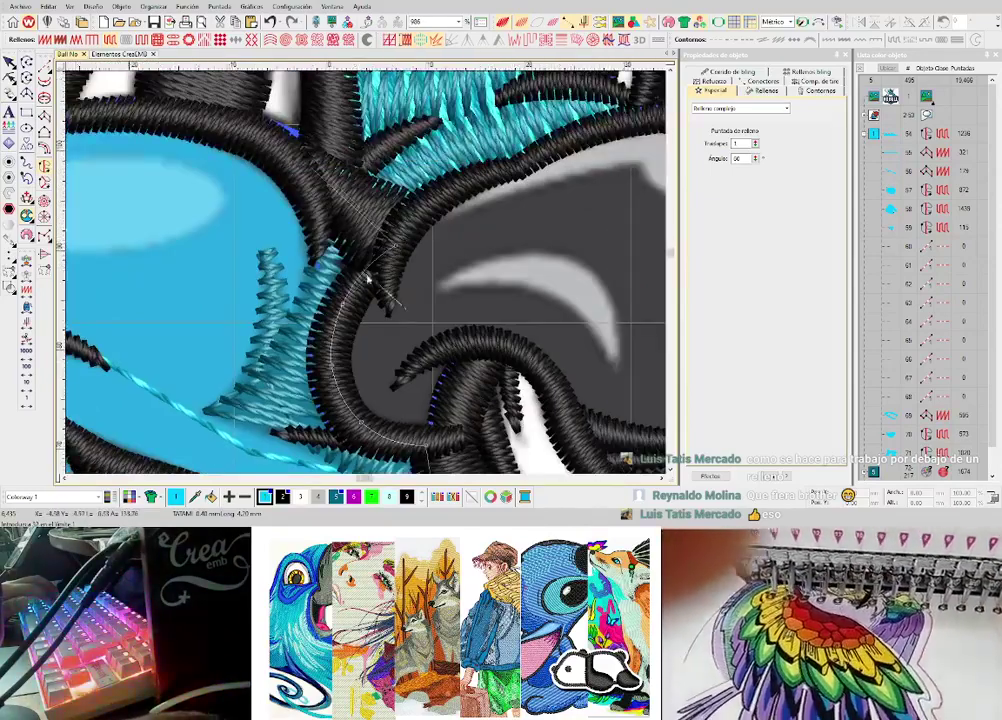
- Carry the fill outline across the nose bridge and along the muzzle's top edge below the eye, back towards its start
scroll(366, 274, down, 2)
key(d)
scroll(365, 274, up, 1)
scroll(366, 276, up, 2)
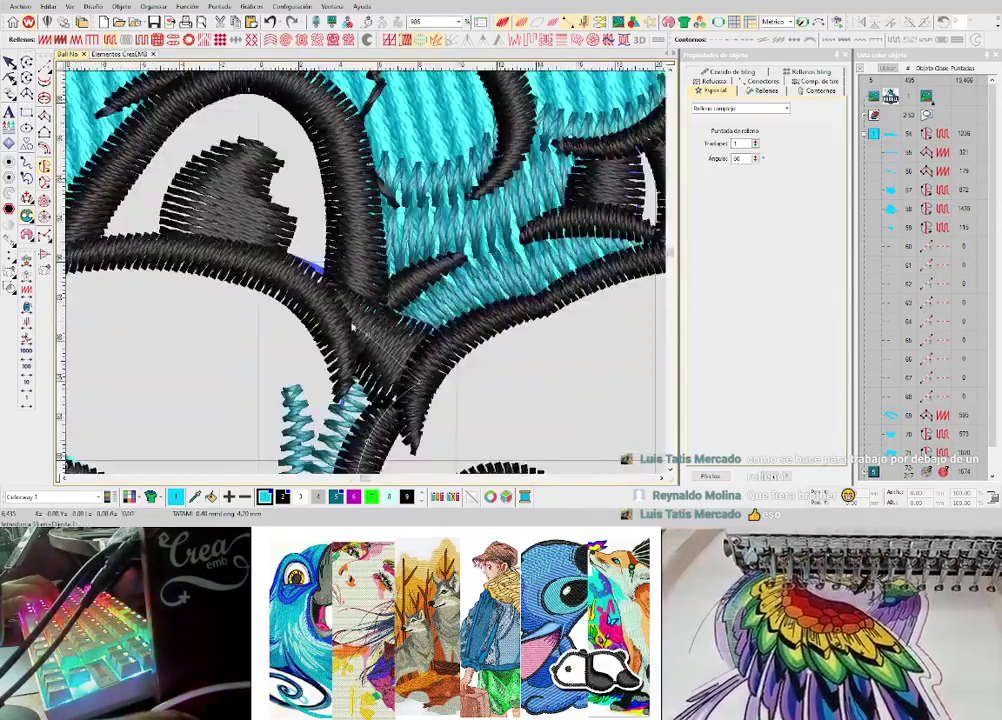
right_click(258, 267)
right_click(168, 254)
scroll(168, 254, left, 2)
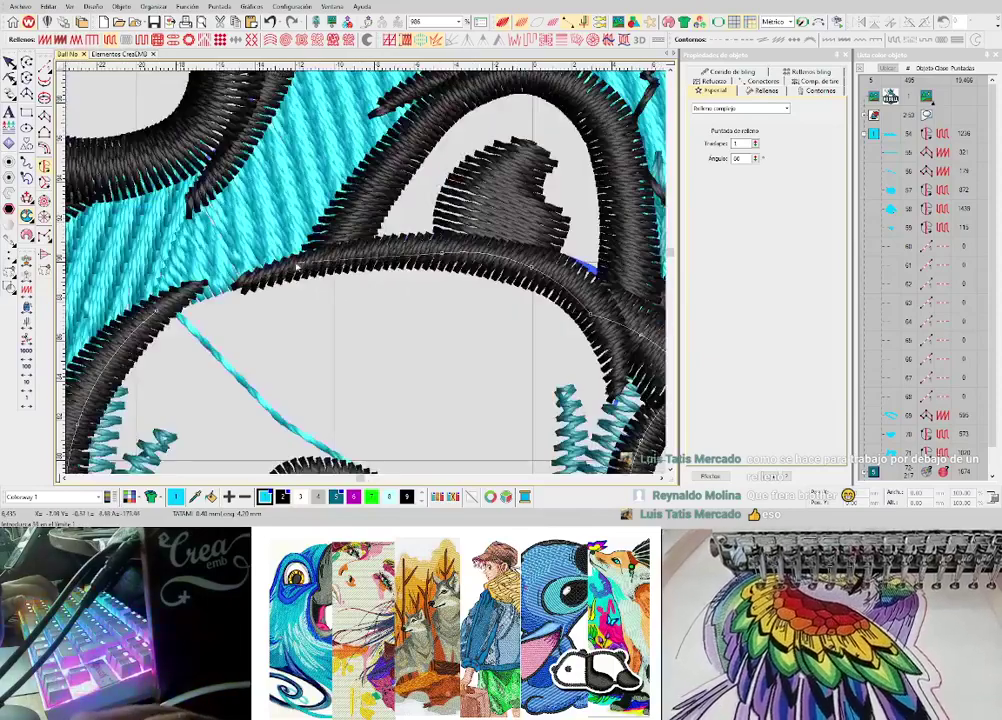
right_click(314, 260)
scroll(155, 228, up, 1)
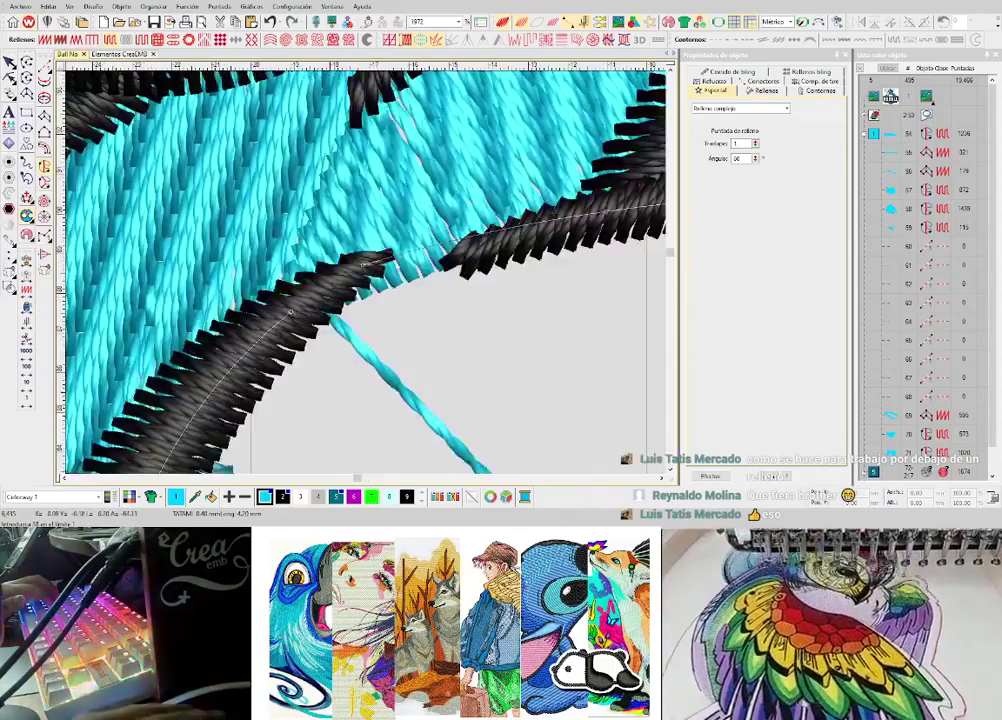
- Close the muzzle and jaw outline and define a diagonal stitch angle to generate the complex fill
scroll(425, 280, down, 3)
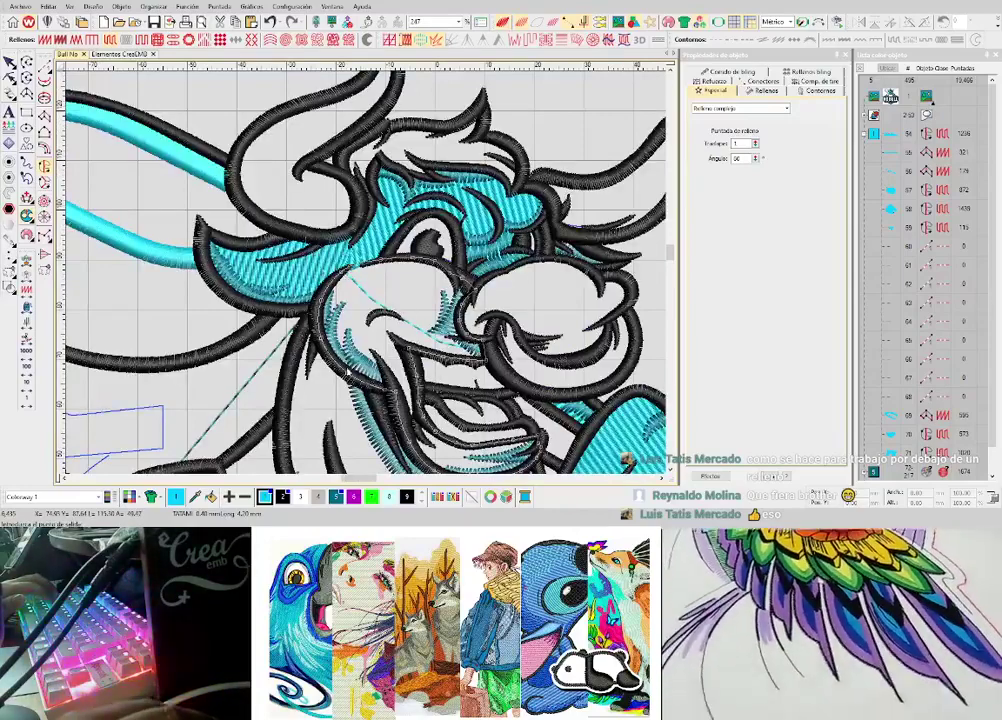
key(Return)
scroll(318, 190, down, 1)
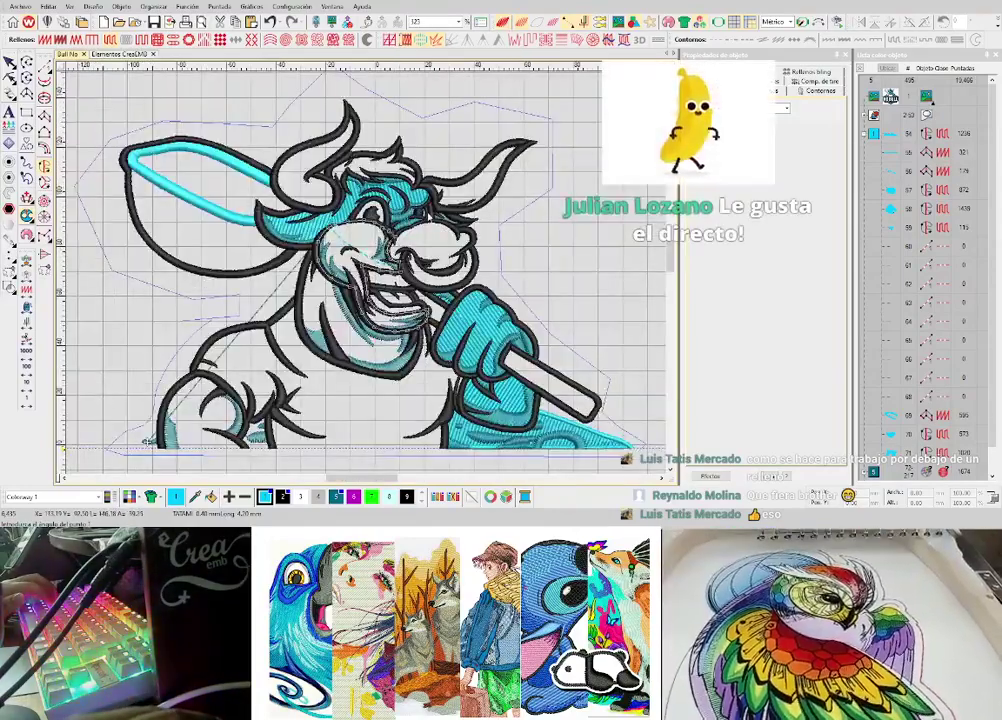
scroll(393, 231, up, 1)
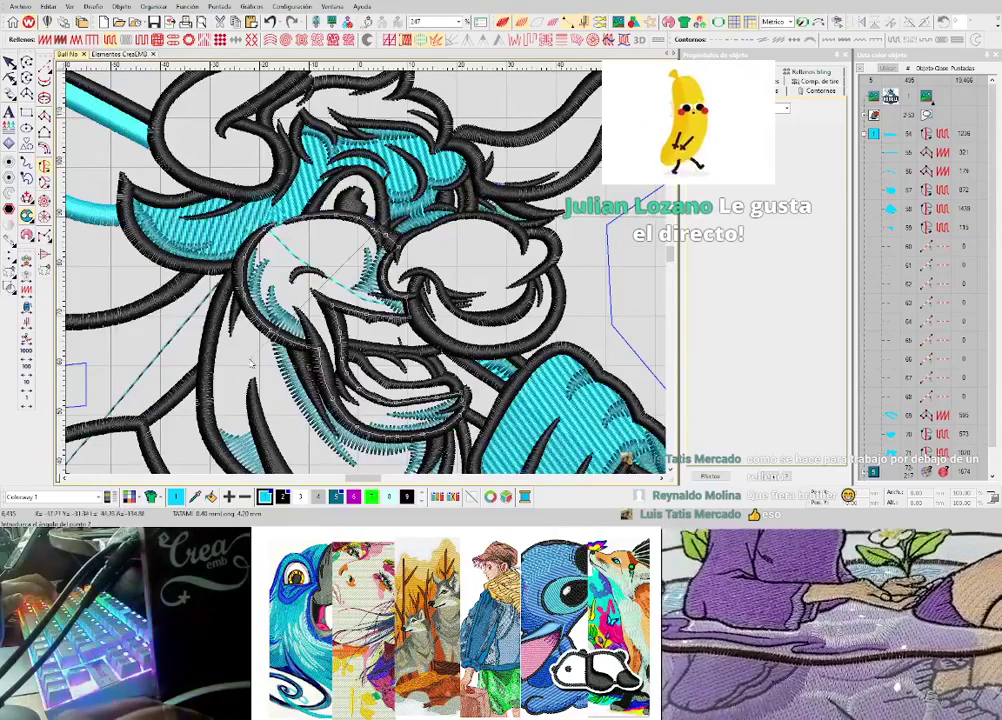
- Reshape the muzzle fill's outline where the upper lip meets the nose ring, and check its edge at the chin
scroll(376, 326, up, 3)
scroll(377, 277, up, 3)
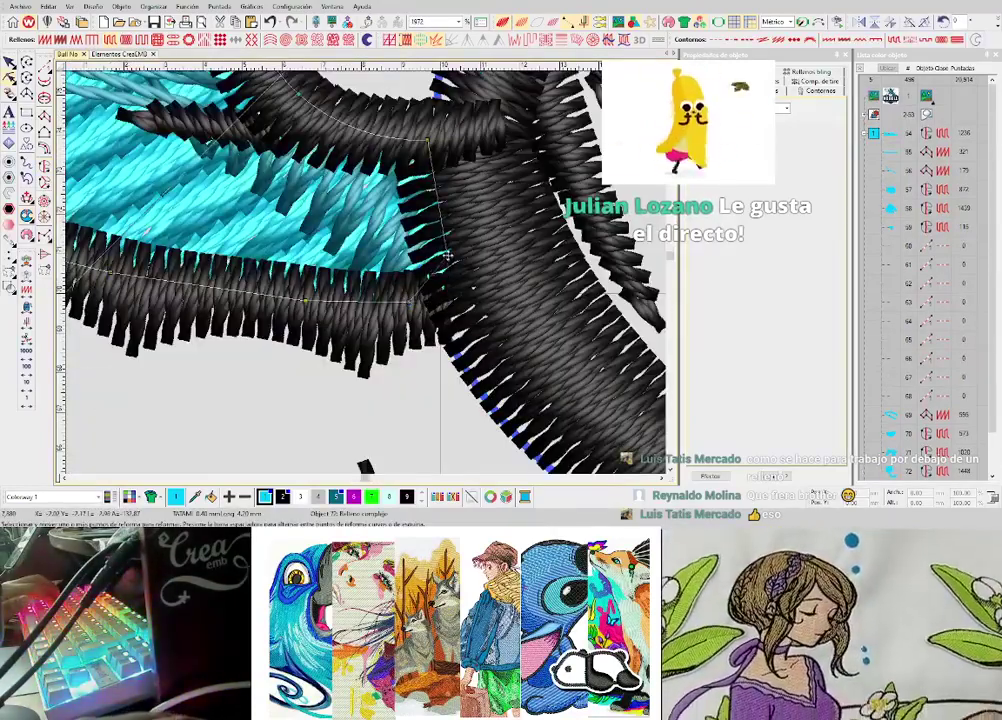
scroll(300, 280, down, 3)
scroll(300, 280, up, 3)
scroll(402, 218, up, 3)
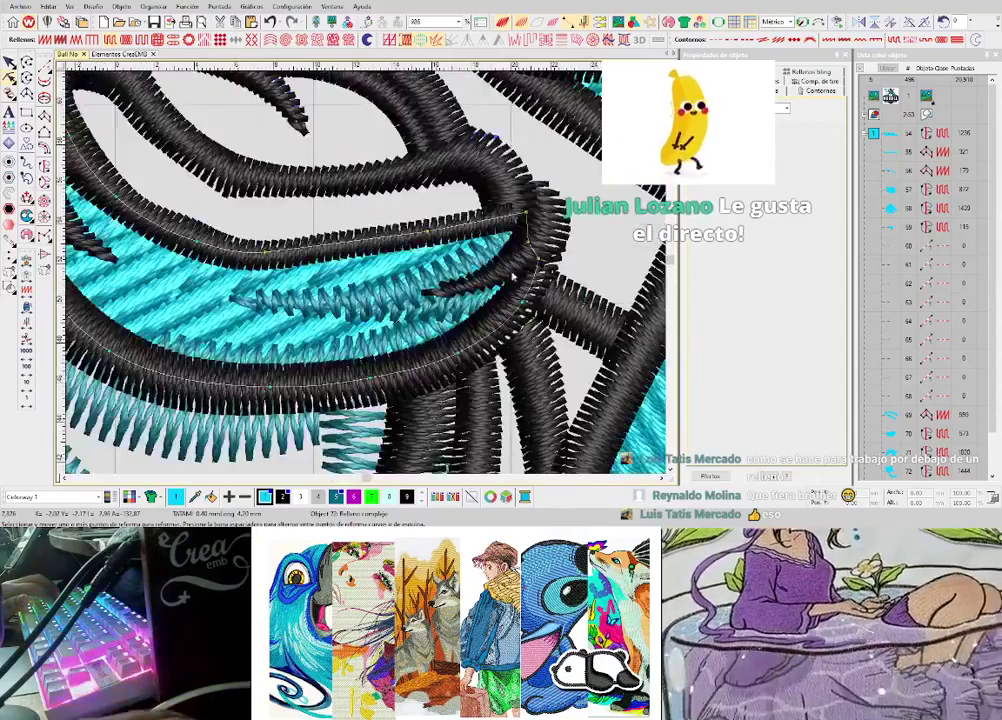
scroll(512, 273, down, 4)
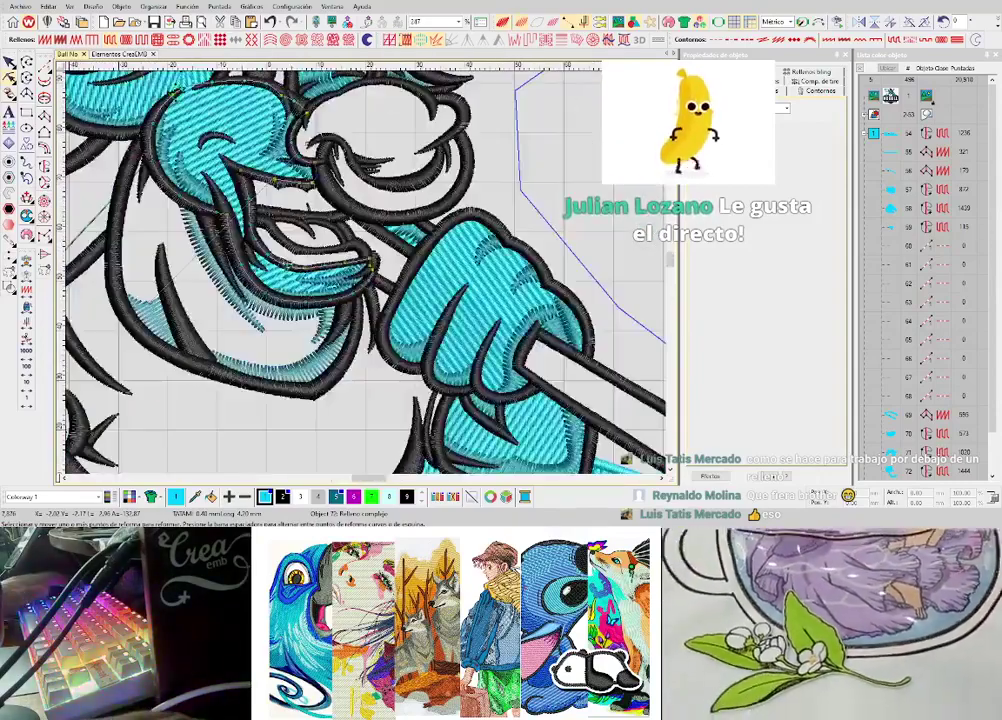
- Examine the muzzle fill's coverage and its reshape nodes at the corner between the upper lip and the nose ring
scroll(500, 260, up, 3)
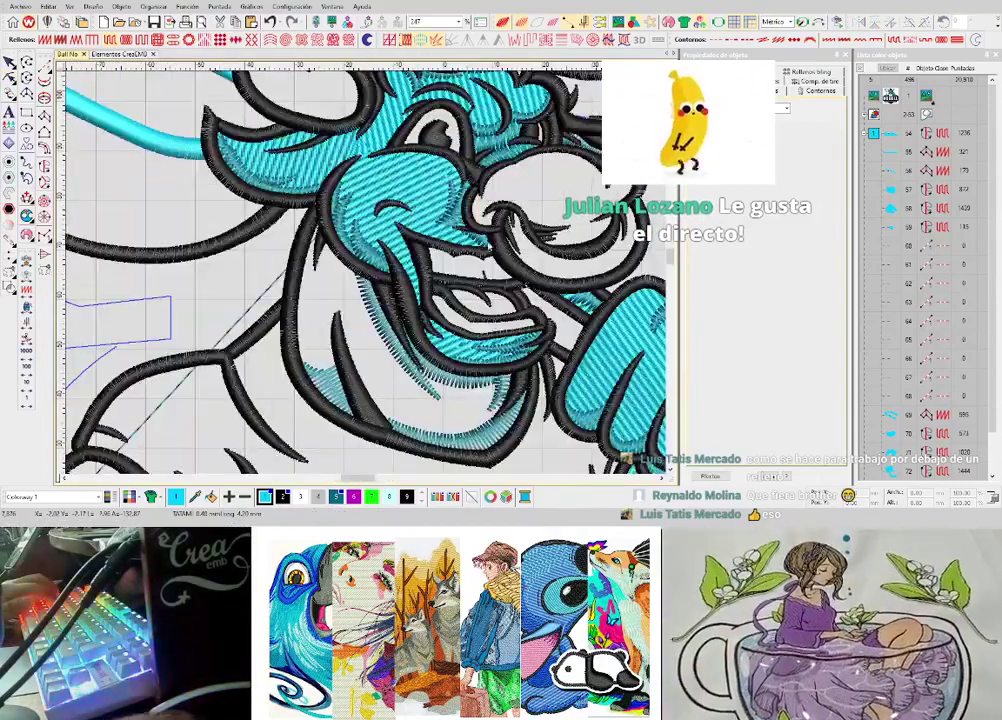
scroll(366, 278, up, 3)
scroll(366, 278, down, 3)
scroll(366, 278, up, 2)
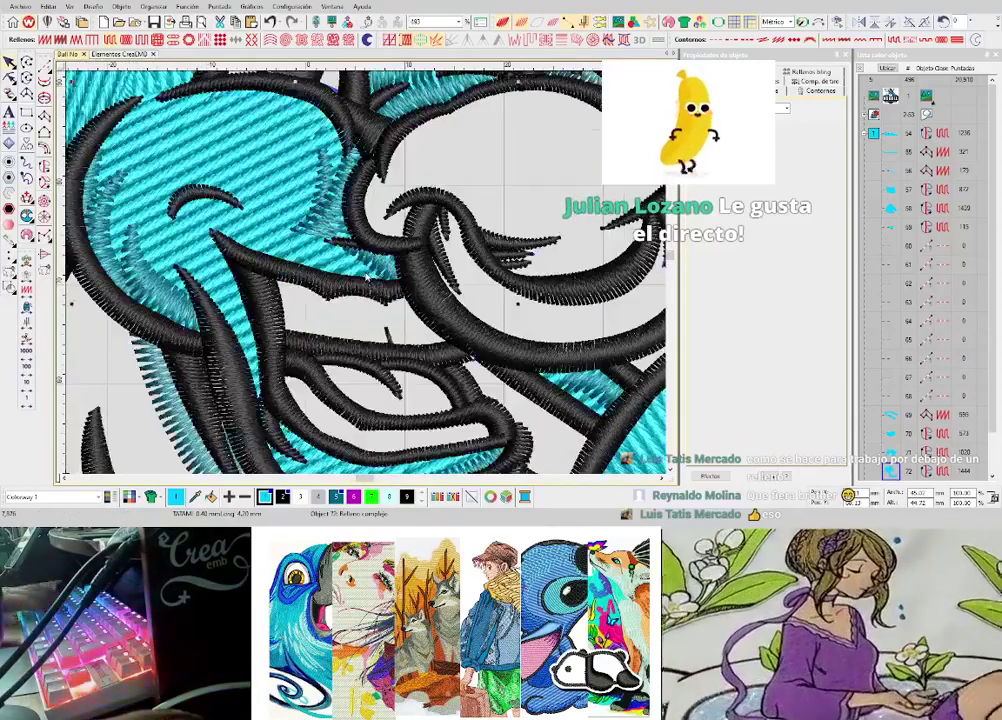
key(h)
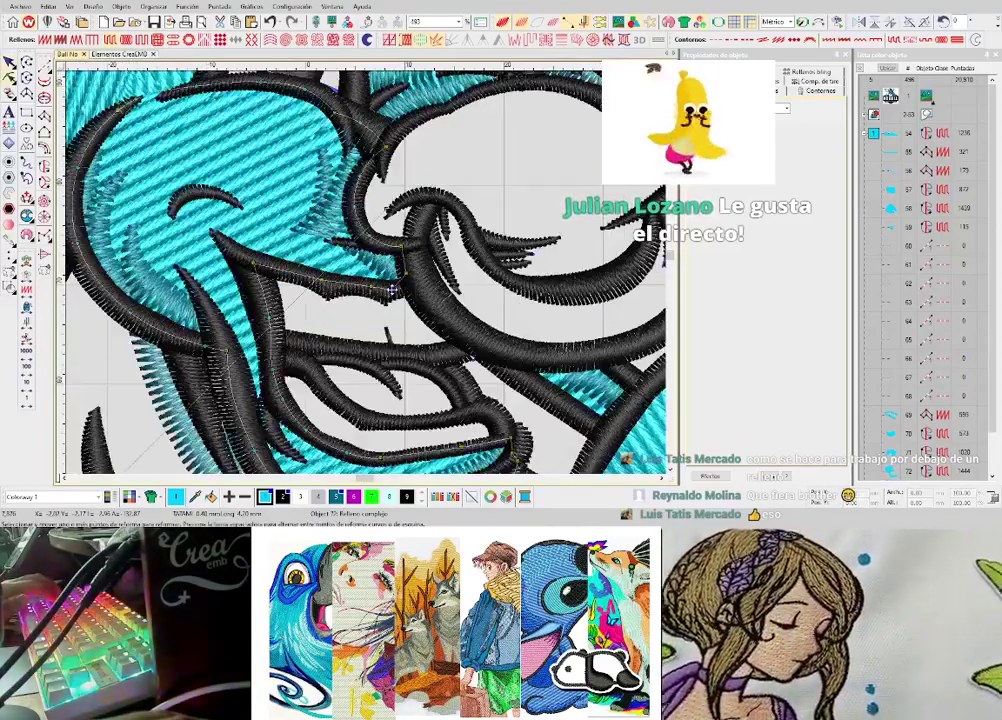
click(393, 289)
scroll(397, 286, up, 1)
key(t)
scroll(390, 254, up, 2)
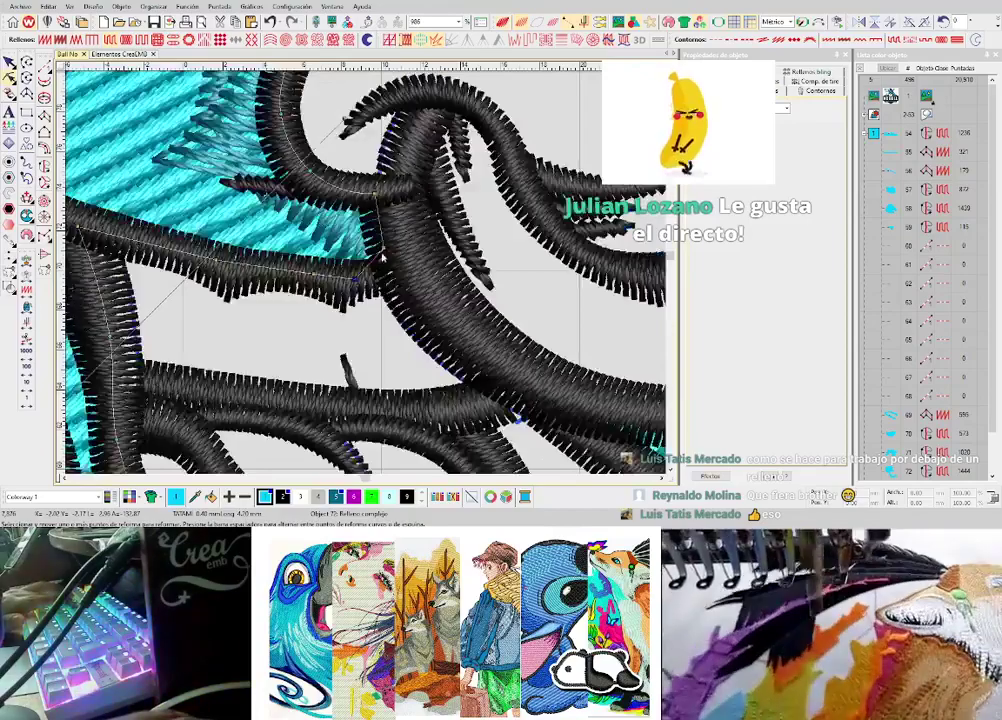
key(t)
scroll(370, 285, down, 4)
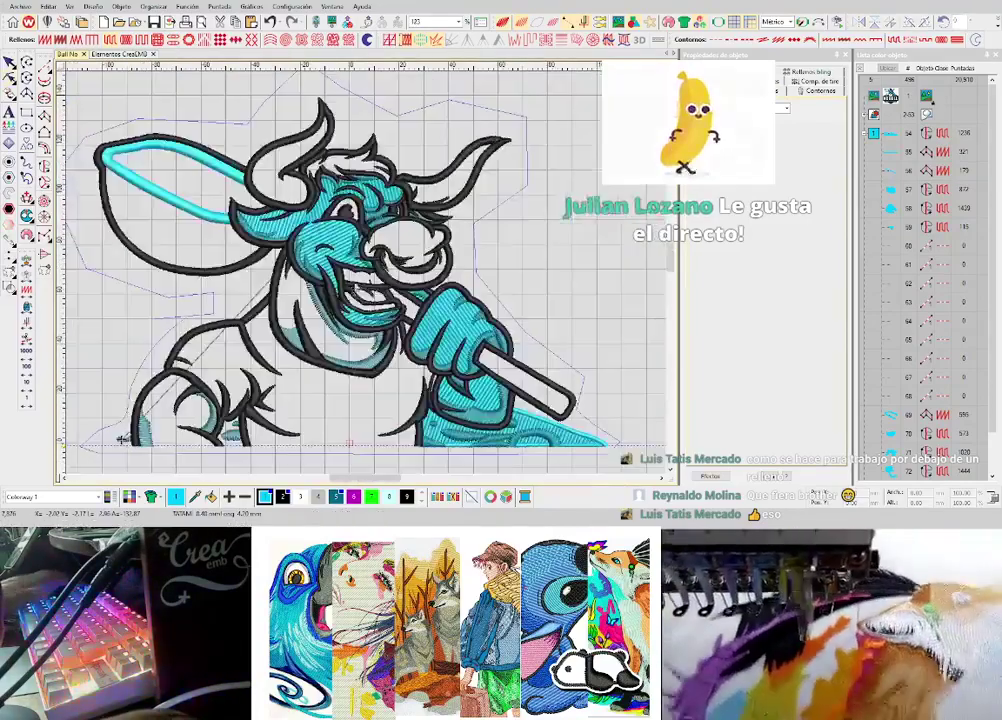
key(Escape)
- Start a complex fill outline for the neck at the cheek and trace it down the neck's outer edge
scroll(371, 276, up, 2)
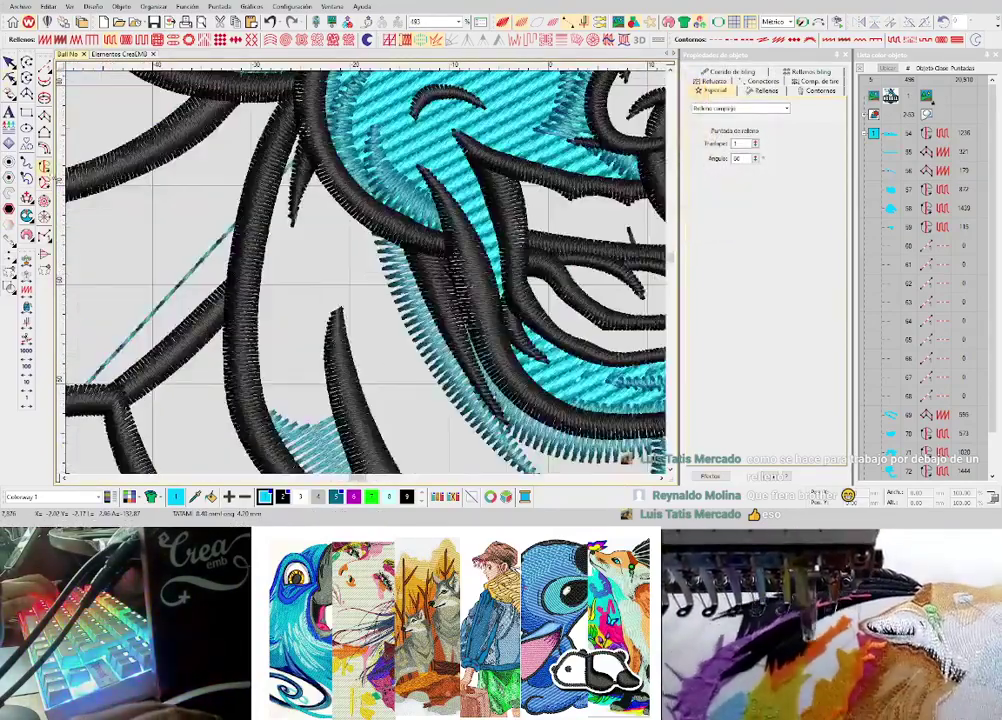
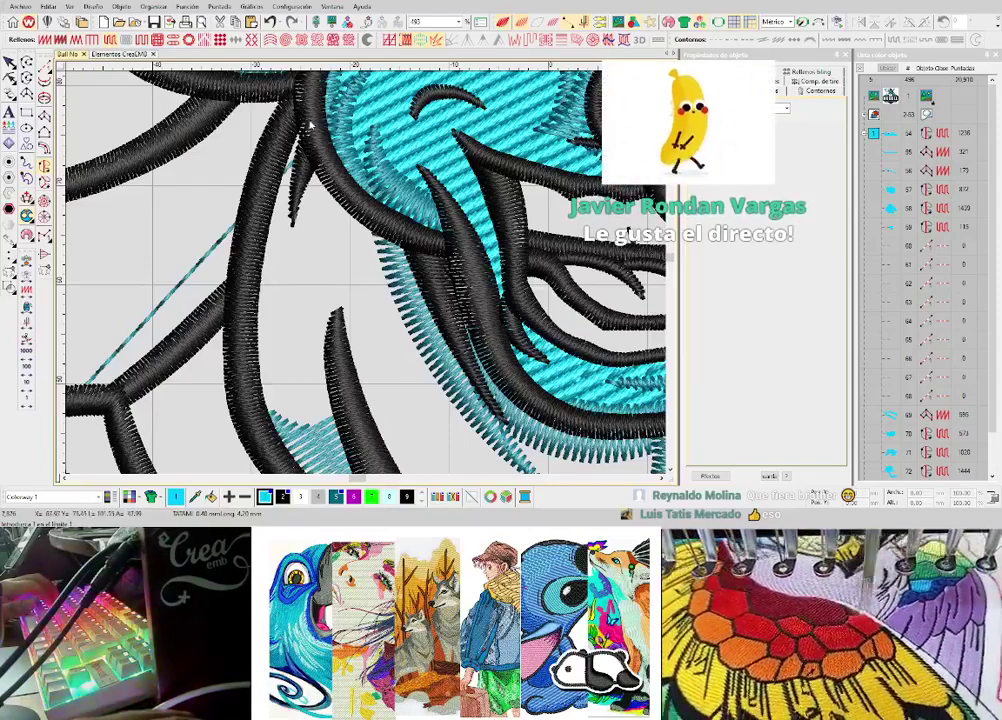
right_click(259, 217)
right_click(254, 366)
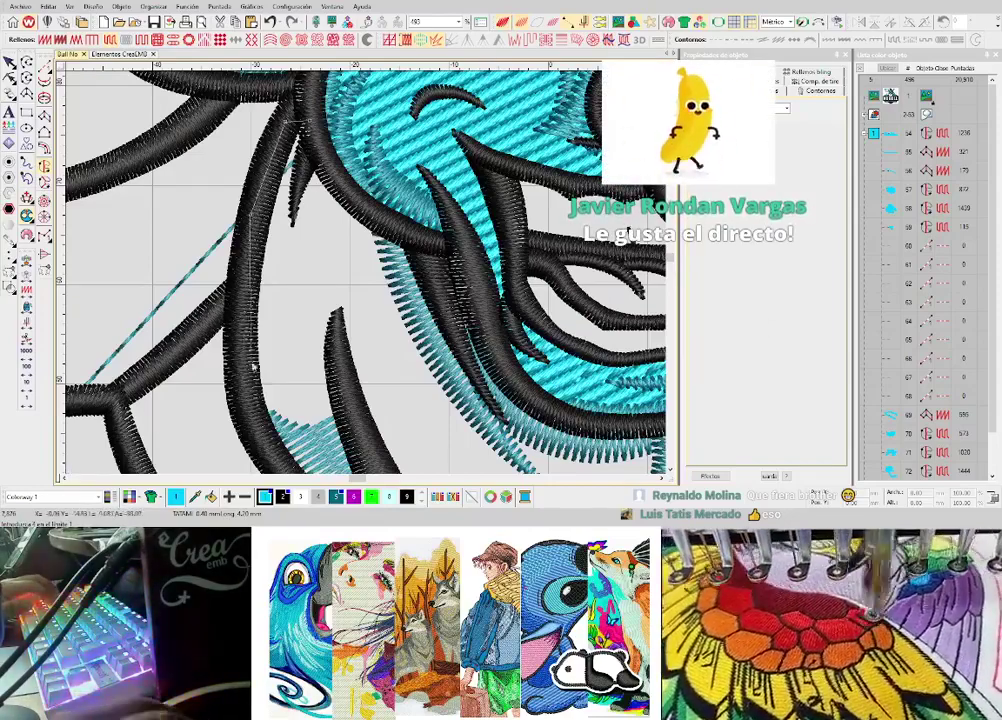
scroll(254, 366, down, 3)
scroll(369, 268, up, 1)
scroll(366, 277, up, 2)
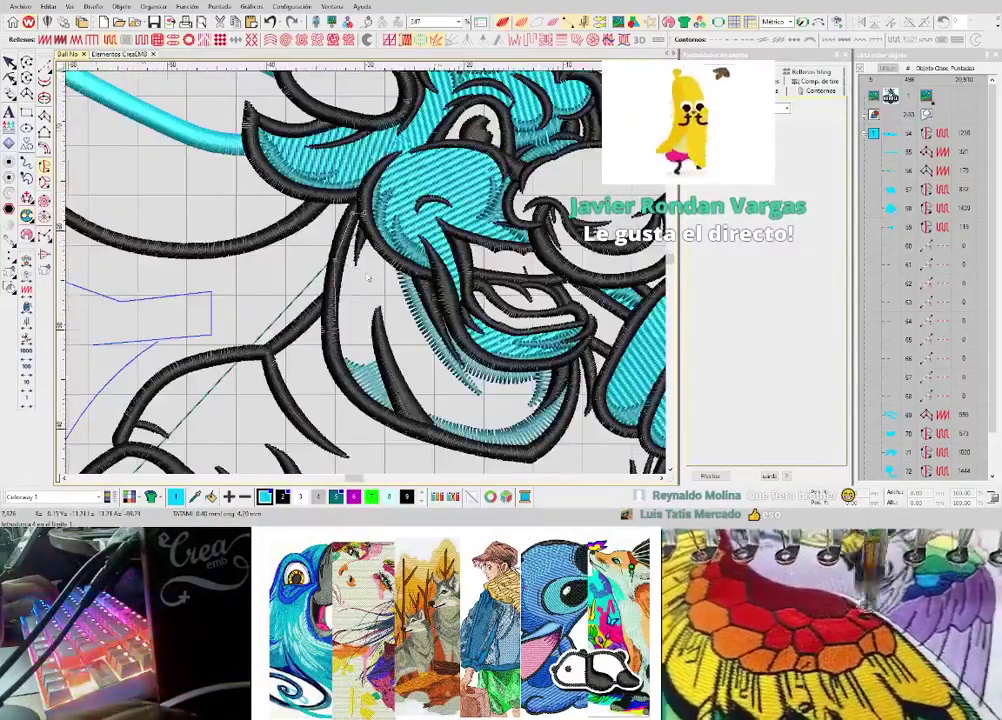
scroll(369, 405, up, 2)
right_click(367, 378)
- Trace the neck fill outline along the lower black contour towards the pointed tip below the chin
drag(454, 471, 409, 375)
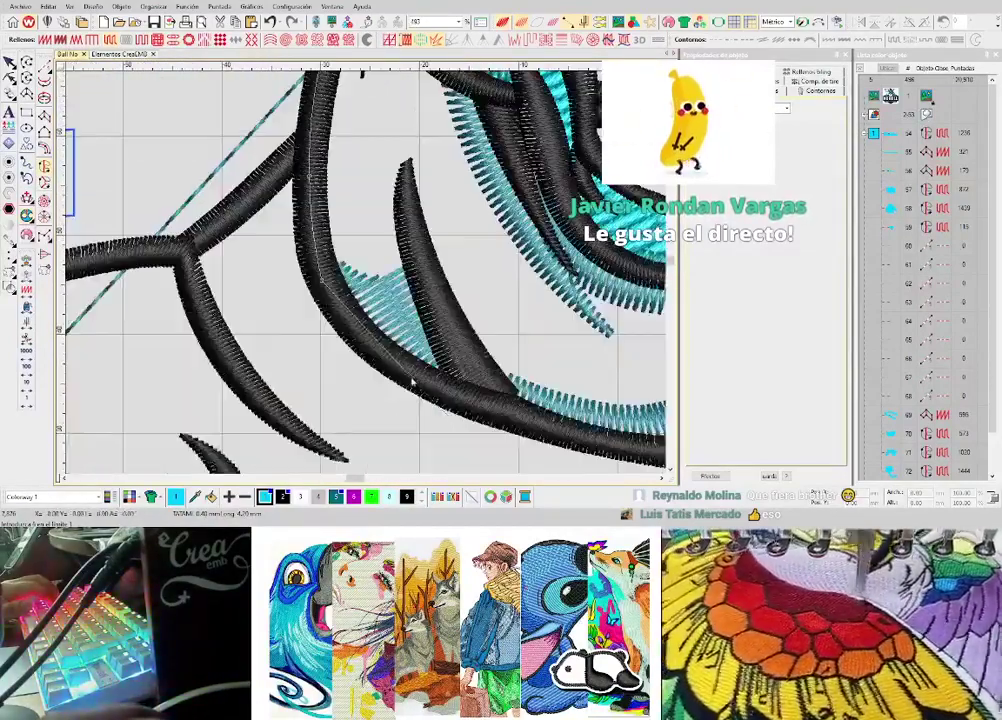
right_click(395, 360)
right_click(563, 428)
right_click(530, 420)
scroll(540, 424, down, 1)
scroll(412, 275, up, 1)
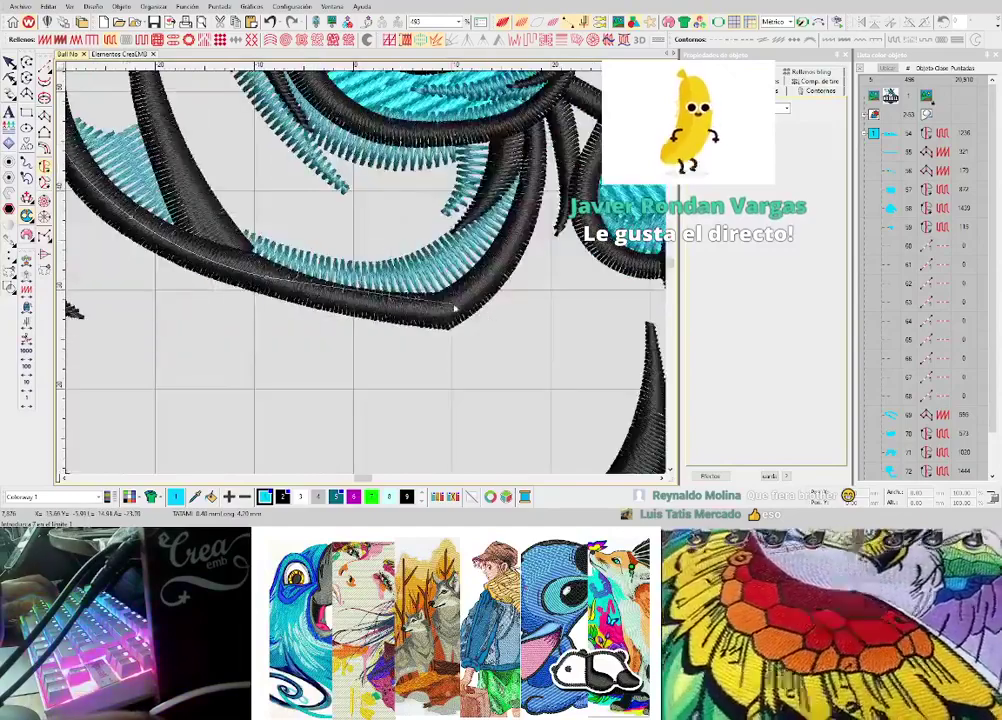
right_click(366, 299)
- Continue the neck fill outline around the lower tip and up the edge beside the hand to the underside of the jaw
scroll(380, 255, down, 4)
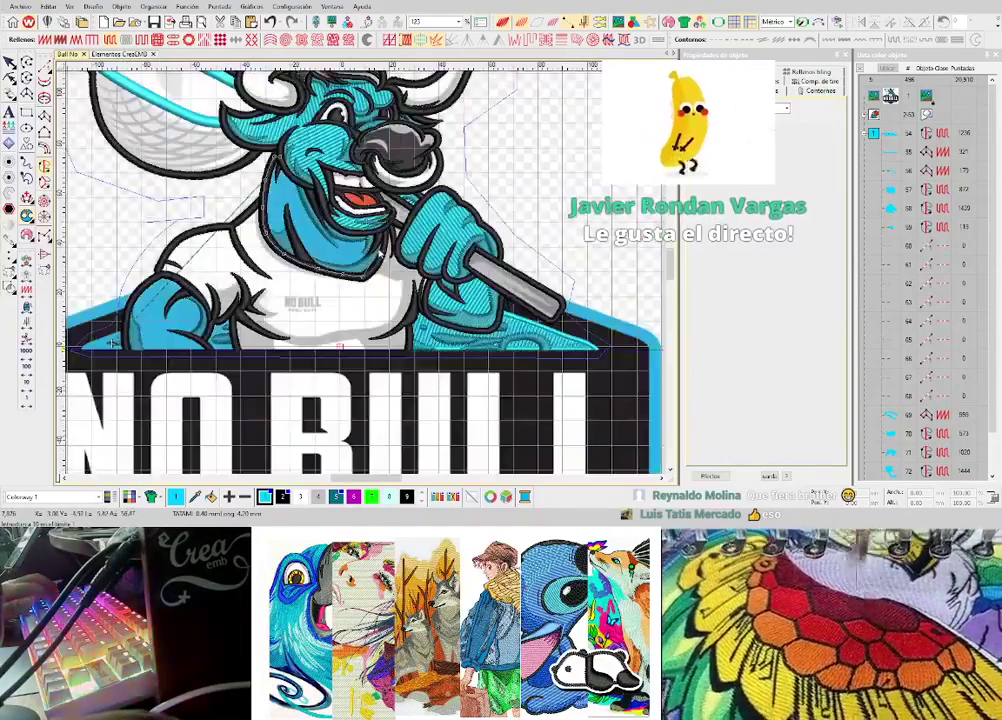
scroll(369, 254, up, 2)
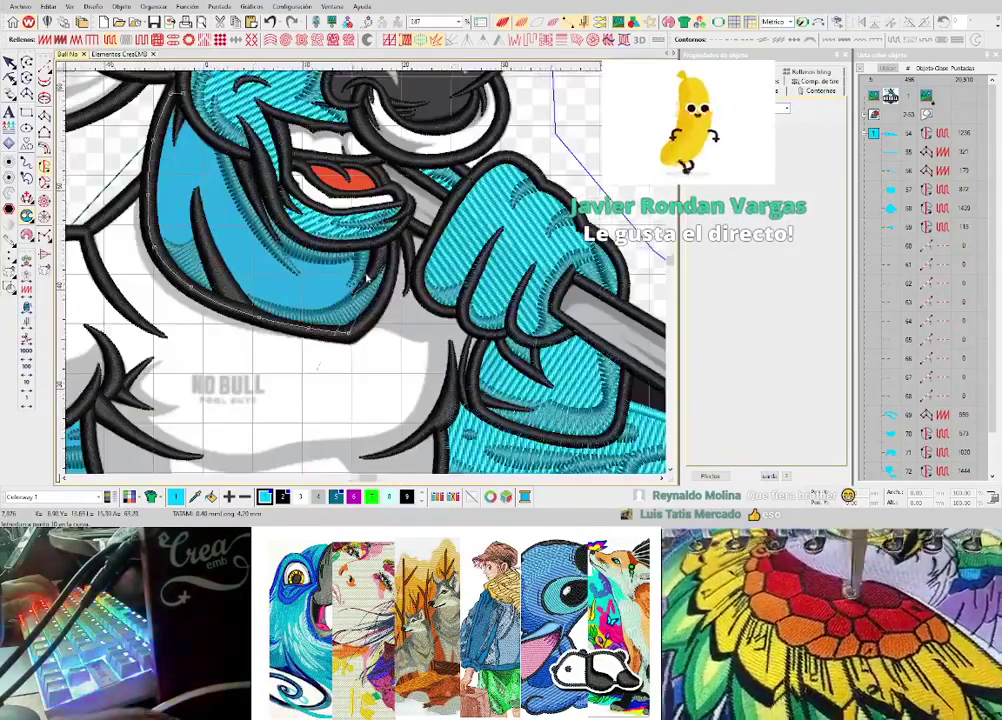
scroll(360, 330, up, 2)
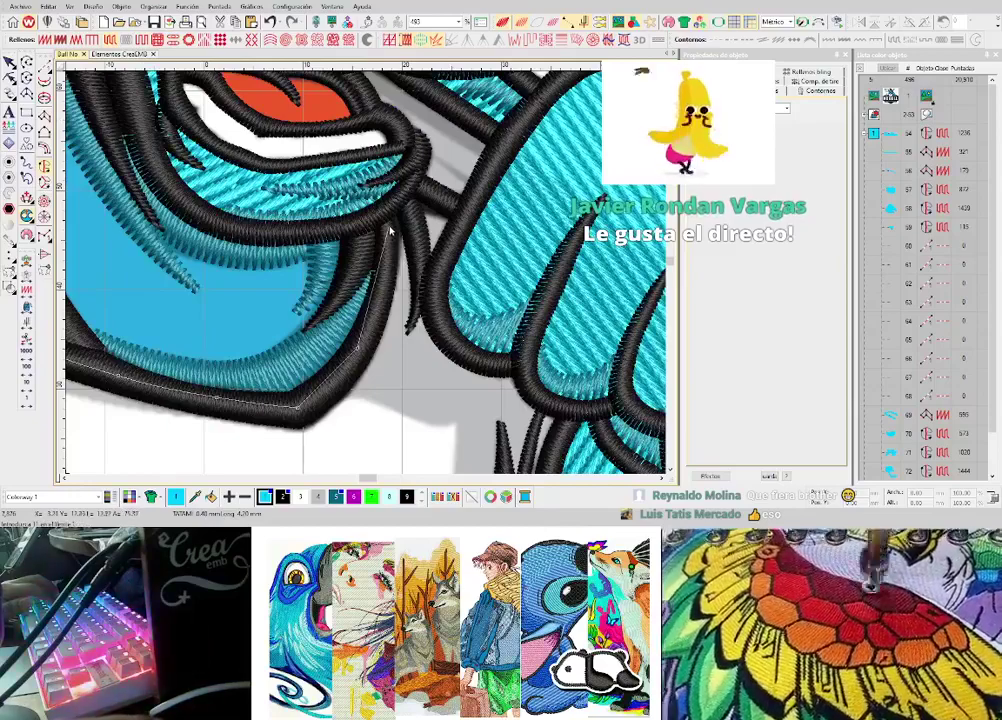
scroll(340, 275, up, 1)
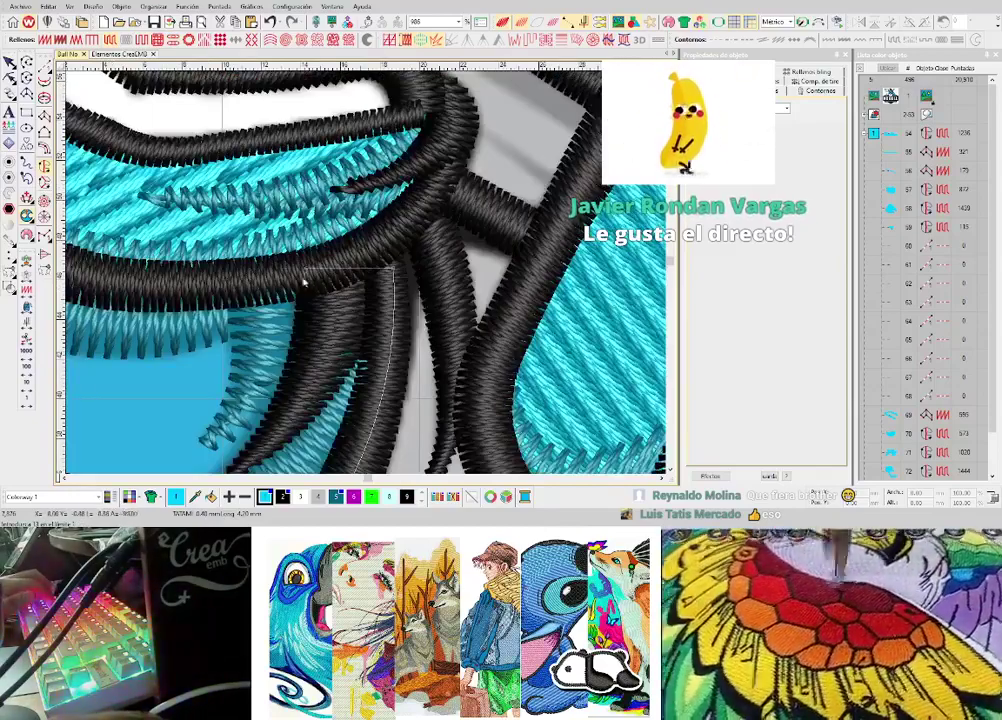
- Continue the neck fill outline along the black contour under the jaw, from the hand side to the cheek crease beside the mouth
scroll(305, 283, down, 2)
scroll(305, 283, down, 1)
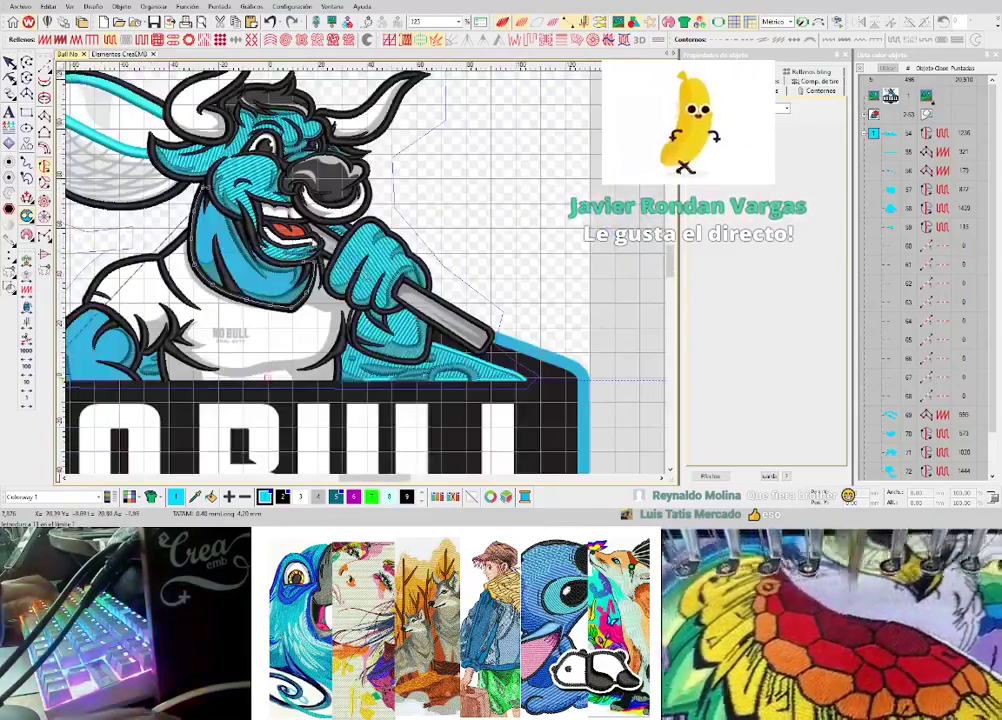
scroll(255, 210, up, 1)
scroll(415, 272, down, 1)
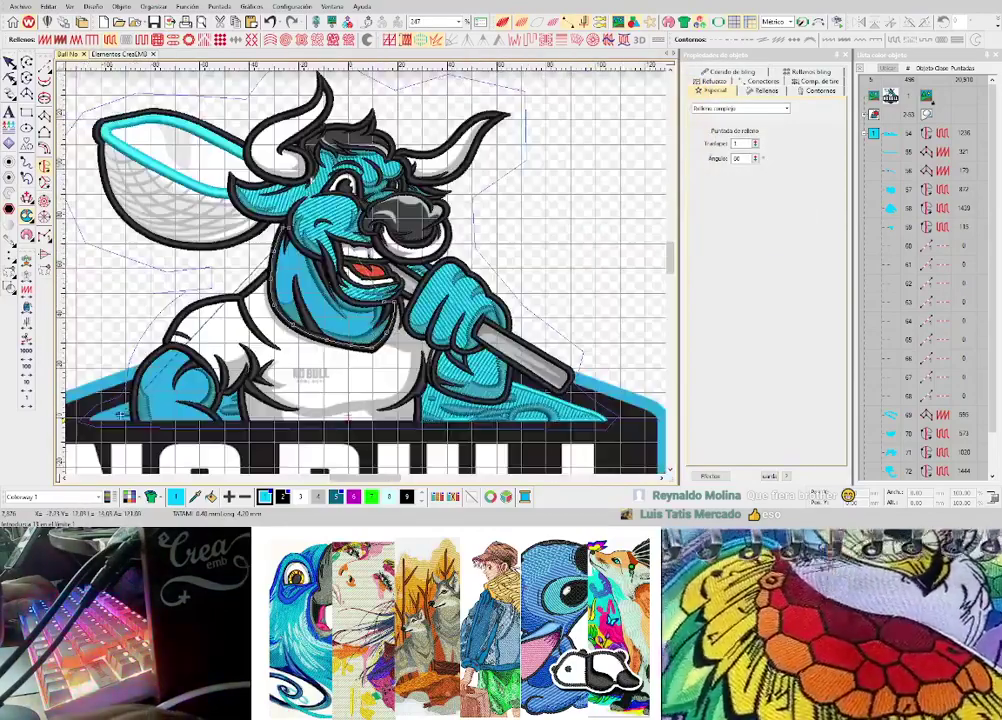
scroll(374, 277, up, 2)
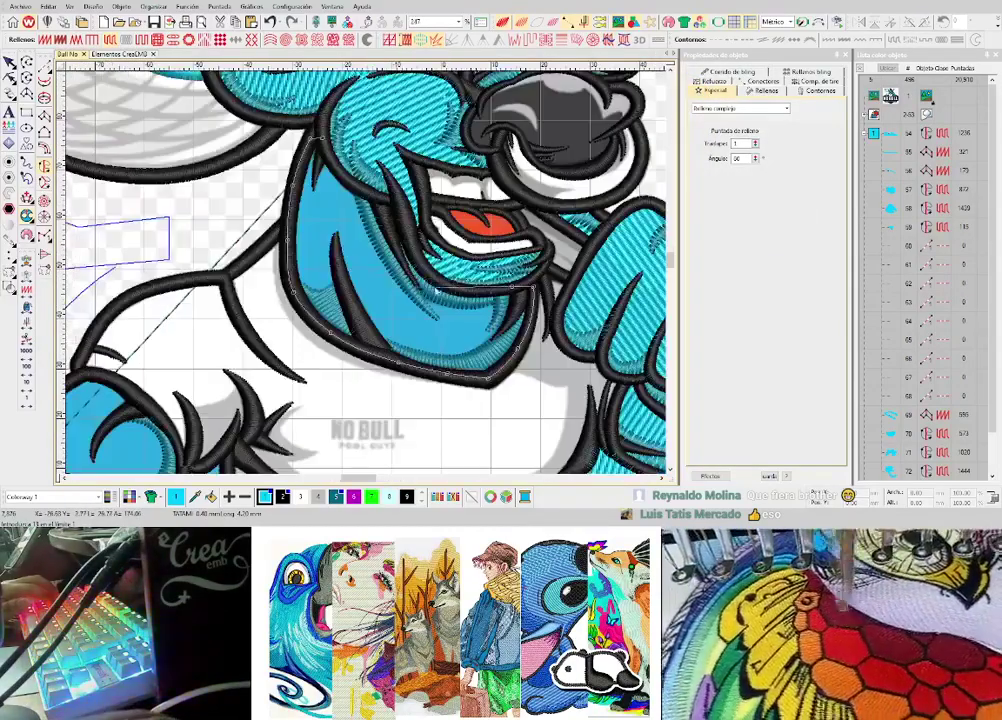
scroll(374, 277, up, 2)
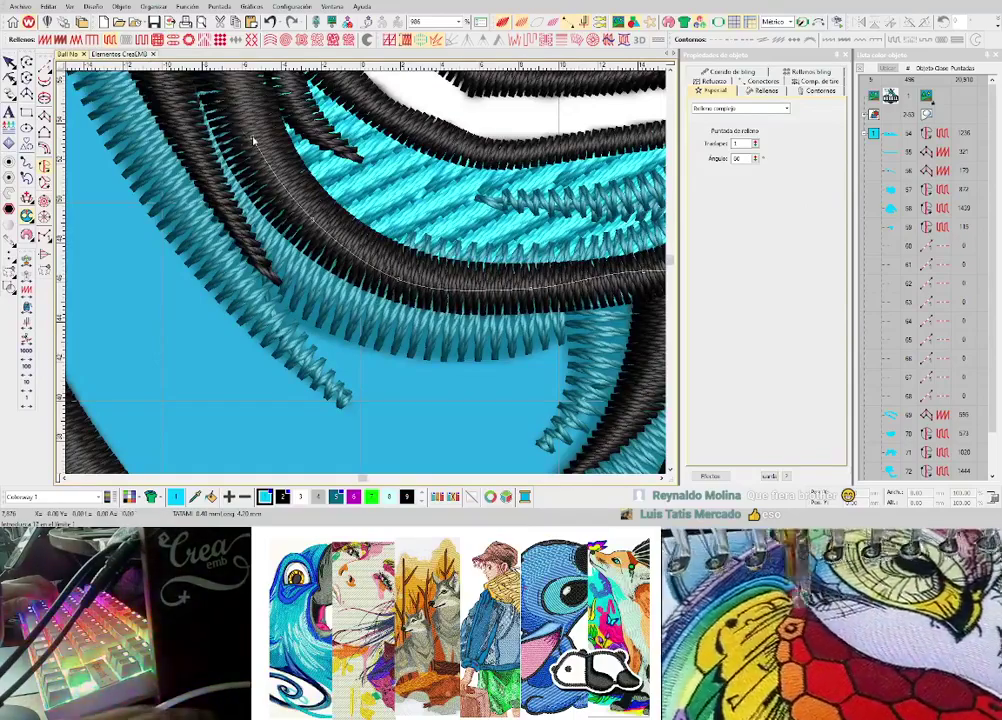
scroll(235, 135, down, 3)
scroll(365, 283, up, 1)
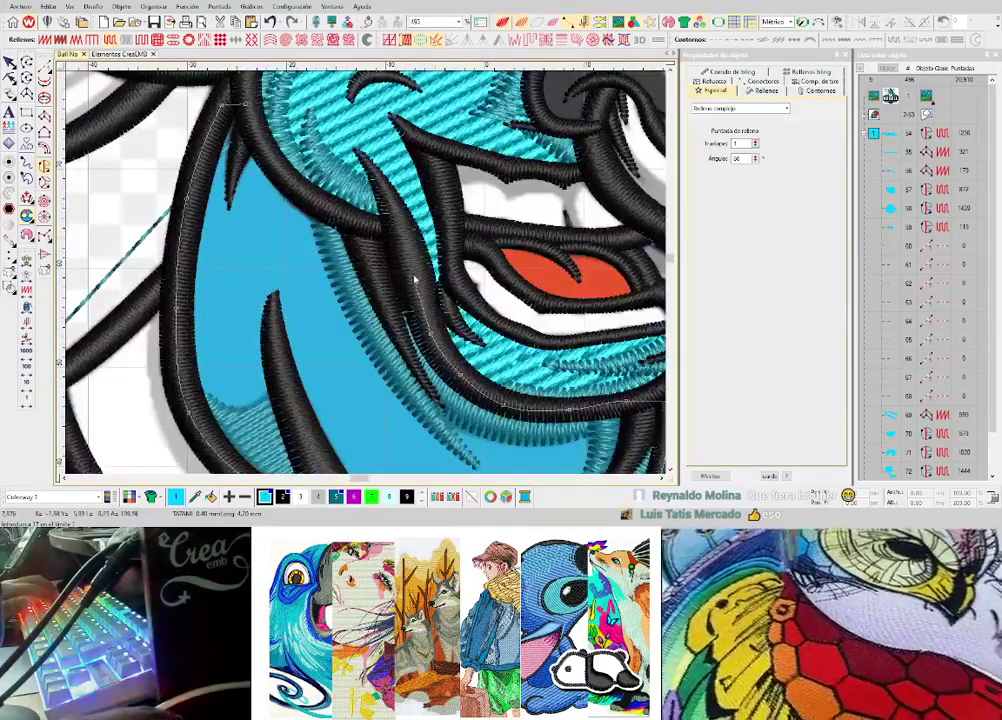
- Complete the neck fill outline up the cheek's black contour to its starting point and generate the complex fill
scroll(394, 240, up, 1)
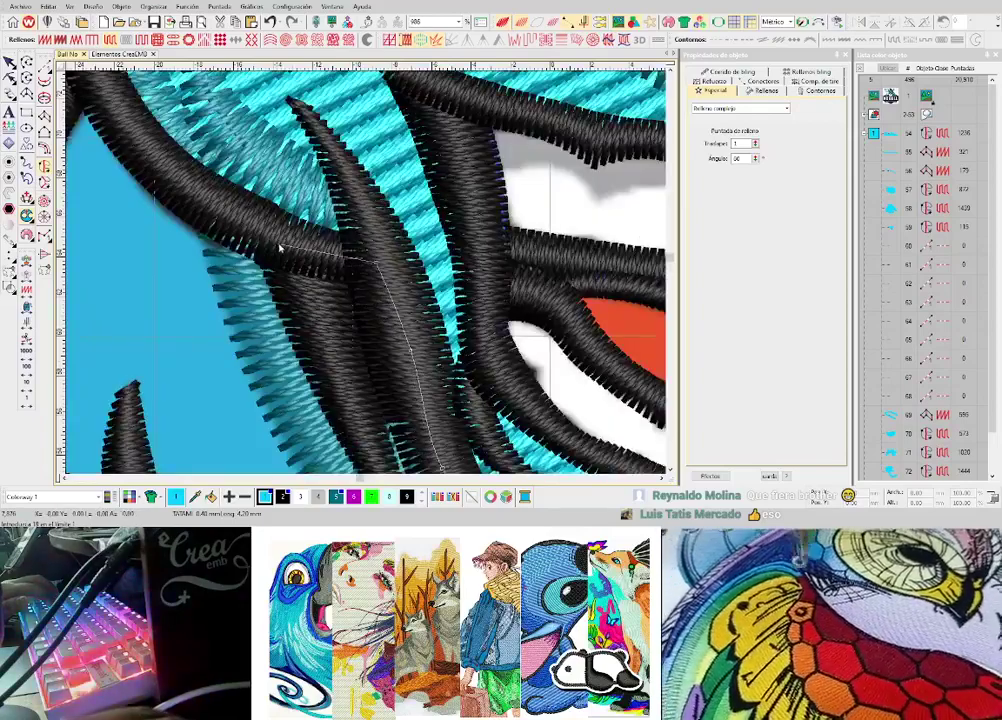
scroll(280, 200, up, 1)
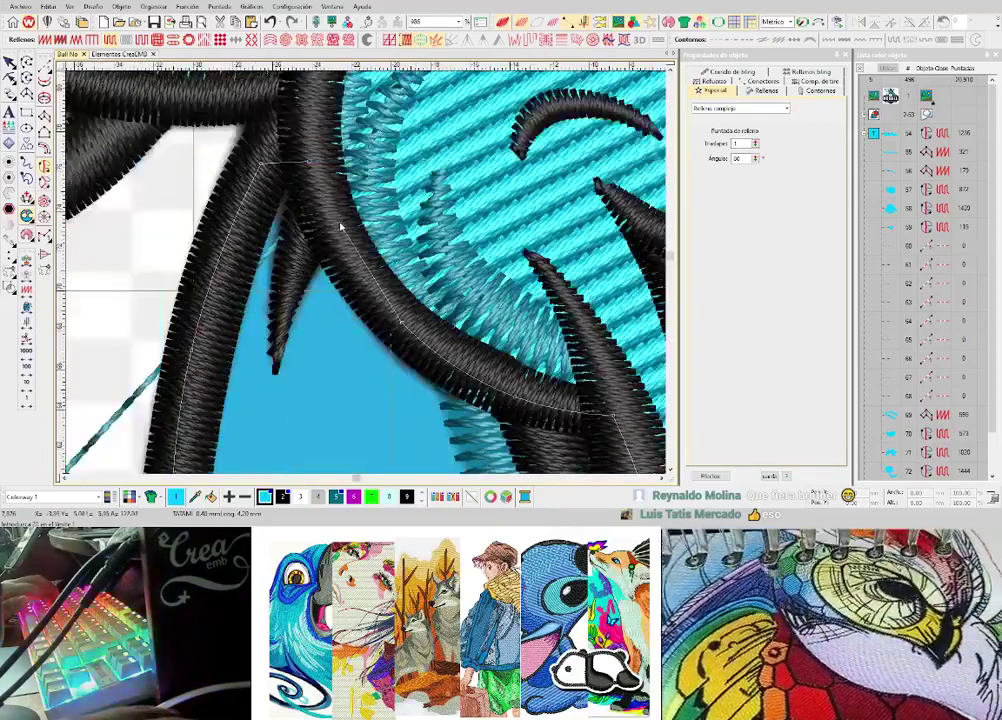
scroll(334, 232, down, 2)
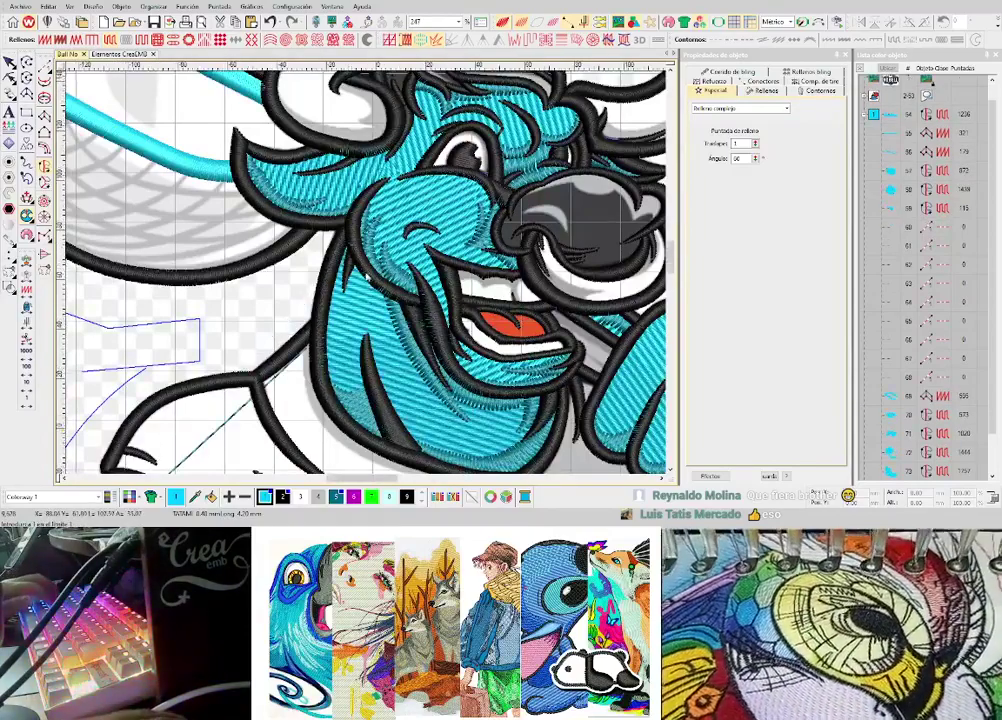
scroll(290, 341, down, 2)
scroll(335, 290, up, 2)
scroll(367, 278, up, 1)
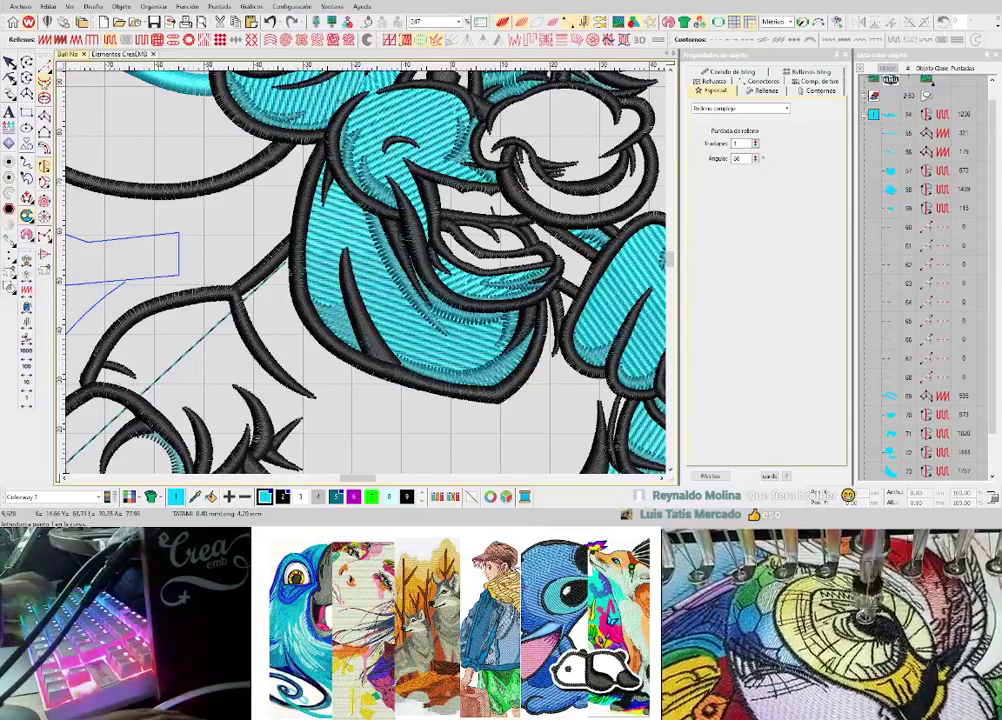
- Digitize a connecting run stitch from the neck's outer contour along the black collar line to the shoulder junction
click(44, 66)
scroll(179, 192, up, 1)
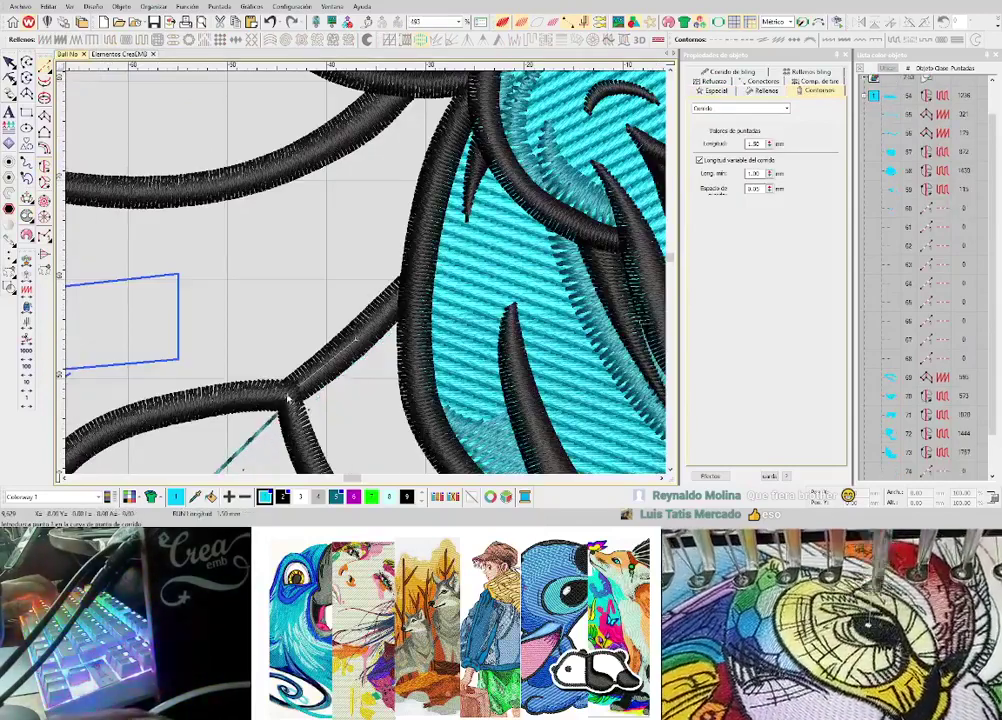
scroll(296, 394, down, 3)
scroll(378, 283, up, 3)
scroll(378, 283, down, 3)
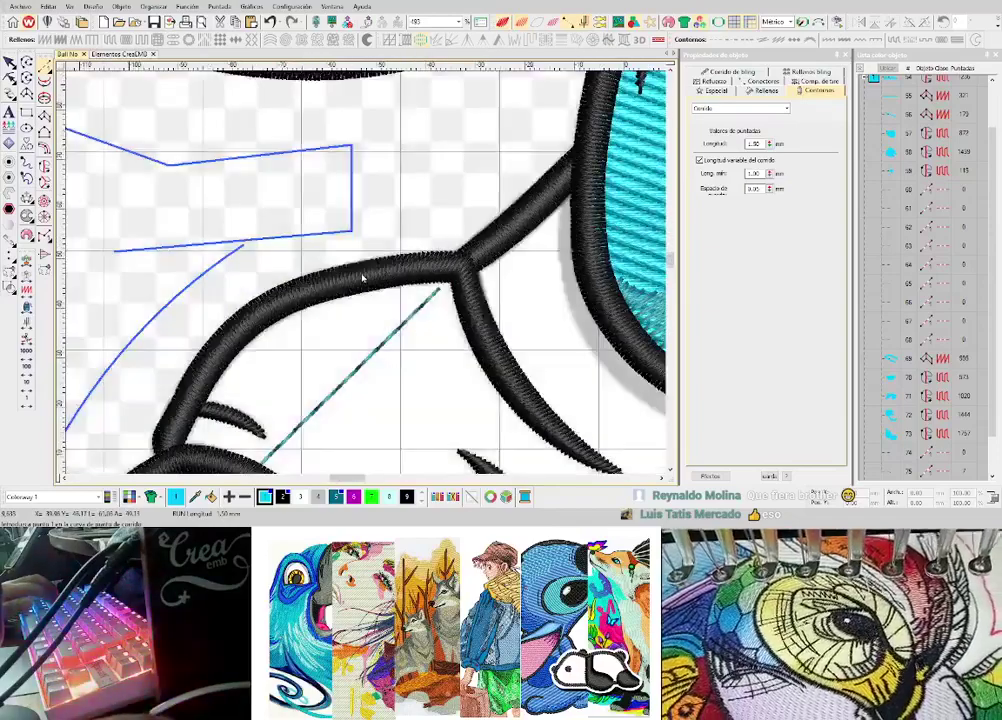
- Extend the connecting run stitches beneath the shoulder's curved black contour down to the top of the bent arm
scroll(367, 277, up, 2)
scroll(367, 277, up, 1)
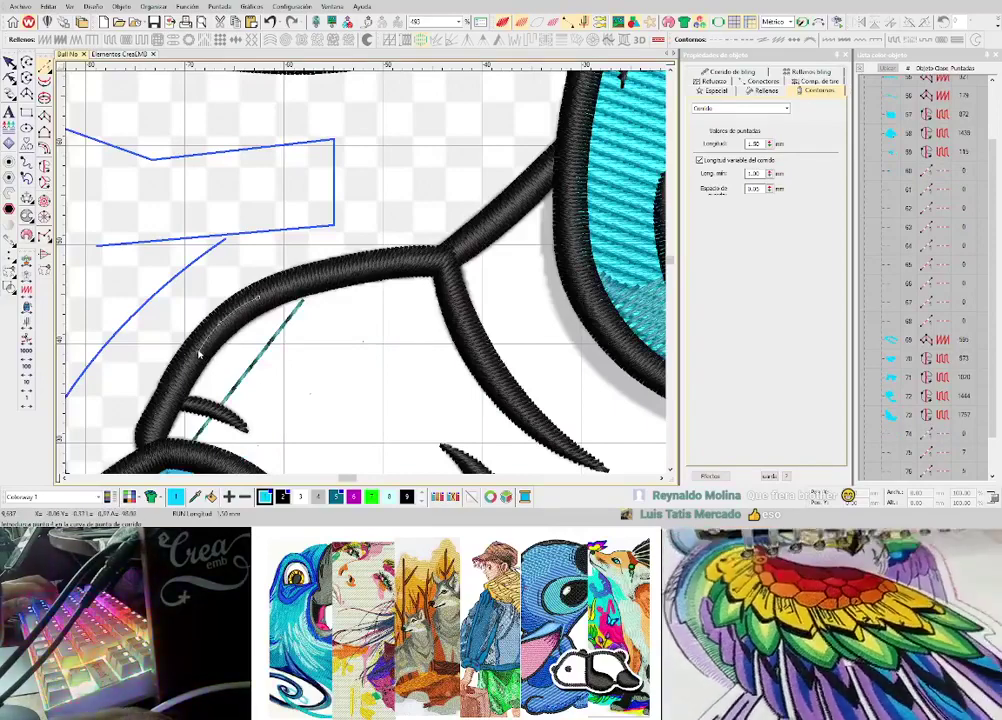
key(Return)
scroll(199, 353, down, 2)
scroll(354, 293, up, 2)
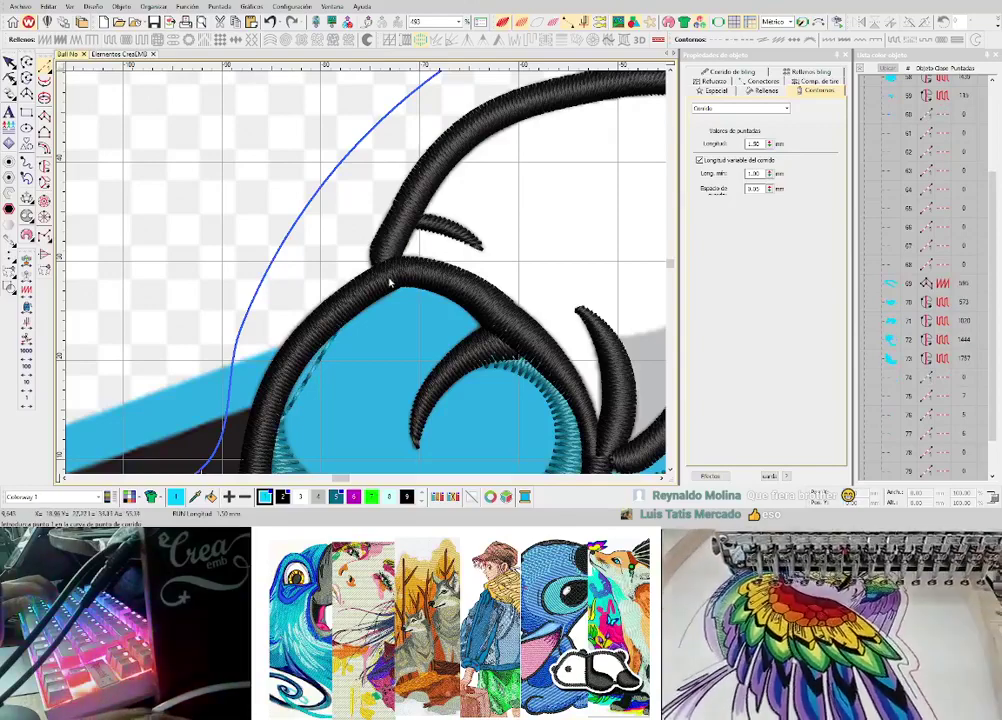
key(Return)
scroll(370, 284, down, 2)
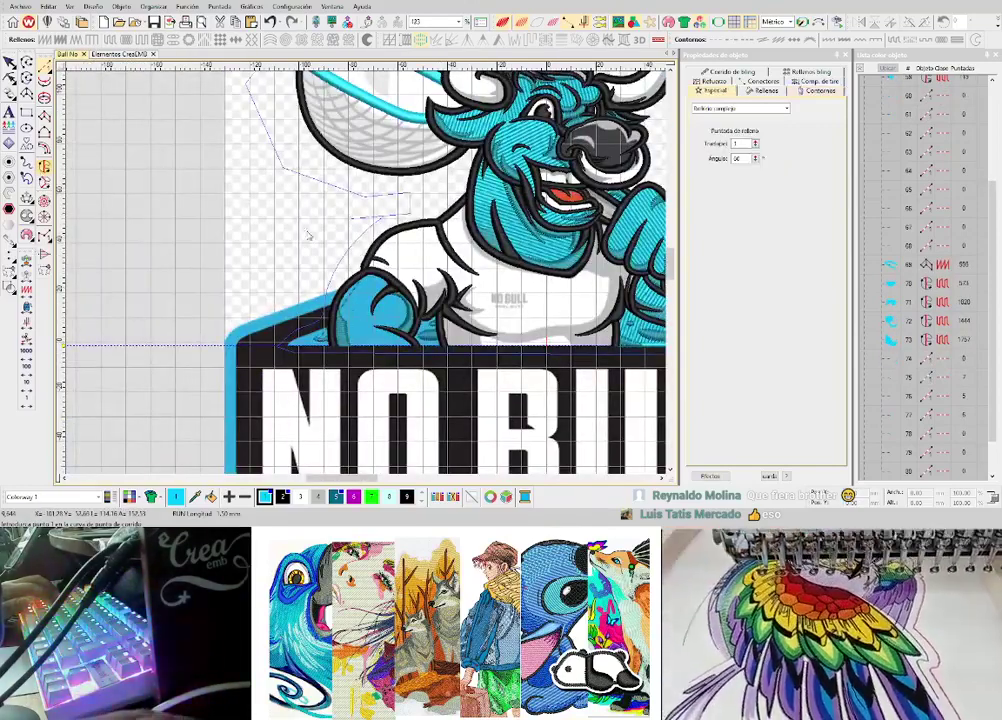
scroll(450, 313, up, 3)
scroll(368, 166, up, 2)
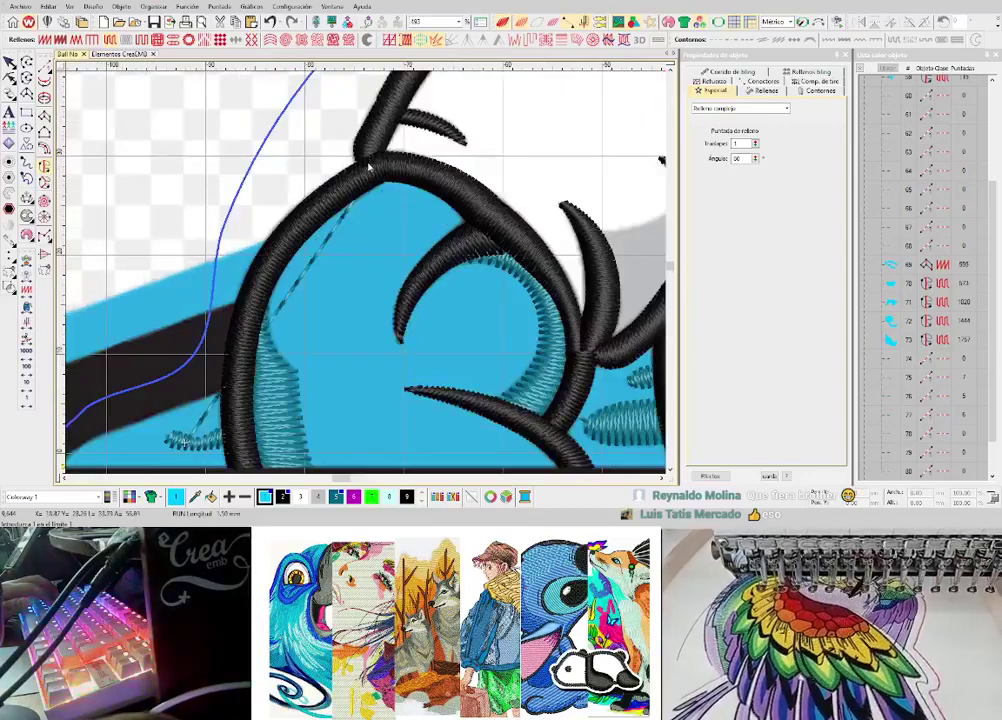
right_click(295, 226)
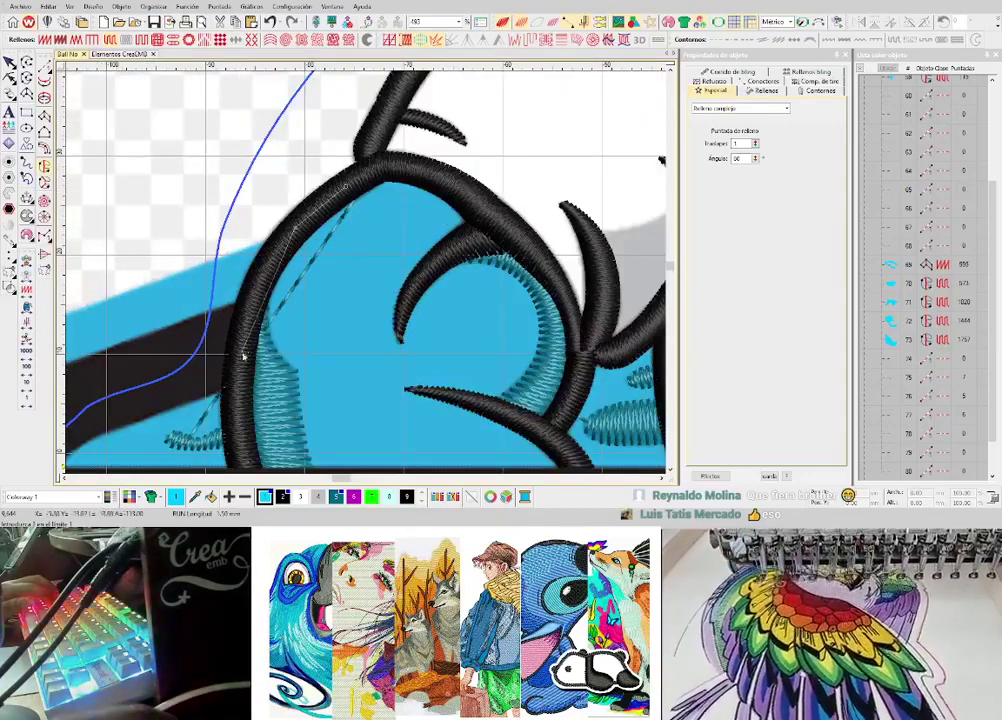
right_click(249, 314)
scroll(330, 320, down, 2)
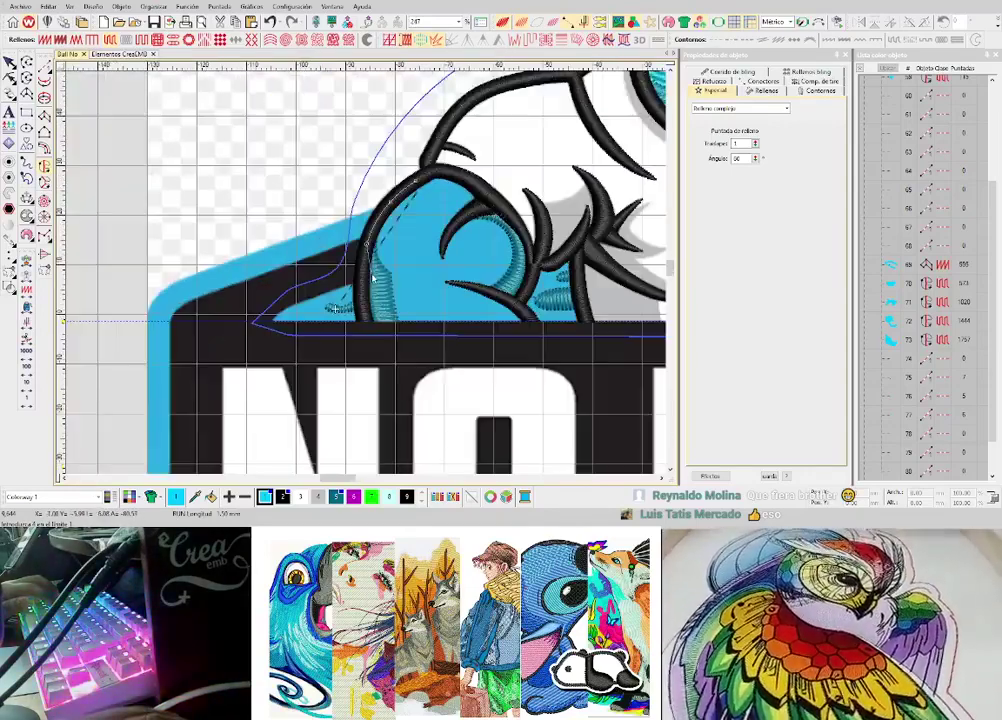
scroll(413, 206, up, 2)
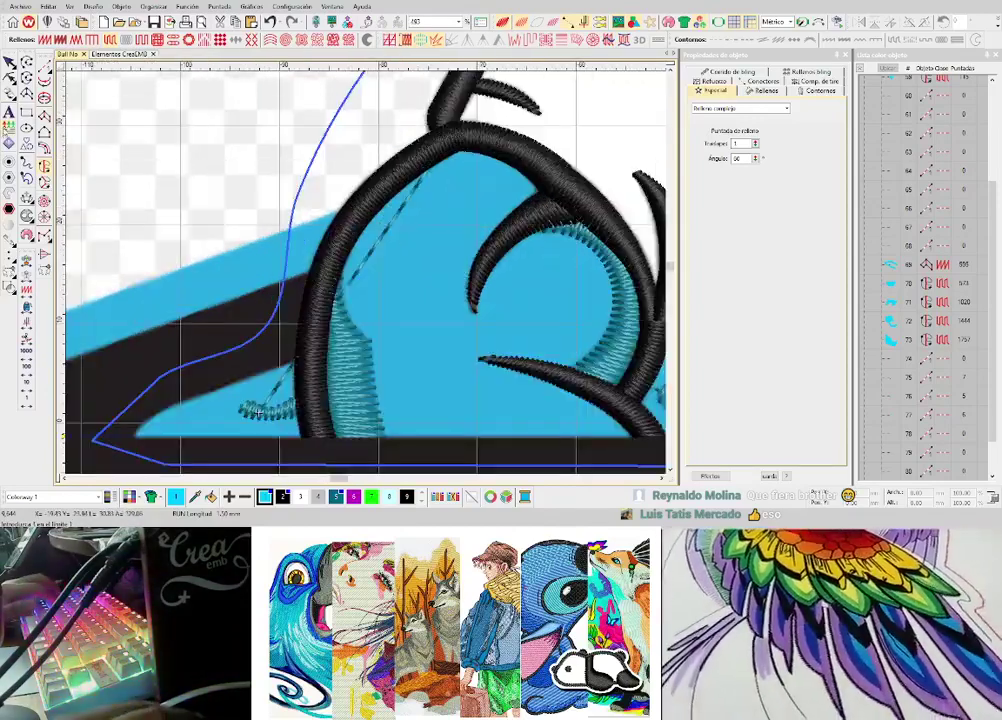
- Digitize connecting run stitches beneath the bent arm's outer black contour, down towards the small cyan wedge beside it
click(45, 68)
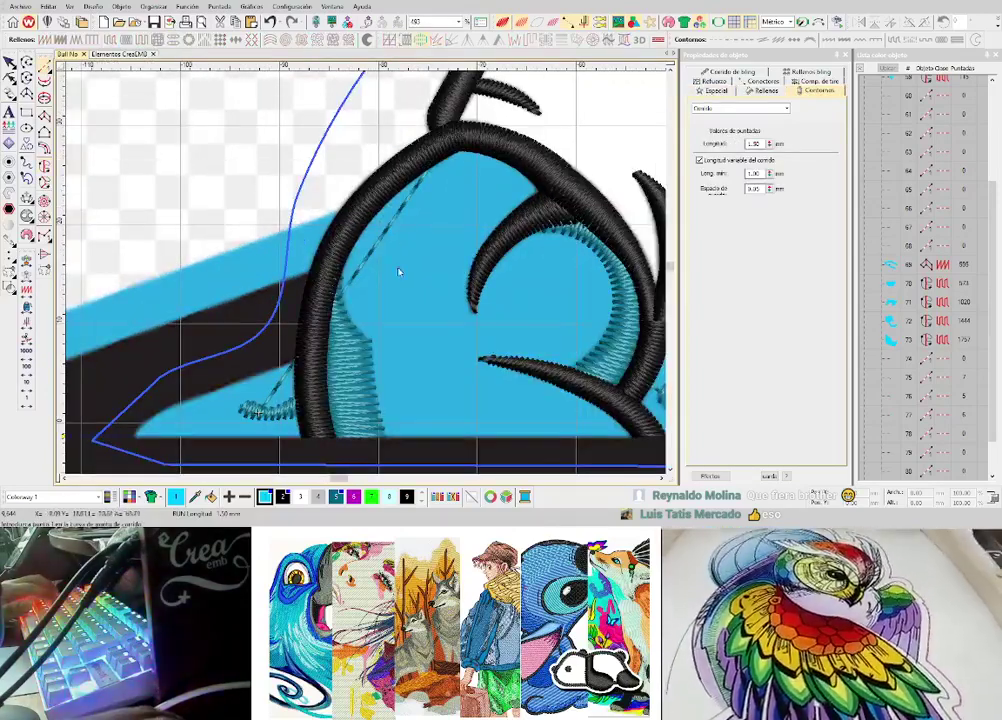
click(399, 272)
key(Return)
key(ctrl+z)
click(385, 188)
key(Return)
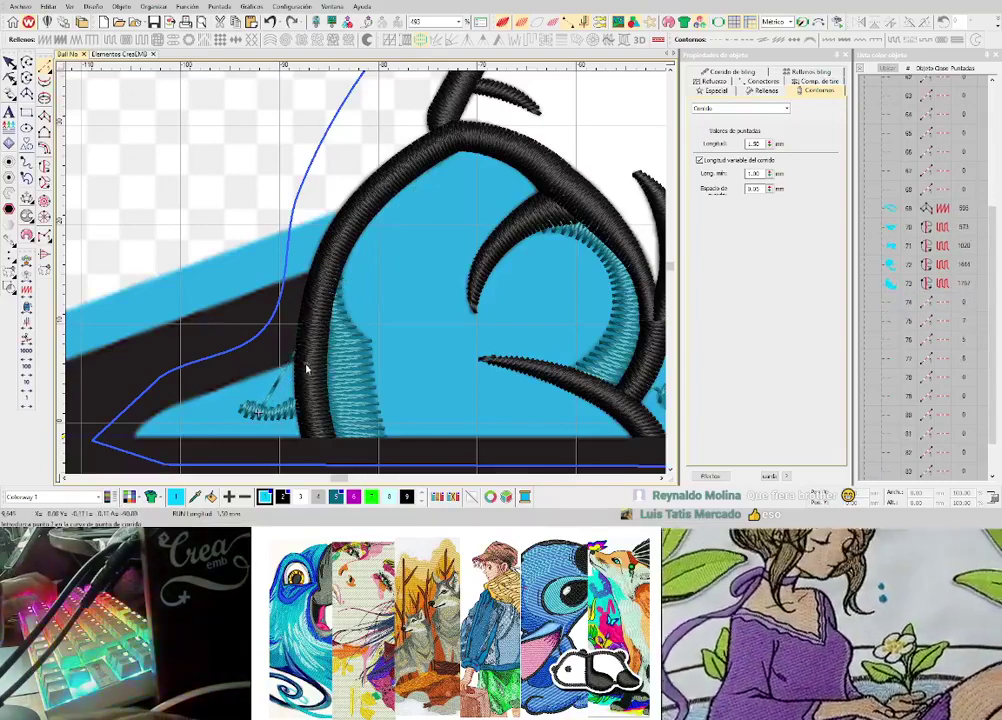
scroll(375, 290, down, 2)
key(Return)
scroll(365, 289, down, 3)
key(d)
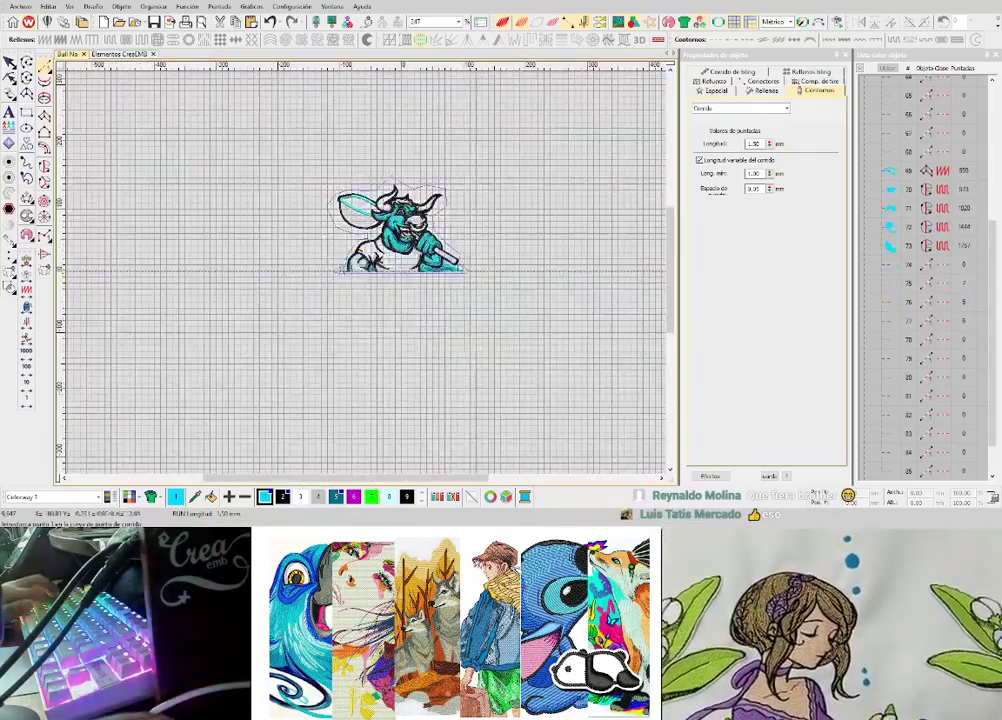
- Start a complex fill on the small cyan wedge beside the bent arm, tracing its sloped upper edge, tip and base
scroll(472, 268, up, 3)
scroll(367, 274, down, 2)
scroll(265, 284, up, 4)
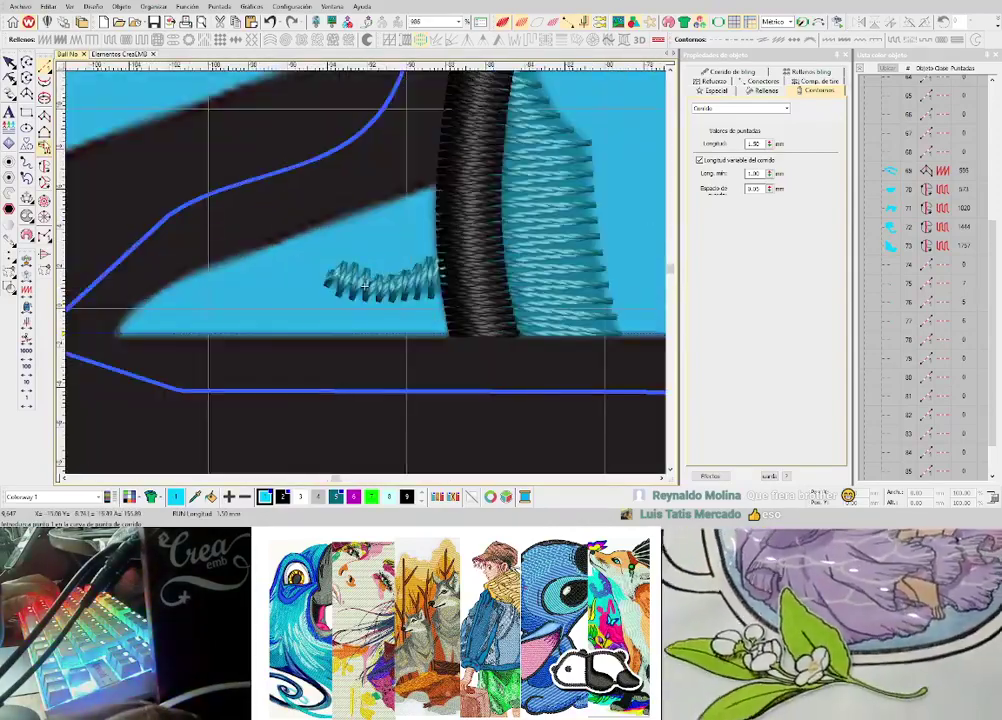
click(45, 166)
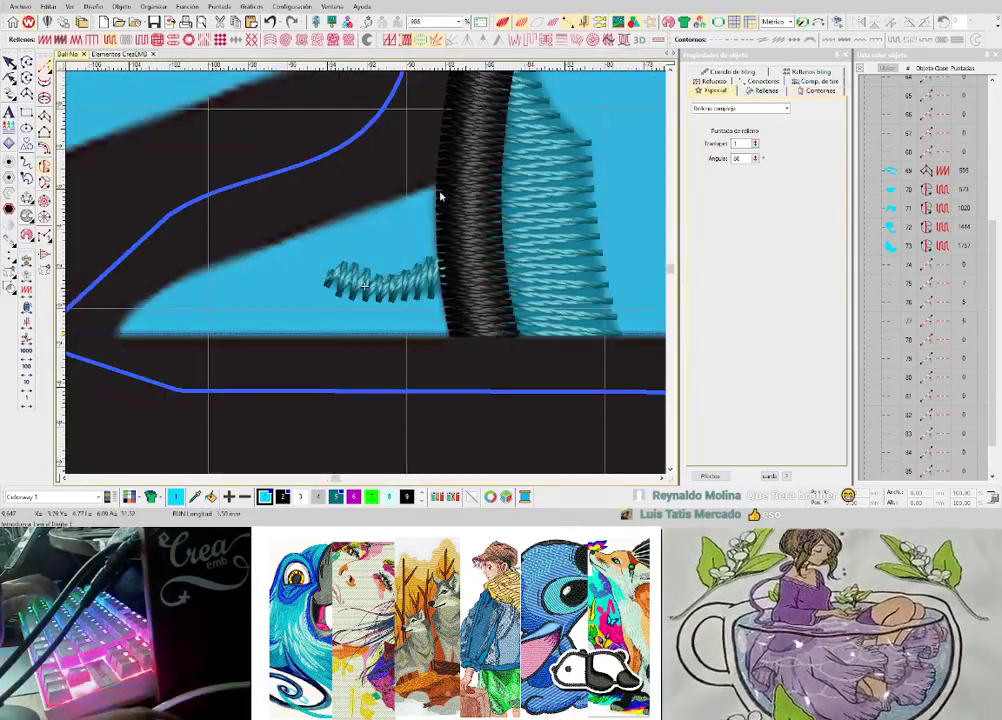
click(439, 191)
right_click(266, 261)
right_click(190, 286)
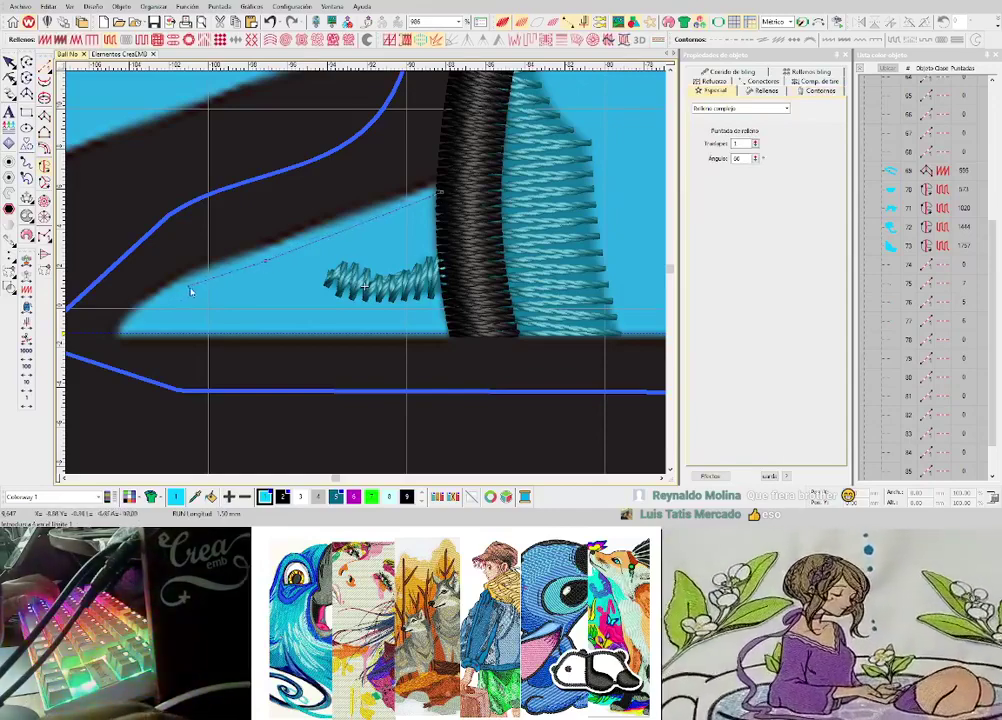
right_click(168, 303)
right_click(142, 326)
click(450, 325)
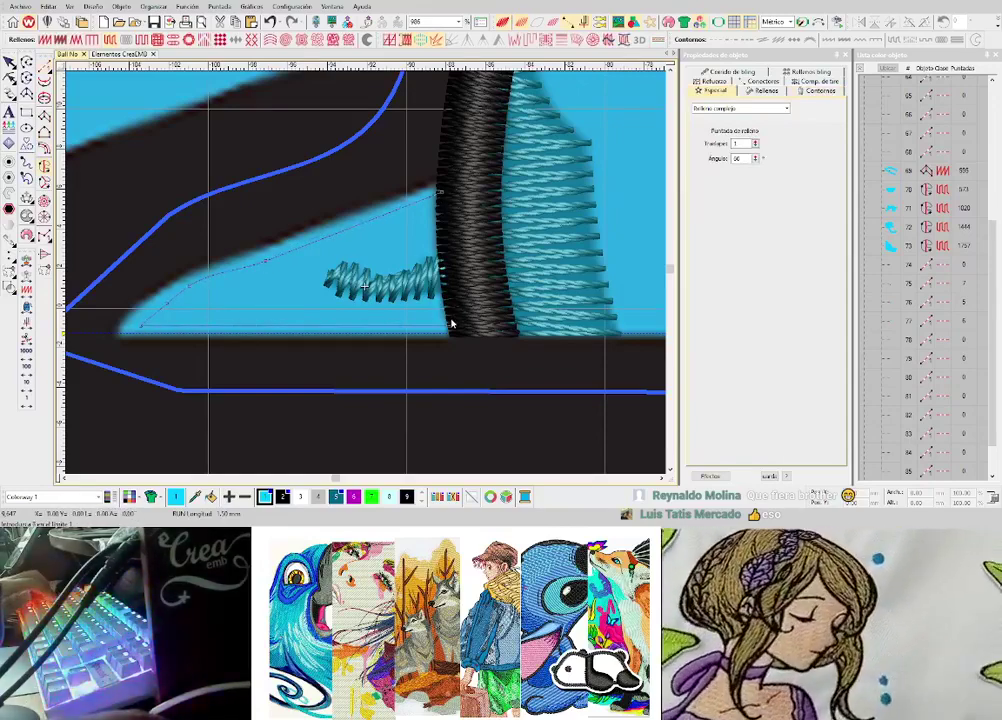
- Close the wedge's fill outline beneath the arm's black contour and generate the fill with a near-vertical stitch angle
click(450, 217)
key(Return)
key(Return)
click(462, 257)
click(150, 338)
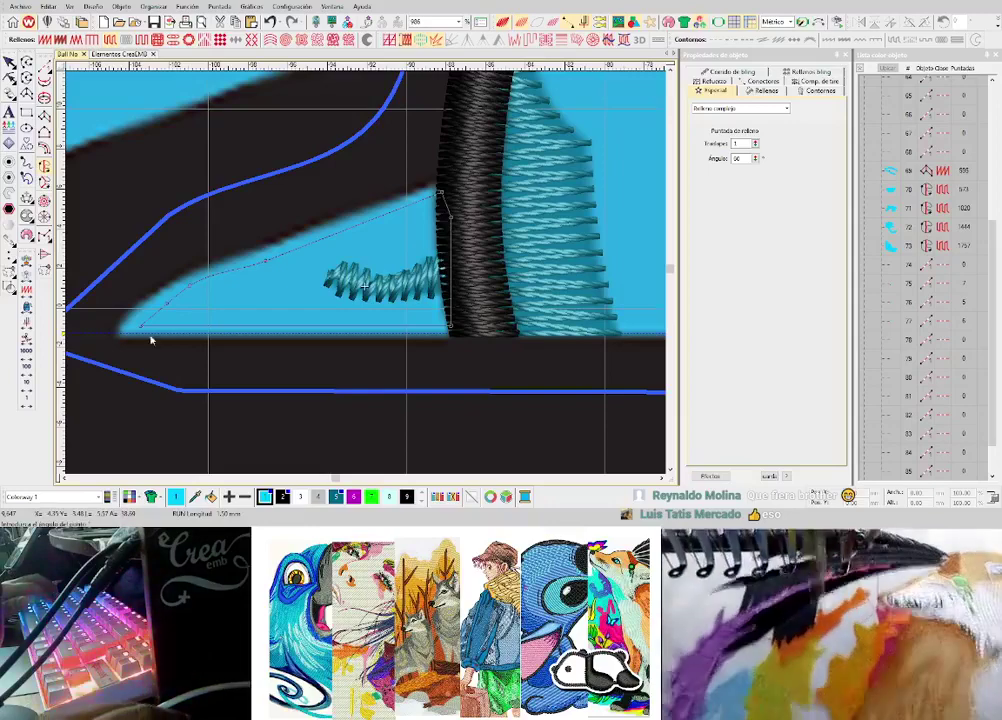
click(215, 234)
click(199, 343)
- Reshape the wedge fill's nodes at its pointed tip, pulling the stitching slightly inward from the corner
scroll(199, 343, up, 2)
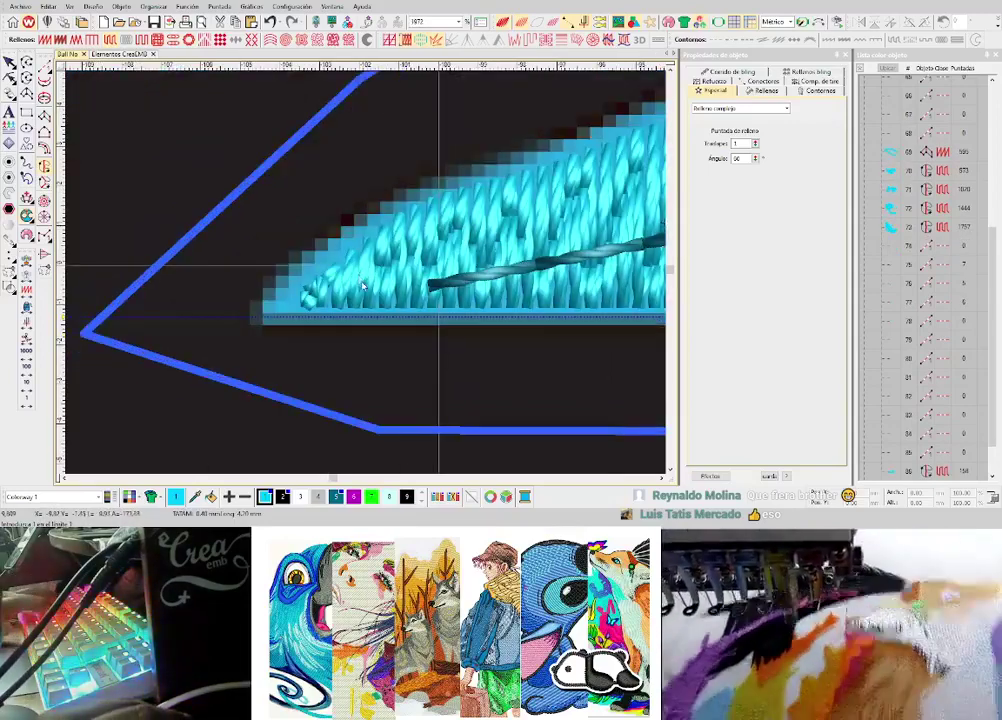
key(h)
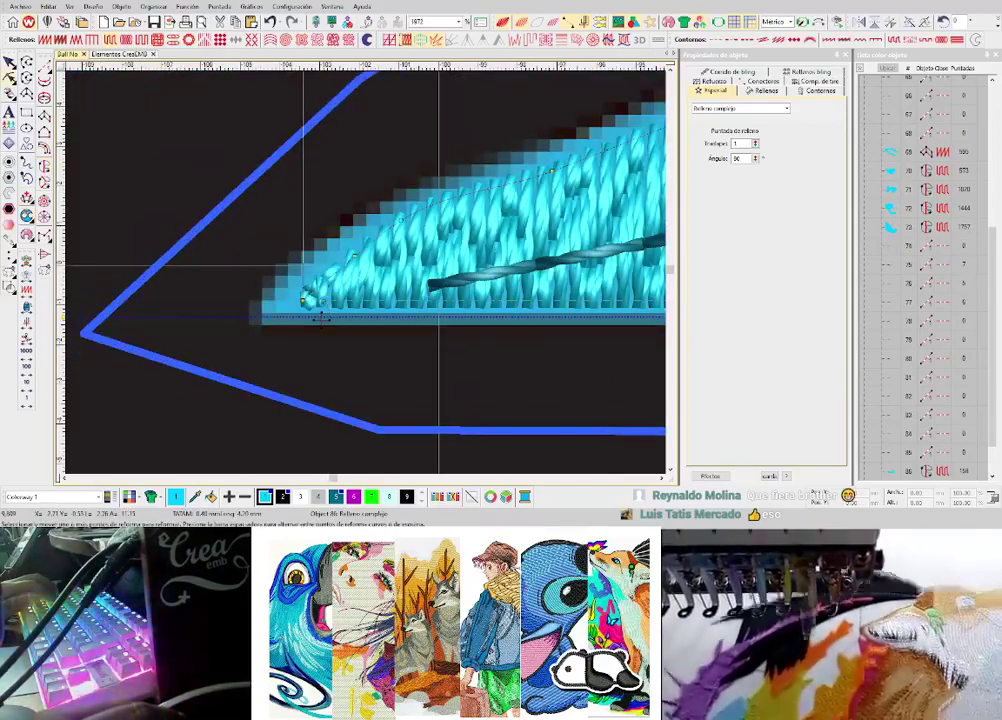
click(306, 300)
drag(327, 275, 326, 277)
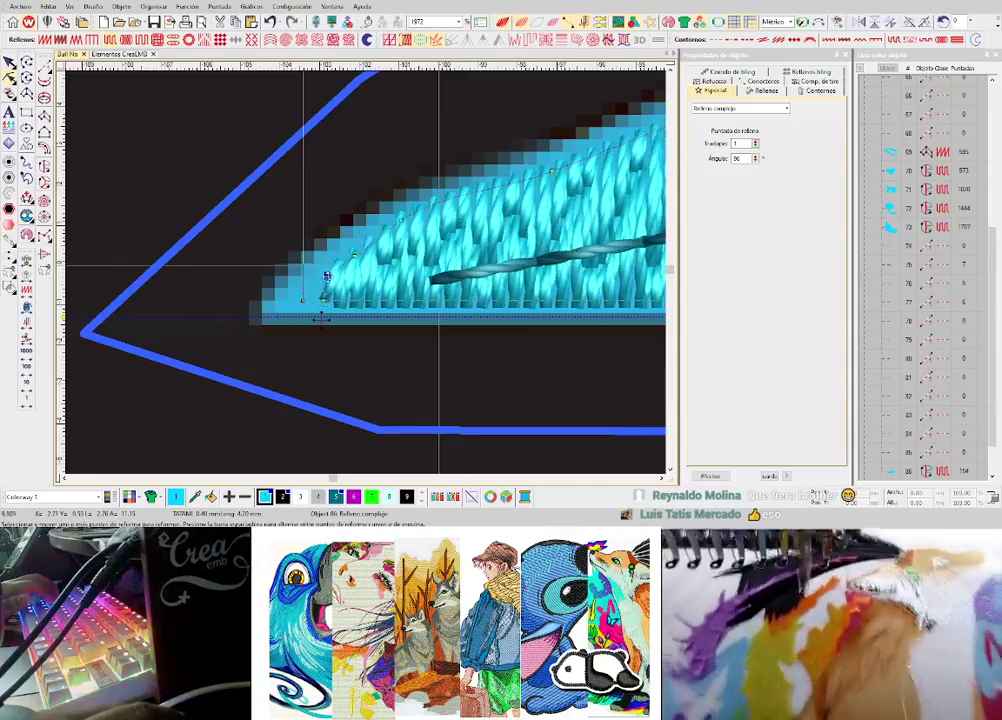
scroll(322, 317, down, 6)
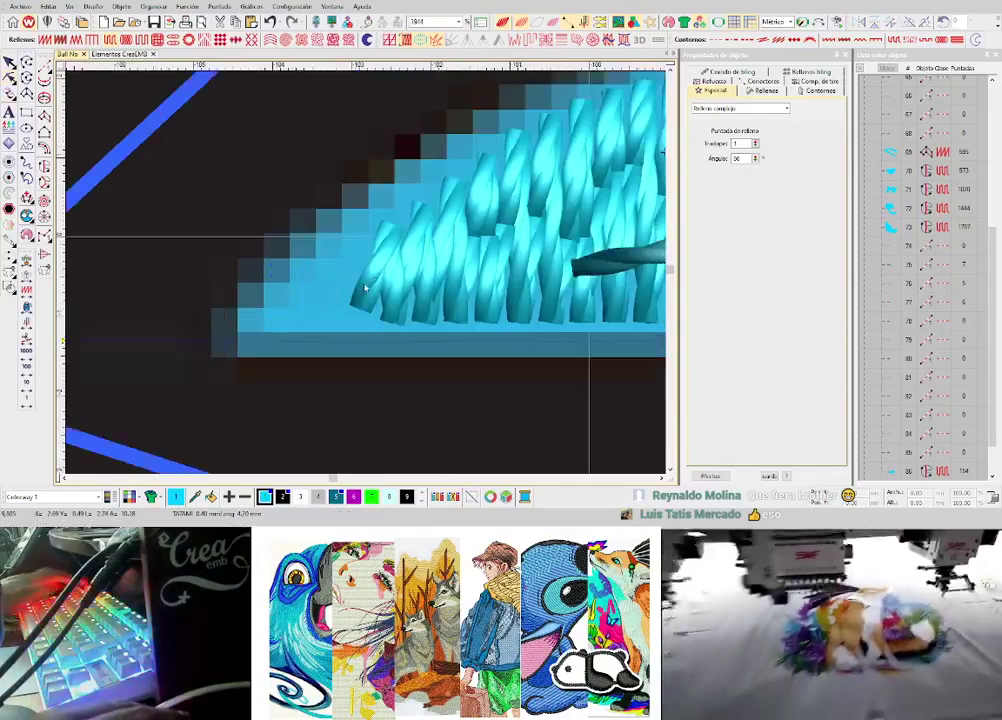
scroll(366, 278, up, 4)
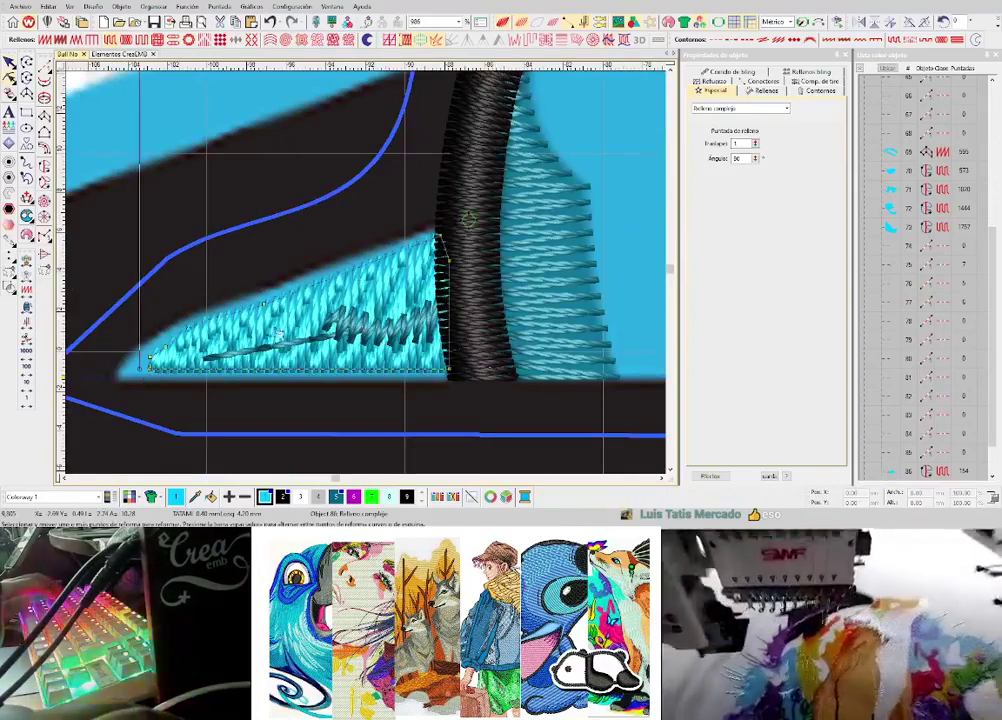
key(Escape)
- Digitize a narrow tatami column along the wedge's sloped upper edge, from the arm's black contour to the pointed tip
click(457, 245)
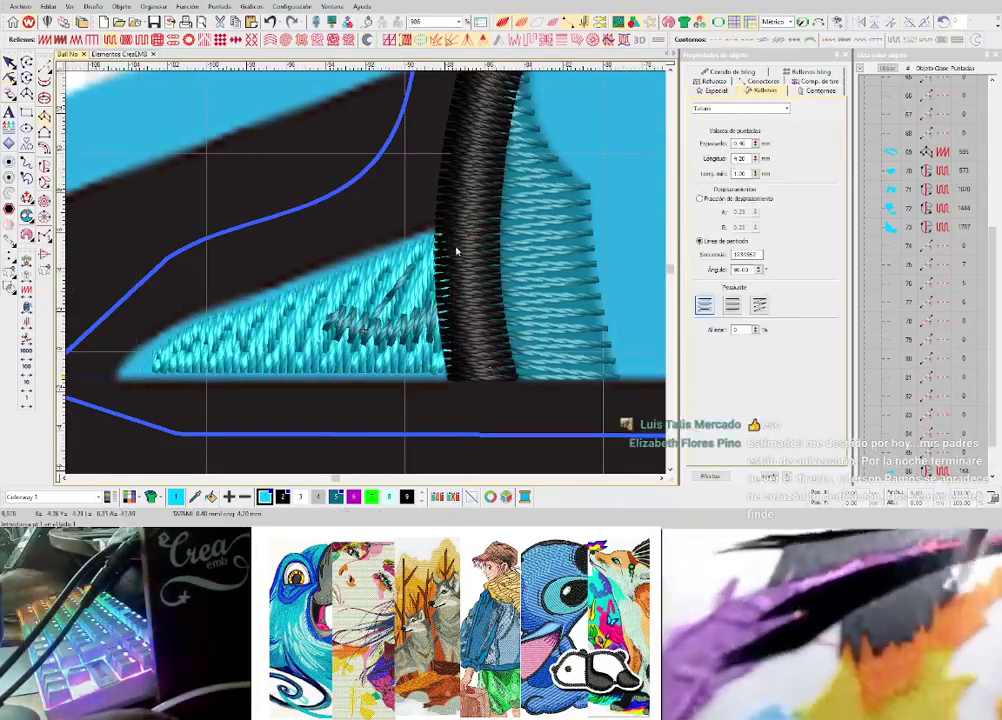
click(262, 289)
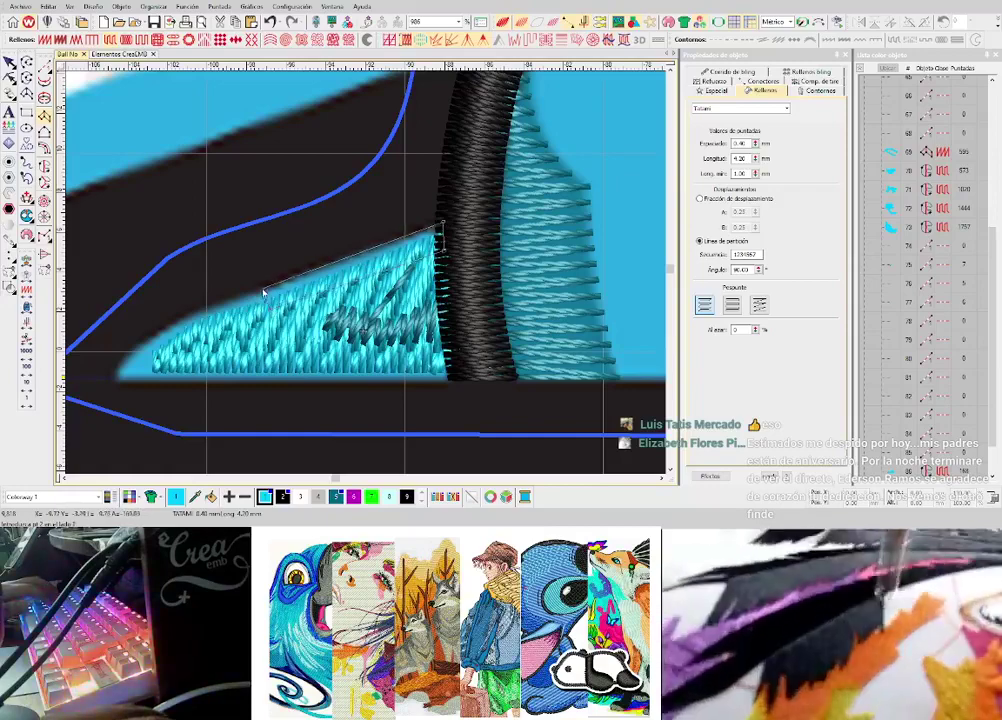
click(270, 308)
click(179, 322)
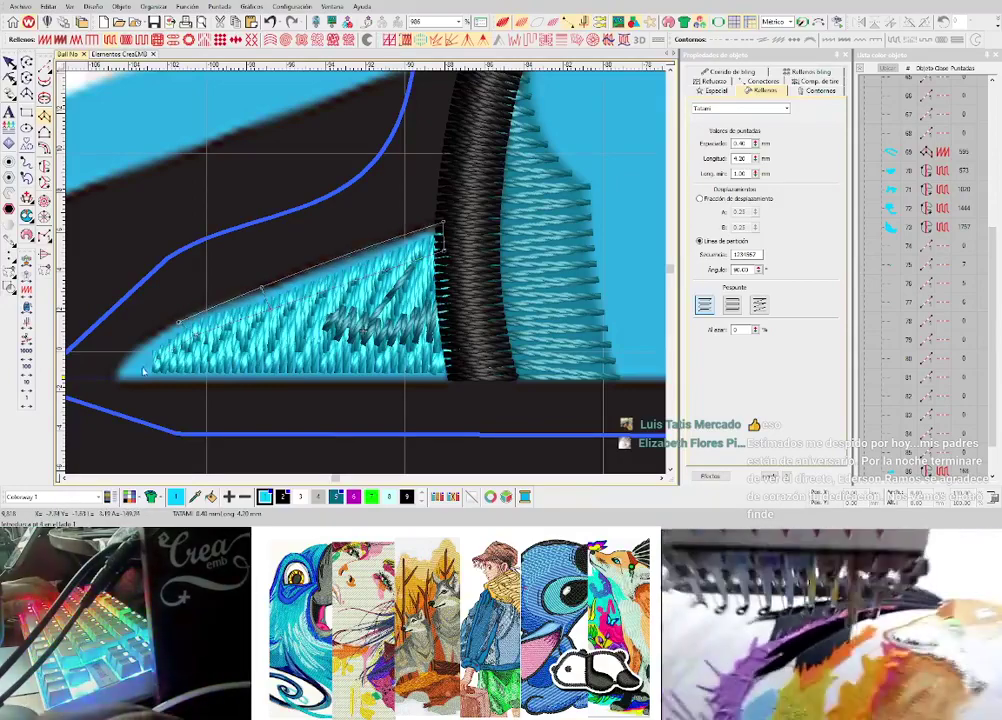
click(133, 364)
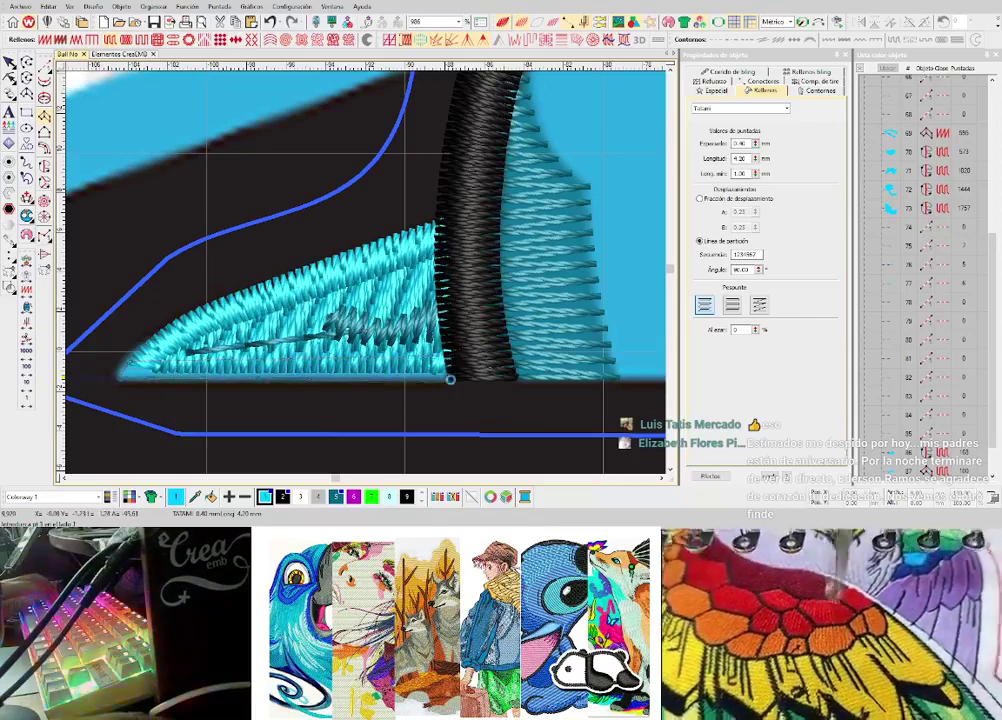
- Complete the narrow column along the wedge's base and convert both wedge edge columns to satin with 0.45 mm spacing
click(362, 247)
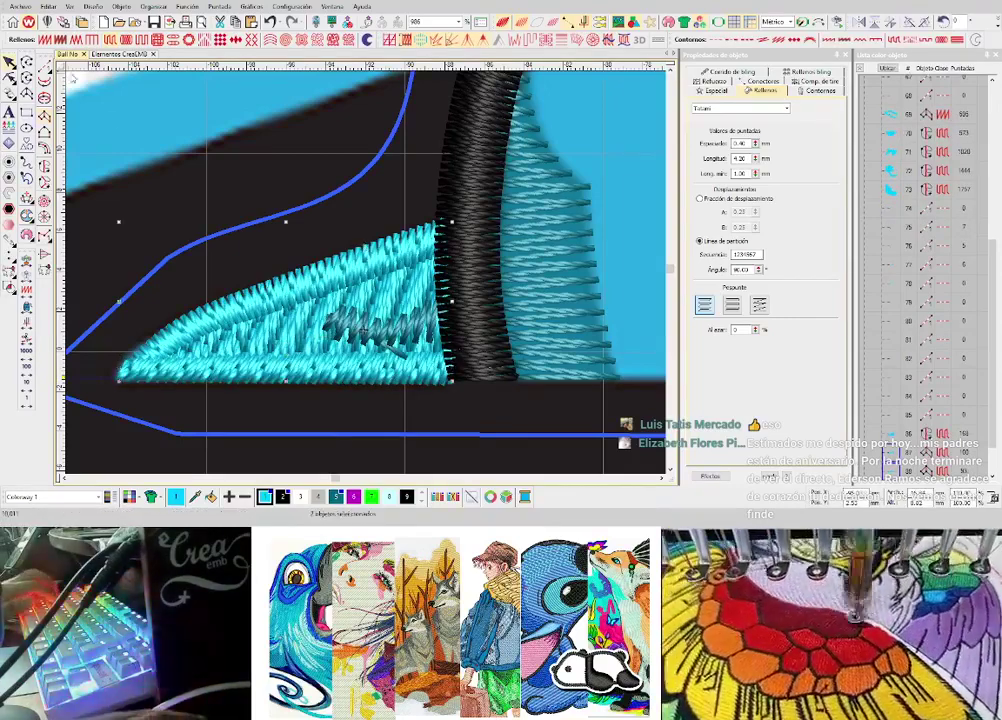
click(549, 117)
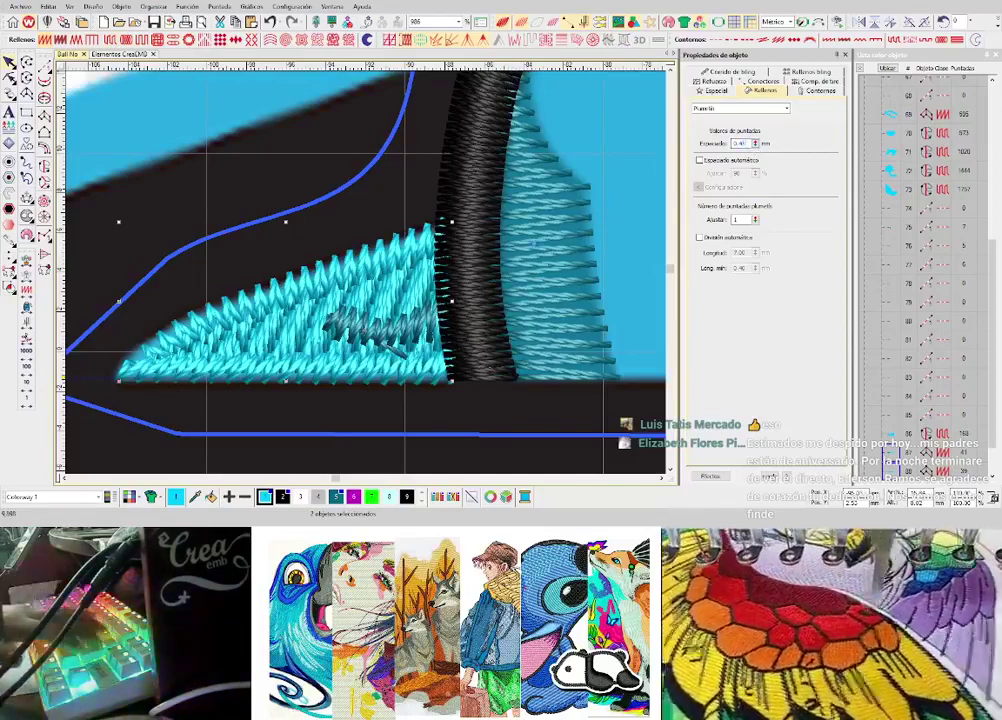
key(Return)
scroll(470, 286, down, 1)
key(Escape)
- Start a complex fill on the bent arm, tracing its base and the inner black contour from the wrist upward
scroll(372, 278, down, 2)
scroll(420, 283, up, 2)
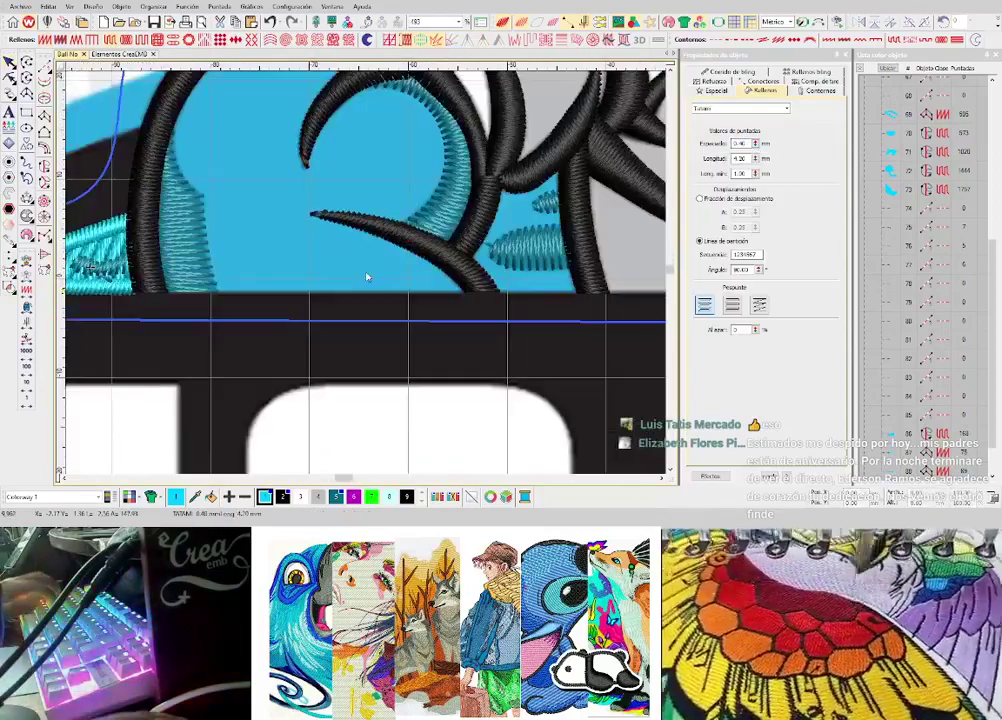
click(156, 292)
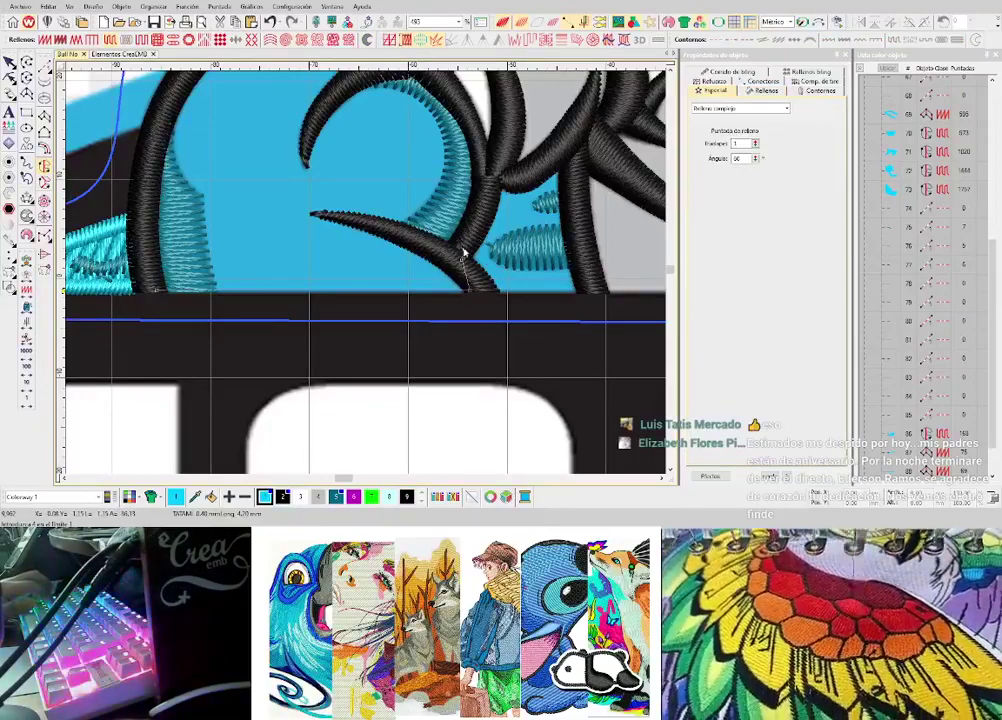
scroll(470, 265, up, 2)
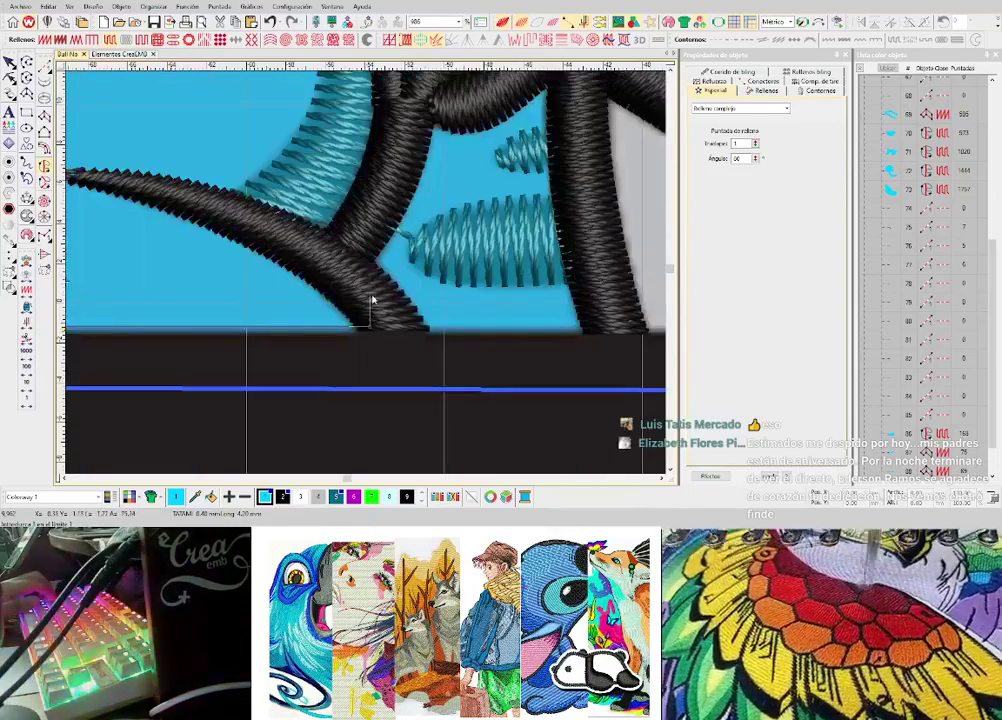
click(341, 267)
click(386, 199)
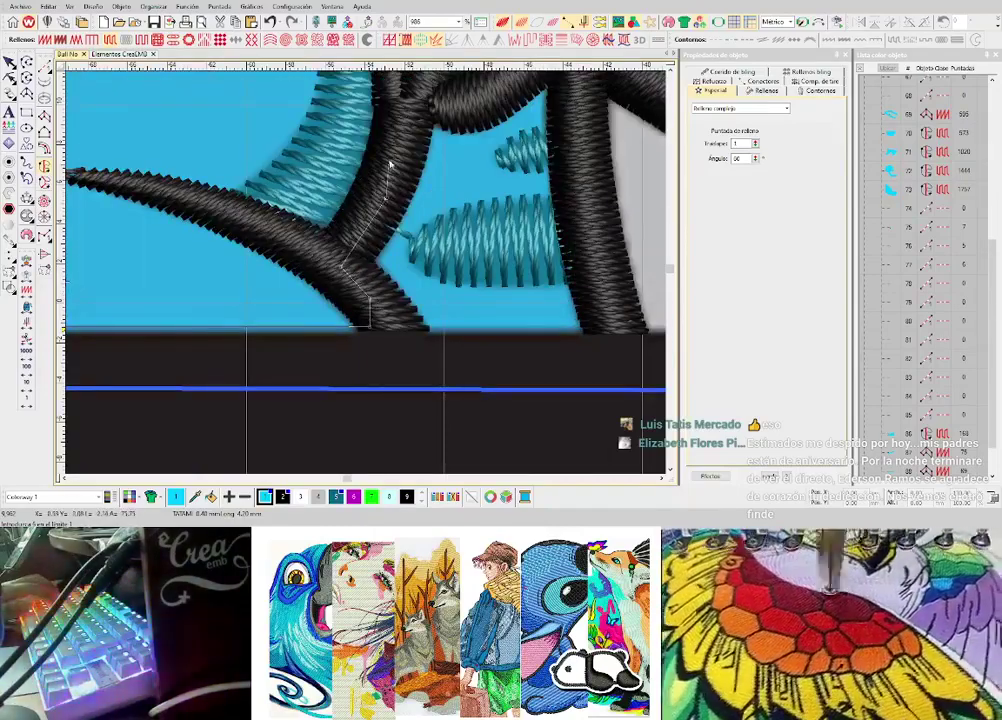
drag(389, 104, 377, 196)
right_click(388, 201)
click(343, 138)
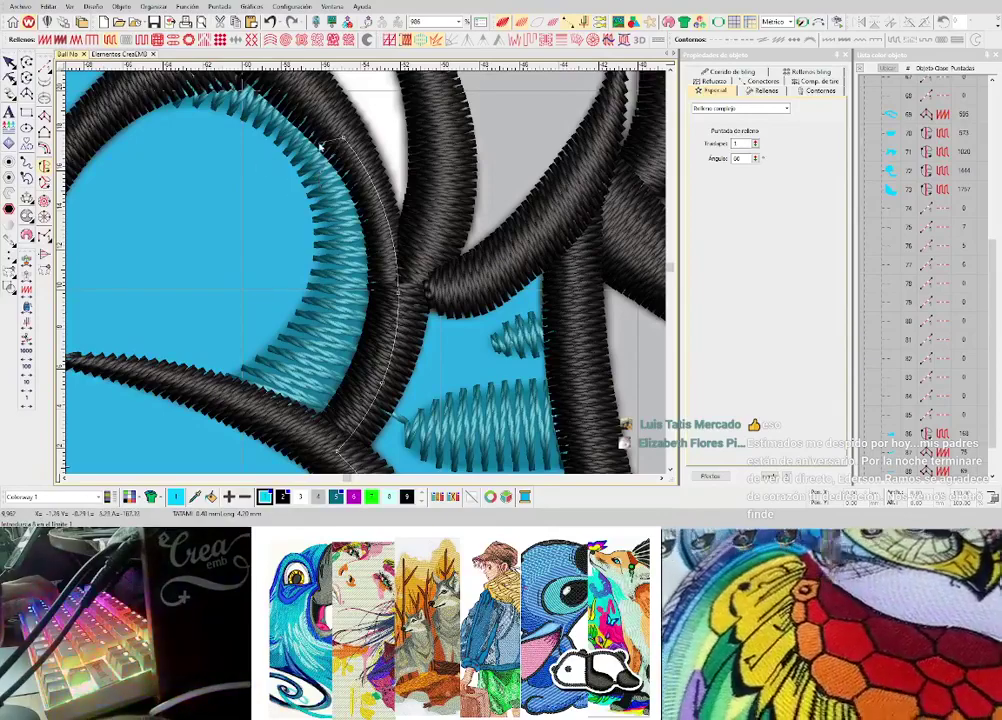
- Continue the arm fill's outline over the shoulder and down the outer black contour, and generate the fill
scroll(320, 147, up, 2)
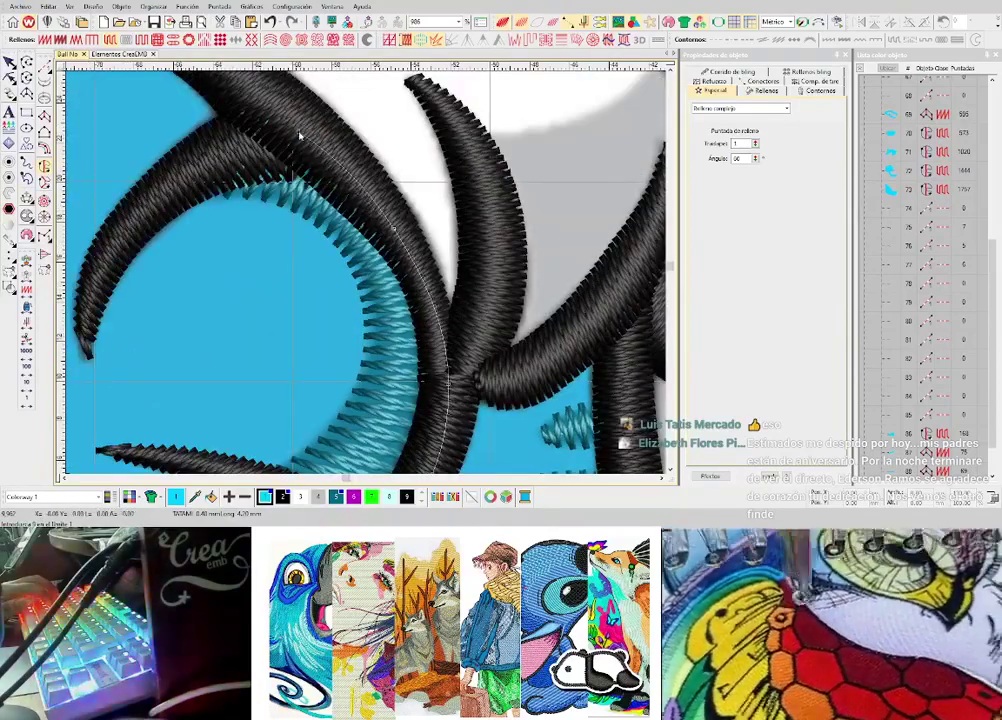
right_click(299, 133)
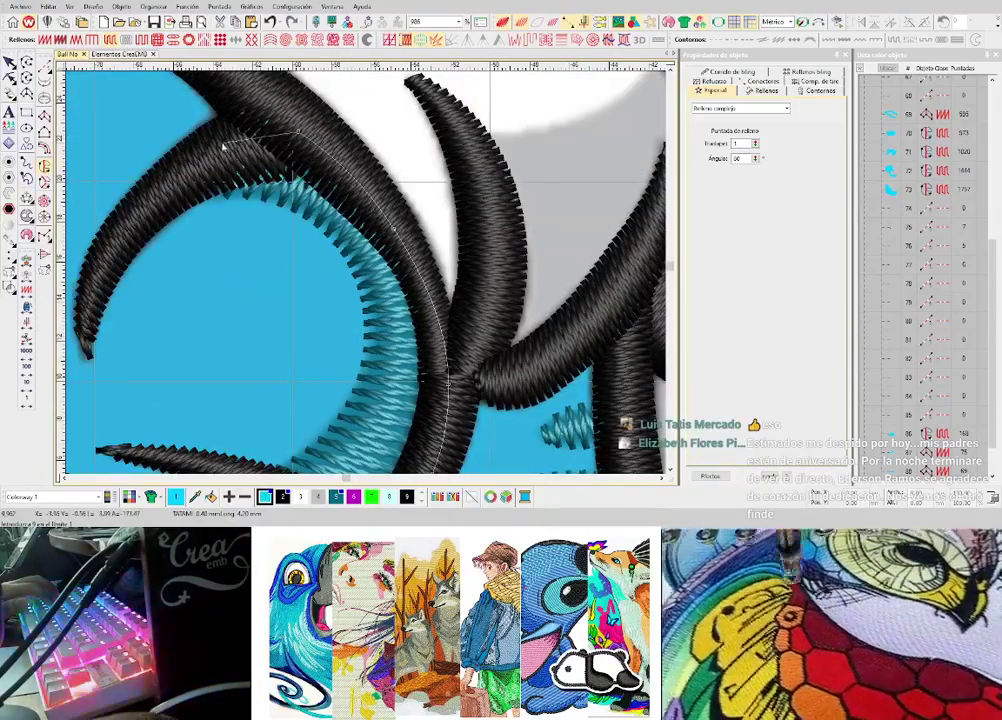
scroll(247, 150, down, 2)
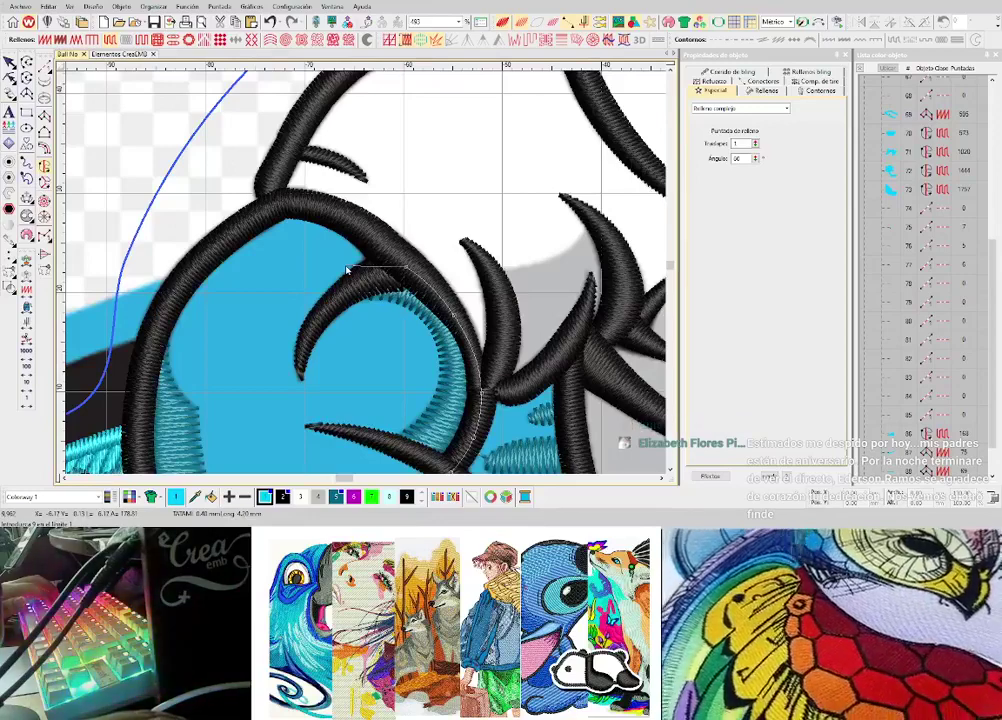
scroll(347, 270, up, 2)
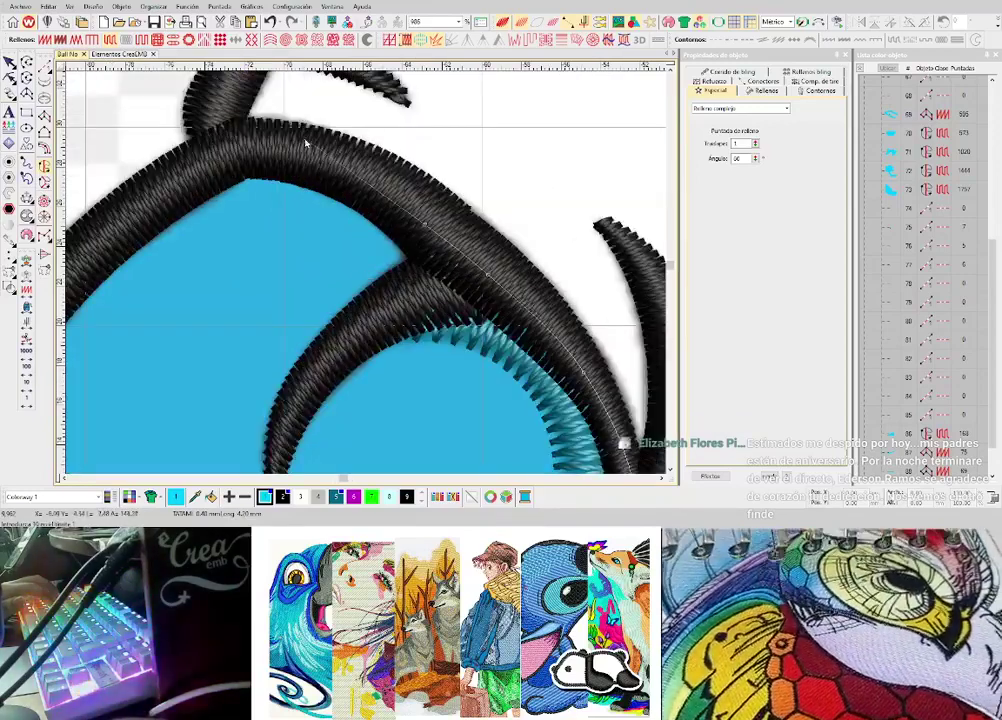
click(350, 178)
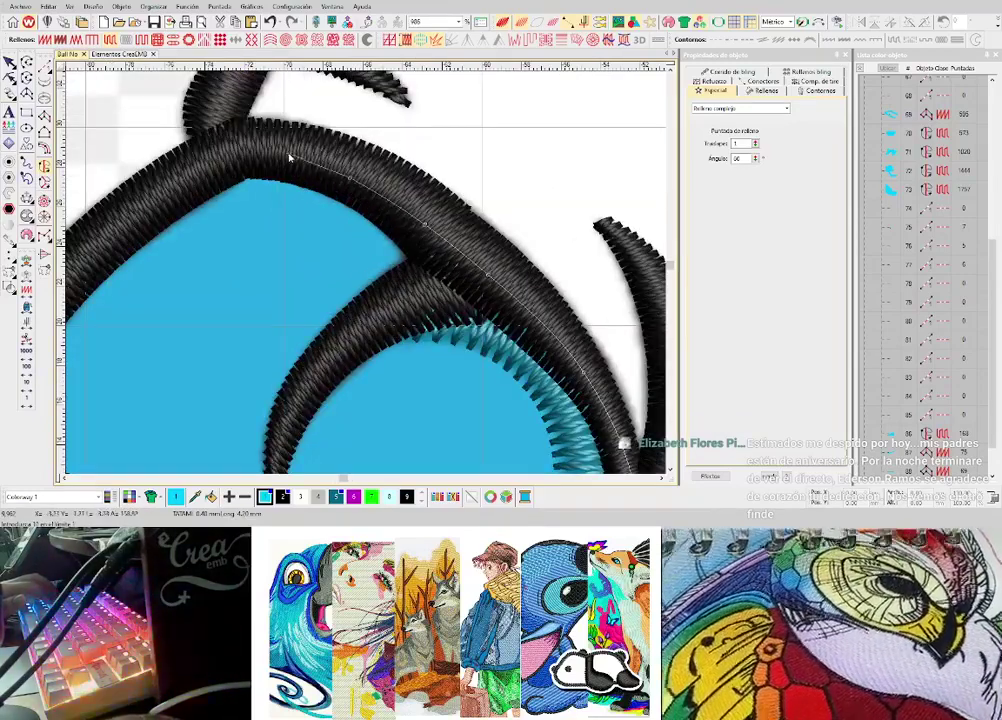
click(284, 153)
click(227, 153)
drag(127, 250, 265, 253)
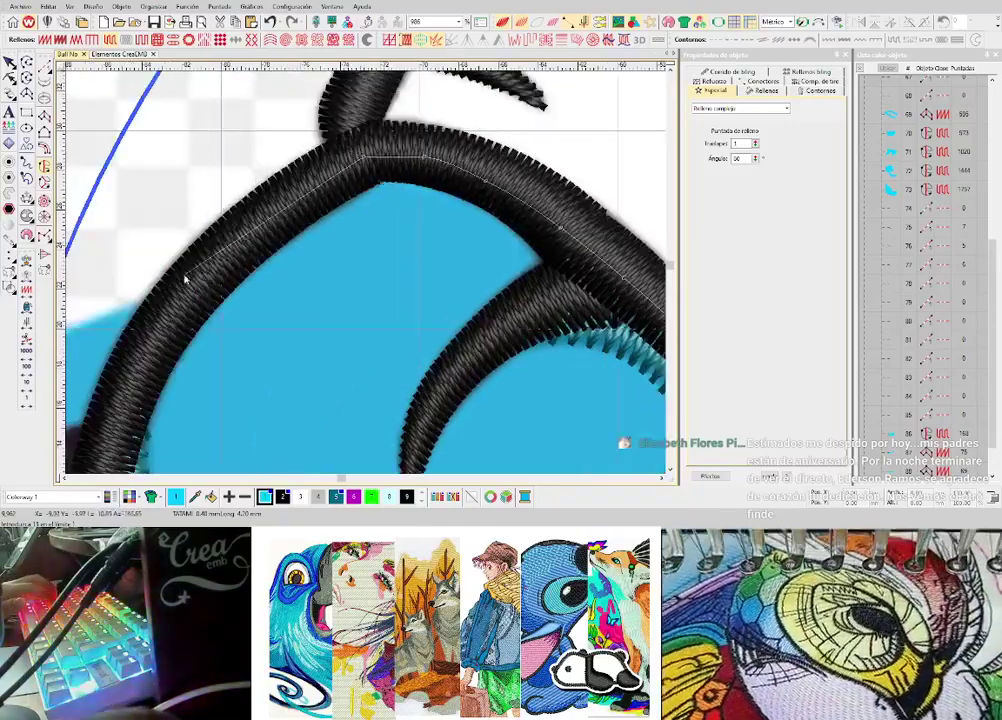
scroll(172, 336, up, 3)
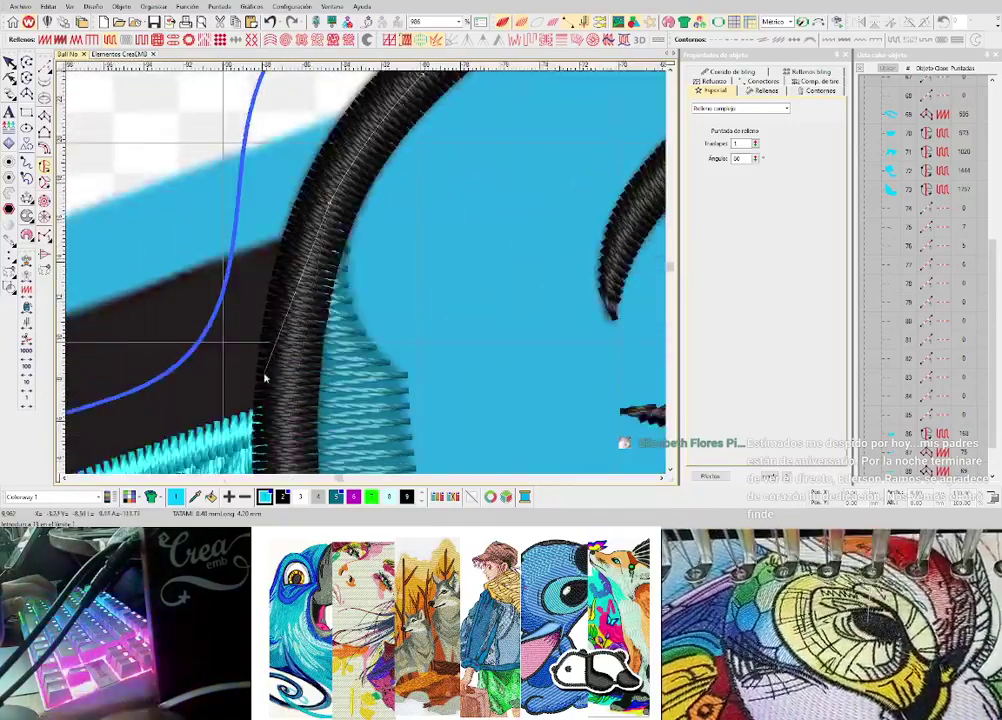
scroll(287, 406, down, 5)
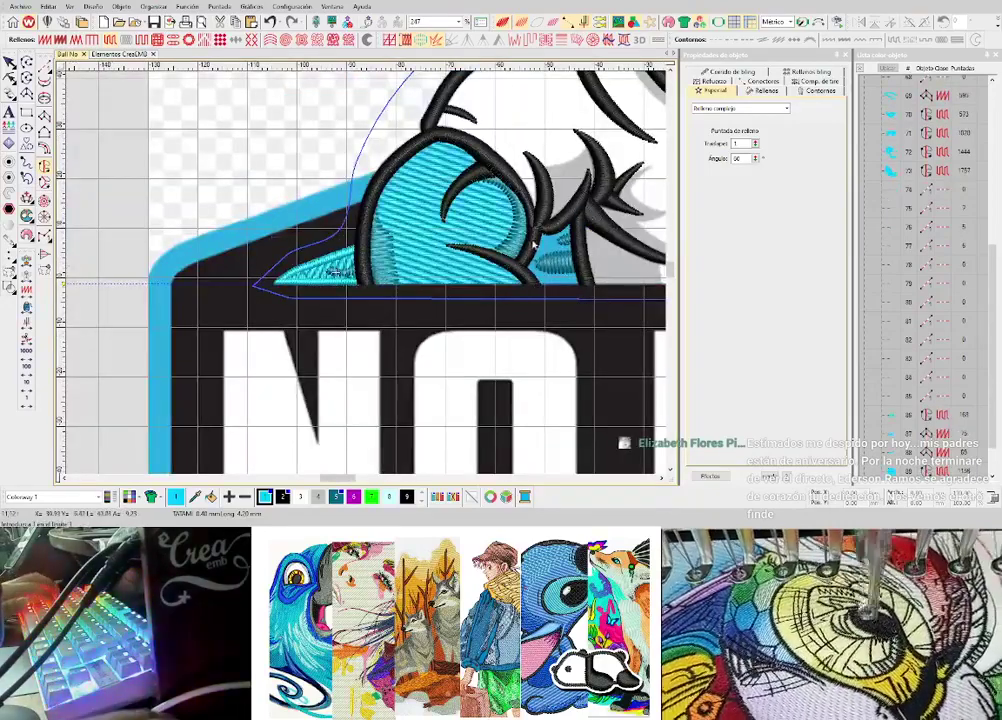
scroll(352, 283, up, 2)
scroll(362, 300, up, 2)
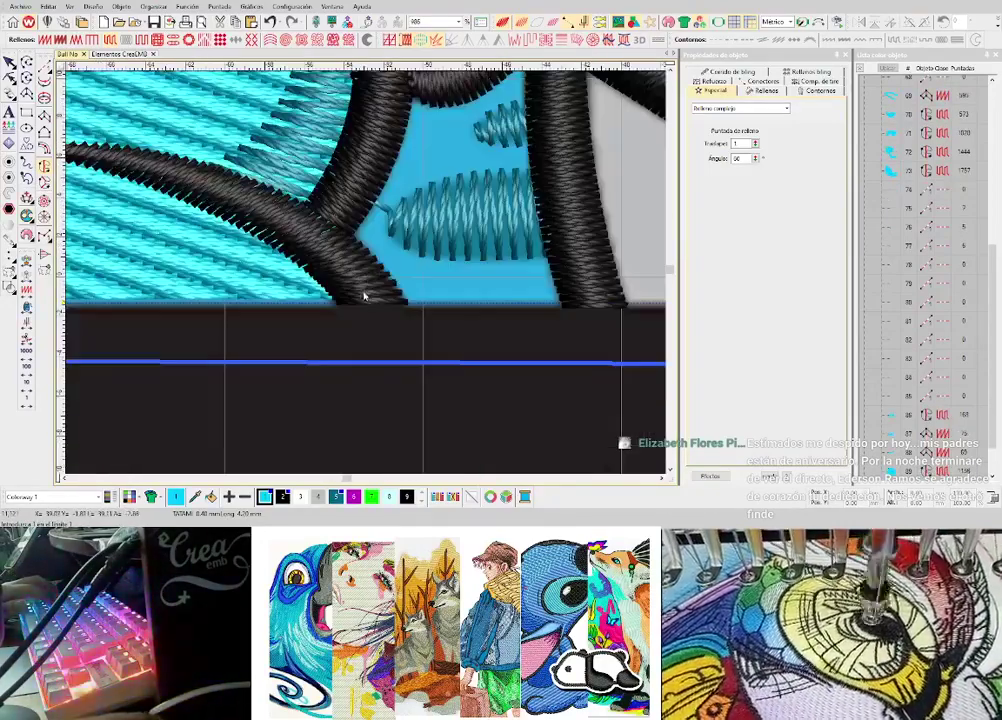
scroll(398, 118, up, 2)
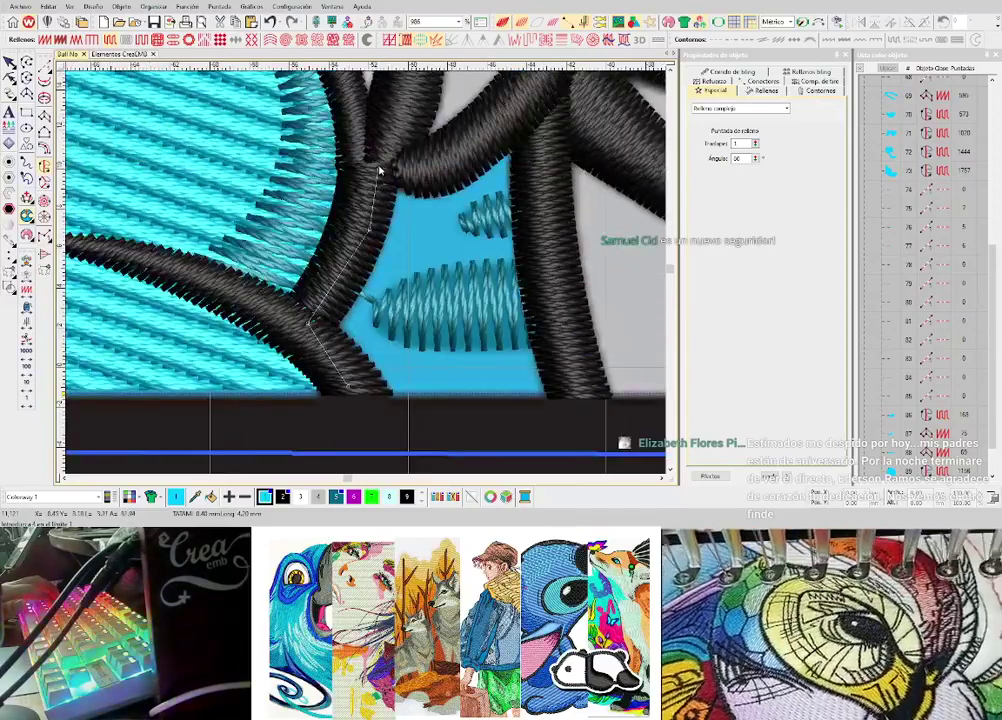
click(533, 139)
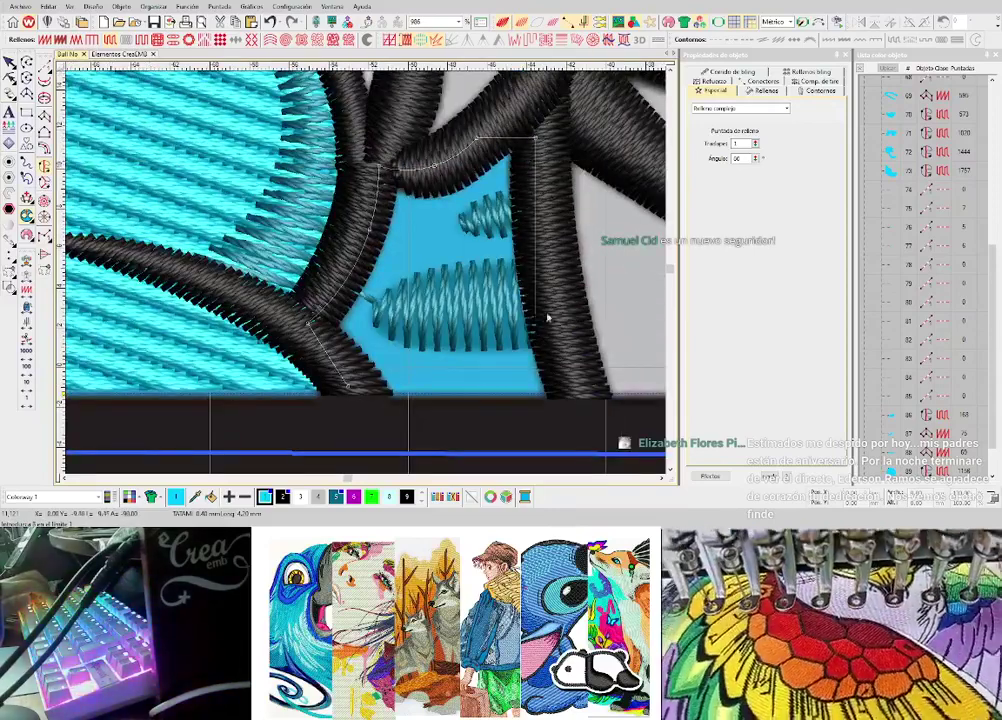
key(Return)
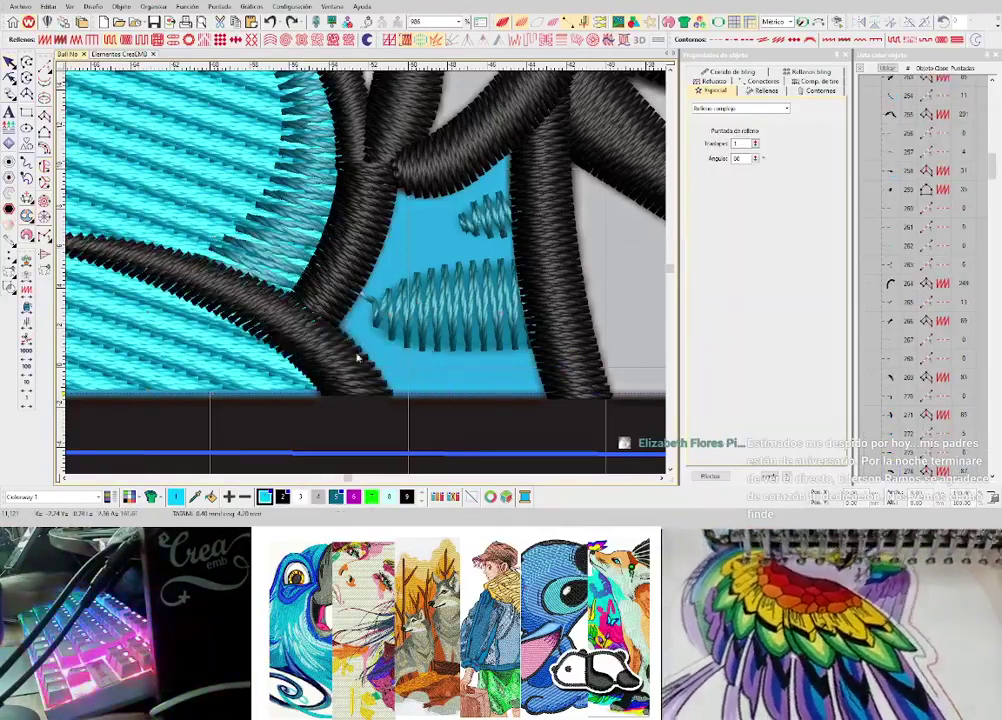
- Digitize a complex fill over the small cyan patch between the bent arm and the shirt, keeping its outline beneath the black contours
click(358, 384)
click(569, 382)
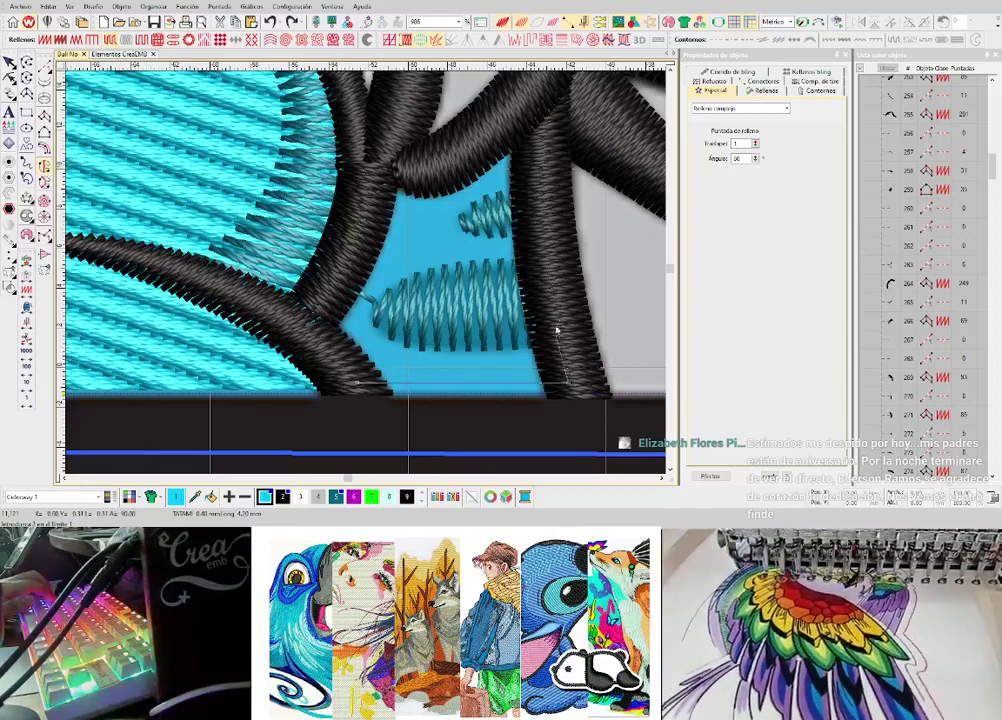
click(542, 262)
click(537, 136)
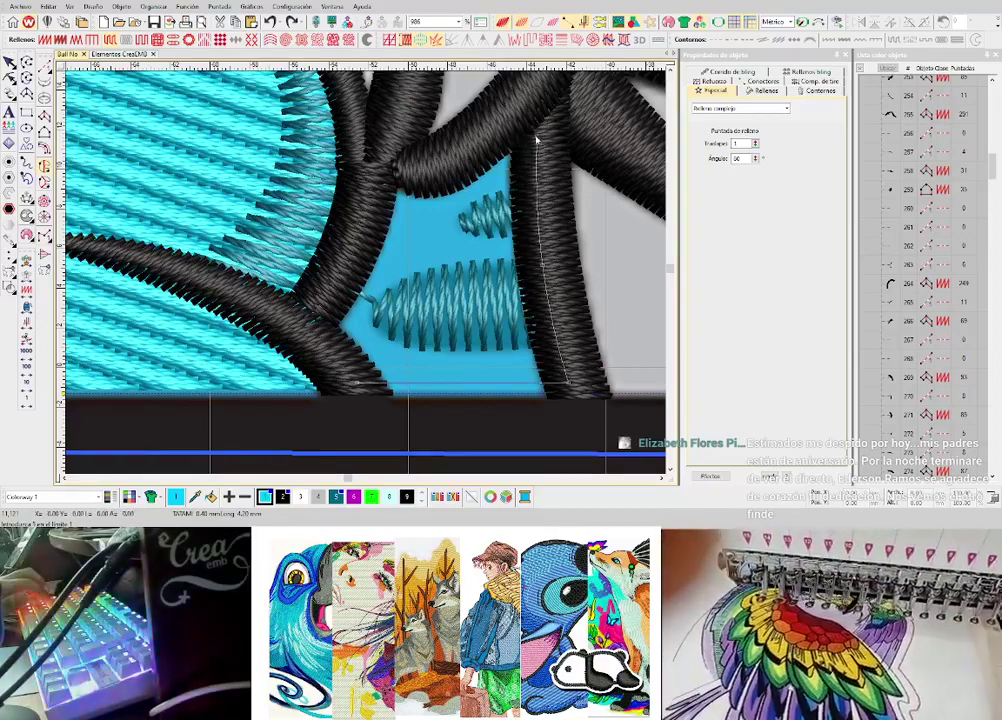
right_click(445, 157)
click(365, 166)
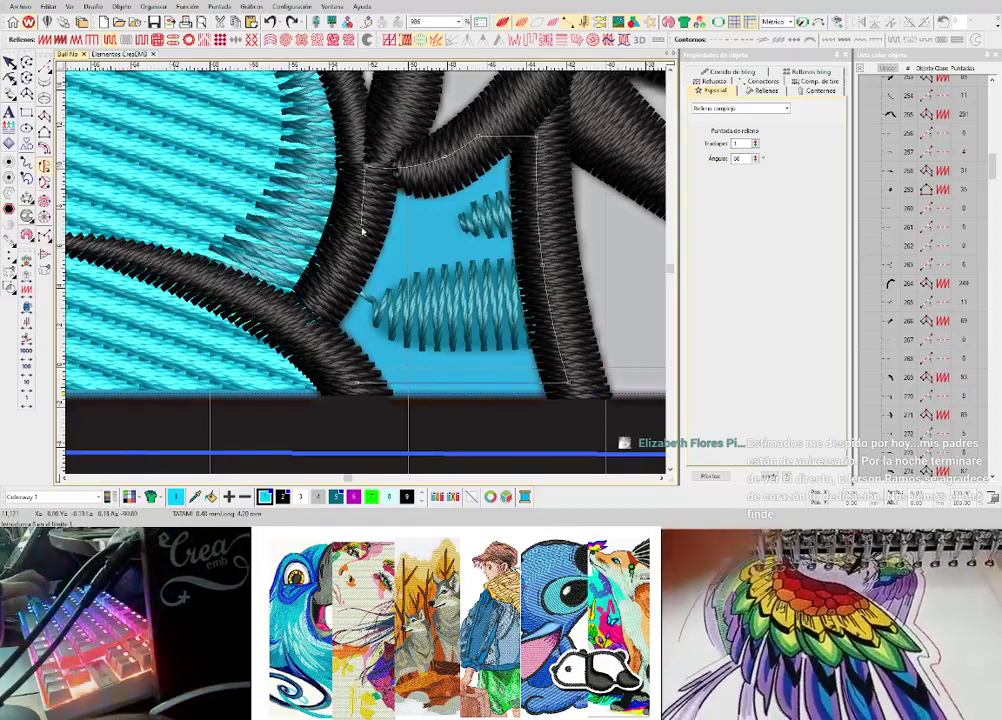
right_click(354, 232)
click(323, 299)
scroll(331, 347, down, 3)
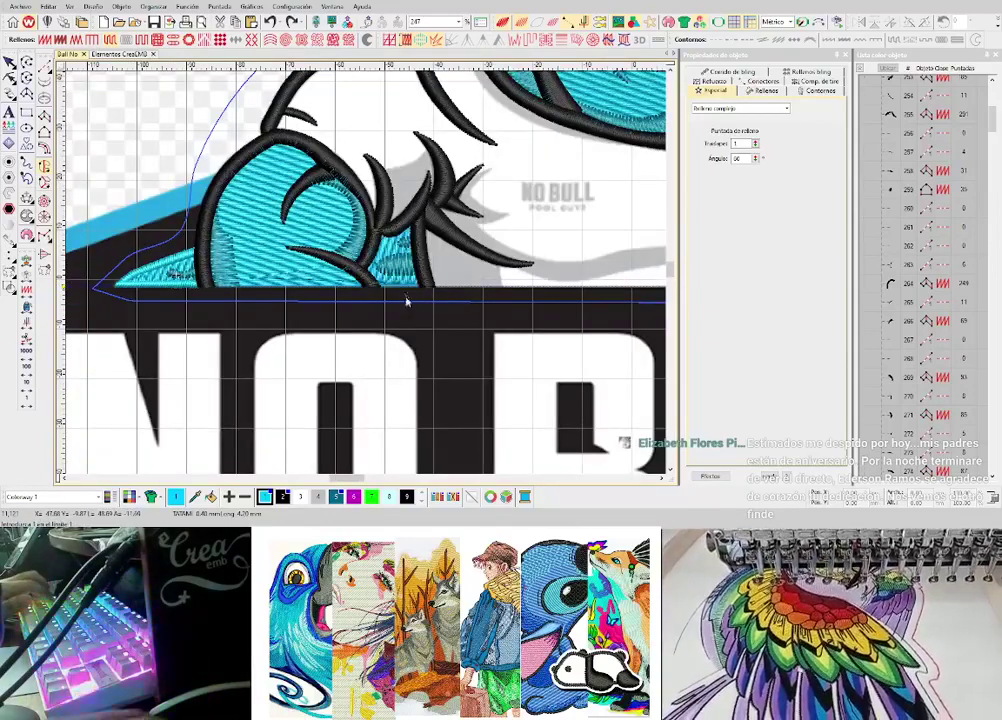
- Digitize a narrow tatami column along the base of the small cyan patch, between the two black contours
scroll(367, 276, up, 5)
key(shift+b)
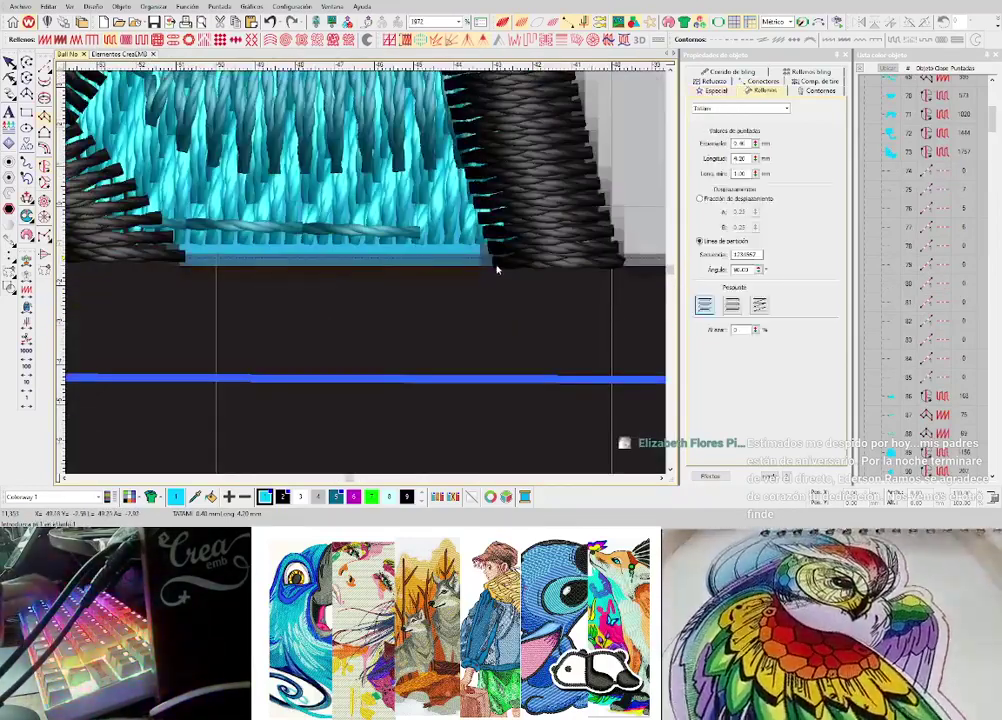
click(495, 265)
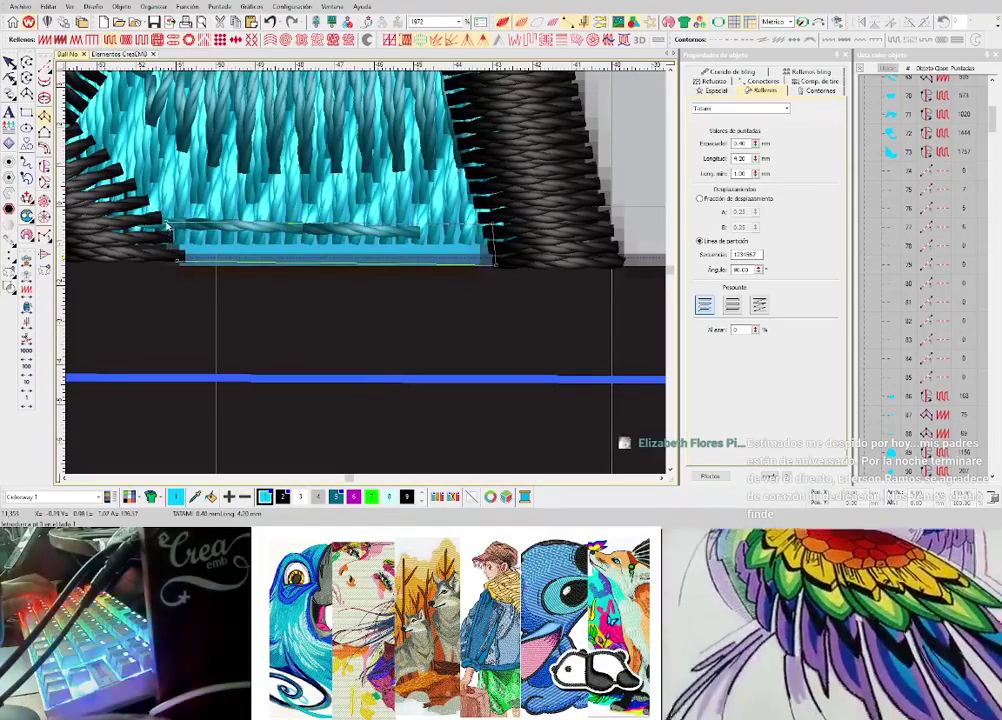
scroll(428, 282, down, 2)
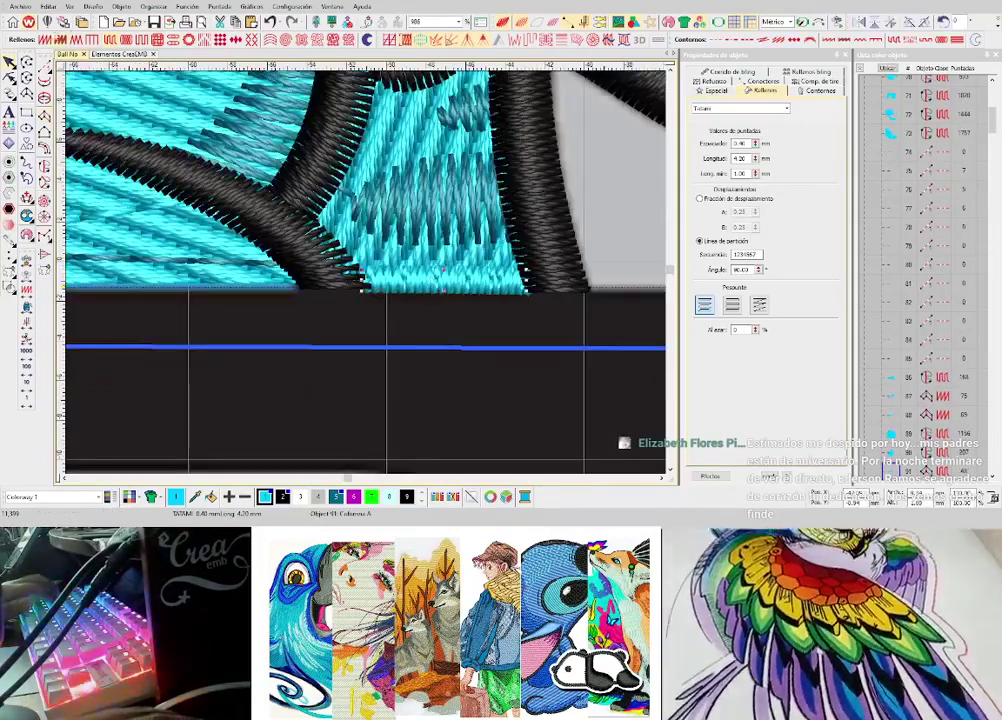
- Convert the patch's base column to satin with 0.45 mm spacing and set its following connector to a jump
click(46, 40)
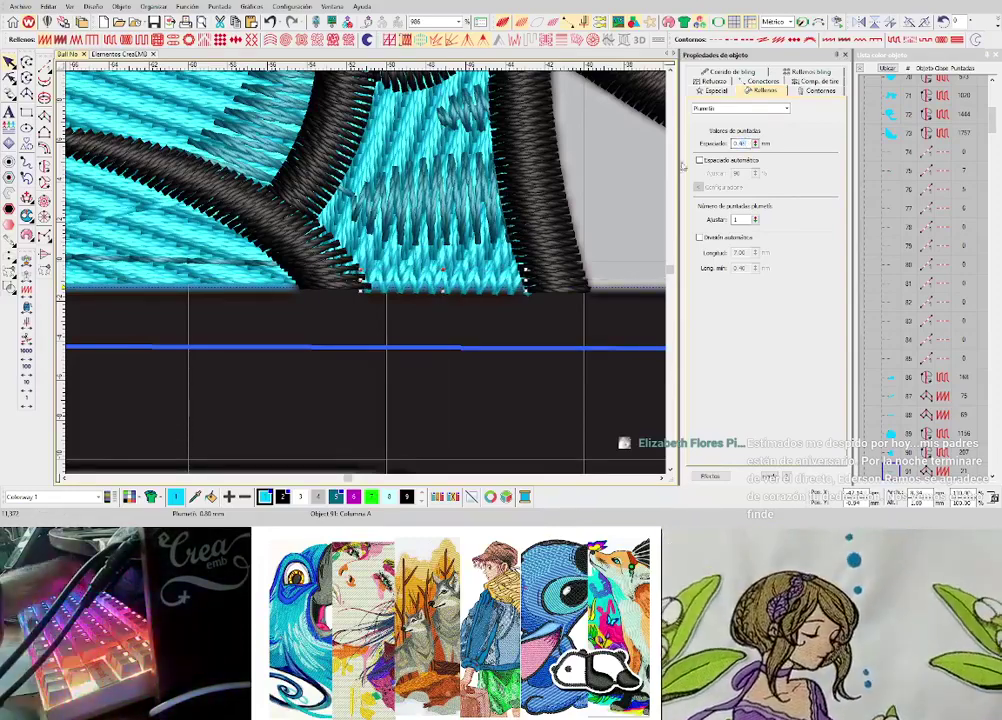
click(763, 81)
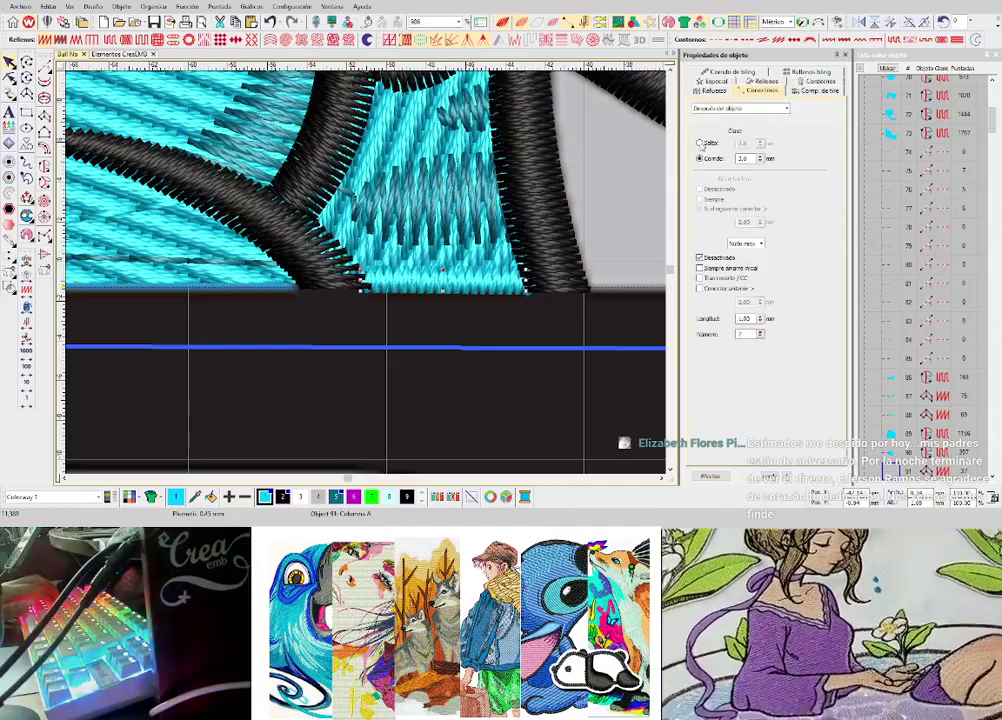
click(700, 143)
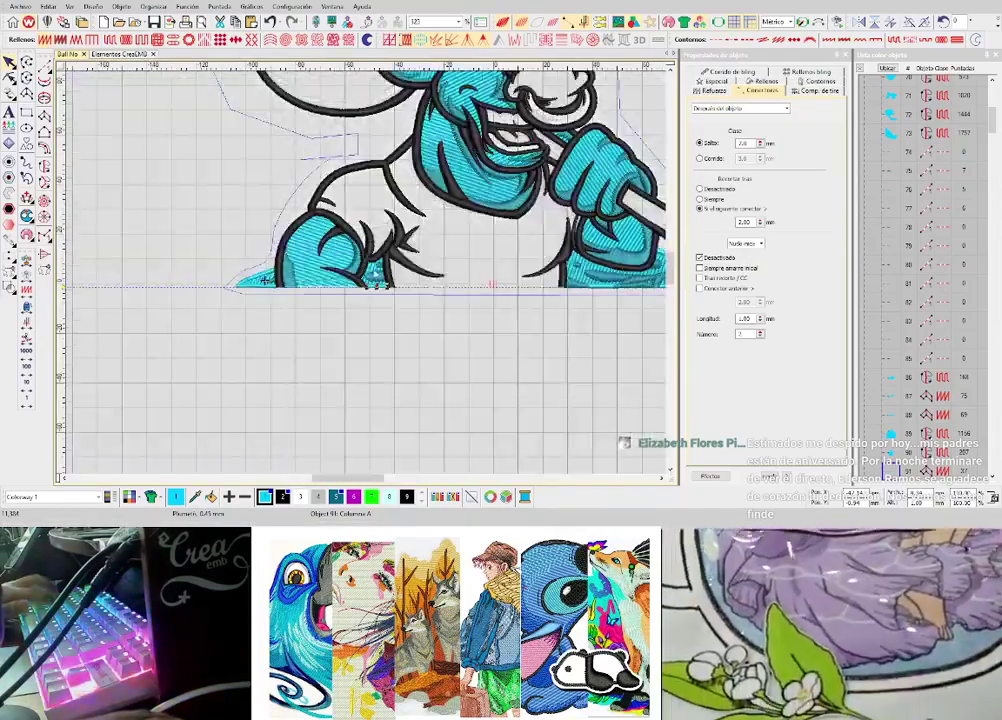
scroll(446, 278, down, 1)
click(372, 250)
- Inspect the mascot's dark nose and make dark grey, colour 9, the current thread colour
scroll(368, 247, up, 1)
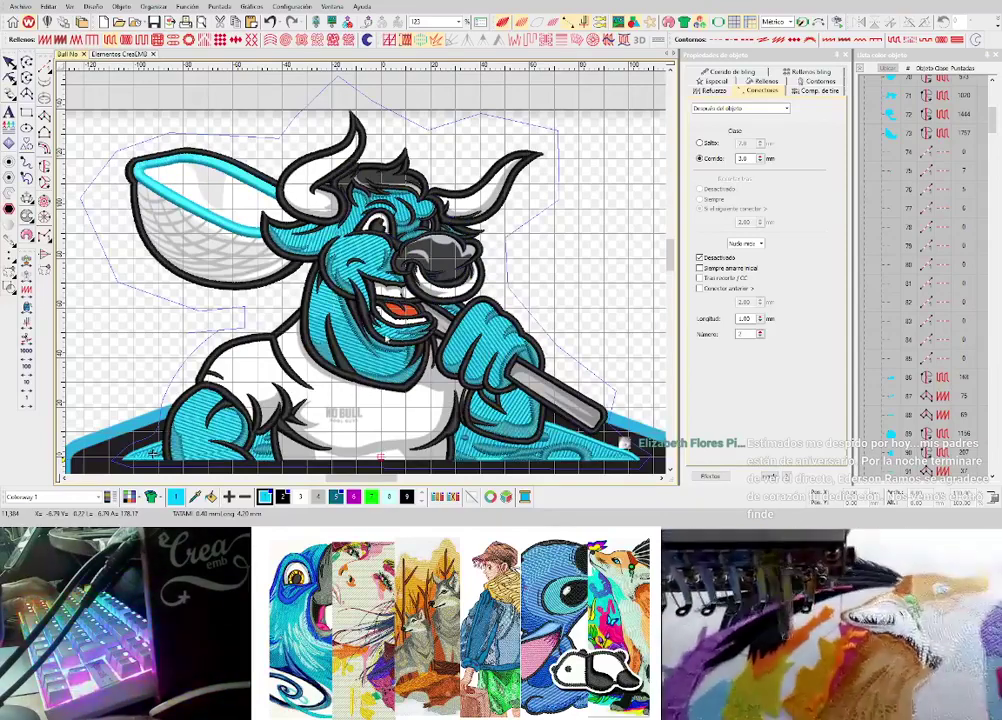
scroll(429, 266, up, 1)
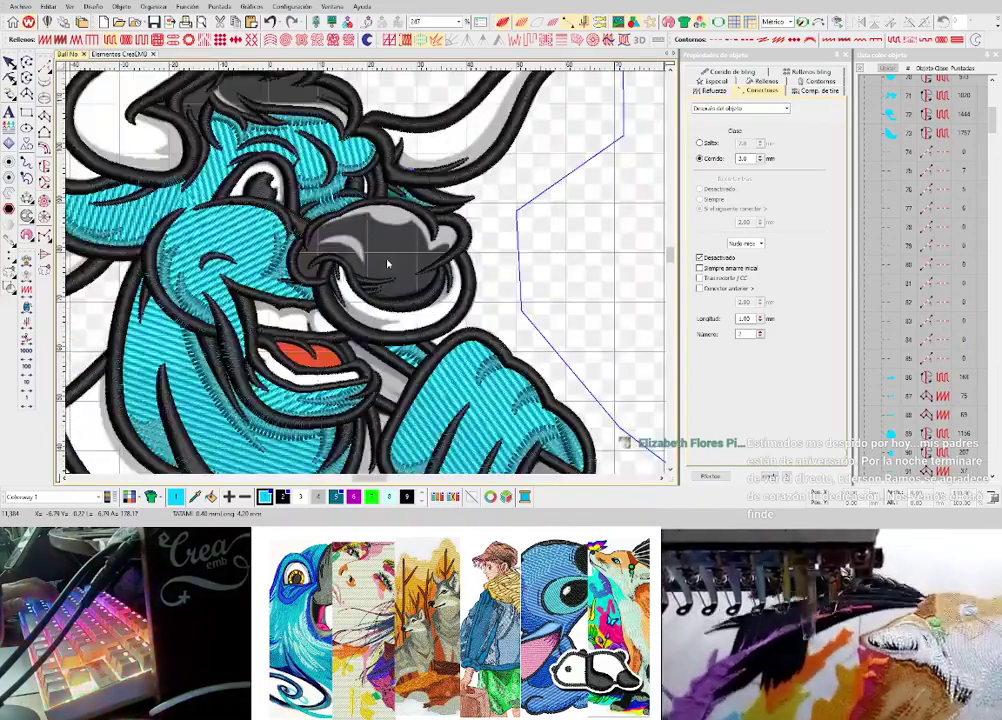
key(z)
key(z)
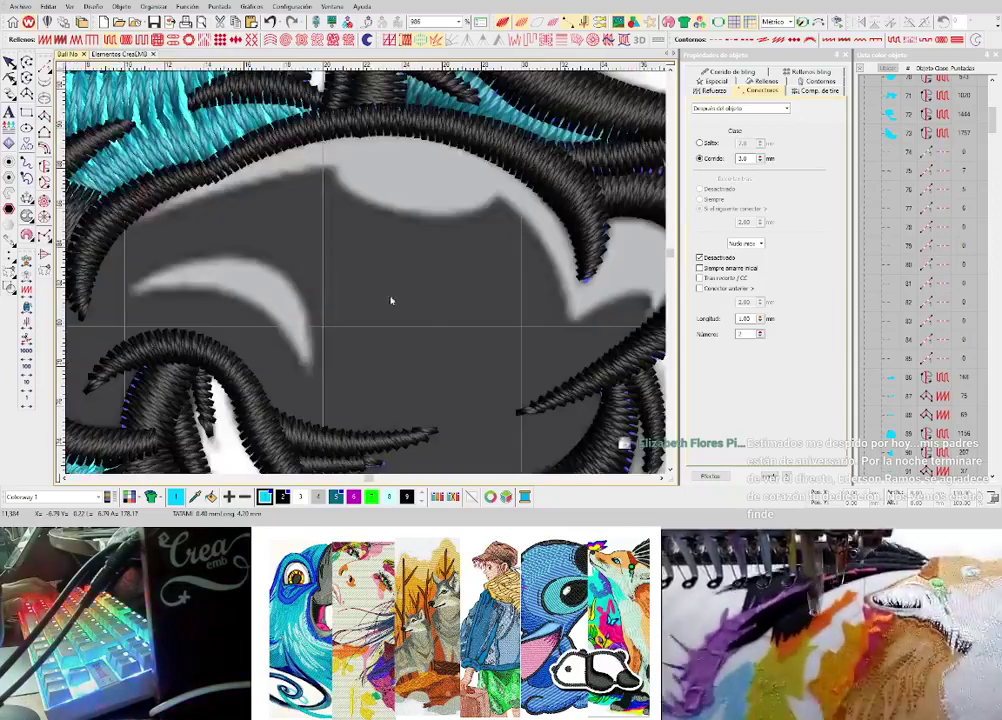
click(406, 496)
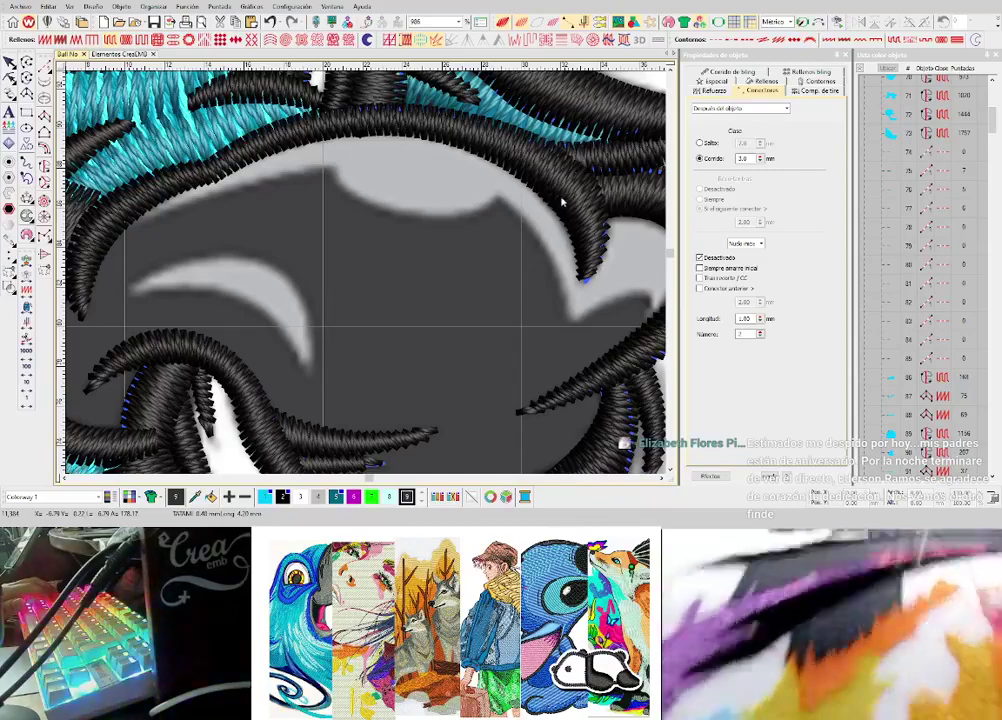
scroll(312, 324, down, 10)
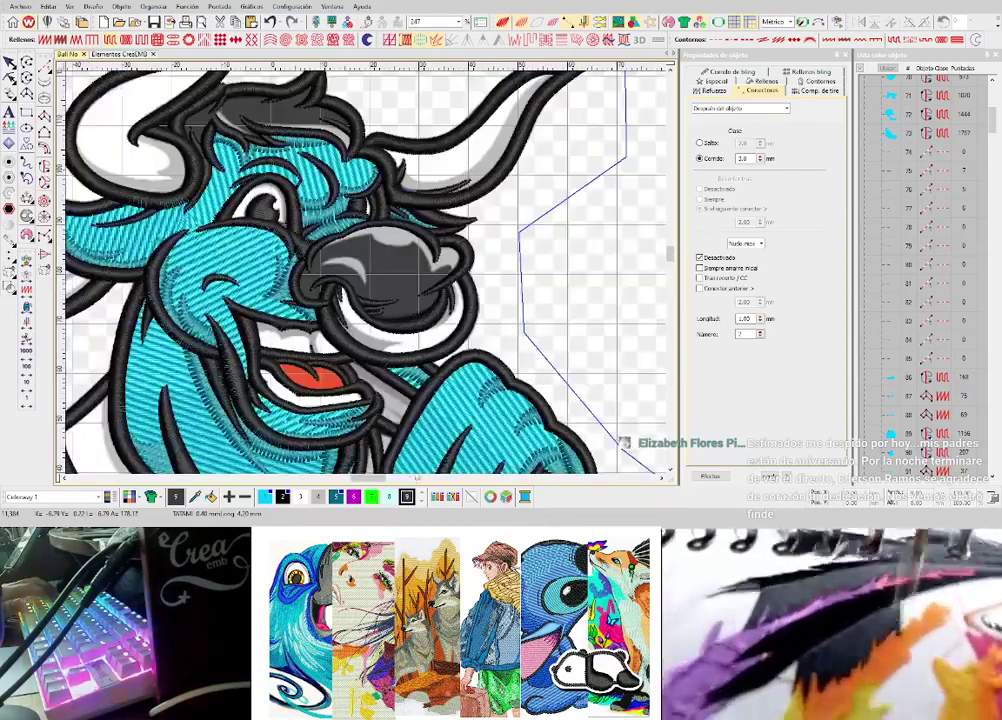
scroll(368, 262, up, 3)
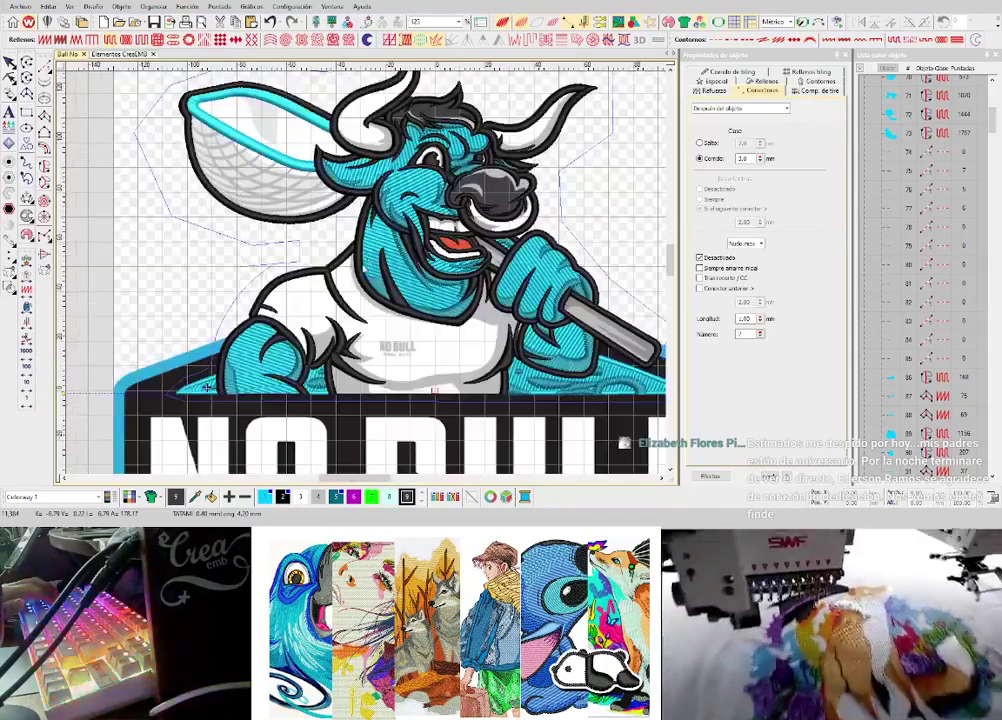
- Examine the mascot and the grey mesh of the pool net beside its ear
scroll(233, 190, up, 3)
scroll(460, 276, down, 3)
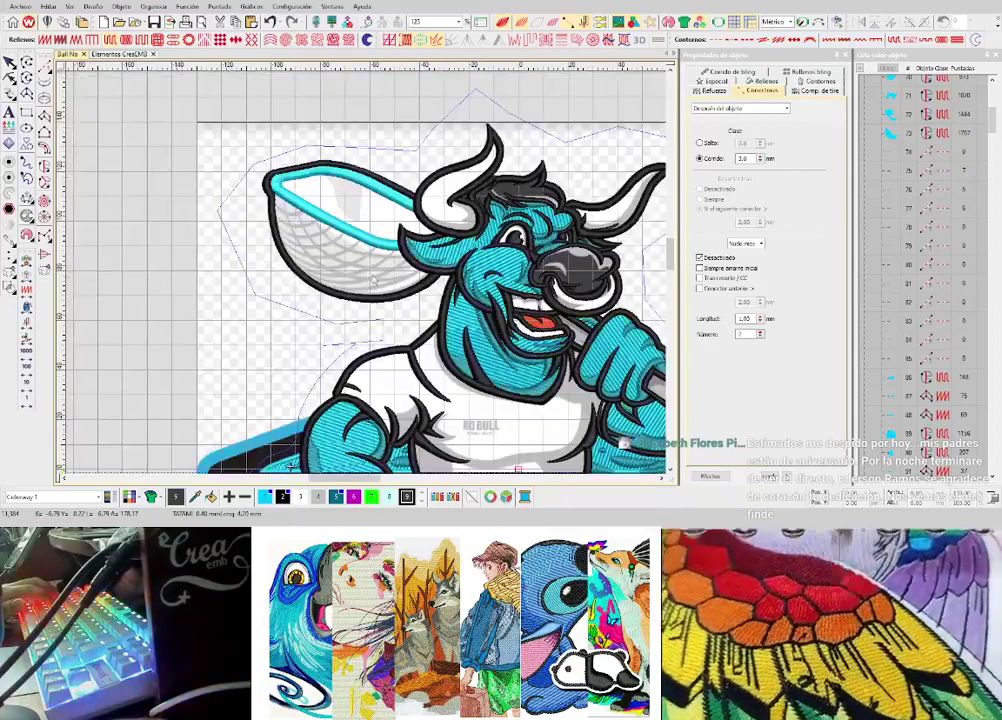
scroll(374, 281, down, 3)
scroll(373, 278, up, 3)
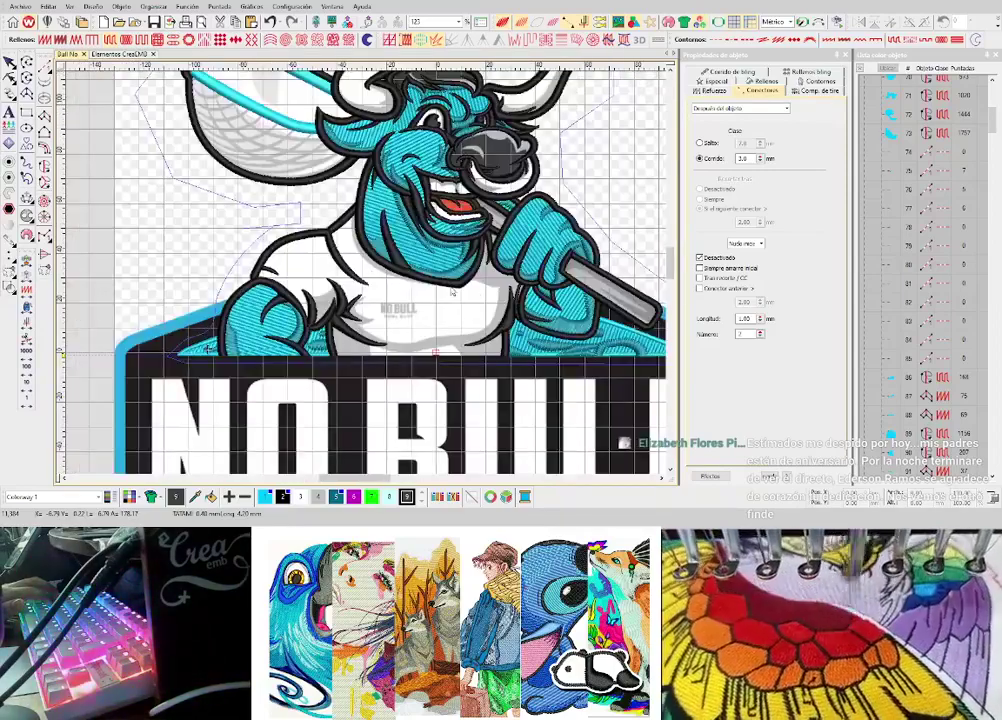
scroll(452, 292, down, 3)
scroll(285, 209, up, 3)
scroll(286, 208, down, 4)
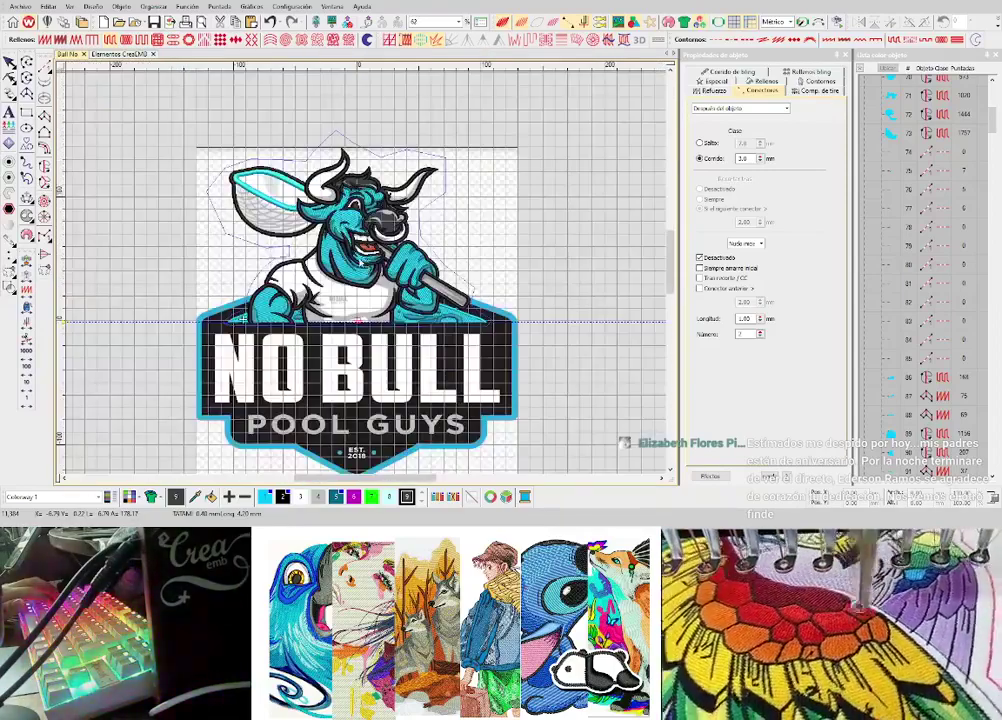
scroll(287, 217, up, 3)
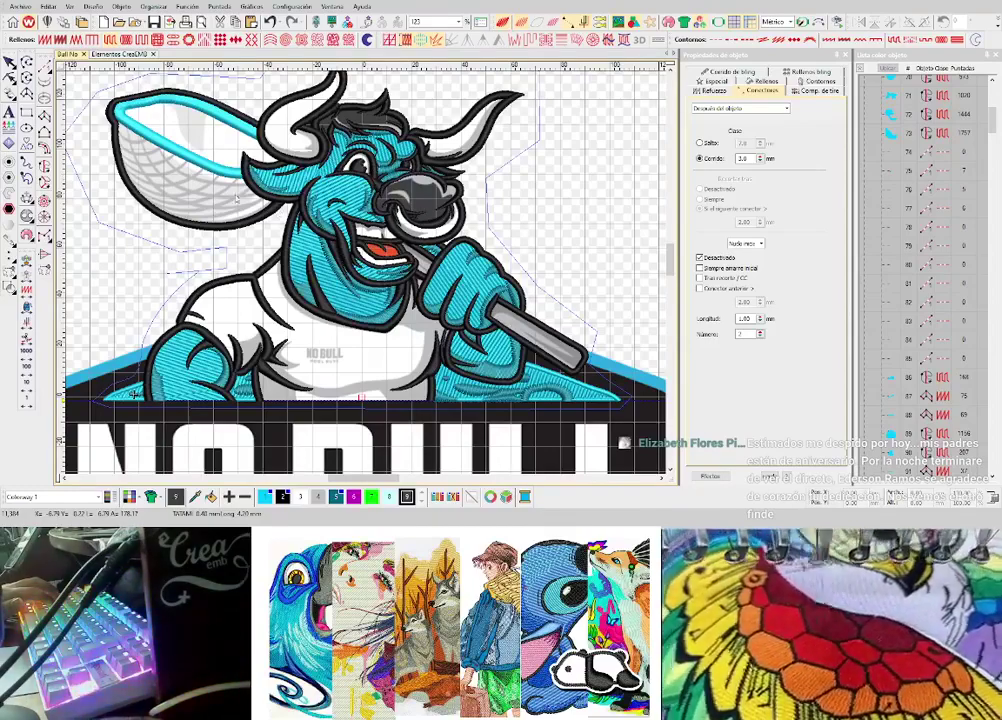
scroll(216, 166, up, 5)
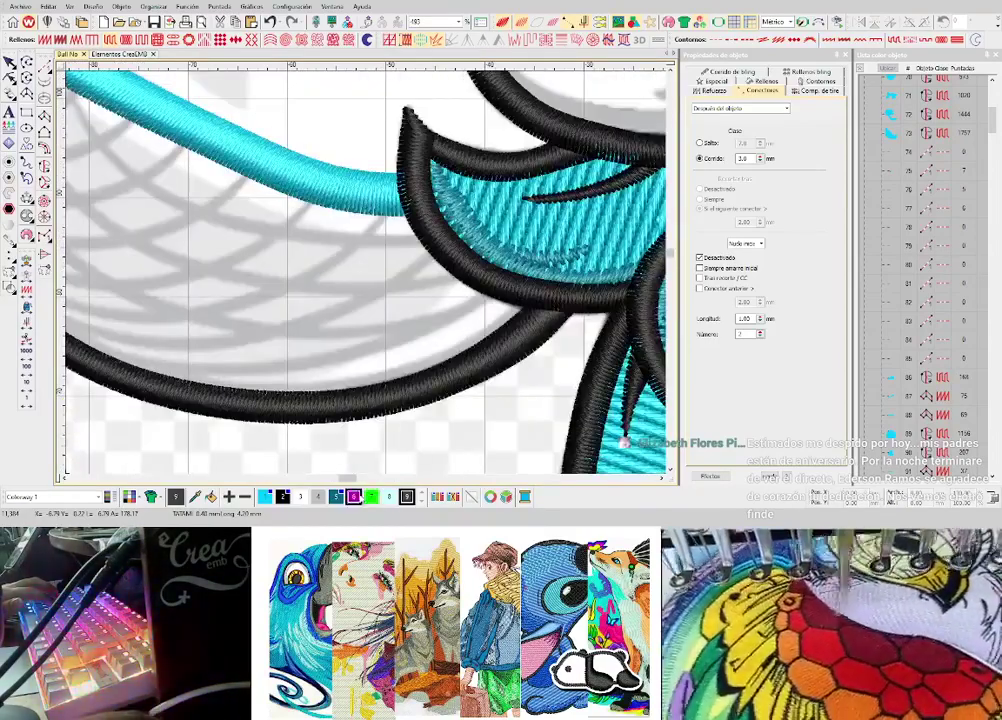
scroll(353, 353, down, 5)
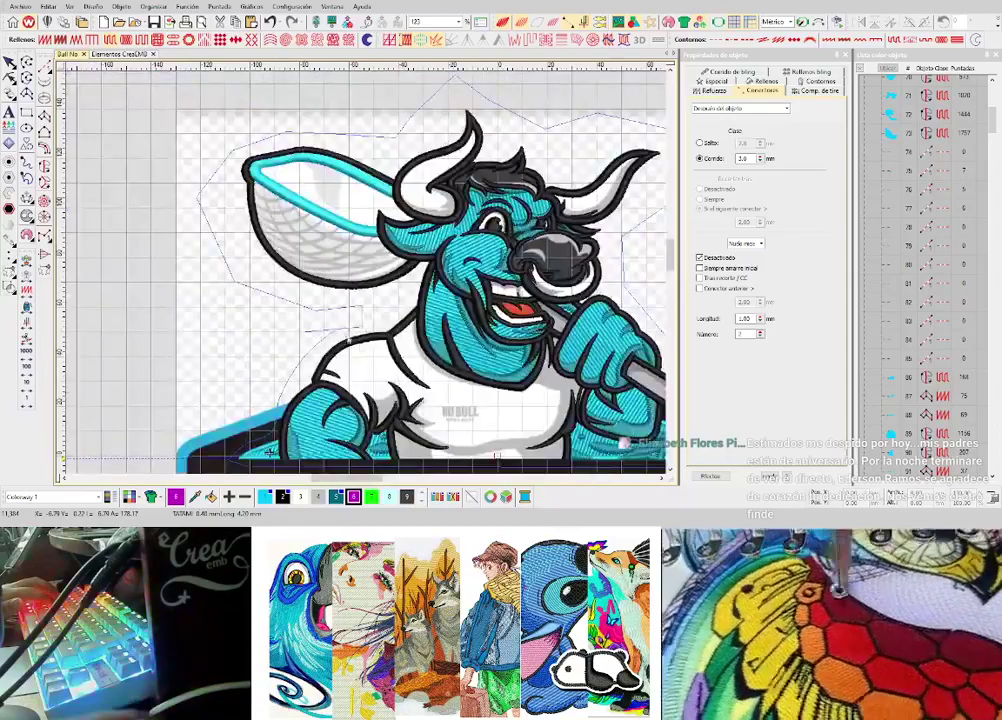
scroll(368, 277, up, 3)
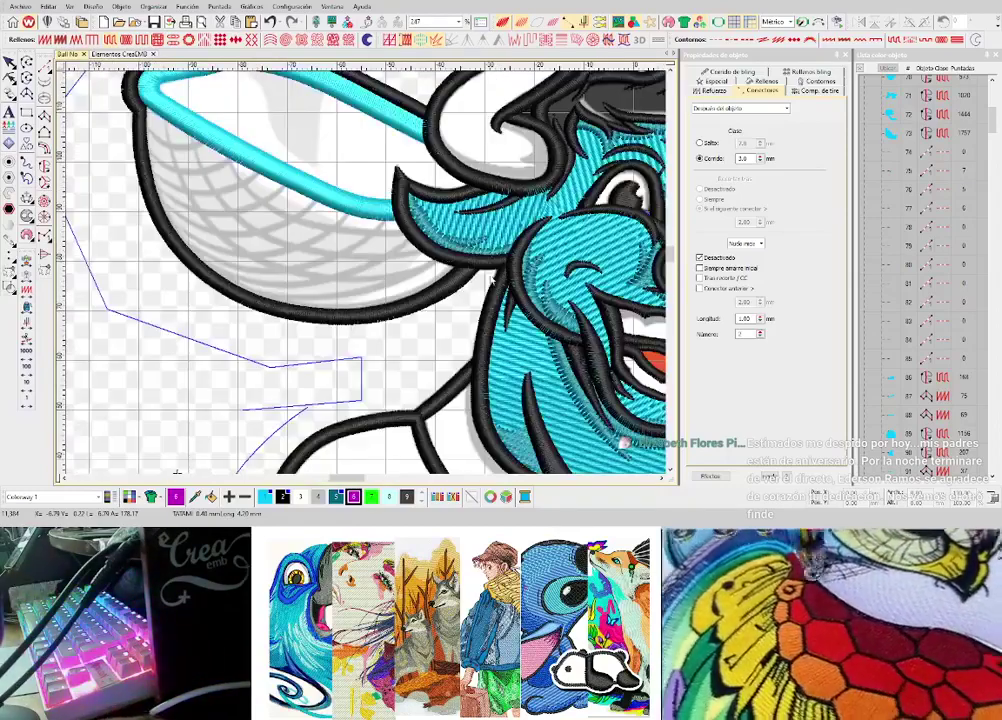
scroll(580, 213, down, 1)
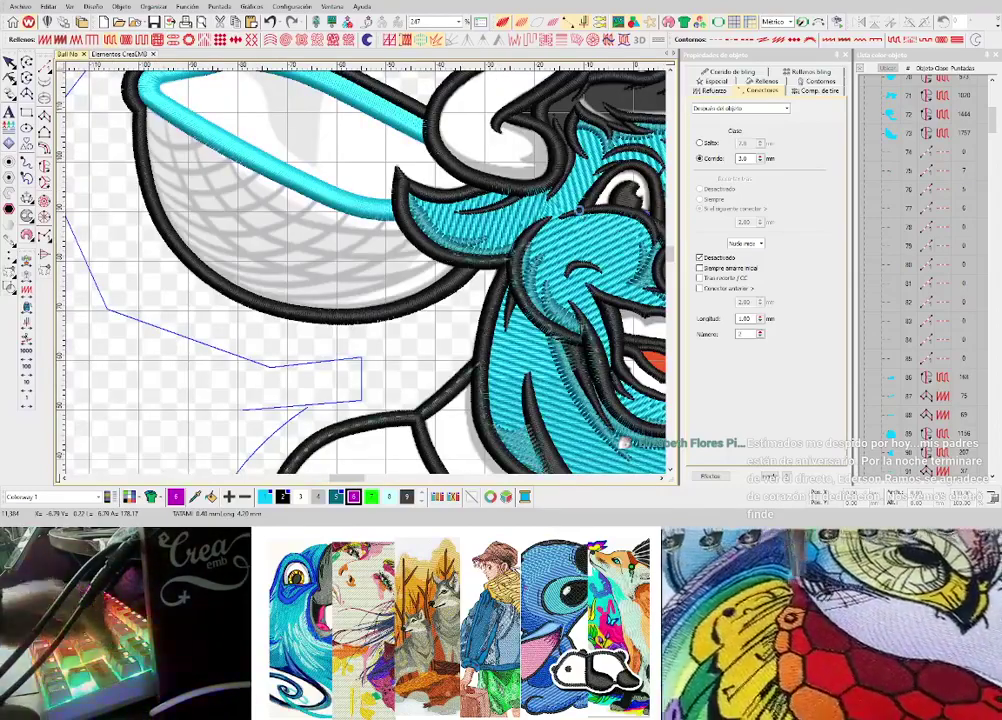
scroll(383, 272, down, 1)
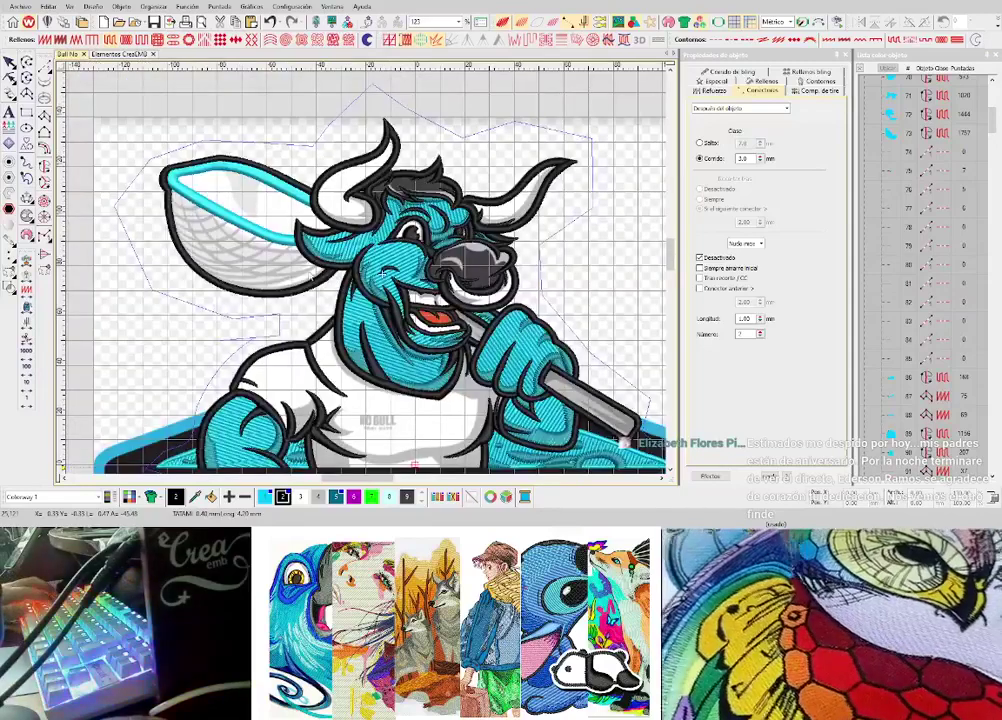
- Make magenta, colour 6, the current thread colour for the pool net's mesh
scroll(367, 278, up, 1)
key(d)
key(s)
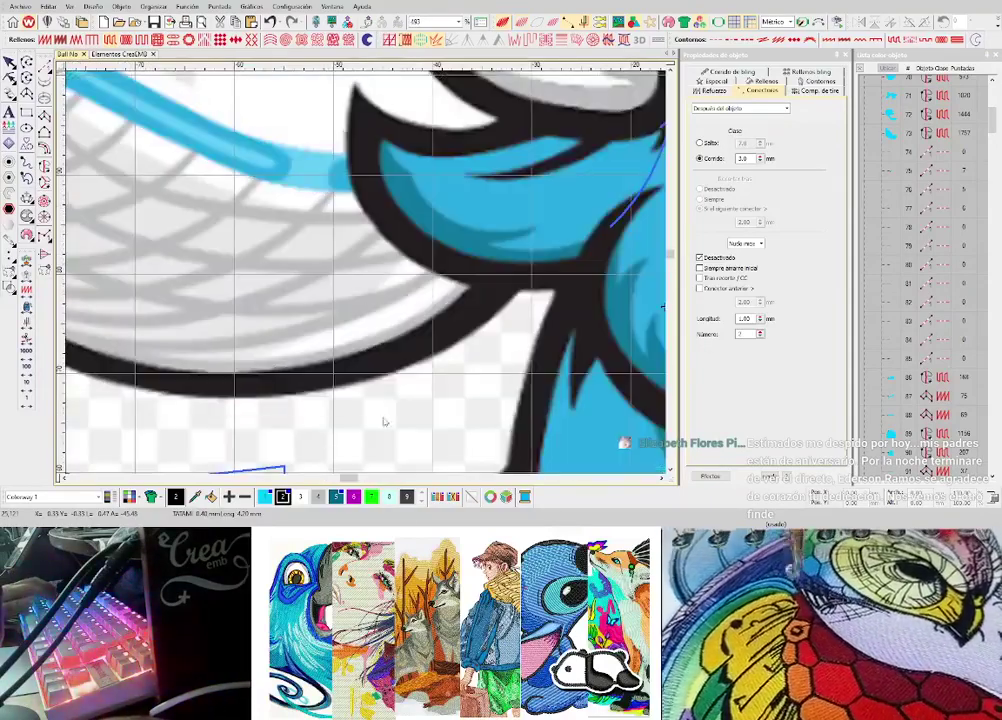
click(354, 497)
- Try to digitize a tatami column along the net's lower rim, starting where it meets the ear contour
scroll(397, 303, up, 1)
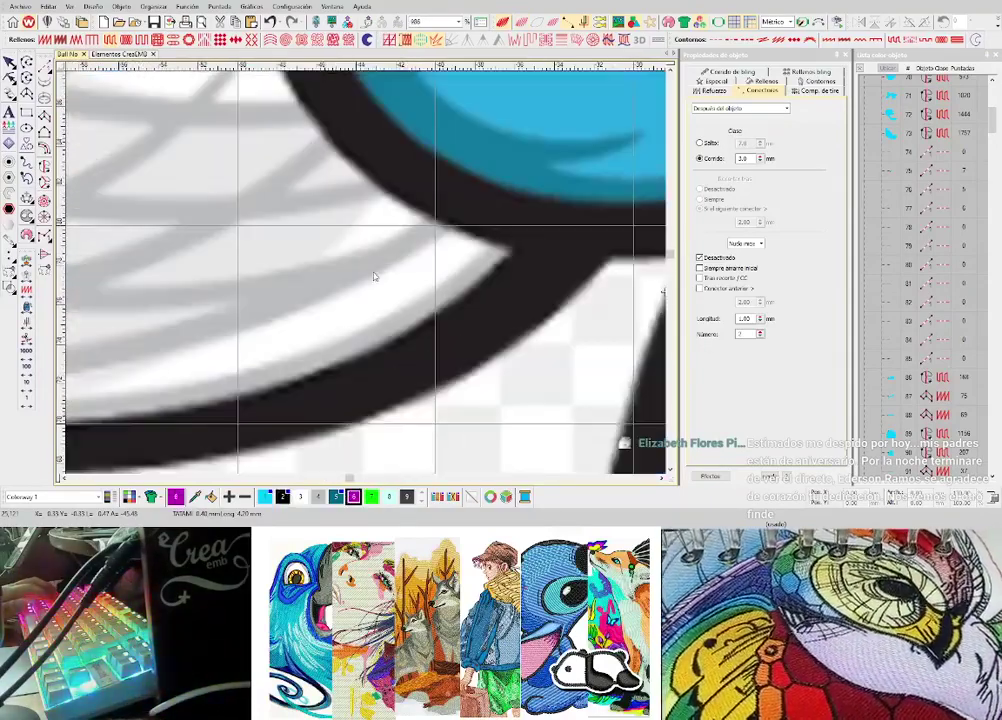
click(488, 244)
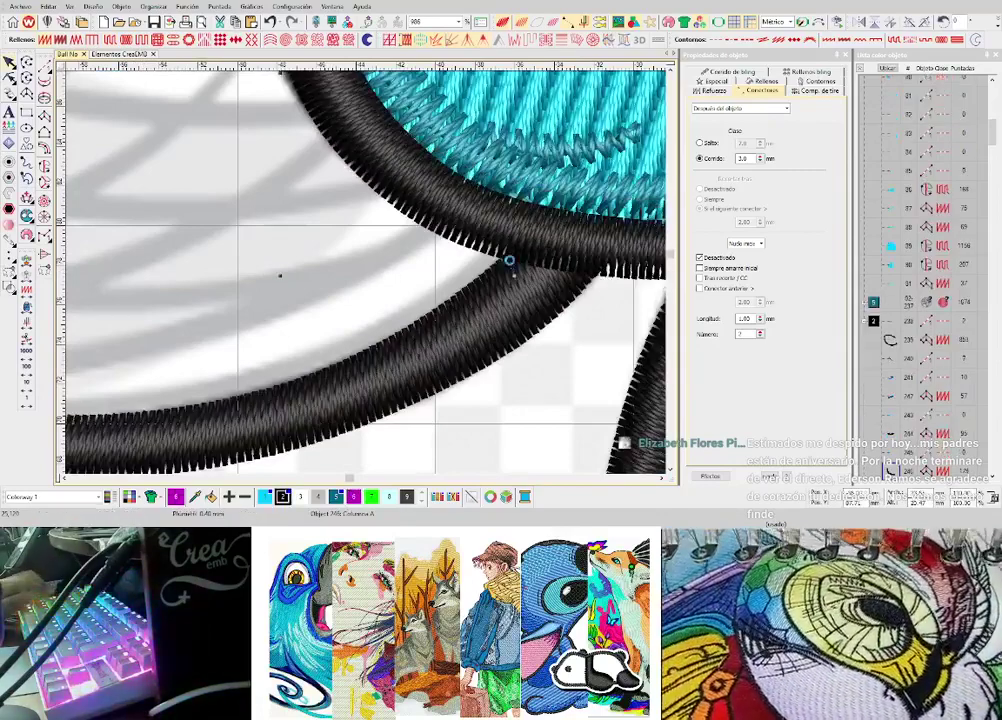
click(485, 243)
click(514, 268)
right_click(427, 288)
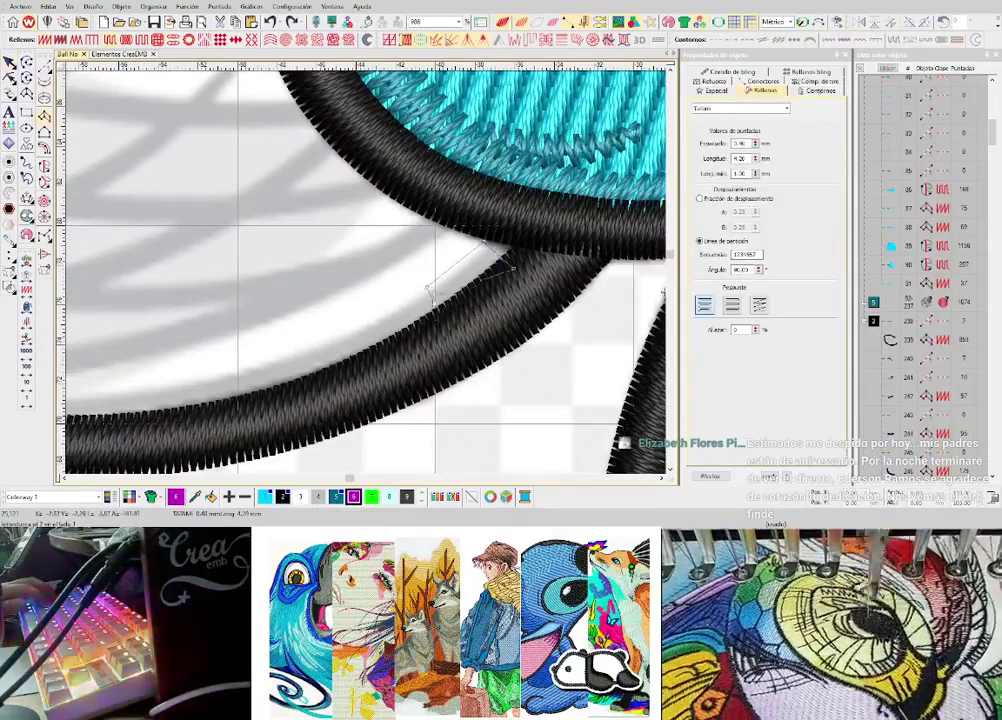
right_click(443, 313)
right_click(328, 343)
right_click(332, 370)
key(Return)
scroll(355, 266, down, 1)
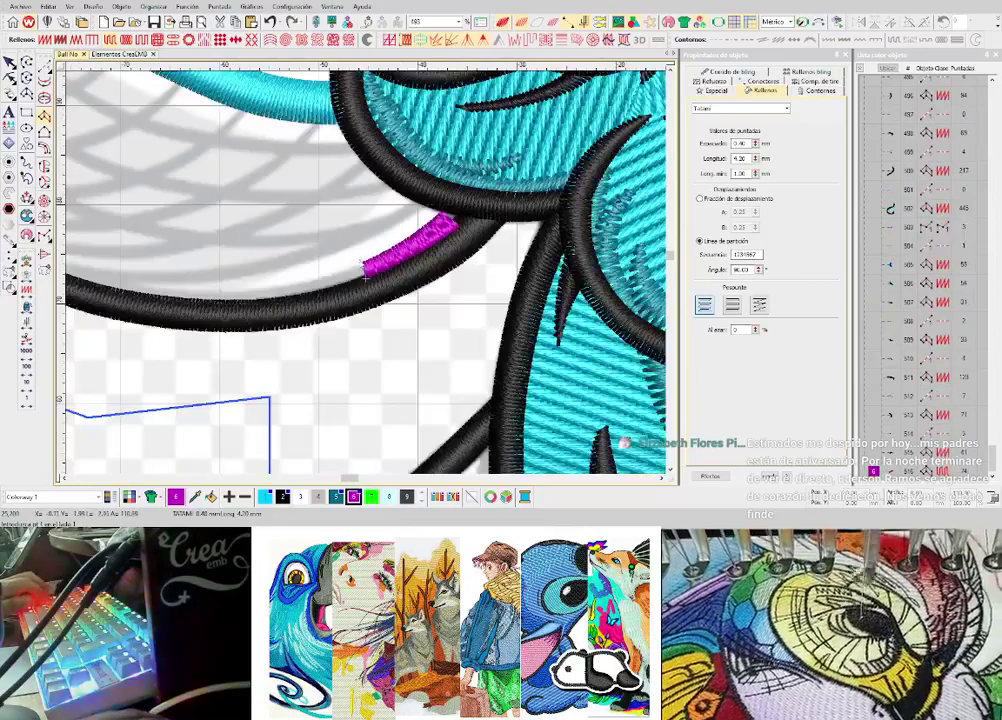
key(ctrl+z)
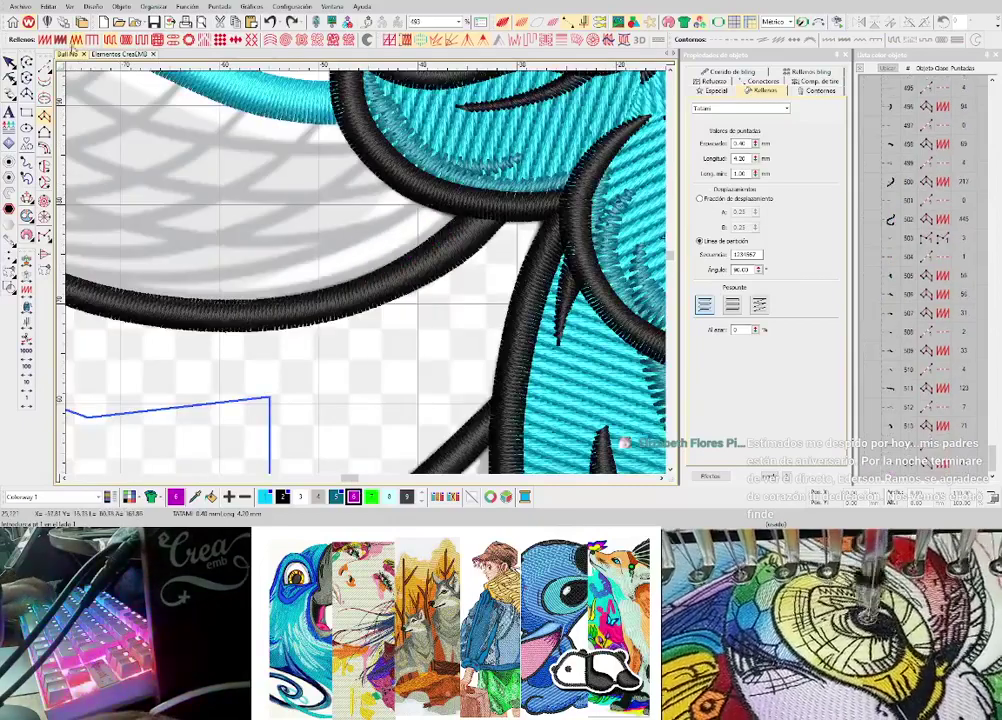
- Set the column fill to satin with 0.80 mm spacing and digitize a short running stitch beneath the ear's black contour beside the net
click(47, 42)
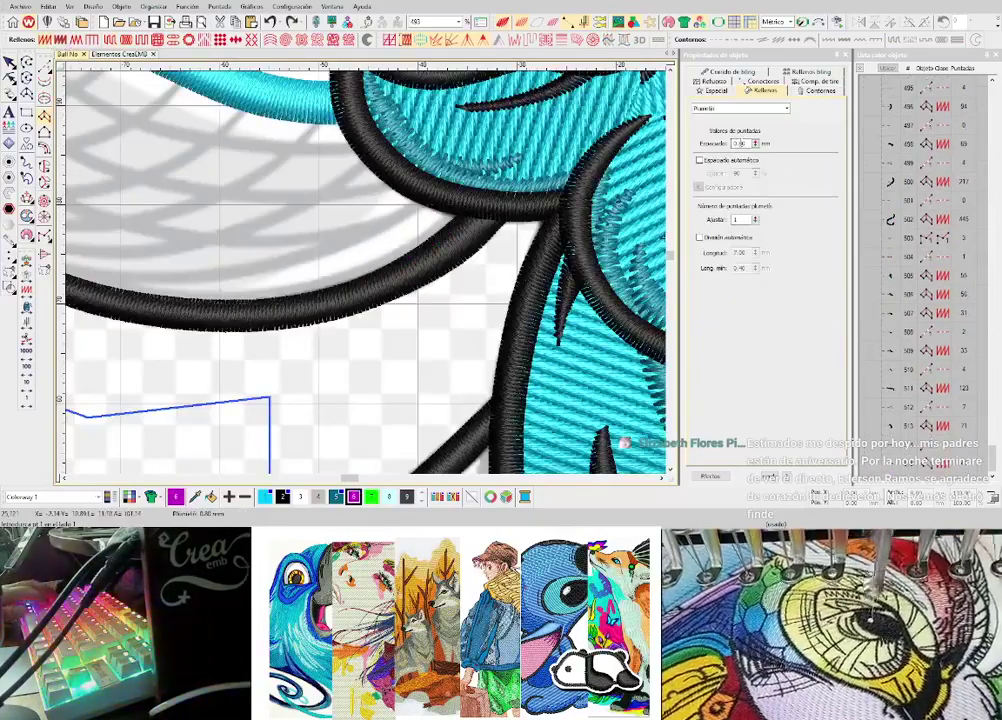
drag(740, 143, 757, 147)
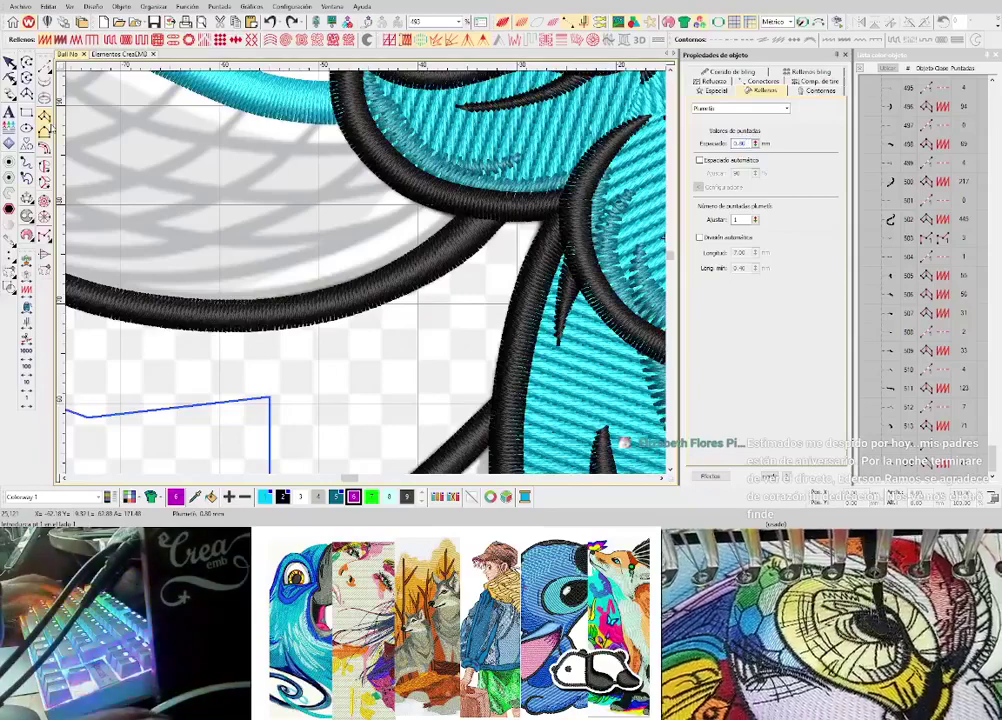
scroll(366, 278, down, 5)
scroll(366, 278, up, 3)
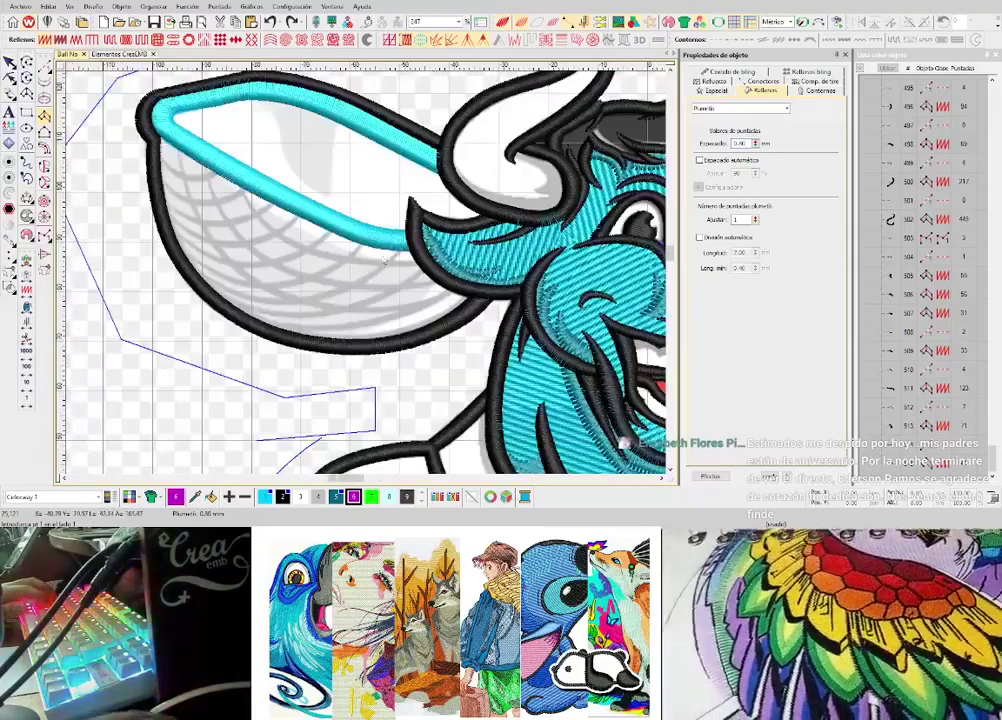
scroll(385, 260, up, 2)
scroll(447, 300, up, 4)
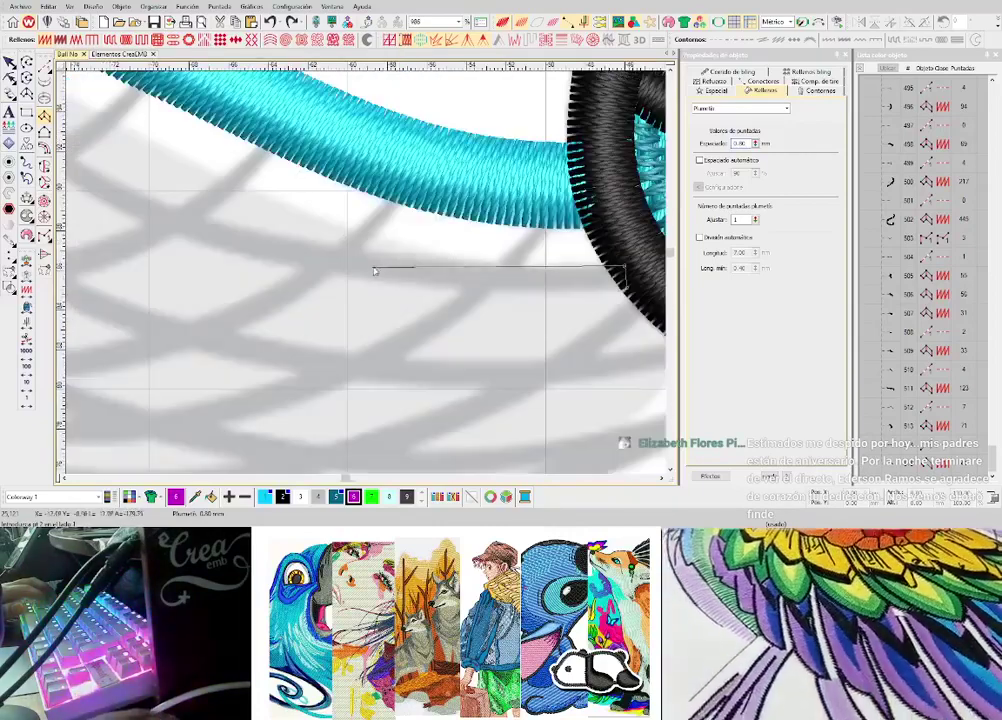
key(space)
click(625, 219)
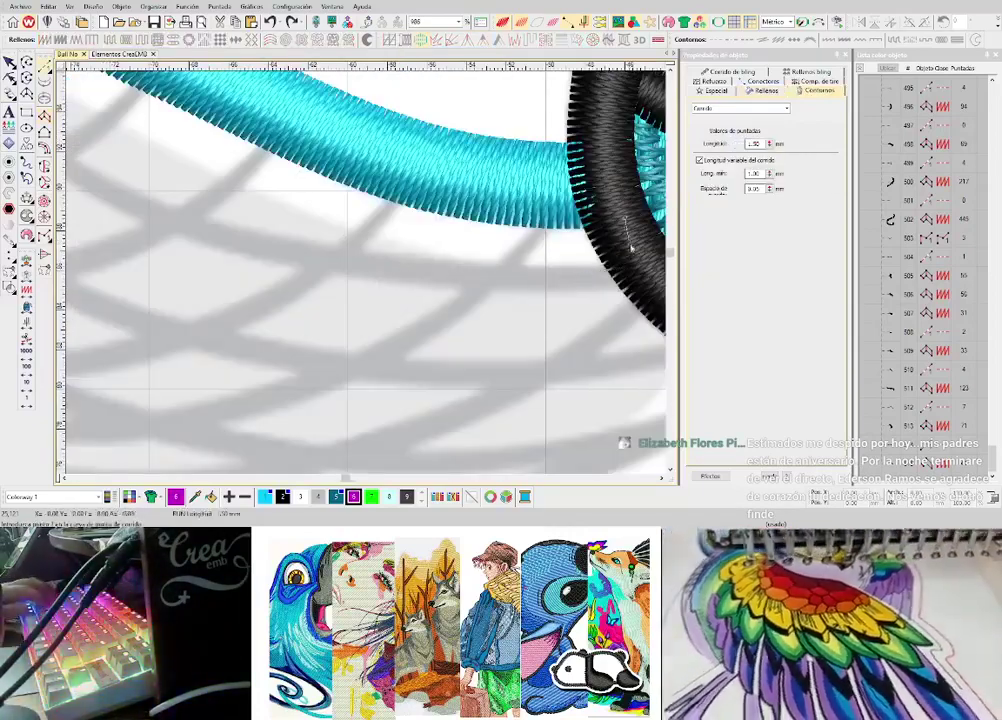
click(637, 257)
key(Return)
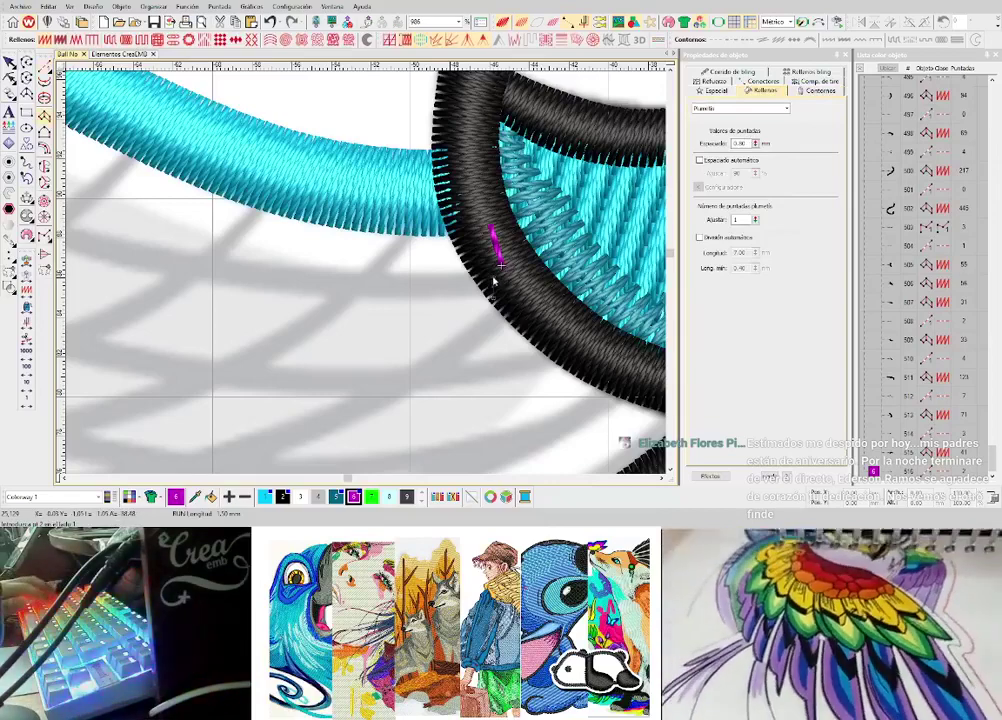
- Digitize a satin column along the uppermost long grey net strand, from the ear contour to the cyan rim
right_click(259, 293)
right_click(272, 264)
right_click(213, 220)
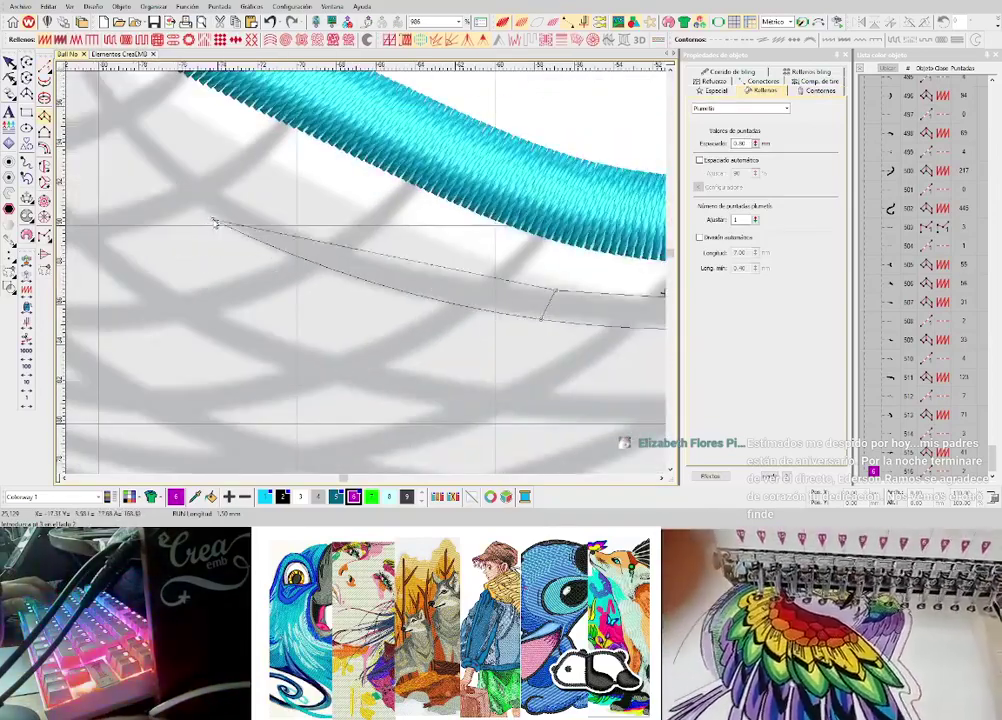
right_click(235, 197)
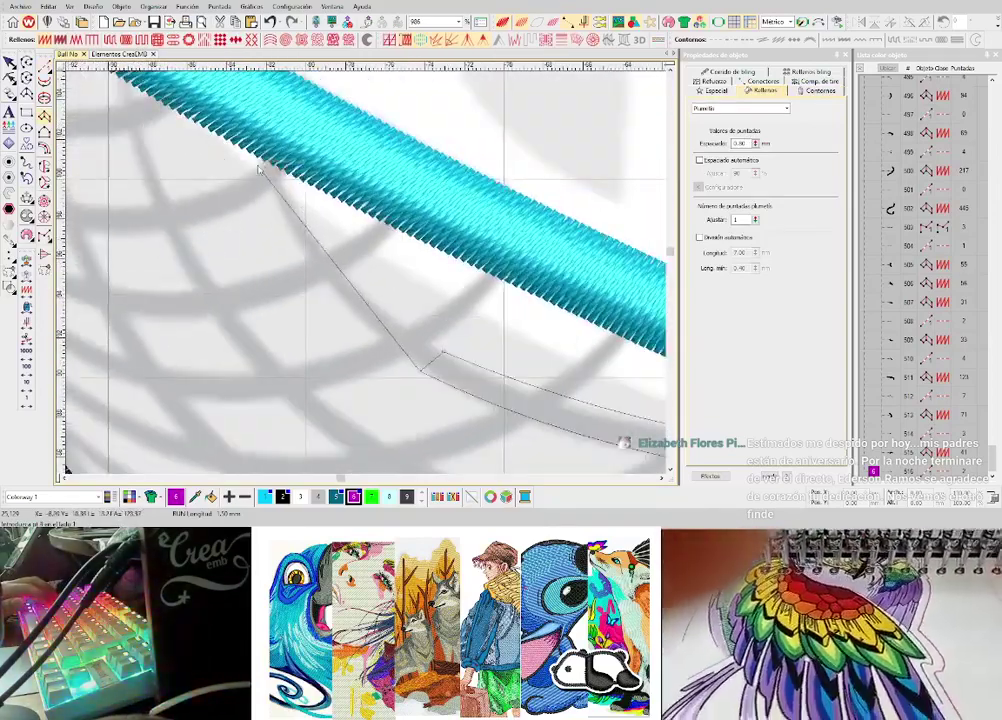
key(Return)
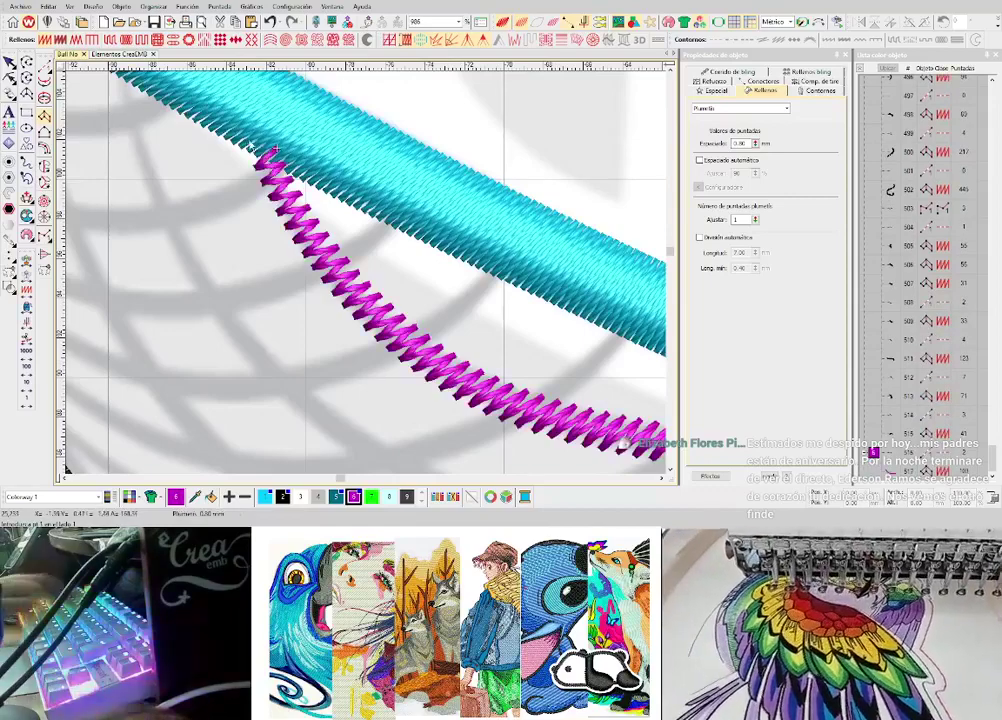
- Digitize a running-stitch connector over the cyan rim from the first strand's end towards the next mesh strand
key(space)
click(262, 110)
key(Return)
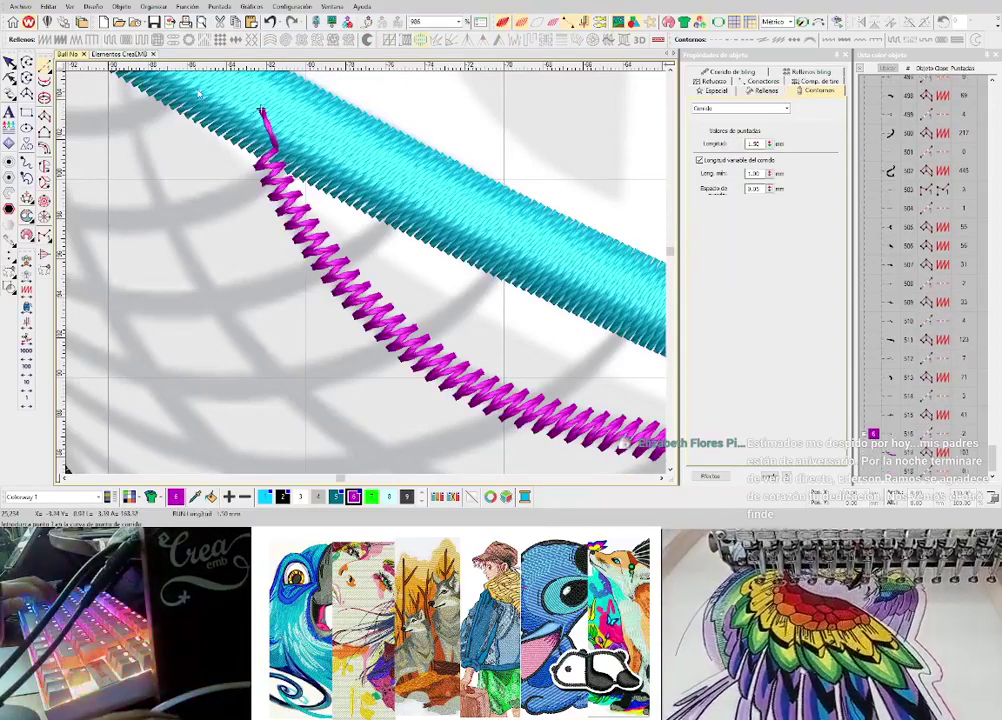
scroll(198, 93, down, 1)
scroll(397, 286, up, 2)
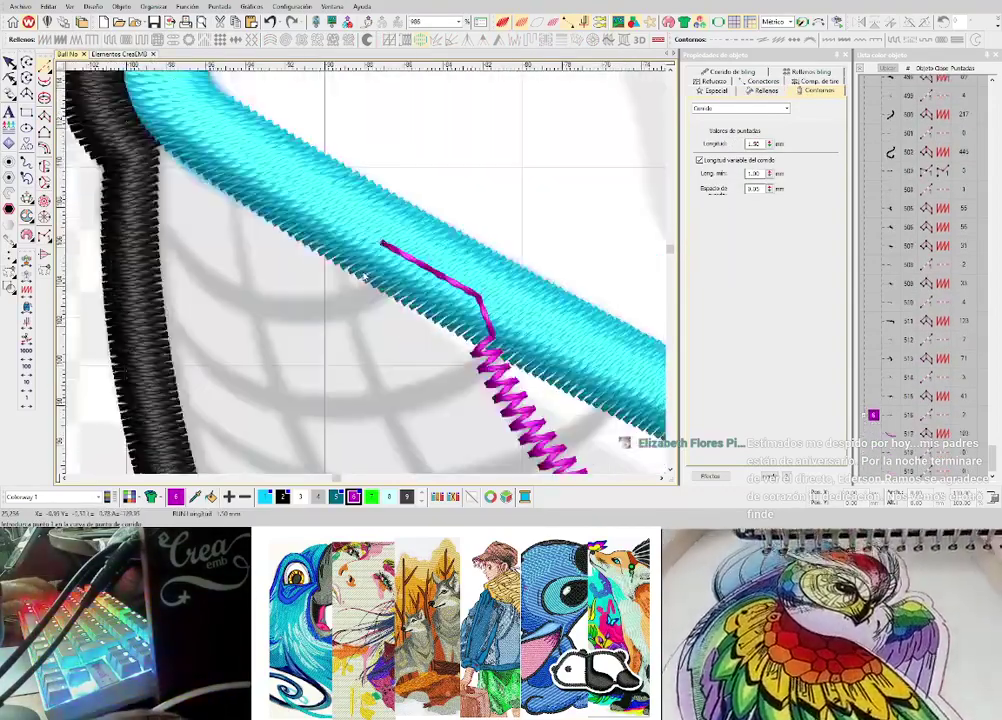
- Digitize a satin column along the second long grey net strand, from the cyan rim back to the ear contour
click(350, 265)
click(395, 378)
click(416, 370)
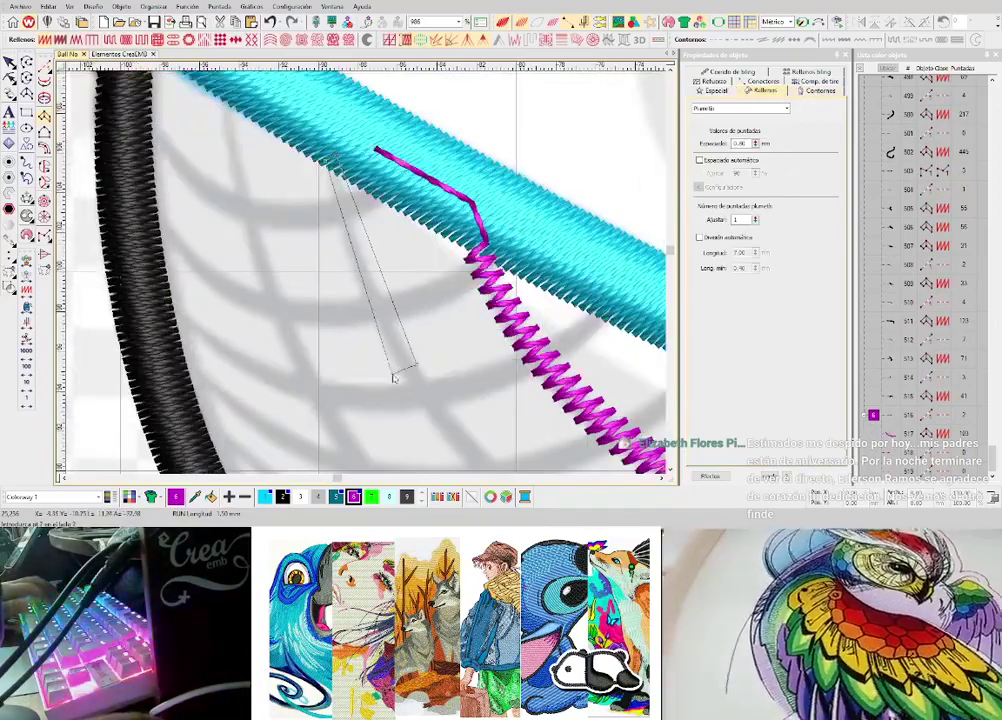
click(549, 366)
click(523, 388)
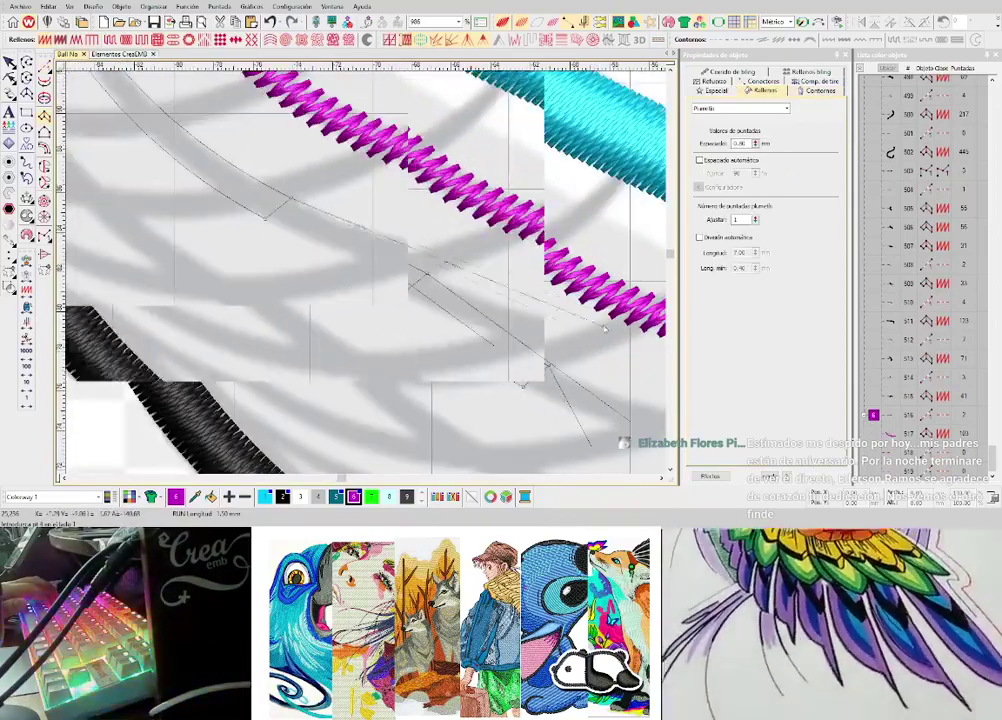
click(597, 279)
scroll(568, 312, down, 1)
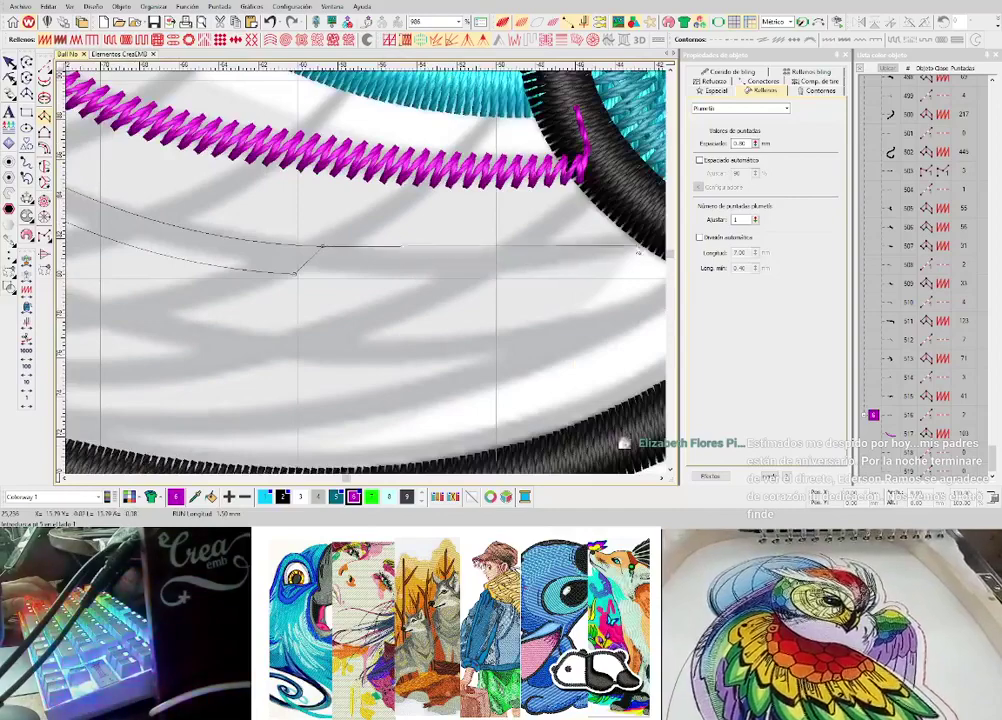
scroll(517, 262, up, 1)
key(Return)
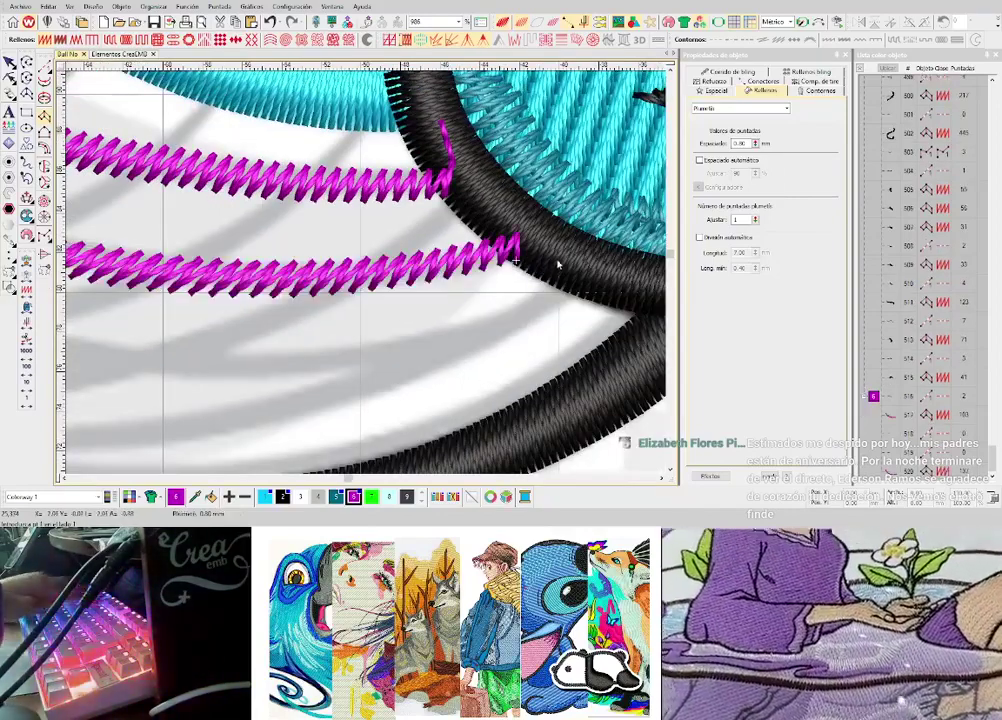
- Digitize a short running stitch from the second strand's end into the ear's black contour
key(space)
click(559, 256)
key(Return)
key(space)
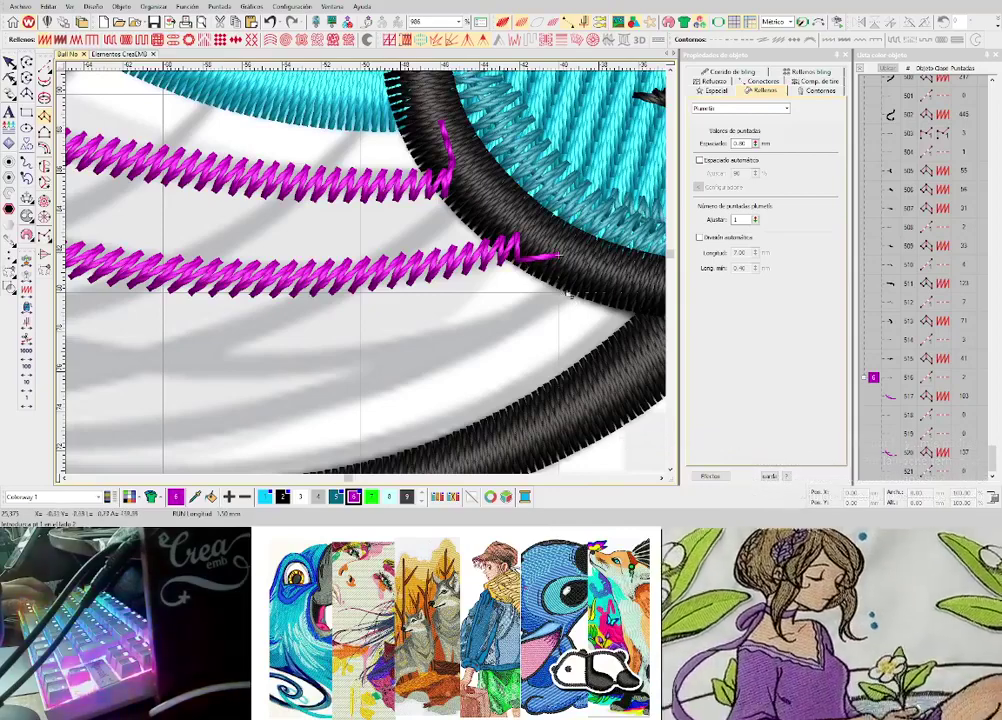
click(456, 339)
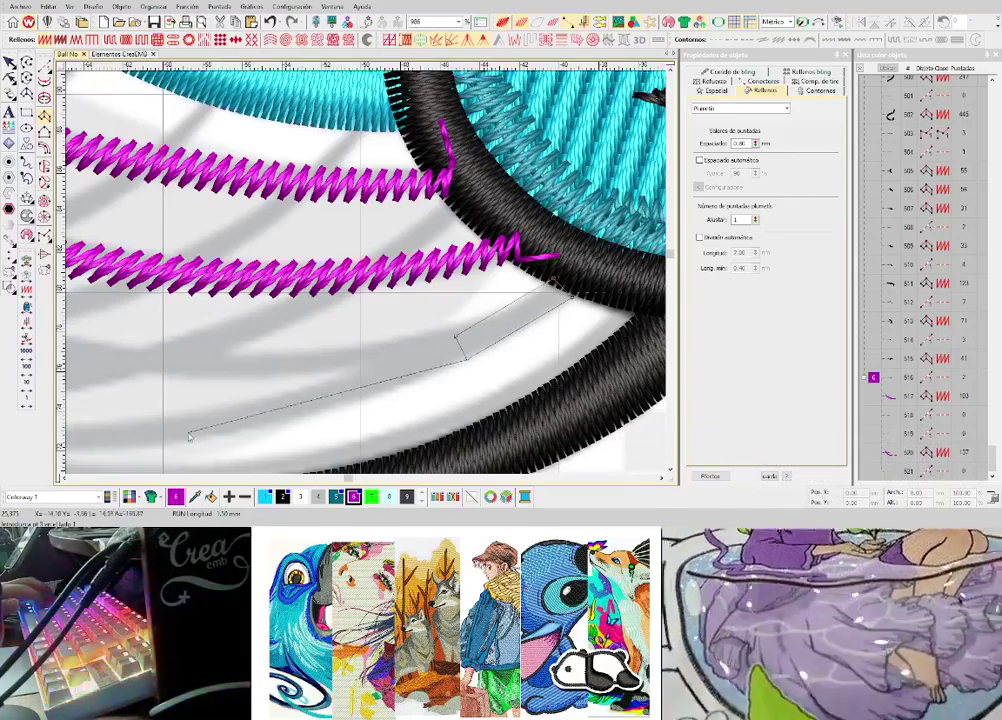
key(Escape)
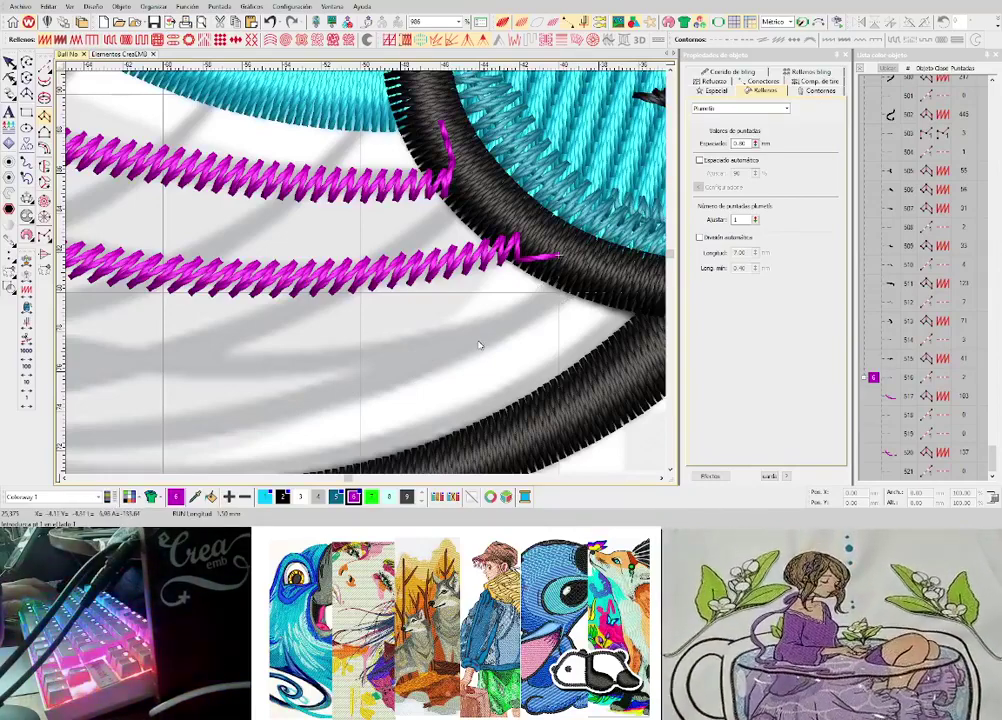
- Continue the running stitch from the ear contour down onto the next grey net strand
key(space)
click(530, 314)
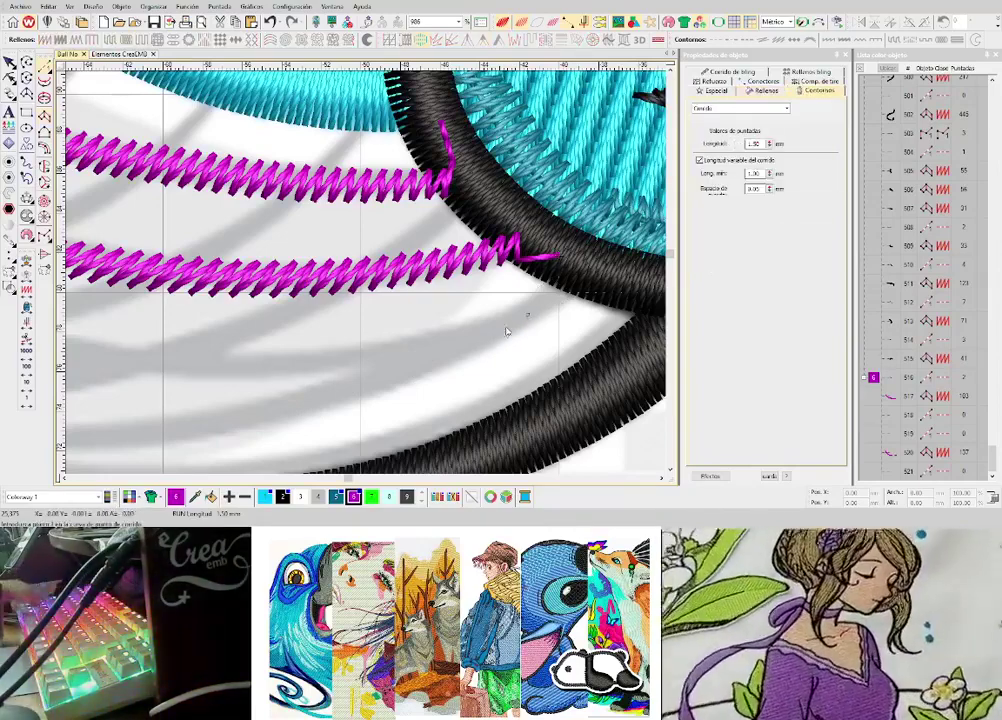
key(Return)
key(Return)
key(space)
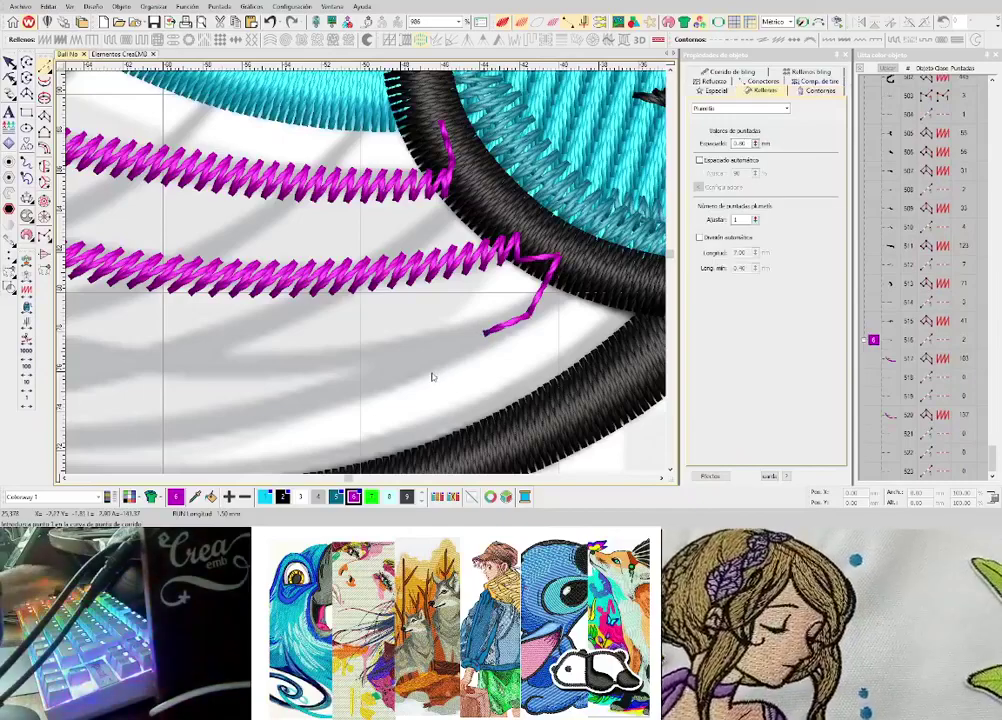
- Digitize an open satin column along the lowest long grey net strand, from the ear end to the net's outer black contour
click(434, 370)
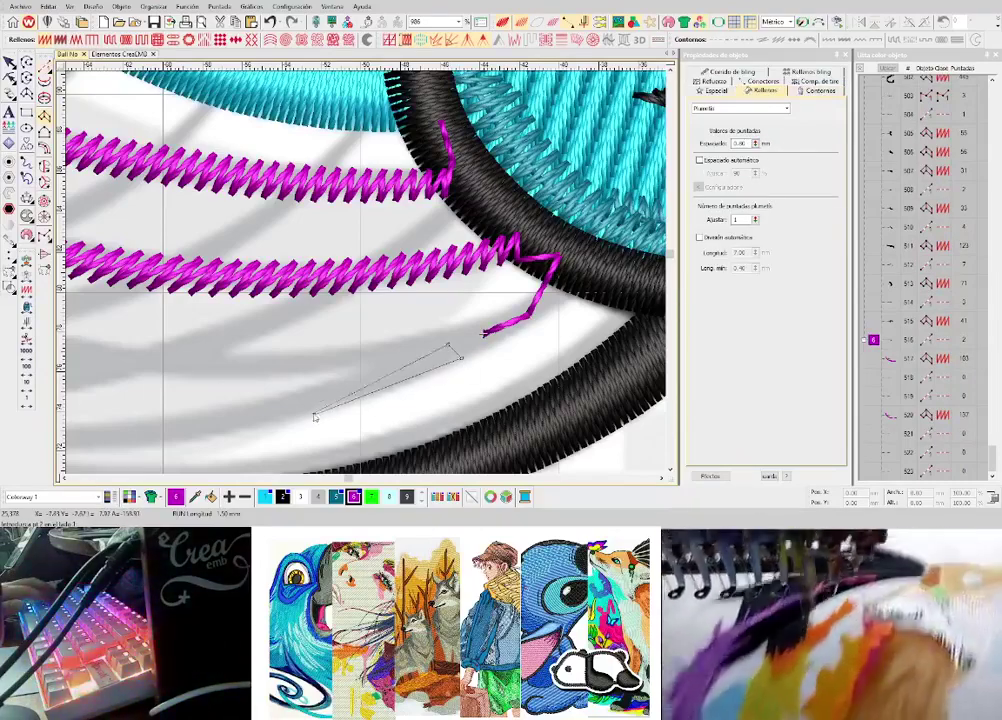
click(313, 396)
scroll(468, 334, down, 1)
scroll(240, 302, up, 1)
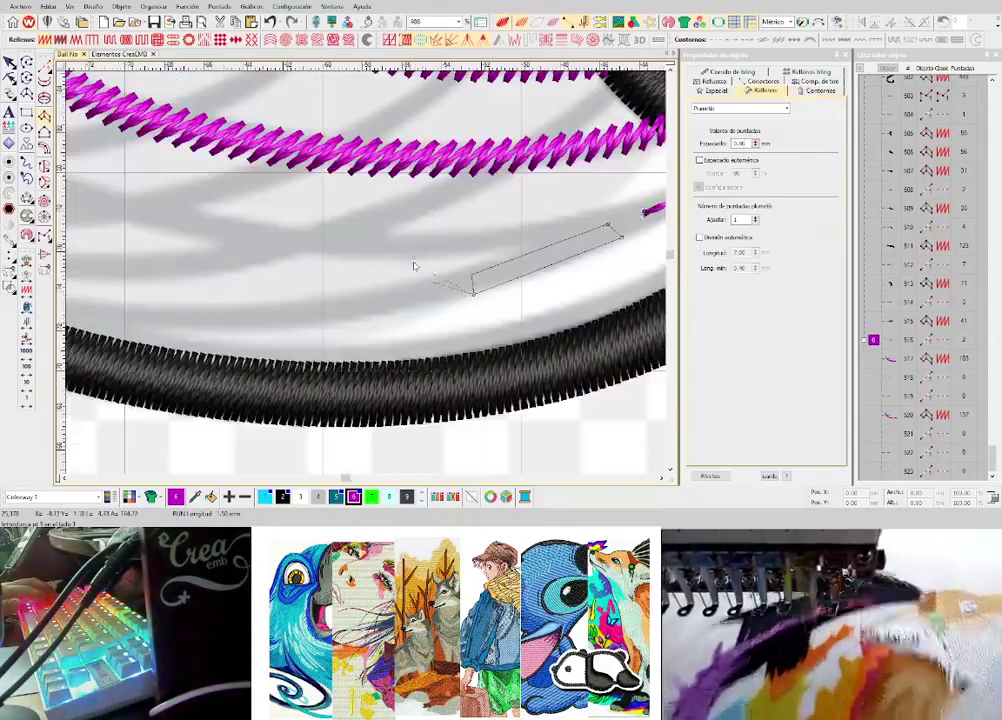
scroll(472, 253, down, 1)
scroll(380, 266, up, 1)
scroll(130, 360, down, 1)
scroll(400, 256, up, 1)
right_click(240, 314)
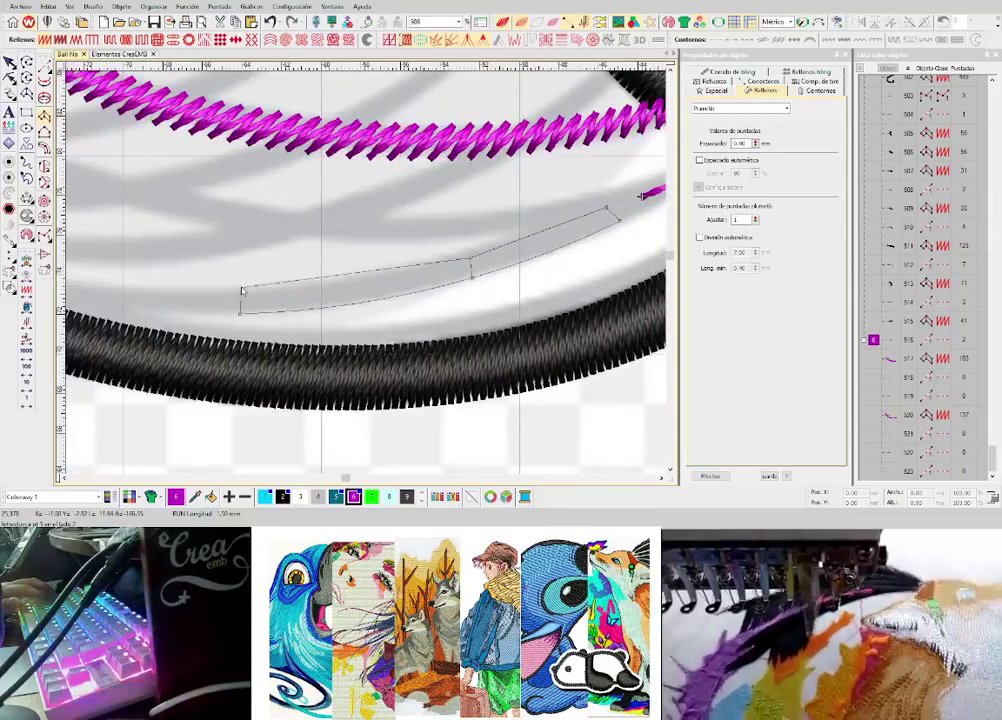
right_click(241, 288)
right_click(238, 267)
right_click(253, 248)
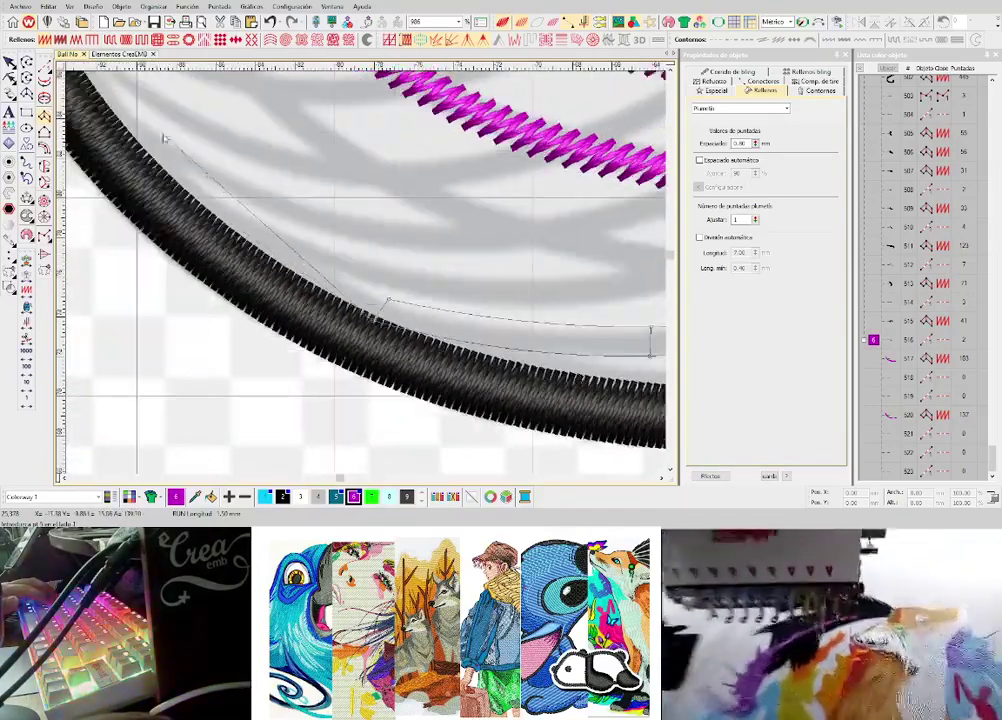
scroll(217, 190, down, 1)
scroll(440, 280, down, 1)
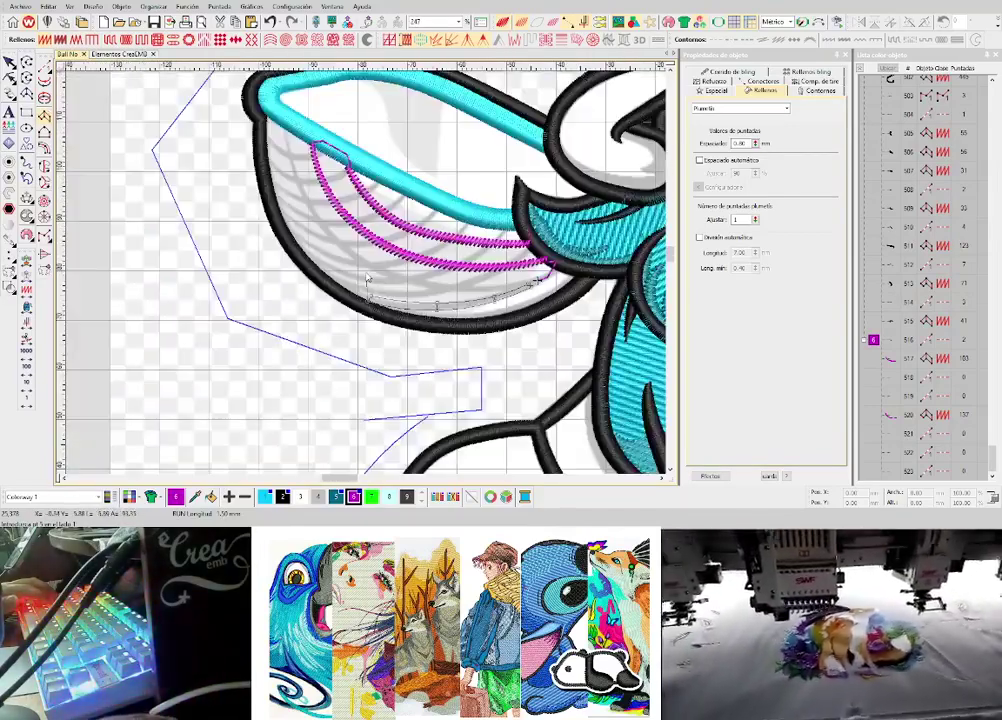
key(Return)
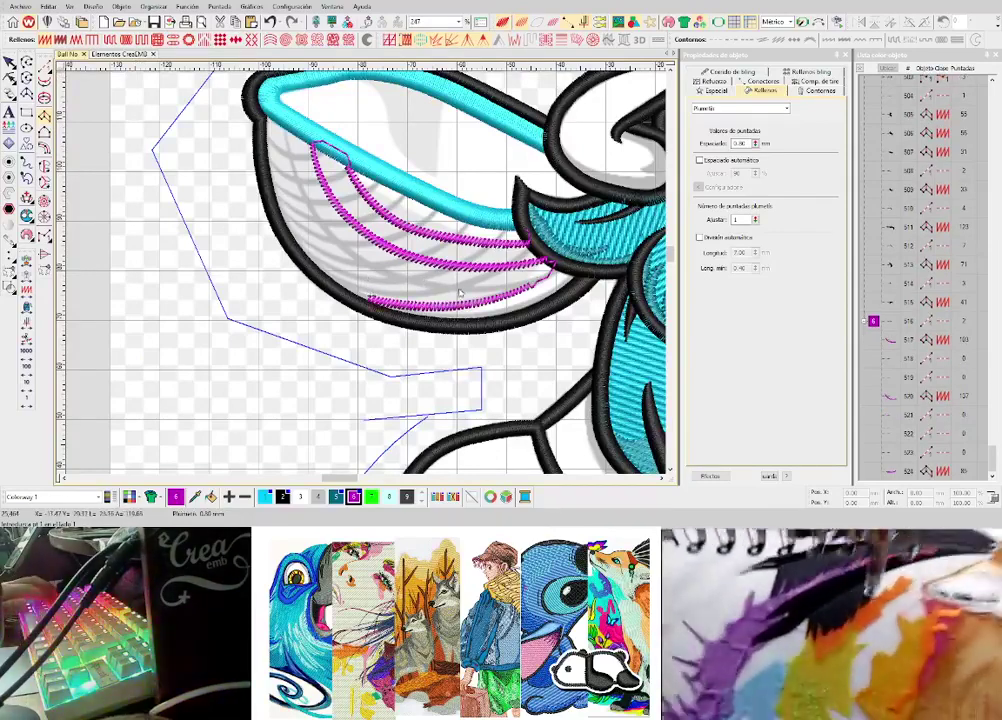
- Reshape the lowest strand's column so its exit lies at the ear end, and digitize a running stitch back up to the neighbouring strand
scroll(367, 278, up, 1)
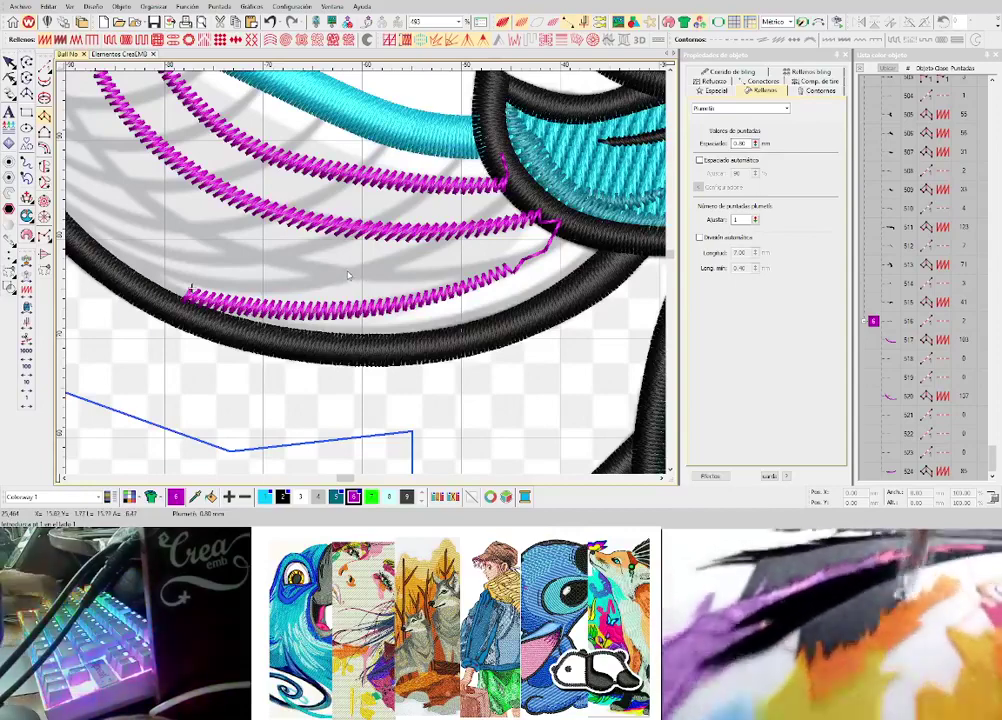
key(h)
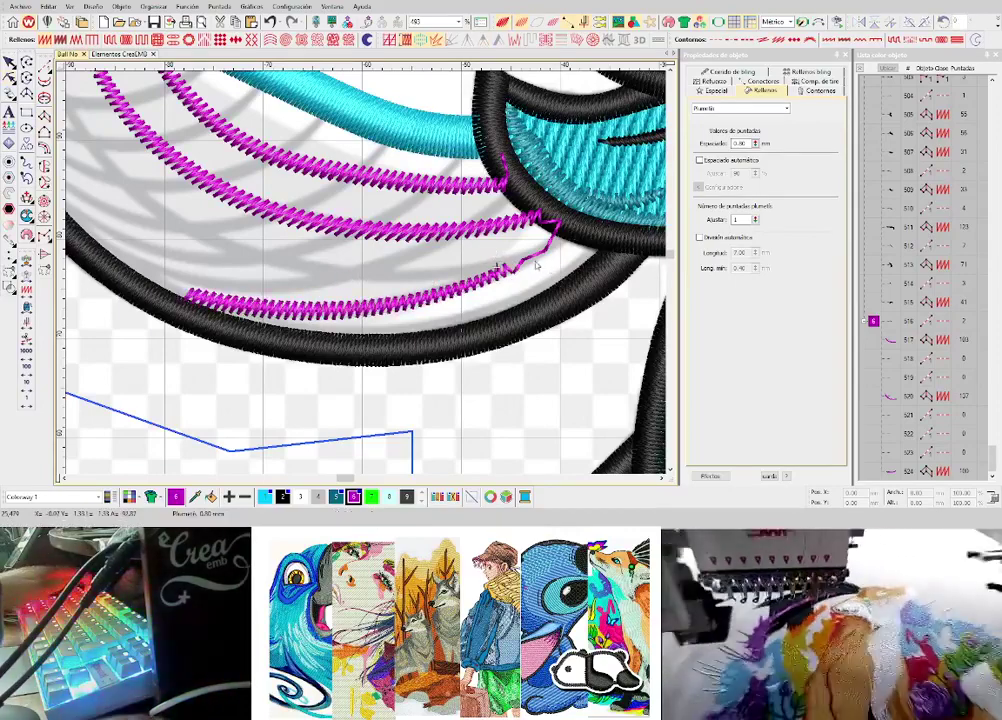
scroll(367, 278, up, 1)
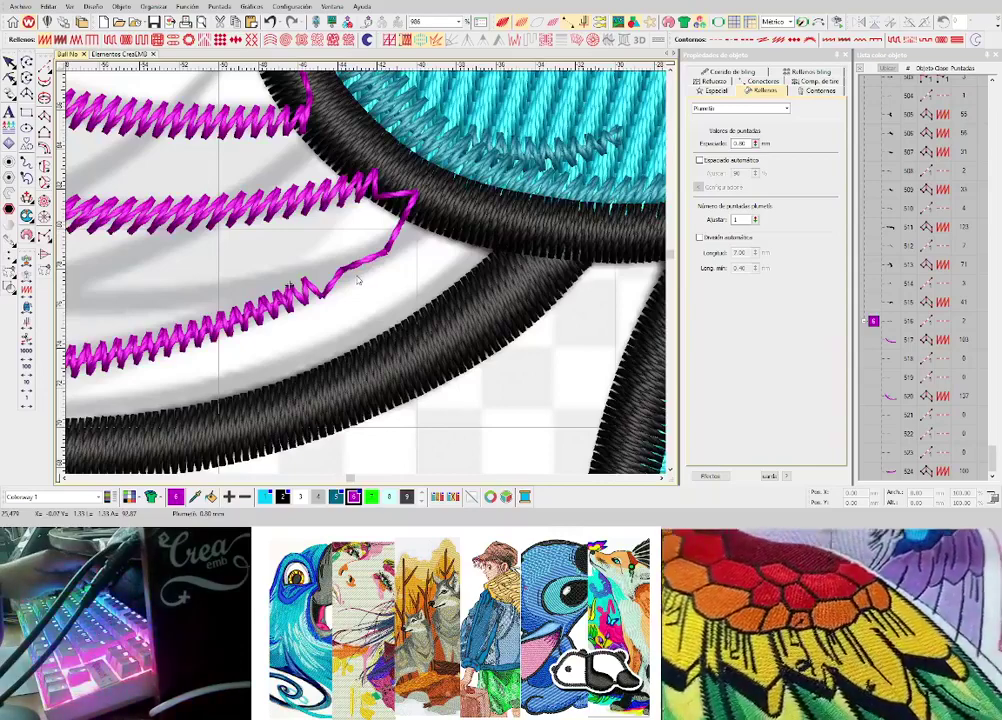
click(341, 281)
click(387, 248)
key(Return)
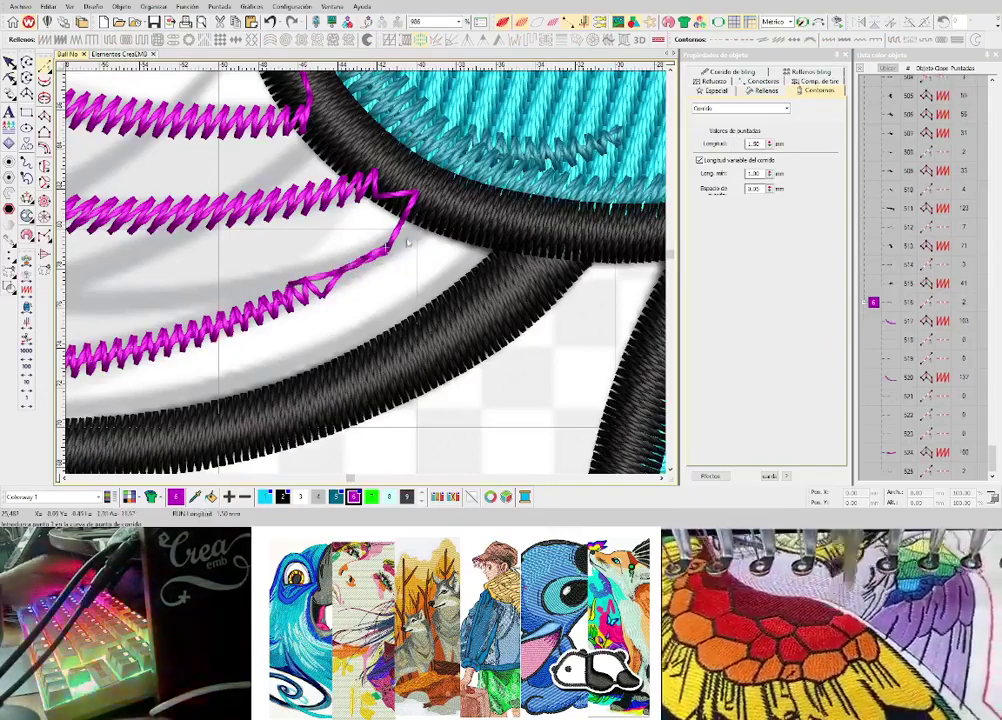
- Digitize a satin column along the third long grey net strand, from the ear end up to the cyan rim
key(space)
right_click(288, 292)
right_click(281, 271)
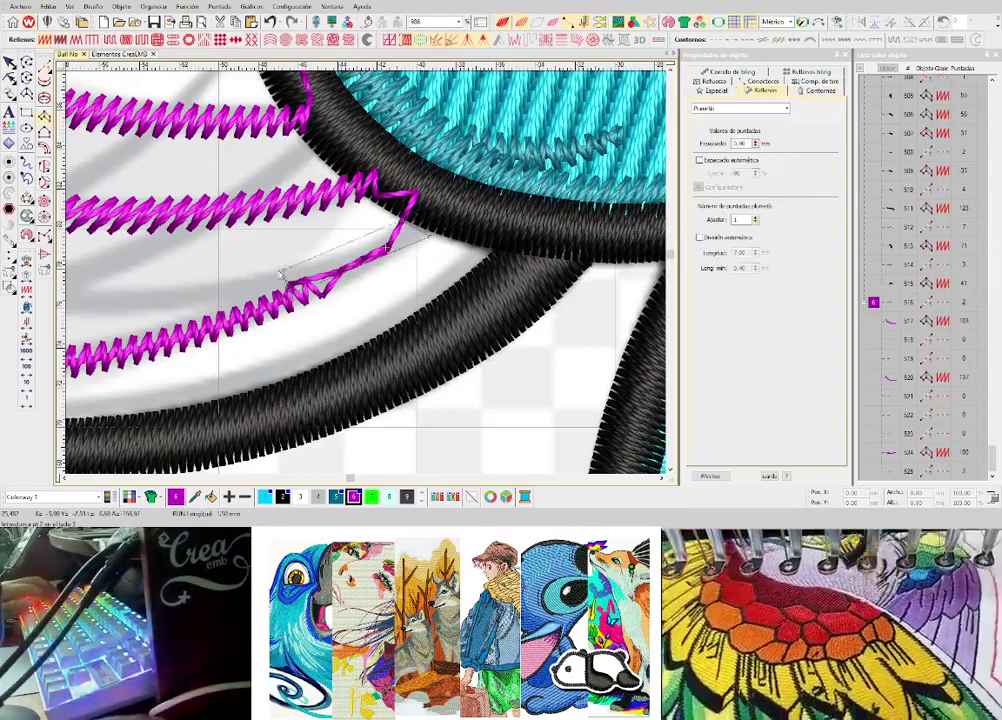
right_click(268, 280)
right_click(277, 250)
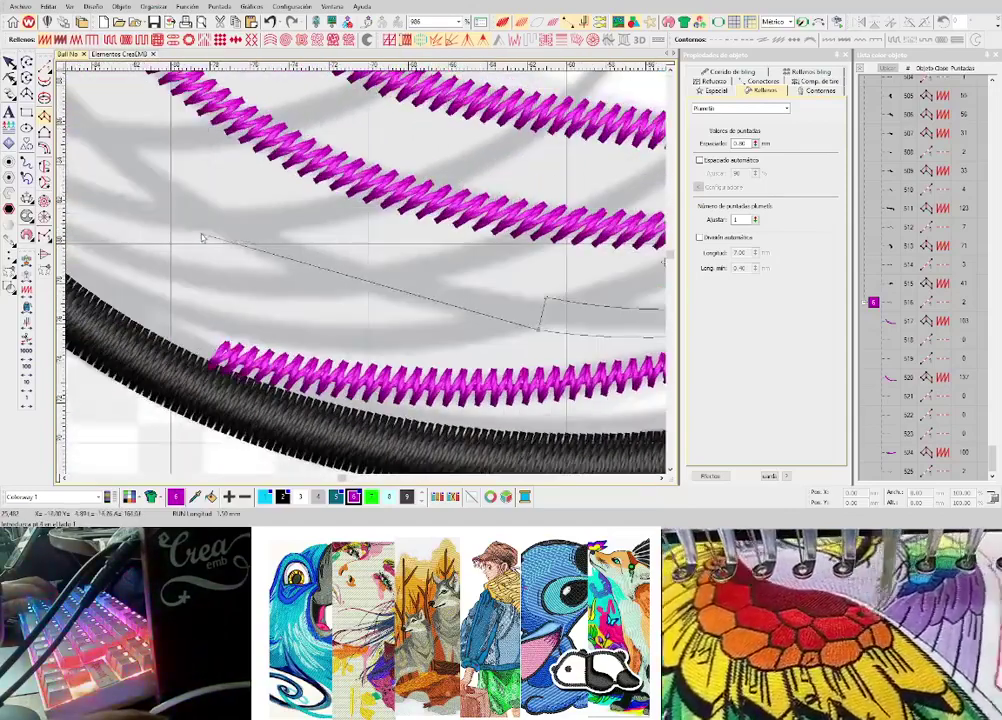
right_click(201, 235)
right_click(218, 210)
scroll(126, 212, down, 1)
scroll(322, 227, up, 1)
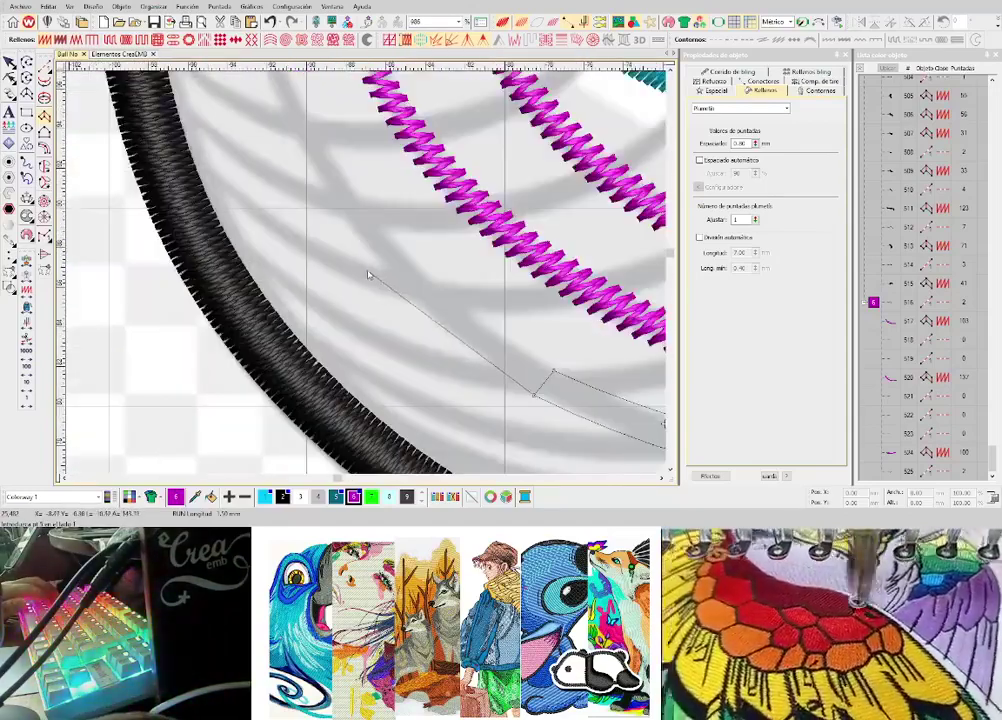
right_click(371, 277)
right_click(398, 255)
scroll(370, 268, down, 2)
scroll(358, 331, up, 2)
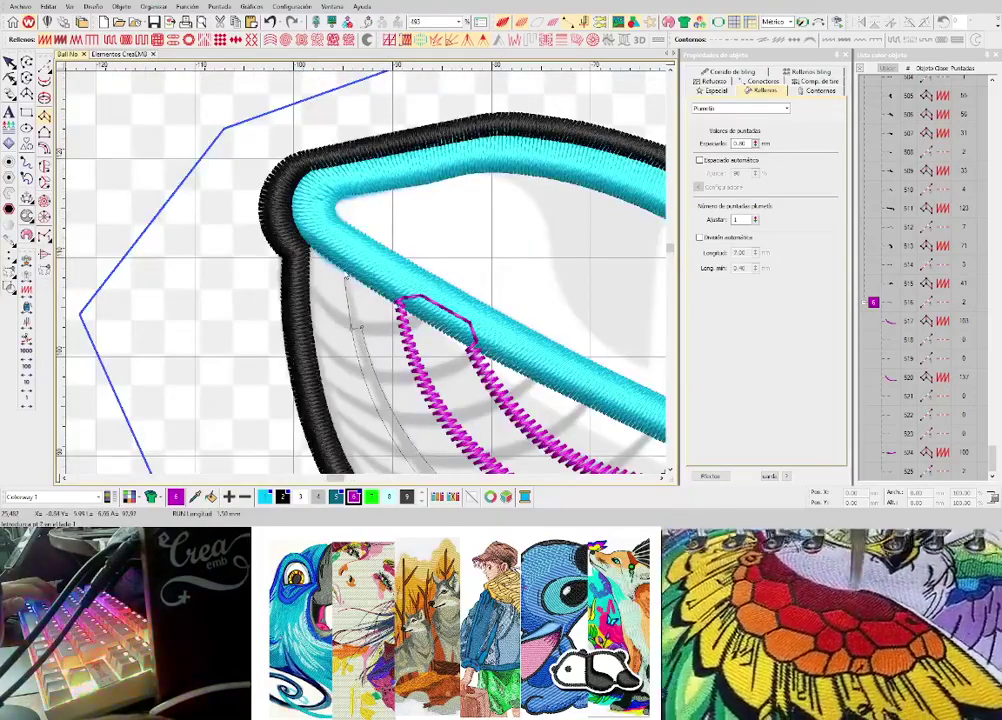
click(350, 275)
key(Return)
- Digitize a running-stitch connector over the cyan rim from the third long strand's end towards the uppermost cross strand
scroll(436, 314, up, 1)
key(space)
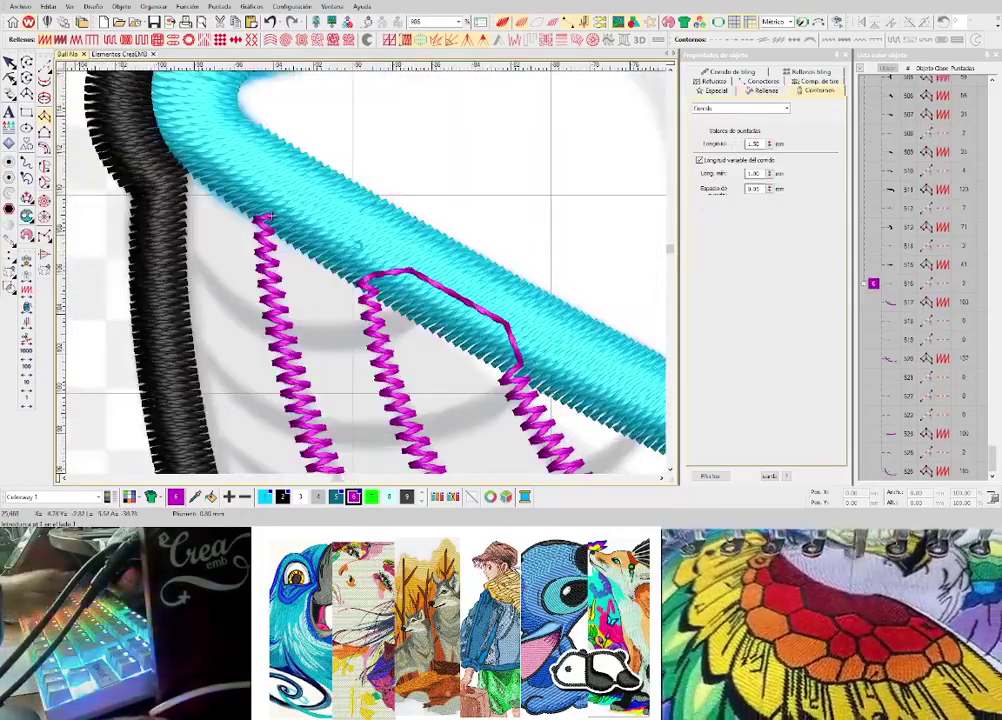
scroll(351, 232, up, 2)
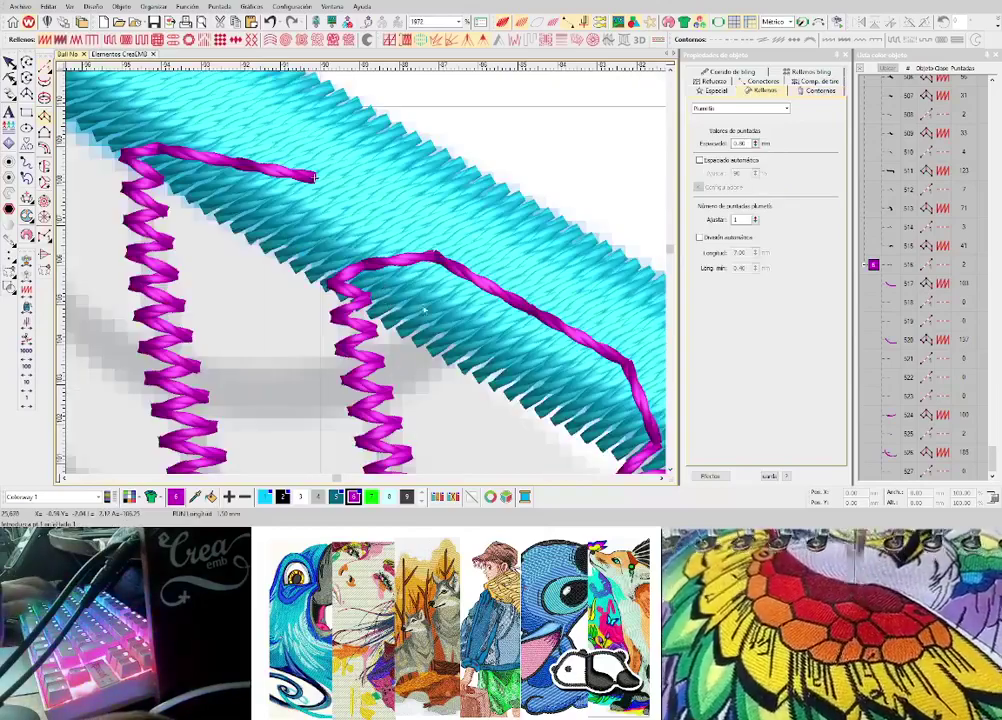
- Digitize a satin column along the uppermost grey cross strand, from the cyan rim to the net's outer black contour
right_click(305, 365)
right_click(308, 413)
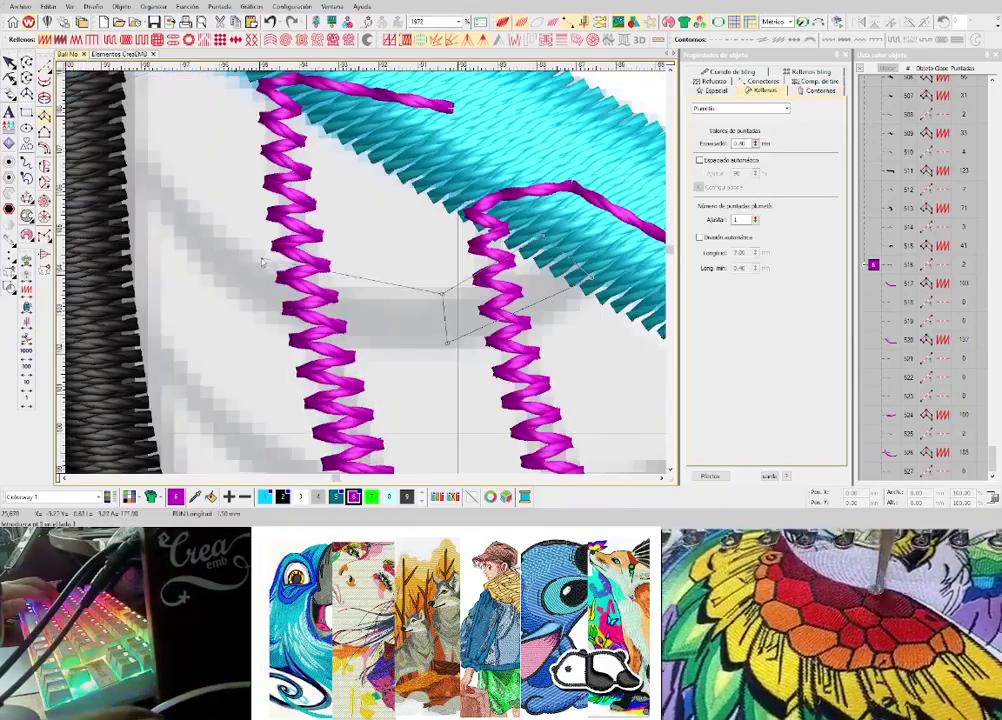
right_click(262, 257)
right_click(233, 300)
scroll(342, 306, down, 2)
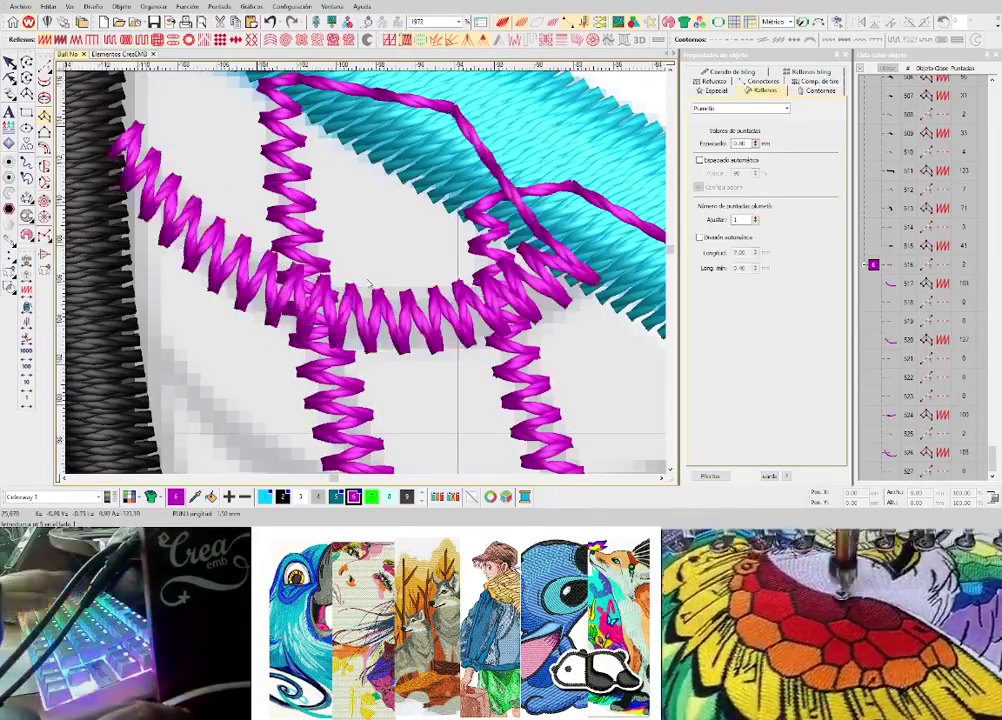
key(Return)
- Digitize a running stitch down the outer black contour and a satin column along the second cross strand back to the cyan rim
click(347, 350)
key(Return)
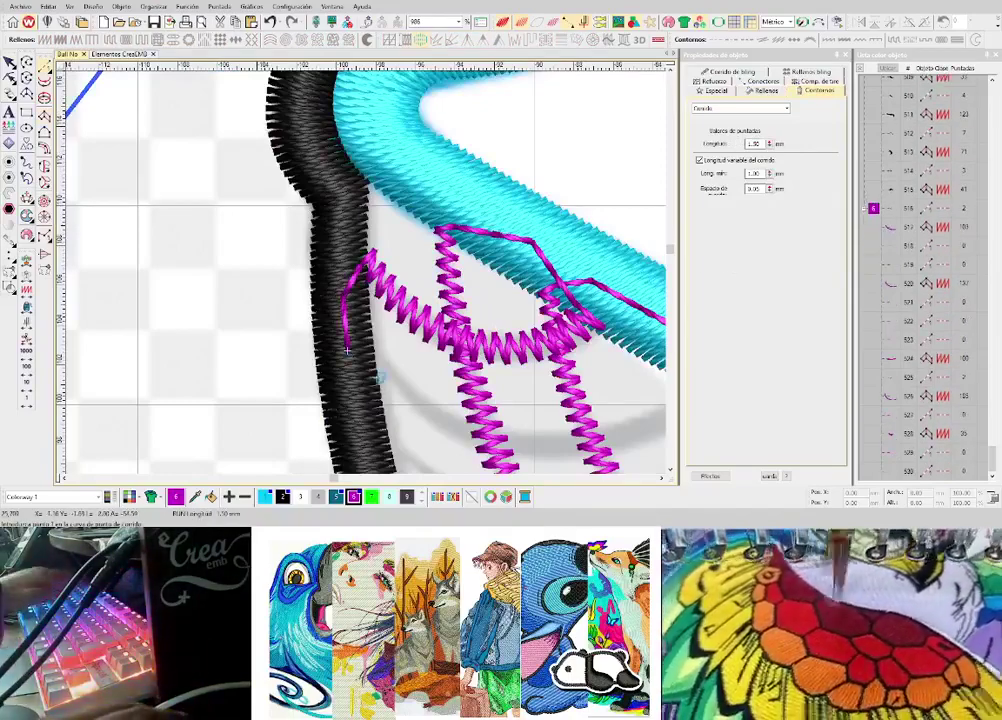
key(space)
click(378, 356)
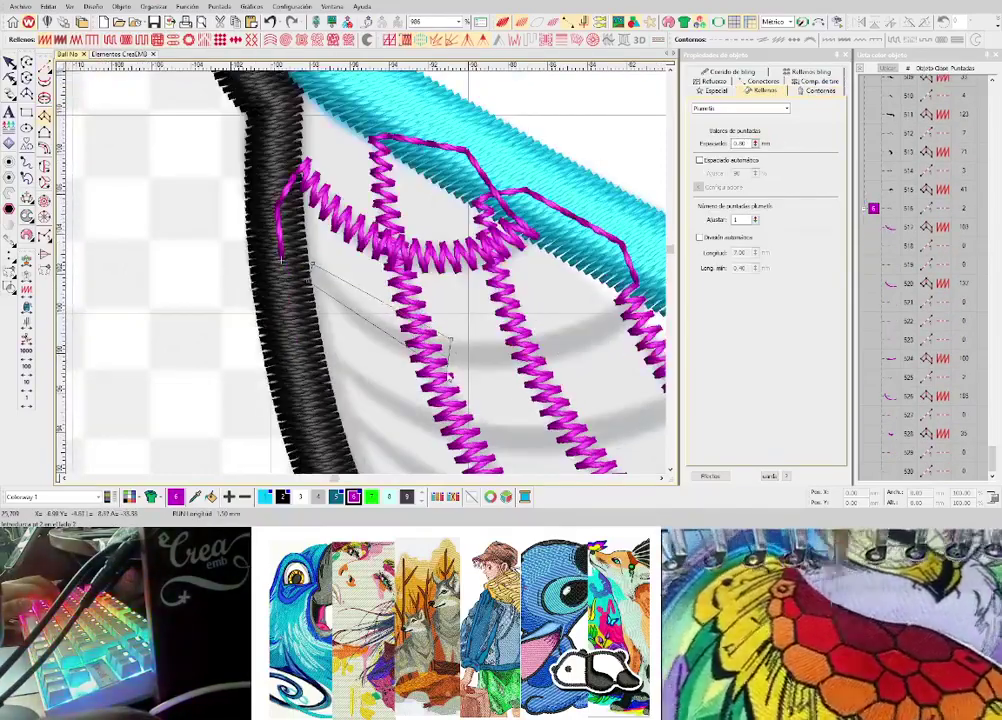
scroll(566, 330, right, 1)
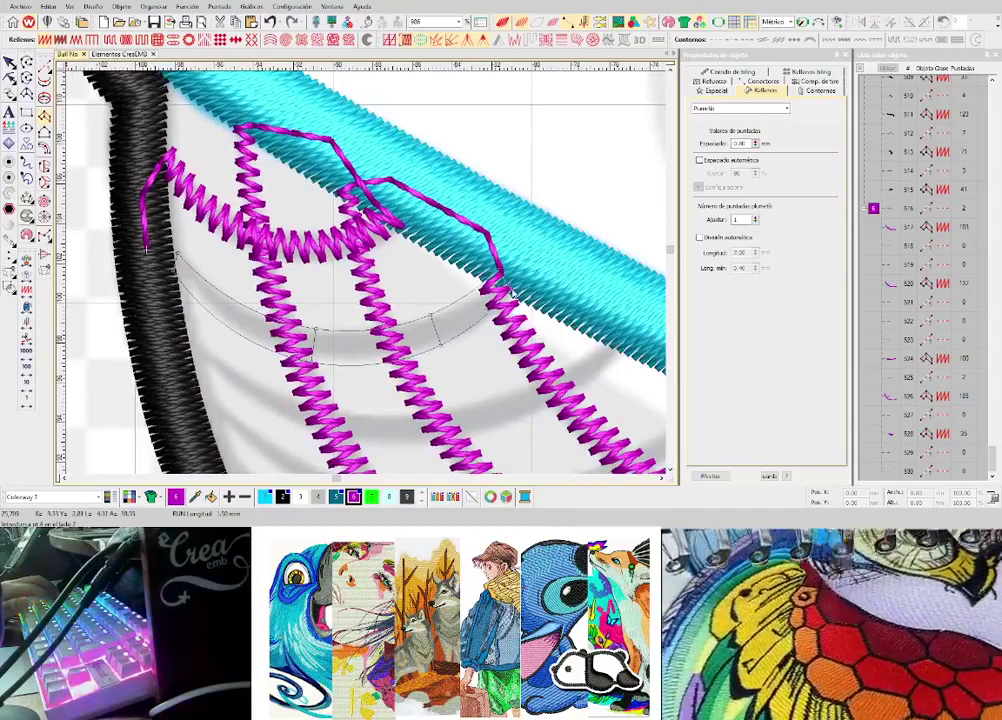
click(512, 291)
key(Return)
- Digitize a running-stitch connector over the cyan rim from the second cross strand's end to the start of the third
key(space)
click(553, 271)
key(Return)
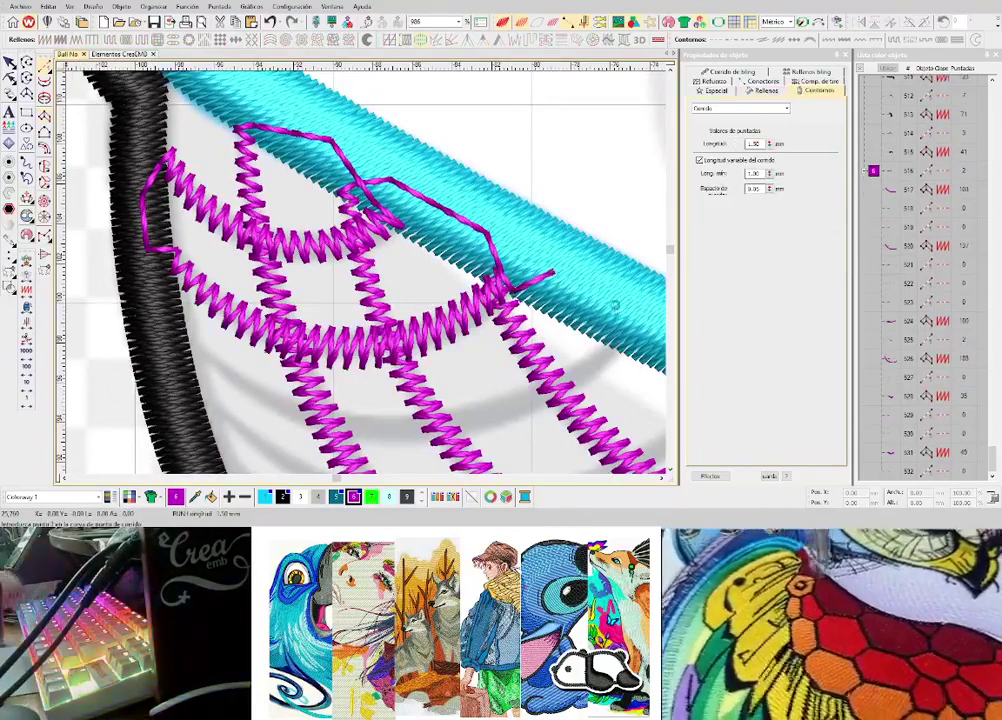
key(Return)
- Digitize a satin column along the third grey cross strand, from the cyan rim to the outer black contour
key(space)
click(620, 353)
drag(620, 353, 565, 262)
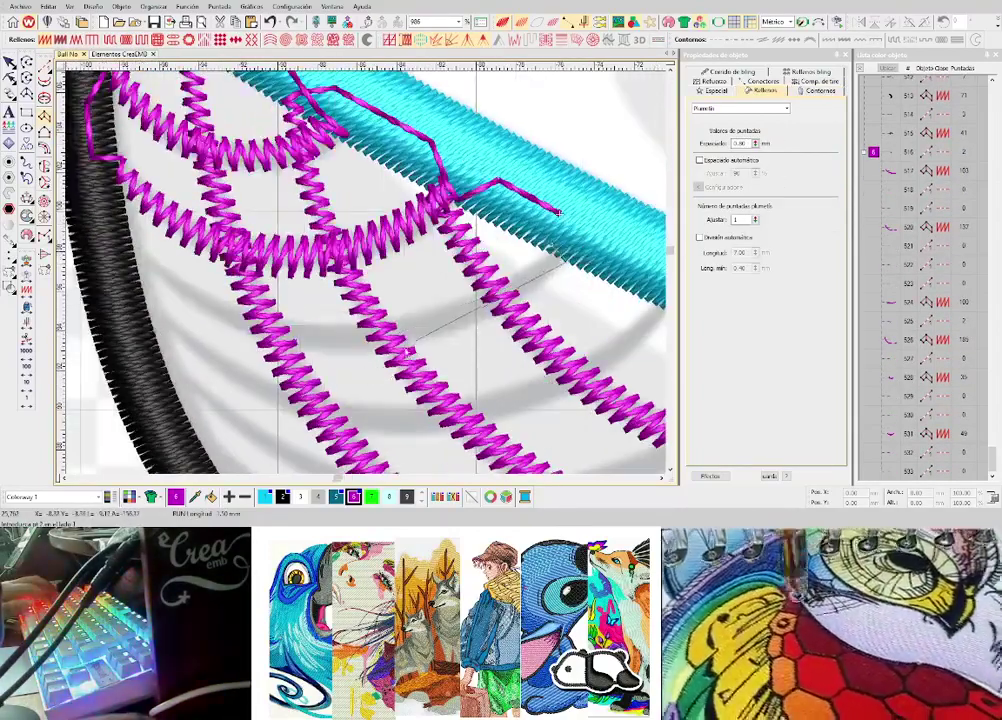
click(287, 353)
click(283, 325)
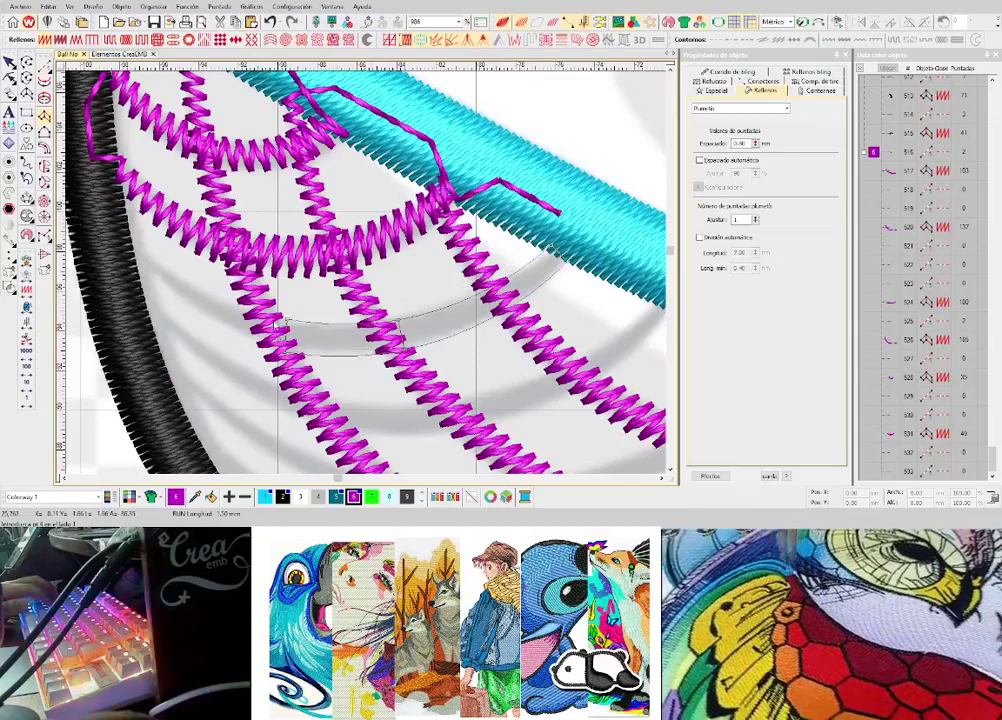
click(131, 264)
click(134, 246)
key(Return)
- Digitize a short running stitch from the third cross strand's end into the outer black contour
scroll(252, 256, up, 1)
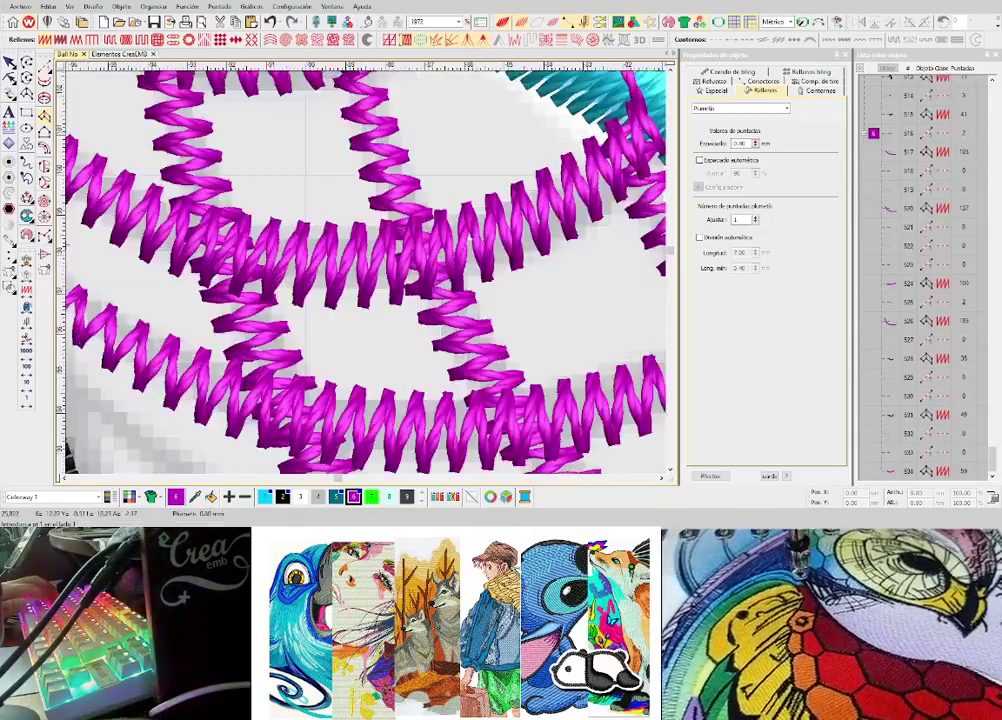
scroll(318, 266, down, 1)
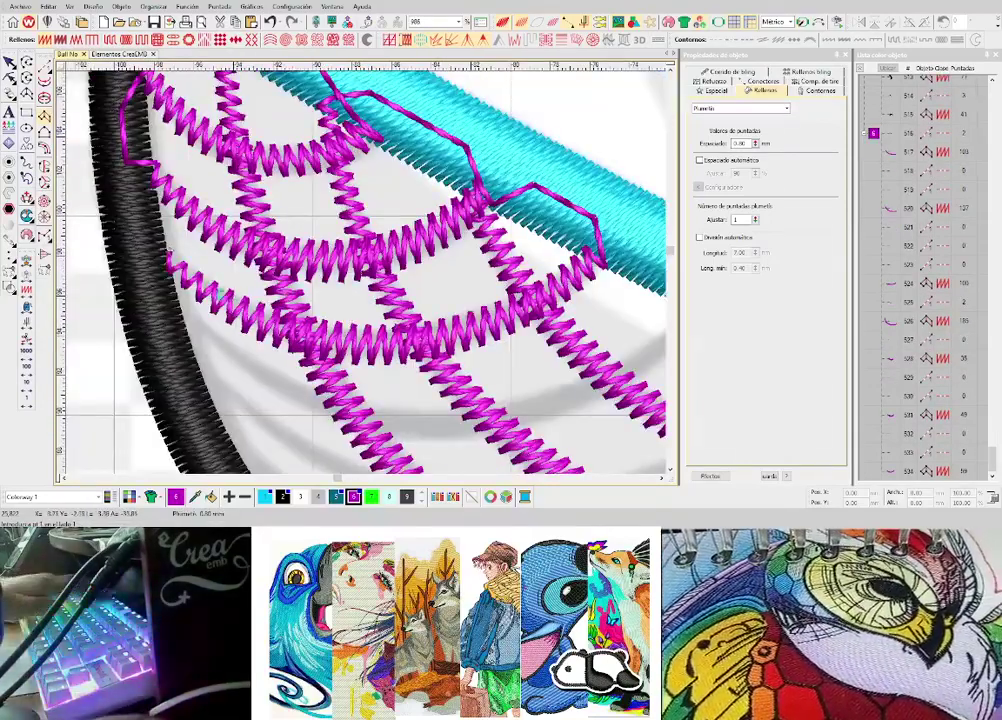
key(space)
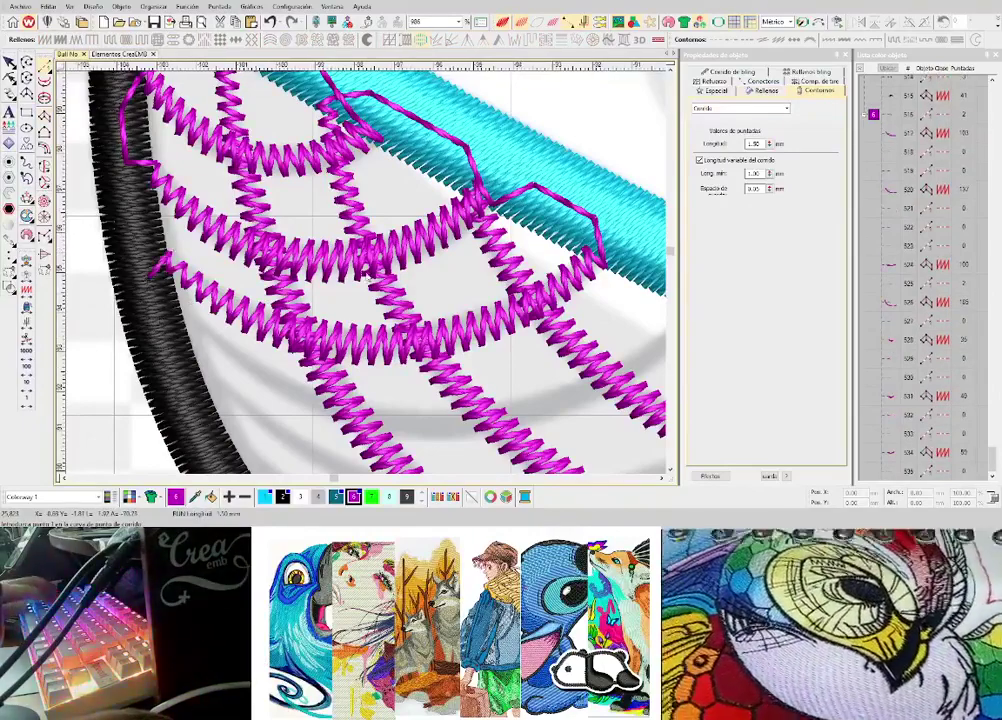
scroll(340, 200, up, 2)
- Digitize a satin column along the fourth grey cross strand, from the outer black contour up to the cyan rim
key(space)
scroll(400, 281, down, 3)
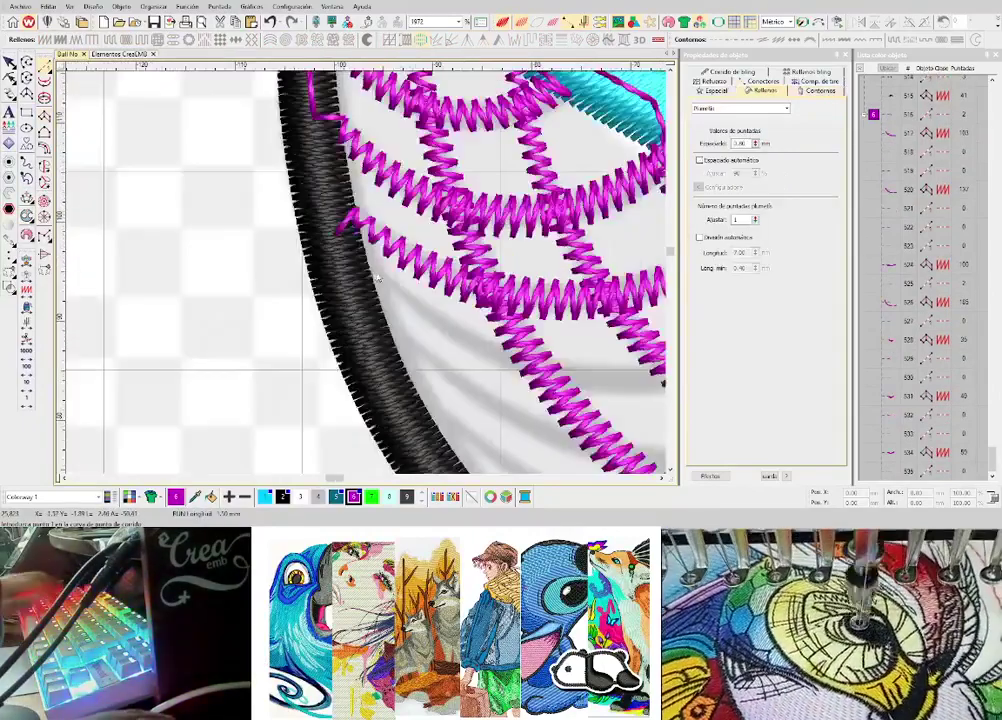
scroll(378, 288, up, 2)
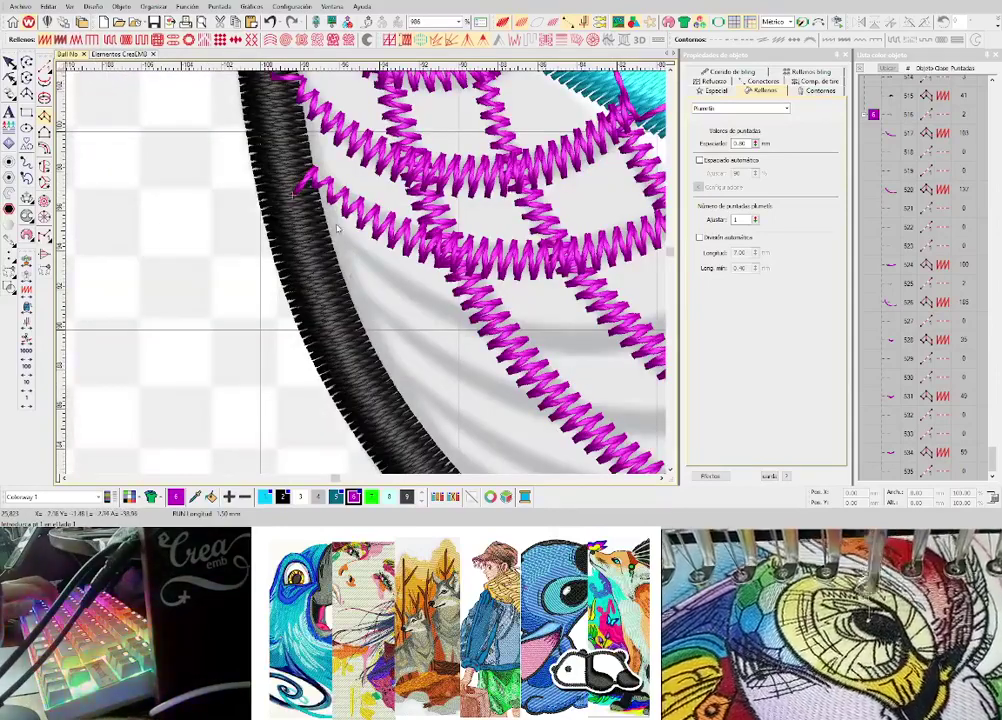
right_click(402, 299)
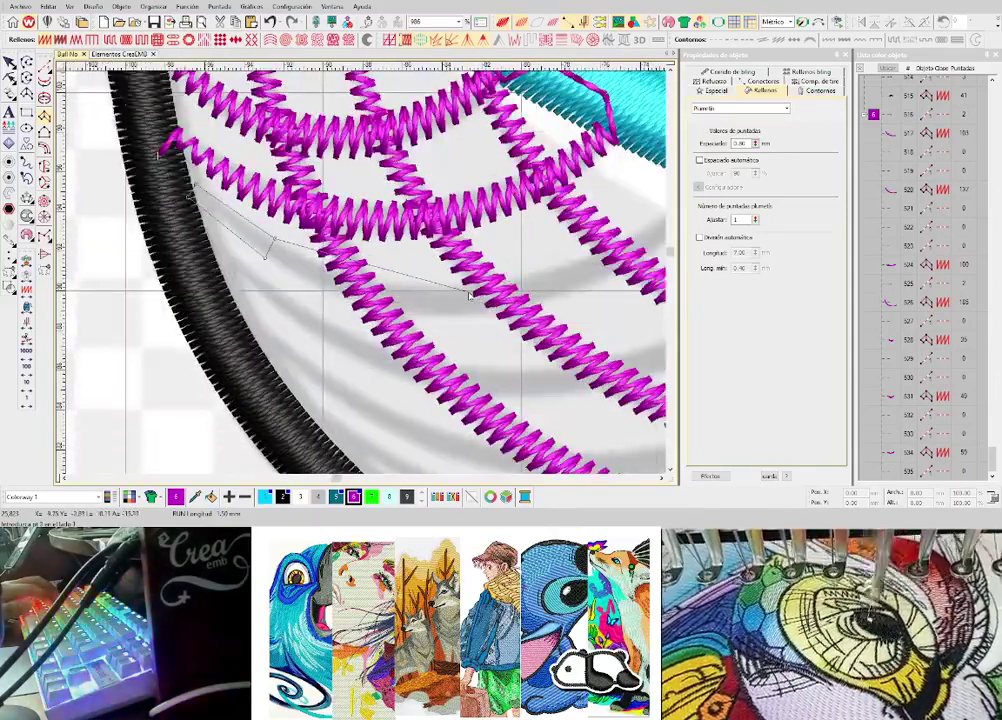
right_click(461, 286)
right_click(461, 315)
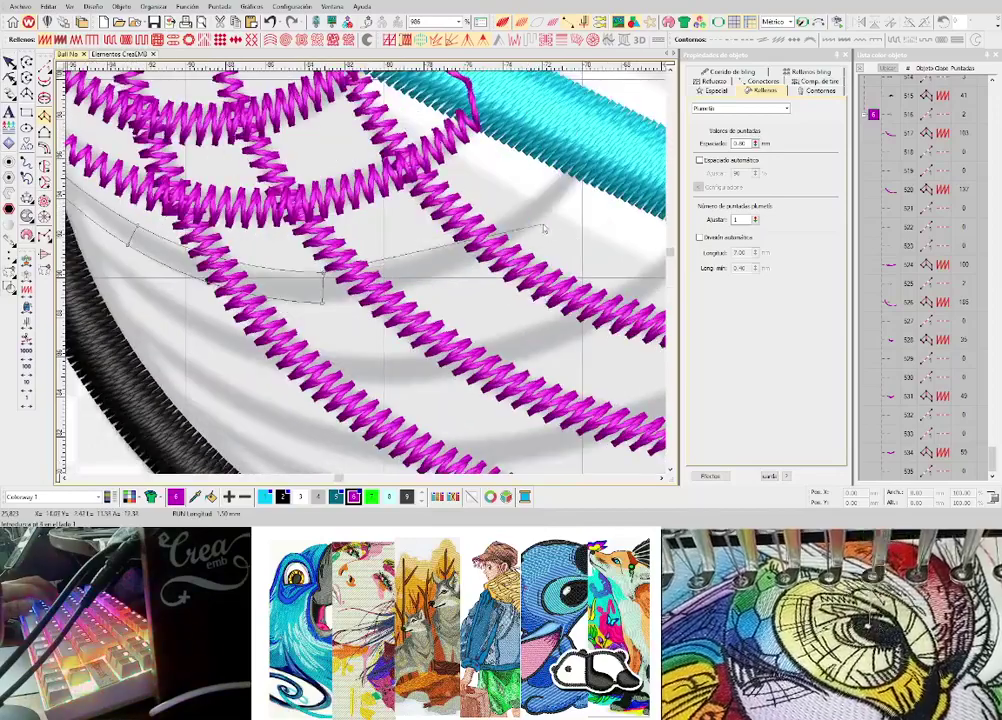
right_click(566, 165)
right_click(583, 178)
key(Return)
- Digitize a running-stitch connector over the cyan rim from the fourth cross strand's end towards the fifth
key(space)
drag(629, 157, 528, 236)
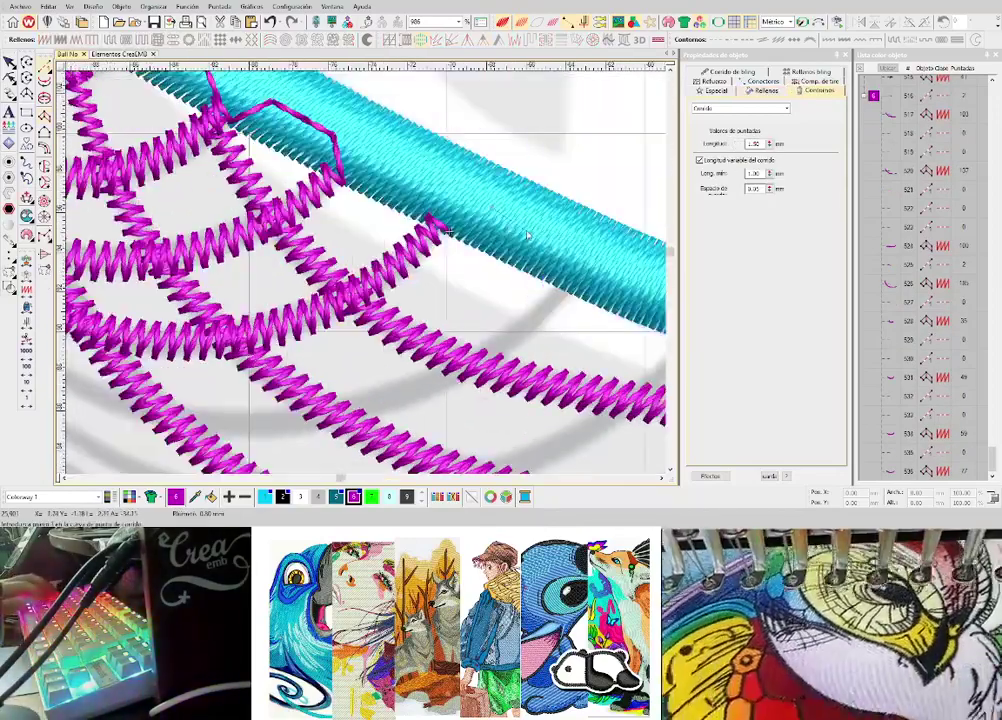
key(Return)
click(534, 226)
key(Return)
- Digitize a satin column along the fifth grey cross strand, from the cyan rim to the outer black contour
key(space)
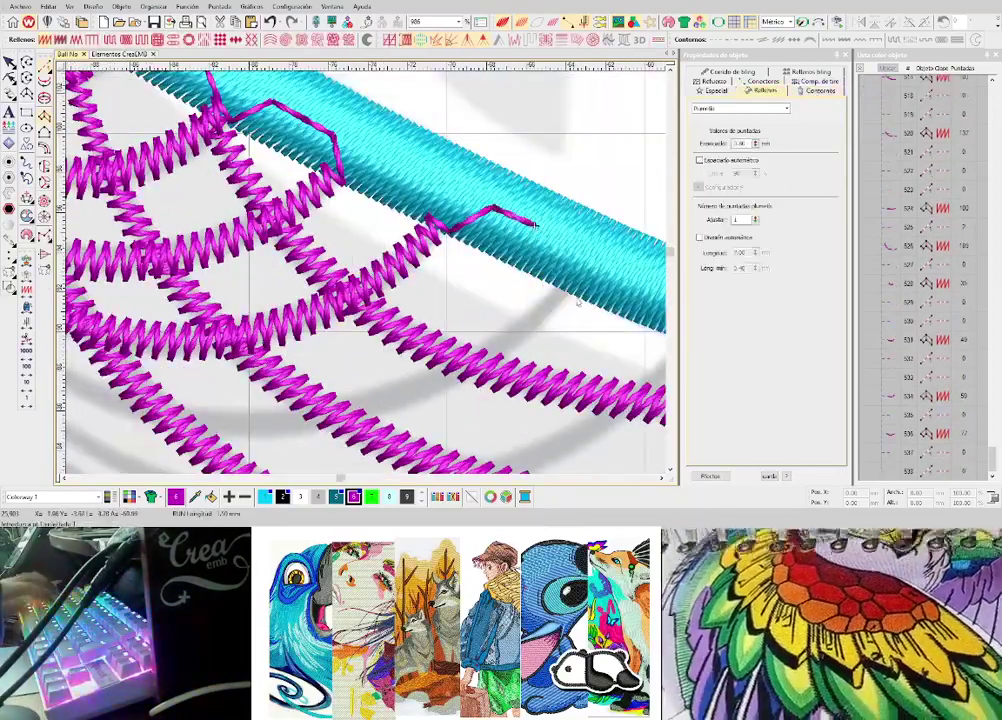
click(573, 291)
right_click(433, 396)
right_click(422, 371)
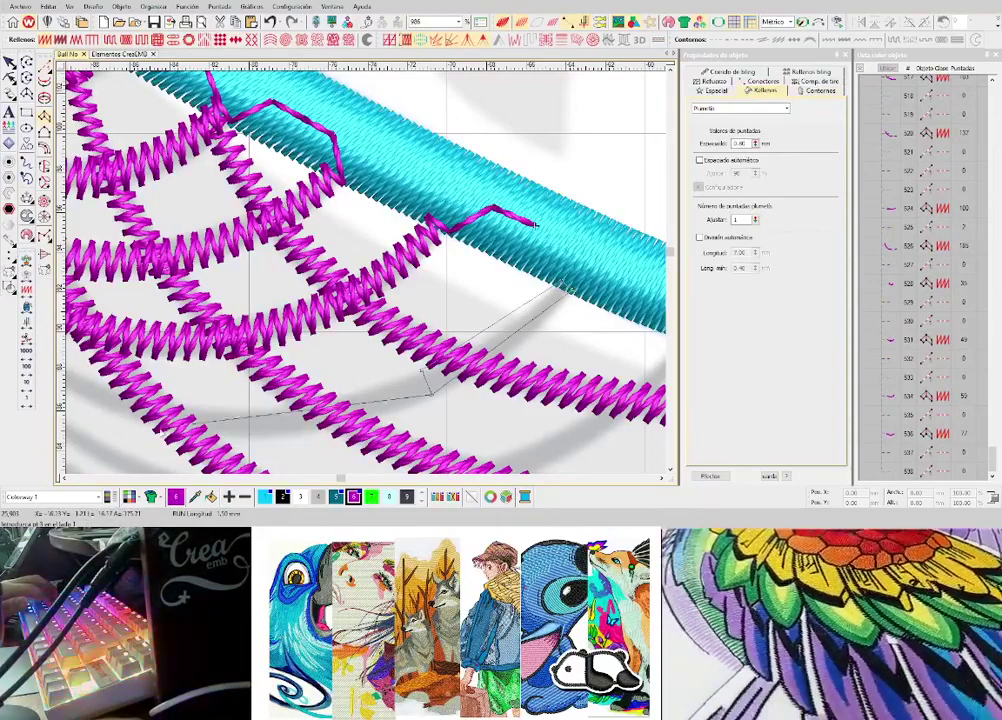
right_click(155, 434)
right_click(162, 408)
drag(162, 408, 432, 342)
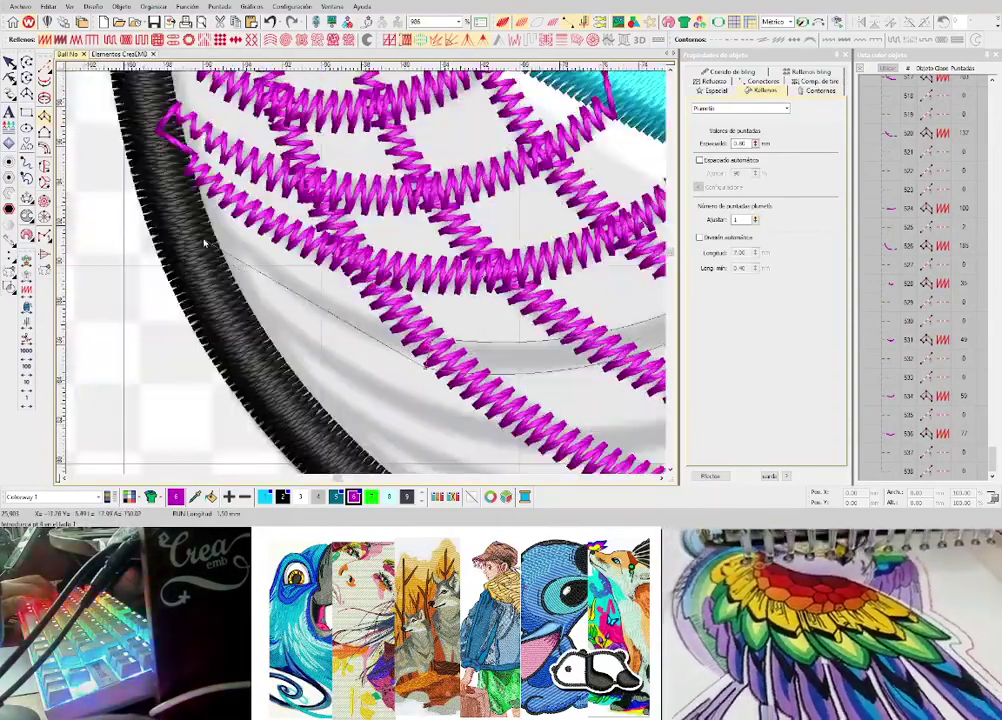
click(205, 242)
click(206, 217)
key(Return)
- Digitize a running-stitch connector inside the outer black contour from the fifth cross strand's end towards the sixth
scroll(124, 262, down, 5)
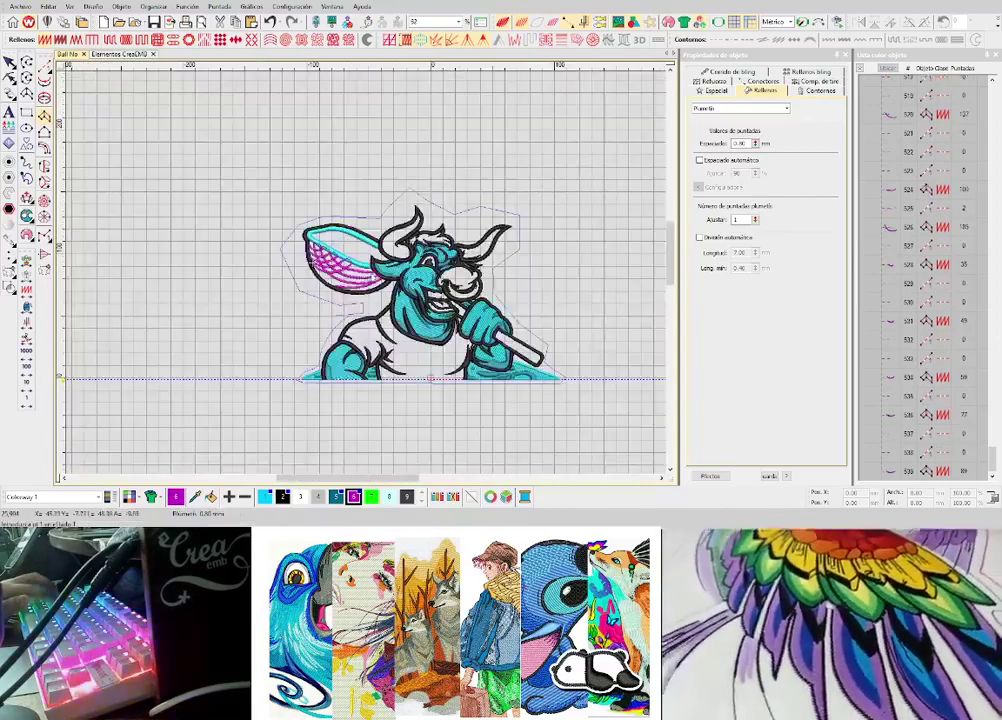
key(d)
key(d)
key(d)
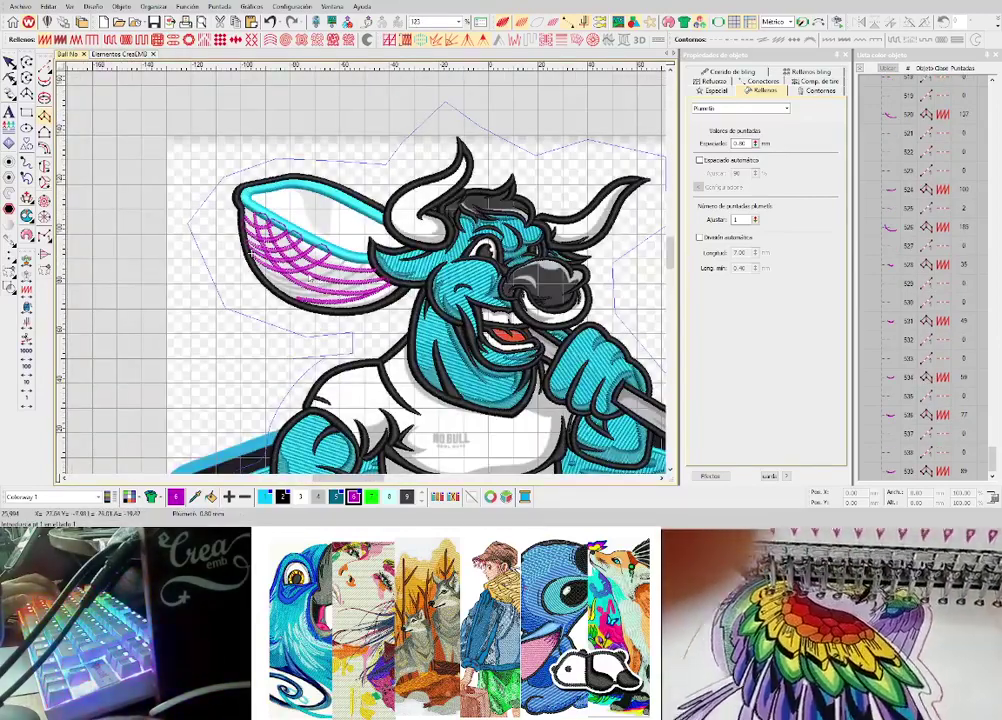
scroll(242, 217, up, 6)
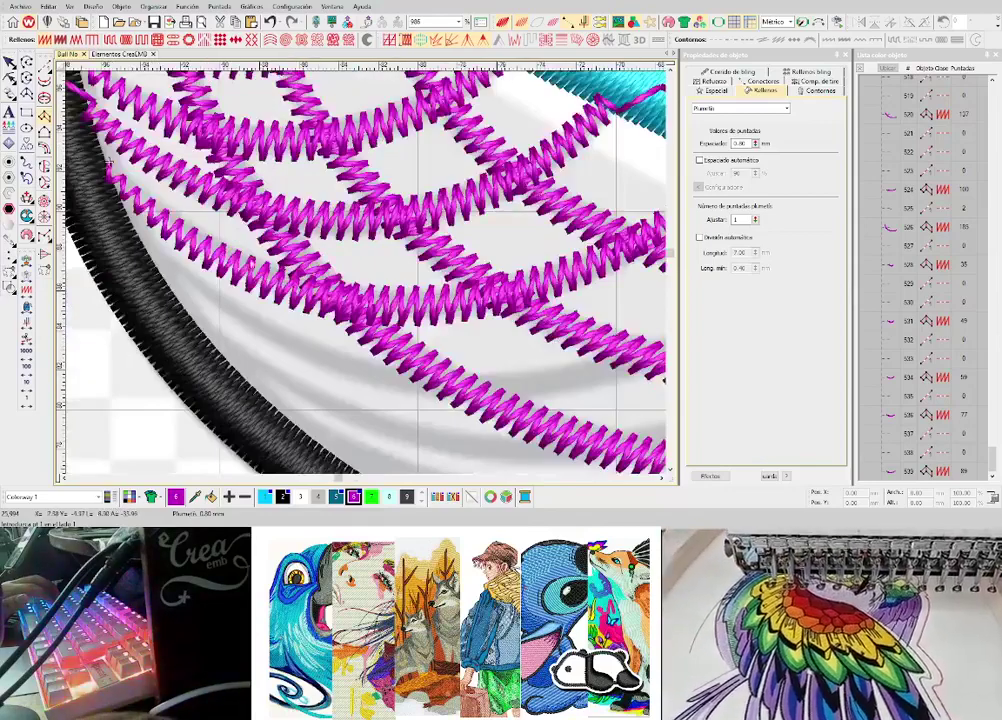
scroll(168, 202, down, 4)
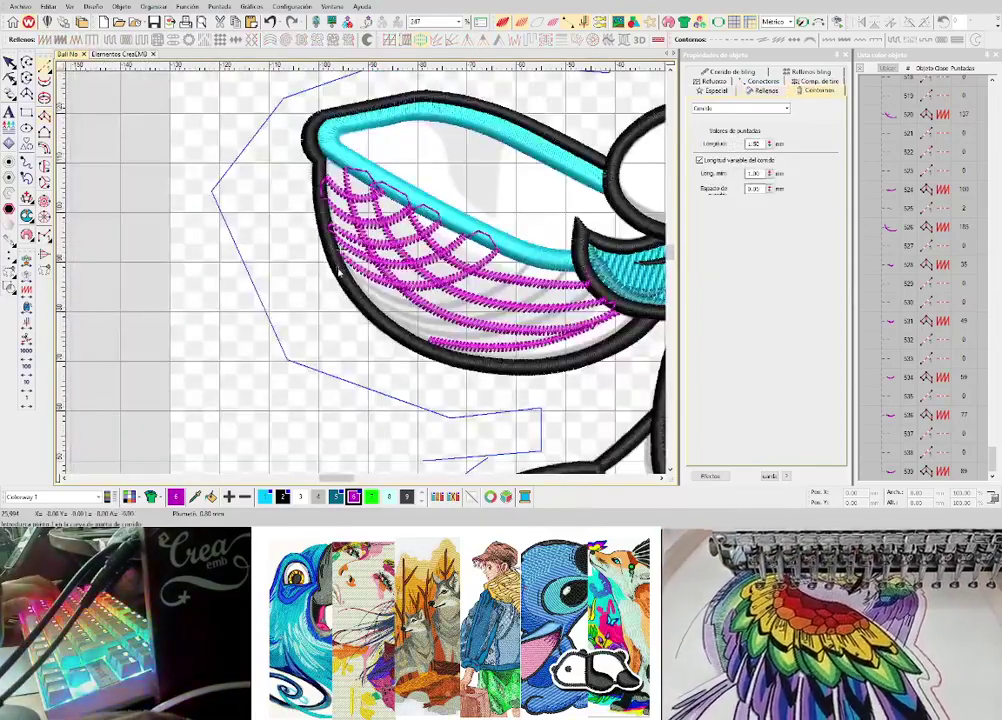
scroll(339, 273, up, 4)
click(373, 279)
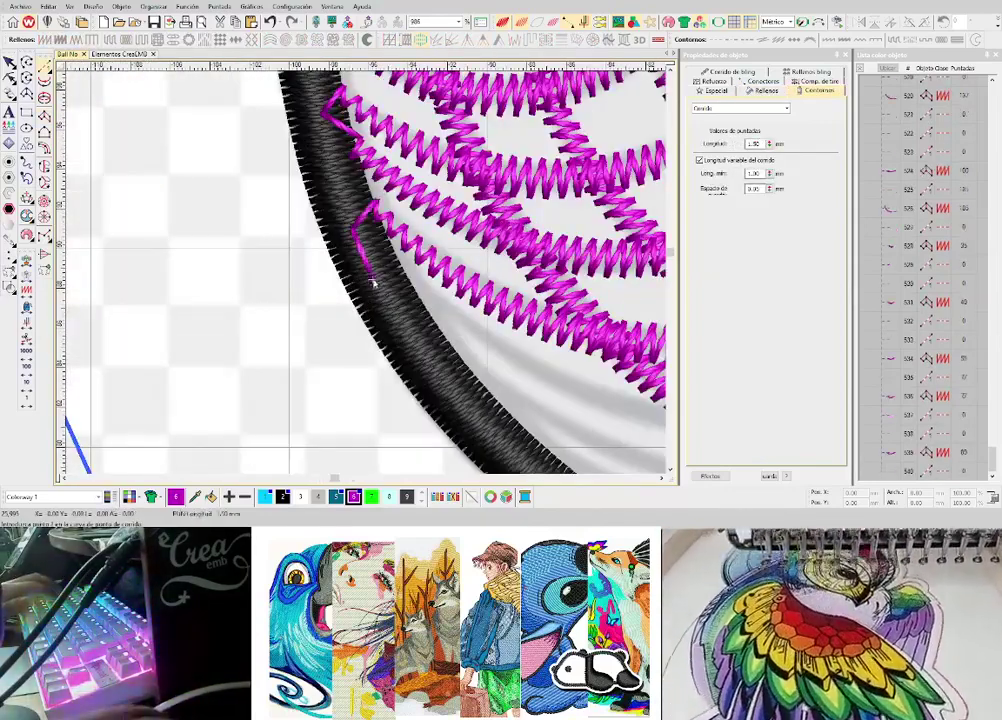
key(Return)
- Digitize a satin column along the sixth grey cross strand, from the outer black contour up to the cyan rim
key(space)
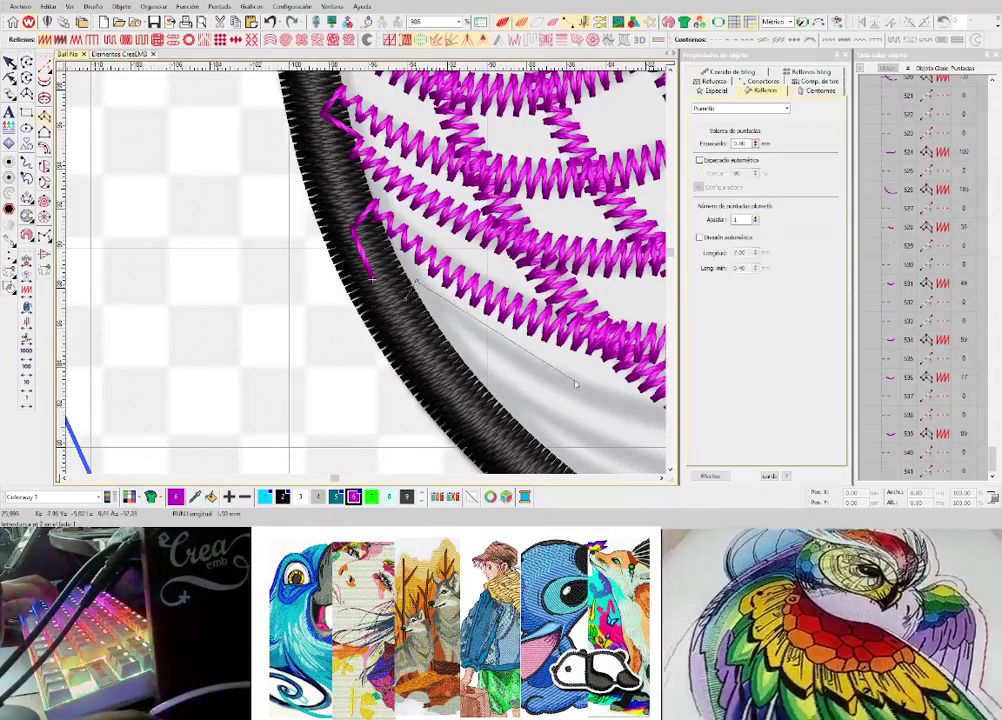
right_click(572, 377)
right_click(560, 395)
drag(561, 397, 286, 289)
right_click(543, 297)
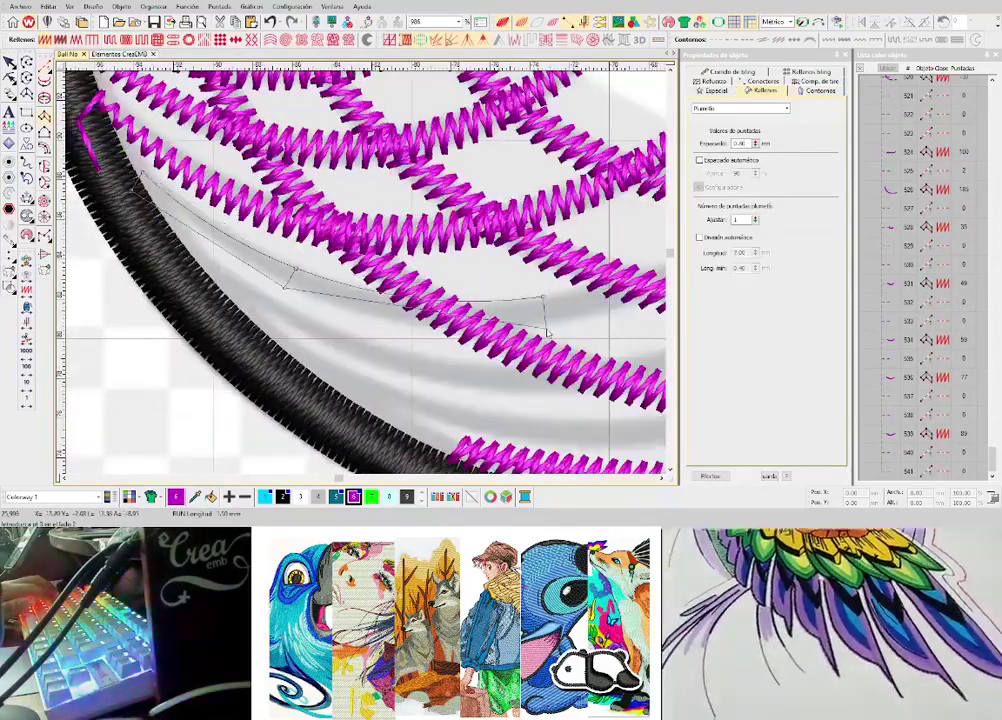
right_click(547, 332)
drag(547, 332, 274, 348)
right_click(572, 156)
right_click(592, 171)
key(Return)
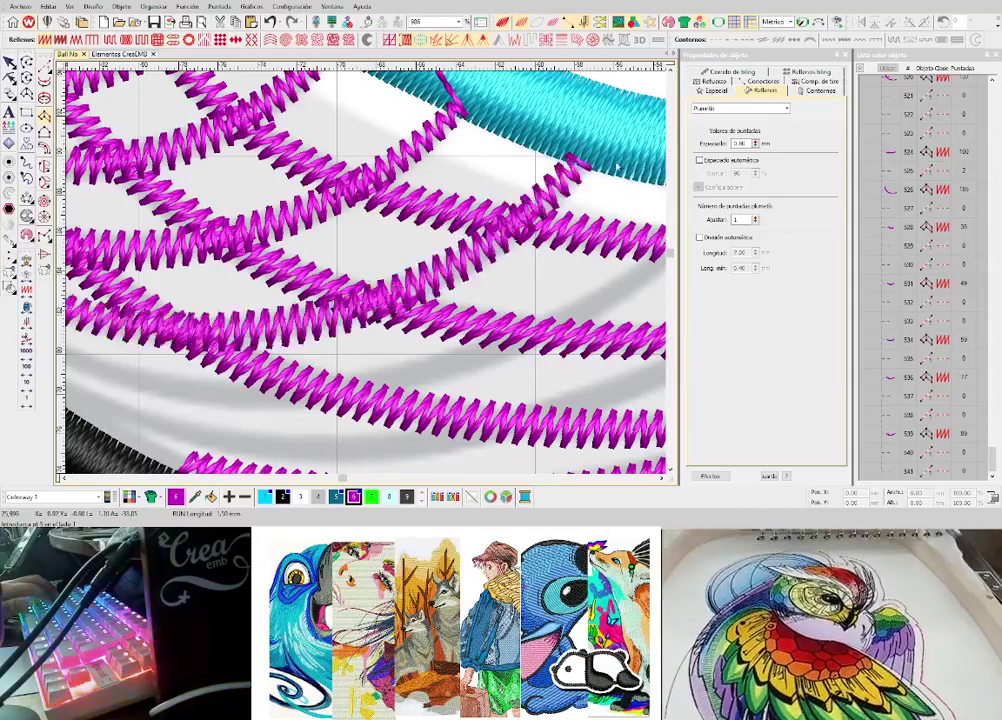
- Digitize a running-stitch connector over the cyan rim from the sixth cross strand's end towards the seventh
scroll(617, 167, down, 1)
scroll(368, 272, up, 1)
key(space)
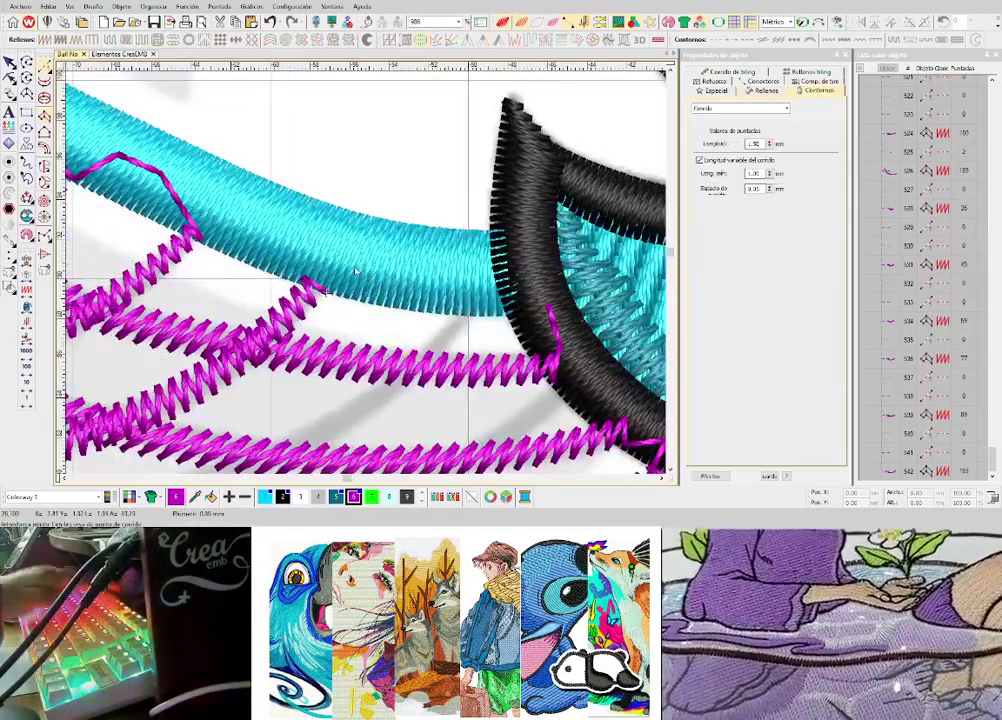
click(354, 267)
key(Return)
click(426, 273)
key(Return)
- Digitize a satin column along the seventh grey cross strand, from the cyan rim to the outer black contour
key(space)
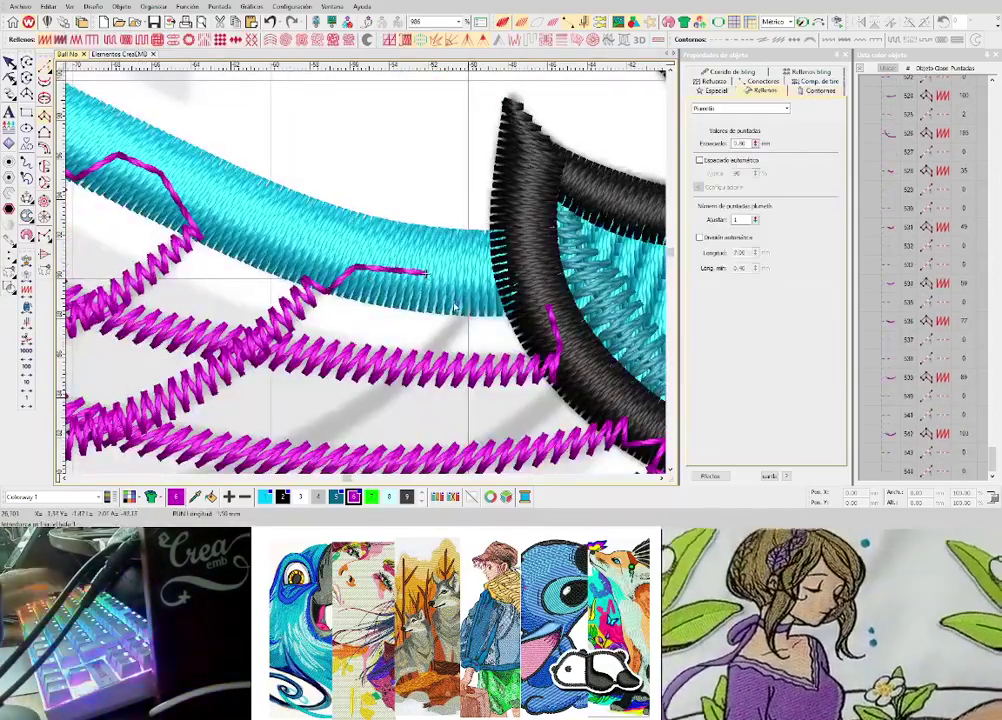
right_click(336, 408)
right_click(356, 430)
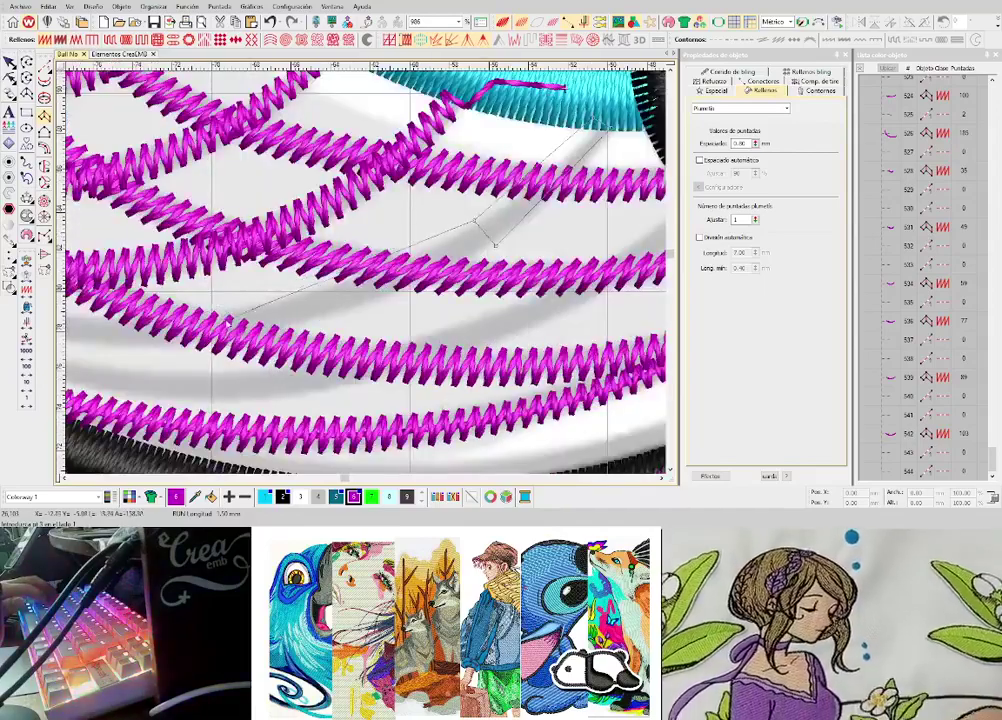
click(237, 311)
right_click(237, 342)
right_click(230, 231)
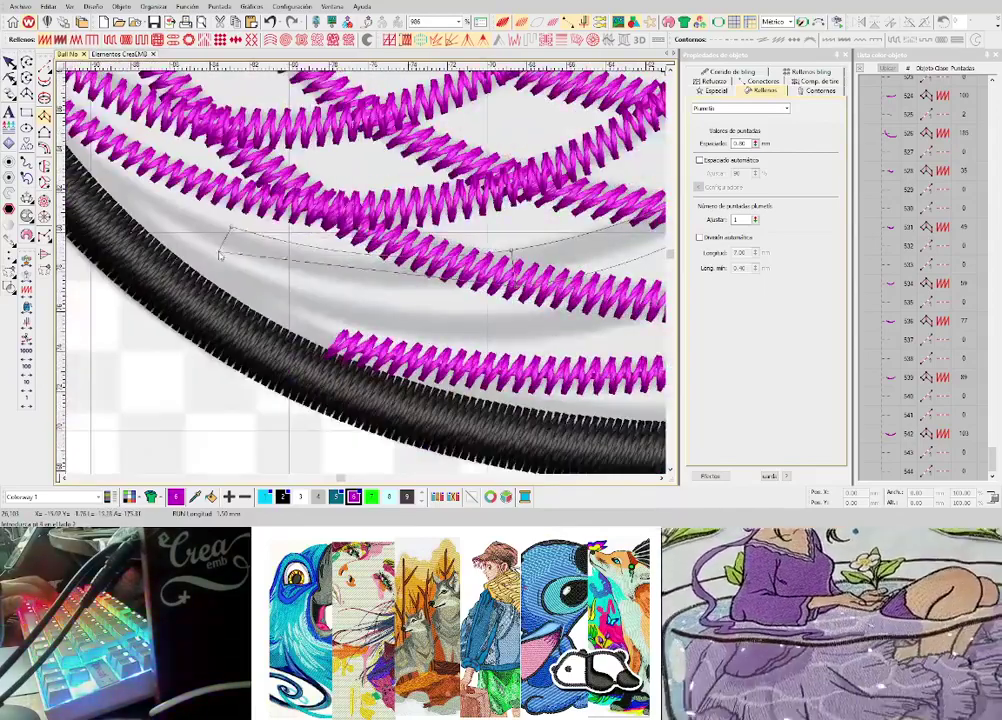
right_click(218, 259)
key(Return)
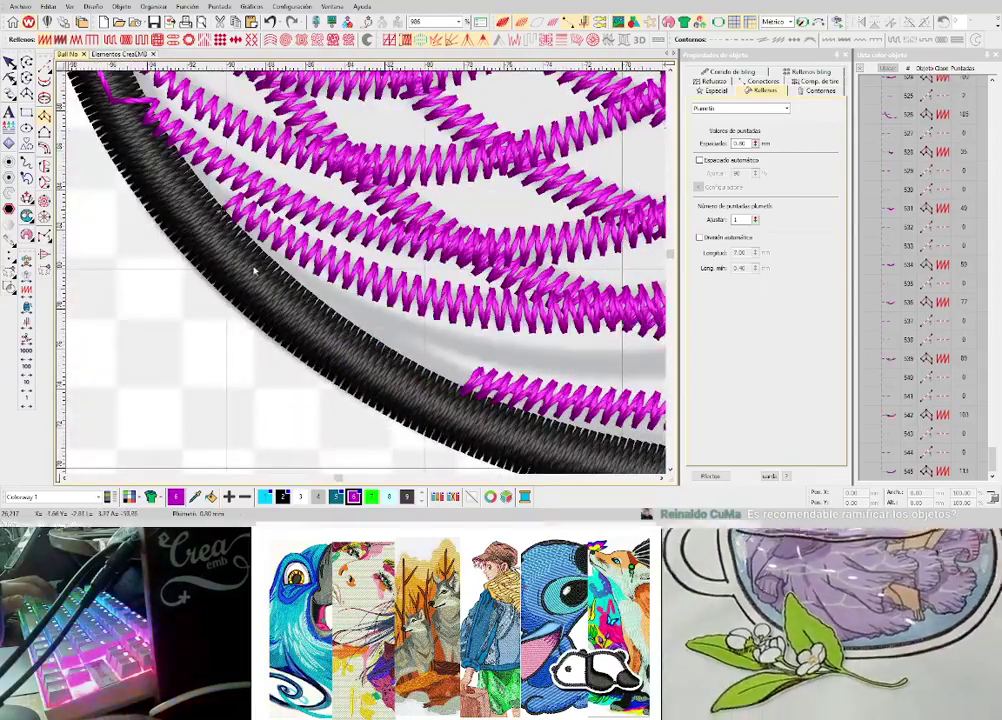
key(space)
click(240, 280)
key(Return)
key(space)
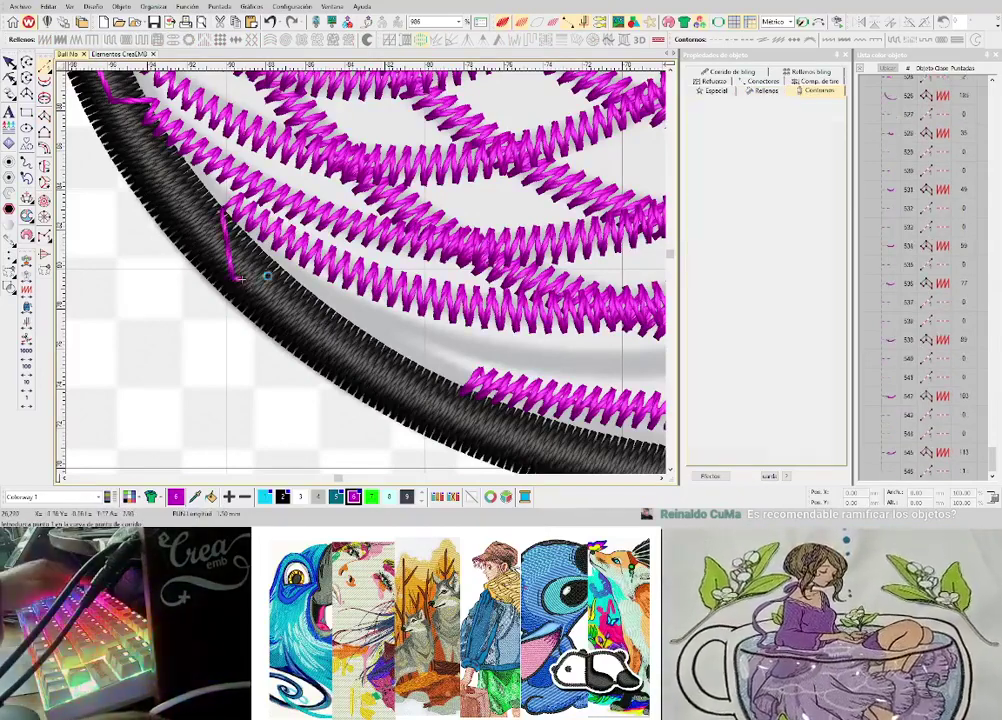
key(ctrl+z)
- Digitize a two-segment running-stitch connector inside the outer black contour from the seventh cross strand's end towards the eighth
key(space)
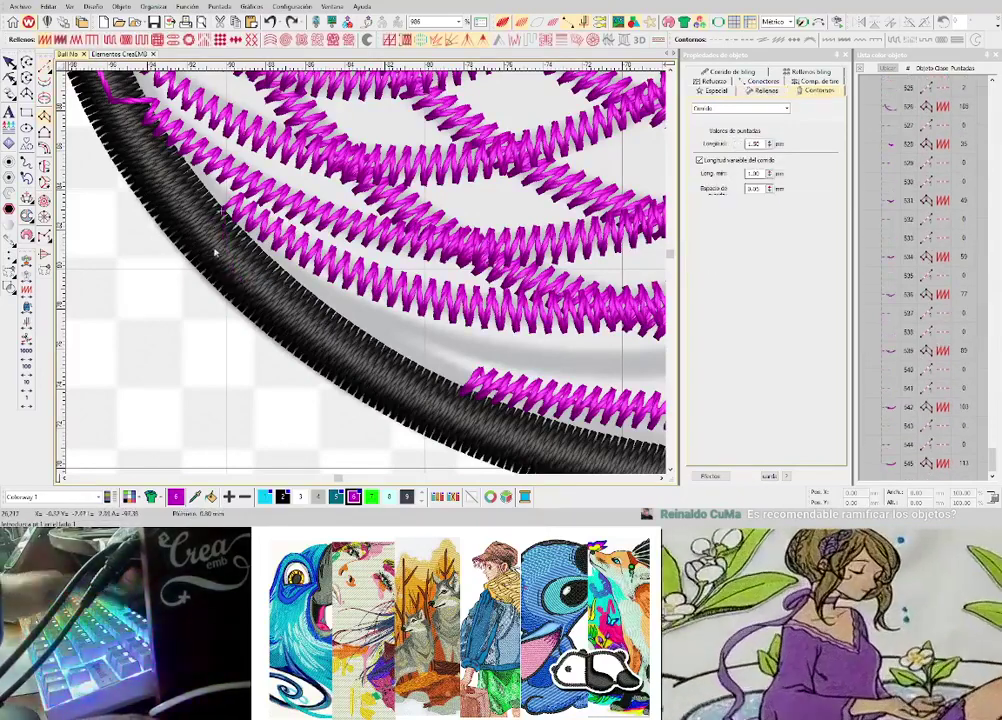
click(225, 255)
click(267, 296)
scroll(267, 296, up, 1)
key(Return)
- Digitize a satin column along the eighth grey cross strand, from the outer black contour to the ear's black contour
key(space)
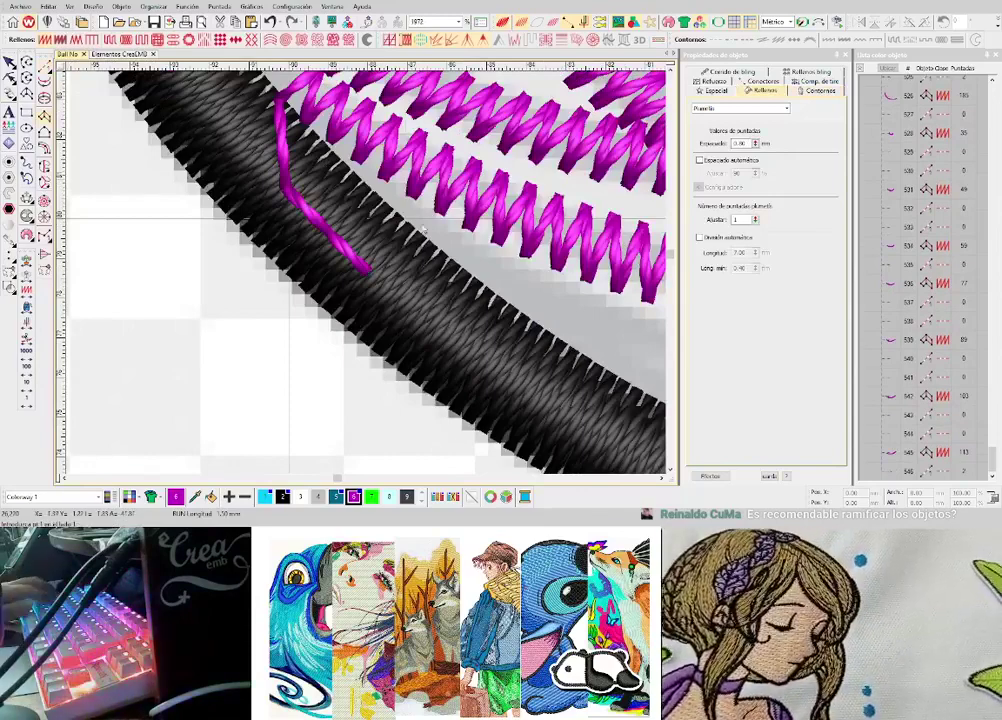
key(shift+z)
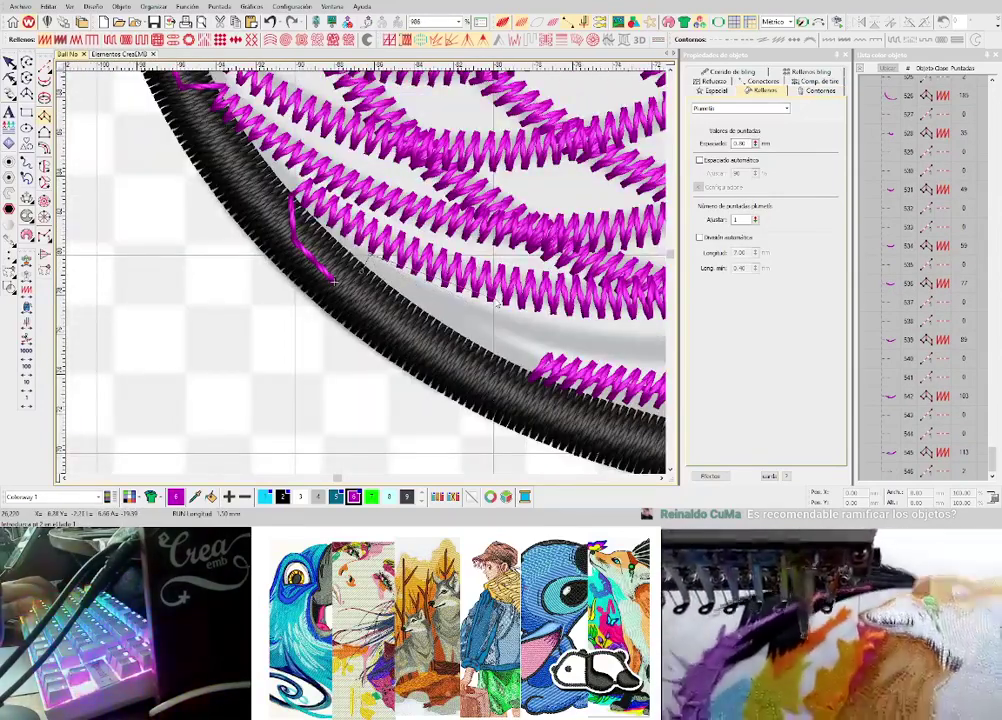
key(z)
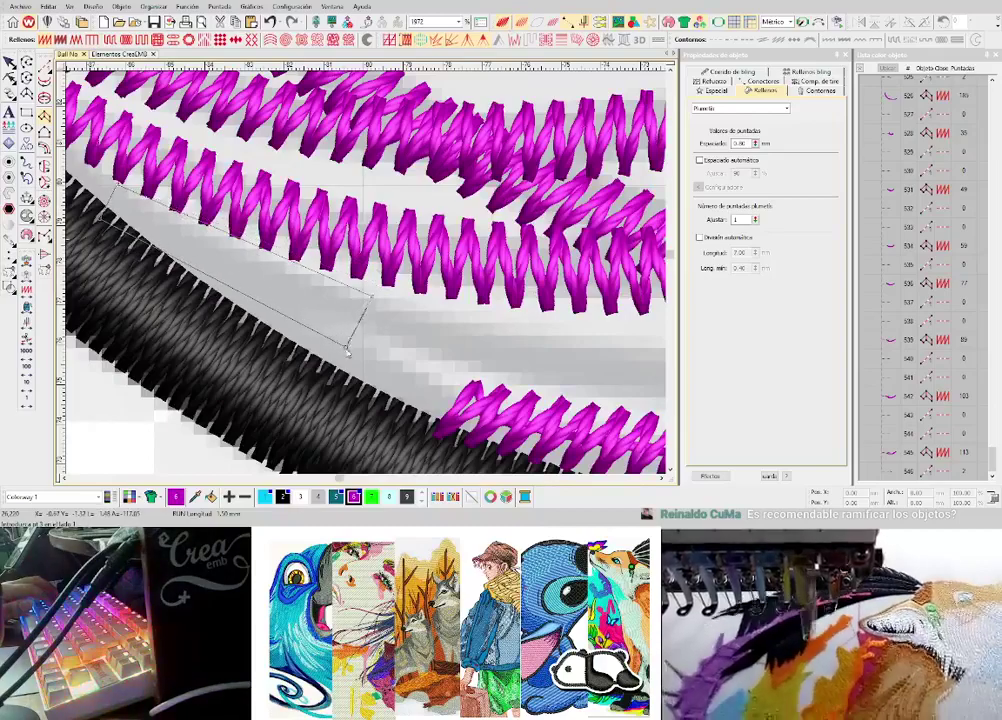
key(shift+z)
right_click(531, 271)
right_click(533, 298)
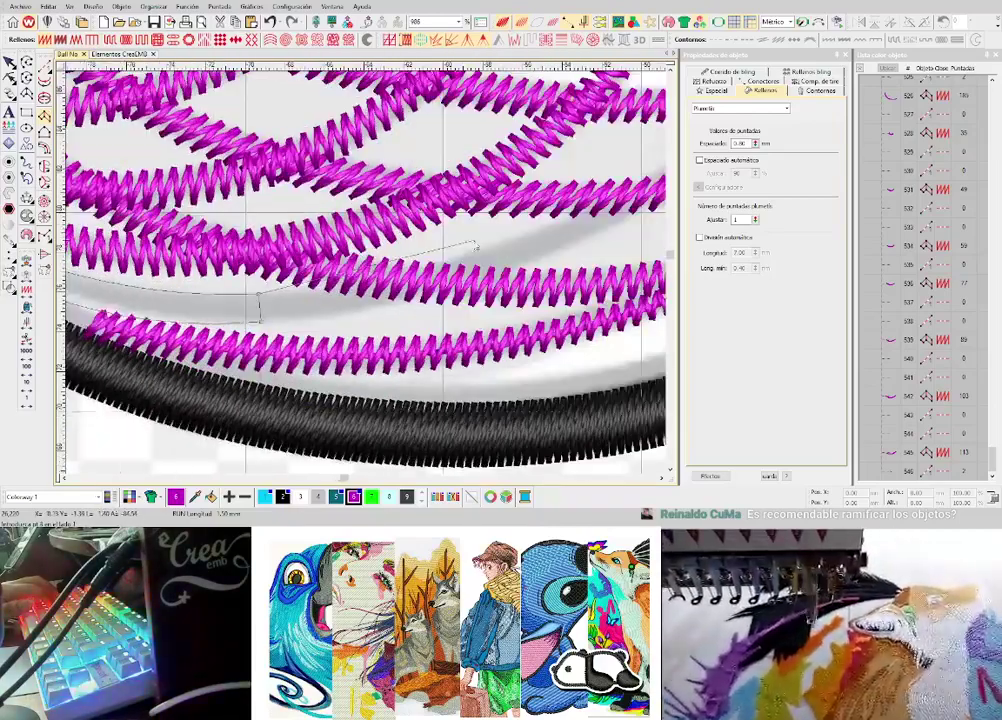
right_click(498, 239)
right_click(512, 267)
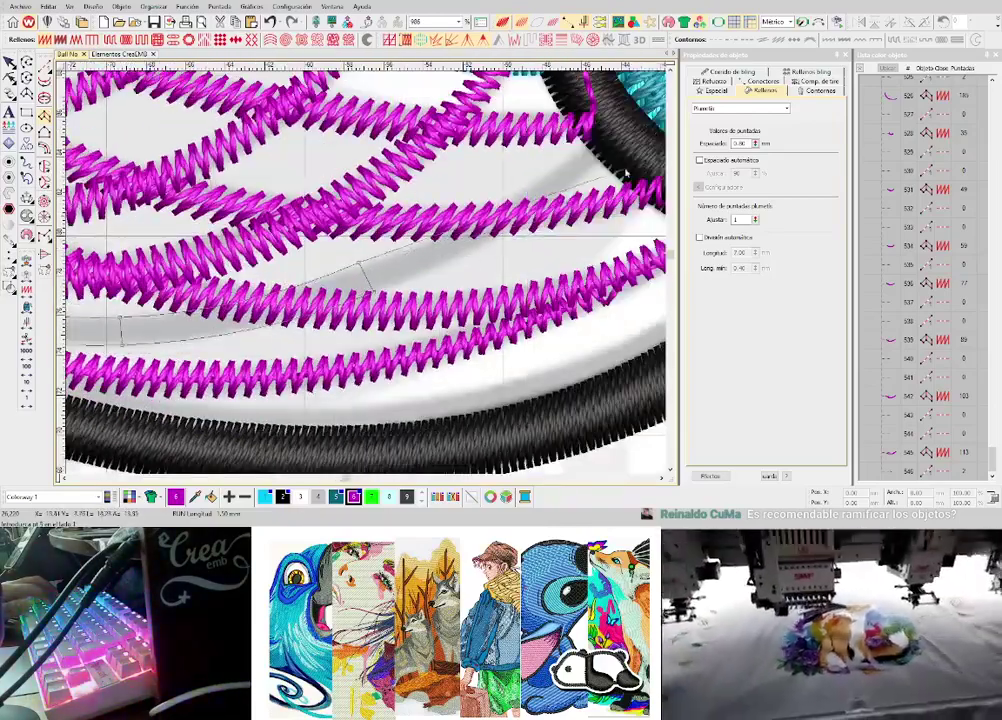
right_click(596, 142)
scroll(366, 271, down, 6)
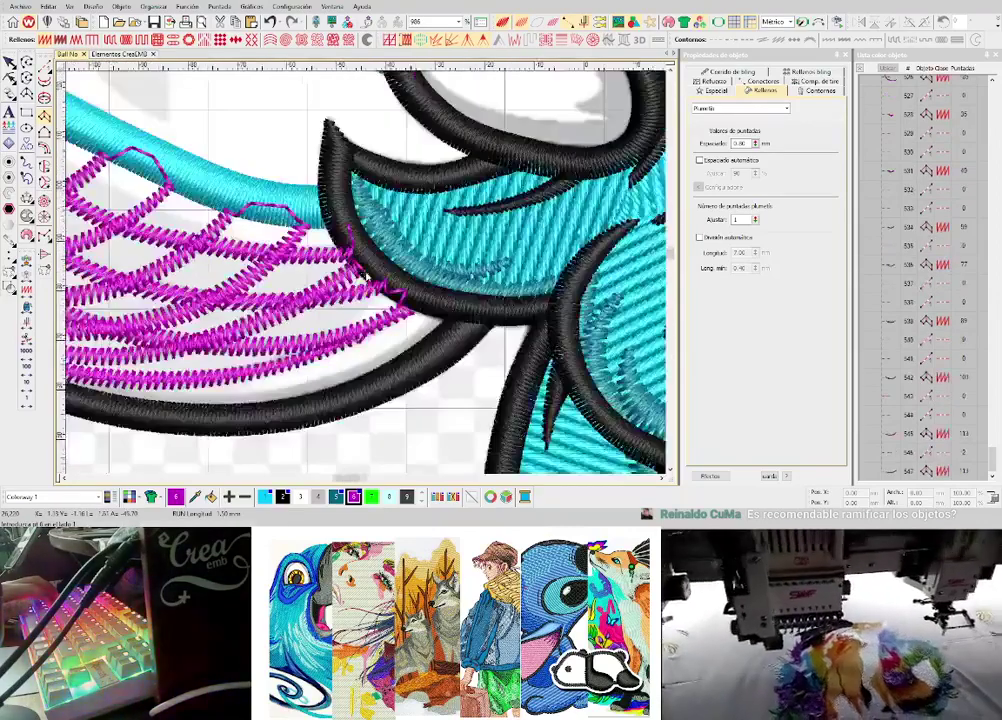
- Digitize a running stitch from the eighth cross strand's end up inside the ear's black contour towards the ear tip
scroll(366, 271, up, 2)
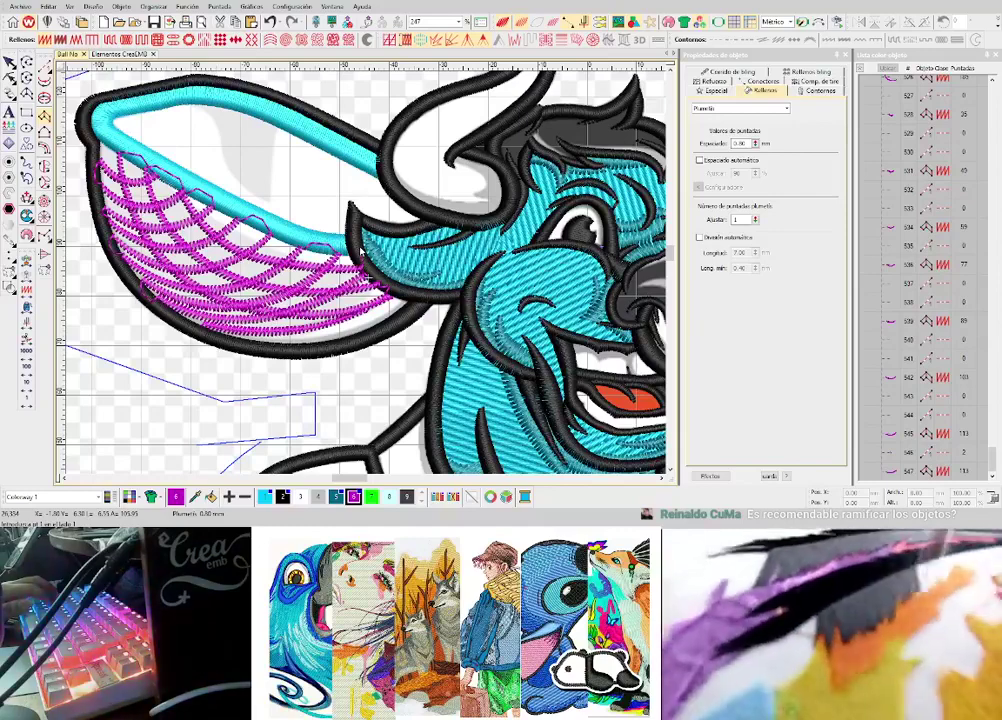
scroll(364, 262, up, 2)
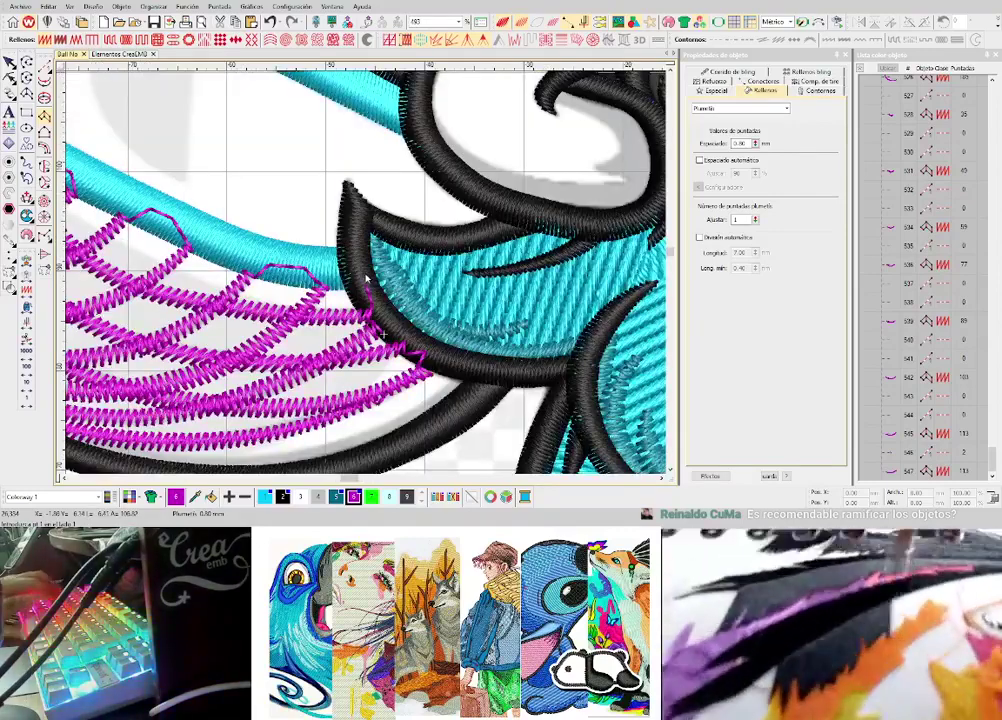
scroll(366, 279, up, 2)
click(371, 299)
key(Return)
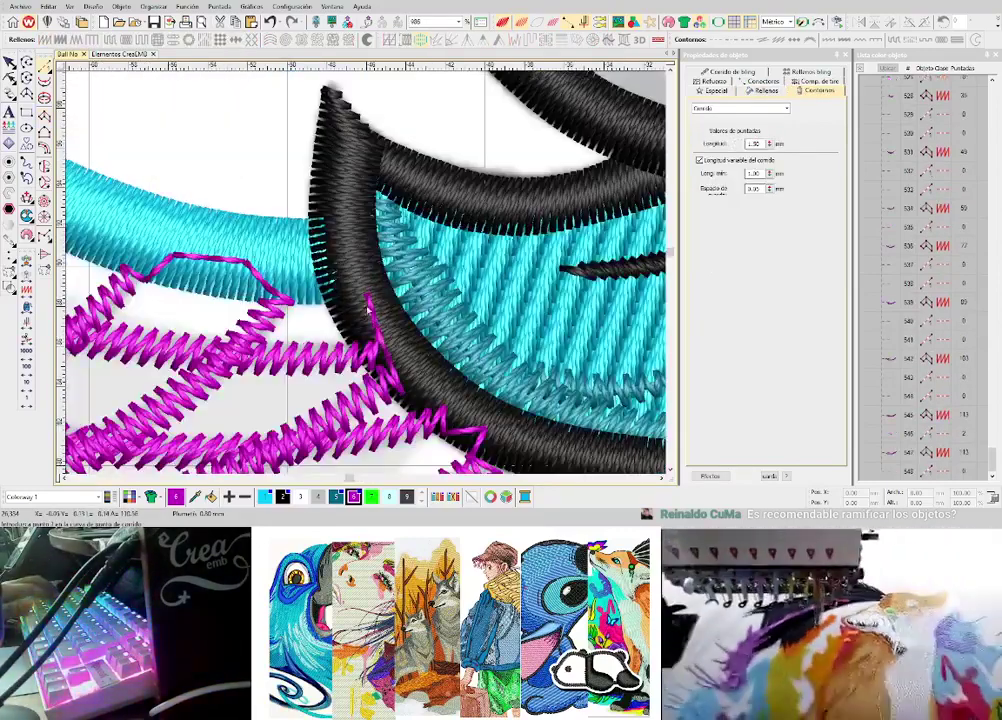
click(348, 272)
key(Return)
- Continue the running stitch inside the ear's upper black contour, from near the ear tip to the horn's black contour
scroll(354, 170, down, 4)
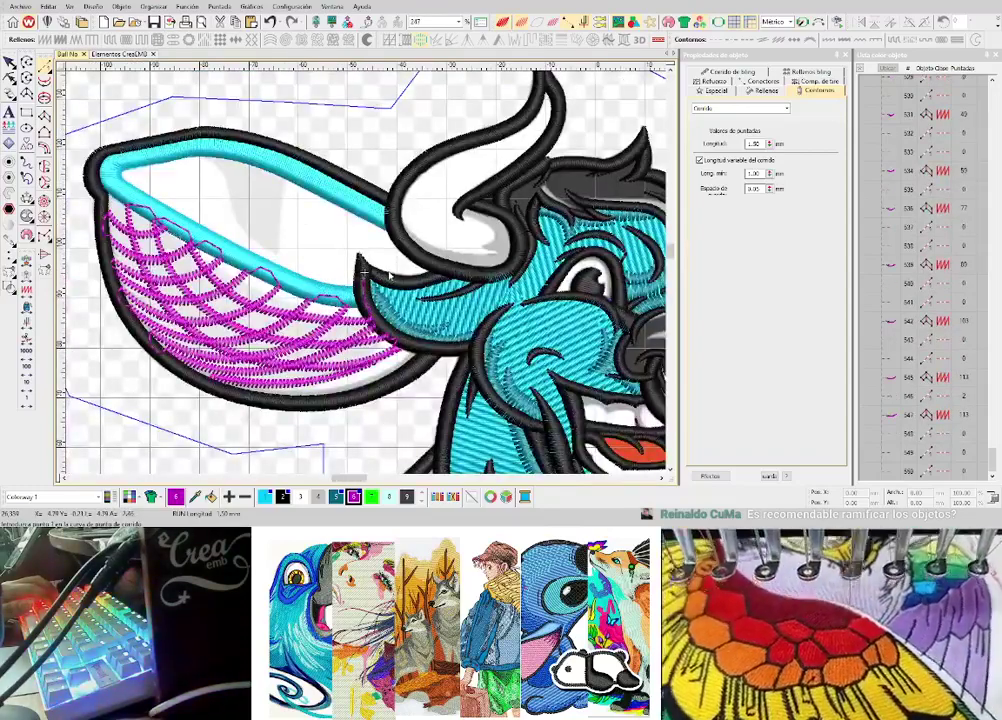
scroll(390, 277, up, 2)
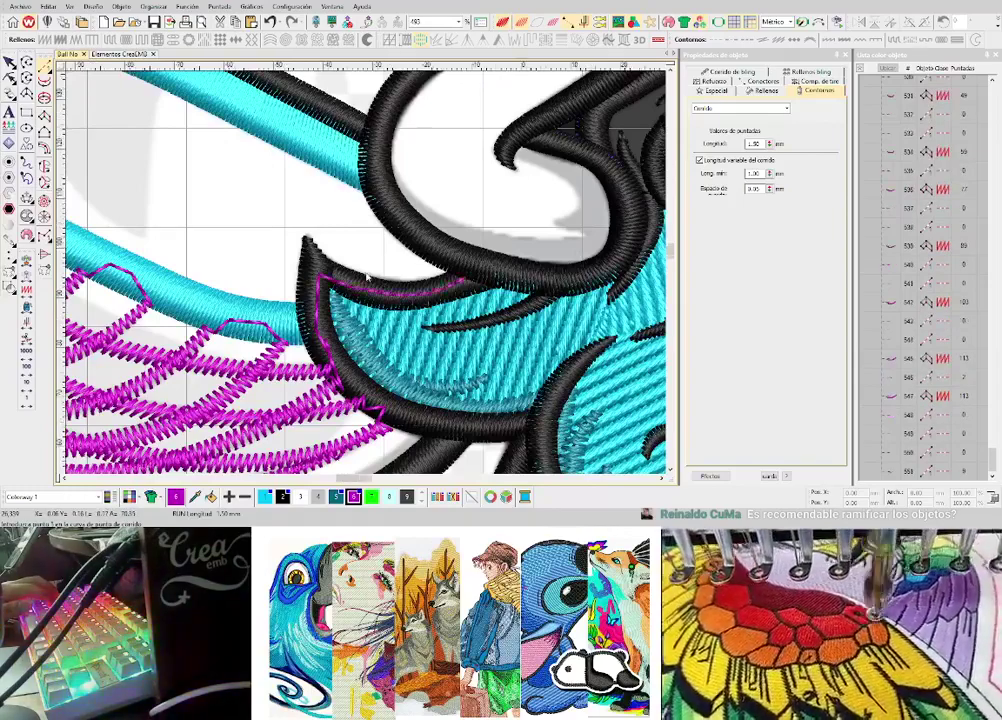
scroll(466, 282, down, 4)
scroll(298, 322, up, 4)
scroll(298, 322, up, 2)
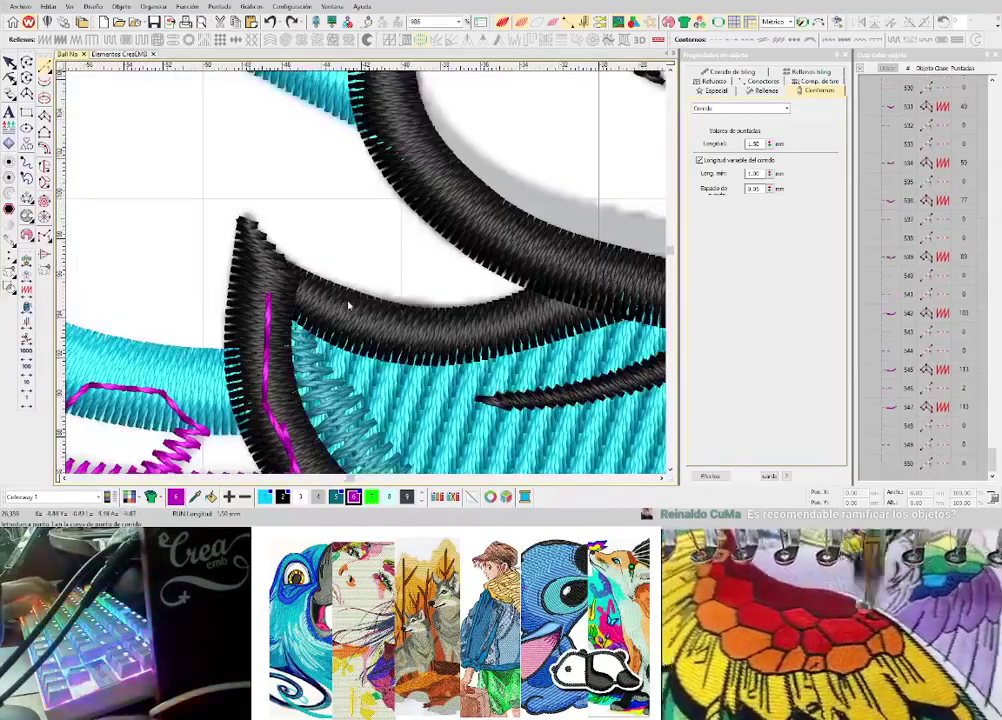
click(410, 330)
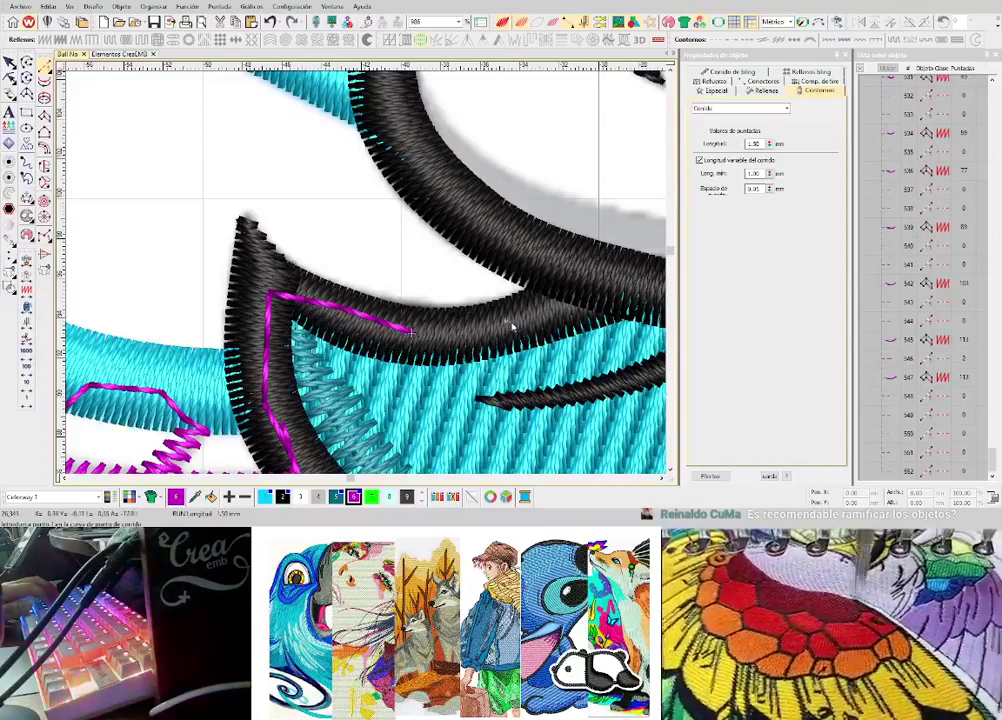
click(508, 321)
scroll(522, 323, up, 1)
click(490, 210)
scroll(490, 211, down, 1)
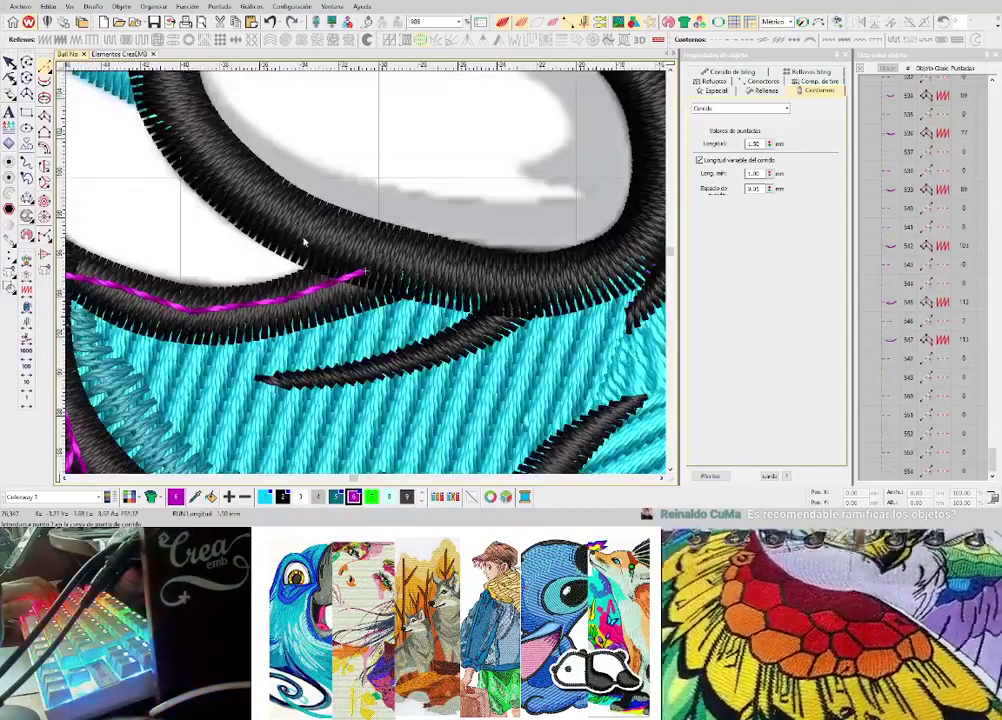
- Continue the running stitch along the horn's lower black contour up to the end of the net's upper cyan rim
scroll(310, 237, down, 3)
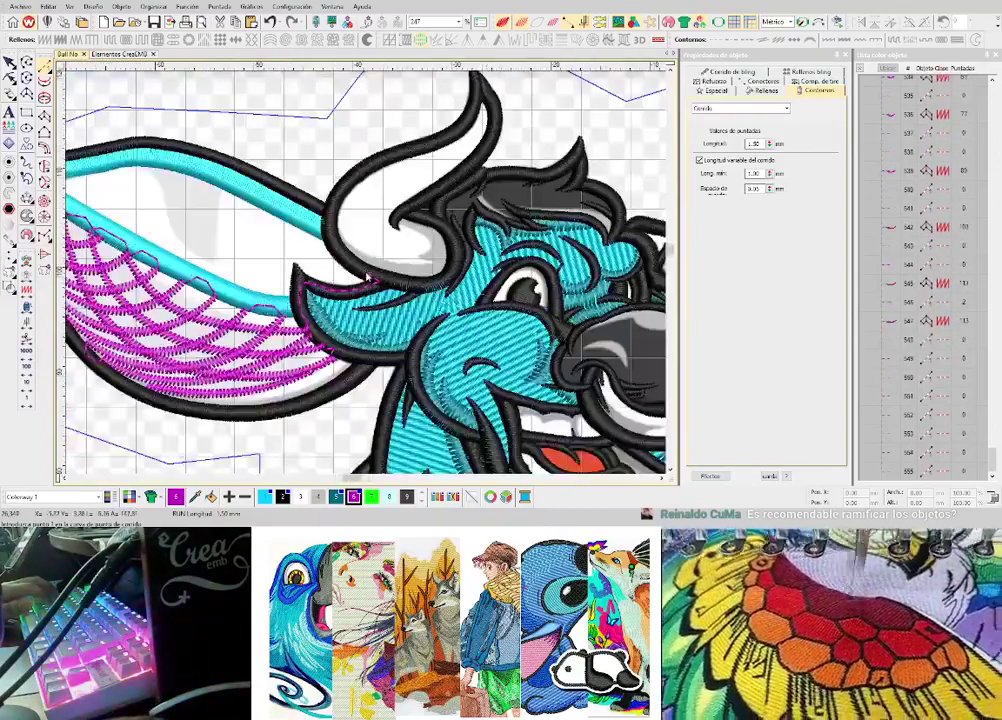
scroll(372, 278, up, 2)
click(372, 272)
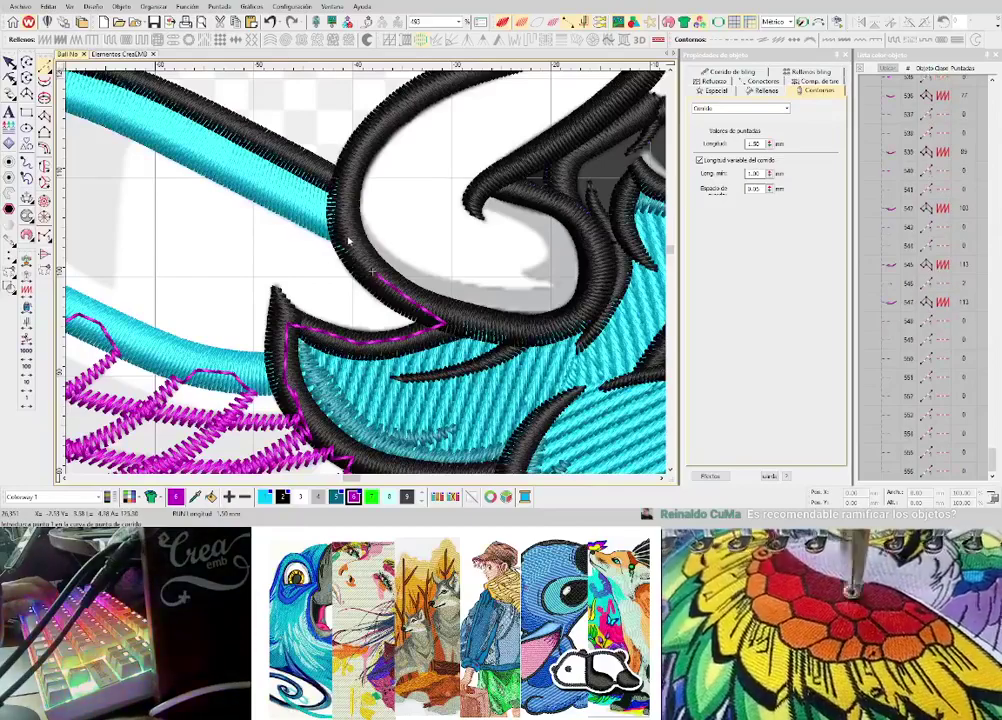
click(348, 242)
scroll(368, 276, down, 3)
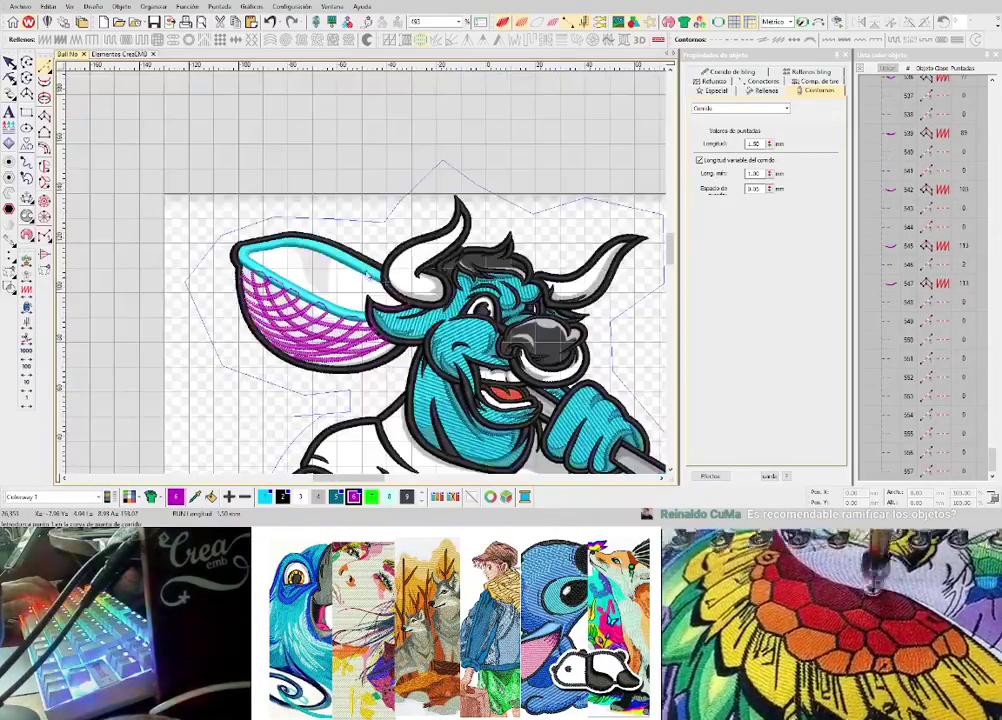
- Continue the running stitch from the horn's contour inside the net's upper black contour to above the grey shadow in the net opening
scroll(372, 266, up, 3)
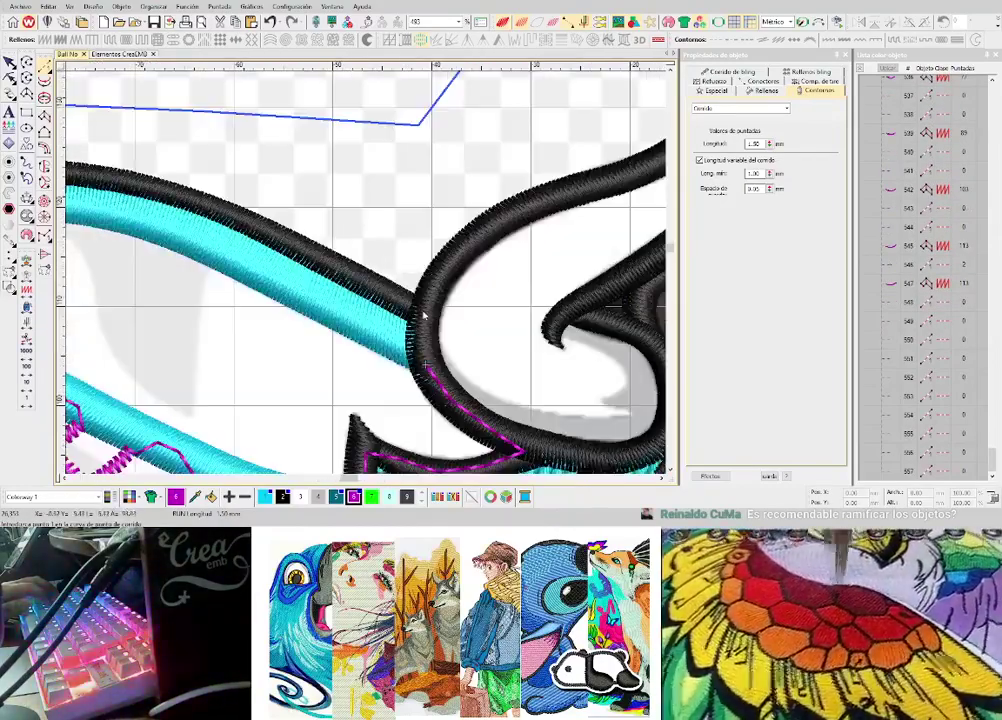
scroll(424, 318, down, 2)
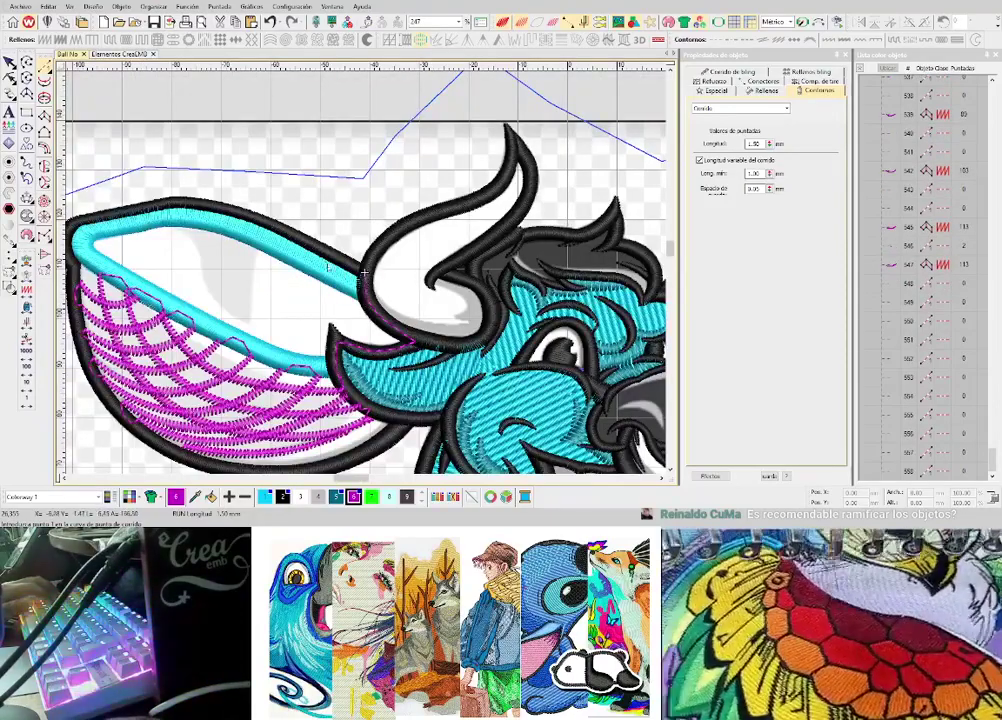
scroll(364, 272, up, 2)
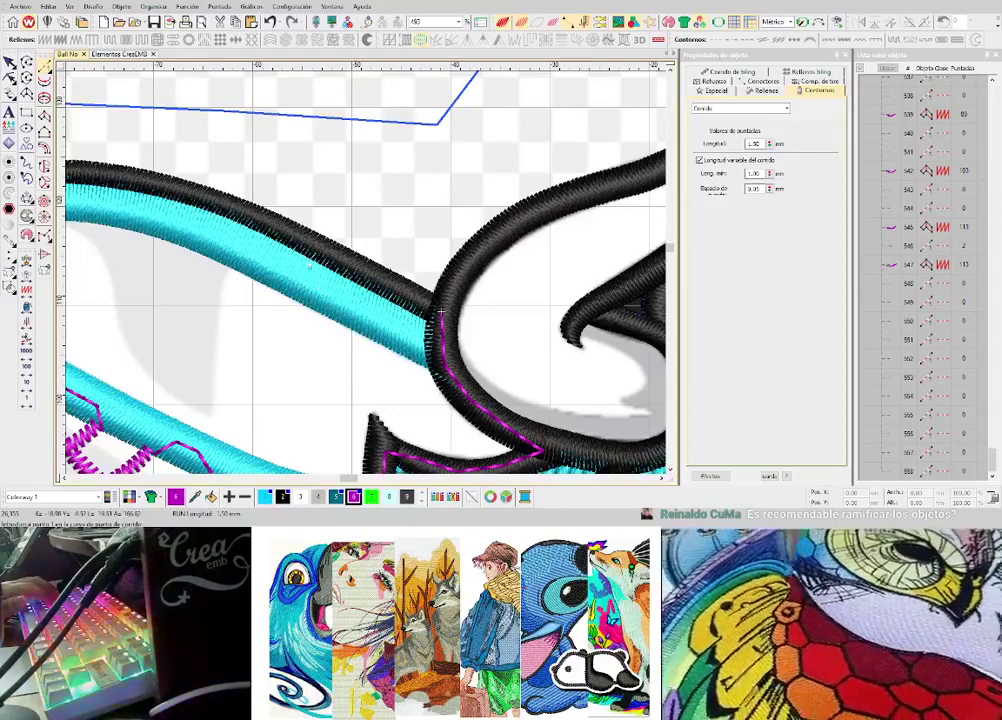
scroll(366, 276, down, 2)
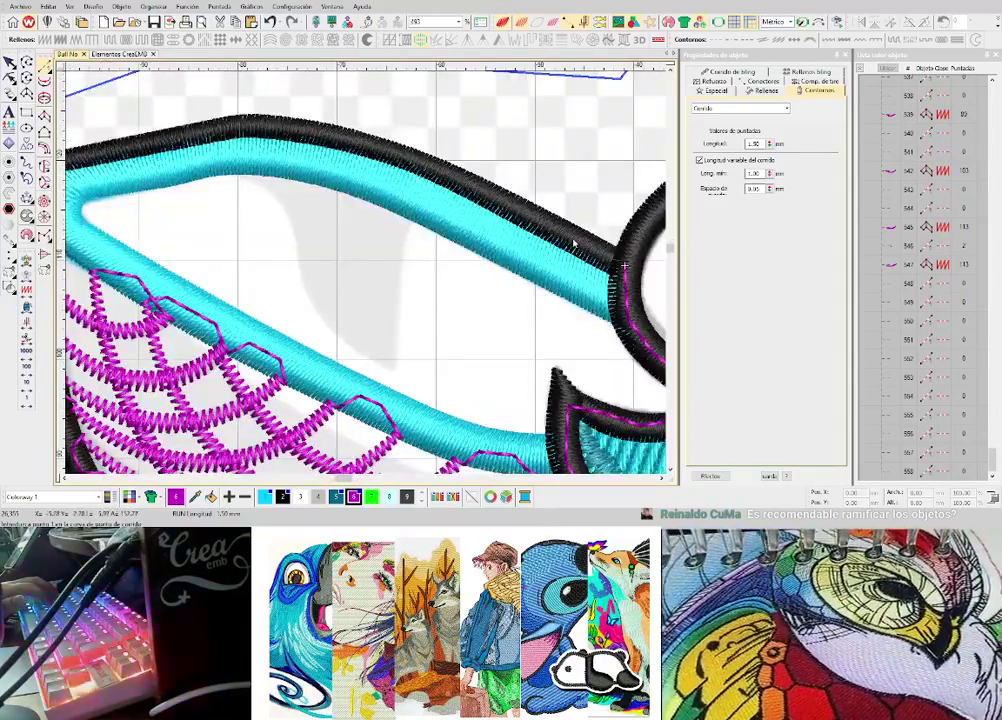
click(456, 178)
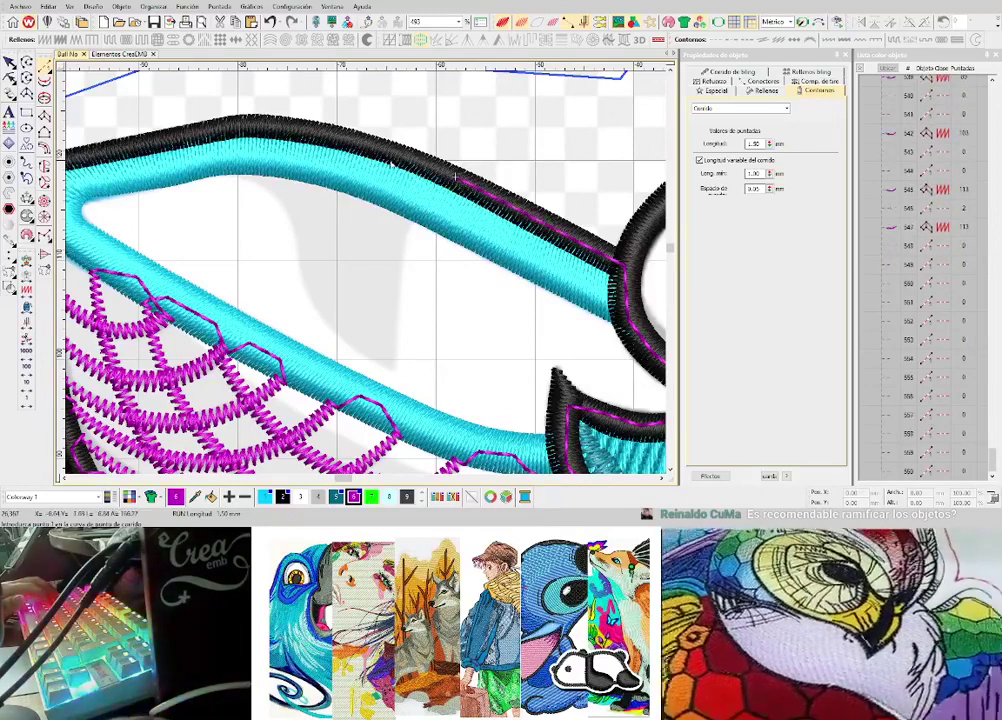
click(397, 158)
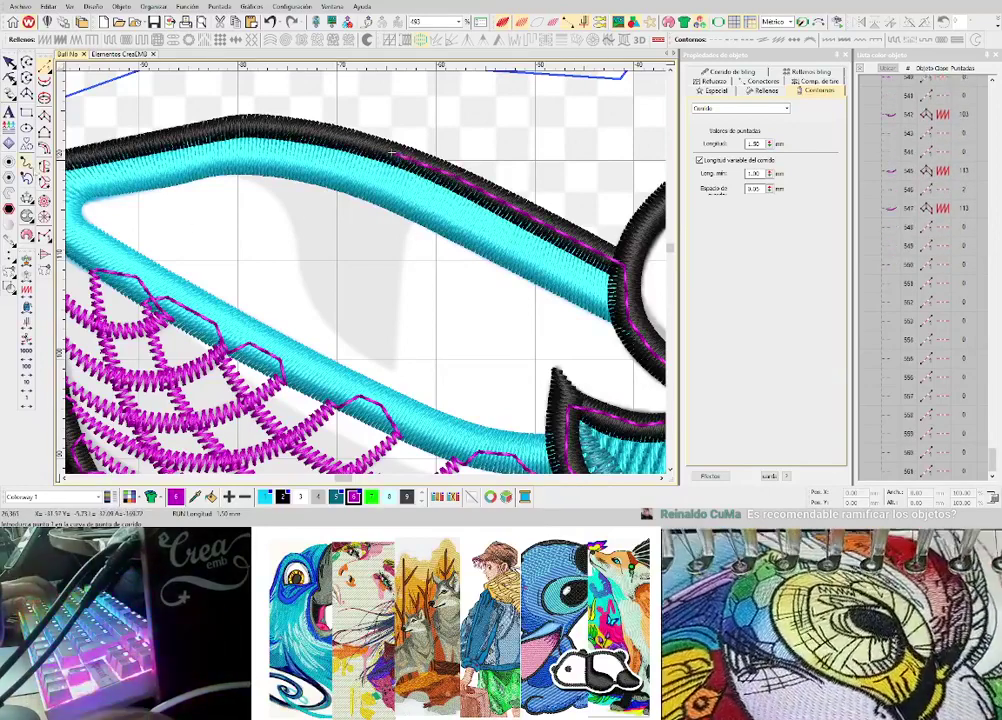
- Digitize a complex fill over the grey shadow inside the net opening, with stitches sloping down towards the horn
click(45, 167)
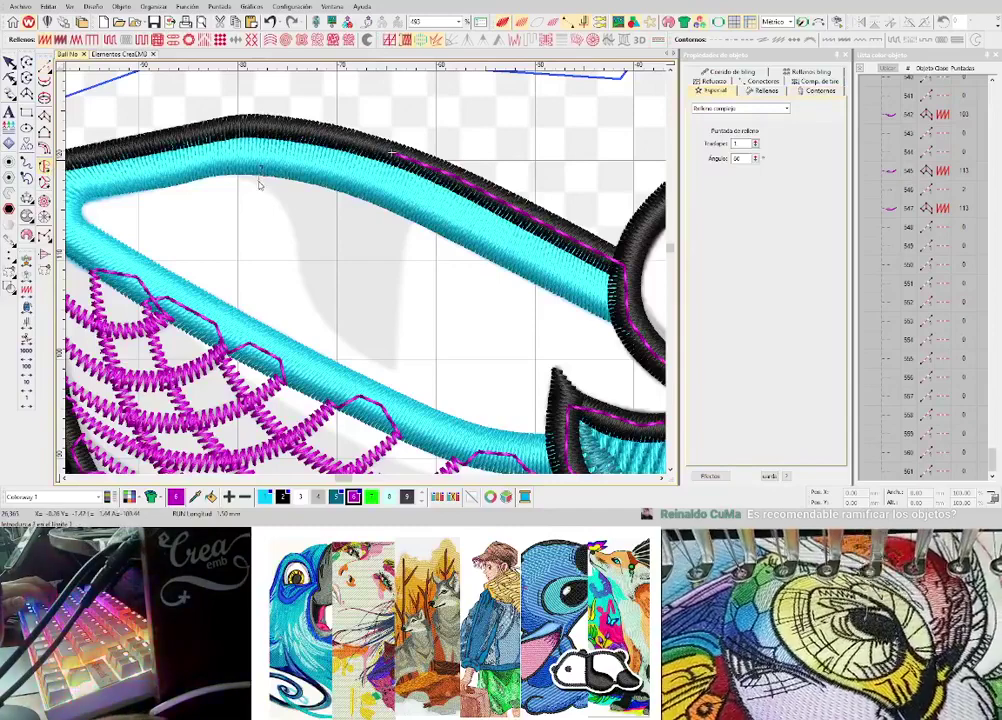
right_click(297, 277)
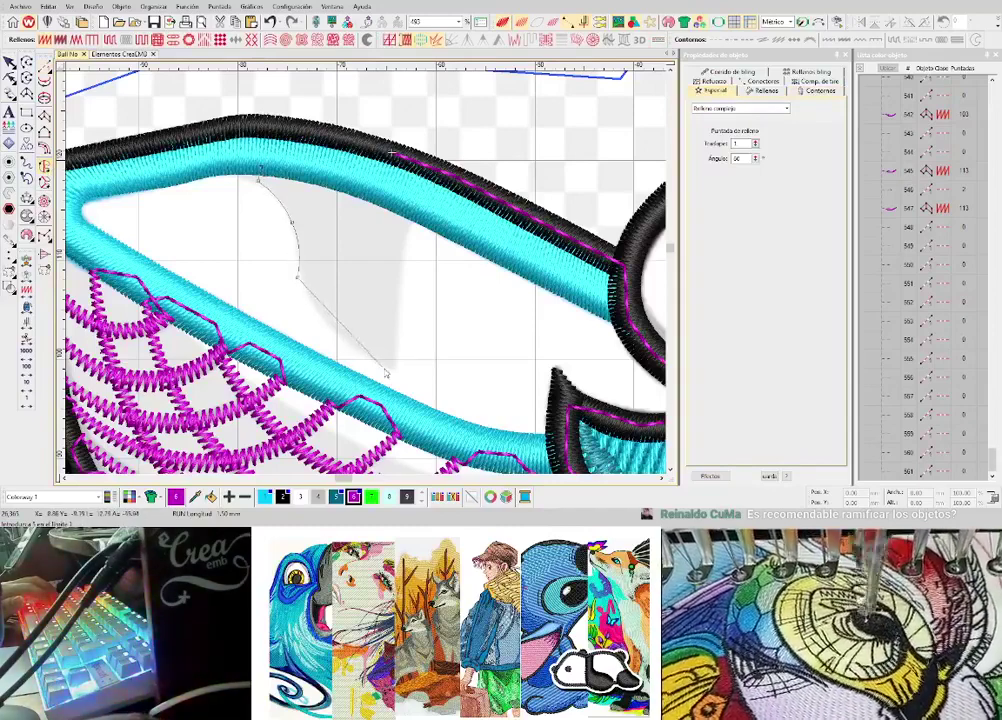
click(379, 366)
click(394, 366)
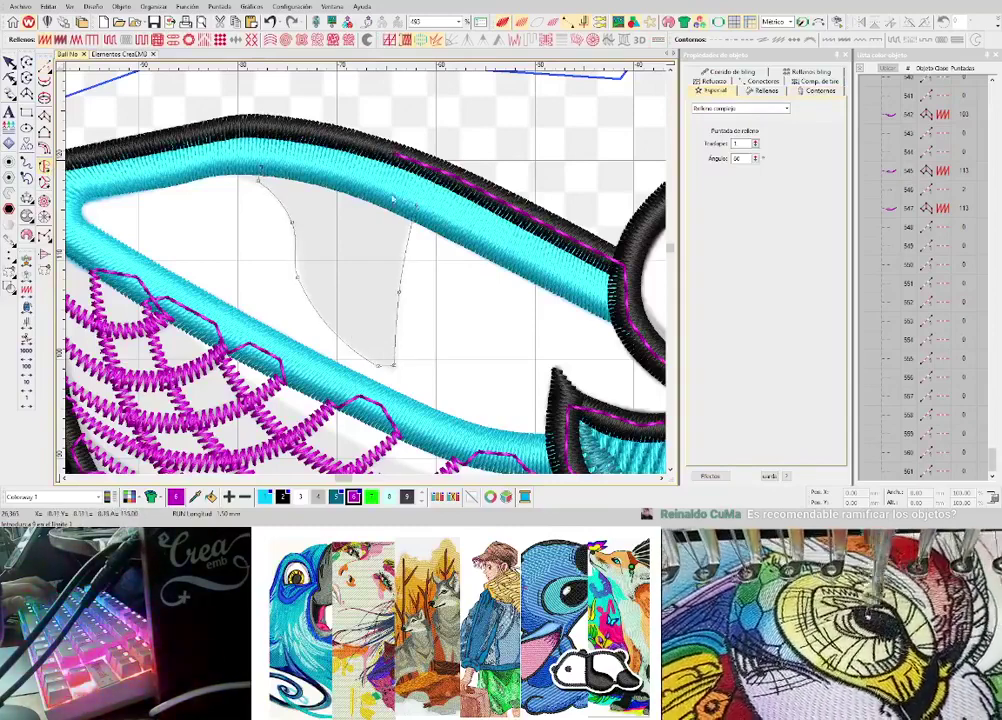
key(Return)
key(Return)
key(Return)
click(228, 235)
click(434, 317)
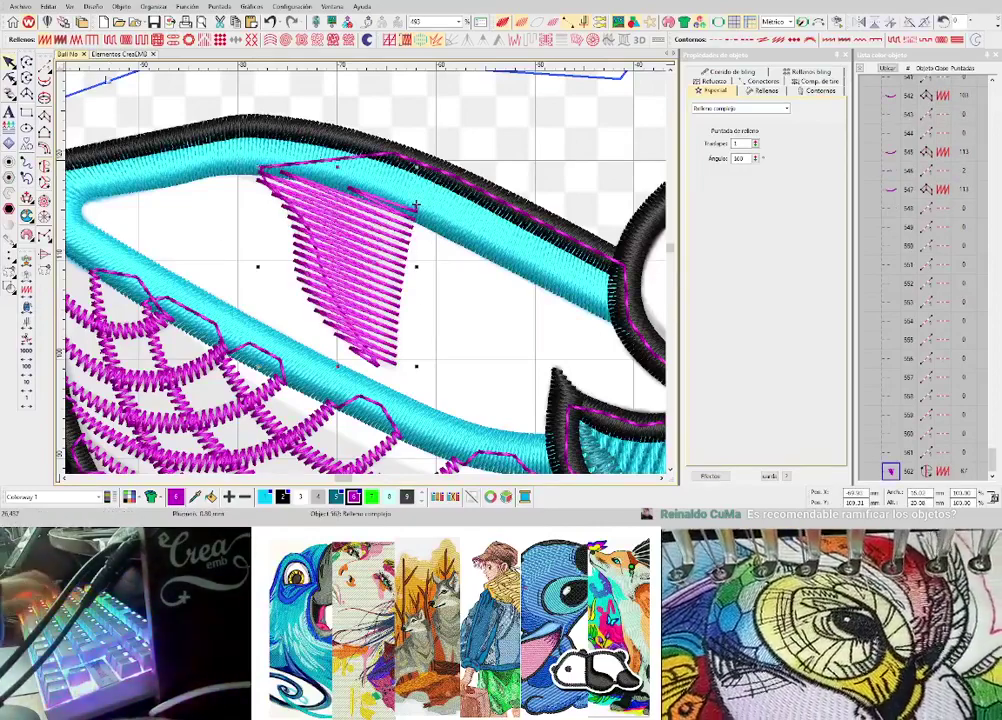
- Change the net shadow's fill to Tatami with 1.00 mm spacing and the Trapunto effect
click(111, 41)
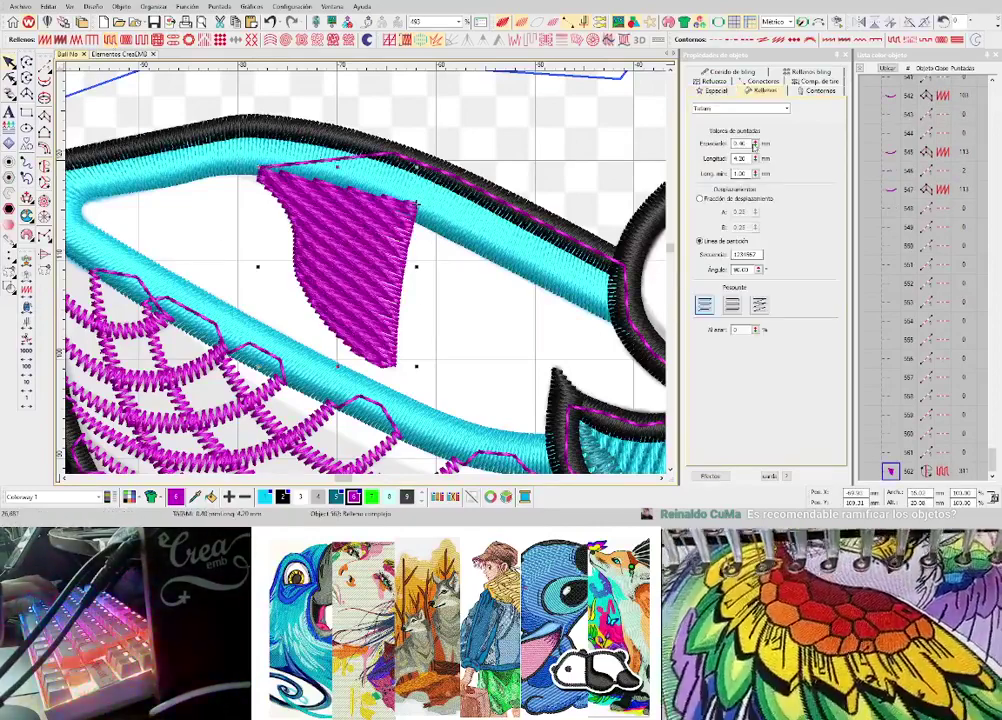
double_click(741, 144)
key(Return)
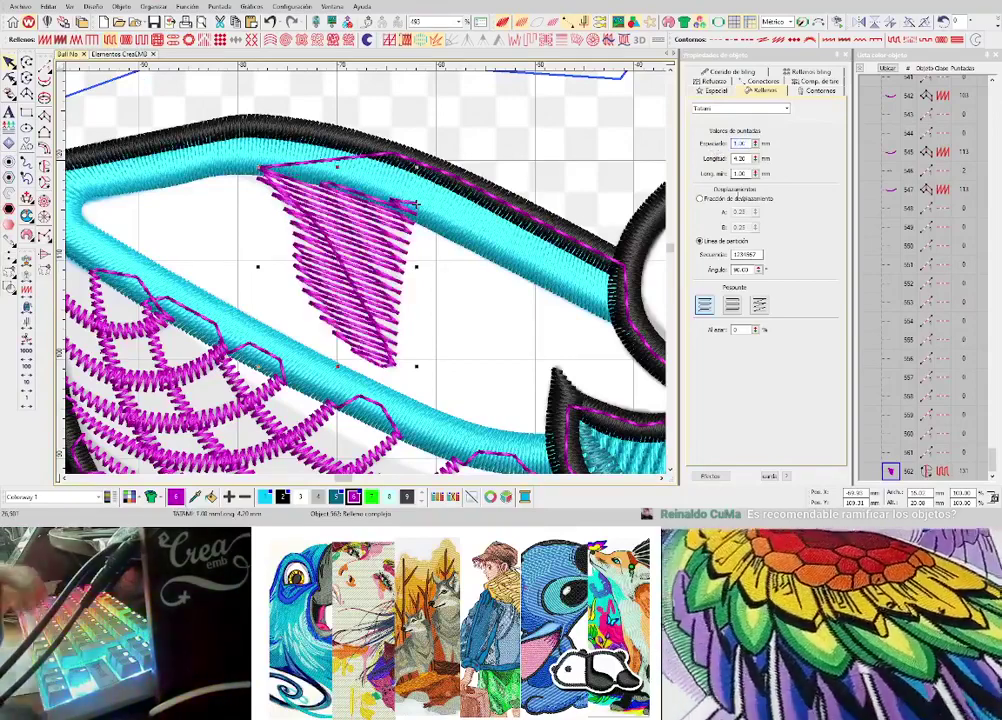
click(534, 42)
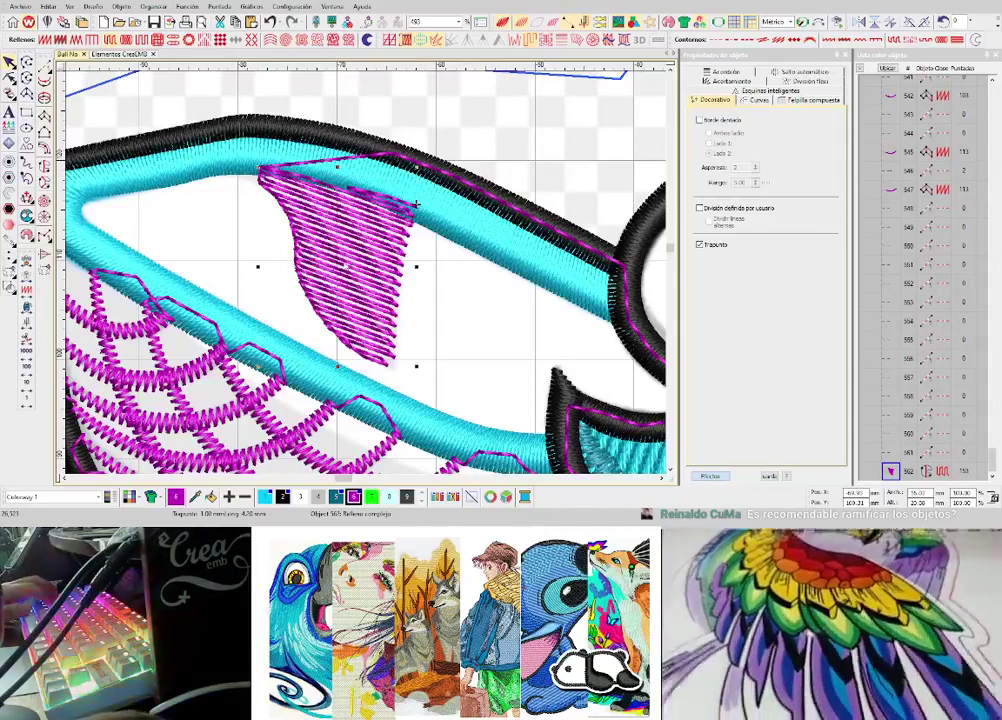
- Set the net shadow's Tatami fill to 1.45 mm spacing and 3.60 mm stitch length
double_click(366, 240)
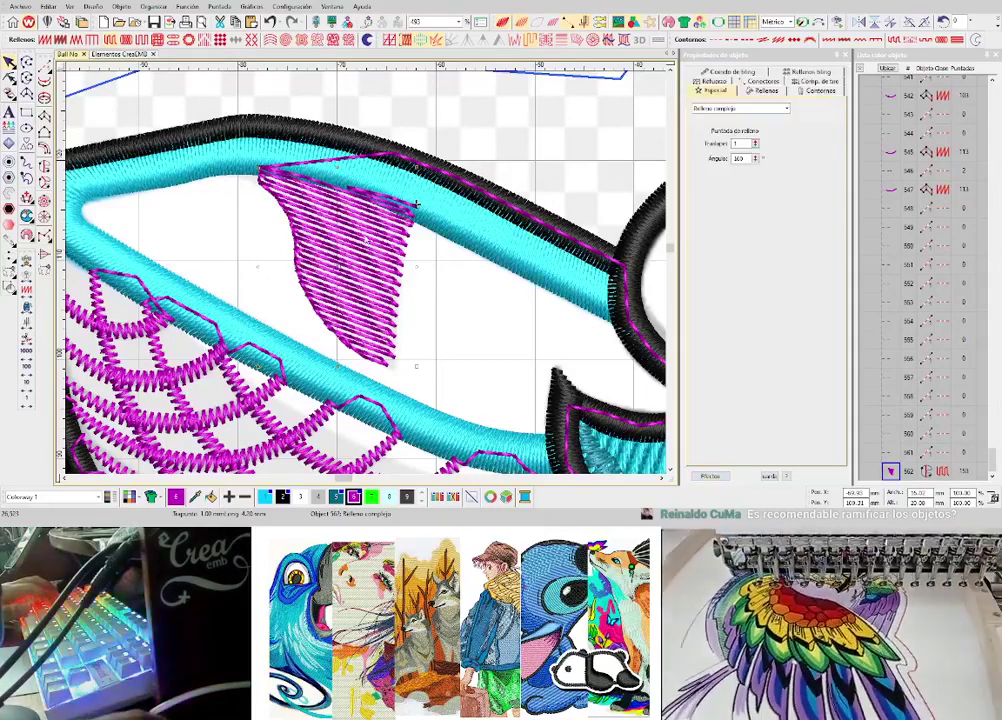
click(767, 91)
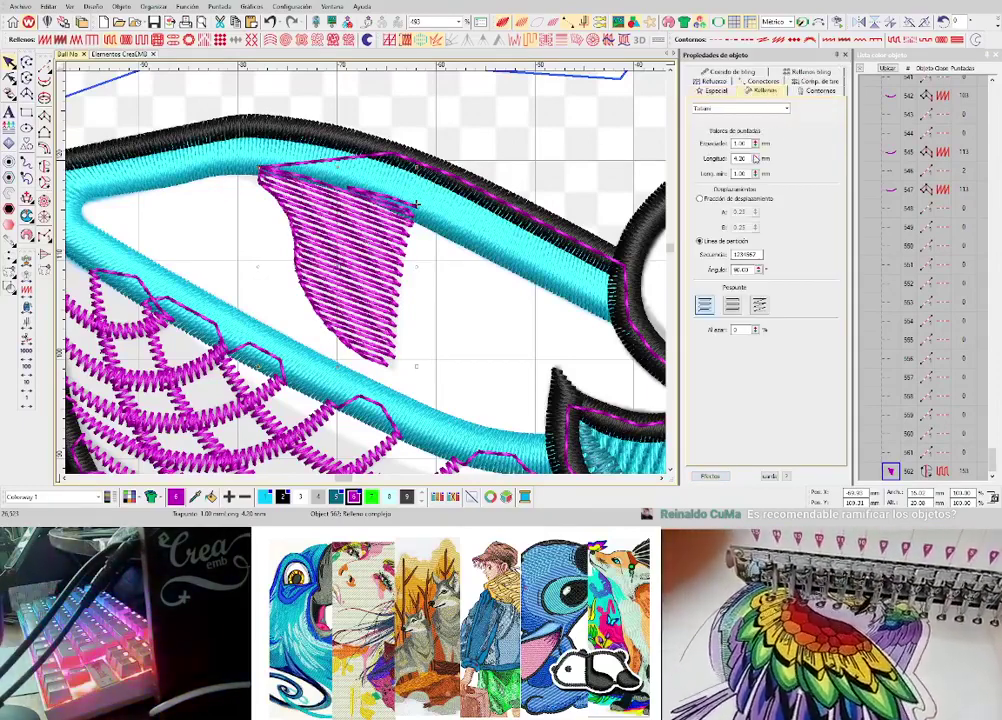
click(756, 141)
click(756, 141)
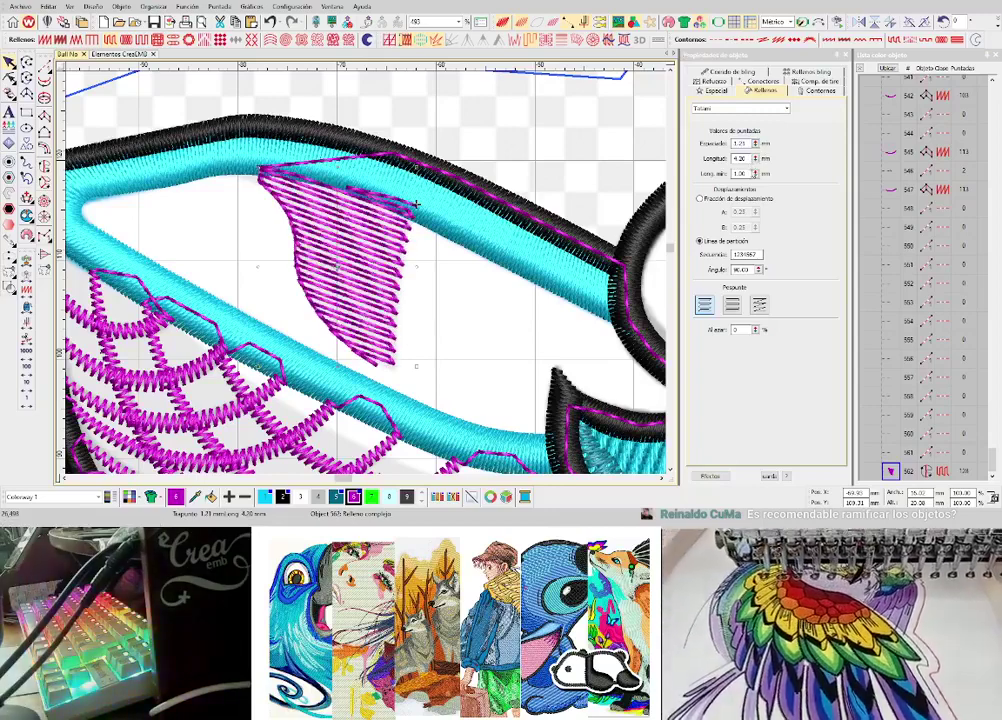
click(757, 161)
click(757, 161)
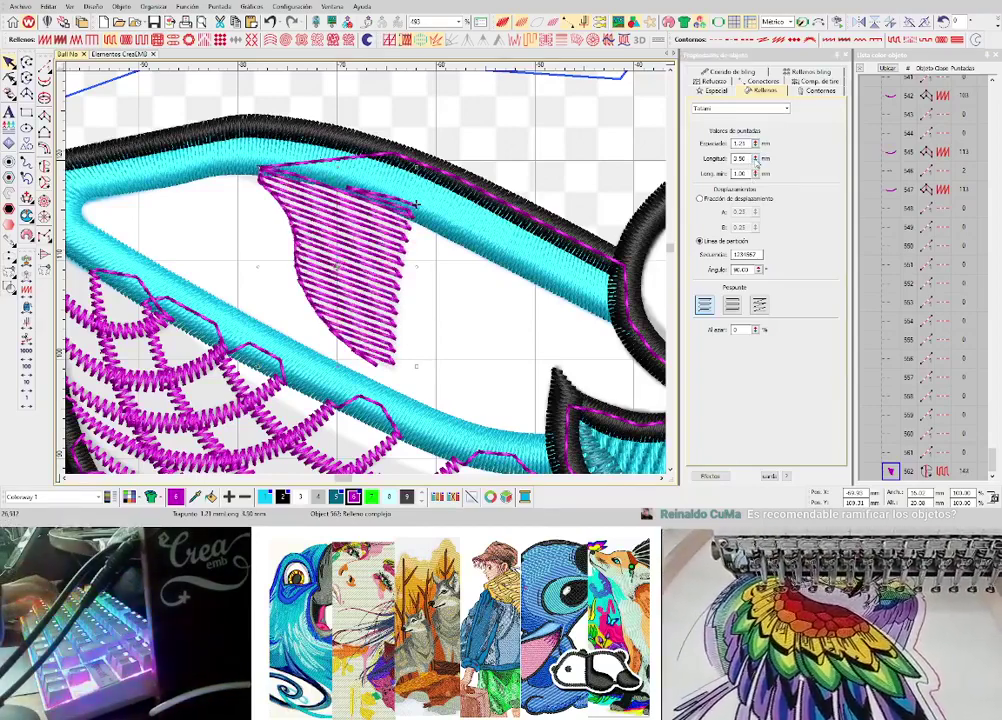
click(757, 161)
click(756, 157)
click(757, 142)
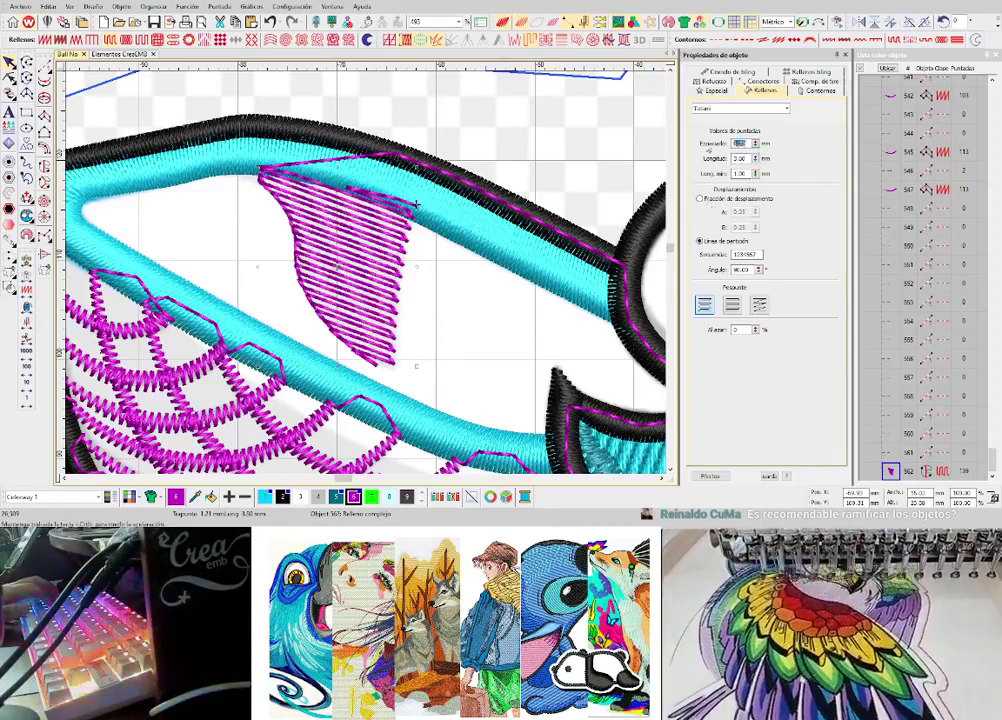
click(757, 142)
click(757, 142)
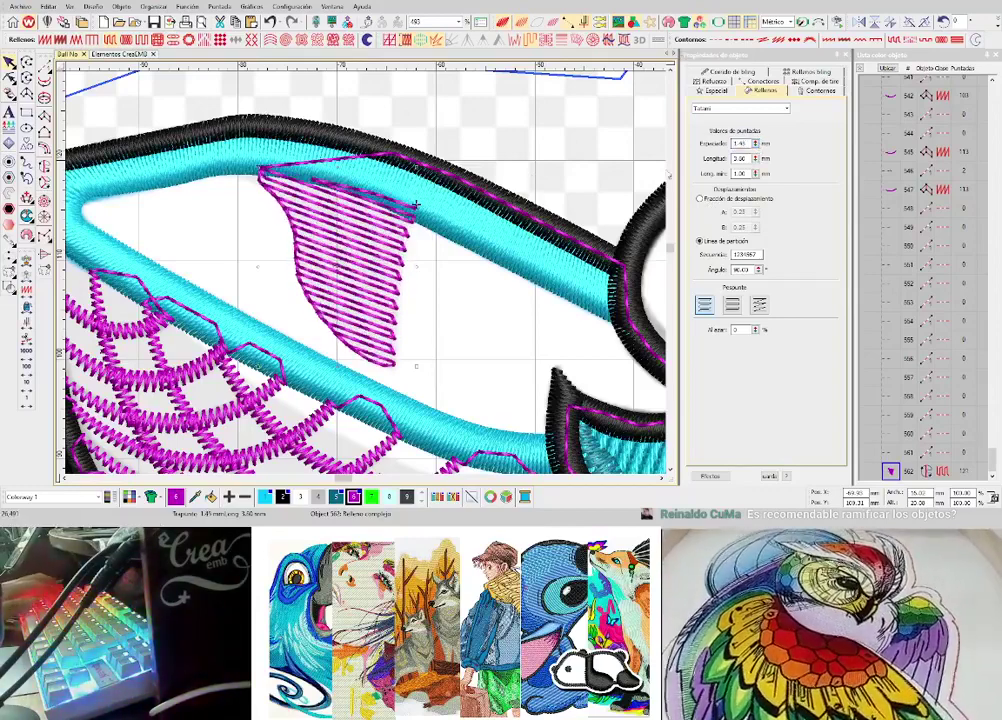
- Digitize a running stitch from the shadow fill's end across the cyan rim and back inside the black contour towards the horn
key(Escape)
key(space)
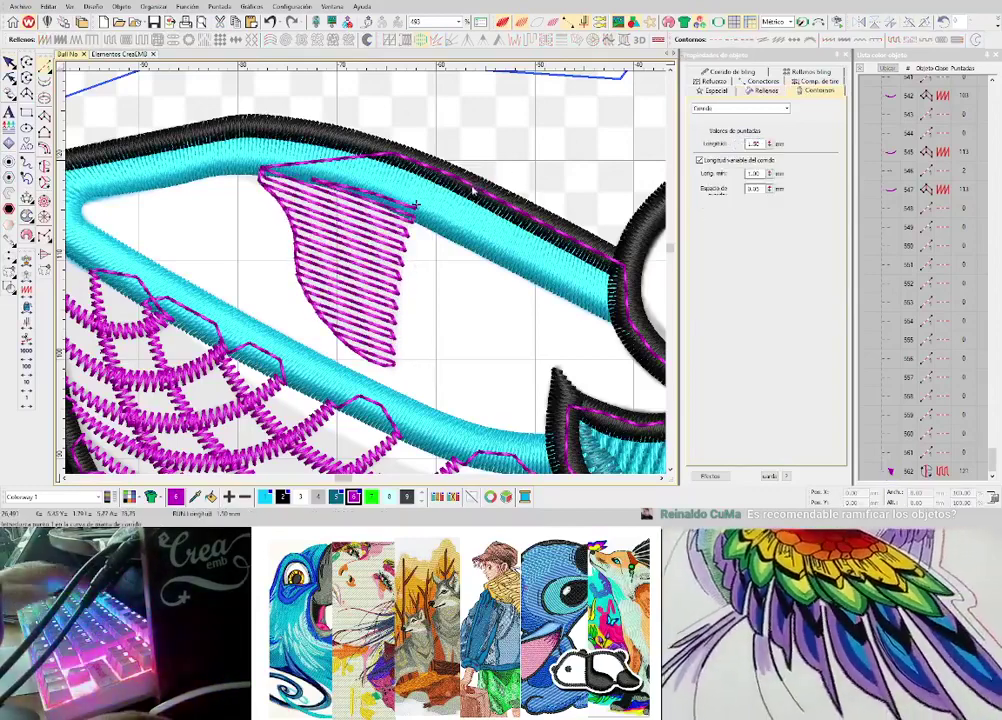
key(Return)
click(463, 186)
key(Return)
click(539, 220)
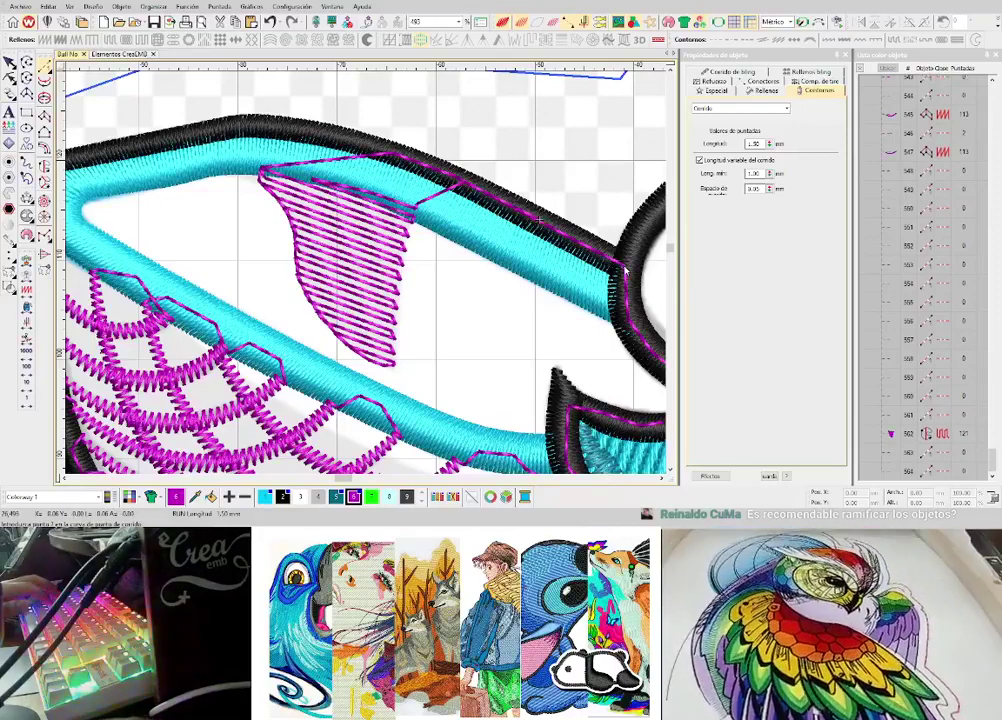
- Continue the running stitch down inside the horn's black contour to the start of the horn's lower grey shading
scroll(540, 219, down, 5)
scroll(366, 276, up, 2)
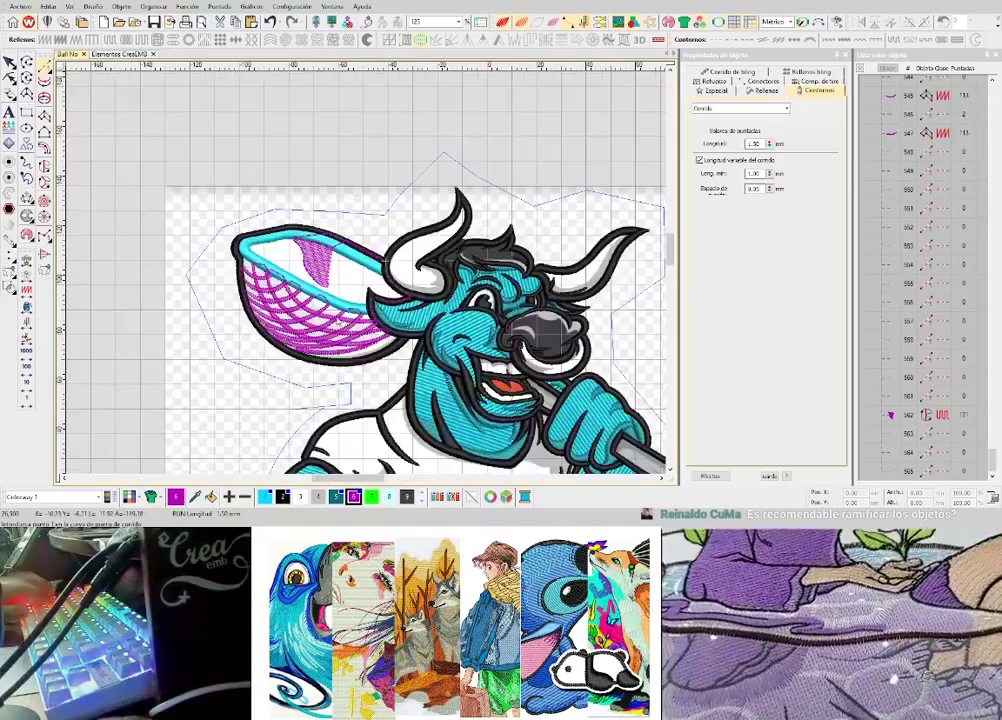
scroll(263, 251, up, 2)
scroll(417, 274, down, 3)
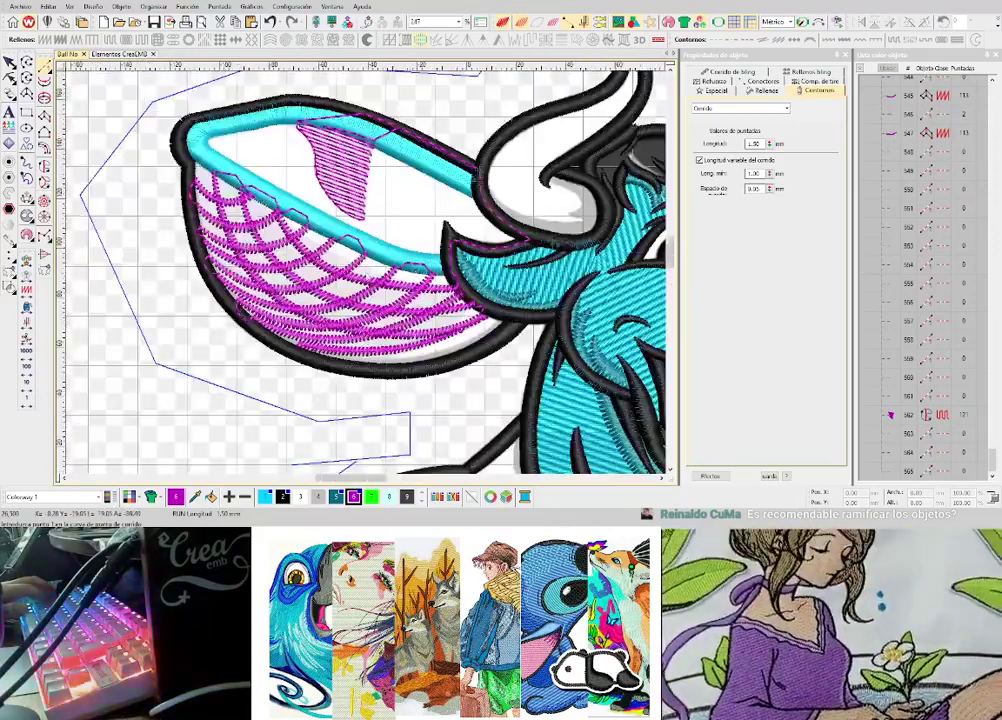
scroll(372, 238, up, 2)
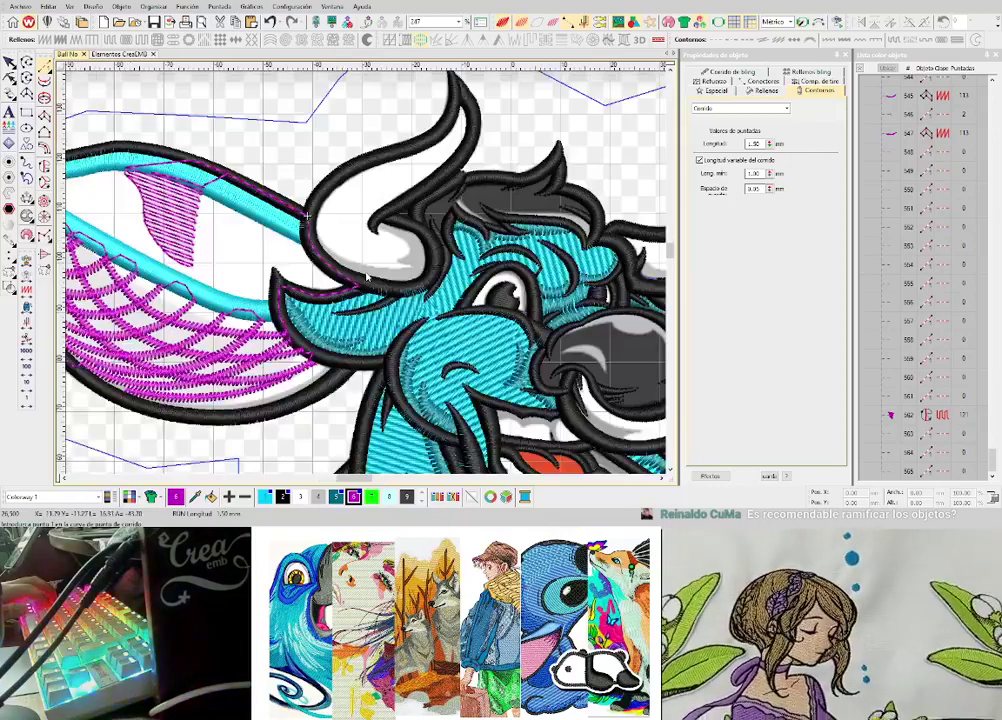
scroll(350, 248, up, 2)
click(328, 244)
key(Return)
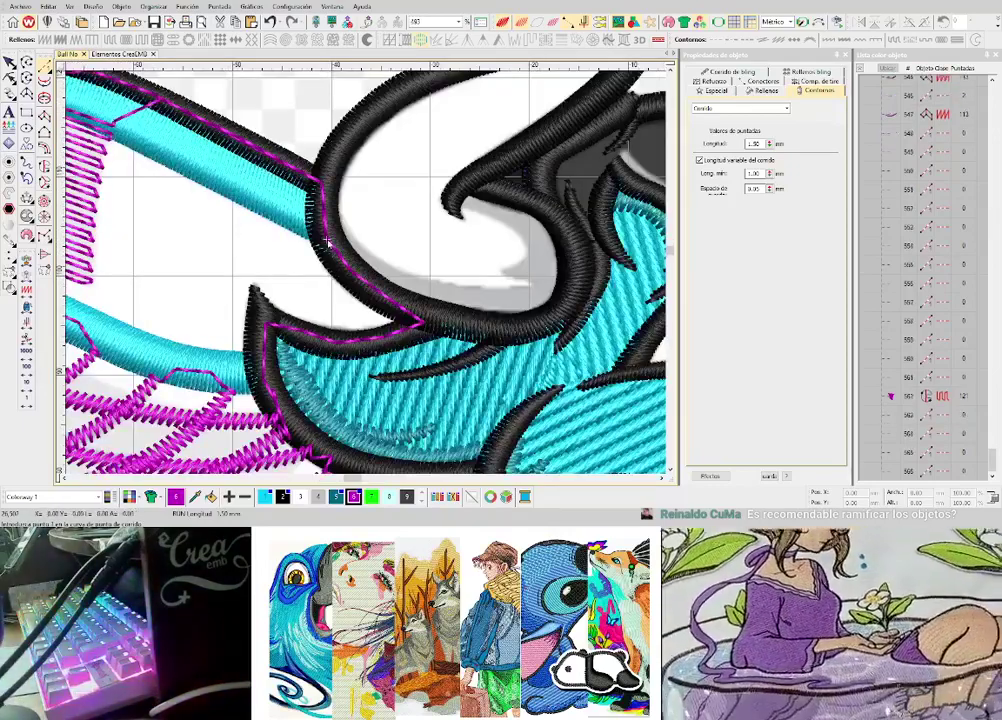
- Digitize a satin column along the horn's lower grey shading, from the outer black contour to the hair-side contour
key(space)
scroll(350, 284, down, 1)
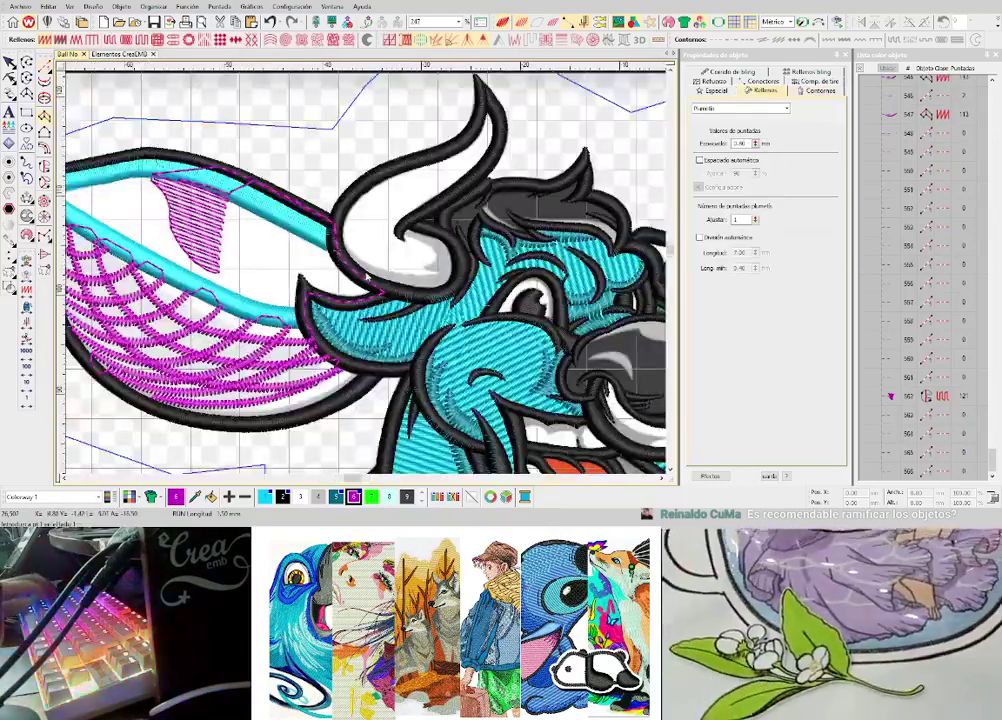
scroll(360, 265, up, 1)
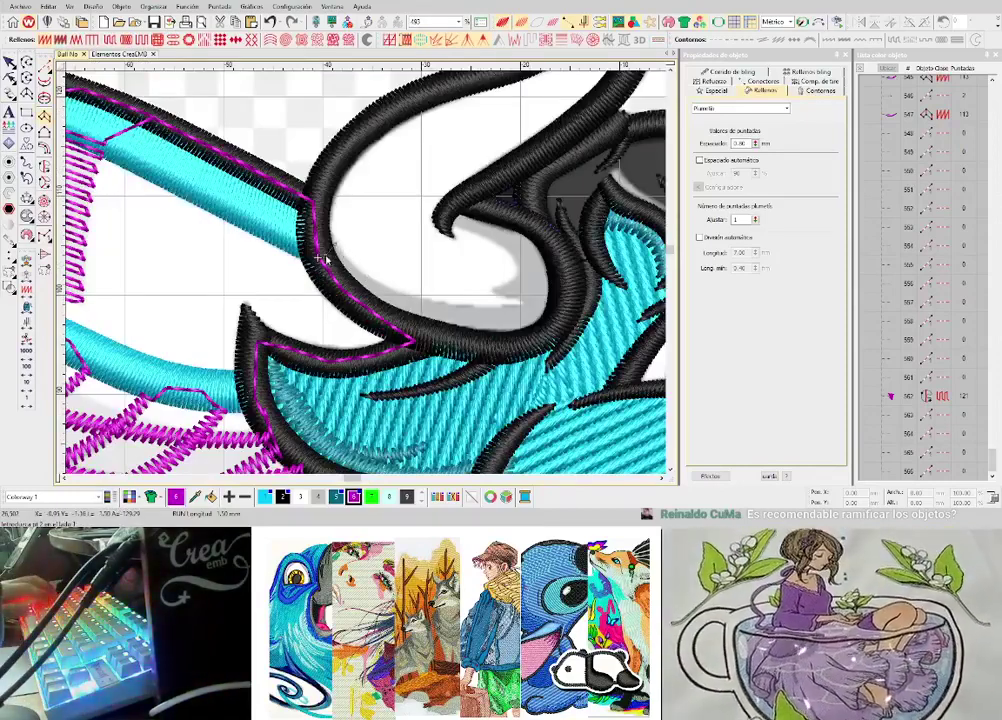
click(404, 292)
click(386, 313)
click(498, 306)
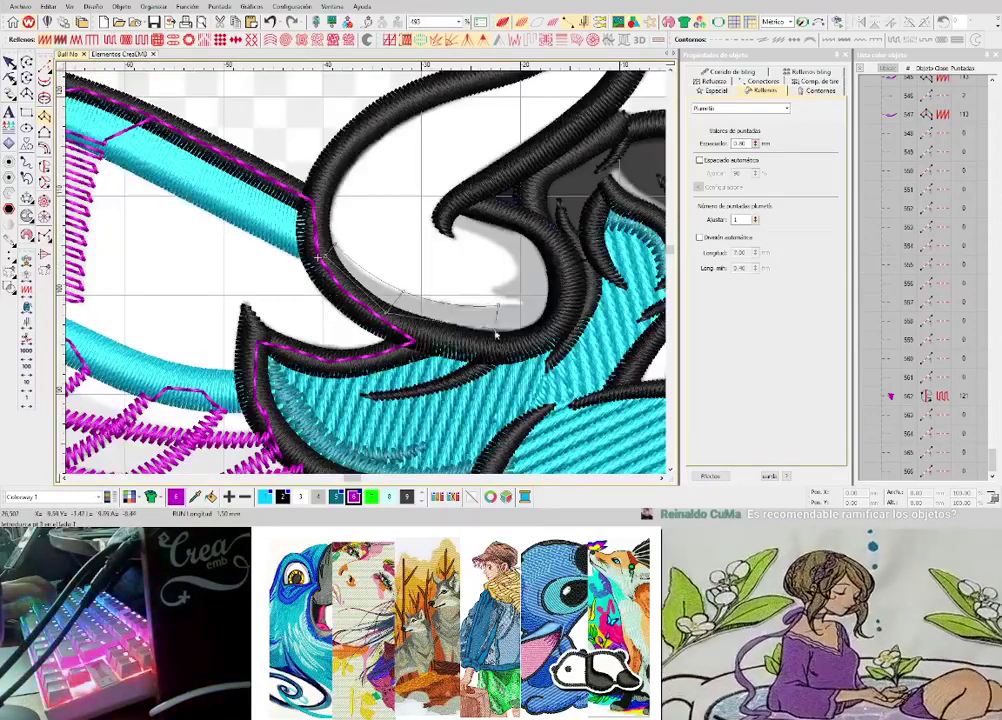
click(546, 317)
key(Return)
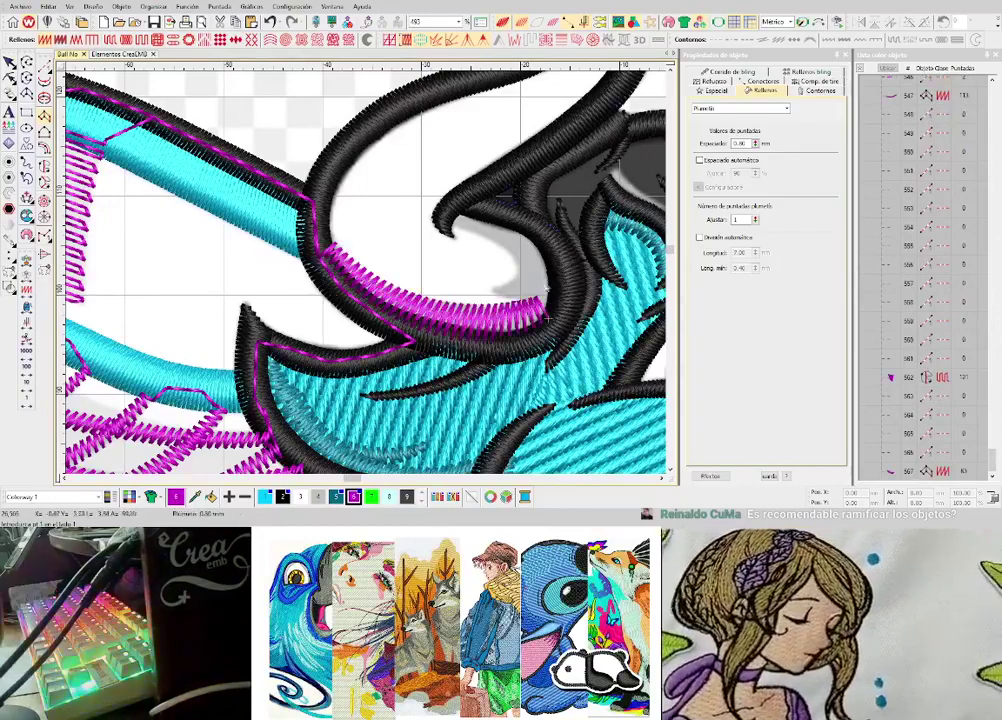
- Digitize a short running stitch from the column's end to the small grey point inside the horn and cover the point with a satin column
scroll(541, 281, up, 1)
key(space)
click(368, 276)
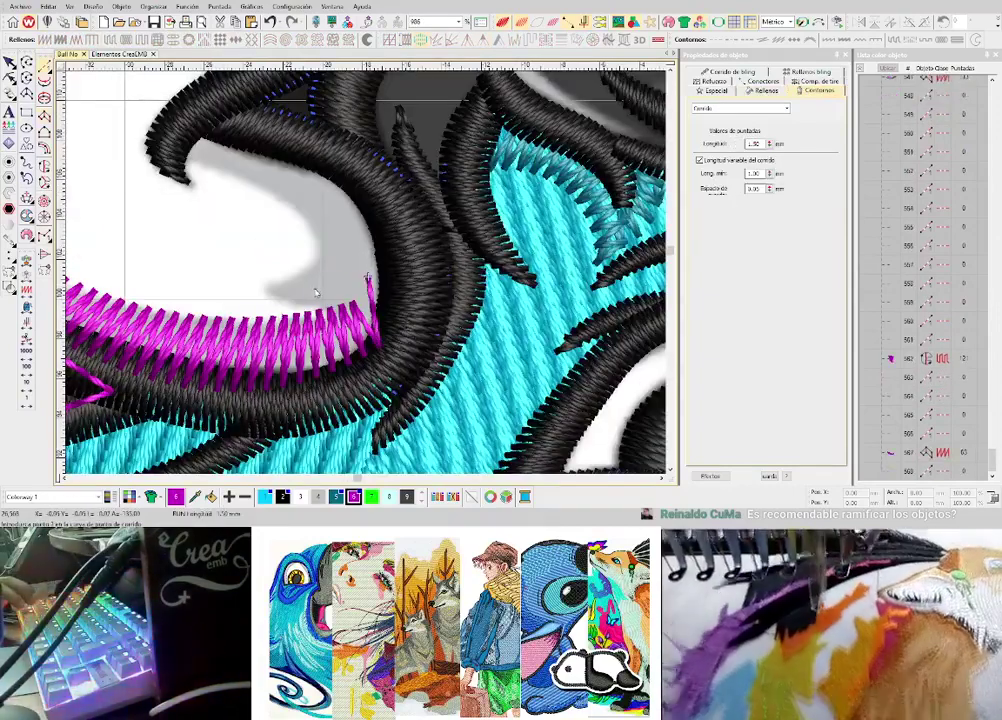
click(317, 287)
key(space)
click(267, 287)
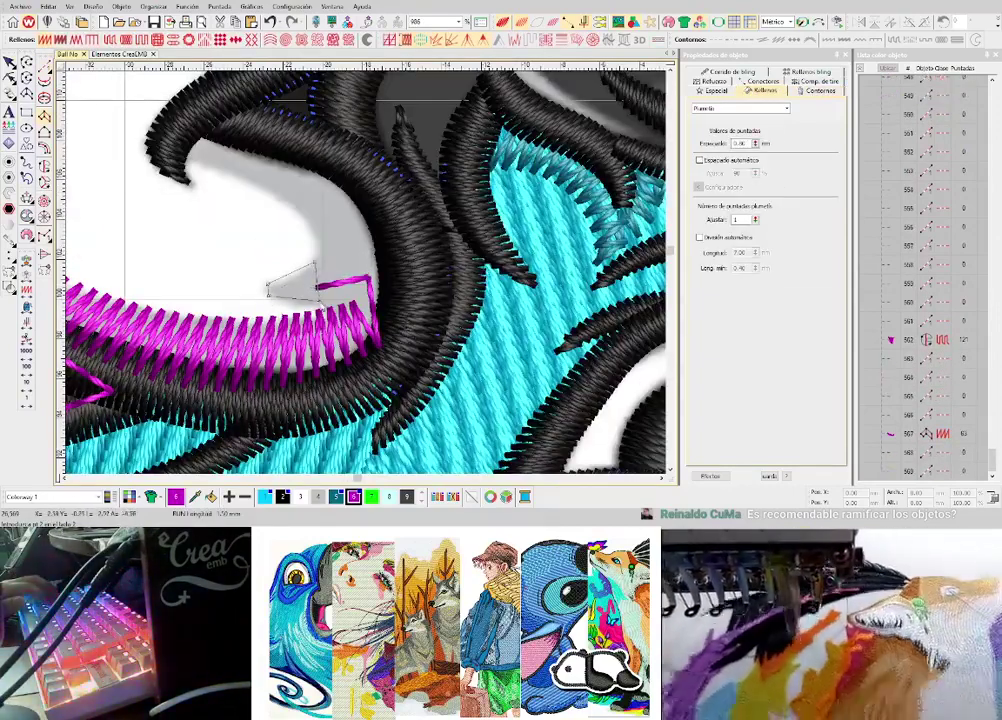
key(Return)
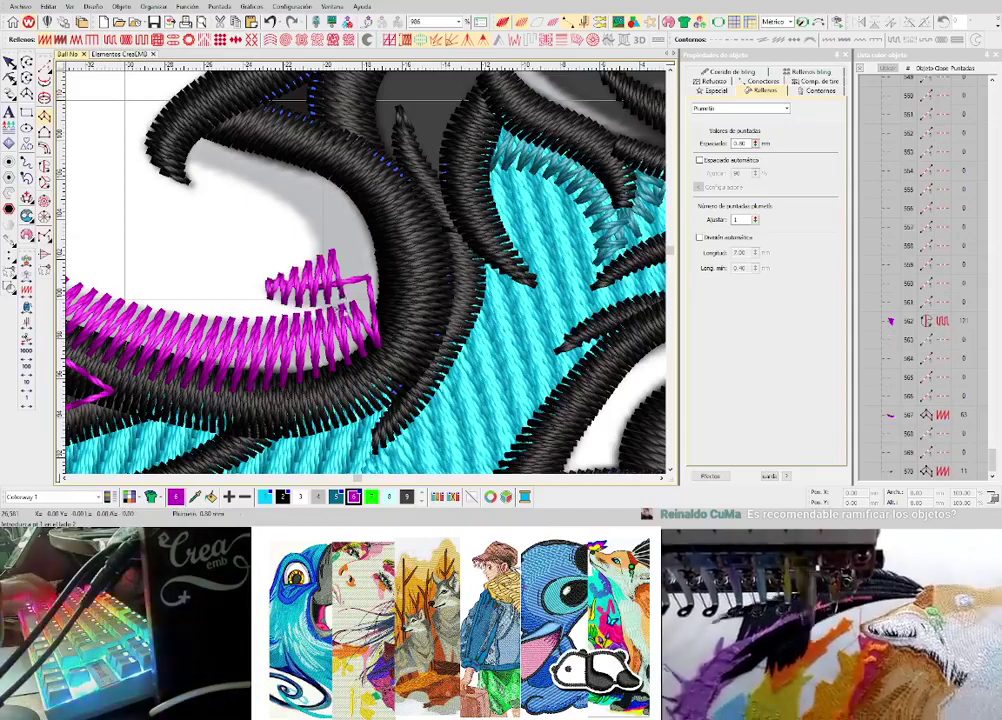
- Digitize a satin column along the horn's inner grey shading, from the small point up to the curled tip of the black contour
click(315, 239)
click(375, 205)
click(270, 193)
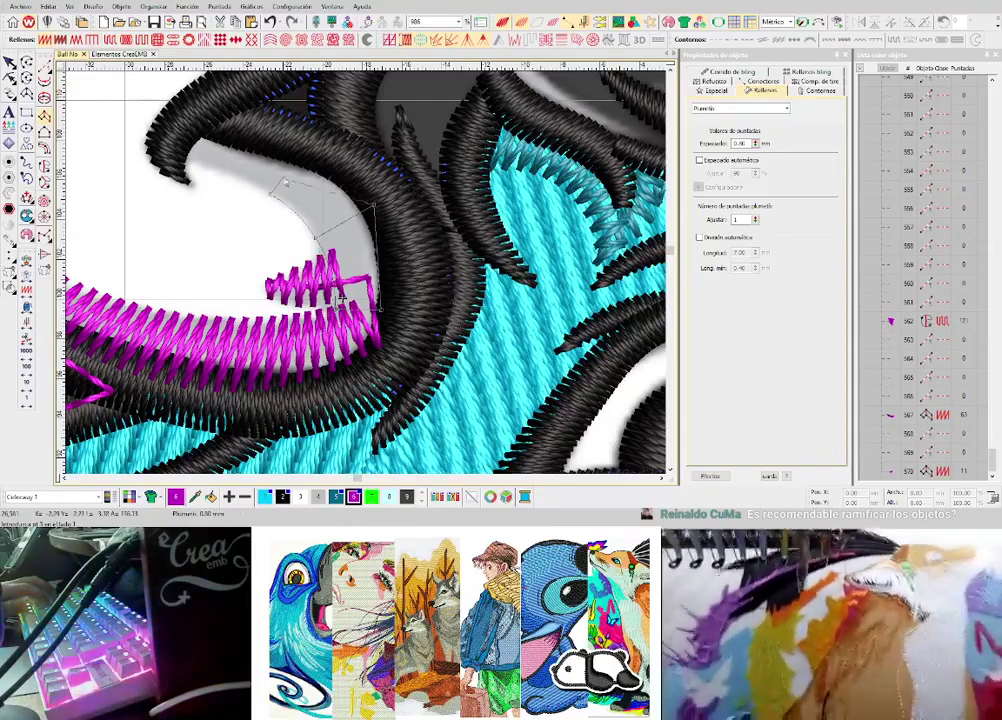
click(301, 148)
click(185, 156)
key(Return)
- Move the net opening's shadow fill about 14 mm towards the horn and about 3 mm down
scroll(399, 303, down, 3)
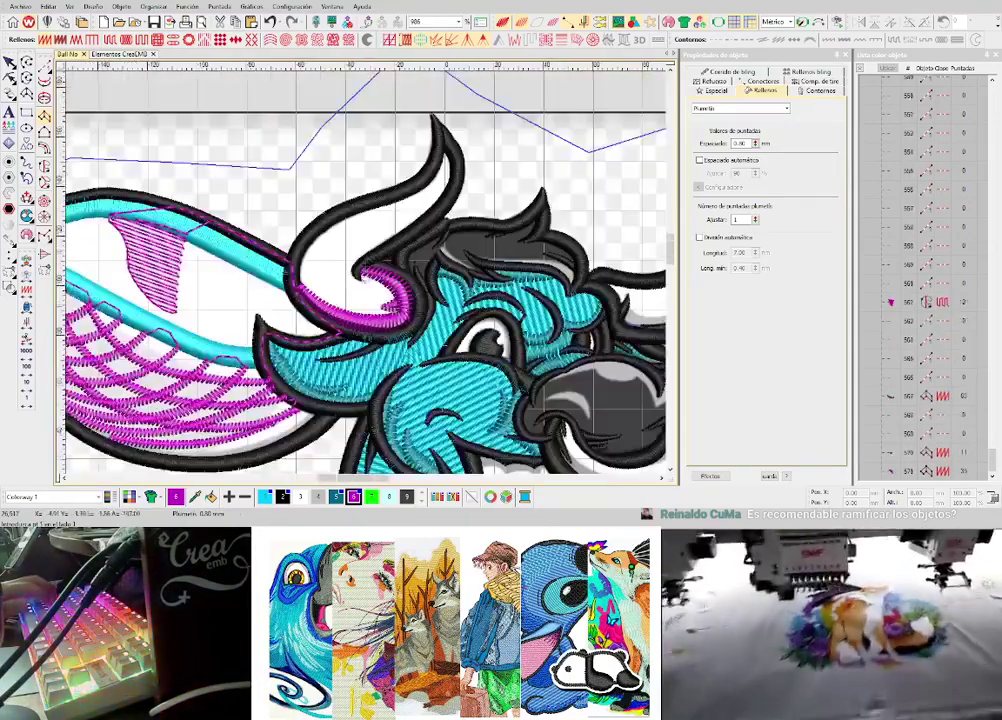
scroll(275, 278, up, 2)
click(275, 278)
drag(275, 278, 410, 300)
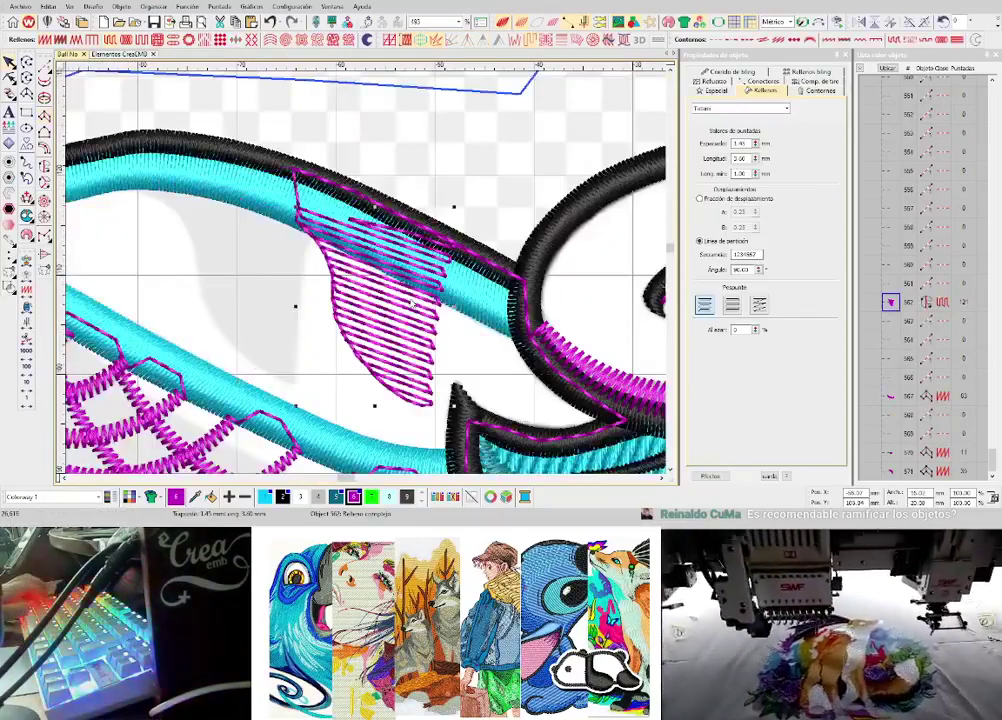
- Undo the last move of the net opening's shadow fill, and open the fill's Trapunto effect settings
key(ctrl+z)
scroll(385, 320, down, 2)
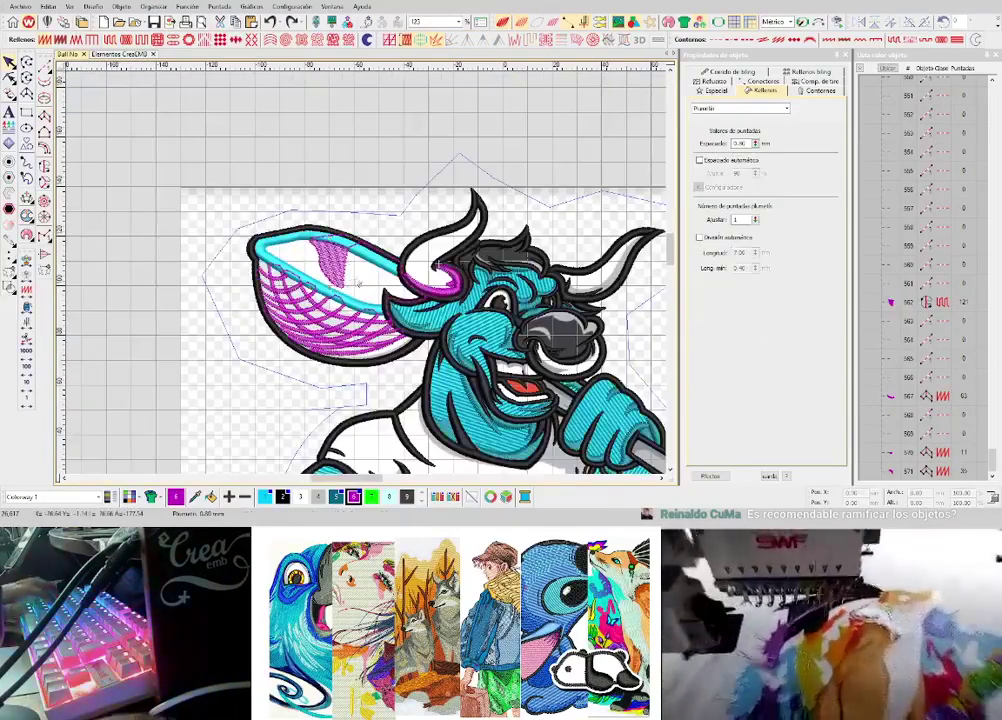
scroll(348, 280, up, 2)
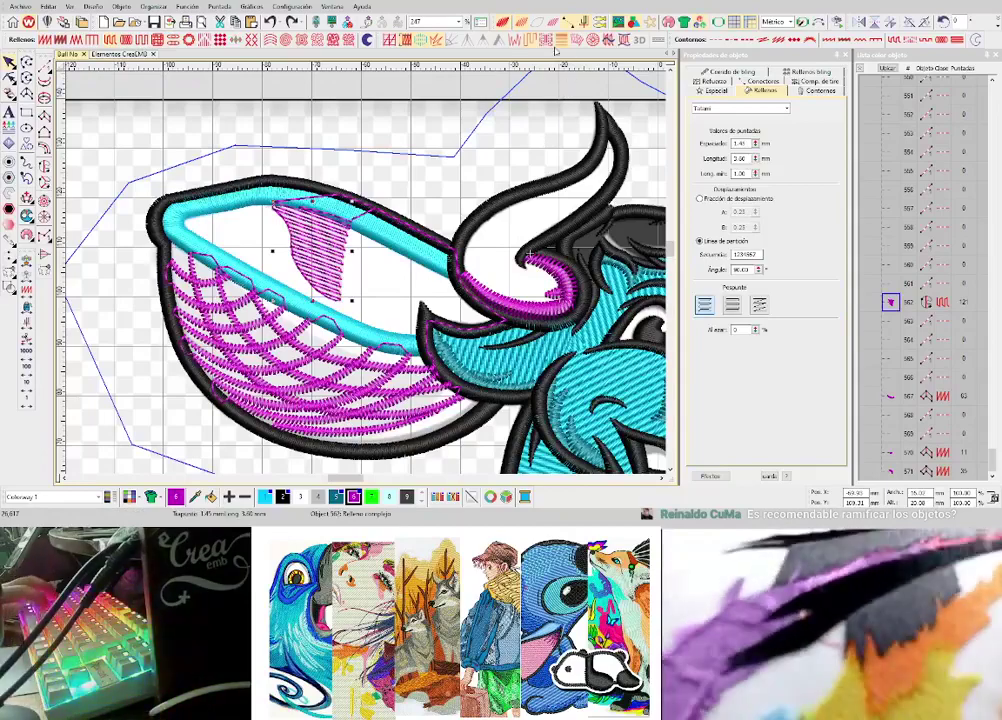
click(531, 39)
click(531, 39)
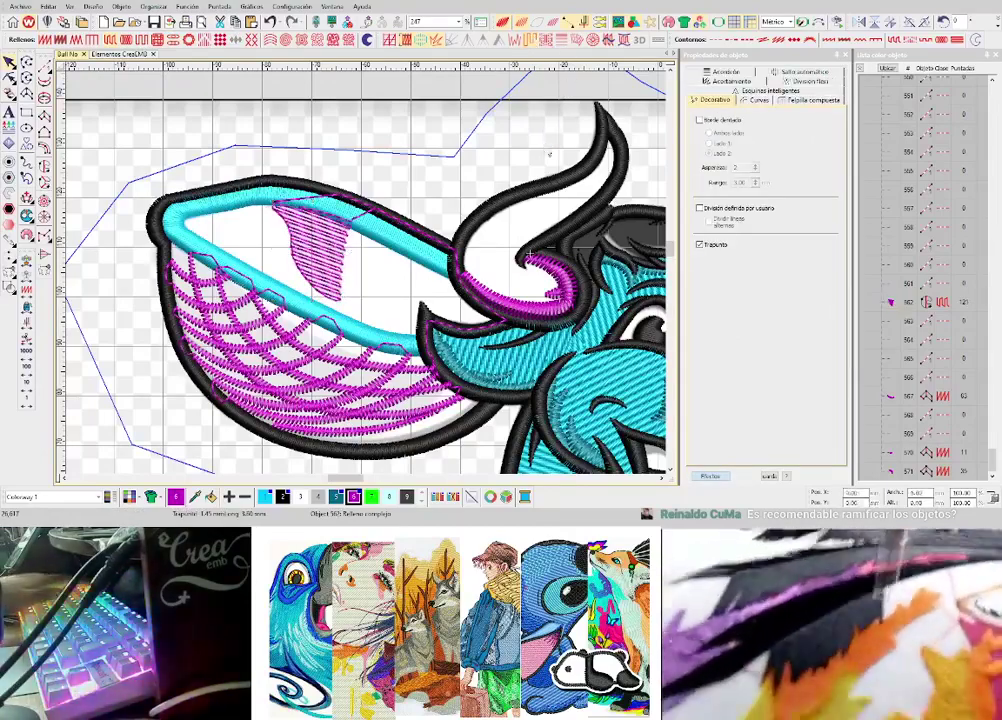
- Digitize a hidden running stitch from the horn shading's curled tip along the horn's black contour and onto the hair's upper contour
scroll(445, 197, up, 4)
scroll(369, 274, down, 1)
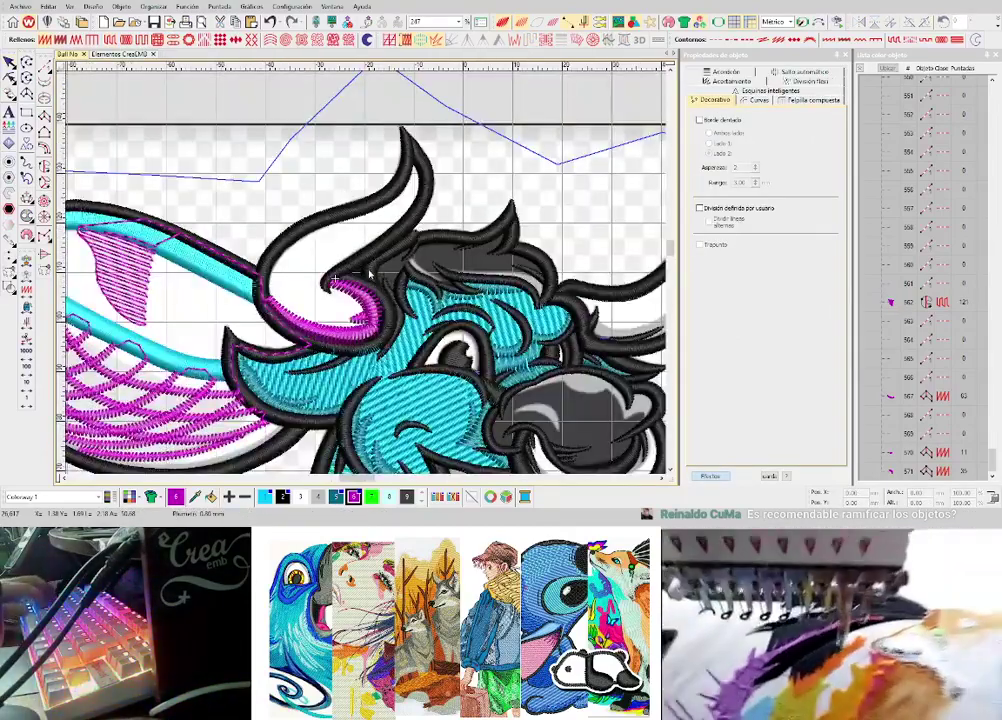
key(s)
key(s)
scroll(385, 274, up, 1)
key(space)
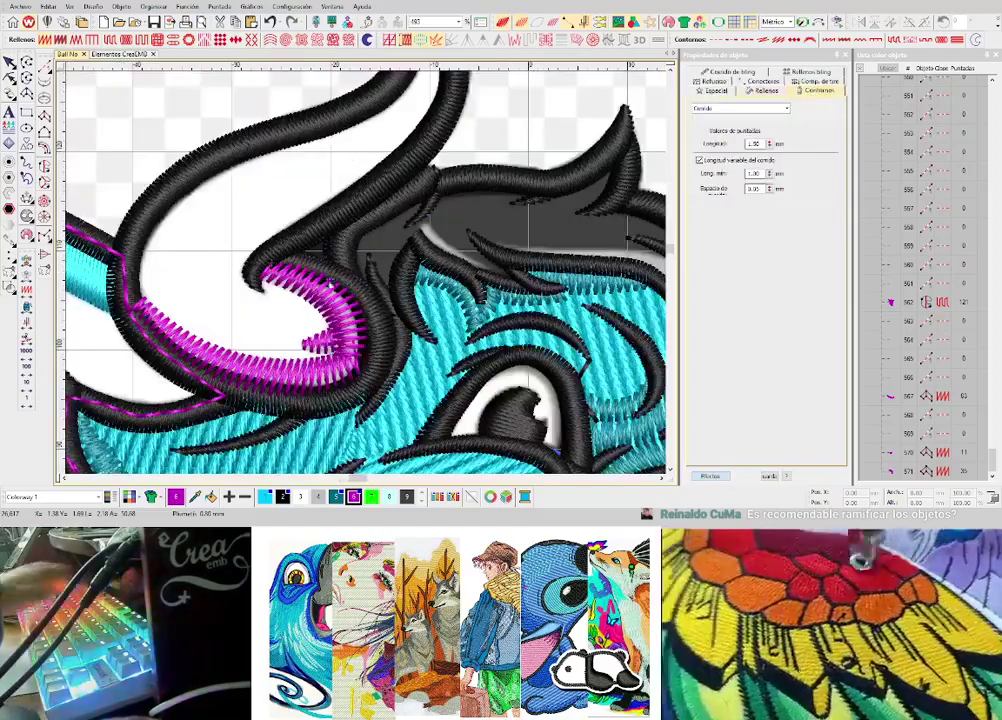
scroll(322, 237, down, 4)
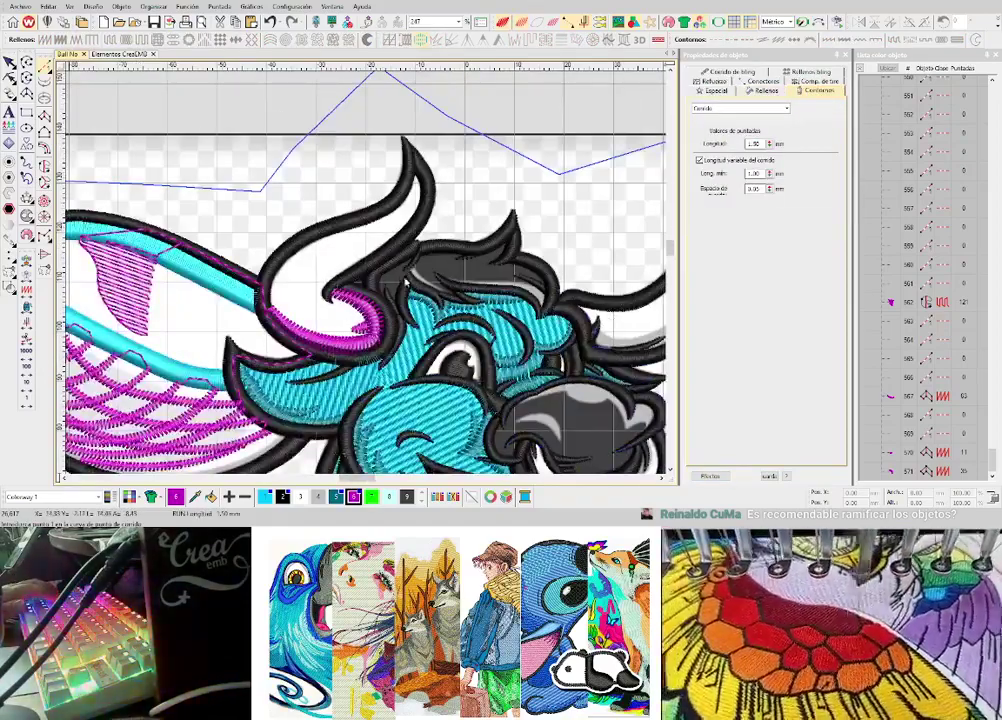
scroll(340, 288, up, 3)
click(277, 283)
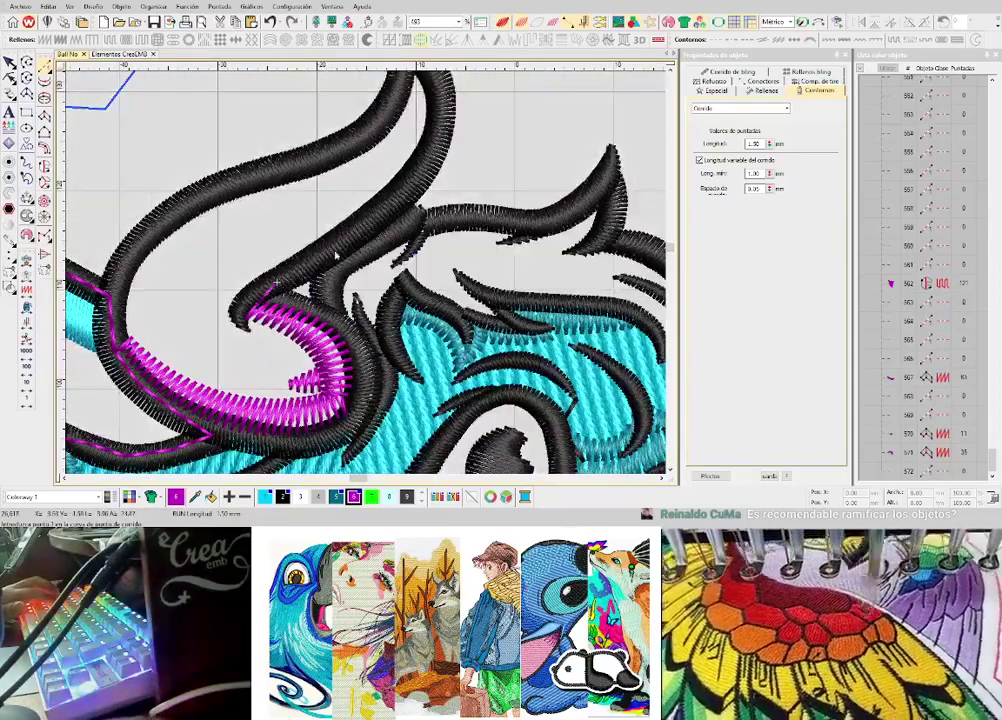
scroll(365, 272, up, 2)
click(363, 281)
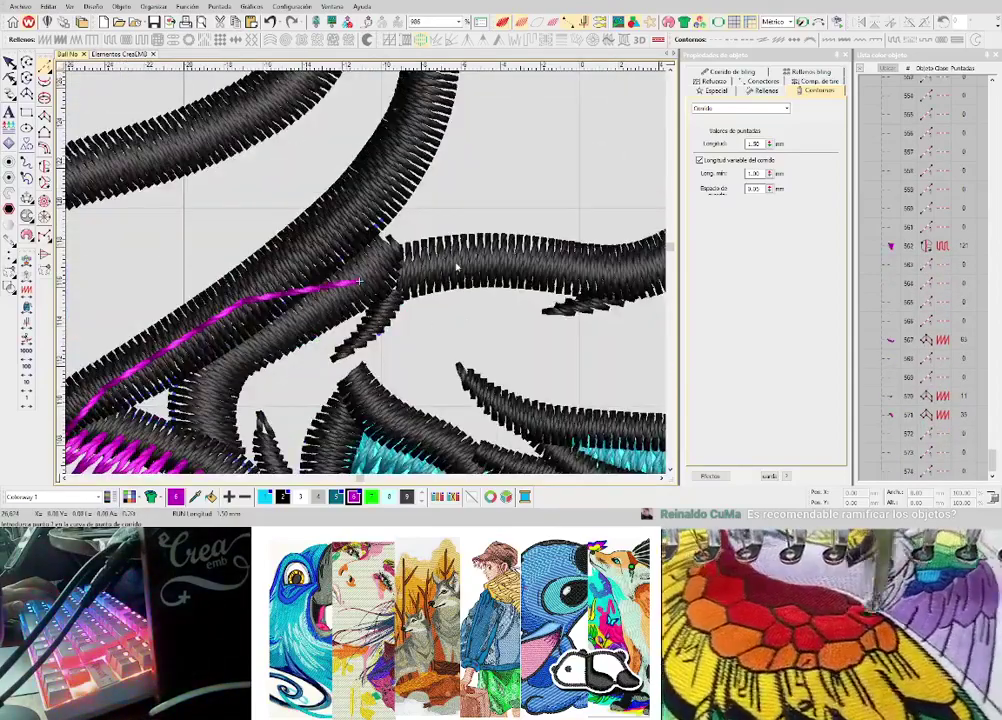
click(457, 263)
click(612, 270)
scroll(638, 258, down, 1)
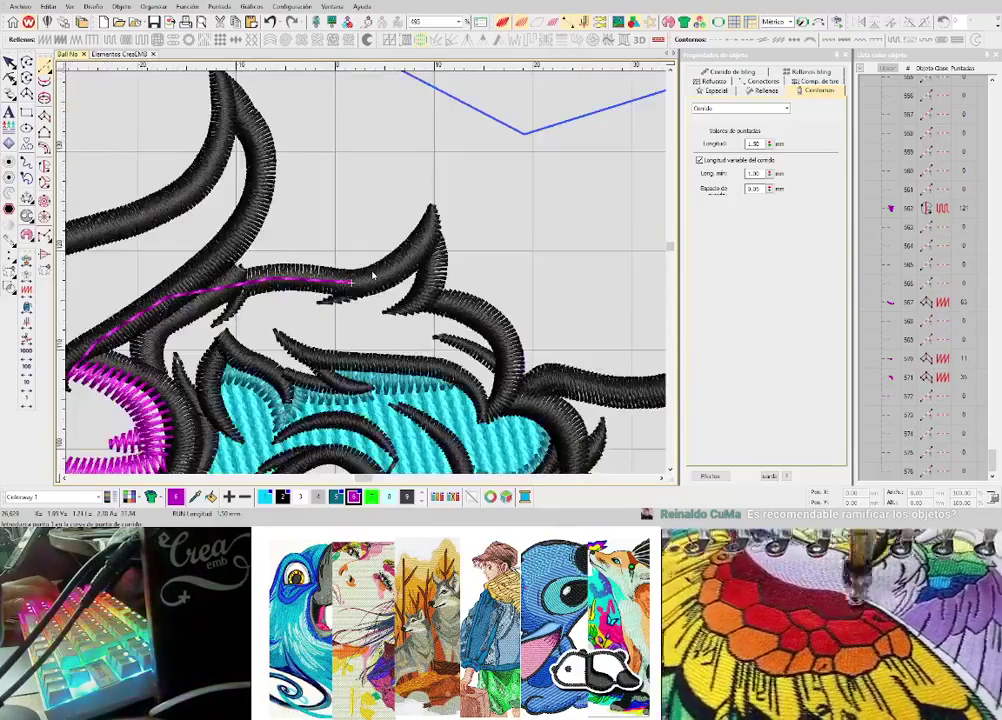
- Continue the hidden run up into the hair tuft's pointed tip and back down to the tuft's base
scroll(373, 270, up, 1)
click(402, 271)
click(475, 220)
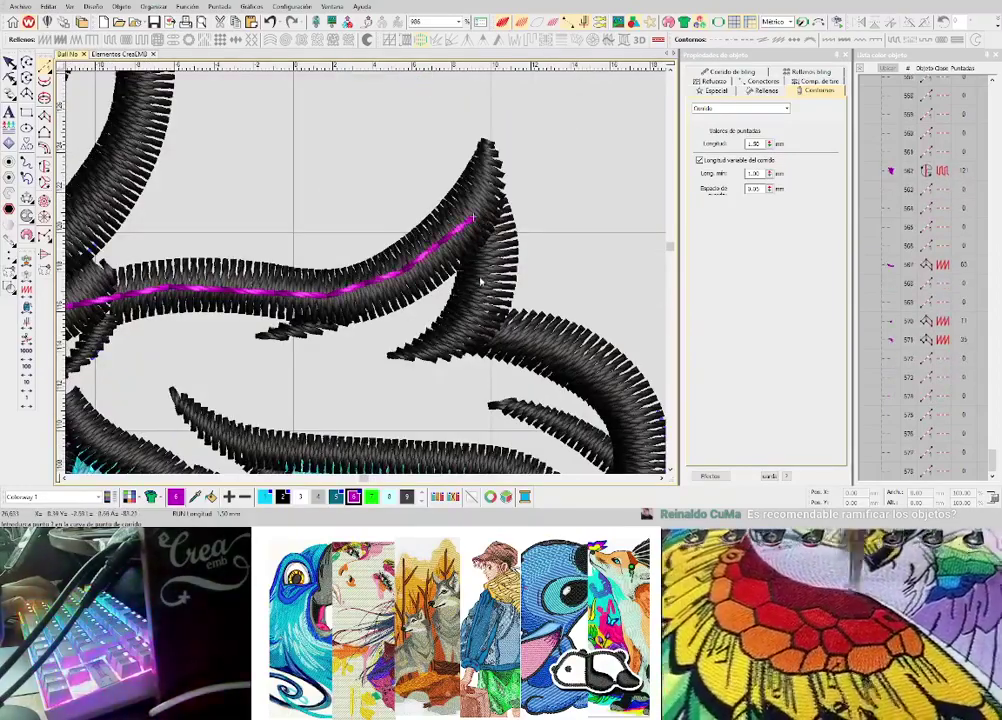
click(481, 331)
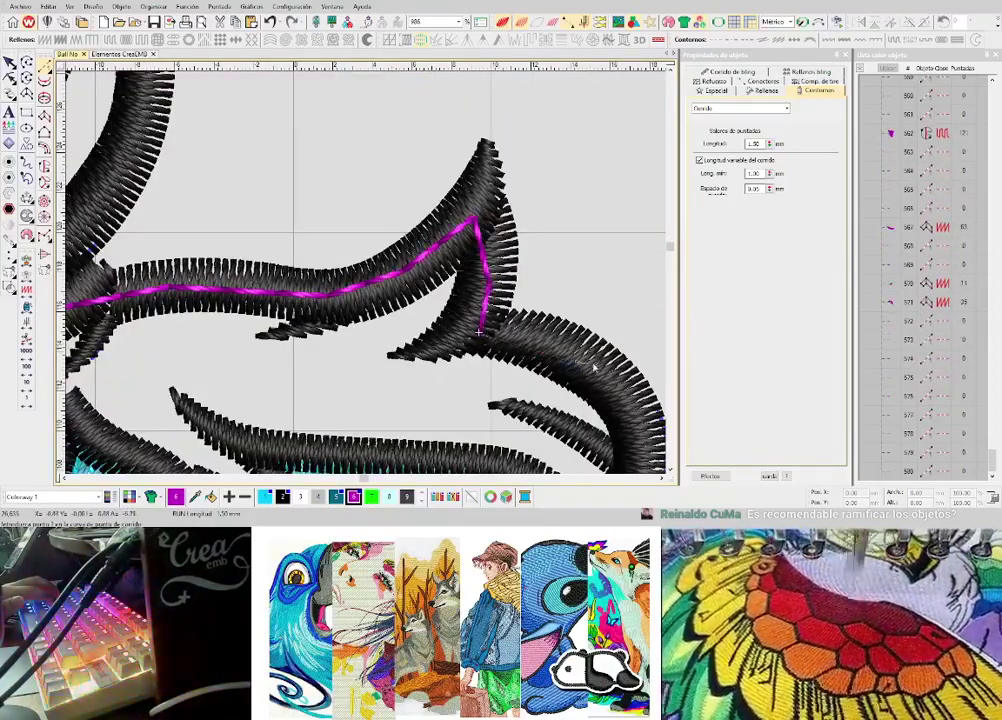
key(Return)
- Continue the hidden run down the hair's outer black contour to the base of the second horn
scroll(593, 367, down, 2)
scroll(358, 271, up, 2)
click(445, 280)
key(Return)
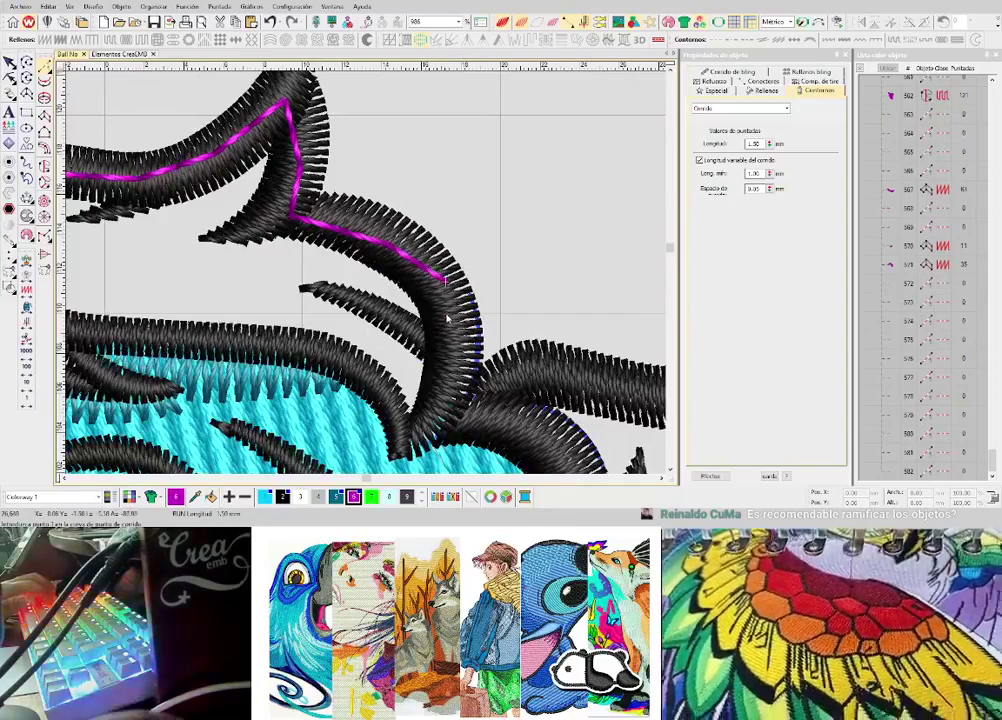
click(454, 356)
key(Return)
scroll(462, 416, down, 1)
scroll(360, 275, up, 1)
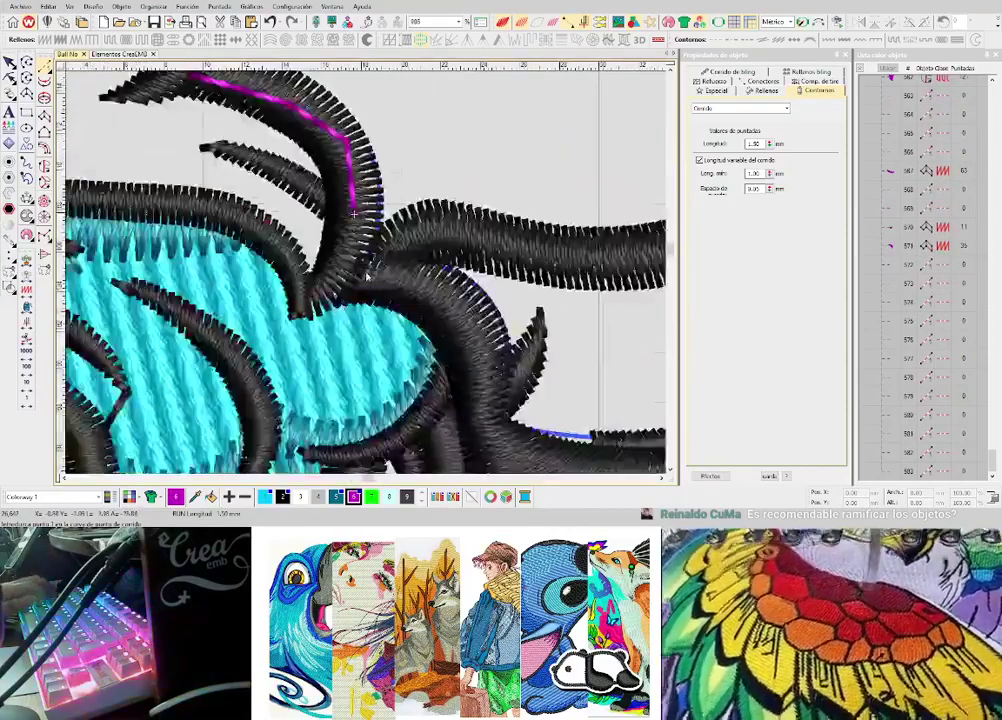
key(d)
key(d)
key(d)
click(359, 276)
key(Return)
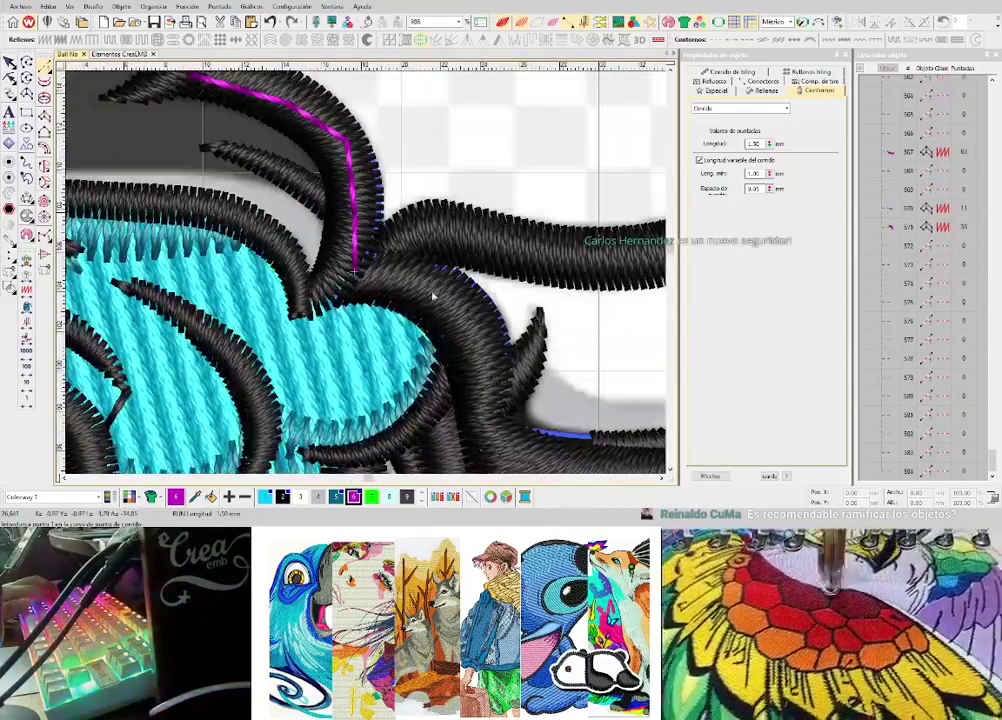
- Continue the hidden run around the black contour at the second horn's base and along its lower contour to near the tip
click(434, 293)
key(Return)
scroll(430, 294, down, 3)
key(d)
scroll(417, 302, up, 3)
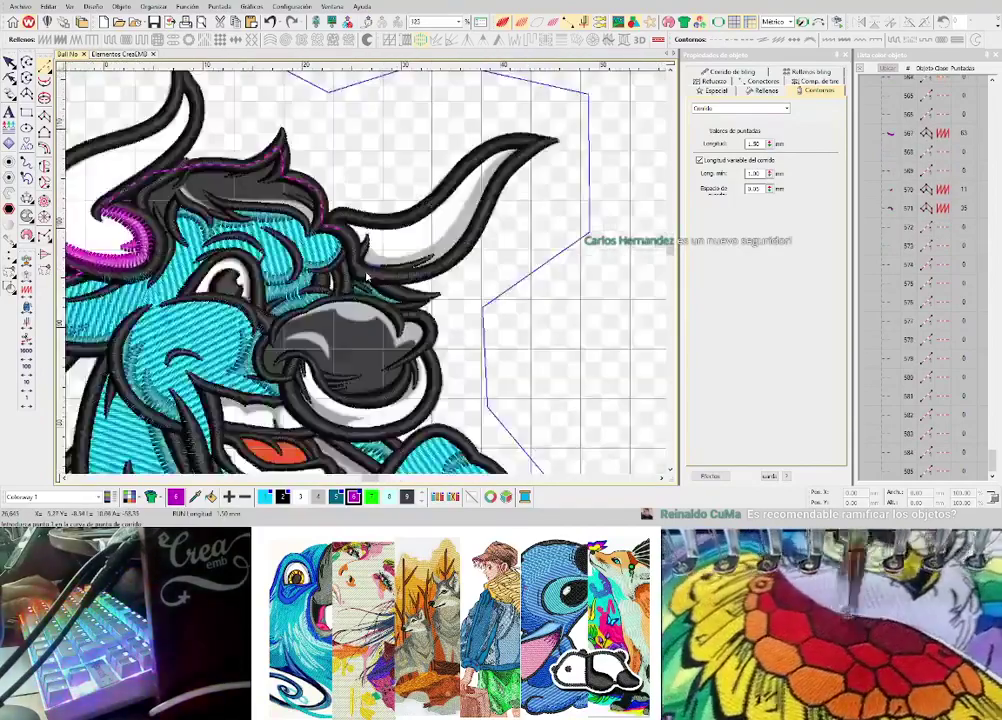
scroll(368, 274, down, 3)
scroll(357, 270, up, 4)
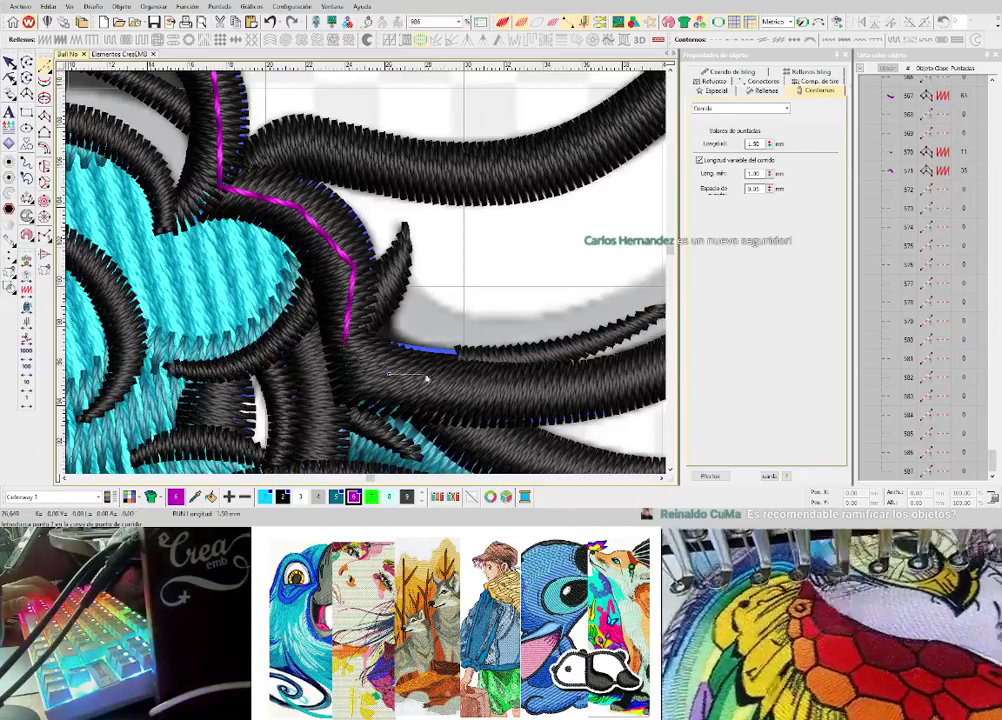
scroll(540, 392, down, 2)
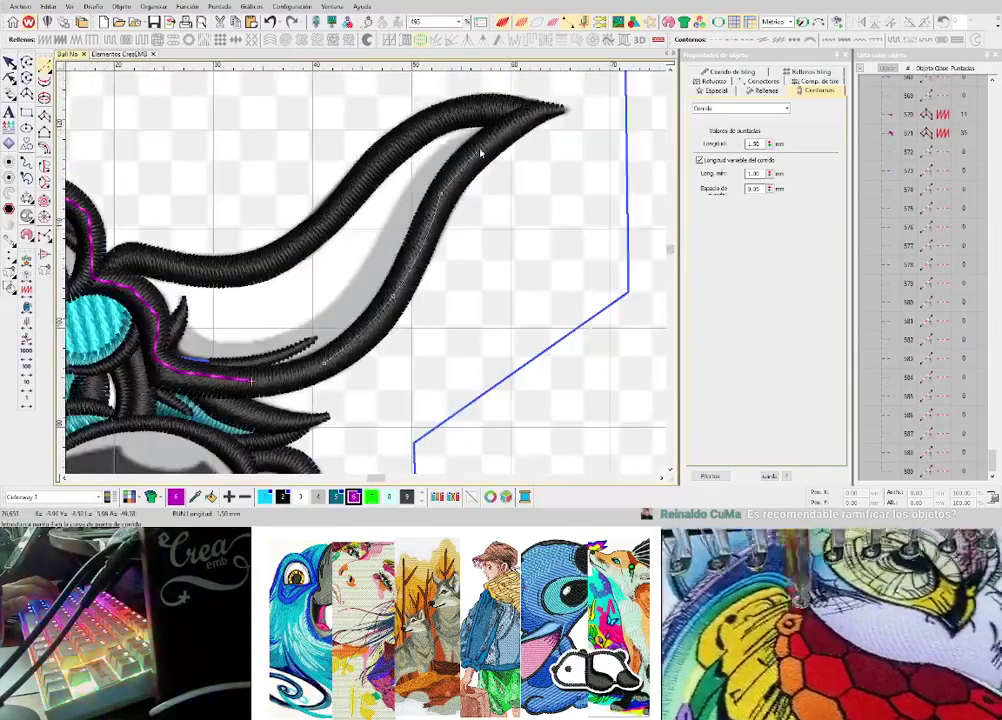
click(478, 154)
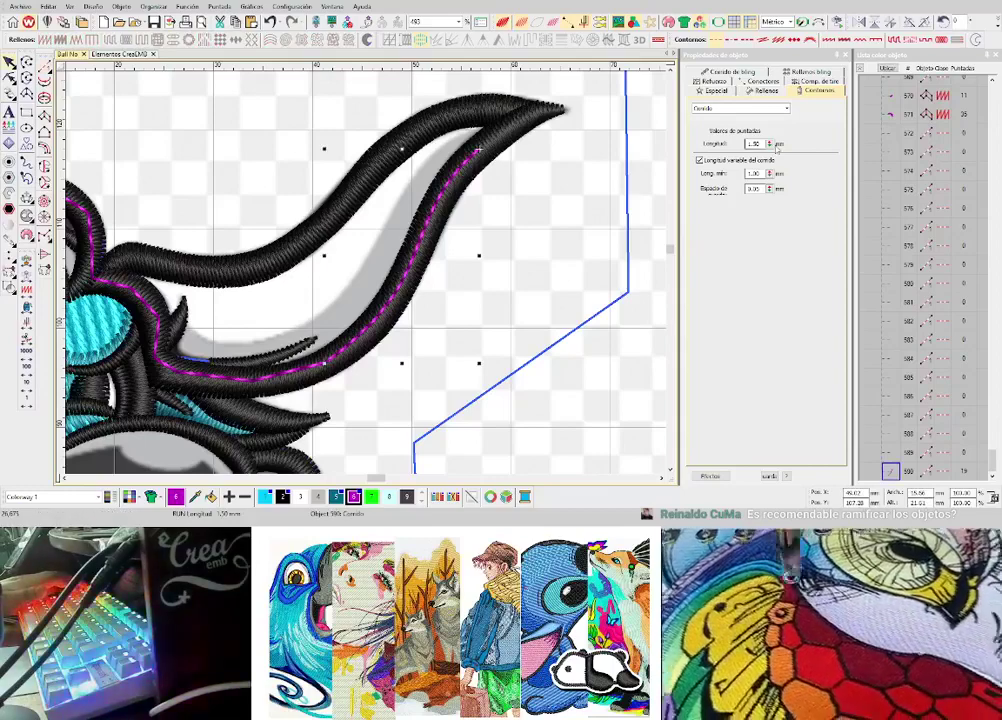
key(Escape)
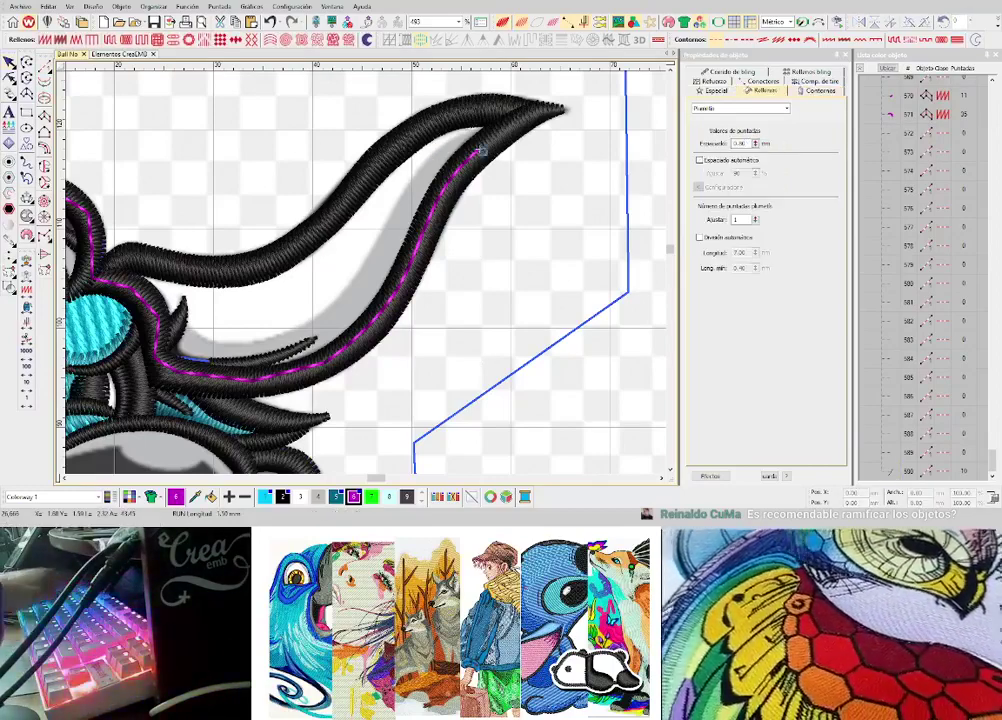
- Digitize a satin column over the second horn's grey shading, from near the tip down along the lower contour to the base
scroll(479, 152, up, 2)
right_click(250, 310)
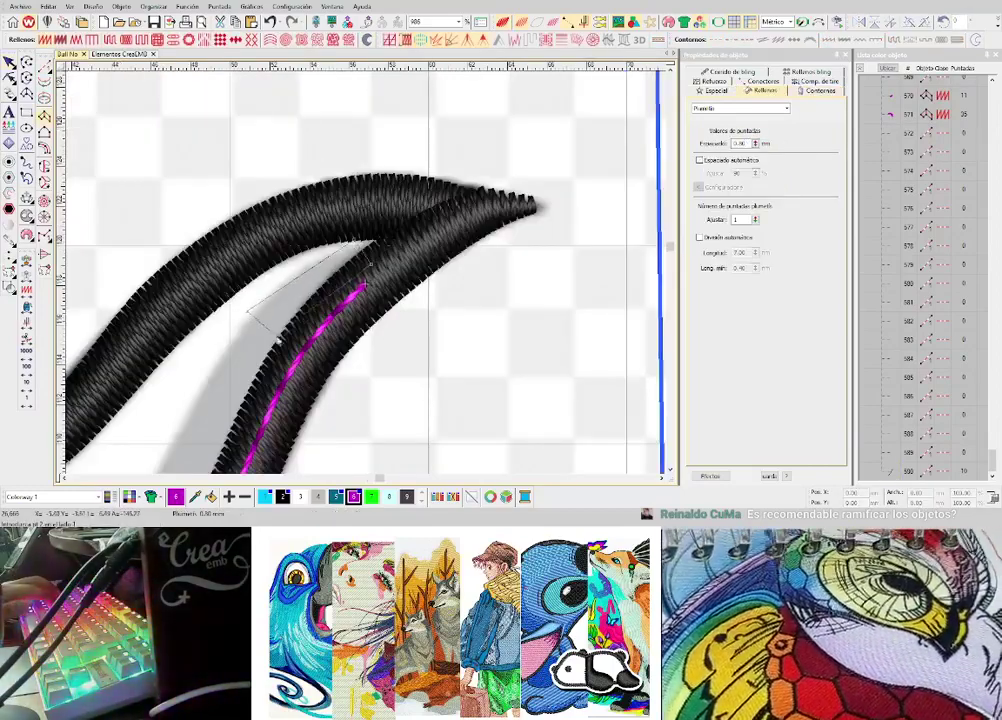
right_click(298, 346)
right_click(194, 404)
right_click(261, 447)
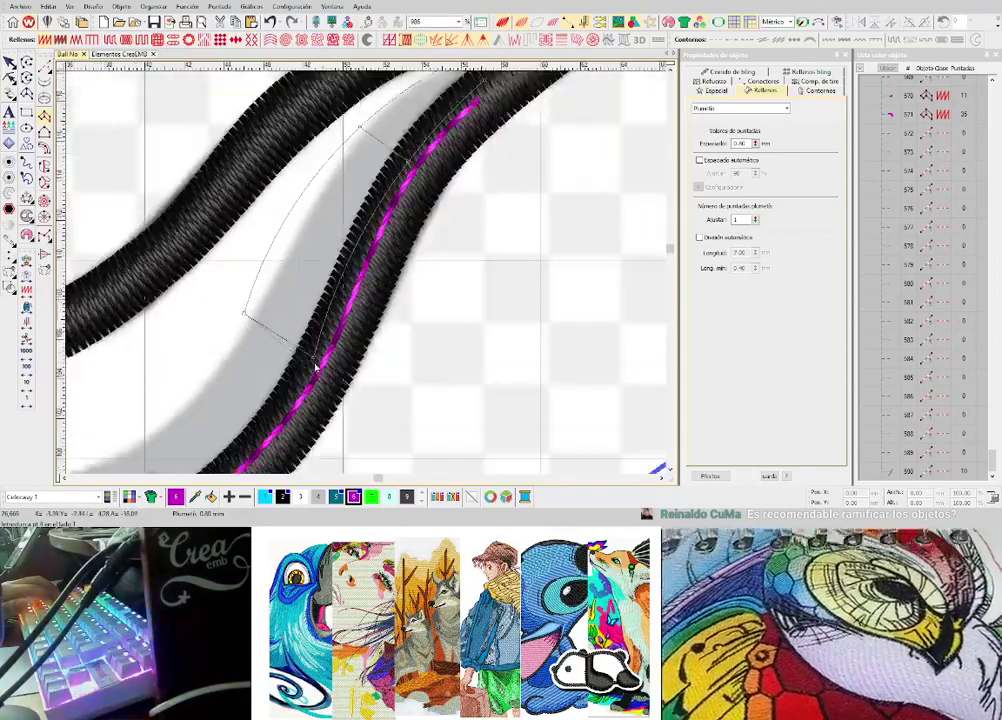
scroll(425, 190, down, 2)
scroll(362, 260, up, 2)
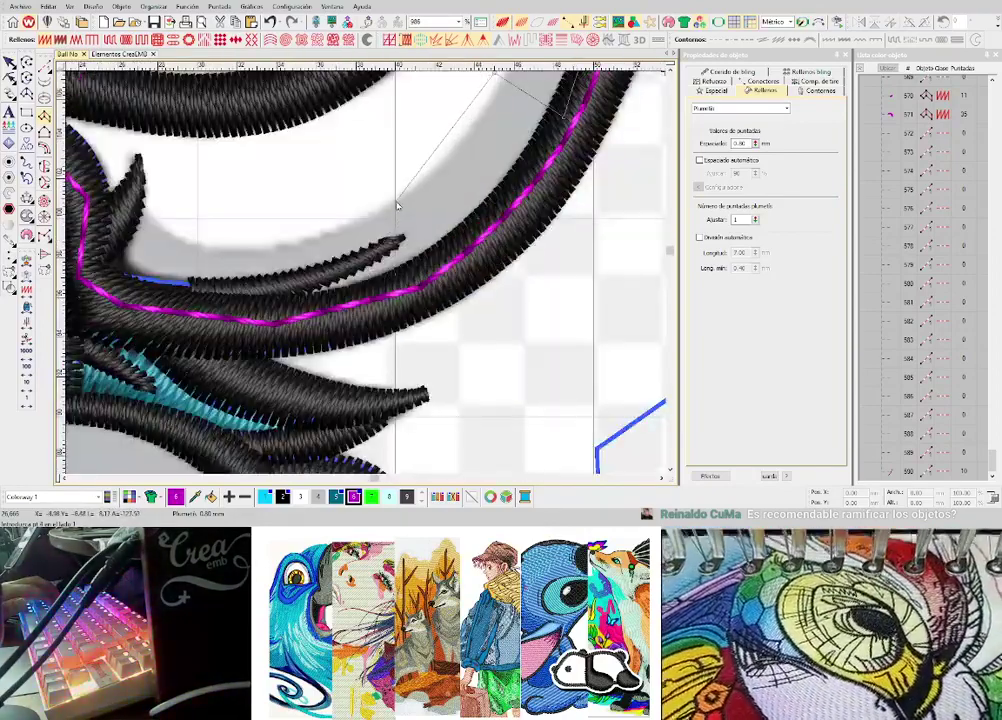
right_click(396, 198)
right_click(435, 270)
right_click(245, 248)
right_click(158, 297)
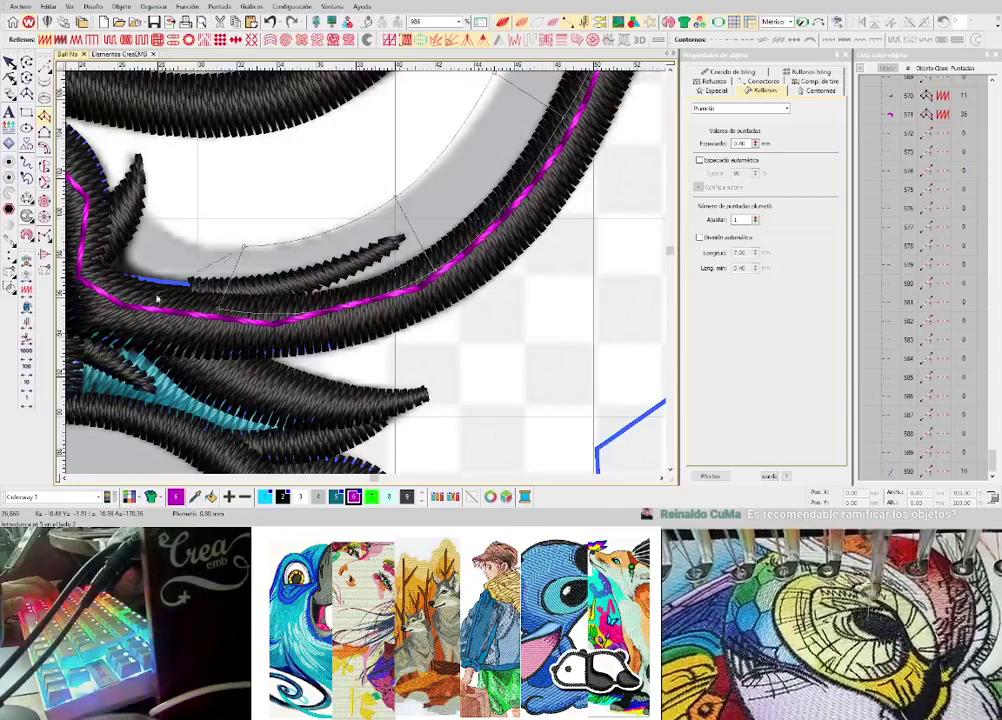
right_click(145, 206)
right_click(108, 275)
key(Return)
- Try to start a running stitch from the second horn's shading column along the horn's lower contour, and undo it
scroll(109, 275, down, 4)
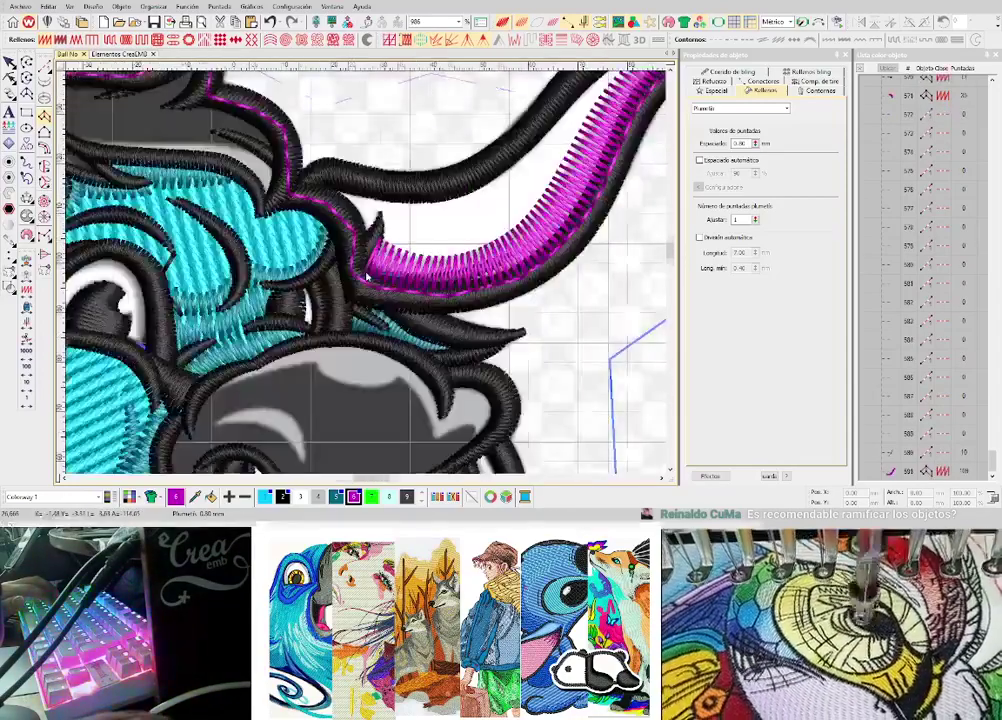
scroll(352, 278, up, 1)
scroll(381, 279, up, 2)
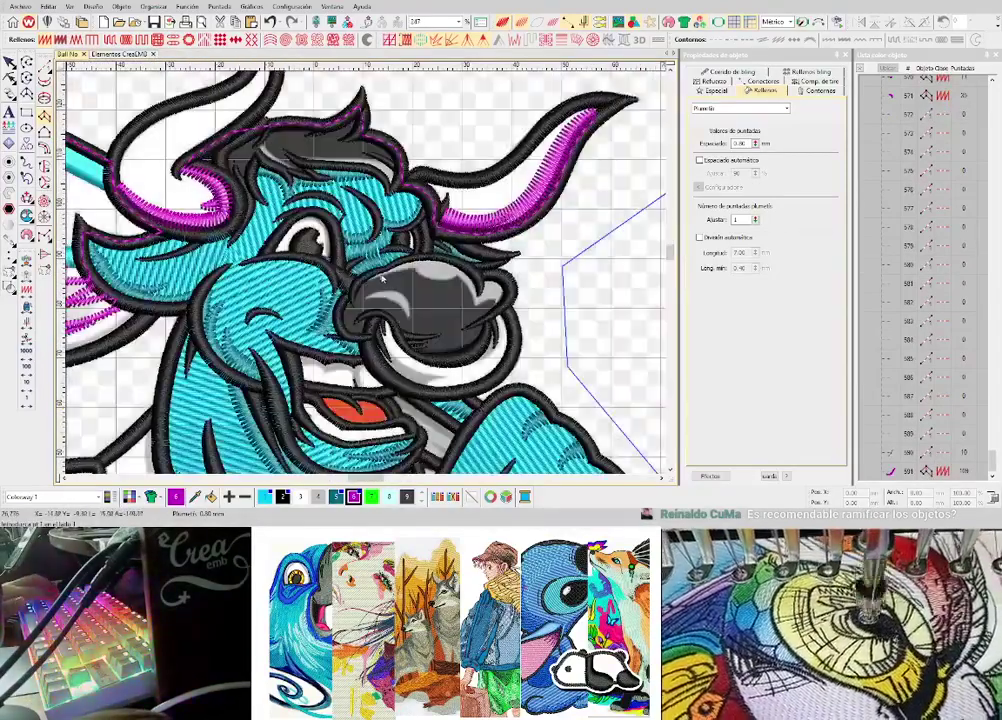
scroll(402, 278, down, 5)
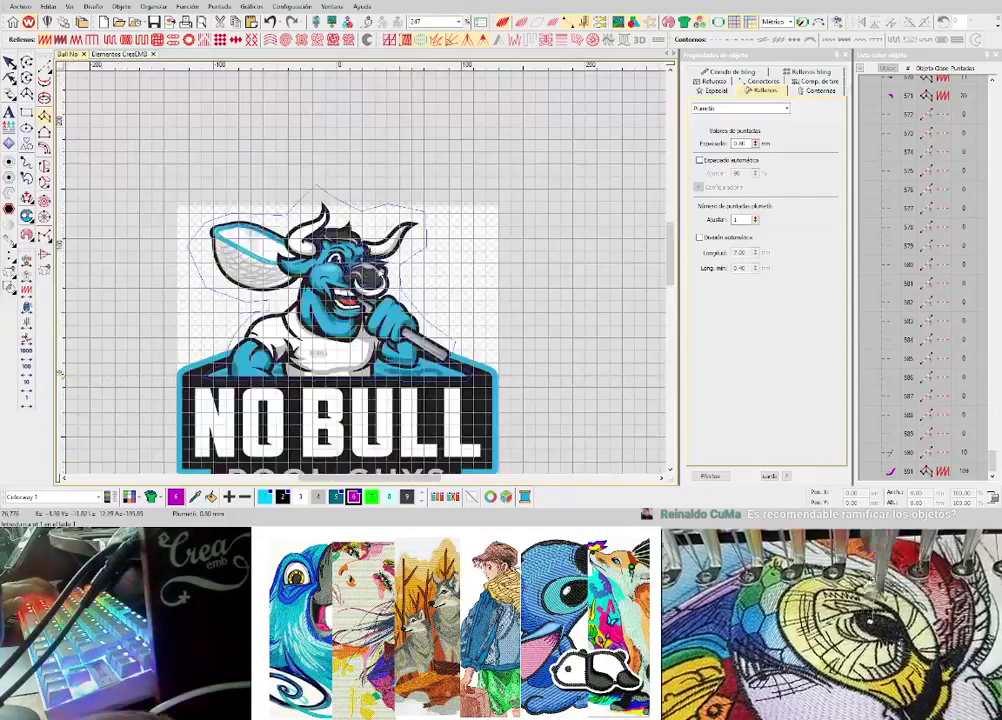
scroll(372, 250, up, 1)
scroll(370, 262, up, 2)
scroll(366, 275, up, 2)
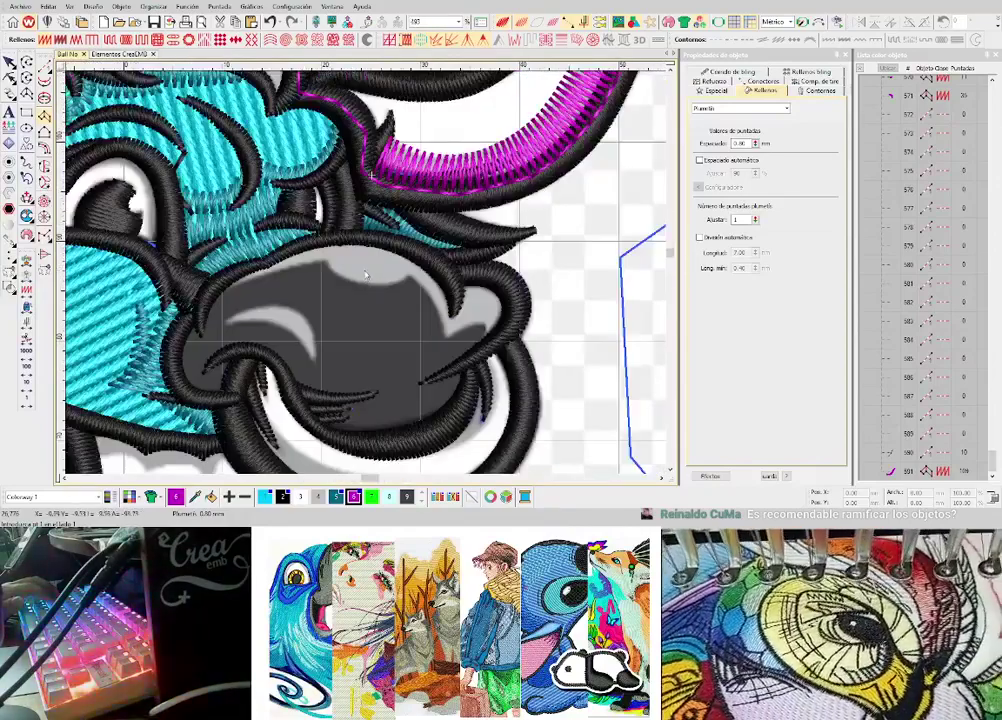
key(r)
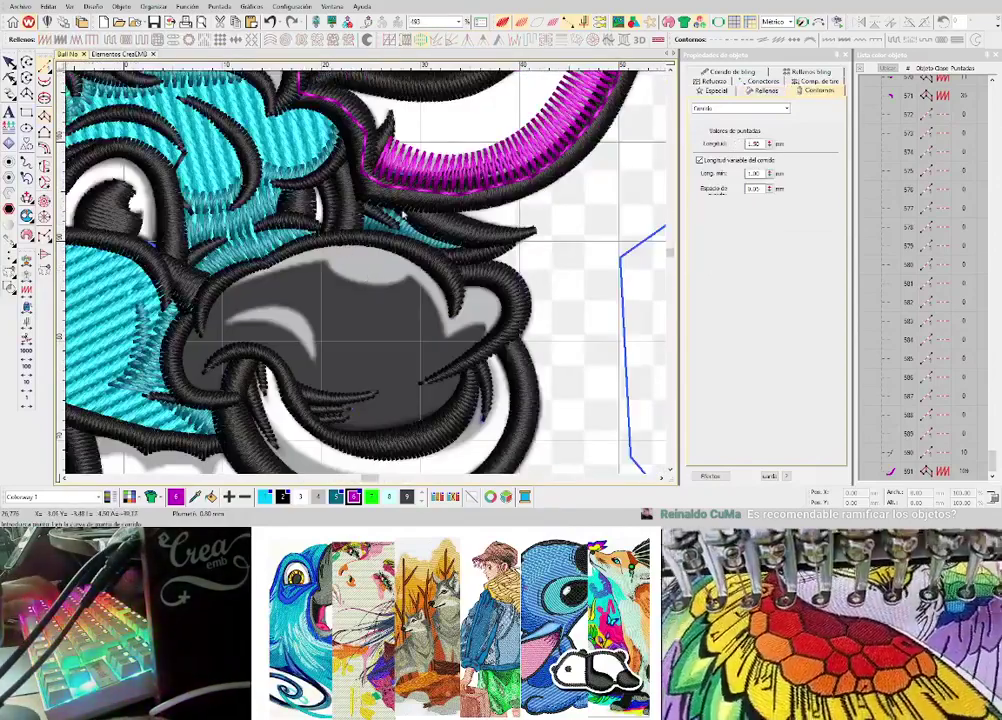
scroll(408, 207, up, 1)
key(Return)
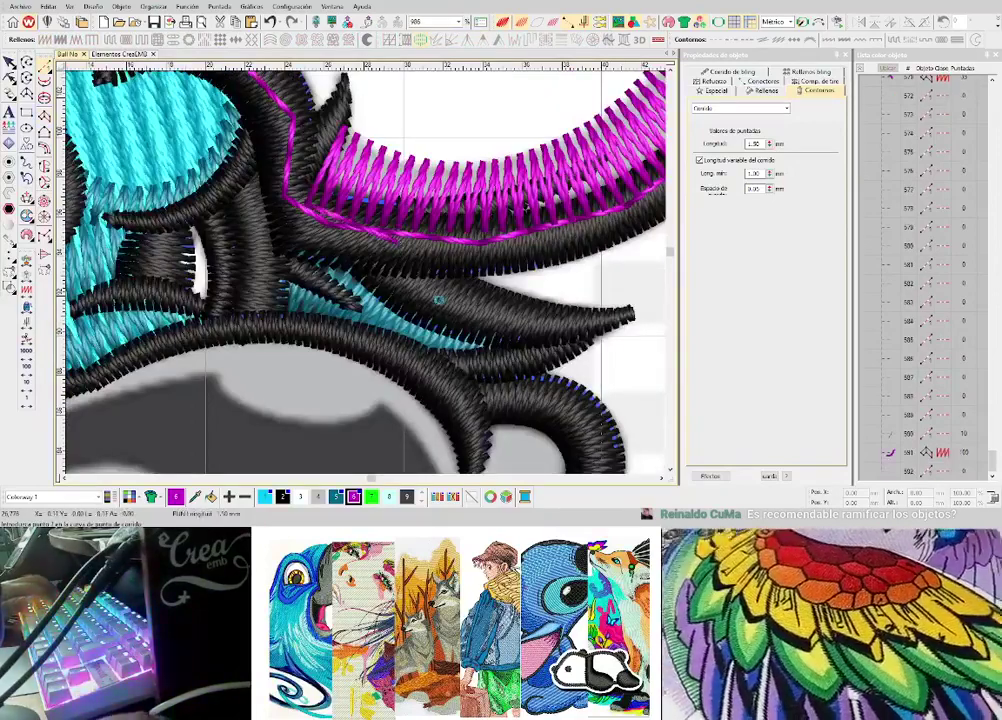
key(ctrl+z)
key(ctrl+z)
- Digitize a hidden running stitch from the second horn's base through the pointed black tufts below it to the nose's outer contour
click(351, 243)
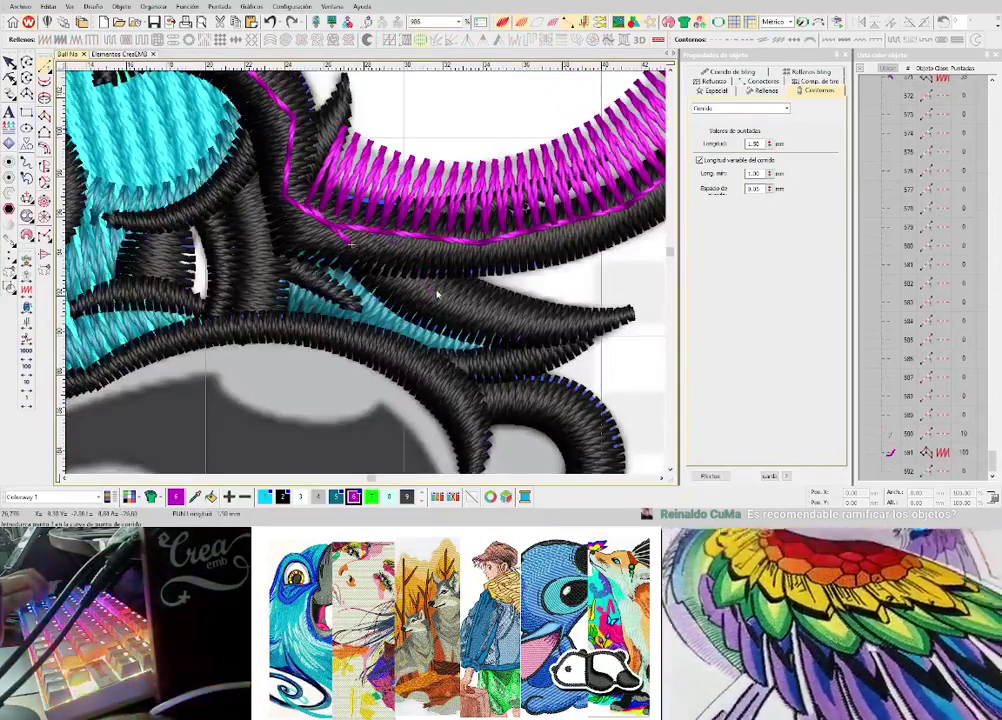
key(Return)
click(540, 320)
key(Return)
click(540, 350)
key(Return)
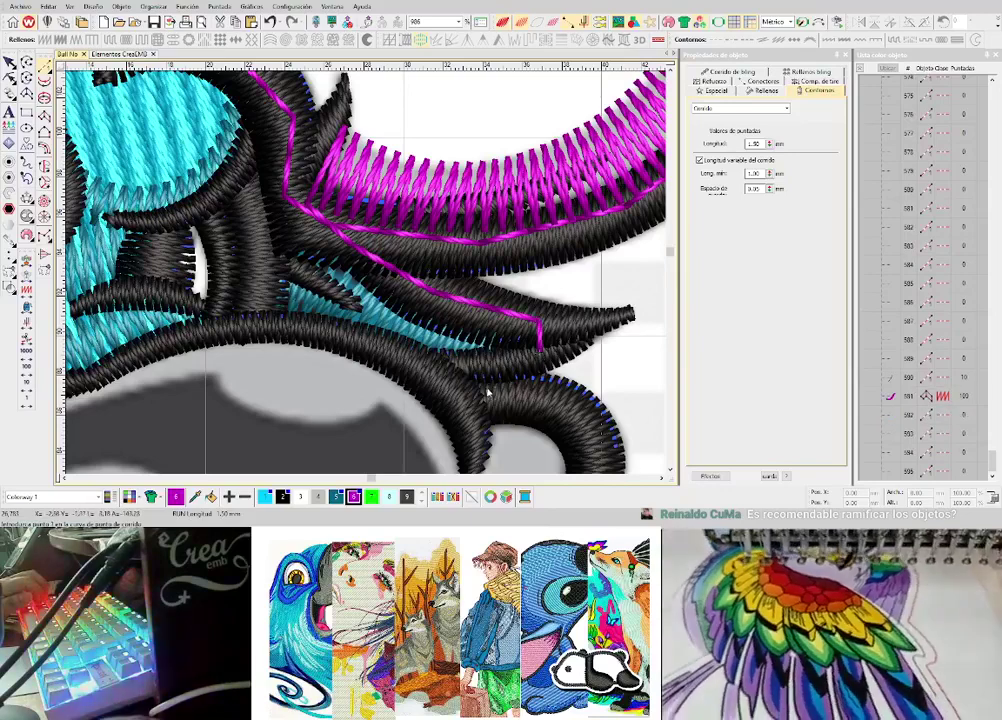
click(489, 391)
key(Return)
scroll(489, 391, down, 2)
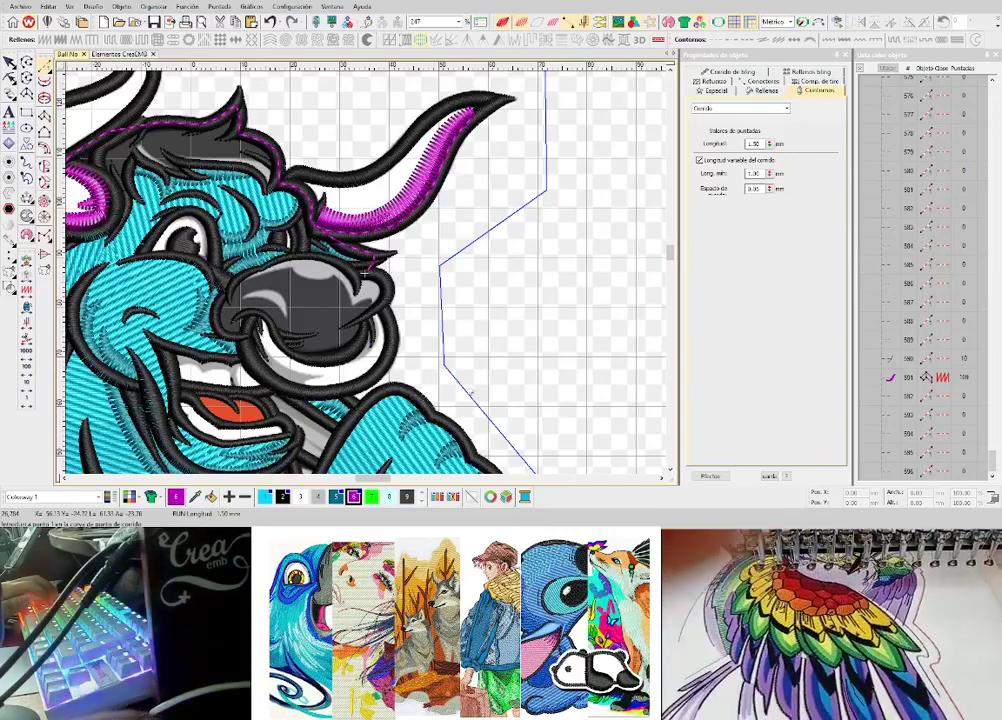
- Extend the hidden run down the nose's outer contour to the nose ring and digitize a satin column over the grey shadow there
scroll(296, 254, up, 1)
scroll(428, 303, up, 1)
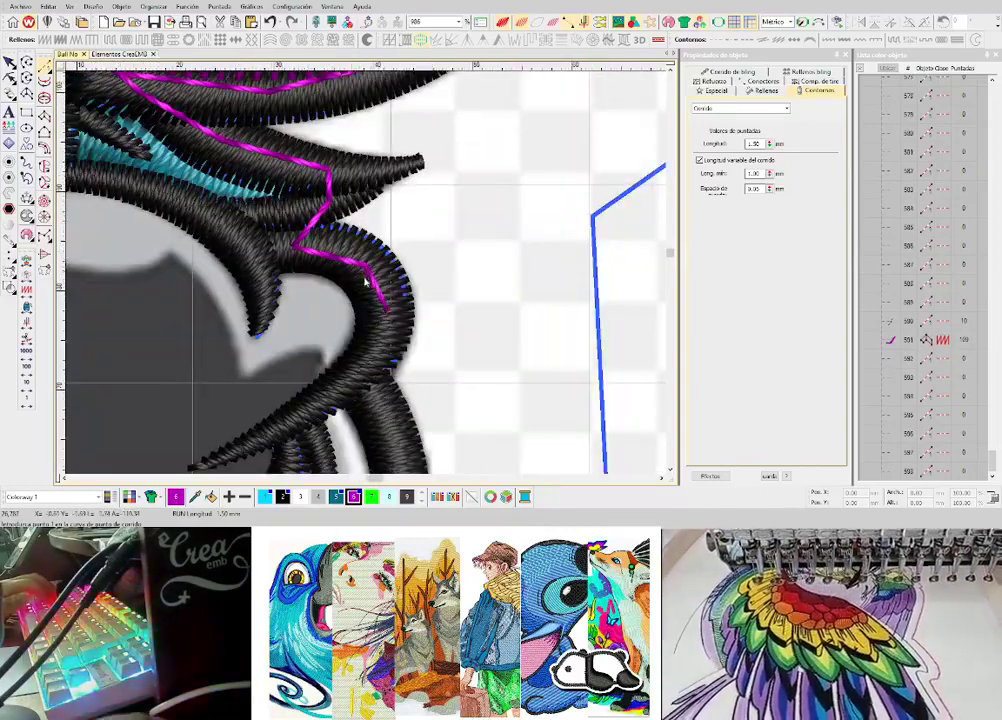
scroll(360, 290, down, 1)
scroll(357, 292, up, 1)
click(376, 263)
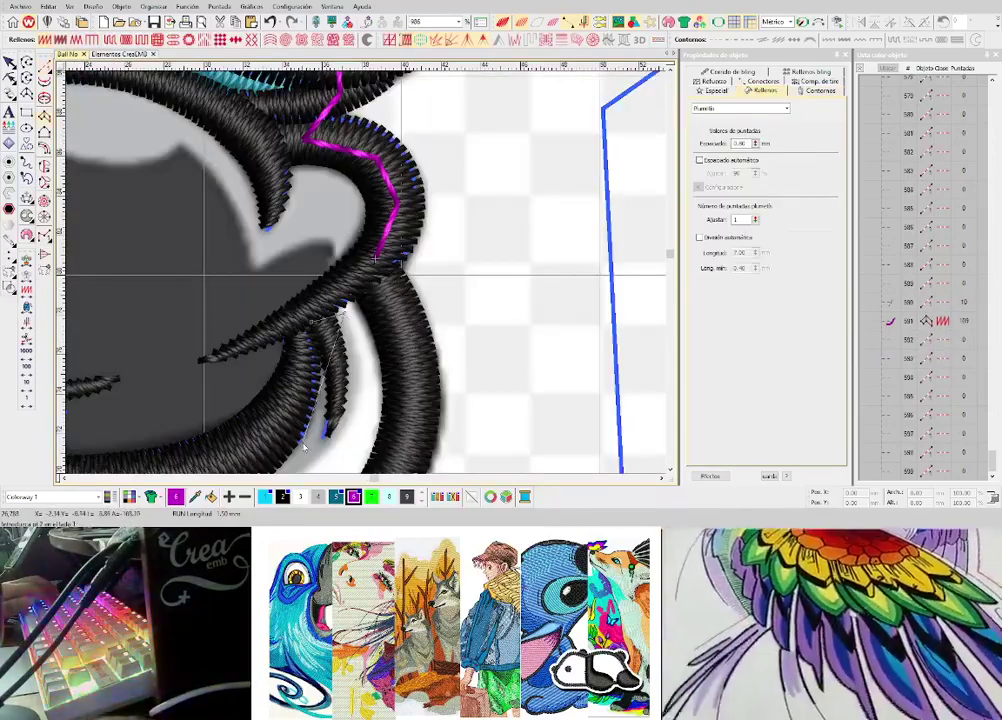
scroll(300, 357, up, 1)
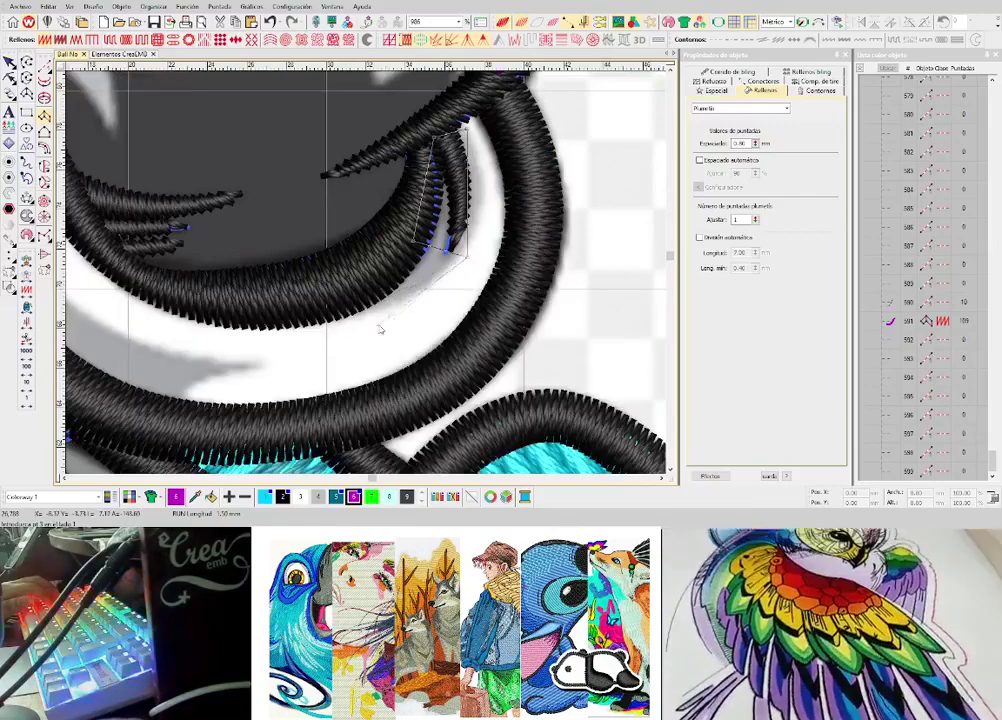
scroll(352, 282, down, 1)
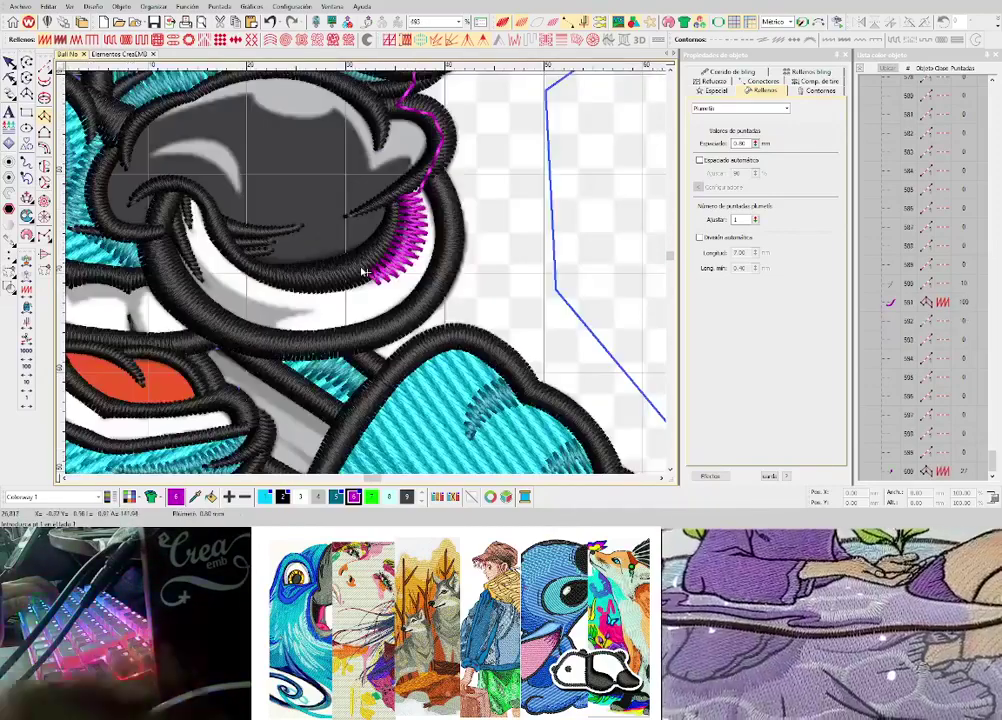
- Digitize a hidden running stitch from that shadow column along the ring's inner contour, around the opposite nostril and down to the ring's outer contour
scroll(367, 277, up, 1)
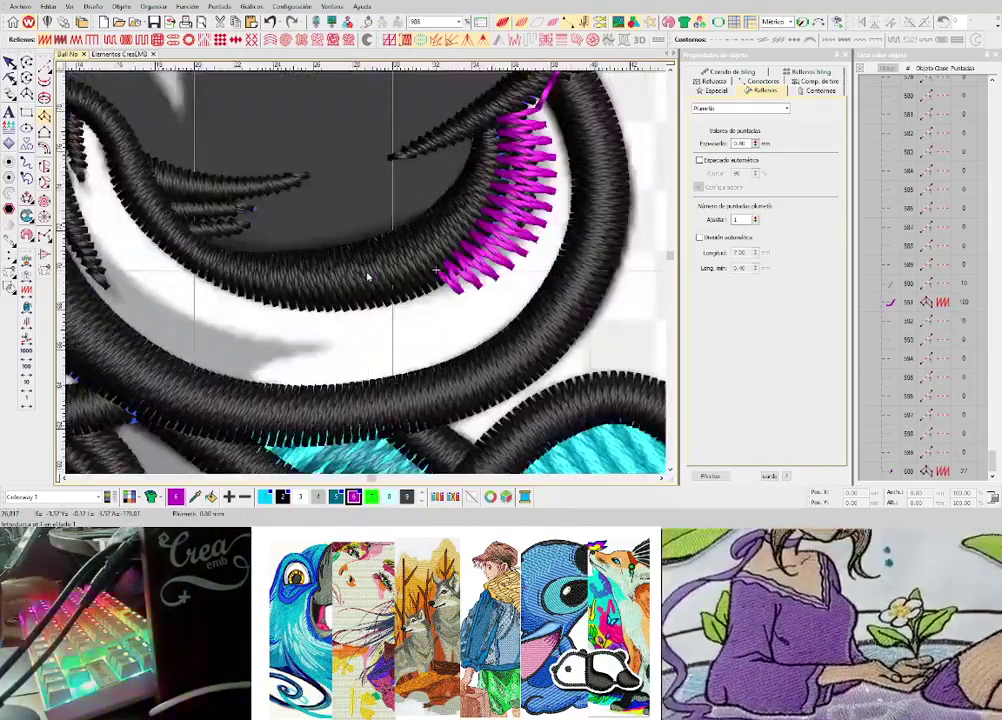
click(367, 277)
scroll(367, 277, down, 1)
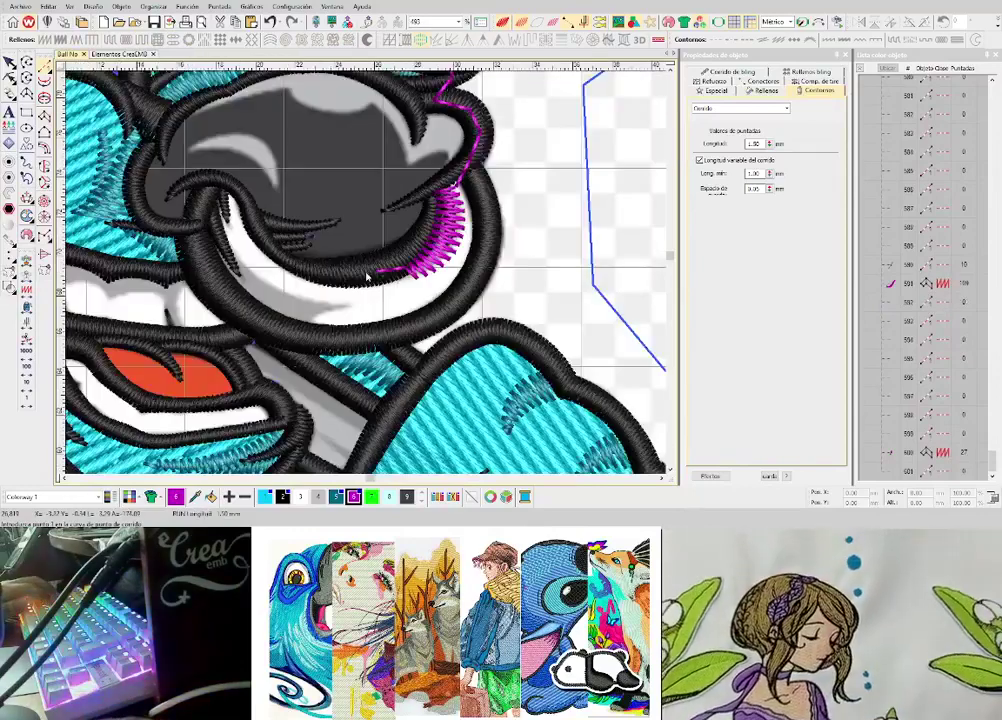
scroll(367, 277, up, 1)
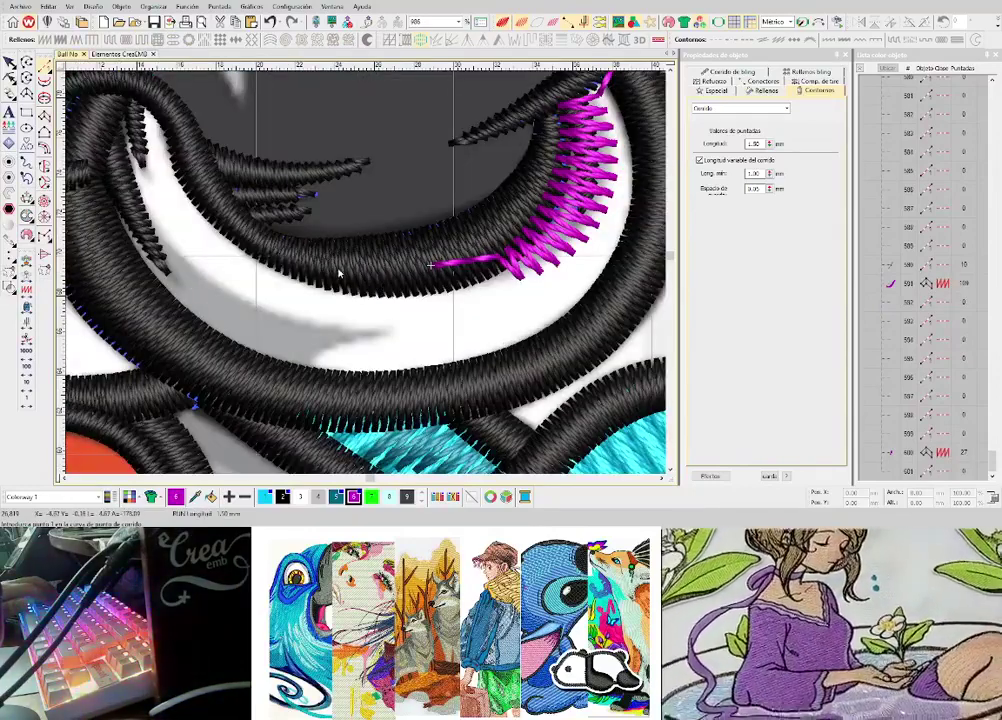
key(Return)
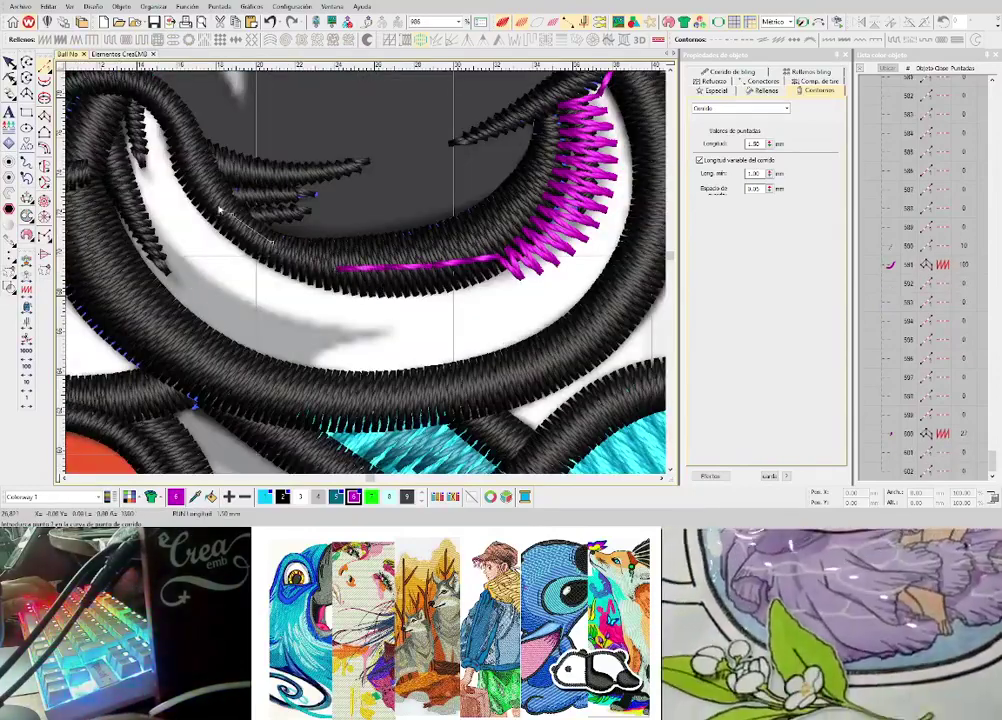
click(198, 176)
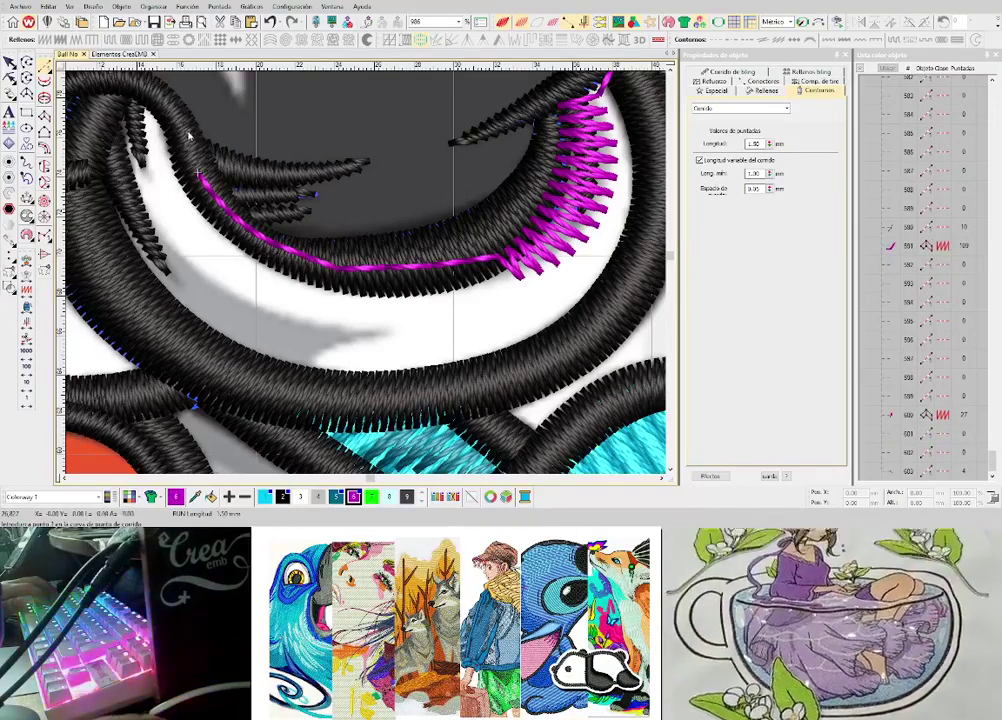
click(188, 132)
click(155, 93)
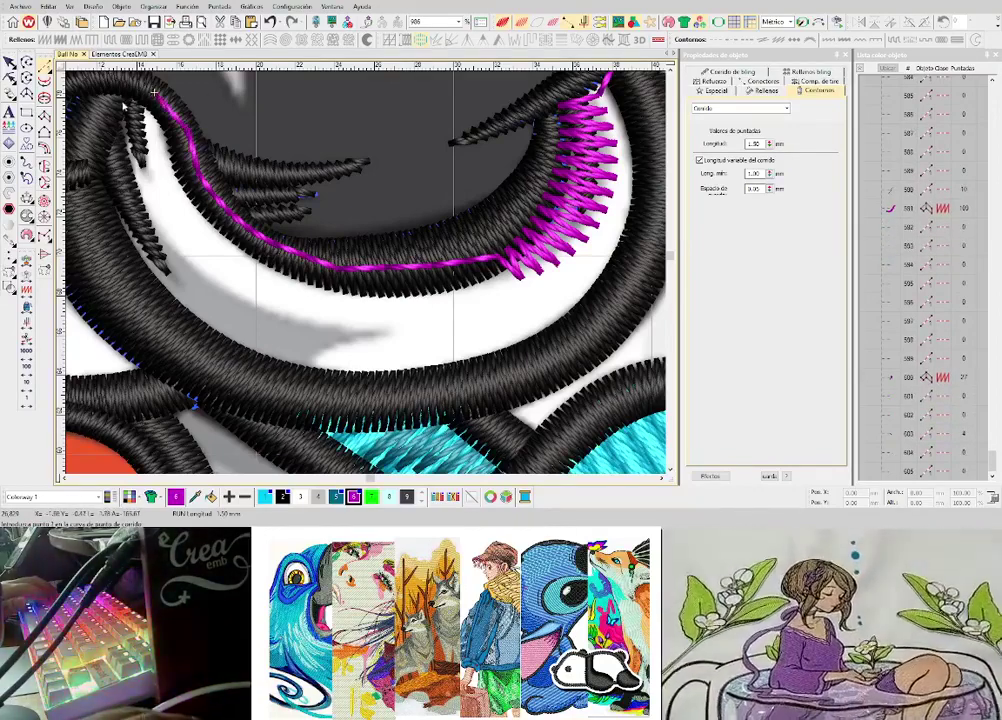
click(108, 98)
key(c)
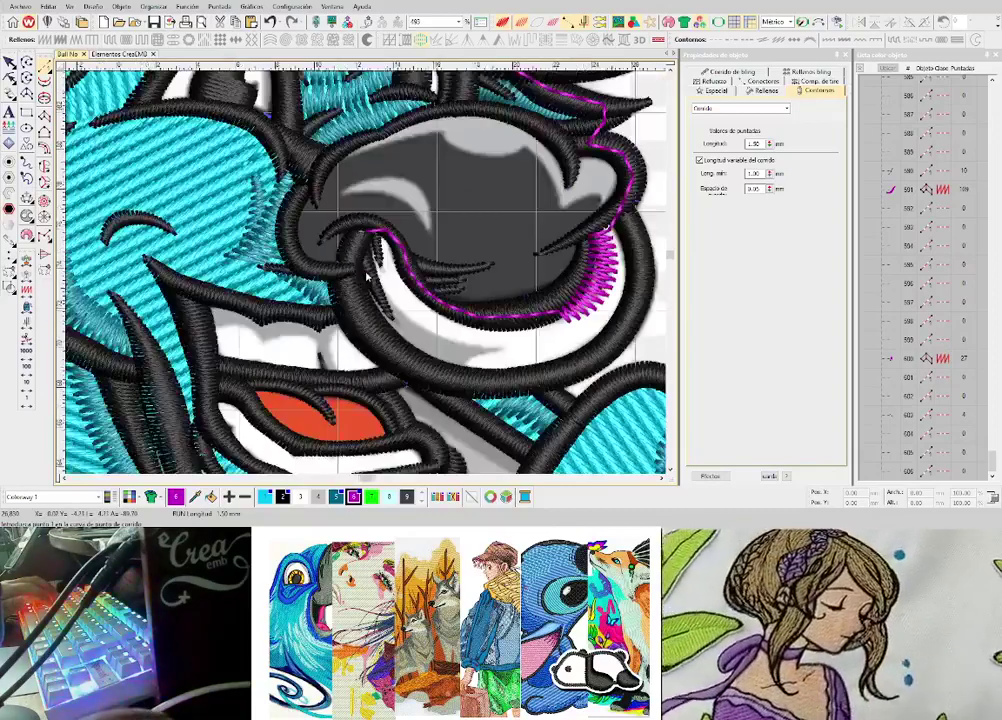
click(347, 277)
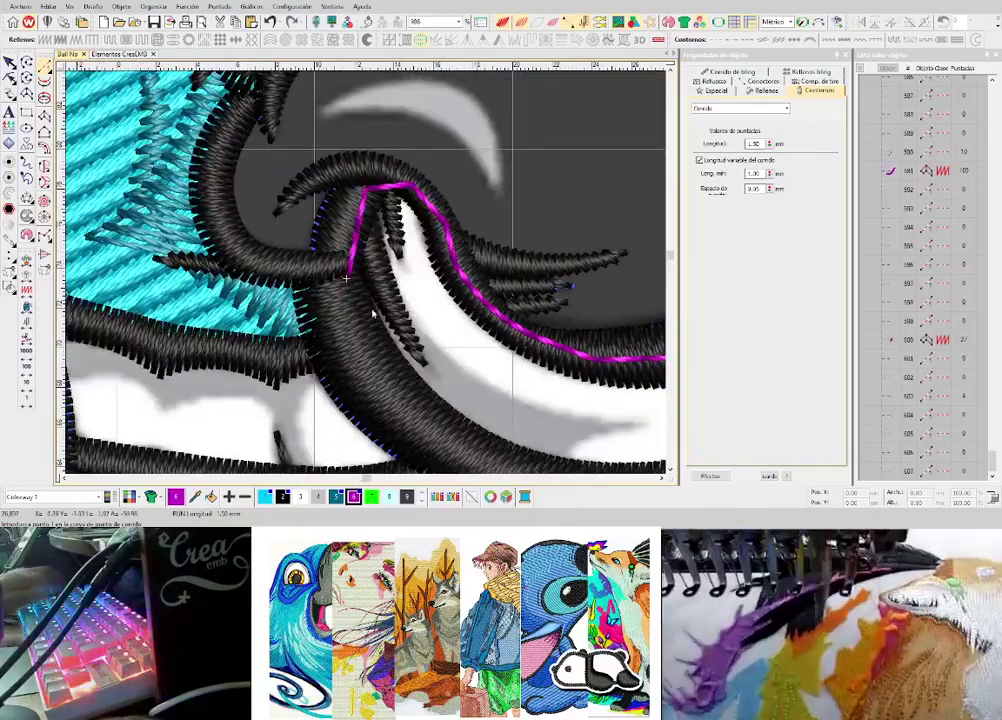
- Digitize a satin column over the grey shadow along the nose ring's lower inner edge, ending at the shadow's pointed tip
key(space)
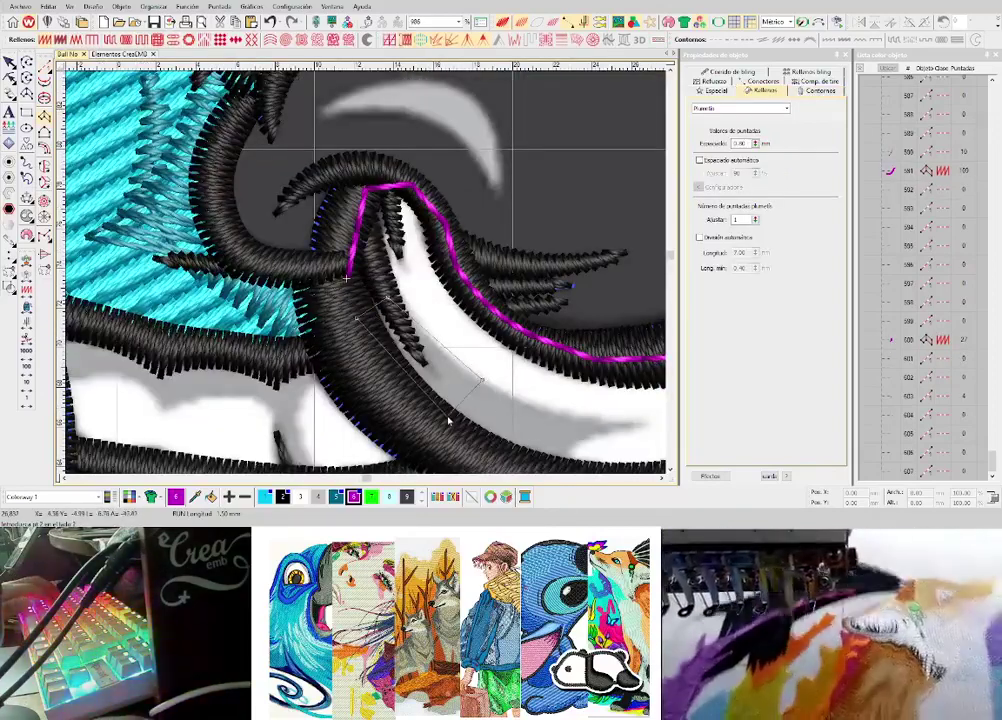
key(c)
key(Return)
scroll(419, 357, down, 1)
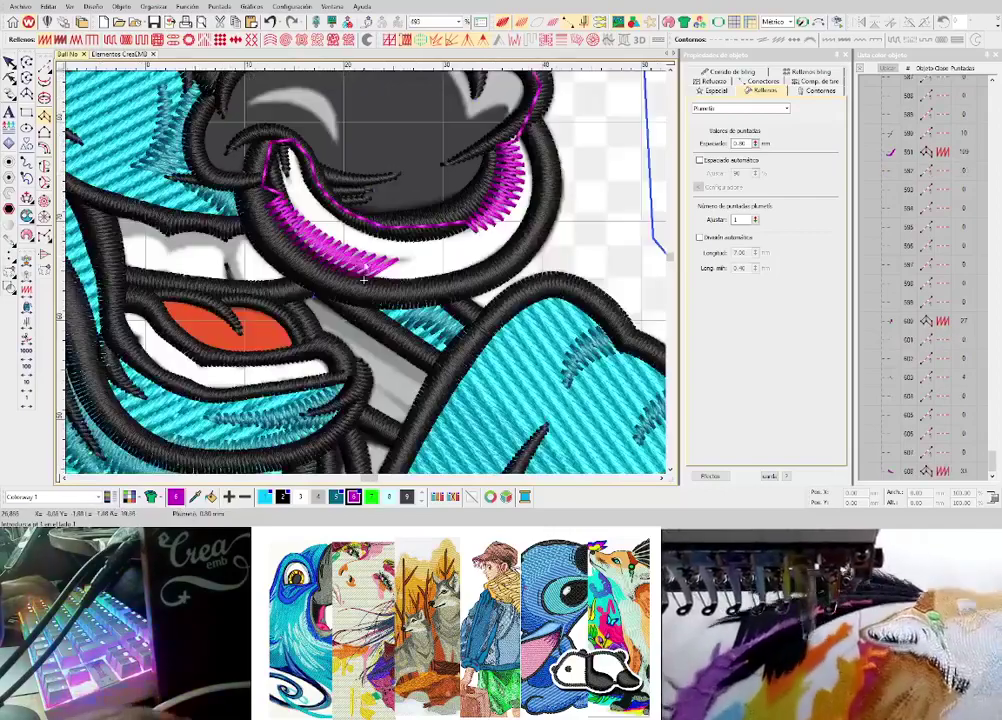
- Digitize a hidden running stitch from the ring's lower shadow back along its outer contour and through the lip contour above the upper teeth
scroll(337, 273, down, 2)
scroll(366, 277, up, 2)
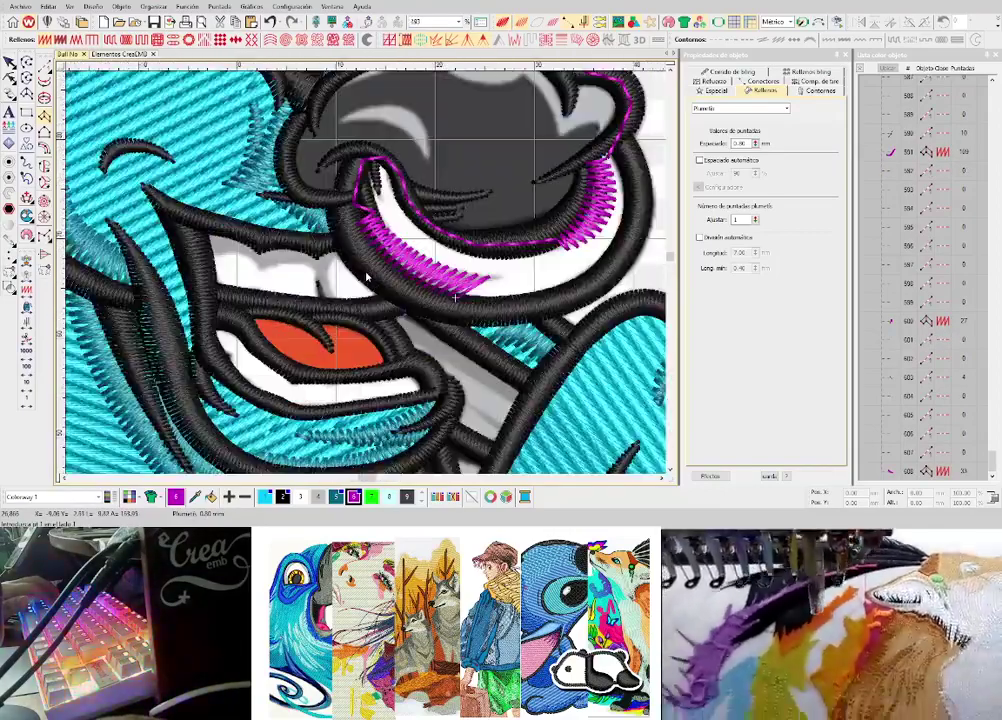
scroll(367, 277, up, 2)
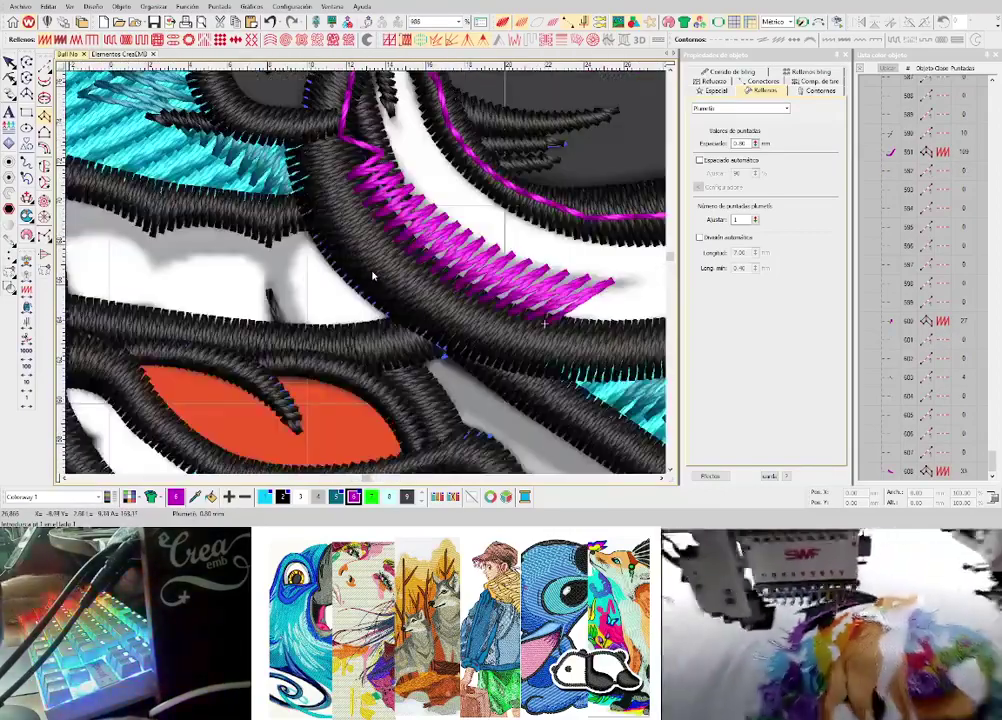
key(space)
key(Return)
key(z)
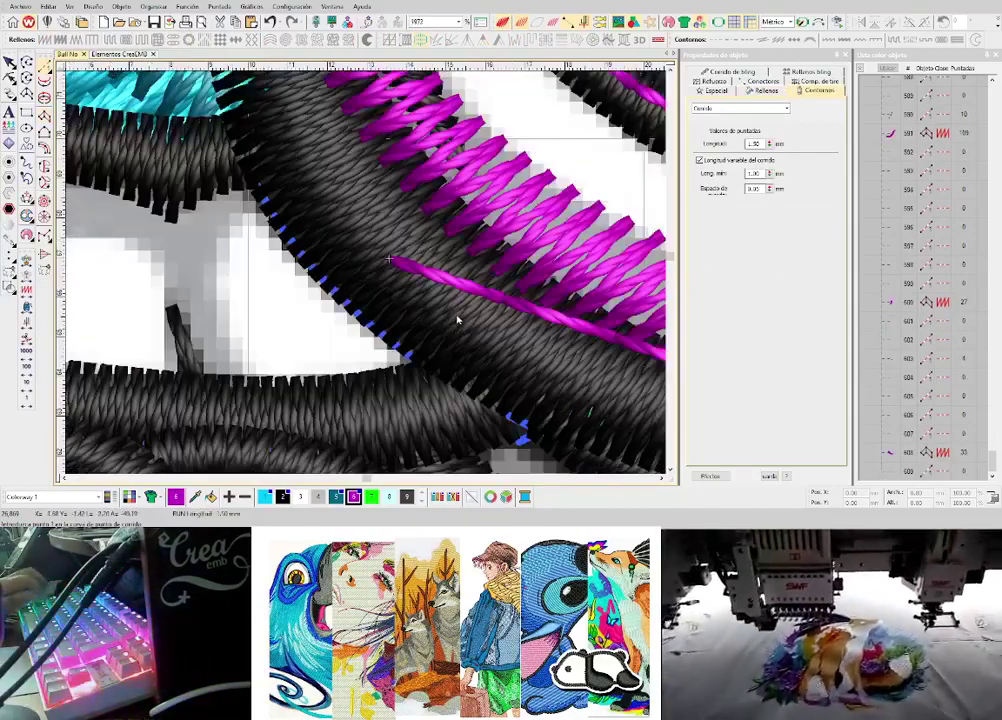
scroll(367, 277, down, 4)
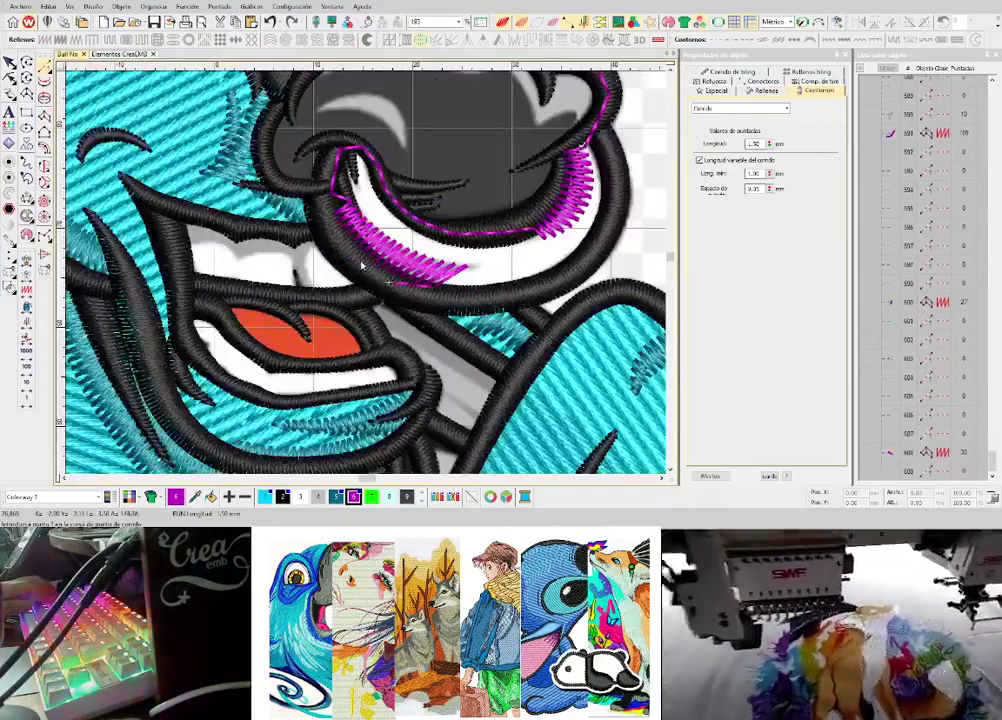
scroll(341, 284, up, 4)
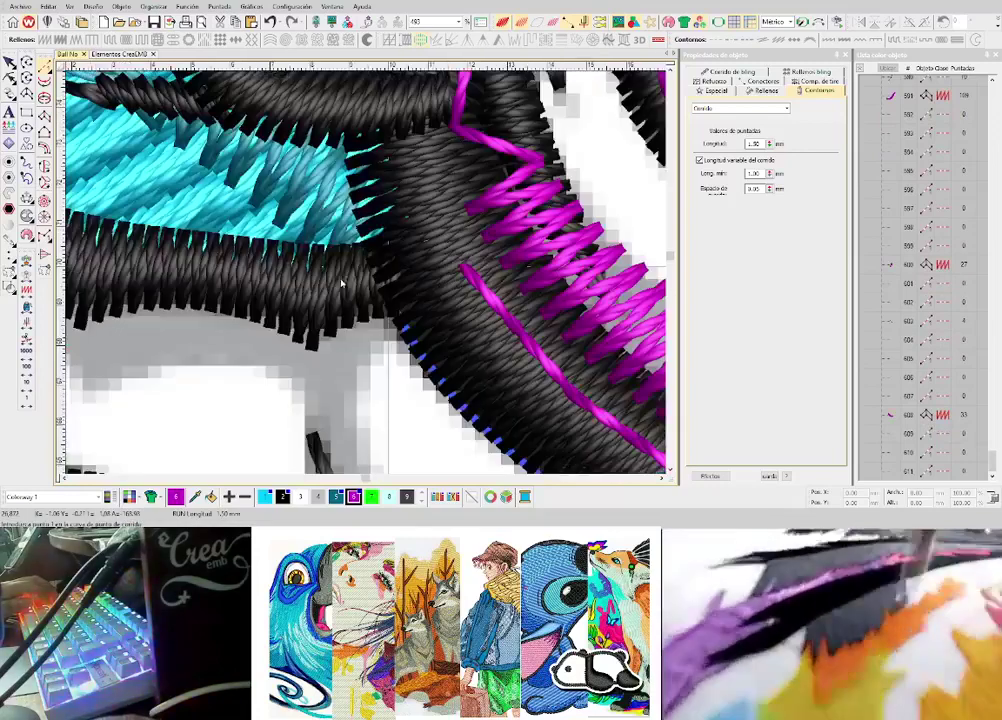
scroll(307, 292, down, 2)
click(322, 261)
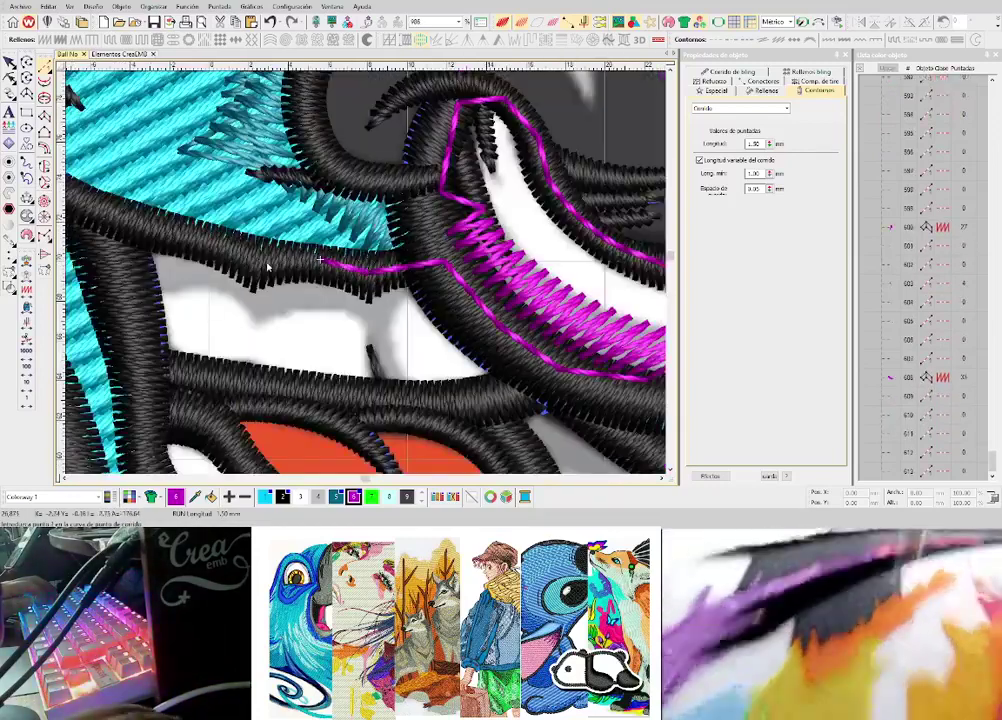
click(265, 262)
click(191, 234)
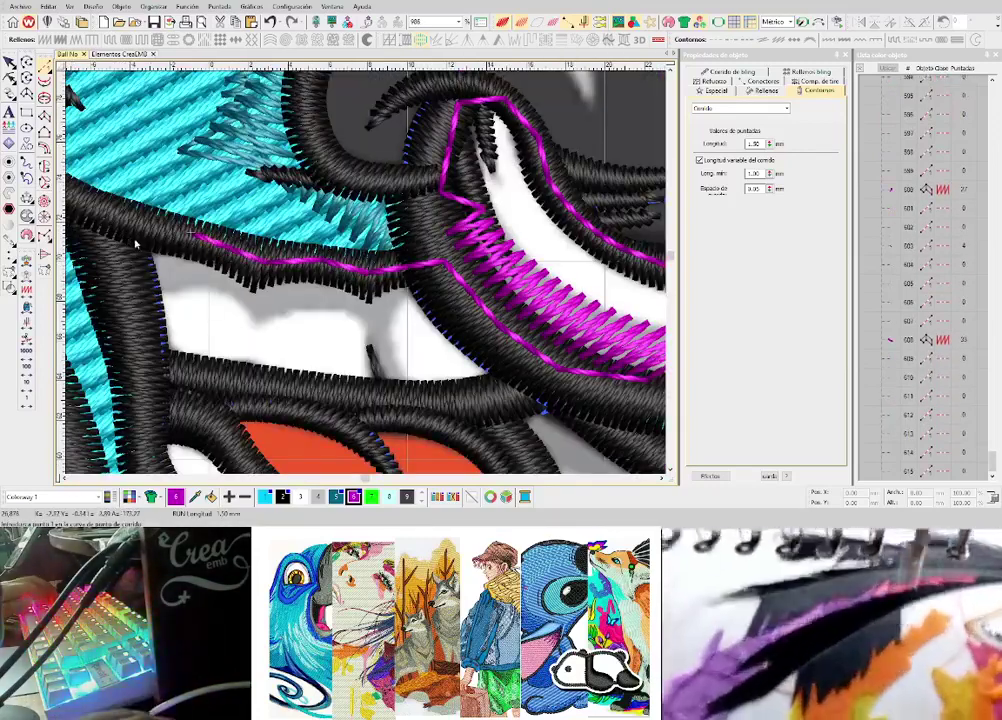
- Digitize a satin column over the grey shadow along the top of the upper teeth, following the shadow's scalloped lower edge
key(space)
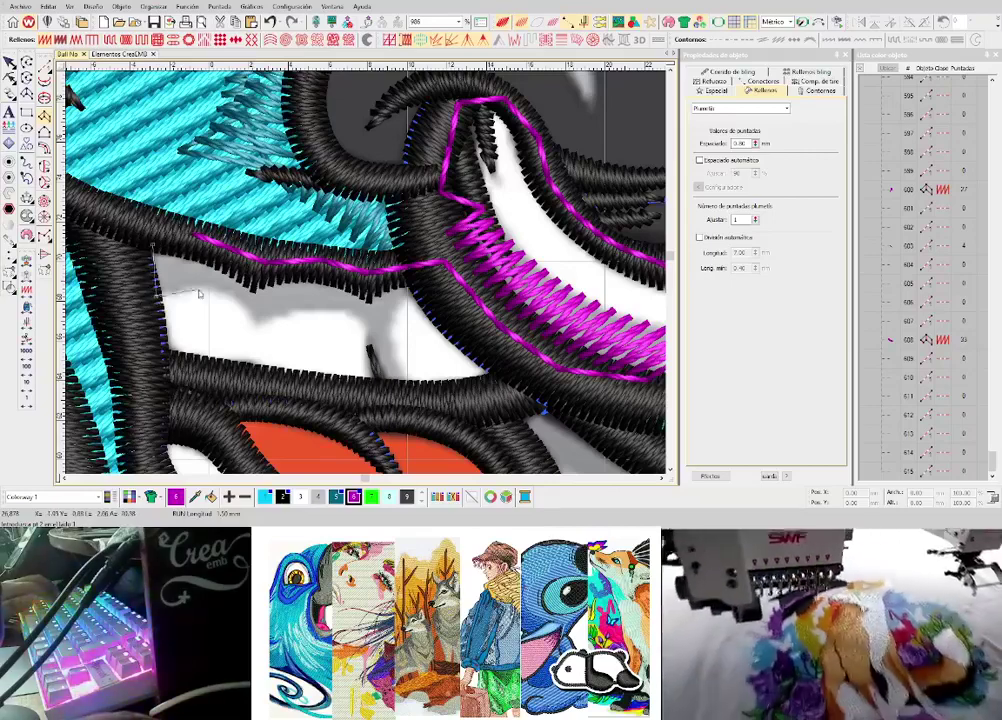
right_click(205, 258)
click(260, 328)
click(259, 277)
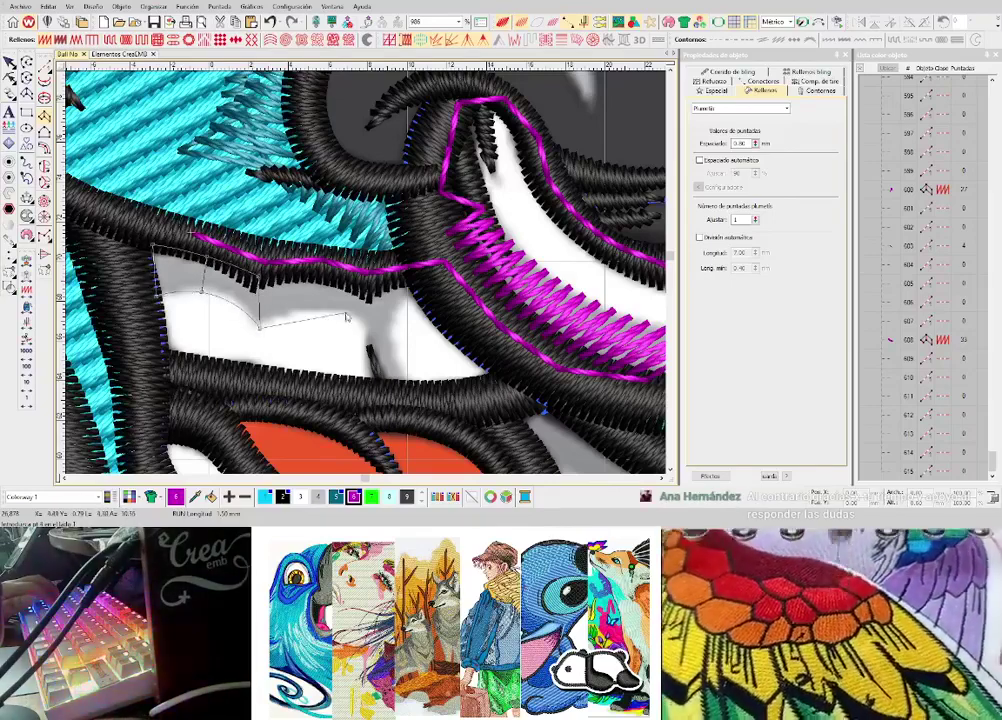
right_click(331, 316)
key(Return)
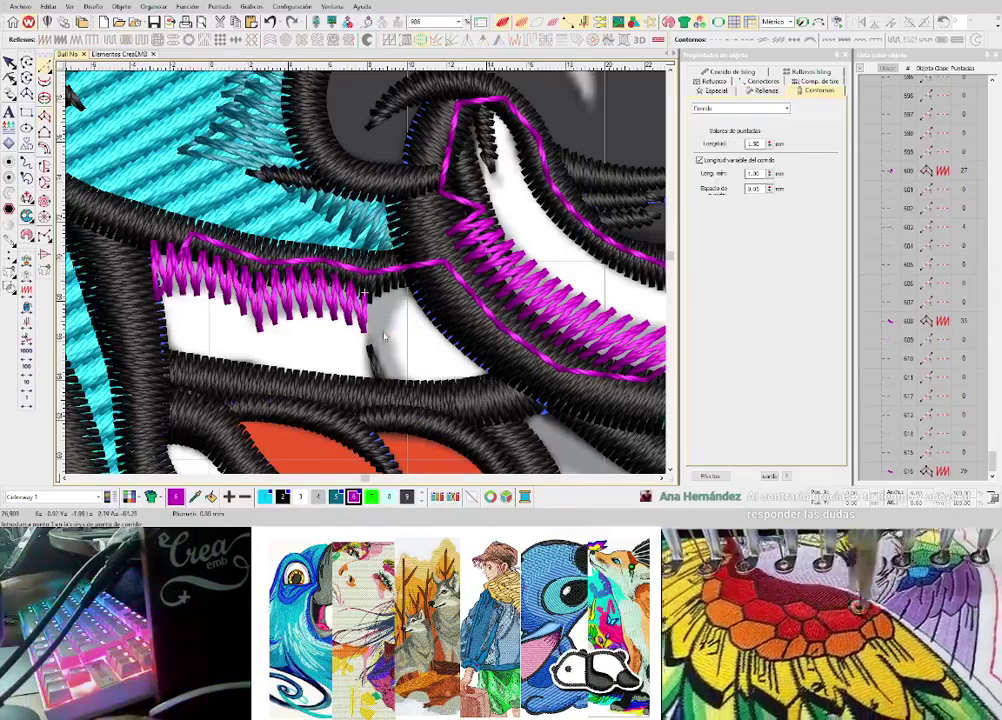
- Add a short connecting run and digitize a satin column over the vertical grey shadow between the upper teeth
click(379, 329)
key(space)
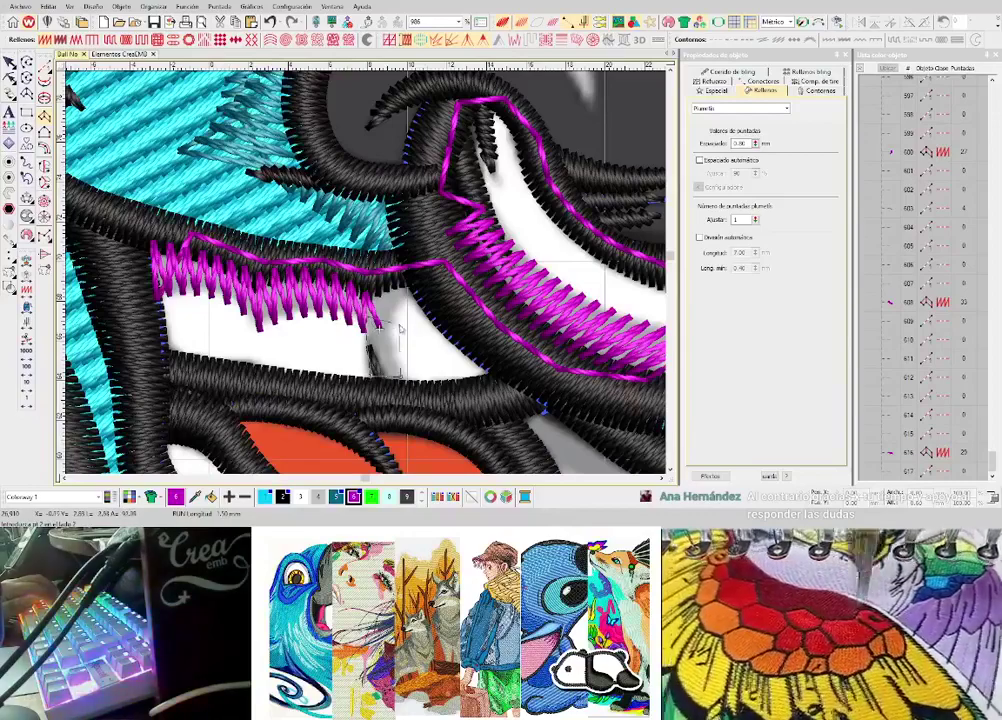
scroll(392, 285, down, 5)
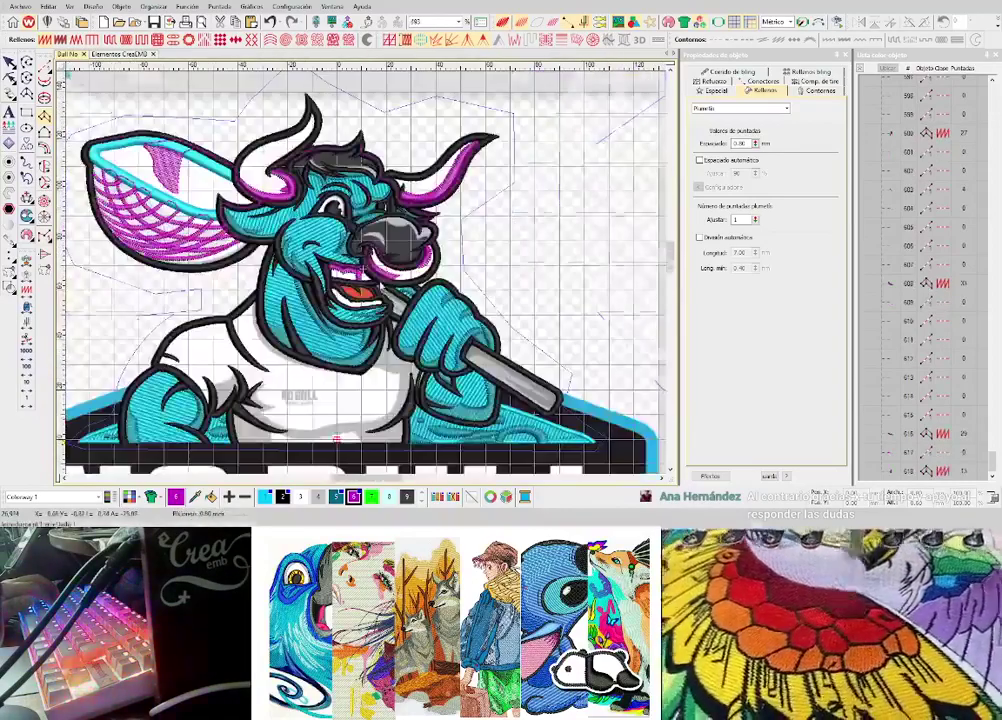
- Digitize a hidden running stitch from the teeth shadow through the nose ring's outer contour to the upper lip contour at the mouth corner
scroll(368, 278, up, 2)
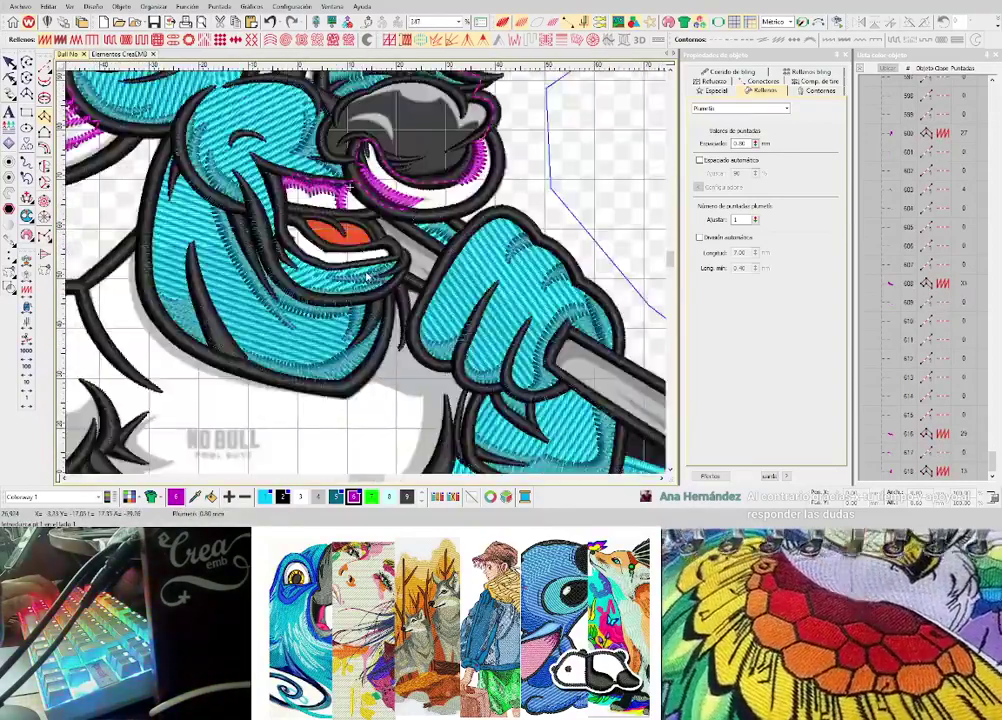
scroll(353, 280, up, 1)
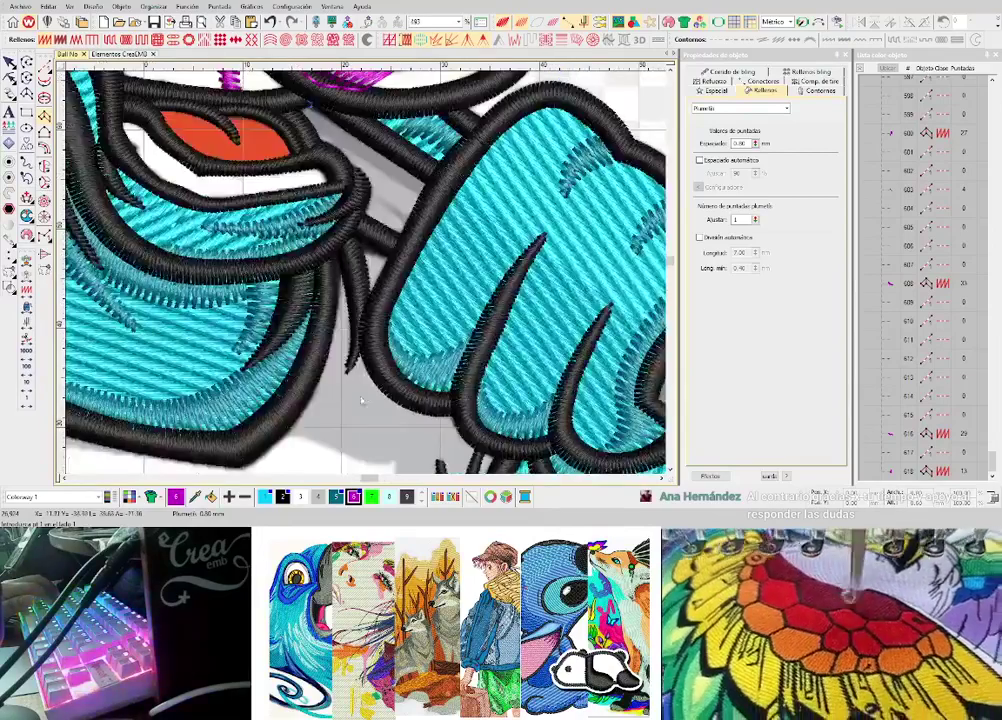
scroll(377, 263, up, 2)
scroll(389, 277, down, 5)
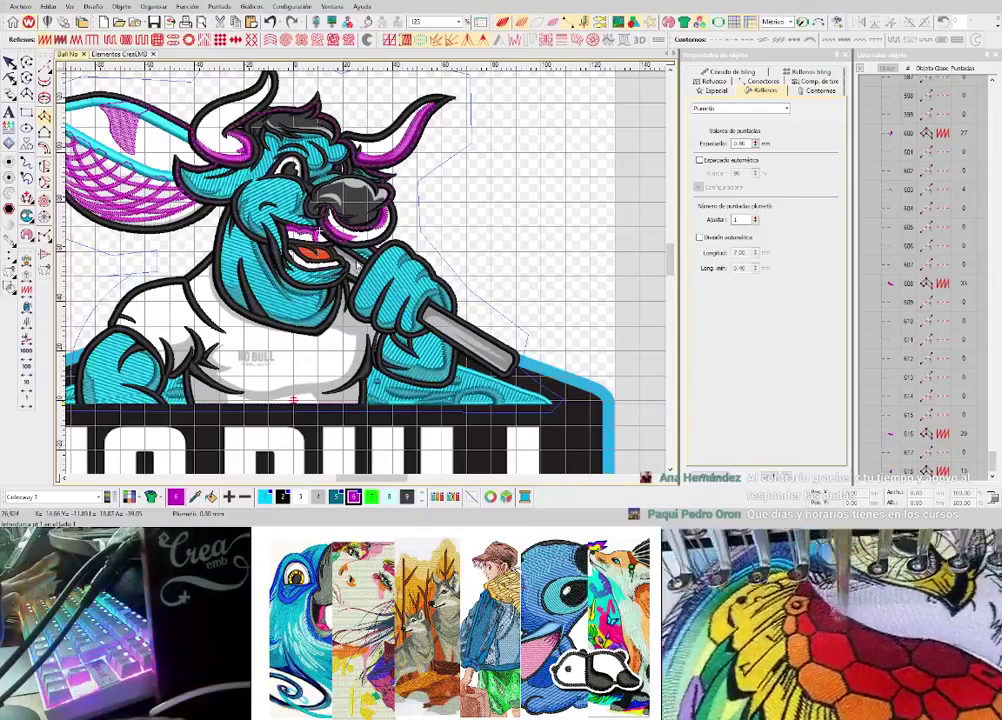
scroll(358, 264, up, 4)
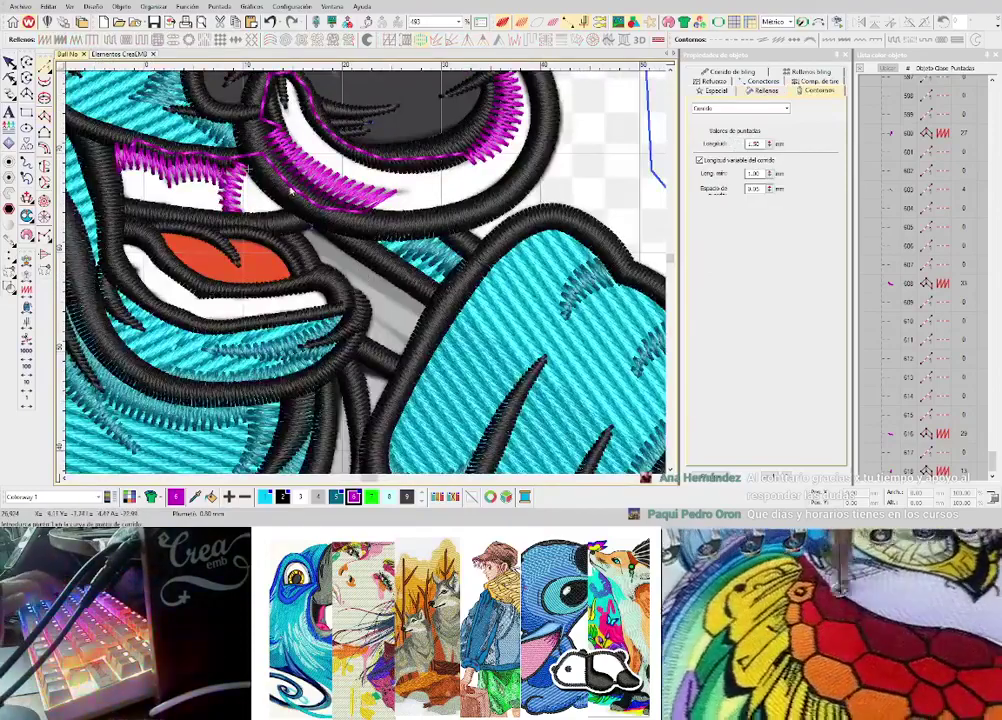
click(289, 188)
key(Return)
key(Return)
click(288, 221)
key(Return)
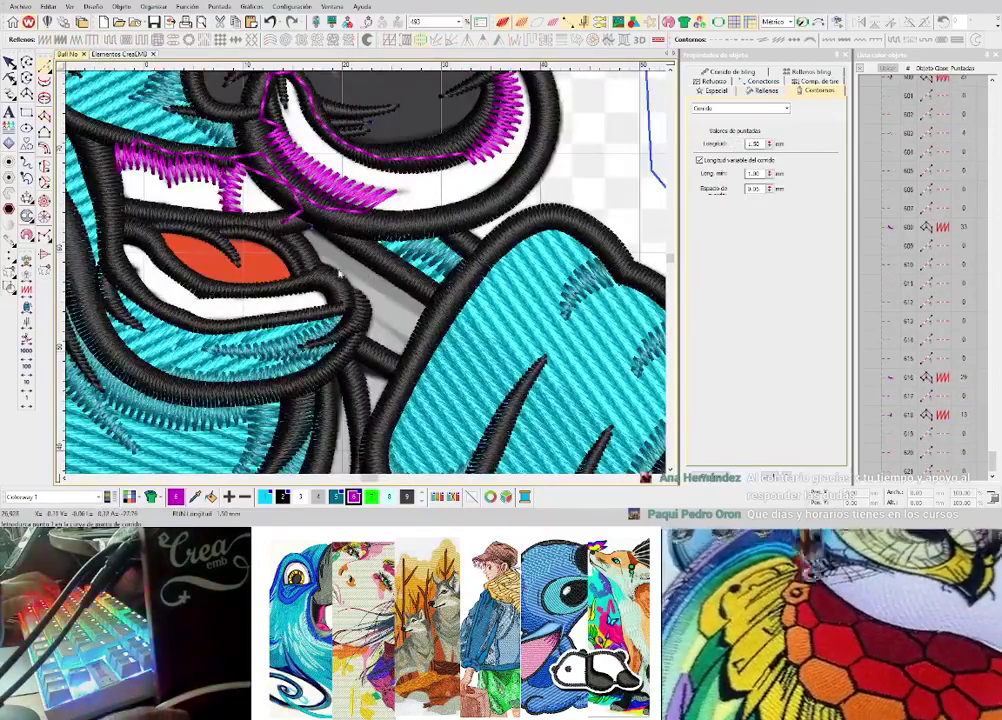
- Continue the hidden run down the black mouth-corner contour and around the lower lip's outer edge, beside the grey net handle
scroll(365, 278, up, 2)
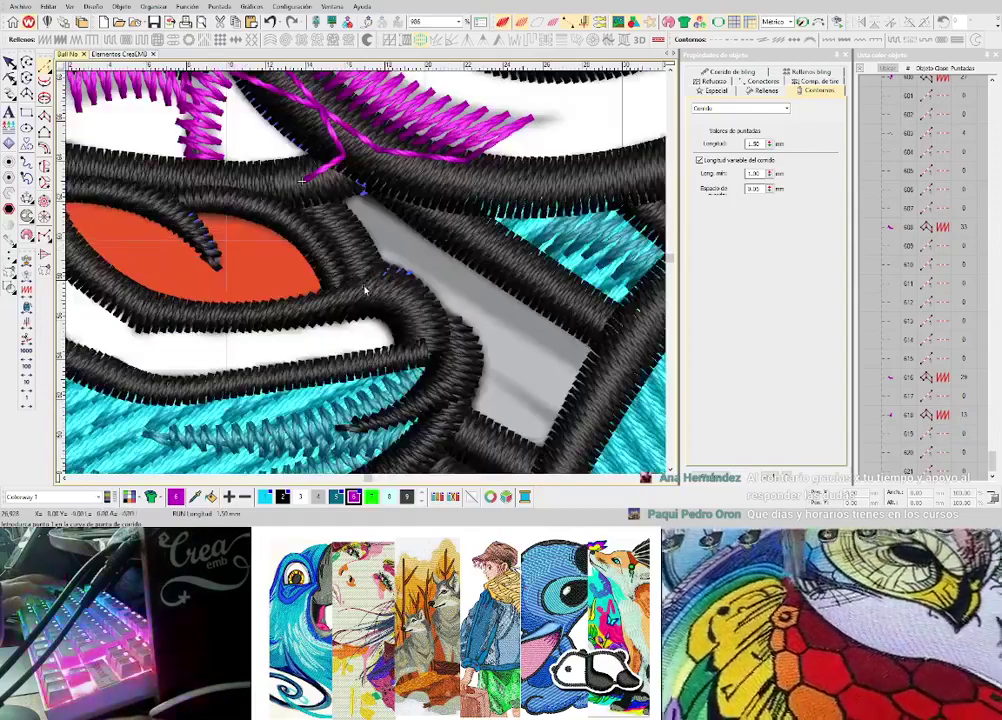
click(364, 288)
click(447, 352)
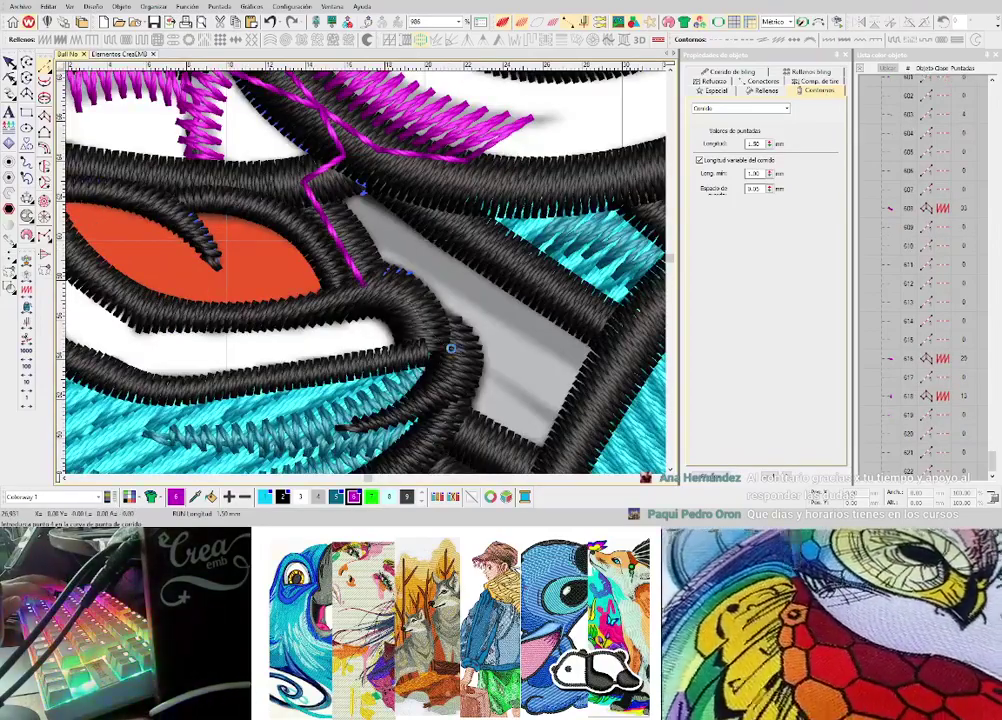
scroll(360, 250, down, 4)
scroll(379, 287, up, 4)
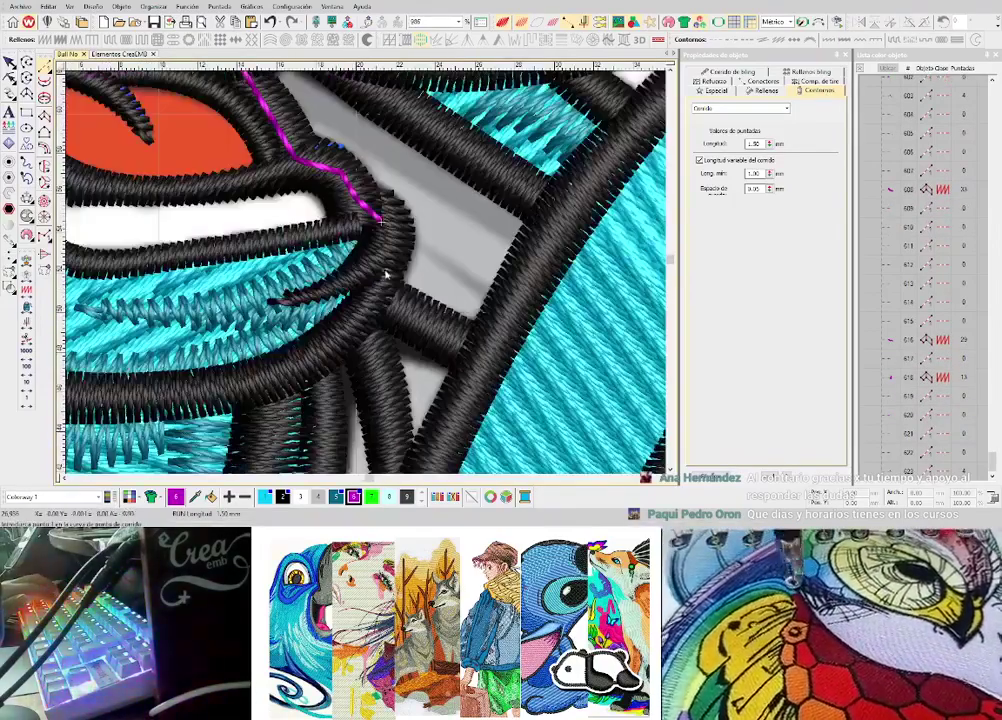
click(386, 271)
key(Return)
- Digitize a satin column over the small grey shirt patch between the lower lip contour, the net handle and the gripping hand
key(space)
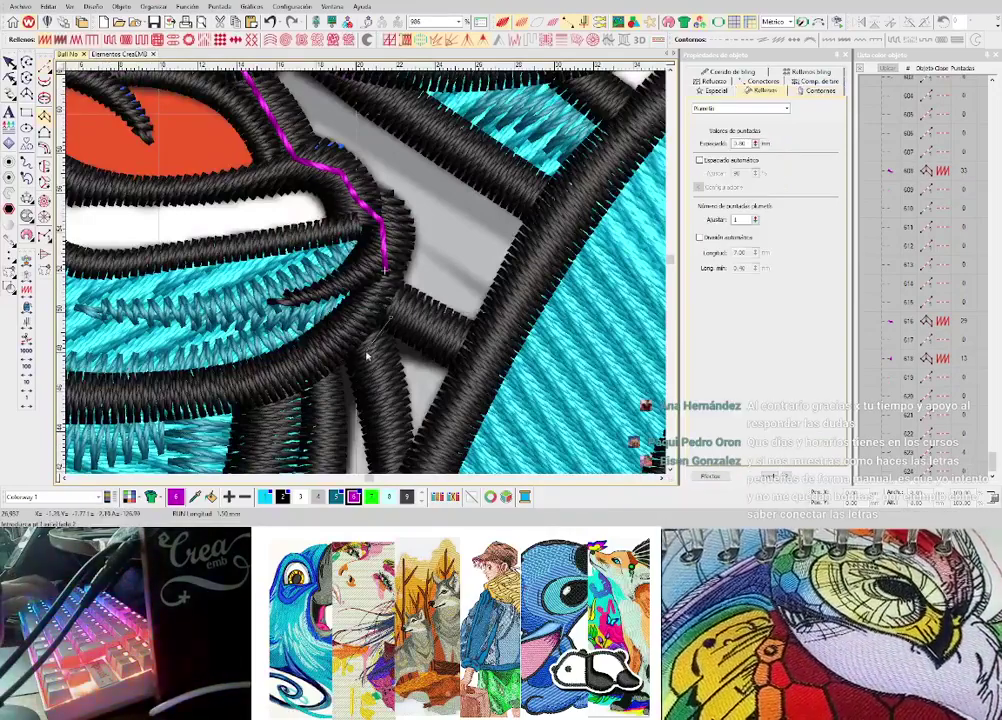
click(366, 354)
click(474, 368)
click(416, 442)
key(Return)
scroll(357, 267, down, 2)
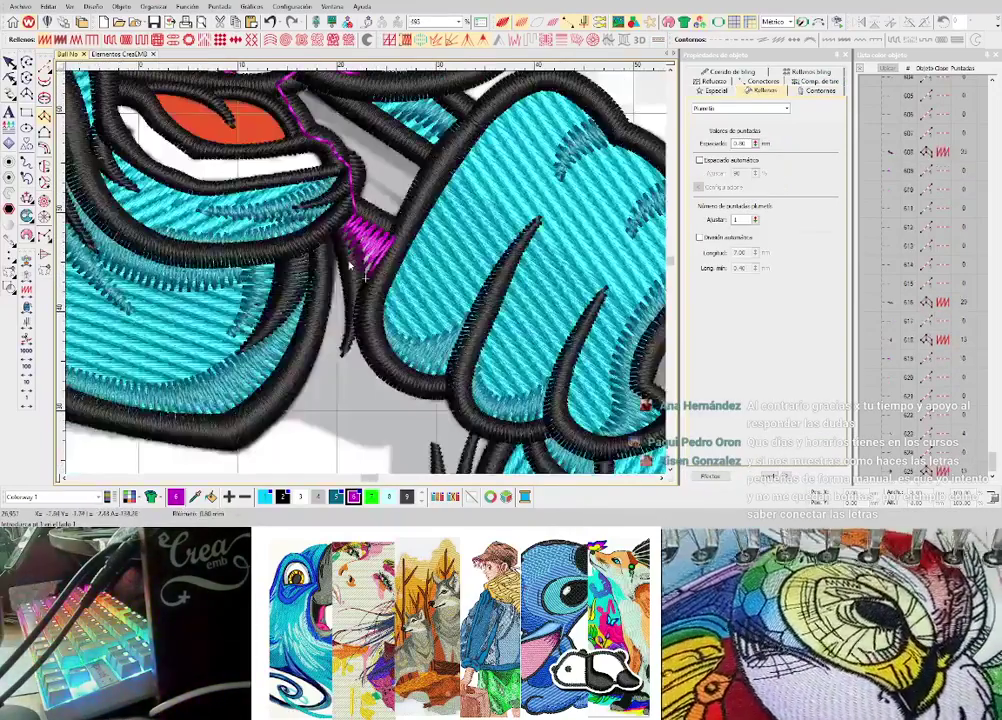
- Digitize a satin column down the narrow grey strip between the chin's outer contour and the thin black shirt fold
scroll(350, 260, up, 2)
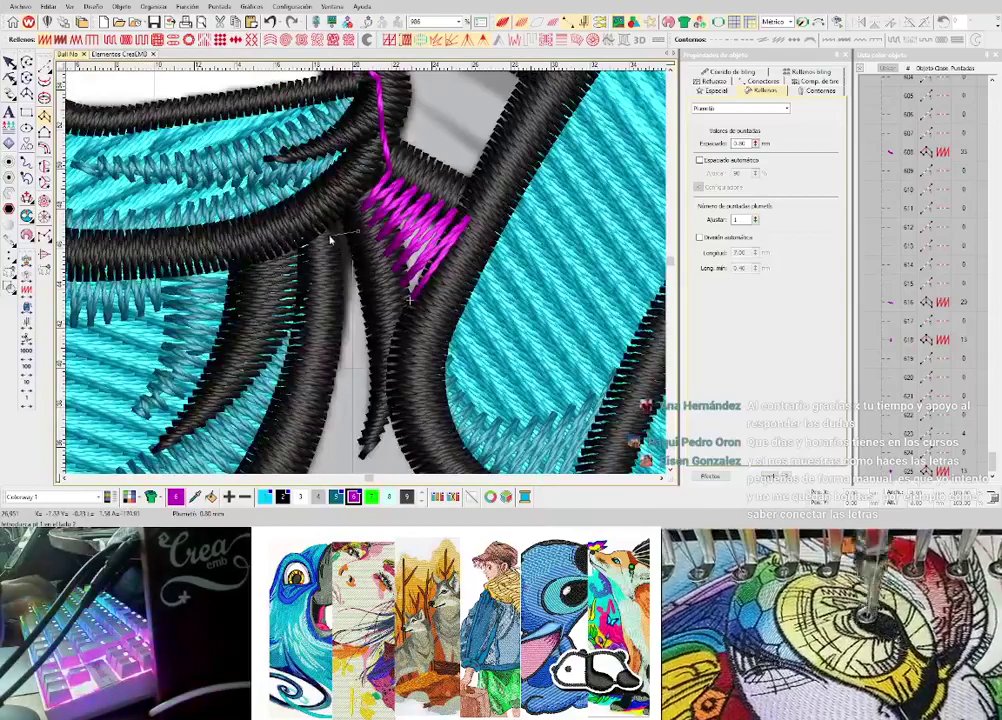
scroll(400, 193, down, 2)
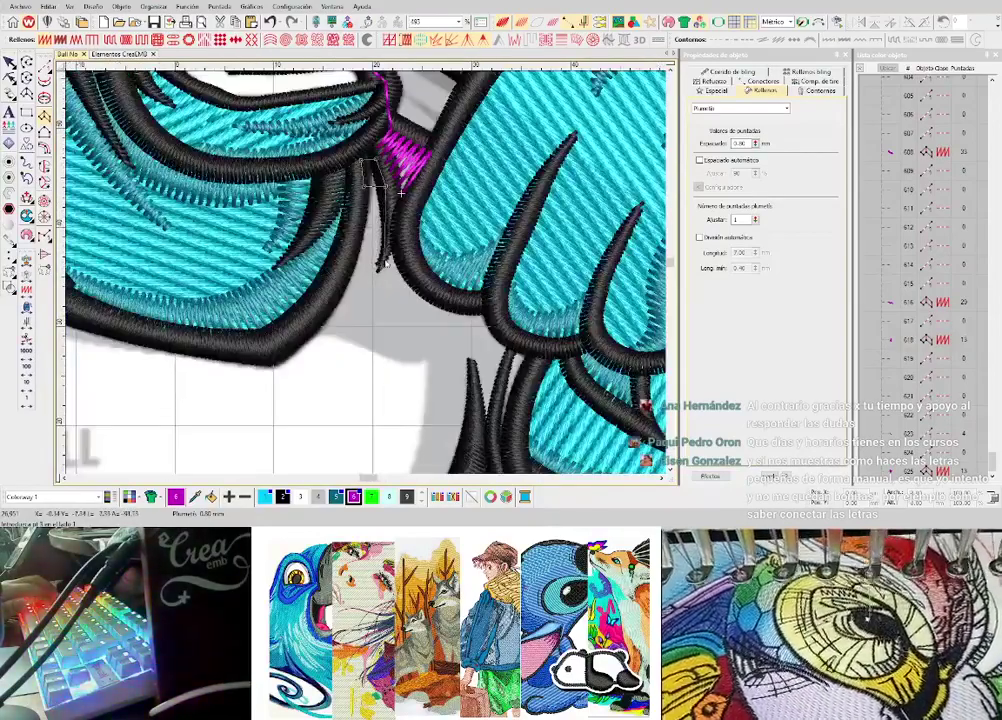
click(386, 263)
scroll(400, 193, down, 3)
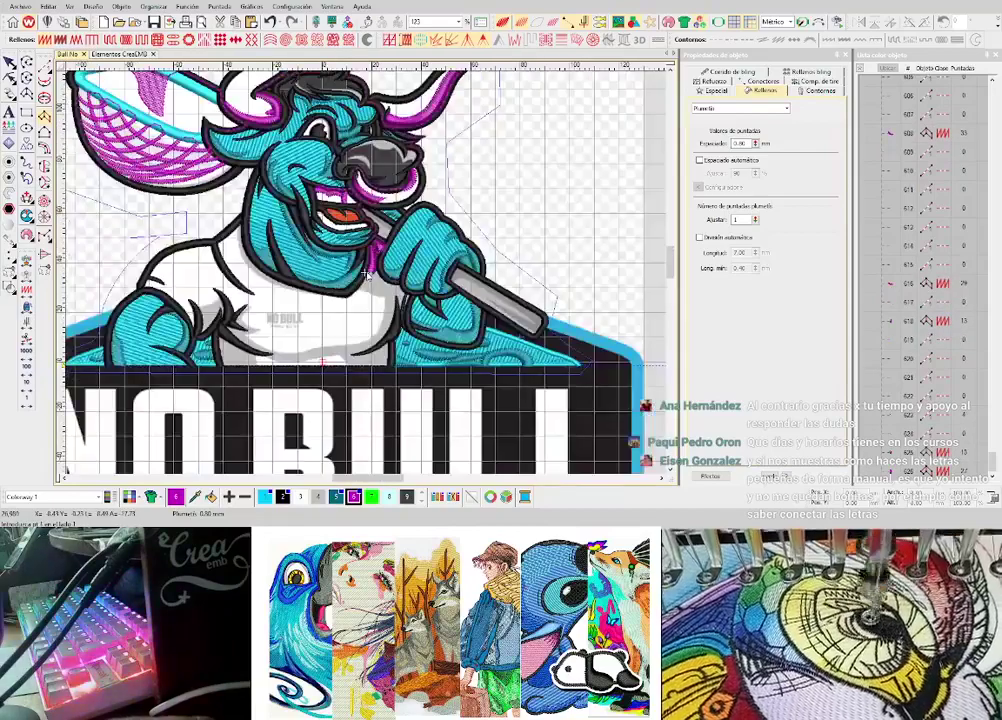
scroll(368, 273, up, 2)
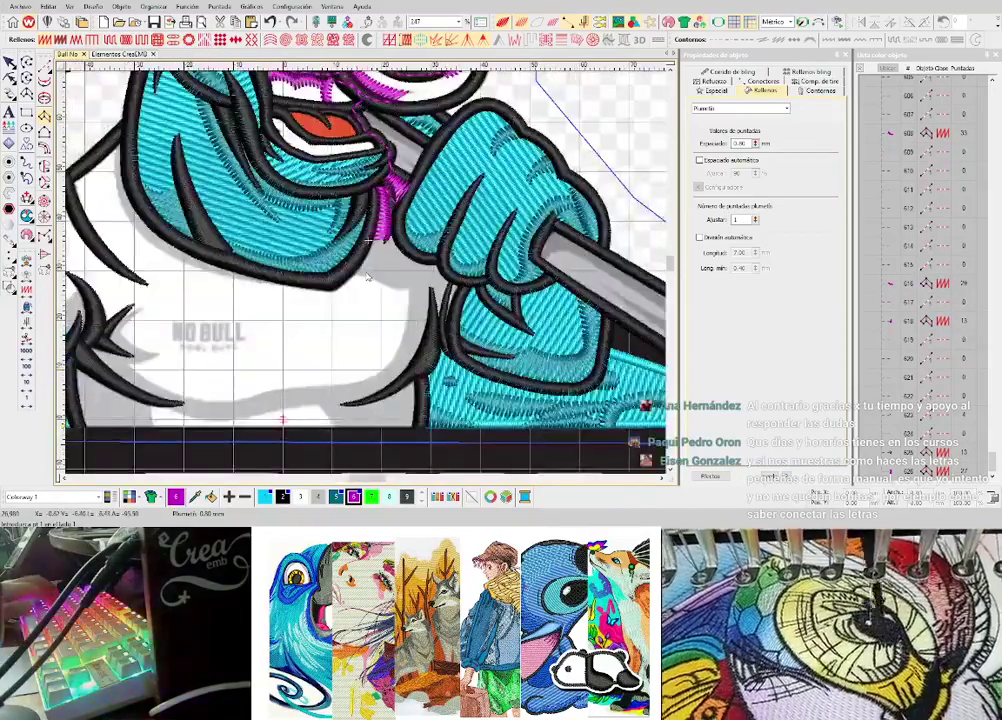
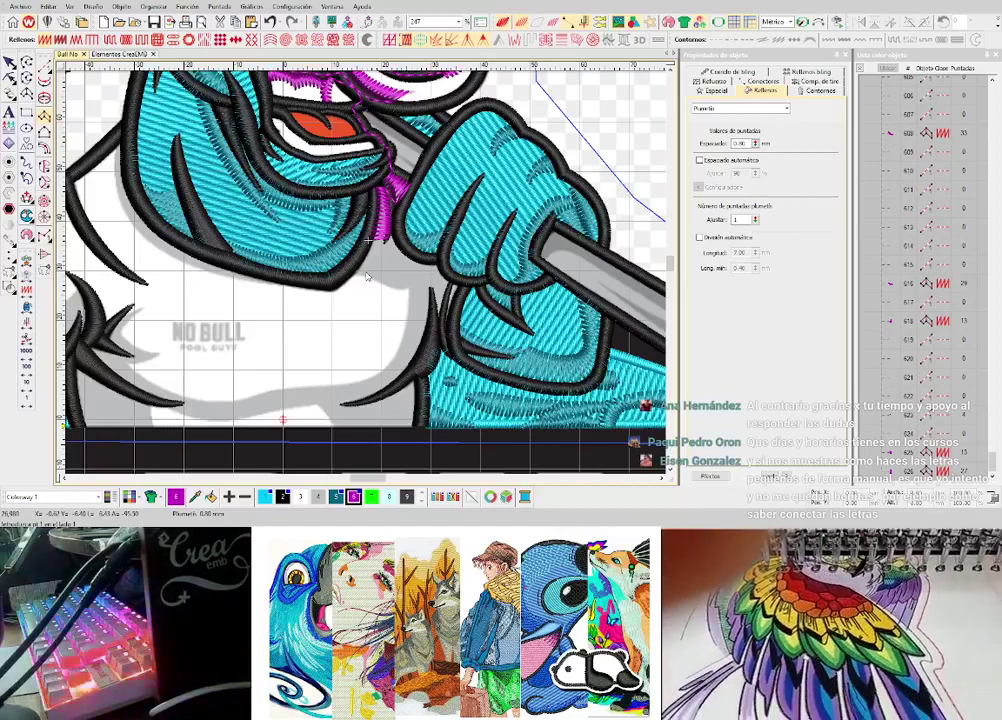
- Digitize a wide satin column over the grey shirt shadow from the chin contour to the underside of the gripping hand
scroll(338, 257, up, 3)
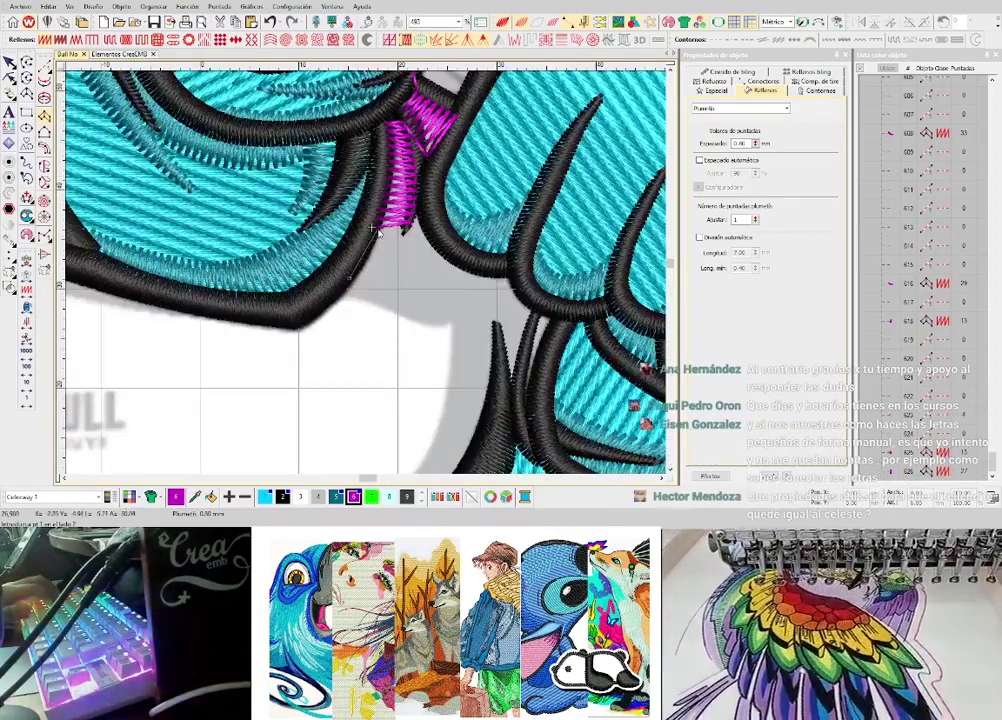
click(356, 290)
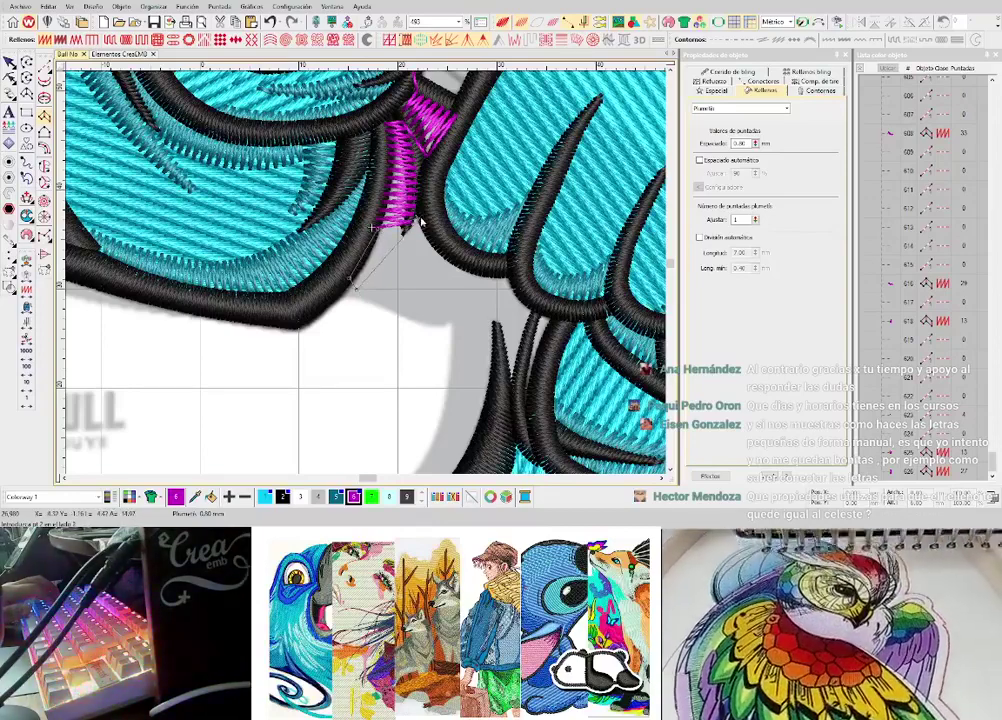
click(418, 218)
click(399, 310)
click(443, 237)
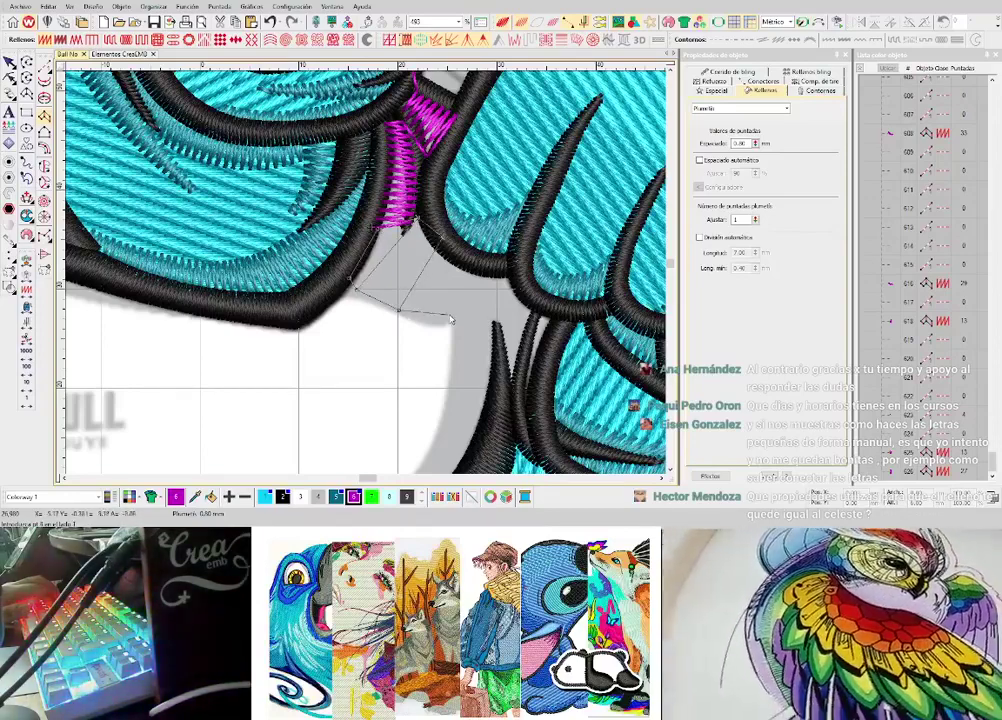
click(445, 321)
click(472, 266)
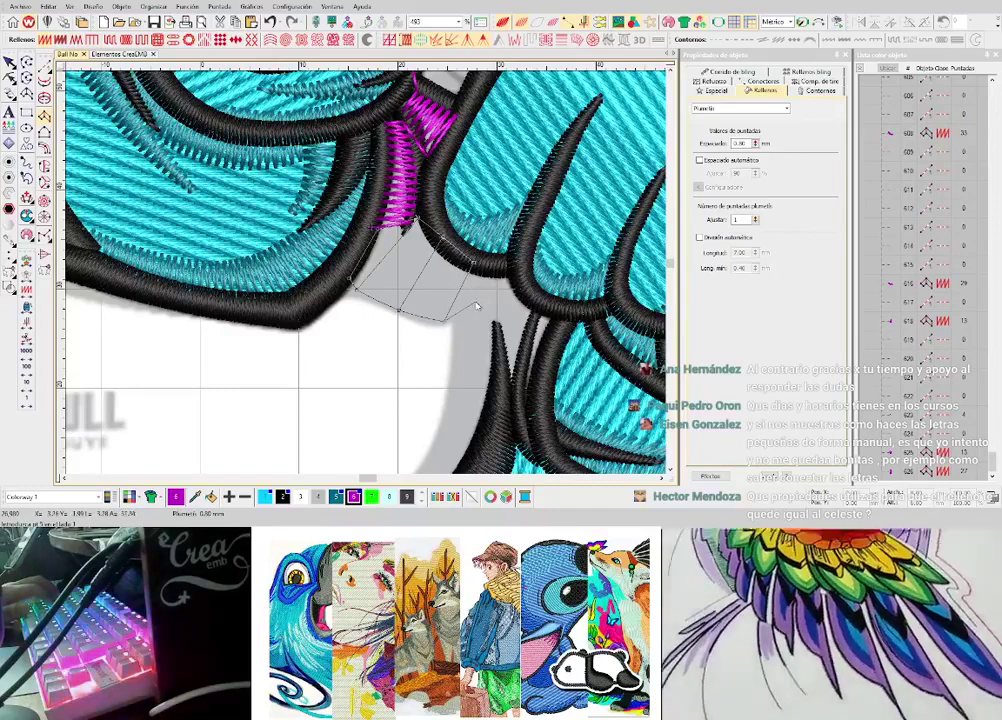
key(Return)
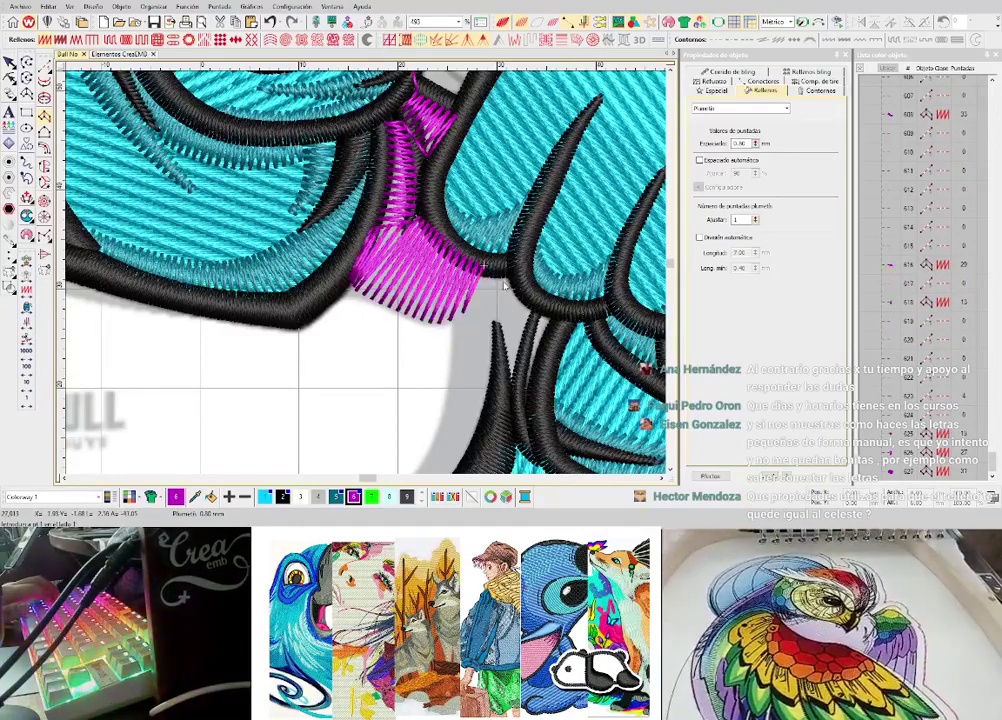
click(408, 260)
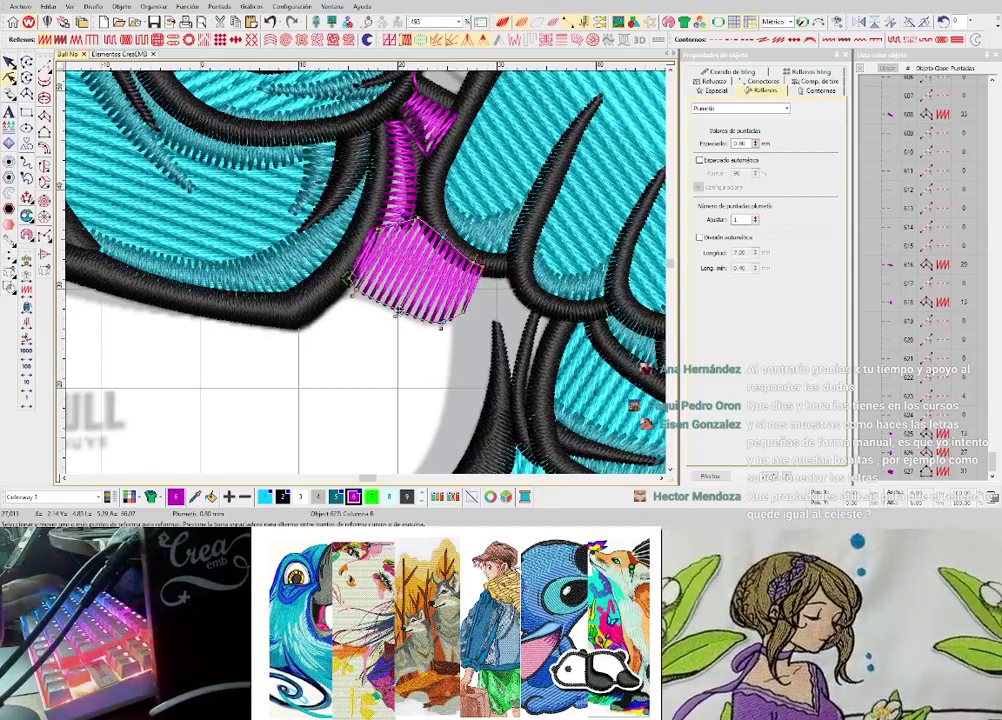
key(Escape)
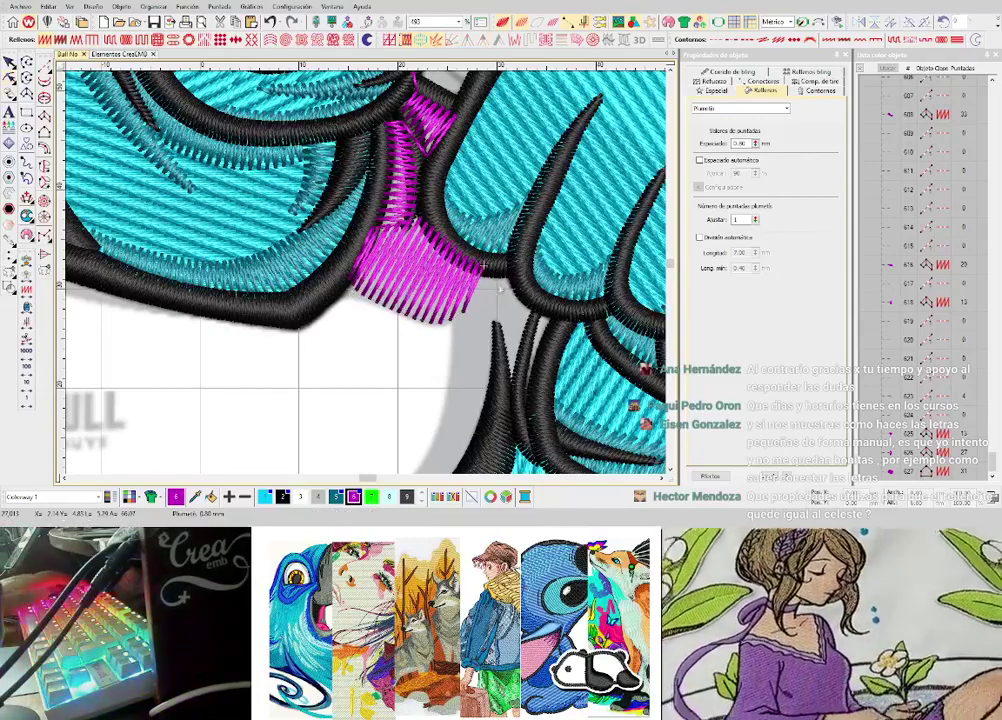
- Digitize a hidden running stitch with 1.50 mm length along the black contour under the fingers toward the forearm
key(r)
scroll(509, 272, up, 1)
click(364, 276)
key(Return)
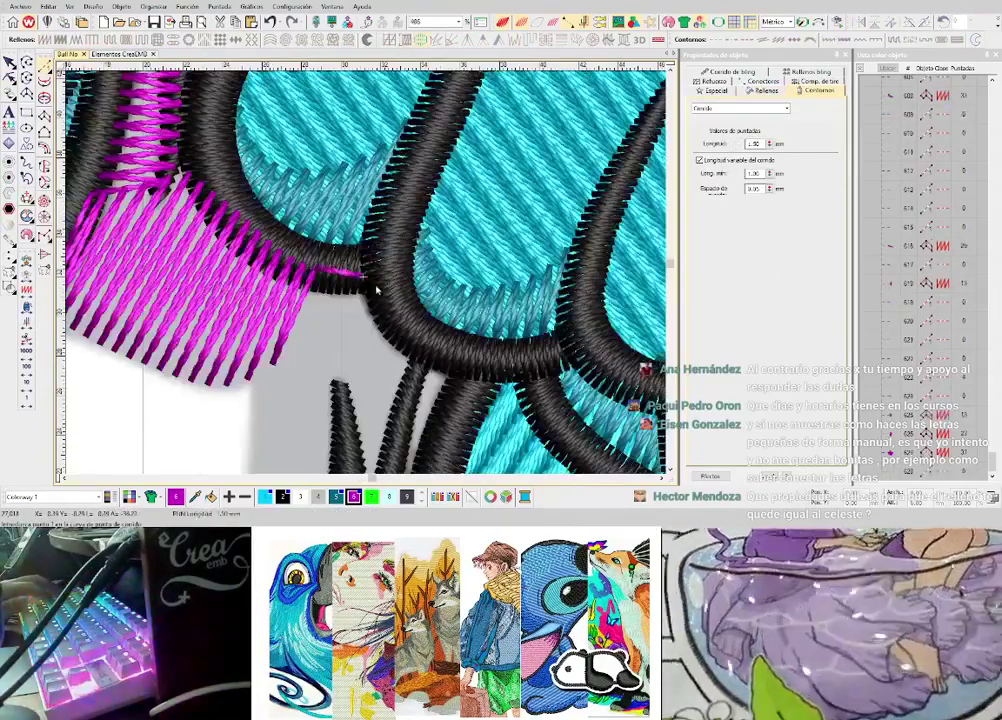
click(384, 283)
key(Return)
click(383, 283)
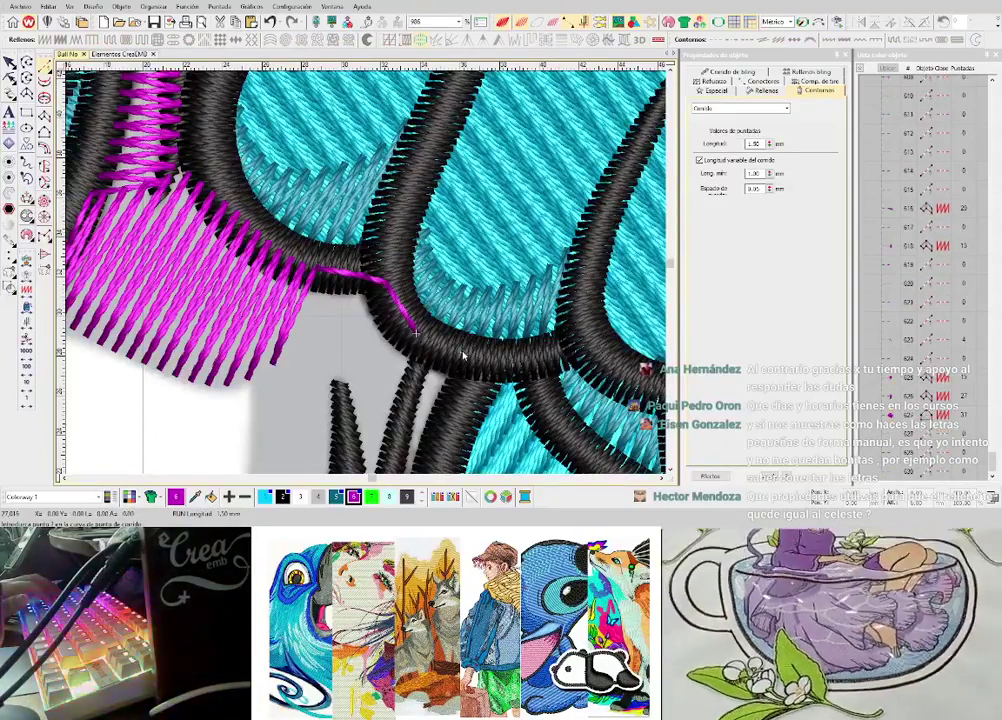
click(462, 353)
- Digitize a satin column down the narrow gap between the thin sleeve fold and the black forearm contour
scroll(462, 353, down, 1)
scroll(389, 278, up, 1)
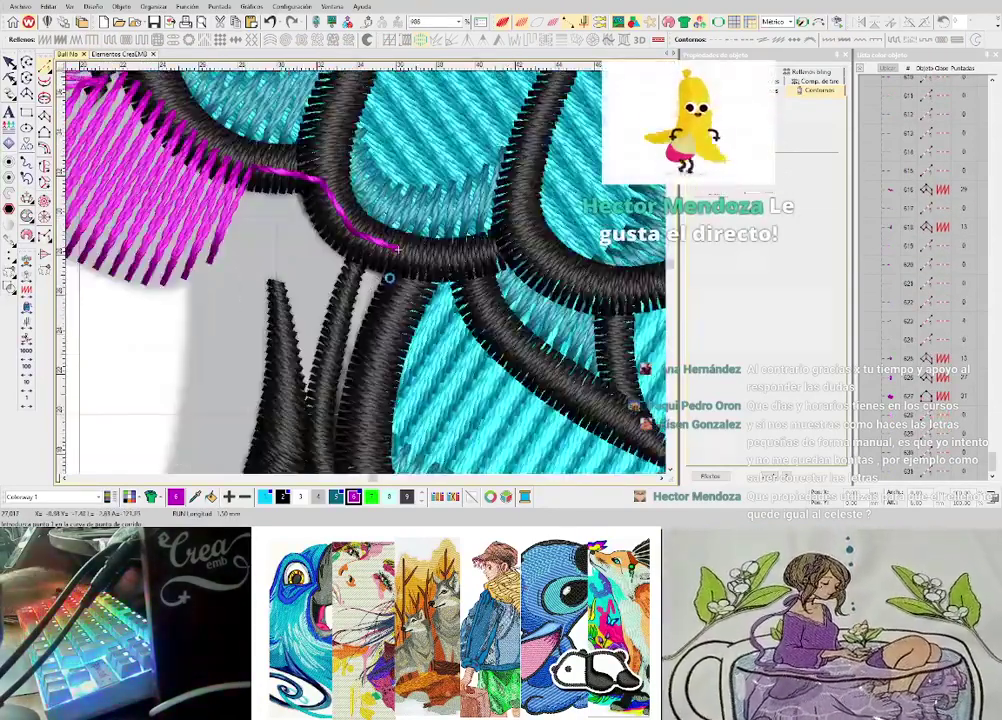
click(336, 341)
click(372, 357)
click(342, 339)
key(Return)
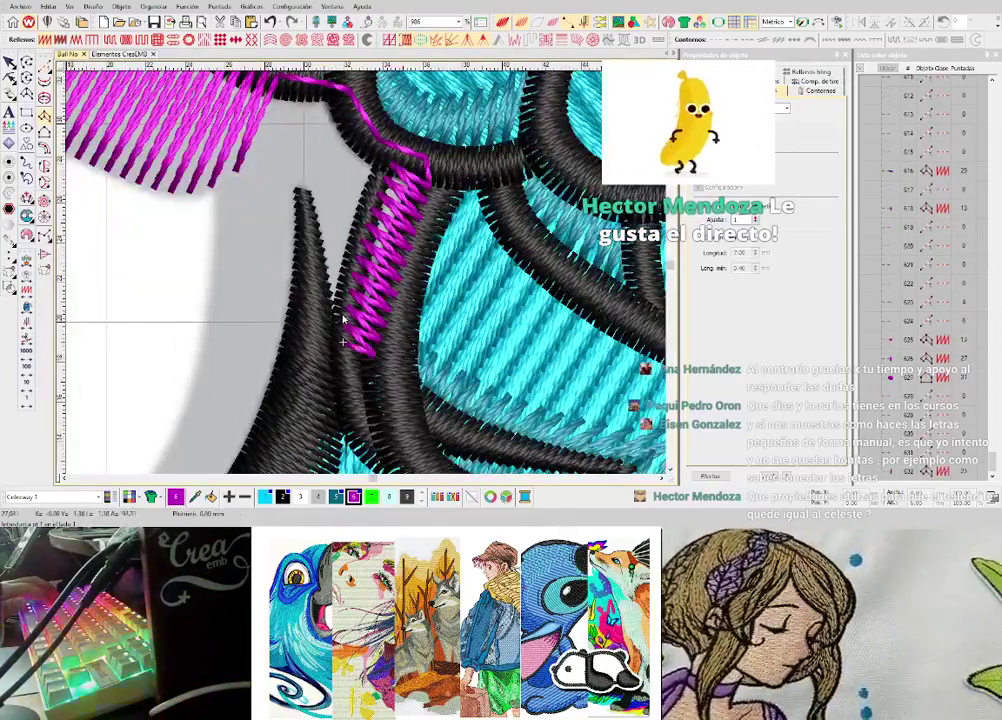
- Digitize a satin column up the grey wedge between the two black sleeve folds to the finger contour
click(320, 316)
click(371, 212)
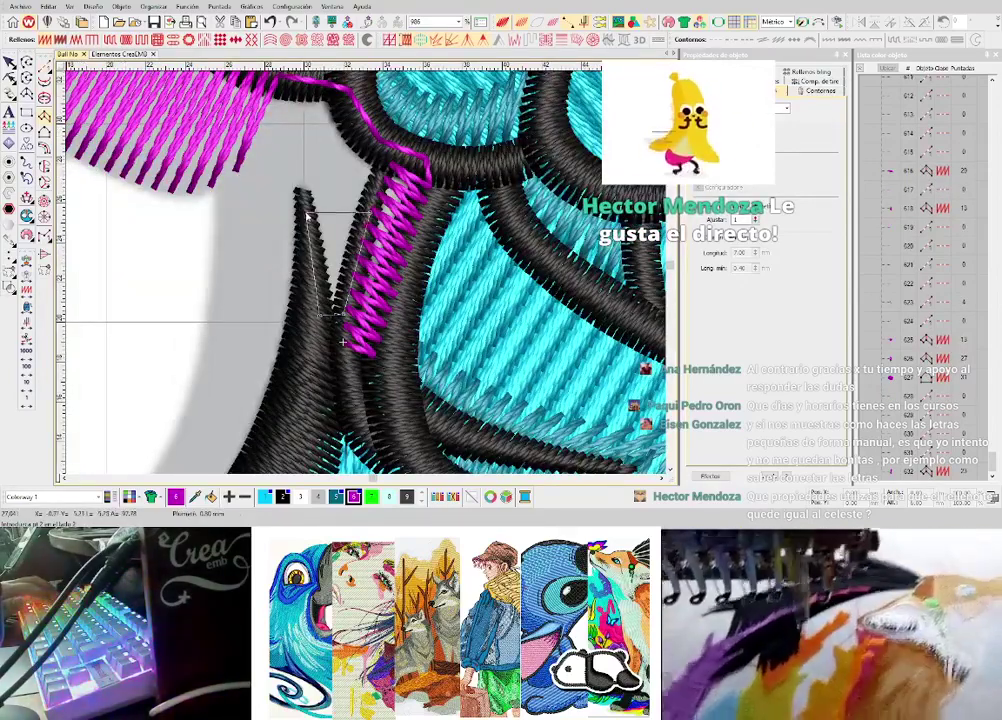
click(306, 212)
click(385, 153)
click(334, 113)
key(Return)
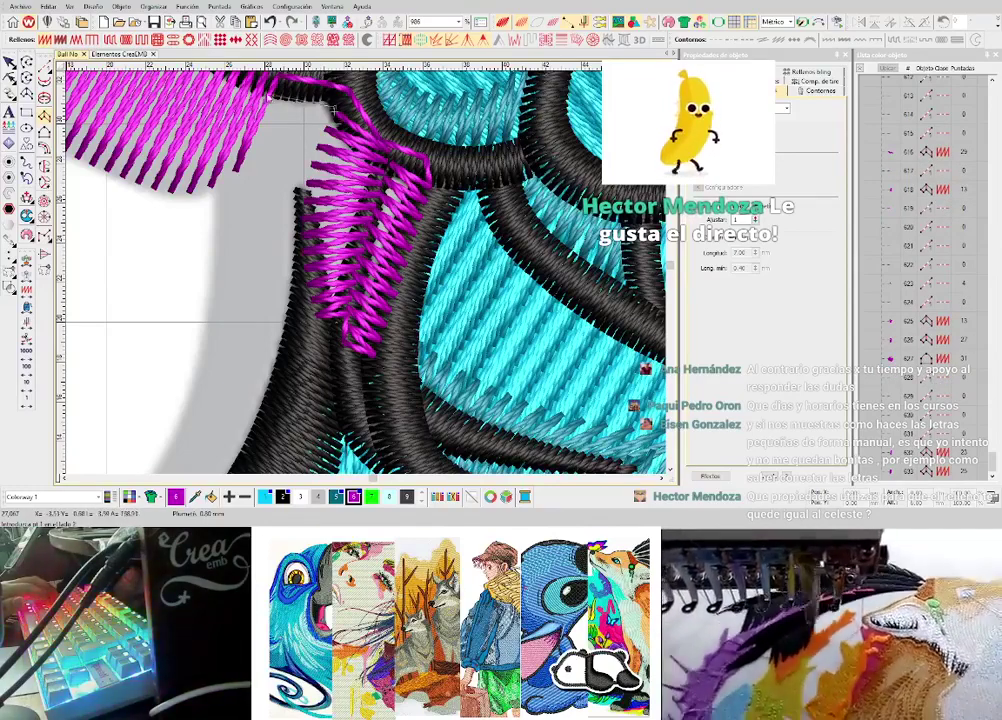
- Digitize a long curved satin column over the shirt's grey side shadow, from under the fingers along the black fold to near its tip
click(261, 98)
click(298, 191)
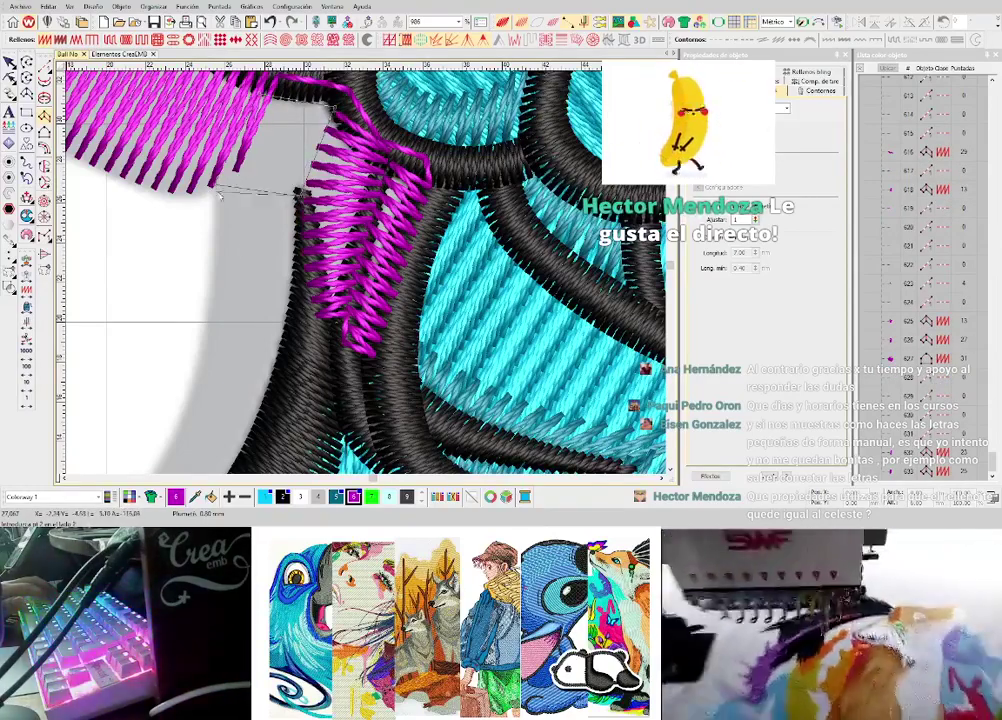
click(213, 184)
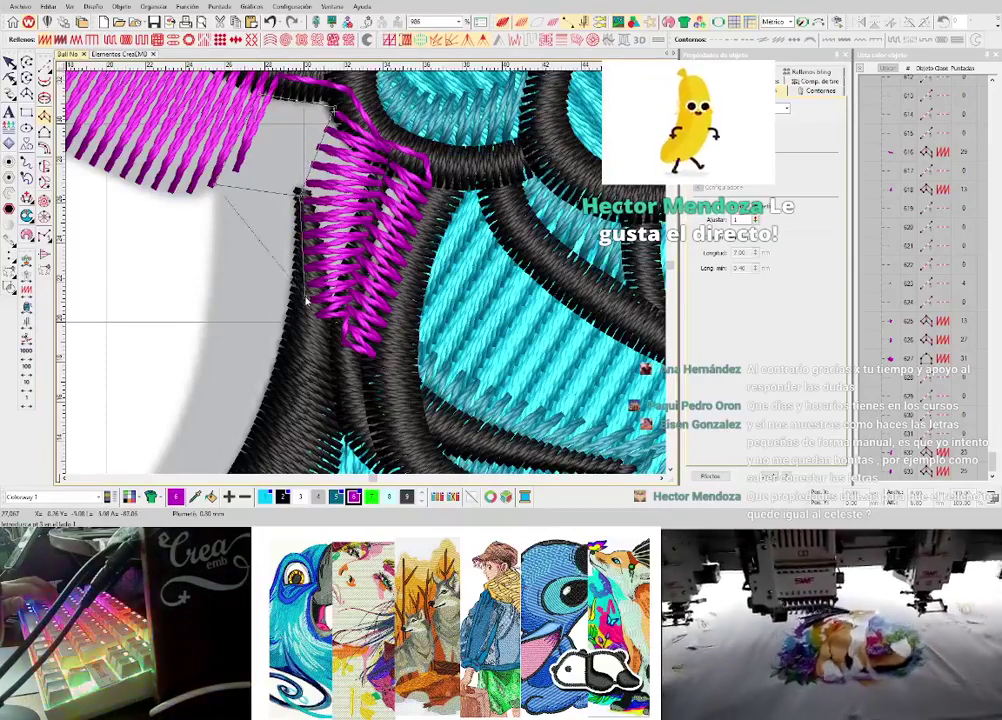
right_click(306, 299)
right_click(209, 290)
key(c)
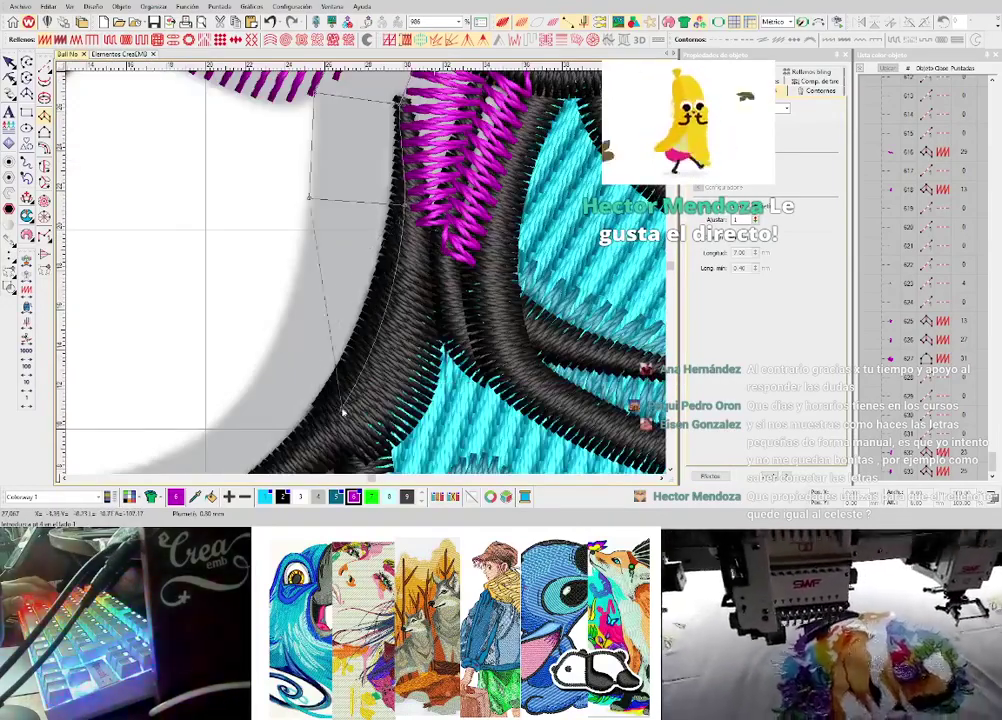
right_click(342, 411)
right_click(263, 366)
key(c)
right_click(303, 431)
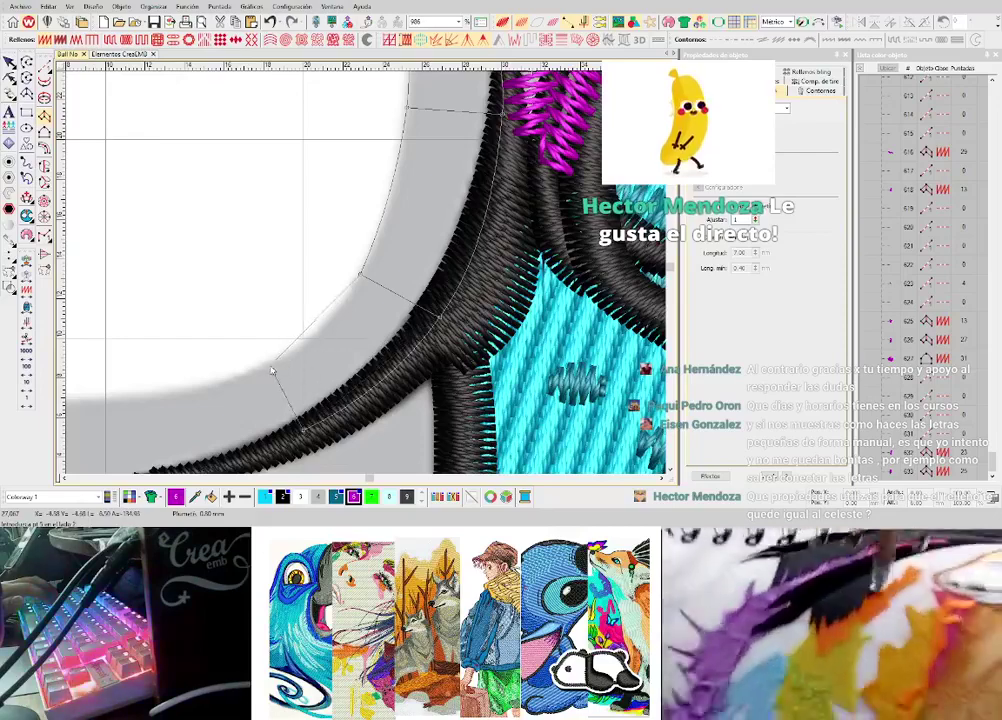
right_click(271, 369)
scroll(168, 368, down, 2)
scroll(365, 285, up, 1)
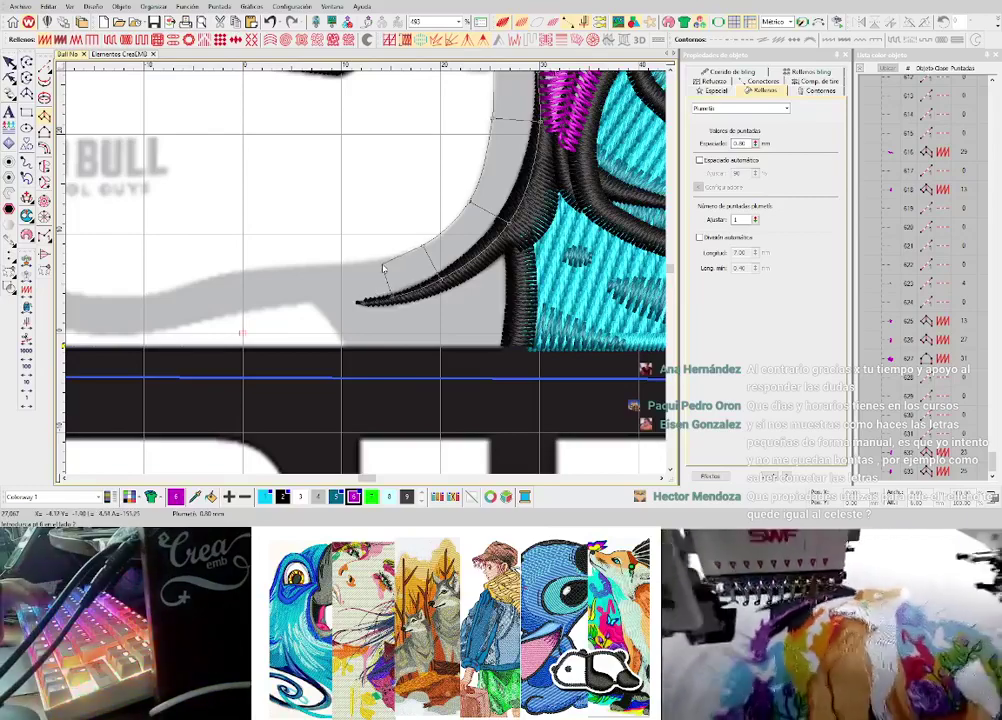
right_click(380, 260)
key(Return)
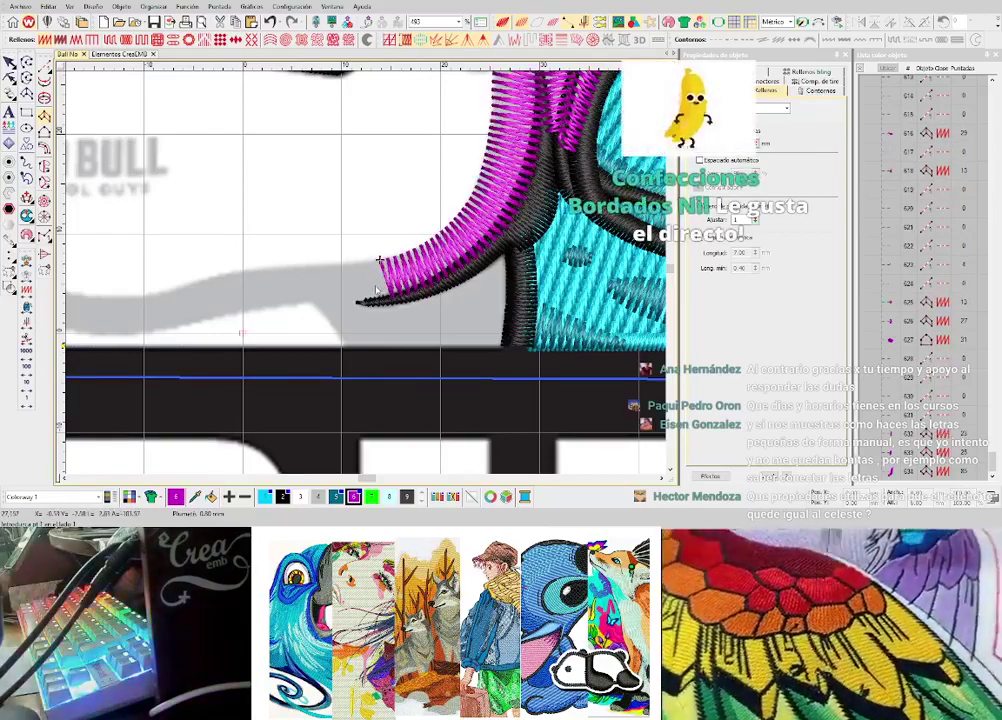
- Add manual connecting stitches from the column's end back along the lower black shirt fold
scroll(377, 290, up, 2)
key(space)
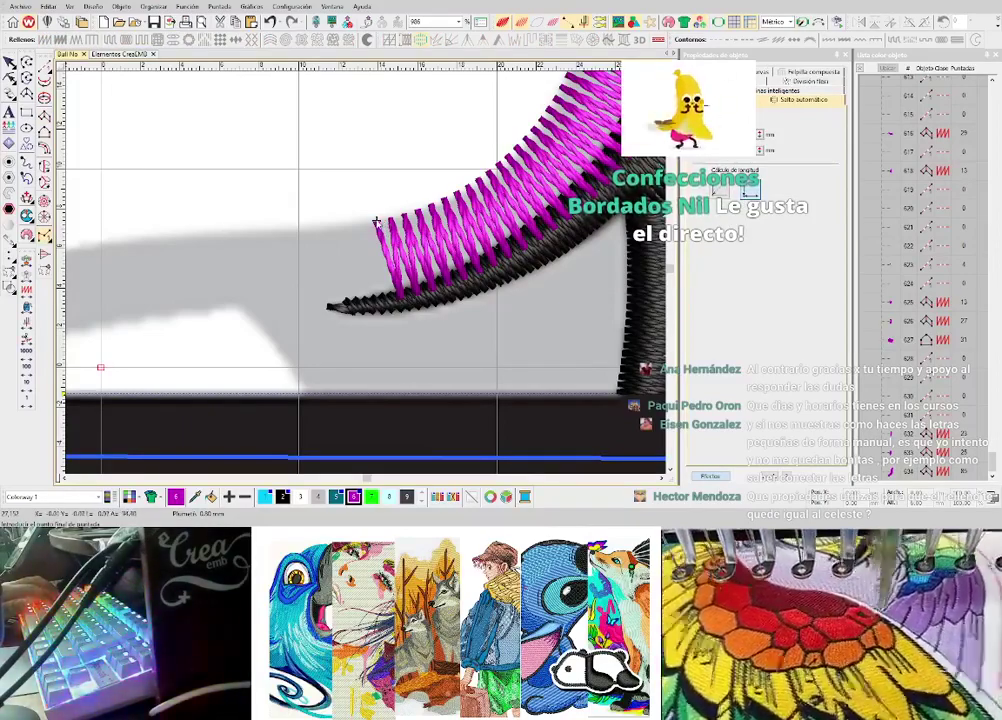
click(388, 300)
click(470, 277)
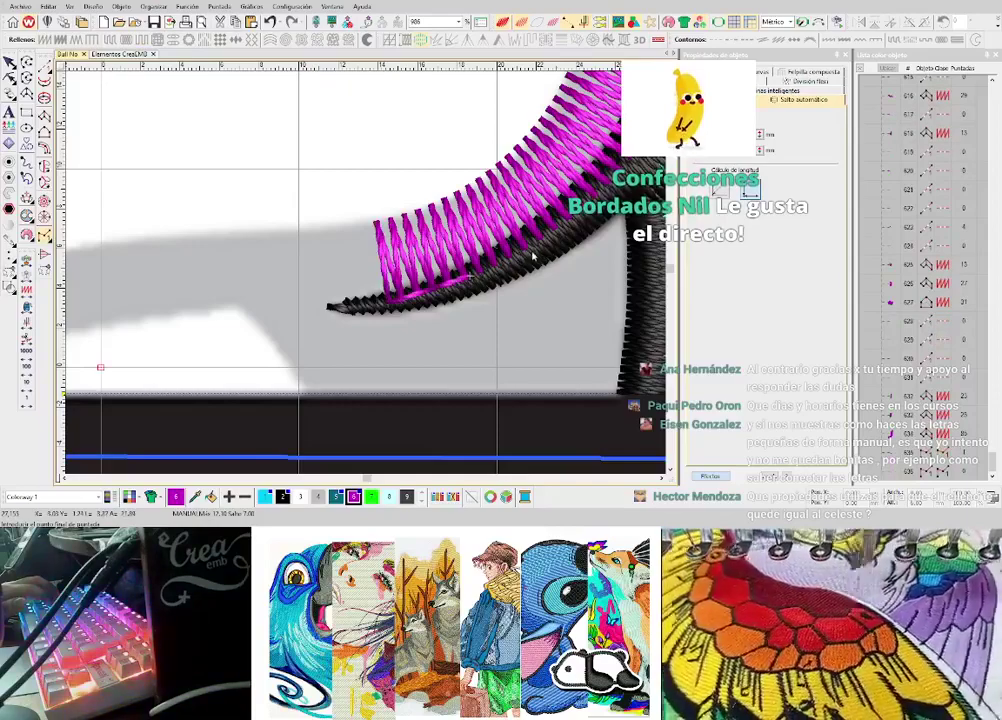
click(537, 256)
- Digitize a satin column over the grey shadow between the black fold and the shirt's bottom edge, tapering into the grey belly band
key(space)
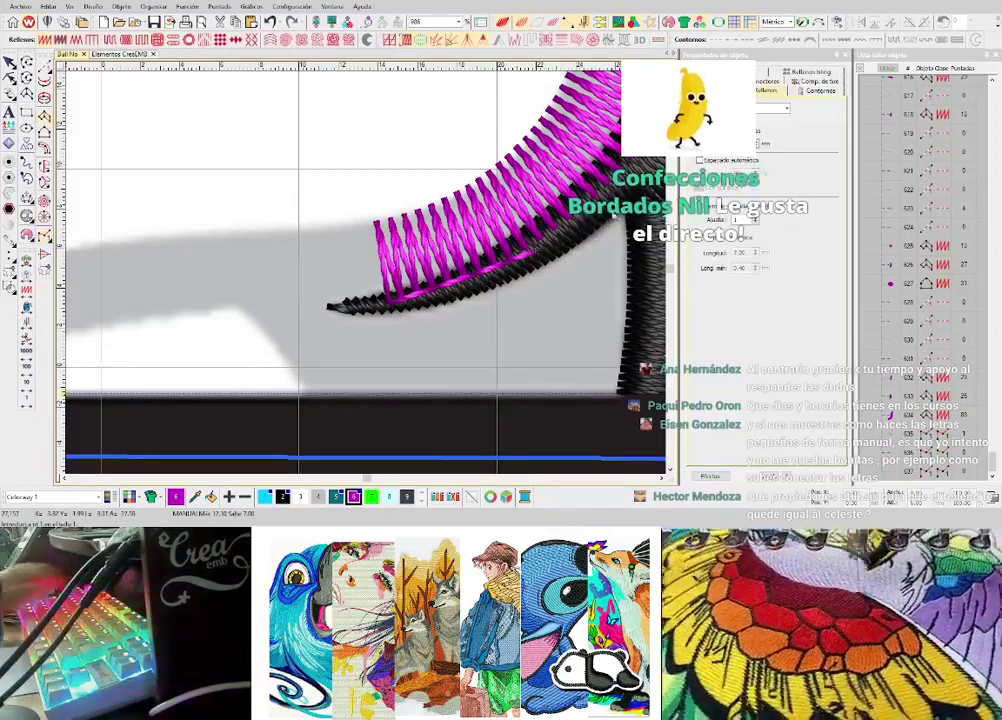
click(622, 200)
click(506, 341)
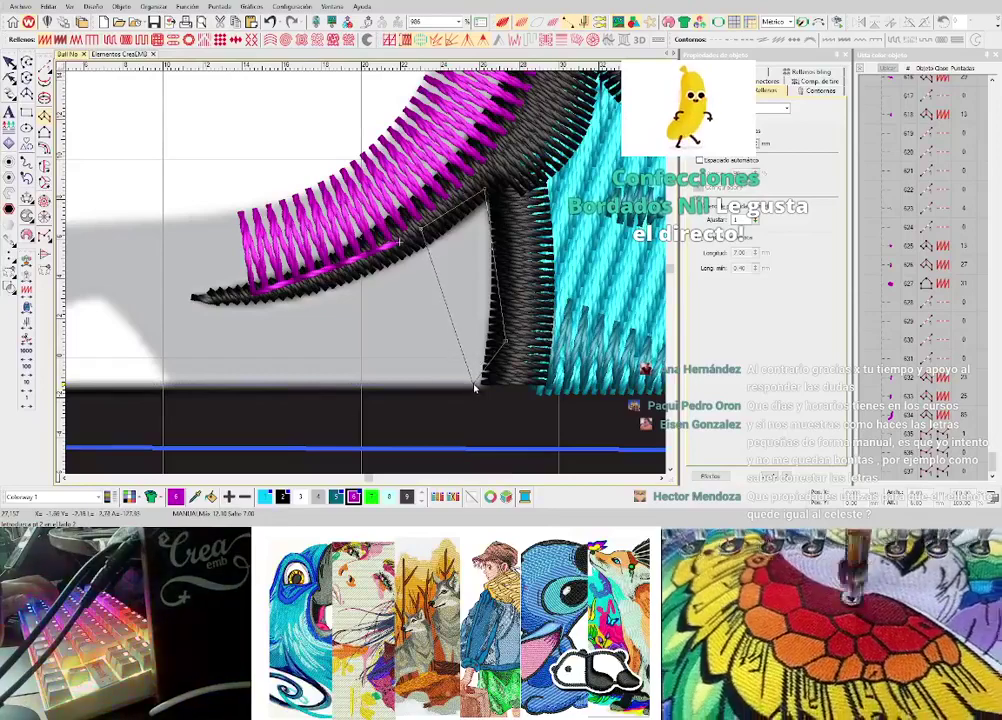
scroll(228, 293, left, 3)
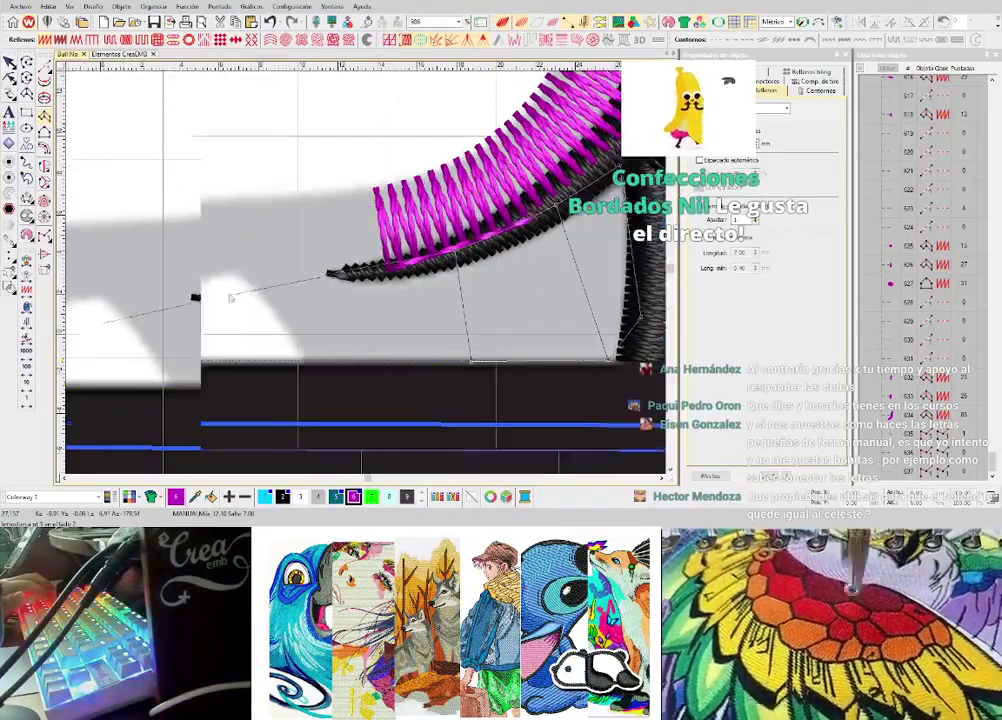
click(338, 270)
click(331, 361)
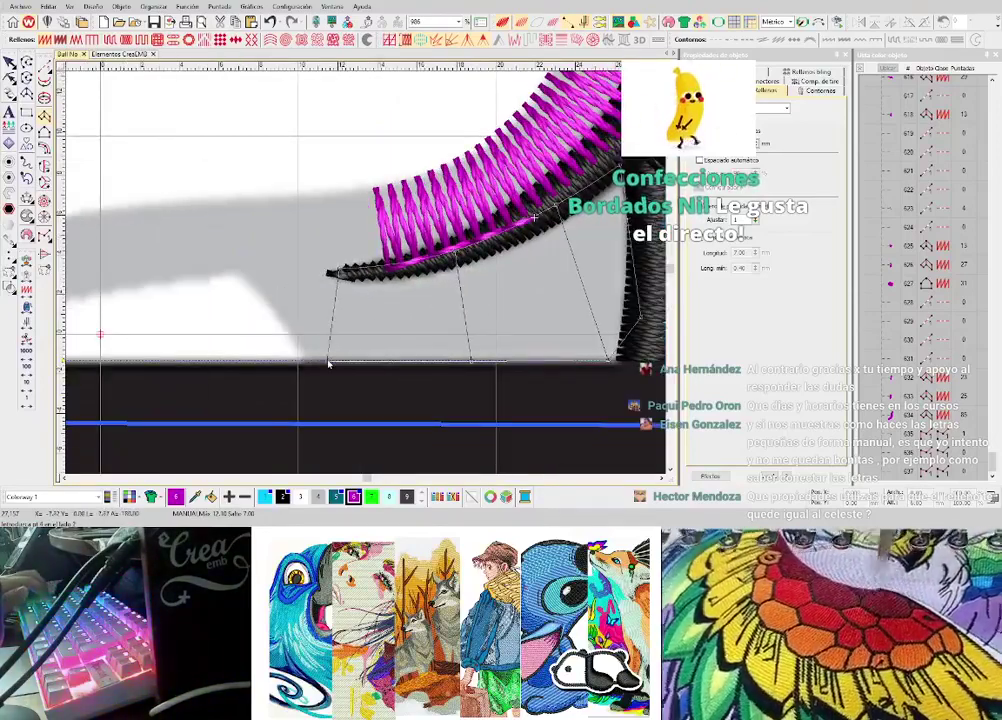
click(257, 258)
click(244, 288)
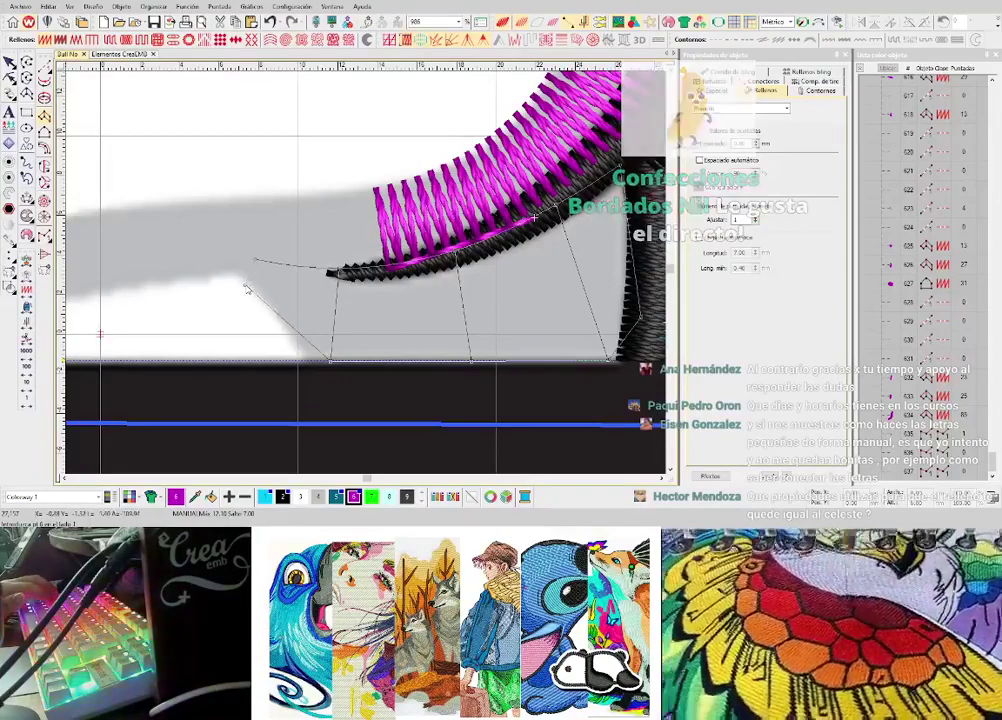
key(Return)
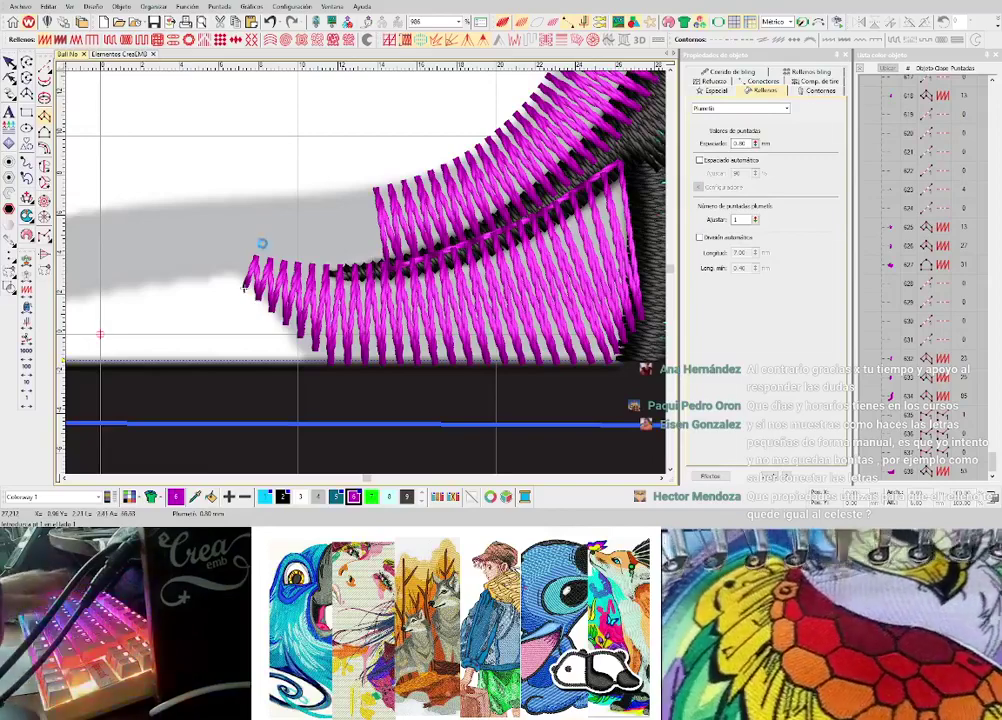
- Add a short hidden run from the lower satin column's tip up into the grey belly band
key(space)
click(239, 243)
click(328, 235)
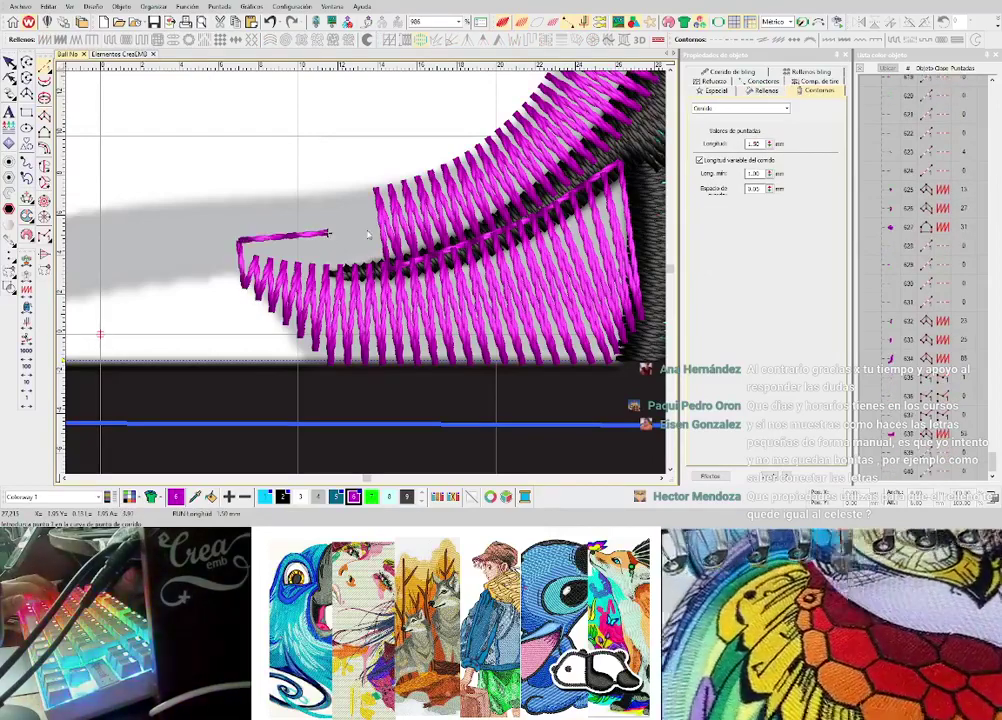
- Digitize a long satin column along the grey belly band, from the side shadow's end to the upper edge of the opposite black fold
key(space)
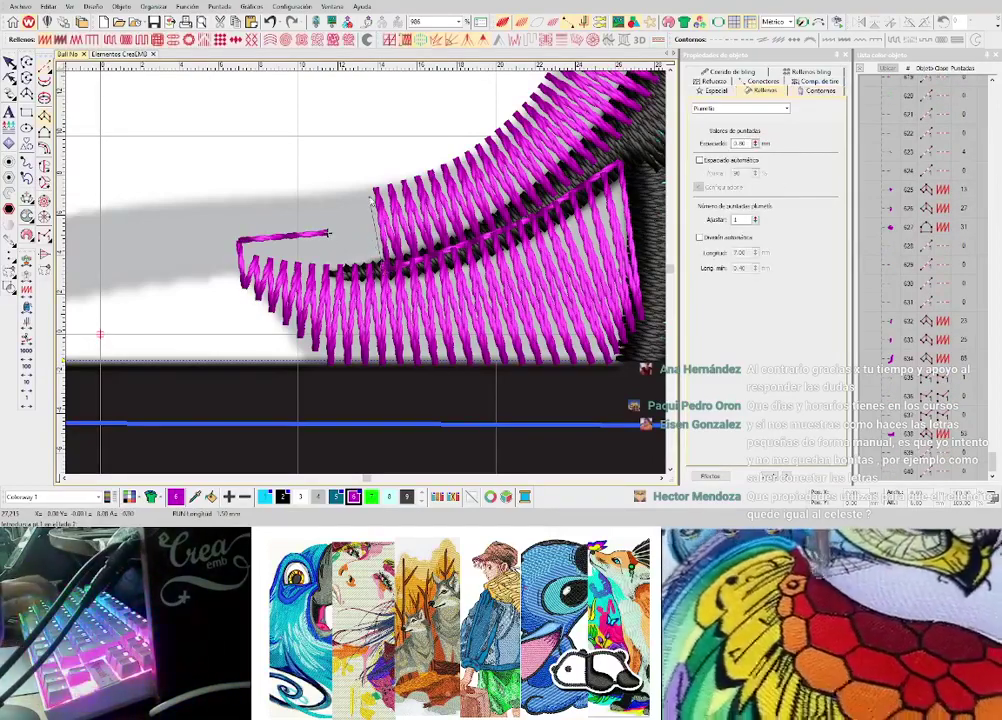
click(370, 193)
click(276, 267)
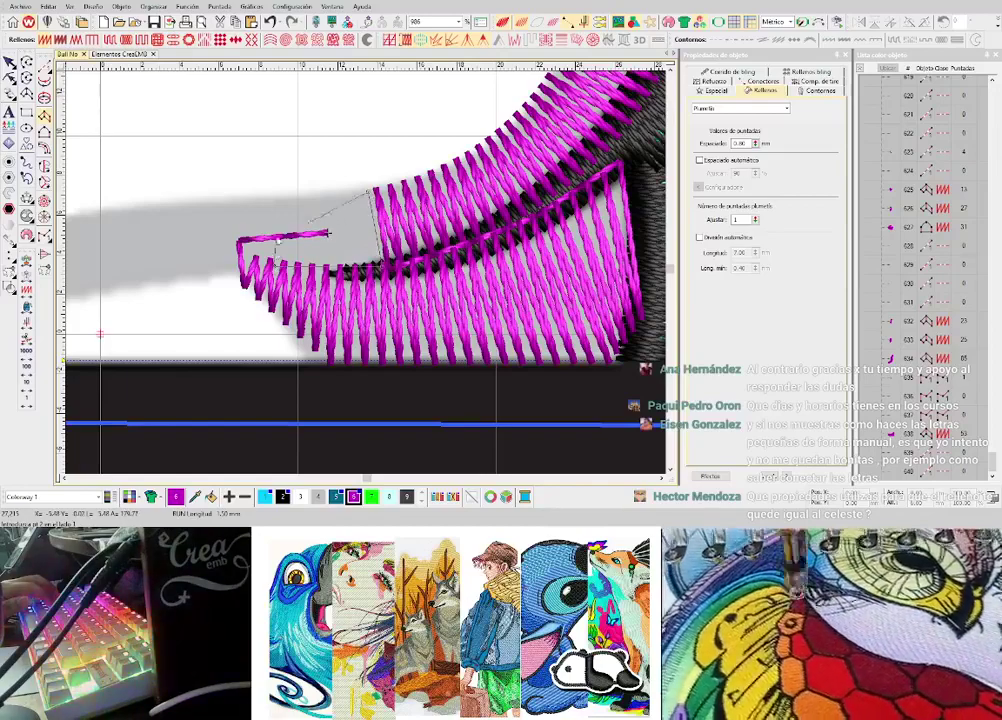
click(279, 198)
click(130, 287)
click(129, 207)
drag(129, 207, 403, 213)
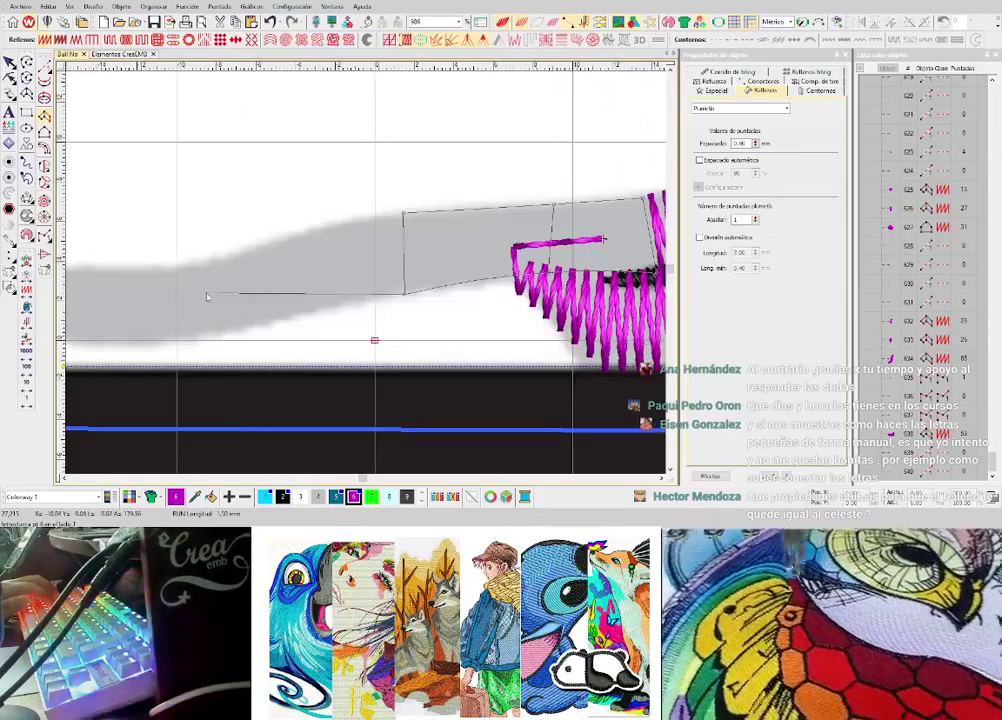
click(258, 329)
click(241, 256)
click(339, 307)
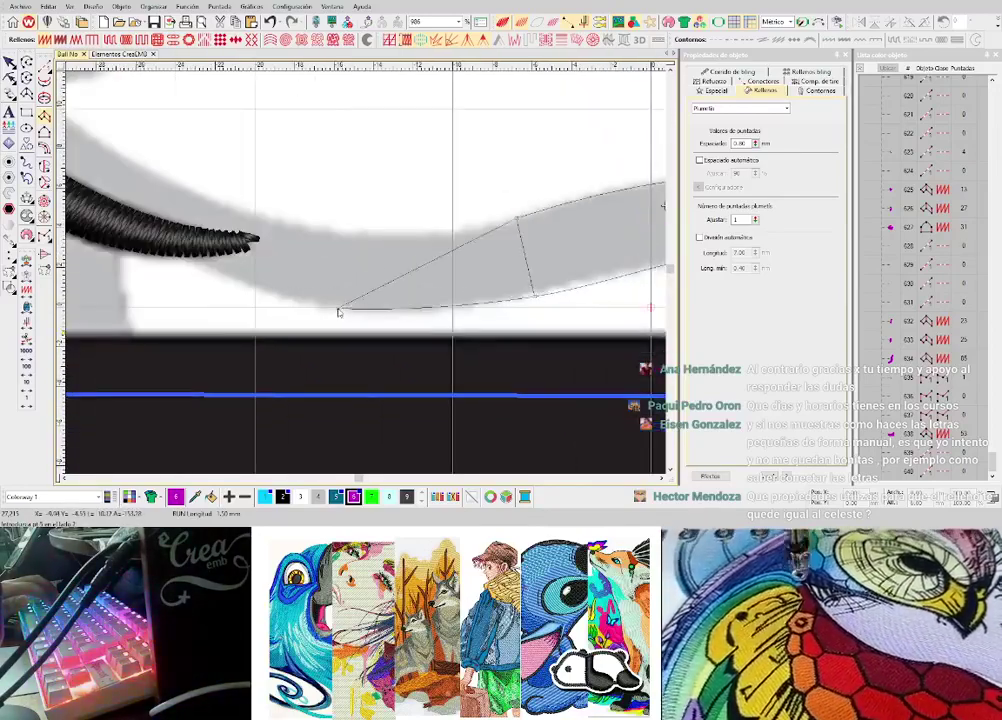
click(353, 235)
click(214, 266)
click(248, 214)
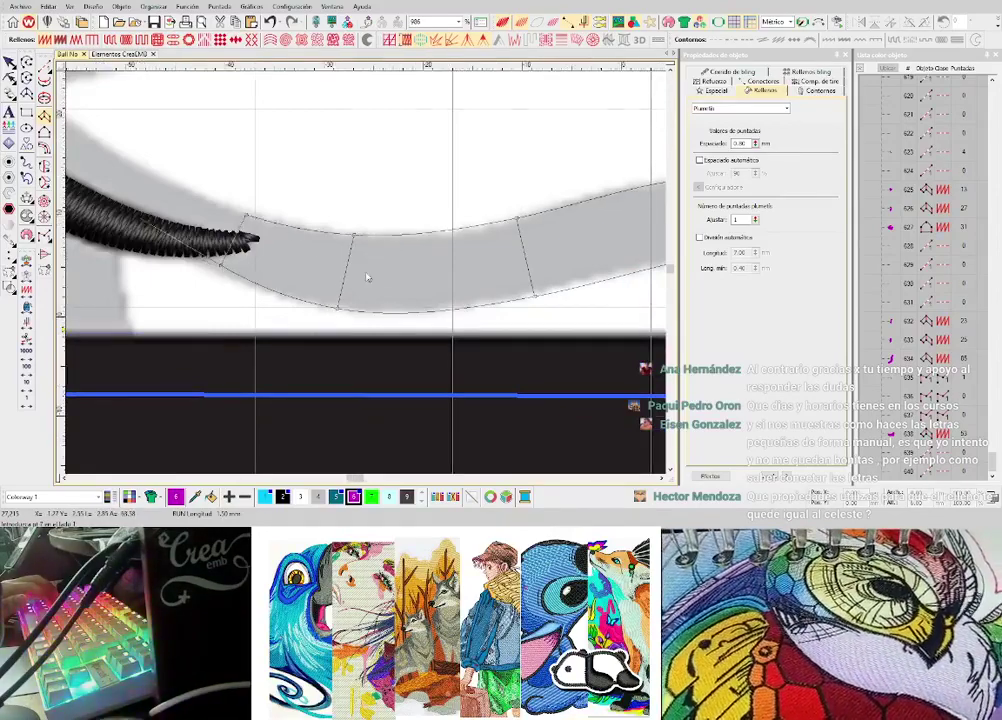
scroll(435, 295, down, 2)
scroll(338, 259, up, 1)
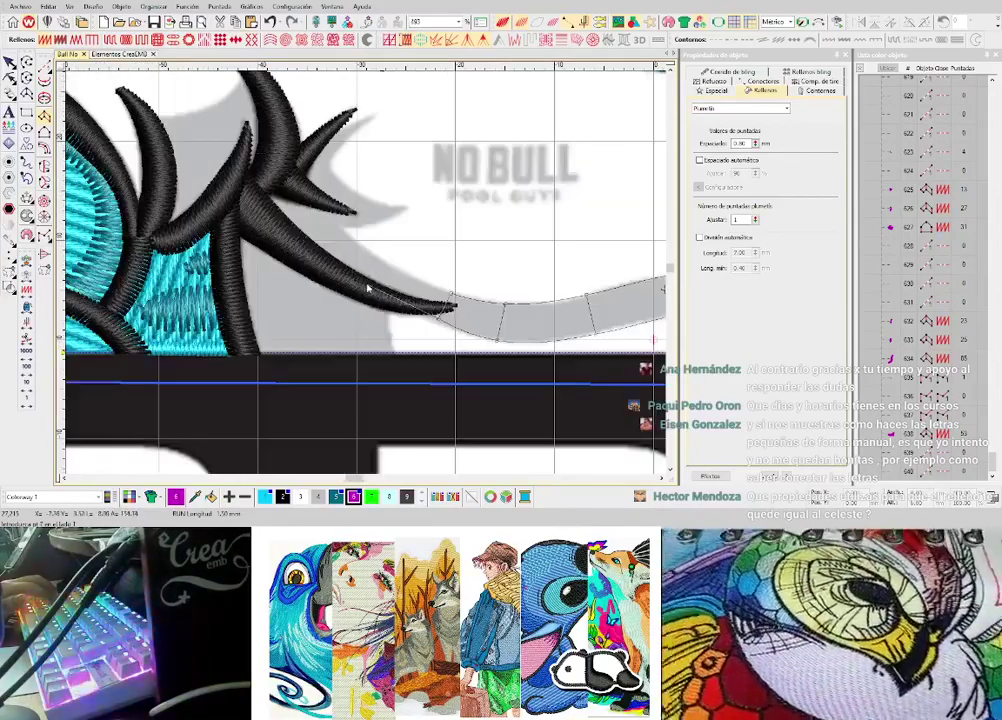
scroll(368, 282, up, 2)
click(401, 228)
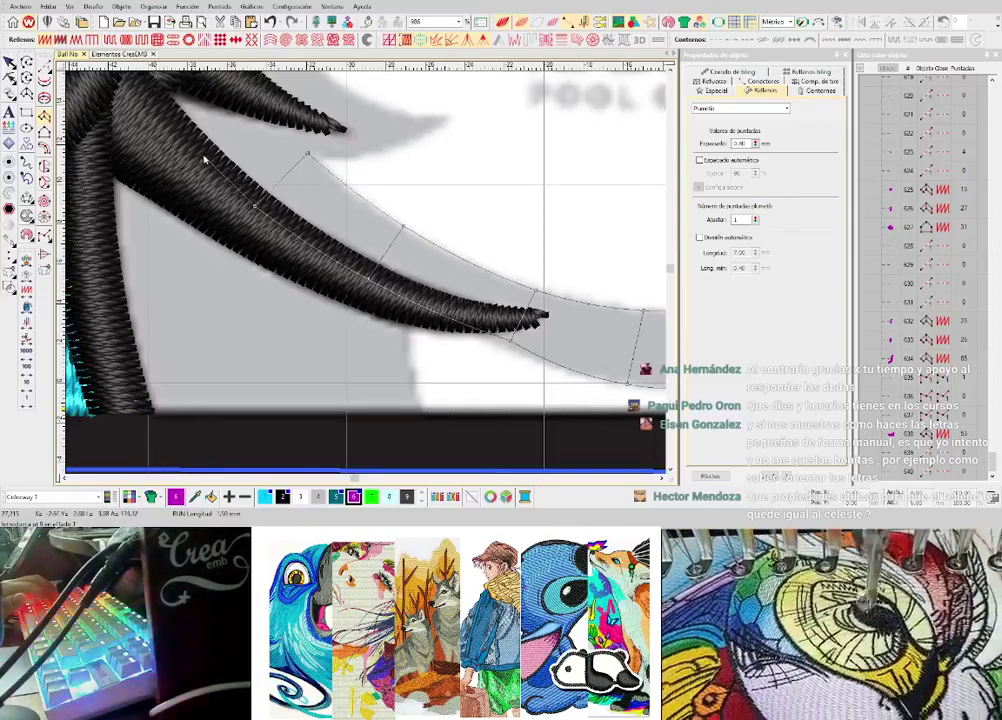
key(Escape)
- Run hidden connecting stitches from the belly band column across the black fold and down the adjoining vertical black contour
scroll(368, 278, down, 3)
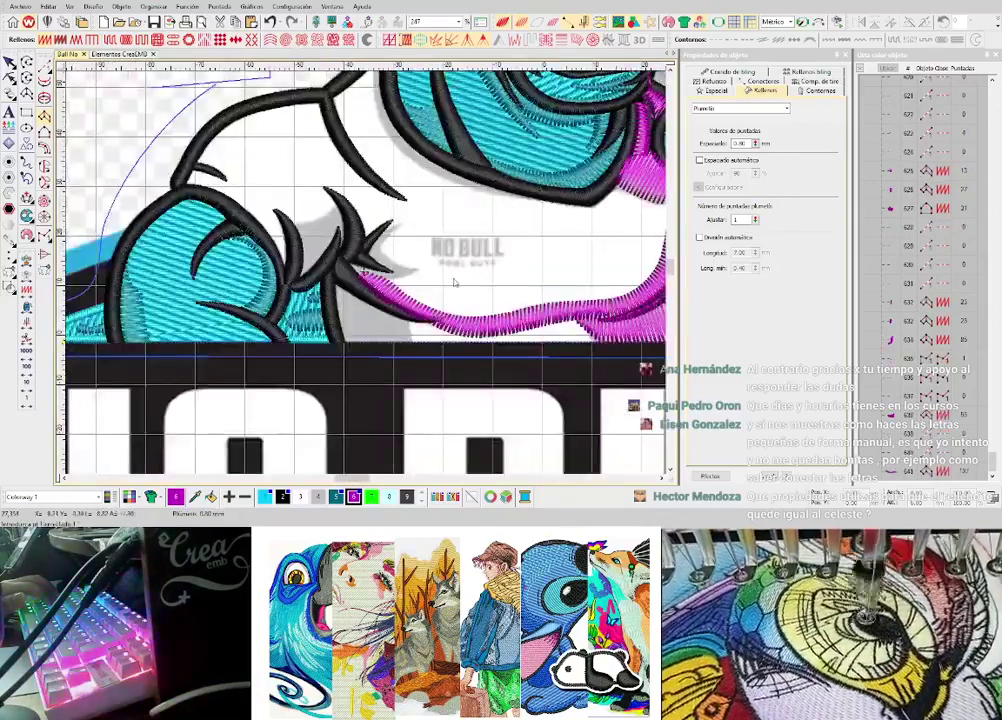
scroll(361, 256, down, 1)
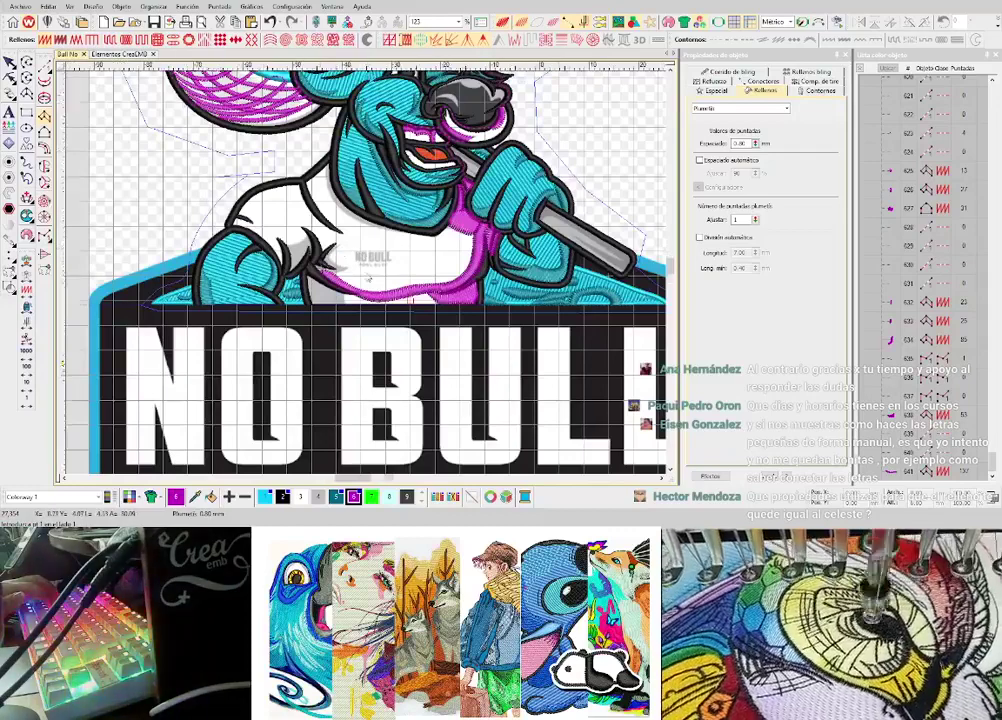
scroll(345, 262, up, 2)
click(348, 282)
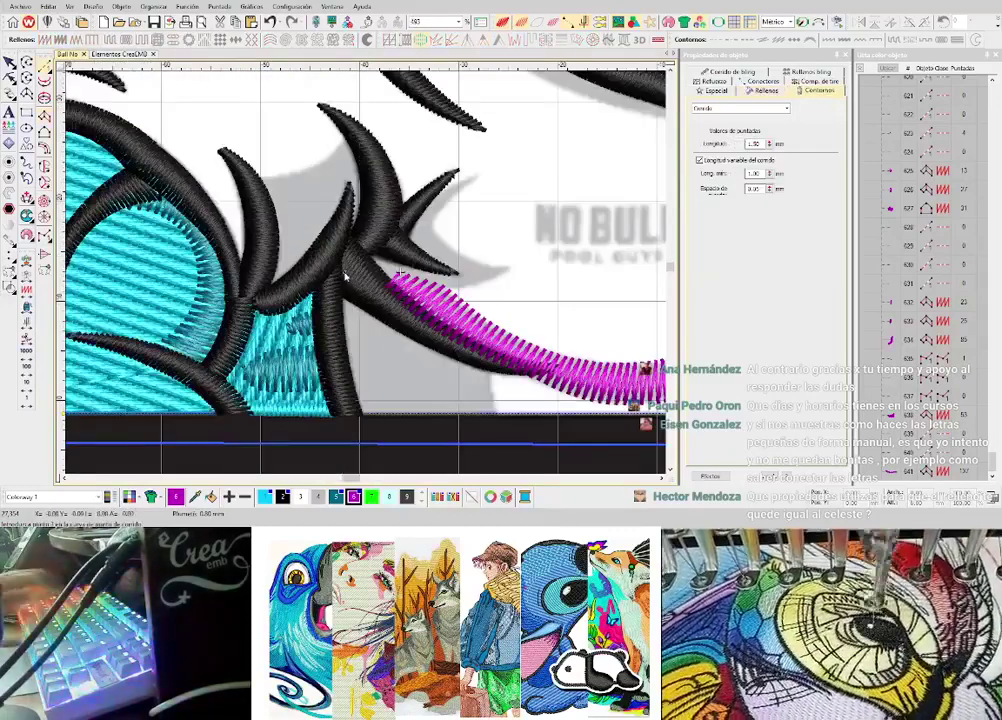
click(328, 293)
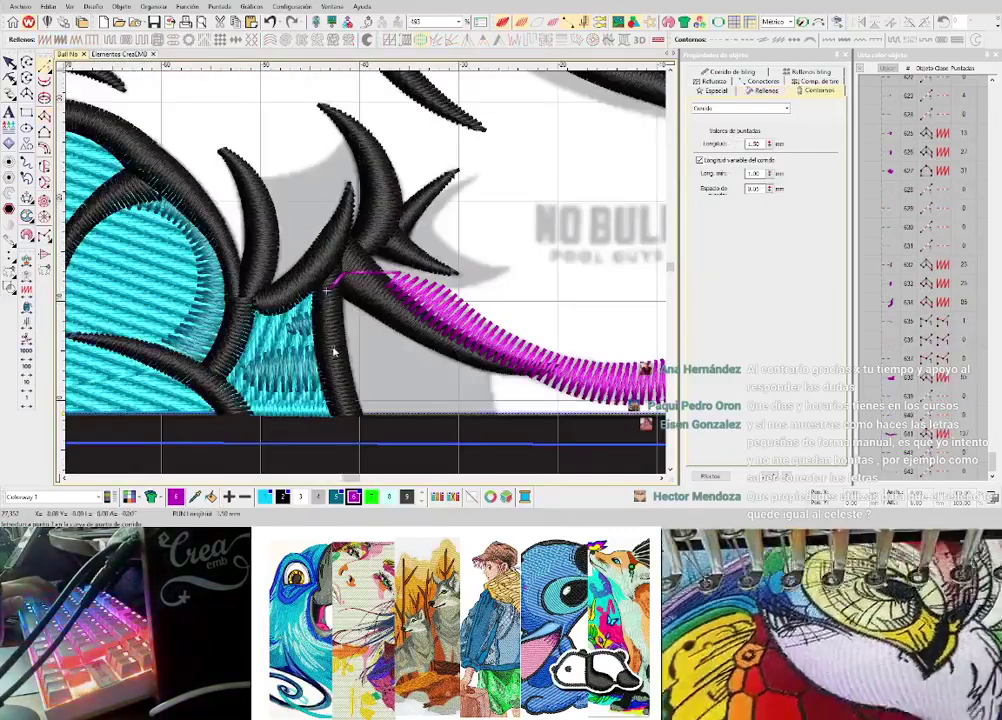
click(332, 347)
click(341, 395)
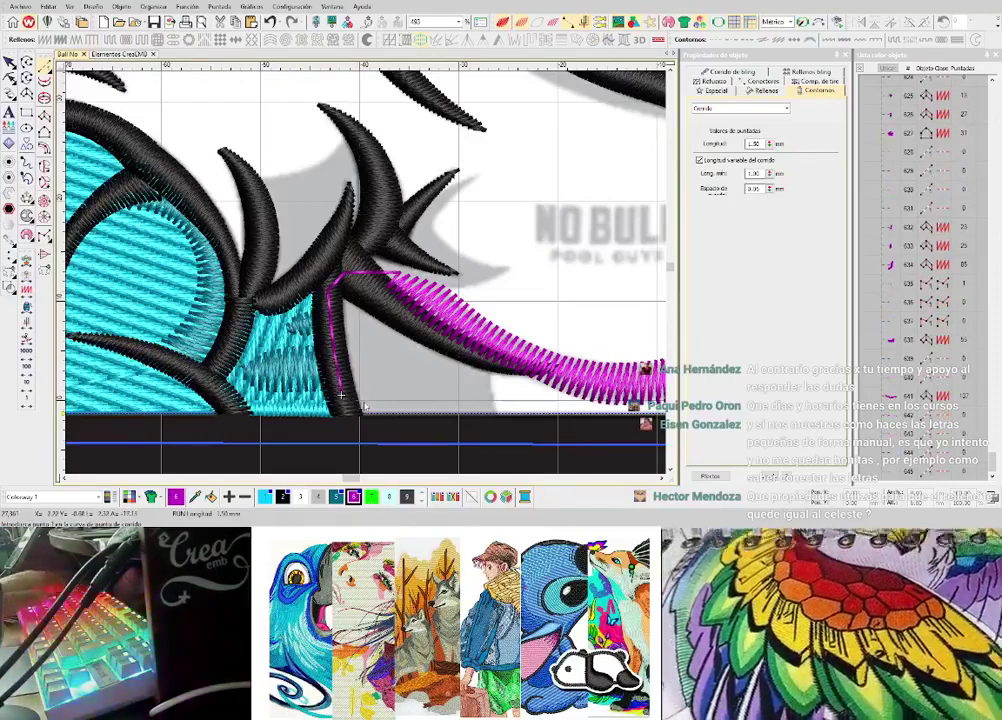
- Digitize a column over the grey shadow between the vertical black contour and the long fold, from the shirt's bottom edge upward
key(space)
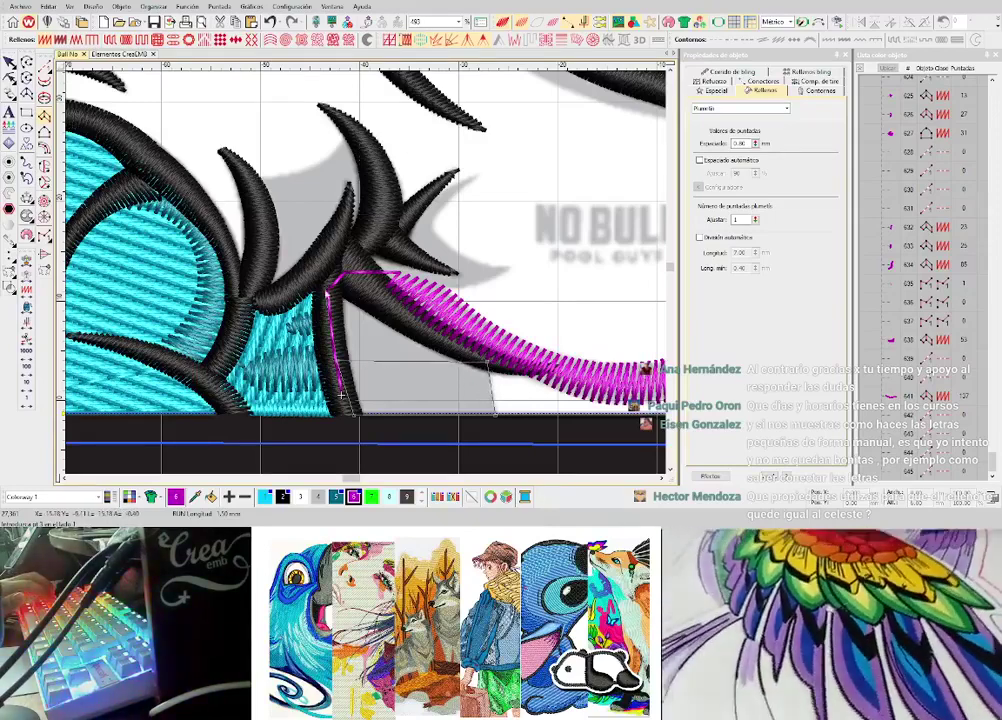
click(330, 293)
click(370, 295)
key(Return)
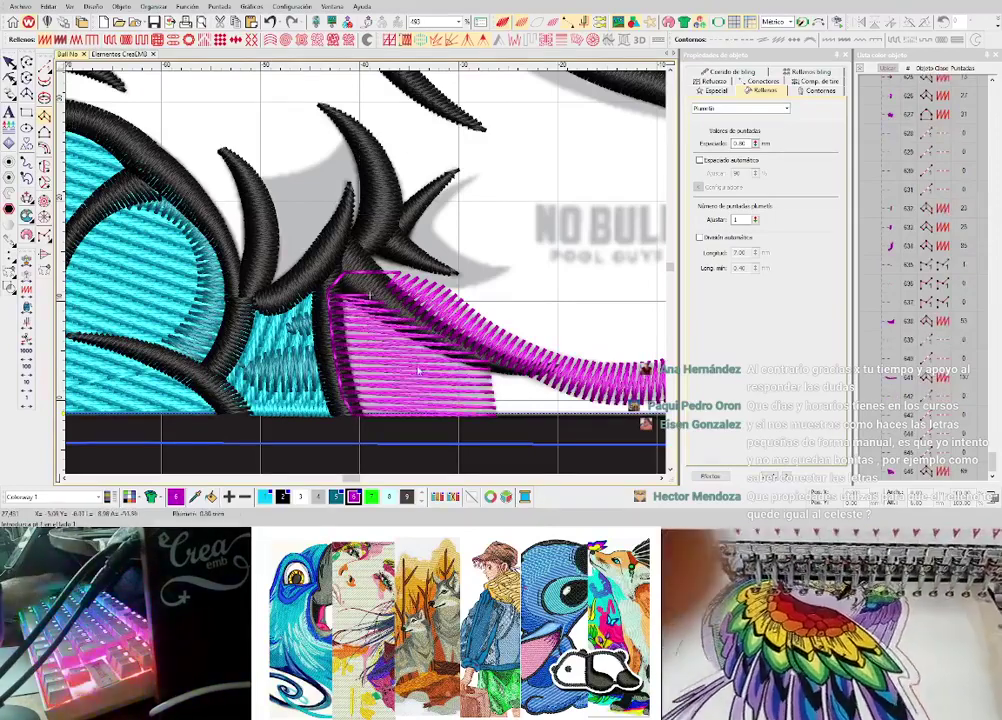
- Convert the new column over the shirt's lower corner shadow to a Tatami fill with 1.26 mm spacing
key(Escape)
click(110, 41)
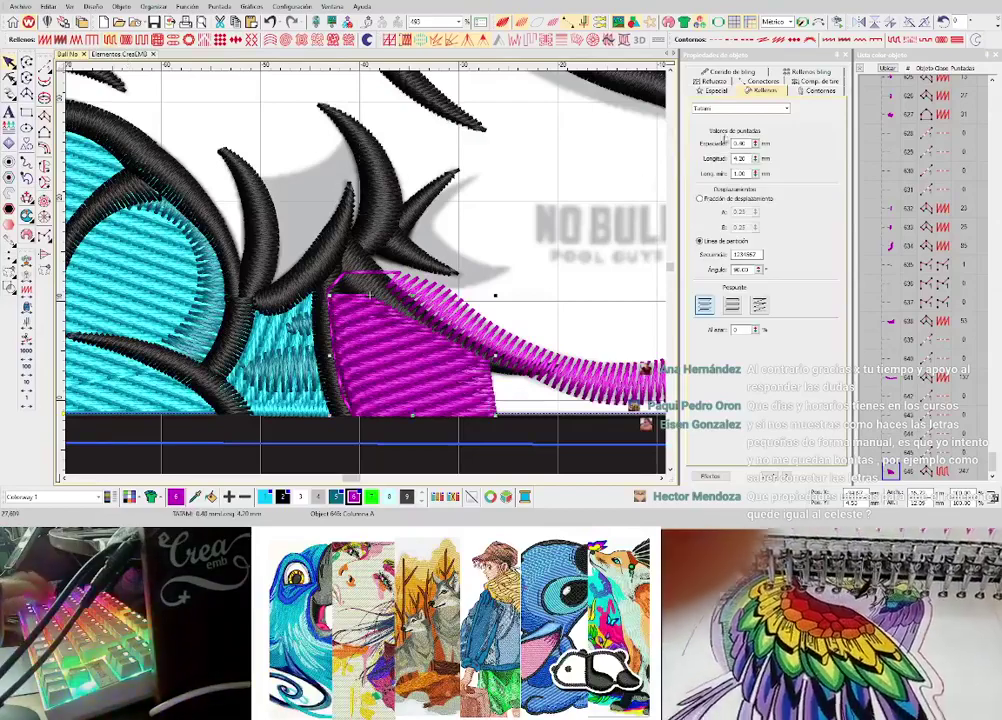
click(756, 142)
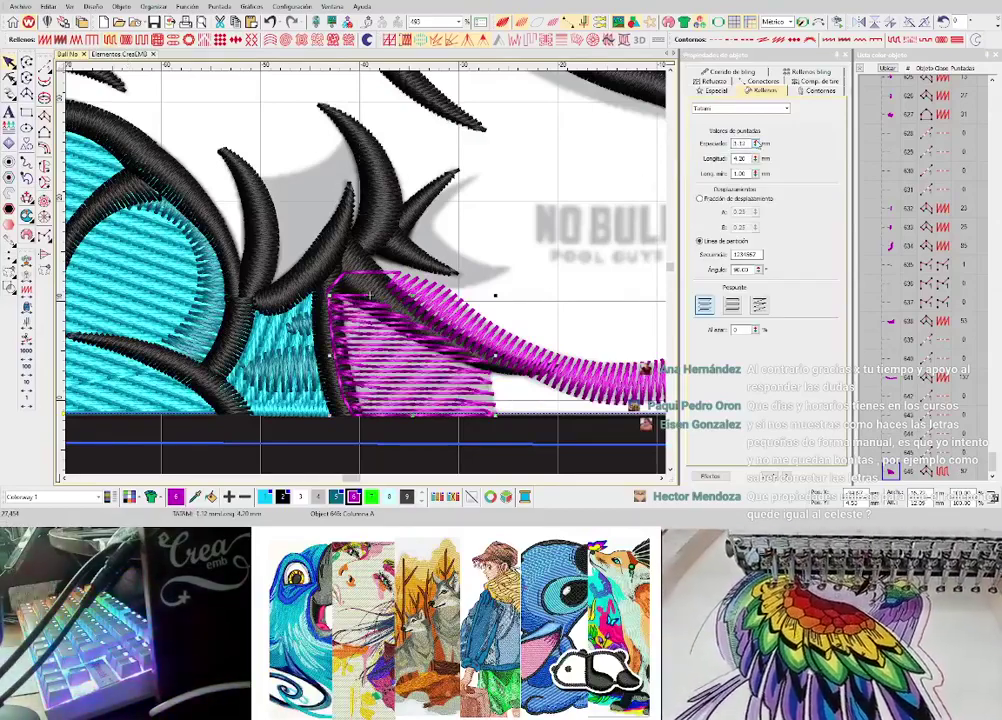
click(758, 141)
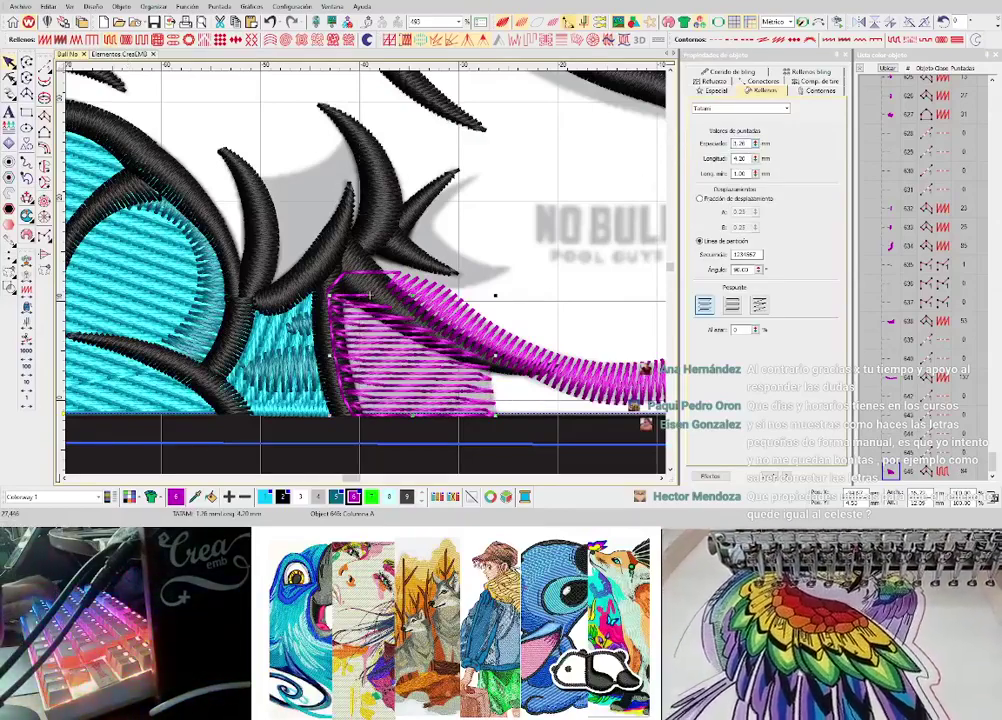
- Apply the Trapunto effect to the lower corner's tatami fill and shorten its stitch length
click(529, 41)
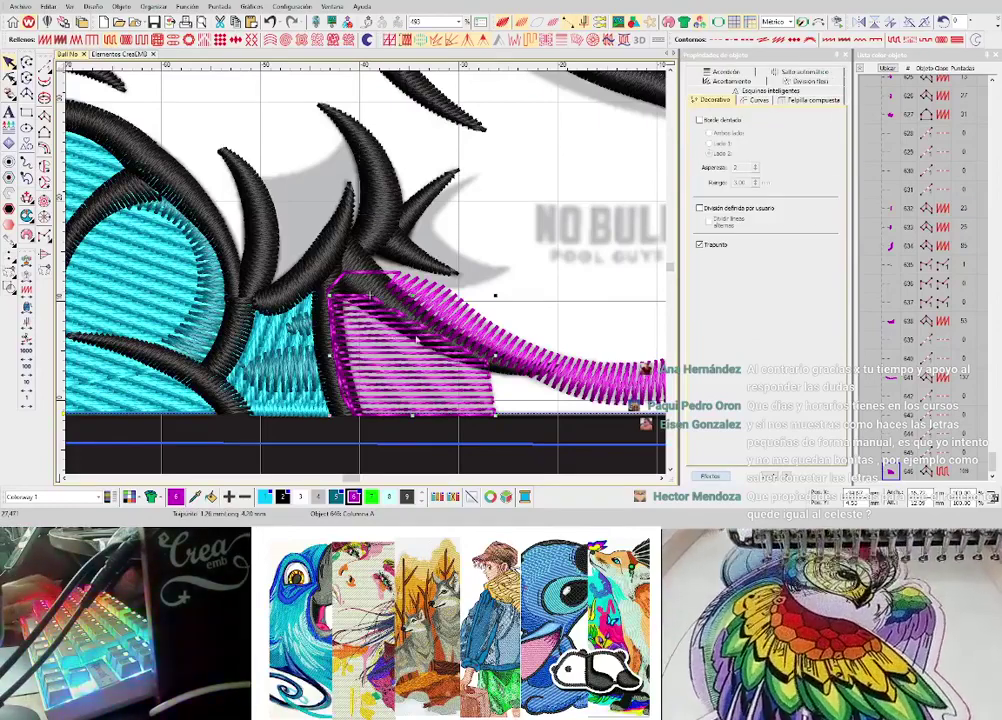
scroll(387, 348, up, 2)
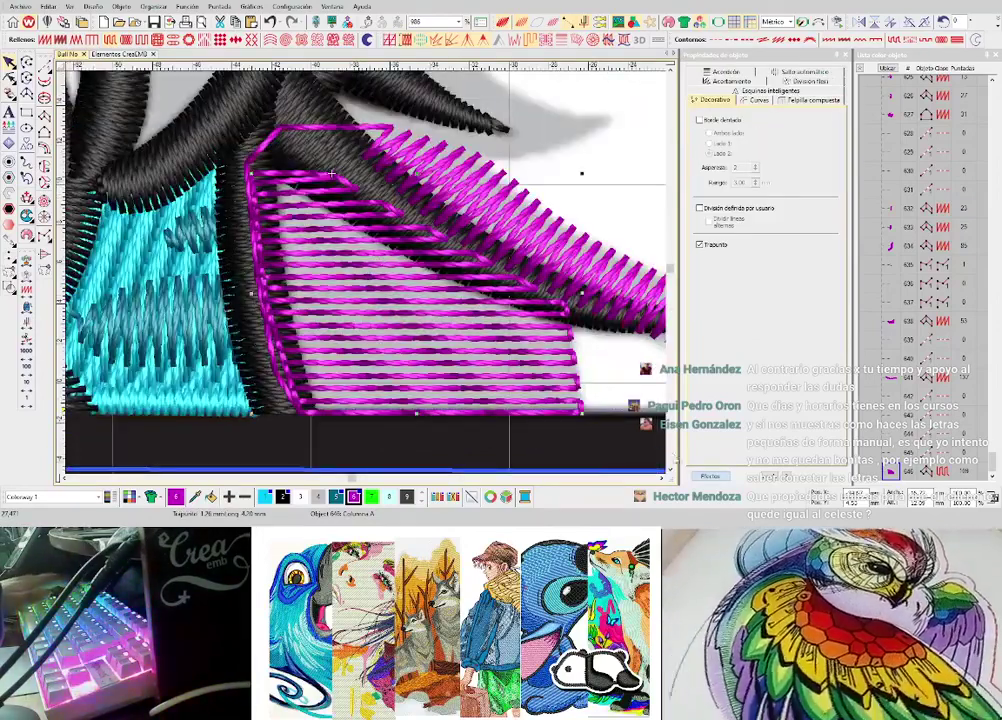
click(711, 476)
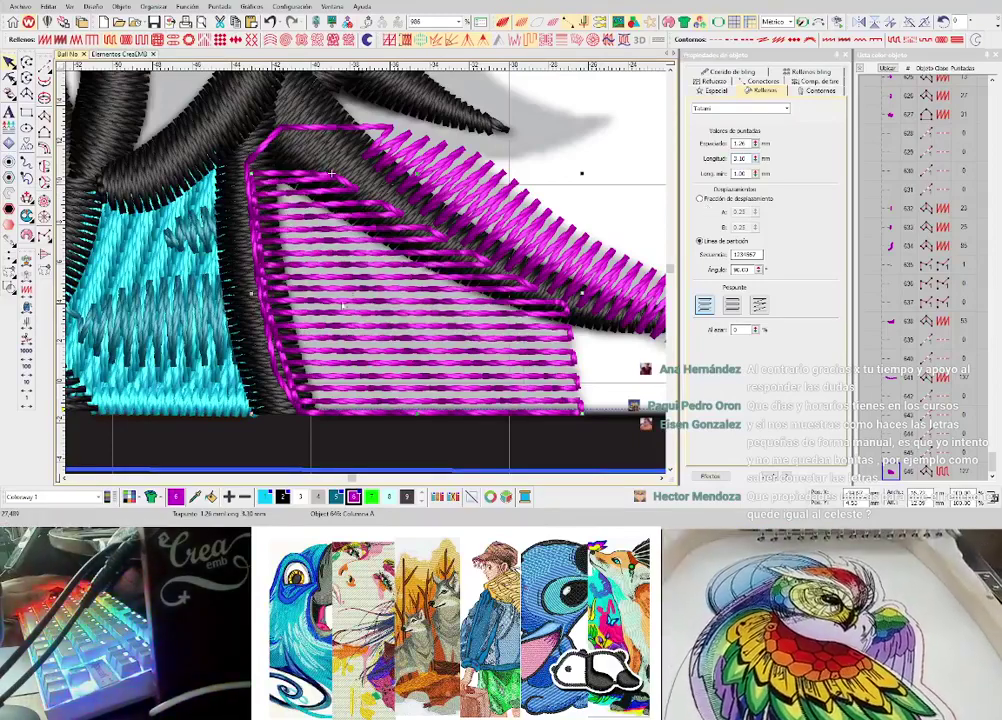
- Digitize a satin column over the grey shadow under the lower short black spike, from the fold junction towards the shadow's tip
scroll(332, 173, down, 4)
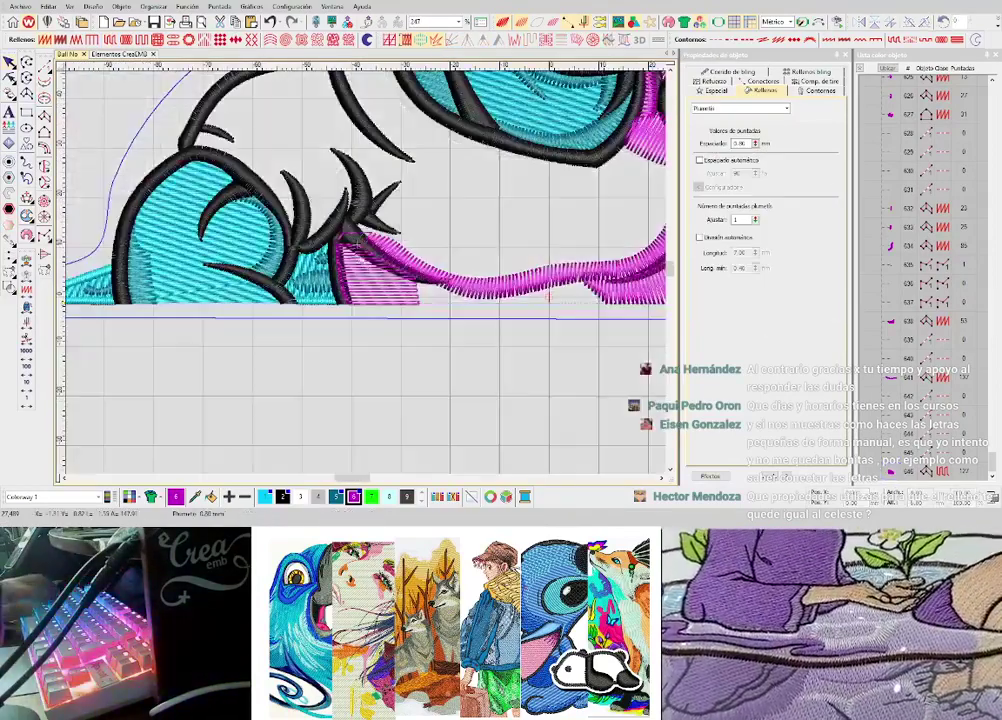
scroll(354, 240, up, 4)
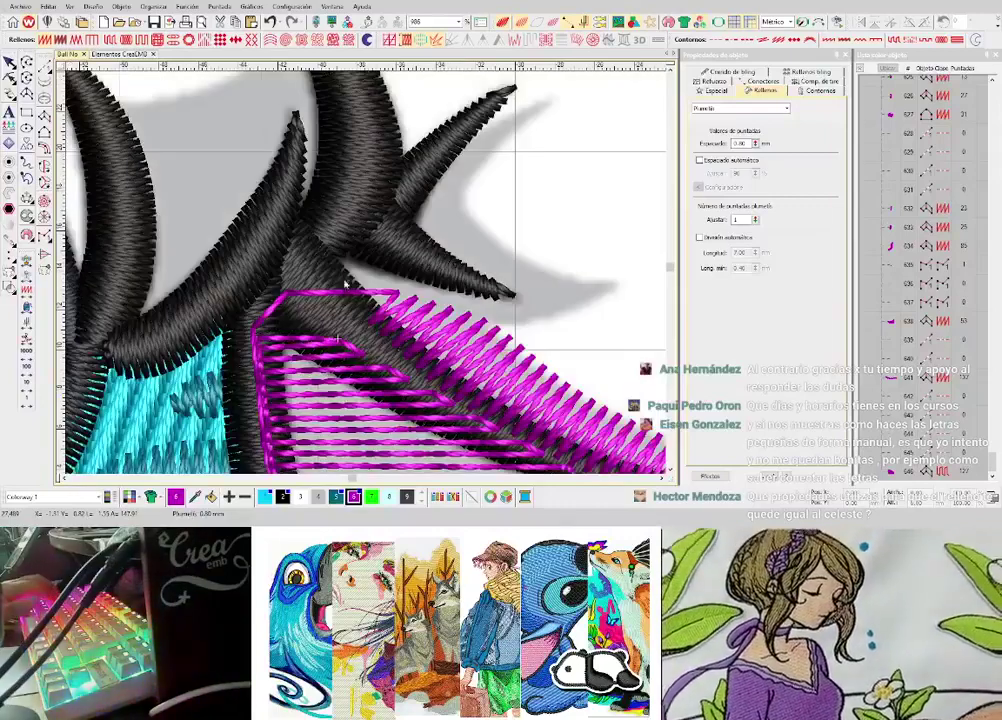
key(space)
click(333, 275)
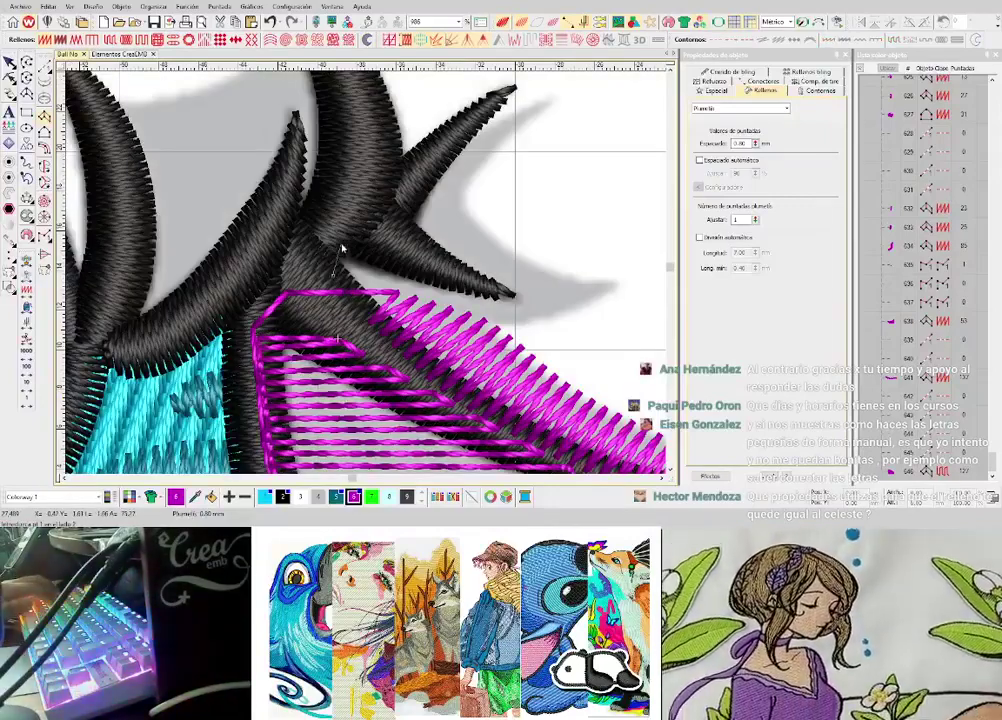
click(341, 244)
click(429, 278)
right_click(430, 279)
click(562, 319)
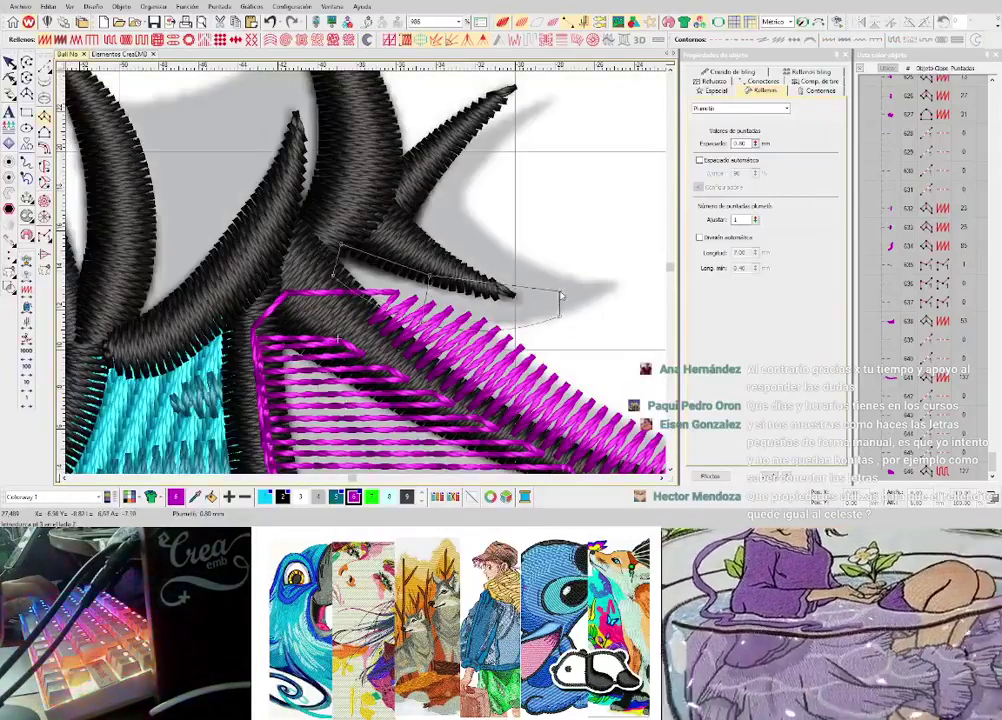
click(561, 290)
key(Return)
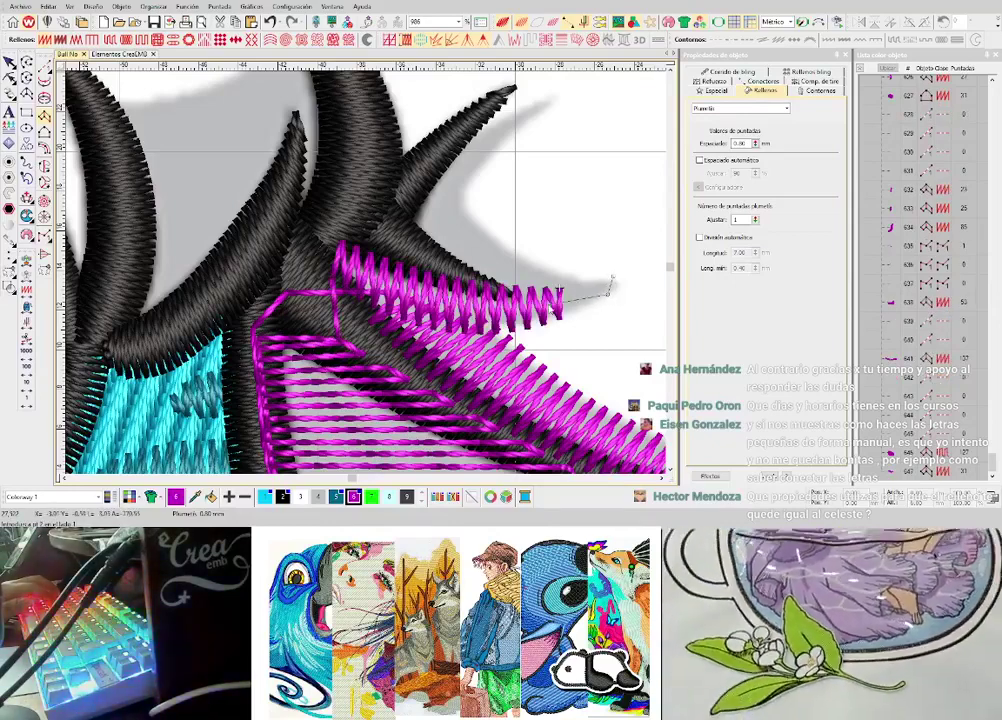
- Digitize a curved satin column from the lower grey shadow's tip back along its upper edge to the notch between the two short spikes
click(612, 280)
right_click(450, 271)
right_click(481, 232)
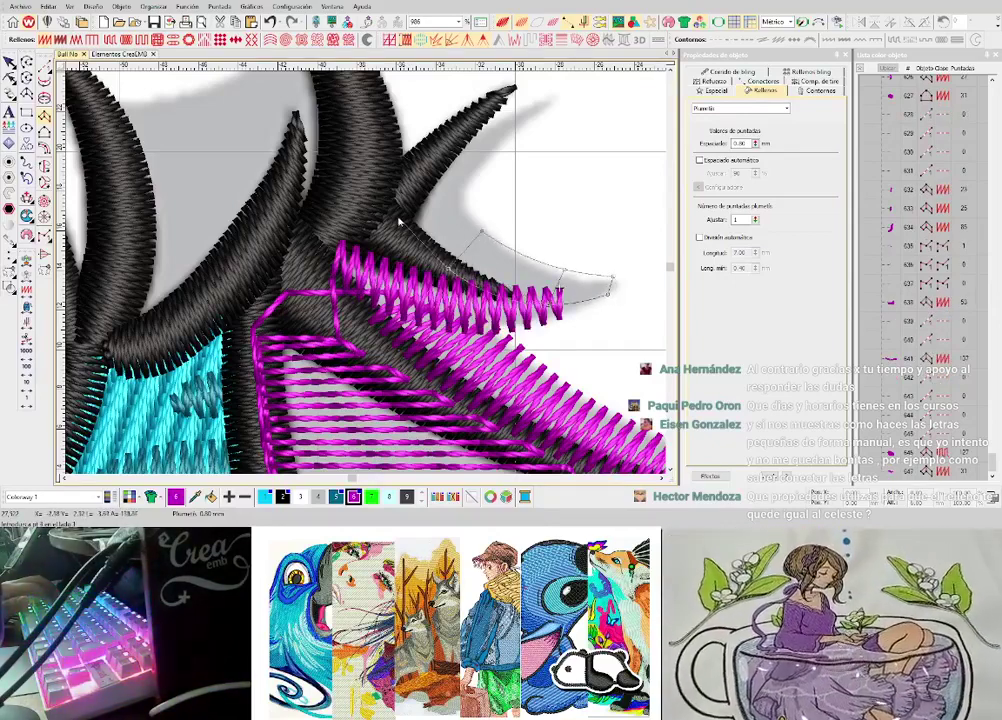
right_click(399, 219)
right_click(458, 205)
key(Return)
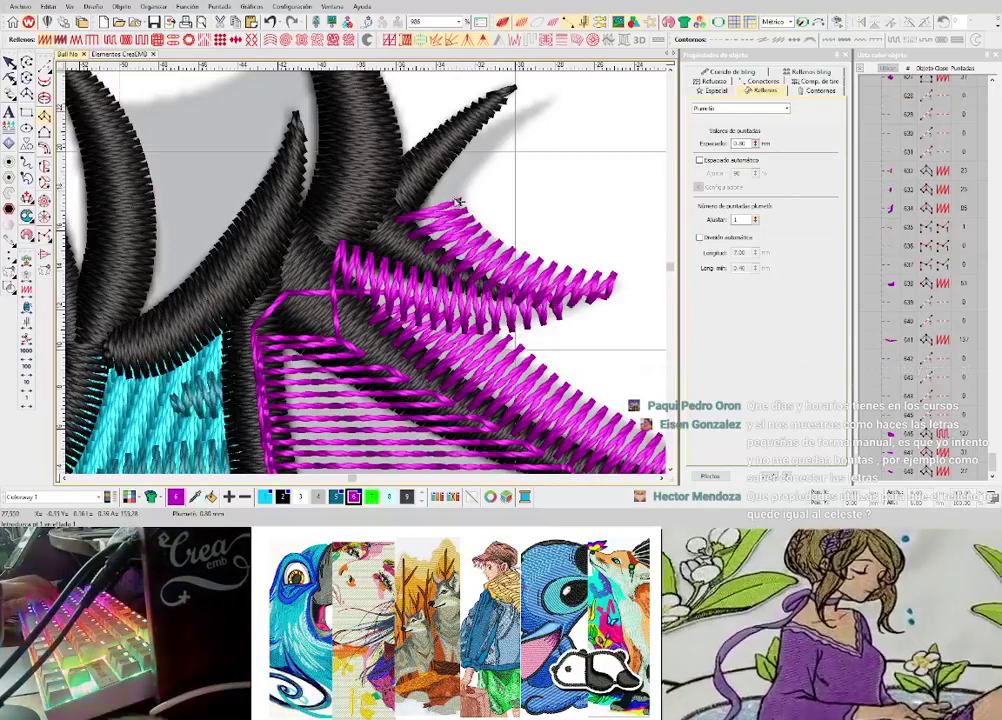
- Run stitches to the tip of the upper short spike's grey shadow and cover the shadow with a satin column back to the notch
click(557, 103)
key(Return)
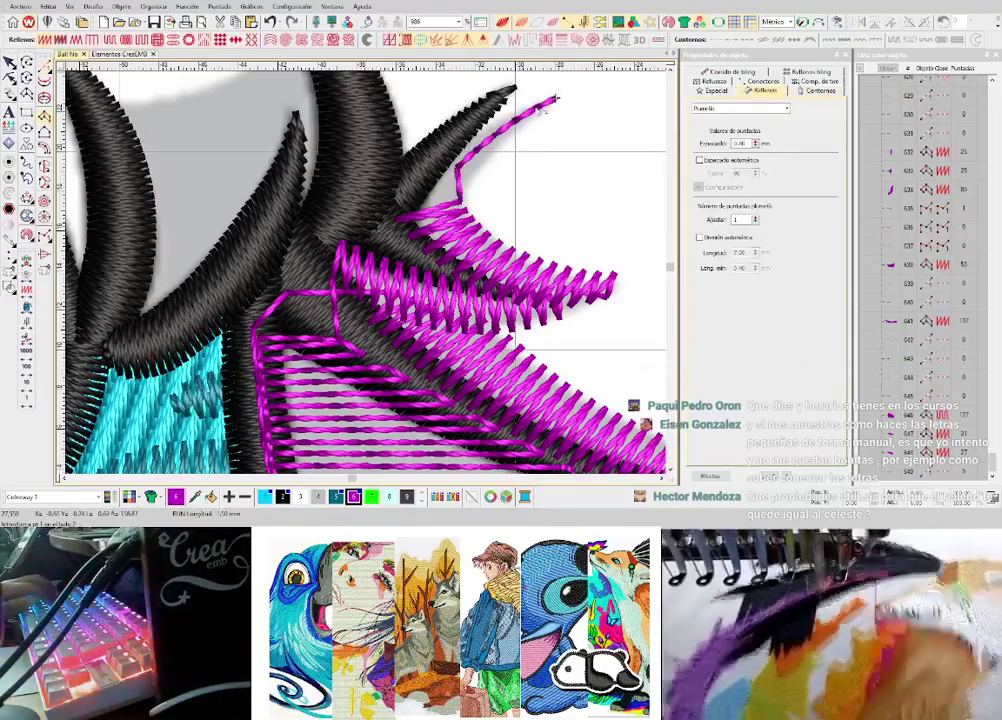
click(463, 206)
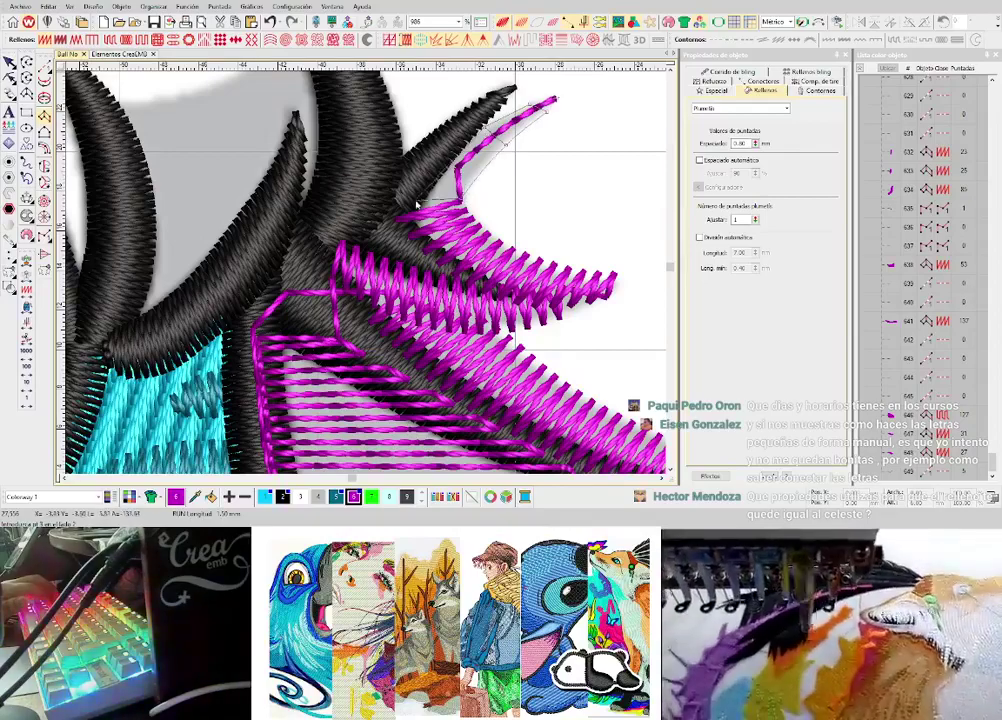
click(416, 201)
key(Return)
- Check the reshape points of the run and satin column over the upper short spike's shadow
scroll(416, 201, down, 2)
scroll(359, 270, up, 2)
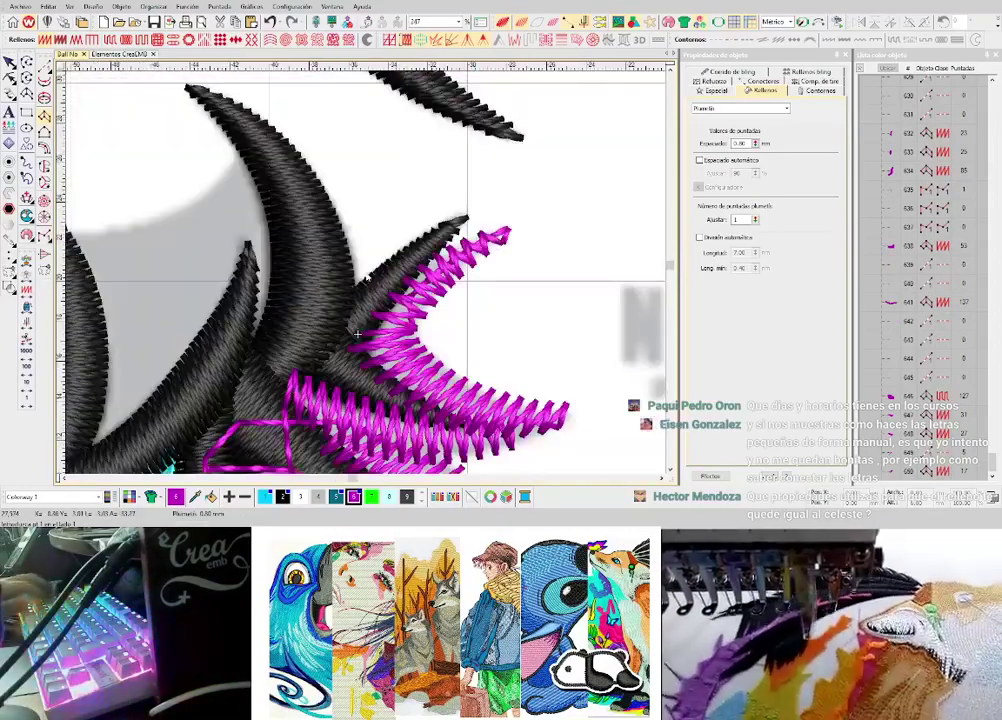
key(h)
click(502, 238)
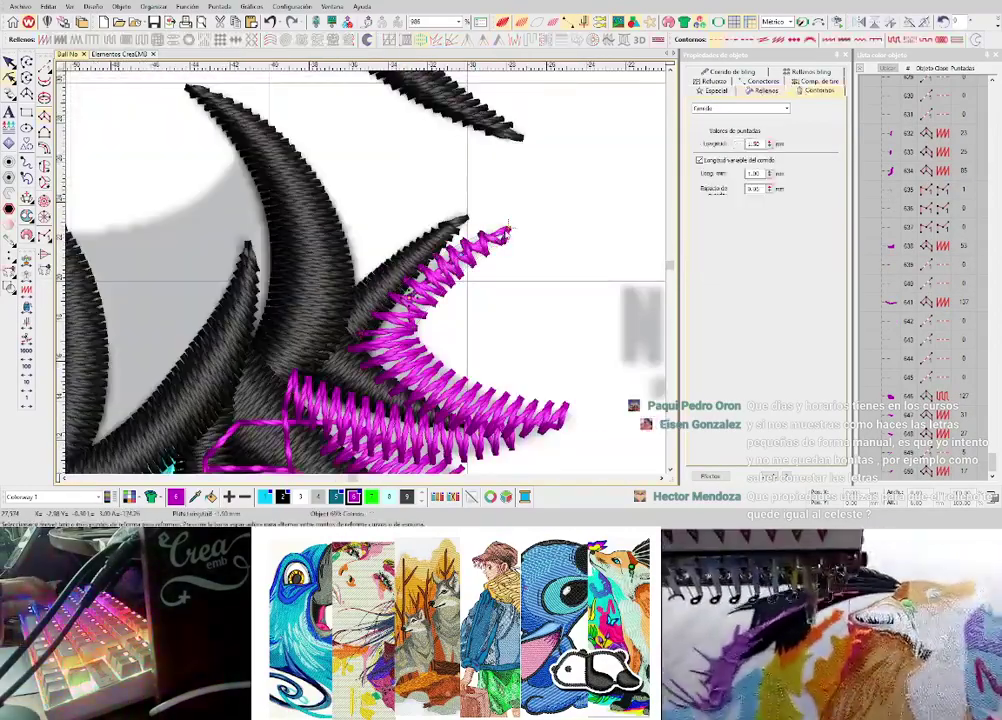
click(492, 237)
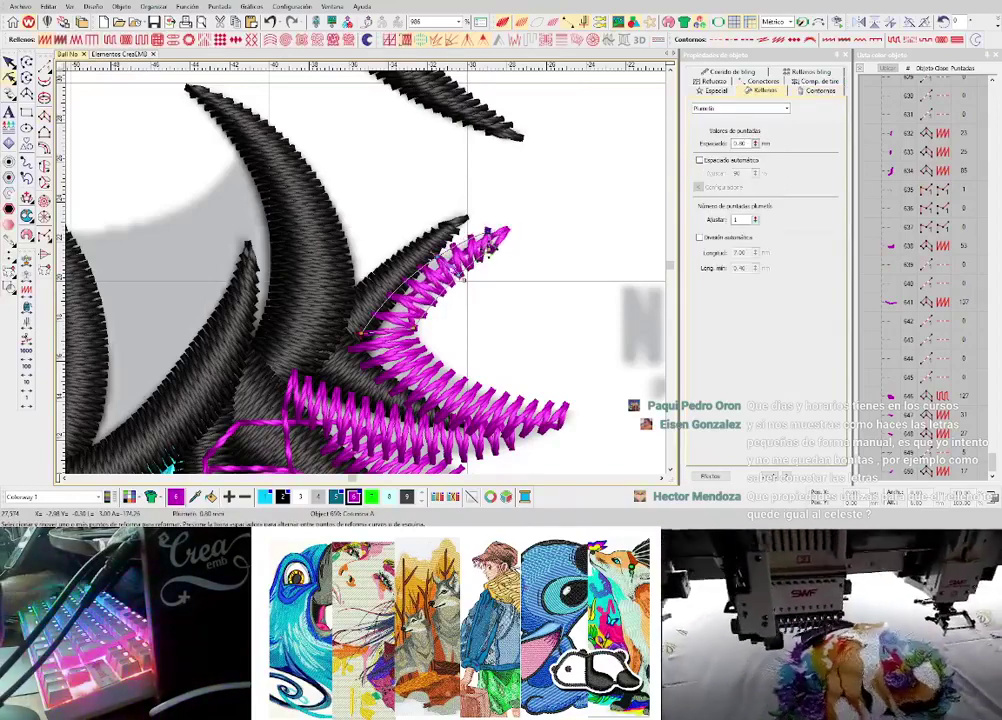
- Digitize a satin column up the grey strip between the small inner black spike and the tall curved fold
scroll(404, 276, down, 2)
scroll(286, 281, up, 1)
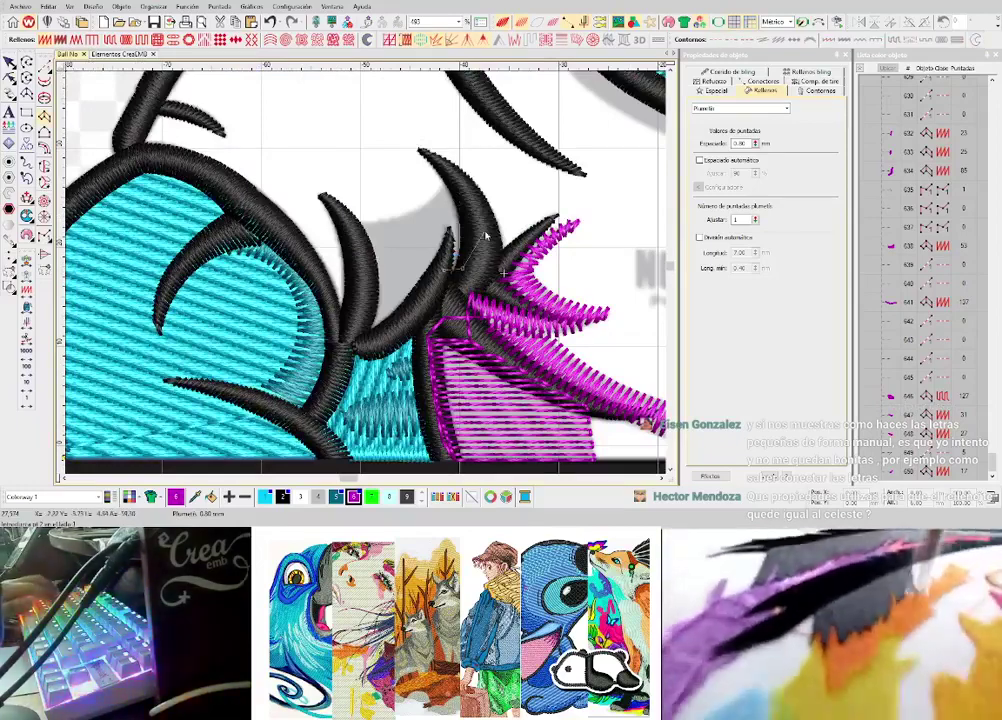
scroll(470, 280, down, 2)
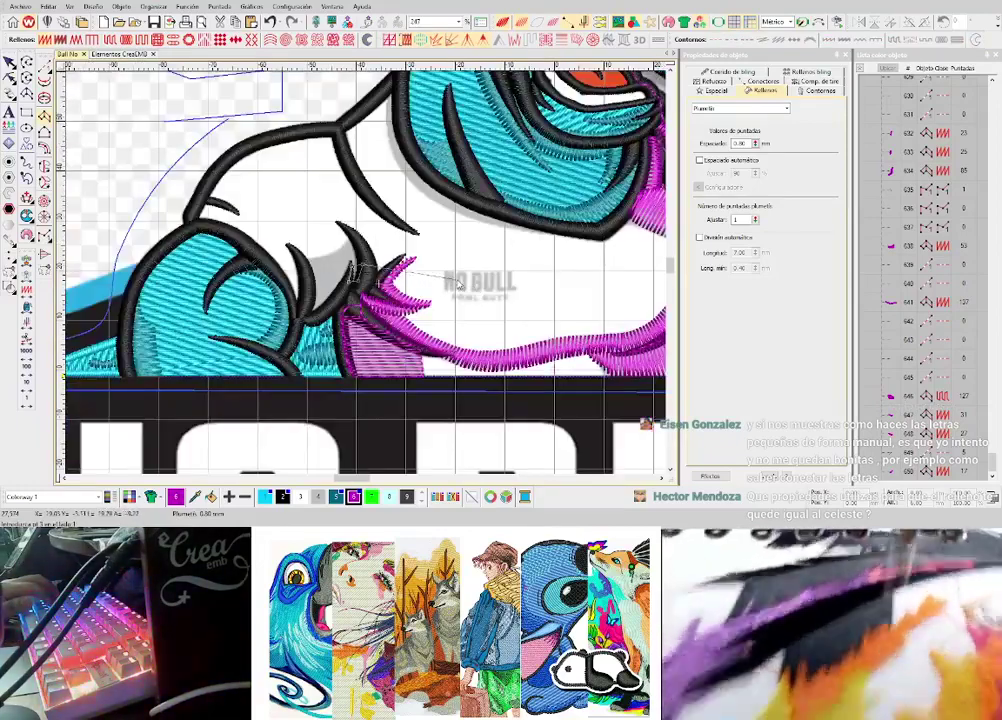
scroll(300, 215, up, 3)
click(300, 218)
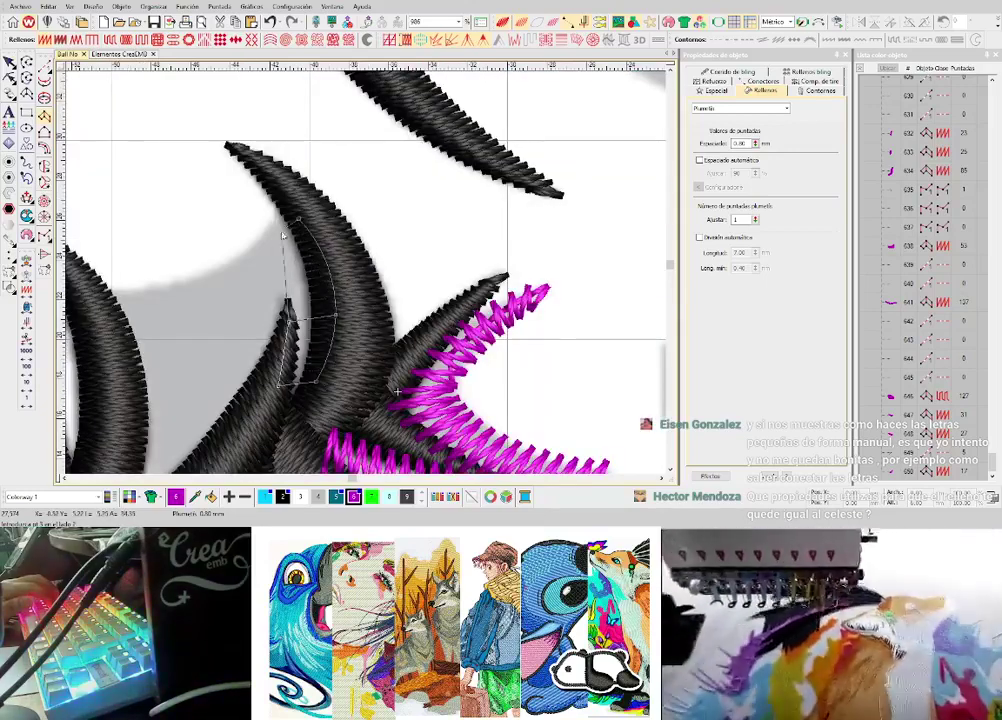
click(267, 243)
key(Return)
- Digitize a column across the grey shadow between the tall curved fold and the neighbouring curved black spike
click(297, 313)
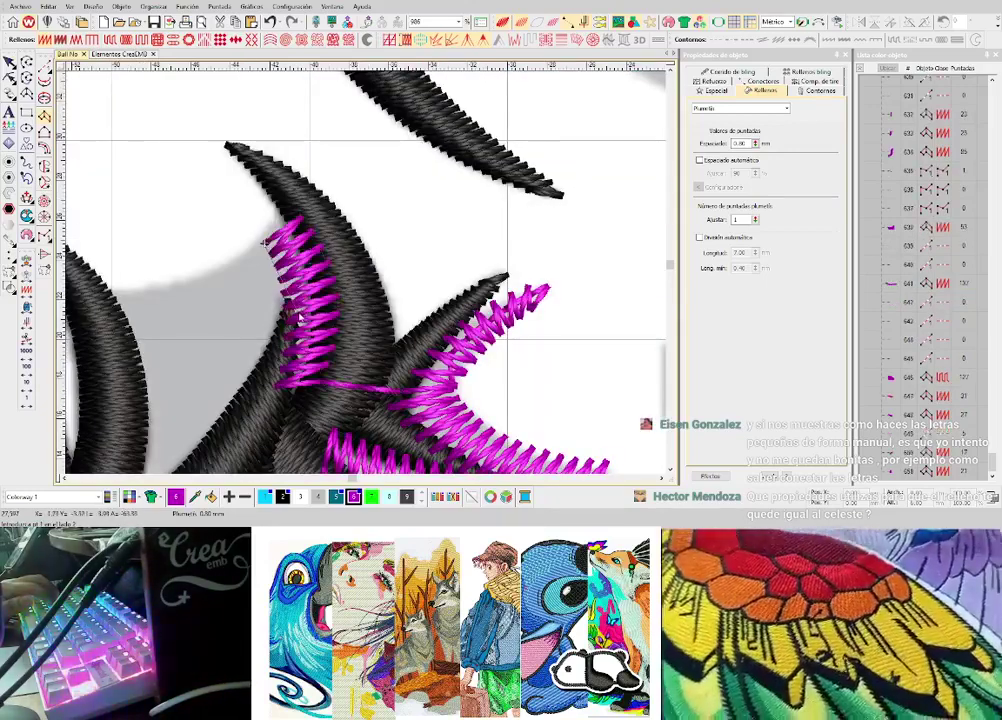
click(204, 281)
click(243, 402)
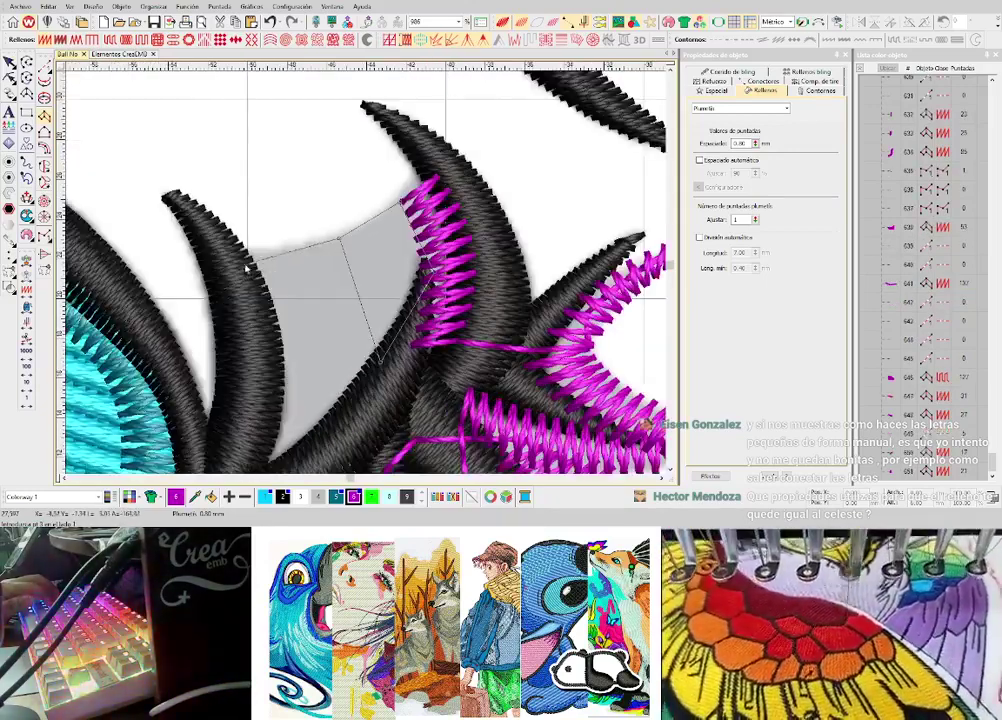
- Finish the magenta Column A satin shape with 0.80 mm spacing over the grey shirt shadow between the two curved black spikes
click(245, 260)
click(320, 374)
key(Return)
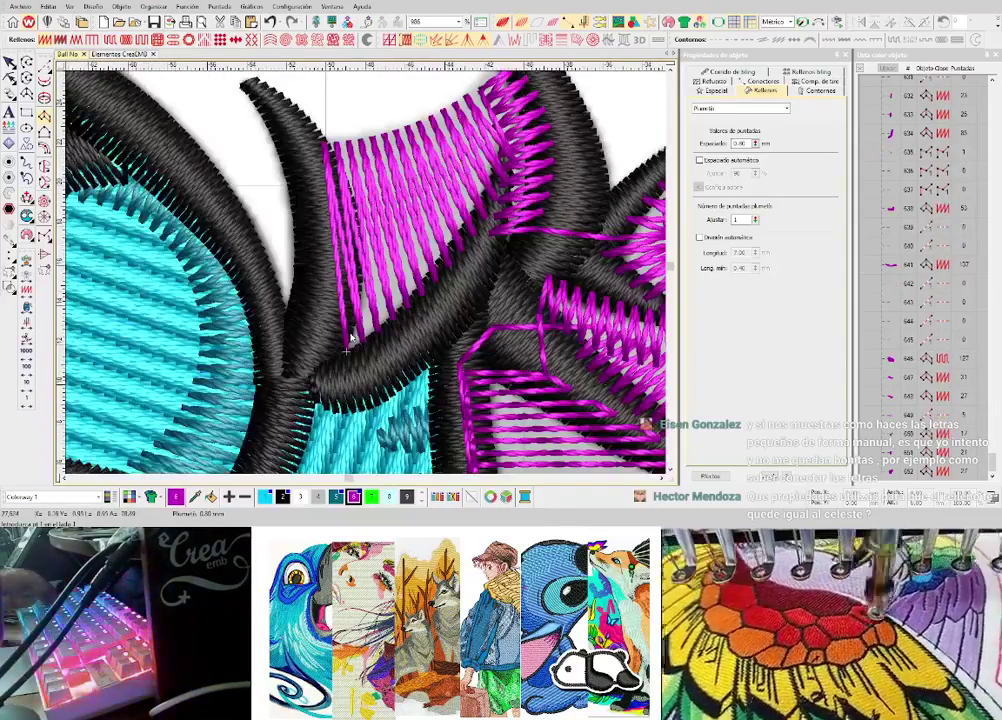
- Reshape the new satin column by adjusting its corner and edge nodes to follow the grey shadow between the black strokes
key(h)
drag(347, 350, 363, 343)
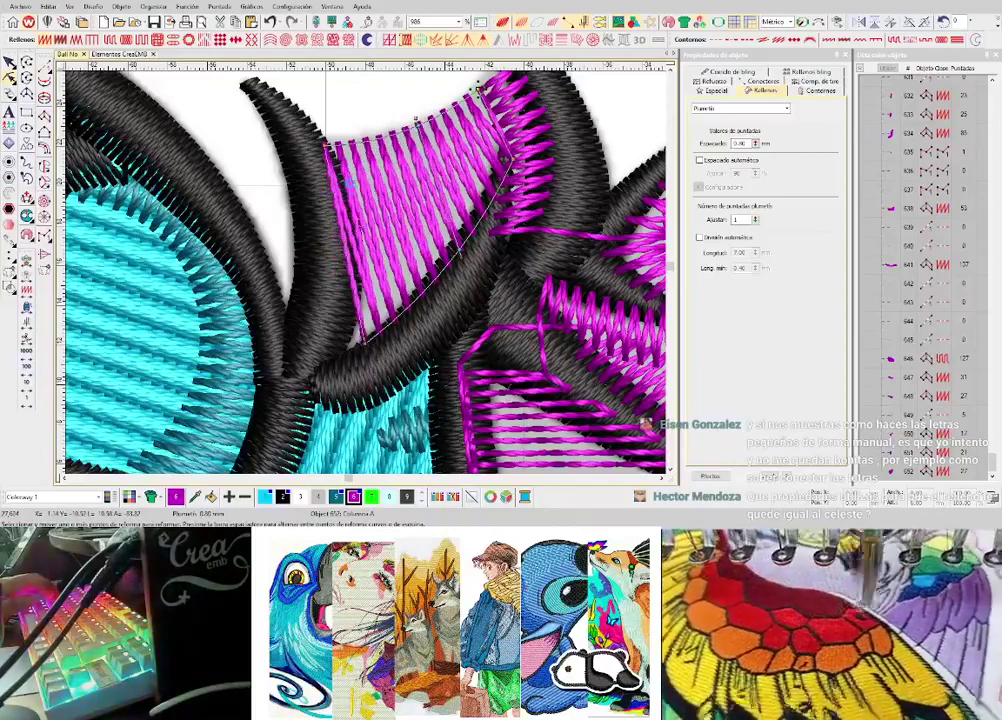
drag(326, 146, 333, 151)
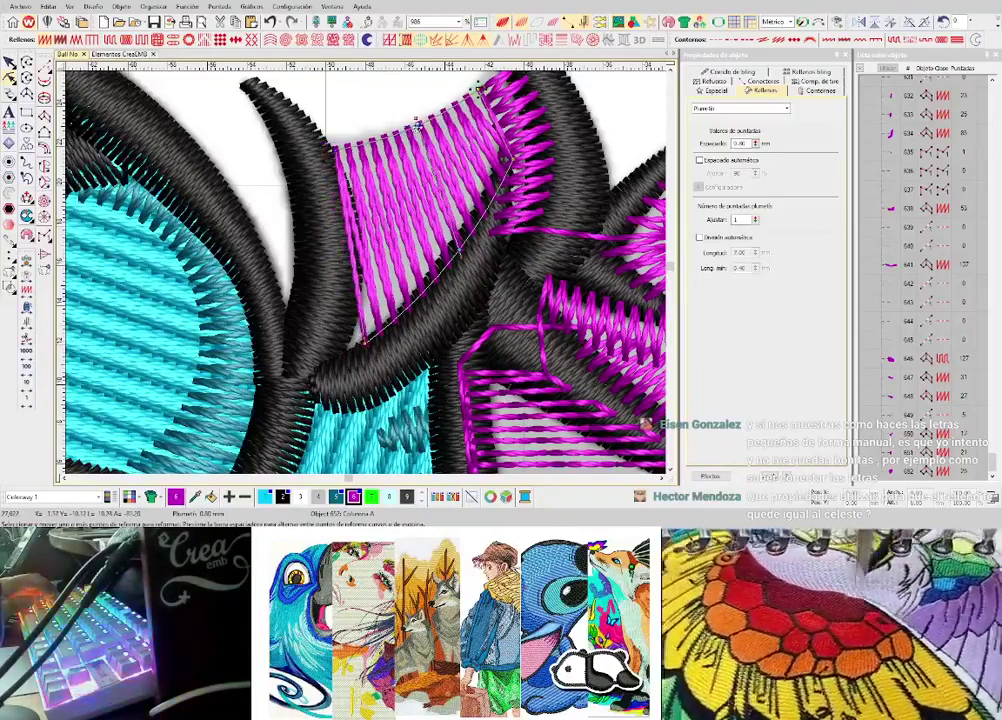
drag(416, 121, 422, 130)
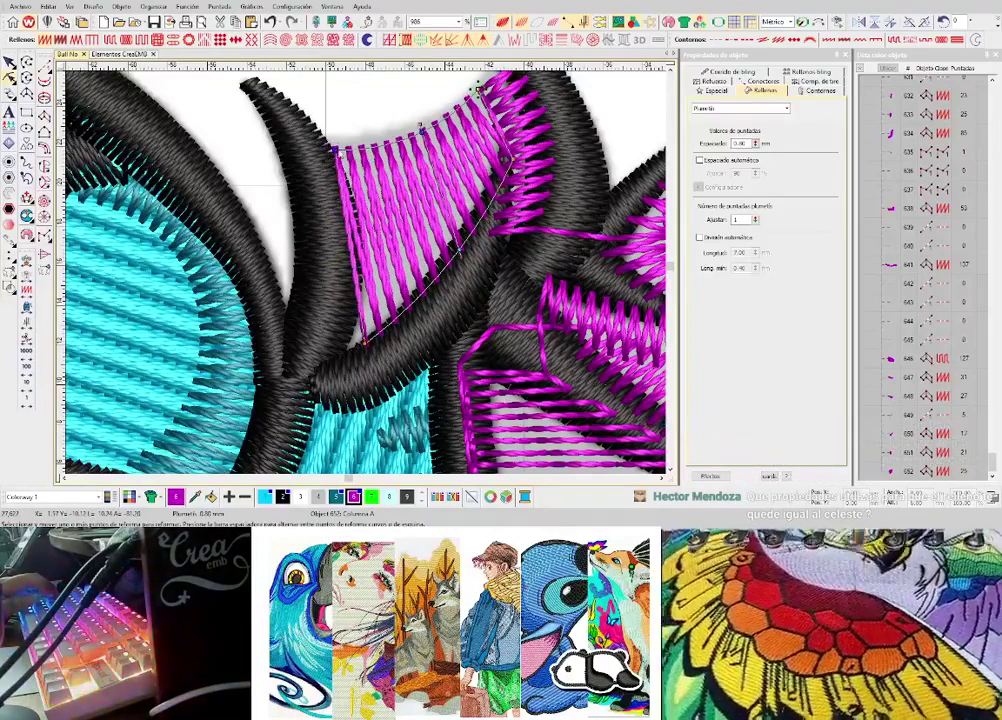
drag(335, 150, 337, 158)
drag(367, 344, 368, 348)
drag(460, 249, 462, 256)
- Add a 1.50 mm running stitch from the column's lower tip to the black outline junction beside the arm
key(shift+z)
scroll(366, 278, down, 1)
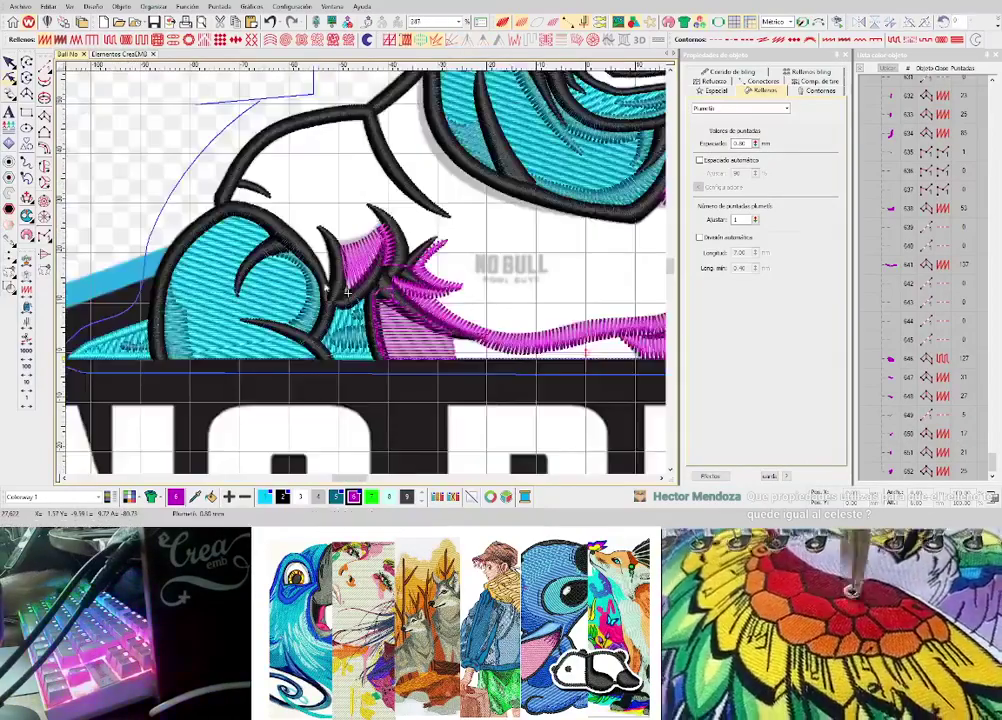
scroll(366, 278, up, 1)
key(r)
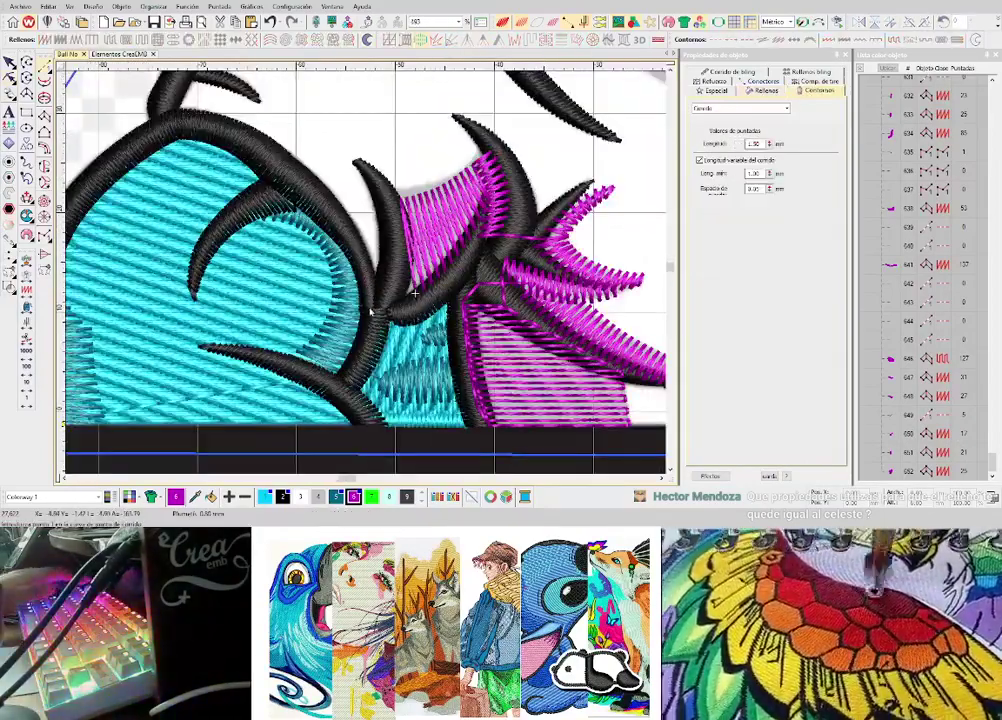
click(379, 297)
key(Return)
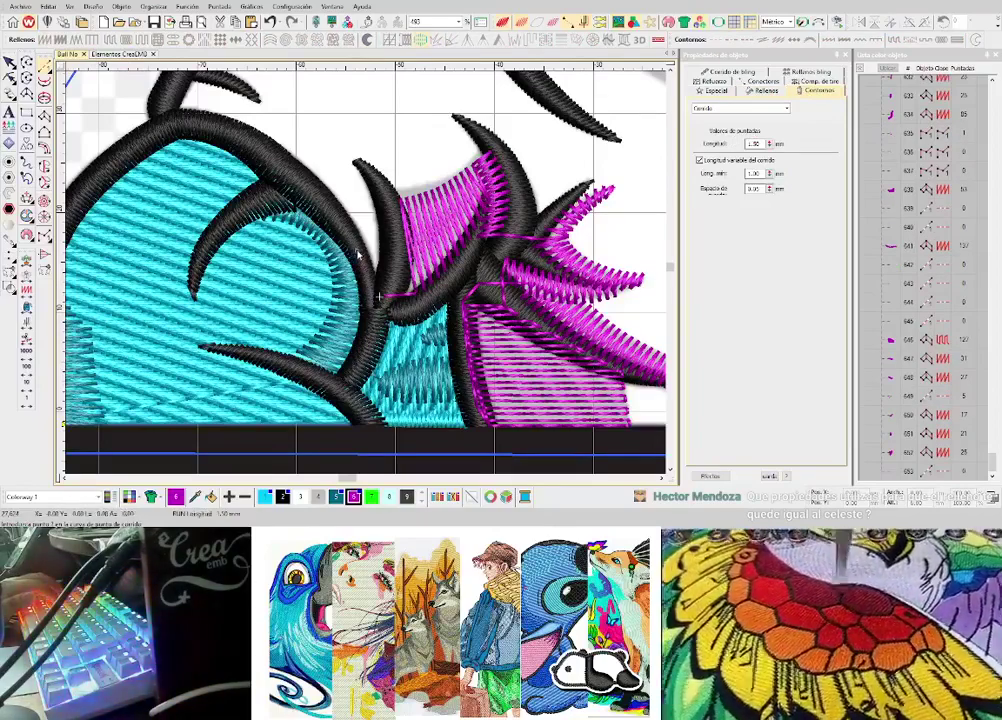
- Continue the 1.50 mm running-stitch travel path under the black outline along the upper curve of the cyan arm
scroll(366, 273, down, 2)
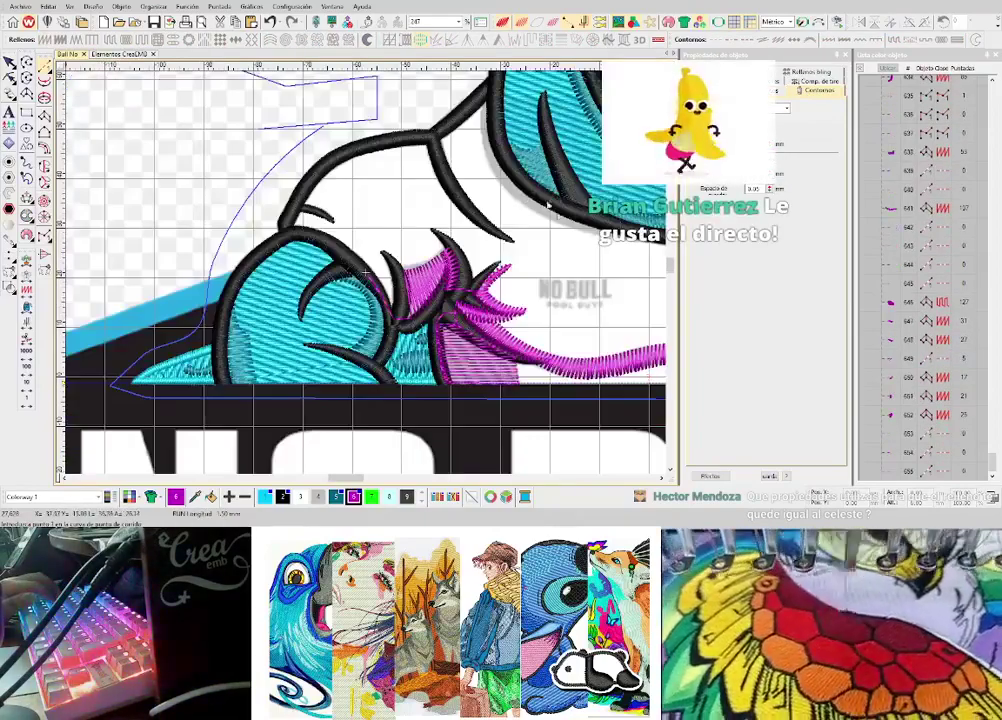
scroll(548, 205, down, 2)
scroll(367, 280, up, 2)
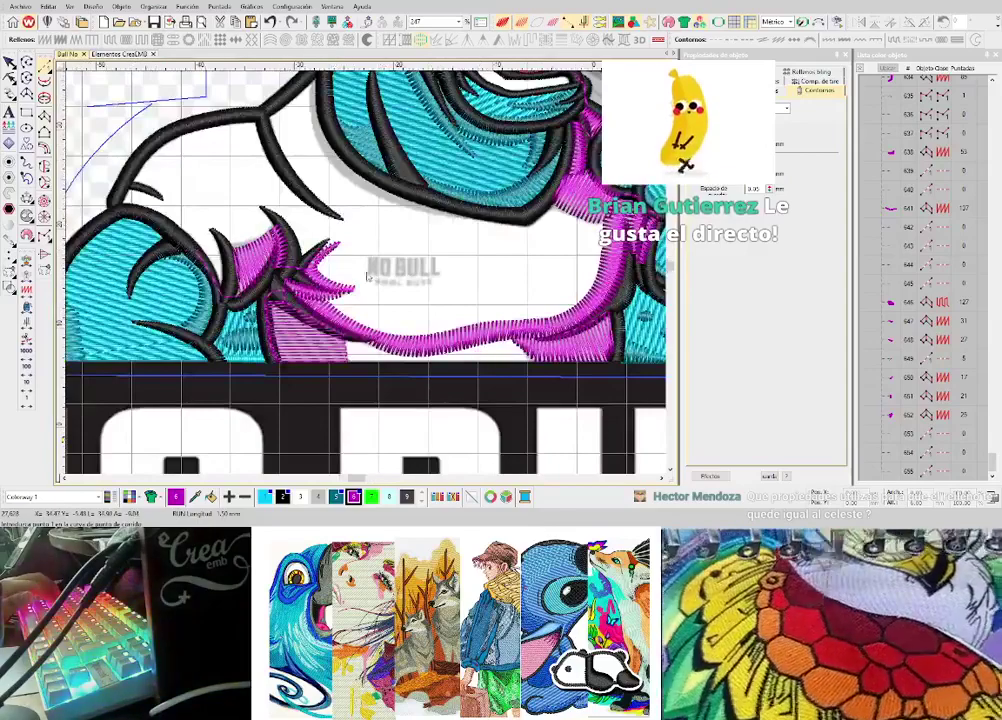
scroll(367, 276, up, 1)
scroll(400, 286, up, 1)
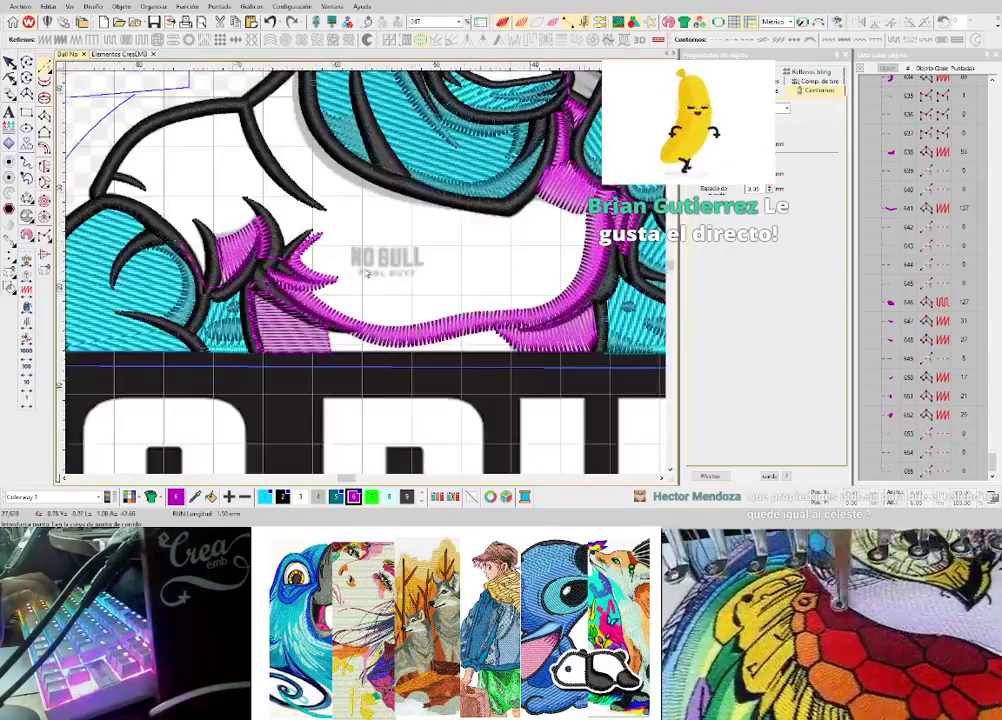
key(Return)
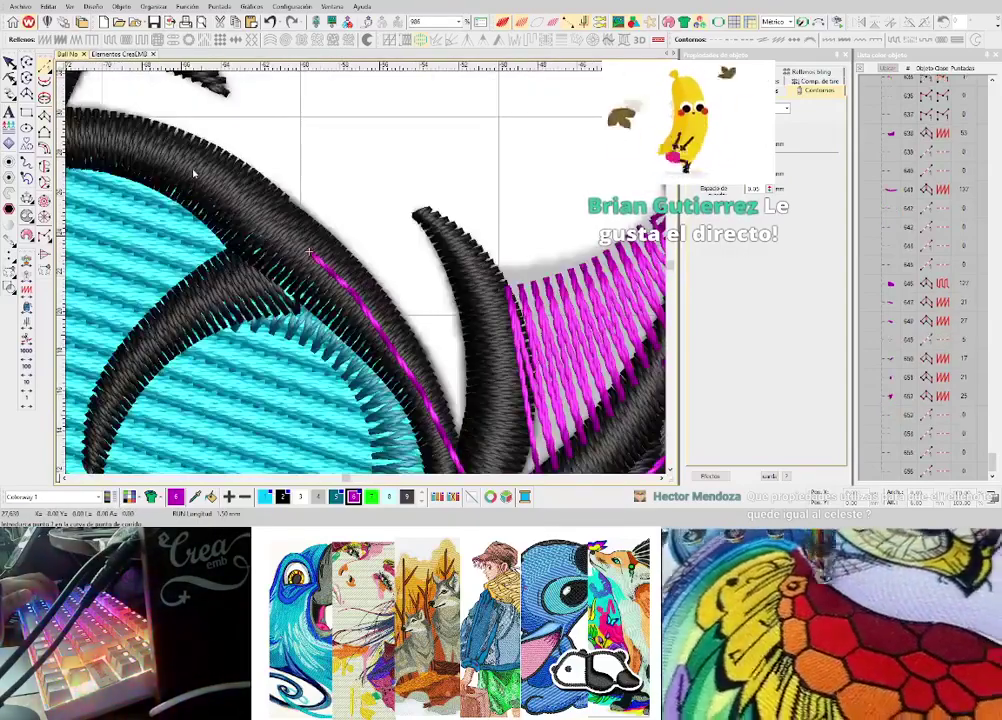
click(191, 169)
key(Return)
scroll(82, 134, down, 2)
scroll(367, 275, up, 2)
click(401, 285)
key(Return)
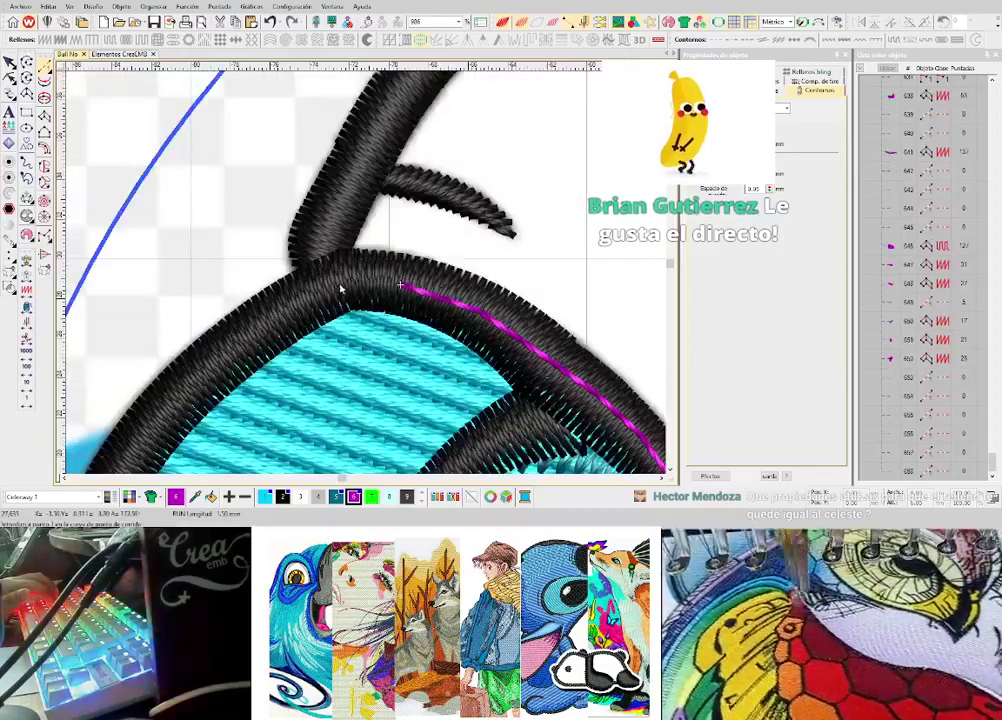
- Extend the running-stitch path across the top of the arm outline and up into the base of the sleeve outline
click(340, 285)
key(Return)
click(327, 230)
key(Return)
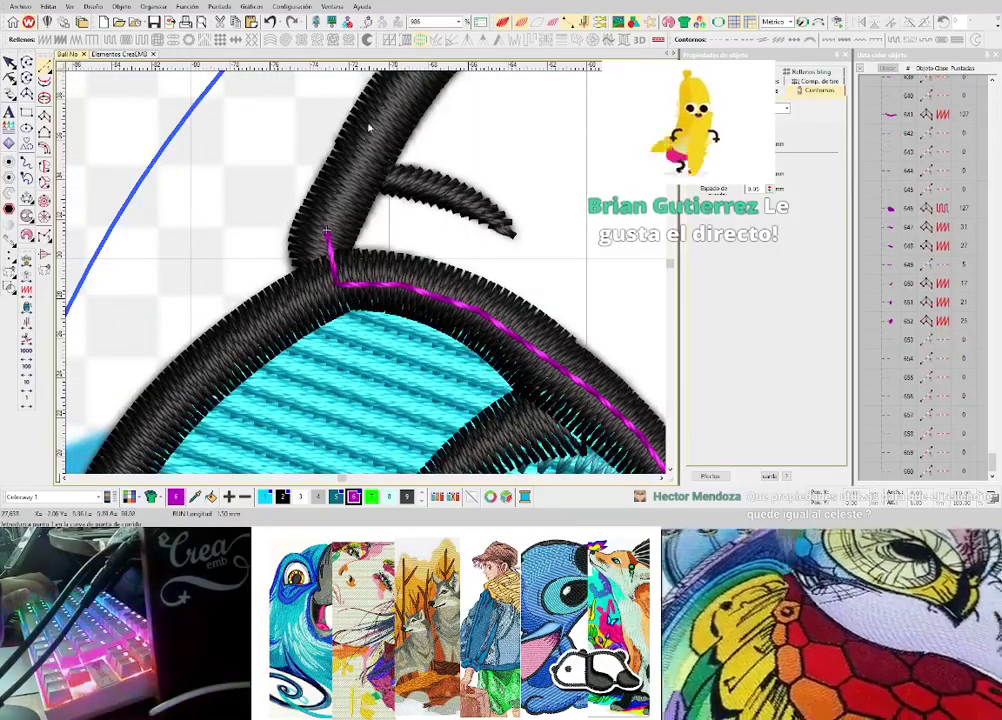
- Carry the running stitch inside the black shoulder outline up to its junction with the collar line, and end the path
scroll(391, 124, down, 2)
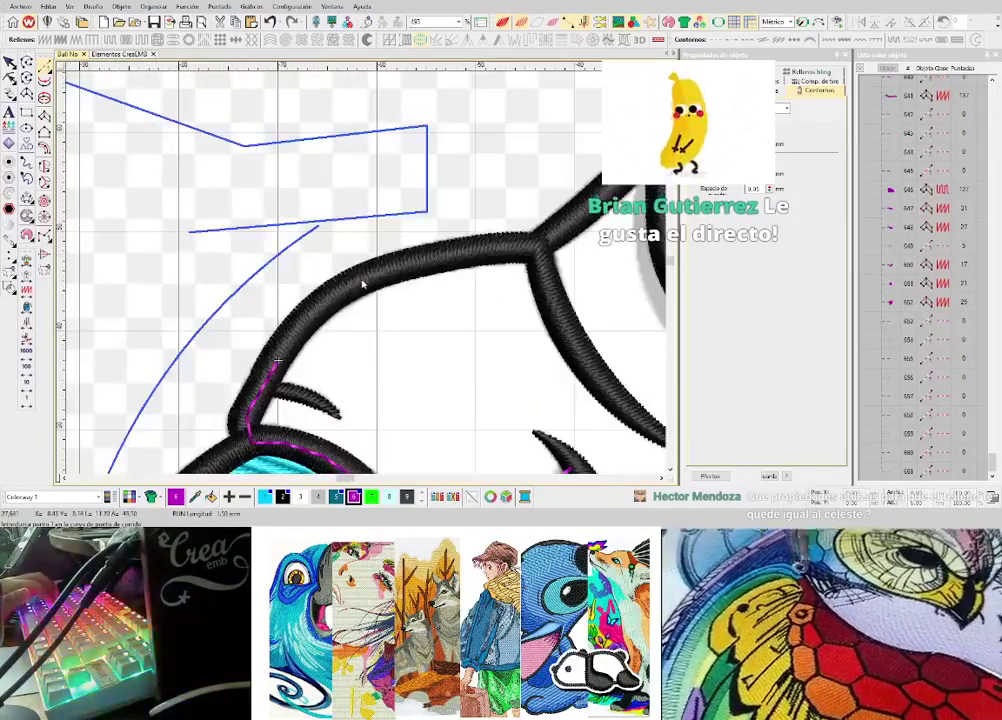
click(323, 314)
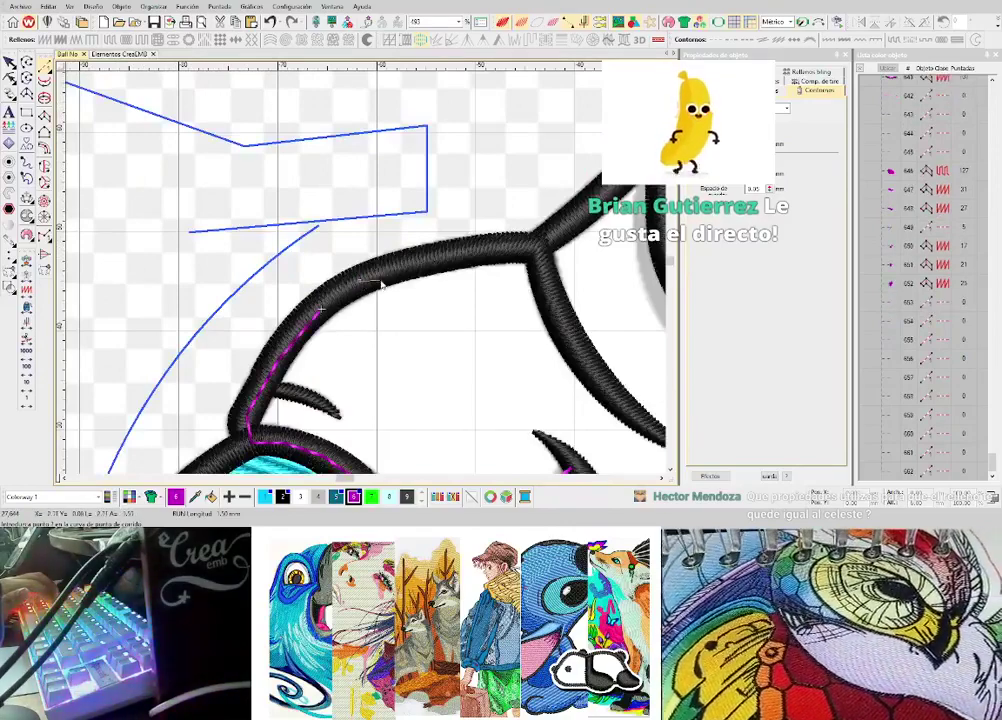
scroll(381, 284, up, 2)
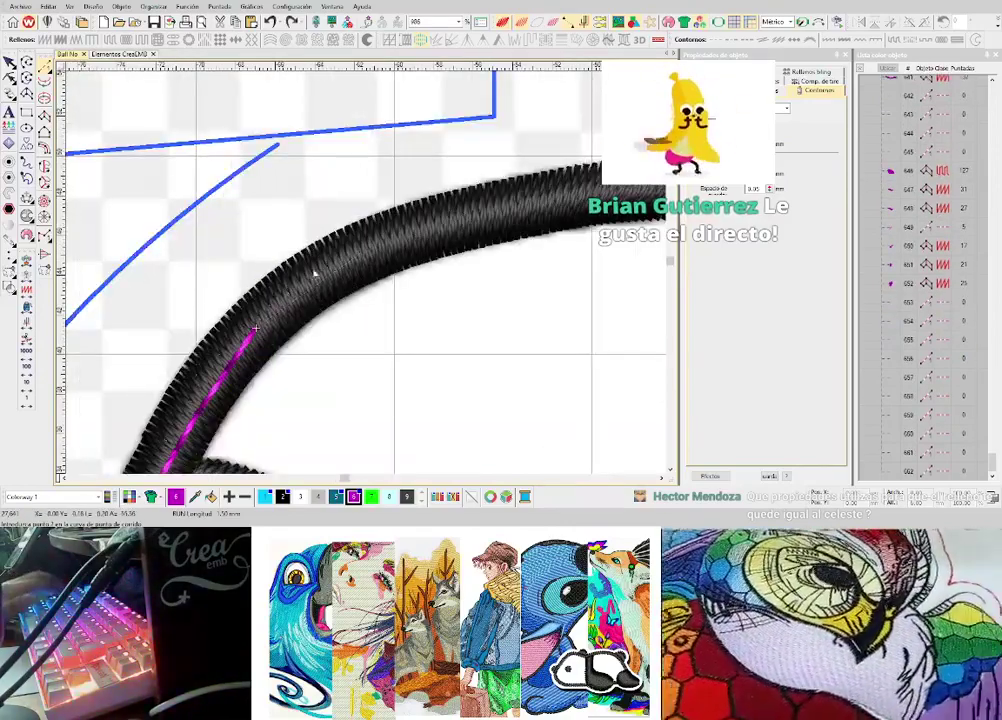
click(439, 228)
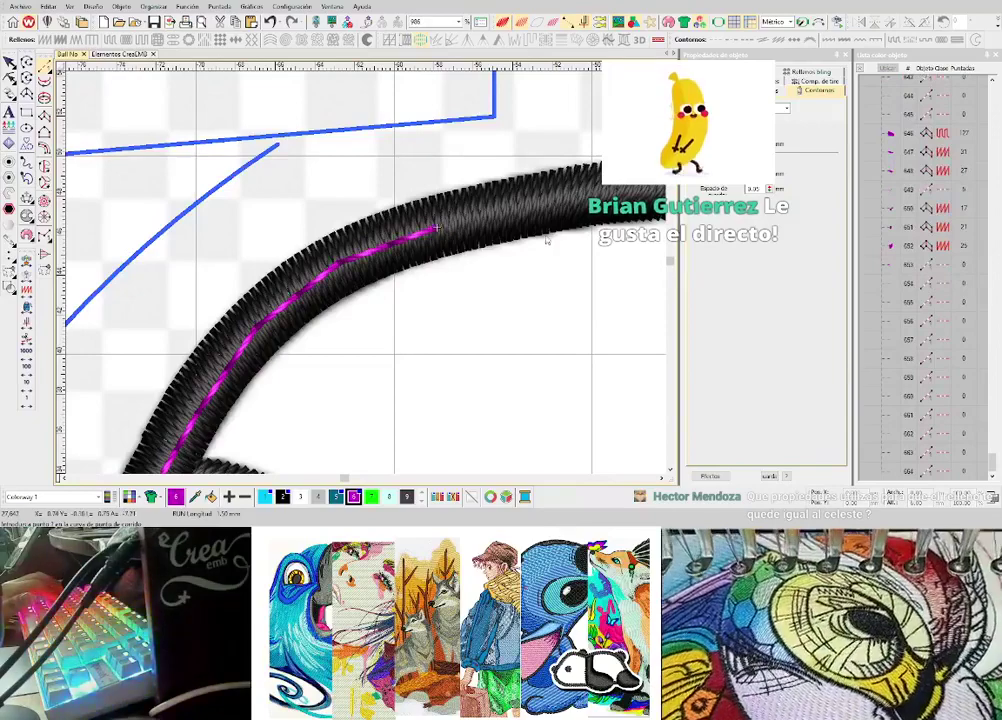
scroll(395, 282, down, 2)
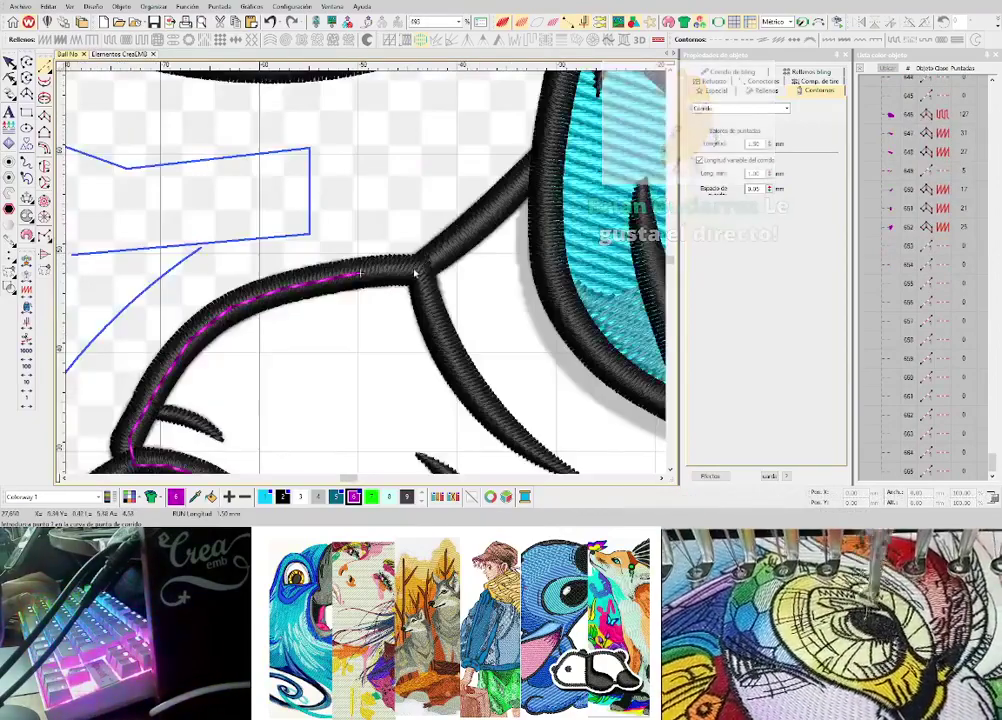
click(420, 272)
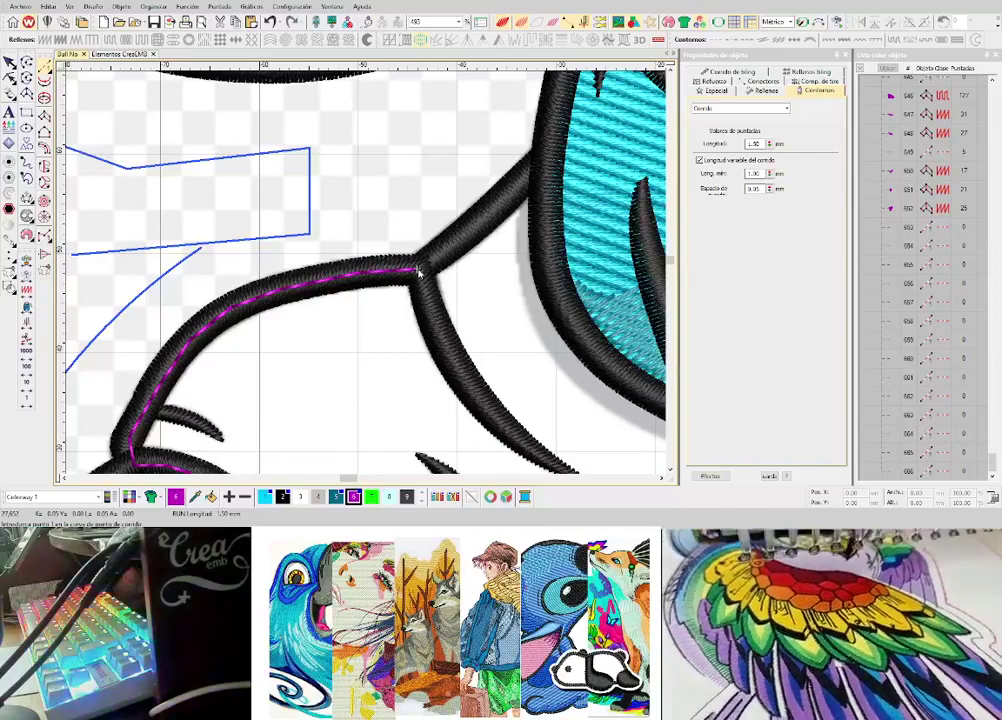
key(Escape)
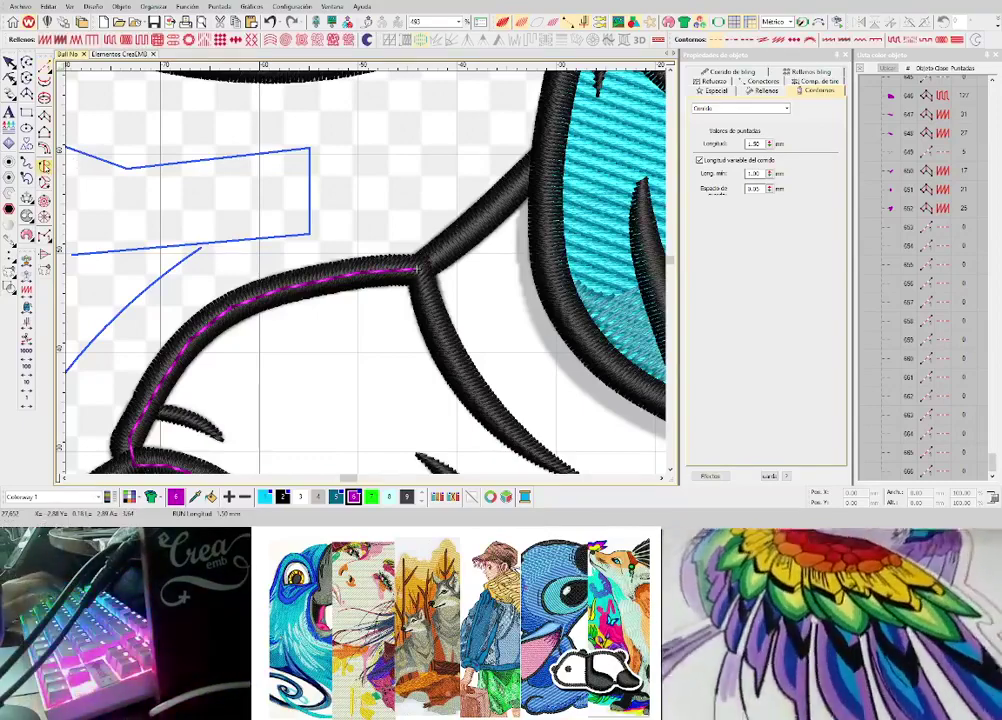
- Draw a diamond-shaped complex fill about 29 by 28 mm as a test on the empty canvas beside the mascot
scroll(365, 273, down, 4)
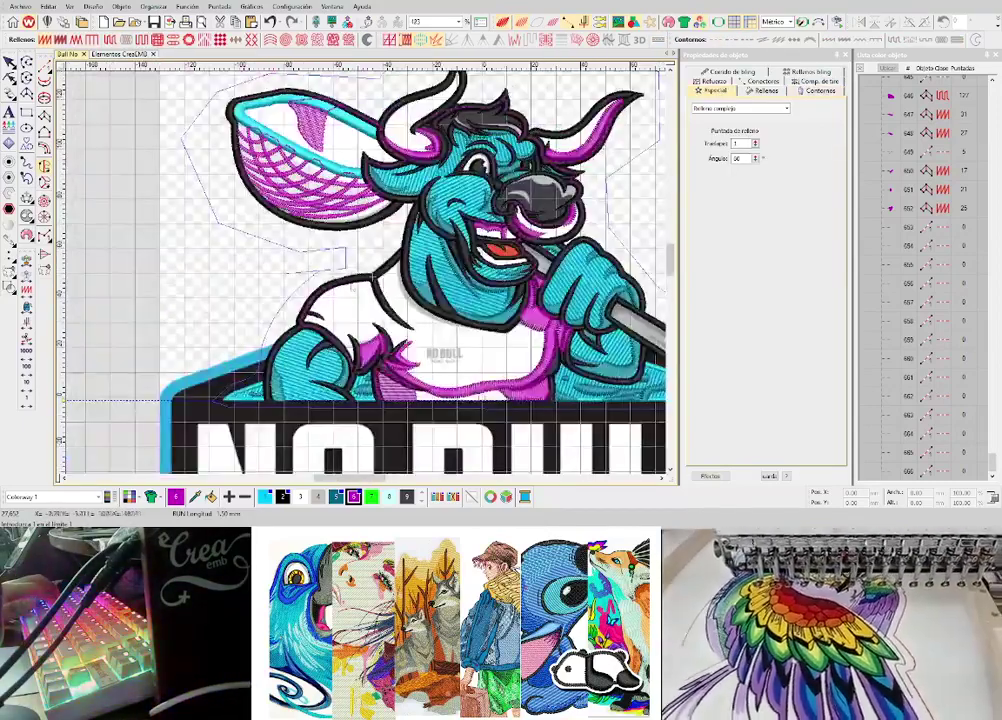
scroll(220, 259, up, 2)
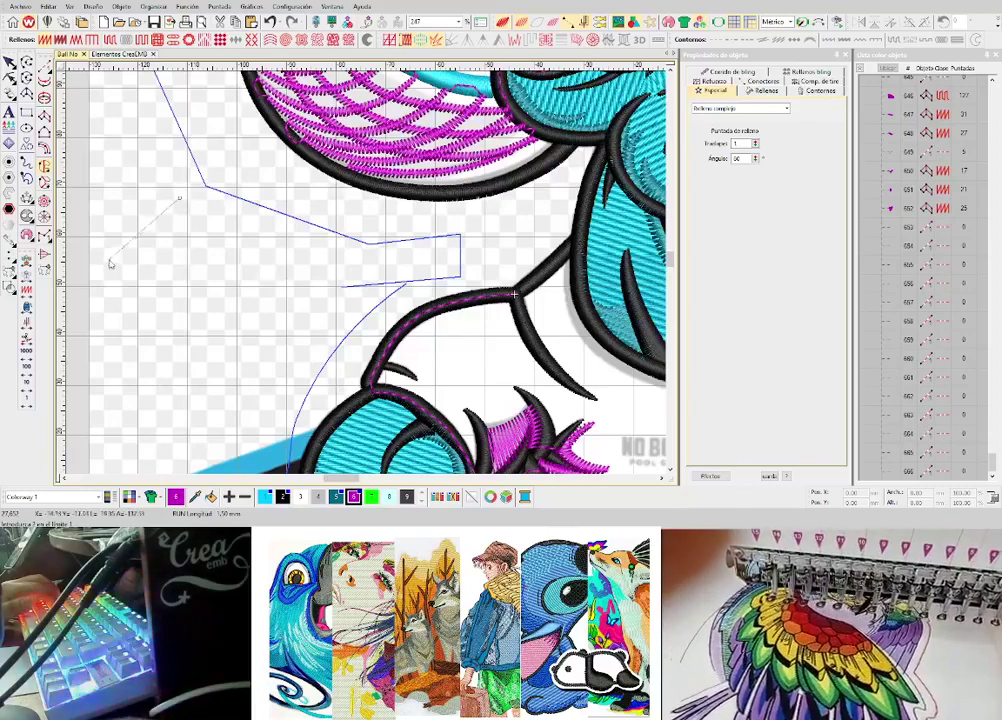
click(111, 263)
click(185, 334)
click(254, 254)
key(Return)
key(Return)
key(Return)
scroll(217, 275, up, 1)
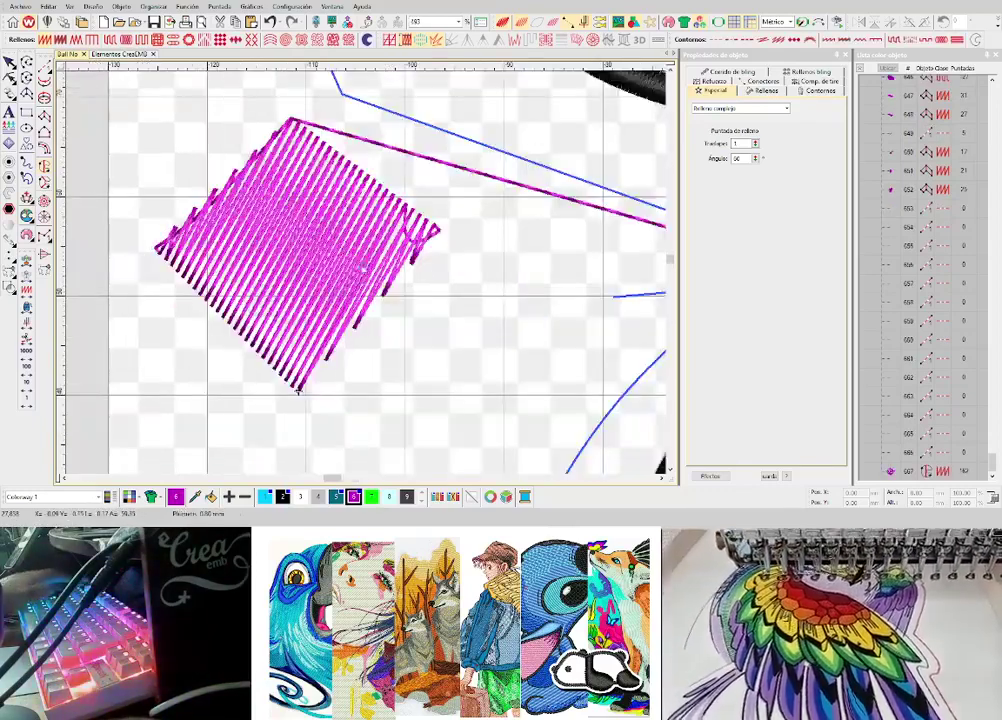
- Apply Tatami to the test diamond and try the offset fraction before returning it to partition lines
key(Escape)
click(76, 40)
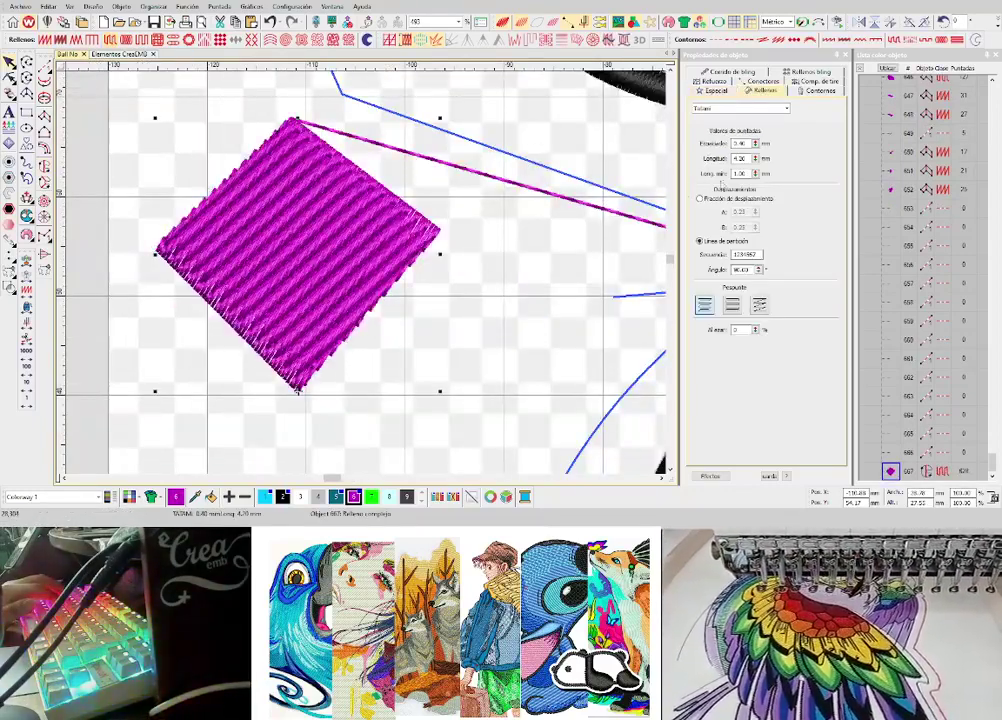
click(700, 198)
drag(747, 213, 680, 222)
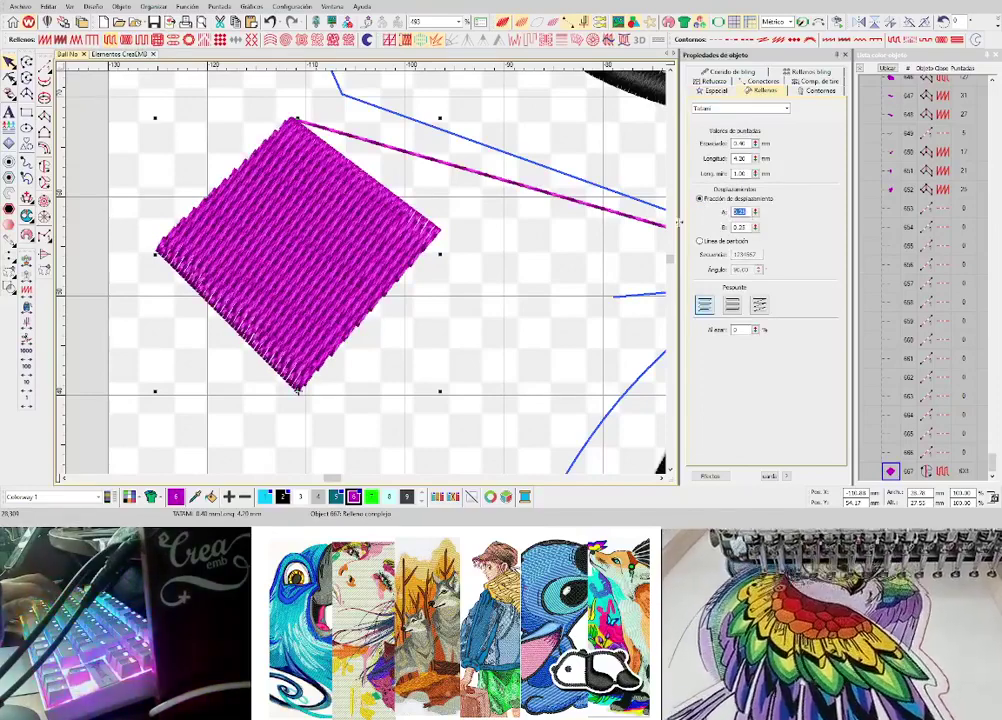
key(Tab)
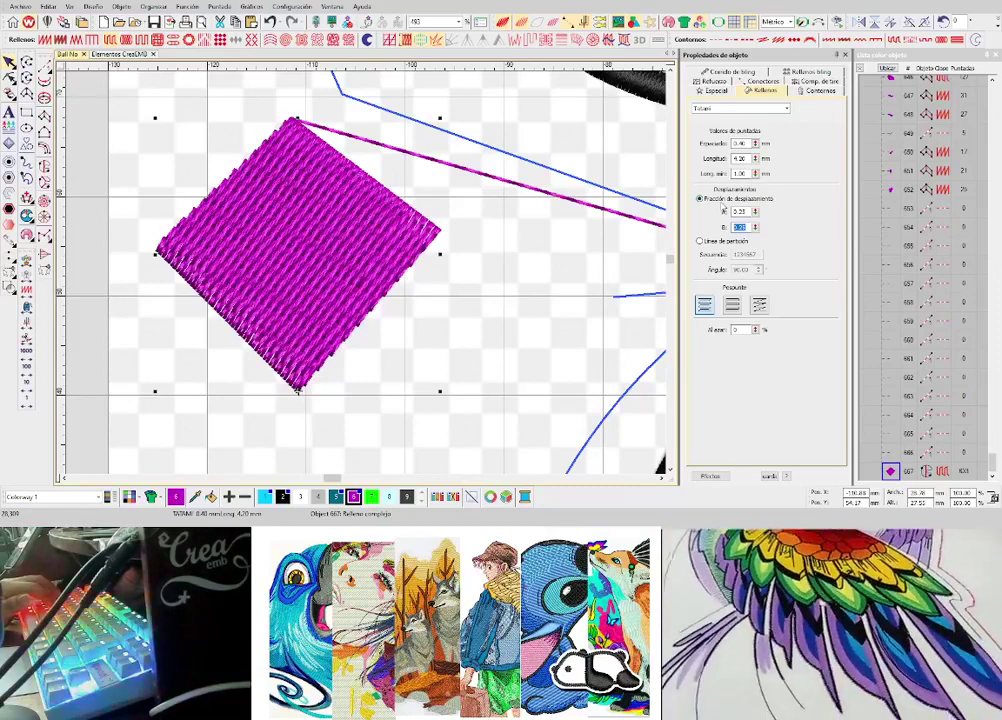
click(727, 242)
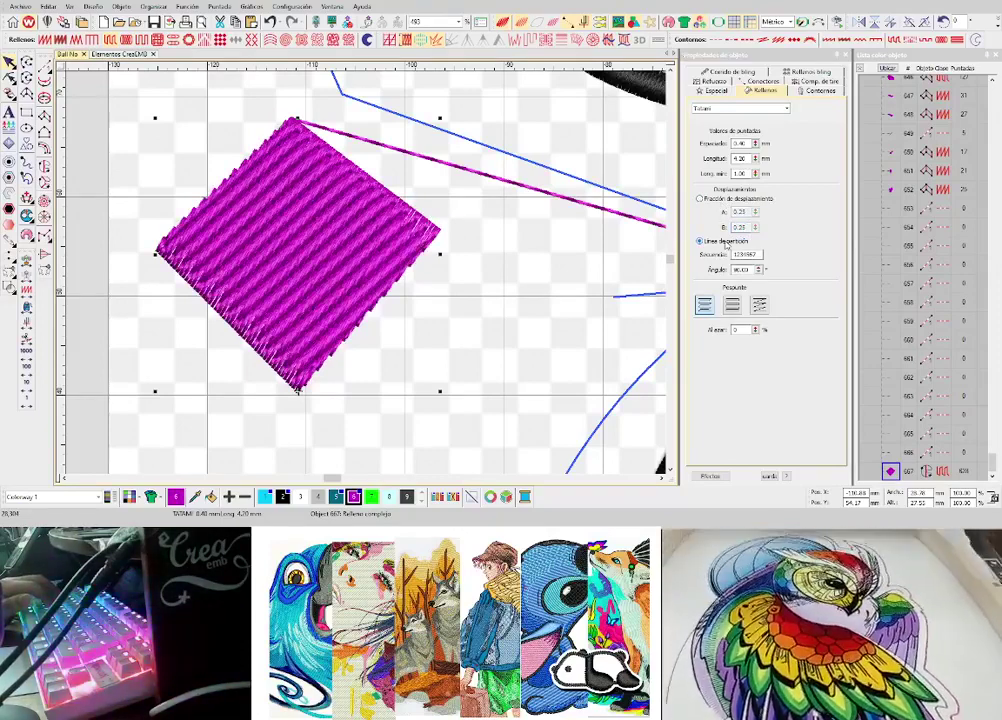
- Set the test diamond's partition-line sequence to 12345
drag(761, 255, 633, 266)
text(1)
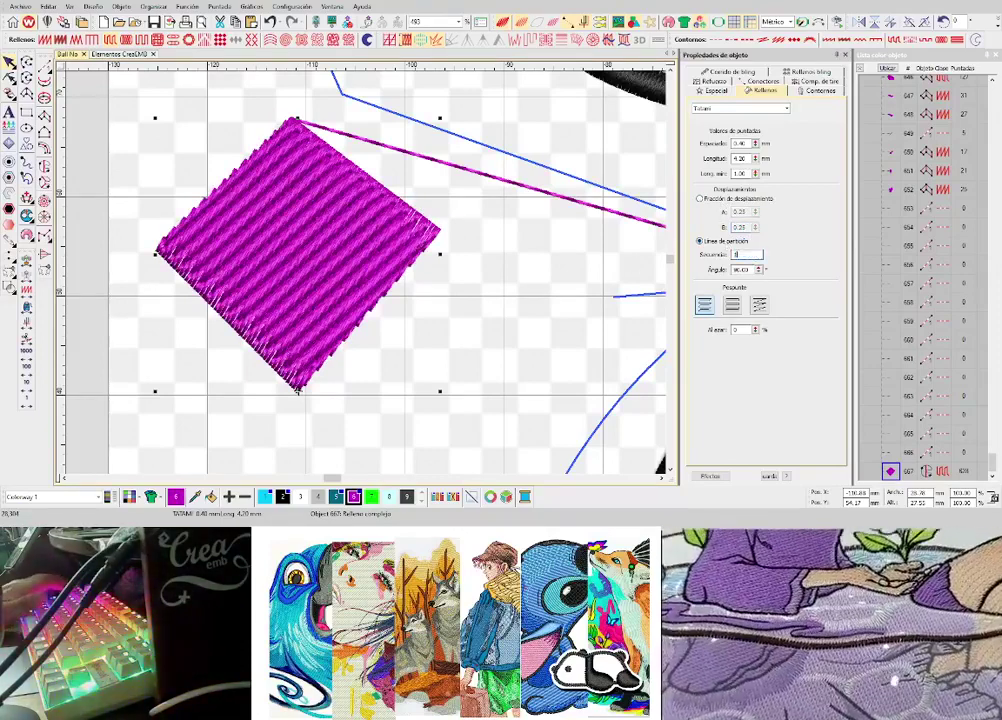
text(2345)
key(Return)
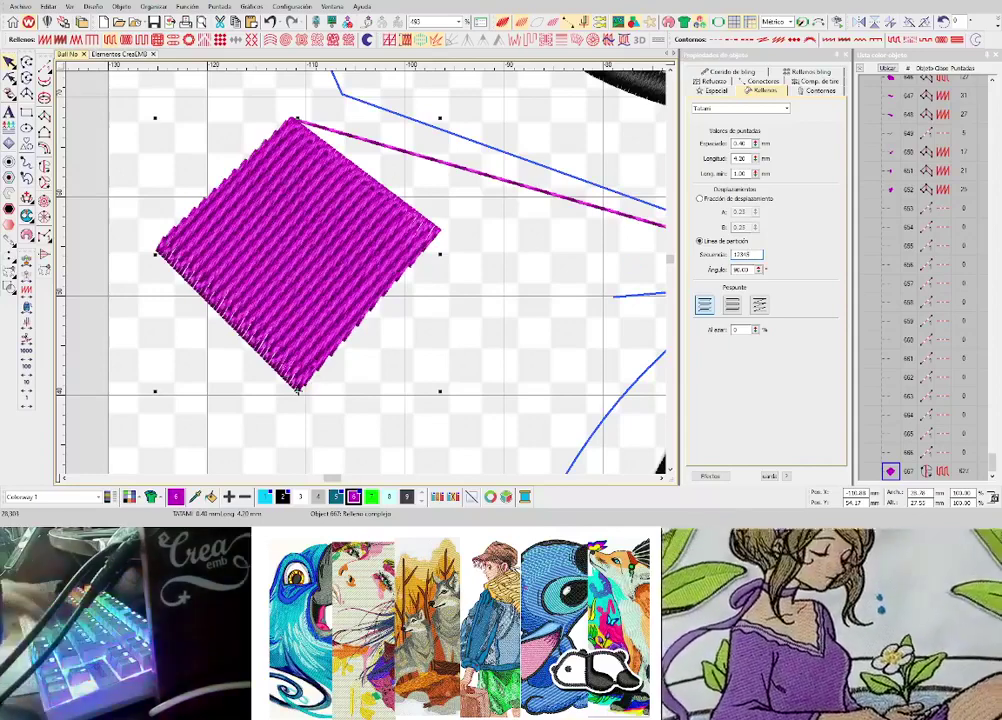
- Set the test diamond's partition-line sequence to 1234567
click(750, 255)
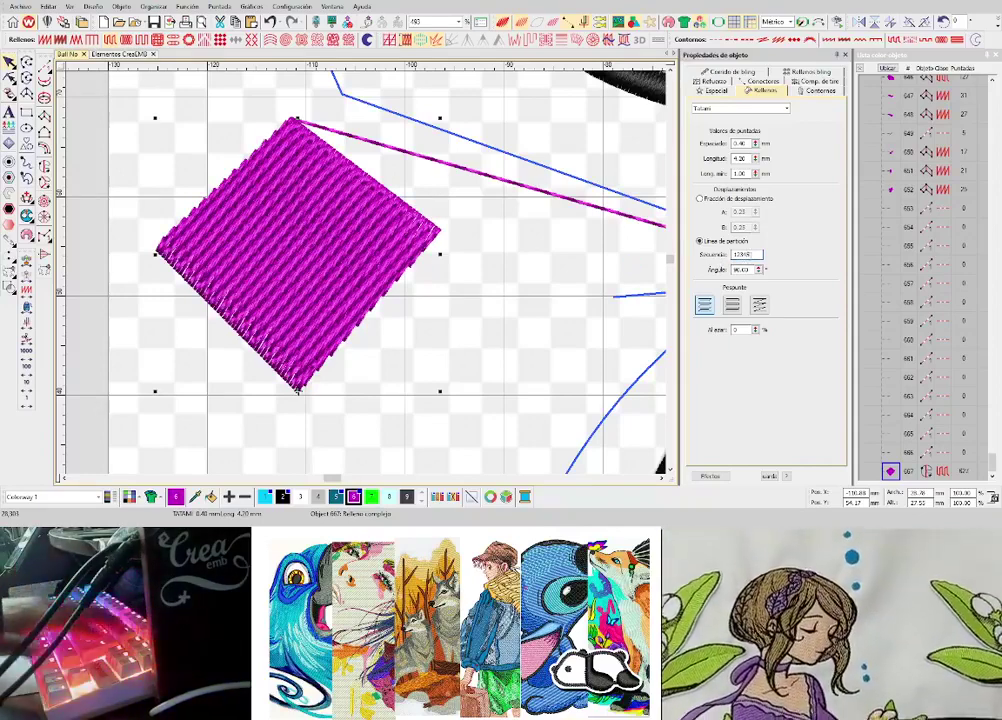
text(178)
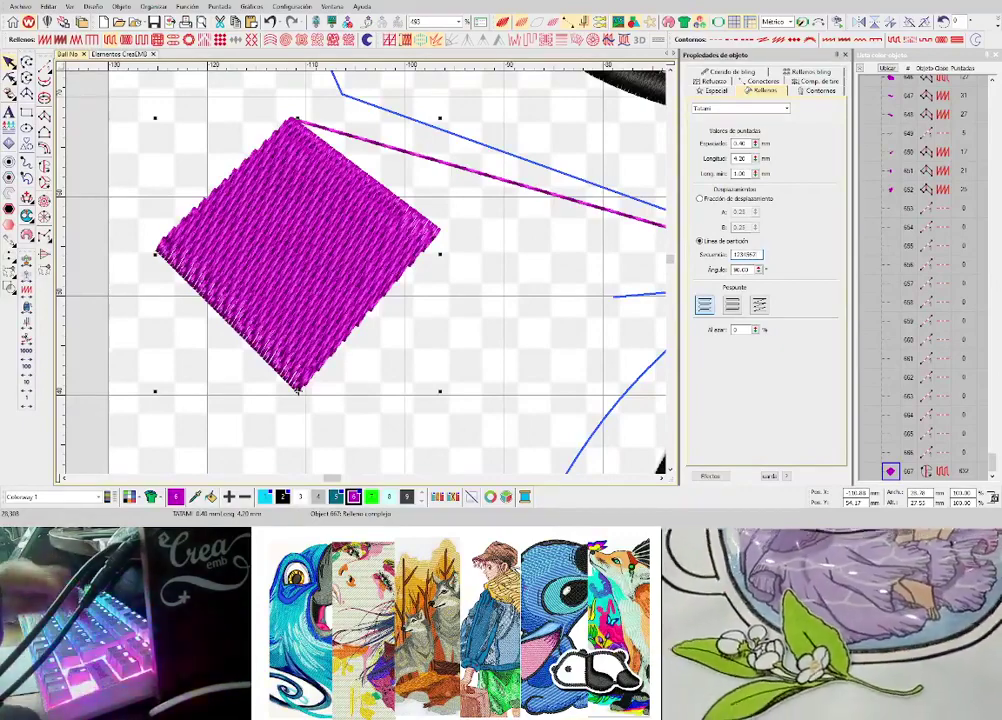
key(Return)
- Delete the test diamond fill from the design
scroll(367, 278, down, 1)
scroll(367, 278, down, 2)
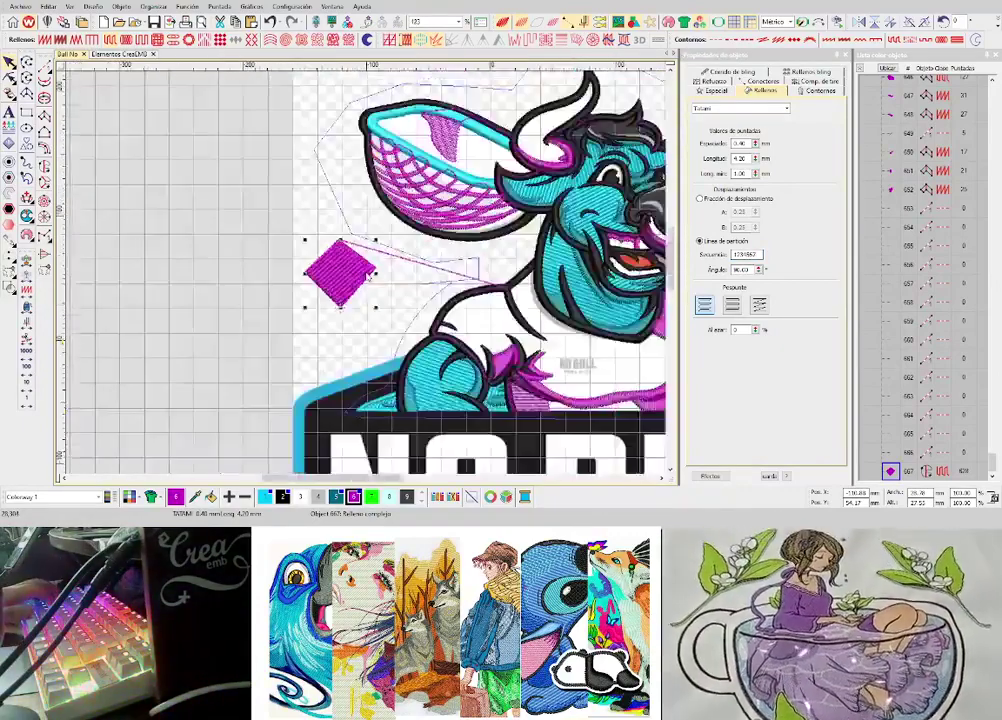
scroll(366, 277, up, 1)
key(Delete)
- Select the cyan neck fill and check the sequence used for its Tatami partition lines
scroll(573, 285, up, 2)
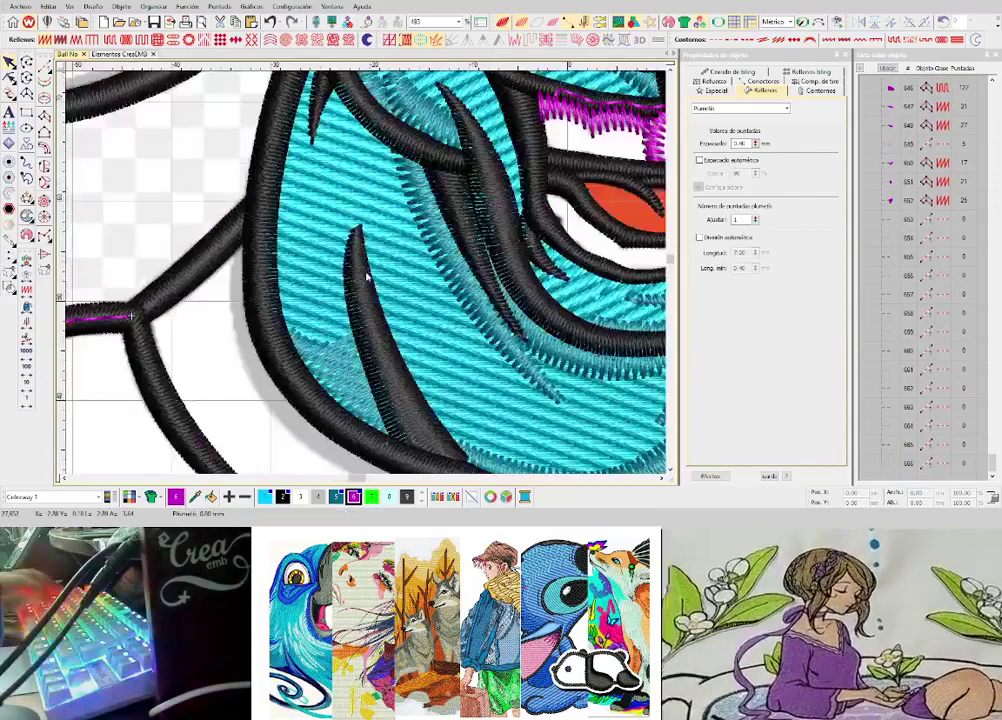
click(384, 279)
double_click(760, 255)
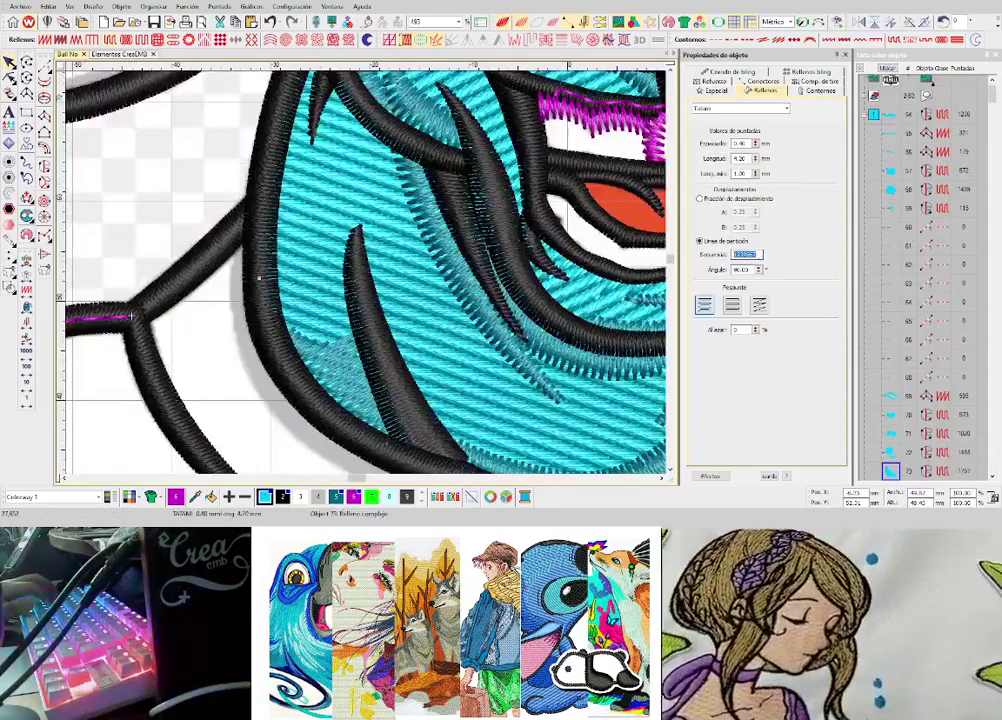
click(747, 254)
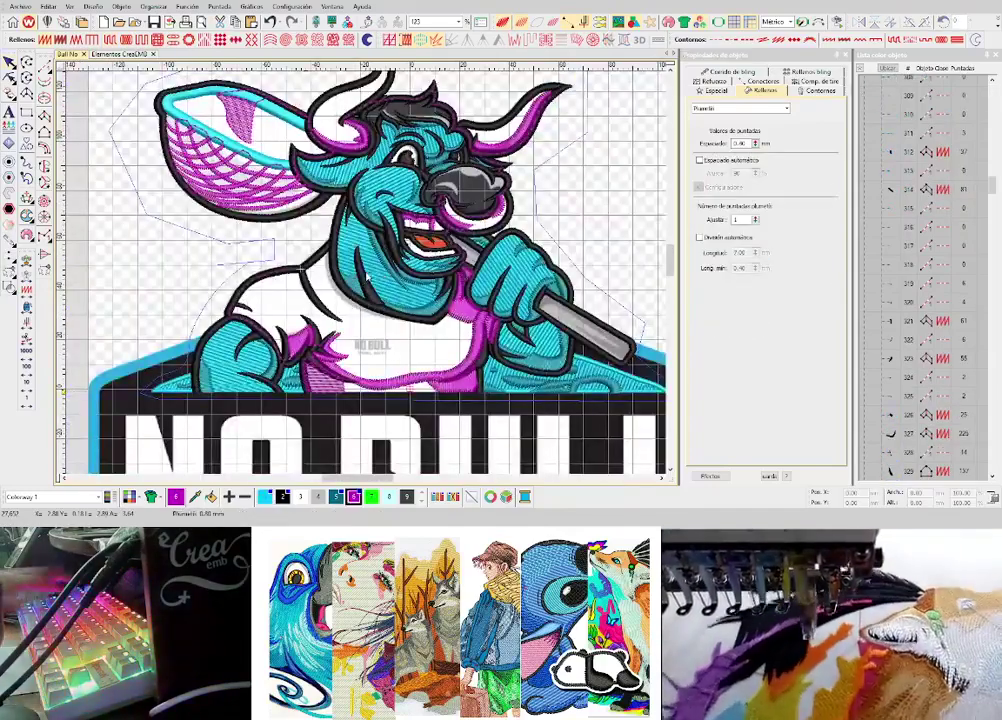
- Extend the magenta running-stitch connection under the black shoulder line diagonally up toward the neck, using a 1.50 mm stitch length
click(367, 276)
scroll(368, 273, up, 4)
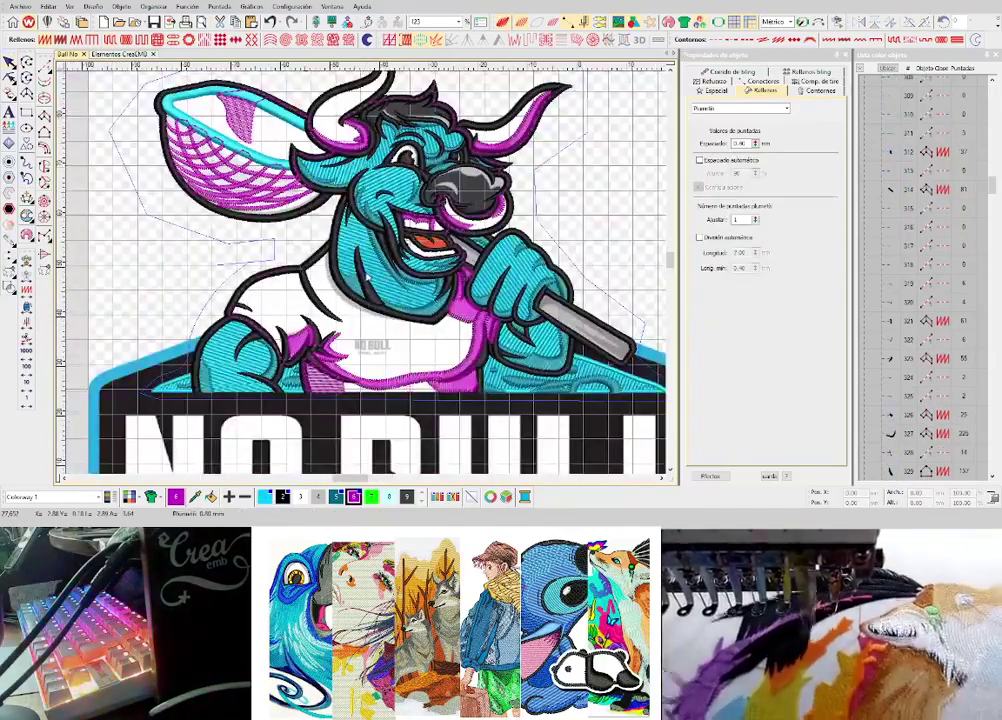
click(373, 263)
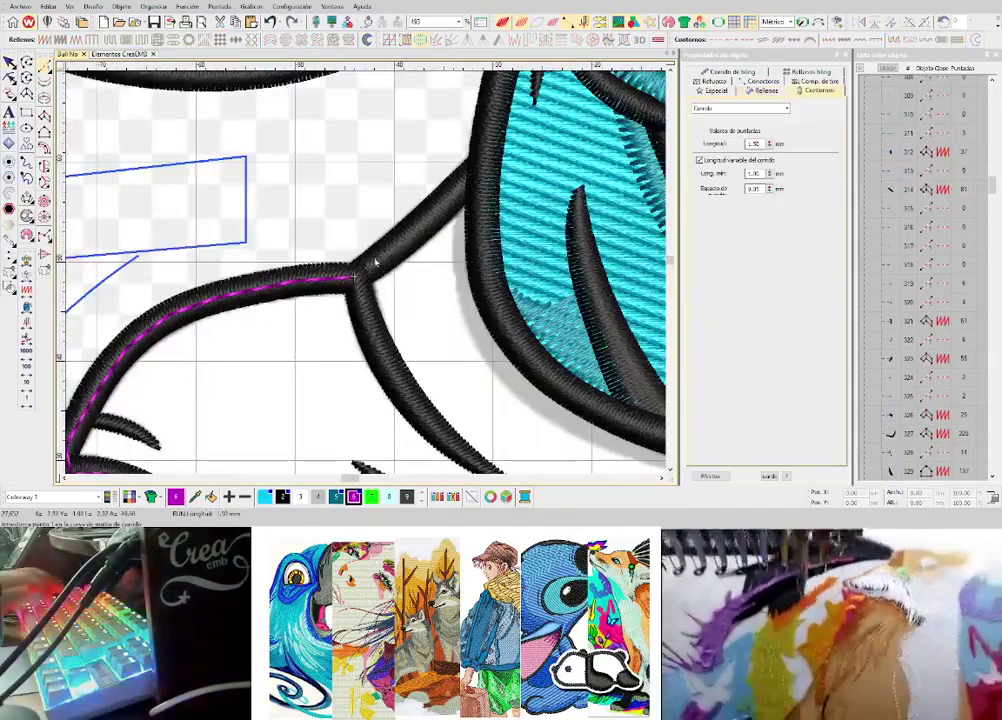
click(415, 231)
key(Return)
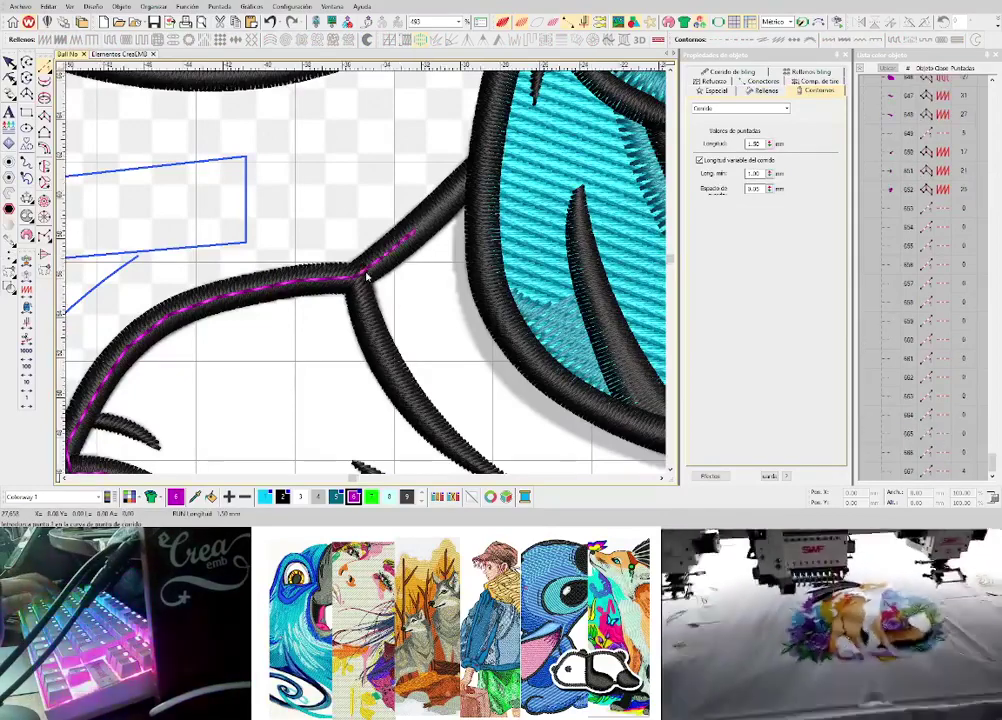
scroll(255, 240, up, 2)
click(284, 354)
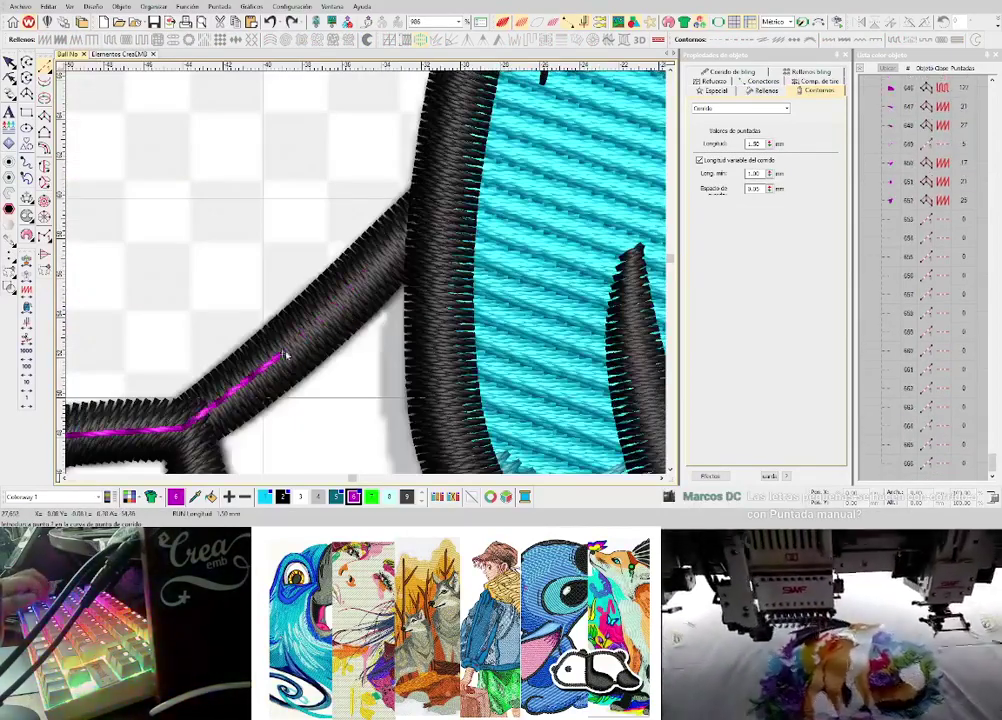
click(350, 293)
key(Return)
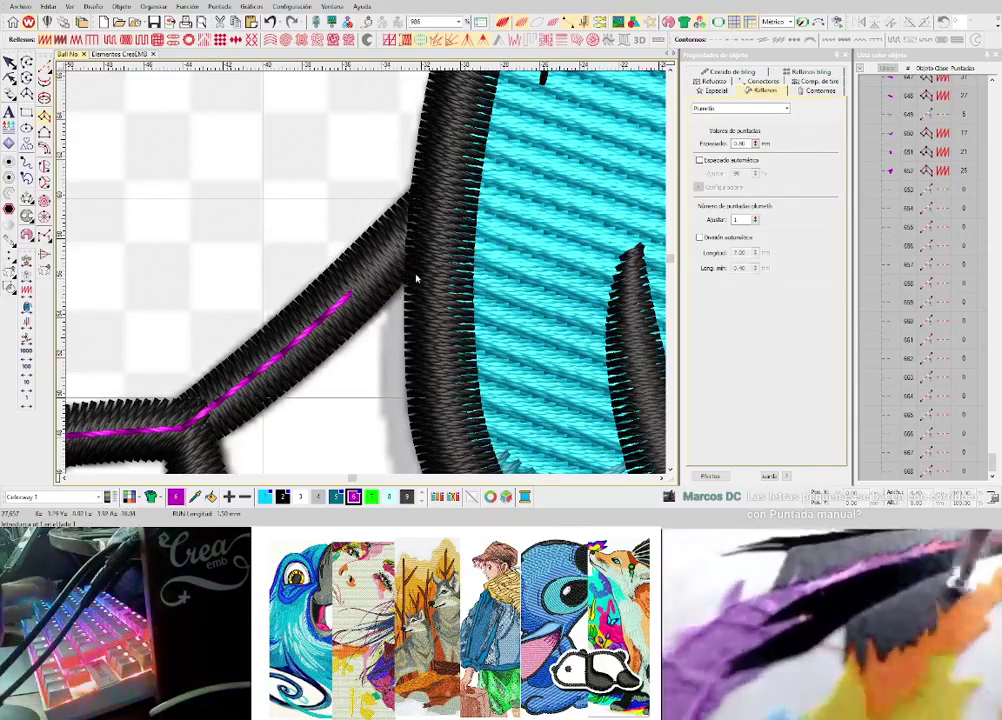
- Digitize a magenta Column A satin shadow with 0.80 mm spacing along the gray shading outside the black neck outline
click(416, 278)
click(379, 304)
click(414, 368)
click(368, 399)
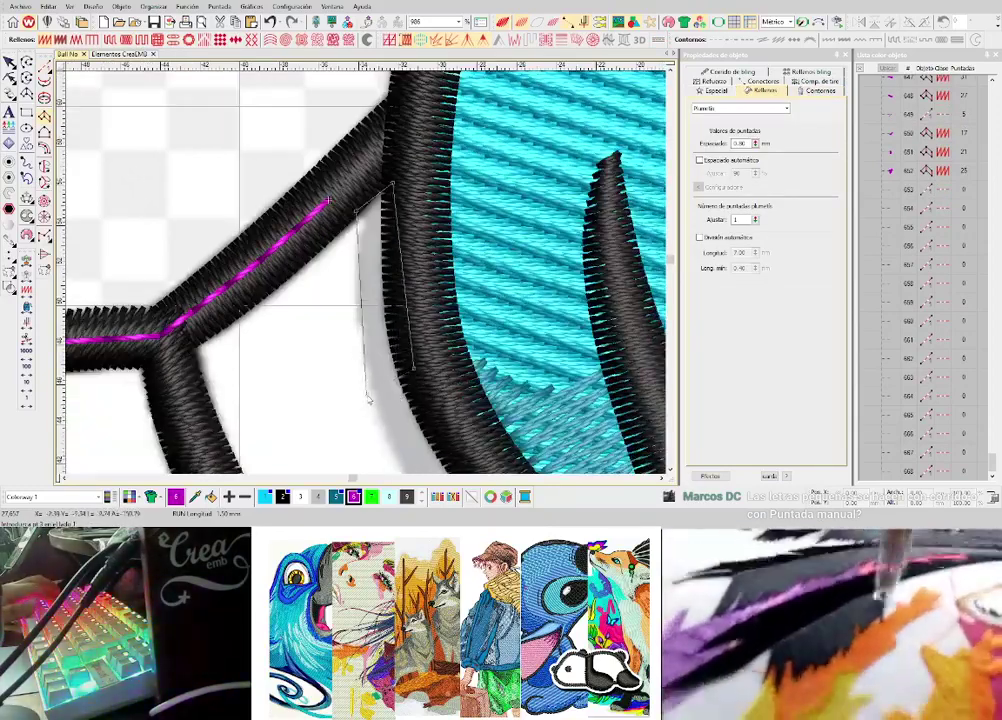
click(490, 346)
click(443, 385)
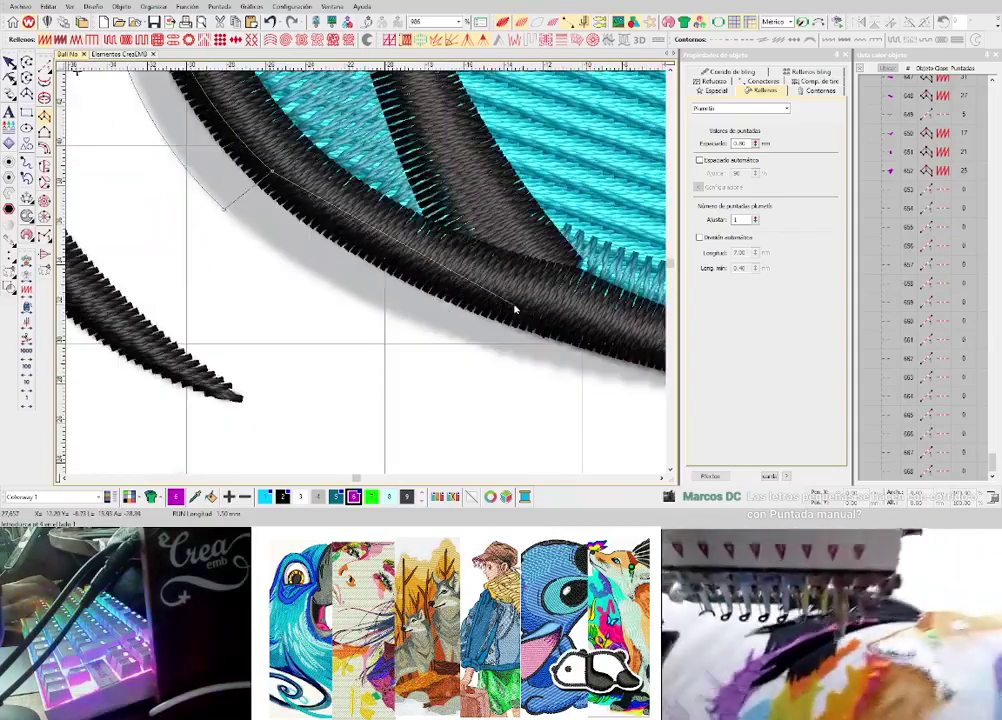
click(514, 310)
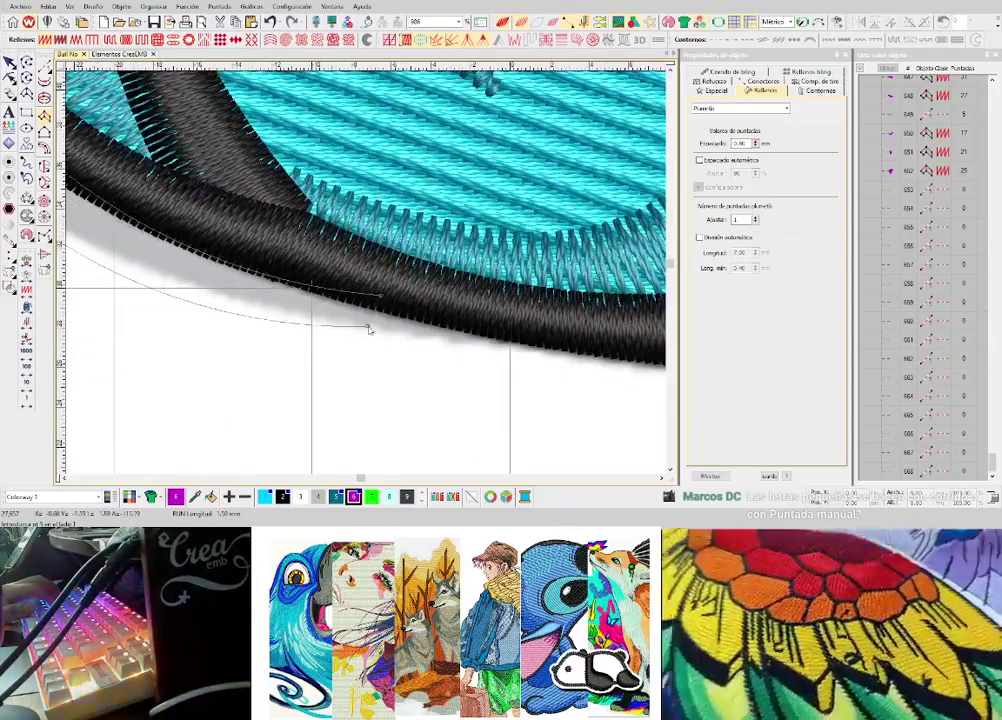
key(Return)
- Reshape the neck shadow's lower end so it tucks under the black outline, and disable trimming after the object
scroll(368, 329, down, 2)
key(h)
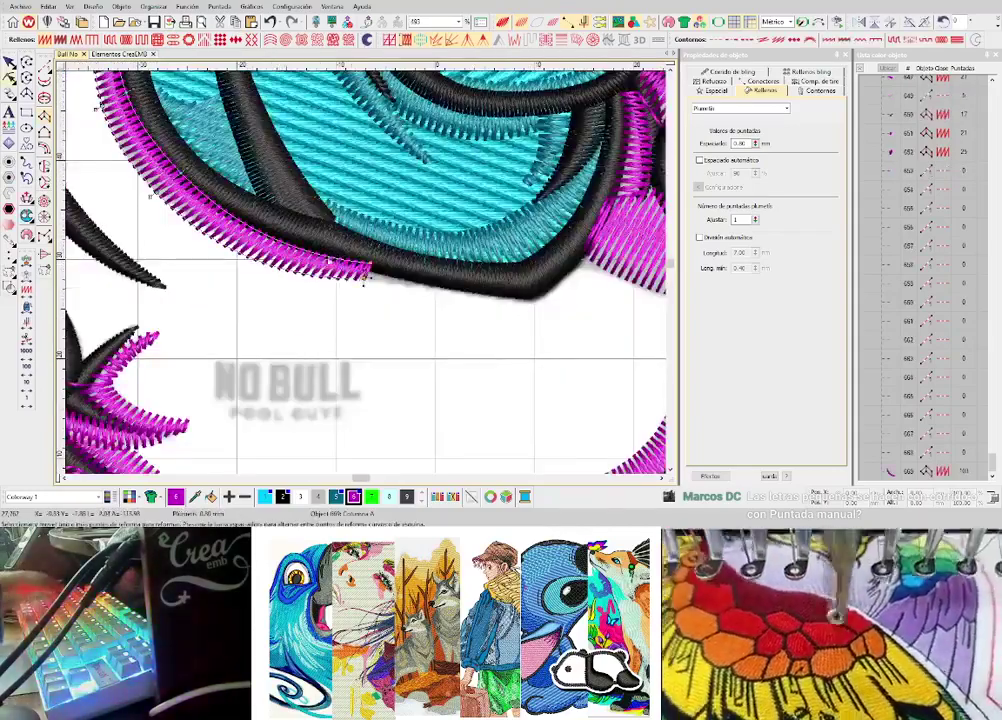
drag(371, 263, 376, 257)
key(Escape)
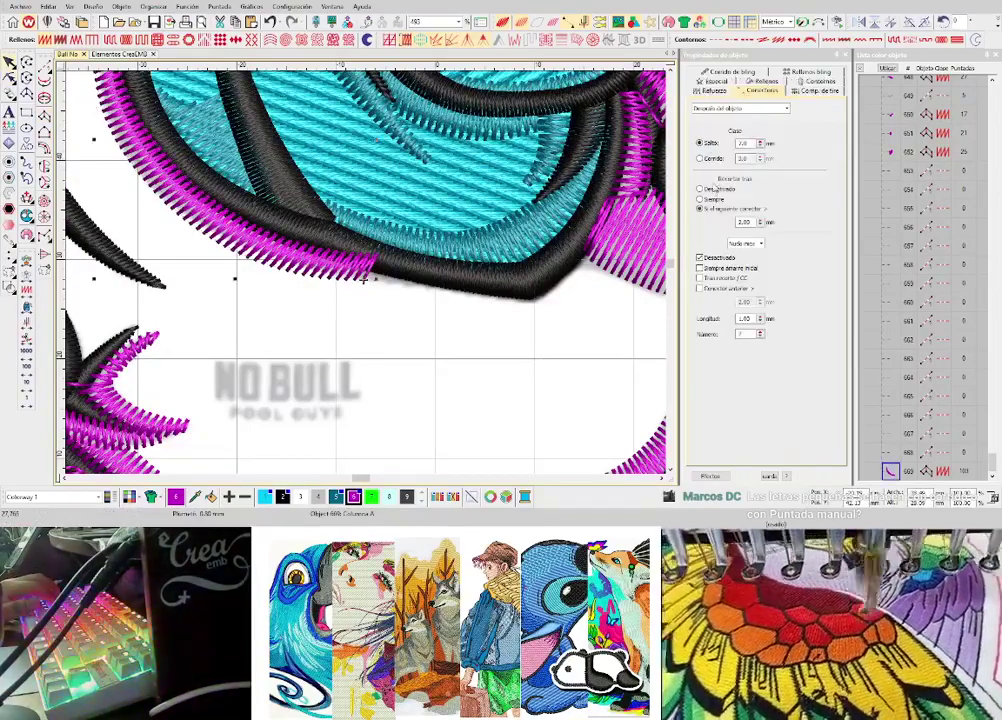
scroll(364, 278, down, 3)
scroll(366, 278, up, 3)
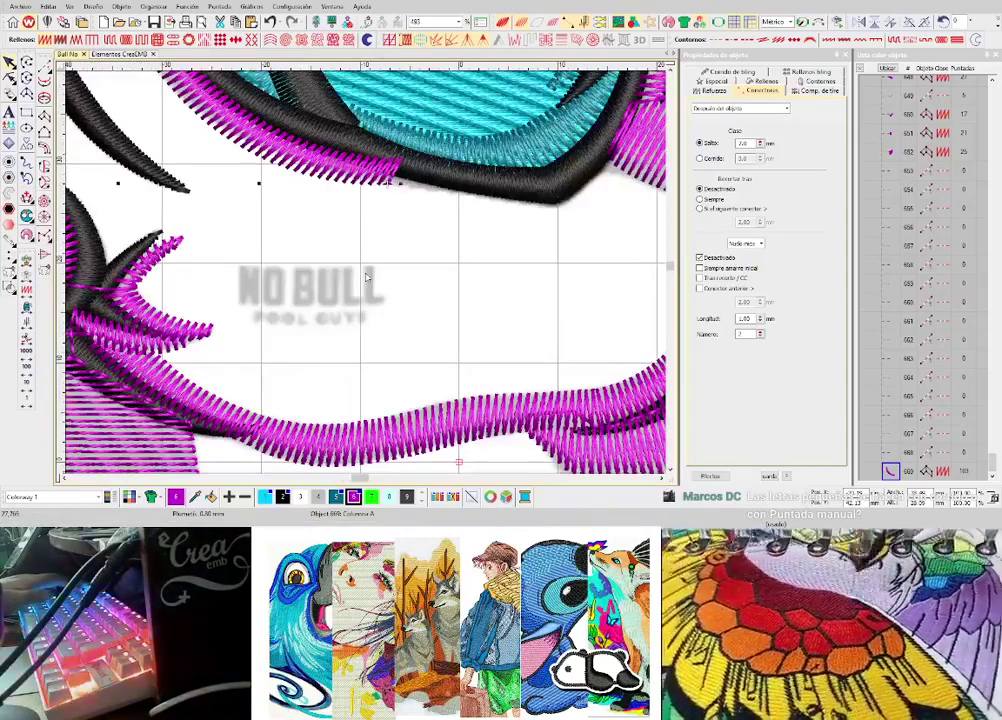
scroll(366, 278, down, 2)
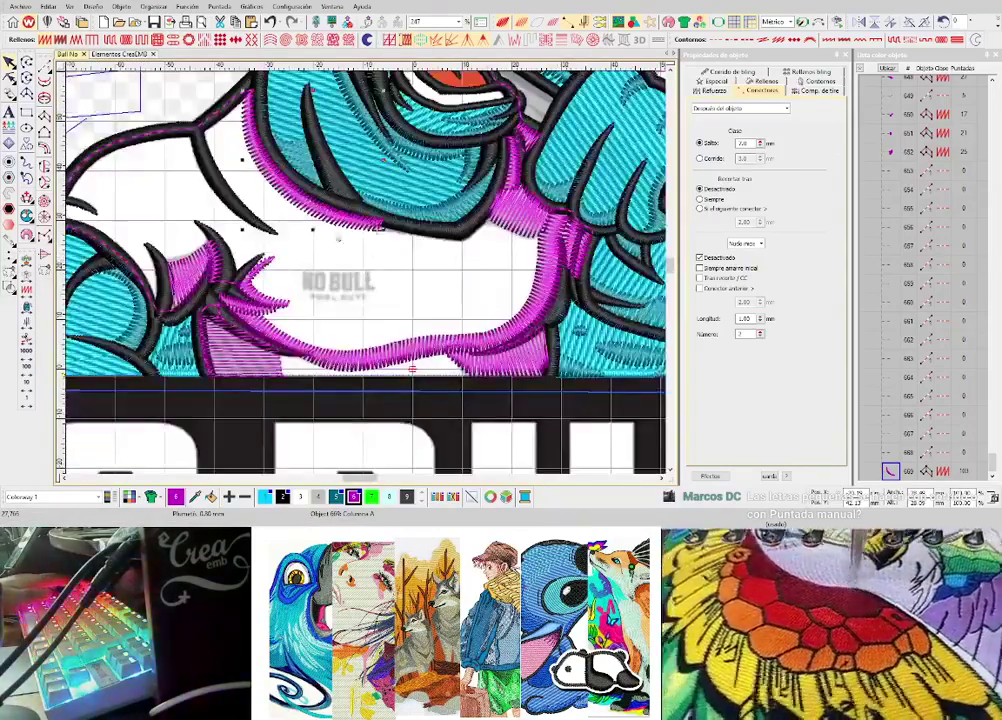
scroll(371, 268, up, 2)
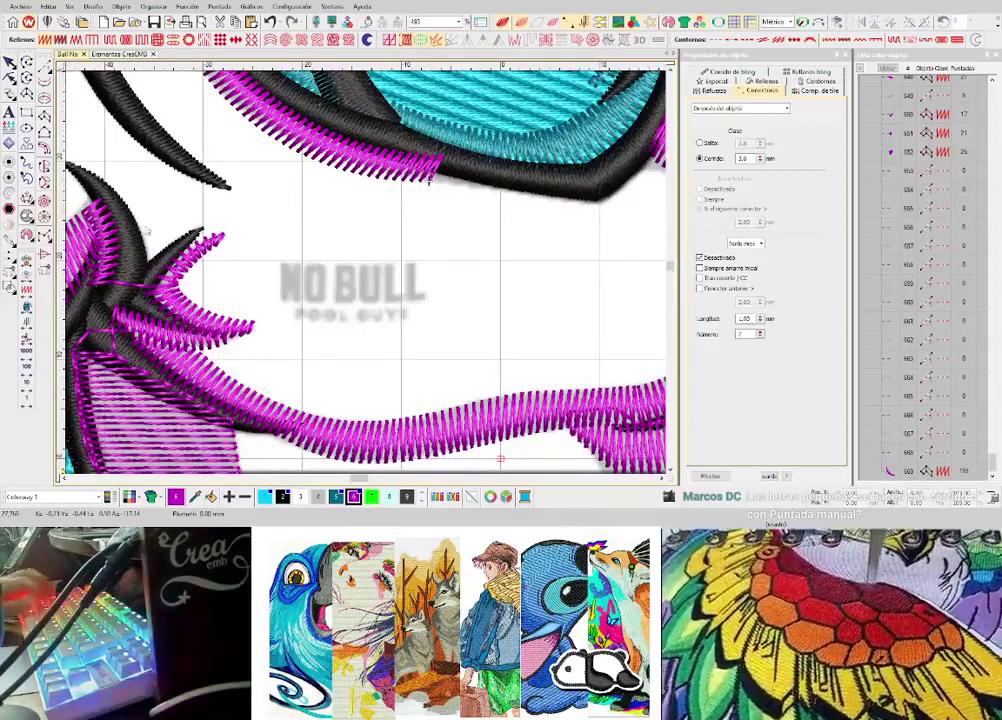
- Draw two curved guide lines following the upper and lower edges of the blurred NO BULL lettering on the shirt
key(m)
scroll(312, 264, up, 1)
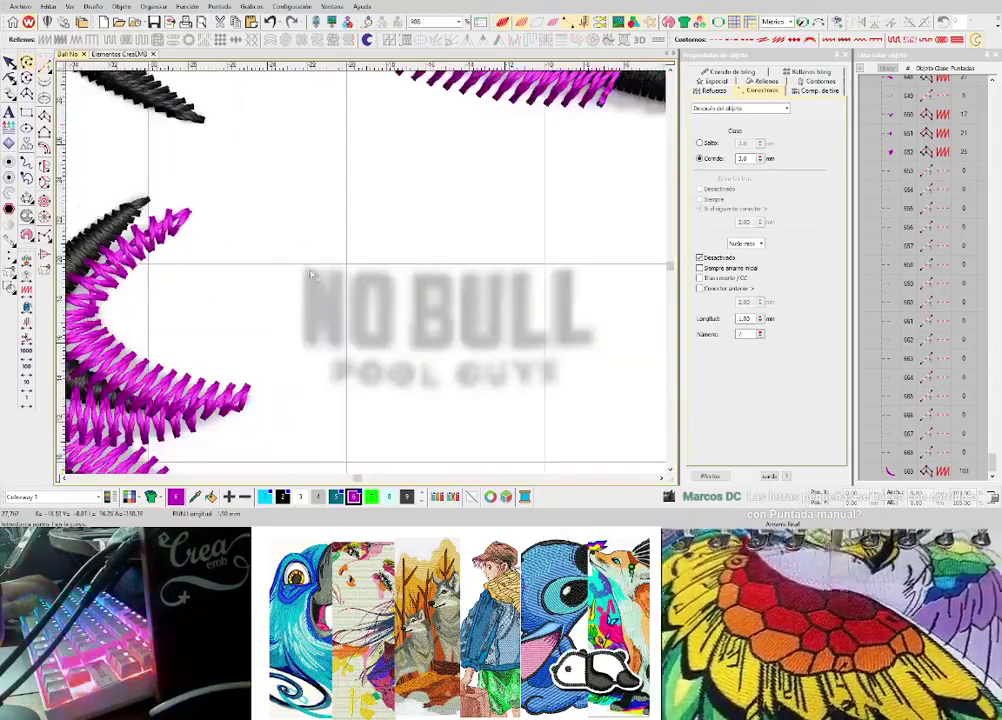
click(297, 261)
right_click(458, 274)
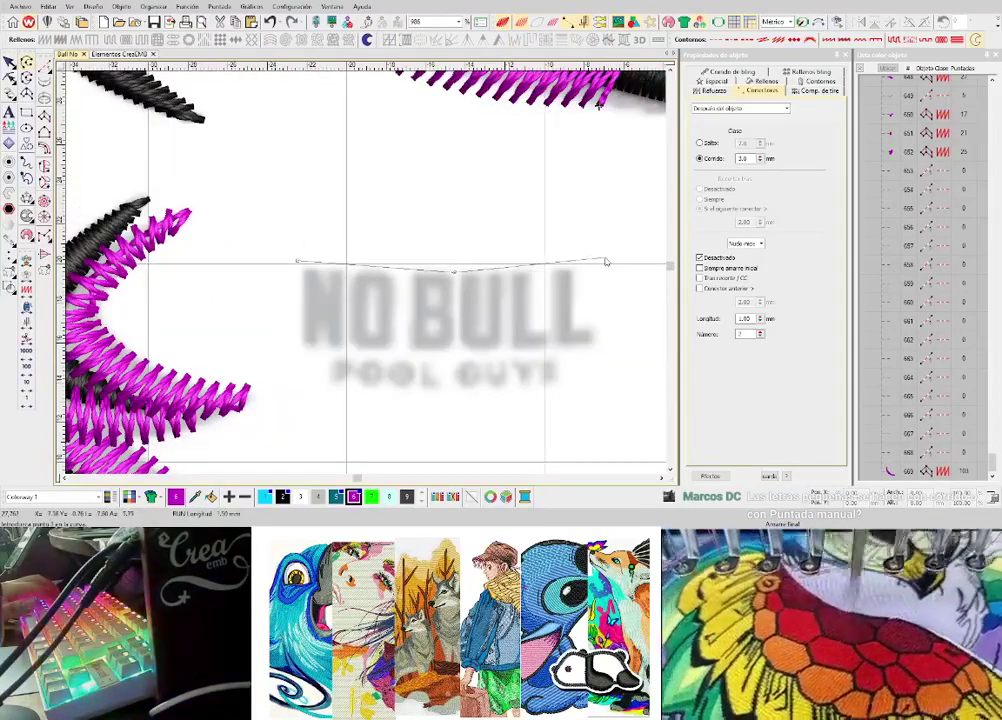
click(605, 258)
key(Return)
click(292, 341)
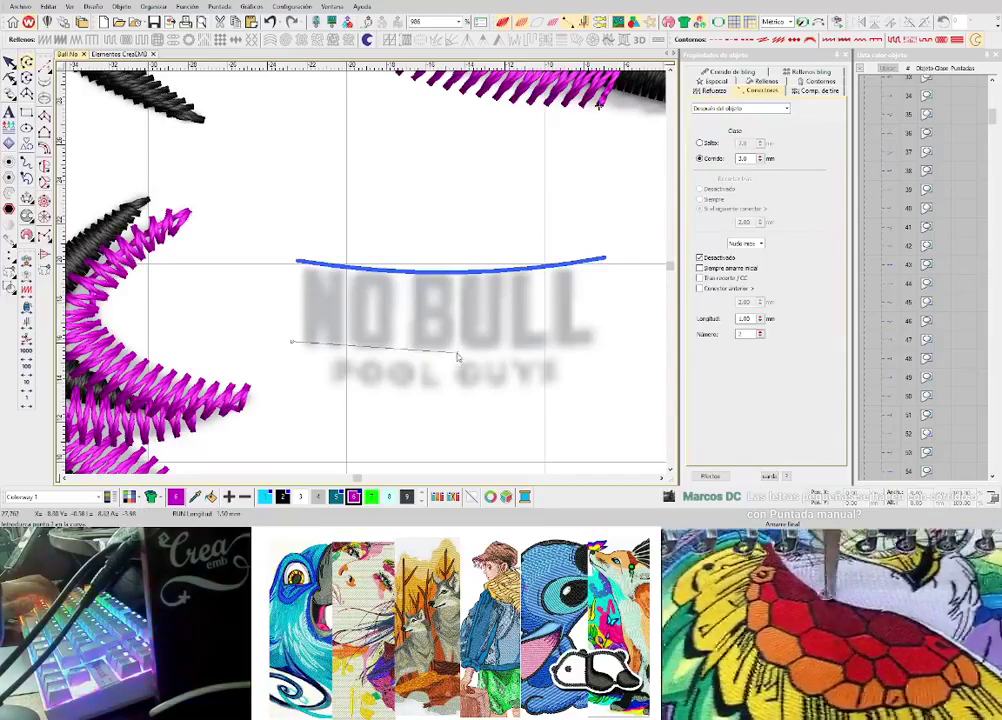
right_click(458, 353)
click(618, 340)
key(Return)
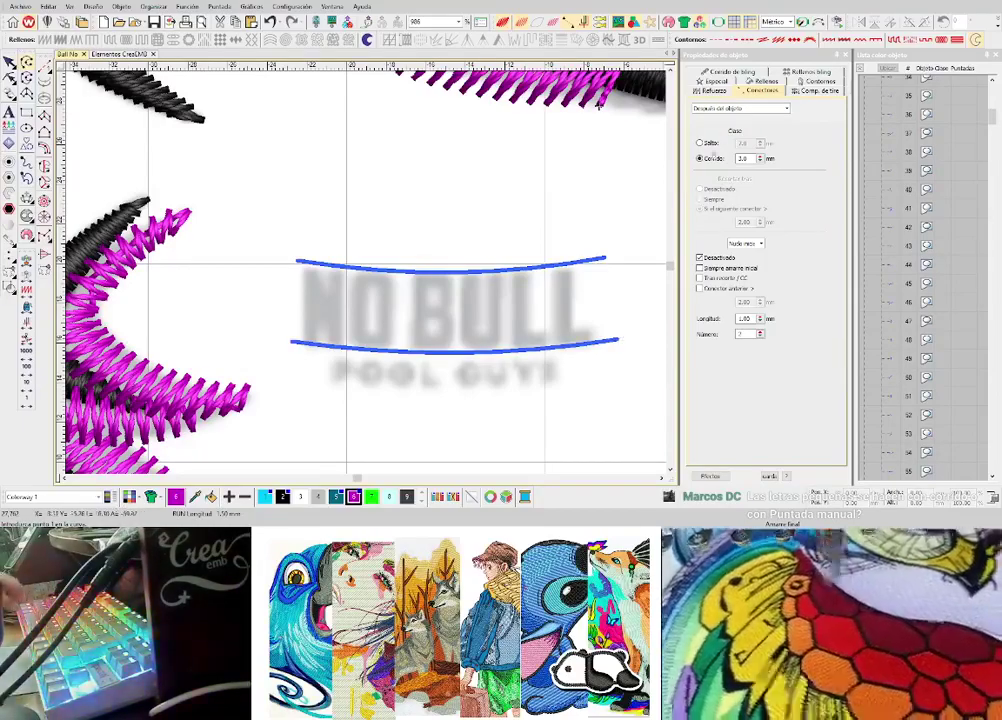
- Trace the final L of NO BULL with thin vector guide lines marking its stem sides, upper end and foot
click(720, 83)
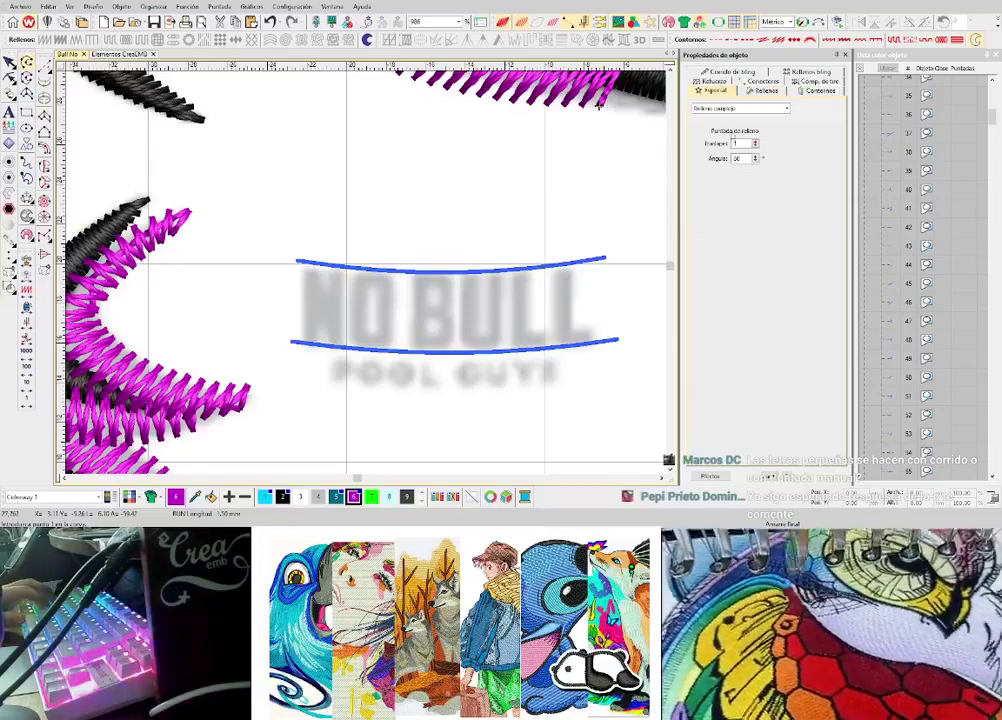
click(26, 63)
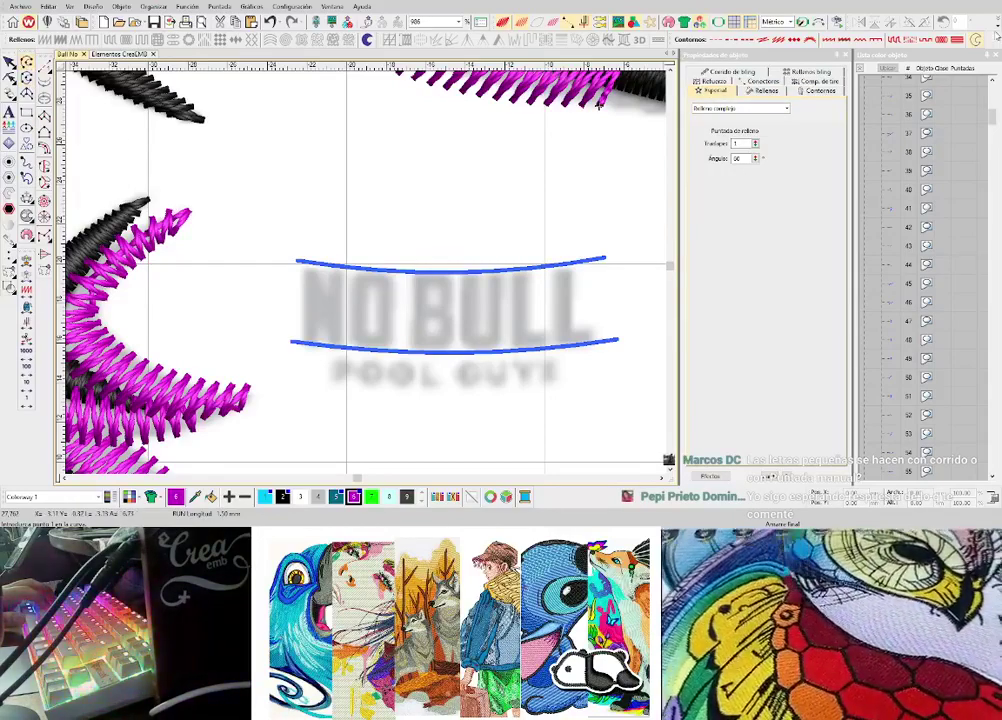
click(977, 39)
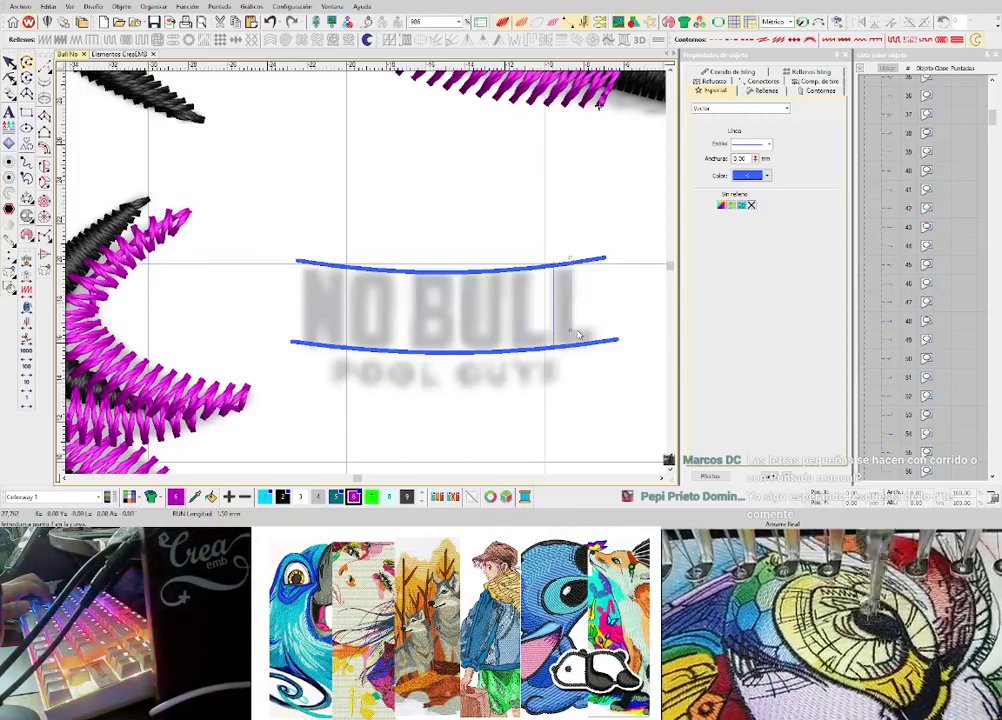
scroll(577, 334, up, 3)
click(316, 282)
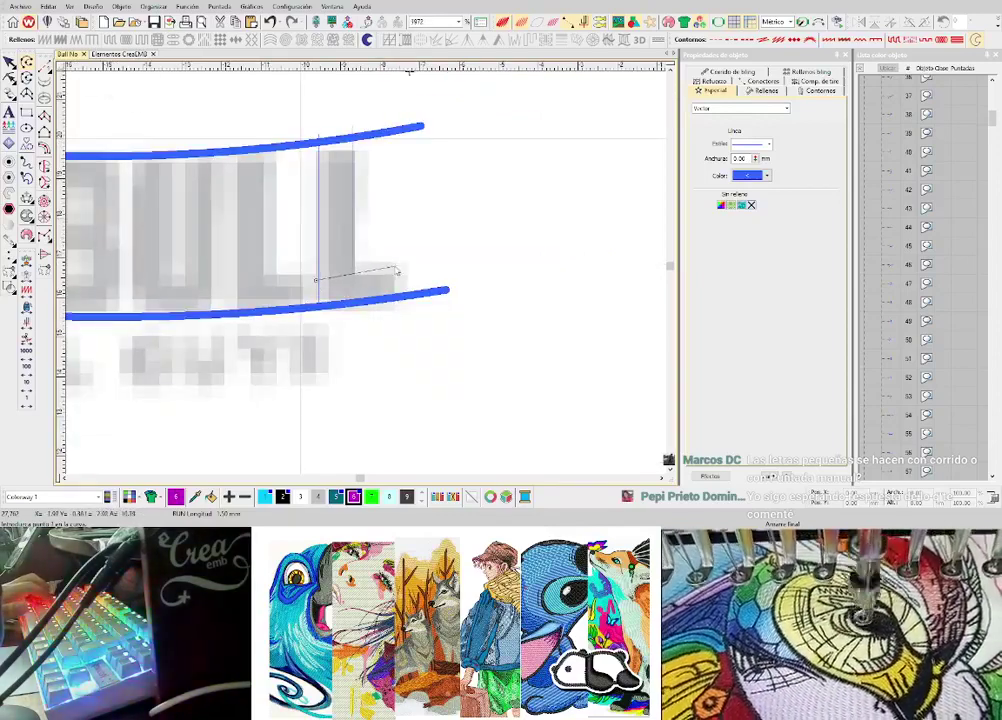
scroll(396, 299, down, 5)
scroll(369, 278, up, 3)
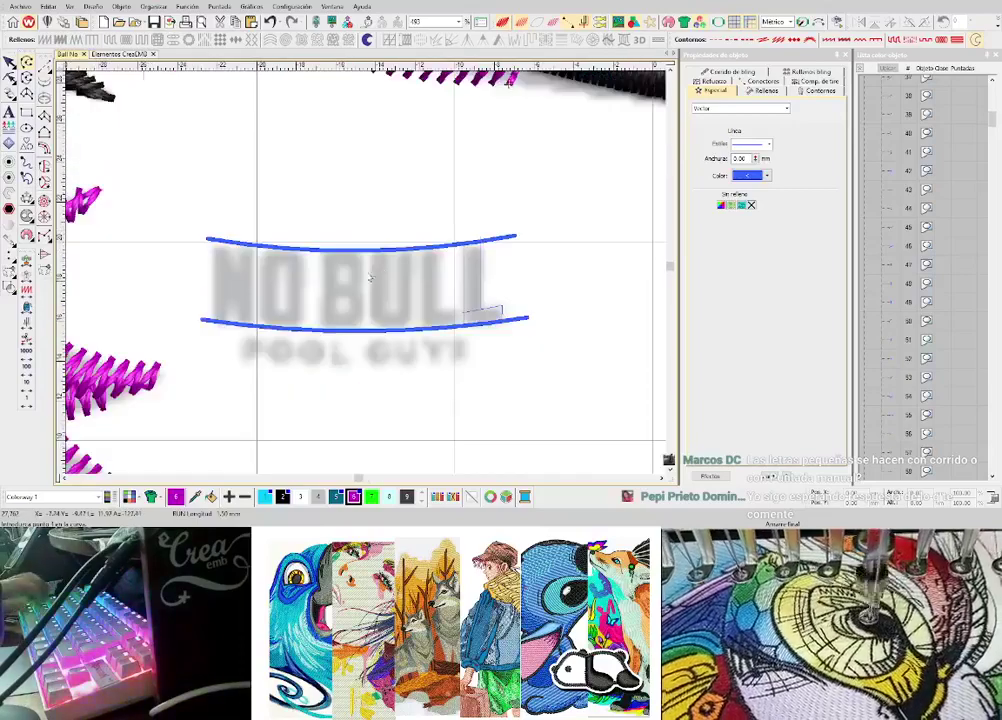
scroll(419, 277, up, 3)
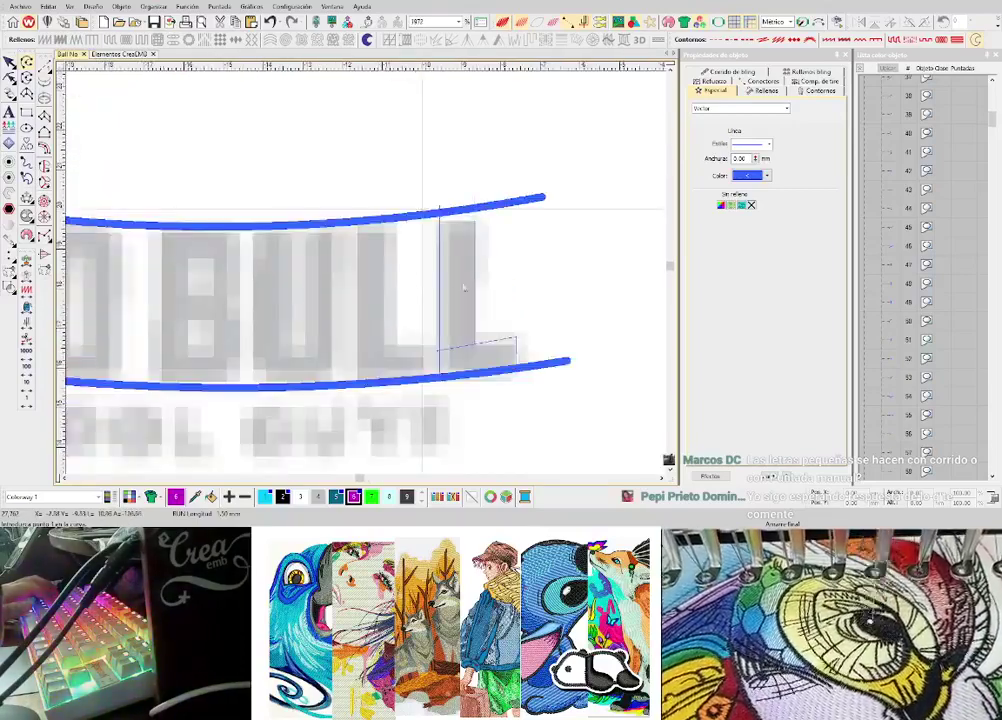
scroll(440, 282, down, 3)
scroll(367, 277, up, 3)
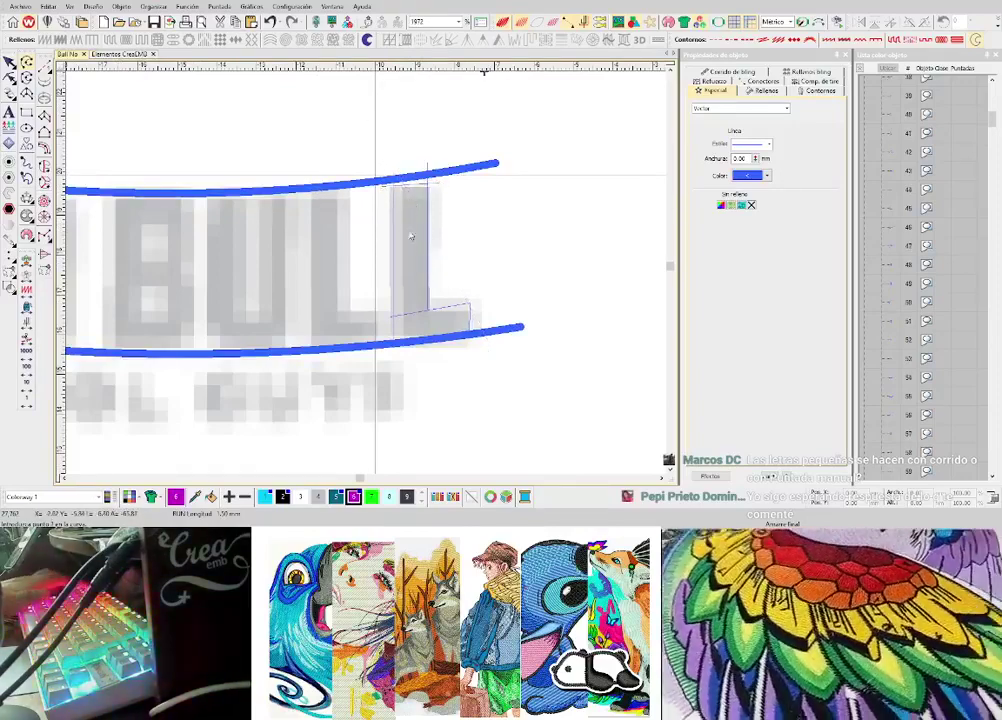
- Duplicate the final L's four vector guide lines and place the copy over the preceding L
drag(347, 148, 488, 383)
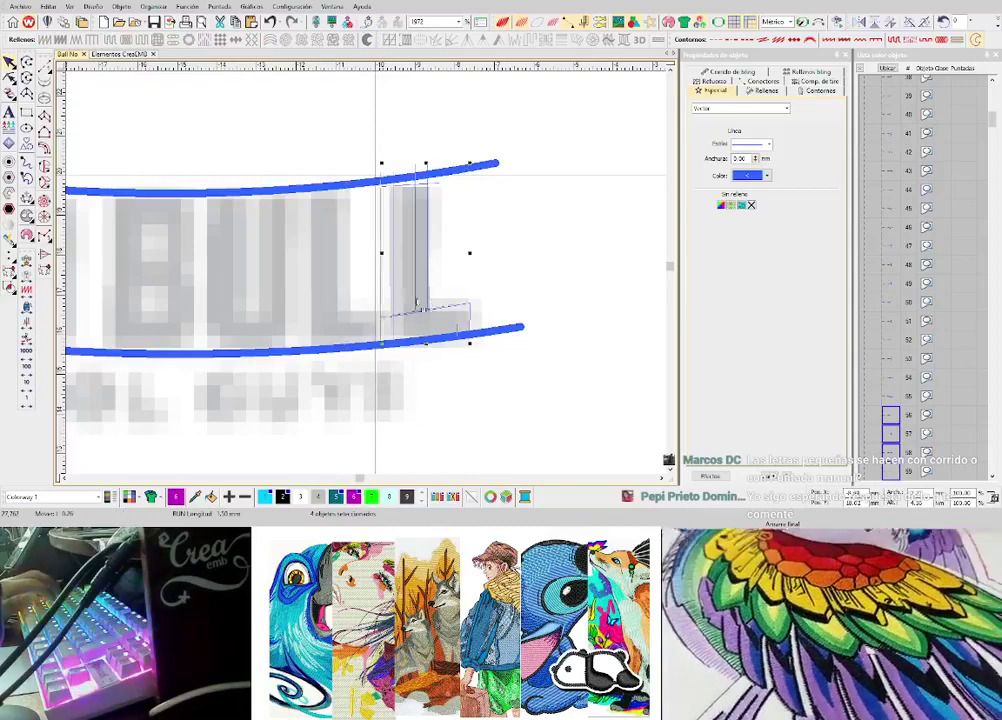
drag(418, 303, 348, 312)
click(425, 371)
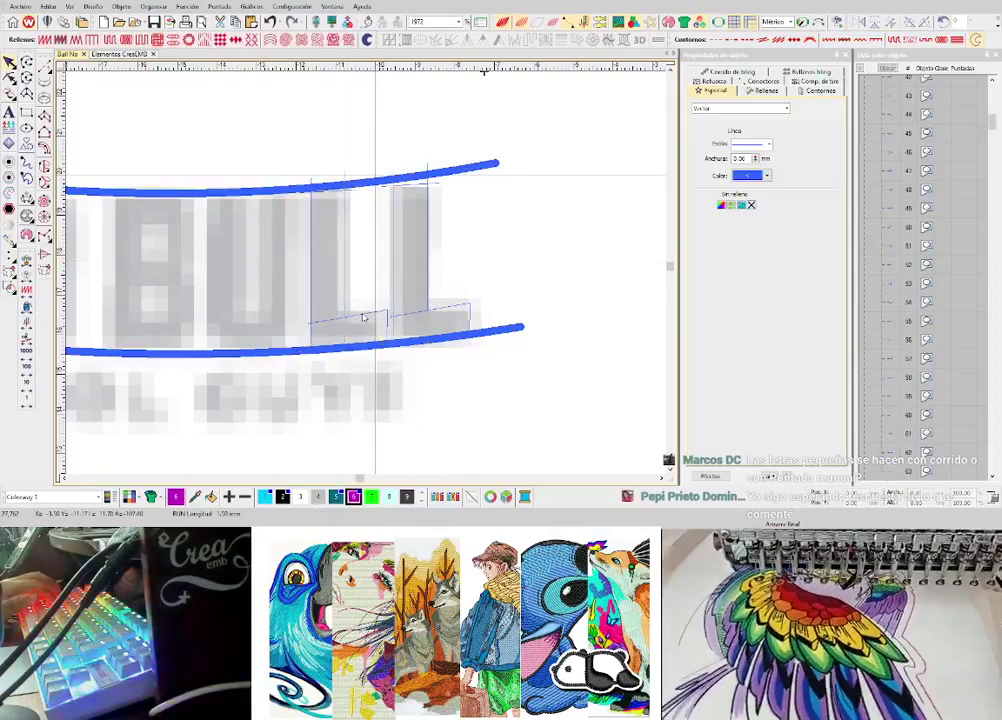
- Rotate the foot guide of the first L in BULL to match the lettering and shorten its stem-side end
click(363, 318)
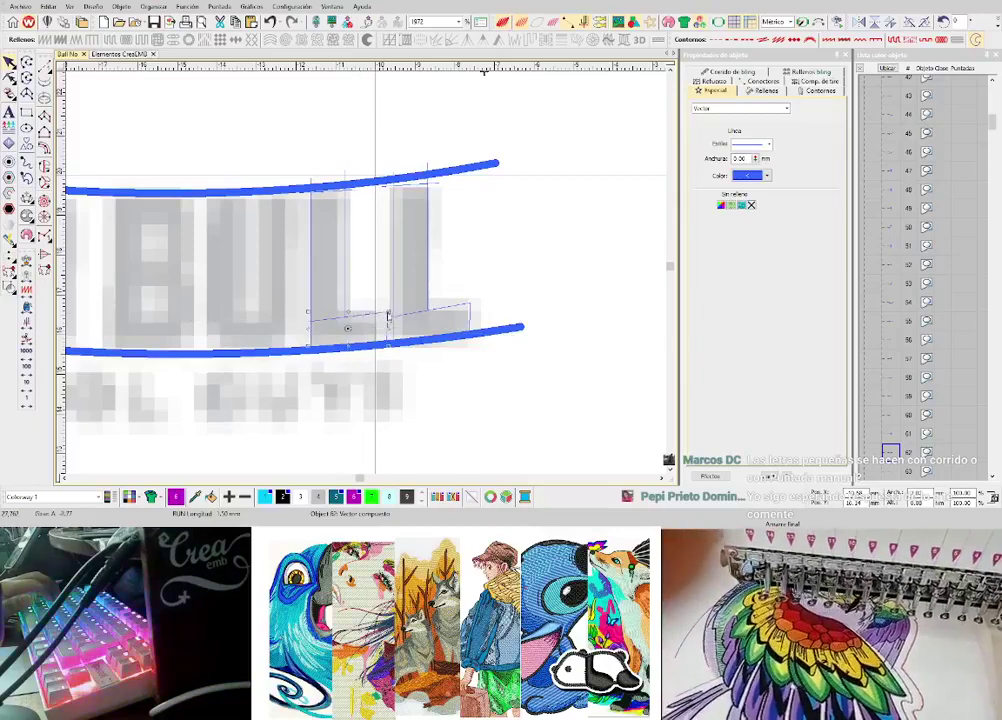
click(387, 315)
key(h)
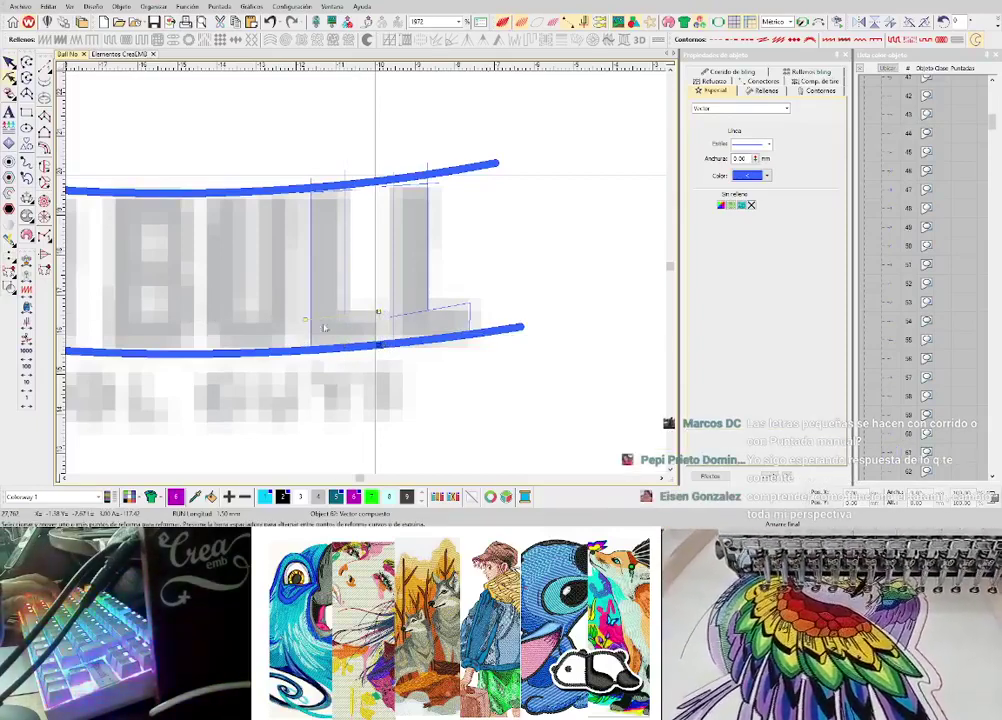
drag(304, 320, 315, 317)
- Adjust both ends of the final L's foot guide so it starts inside the stem and follows the letter's foot
click(449, 308)
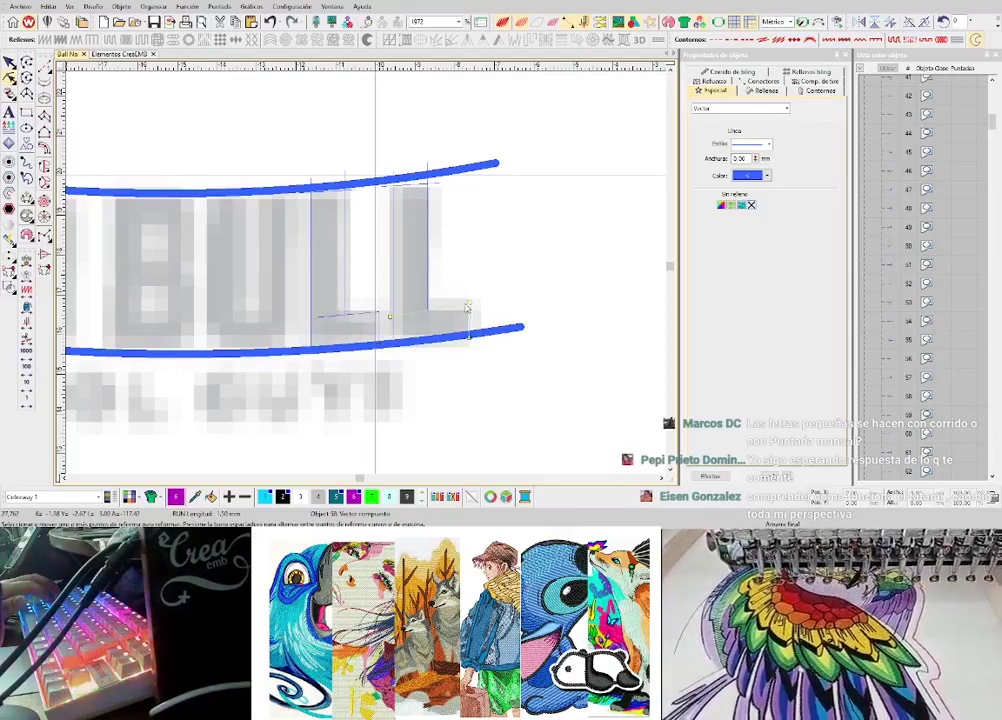
drag(470, 303, 468, 305)
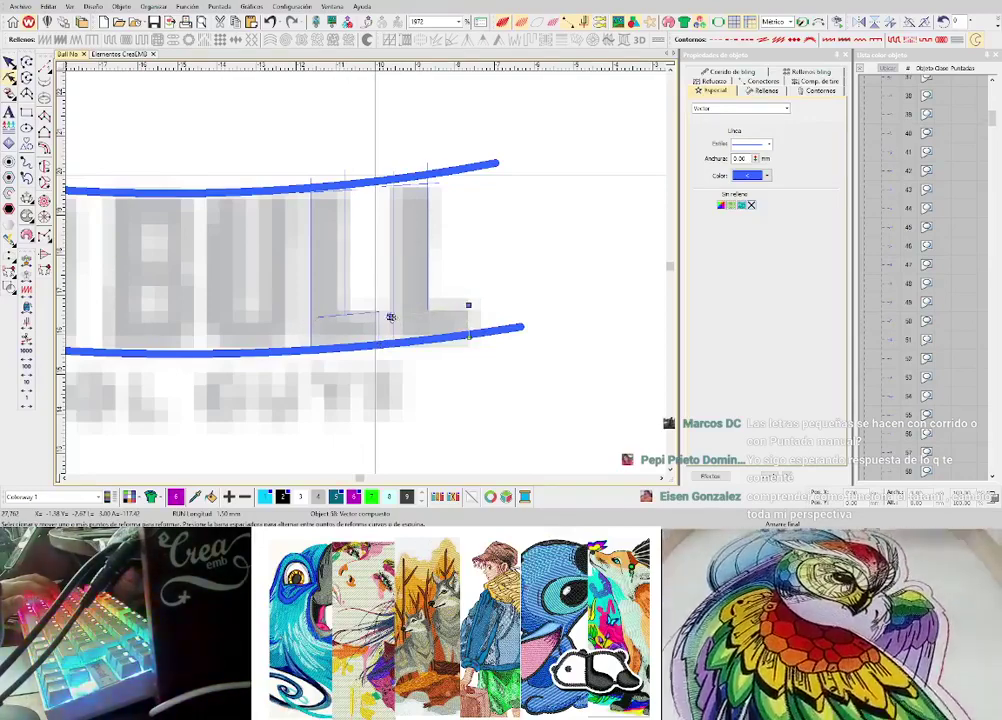
drag(391, 317, 408, 312)
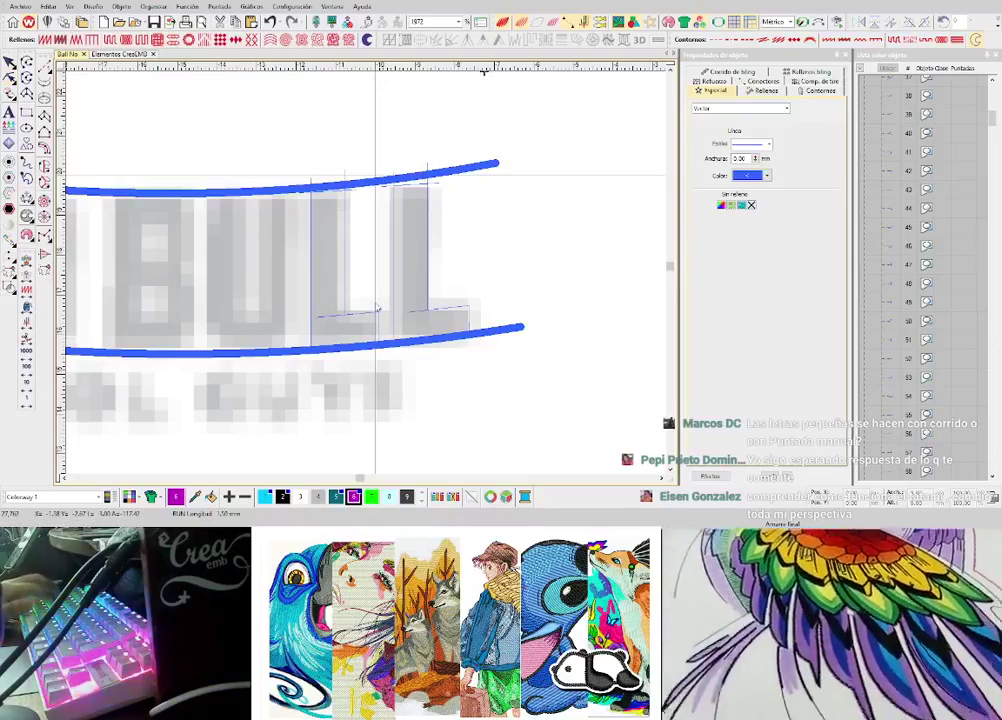
- Digitize a vertical run-stitch sample about 2.2 mm long in the blank shirt area beside the lettering, with a 1.50 mm stitch length
scroll(377, 308, down, 1)
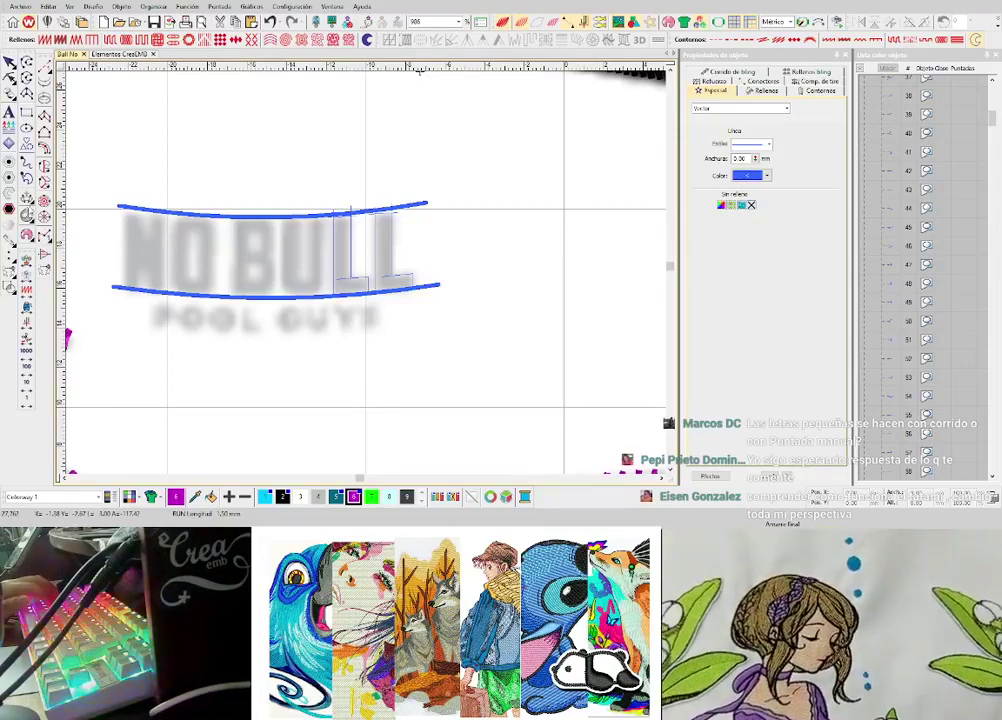
click(46, 69)
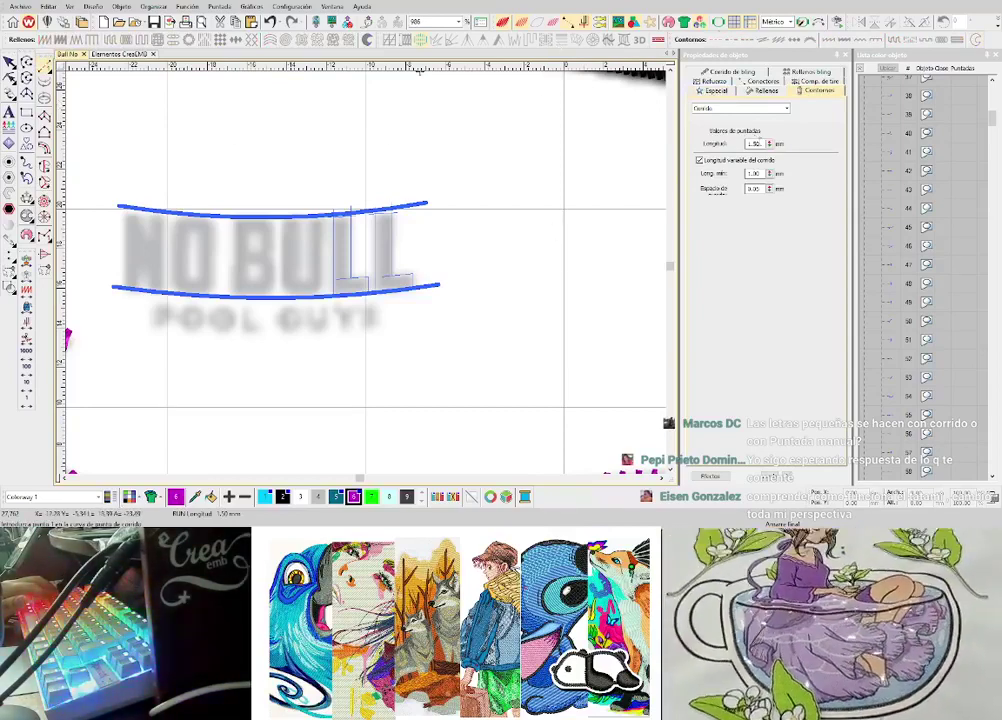
double_click(755, 143)
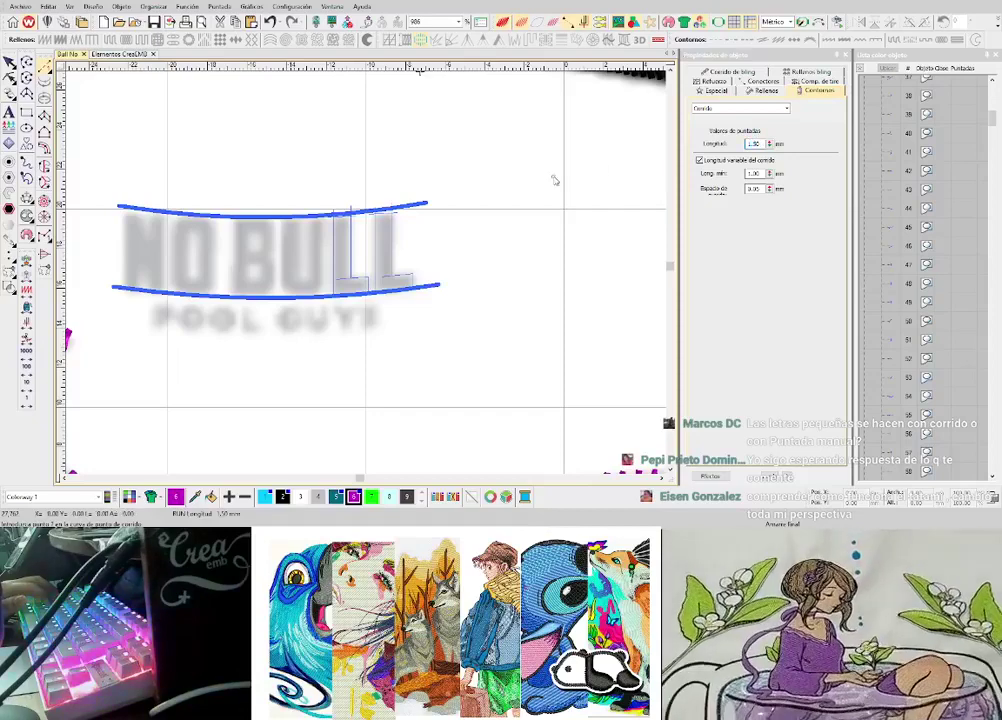
scroll(554, 178, up, 1)
click(380, 336)
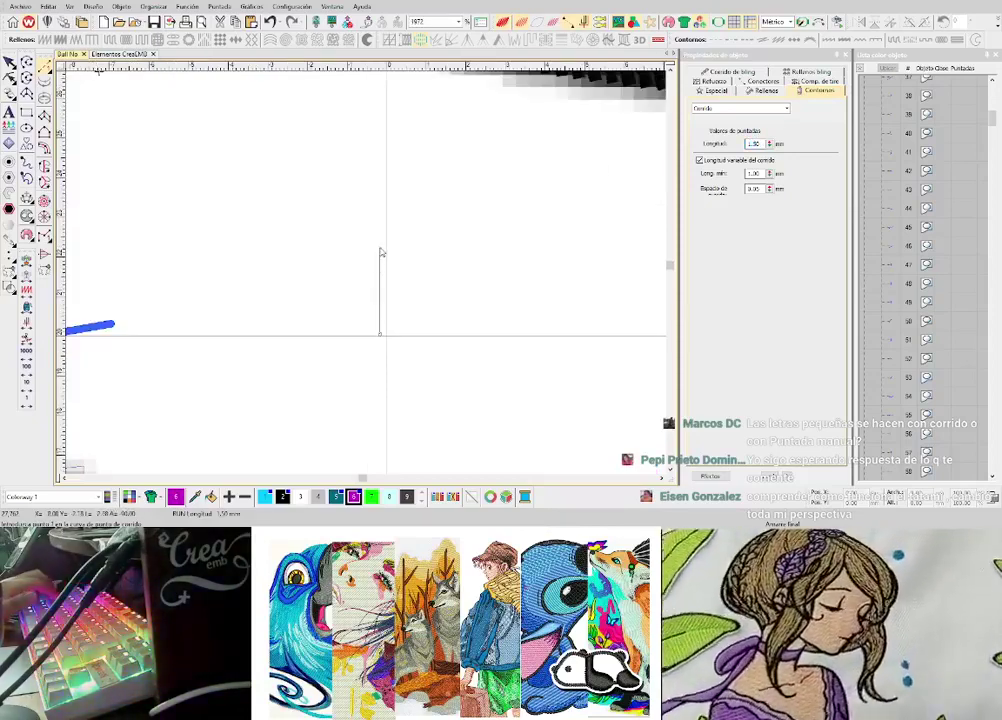
click(380, 249)
key(Return)
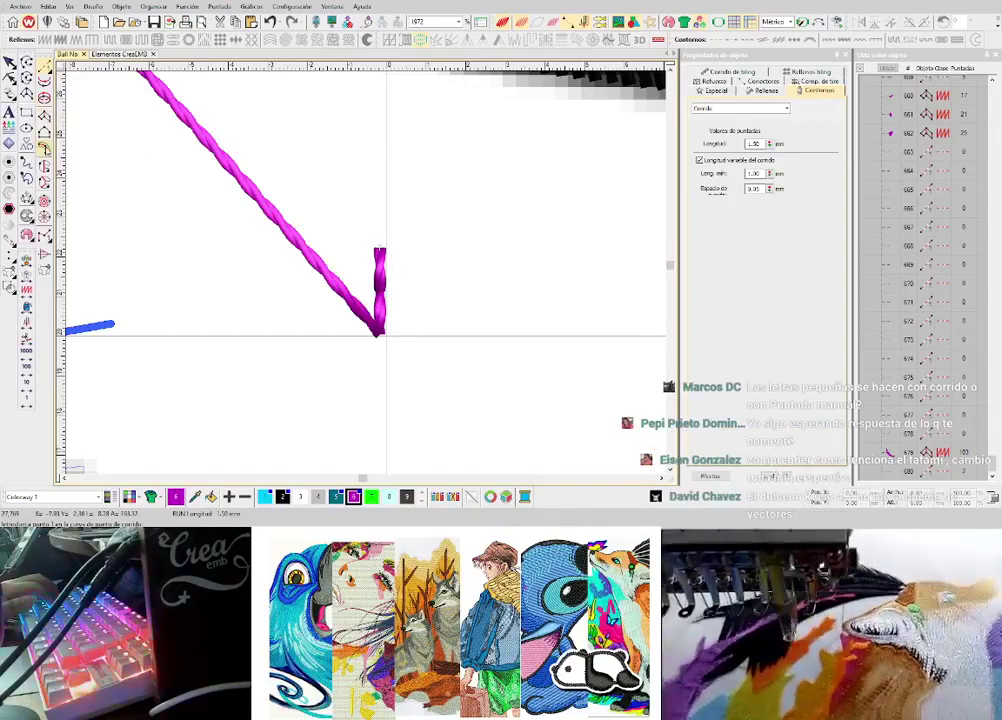
- Try a manual stitch beside the run-stitch sample, then undo it and delete the sample
click(45, 236)
scroll(393, 325, up, 1)
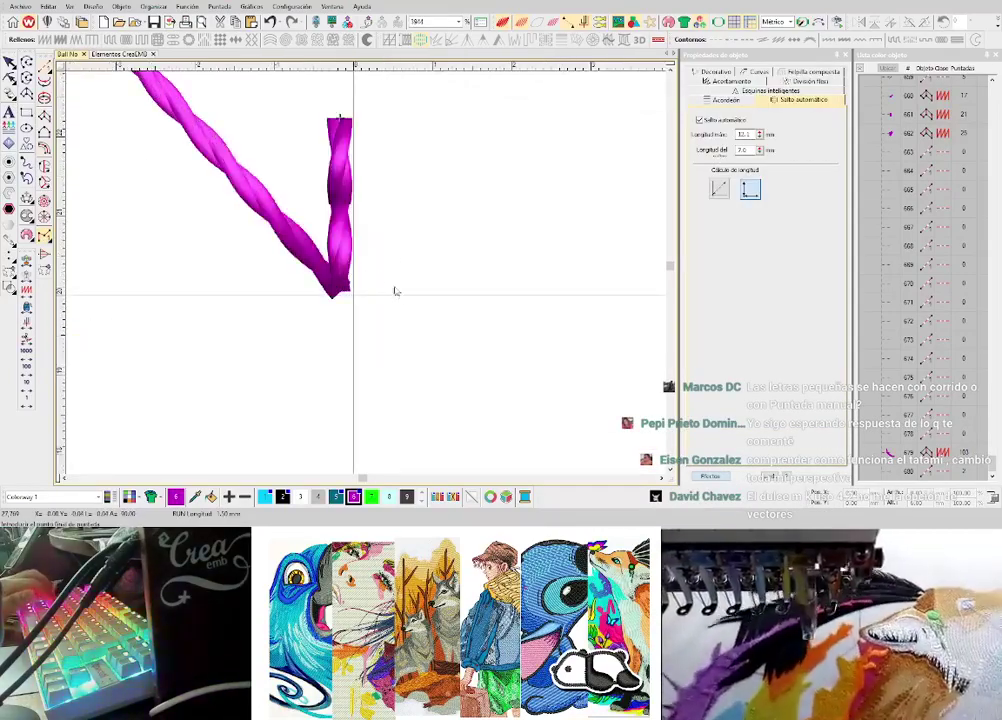
click(394, 293)
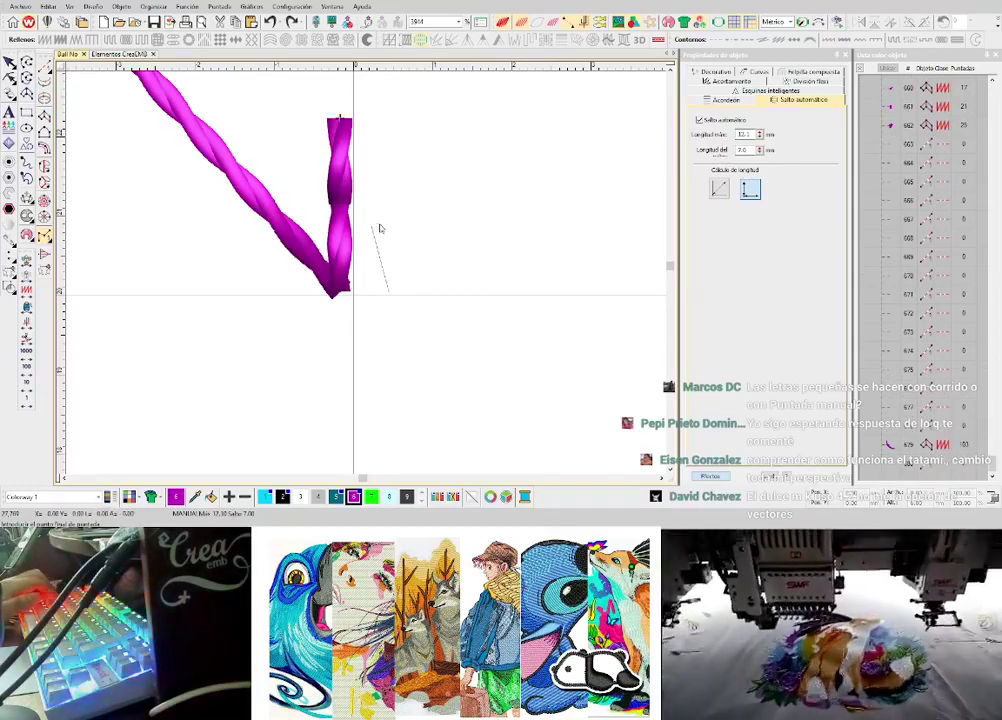
key(Return)
scroll(369, 276, down, 2)
key(ctrl+z)
key(Escape)
drag(376, 301, 310, 225)
key(Delete)
- Examine the shirt lettering with its guide lines and the mascot's surrounding stitching at several magnifications
scroll(306, 226, down, 2)
scroll(328, 286, up, 1)
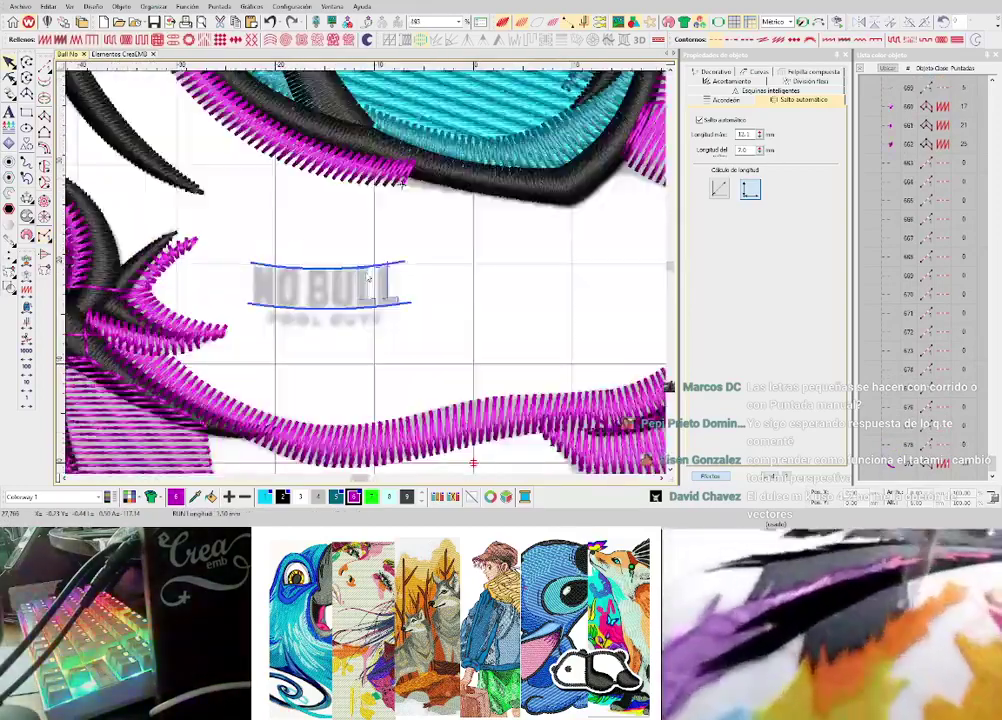
scroll(367, 278, up, 3)
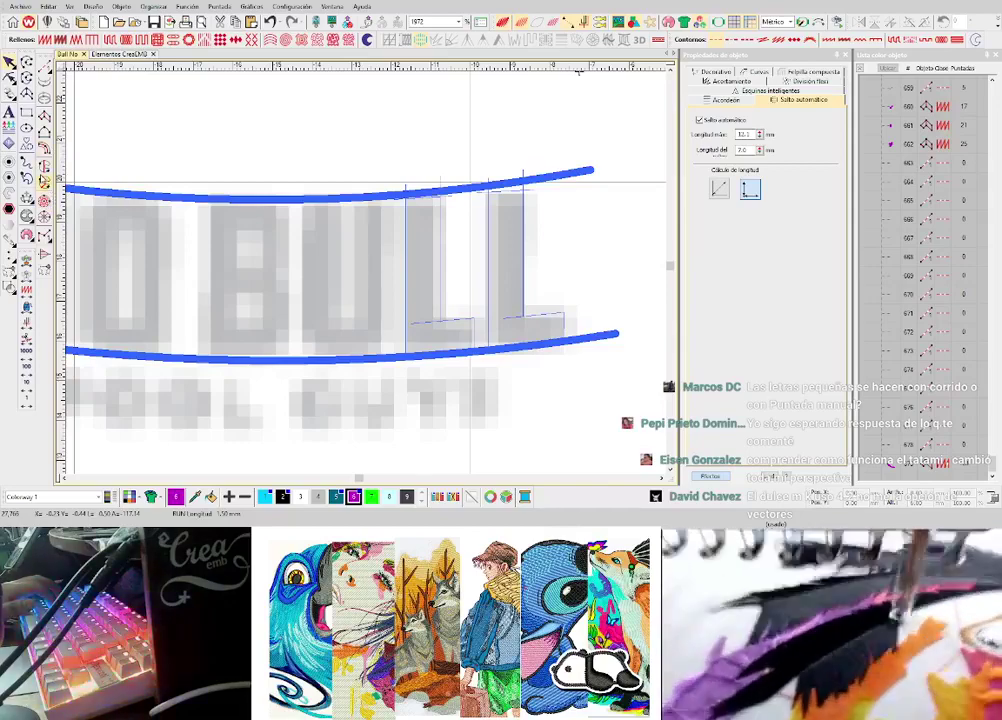
scroll(219, 190, down, 1)
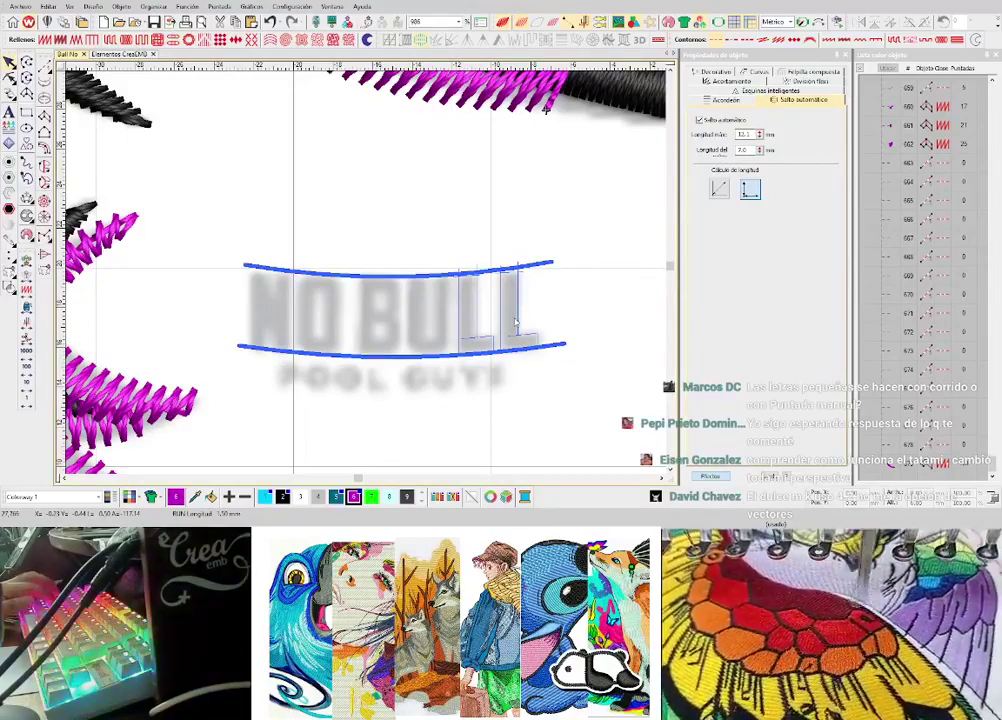
scroll(335, 248, down, 4)
scroll(358, 245, up, 1)
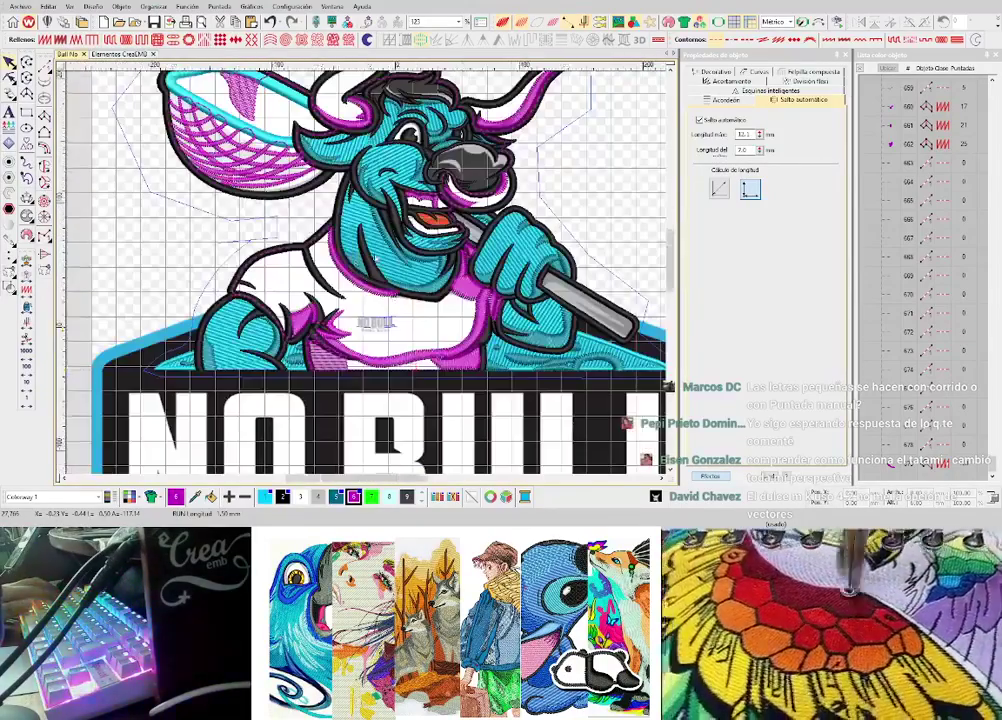
scroll(395, 297, up, 3)
scroll(395, 297, down, 5)
scroll(367, 277, up, 4)
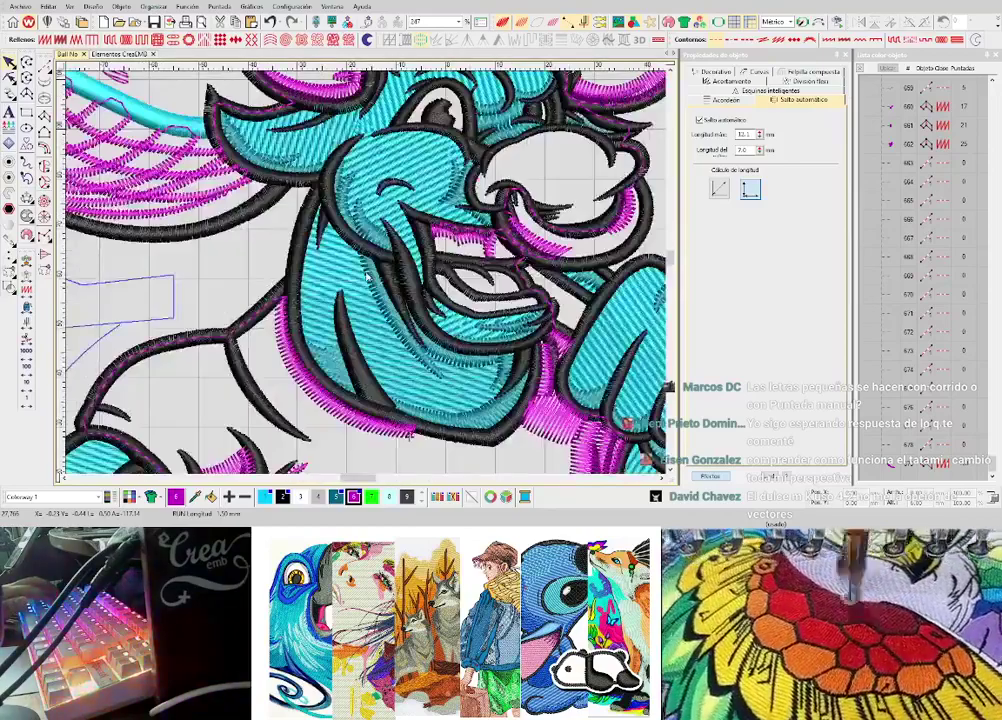
scroll(366, 277, down, 2)
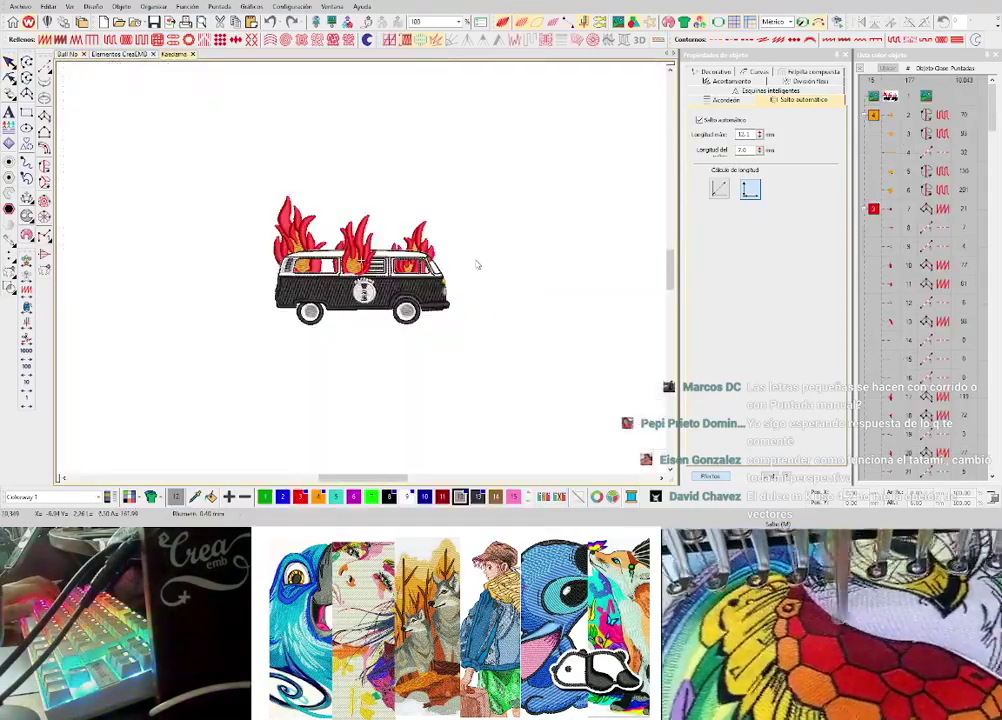
- Hide the object properties and collapse the color-object list to color blocks in the Kaedama van design
scroll(364, 272, up, 3)
scroll(363, 272, up, 2)
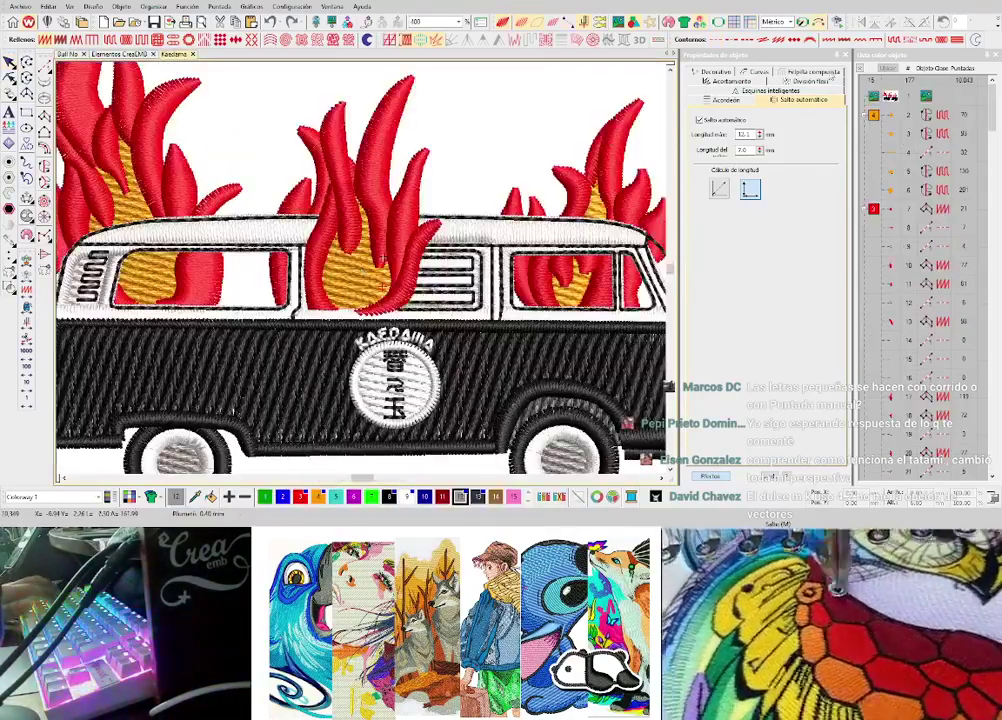
click(845, 55)
click(860, 68)
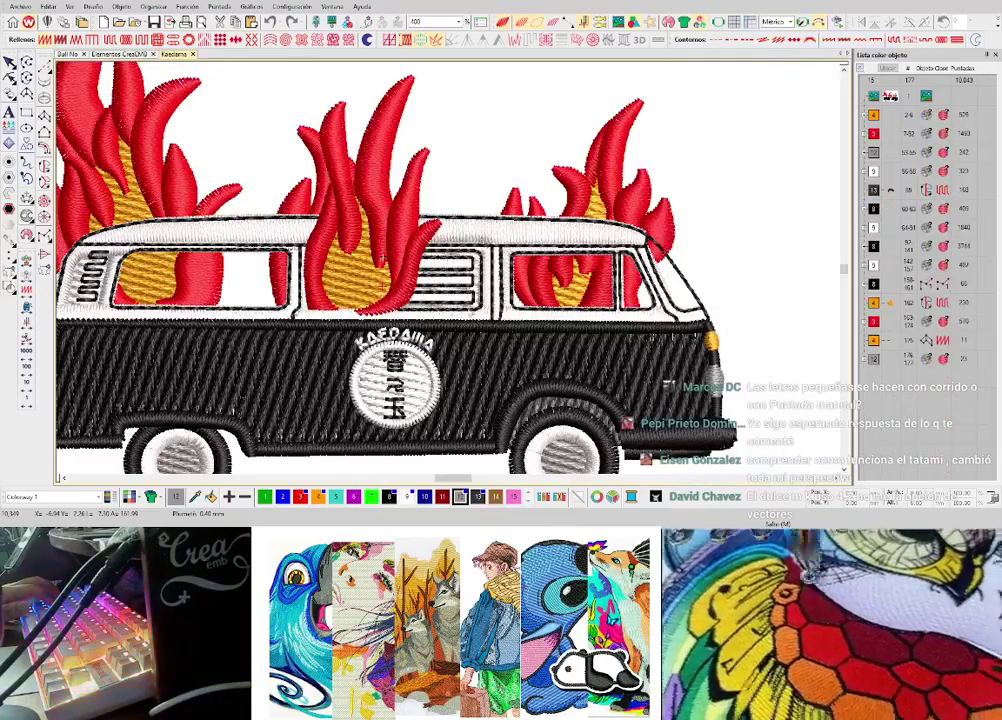
- Examine the KAEDAMA lettering and the black characters on the van's circular emblem, comparing the stitches with the tiny letter strokes
scroll(413, 387, up, 1)
click(450, 267)
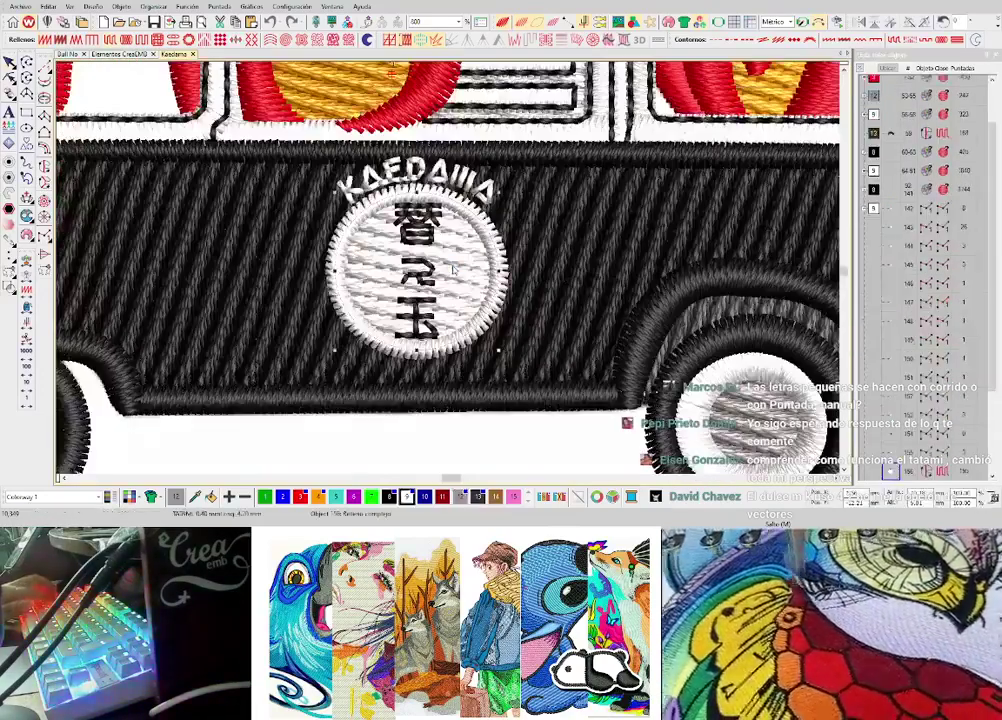
key(t)
scroll(436, 235, up, 1)
key(t)
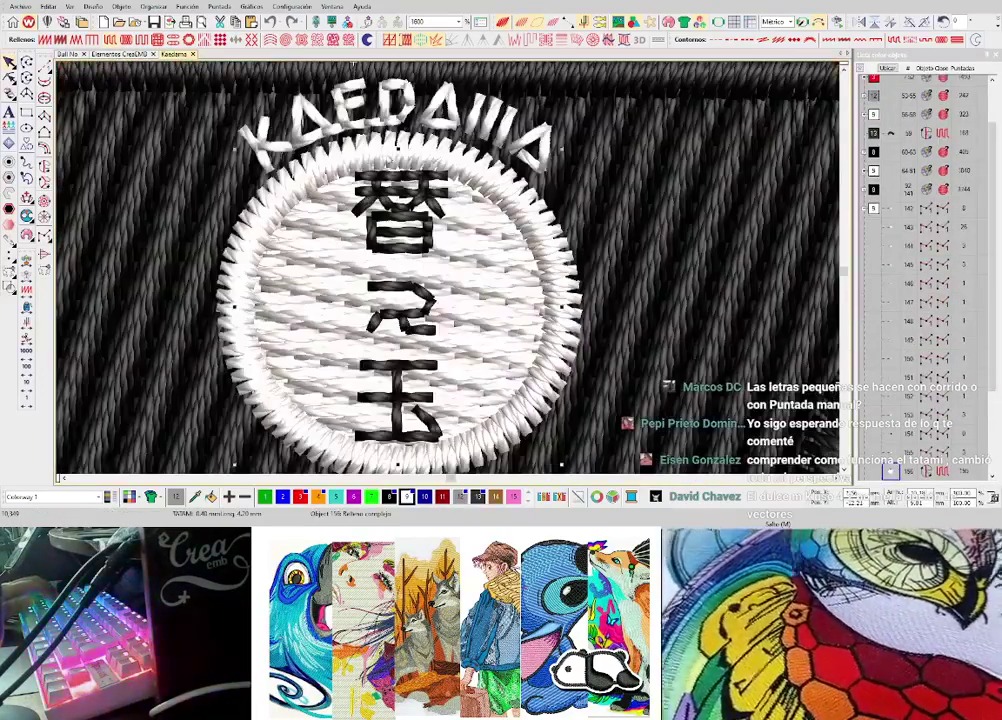
key(t)
key(t)
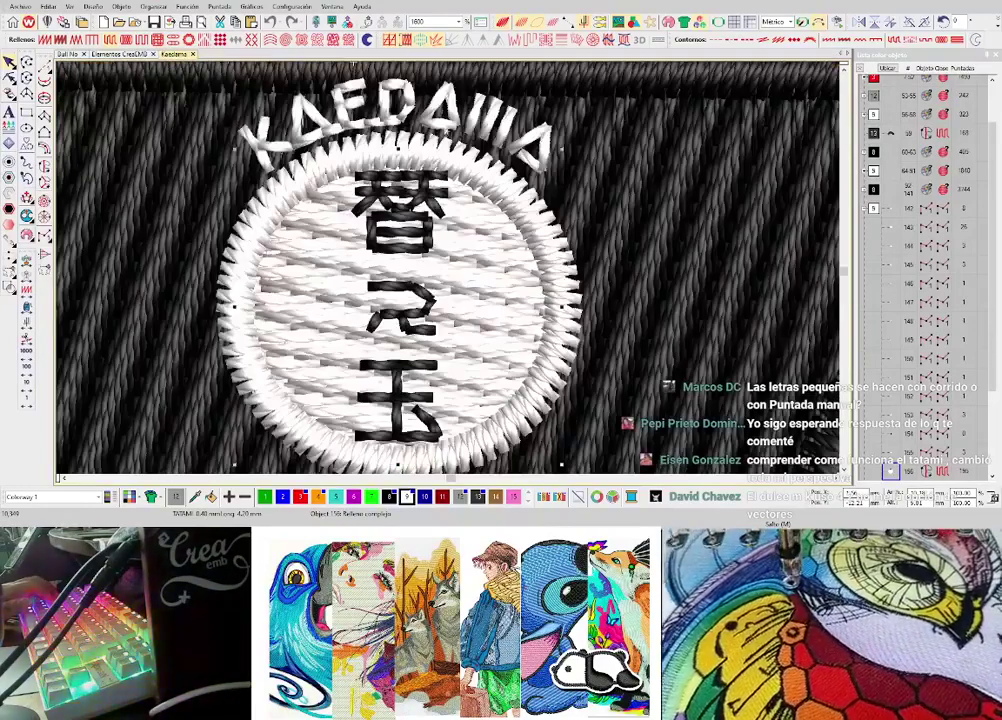
scroll(504, 145, up, 2)
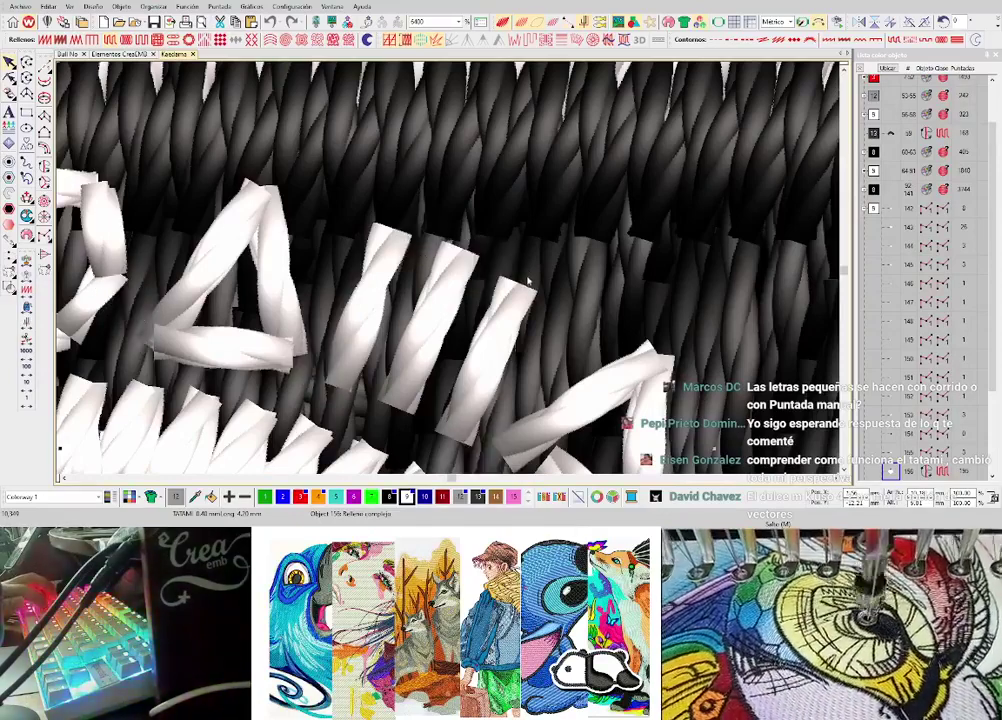
scroll(462, 300, down, 2)
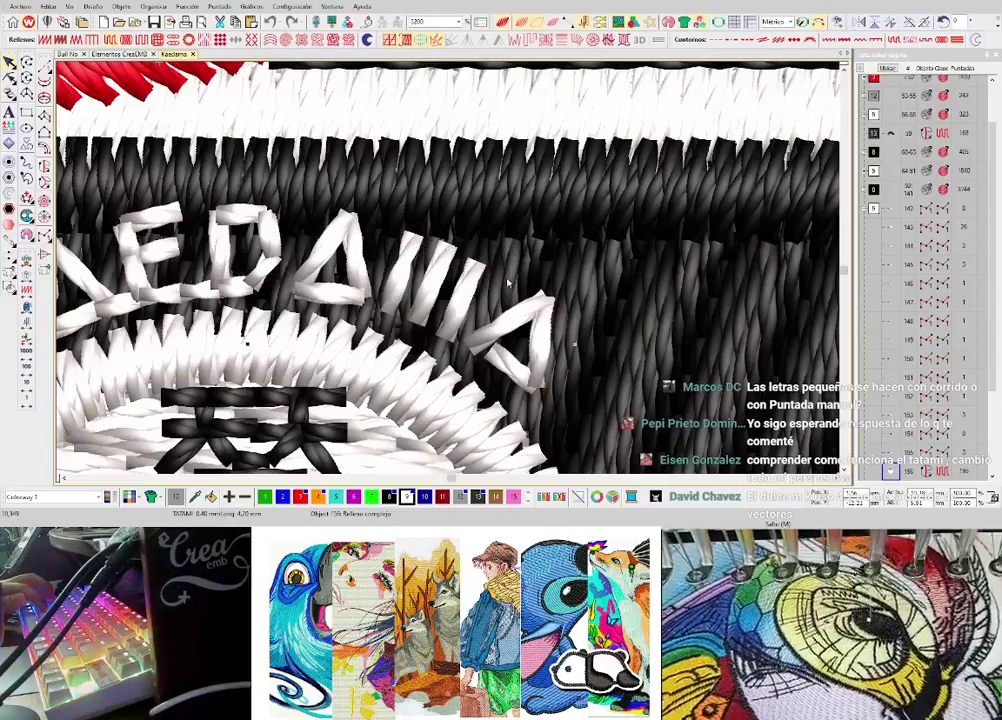
scroll(495, 290, down, 3)
scroll(480, 300, up, 2)
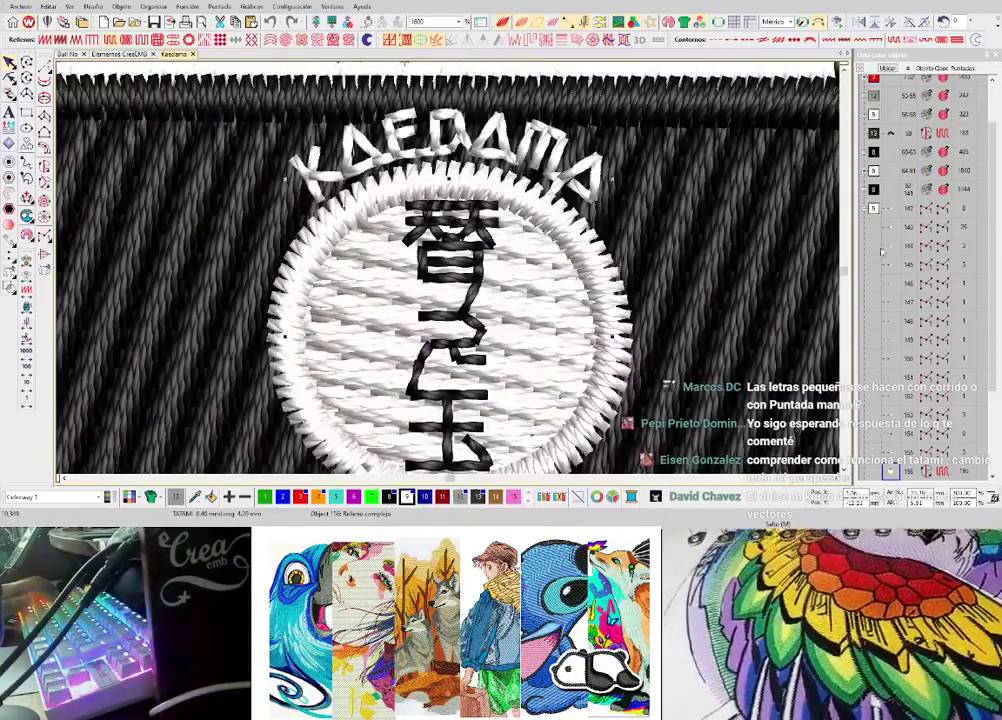
- Inspect a manual-stitch object of the KAEDAMA lettering, then try moving the box-shaped part of the emblem's top character and undo the move
click(889, 266)
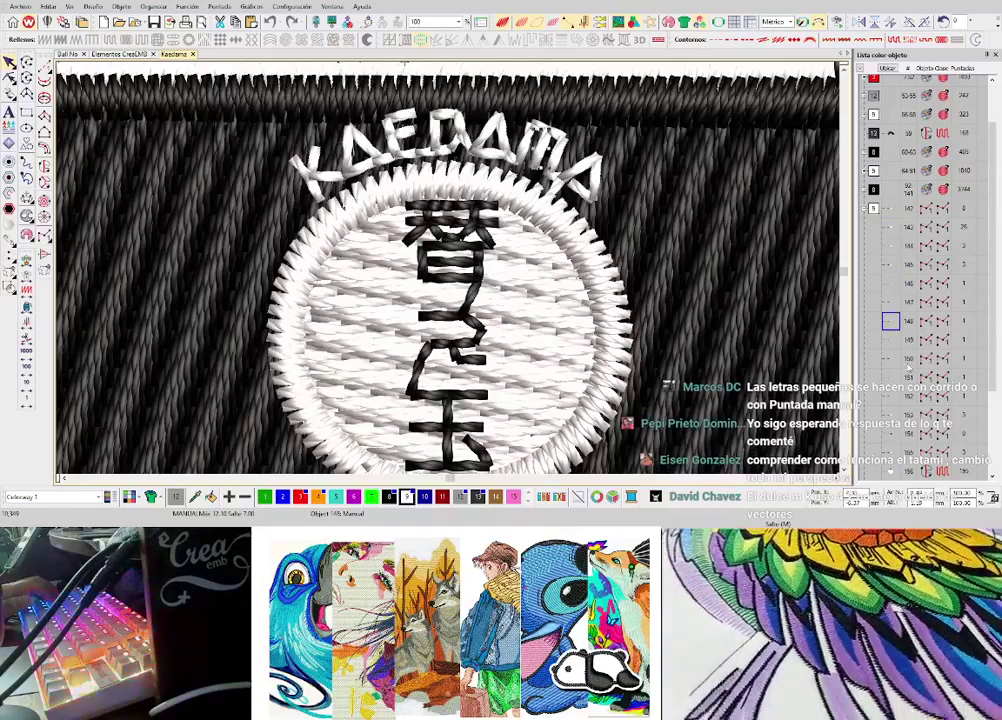
scroll(887, 283, down, 3)
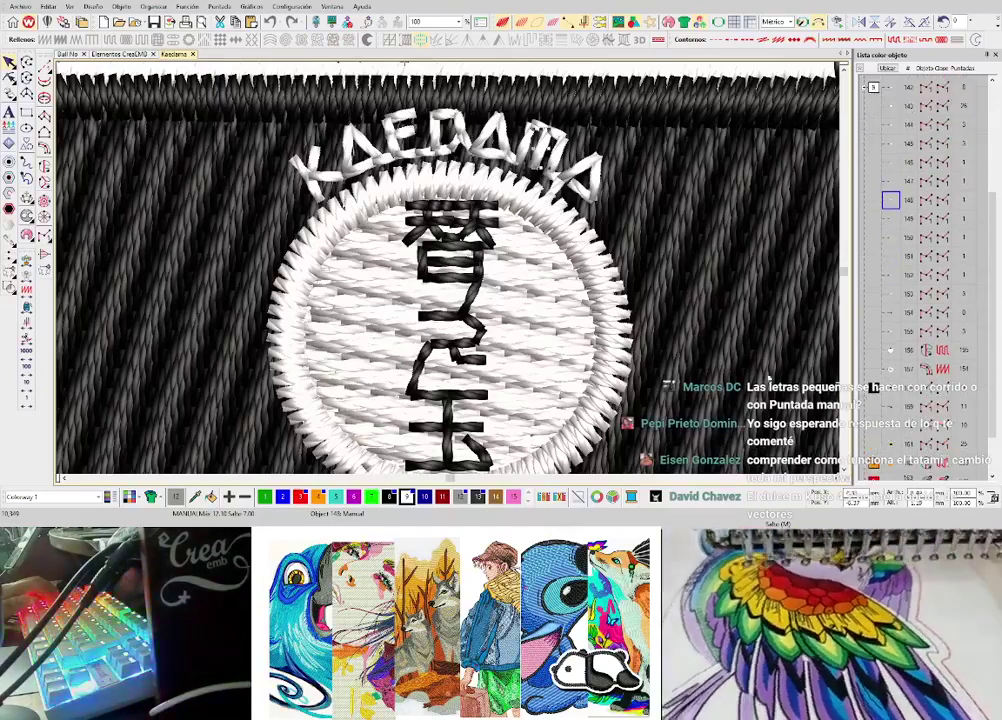
drag(460, 248, 365, 282)
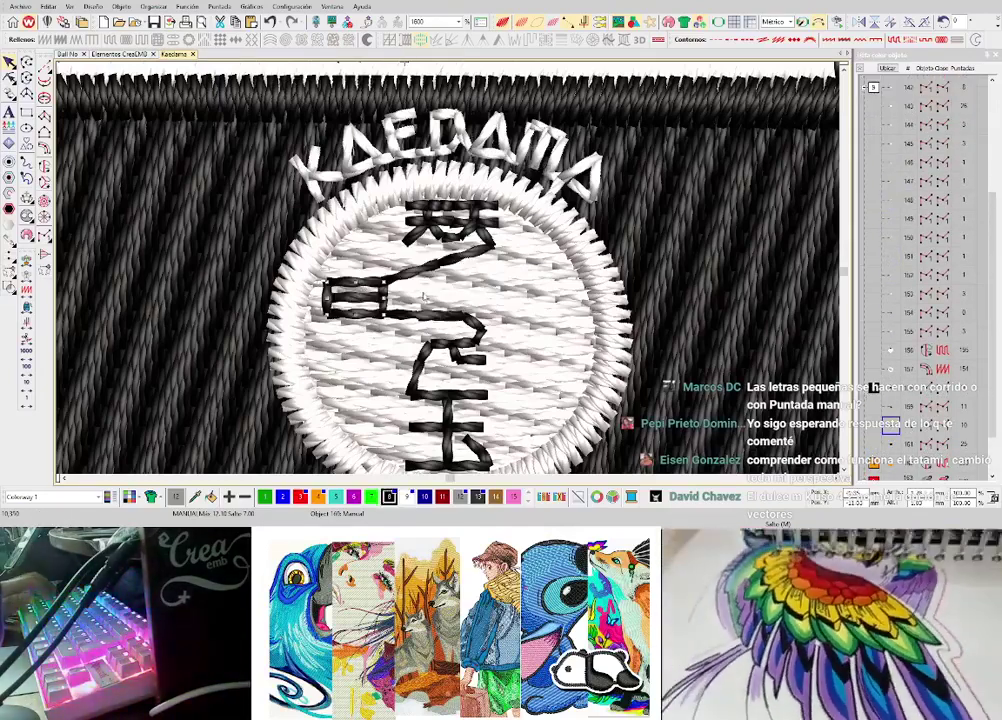
key(ctrl+z)
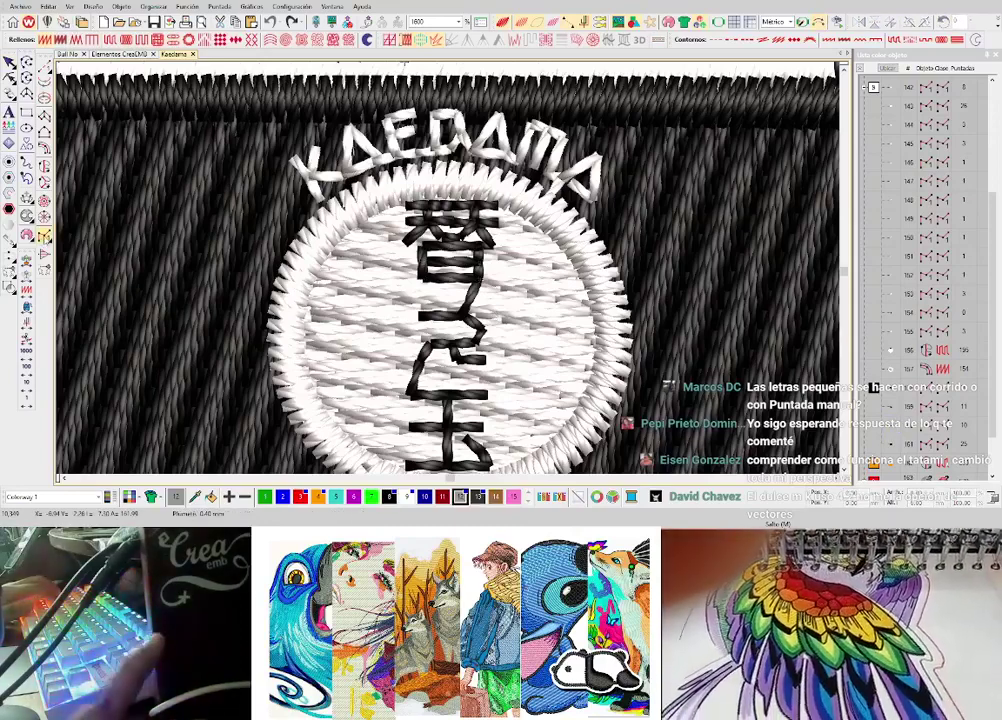
- Start manual stitching and place two vertical ruler guides at about 51 mm and 50.4 mm in the blank area beside the van
click(45, 237)
scroll(457, 249, down, 2)
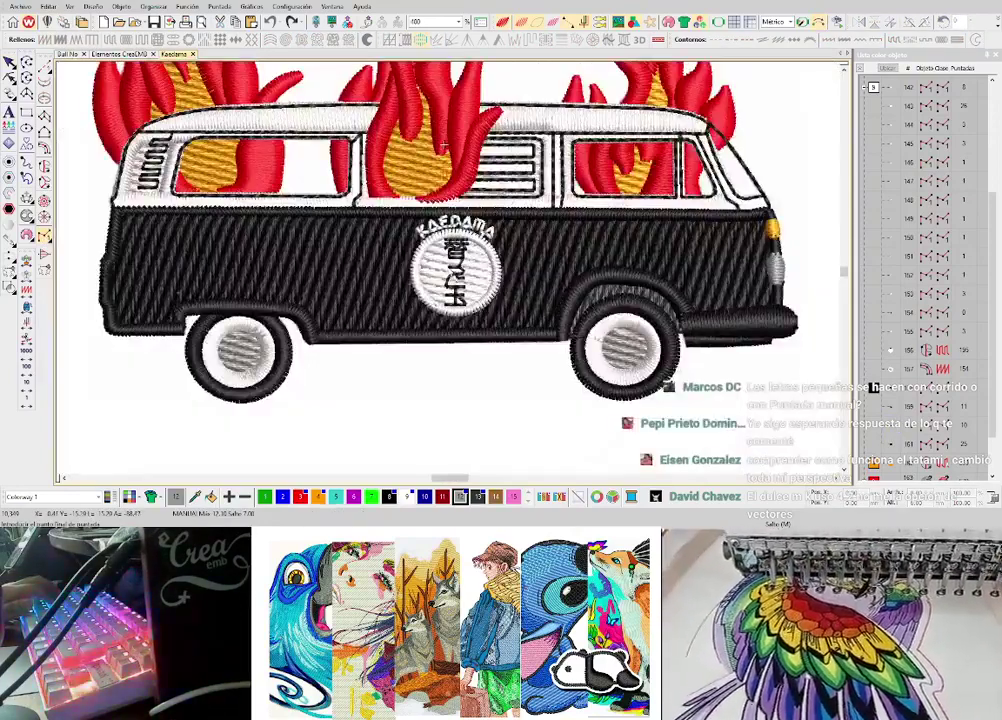
scroll(474, 240, up, 1)
scroll(434, 245, down, 1)
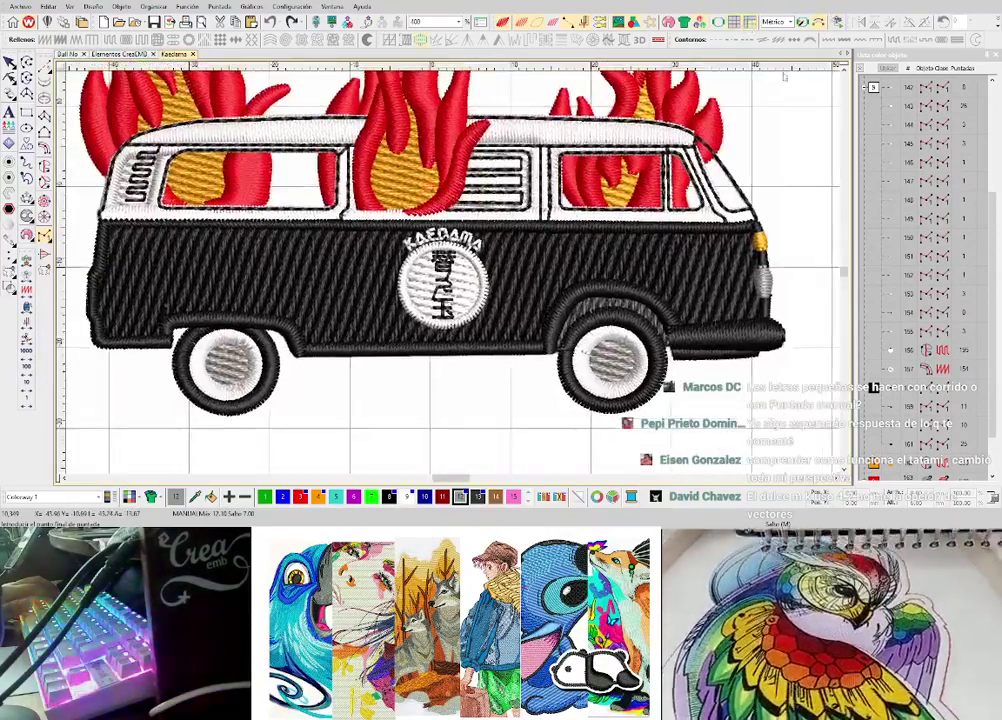
key(shift+z)
key(z)
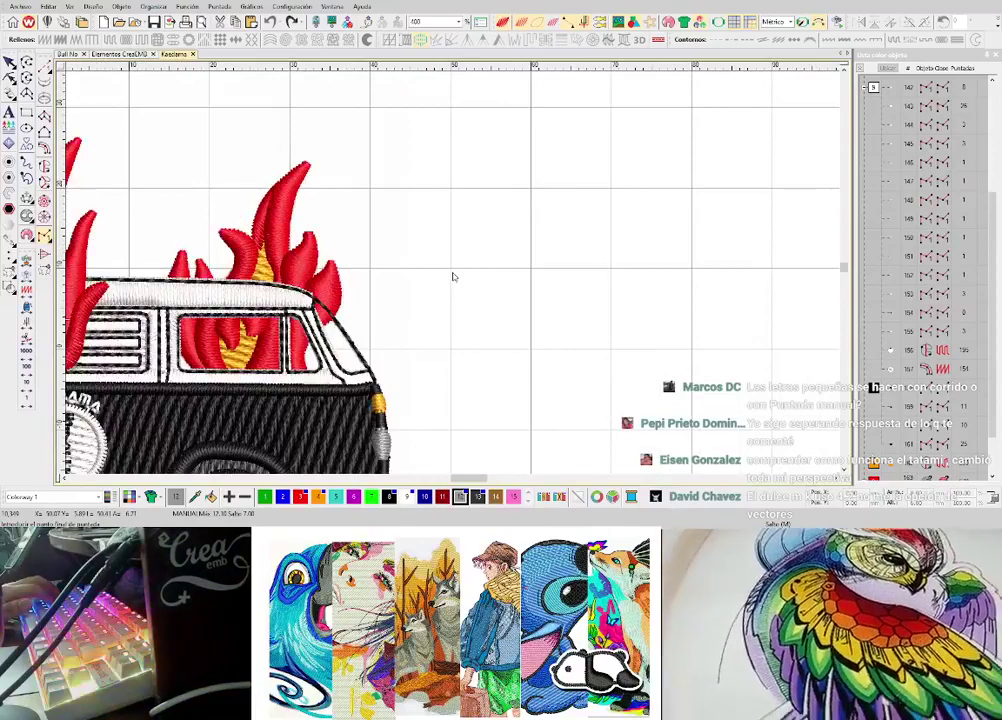
key(z)
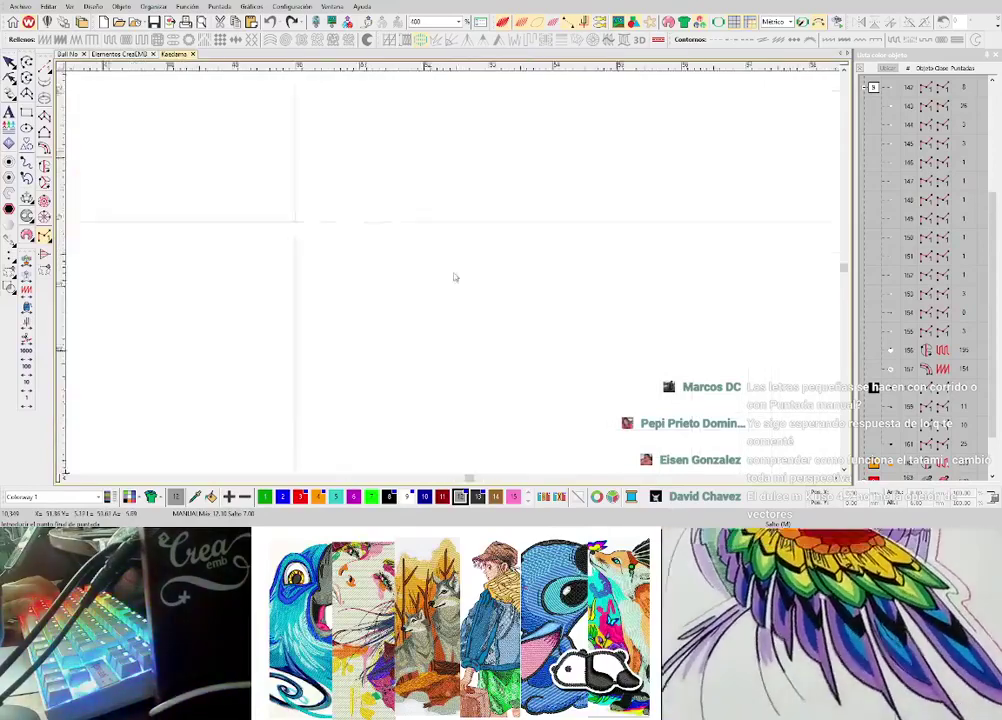
key(z)
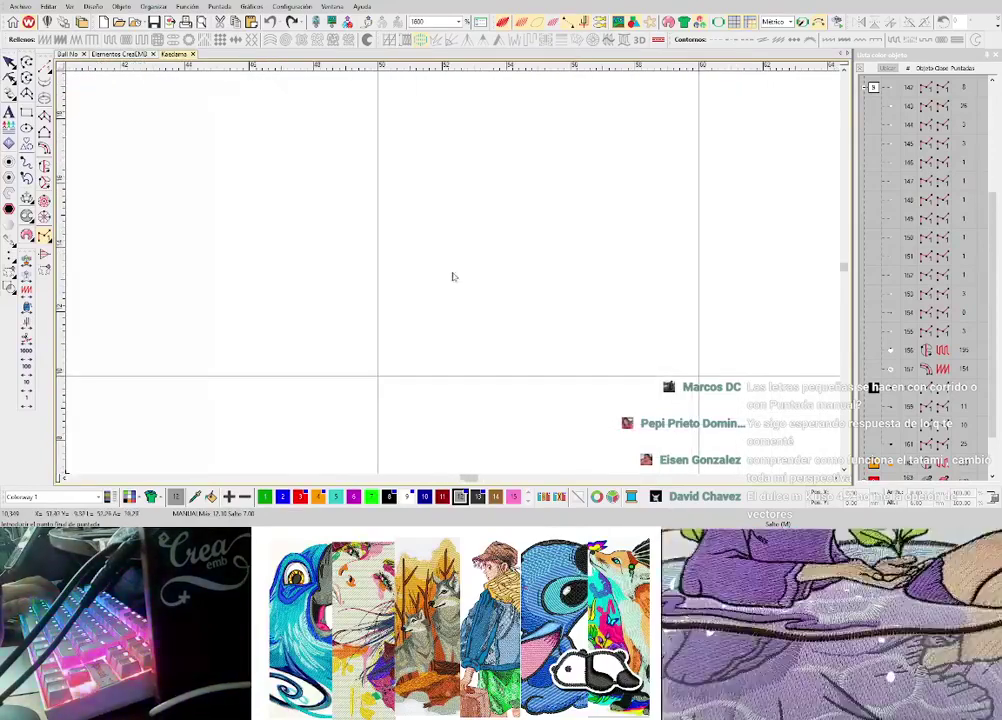
key(shift+z)
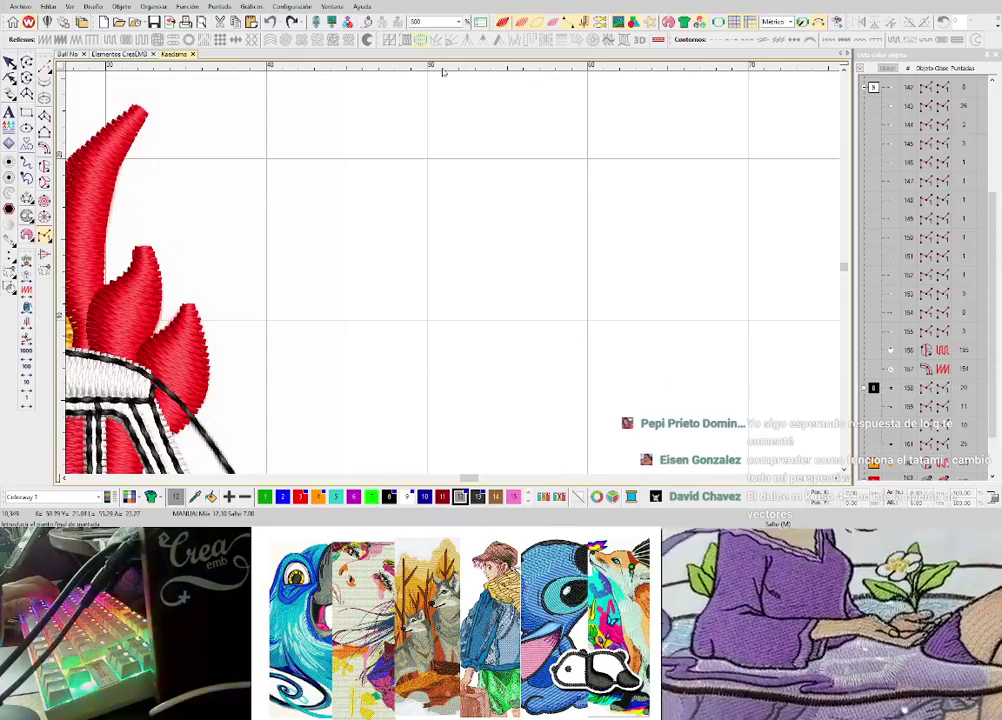
click(444, 71)
drag(444, 71, 435, 73)
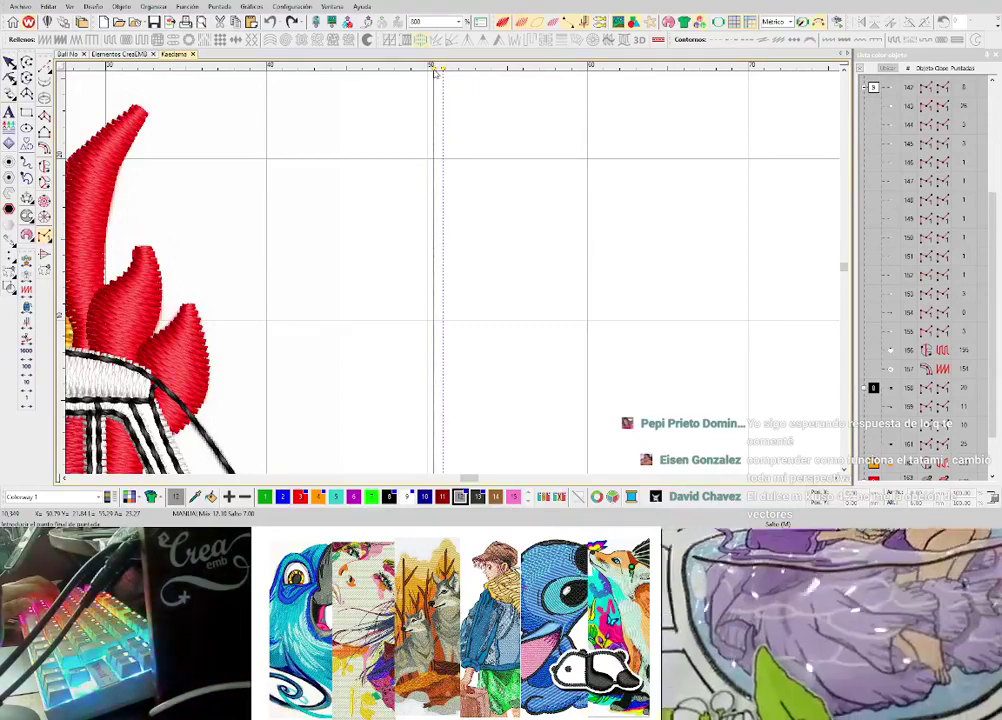
- Undo the manual stitch sample of about 0.4 mm and place a shorter one of about 0.2 mm from the 50 mm gridline
scroll(442, 167, up, 2)
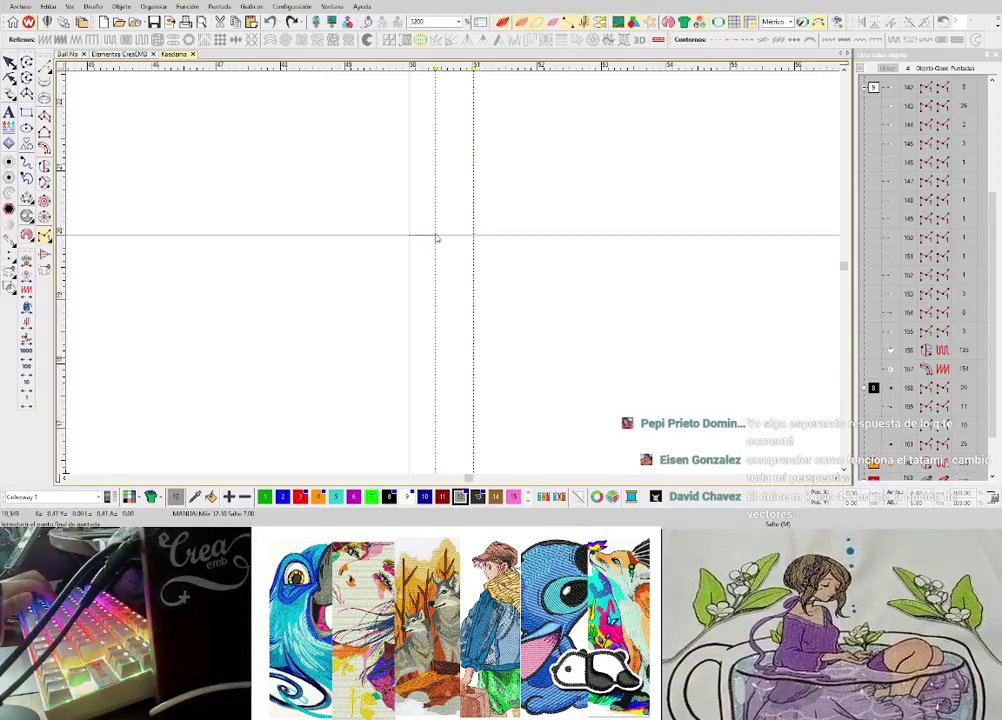
scroll(440, 241, up, 2)
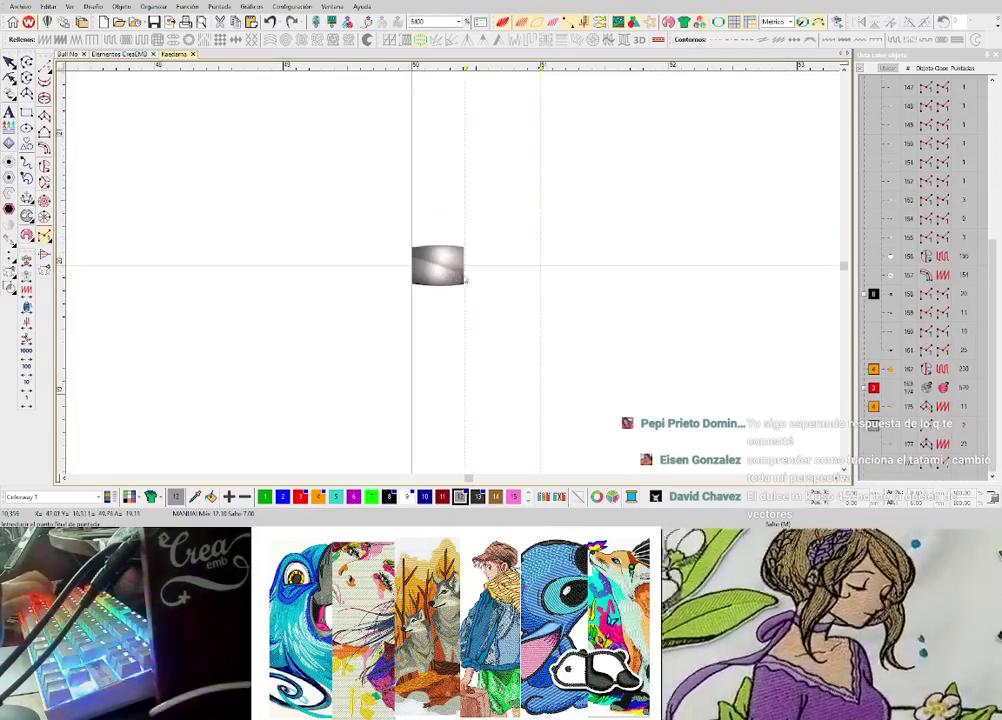
key(ctrl+z)
click(437, 267)
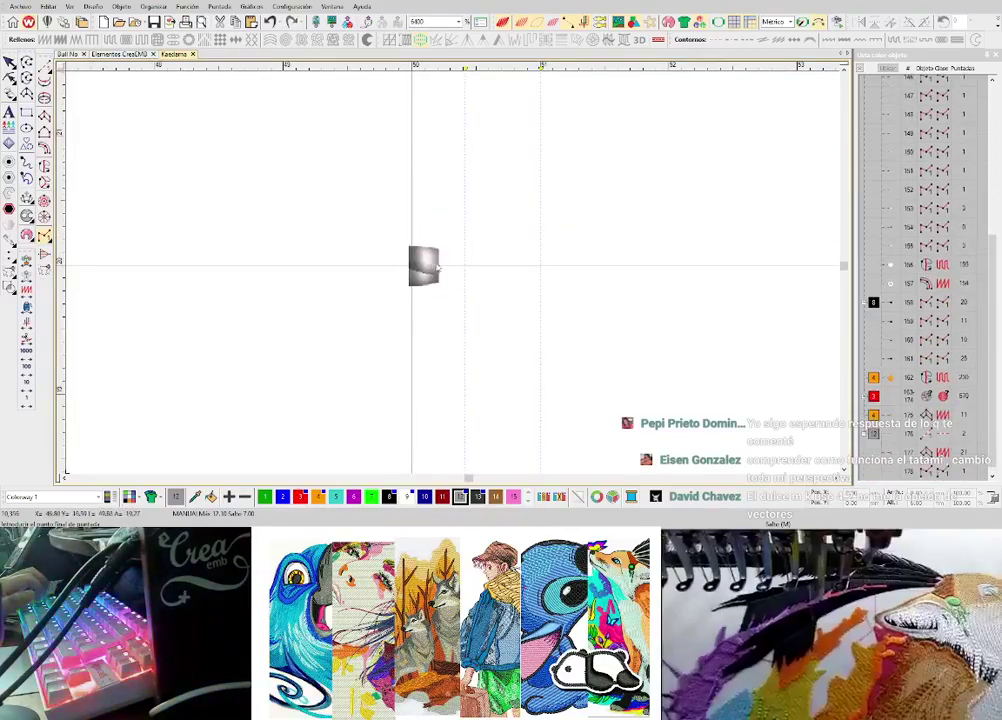
- Replace the short sample with a manual stitch of about 1 mm reaching the 51 mm guide, and place one of about 0.5 mm below it
key(ctrl+z)
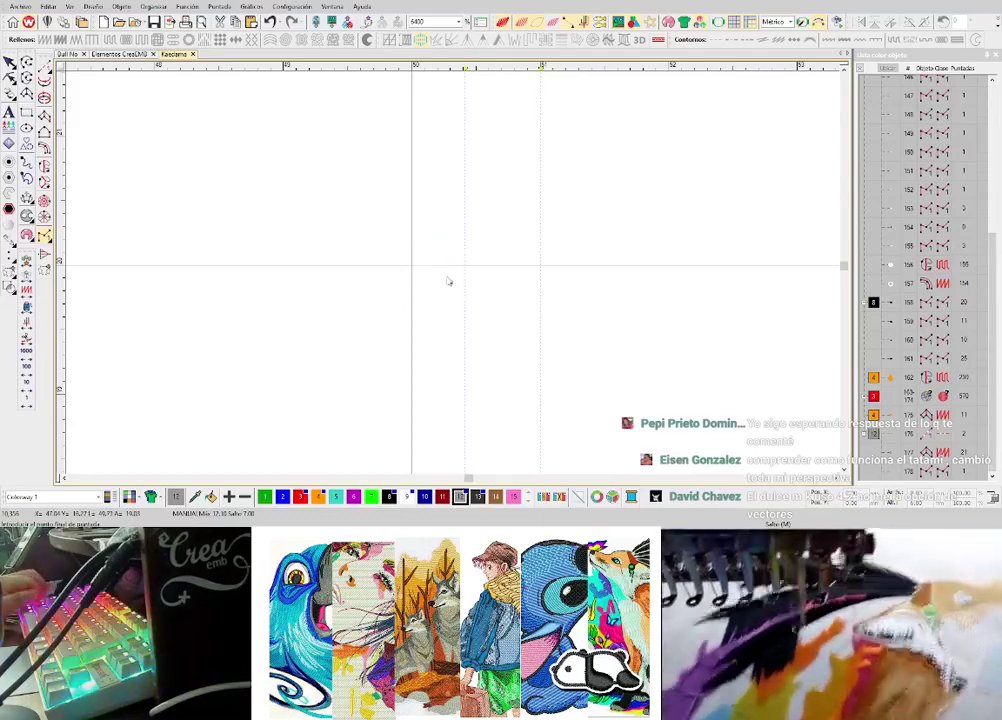
click(542, 266)
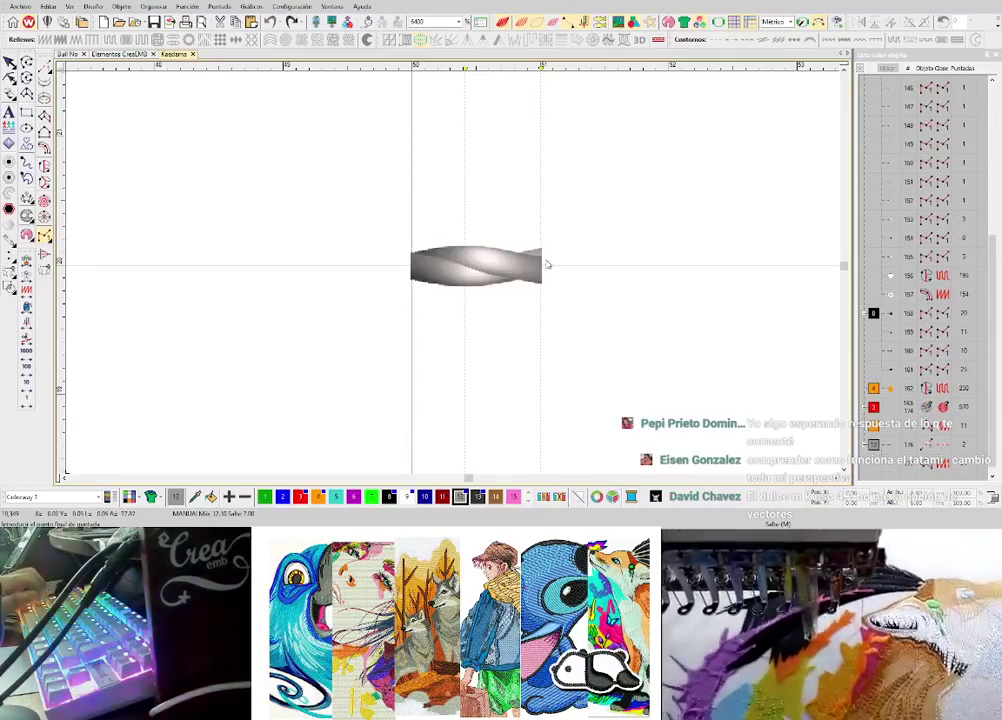
key(Return)
click(412, 319)
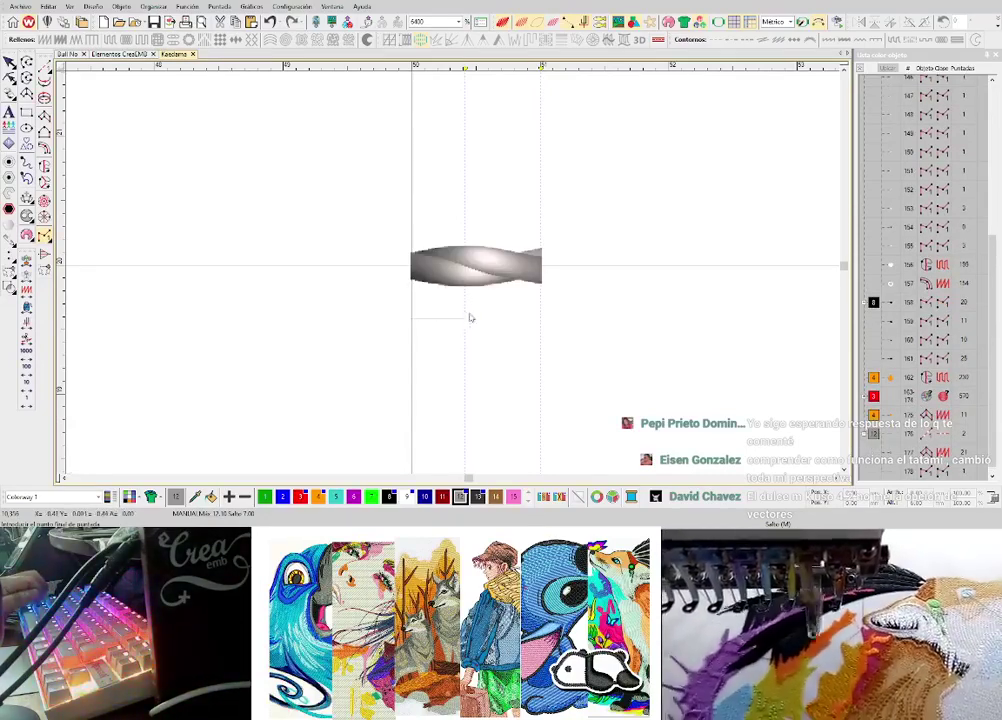
click(482, 316)
- Undo both manual stitch samples beside the van
scroll(450, 268, down, 2)
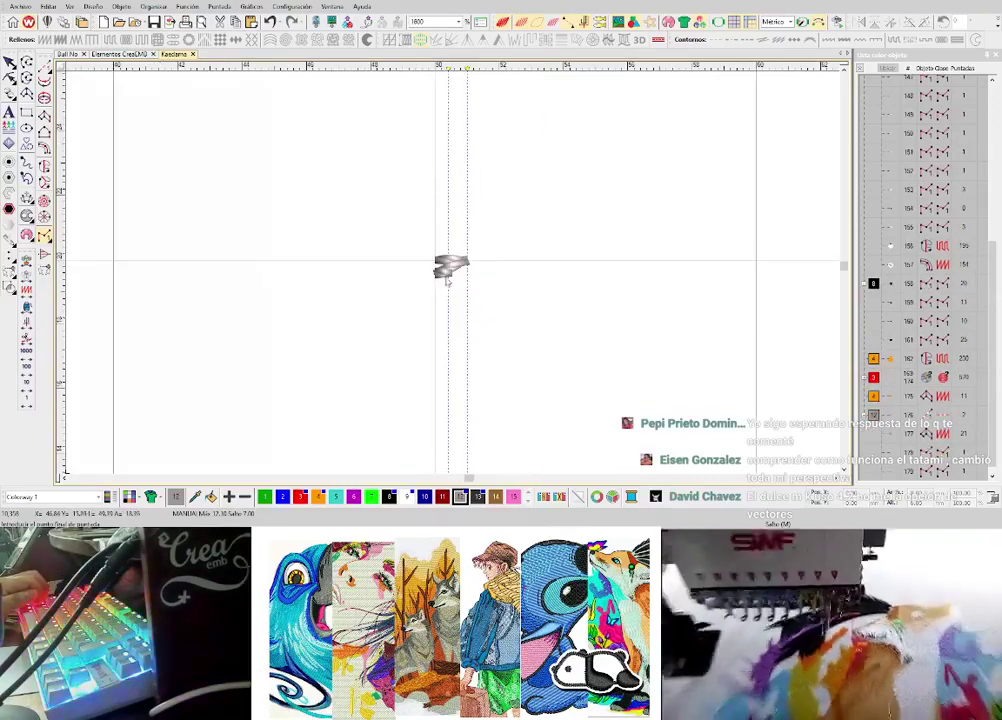
key(ctrl+z)
key(ctrl+z)
- Try tracing the upright and upper arm of the E in KAEDAMA with purple manual stitches, and undo the trace
scroll(446, 283, down, 4)
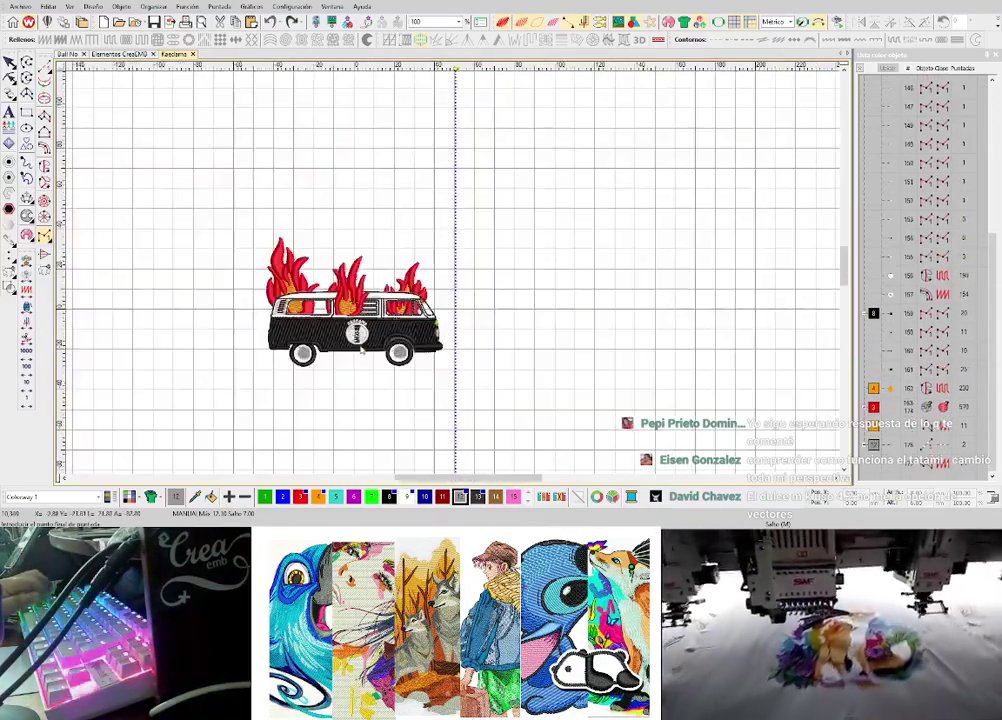
scroll(363, 349, up, 2)
scroll(433, 115, up, 2)
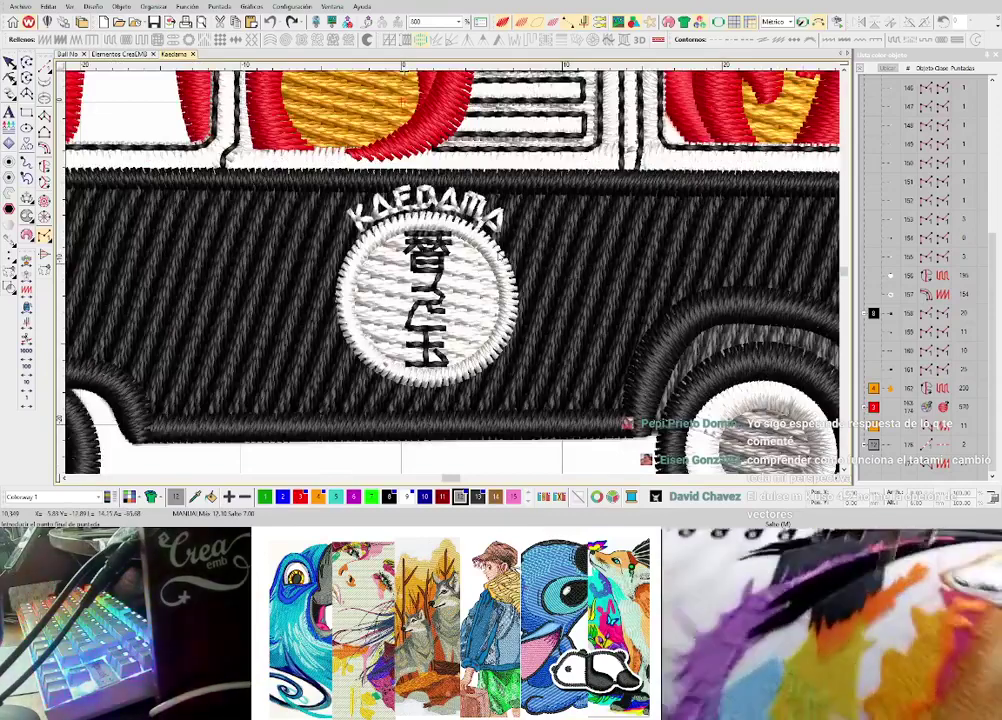
scroll(410, 205, up, 2)
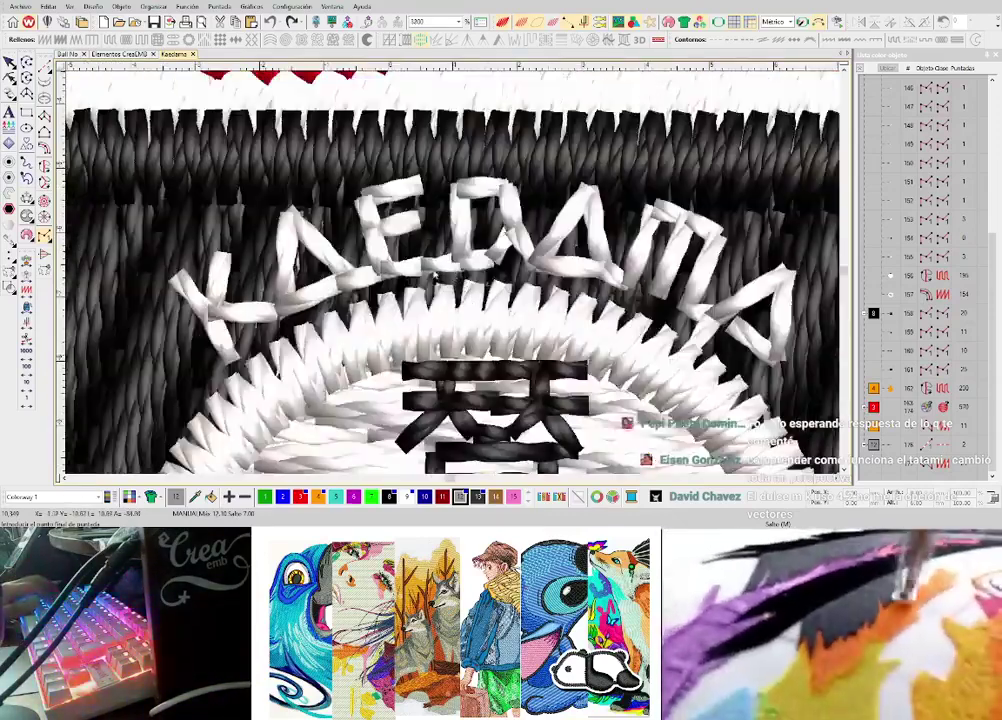
scroll(484, 283, up, 2)
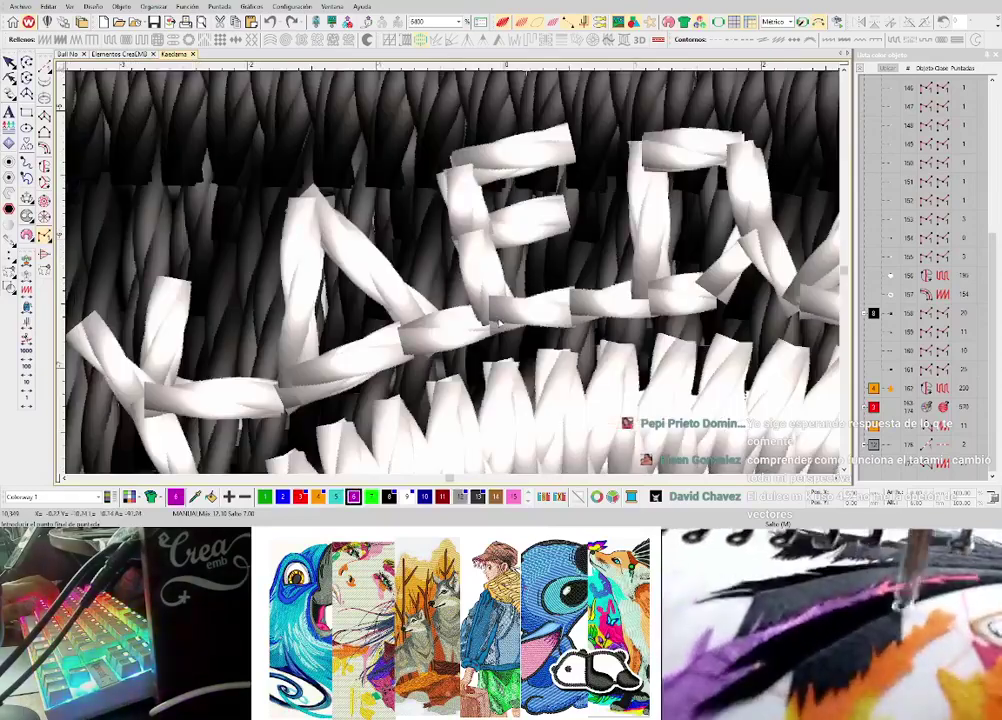
click(498, 321)
click(461, 164)
click(571, 139)
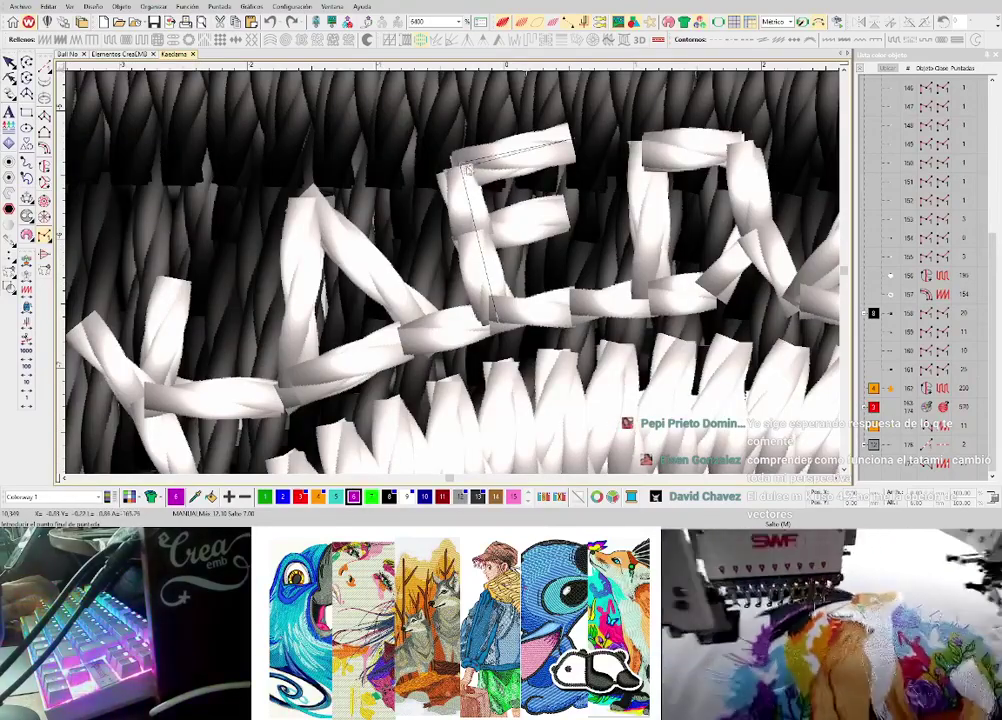
key(Return)
key(ctrl+z)
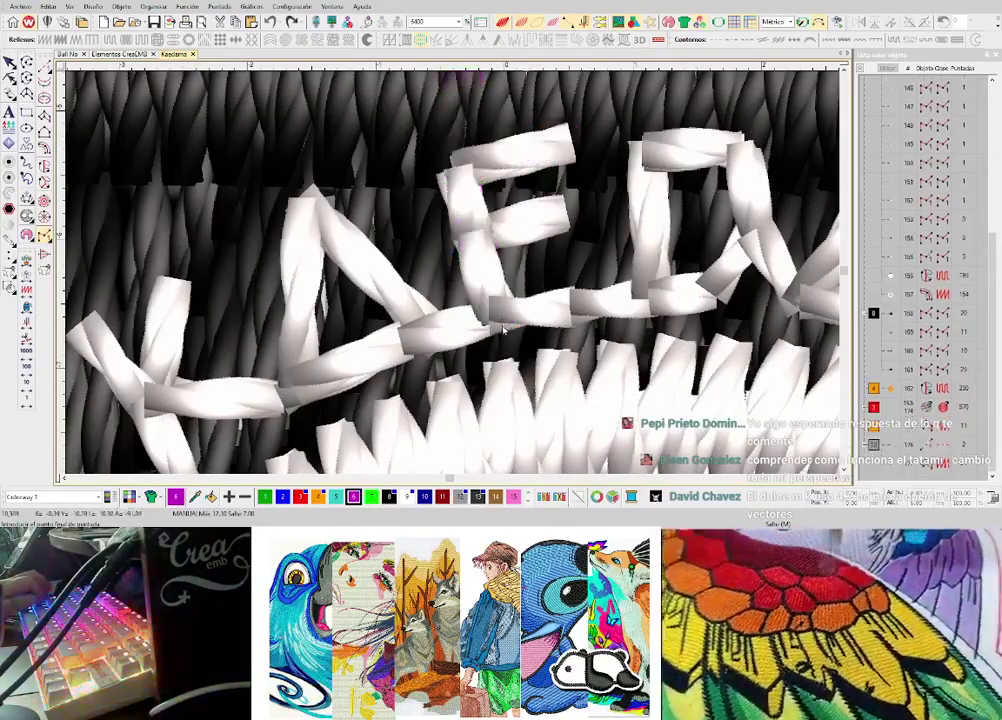
- Try tracing the lower upright and middle arm of the E in KAEDAMA with purple manual stitches, and undo them
click(499, 321)
click(480, 236)
click(567, 210)
click(480, 236)
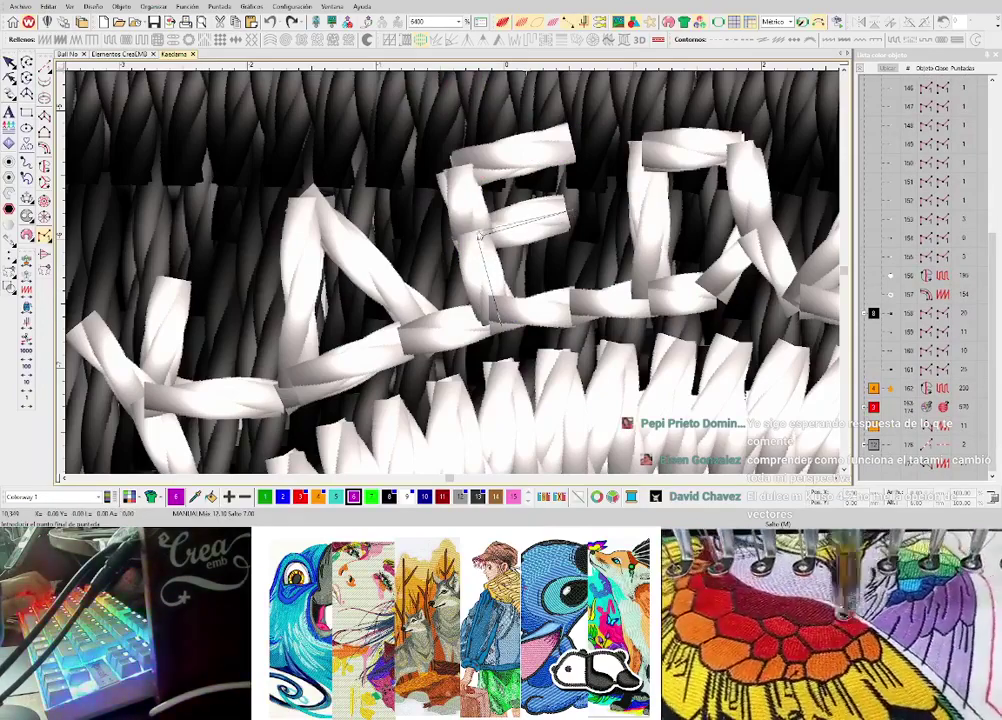
key(Return)
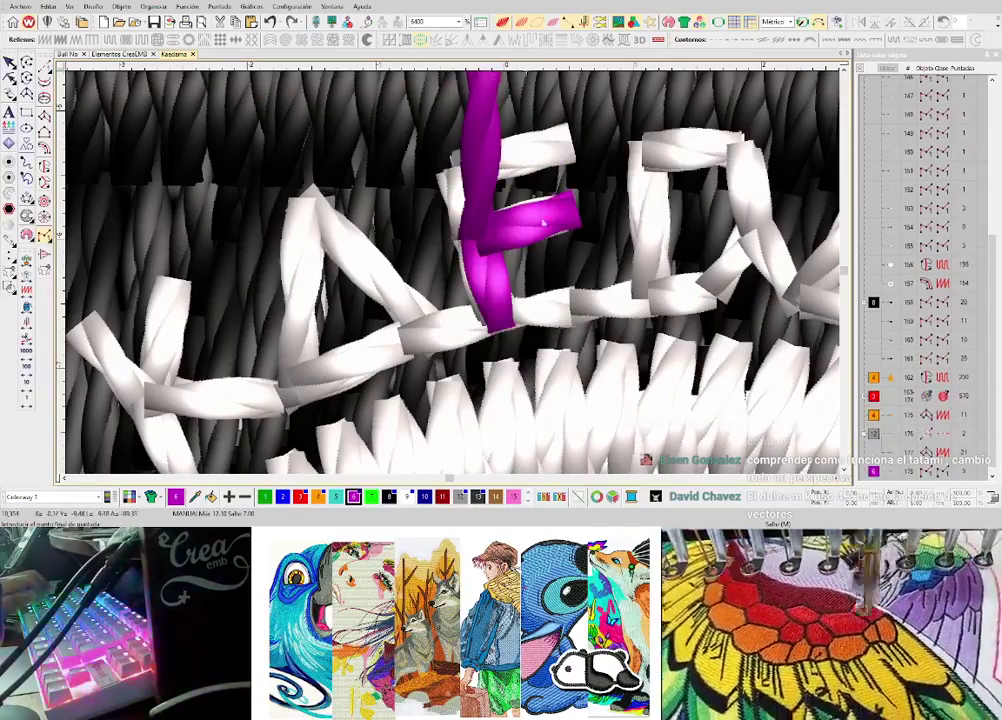
scroll(543, 222, down, 4)
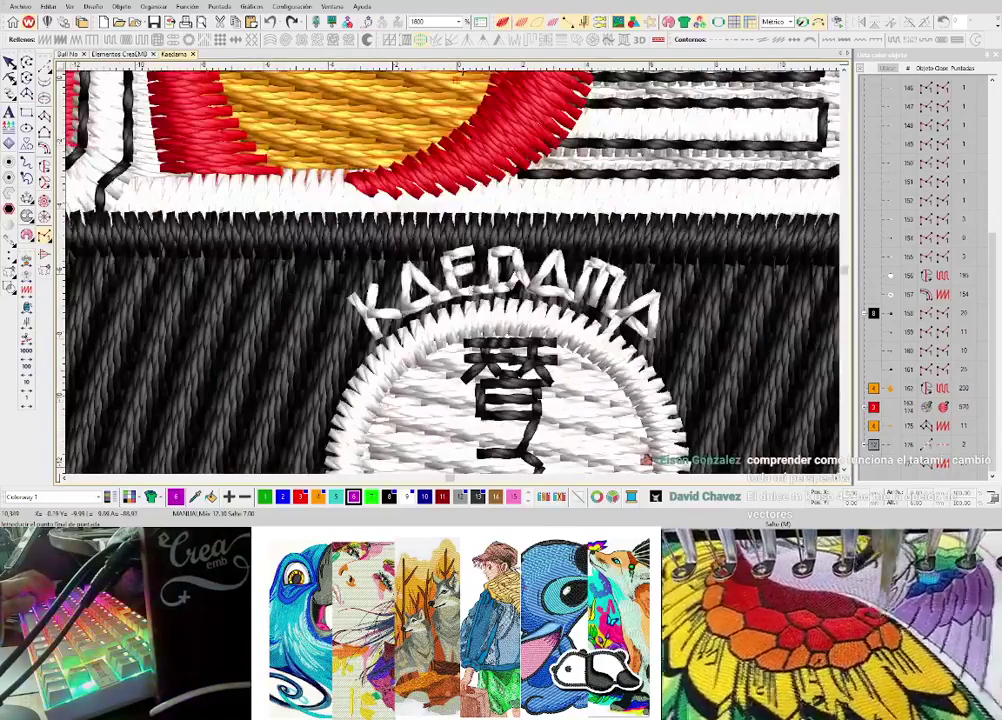
- Try a purple zigzag of manual stitches from the K across the A to the E of the KAEDAMA lettering
scroll(450, 269, down, 2)
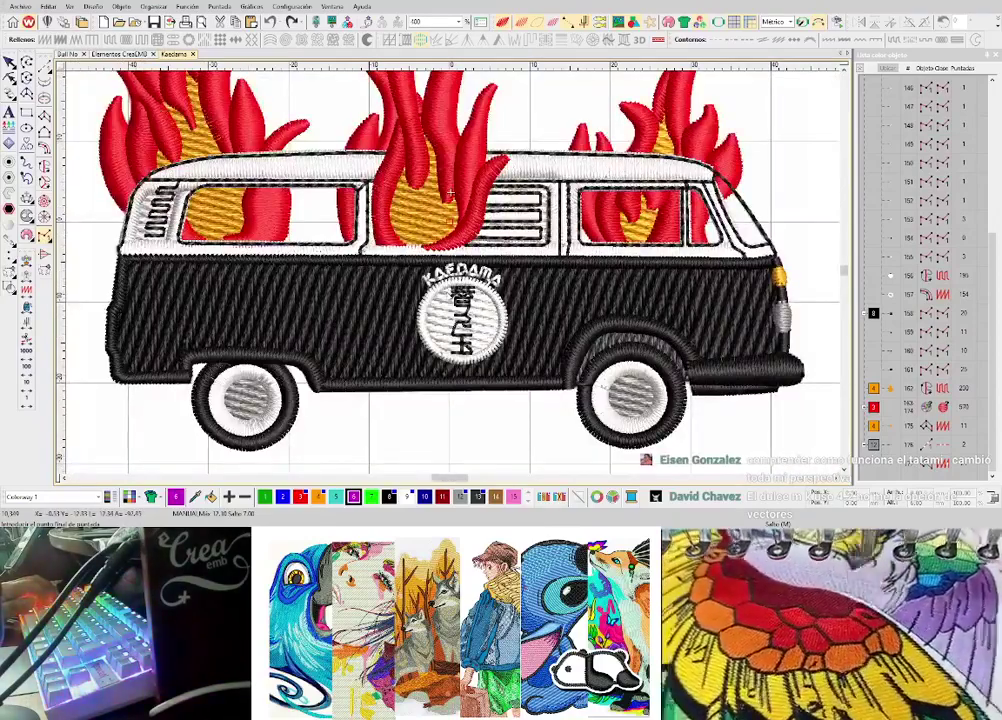
scroll(442, 315, up, 1)
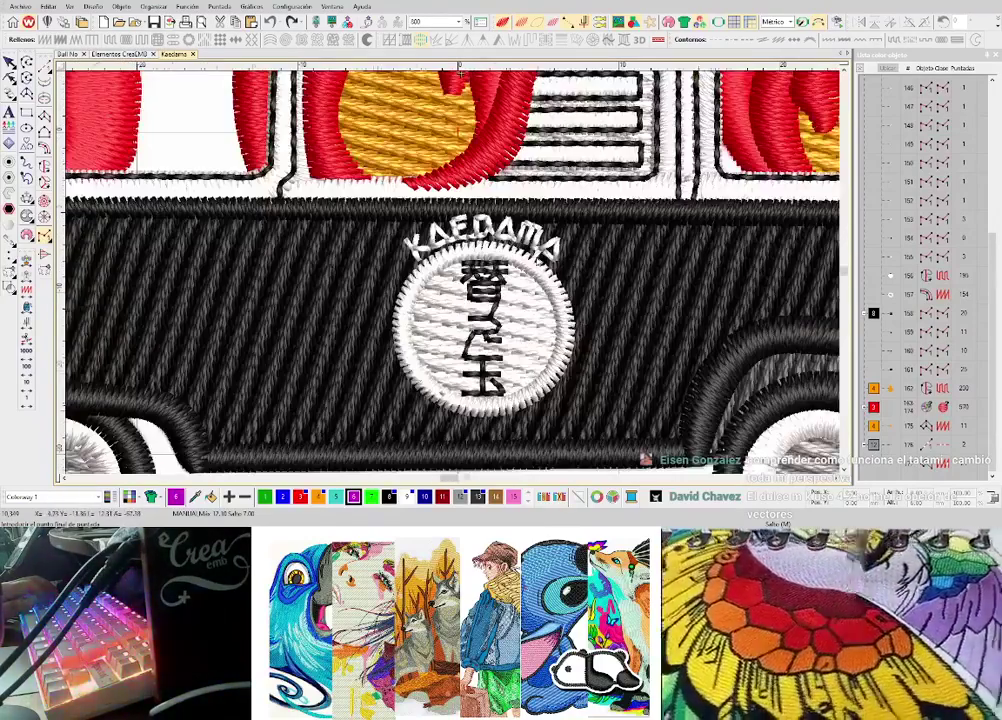
scroll(531, 249, down, 1)
scroll(455, 282, up, 2)
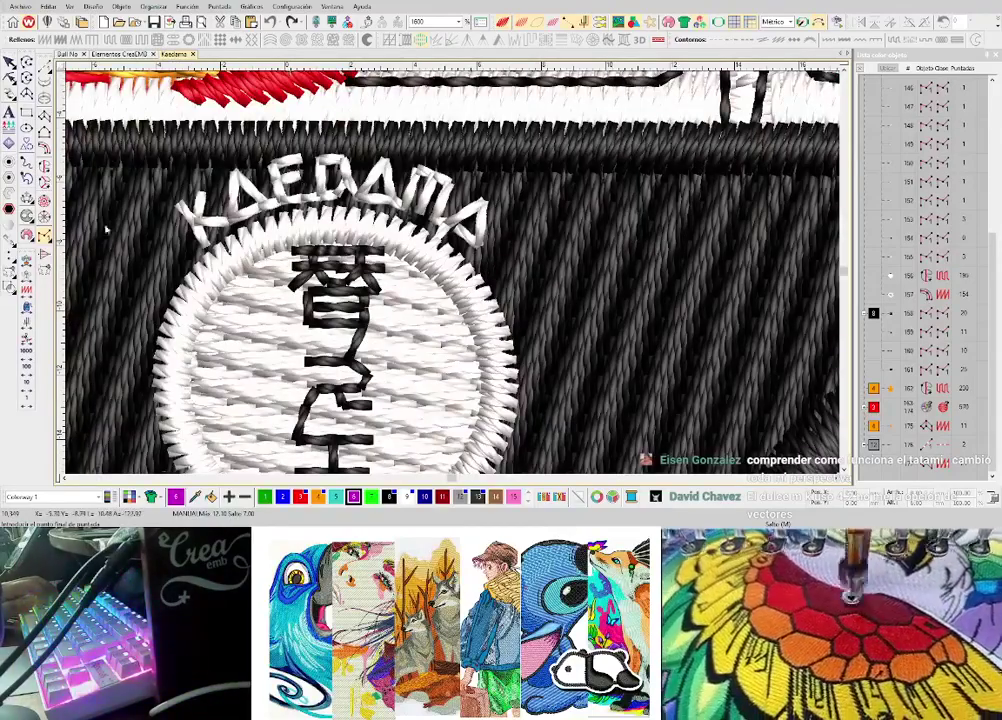
scroll(105, 230, up, 3)
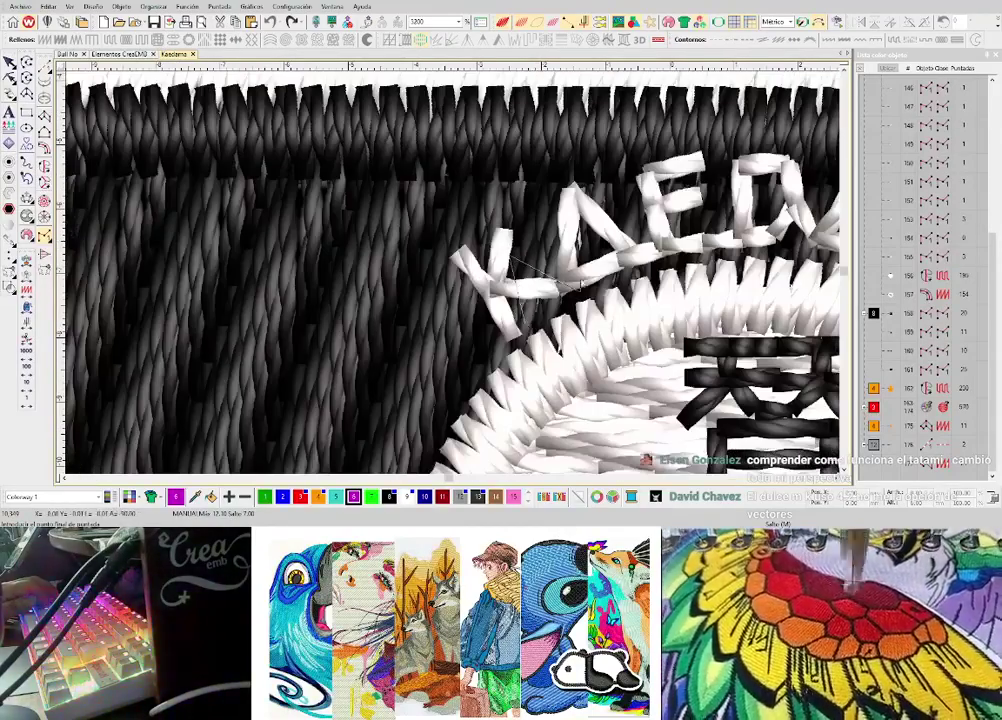
click(584, 292)
click(574, 227)
click(641, 269)
click(647, 201)
click(679, 251)
key(Return)
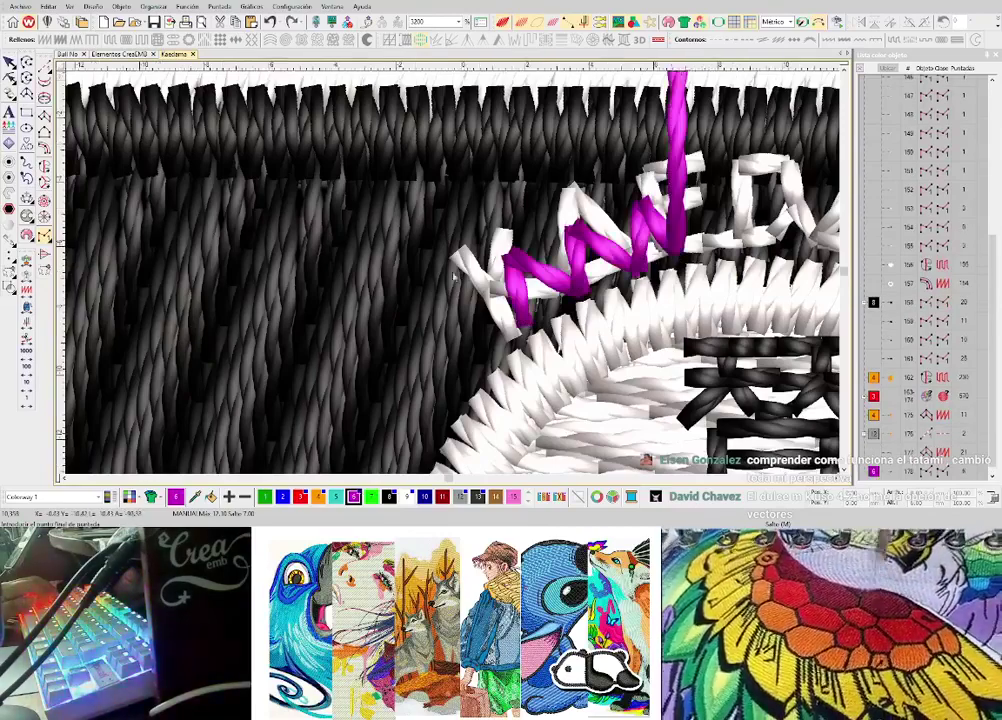
- Examine the KAEDAMA lettering and the circular emblem, comparing their tiny stitches with the whole van design
scroll(453, 276, down, 2)
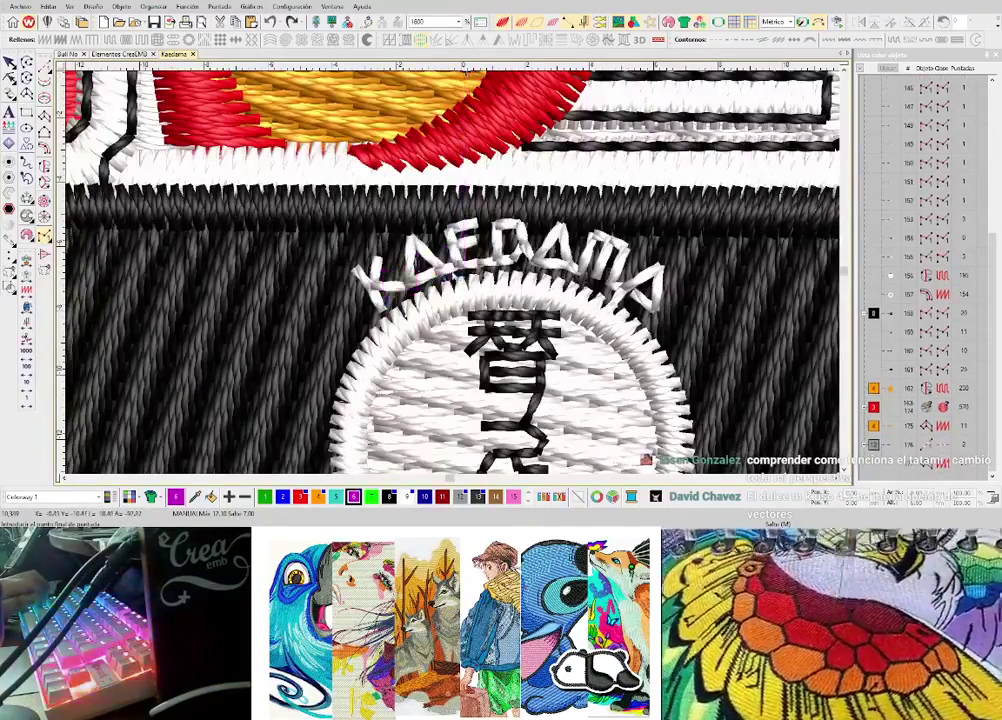
scroll(360, 219, up, 4)
scroll(484, 257, down, 2)
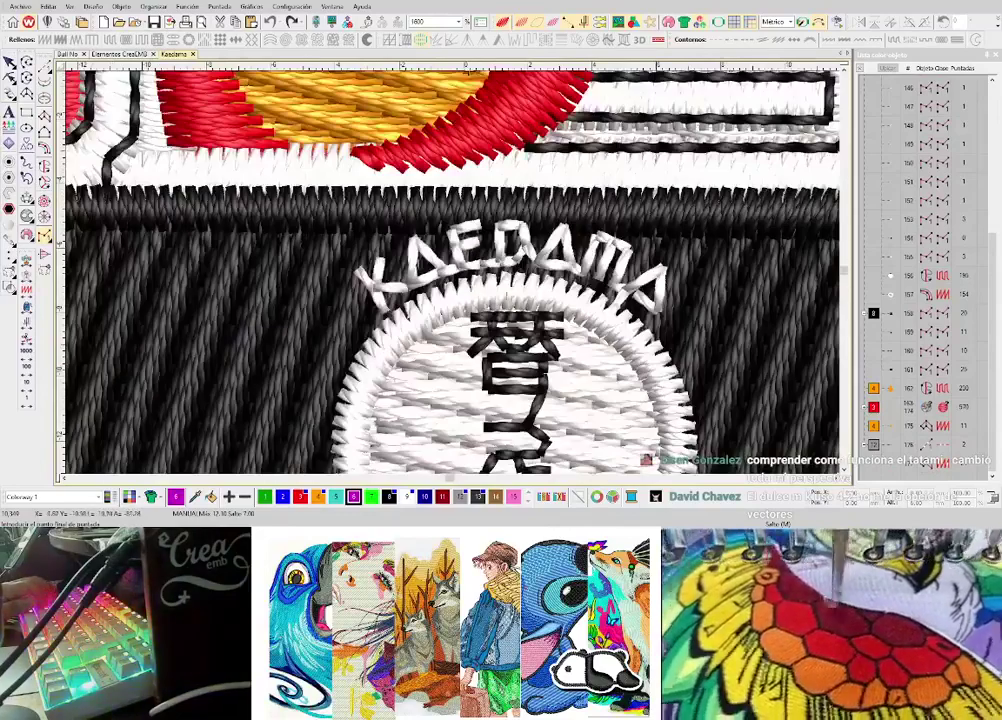
scroll(499, 295, down, 4)
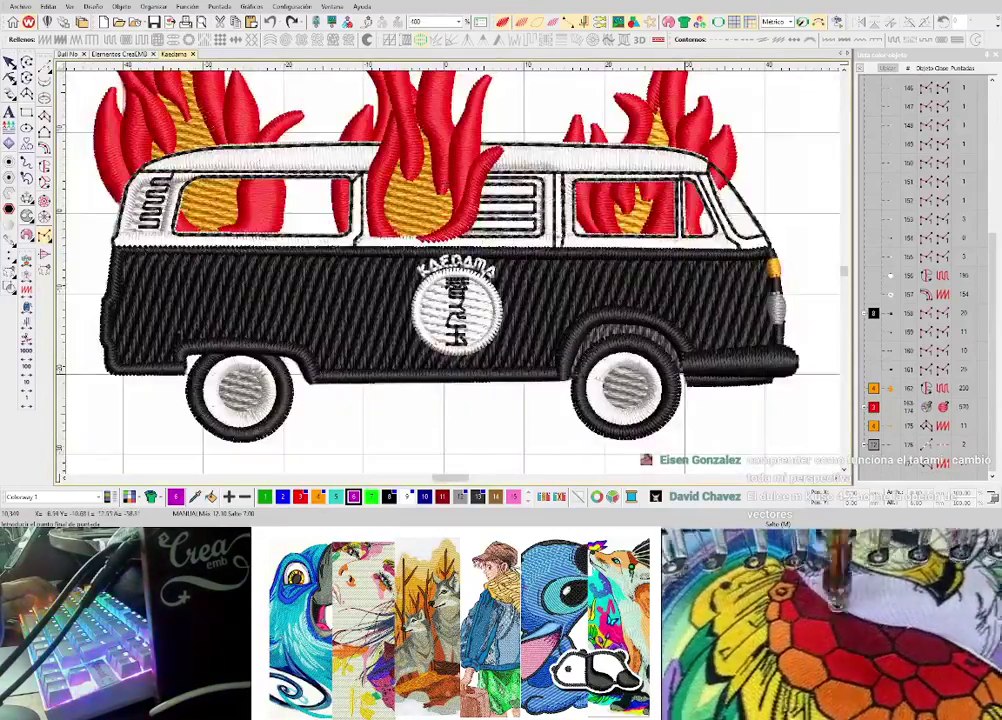
scroll(468, 190, up, 2)
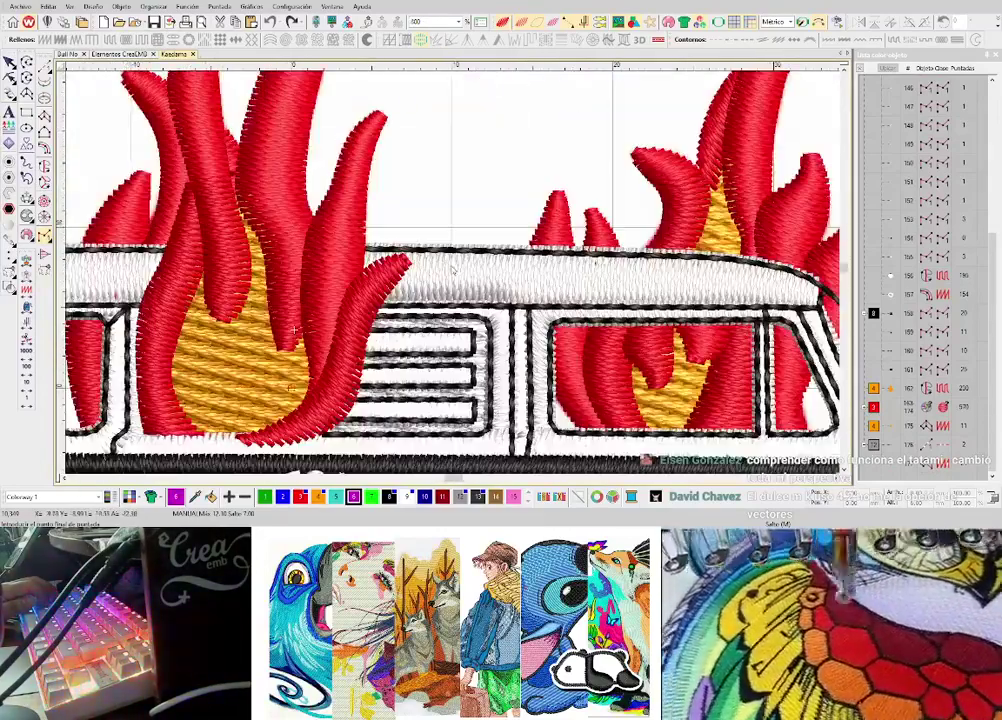
scroll(458, 260, down, 3)
scroll(454, 278, up, 3)
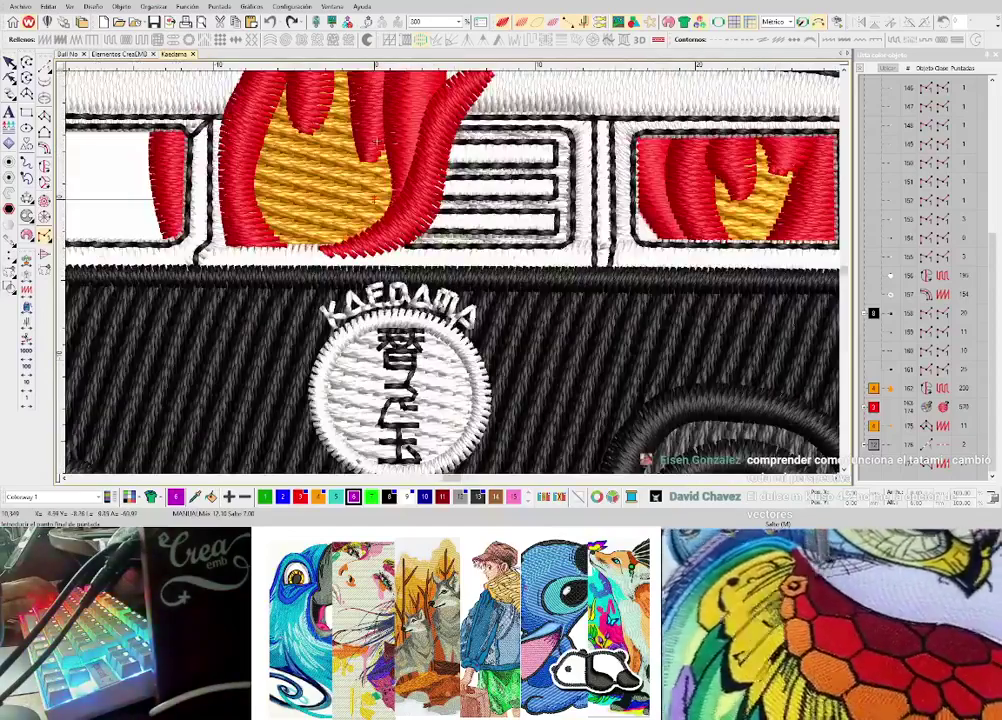
scroll(454, 278, up, 3)
scroll(453, 275, down, 3)
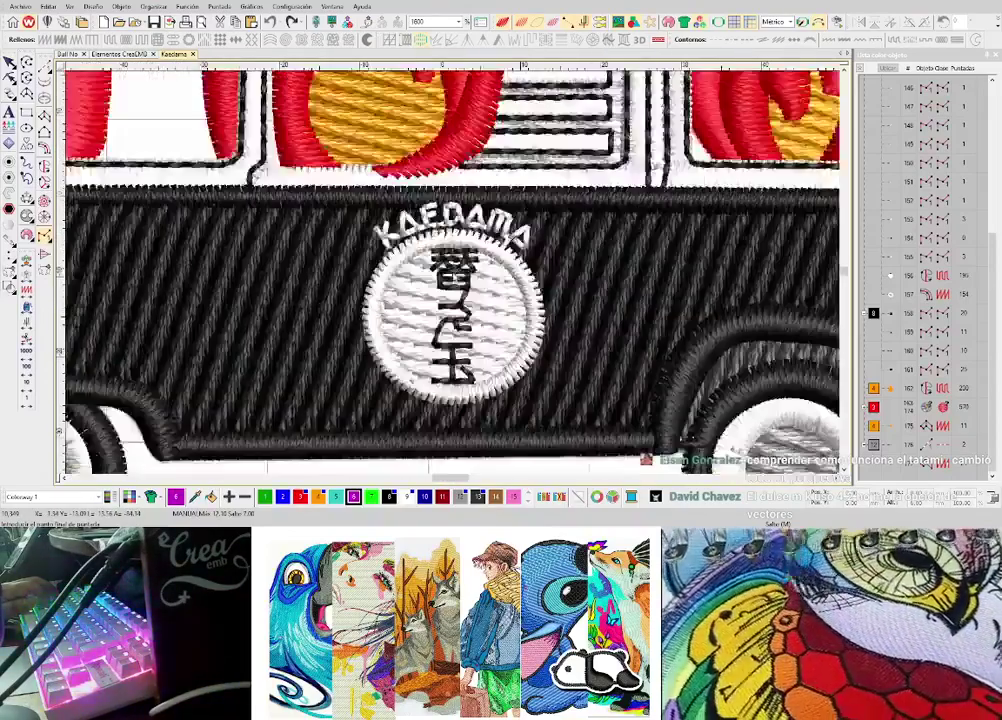
scroll(455, 276, up, 1)
scroll(470, 310, up, 2)
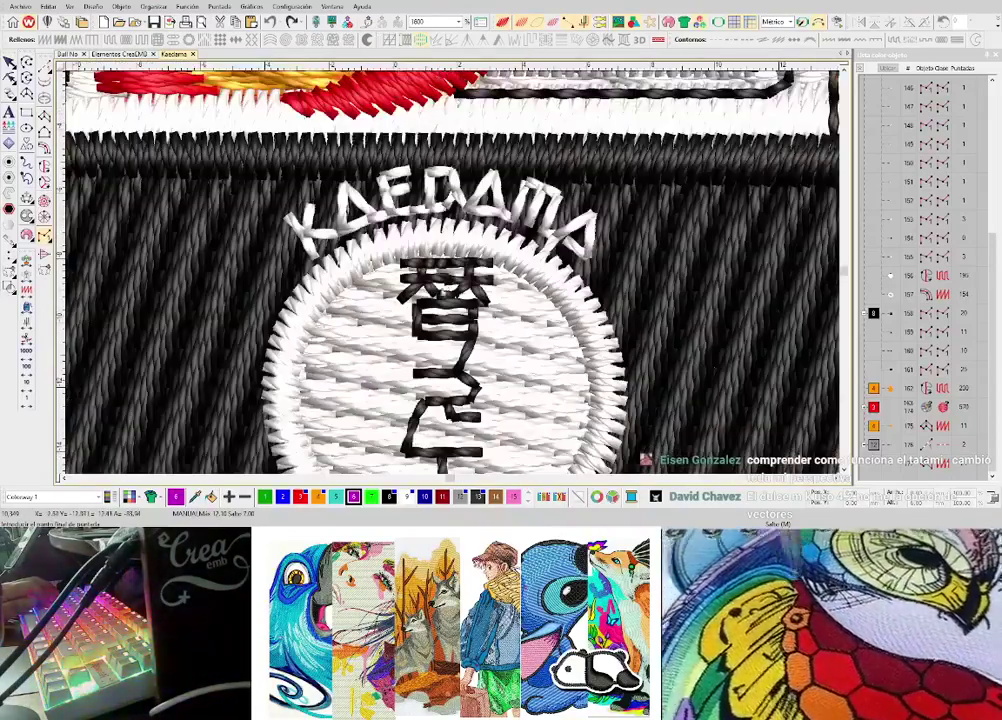
- Draw a horizontal purple running-stitch line about 10.5 mm long in the blank area beside the van
click(45, 67)
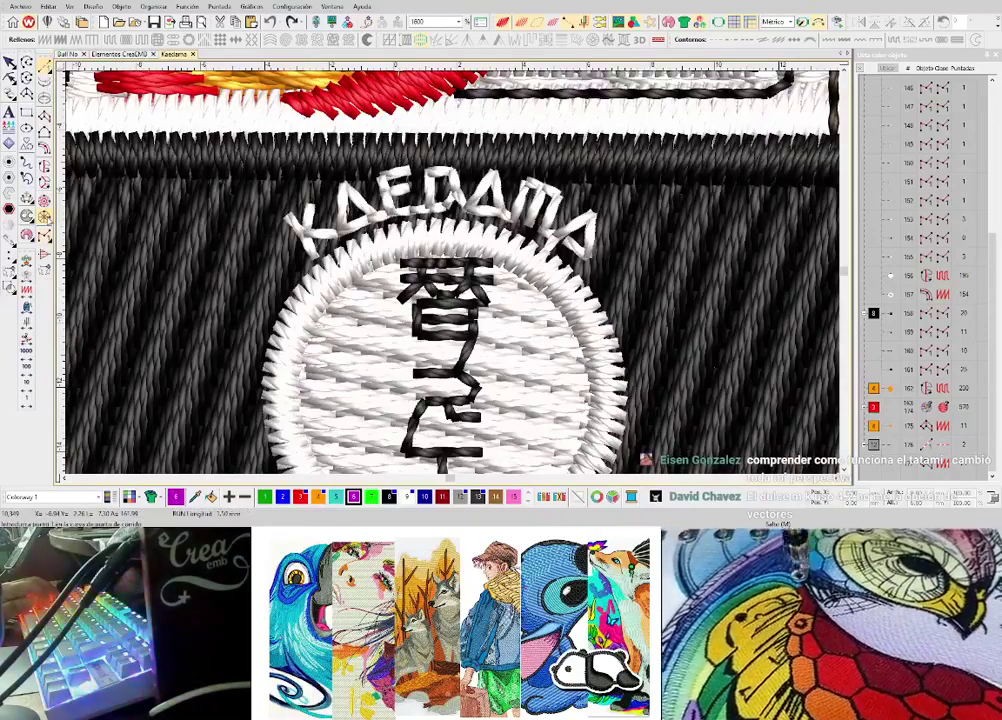
scroll(495, 314, down, 2)
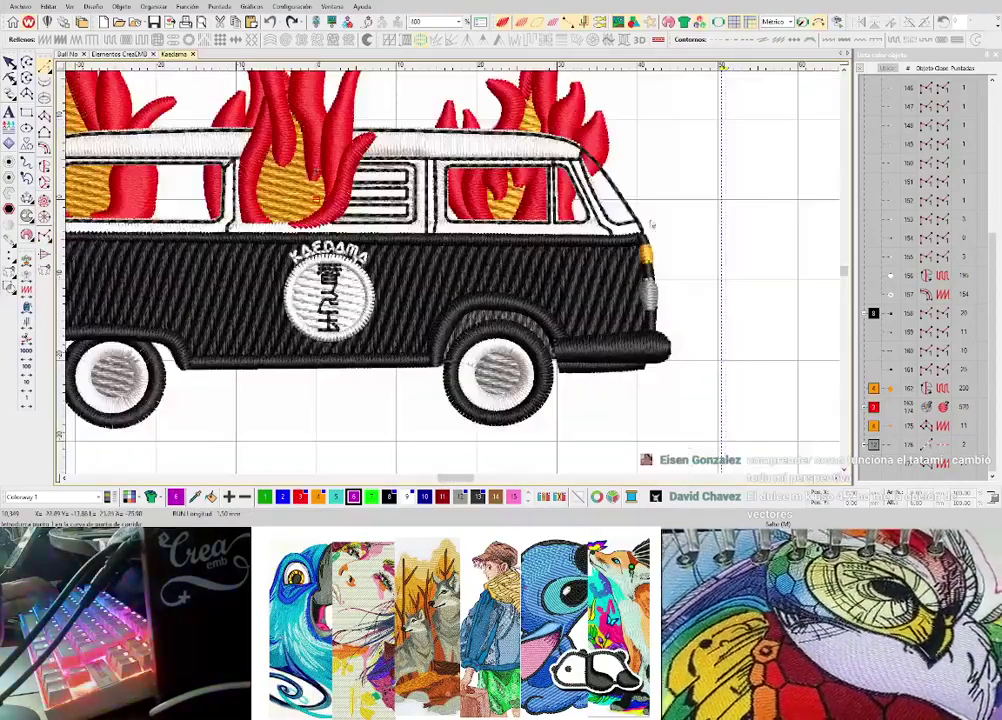
scroll(492, 266, up, 2)
scroll(492, 266, up, 4)
click(363, 262)
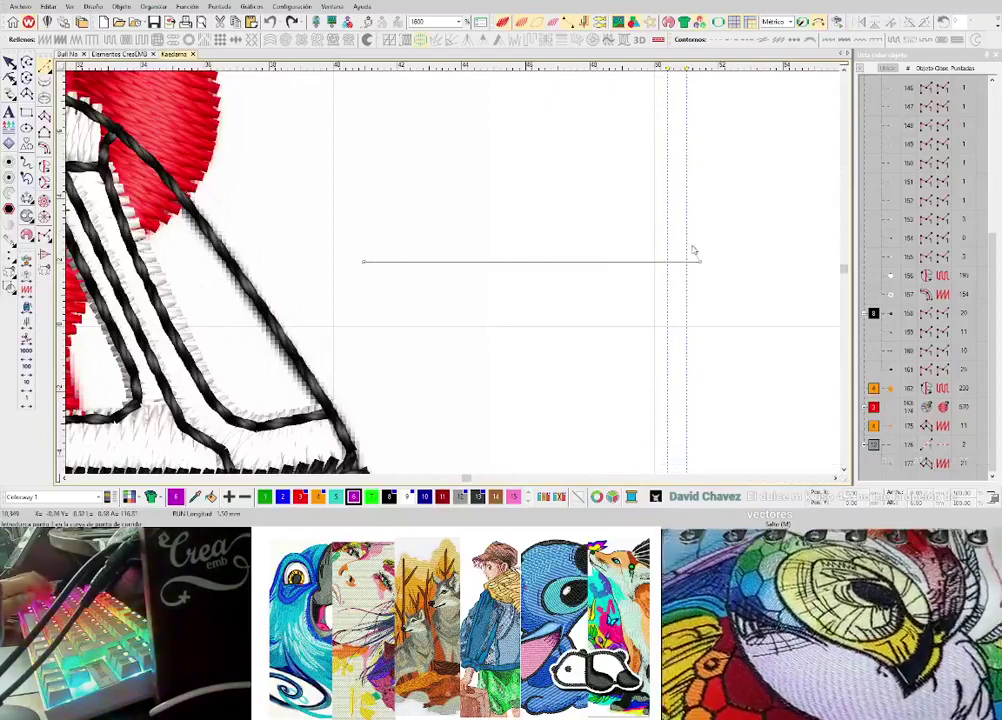
click(700, 262)
key(Return)
- Increase the stitch length of the purple running line and deselect it
double_click(578, 265)
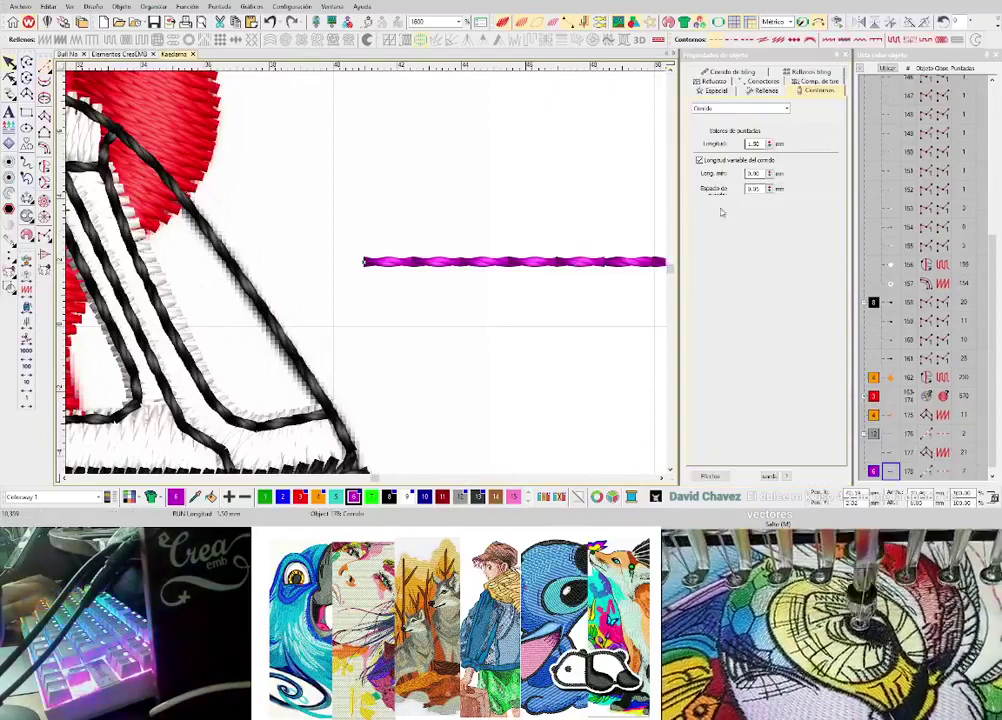
scroll(721, 215, up, 12)
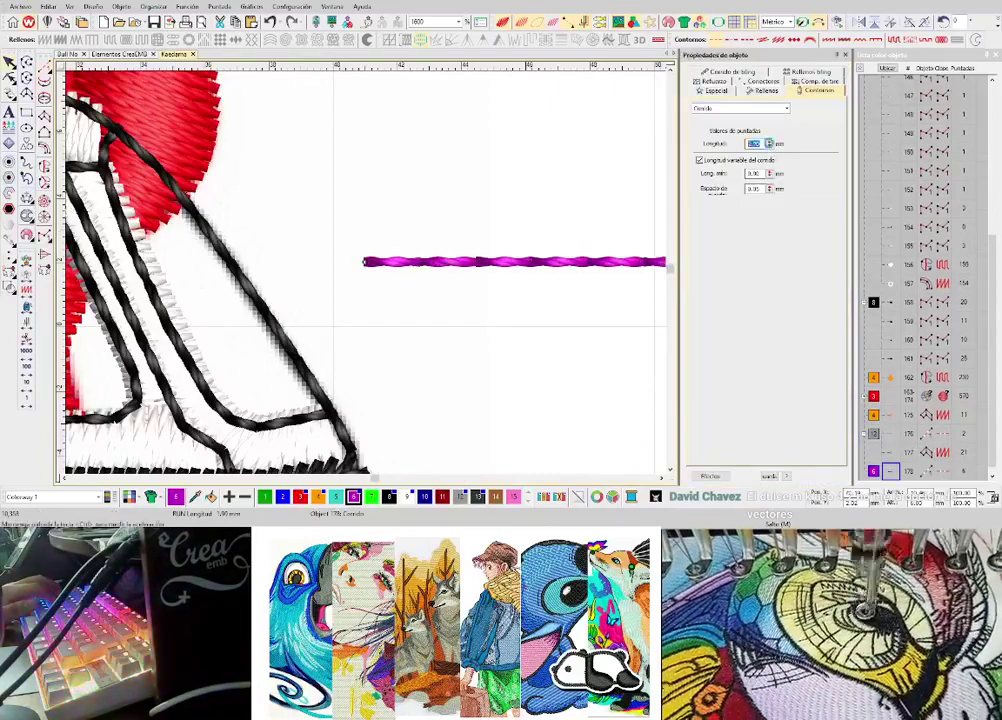
scroll(722, 198, down, 3)
click(561, 342)
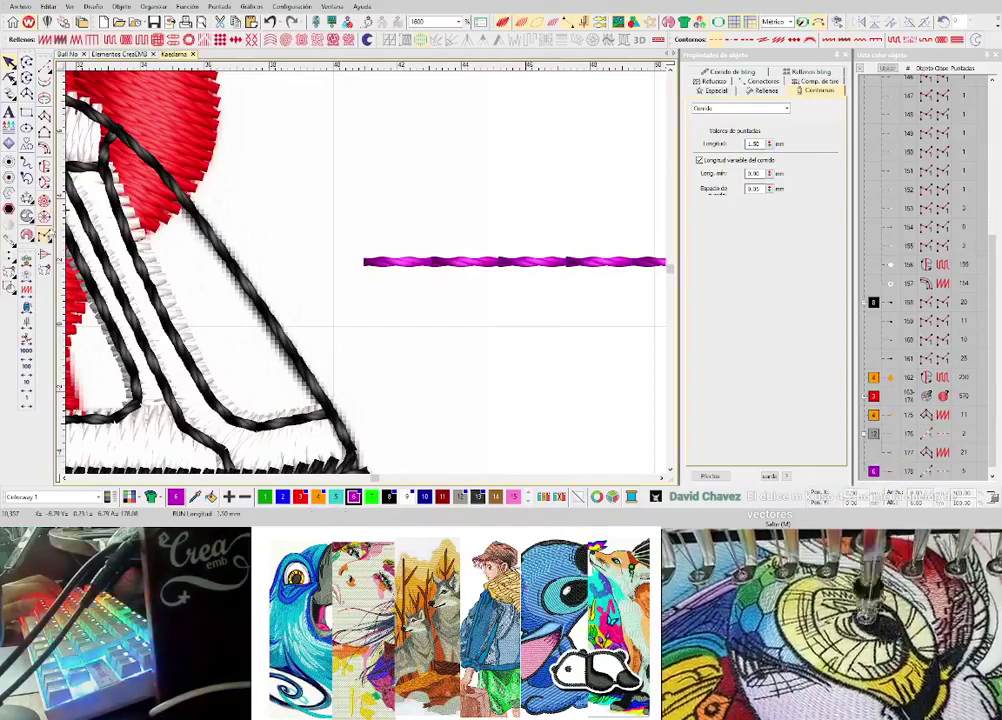
- Try a horizontal manual stitch about 7 mm long just above the purple running line, and undo it
click(48, 236)
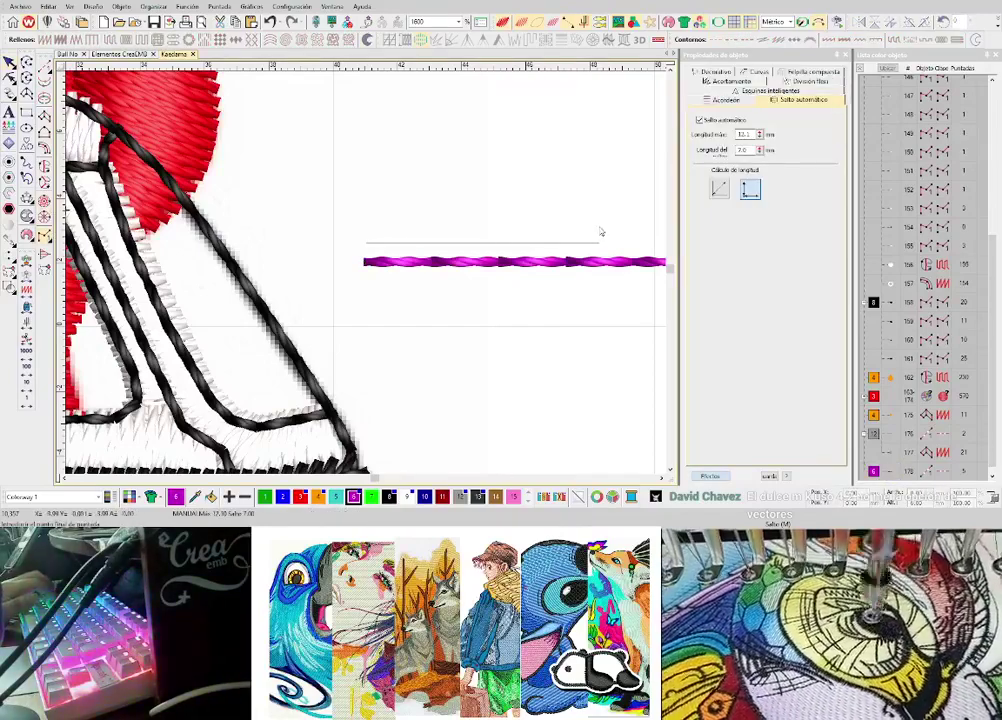
ctrl+click(599, 227)
key(Return)
key(ctrl+z)
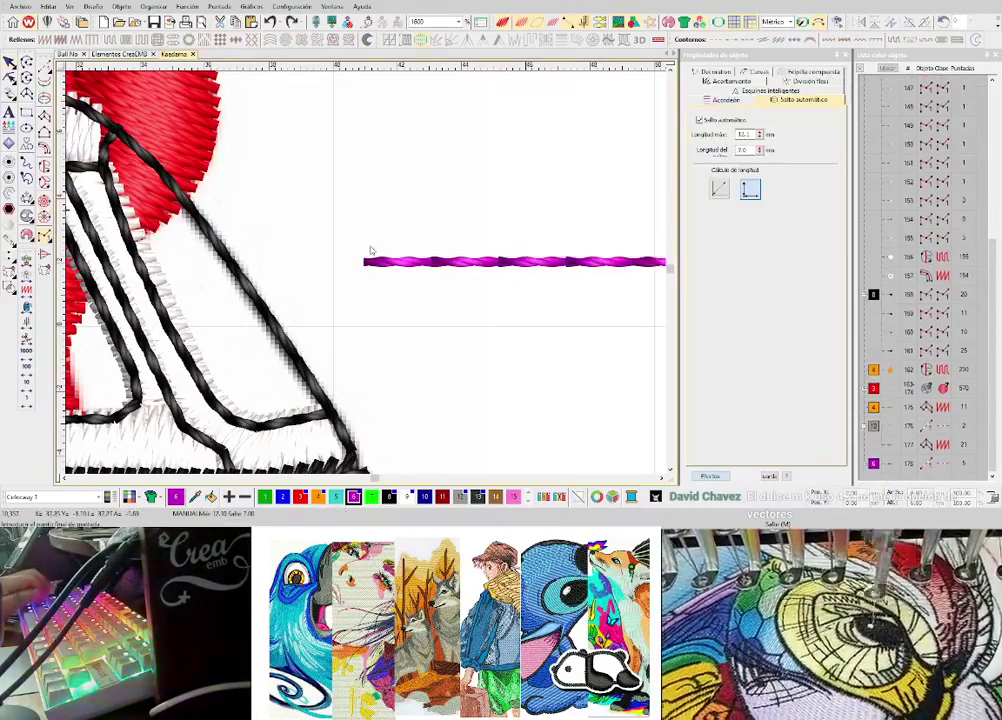
- Place a horizontal manual stitch about 1.9 mm long just above the start of the purple running line
click(370, 244)
ctrl+click(430, 247)
key(Return)
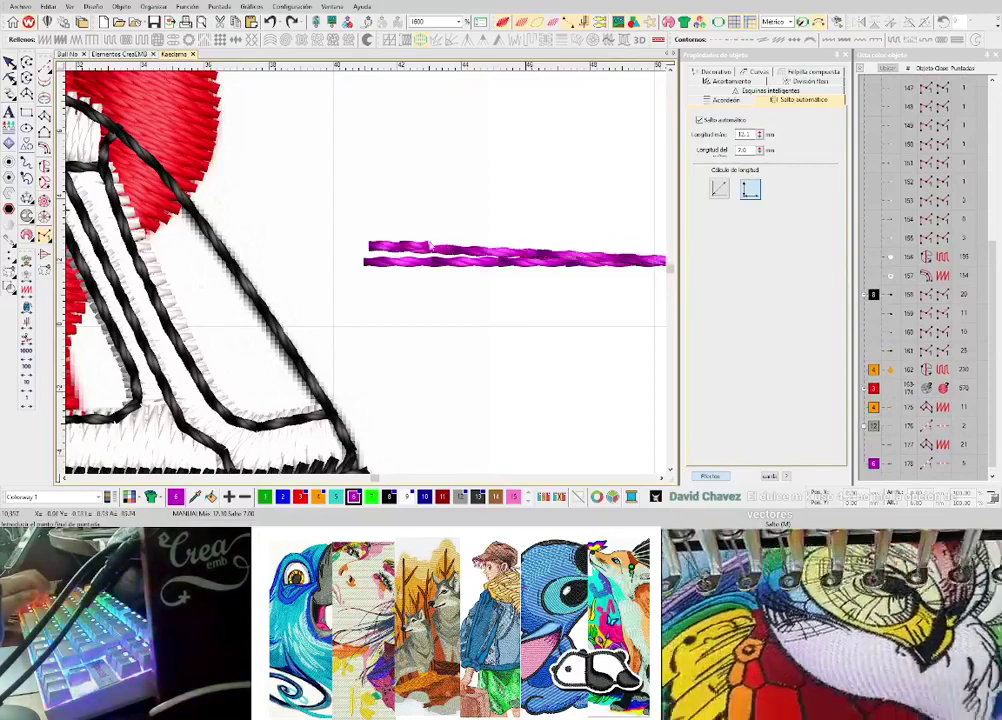
scroll(450, 218, up, 1)
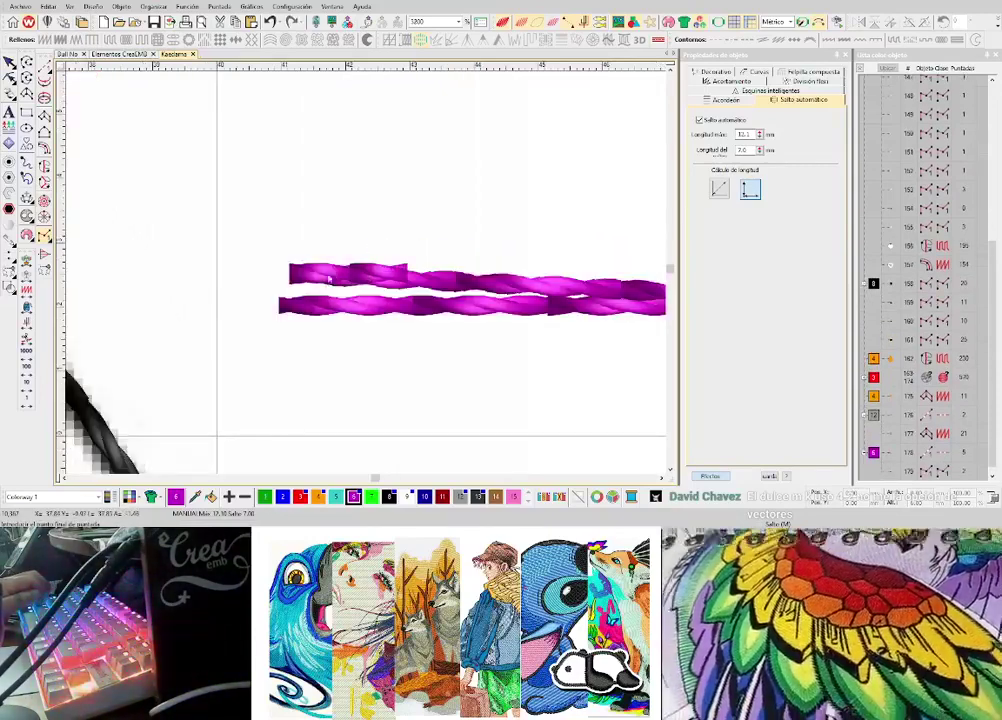
- Undo the short manual stitch and form a T about 1 mm tall with manual stitches just above the purple running line
key(ctrl+z)
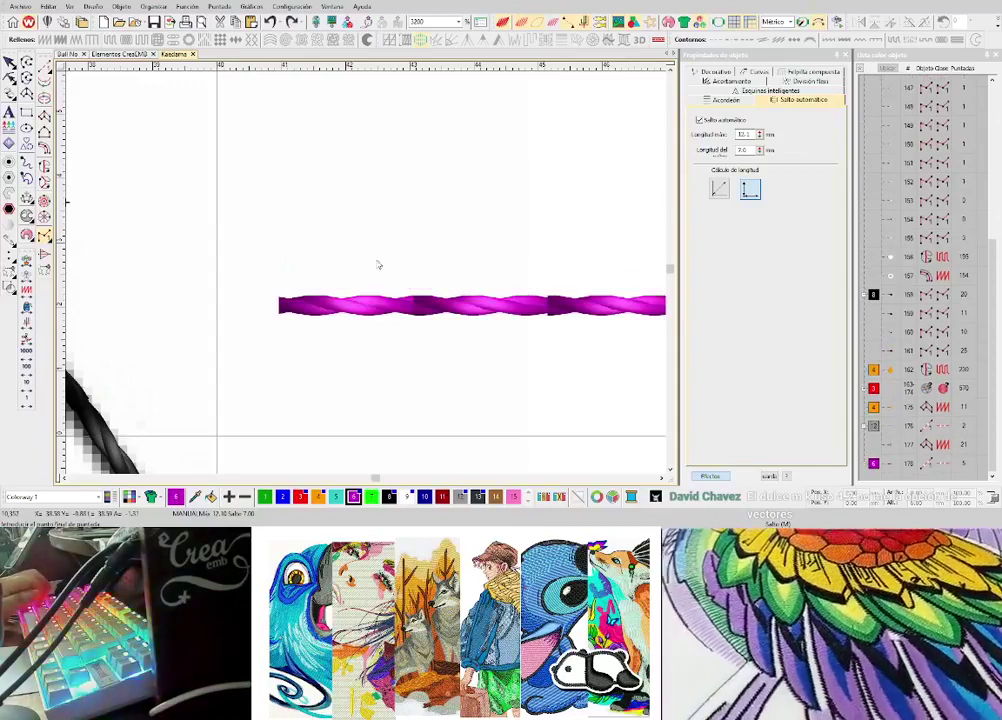
click(380, 260)
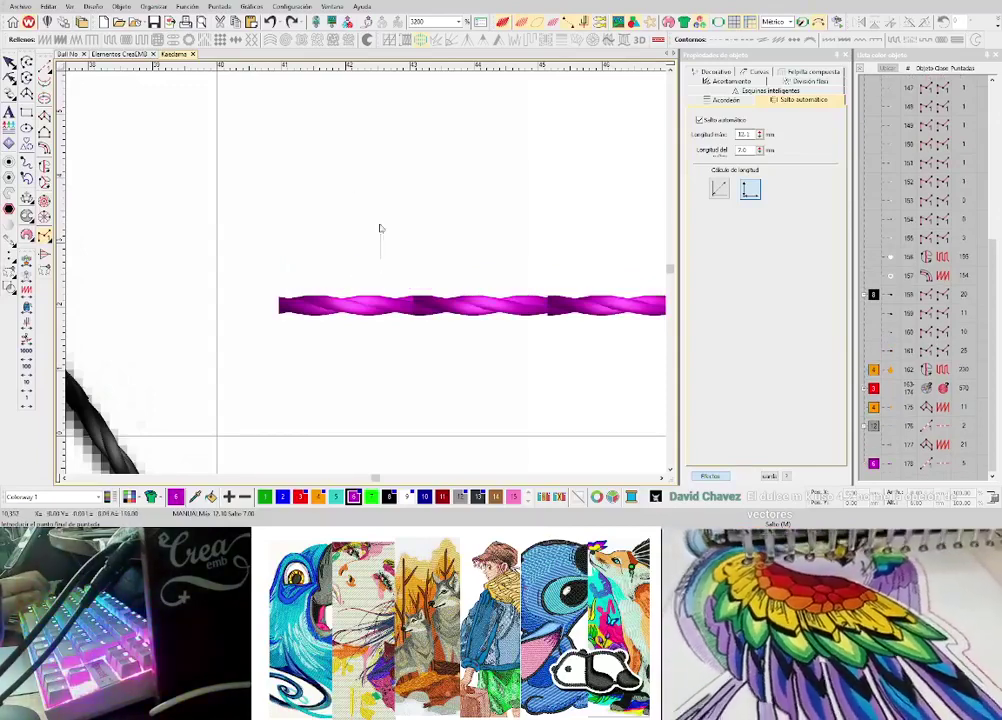
click(380, 199)
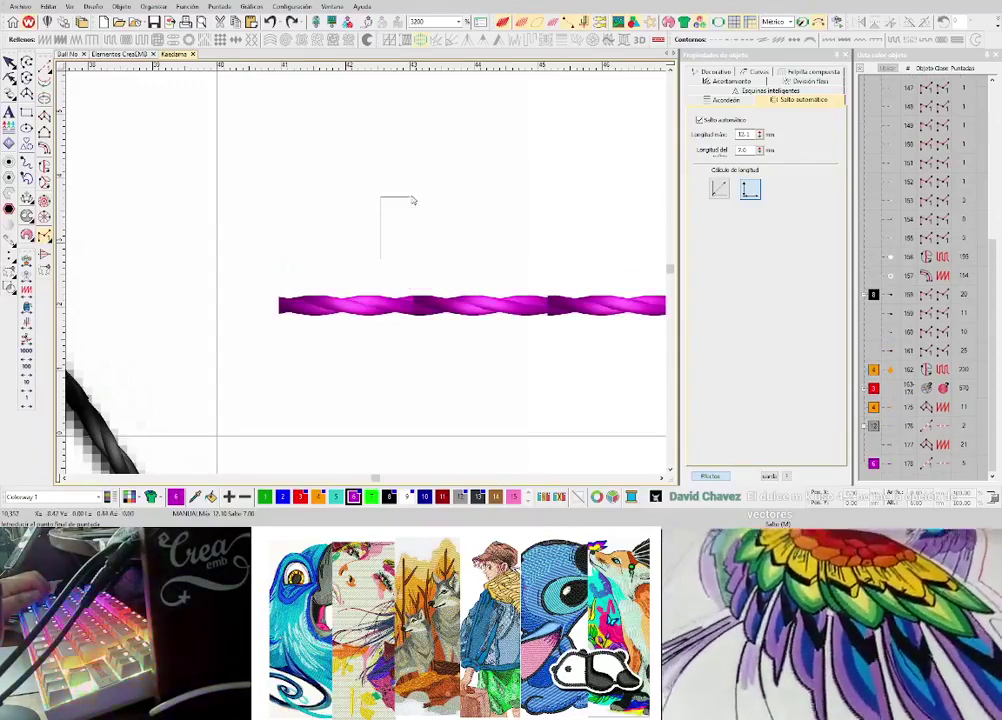
key(Return)
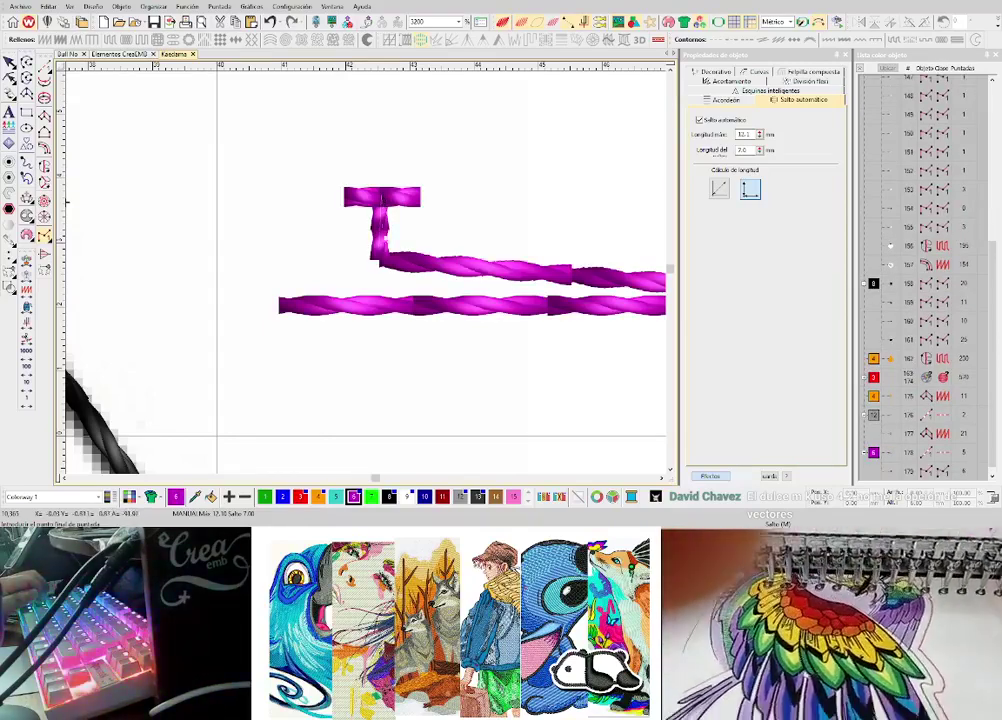
- Form a small R-shaped letter with manual stitches right beside the purple T
click(427, 243)
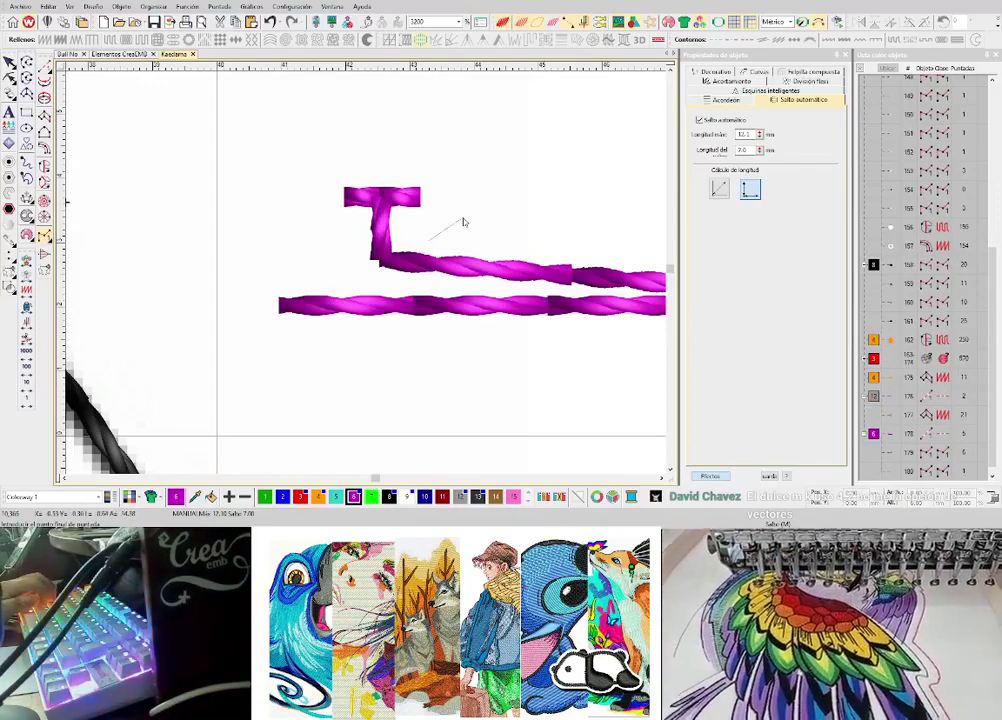
click(462, 218)
click(435, 207)
click(427, 243)
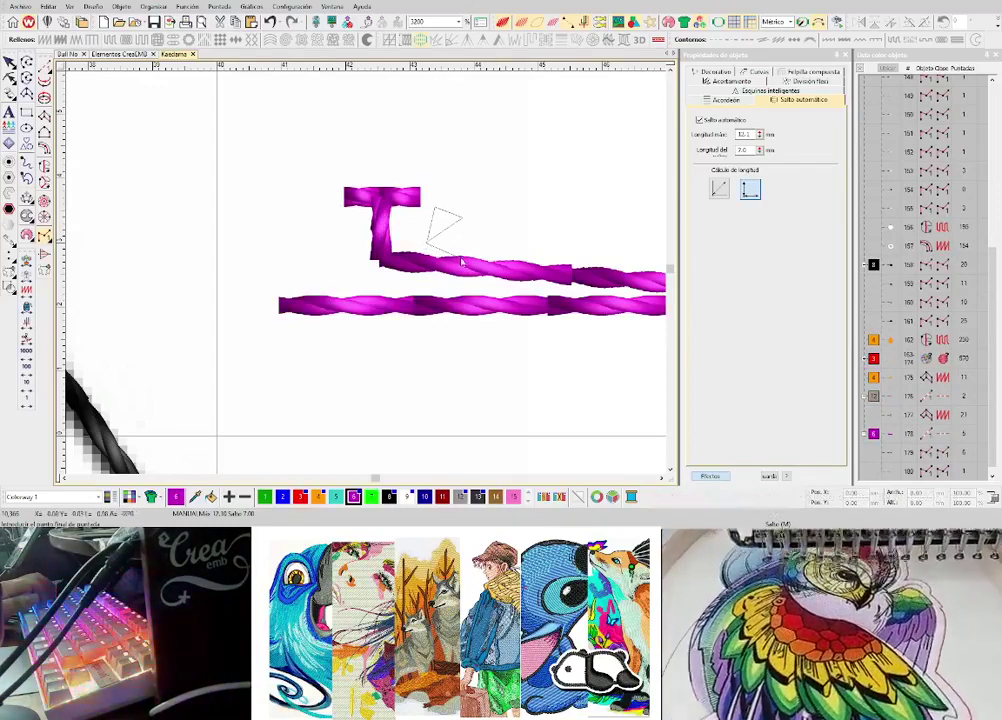
click(459, 261)
click(472, 236)
key(Return)
scroll(459, 235, up, 1)
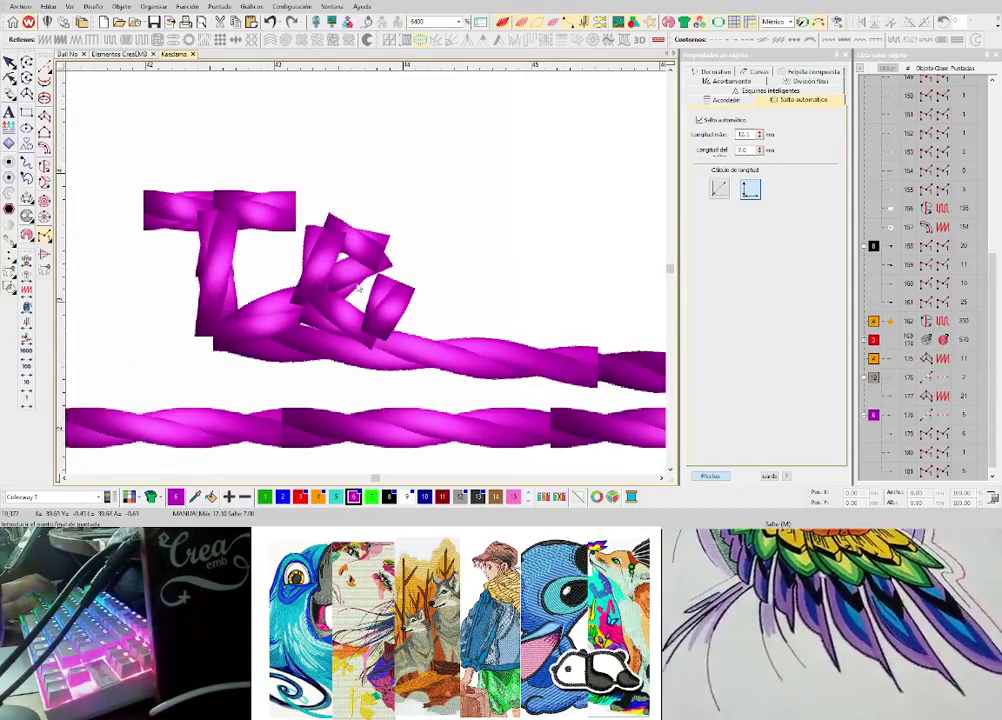
- Add a small K-shaped letter with manual stitches after the purple R and finish manual stitching
click(452, 285)
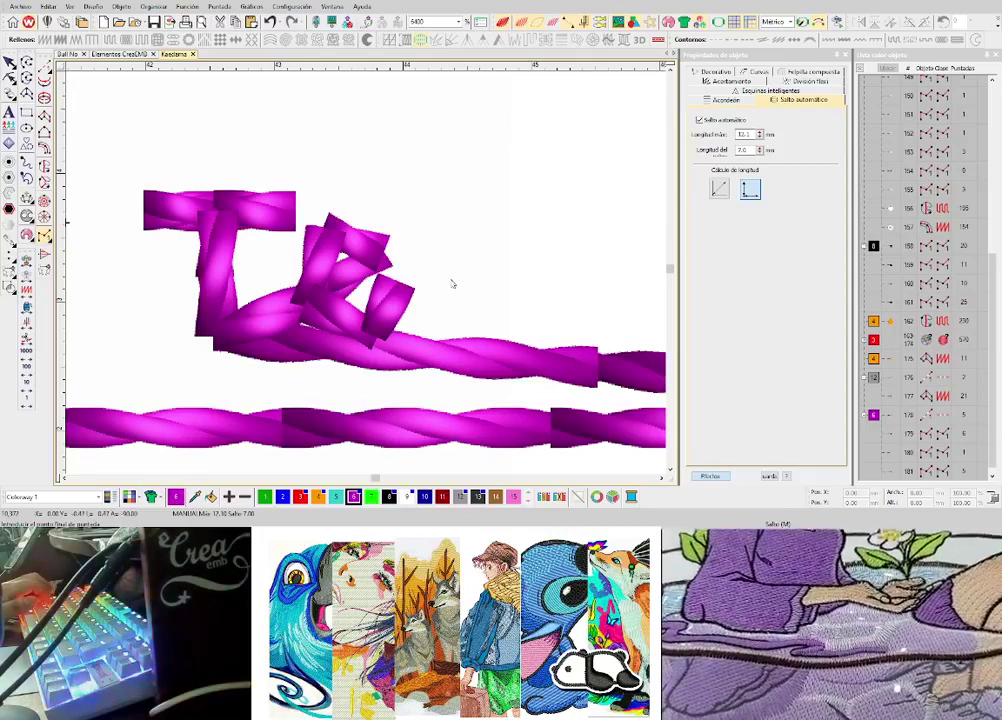
click(490, 238)
click(452, 284)
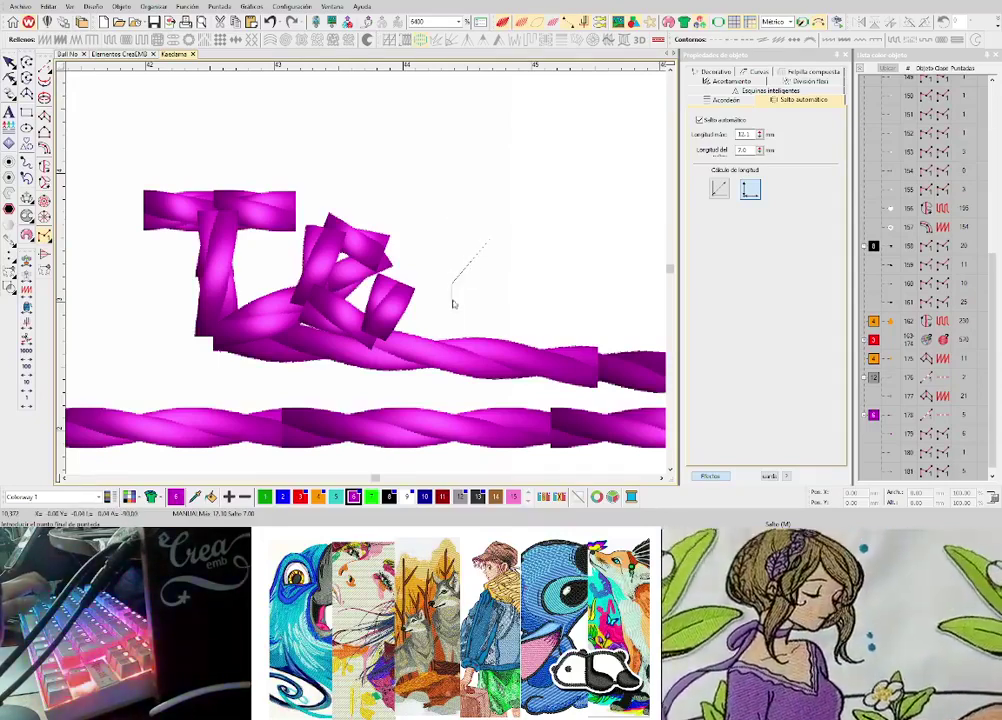
key(Return)
scroll(484, 333, down, 2)
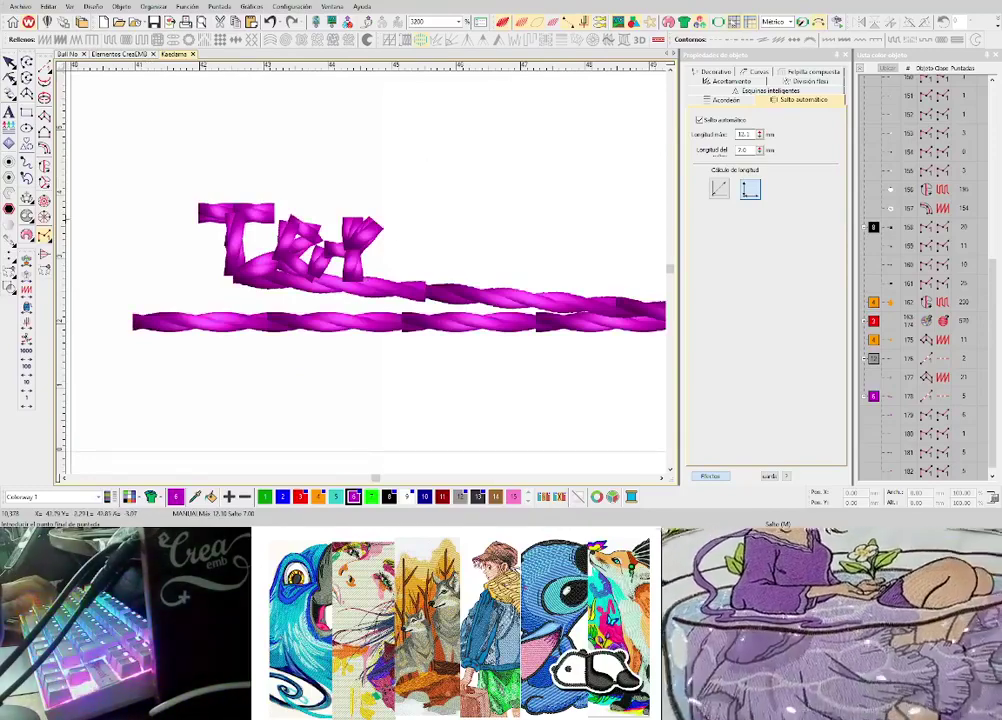
click(751, 22)
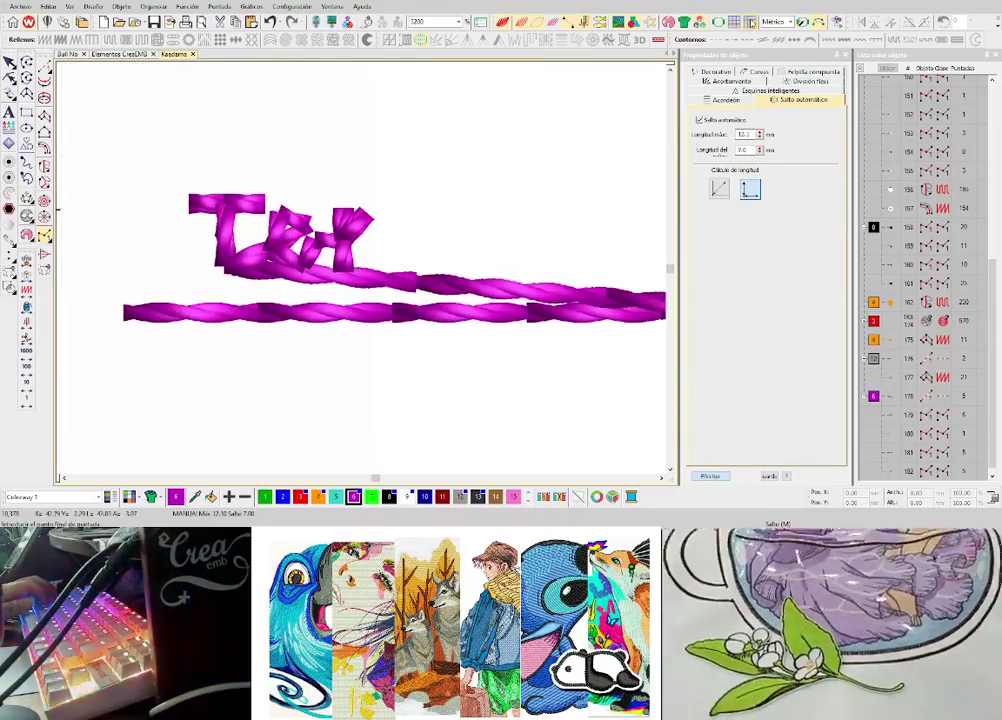
click(751, 22)
scroll(352, 300, down, 2)
scroll(347, 301, up, 1)
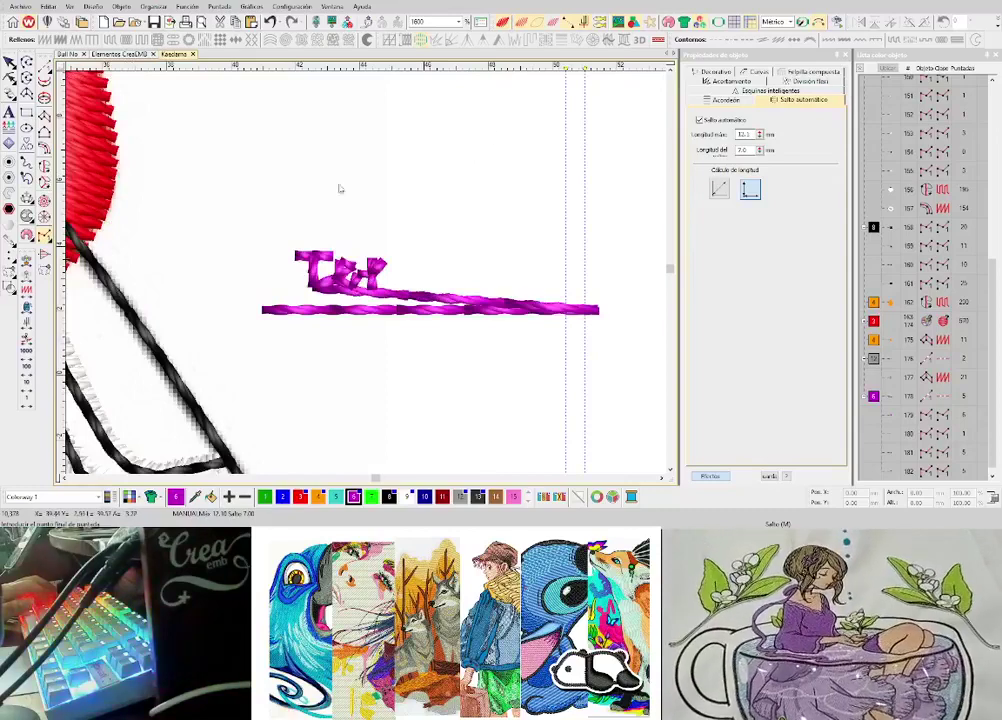
key(Escape)
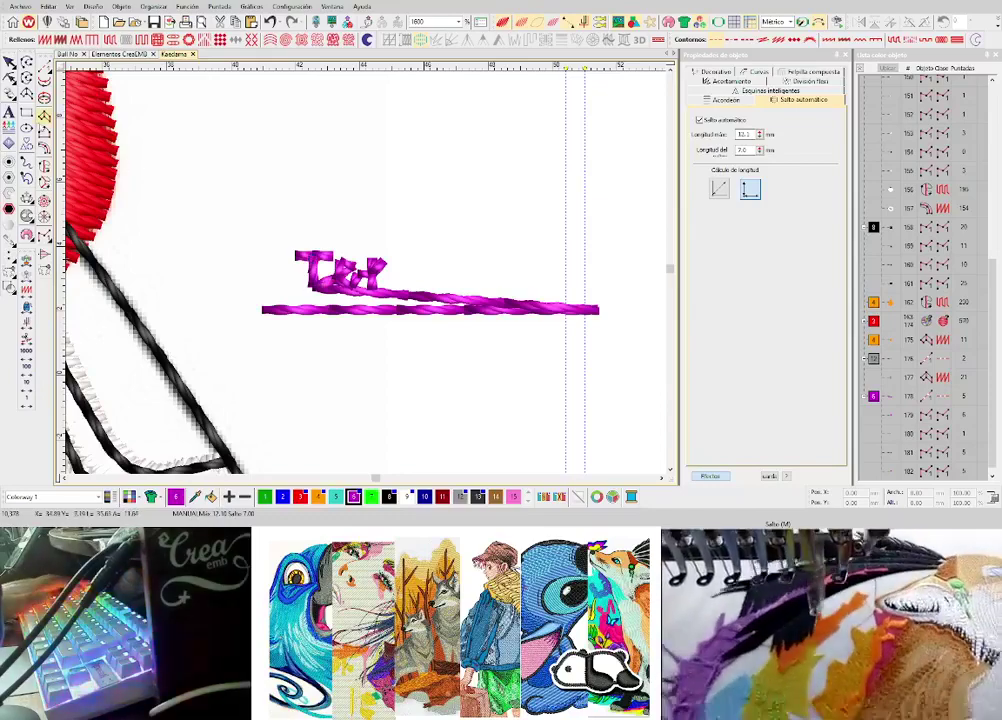
- Create a purple satin Column A block about 2 mm wide and 3 mm tall beside the manual-stitch letters
click(44, 118)
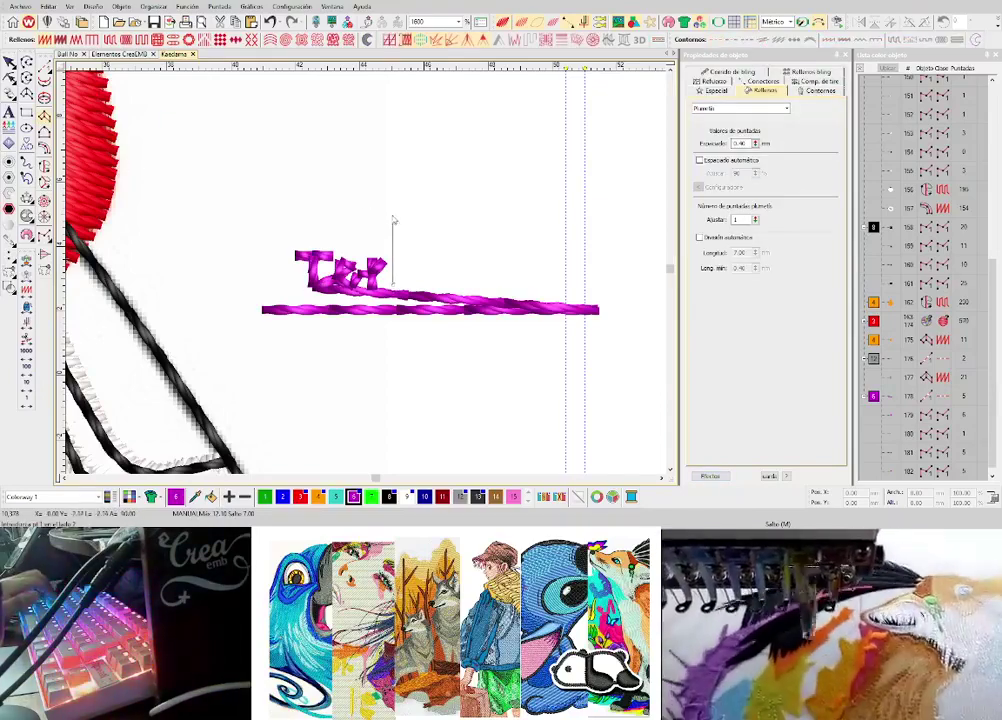
click(393, 187)
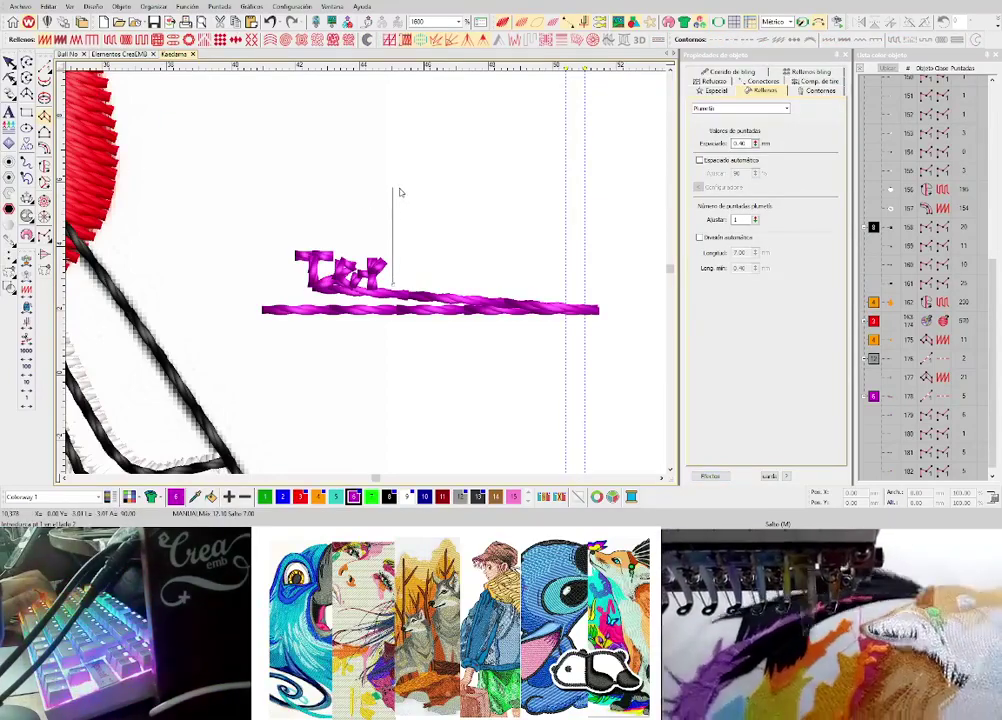
click(459, 284)
click(463, 192)
key(Return)
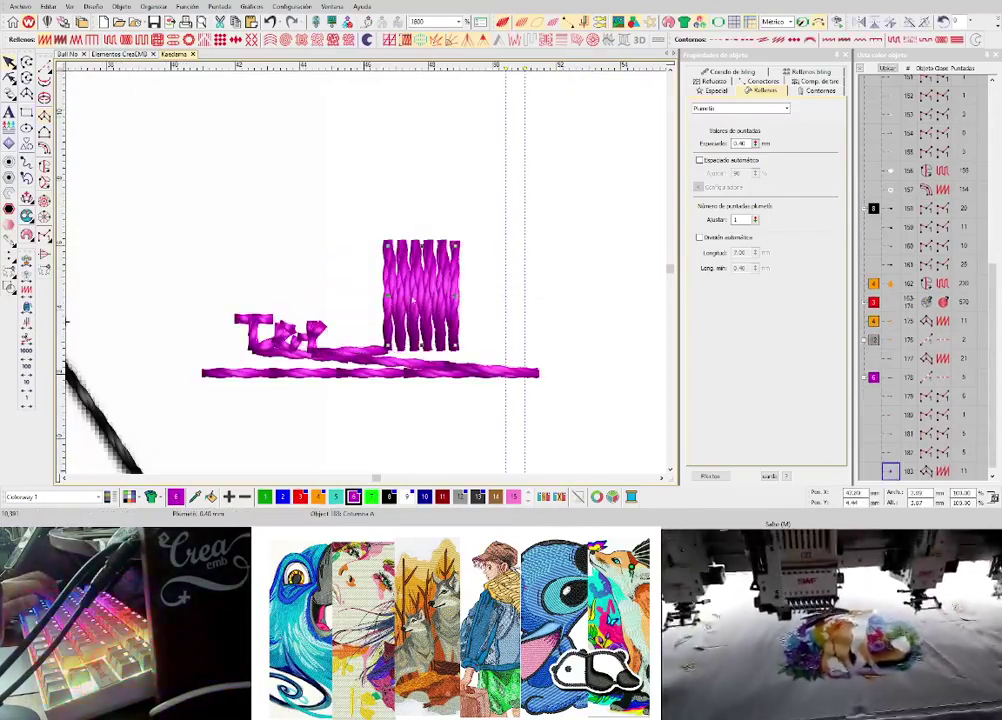
- Compare the tiny manual-stitch letters with the purple satin block up close
click(320, 266)
scroll(395, 310, up, 2)
scroll(358, 276, down, 2)
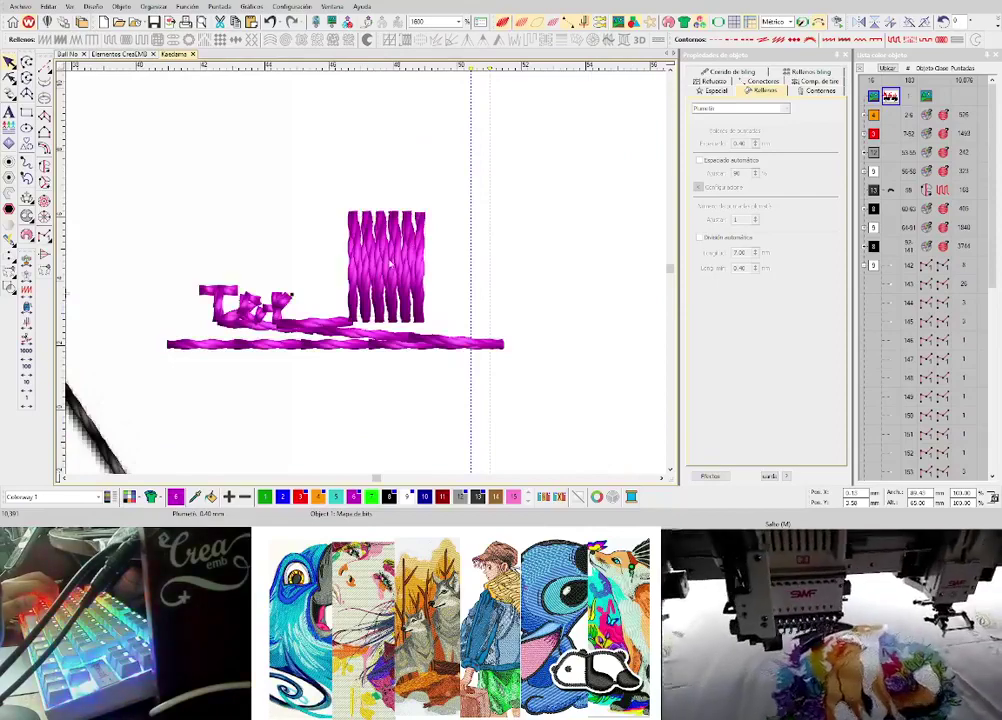
scroll(330, 284, up, 2)
scroll(201, 237, down, 2)
drag(287, 262, 446, 360)
key(ctrl+z)
key(Escape)
scroll(302, 337, up, 1)
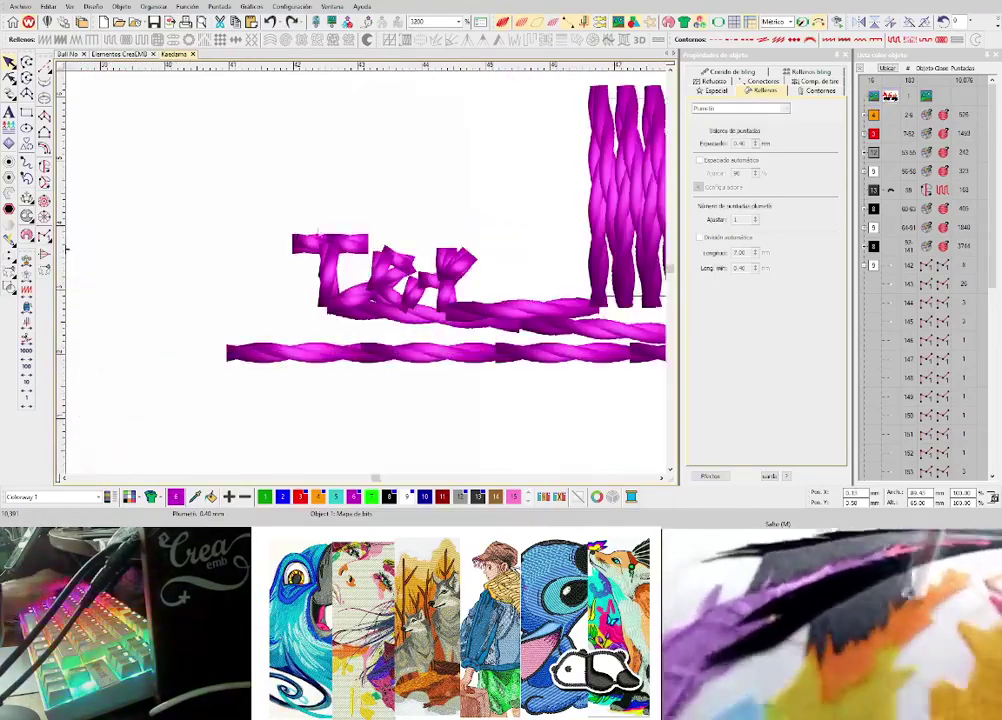
- Delete all the purple sample stitches beside the van
scroll(340, 280, down, 3)
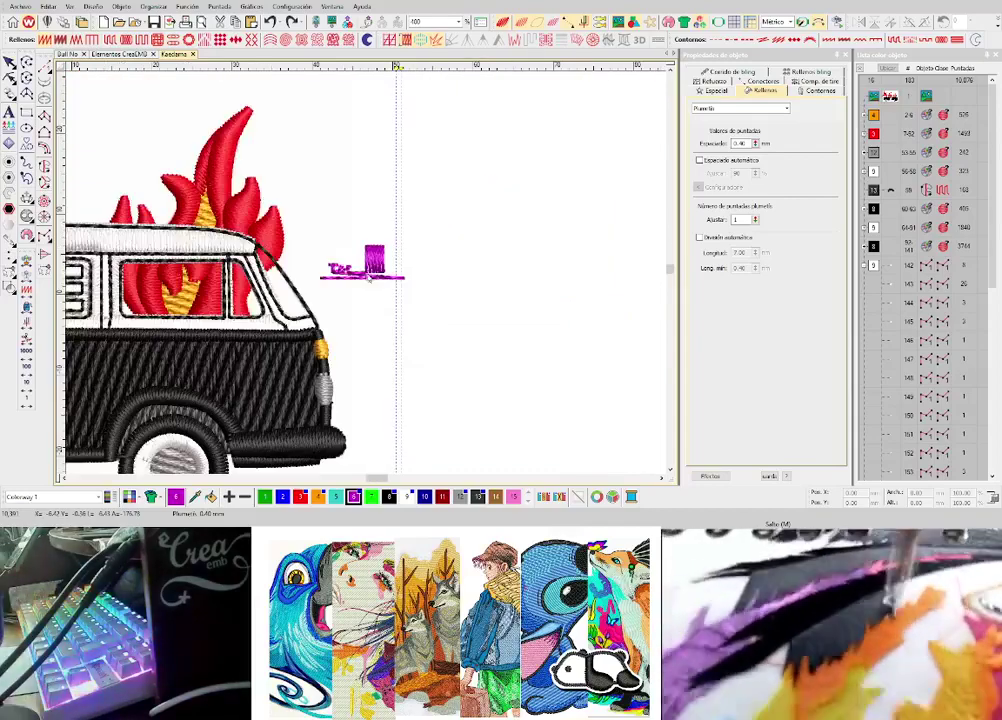
scroll(359, 260, down, 2)
drag(358, 258, 327, 234)
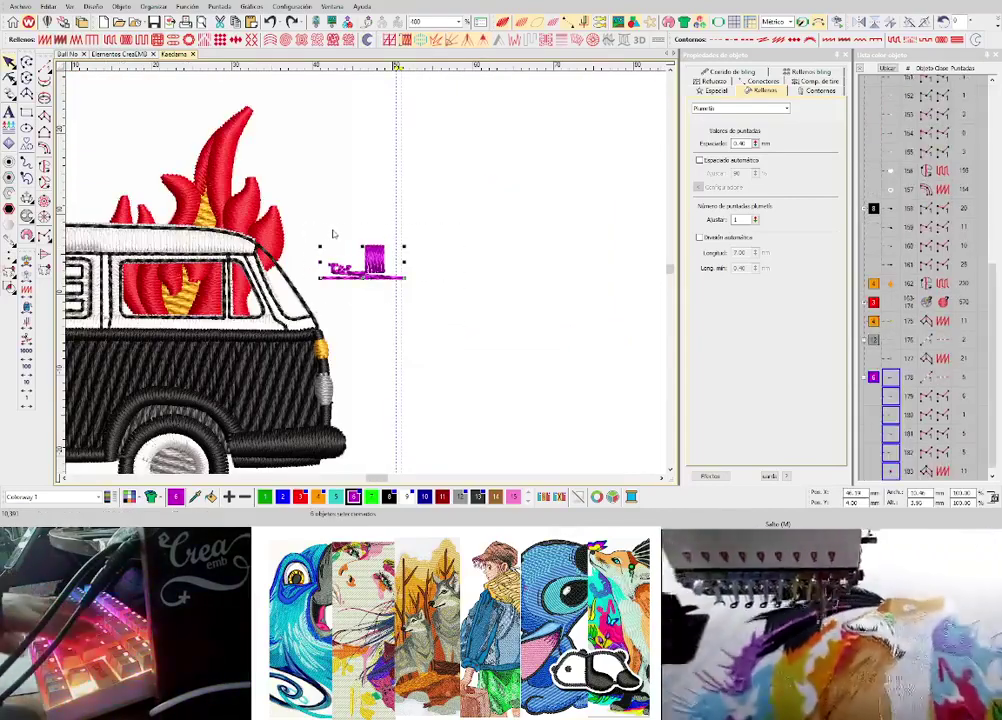
key(Delete)
- Examine the KAEDAMA lettering and the black characters in the van's round emblem at different magnifications
scroll(598, 225, down, 1)
scroll(295, 281, up, 2)
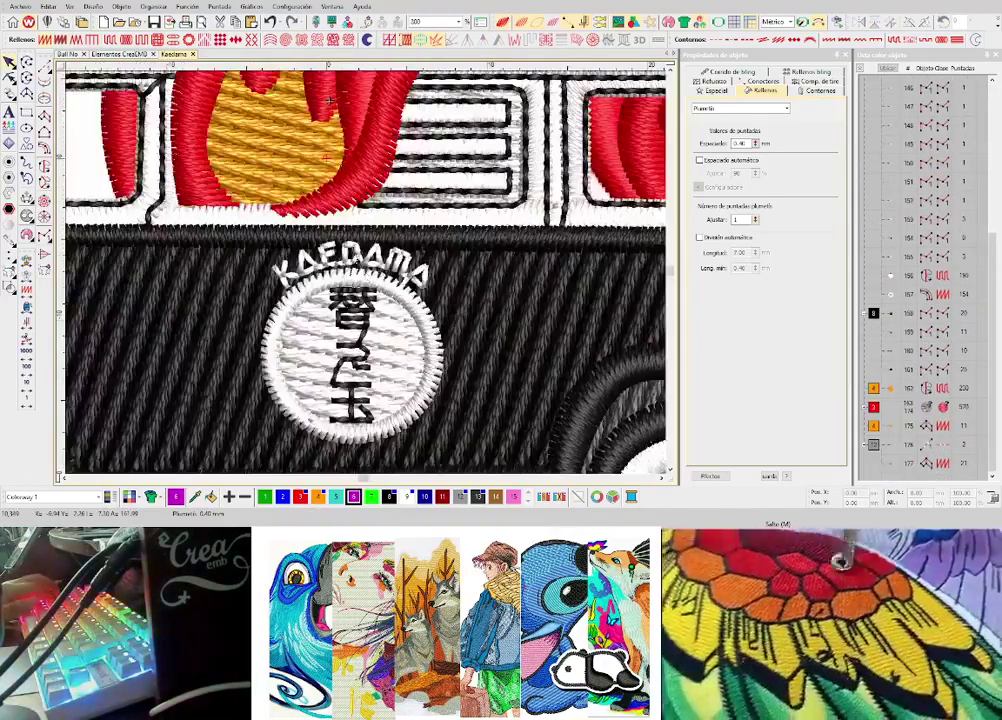
scroll(305, 249, up, 5)
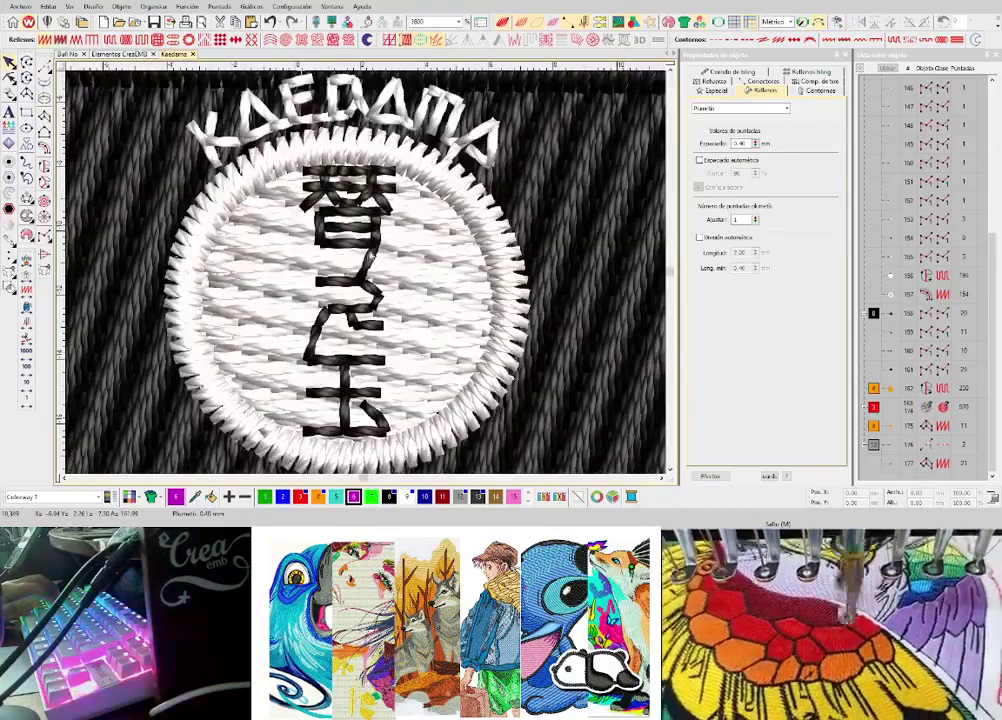
scroll(350, 343, down, 5)
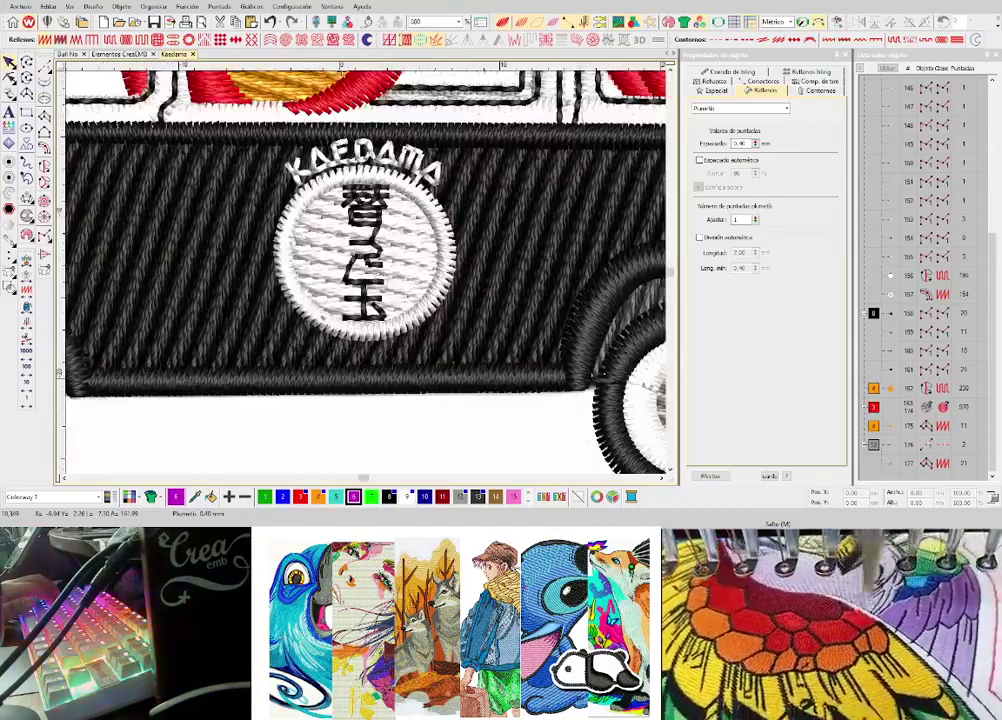
scroll(391, 283, down, 2)
scroll(391, 283, up, 6)
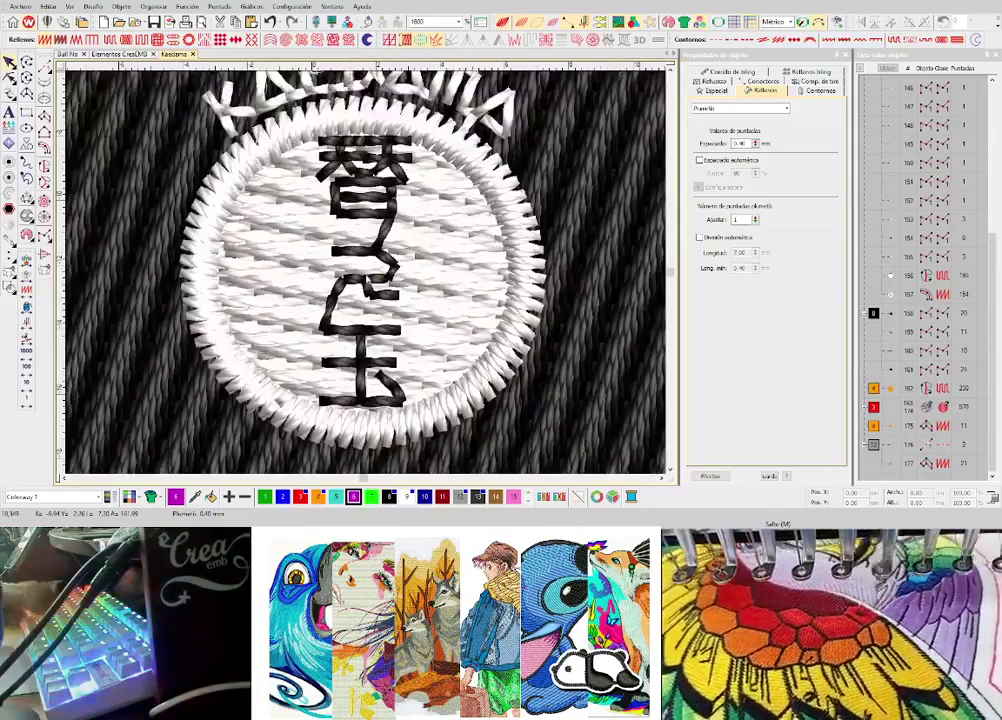
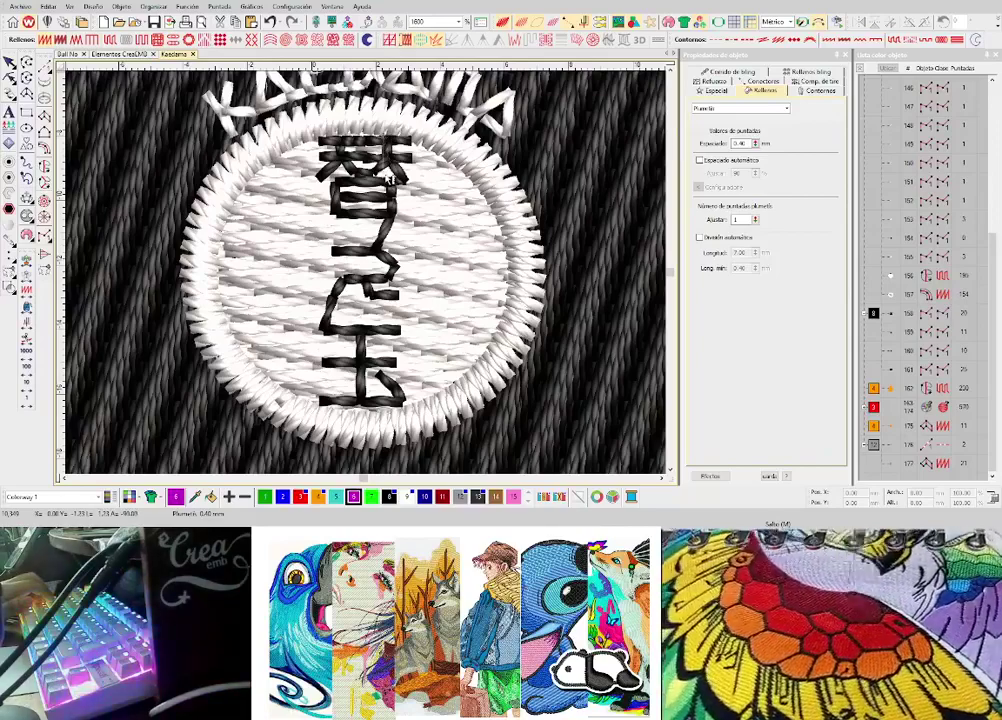
scroll(370, 279, down, 2)
scroll(371, 278, up, 2)
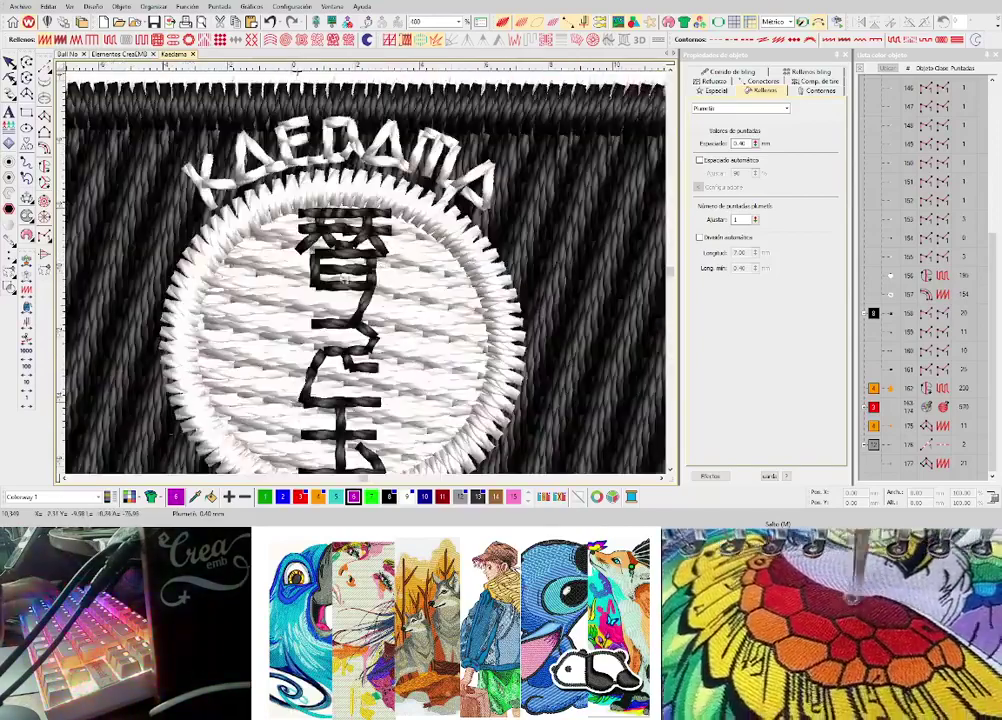
scroll(372, 275, down, 2)
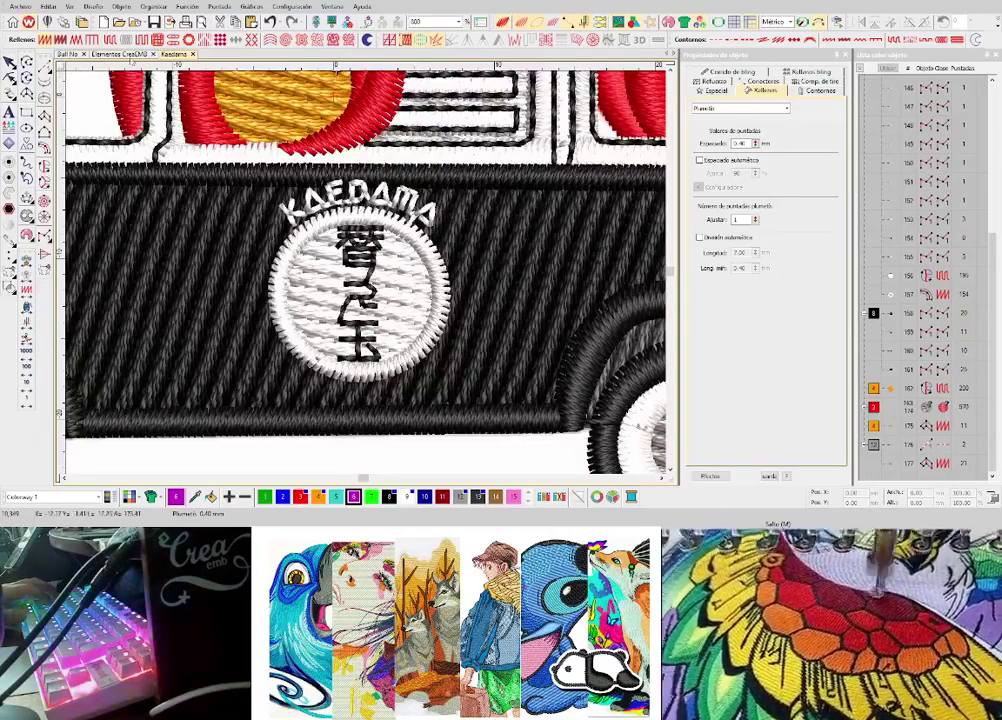
- Return to the bull mascot design and examine the blurred NO BULL and POOL GUYS lettering on the shirt
click(68, 54)
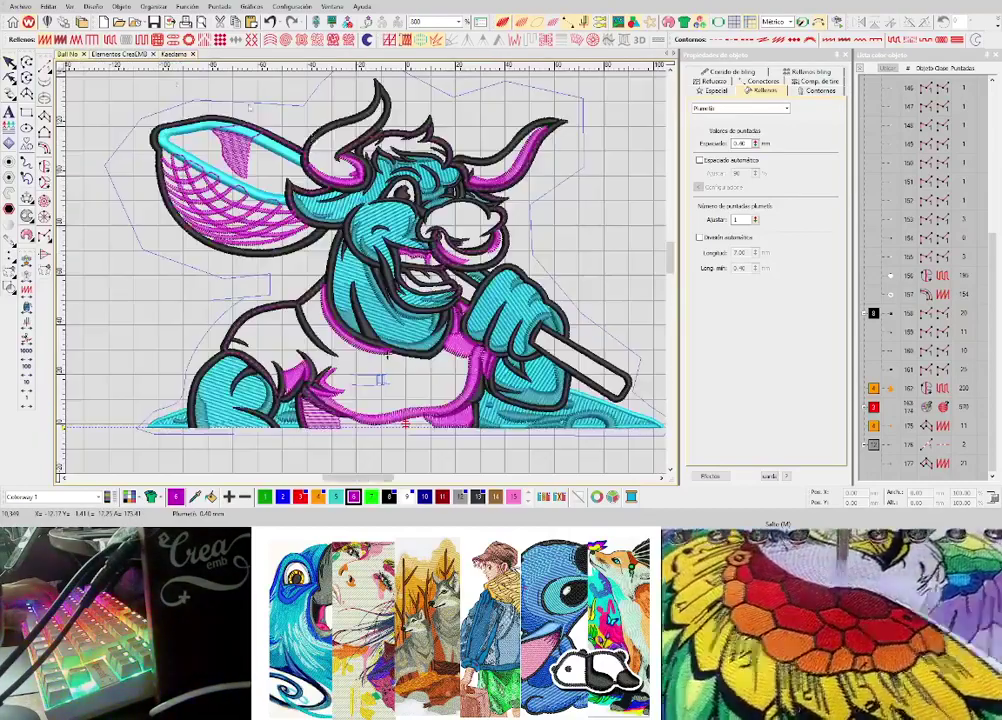
scroll(362, 270, up, 4)
scroll(366, 276, up, 2)
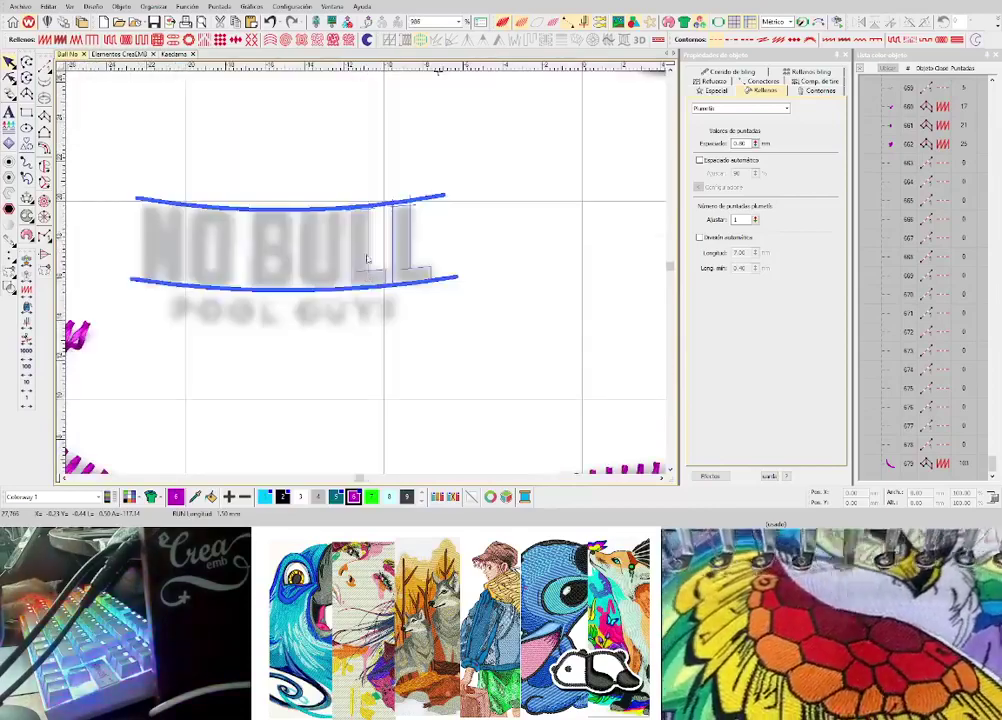
scroll(270, 289, up, 2)
scroll(395, 270, down, 2)
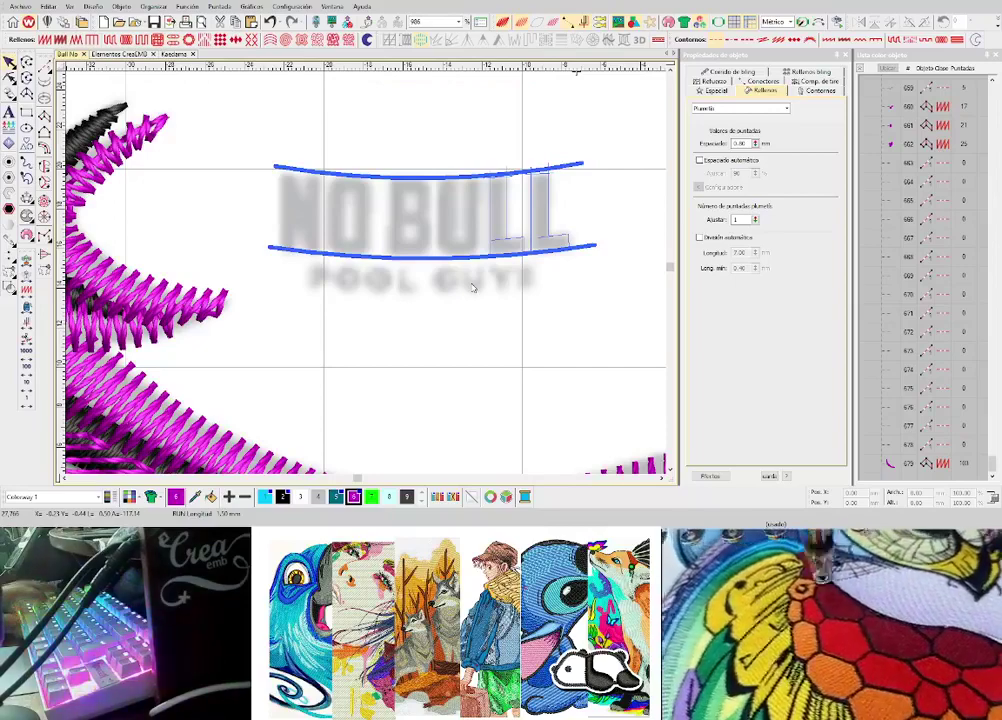
scroll(377, 261, up, 2)
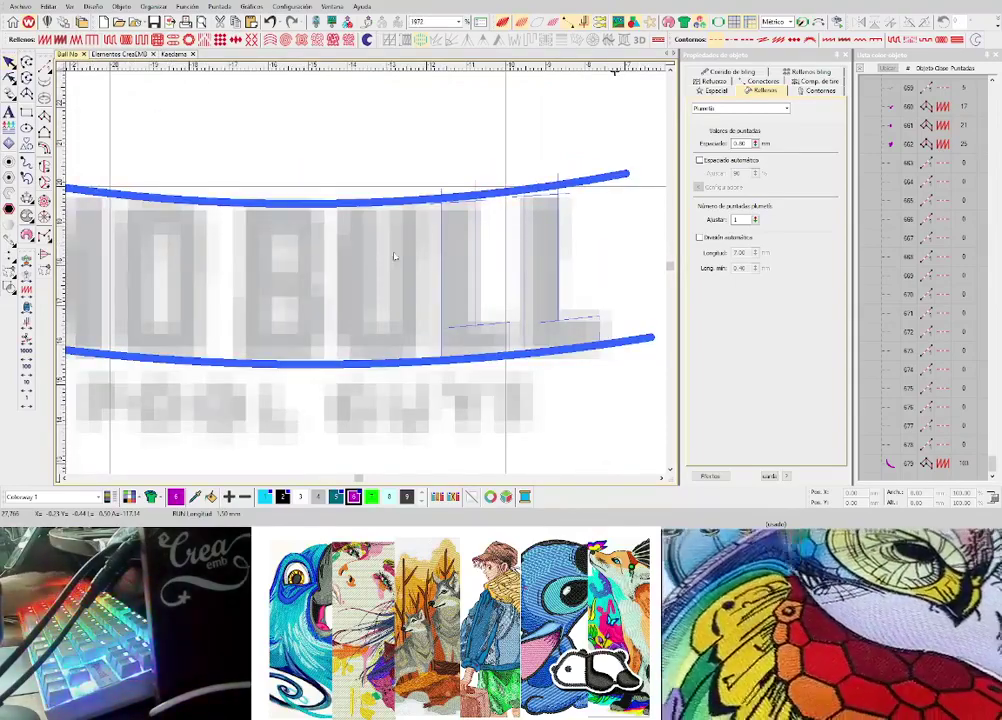
scroll(387, 259, down, 1)
scroll(390, 257, up, 1)
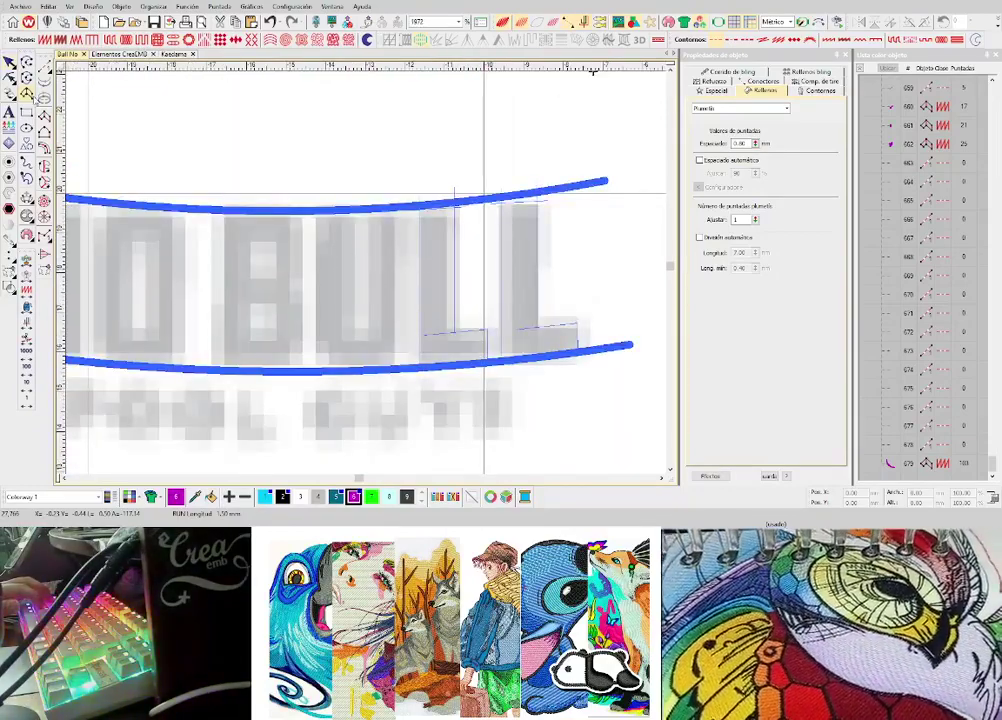
- Draw a narrow vector rectangle about 0.7 mm wide and 3.6 mm tall and copy it onto the U, B and O stems
click(28, 112)
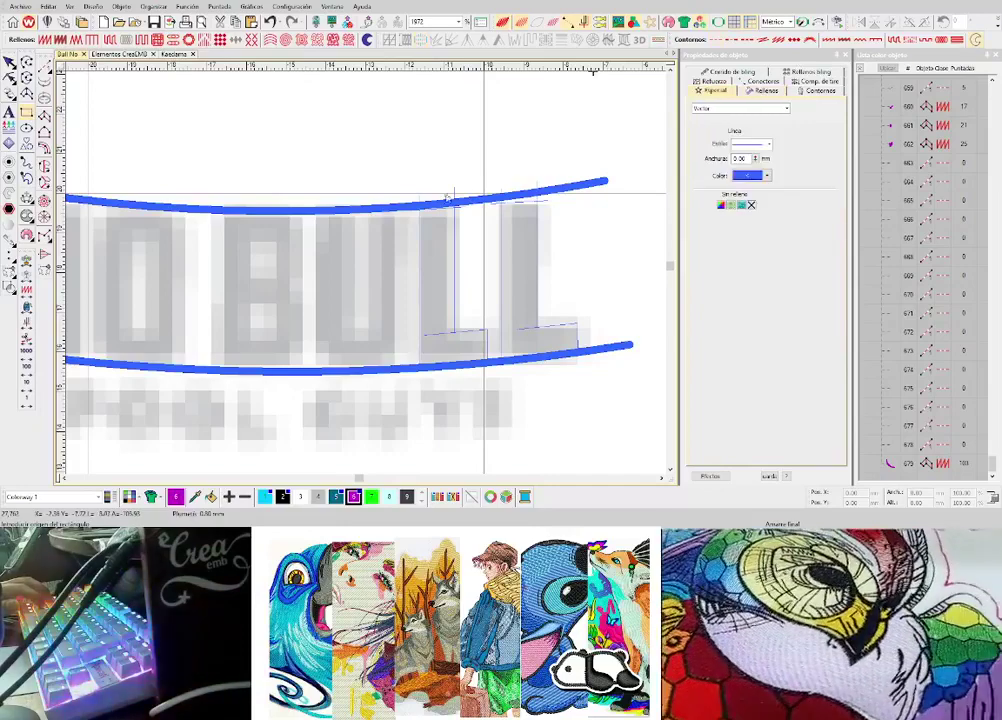
drag(372, 201, 397, 342)
drag(372, 270, 262, 277)
drag(290, 188, 288, 204)
- Rotate the extra rectangle copy above the O to horizontal and place it across the top of the O
click(288, 166)
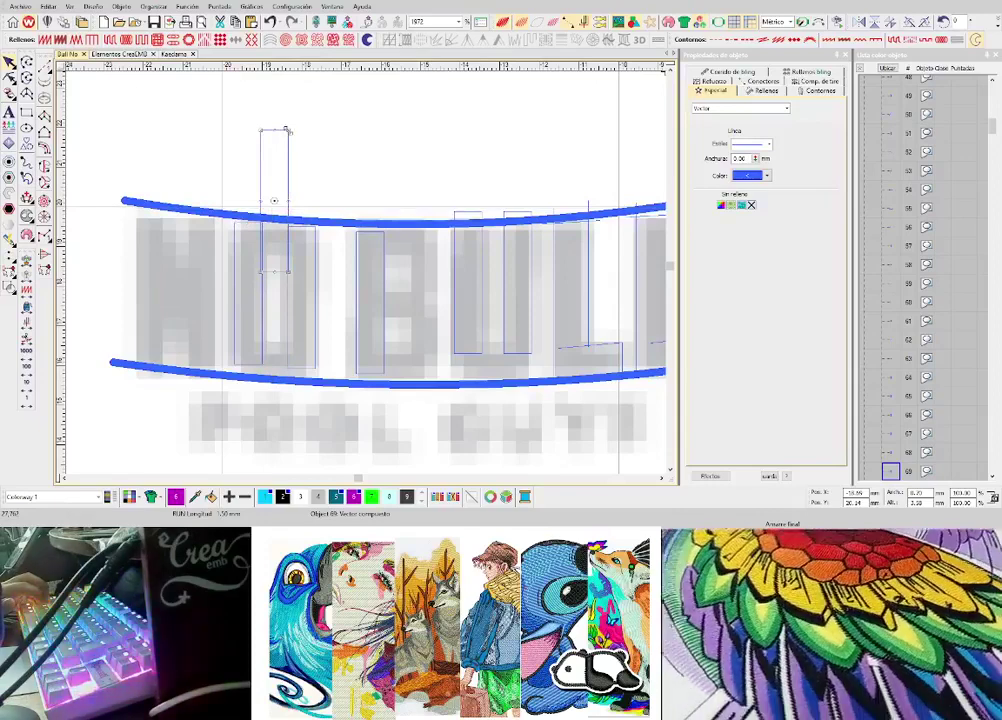
drag(288, 130, 268, 275)
click(346, 194)
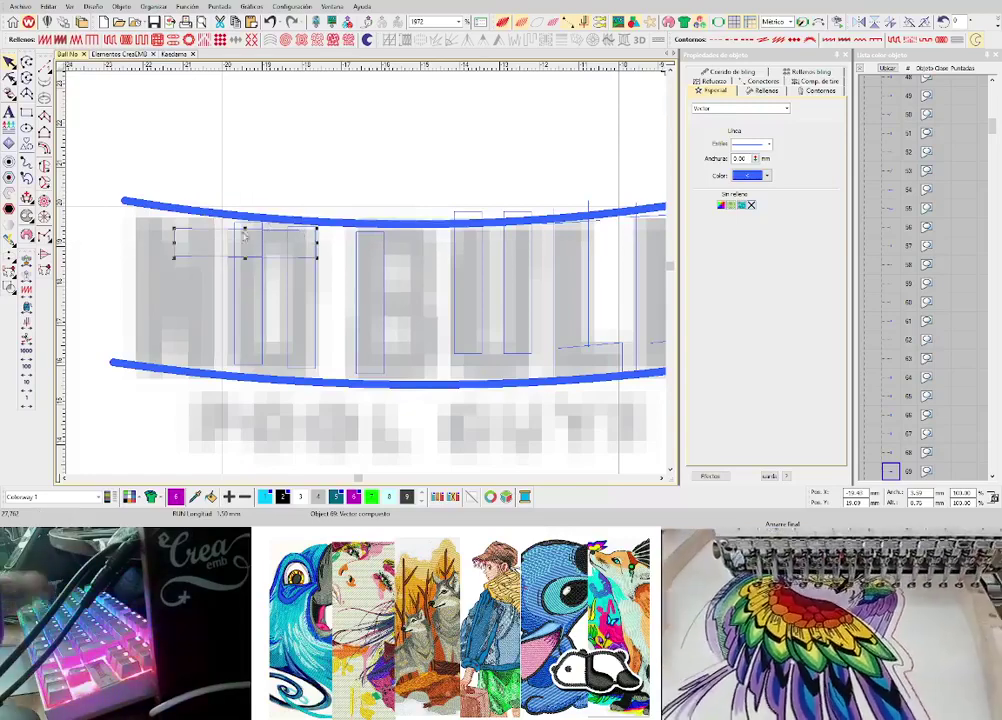
- Shorten the O's top bar to the letter's width and copy it to the bottom of the O
key(h)
drag(146, 192, 206, 309)
drag(174, 257, 278, 375)
key(Escape)
- Copy the vertical rectangle onto both stems of the N and rotate a third copy into its diagonal
click(172, 277)
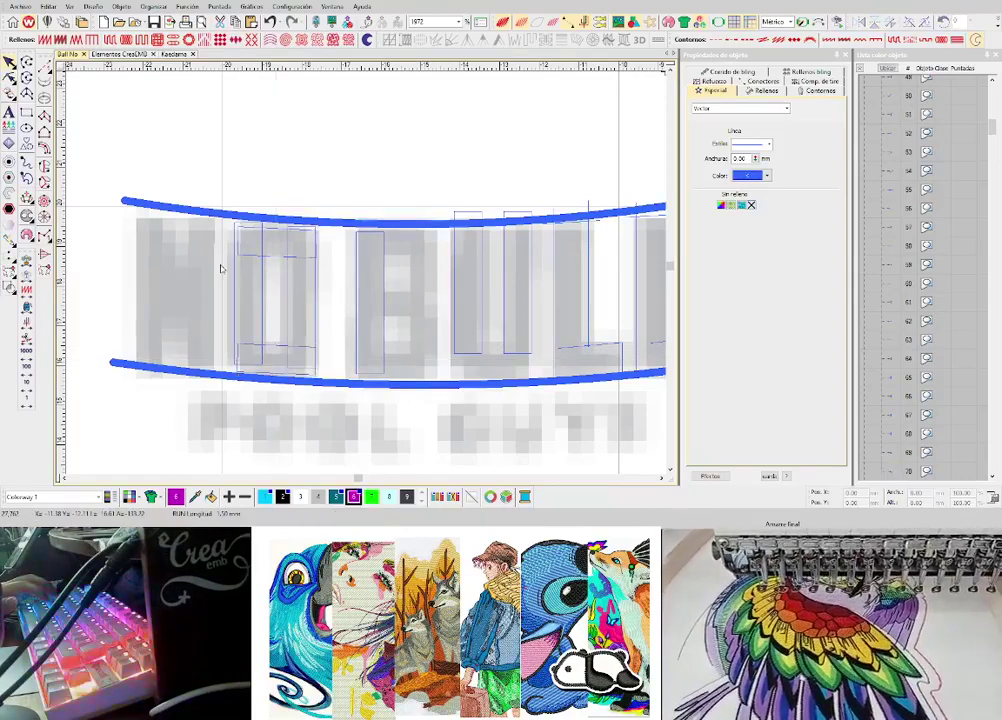
drag(263, 295, 168, 287)
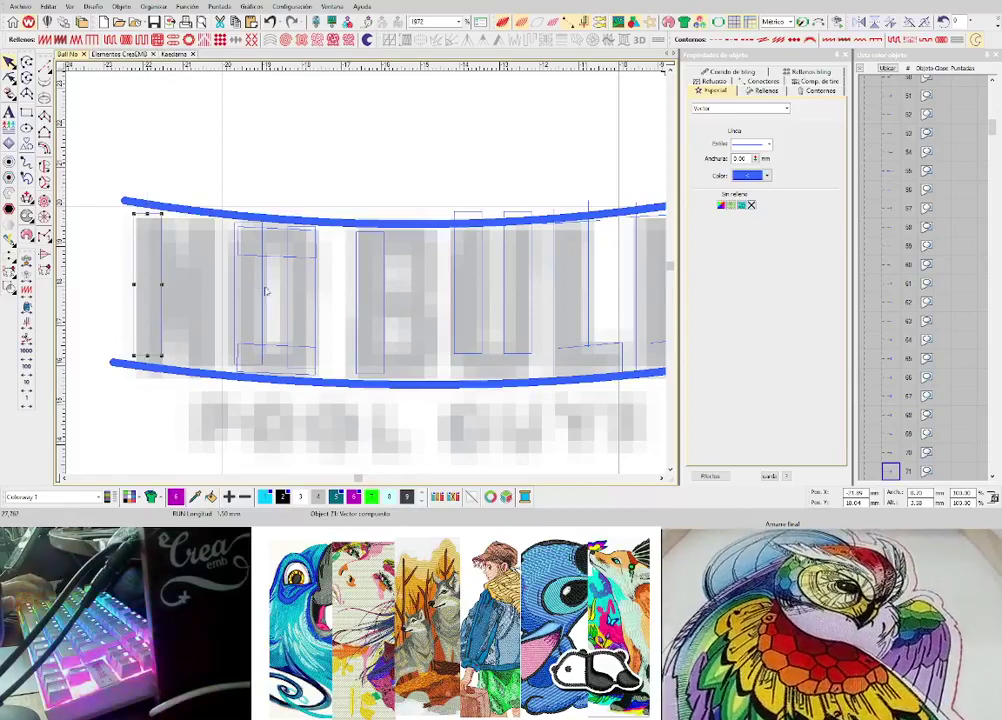
drag(264, 291, 176, 286)
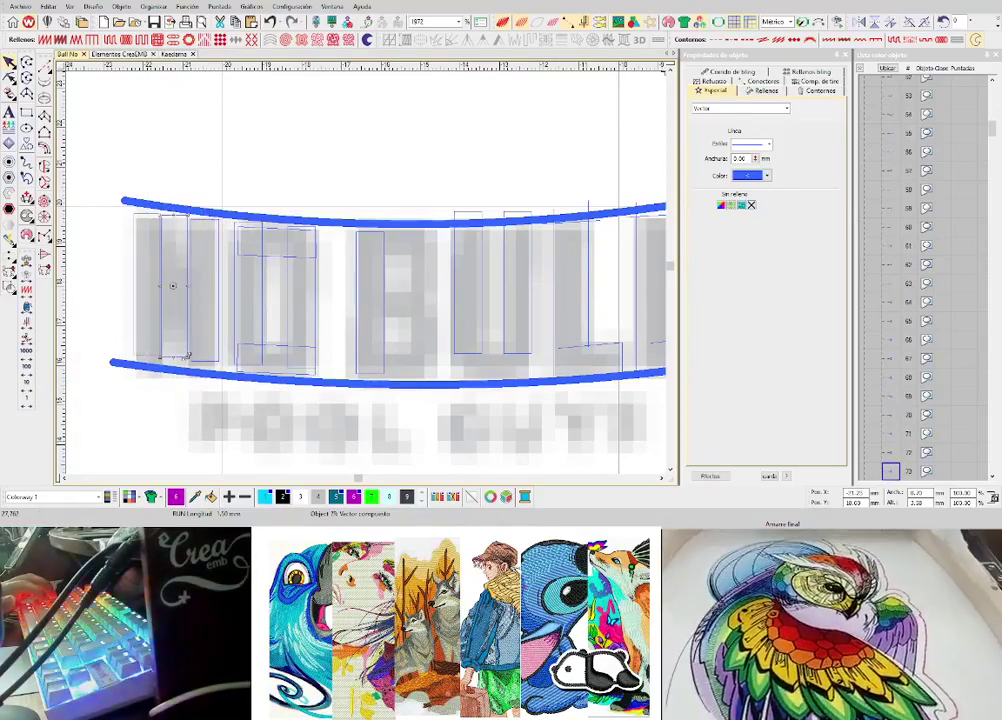
drag(187, 356, 207, 333)
- Draw an open vector outline around the outer edge of the B's upper bowl, with a rounded upper corner
scroll(366, 276, down, 5)
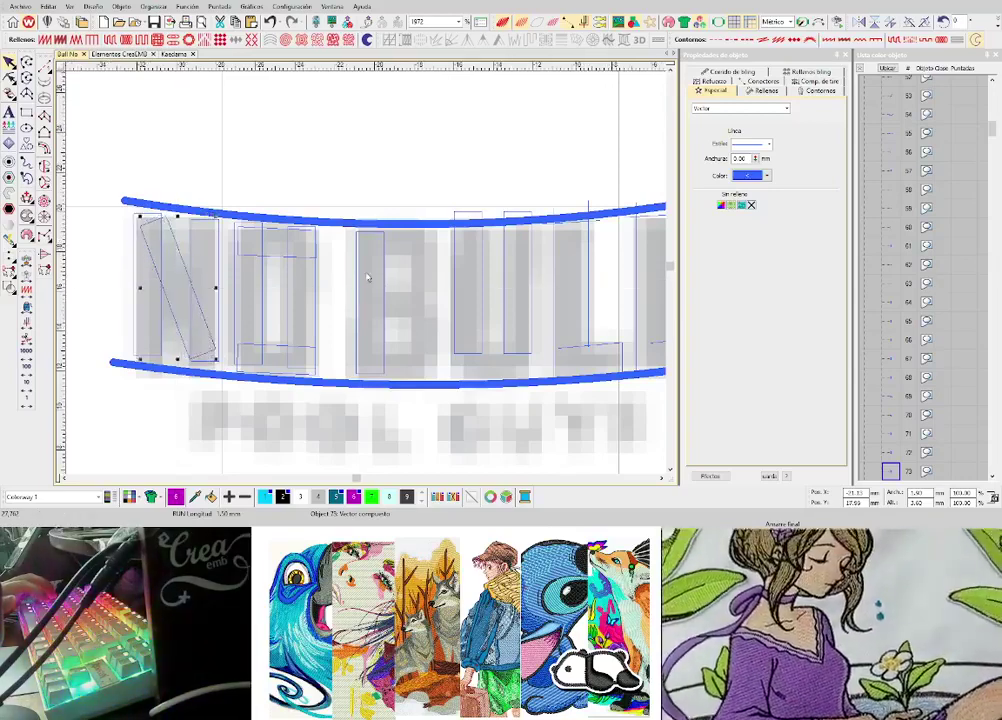
scroll(366, 276, up, 5)
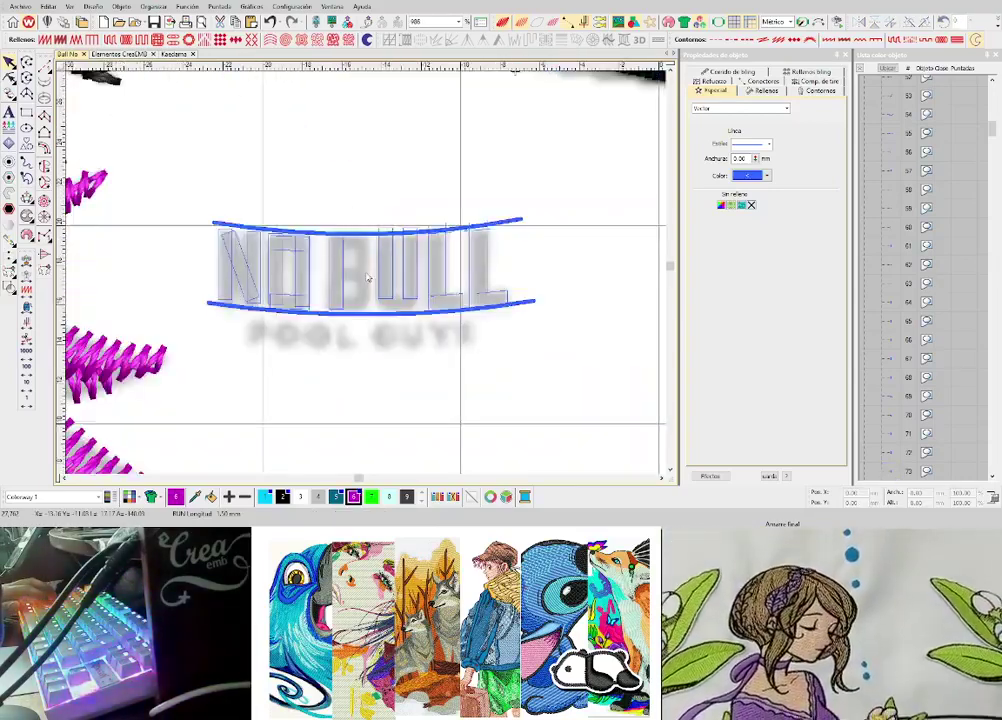
scroll(367, 280, down, 3)
scroll(367, 280, up, 1)
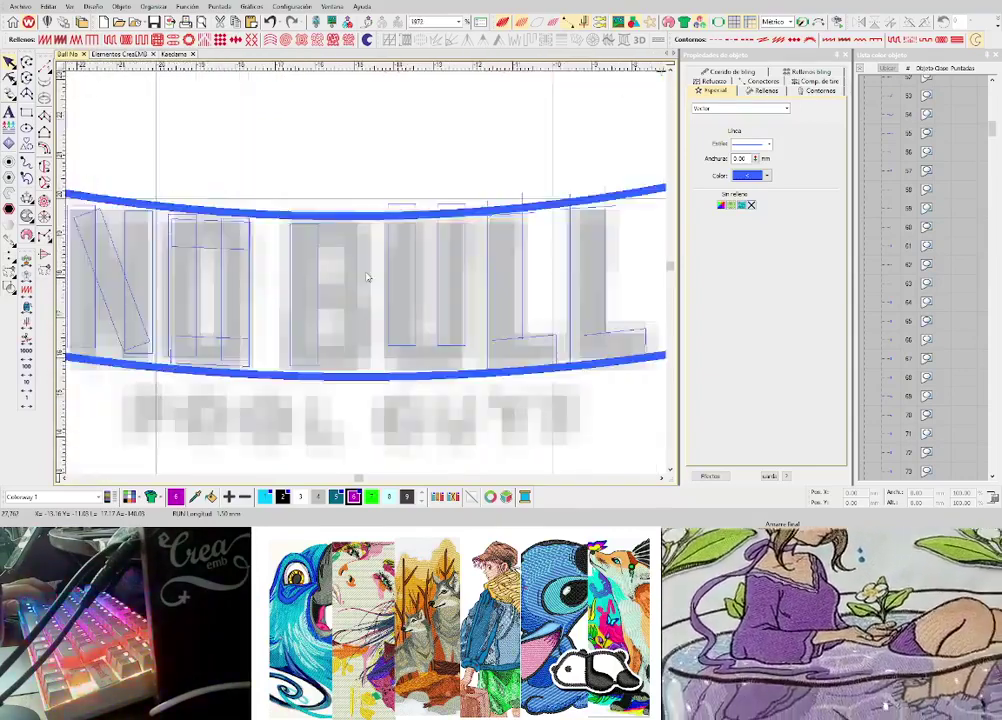
click(316, 225)
click(355, 225)
right_click(370, 235)
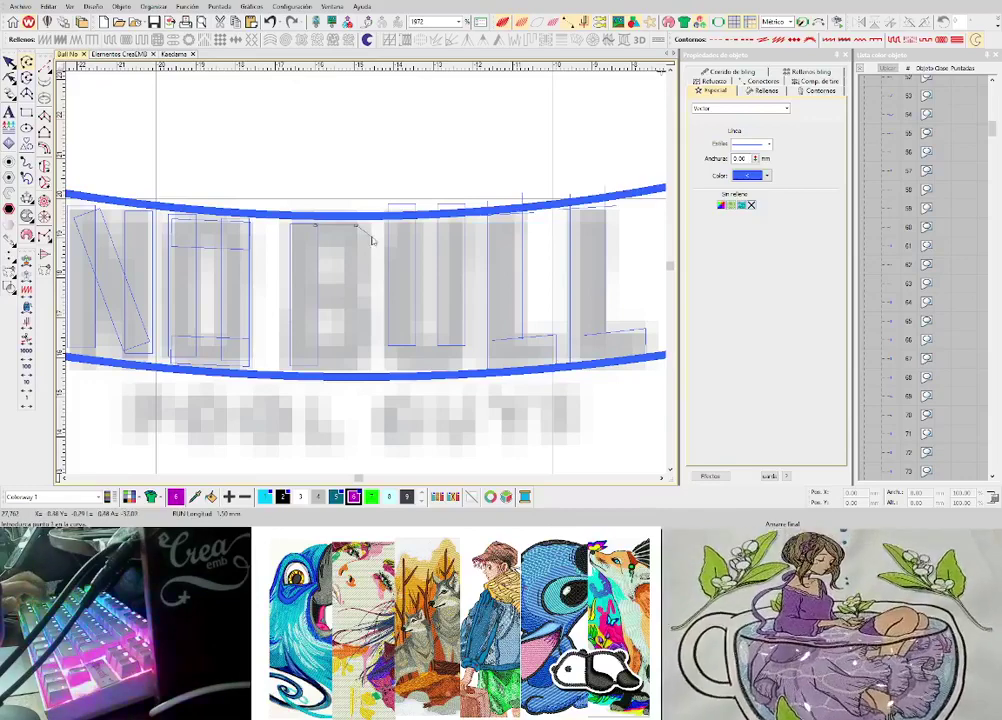
click(371, 248)
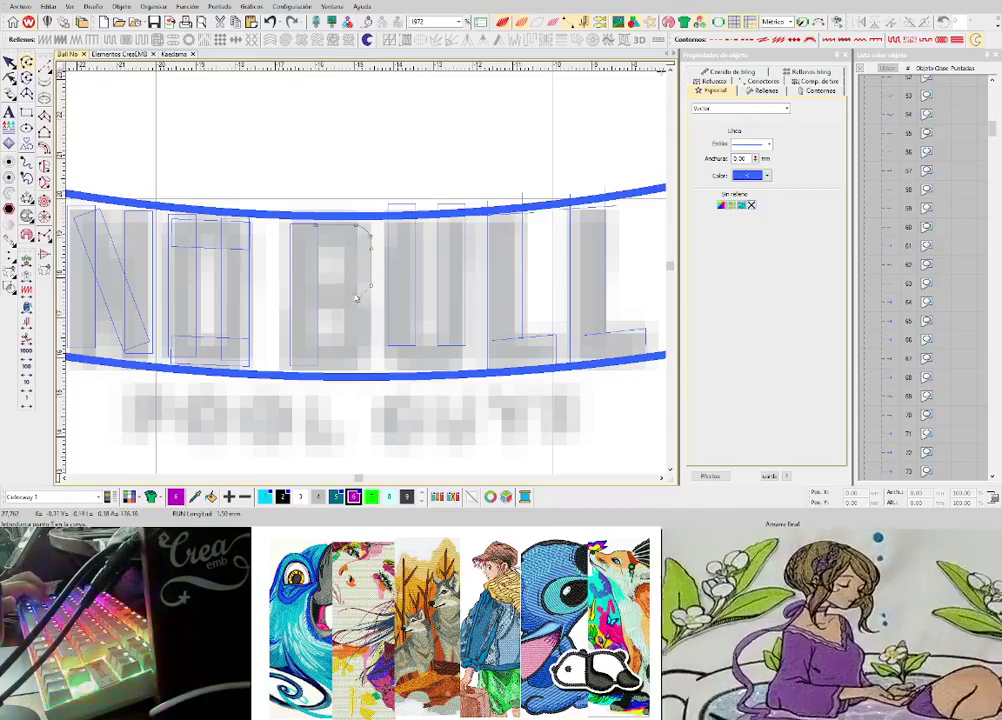
click(356, 297)
key(Return)
- Draw the open vector outline of the B's upper inner opening
click(346, 278)
click(347, 248)
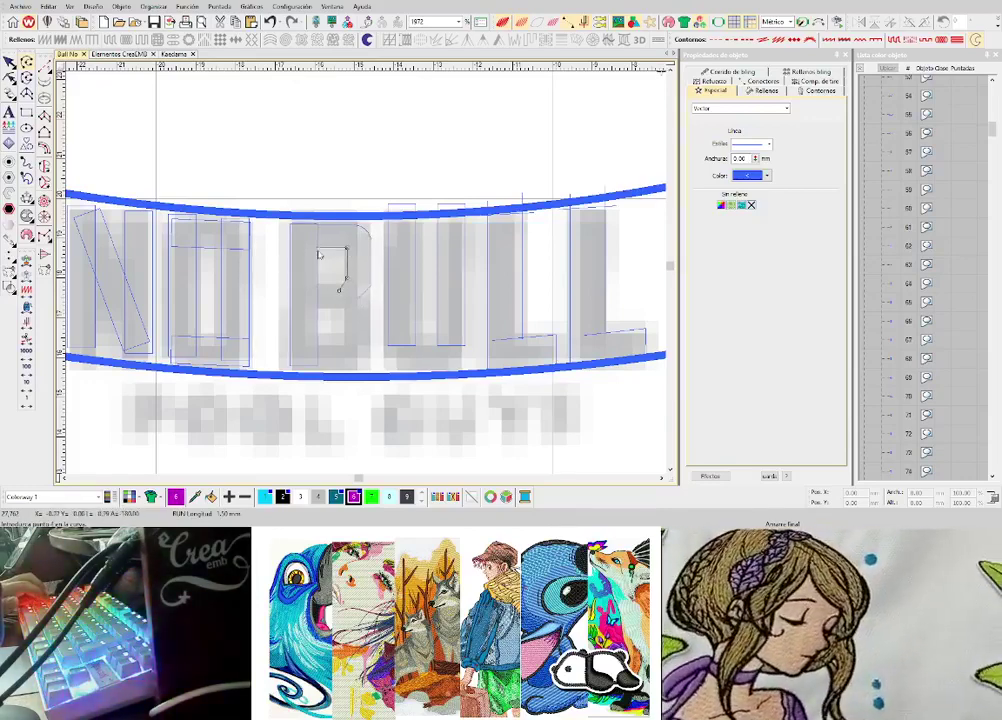
key(Return)
- Draw the outer outline of the B's lower bowl, from the middle bar around to the base
click(313, 313)
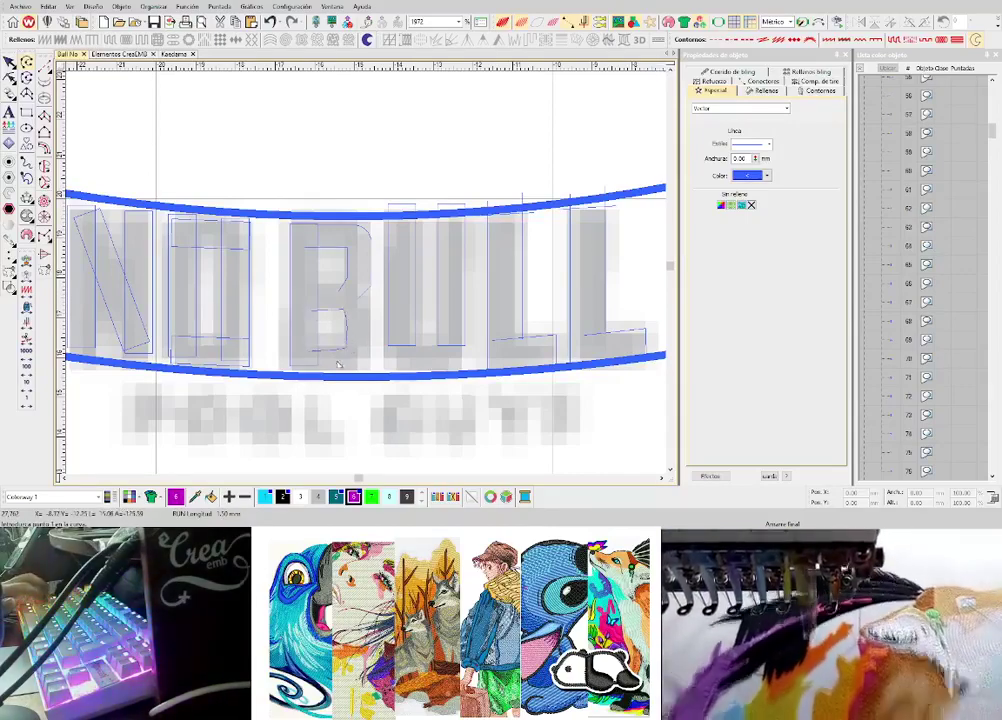
key(Return)
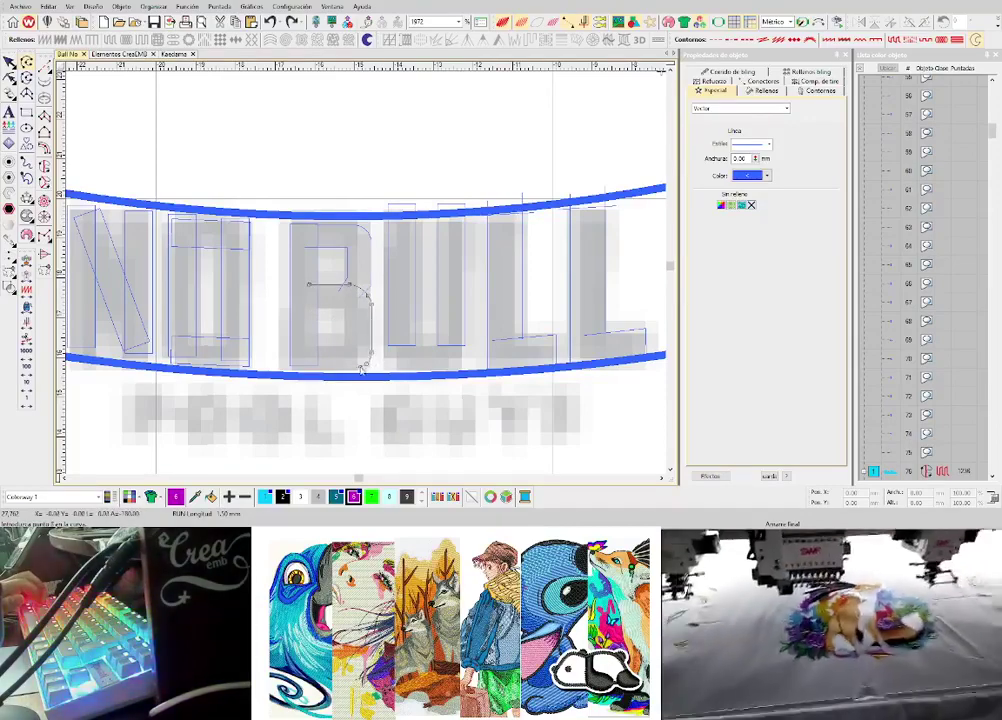
click(309, 367)
key(Return)
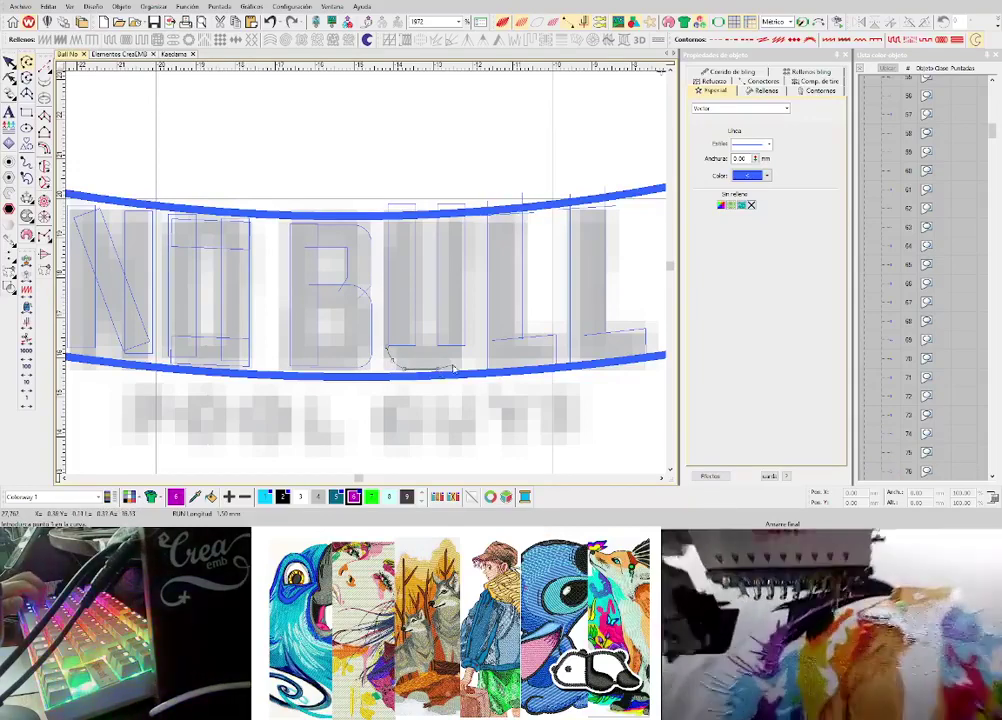
- Draw a rounded vector curve for the base of the U and a straight line across its inner bottom edge
right_click(455, 366)
click(464, 347)
key(Return)
click(412, 347)
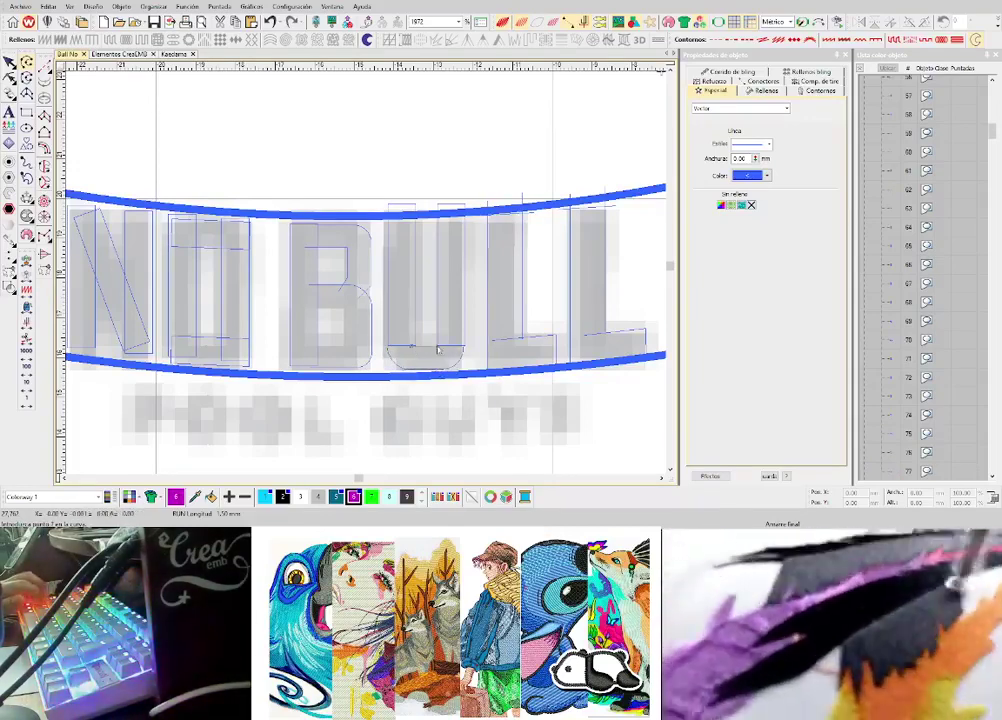
key(Return)
- Draw the rectangular inner opening of the B's lower bowl as an open vector outline
scroll(446, 347, down, 1)
key(z)
key(z)
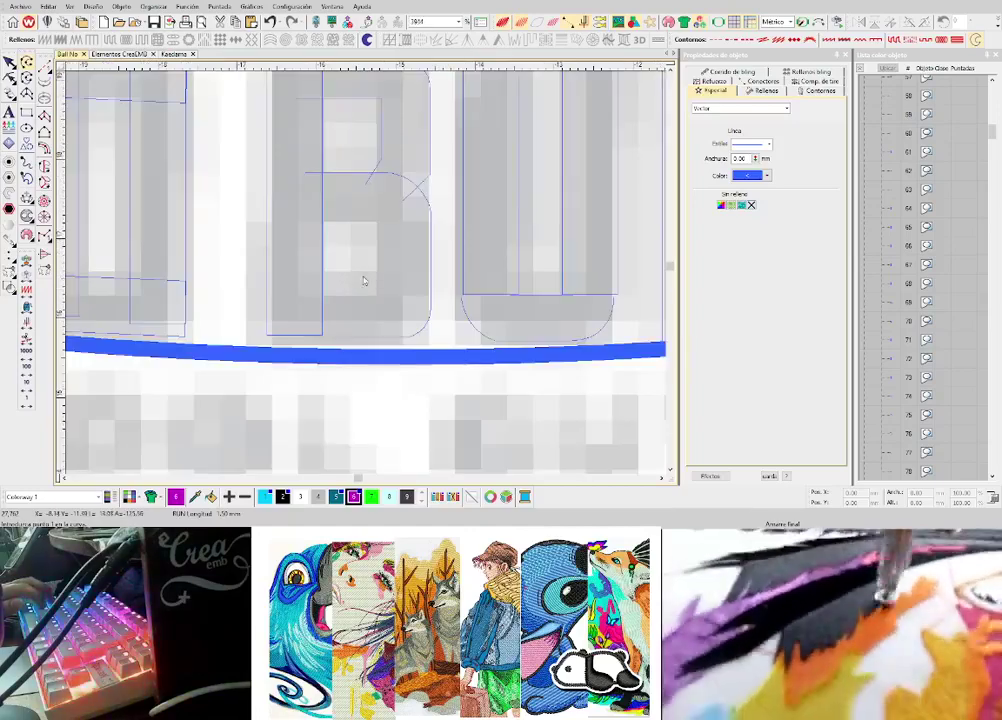
click(311, 297)
click(381, 296)
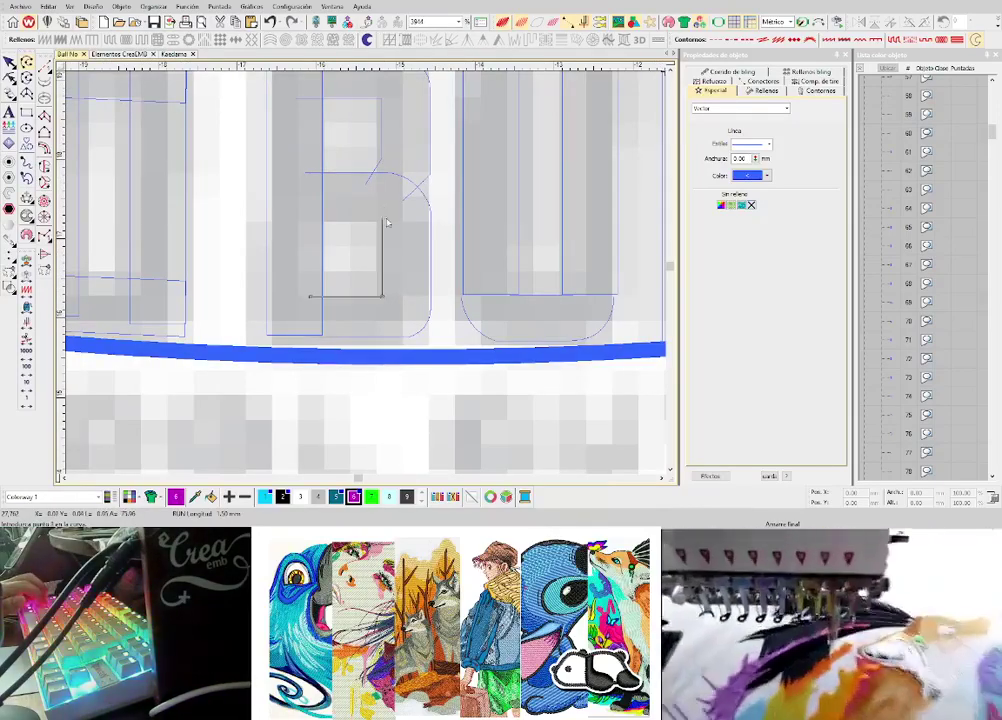
click(382, 221)
click(312, 221)
key(Return)
- Shorten both stems of the U to about 3.2 mm tall so they start just below the upper guide curve
scroll(312, 221, down, 2)
scroll(414, 260, down, 2)
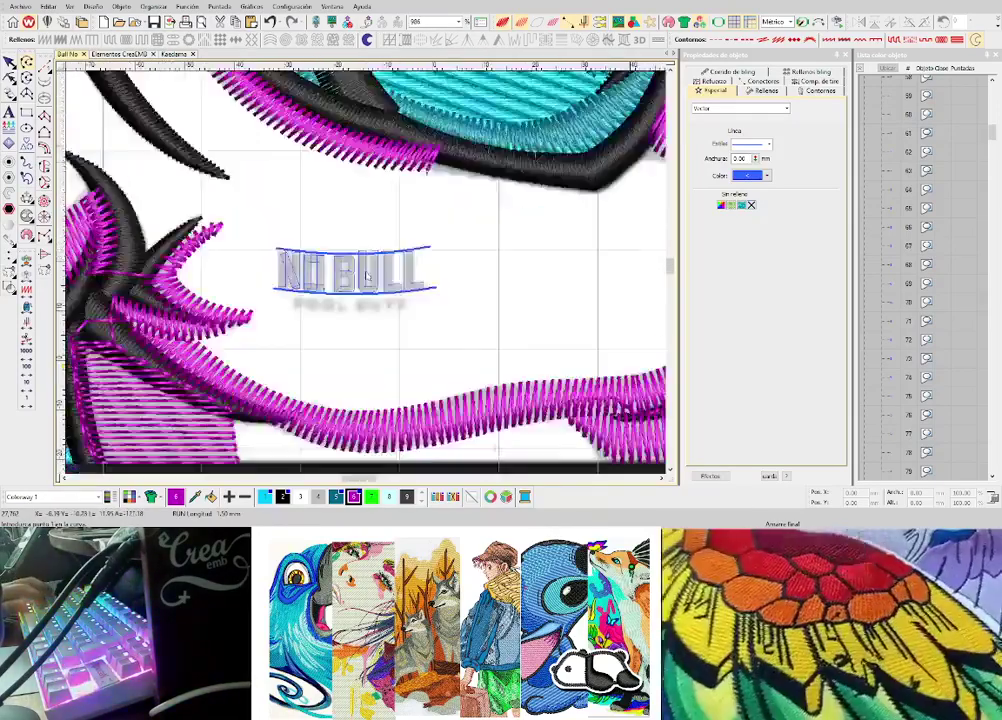
scroll(366, 274, up, 2)
key(Escape)
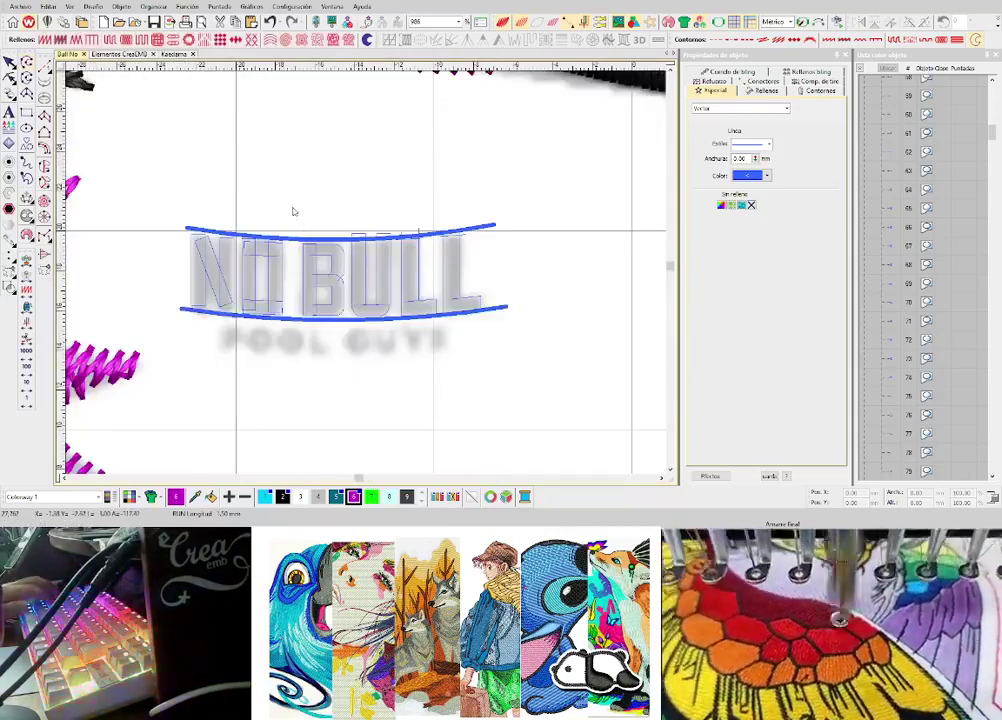
drag(293, 211, 342, 324)
key(z)
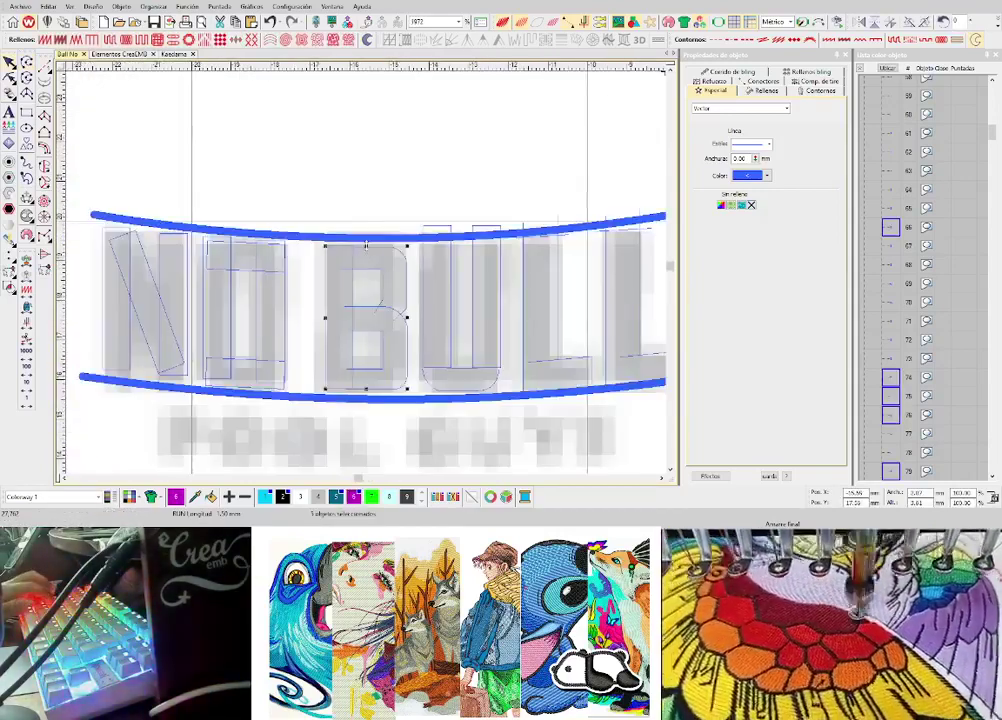
drag(408, 182, 503, 342)
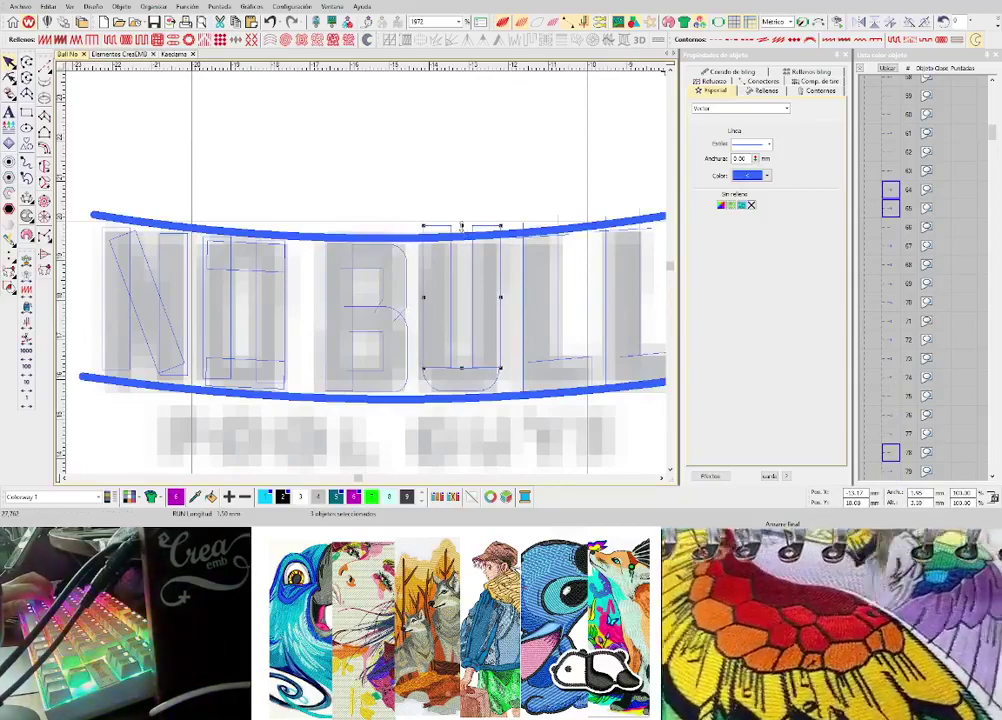
drag(462, 226, 462, 240)
click(466, 204)
click(481, 244)
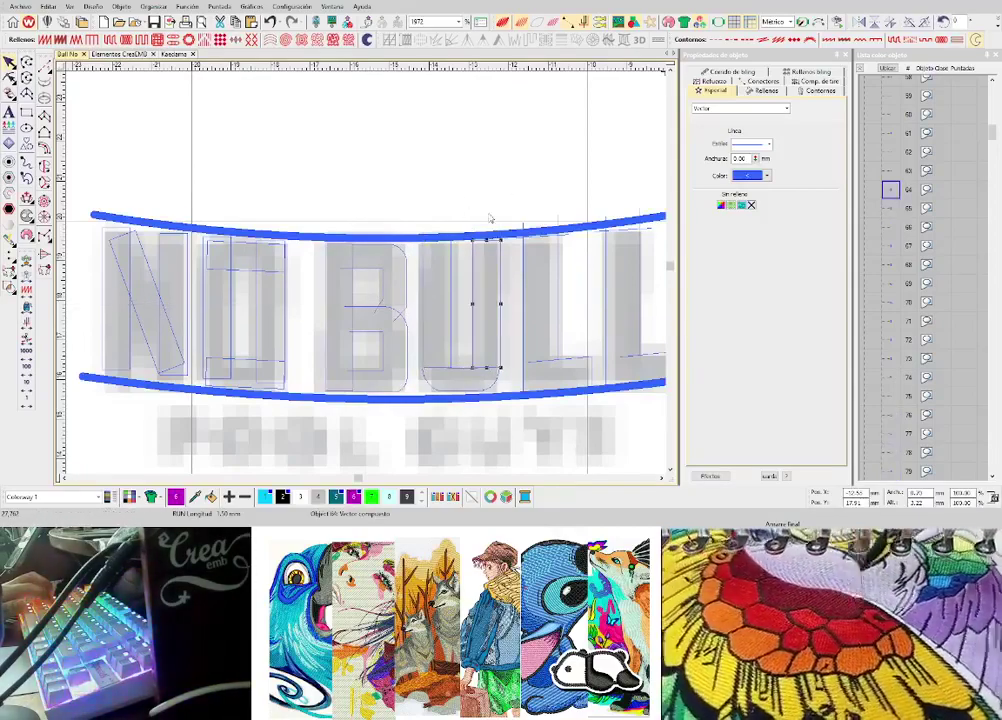
- Digitize a short running stitch inside the top of the last L's stem
scroll(494, 233, down, 6)
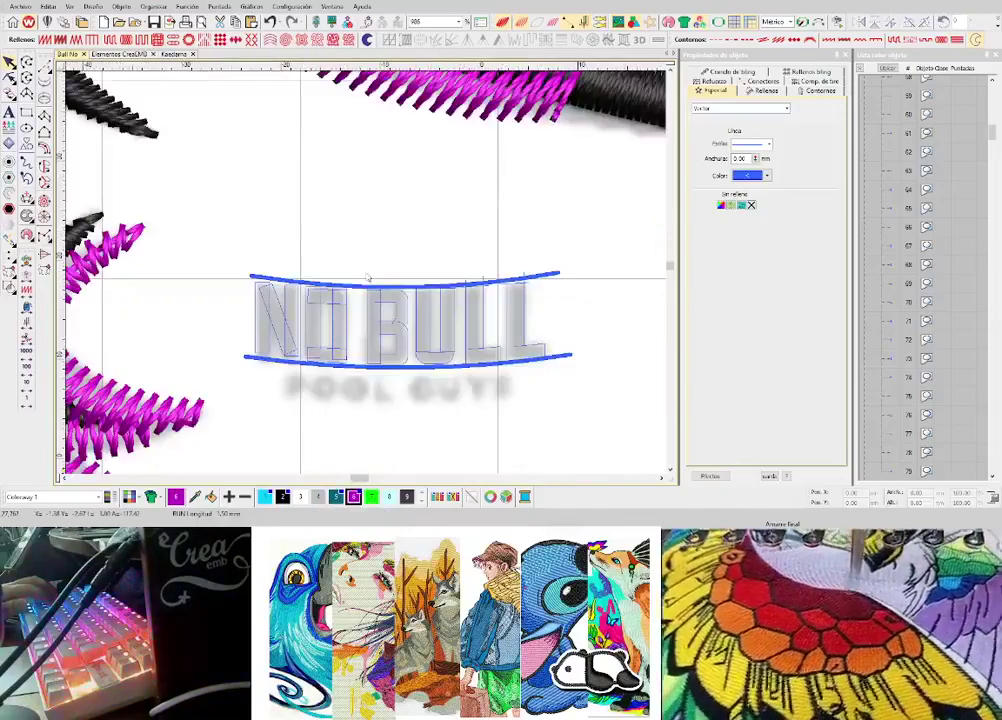
scroll(367, 278, up, 2)
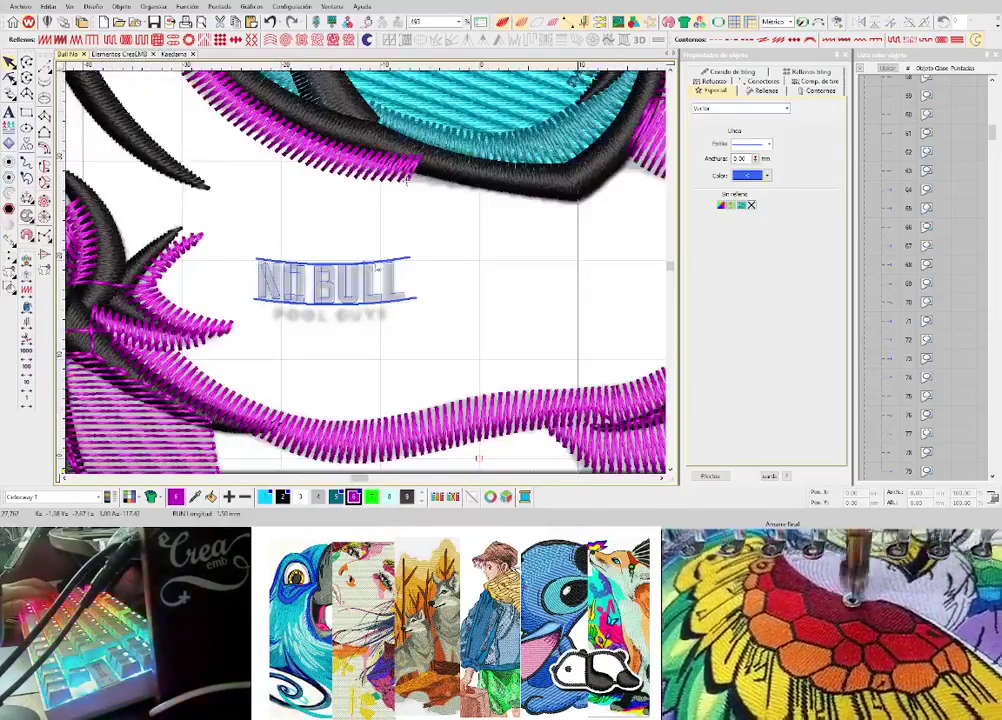
scroll(372, 274, up, 3)
click(366, 256)
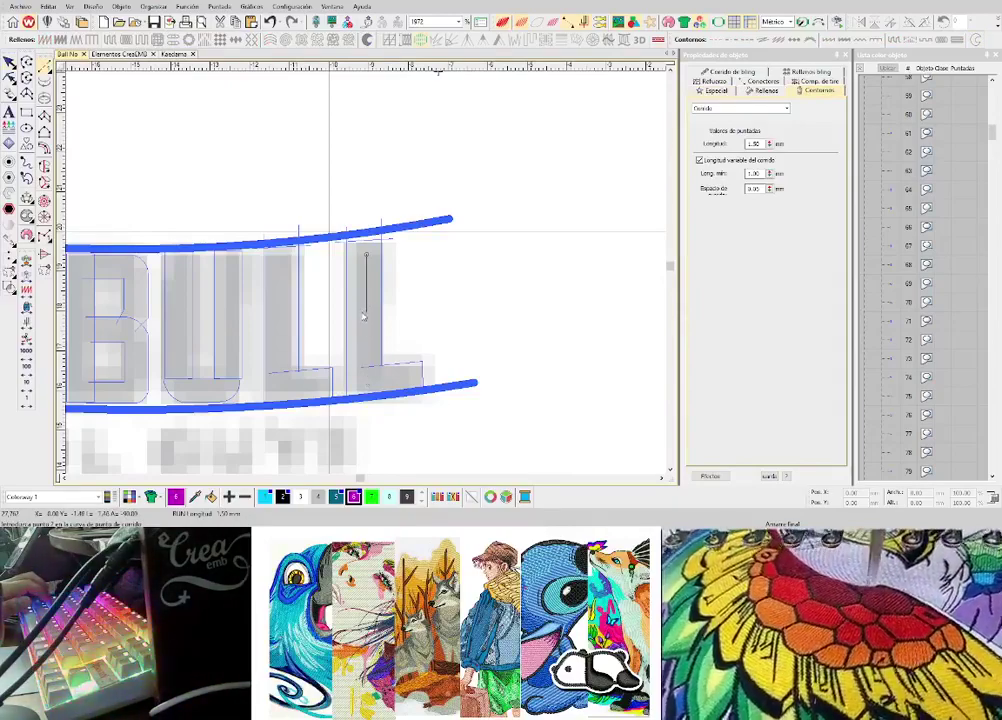
key(Return)
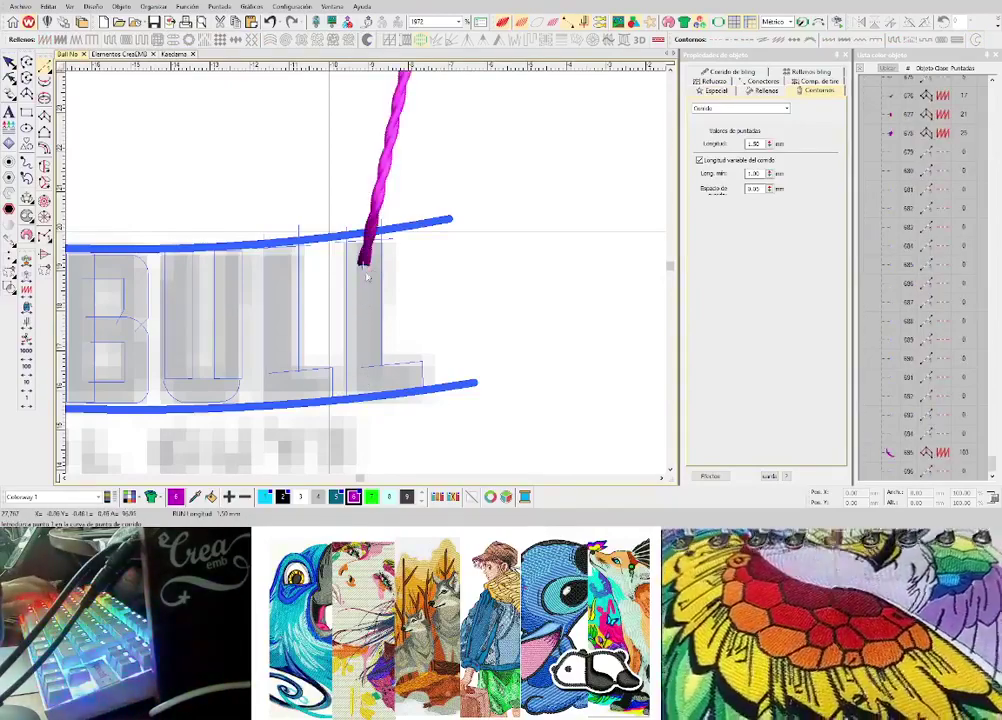
- Set the magenta satin column above the lettering to trim after the object when the next connector exceeds 2.00 mm
scroll(367, 277, down, 3)
key(Return)
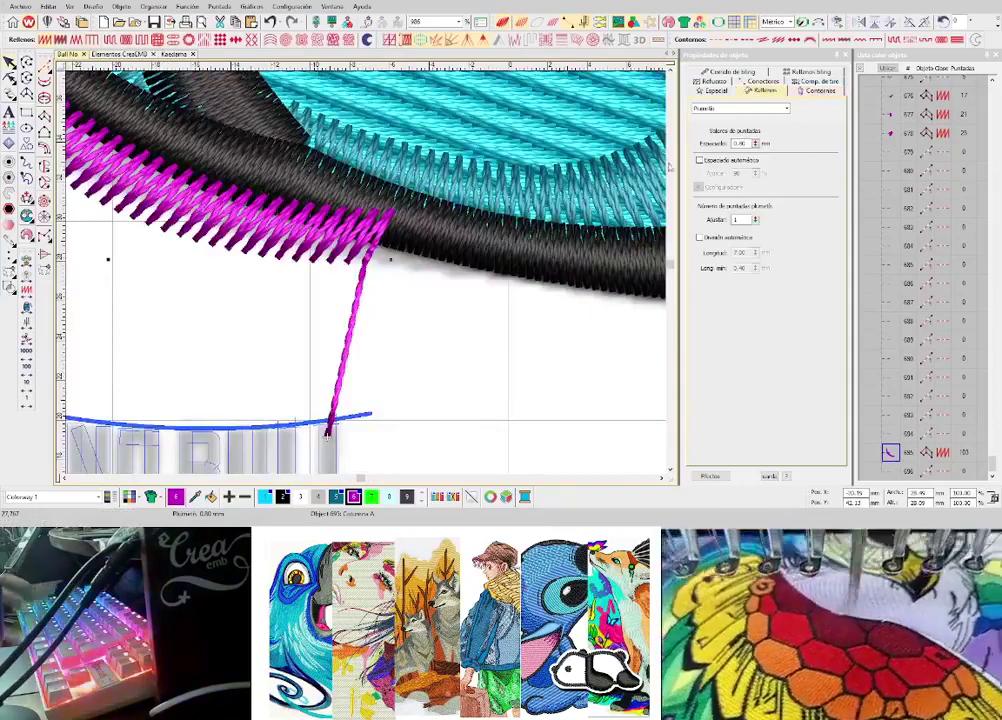
click(715, 209)
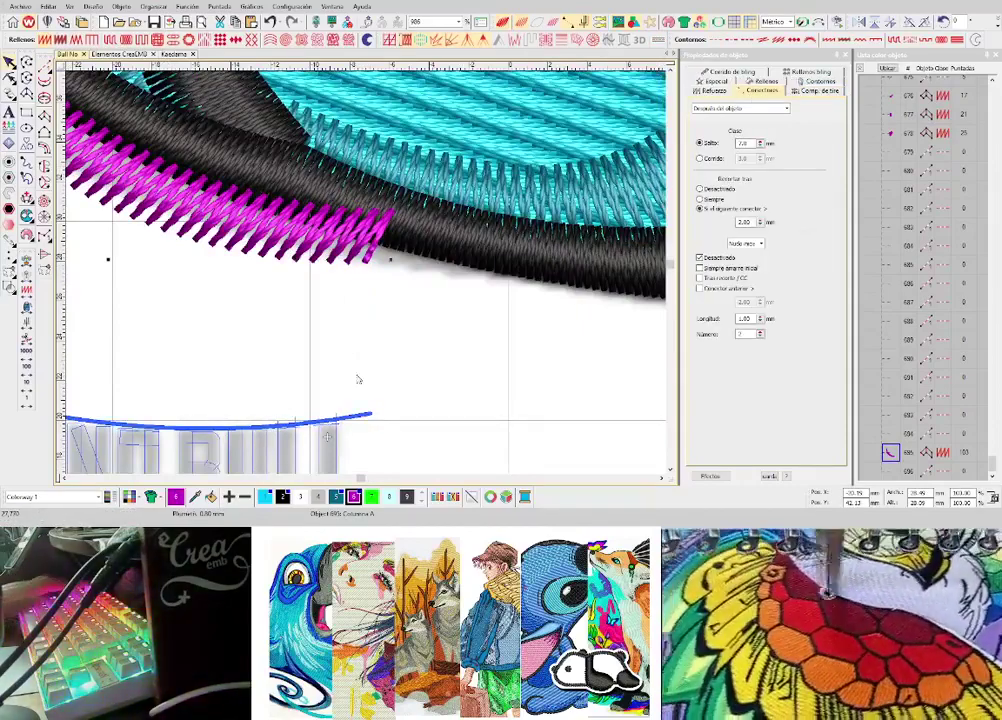
key(Escape)
- Digitize the last L of BULL as a Column A satin, following its stem and turning along its foot
middle_click(338, 413)
key(space)
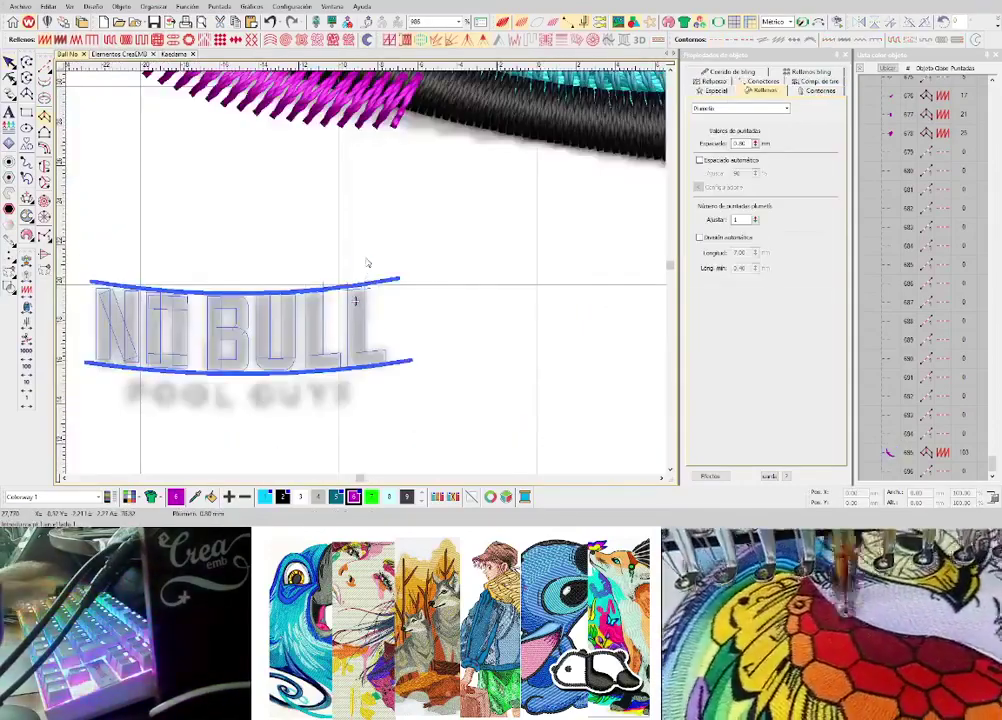
scroll(380, 258, down, 1)
scroll(384, 258, up, 1)
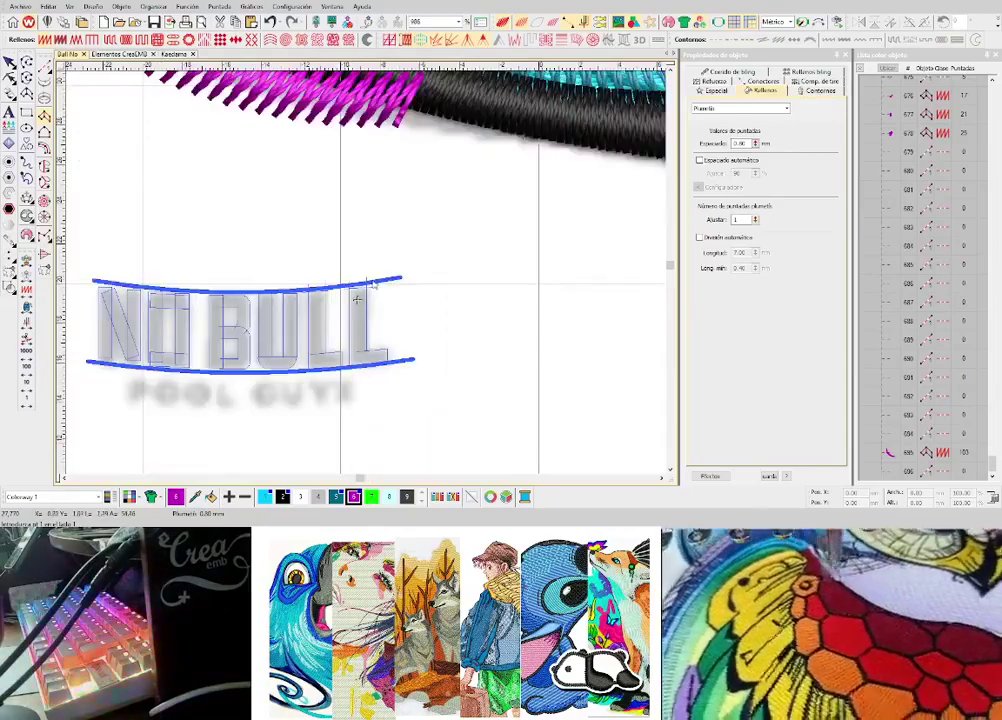
scroll(362, 275, down, 2)
scroll(370, 259, down, 2)
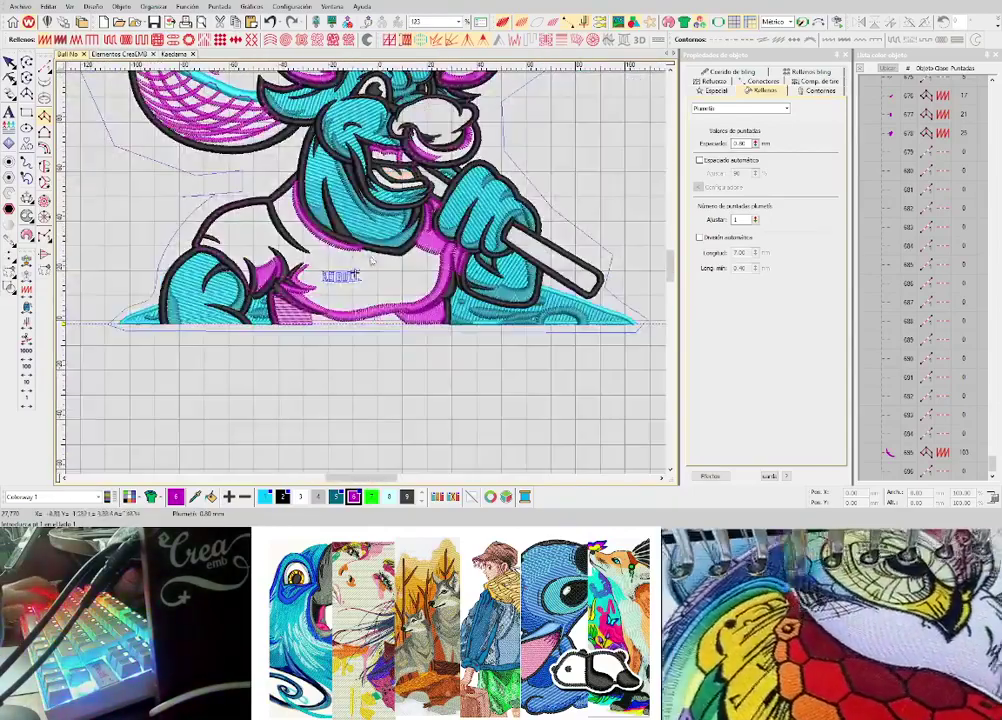
scroll(371, 265, up, 10)
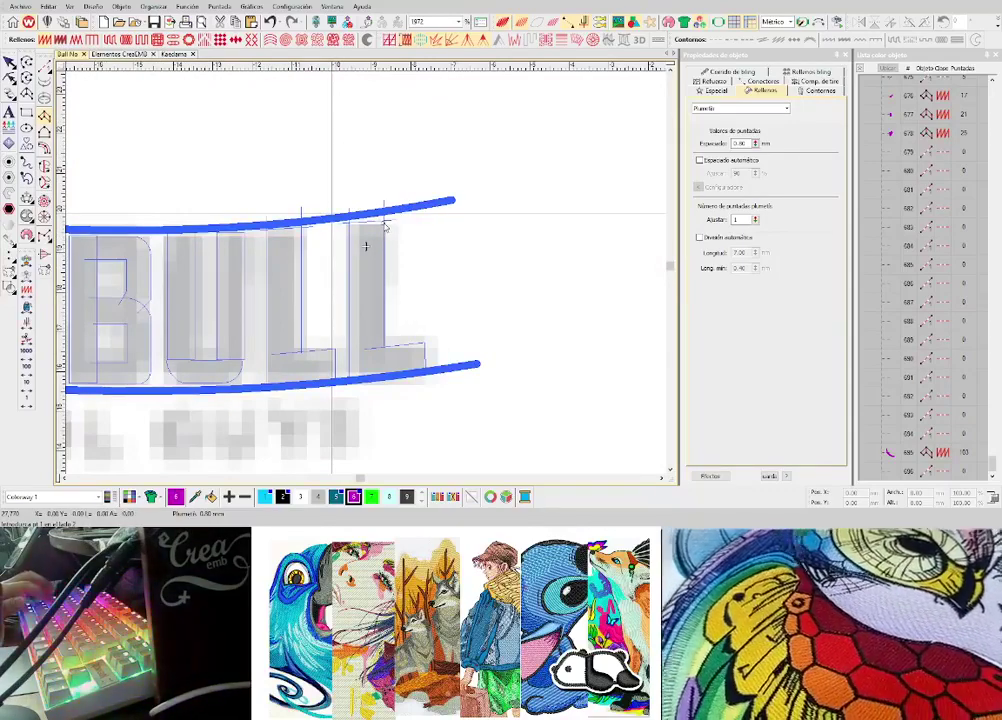
click(387, 347)
drag(358, 382, 426, 375)
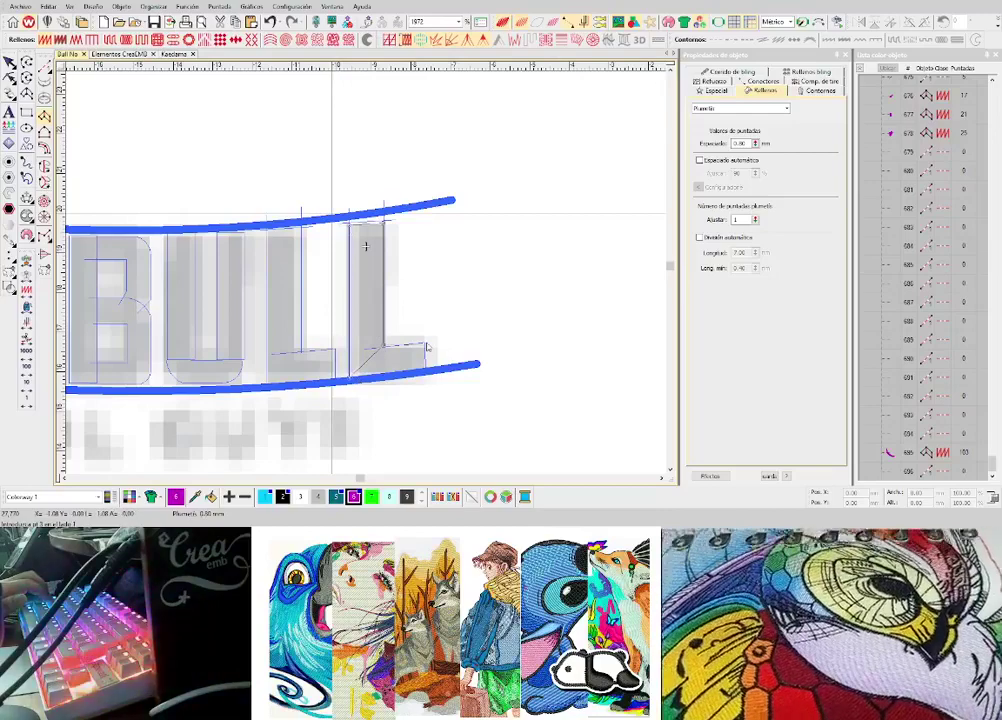
click(426, 375)
key(Return)
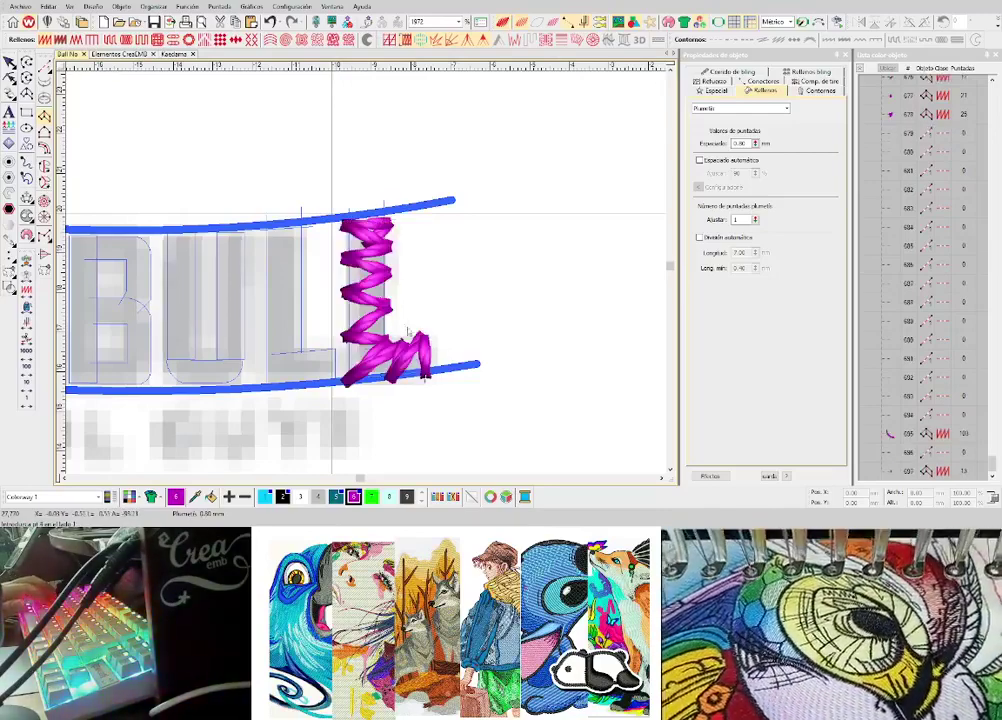
- Set the satin spacing of the last L to 0.40 mm
click(10, 63)
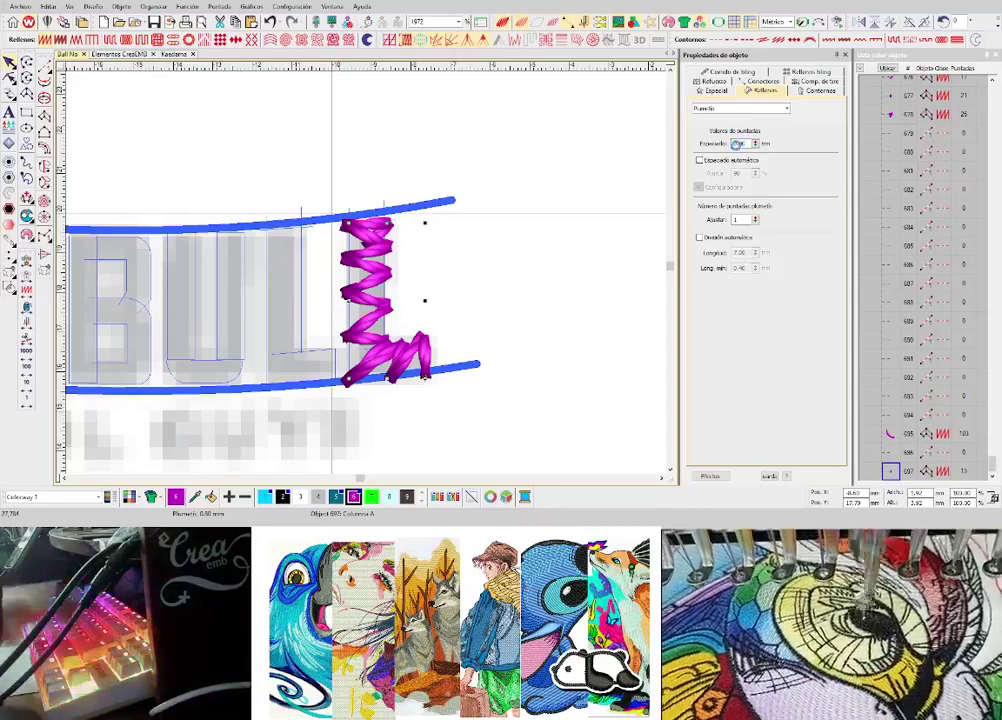
key(Escape)
drag(739, 143, 750, 143)
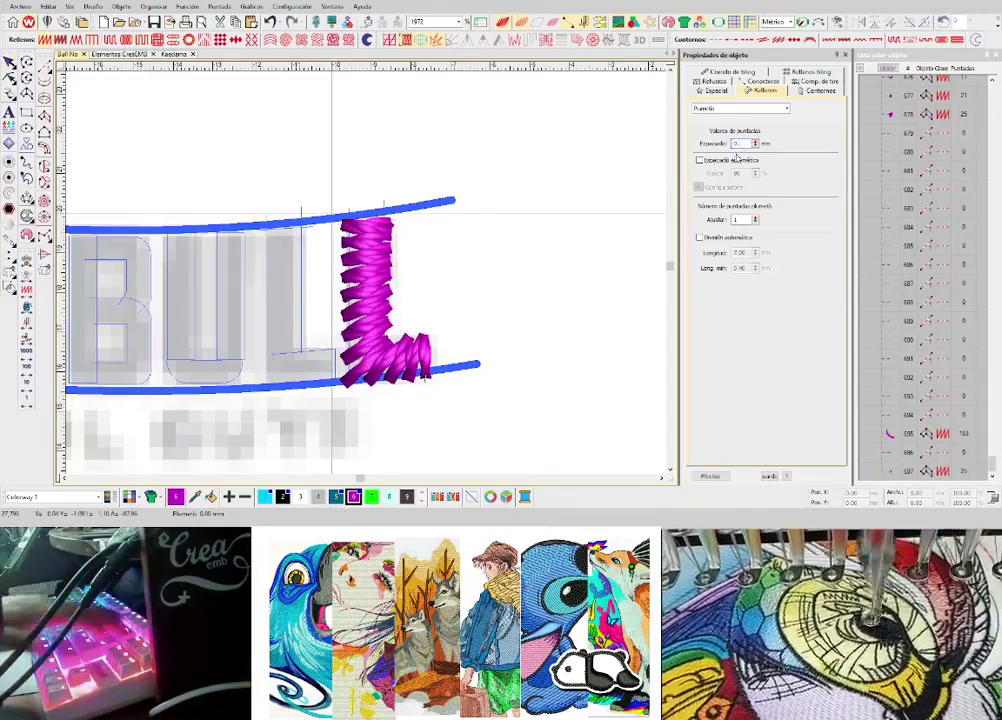
click(386, 254)
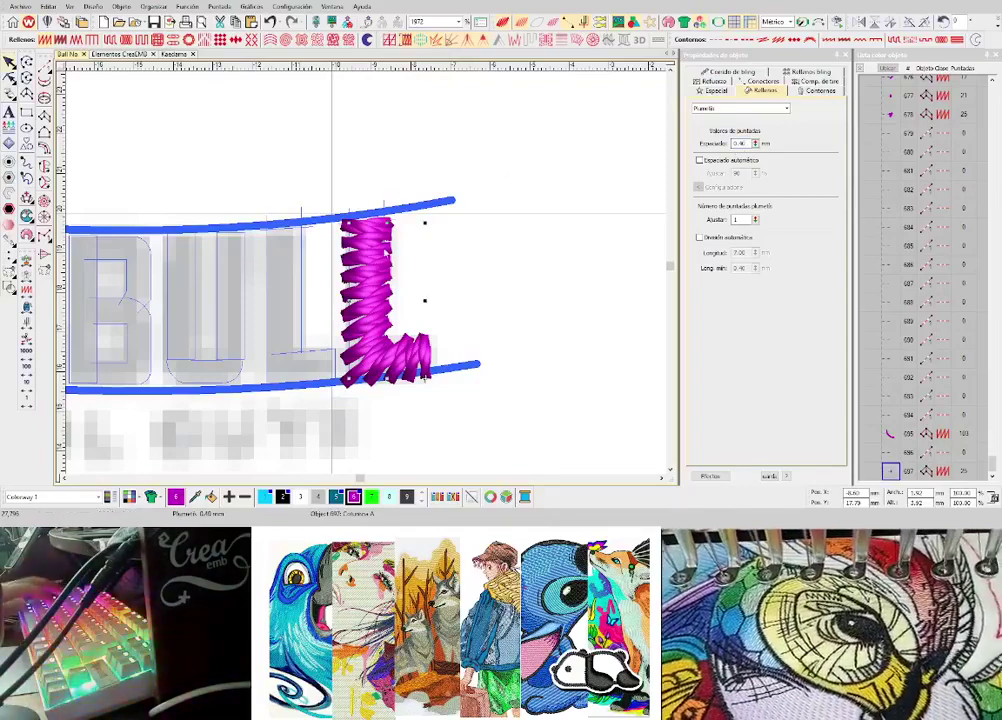
- Set the last L's satin spacing to 0.45 mm
drag(747, 146, 709, 179)
text(0.48)
key(Return)
key(Return)
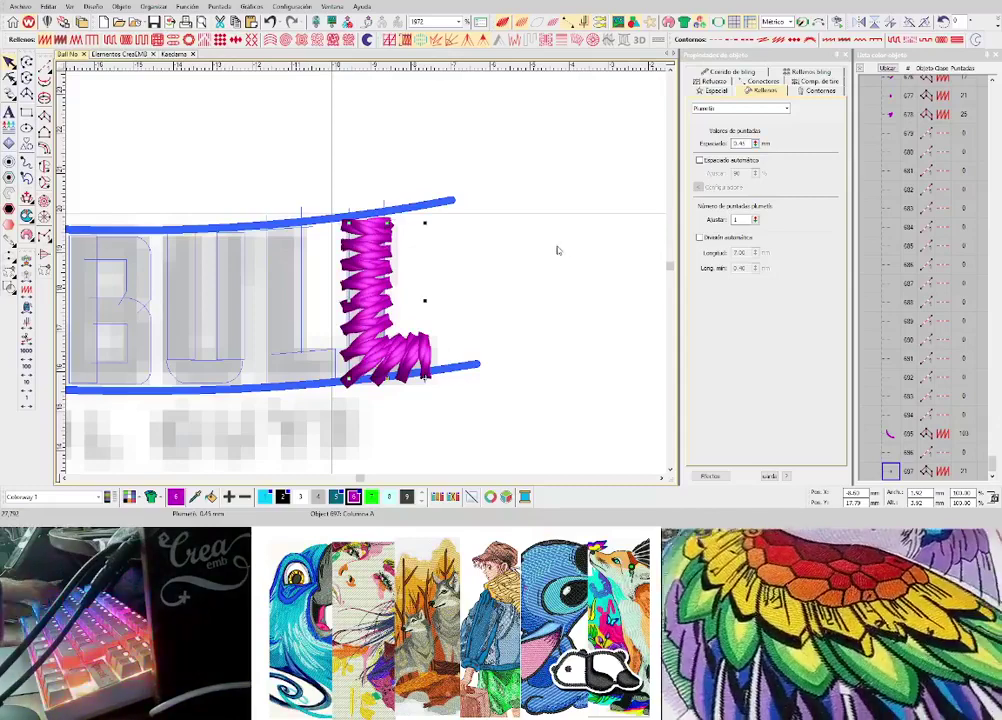
- Reshape the last L so its stitching ends at the outer lower-left corner of the letter
key(h)
drag(342, 381, 346, 384)
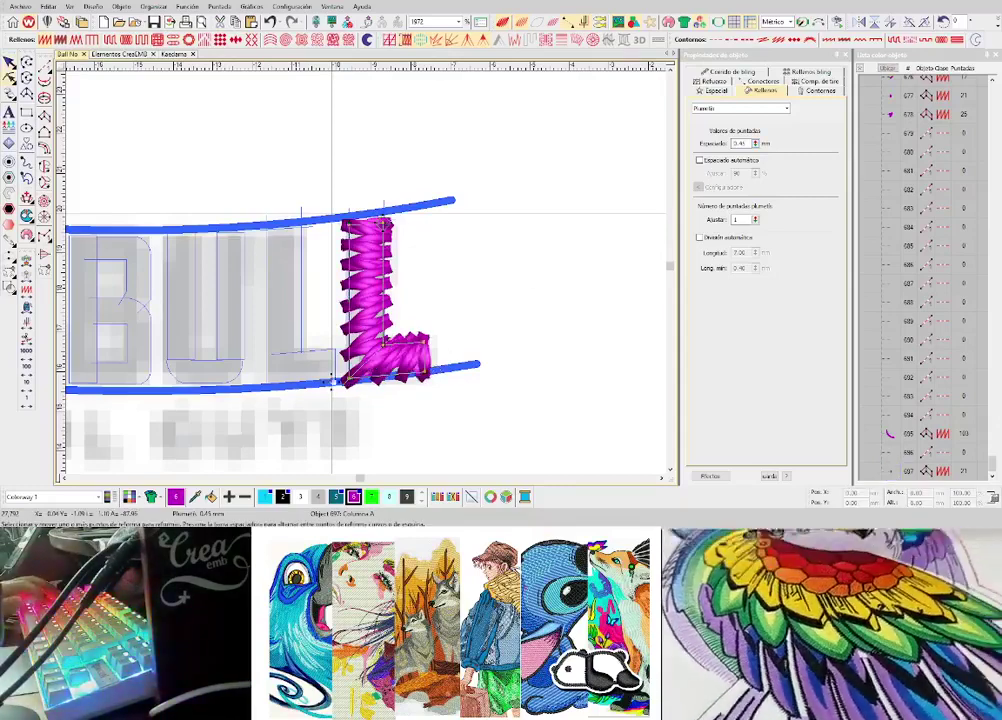
key(Return)
key(Escape)
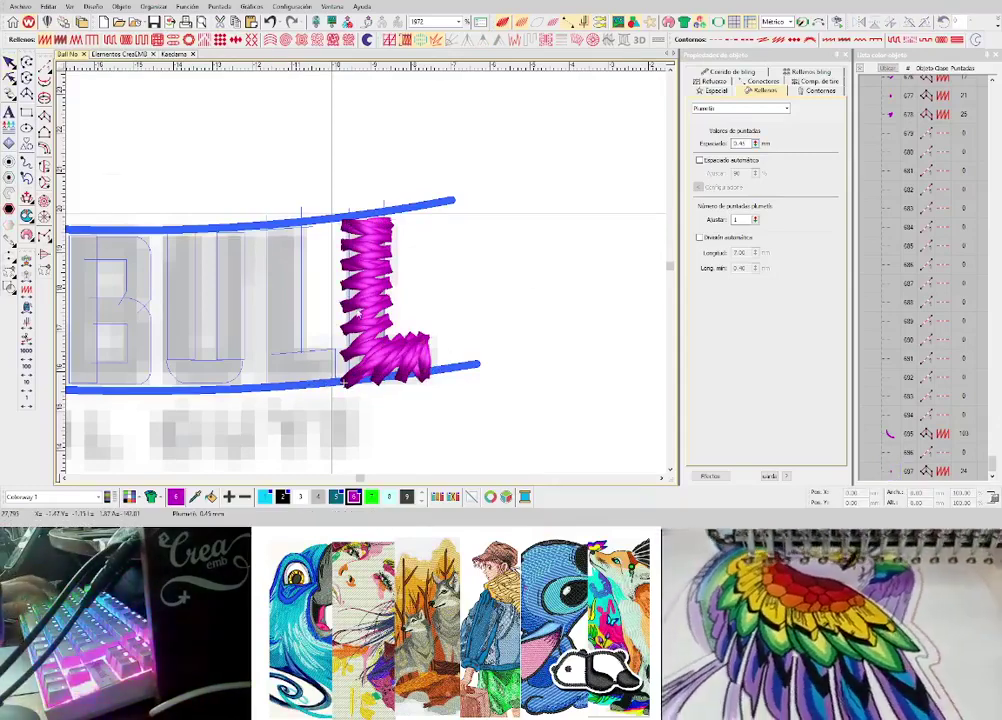
- Digitize a short running stitch from the last L's lower-left corner into the foot of the first L
key(space)
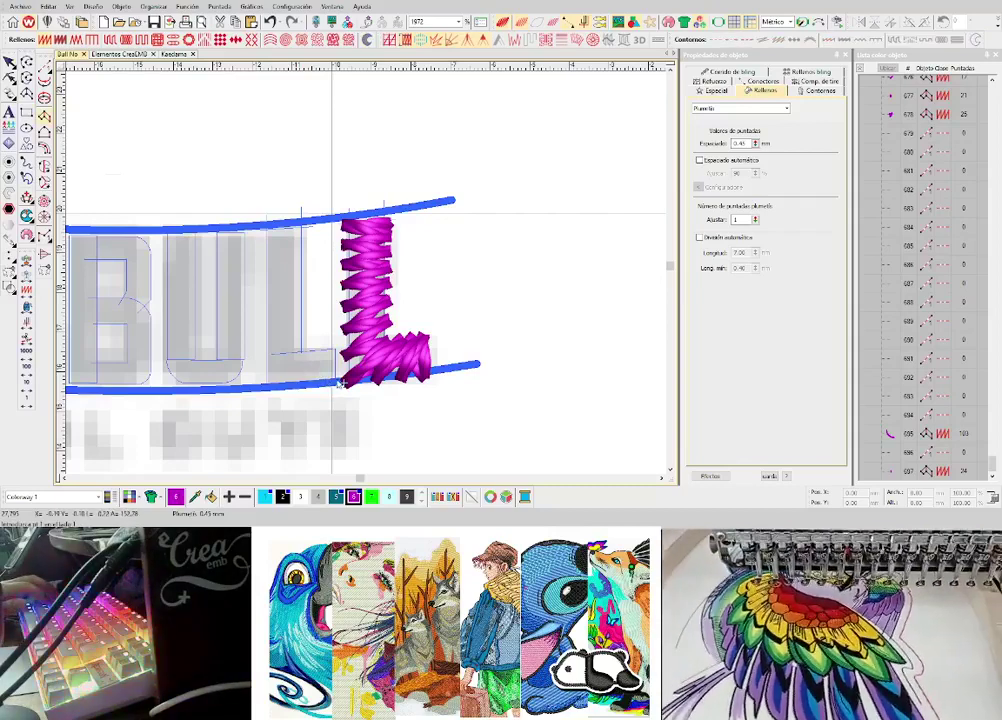
scroll(374, 290, up, 2)
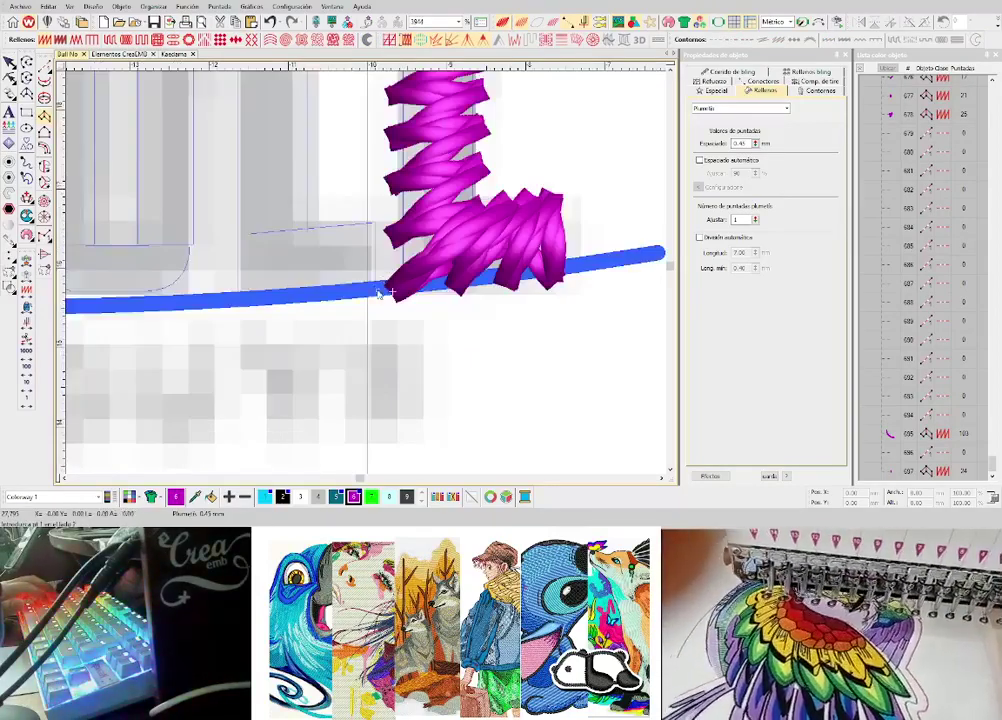
scroll(330, 275, up, 2)
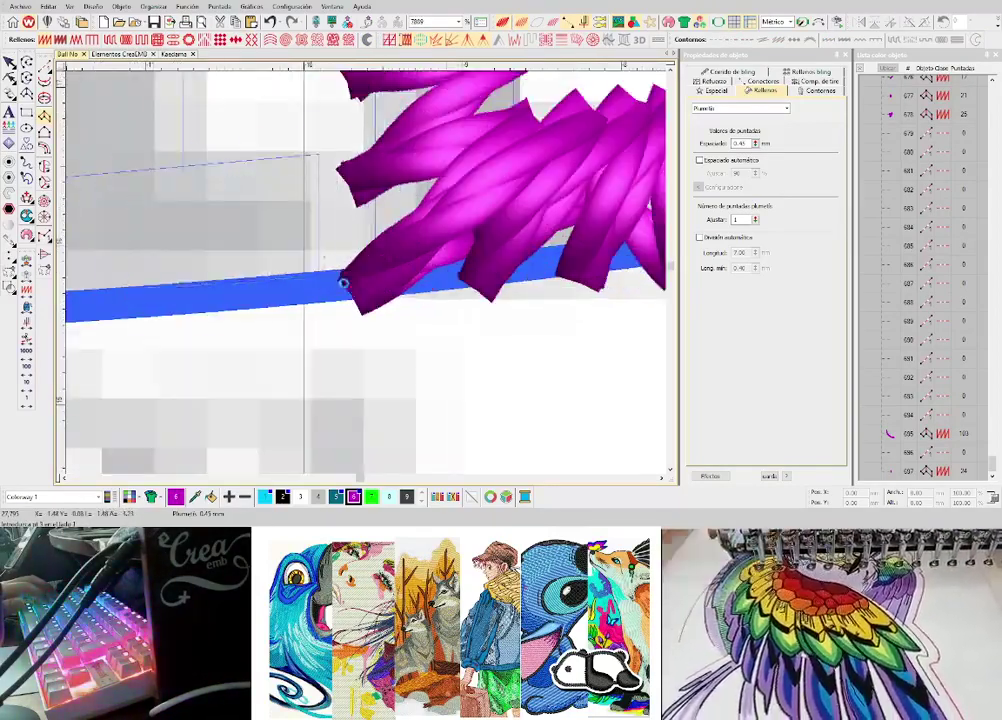
scroll(333, 293, down, 2)
scroll(352, 263, up, 1)
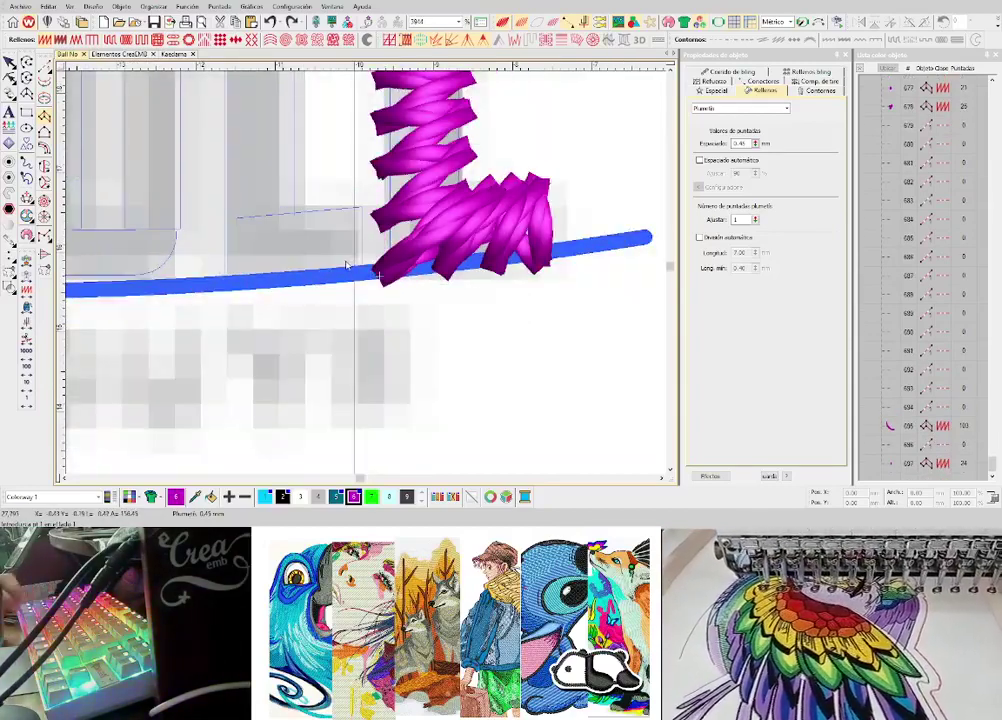
key(space)
click(306, 253)
key(Return)
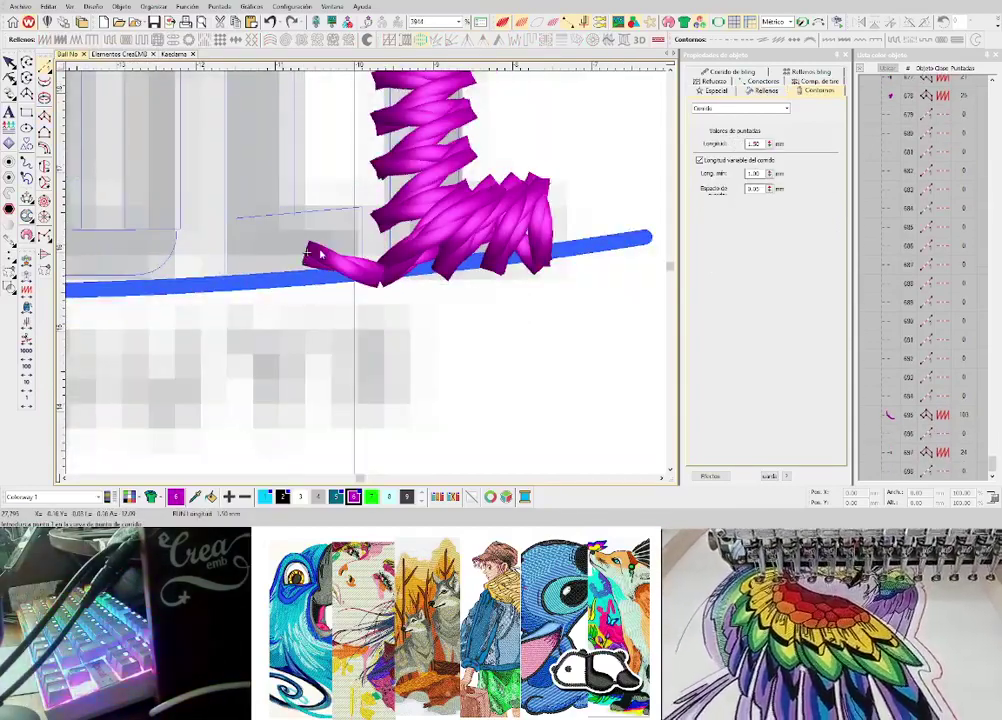
- Digitize the first L of BULL as a Column A satin, running from the end of its foot up to the top of its stem
key(space)
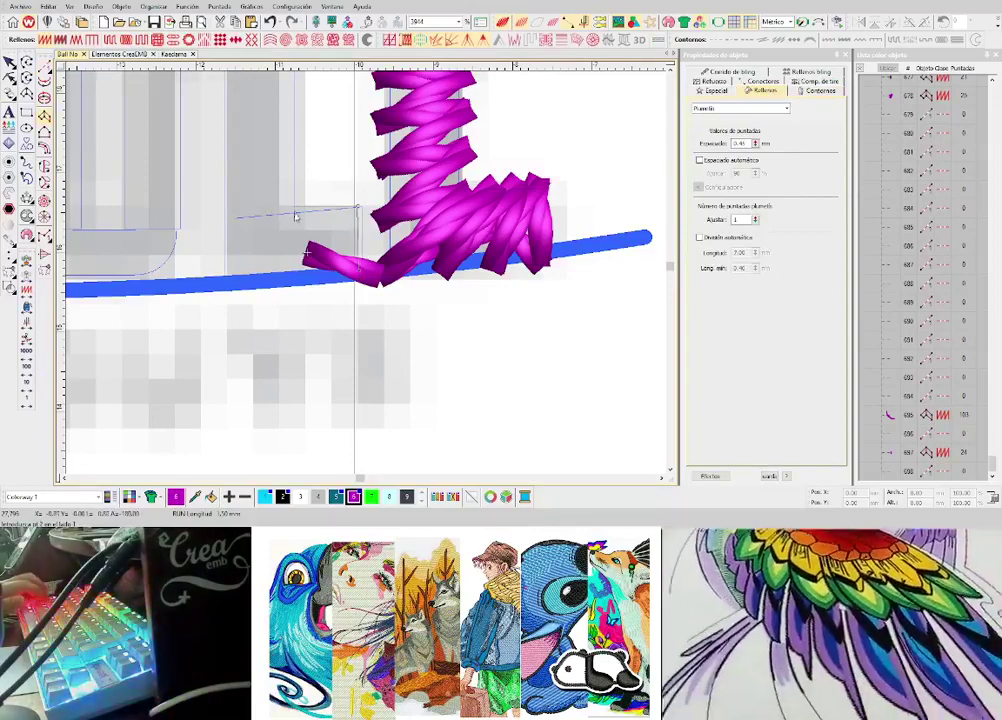
click(229, 285)
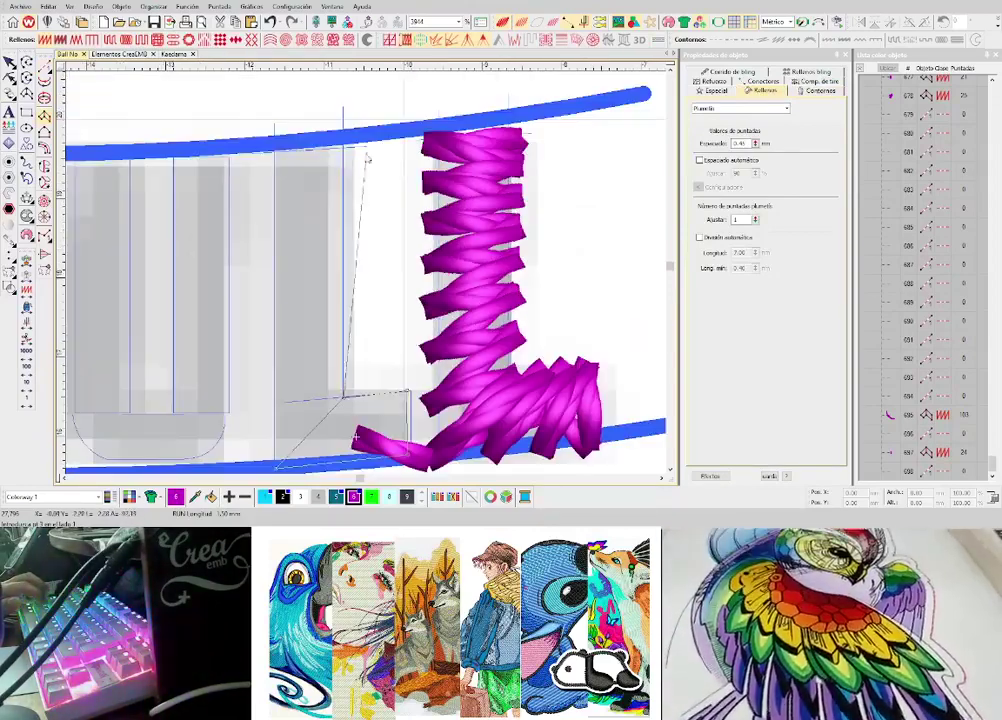
click(346, 148)
click(276, 151)
key(Return)
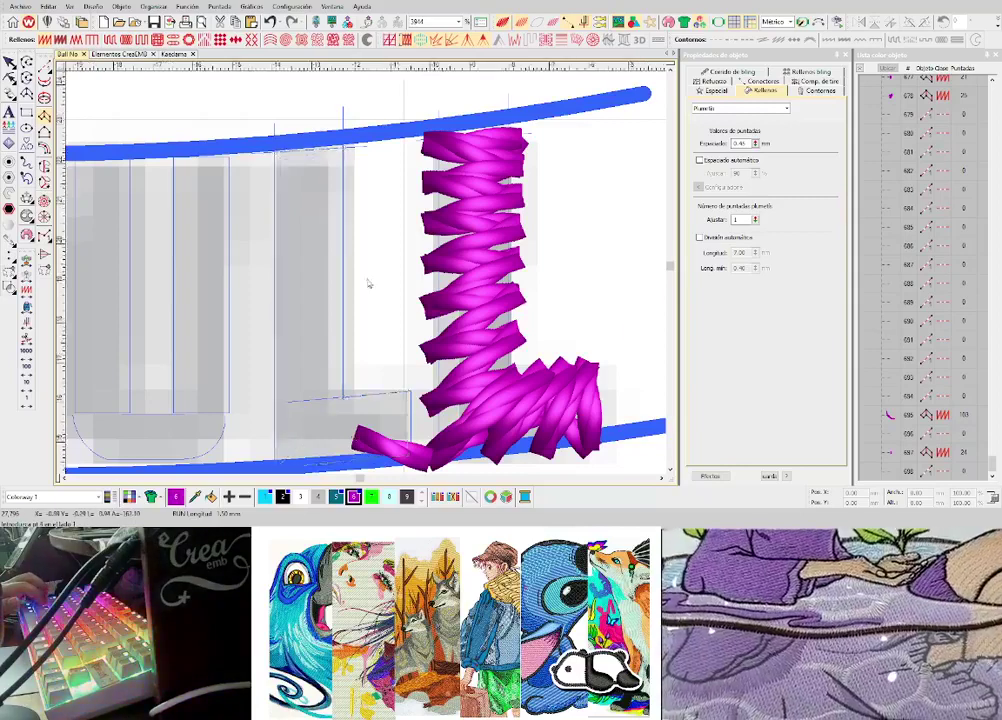
- Add a reshape point on the inner edge of the last L's stem, just above its foot
scroll(377, 291, down, 2)
scroll(380, 320, up, 3)
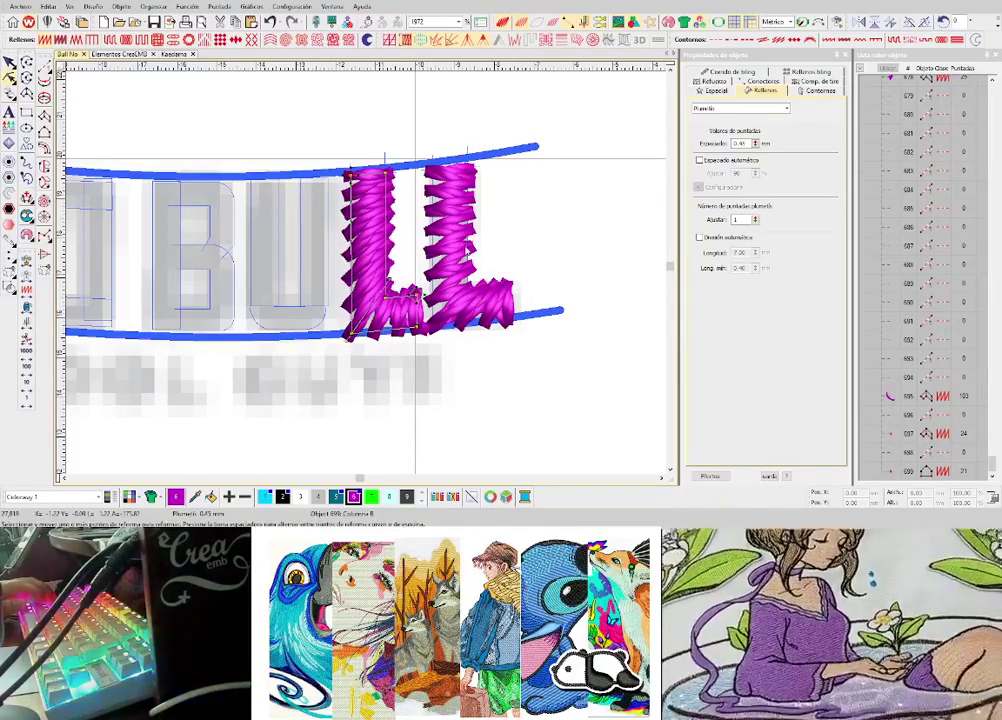
click(471, 266)
click(470, 271)
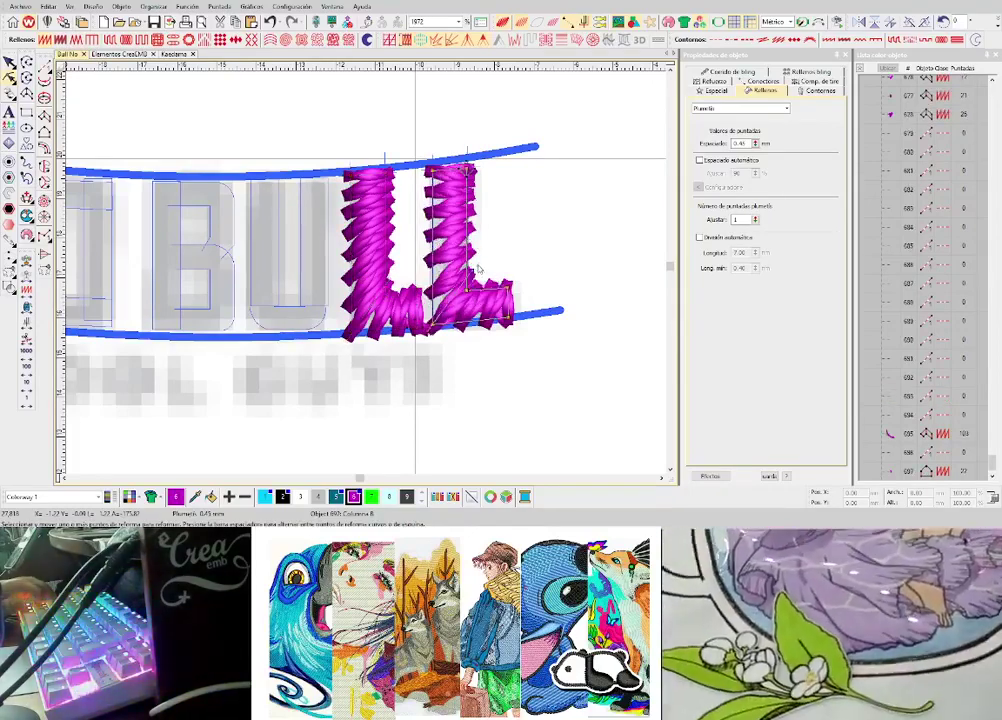
- Digitize a short running stitch from the top of the first L's stem into the top of the U's right stem
scroll(380, 275, down, 2)
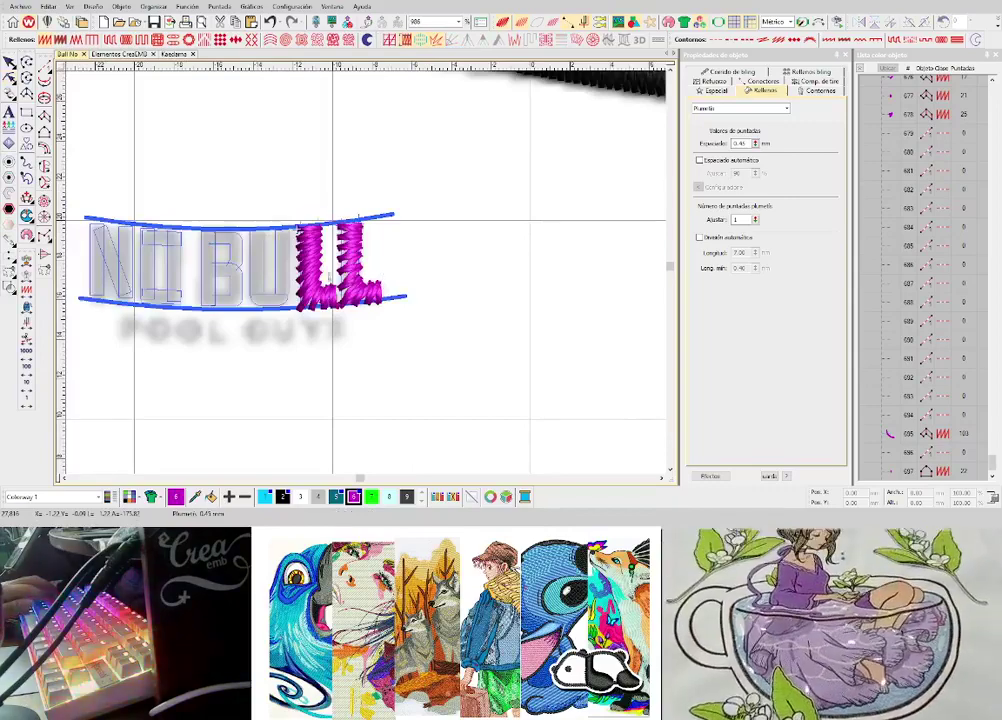
scroll(329, 276, up, 2)
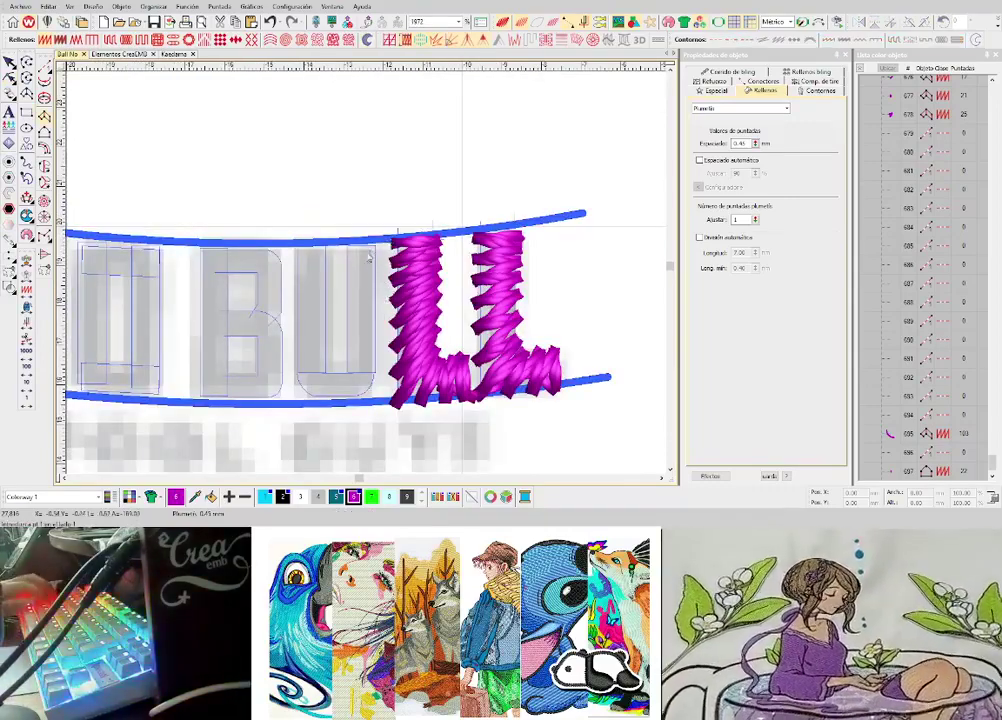
scroll(367, 254, up, 1)
key(r)
click(358, 284)
key(Return)
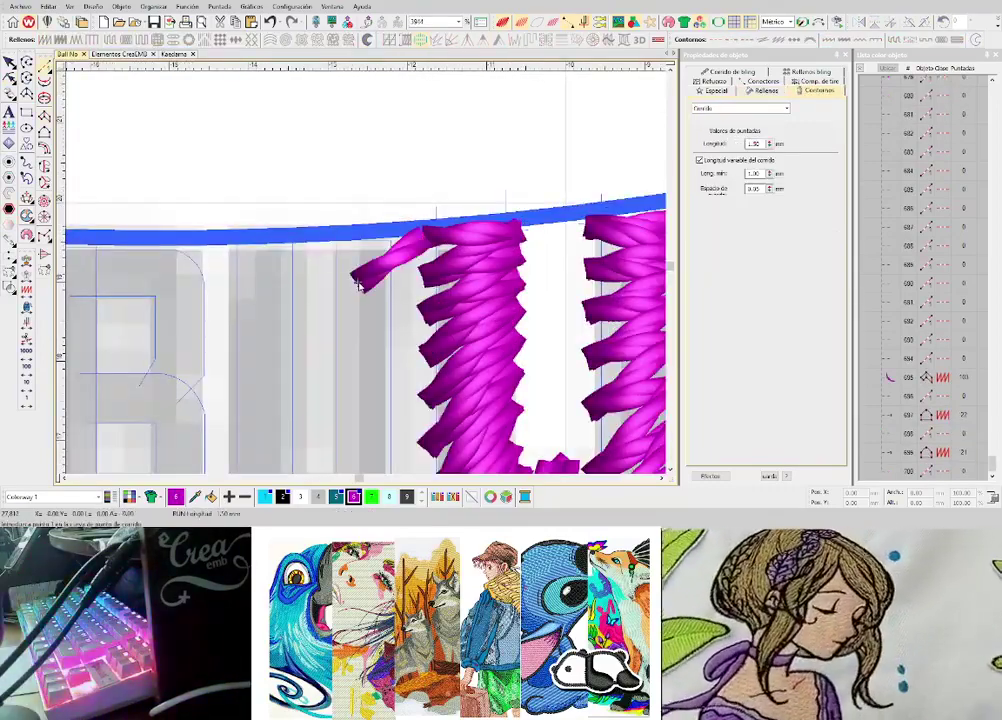
- Digitize the U of BULL as a Column A satin, going down its right stem, around the curved base and up its left stem
key(space)
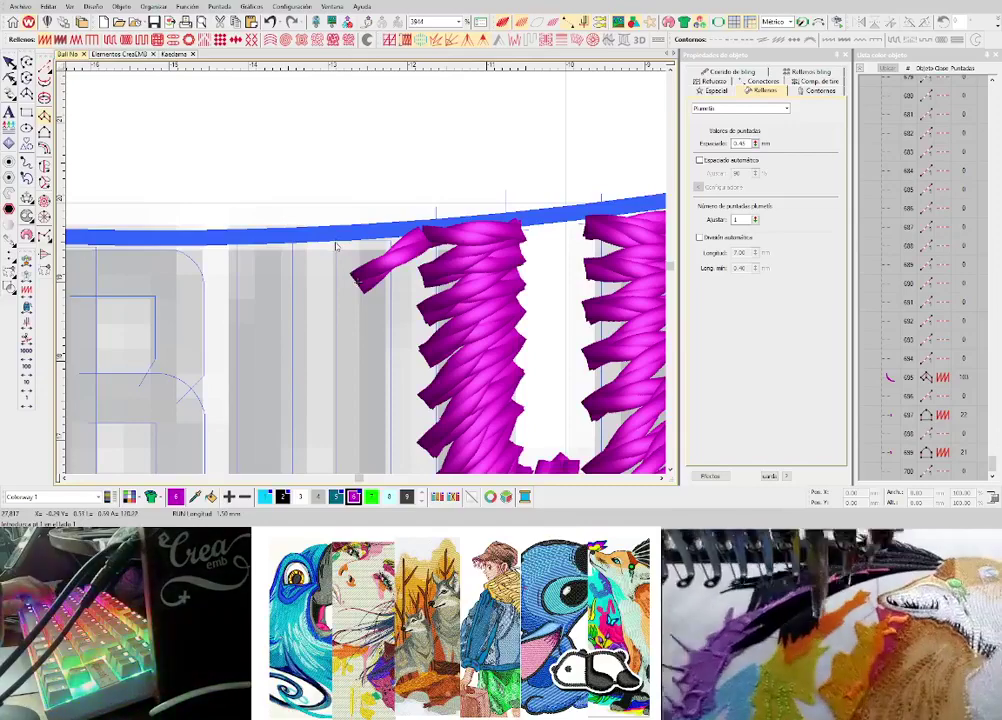
scroll(356, 283, down, 3)
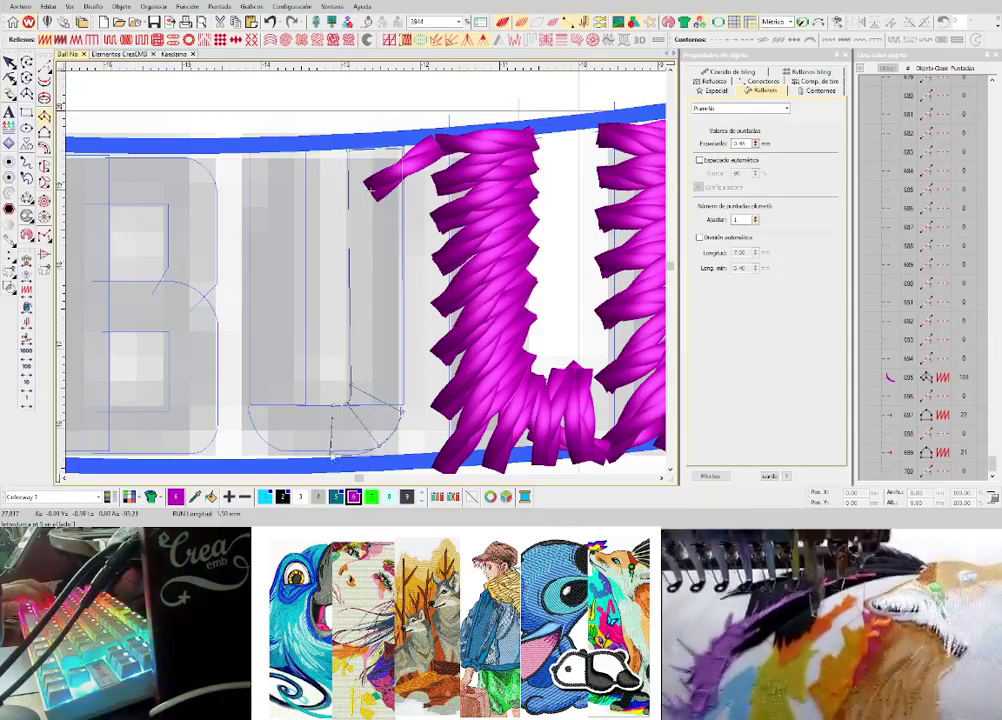
click(306, 406)
click(279, 452)
click(306, 391)
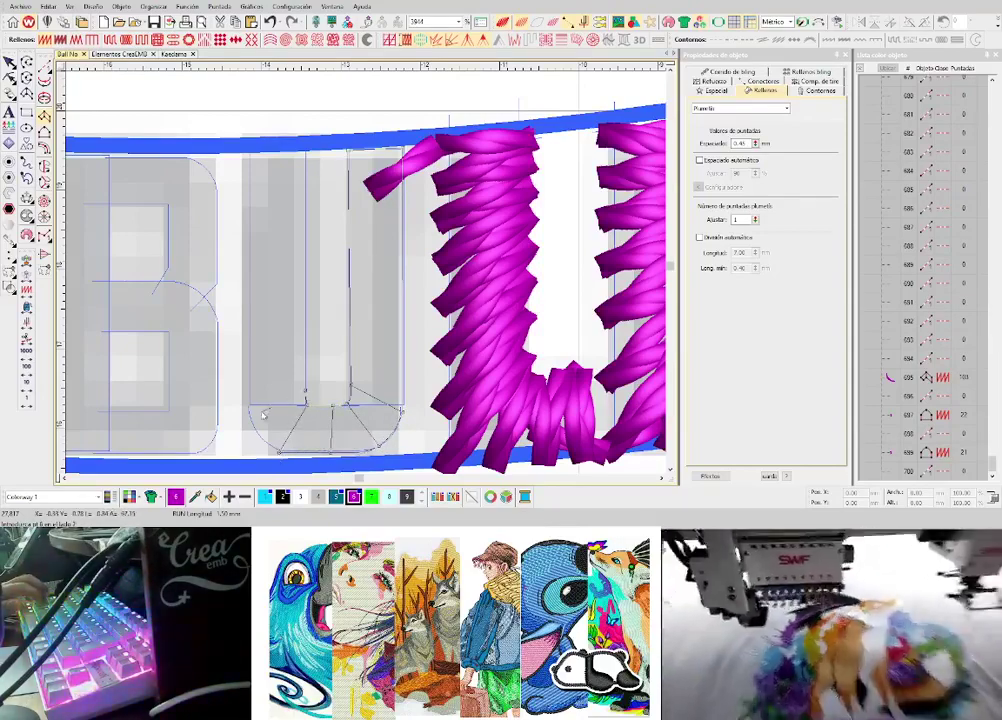
click(250, 411)
click(305, 369)
click(249, 388)
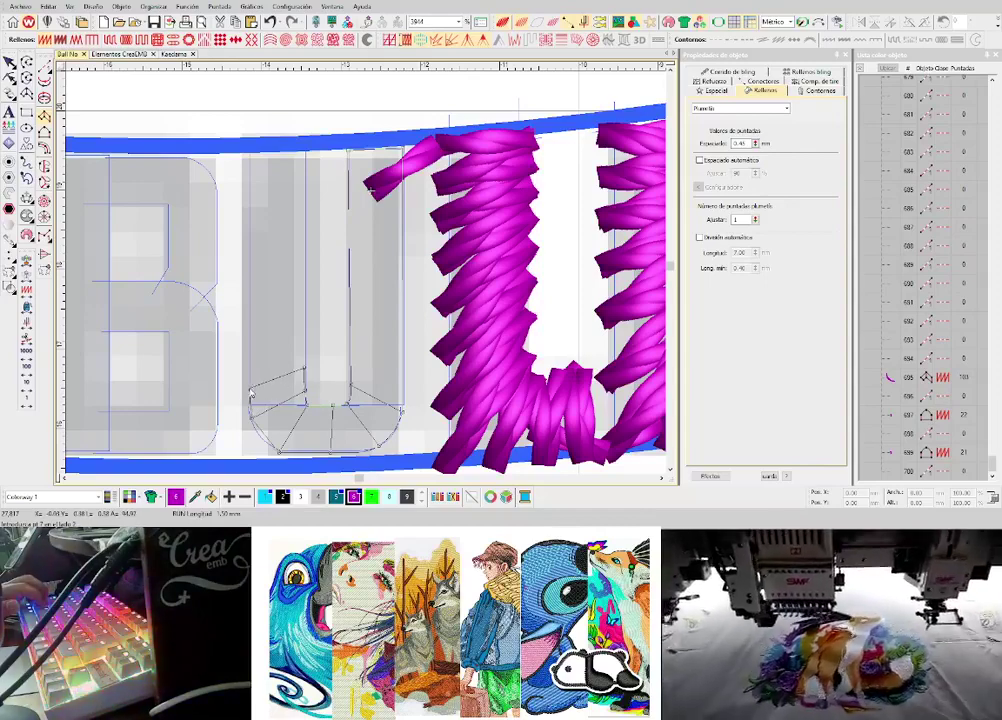
click(306, 156)
click(250, 158)
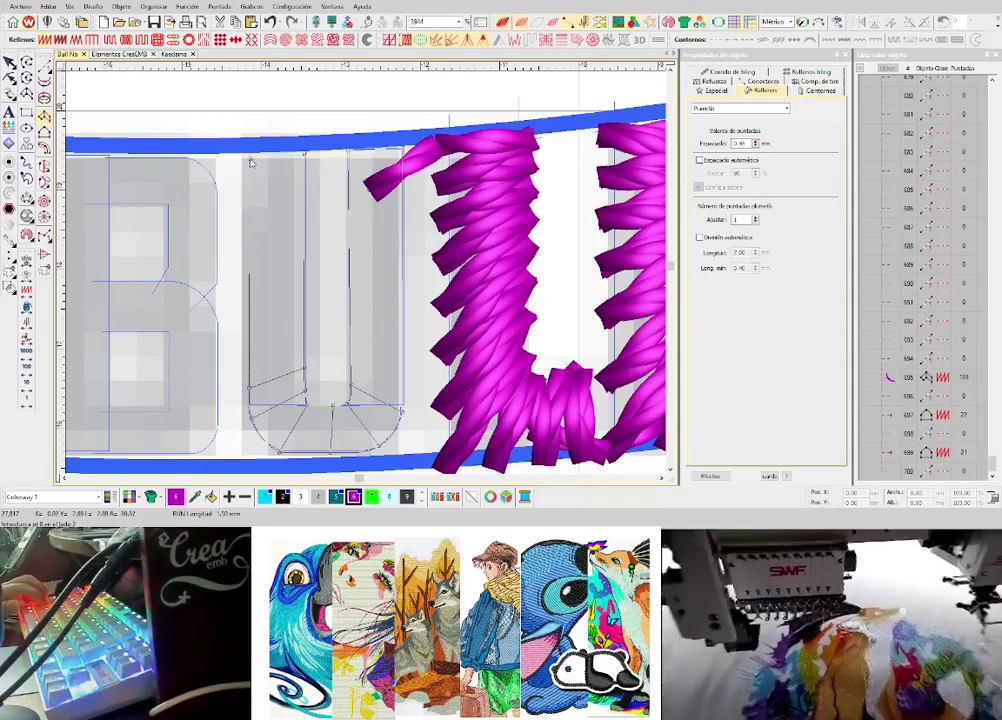
key(Return)
- Digitize two short running stitches from the top of the U down the right side of the B's upper bowl
scroll(275, 197, down, 2)
key(d)
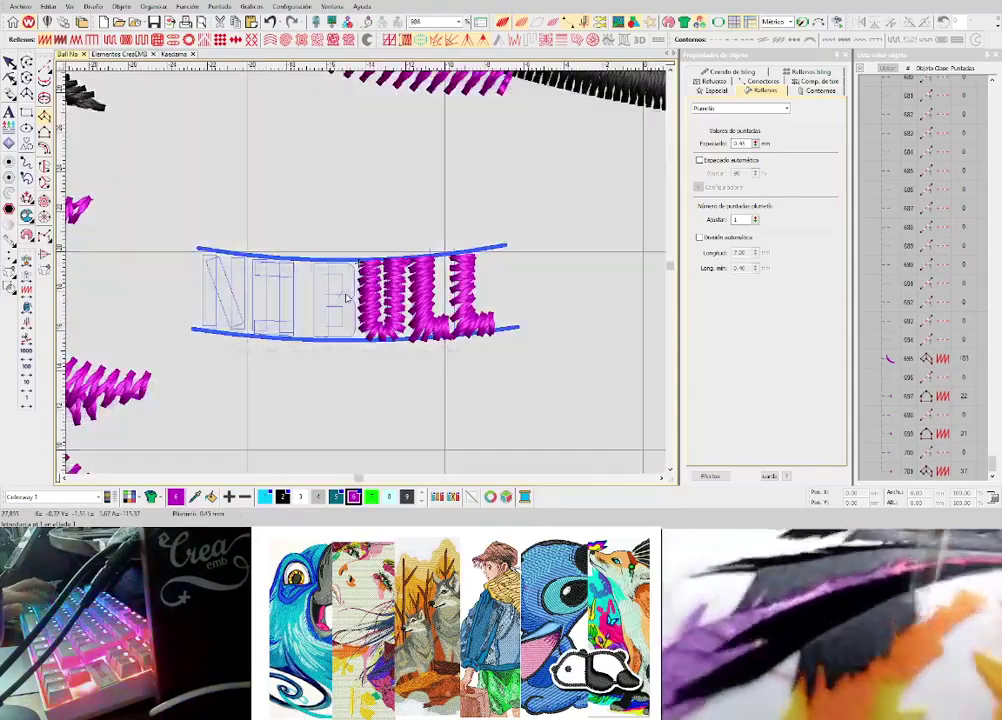
scroll(347, 297, down, 1)
scroll(366, 270, up, 1)
scroll(372, 281, up, 2)
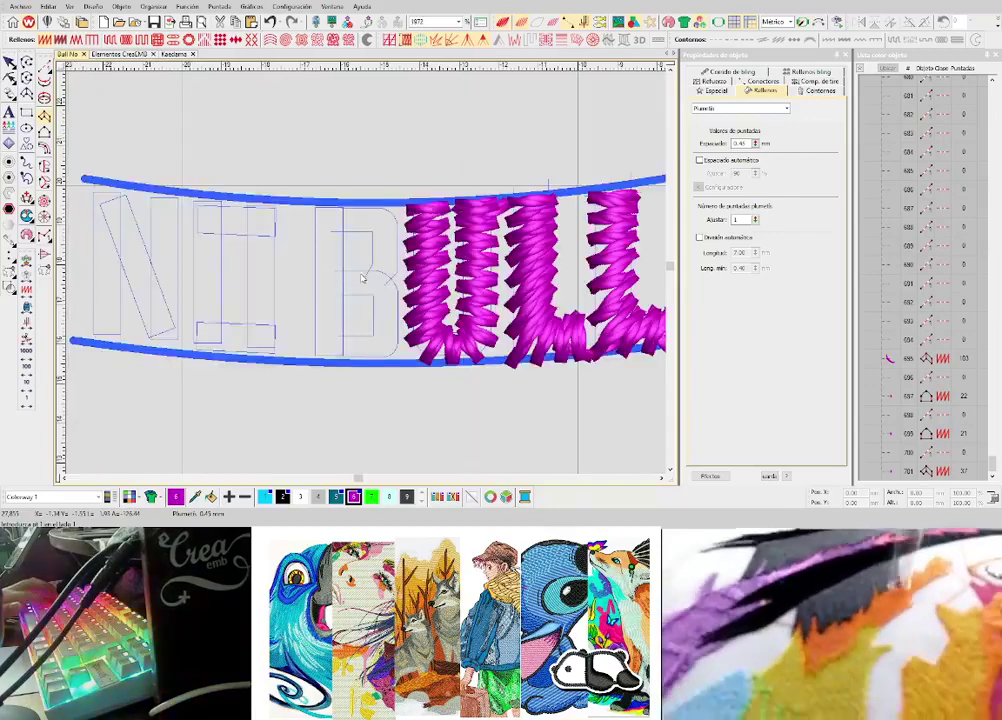
key(space)
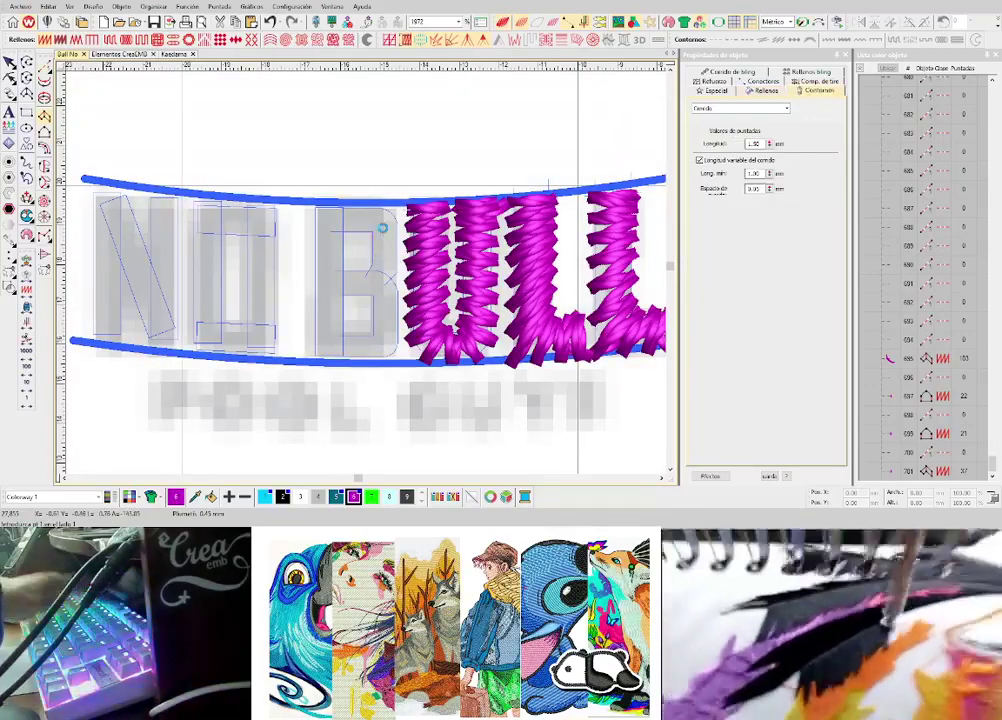
click(382, 232)
key(Return)
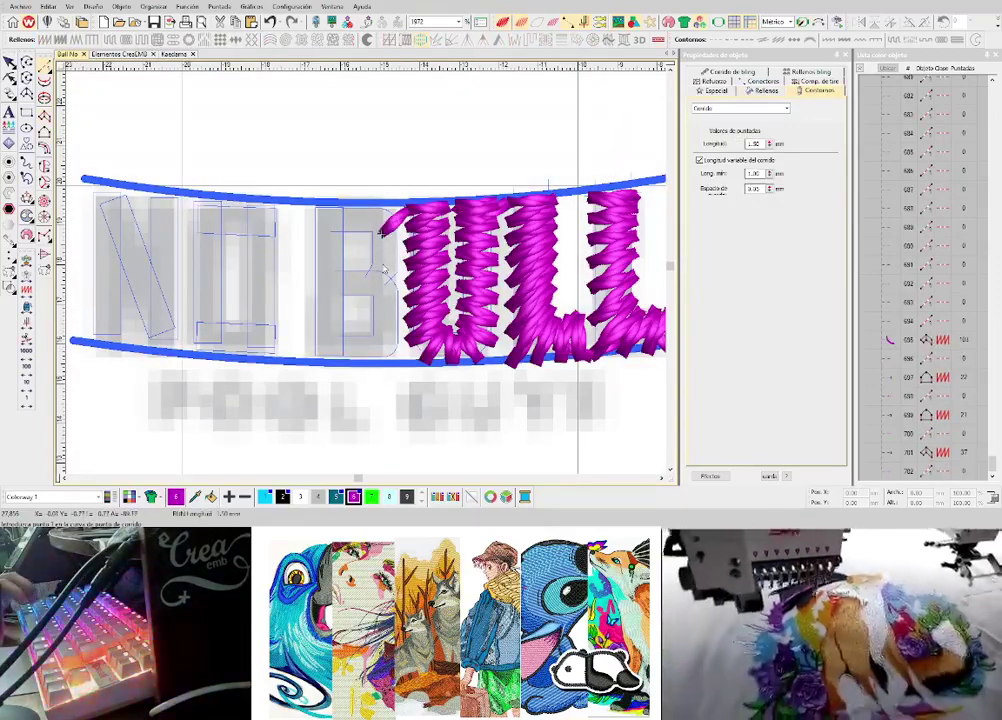
key(Return)
scroll(386, 264, up, 1)
- Digitize the B as one Column A satin around its upper bowl, stem, lower bowl and middle bar, and show its reshape points
key(space)
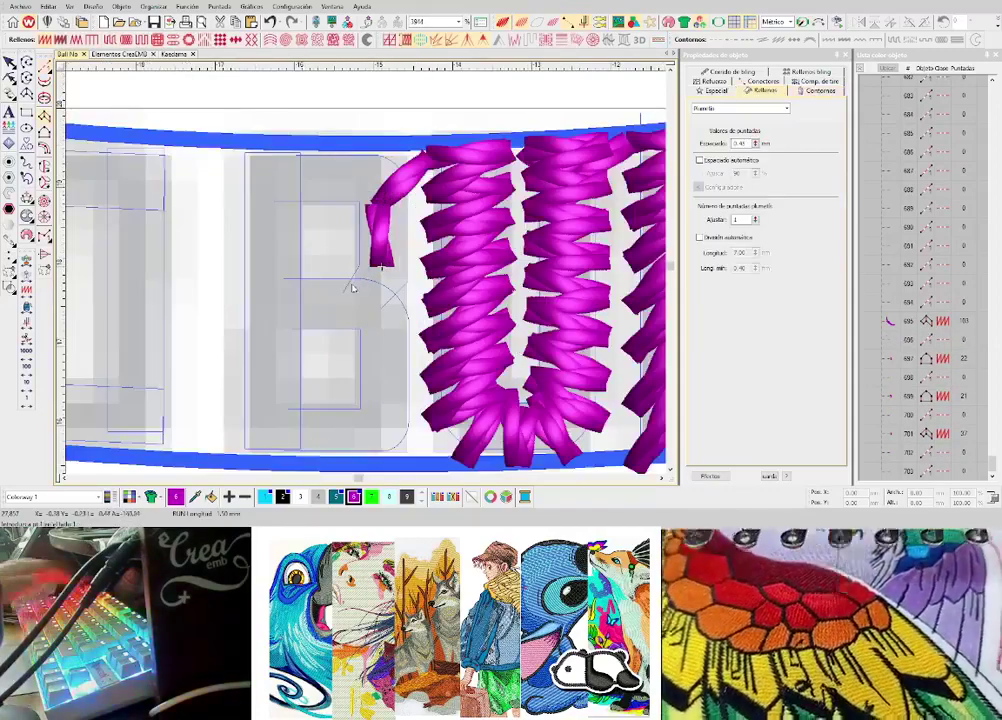
click(349, 289)
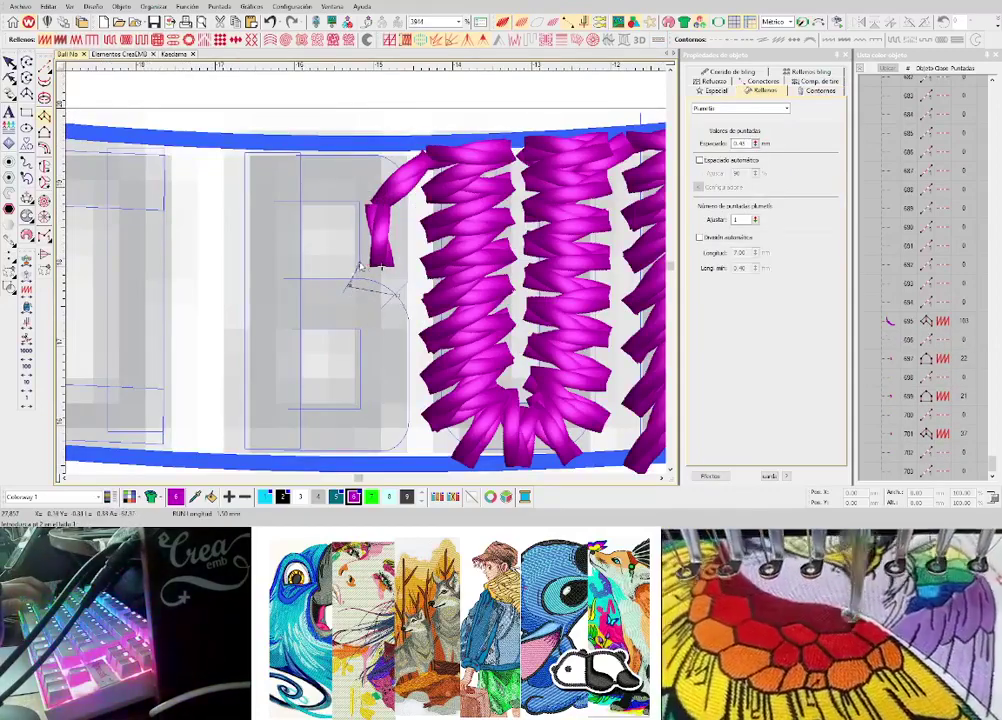
click(360, 263)
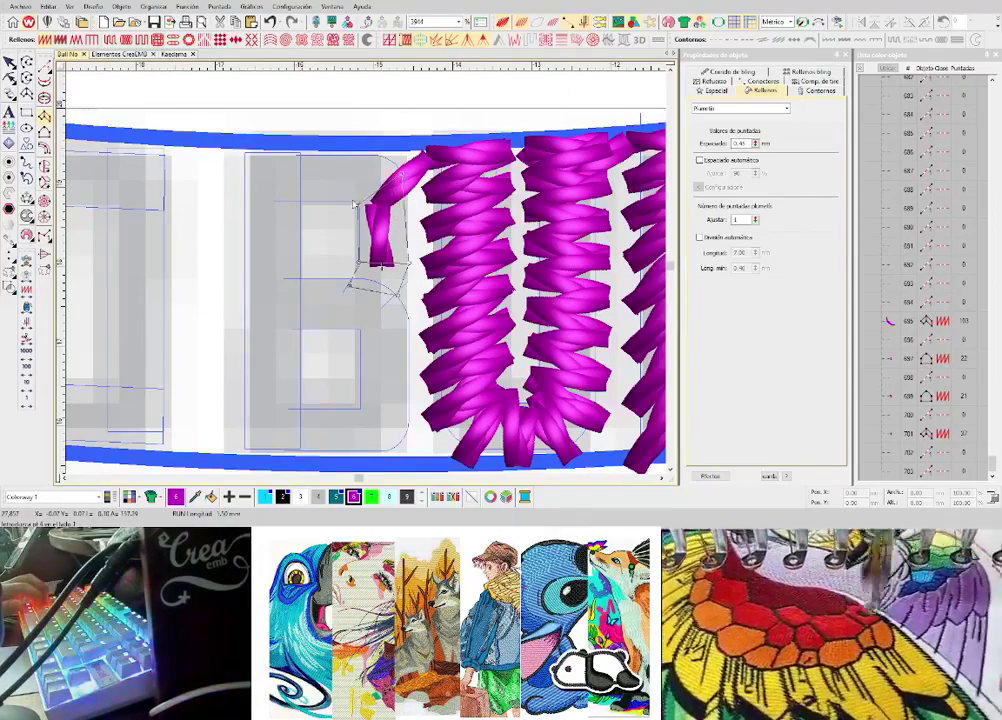
click(354, 203)
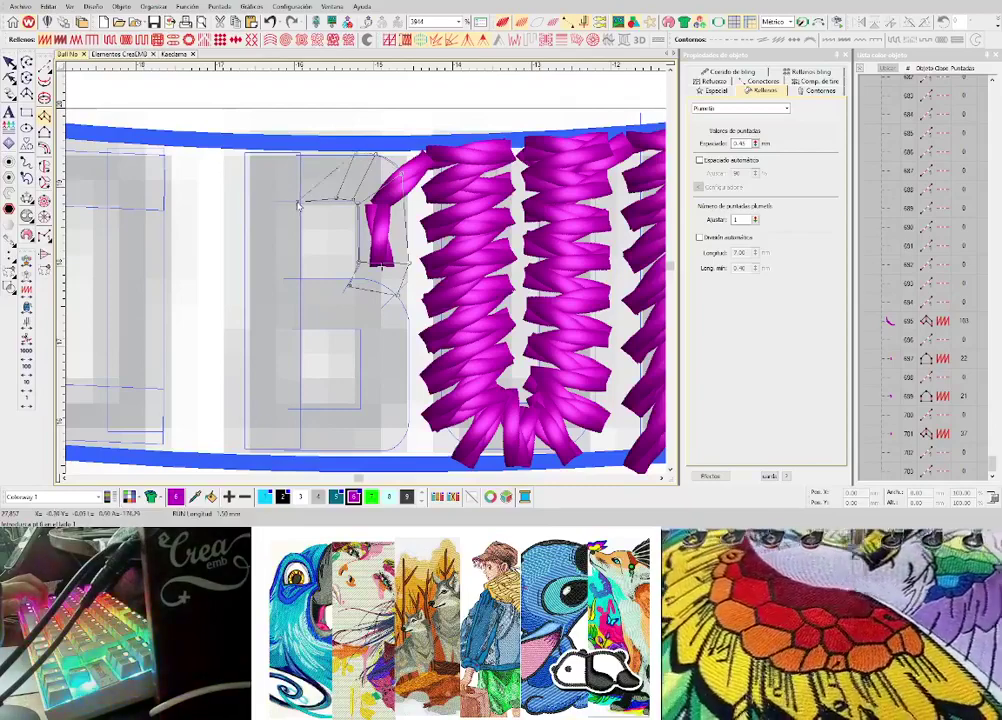
click(299, 204)
click(245, 153)
key(c)
click(344, 319)
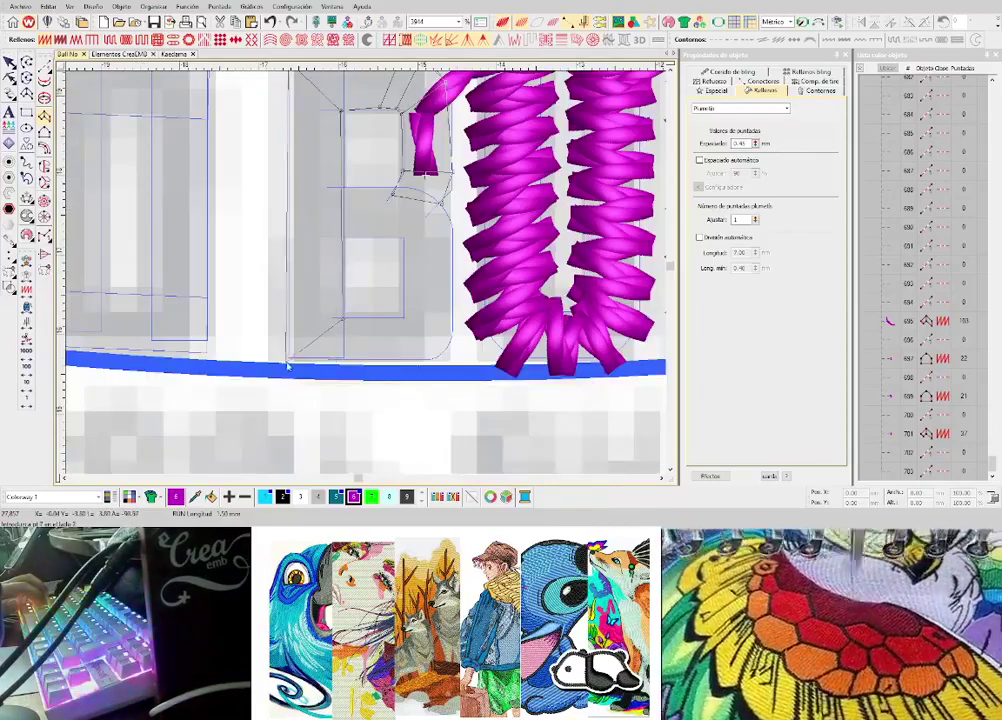
click(291, 359)
click(401, 319)
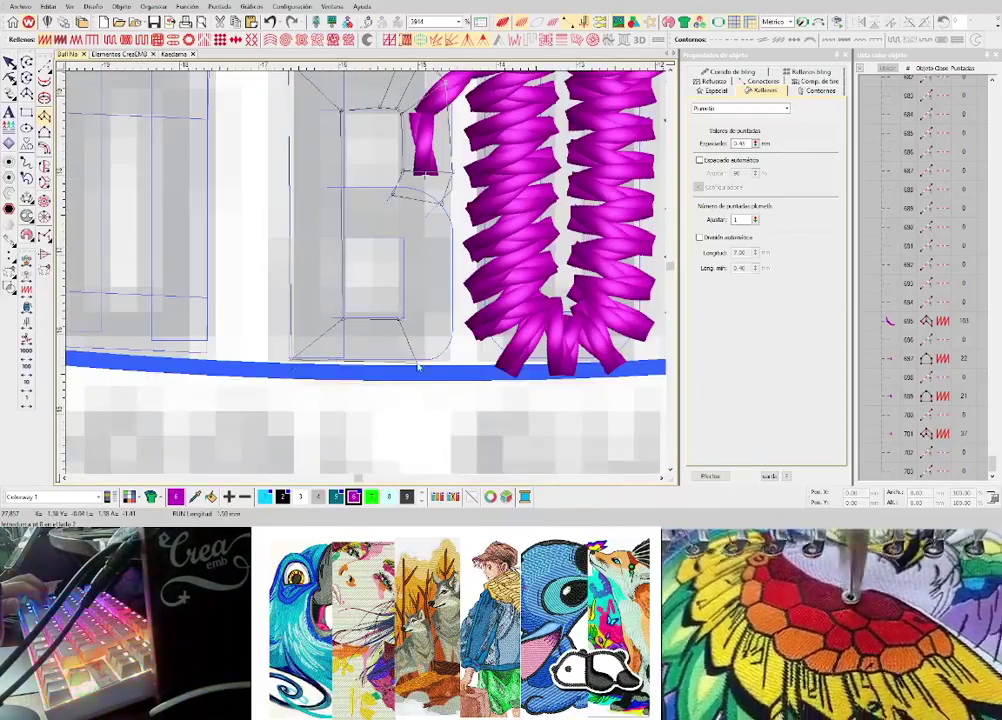
click(406, 303)
click(452, 315)
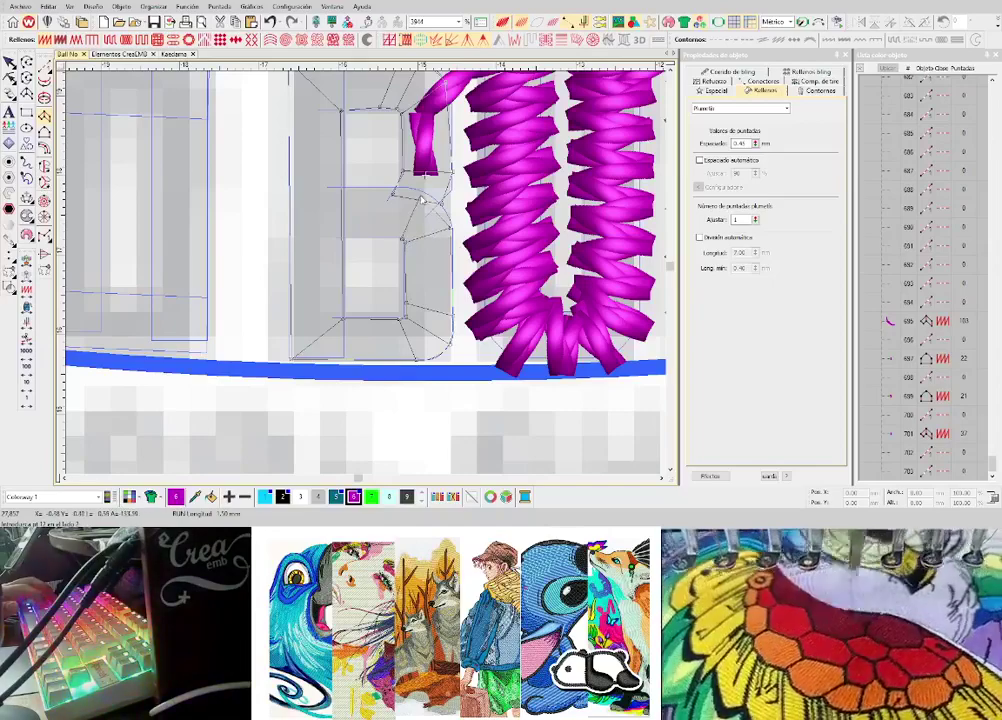
click(391, 237)
click(396, 188)
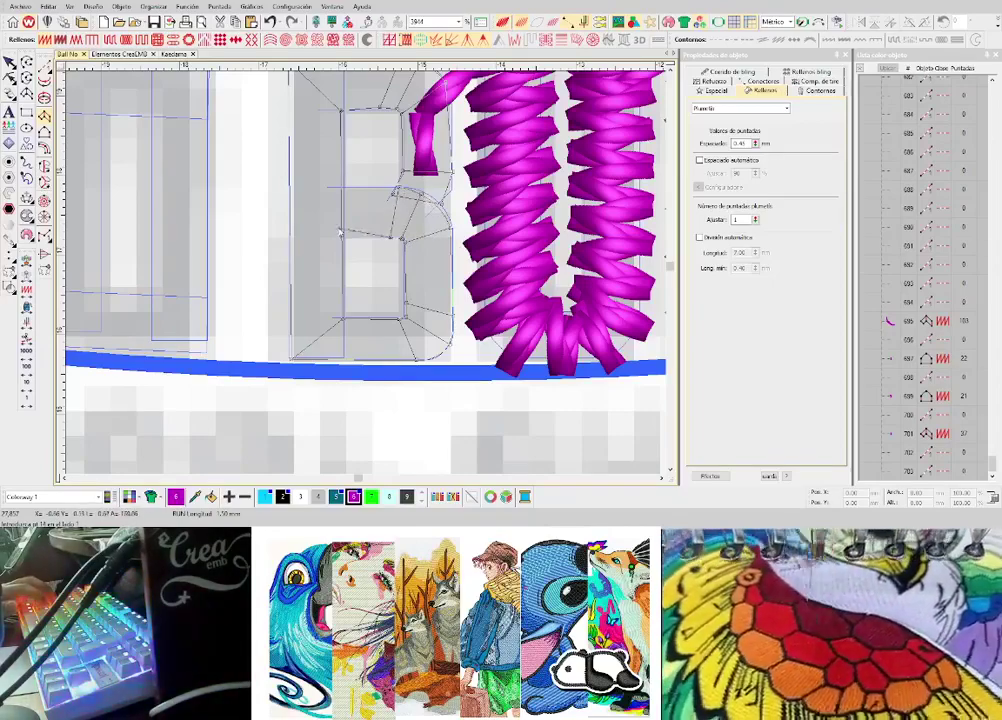
click(349, 238)
key(Return)
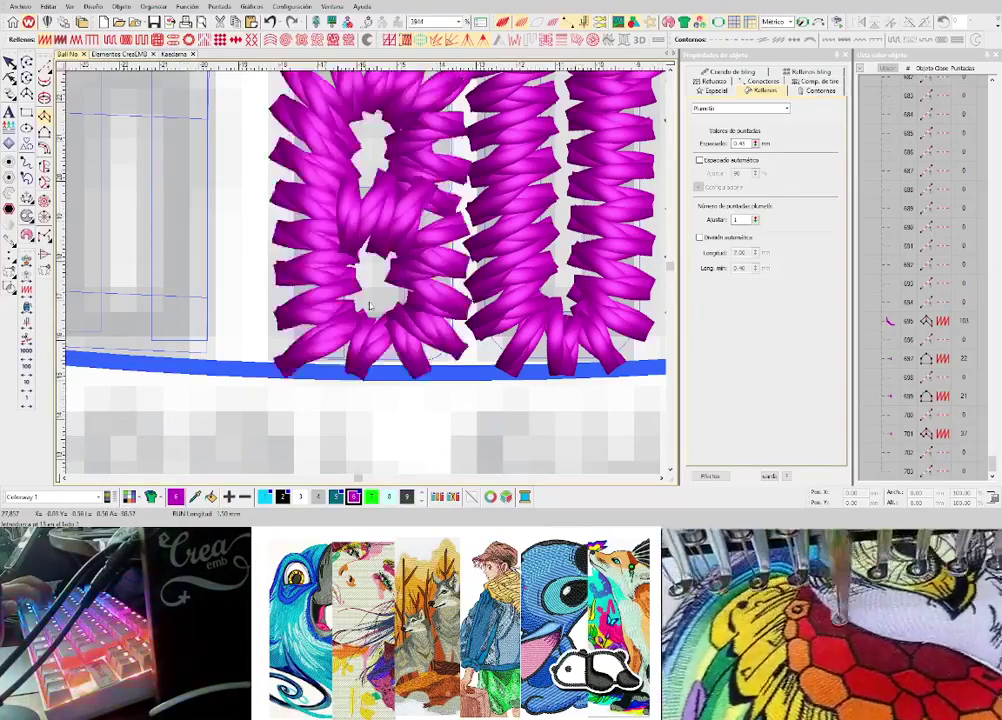
scroll(350, 285, down, 1)
key(h)
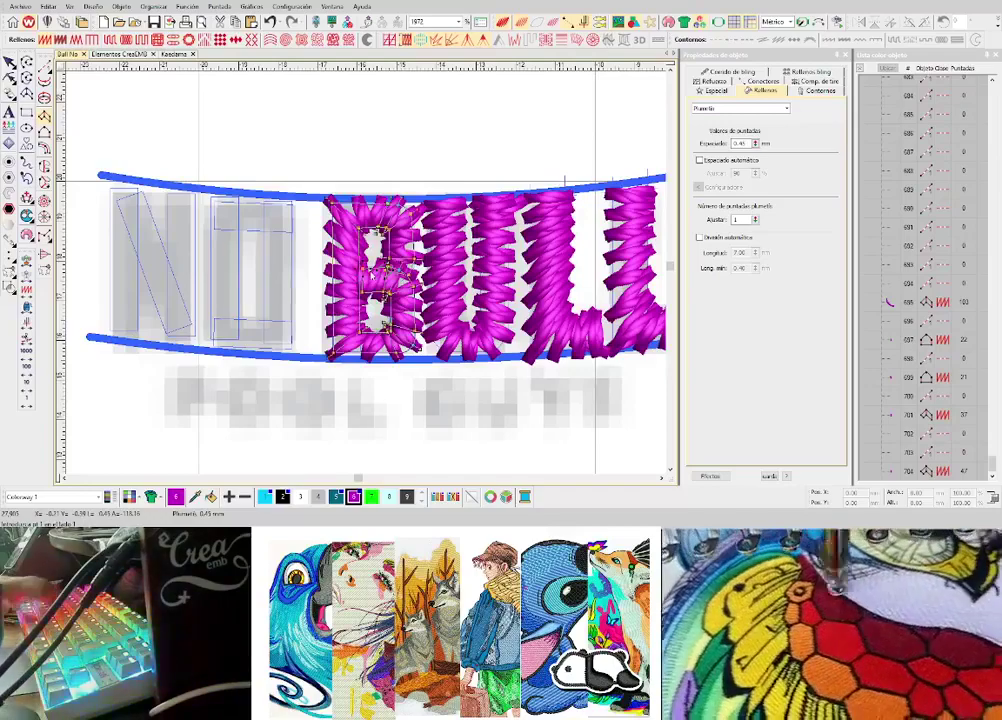
- Digitize two short running stitches from the lower outer corner of the B into and across the base of the O
key(Return)
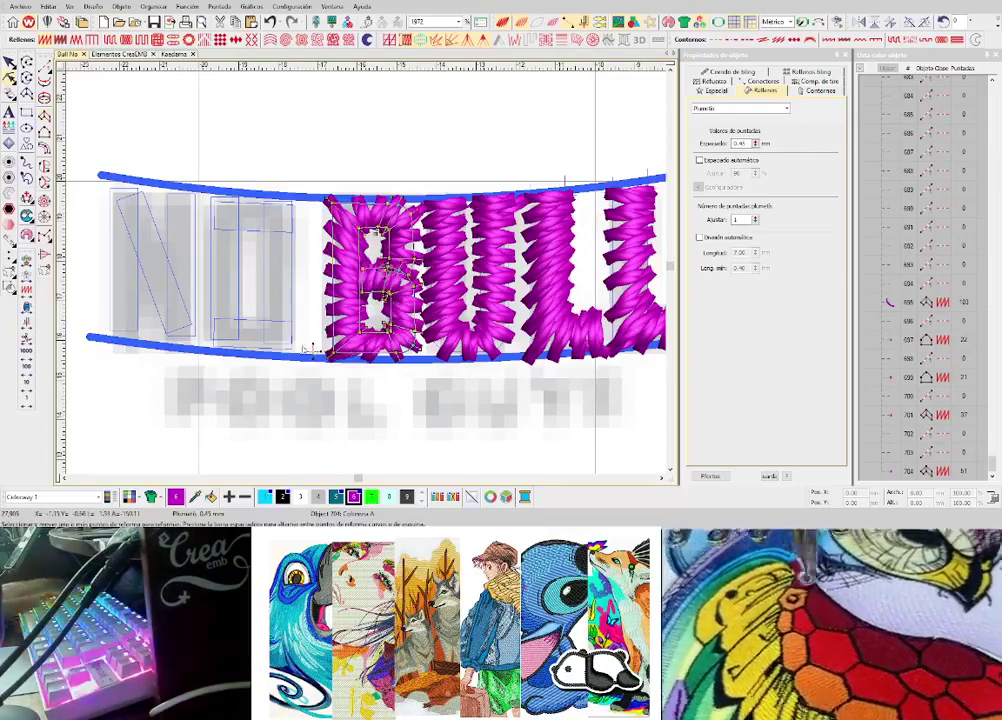
key(Escape)
scroll(298, 335, down, 1)
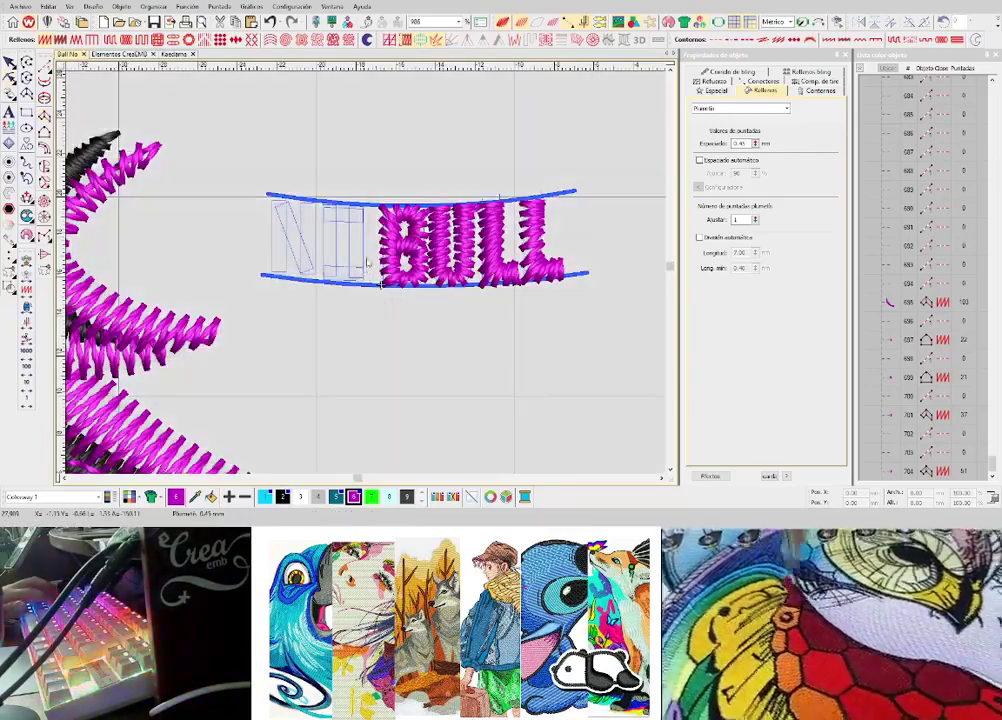
scroll(366, 240, up, 1)
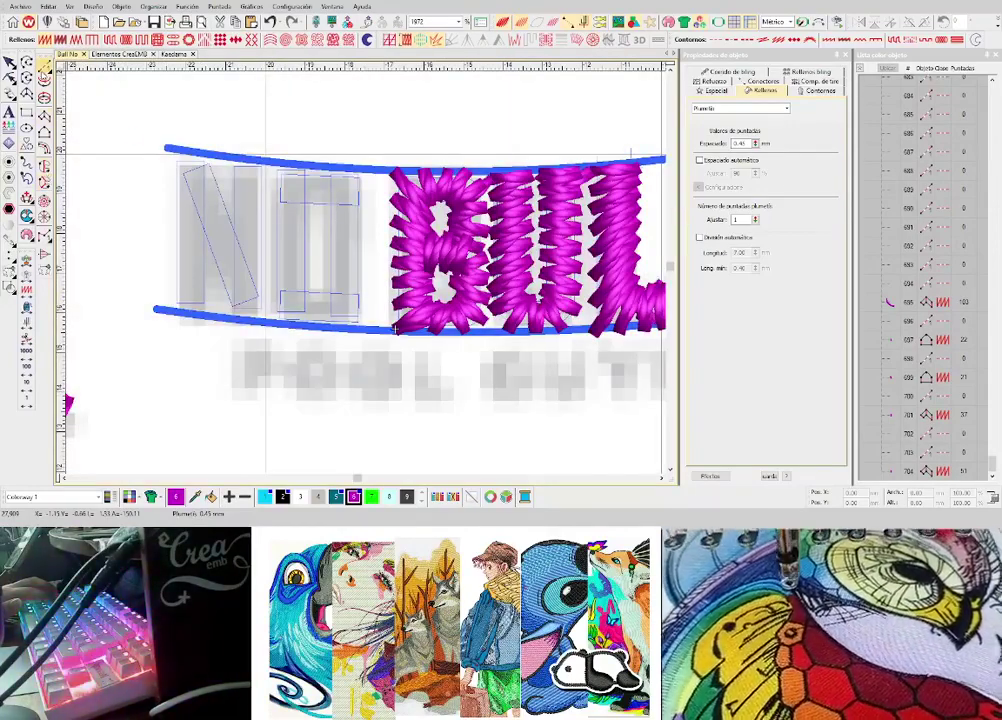
click(45, 67)
click(340, 310)
key(Return)
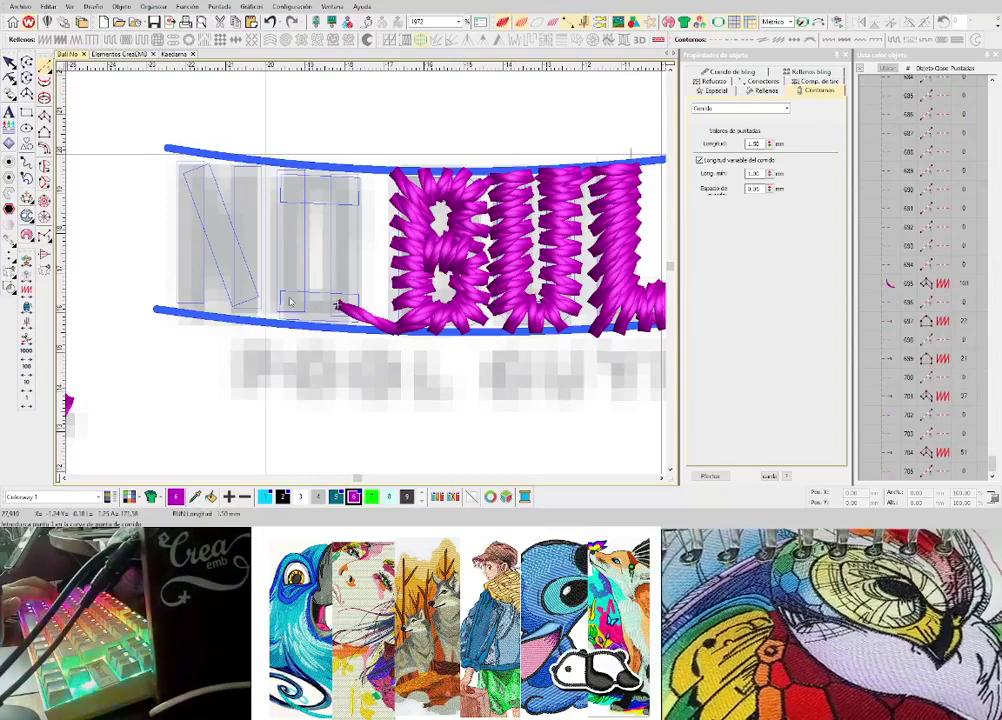
click(297, 302)
key(Return)
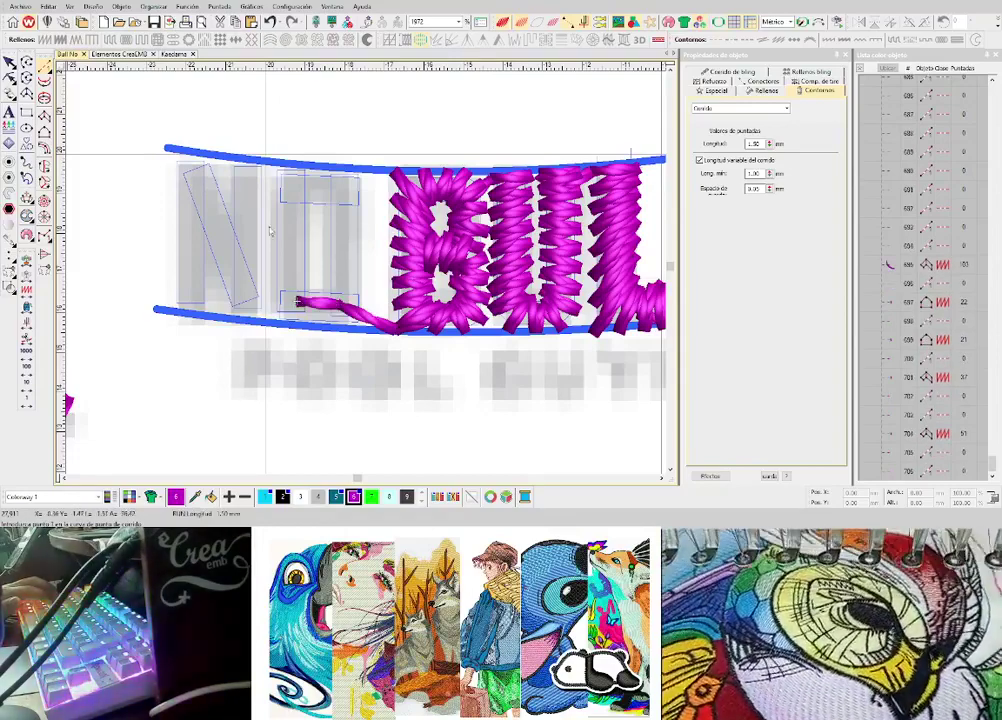
key(s)
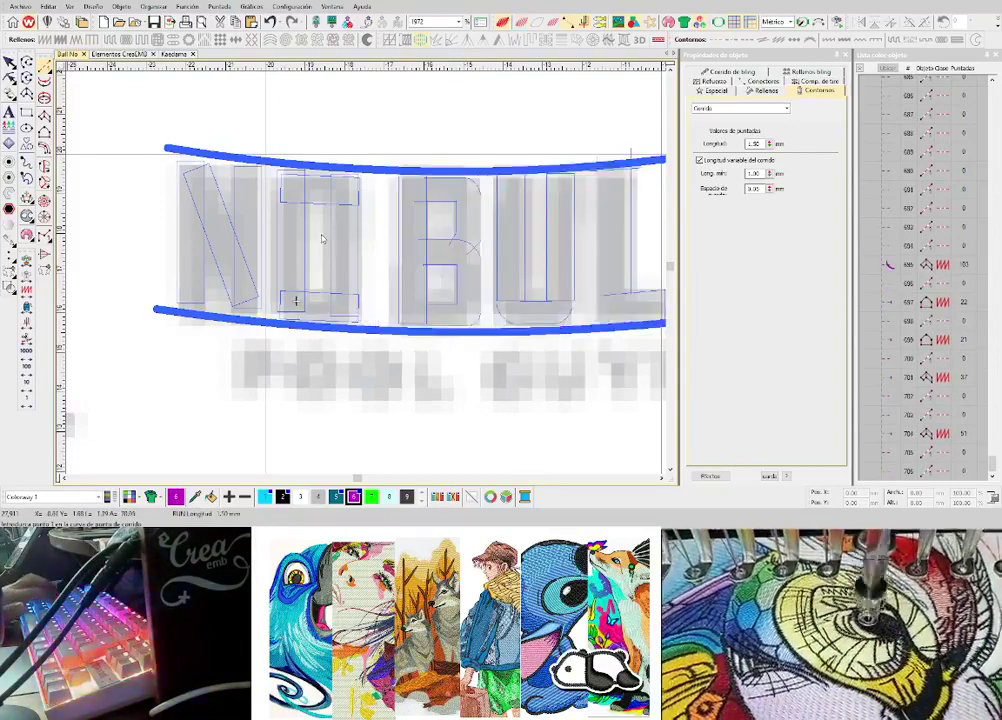
scroll(365, 273, down, 3)
scroll(362, 280, up, 2)
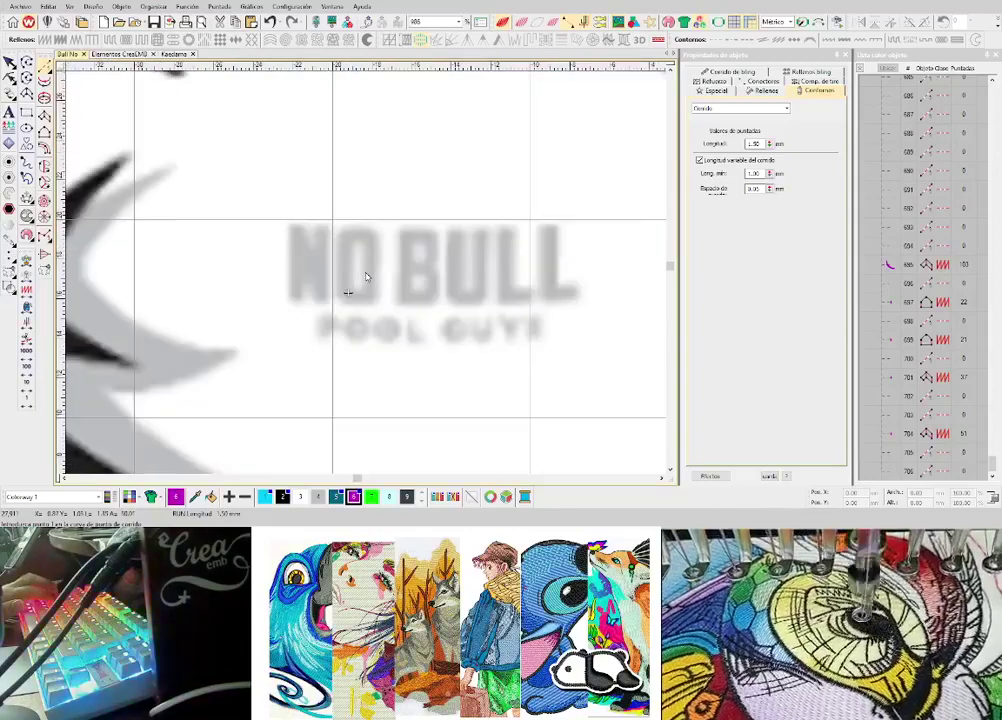
scroll(366, 277, up, 1)
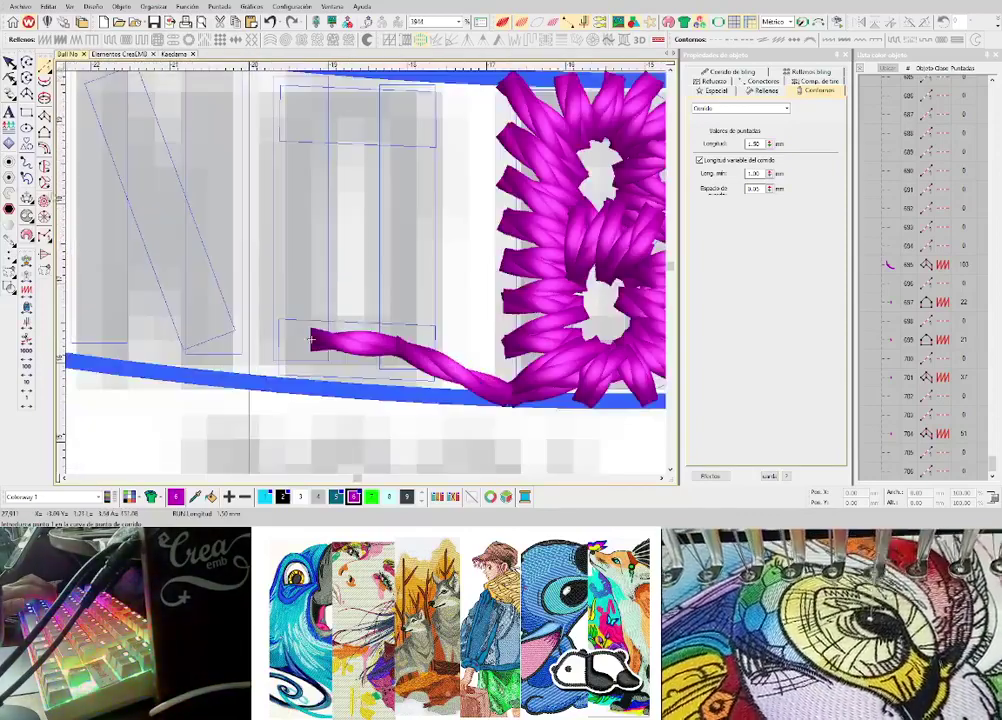
click(44, 116)
click(330, 316)
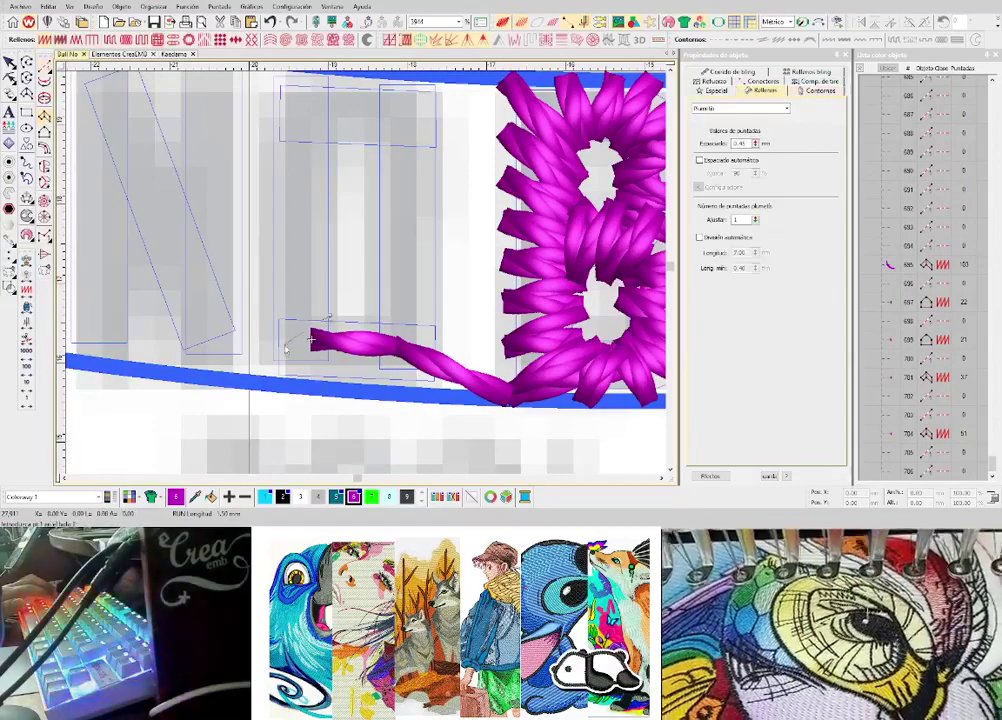
click(292, 365)
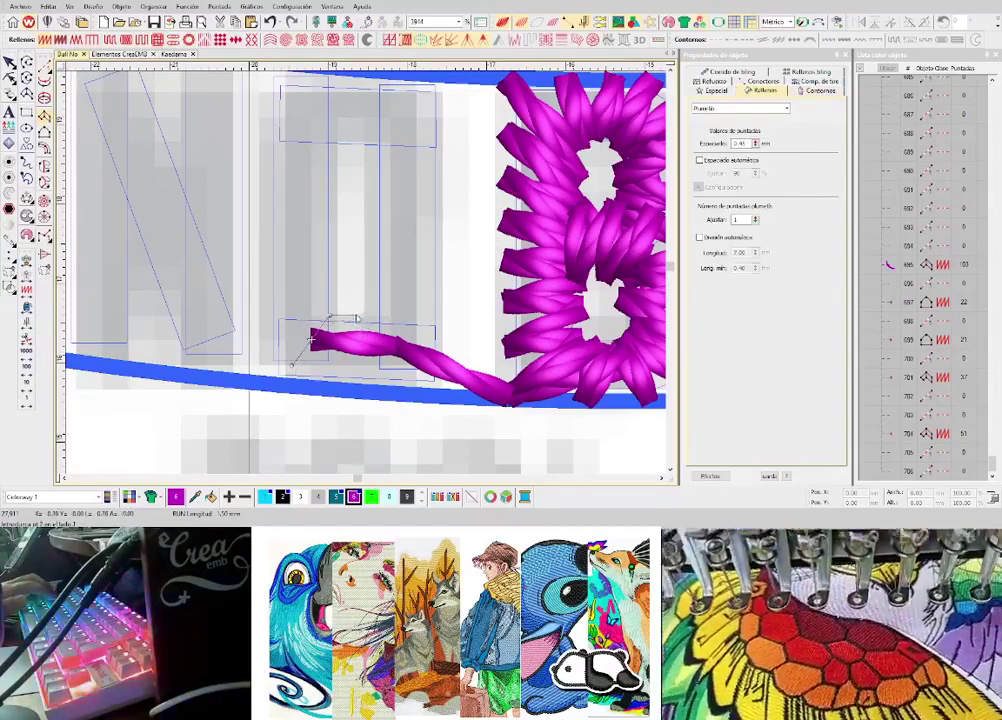
click(353, 316)
click(352, 366)
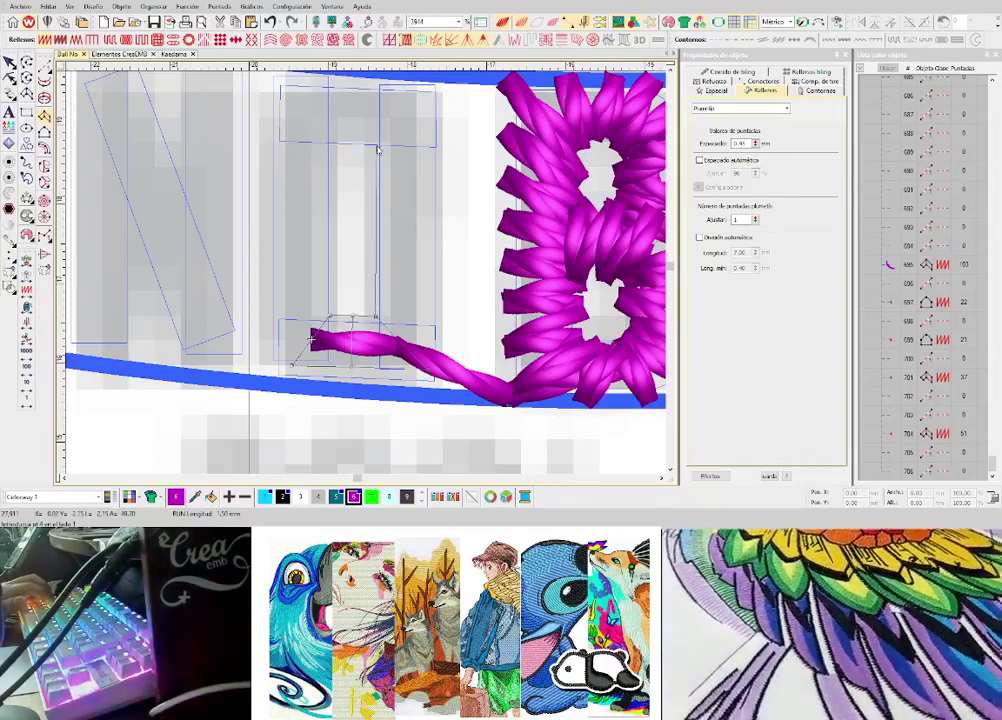
- Digitize the O of NO as one Column A satin along its base, up its right side, across its top and down its left side
click(329, 318)
click(272, 370)
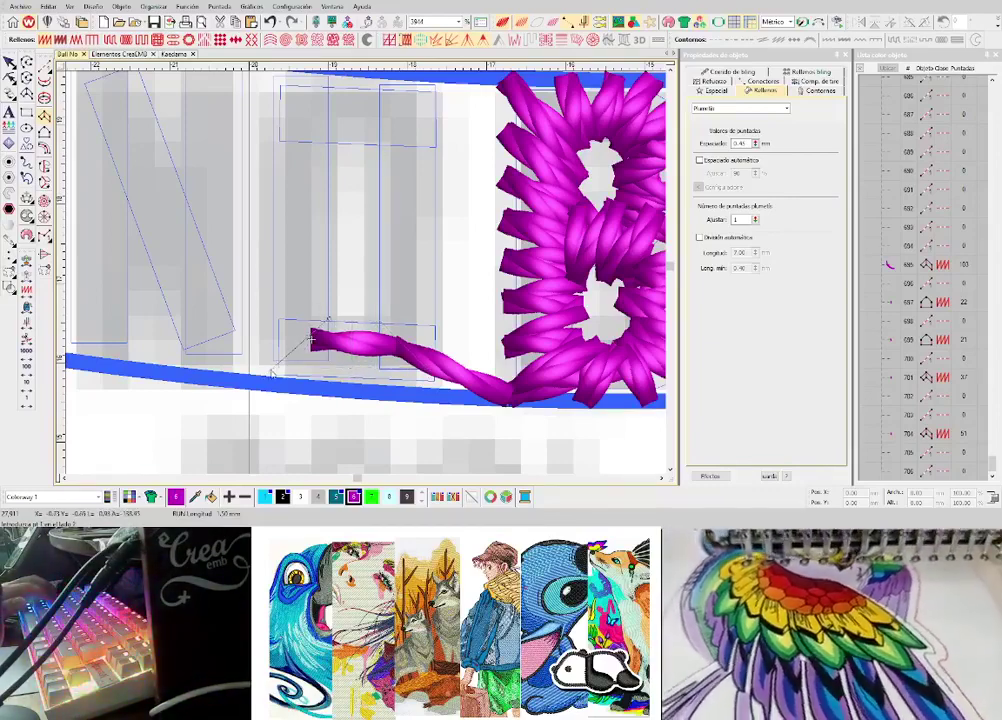
click(378, 322)
click(436, 381)
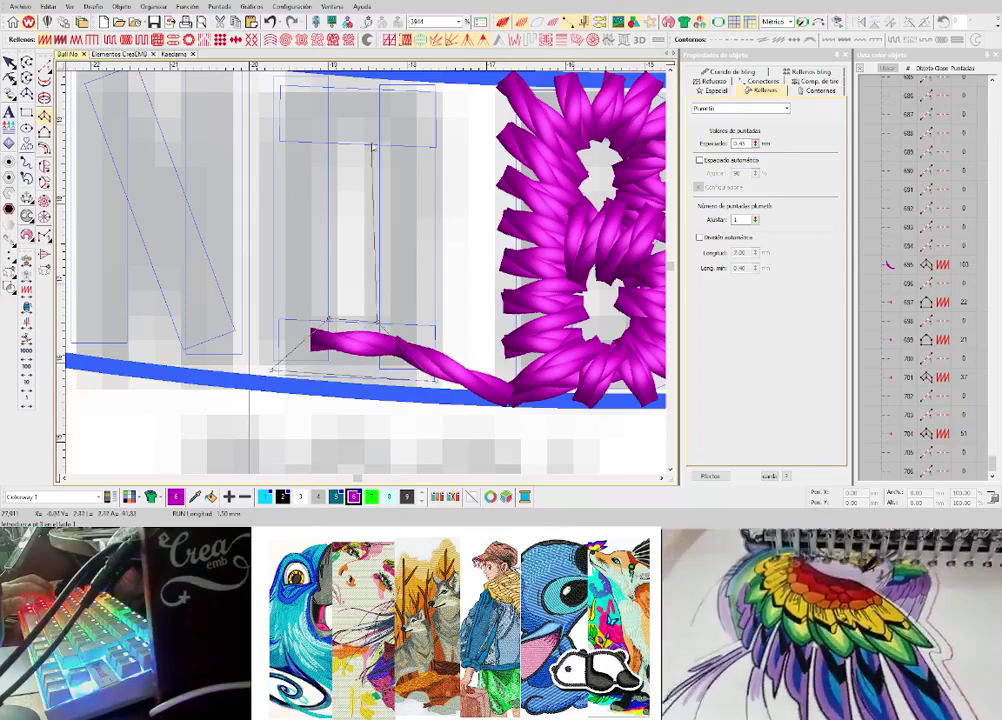
click(330, 147)
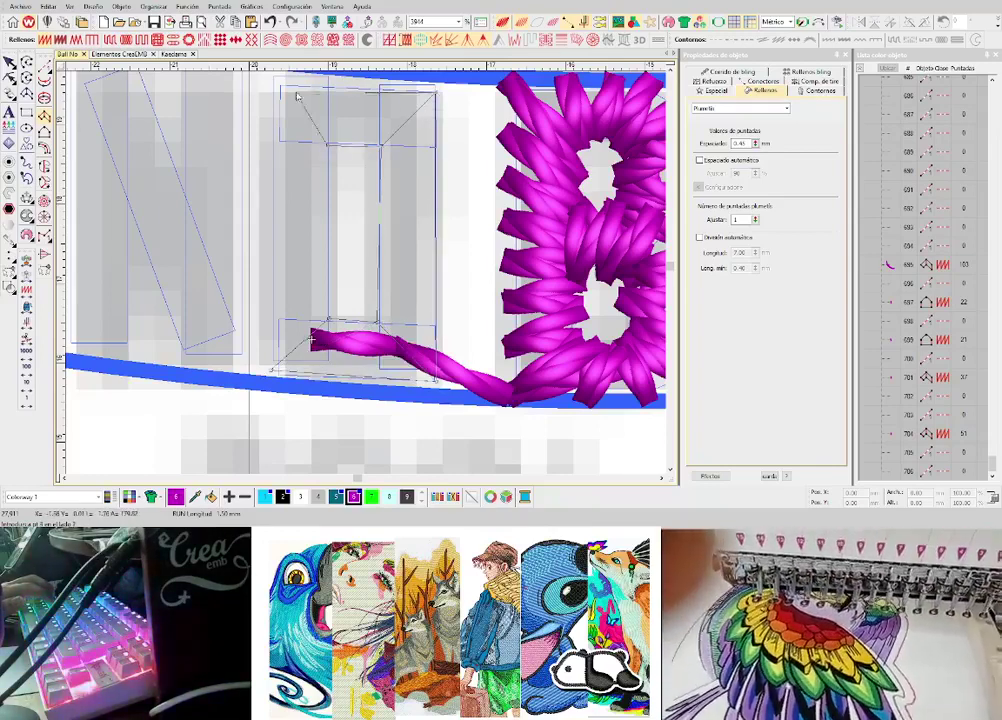
click(275, 87)
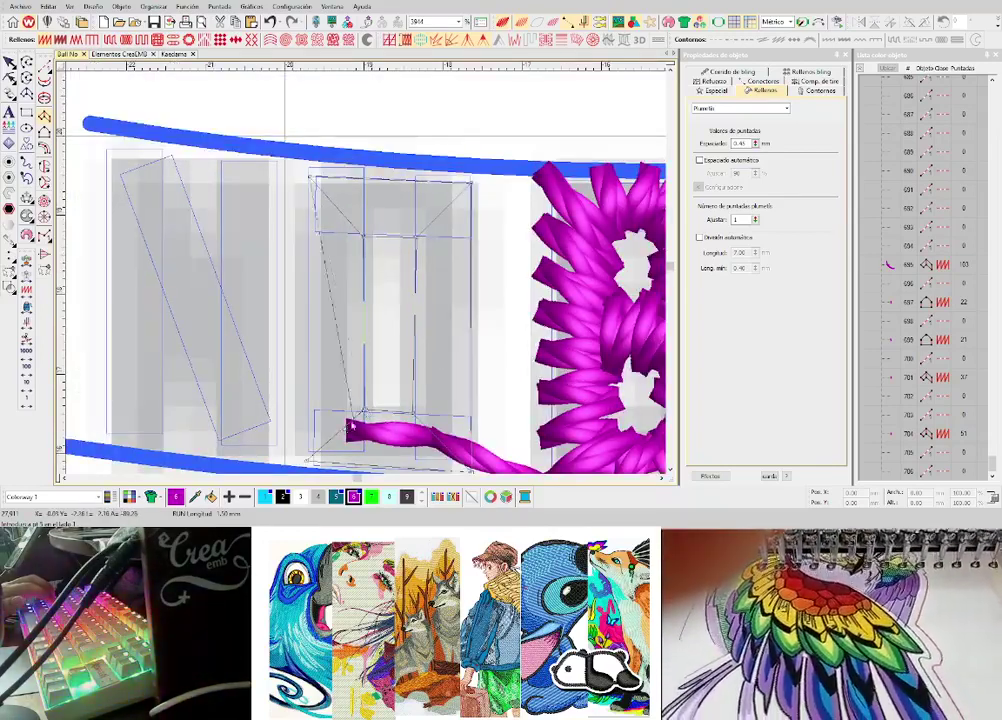
scroll(276, 320, down, 2)
key(Return)
scroll(375, 263, down, 2)
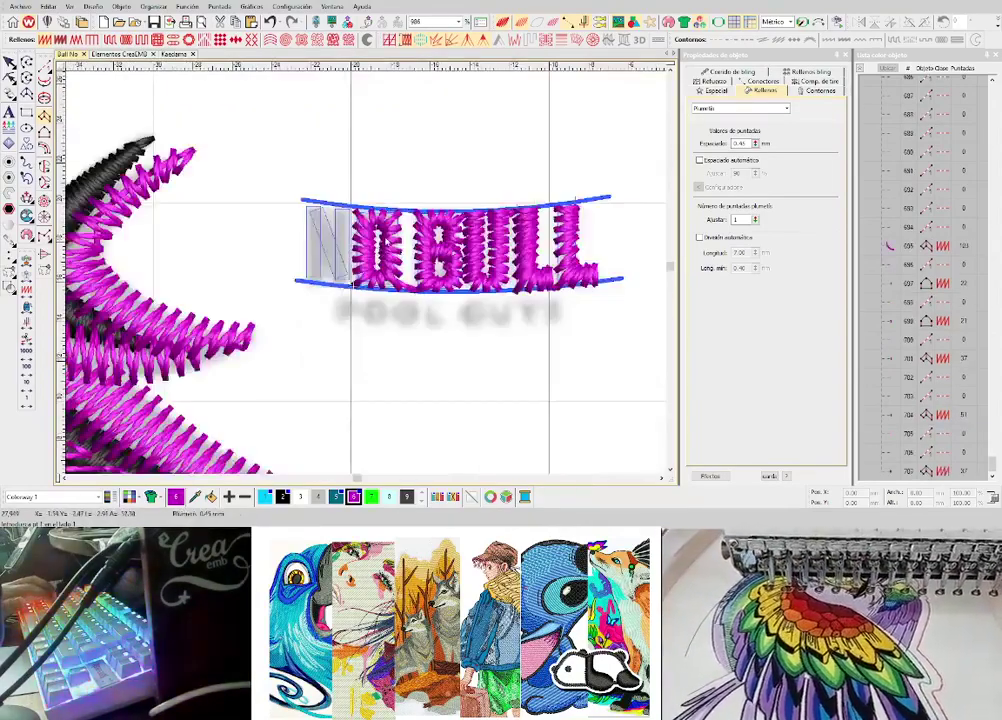
- Digitize three short running stitches from the lower left corner of the O up the N's right stem
scroll(385, 247, up, 1)
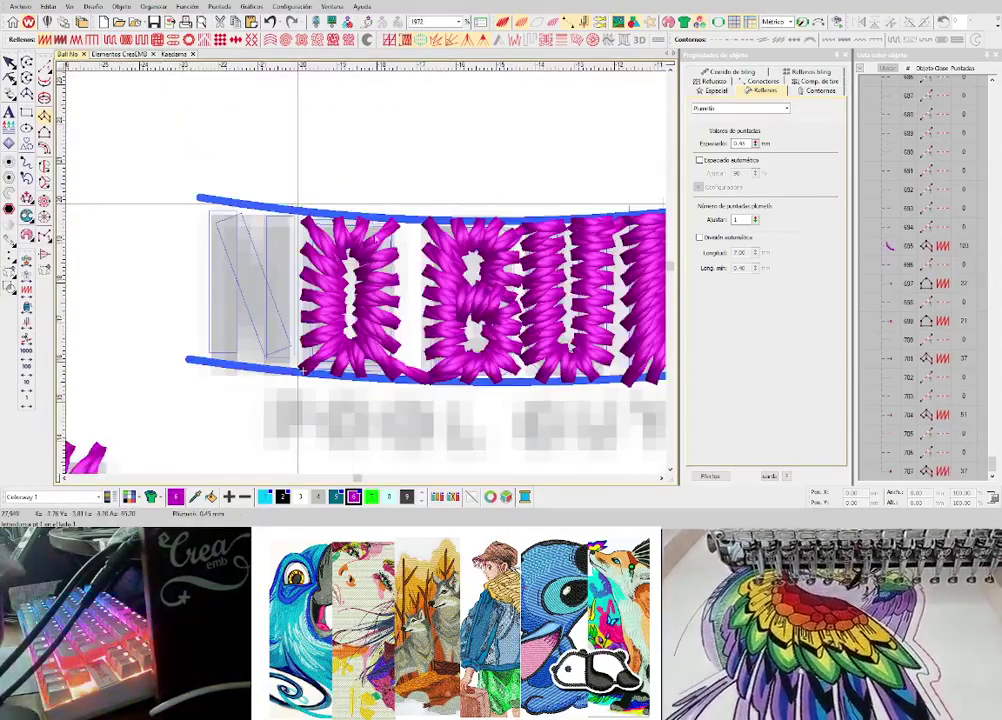
key(space)
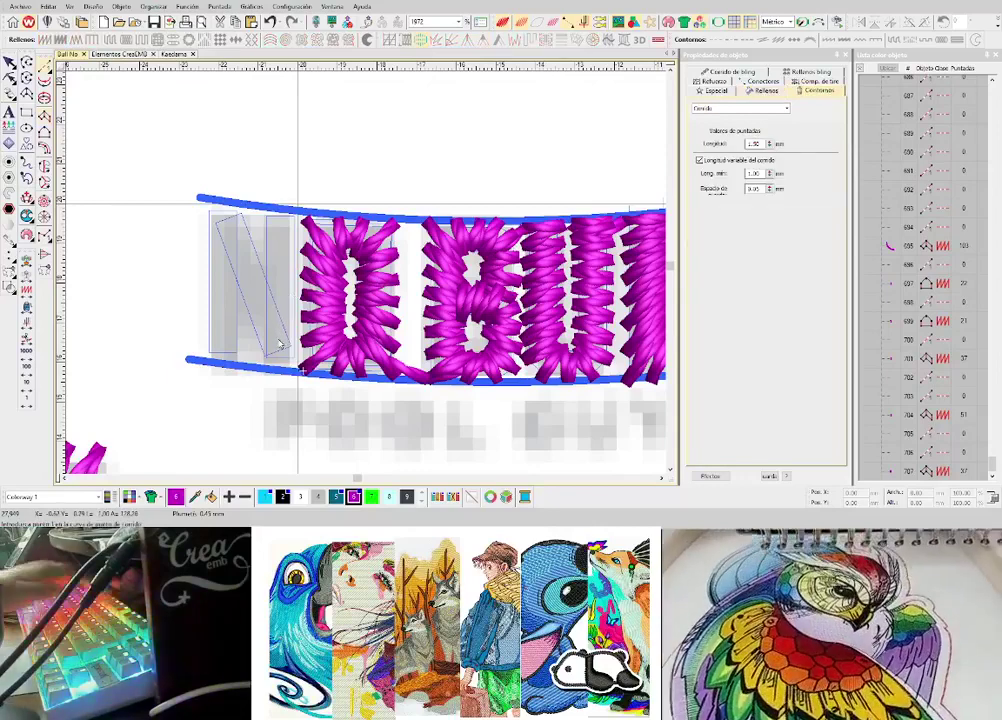
click(280, 334)
key(Return)
click(281, 278)
key(Return)
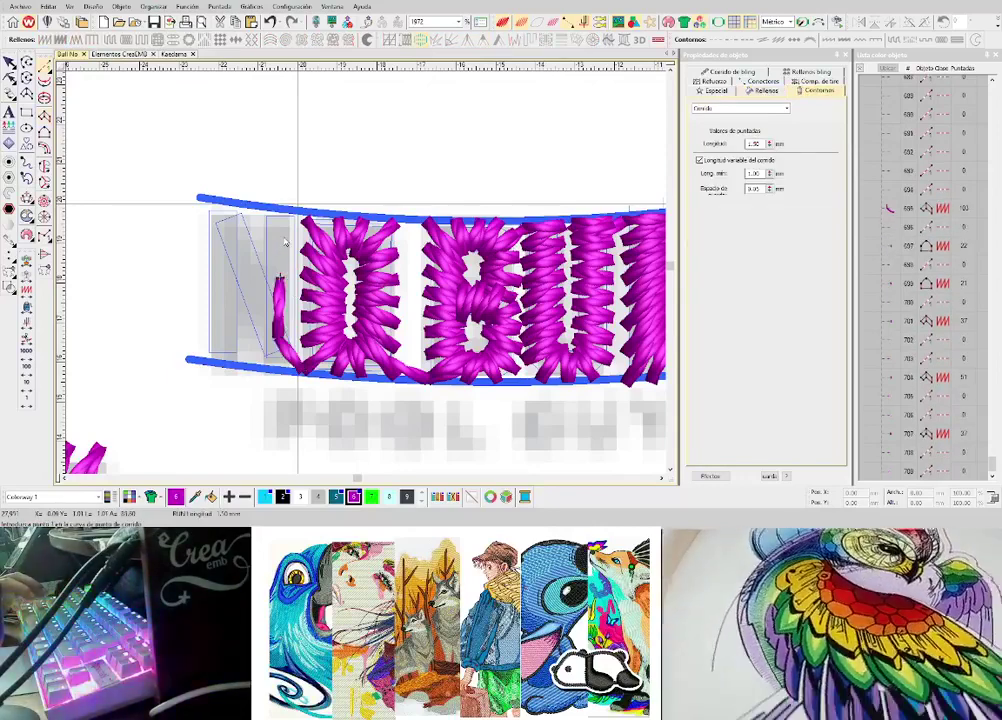
click(283, 237)
key(Return)
- Digitize the N as three Column A satins for its right stem, diagonal and left stem
key(space)
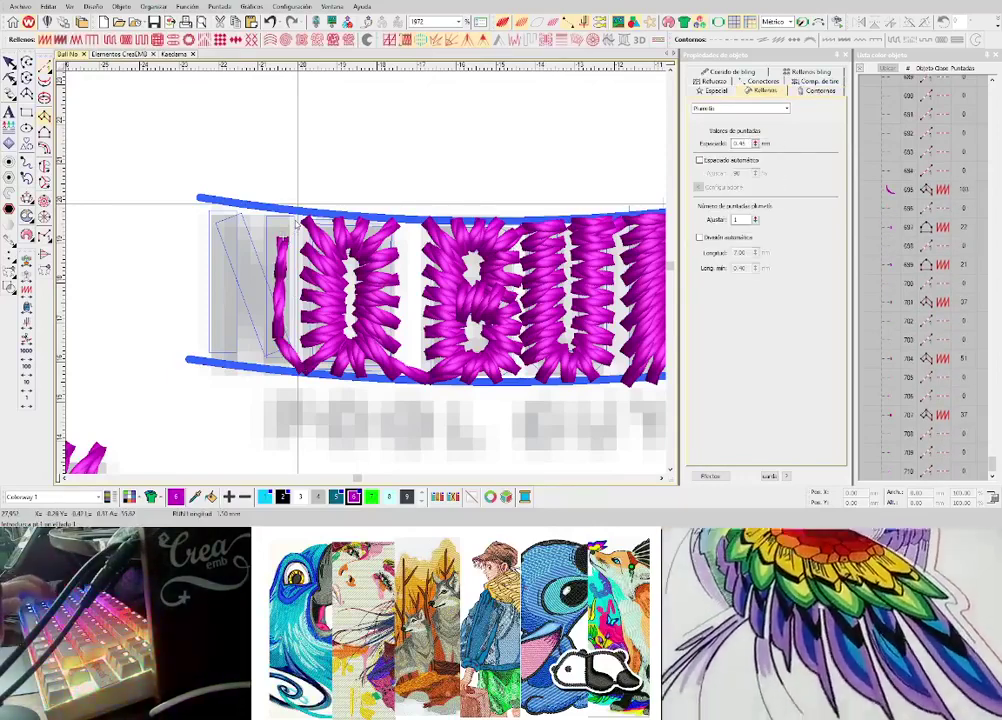
click(267, 219)
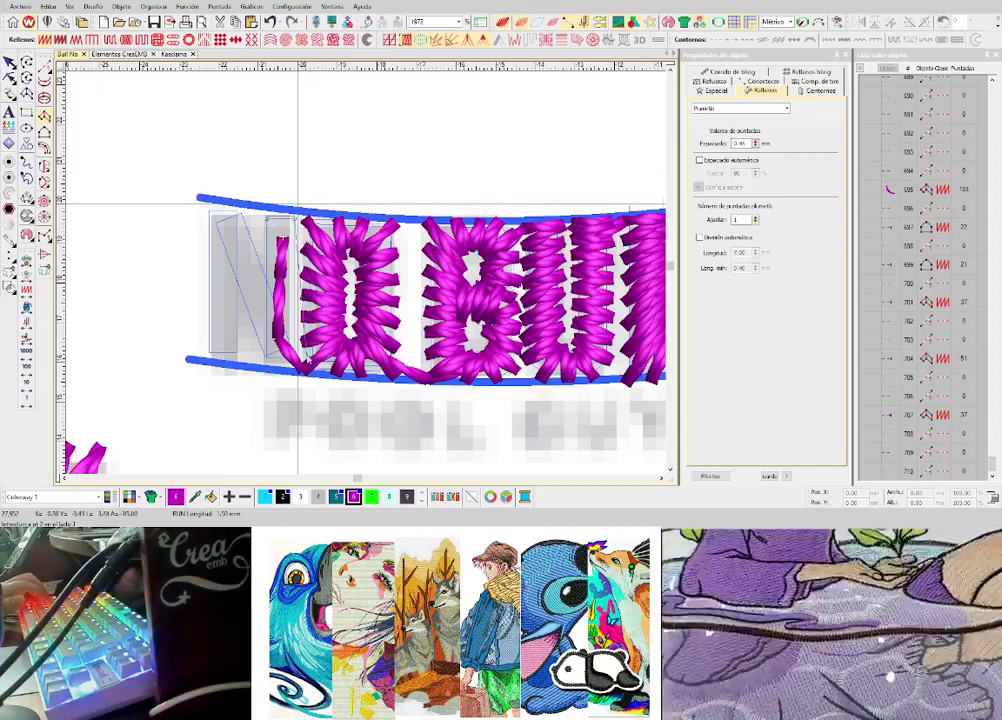
click(297, 354)
click(275, 351)
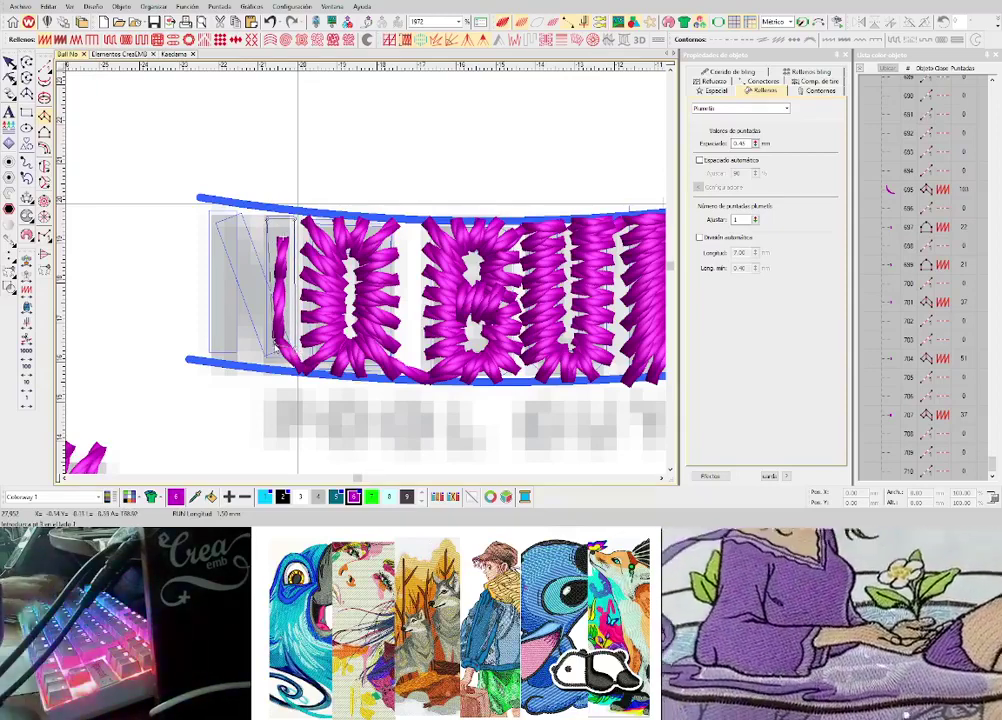
key(BackSpace)
click(266, 345)
key(Return)
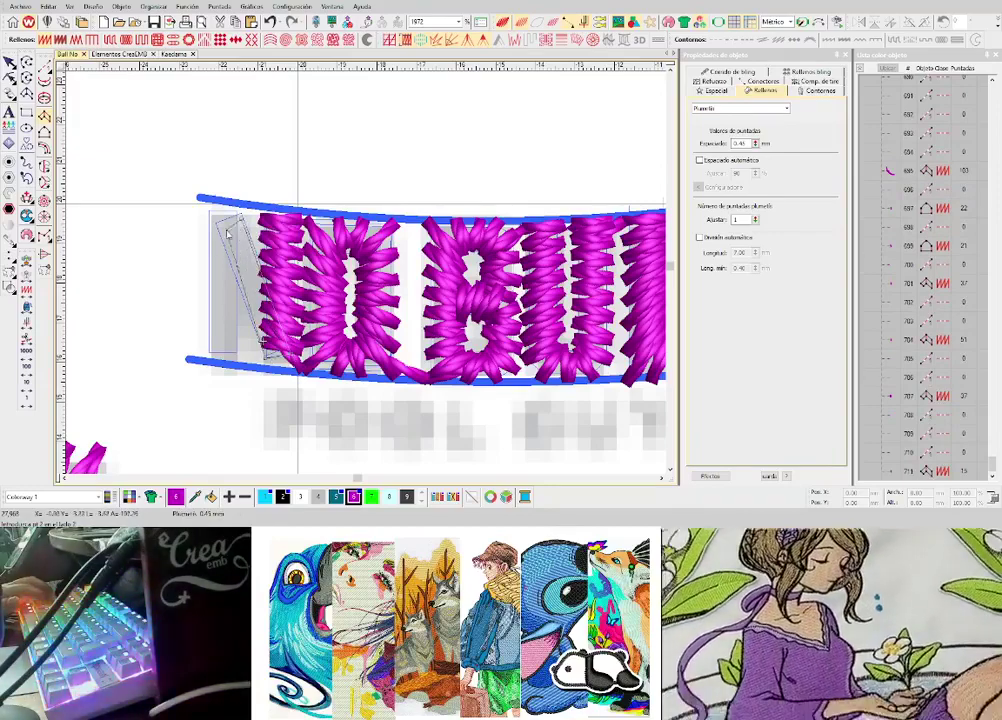
key(Return)
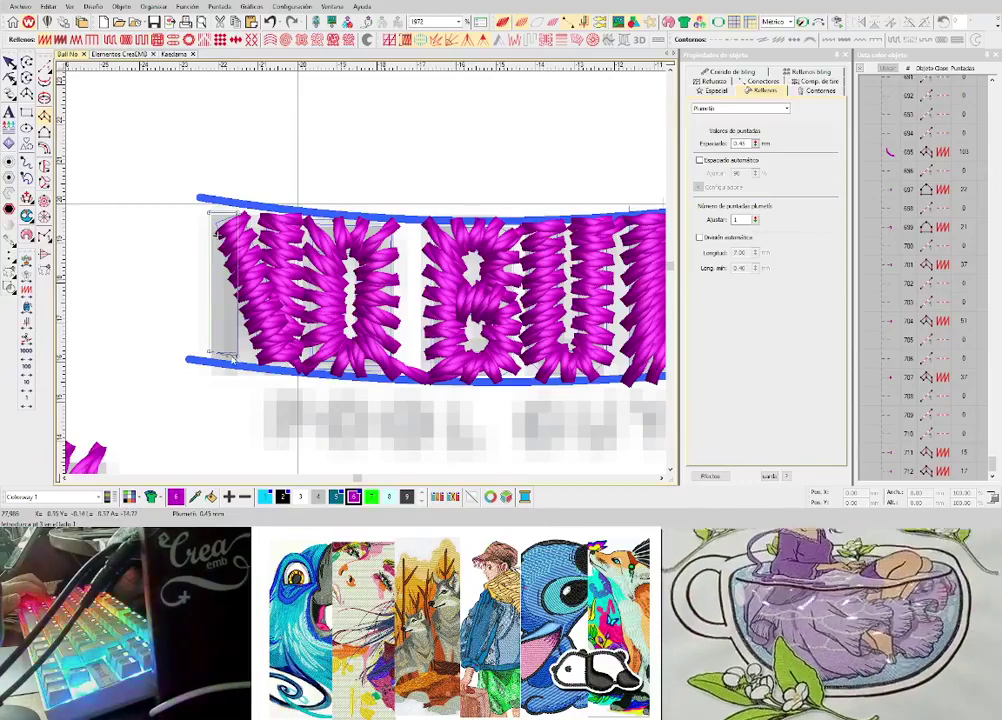
scroll(228, 358, down, 5)
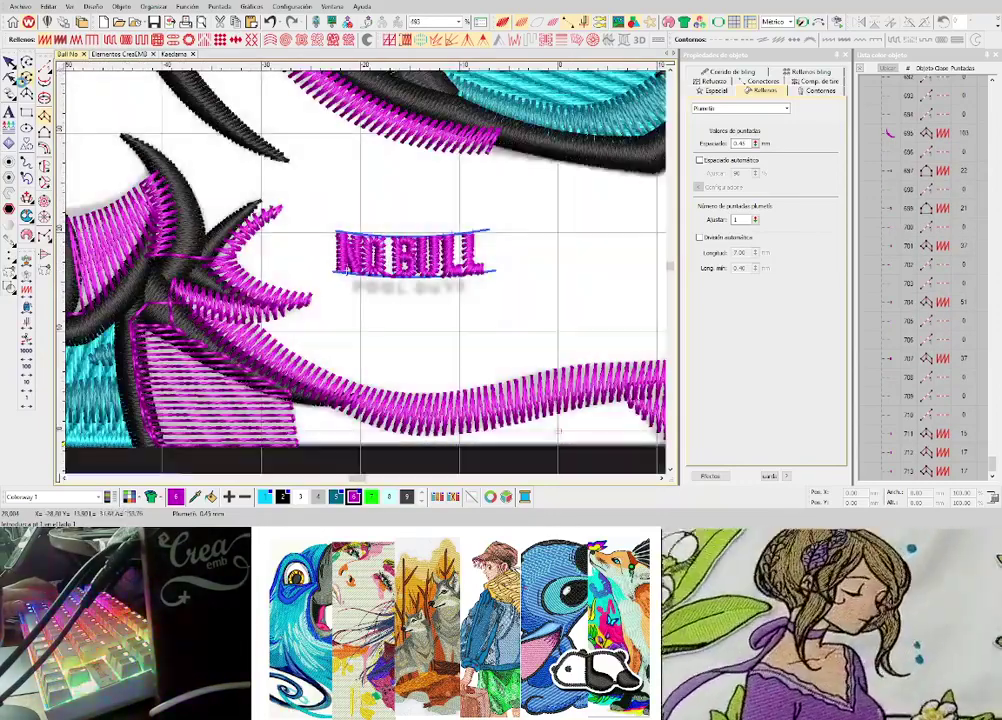
- Open the connector settings of the N's left stem satin and inspect the NO BULL lettering up close
click(745, 82)
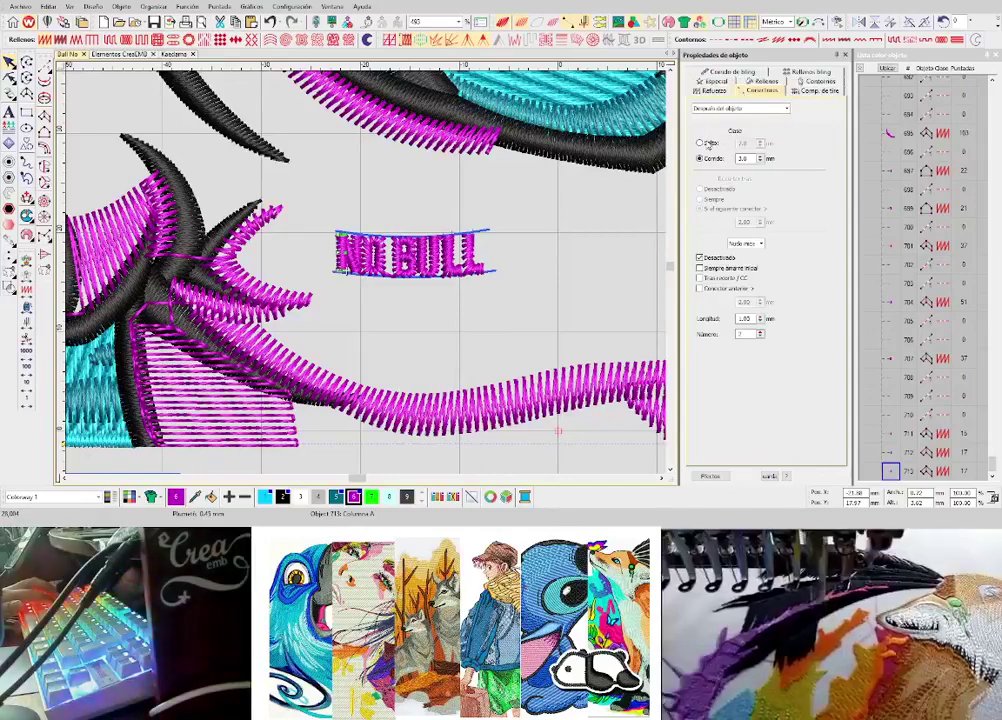
scroll(385, 277, up, 5)
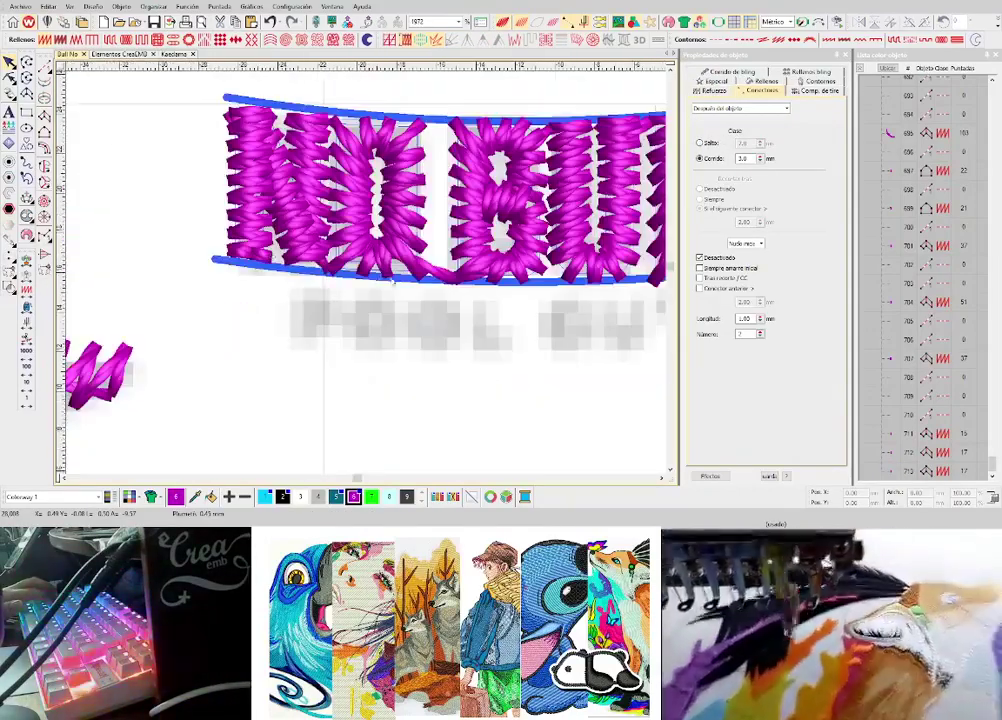
scroll(393, 281, down, 3)
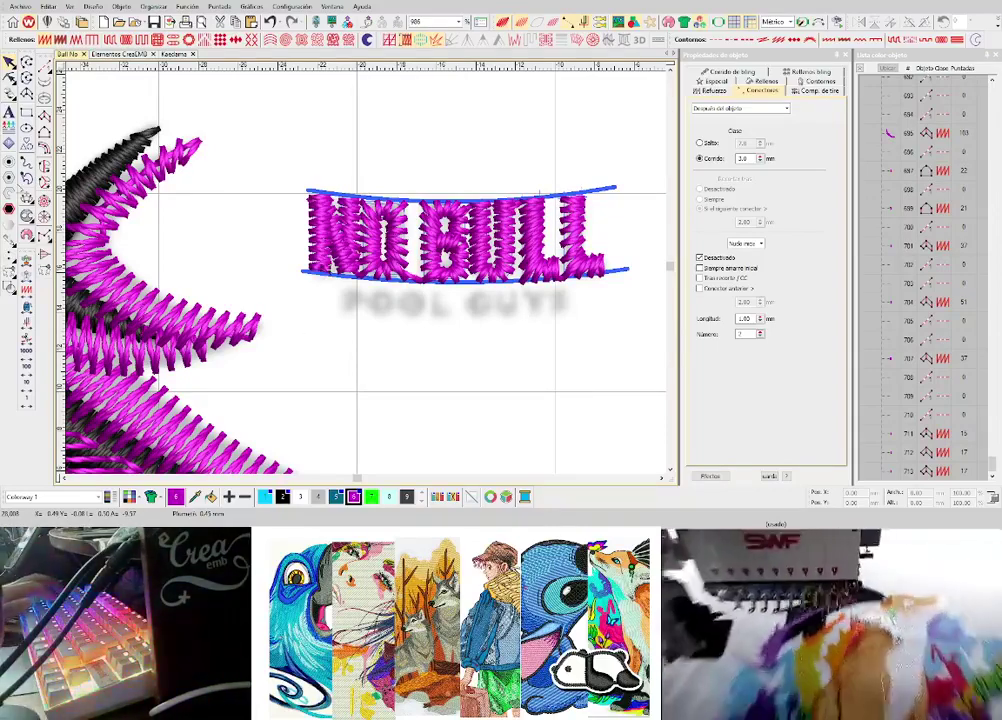
- Create a lettering object reading POOL GUYS in the Block2 font at 10 mm height below NO BULL
click(9, 115)
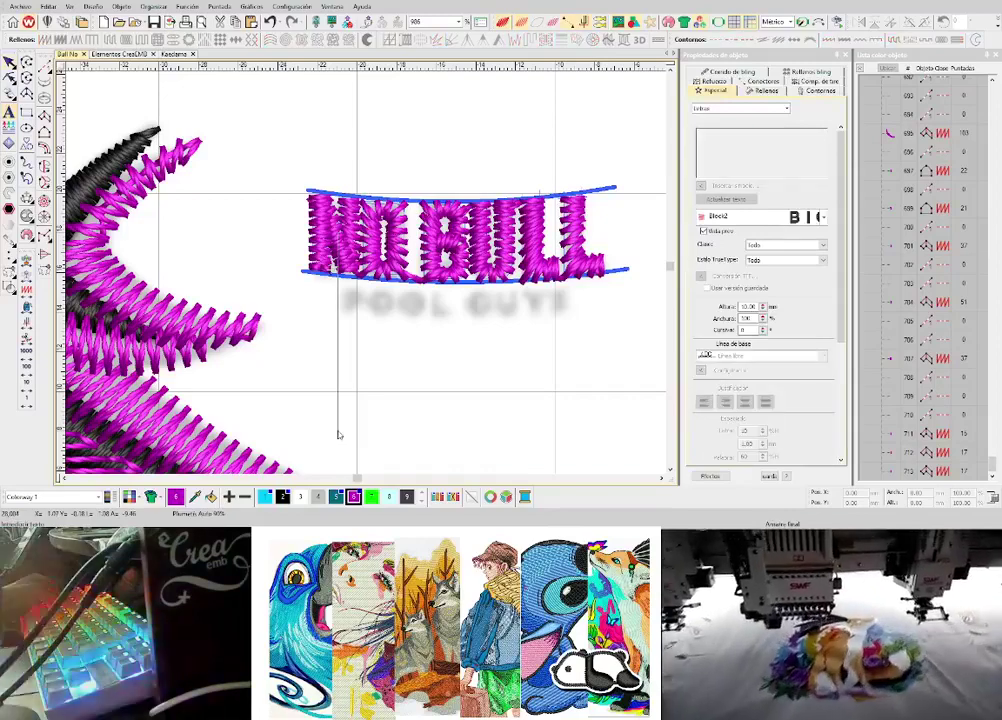
text(POO)
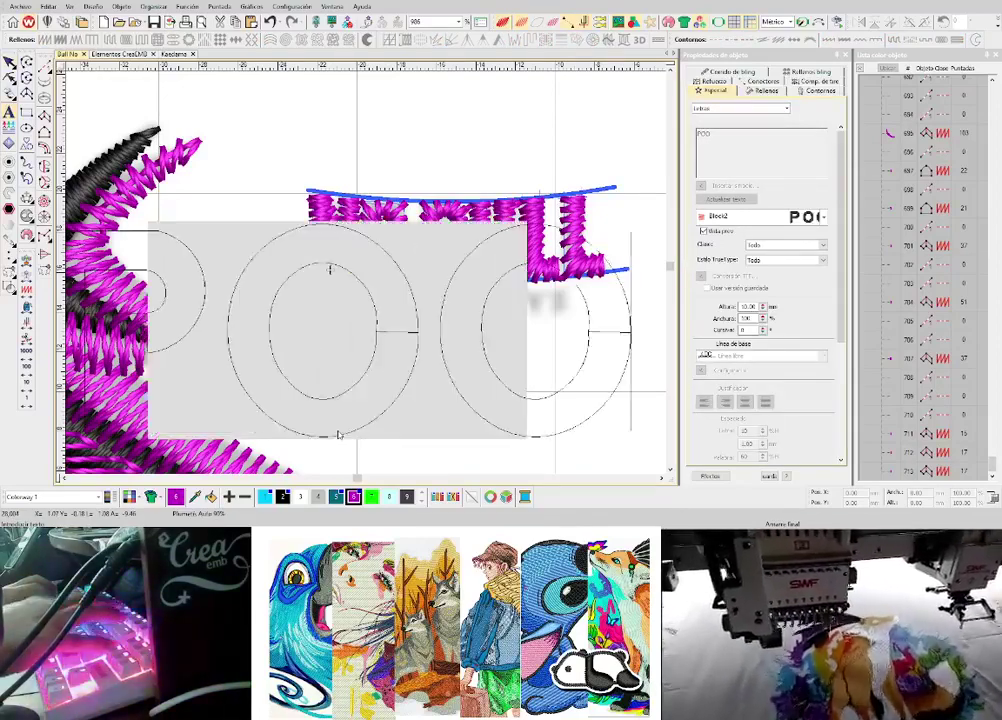
text(L U)
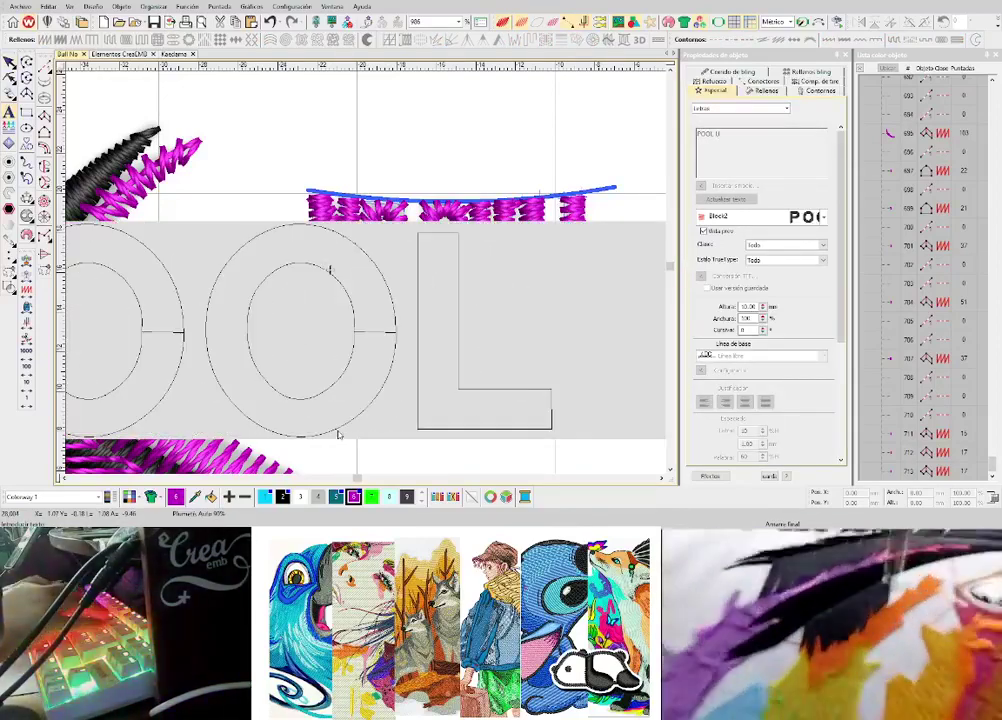
text(UYS)
key(Return)
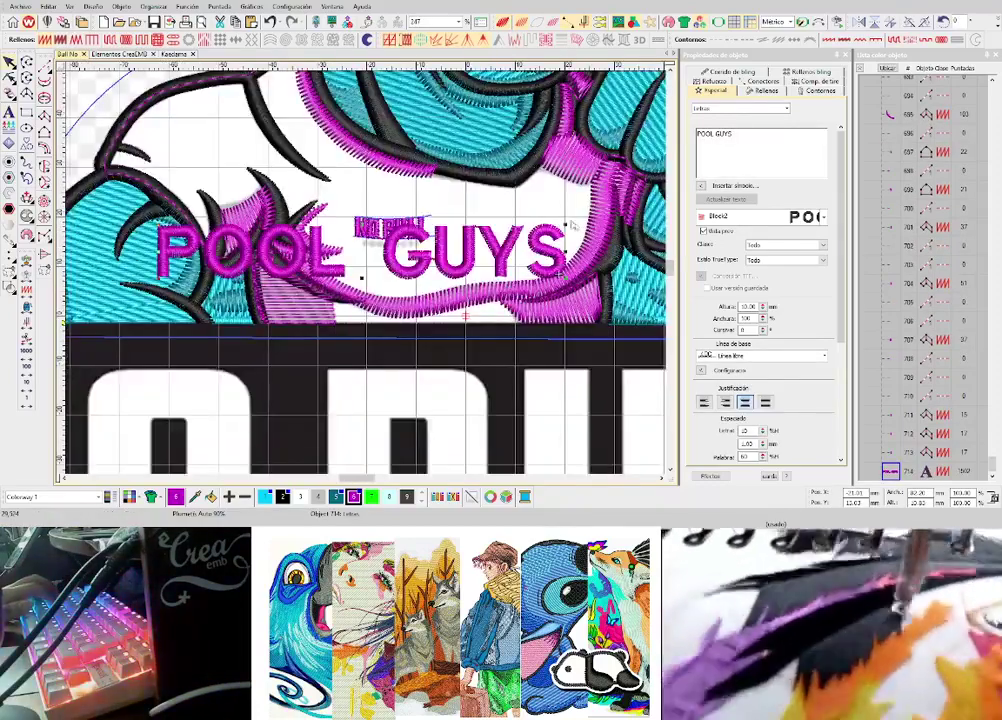
- Shrink the POOL GUYS lettering to about 9 mm wide and move it onto the artwork's tagline beneath NO BULL
drag(566, 226, 492, 281)
scroll(399, 225, up, 1)
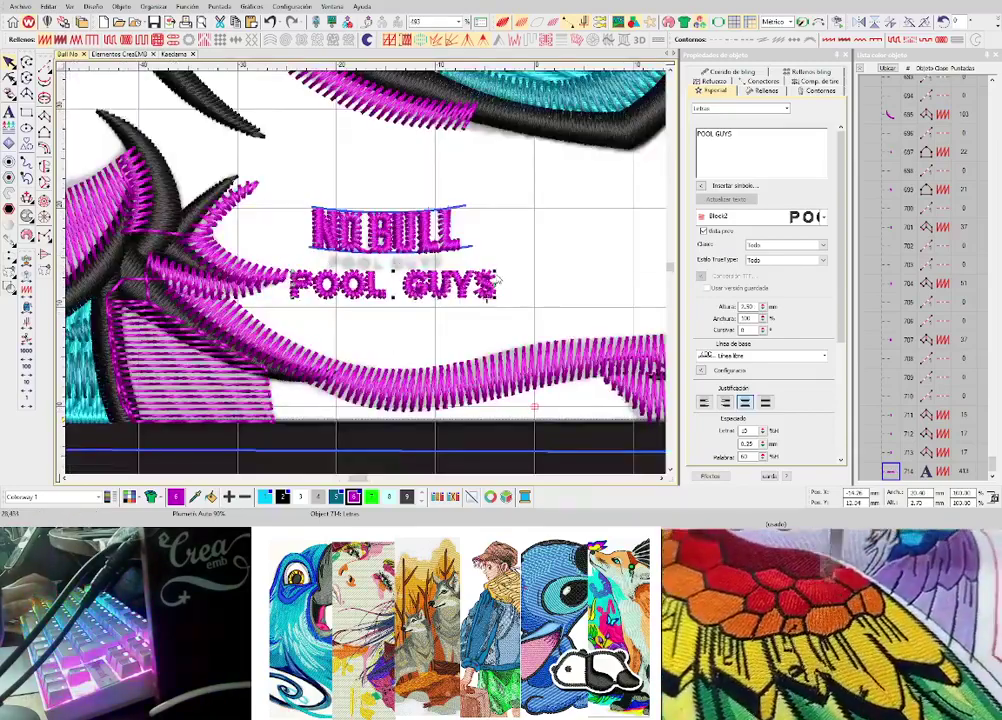
scroll(425, 287, up, 3)
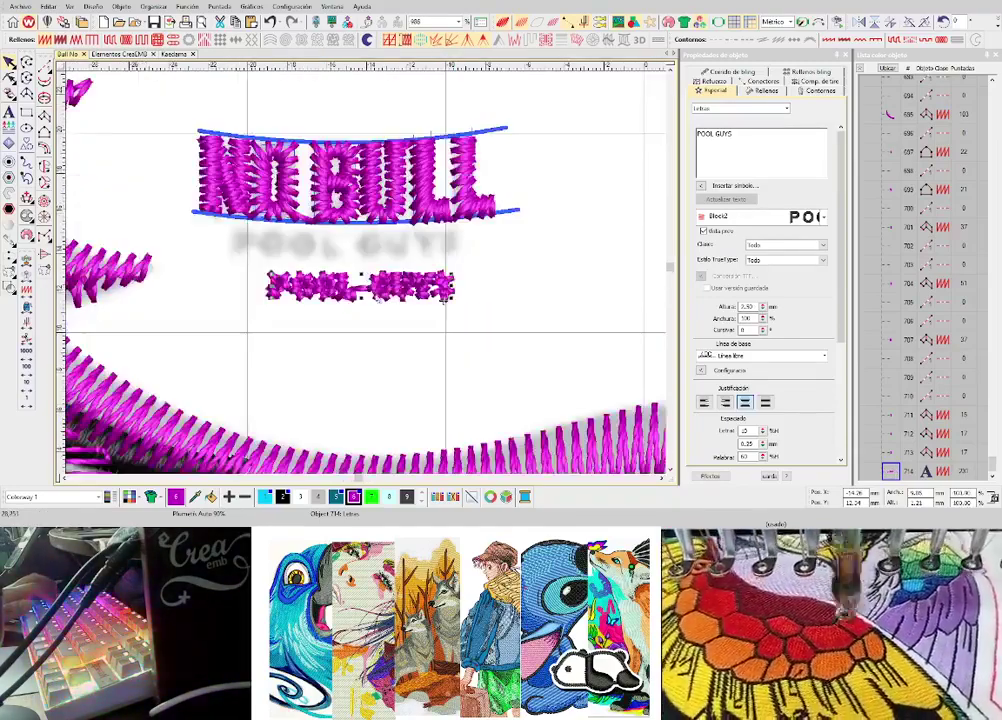
drag(350, 265, 348, 255)
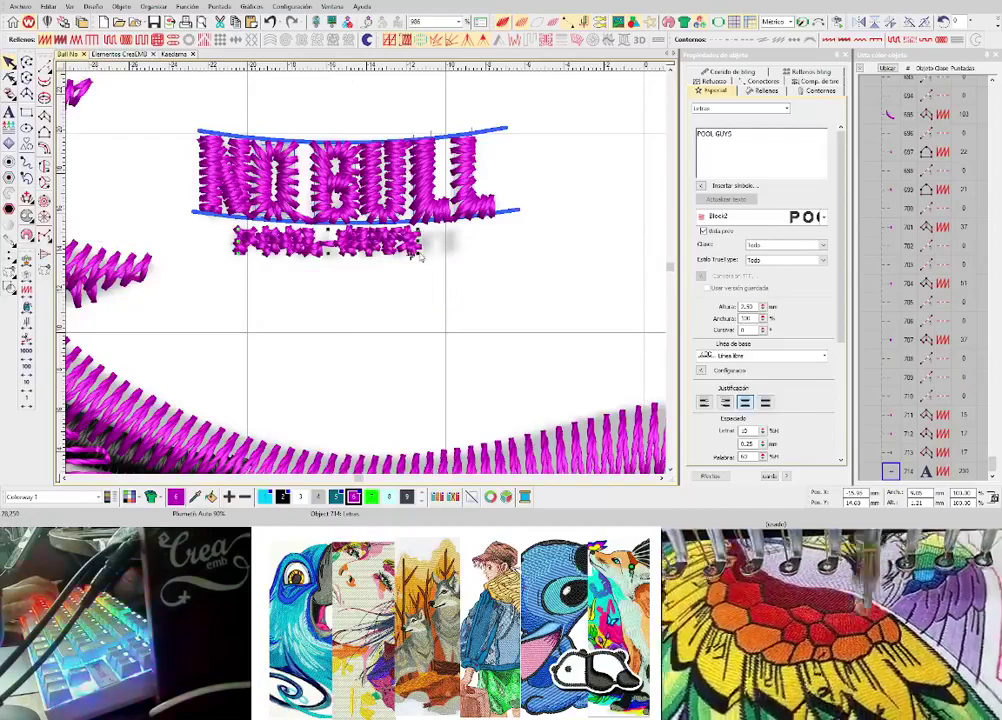
- Enlarge the POOL GUYS lettering to about 11 mm wide and 2 mm high, and convert it to a vector object
drag(419, 255, 457, 271)
key(s)
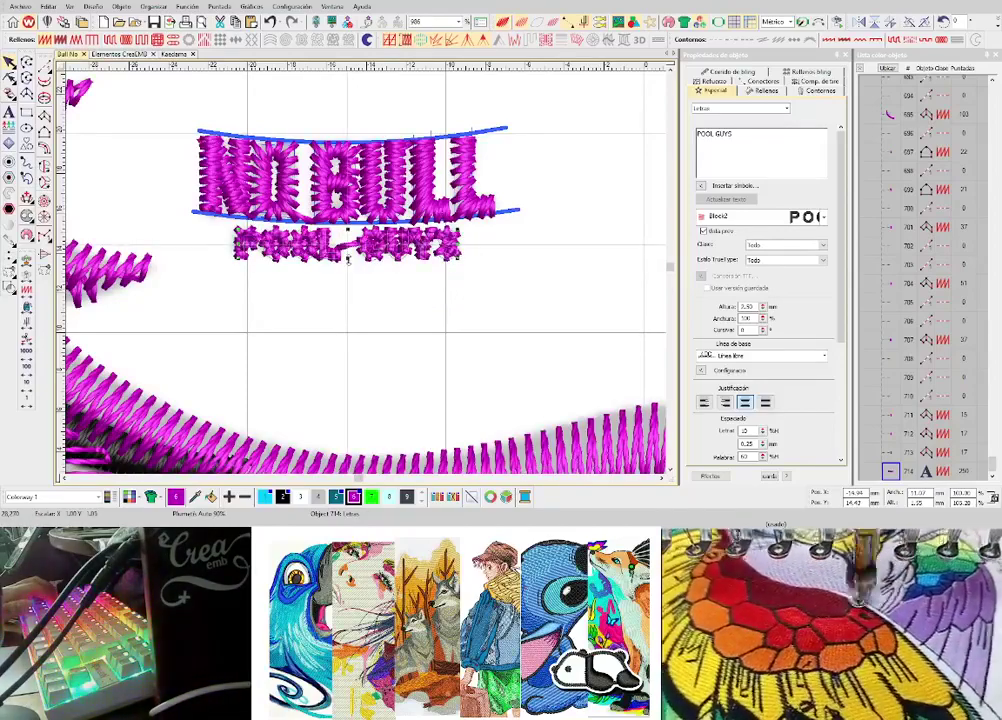
drag(348, 260, 348, 269)
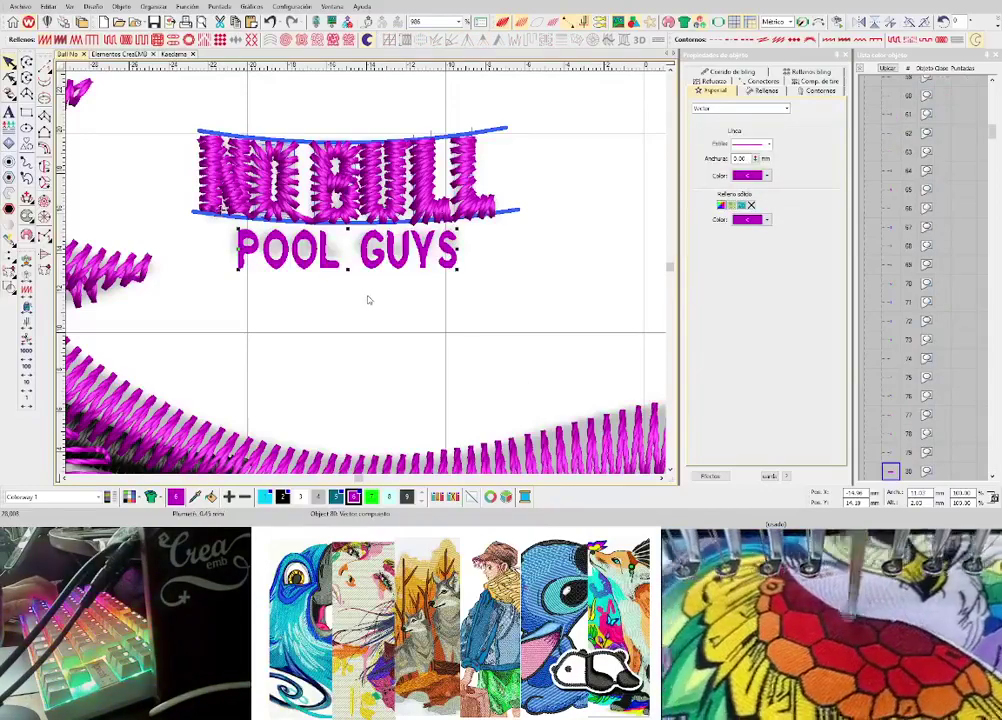
scroll(368, 268, down, 1)
click(368, 273)
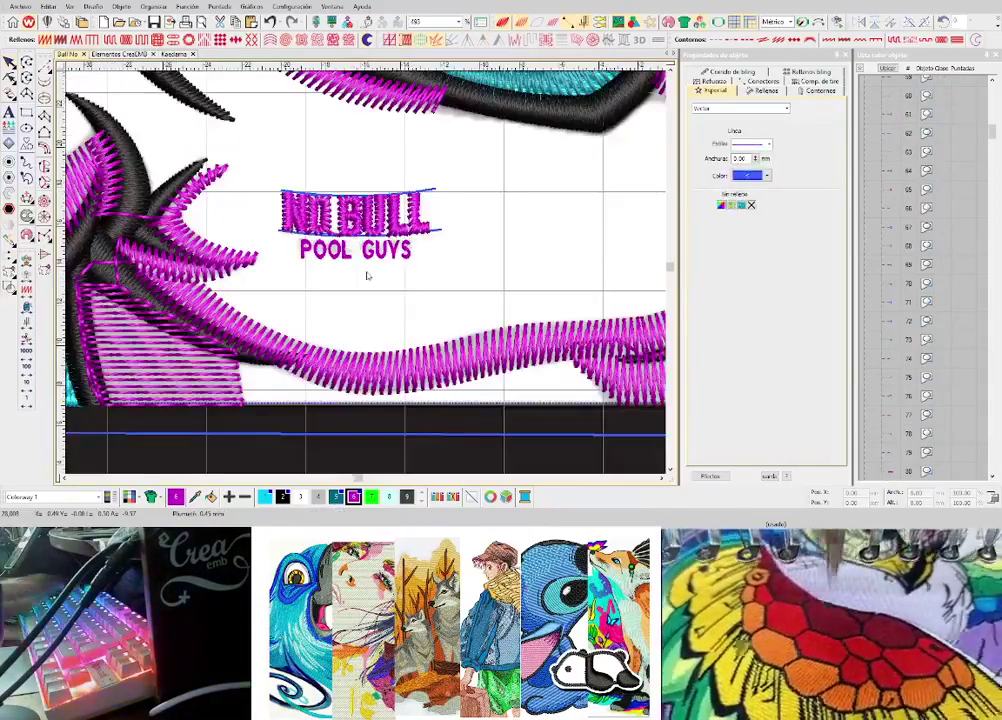
scroll(370, 272, up, 1)
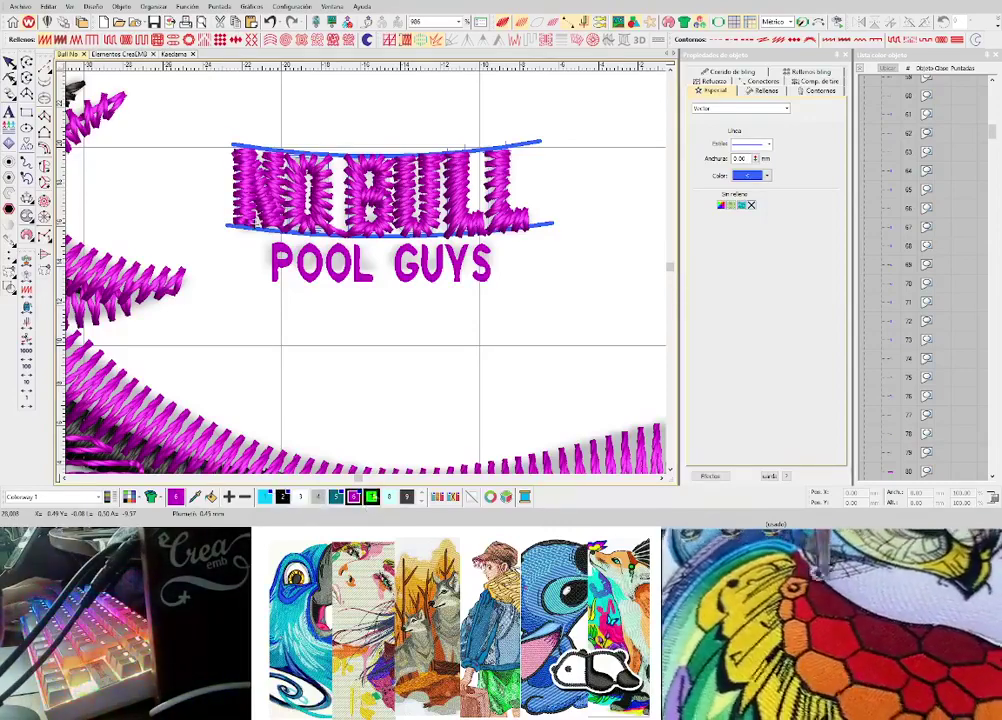
- Digitize the P of POOL over the vector guide with Manual stitches in thread colour 1
click(372, 498)
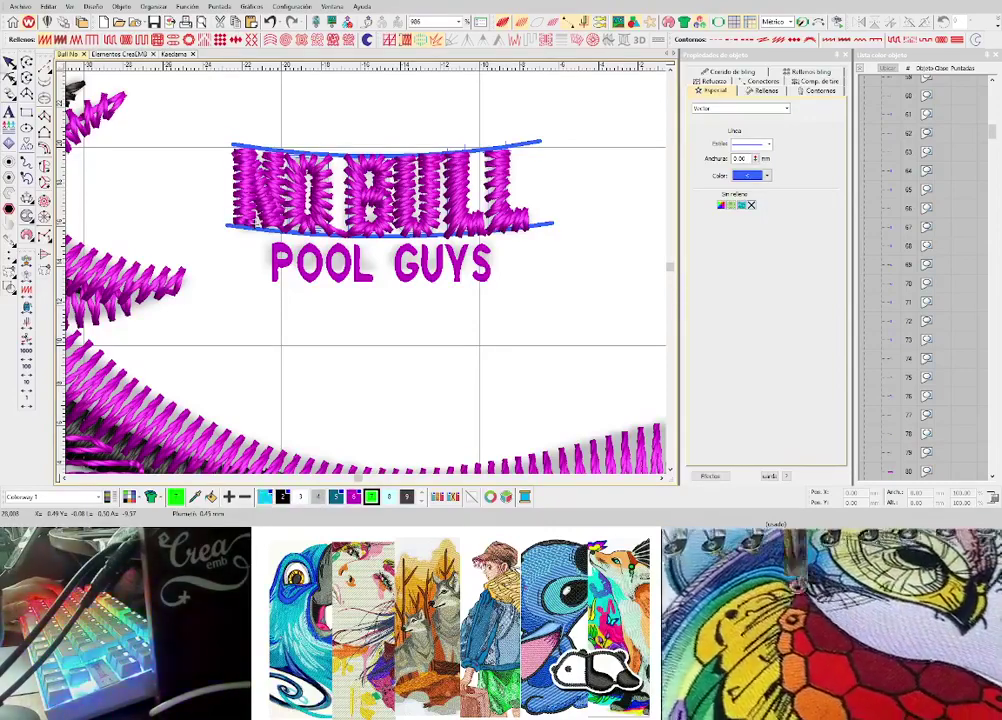
click(265, 497)
click(47, 238)
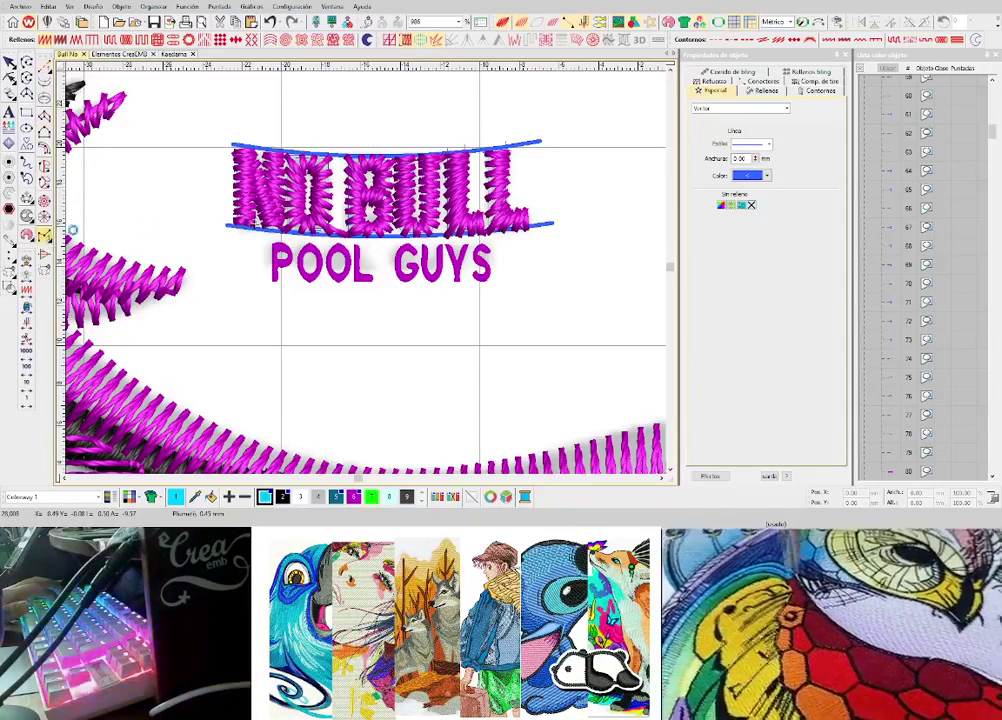
scroll(248, 232, up, 2)
scroll(465, 311, down, 1)
scroll(375, 281, up, 2)
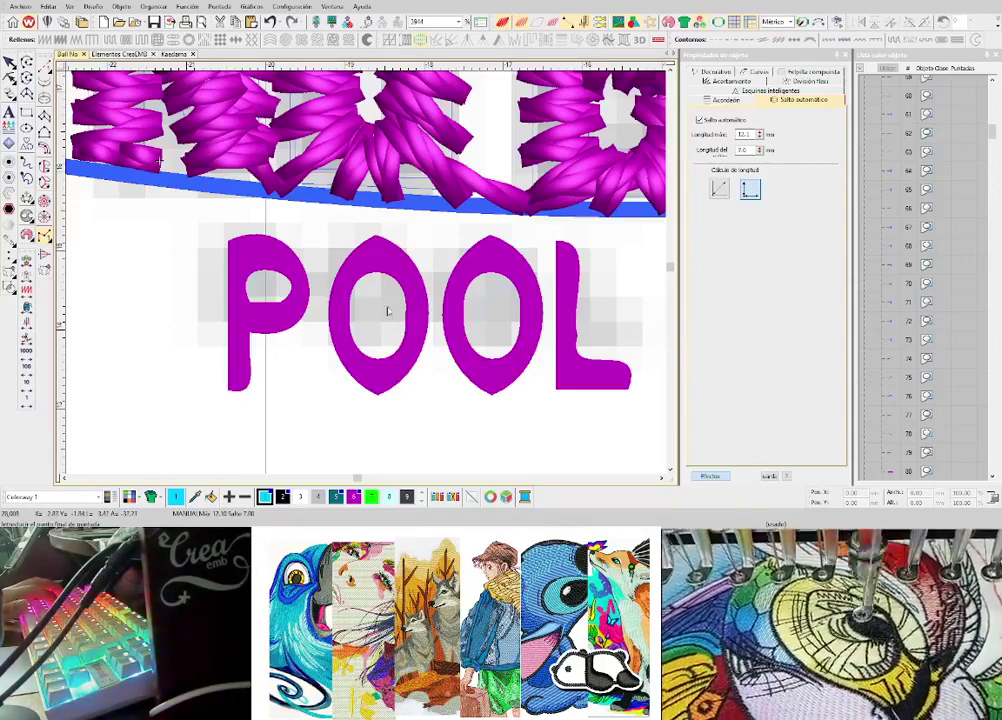
scroll(388, 306, down, 3)
scroll(331, 239, up, 4)
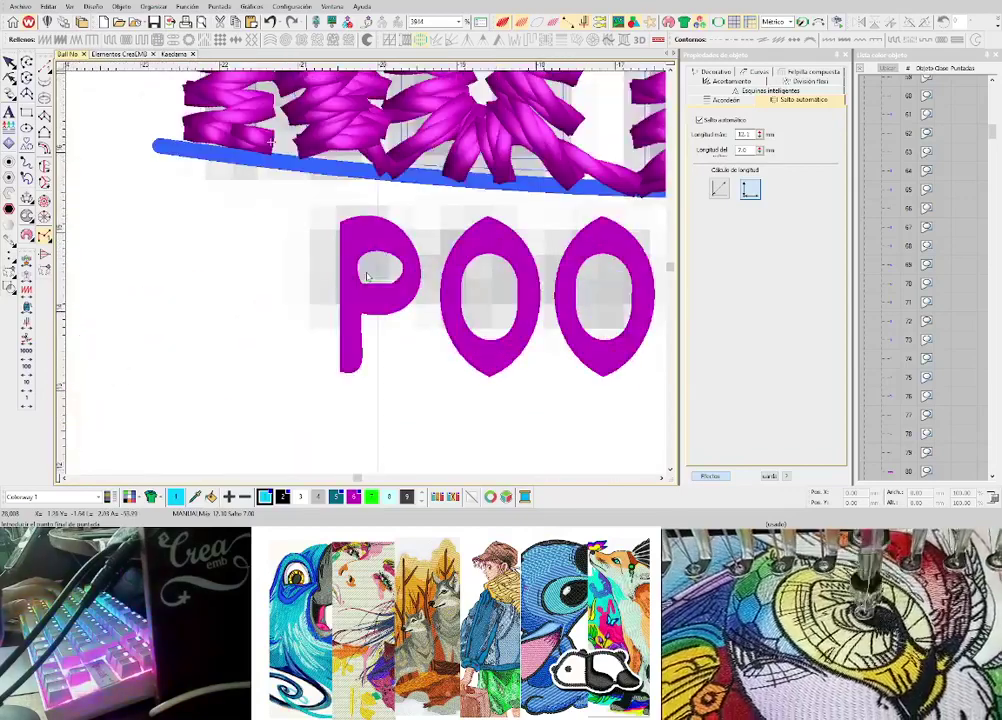
scroll(376, 282, down, 1)
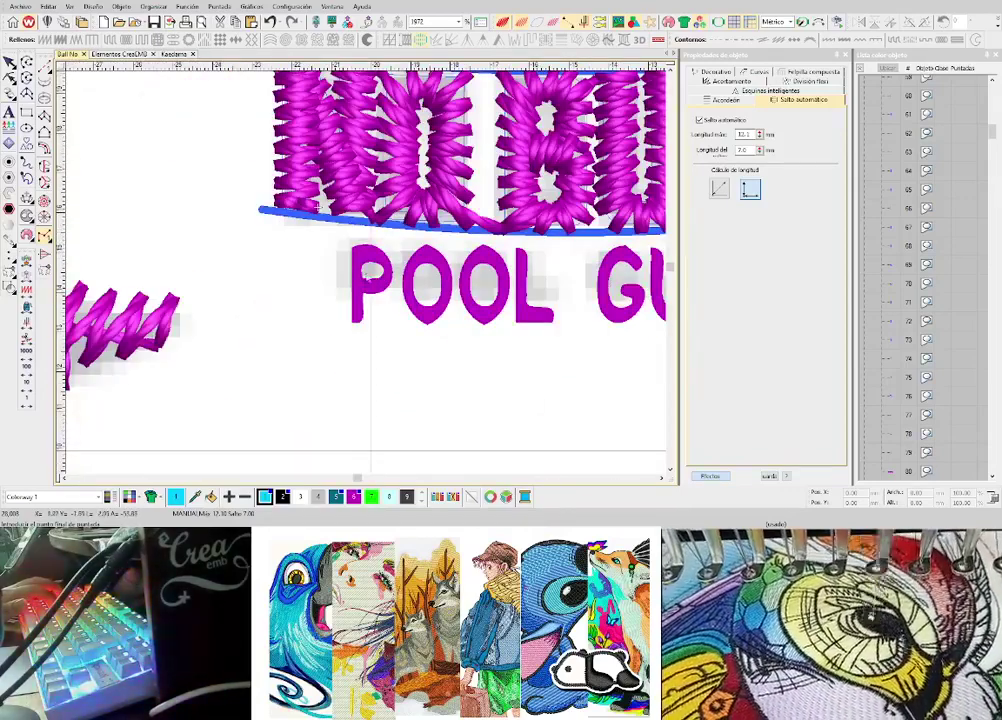
scroll(366, 278, up, 2)
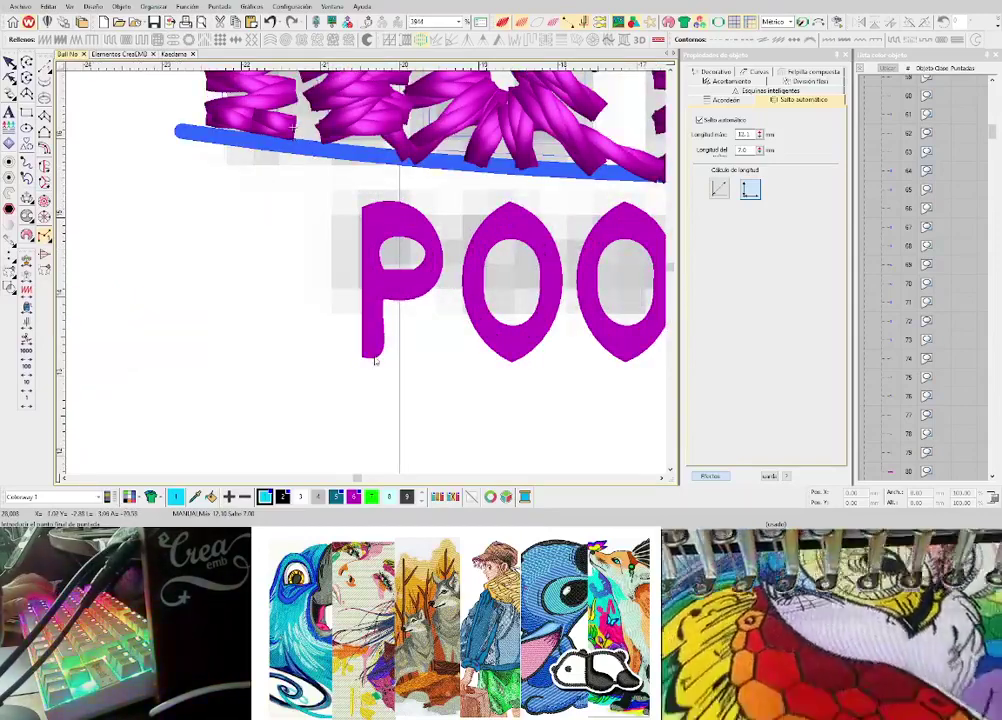
click(376, 285)
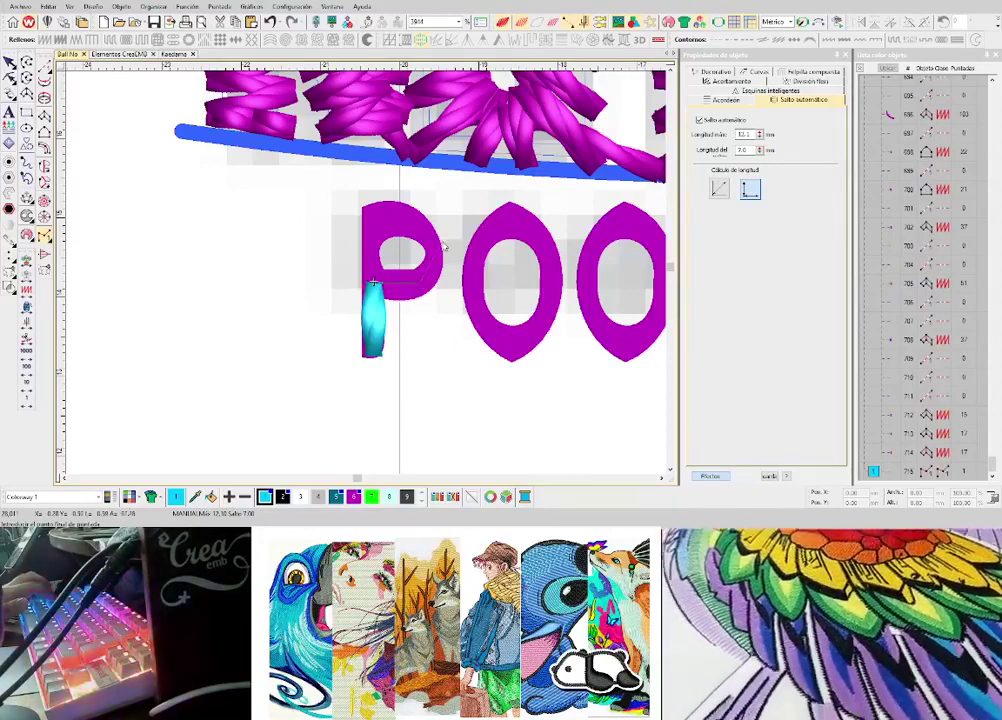
click(413, 210)
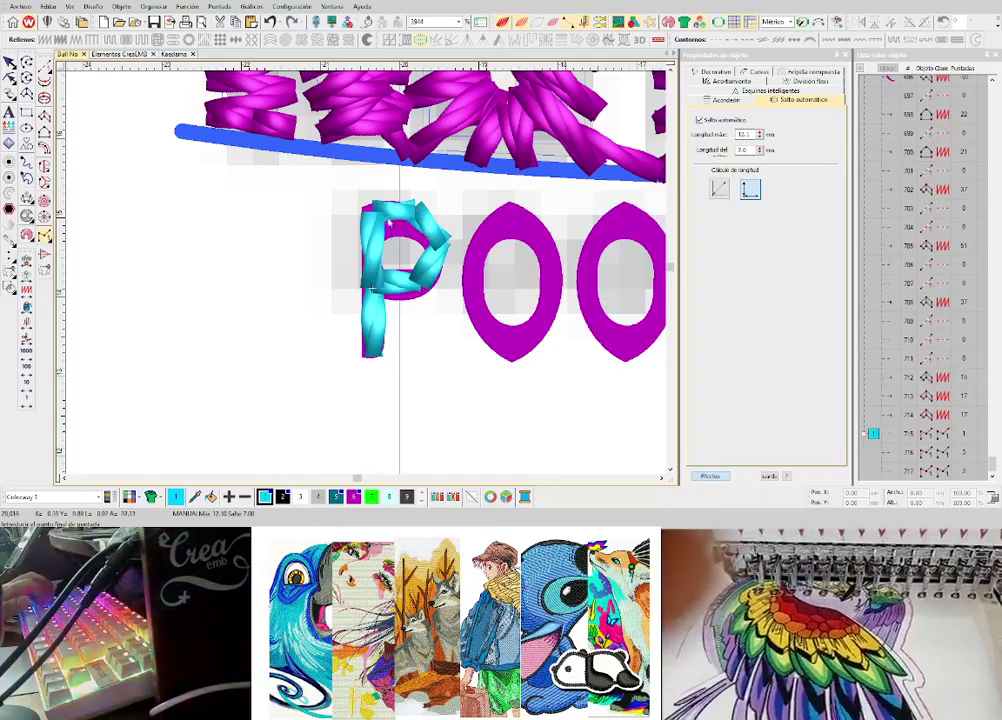
click(411, 211)
click(441, 245)
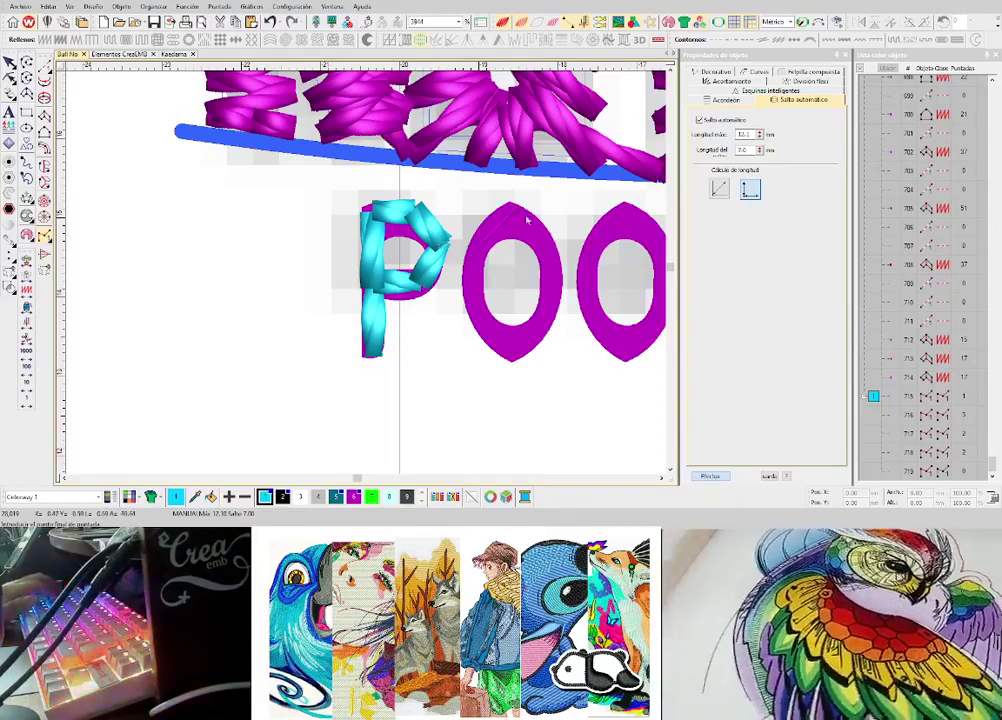
- Continue the Manual stitching through both O's and the L of POOL
click(557, 317)
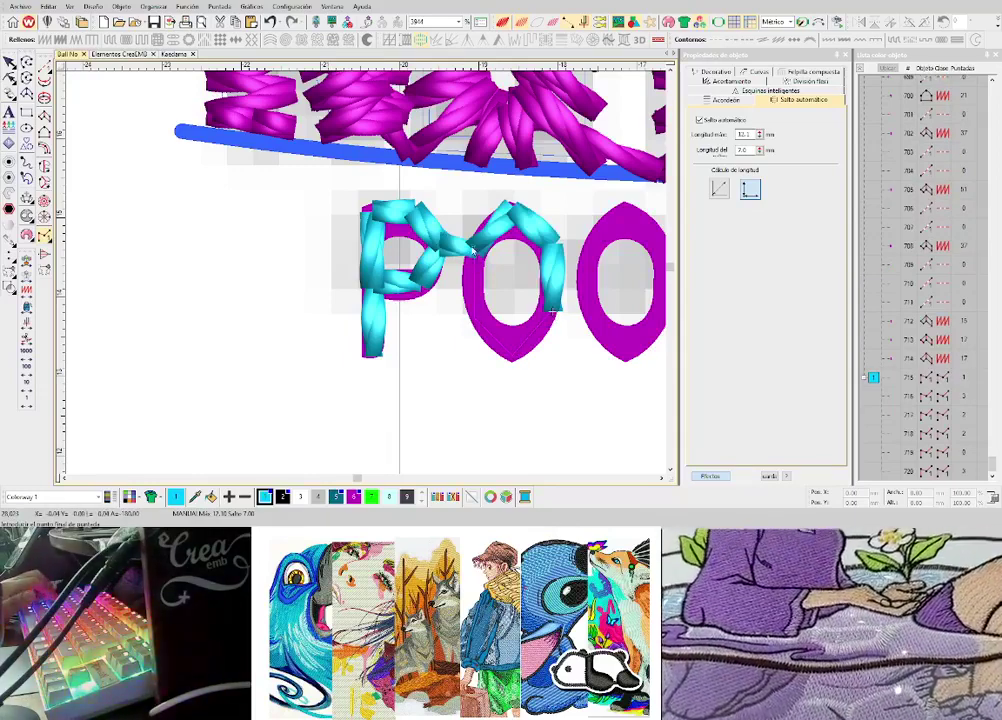
key(Return)
scroll(478, 264, up, 1)
scroll(425, 290, down, 1)
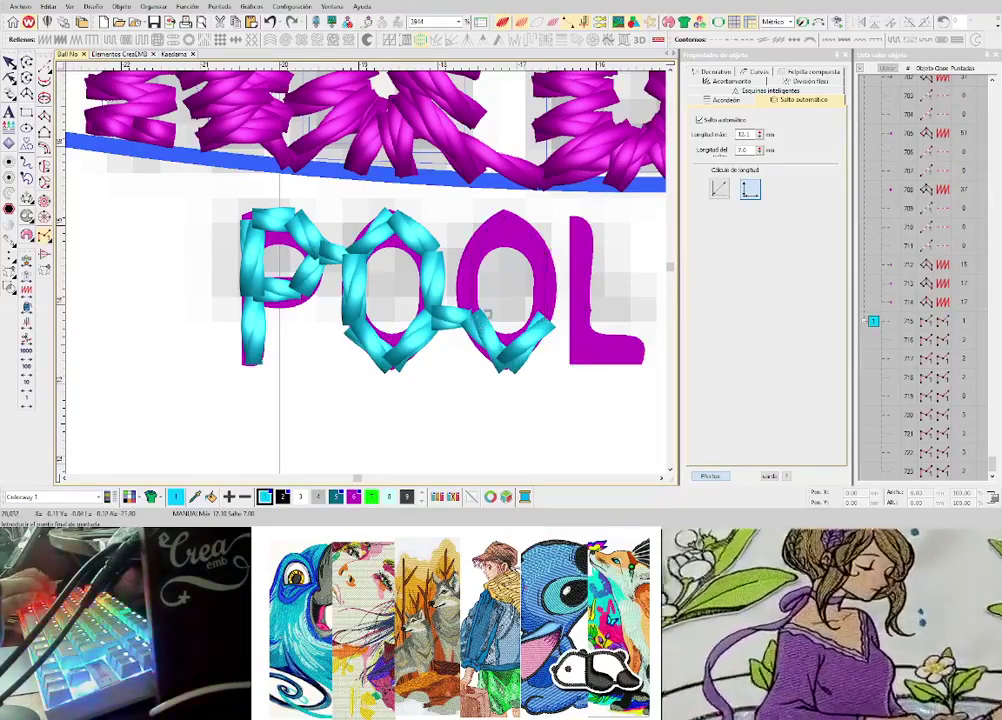
scroll(380, 248, down, 3)
scroll(390, 290, up, 2)
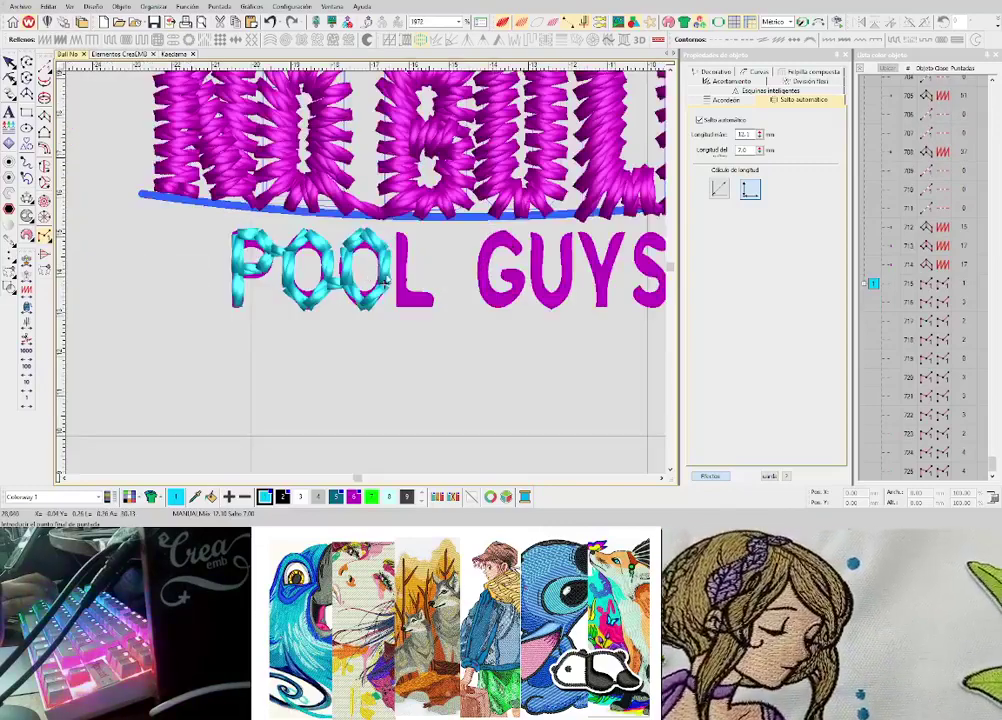
scroll(391, 291, up, 2)
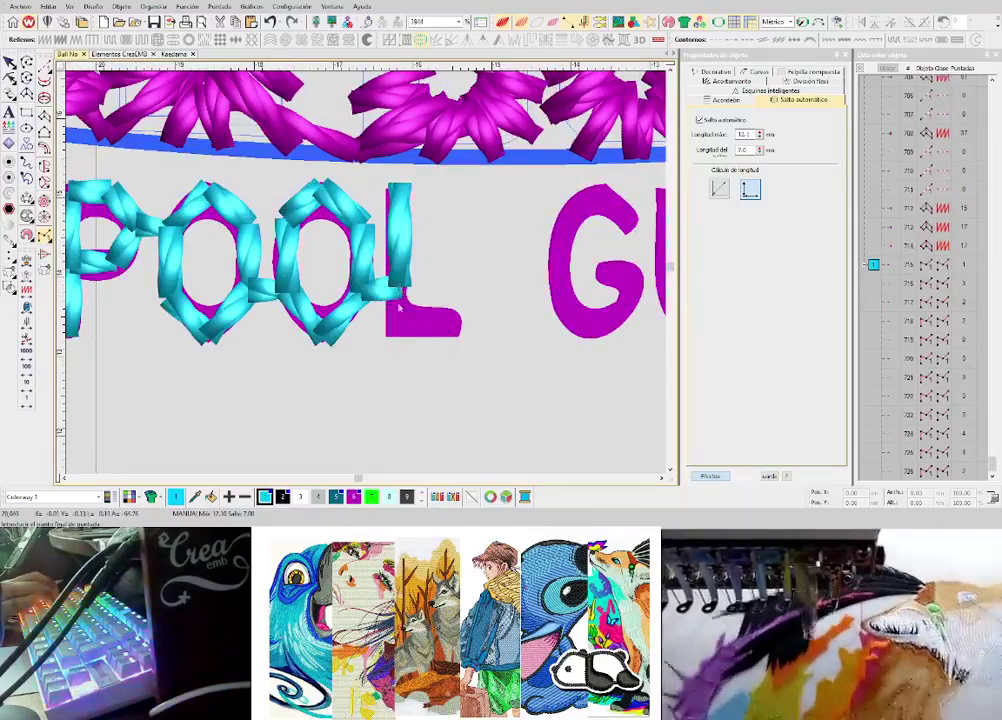
click(466, 335)
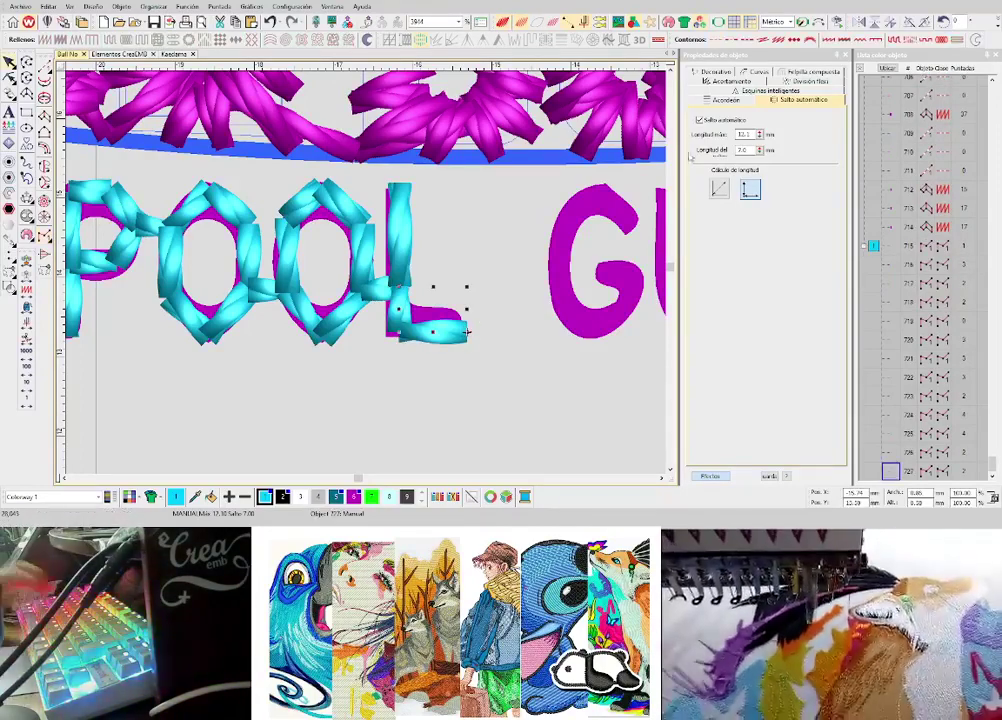
- Set the connector after the L's last manual object to Jump and reshape the L's foot slightly longer
click(738, 81)
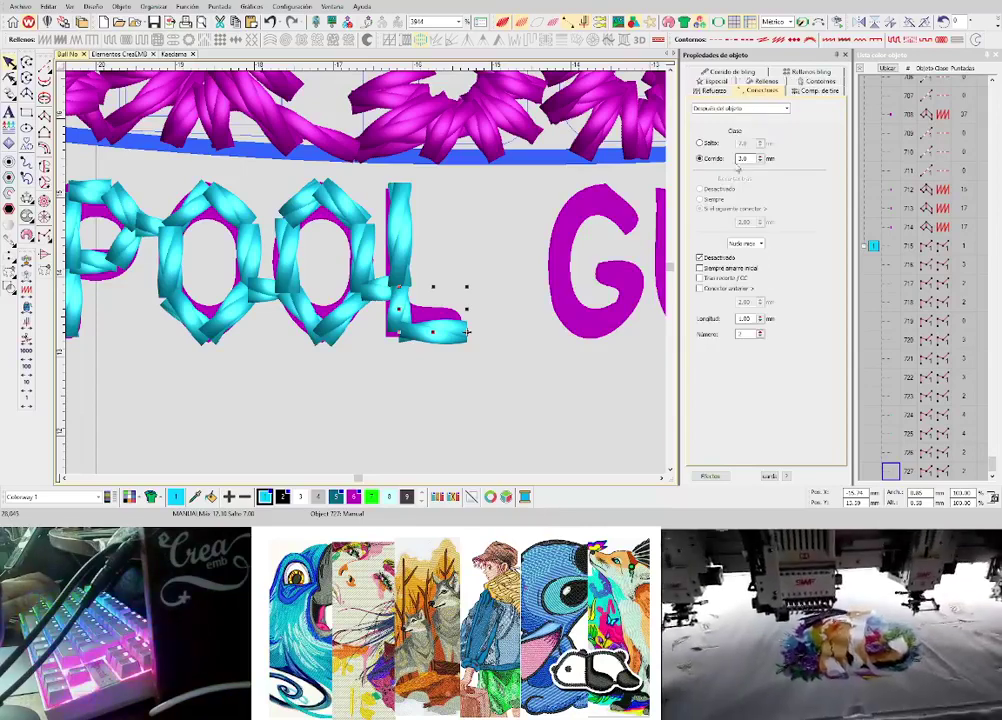
click(712, 146)
scroll(425, 326, up, 1)
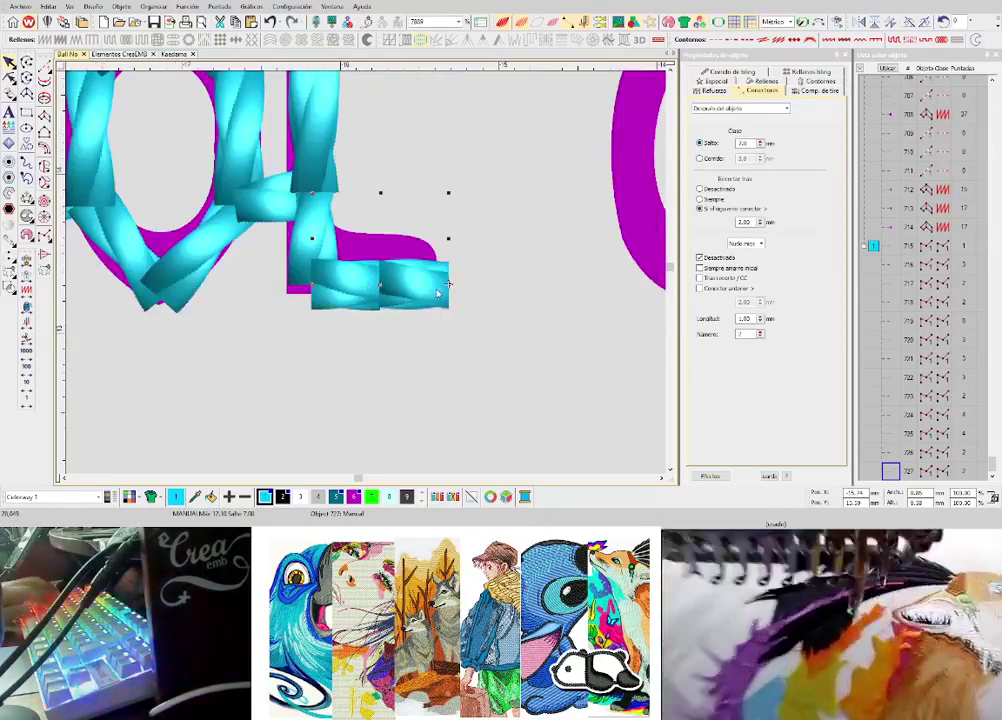
key(h)
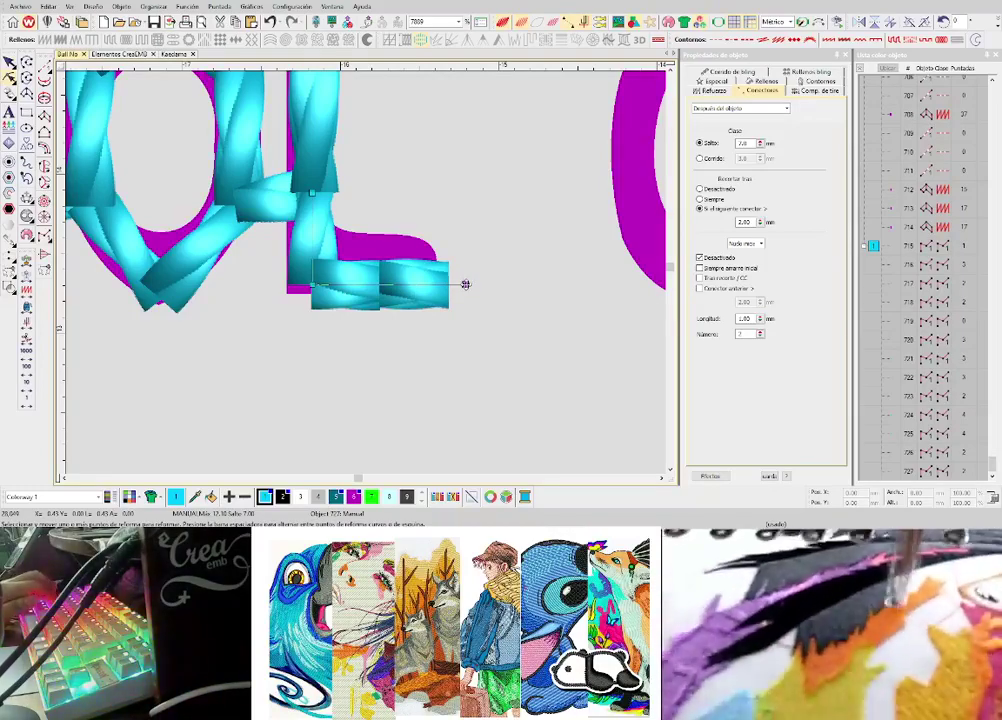
drag(465, 284, 465, 284)
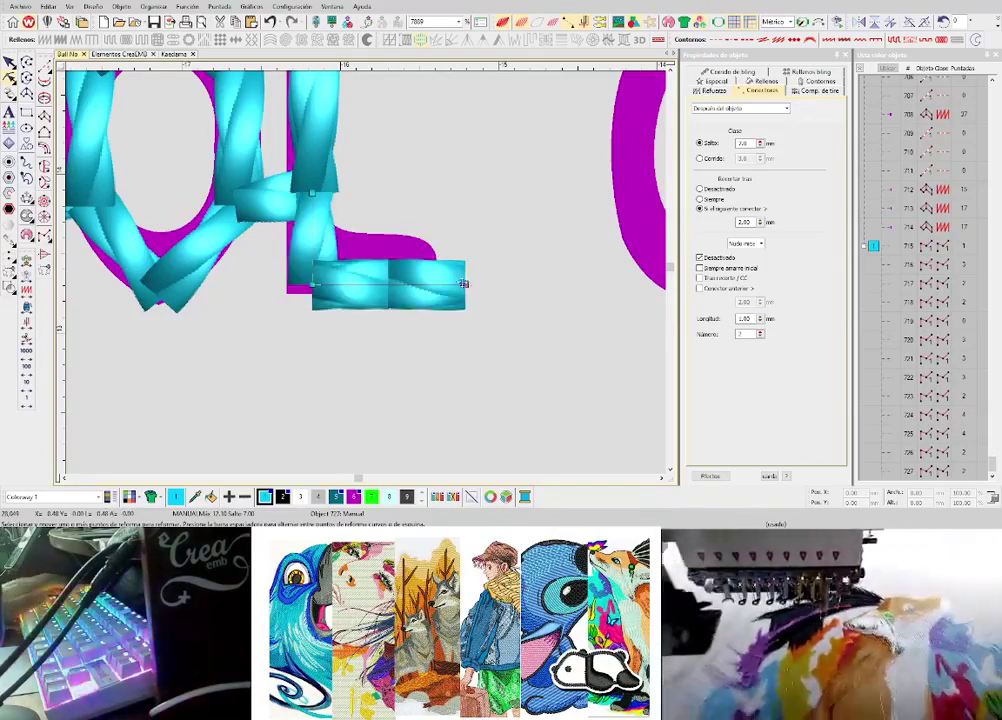
scroll(464, 284, down, 6)
key(Escape)
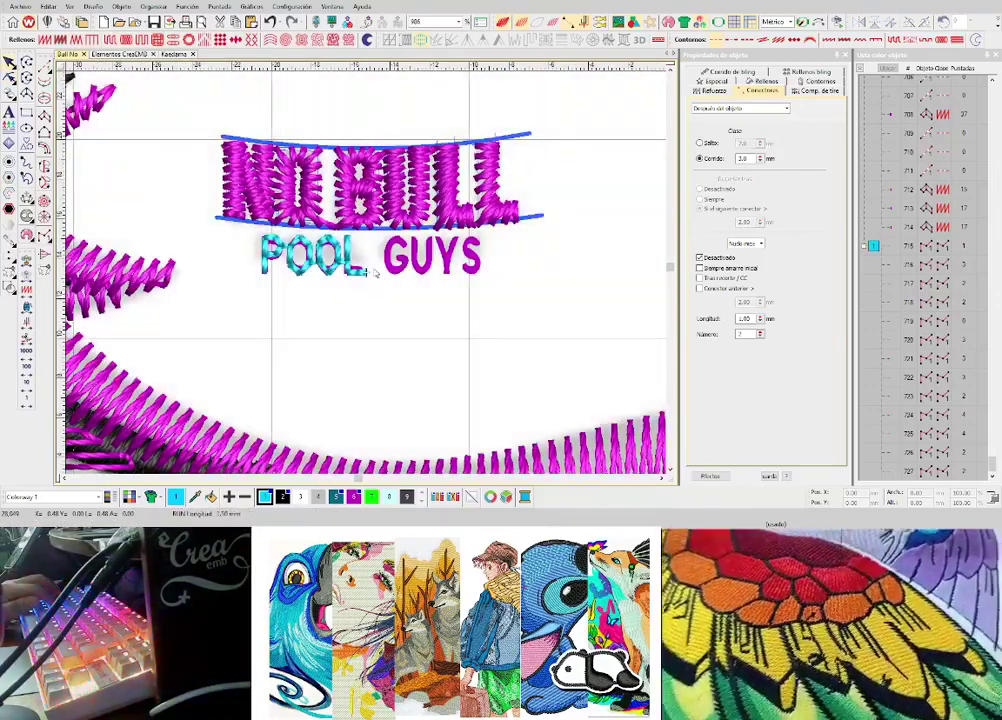
- Digitize the outer curve of the G with Manual stitches from the L's foot, and backtrack over it to the base
scroll(375, 272, up, 3)
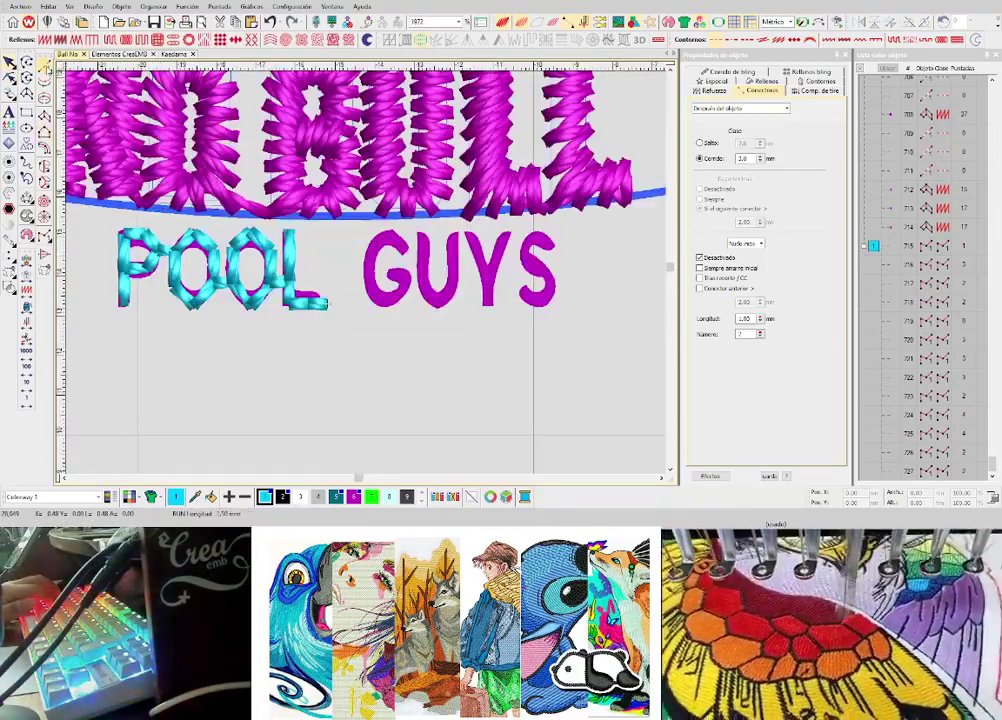
click(45, 236)
scroll(185, 266, up, 1)
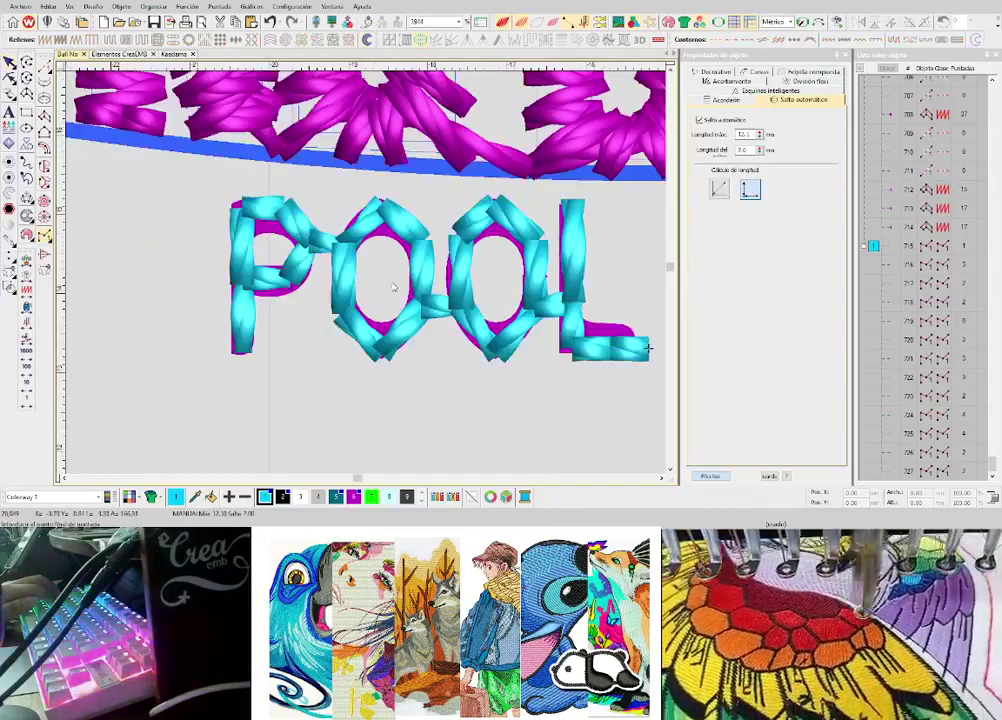
scroll(395, 285, down, 1)
scroll(490, 303, up, 3)
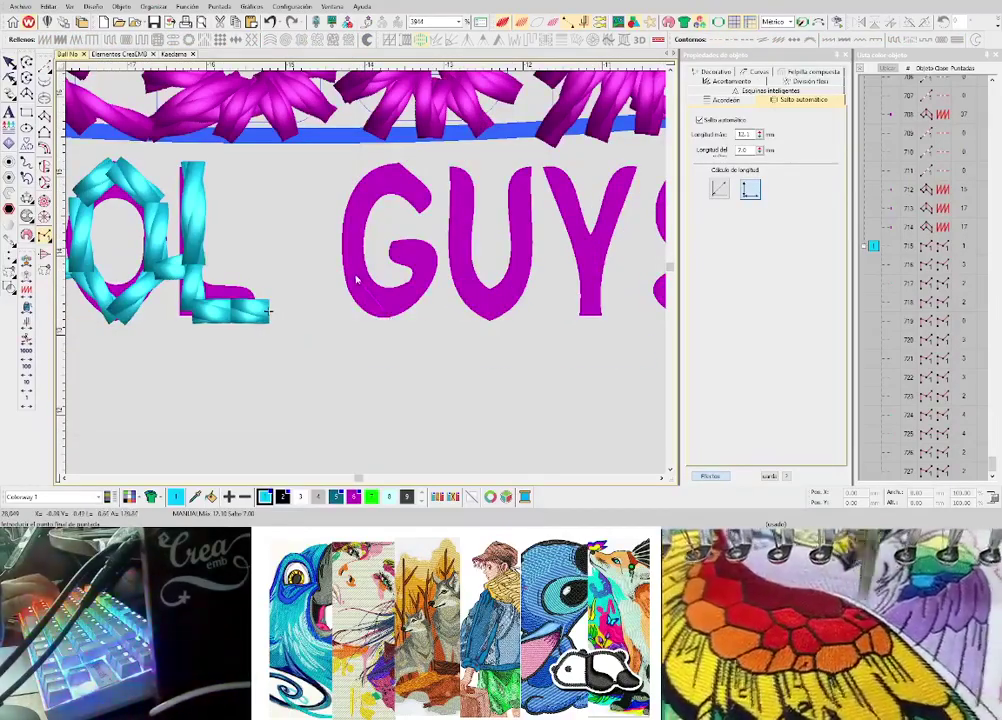
click(425, 207)
key(ctrl+shift+b)
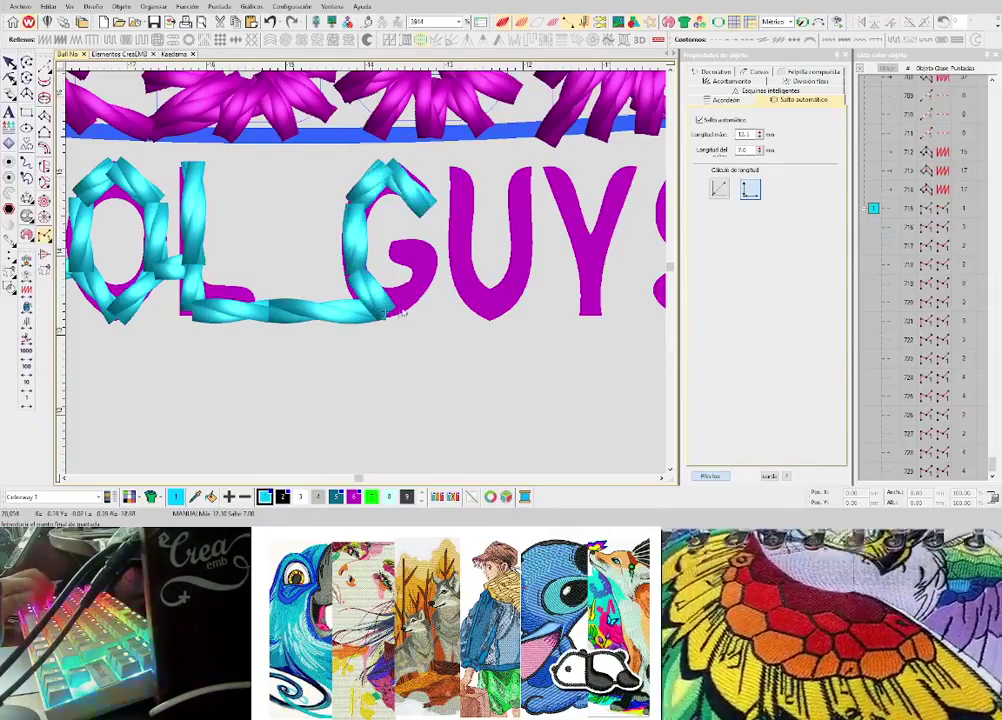
- Try stitching the G's lower curve and crossbar with Manual stitches and backtracking the crossbar
click(433, 264)
click(380, 257)
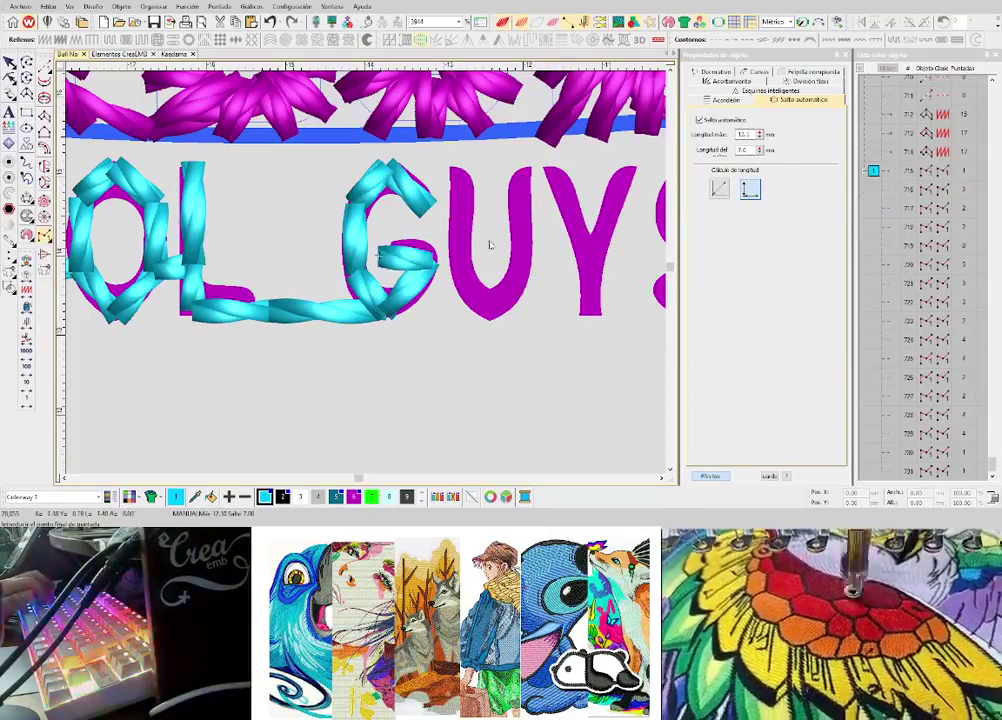
key(ctrl+shift+b)
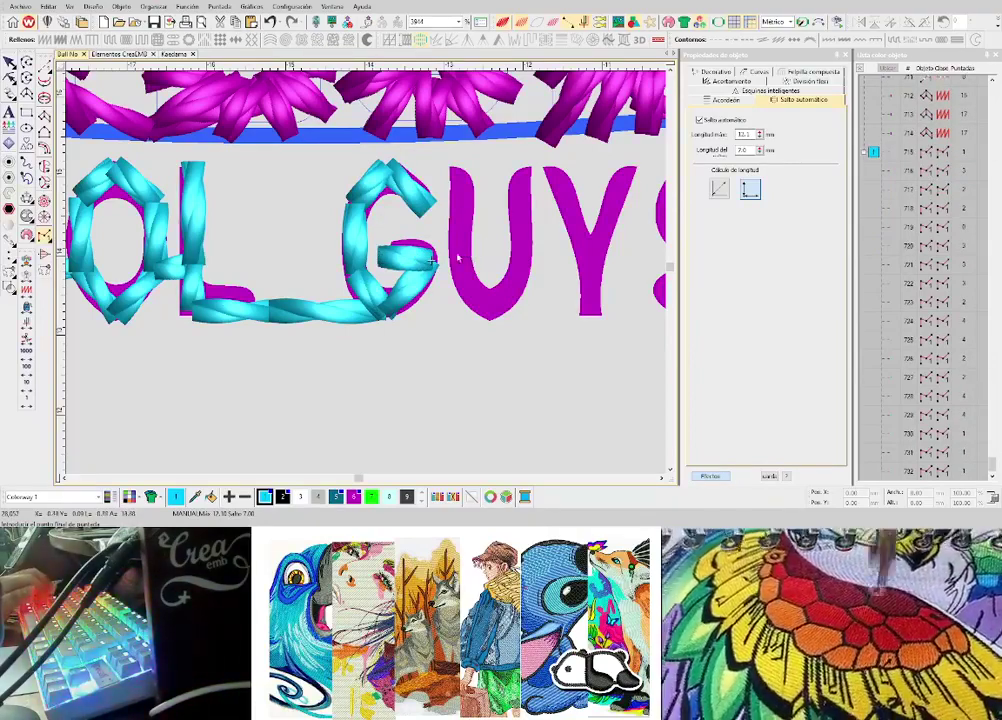
- Undo the G's lower curve and crossbar stitches, keeping the backtracked outer curve
key(h)
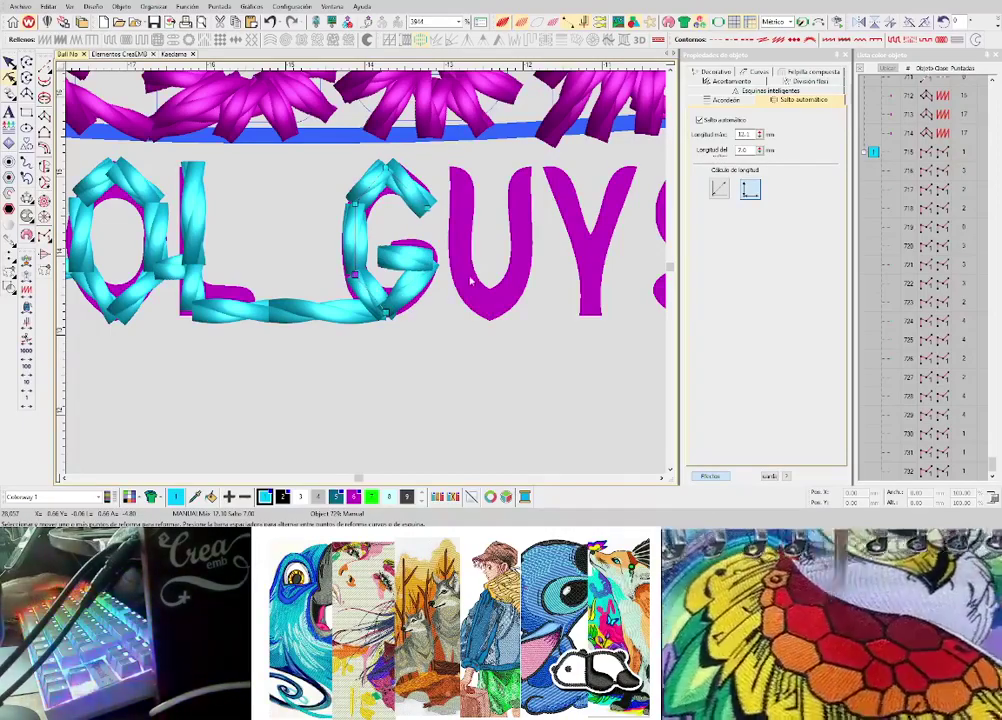
key(Escape)
key(ctrl+z)
key(ctrl+z)
key(ctrl+z)
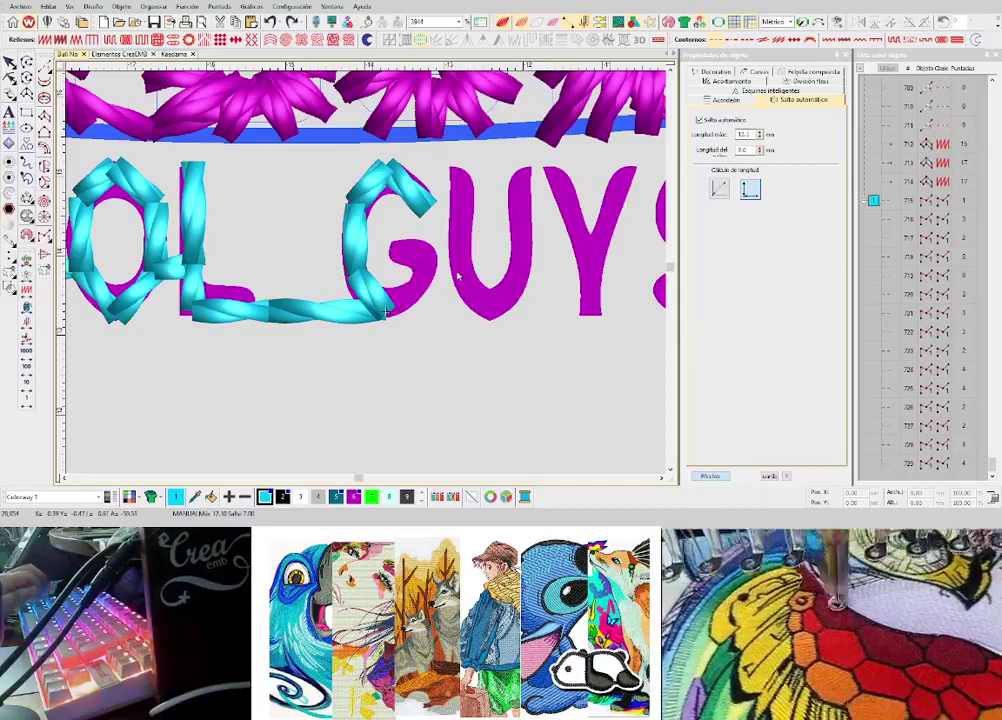
key(ctrl+z)
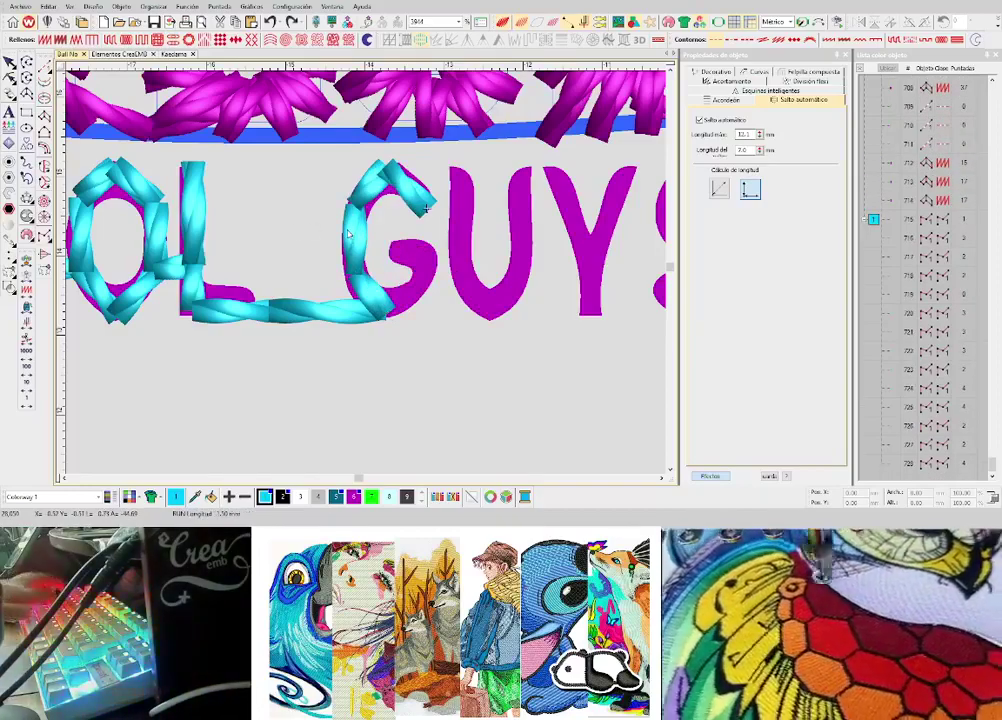
key(ctrl+y)
- Digitize the G's lower curve, short right side and crossbar with Manual stitches
click(45, 237)
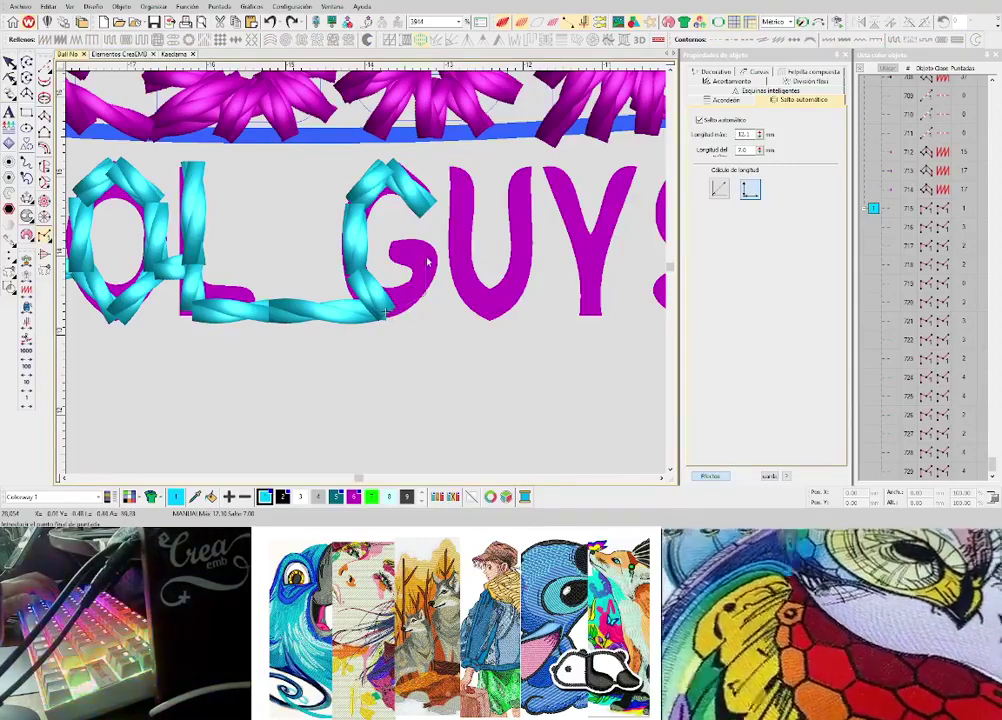
click(381, 251)
key(Return)
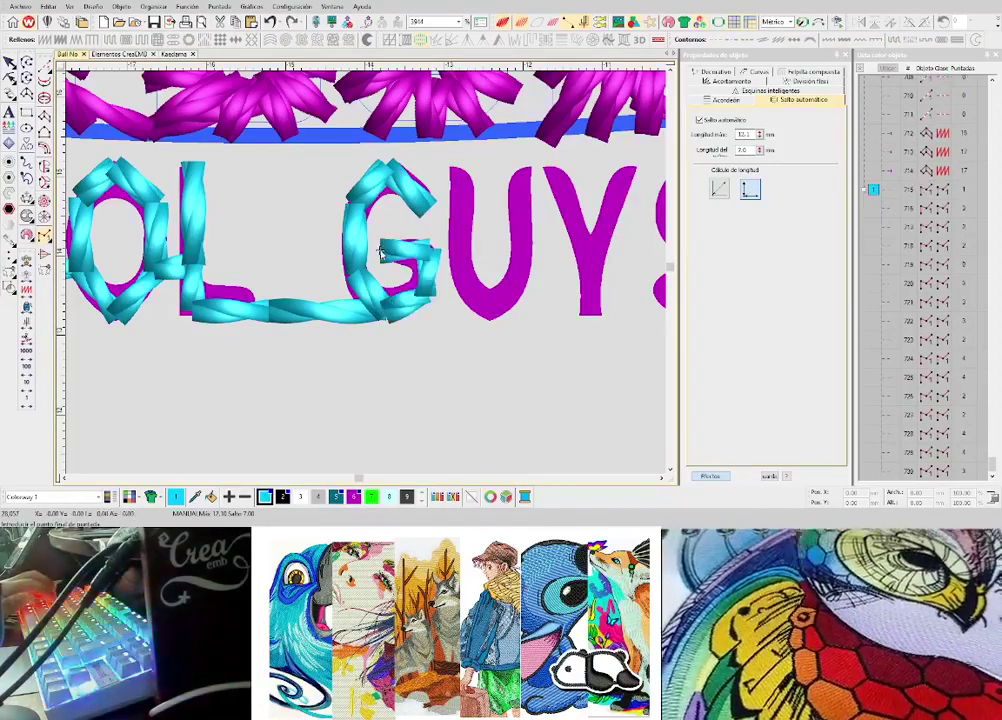
scroll(380, 253, down, 2)
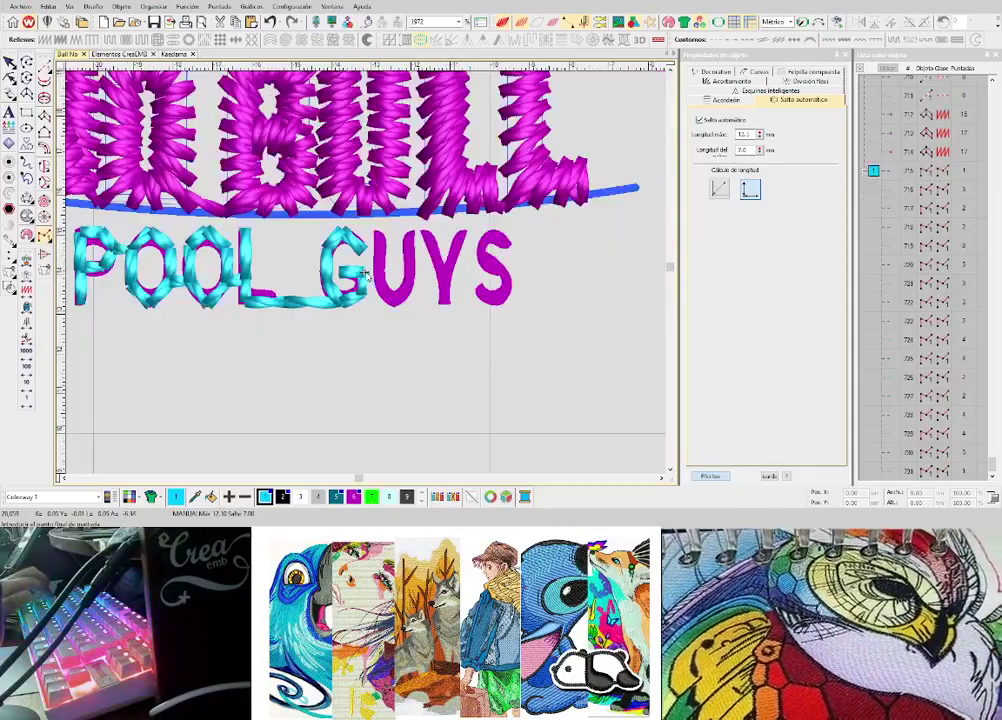
- Digitize the U with Manual stitches from the G's crossbar, covering its left arm, lower curve and right arm
scroll(365, 270, up, 2)
click(388, 275)
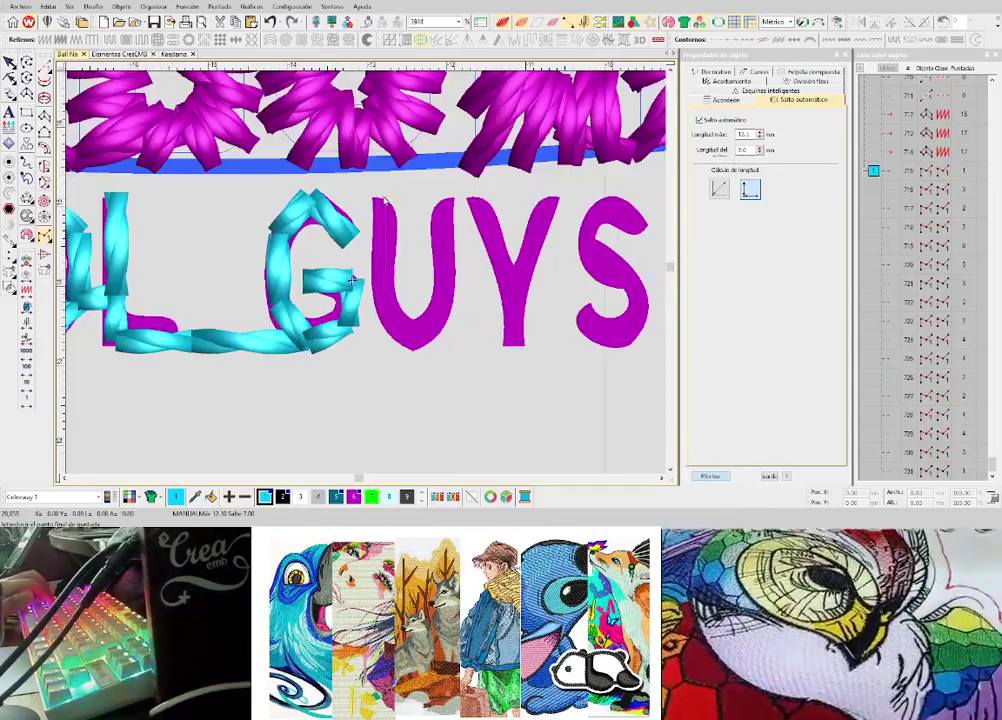
click(385, 198)
key(Return)
click(387, 277)
key(Return)
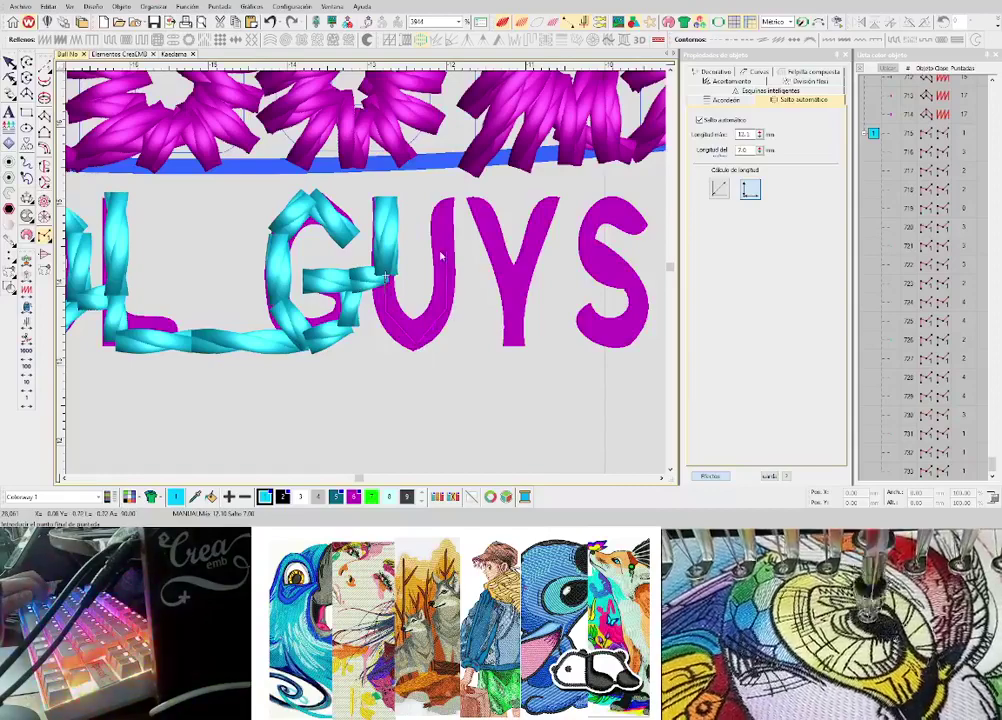
click(445, 199)
key(Return)
scroll(463, 240, down, 2)
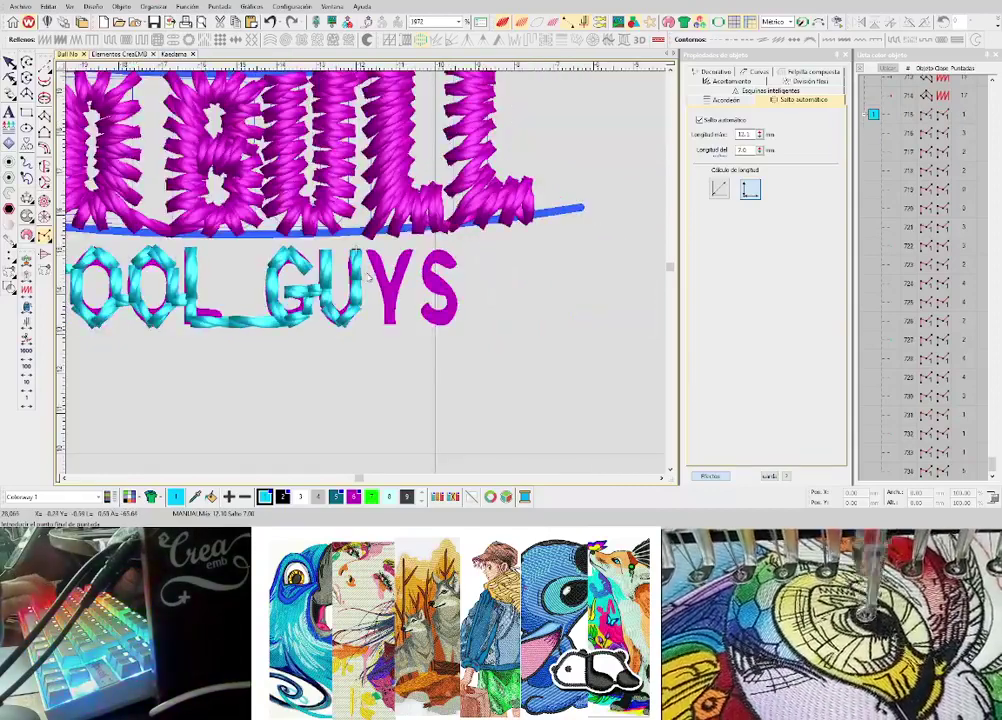
- Digitize the Y with Manual stitches from the top of the U, restitching the left arm and adding the stem and right arm
scroll(356, 286, up, 2)
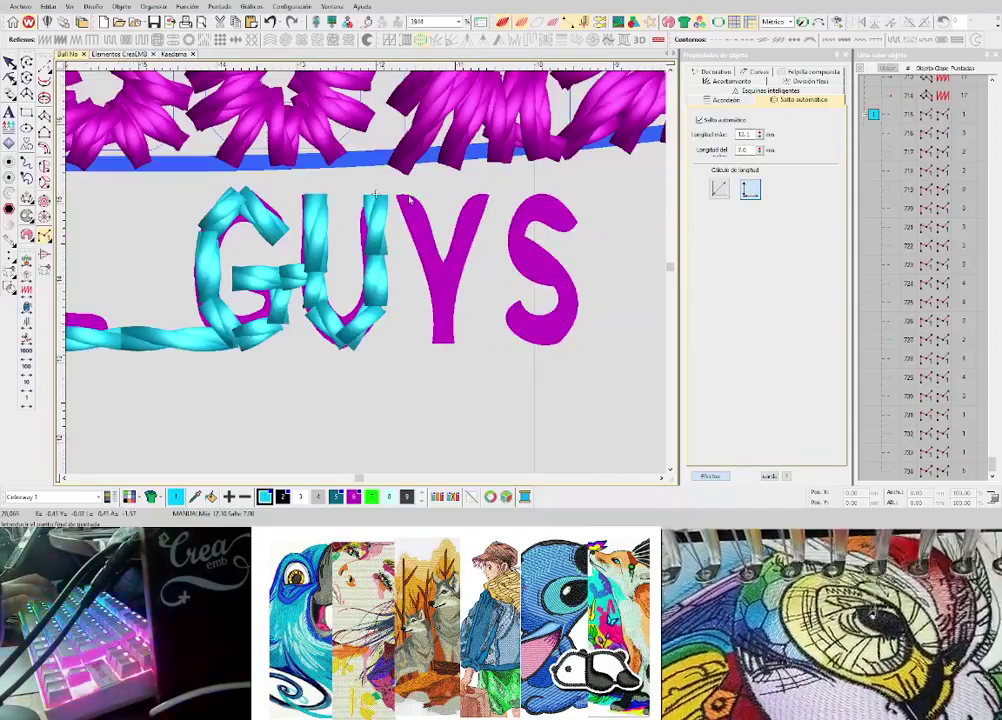
key(Return)
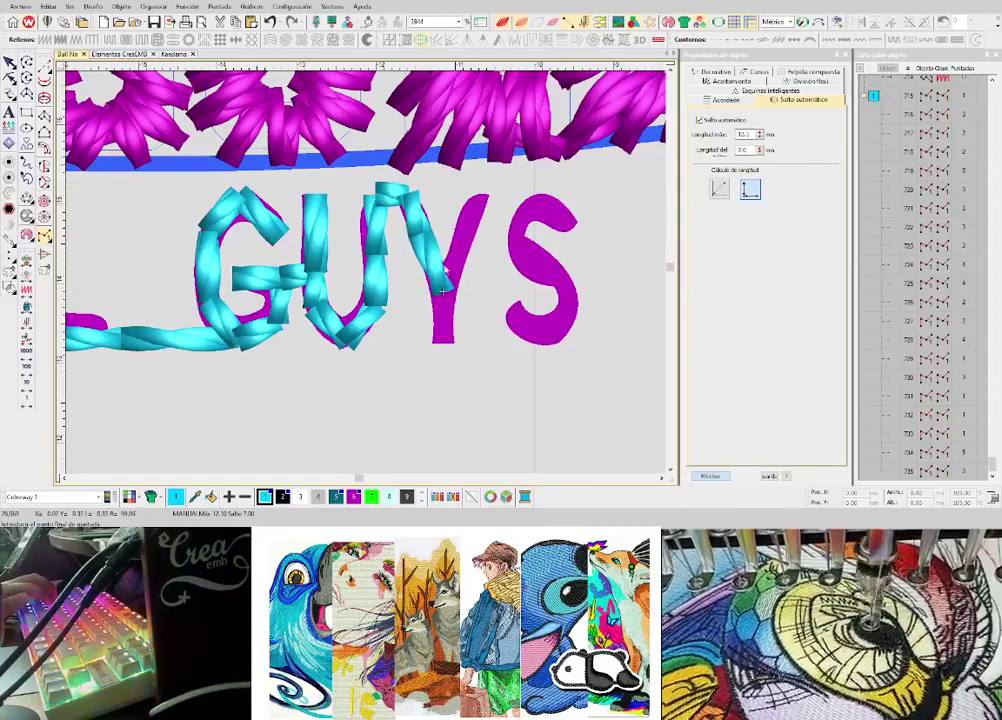
key(ctrl+z)
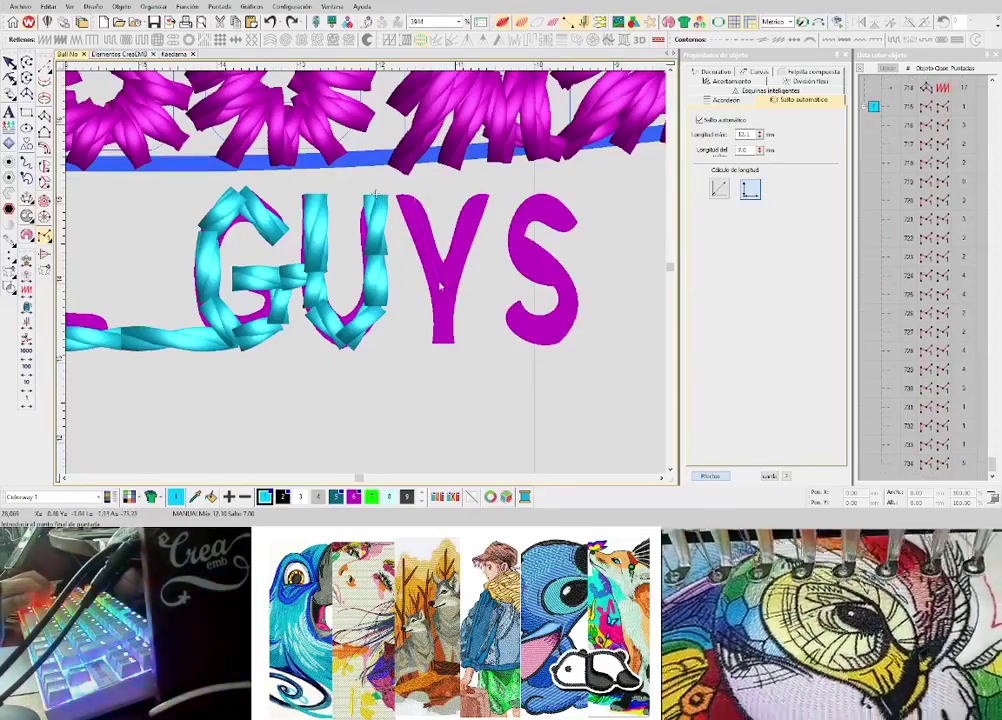
key(ctrl+y)
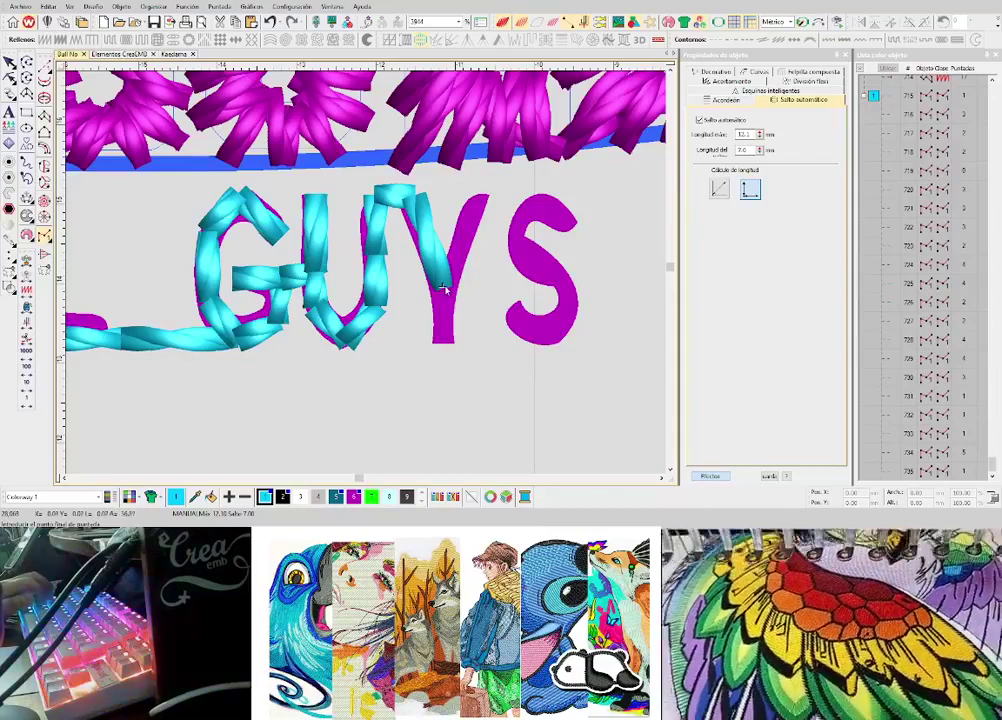
key(ctrl+y)
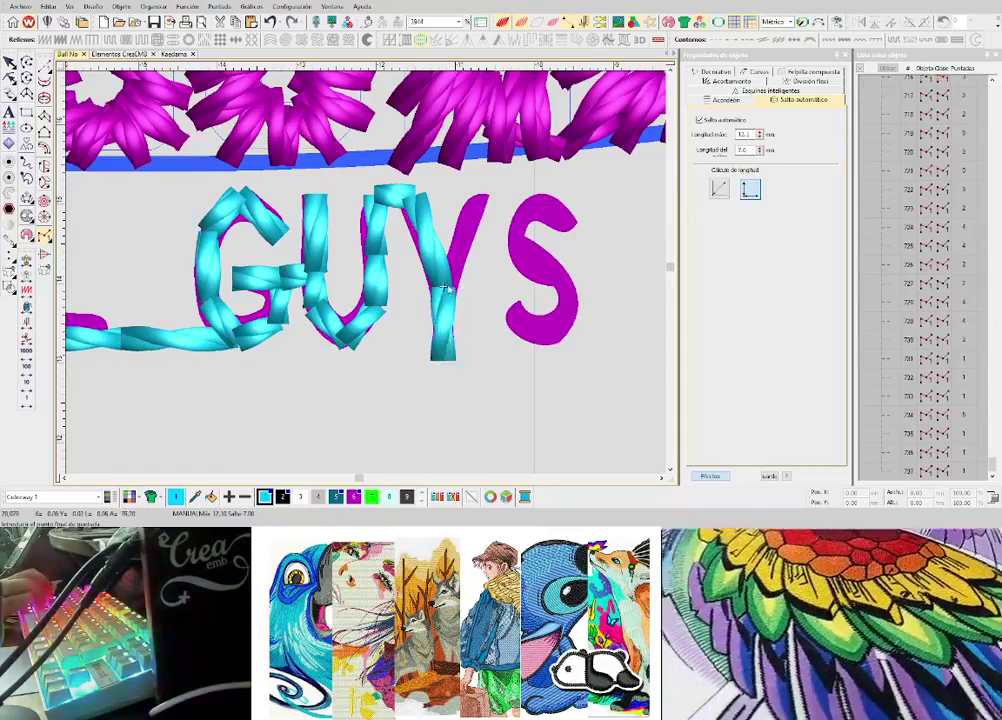
click(482, 197)
scroll(493, 224, down, 1)
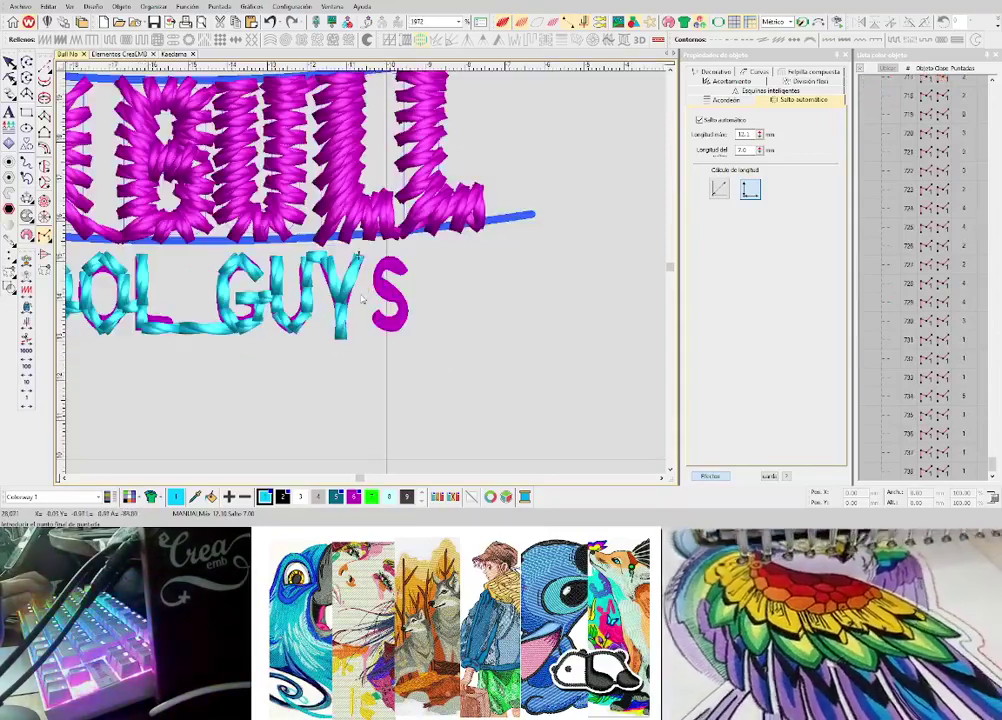
- Show the bitmap artwork behind the GUYS lettering
scroll(356, 294, up, 2)
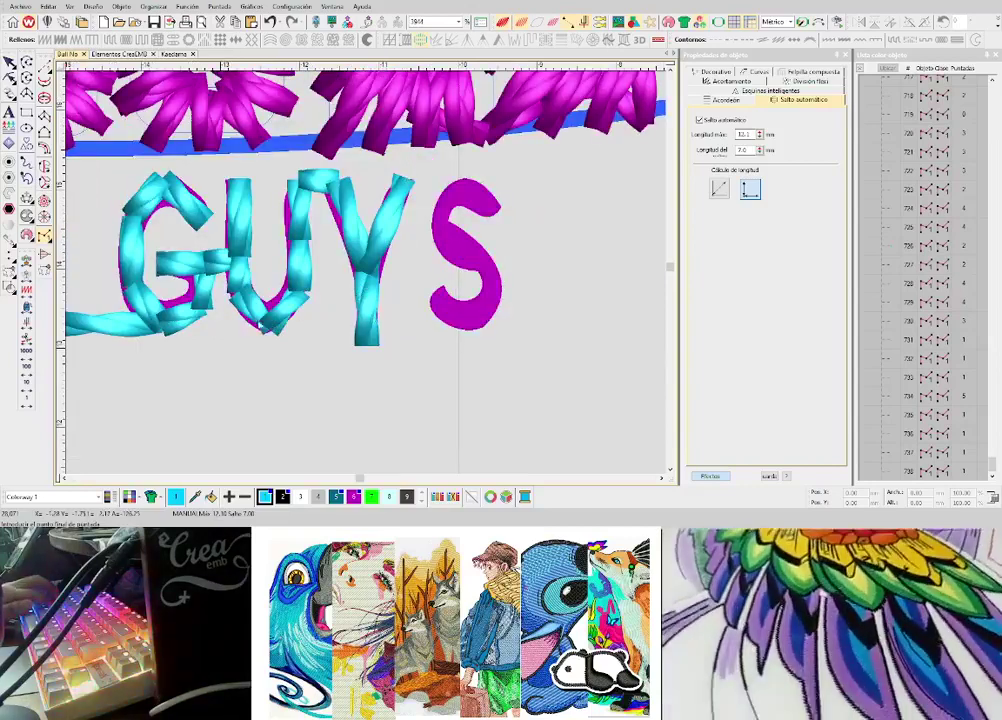
key(d)
key(d)
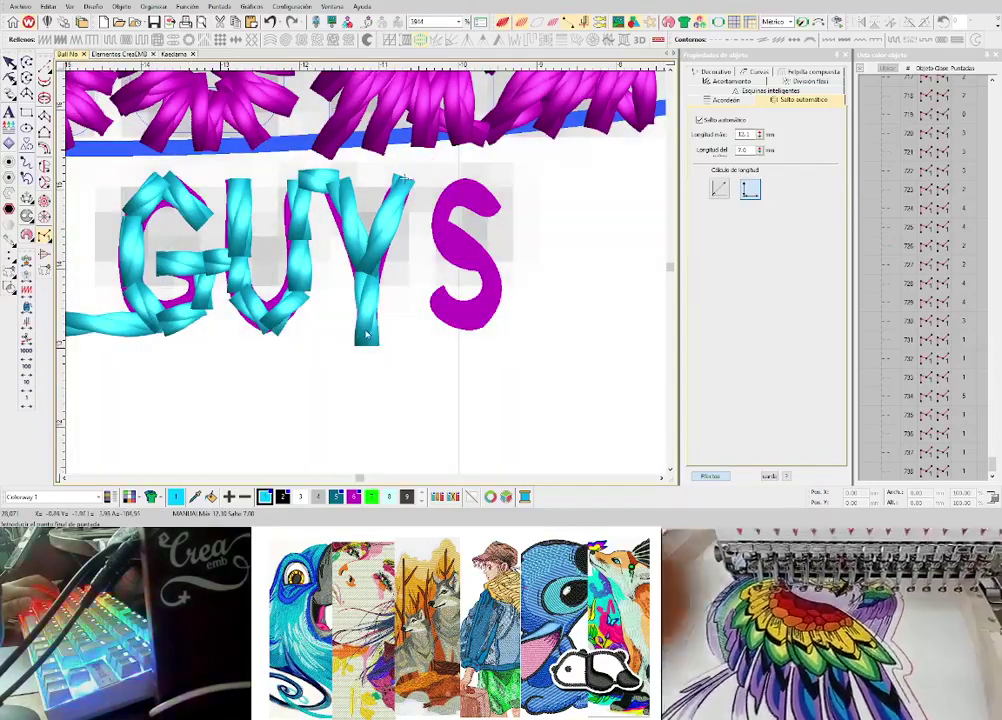
- Try to reshape the lower end of the Y's stem
key(Escape)
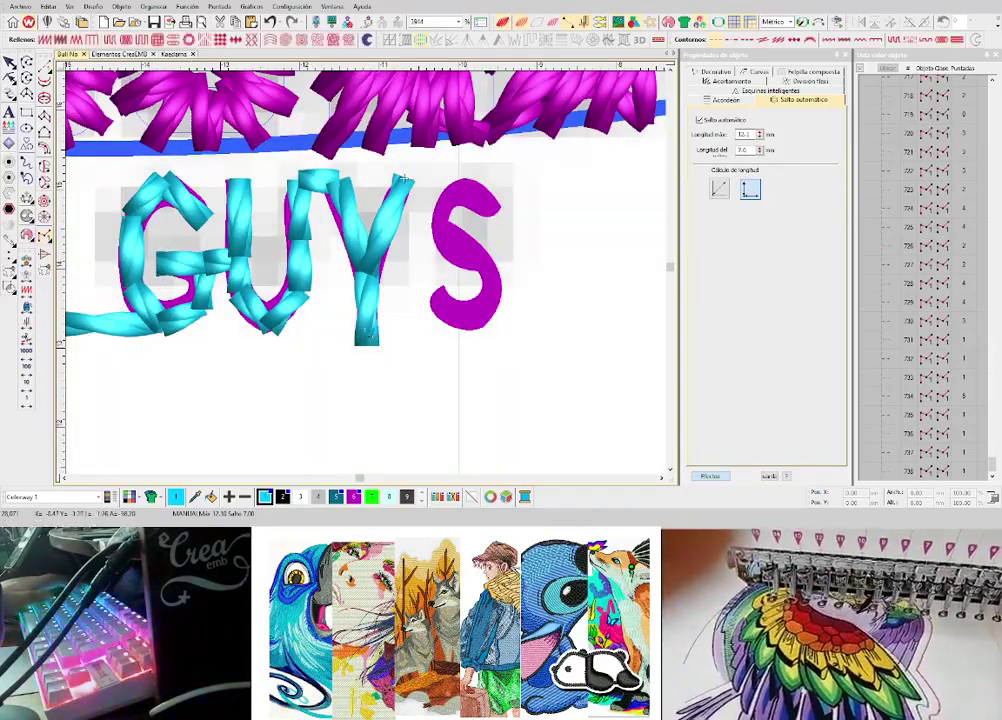
click(372, 338)
key(h)
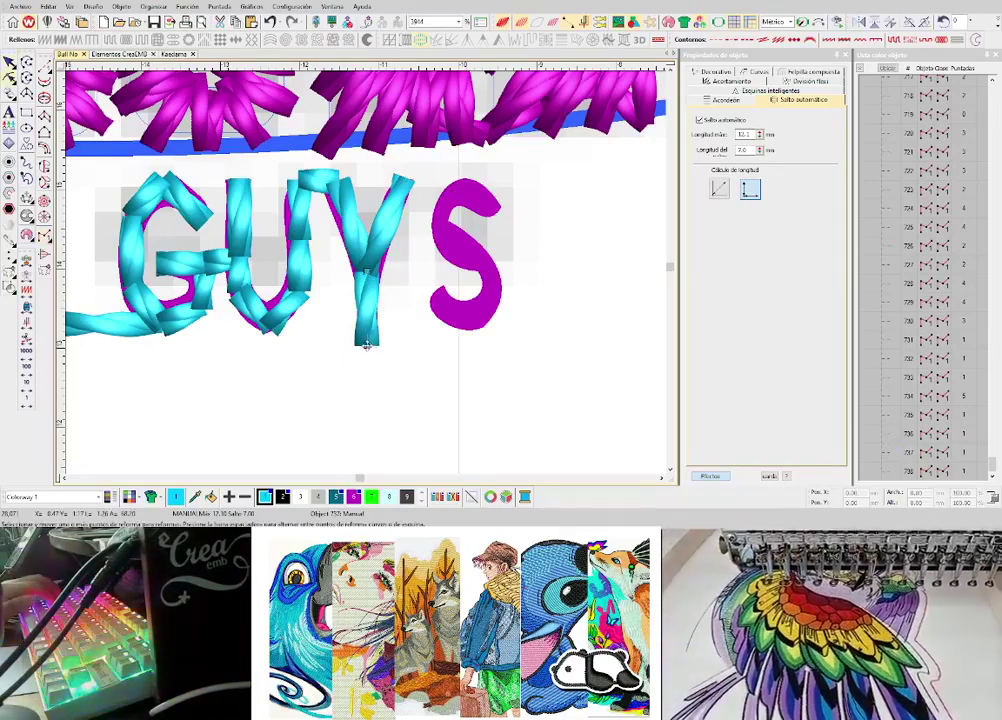
click(370, 340)
key(ctrl+z)
key(ctrl+z)
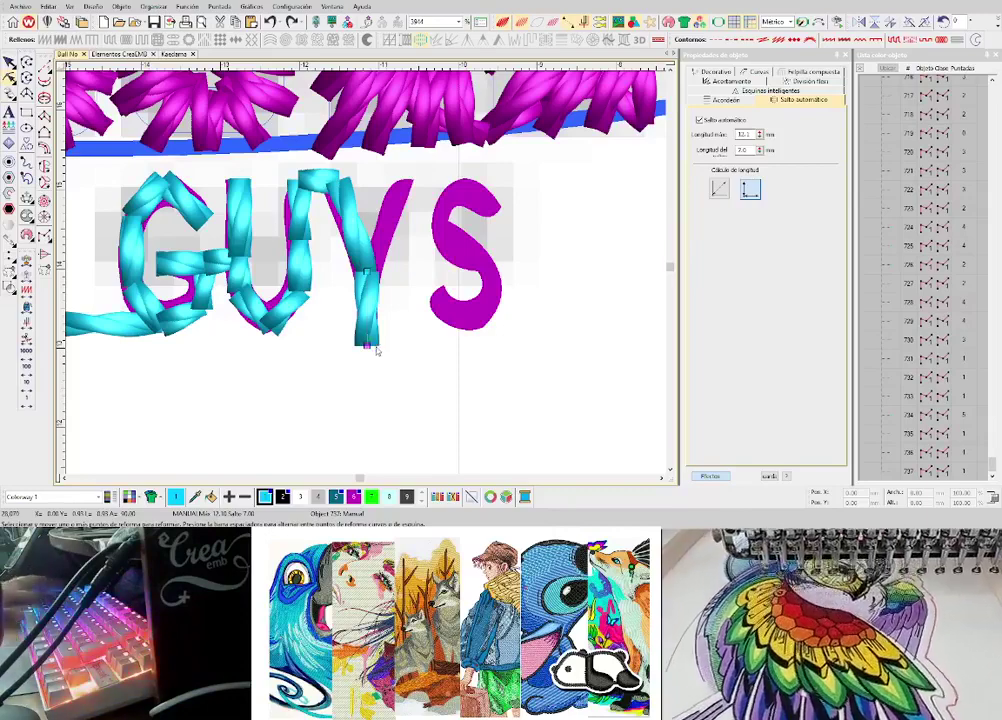
key(ctrl+y)
key(Escape)
- Select the four stitch objects forming the Y and shrink their height to about 94% from the base
click(890, 474)
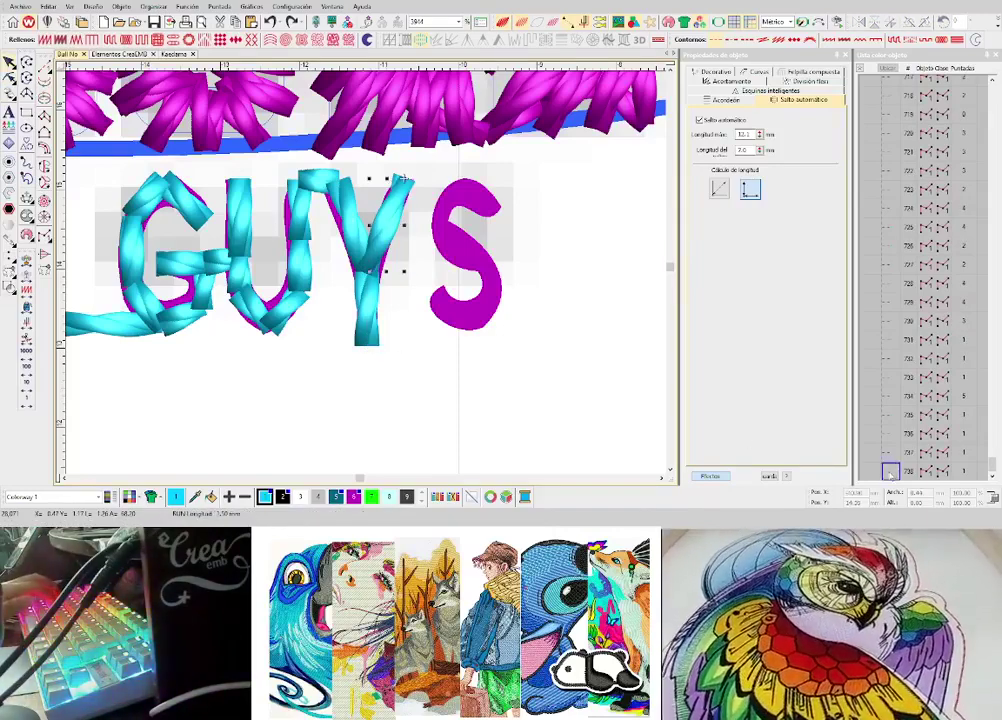
shift+click(890, 435)
ctrl+click(351, 227)
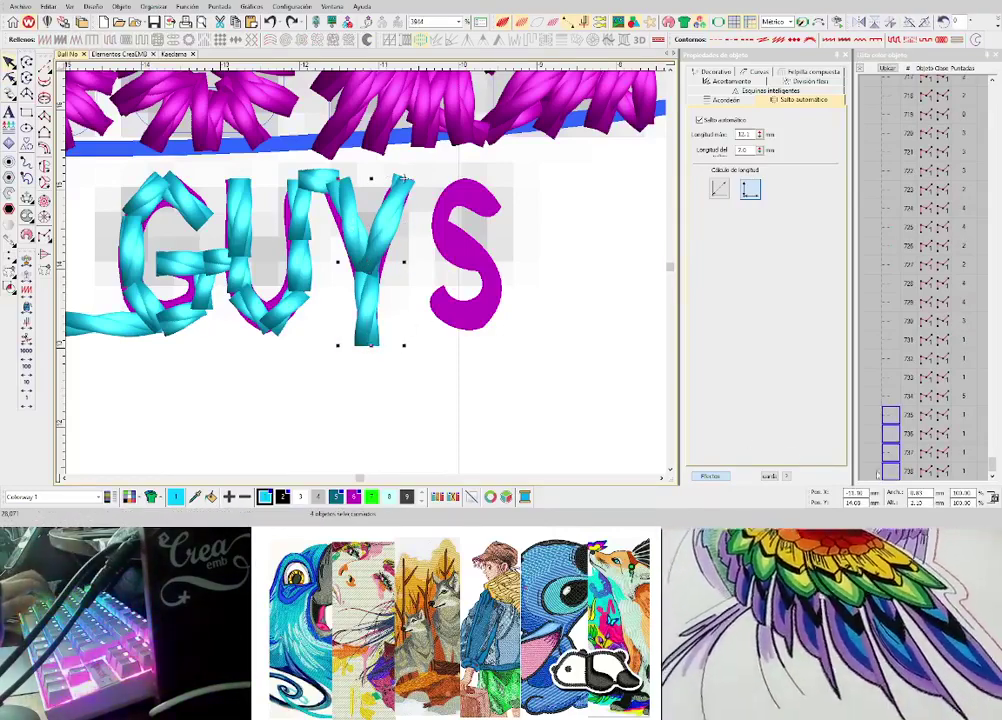
drag(371, 346, 371, 336)
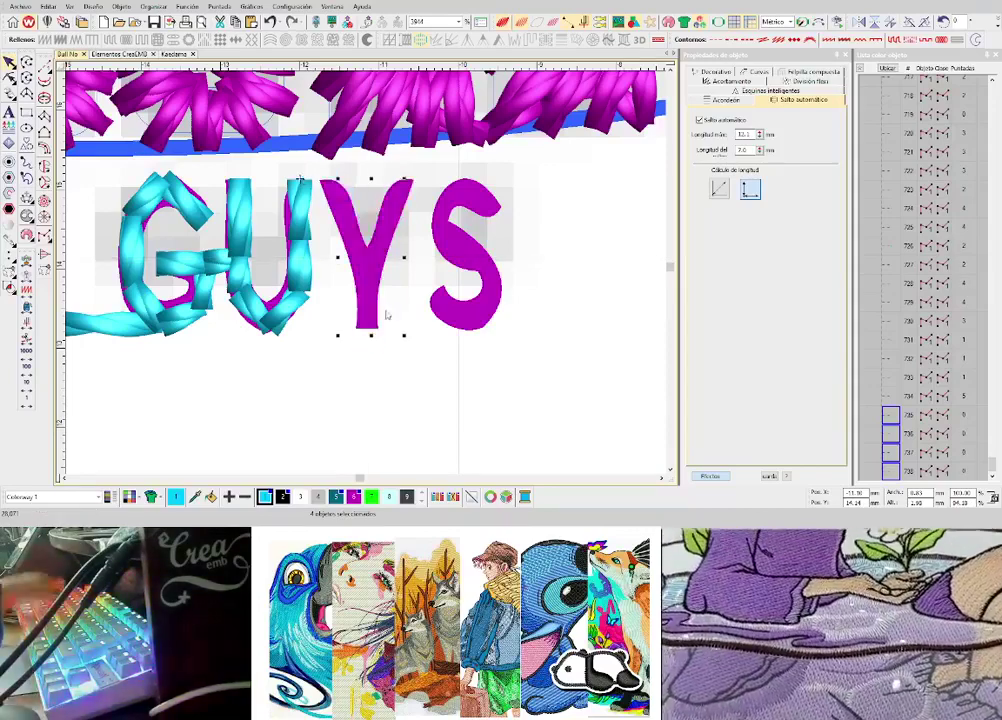
key(Escape)
- Place two horizontal guides along the top and the base of the POOL GUYS lettering
scroll(365, 275, down, 2)
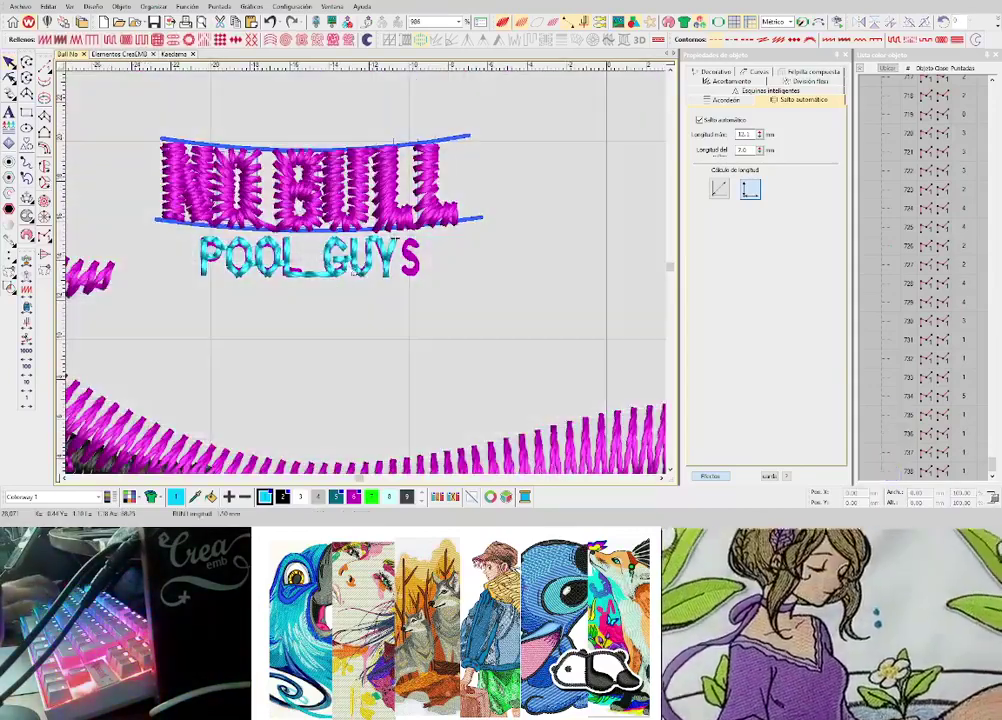
scroll(352, 269, up, 1)
drag(61, 273, 71, 291)
drag(60, 219, 68, 215)
scroll(467, 213, down, 3)
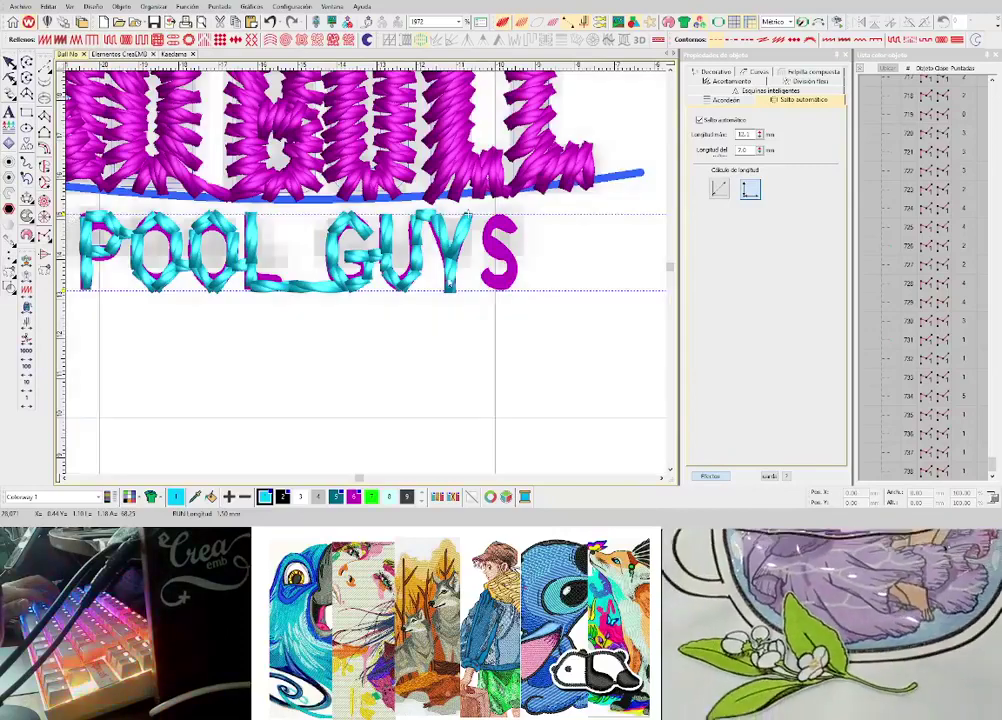
- Digitize the S with Manual stitches from the Y's right arm, covering the top hook and the curve to its lower tail
scroll(376, 241, up, 5)
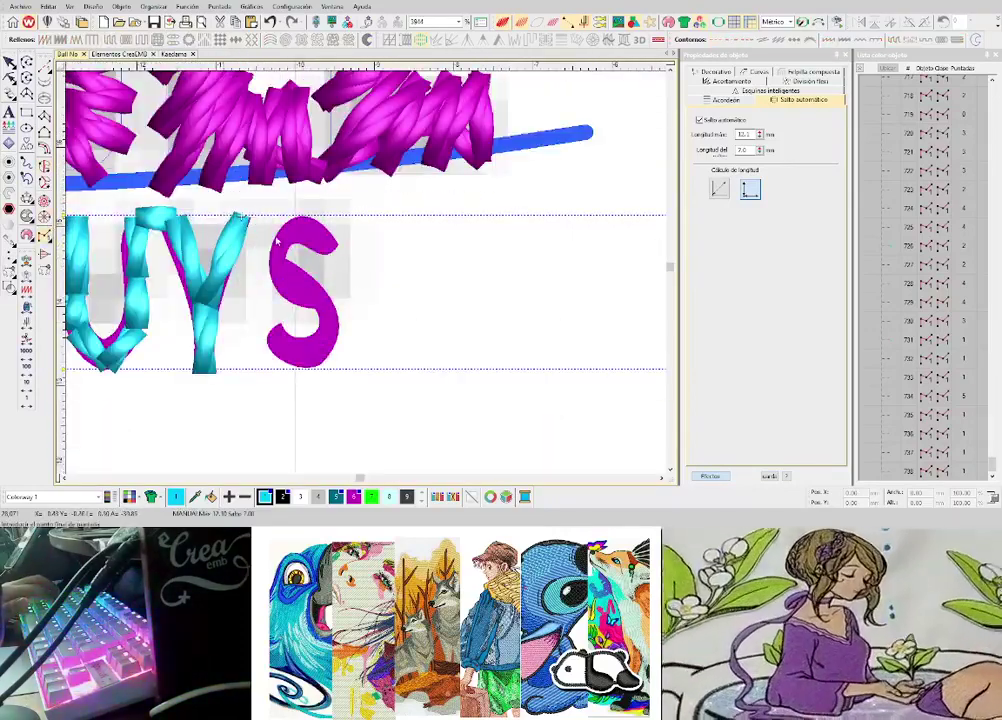
click(347, 250)
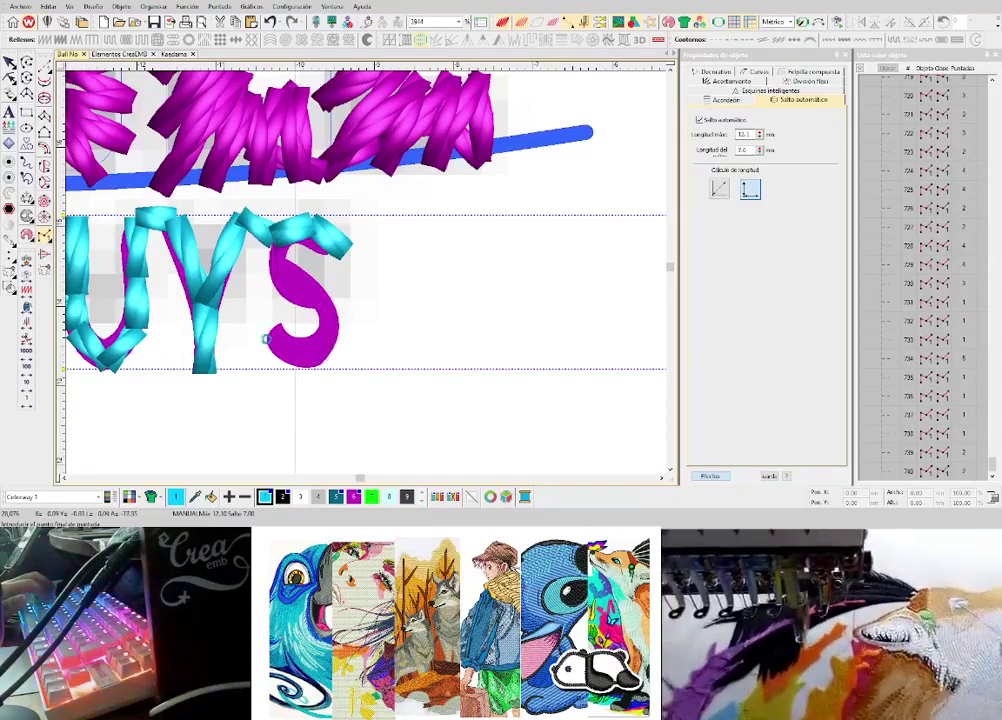
click(266, 339)
- Try backtracking over the S's curve to its upper bend and moving a point of that path, and undo it
click(275, 238)
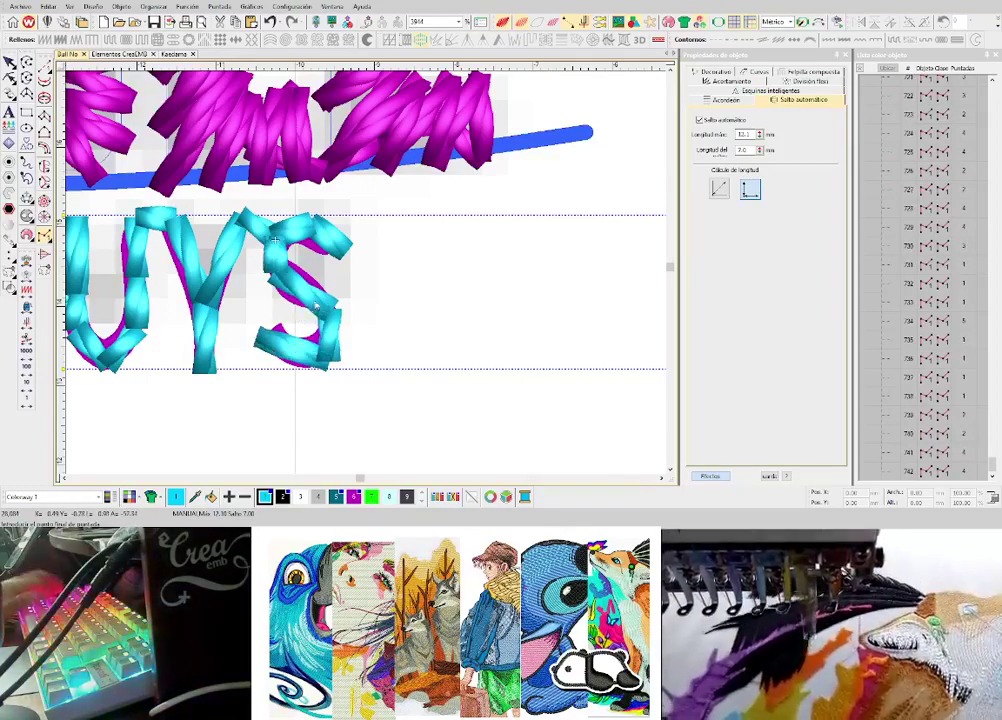
key(h)
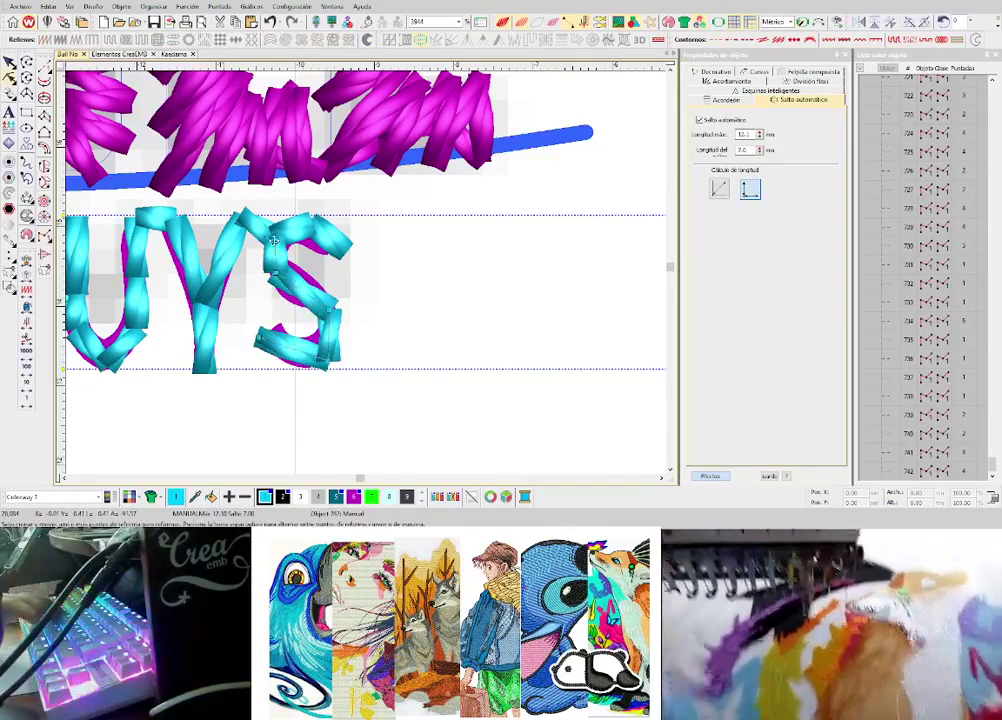
drag(275, 239, 276, 272)
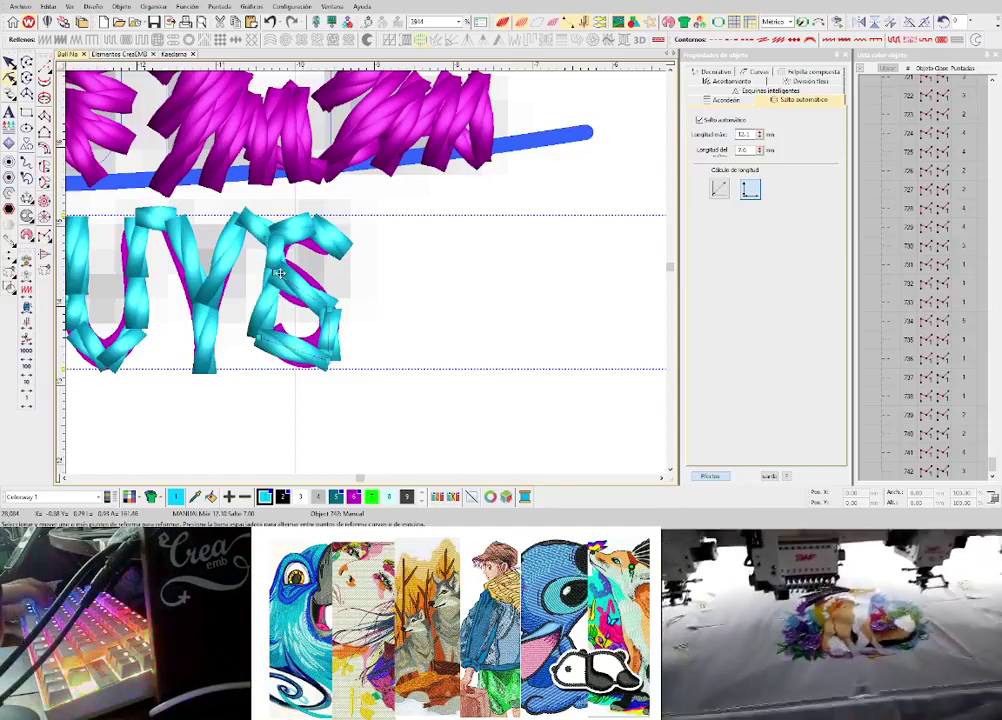
key(ctrl+z)
key(ctrl+z)
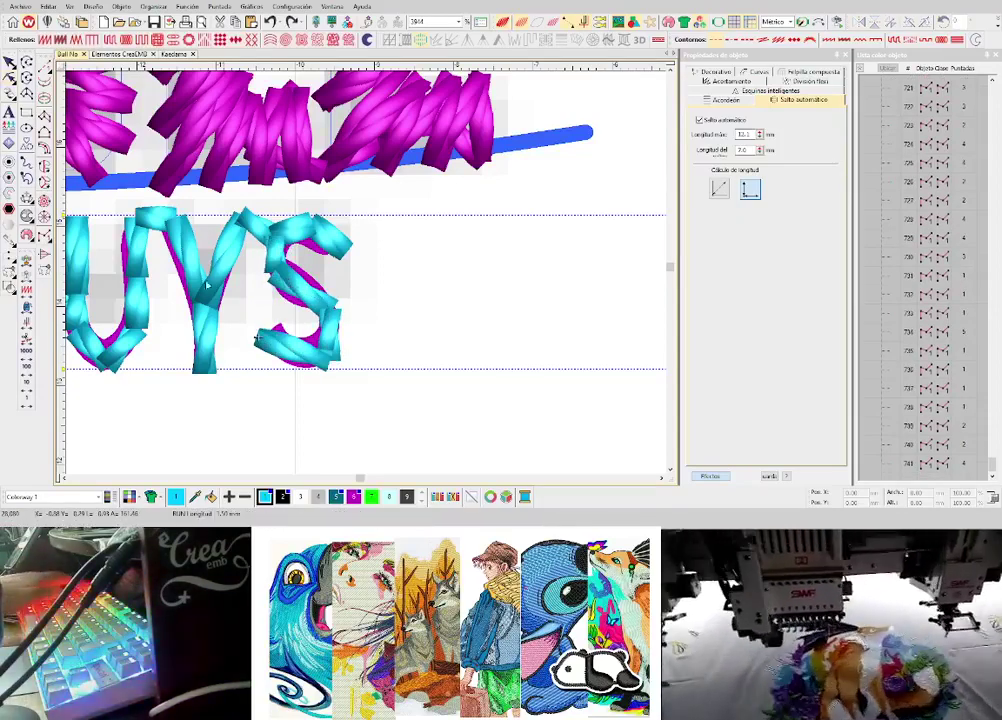
- Backtrack over the S with Manual stitches from its lower tail to the upper bend
key(space)
click(259, 338)
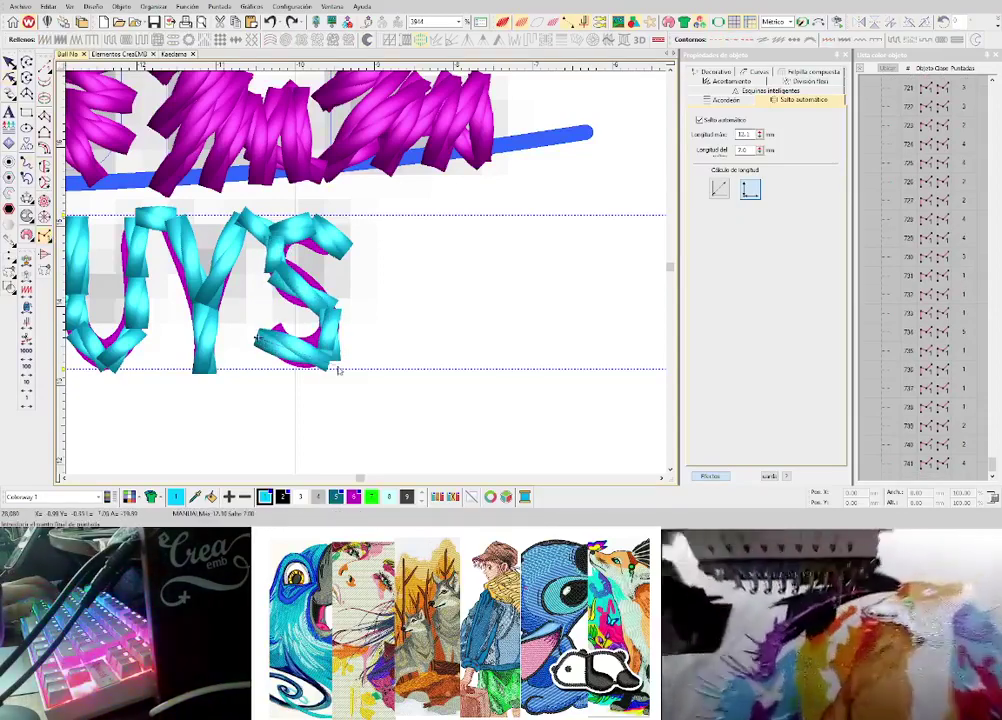
click(328, 361)
click(331, 313)
click(276, 270)
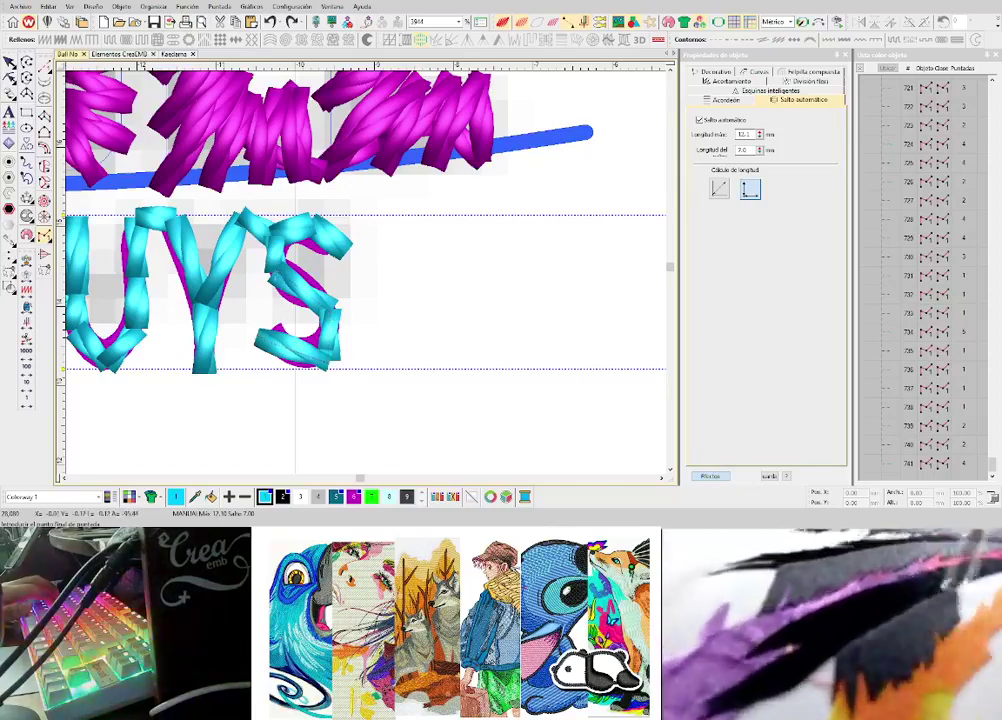
key(Return)
- Set the connector after the S's last stitch object to Salto
key(Escape)
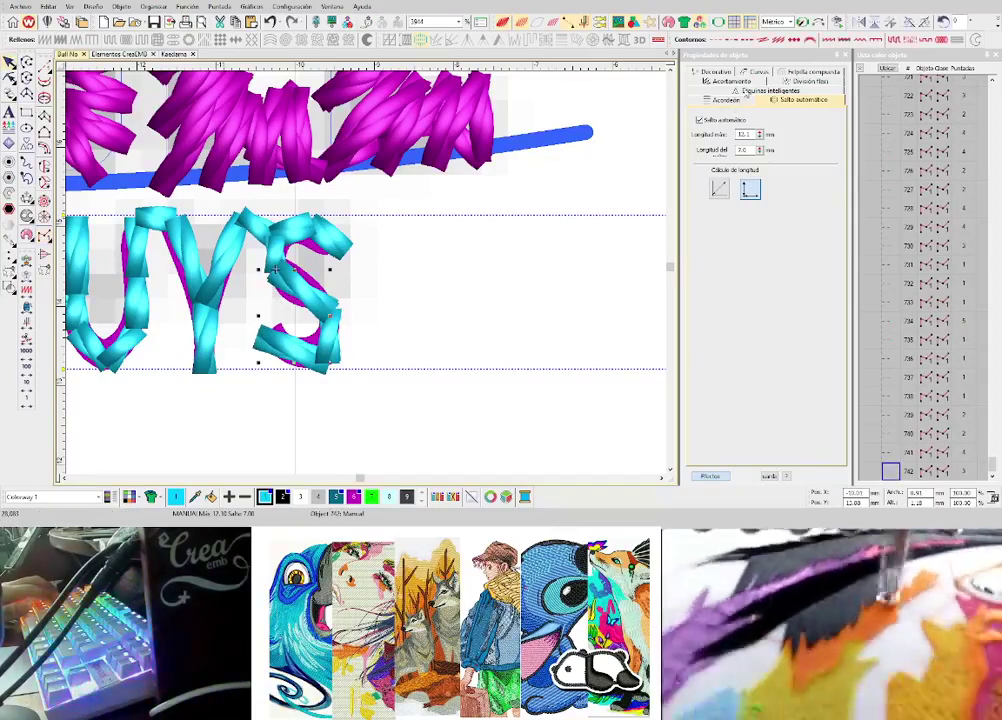
click(714, 477)
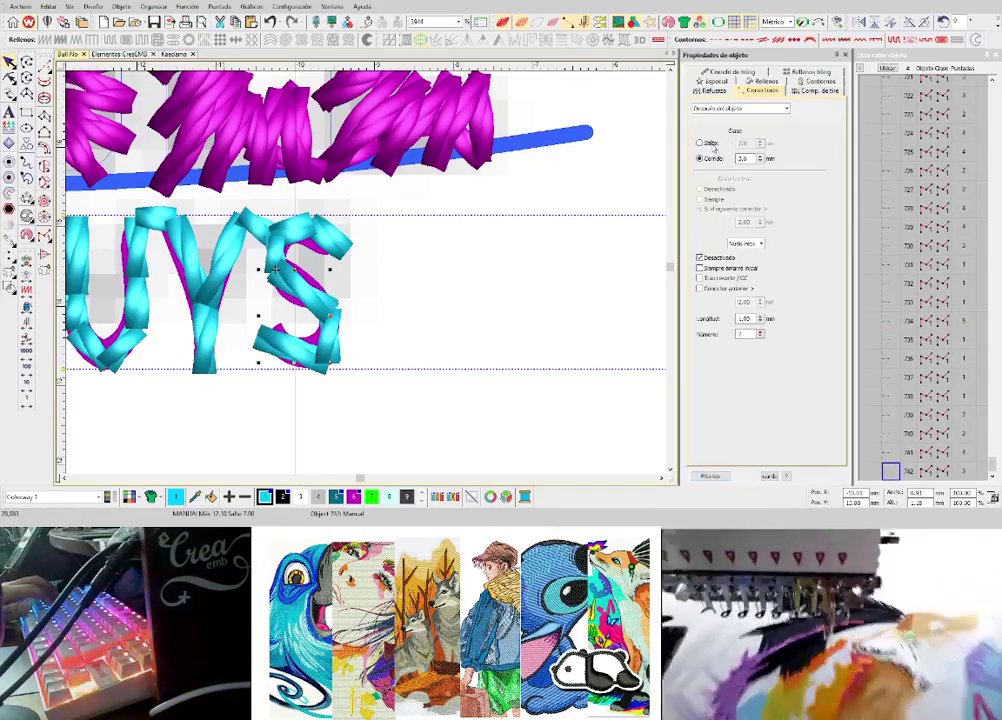
click(713, 146)
scroll(369, 277, down, 4)
key(Escape)
- Hide the grid, the rulers and the guides around the shirt lettering
scroll(366, 277, up, 2)
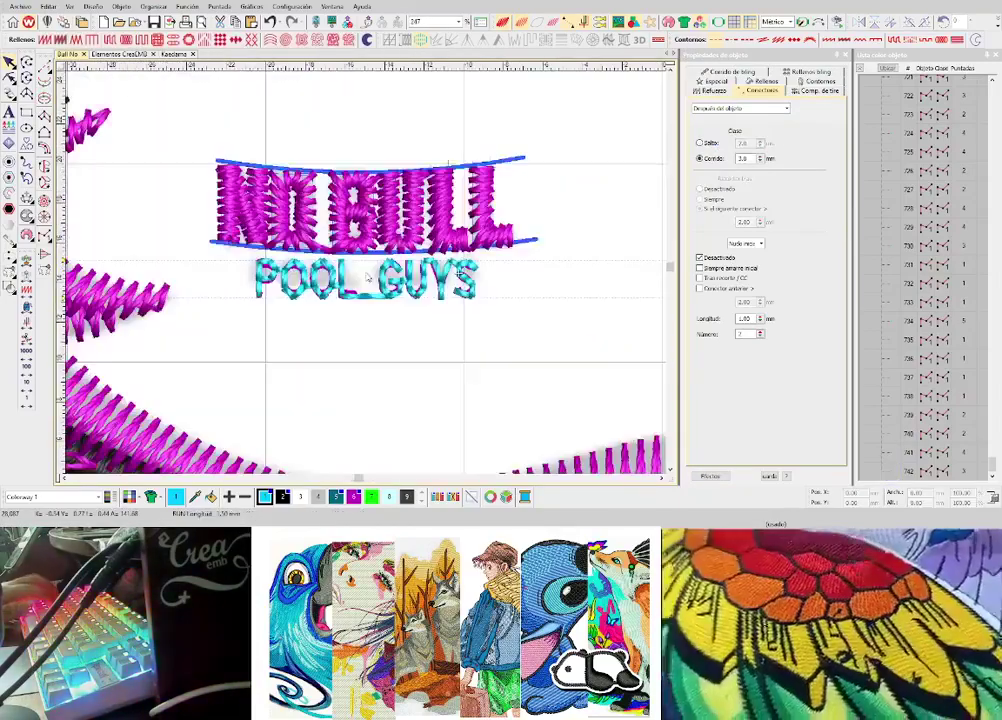
click(734, 22)
click(750, 22)
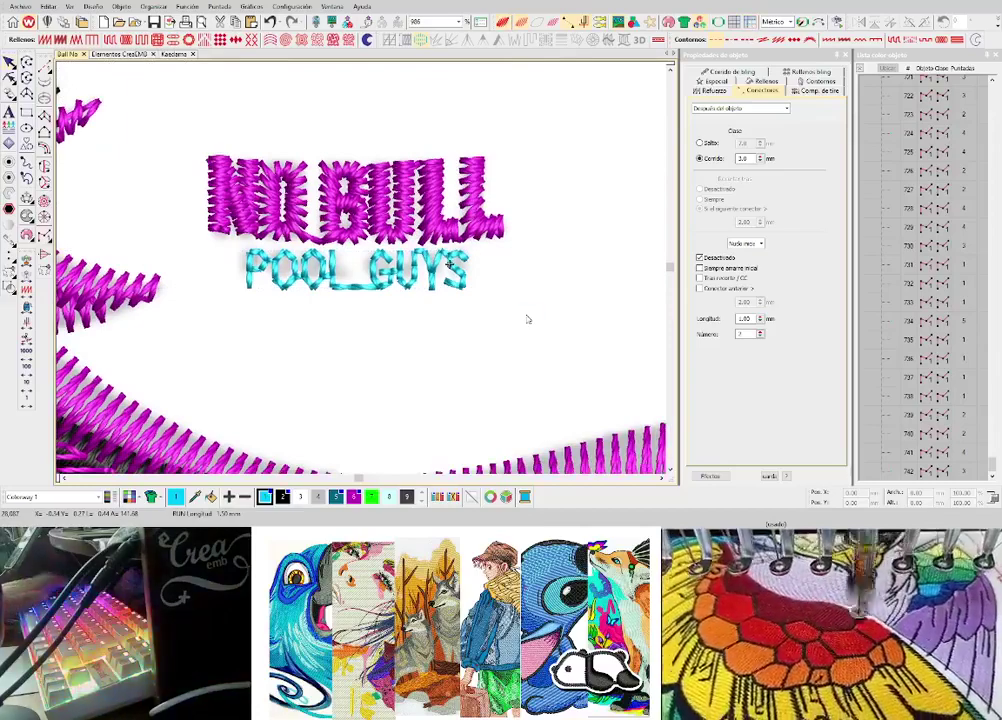
- Select all the POOL GUYS stitches and recolour them with magenta thread colour 6
drag(528, 319, 263, 258)
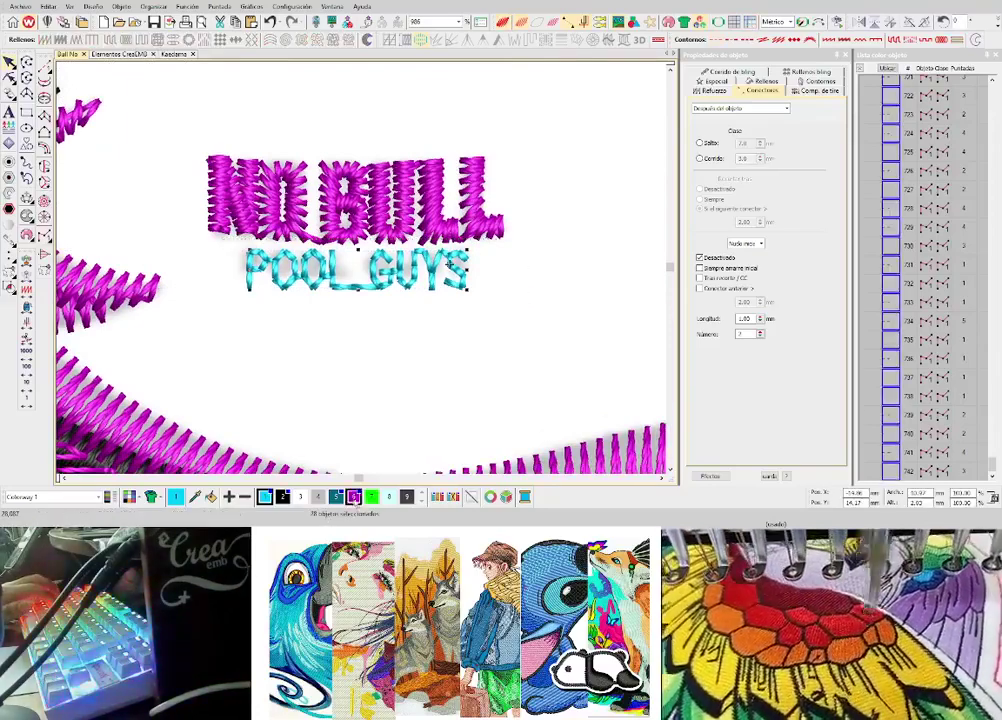
click(351, 385)
scroll(364, 266, down, 3)
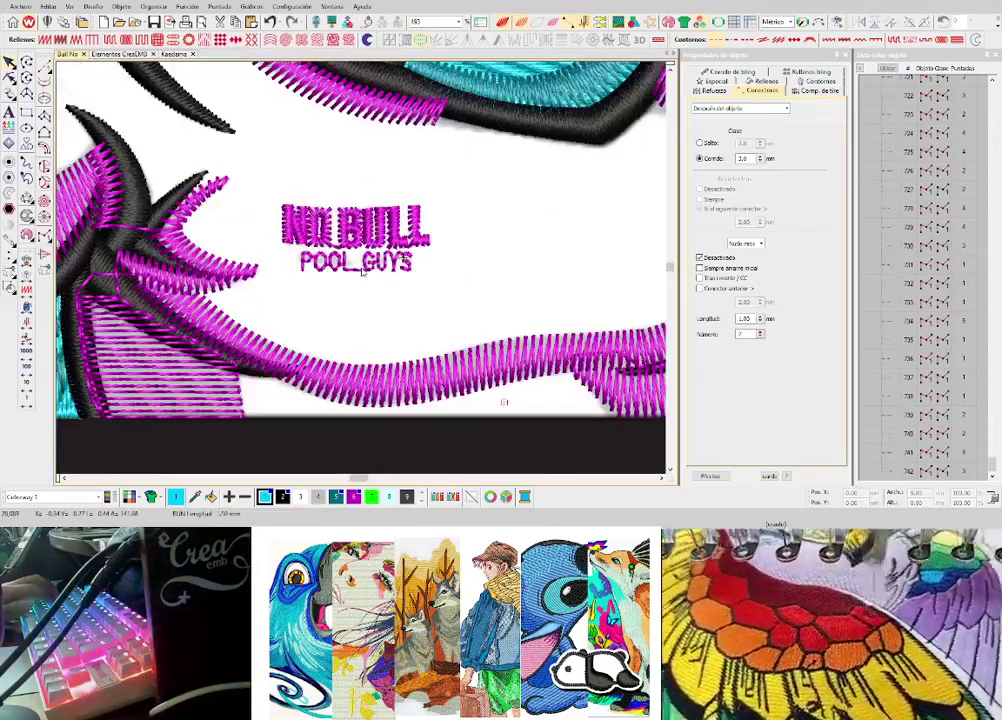
scroll(393, 268, up, 2)
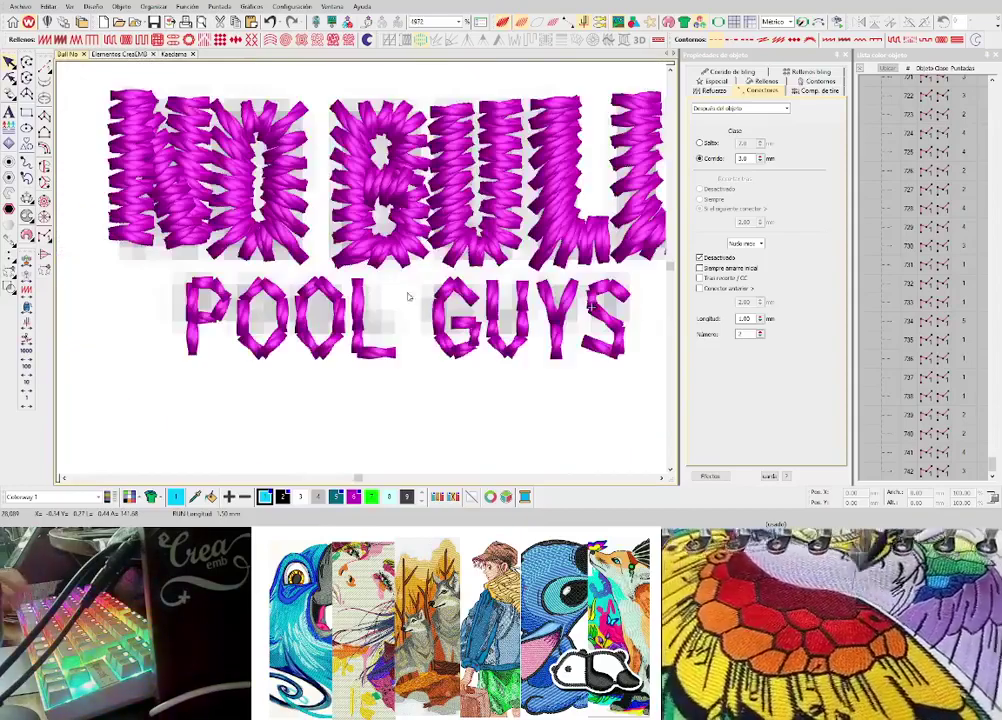
scroll(363, 270, down, 1)
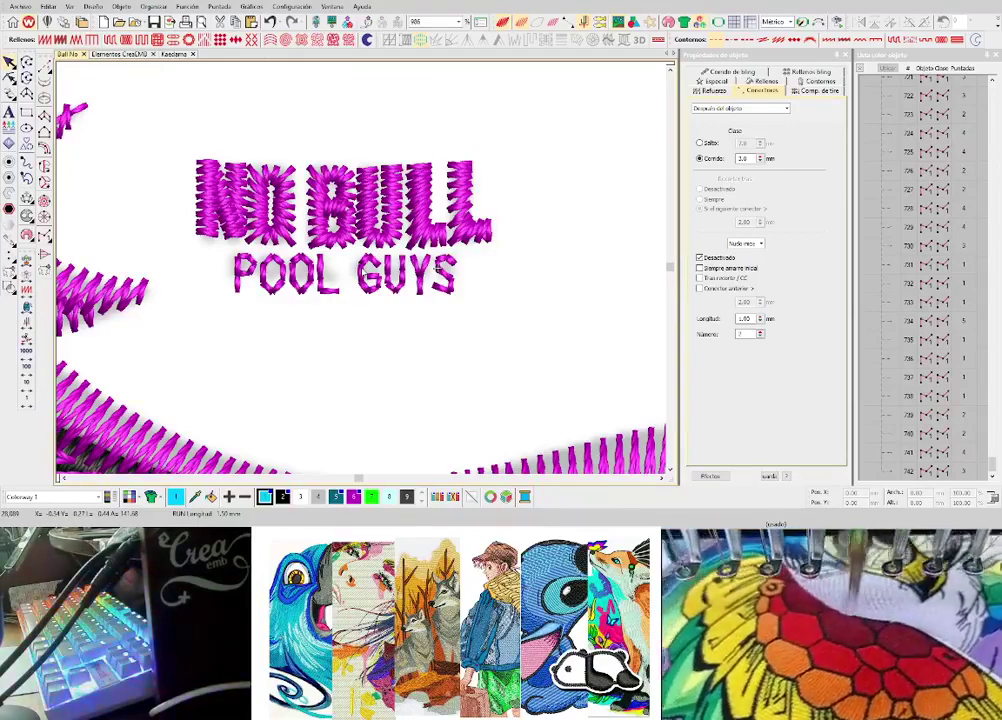
- Select all the magenta objects of the design and recolour them with light grey thread colour 4
scroll(358, 269, down, 2)
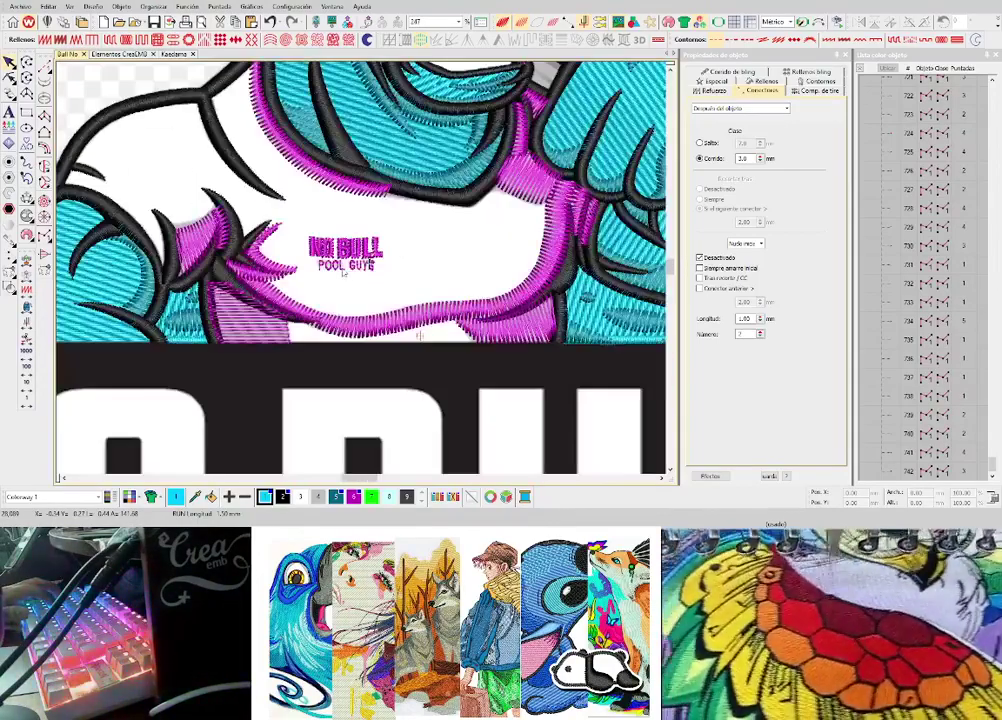
scroll(345, 269, up, 1)
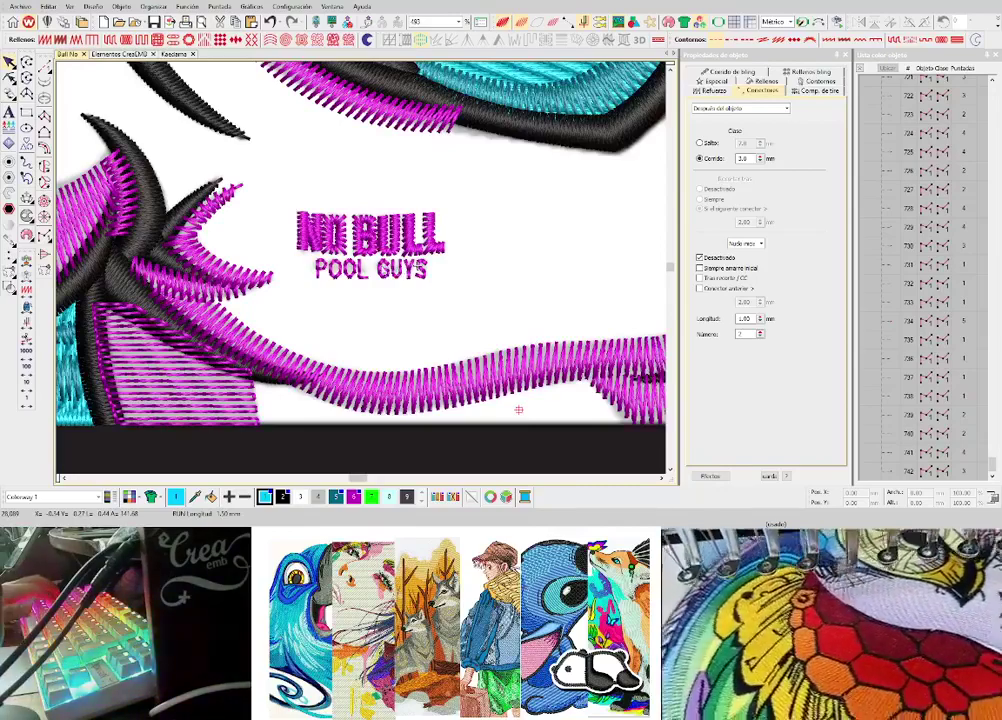
scroll(563, 270, up, 2)
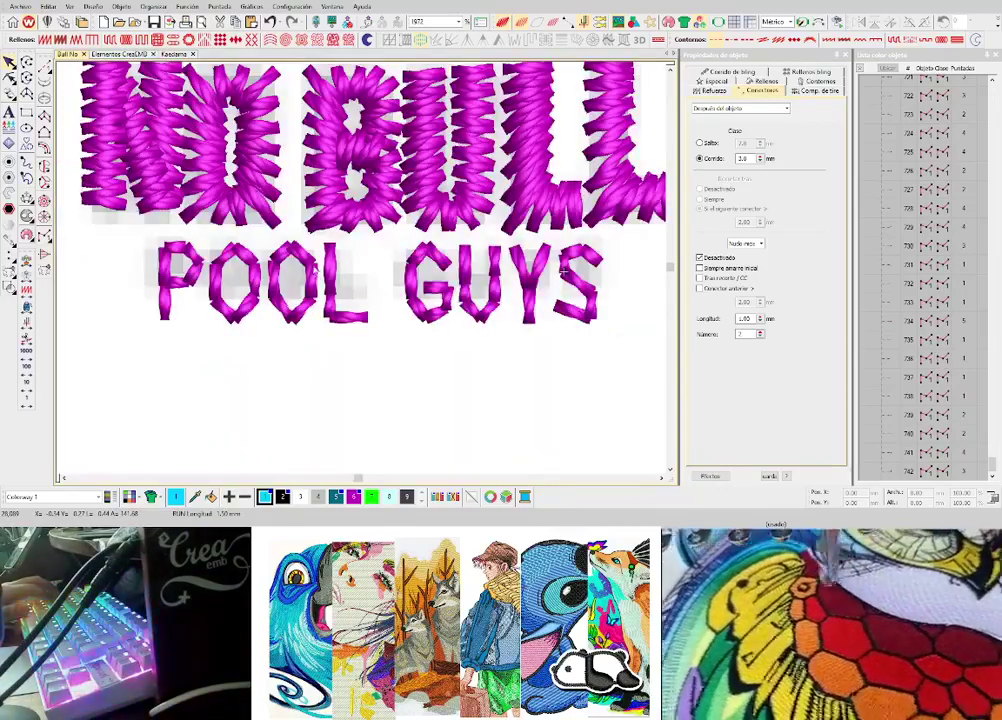
scroll(240, 250, down, 2)
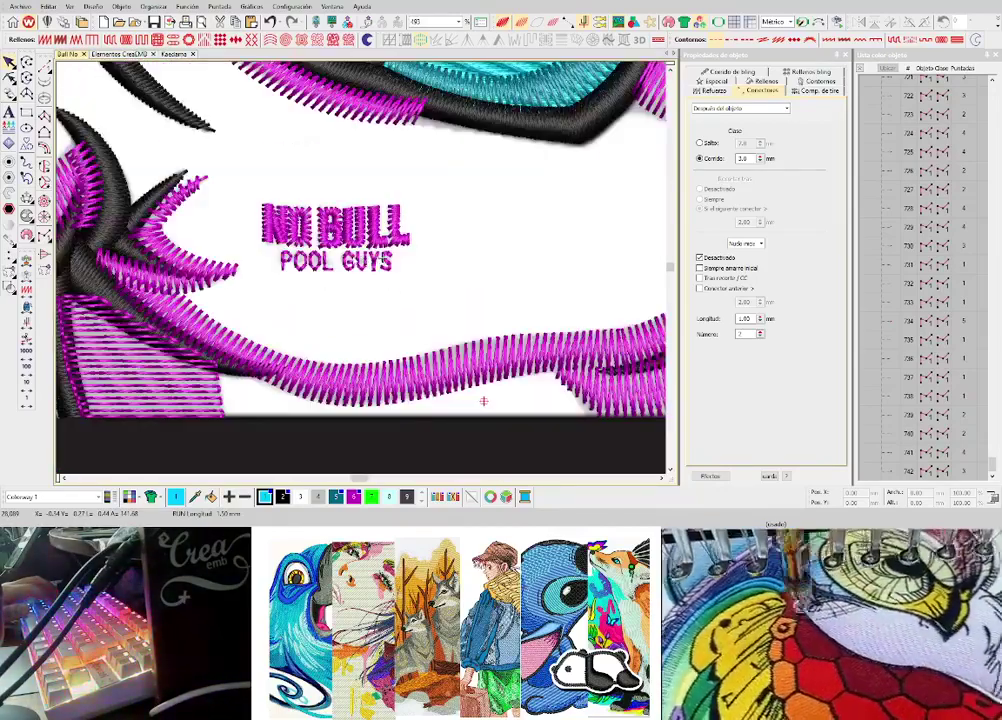
scroll(363, 270, down, 2)
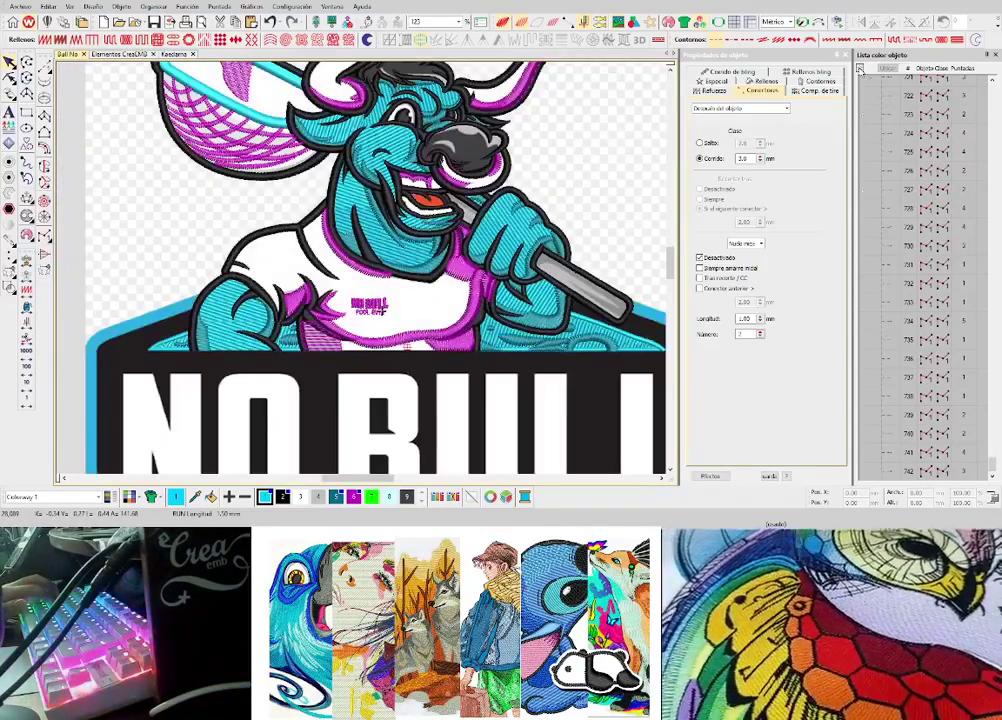
key(ctrl+a)
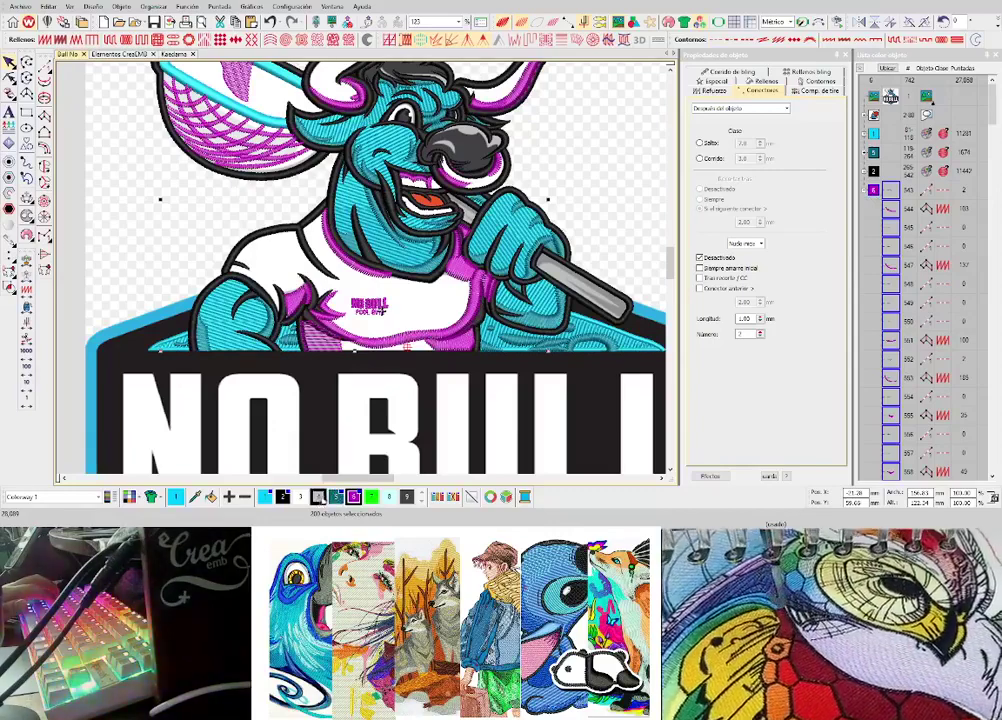
click(320, 497)
scroll(381, 237, down, 1)
scroll(365, 262, up, 1)
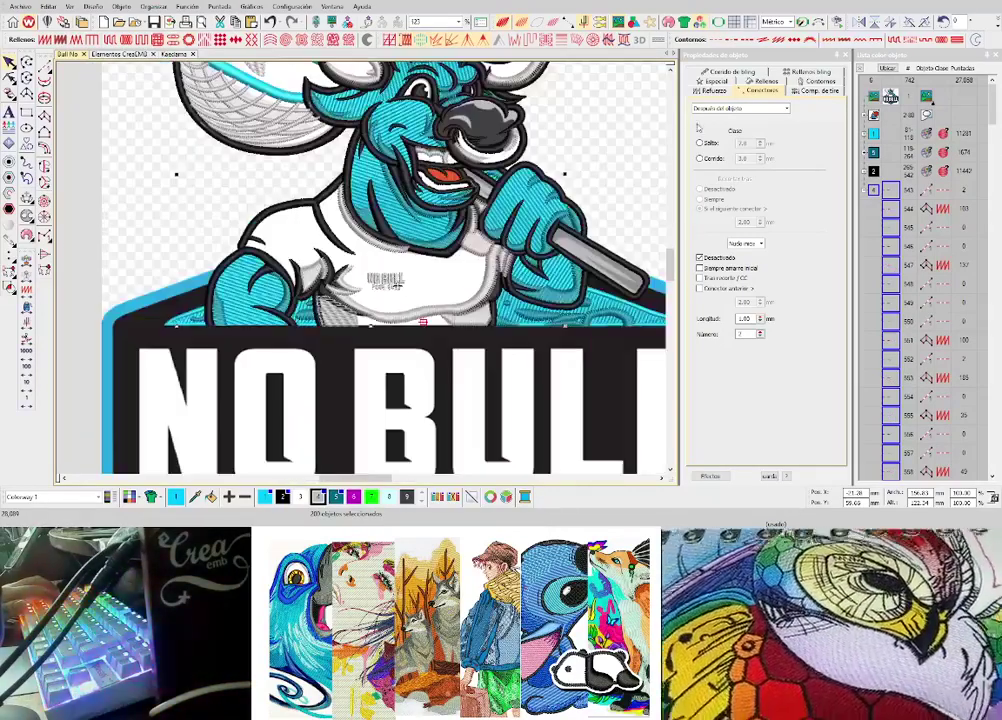
- Move the light grey colour 4 block ahead of the cyan colour 1 block in the stitching order
click(860, 68)
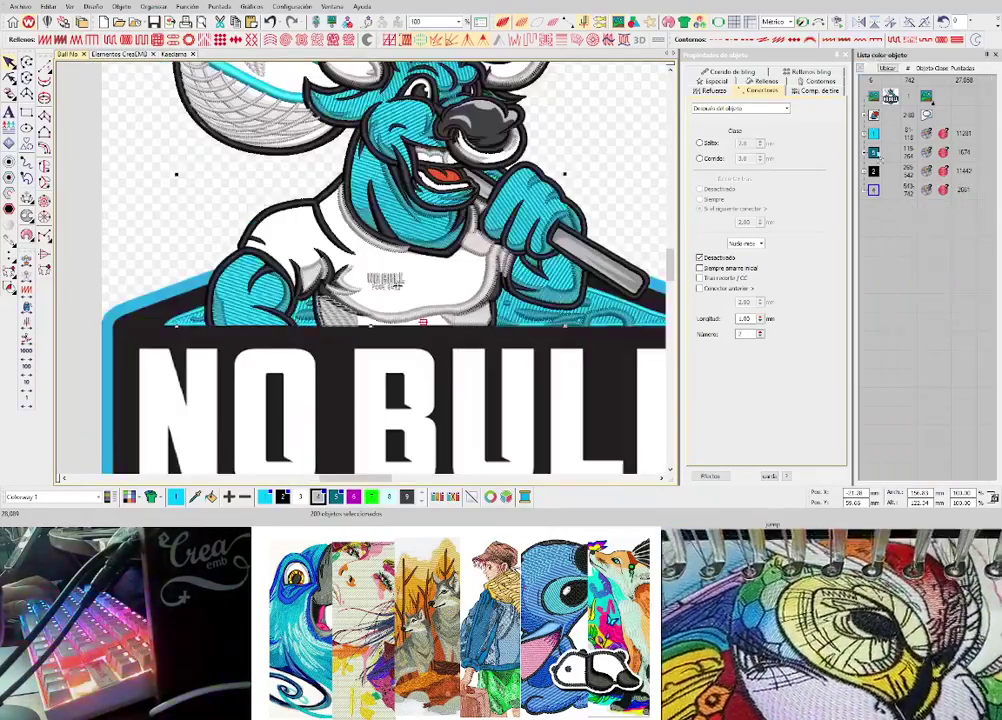
drag(875, 131, 874, 127)
scroll(489, 160, down, 1)
click(535, 271)
key(d)
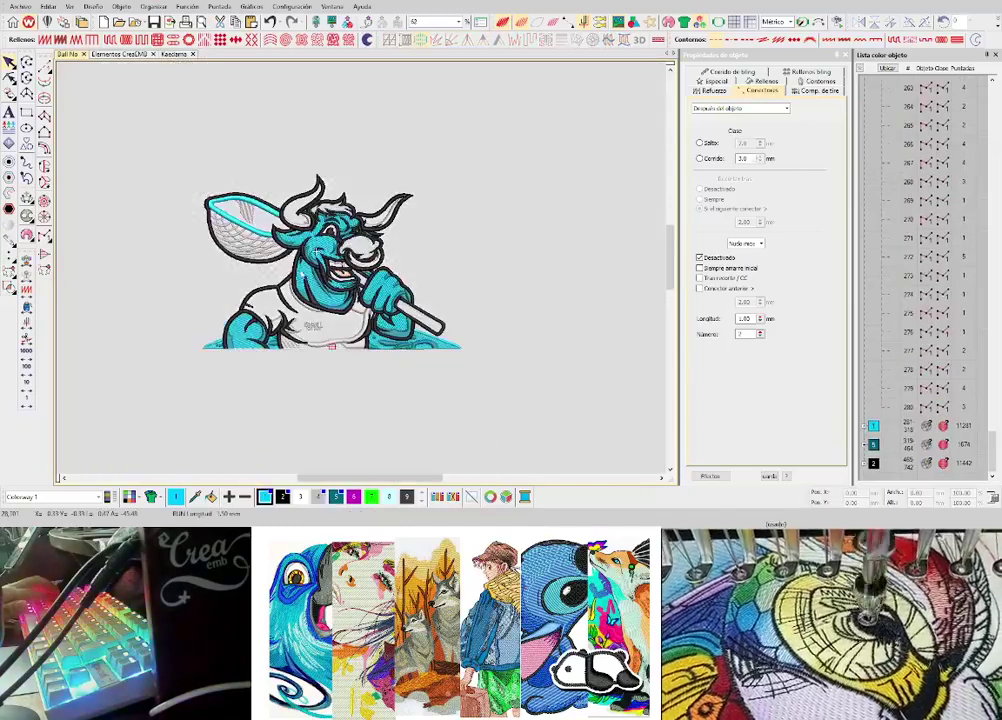
- Choose the Tatami fill and white thread colour 3 for the next object on the shirt
scroll(298, 272, up, 1)
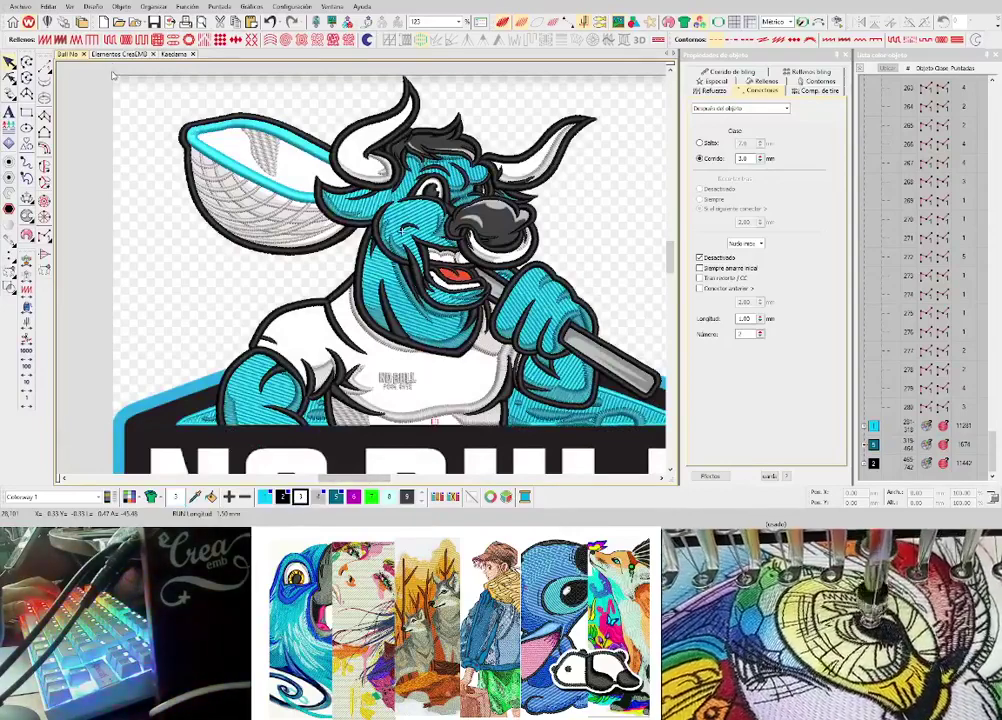
click(111, 40)
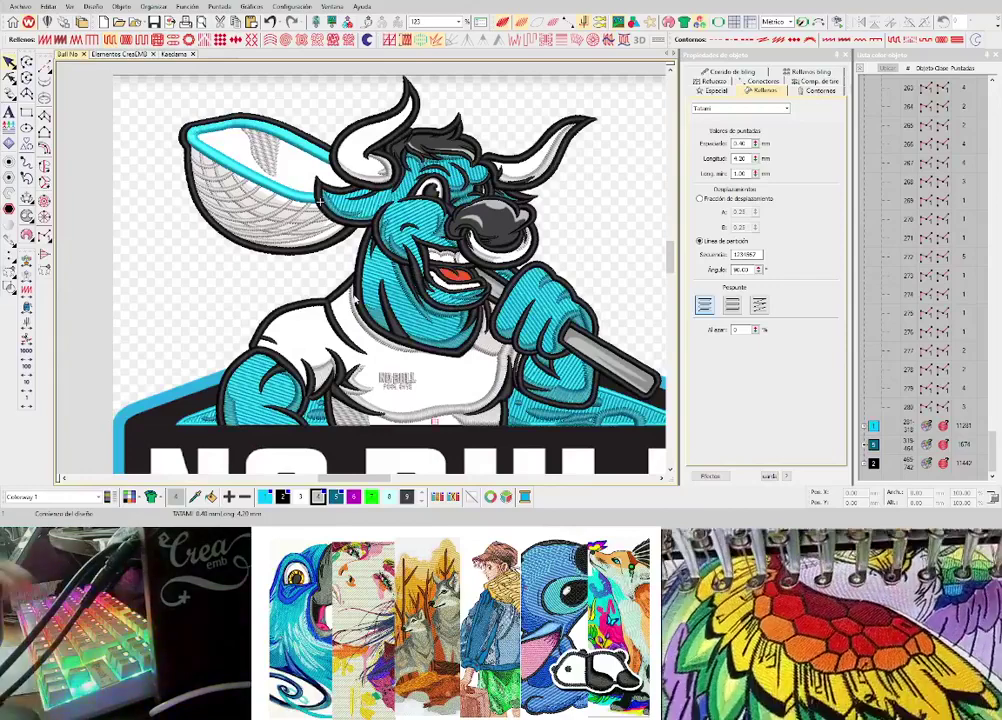
key(t)
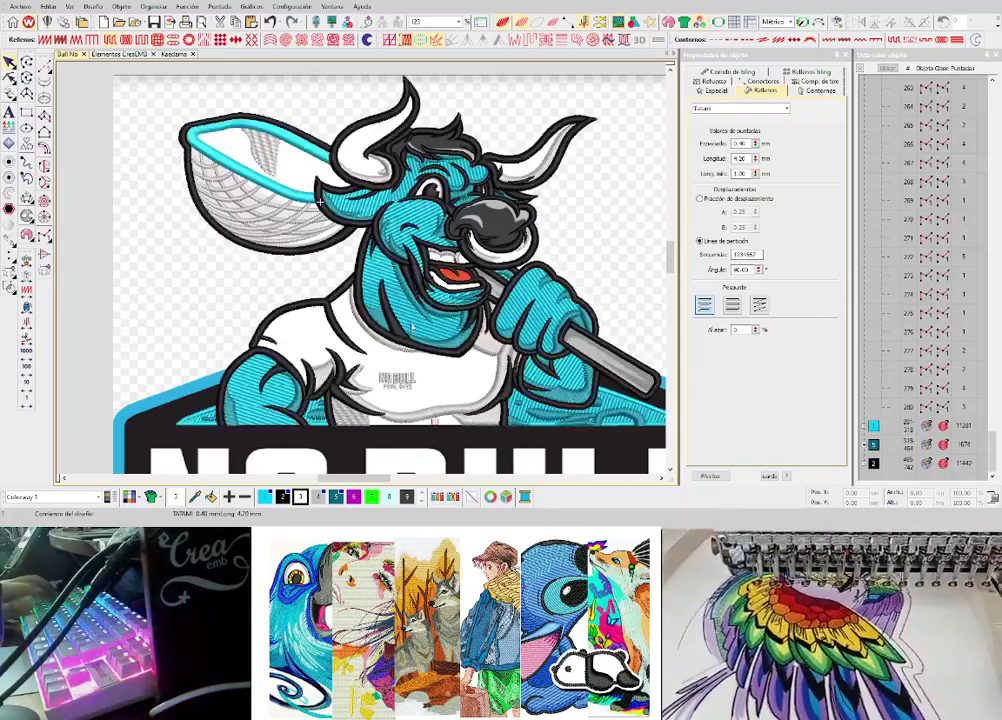
scroll(391, 384, up, 2)
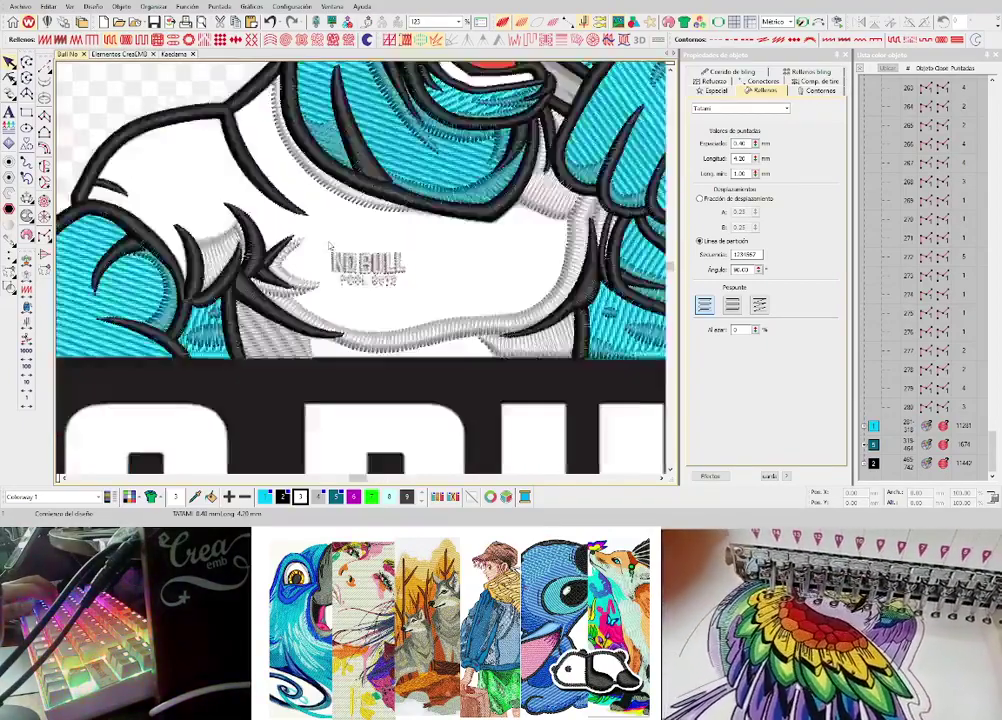
scroll(318, 237, down, 1)
key(d)
scroll(364, 268, up, 1)
scroll(362, 272, up, 2)
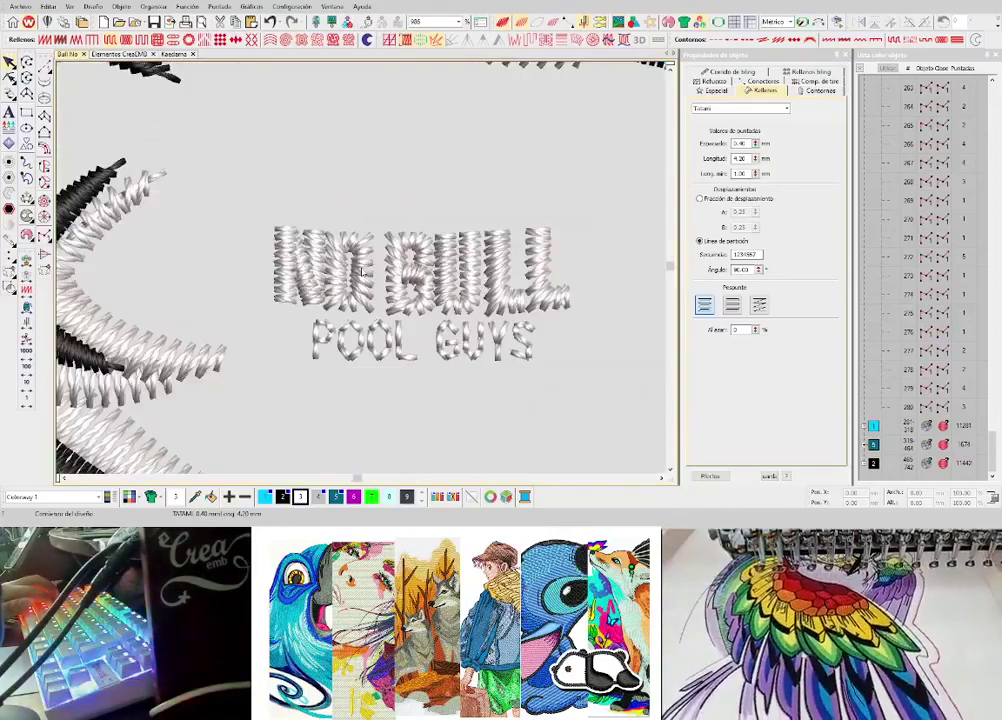
scroll(362, 272, down, 4)
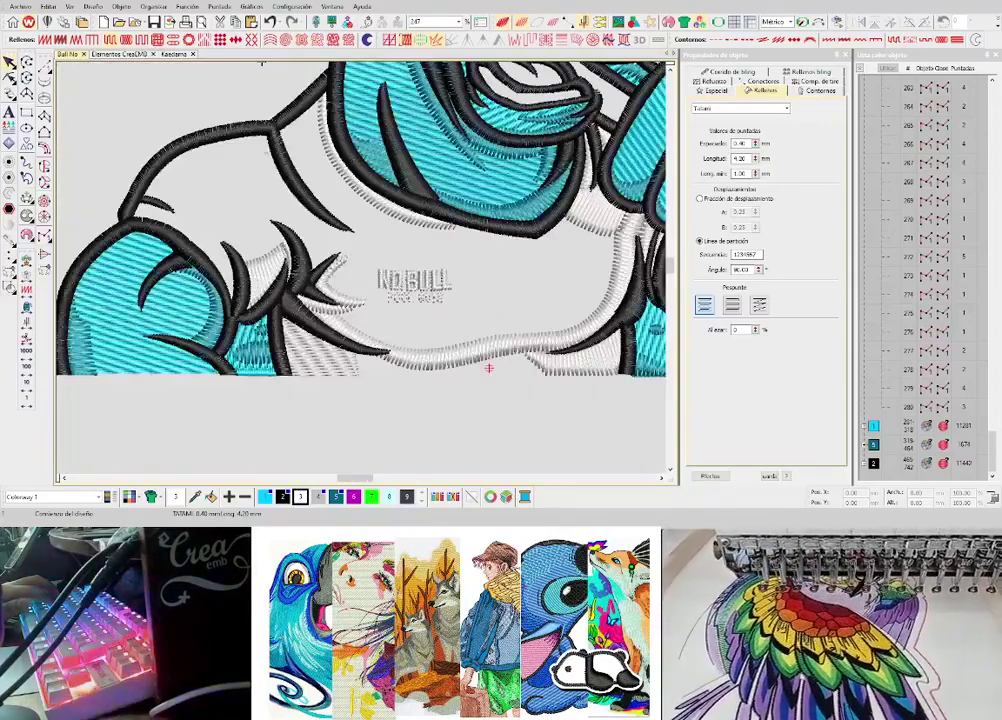
click(41, 171)
scroll(153, 184, up, 2)
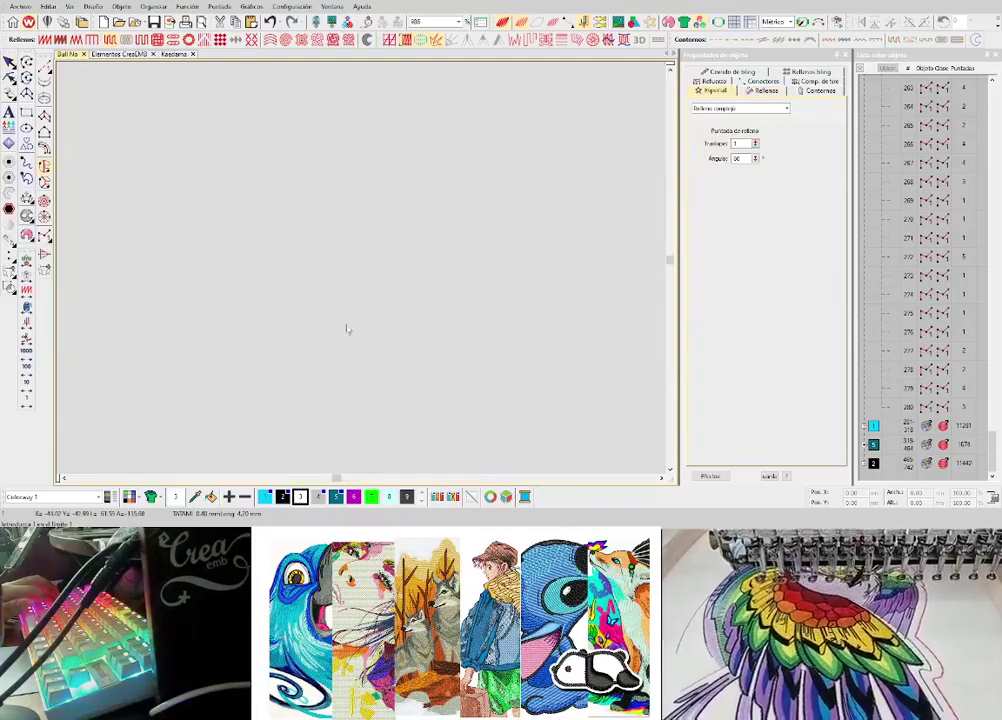
scroll(362, 310, down, 2)
scroll(434, 273, up, 2)
click(343, 342)
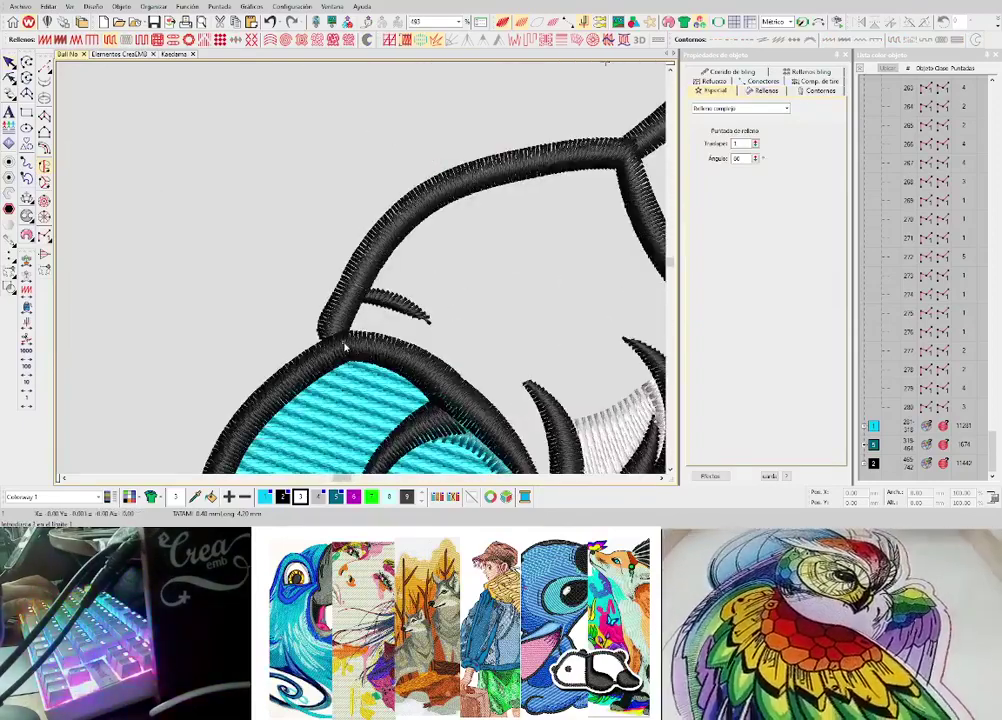
click(410, 359)
scroll(428, 340, right, 6)
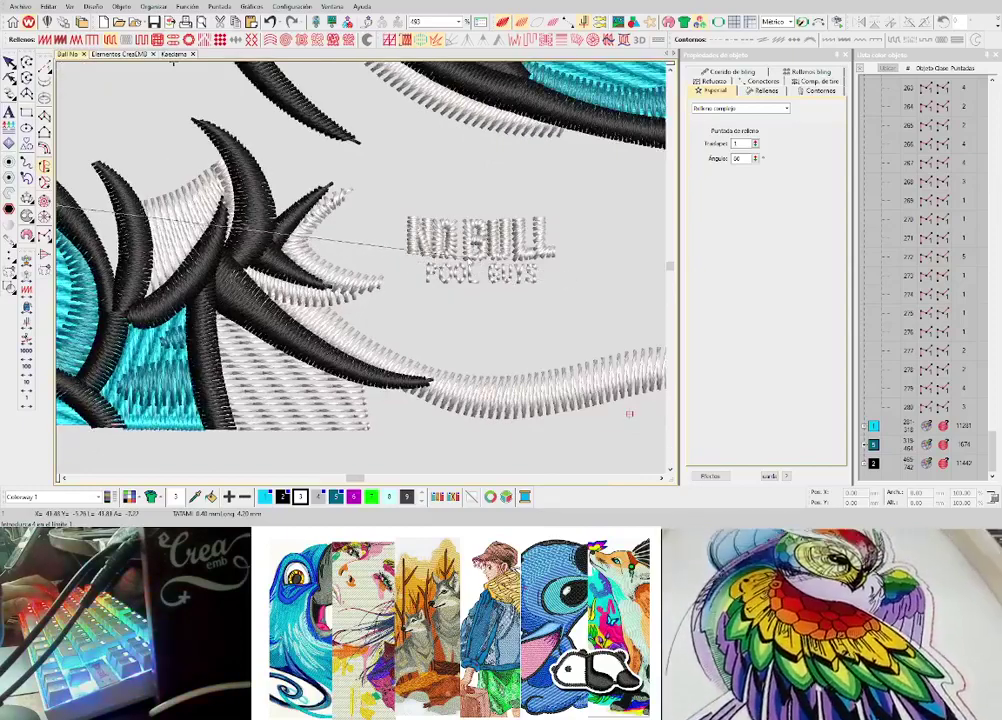
scroll(426, 287, down, 2)
scroll(425, 287, up, 2)
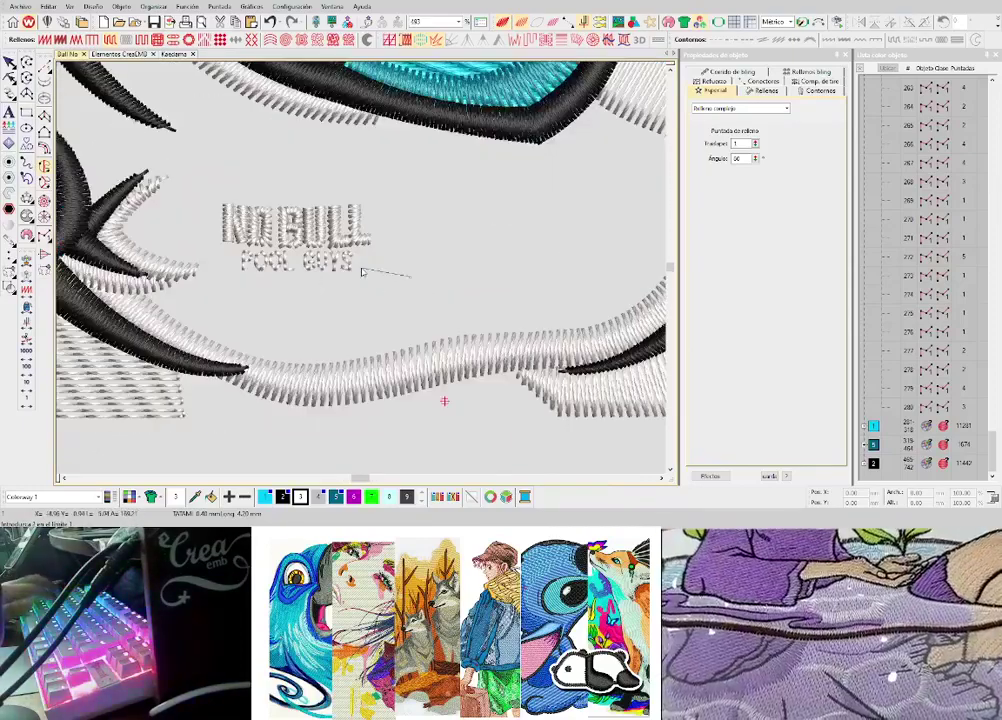
- Select the whole NO BULL POOL GUYS shirt lettering and enlarge it proportionally to about 121 %, about 17.6 mm wide
drag(405, 284, 201, 186)
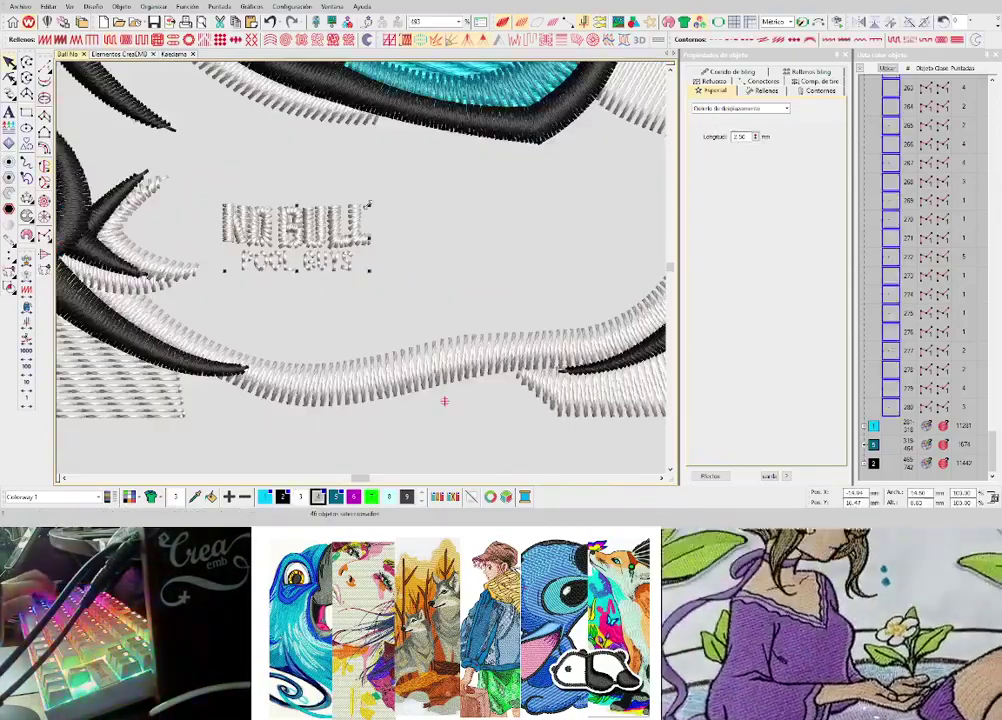
drag(370, 205, 385, 197)
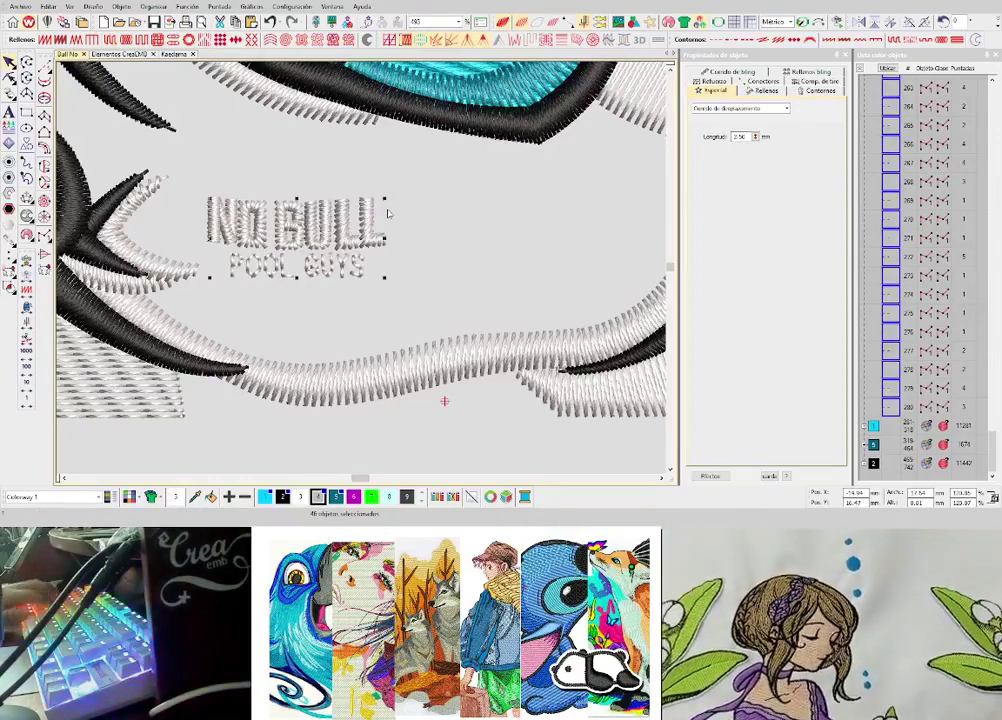
click(393, 309)
- Compare the enlarged shirt lettering with the background artwork shown and hidden
scroll(393, 309, down, 2)
key(d)
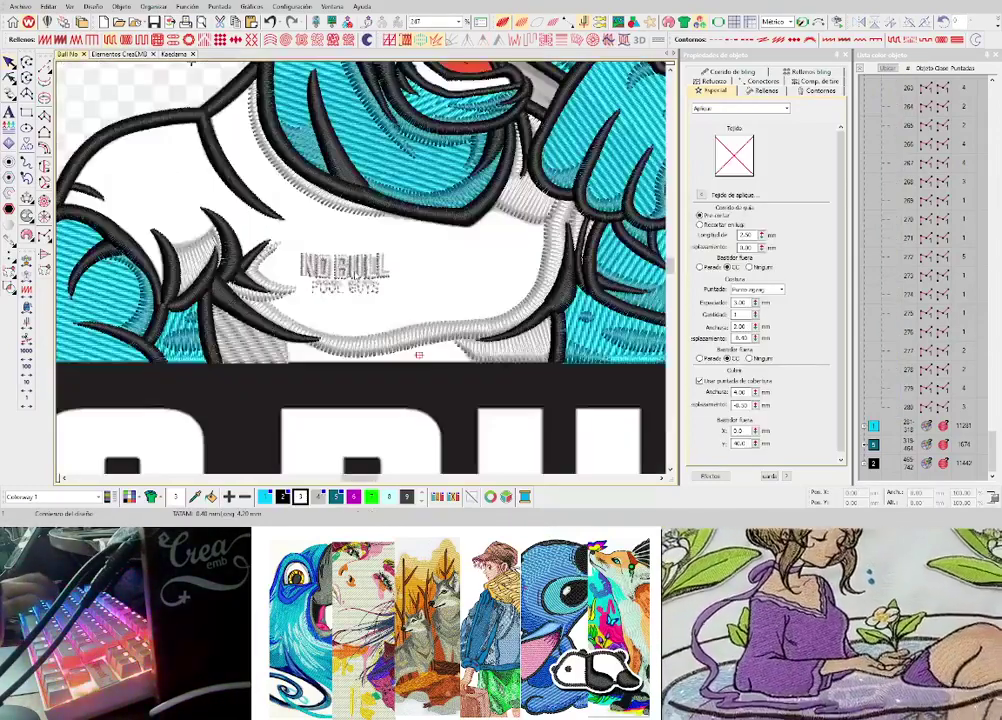
key(d)
key(d)
key(d)
key(d)
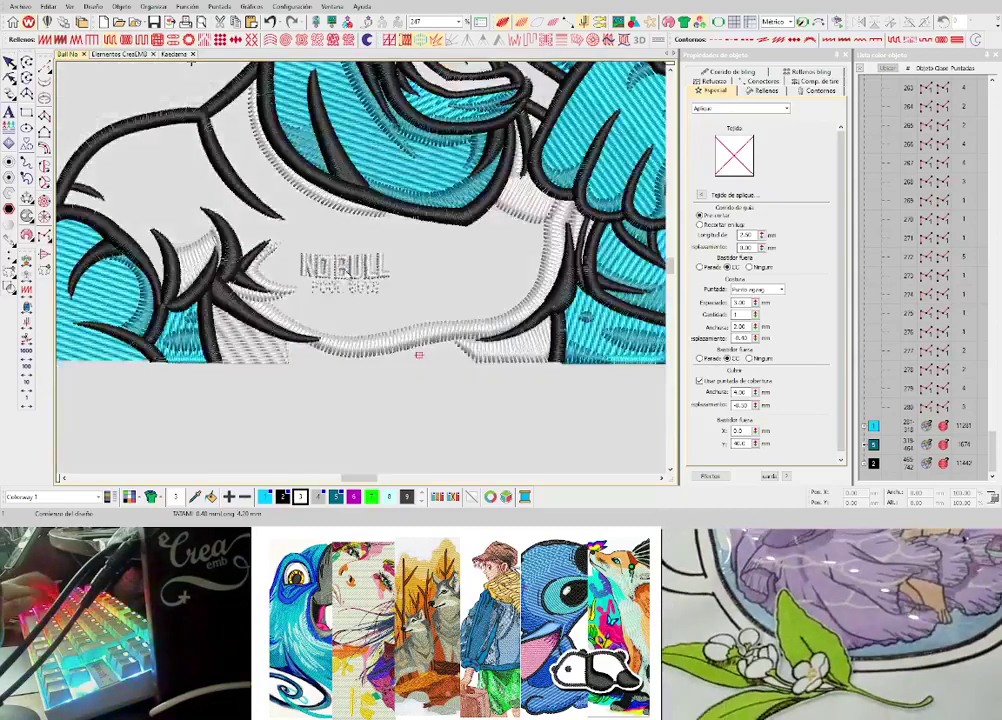
scroll(390, 270, down, 1)
scroll(360, 274, up, 1)
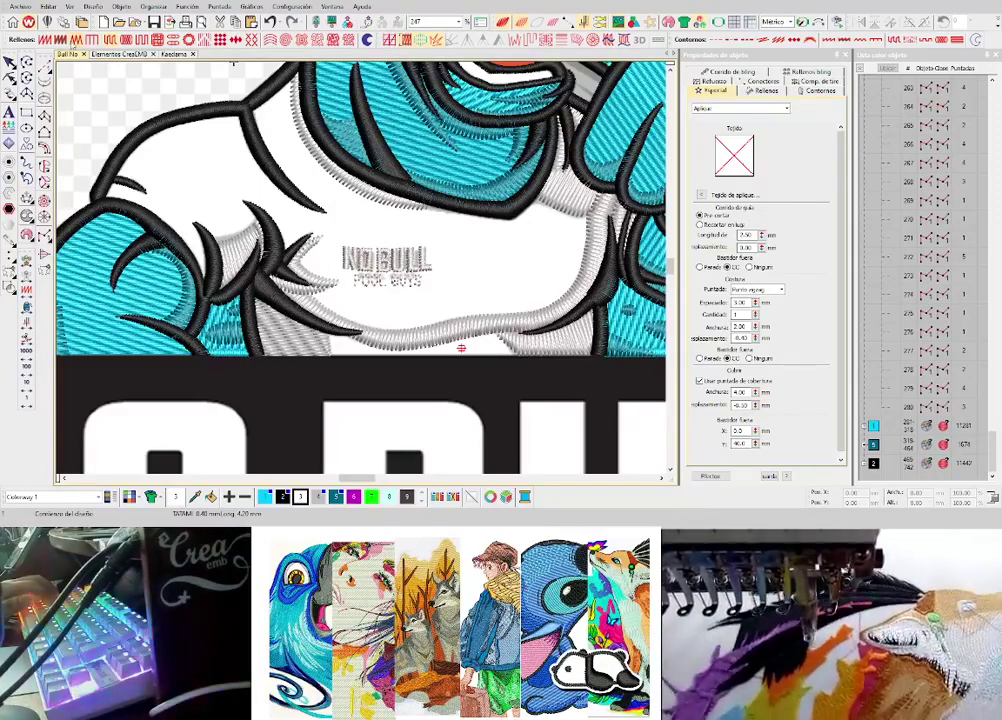
- Start a white Complex Fill for the shirt, outlining down the black fold line beside the left arm to the bottom edge
click(44, 165)
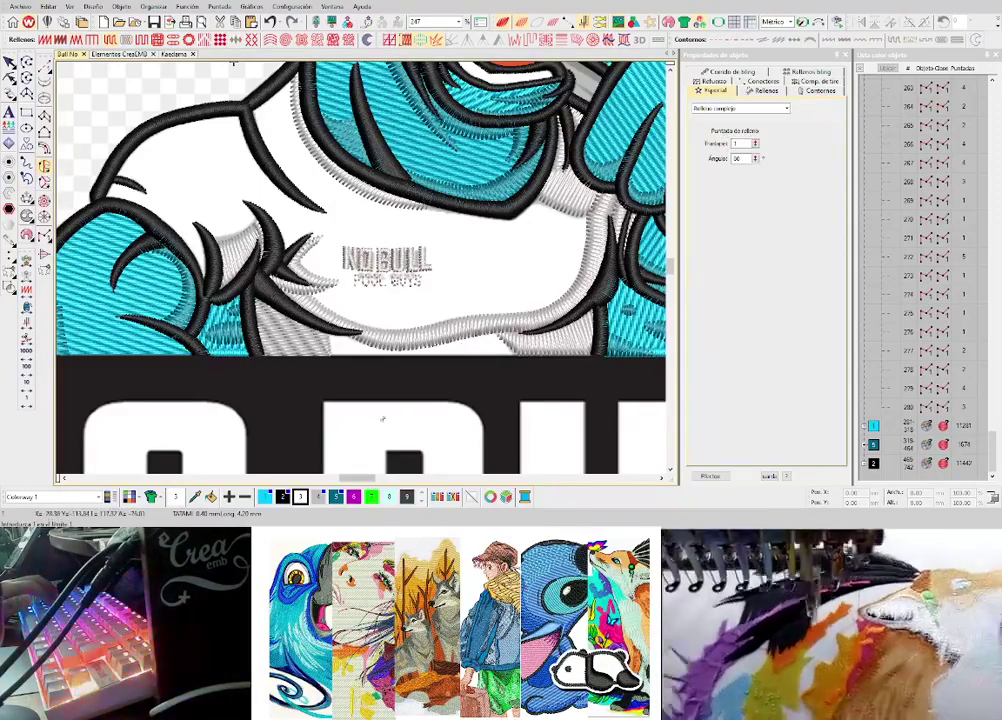
scroll(362, 272, up, 2)
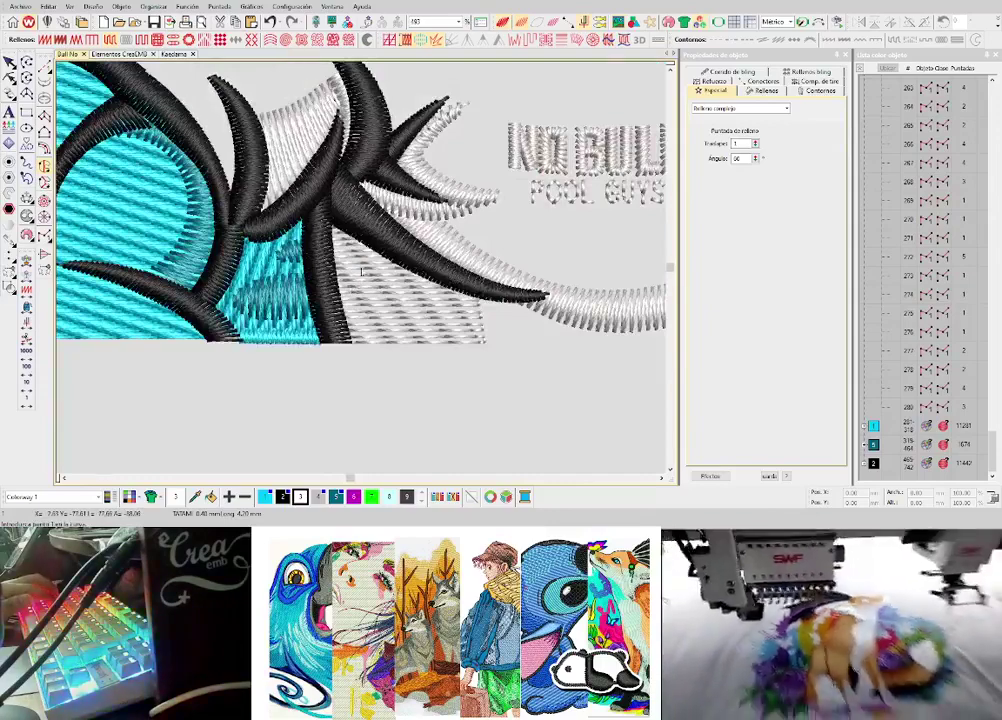
scroll(362, 272, up, 2)
click(369, 224)
click(367, 345)
scroll(367, 347, down, 1)
scroll(393, 441, up, 1)
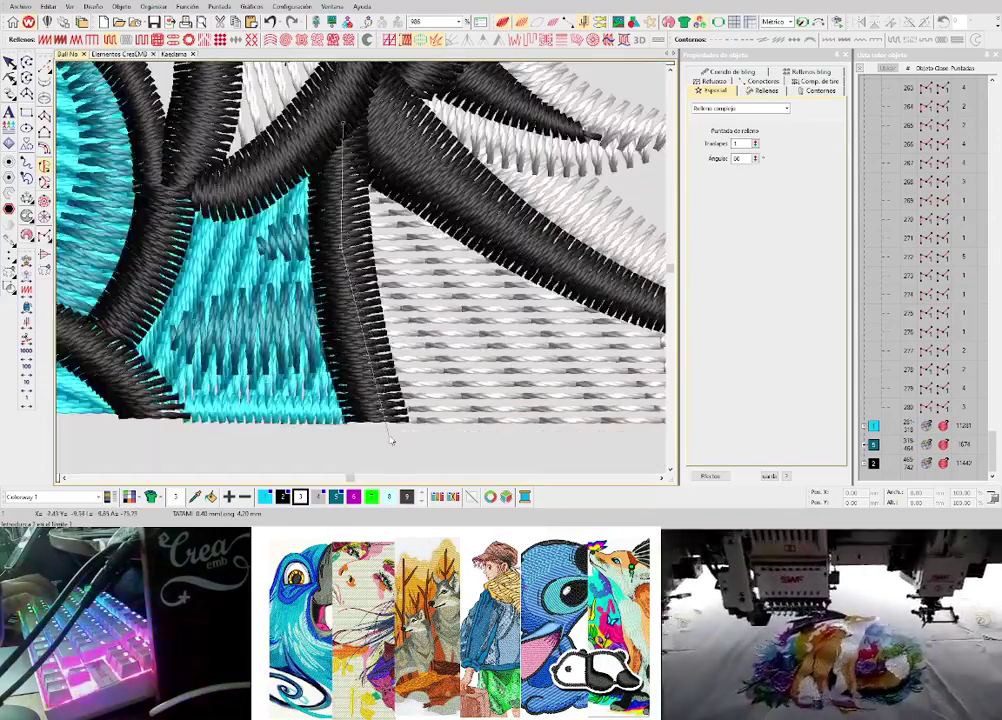
click(378, 424)
- Continue the shirt fill's outline across the bottom edge and up the black line along the right side of the shirt
scroll(378, 424, down, 2)
scroll(430, 263, down, 1)
scroll(396, 267, up, 1)
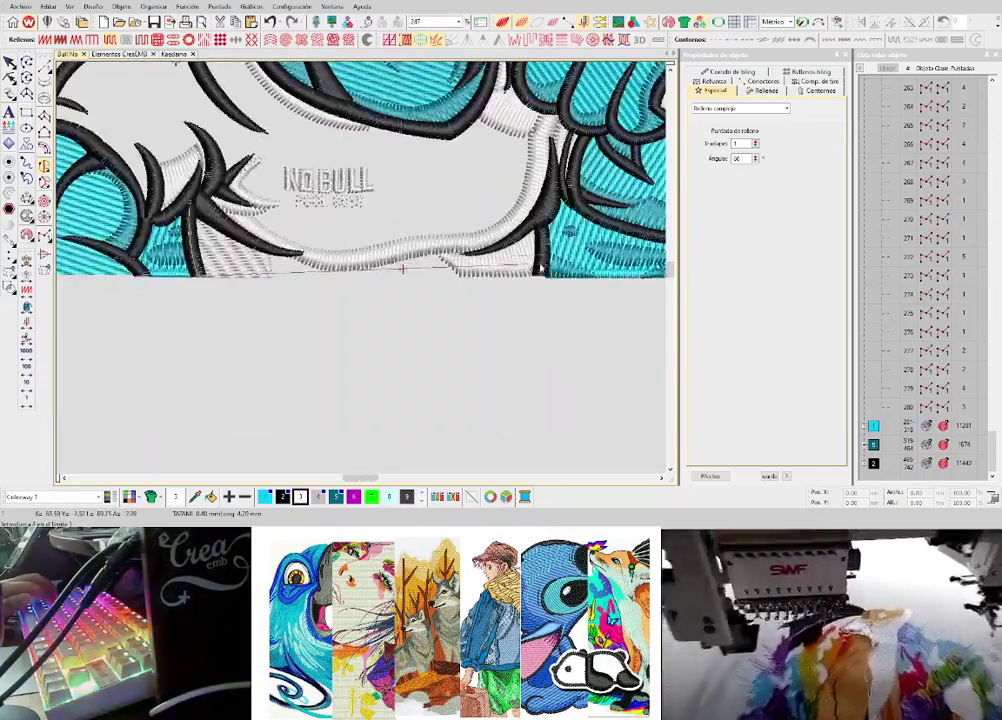
scroll(541, 267, up, 1)
click(377, 291)
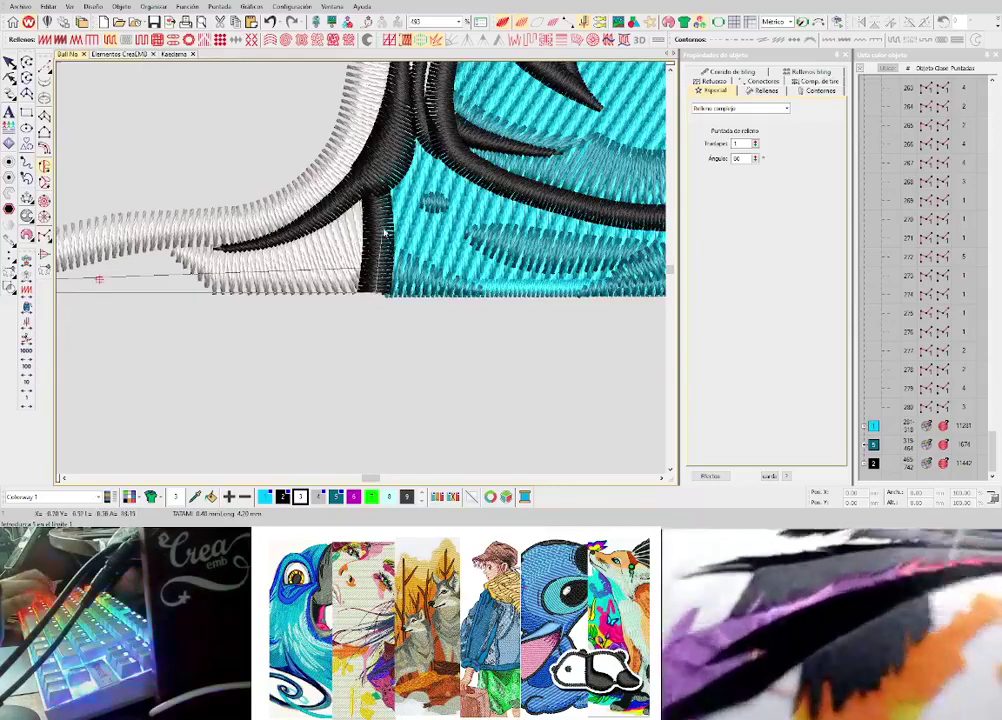
click(384, 176)
right_click(381, 162)
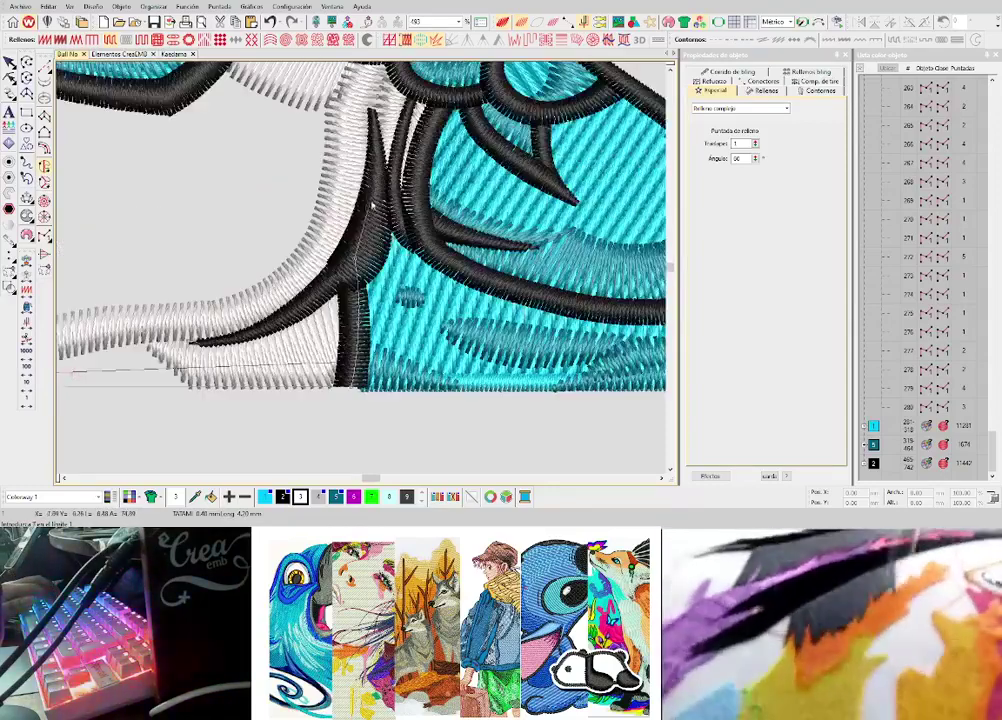
key(d)
key(s)
key(s)
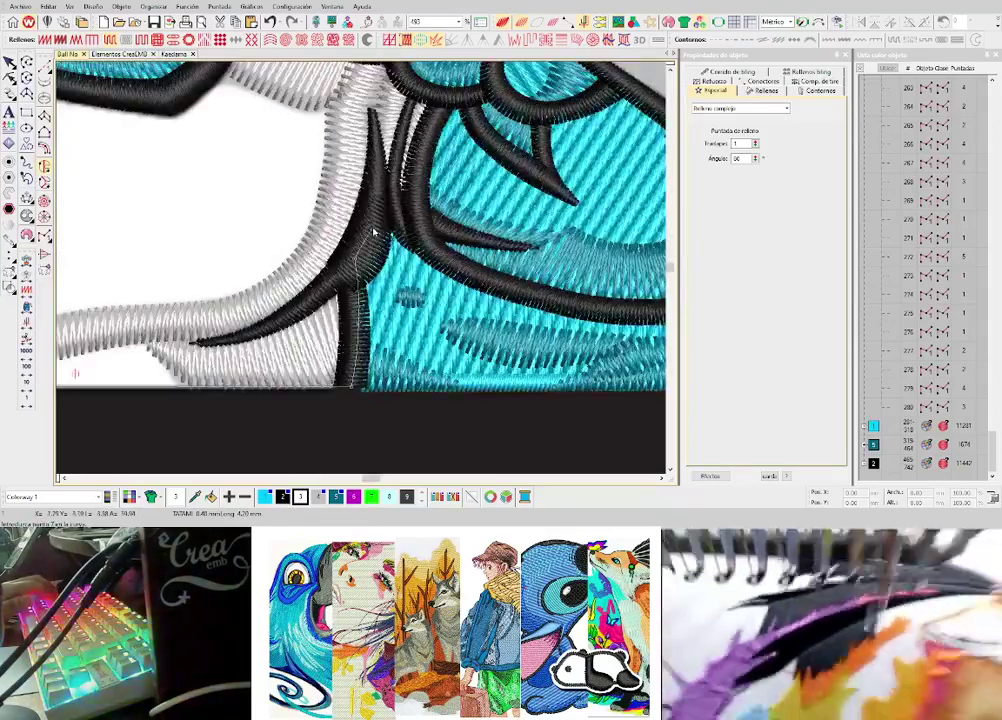
scroll(416, 207, up, 2)
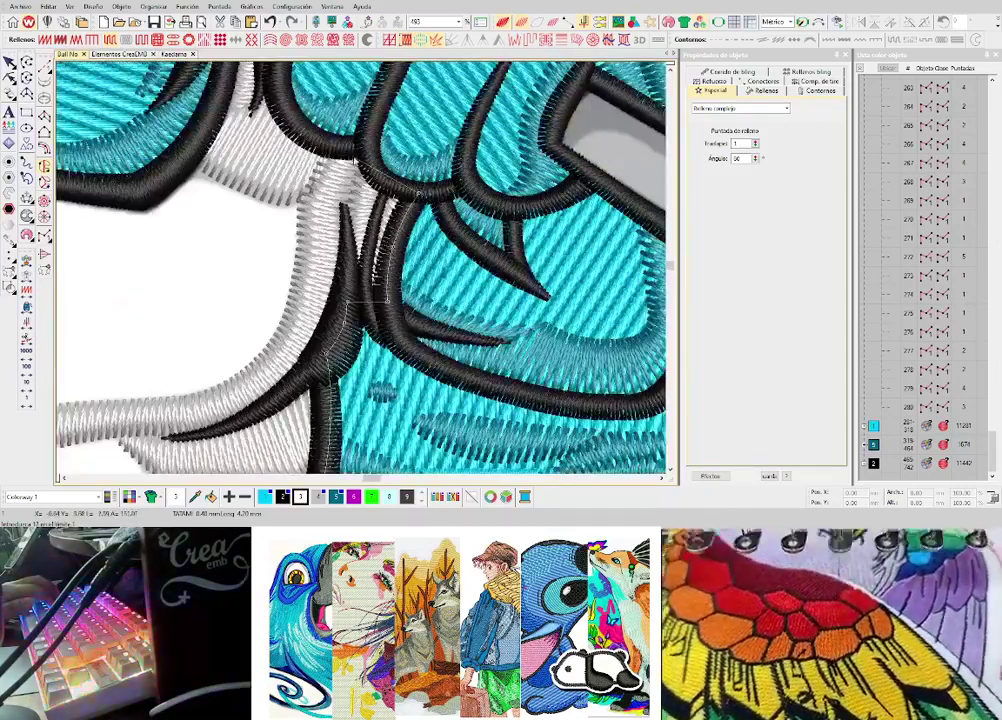
scroll(412, 280, up, 2)
click(405, 294)
click(387, 249)
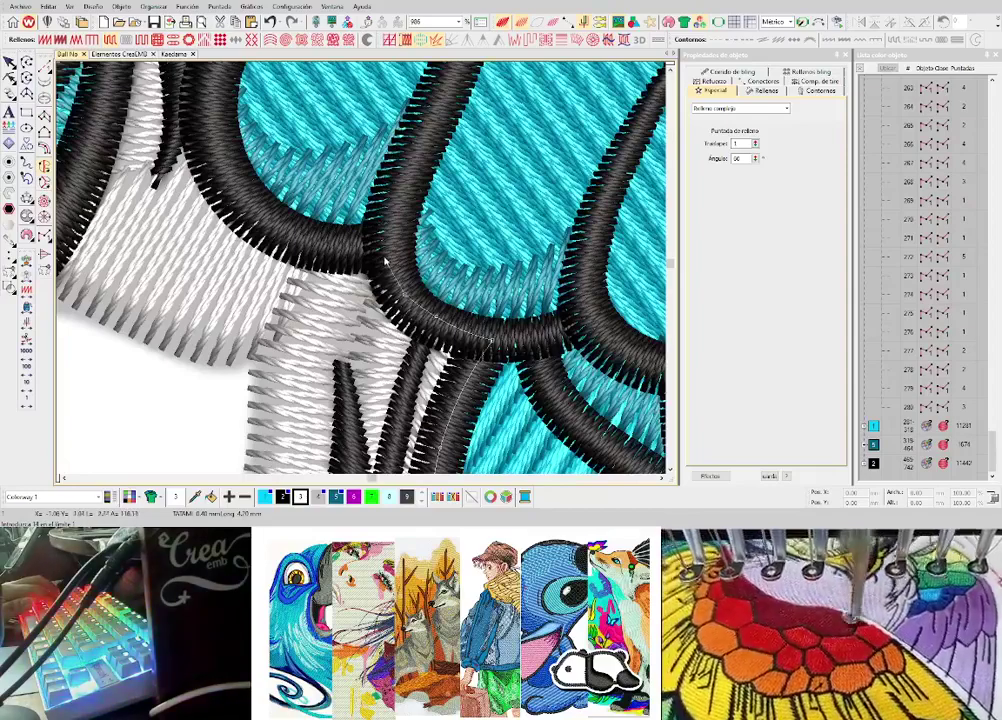
click(302, 238)
click(237, 189)
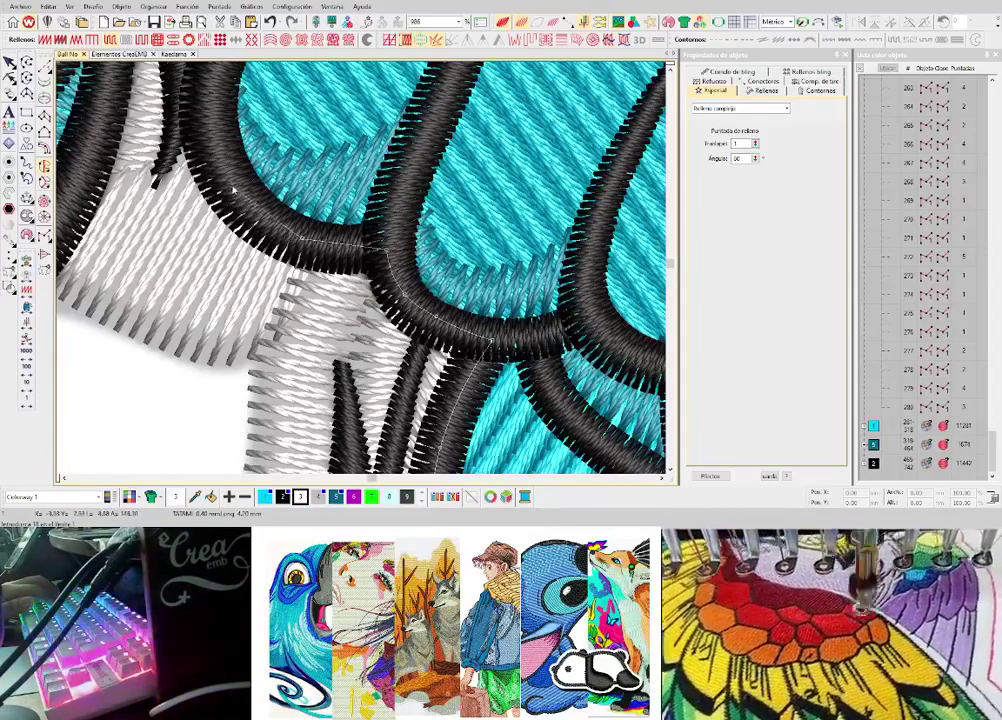
click(232, 188)
scroll(310, 182, down, 1)
scroll(364, 266, up, 2)
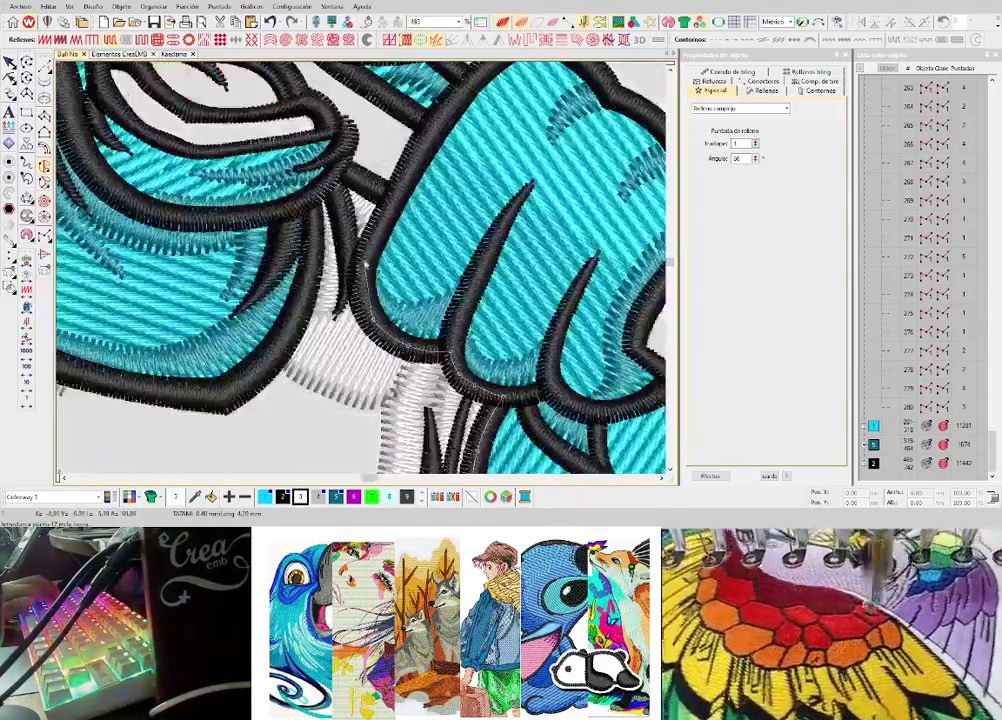
right_click(383, 235)
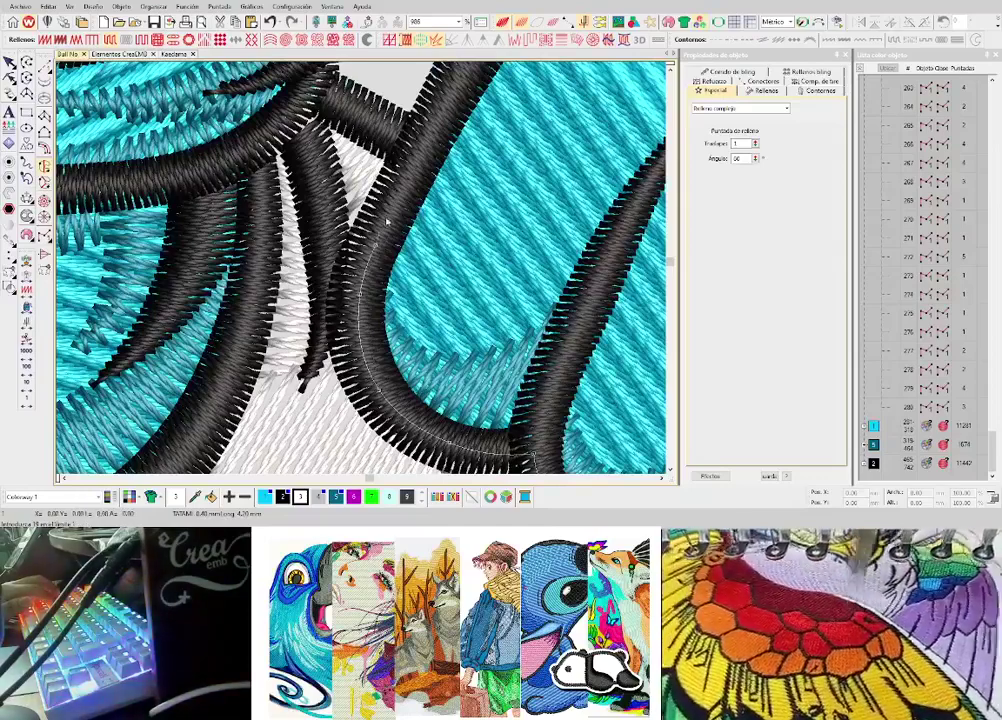
click(417, 148)
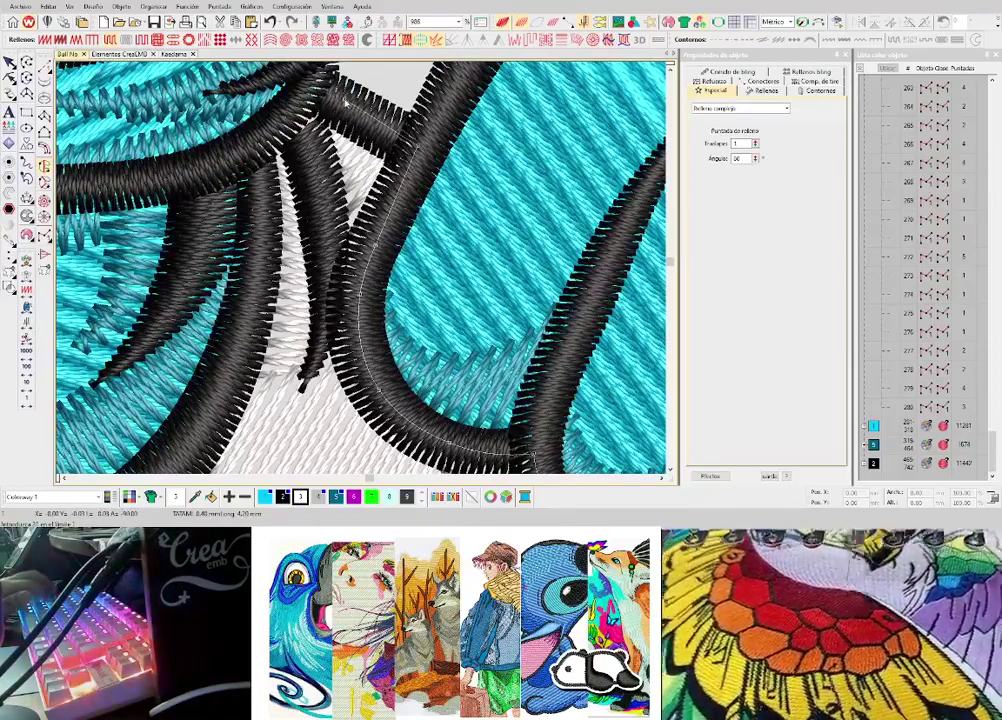
click(253, 156)
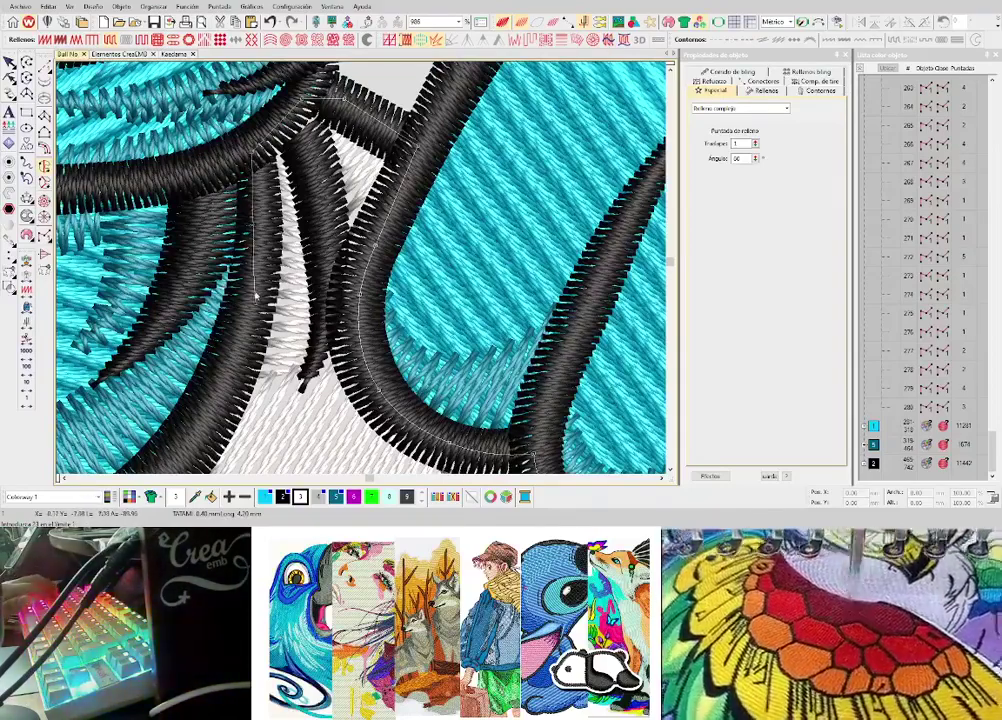
click(257, 290)
click(190, 427)
scroll(192, 425, down, 2)
scroll(352, 259, up, 3)
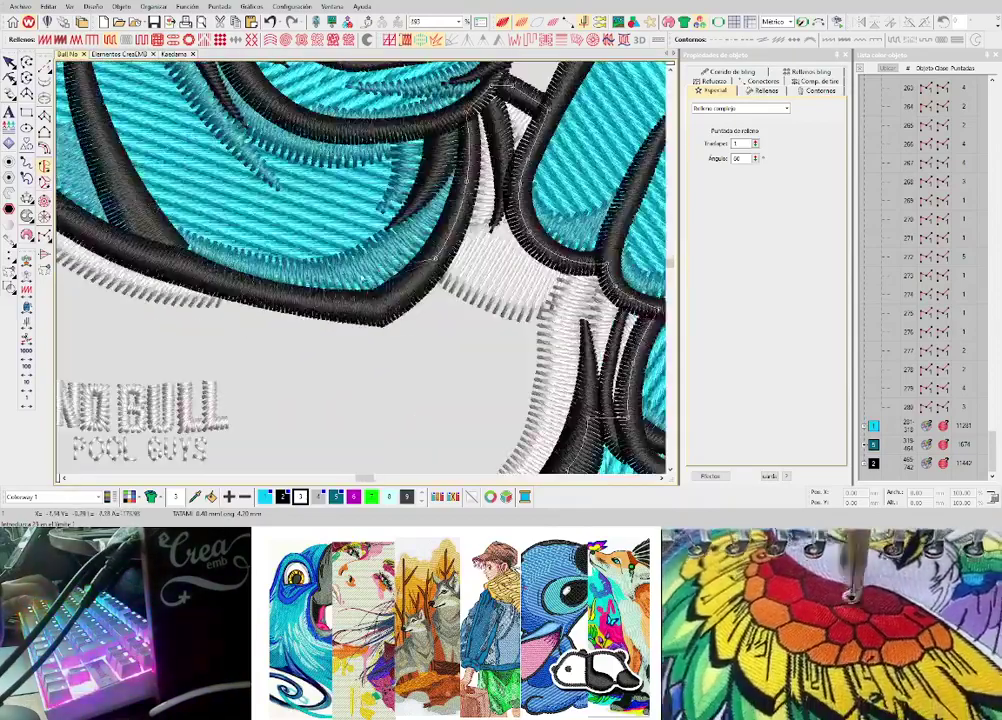
click(257, 258)
click(192, 225)
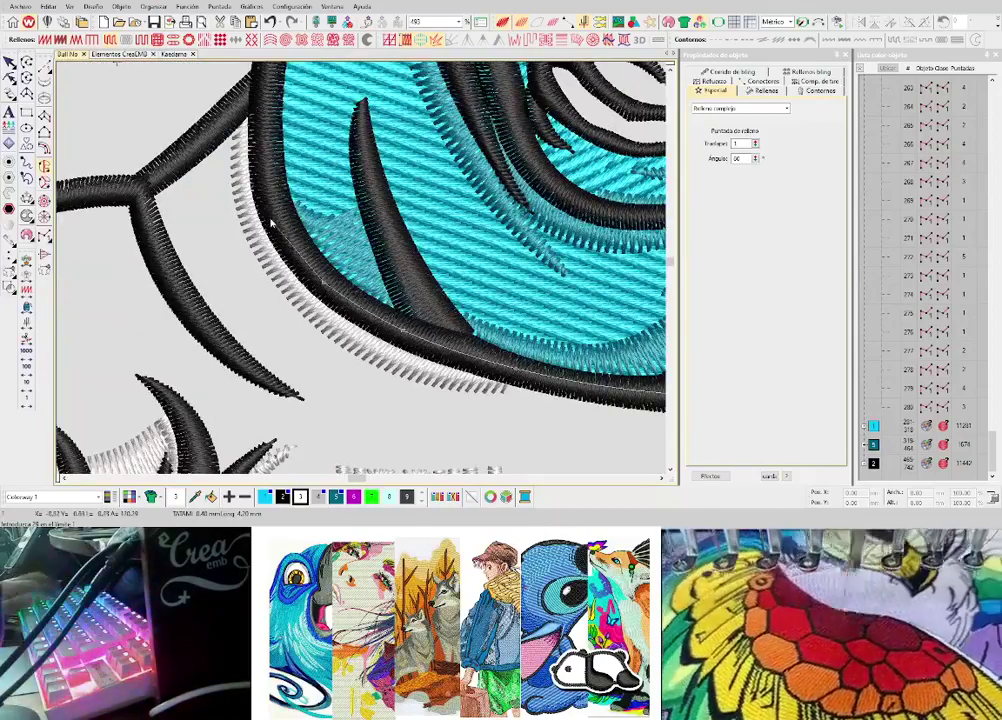
scroll(345, 285, down, 6)
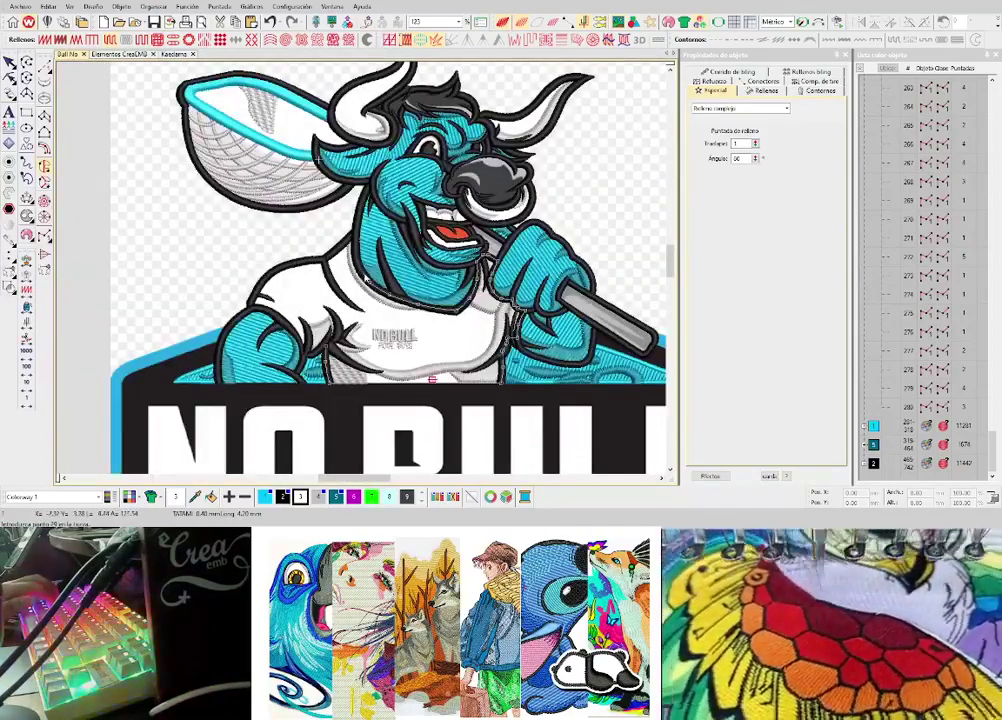
scroll(365, 278, up, 3)
scroll(375, 266, down, 3)
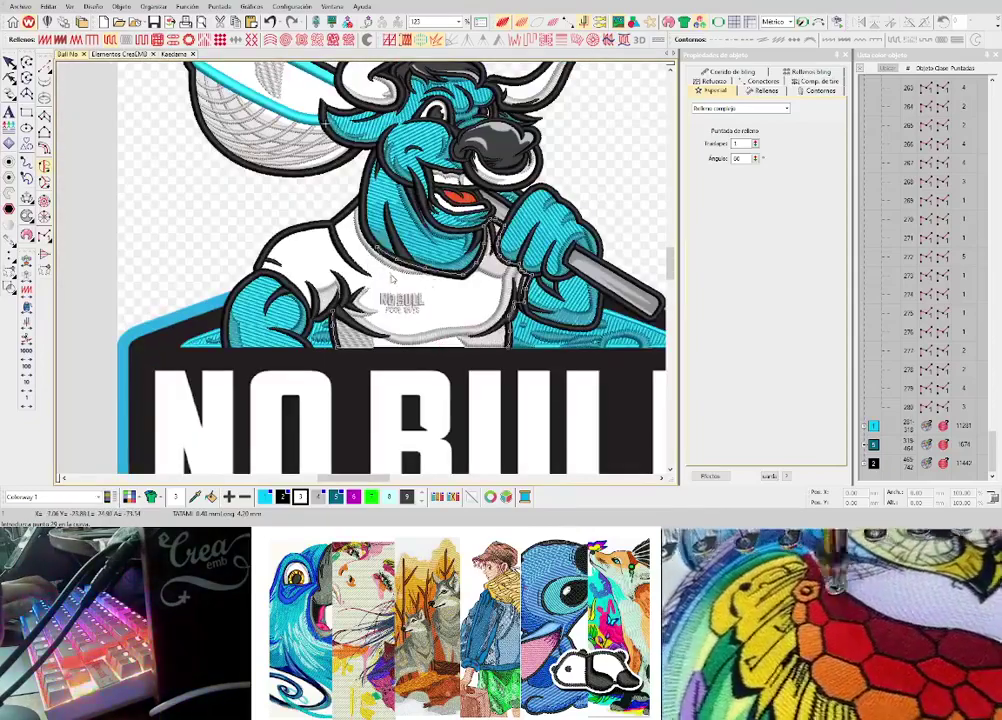
scroll(340, 270, up, 3)
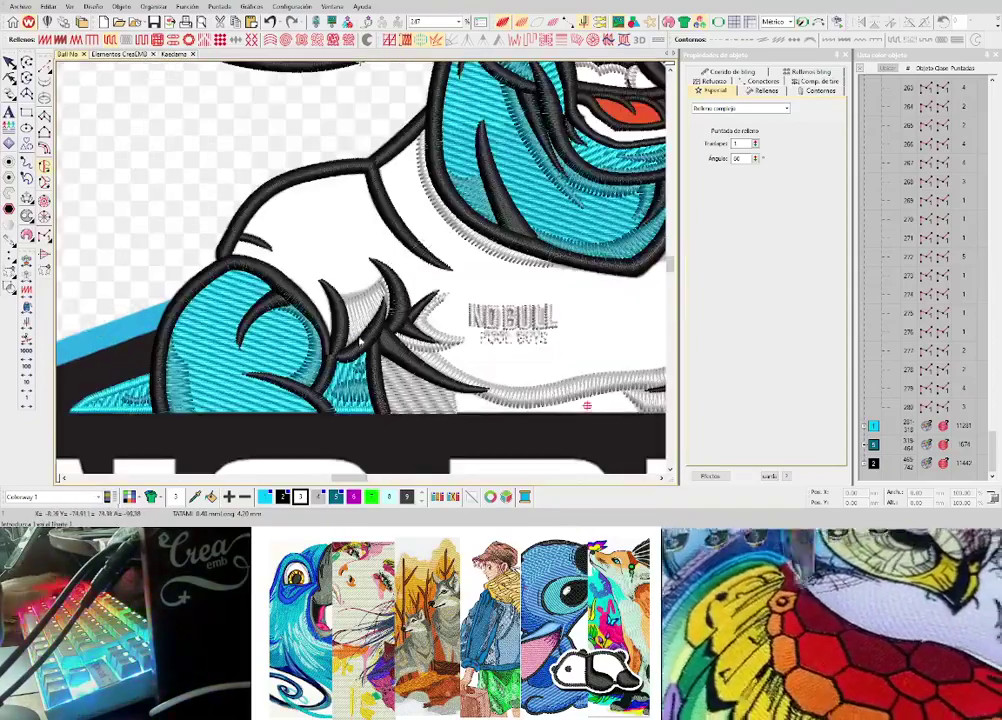
scroll(350, 288, up, 3)
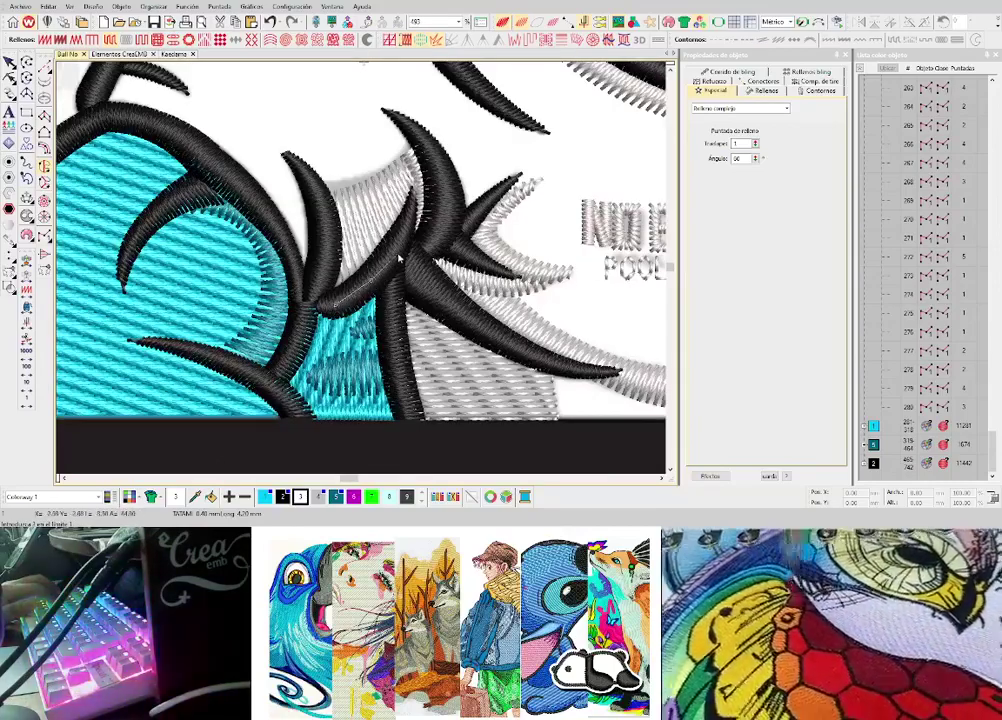
scroll(340, 185, down, 2)
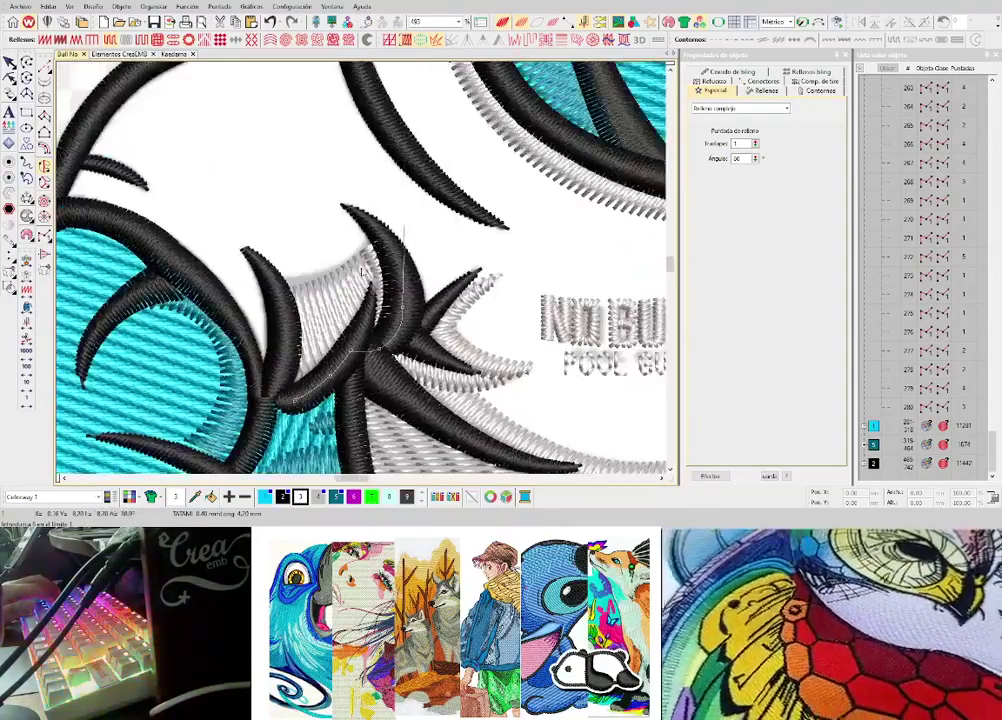
scroll(318, 200, down, 2)
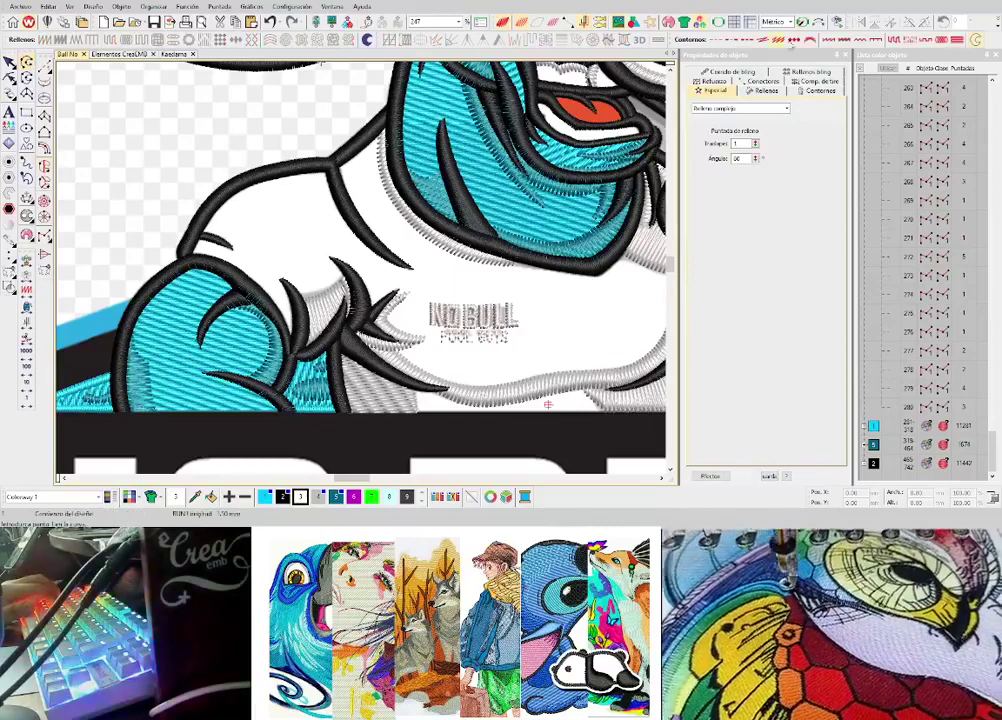
- Draw a short guide curve from the tip of the shoulder fold line to the sleeve creases, and show the design's vector artwork
scroll(340, 312, up, 2)
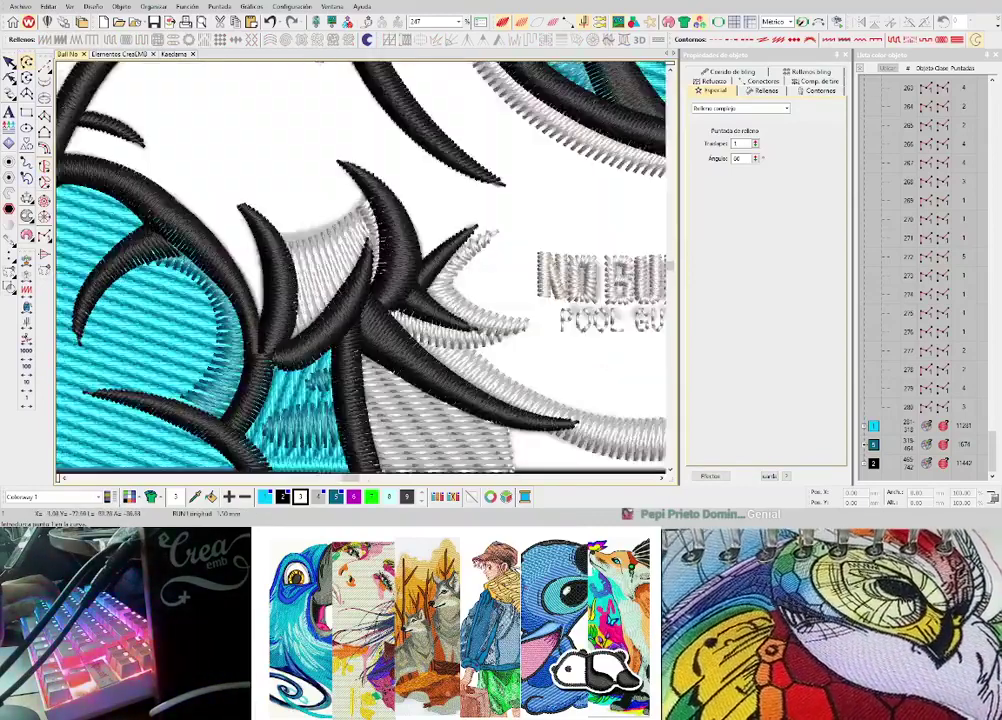
click(354, 300)
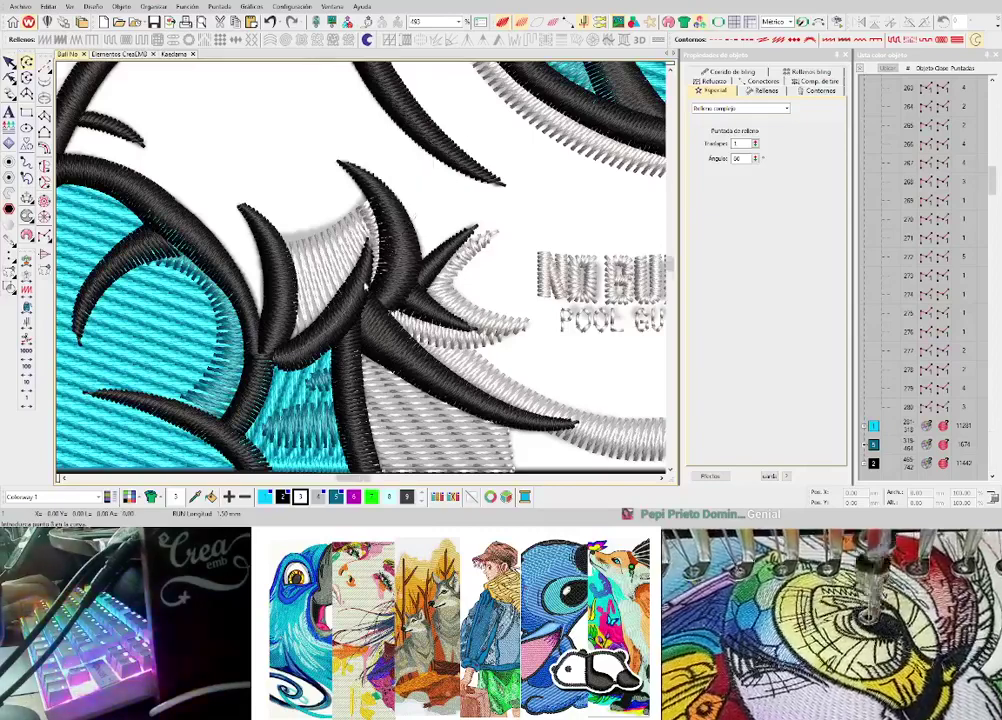
scroll(432, 145, down, 4)
scroll(350, 288, up, 2)
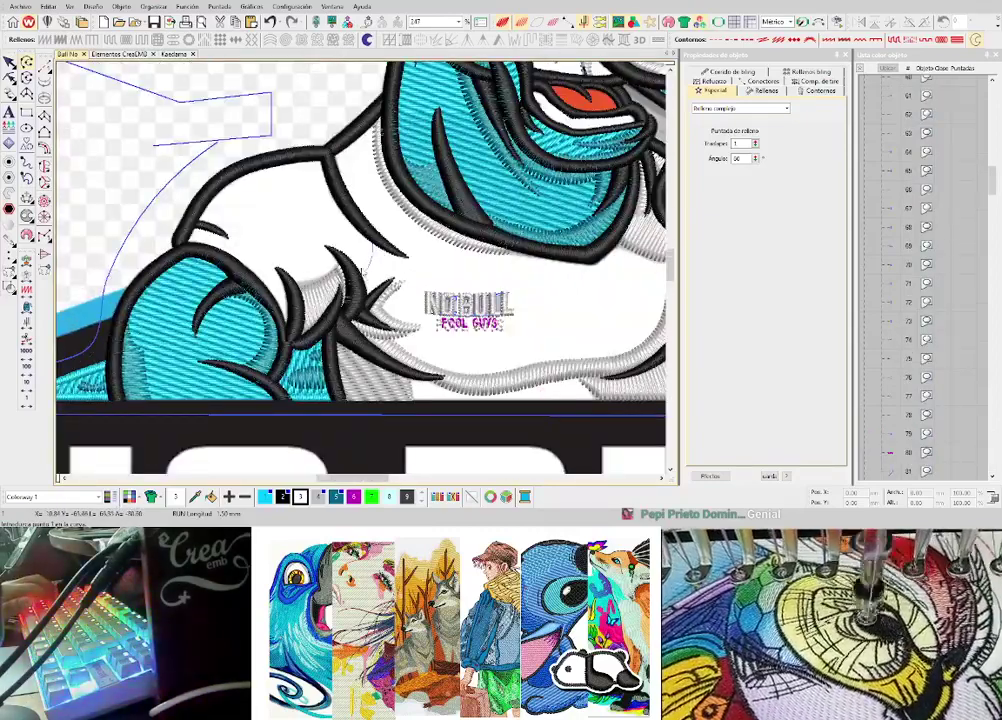
scroll(352, 262, down, 2)
scroll(366, 260, down, 2)
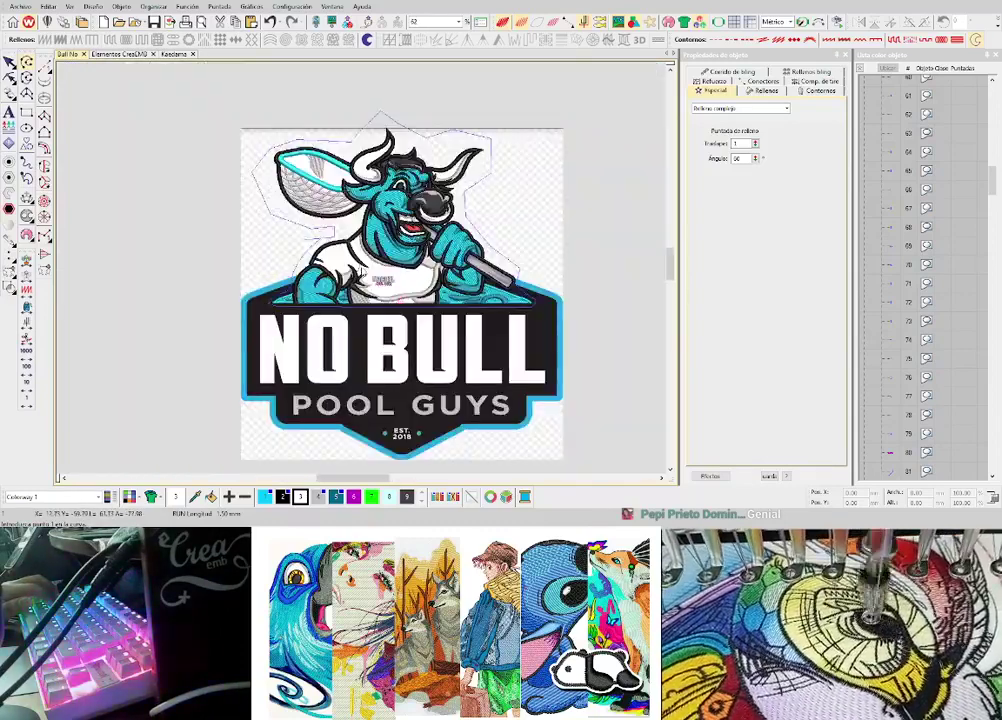
- Start a Complex Fill tatami in colour 3 on the shirt, placing its boundary from the sleeve crease down the side seam to the hem
scroll(369, 286, up, 2)
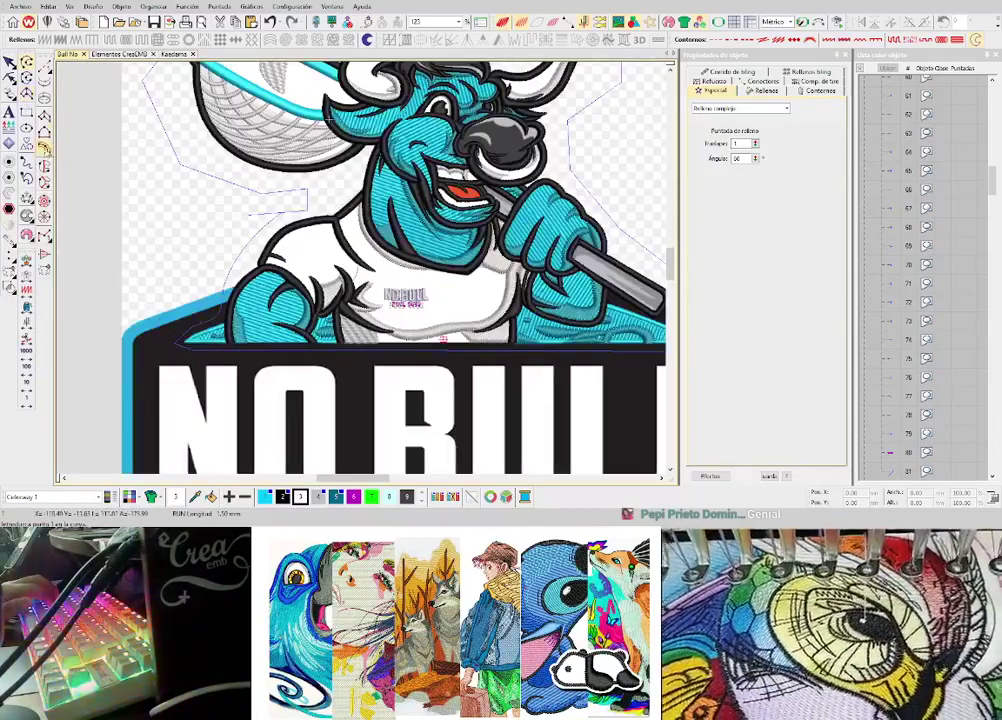
scroll(360, 212, up, 2)
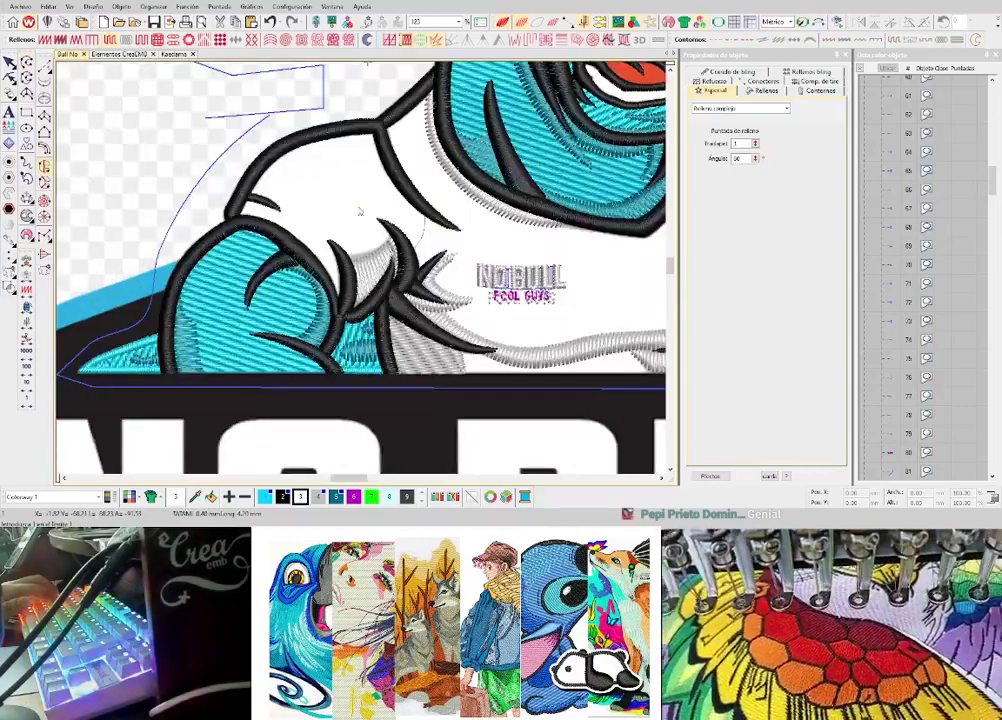
scroll(406, 267, up, 2)
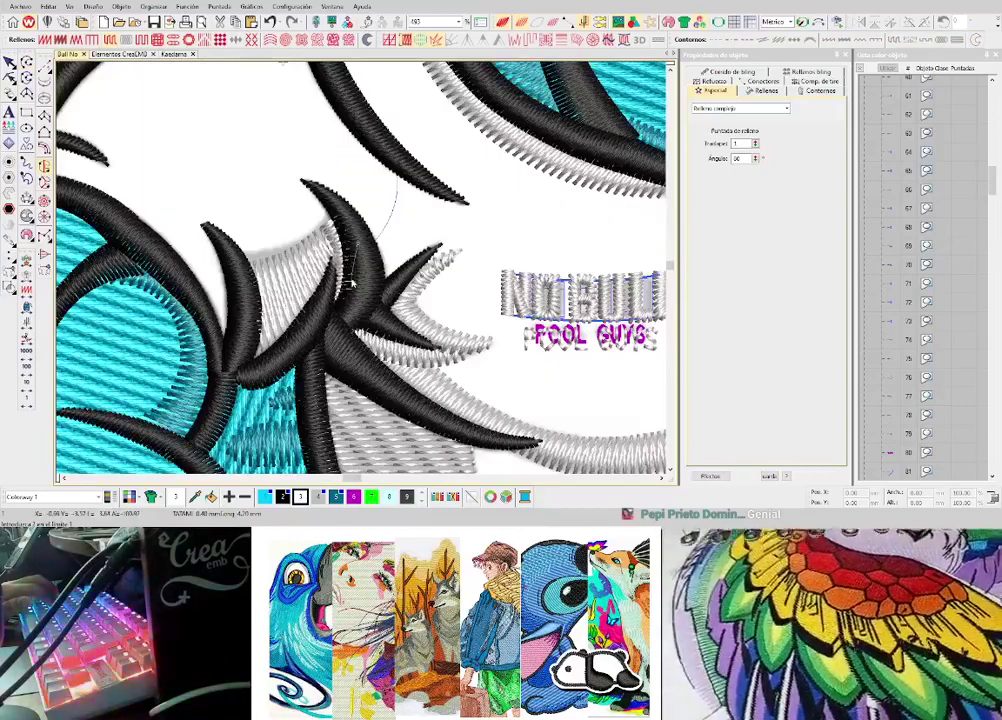
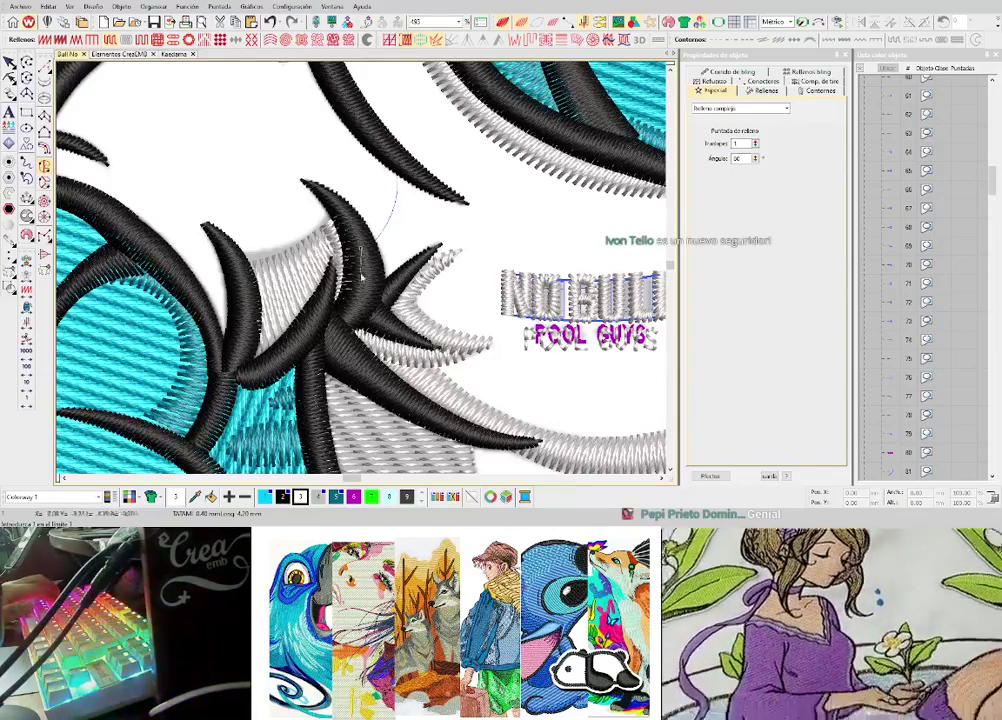
scroll(246, 310, down, 3)
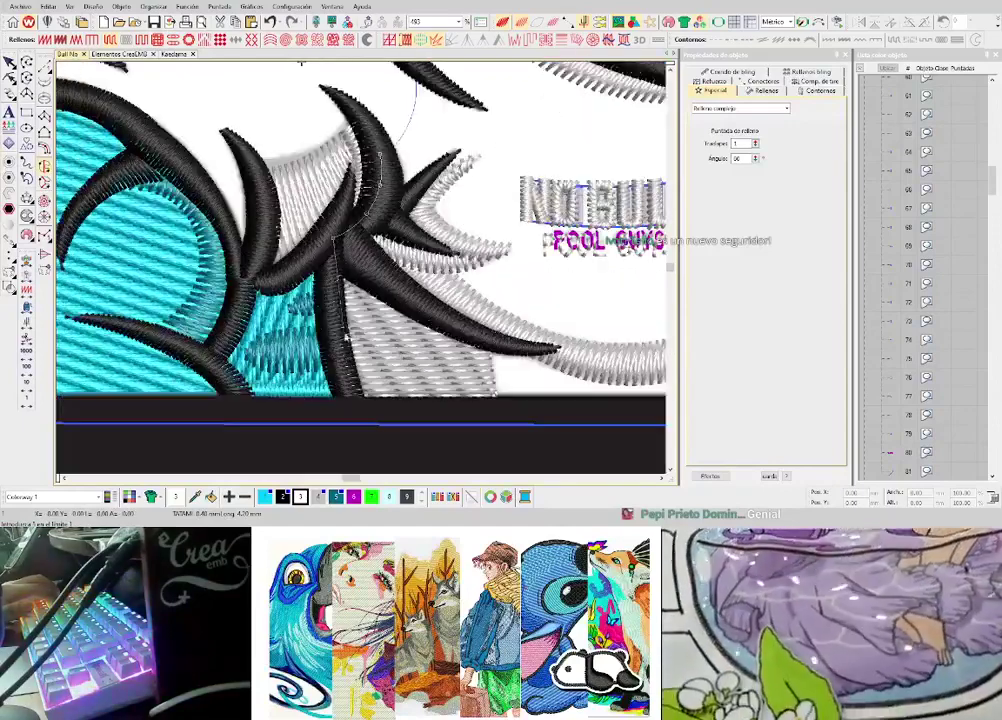
right_click(336, 312)
click(346, 397)
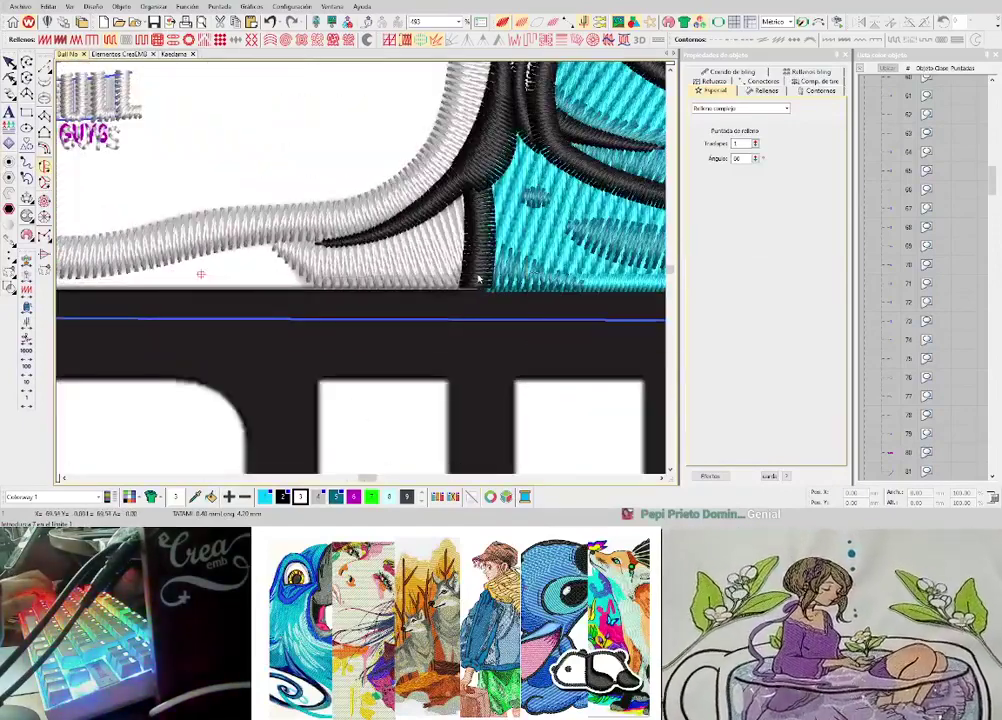
- Continue the shirt fill's boundary along the hem, up the opposite side beside the raised arm, and under the fist's black outline
scroll(420, 171, up, 3)
scroll(420, 171, right, 2)
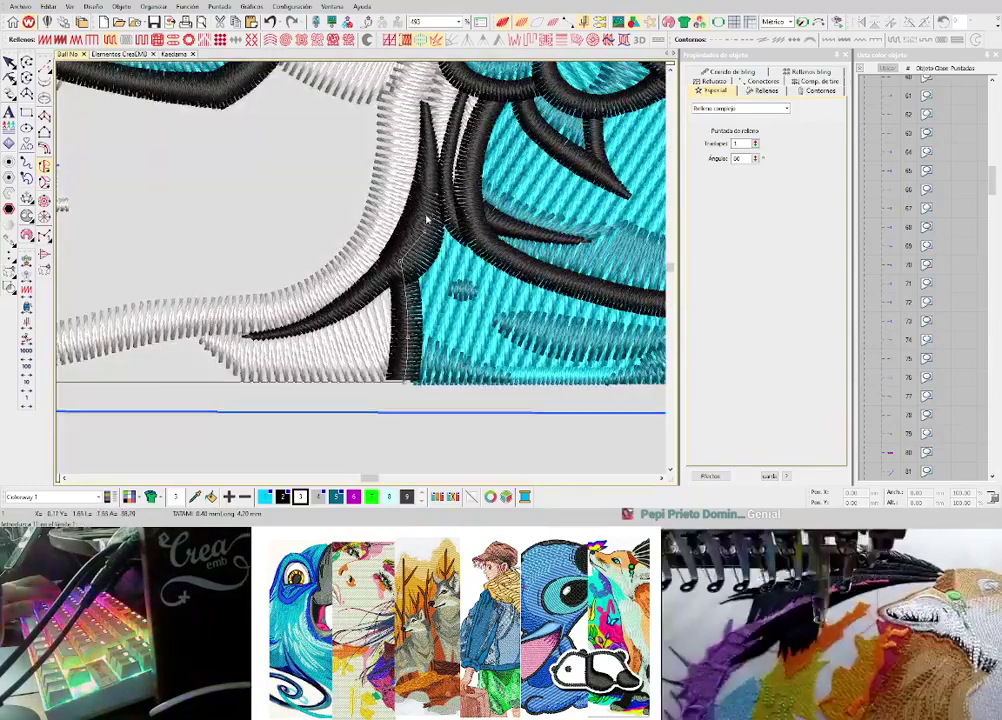
scroll(474, 217, up, 1)
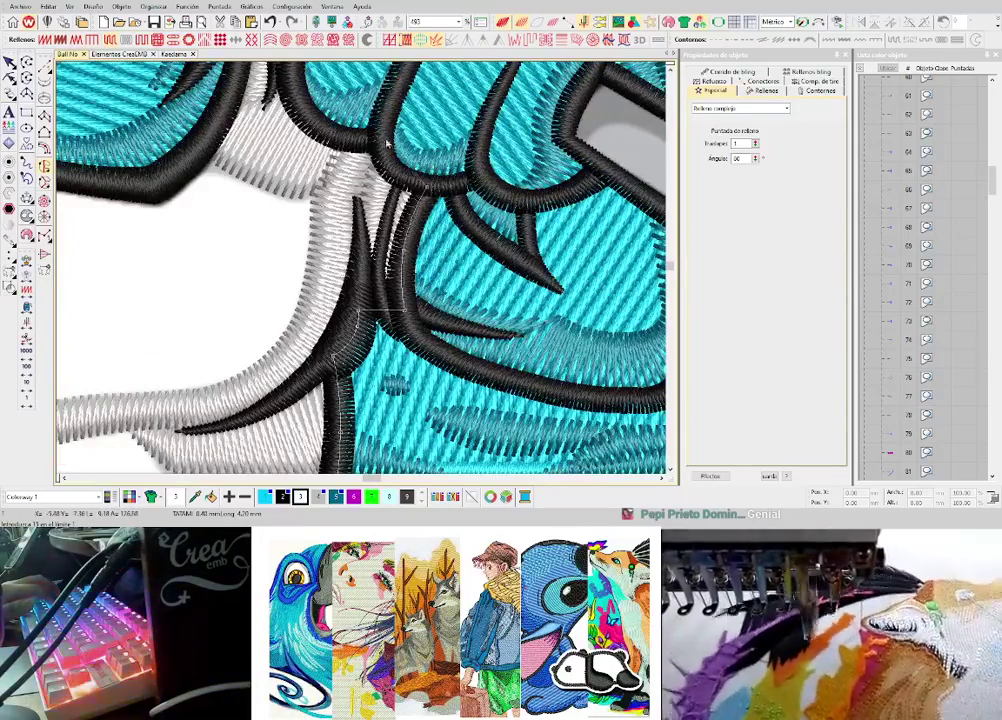
scroll(370, 240, up, 1)
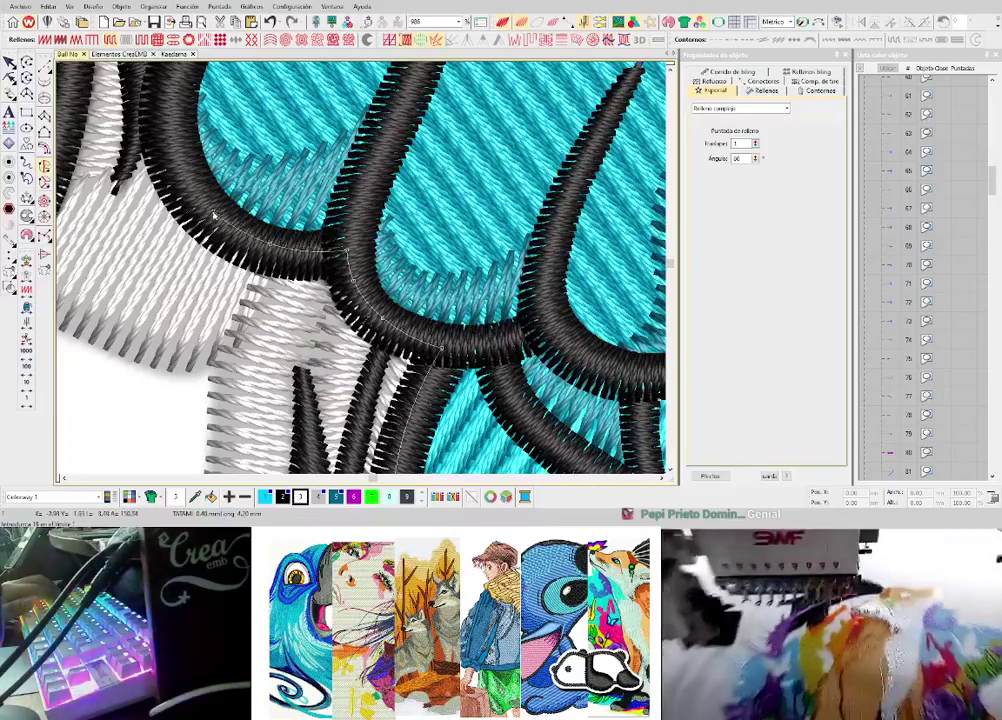
- Extend the shirt fill's boundary up the fist's edge, across the pole outline, and down the near side of the bull's neck
scroll(230, 185, down, 1)
scroll(250, 220, down, 1)
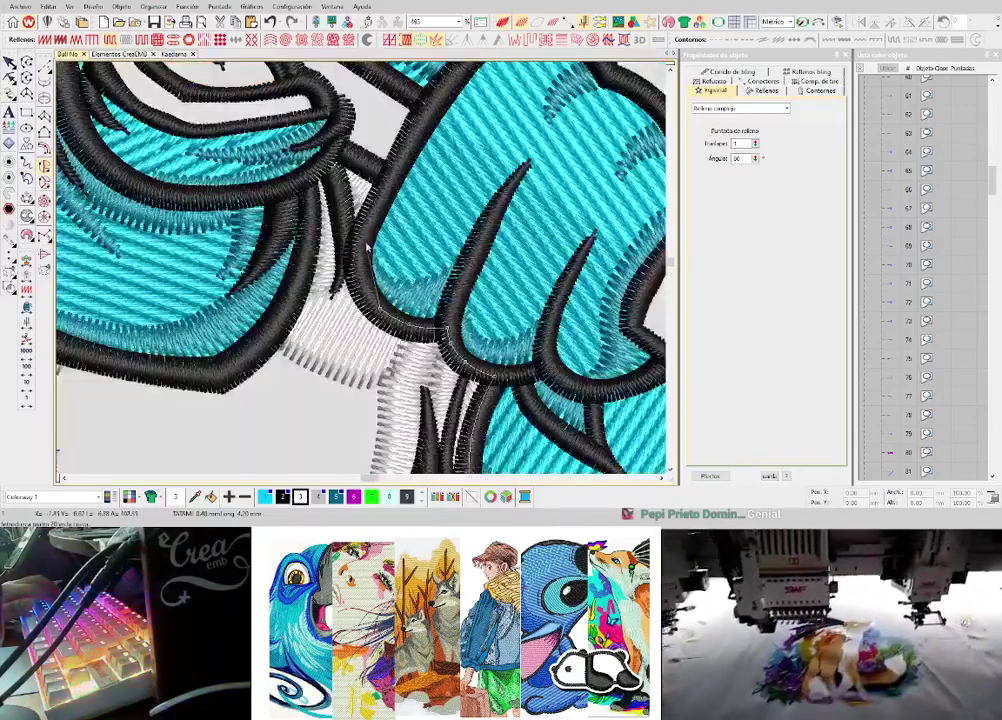
scroll(359, 265, up, 1)
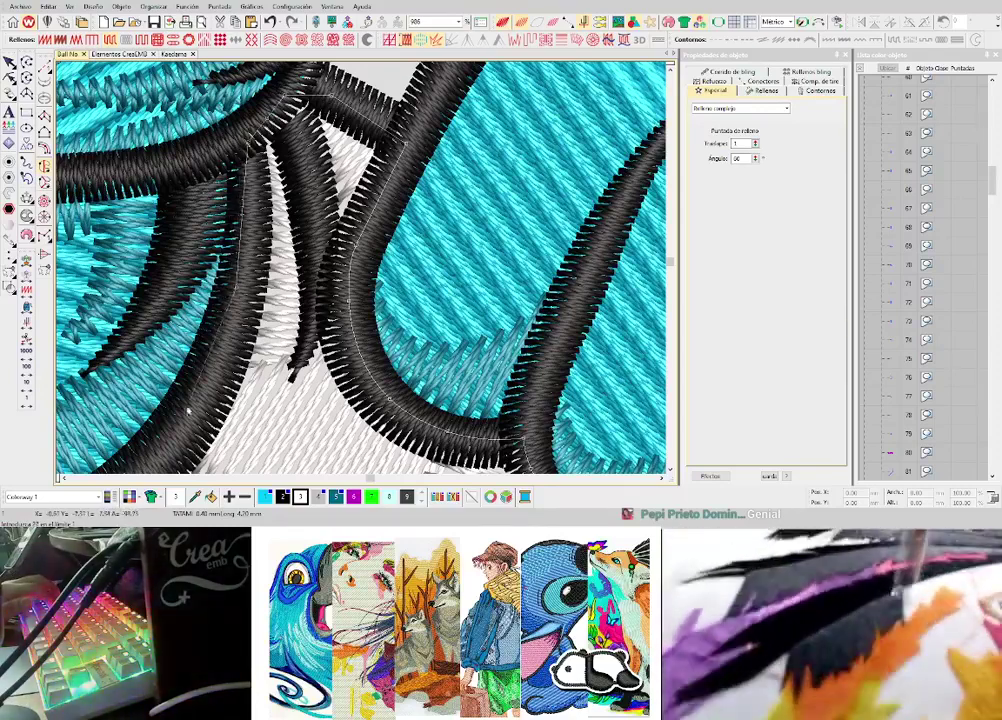
scroll(340, 285, down, 1)
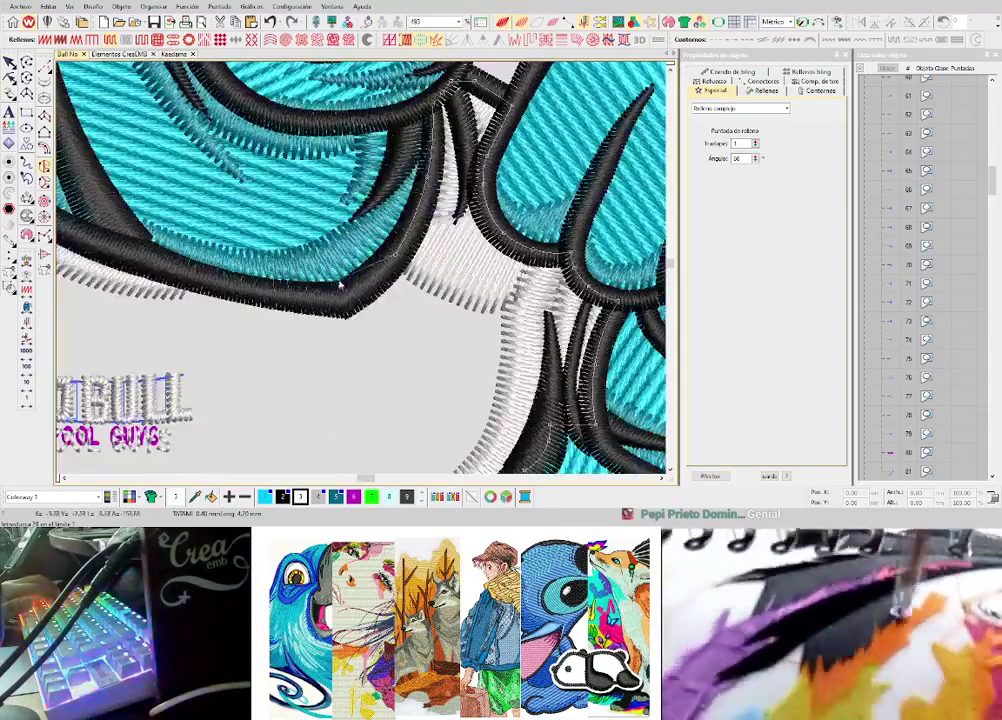
- Continue the shirt fill's boundary along the collar's black outline, across the shoulder seam, and down the shoulder fold line
click(345, 303)
right_click(220, 281)
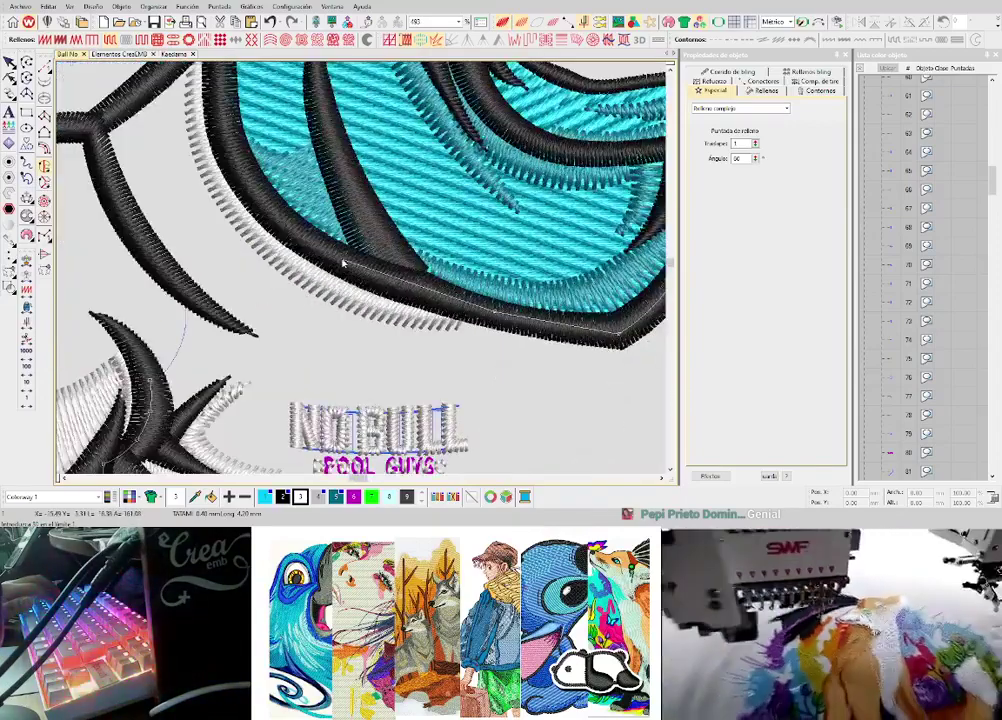
scroll(215, 168, up, 1)
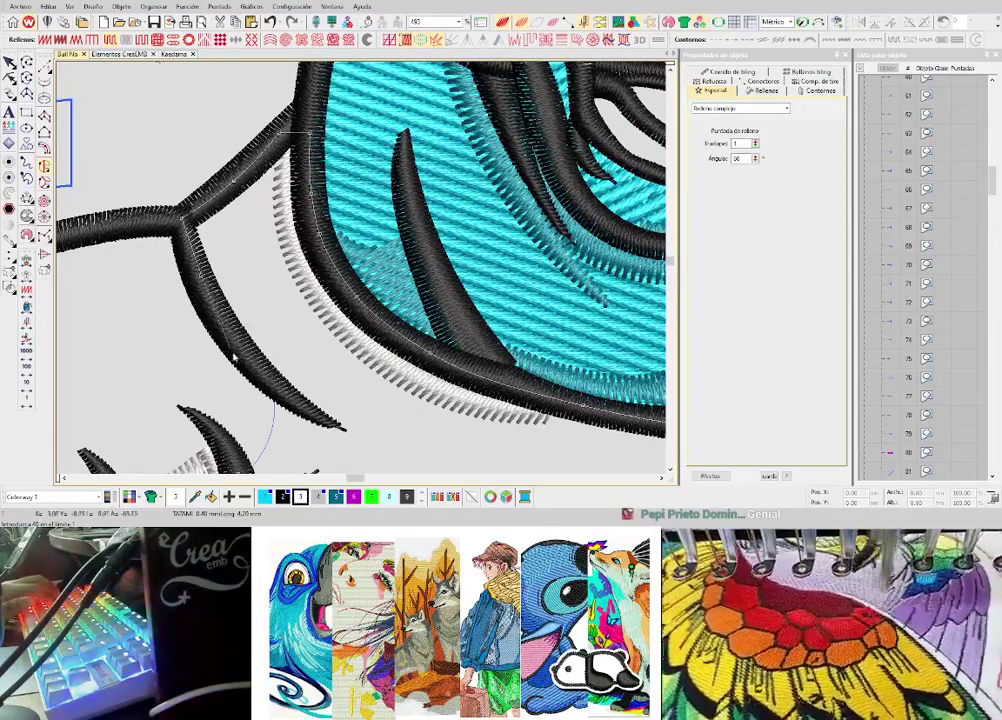
right_click(265, 383)
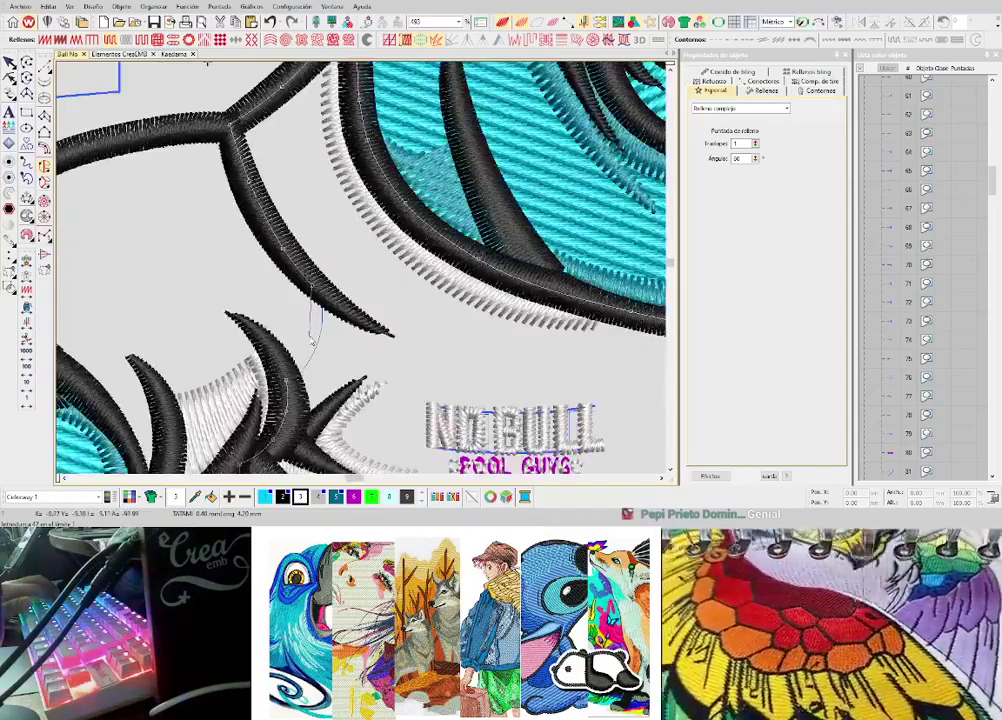
- Close the shirt fill's boundary at the sleeve crease, set its entry and exit points, and generate it with a vertical stitch angle
click(285, 369)
key(Return)
scroll(288, 372, down, 2)
key(Return)
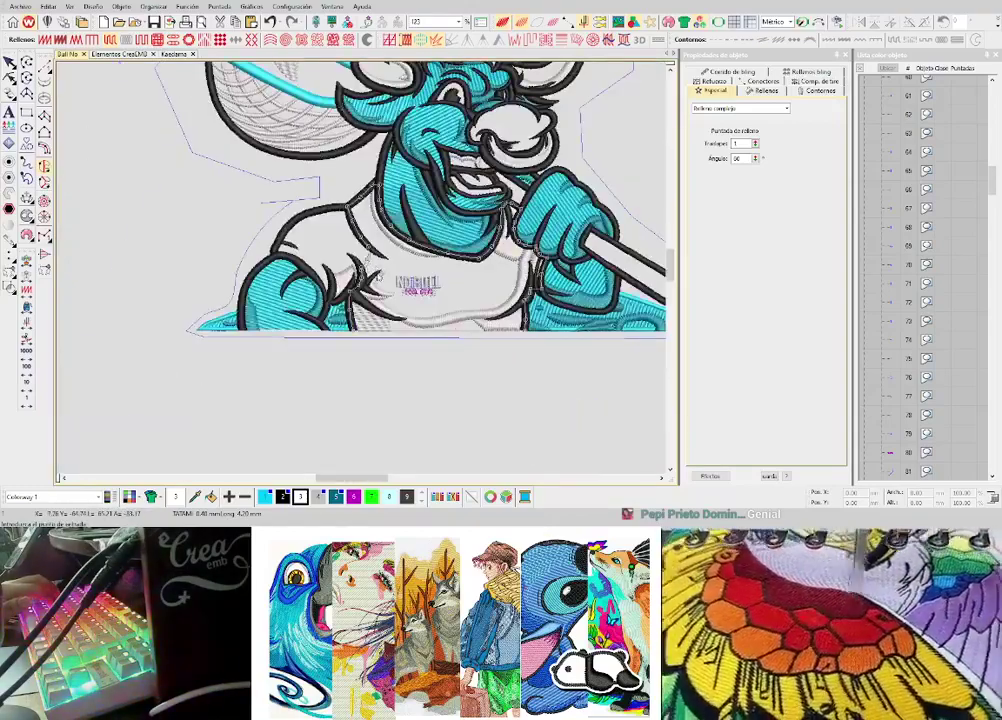
key(s)
scroll(364, 272, up, 1)
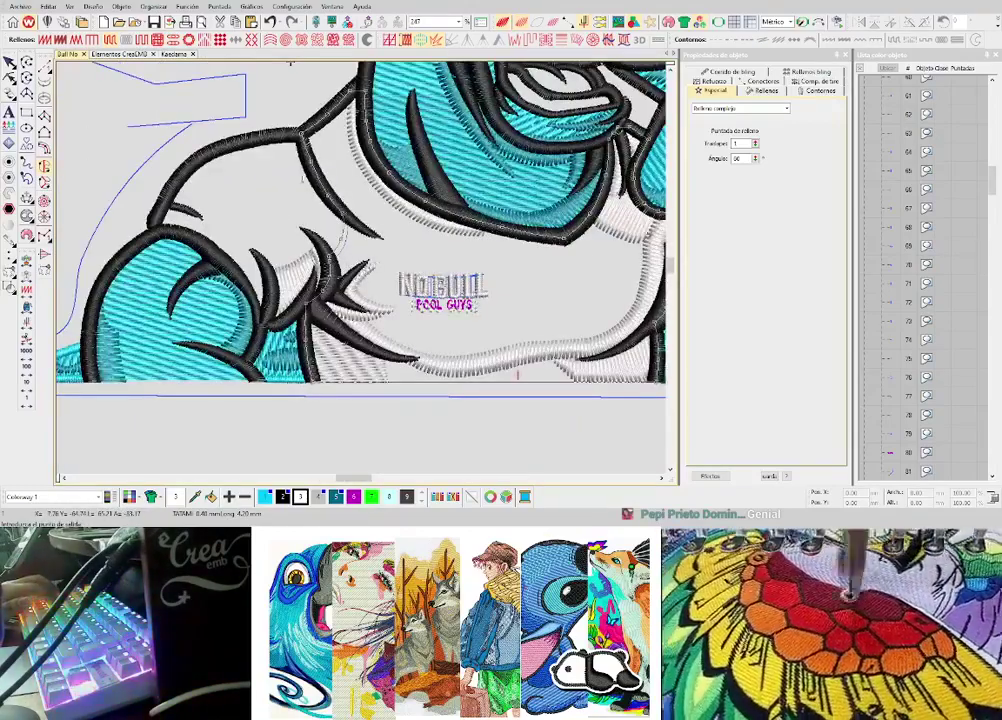
scroll(362, 272, down, 3)
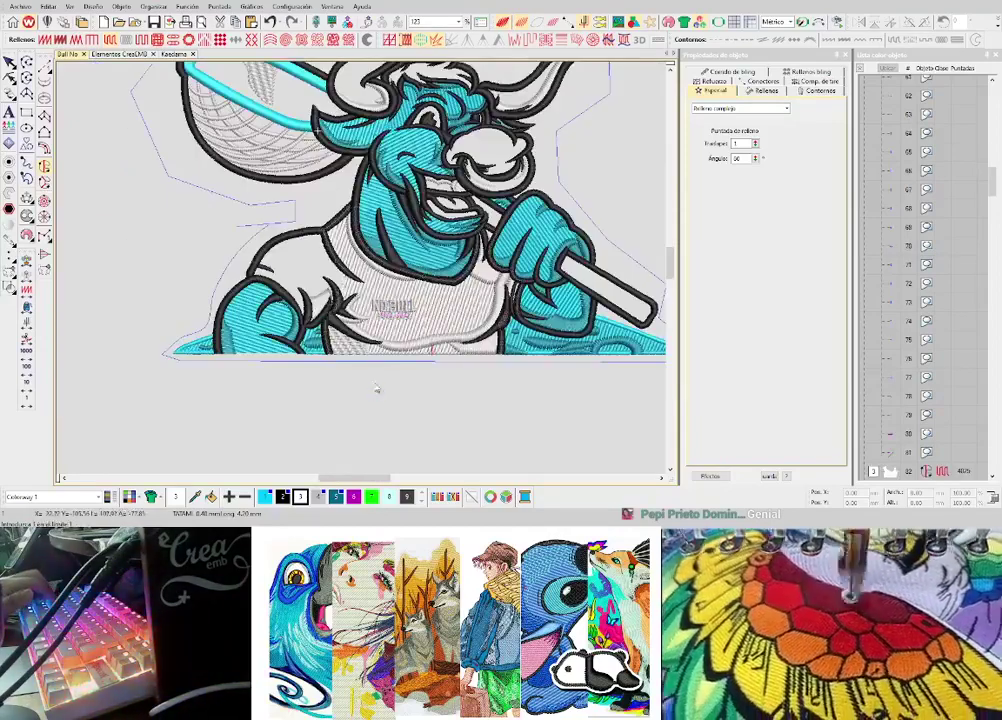
- Compare the shirt fill with the artwork, examining the chest lettering, the sleeve creases and the grey shading below the neck
scroll(349, 296, up, 2)
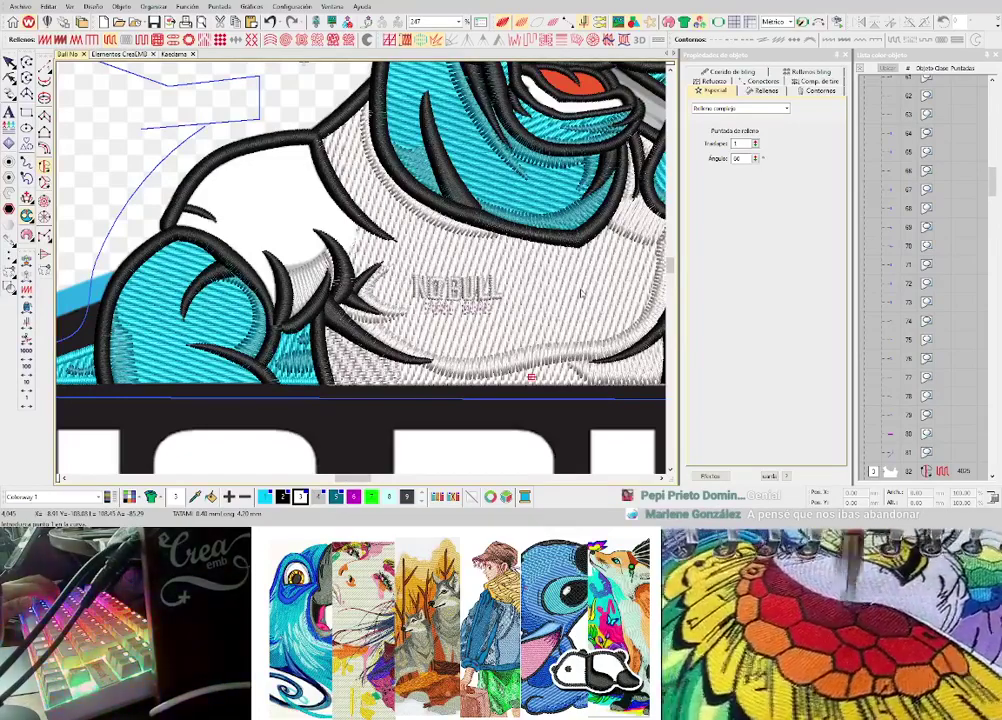
scroll(363, 271, down, 4)
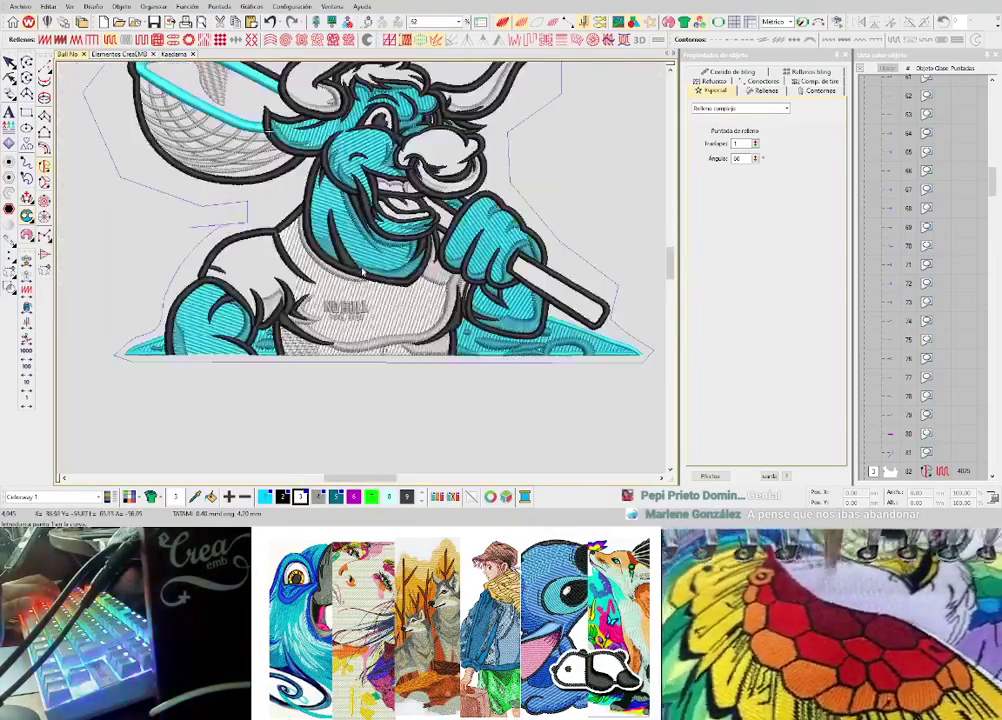
scroll(362, 271, up, 6)
key(d)
key(t)
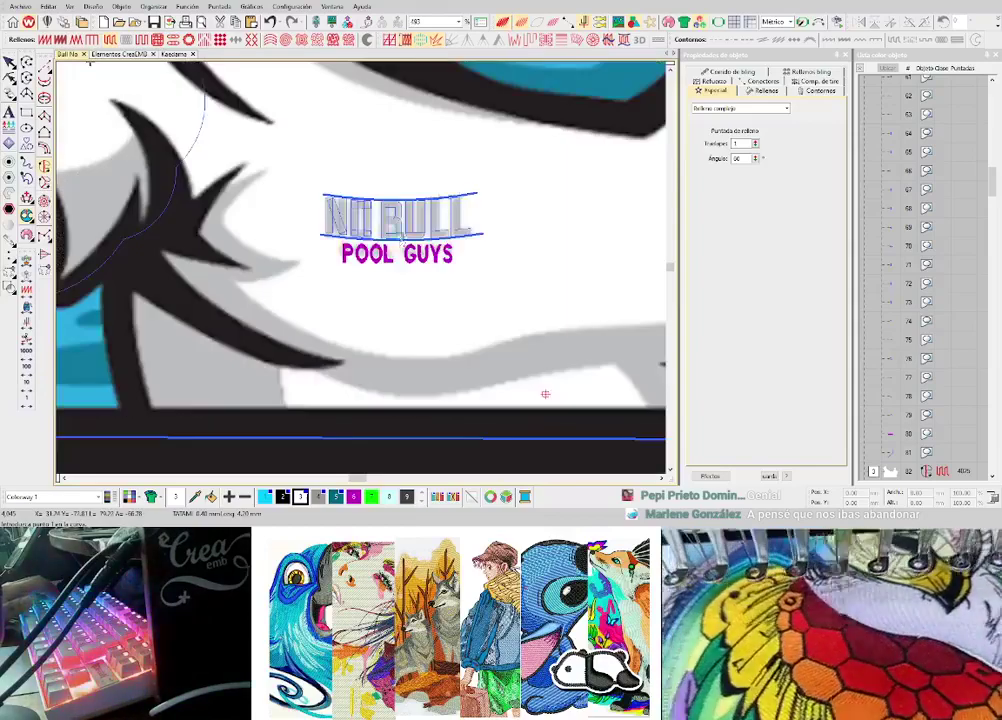
key(t)
key(t)
key(t)
scroll(322, 366, down, 4)
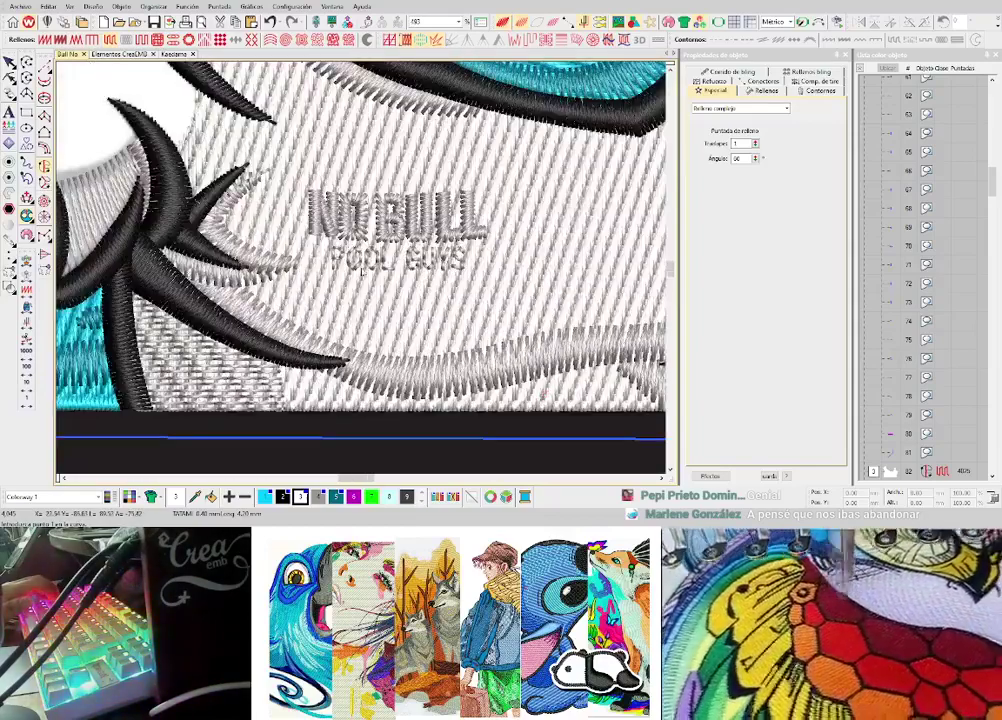
scroll(325, 188, up, 2)
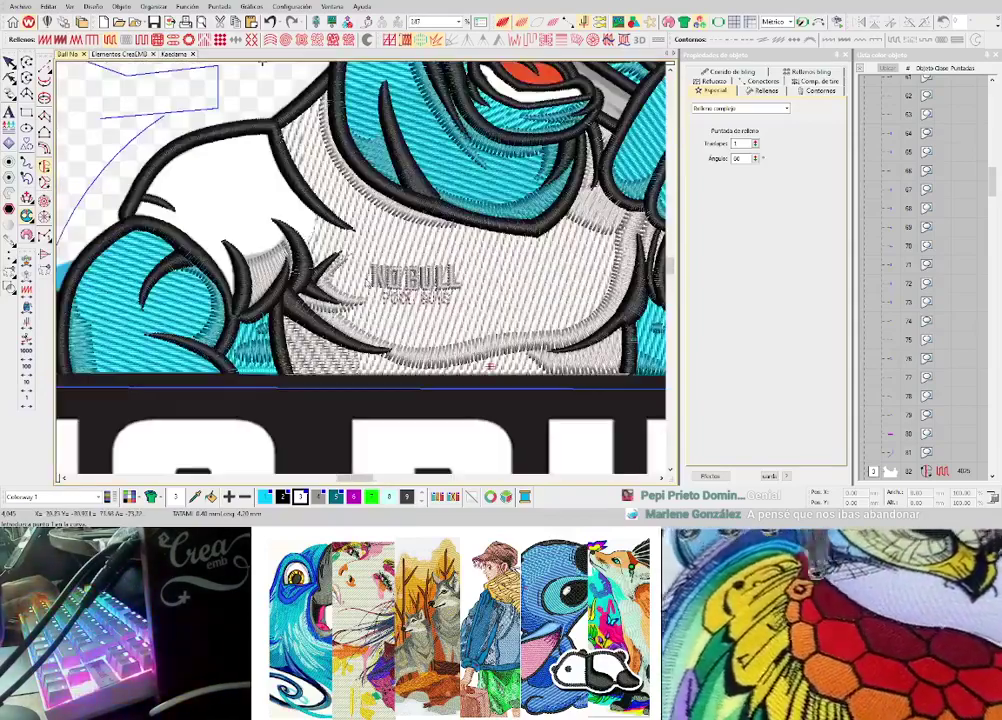
scroll(553, 230, up, 1)
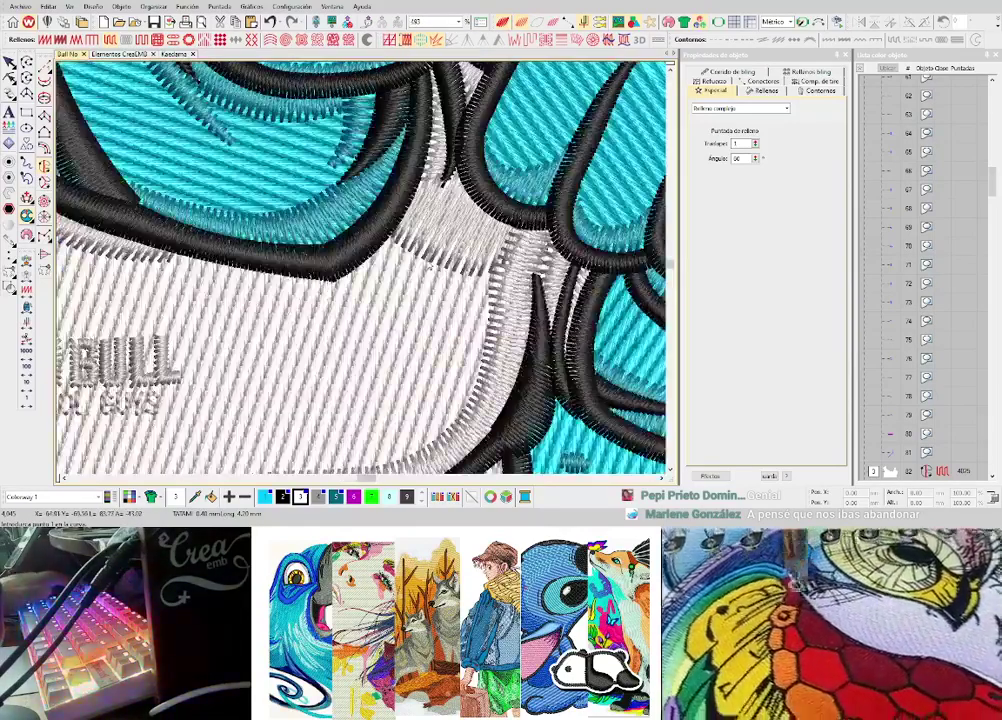
- Give the grey chest shading between the collar and the fist a tatami fill with 1.11 mm spacing
key(Escape)
click(441, 270)
click(111, 40)
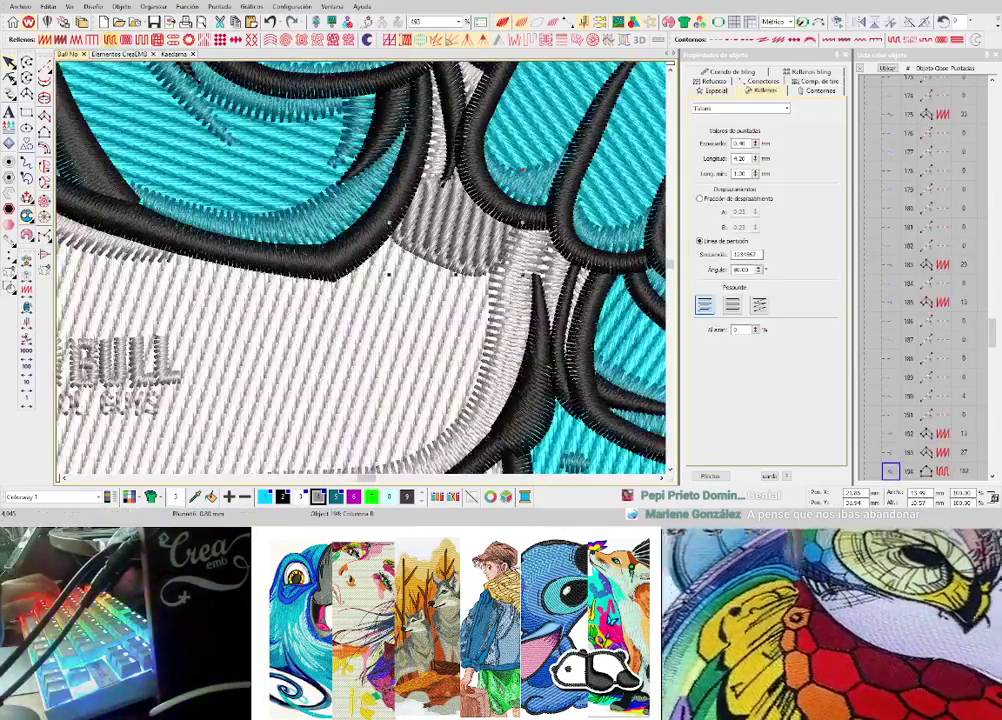
double_click(739, 144)
text(1.11)
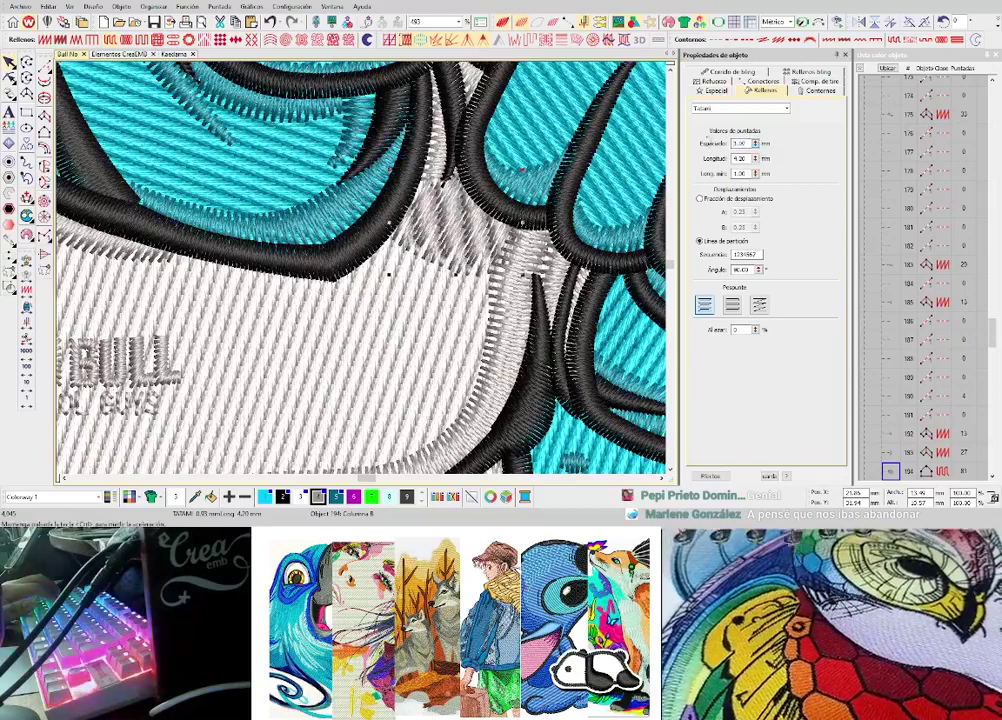
key(Return)
- Try the Trapunto effect on the grey chest shading and remove it
click(531, 40)
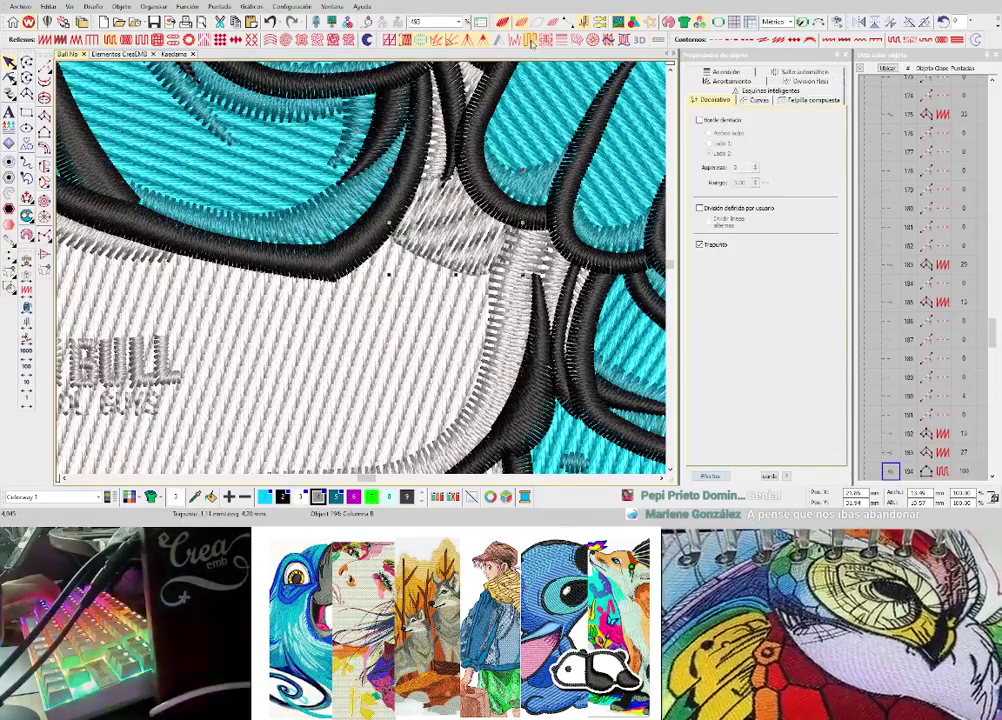
click(531, 40)
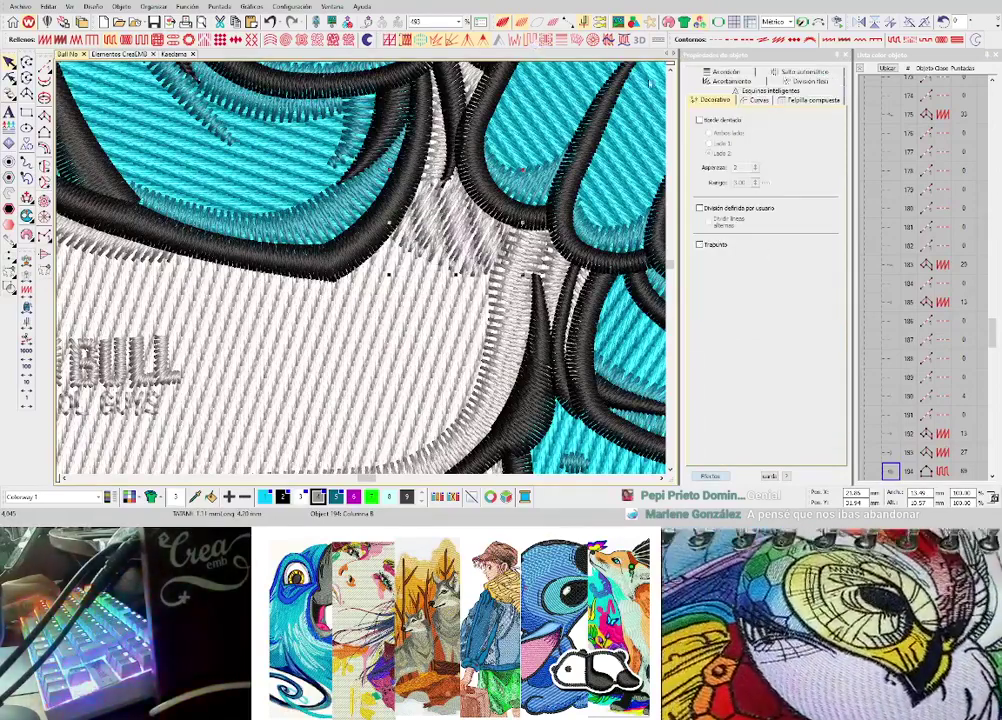
click(711, 476)
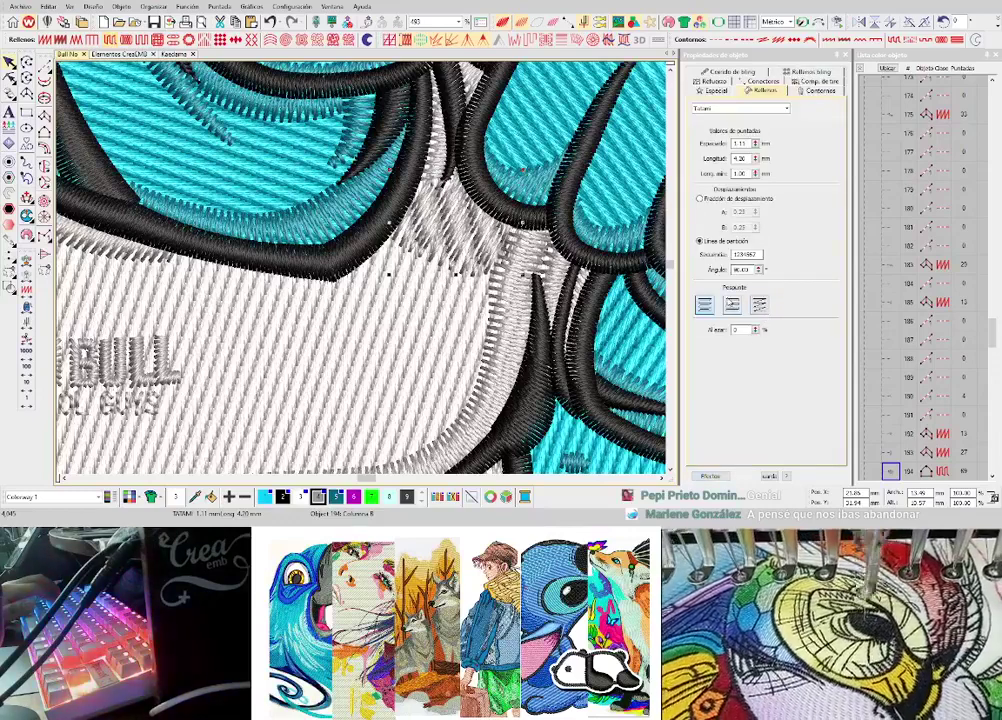
- Switch the grey chest shading to the second backstitch type and set its tatami spacing to 1.27 mm
click(732, 303)
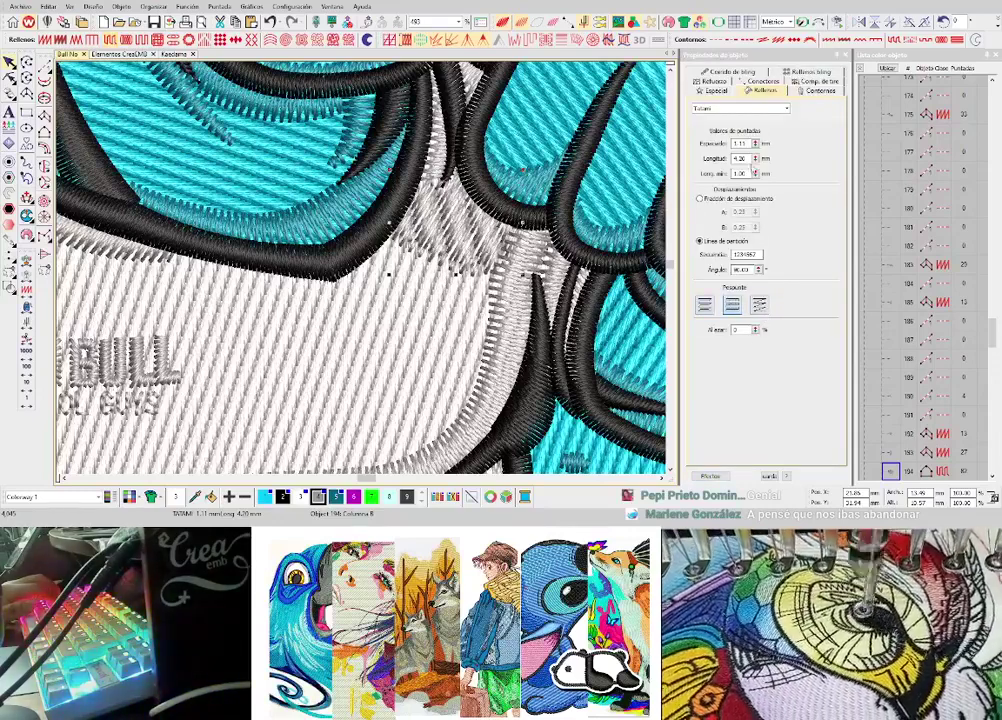
double_click(740, 144)
text(0.8)
key(Return)
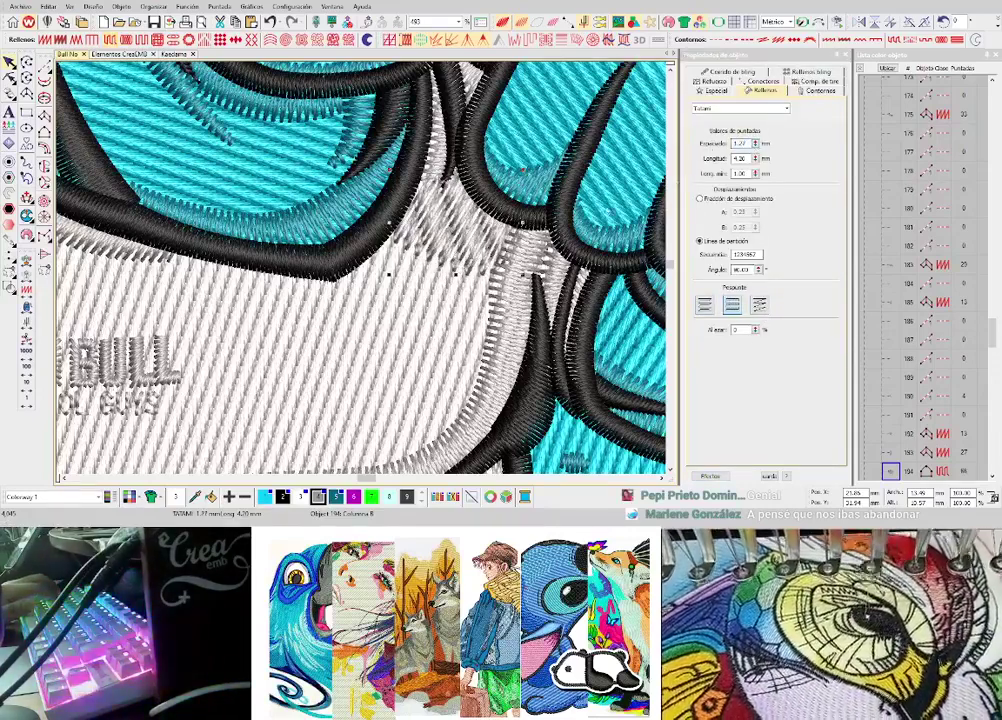
- Shorten the tatami stitch length of the grey chest shading while checking it at whole-figure scale
key(Escape)
scroll(322, 277, down, 2)
key(d)
key(d)
click(406, 263)
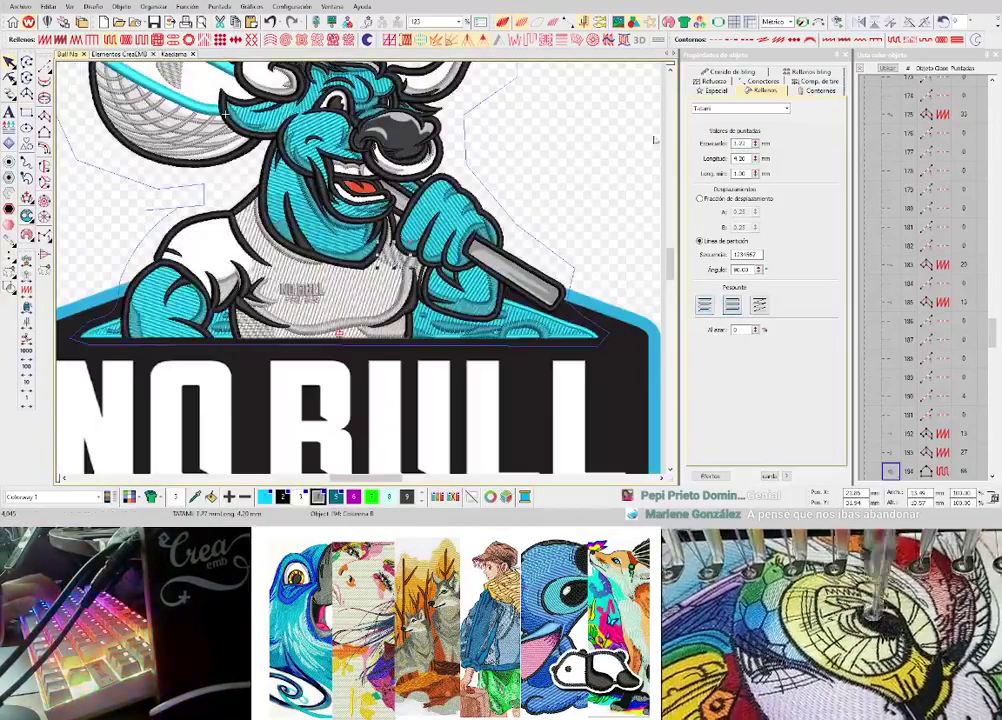
key(Return)
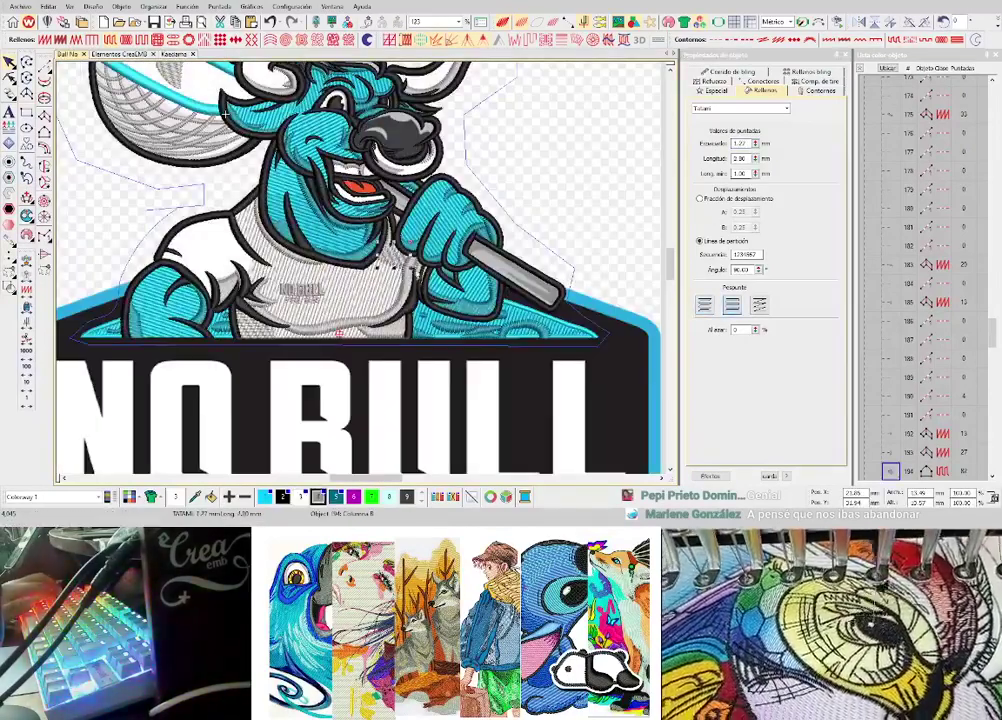
key(Escape)
- Start a Complex Fill tatami in colour 3 on the sleeve, placing its boundary from the shoulder fold through the creases to the armpit
scroll(321, 275, up, 1)
scroll(229, 284, up, 1)
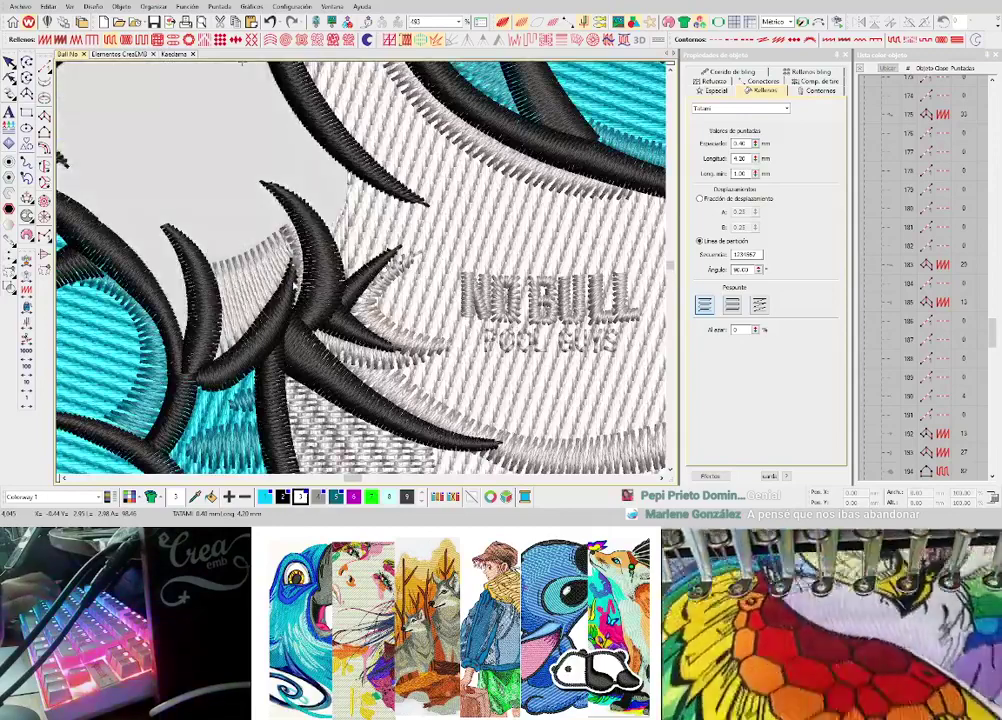
click(45, 168)
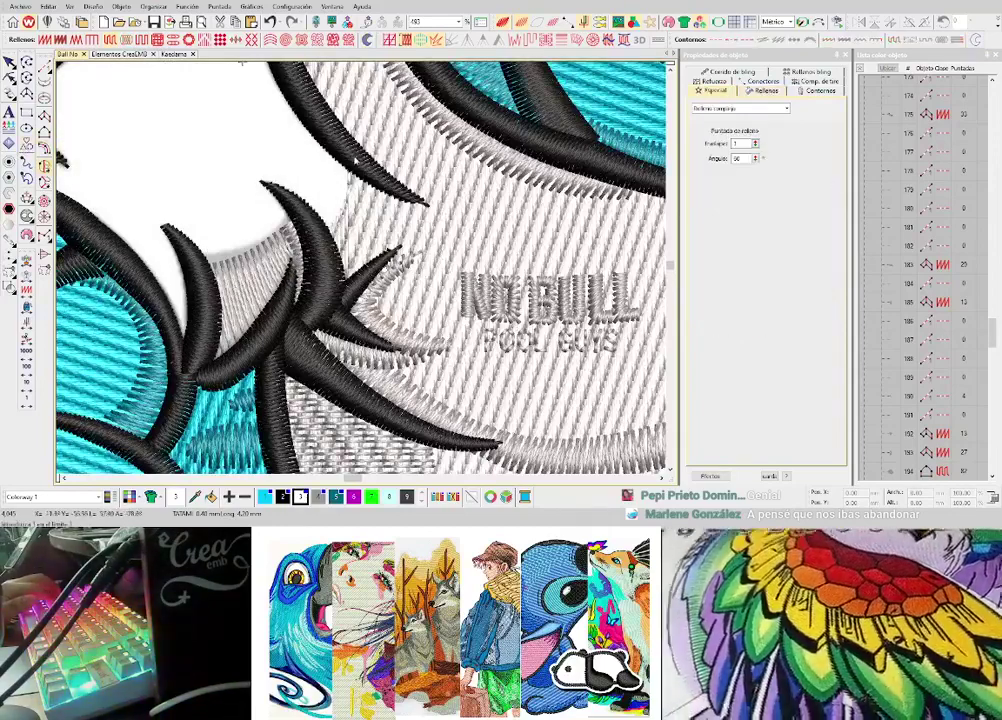
key(d)
key(s)
key(s)
click(358, 158)
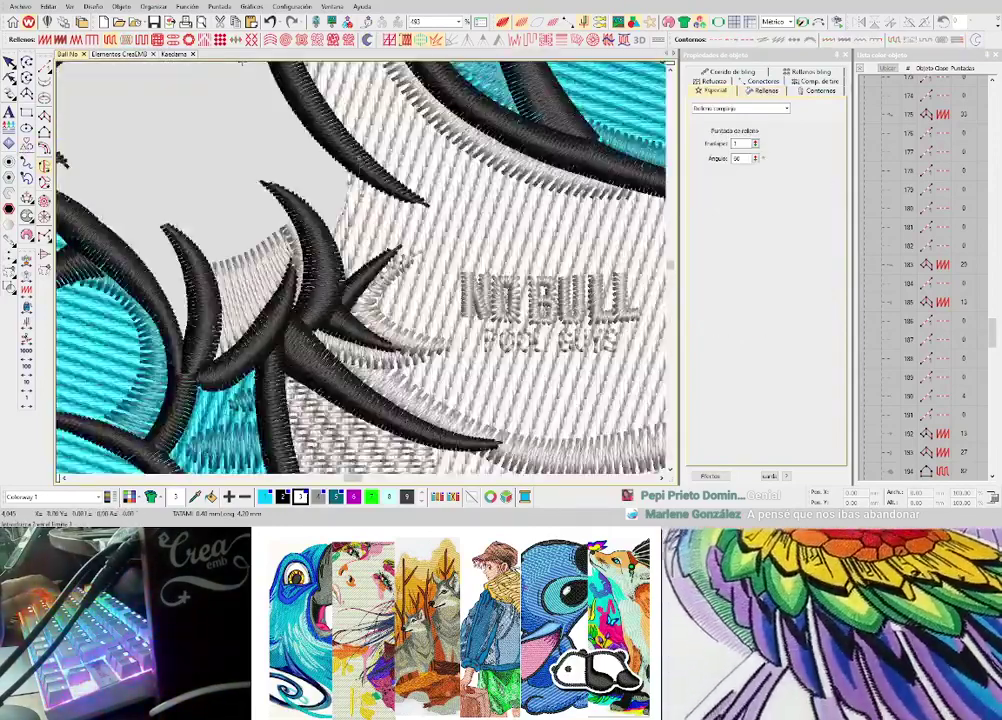
key(s)
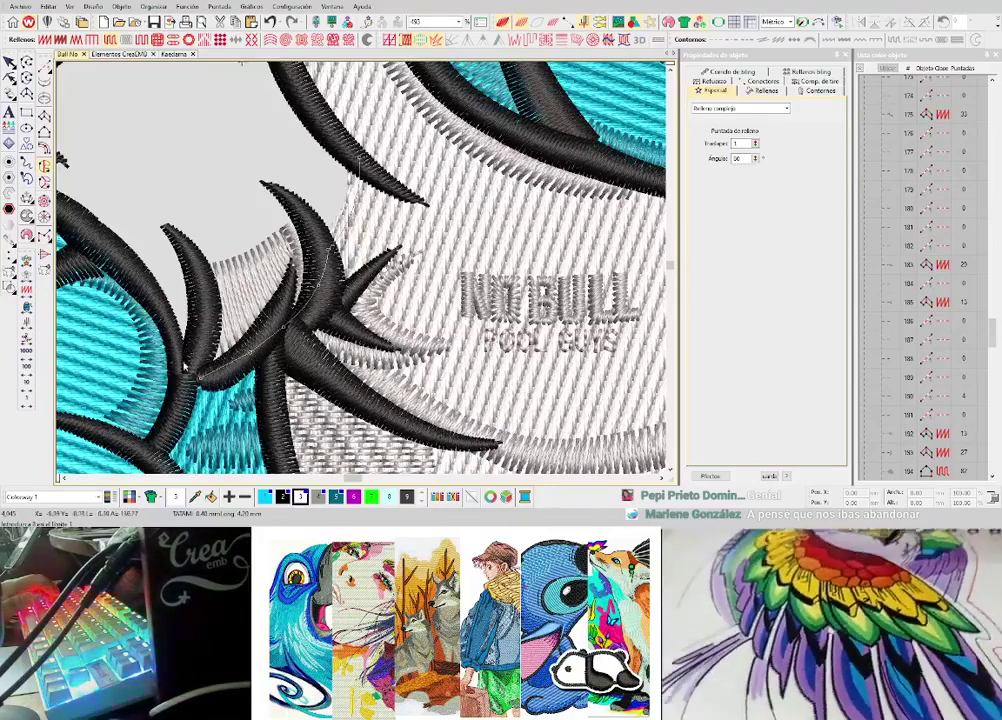
- Continue the sleeve fill's boundary along the cuff above the arm, up the shoulder outline, and down the shoulder fold line
scroll(112, 222, up, 1)
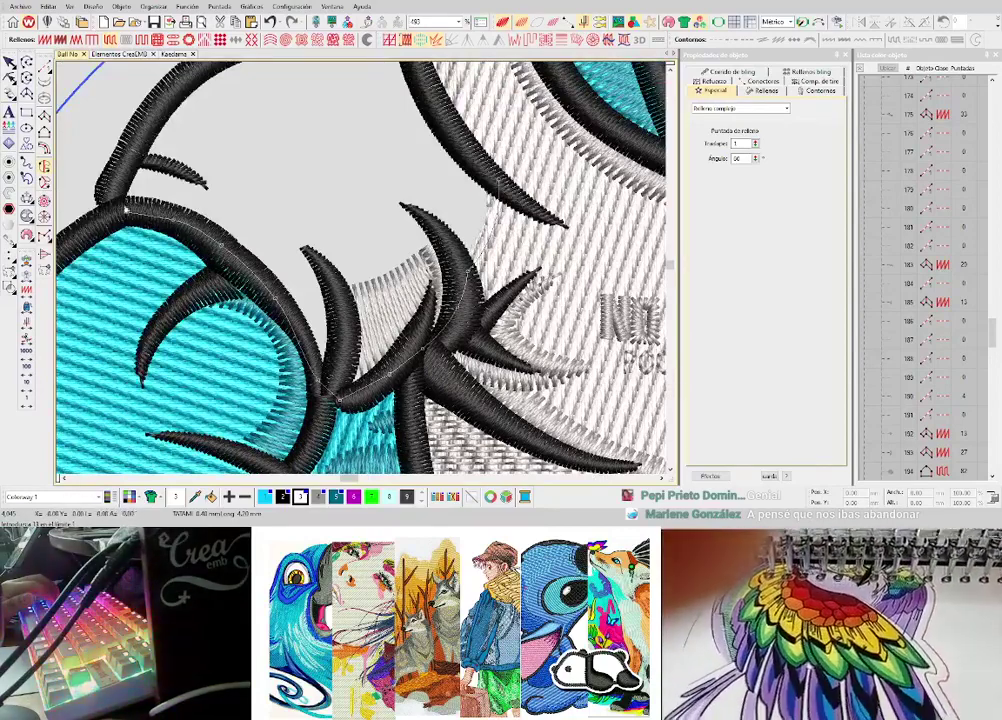
click(113, 196)
right_click(259, 204)
right_click(383, 132)
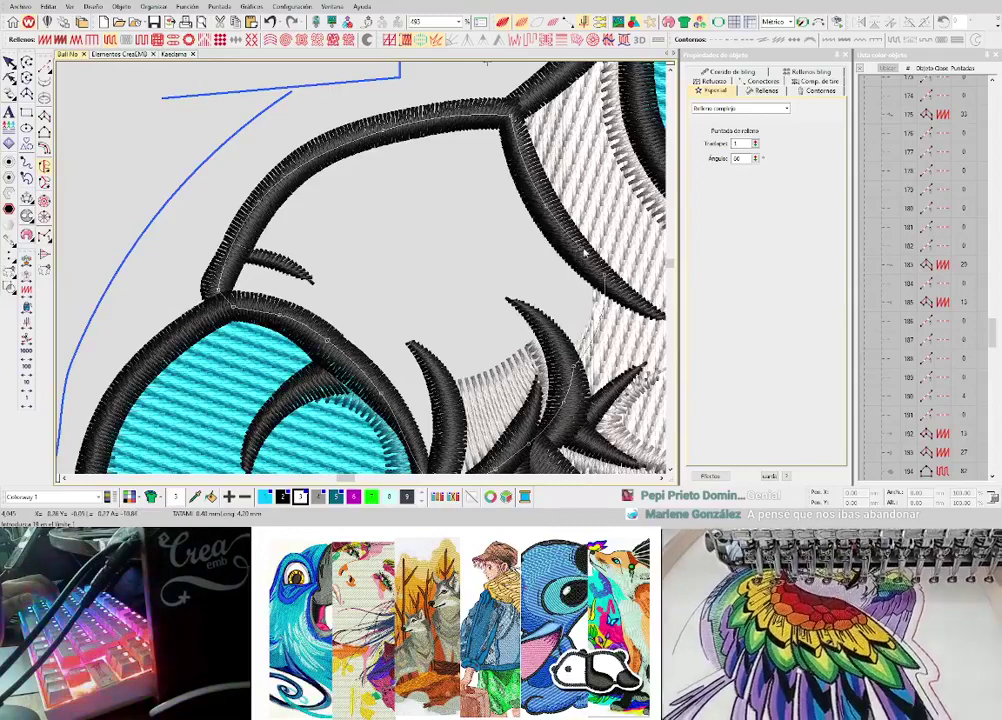
- Close the sleeve fill's boundary and generate it with a stitch angle of about 139°
key(Return)
key(Return)
scroll(585, 252, down, 2)
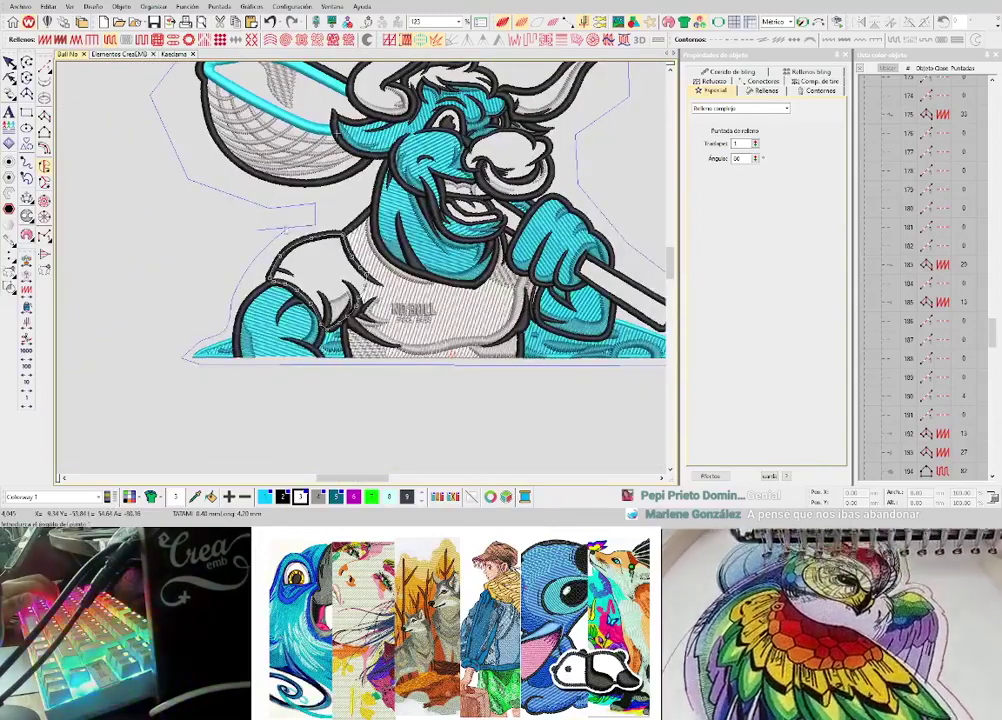
click(258, 215)
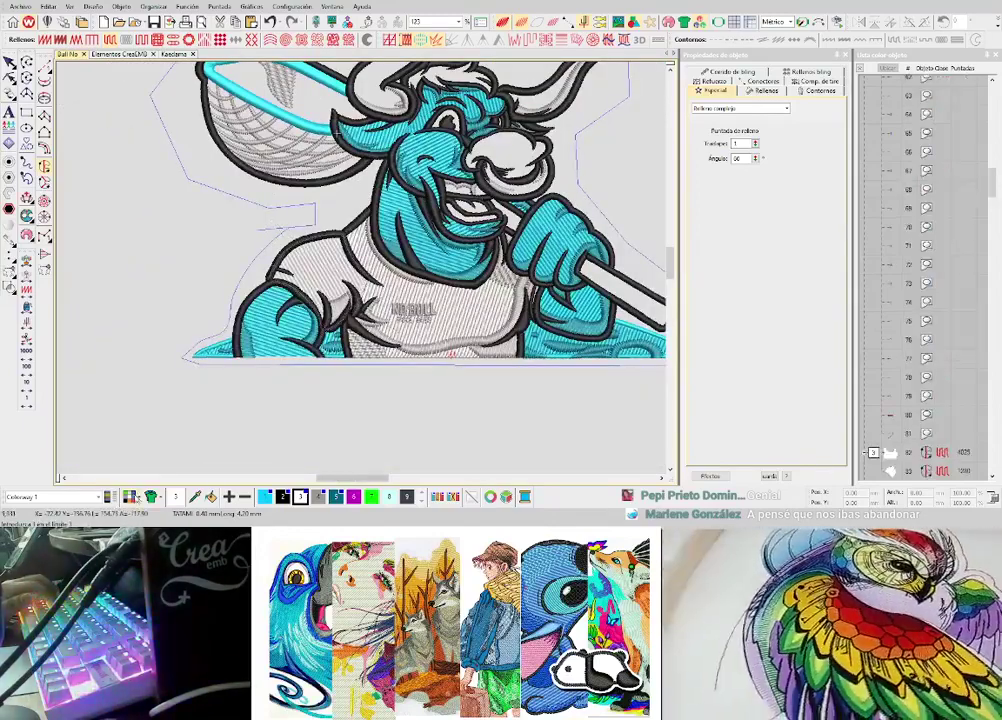
- Change the design background to dark grey and check the white shirt and sleeve fills against it
click(273, 487)
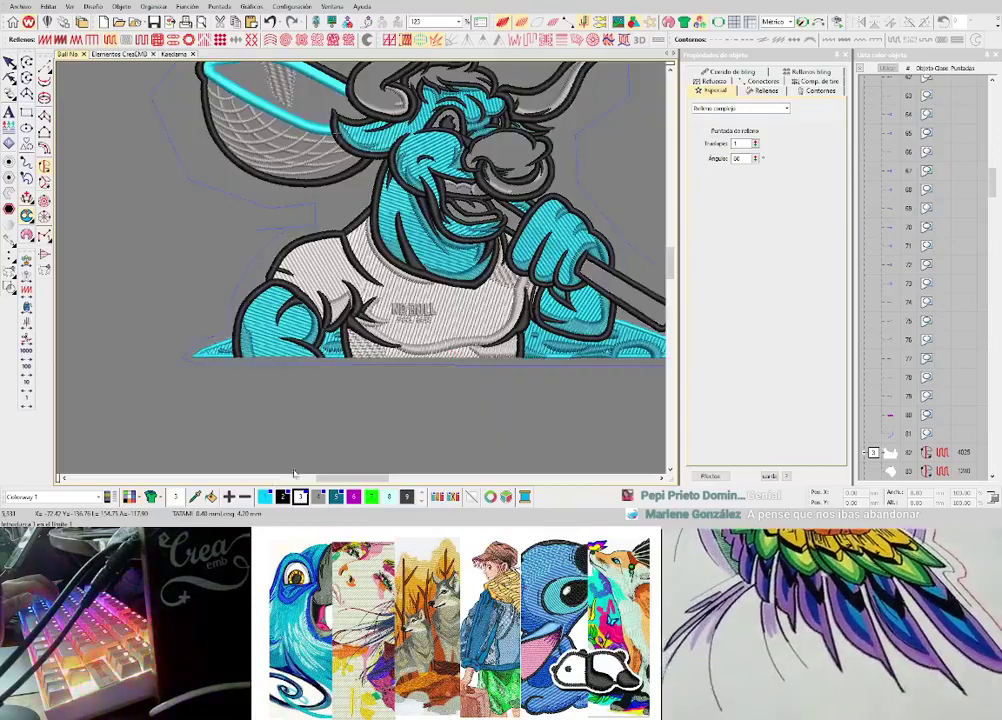
scroll(416, 283, down, 1)
scroll(364, 272, up, 2)
scroll(350, 281, down, 1)
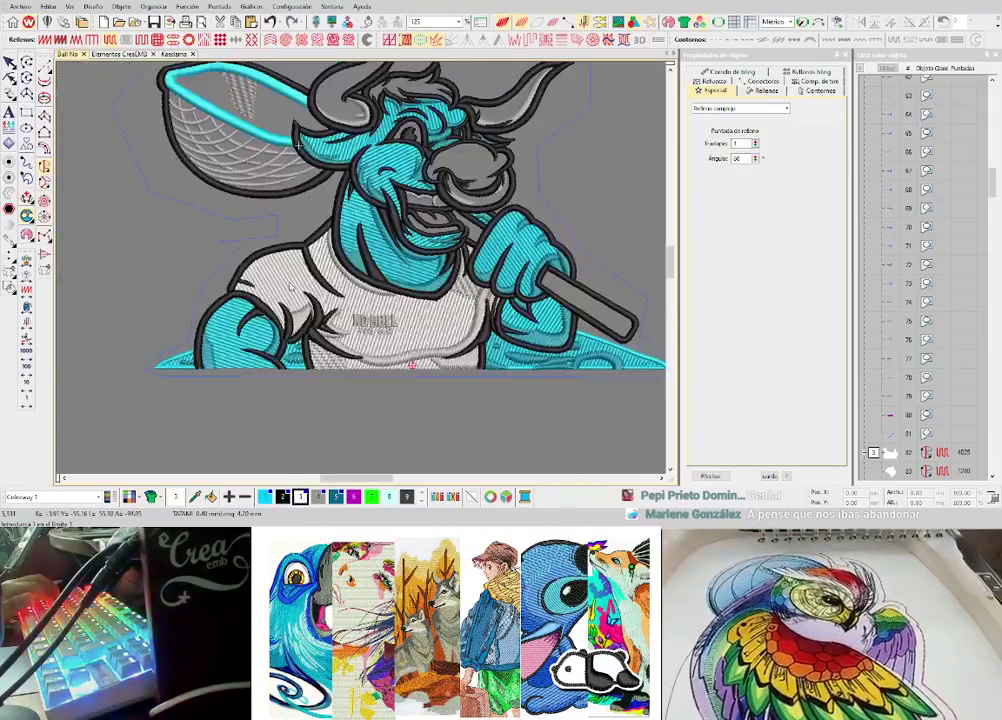
- Reshape the shirt's white fill by moving its exit point to the shoulder fold line beside the sleeve
scroll(292, 286, up, 1)
key(Escape)
click(364, 239)
key(h)
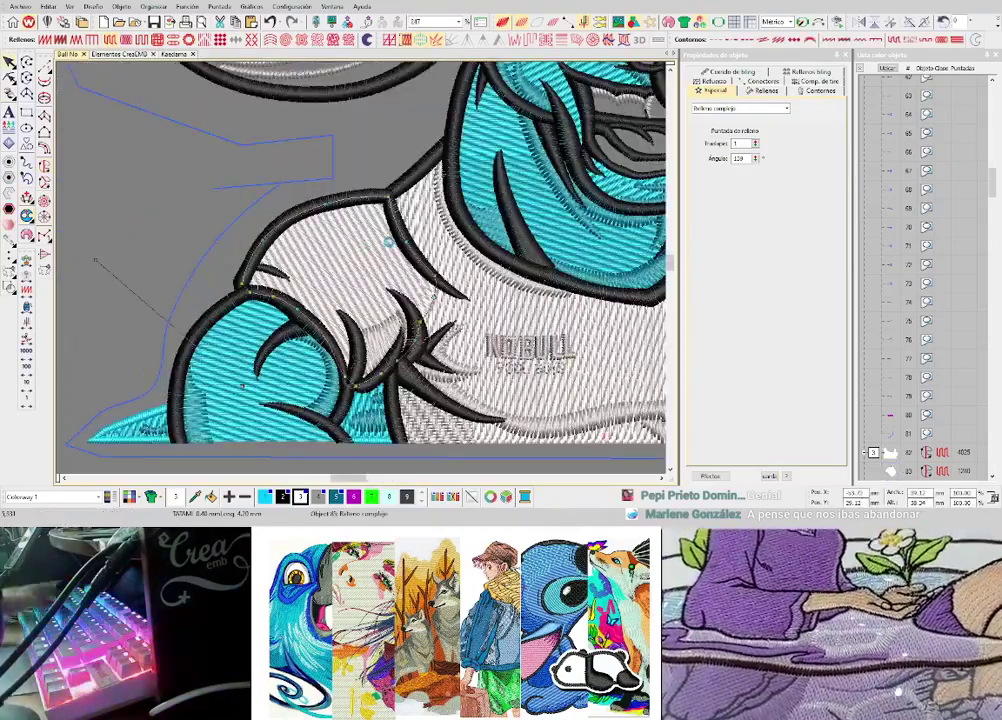
click(497, 322)
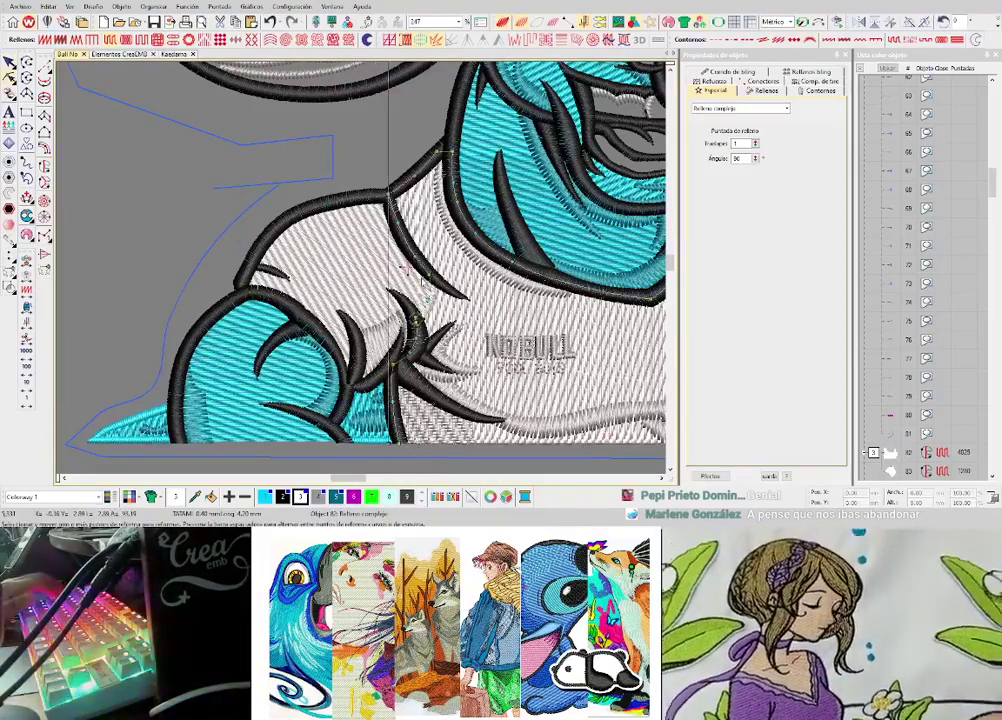
key(Return)
key(Escape)
- Reshape the sleeve's white fill along the shoulder fold line and regenerate it
click(353, 287)
key(h)
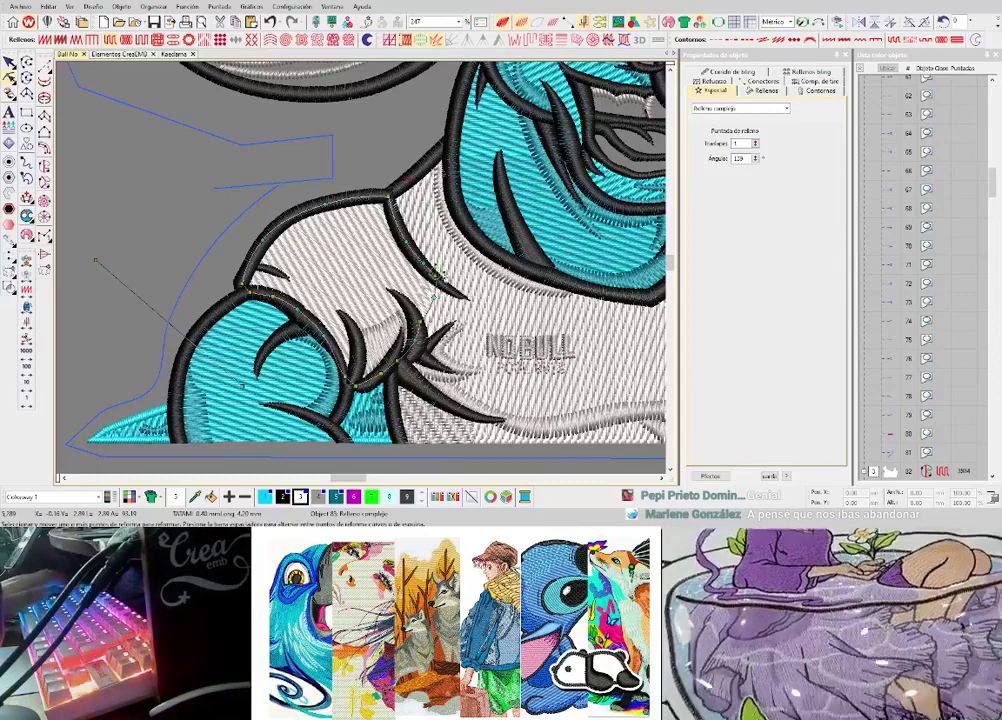
key(Return)
key(Escape)
scroll(403, 188, up, 2)
- Move the sleeve fill's corner node outward along the shoulder outline, away from the shirt body, and check the shirt fill's nodes at that junction
click(207, 414)
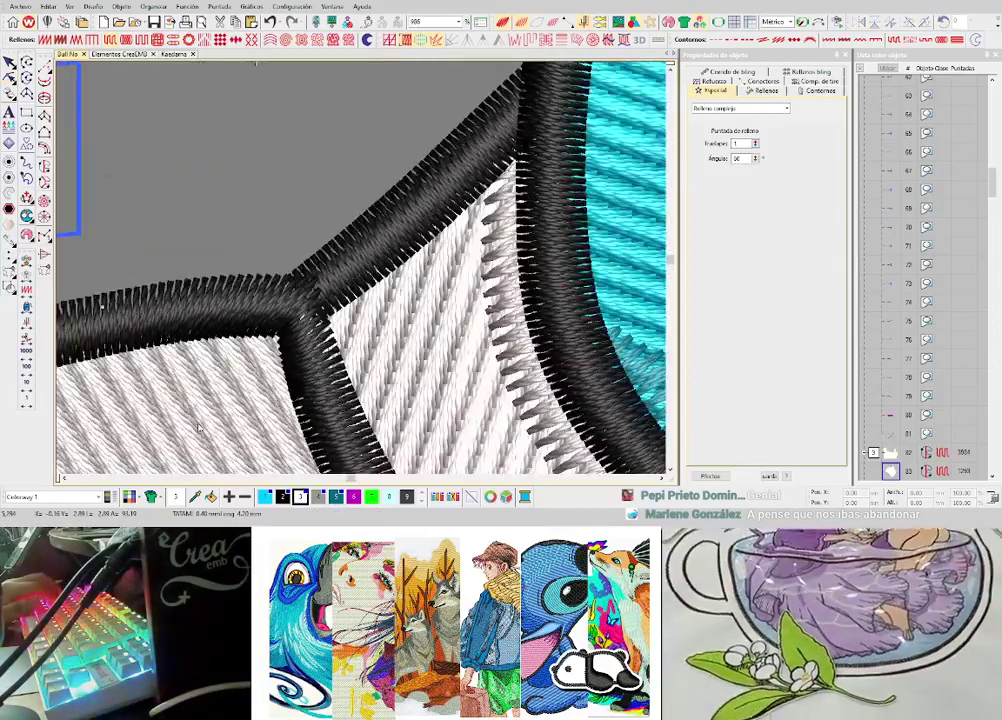
key(h)
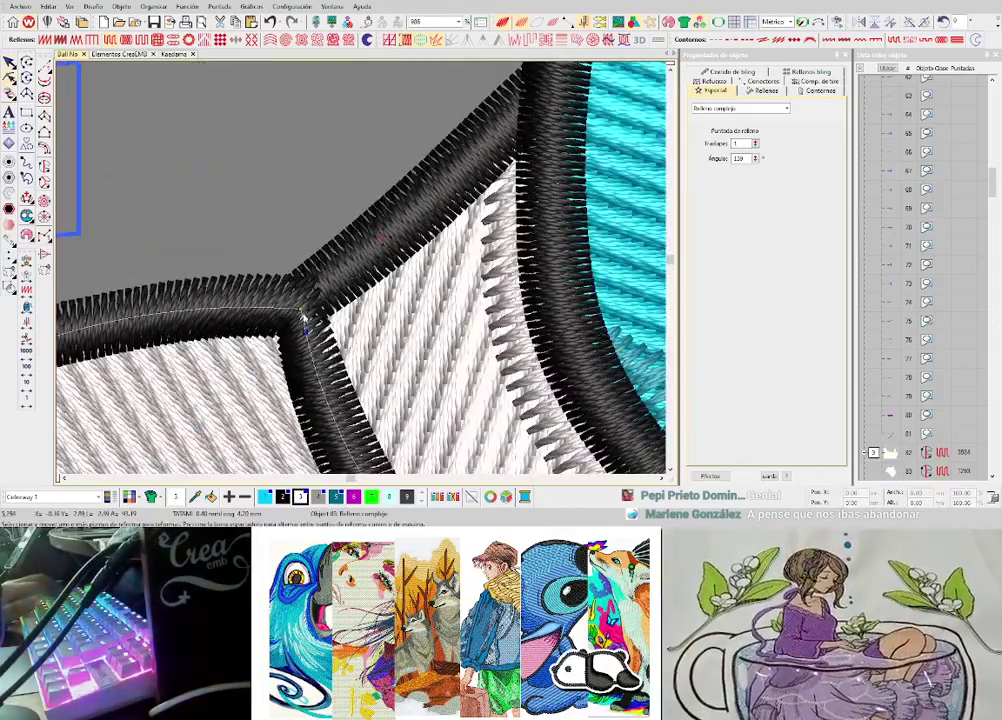
drag(301, 310, 285, 305)
key(Return)
click(330, 383)
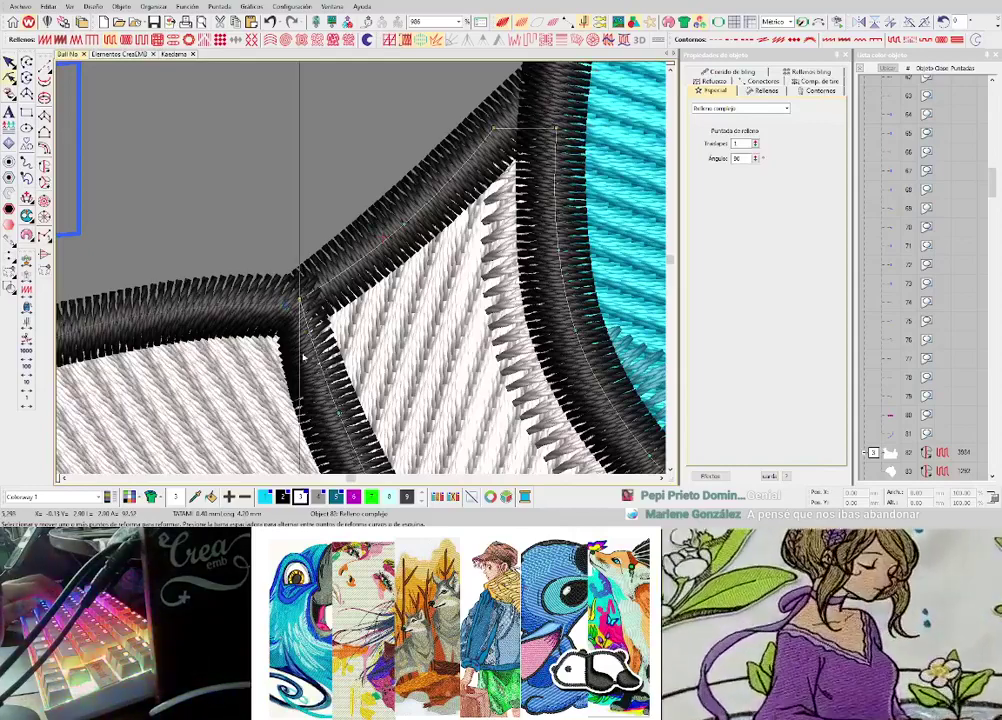
key(Return)
key(Escape)
- Shift the sleeve fill's node just below the shoulder corner toward the sleeve, keeping the boundary under the black fold line
click(245, 376)
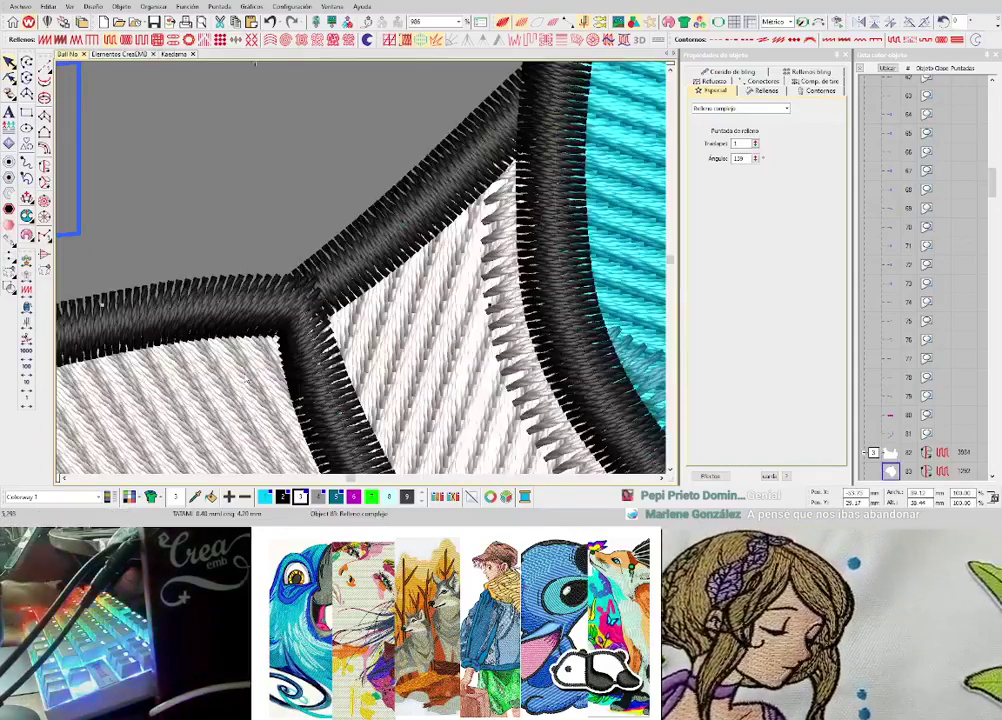
key(h)
drag(323, 362, 308, 354)
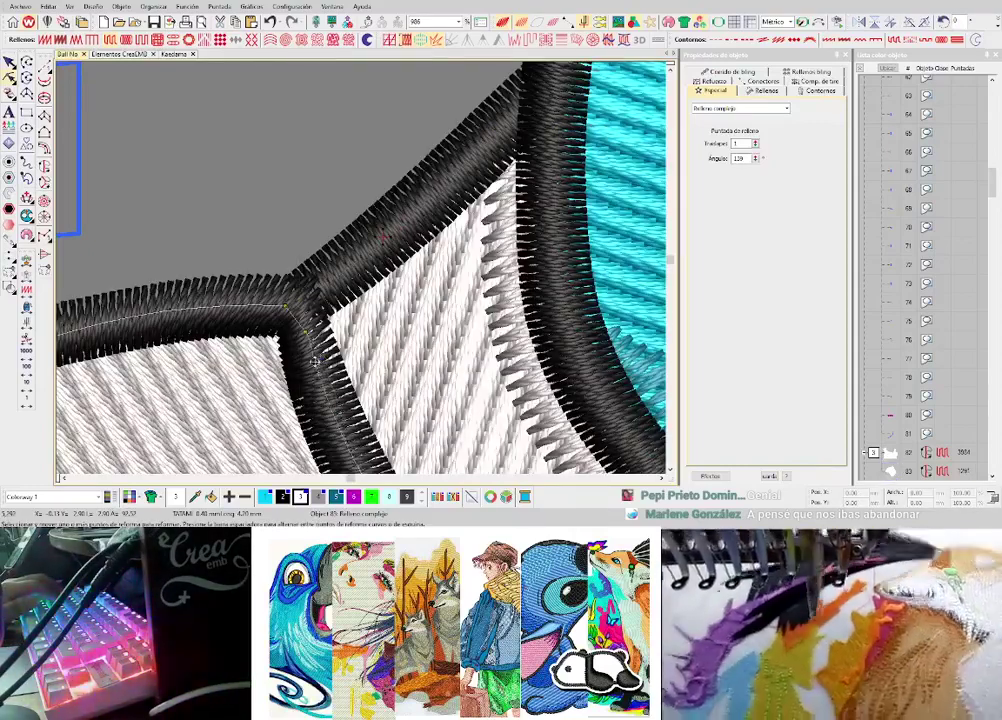
key(Return)
scroll(374, 283, down, 5)
key(Escape)
- Compare the net, head and shirt with the reference artwork by hiding and showing the stitches
scroll(365, 268, up, 2)
key(d)
key(s)
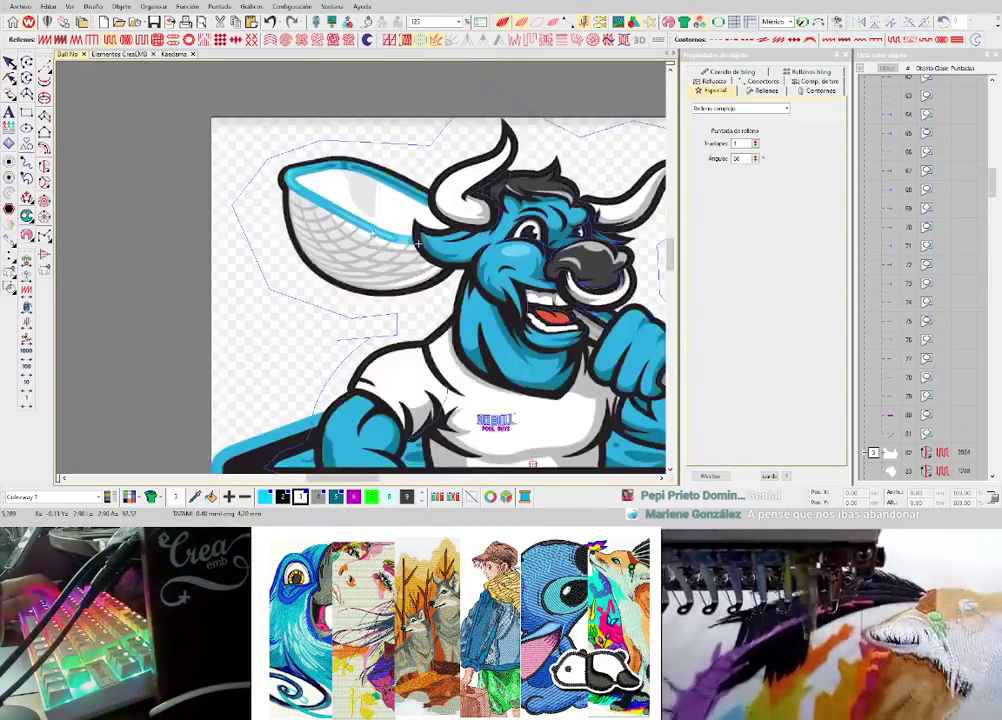
key(s)
key(s)
key(s)
scroll(434, 328, up, 1)
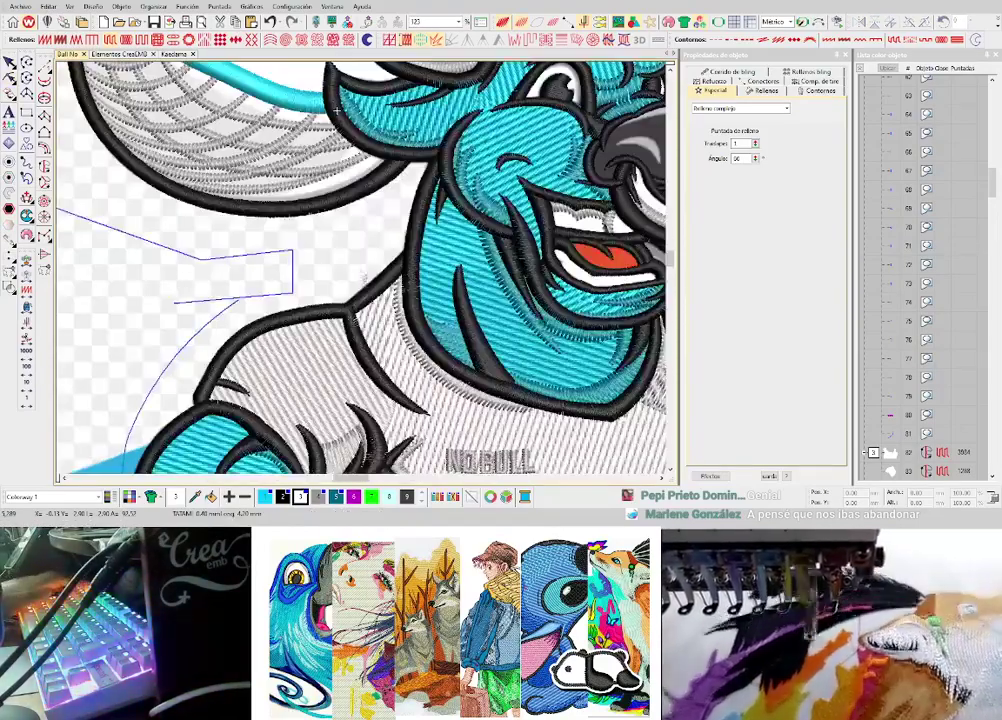
- Draw connecting running stitches of 1.50 mm length from the sleeve's shoulder corner along the shoulder outline toward the neck
scroll(375, 340, up, 3)
click(337, 278)
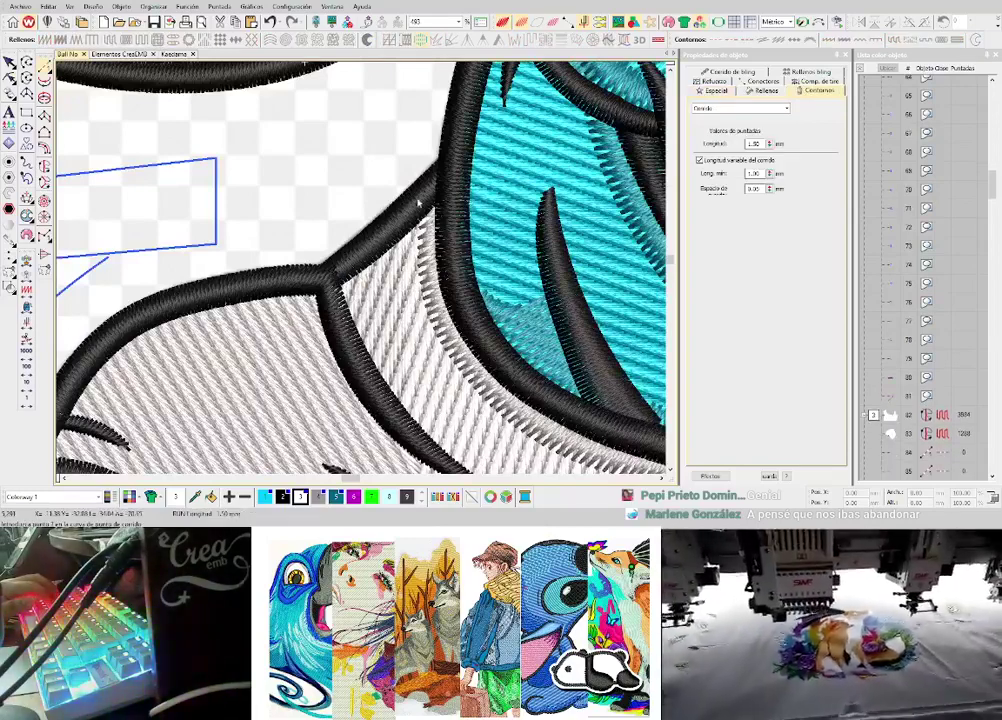
scroll(364, 270, up, 3)
key(s)
key(d)
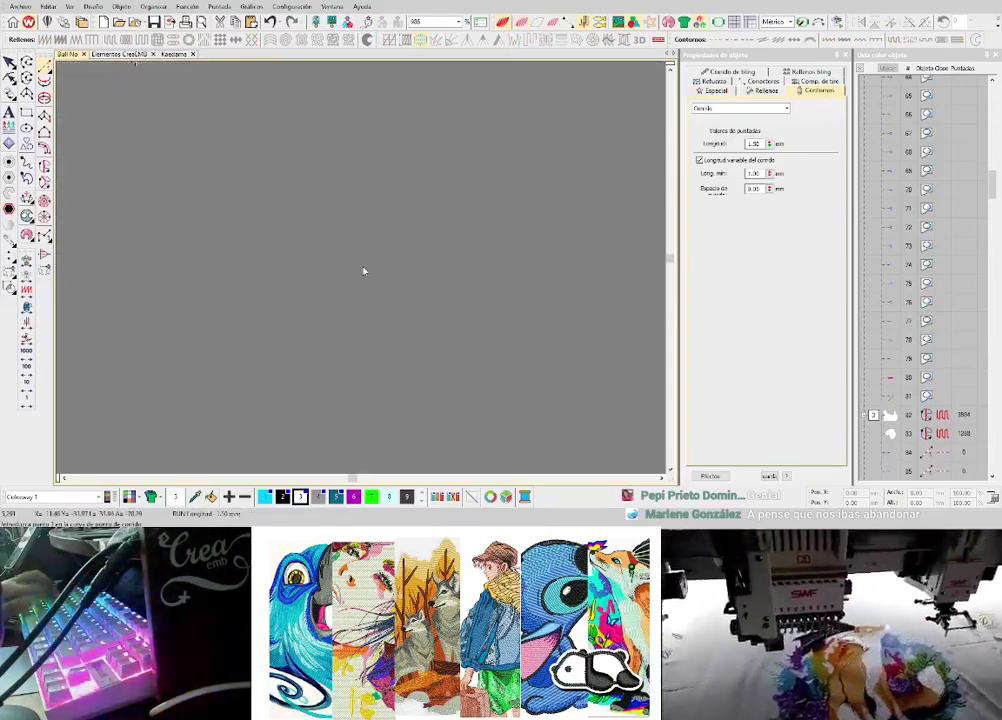
key(s)
key(t)
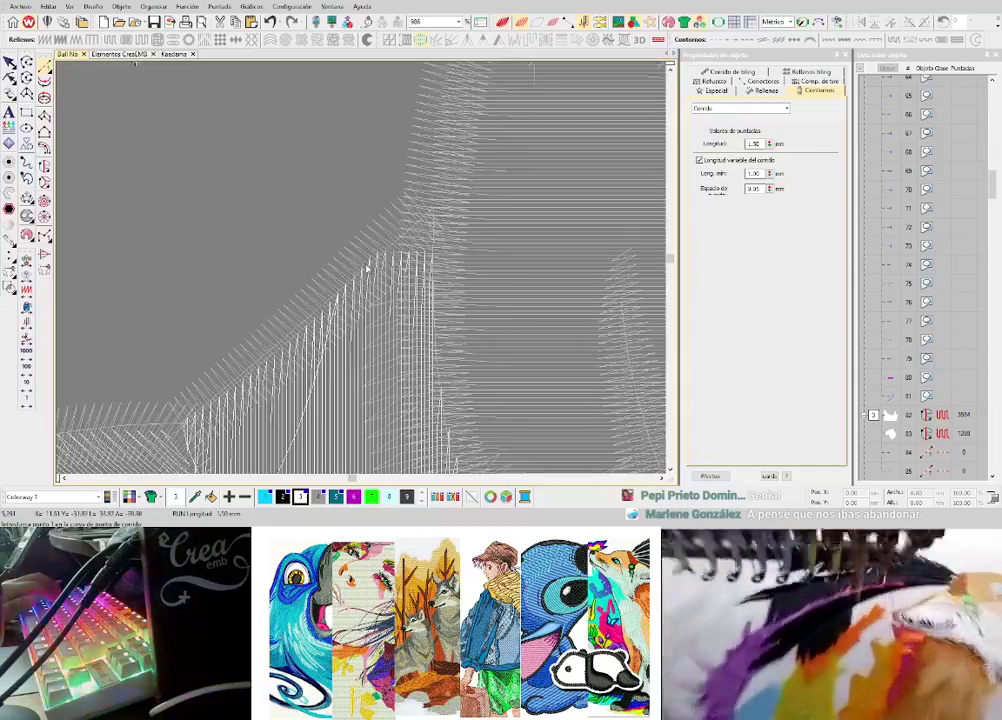
click(367, 268)
key(Return)
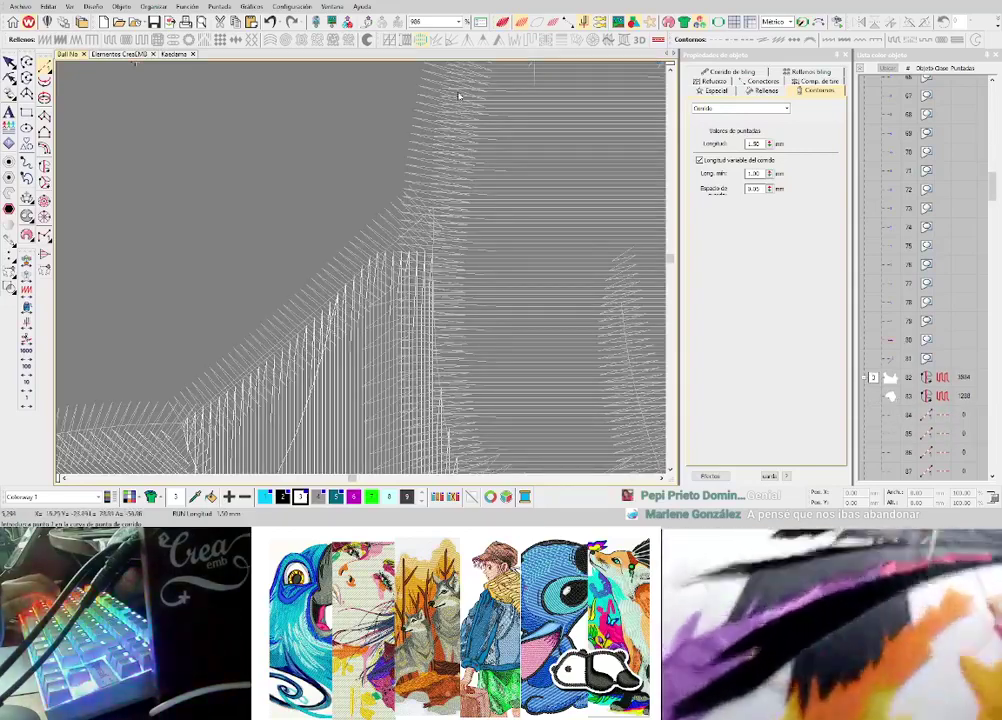
- Continue the connecting running stitches up beneath the neck outline to the black outline under the bull's ear
click(465, 99)
key(Return)
scroll(465, 99, down, 2)
scroll(276, 152, up, 2)
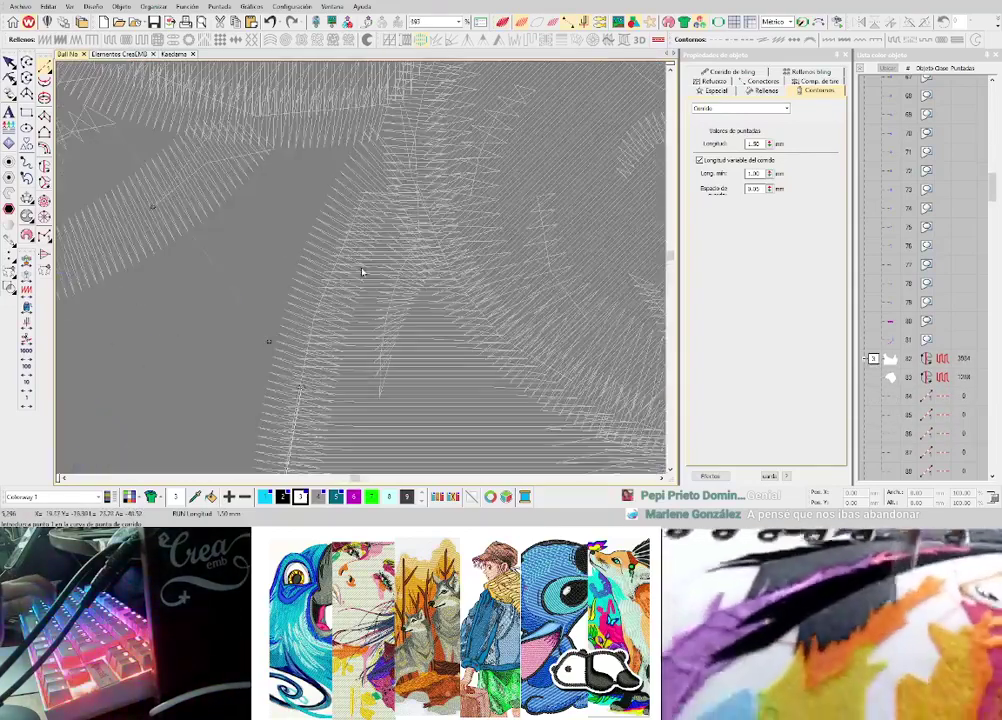
click(333, 276)
key(Return)
click(380, 174)
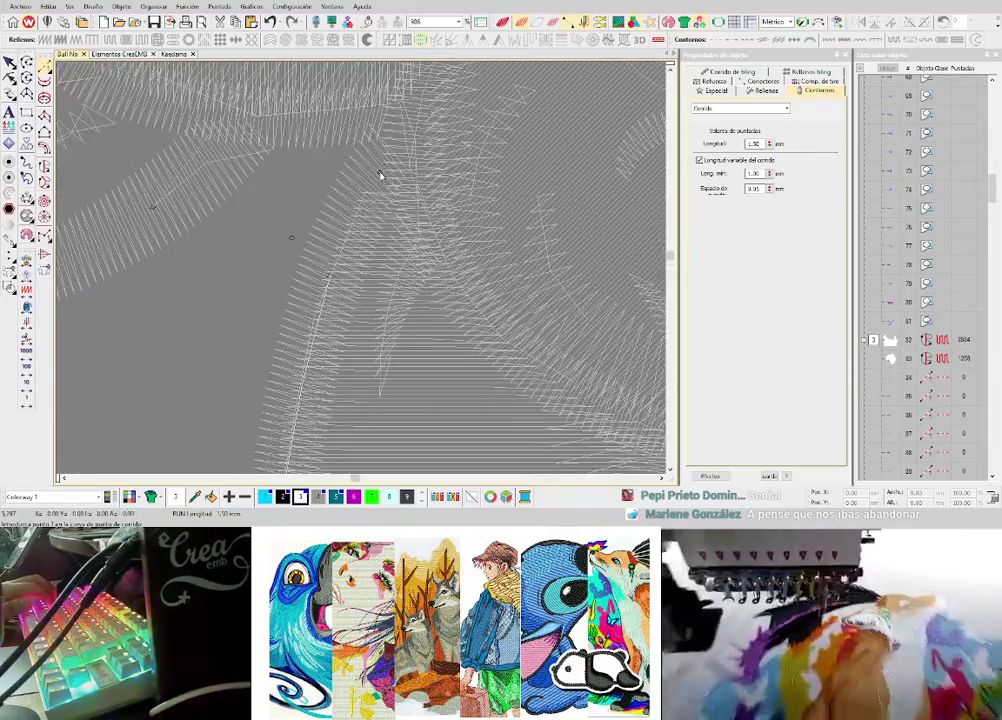
key(Return)
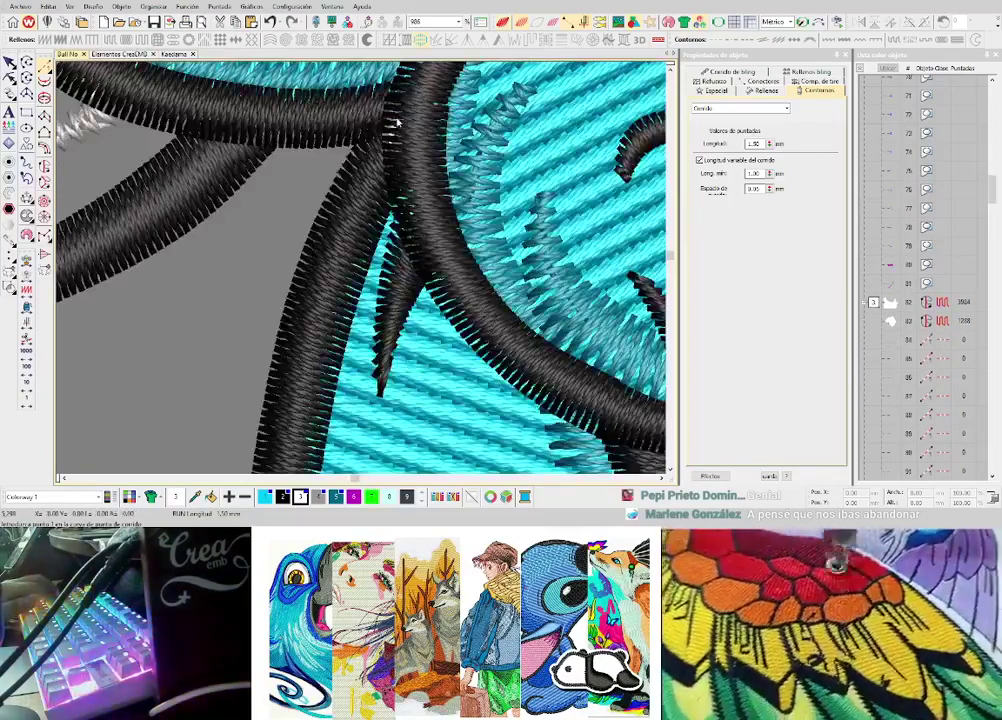
scroll(363, 271, up, 2)
scroll(378, 280, down, 2)
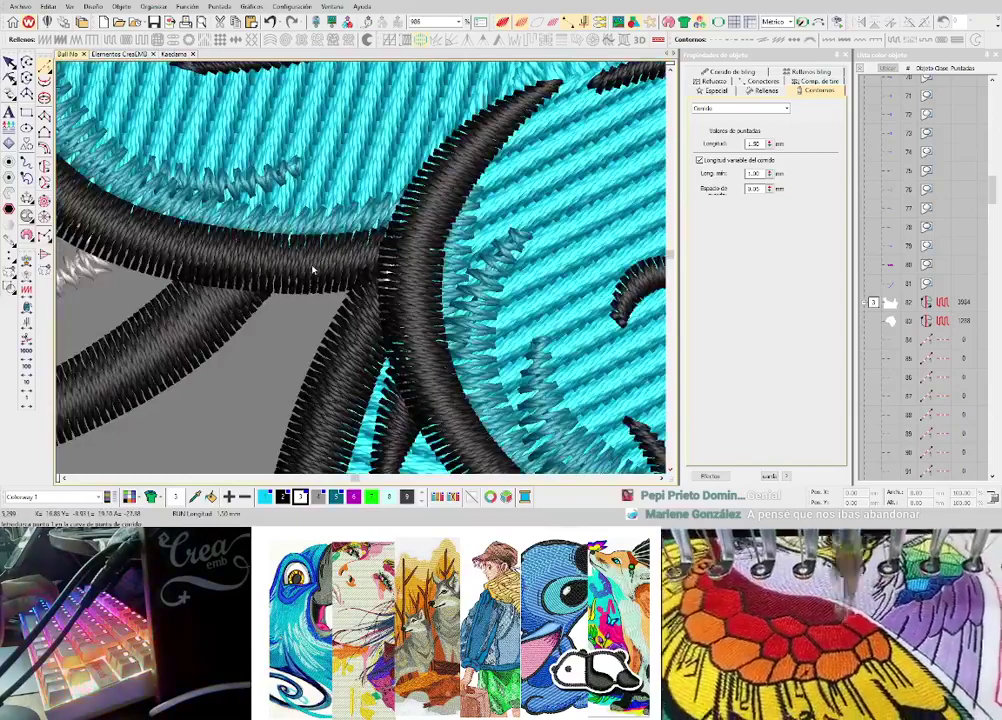
scroll(330, 271, down, 2)
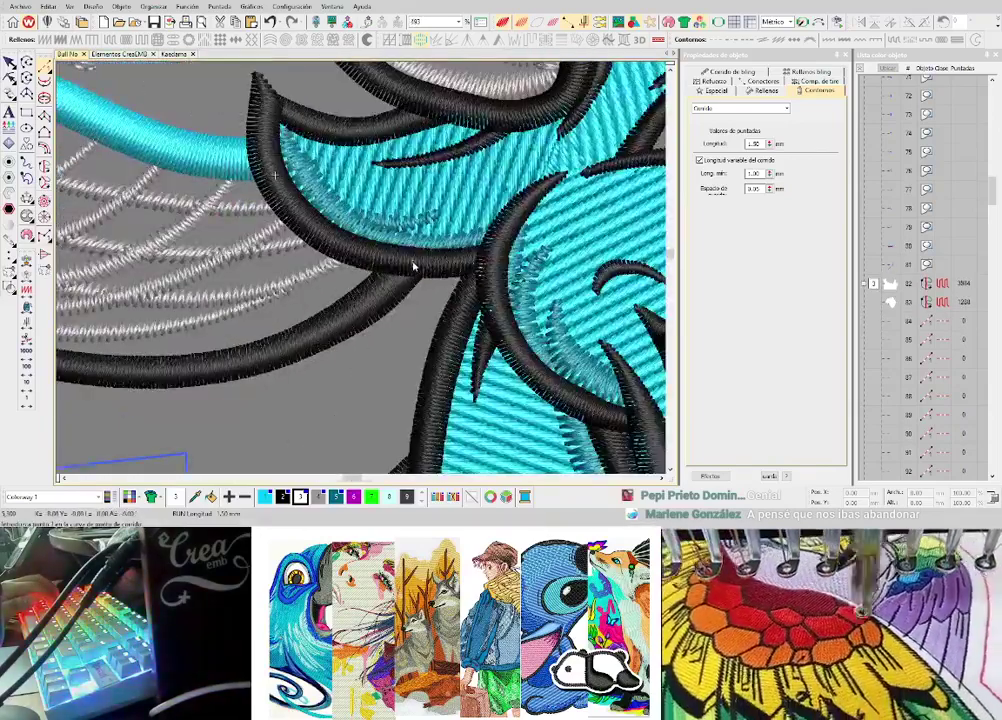
- Start a white complex fill for the net, tracing its boundary from below the ear along the lower black rim and up the outer side
click(45, 168)
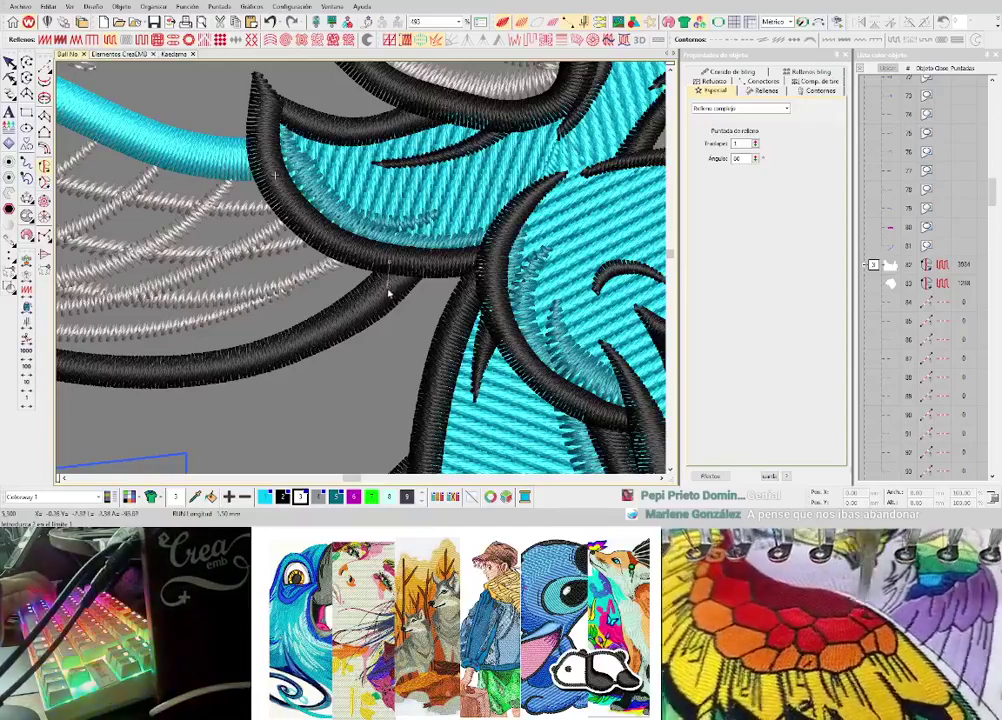
click(389, 283)
right_click(266, 354)
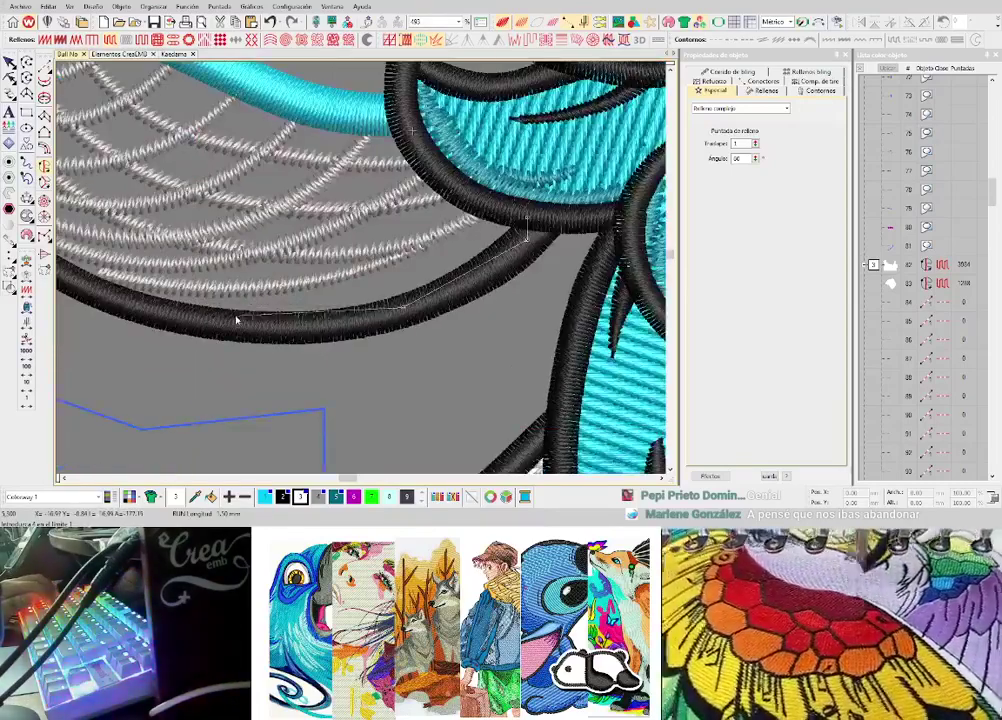
right_click(220, 322)
right_click(180, 247)
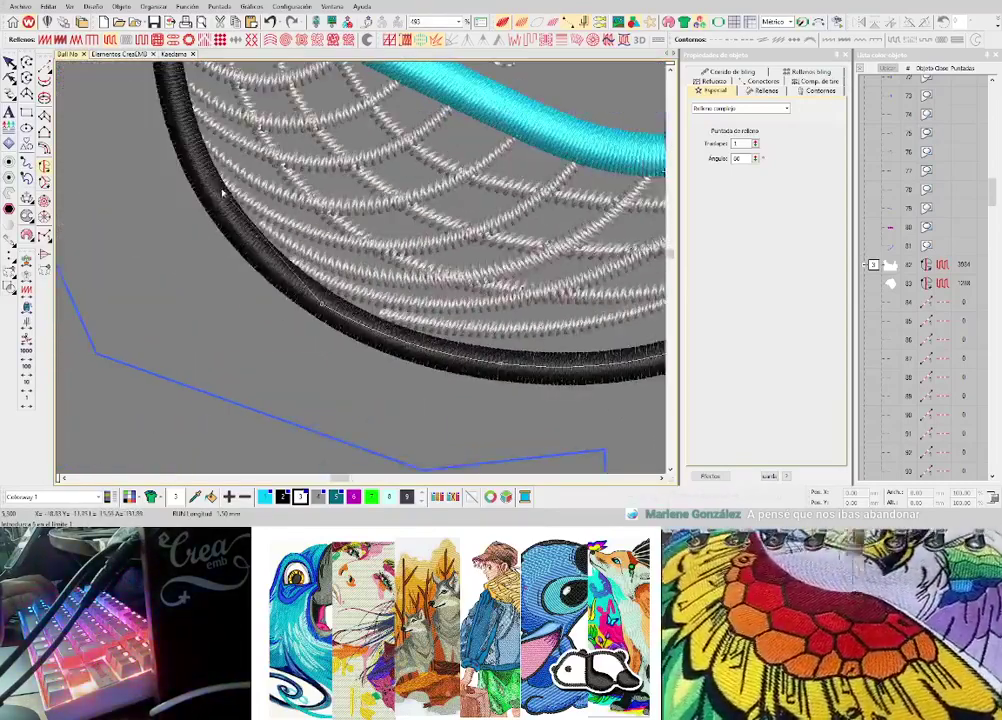
right_click(215, 196)
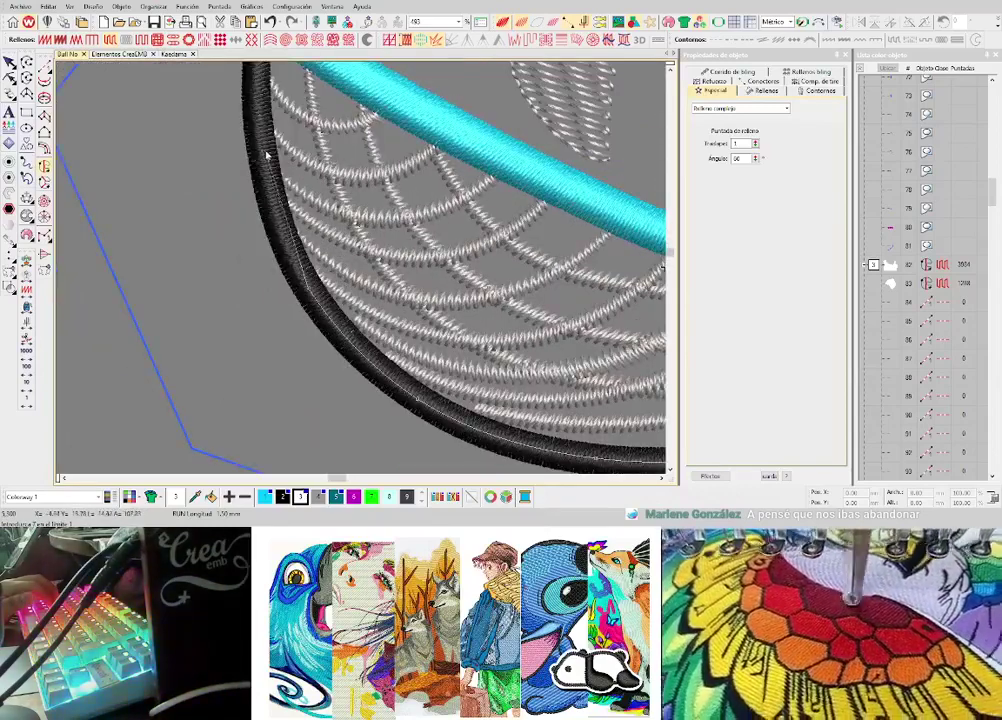
right_click(267, 152)
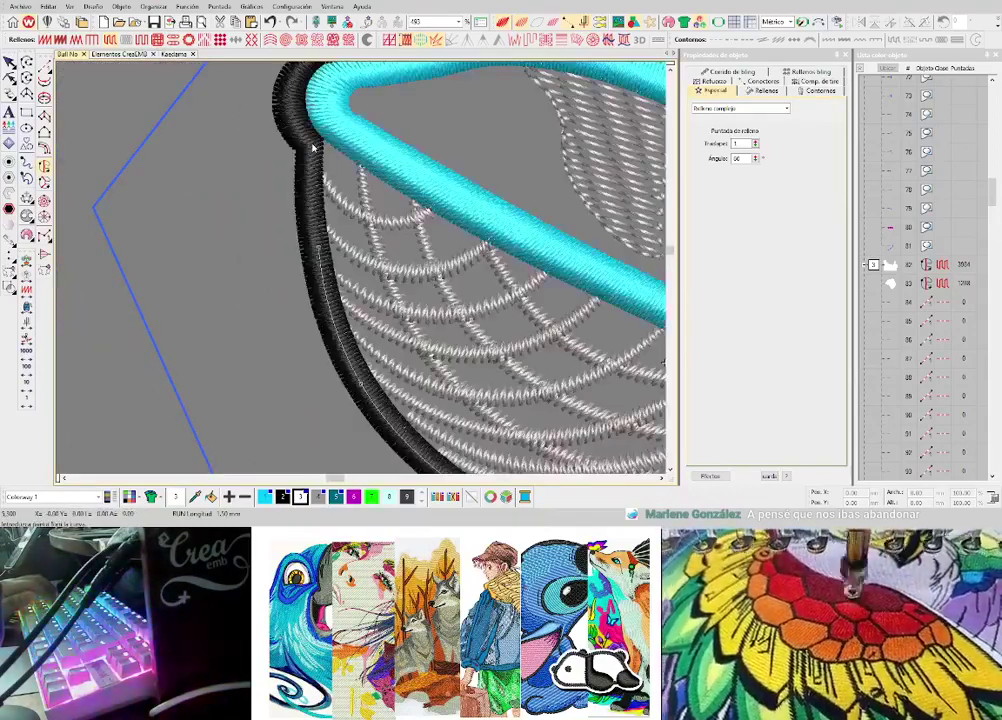
- Continue the net fill's boundary around the outer corner and along the upper black rim to the horn outline
scroll(343, 215, up, 2)
scroll(353, 250, up, 2)
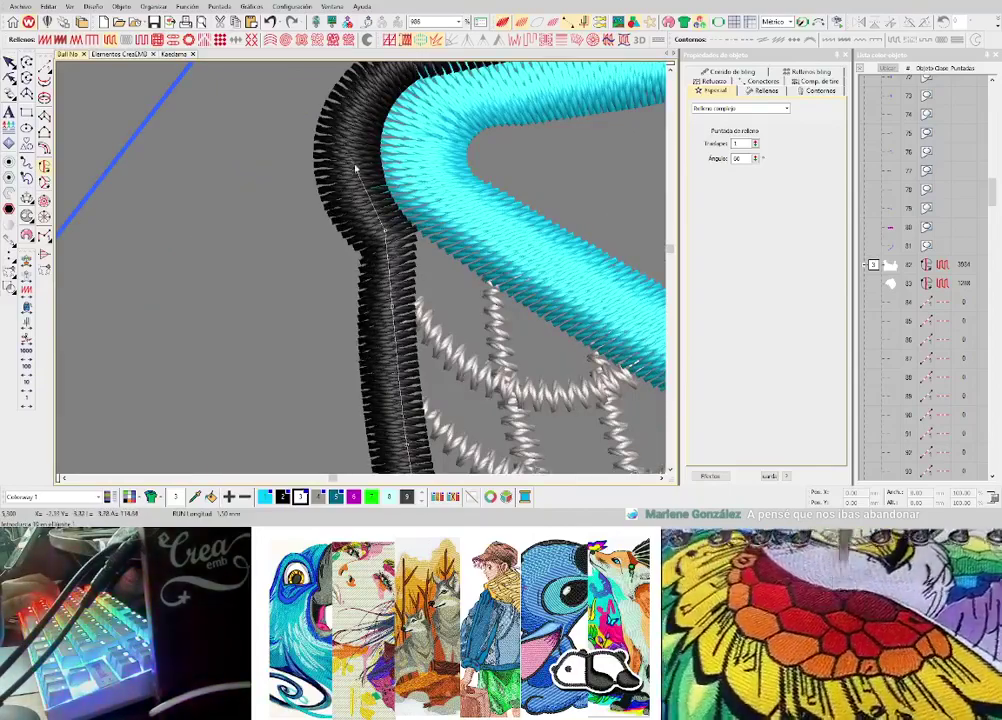
scroll(355, 160, up, 2)
right_click(363, 193)
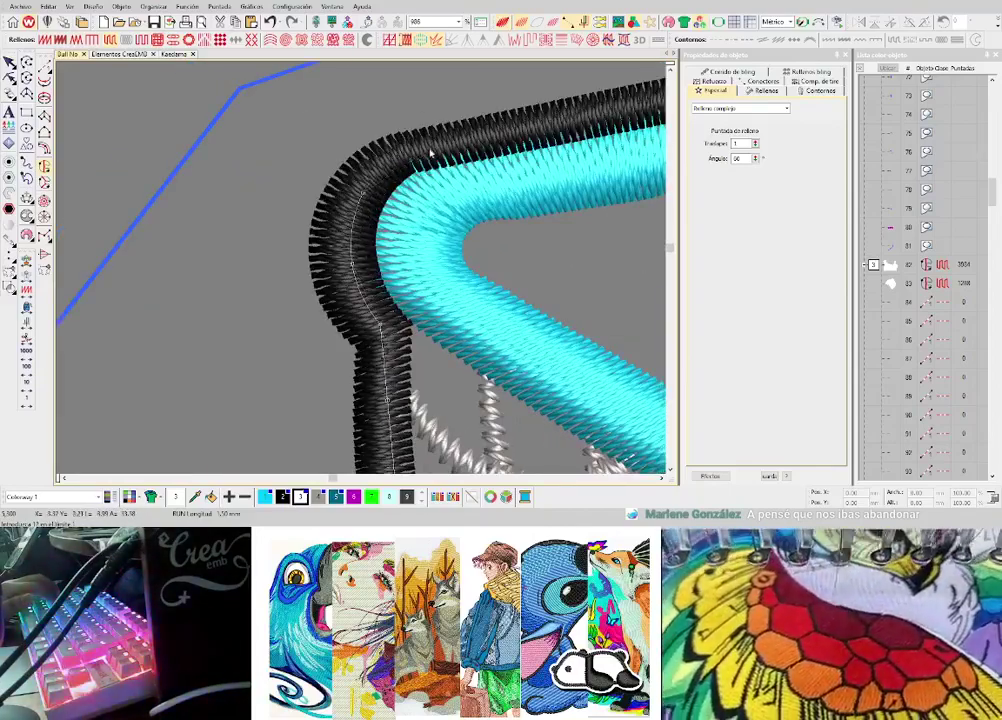
scroll(430, 152, down, 3)
scroll(270, 260, up, 2)
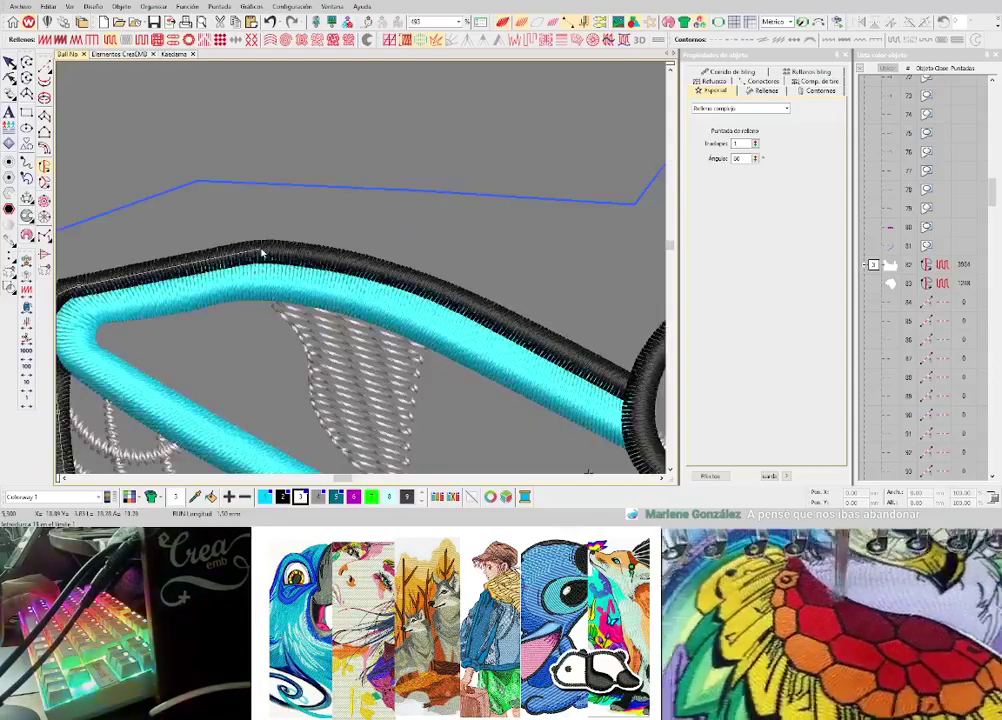
right_click(262, 252)
right_click(333, 261)
right_click(454, 300)
scroll(454, 300, down, 2)
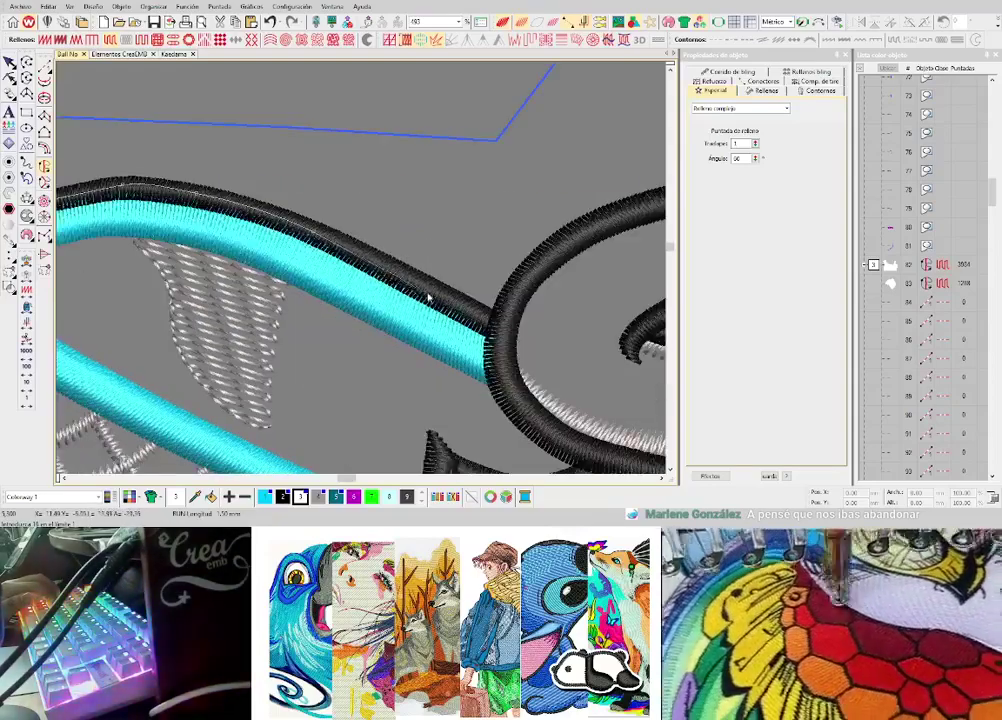
right_click(423, 286)
click(498, 319)
- Trace the net fill's boundary down the horn outline and around the ear, close it, and generate the fill with a diagonal stitch angle
key(d)
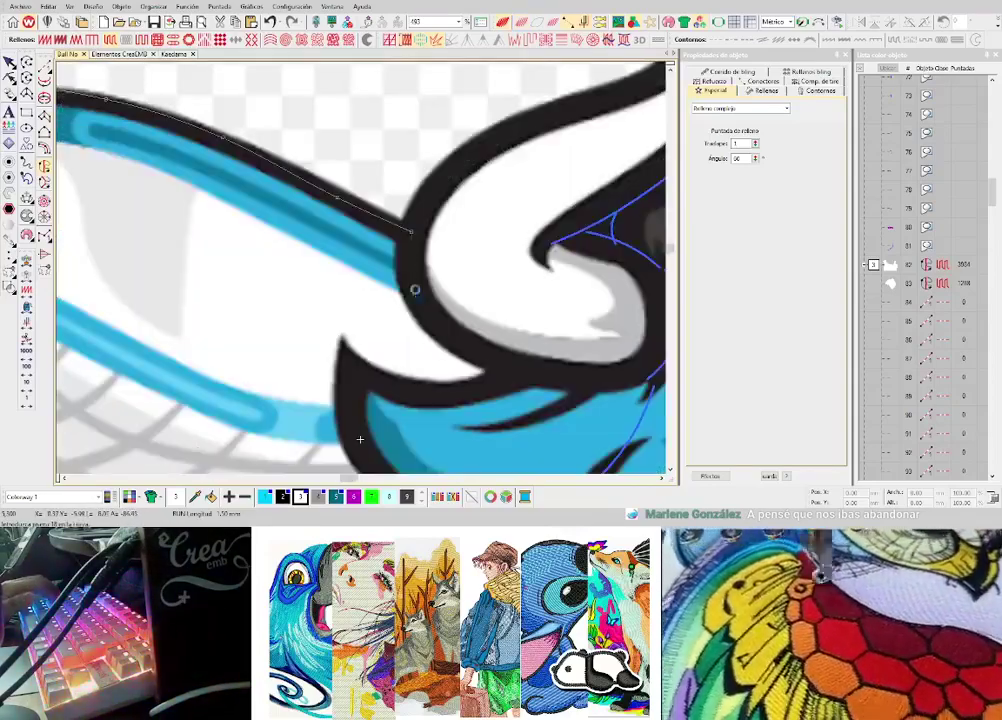
right_click(415, 288)
right_click(437, 318)
click(488, 358)
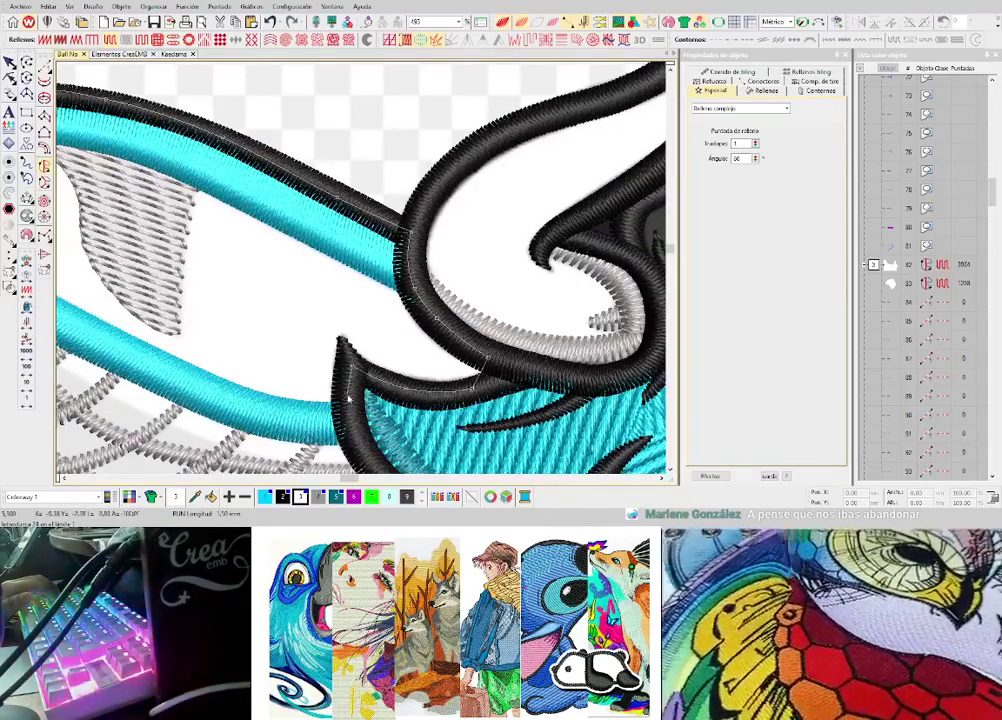
scroll(366, 345, down, 2)
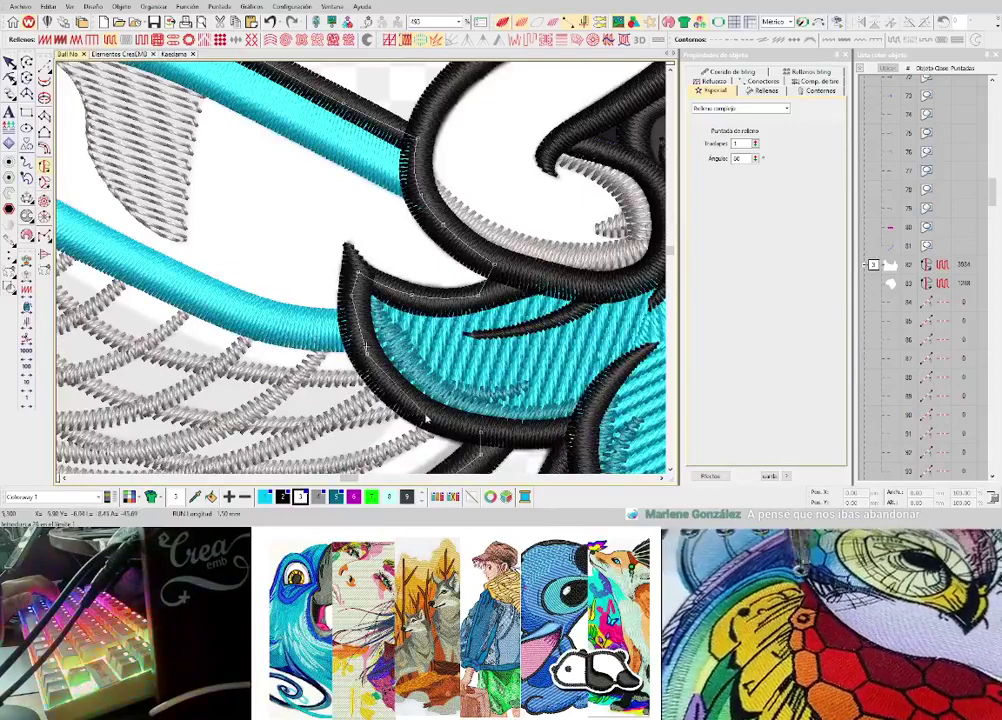
scroll(480, 428, down, 2)
key(Return)
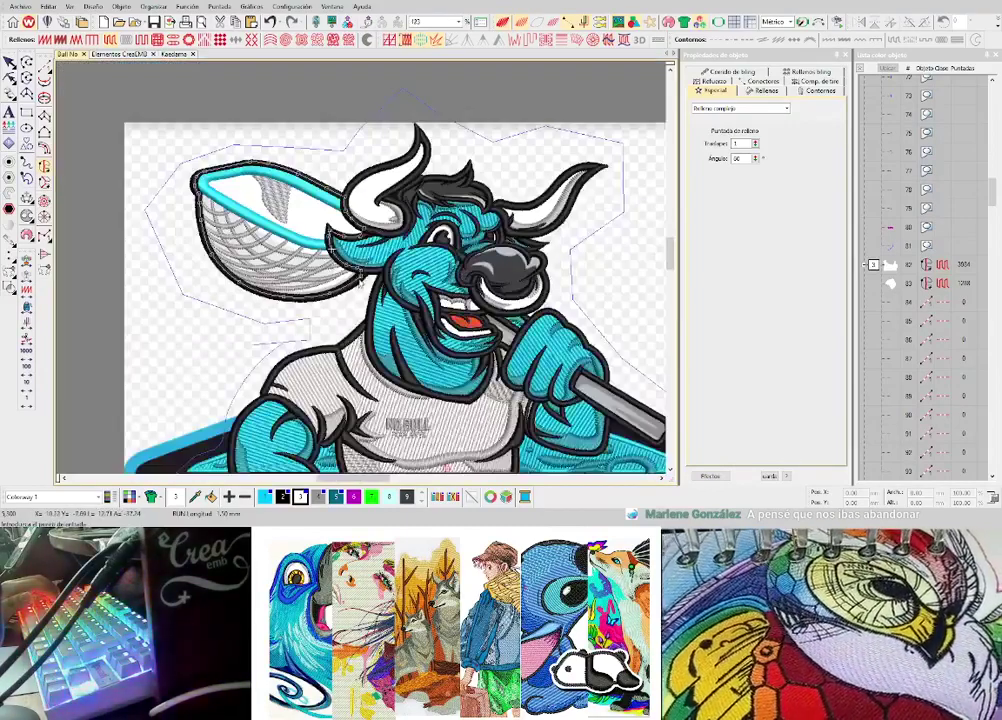
key(Return)
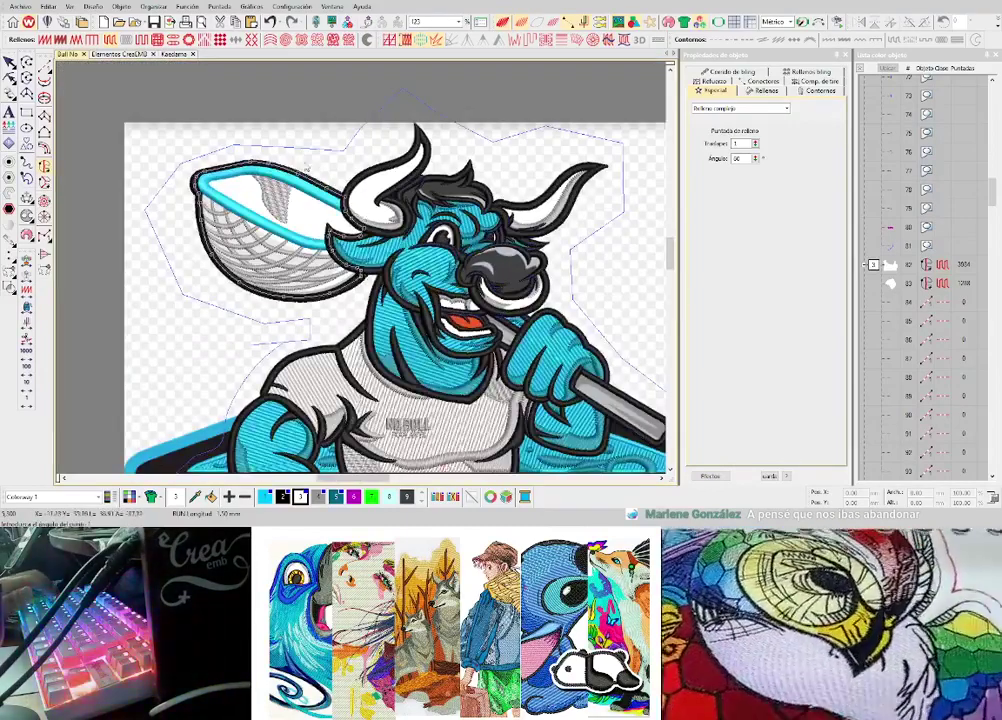
- Start a white complex fill for the horn beside the net, tracing its boundary around the curved base and up the inner black outline to the tip
scroll(302, 195, up, 2)
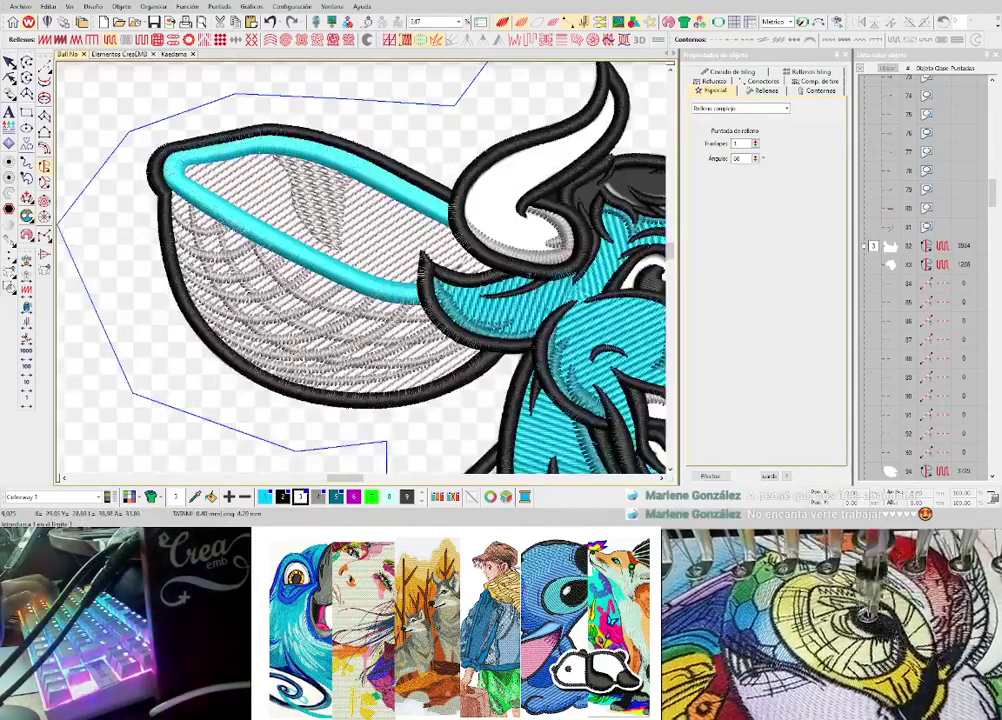
scroll(517, 207, up, 2)
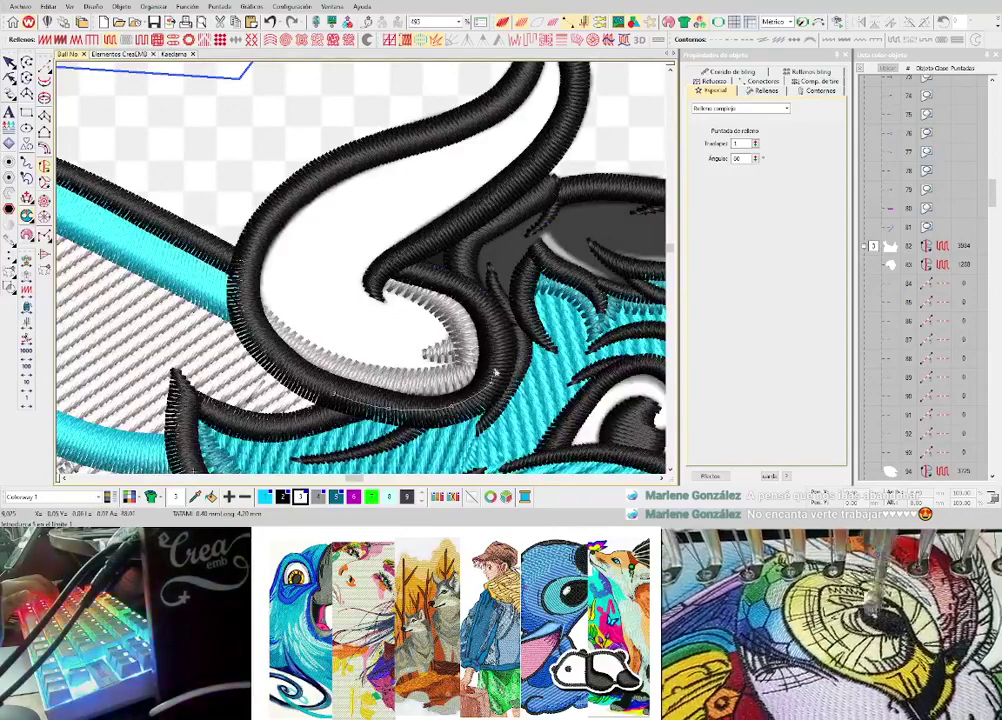
click(397, 268)
right_click(516, 204)
key(d)
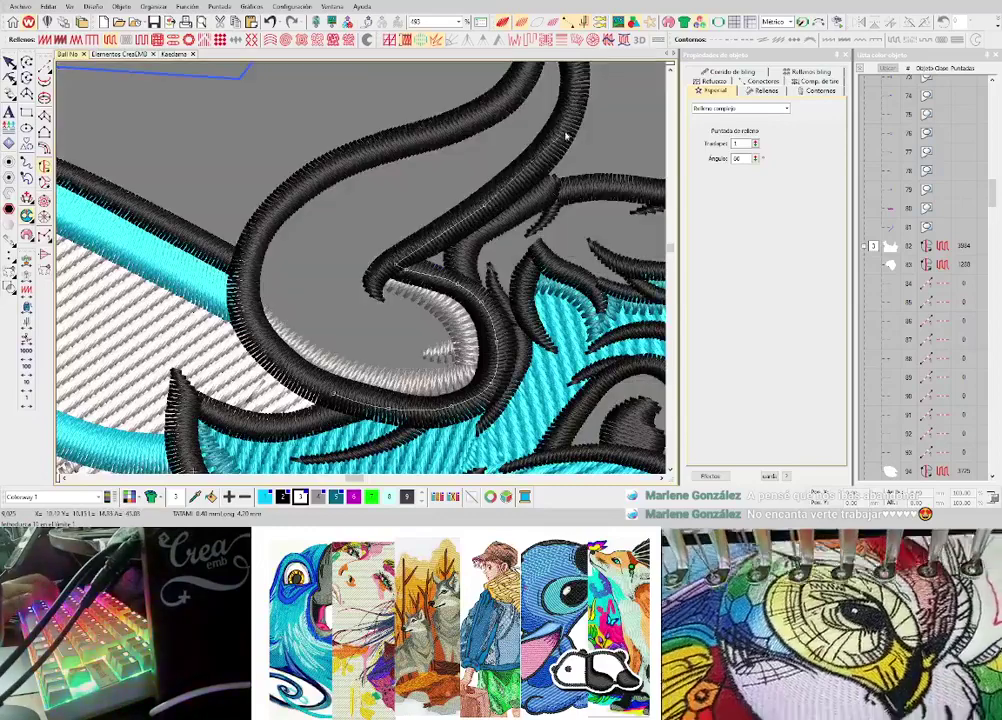
right_click(566, 135)
right_click(456, 126)
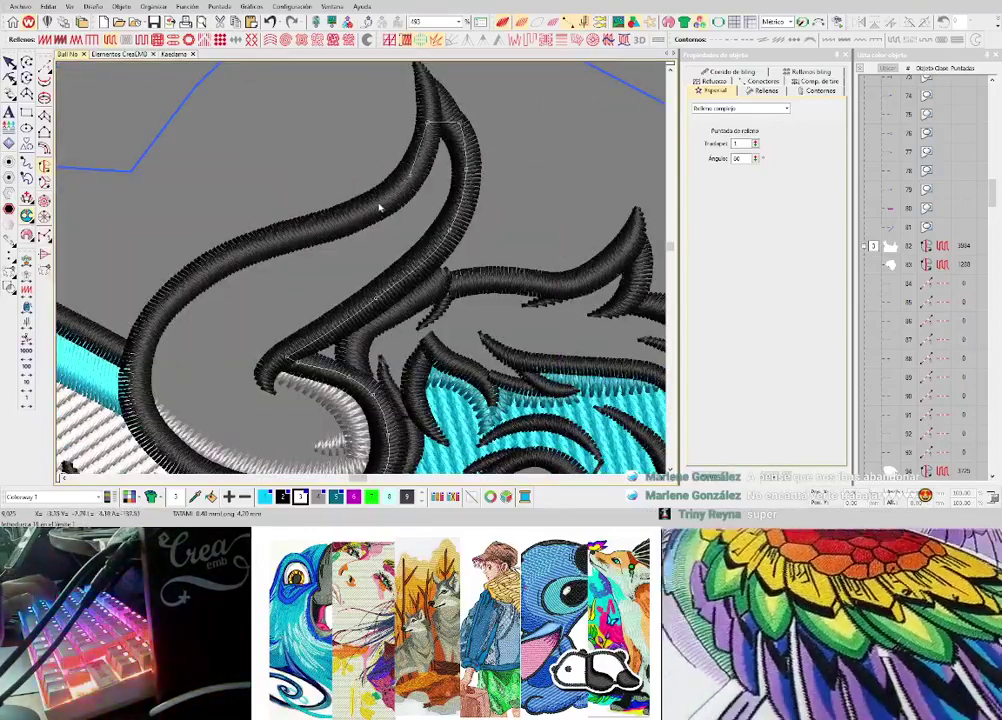
- Trace the horn fill's boundary down the outer black outline, close it, and generate the fill with a slightly diagonal stitch angle
right_click(282, 235)
right_click(188, 282)
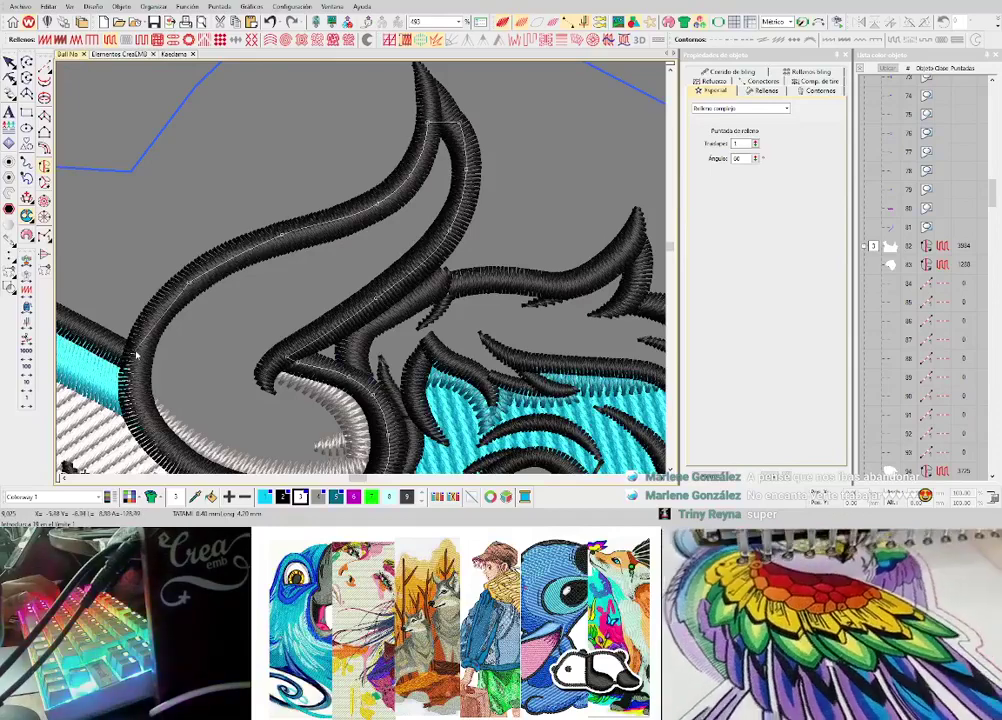
scroll(137, 354, up, 1)
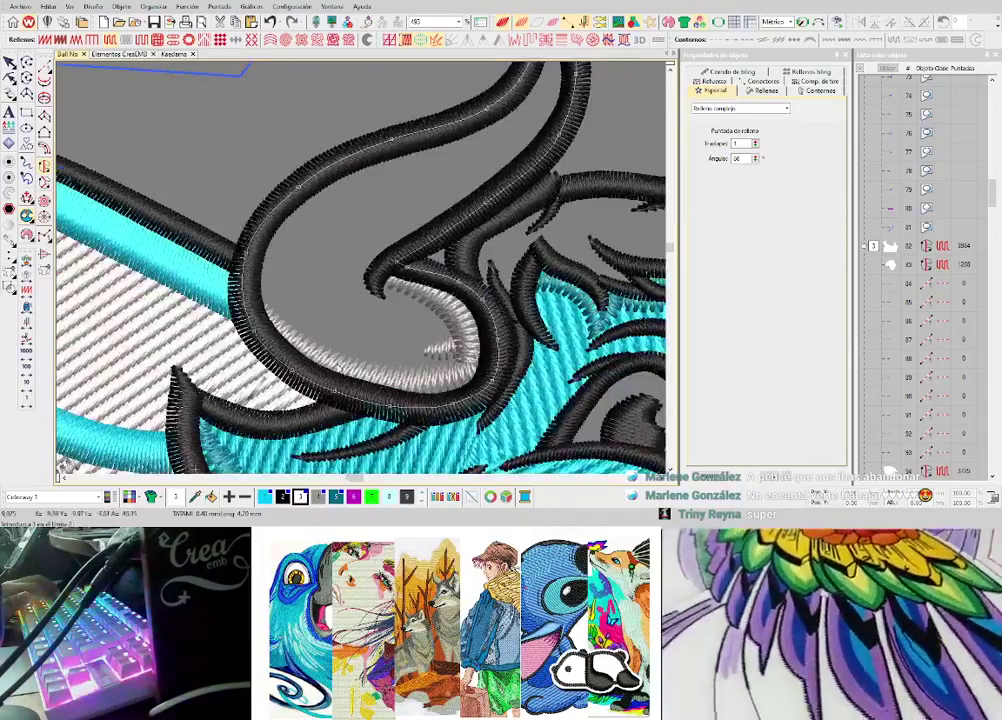
scroll(366, 268, down, 1)
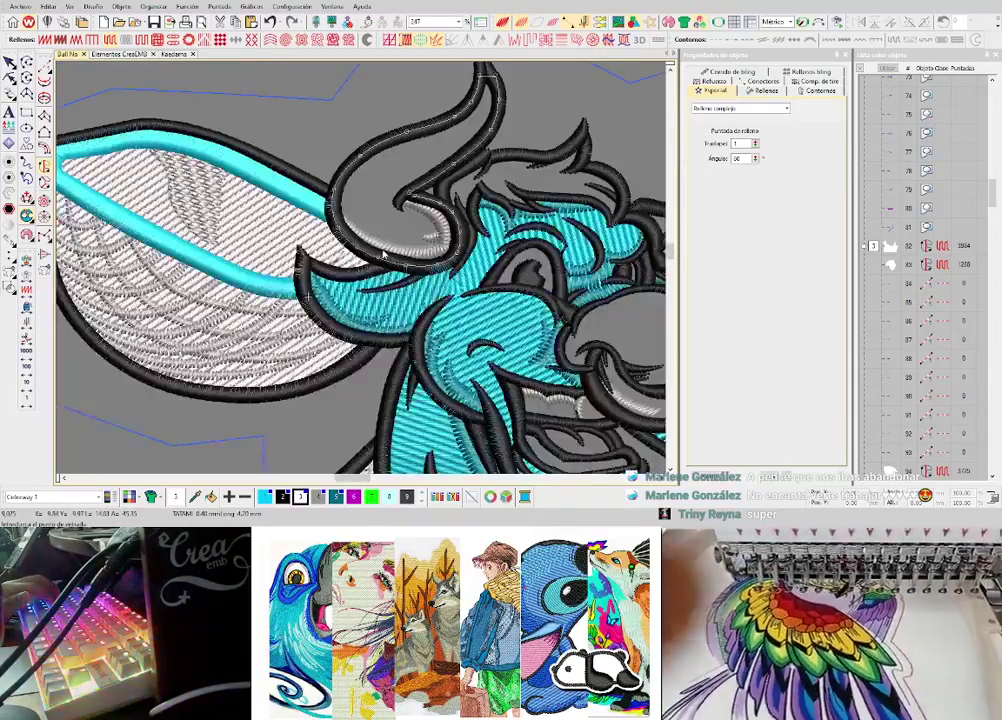
scroll(496, 202, down, 1)
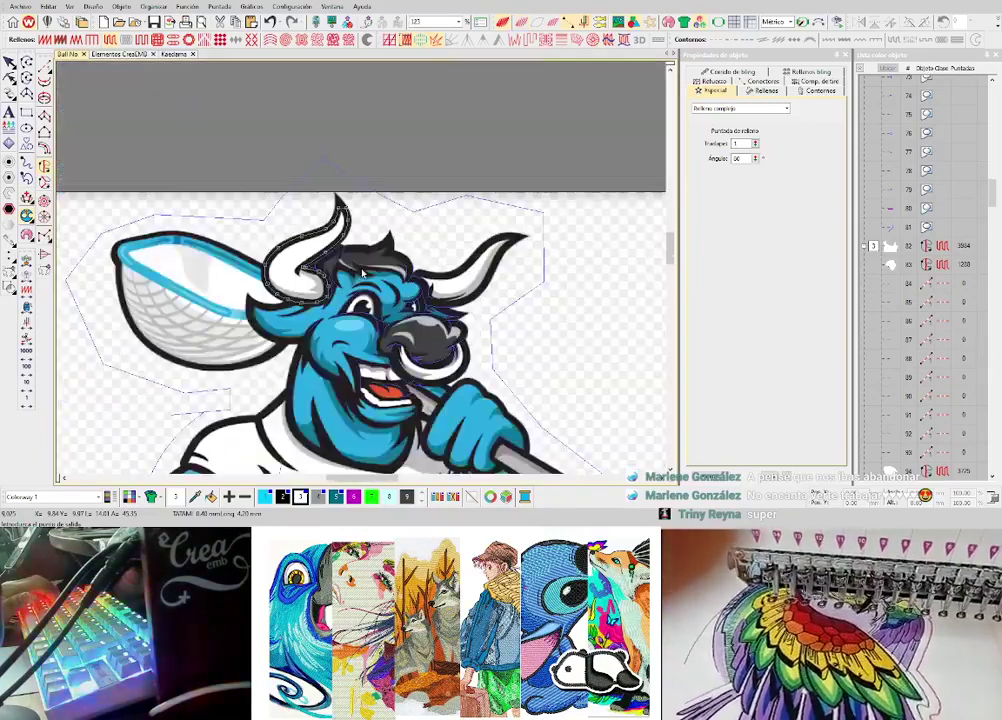
scroll(363, 271, up, 1)
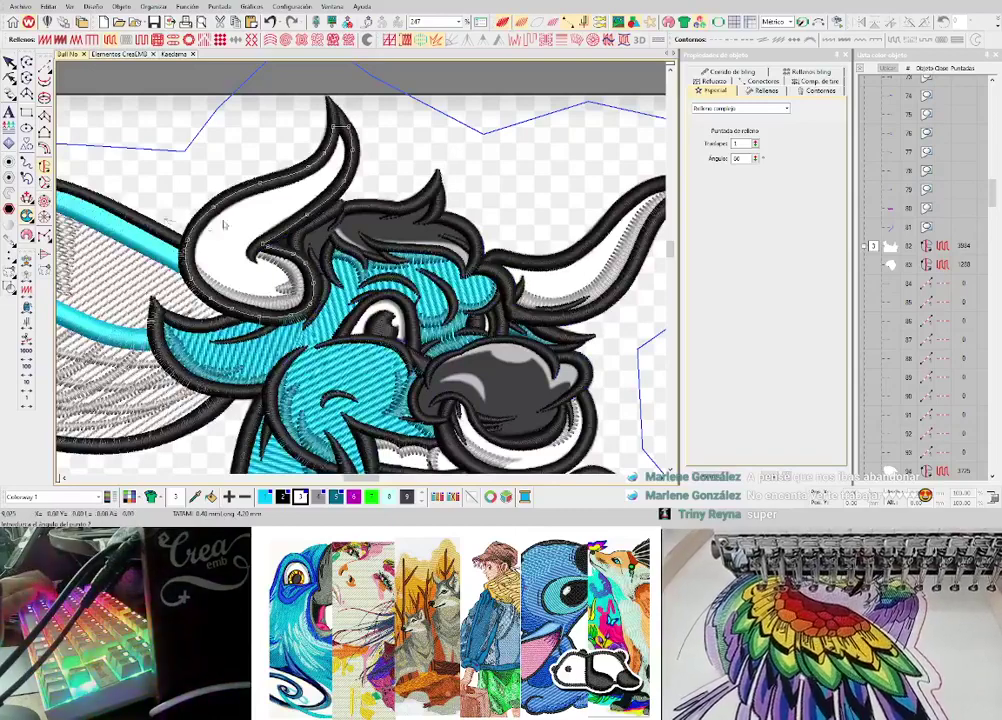
click(305, 243)
scroll(471, 195, up, 1)
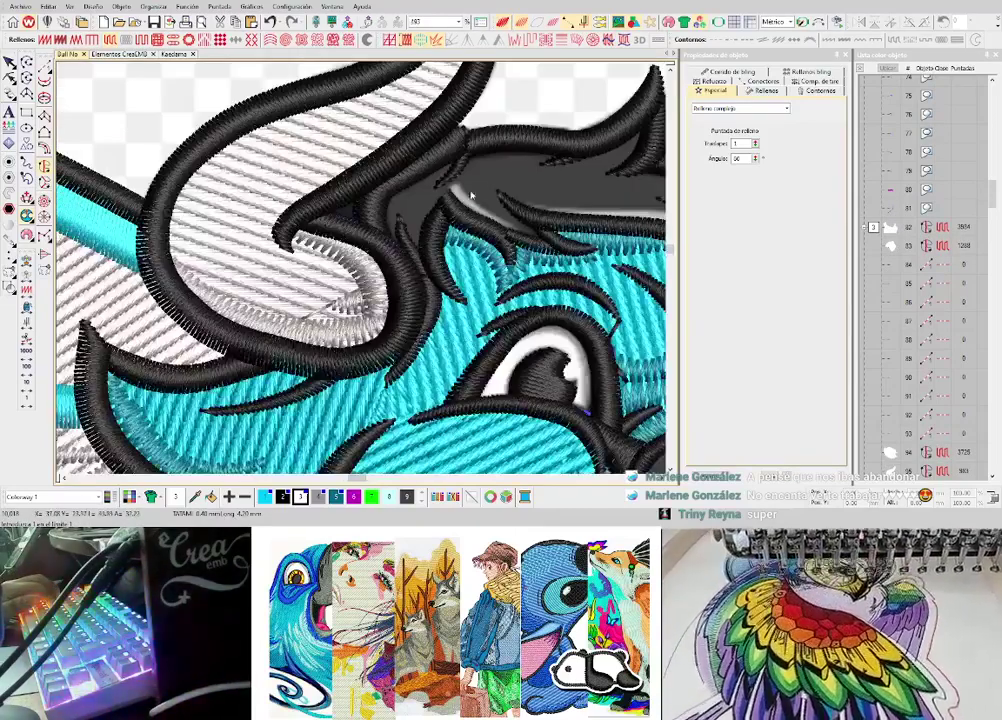
- Add connecting running stitches from the horn beneath the black hair strands to the short white hair highlight
scroll(450, 250, down, 2)
scroll(363, 272, up, 2)
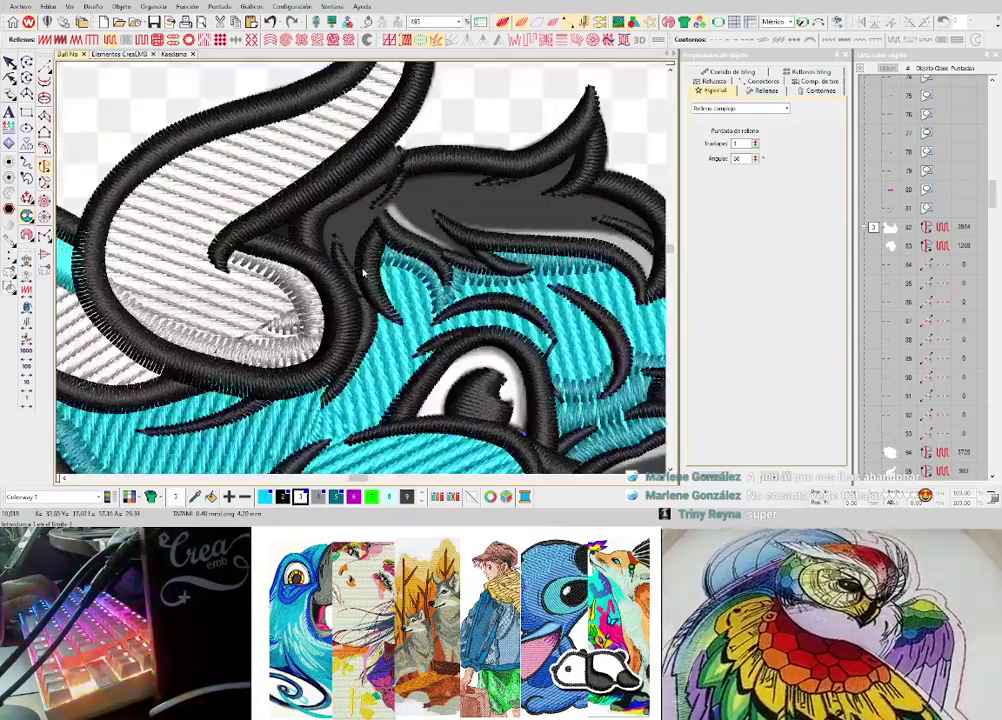
key(space)
key(d)
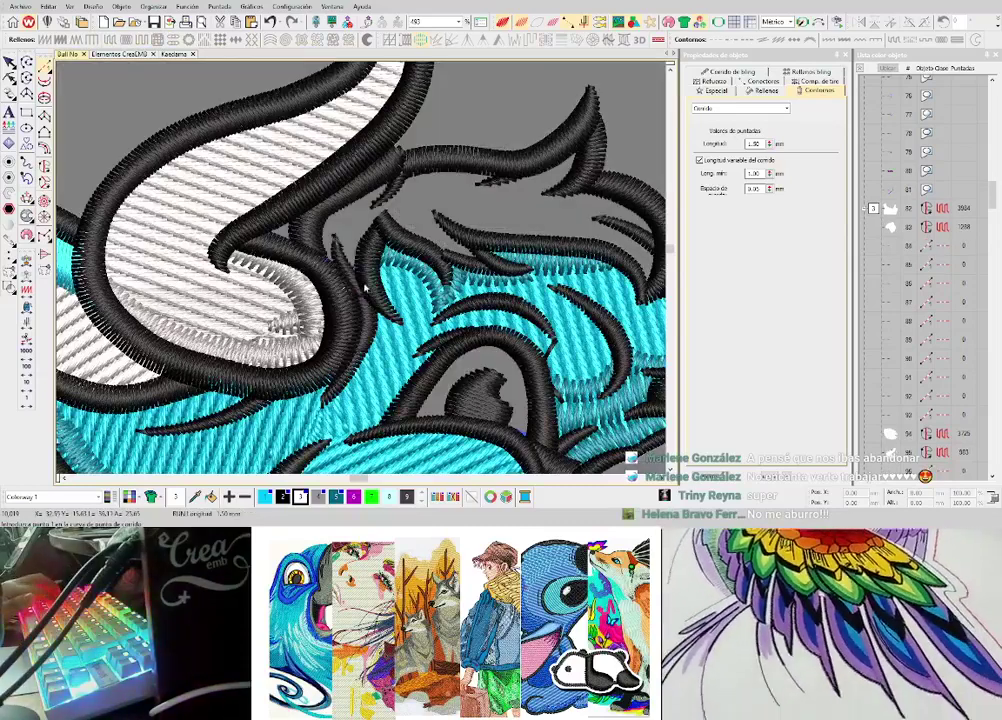
click(376, 251)
key(Return)
scroll(371, 248, up, 2)
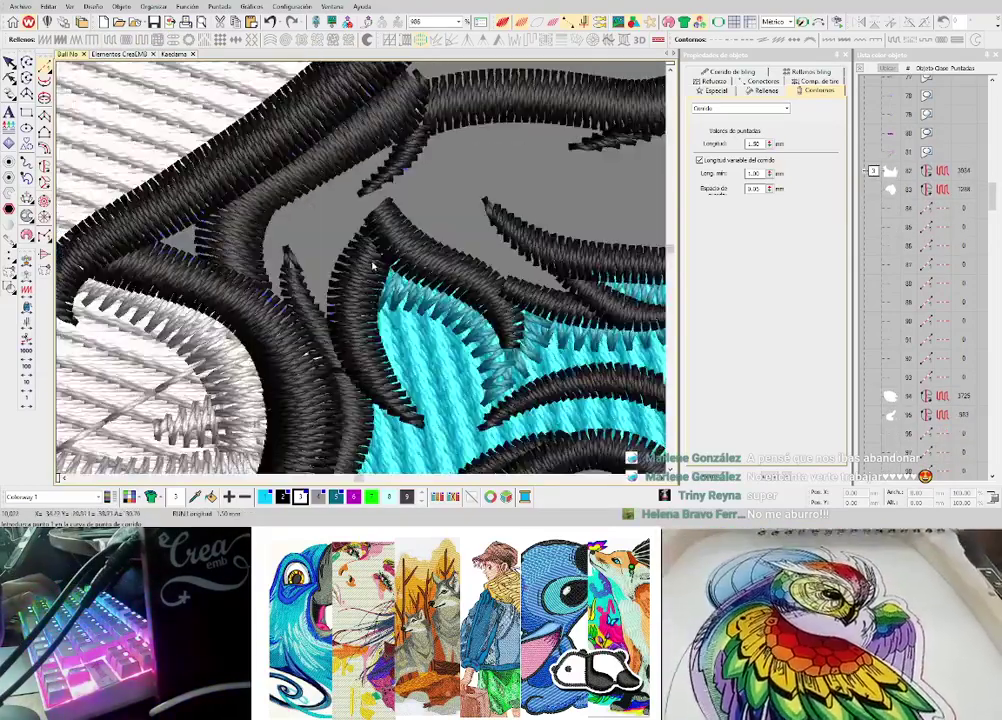
key(Return)
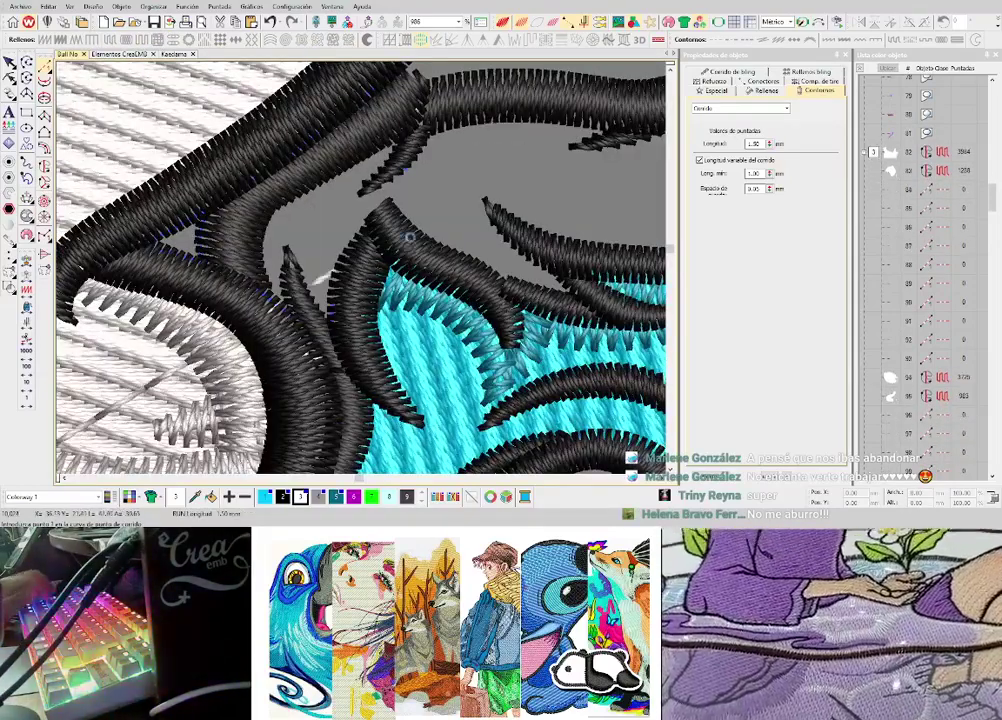
key(Return)
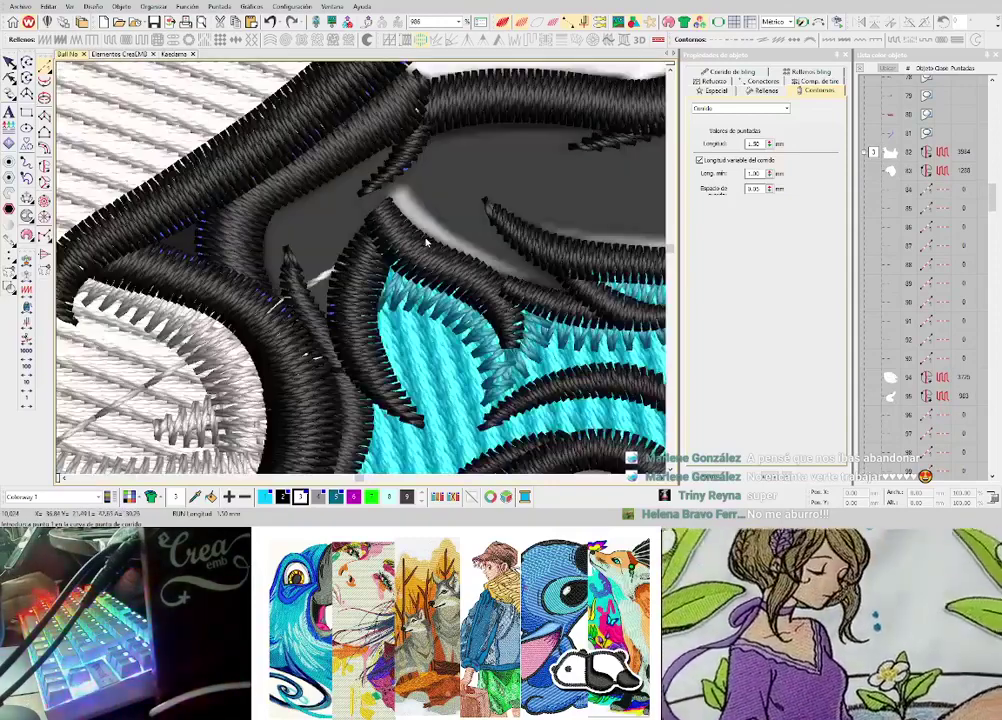
- Digitize the short white hair highlight as a Column A object with satin (Plumetís) stitches and a wider stitch spacing
key(i)
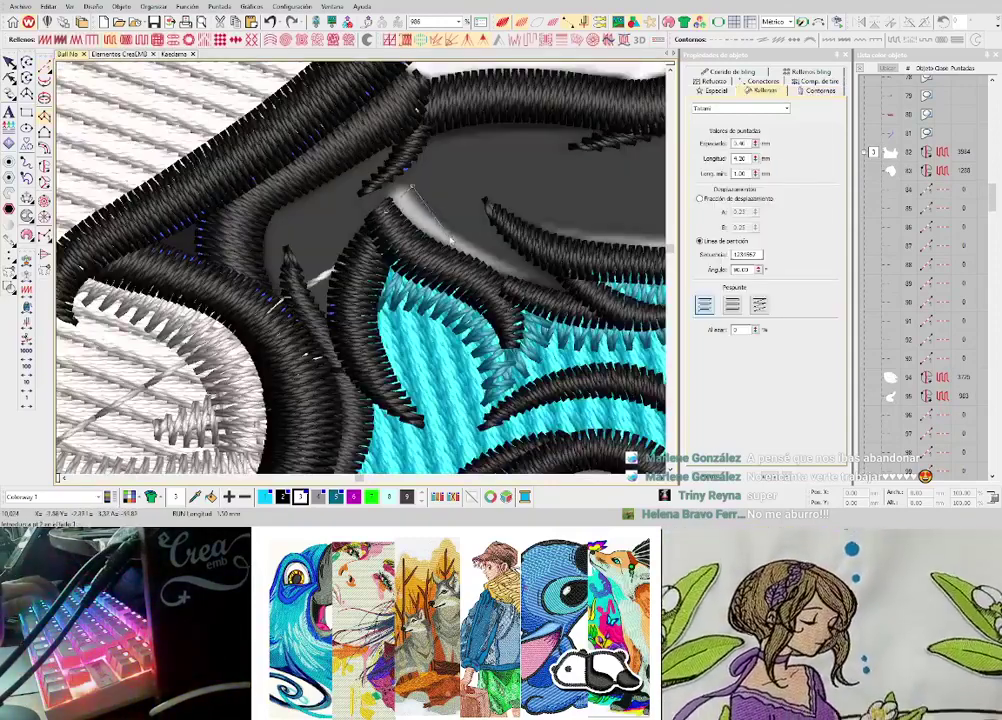
click(464, 229)
click(524, 271)
click(508, 286)
key(Return)
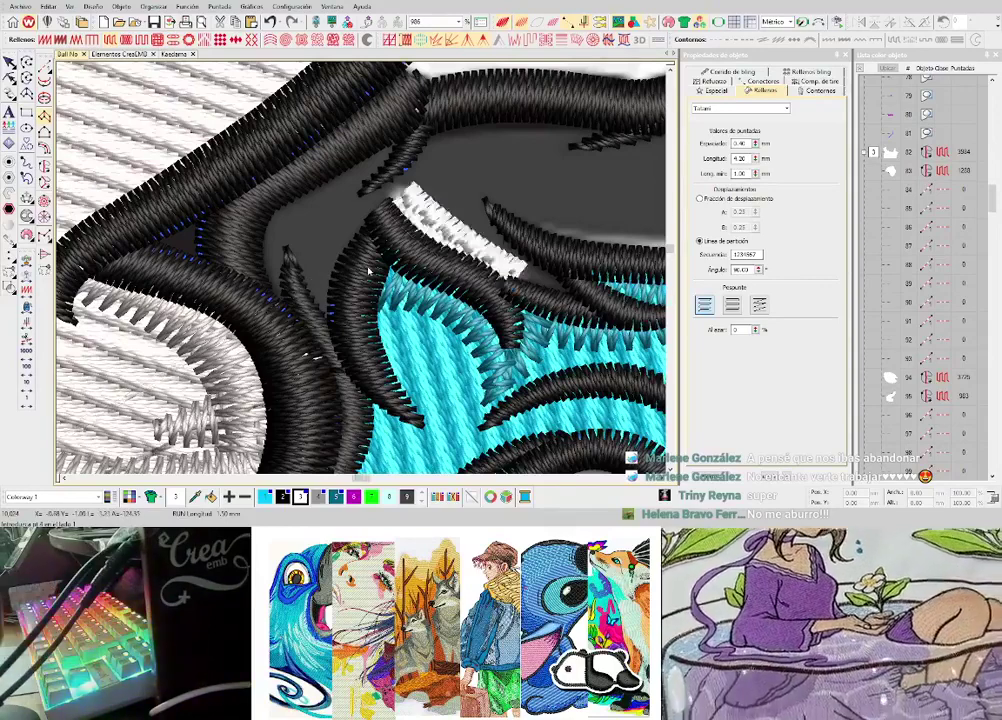
scroll(508, 286, down, 1)
click(348, 192)
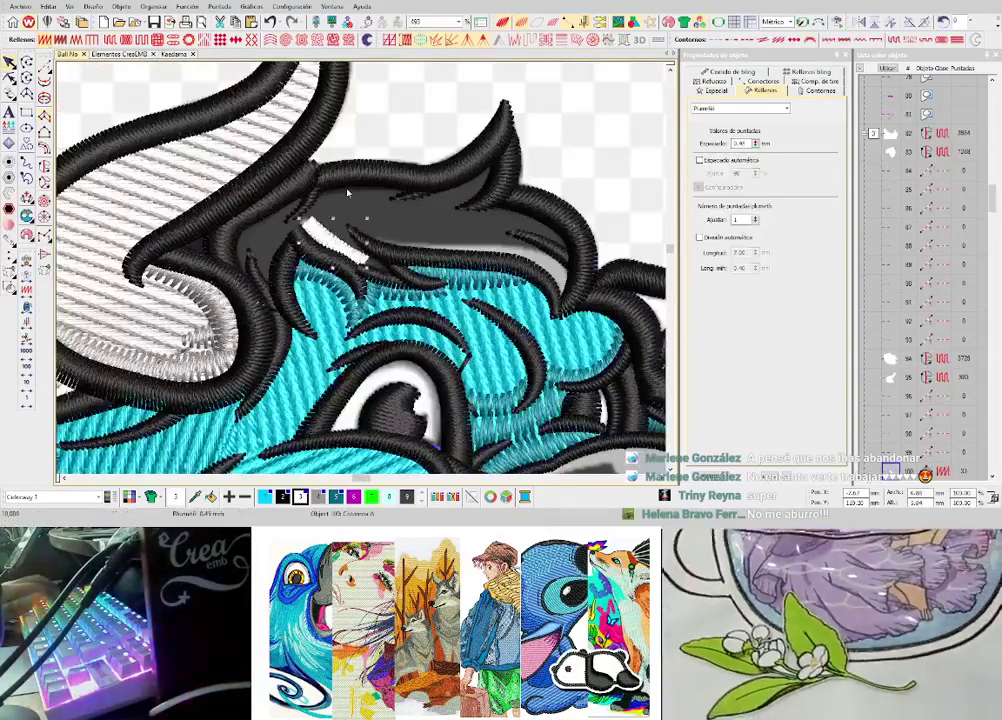
click(756, 142)
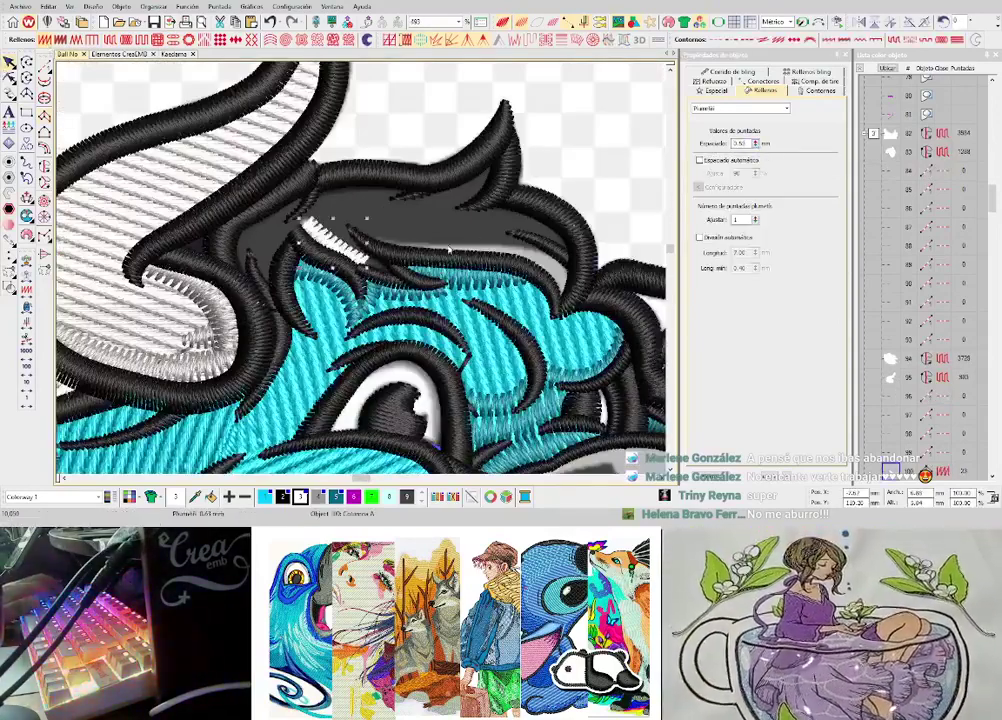
key(Escape)
- Add a connecting running stitch beneath the black hair outlines from the short highlight towards the longer one
key(space)
scroll(442, 282, up, 1)
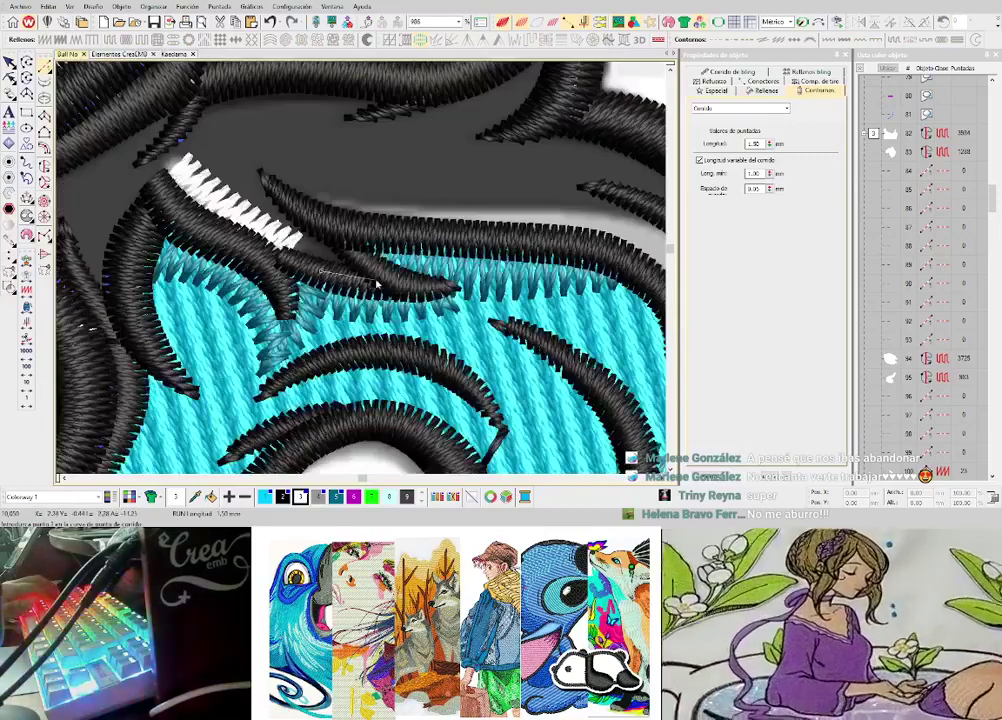
key(Return)
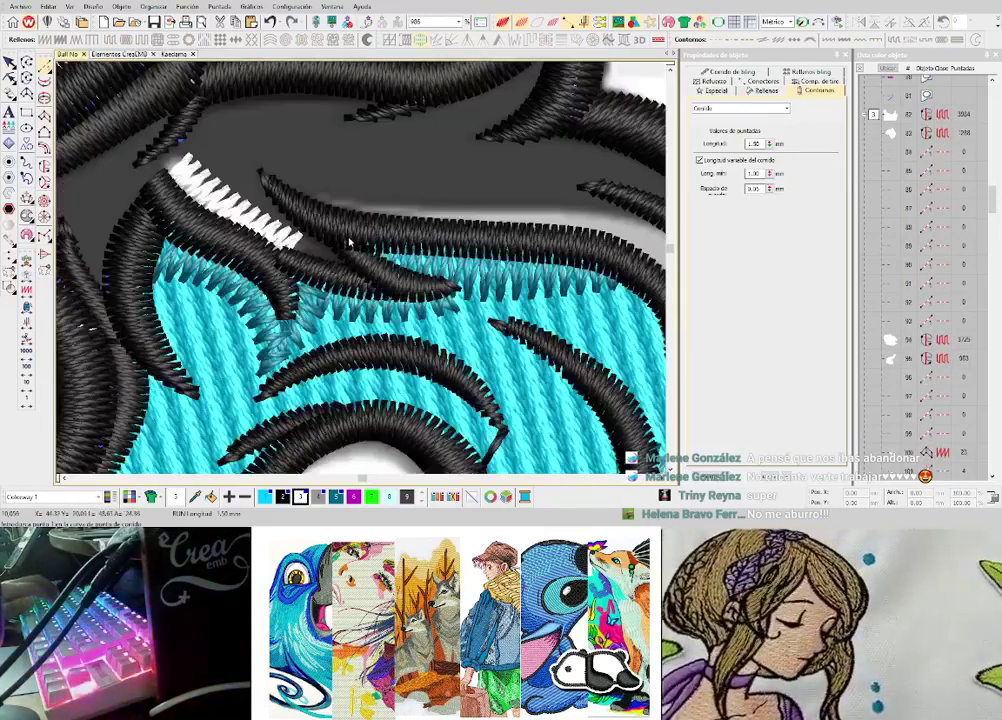
- Digitize the long white hair highlight as a Column A object, placing point pairs along it down to its narrow end above the brow
key(space)
click(334, 194)
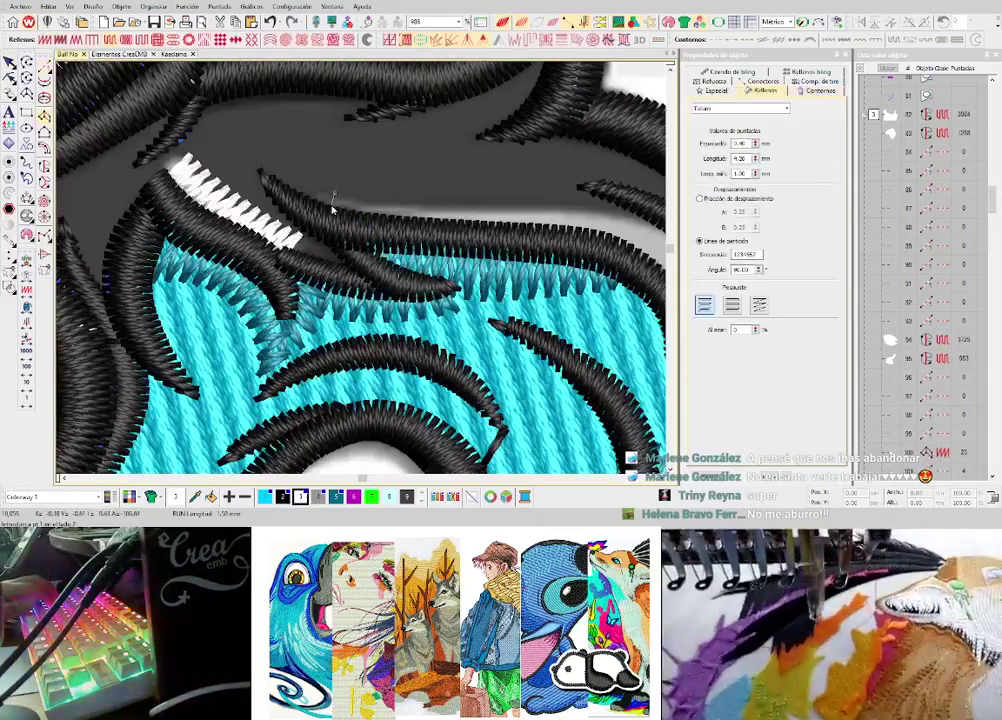
click(410, 206)
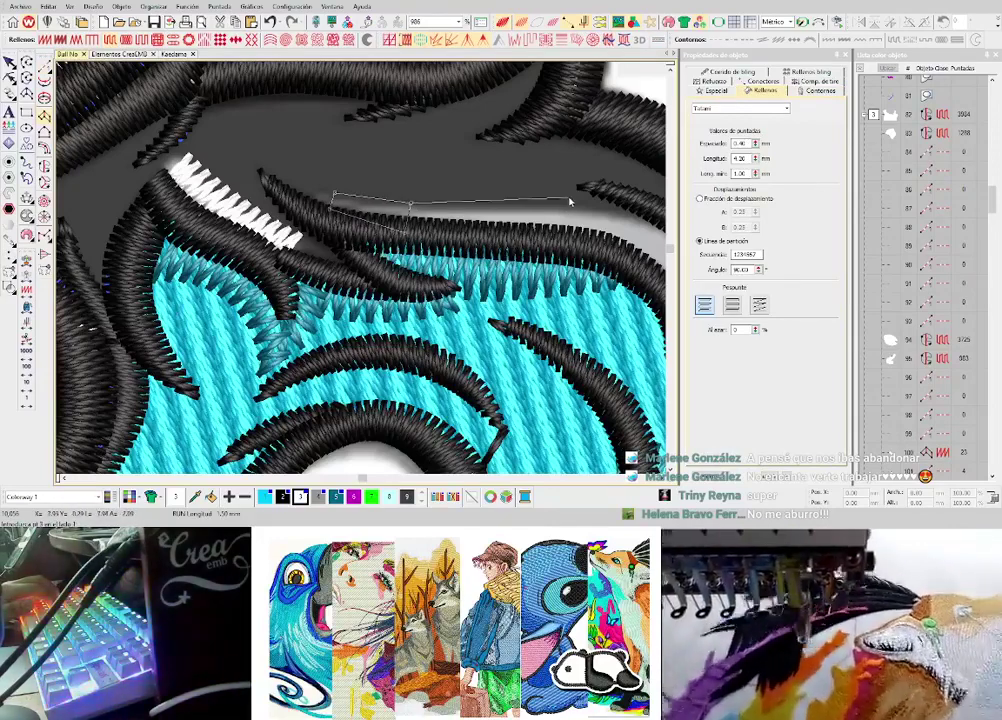
click(567, 203)
click(558, 233)
drag(559, 234, 421, 239)
click(521, 228)
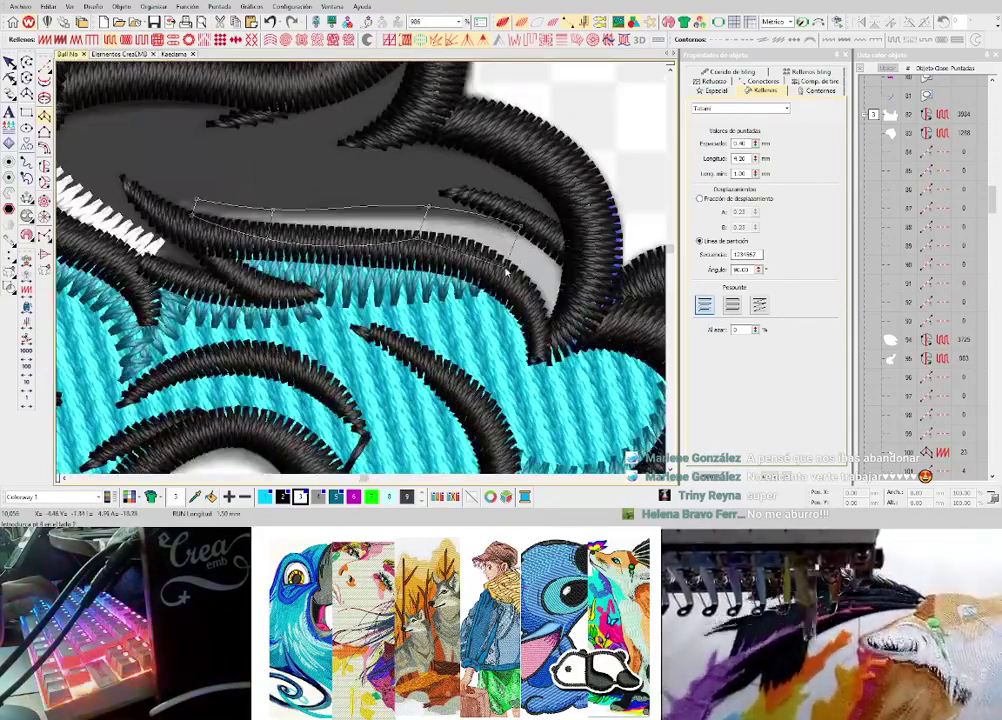
click(509, 260)
click(571, 270)
click(555, 315)
key(Return)
scroll(543, 310, down, 1)
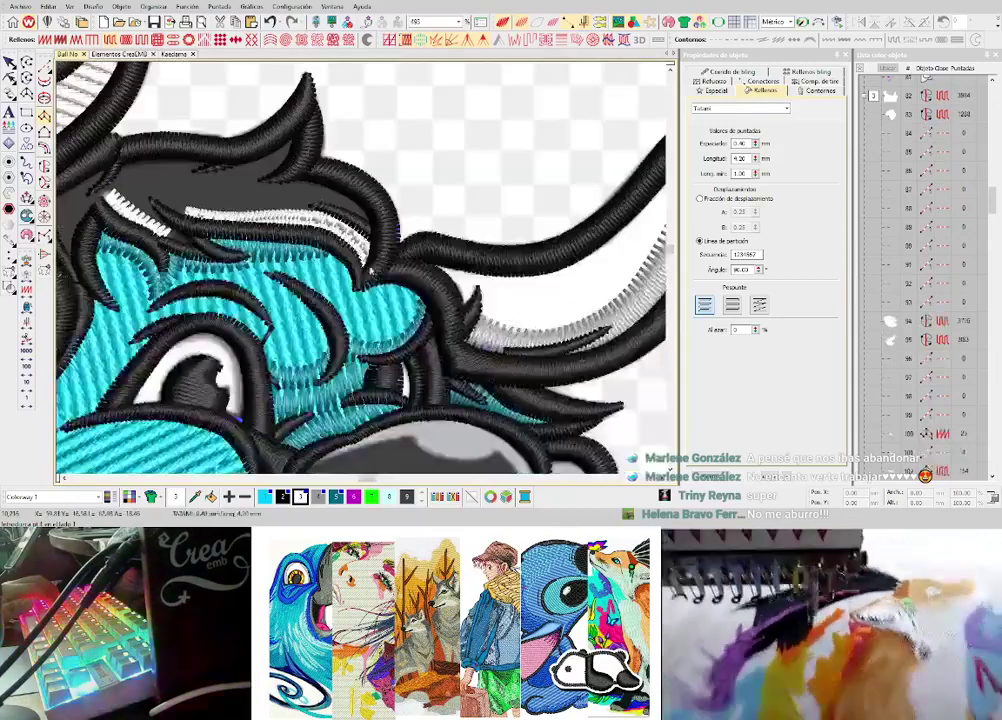
- Change the long hair highlight from Tatami to satin (Plumetís) and increase its stitch spacing
key(Escape)
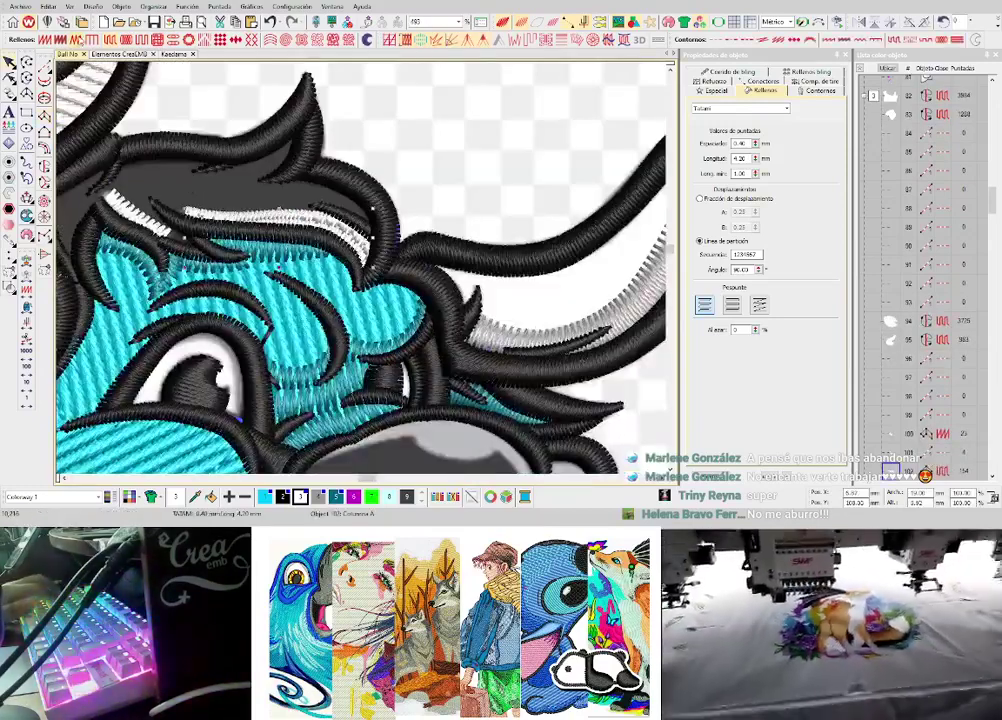
click(45, 41)
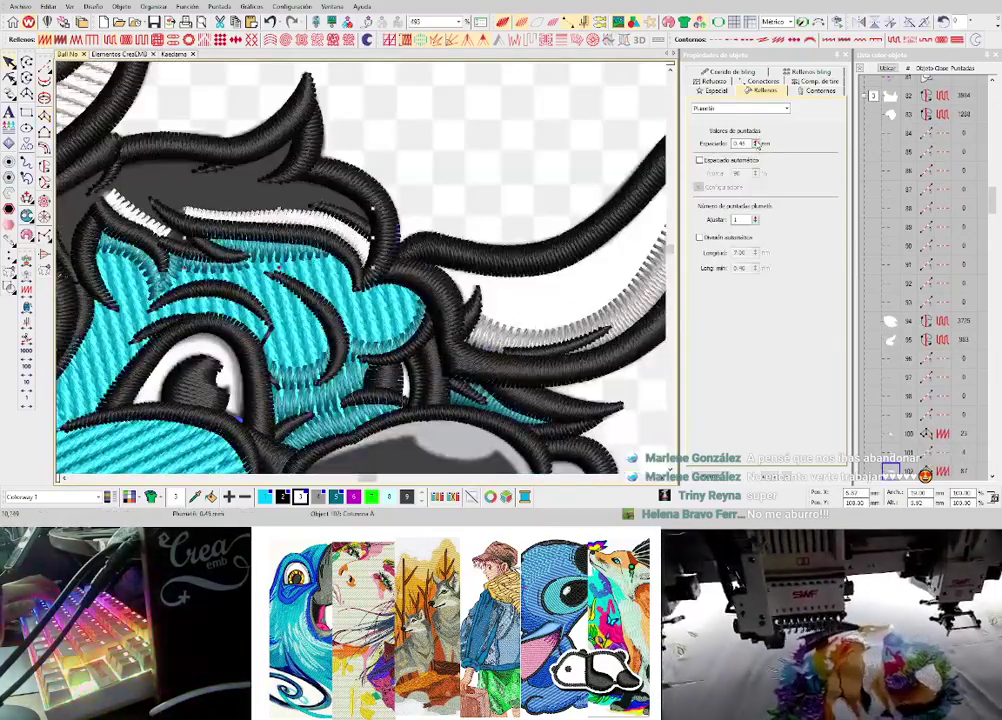
click(756, 142)
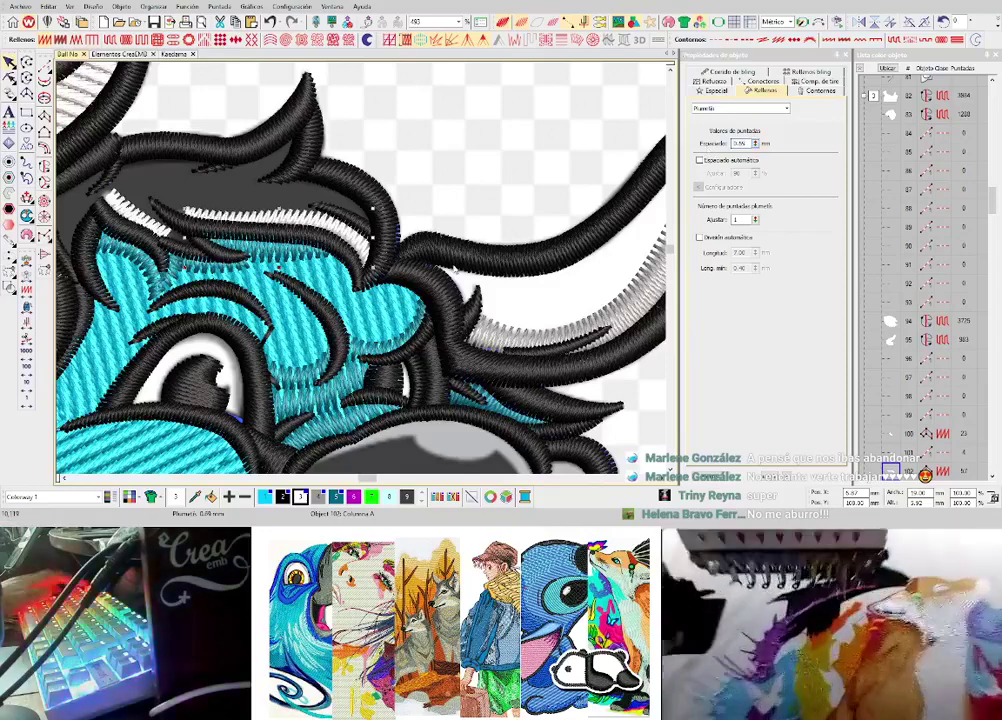
key(Escape)
- Run connecting stitches to the second horn and start its white complex fill, tracing the boundary from the base along the lower black outline
scroll(455, 269, up, 1)
key(r)
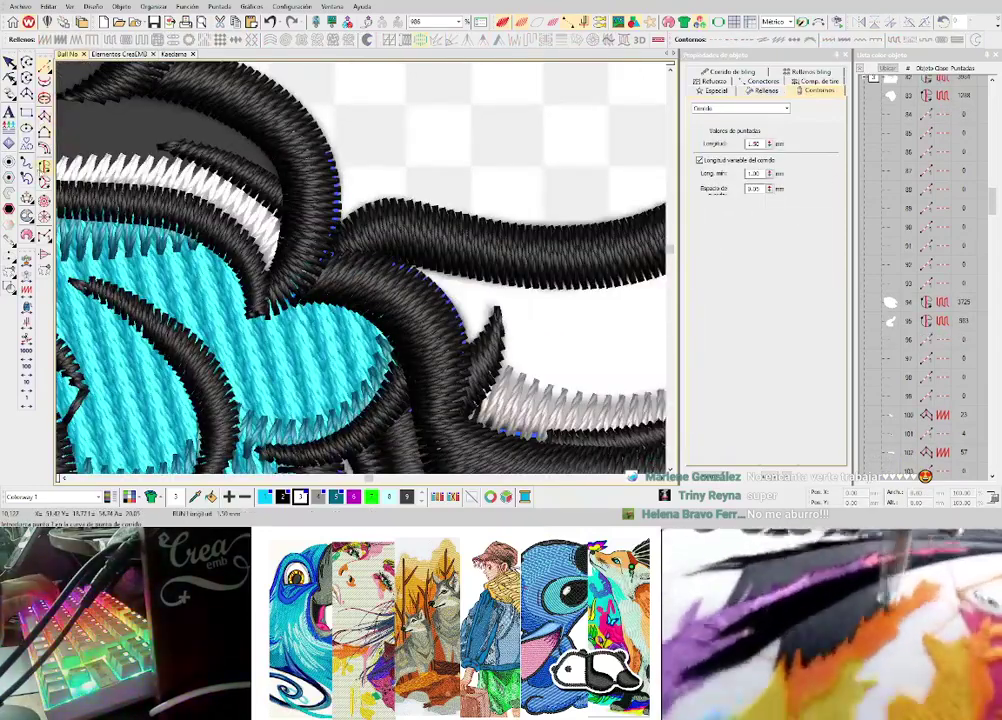
click(417, 265)
right_click(421, 302)
right_click(445, 349)
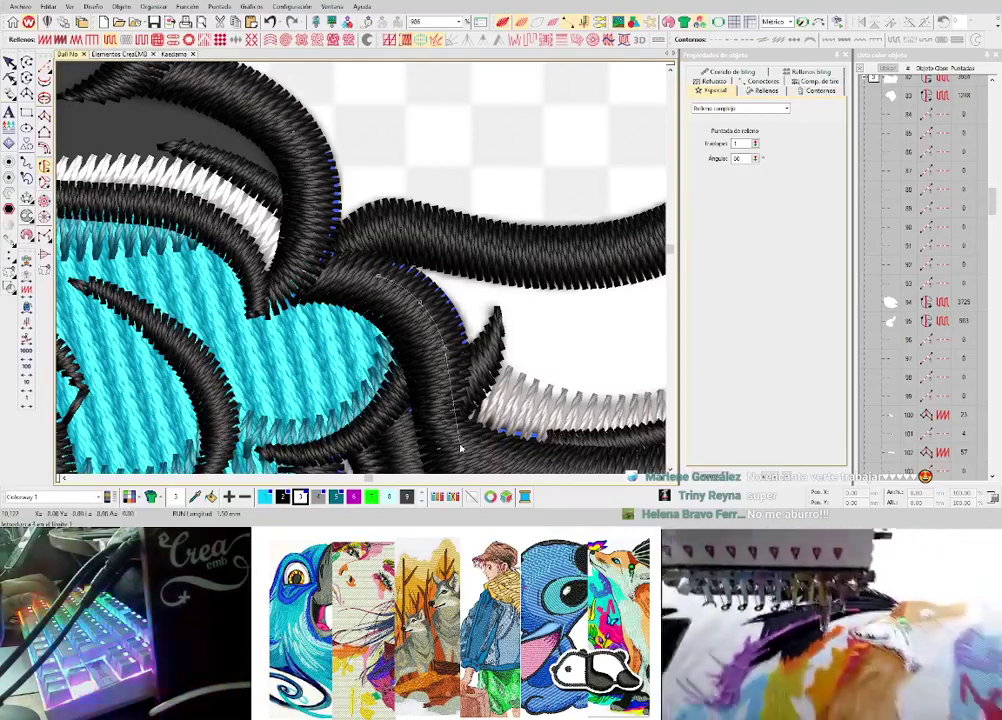
click(402, 346)
right_click(518, 372)
scroll(548, 302, down, 1)
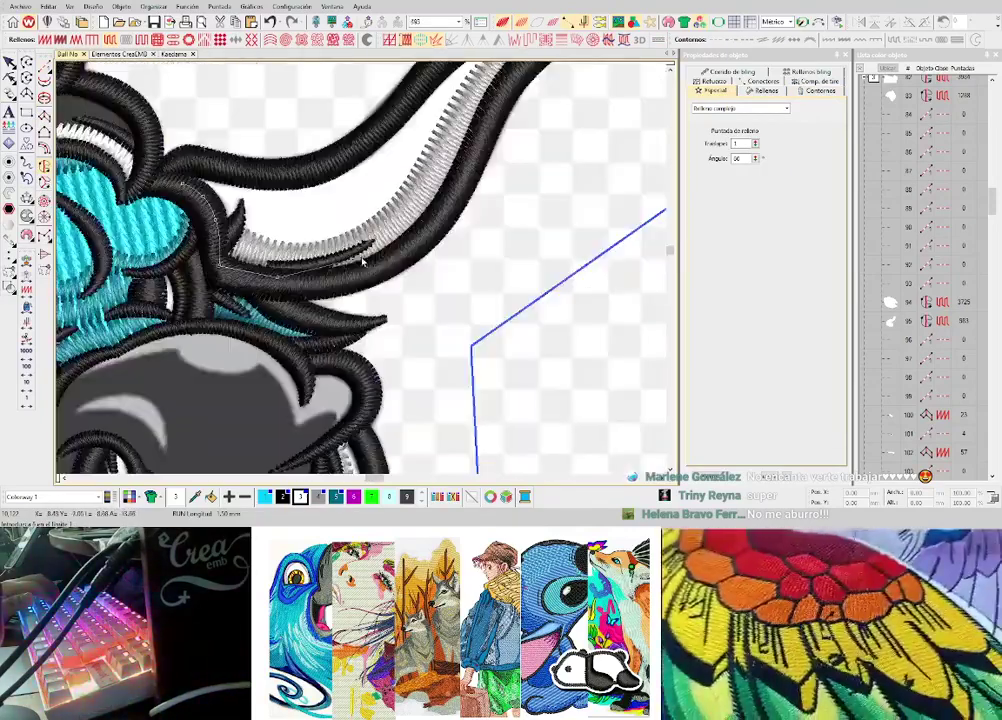
right_click(460, 178)
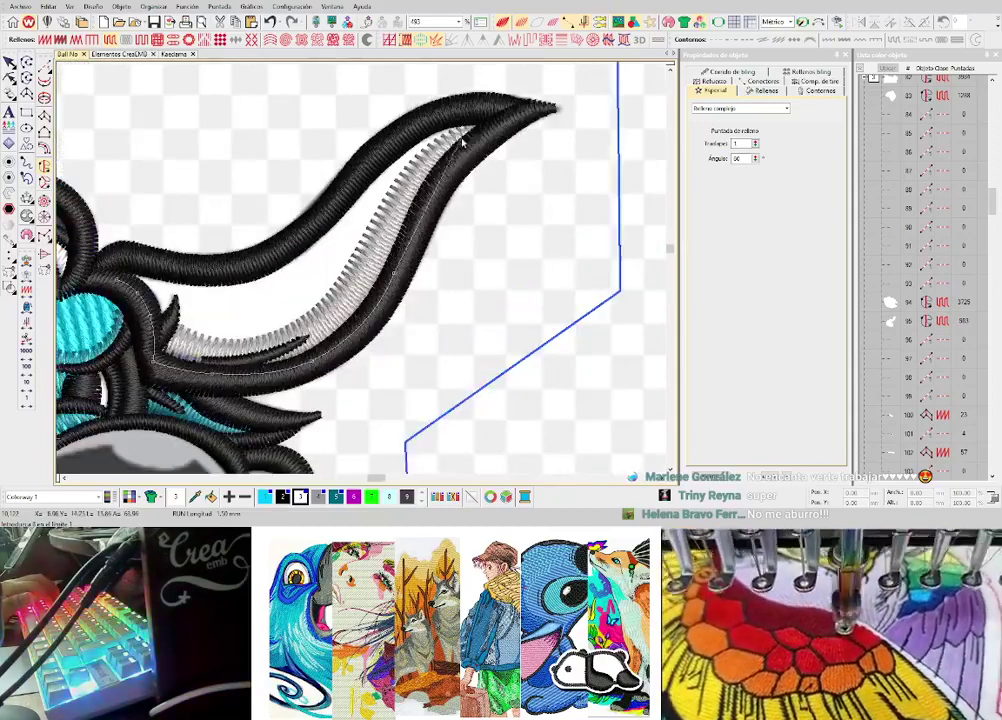
right_click(439, 182)
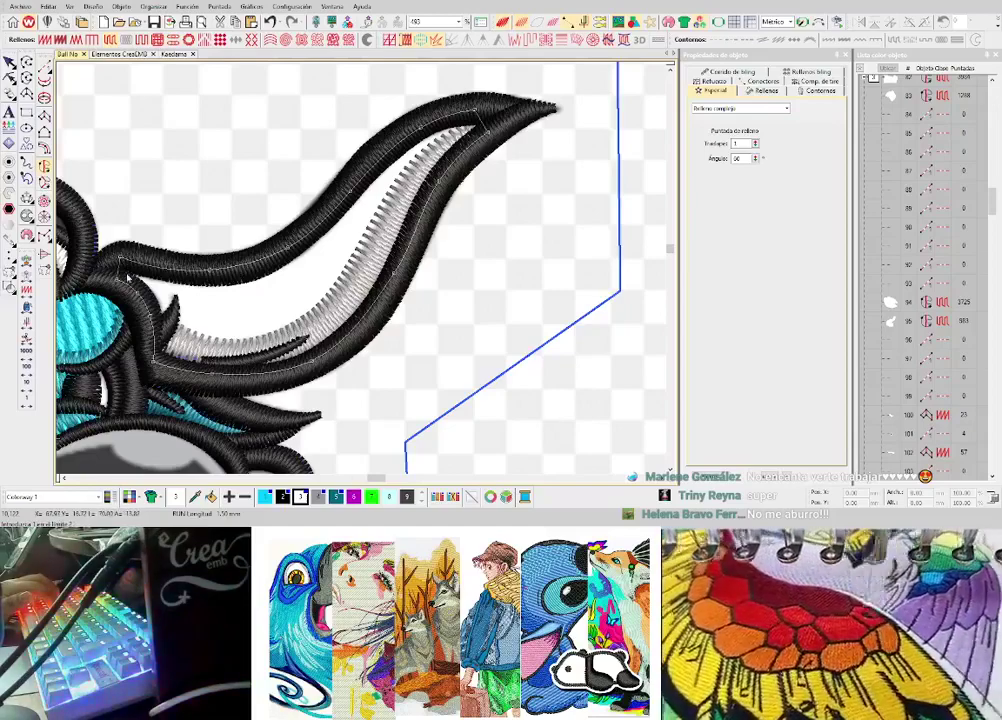
- Generate the second horn's fill with a diagonal stitch angle, then hide the background artwork to check the stitches
scroll(569, 226, down, 2)
click(460, 188)
click(458, 230)
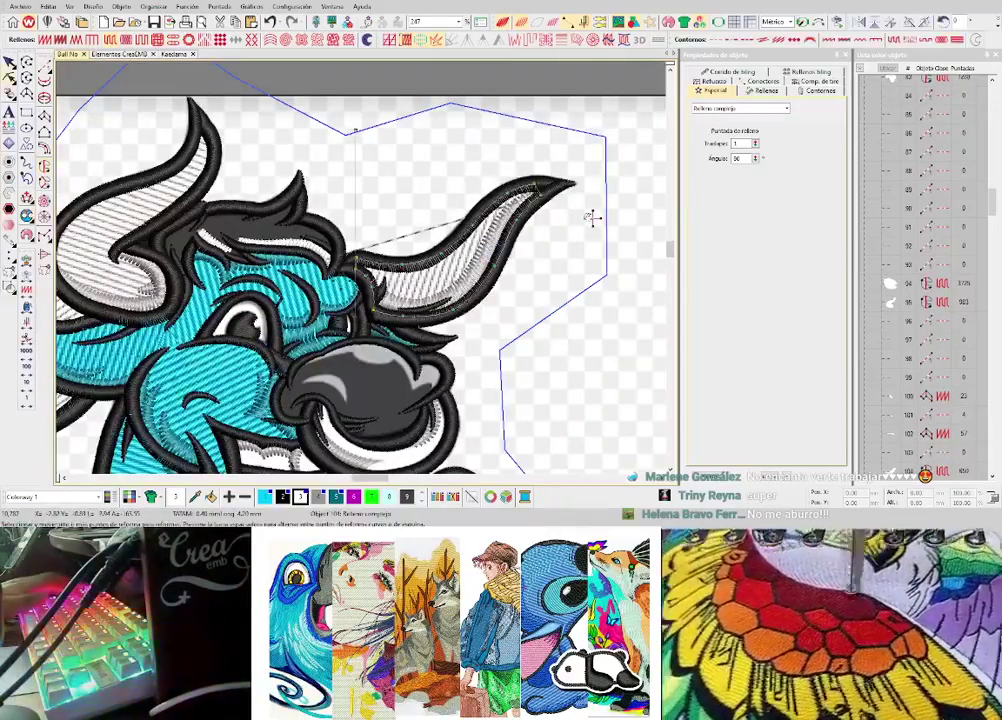
key(d)
scroll(400, 295, down, 1)
scroll(371, 278, up, 1)
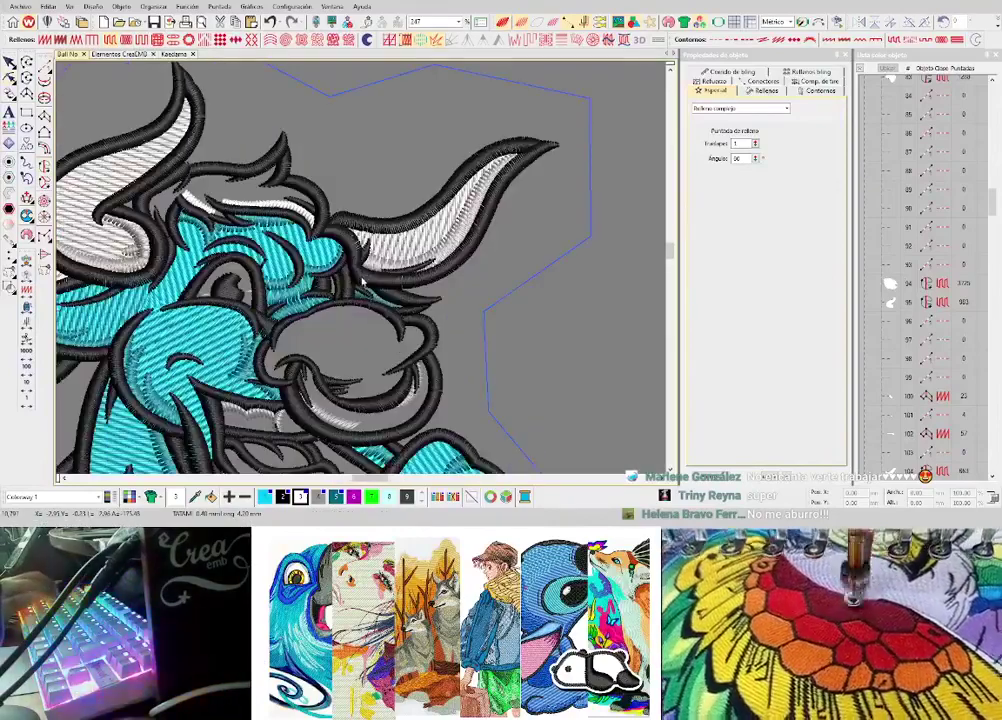
- Examine the stitched bull head against the background artwork for white areas that still lack fill
scroll(367, 272, down, 2)
scroll(367, 270, up, 1)
scroll(368, 270, down, 1)
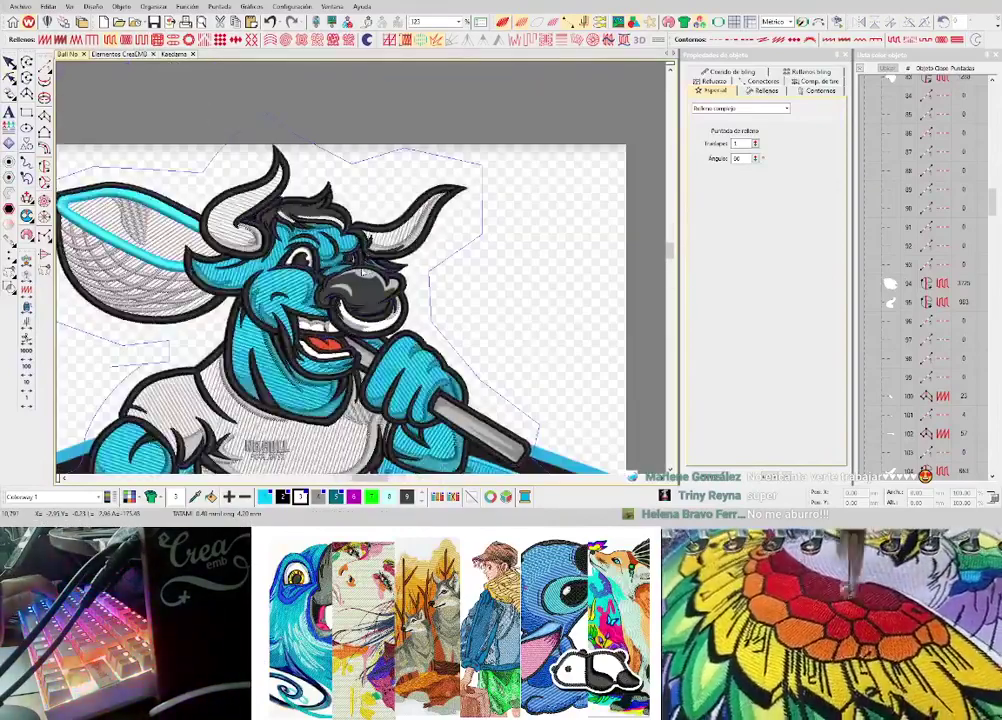
scroll(366, 271, up, 3)
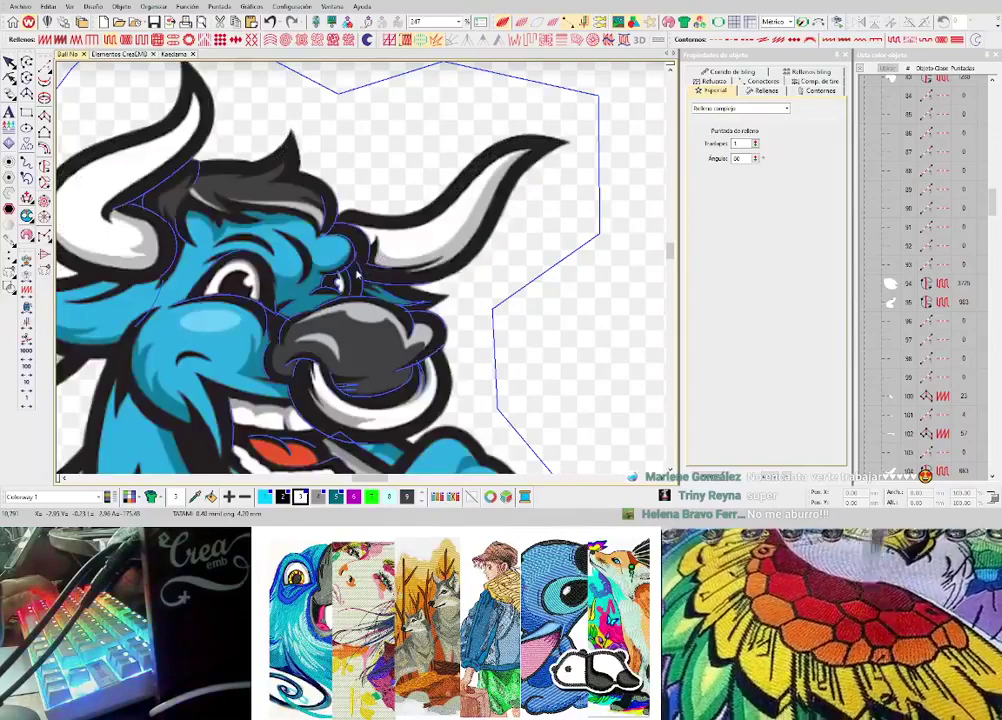
scroll(366, 271, down, 2)
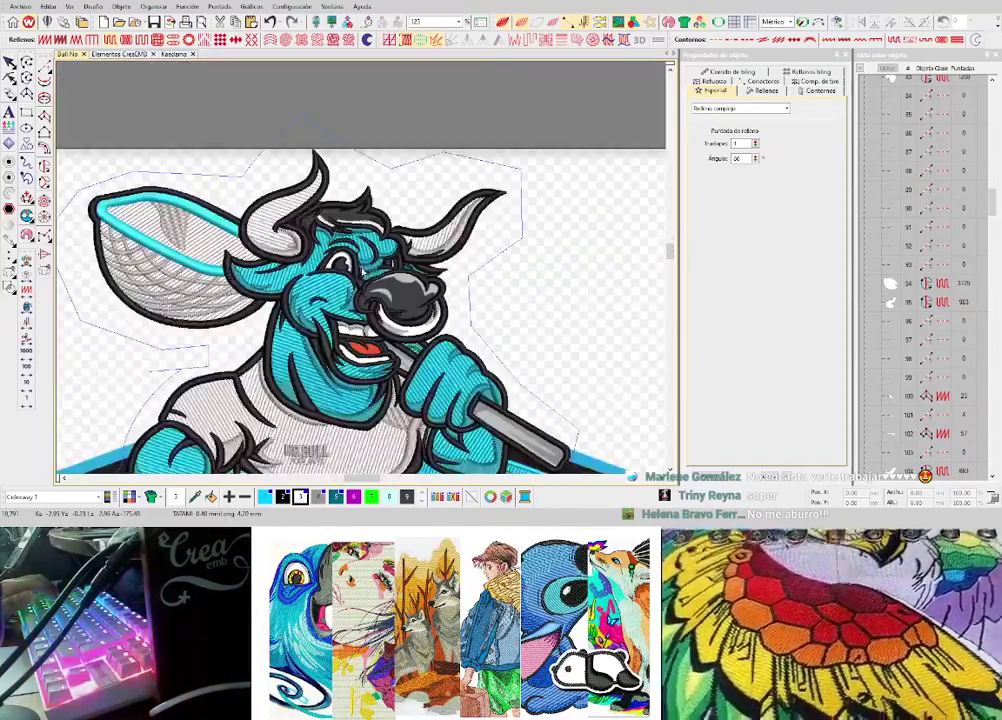
scroll(366, 271, up, 3)
scroll(366, 271, down, 1)
scroll(213, 274, down, 2)
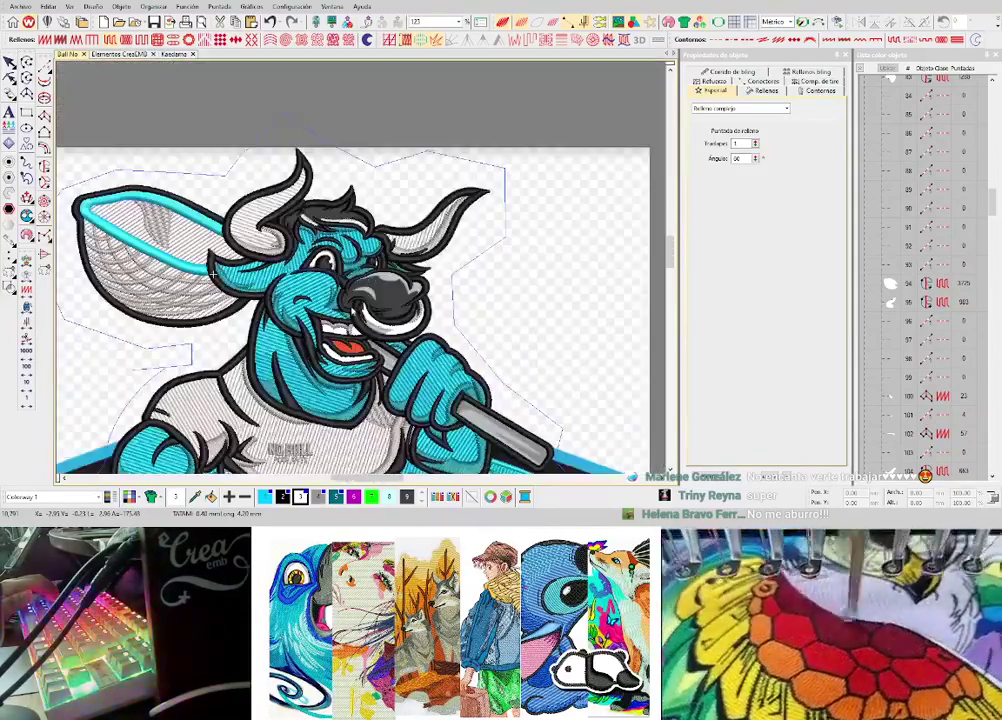
- Run connecting stitches under the black outline from the second horn's base to the small far eye
scroll(213, 274, up, 6)
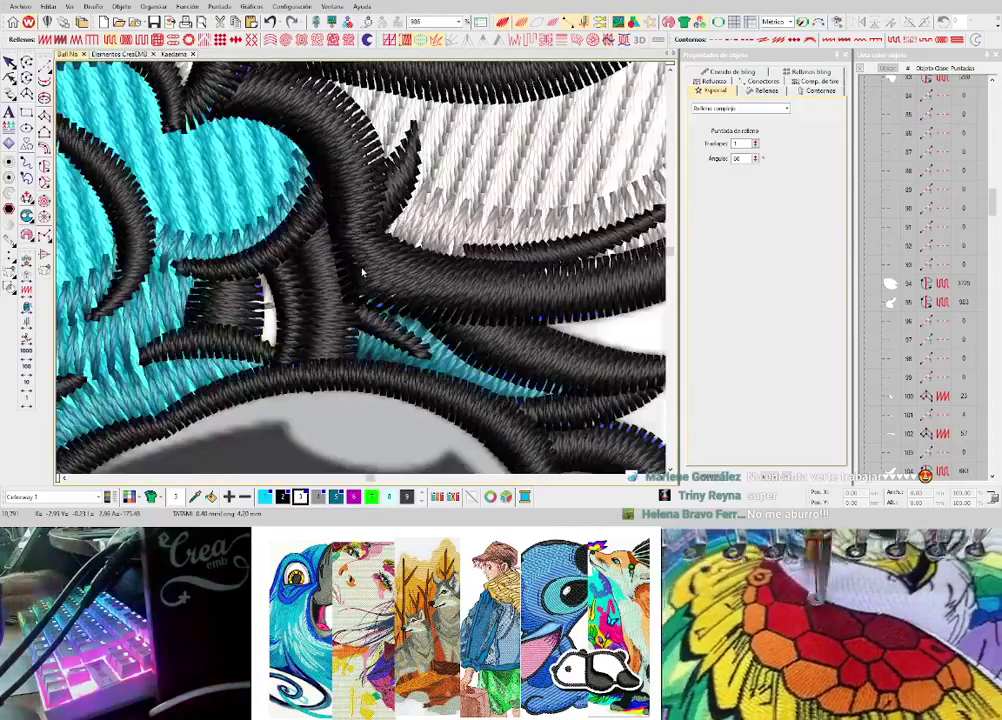
click(366, 278)
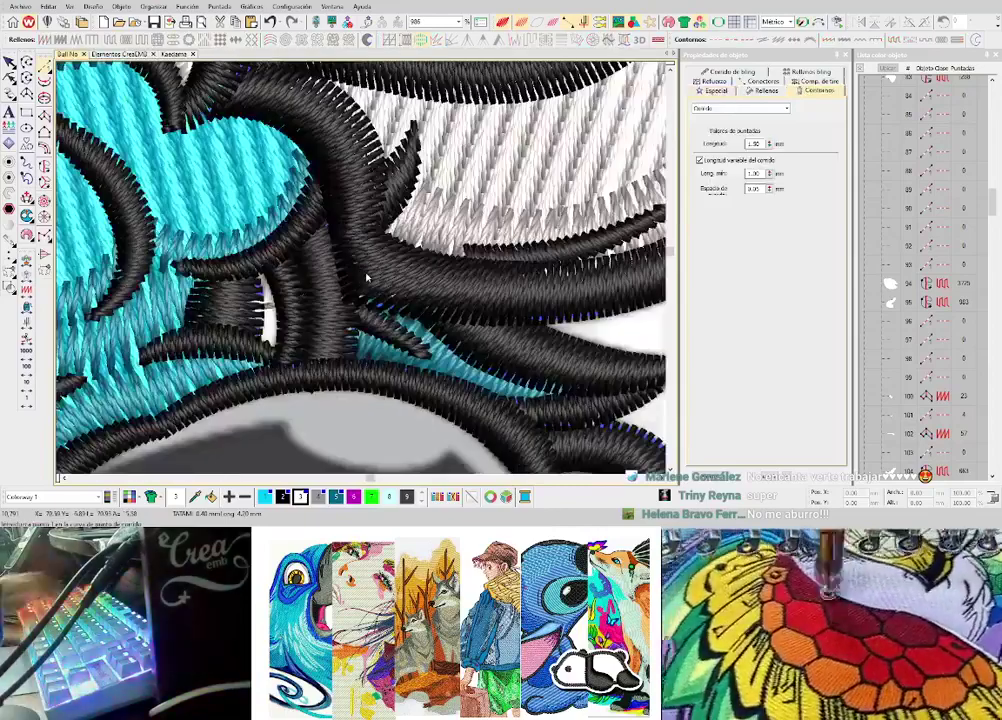
click(315, 287)
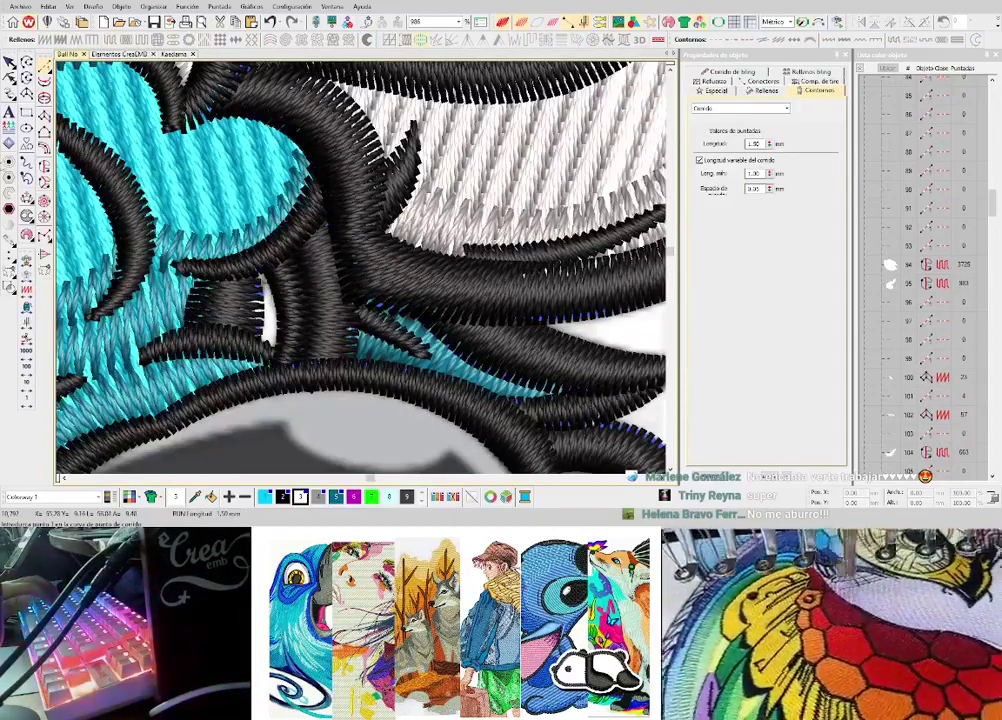
- Digitize the white of the small far eye as a complex fill, tracing its boundary under the surrounding black outlines
click(43, 168)
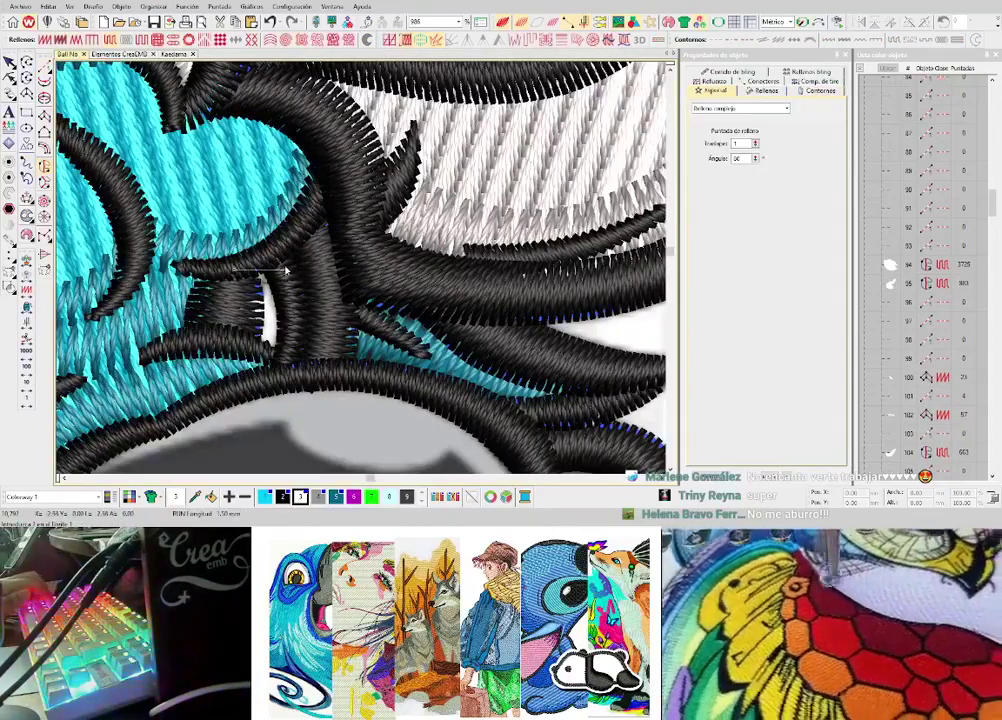
click(287, 269)
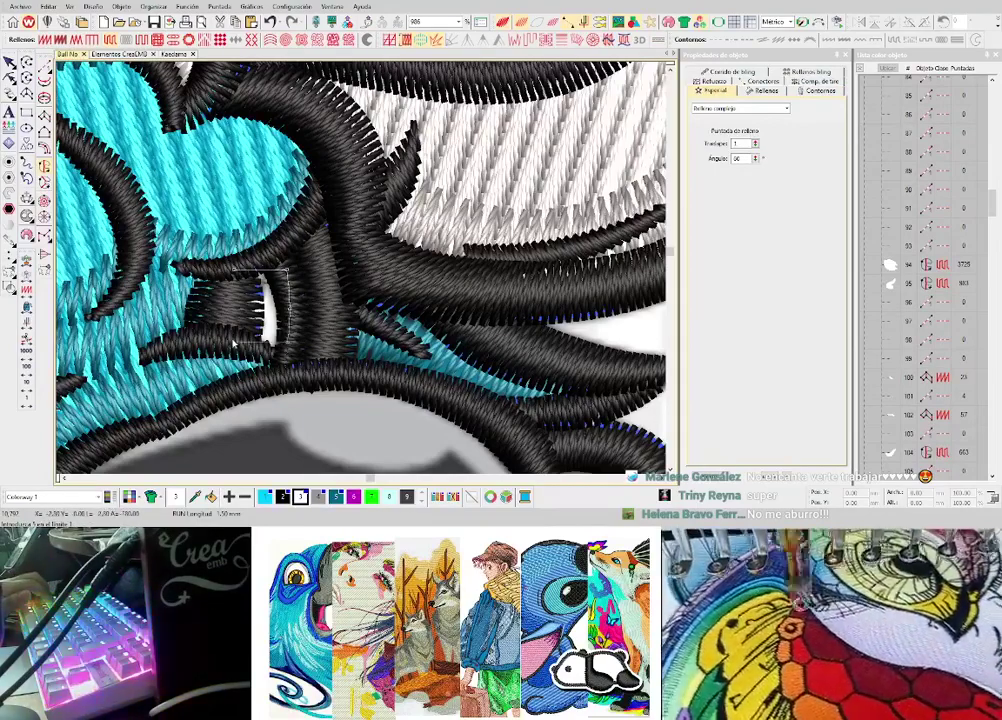
key(Return)
key(Return)
key(Return)
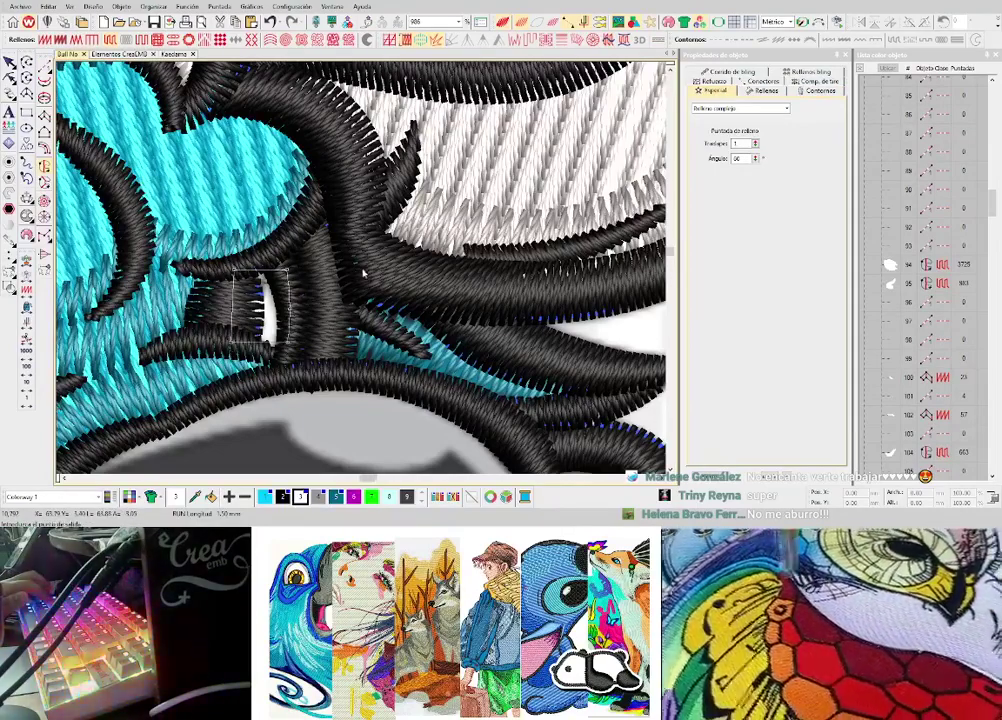
- Run connecting stitches from the small far eye along the black lines above the snout to the large eye's outline
scroll(364, 273, down, 3)
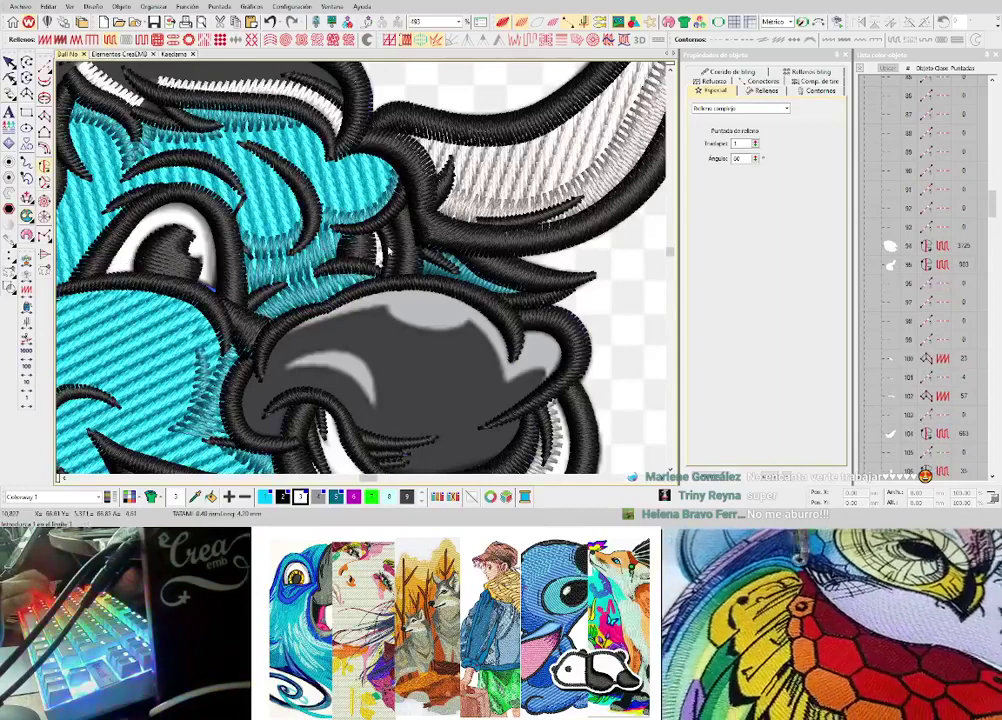
scroll(368, 246, up, 3)
key(space)
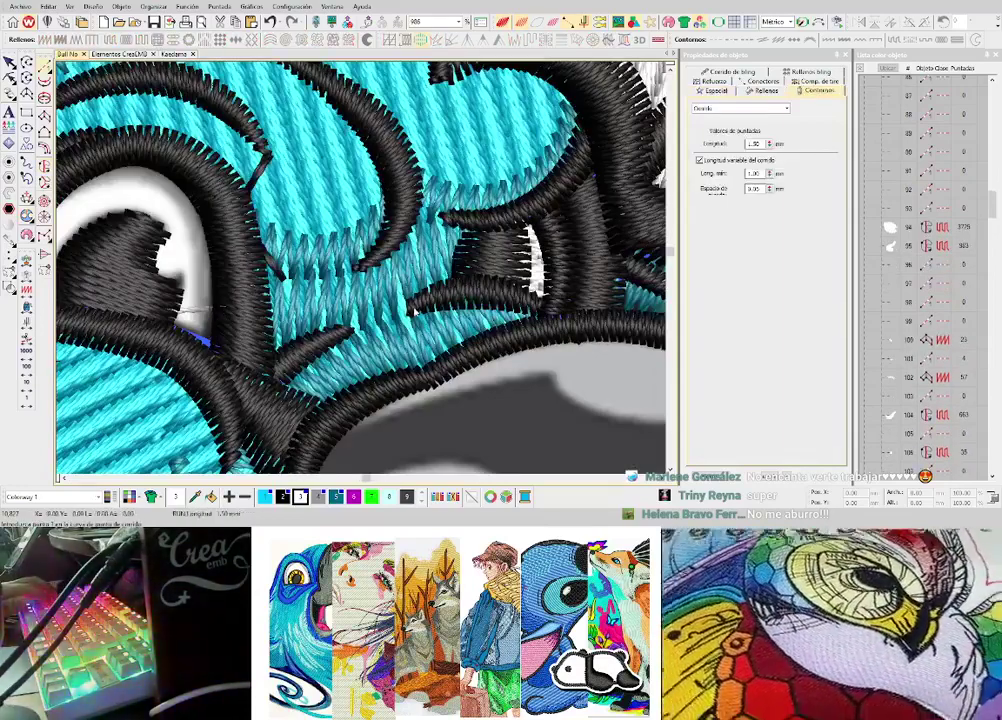
click(329, 338)
click(273, 373)
key(Return)
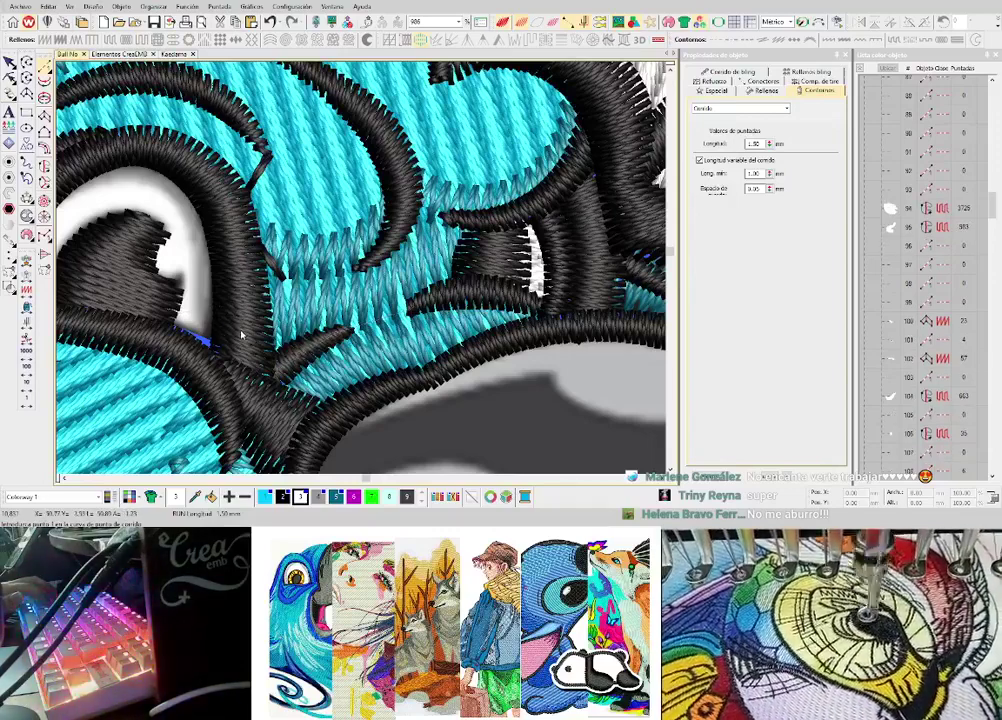
- Digitize the large eye's white as a complex fill, tracing its boundary within the black outline around the eye, and generate the stitches
scroll(197, 316, down, 3)
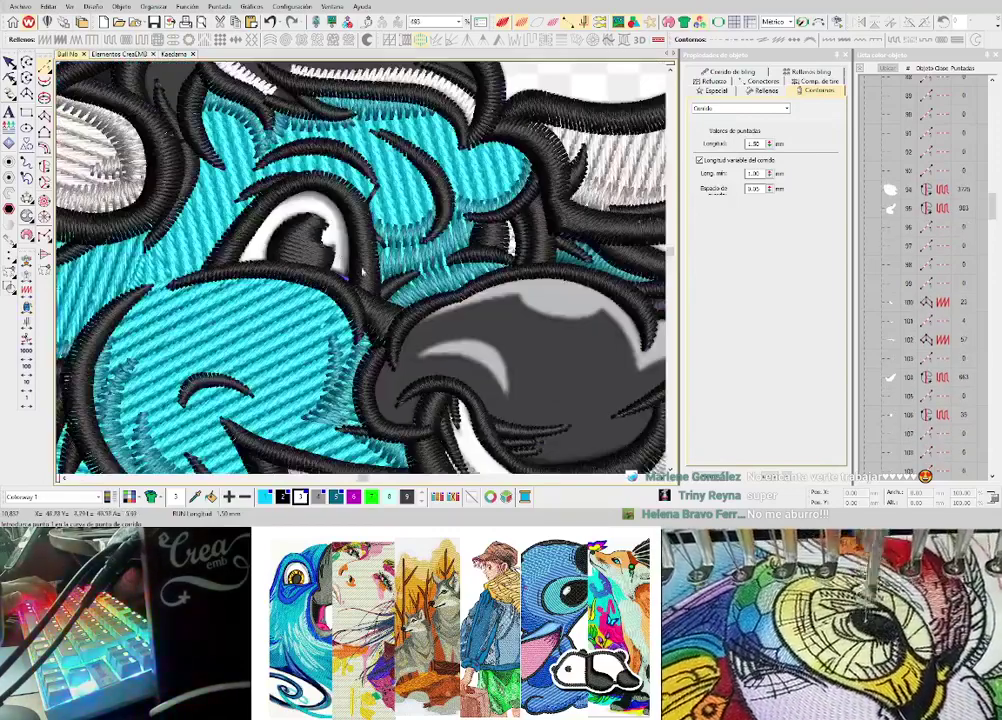
scroll(343, 264, up, 2)
click(45, 168)
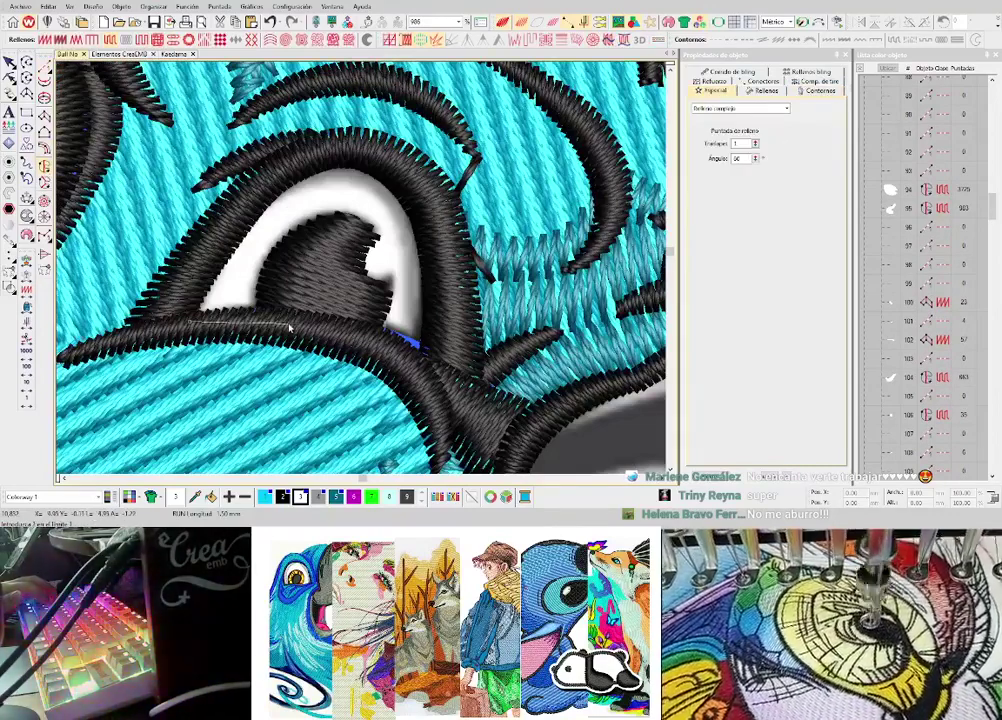
click(445, 346)
right_click(410, 174)
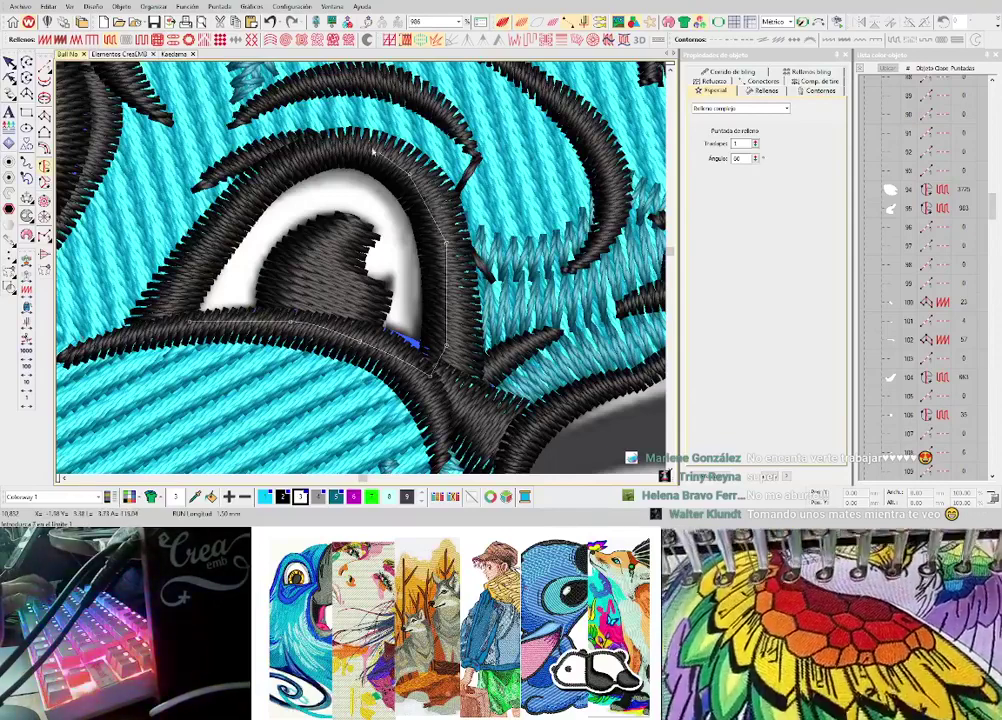
right_click(356, 146)
right_click(299, 156)
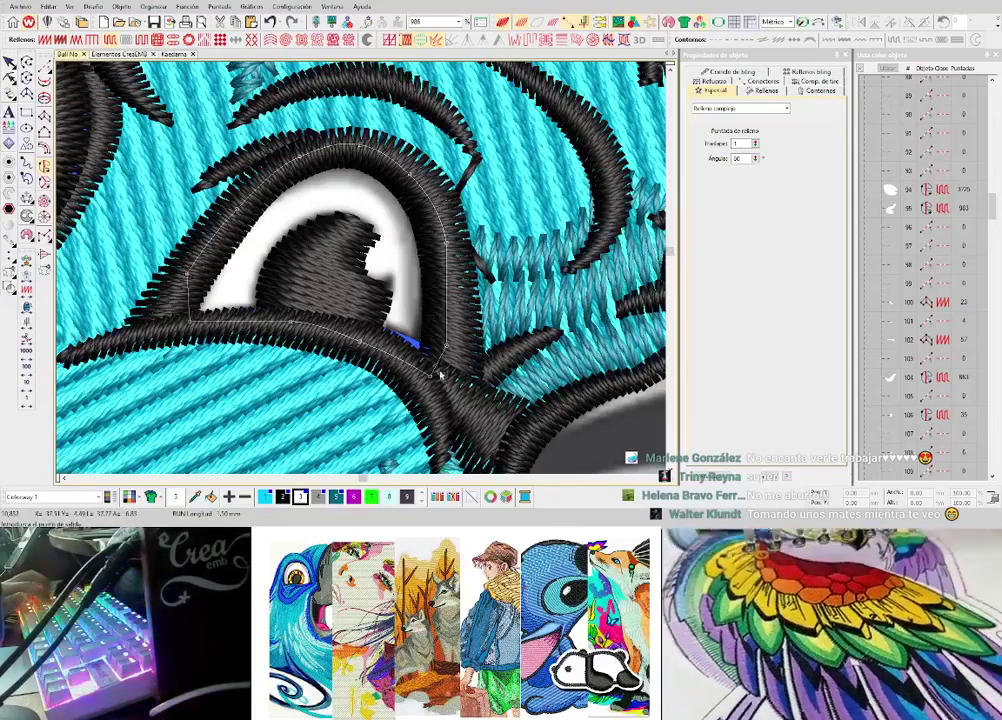
click(382, 138)
click(382, 281)
scroll(452, 338, down, 1)
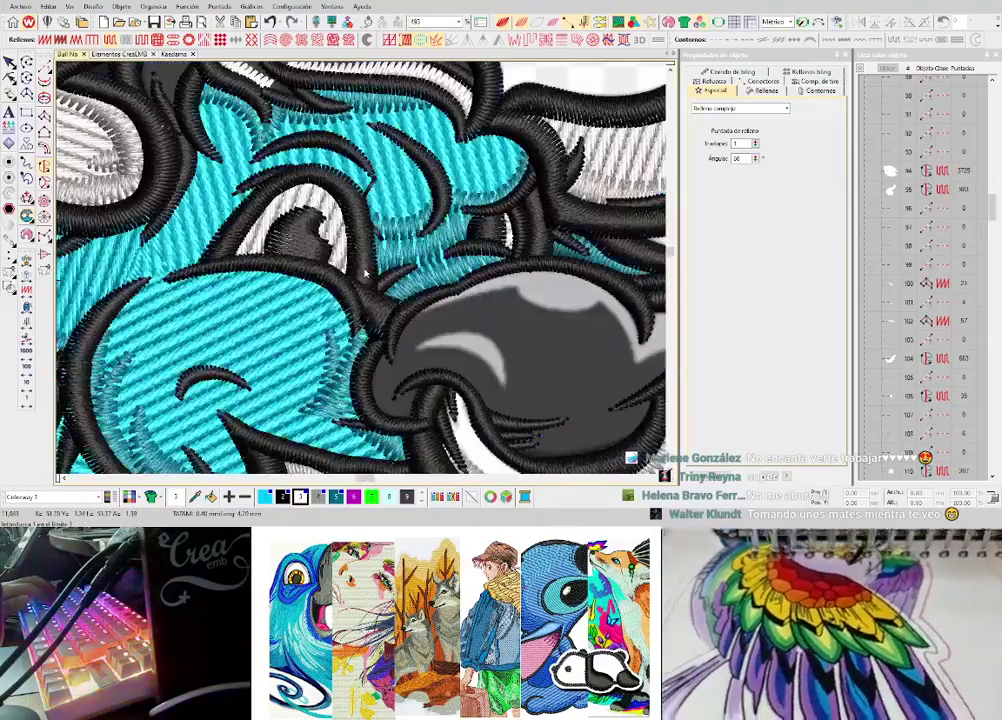
- Select both white eye fills together and set their Tatami partition line sequence to 1234
scroll(367, 275, down, 2)
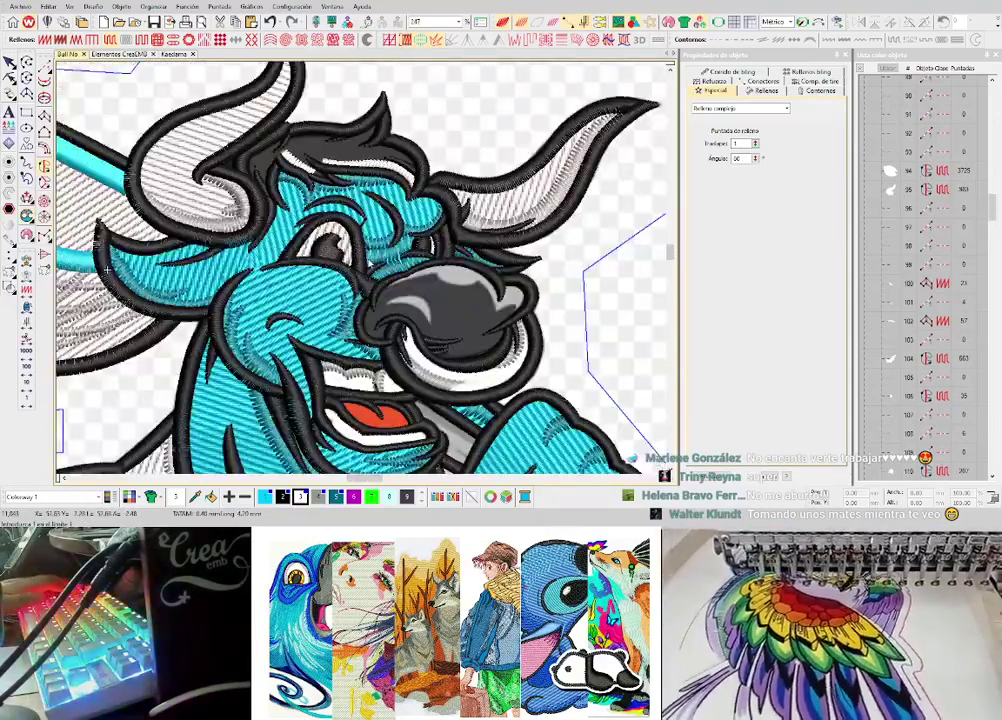
scroll(285, 205, up, 2)
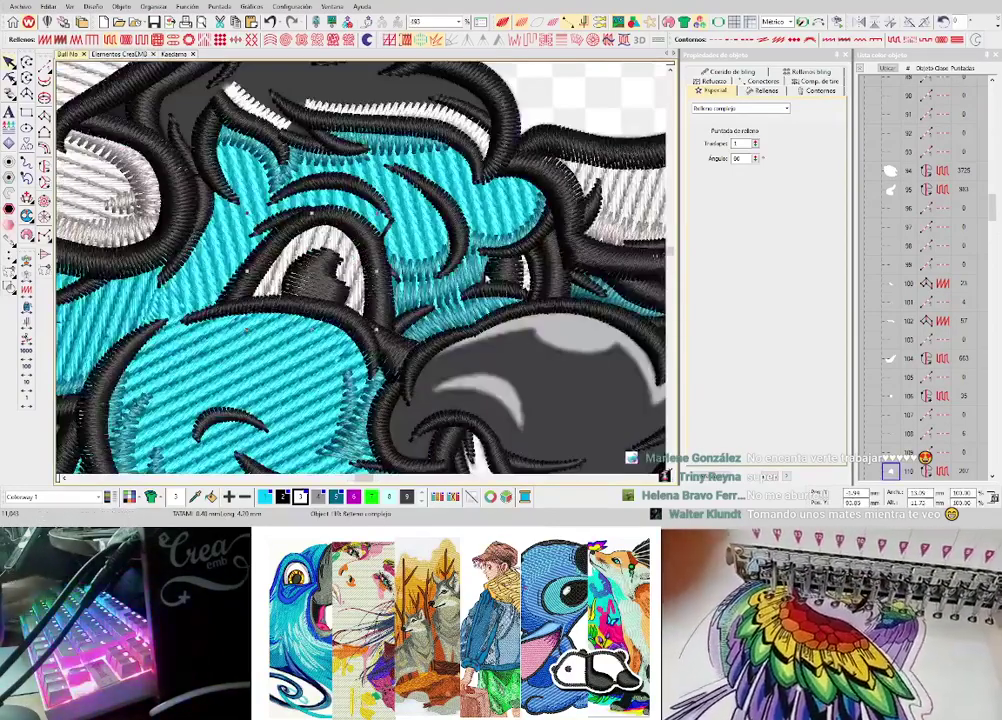
scroll(401, 268, up, 2)
scroll(363, 273, down, 2)
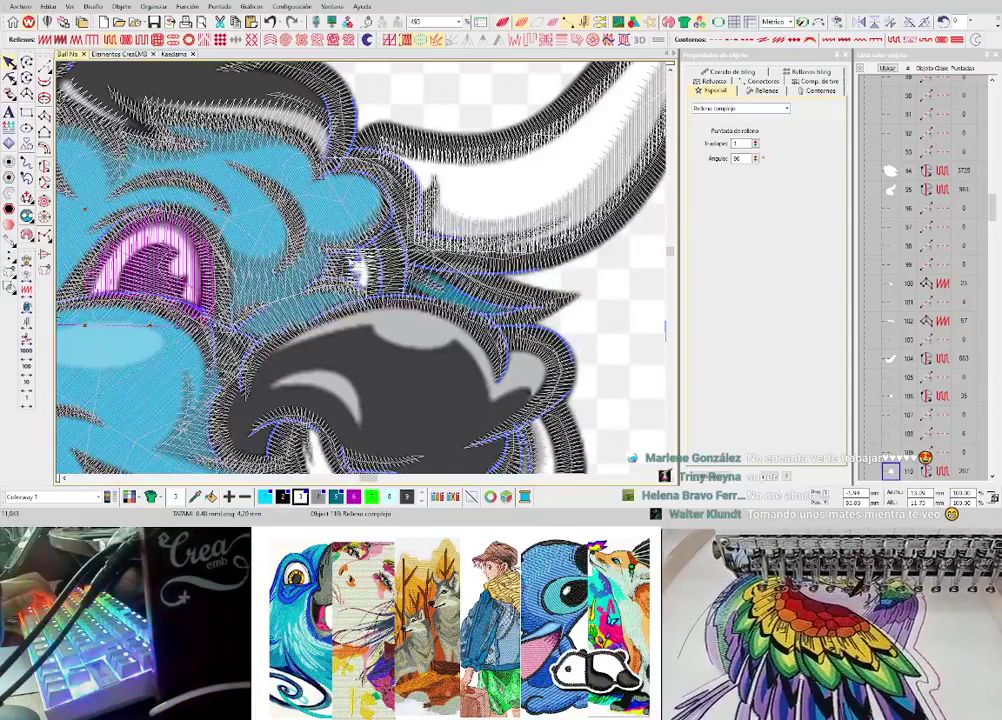
ctrl+click(346, 268)
key(Escape)
click(362, 274)
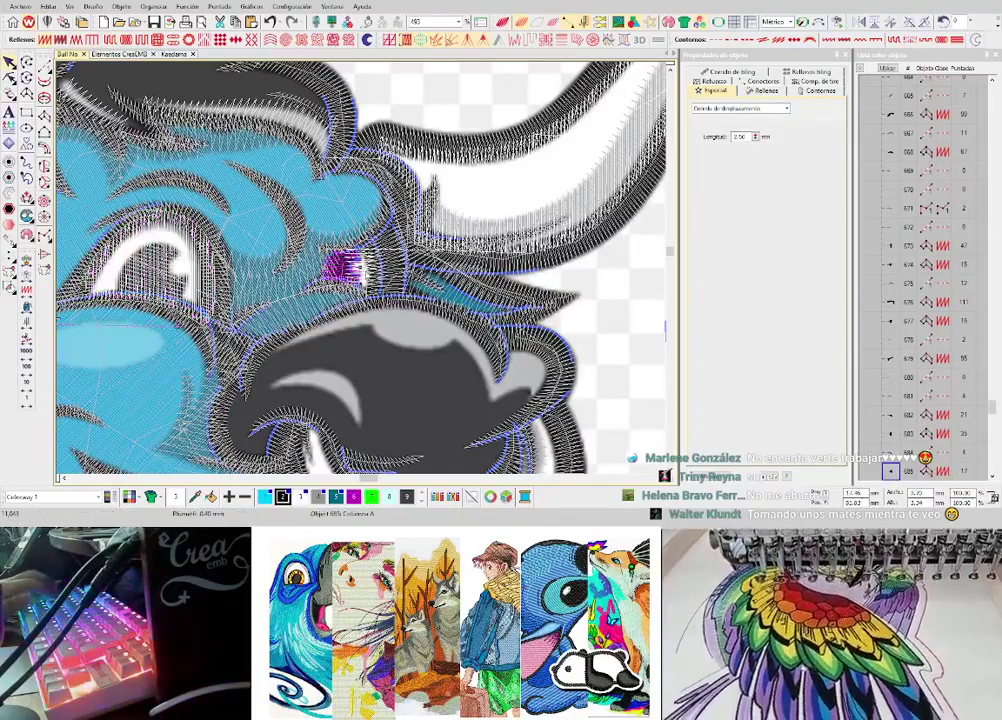
click(365, 275)
ctrl+click(167, 238)
key(t)
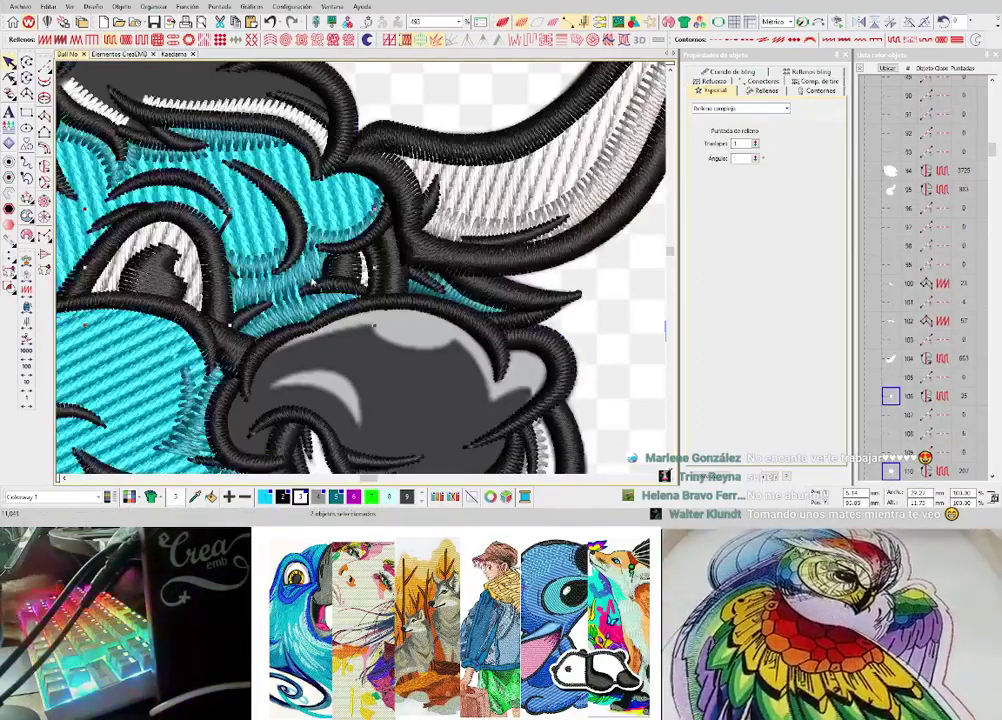
click(747, 91)
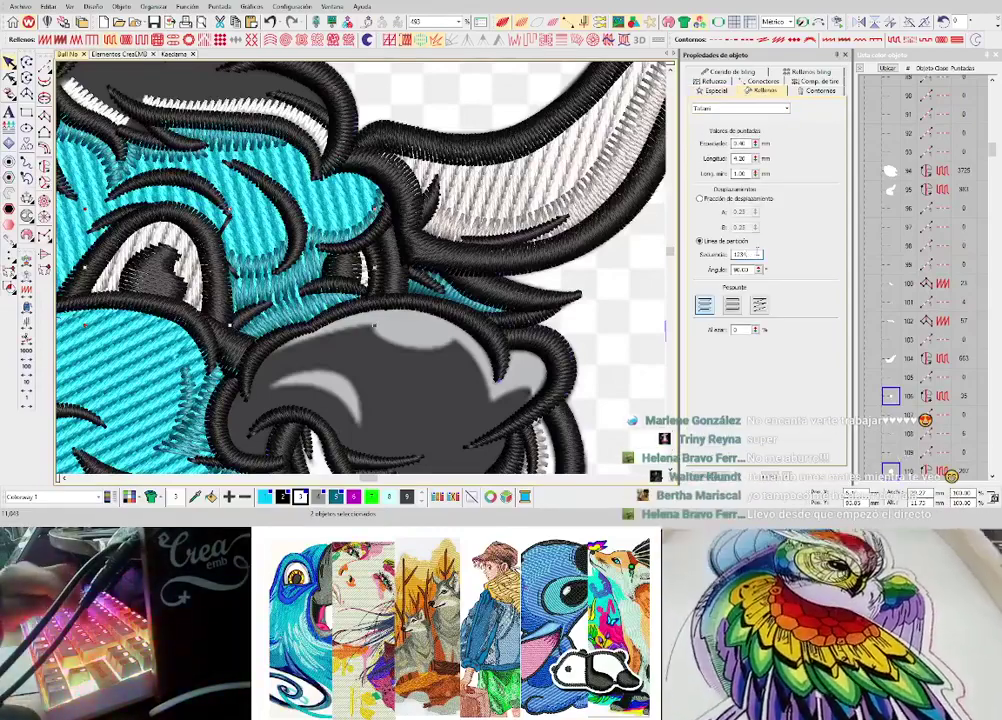
key(Return)
scroll(177, 248, up, 2)
scroll(389, 281, down, 2)
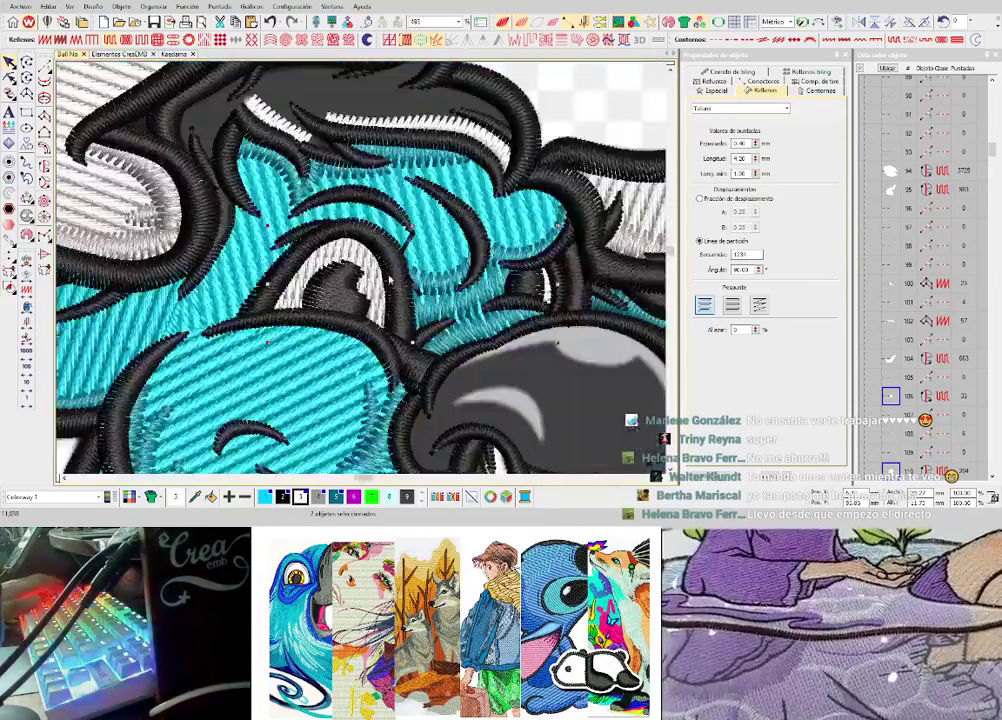
- Run connecting stitches from the large eye down the black outline beside the snout towards the nose ring and mouth
scroll(390, 283, down, 1)
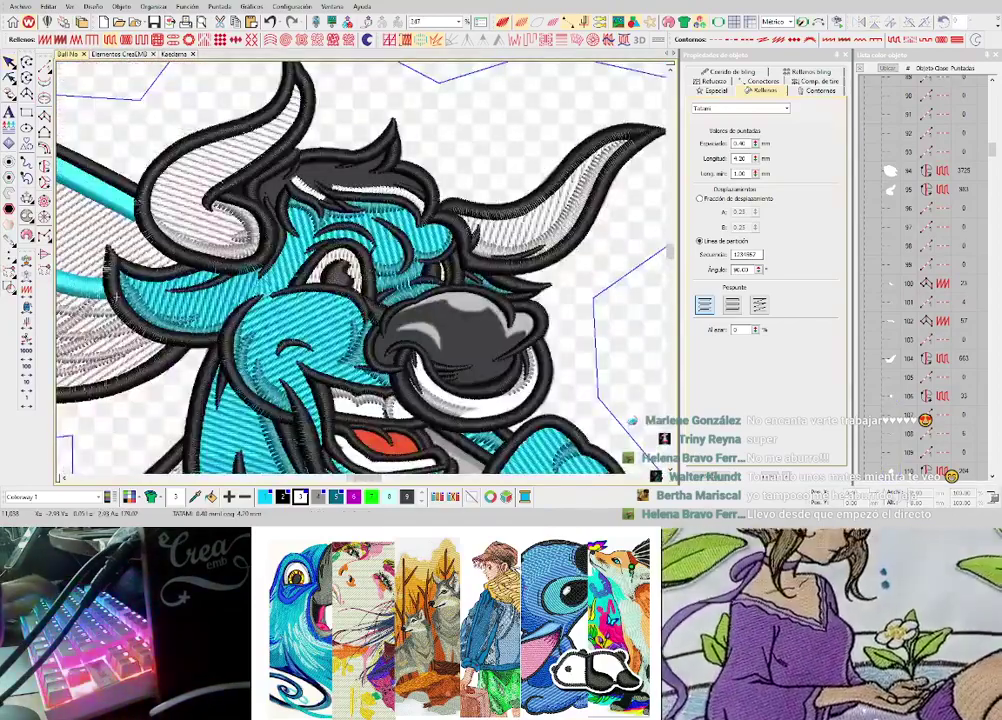
scroll(390, 280, up, 1)
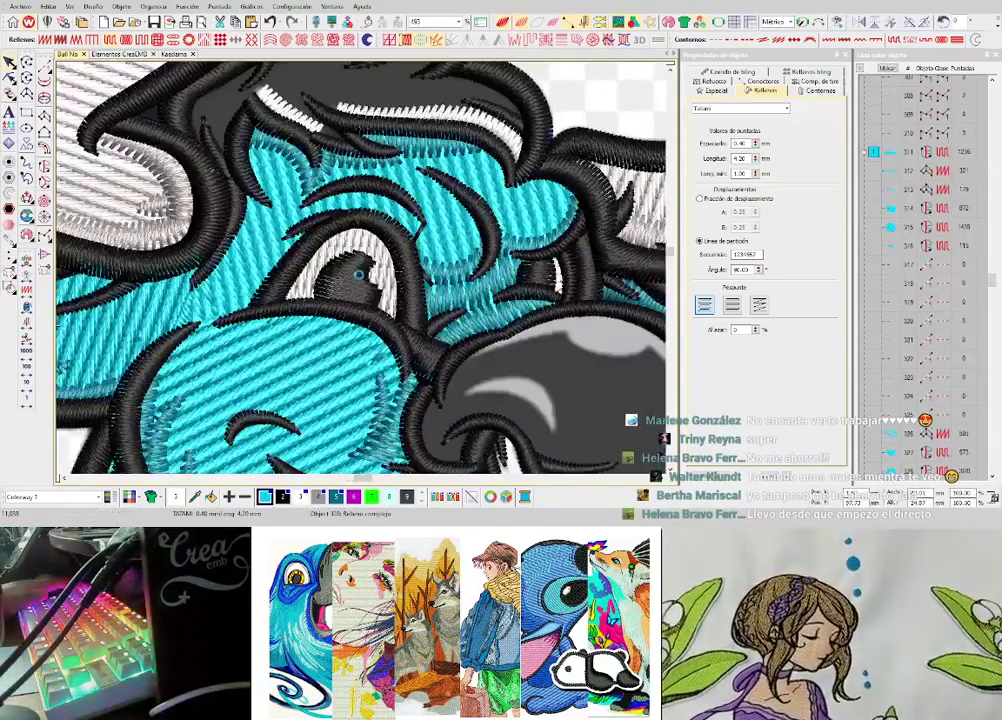
scroll(358, 273, up, 1)
scroll(427, 299, down, 2)
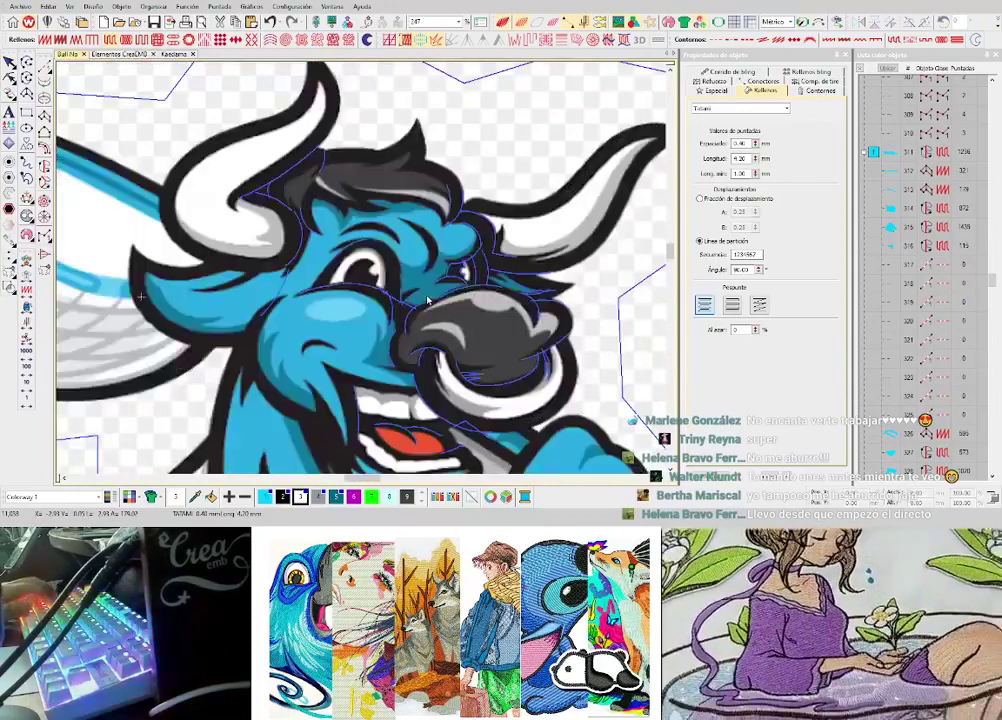
scroll(418, 314, up, 1)
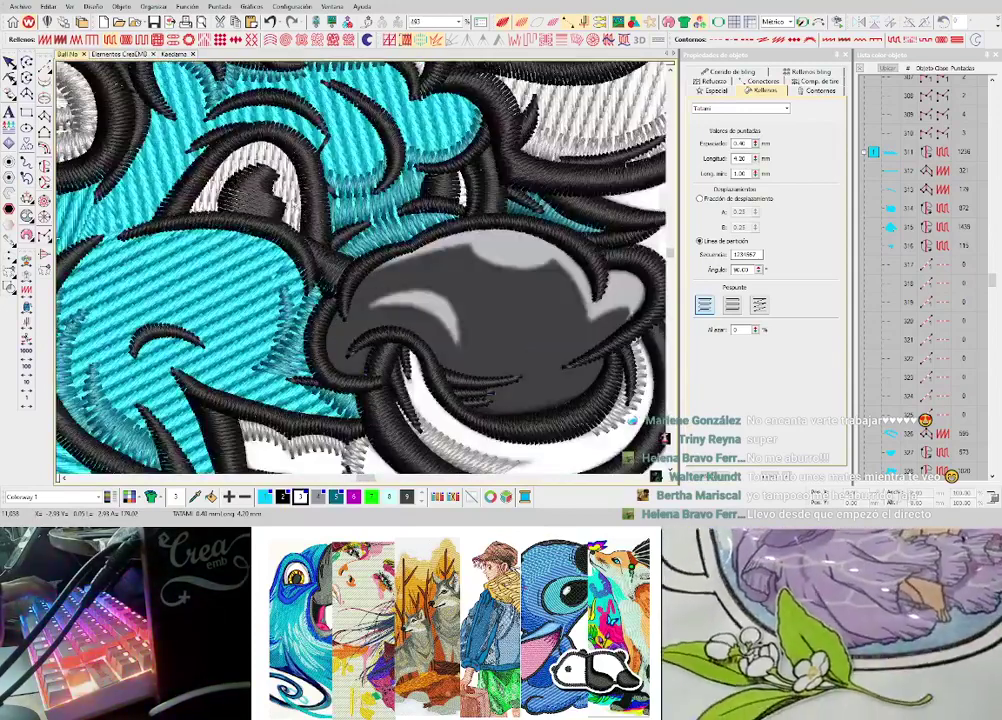
click(336, 300)
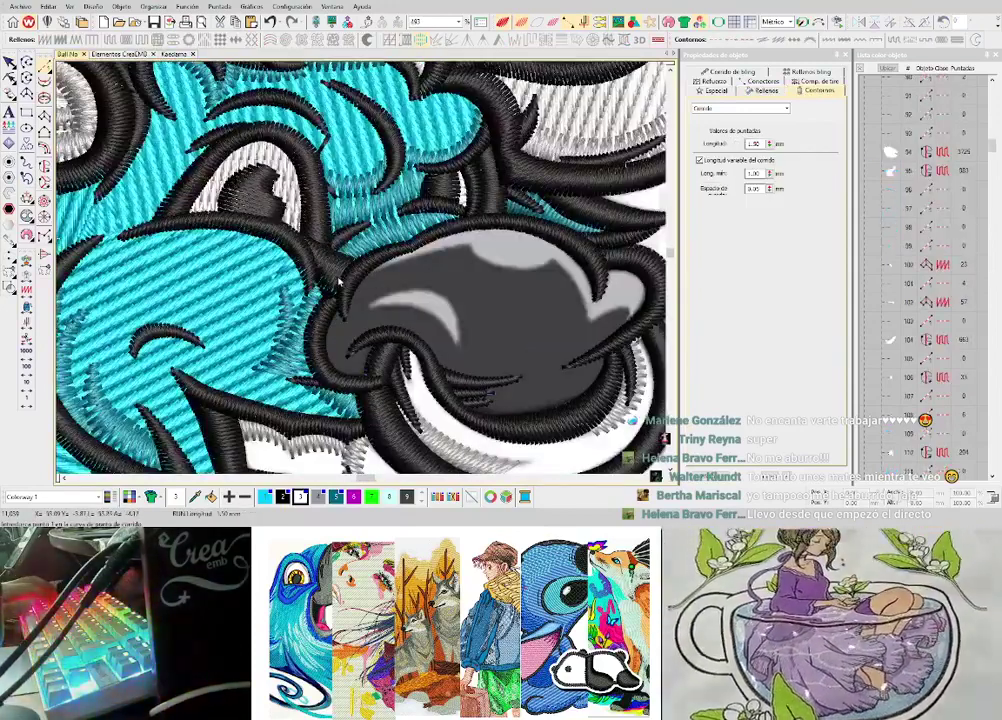
scroll(340, 295, up, 1)
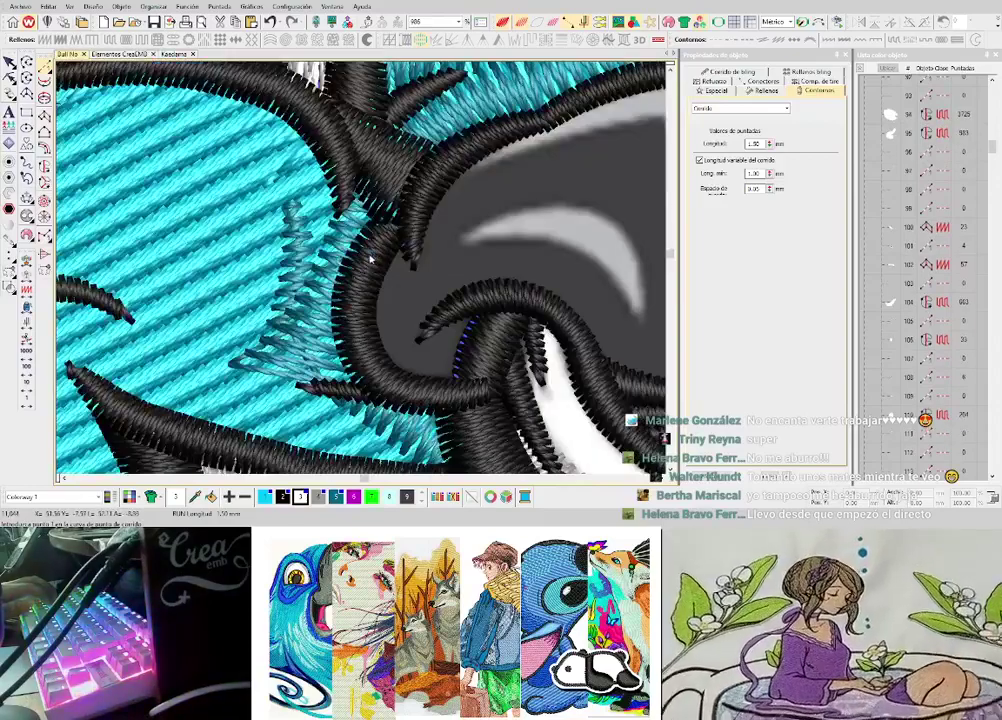
scroll(366, 282, up, 1)
scroll(352, 318, down, 1)
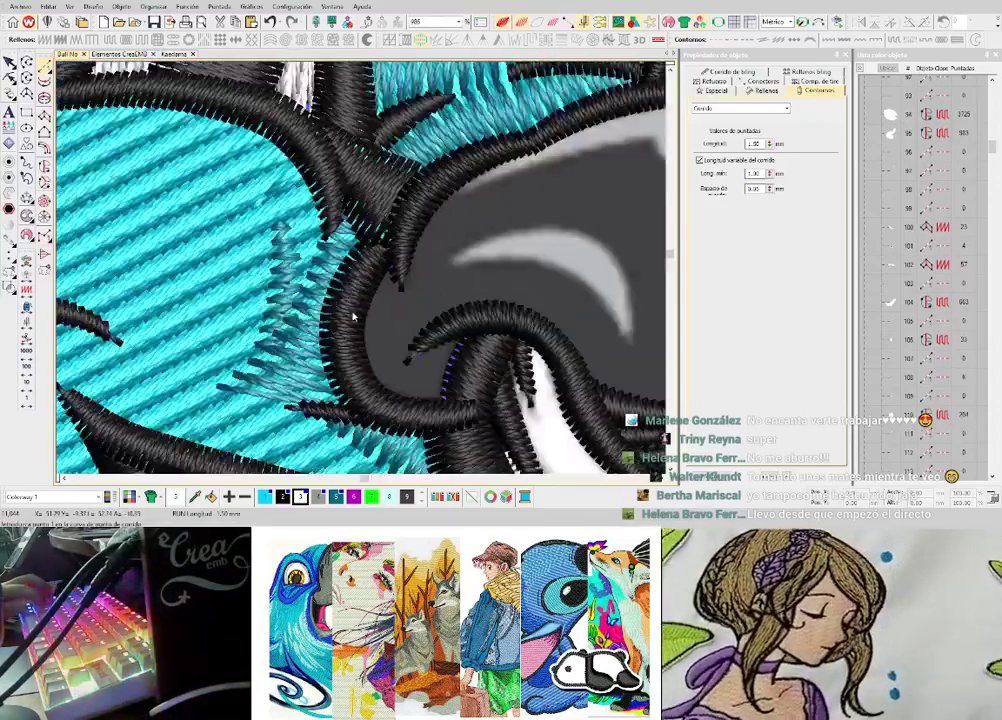
key(Right)
key(t)
key(t)
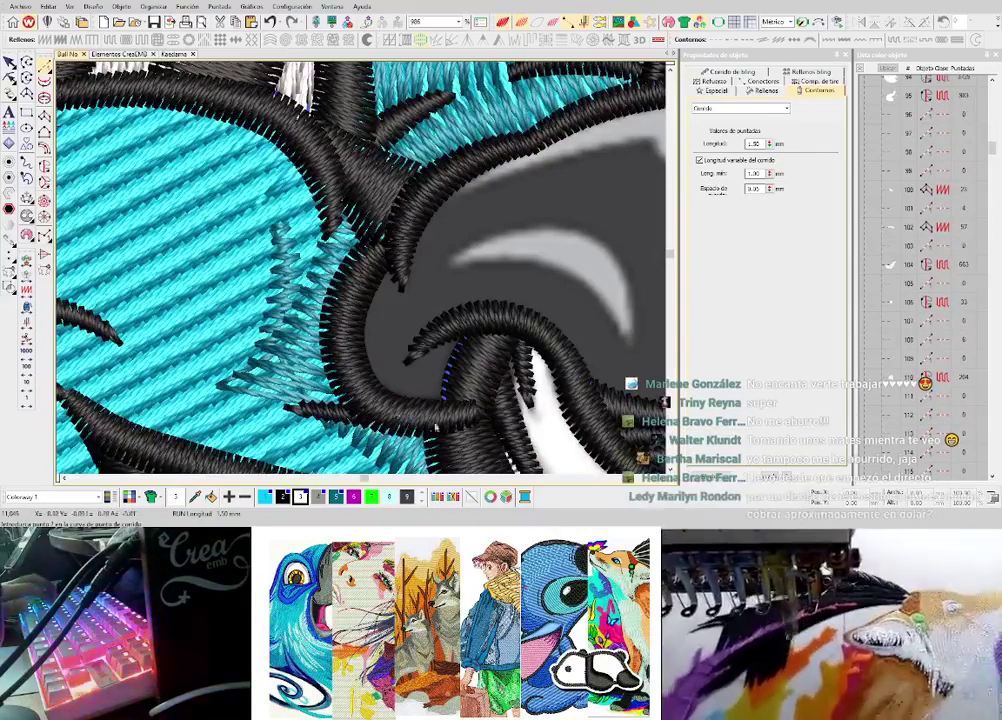
scroll(462, 419, down, 2)
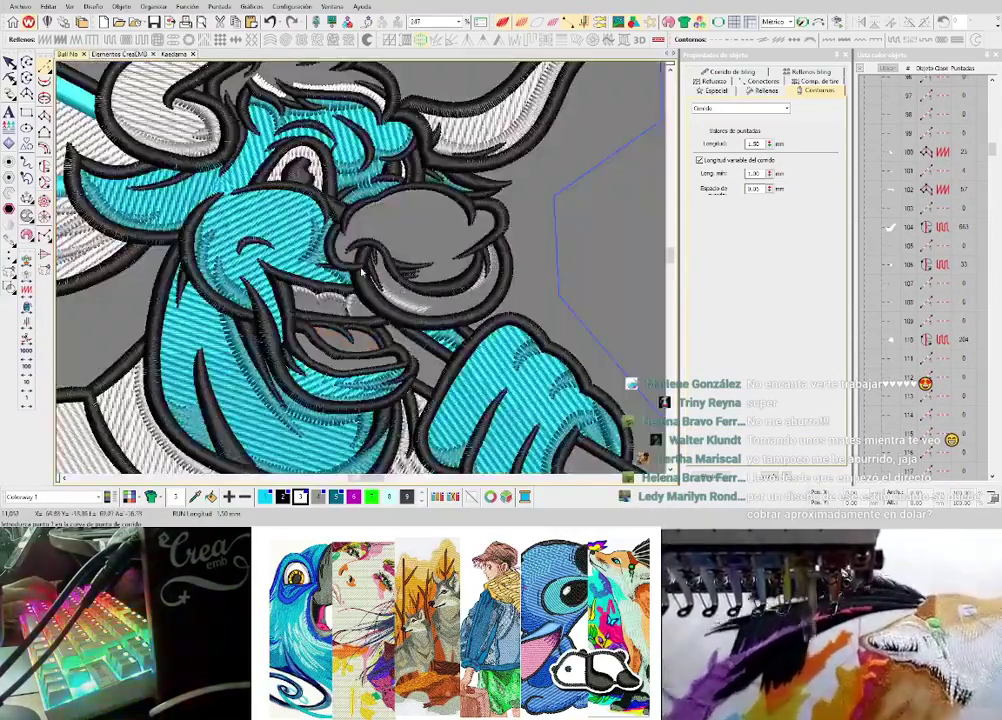
scroll(320, 228, up, 3)
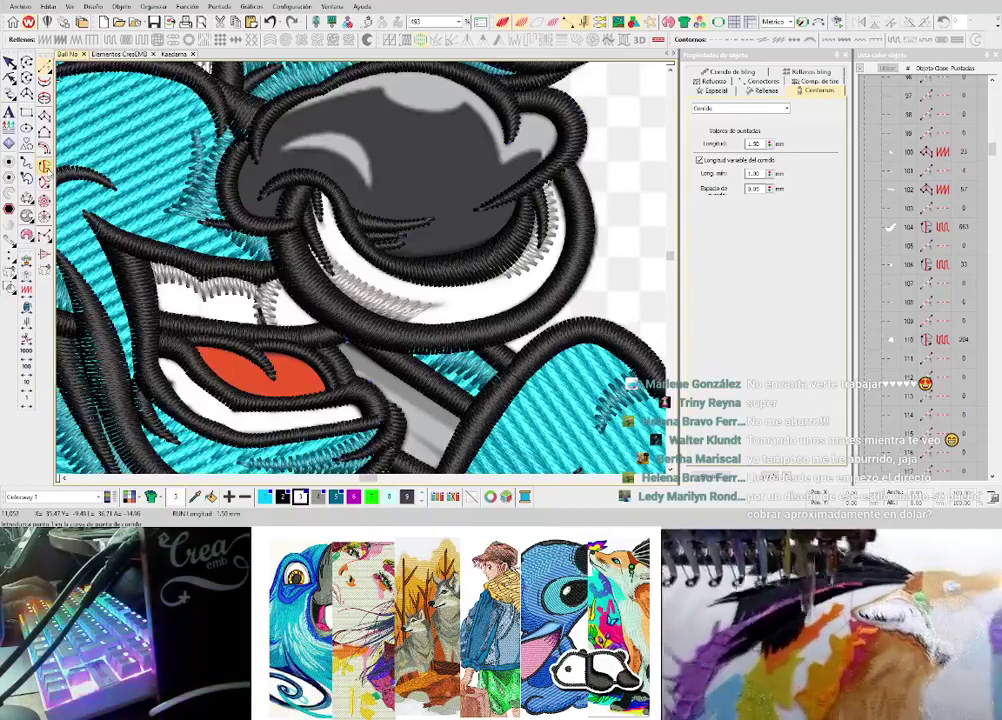
- Digitize the nose ring's white as a complex fill, tracing its boundary inside the black outlines, and generate it with a vertical stitch angle
click(44, 167)
scroll(296, 207, up, 2)
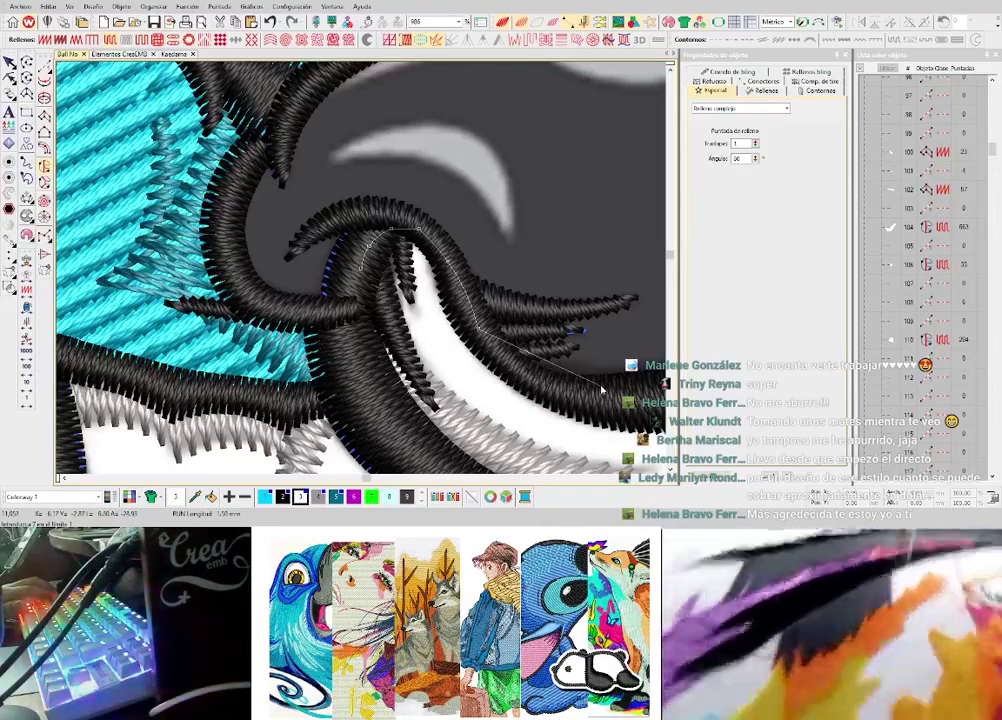
right_click(564, 393)
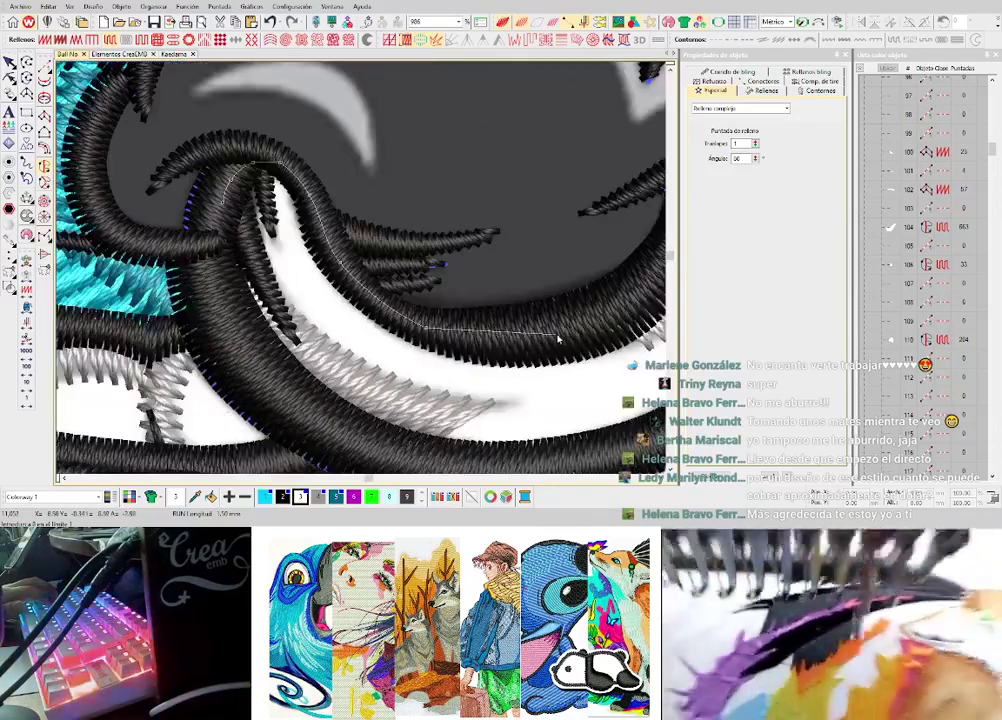
right_click(556, 332)
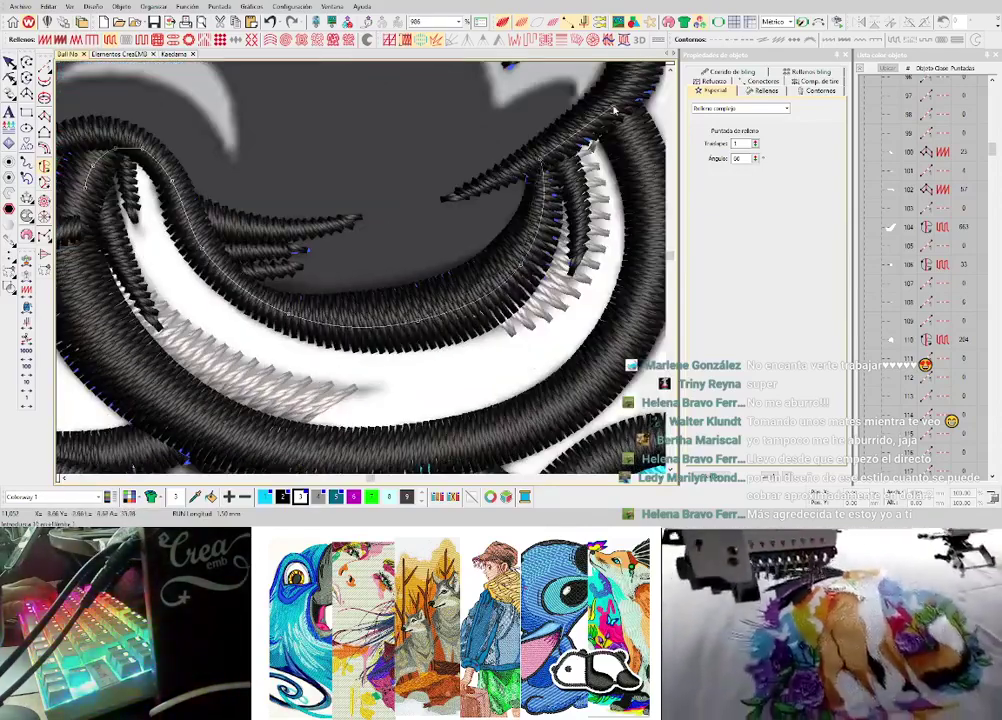
right_click(626, 124)
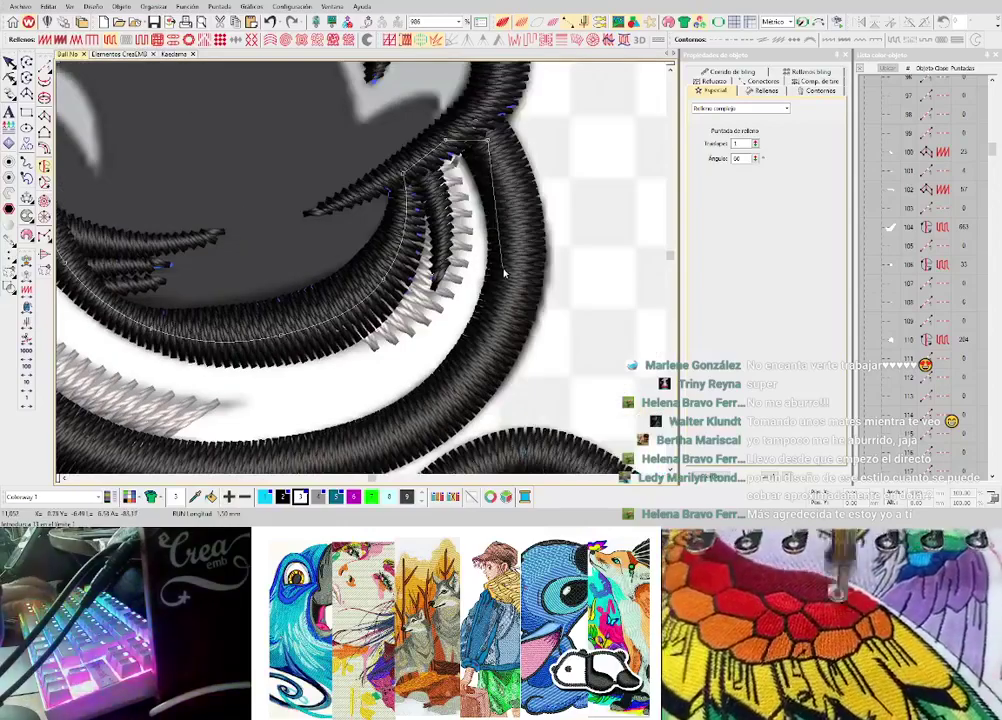
right_click(505, 272)
right_click(395, 422)
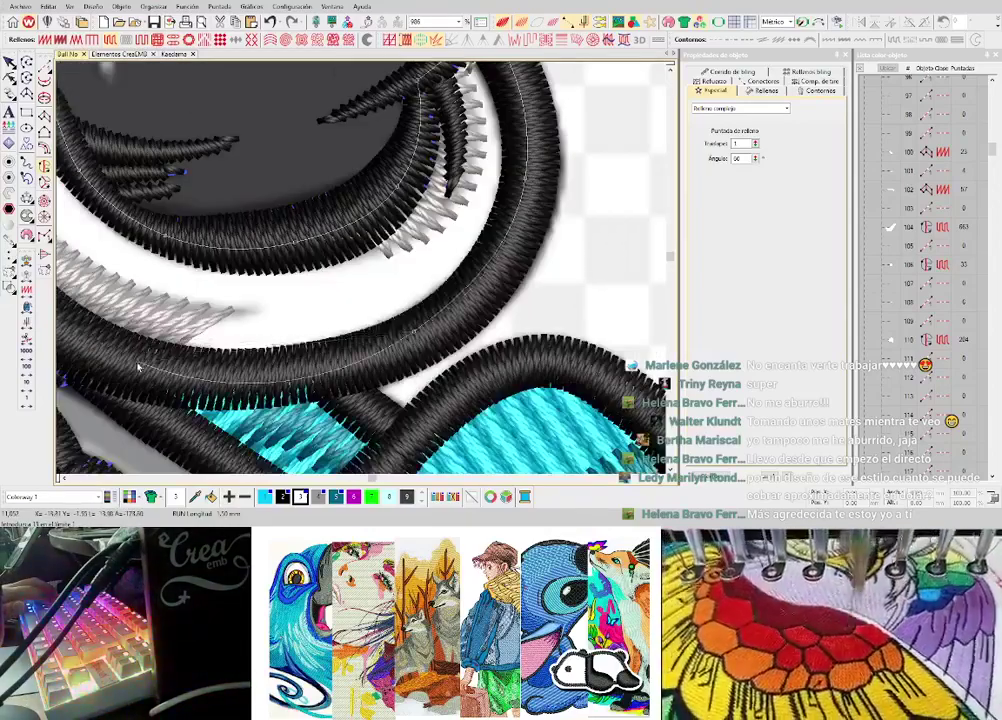
scroll(325, 218, down, 3)
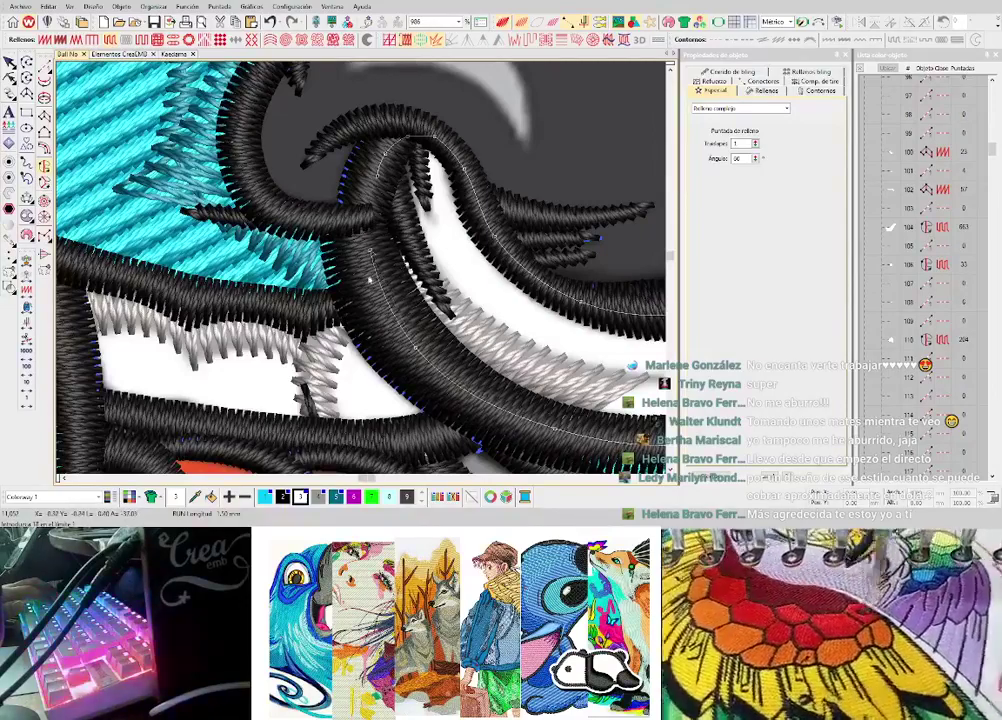
scroll(369, 280, down, 2)
key(Return)
click(435, 232)
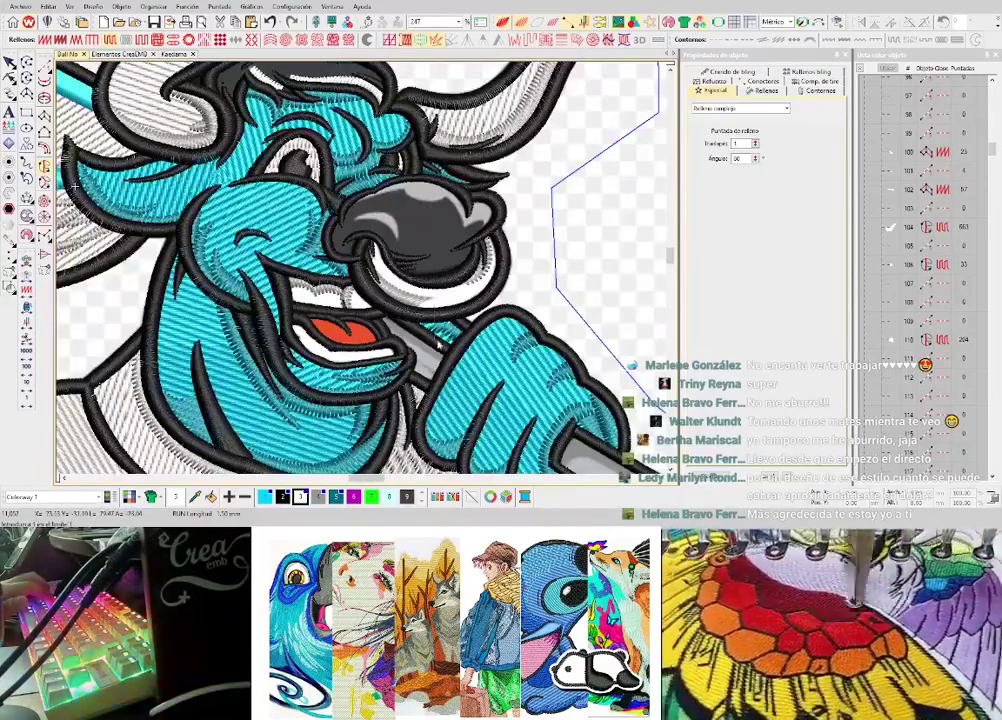
click(432, 324)
- Digitize the upper teeth as a white complex fill, tracing the boundary within the surrounding black mouth outline, and generate the stitches
scroll(349, 298, up, 1)
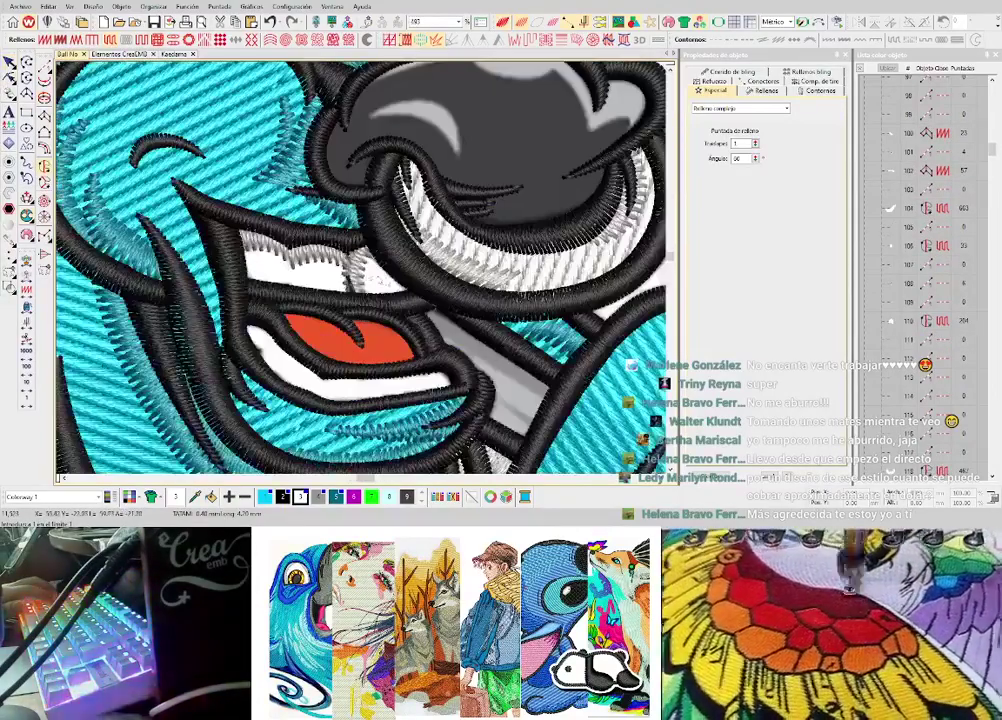
scroll(375, 250, up, 2)
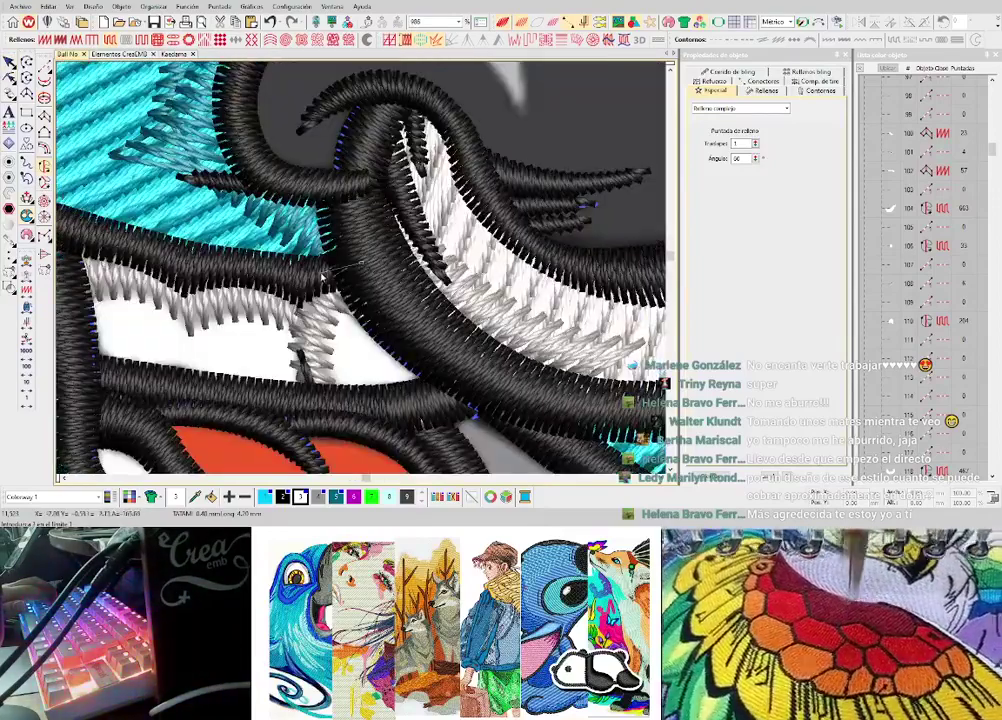
scroll(197, 268, up, 2)
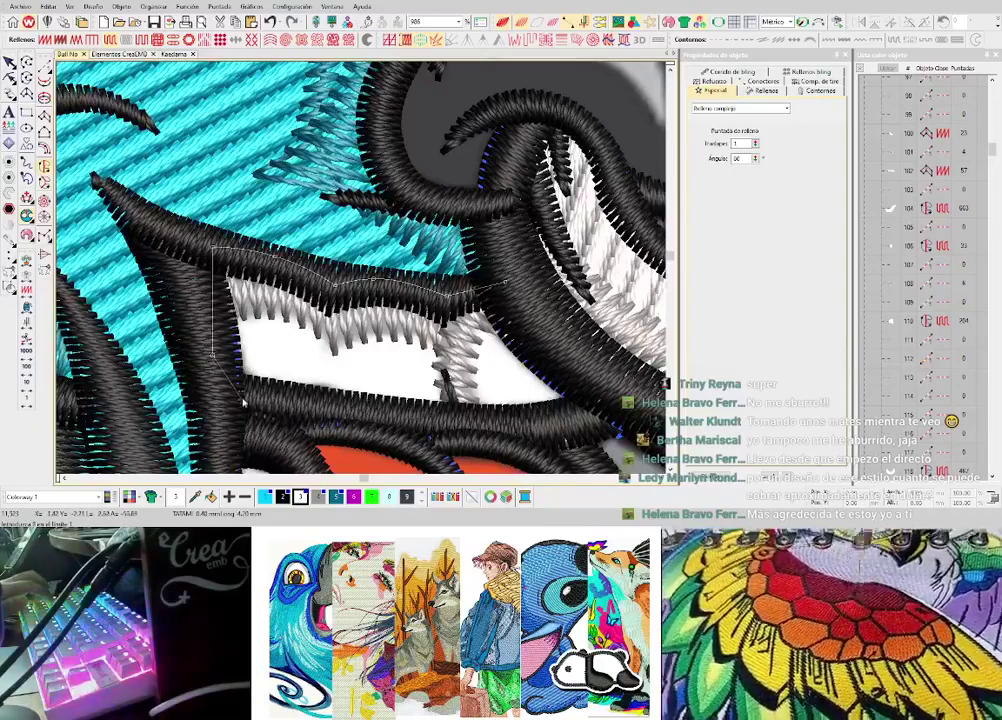
click(240, 393)
right_click(432, 421)
right_click(555, 422)
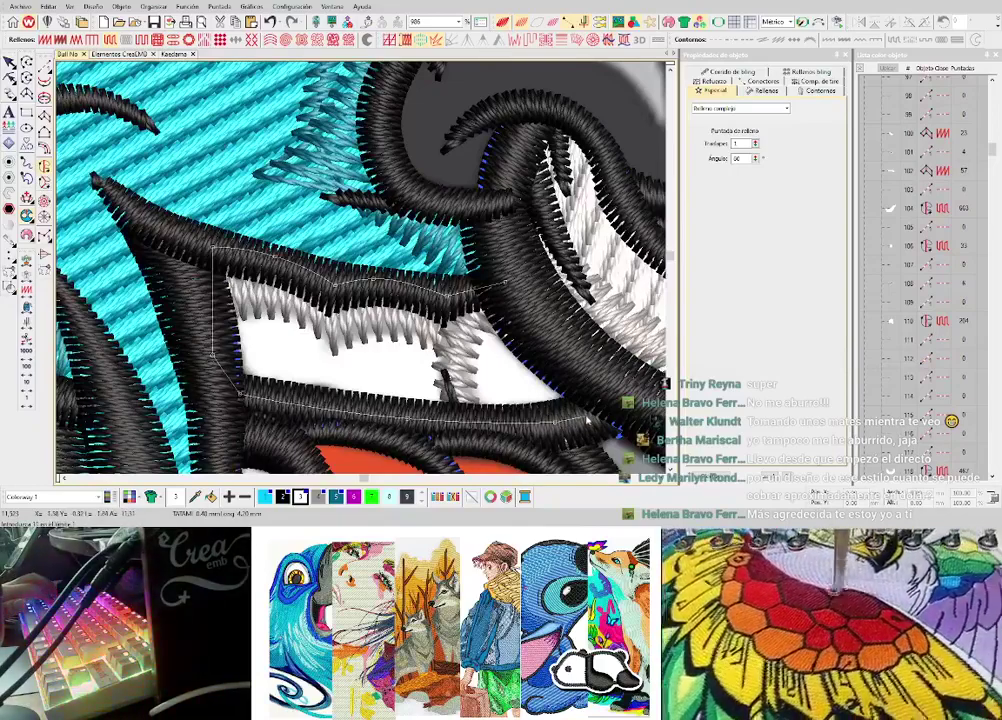
click(587, 421)
scroll(367, 242, down, 2)
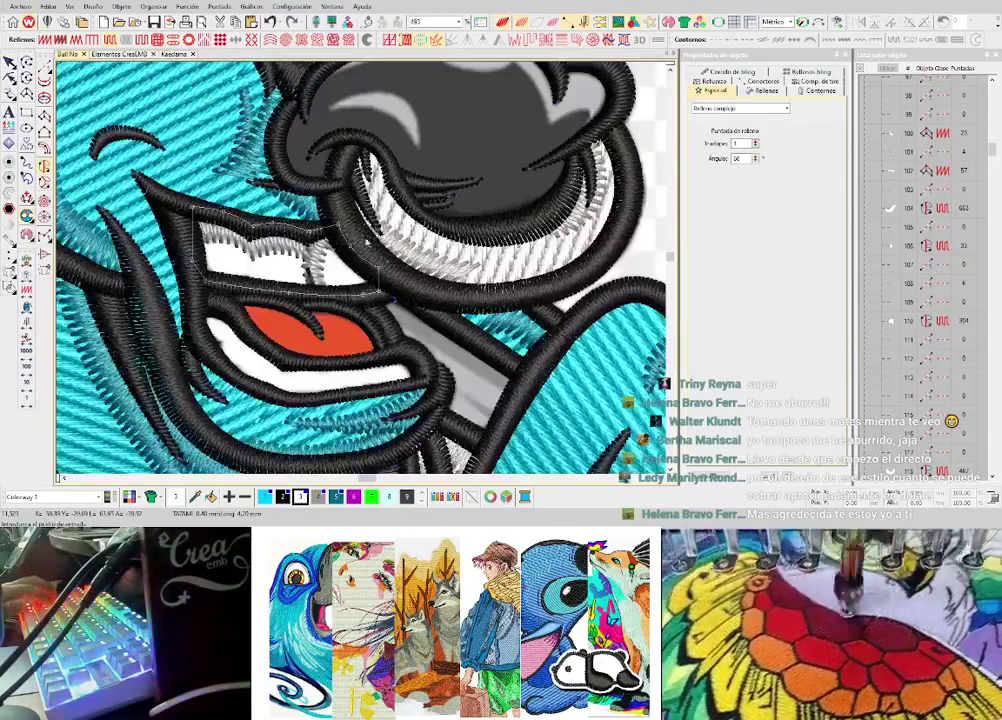
key(Return)
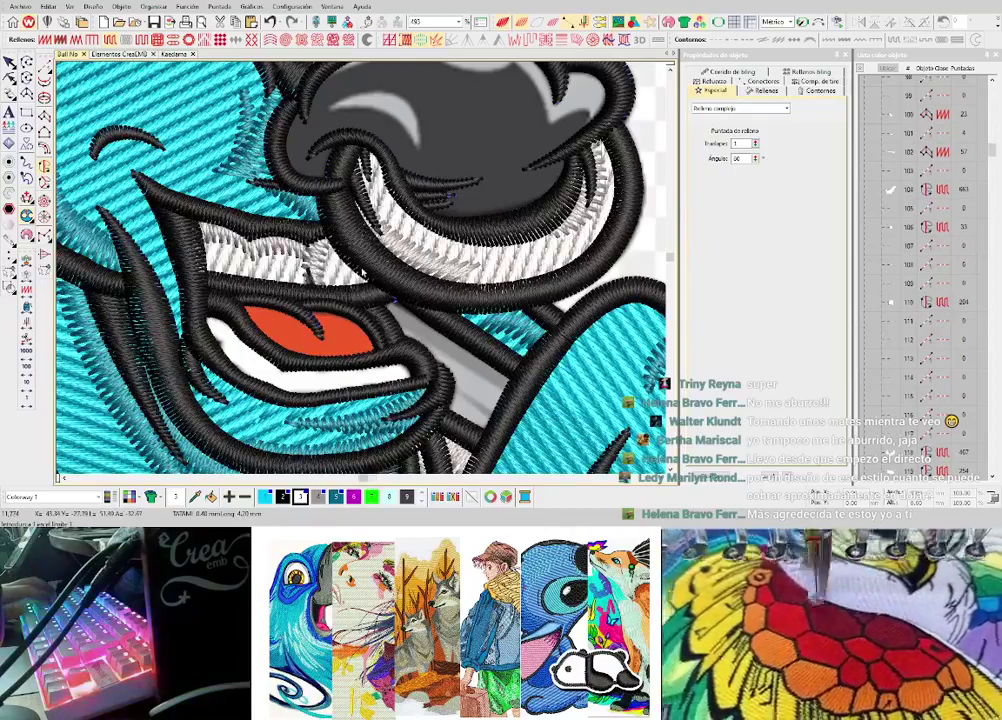
- Digitize the lower teeth as a white complex fill, tracing the boundary within the black outlines below the tongue, and generate the stitches
scroll(364, 244, up, 2)
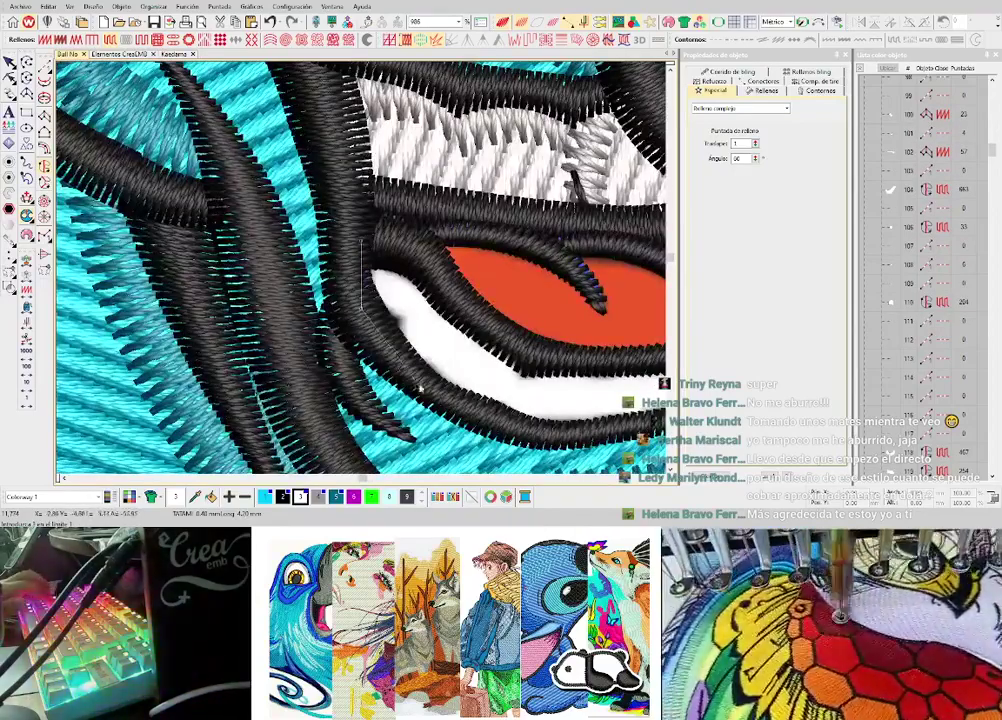
right_click(519, 431)
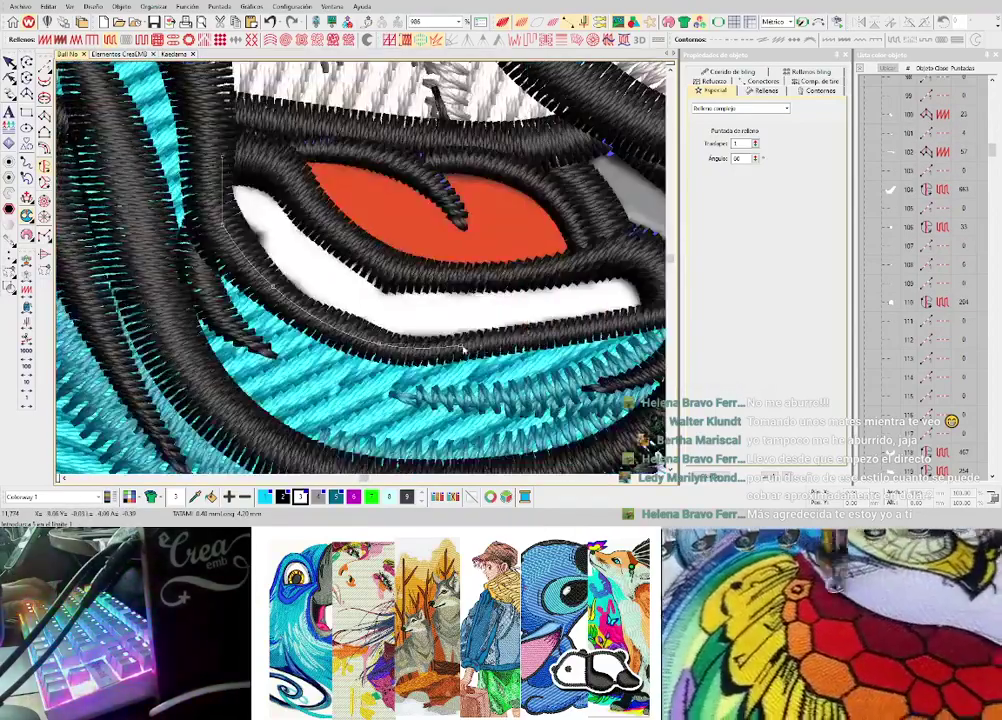
right_click(463, 347)
right_click(415, 314)
click(511, 299)
click(512, 251)
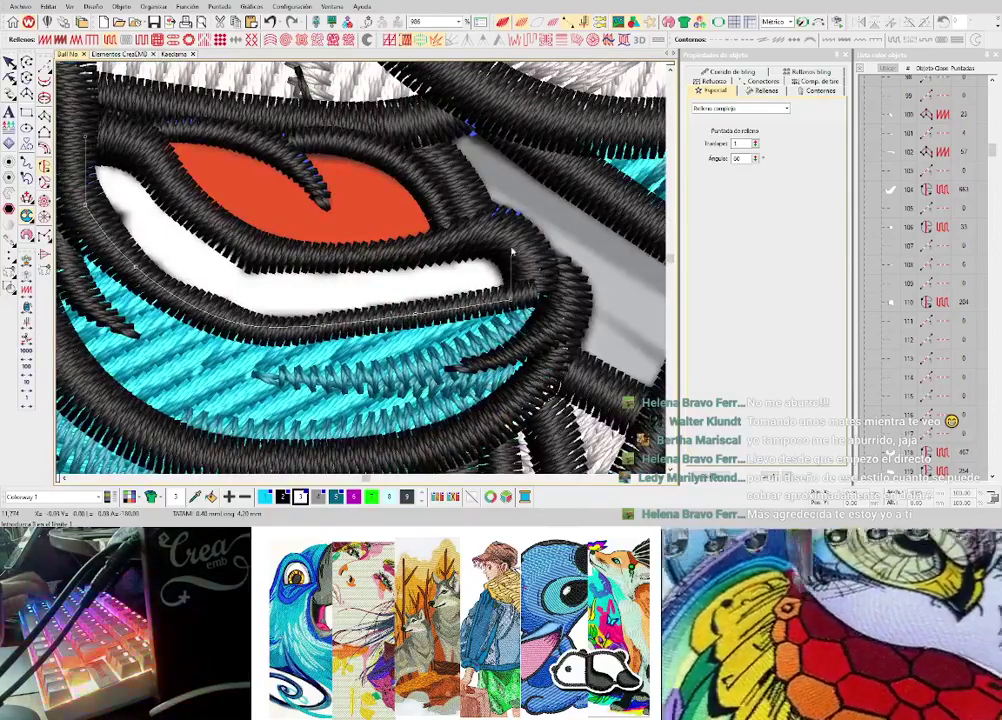
right_click(478, 240)
right_click(403, 252)
right_click(233, 234)
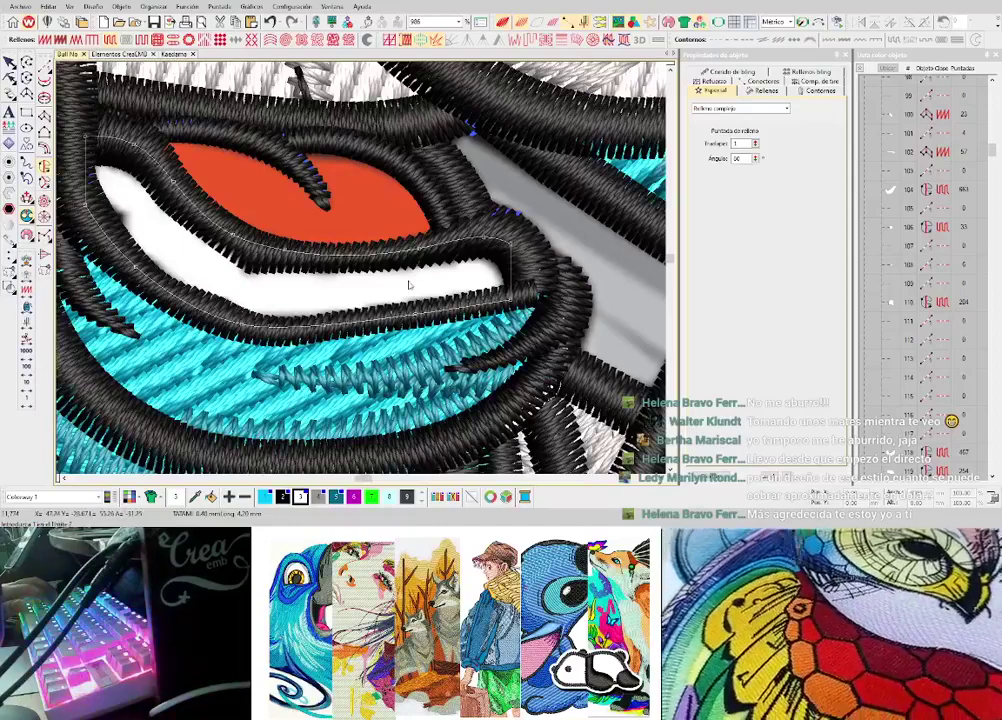
scroll(409, 286, down, 2)
key(Return)
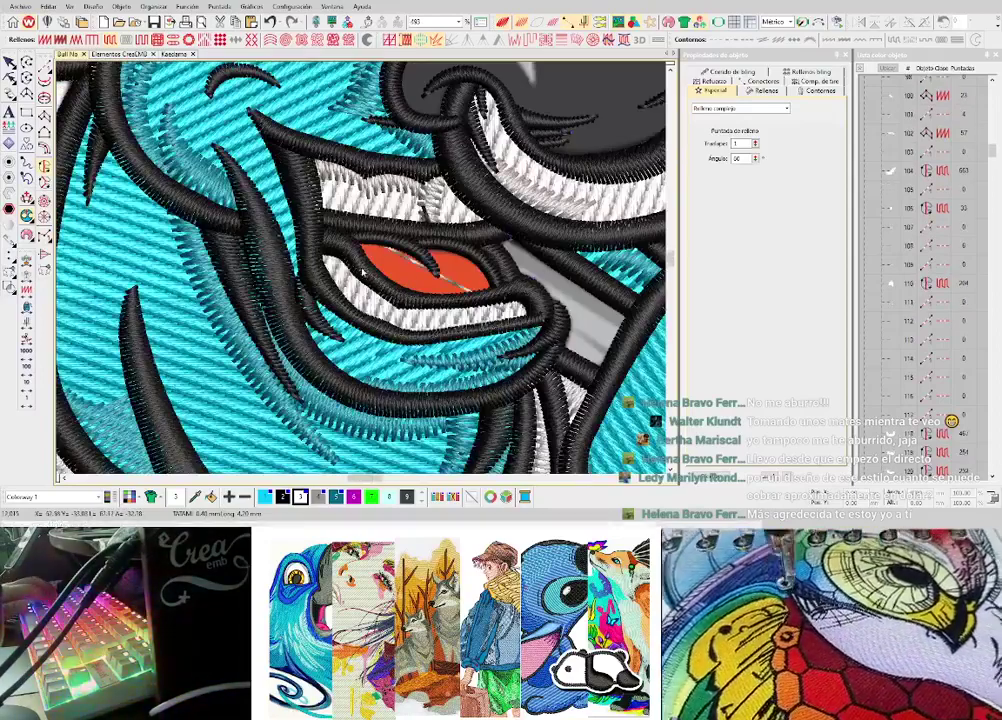
- Set the lower teeth fill's connector after the object to Jump (Salto)
scroll(400, 290, down, 2)
scroll(432, 292, down, 3)
key(s)
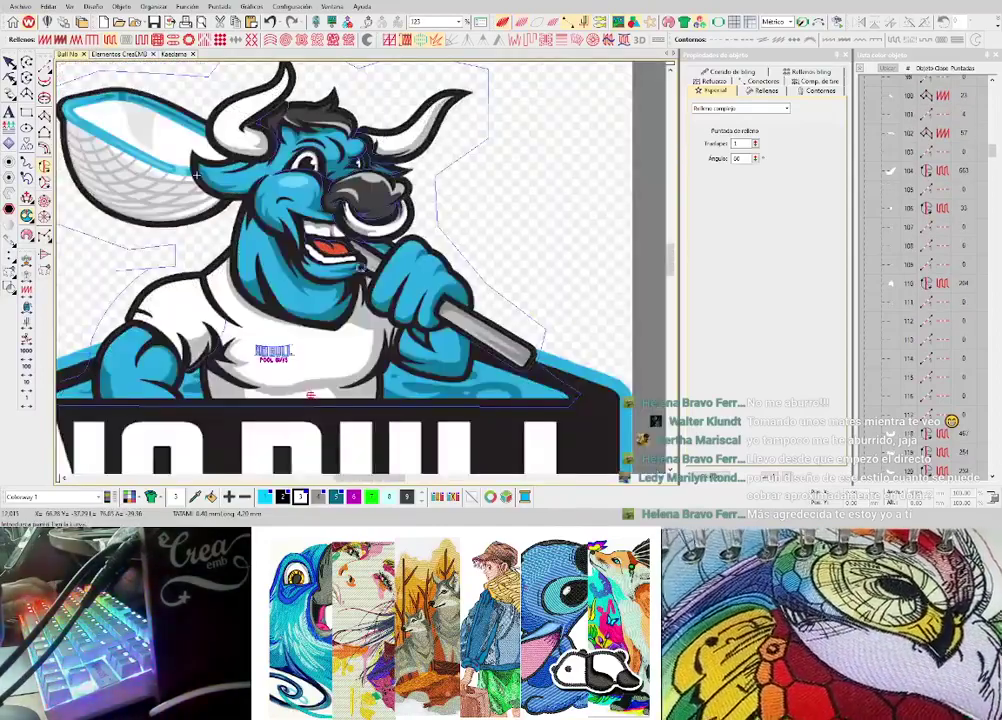
key(s)
scroll(432, 292, up, 3)
key(Escape)
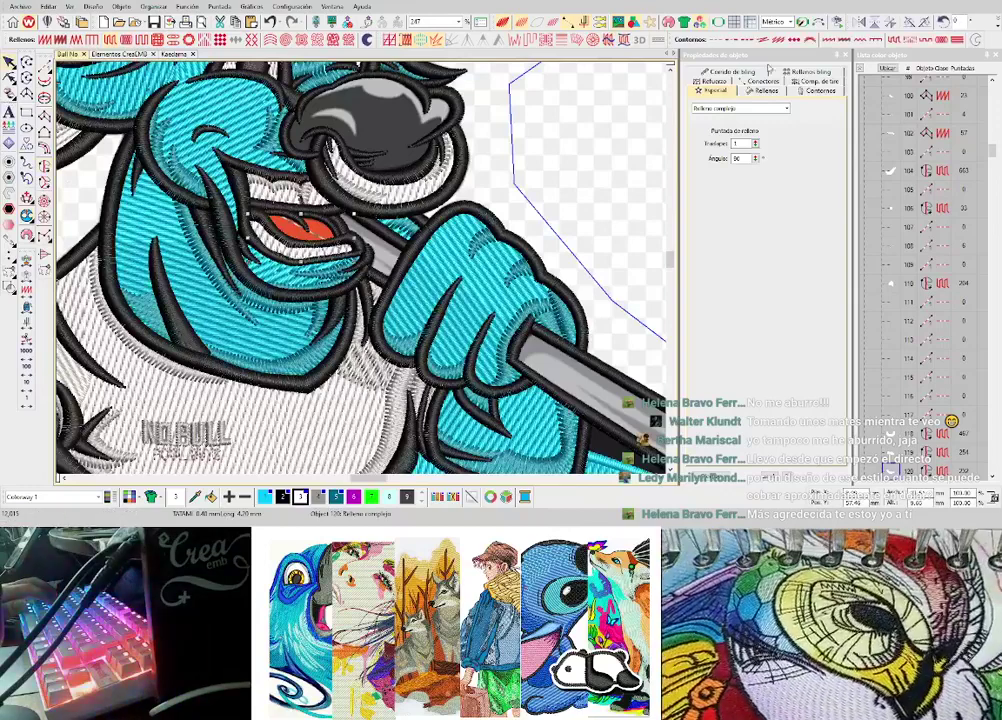
click(762, 81)
click(700, 143)
scroll(477, 264, down, 4)
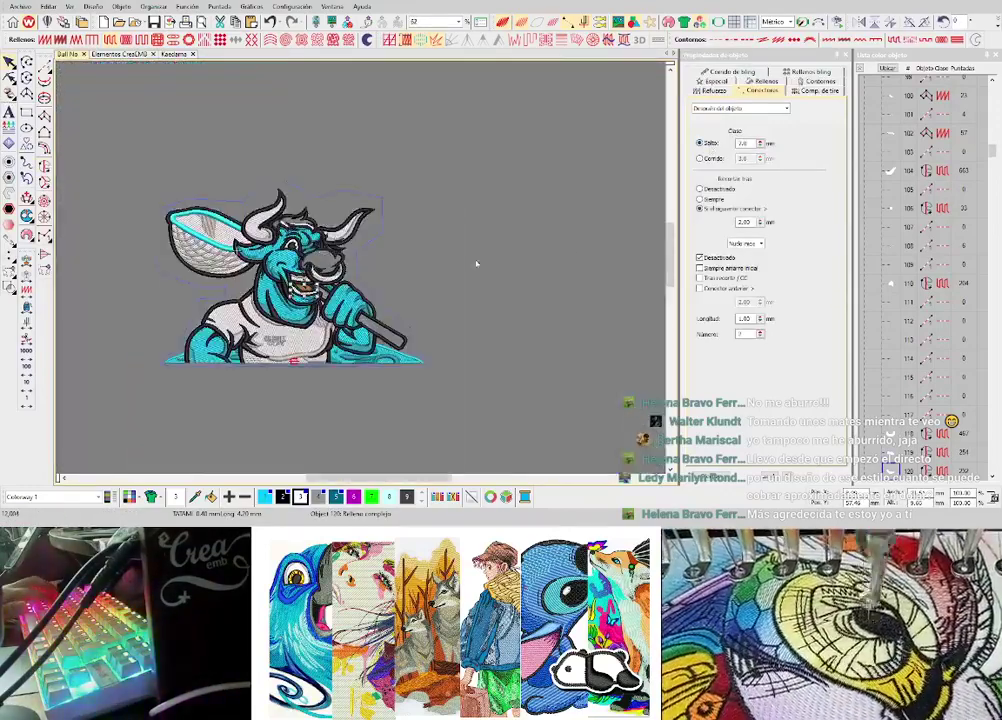
- Check all white objects together by selecting their colour group, clear the selection, and inspect the stitching with the background artwork hidden
click(859, 68)
click(874, 133)
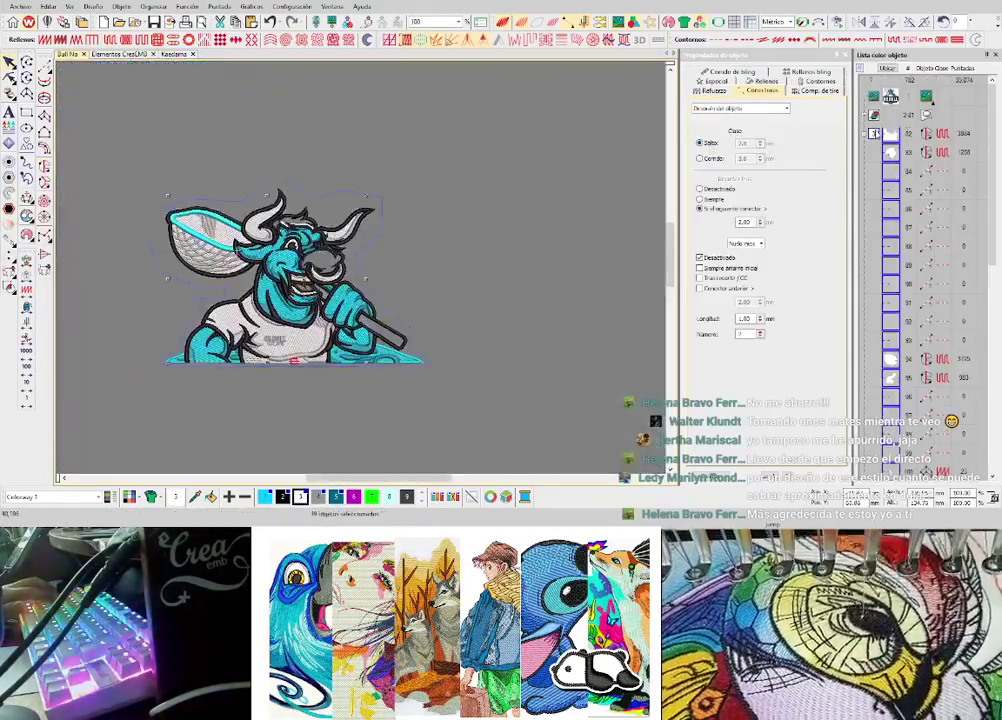
click(415, 269)
scroll(265, 273, up, 1)
key(d)
key(d)
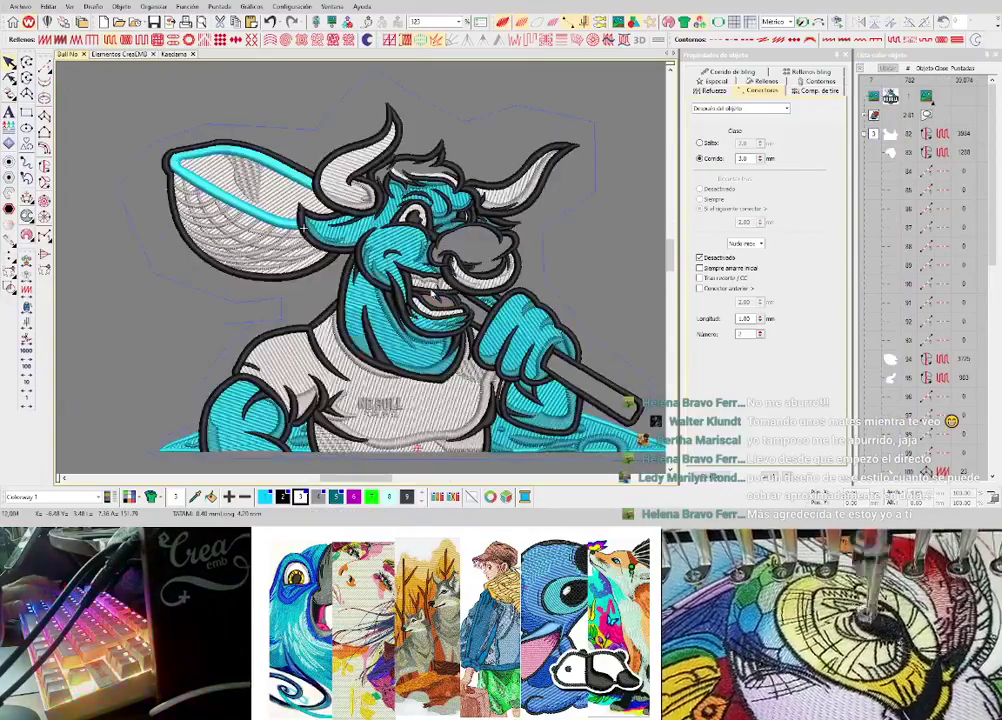
key(d)
- Trace the tongue's boundary as a complex fill in red colour 7, keeping the points within the black outline around the red area
scroll(428, 299, up, 1)
scroll(374, 290, up, 2)
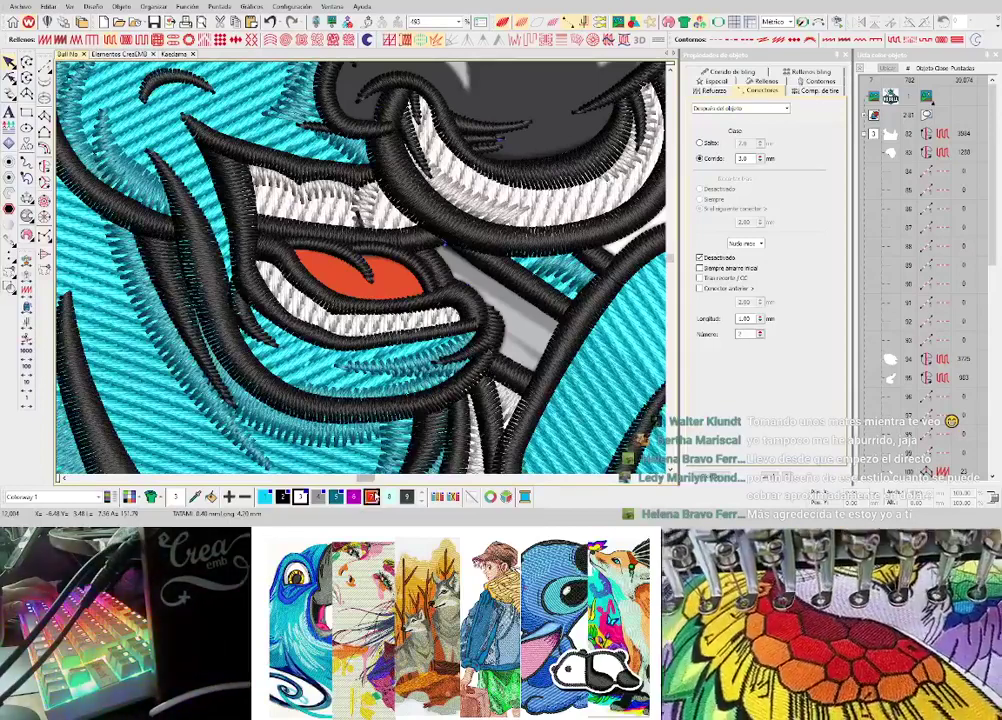
click(372, 243)
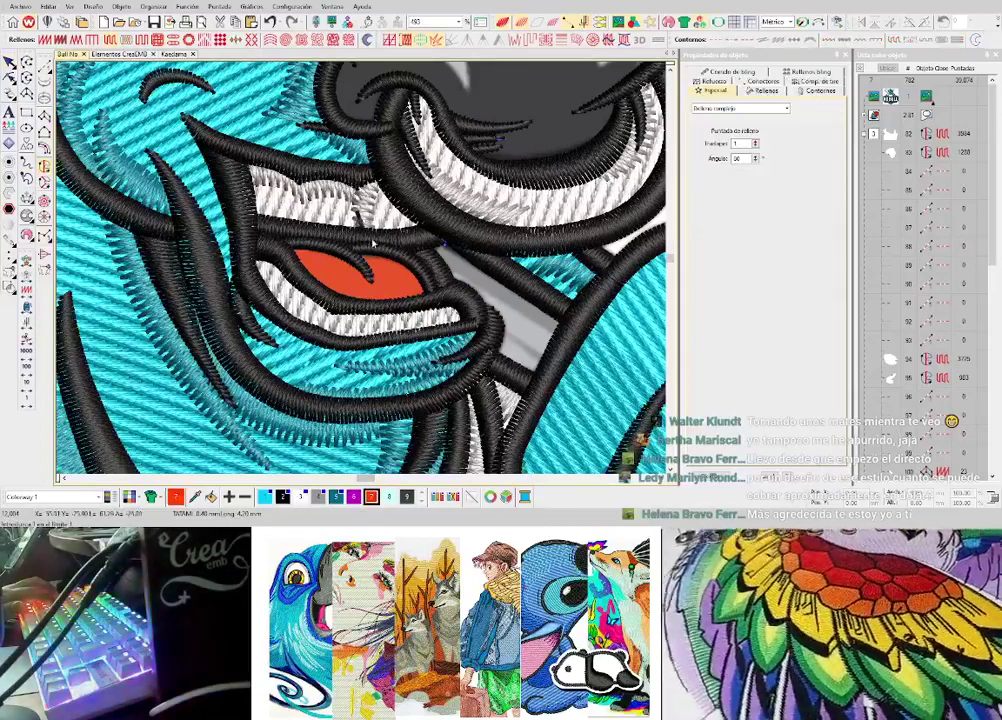
scroll(356, 258, up, 2)
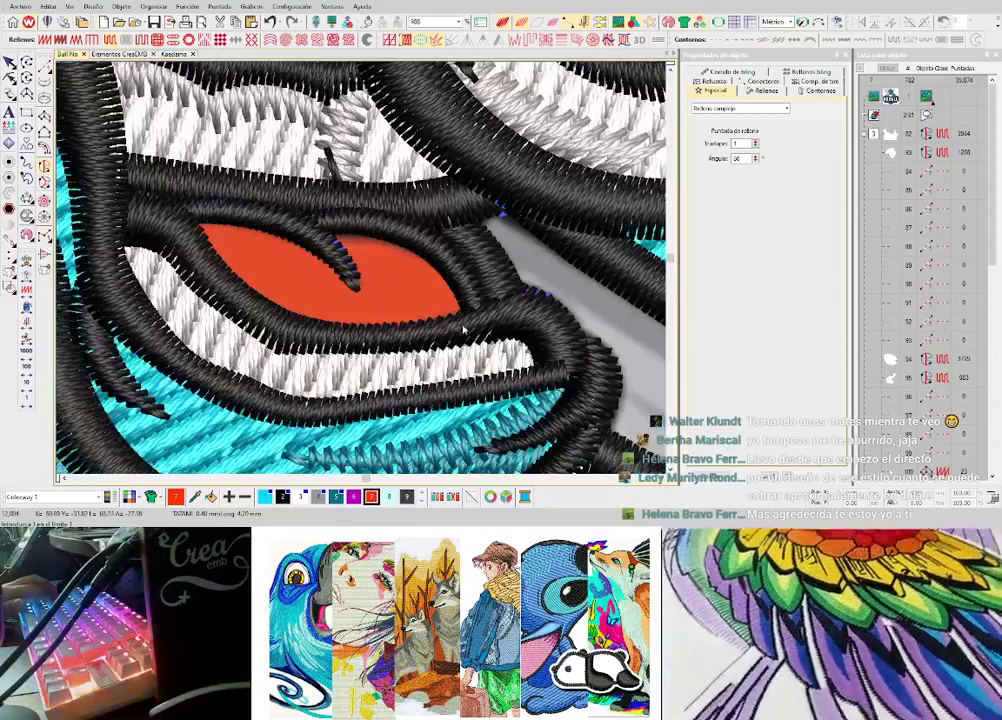
click(462, 325)
click(462, 279)
click(396, 226)
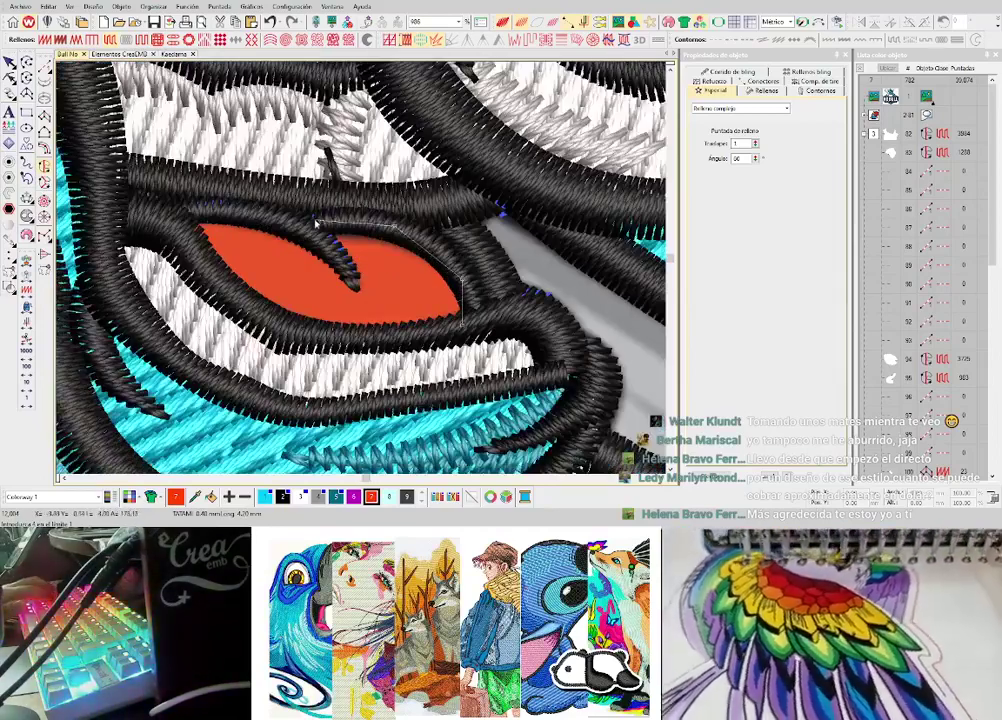
right_click(315, 220)
right_click(247, 209)
click(191, 209)
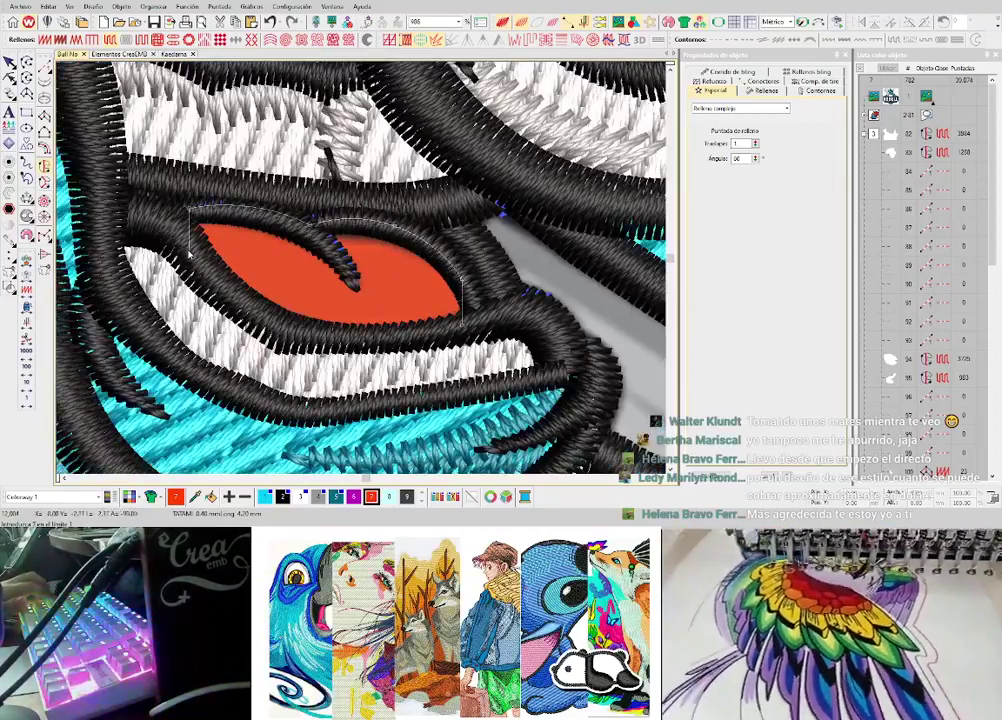
click(190, 250)
right_click(231, 291)
click(290, 333)
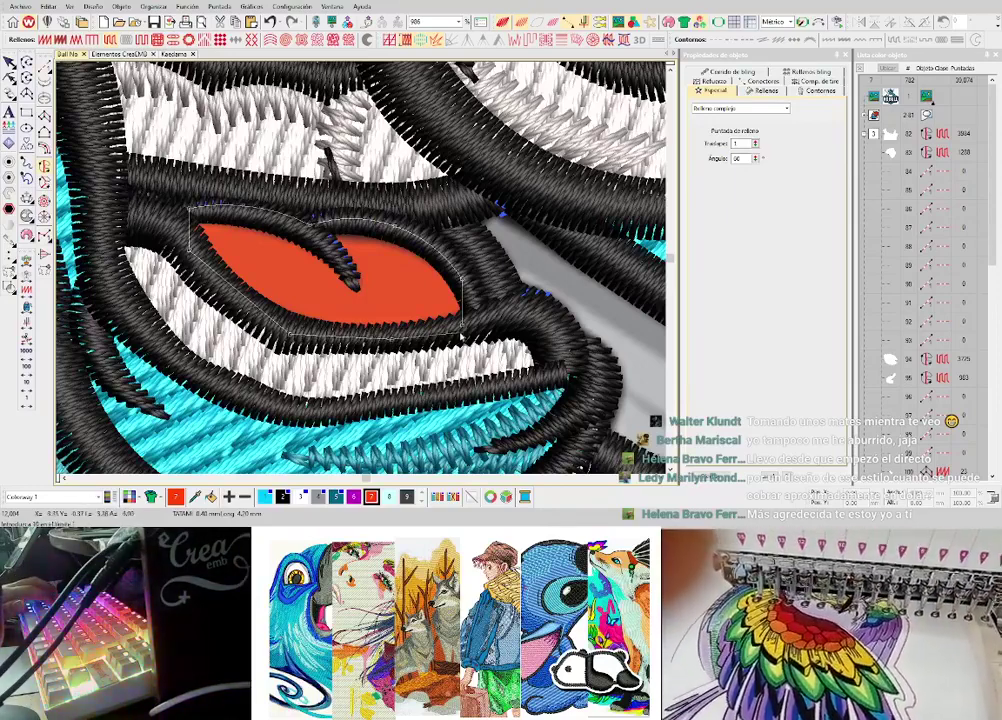
right_click(460, 336)
- Close the tongue's boundary, accept the default entry and exit points, and generate the fill with a vertical stitch angle
key(Return)
key(Return)
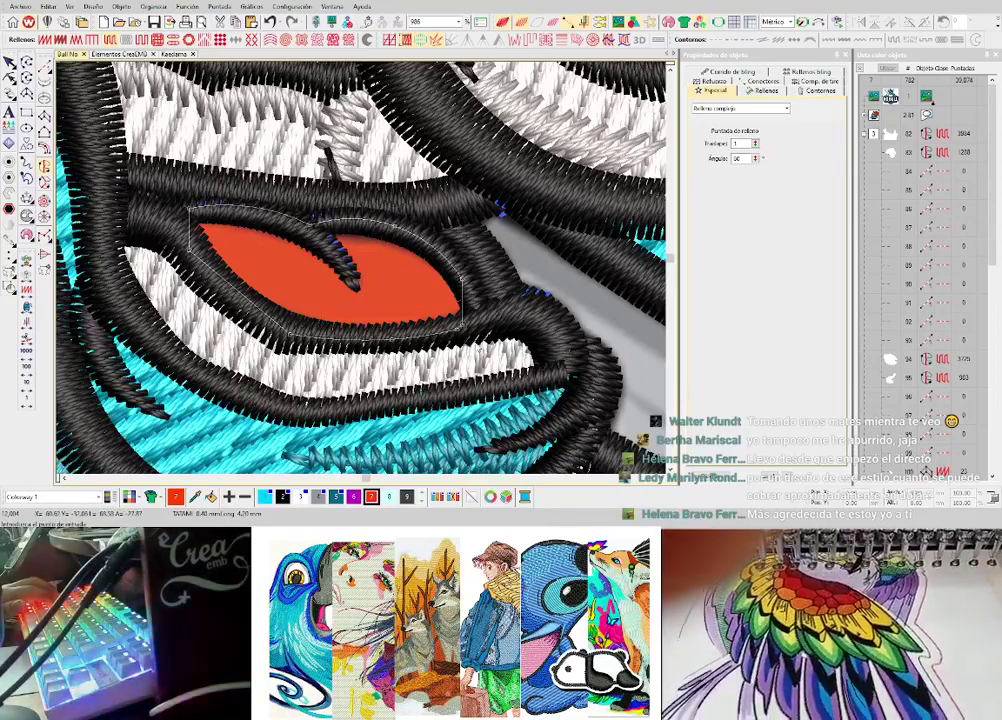
key(Return)
key(Return)
click(265, 177)
click(266, 320)
scroll(373, 257, down, 1)
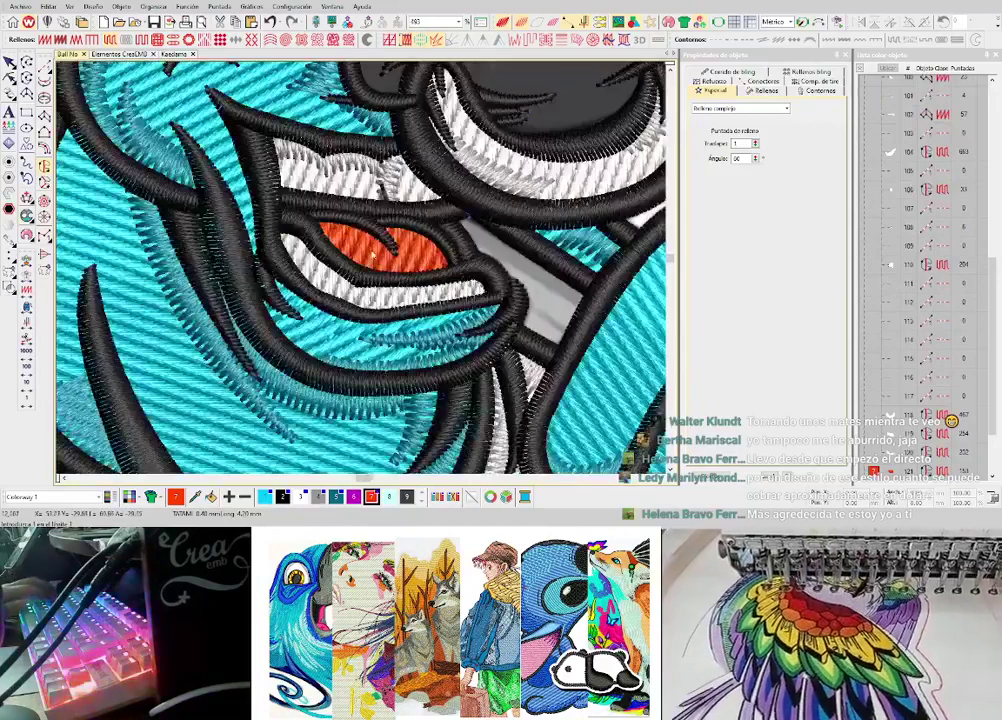
- Set the tongue fill's connector after the object to Jump and enable its Tras recorte / CC and Conector anterior tie-in options
scroll(373, 254, down, 6)
click(8, 60)
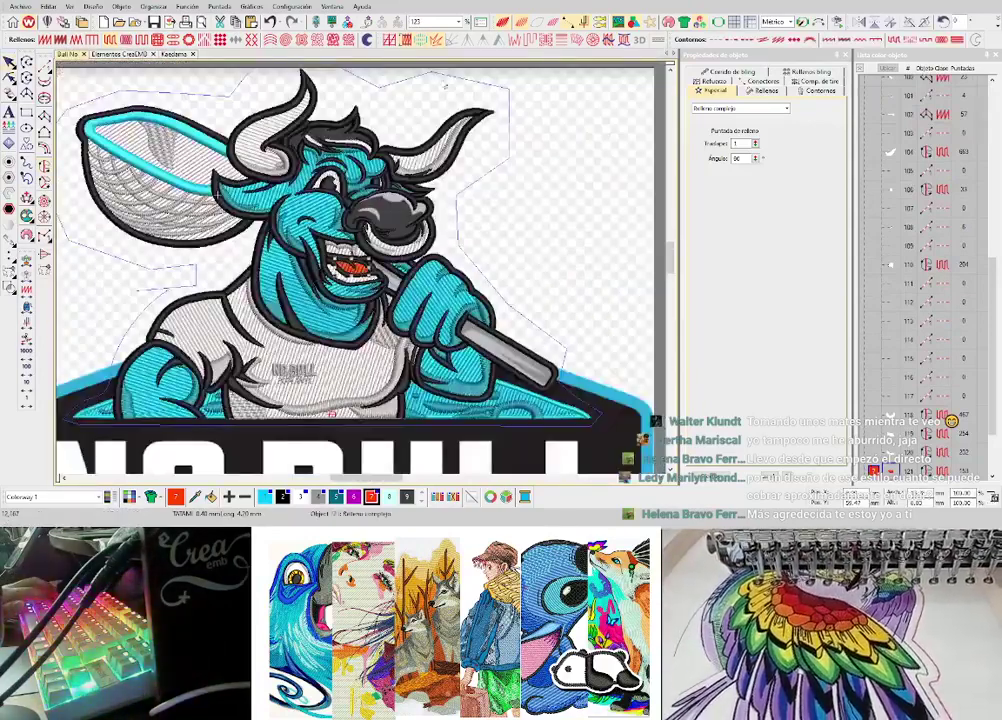
click(763, 81)
click(700, 143)
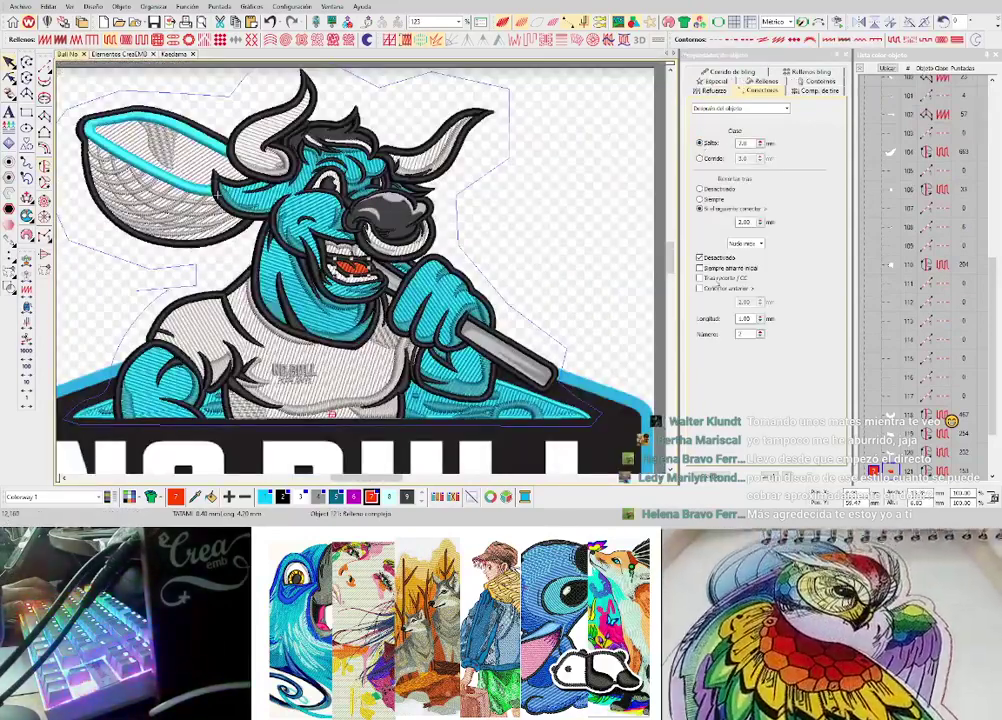
scroll(362, 271, down, 3)
click(459, 273)
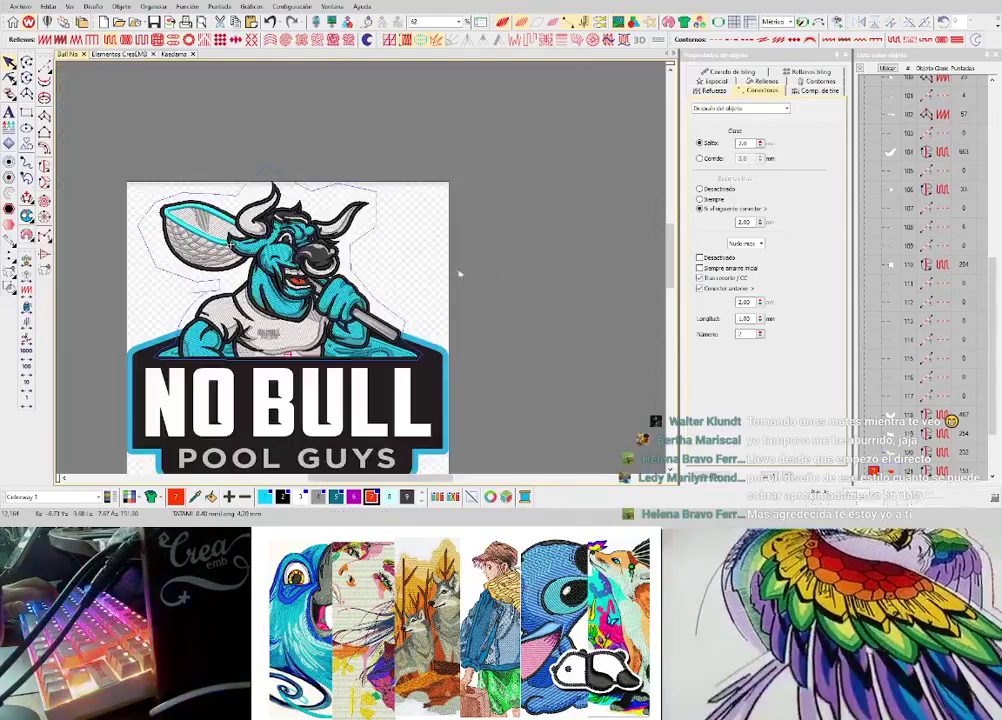
- Hide the background artwork and examine the stitching on the bull's head for areas that still lack fill
key(d)
scroll(363, 271, up, 3)
key(d)
key(d)
scroll(385, 279, up, 3)
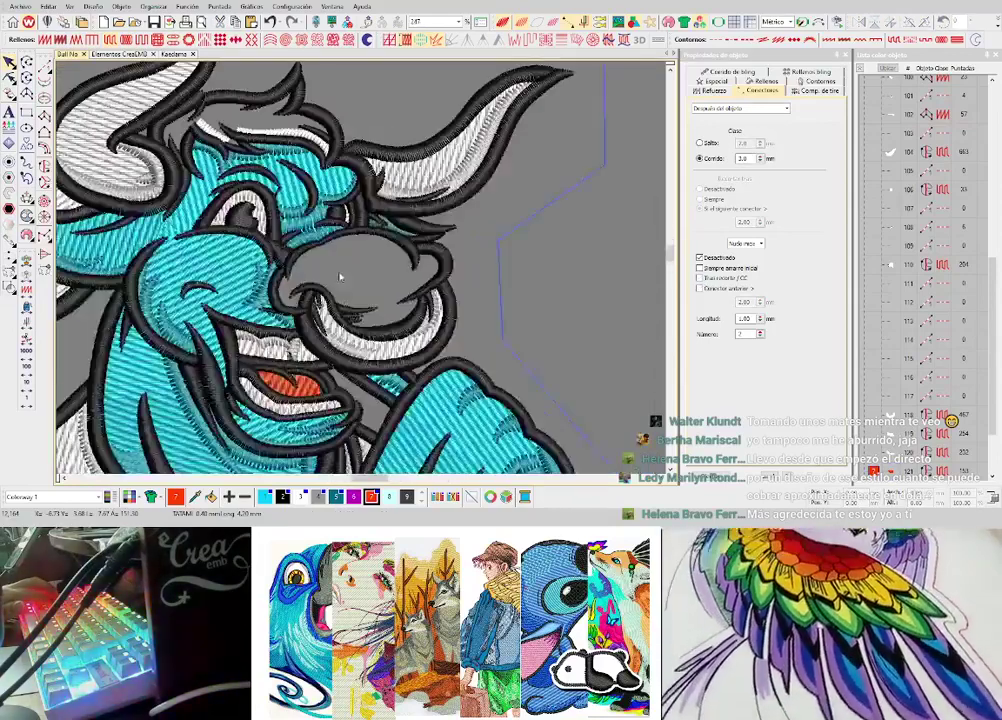
- Start a complex fill in colour 9 at the design's beginning, tracing the left side of the bull's nose within its black outline
scroll(344, 283, up, 3)
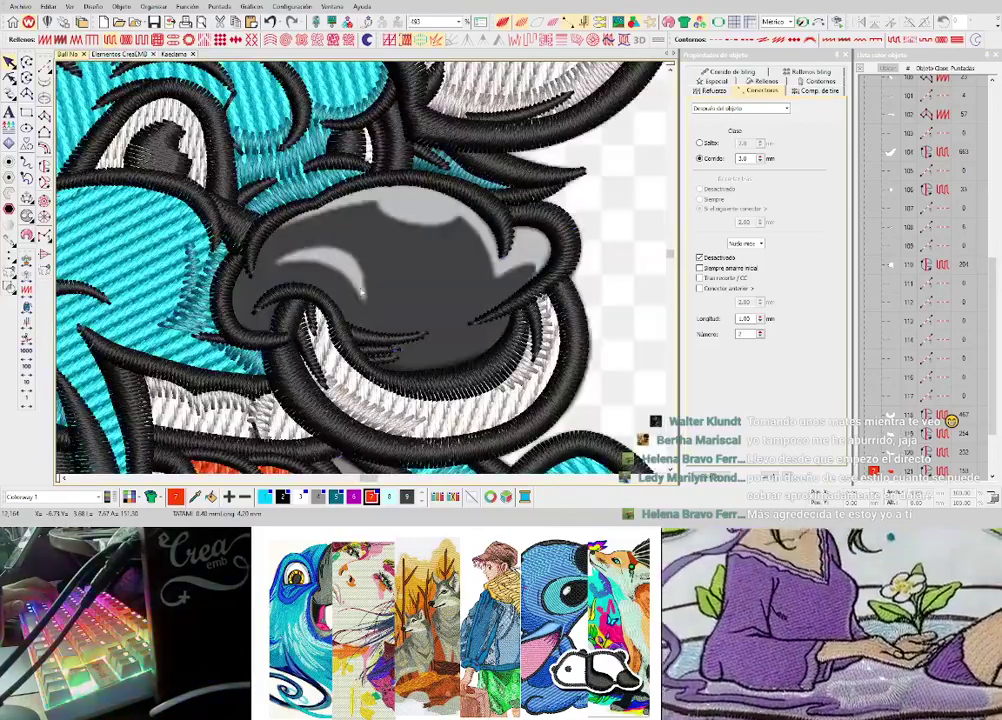
scroll(360, 294, down, 6)
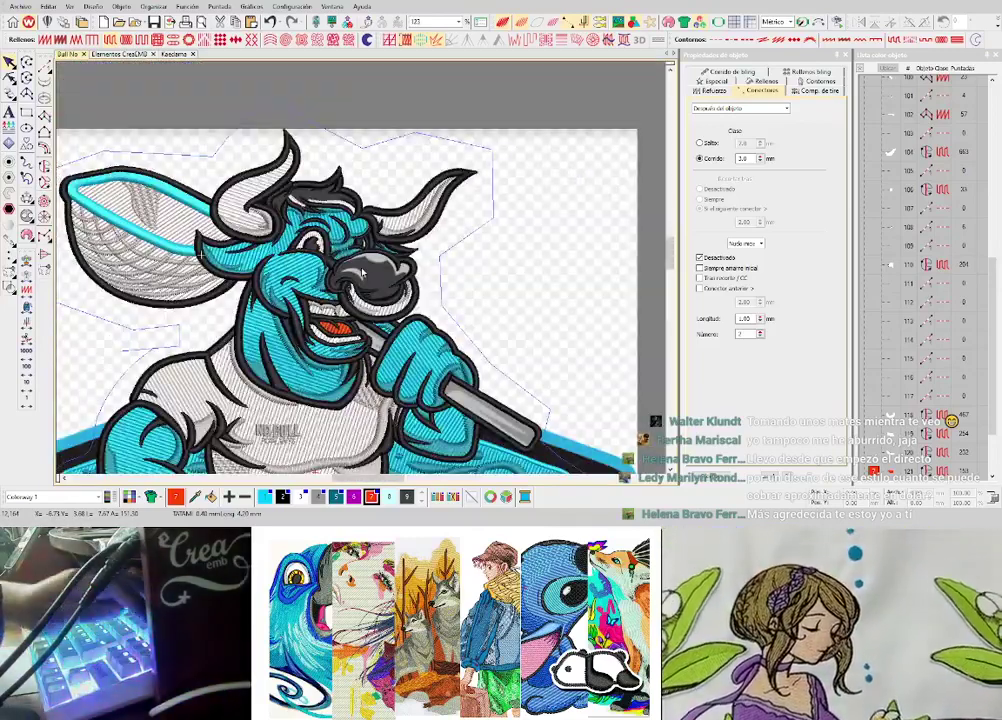
key(Home)
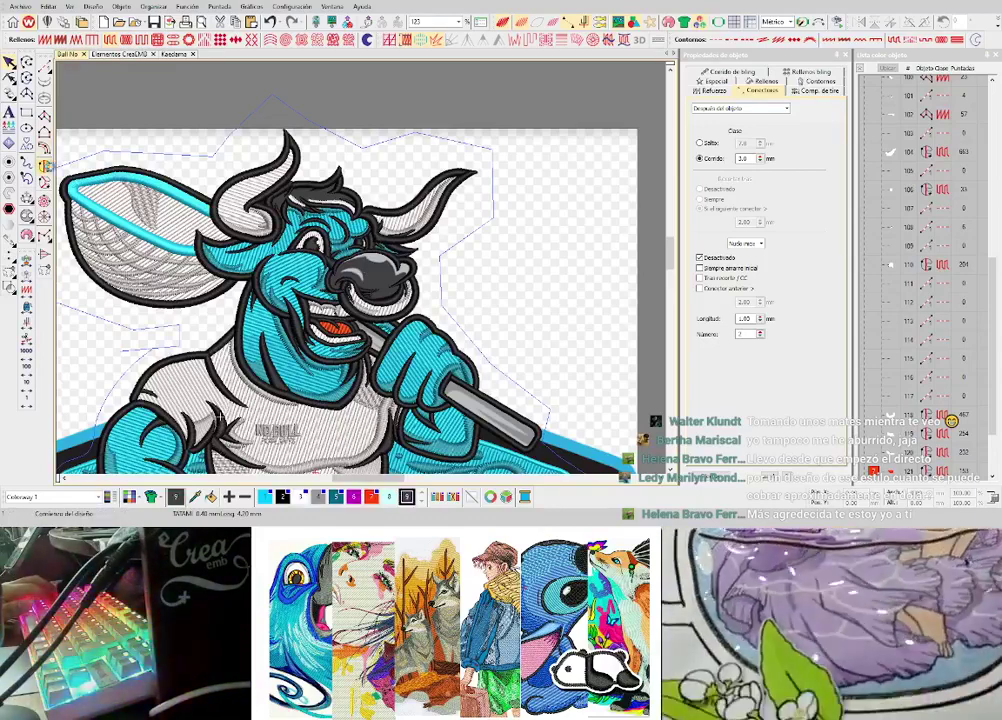
scroll(349, 268, up, 3)
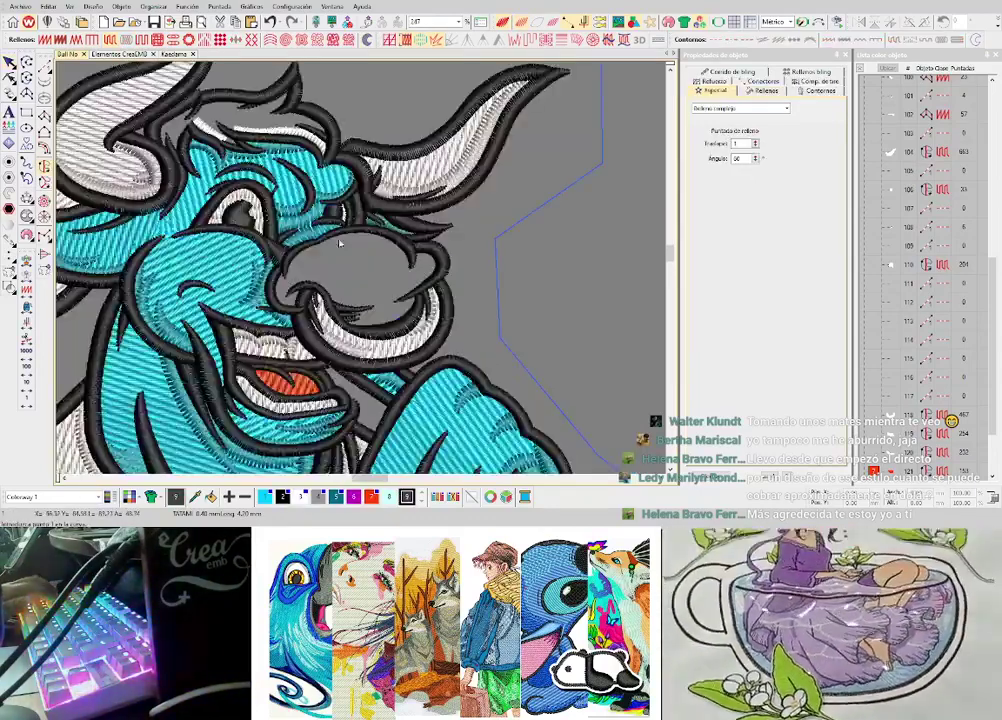
scroll(350, 265, up, 3)
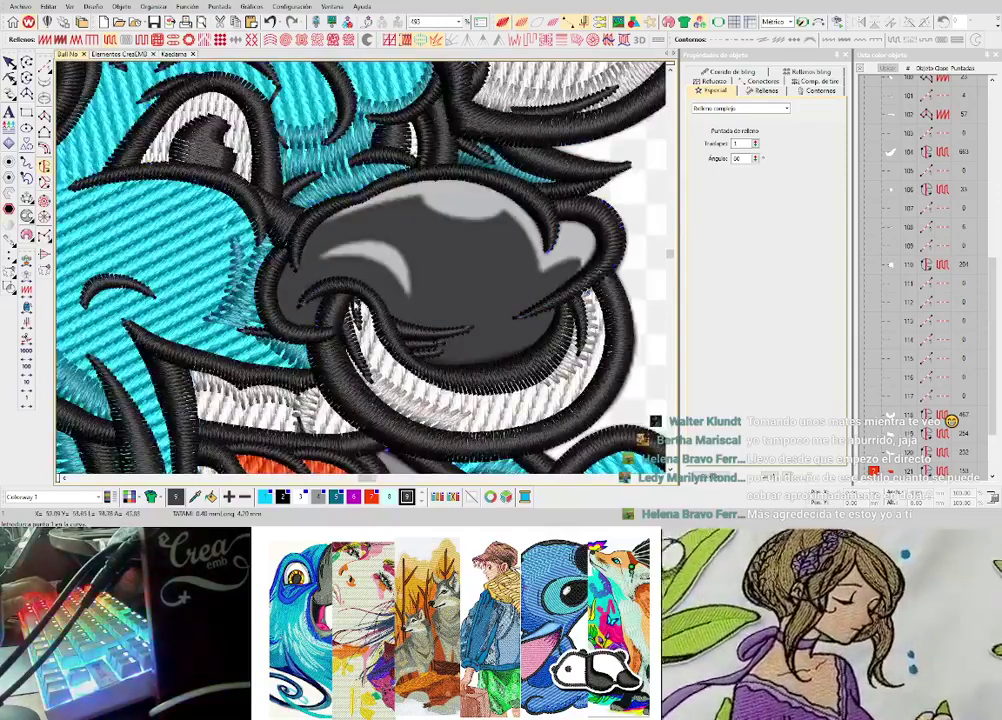
scroll(368, 258, up, 3)
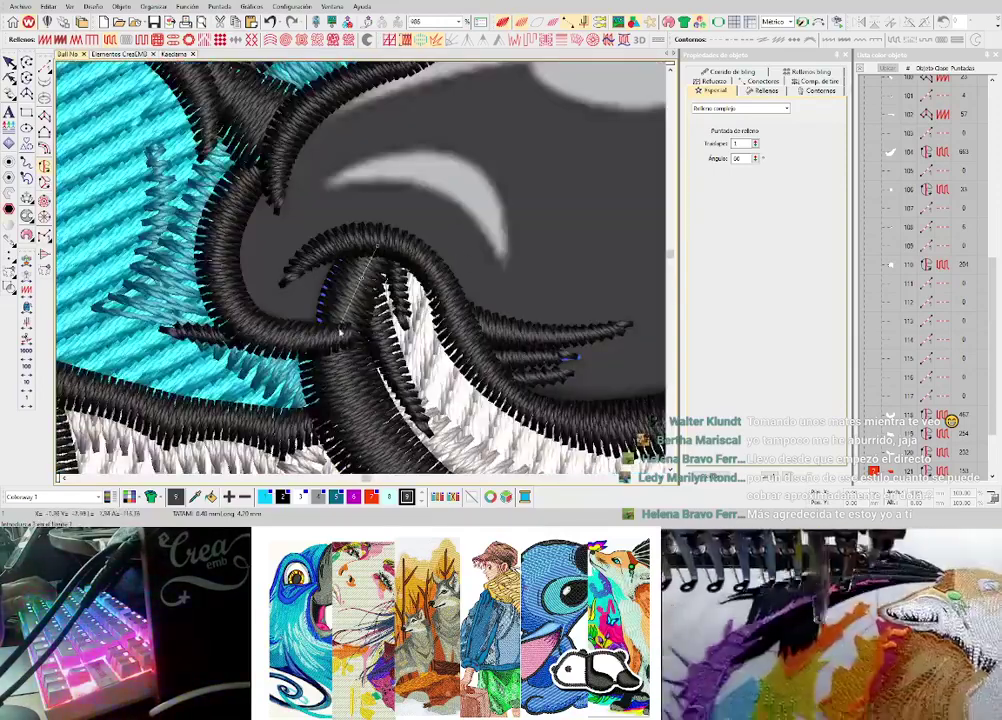
right_click(231, 300)
right_click(221, 258)
right_click(228, 208)
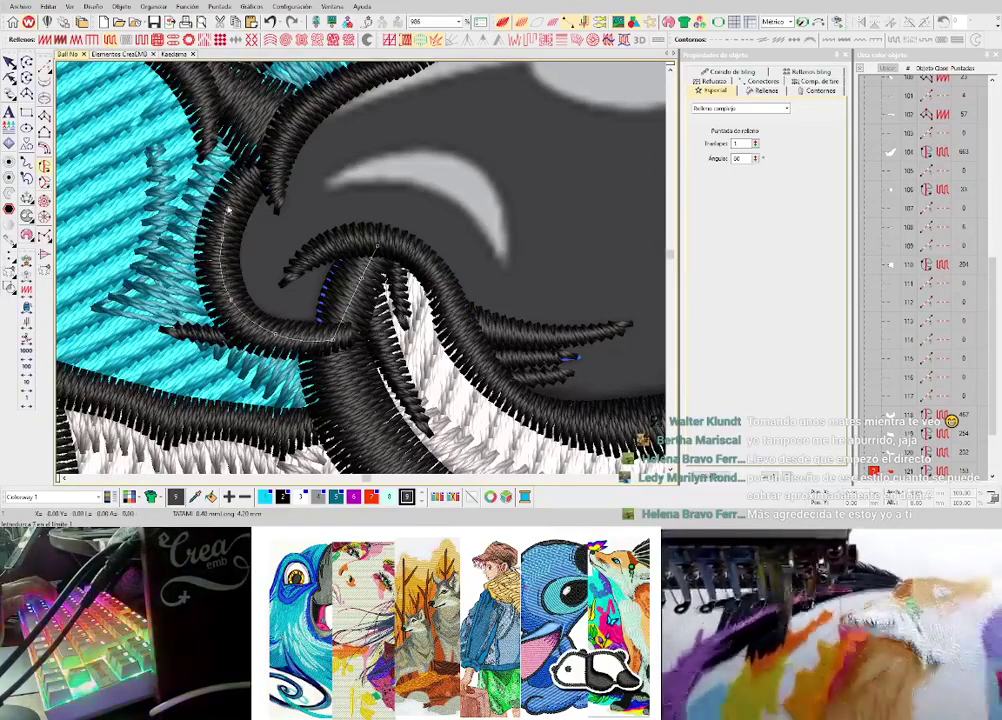
right_click(272, 164)
drag(284, 150, 307, 243)
right_click(340, 191)
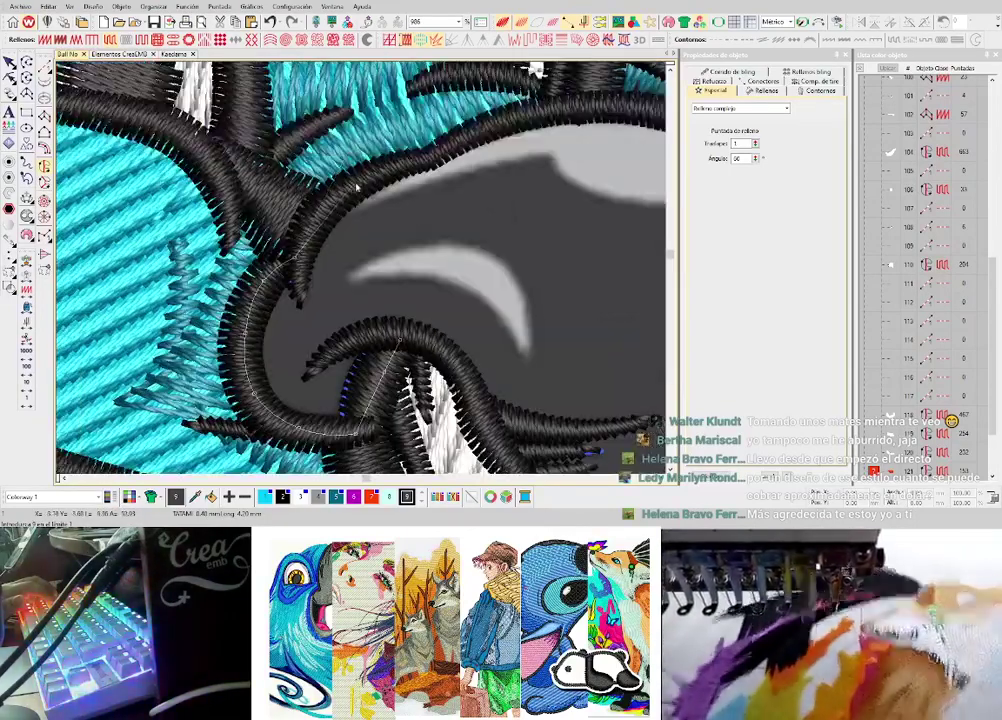
- Continue the nose fill's boundary along the black upper outline and around the nostril bulge on the right
right_click(431, 157)
right_click(552, 111)
drag(545, 111, 410, 175)
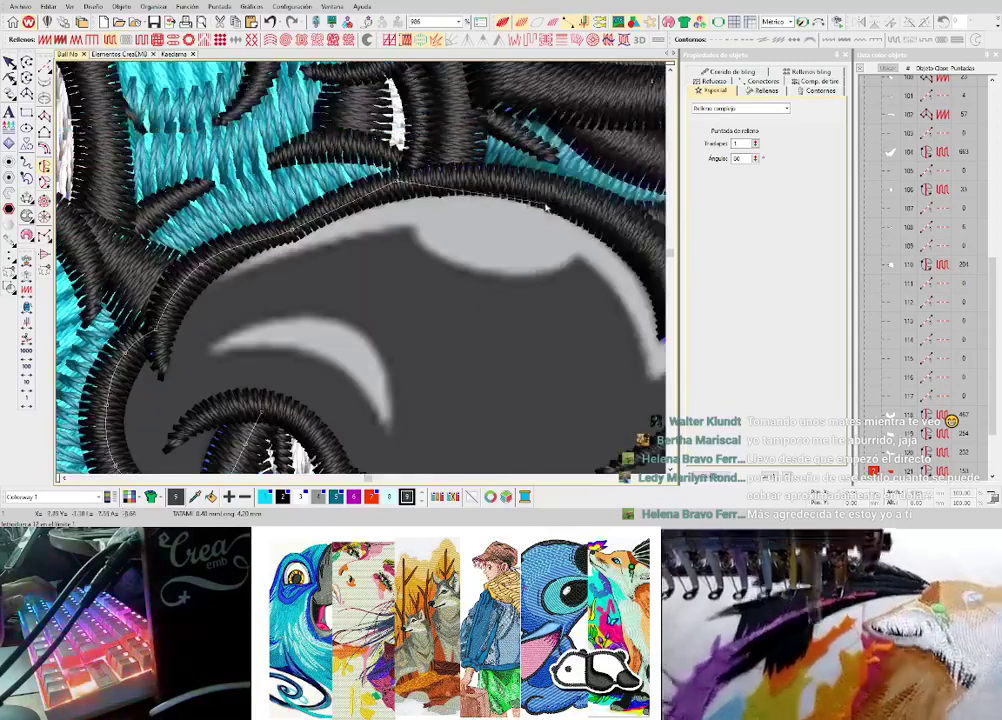
right_click(562, 184)
drag(562, 184, 417, 205)
scroll(560, 275, right, 3)
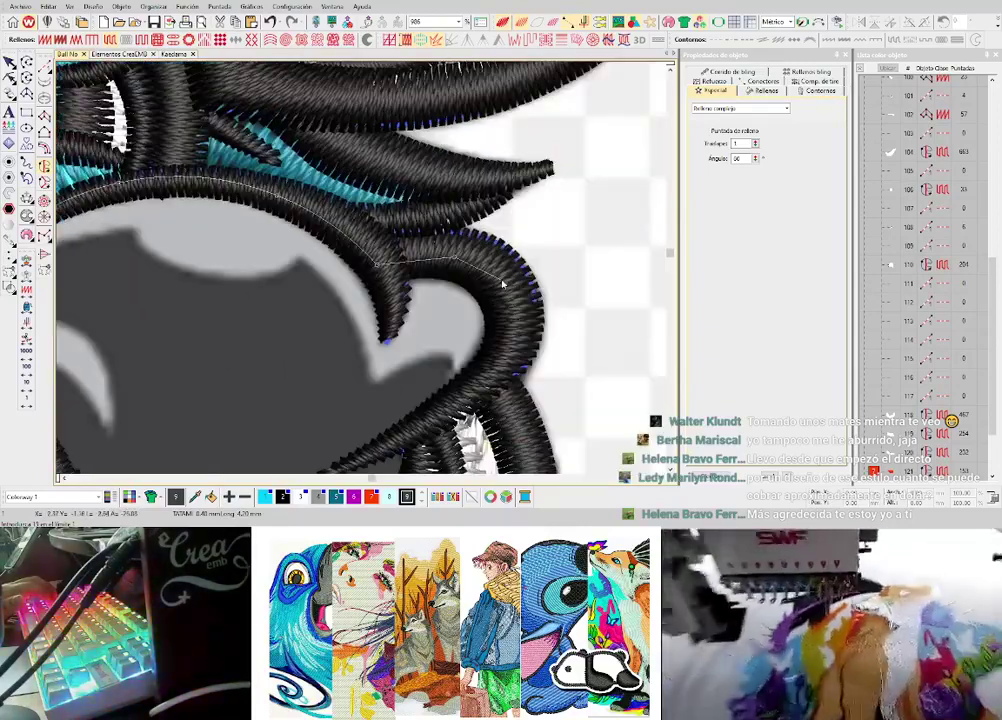
drag(487, 411, 447, 312)
right_click(437, 289)
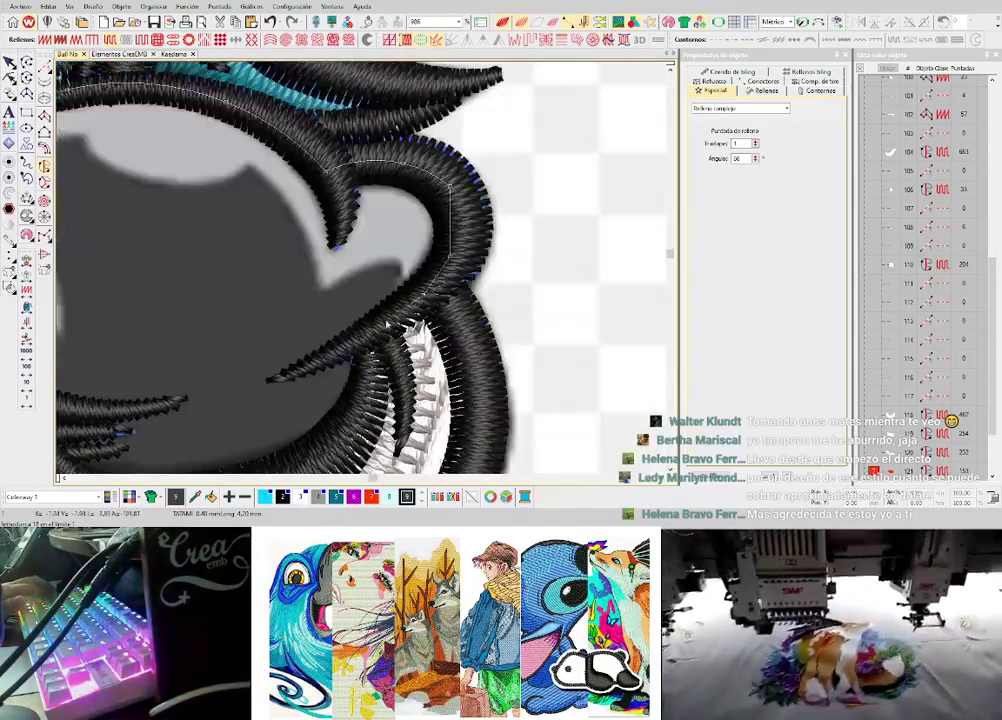
- Trace the nose fill's lower boundary along the black outline above the nose ring, back towards the starting point
click(388, 332)
drag(370, 454, 358, 365)
right_click(343, 347)
right_click(203, 398)
key(Down)
key(Left)
key(Left)
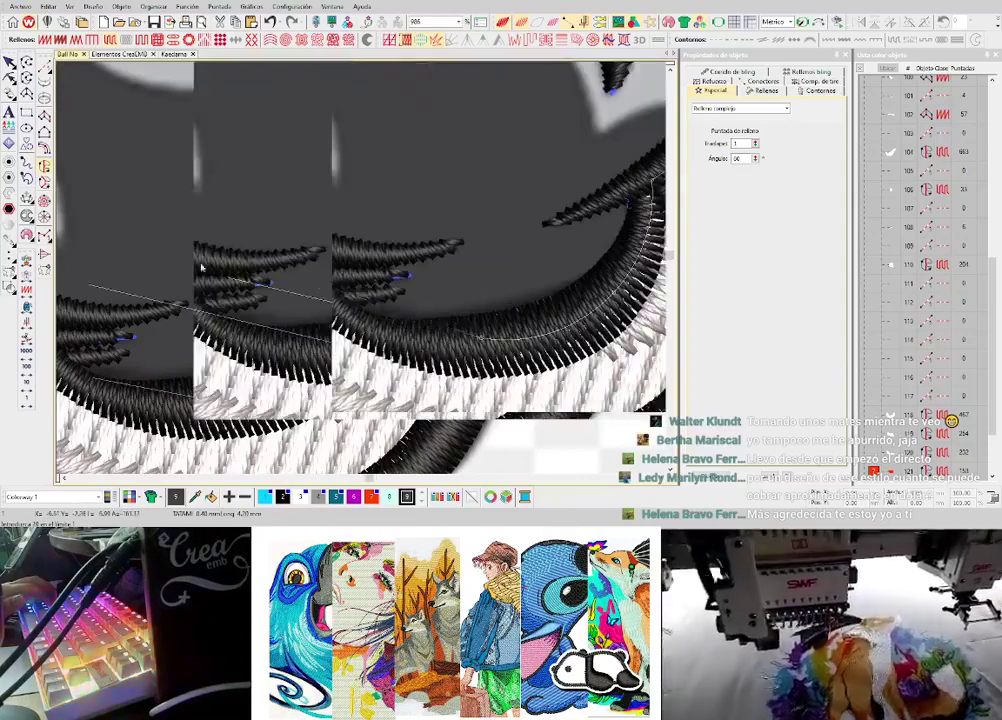
right_click(345, 314)
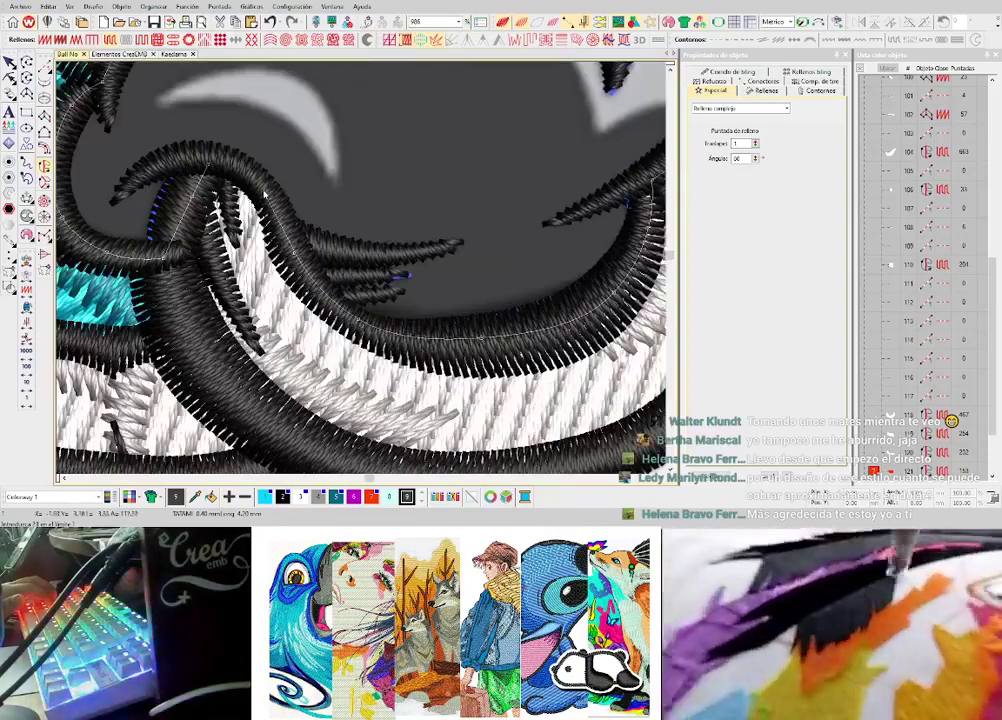
- Accept the default entry and exit points for the nose boundary and generate the fill with a diagonal stitch angle
scroll(375, 283, down, 5)
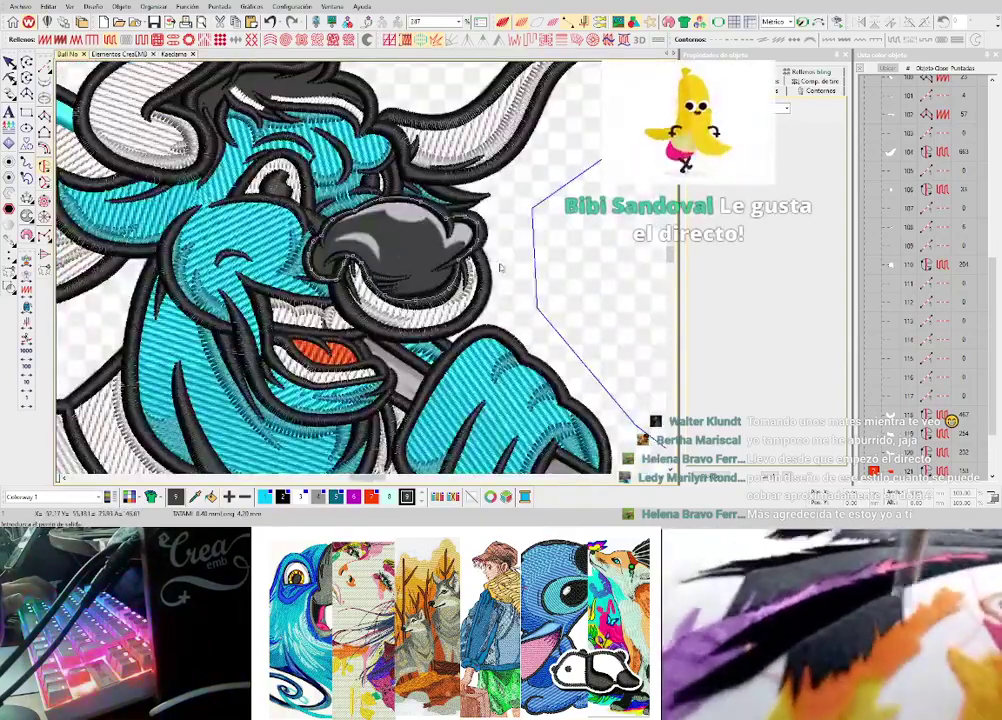
key(Return)
key(Return)
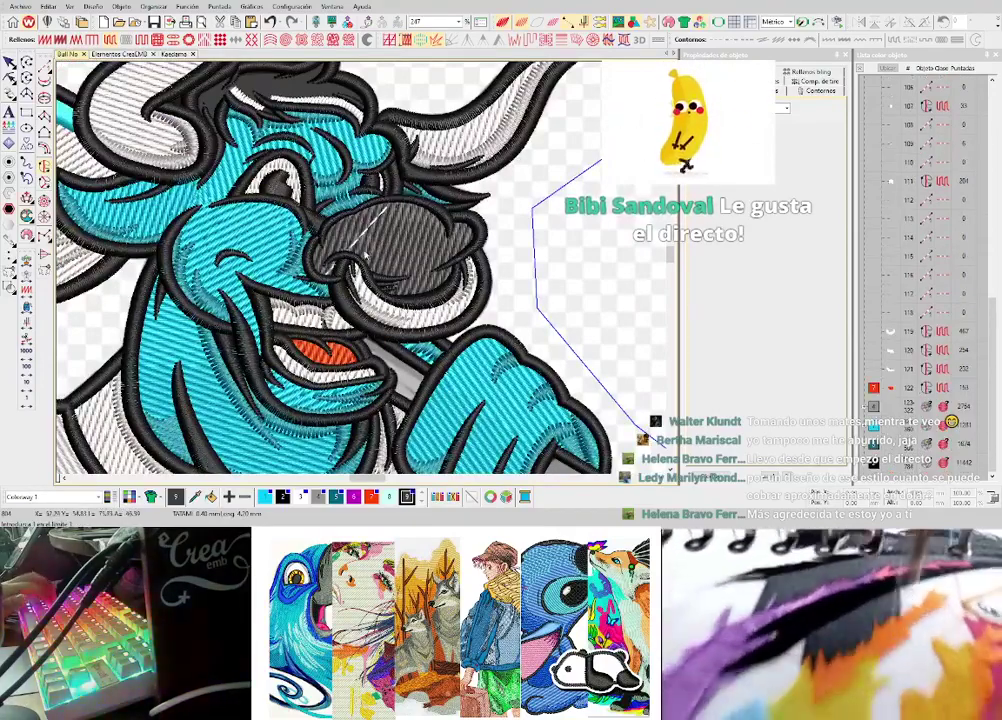
- Digitize a running-stitch connector from the nose fill up to the hair, keeping it under the black outlines
scroll(410, 174, up, 3)
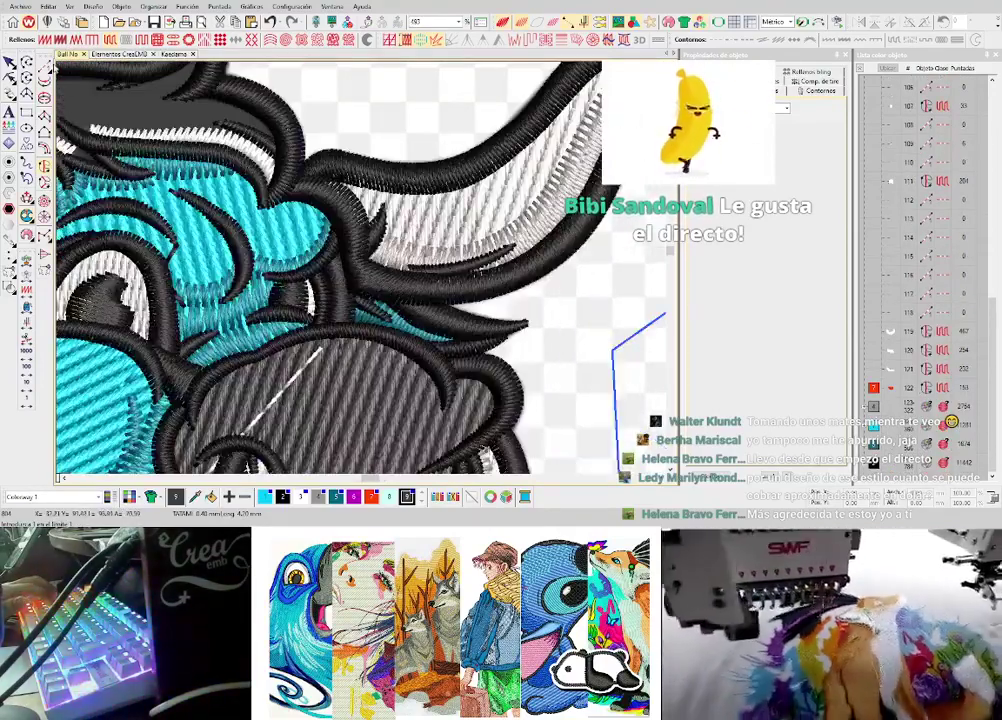
click(45, 67)
scroll(243, 100, up, 3)
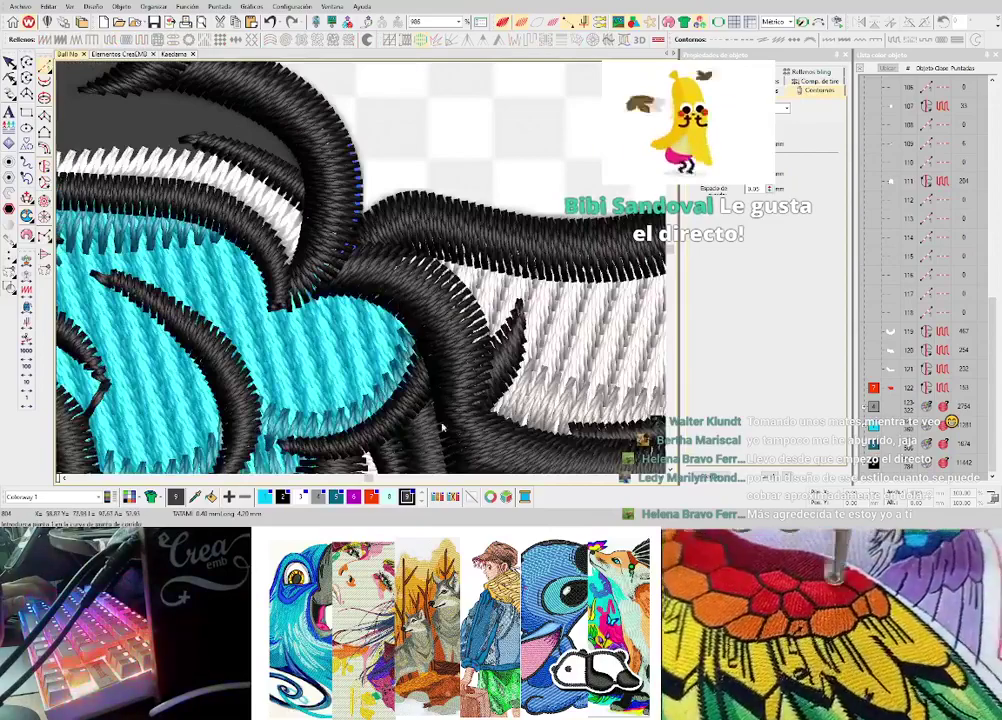
scroll(361, 273, down, 1)
scroll(361, 304, up, 1)
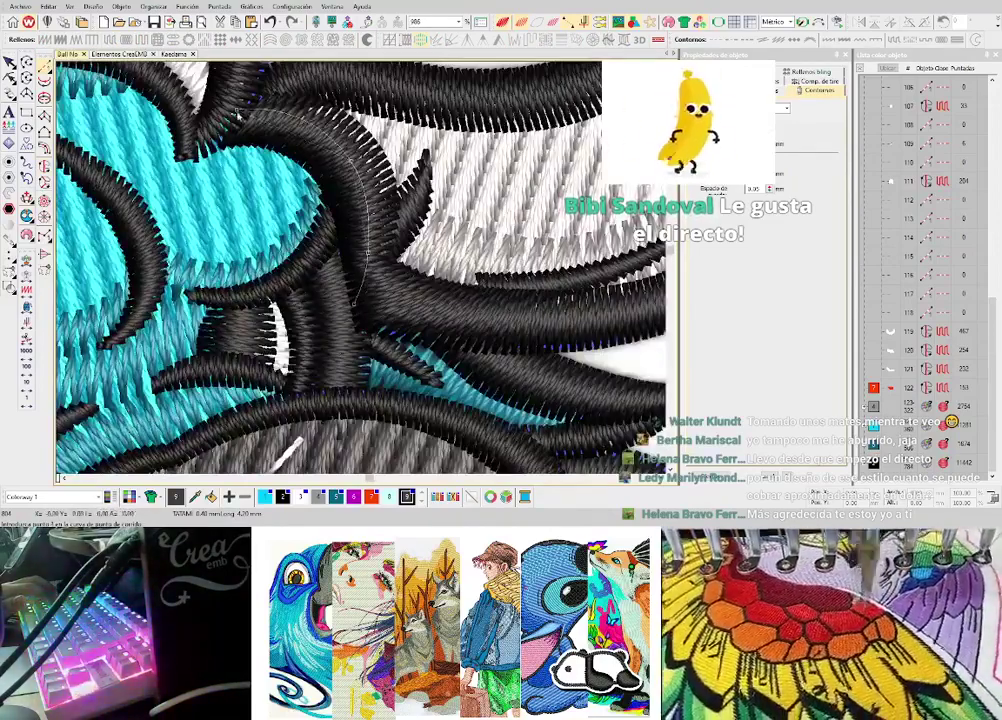
scroll(282, 210, down, 3)
scroll(351, 273, up, 3)
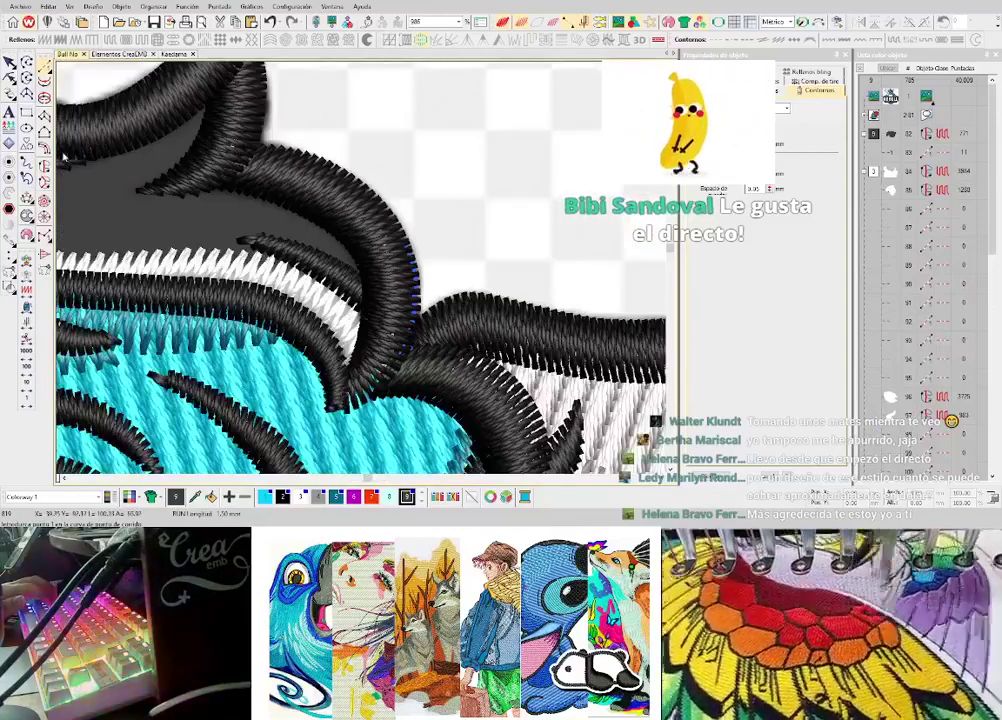
- Start a complex fill for the bull's dark hair, tracing the right black outline up to the base of the pointed tuft
click(44, 168)
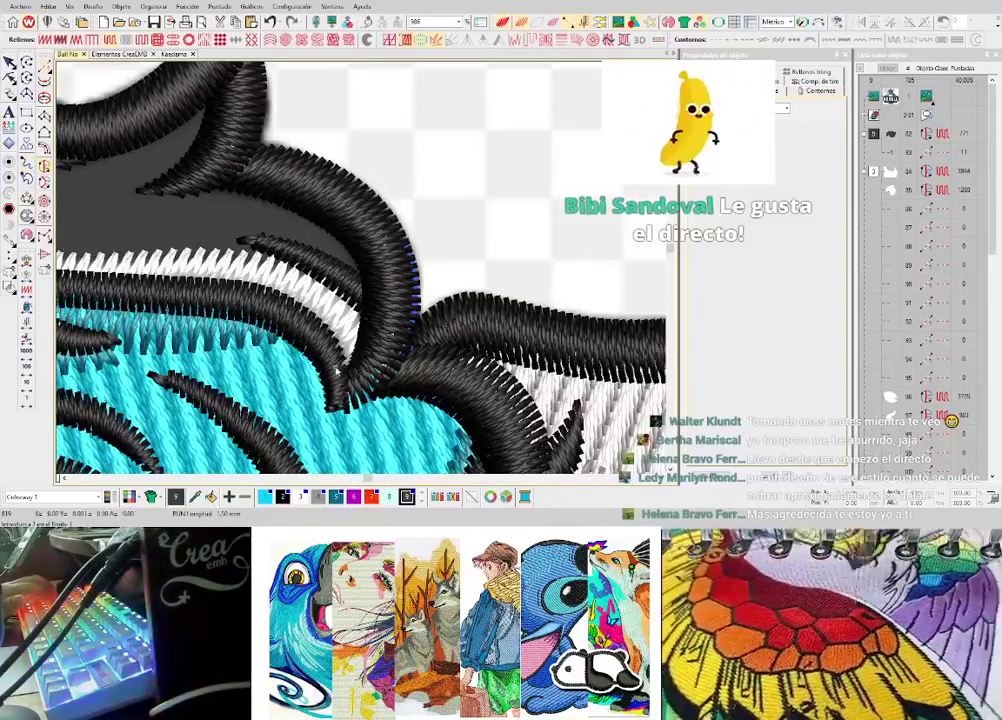
right_click(387, 291)
right_click(352, 210)
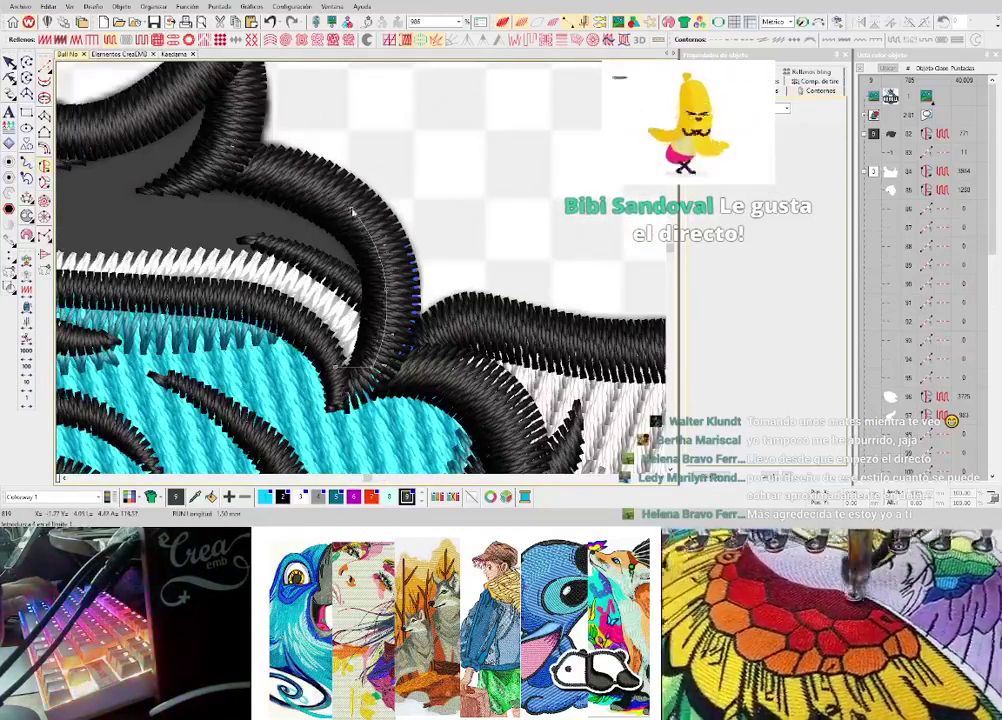
right_click(299, 184)
click(233, 162)
drag(212, 80, 287, 172)
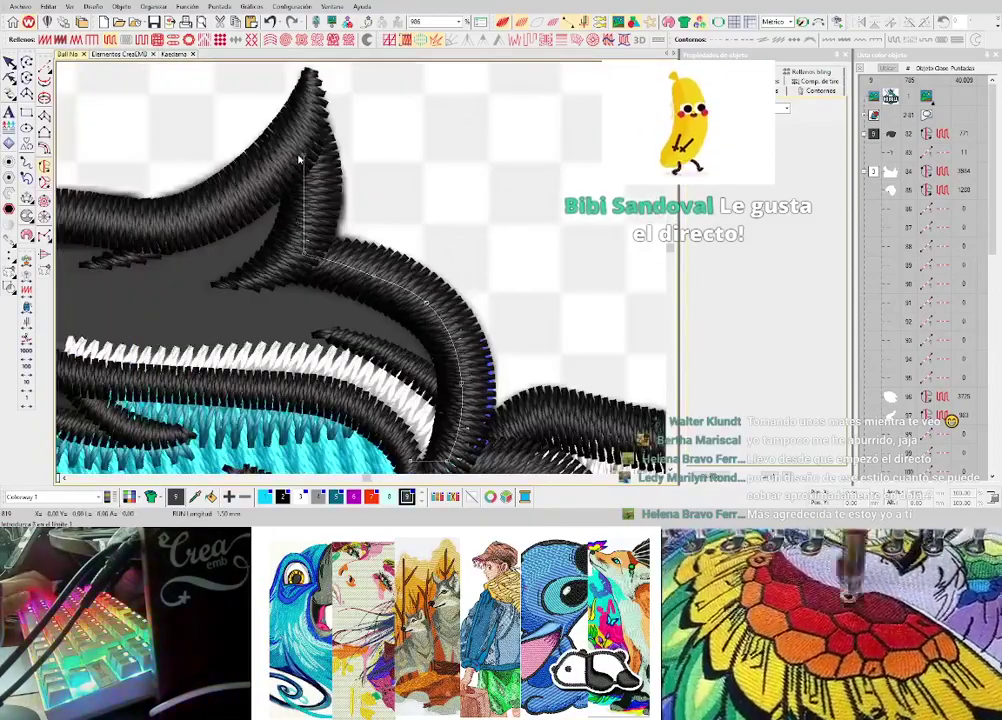
- Continue the hair fill's boundary down from the pointed tuft and along the upper black outline to the left horn
right_click(239, 198)
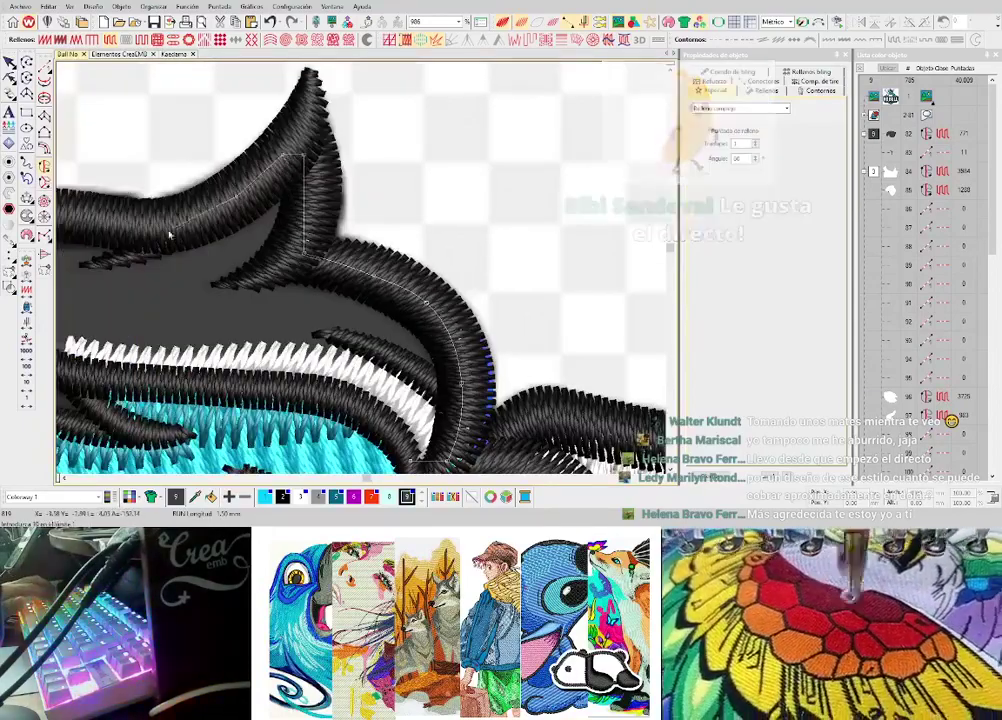
right_click(192, 220)
right_click(388, 260)
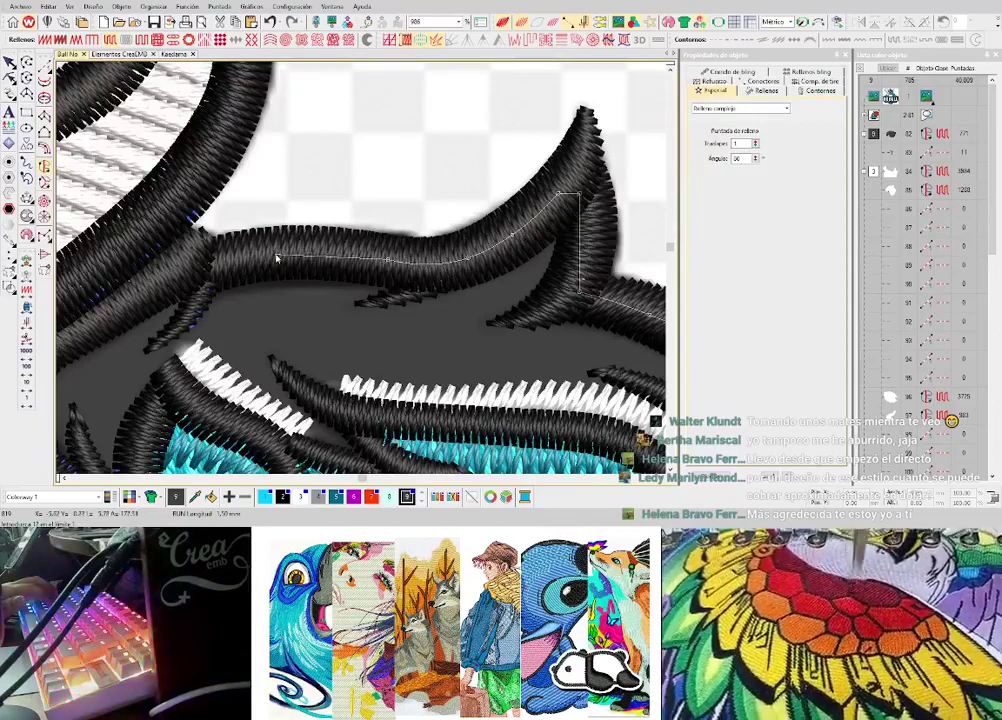
right_click(276, 254)
right_click(205, 269)
right_click(171, 273)
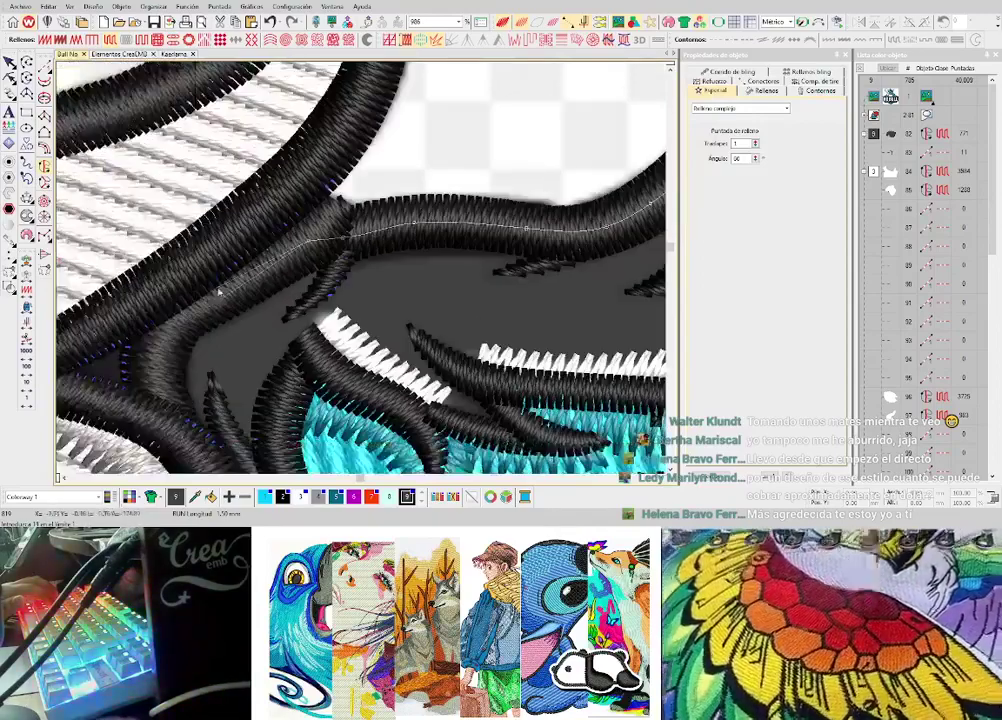
- Trace the hair fill's left side beside the horn, then follow the black outline beneath the white highlight
right_click(256, 273)
right_click(195, 305)
right_click(168, 337)
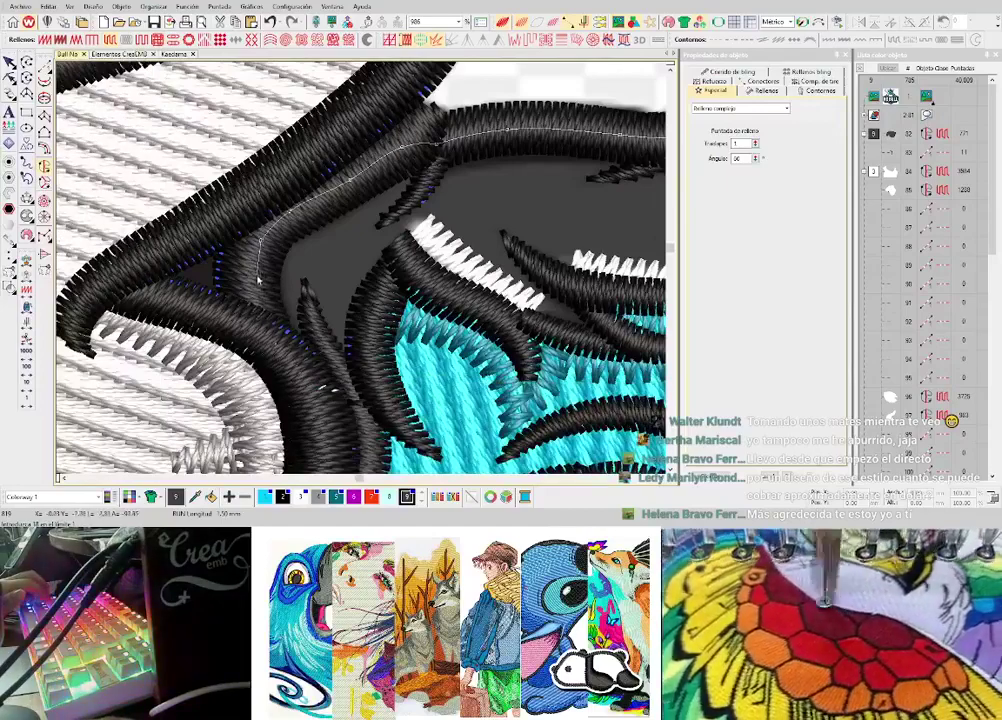
click(261, 334)
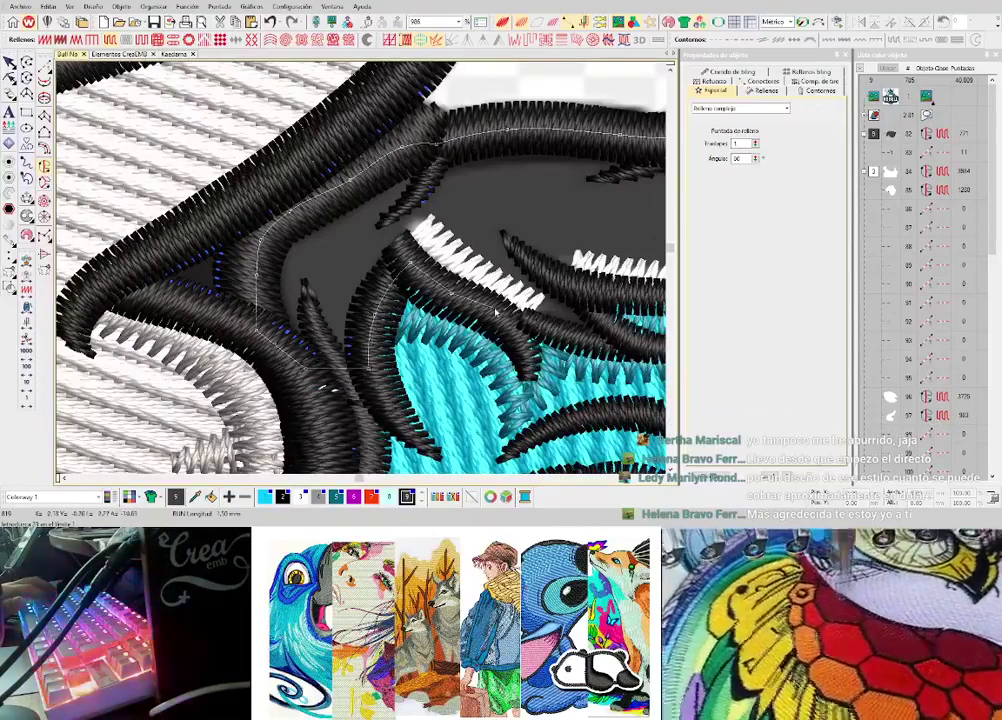
right_click(538, 326)
right_click(456, 298)
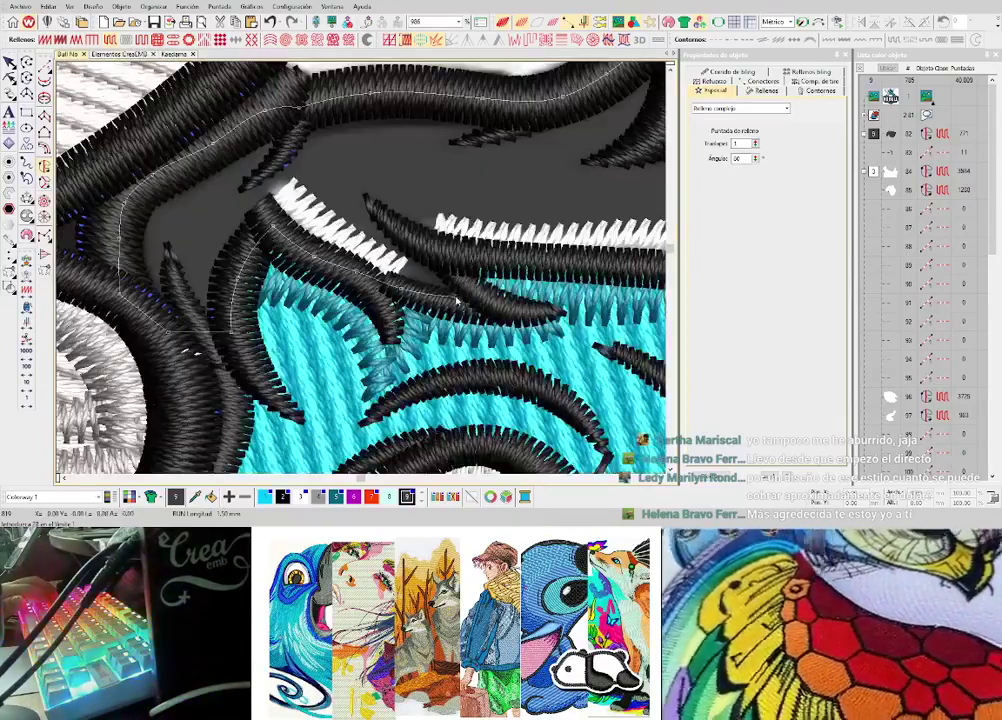
- Complete the hair boundary along the forehead outline and generate the fill with the default entry, exit and angle settings
key(c)
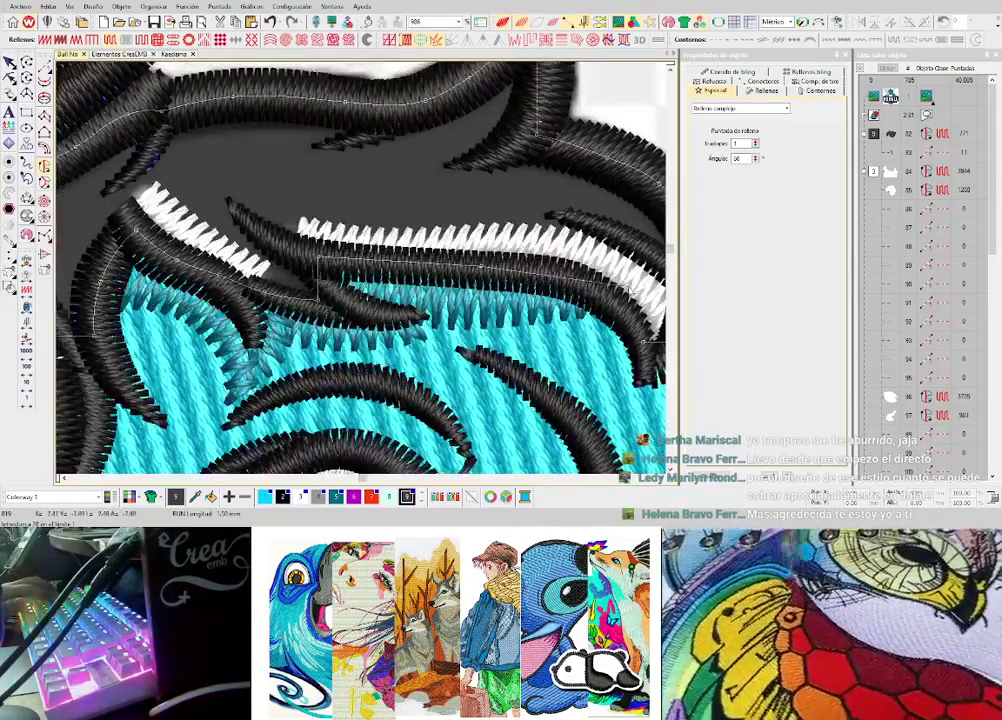
right_click(600, 298)
right_click(493, 300)
key(Return)
key(shift+z)
key(shift+z)
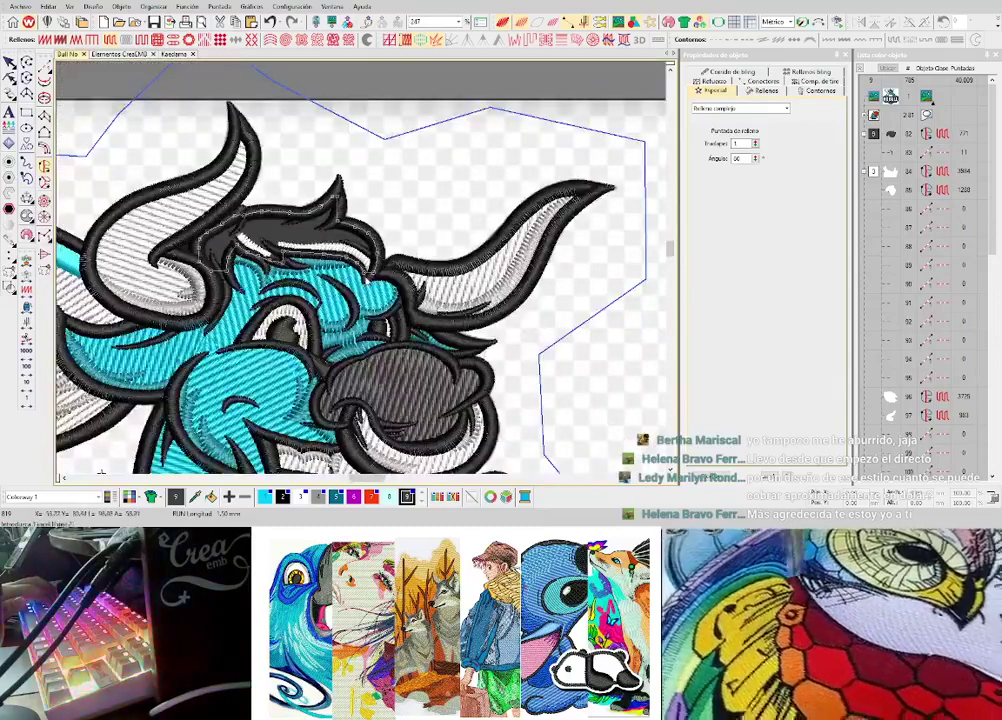
key(Return)
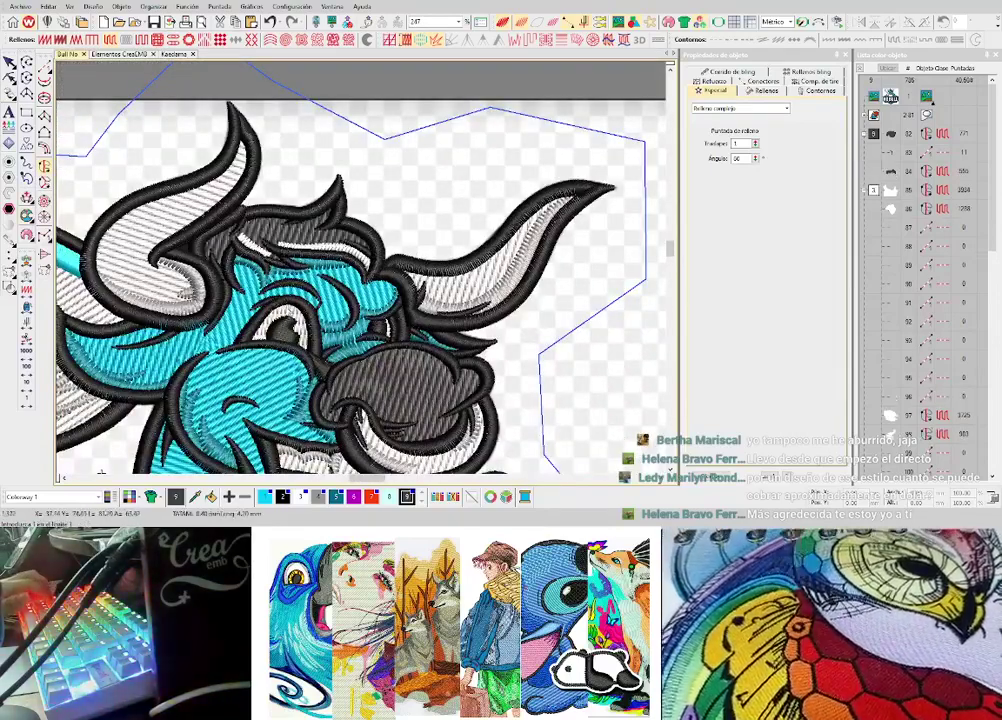
key(Escape)
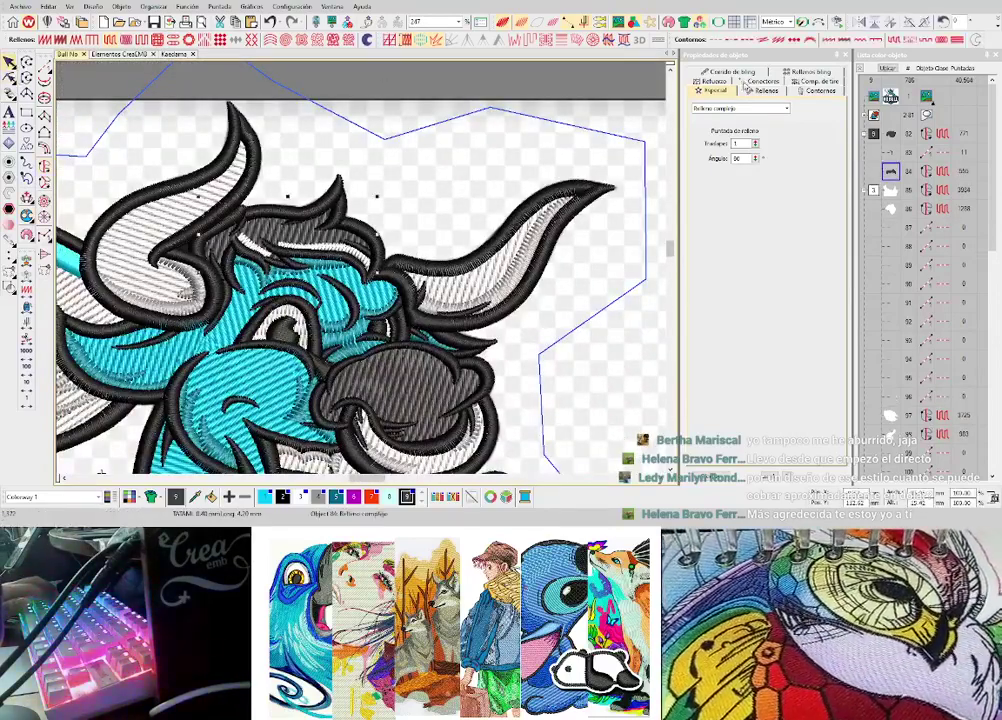
- Set the hair fill's connector after the object to Jump and deselect the fill
click(753, 82)
click(709, 143)
scroll(362, 272, down, 2)
click(383, 237)
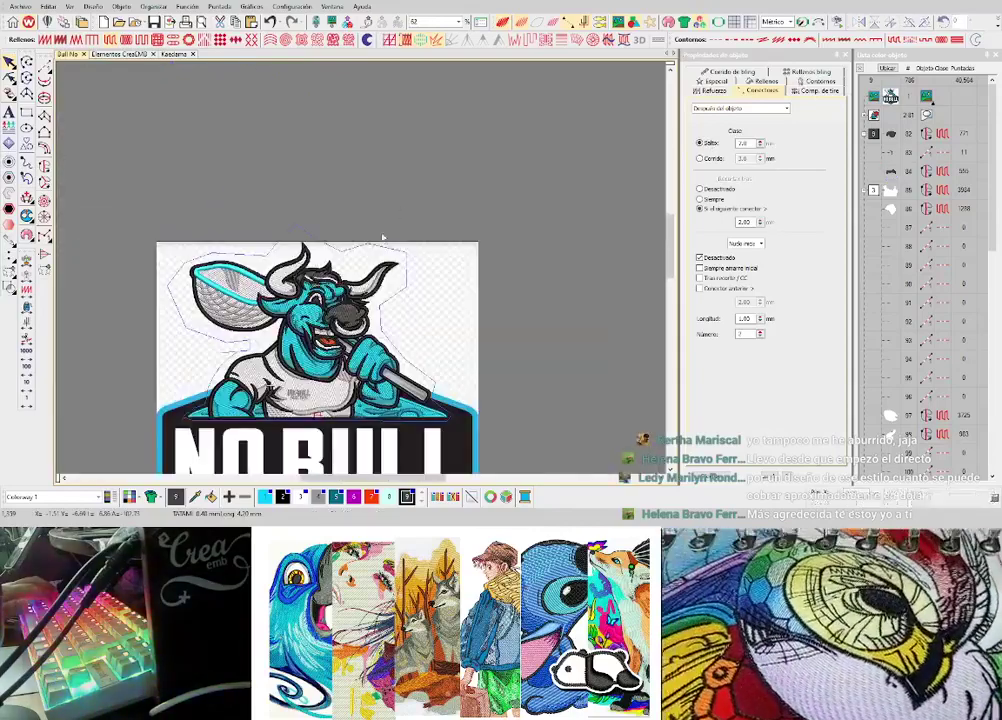
- Hide the background artwork and inspect the new nose and hair fills on the bull's head
scroll(383, 237, up, 2)
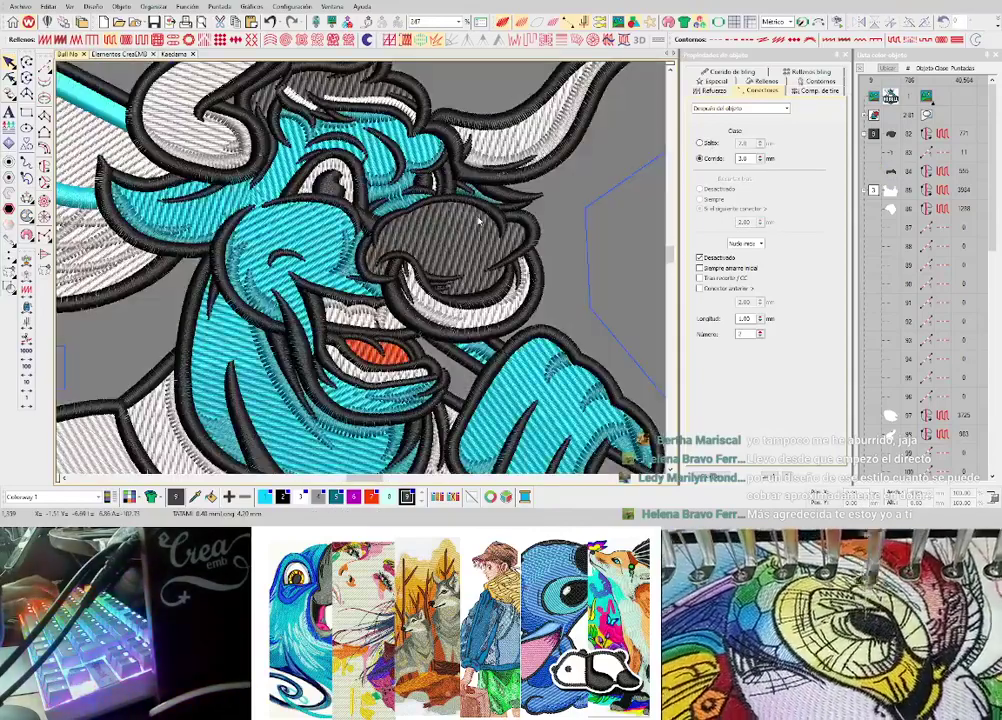
key(s)
key(s)
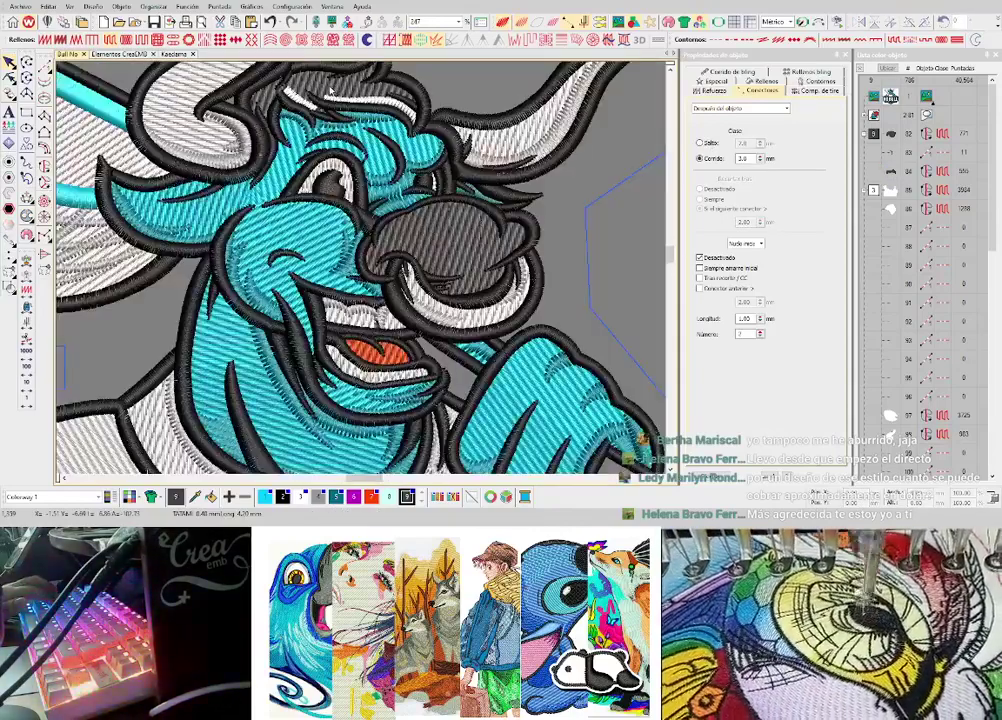
- Choose light grey thread colour 4 and set the Satin (Plumetís) fill with 0.68 mm spacing for the nose highlights
scroll(330, 90, down, 2)
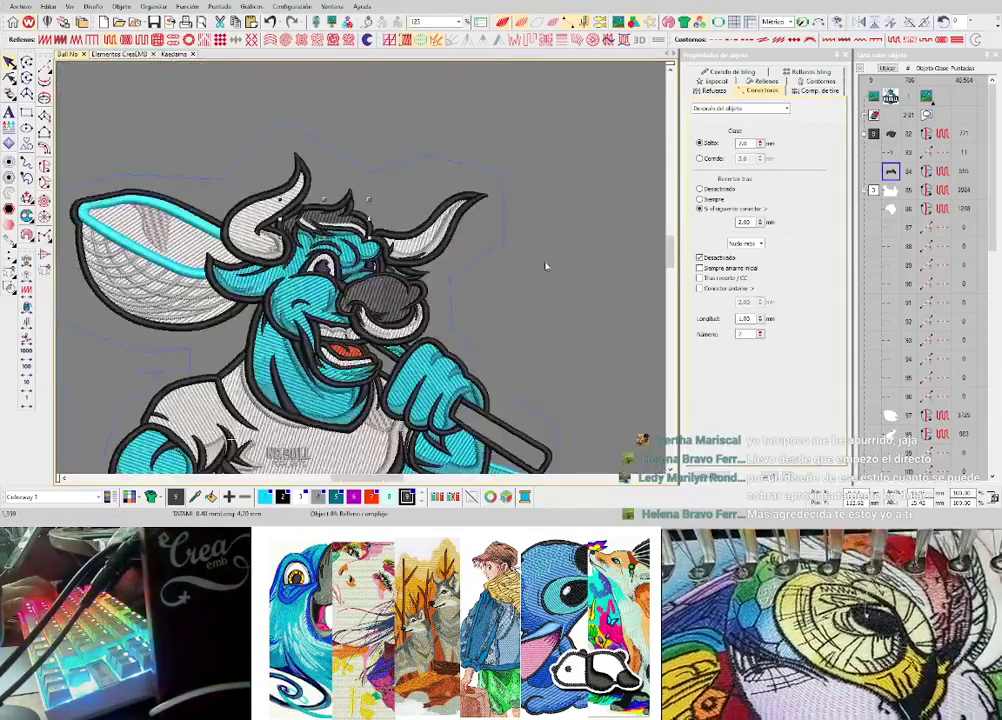
scroll(373, 295, up, 2)
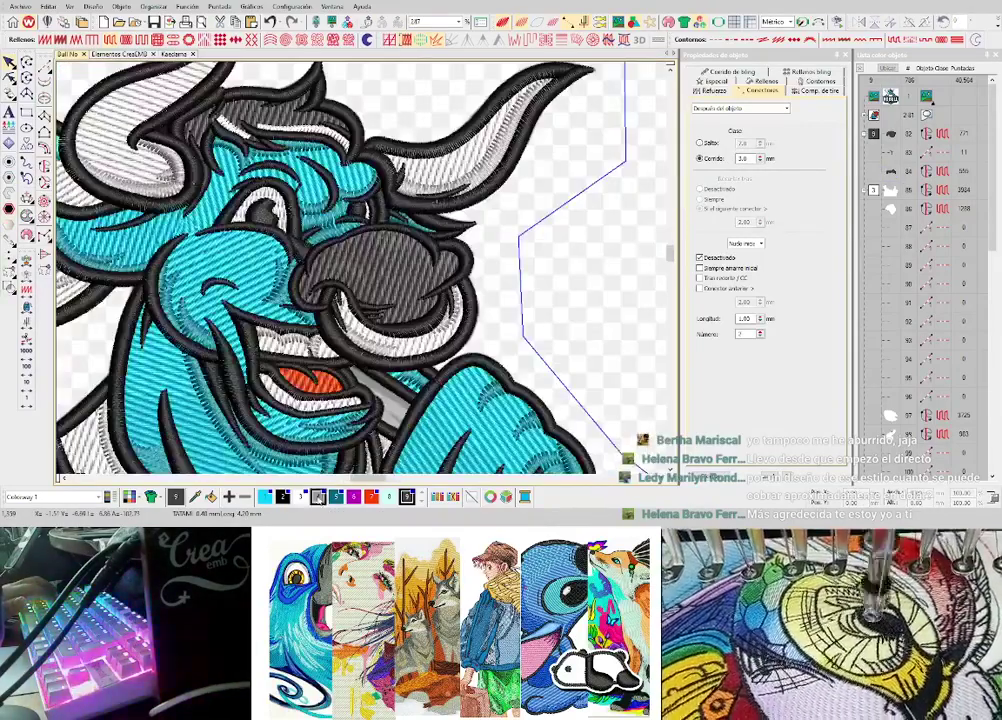
click(318, 497)
key(s)
scroll(357, 296, up, 4)
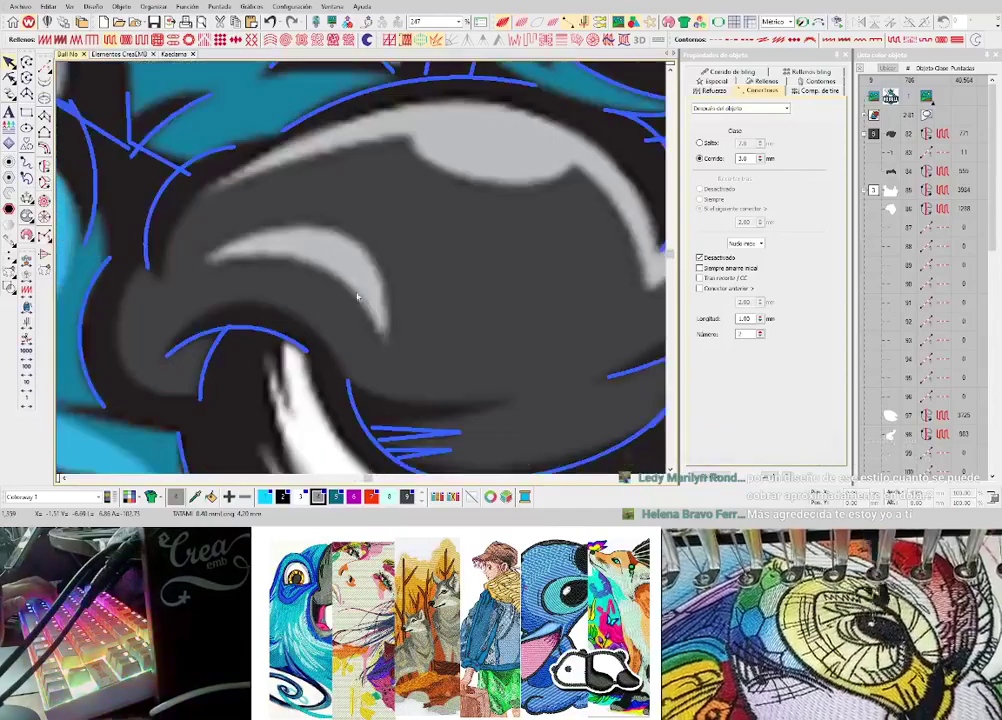
click(765, 82)
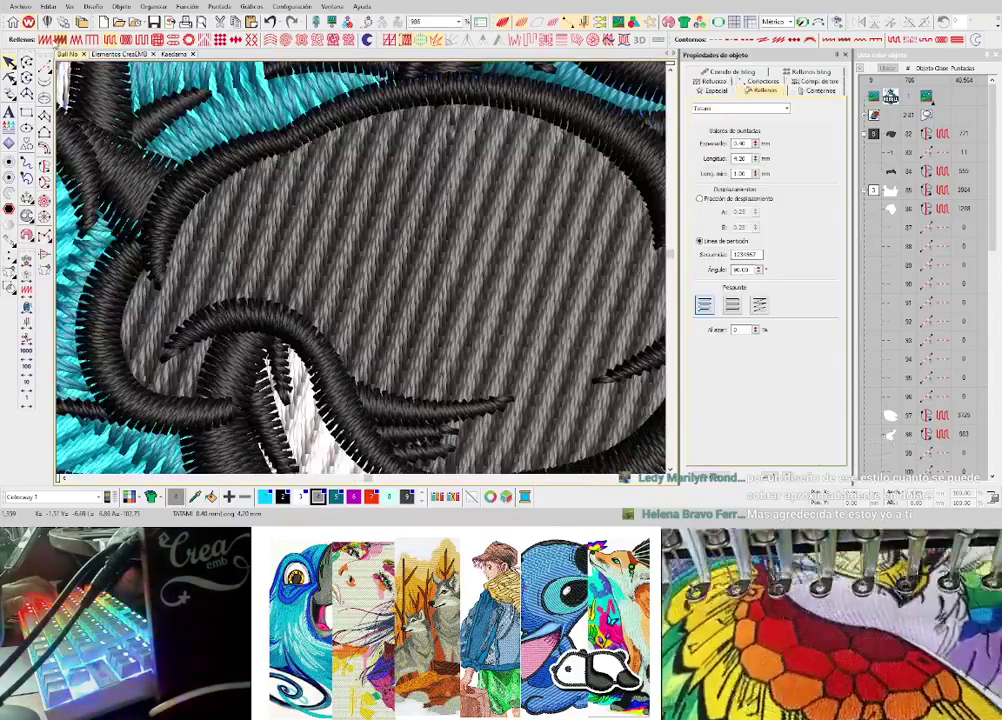
click(45, 40)
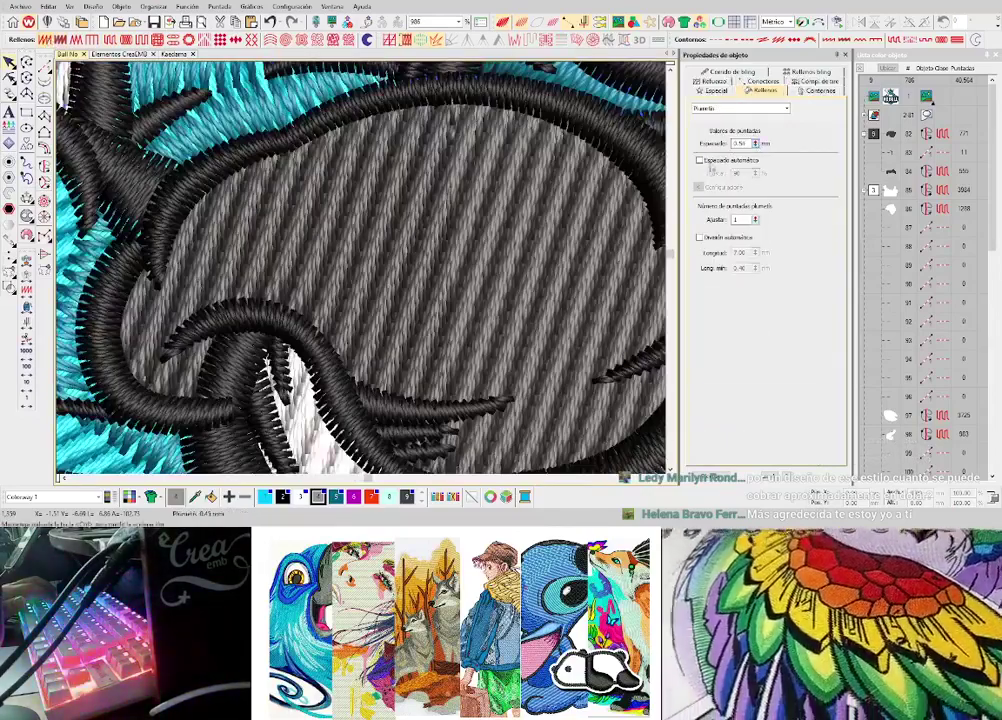
click(756, 141)
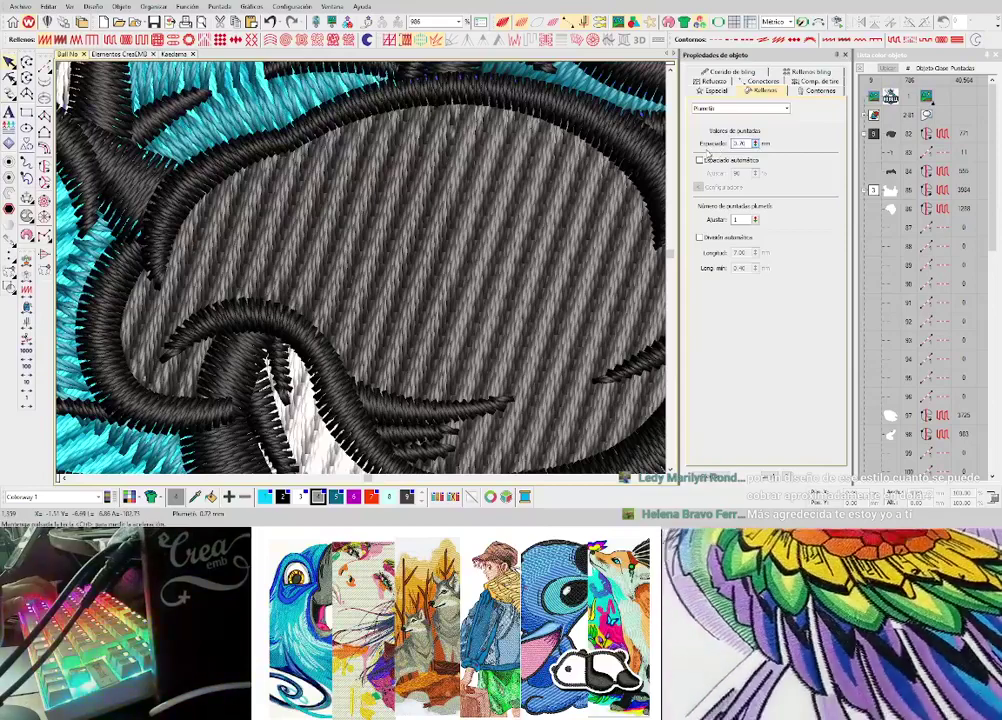
click(757, 146)
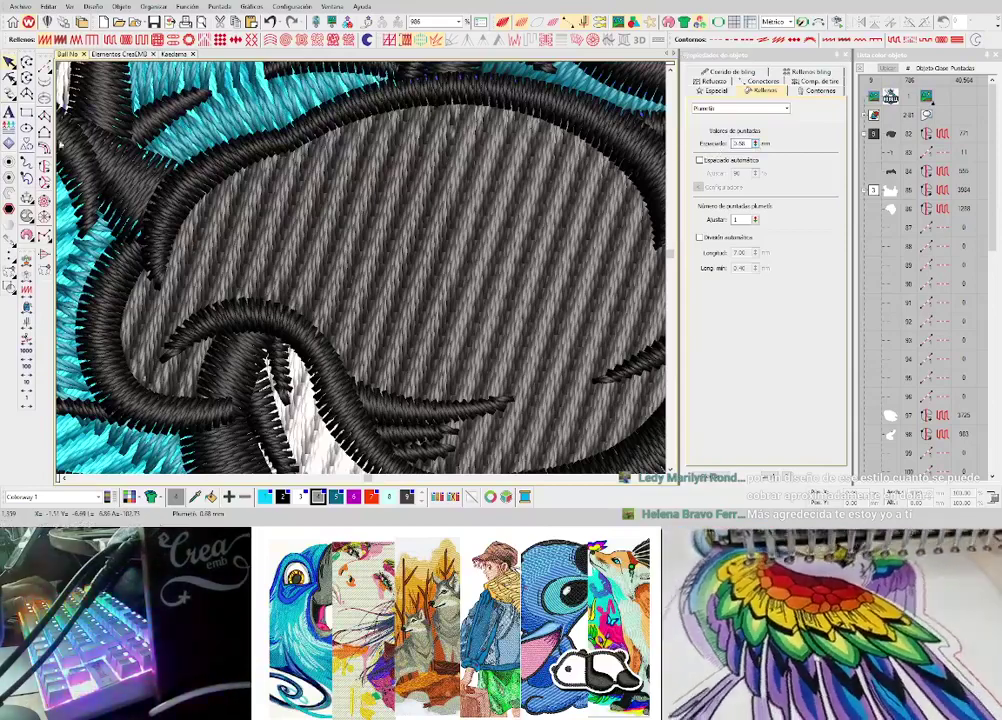
- Digitize a short Run line of 1.50 mm stitch length inside the nose's small crescent highlight, ending at its lower tip
key(Escape)
key(s)
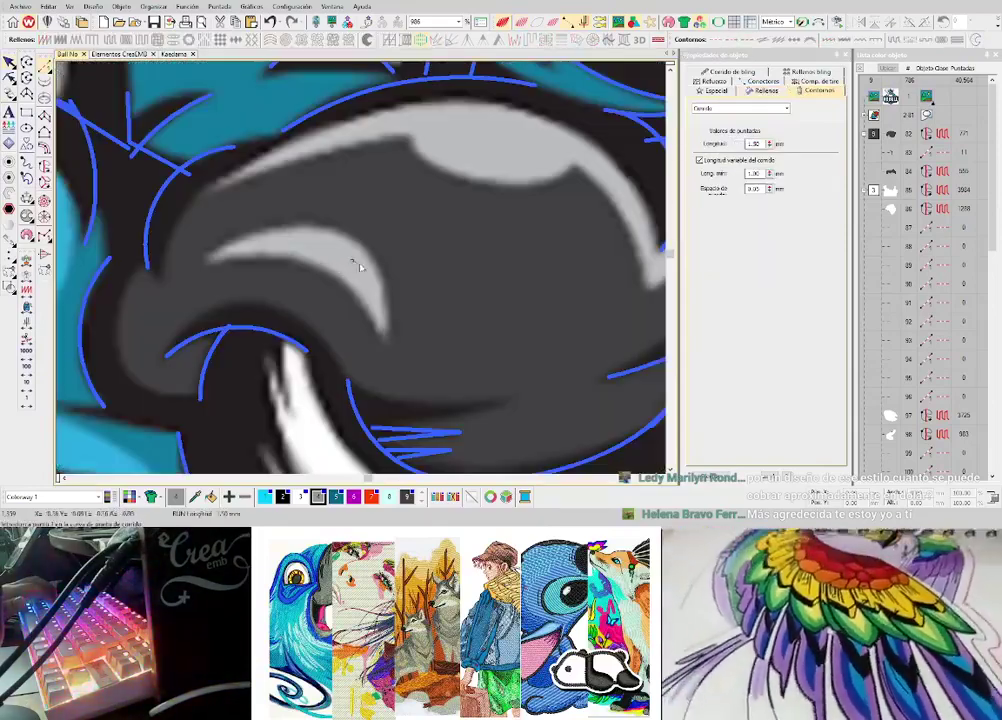
click(382, 311)
key(Return)
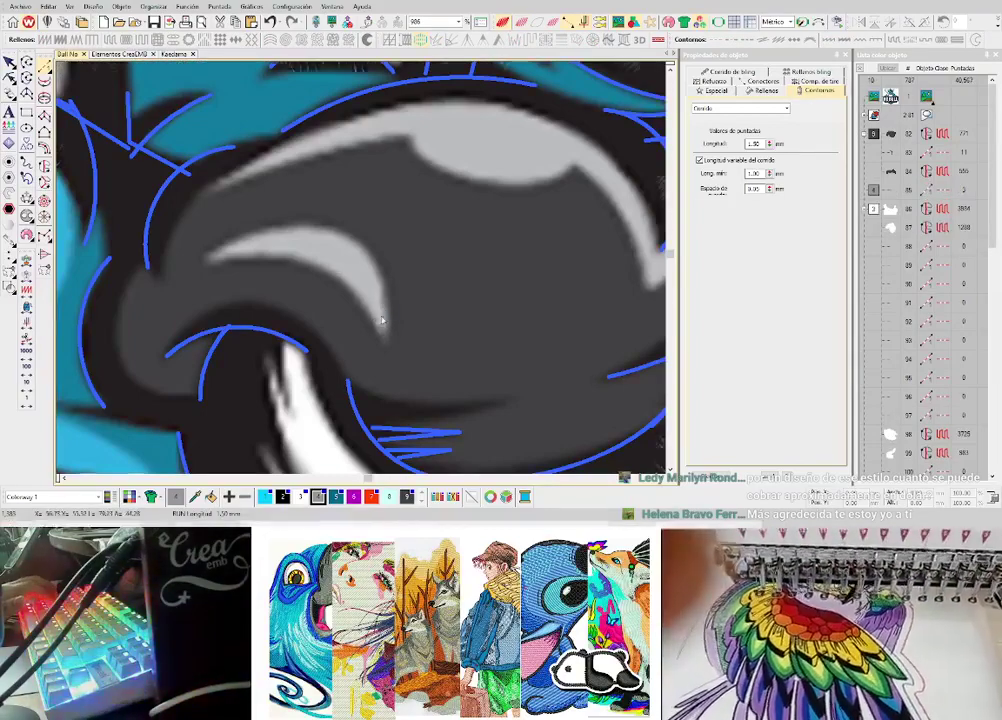
- Digitize the small crescent highlight above the nostril as a Column A satin about 9.6 by 6.4 mm, from lower to upper tip
key(s)
key(space)
key(shift+s)
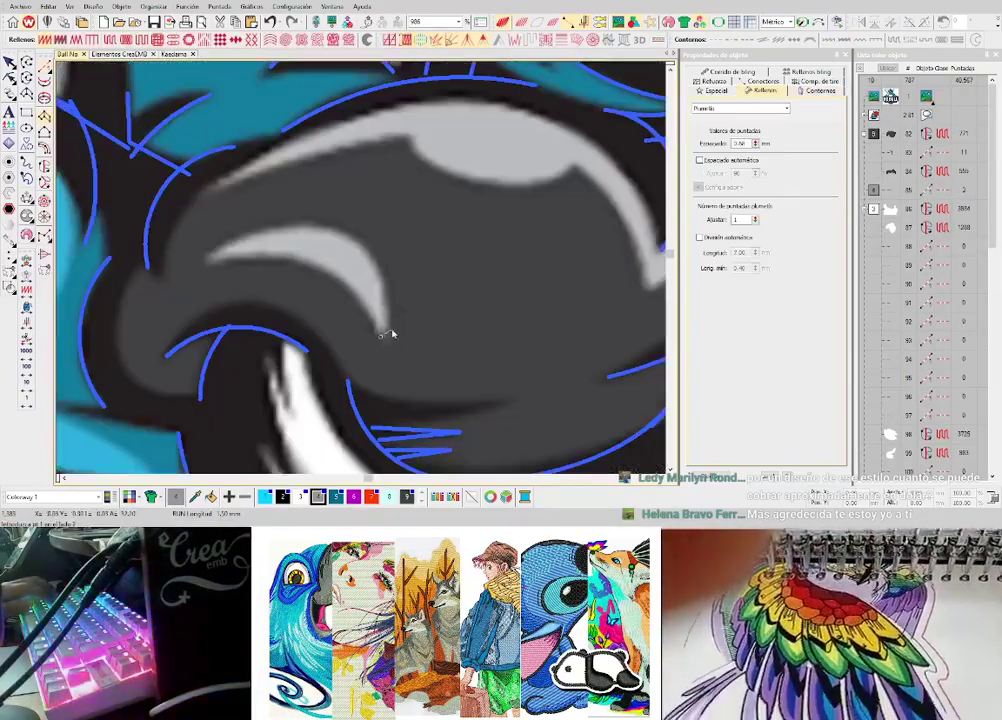
click(390, 331)
click(338, 278)
click(357, 237)
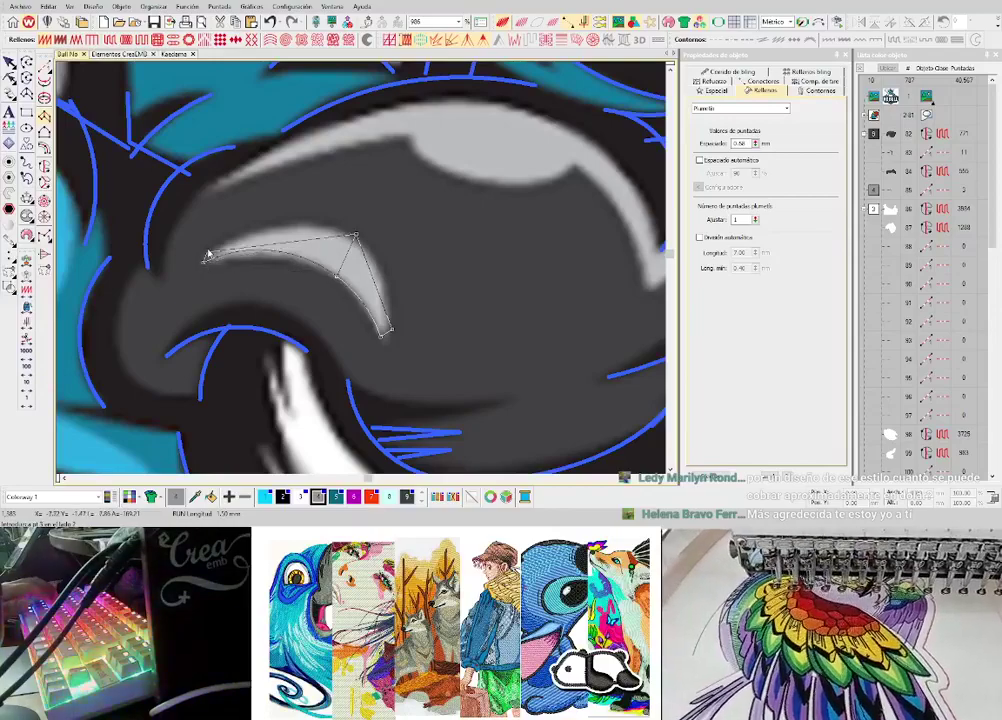
click(208, 254)
key(Return)
- Start a Column A satin along the nose's upper highlight, placing point pairs from its narrow left tip to where it widens
key(shift+s)
scroll(208, 254, down, 1)
scroll(377, 253, up, 3)
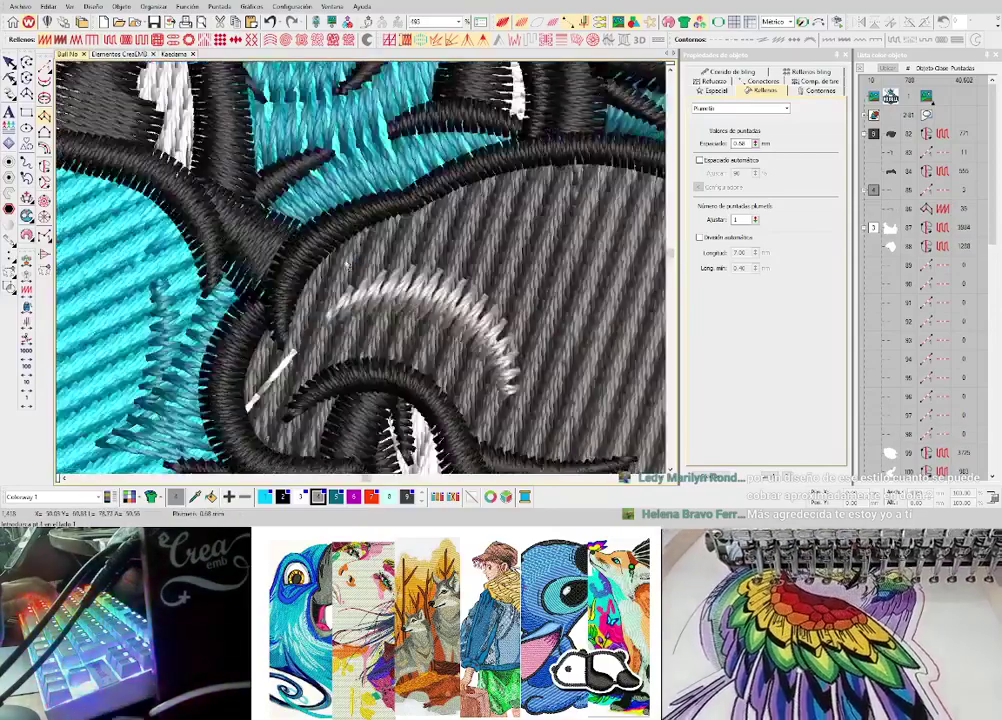
key(shift+s)
click(333, 249)
key(shift+s)
click(431, 215)
key(shift+s)
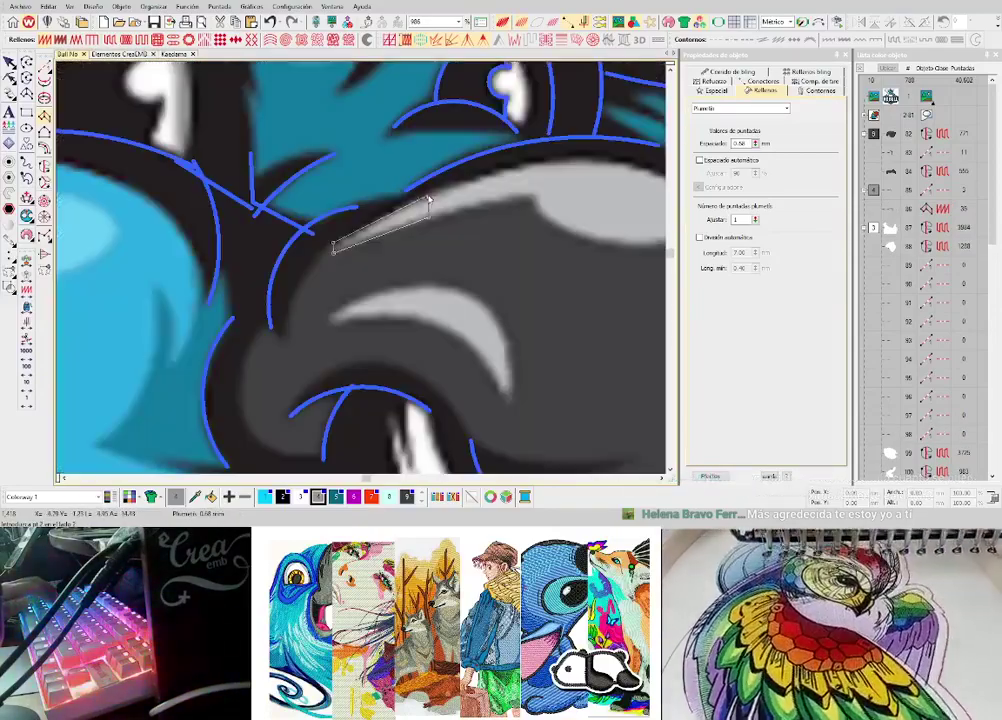
click(533, 197)
click(538, 161)
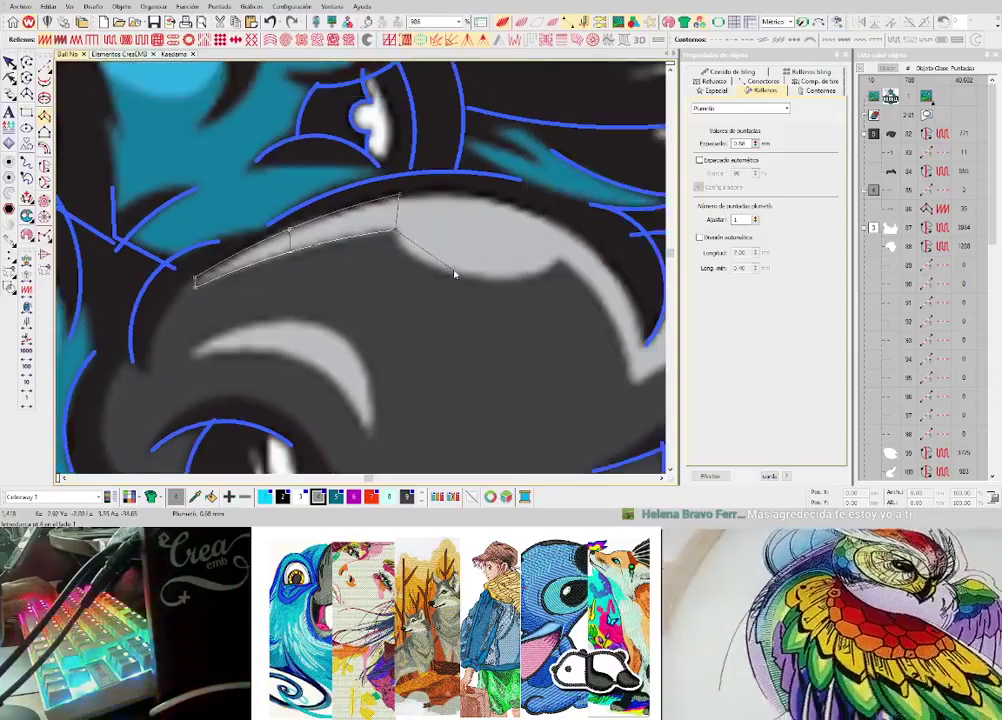
- Continue the upper highlight column across its wide lobe and down the narrow right tail, then generate its satin stitches
click(453, 270)
click(555, 268)
click(570, 220)
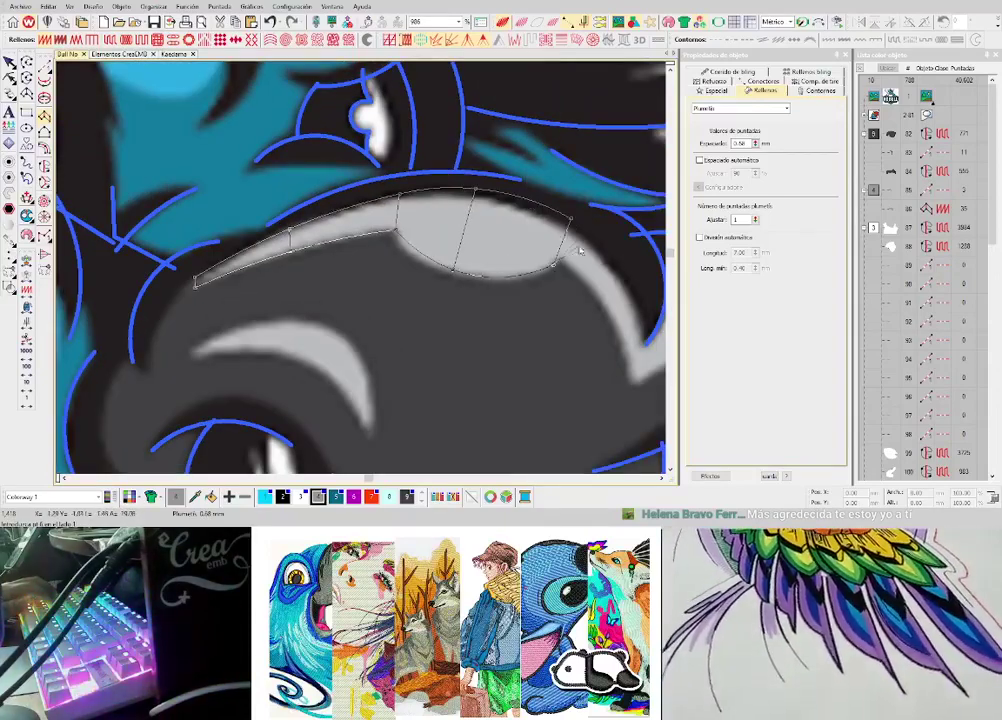
click(580, 270)
click(603, 245)
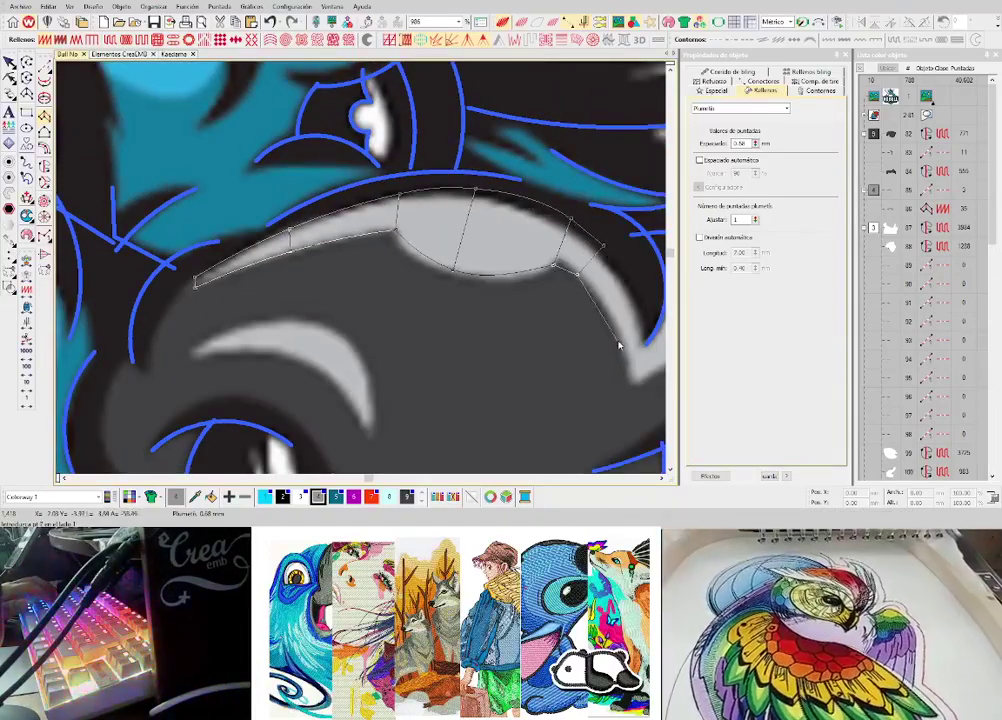
click(618, 340)
click(639, 313)
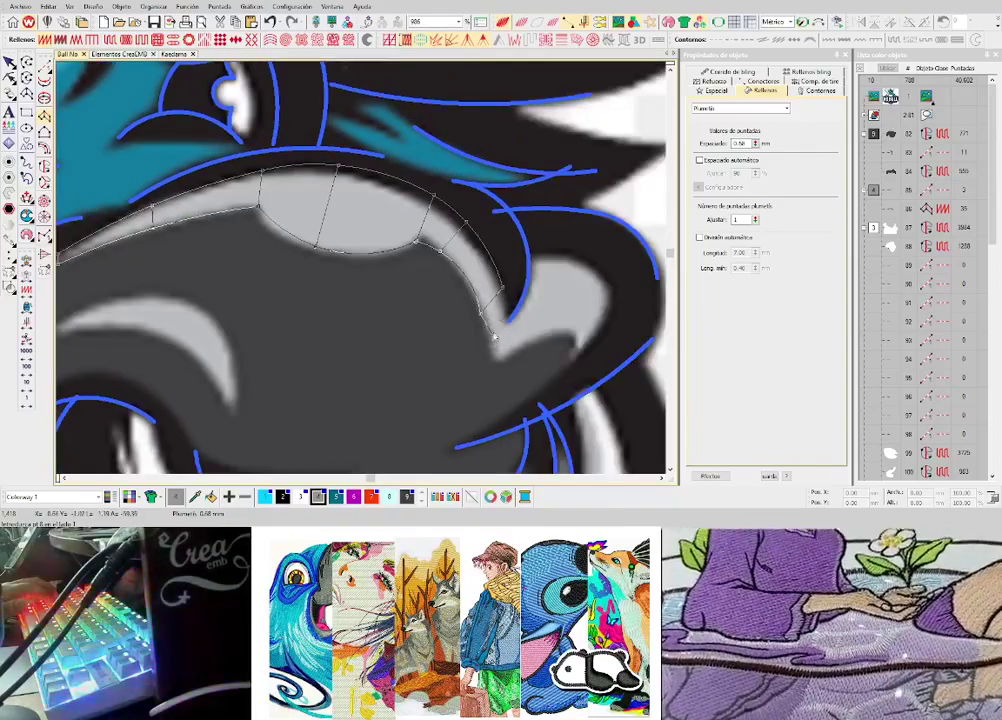
click(494, 337)
click(511, 323)
key(t)
key(Return)
scroll(358, 277, down, 3)
scroll(358, 277, up, 1)
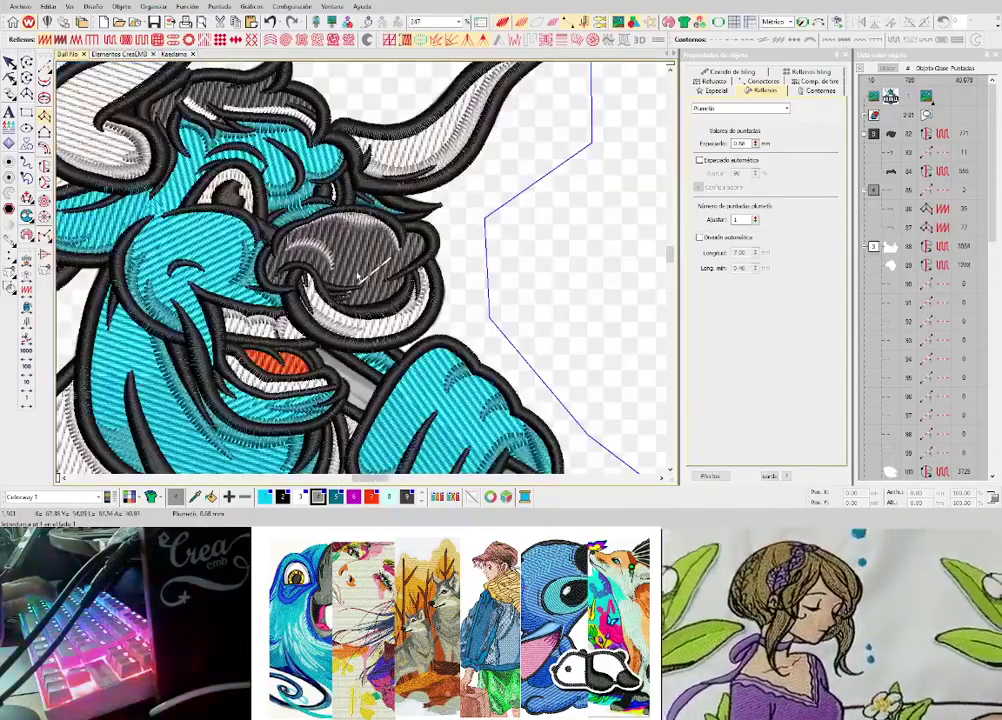
- Digitize the light grey highlight on the nose's right lobe as a Column A satin about 6.2 by 5.5 mm
scroll(363, 276, up, 4)
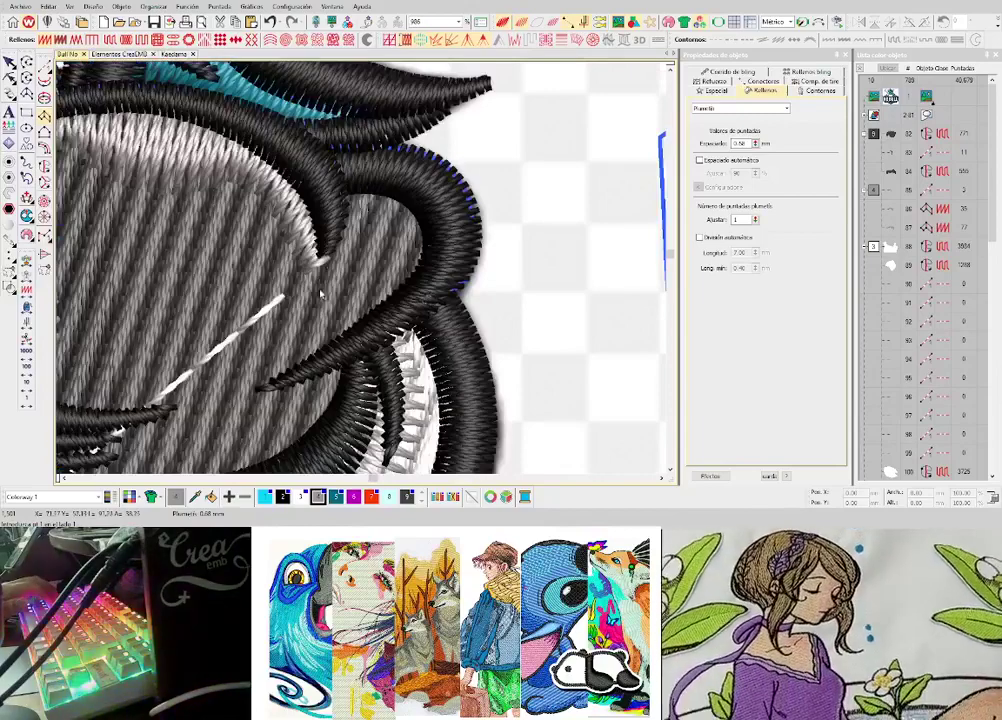
click(313, 272)
key(t)
right_click(361, 275)
right_click(344, 192)
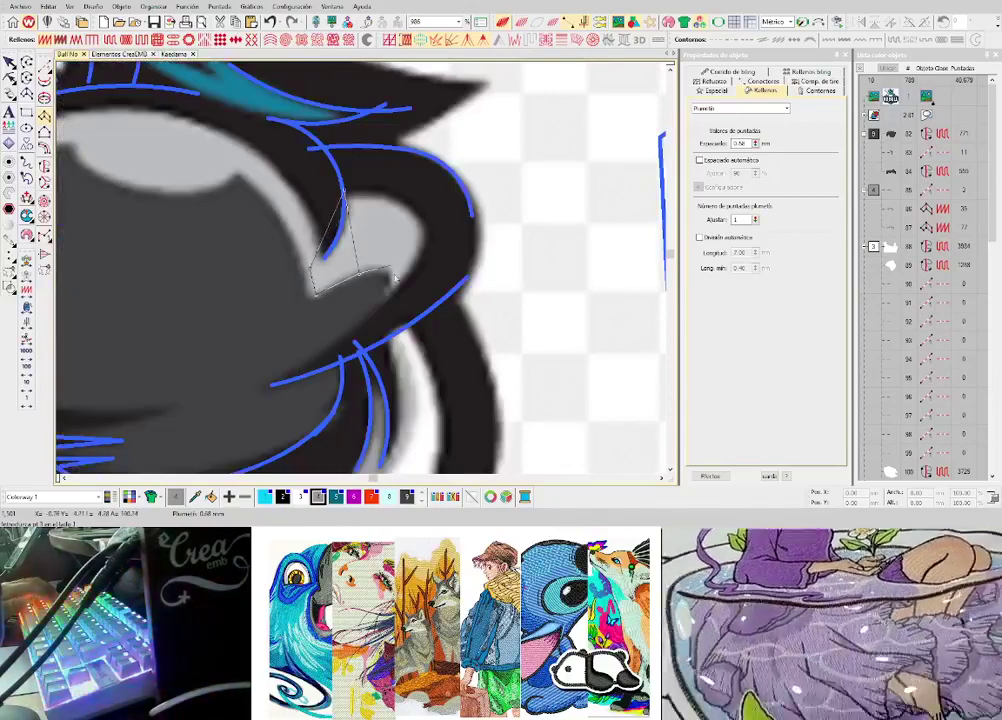
key(t)
right_click(390, 190)
right_click(402, 272)
click(432, 185)
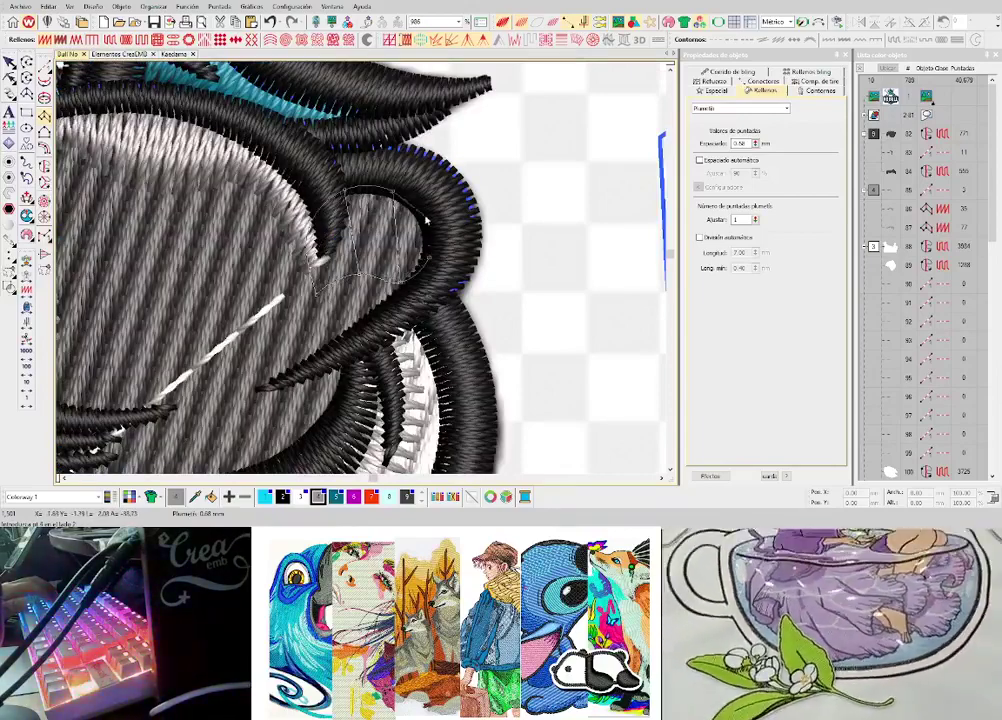
click(427, 226)
key(Return)
scroll(427, 226, down, 3)
key(Escape)
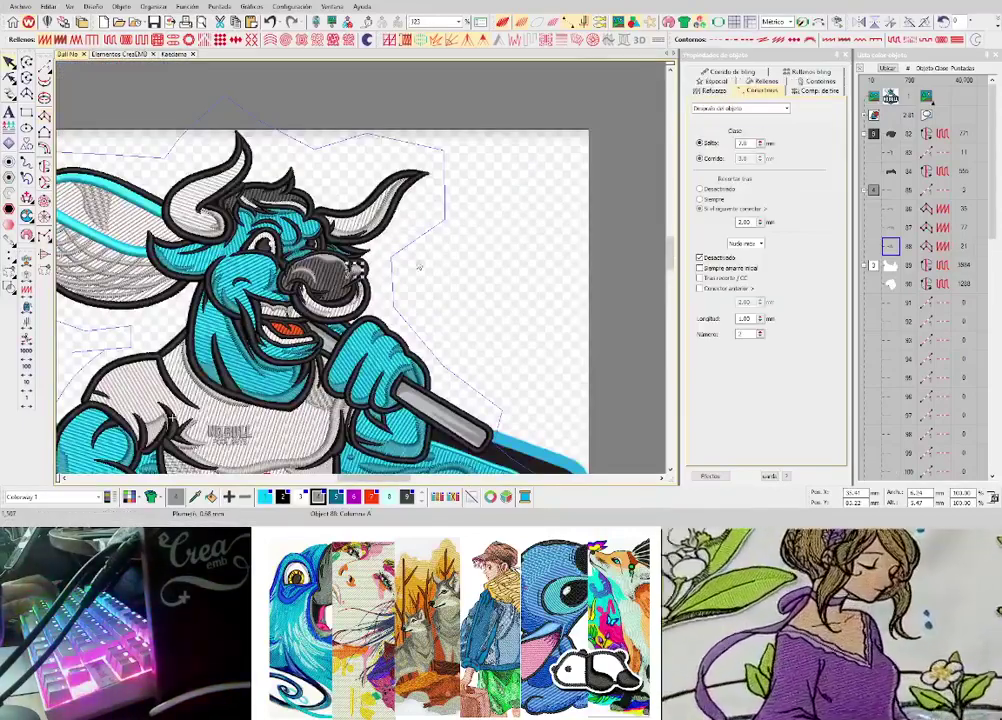
- Set the crescent highlight's connector after the object to Jump with trimming off, and deselect it
scroll(357, 268, up, 1)
scroll(362, 262, up, 1)
click(362, 262)
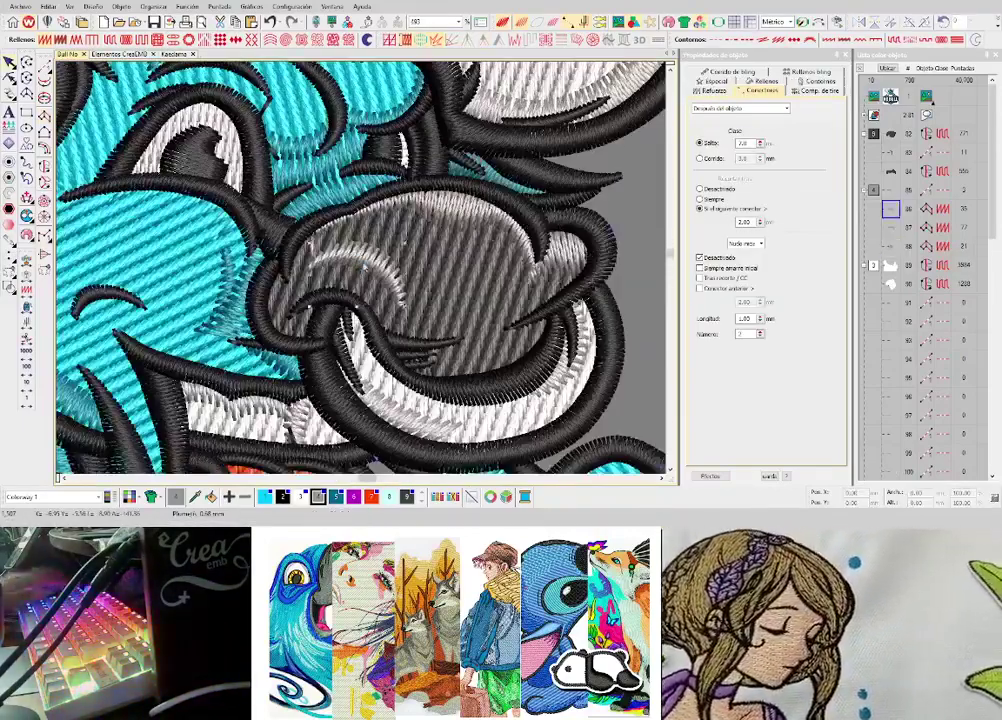
click(701, 143)
click(704, 189)
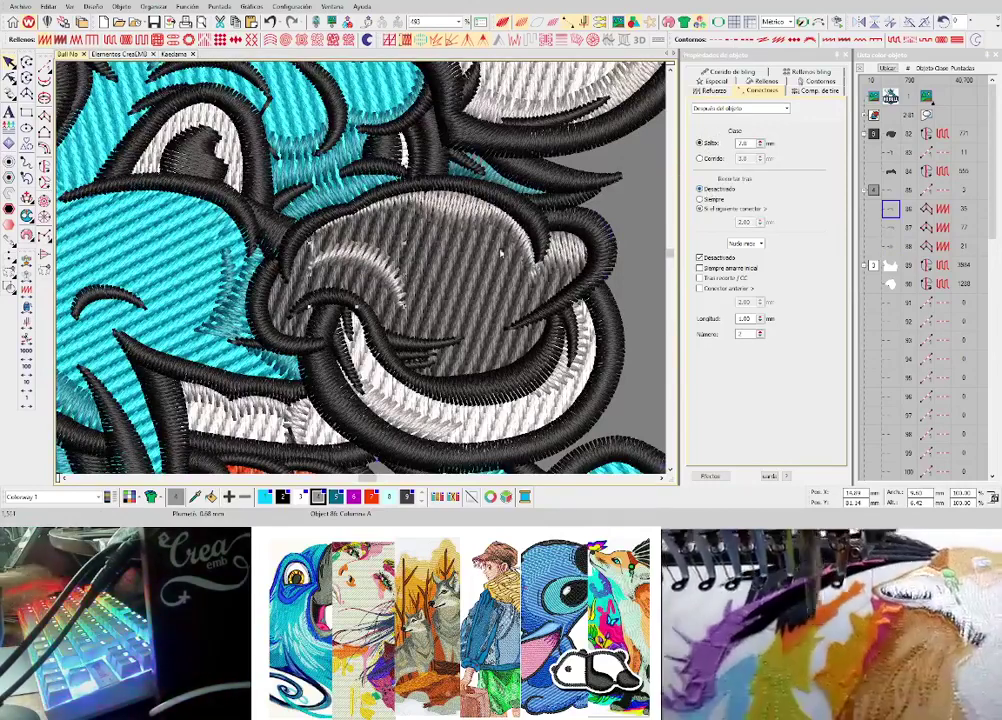
key(Escape)
- Examine the whole bull design and the new light grey nose highlights in stitch view
scroll(364, 272, down, 2)
scroll(401, 272, down, 3)
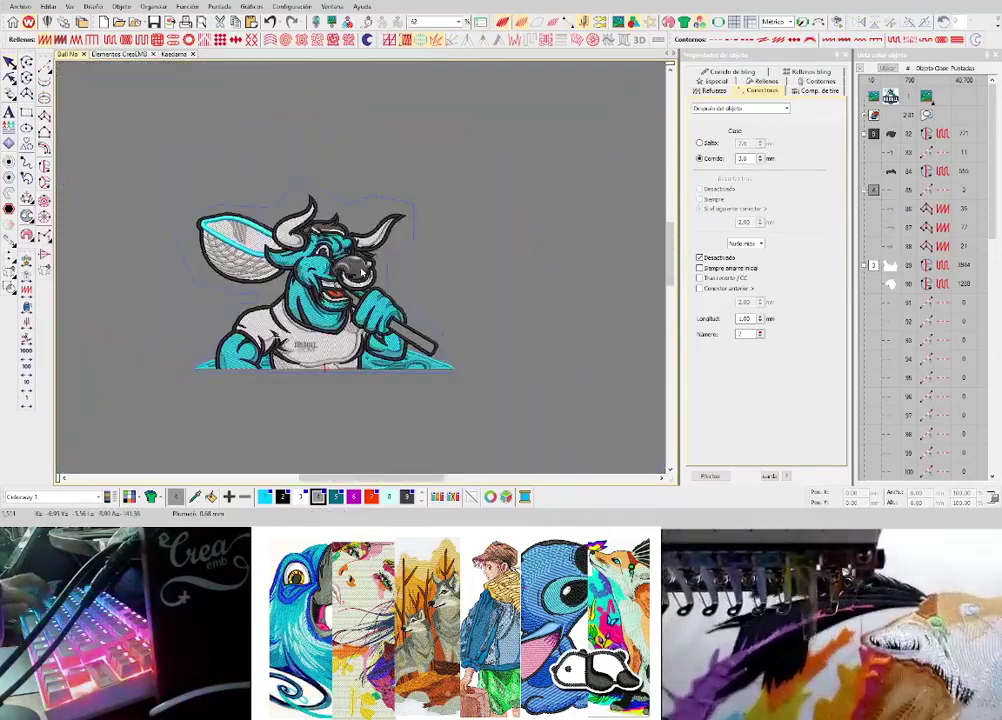
key(d)
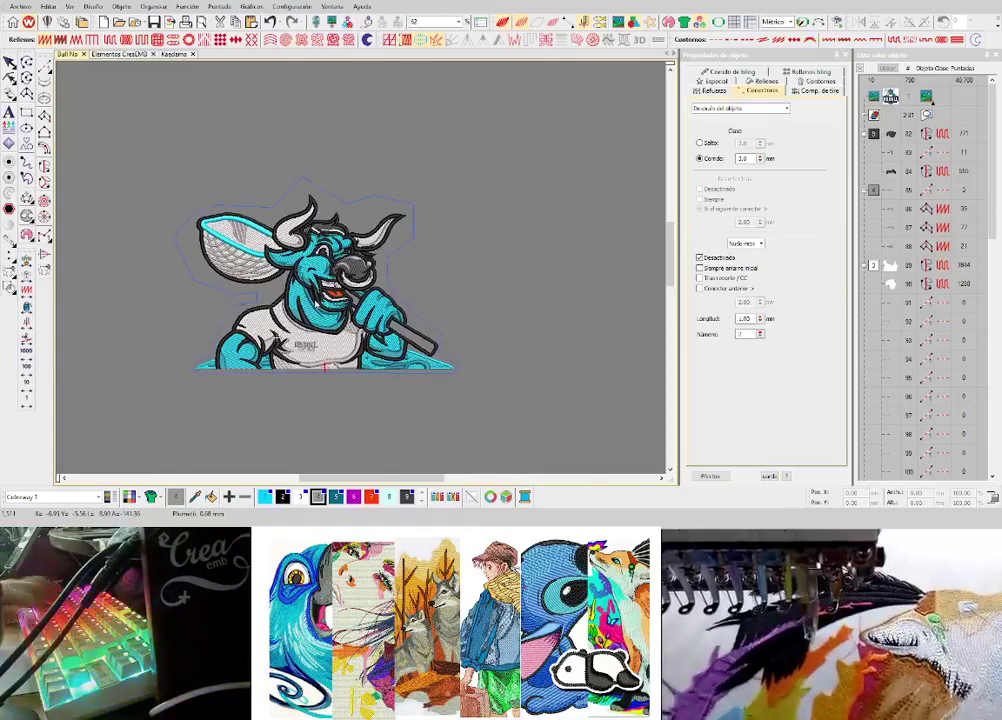
scroll(316, 305, up, 3)
scroll(294, 325, down, 1)
scroll(358, 270, up, 1)
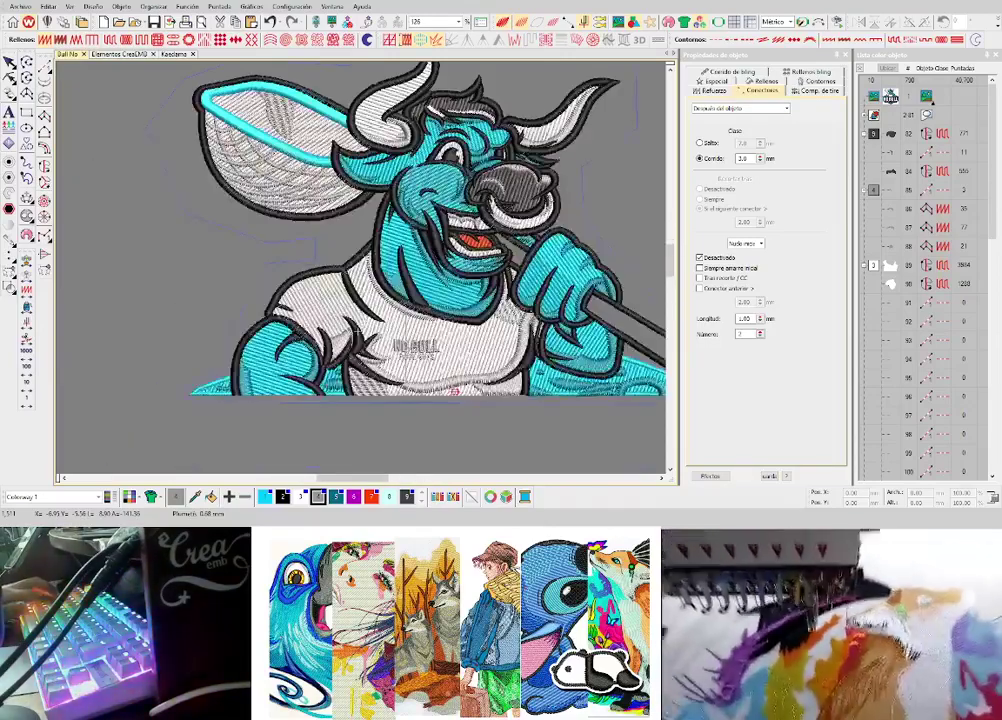
key(d)
key(d)
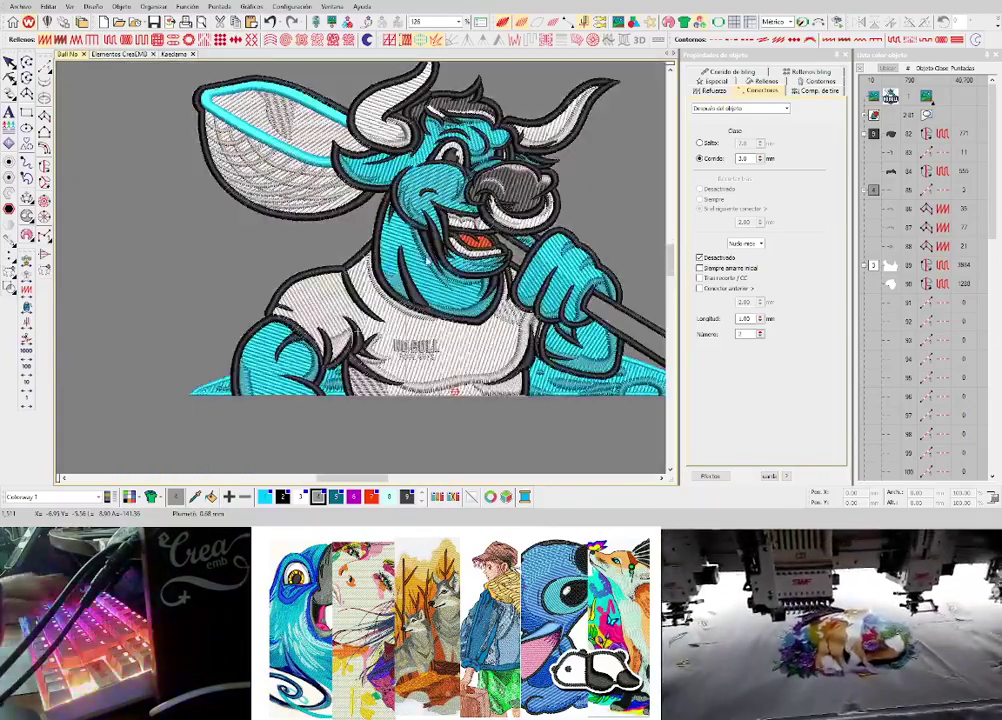
scroll(430, 262, up, 1)
- Close the object properties, centre the bull in the workspace and change the background colour to white
click(845, 55)
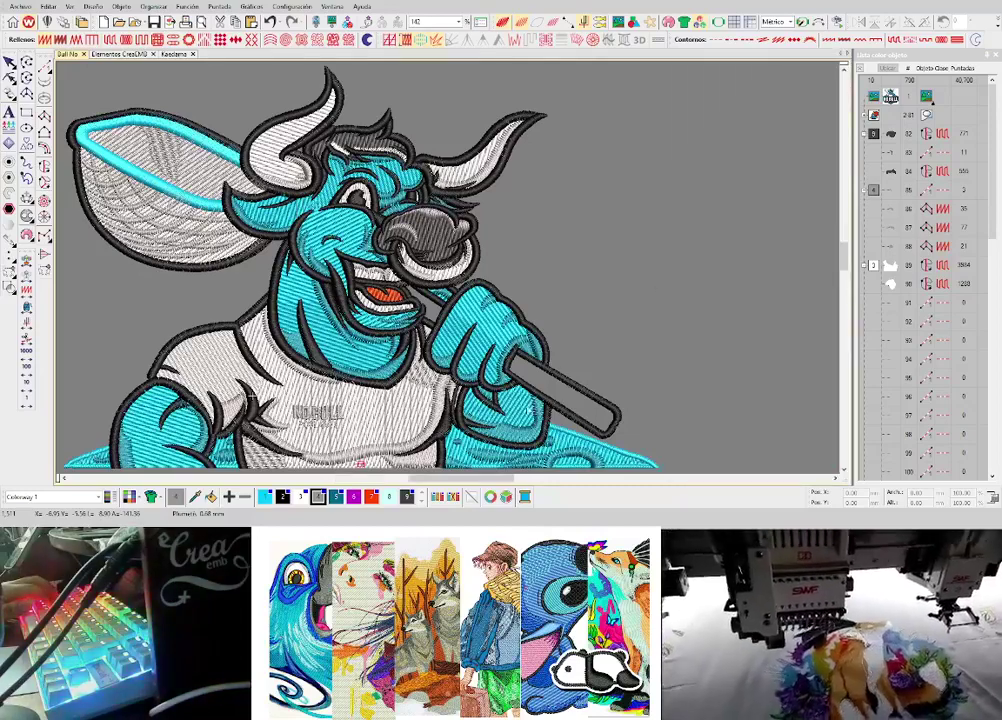
drag(483, 478, 468, 478)
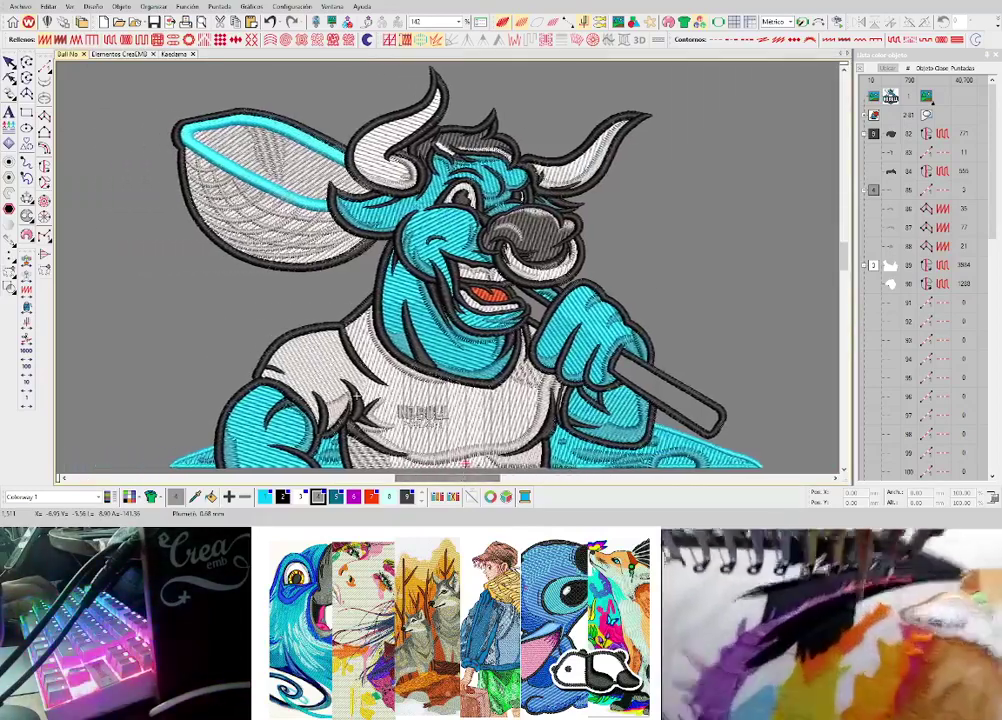
scroll(422, 333, up, 1)
scroll(448, 267, down, 1)
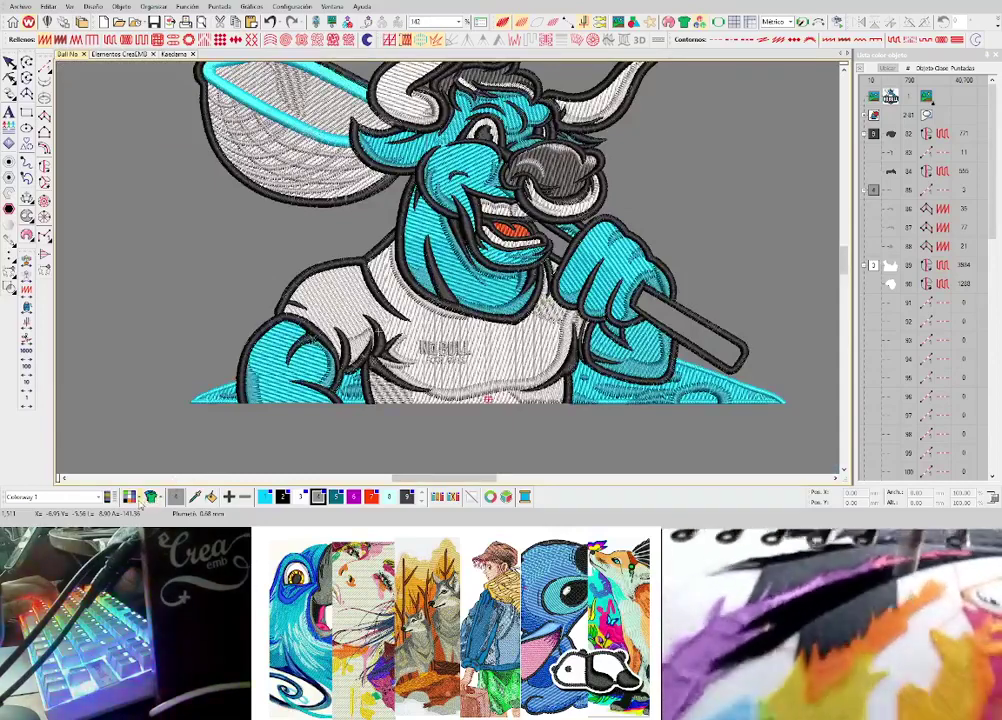
drag(300, 497, 700, 195)
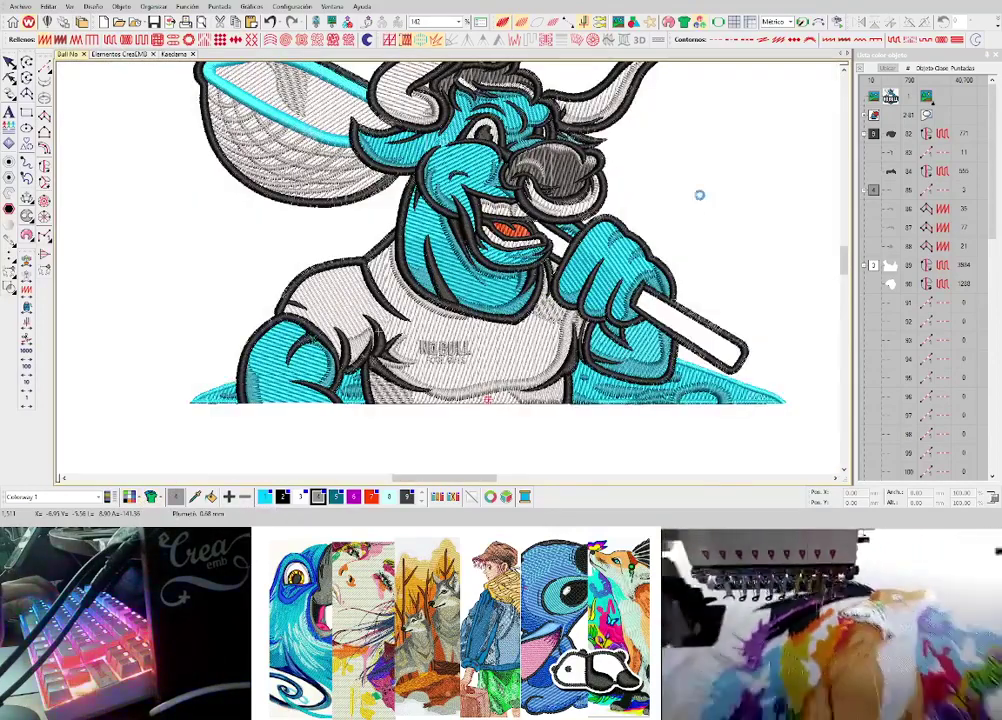
- Examine the stitched bull from net and horns to shirt and arms, comparing it with the reference artwork
scroll(448, 273, up, 2)
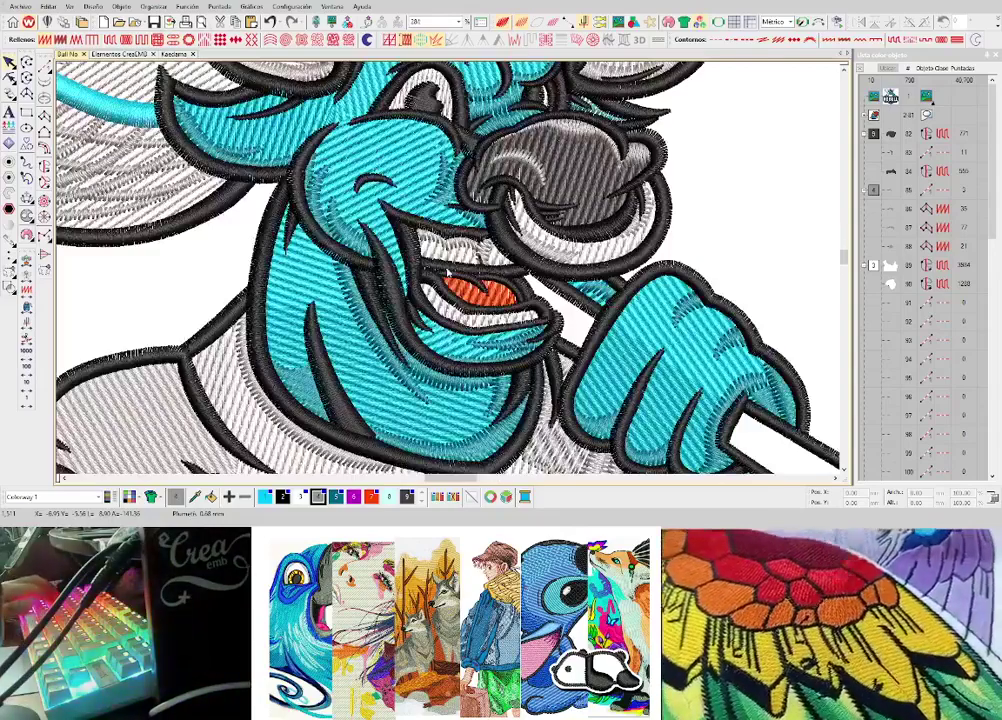
drag(475, 481, 461, 481)
scroll(432, 300, up, 3)
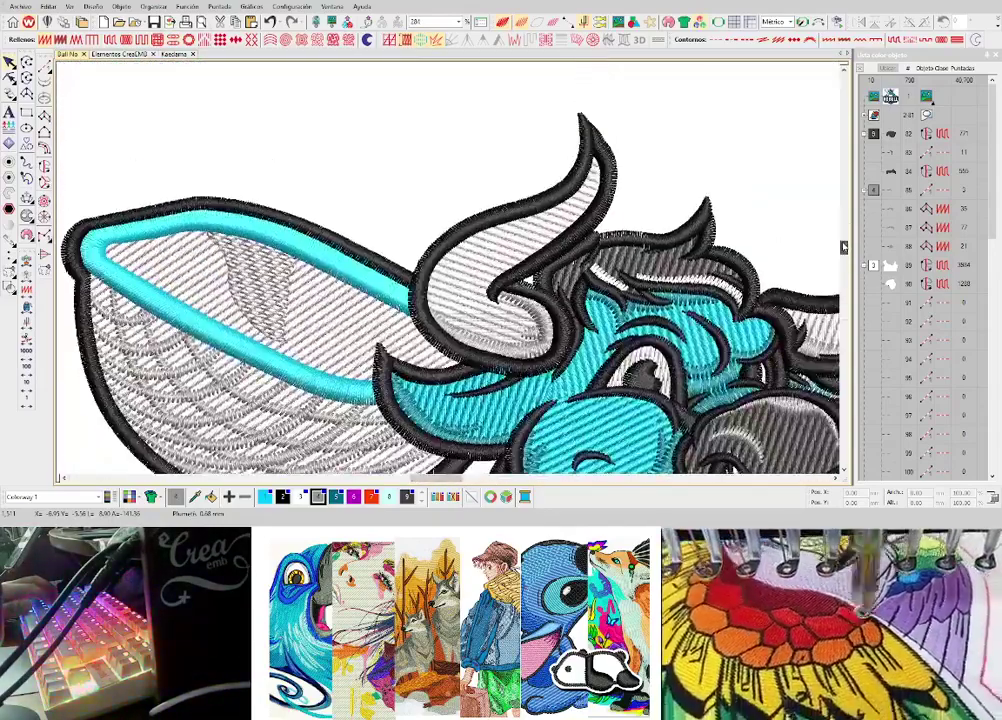
scroll(432, 300, down, 6)
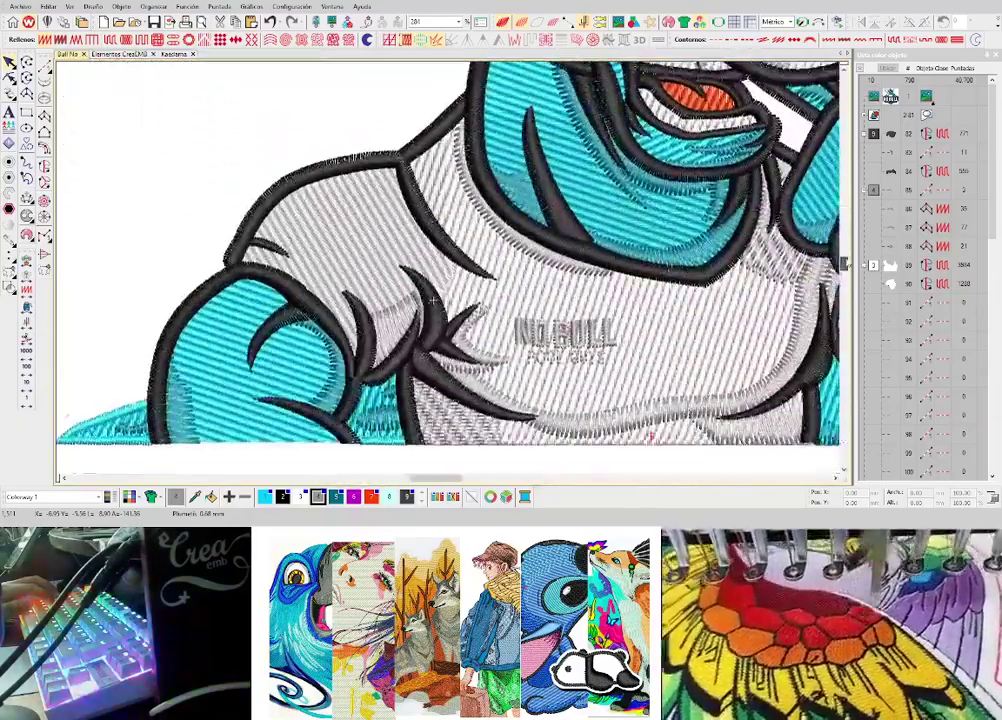
drag(848, 264, 848, 266)
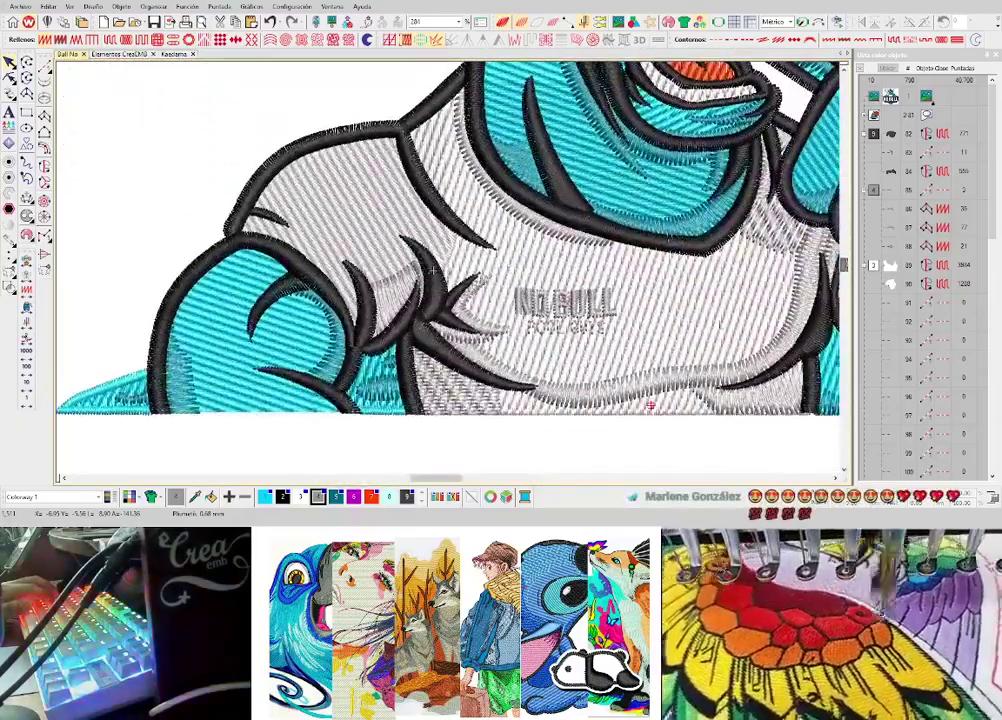
drag(431, 481, 450, 482)
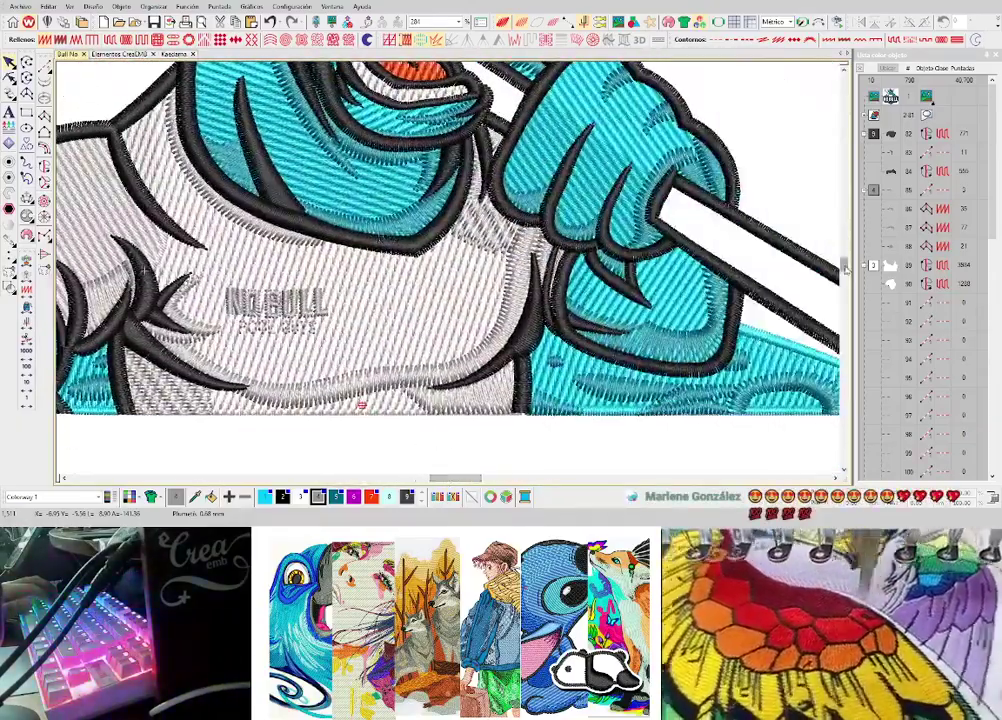
drag(845, 267, 848, 252)
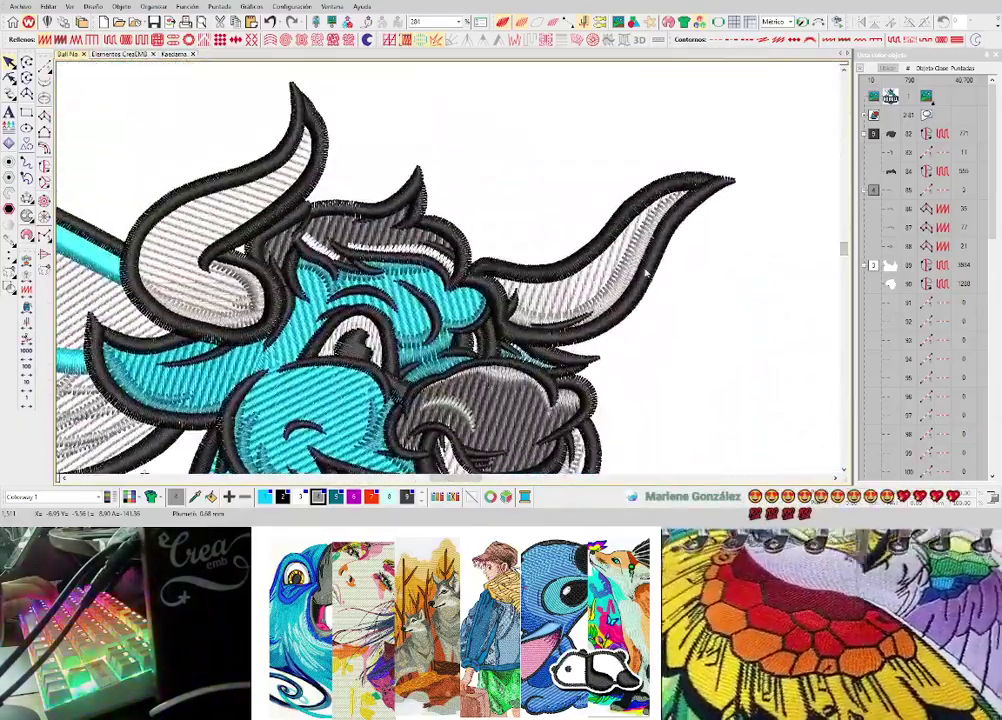
scroll(432, 292, down, 2)
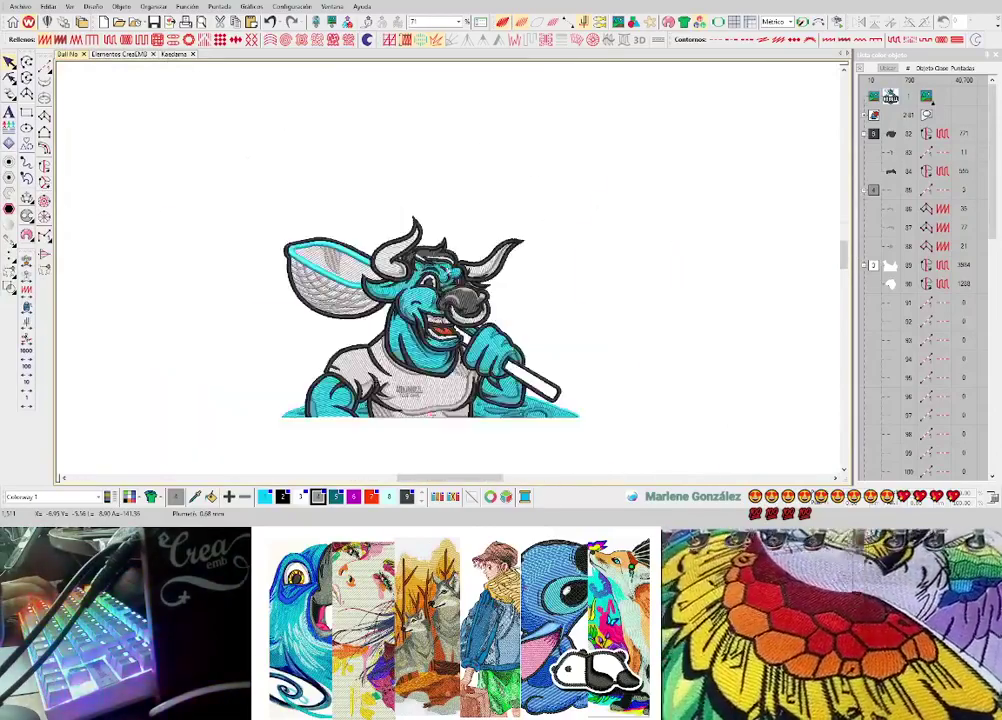
scroll(429, 290, up, 2)
scroll(440, 275, down, 1)
key(d)
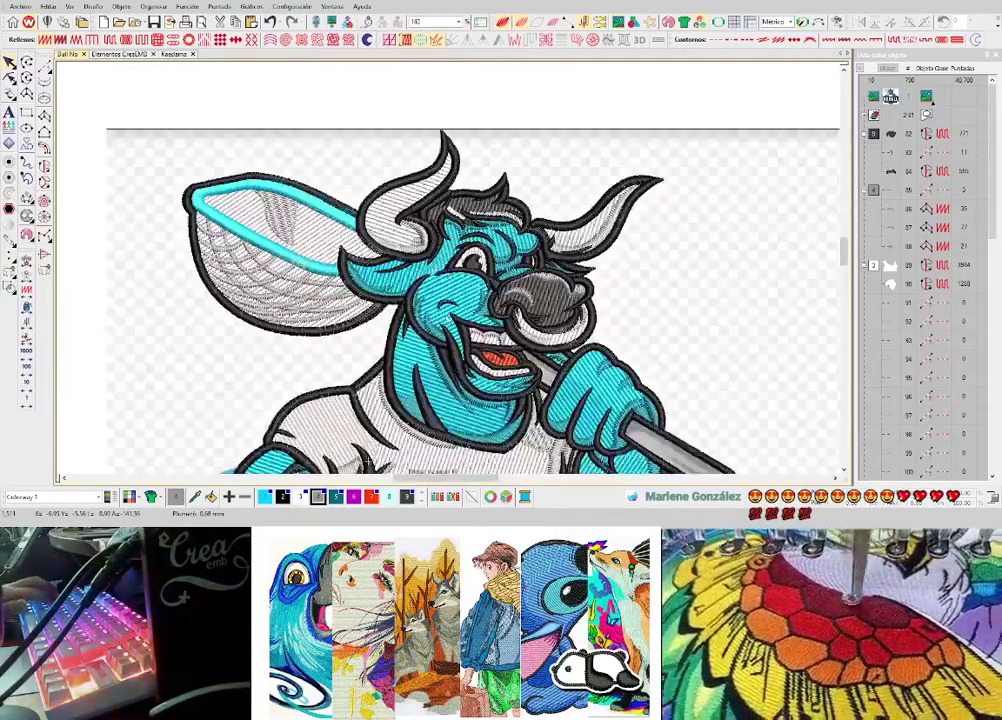
key(d)
drag(440, 320, 410, 256)
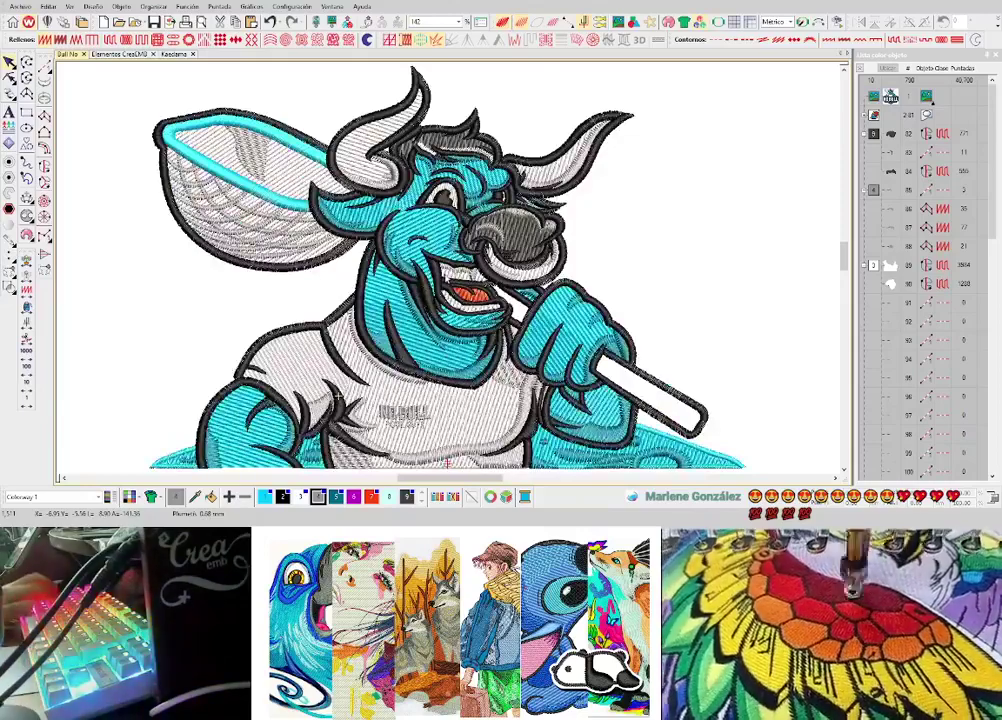
key(d)
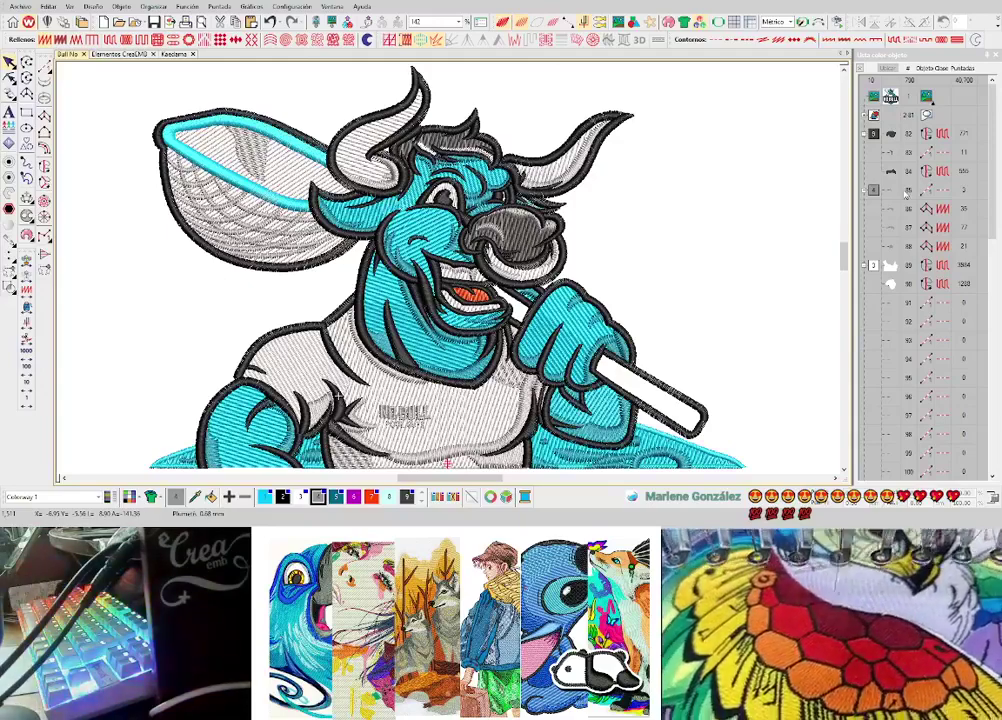
- Collapse the object list into its colour blocks and play back the stitching of the whole bull design
click(861, 69)
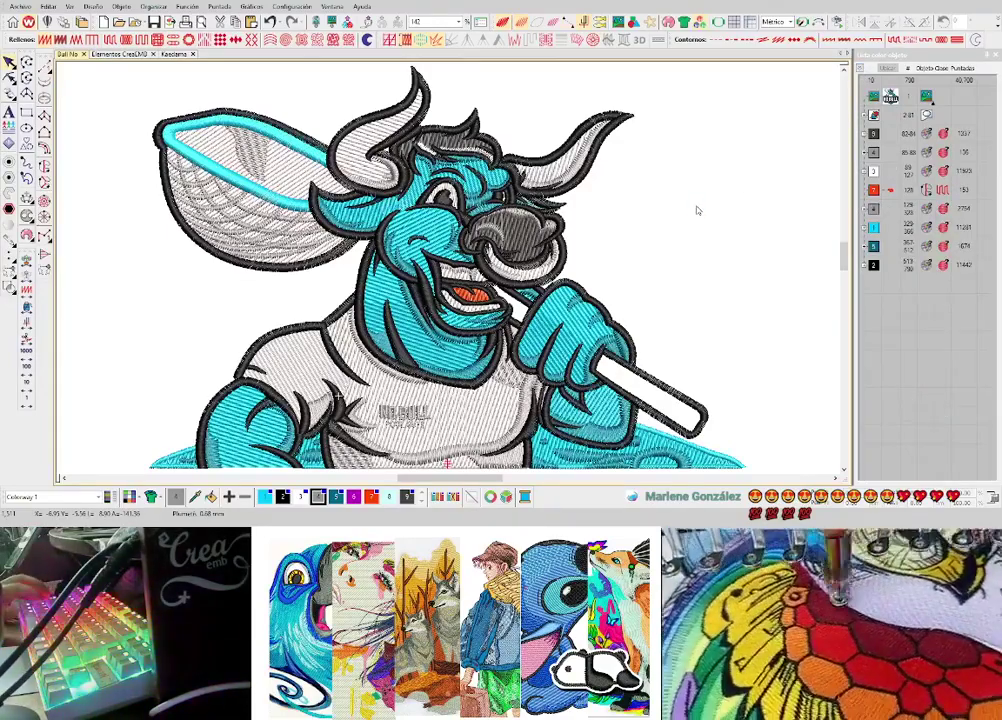
key(shift+r)
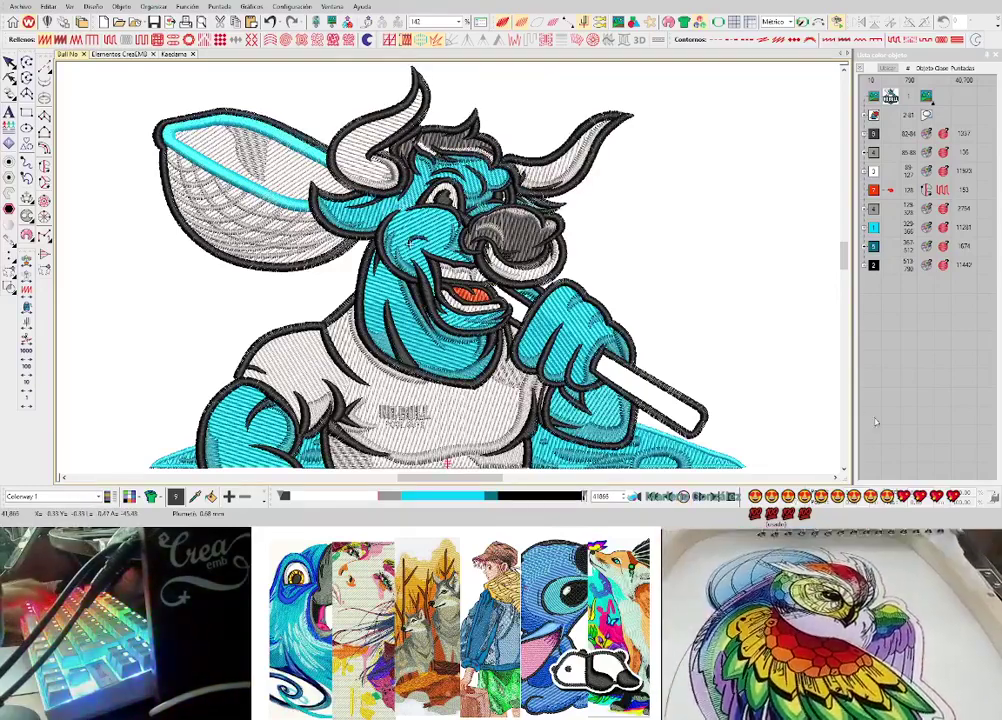
key(s)
key(s)
- Show the design as plain stitches and select the shirt, raised hand, neck, muzzle, net, sleeve, lowered arm and ear fills together
key(t)
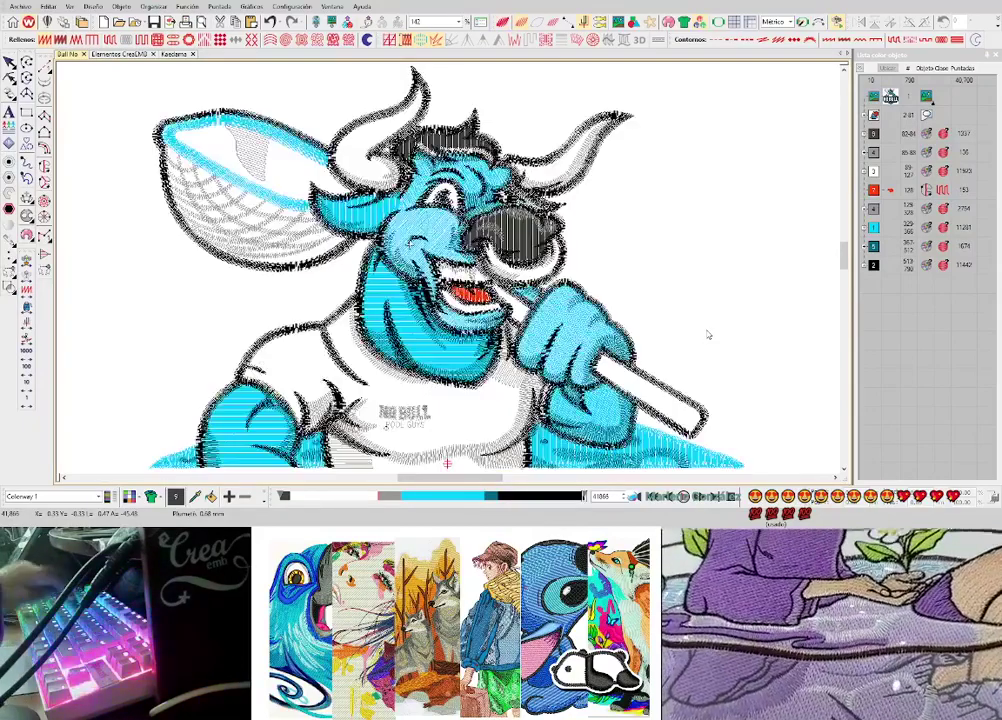
key(Escape)
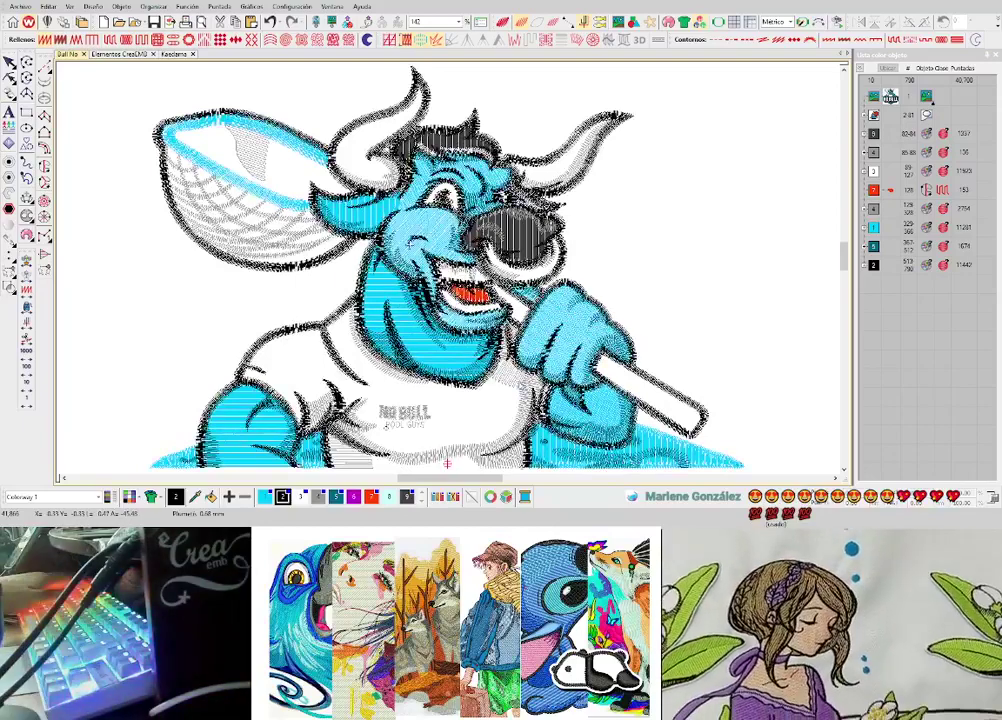
click(356, 323)
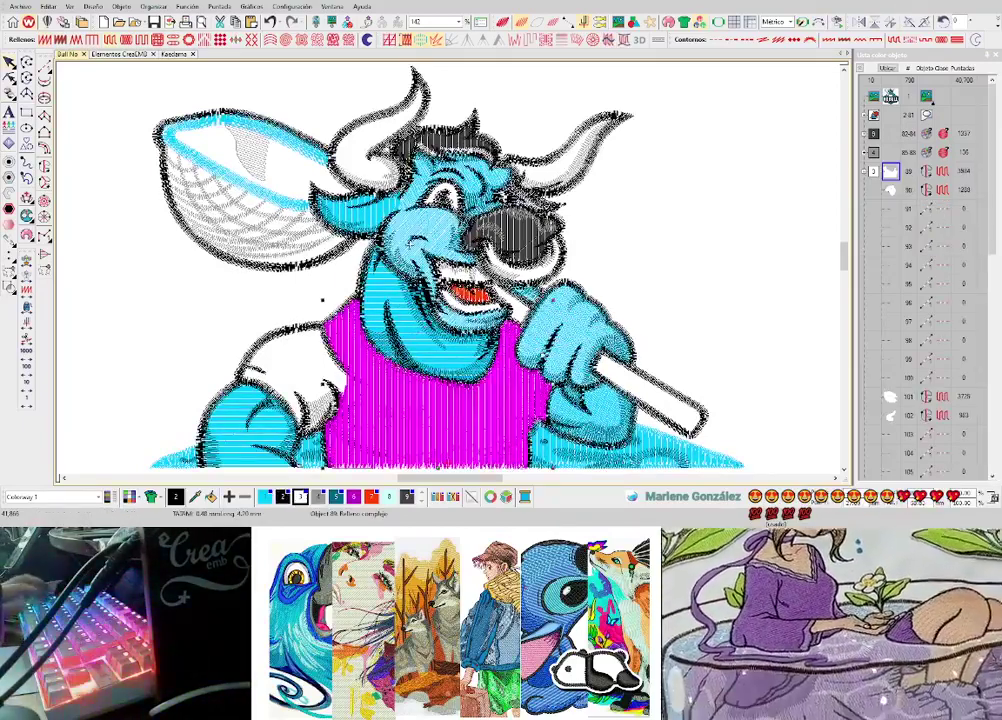
ctrl+click(572, 326)
ctrl+click(446, 360)
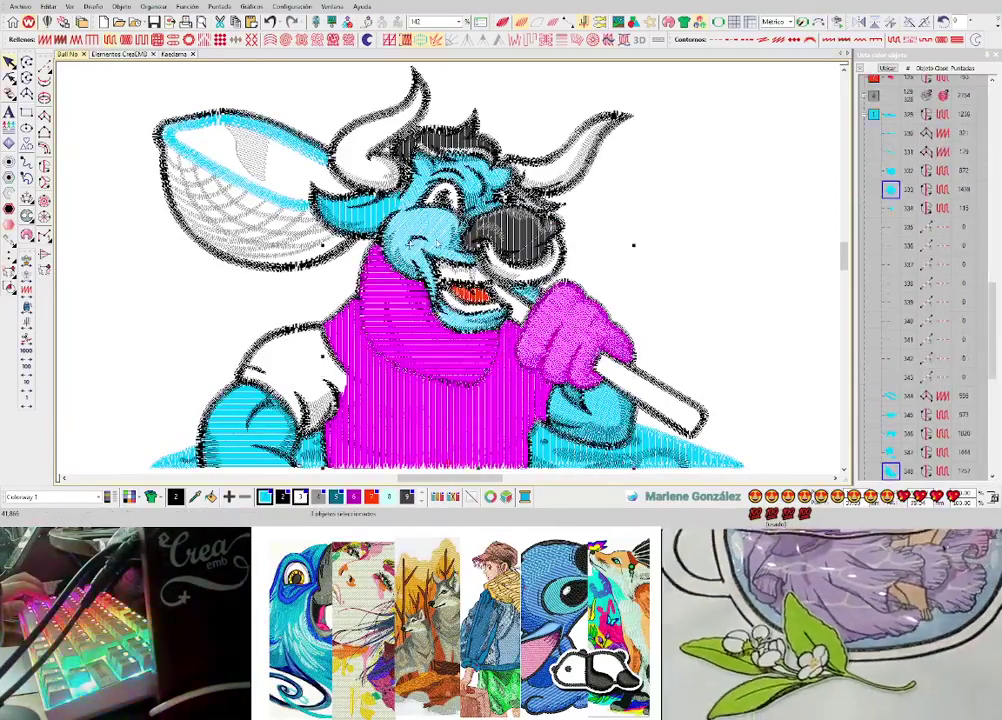
ctrl+click(410, 243)
ctrl+click(272, 170)
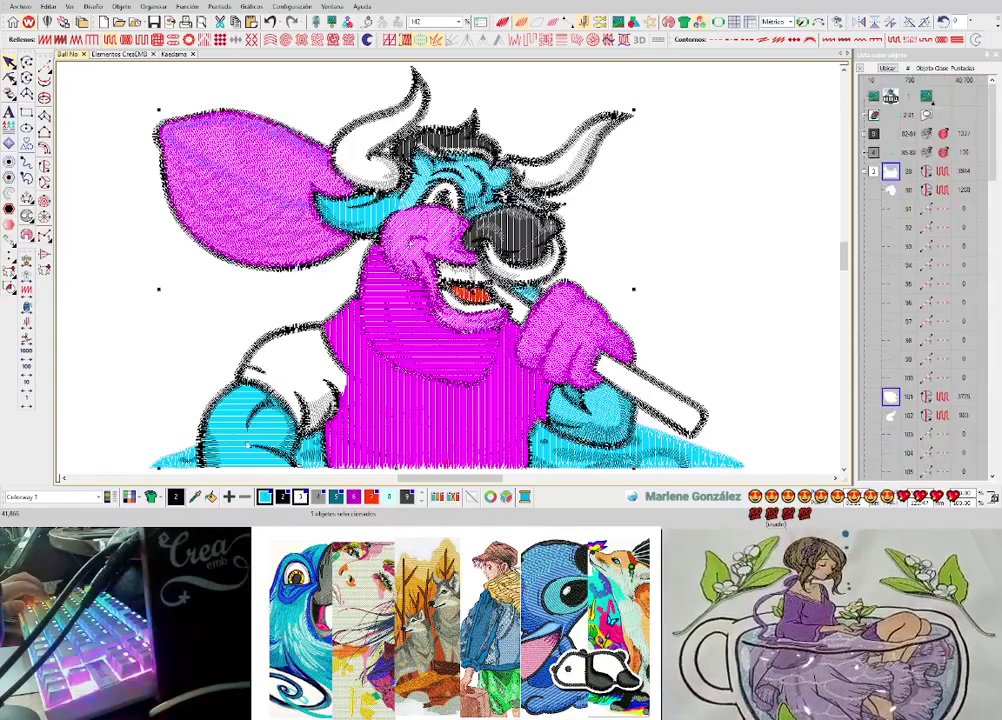
ctrl+click(262, 348)
ctrl+click(352, 212)
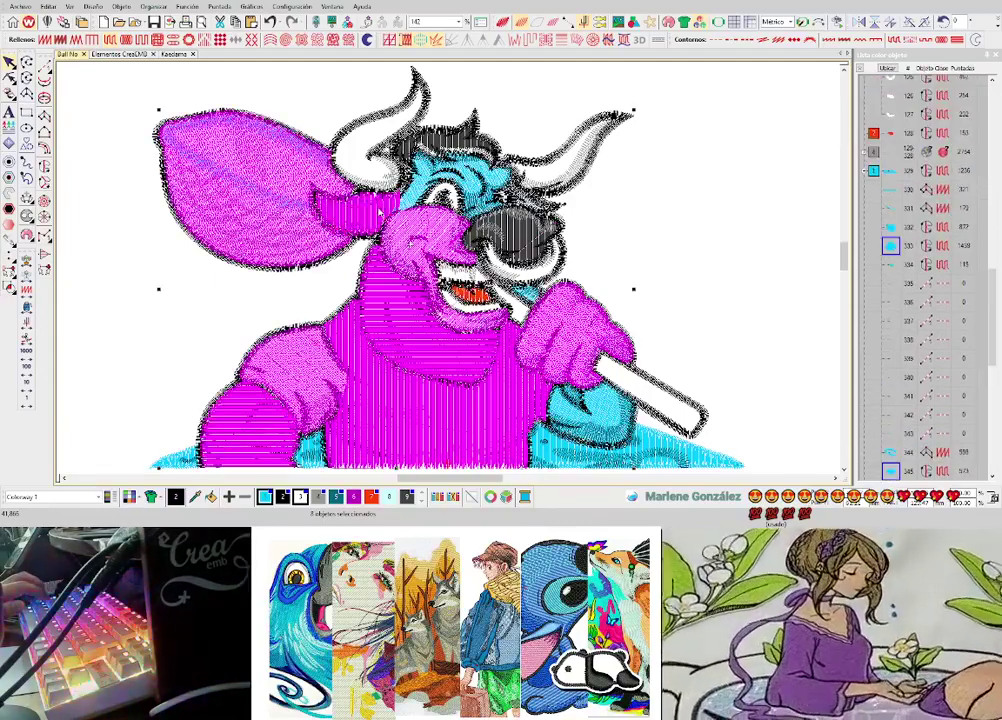
- Add the forehead, nose, both horns, the raised arm and the blue water fill beside it to the selection
scroll(430, 155, up, 1)
ctrl+click(452, 258)
scroll(570, 317, down, 1)
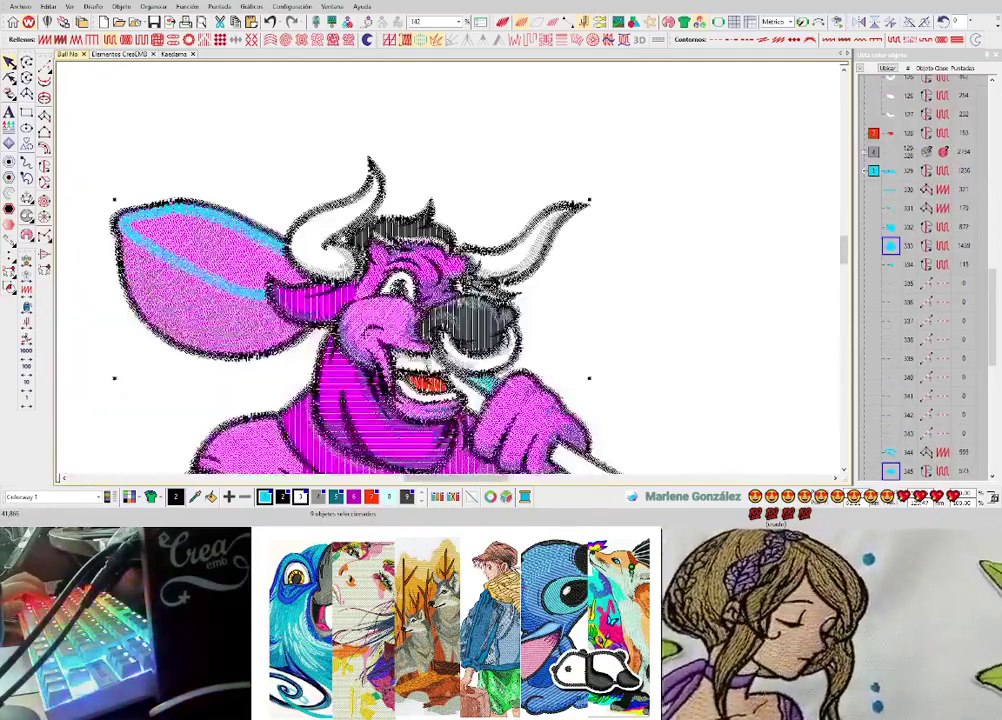
scroll(455, 301, up, 1)
ctrl+click(456, 302)
ctrl+click(550, 186)
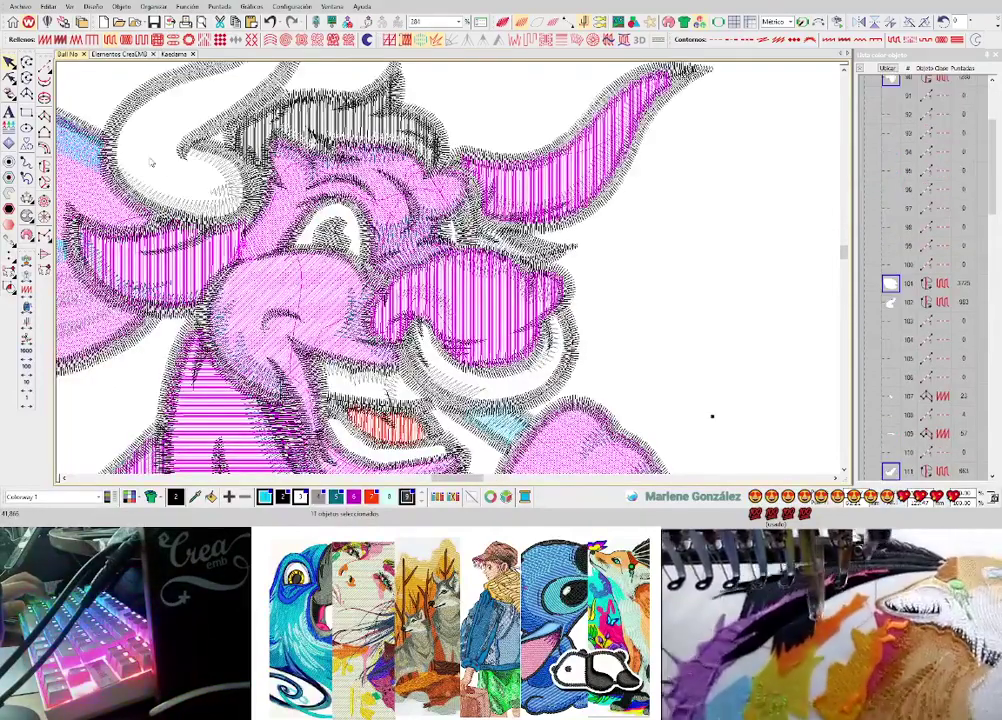
ctrl+click(165, 175)
scroll(473, 294, down, 2)
scroll(450, 284, up, 1)
scroll(431, 243, down, 2)
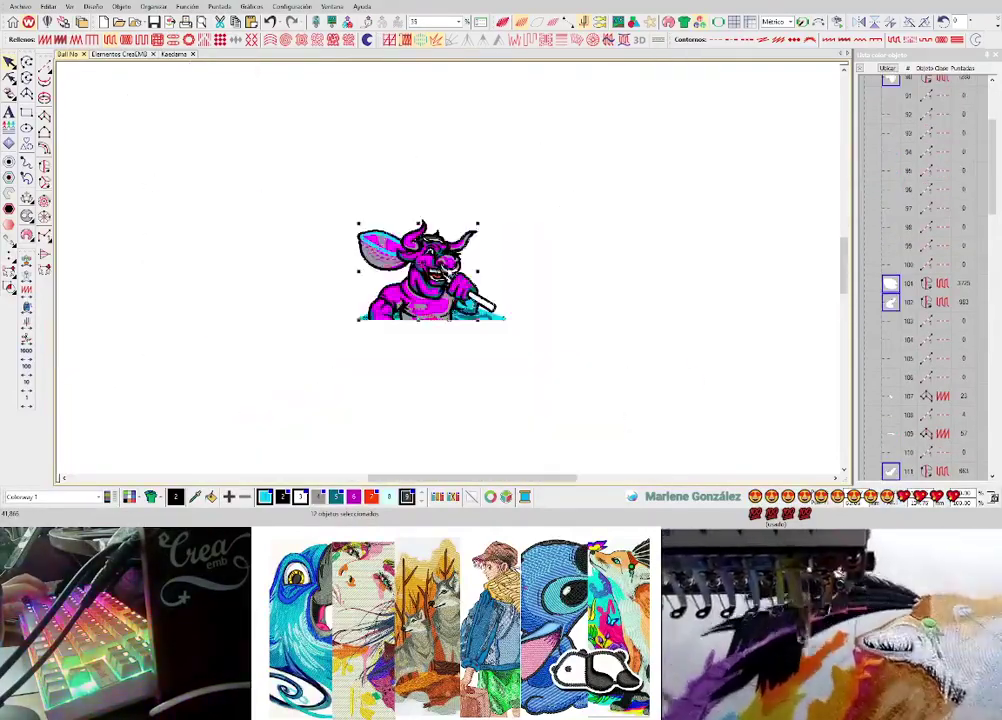
scroll(480, 310, up, 3)
ctrl+click(455, 302)
ctrl+click(488, 345)
scroll(451, 267, down, 2)
scroll(448, 270, up, 3)
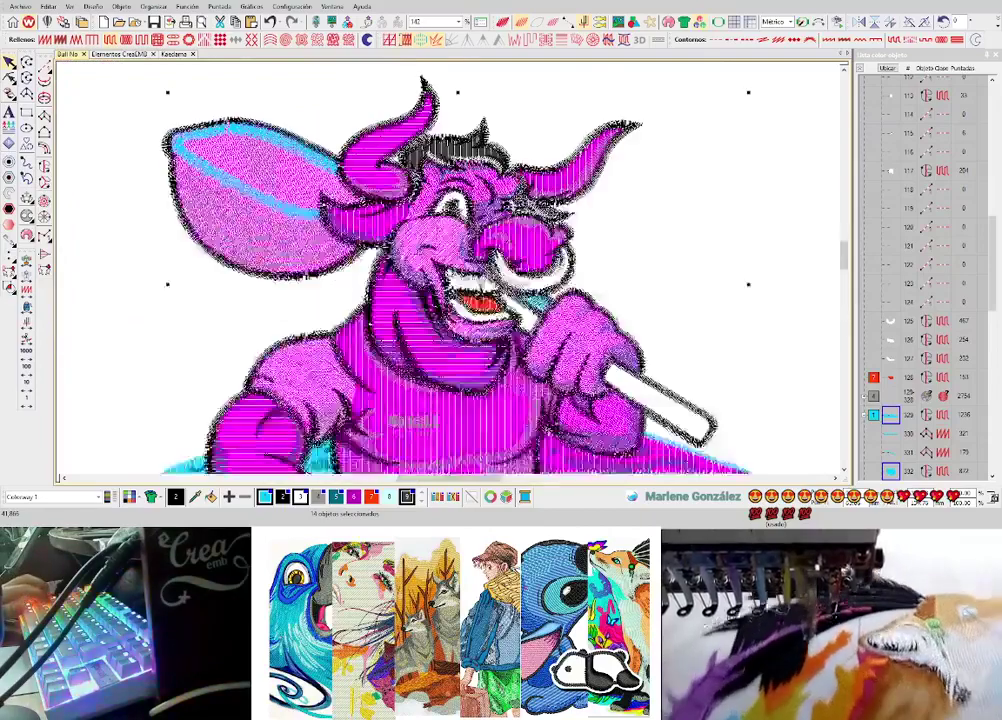
- Enable the first underlay on the selected large fills with type Tatami and check its stitches on the head
right_click(420, 252)
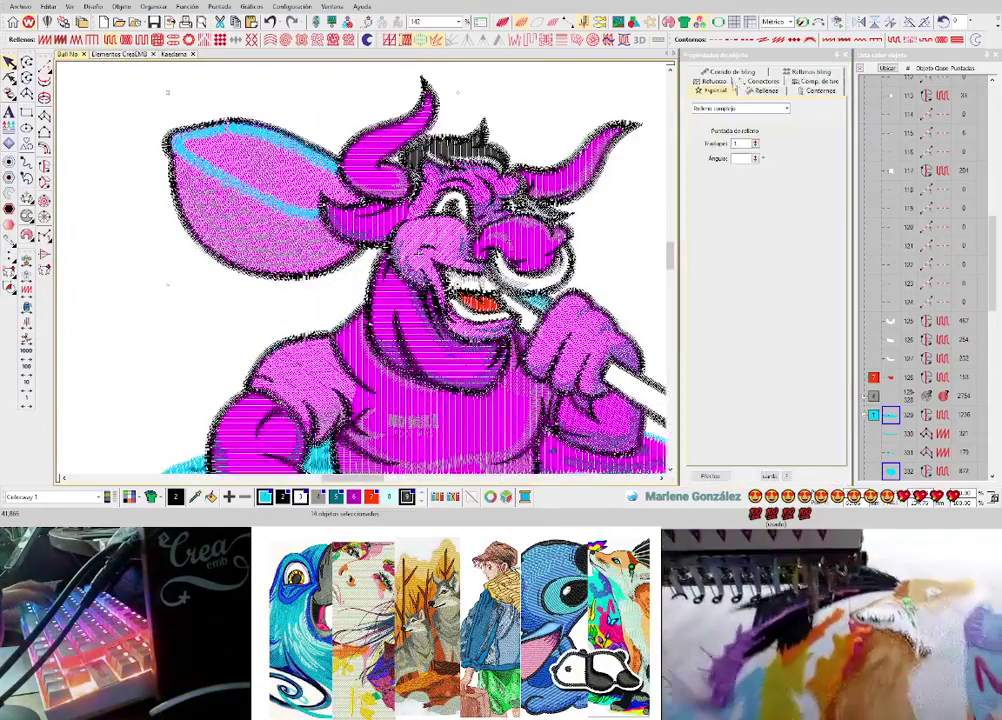
click(713, 81)
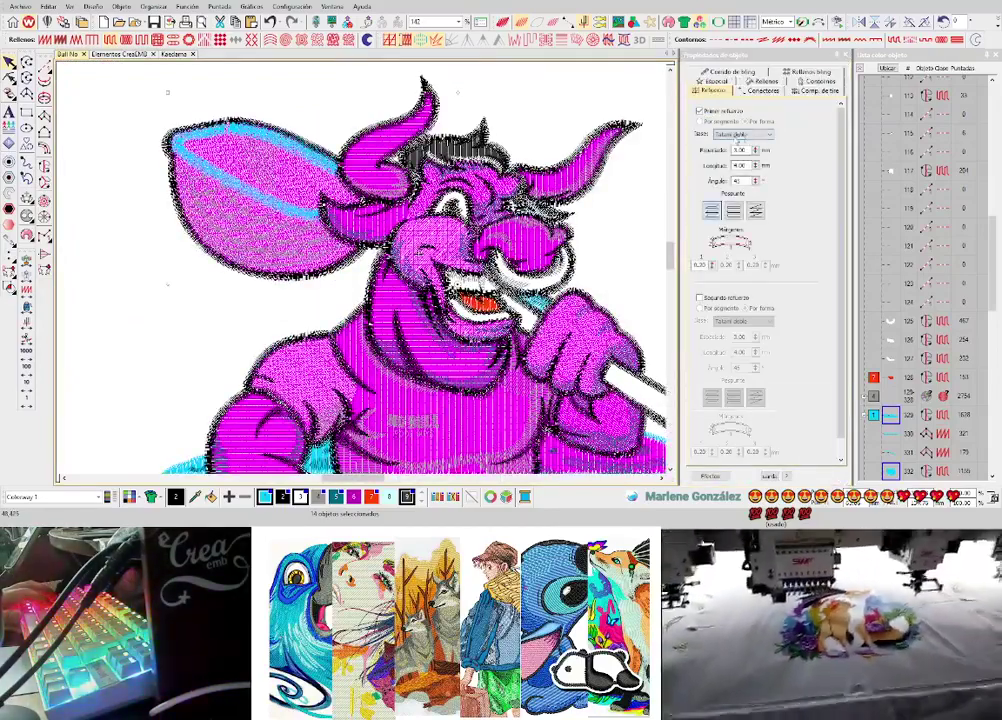
click(740, 136)
click(741, 160)
scroll(380, 212, up, 3)
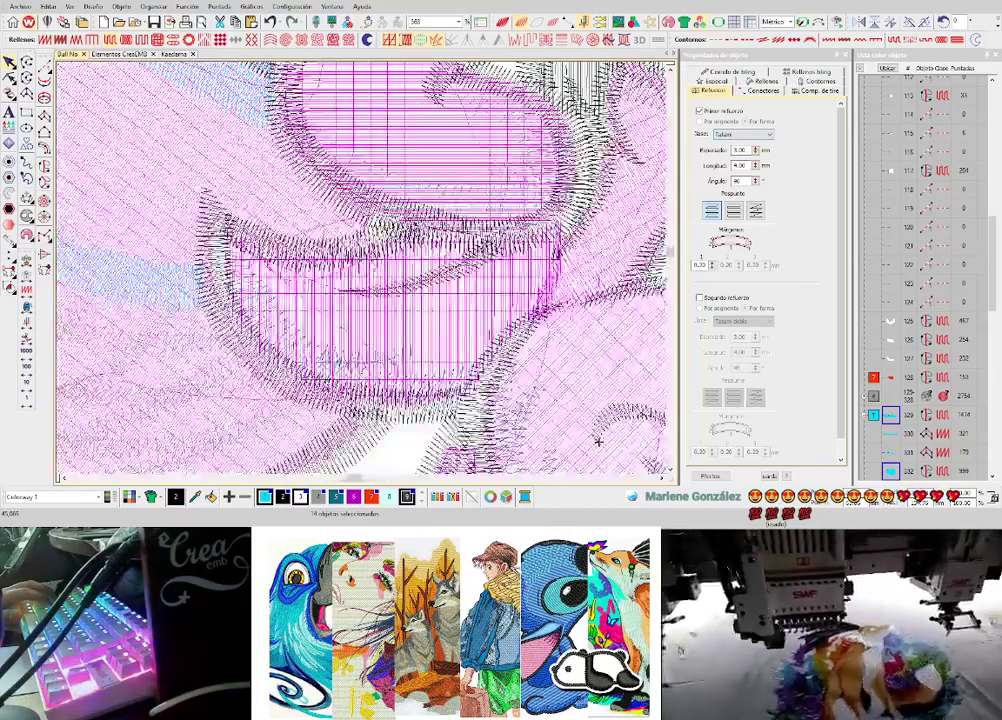
scroll(430, 232, down, 3)
scroll(468, 285, up, 3)
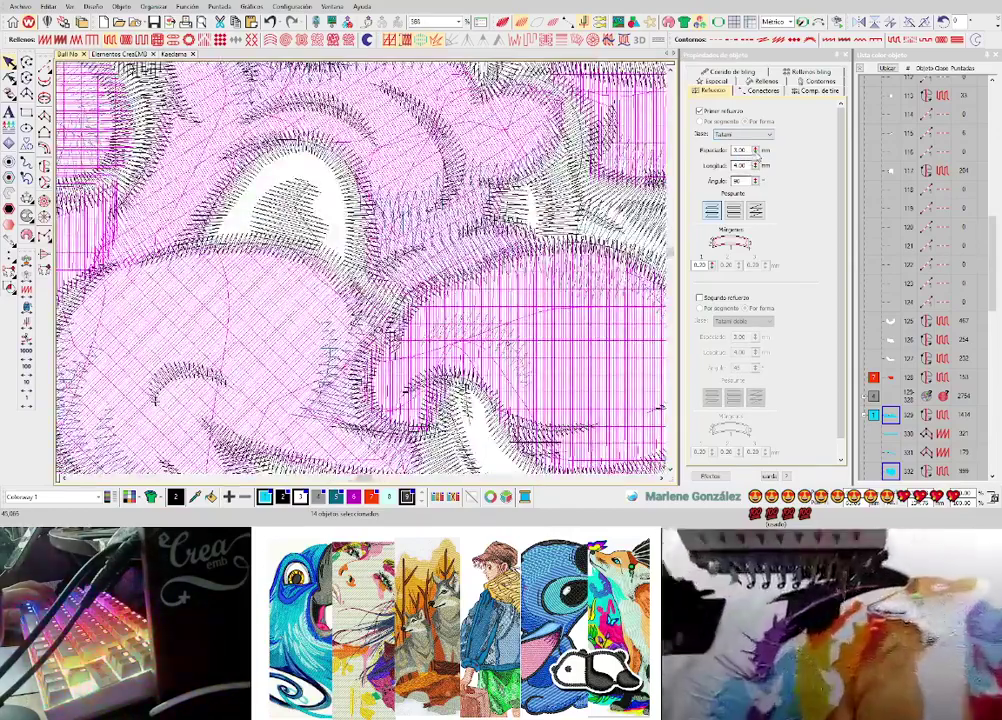
- Set the large fills' Tatami underlay spacing to 5 mm, return to the realistic stitch view and deselect them
double_click(740, 150)
text(5)
key(Return)
scroll(352, 275, down, 5)
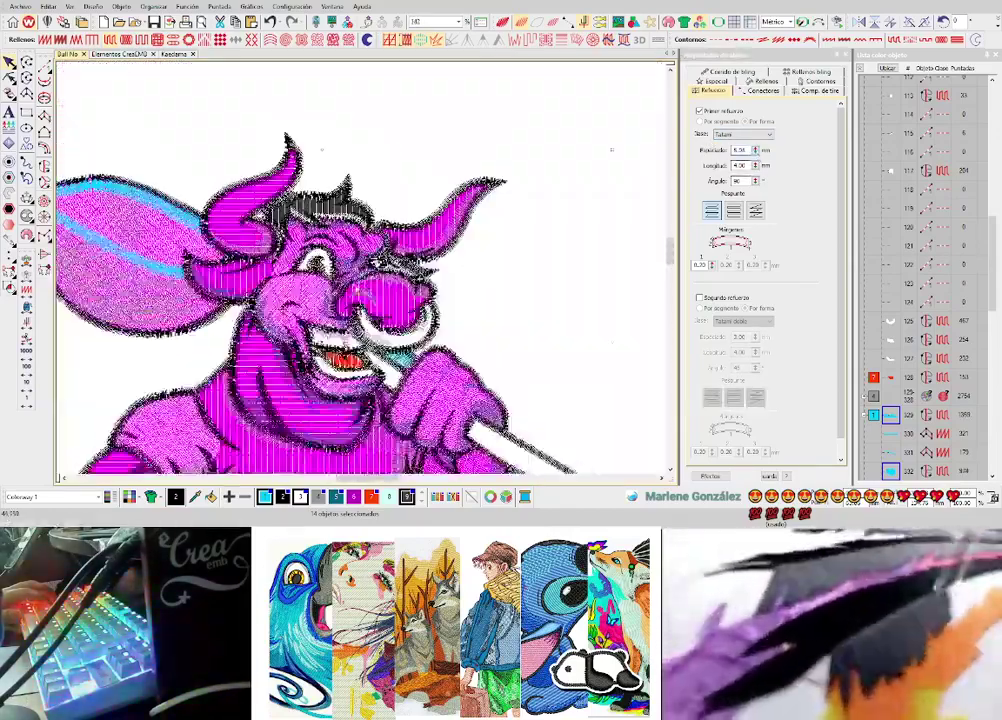
scroll(348, 332, up, 3)
key(t)
key(Escape)
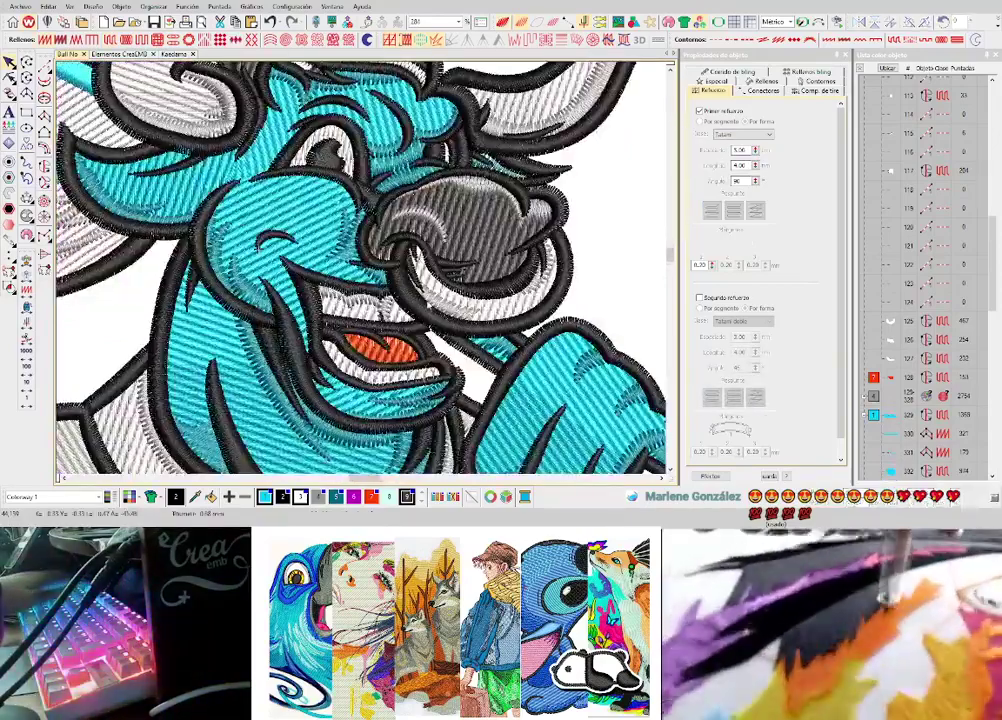
- In plain stitch view, select the nose ring, eye white, upper and lower teeth, tongue and hair fills together
click(498, 308)
key(t)
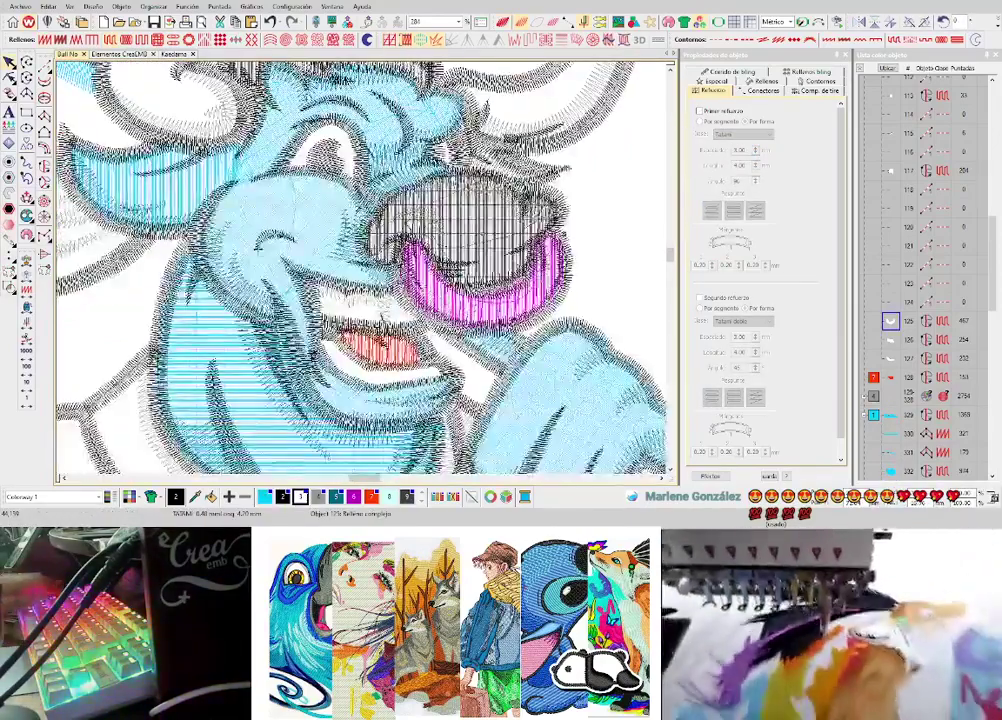
ctrl+click(347, 141)
ctrl+click(362, 317)
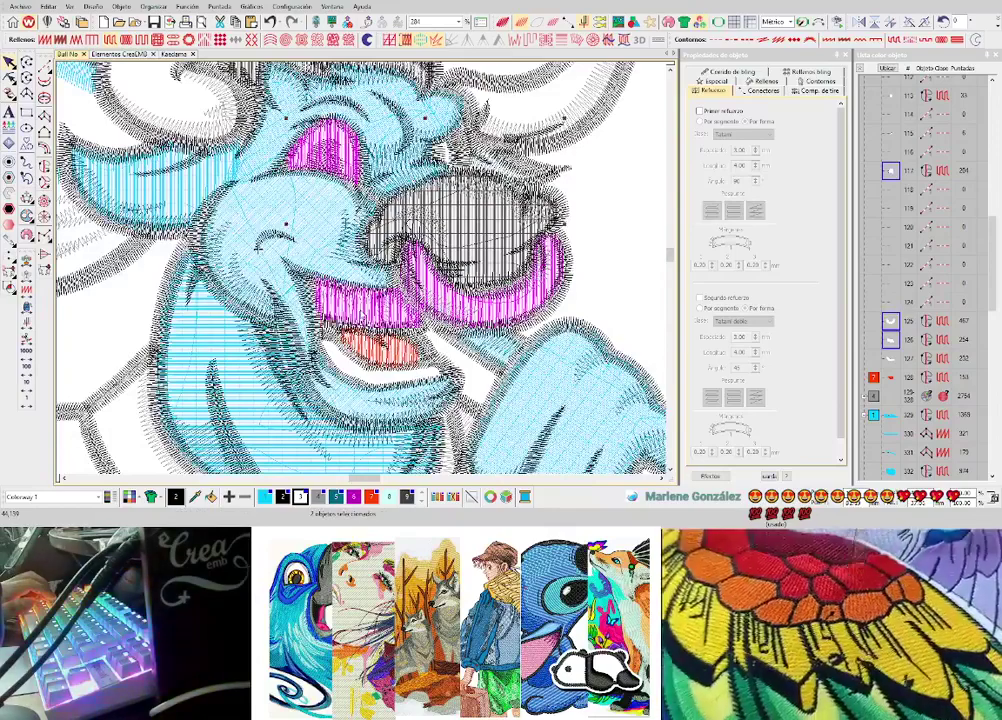
ctrl+click(428, 374)
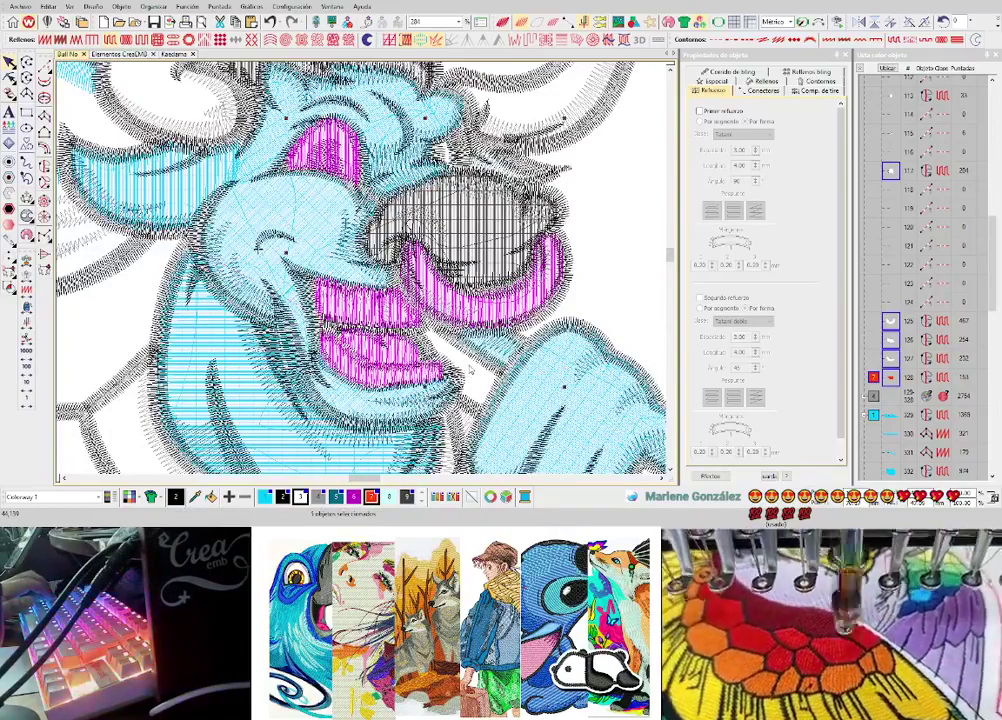
scroll(350, 243, down, 3)
scroll(281, 150, up, 3)
ctrl+click(291, 256)
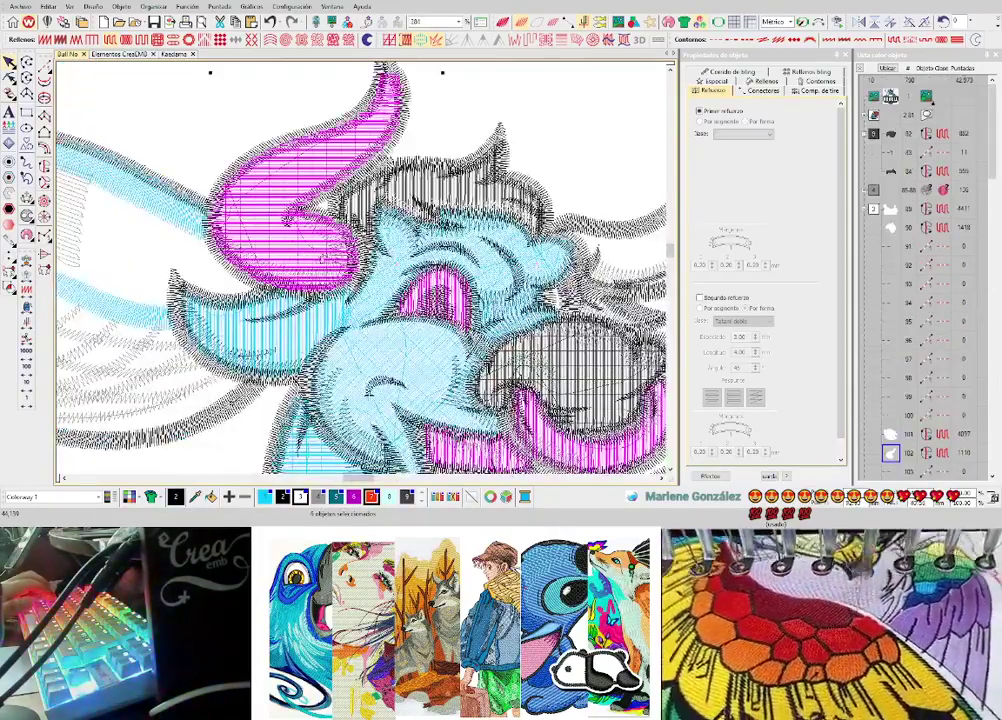
ctrl+click(296, 250)
ctrl+click(425, 195)
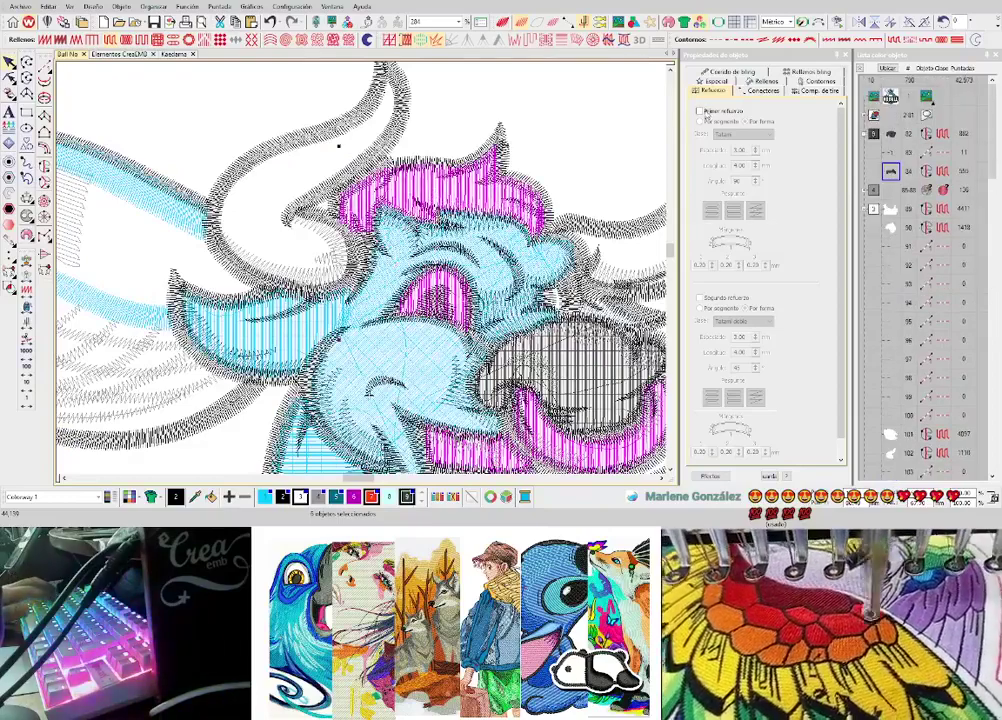
- Enable the first underlay on the selected small fills as an edge run (Corrido de orilla)
click(700, 111)
click(737, 156)
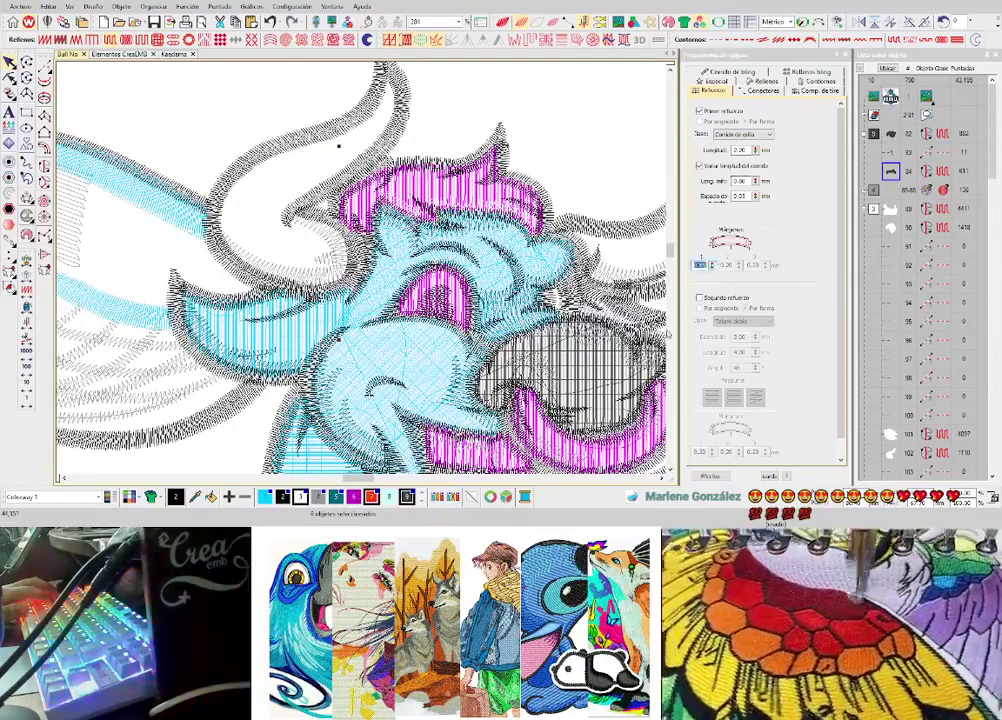
key(shift+z)
scroll(345, 382, up, 1)
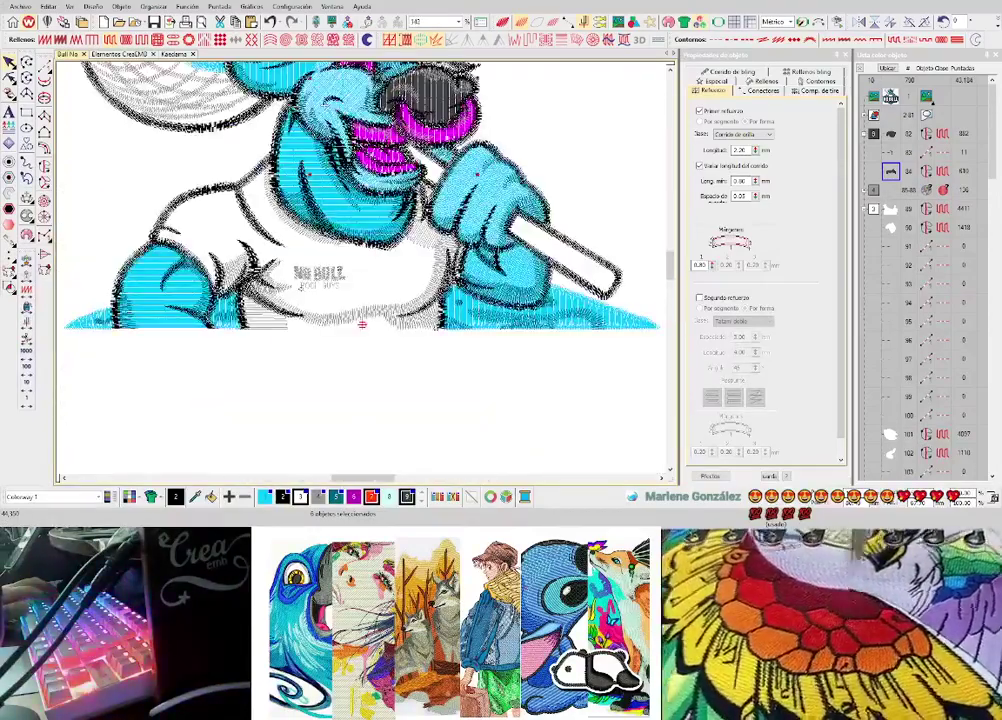
- Check the edge-run underlay across the bull's small fills, deselect them and return to the realistic stitch view
scroll(294, 130, up, 1)
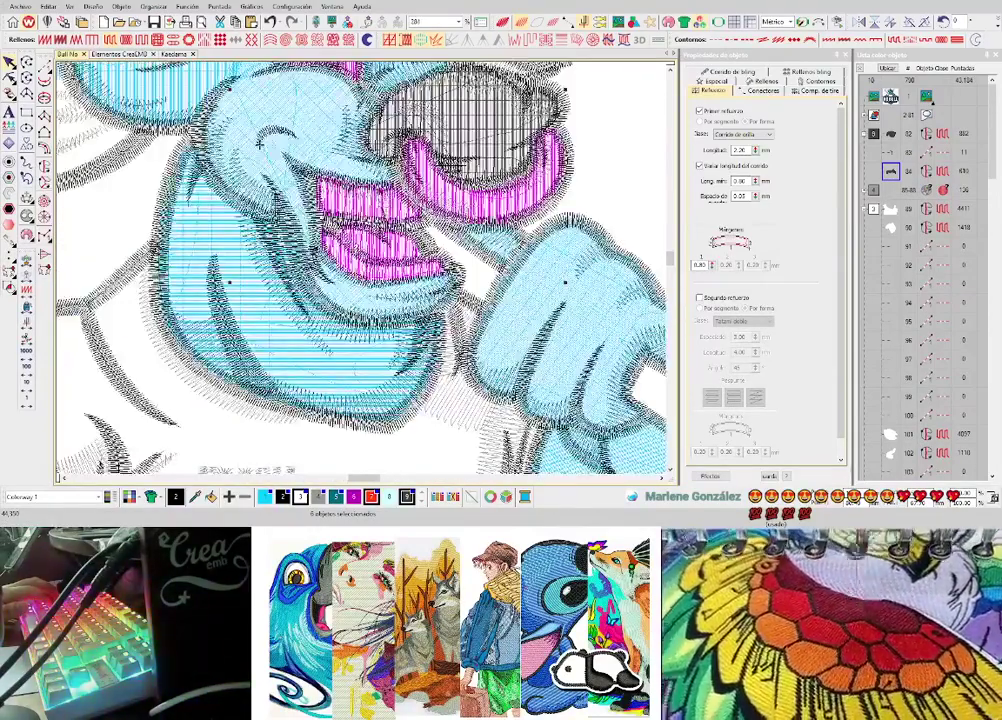
scroll(425, 221, down, 1)
scroll(280, 372, down, 1)
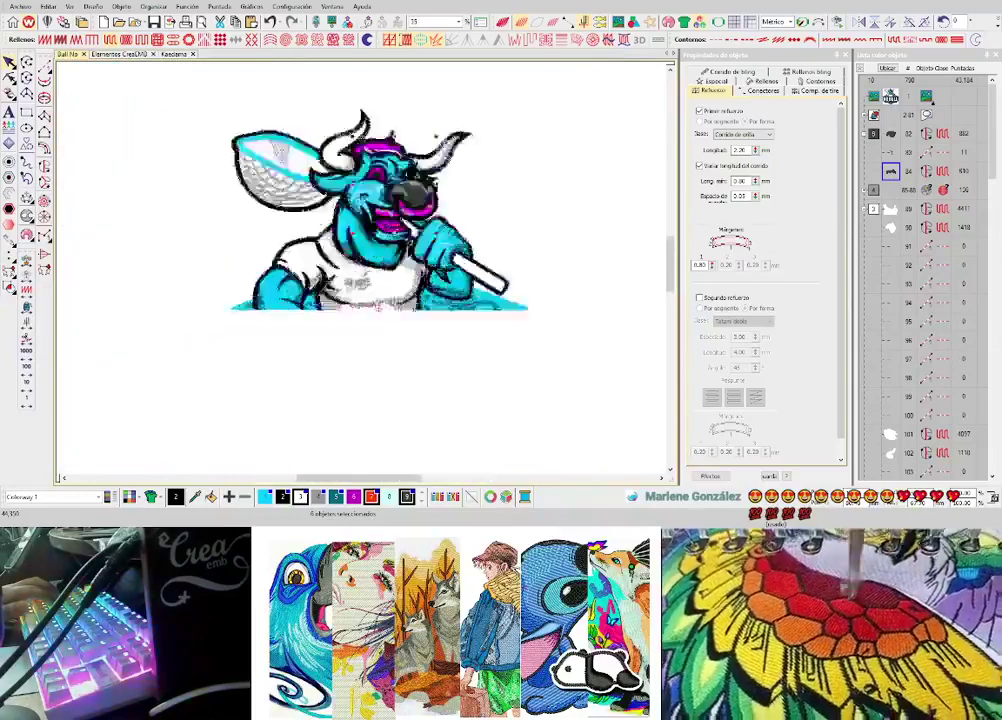
scroll(361, 267, up, 1)
scroll(398, 151, up, 1)
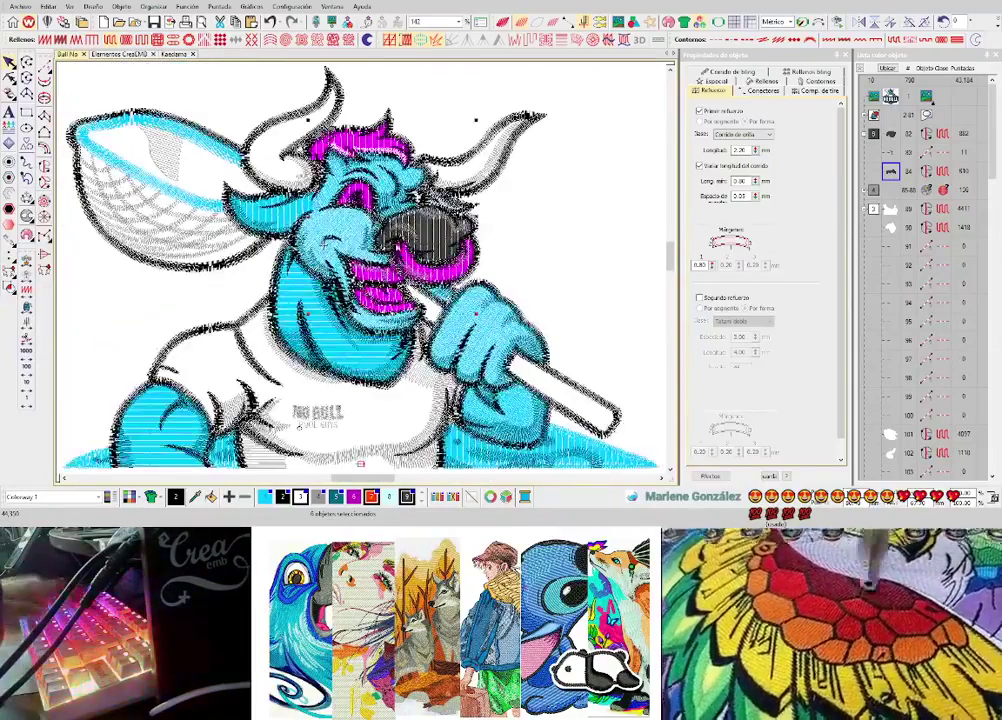
key(Escape)
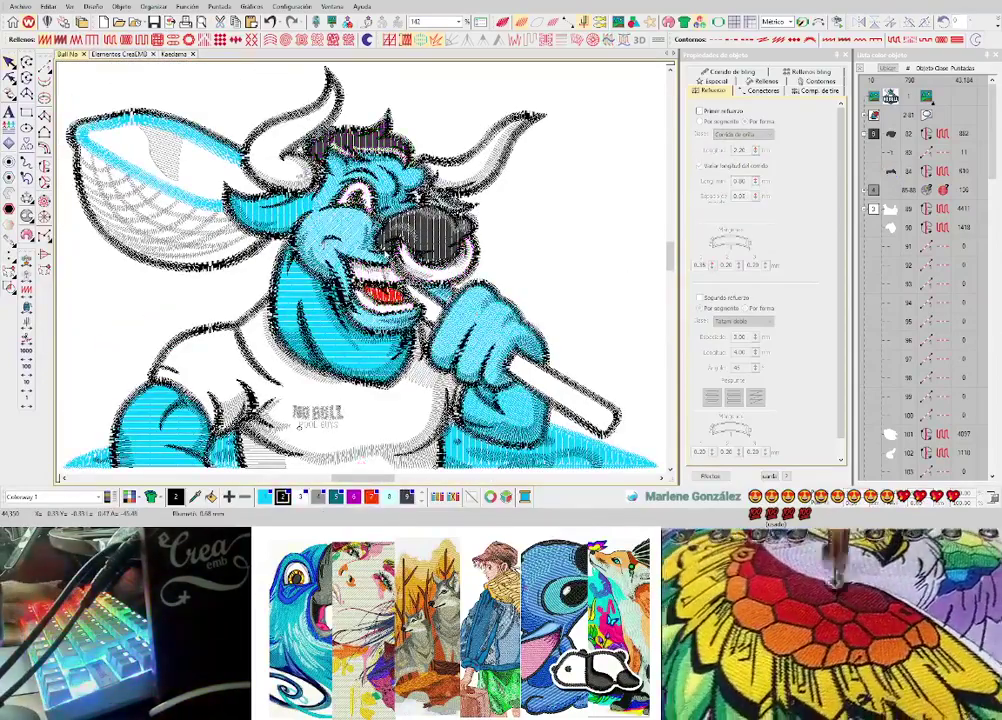
key(t)
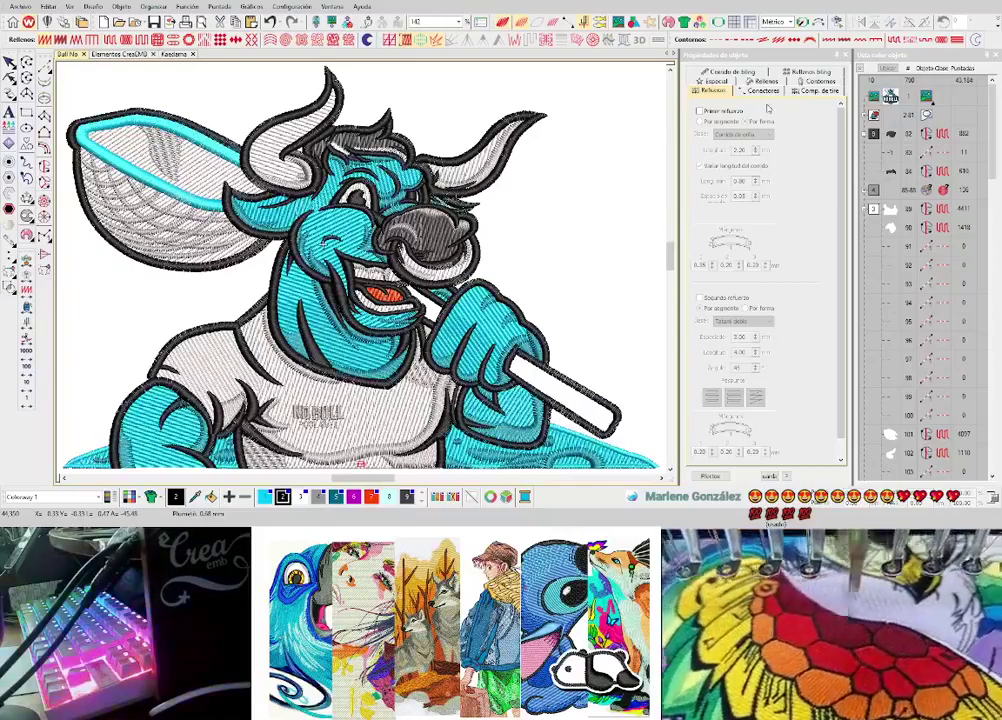
- Close the object properties and the colour-object list, and inspect the stitched head, net and shirt in the enlarged view
click(838, 56)
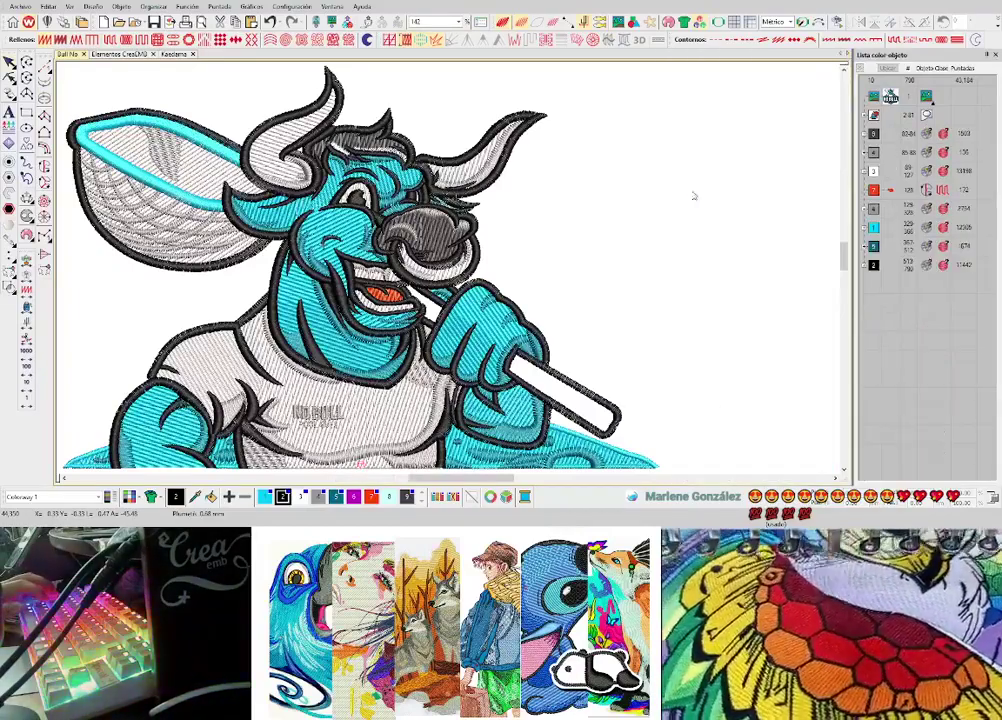
drag(465, 480, 452, 480)
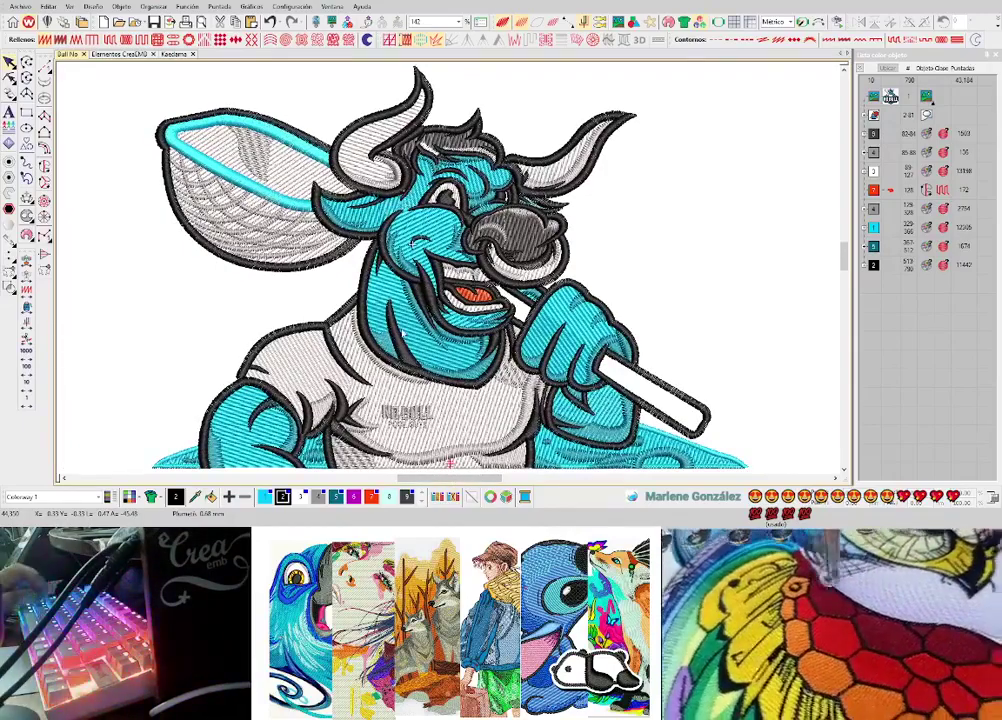
key(z)
scroll(843, 256, up, 3)
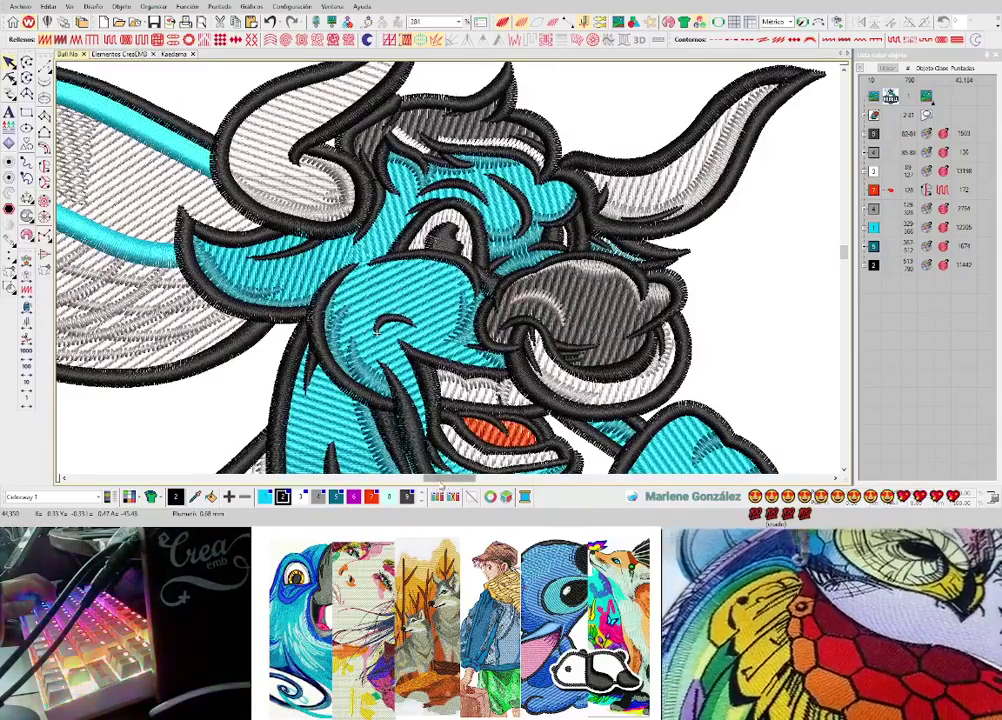
drag(442, 482, 430, 482)
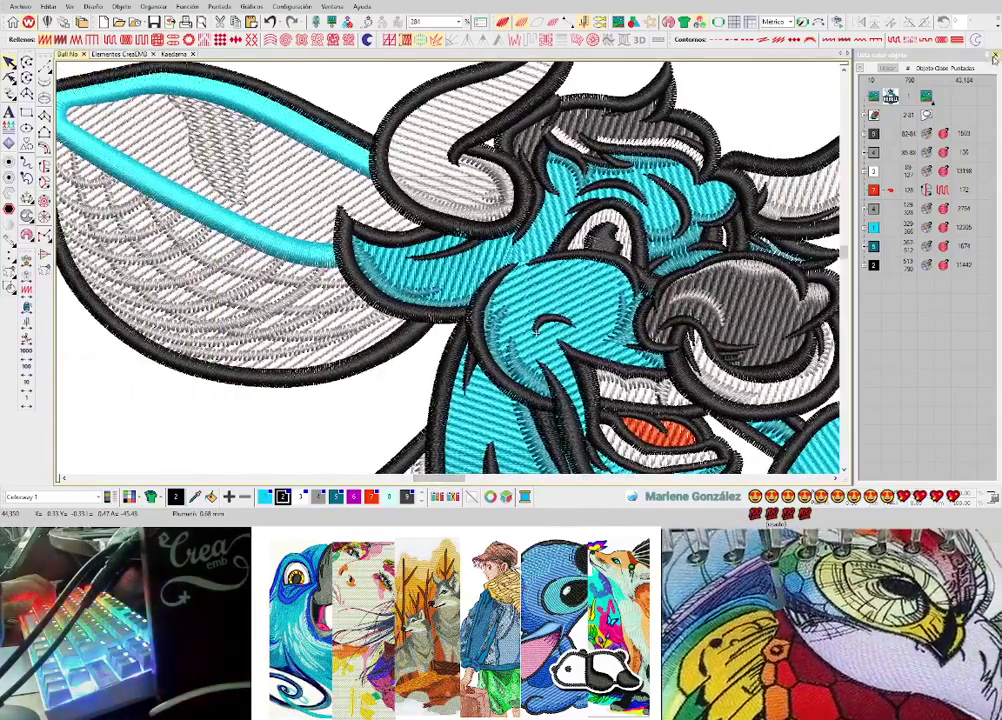
click(994, 56)
drag(493, 482, 496, 482)
drag(994, 252, 994, 266)
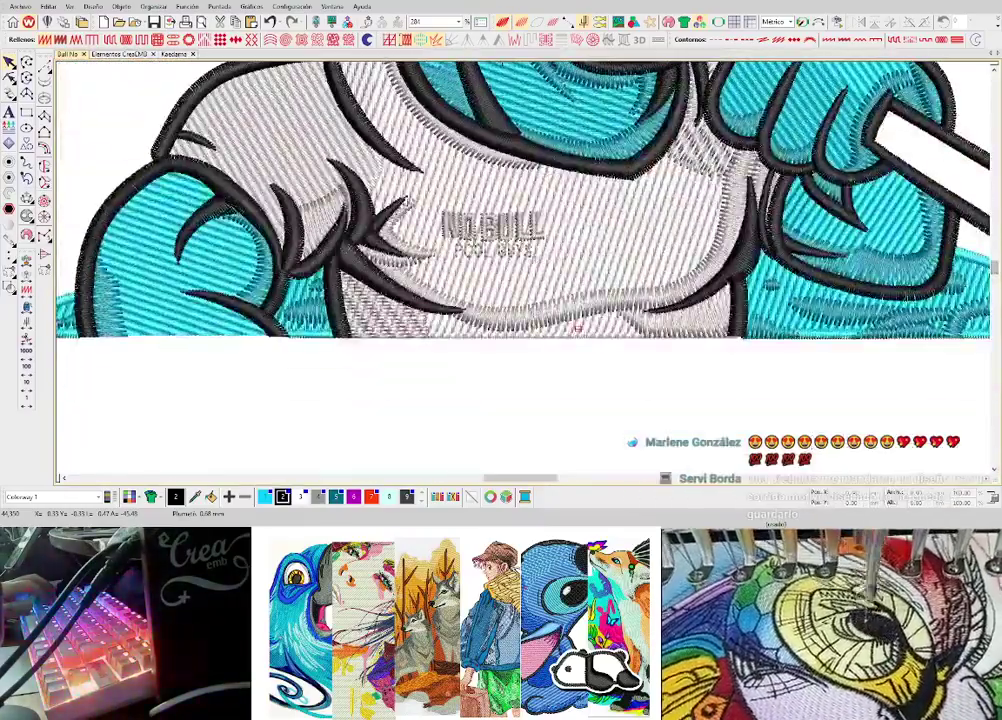
scroll(515, 247, up, 2)
scroll(522, 268, down, 2)
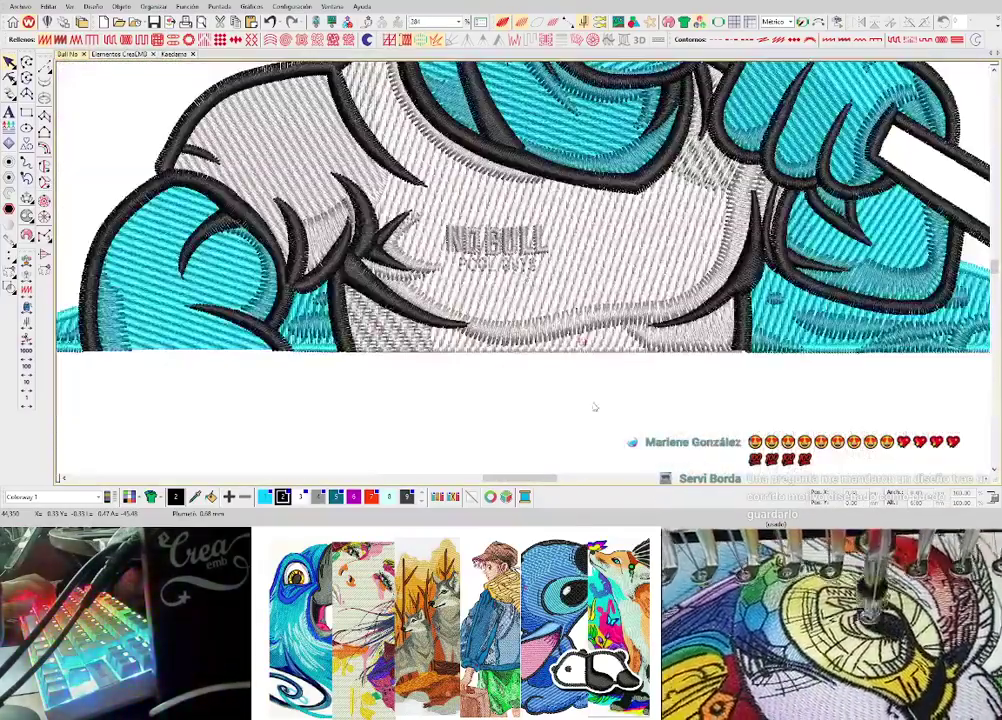
- Recolour the "NO BULL POOL GUYS" shirt lettering with palette colour 9 and inspect its stitches up close
drag(595, 396, 528, 306)
mouse_move(576, 395)
mouse_down()
mouse_move(559, 352)
mouse_move(436, 207)
mouse_up()
click(405, 499)
click(499, 413)
scroll(520, 264, up, 2)
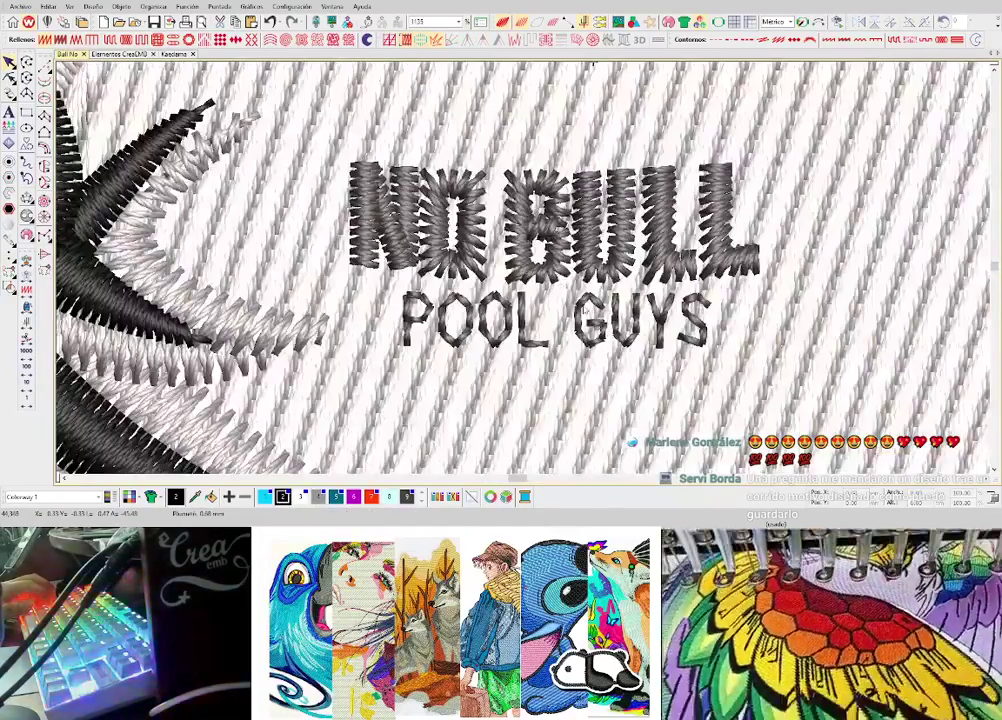
scroll(440, 243, down, 1)
scroll(528, 240, up, 1)
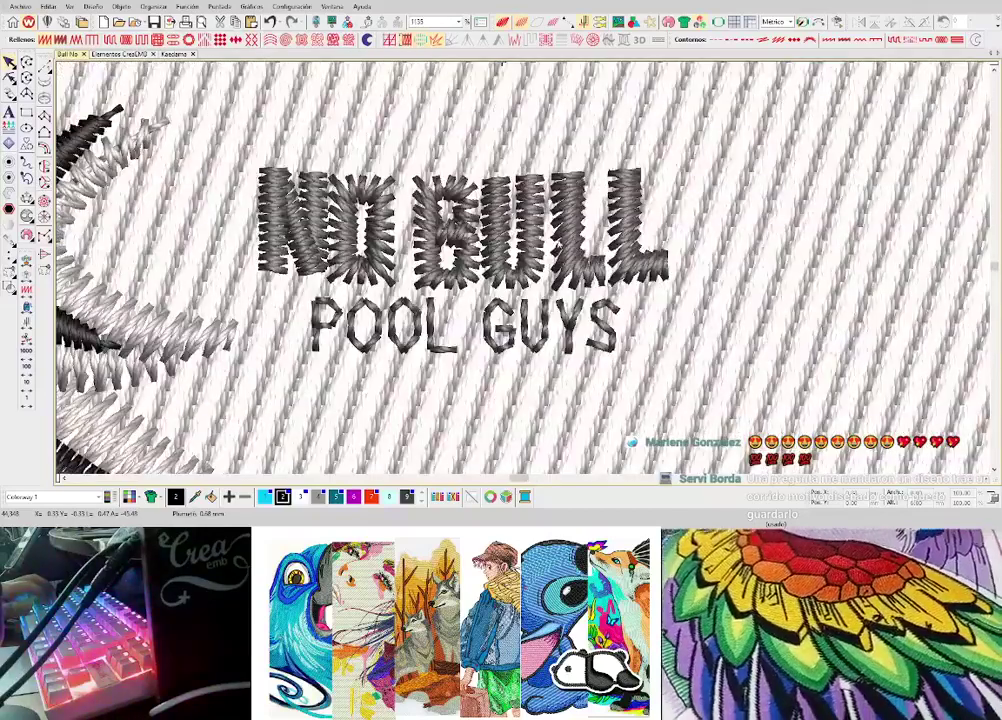
drag(558, 237, 632, 214)
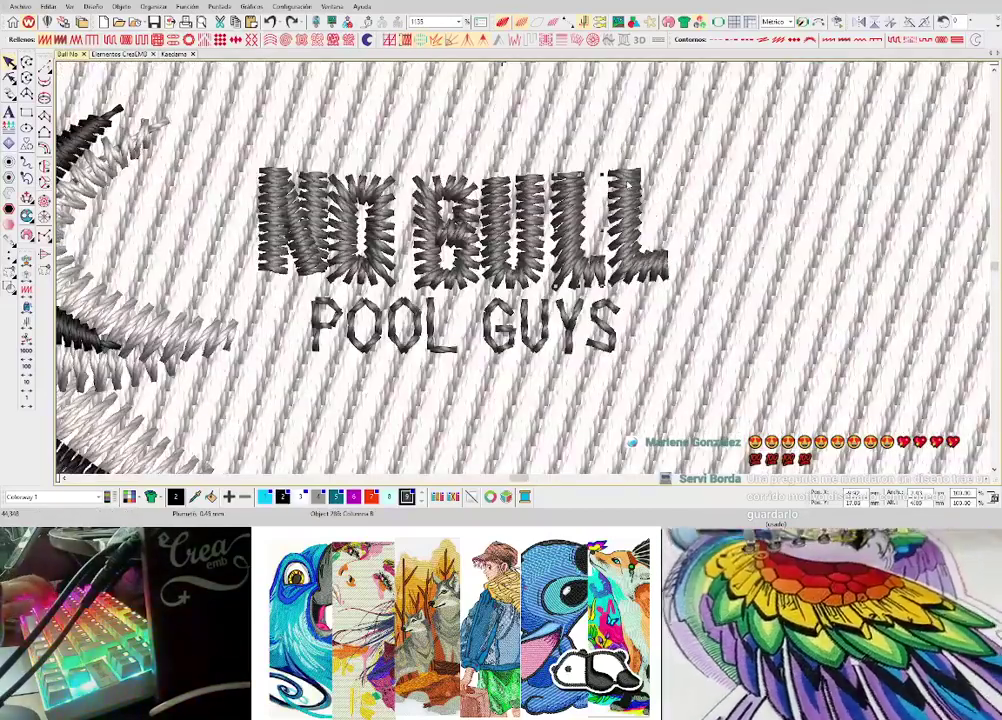
scroll(714, 230, down, 3)
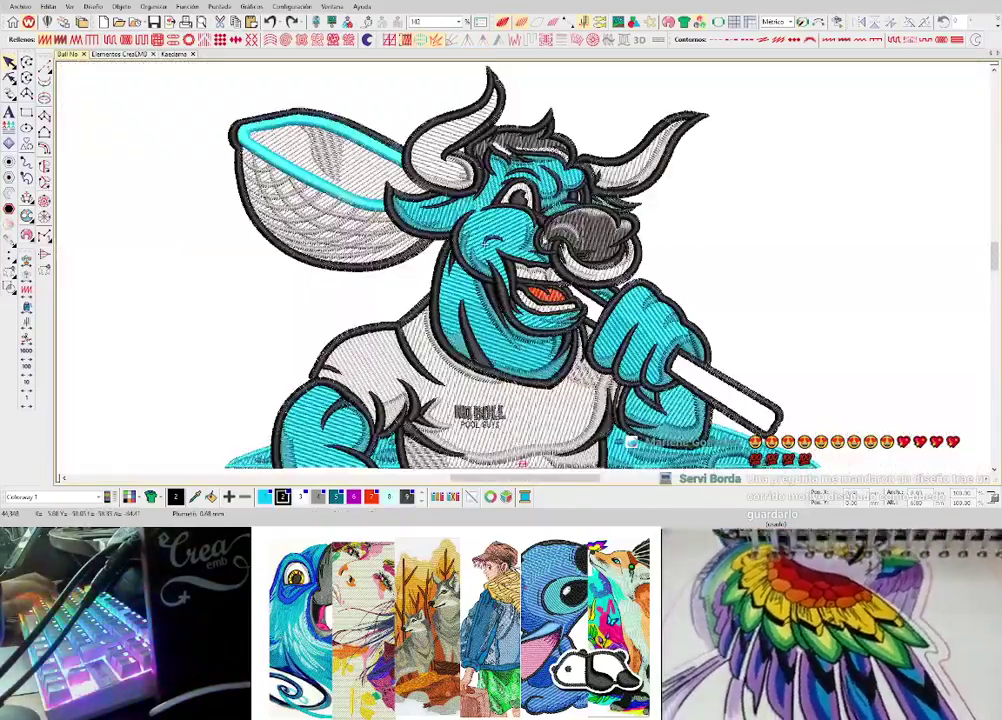
- Examine the stitched fills, shading and outlines of the bull's face, horns, neck and net at several magnifications
scroll(524, 272, up, 3)
scroll(524, 272, down, 2)
scroll(524, 272, up, 2)
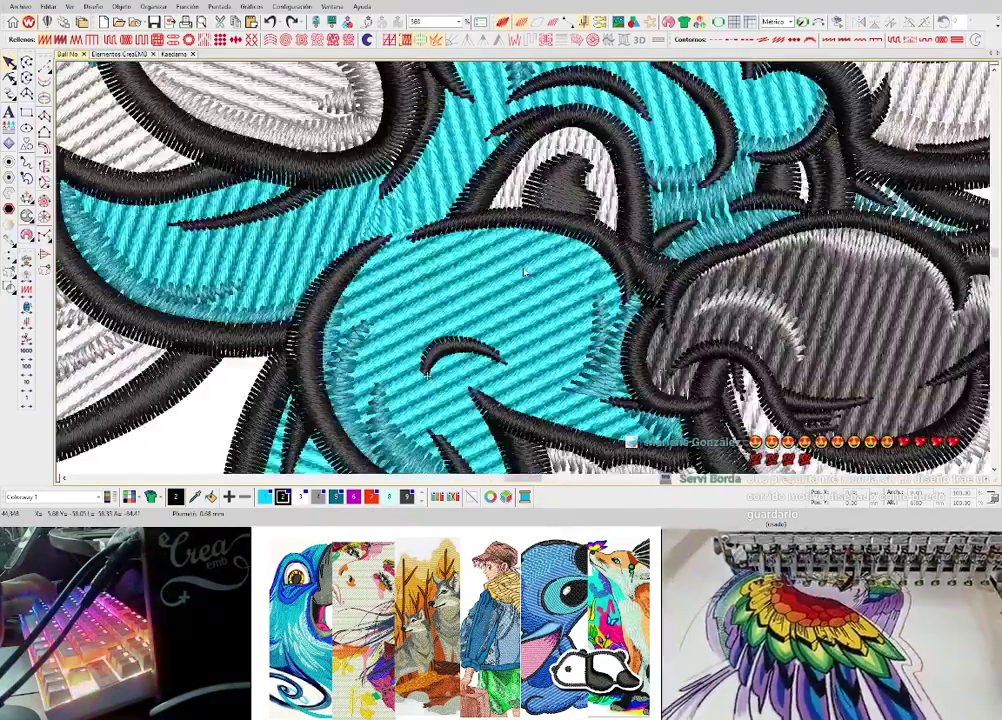
scroll(524, 272, down, 2)
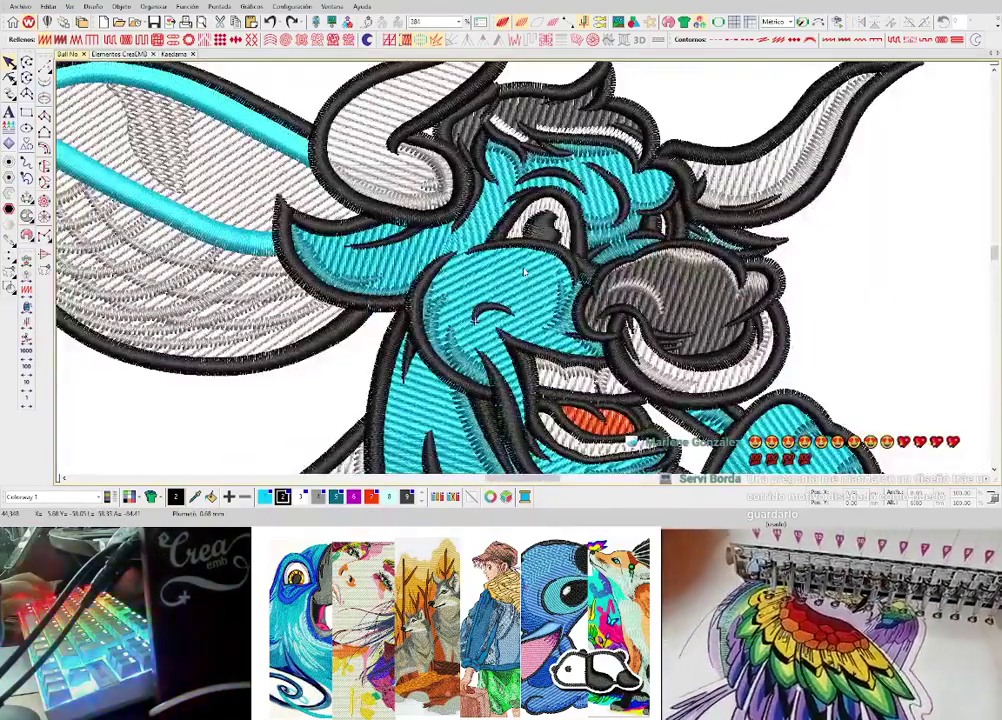
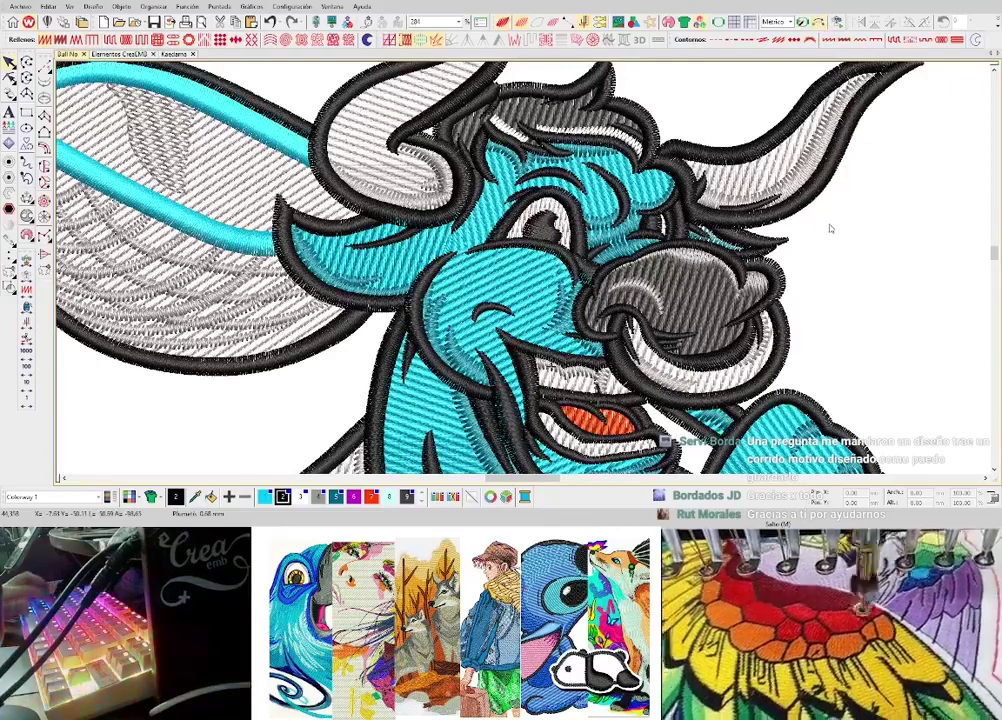
scroll(523, 274, down, 1)
scroll(545, 274, up, 1)
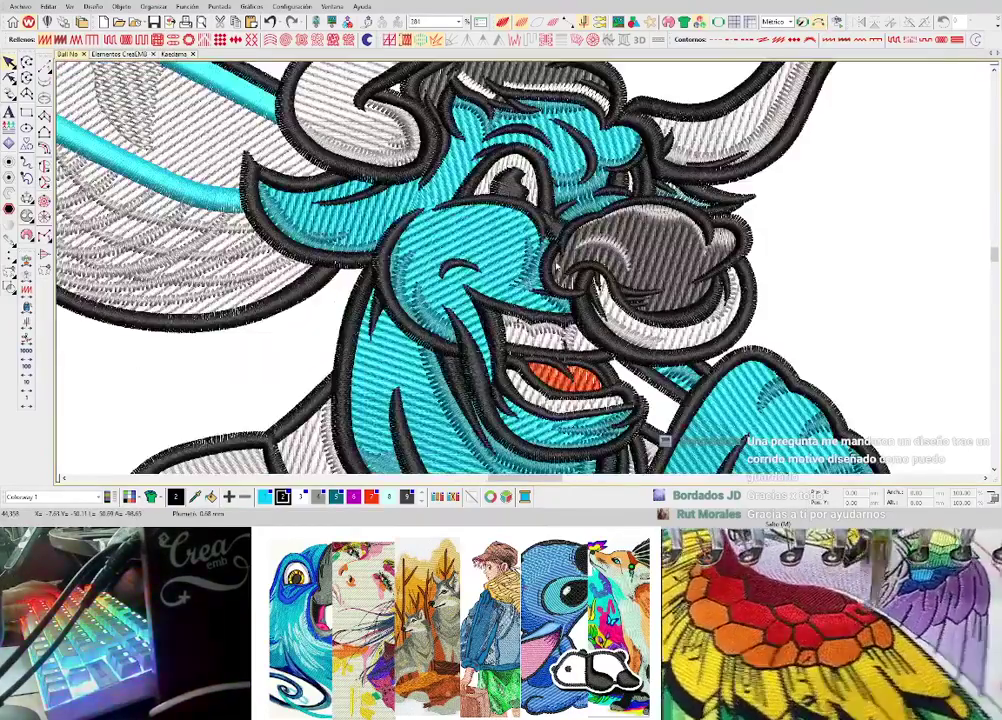
scroll(517, 272, down, 1)
scroll(506, 325, up, 1)
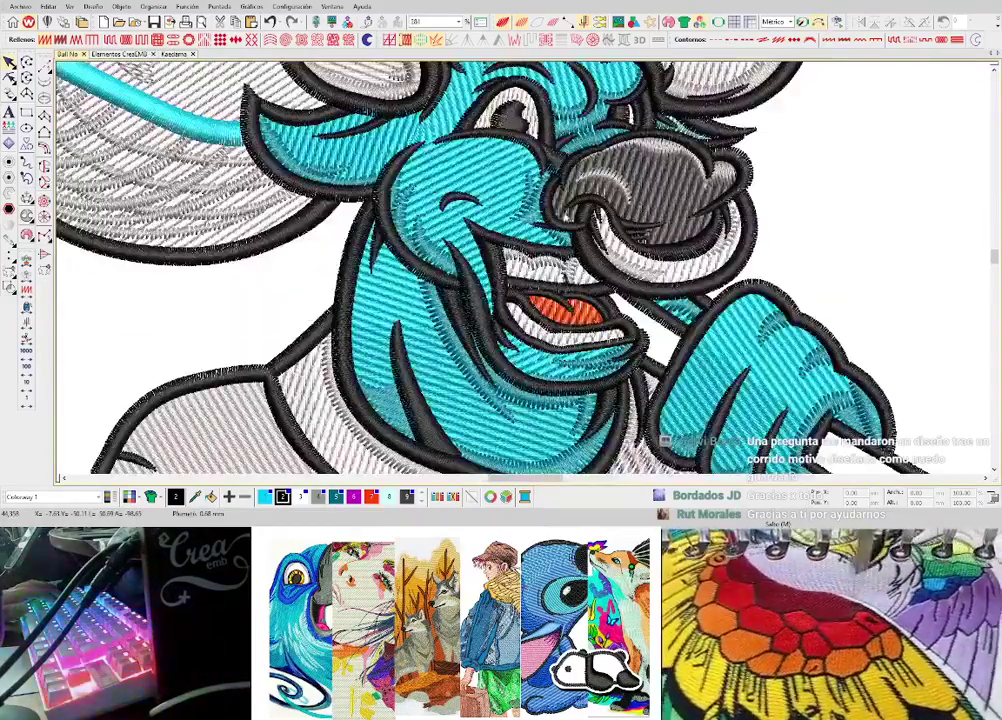
key(0)
scroll(410, 212, up, 3)
key(0)
scroll(524, 272, up, 3)
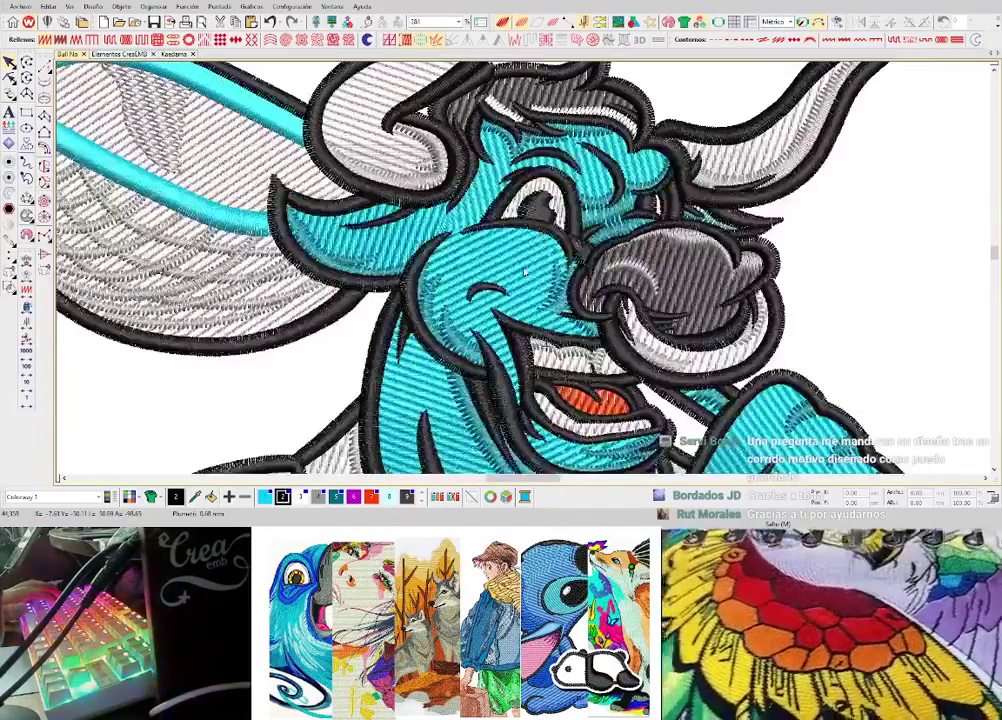
drag(995, 258, 995, 254)
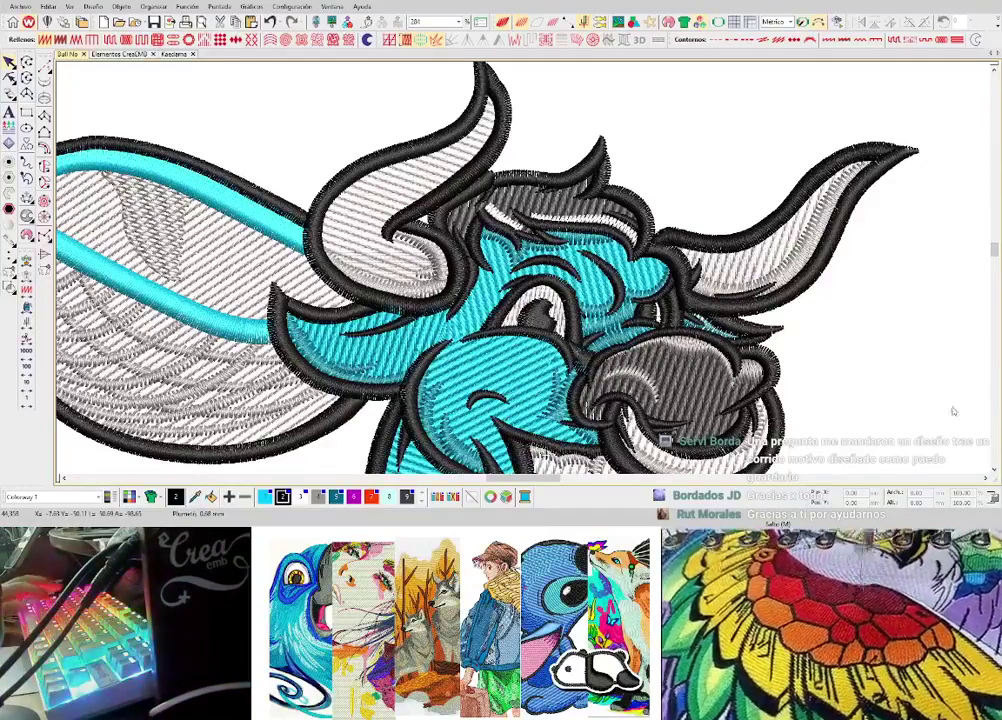
scroll(975, 240, down, 3)
scroll(841, 212, down, 2)
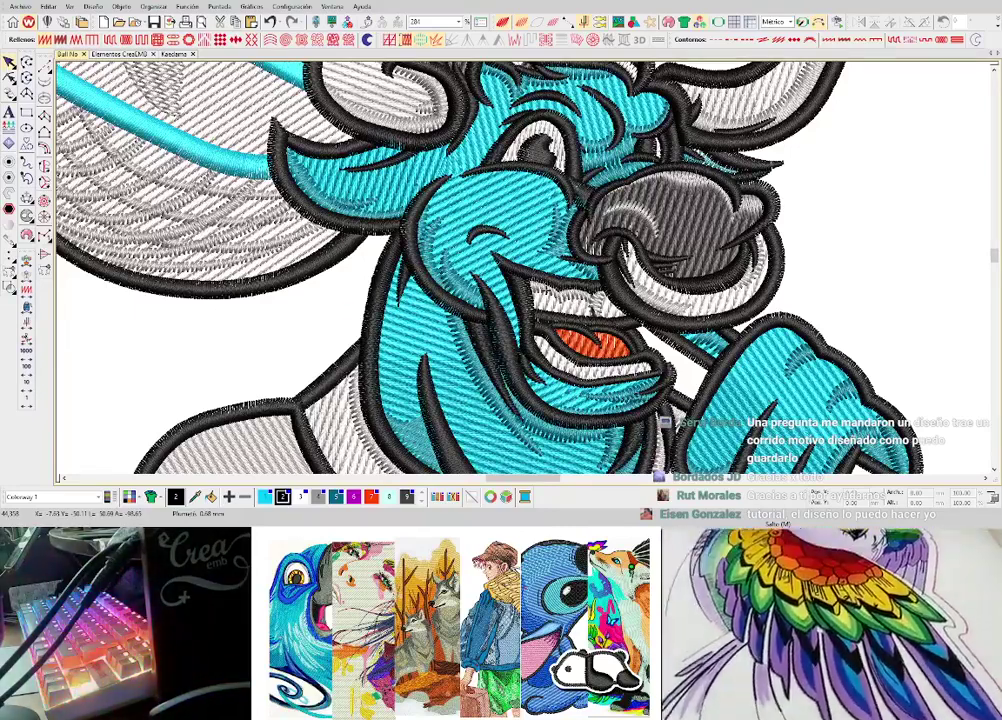
- In the Vigen de RD2 design, move the black hair-strand column off the Virgin's head onto the empty area outside the border
scroll(530, 165, up, 2)
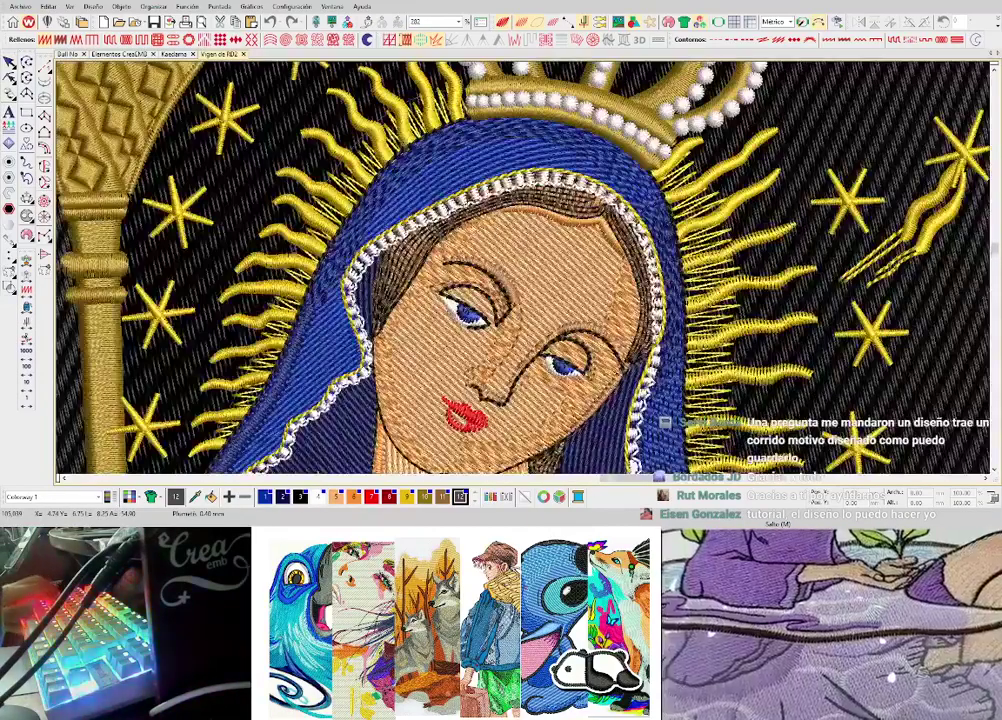
scroll(500, 242, up, 2)
scroll(524, 270, down, 3)
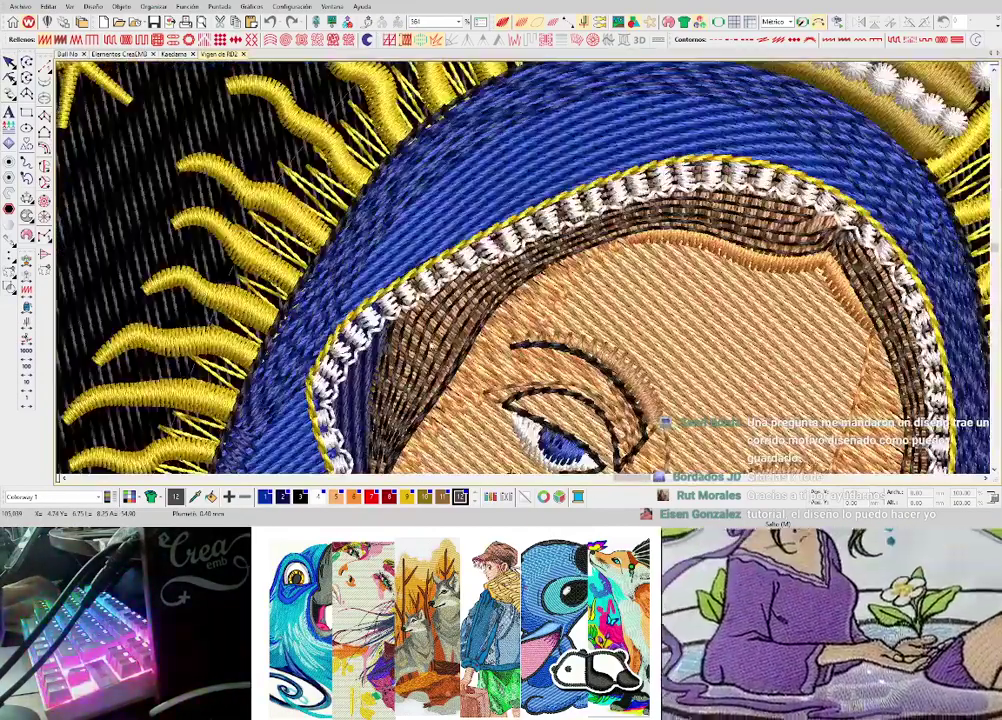
drag(430, 346, 155, 318)
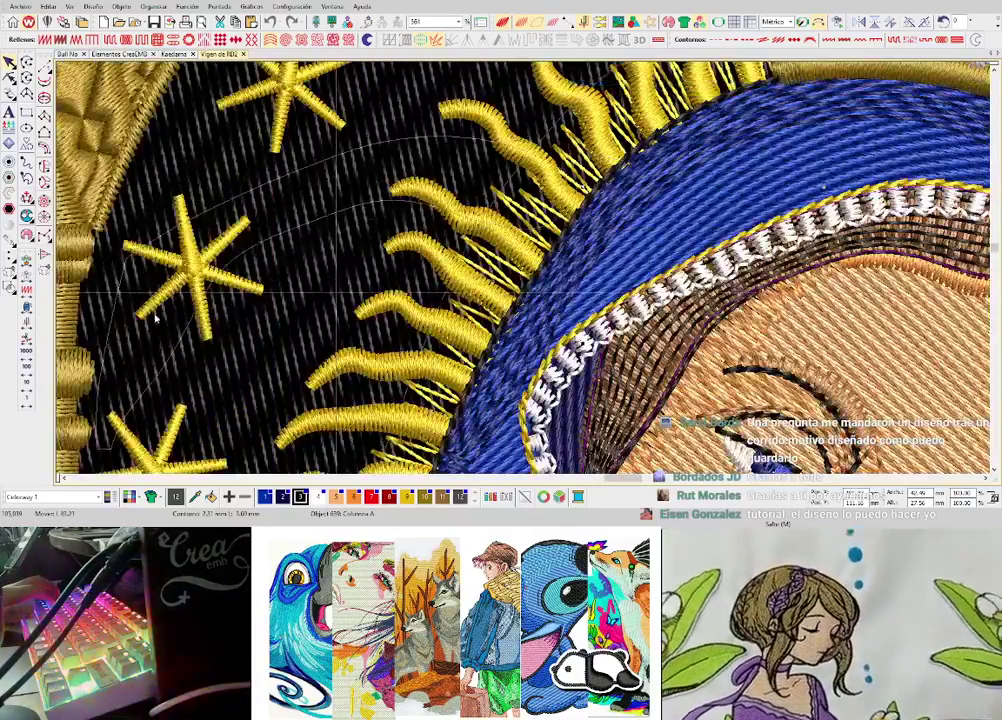
scroll(155, 318, left, 10)
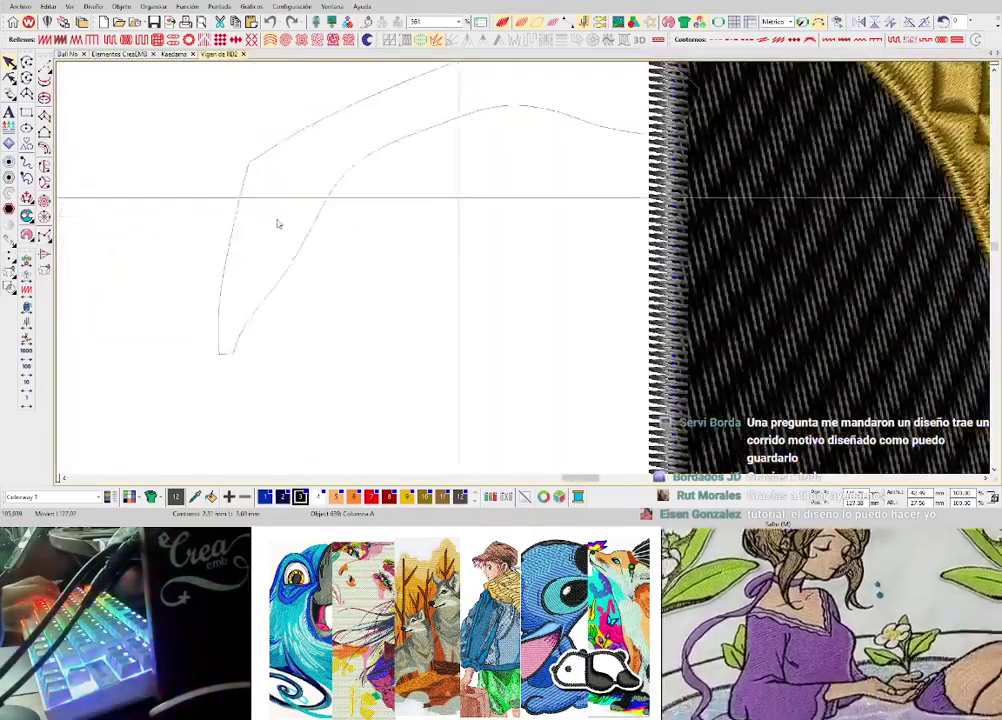
drag(278, 224, 212, 224)
scroll(283, 222, down, 1)
scroll(568, 223, up, 1)
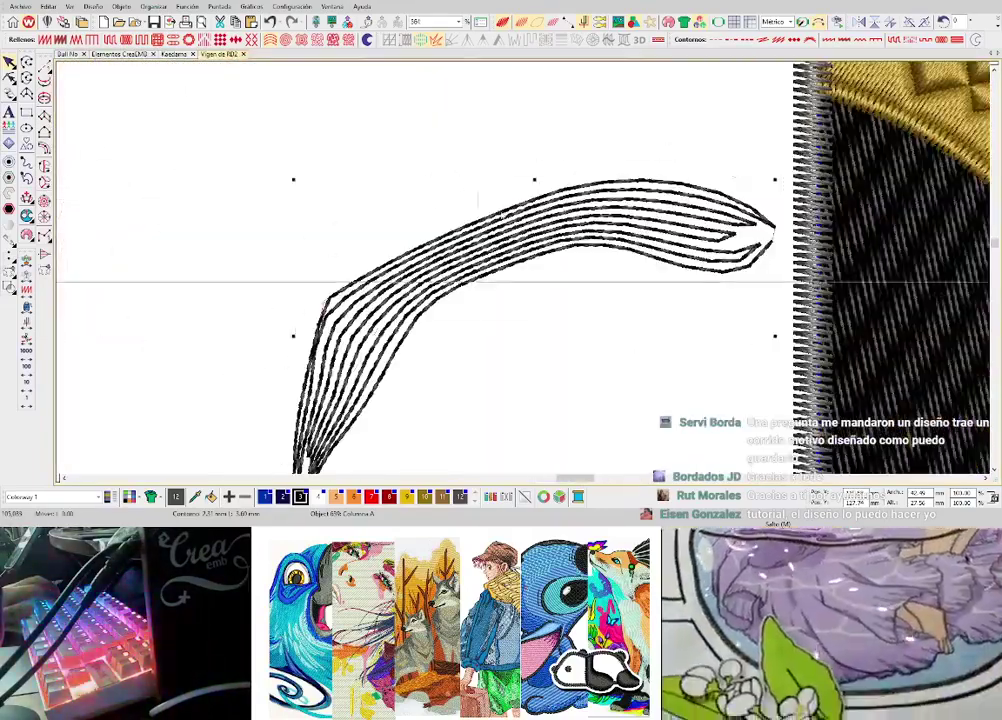
drag(478, 282, 398, 220)
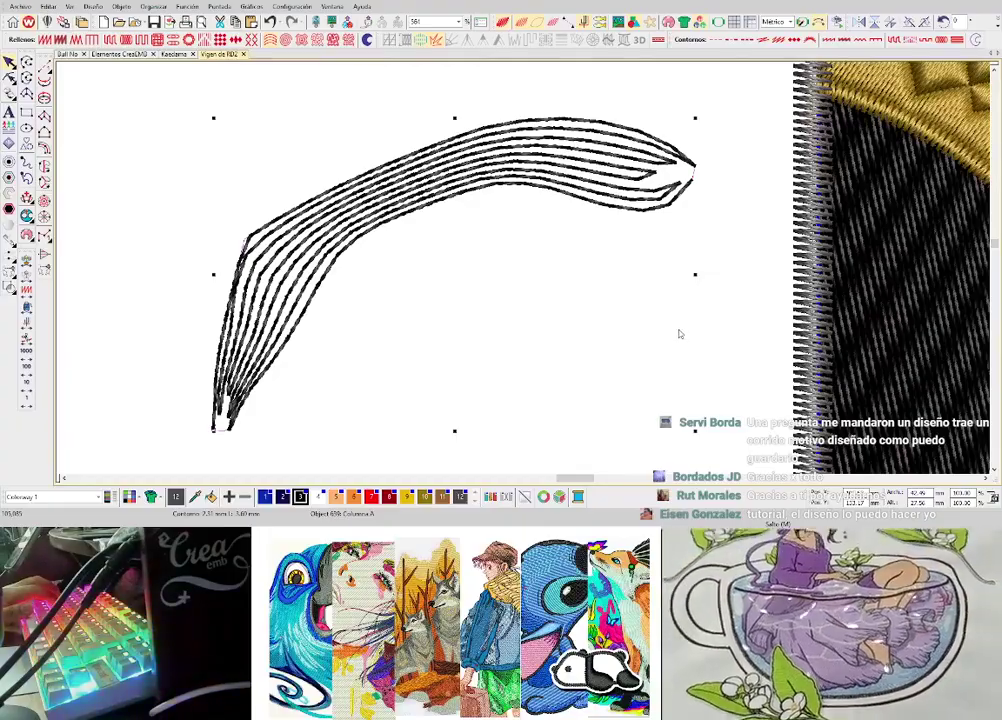
drag(566, 479, 626, 489)
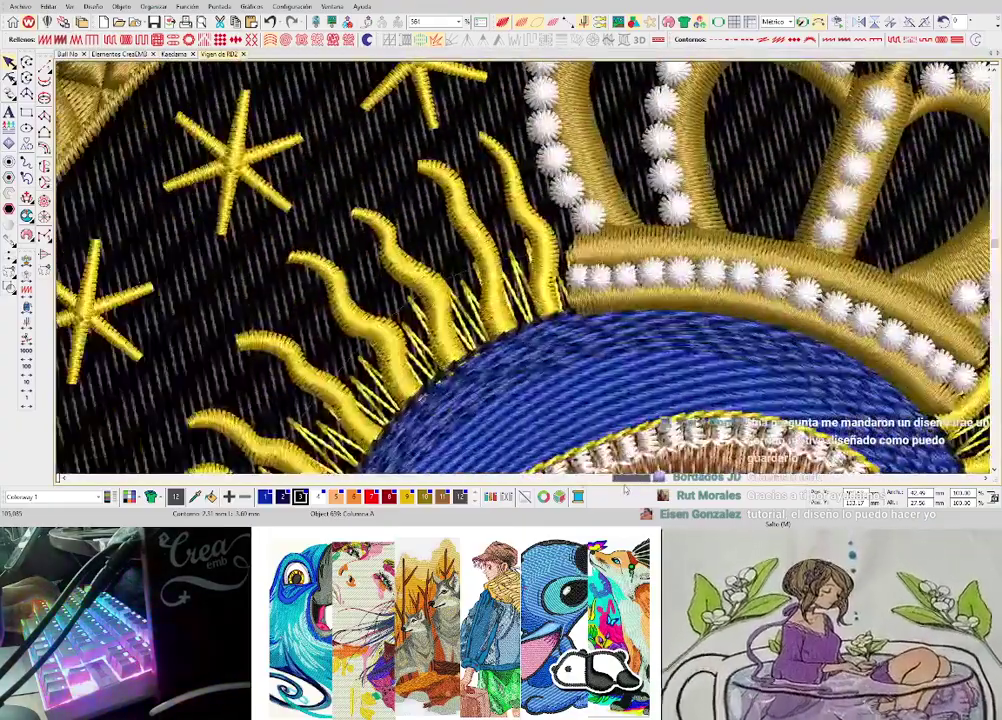
- Move the brown hair column outside the border so it overlaps the black strands, and close the Vigen de RD2 design
scroll(694, 414, down, 1)
scroll(482, 310, up, 1)
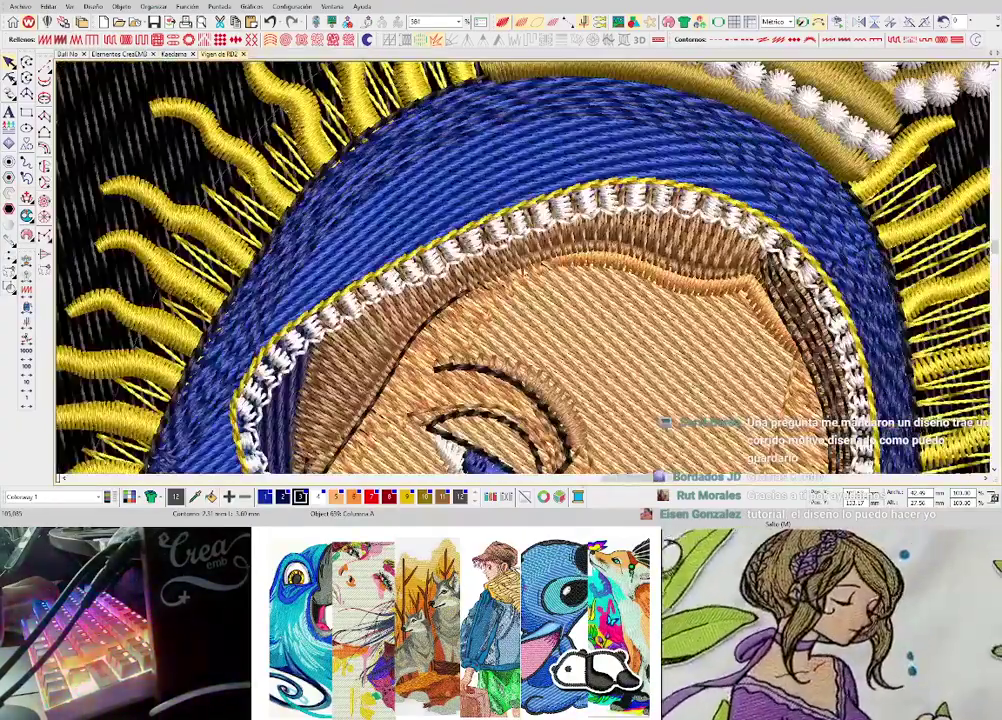
scroll(188, 212, down, 1)
scroll(188, 212, left, 8)
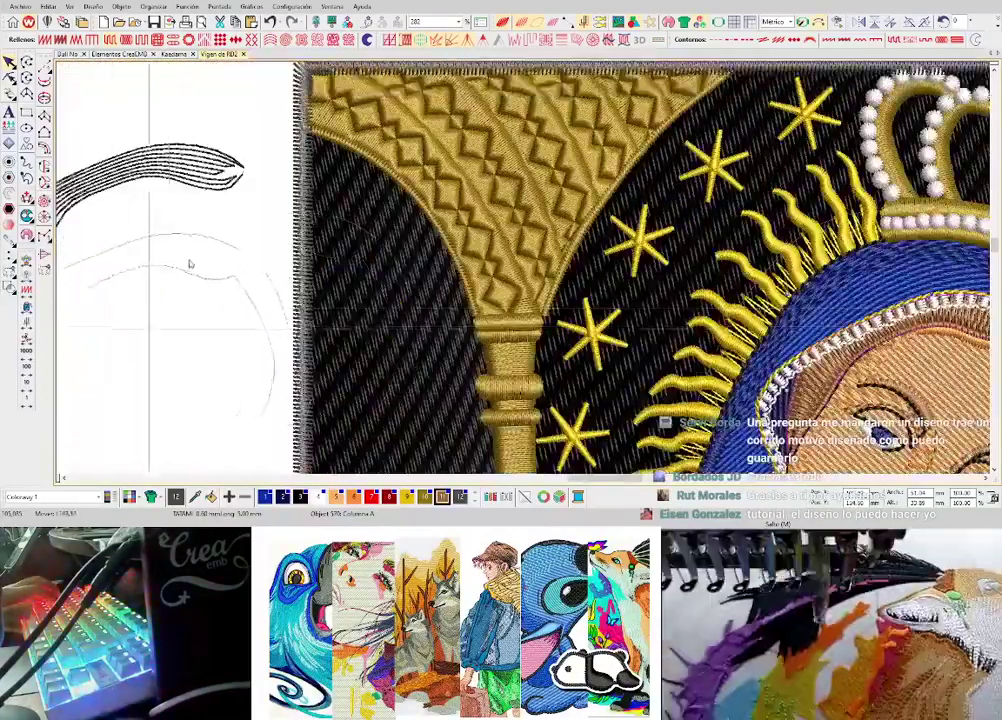
drag(190, 264, 210, 266)
scroll(210, 266, down, 1)
scroll(498, 275, up, 1)
scroll(567, 250, up, 1)
mouse_move(537, 264)
mouse_down()
mouse_move(527, 240)
mouse_move(466, 192)
mouse_move(467, 144)
mouse_up()
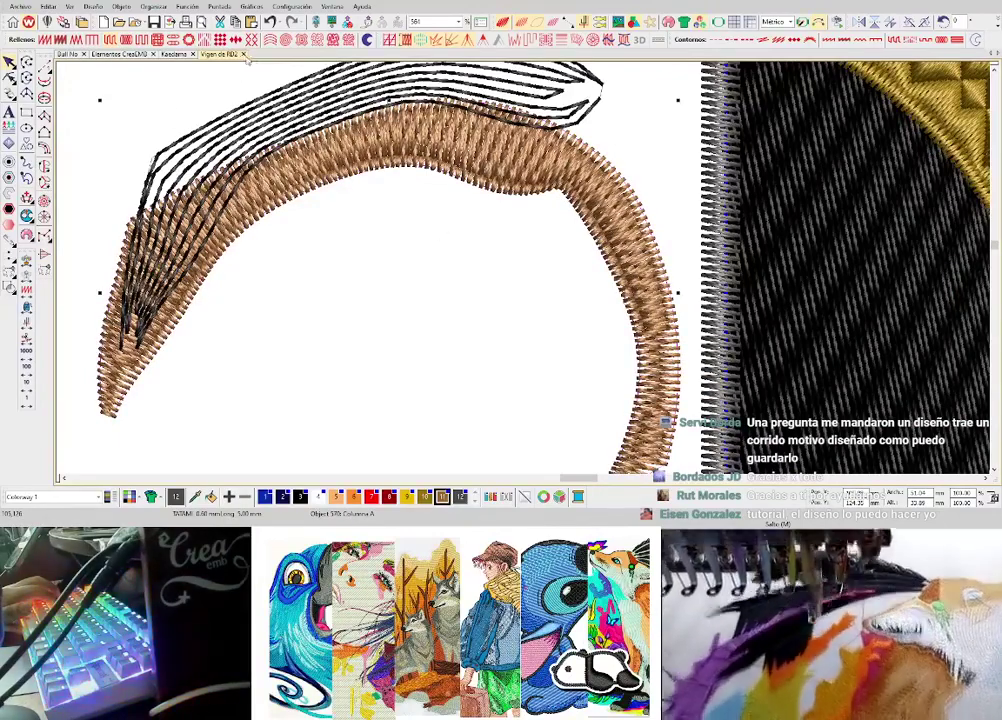
click(244, 55)
click(531, 285)
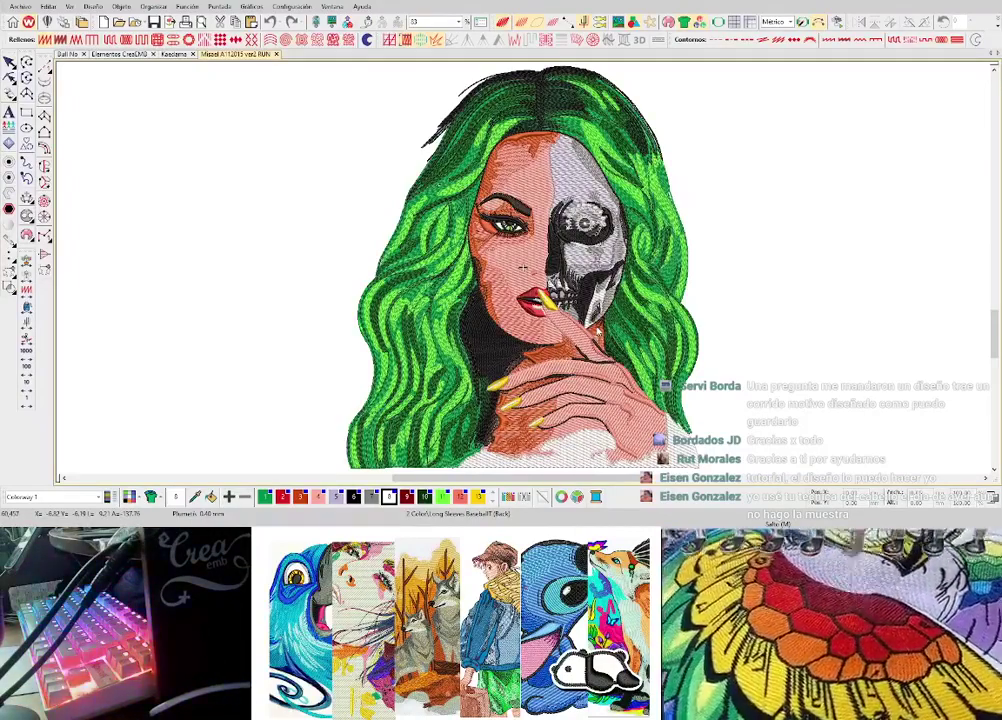
- Draw a curved satin column in palette colour 1 with Column A on the empty area away from the portrait
click(45, 117)
scroll(152, 141, up, 2)
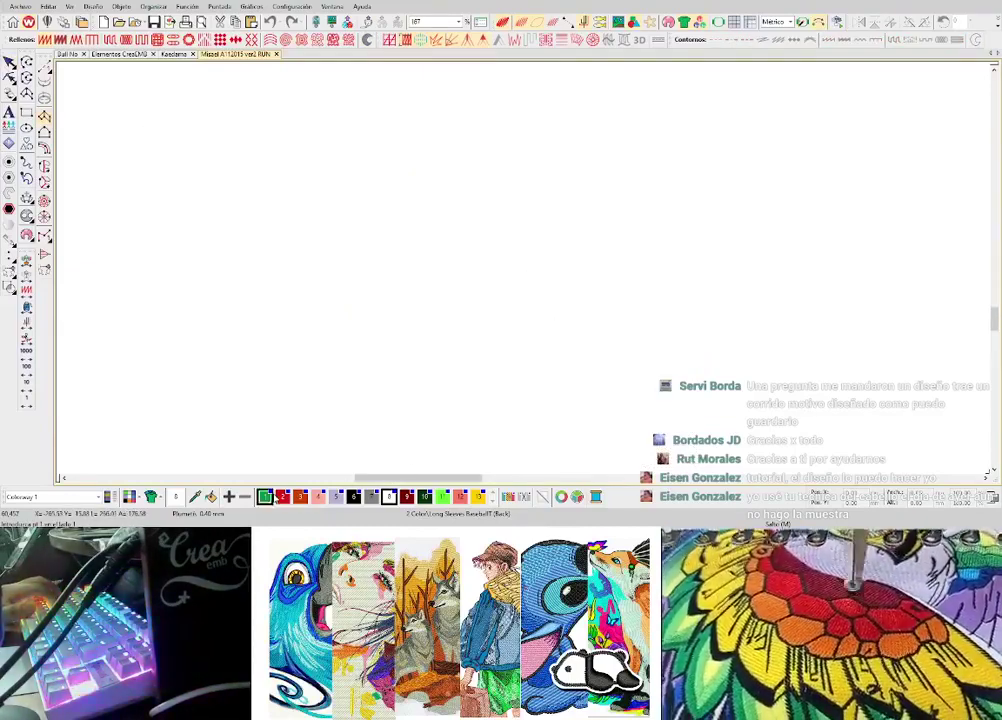
scroll(441, 284, down, 5)
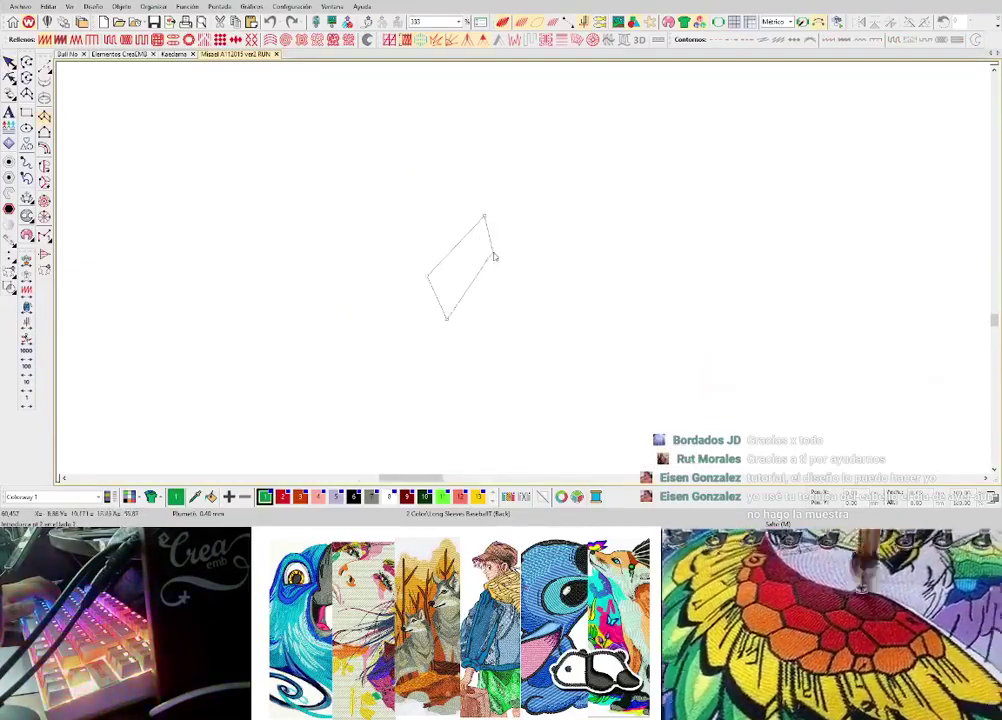
right_click(493, 254)
click(566, 181)
click(570, 218)
key(Return)
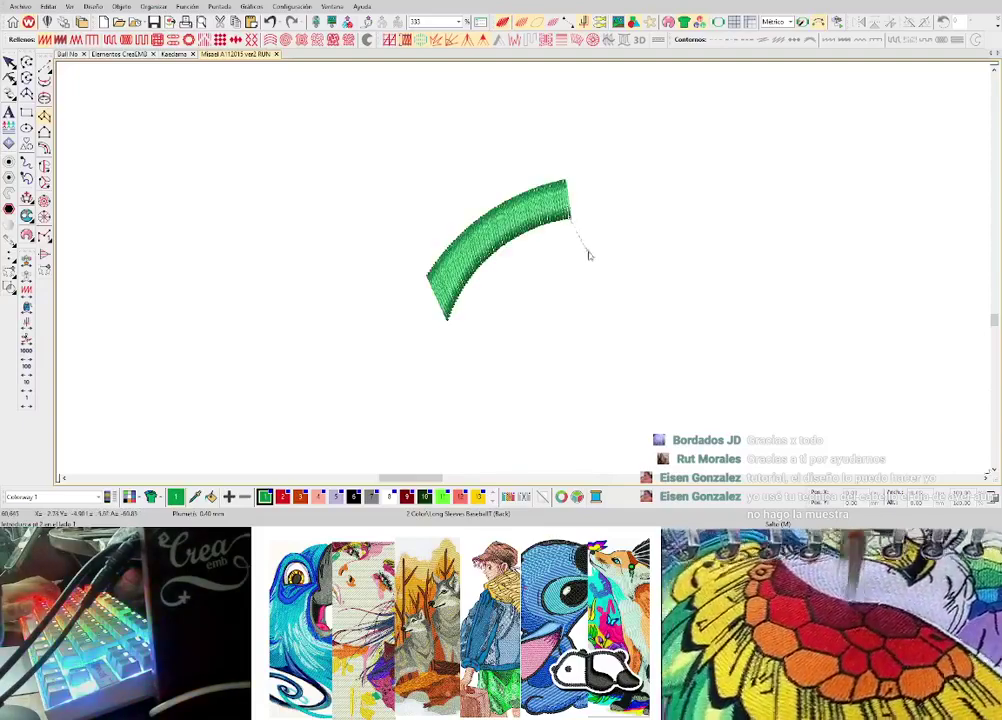
- Draw a second curved satin column along the inner edge of the first one, sharing its border
click(588, 252)
right_click(513, 240)
right_click(532, 274)
click(447, 320)
click(479, 332)
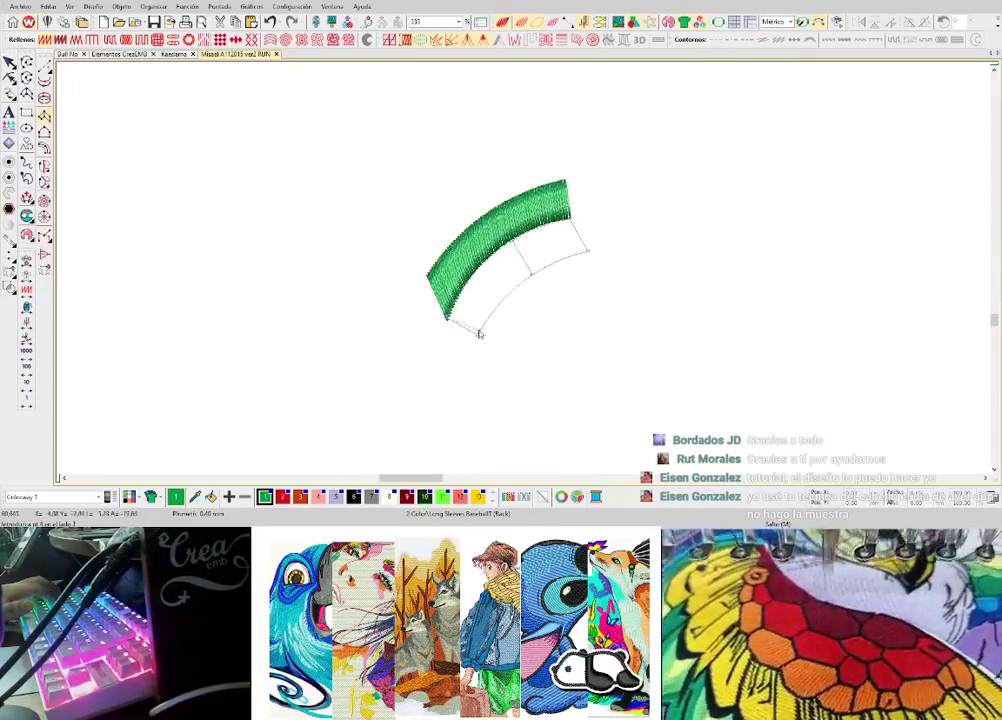
key(Return)
scroll(483, 331, up, 1)
scroll(548, 215, down, 1)
key(Escape)
- Change the inner curved column's fill from satin to Contour and inspect its stitches up close
click(515, 257)
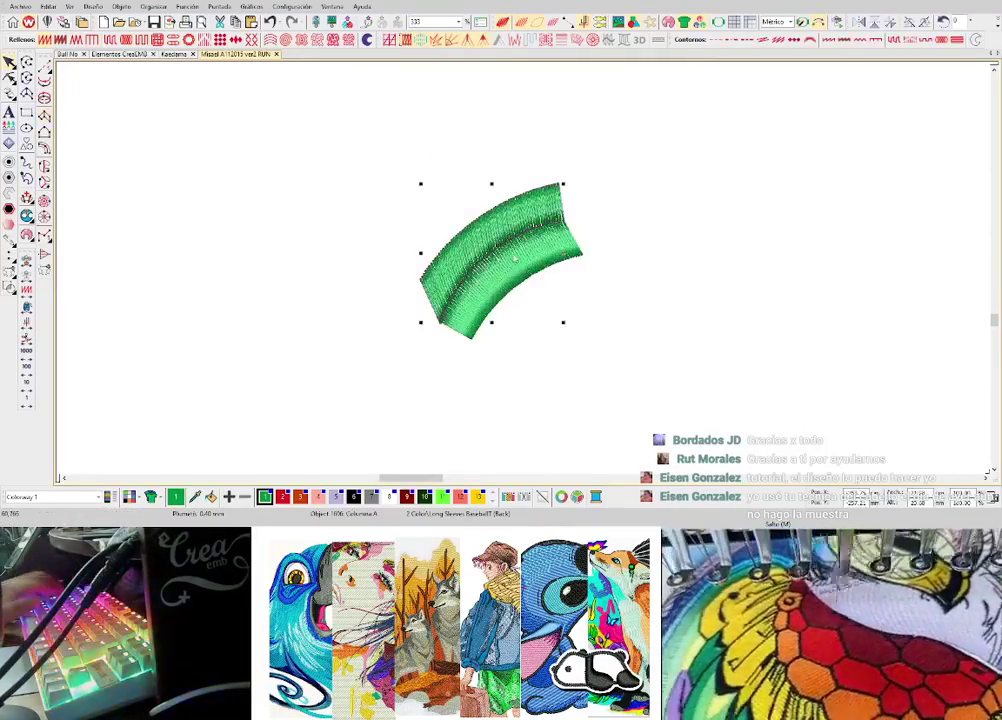
scroll(514, 258, up, 2)
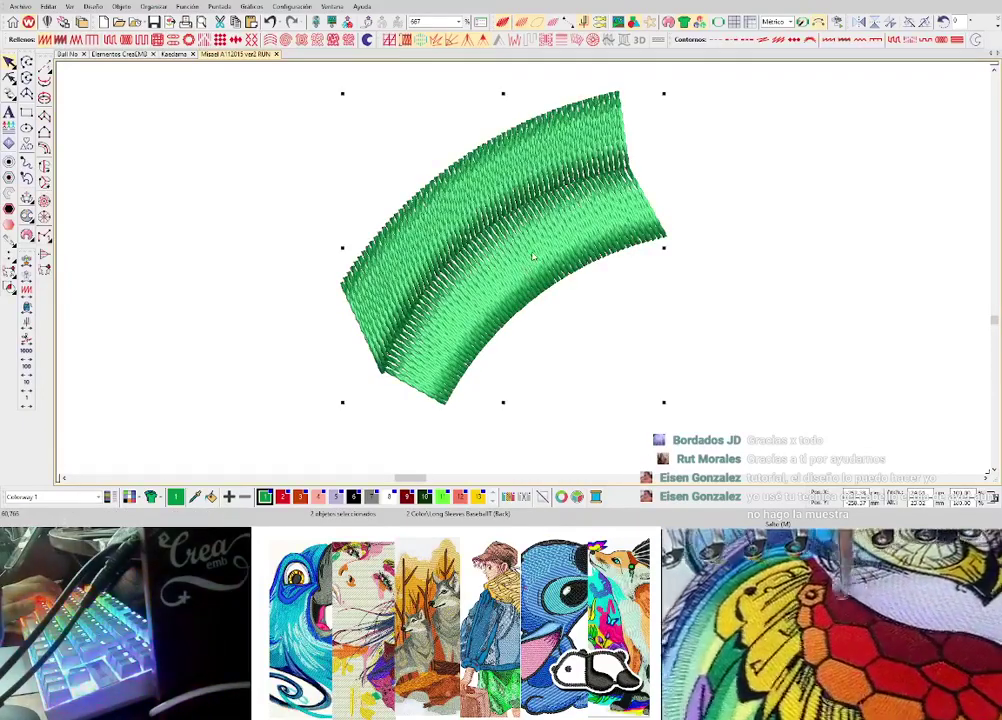
click(738, 246)
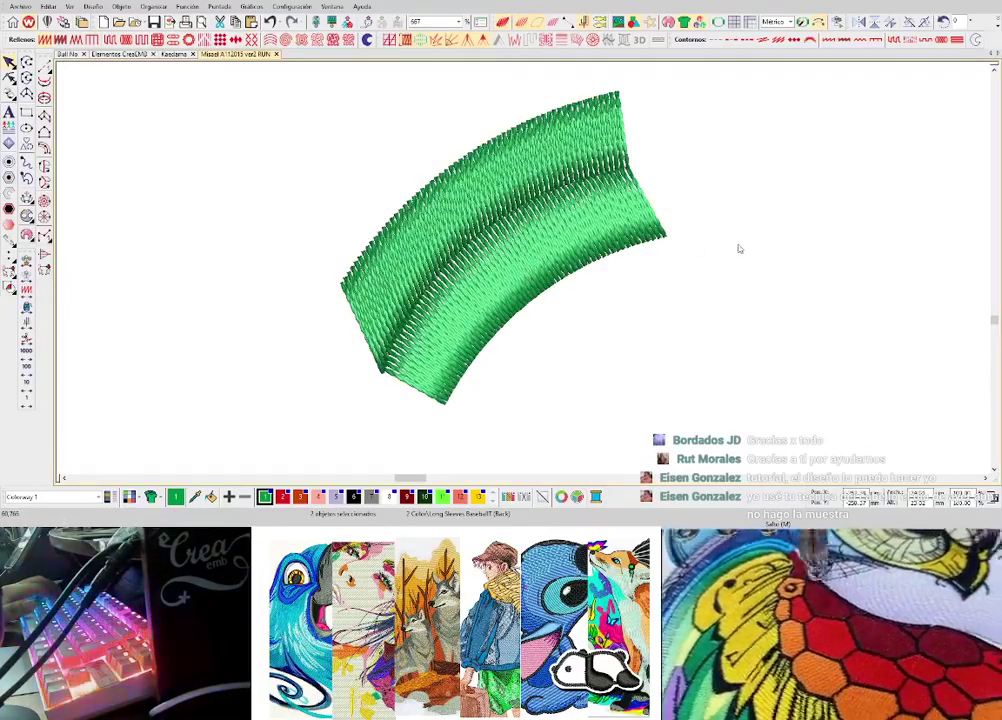
click(584, 255)
key(h)
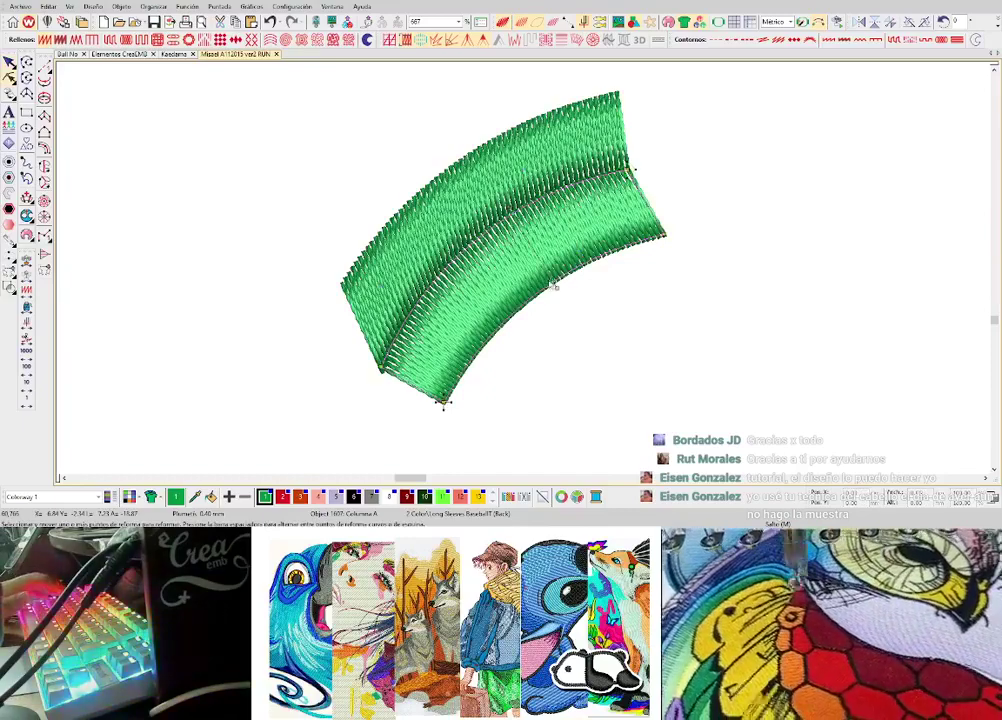
key(Escape)
click(565, 270)
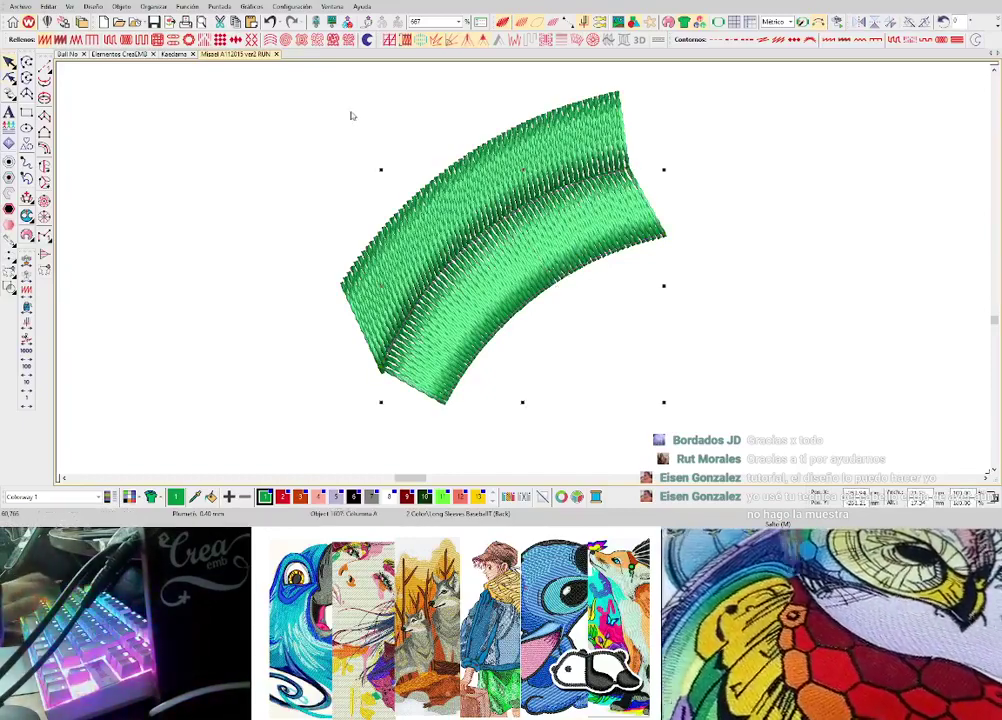
click(273, 42)
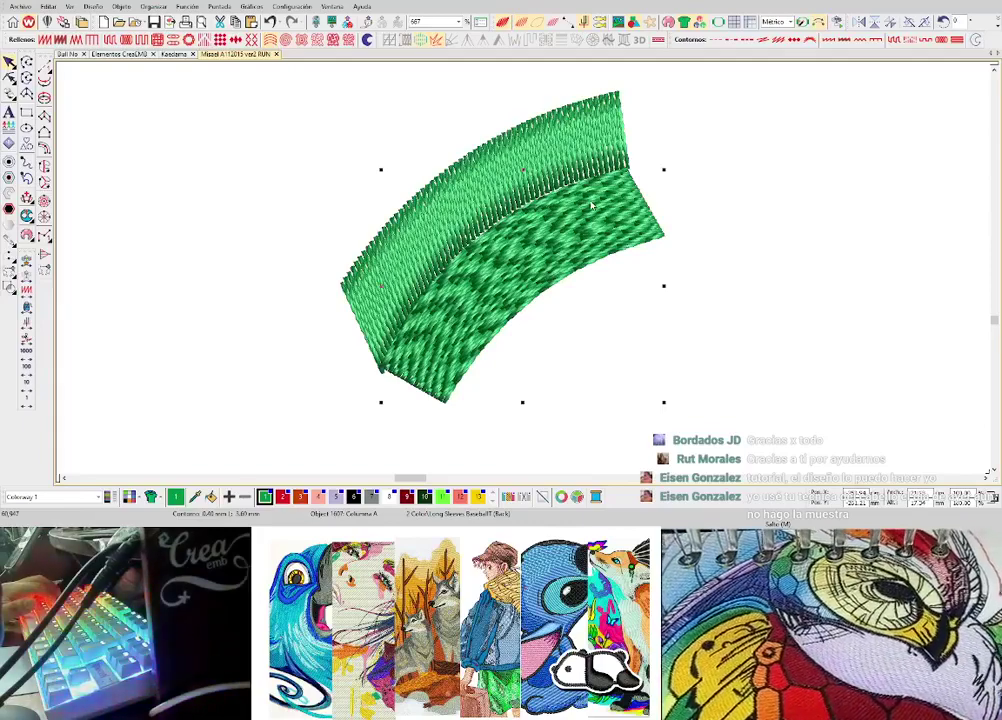
scroll(526, 274, up, 1)
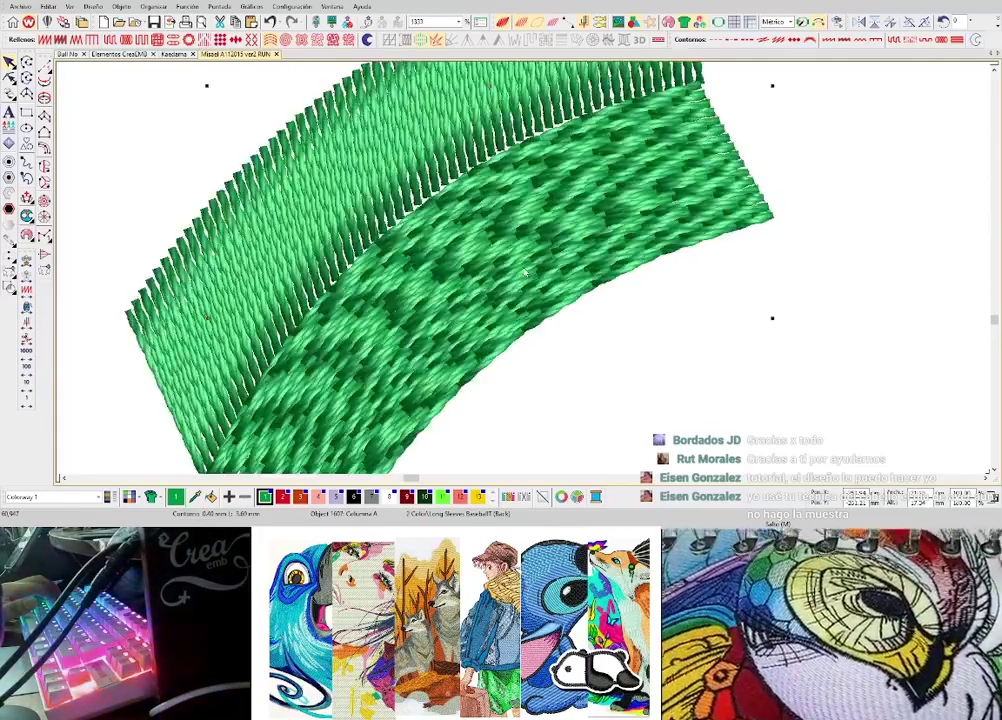
scroll(526, 274, down, 1)
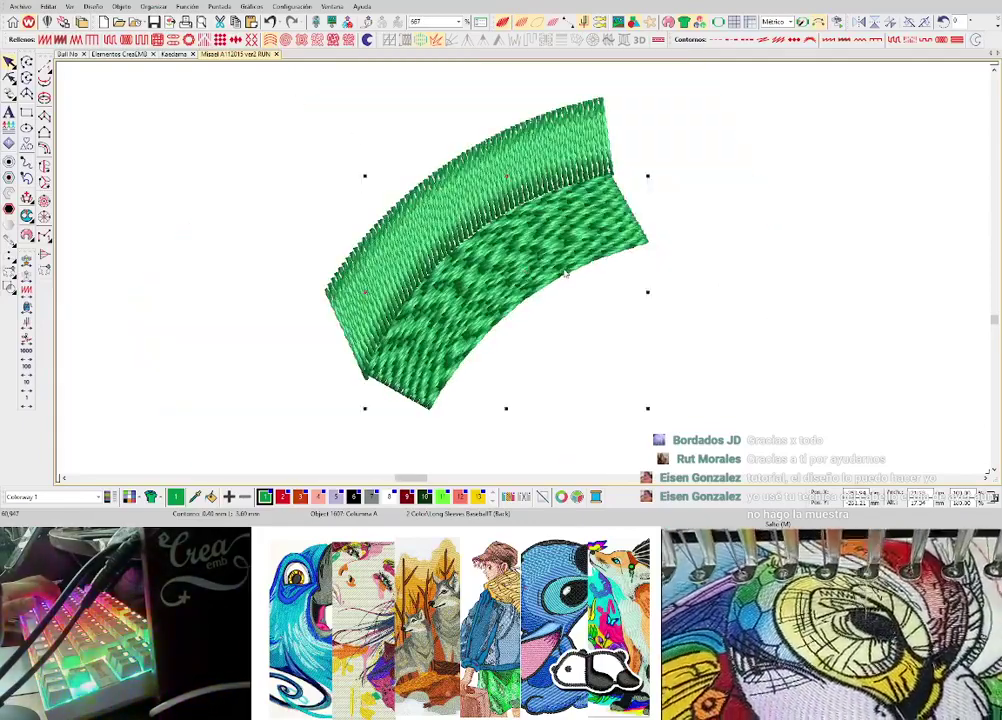
- Widen the stitch spacing of the inner curved column's contour fill so its rows separate
right_click(273, 40)
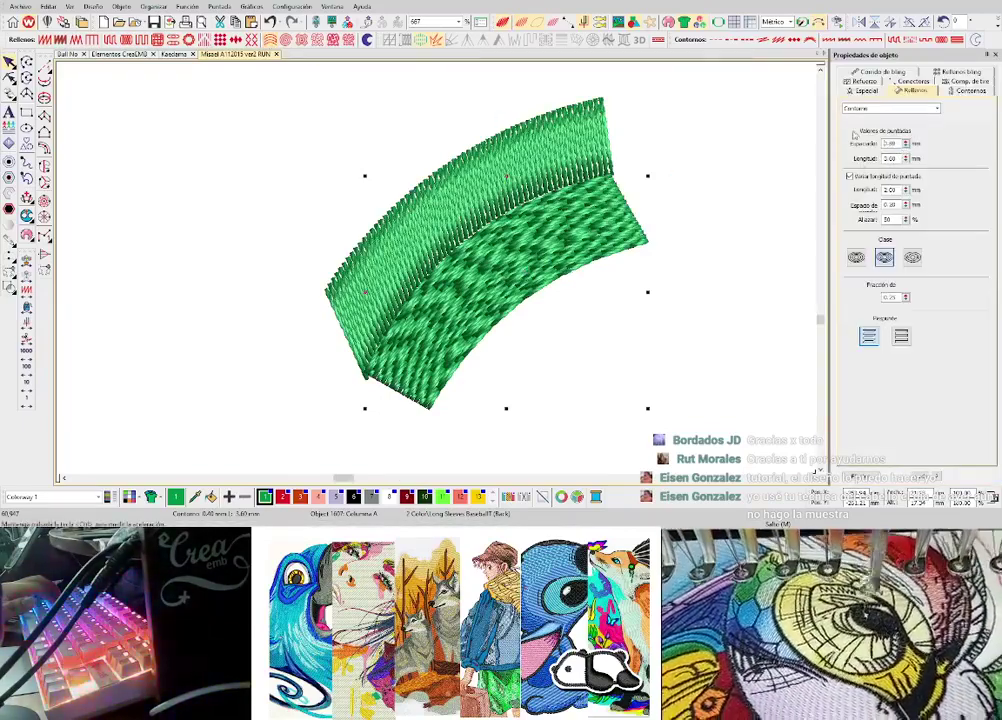
drag(857, 145, 908, 148)
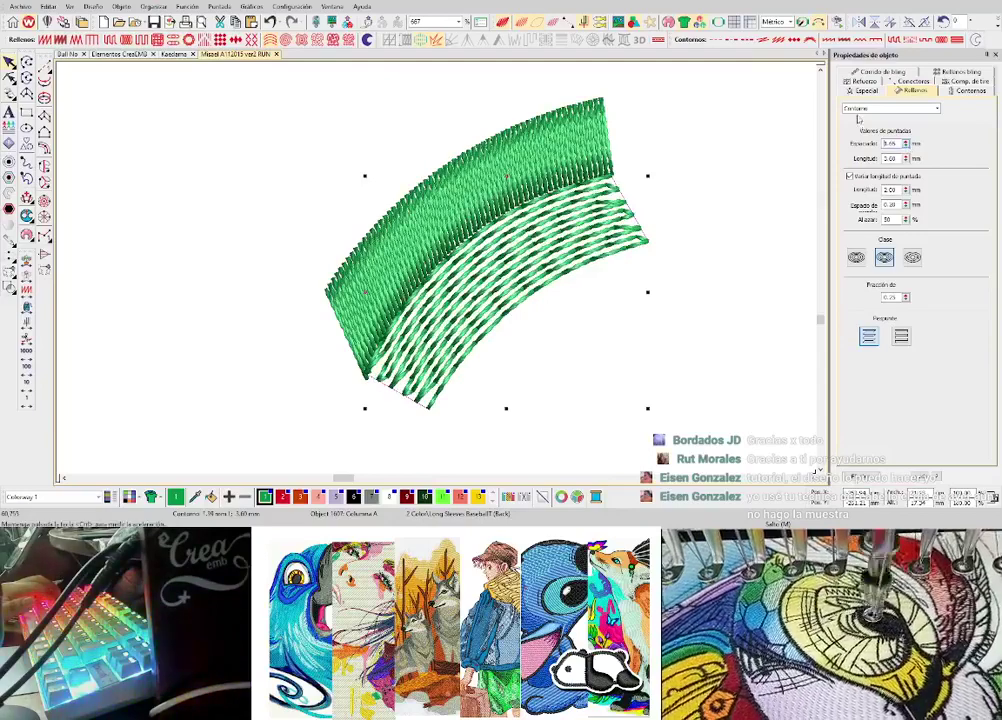
key(Return)
click(720, 325)
scroll(474, 278, up, 1)
scroll(441, 285, down, 1)
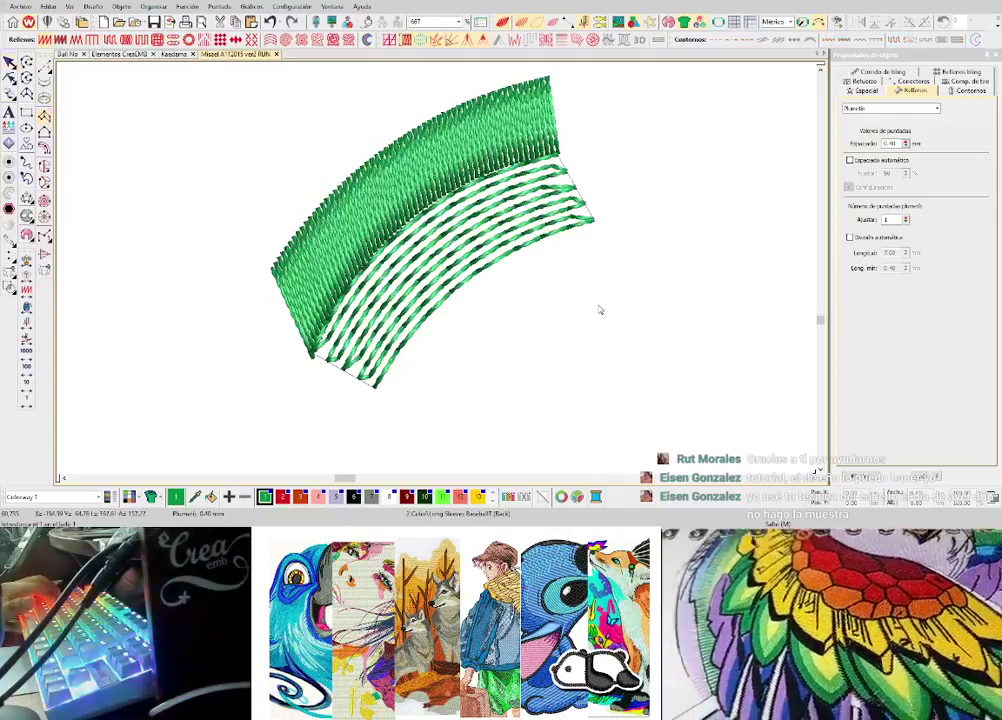
- Draw a wedge-shaped column with Contour fill beside the curved samples and set its stitch spacing to 1.66 mm
scroll(434, 266, down, 1)
scroll(437, 268, up, 1)
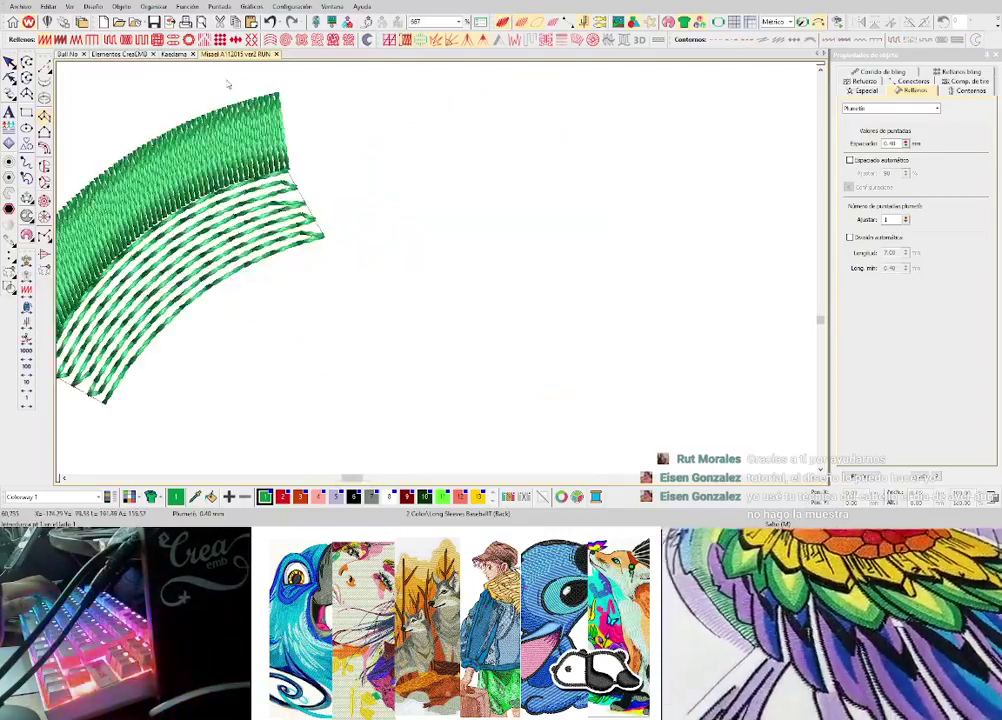
click(271, 40)
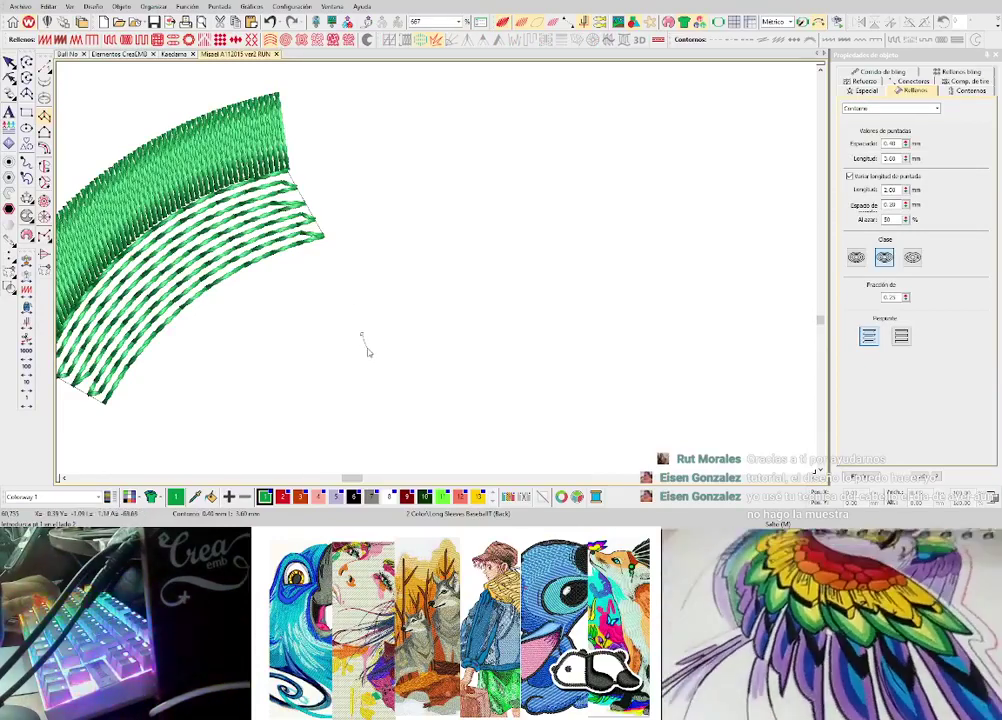
click(528, 108)
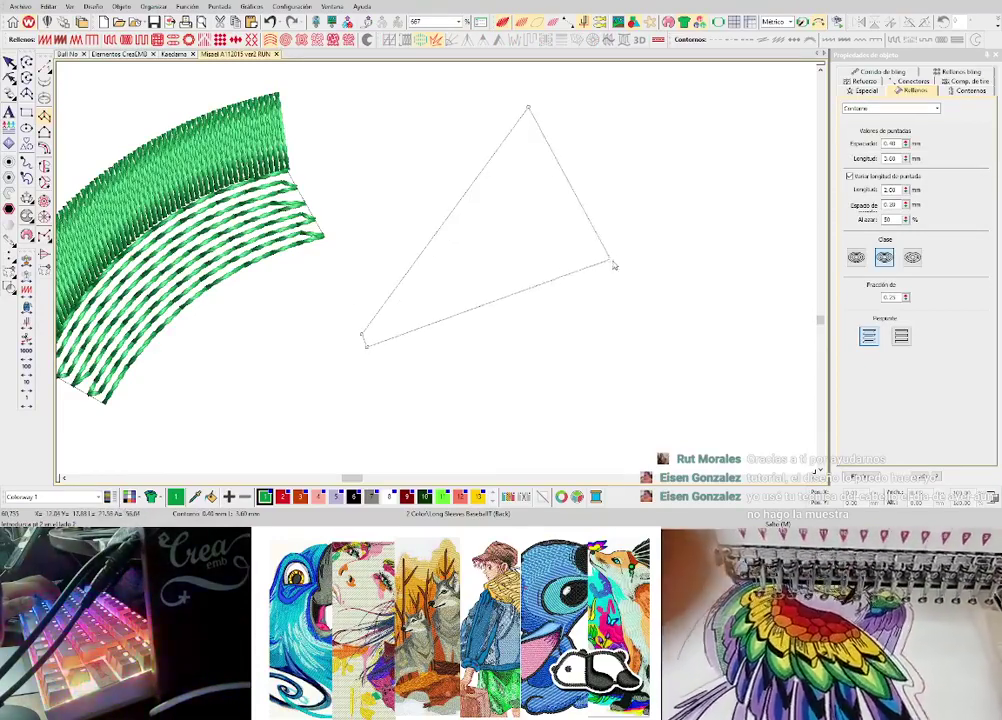
click(614, 267)
key(Return)
key(Escape)
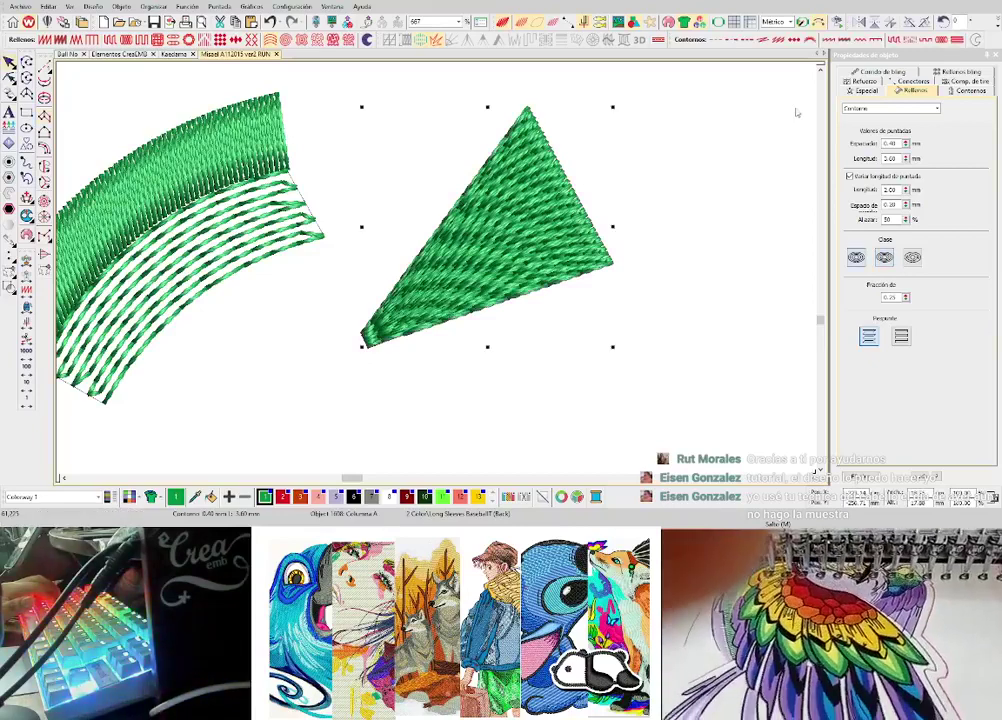
click(906, 141)
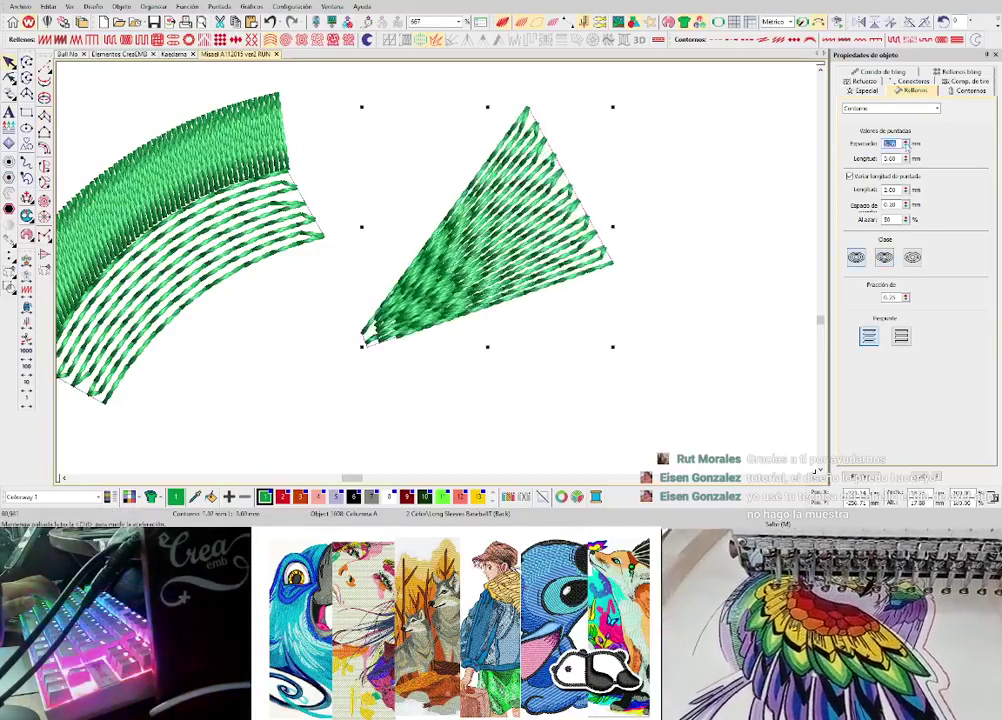
click(410, 314)
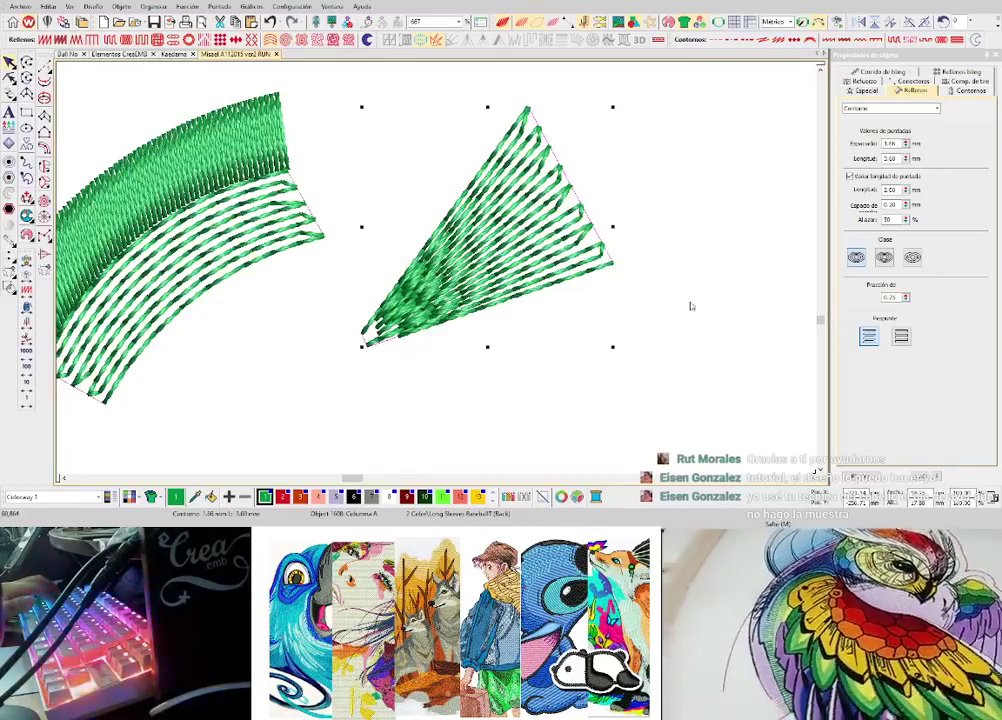
- Draw a leaf-shaped contour-filled column with a curved outer edge and narrow ends, above and beyond the wedge
click(44, 117)
scroll(489, 315, down, 1)
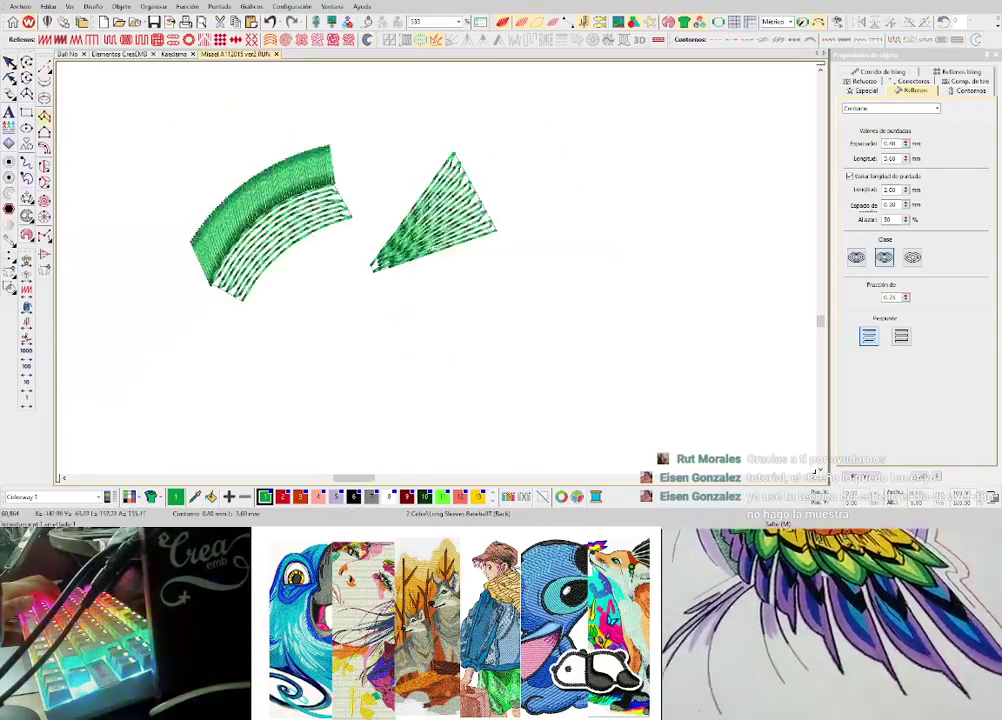
scroll(618, 193, down, 1)
scroll(429, 236, up, 2)
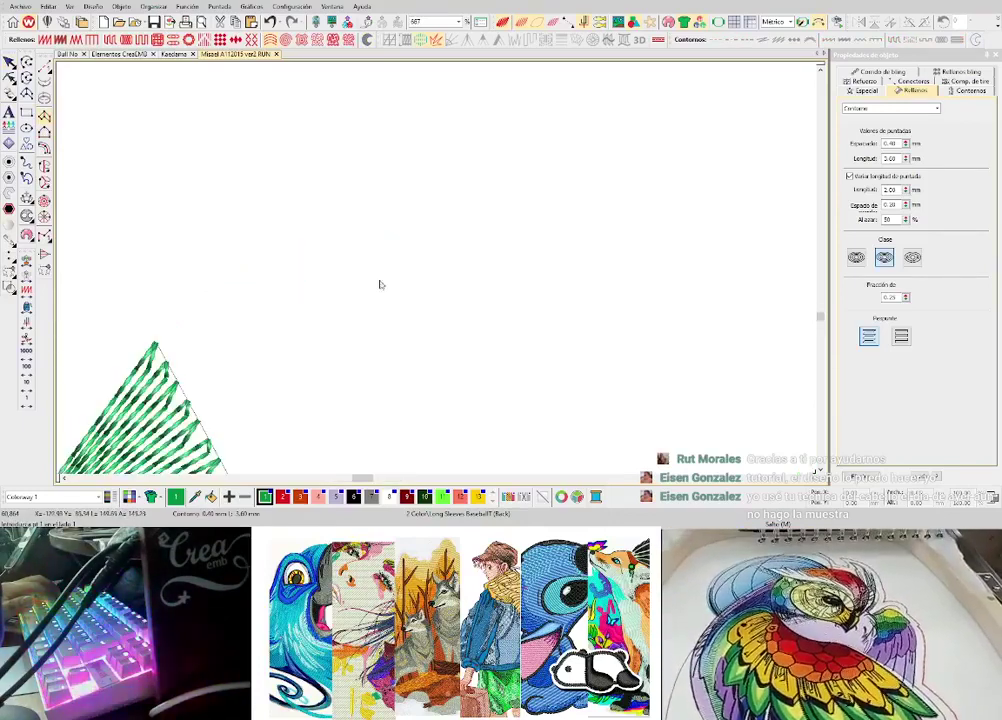
click(394, 290)
click(384, 130)
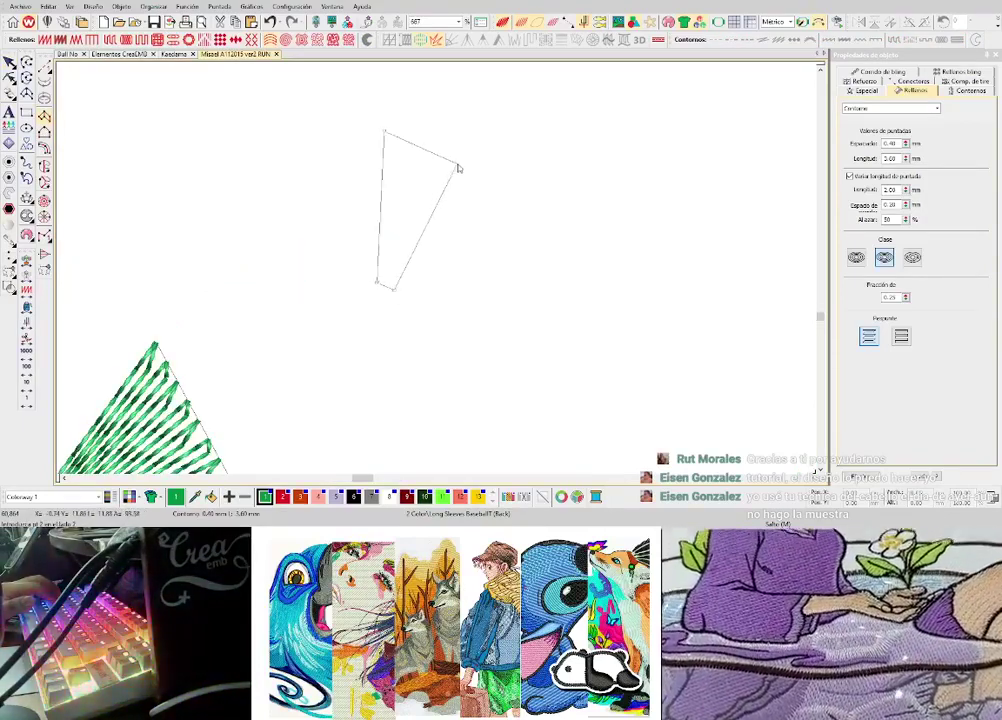
click(458, 164)
click(421, 123)
click(492, 162)
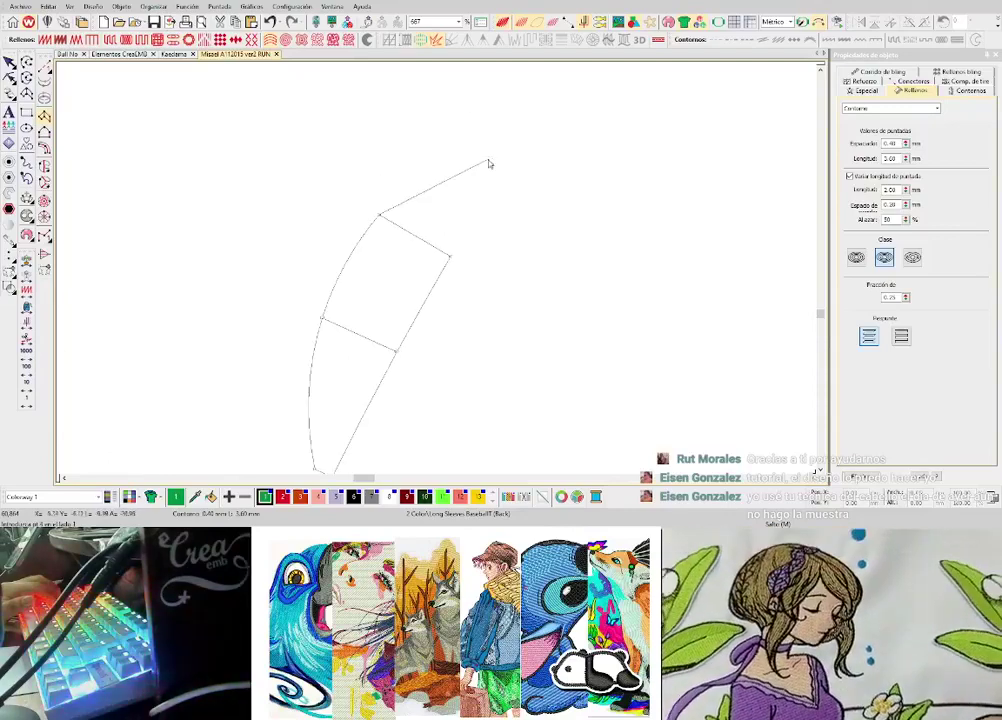
click(503, 146)
click(518, 154)
key(Return)
- Draw a second contour-filled column along the leaf's straight inner edge, ending in a narrow curved tail past its base
click(517, 153)
click(552, 174)
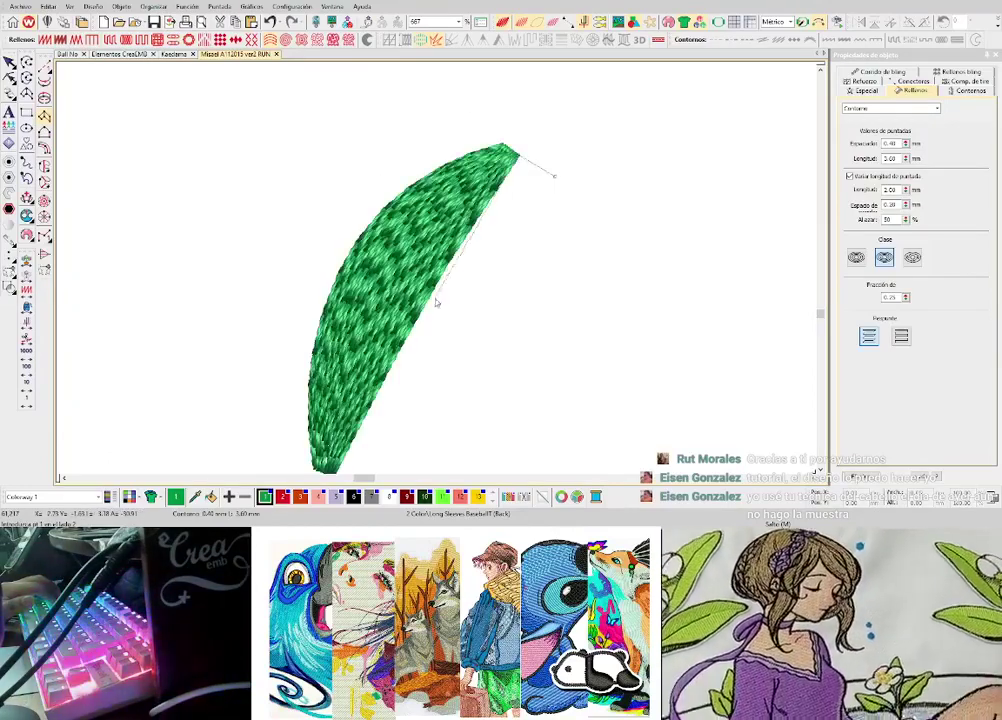
click(430, 302)
click(470, 325)
click(349, 331)
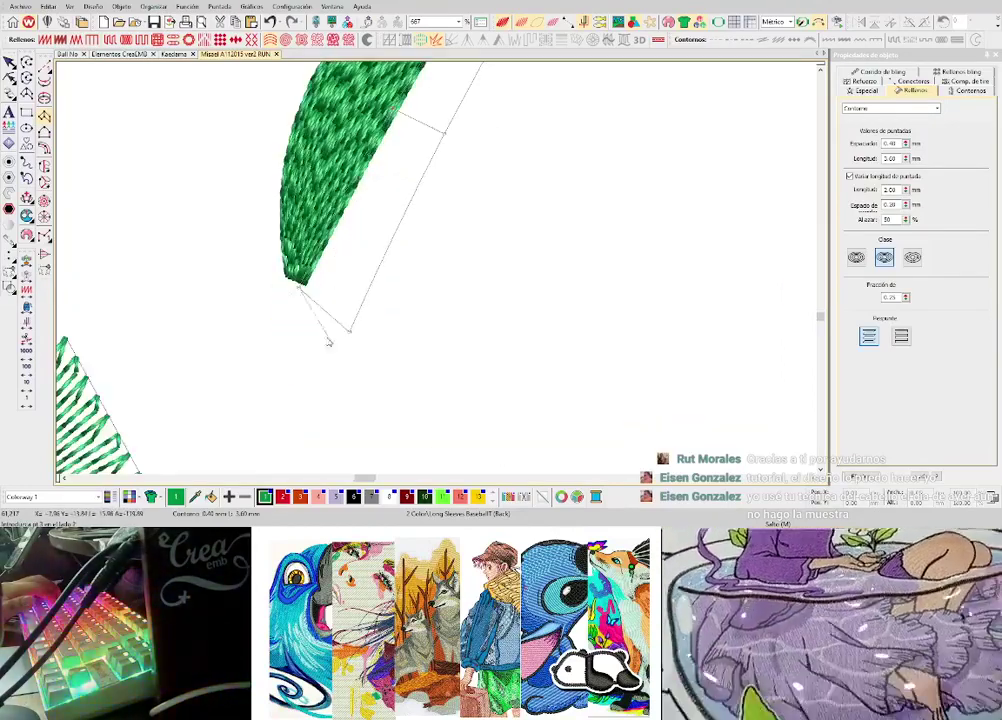
click(299, 285)
click(231, 337)
click(250, 355)
key(Return)
- Set the contour stitch spacing of both leaf-shaped columns to 0.8 mm
scroll(252, 352, down, 2)
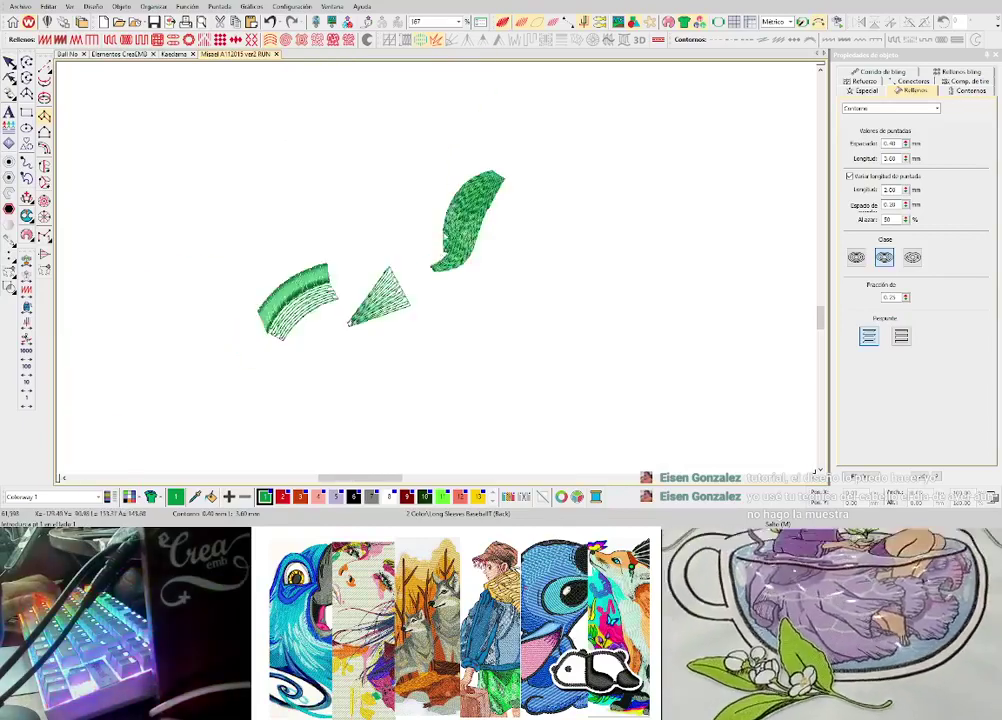
scroll(449, 233, up, 1)
key(Escape)
click(460, 232)
ctrl+click(505, 278)
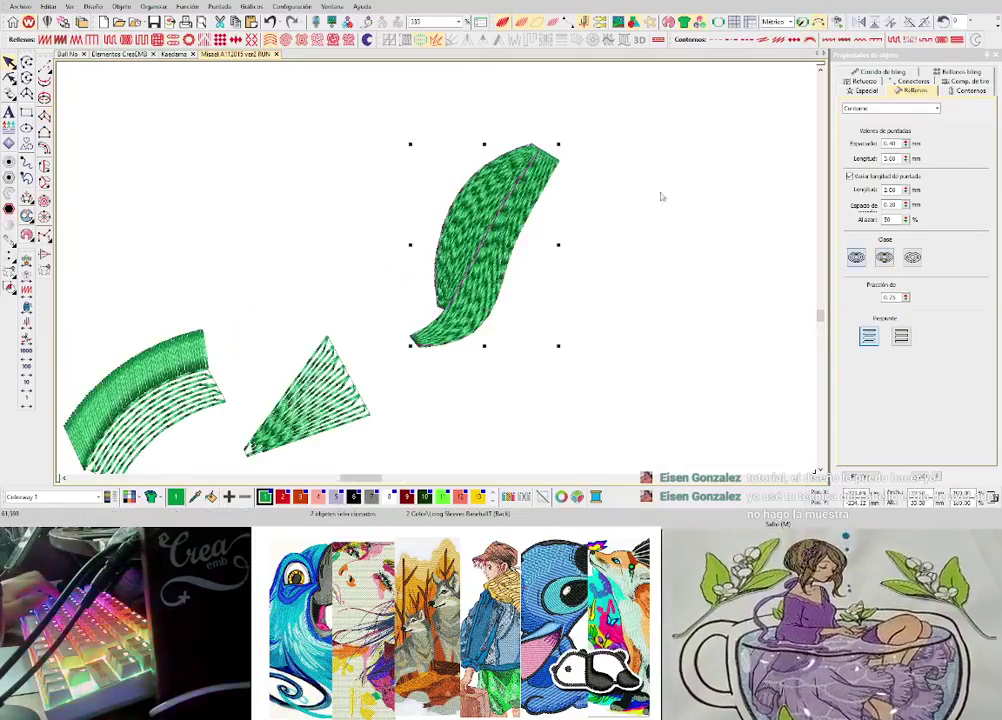
click(907, 142)
click(907, 142)
drag(899, 144, 858, 137)
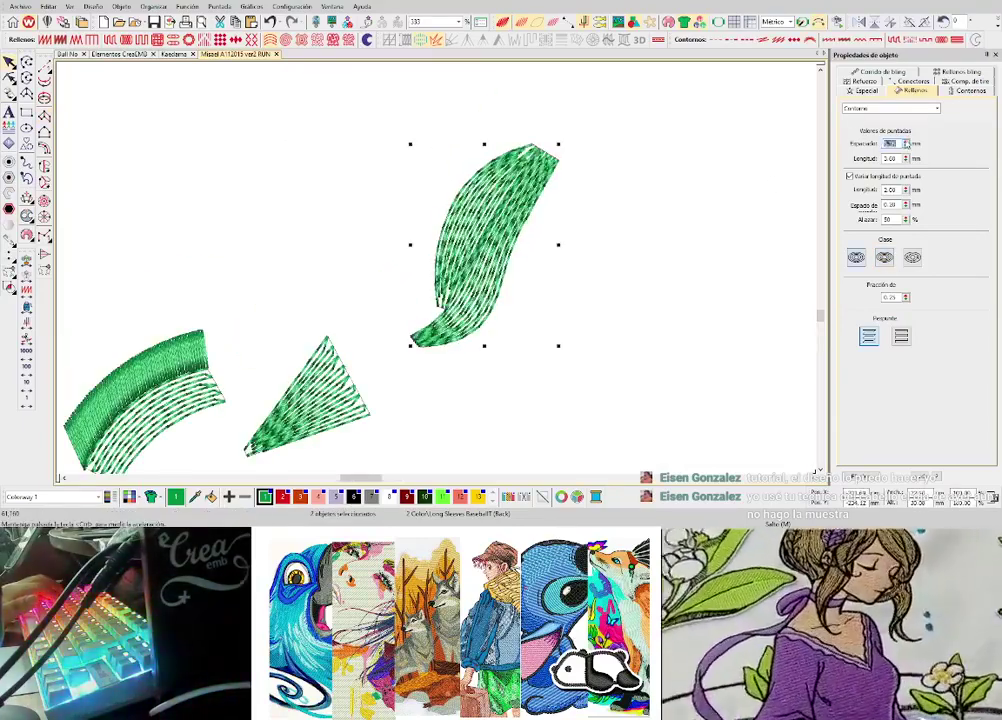
text(.8)
key(Return)
click(626, 282)
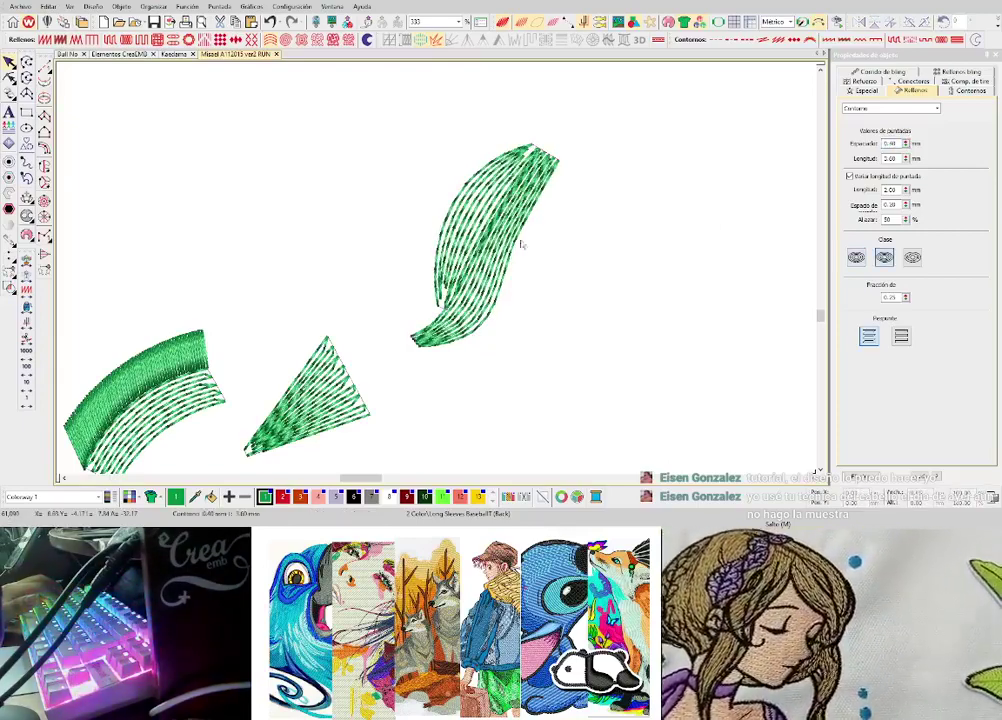
- Examine the open contour stitching of the leaf sample and compare it with the portrait's green hair strands
scroll(436, 271, up, 2)
scroll(438, 272, down, 4)
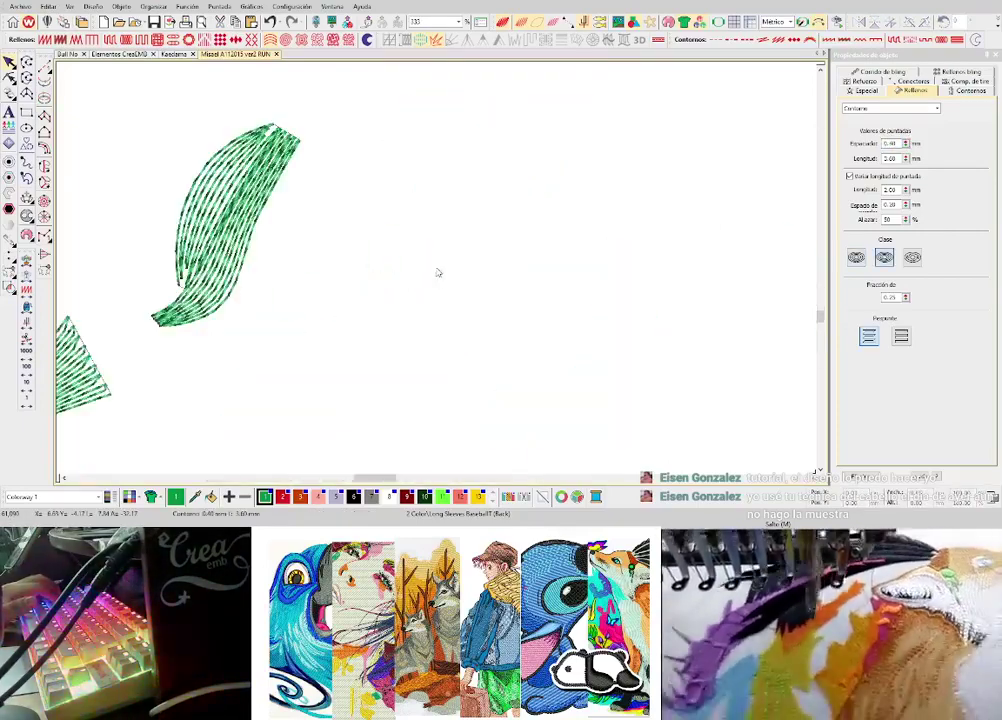
scroll(441, 272, down, 4)
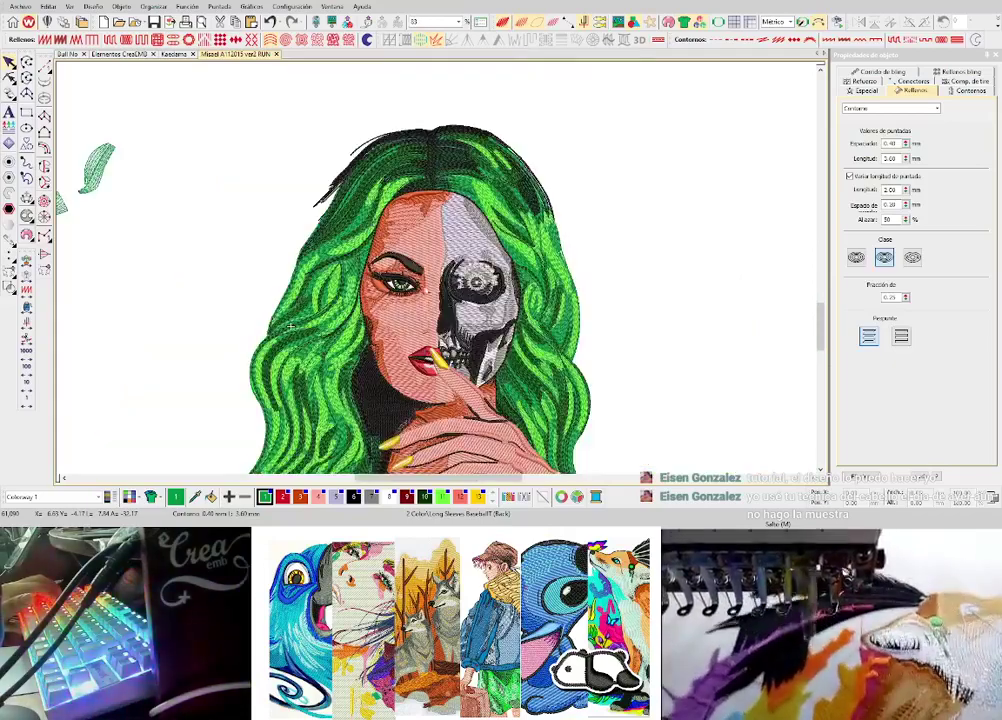
scroll(437, 277, up, 4)
scroll(452, 272, down, 4)
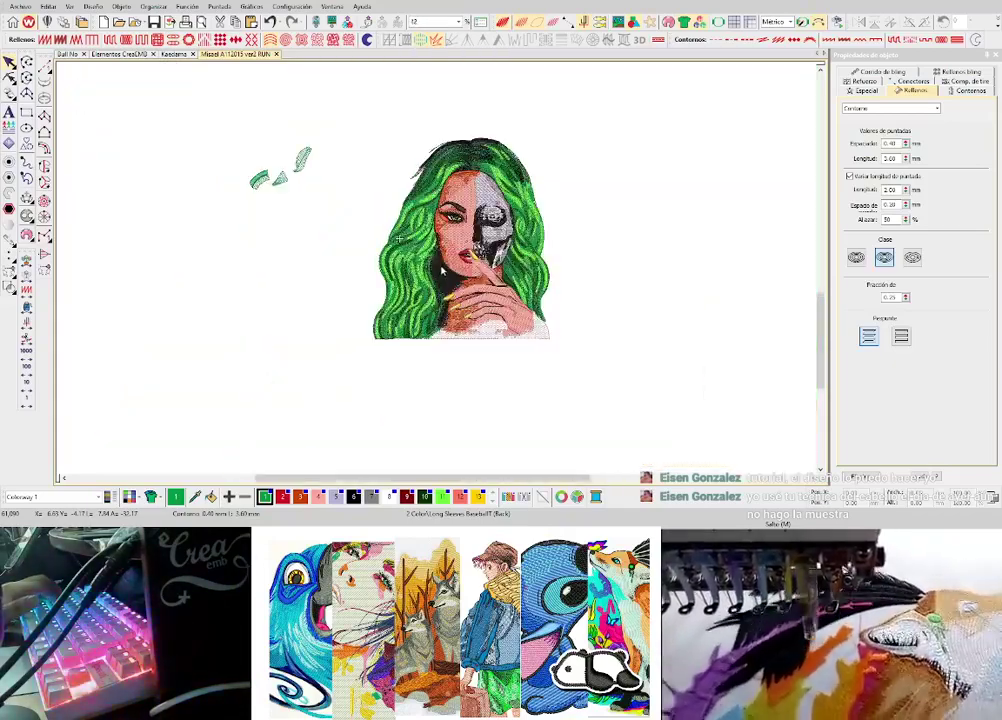
scroll(400, 240, up, 4)
scroll(353, 212, down, 3)
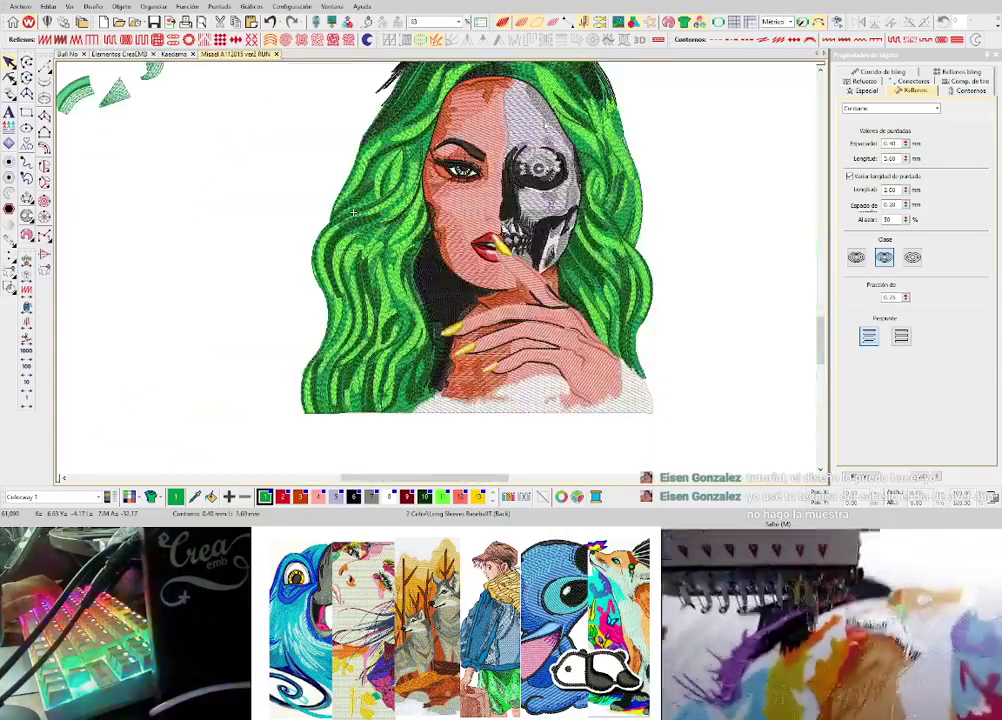
scroll(353, 212, up, 3)
scroll(271, 341, down, 4)
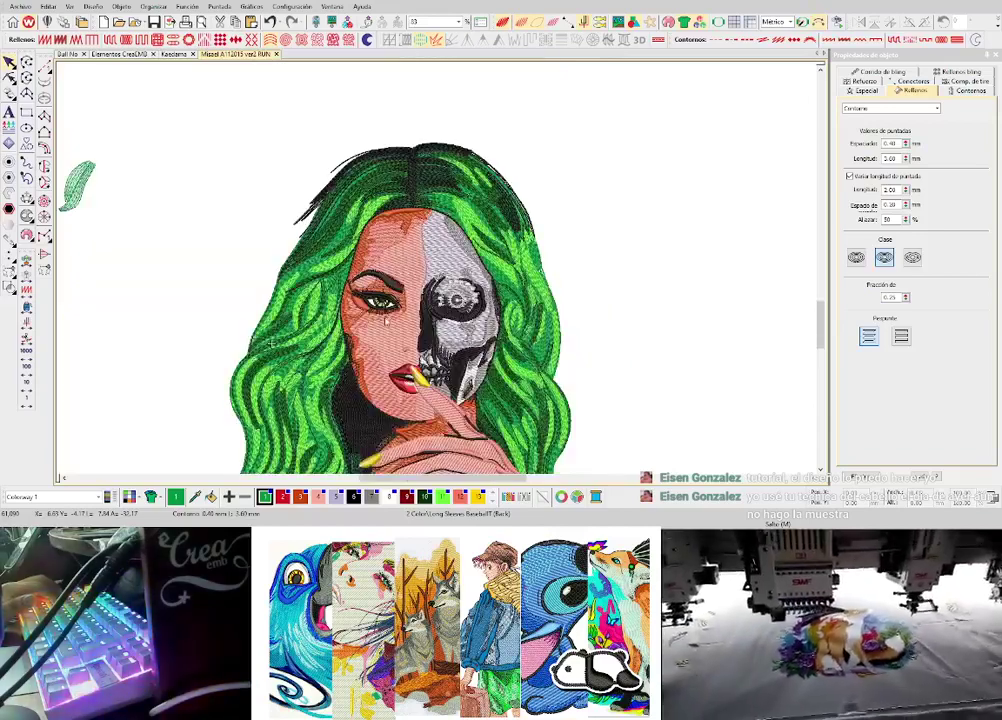
scroll(302, 252, up, 3)
scroll(437, 272, down, 2)
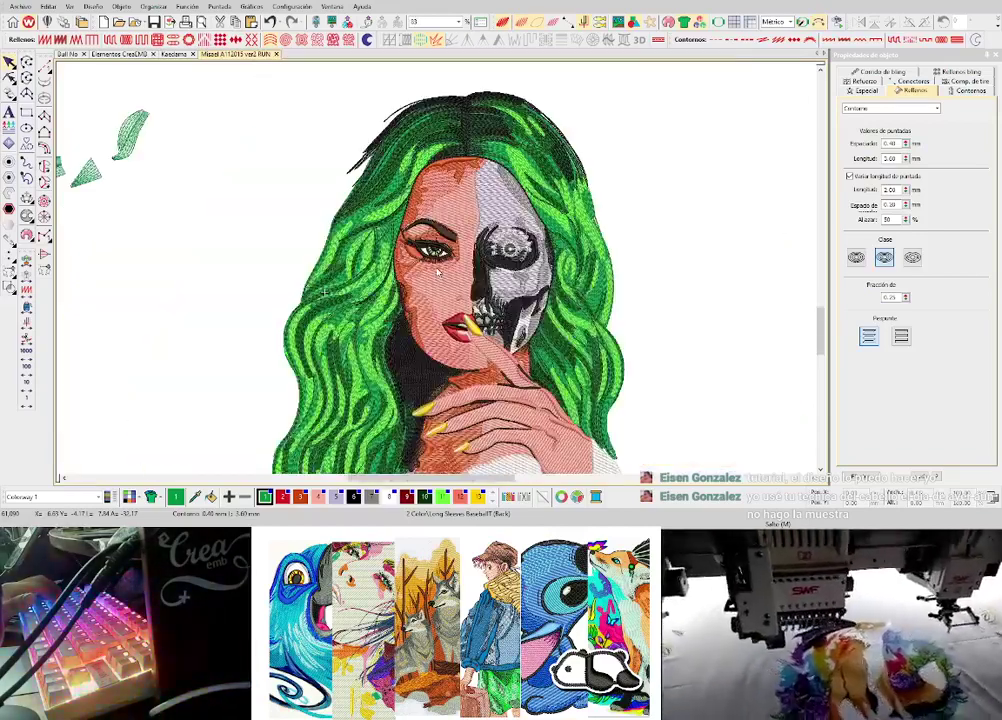
scroll(437, 270, down, 2)
scroll(385, 257, up, 3)
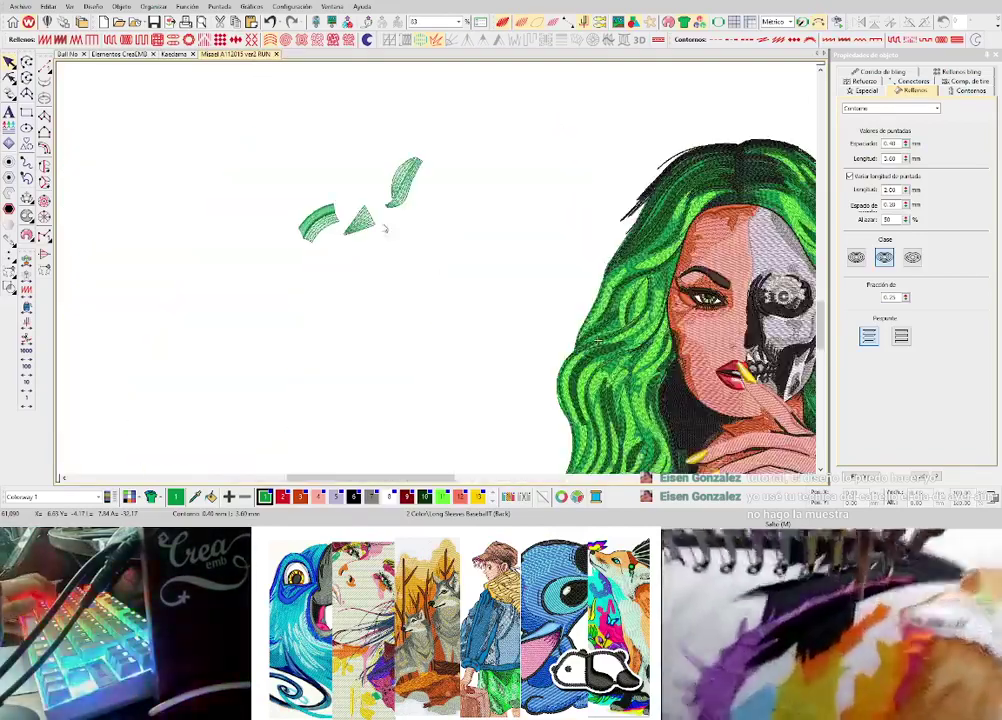
- Select the five sample columns beside the portrait
drag(363, 210, 473, 293)
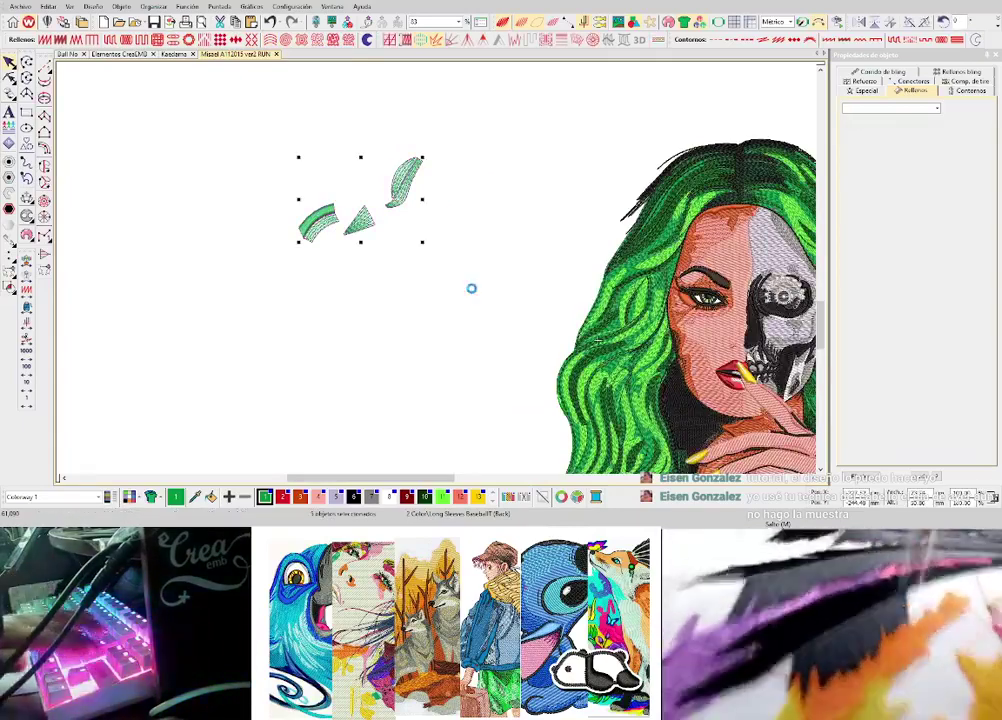